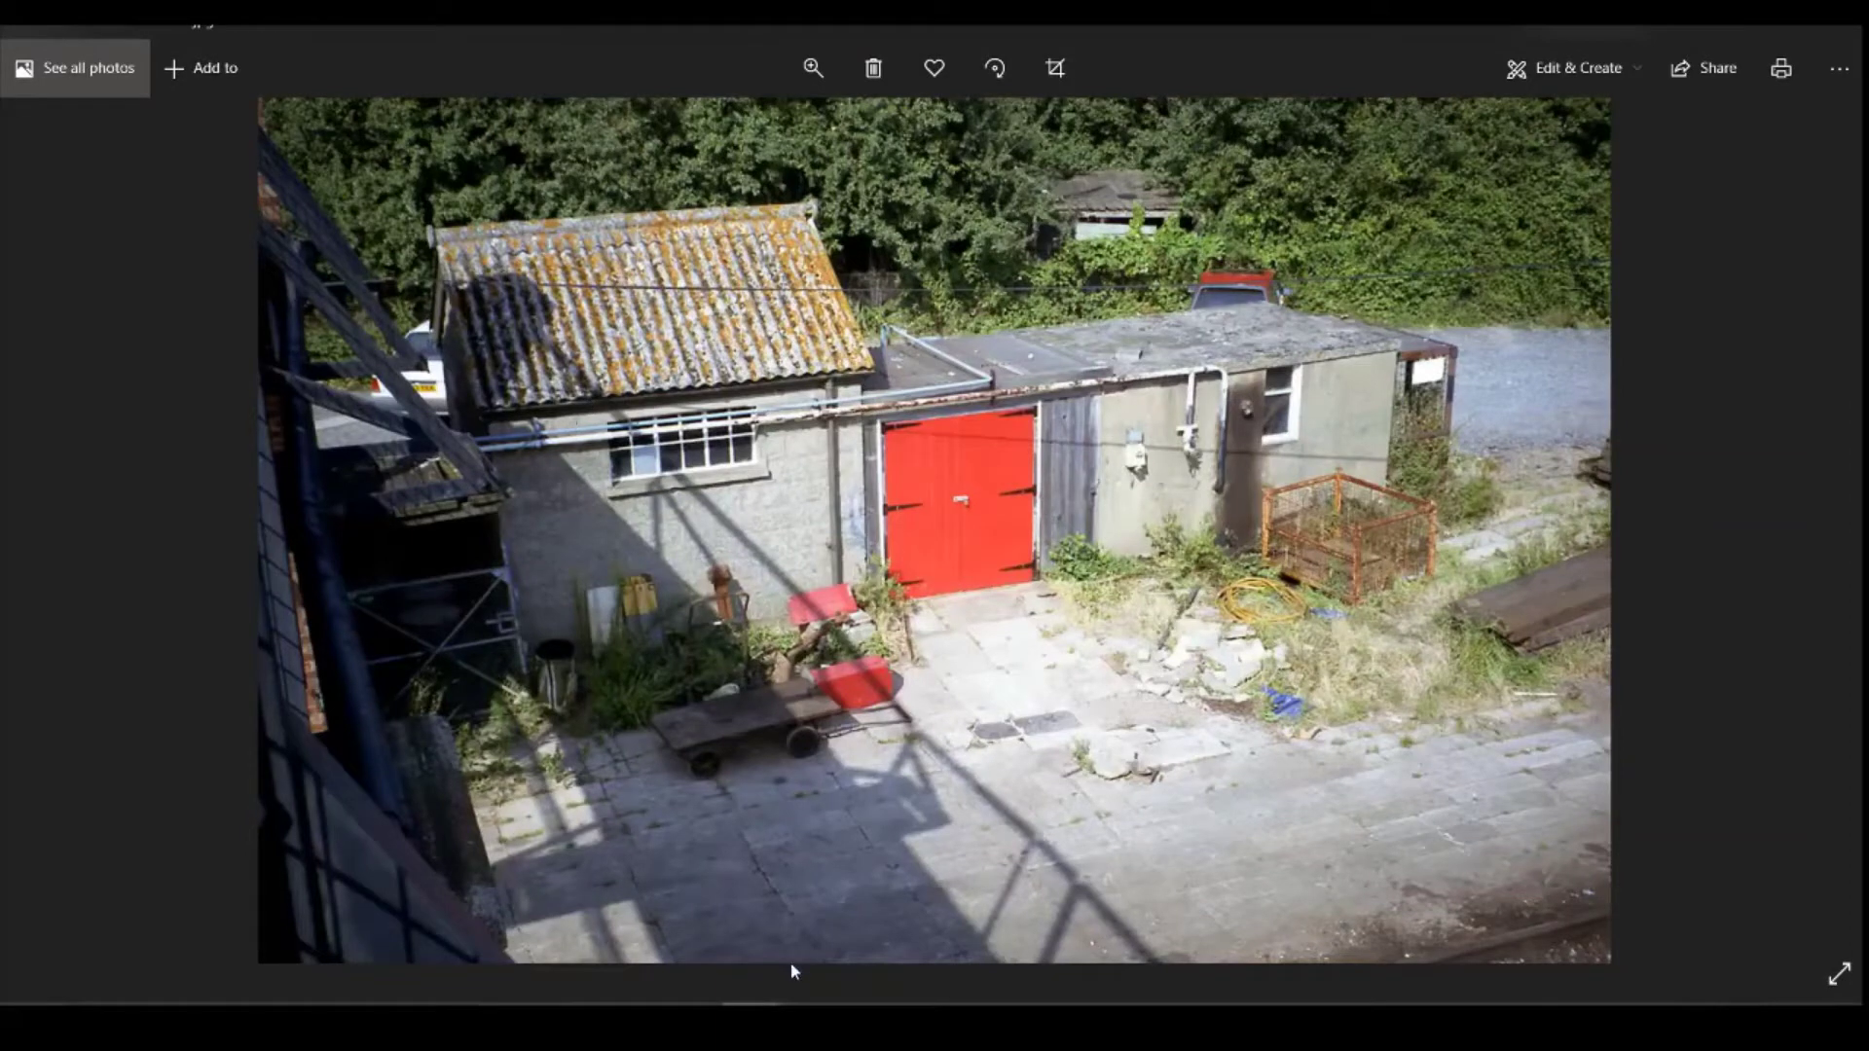
Step: Switch to the hut model in Fusion 360 and start a sketch on the horizontal ground plane
left_click(1007, 930)
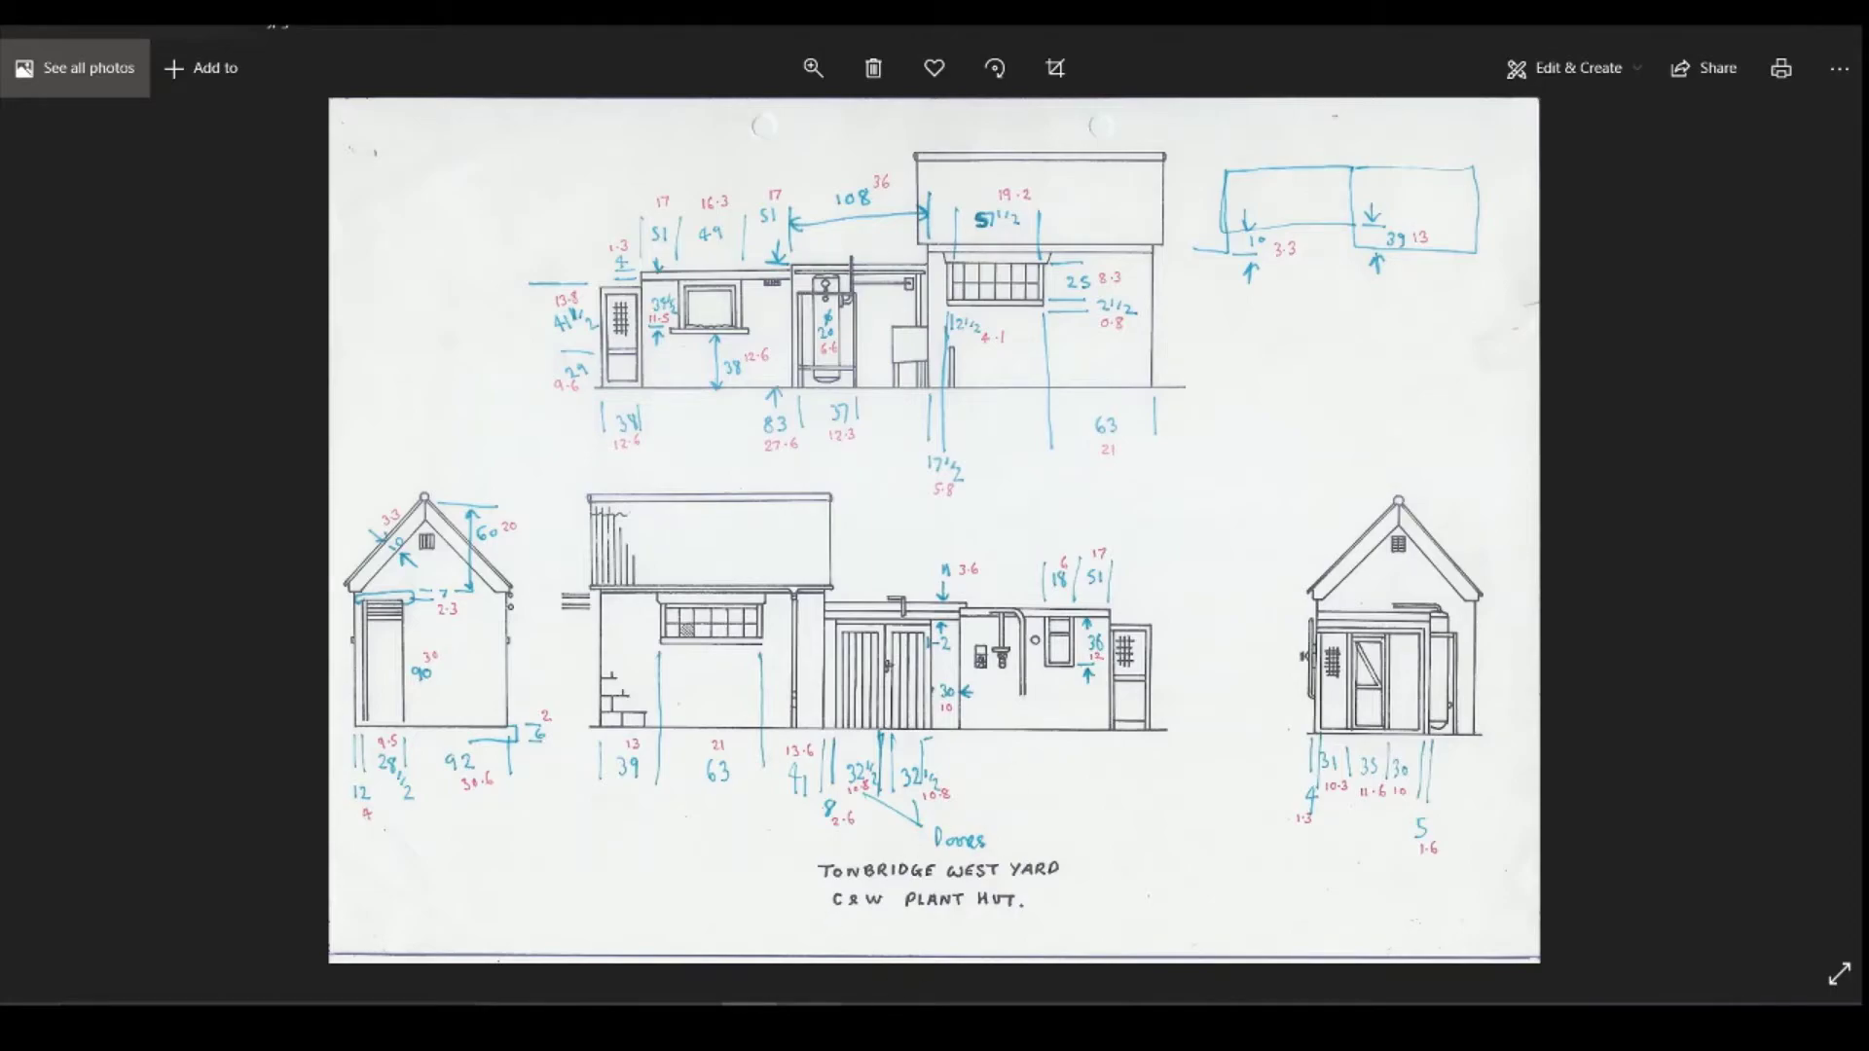
left_click(812, 1022)
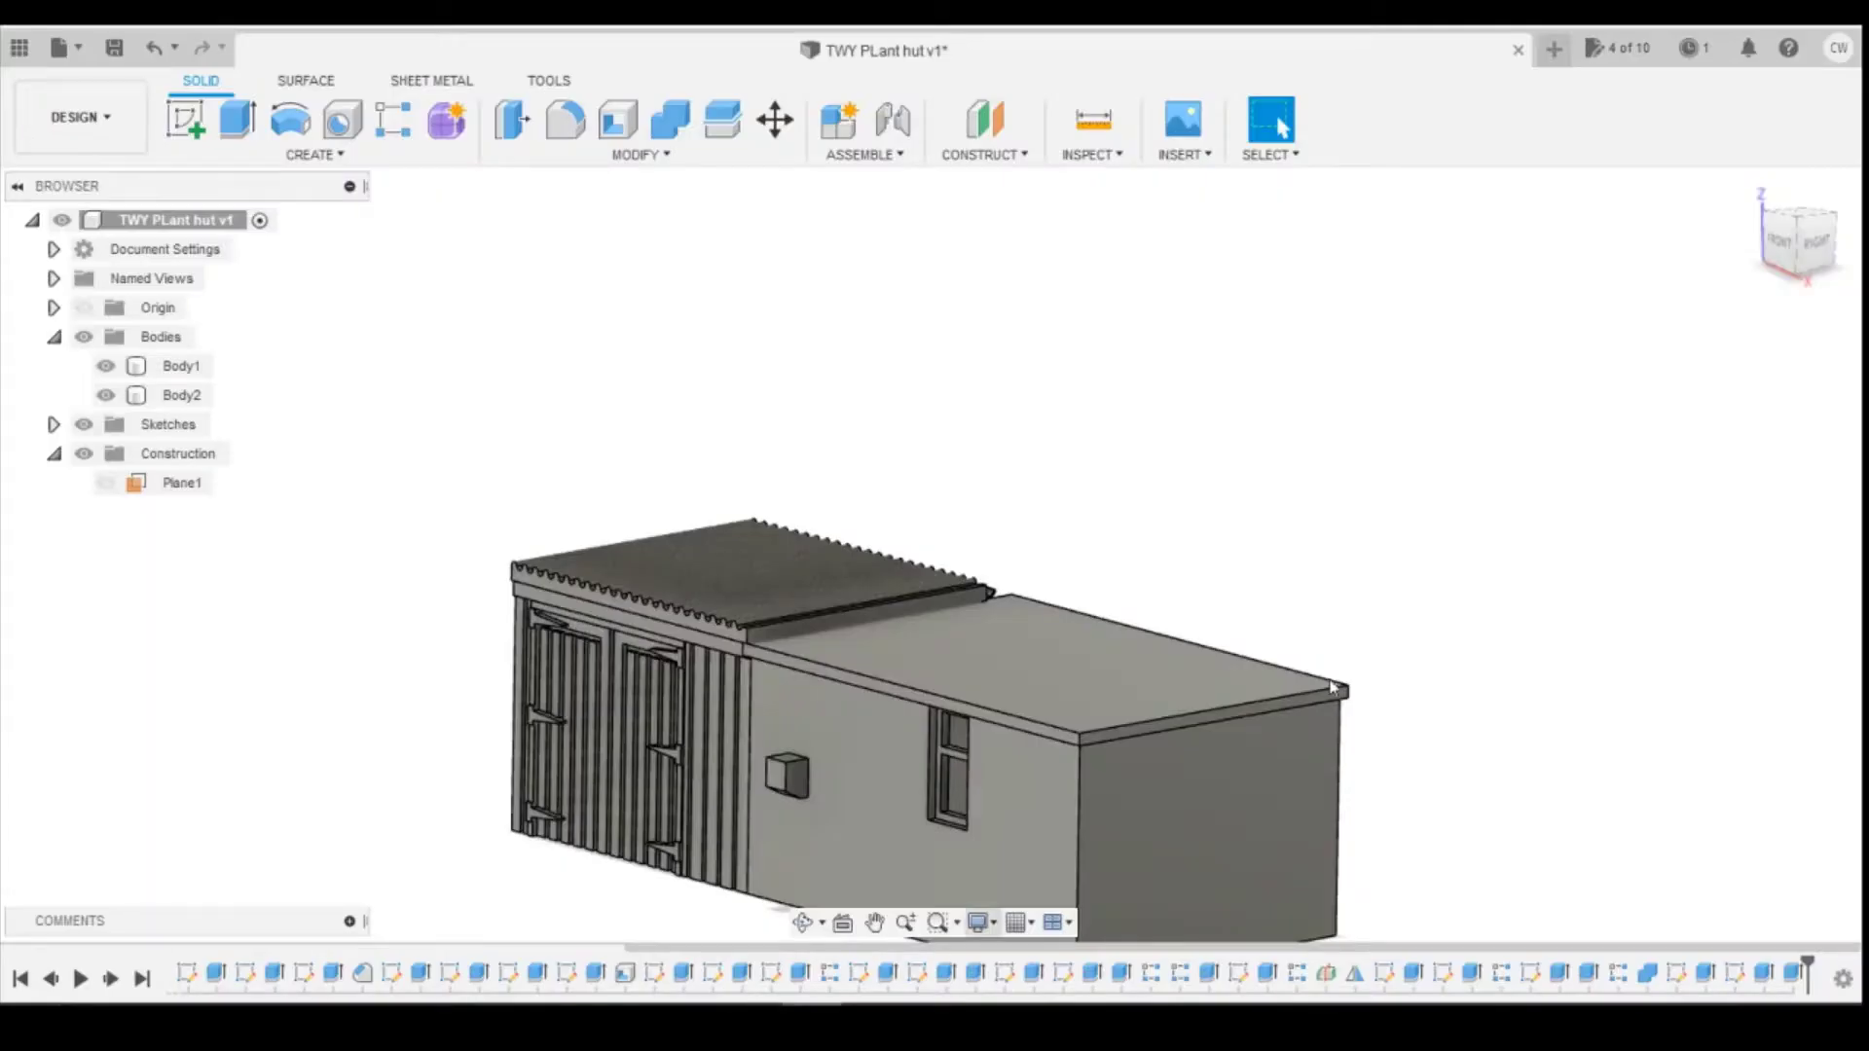
left_click(1780, 259)
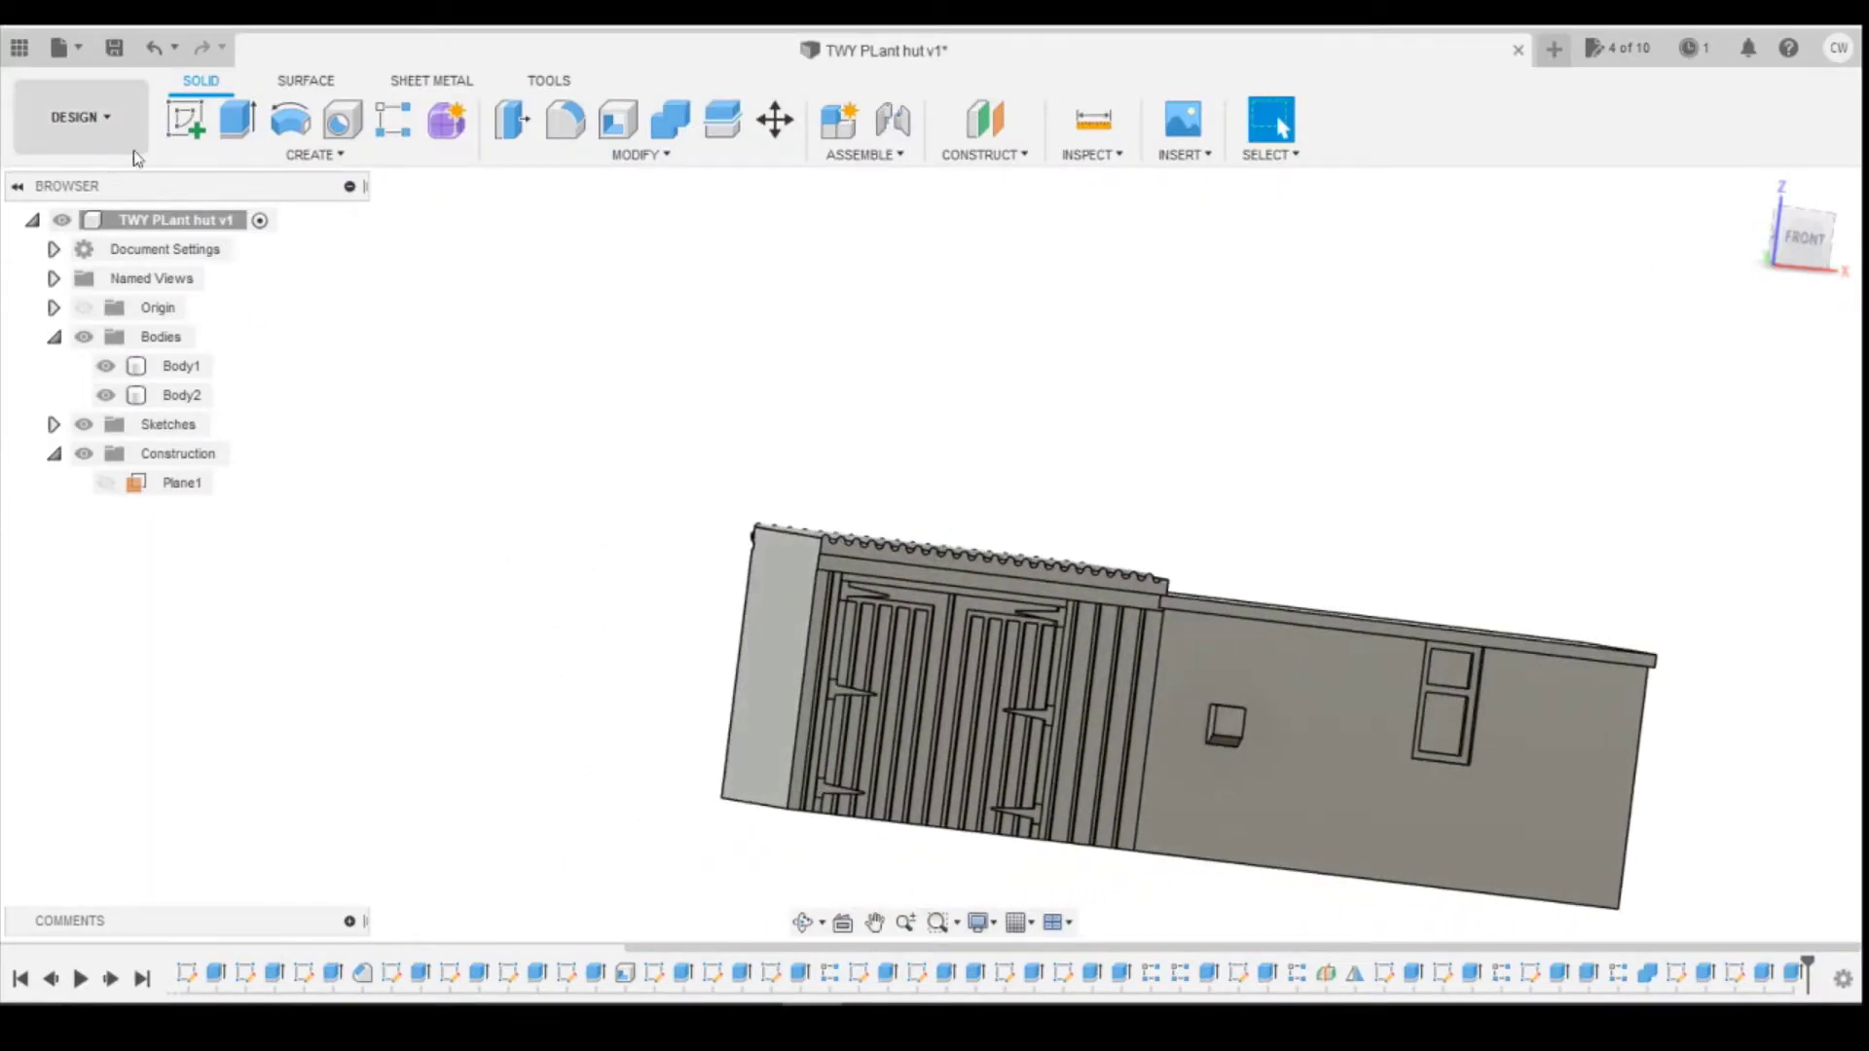
left_click(185, 118)
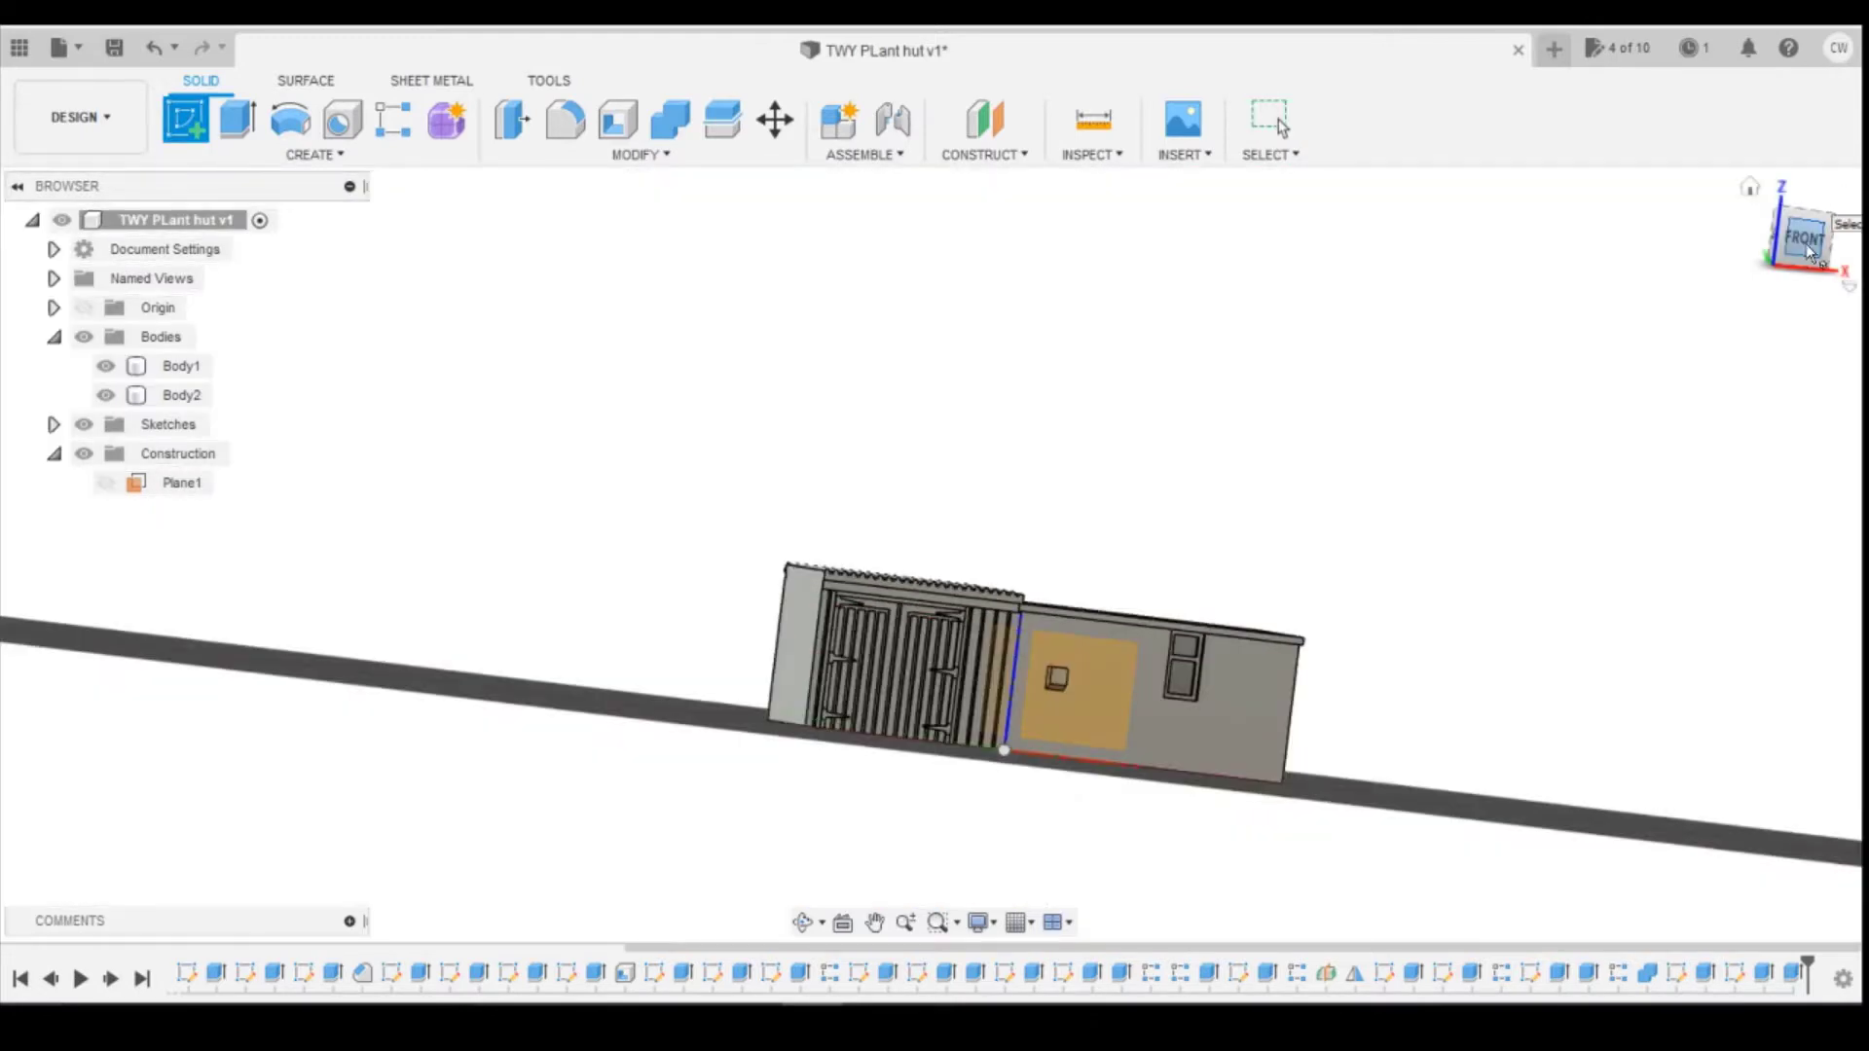
left_click_drag(1811, 255, 1811, 279)
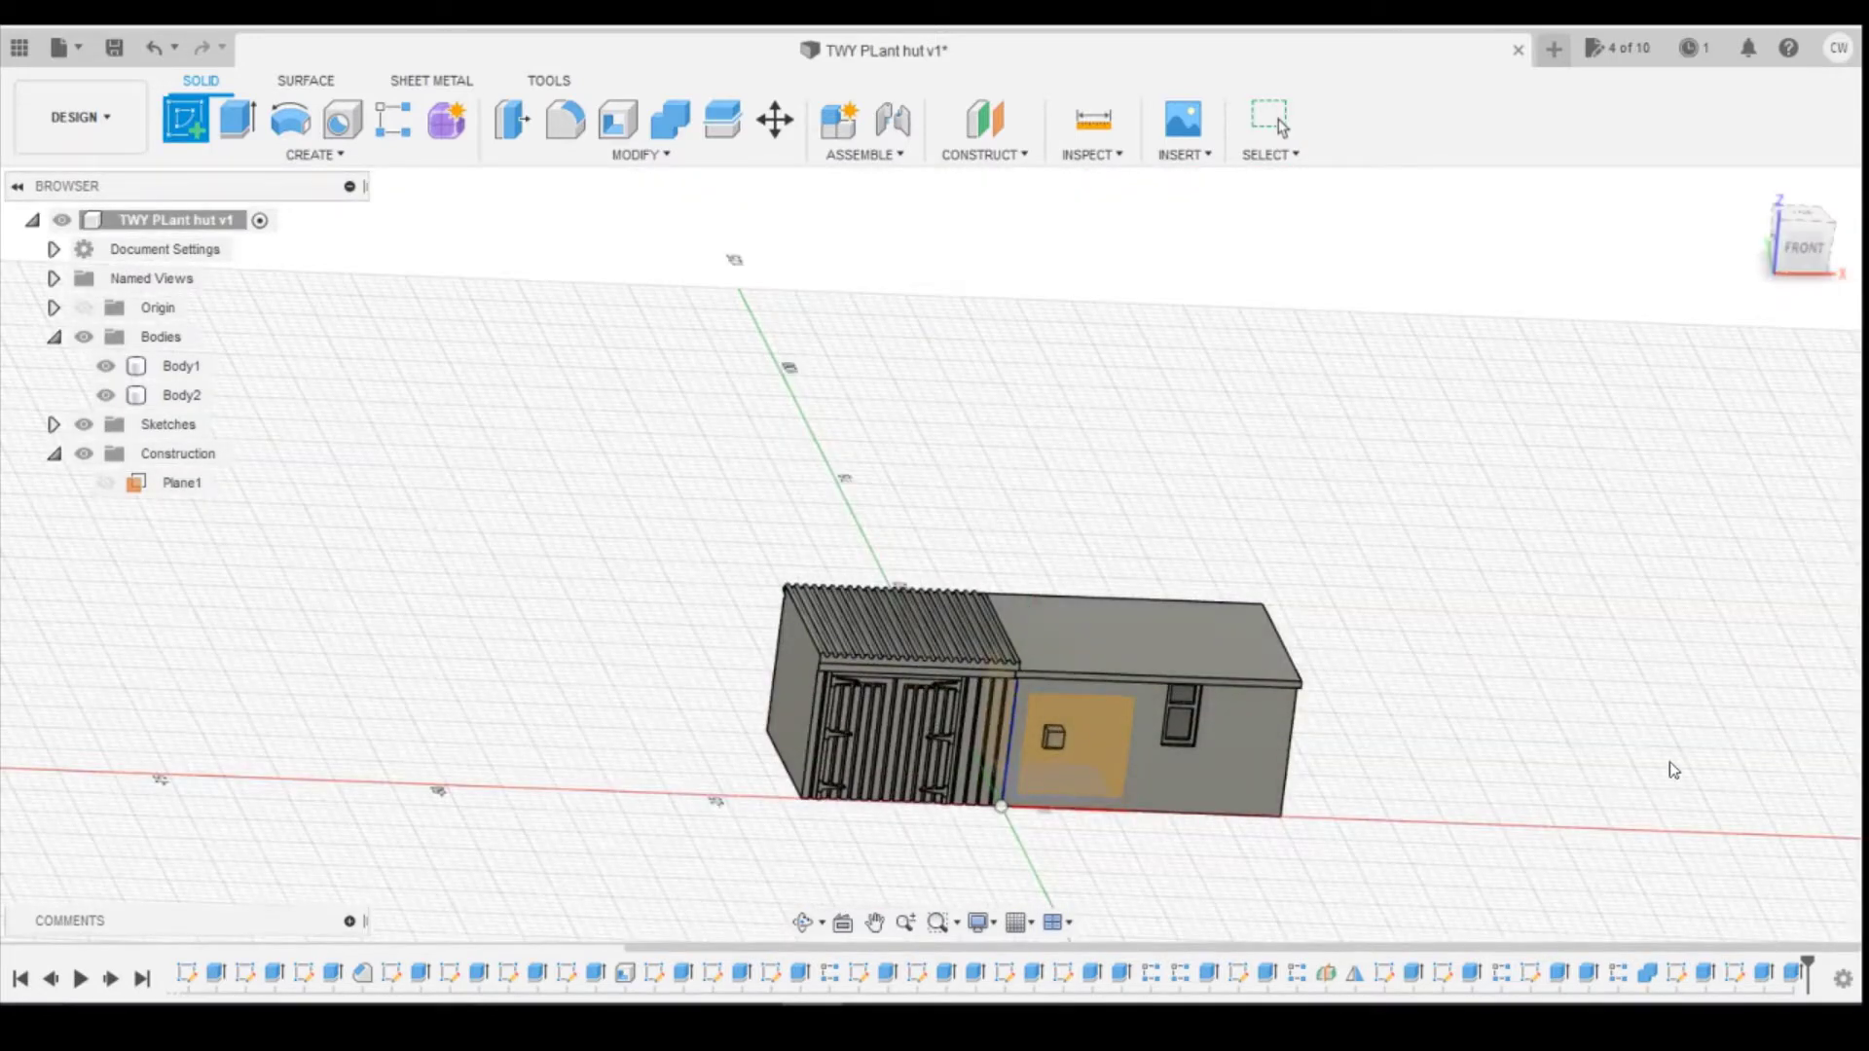
left_click(1259, 830)
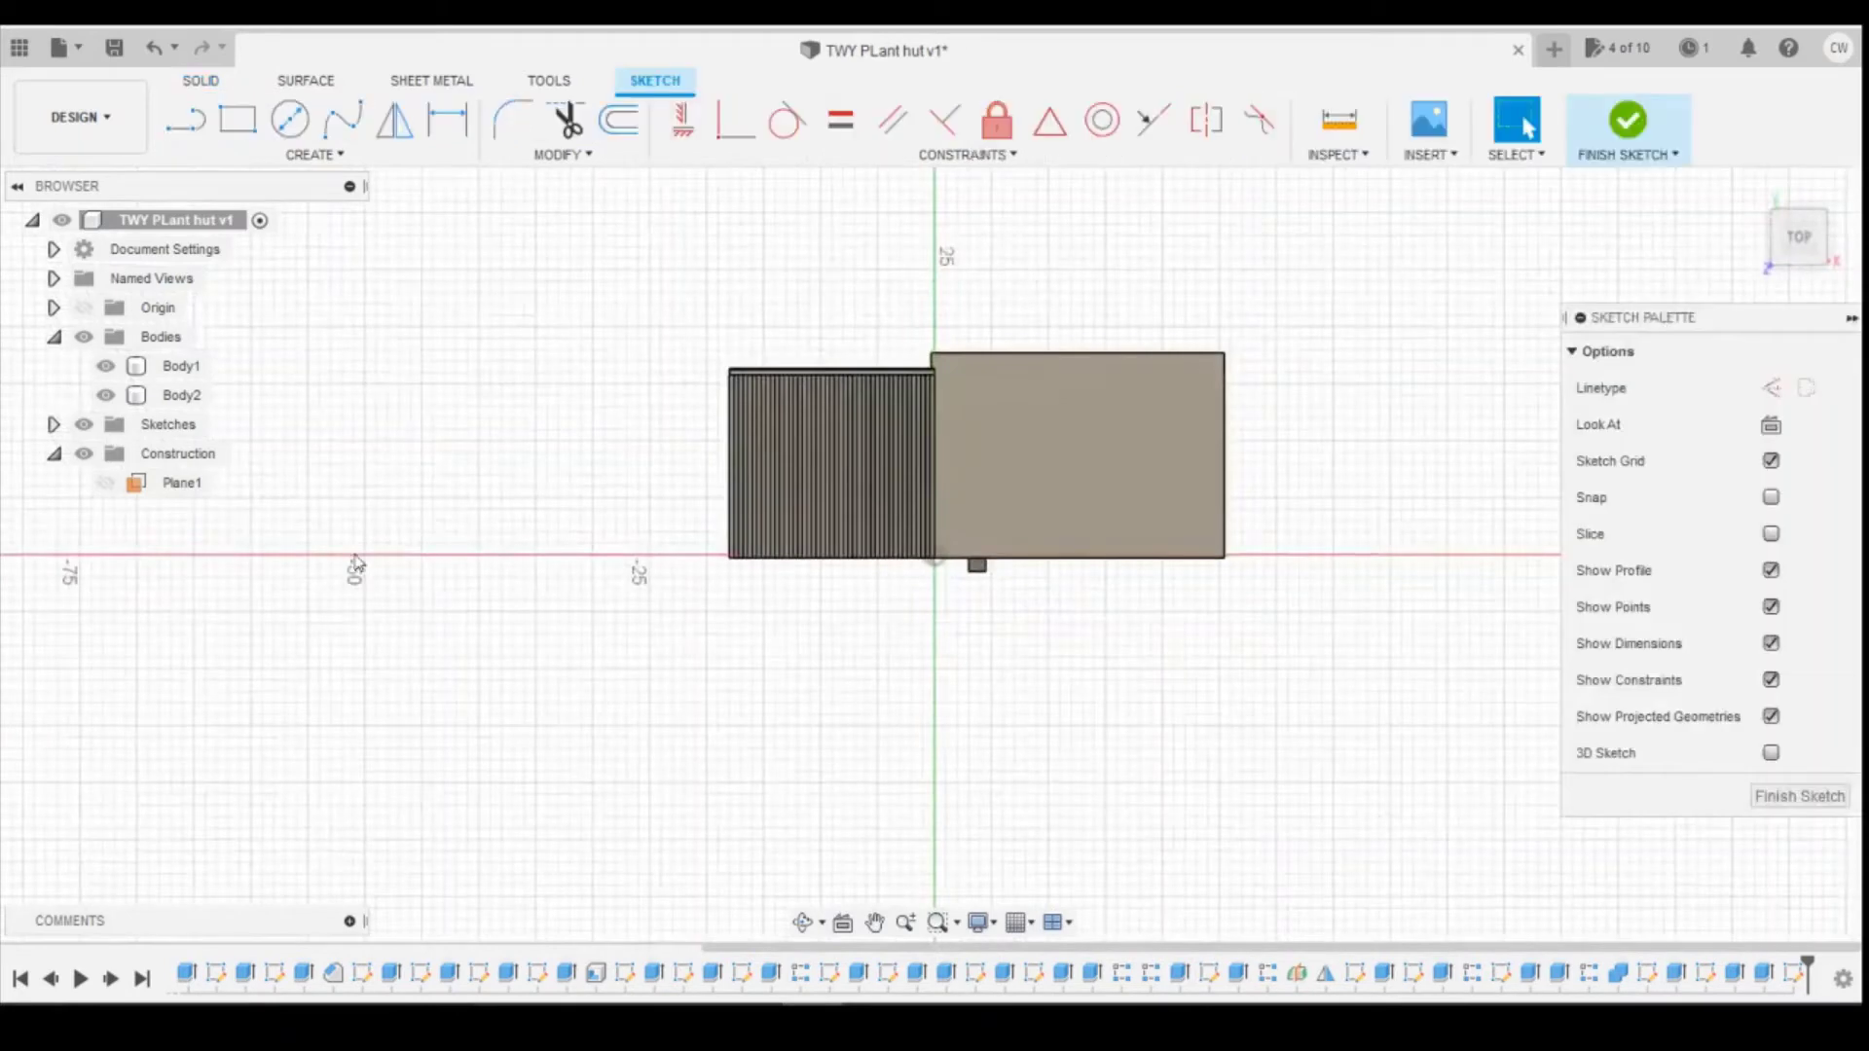
Step: Check the reference photo for where the pitched-roof building joins the door end of the hut
left_click_drag(1806, 250, 1819, 163)
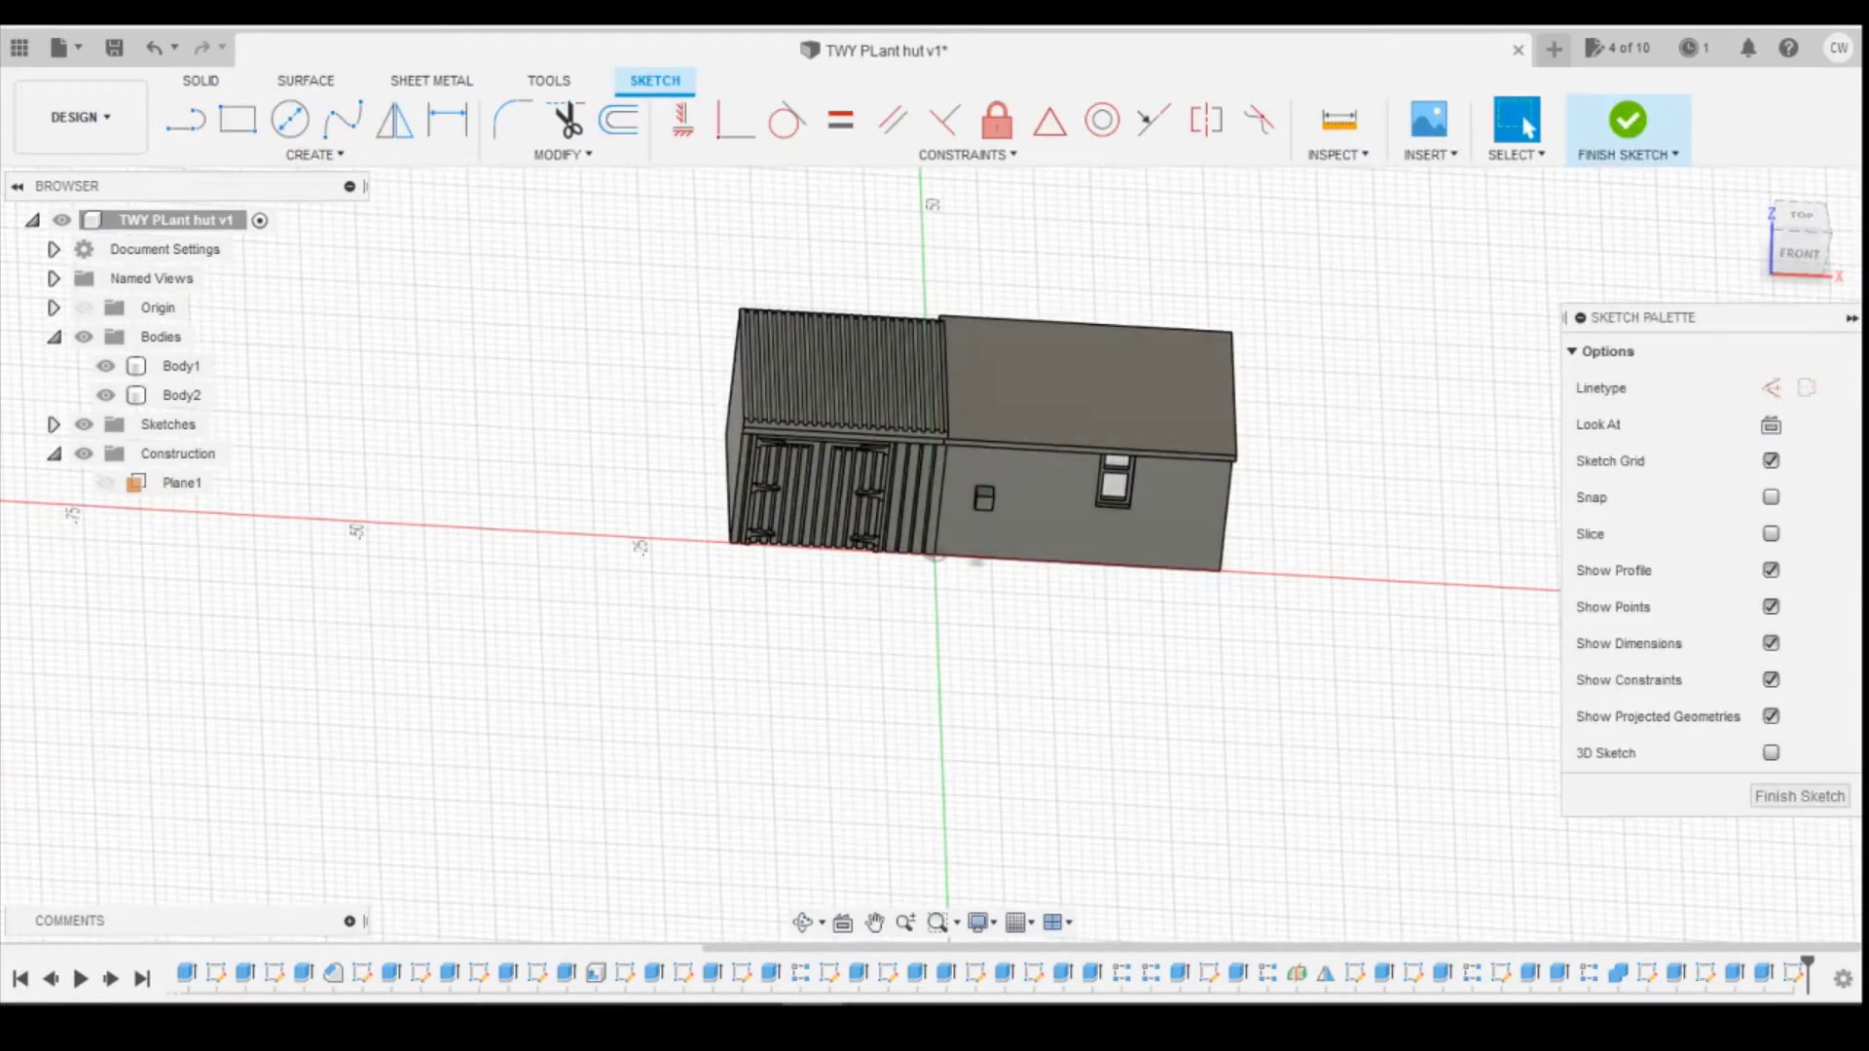
left_click(776, 973)
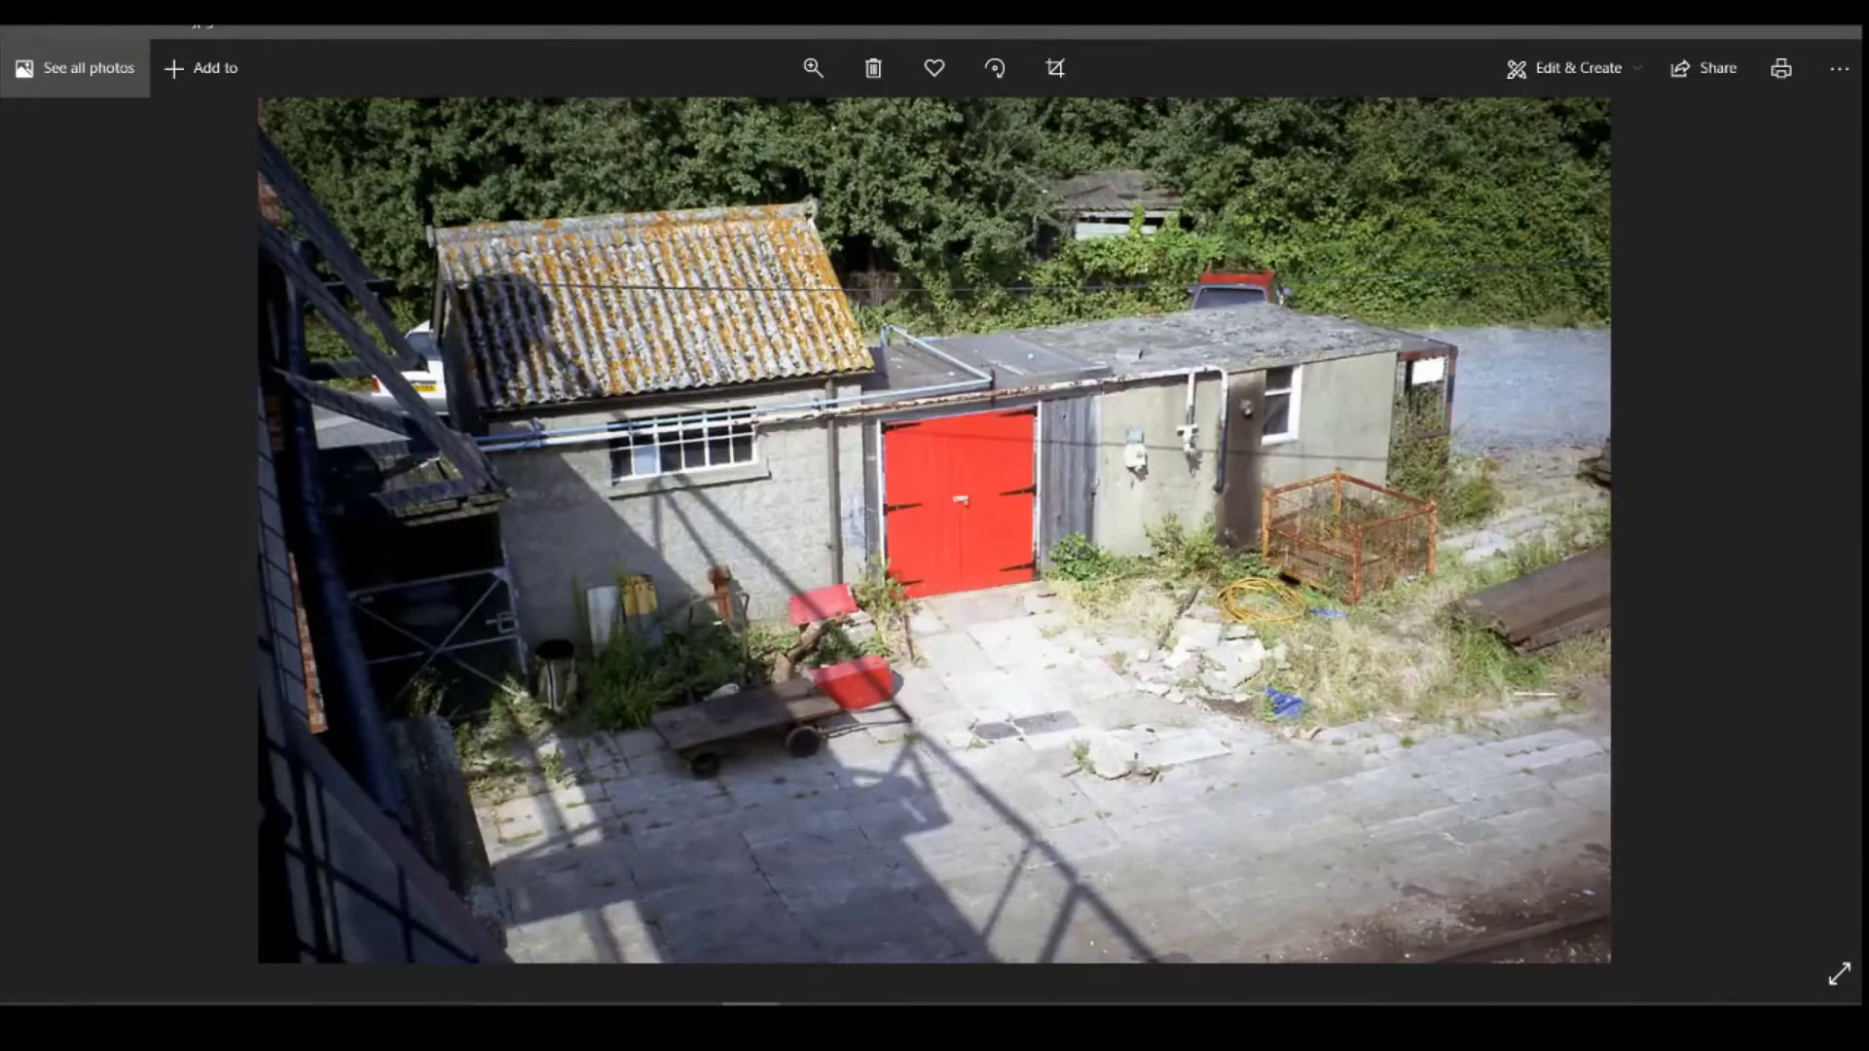
key("alt+Tab")
left_click(237, 120)
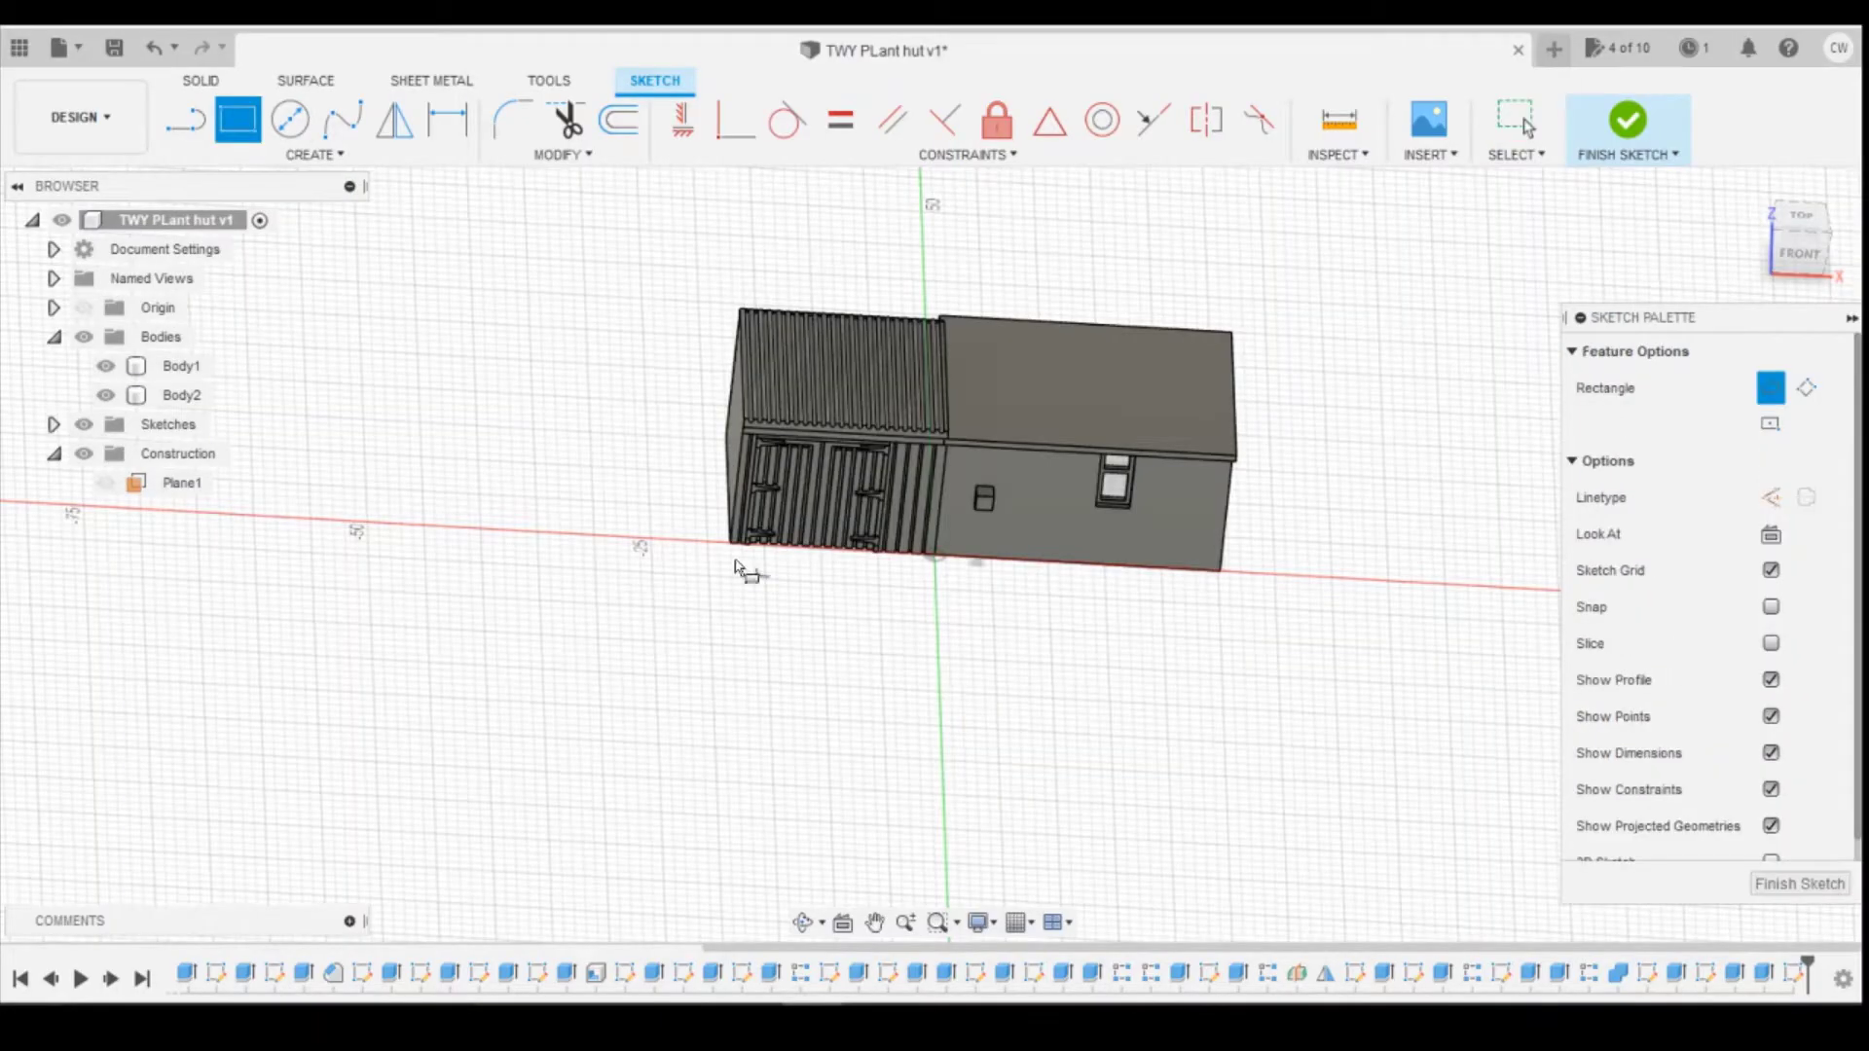
scroll(734, 563, "up", 5)
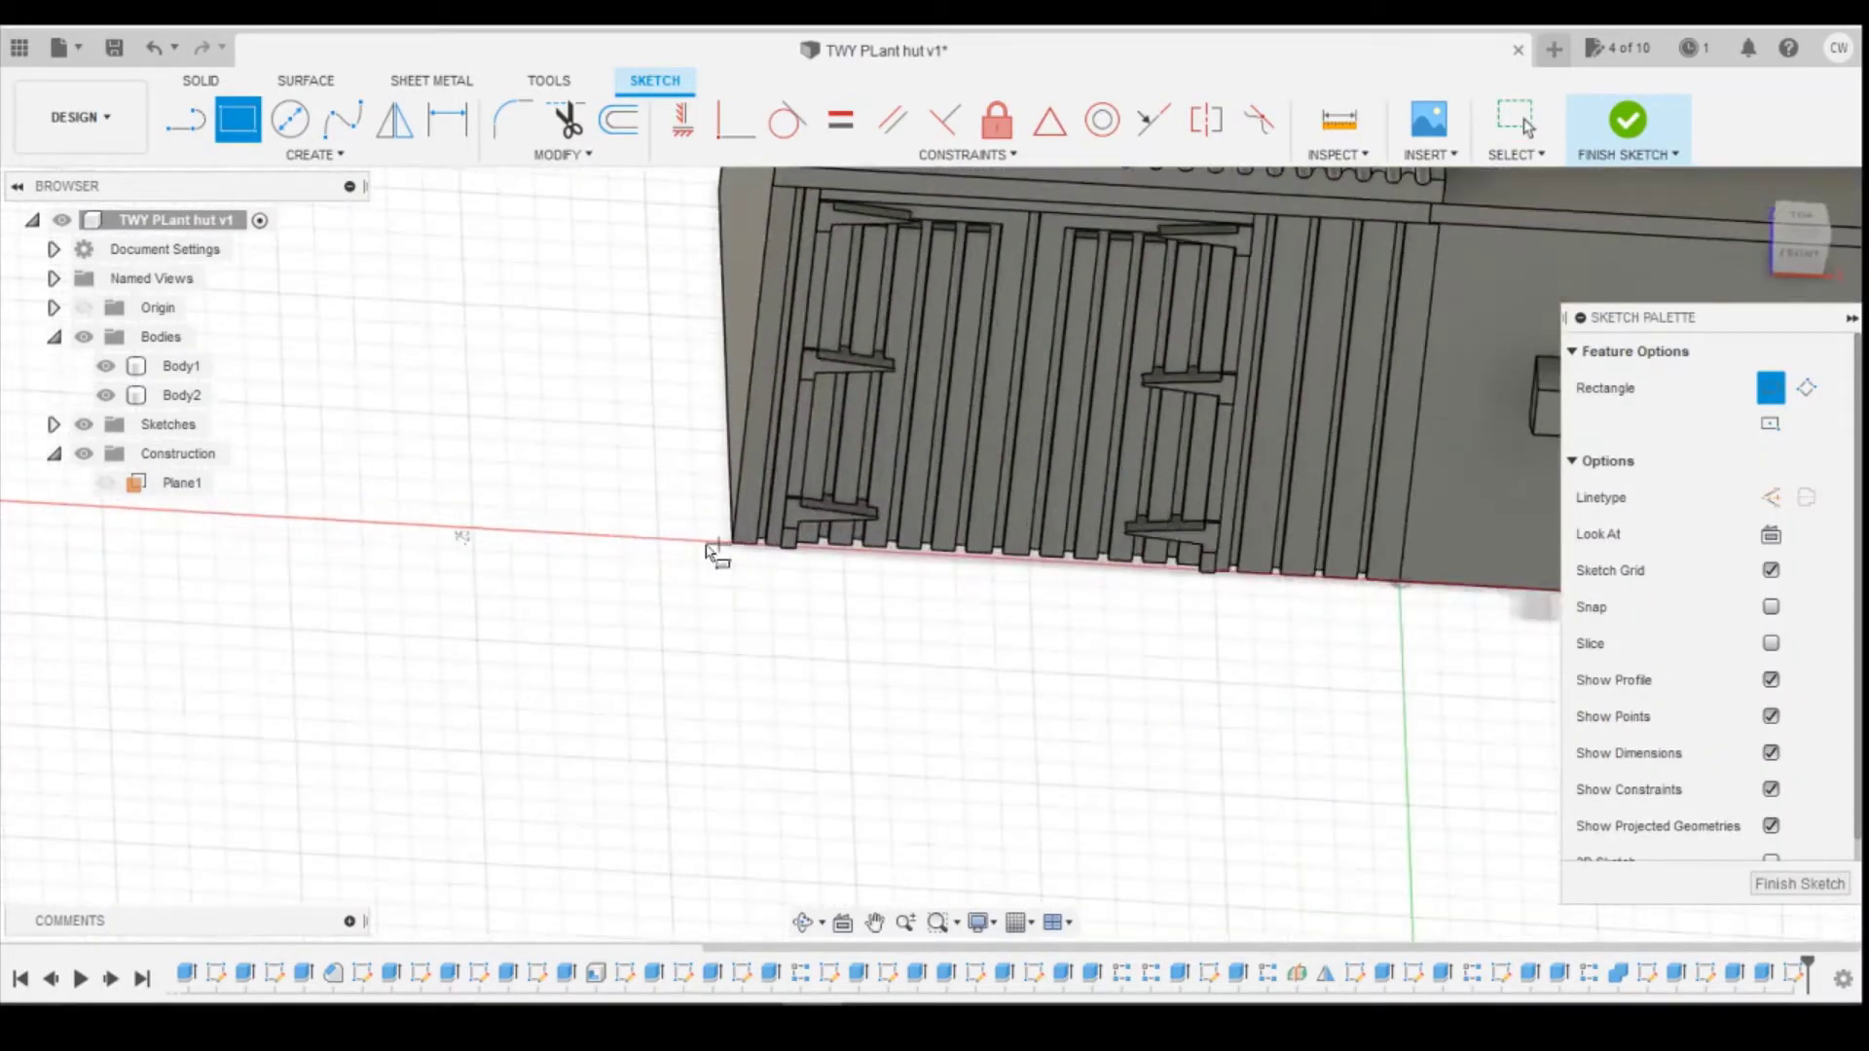
scroll(717, 668, "down", 5)
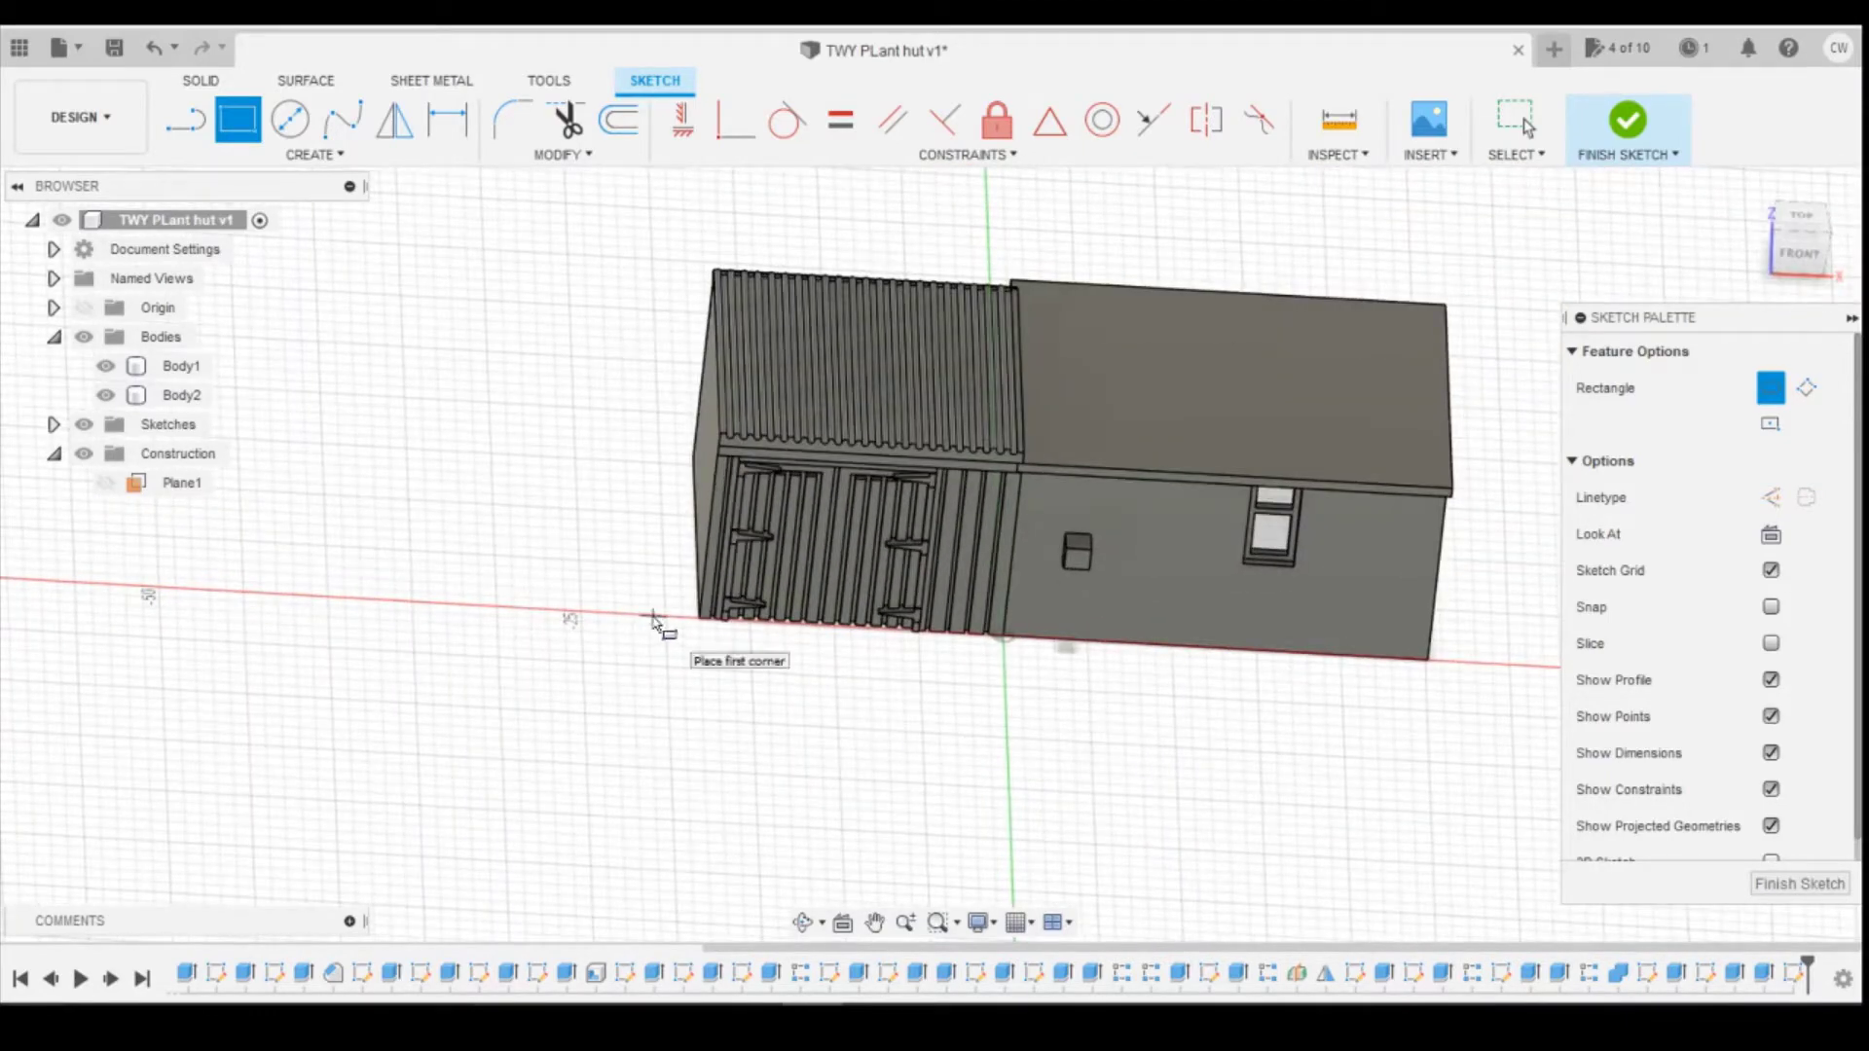
scroll(654, 623, "up", 3)
scroll(655, 638, "down", 3)
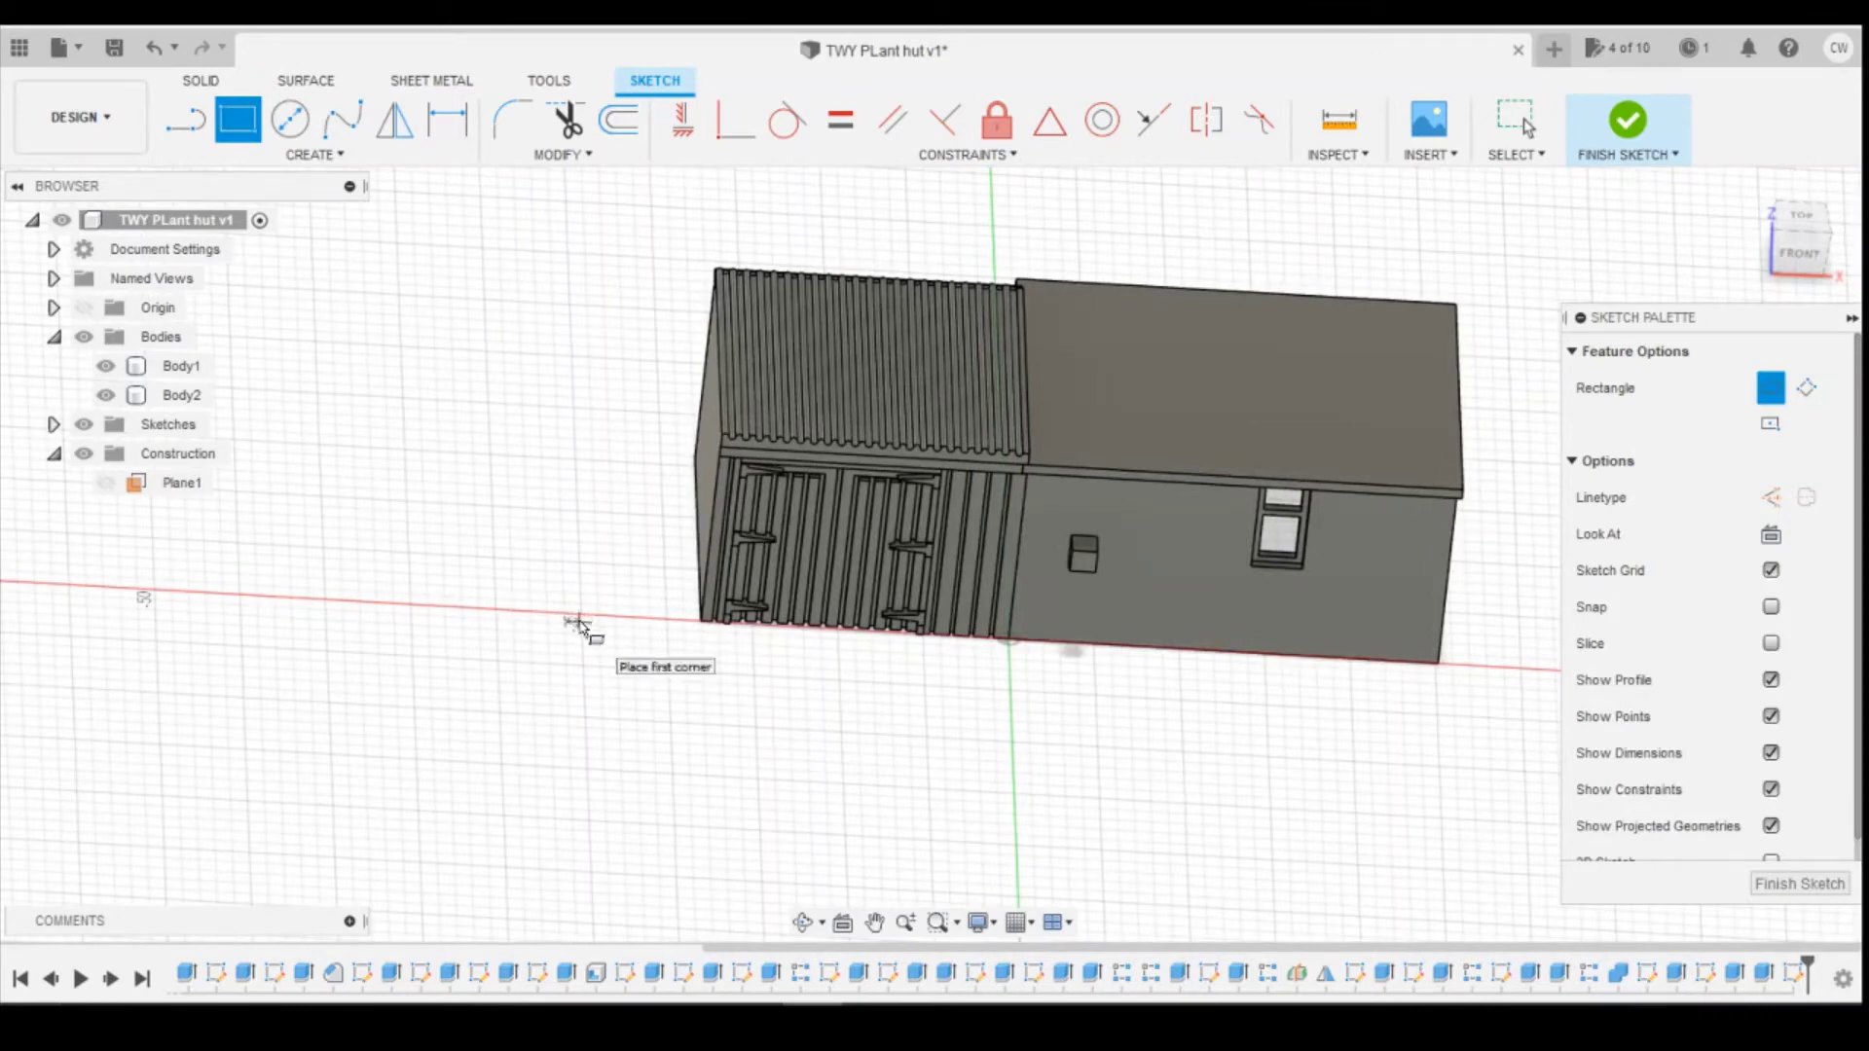
key("Escape")
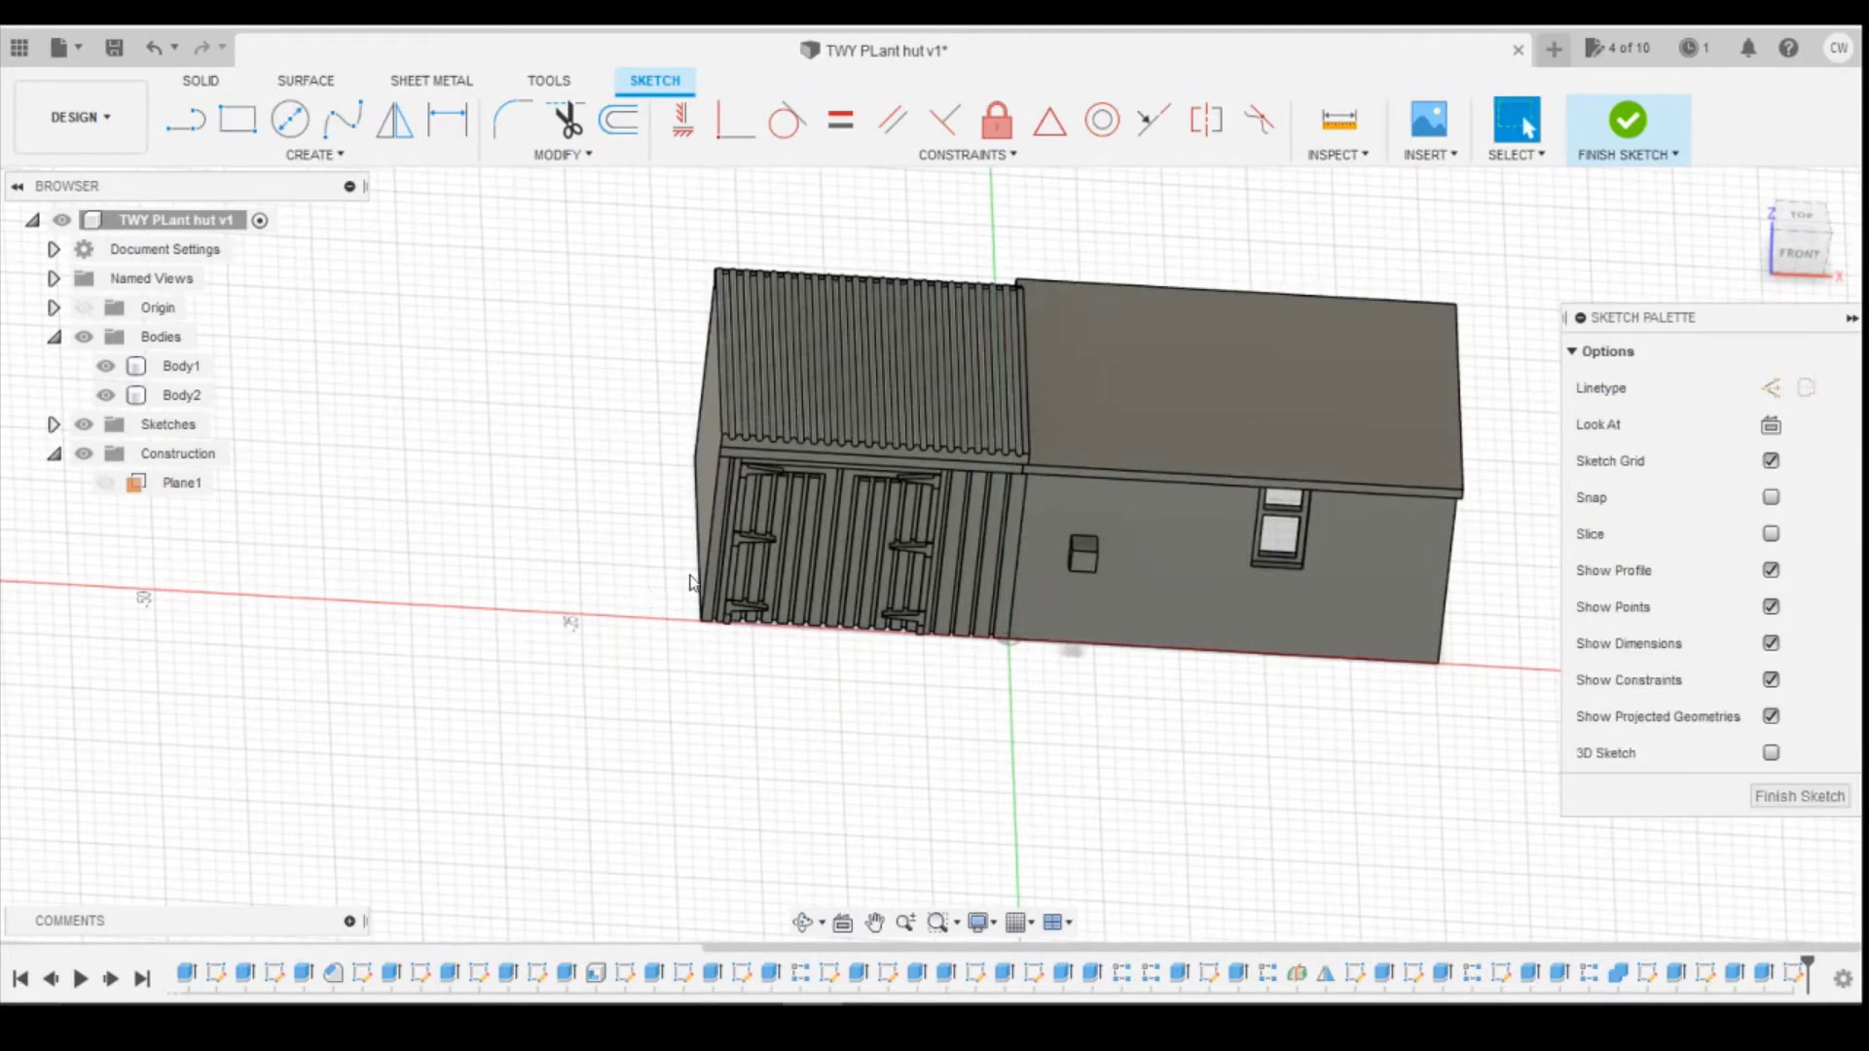
Step: Project the two vertical edges of the end wall beside the double doors into the ground sketch
key("p")
left_click(702, 547)
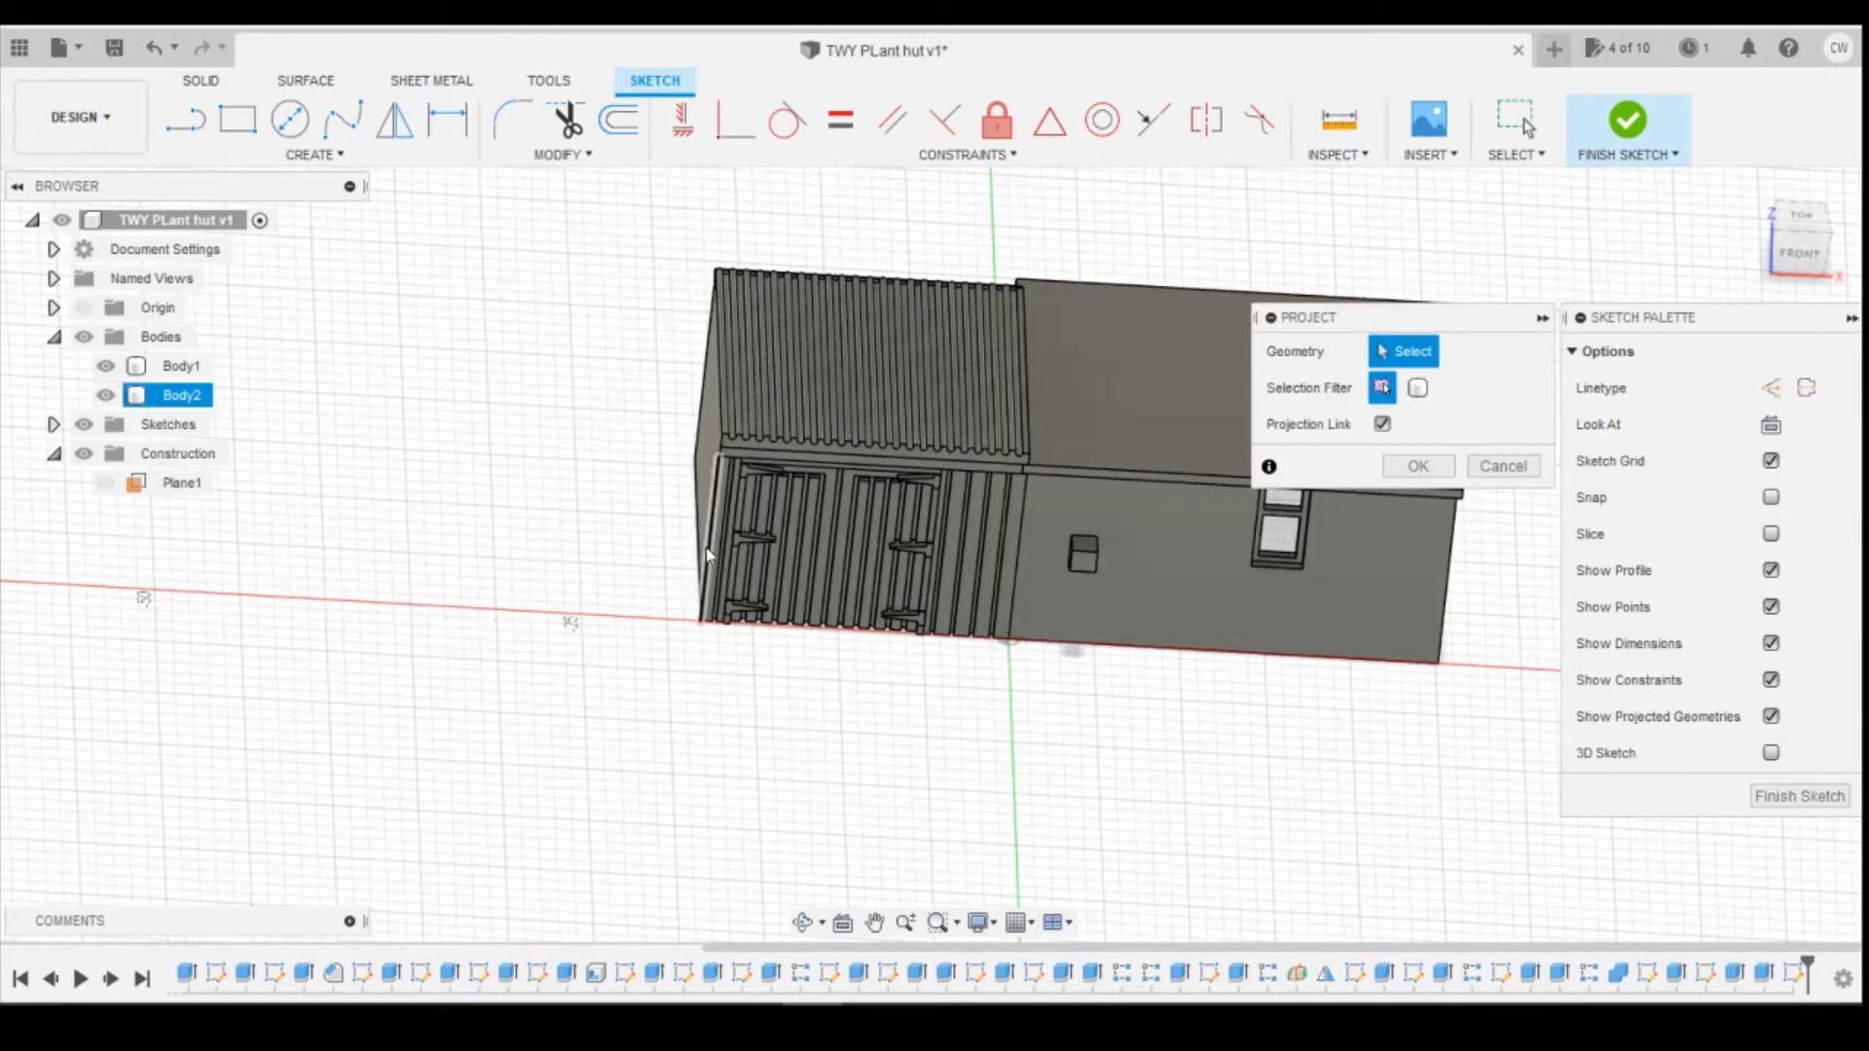
left_click(700, 560)
left_click(716, 570)
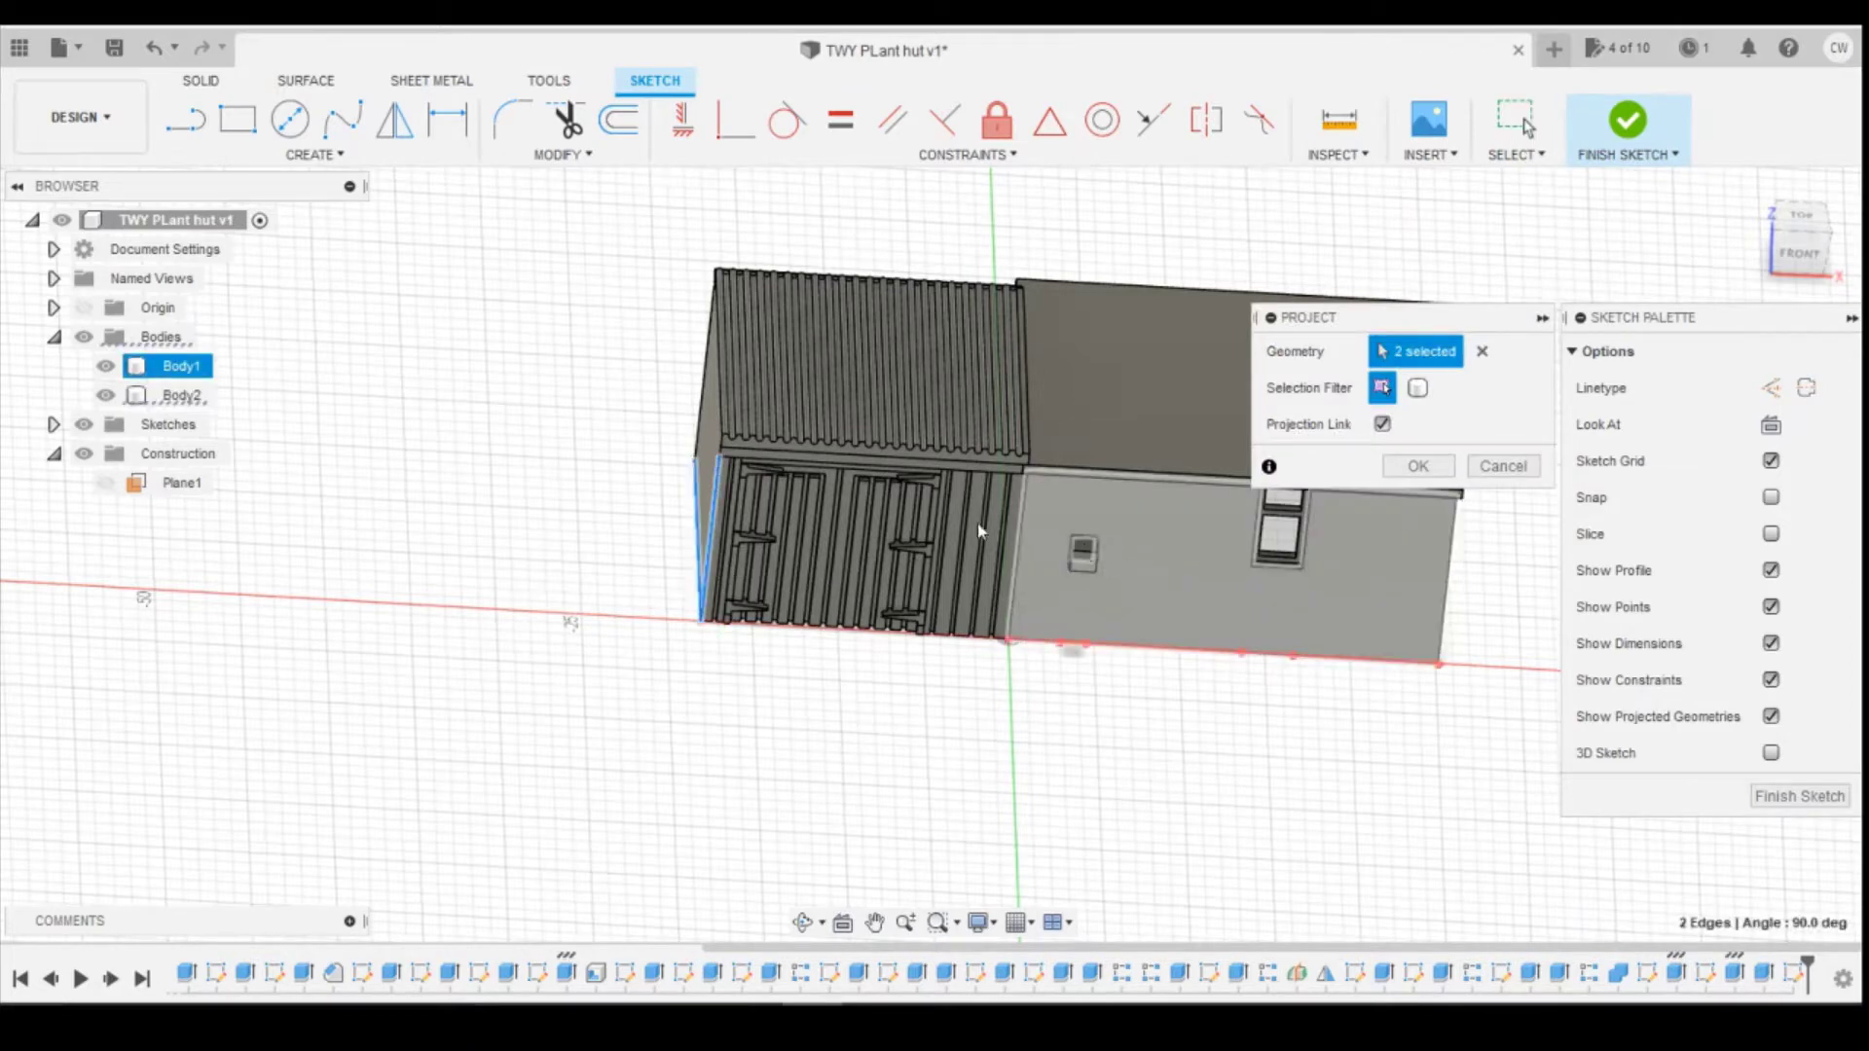
left_click(1423, 471)
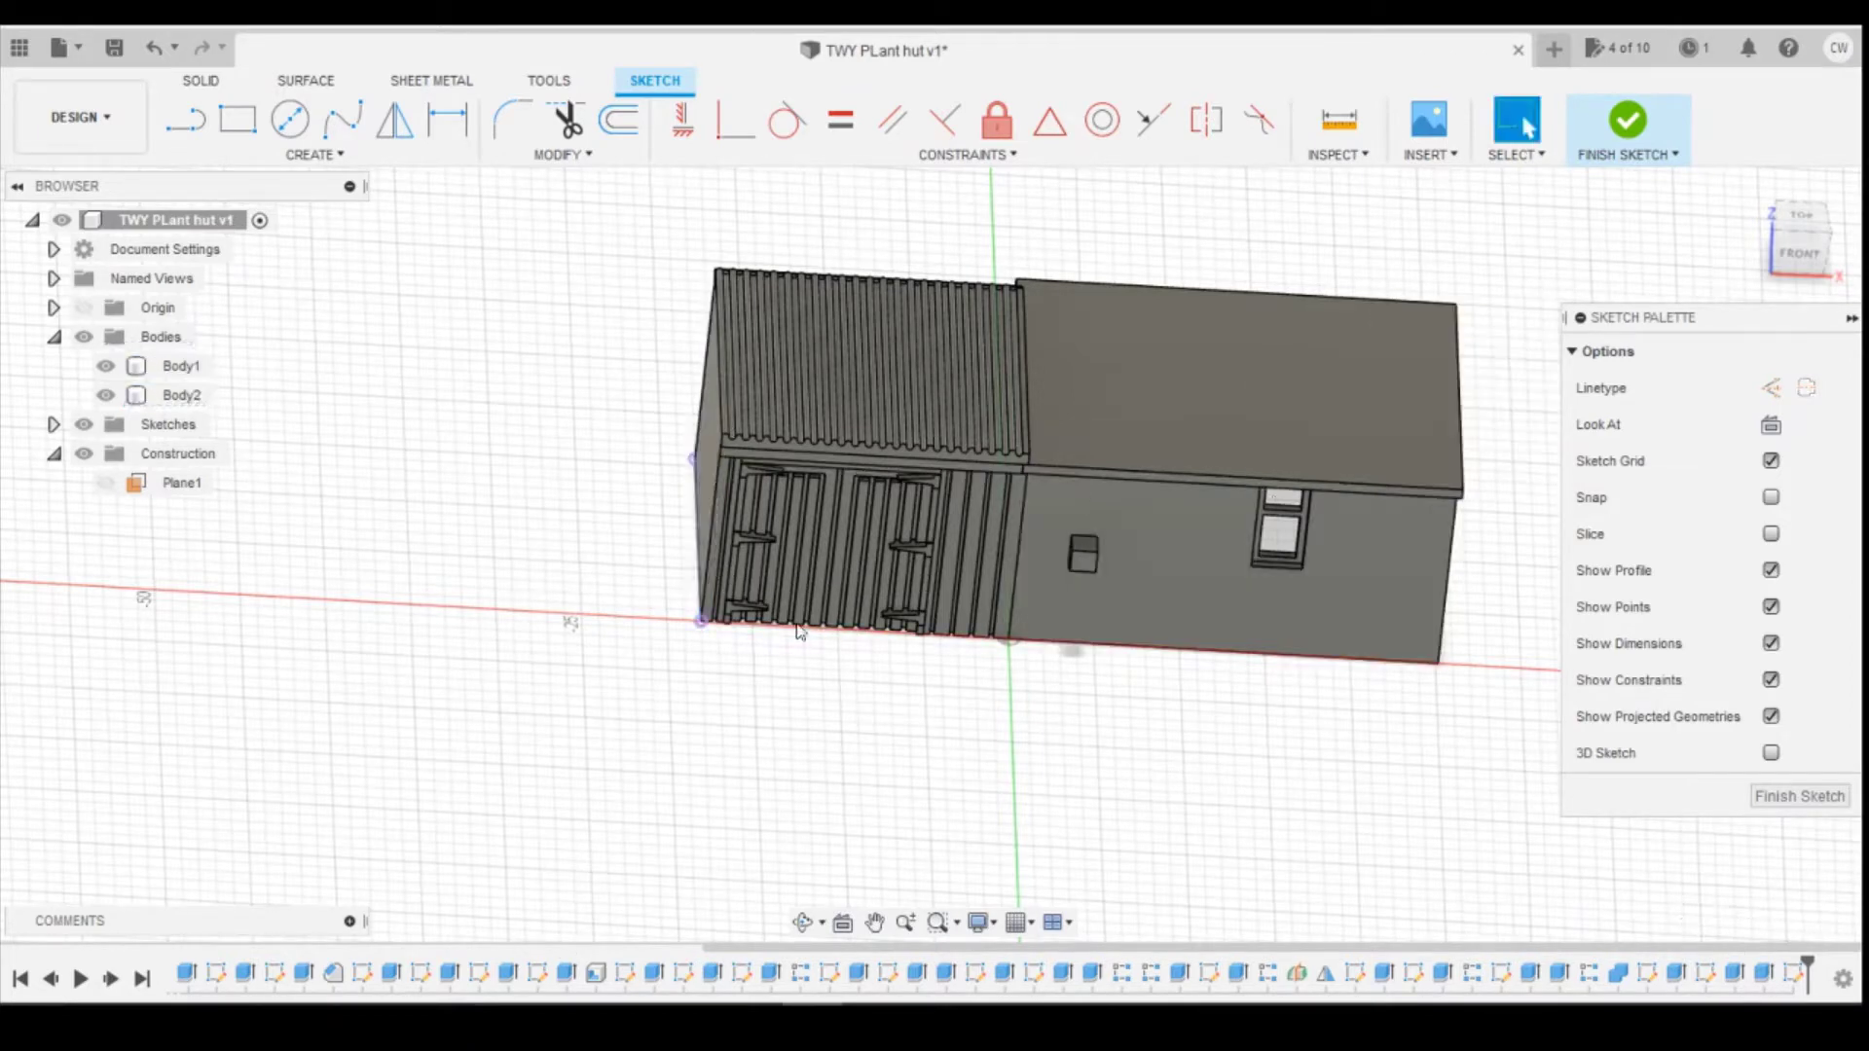
Step: Sketch a corner rectangle about 23.4 mm long from the projected front corner, extending away from the door end of the hut
left_click(229, 125)
left_click(701, 620)
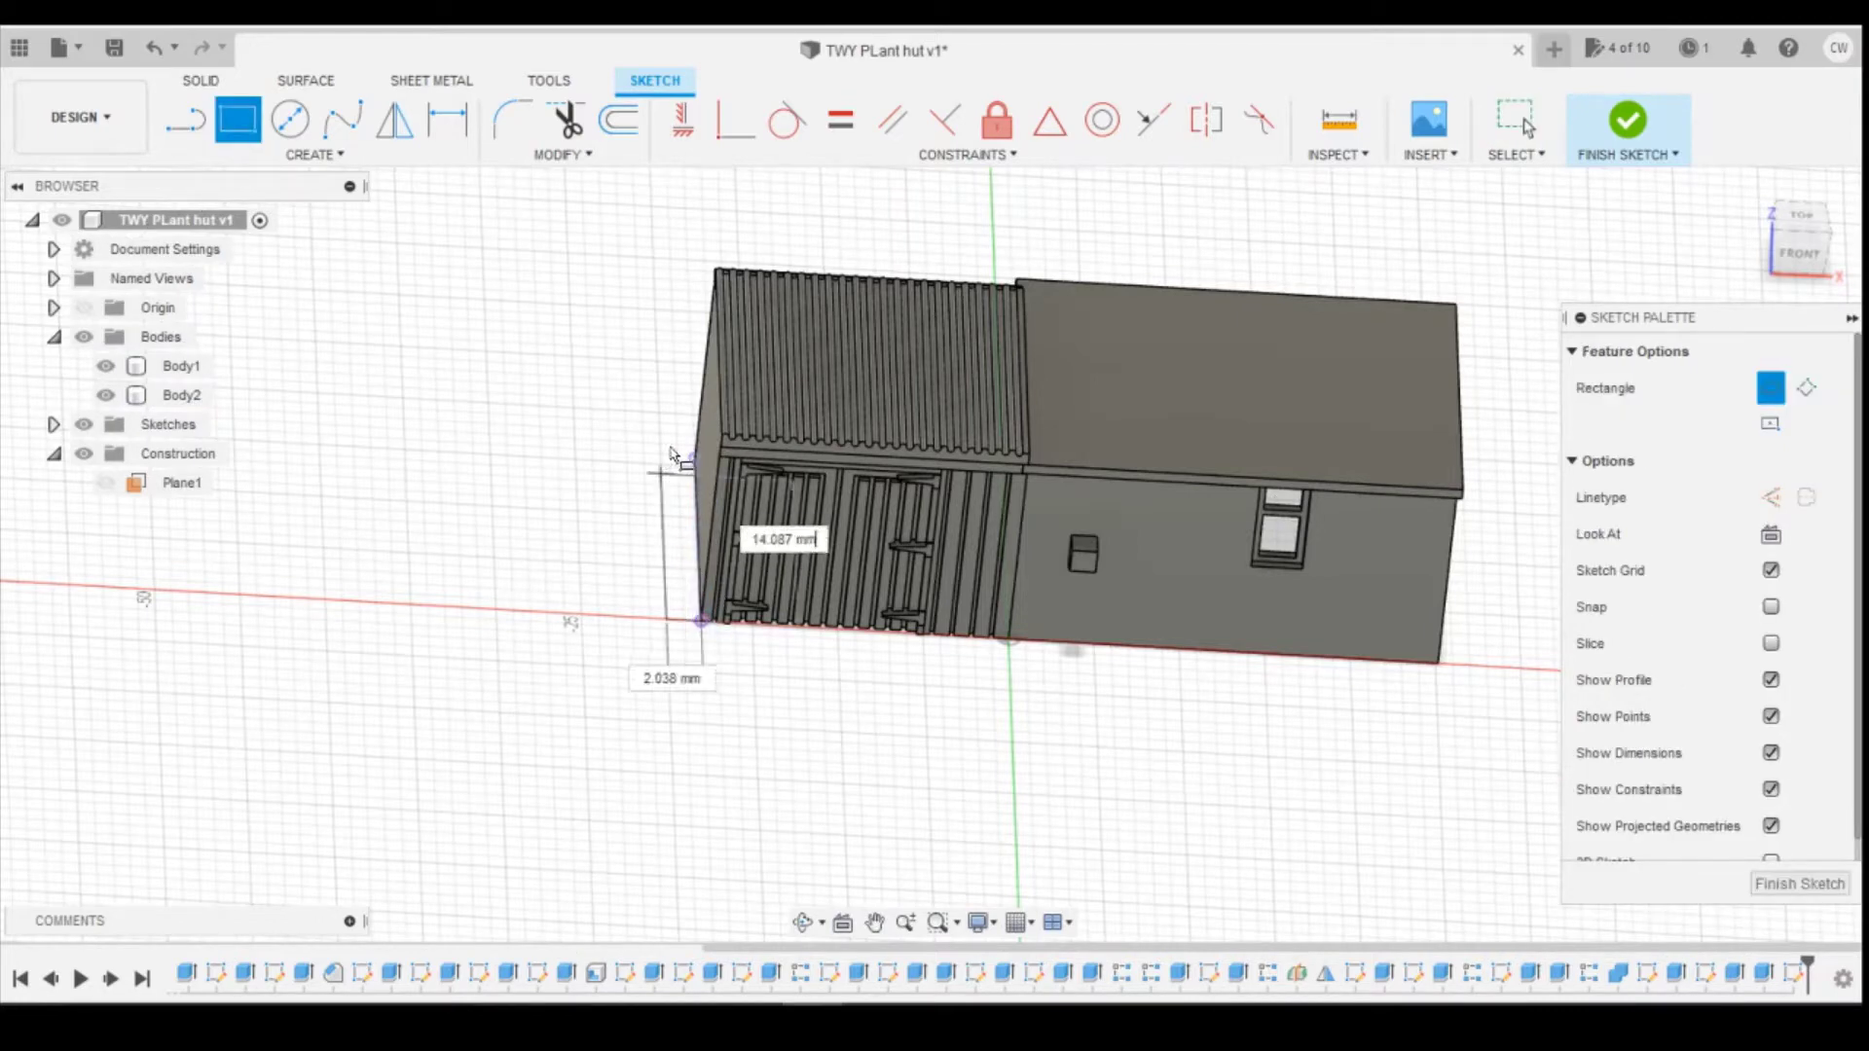
left_click(691, 457)
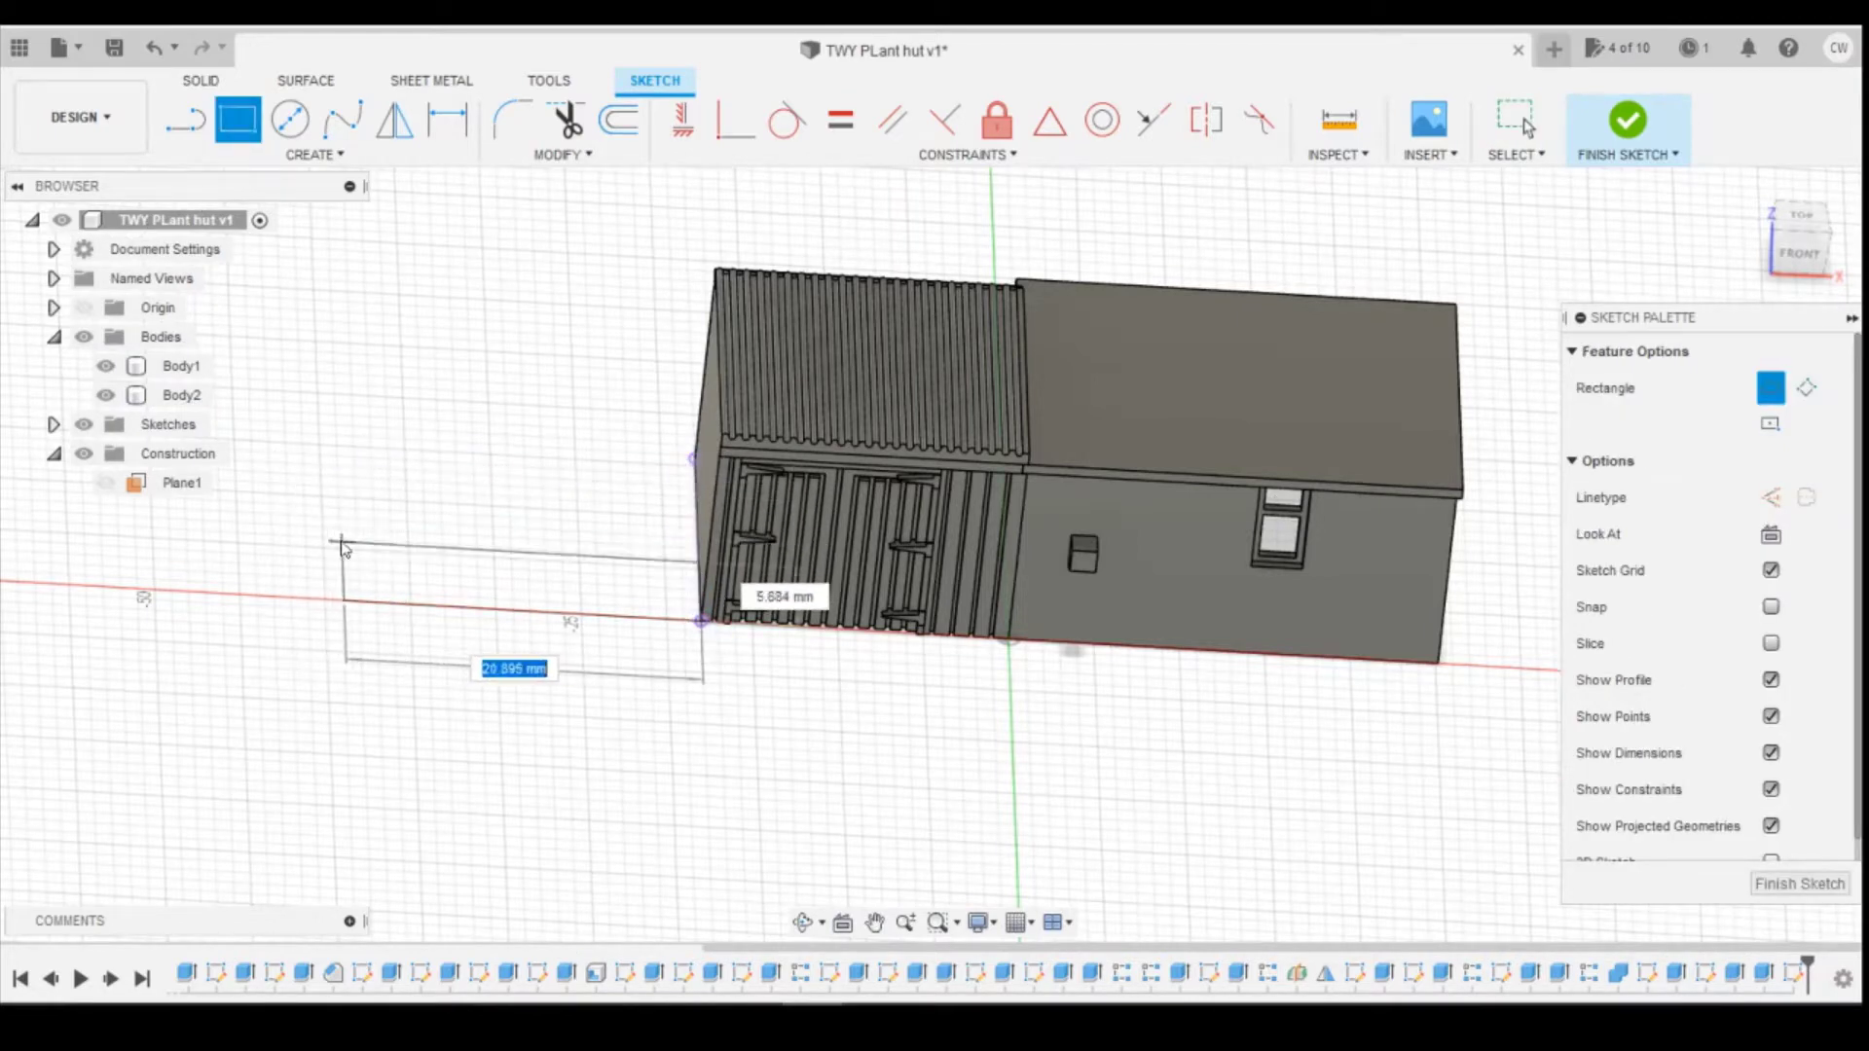
left_click(292, 331)
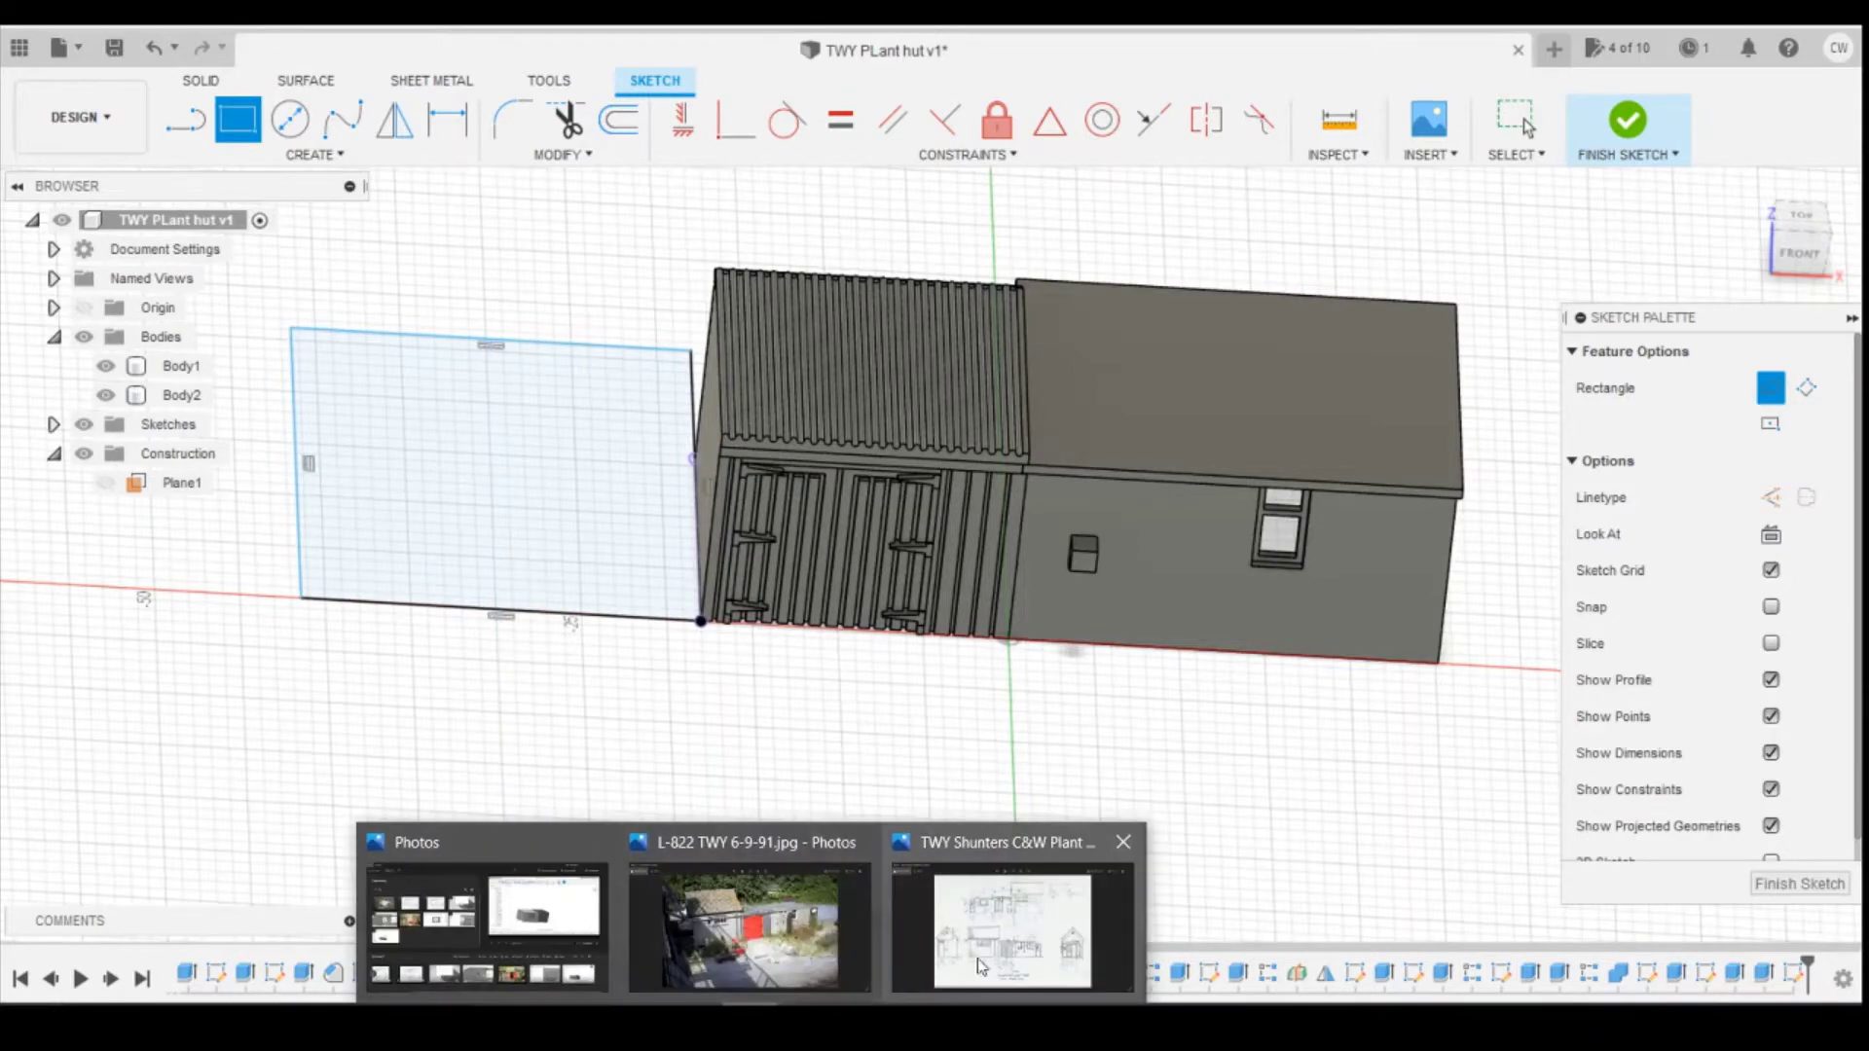
Step: Switch to the dimensioned hut drawing and Calculator, and add the front wall lengths 13 + 13.6 + 21
left_click(750, 897)
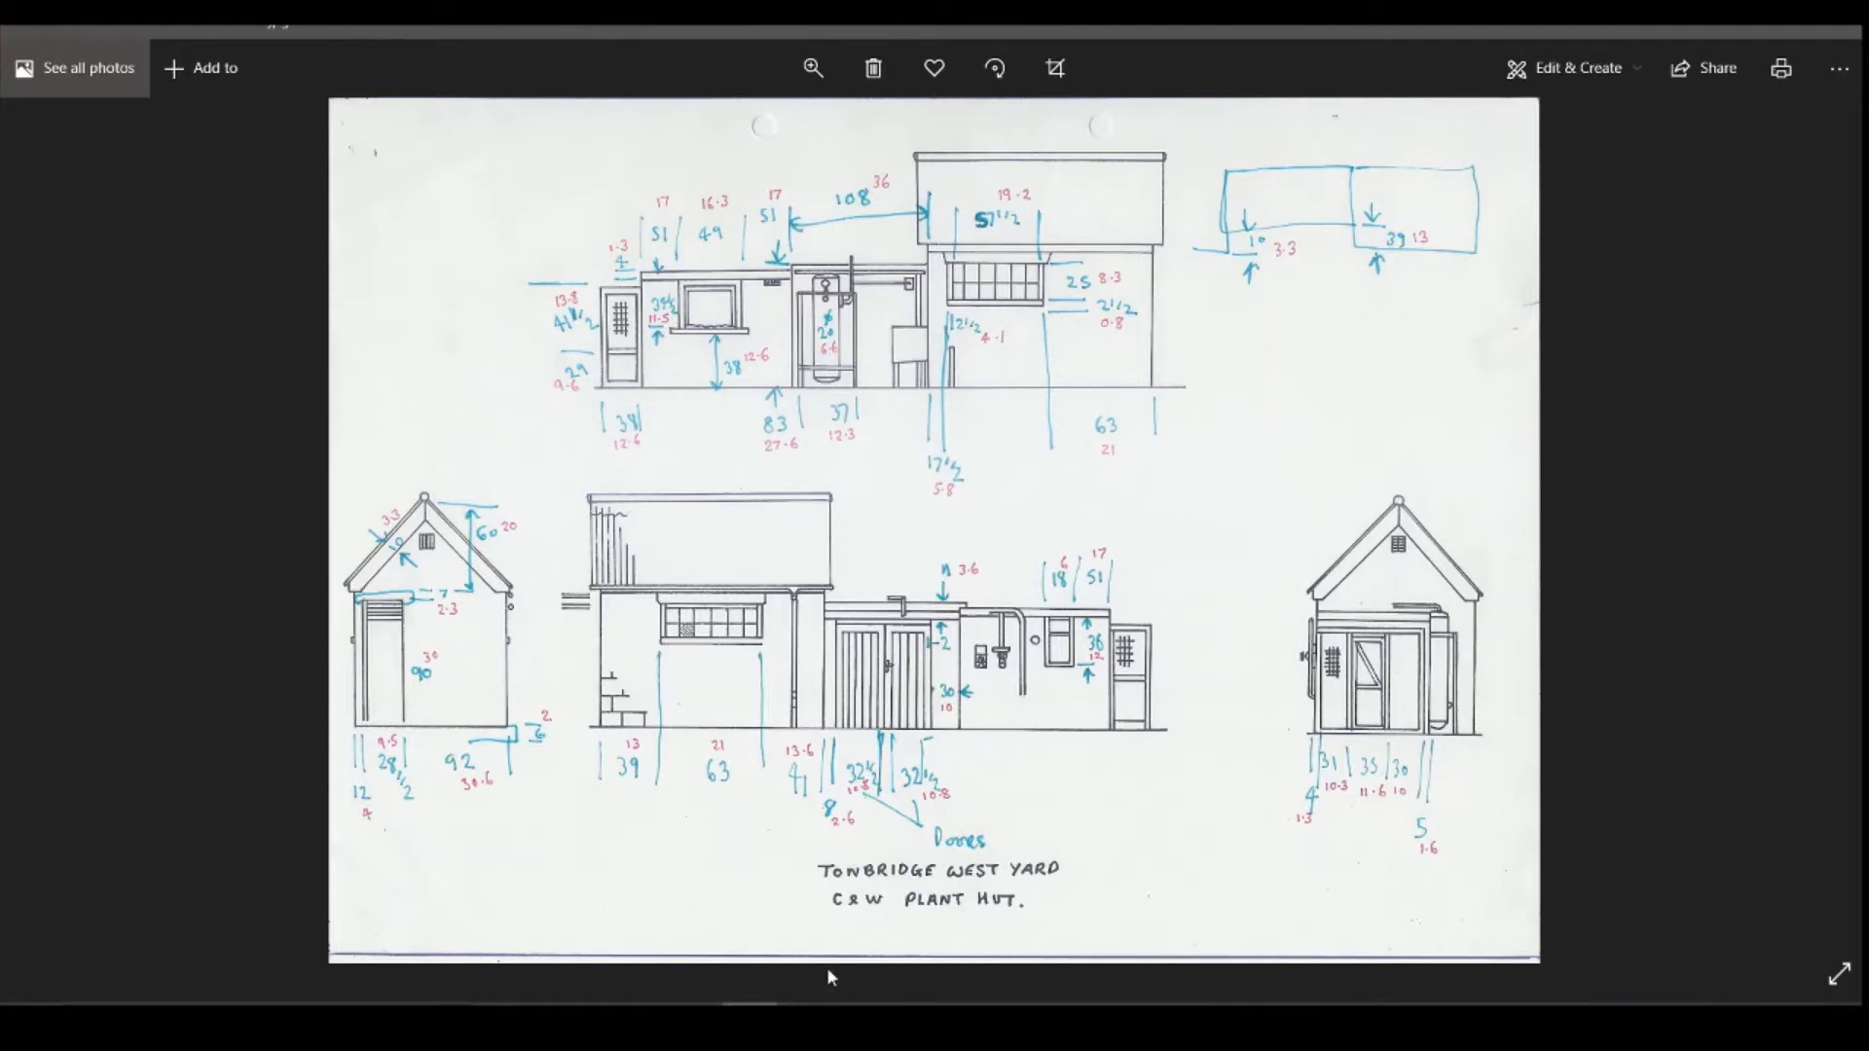
left_click(869, 1020)
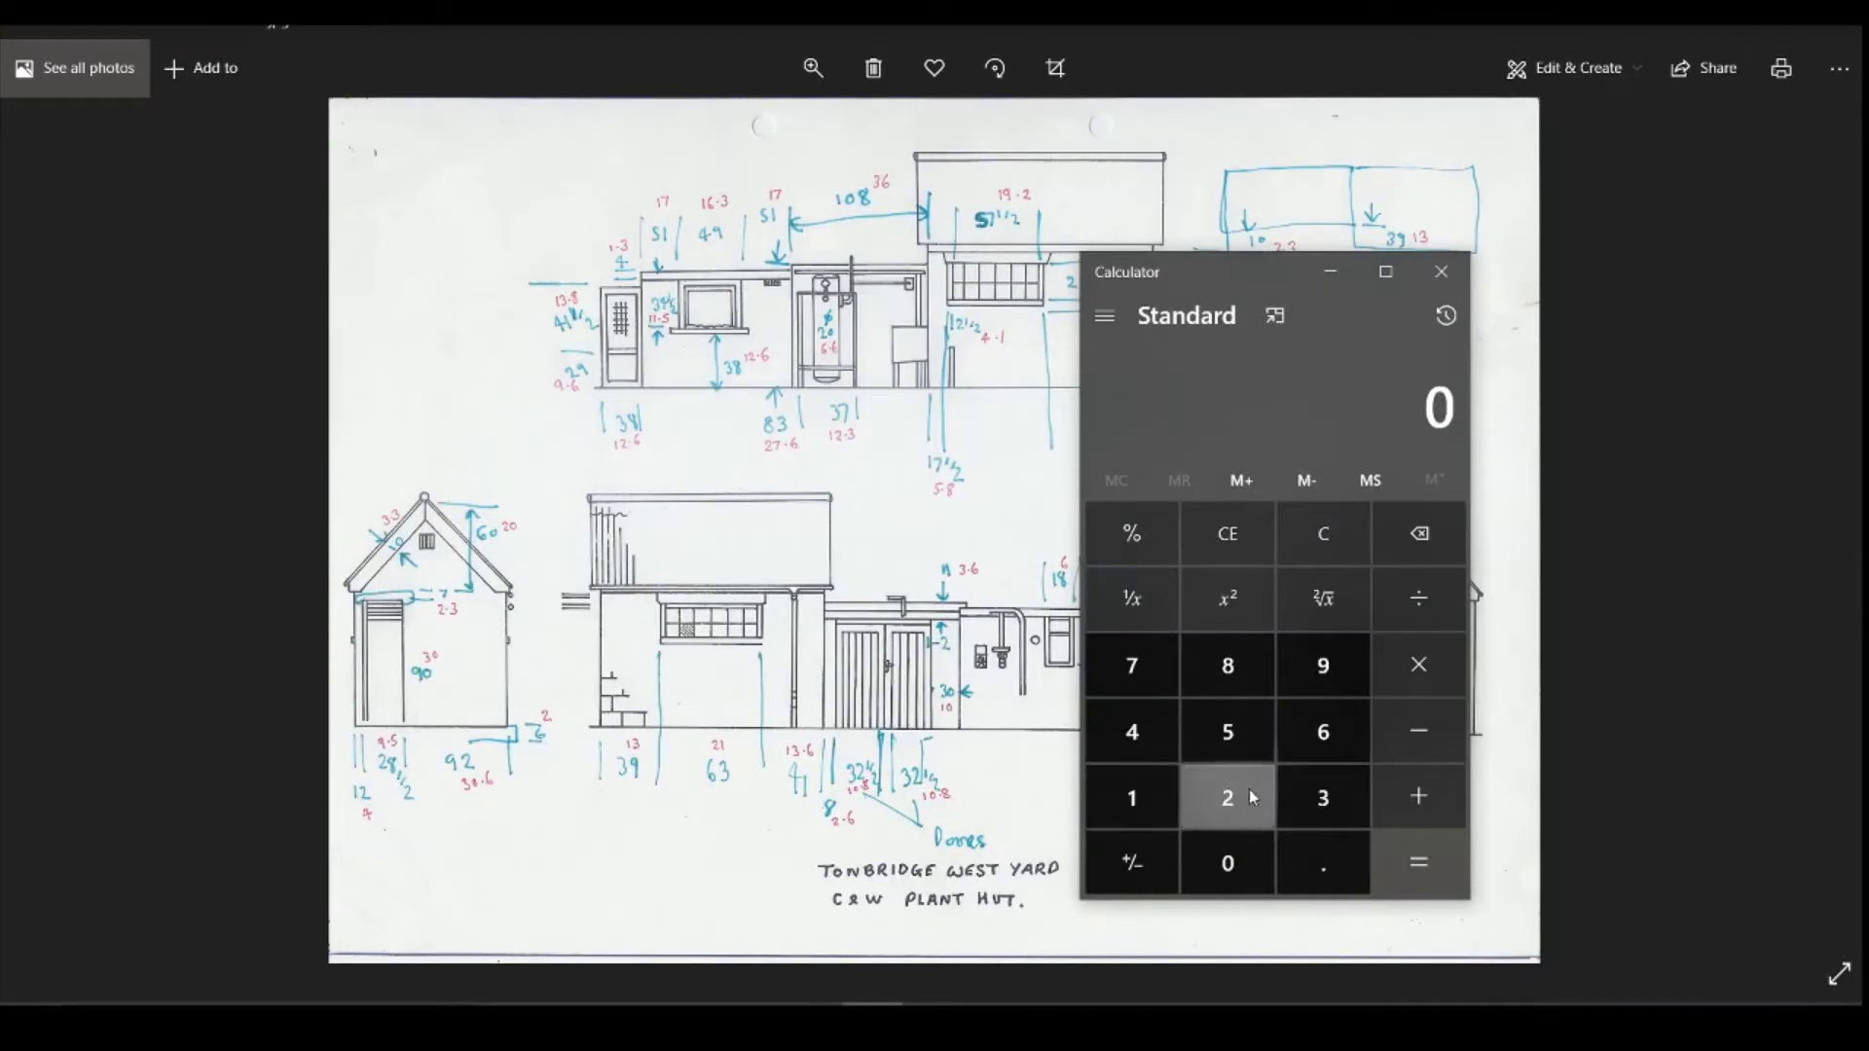
left_click(1129, 795)
left_click(1321, 794)
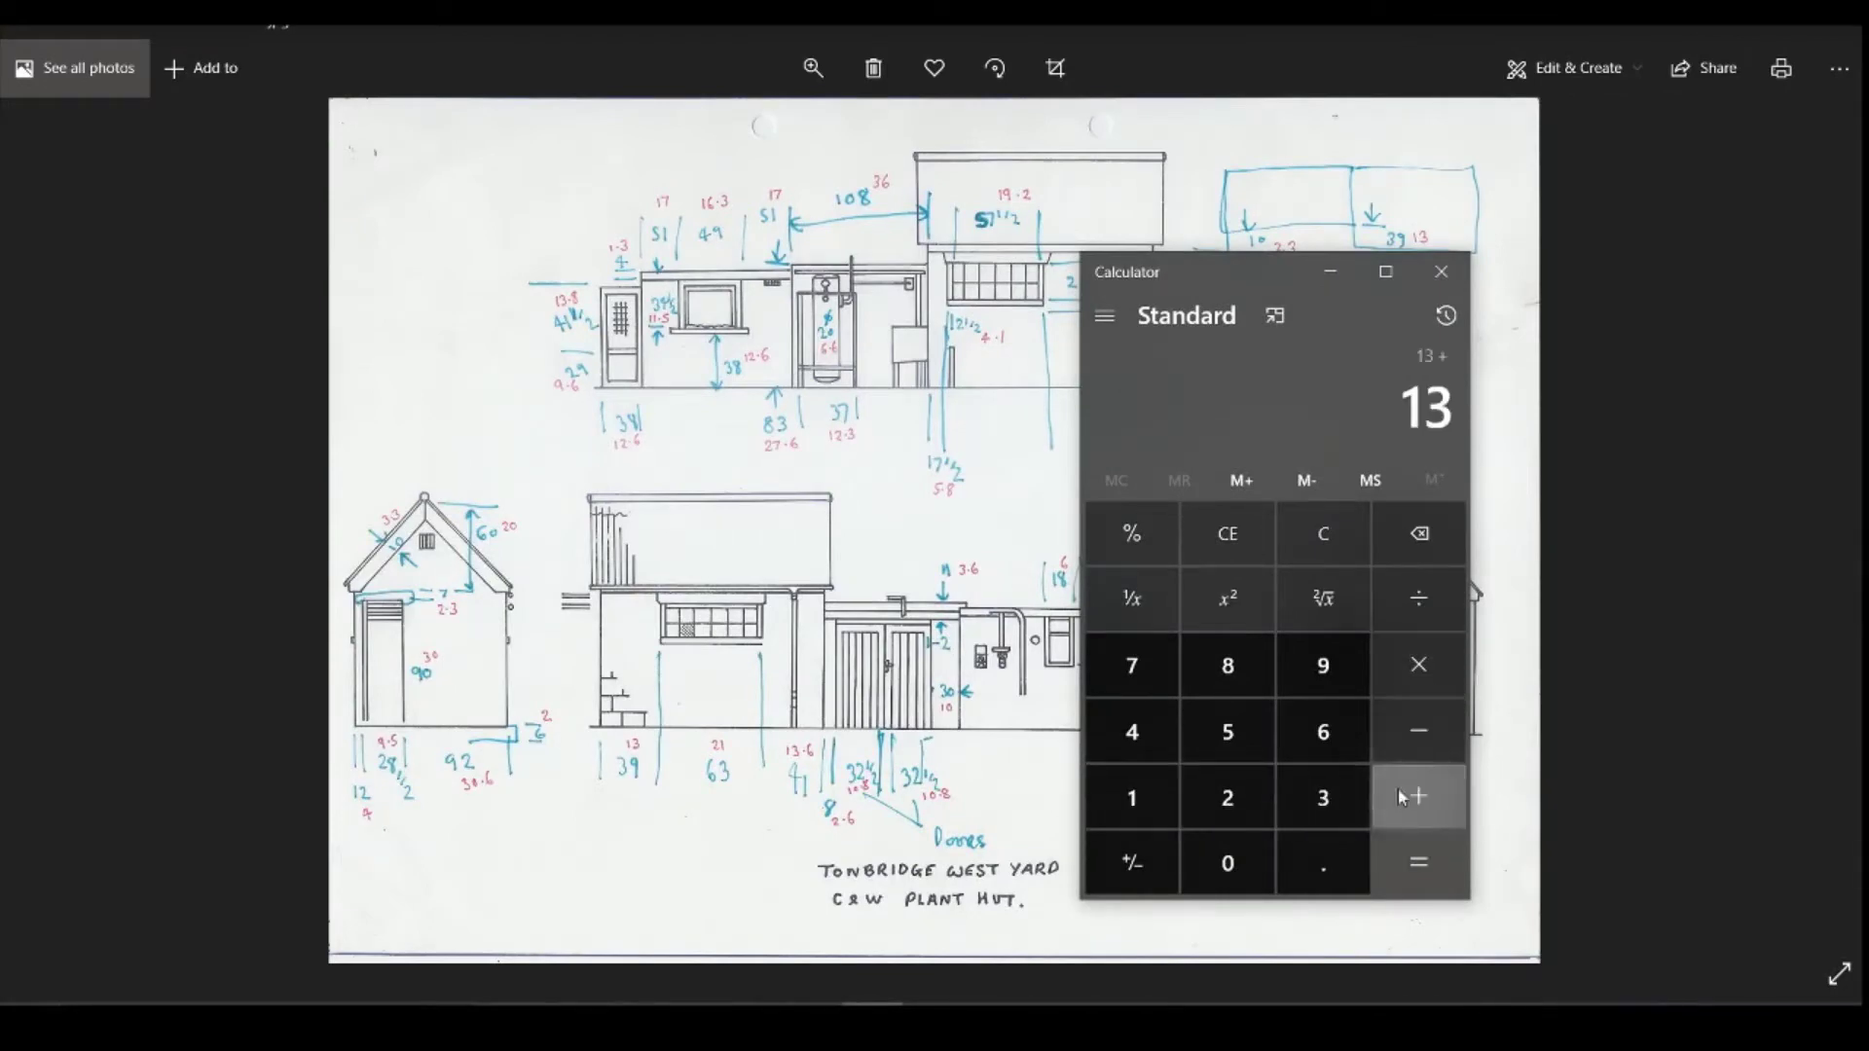
left_click(1132, 797)
left_click(1319, 804)
left_click(1326, 861)
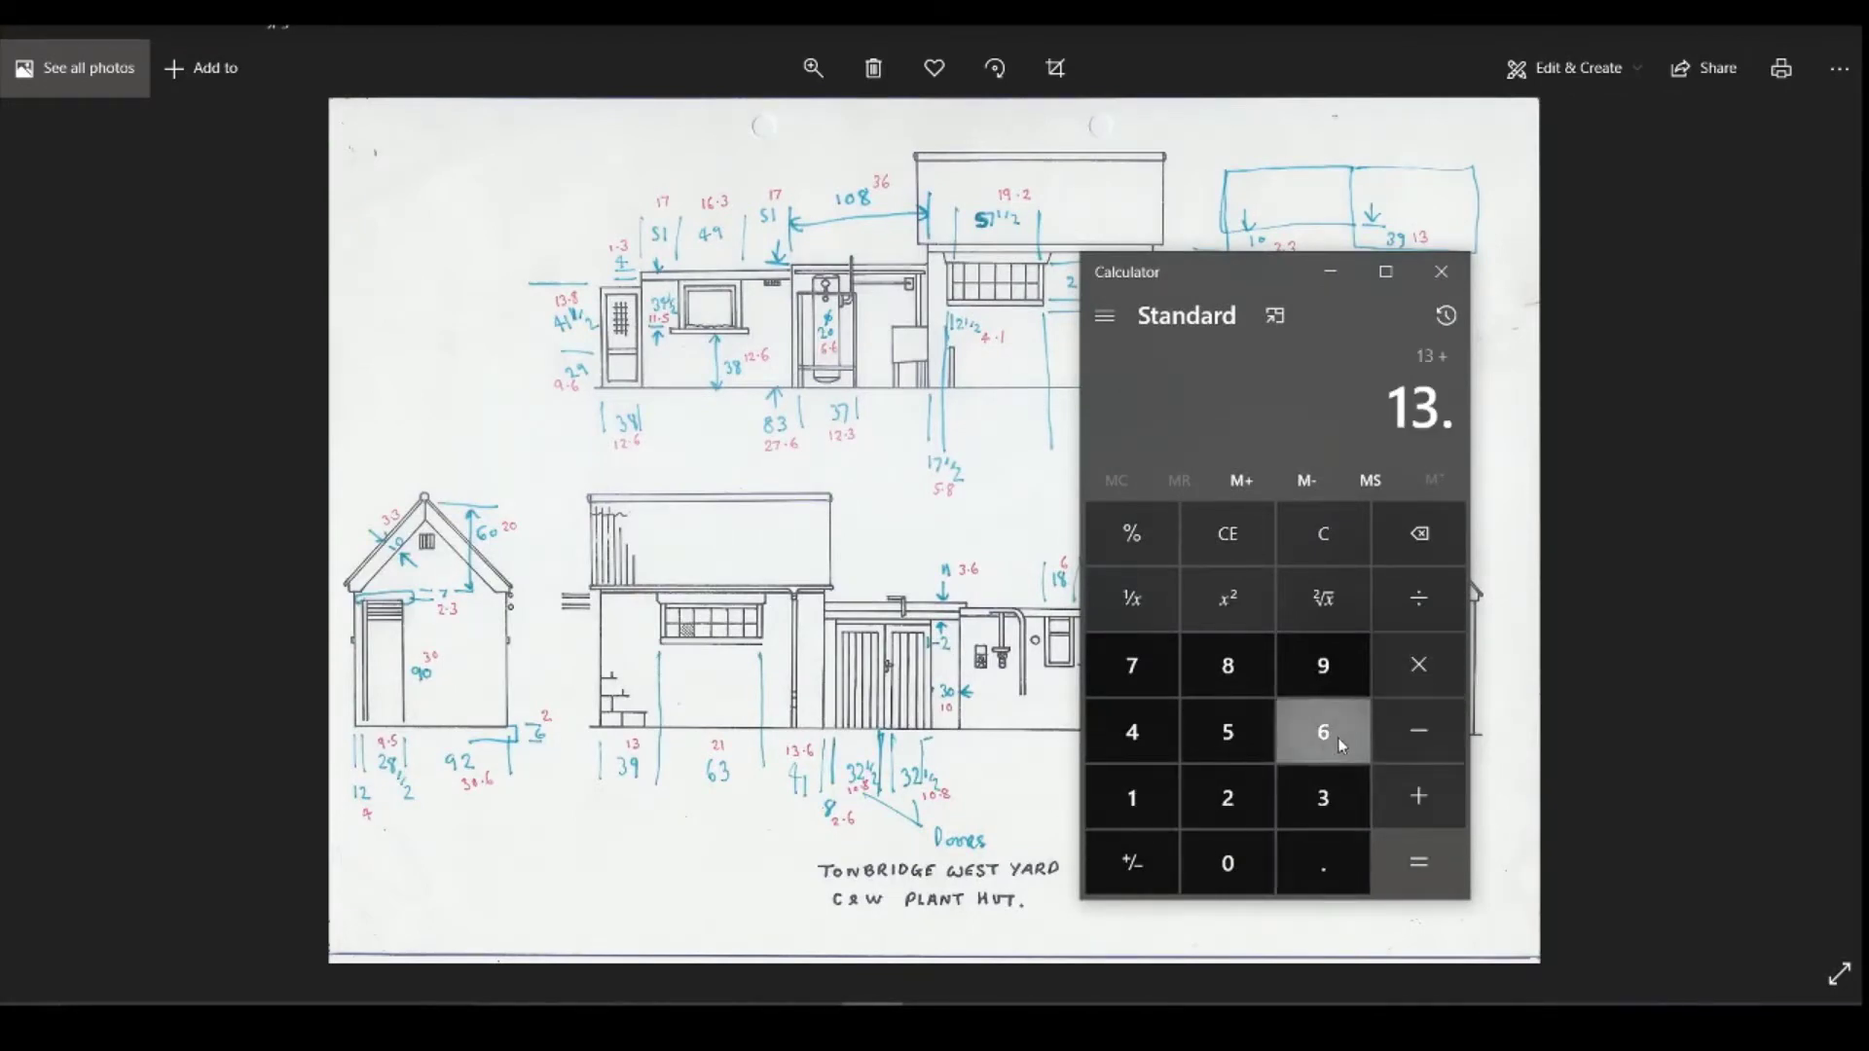
left_click(1339, 738)
left_click(1407, 793)
left_click(1225, 795)
left_click(1129, 794)
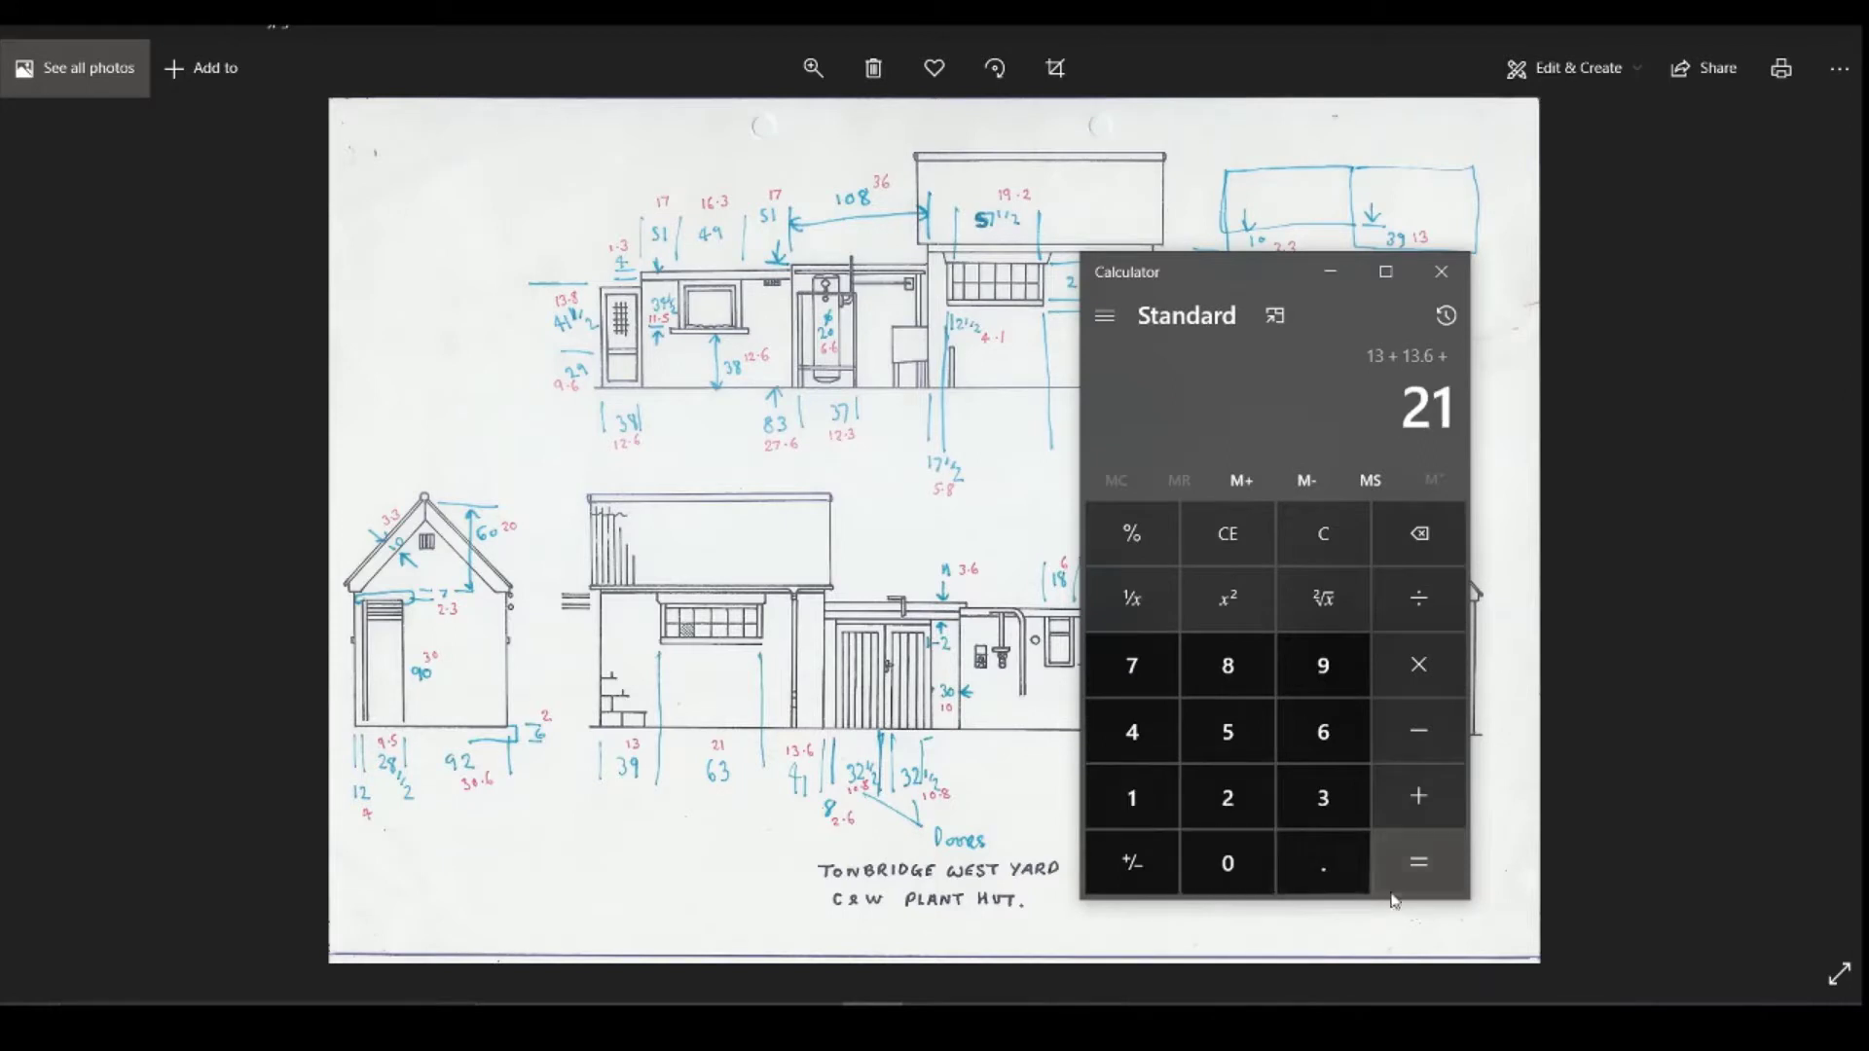
left_click(1421, 878)
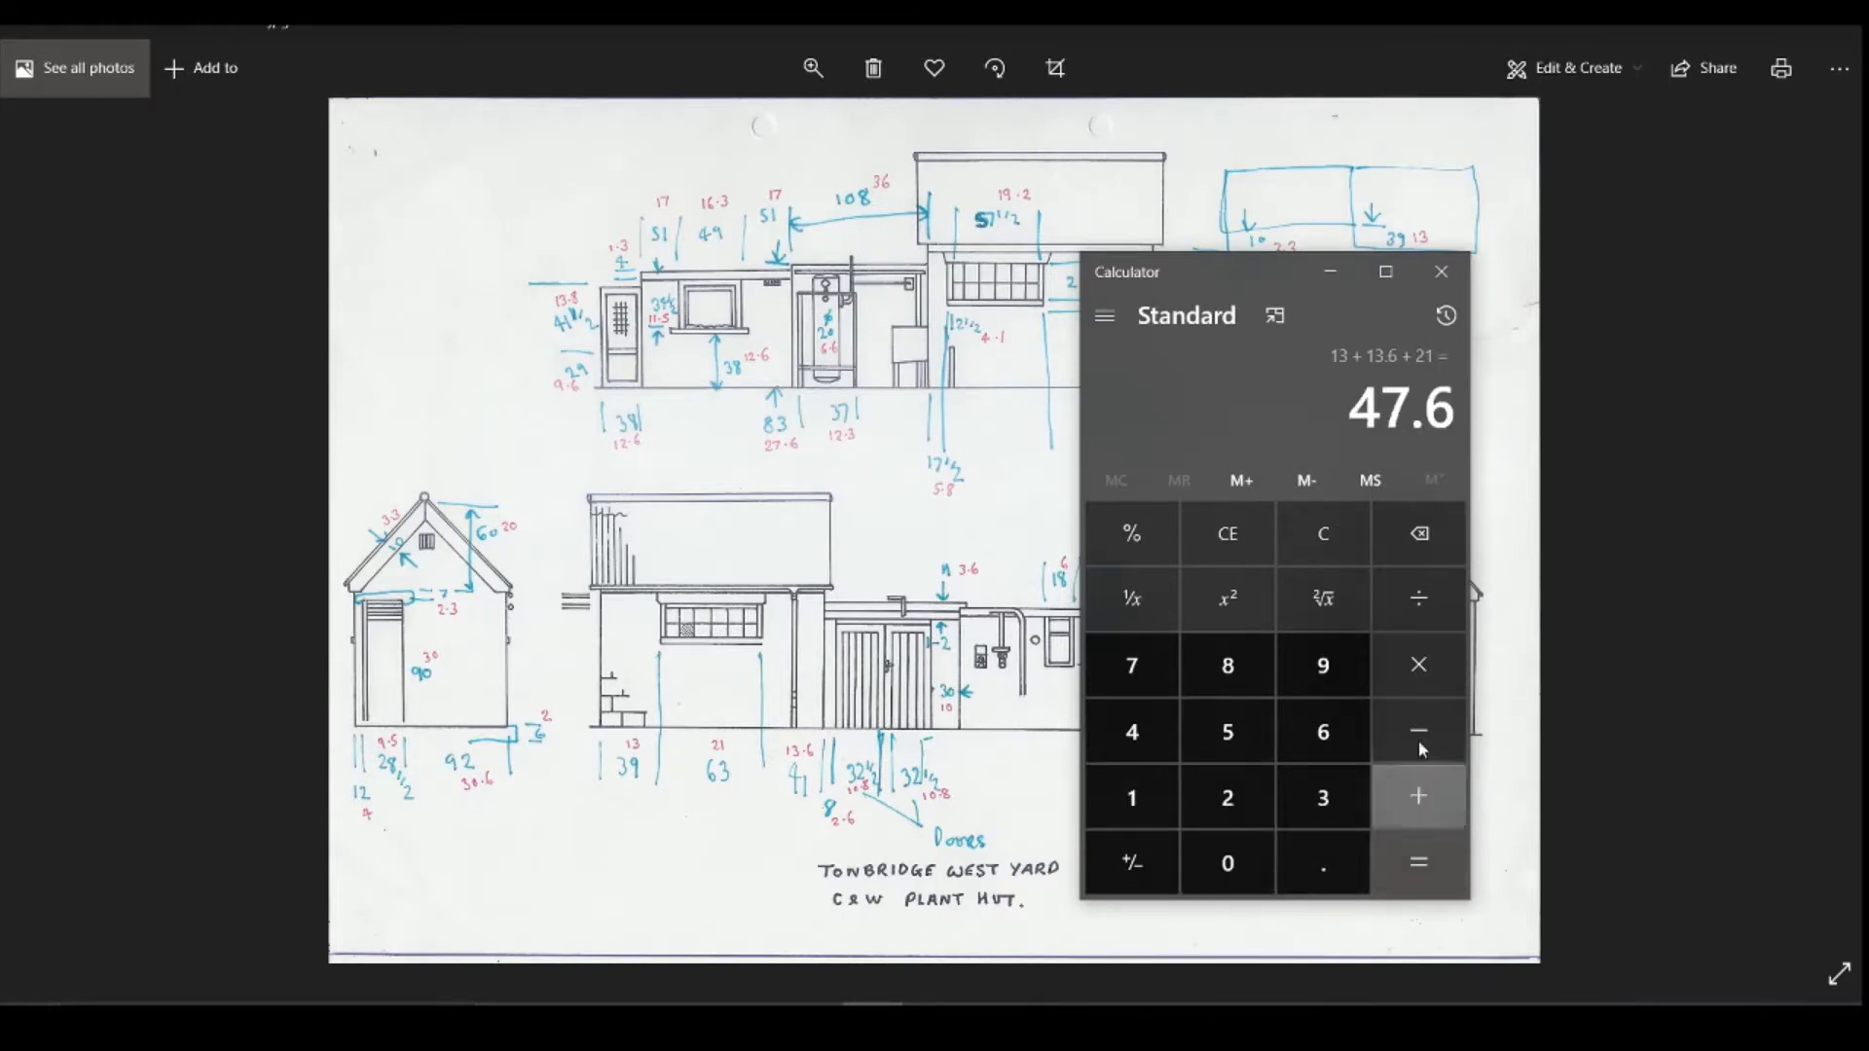
Step: Divide the summed front wall length by 2 to get the model-scale length
left_click(1419, 598)
left_click(1227, 797)
left_click(1427, 876)
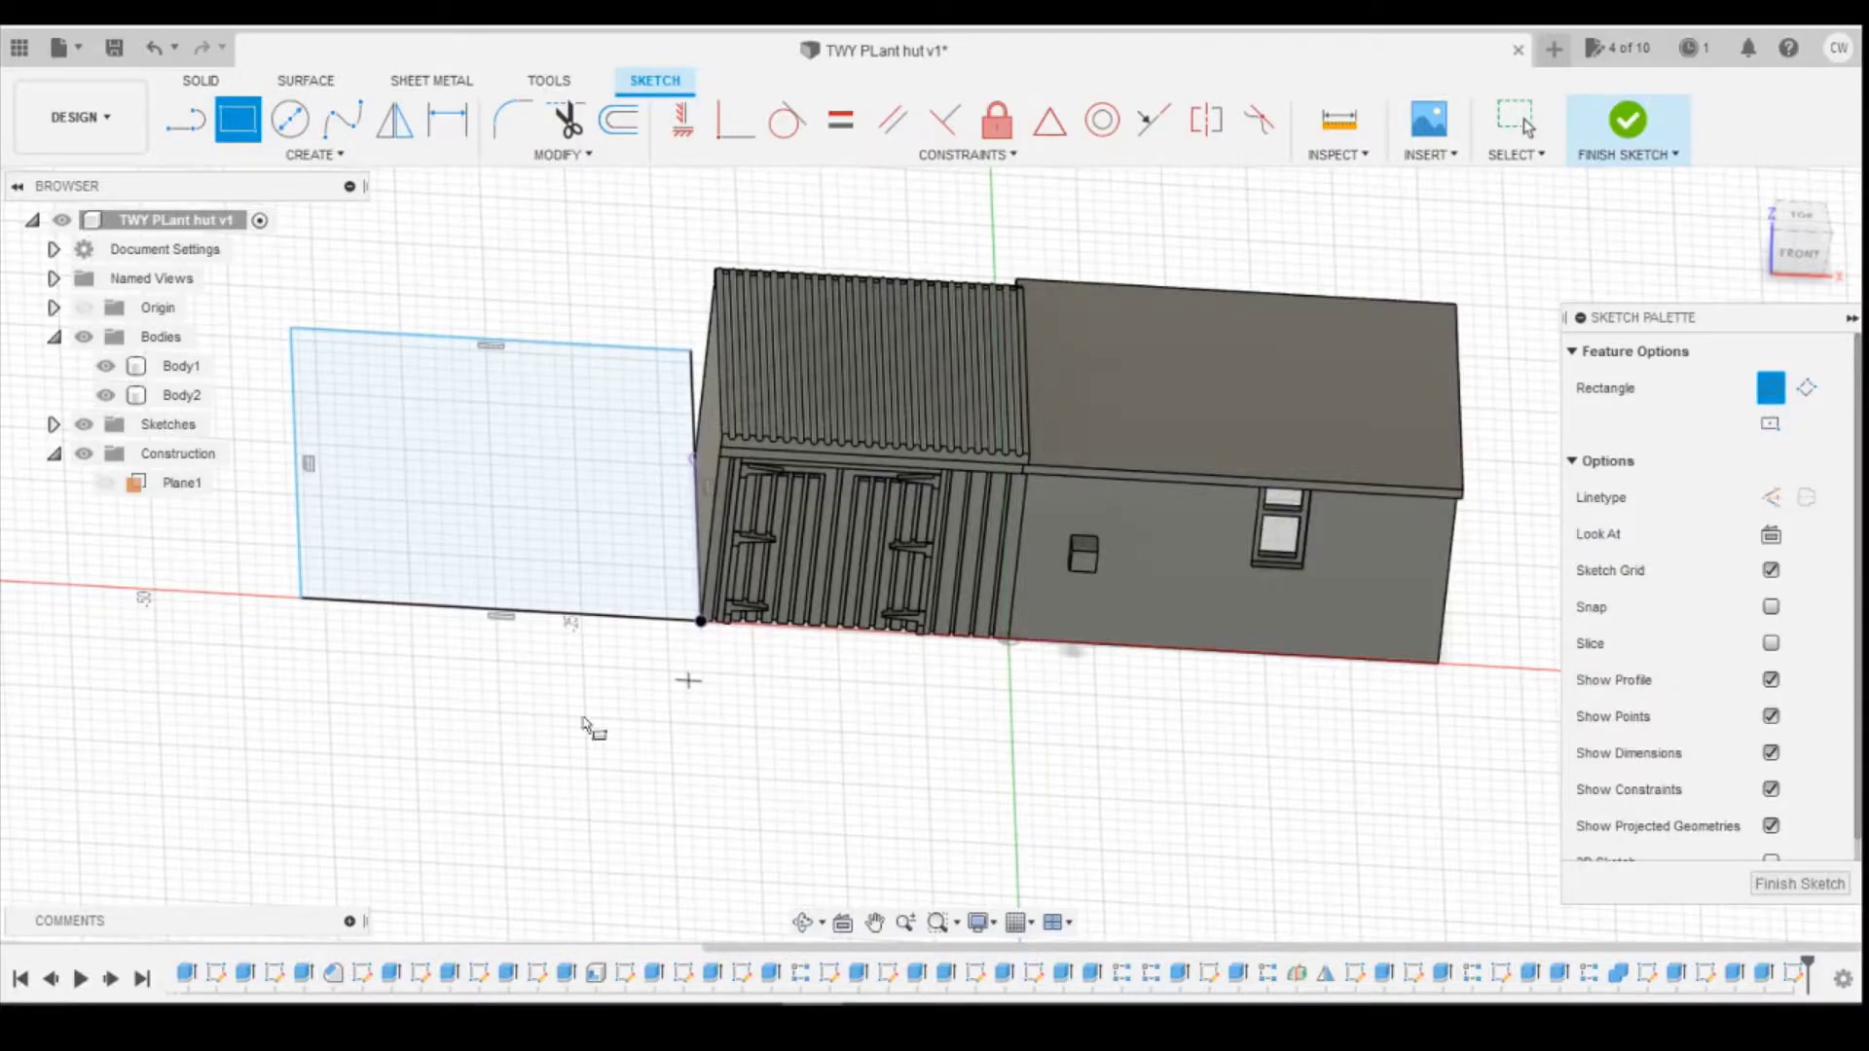
Step: Switch back to Fusion 360 and dimension the rectangle's front edge to 23.8 mm
key("Escape")
left_click(543, 611)
left_click(572, 718)
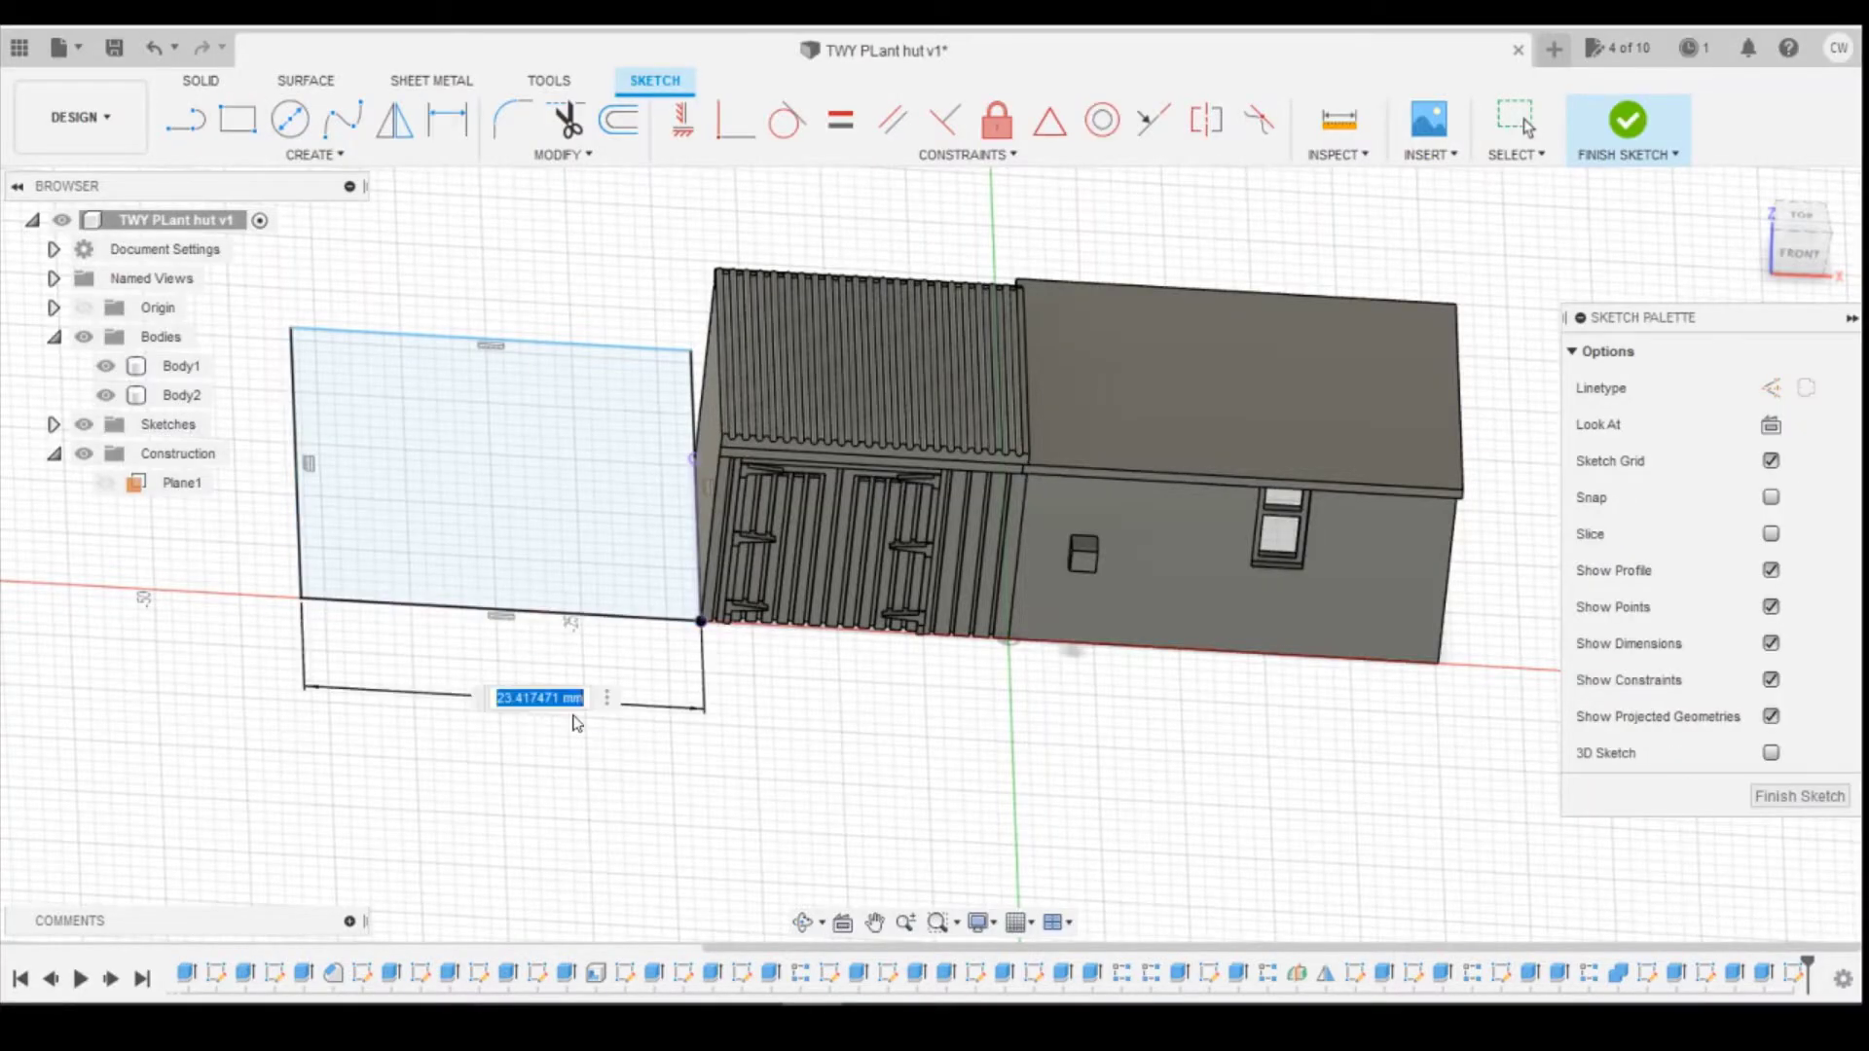
type("23.8")
key("Return")
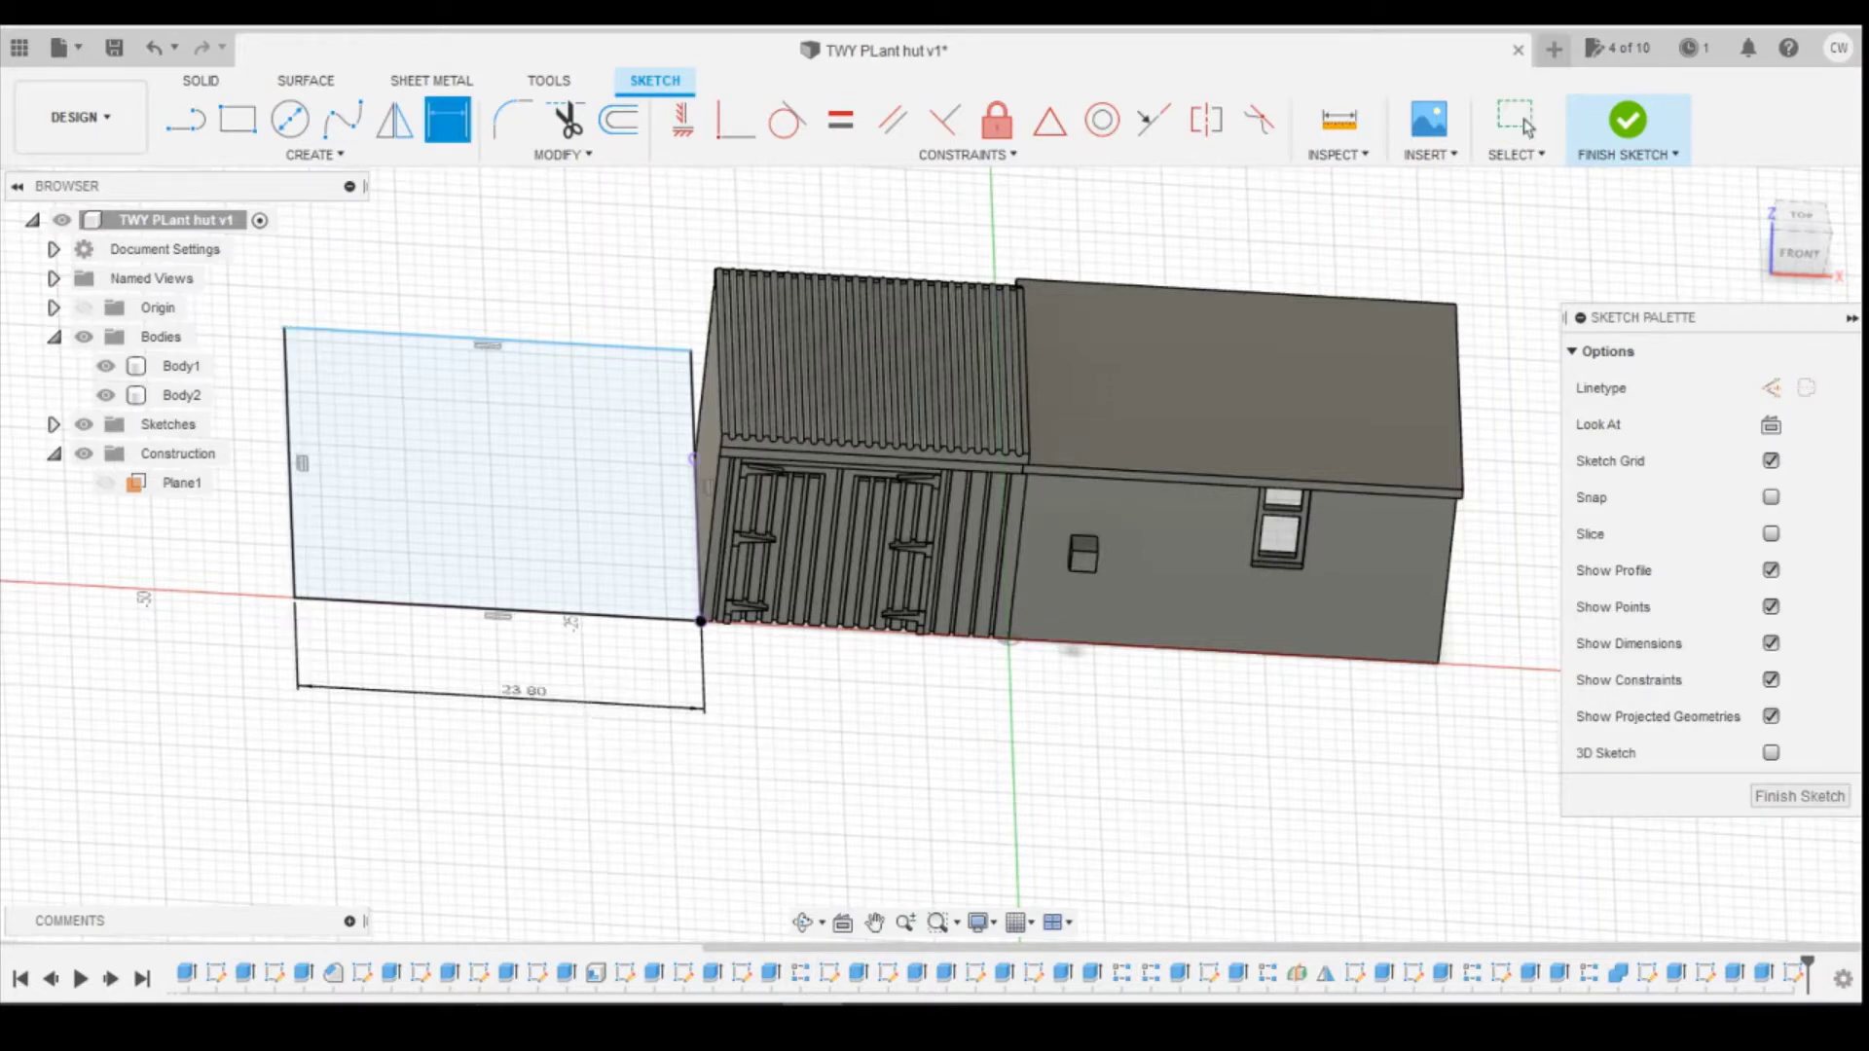
Step: Switch to the dimensioned hut drawing and Calculator, and add the end wall widths 4 + 9.5 + 30.6
left_click(1002, 839)
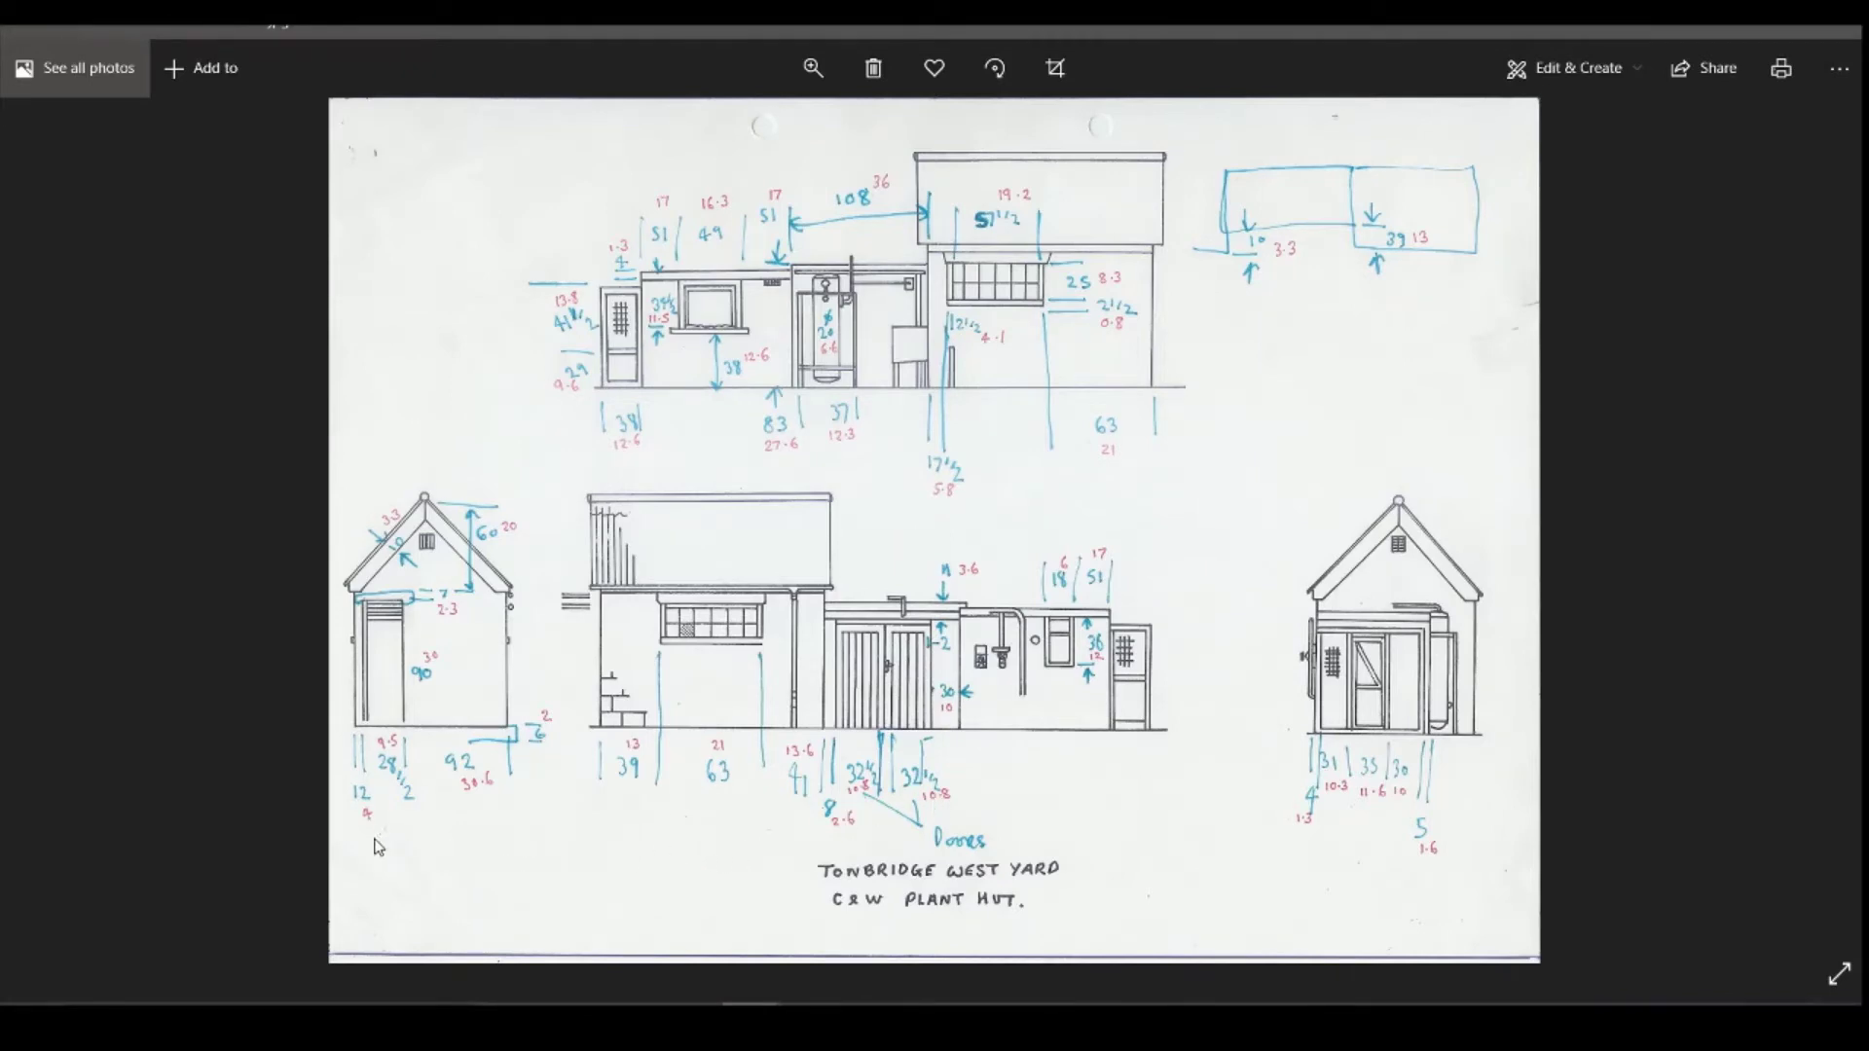
key("alt+Tab")
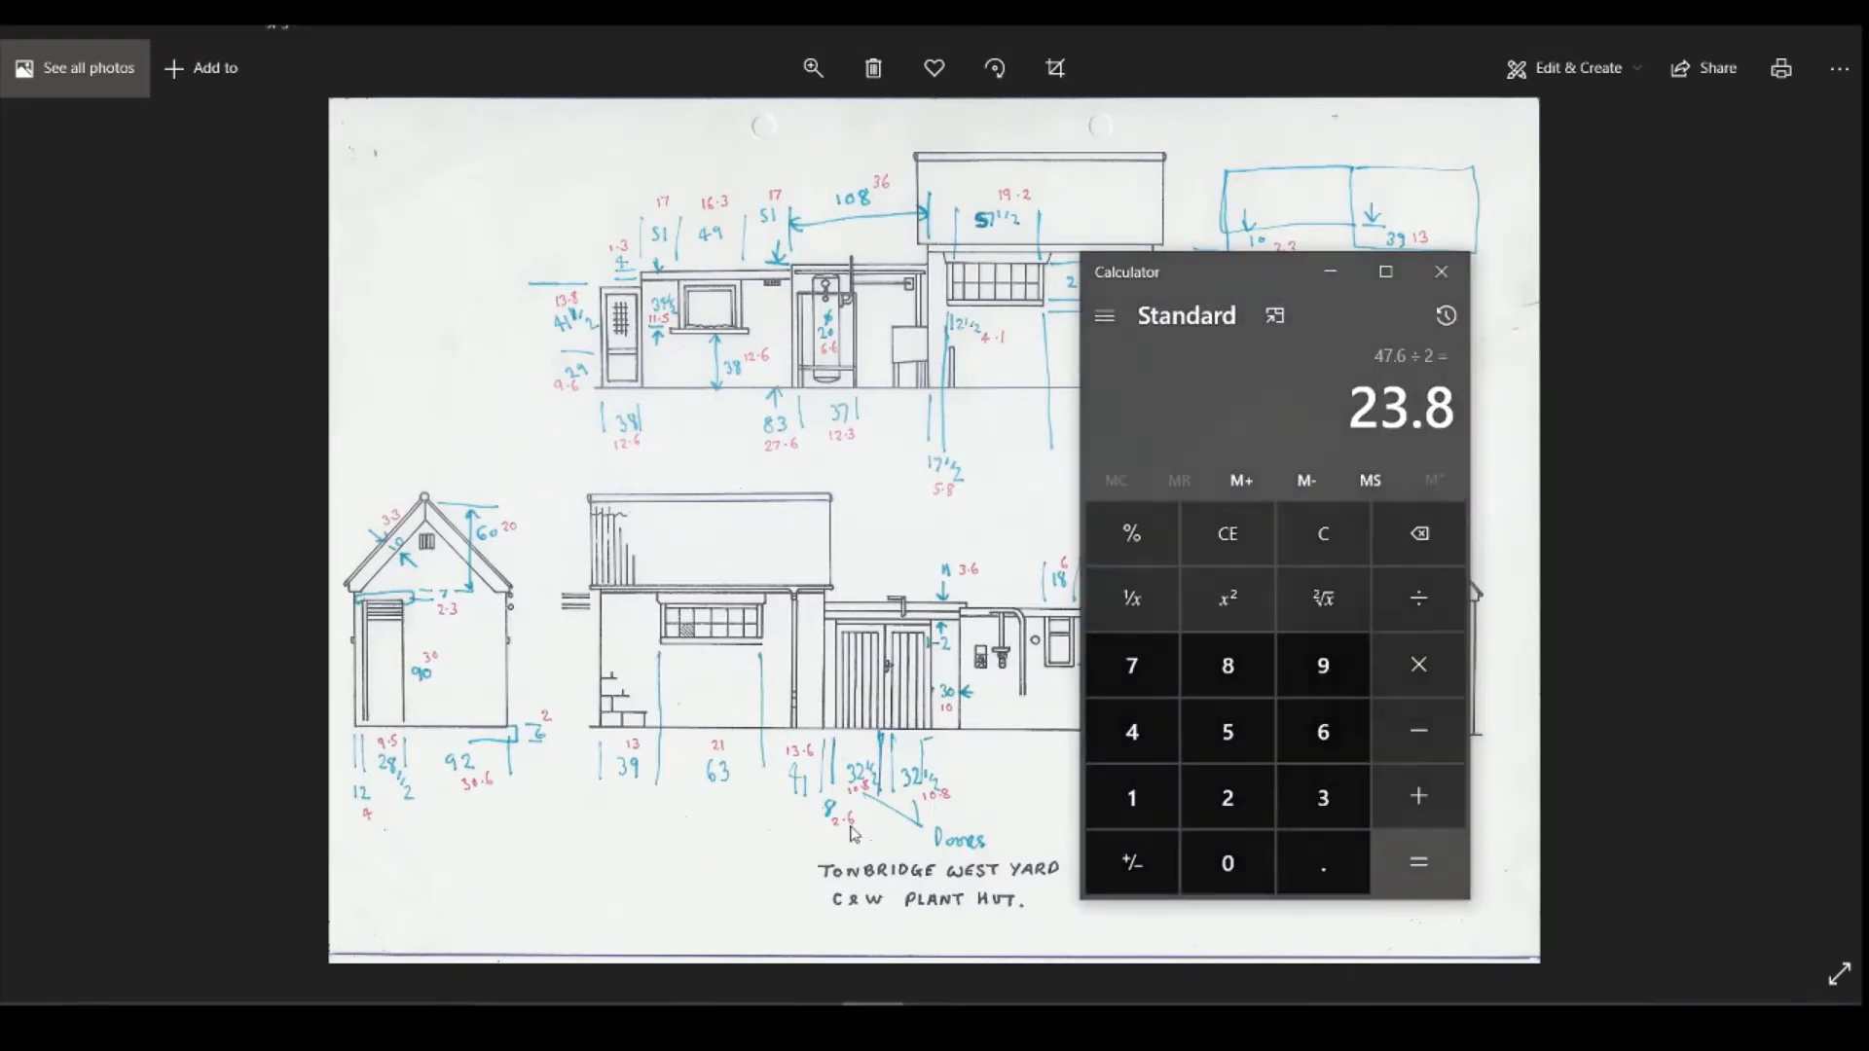
left_click(1349, 537)
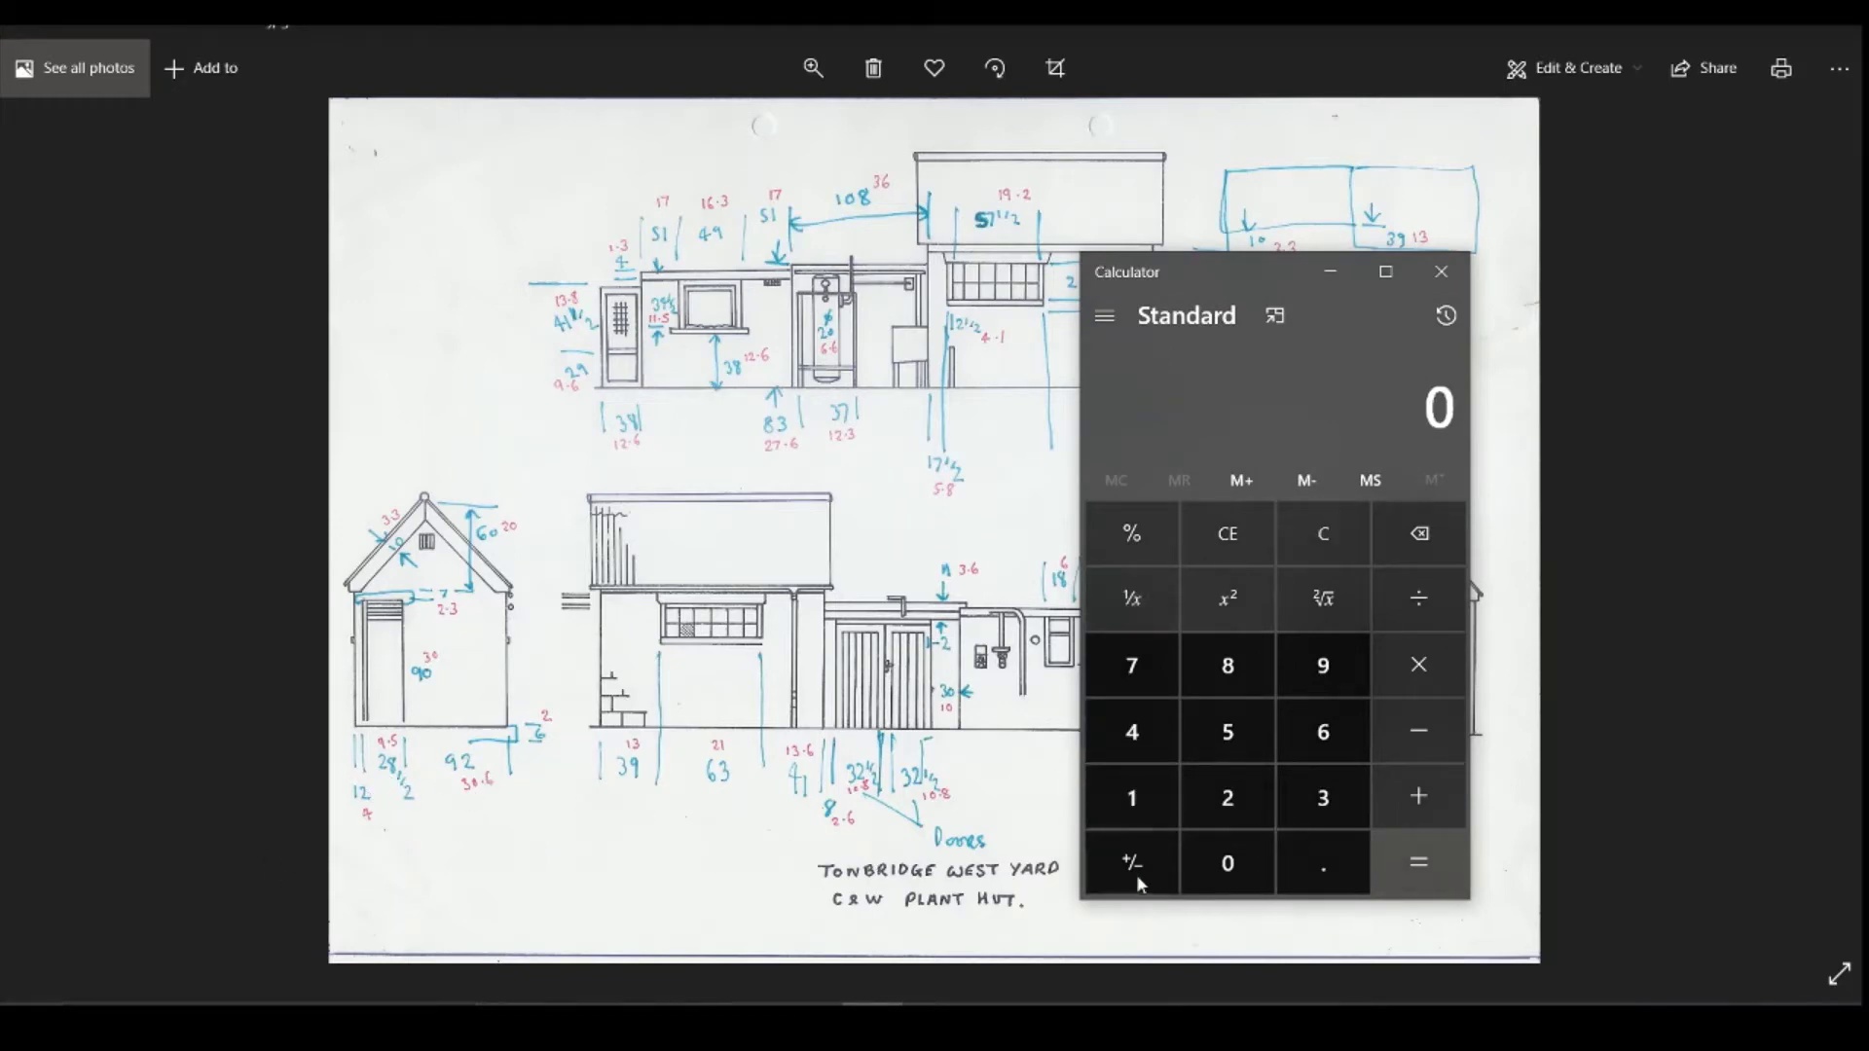
left_click(1149, 737)
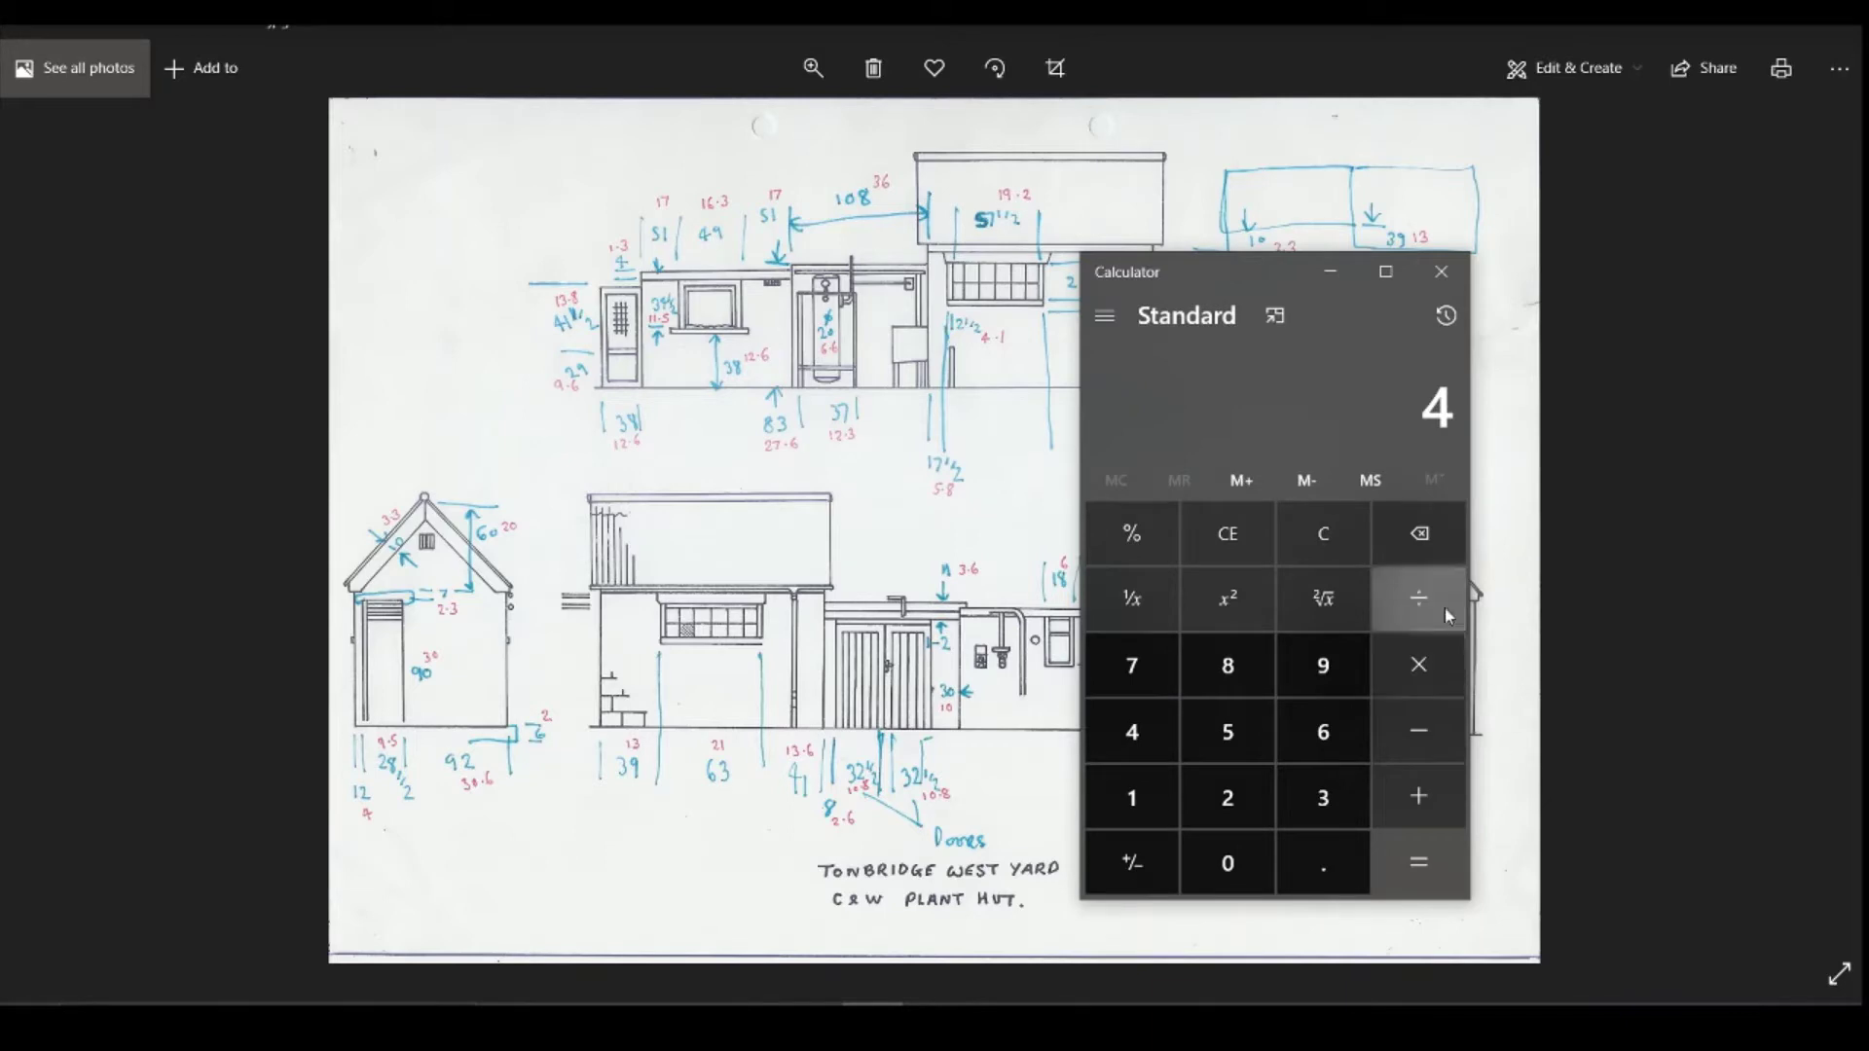
left_click(1407, 798)
left_click(1323, 665)
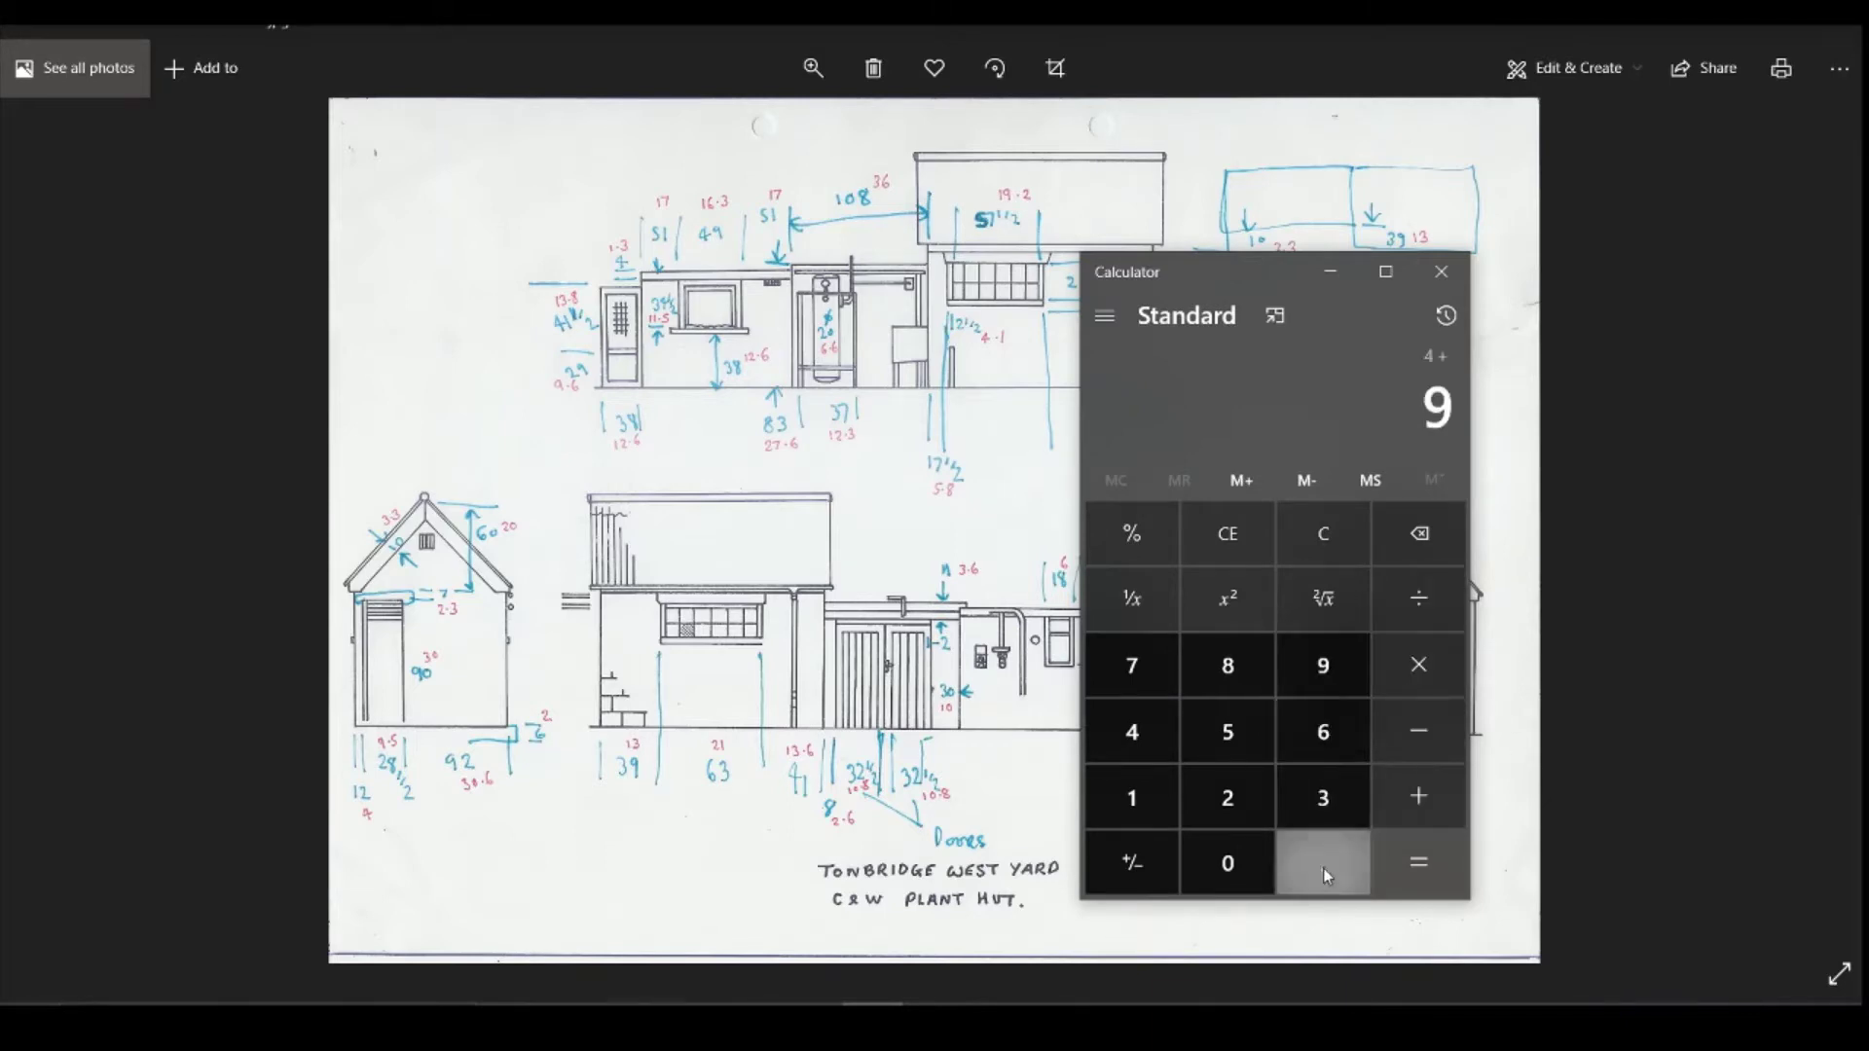
left_click(1323, 863)
left_click(1228, 731)
left_click(1418, 796)
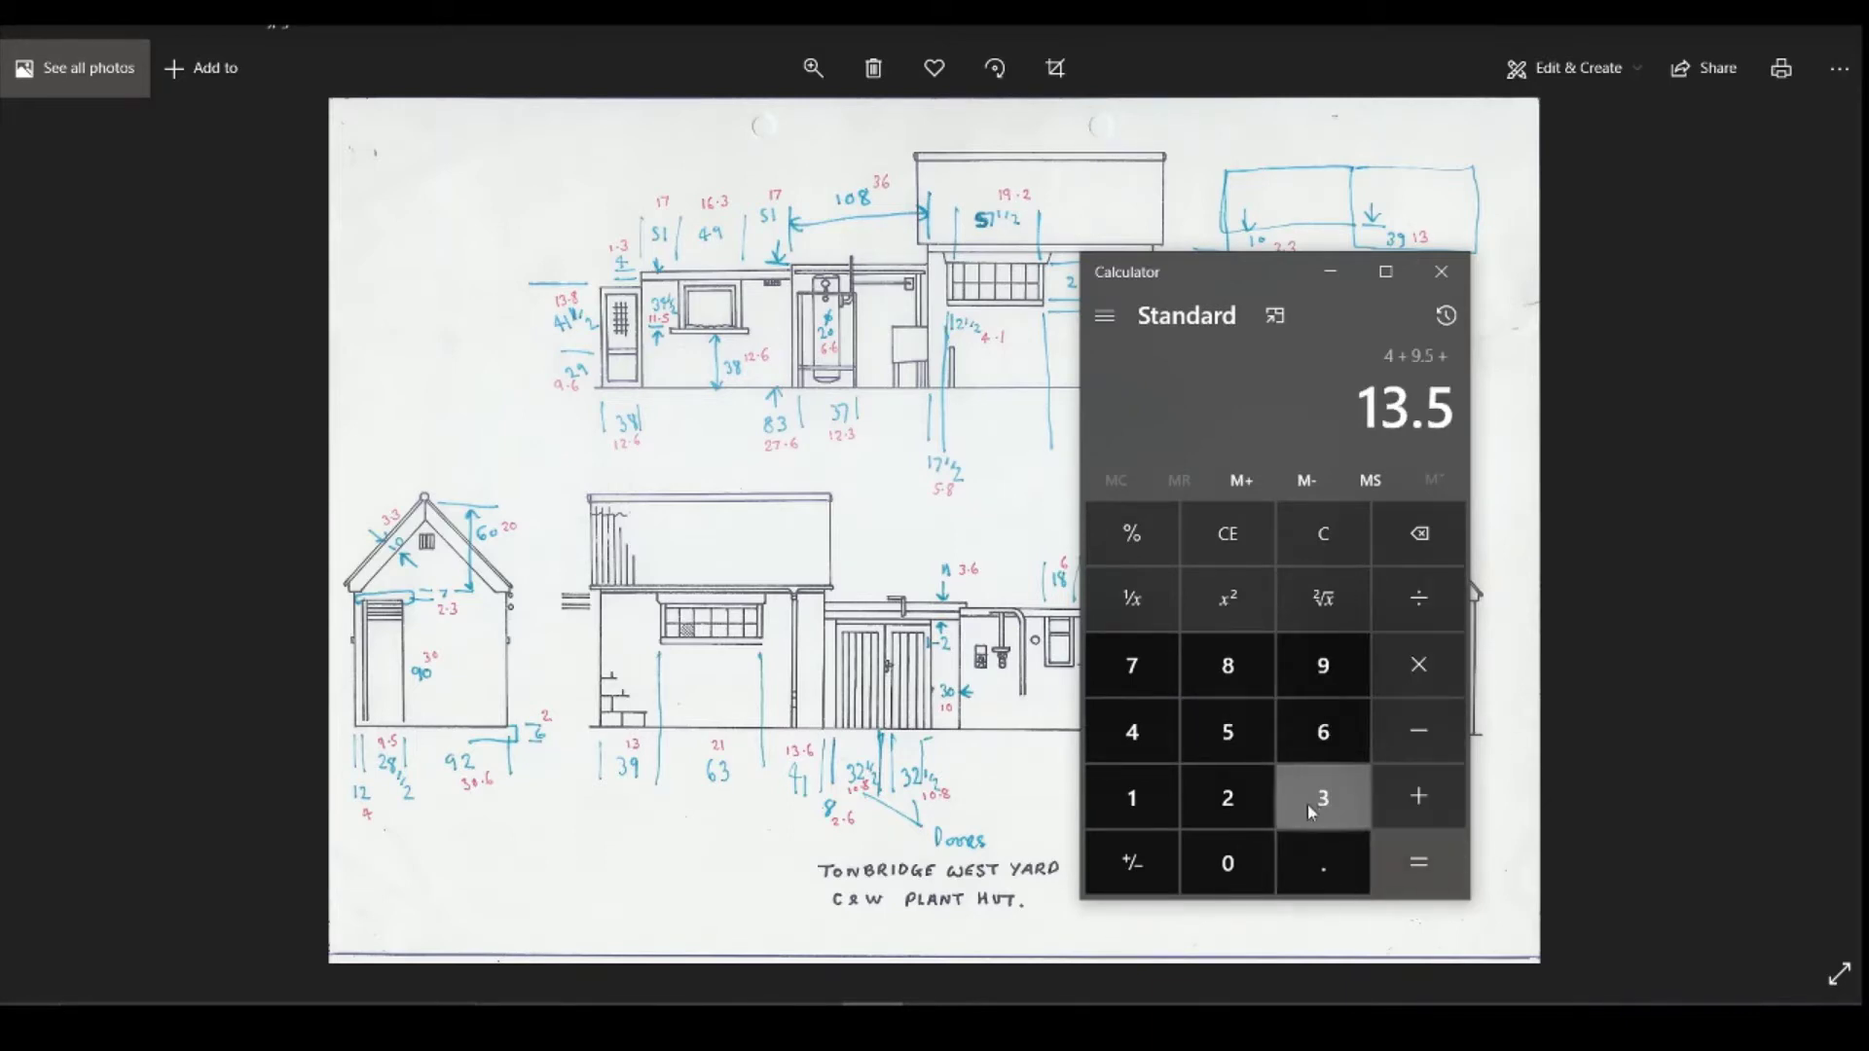
left_click(1304, 800)
left_click(1229, 863)
left_click(1304, 887)
left_click(1320, 748)
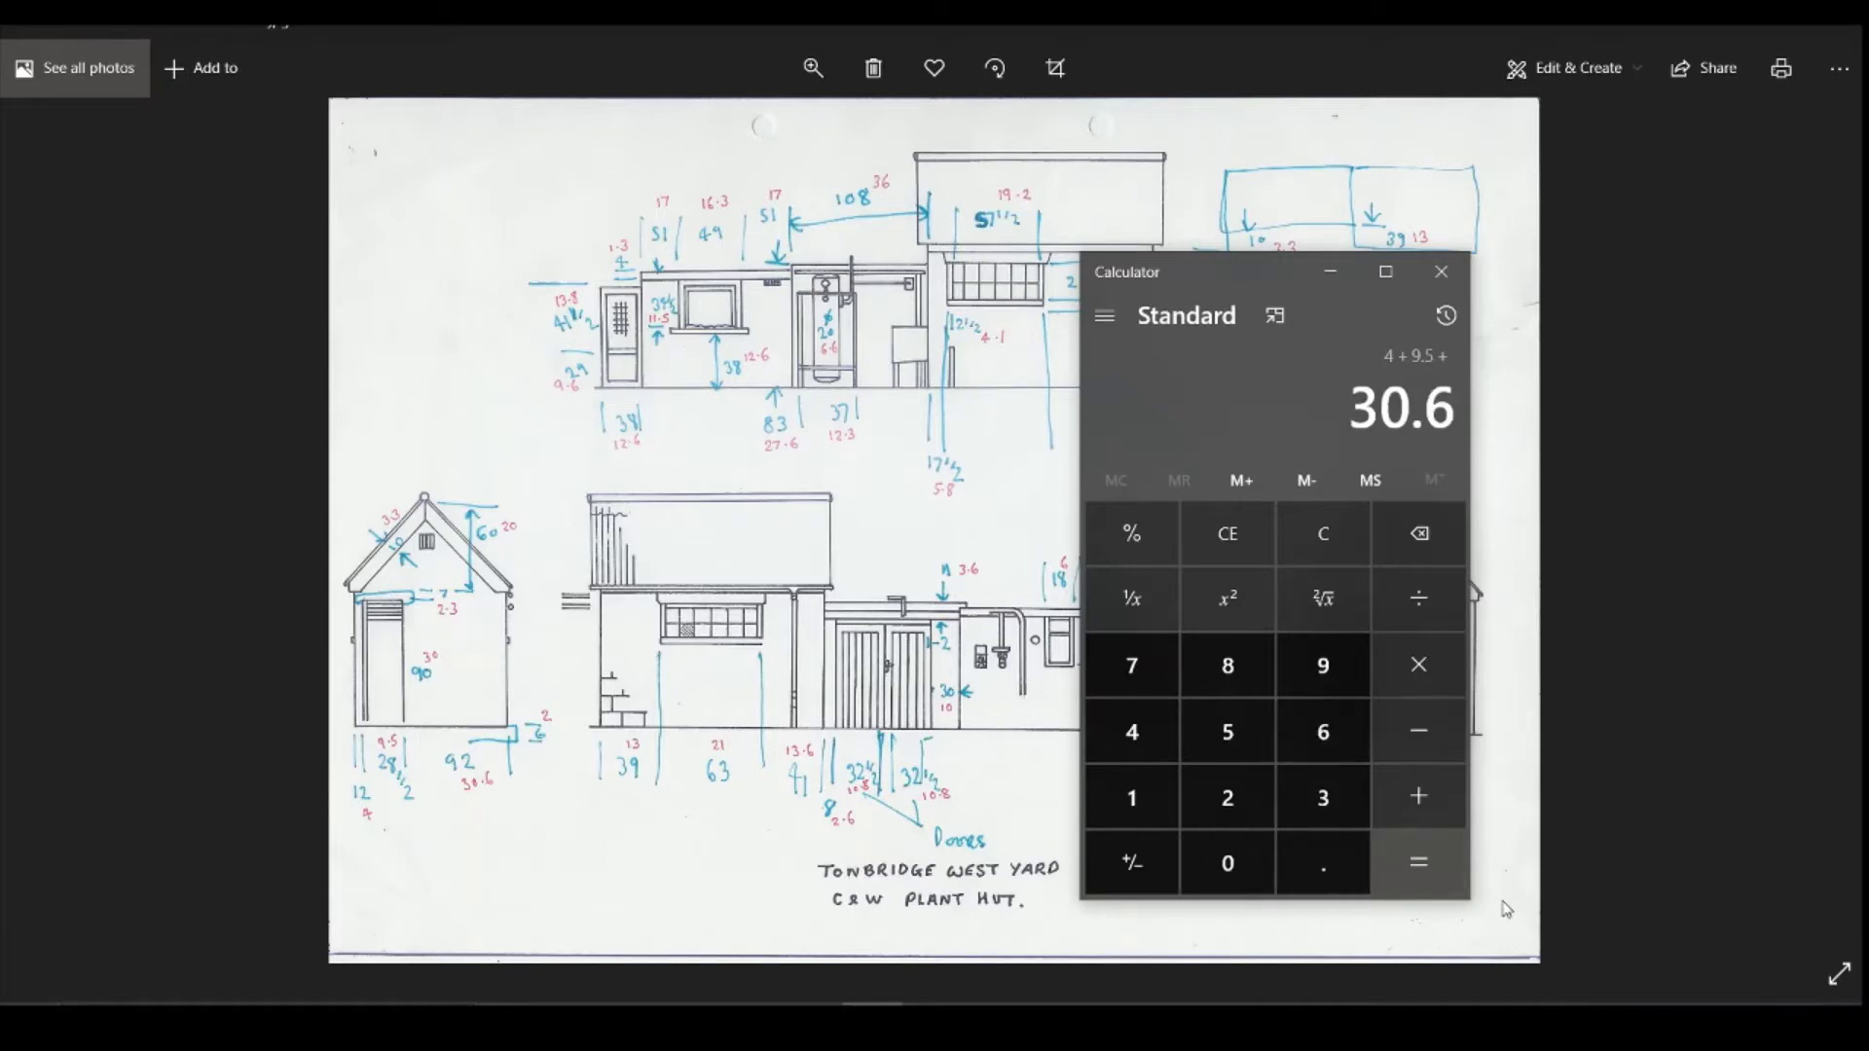
left_click(1425, 864)
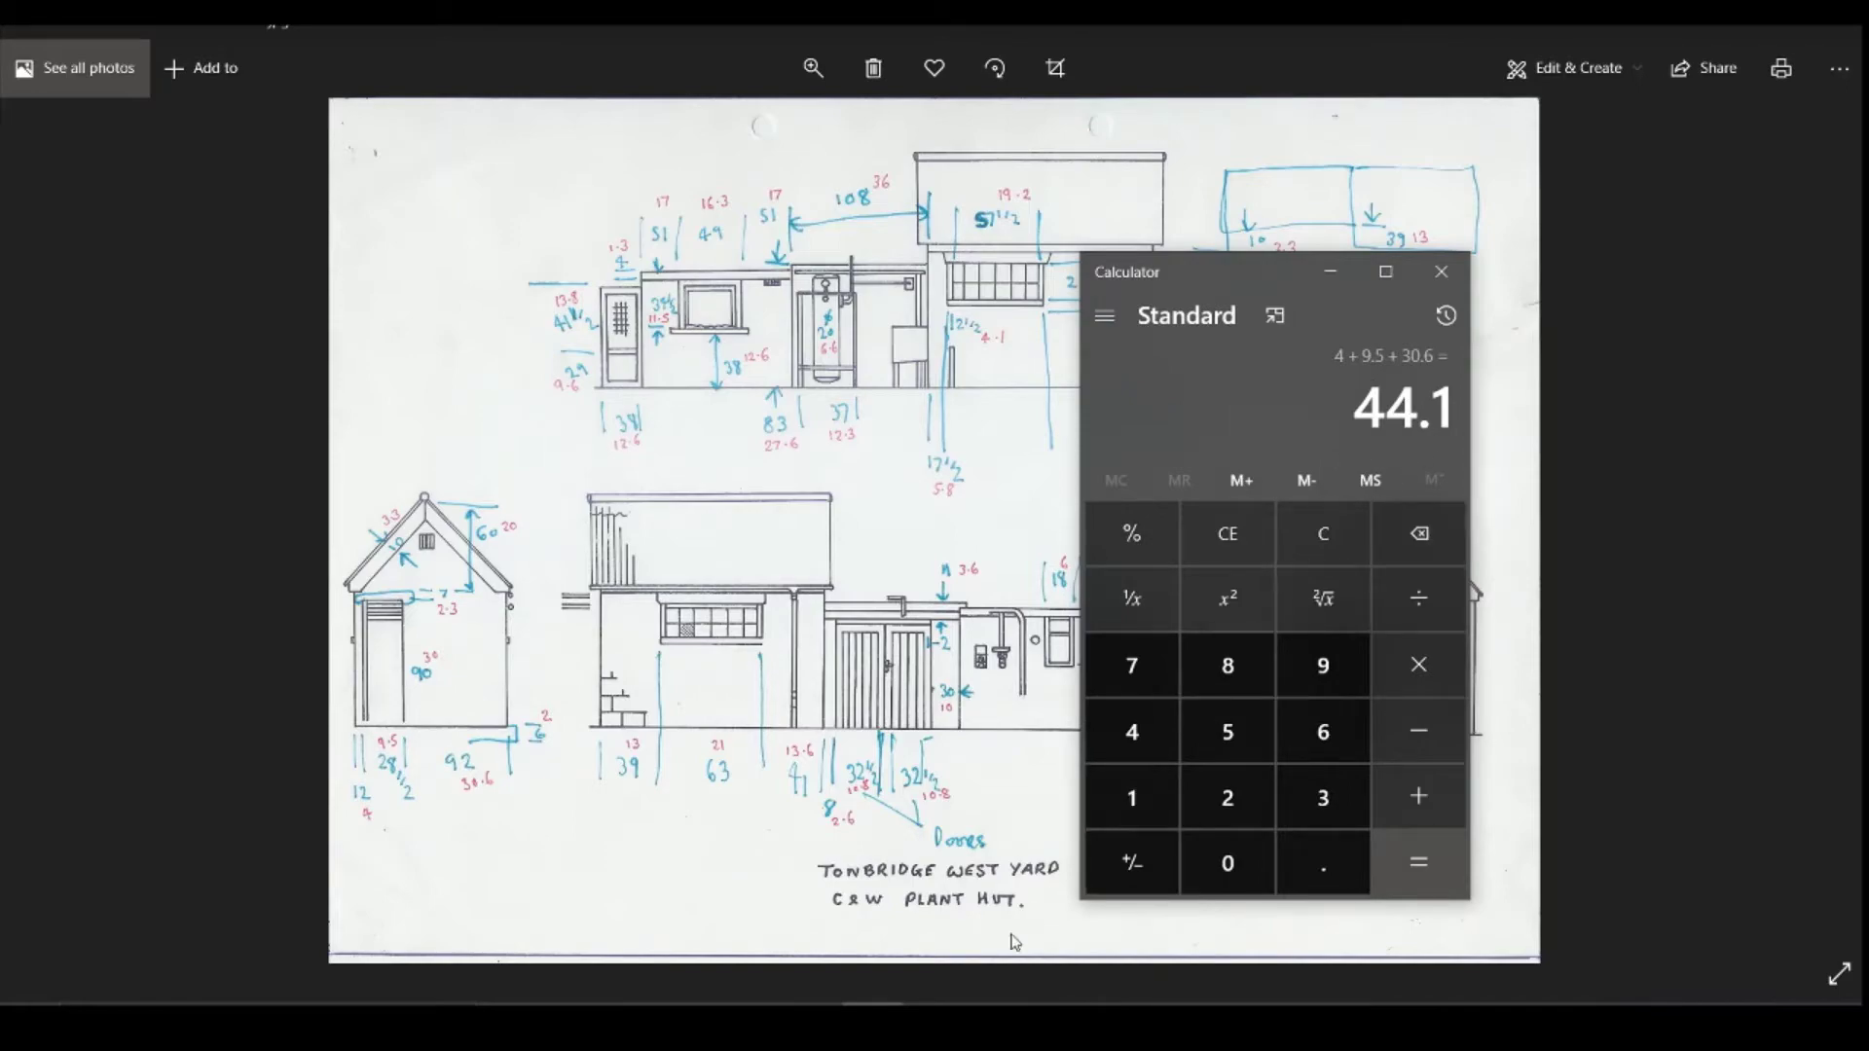
Step: Switch back to Fusion 360 and dimension the rectangle's side edge to 22.05 mm
left_click(832, 1017)
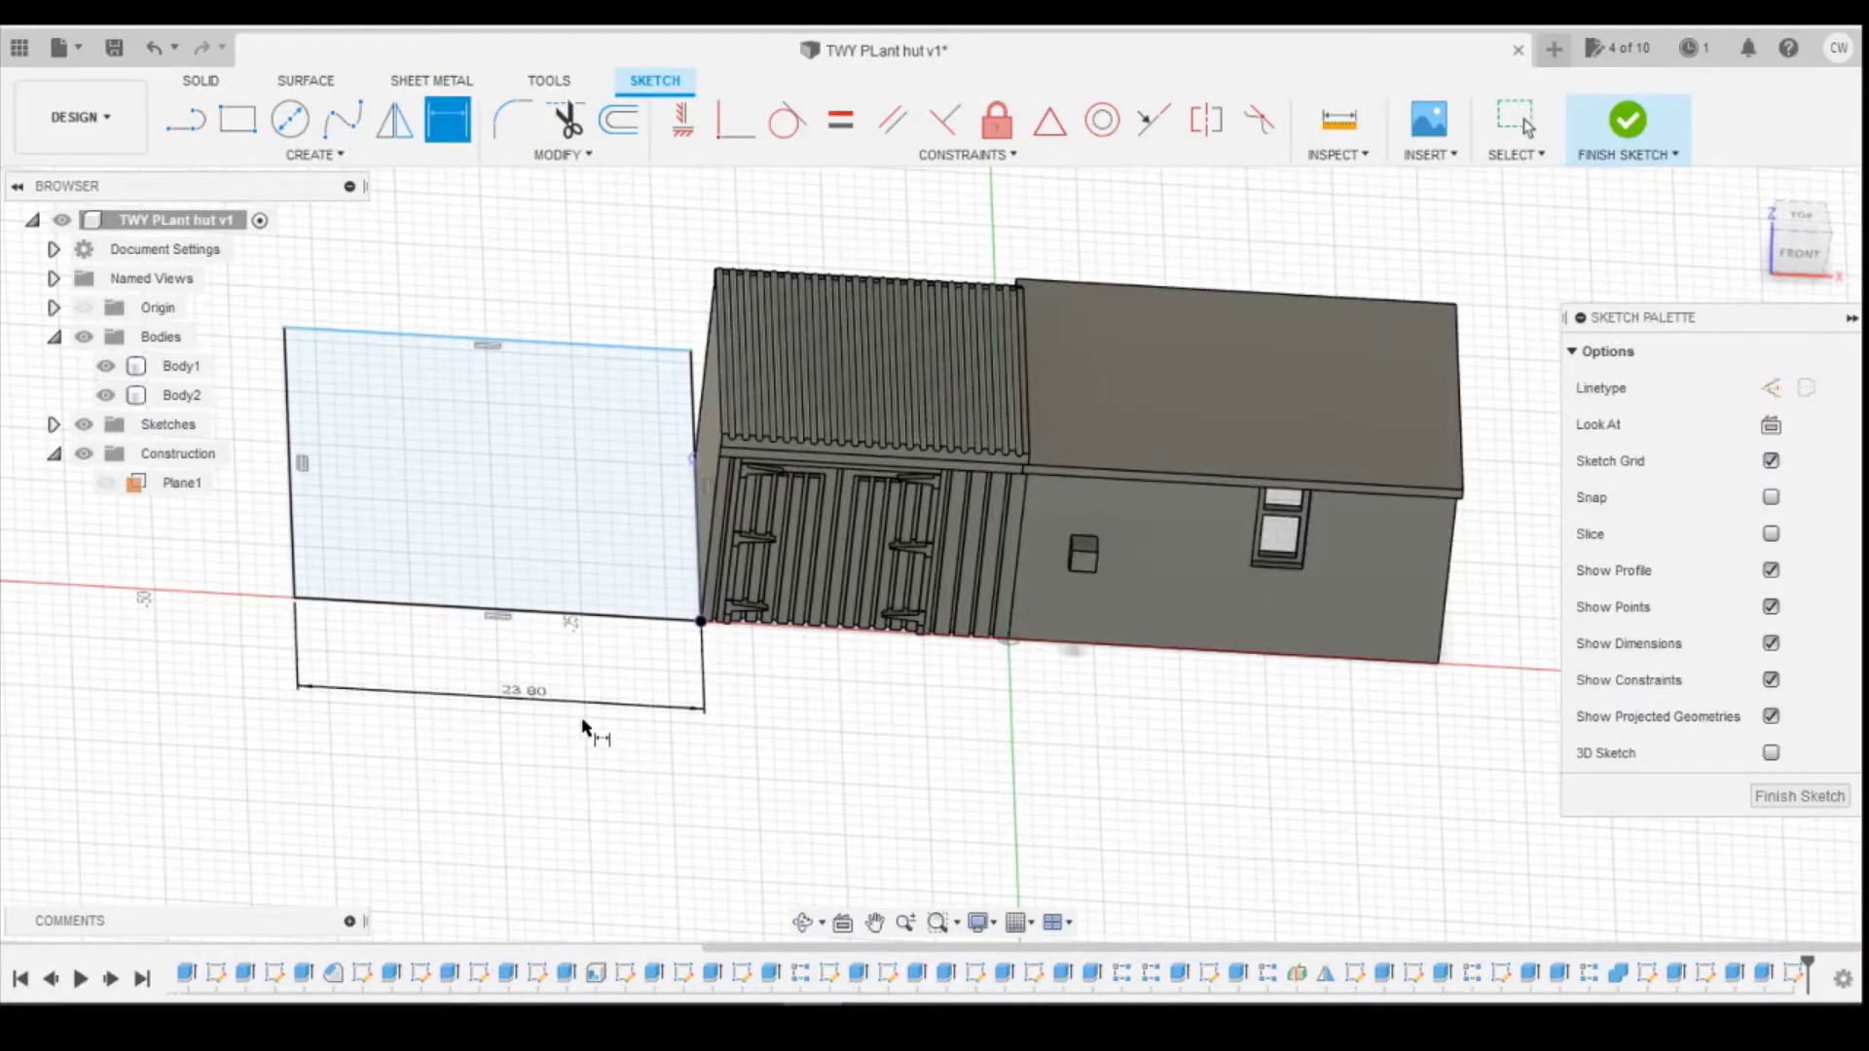
left_click(291, 468)
left_click(245, 513)
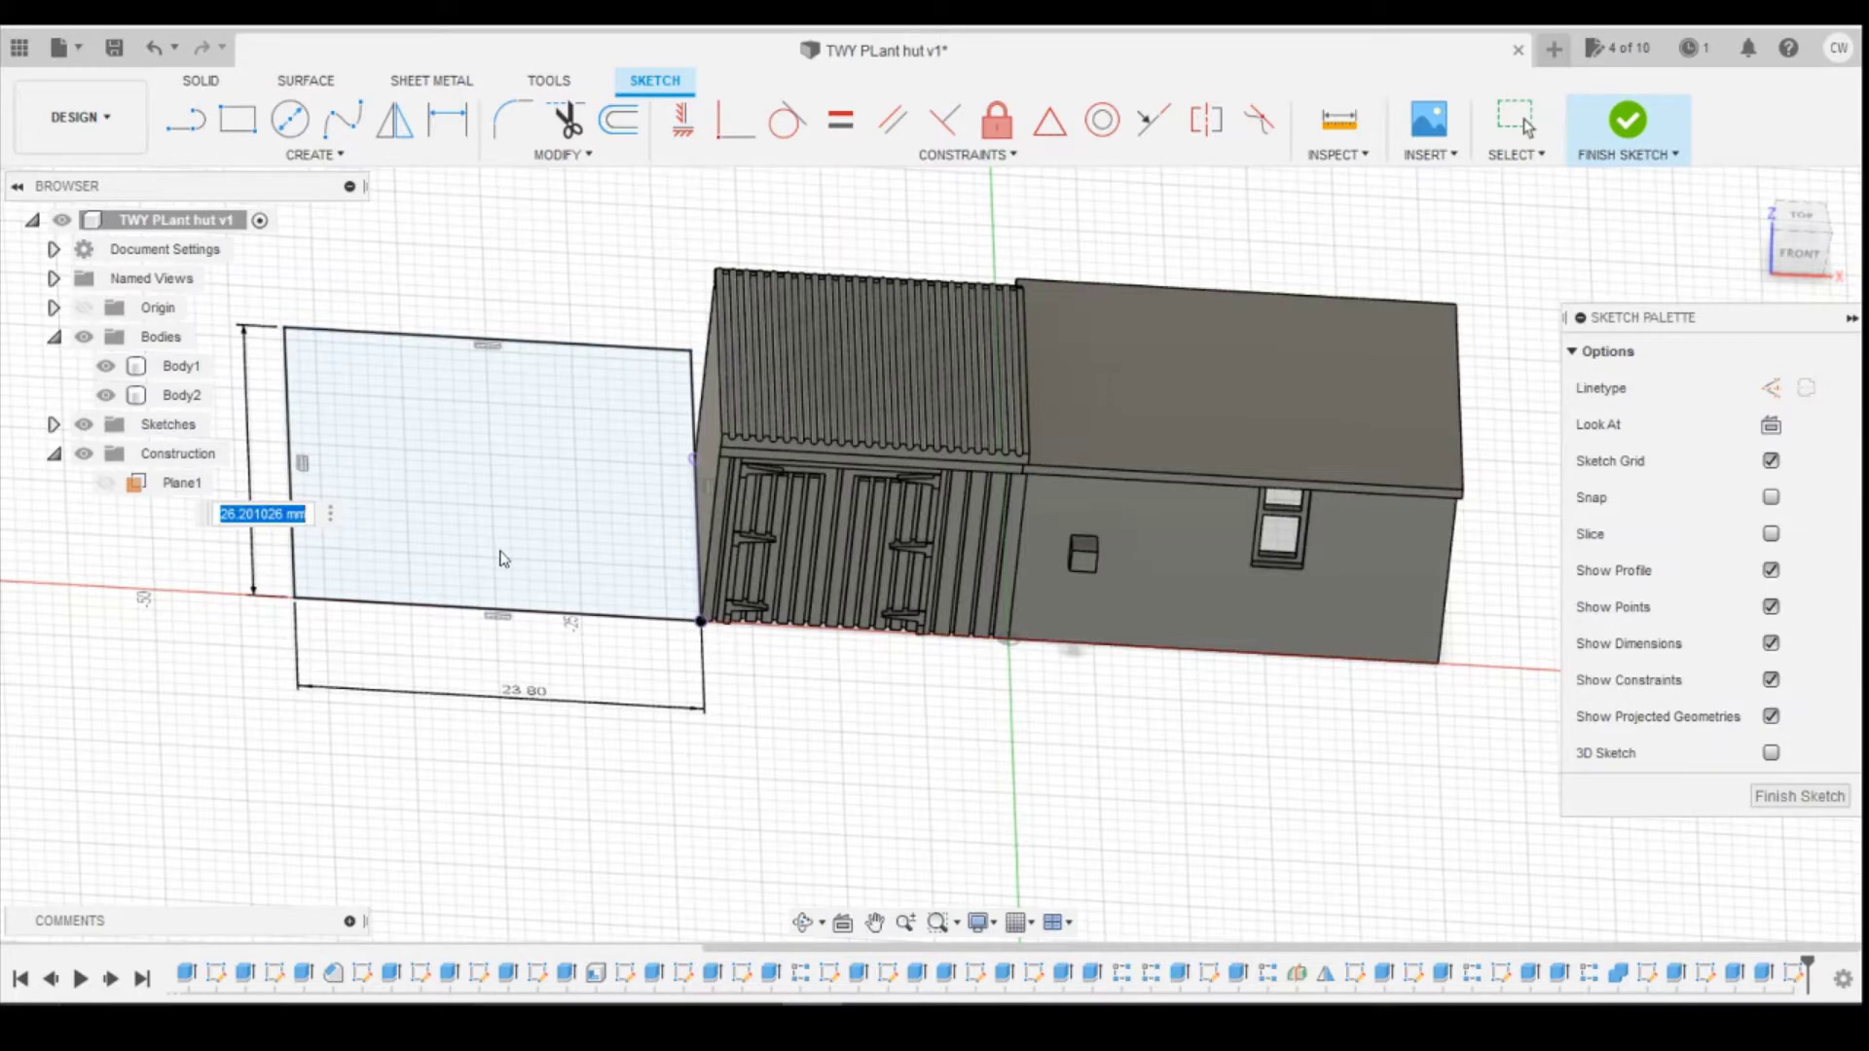
type("22.05")
key("Return")
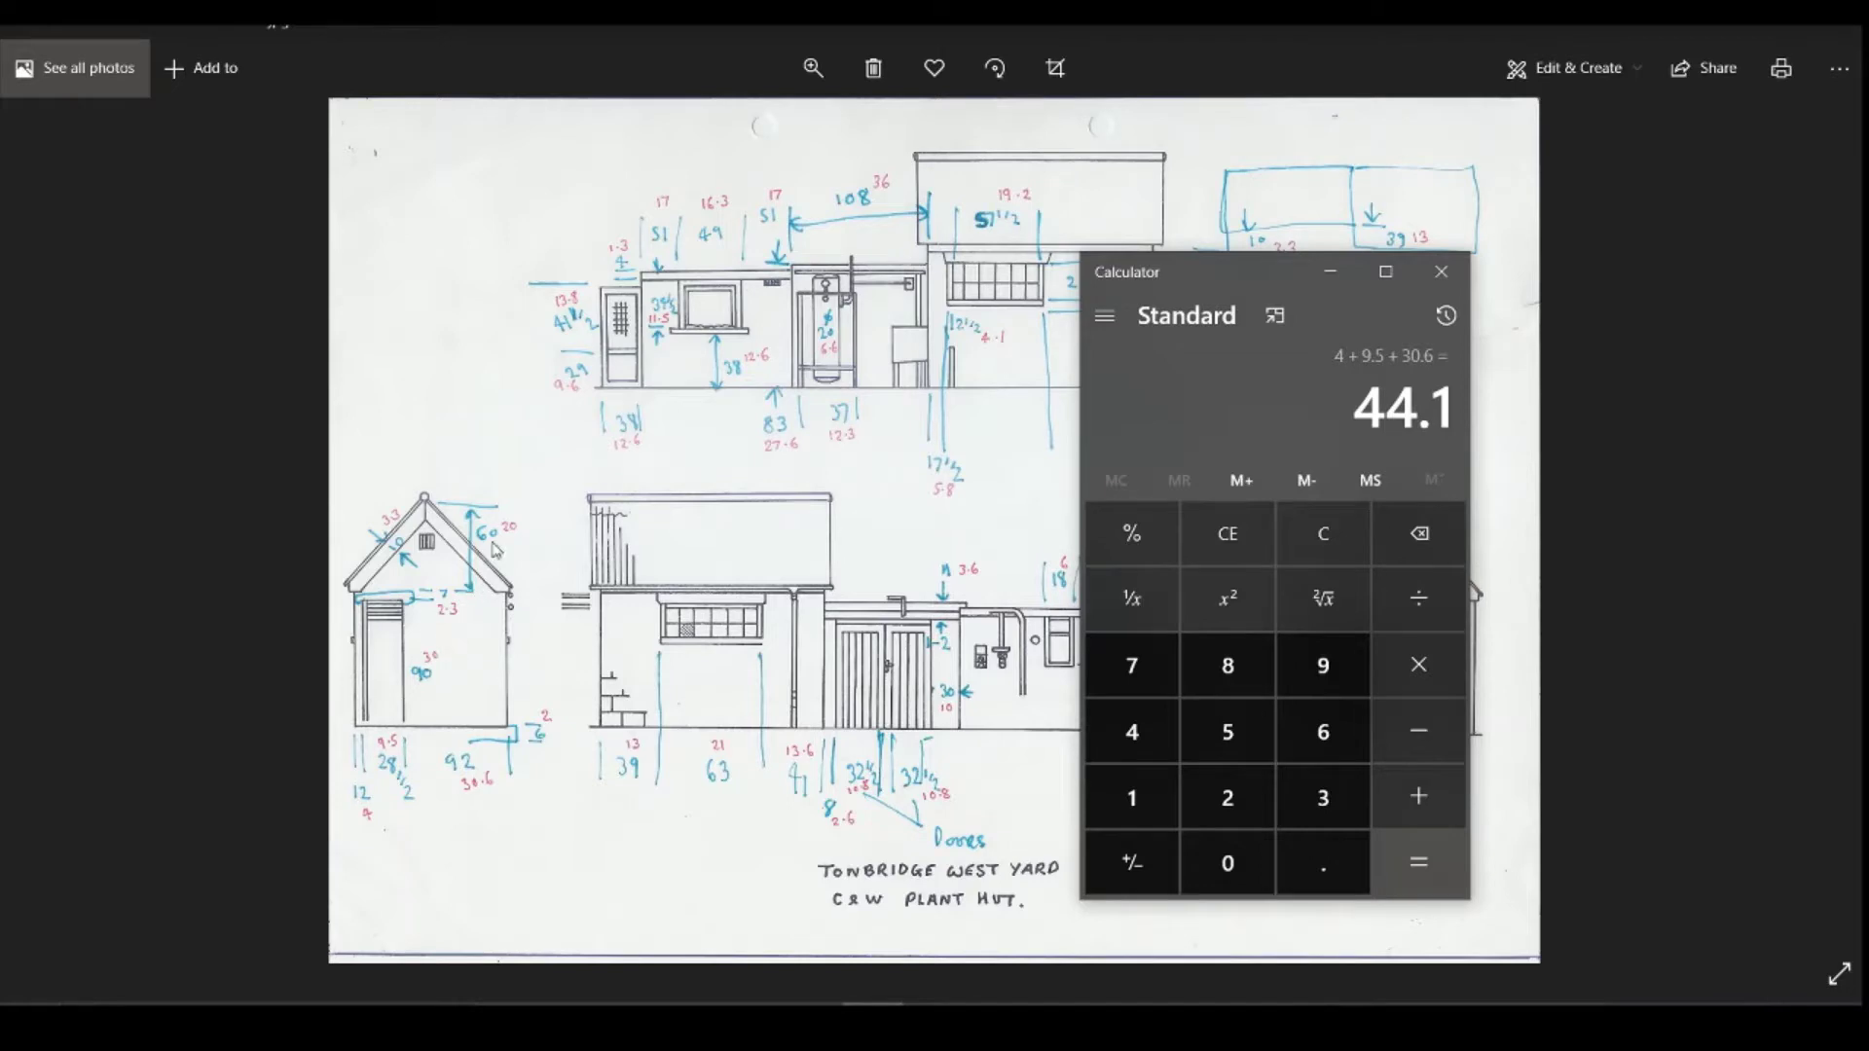
Step: Return to the hut drawing and Calculator, and add the building heights 30 + 20 + 2.3
left_click(1419, 533)
left_click(1323, 797)
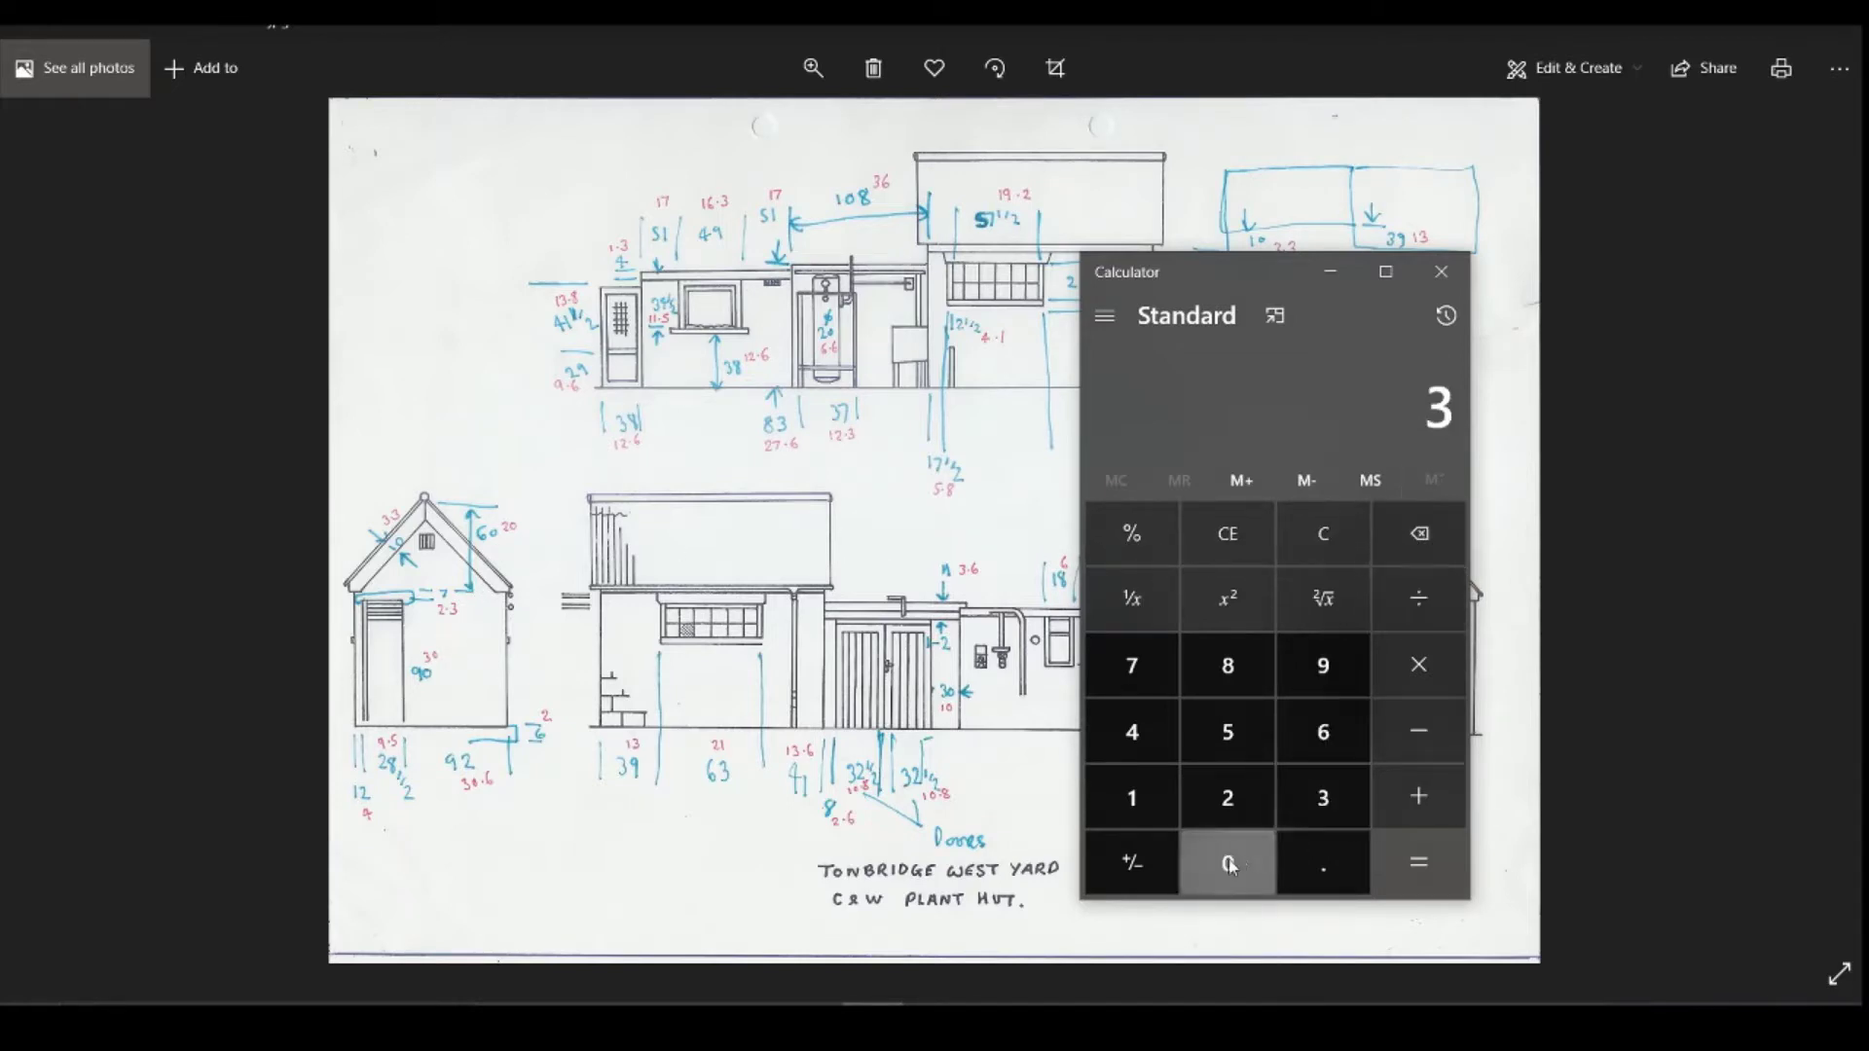
left_click(1229, 866)
left_click(1402, 793)
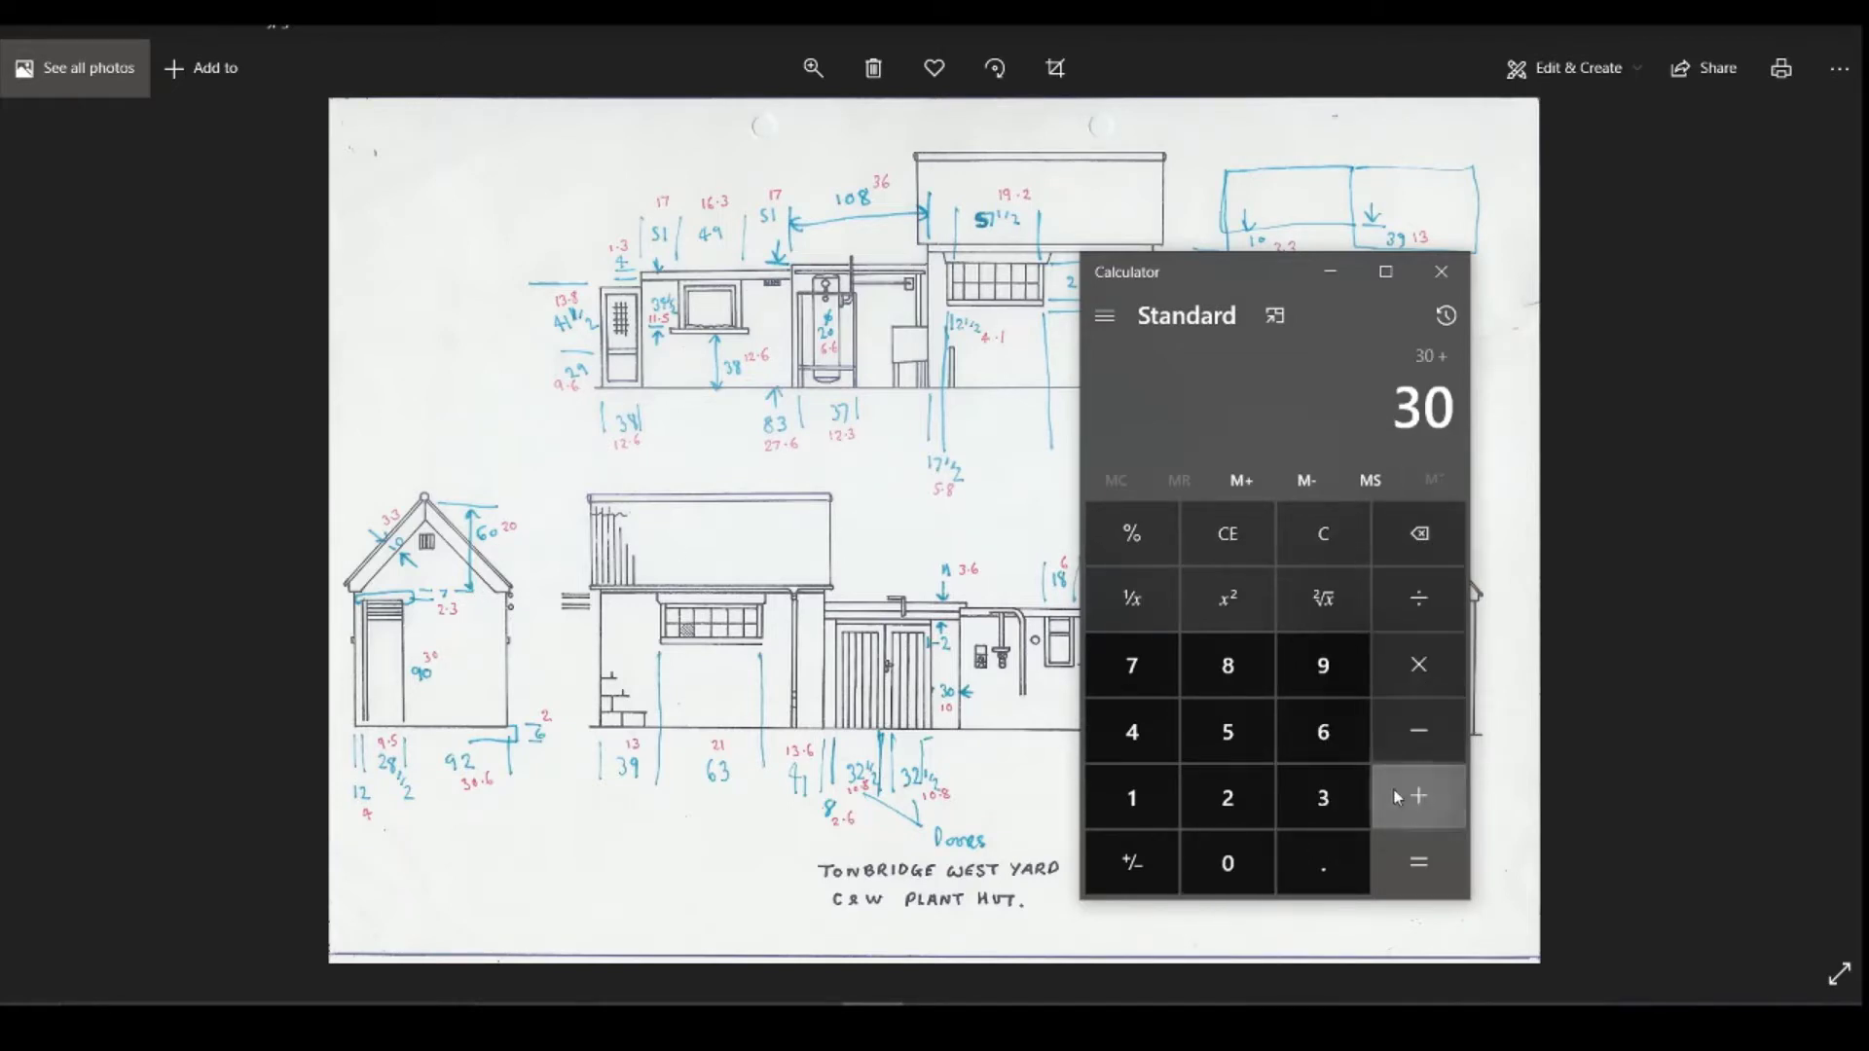
left_click(1227, 797)
left_click(1227, 863)
left_click(1418, 797)
left_click(1227, 797)
left_click(1323, 863)
left_click(1323, 798)
left_click(1411, 858)
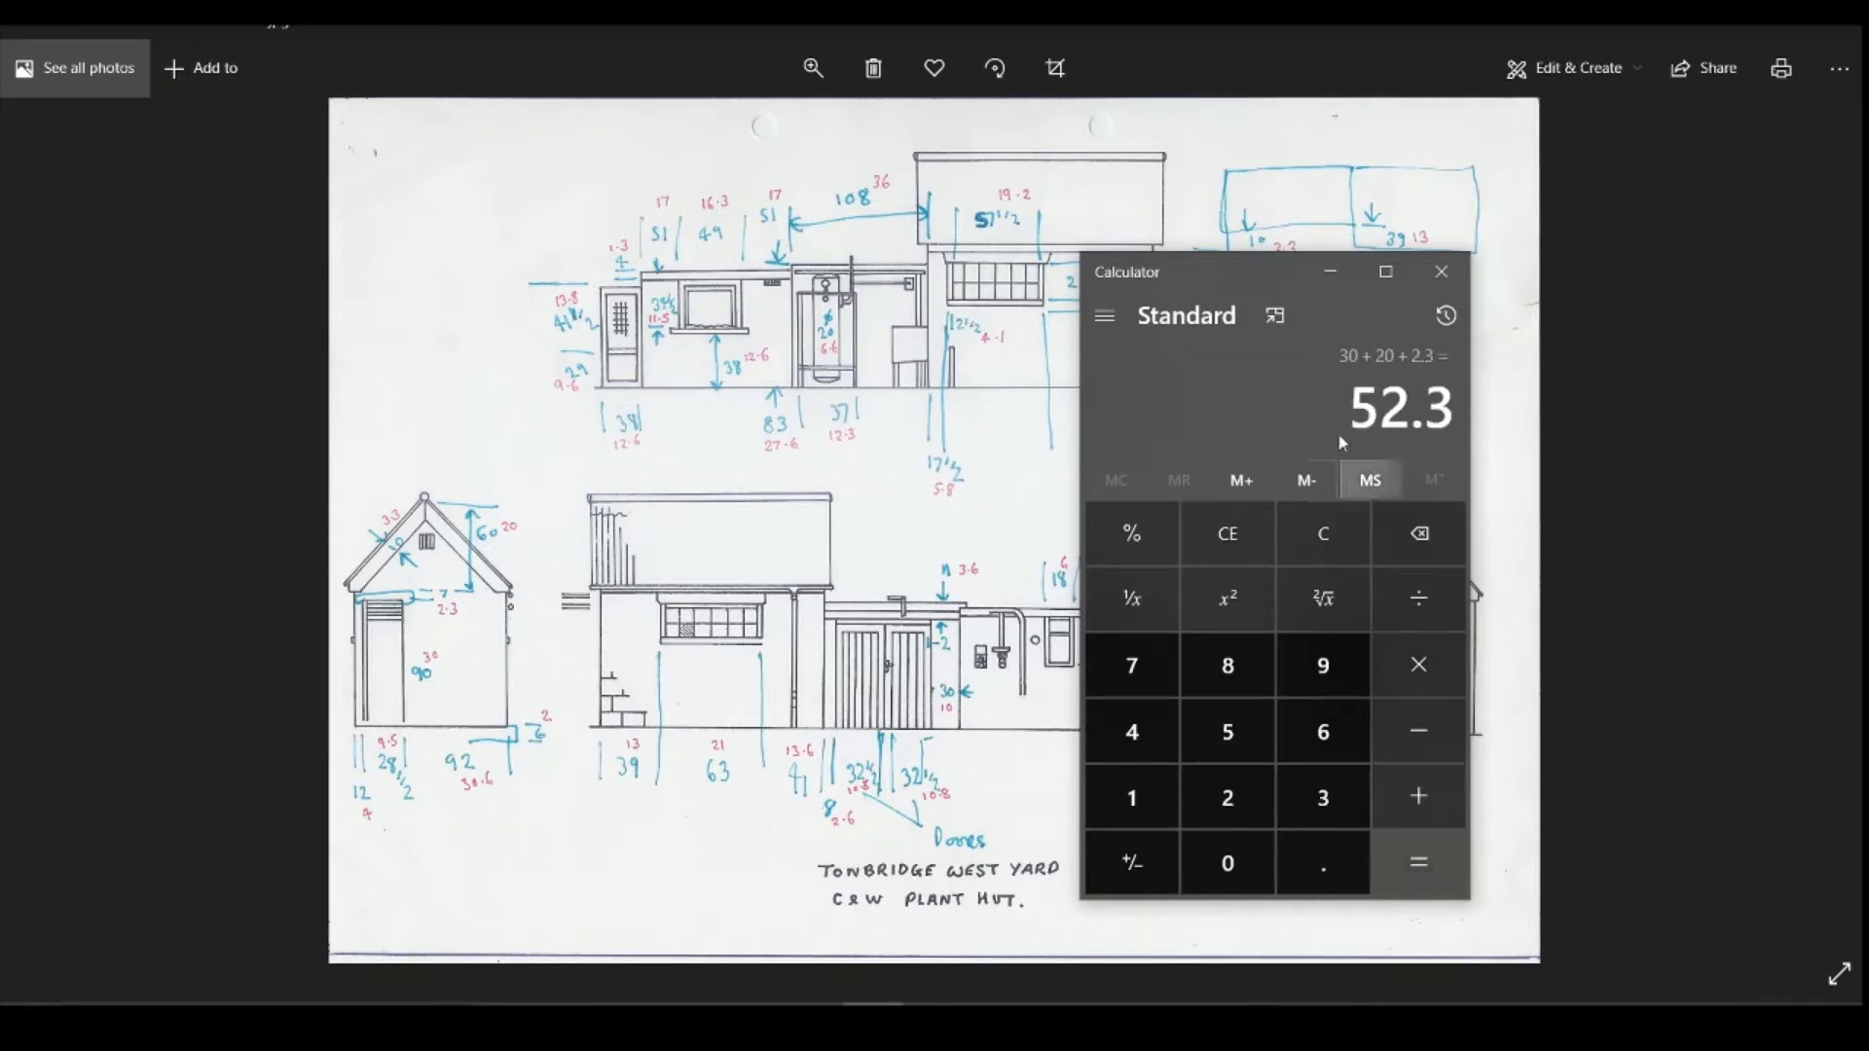
Step: Divide the summed building height by 2 to get the model-scale height
left_click(1419, 597)
left_click(1231, 796)
left_click(1415, 876)
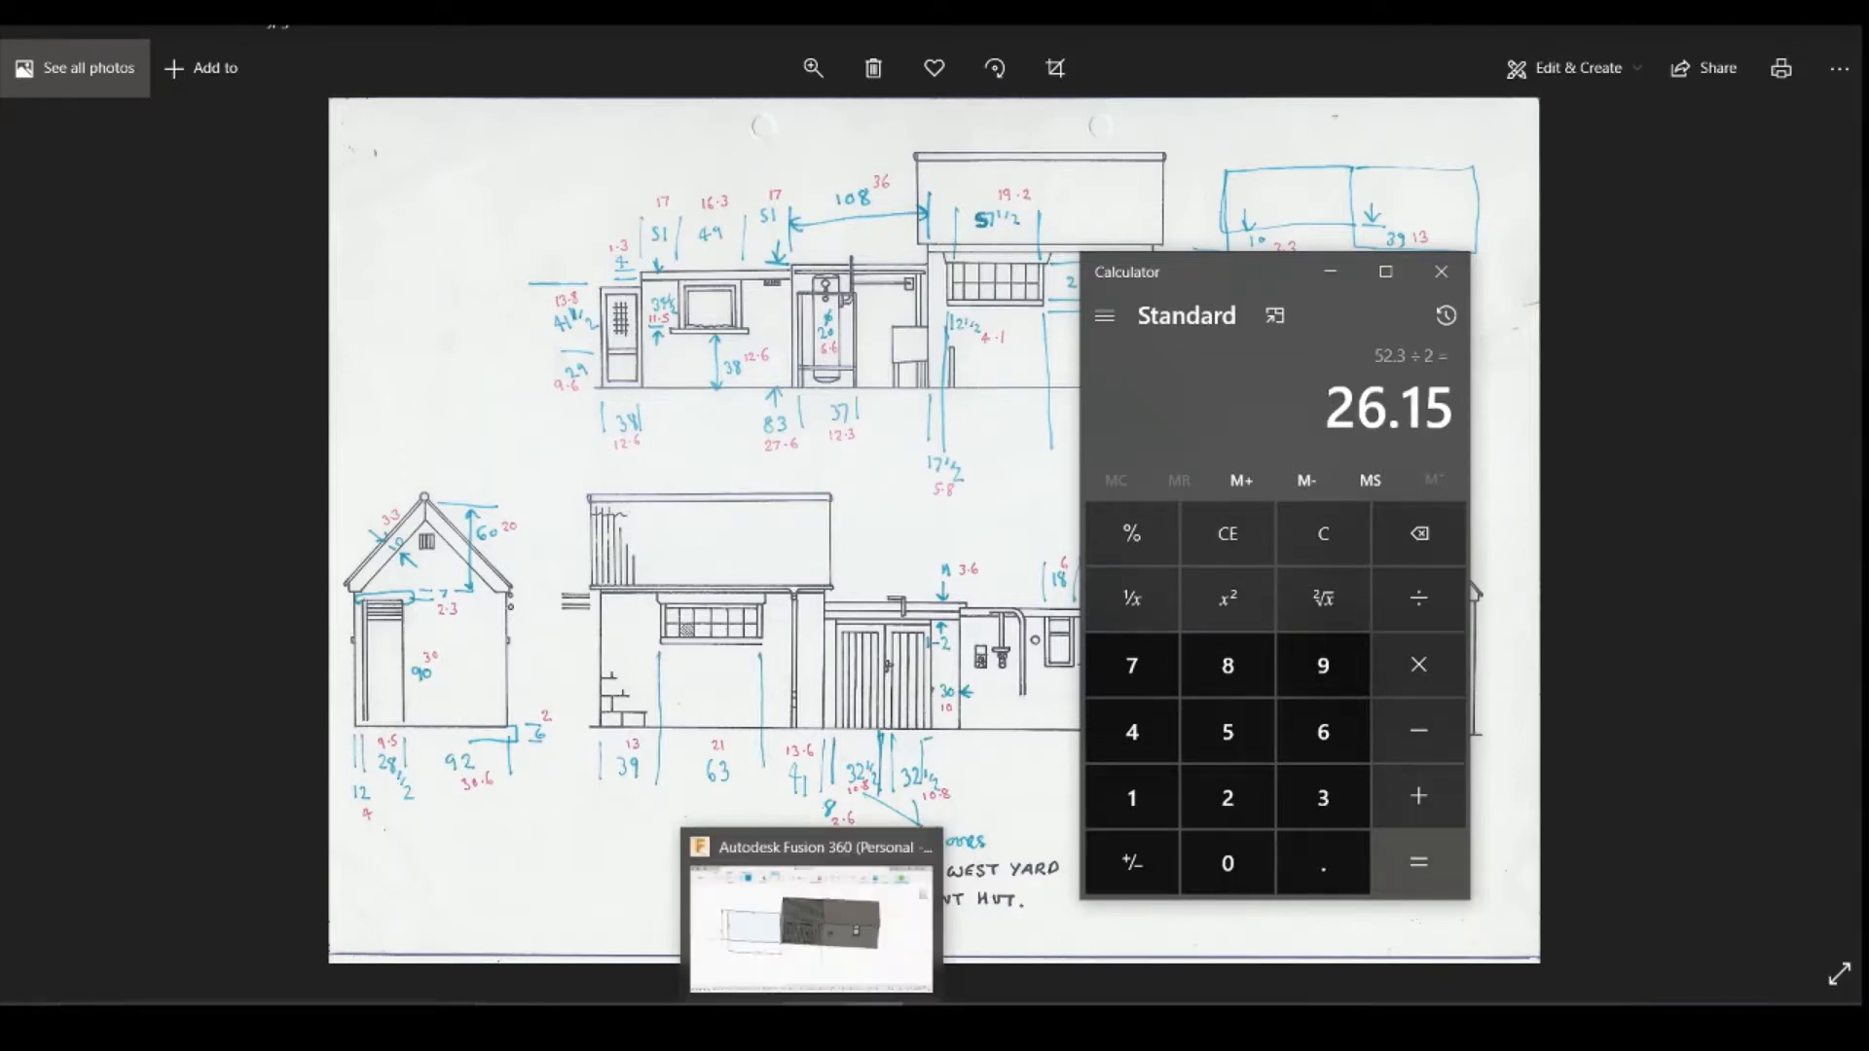
Step: Switch back to Fusion 360 and extrude the rectangular footprint 26.15 mm upward as a new body
left_click(814, 1022)
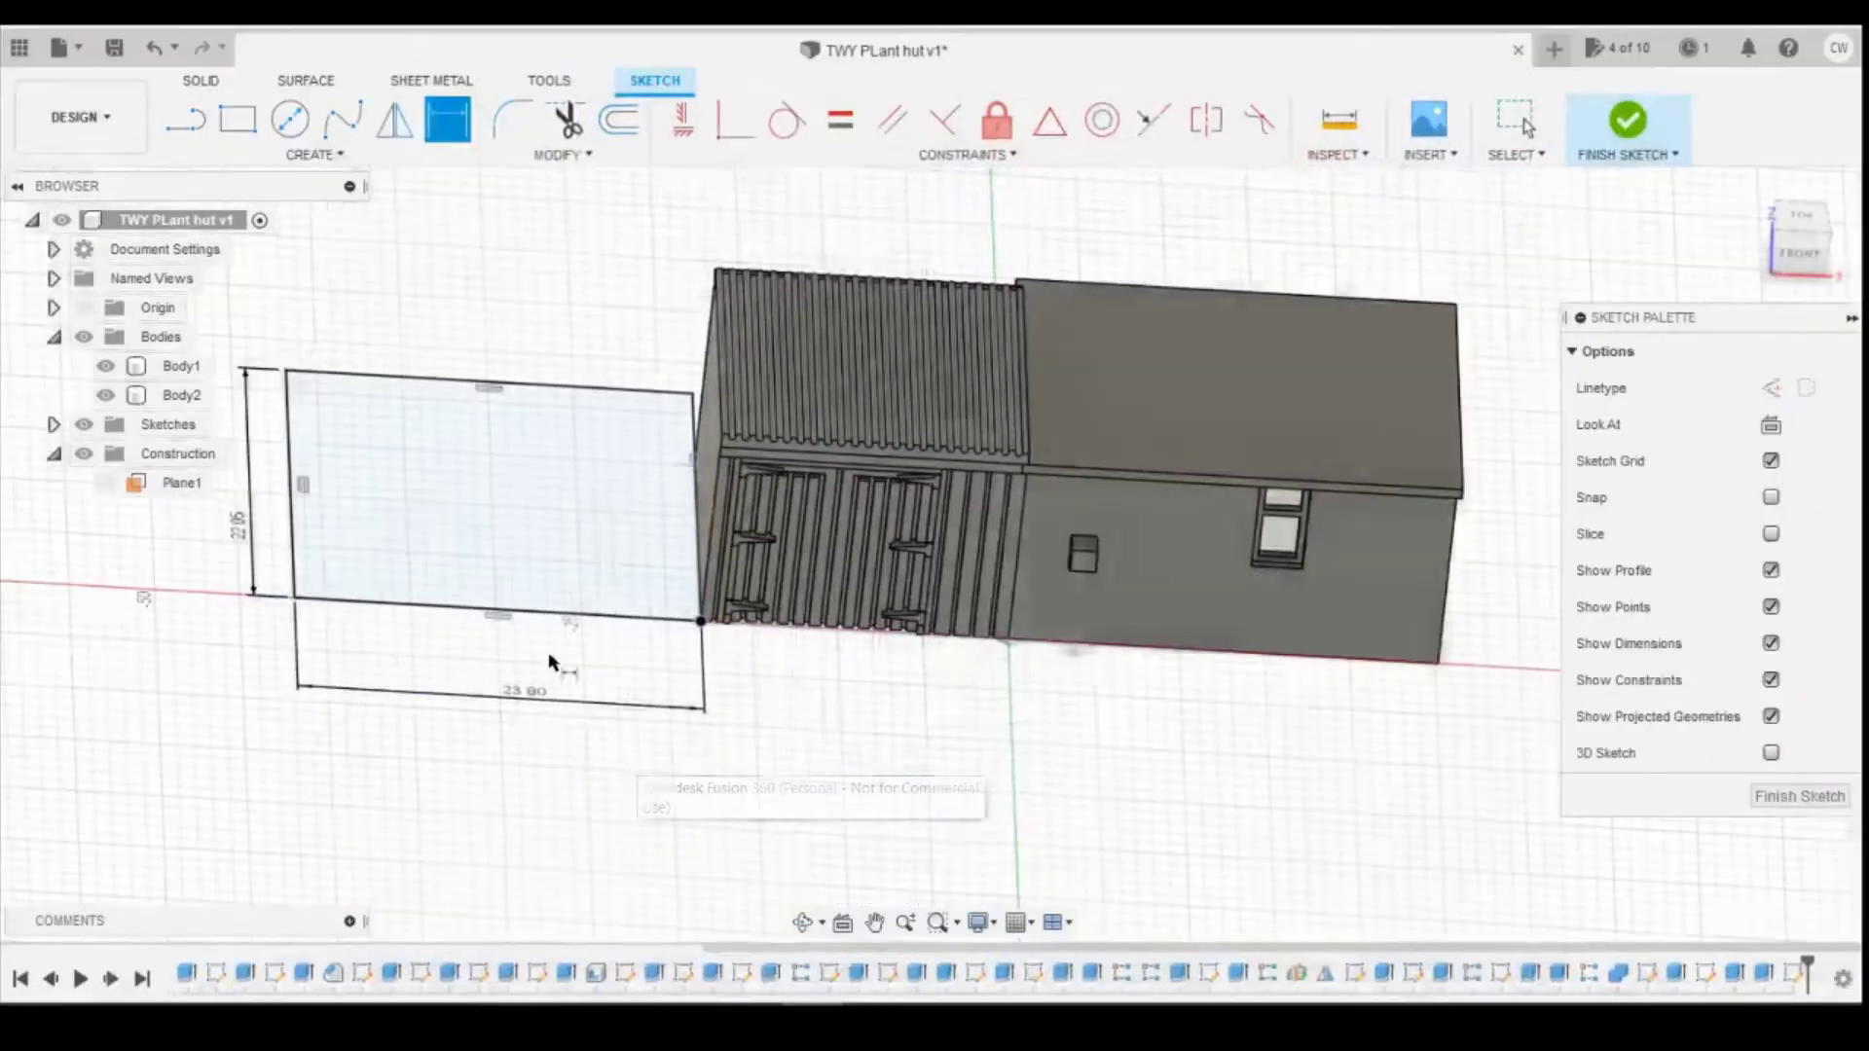
key("Escape")
left_click(551, 522)
right_click(551, 521)
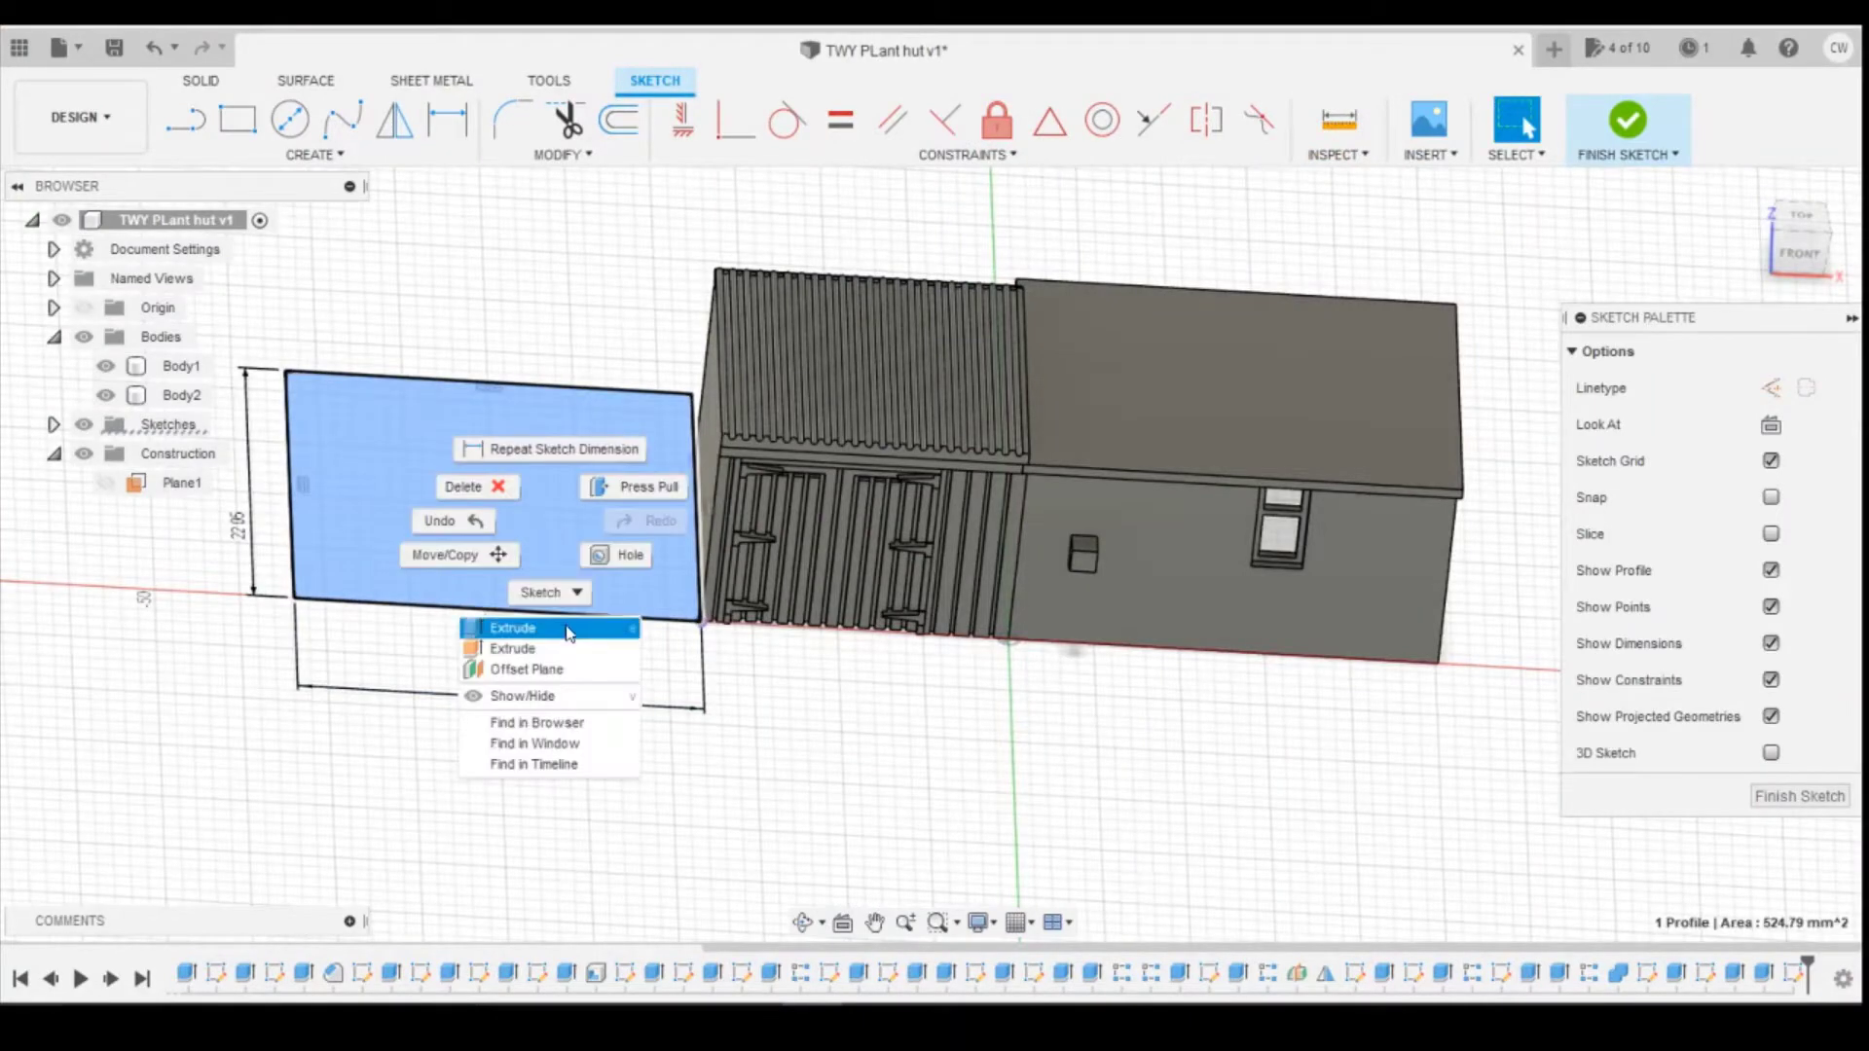
left_click(513, 628)
type("26.15")
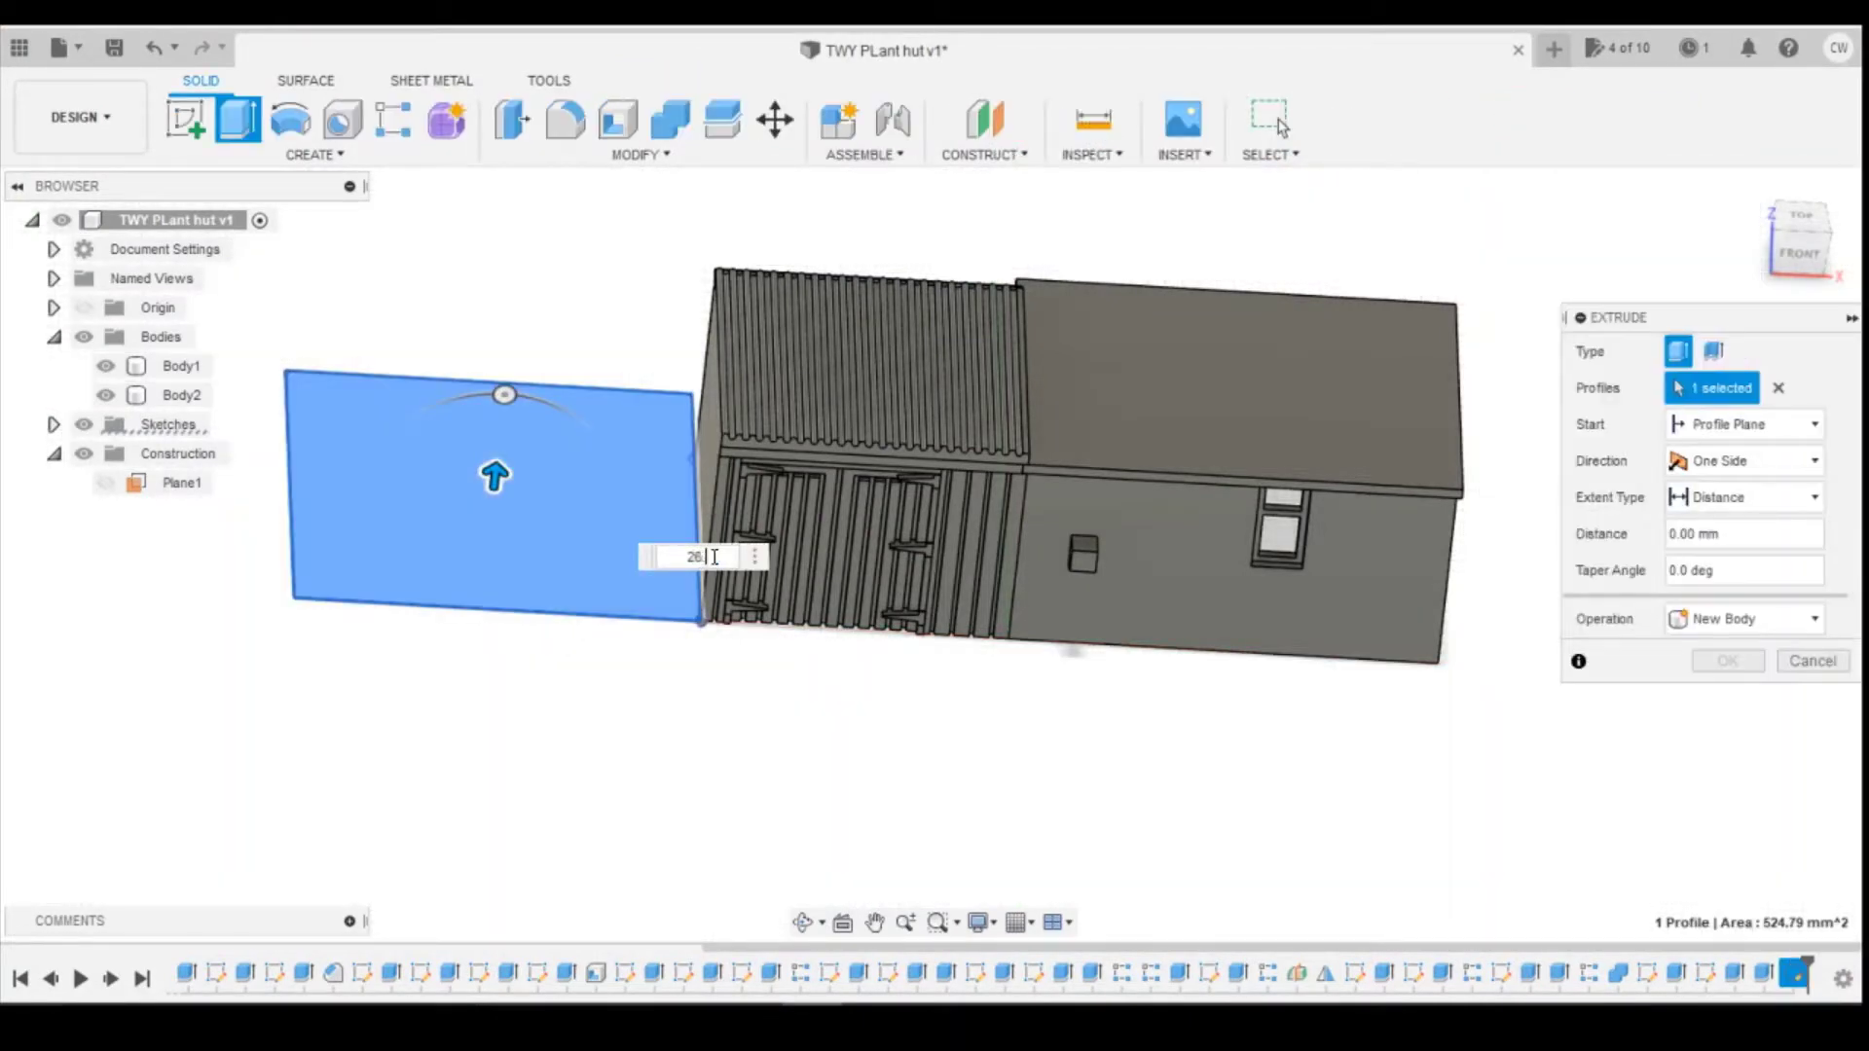
left_click(1686, 620)
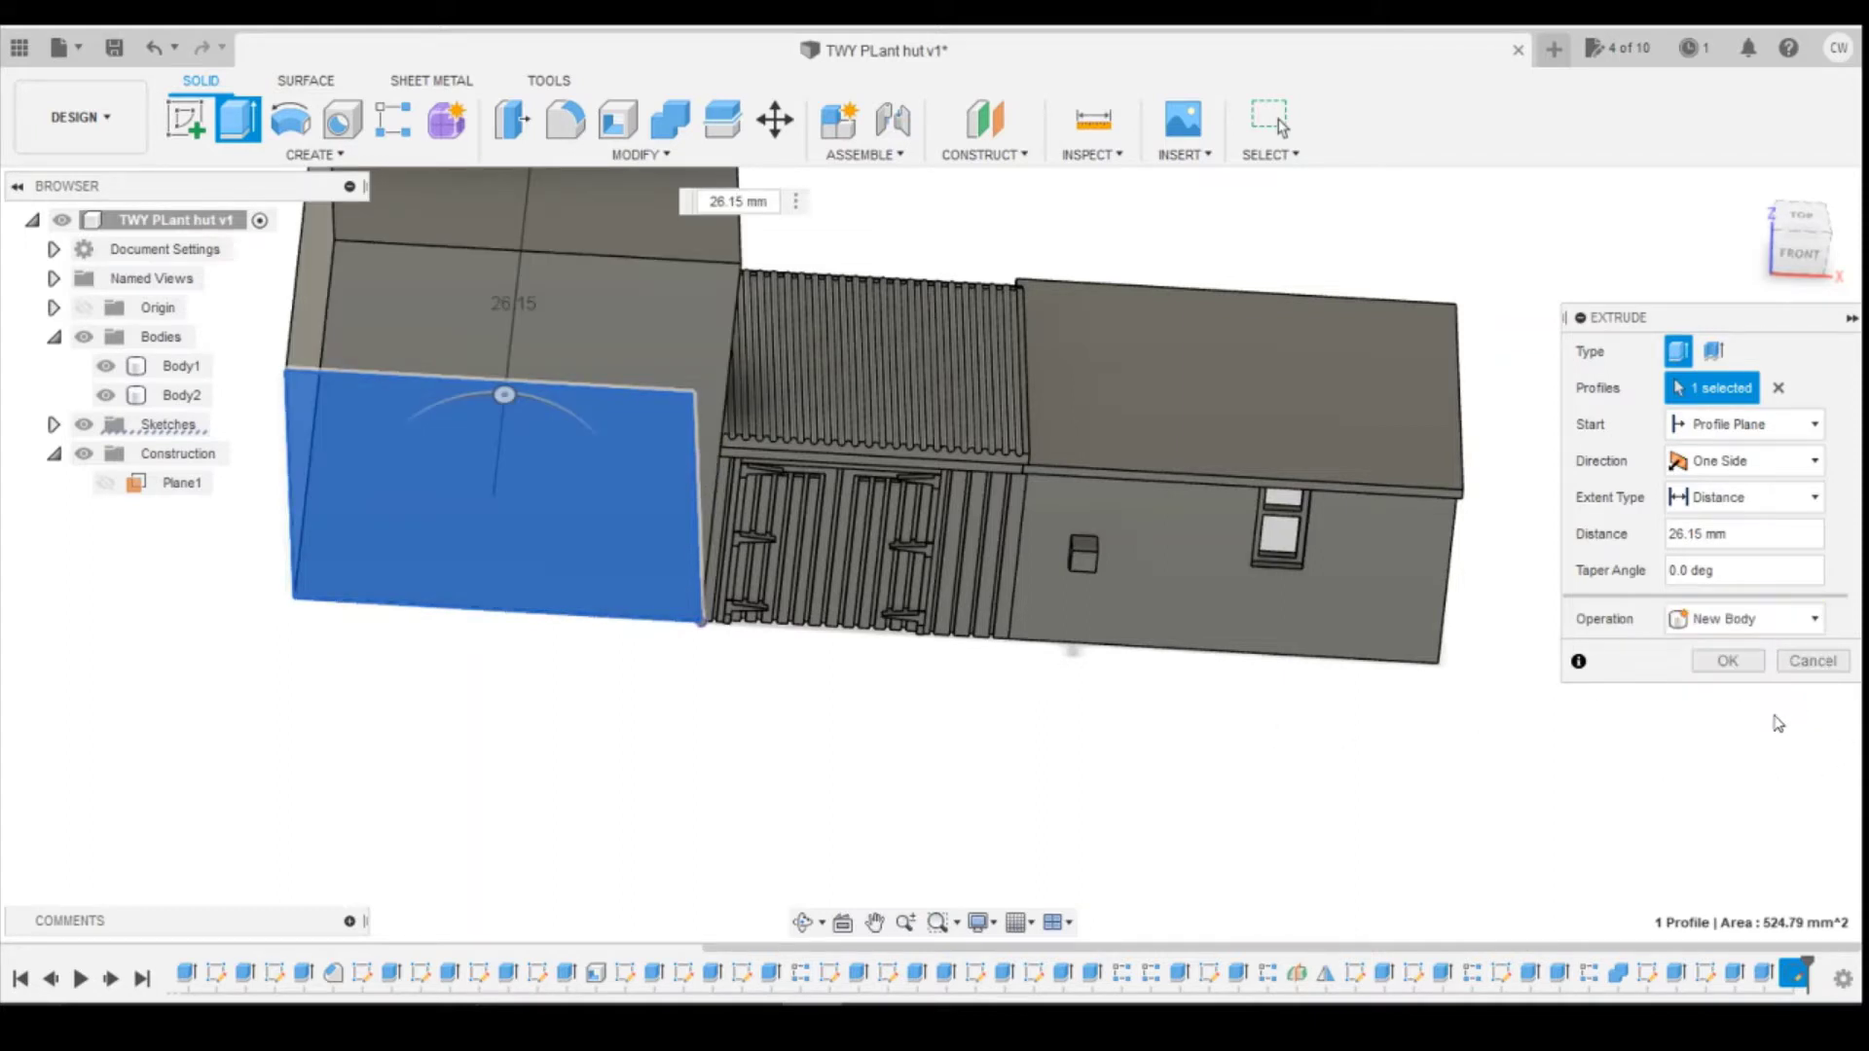
left_click(1728, 662)
Step: Compare the extruded block with the site photo and the dimensioned drawing of the hut, then return to Fusion 360
mouse_move(1798, 240)
left_mouse_down()
mouse_move(1763, 168)
mouse_move(1781, 189)
mouse_move(1846, 175)
mouse_move(1800, 164)
mouse_move(1744, 185)
mouse_move(1797, 244)
left_mouse_up()
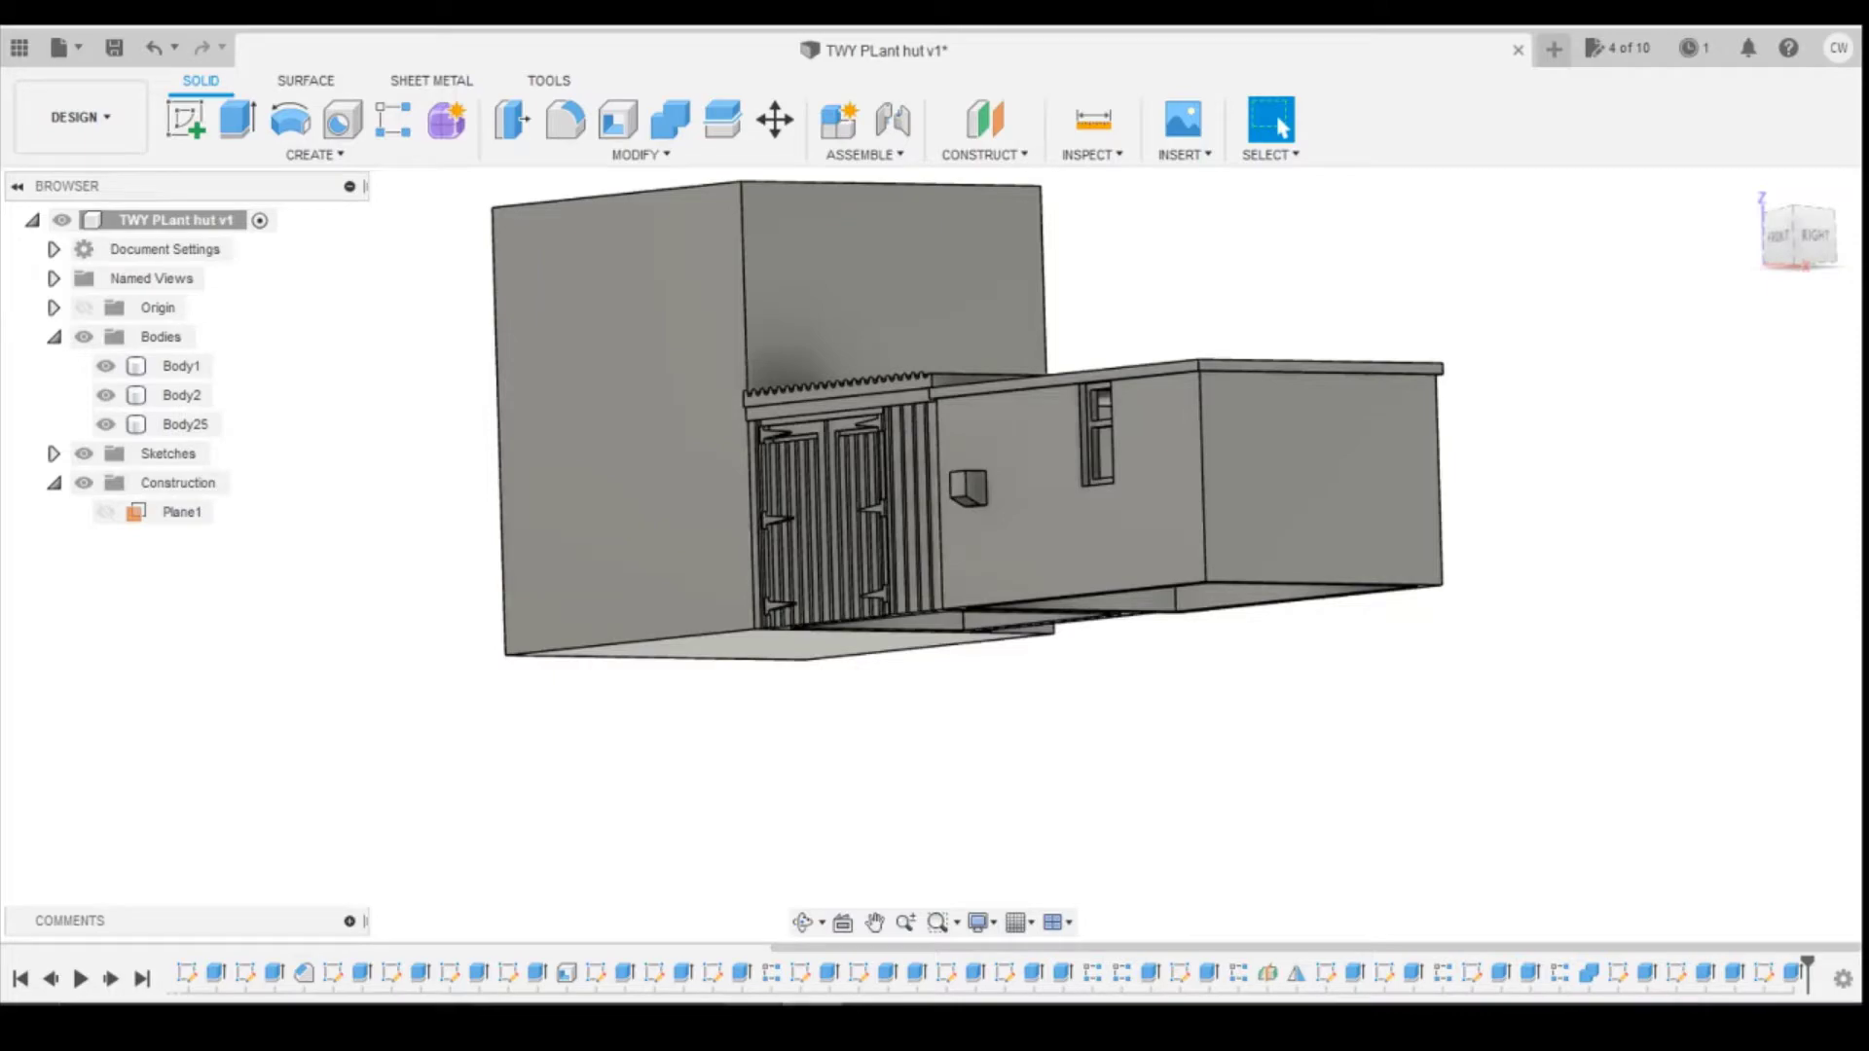
left_click(790, 949)
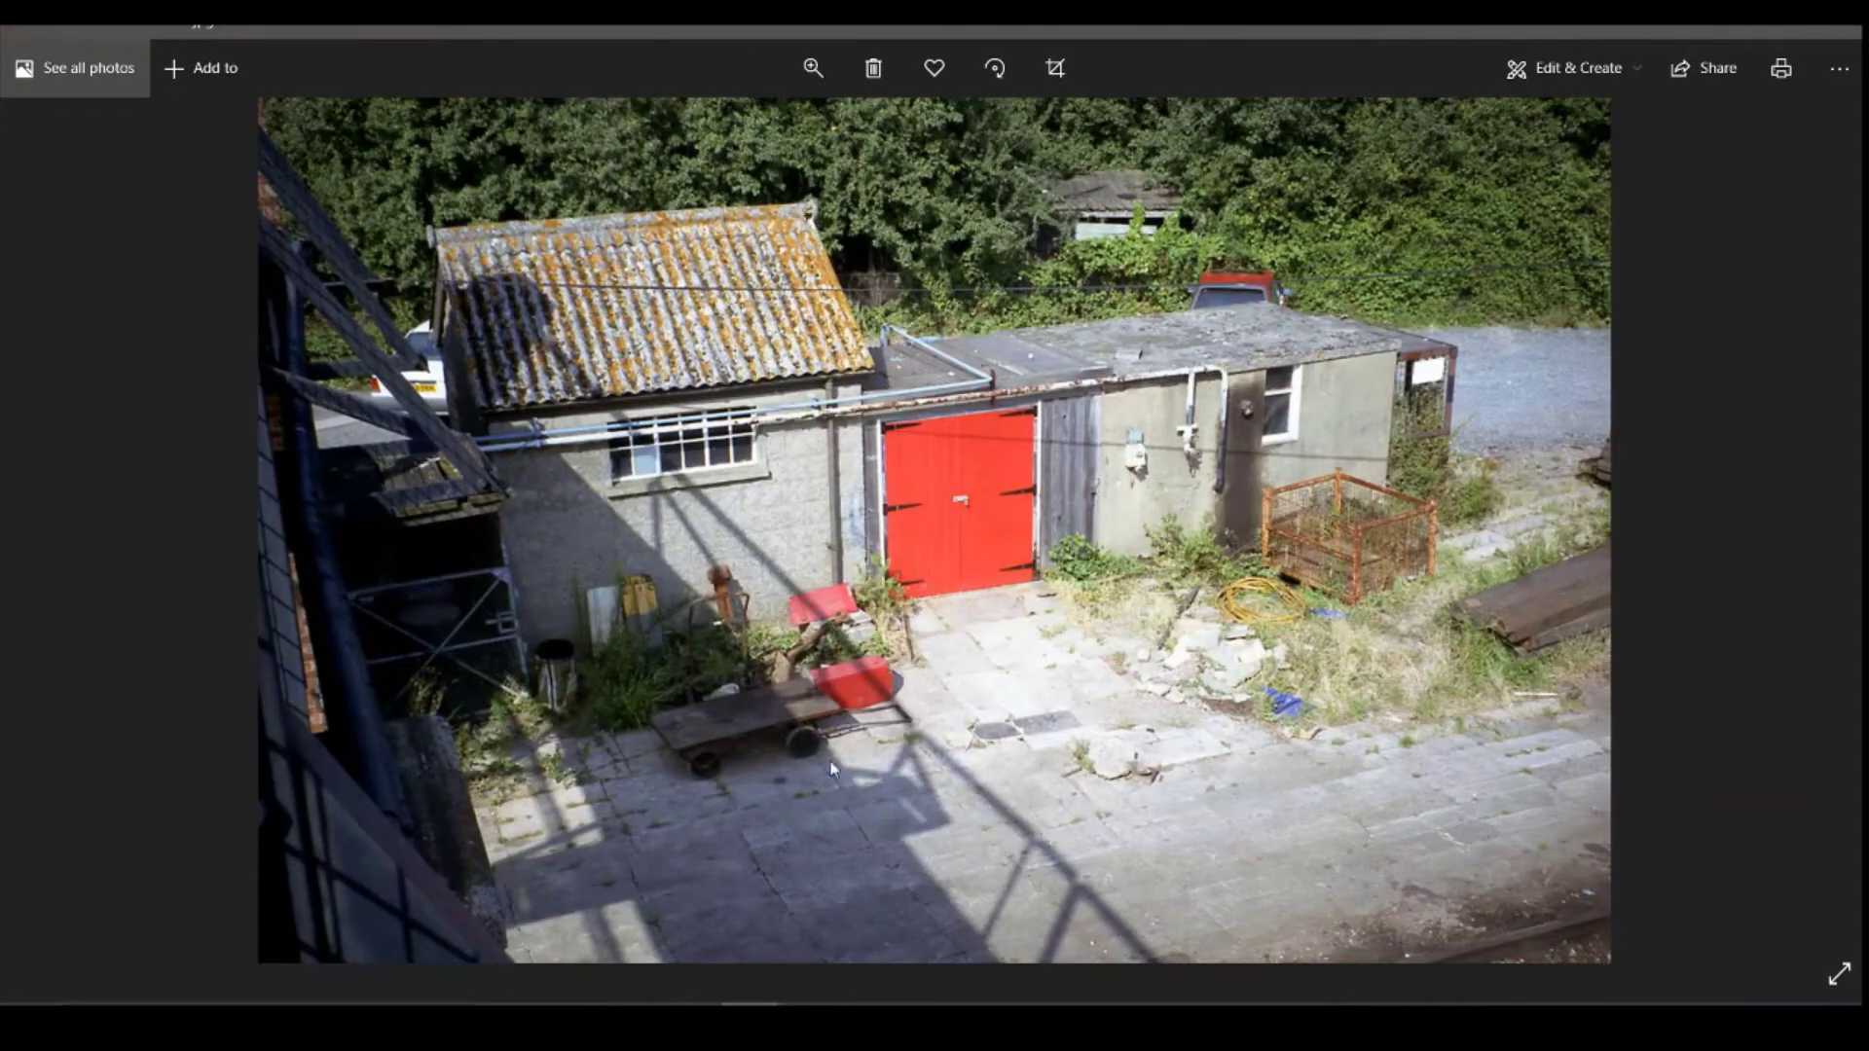
mouse_move(871, 1027)
left_click(814, 1026)
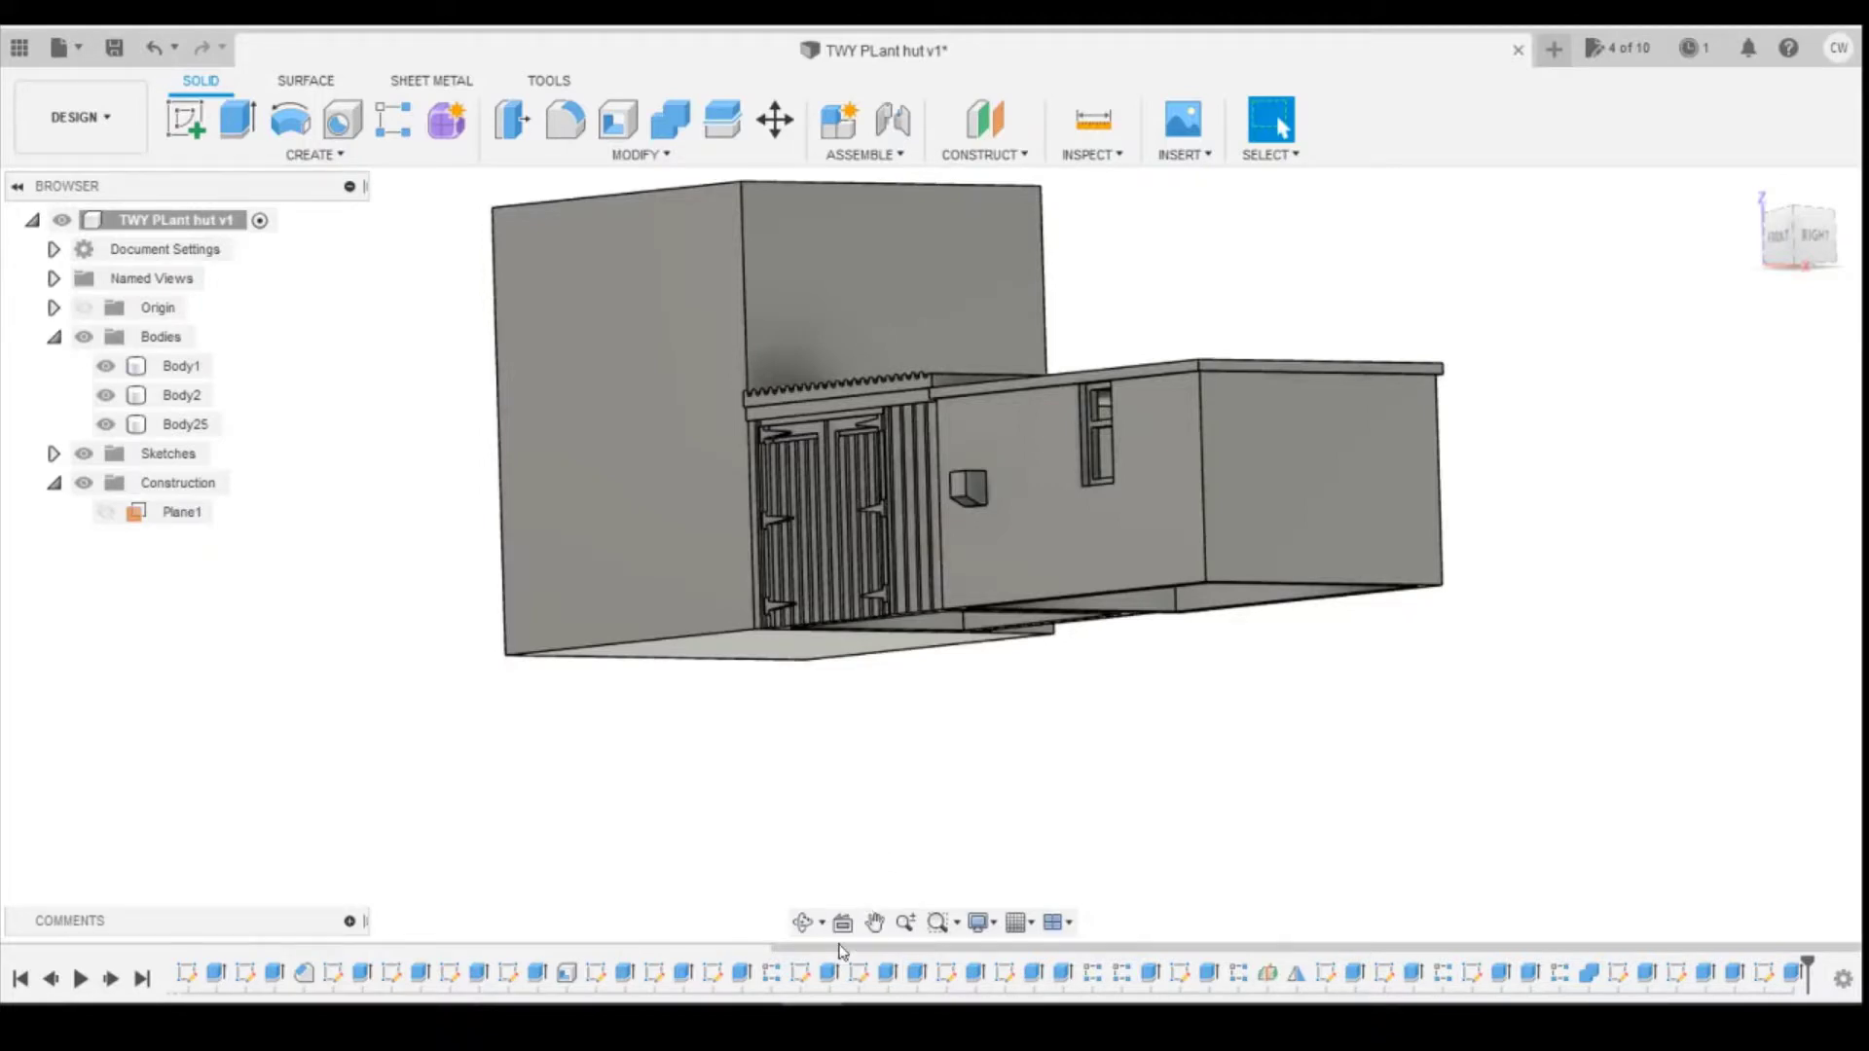
mouse_move(752, 1027)
left_click(996, 952)
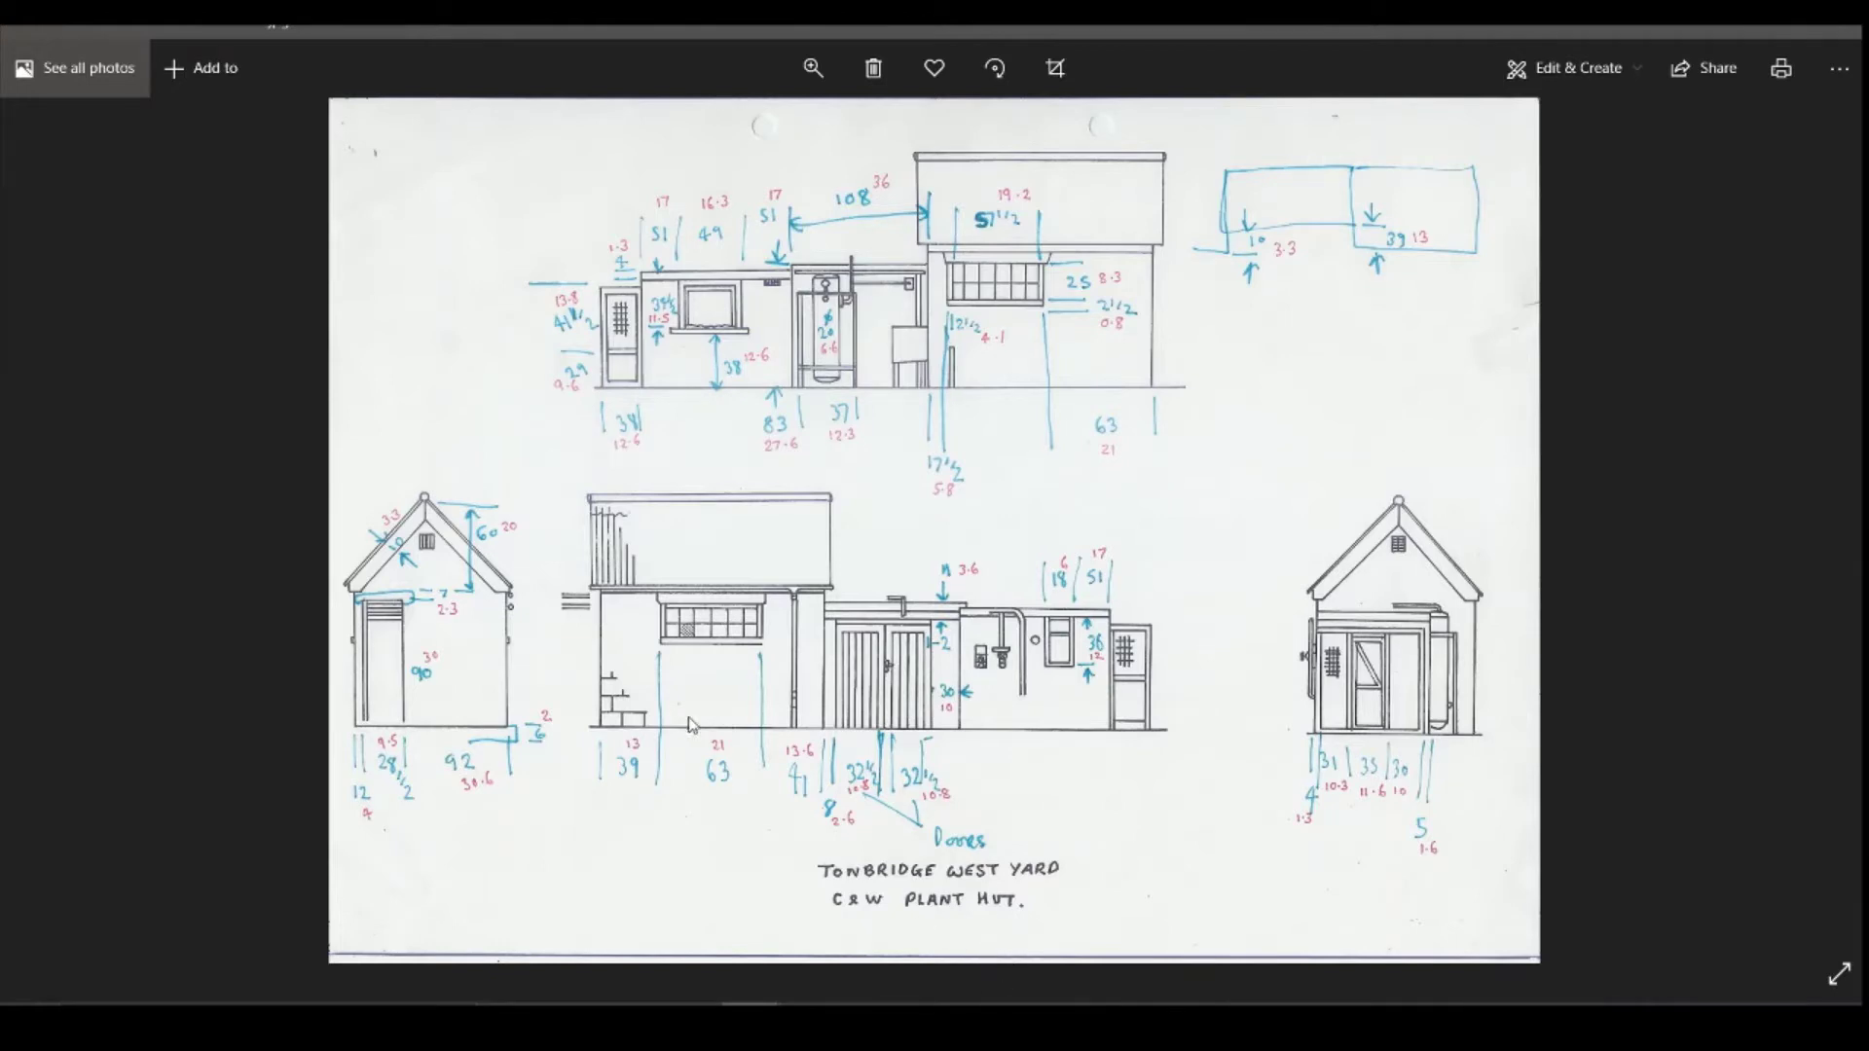
mouse_move(812, 1024)
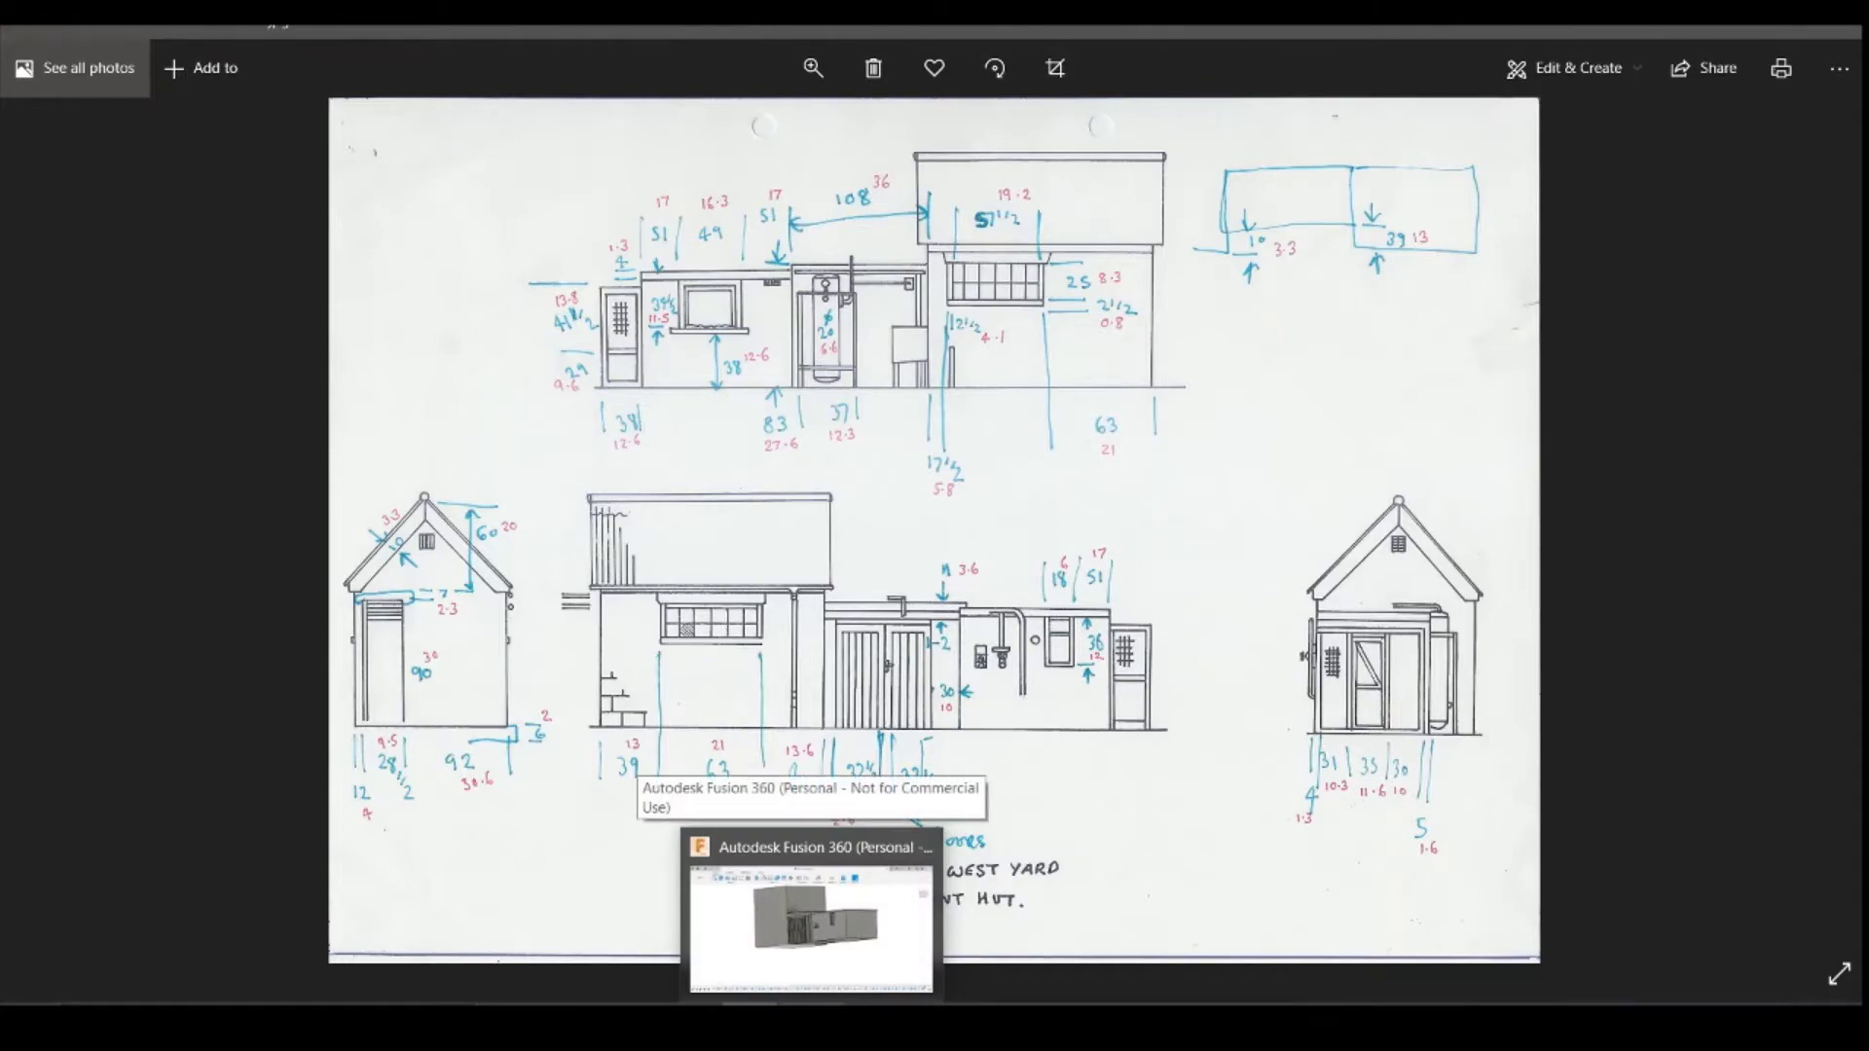
left_click(810, 910)
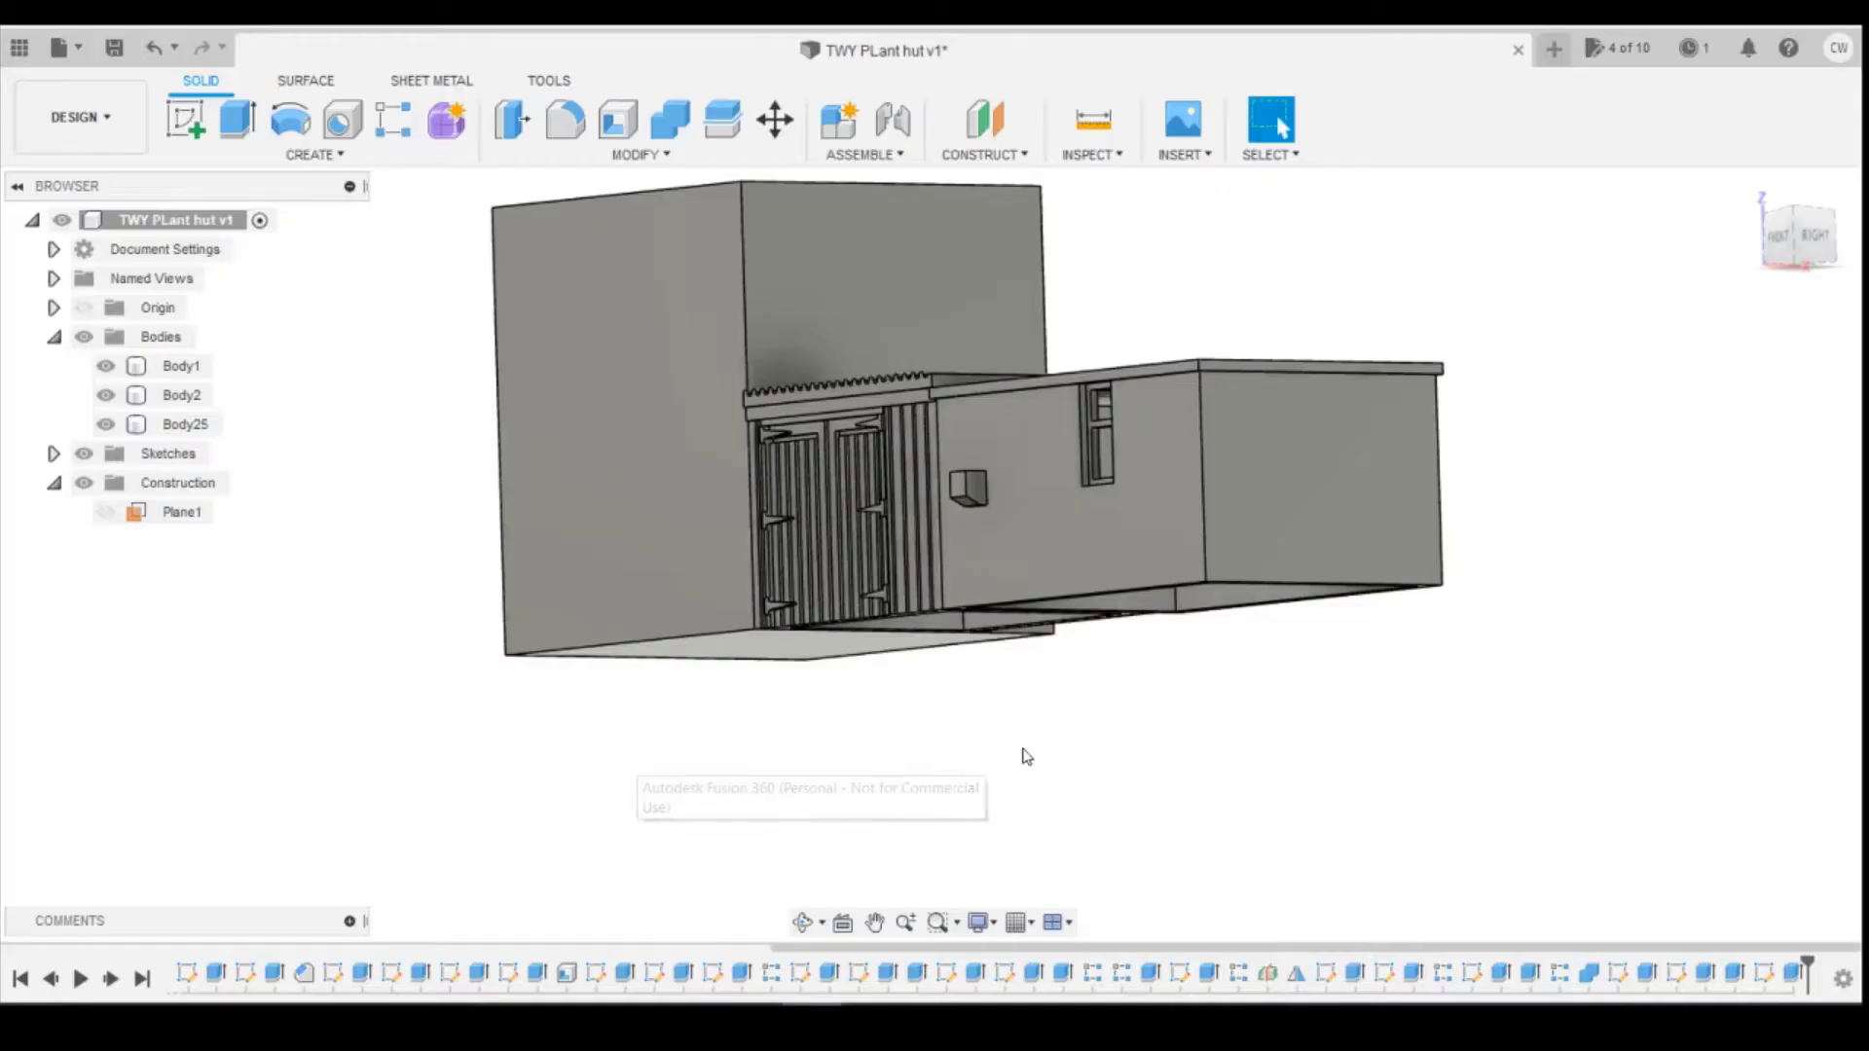
Step: Hide Body1 and Body2 and start a sketch on the front face of the new block
left_click(1778, 243)
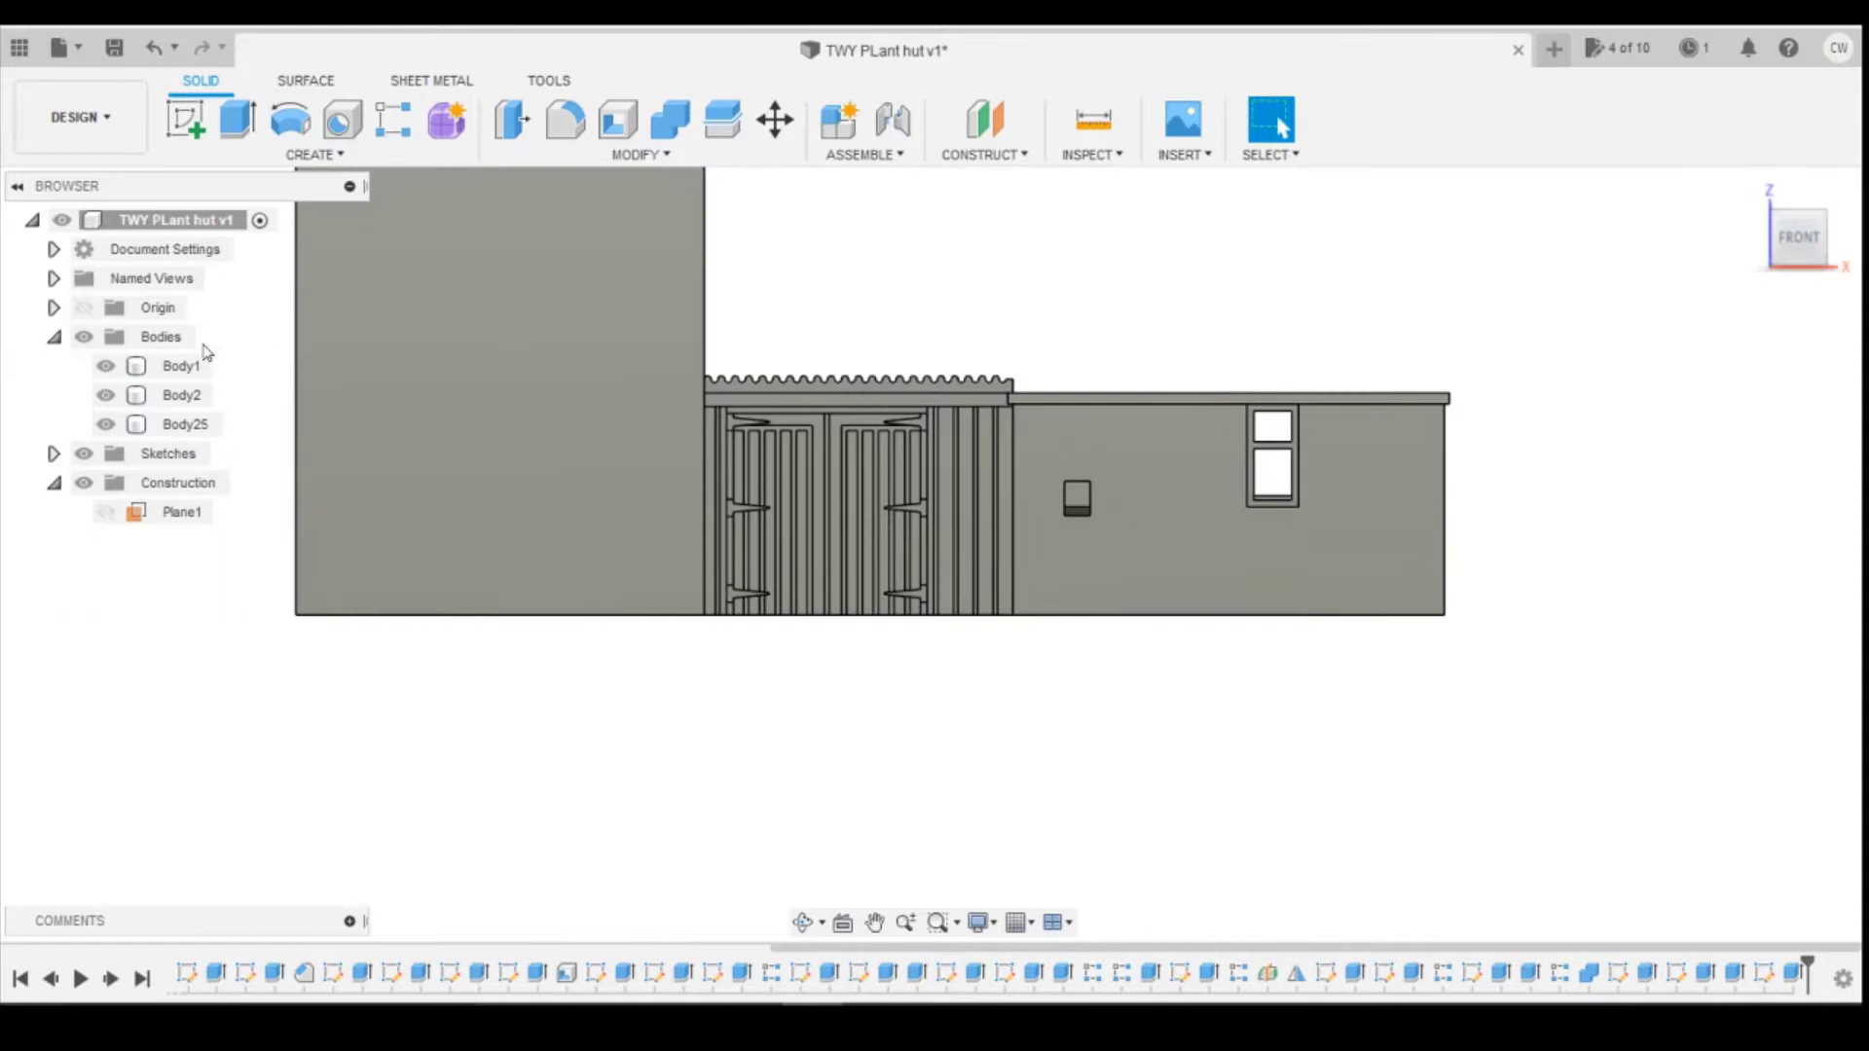
left_click(105, 365)
left_click(105, 394)
scroll(1742, 754, "down", 2)
scroll(615, 599, "up", 4)
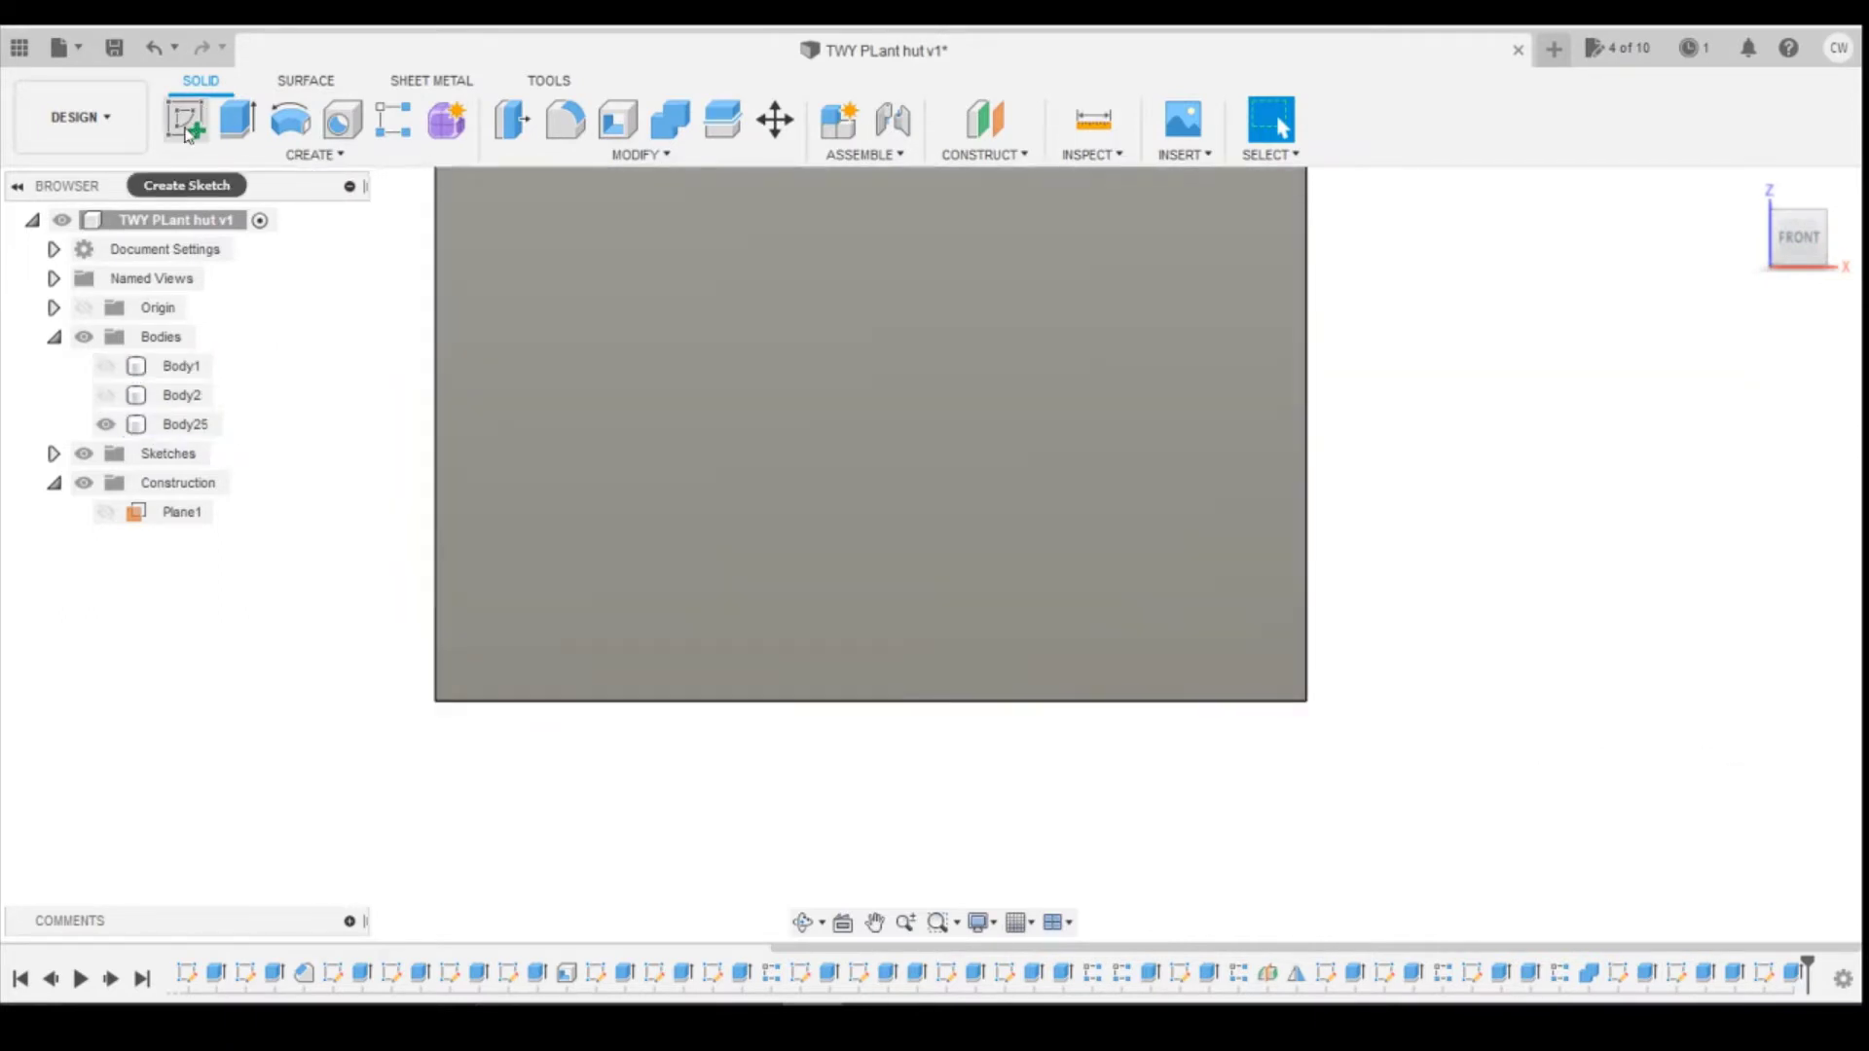
left_click(186, 122)
left_click(471, 681)
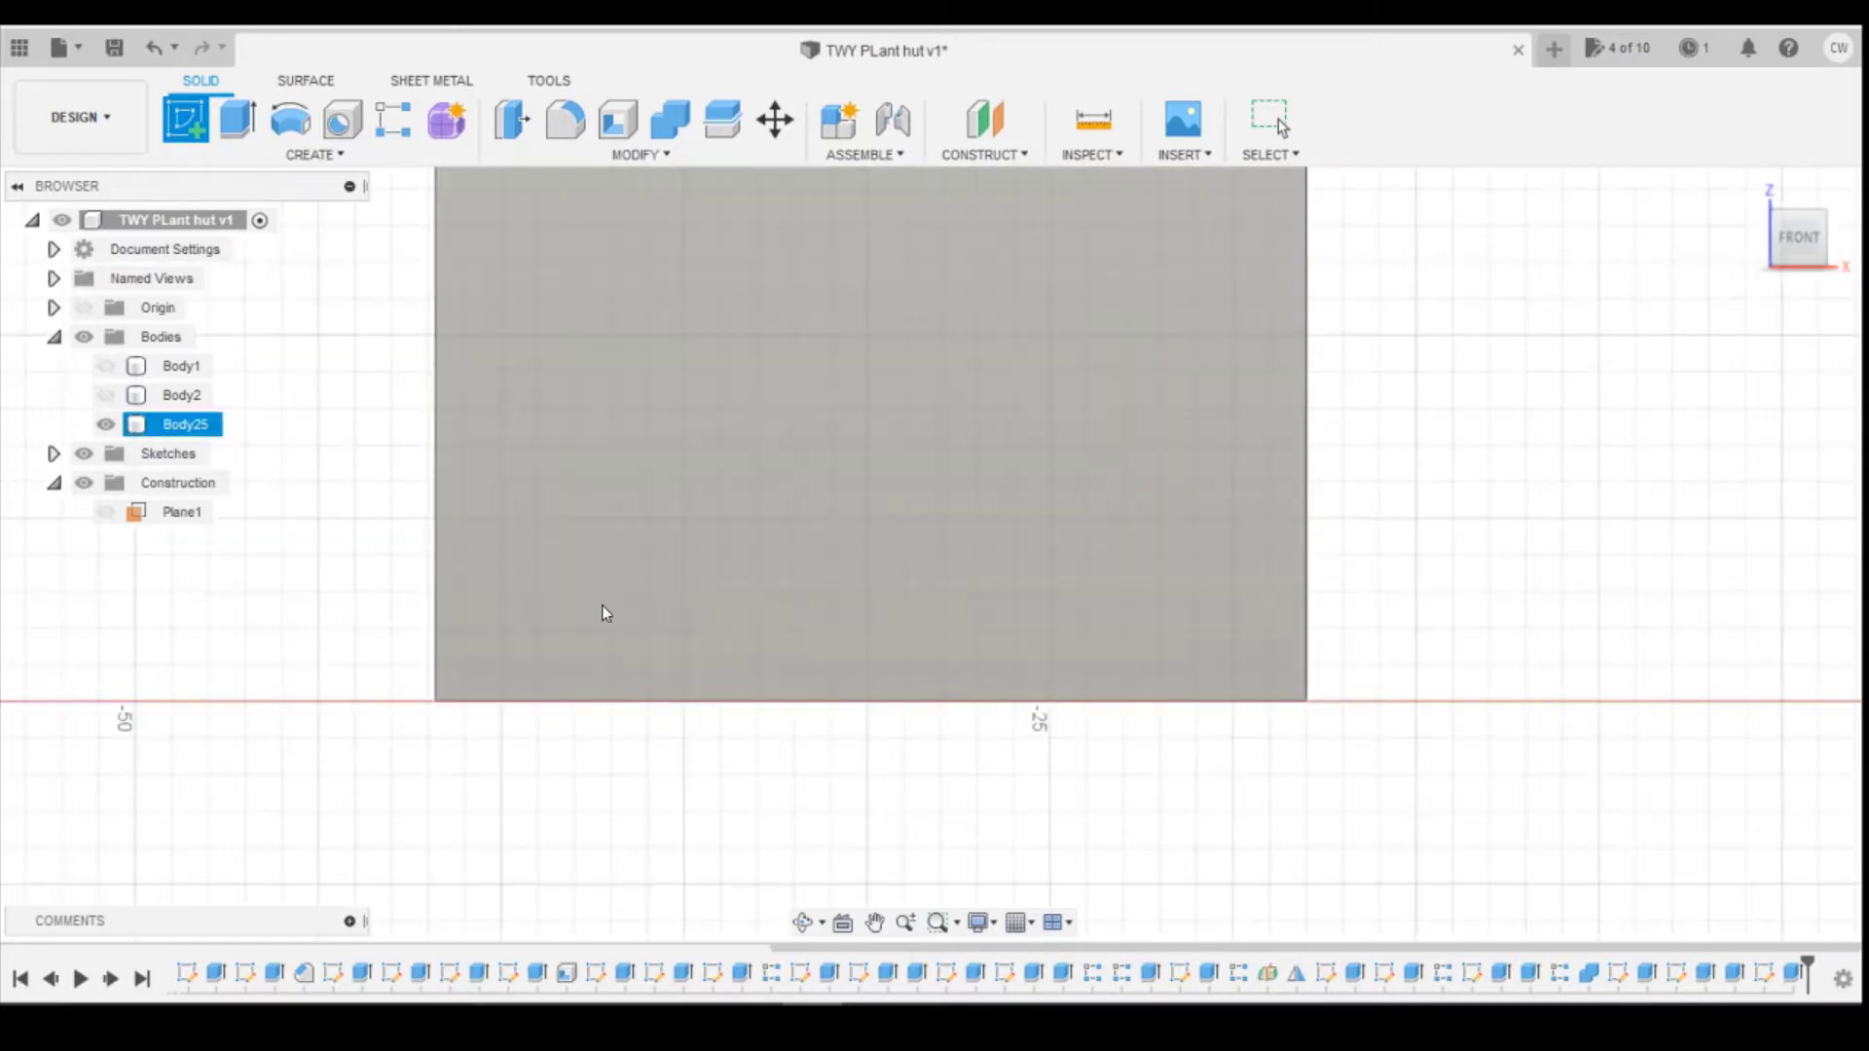
left_click(977, 363)
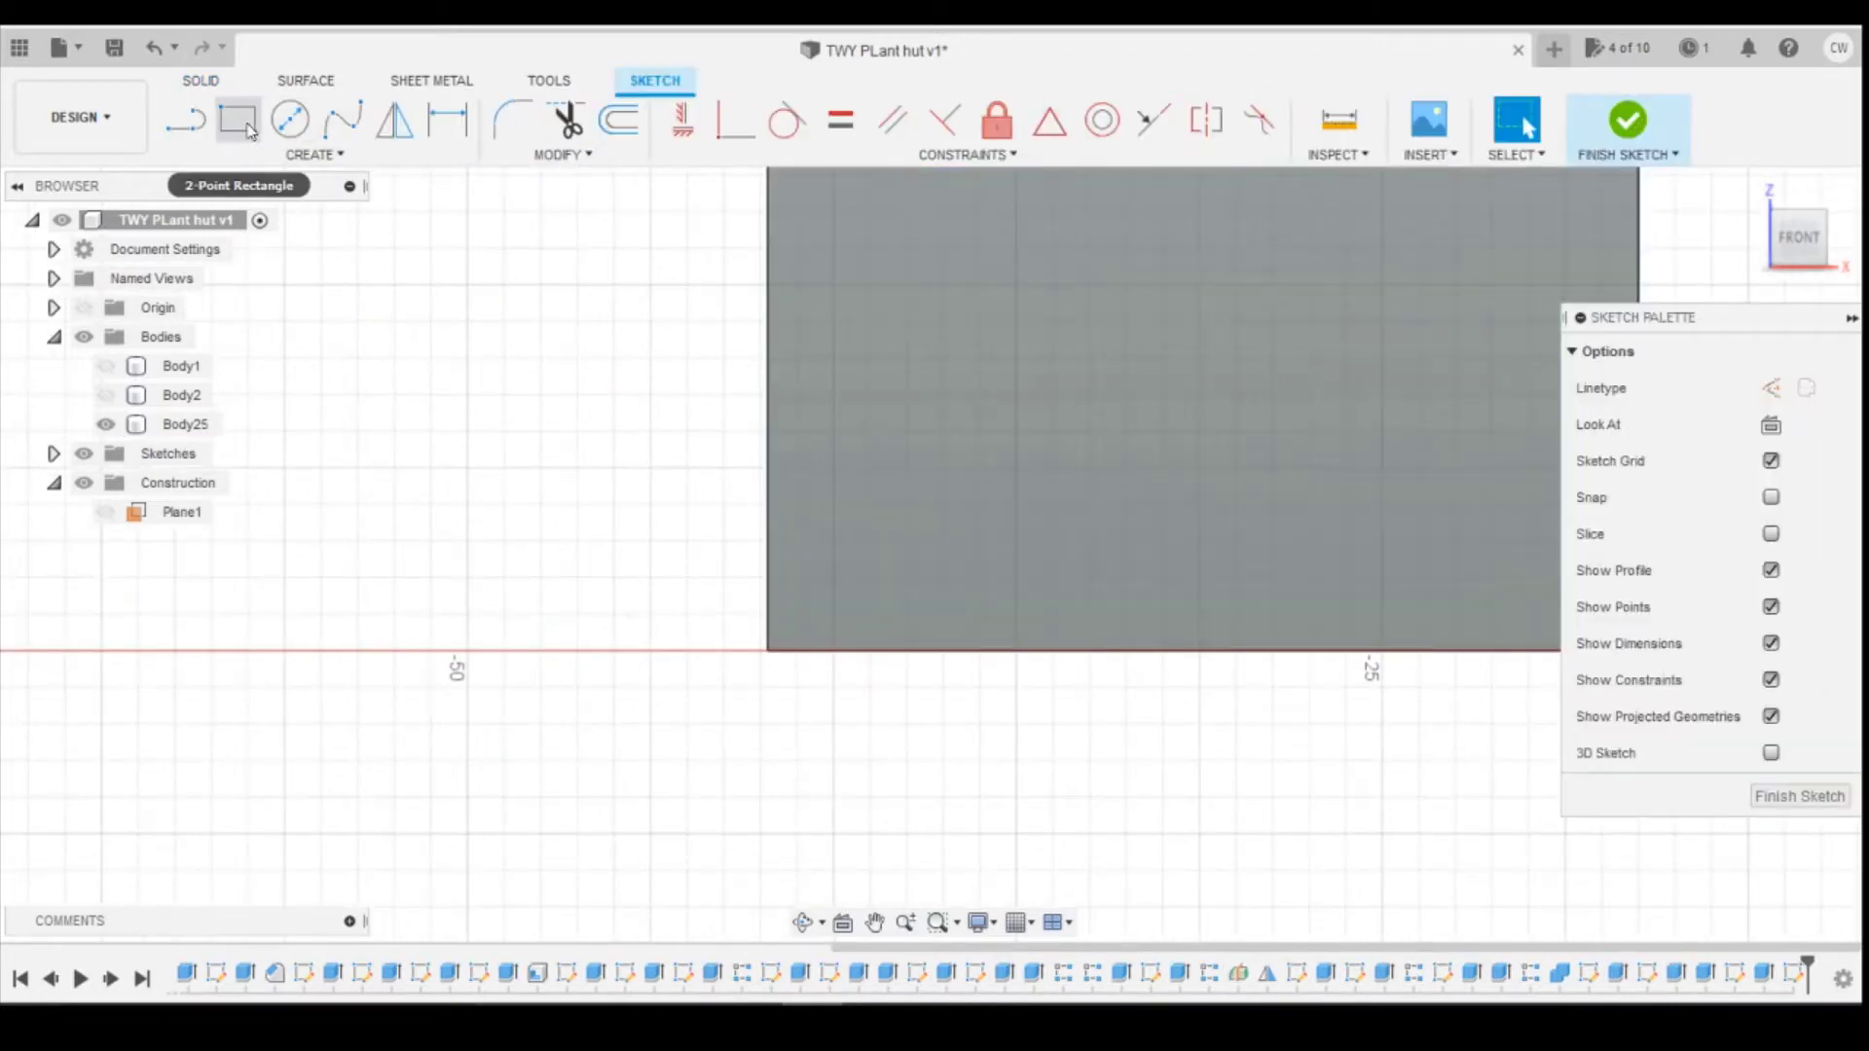
left_click(249, 127)
left_click(767, 650)
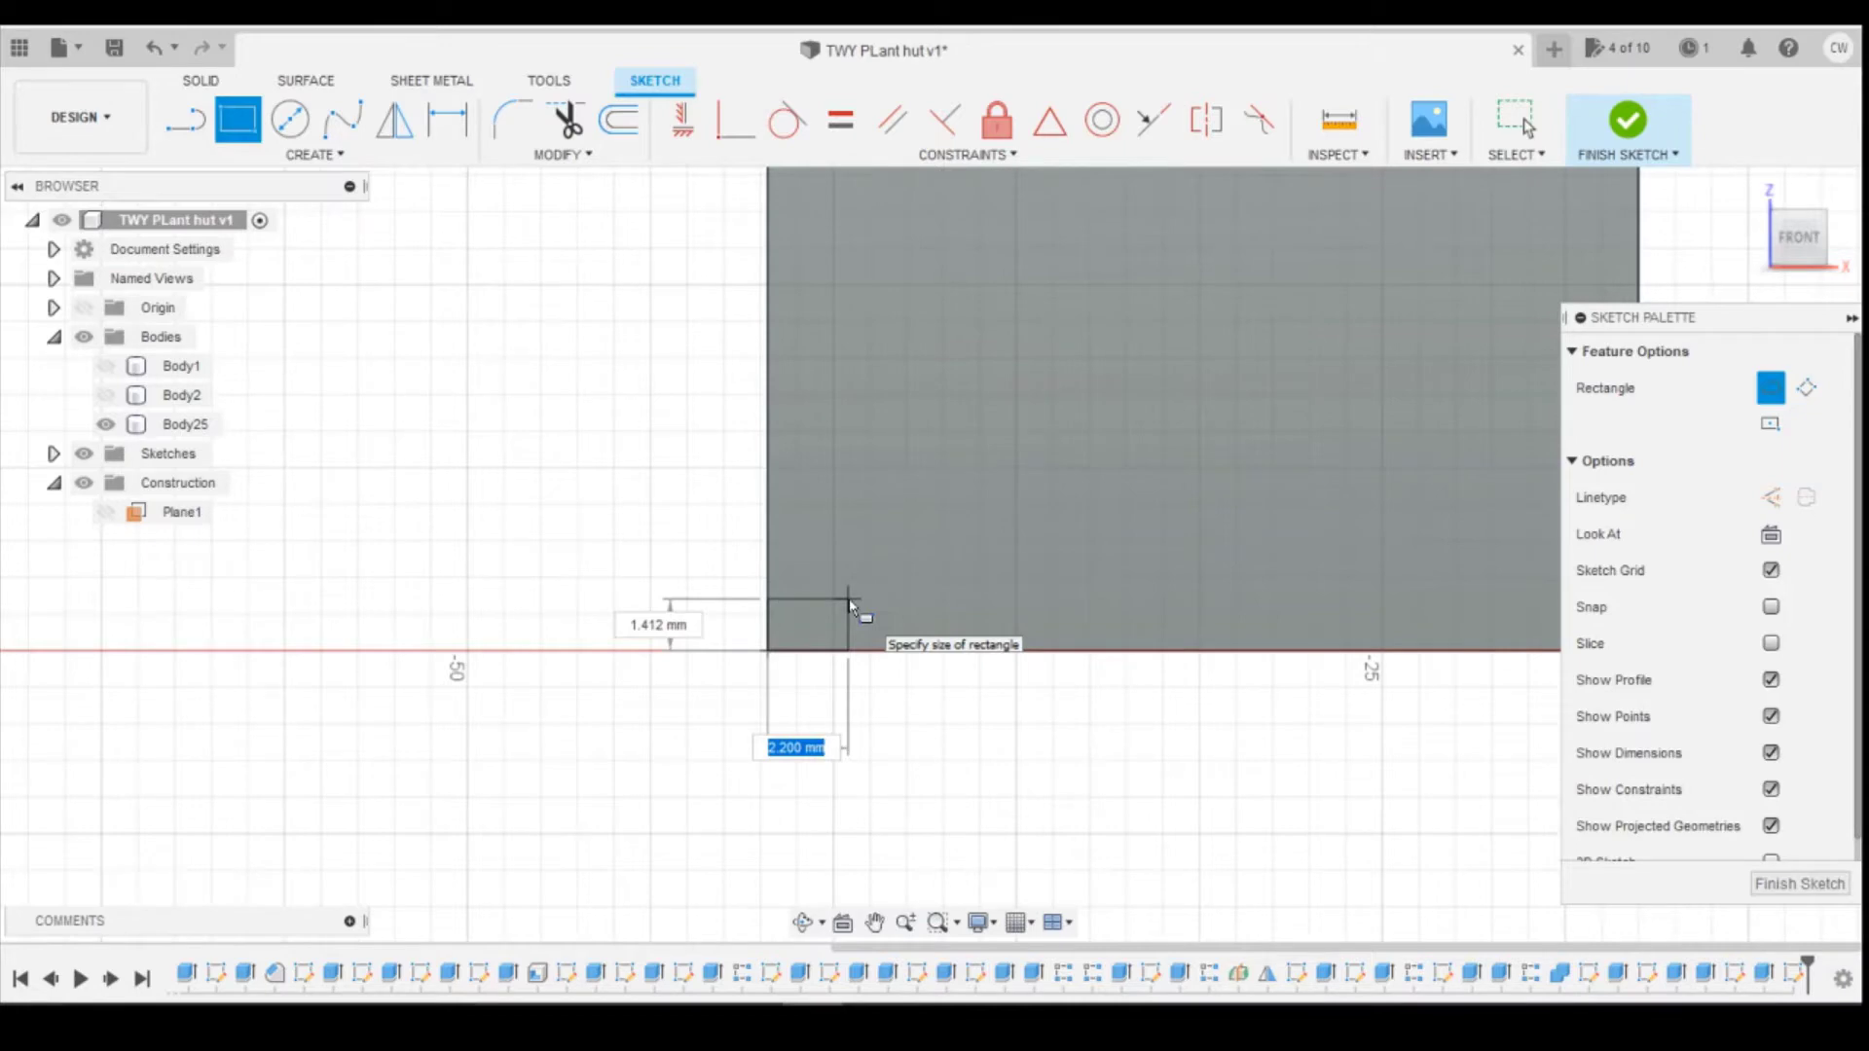
key("Escape")
Step: Sketch a corner rectangle 3 mm wide and about 1.88 mm high from the lower outer corner of the block's front face
left_click(237, 120)
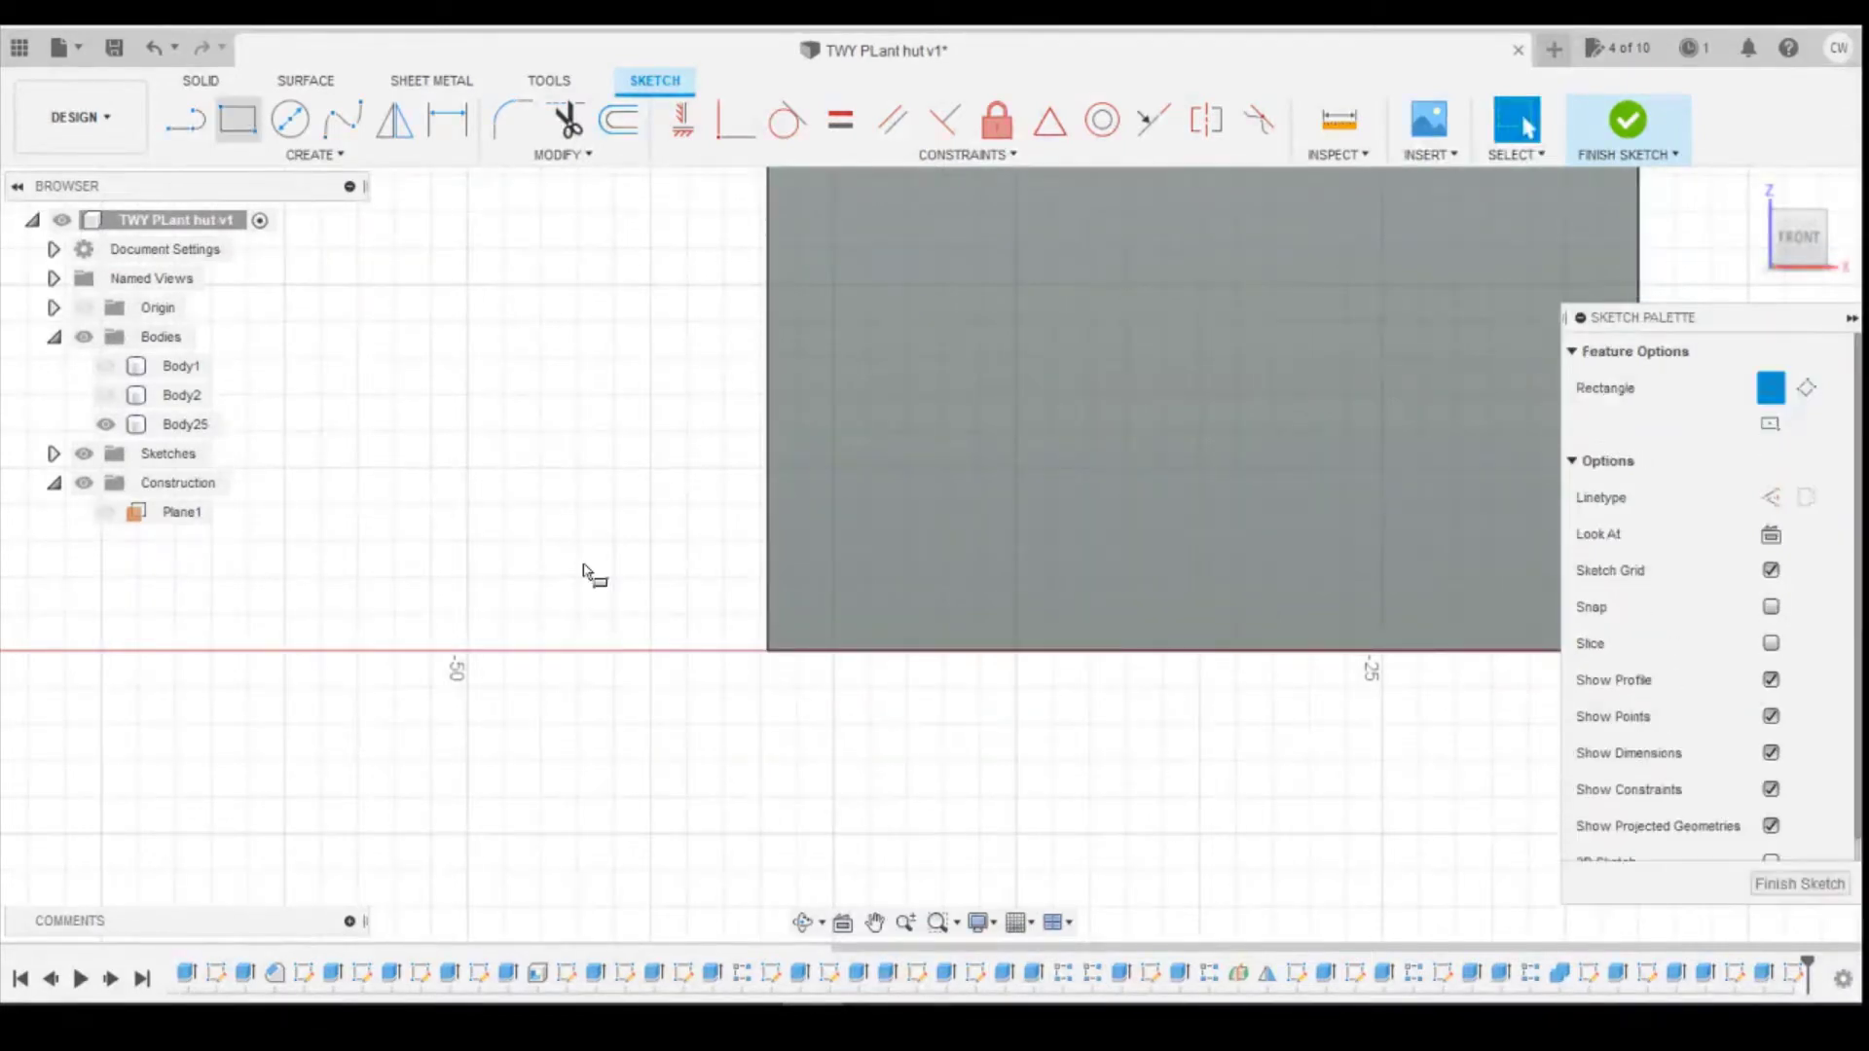
left_click(767, 650)
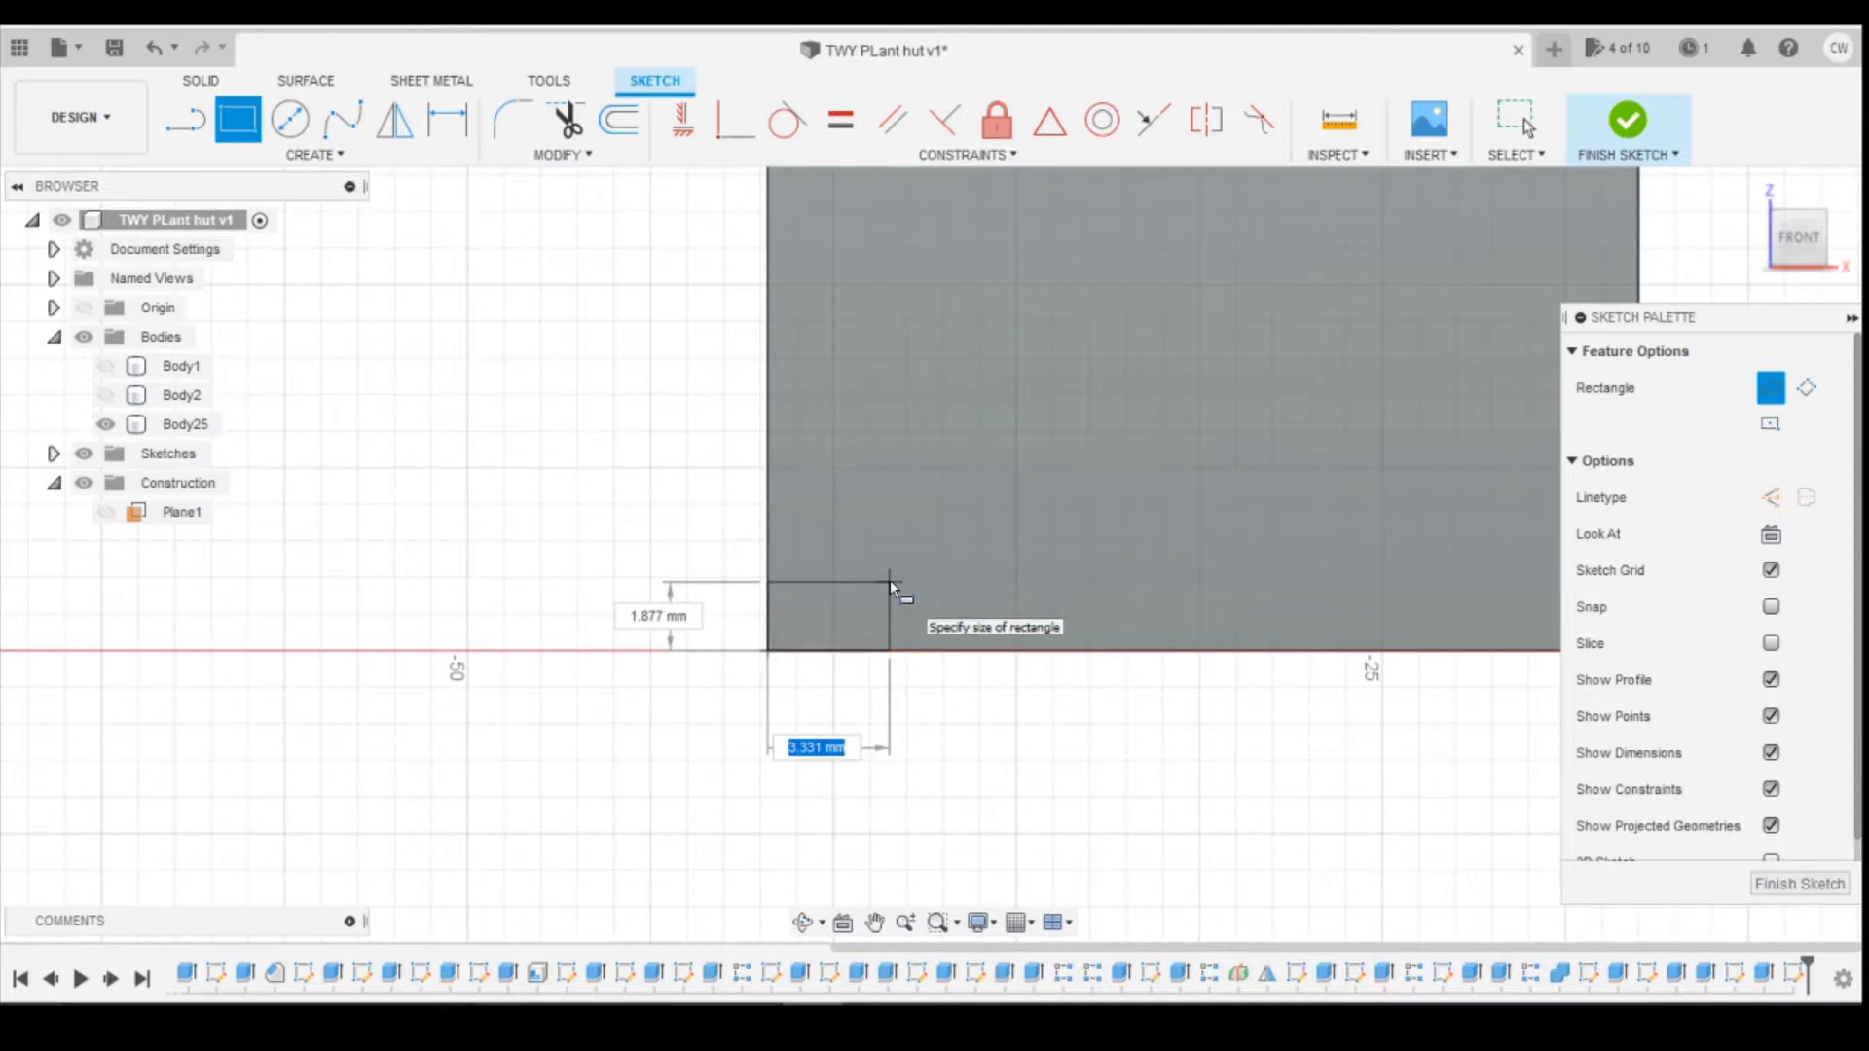
type("3")
key("Tab")
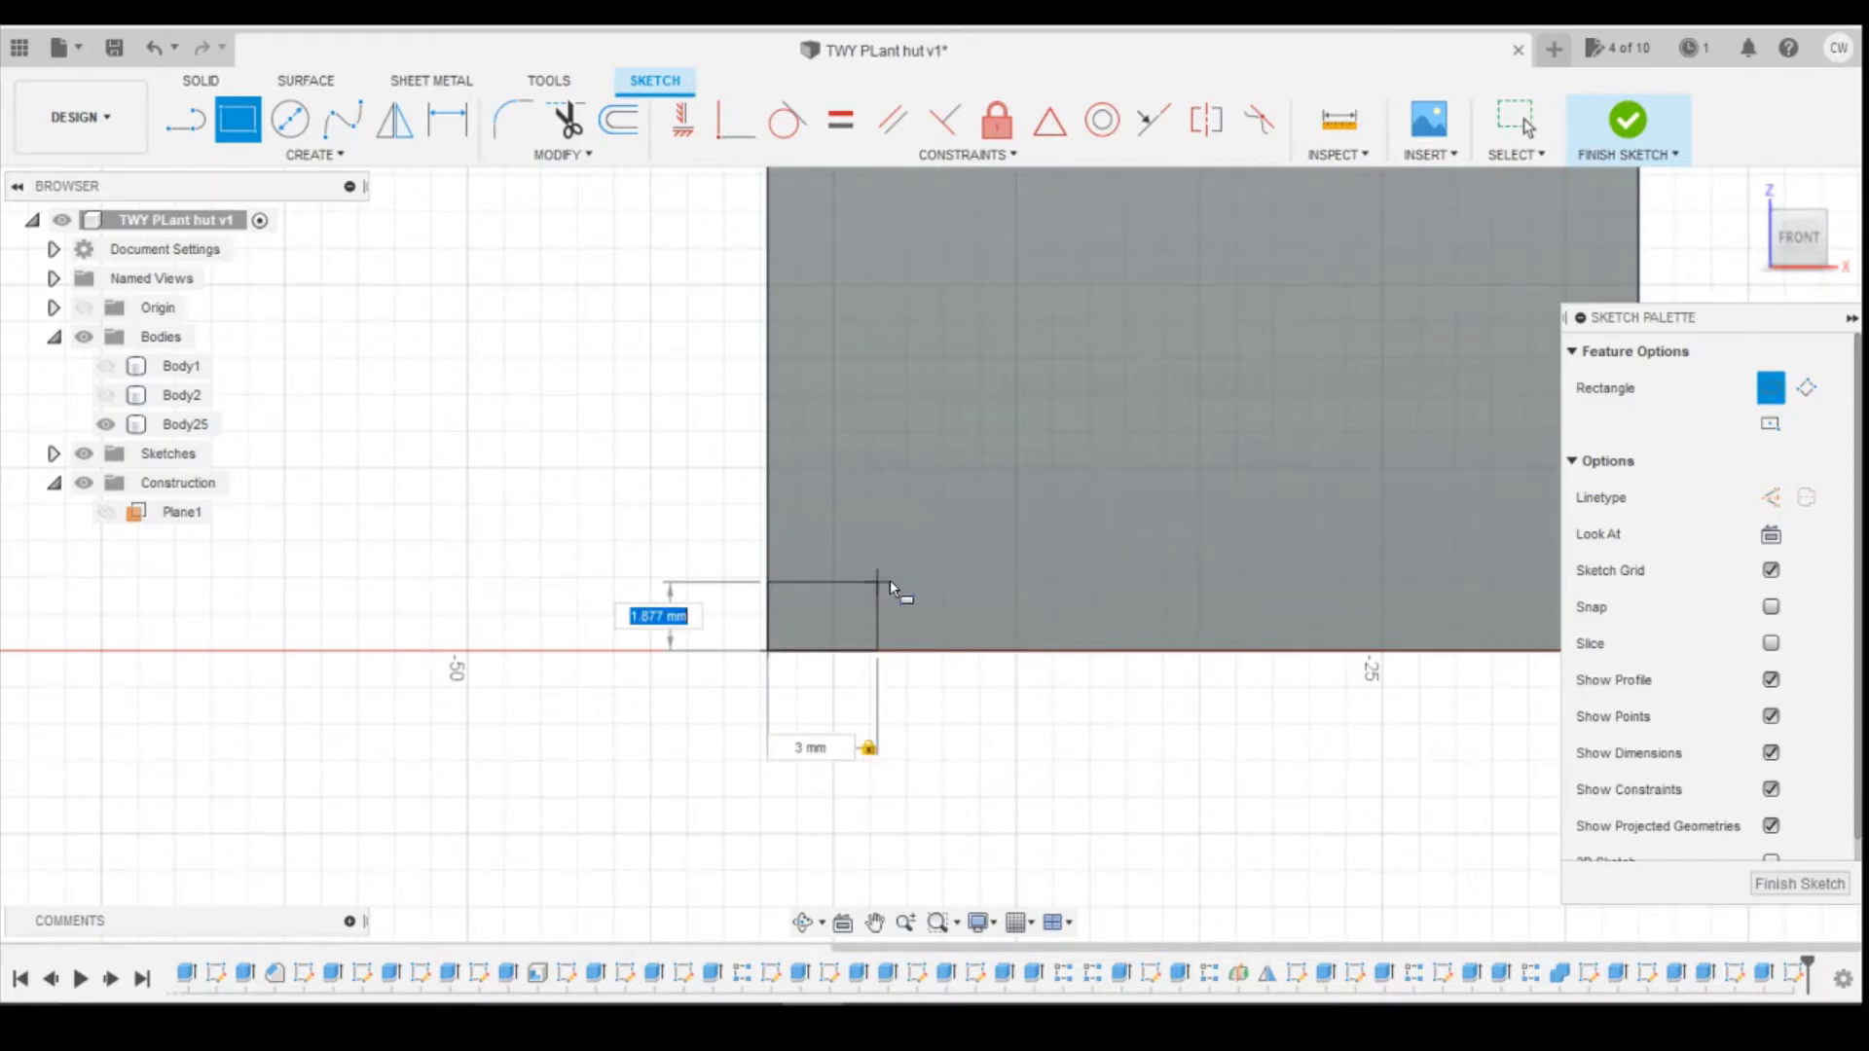
type("1.875")
key("Return")
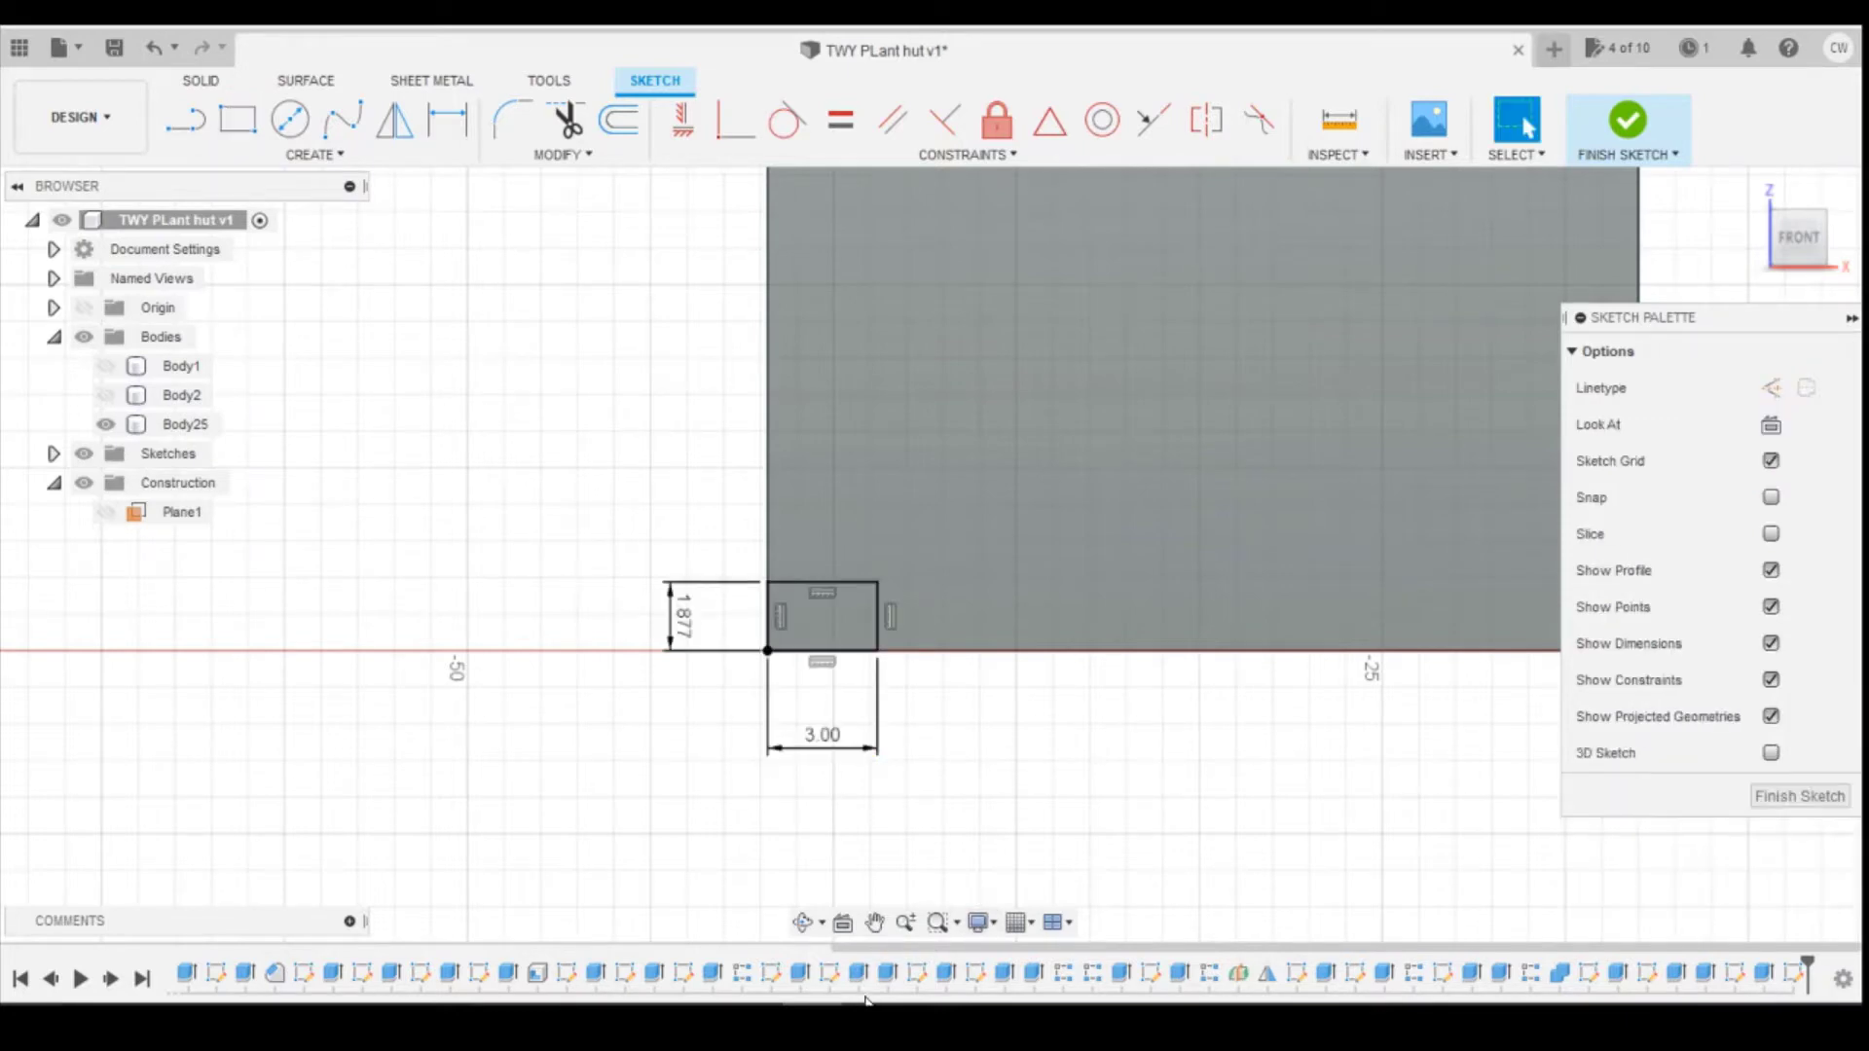
left_click(873, 1022)
left_click(873, 1022)
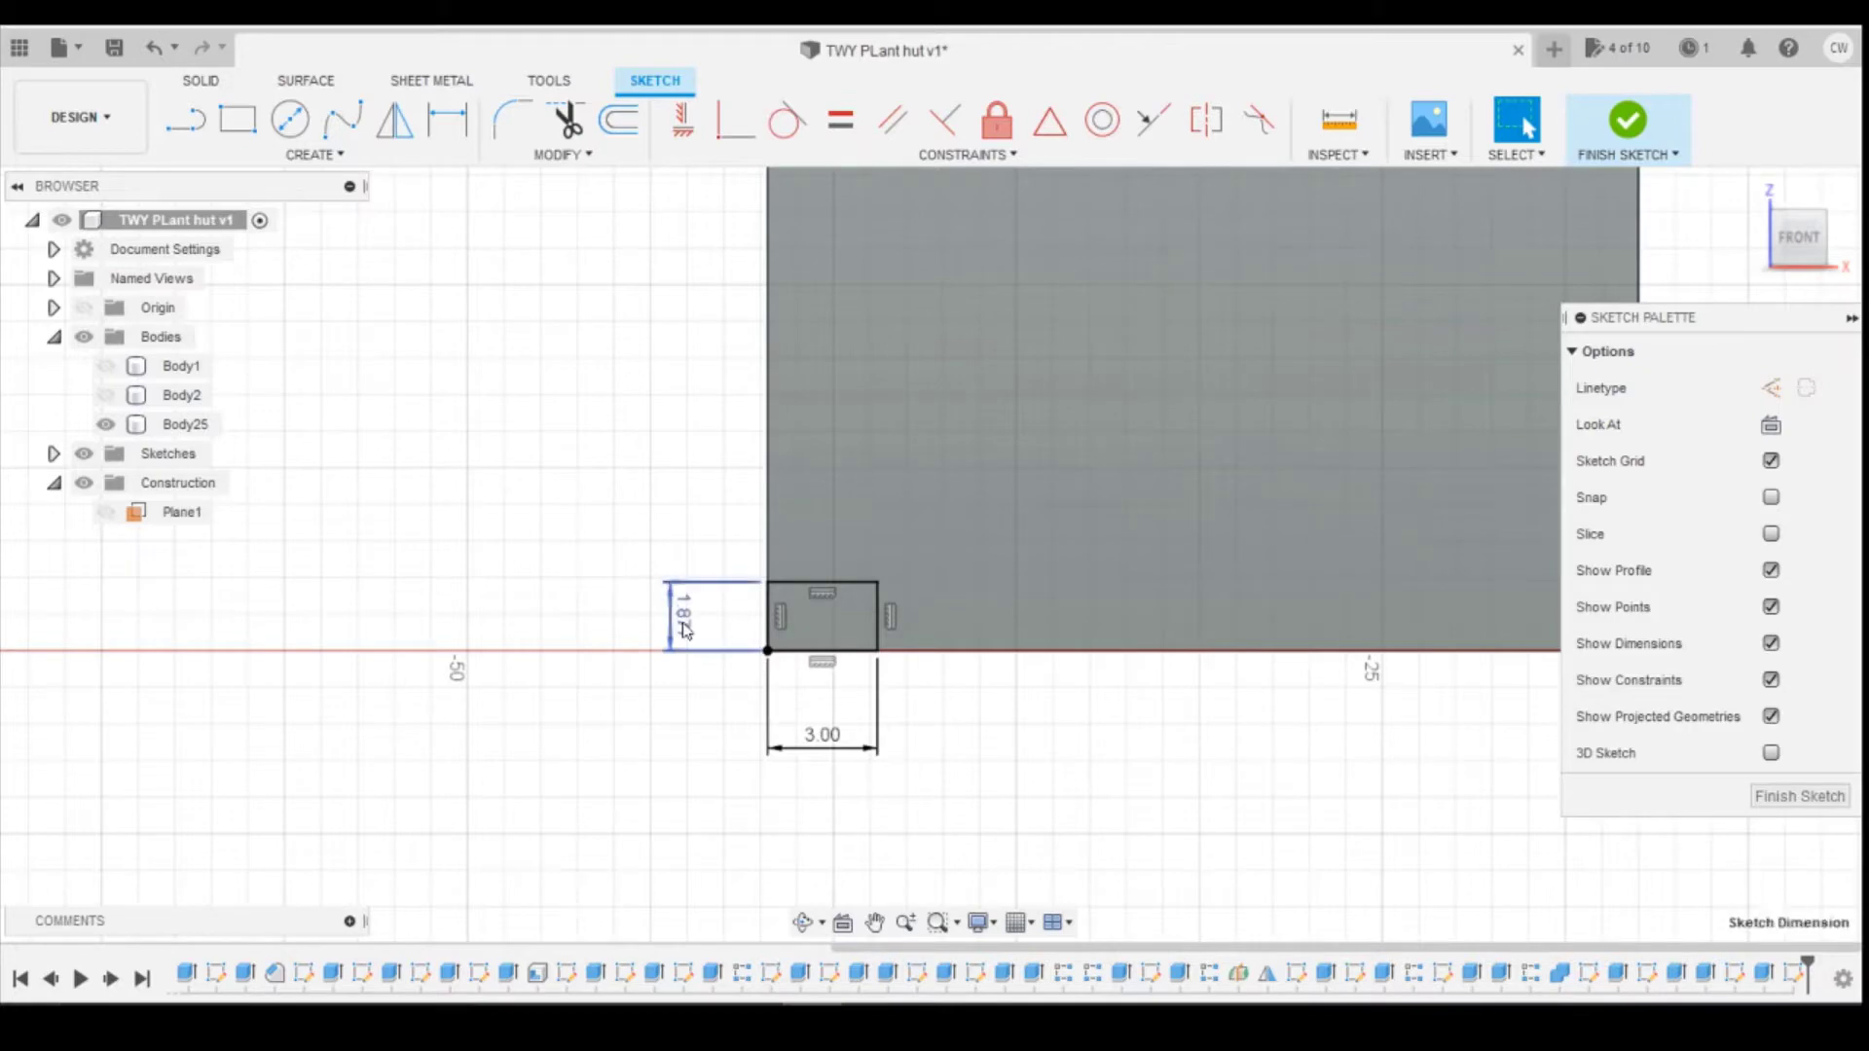
Step: Set the corner rectangle's height to 1.45 mm
double_click(685, 618)
type("1.45")
key("Return")
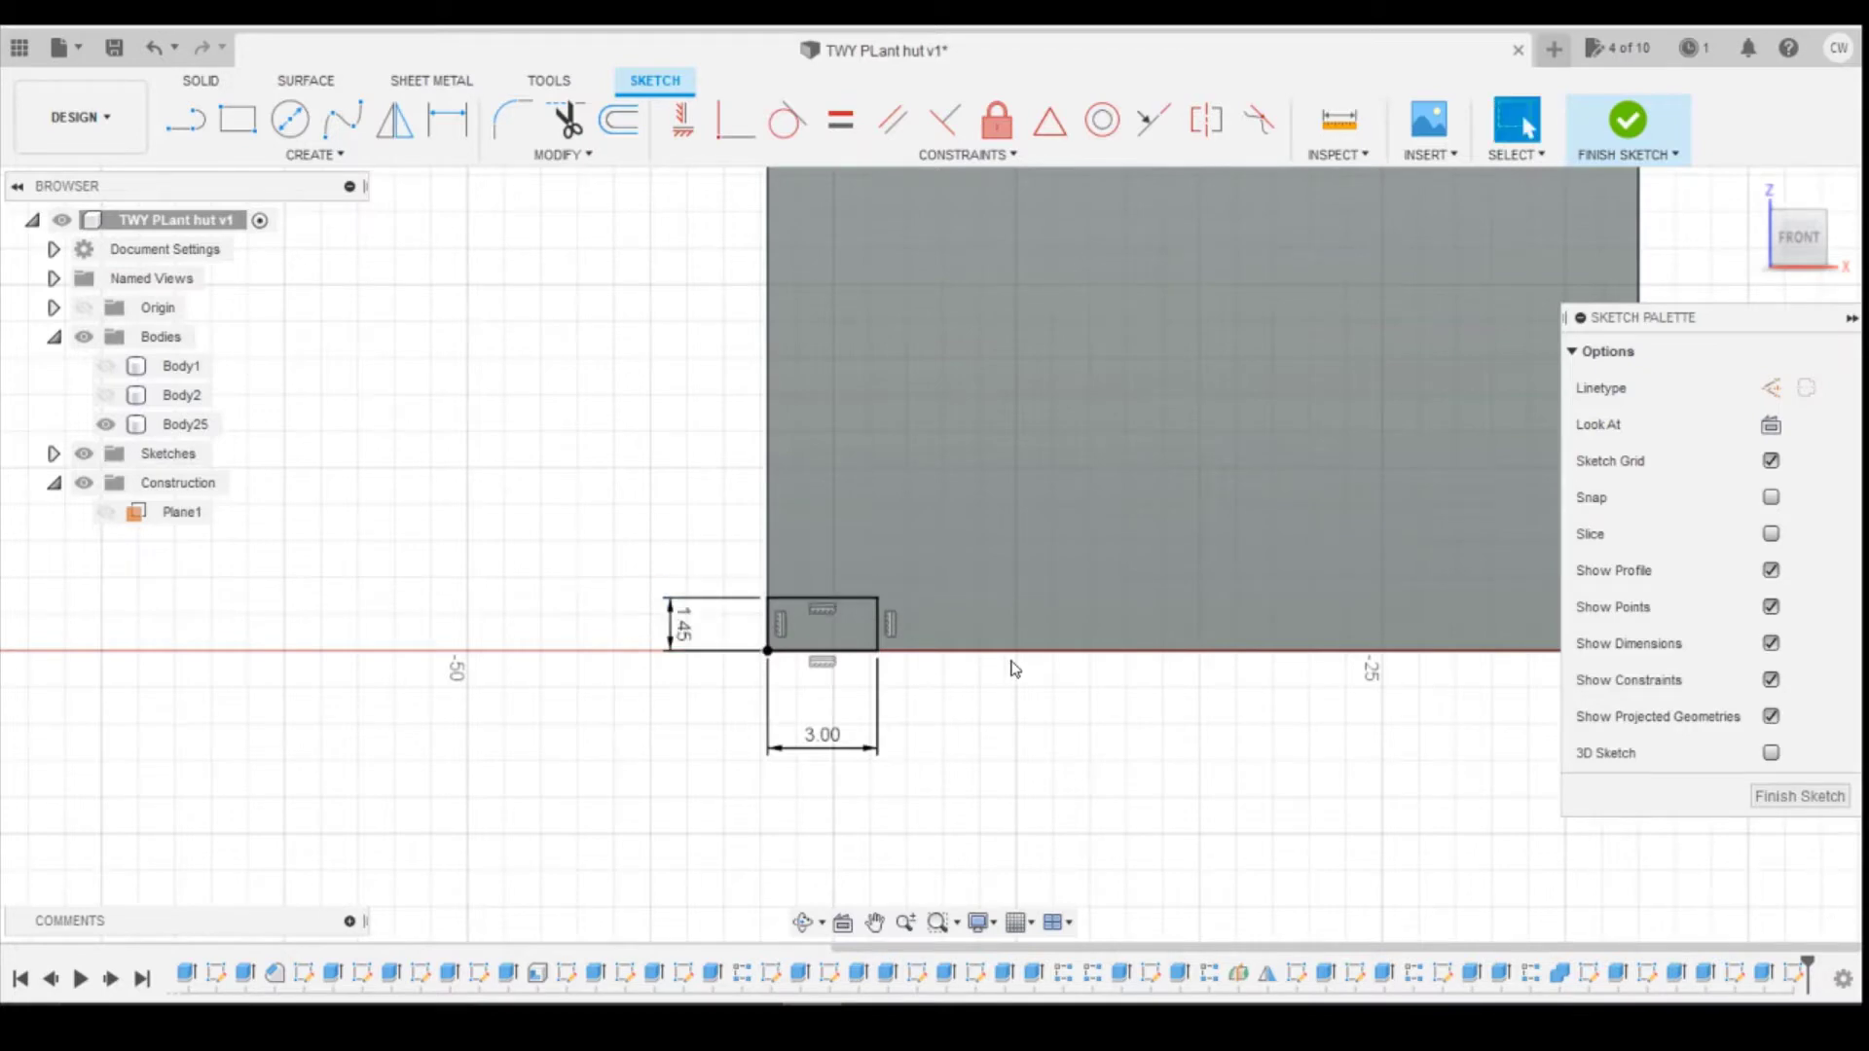
Step: Offset the rectangle's upper edge and inner side edge 0.3 mm outward to outline an L-shaped mortar joint
scroll(968, 586, "up", 3)
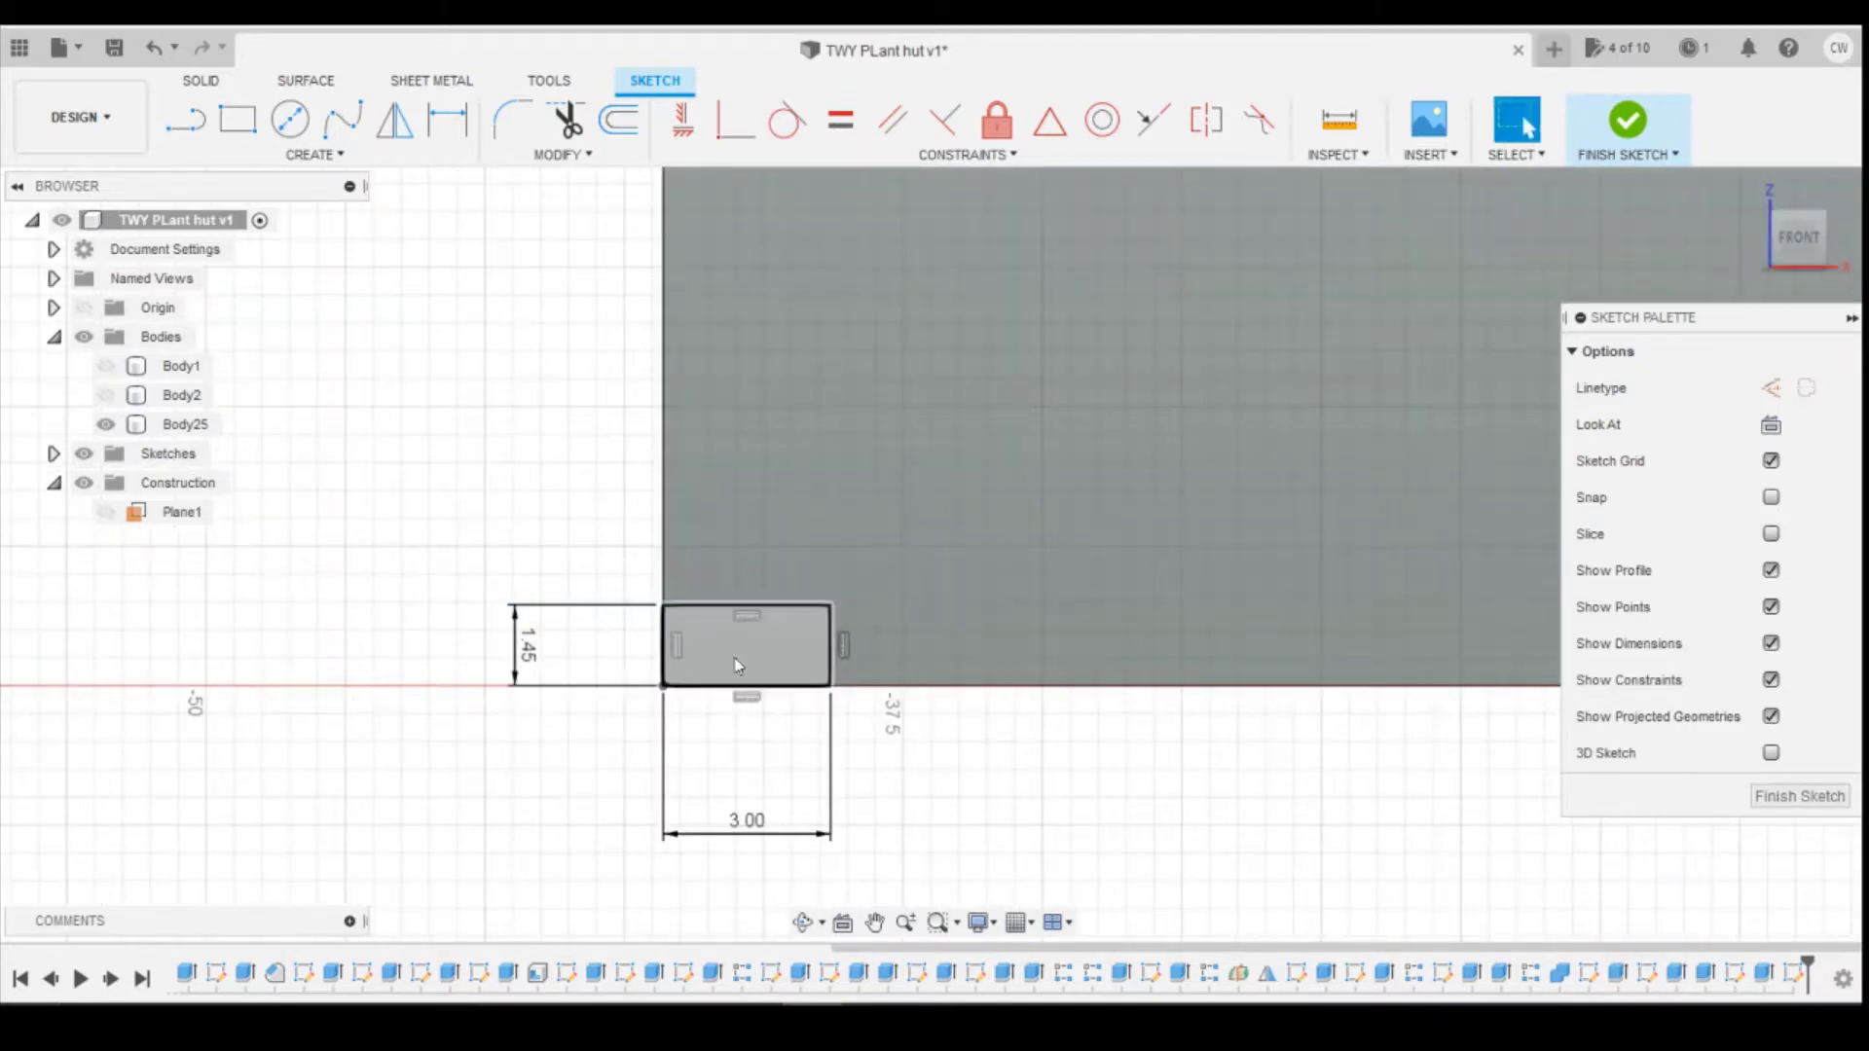
scroll(733, 657, "down", 3)
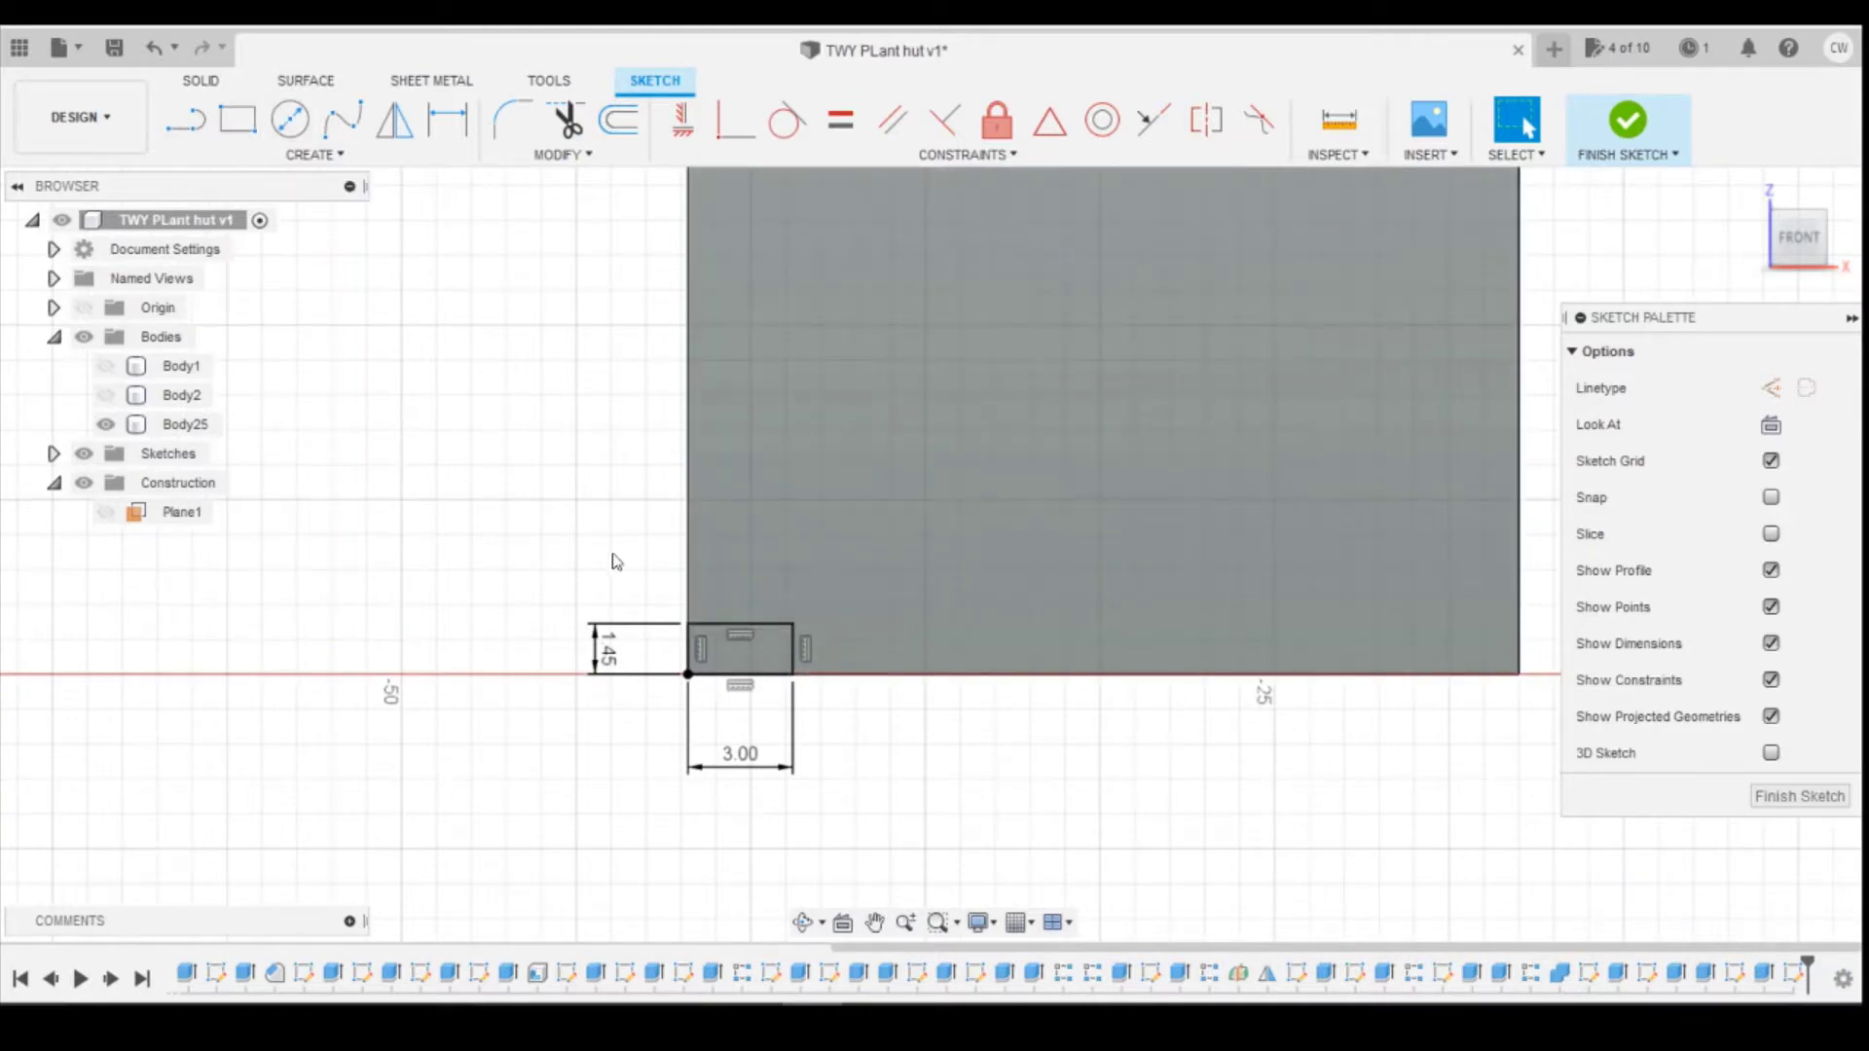
left_click(619, 120)
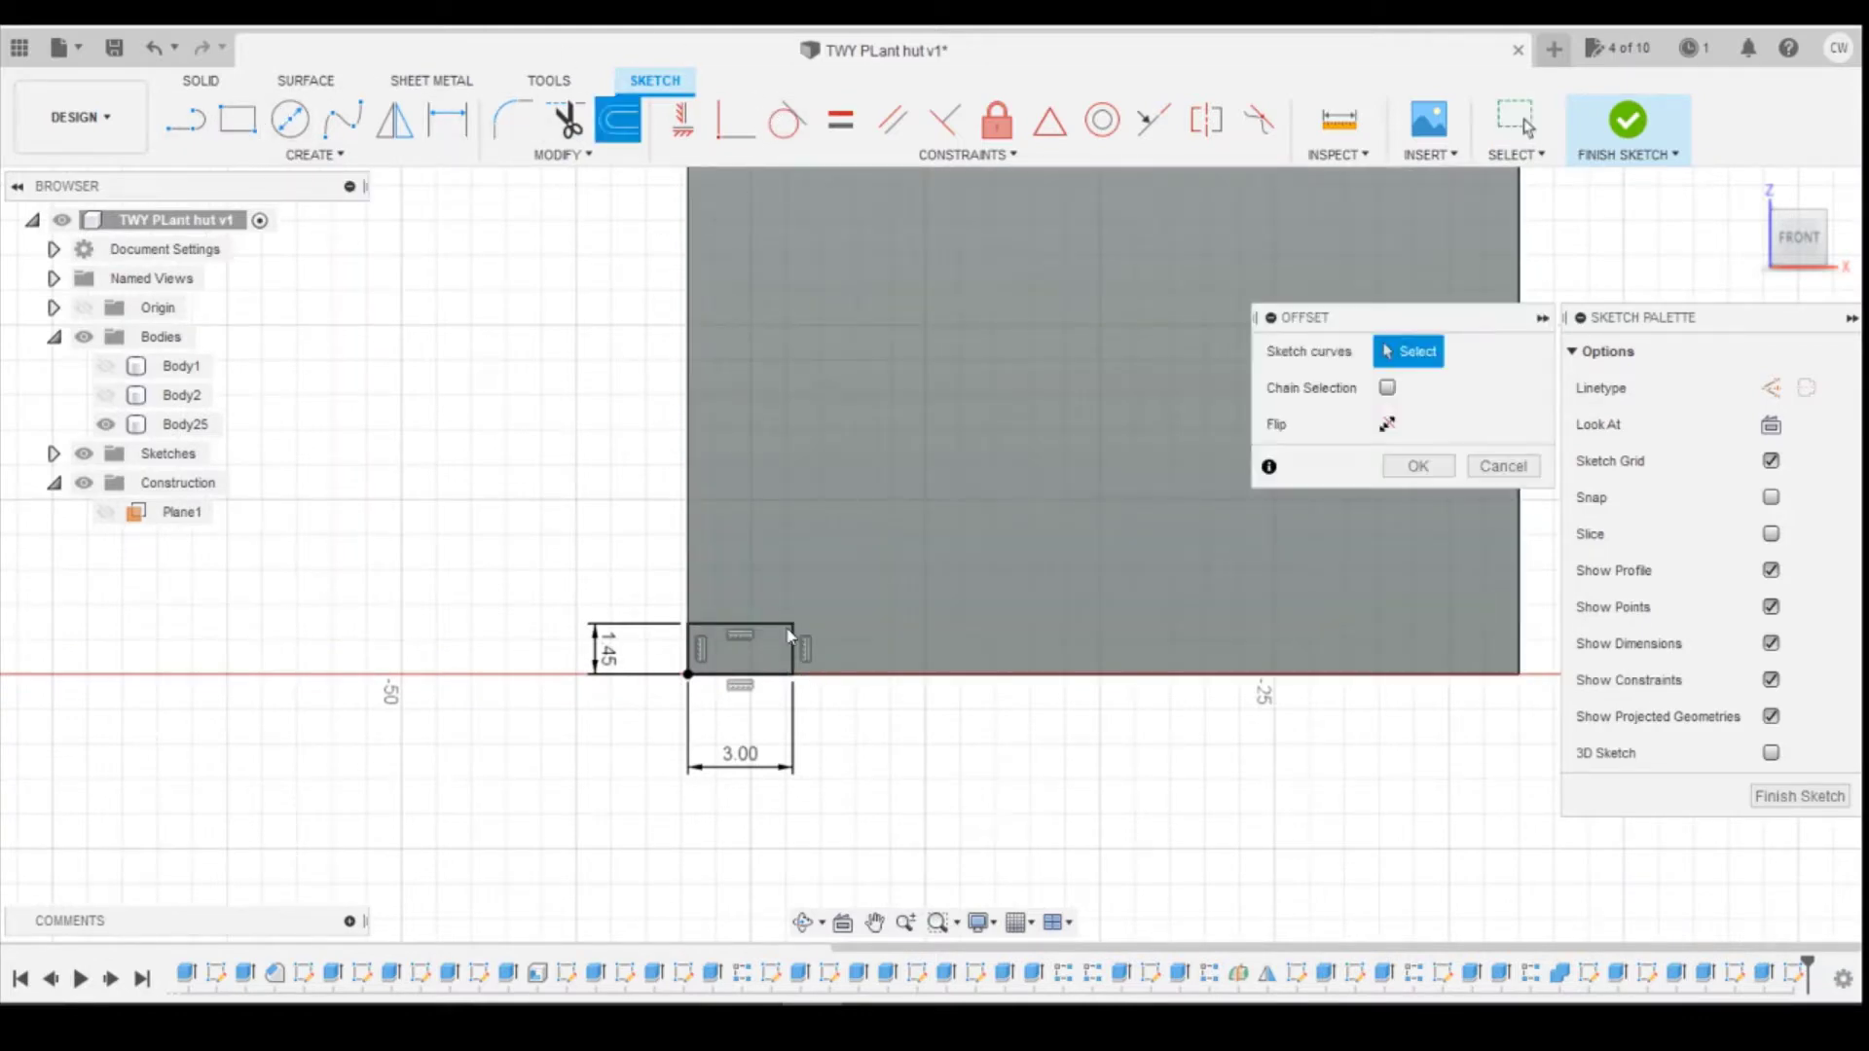
left_click(772, 623)
left_click(794, 654)
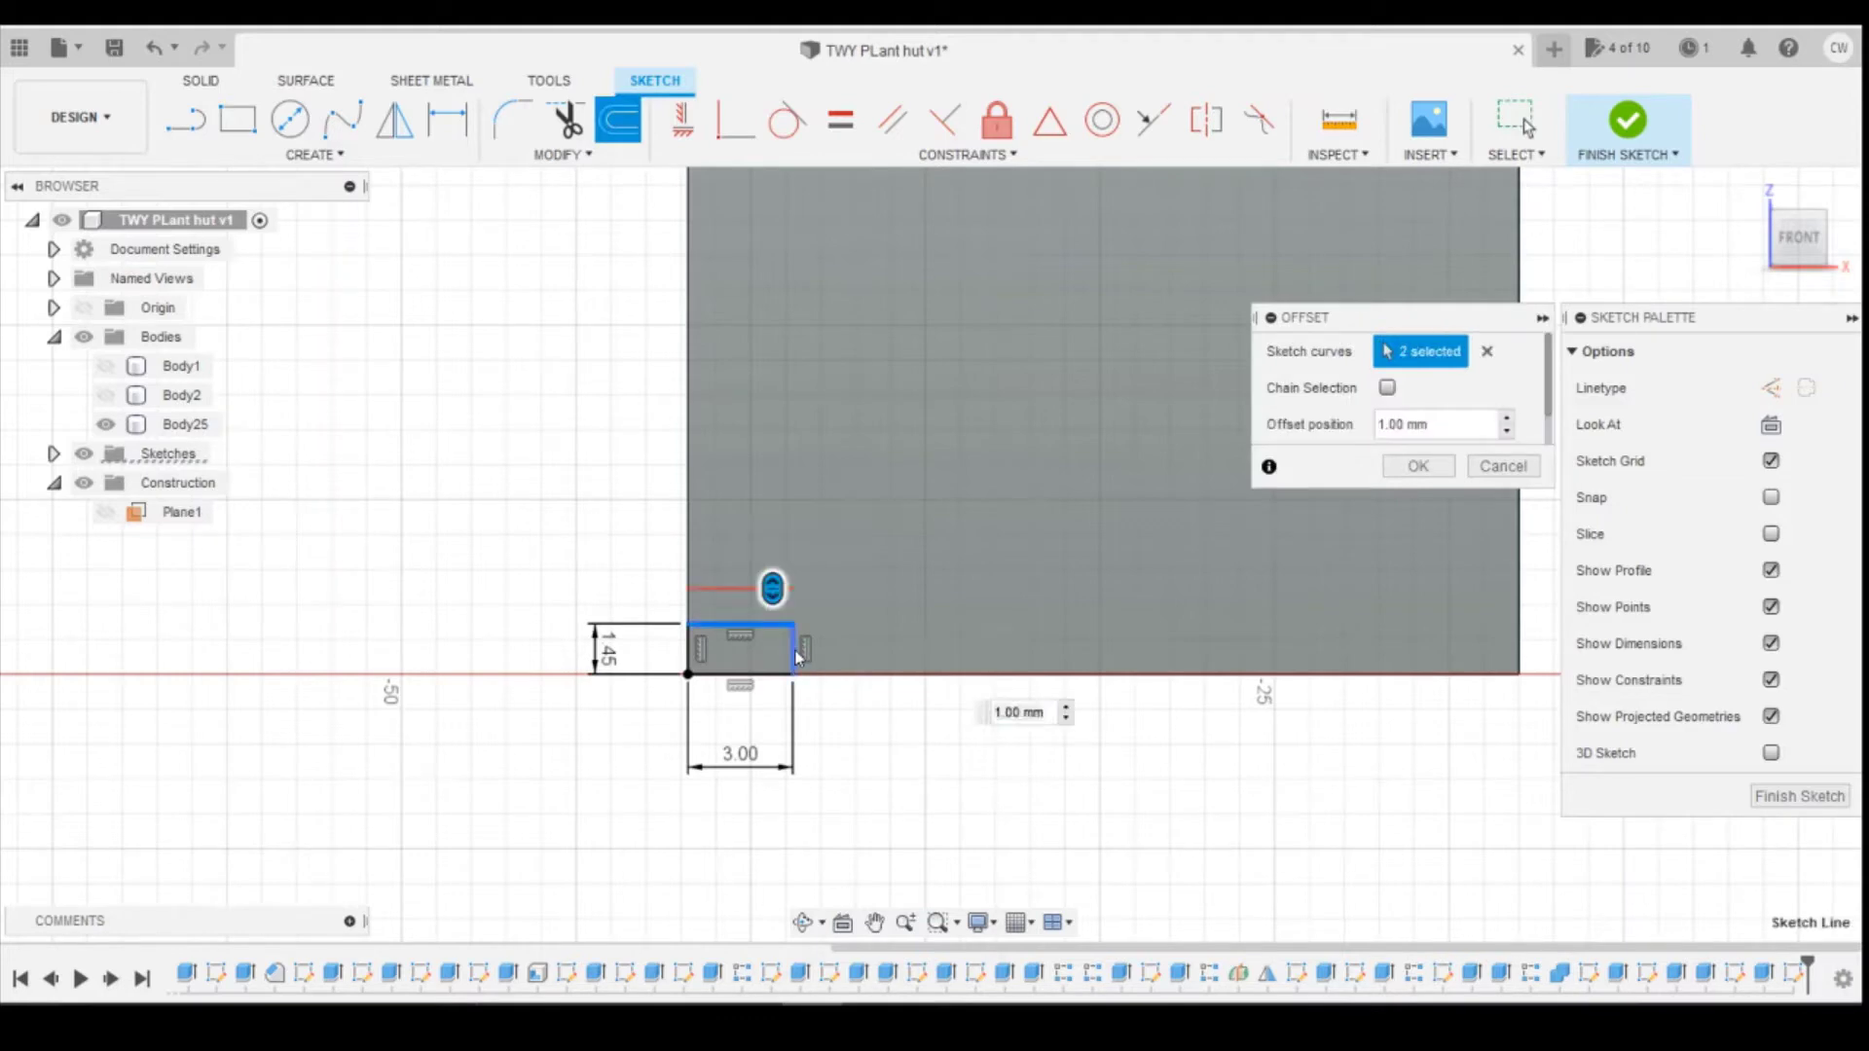
type("0.3")
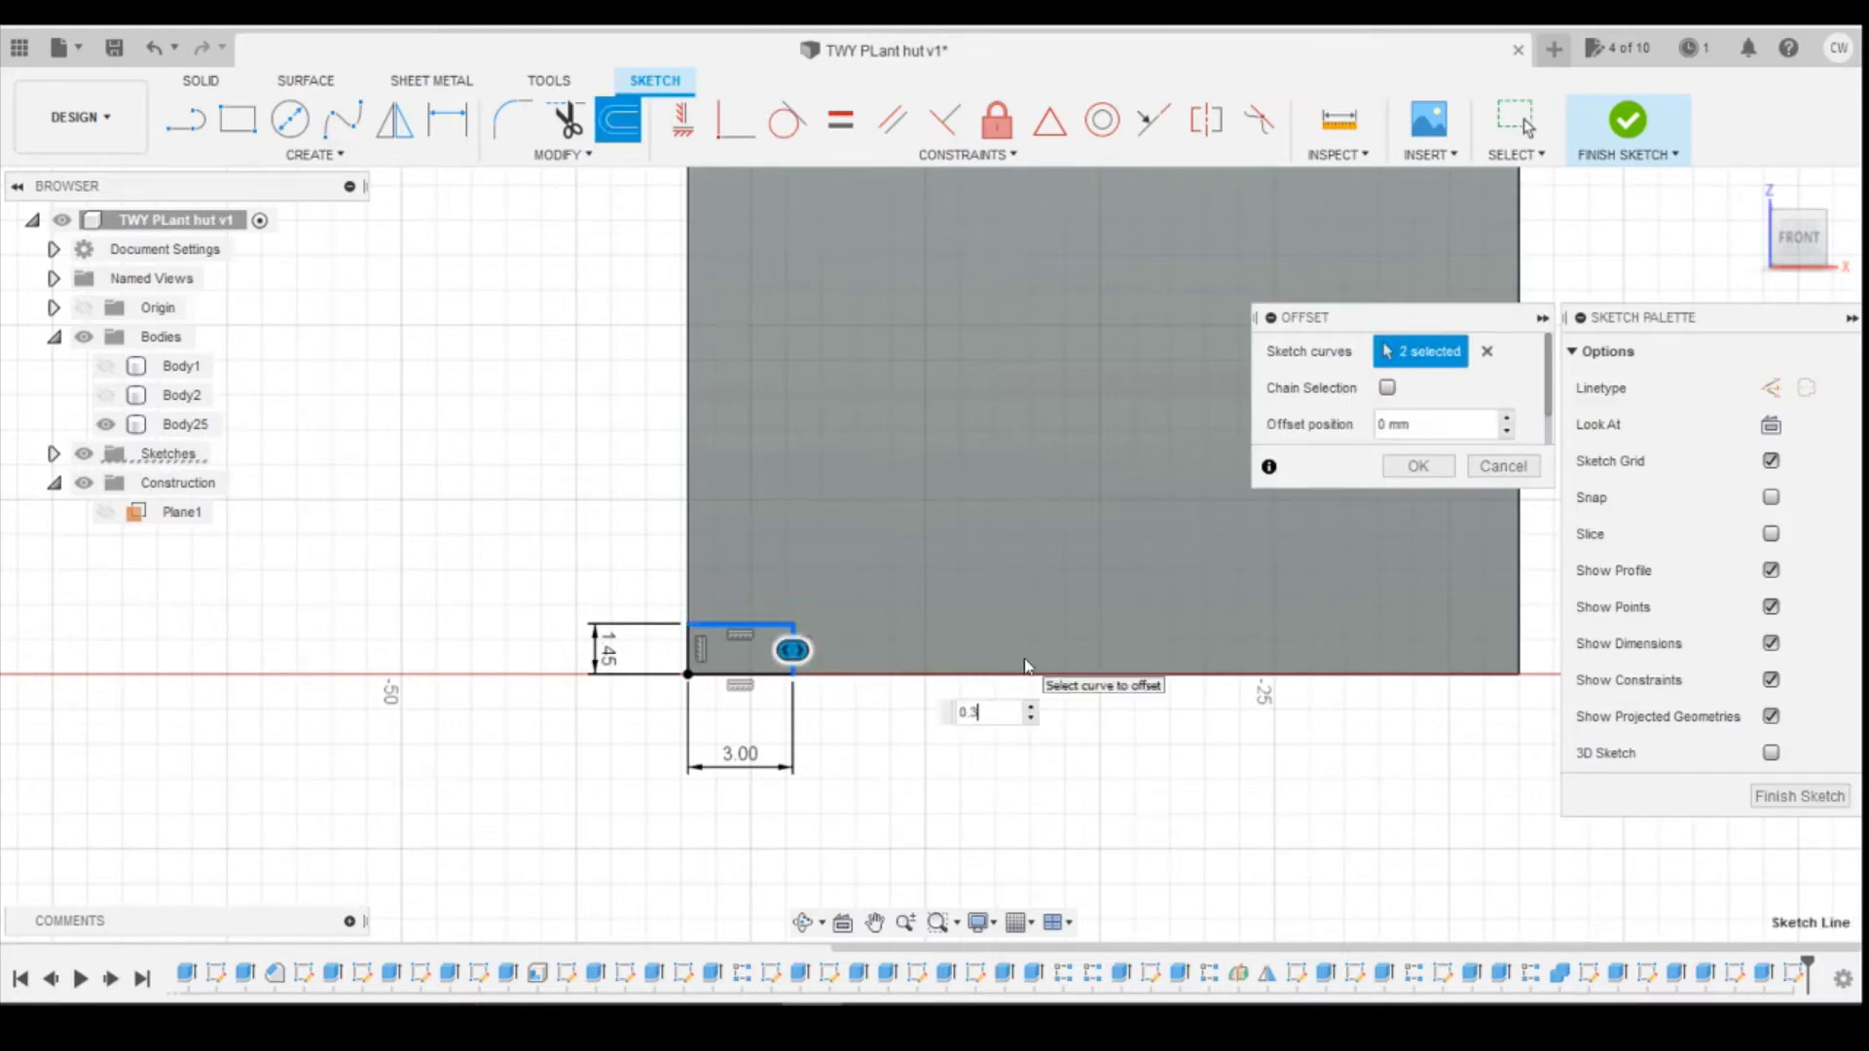
key("Return")
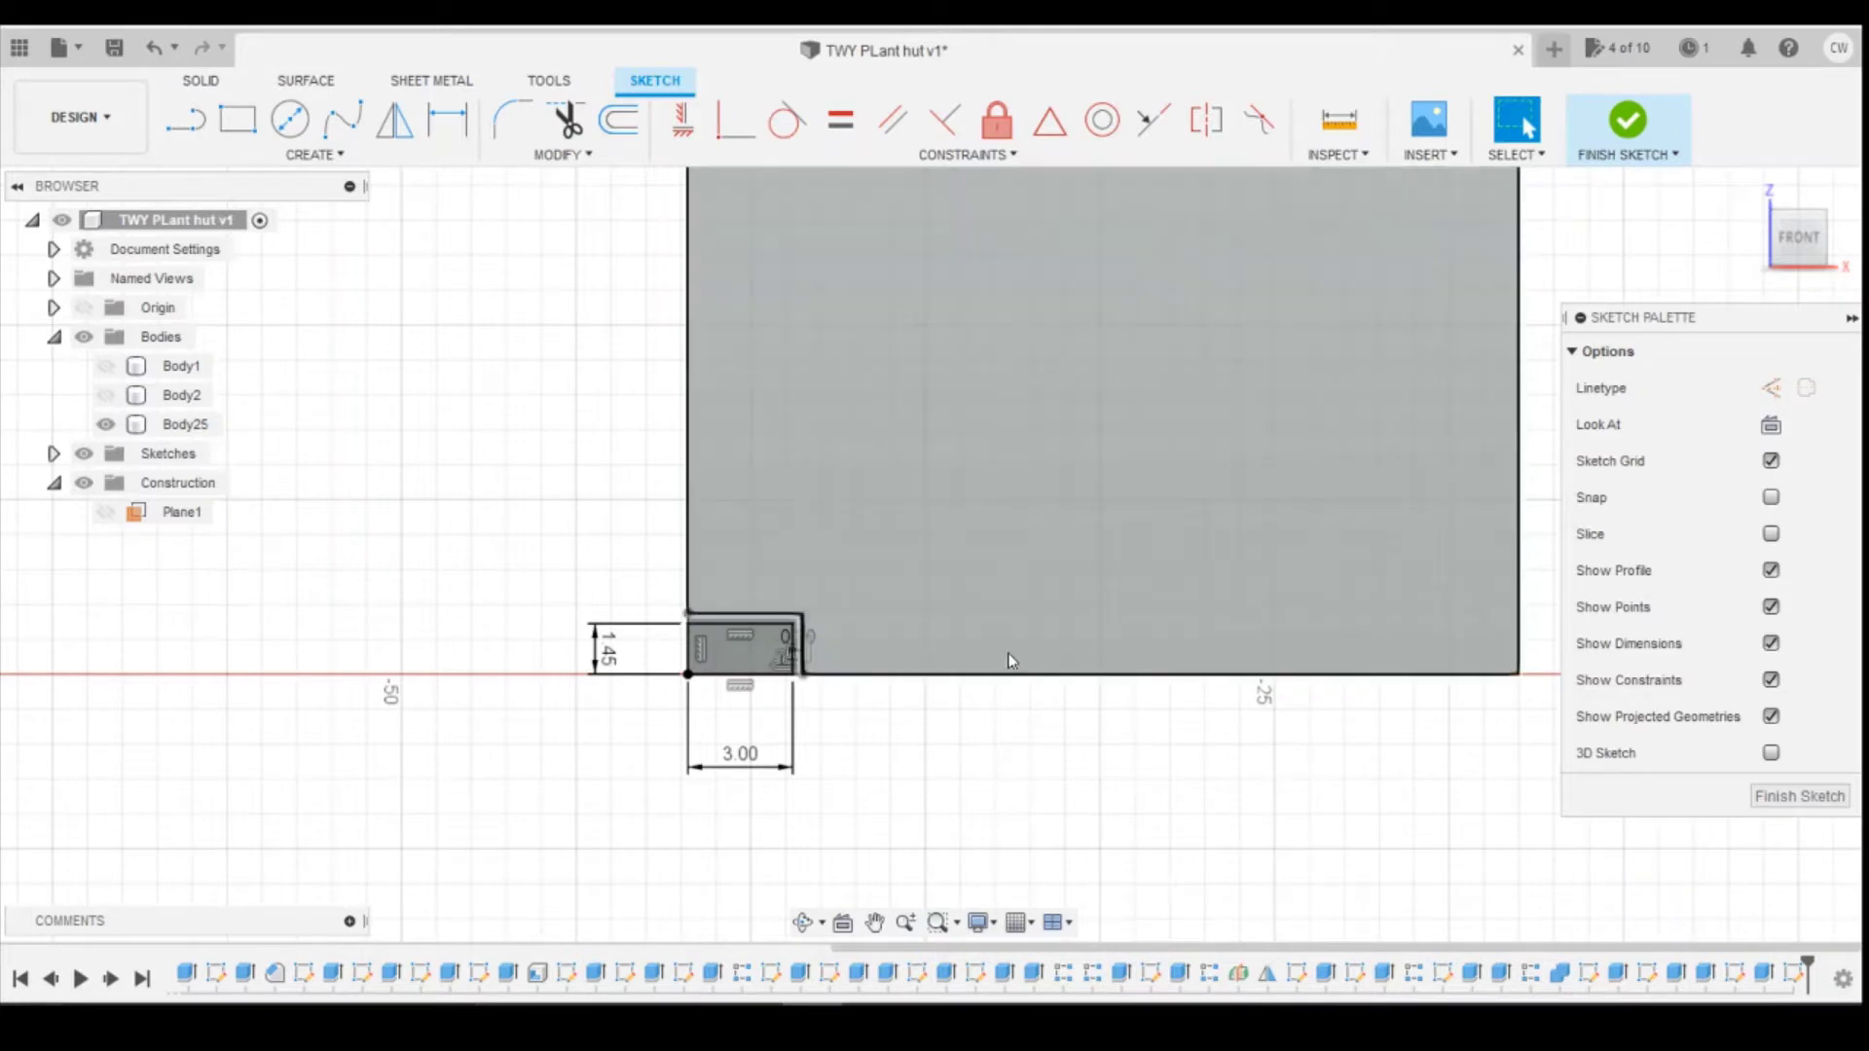
Step: Extrude the narrow L-shaped profile around the corner rectangle -0.20 mm as a cut into the block
scroll(779, 652, "down", 3)
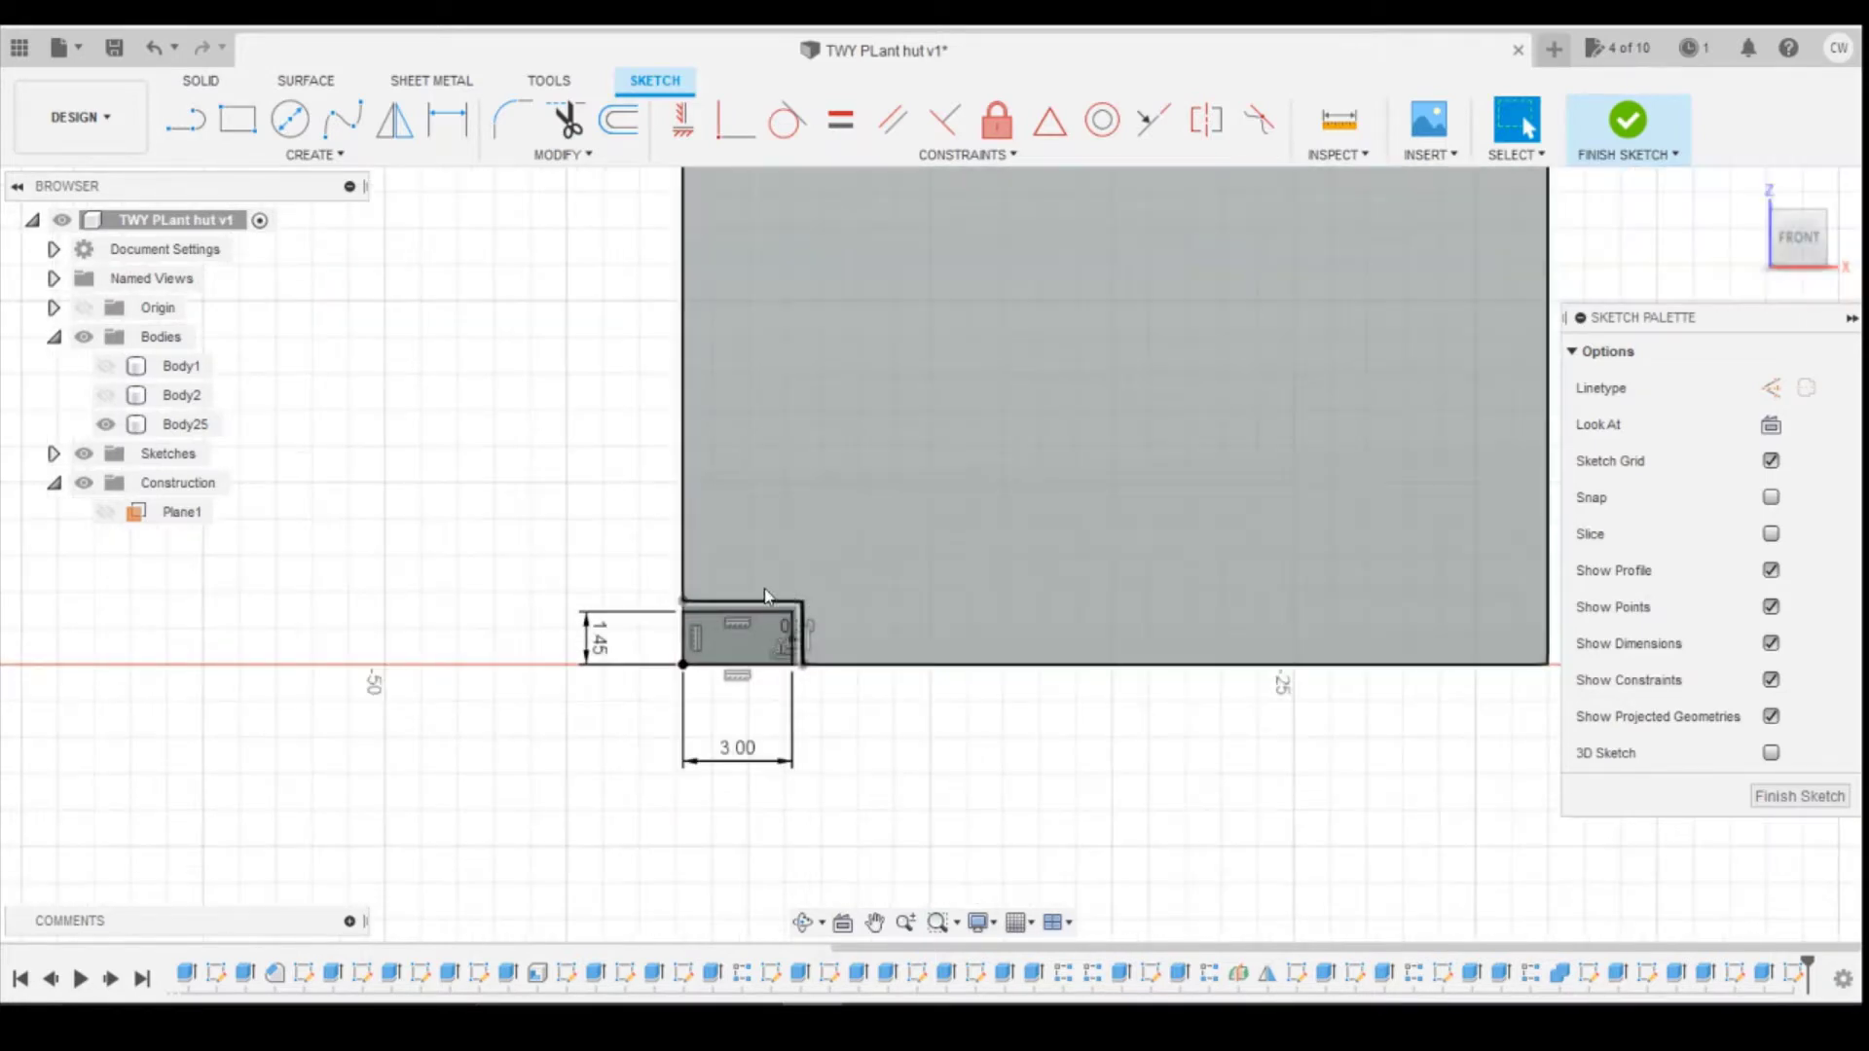
scroll(795, 621, "up", 3)
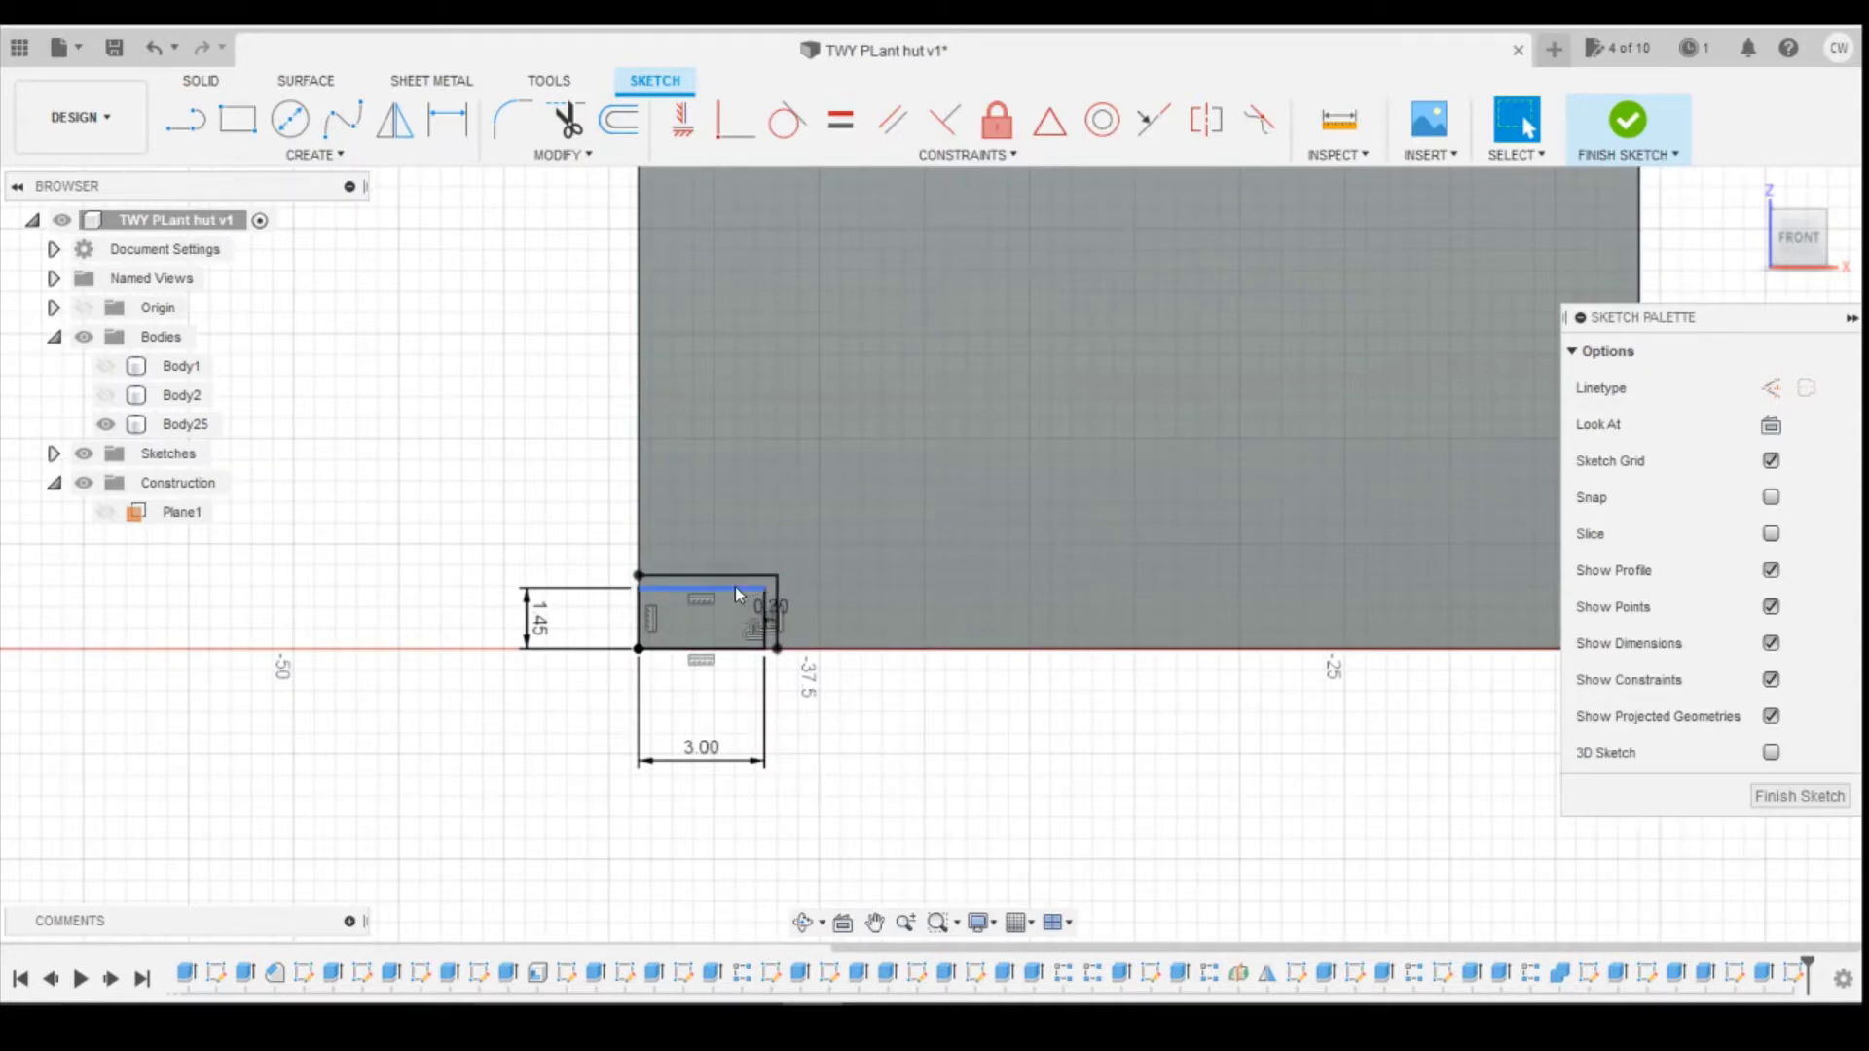
scroll(734, 586, "up", 2)
scroll(725, 596, "up", 2)
left_click(734, 563)
right_click(734, 563)
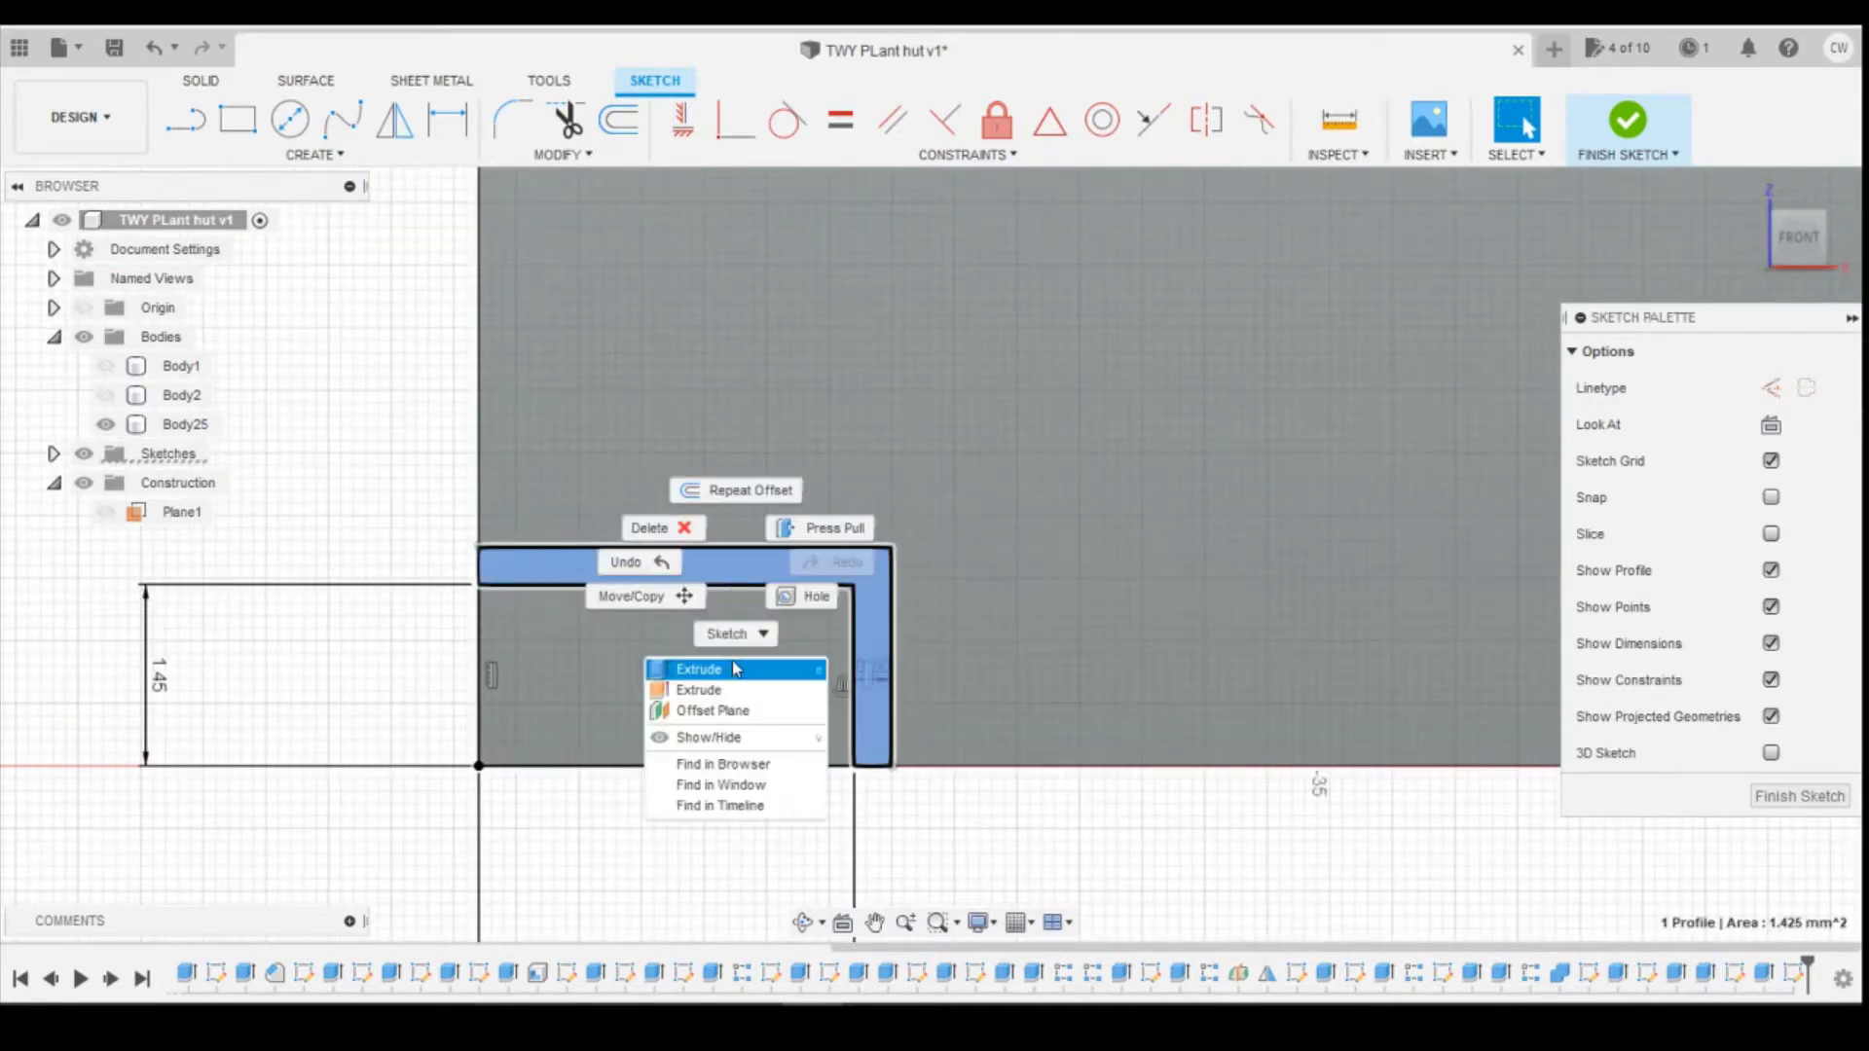
left_click(734, 668)
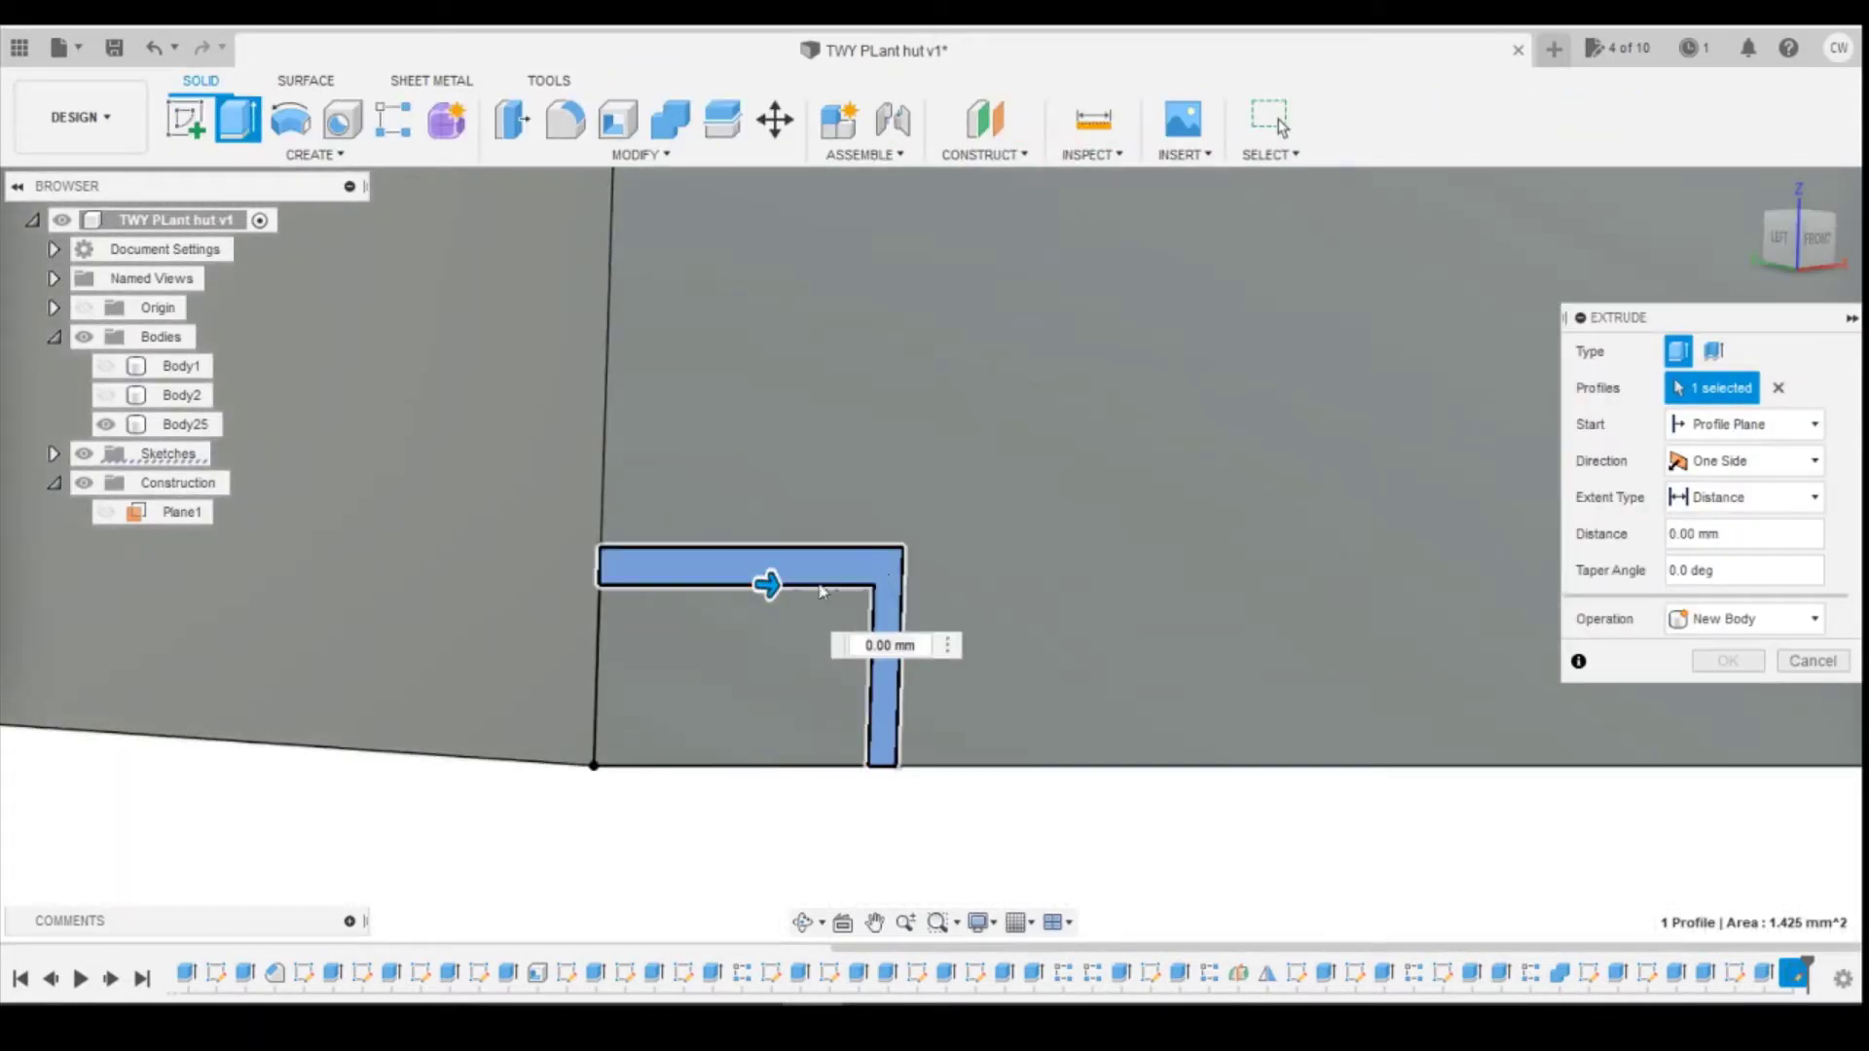
left_click_drag(769, 584, 717, 580)
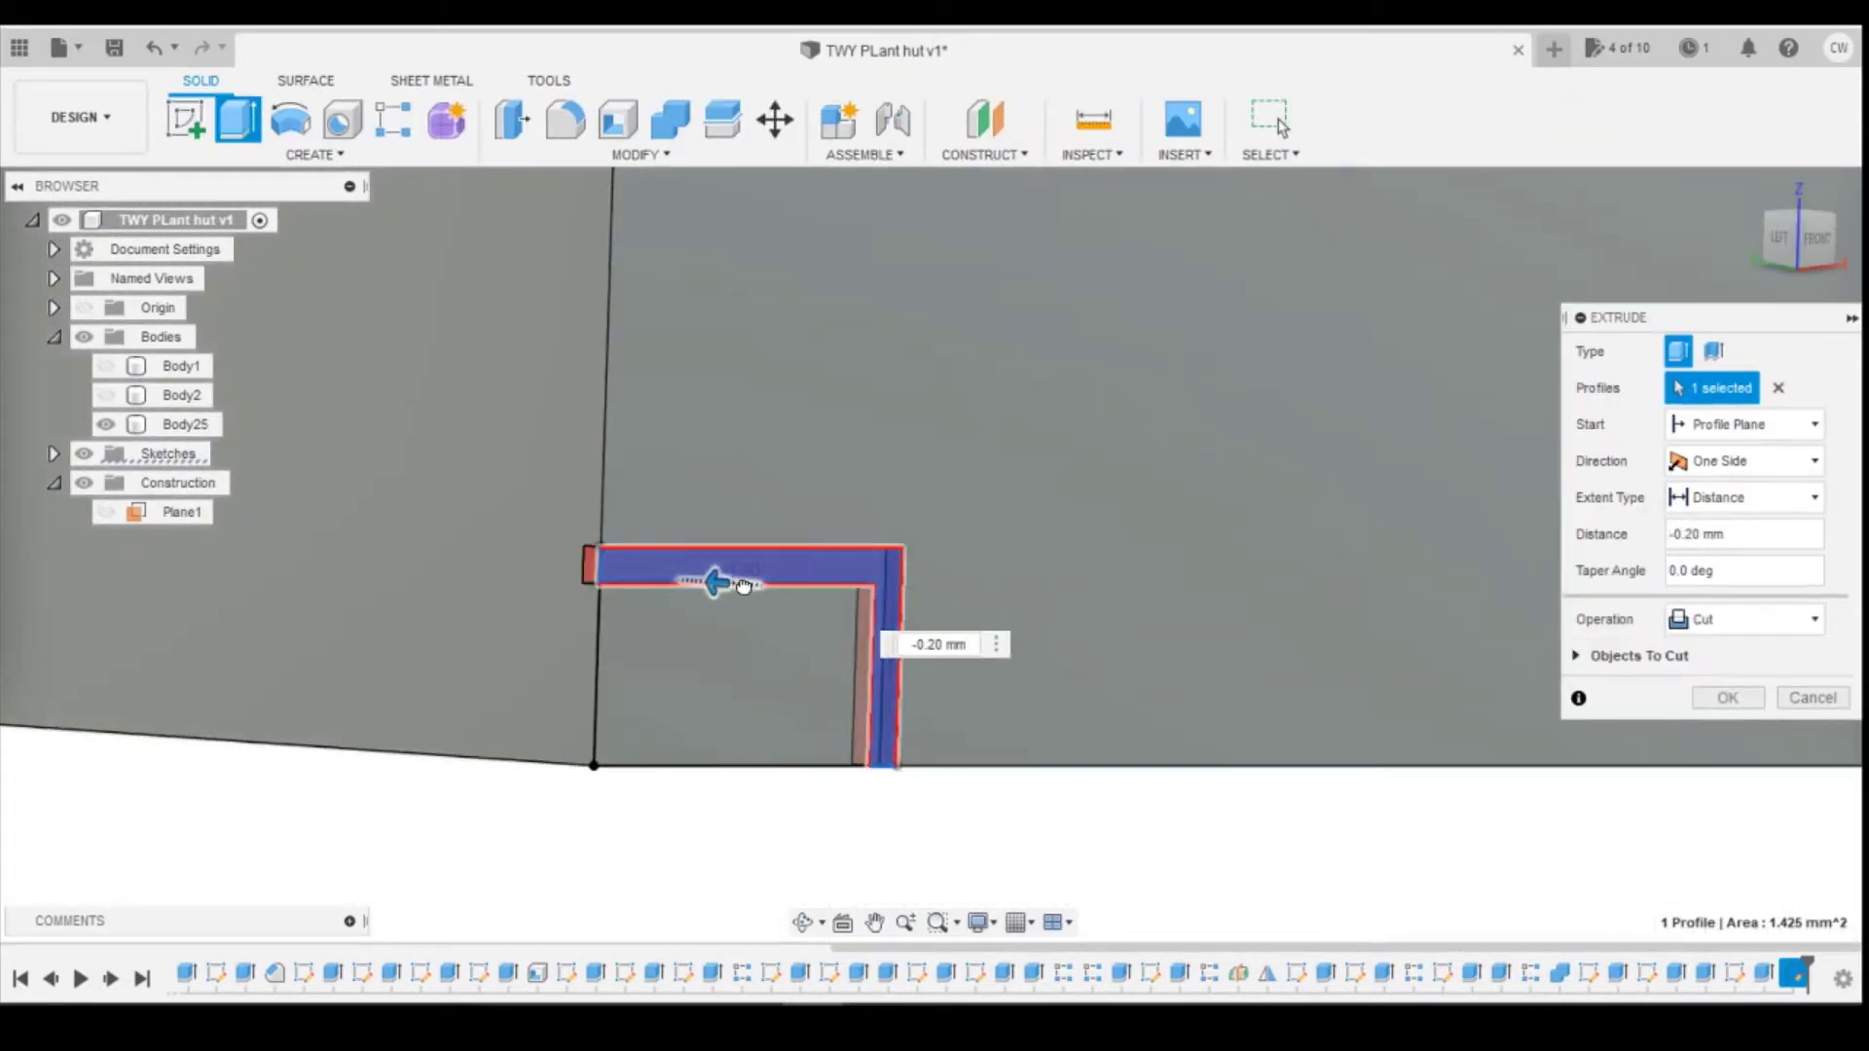
key("Return")
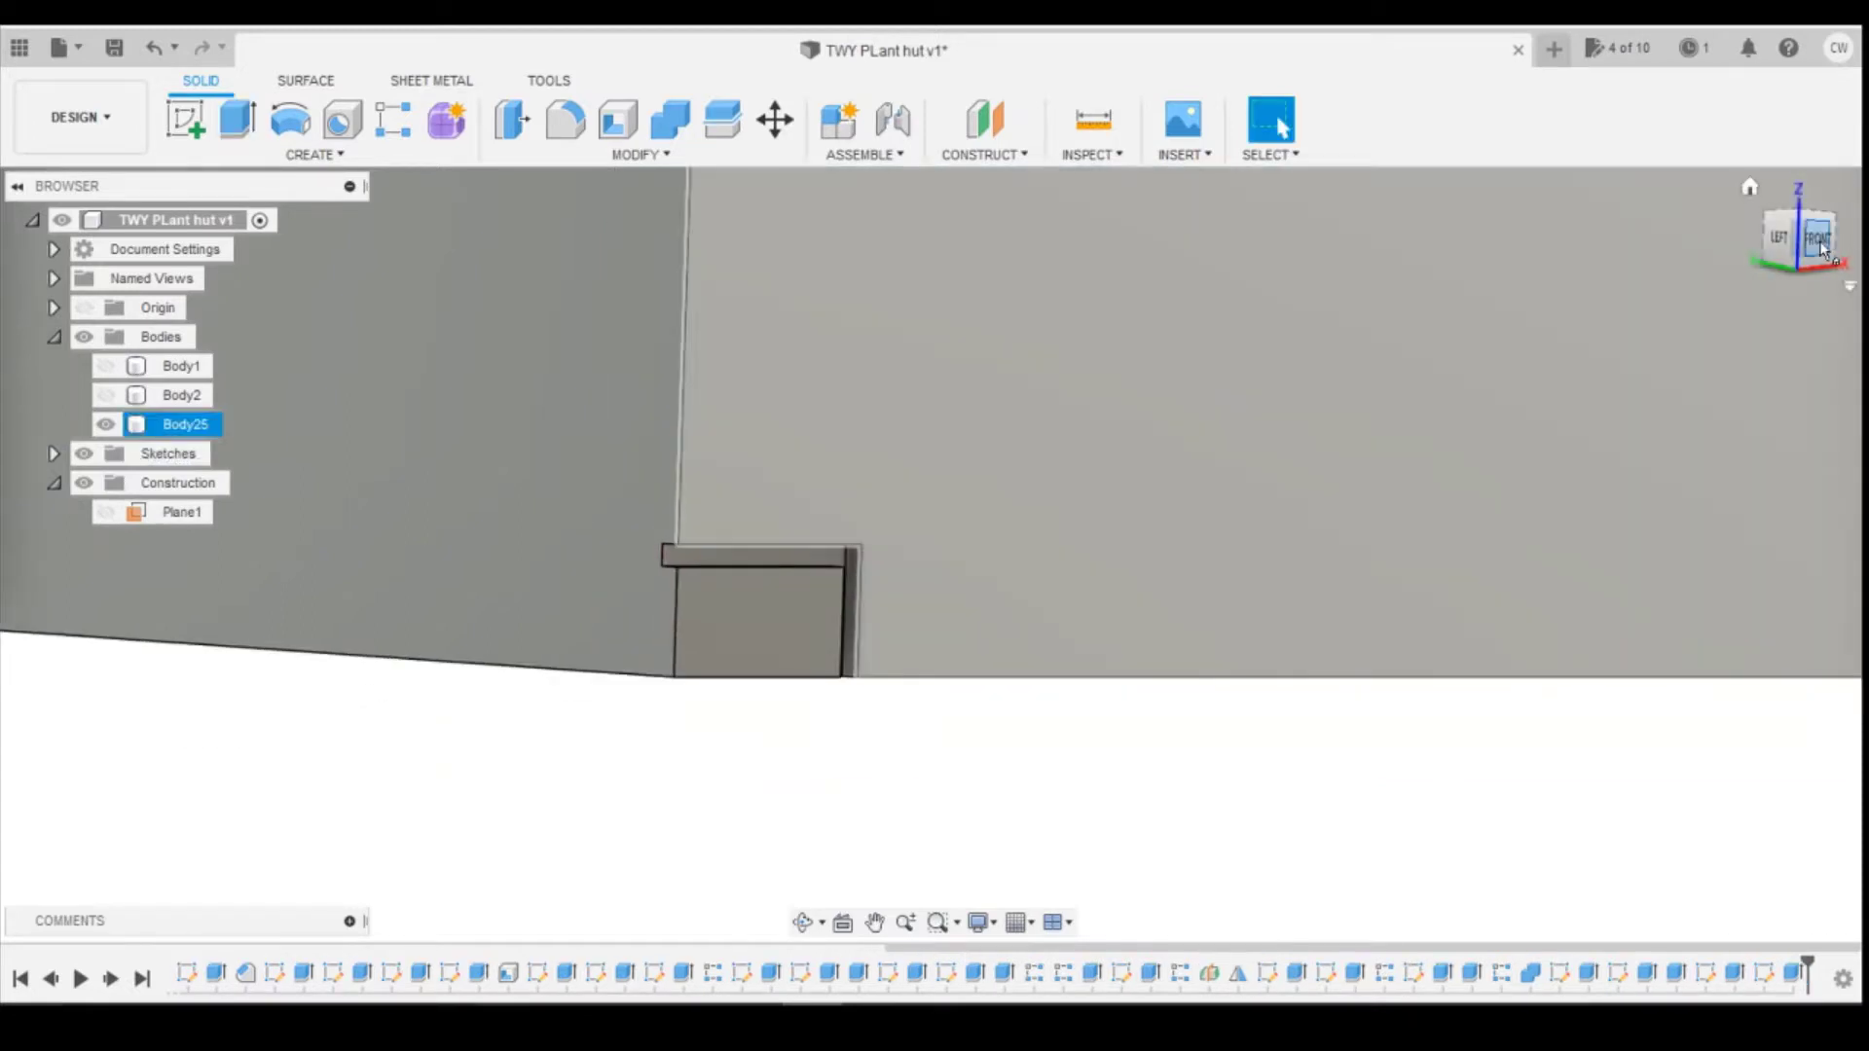
Step: Set up a rectangular pattern of the L-shaped cut feature, using the front face's bottom edge as its direction
left_click_drag(1785, 242, 1737, 252)
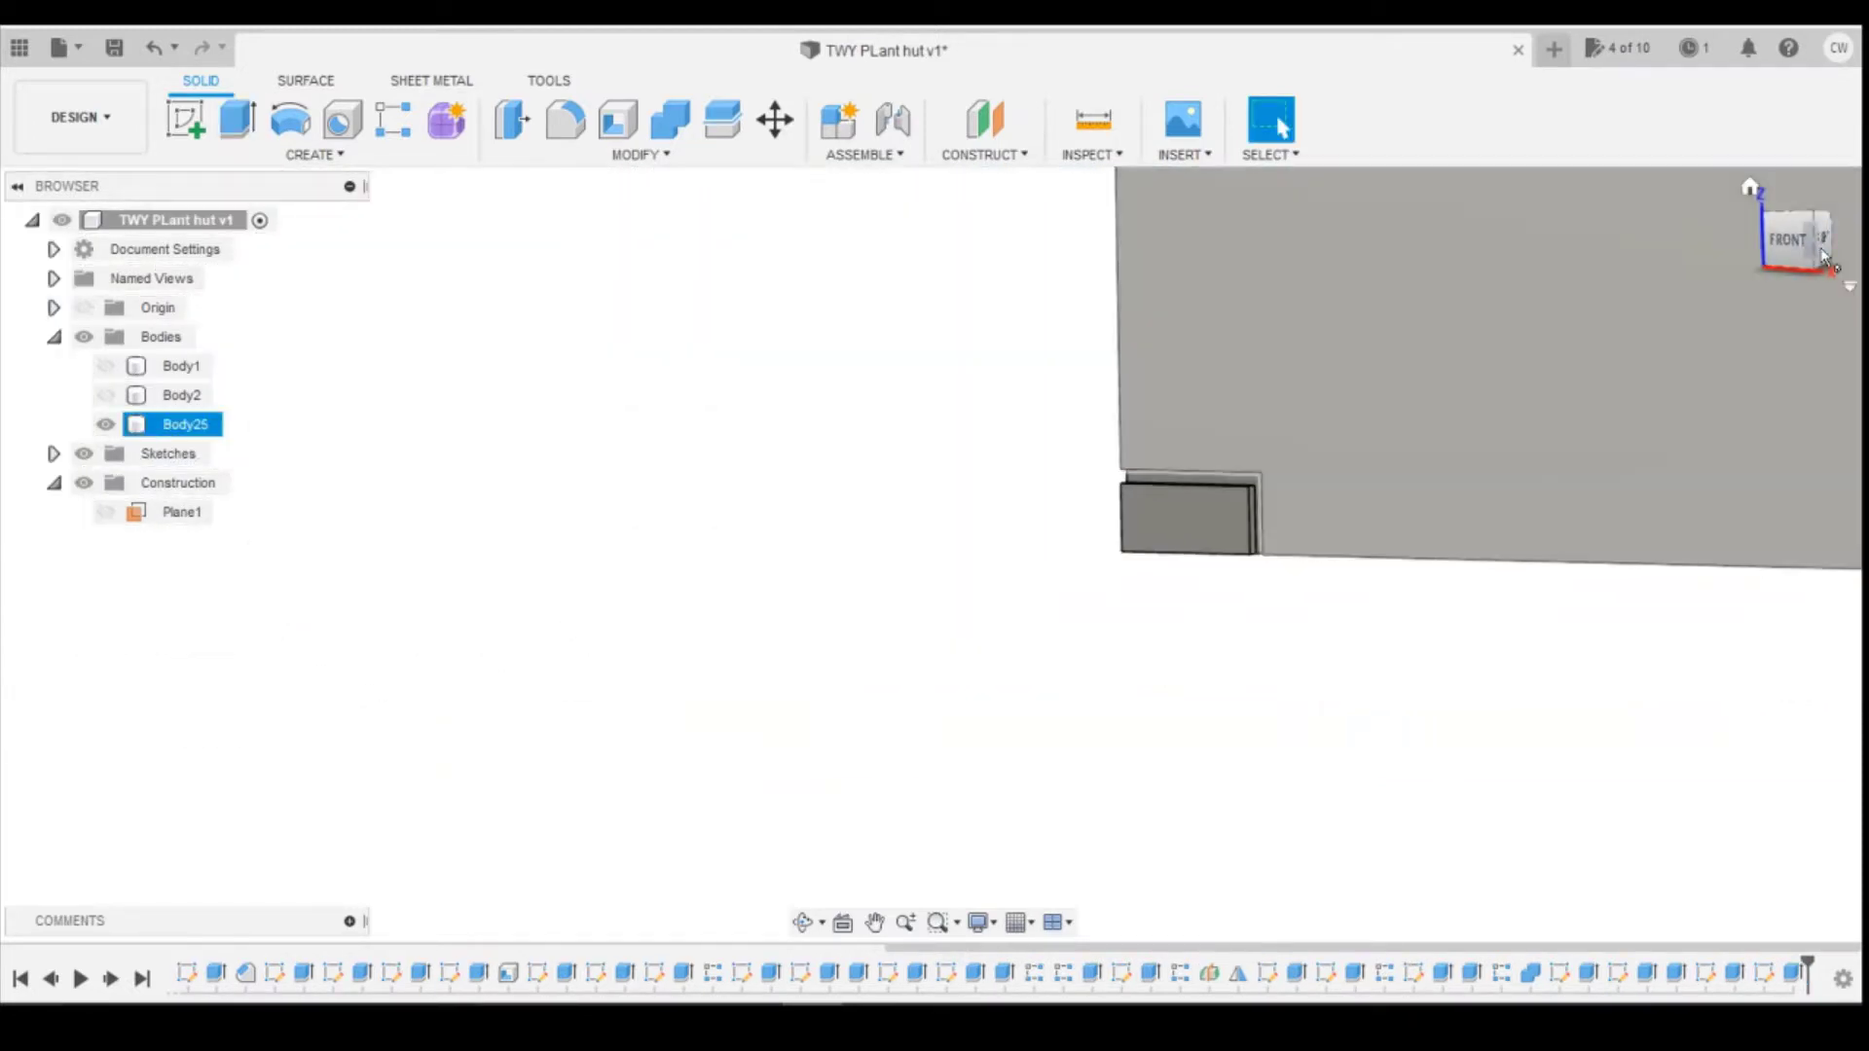
left_click(1786, 244)
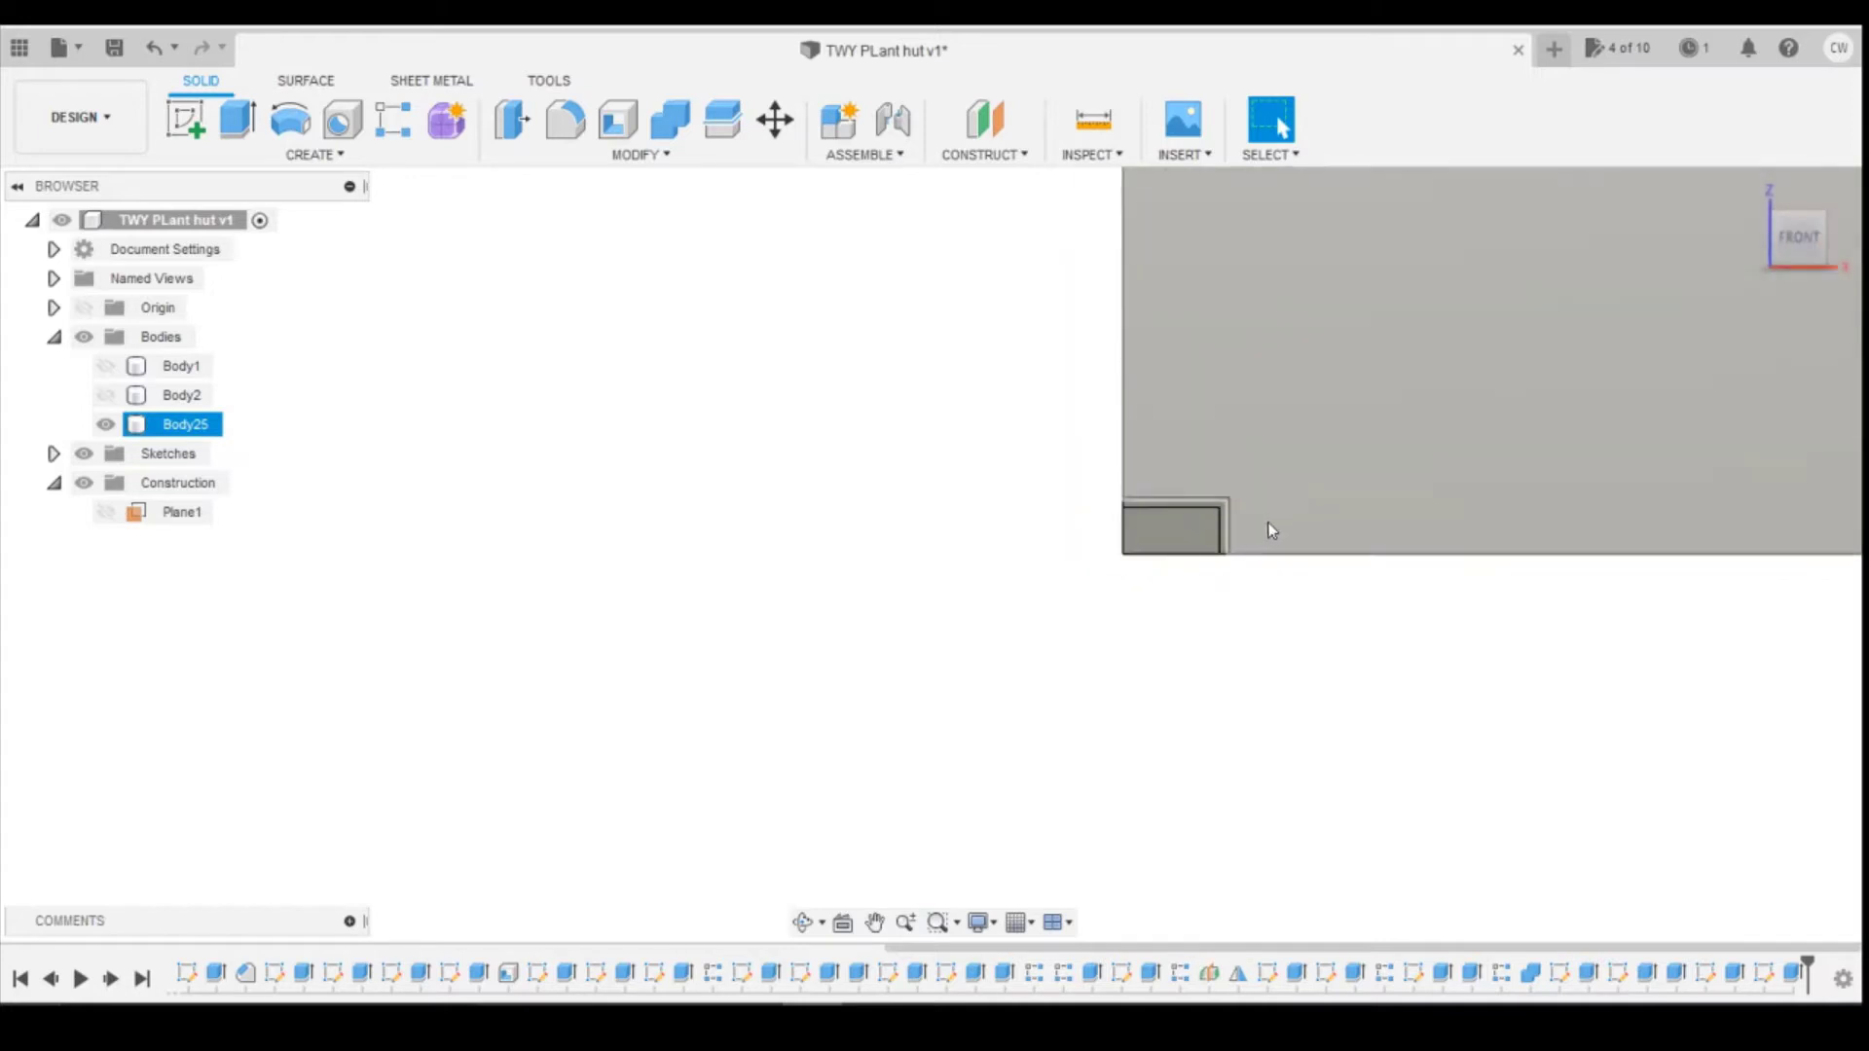
scroll(1263, 512, "up", 3)
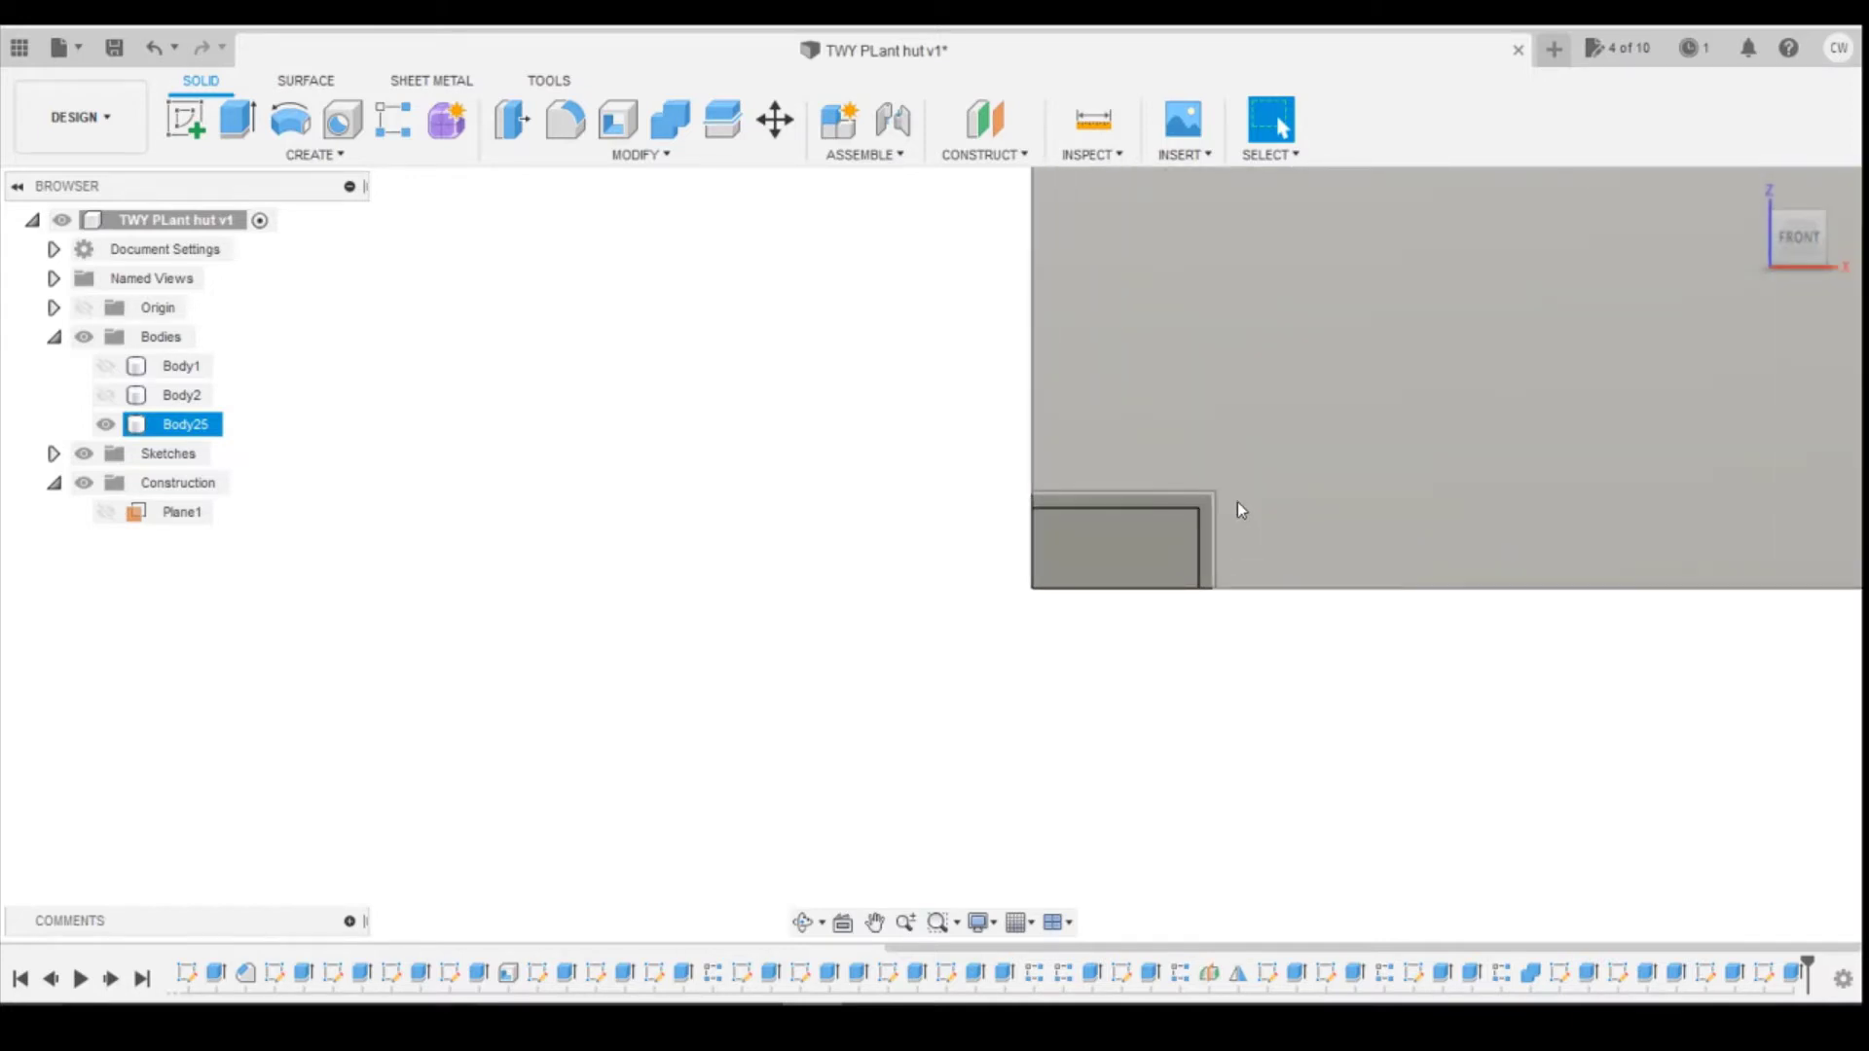
left_click(394, 119)
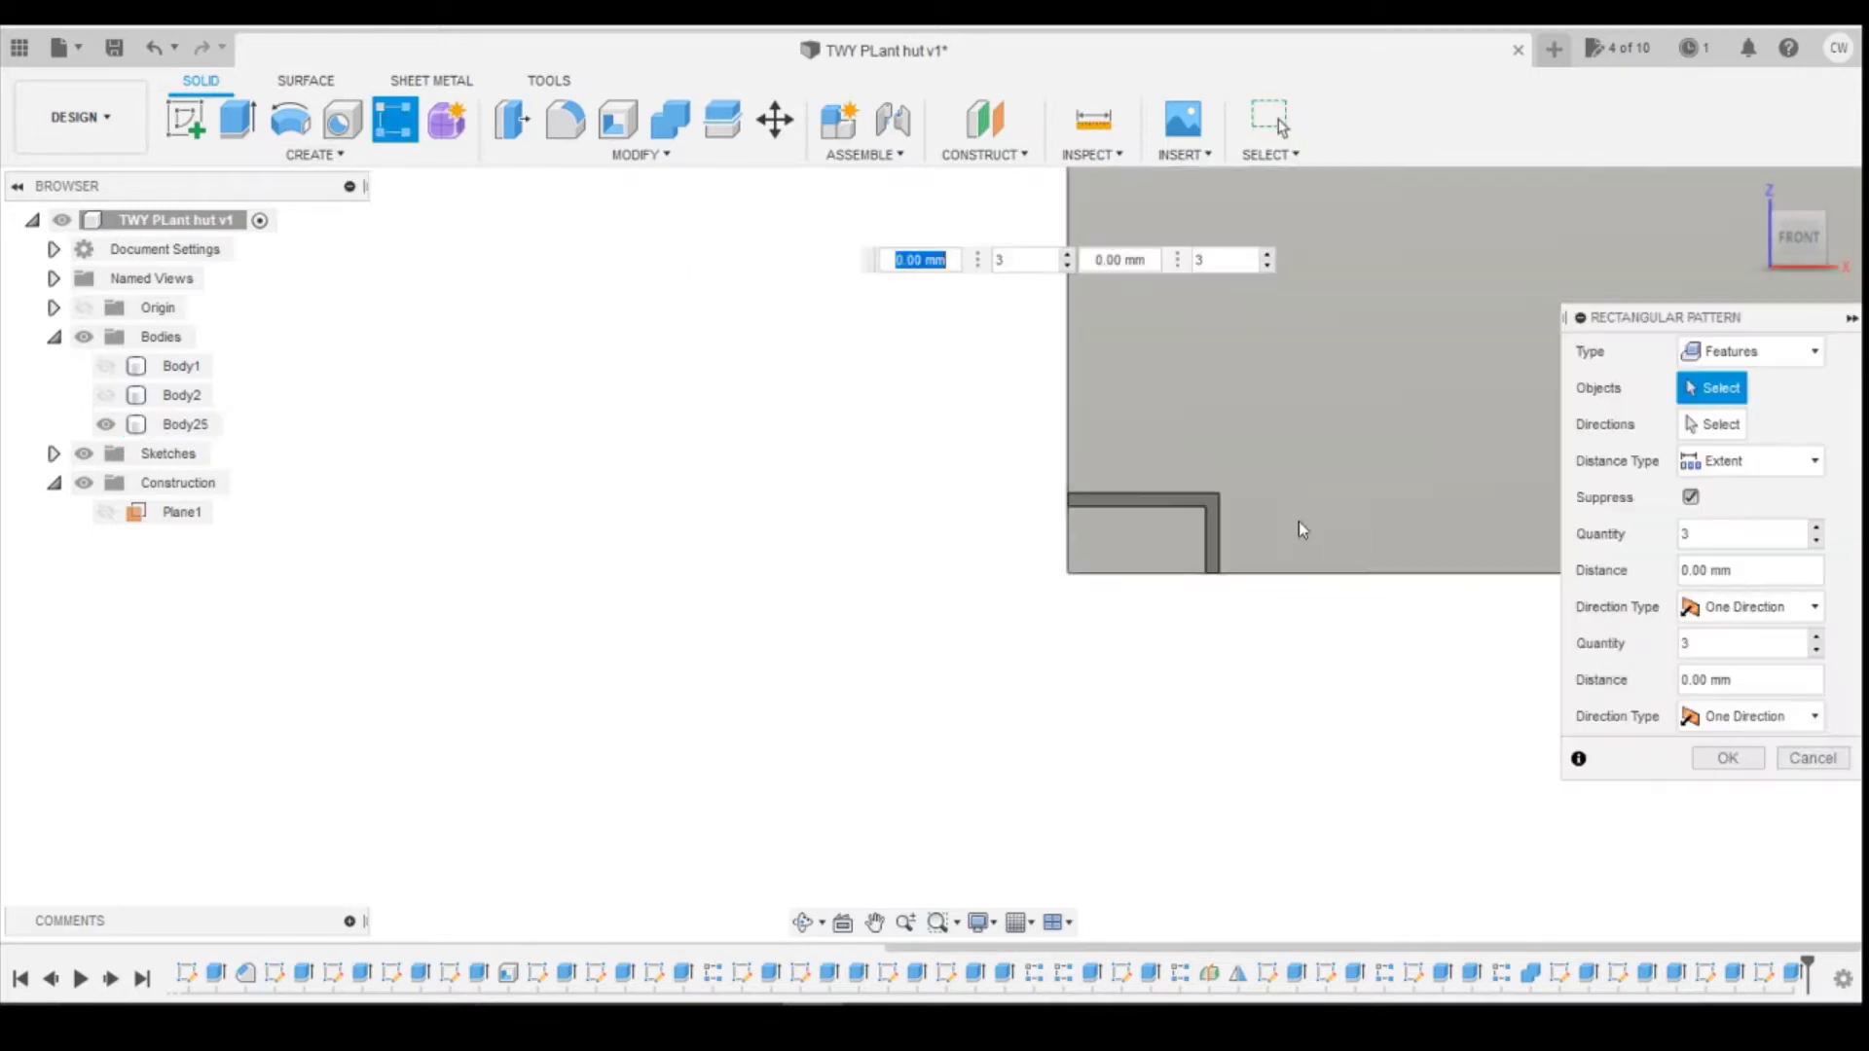
left_click(1212, 524)
scroll(966, 577, "down", 4)
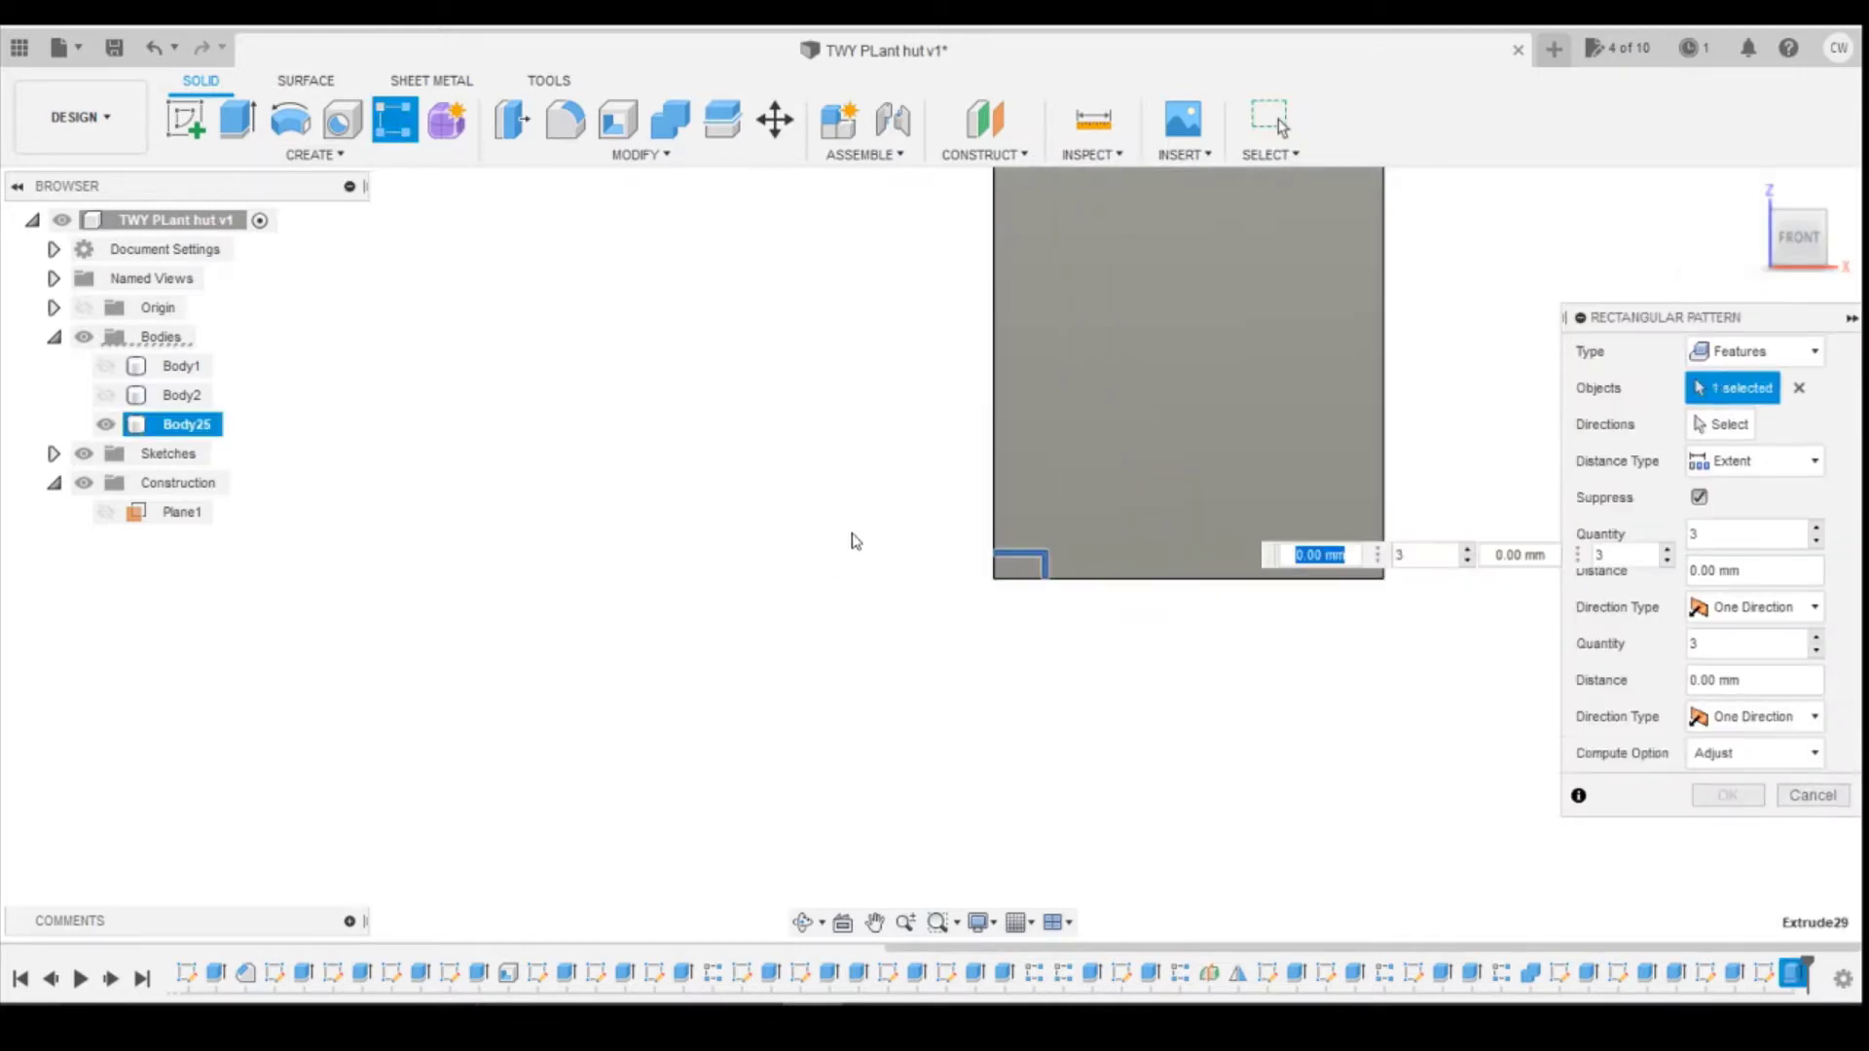
scroll(854, 541, "down", 2)
scroll(1263, 500, "up", 5)
left_click_drag(1801, 245, 1781, 242)
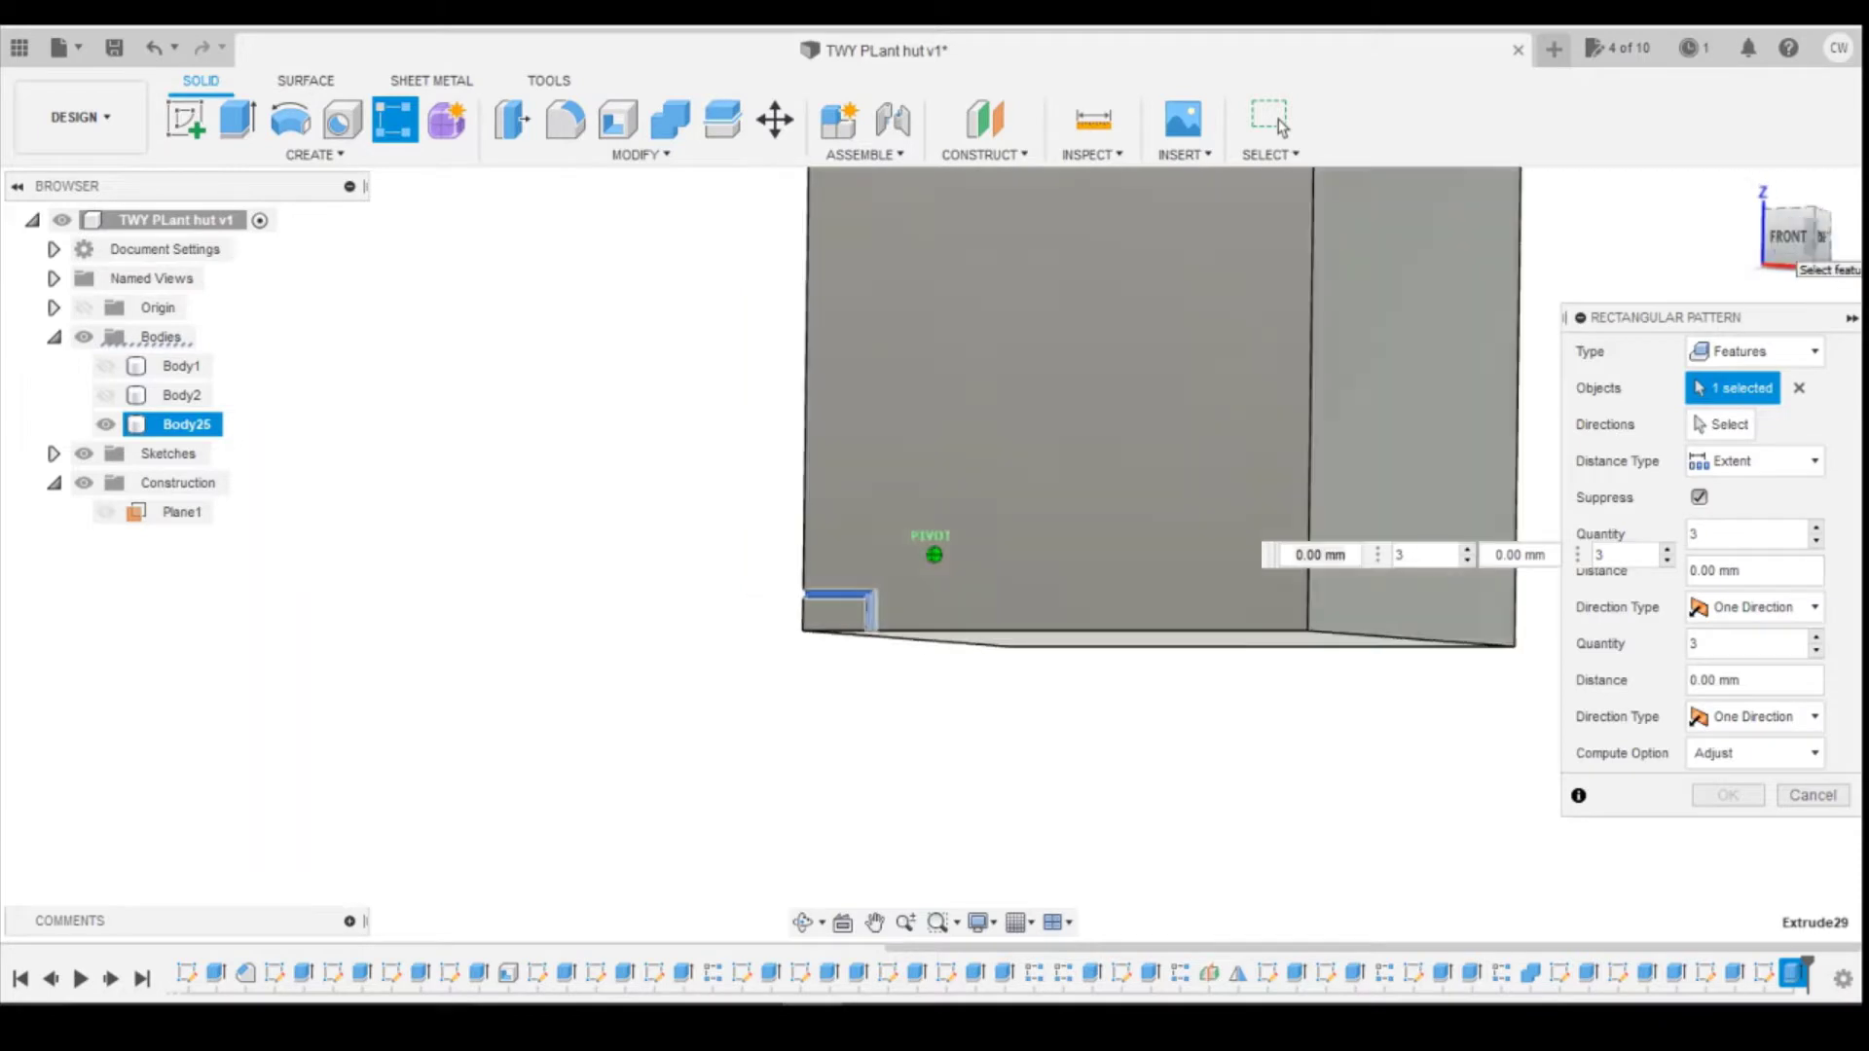
middle_click_drag(1226, 506, 1399, 529, "shift")
left_click(1720, 425)
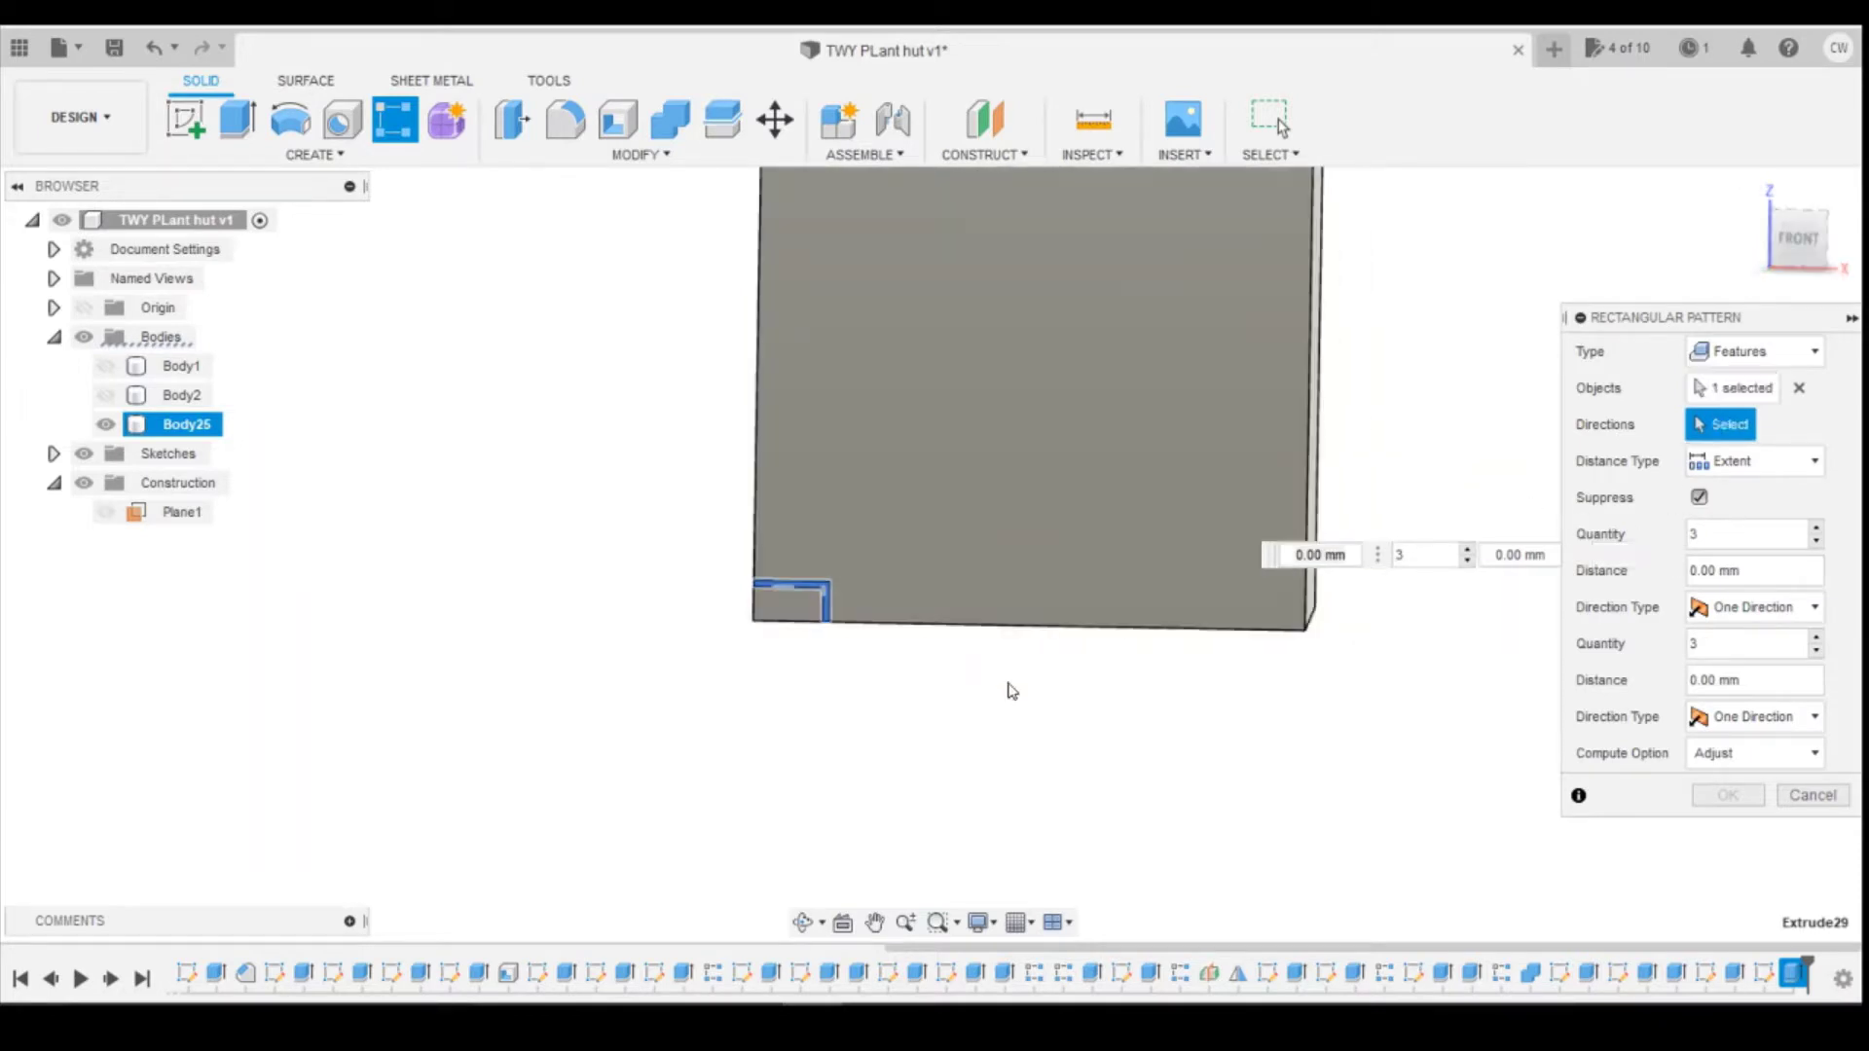
left_click(1040, 627)
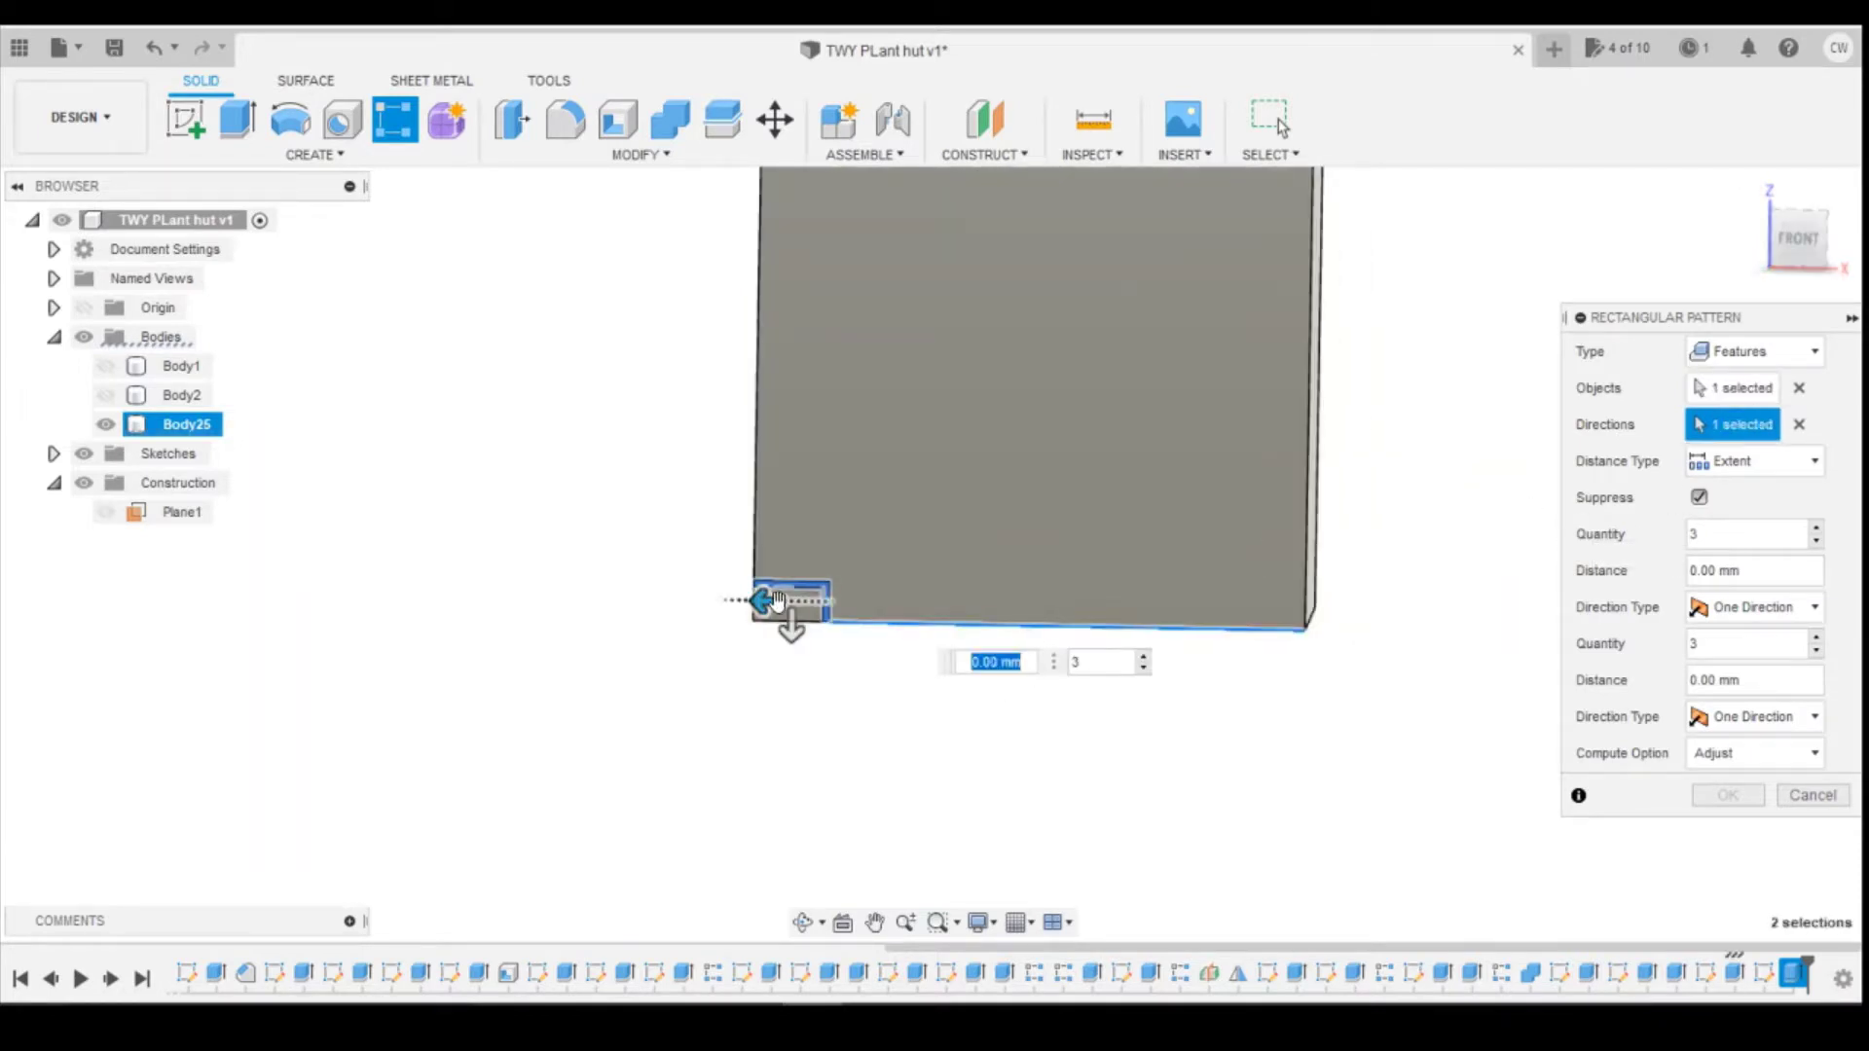
Step: Stretch the pattern across the front face to an extent distance of -20.50 mm
left_click_drag(779, 599, 1421, 581)
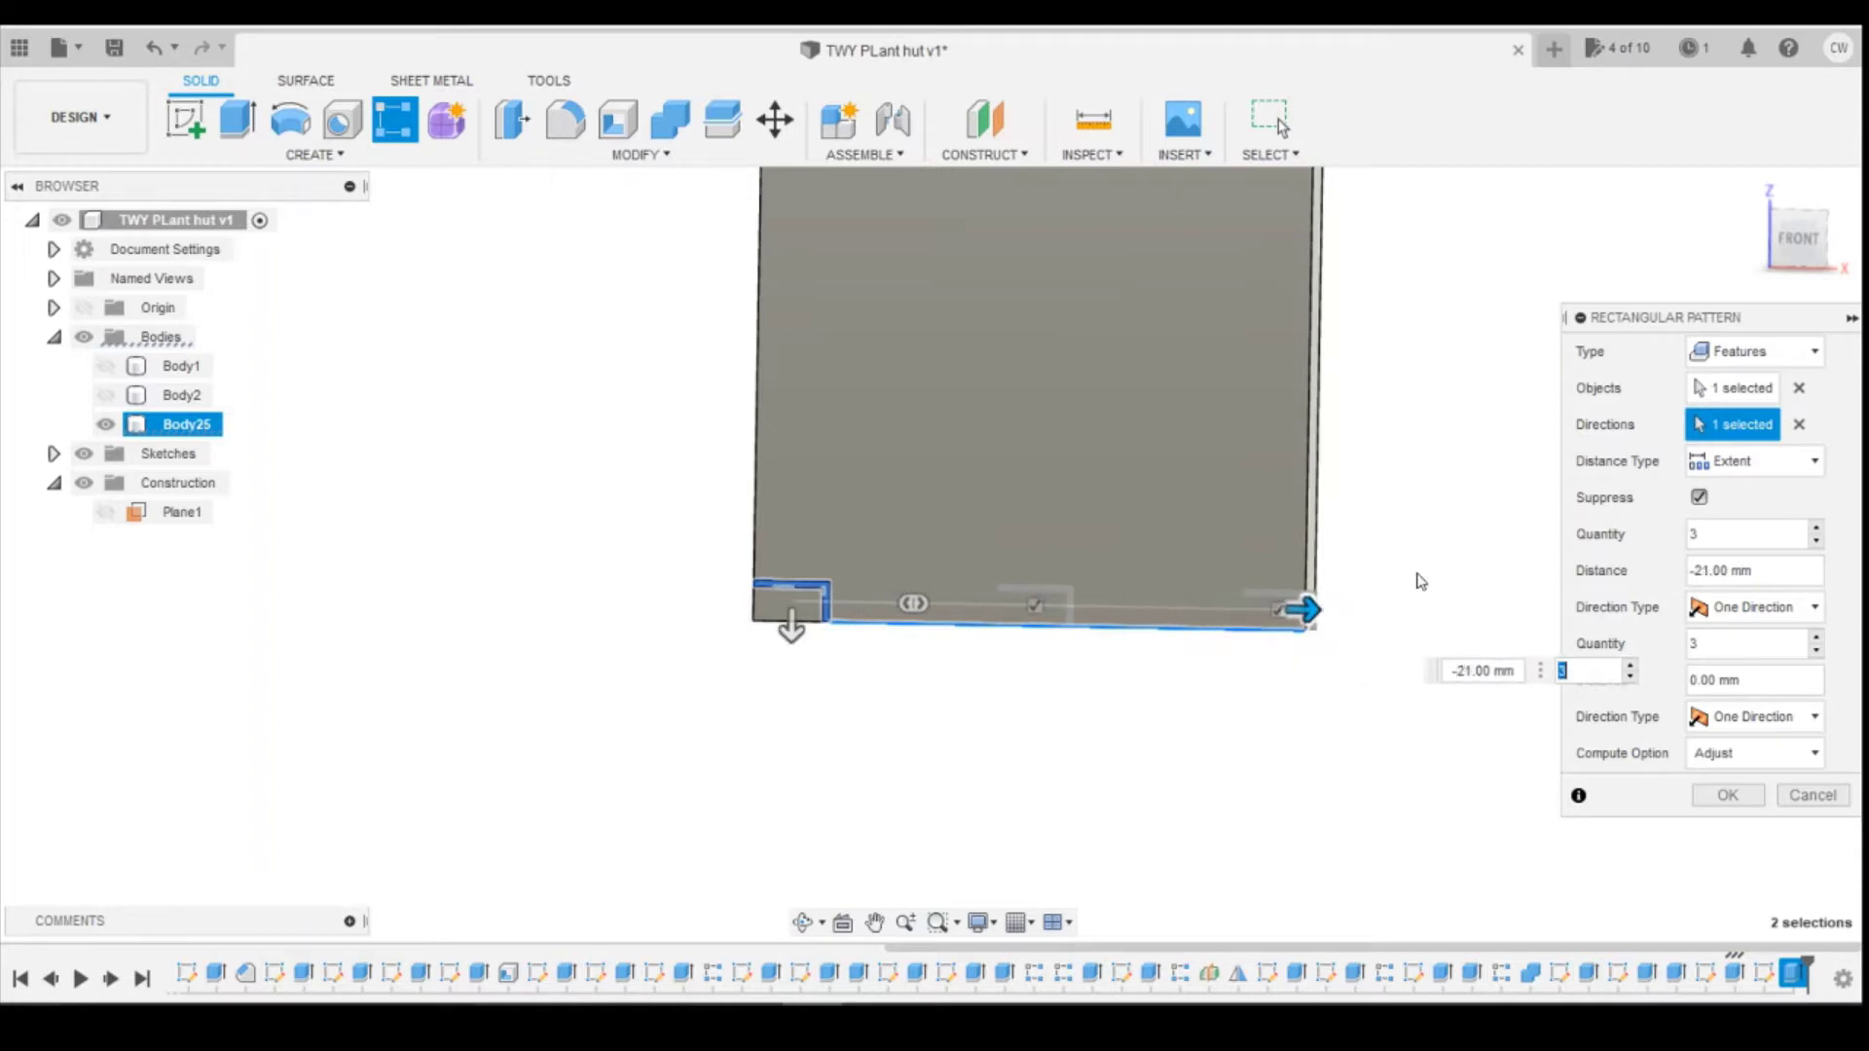
scroll(1421, 581, "up", 4)
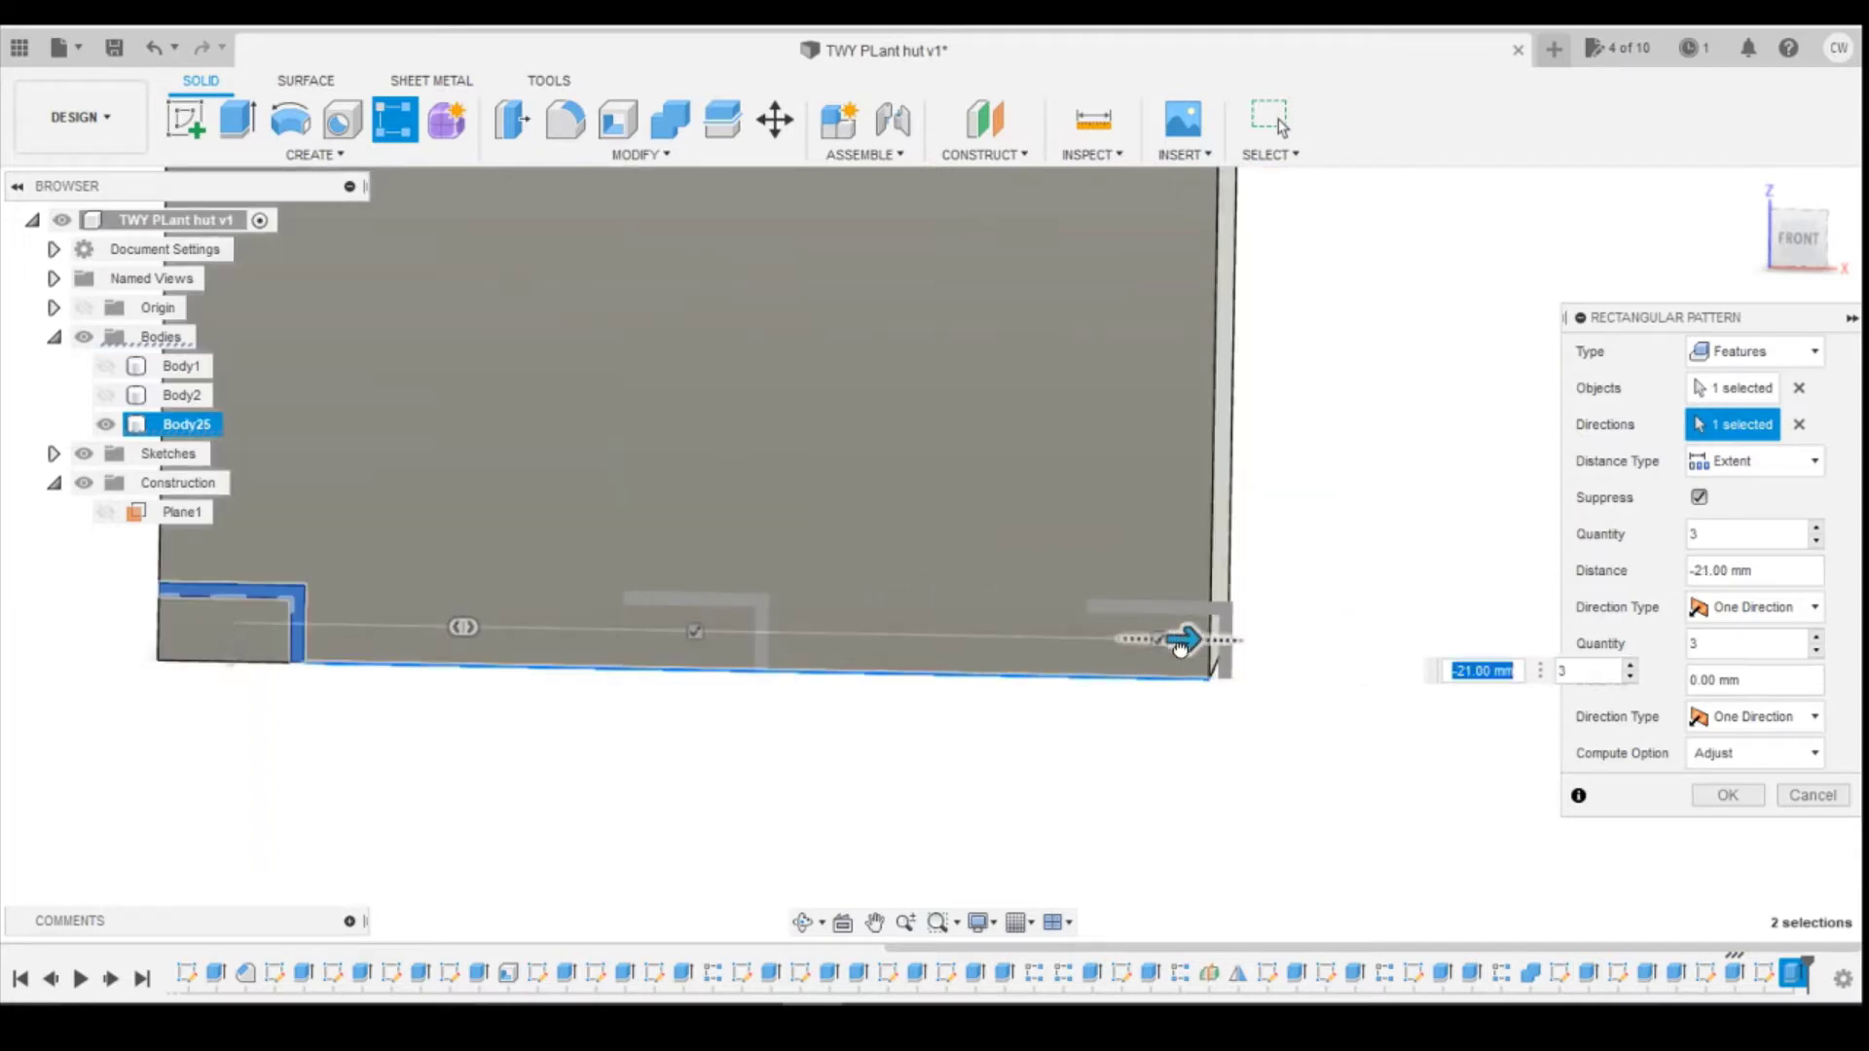
left_click_drag(1182, 640, 1160, 641)
scroll(1154, 638, "up", 3)
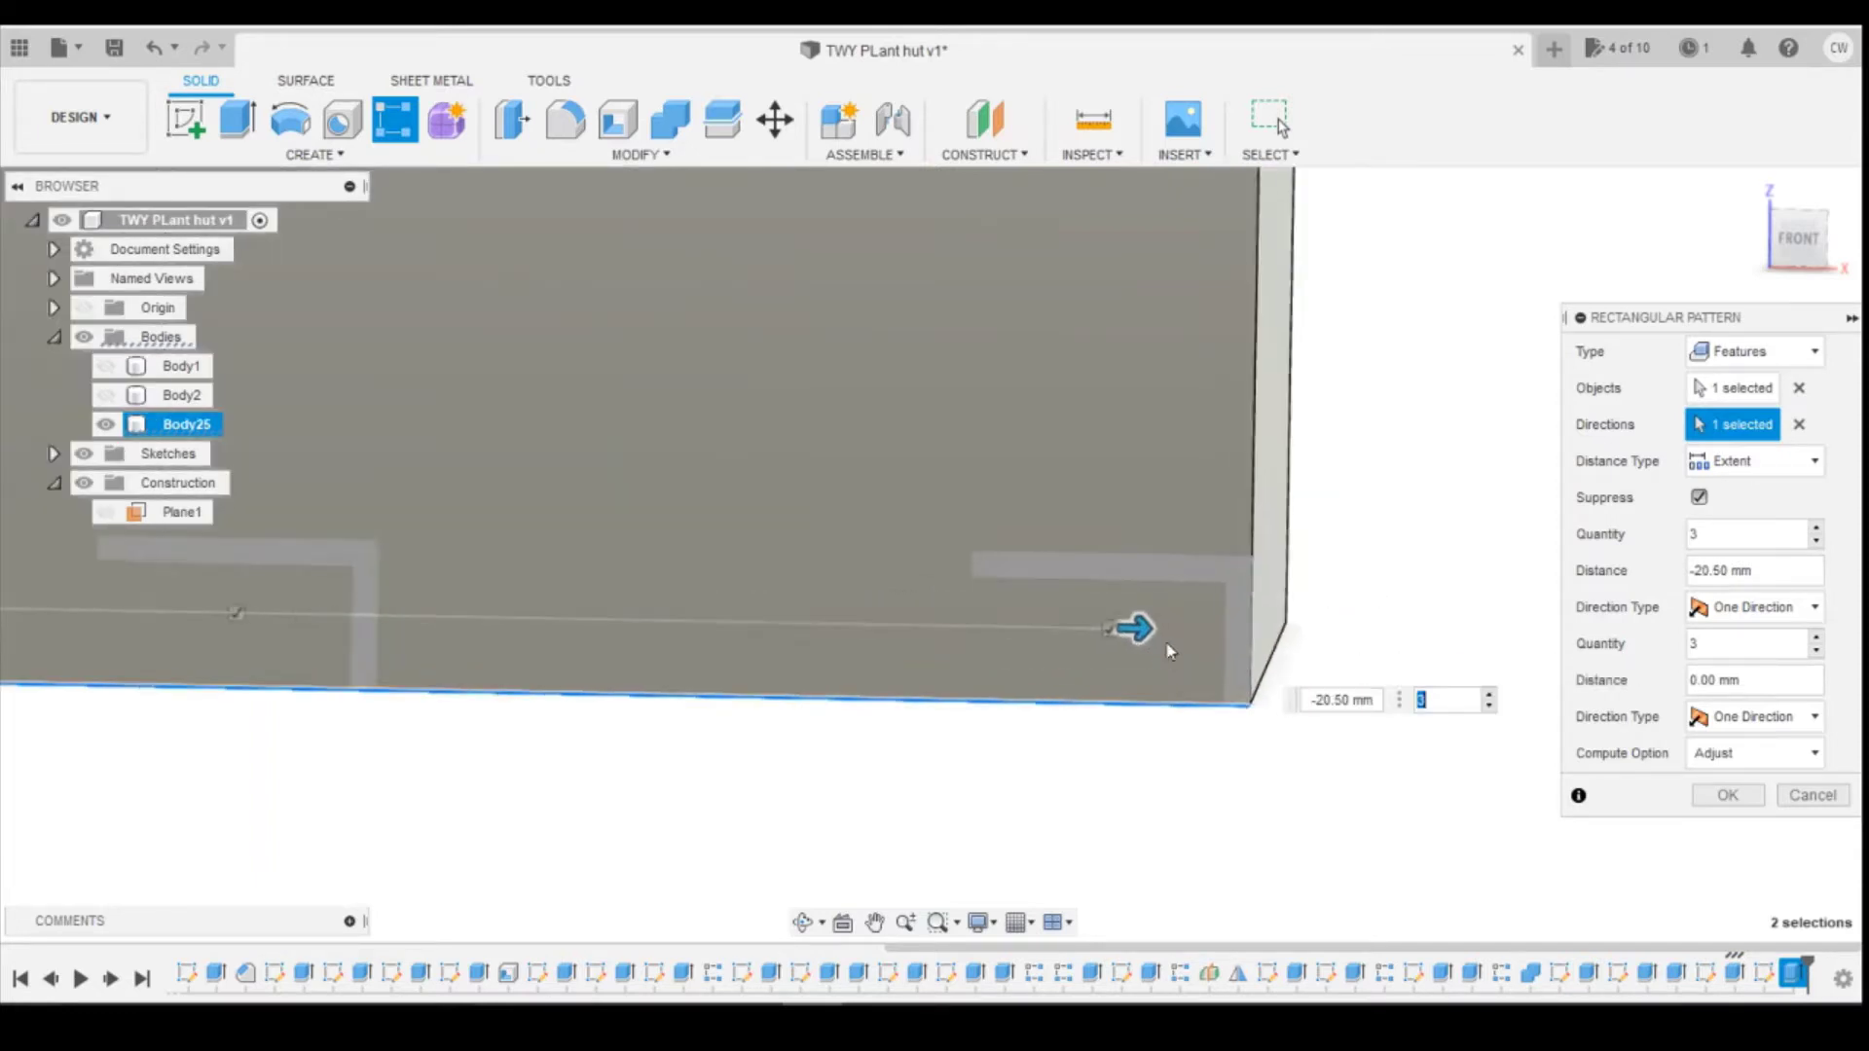
scroll(1252, 434, "down", 5)
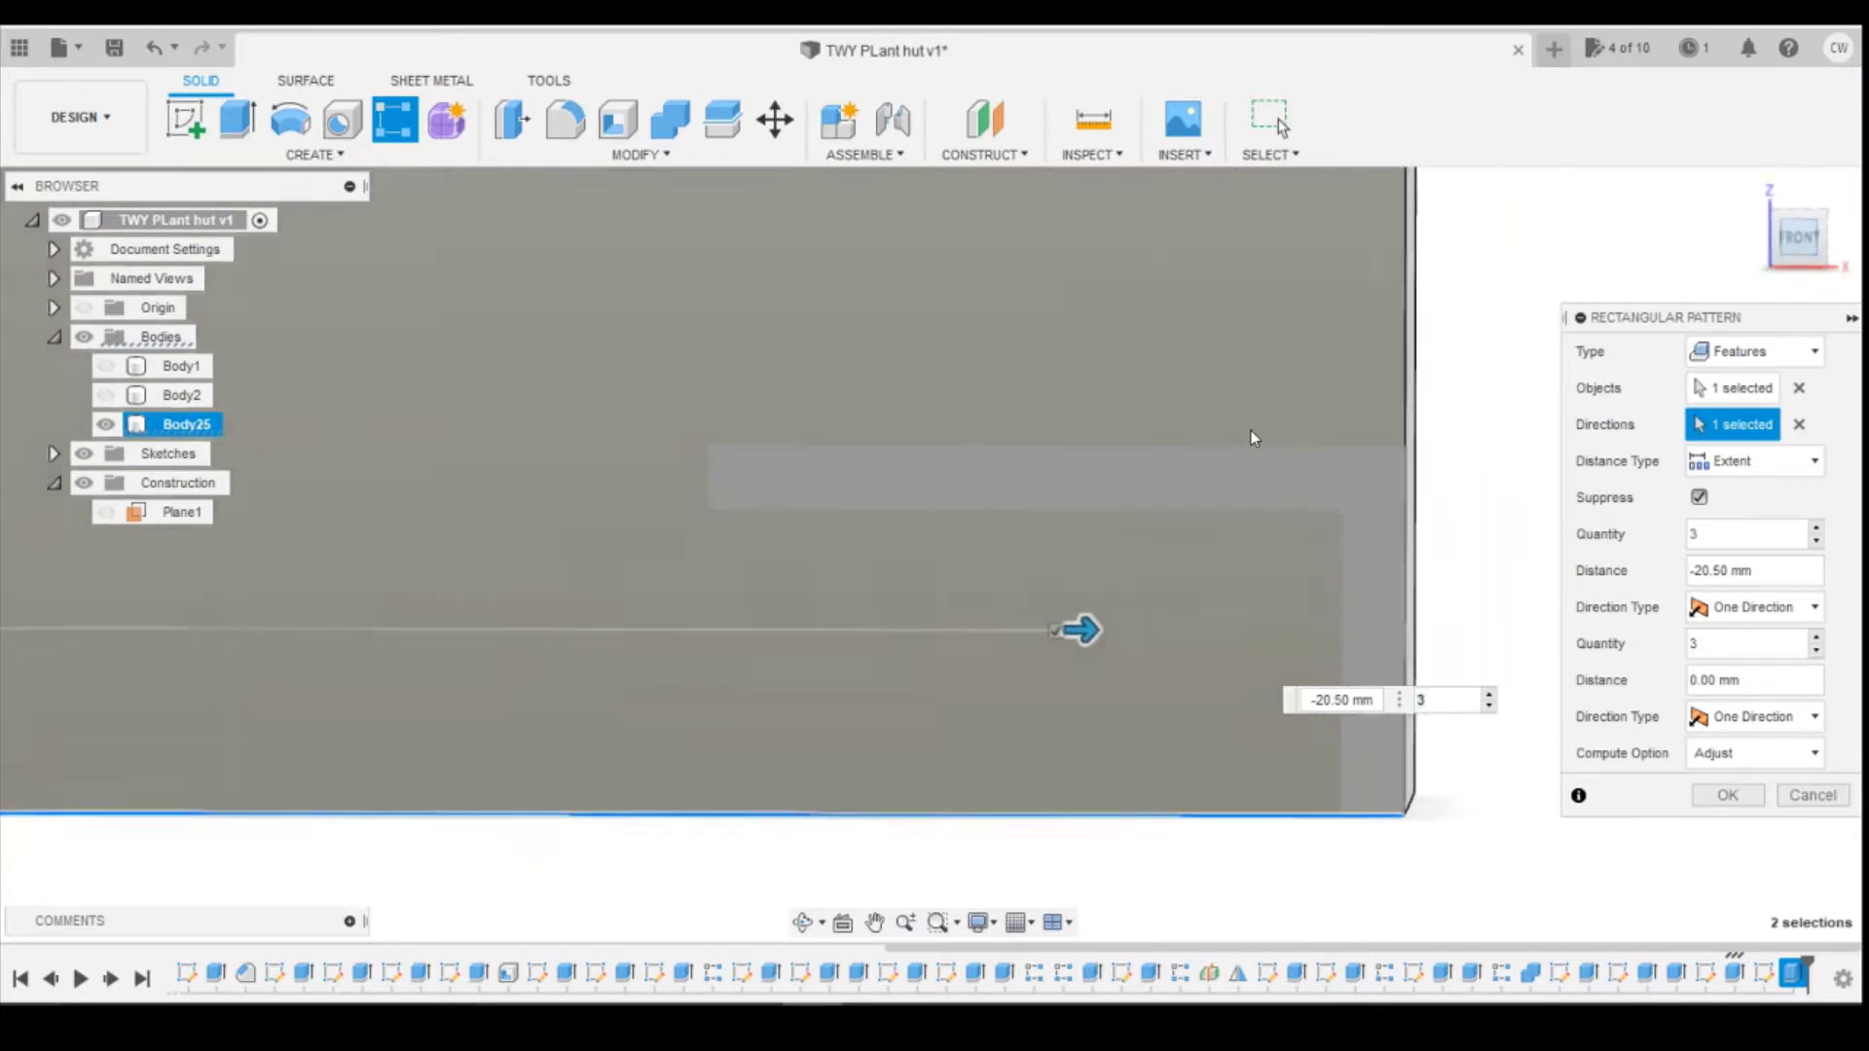
Step: Raise the pattern quantity along the bottom edge to 7
left_click(1489, 694)
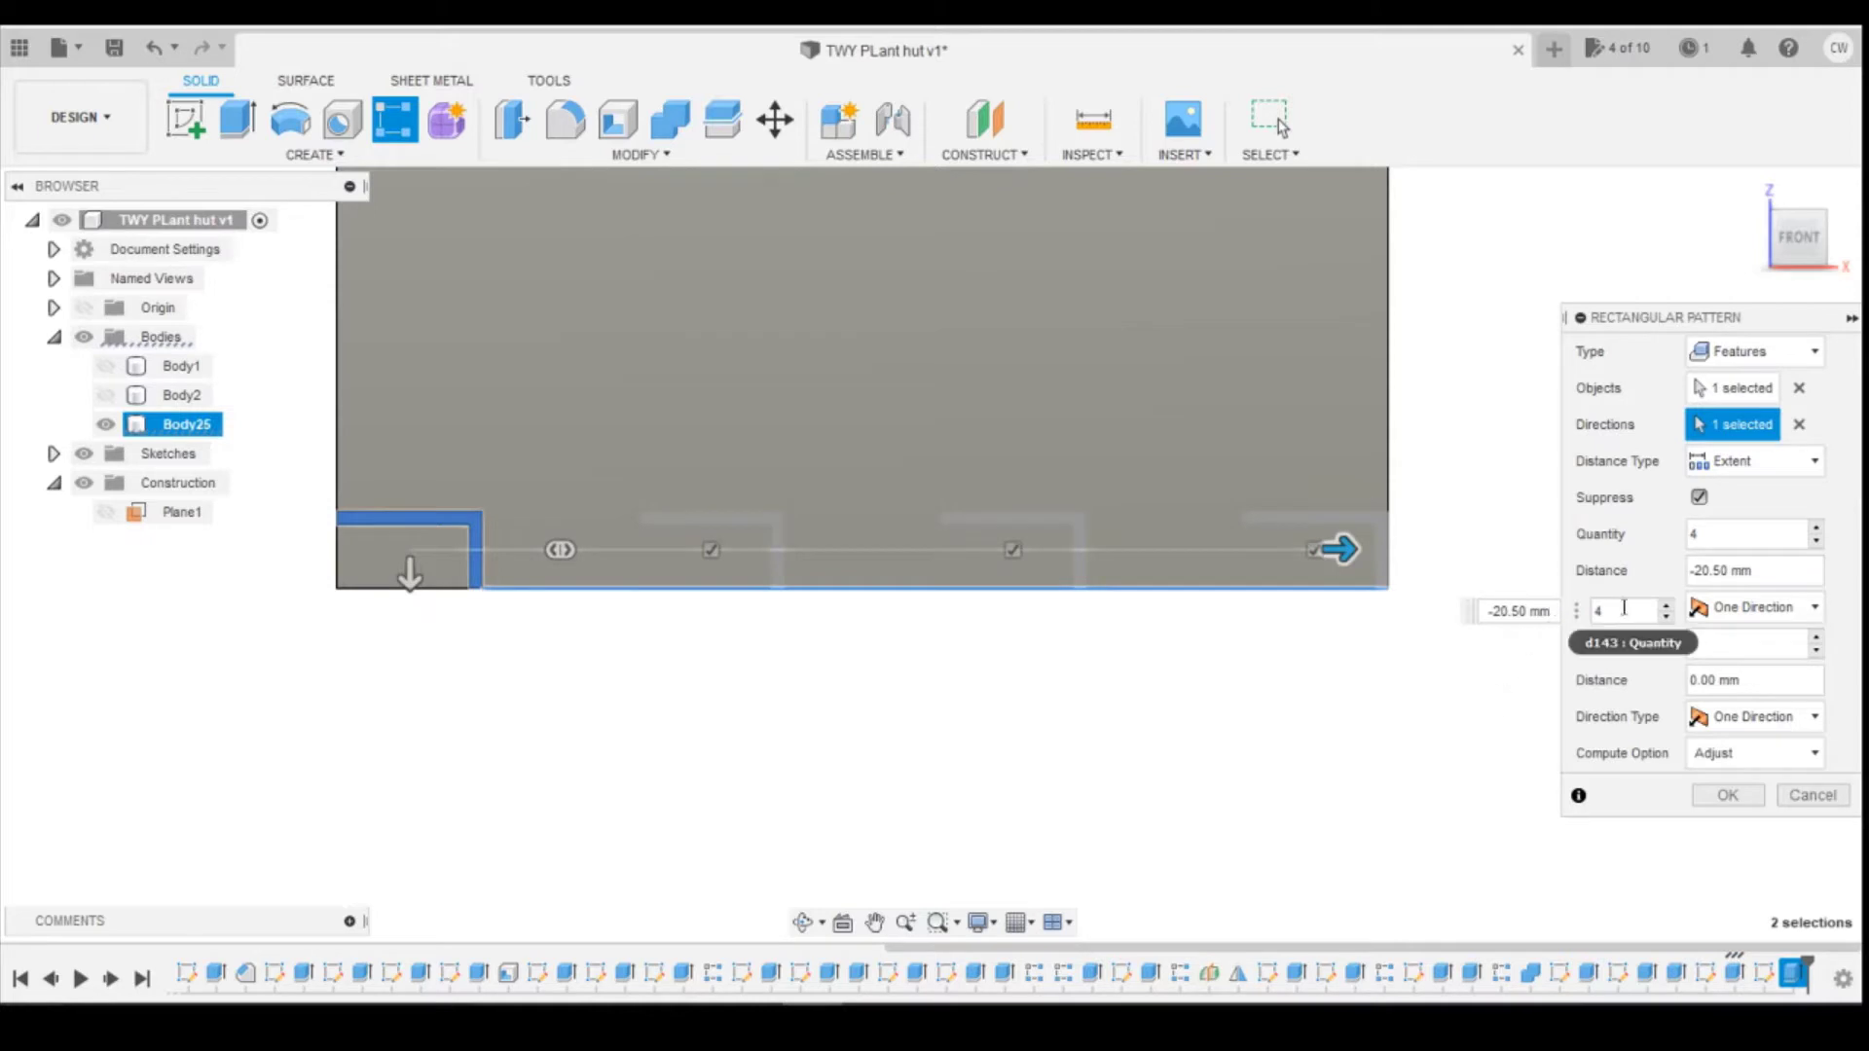
left_click(1667, 605)
left_click(1666, 606)
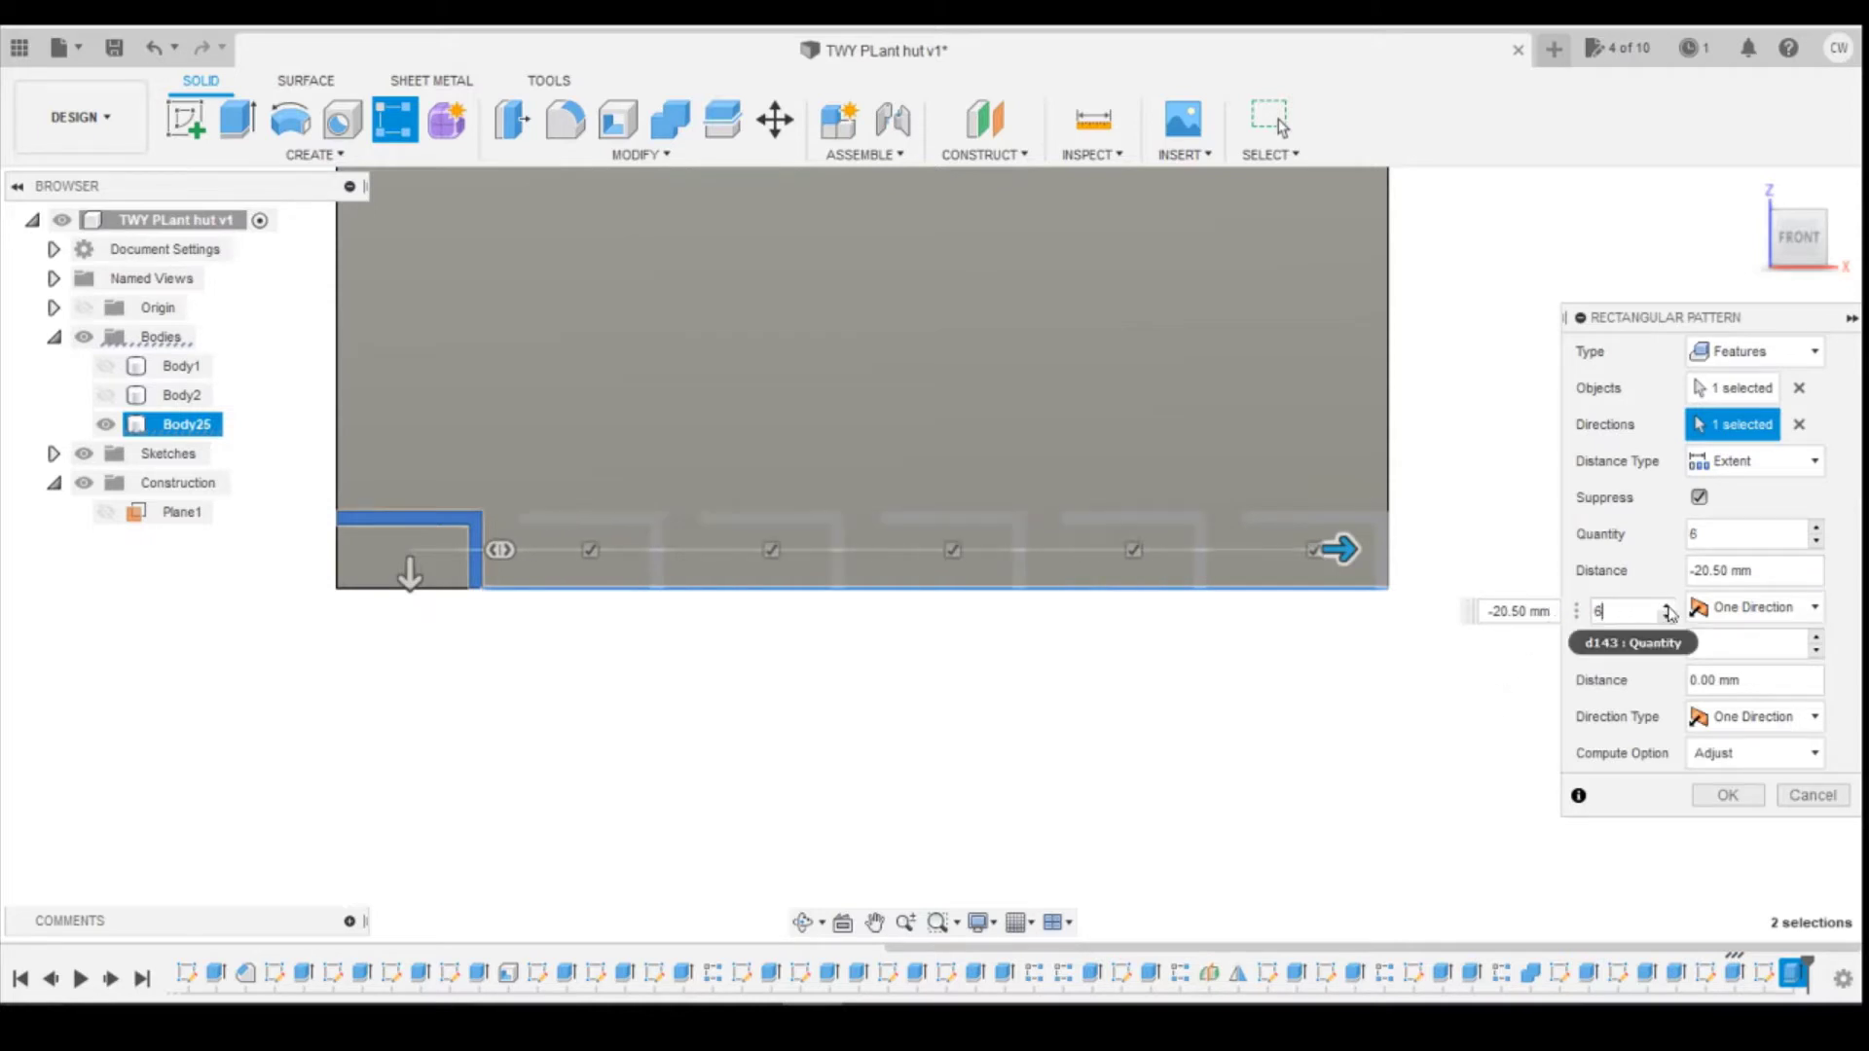
left_click(1666, 605)
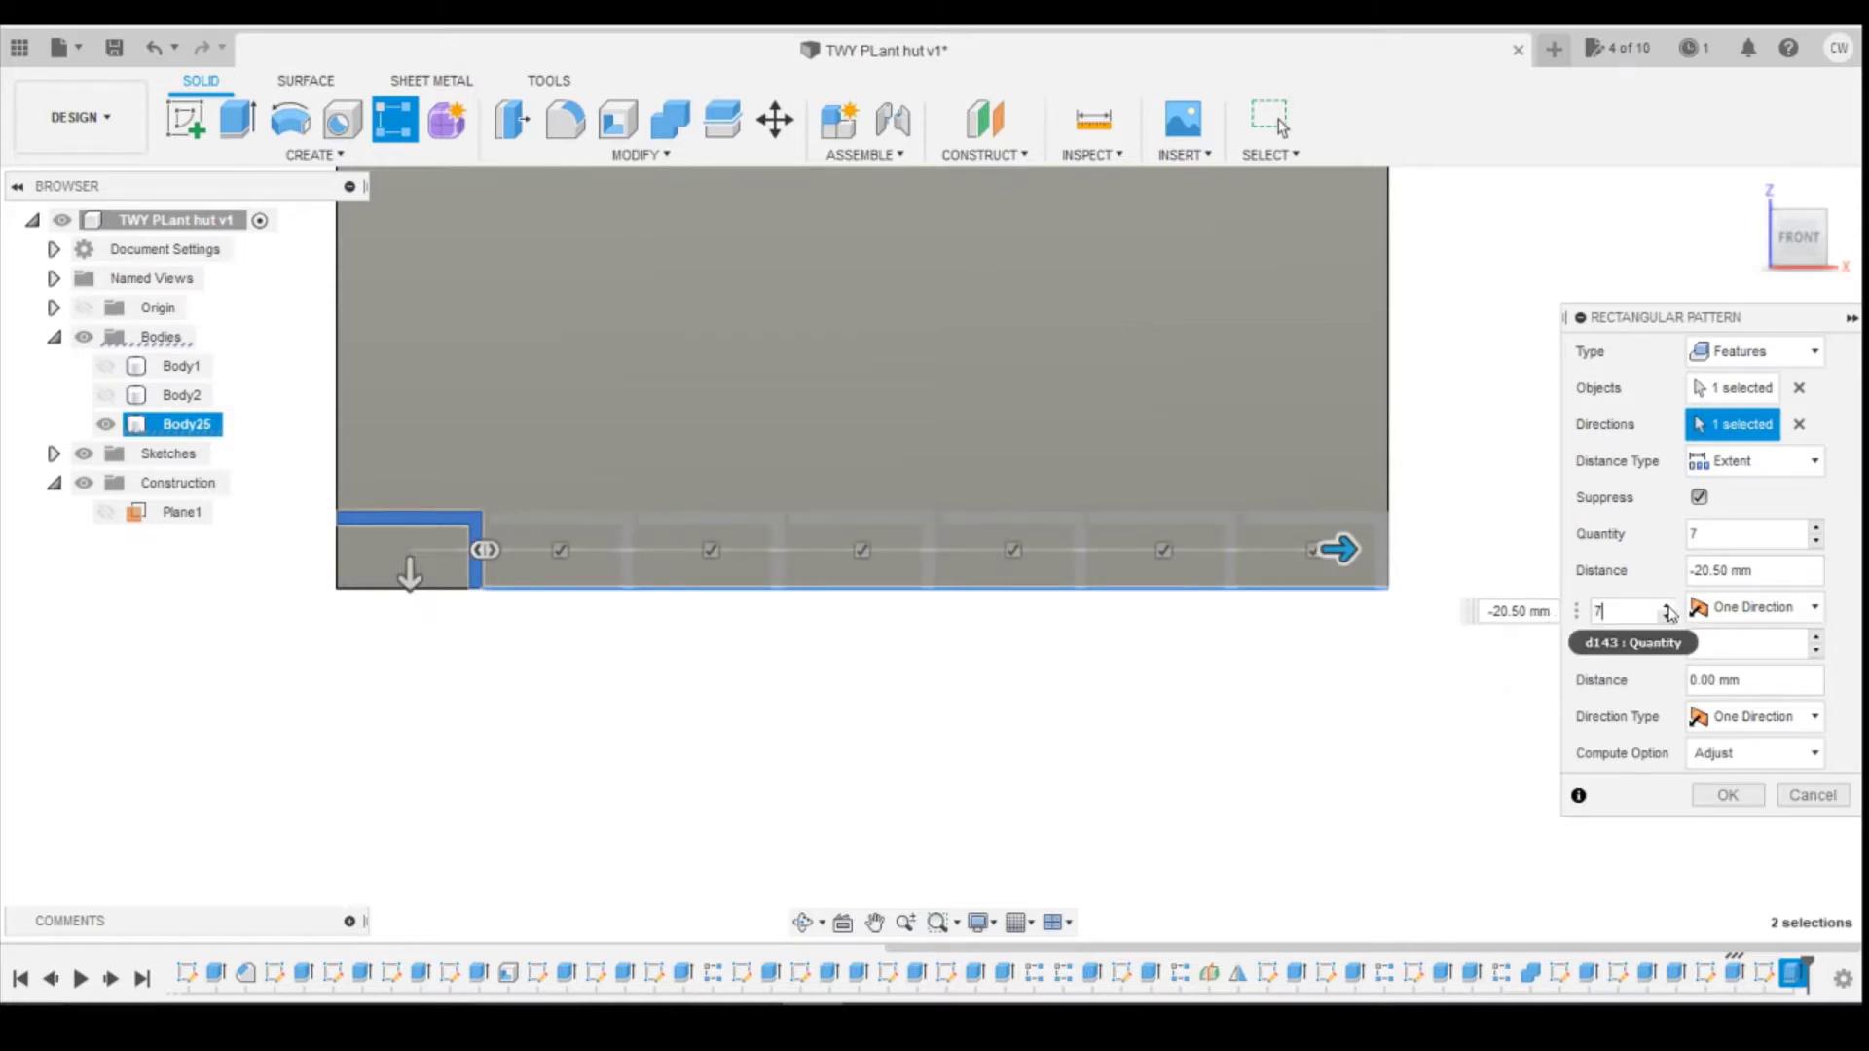
Step: Extend the pattern distance to -23.00 mm with a quantity of 8 and create the row of joints
left_click_drag(1340, 548, 1471, 555)
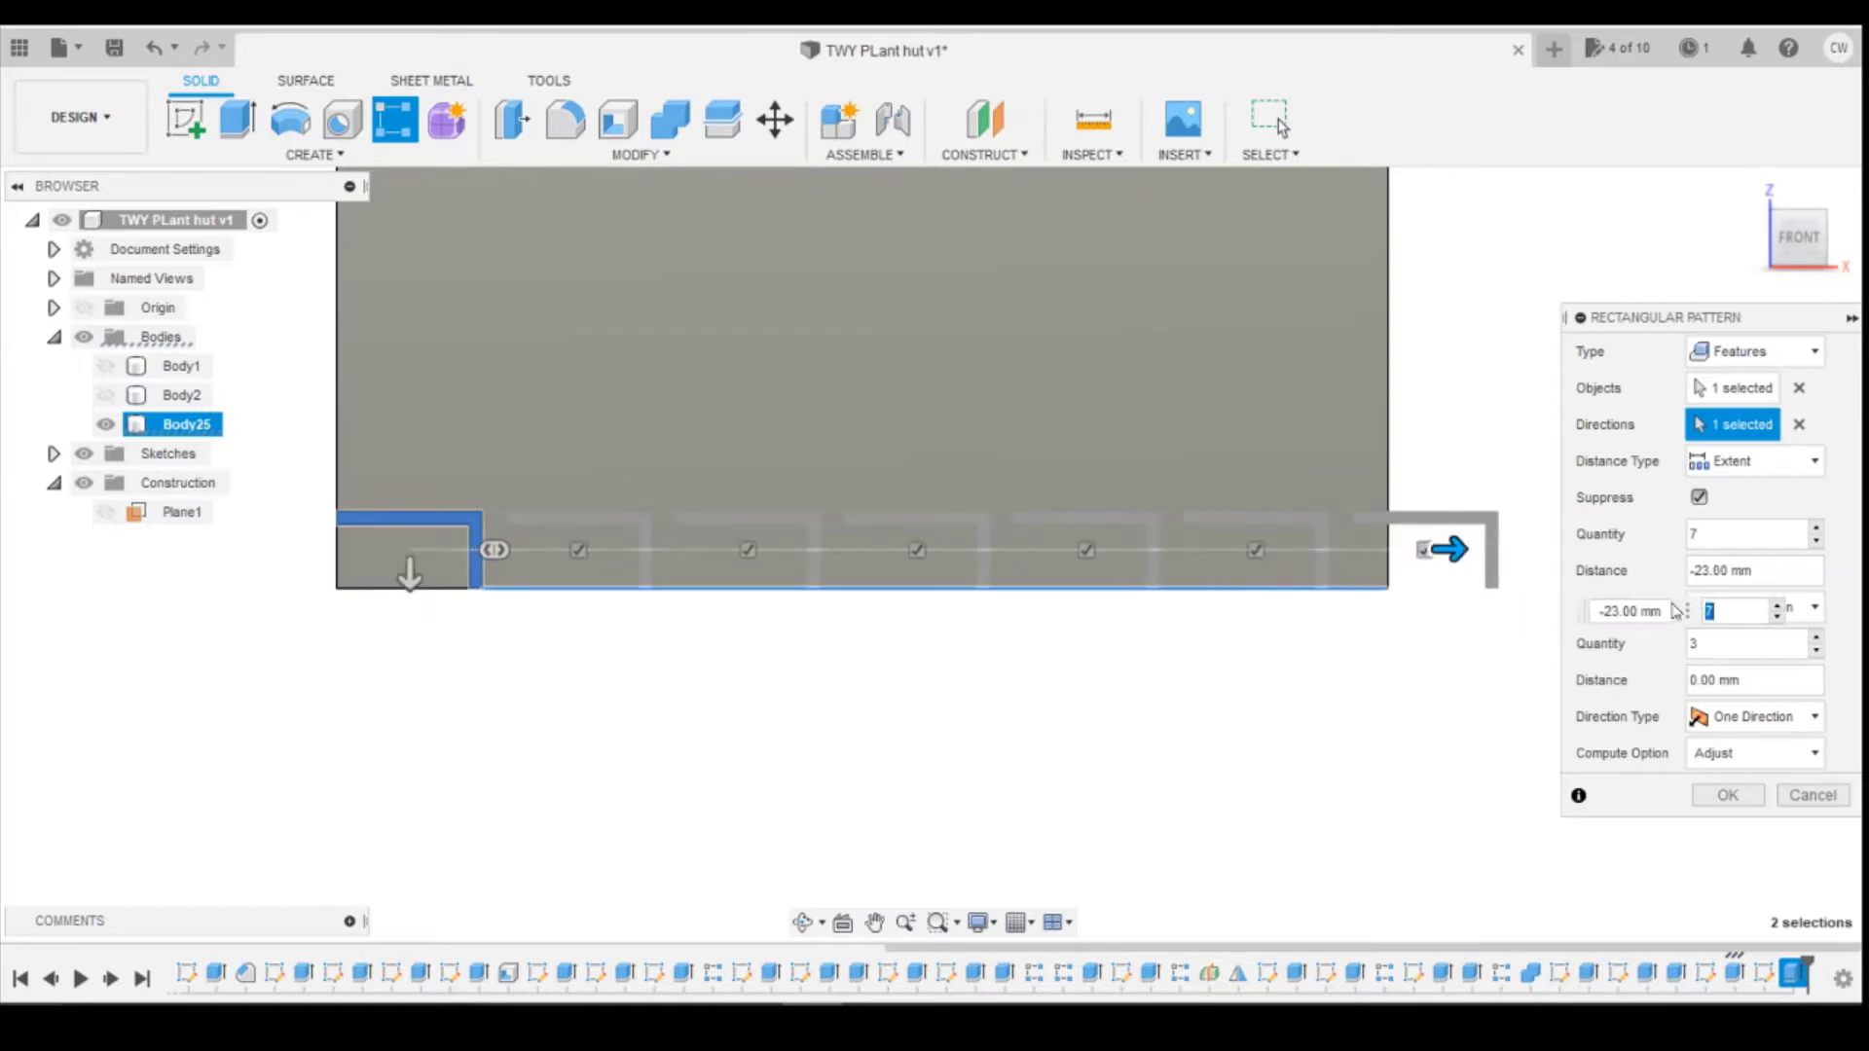
left_click(1778, 606)
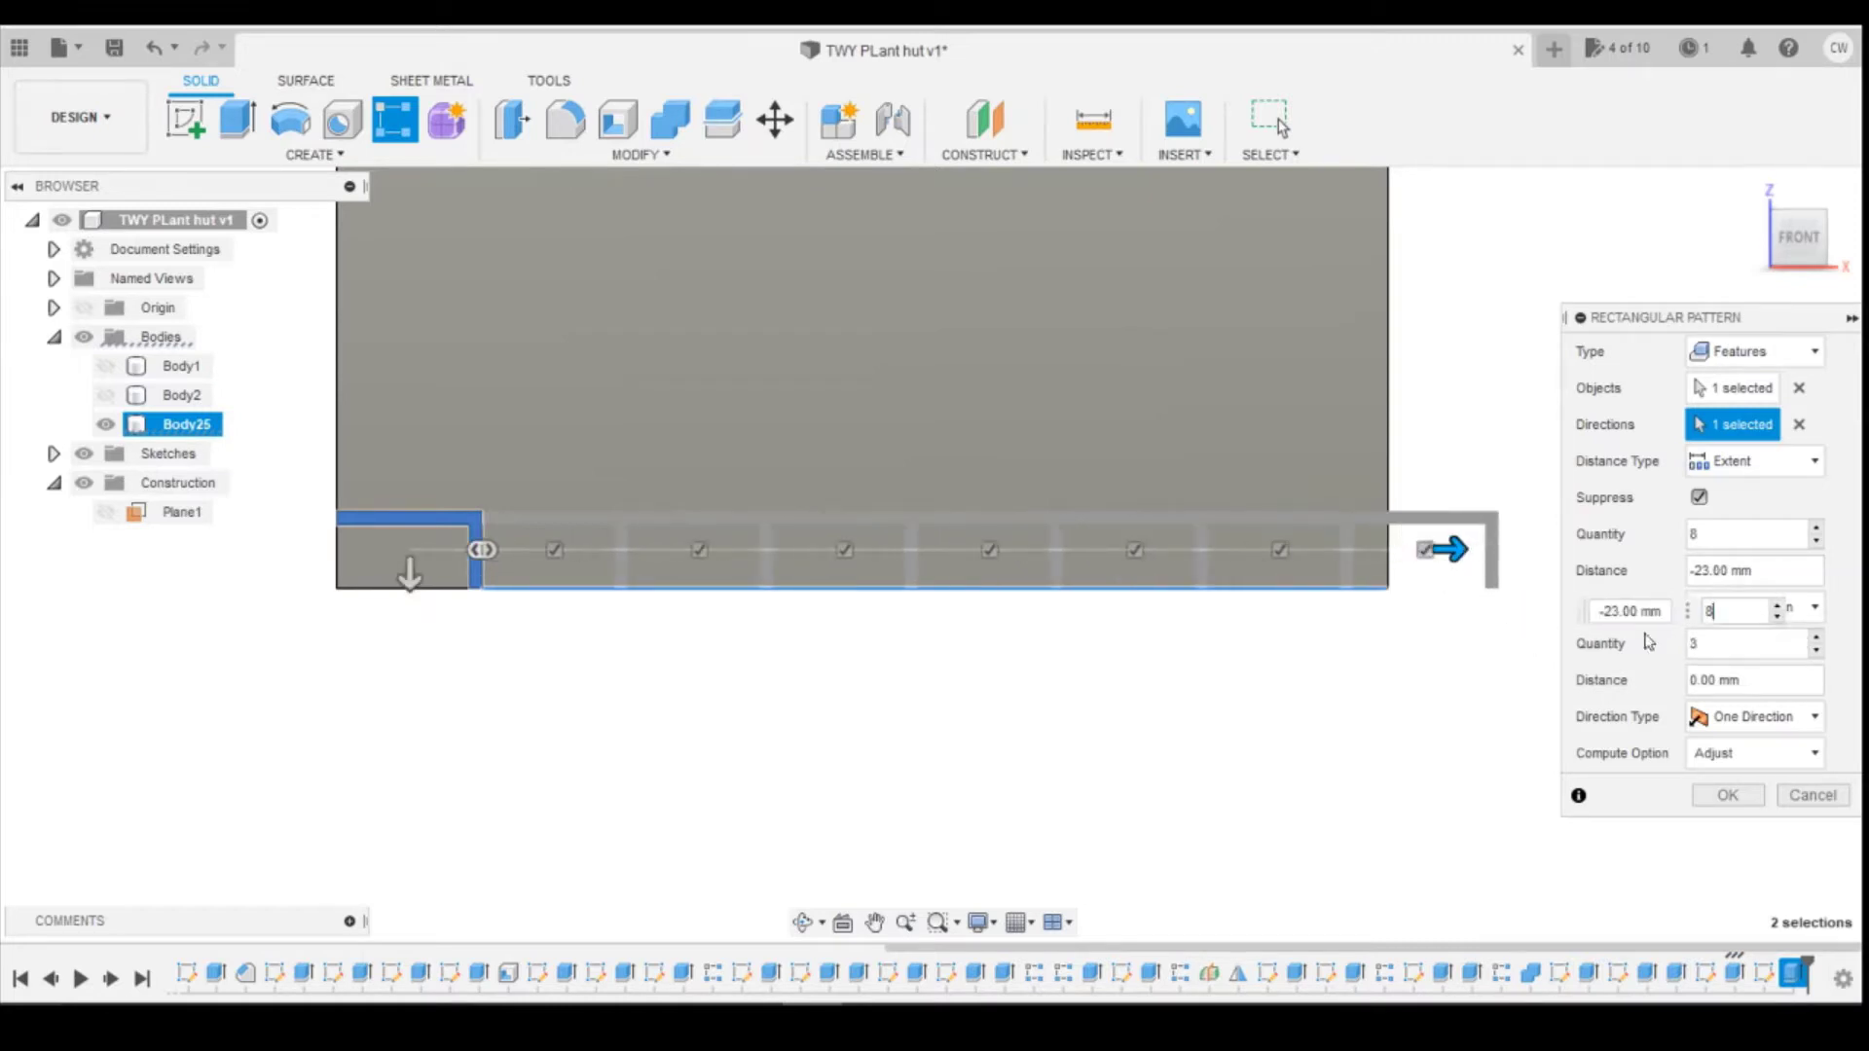
scroll(647, 638, "up", 3)
scroll(656, 631, "down", 3)
scroll(584, 545, "down", 1)
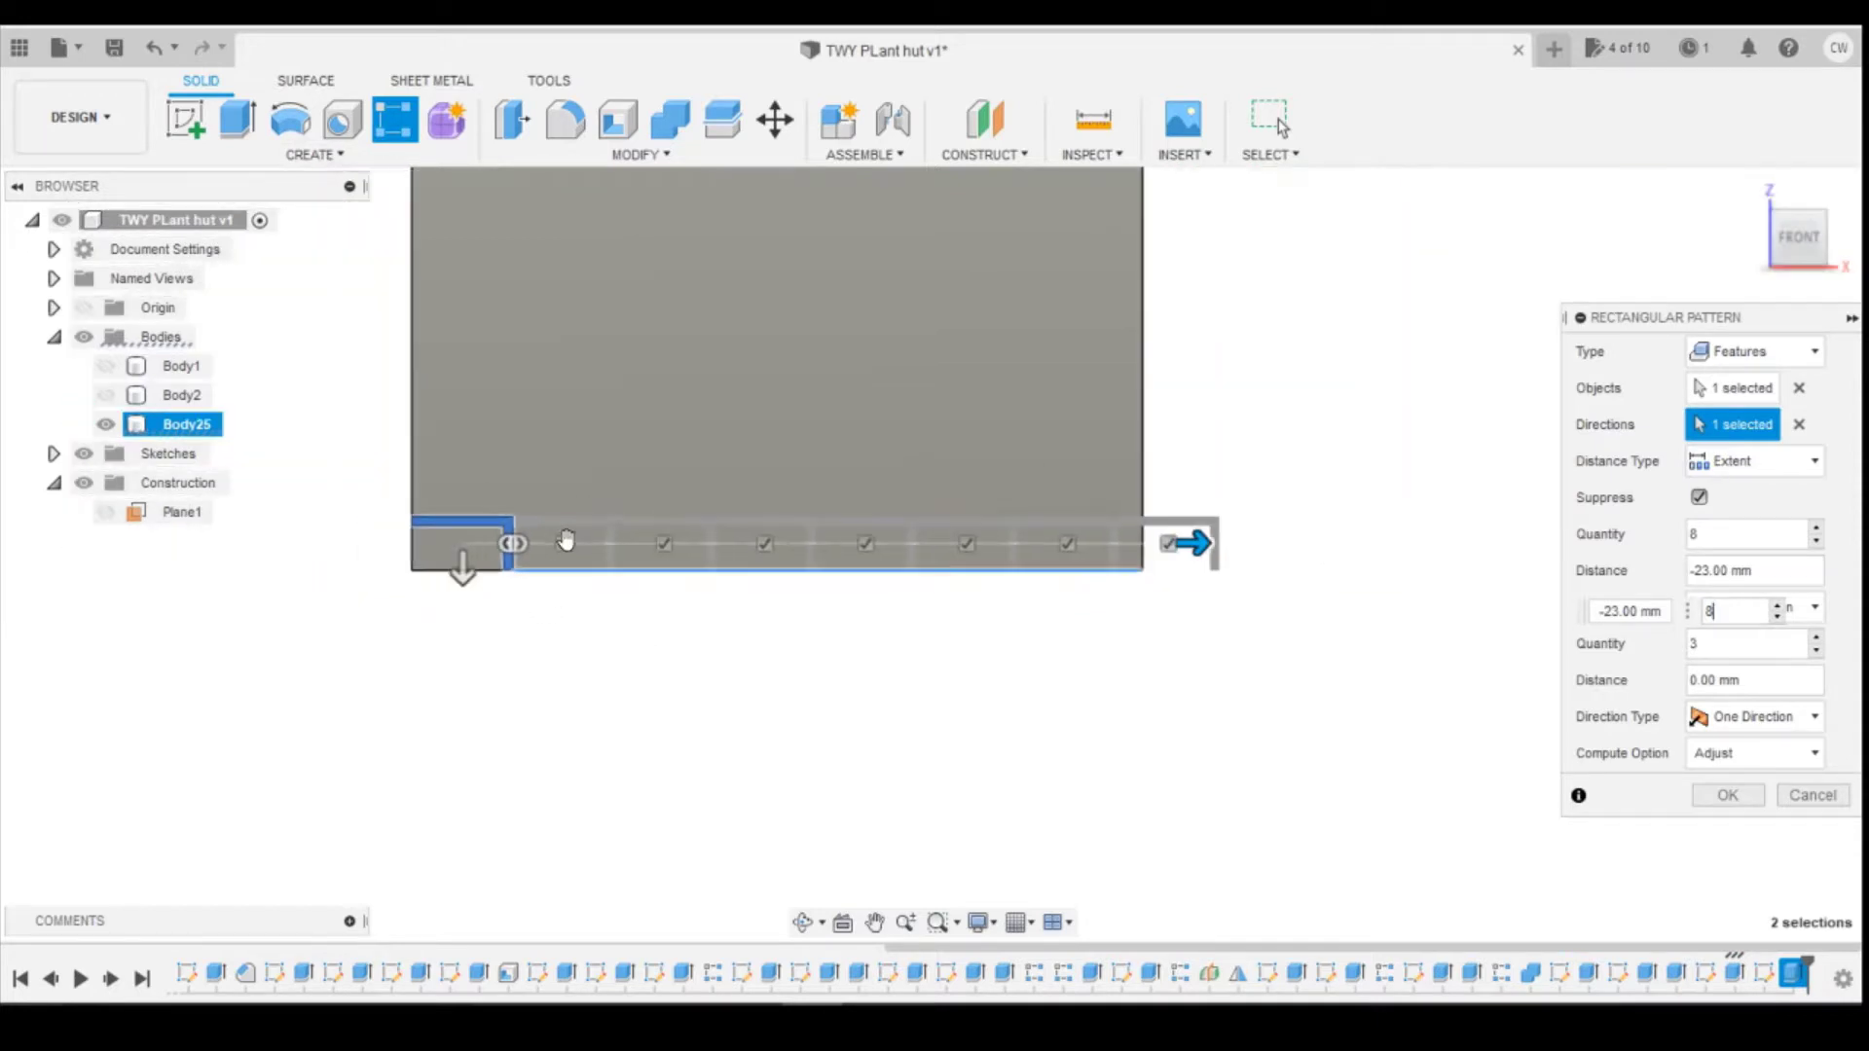
scroll(546, 500, "up", 4)
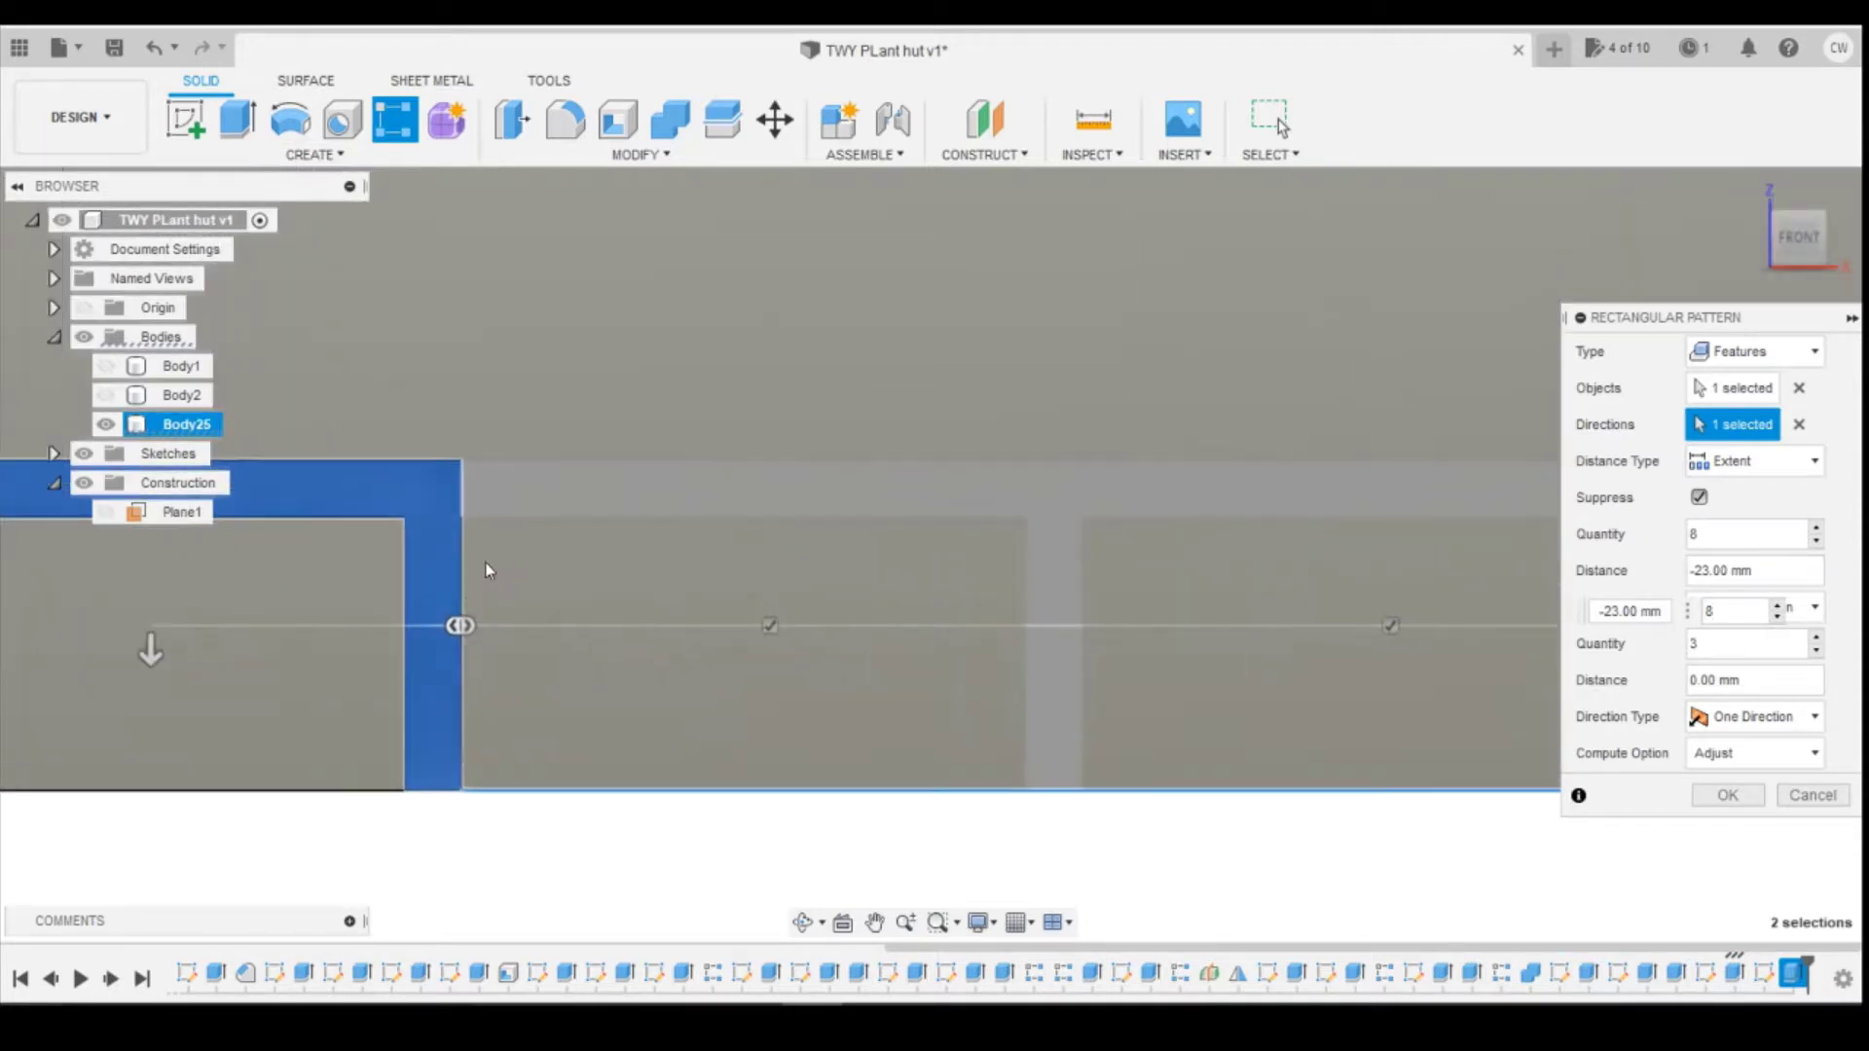
scroll(486, 547, "down", 4)
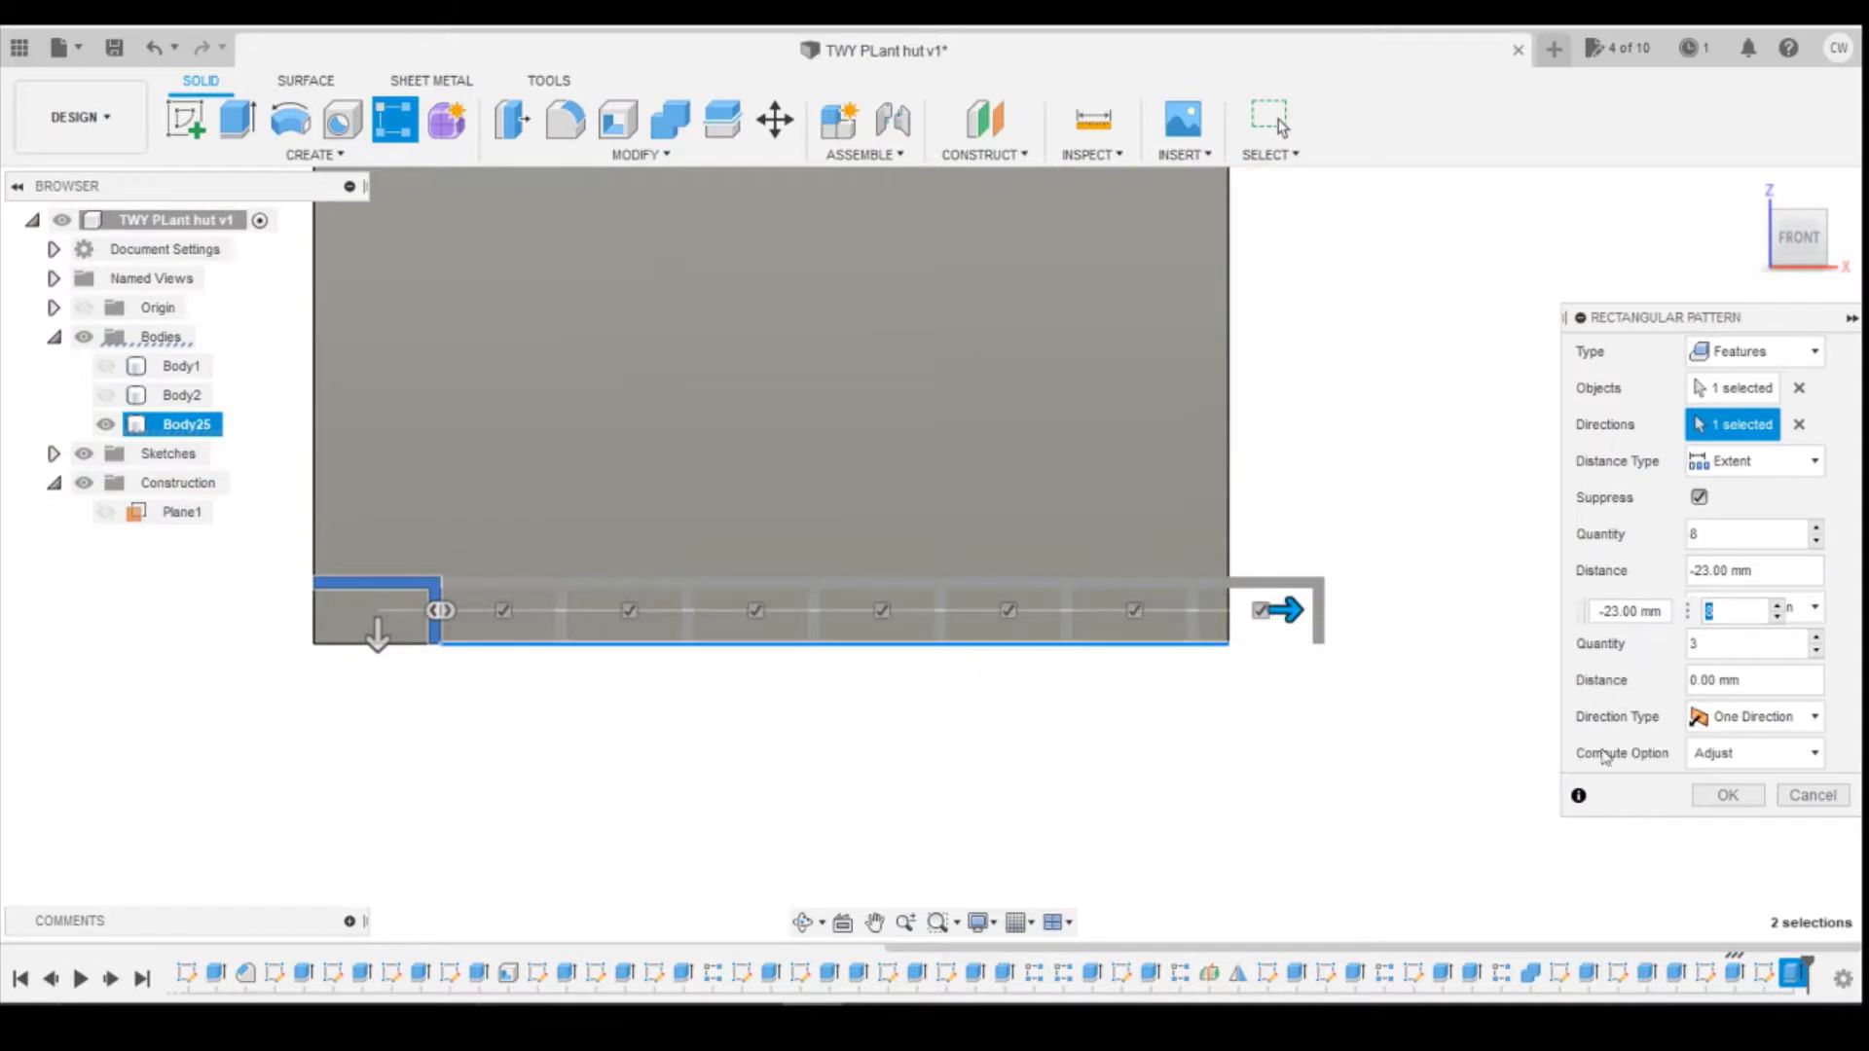
left_click(1726, 797)
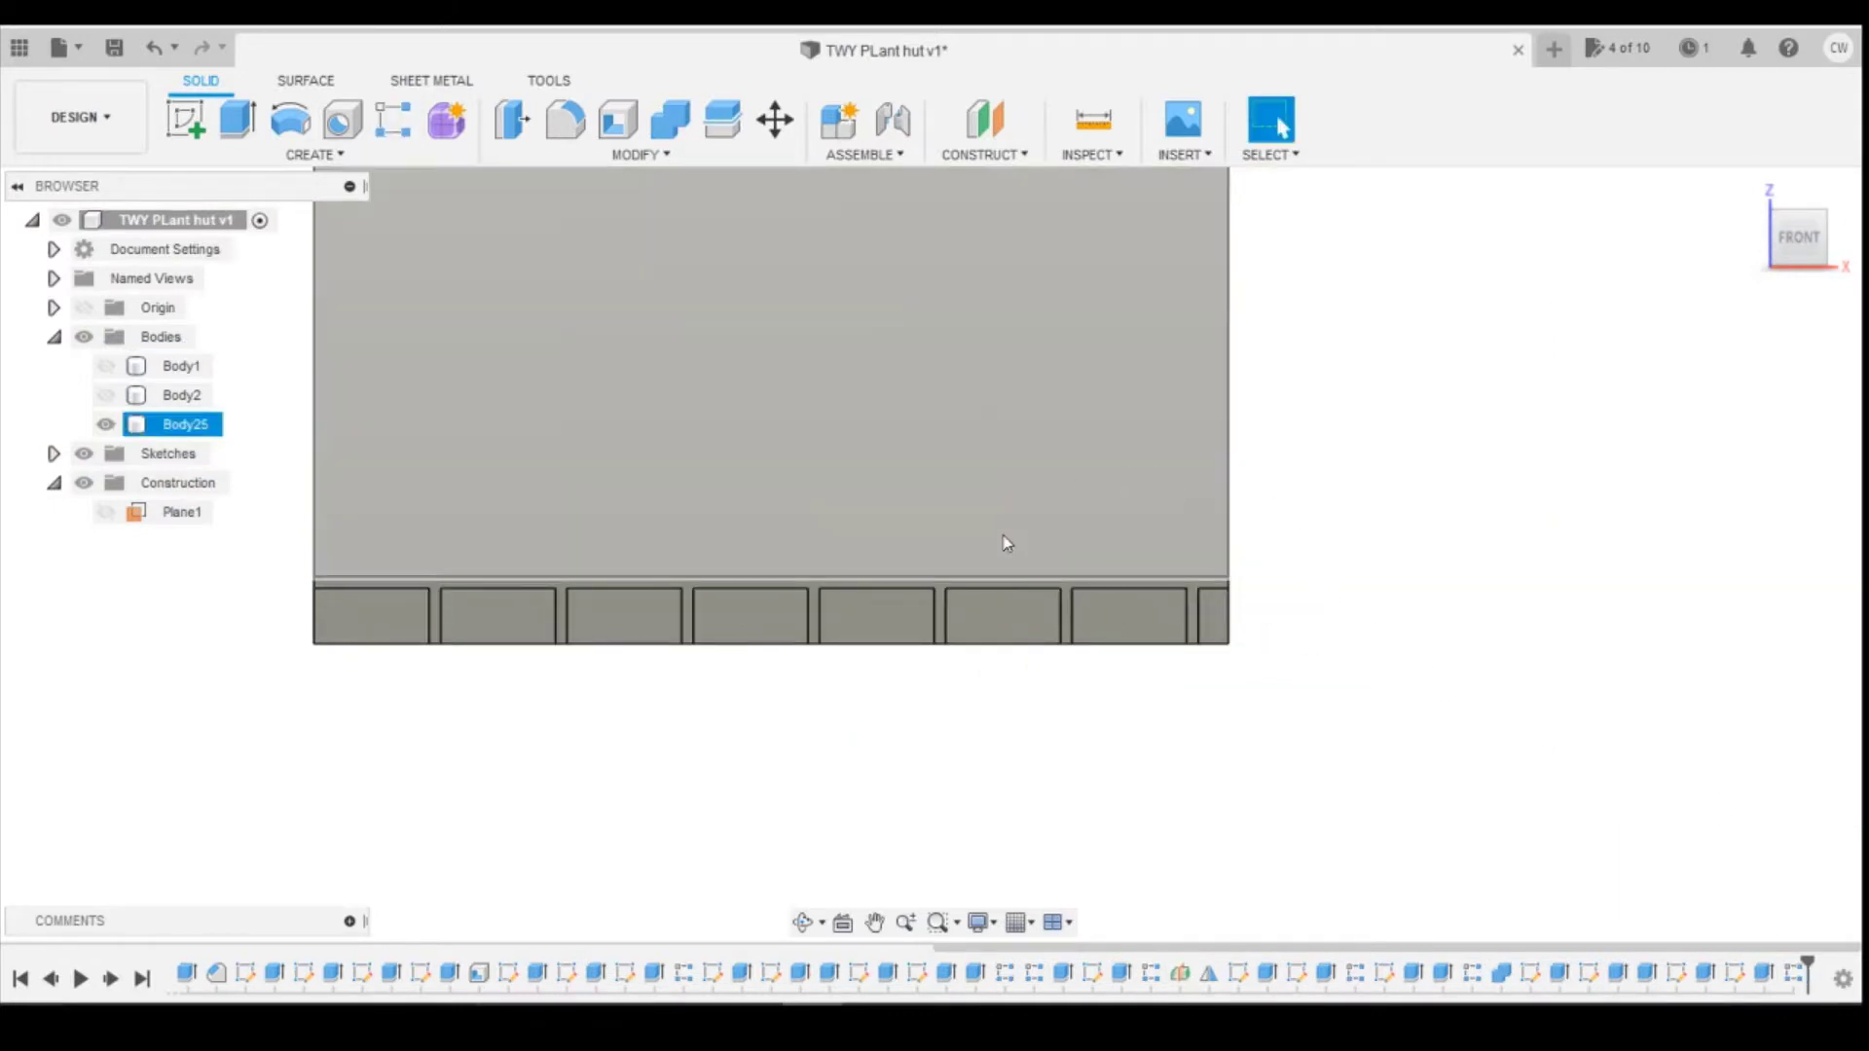
left_click(1149, 594)
key("Escape")
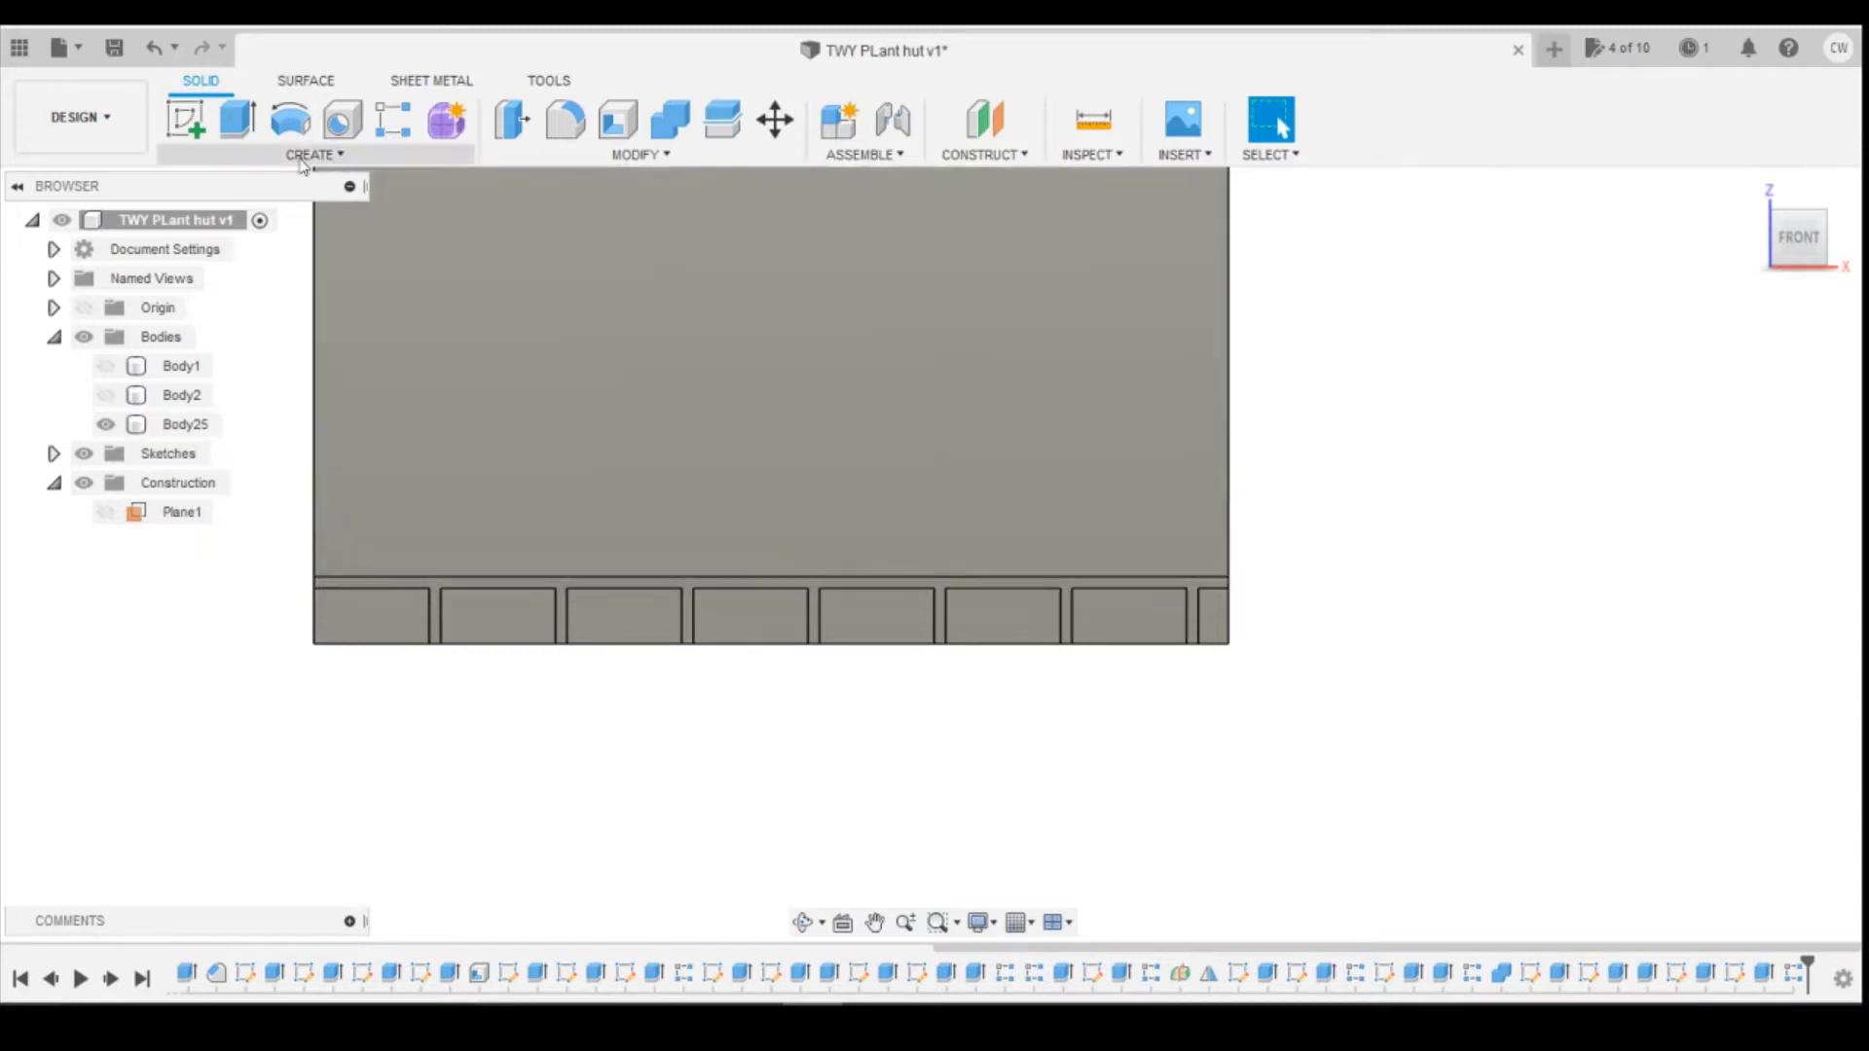
Step: Start a sketch on the front face and project the outline of the first block in the bottom row
left_click(185, 119)
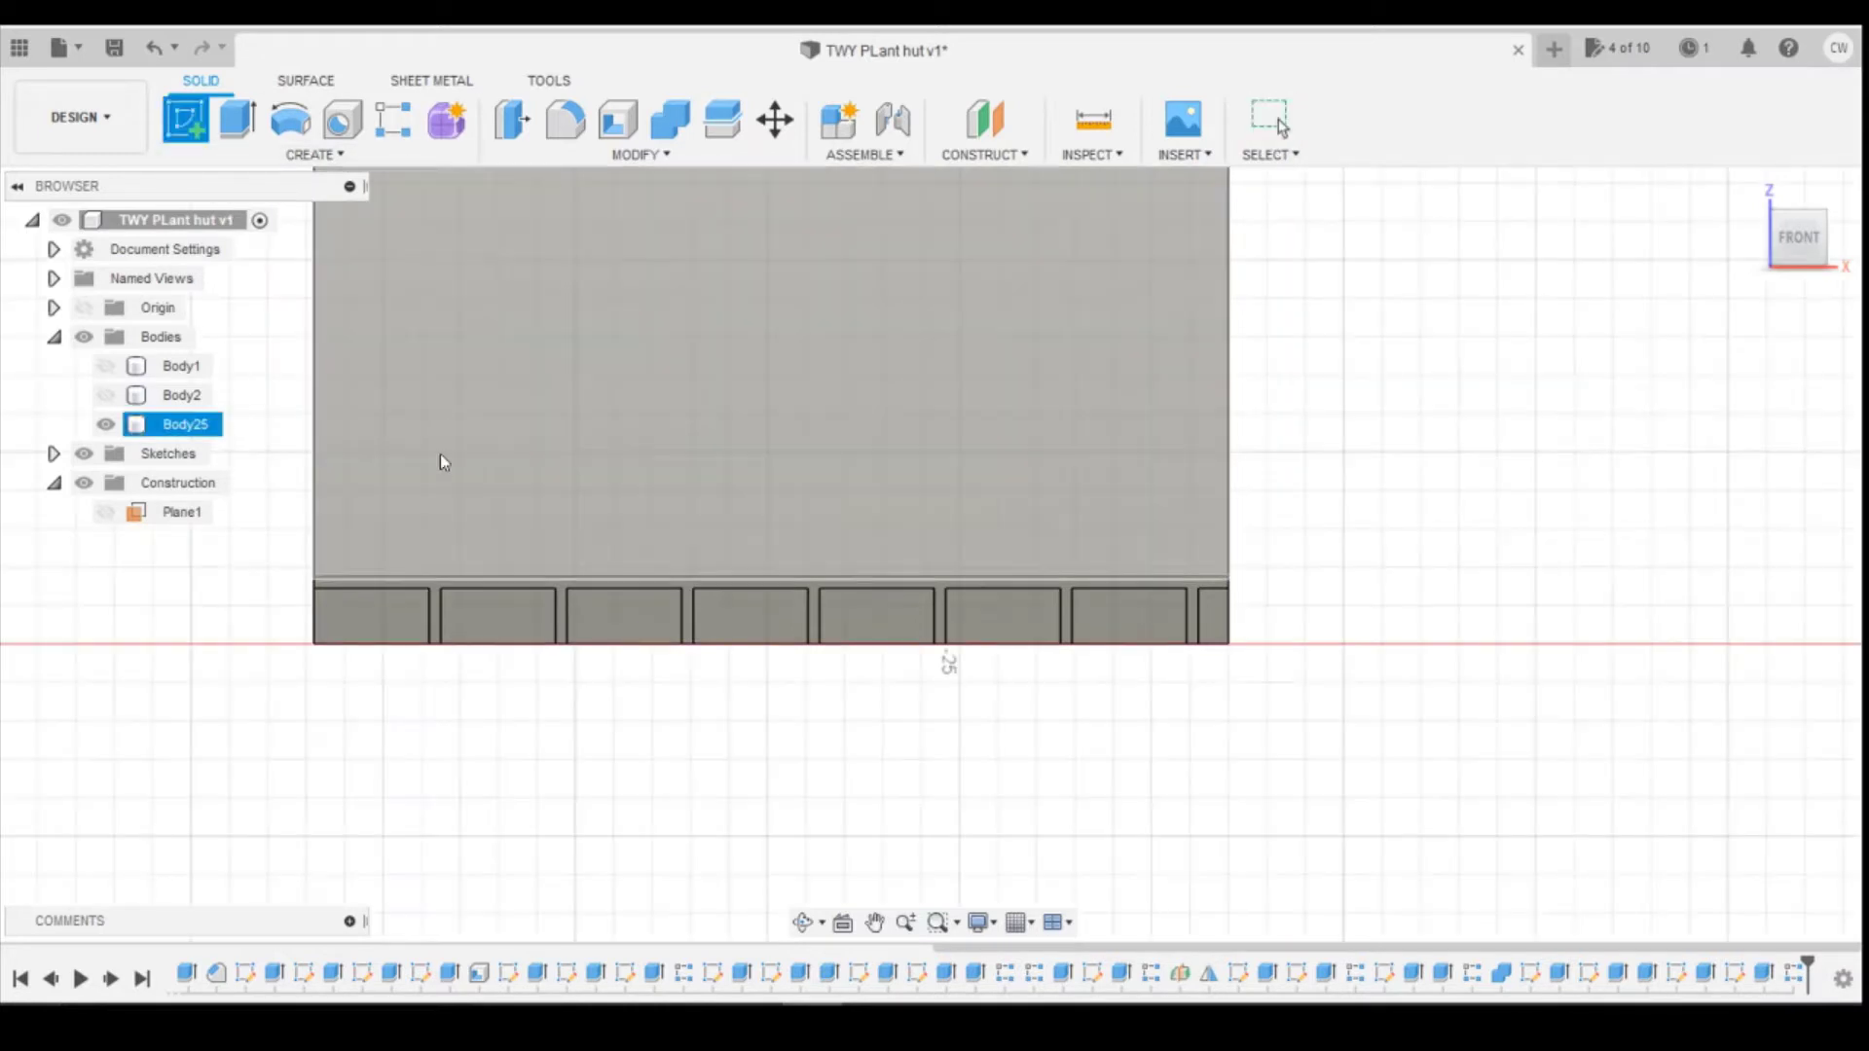
left_click(436, 505)
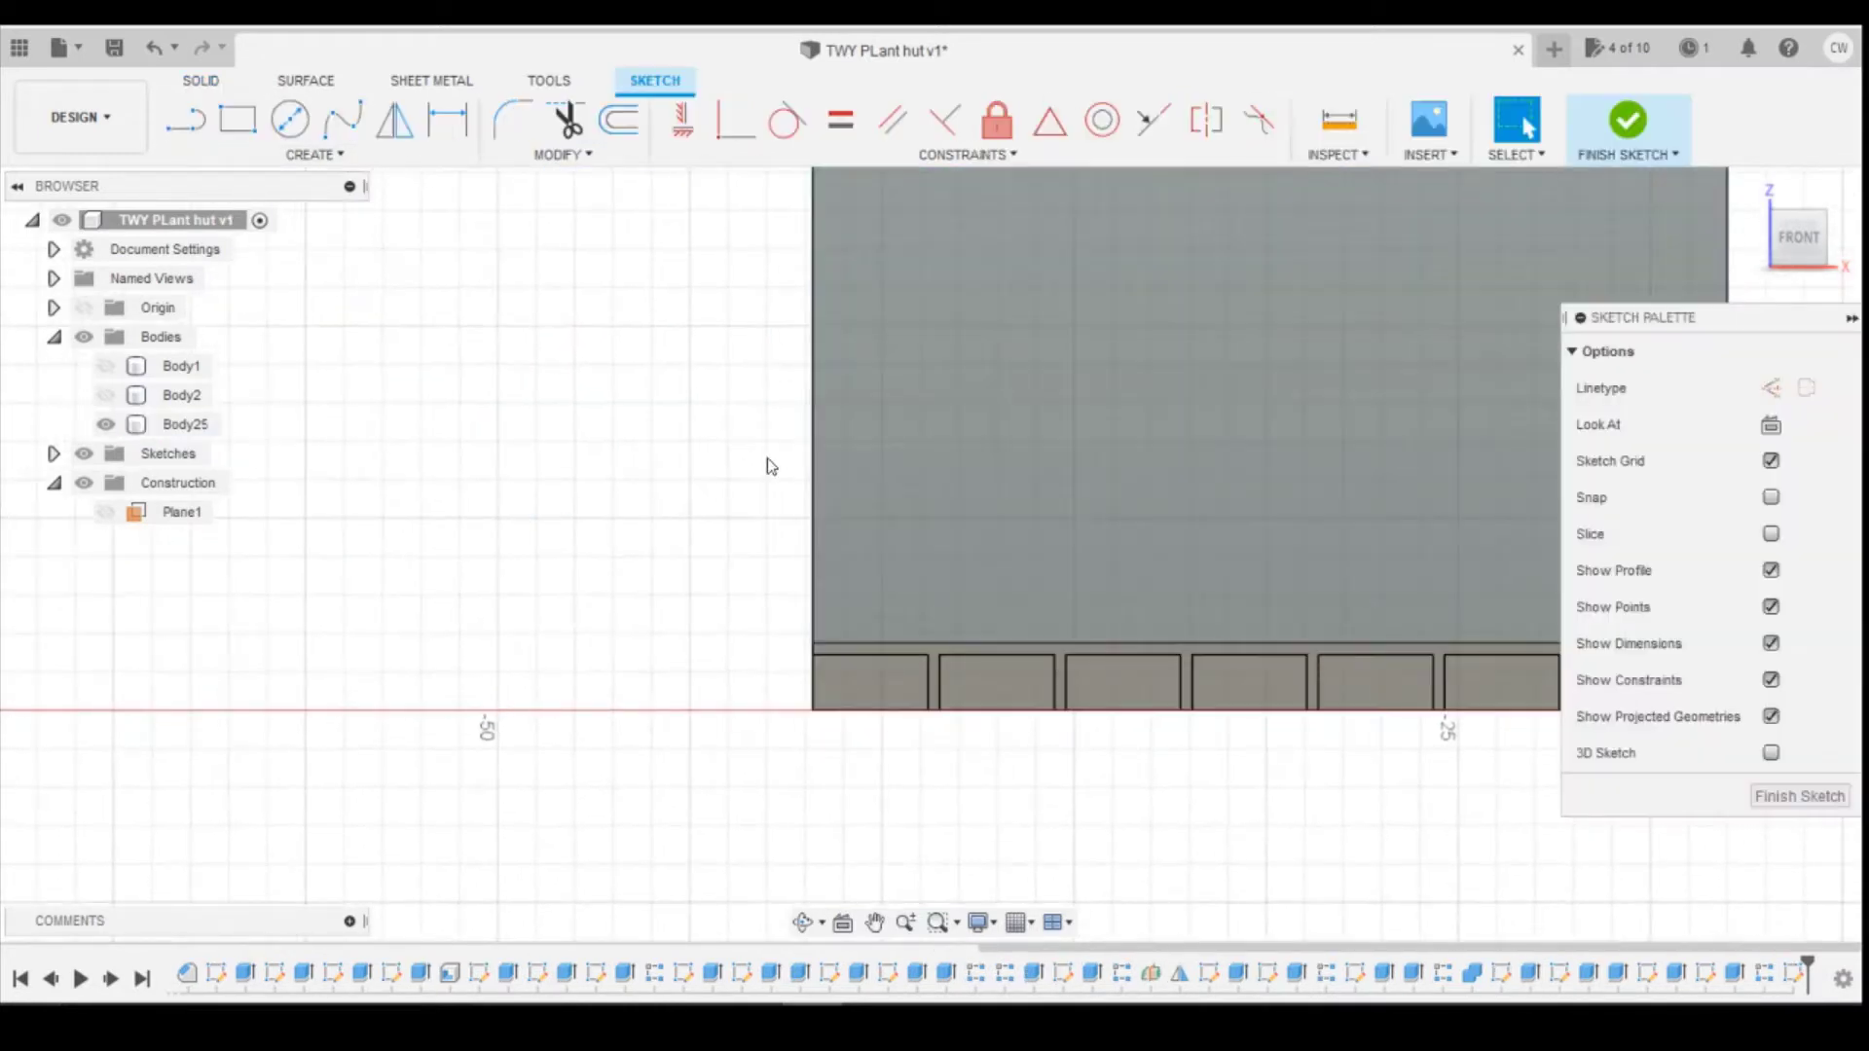
key("p")
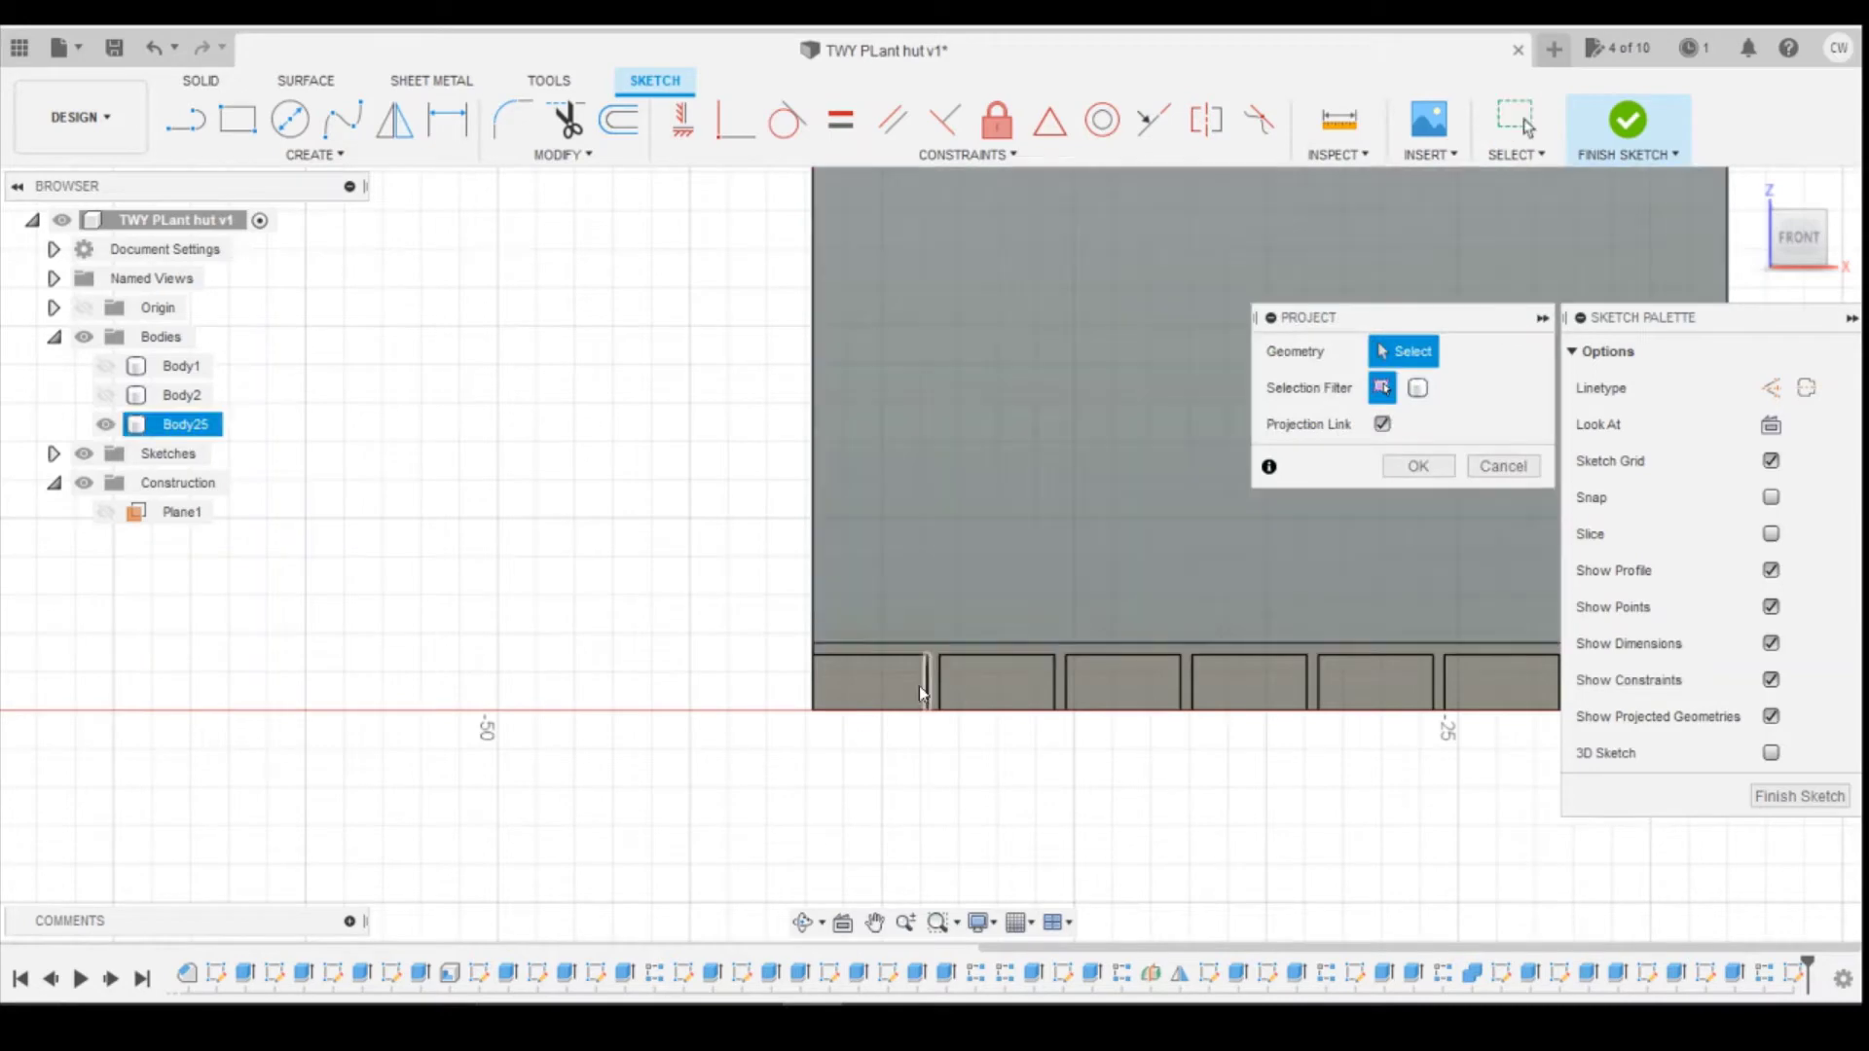
left_click(899, 662)
left_click(1418, 466)
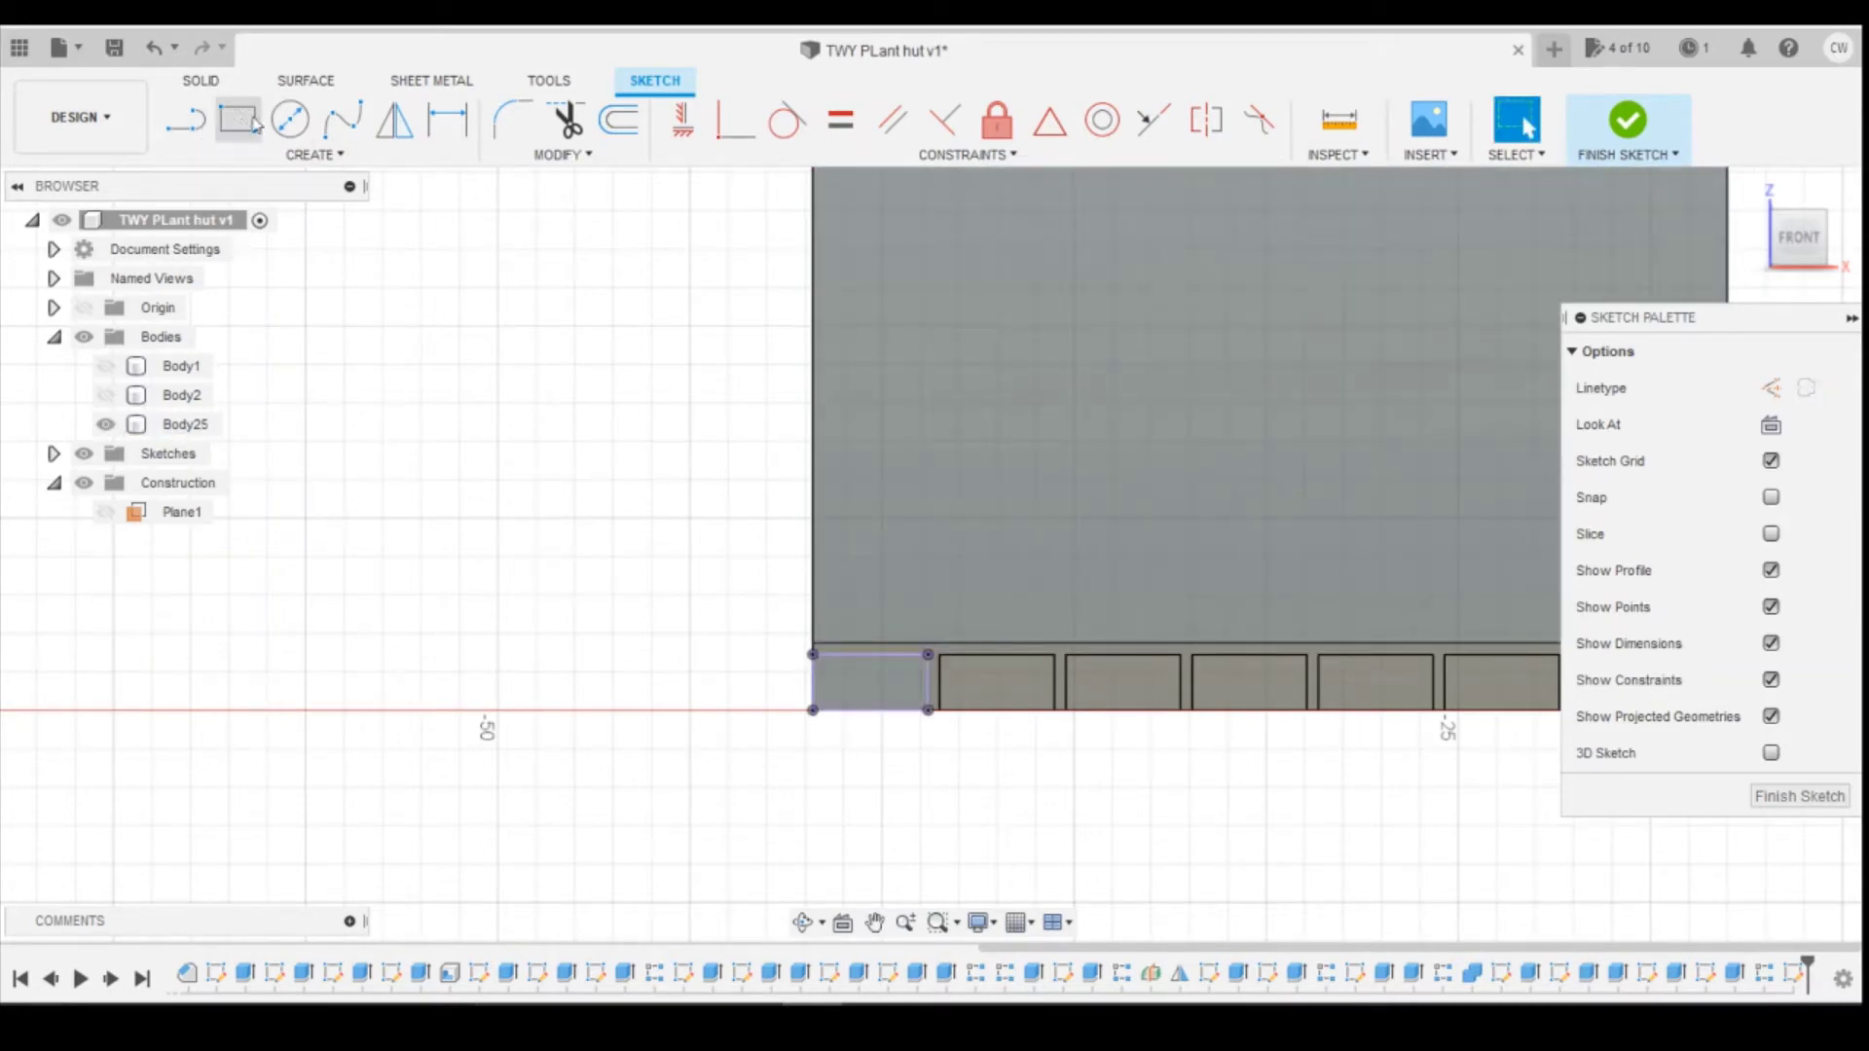
Step: Draw a vertical construction line about 3 mm long upward from the midpoint of the projected block's top edge
left_click(185, 119)
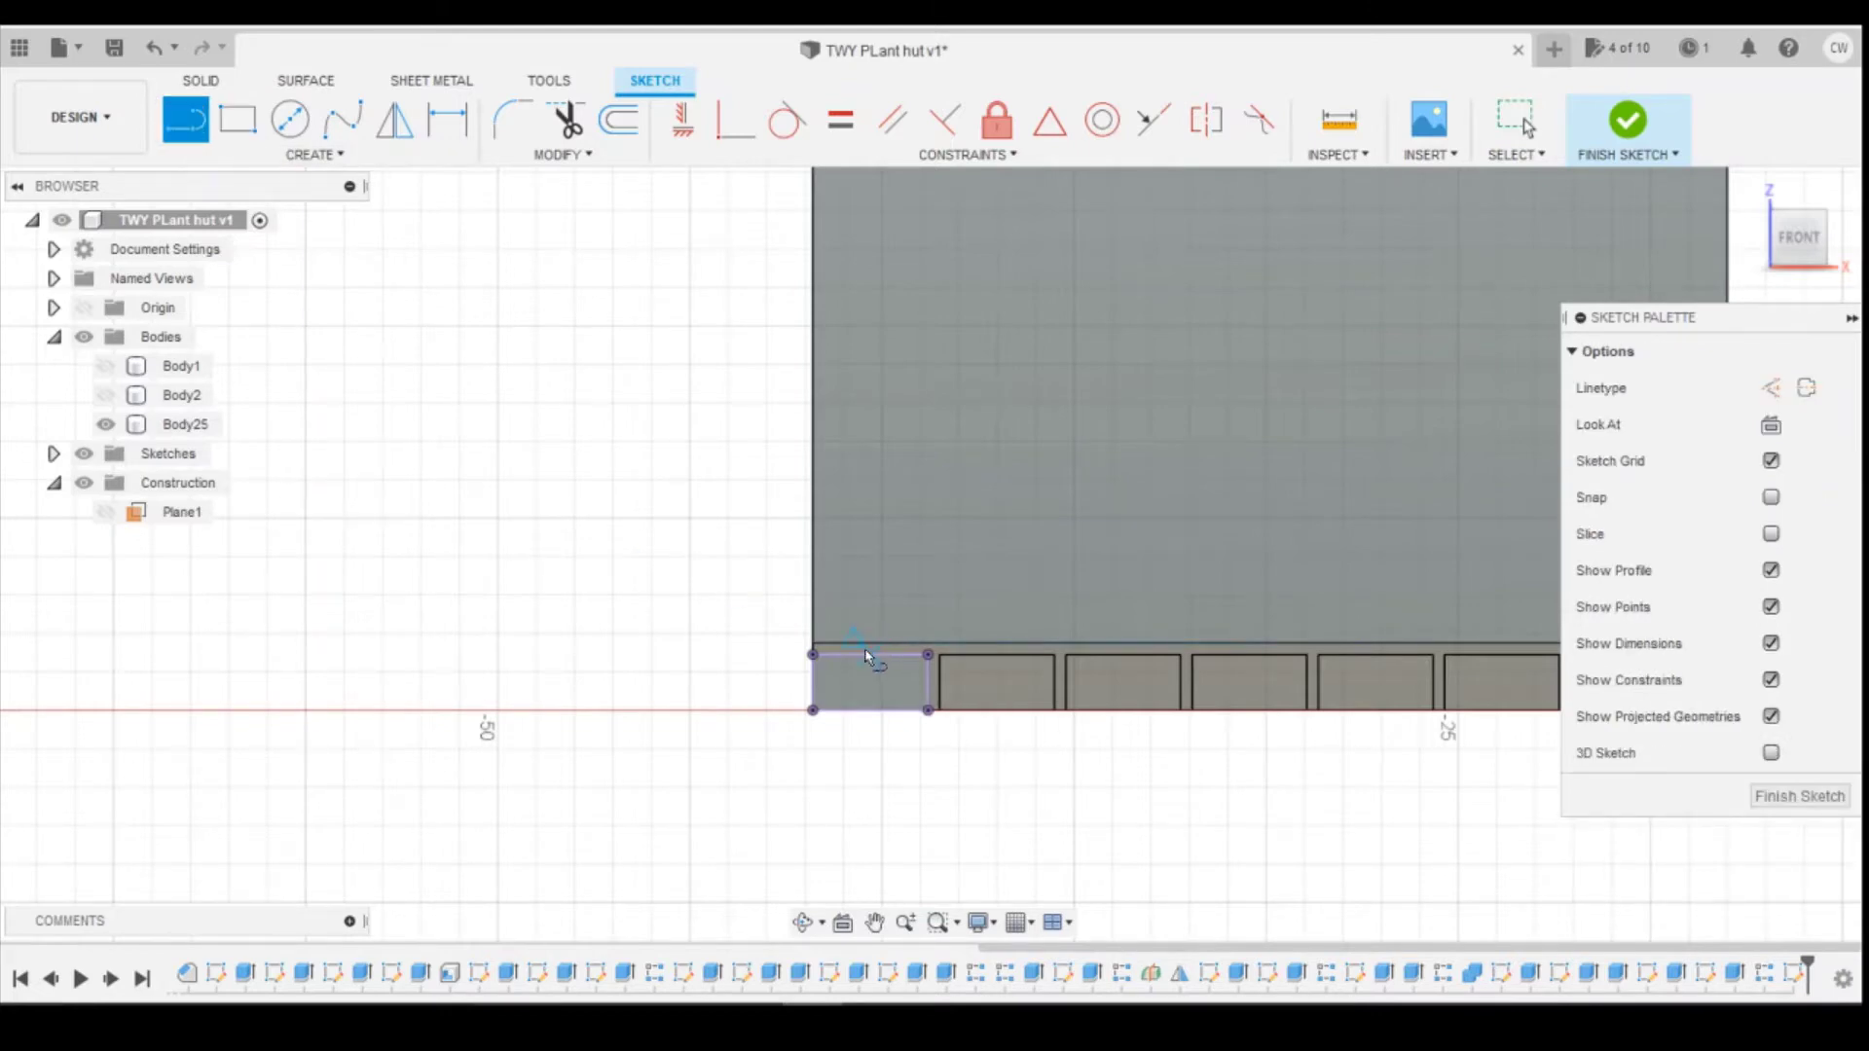
scroll(867, 652, "up", 5)
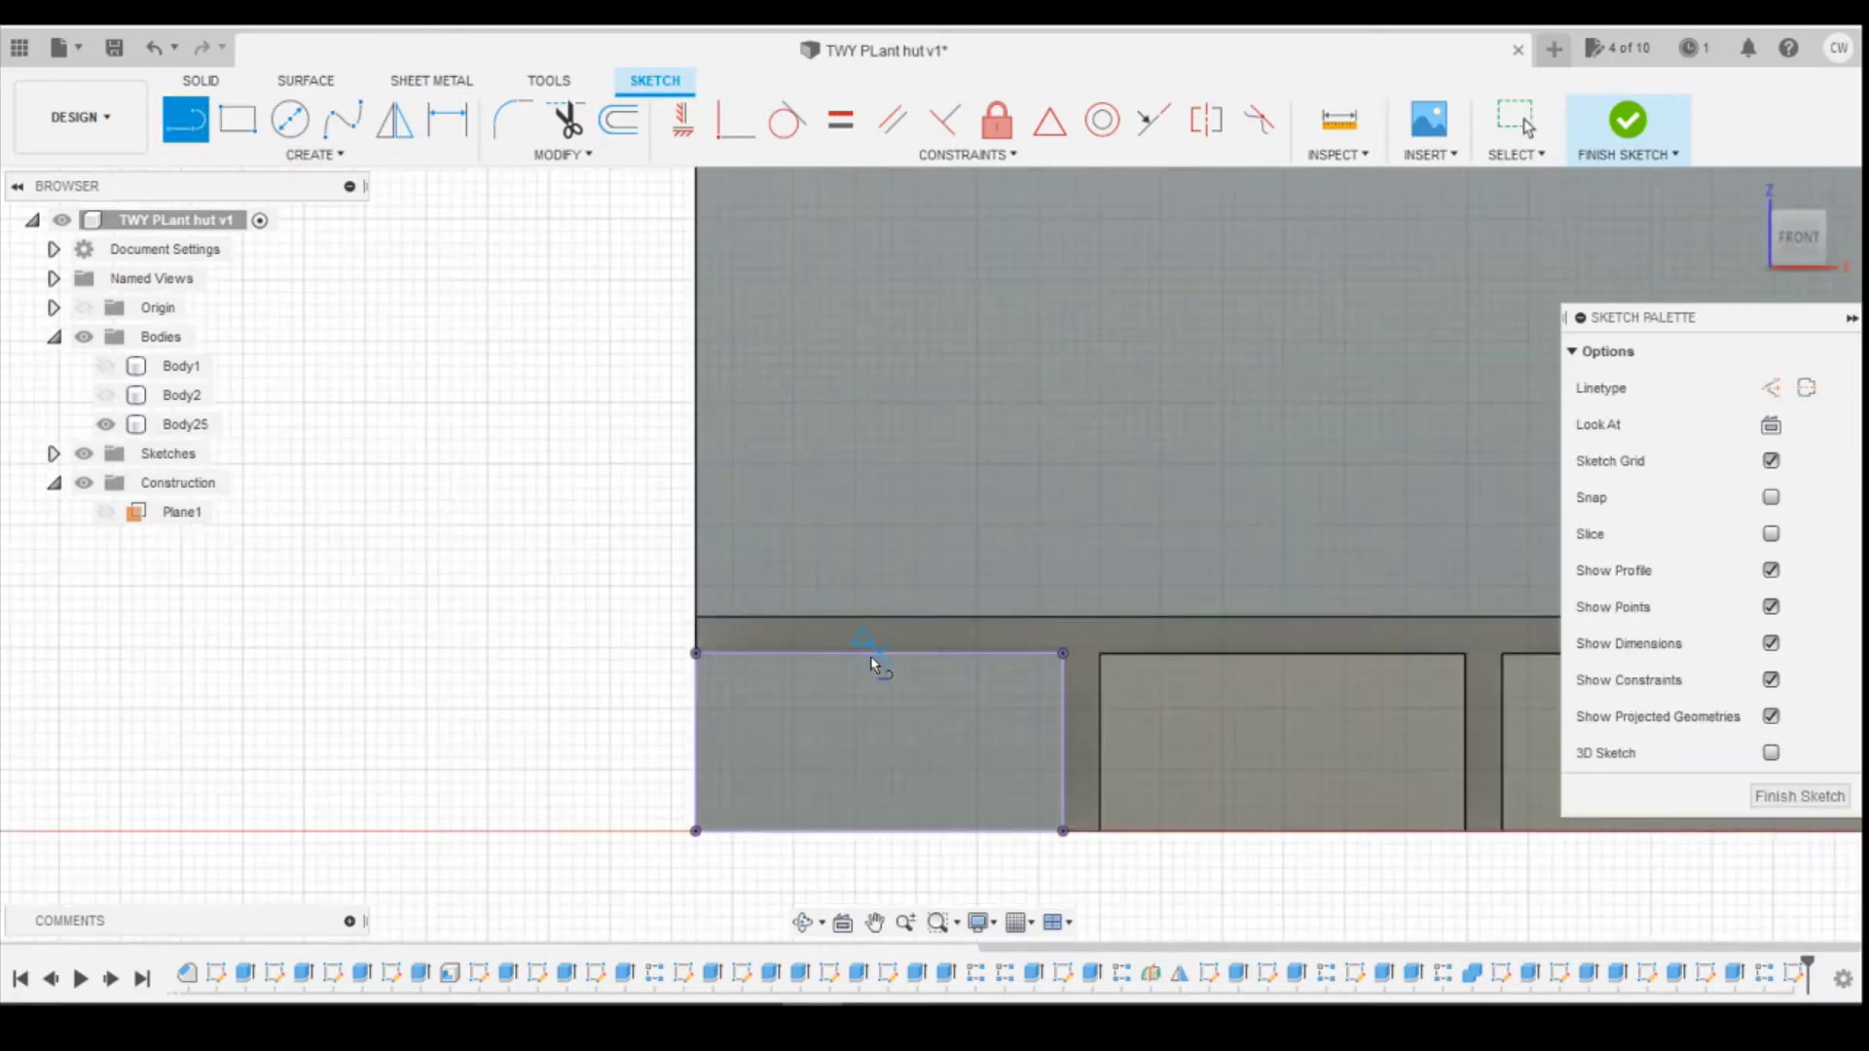
left_click(874, 653)
left_click(879, 286)
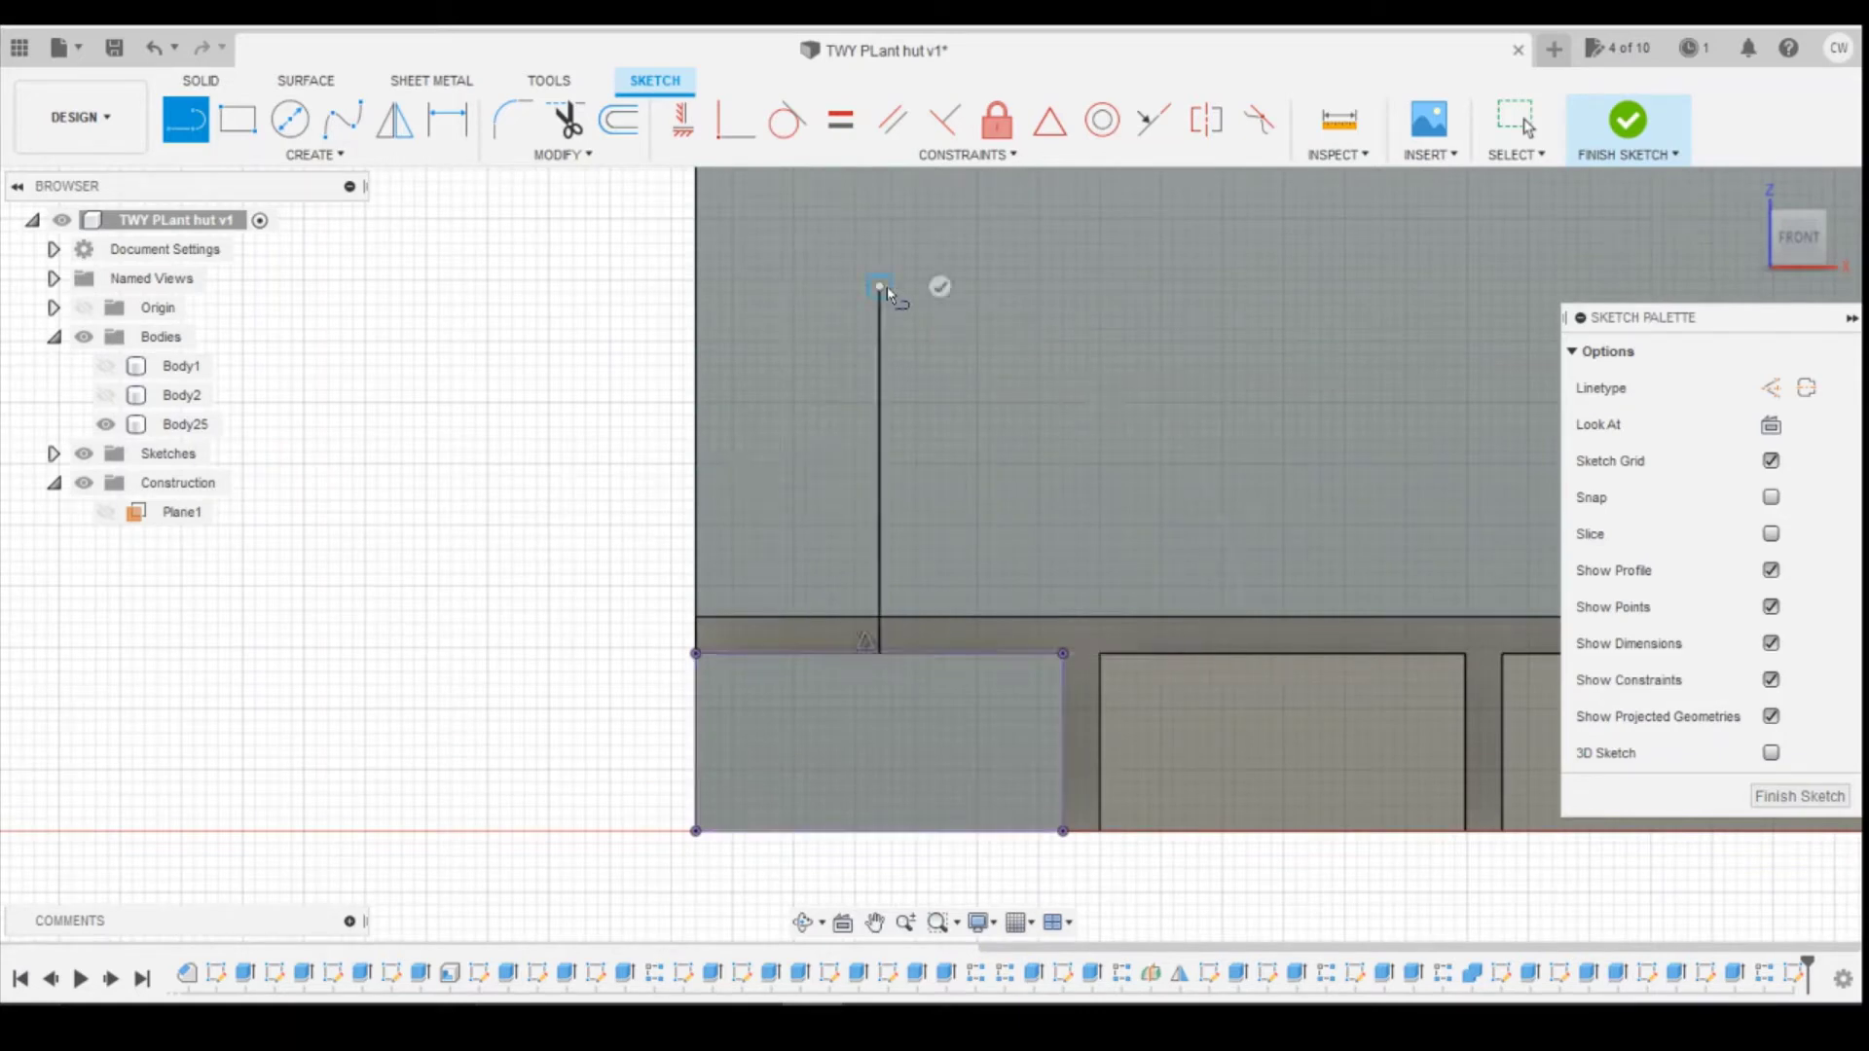
left_click(1774, 389)
key("Escape")
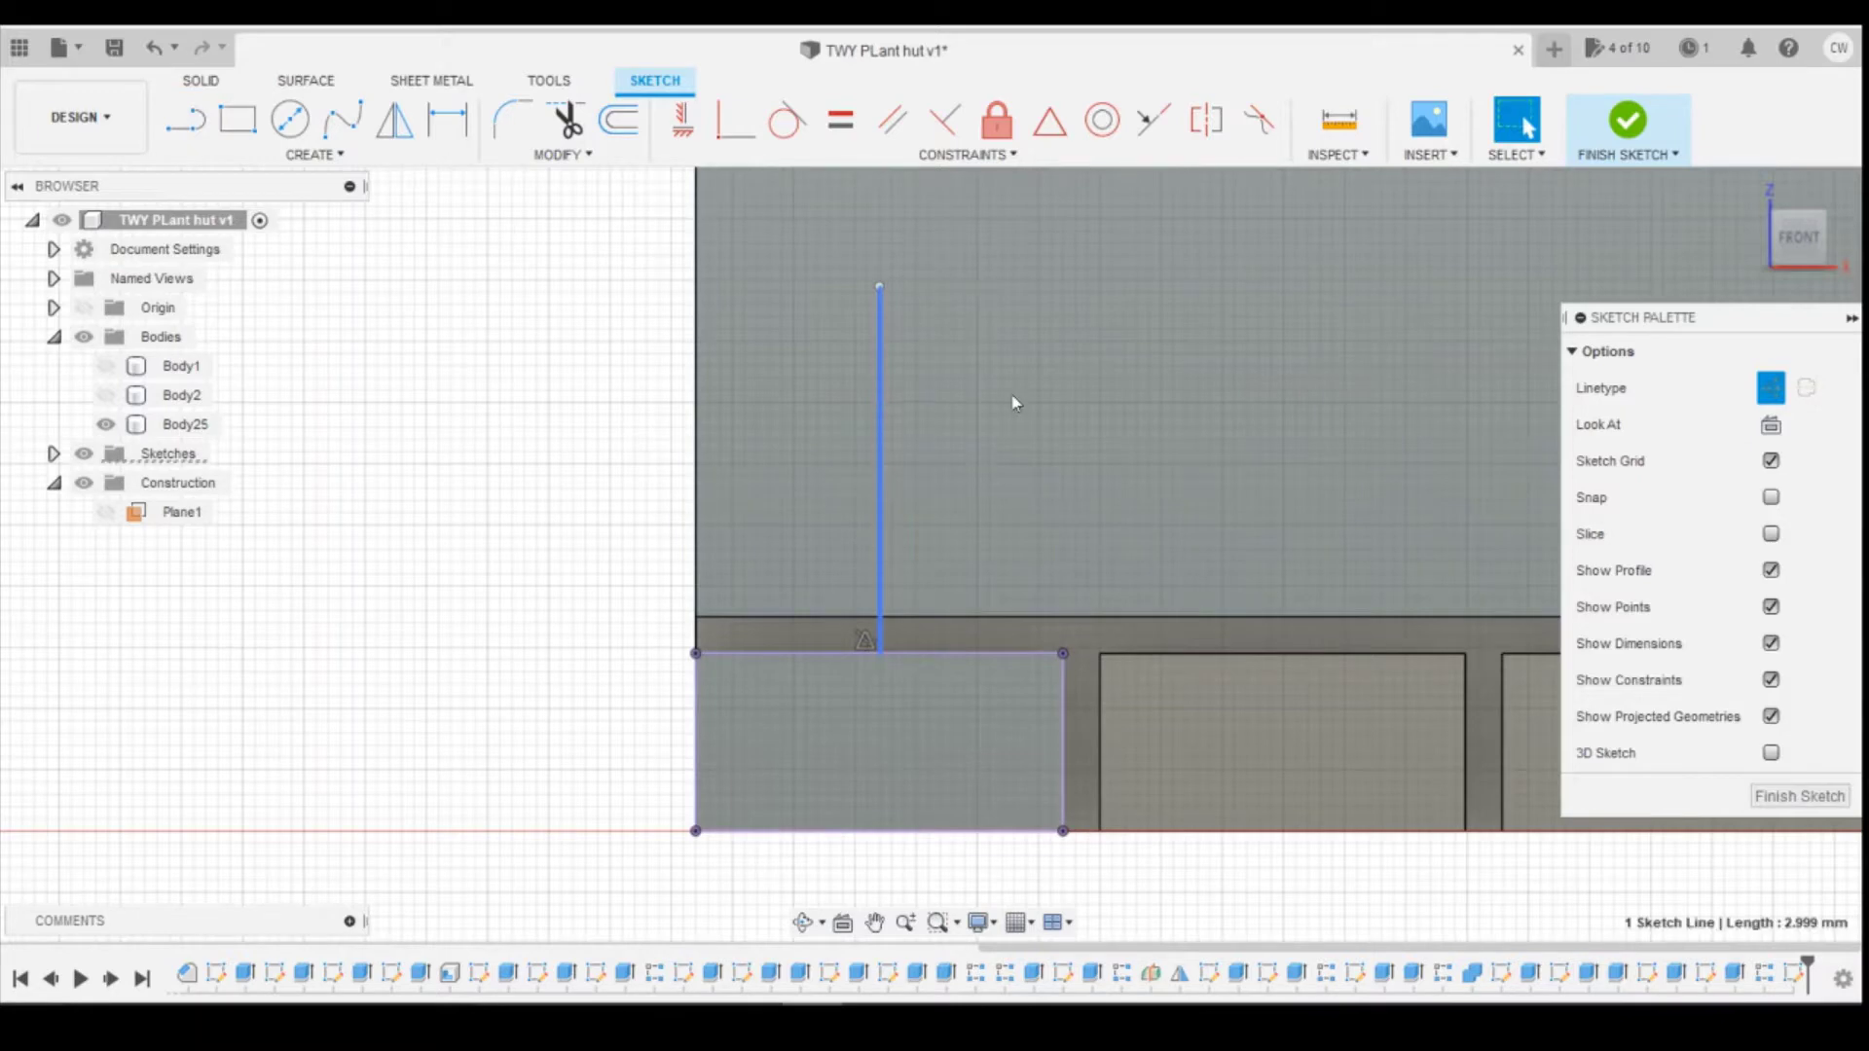
left_click(1771, 387)
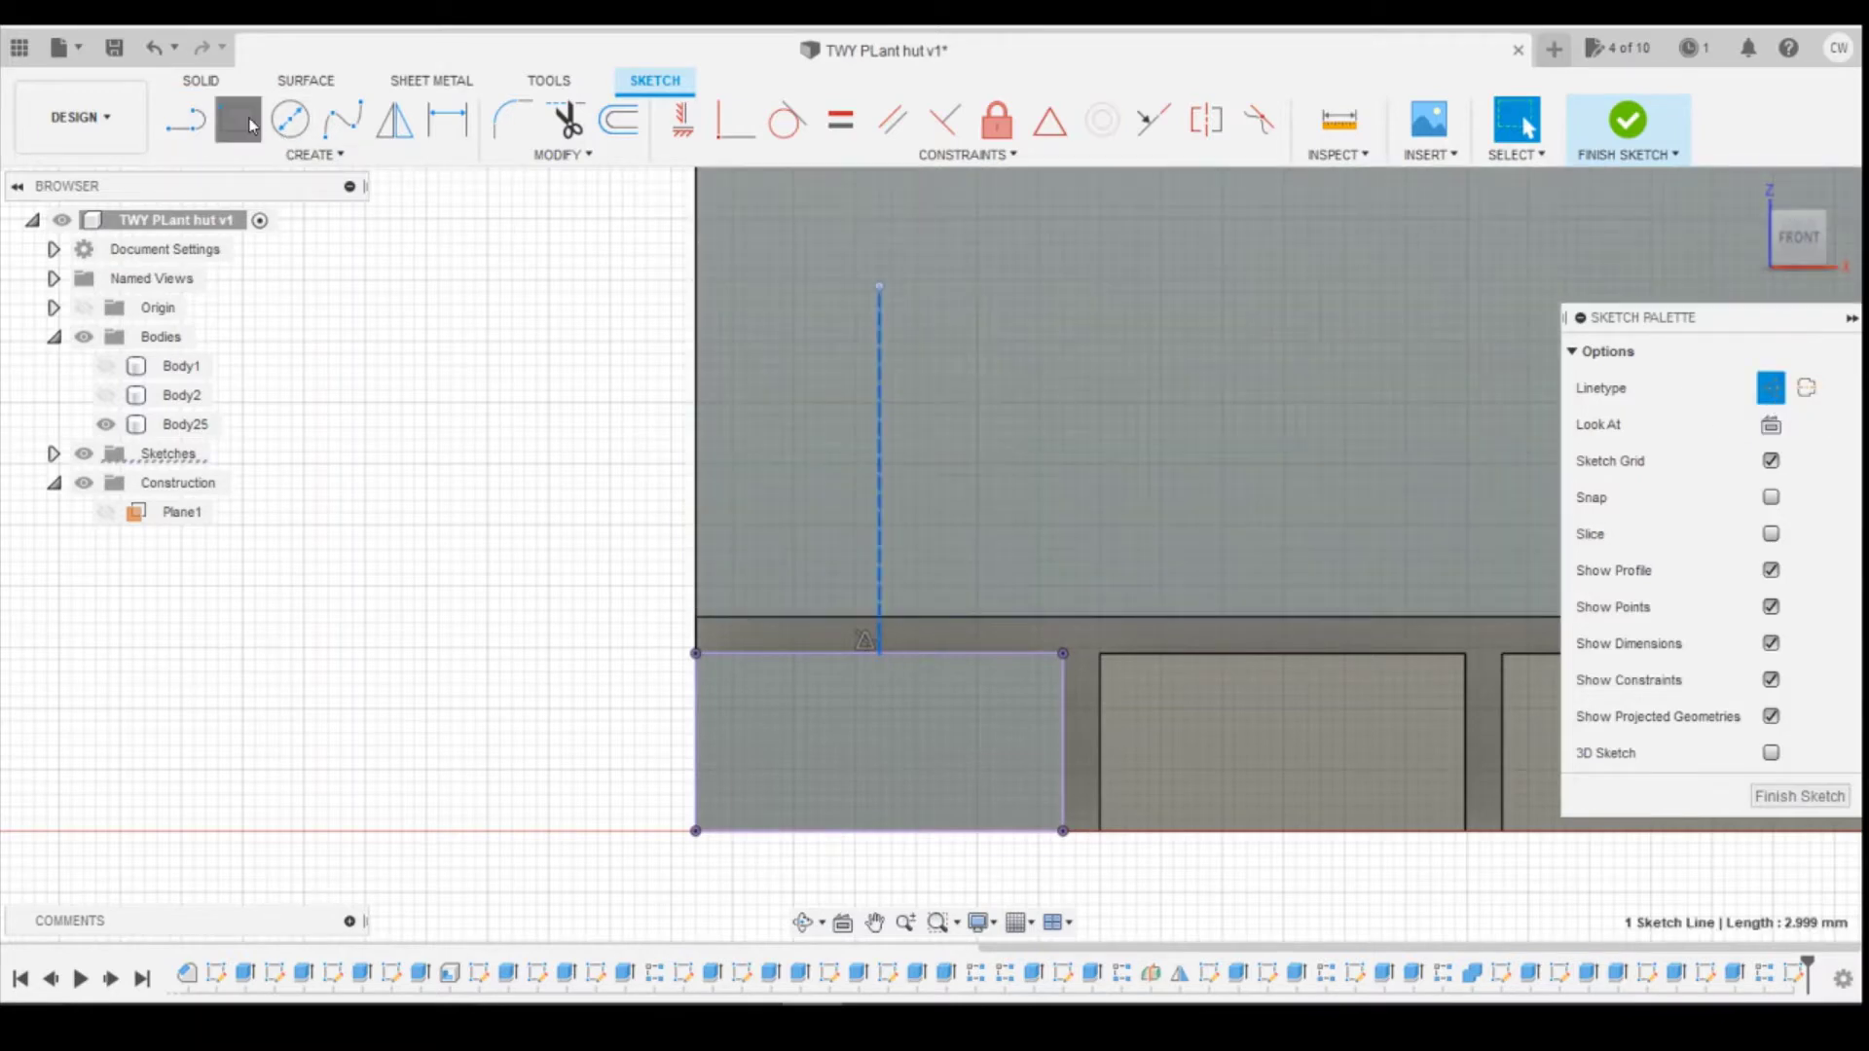
Step: Draw a rectangle 0.15 mm wide and about 1.48 mm tall on the right of the centreline, starting at the horizontal joint's upper edge
left_click(250, 124)
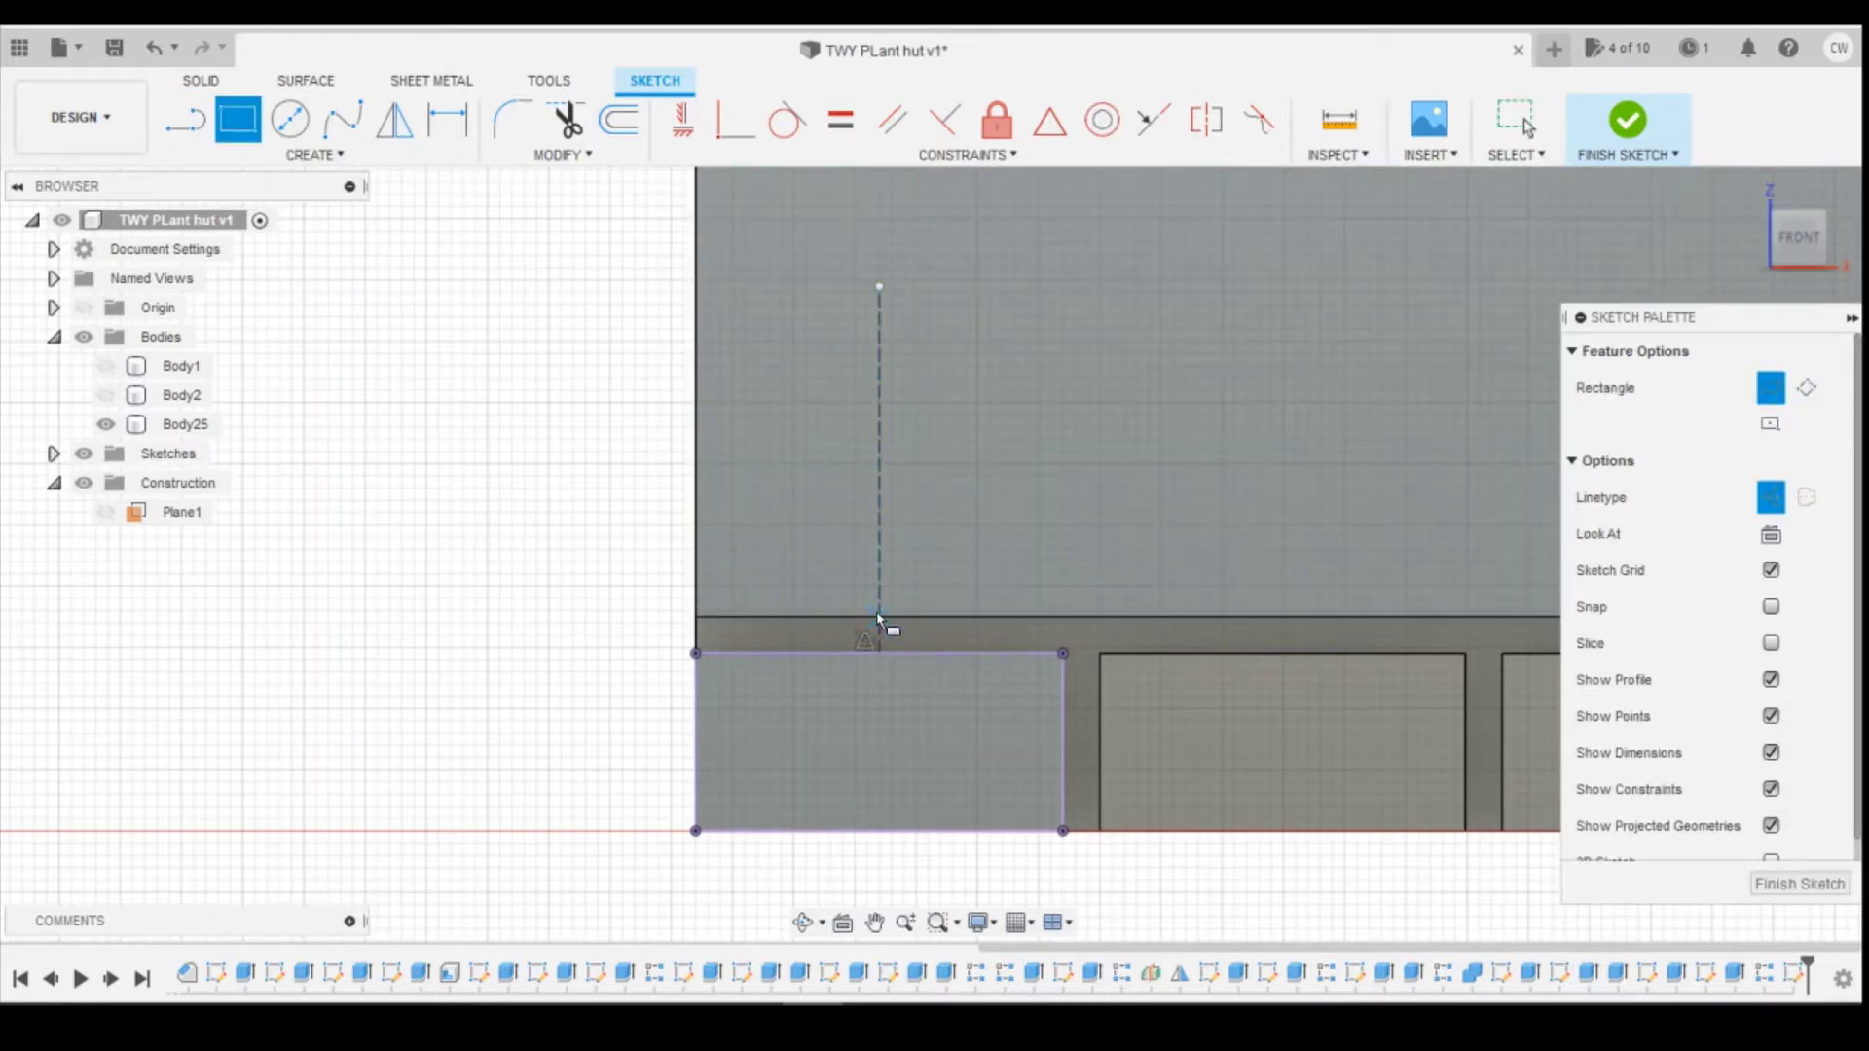
left_click(891, 619)
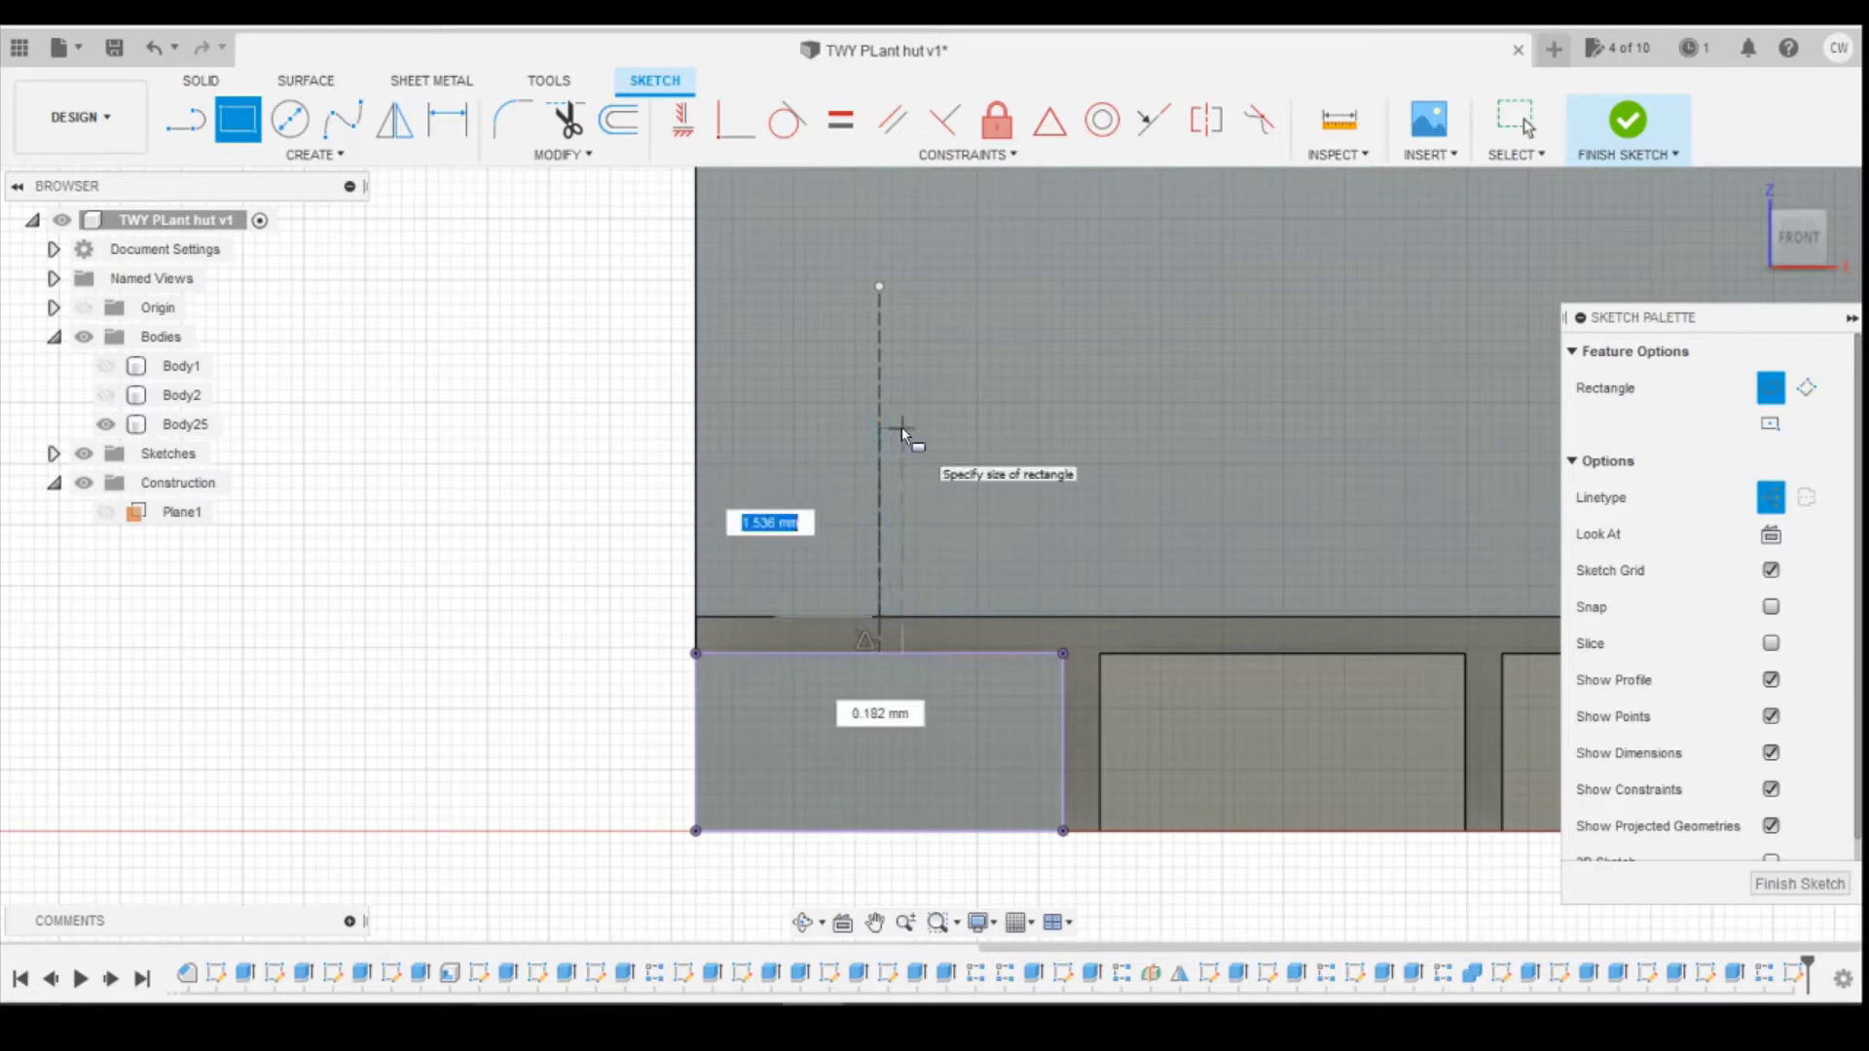
key("Tab")
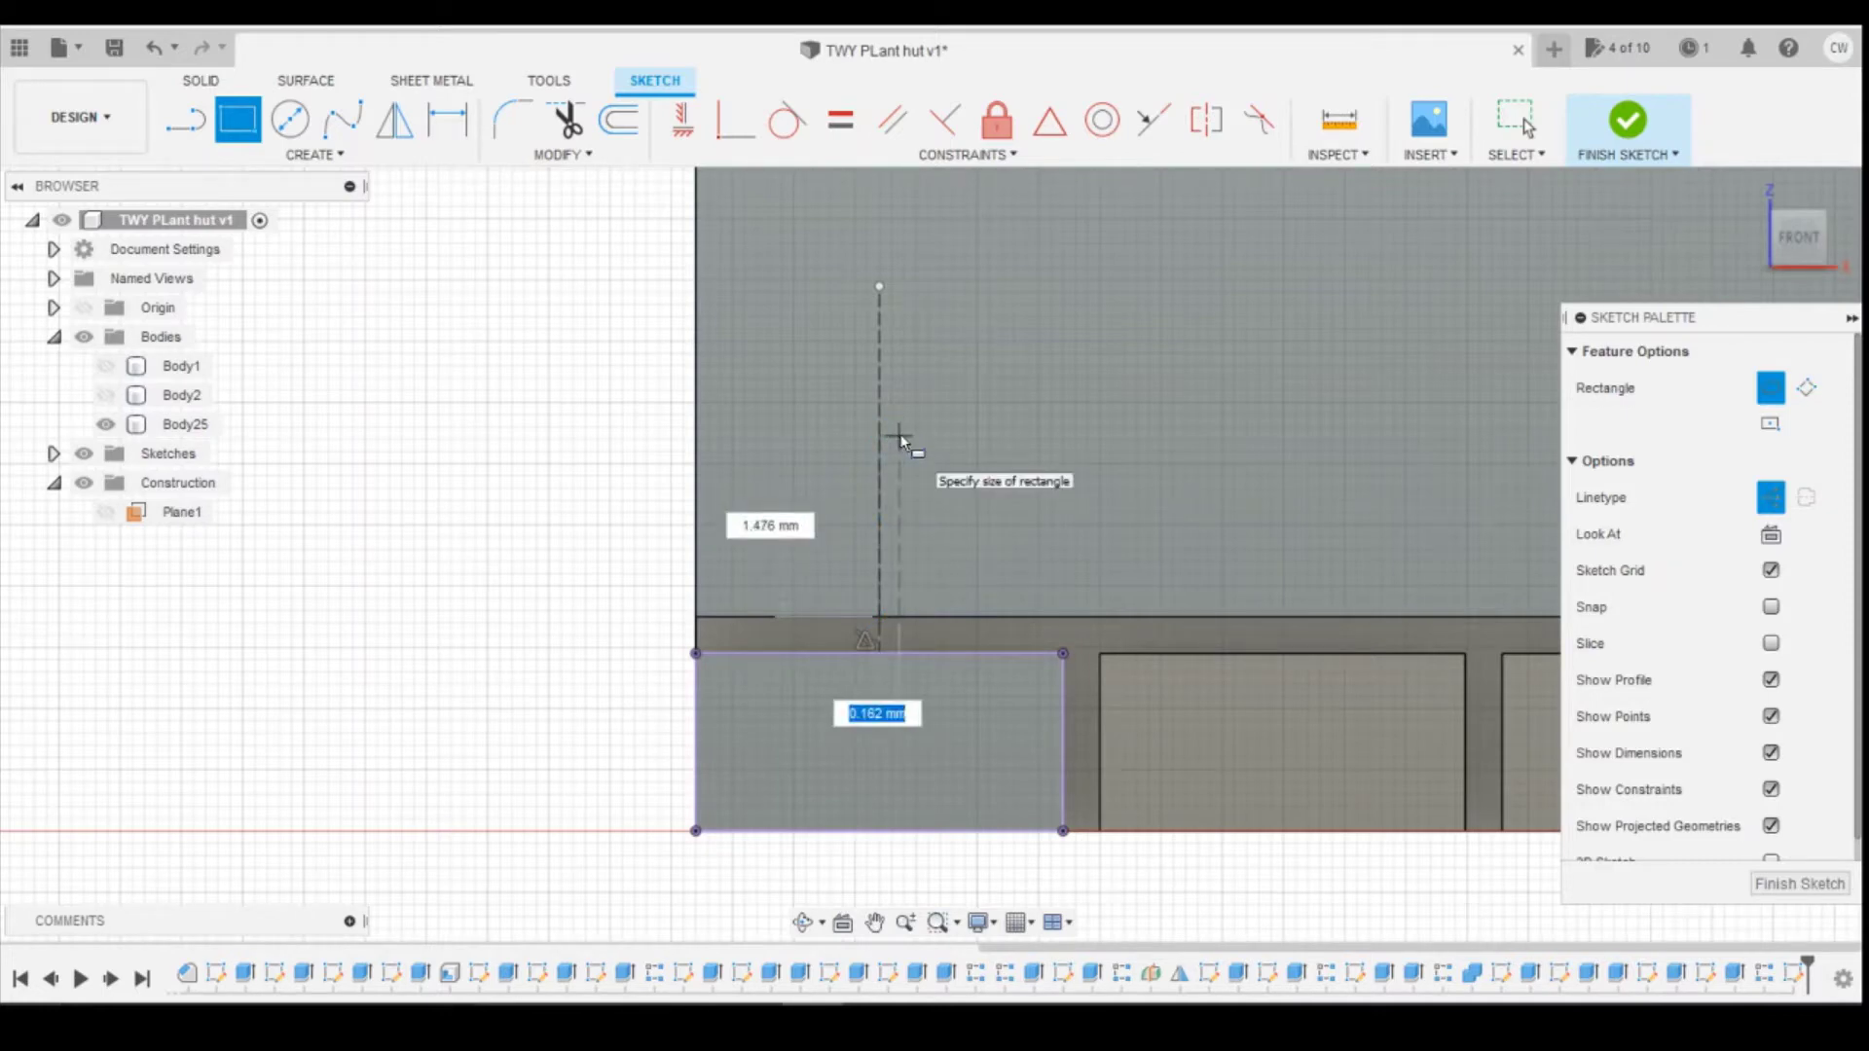
type(".15")
key("Return")
key("Escape")
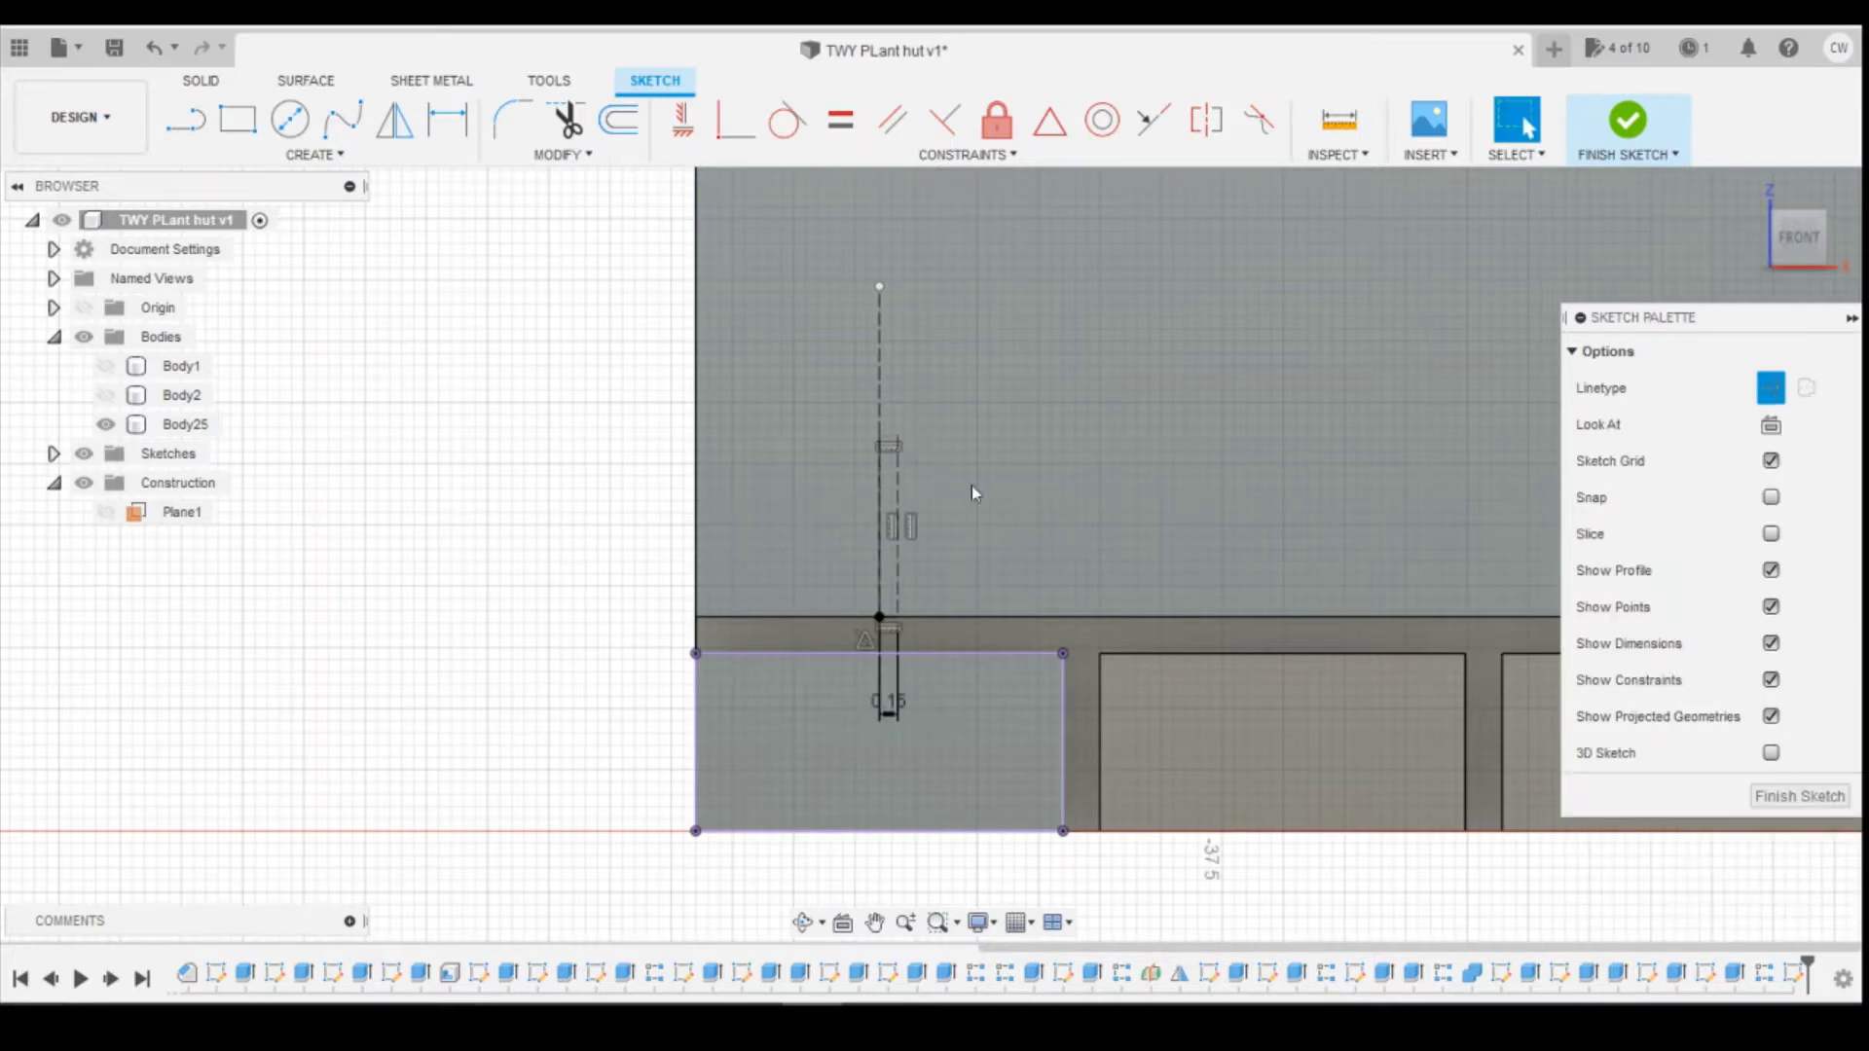
Step: Convert the narrow rectangle's top and right edges from construction to normal lines
left_click(1076, 722)
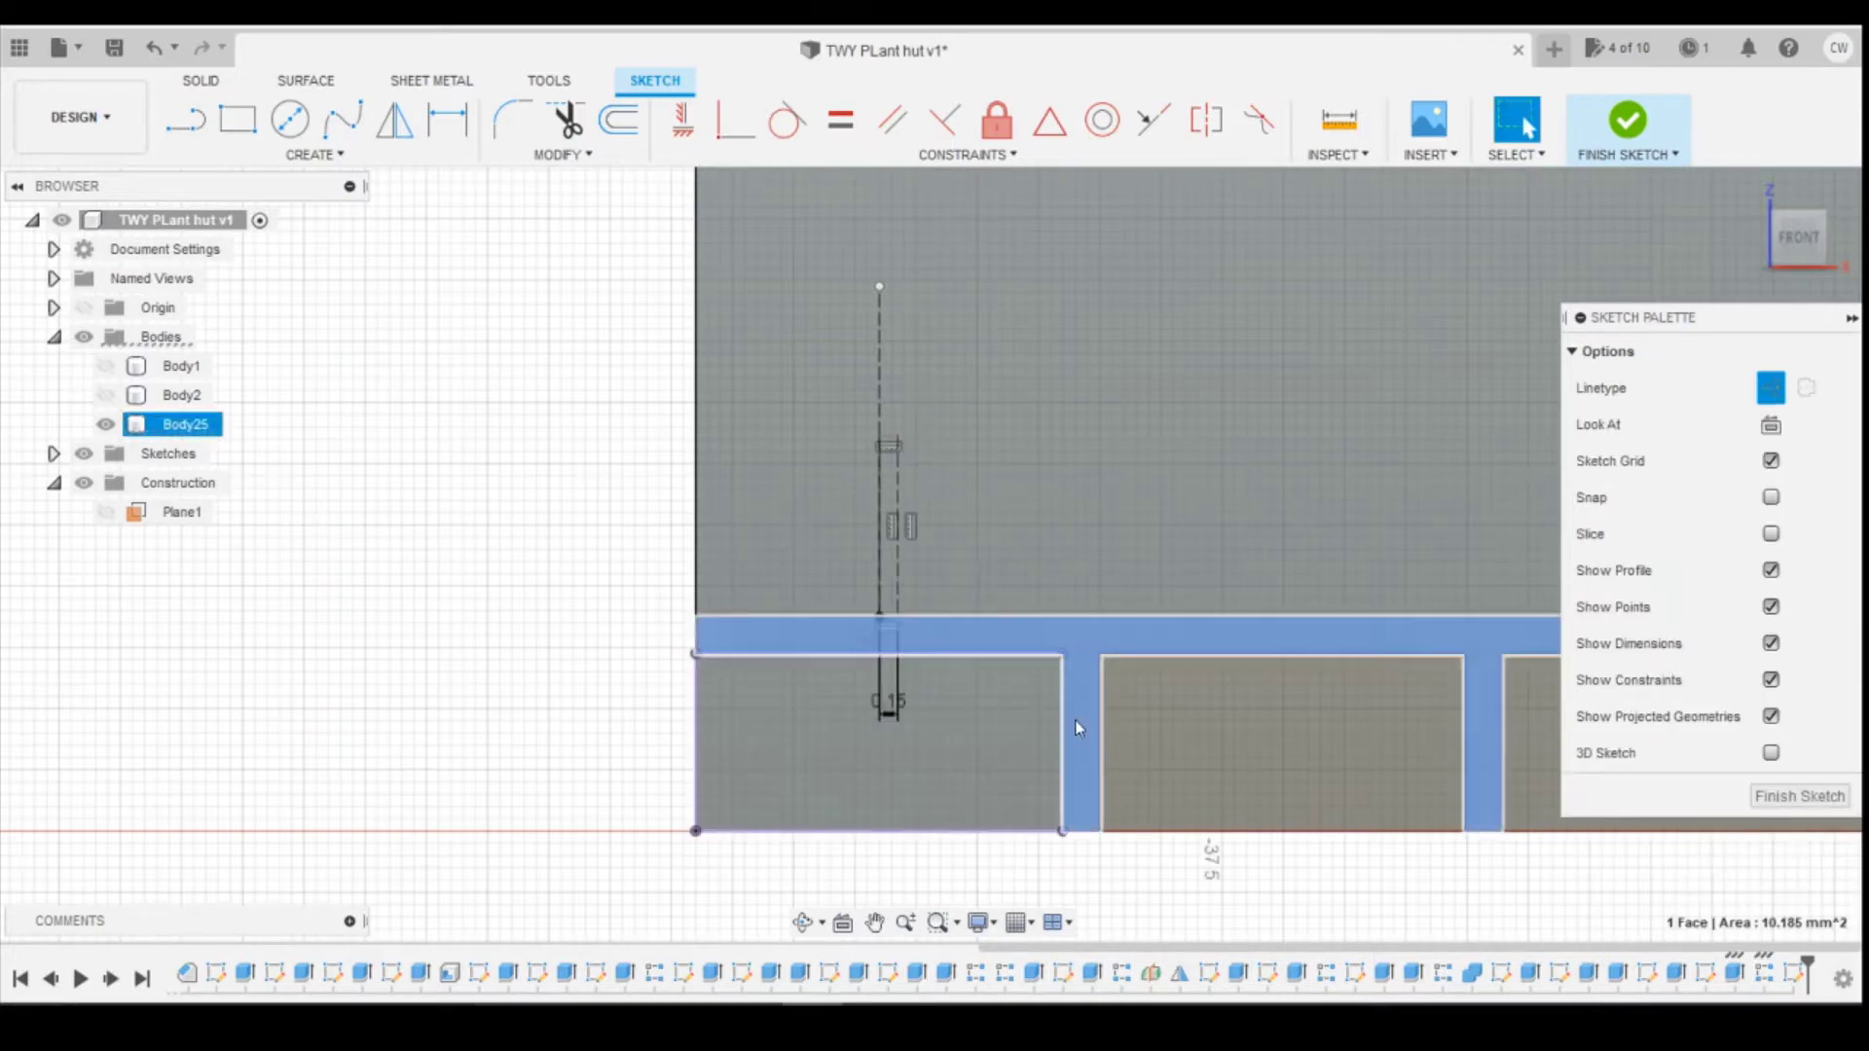
left_click(1063, 722)
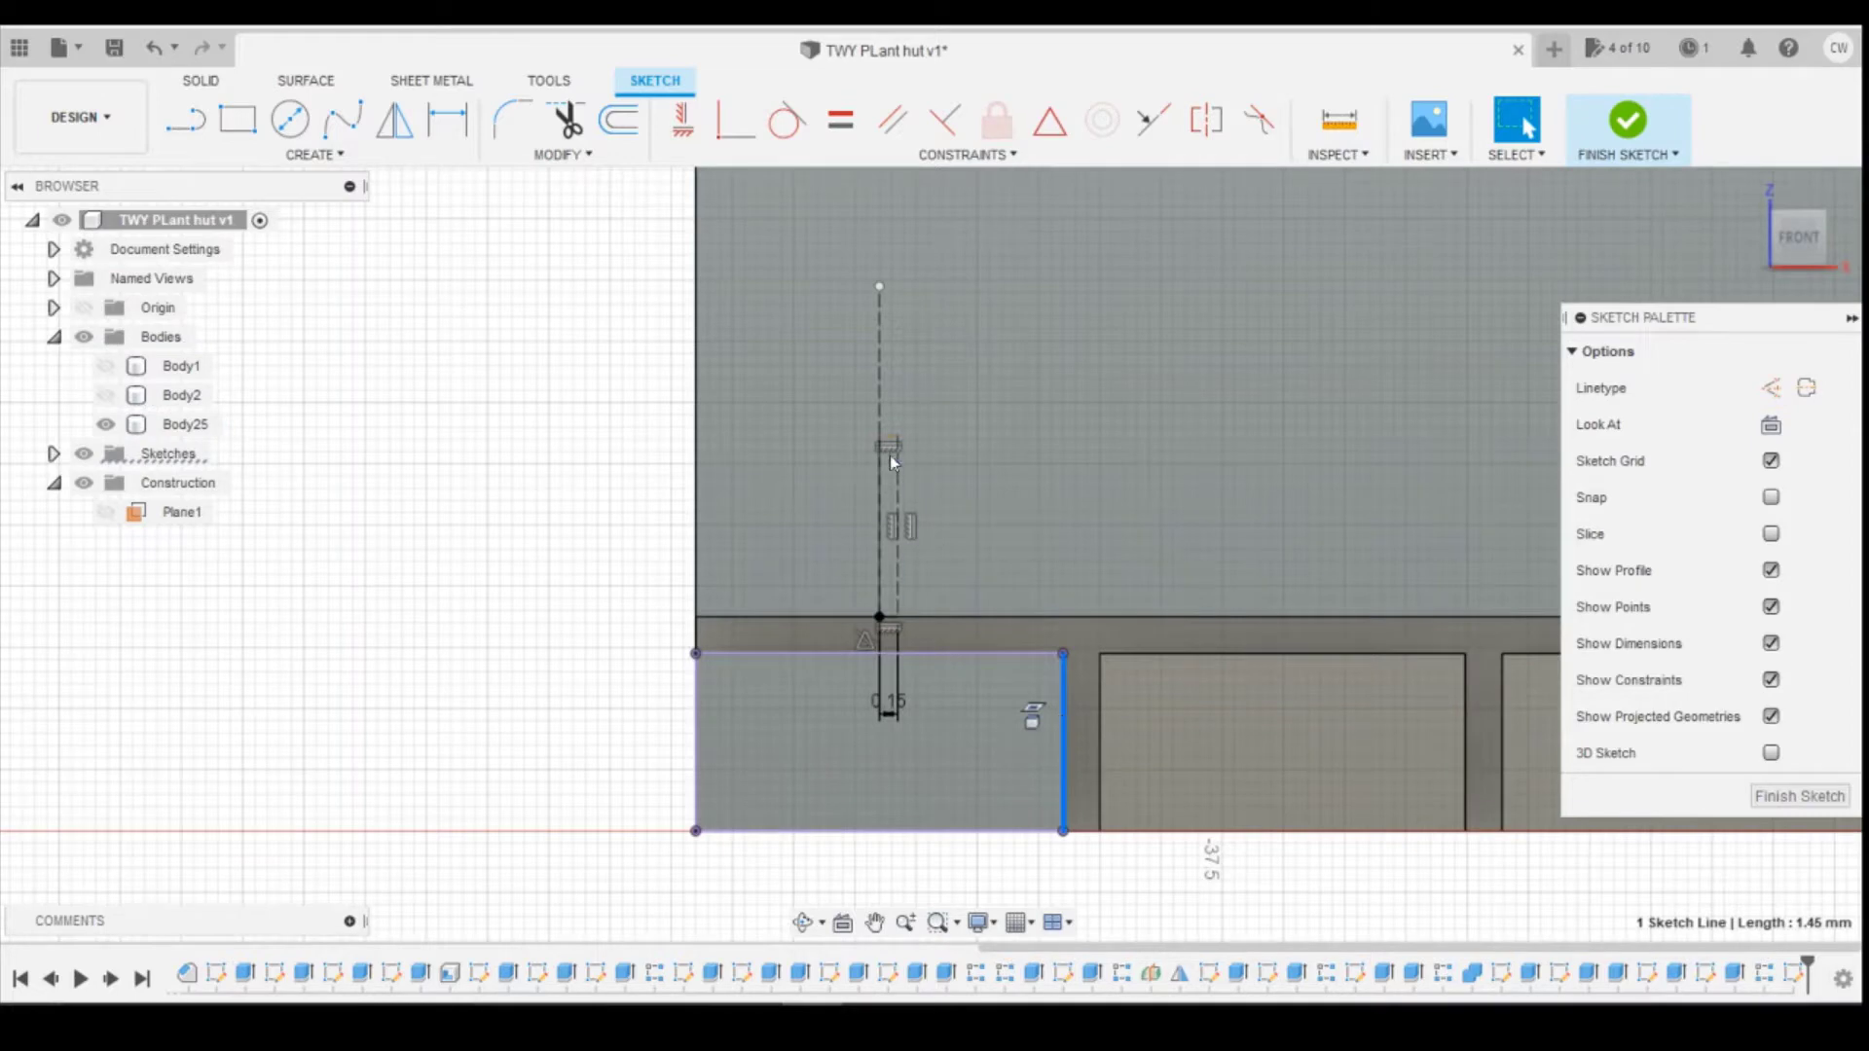
key("Escape")
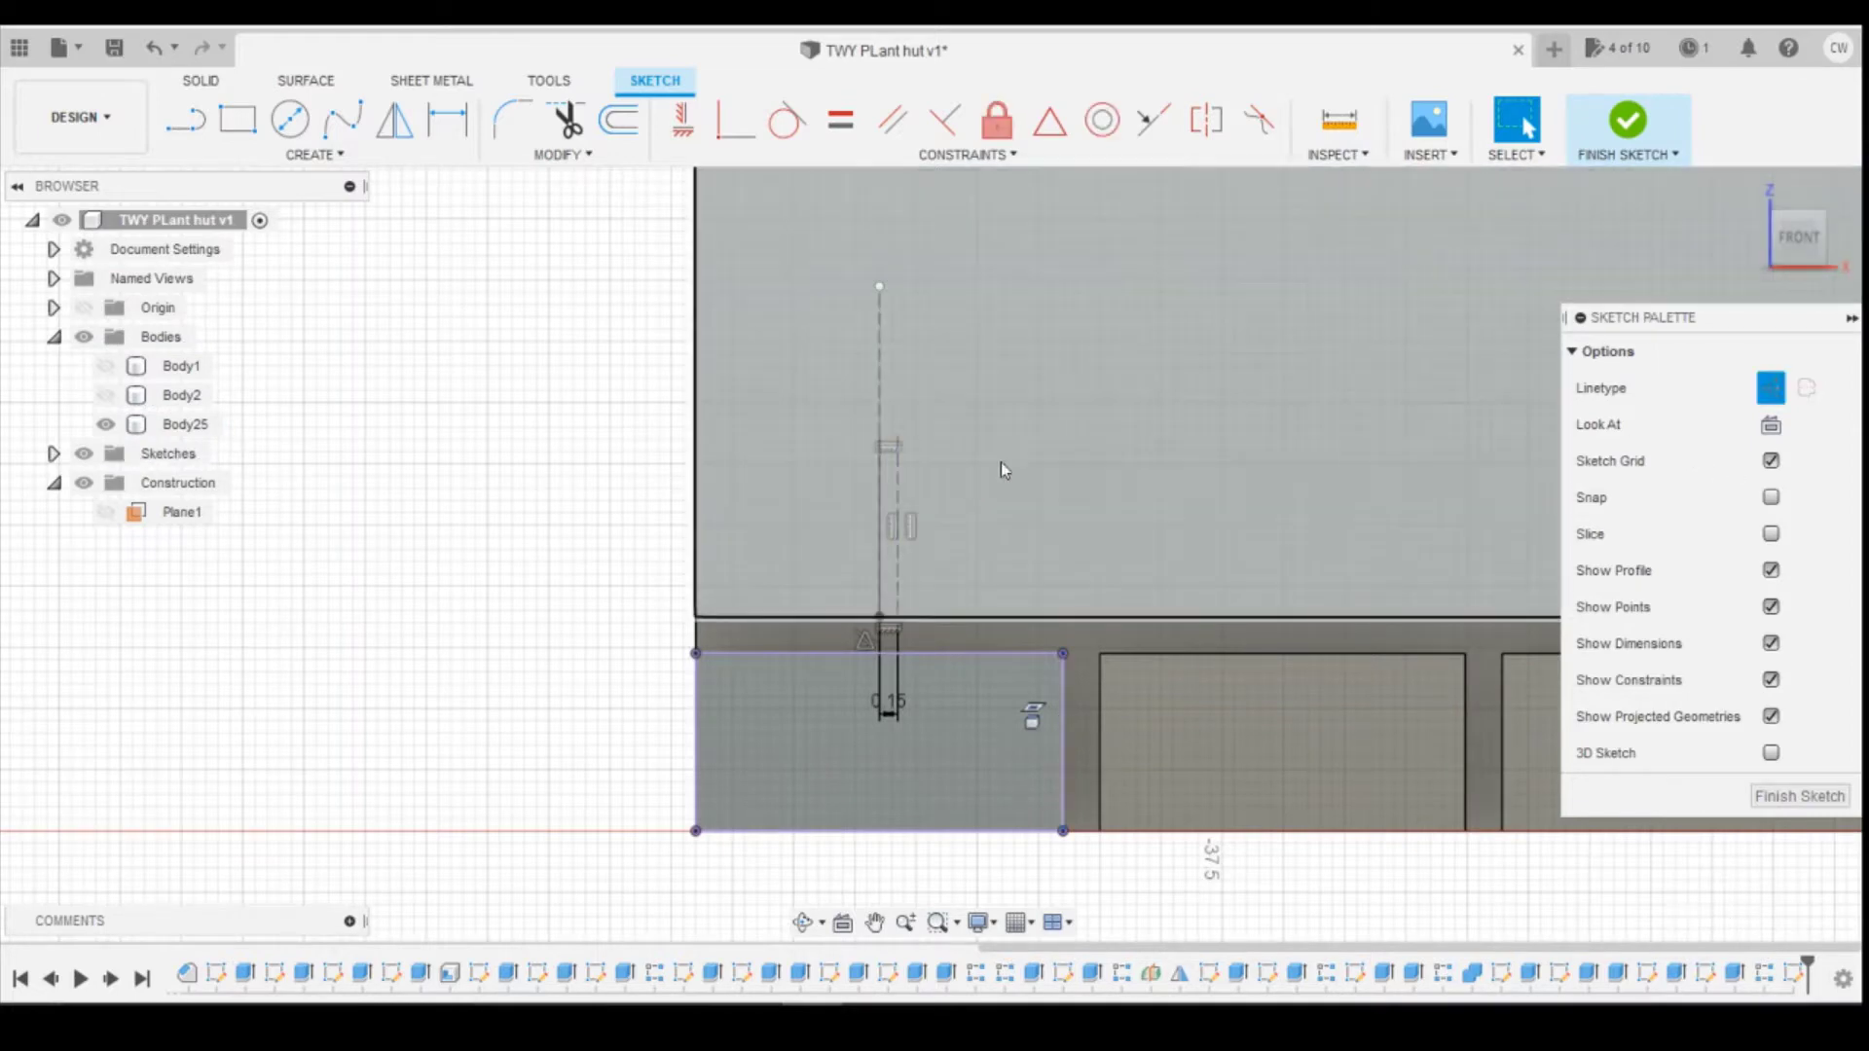
left_click(902, 487)
left_click(897, 487)
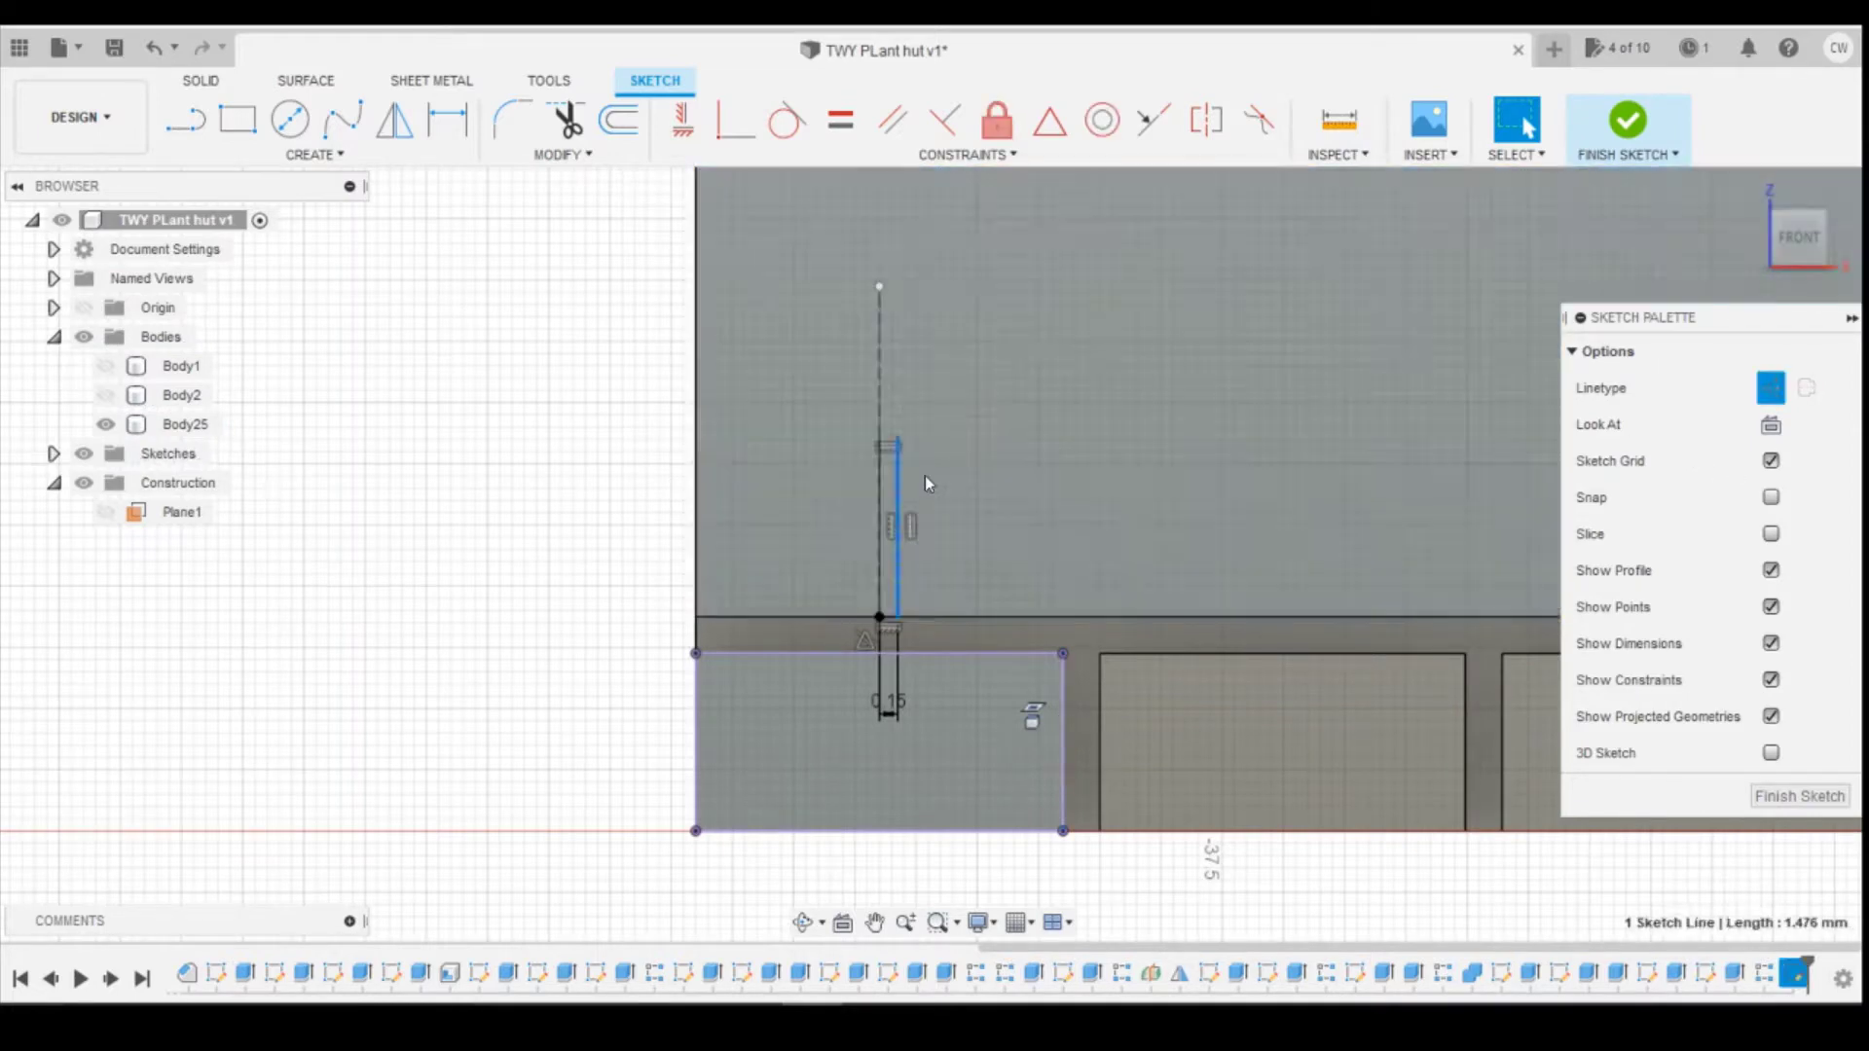
scroll(925, 475, "up", 5)
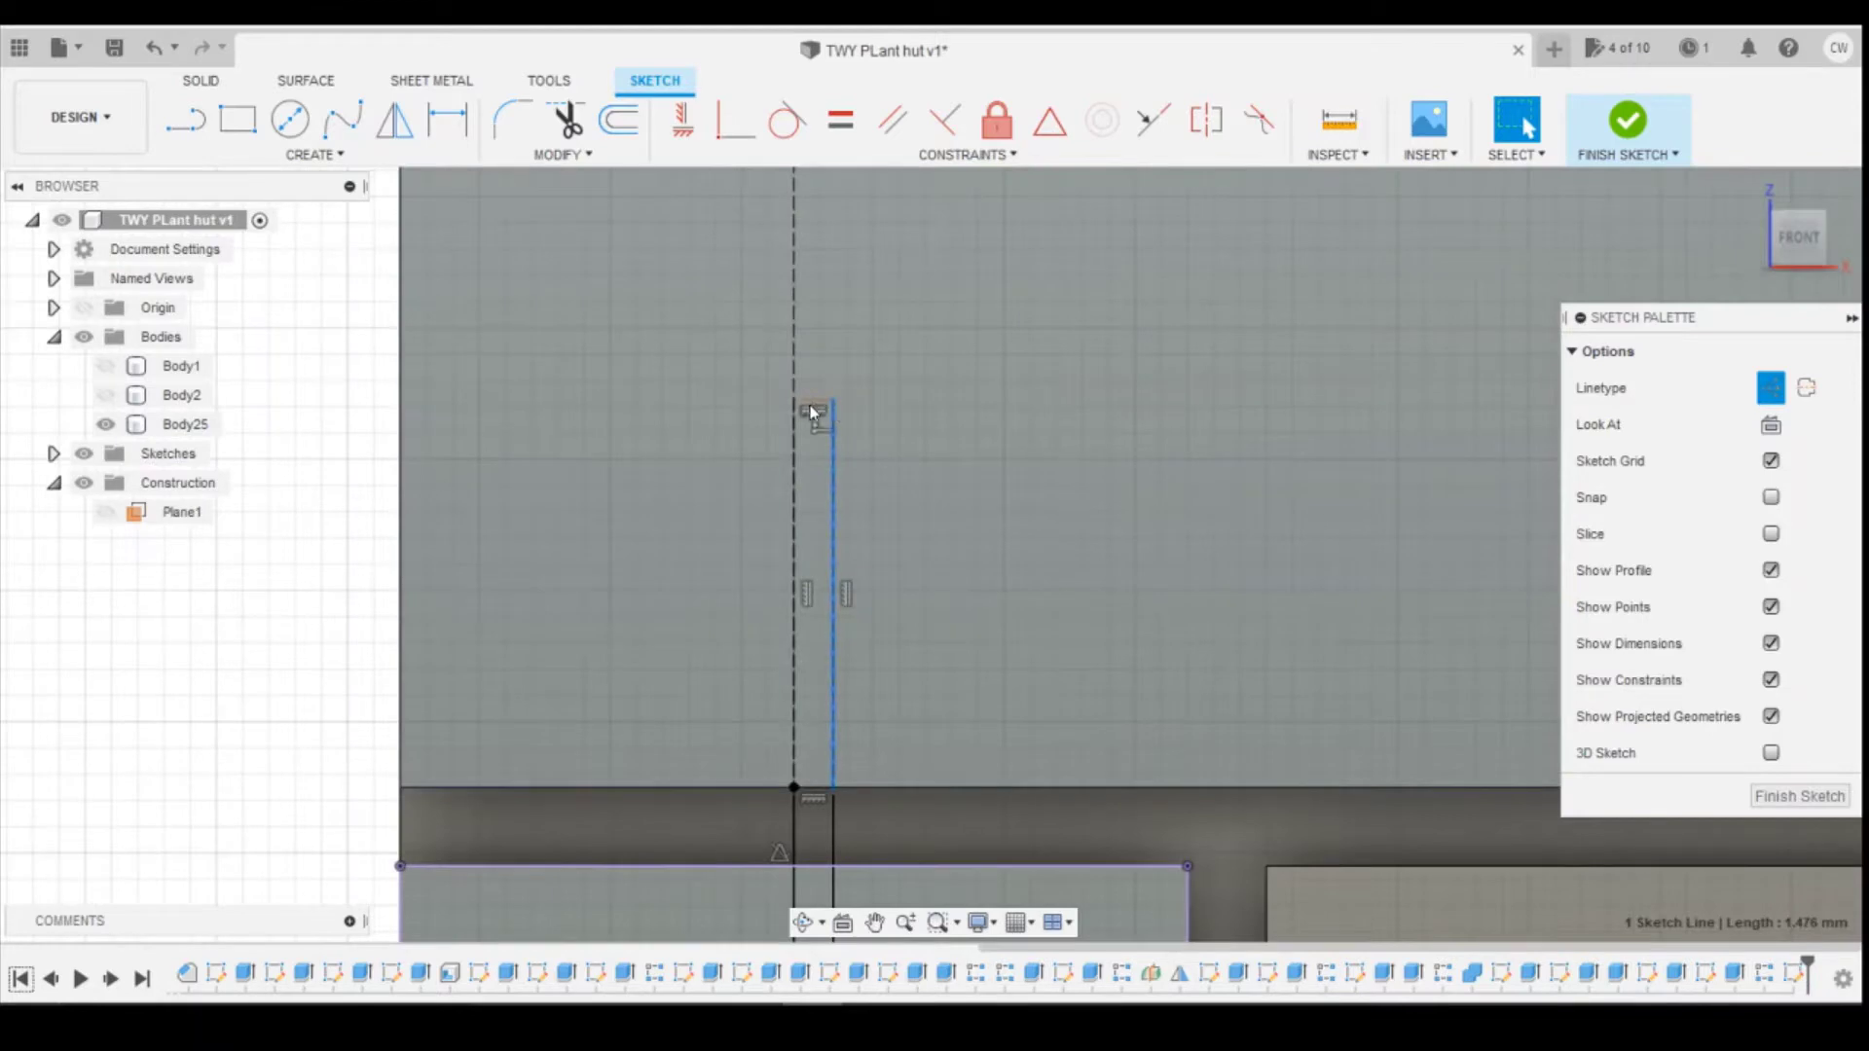
left_click(813, 411, "shift")
left_click(1770, 387)
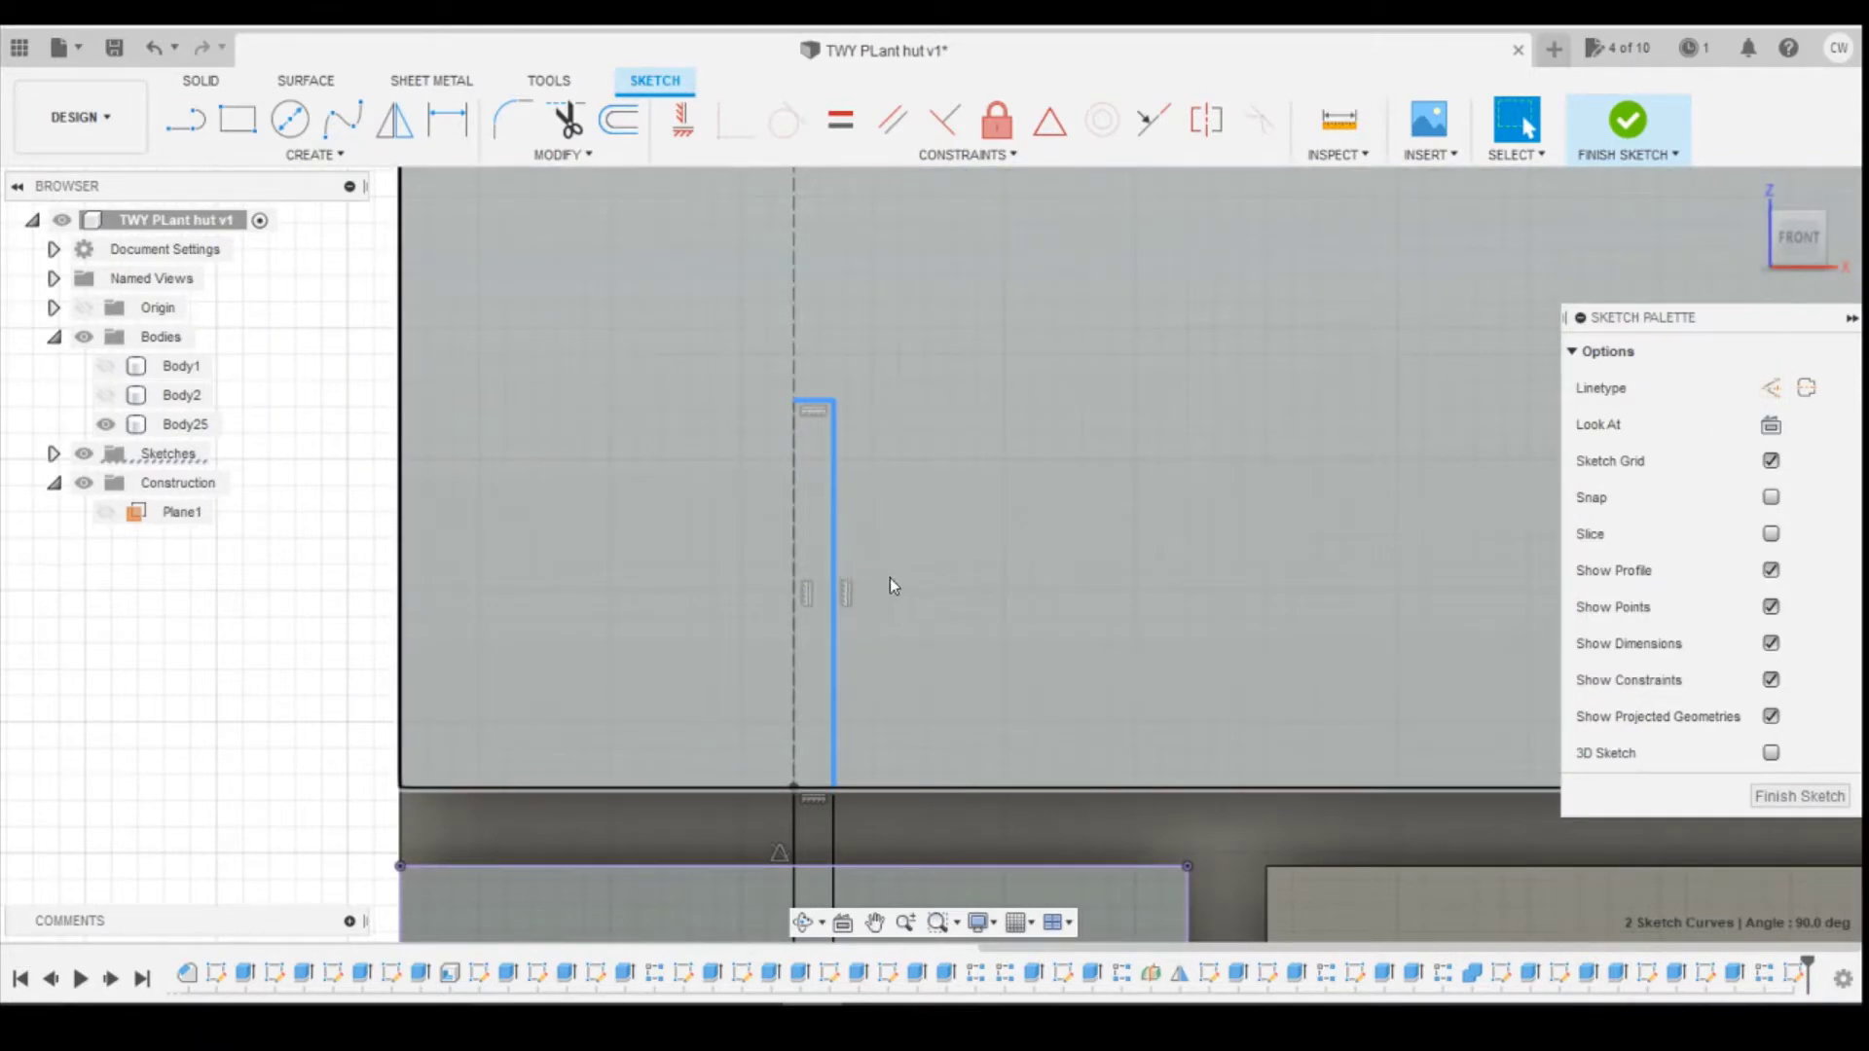
Step: Dimension the narrow rectangle's height to 1.45 mm
scroll(894, 585, "down", 3)
key("d")
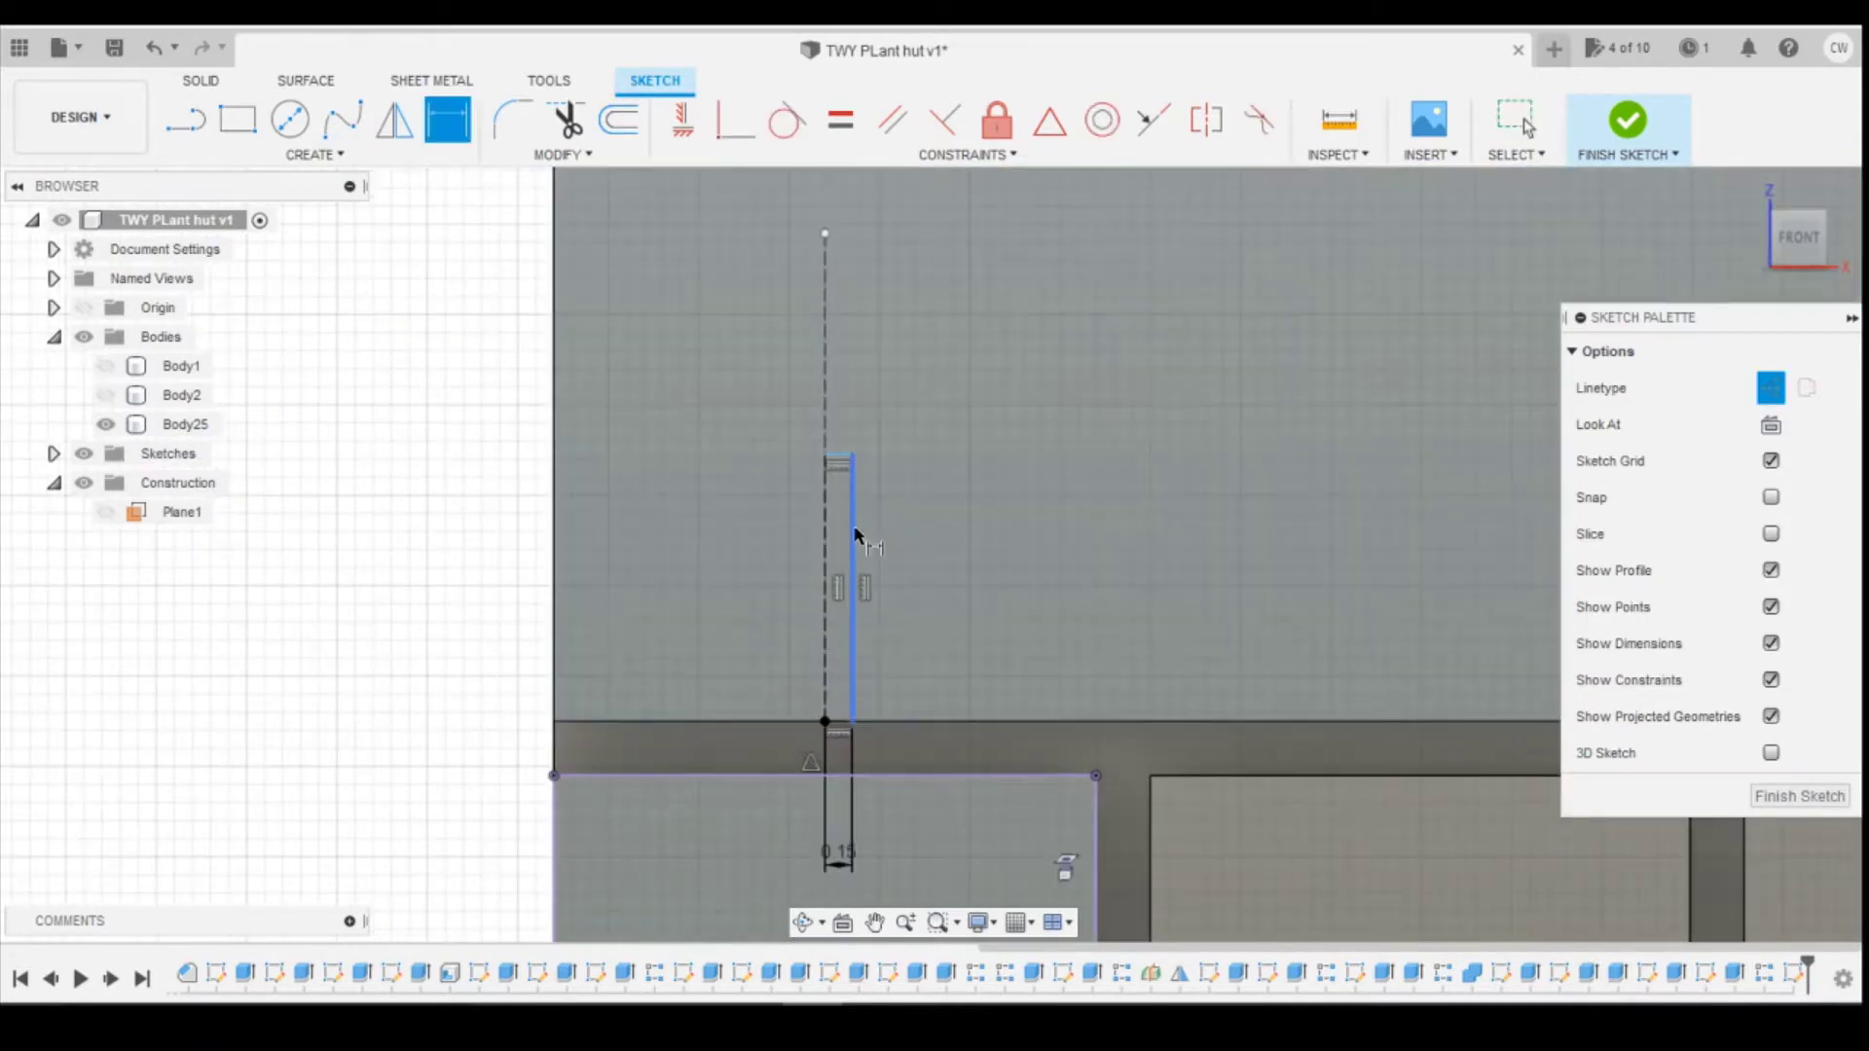
left_click(854, 531)
left_click(1012, 587)
type("1.45")
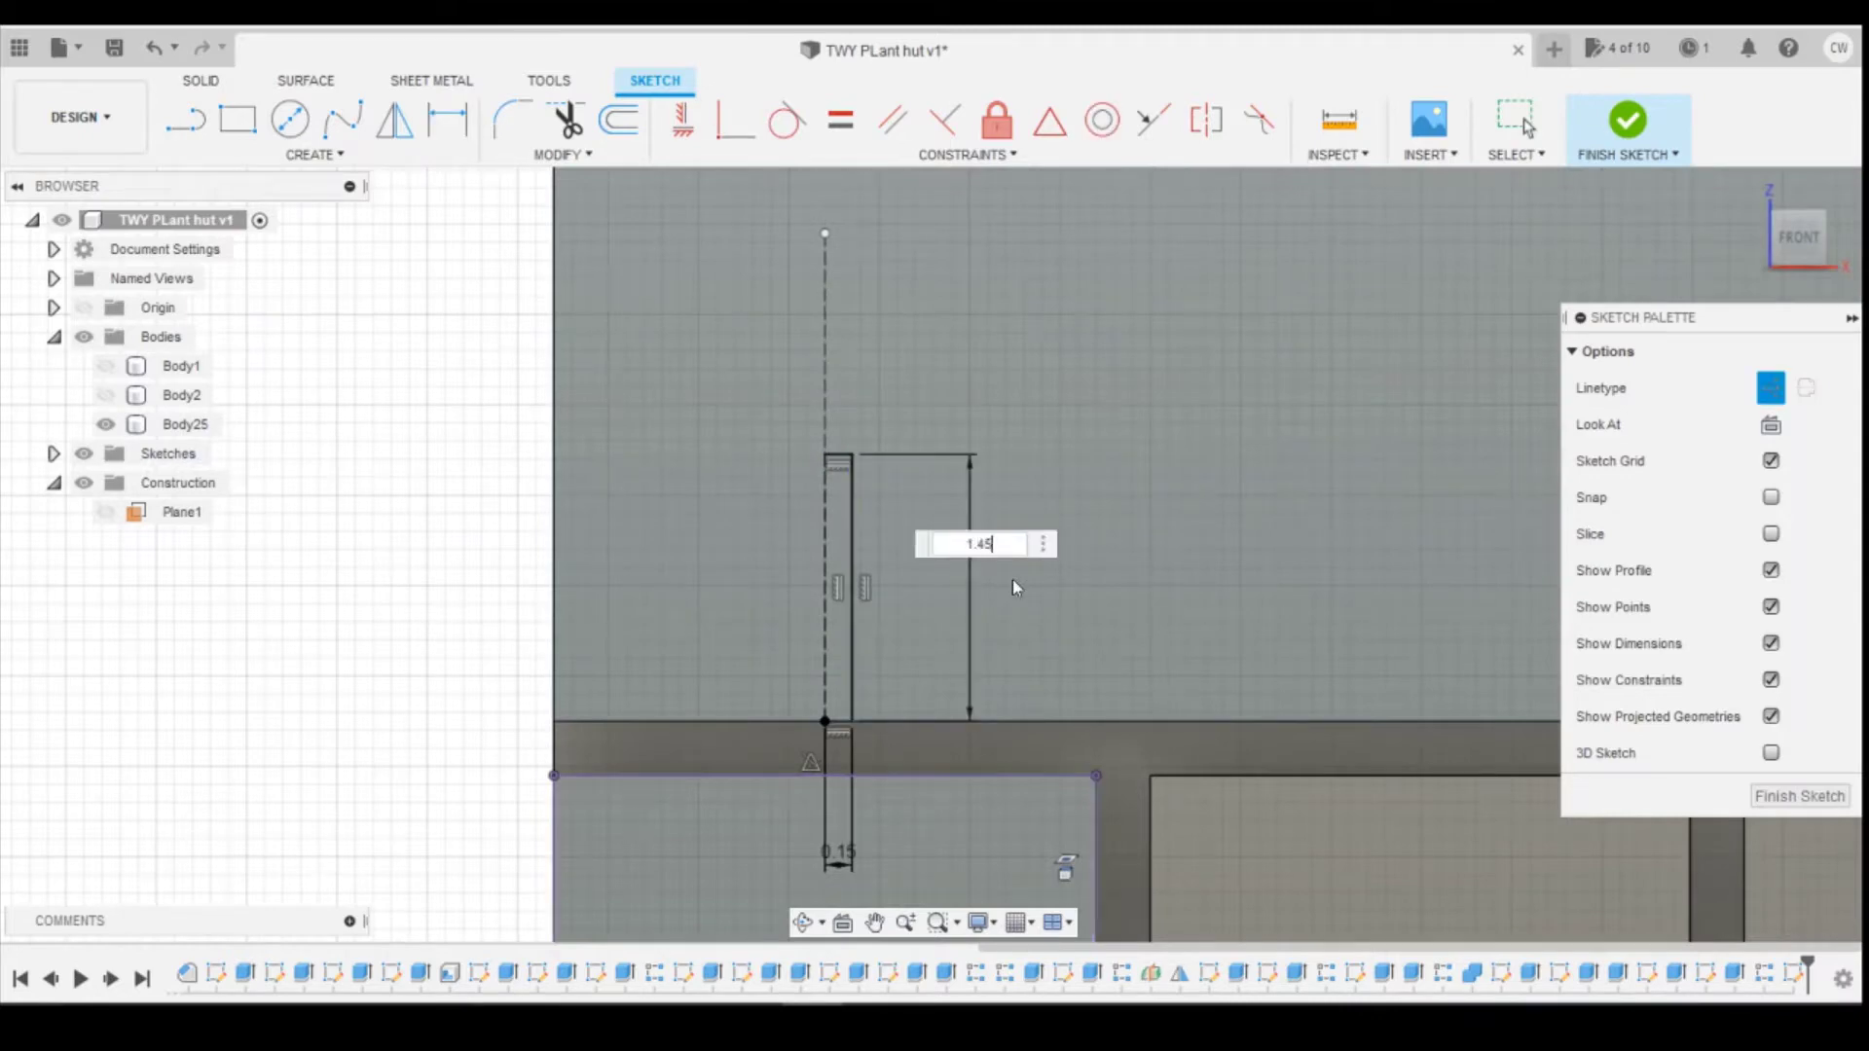
key("Return")
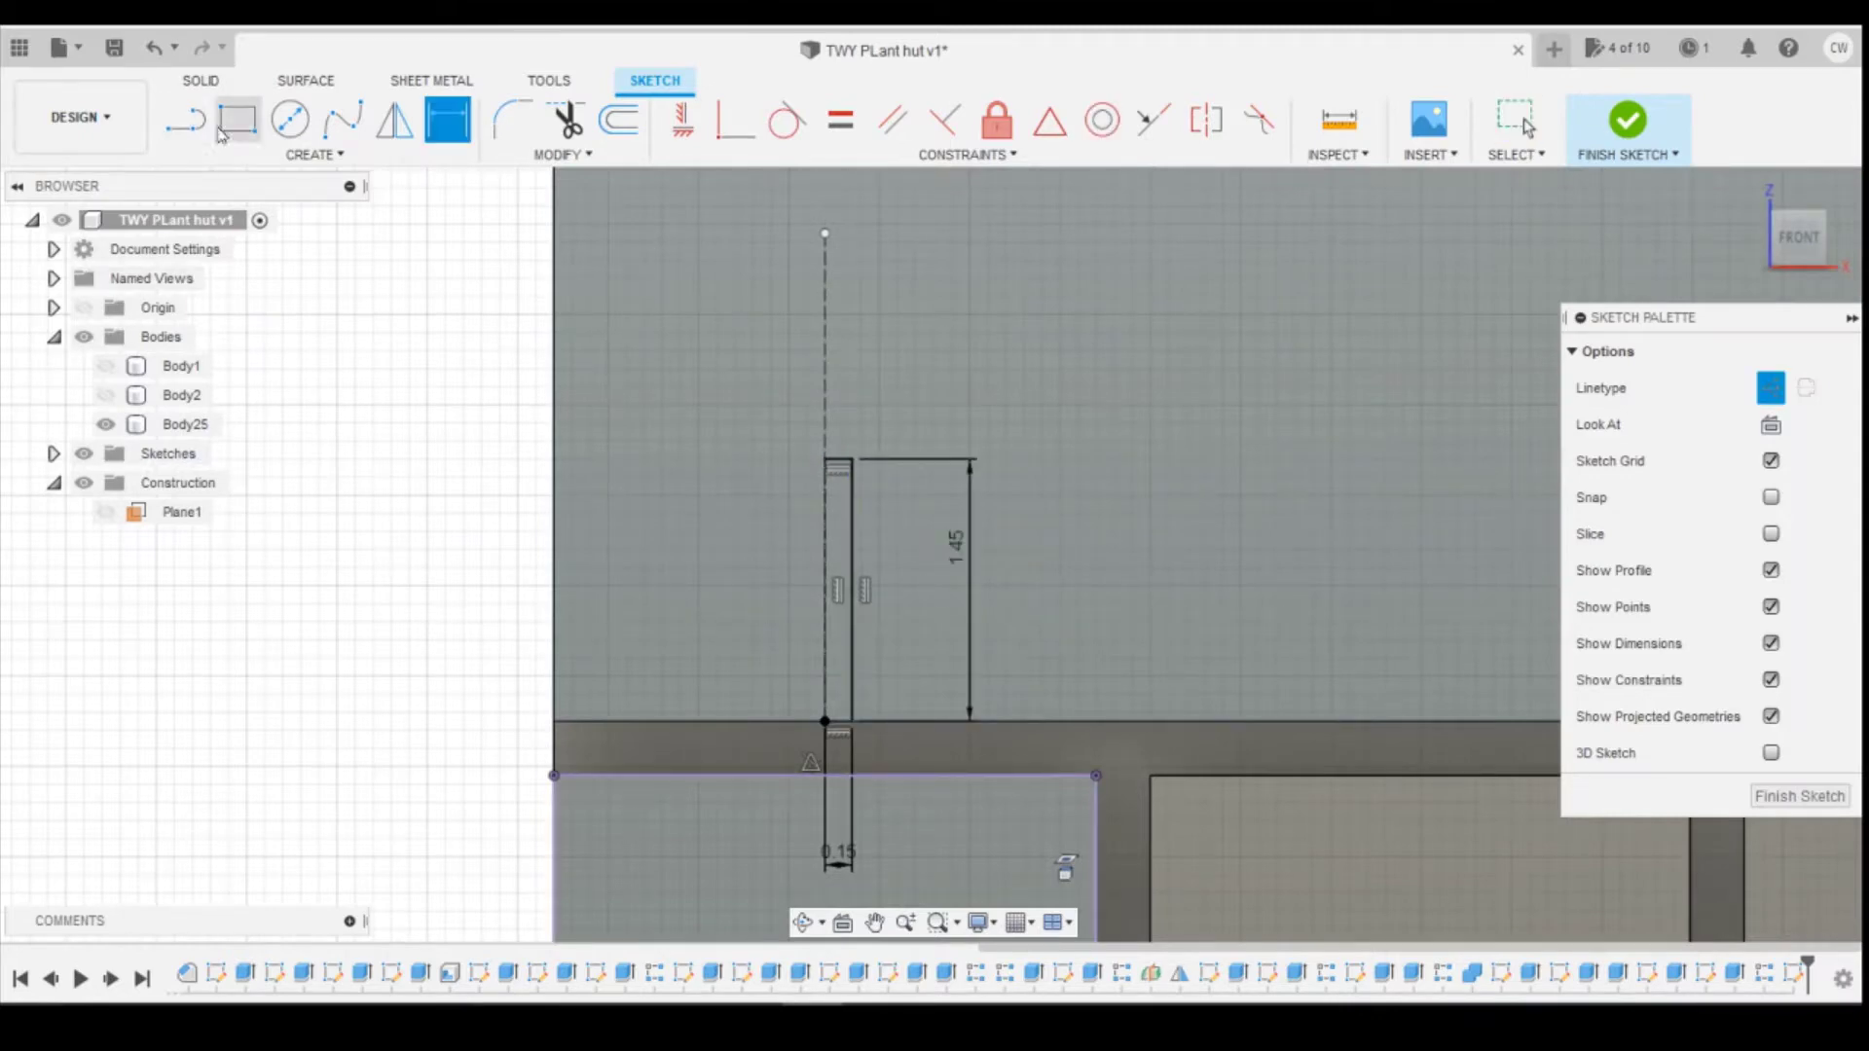
Step: Draw a matching normal-line rectangle on the left of the centreline, 1.45 mm tall and about 0.16 mm wide
left_click(237, 119)
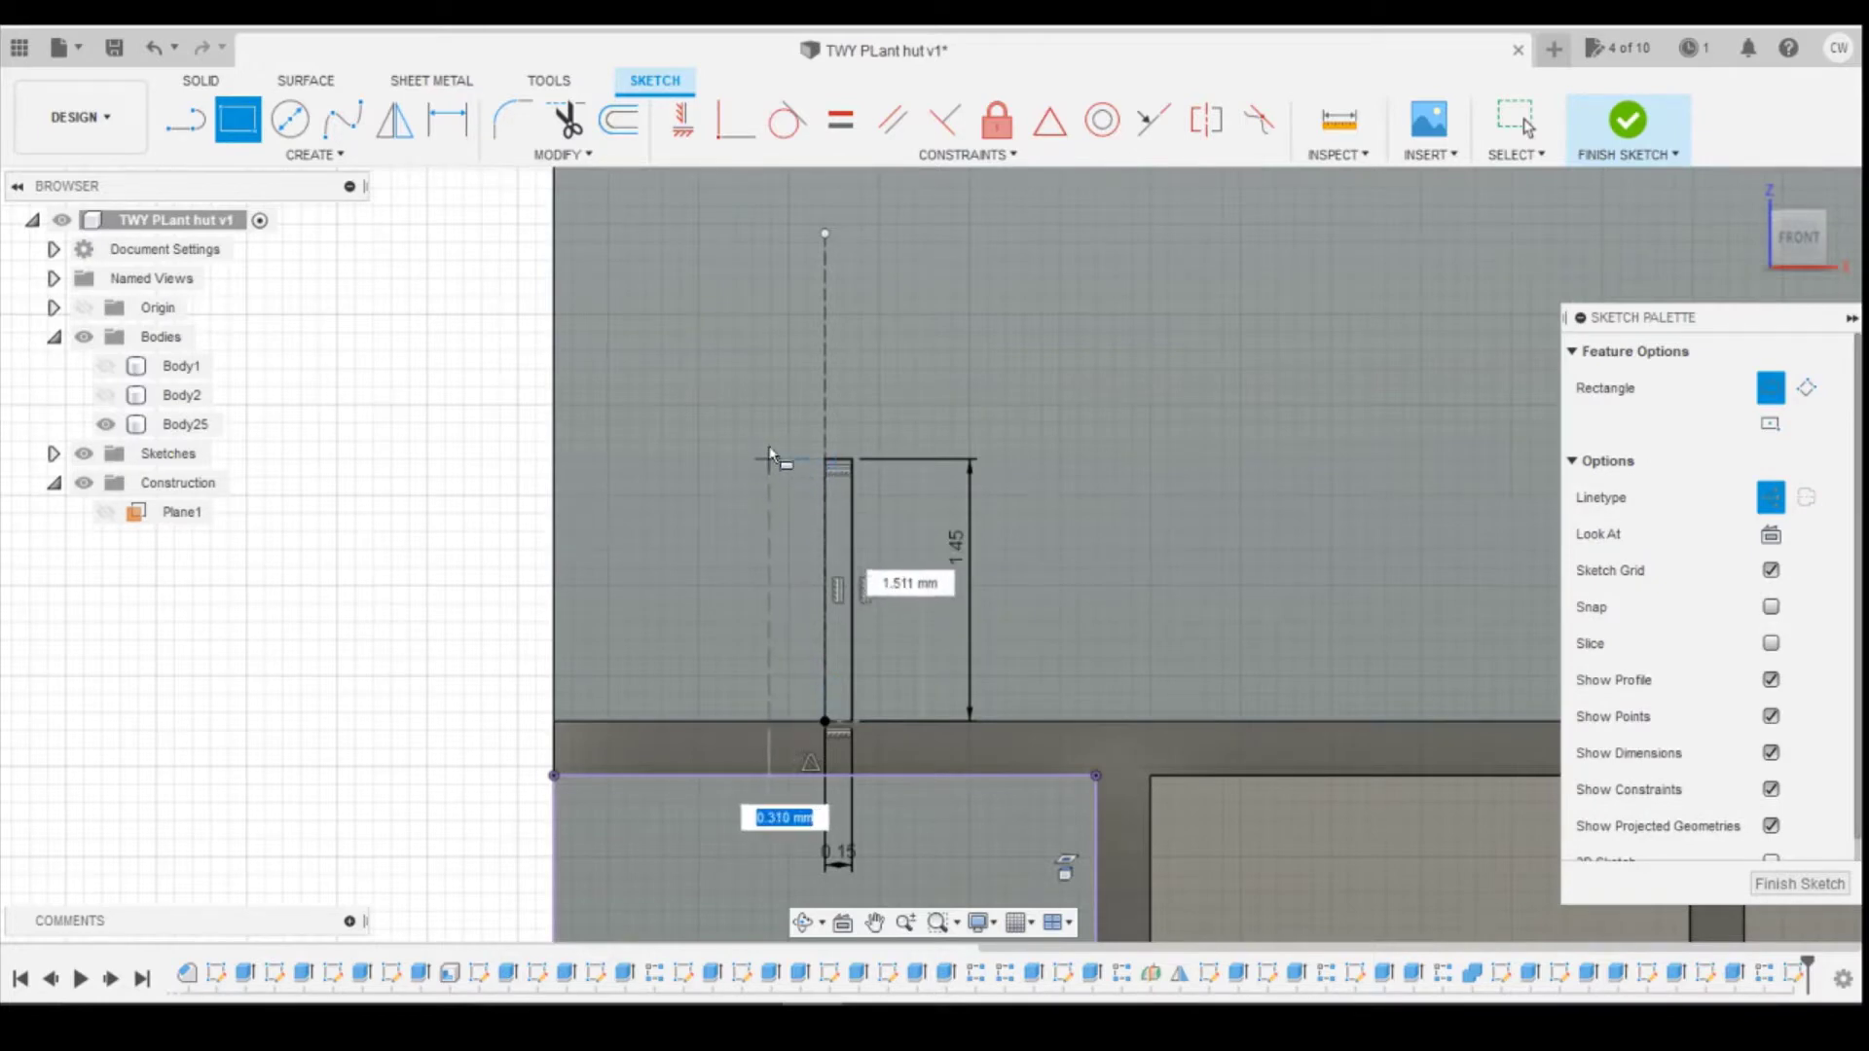
left_click(1770, 497)
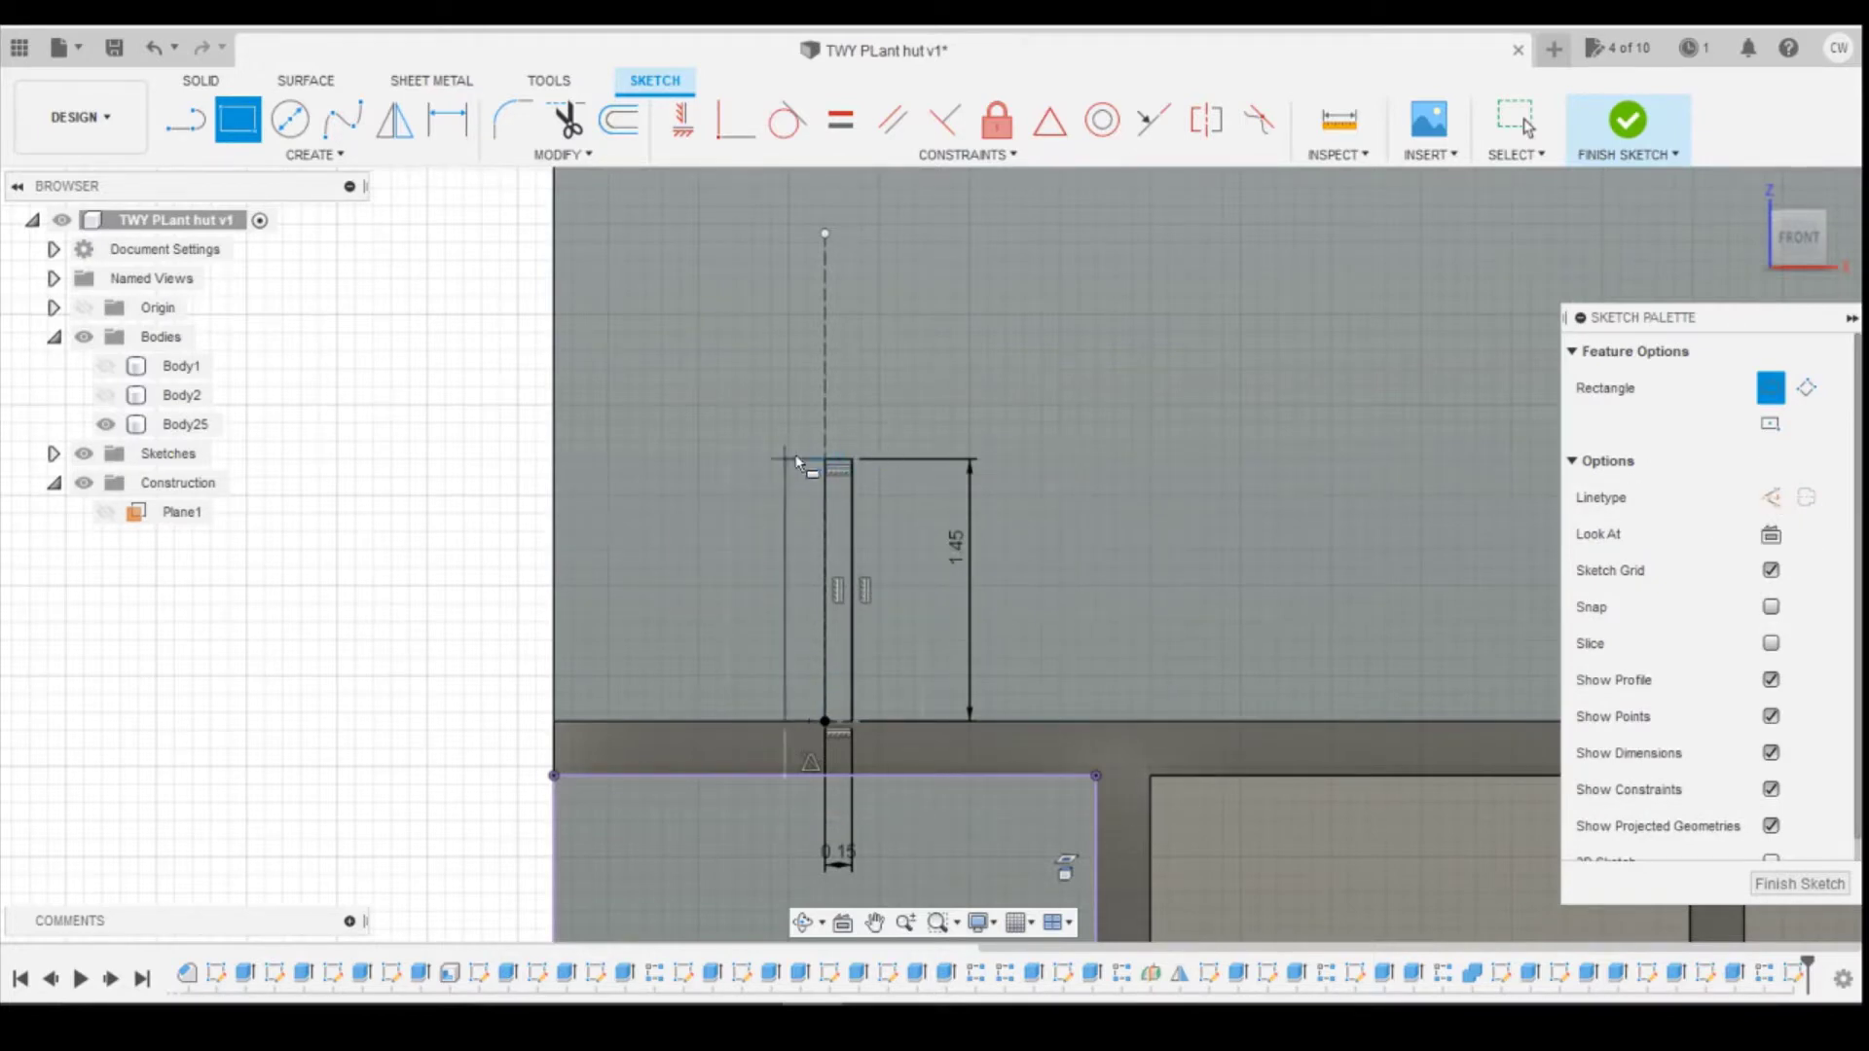
key("Tab")
key("Tab")
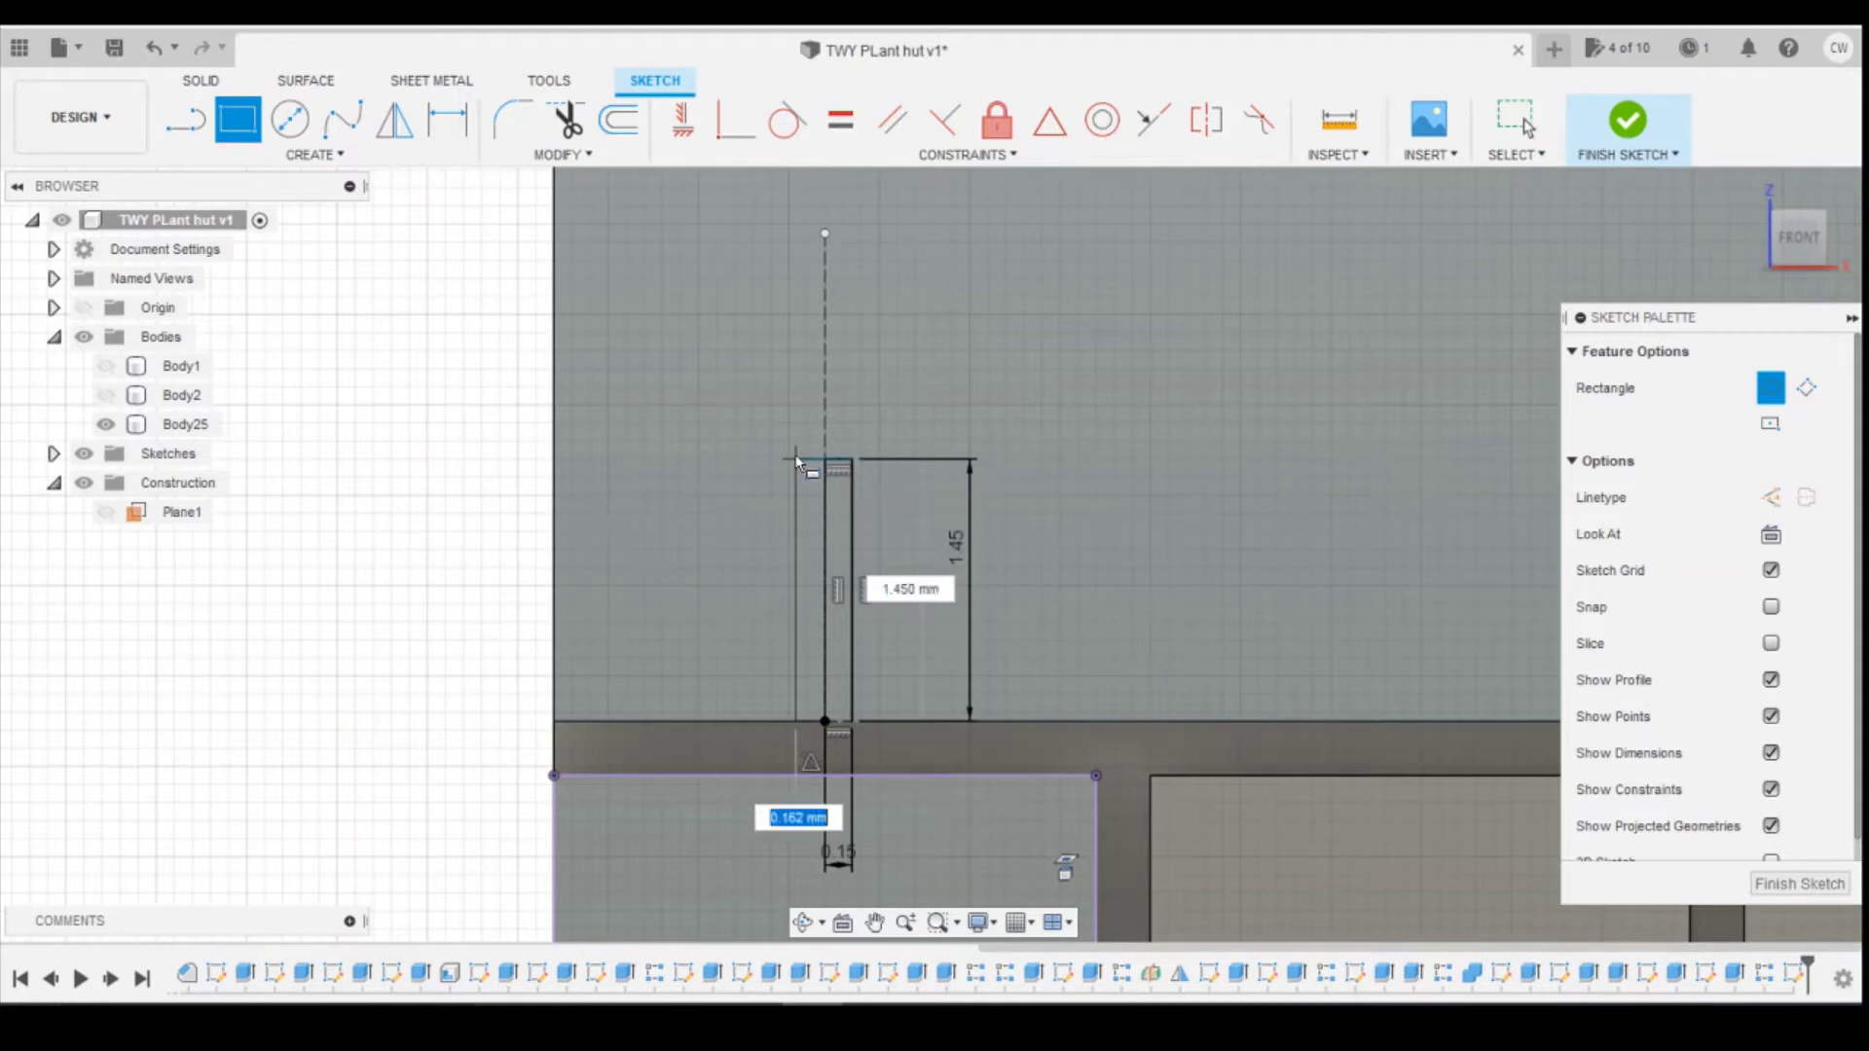
type("0")
key("Tab")
type("1")
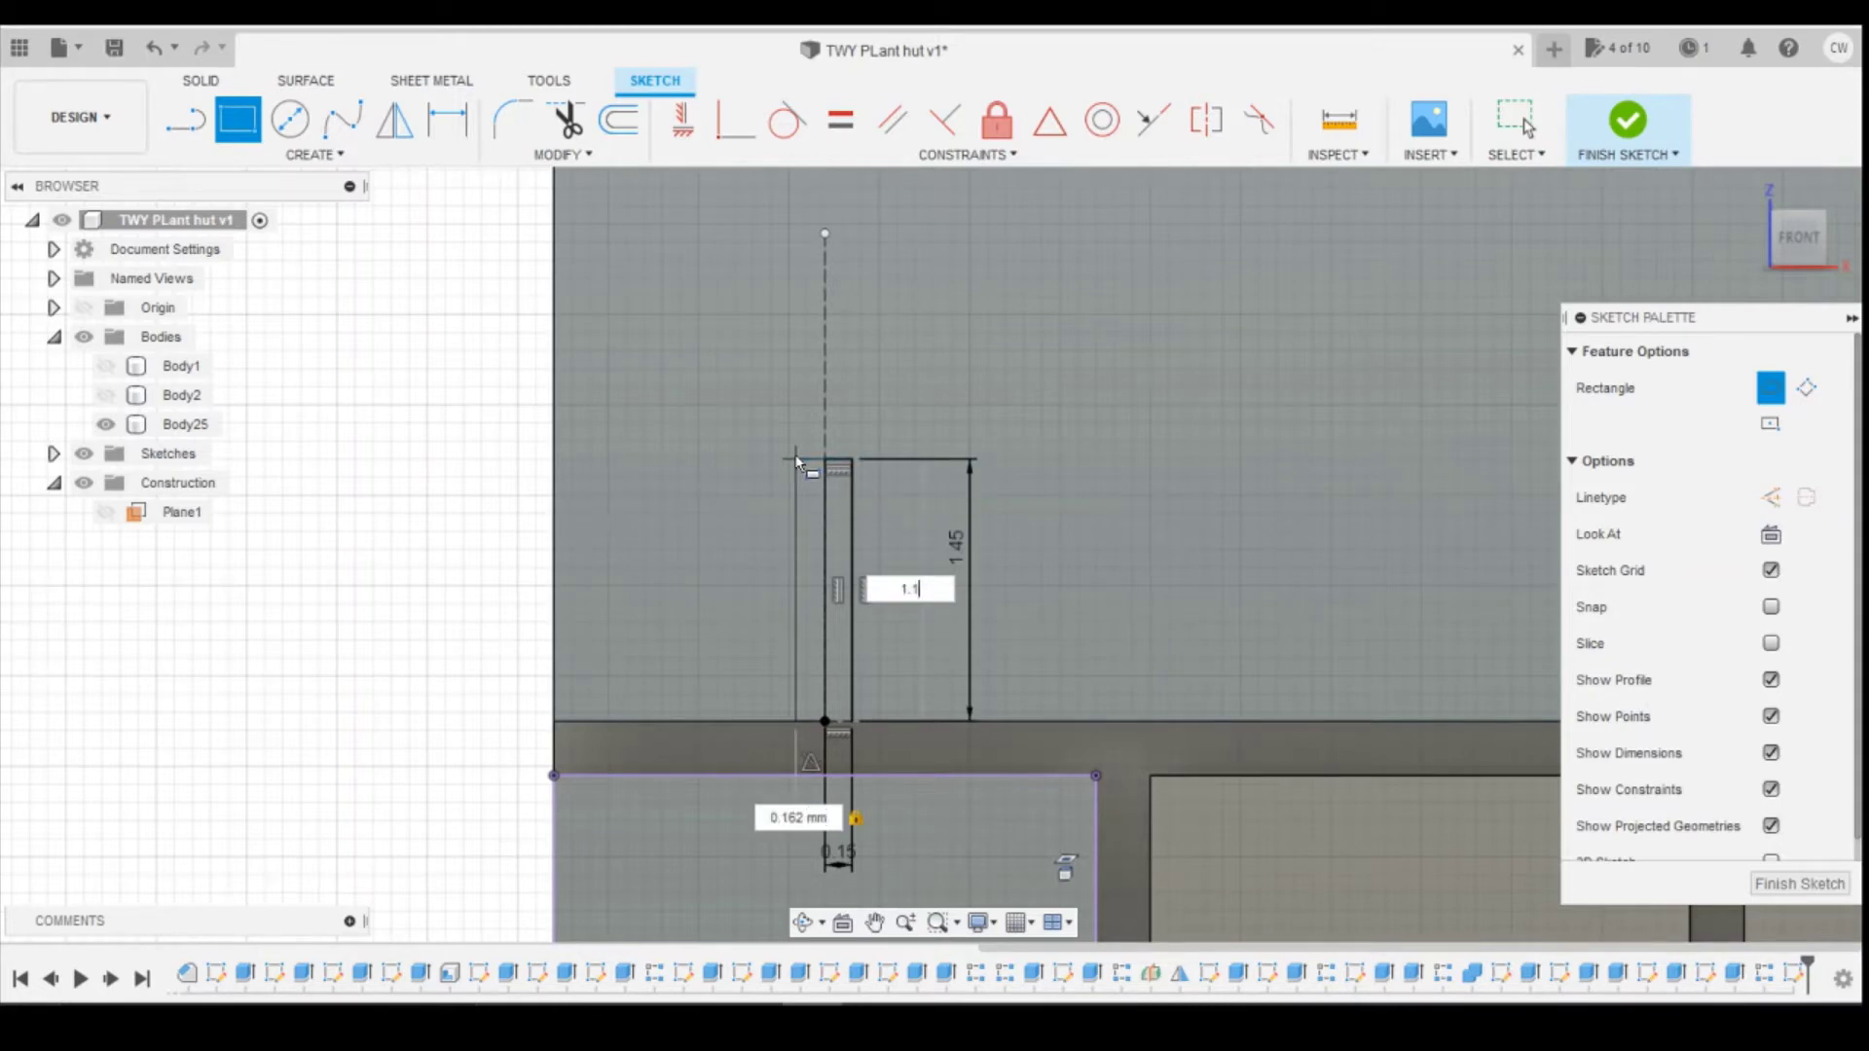
type(".45")
key("Return")
key("Escape")
scroll(823, 499, "up", 1)
scroll(825, 500, "down", 3)
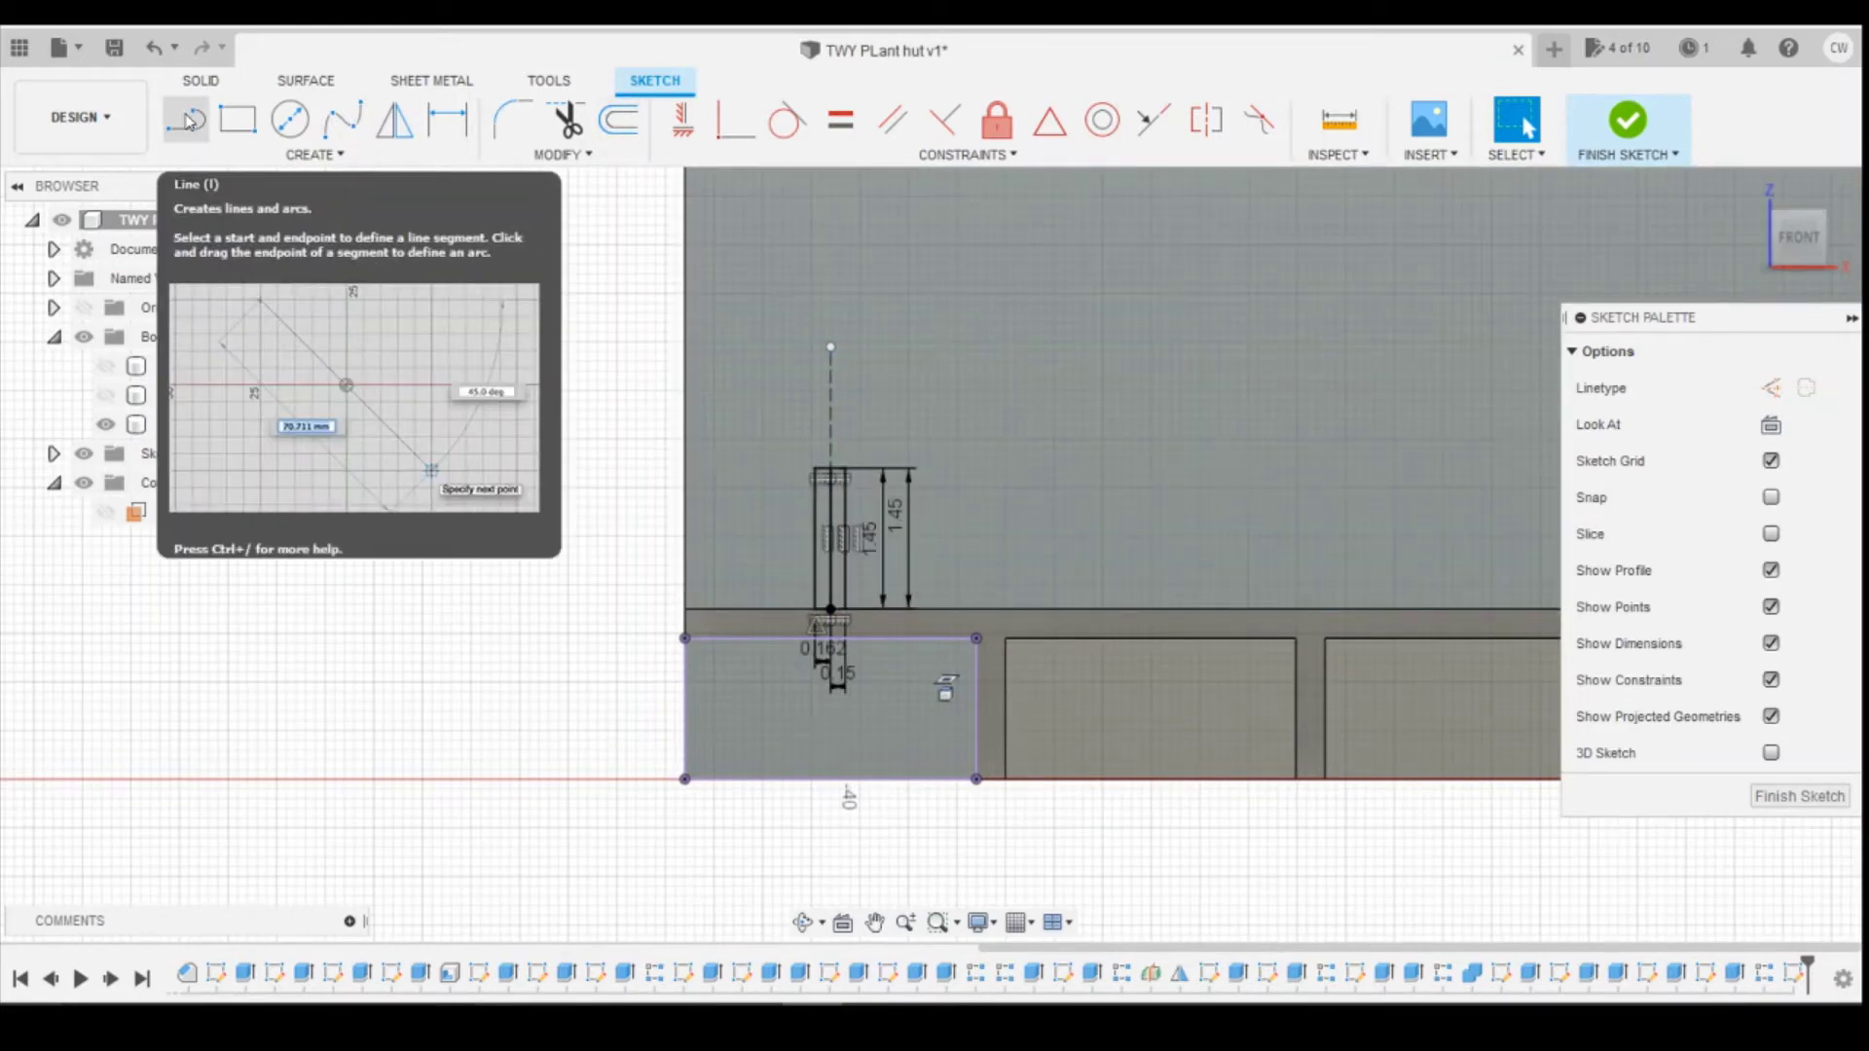
left_click(236, 119)
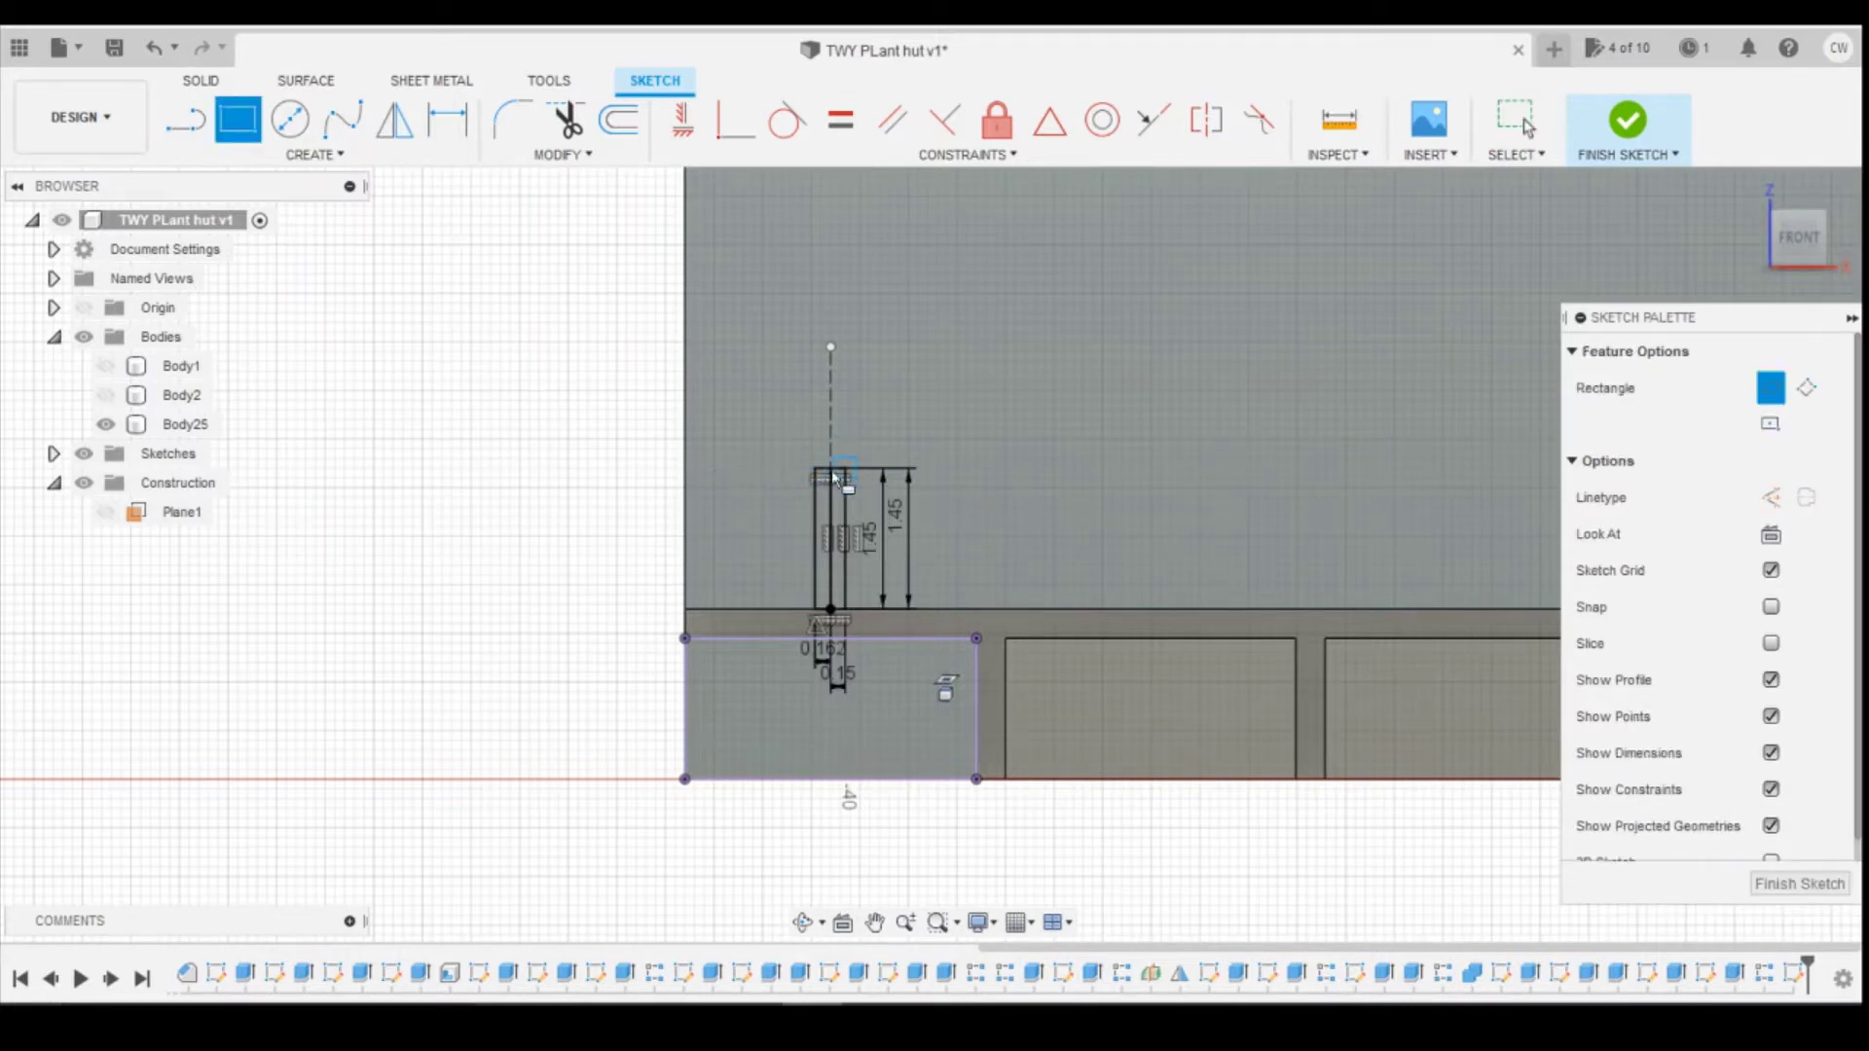
left_click(684, 468)
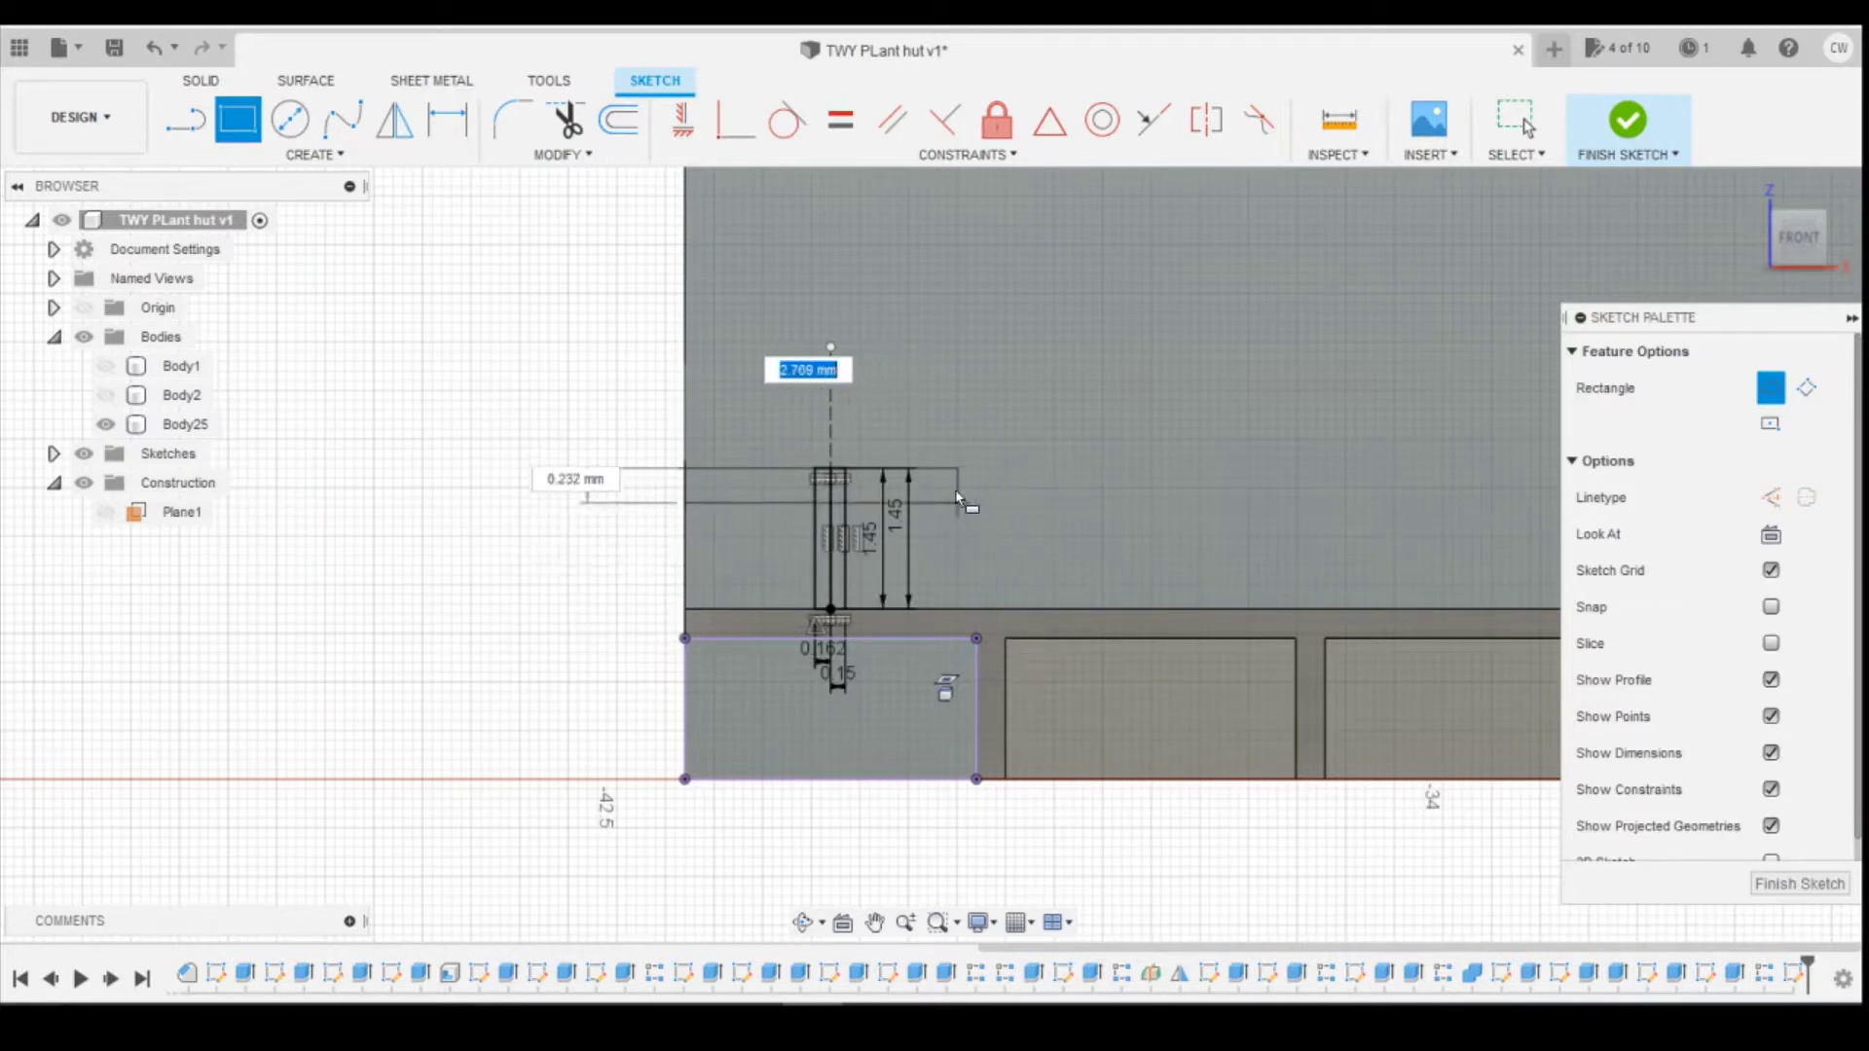
key("Escape")
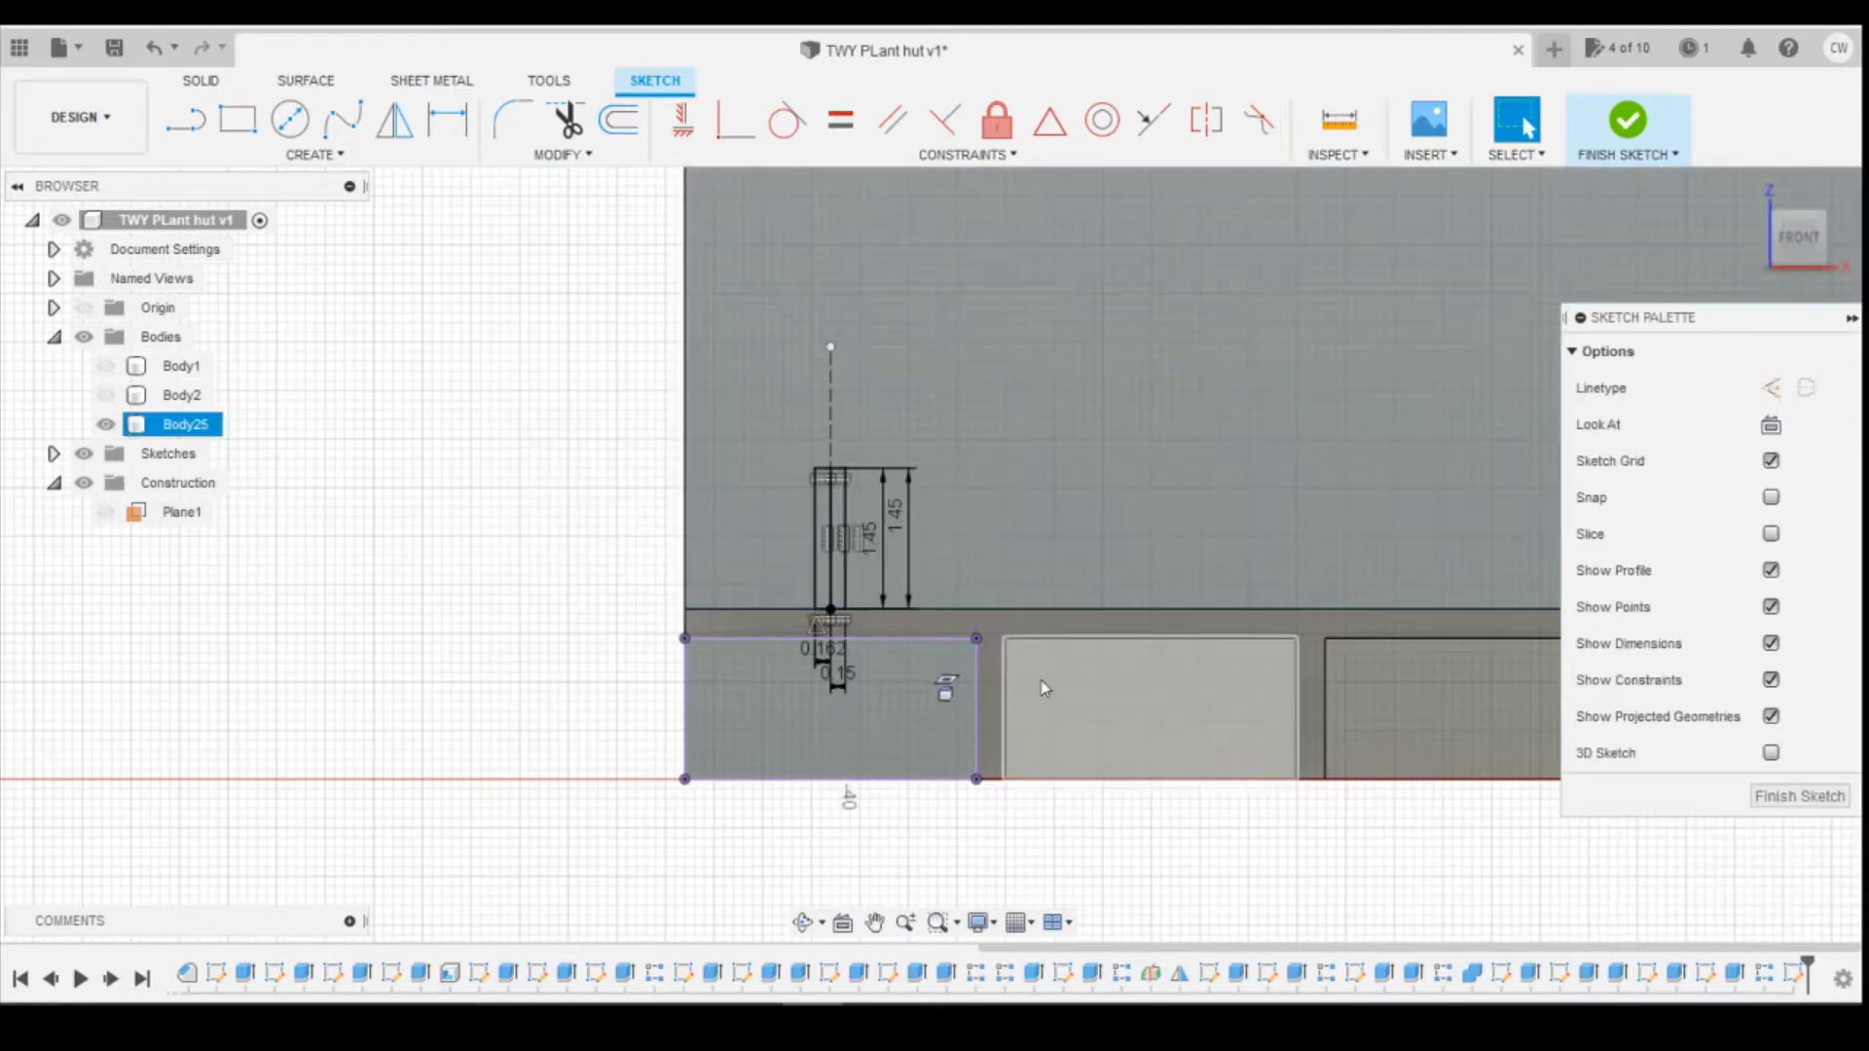
Step: Project the outline of the second block in the bottom row into the sketch
key("p")
left_click(1048, 672)
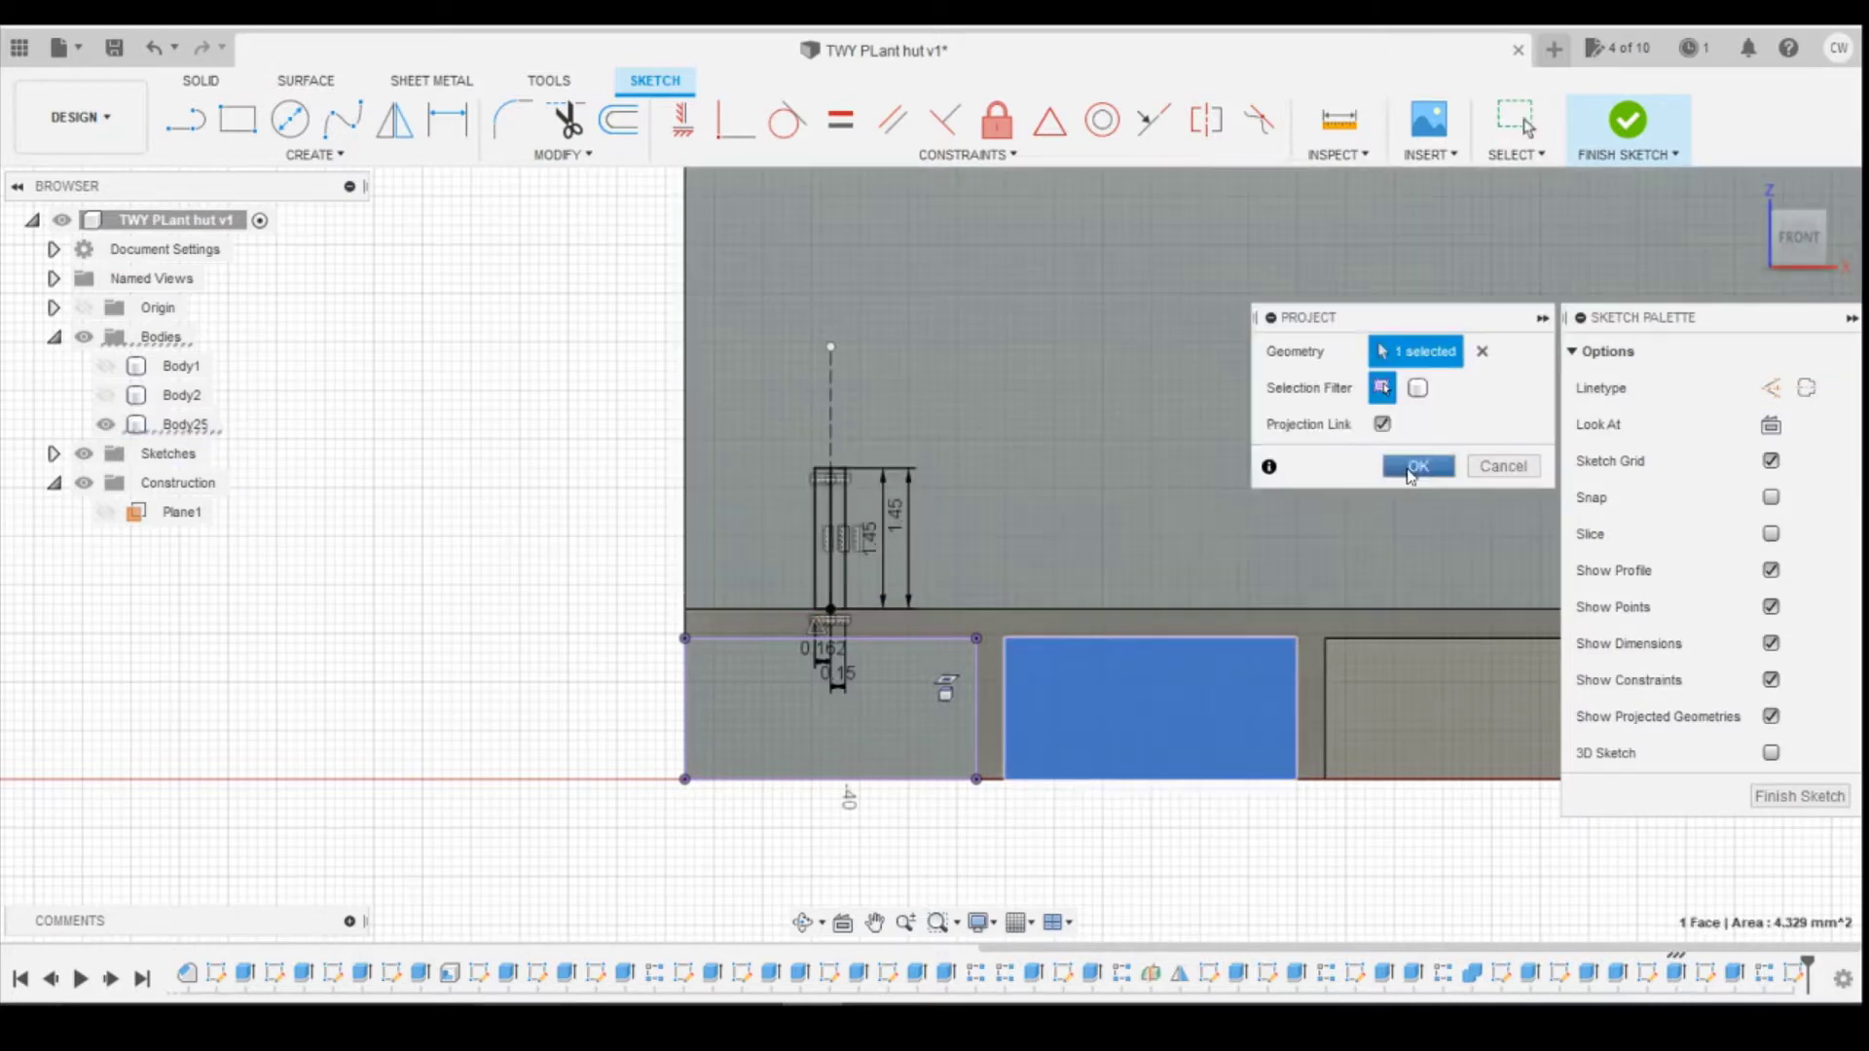
left_click(1419, 469)
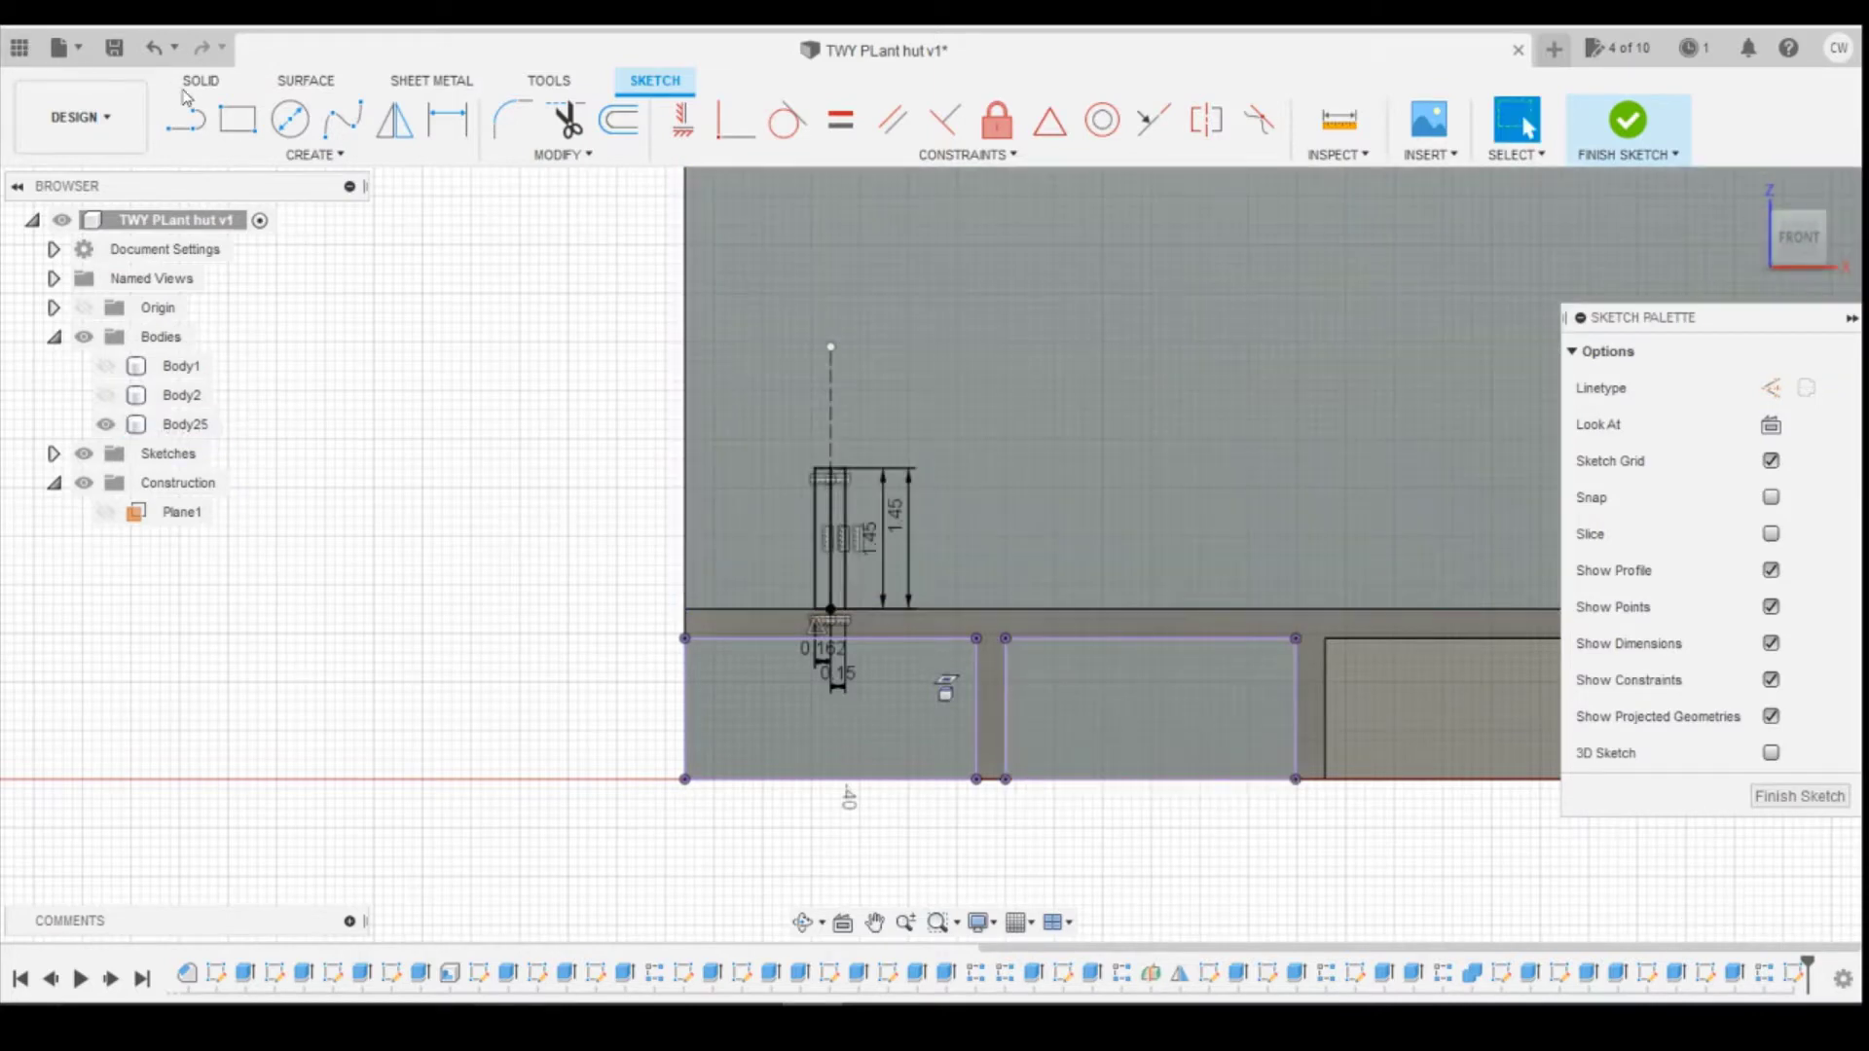
Step: Draw a horizontal rectangle on top of the vertical joint, starting at the face's left edge, about 3.3 mm wide and 0.3 mm tall
key("r")
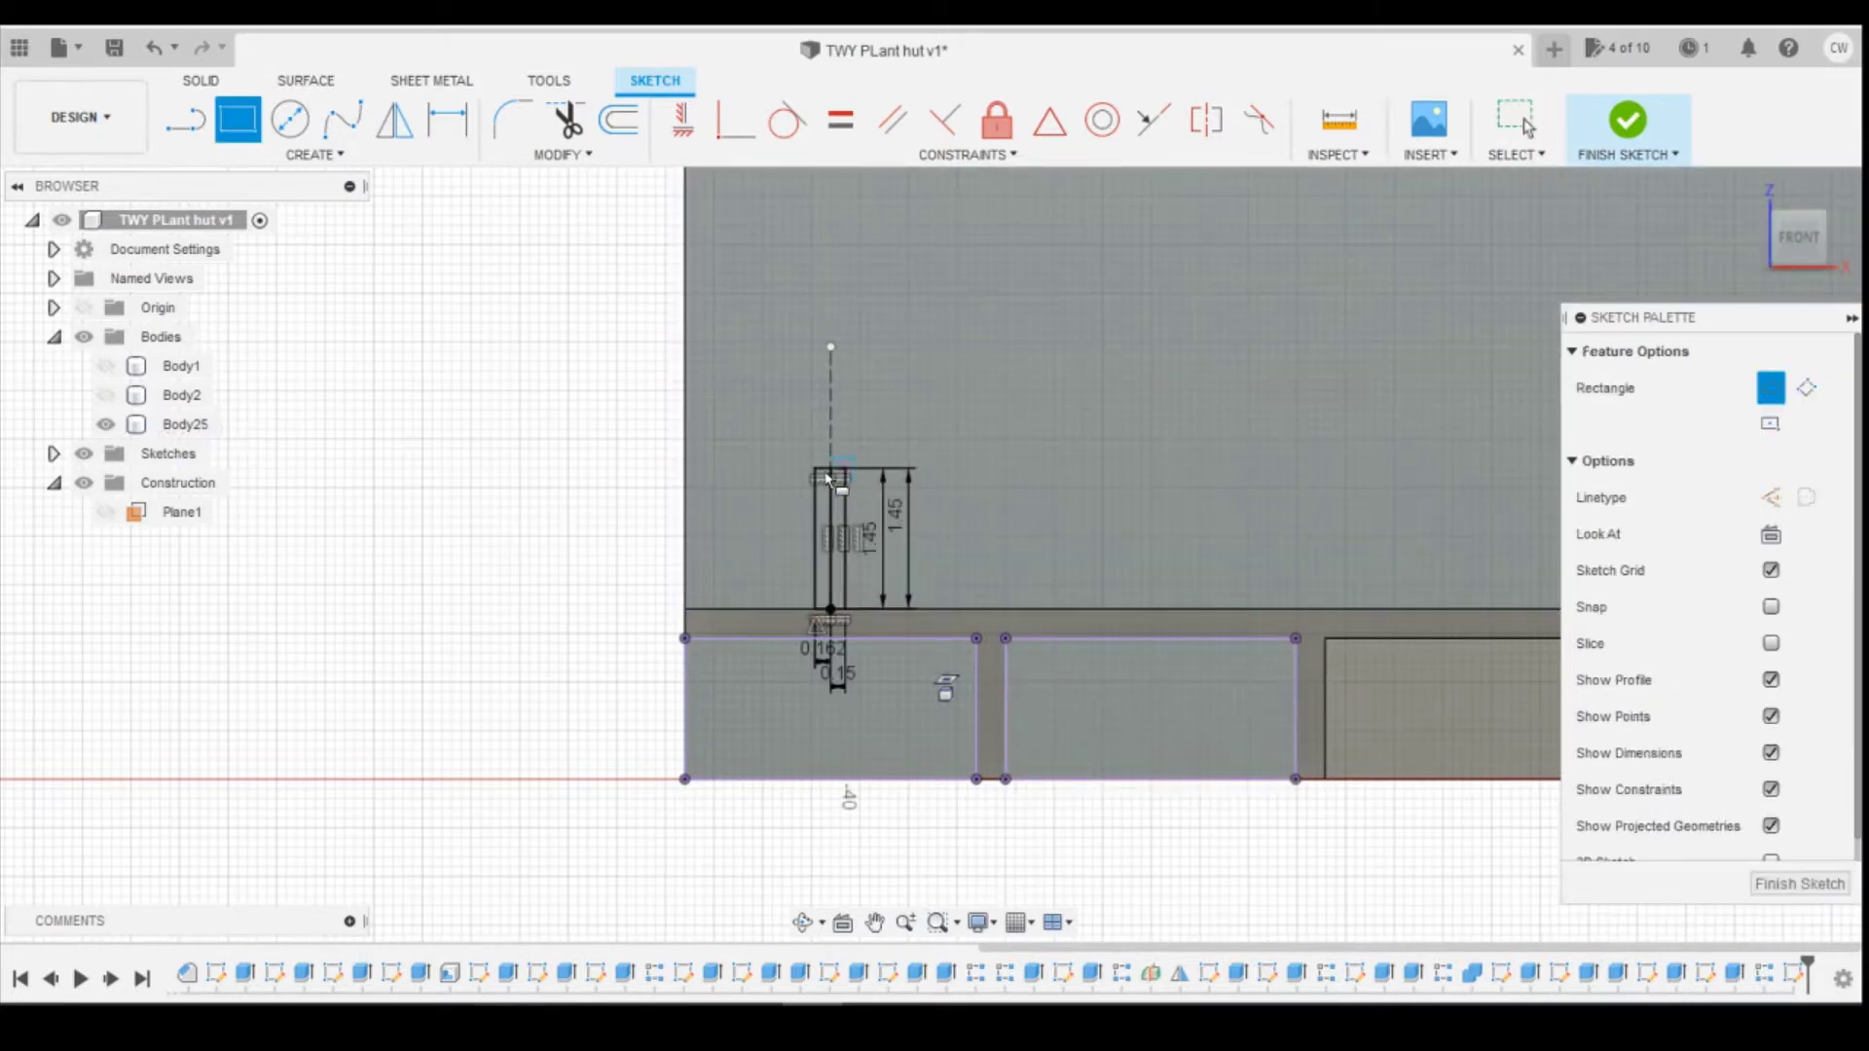
left_click(686, 470)
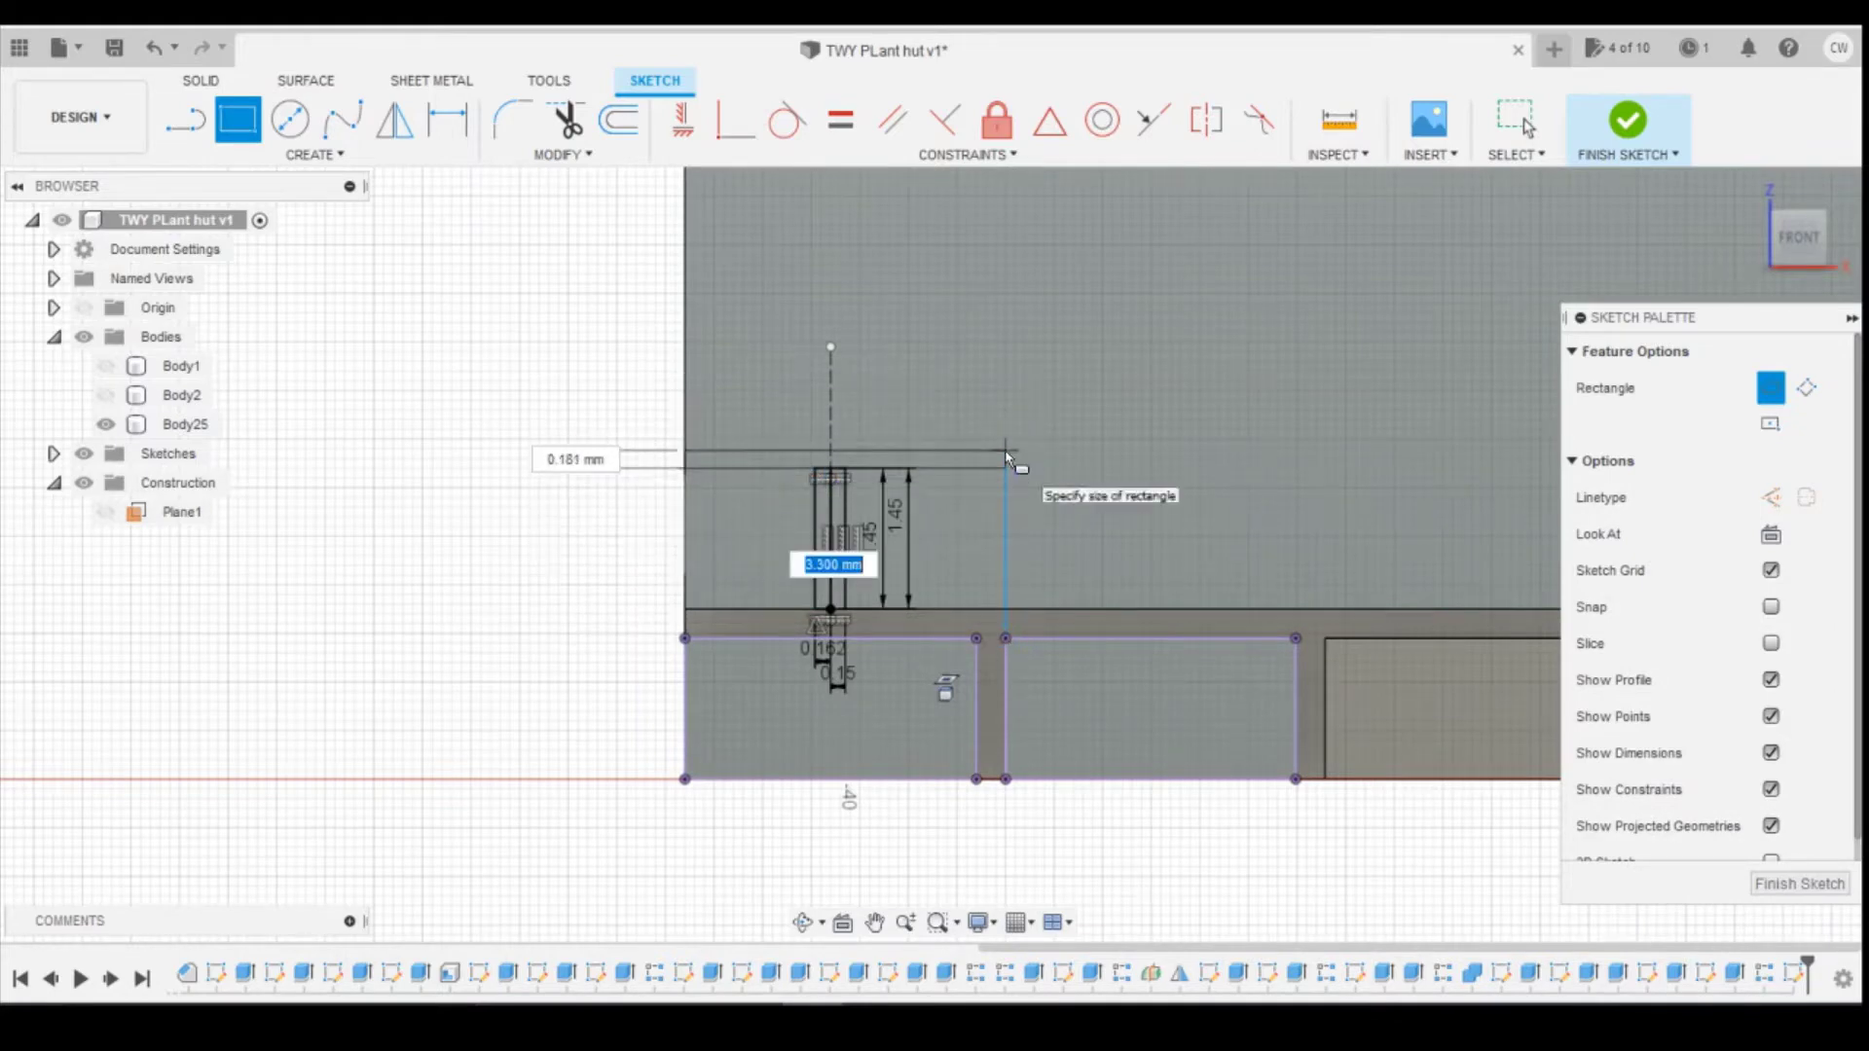
key("Tab")
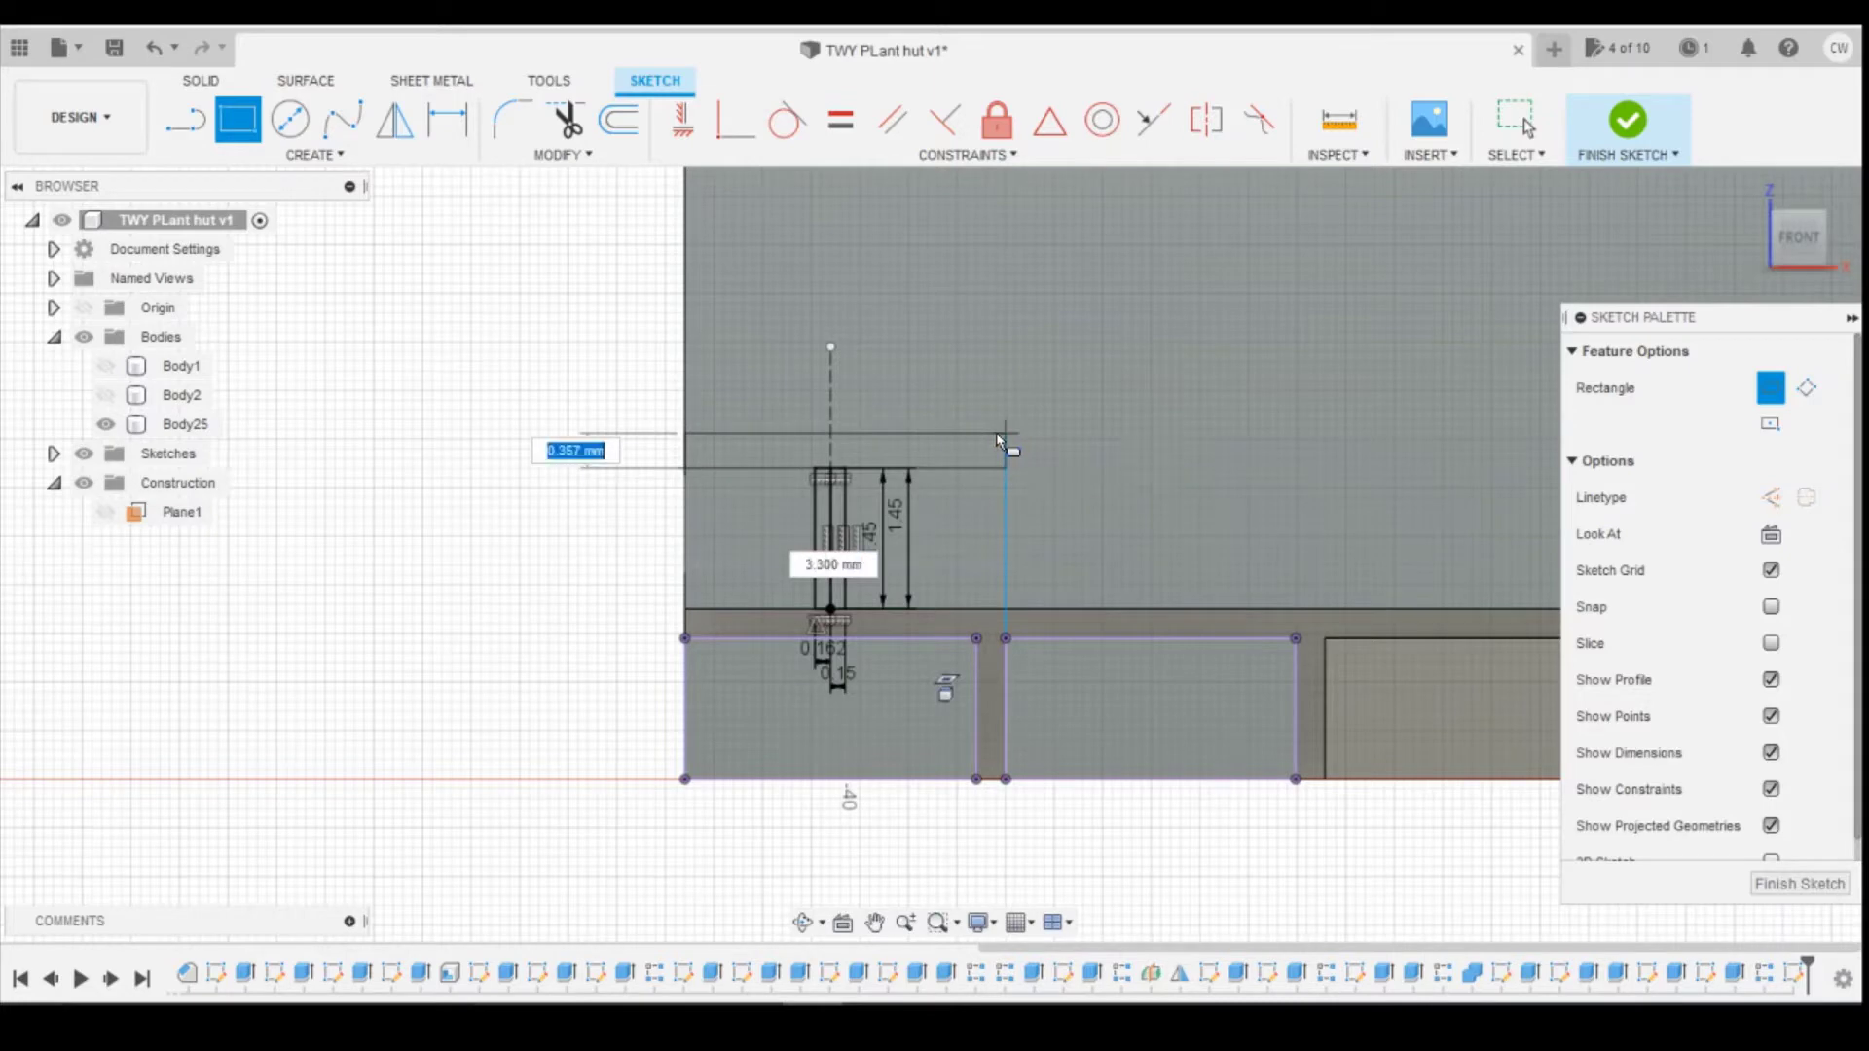
type("0.3")
key("Return")
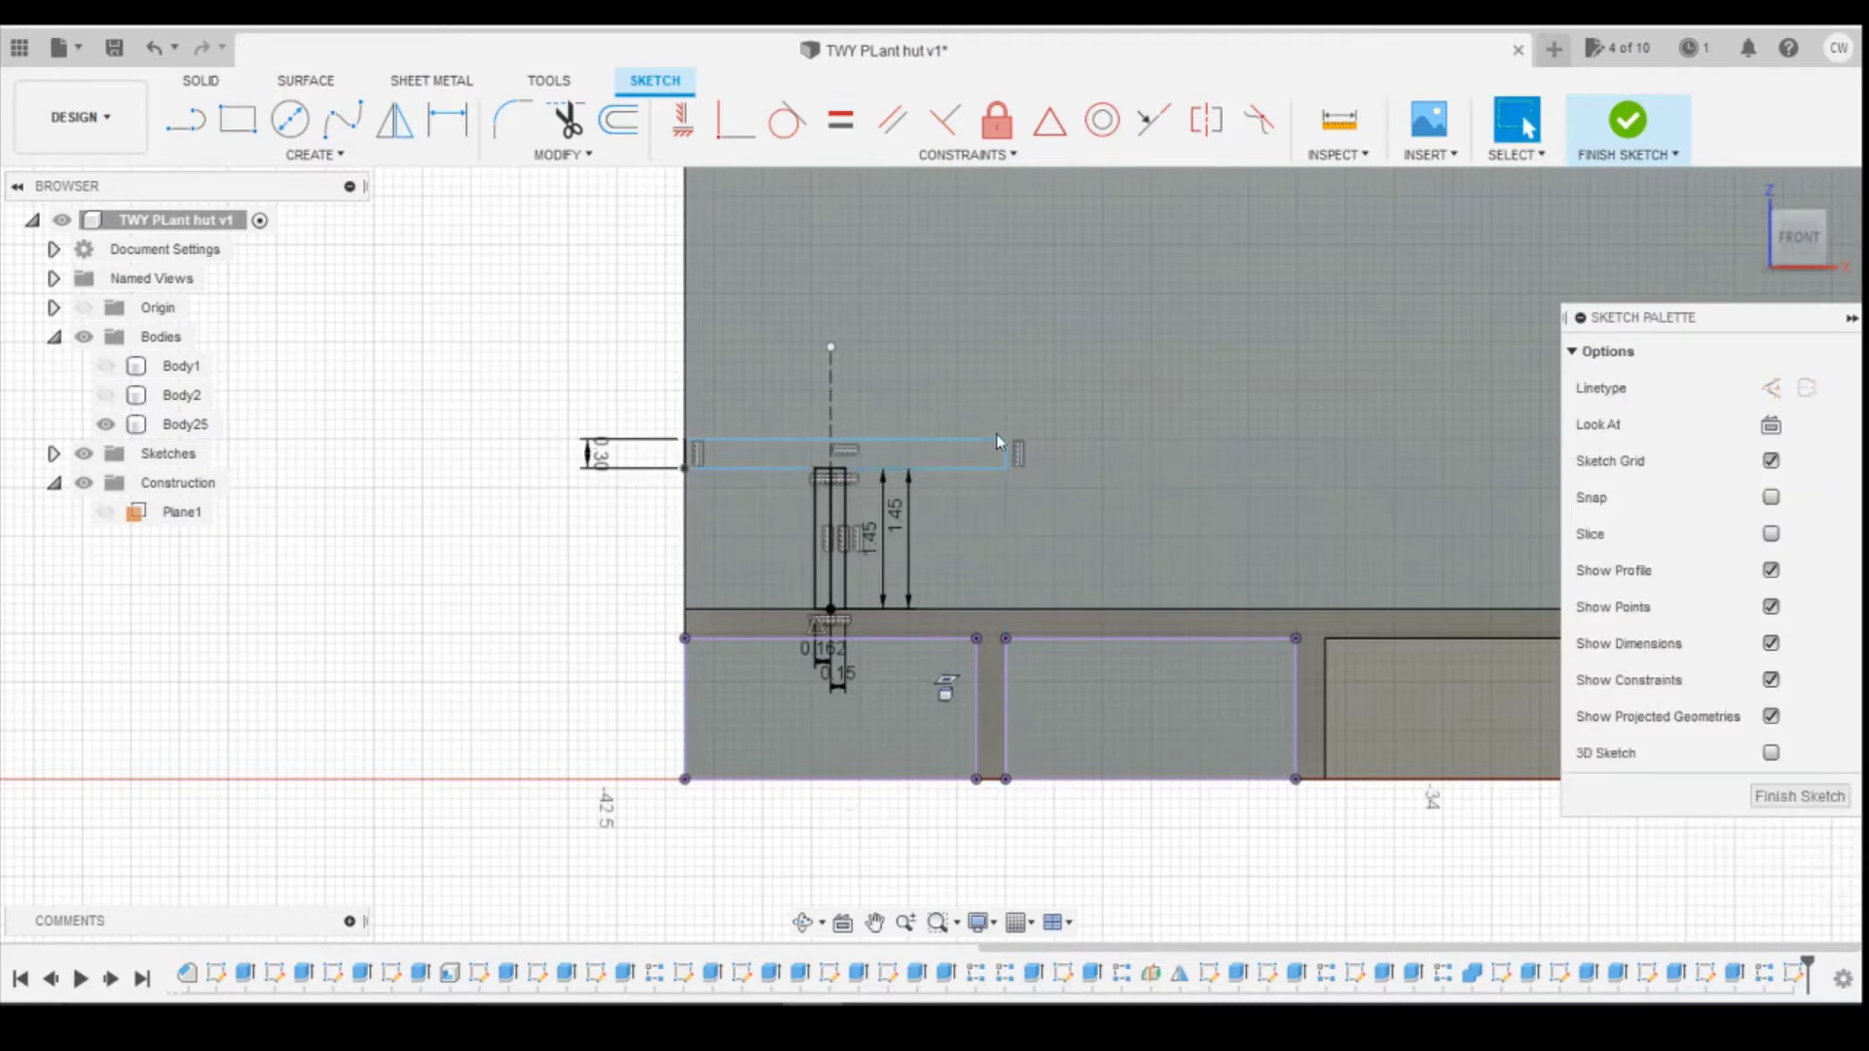
Step: Constrain the horizontal rectangle's lower right corner vertically to the upper left corner of the second projected block
key("d")
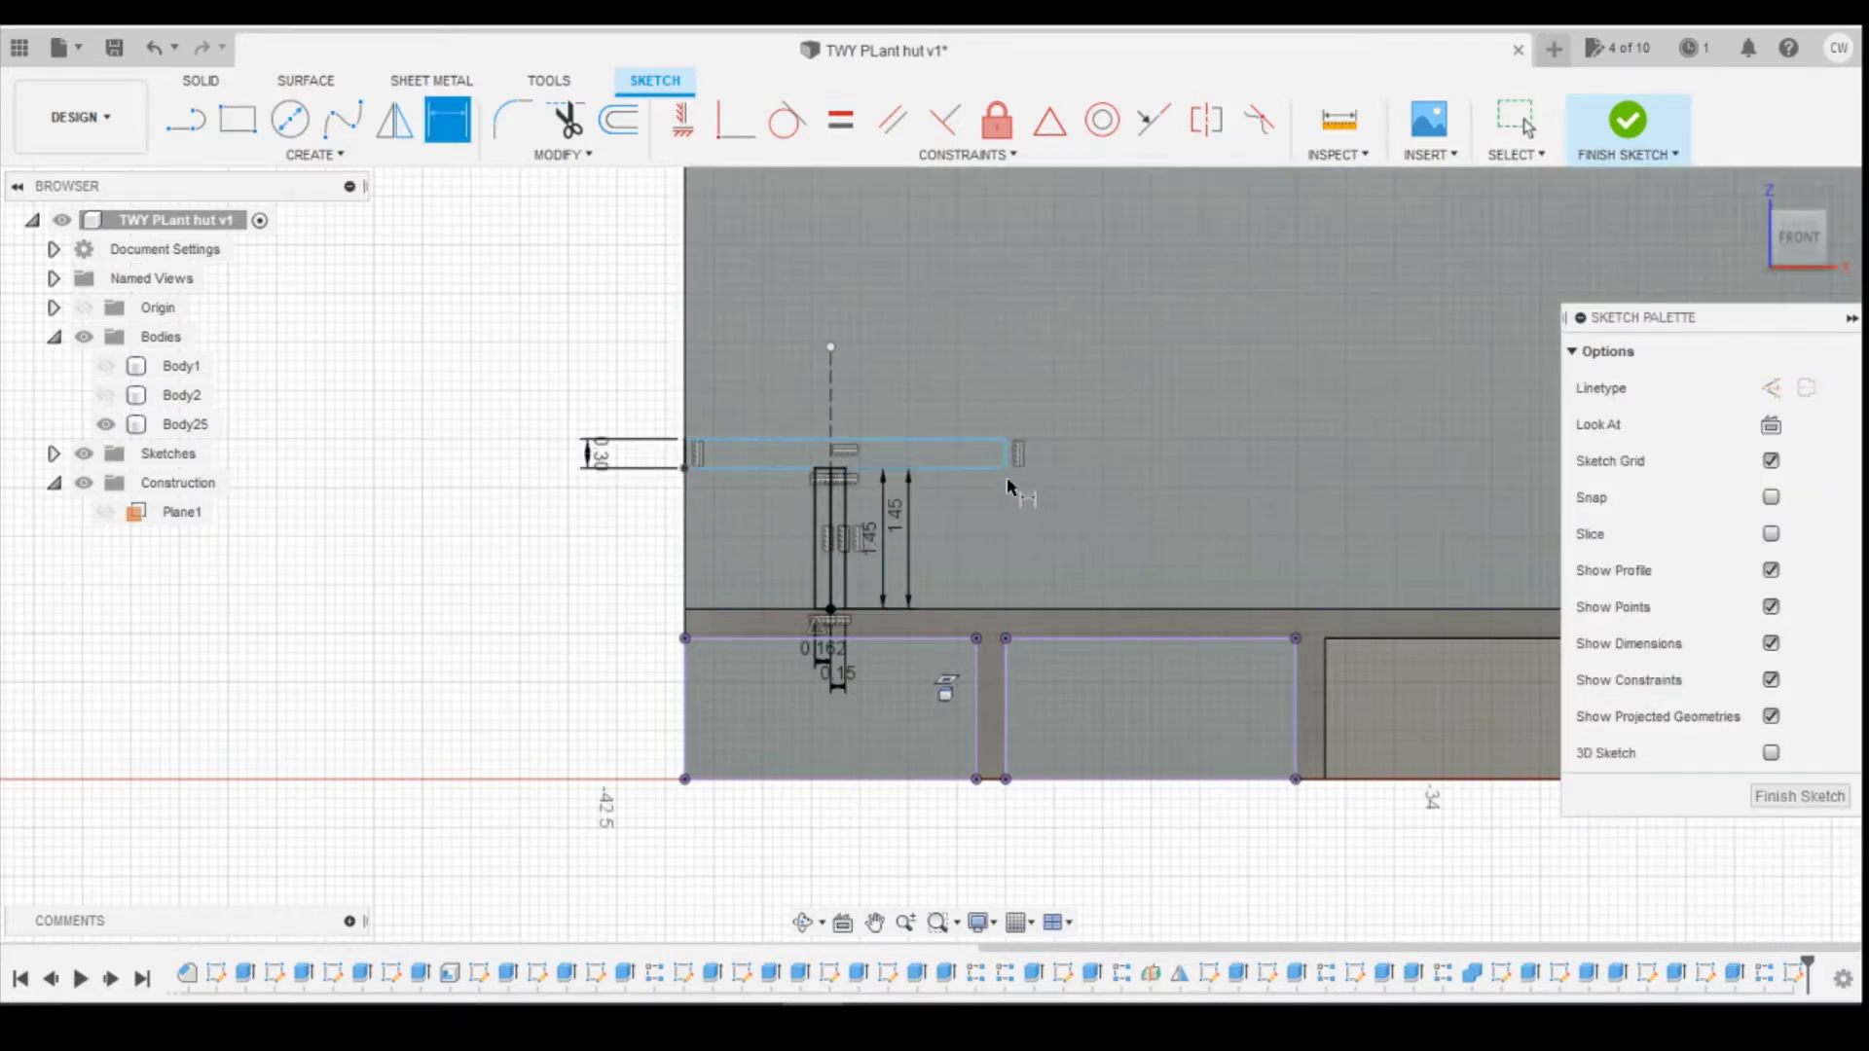
left_click(705, 129)
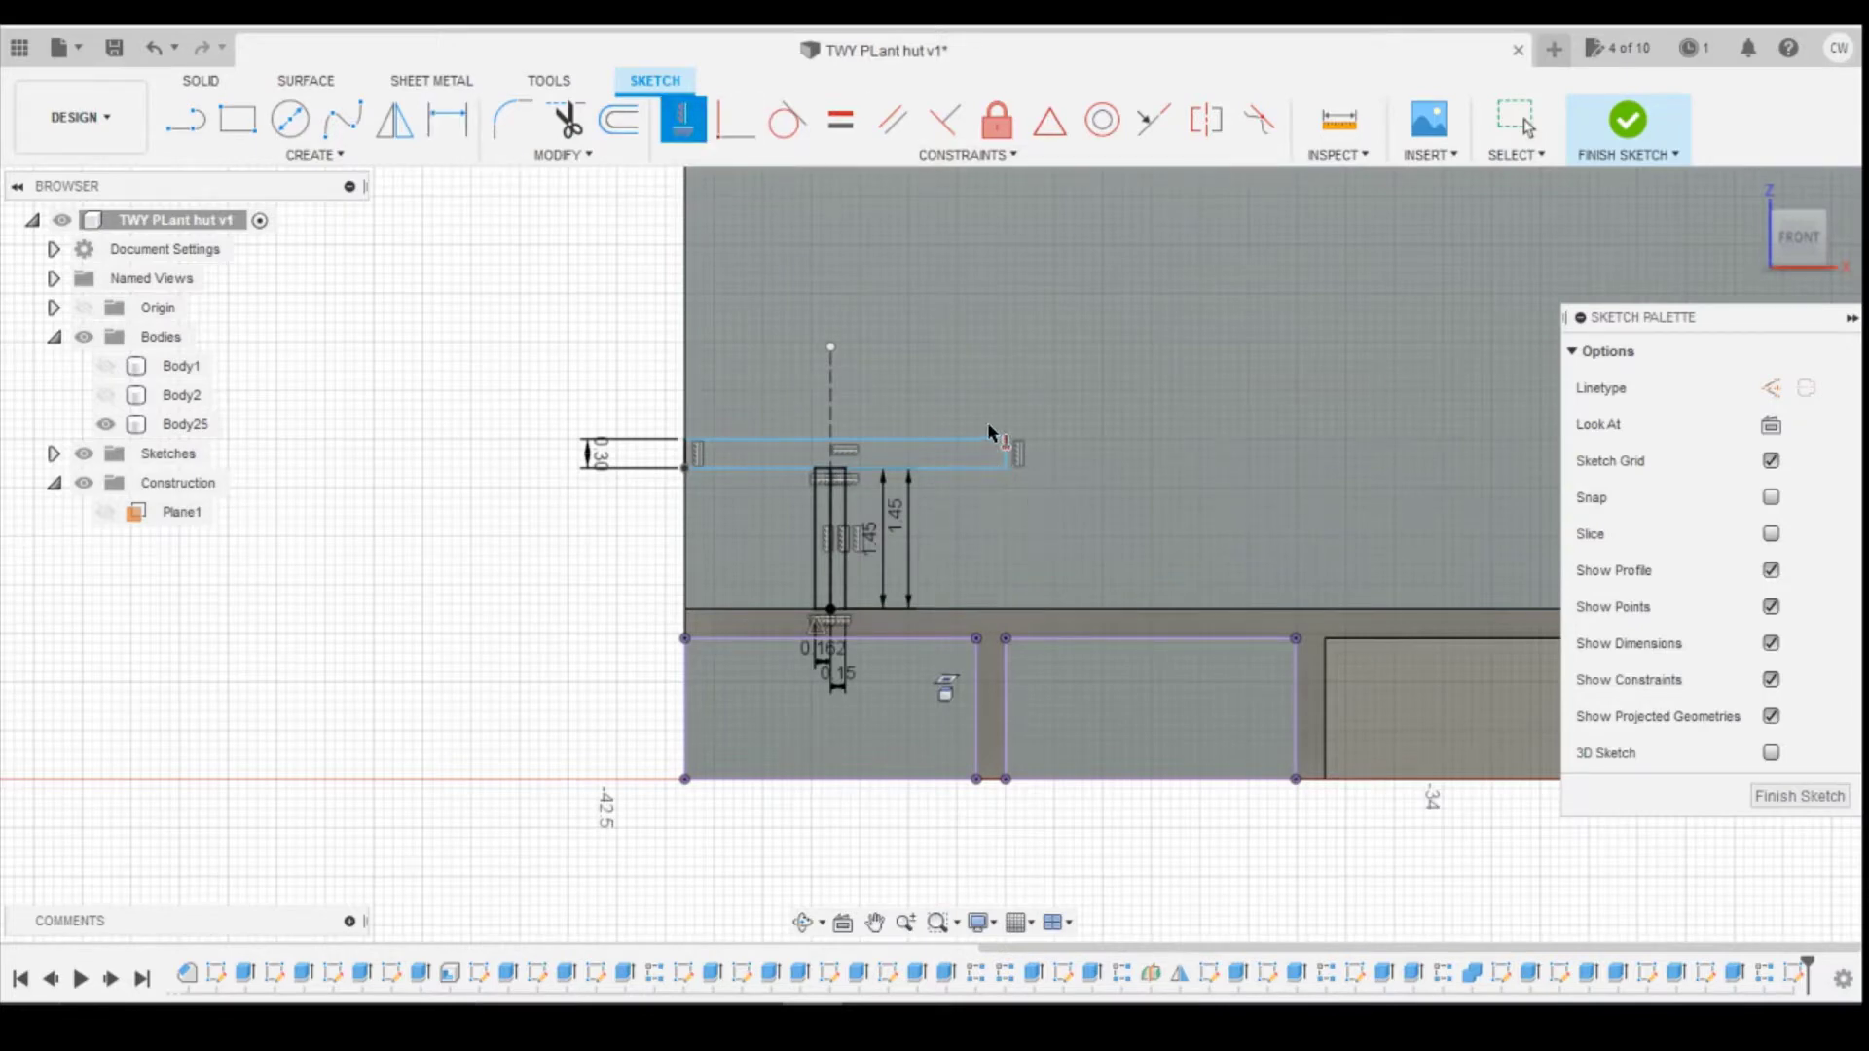
left_click(1006, 639)
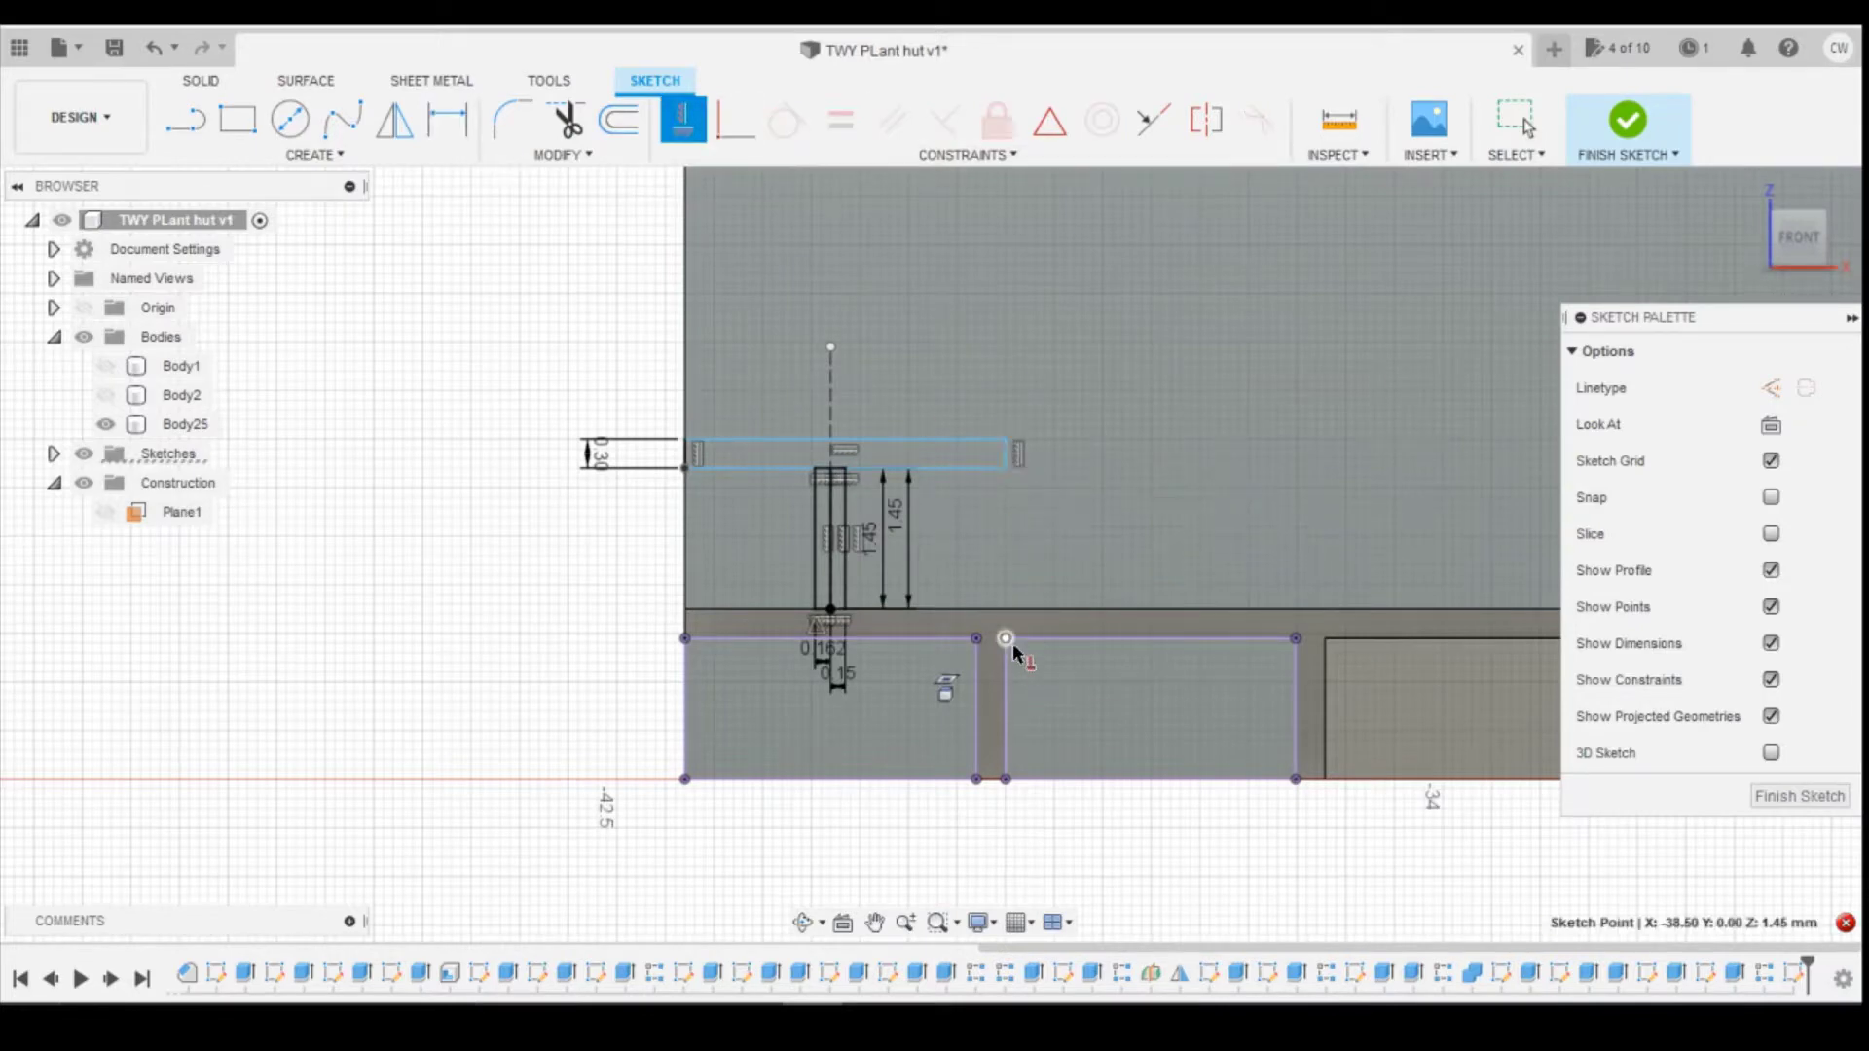
left_click(1002, 469)
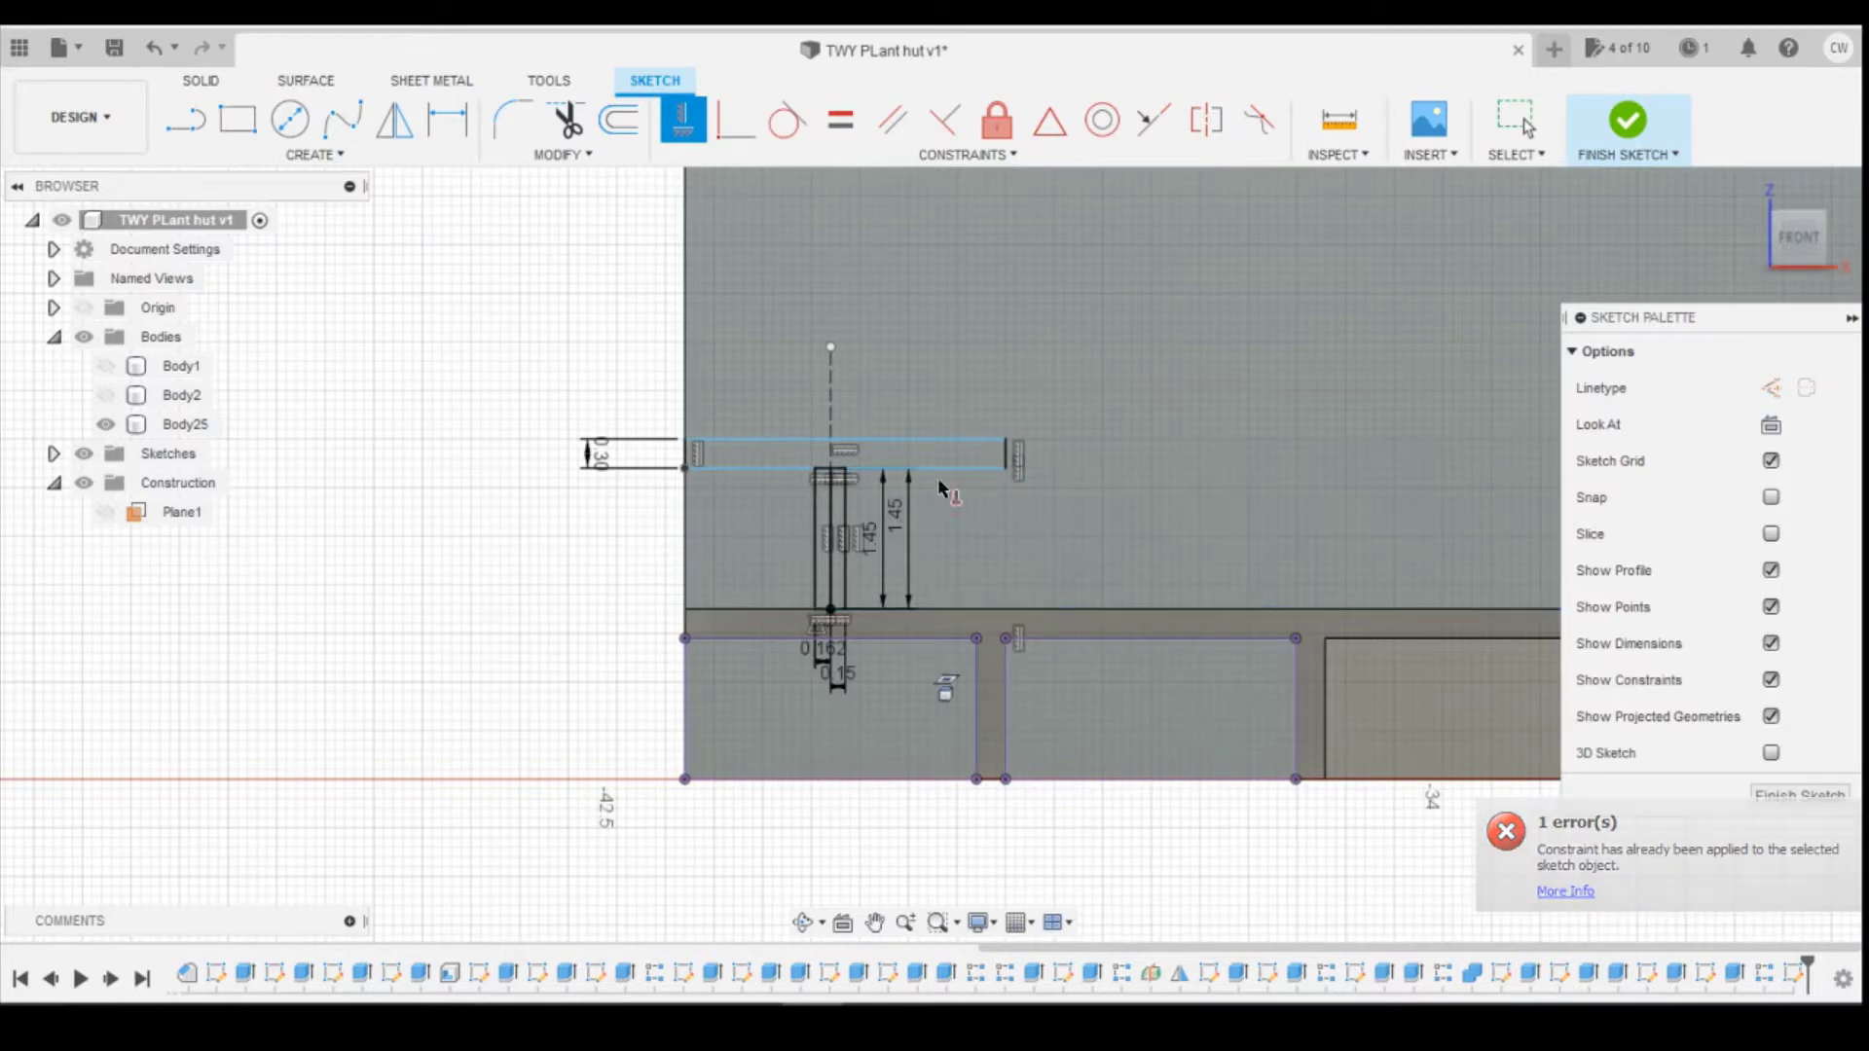
key("Escape")
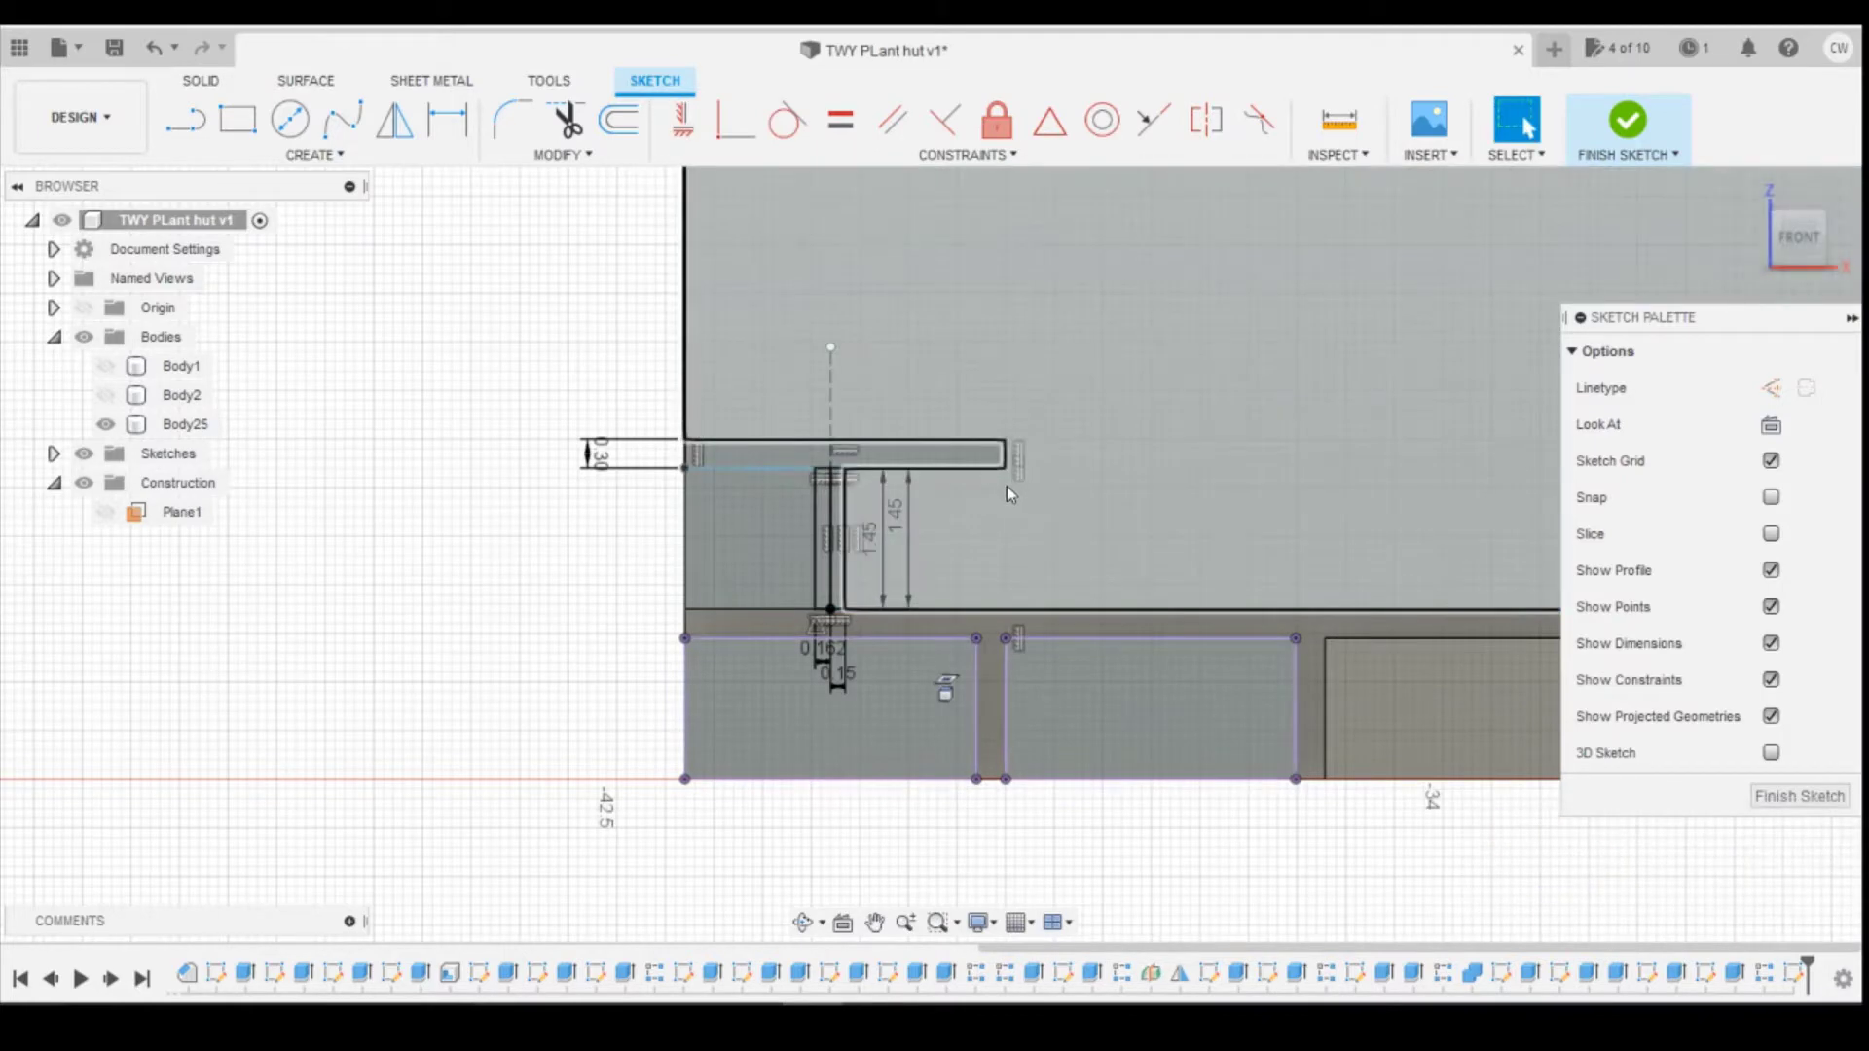
Step: Extrude the horizontal strip and both narrow vertical rectangles as a 0.30 mm deep cut into the front face
scroll(934, 482, "up", 3)
scroll(944, 492, "down", 3)
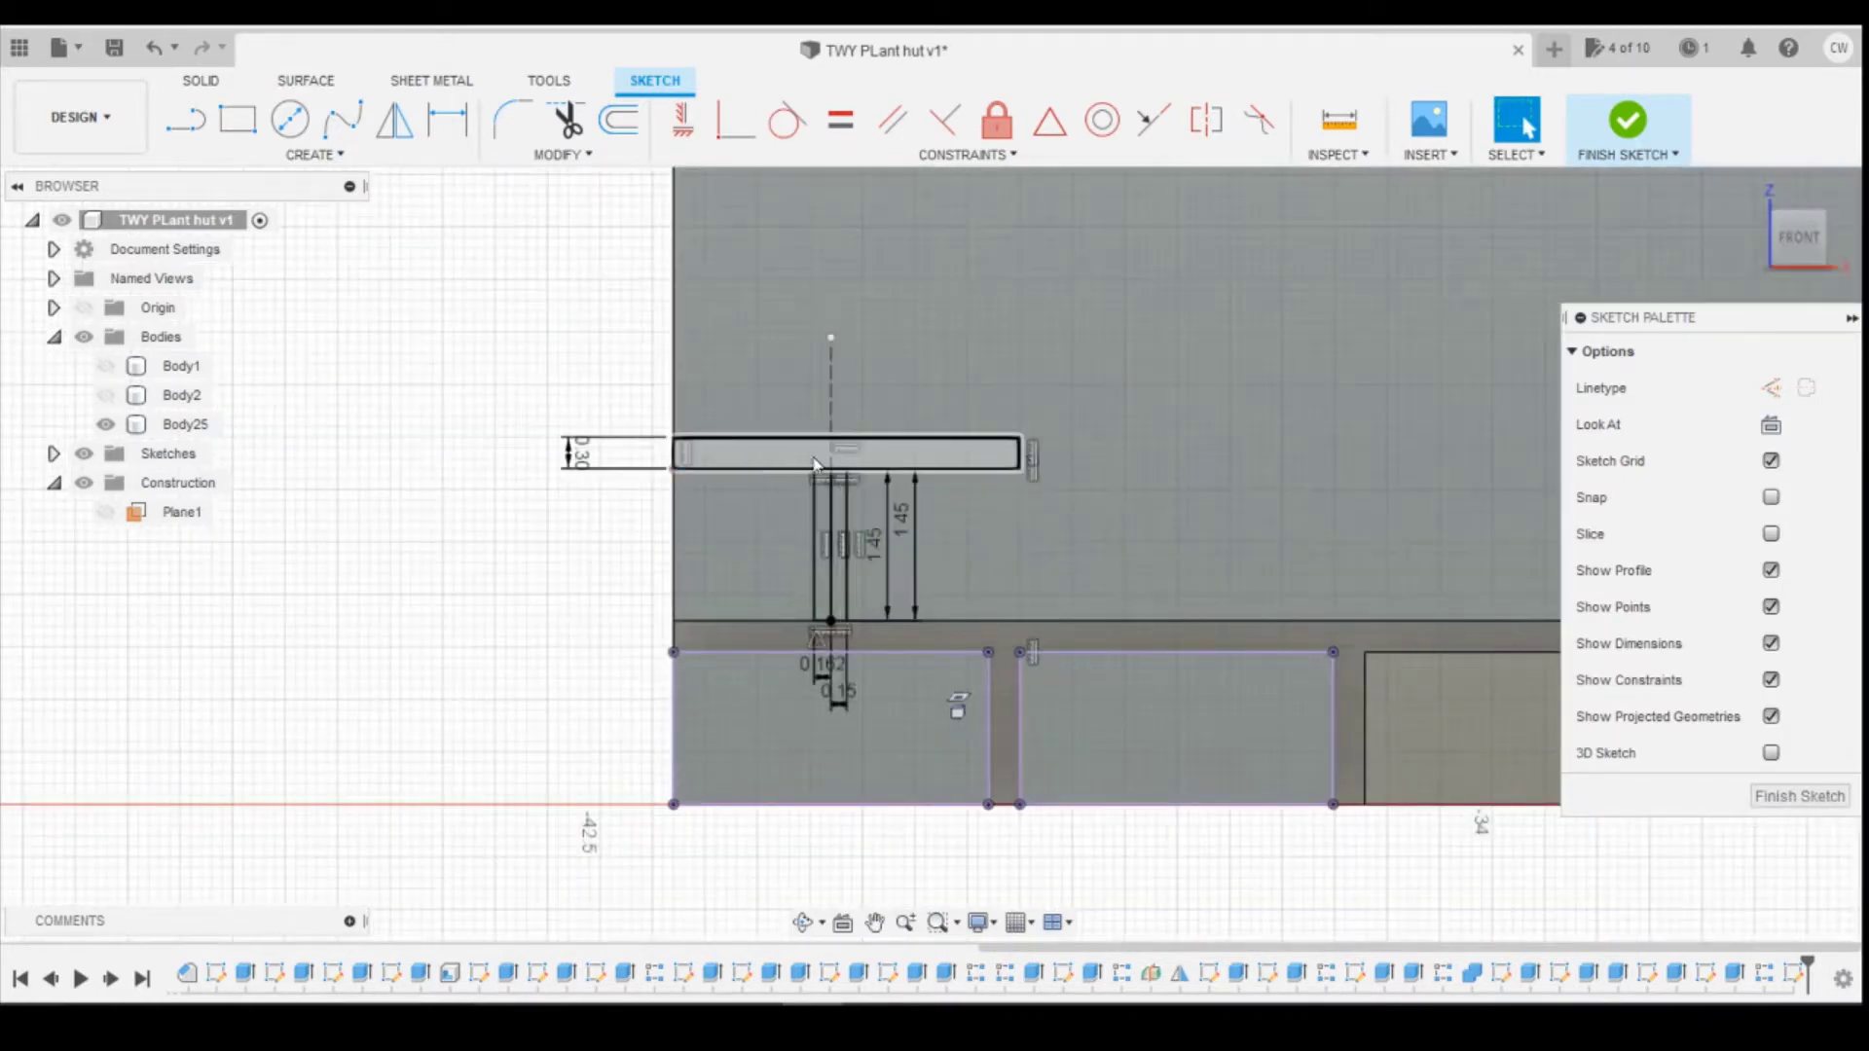
left_click(915, 453)
right_click(915, 447)
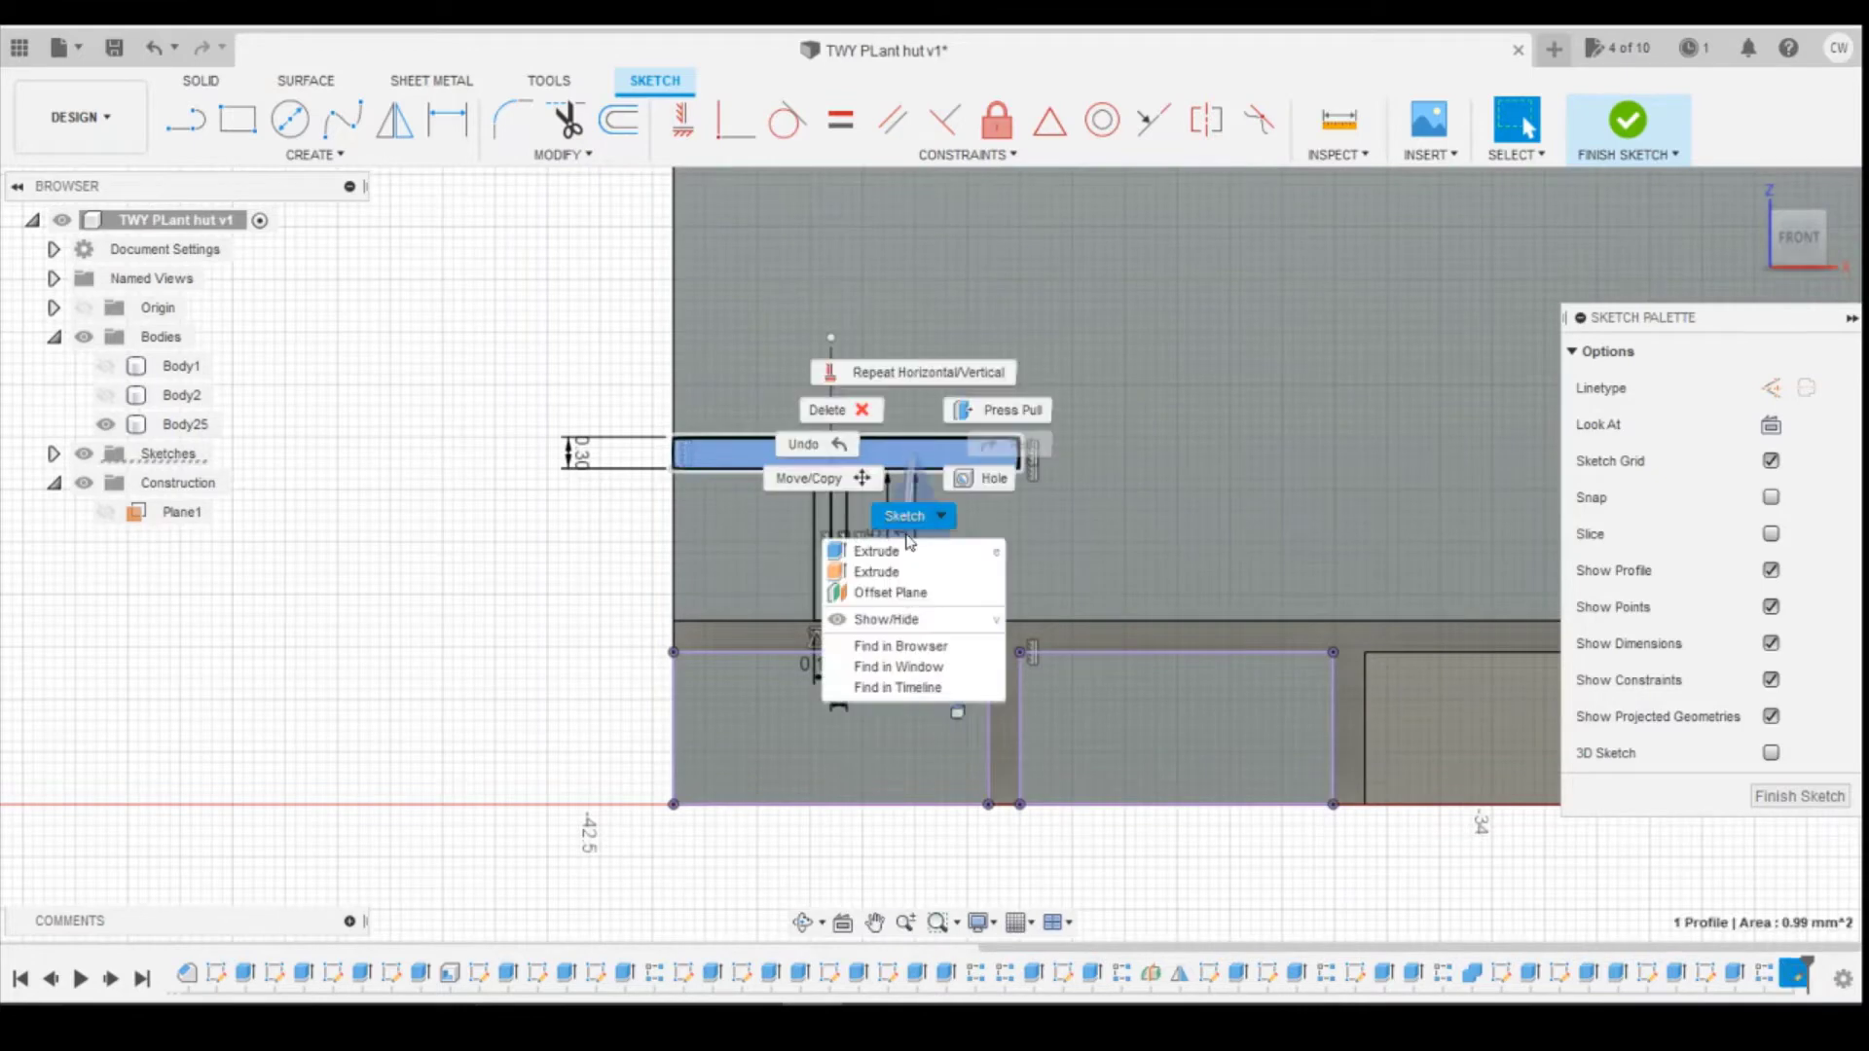
left_click(852, 448)
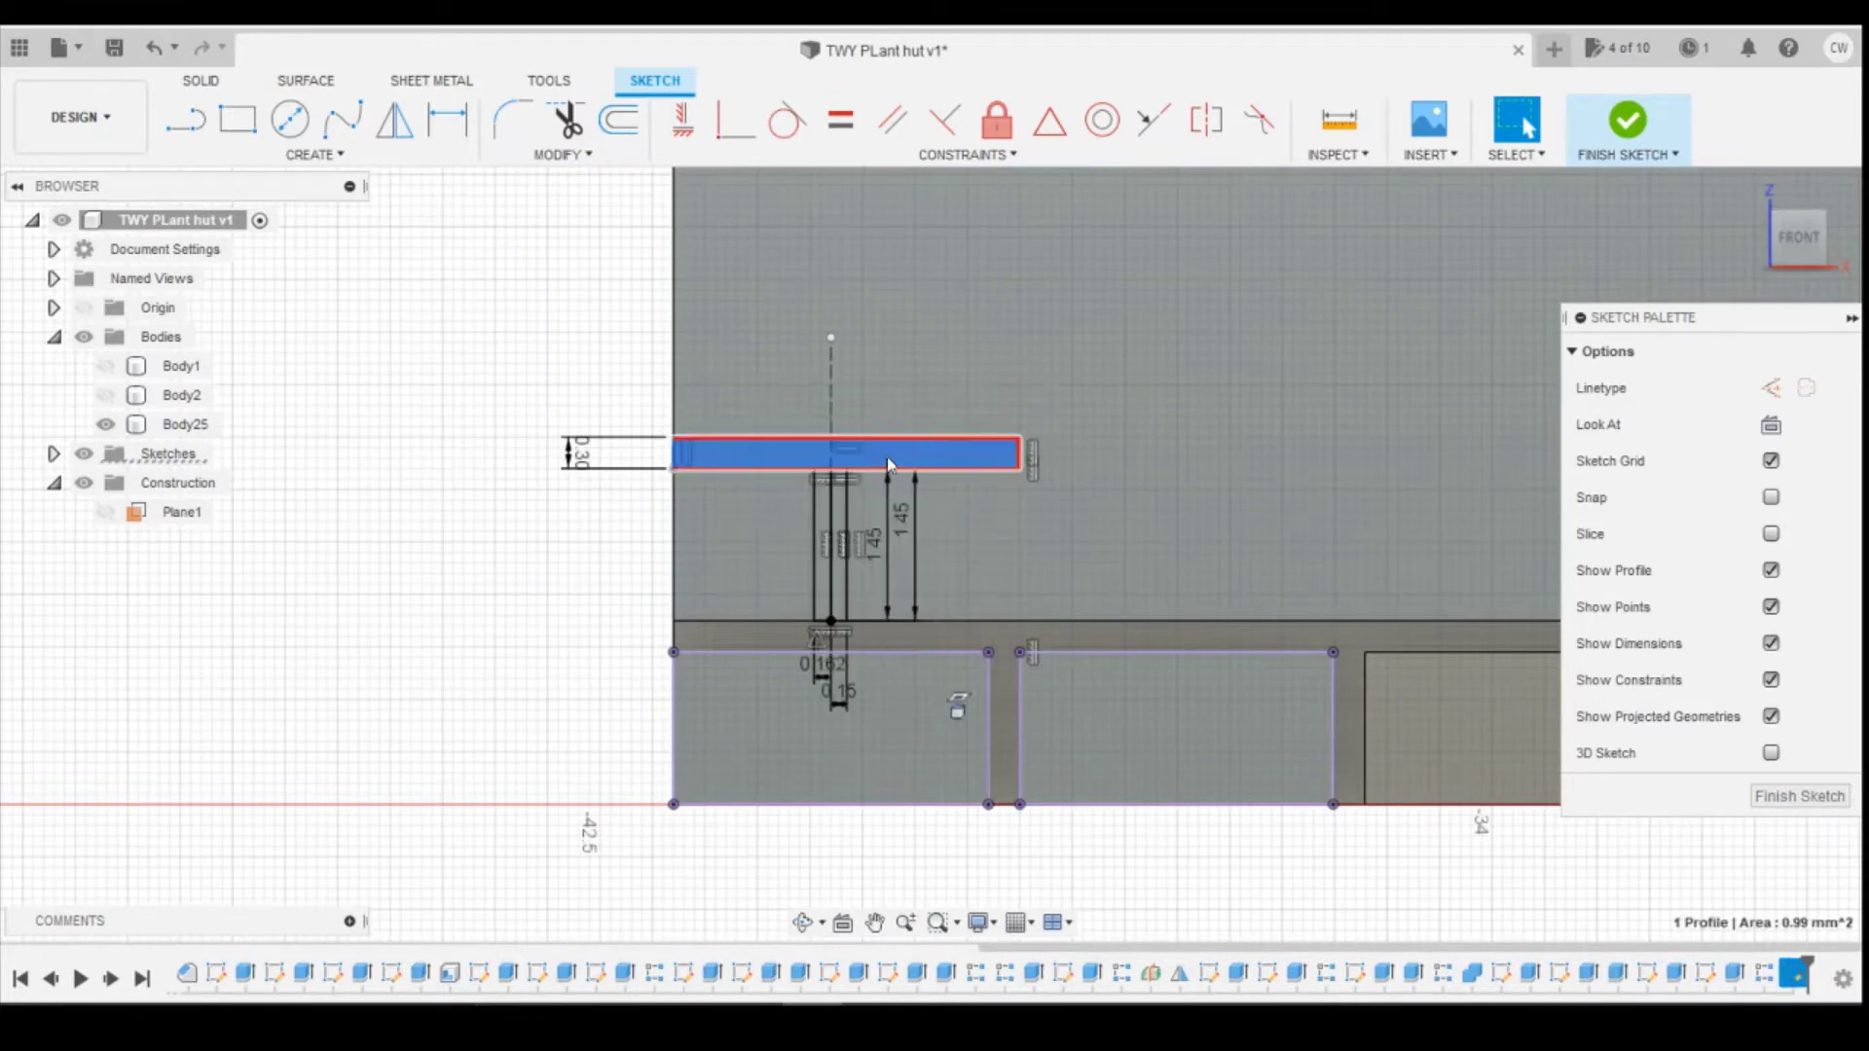
left_click(839, 540, "shift")
left_click(826, 514, "shift")
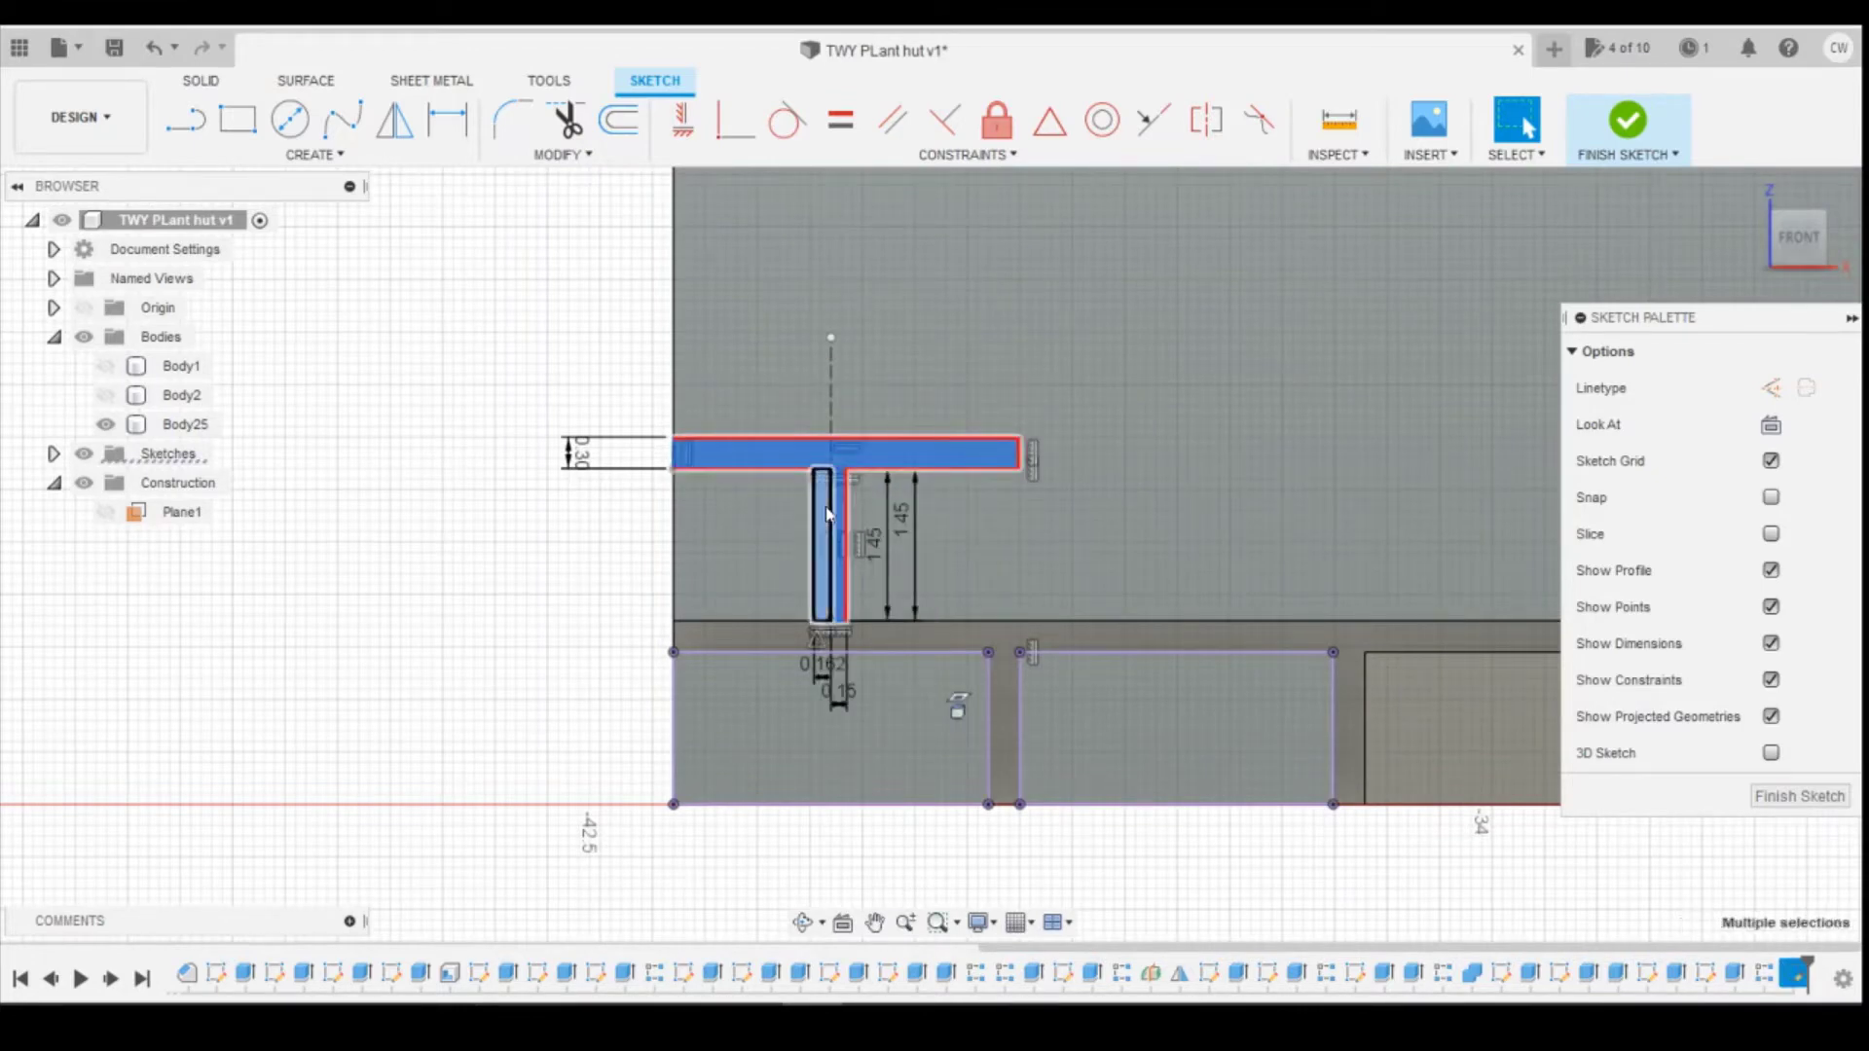
right_click(826, 513)
left_click(791, 613)
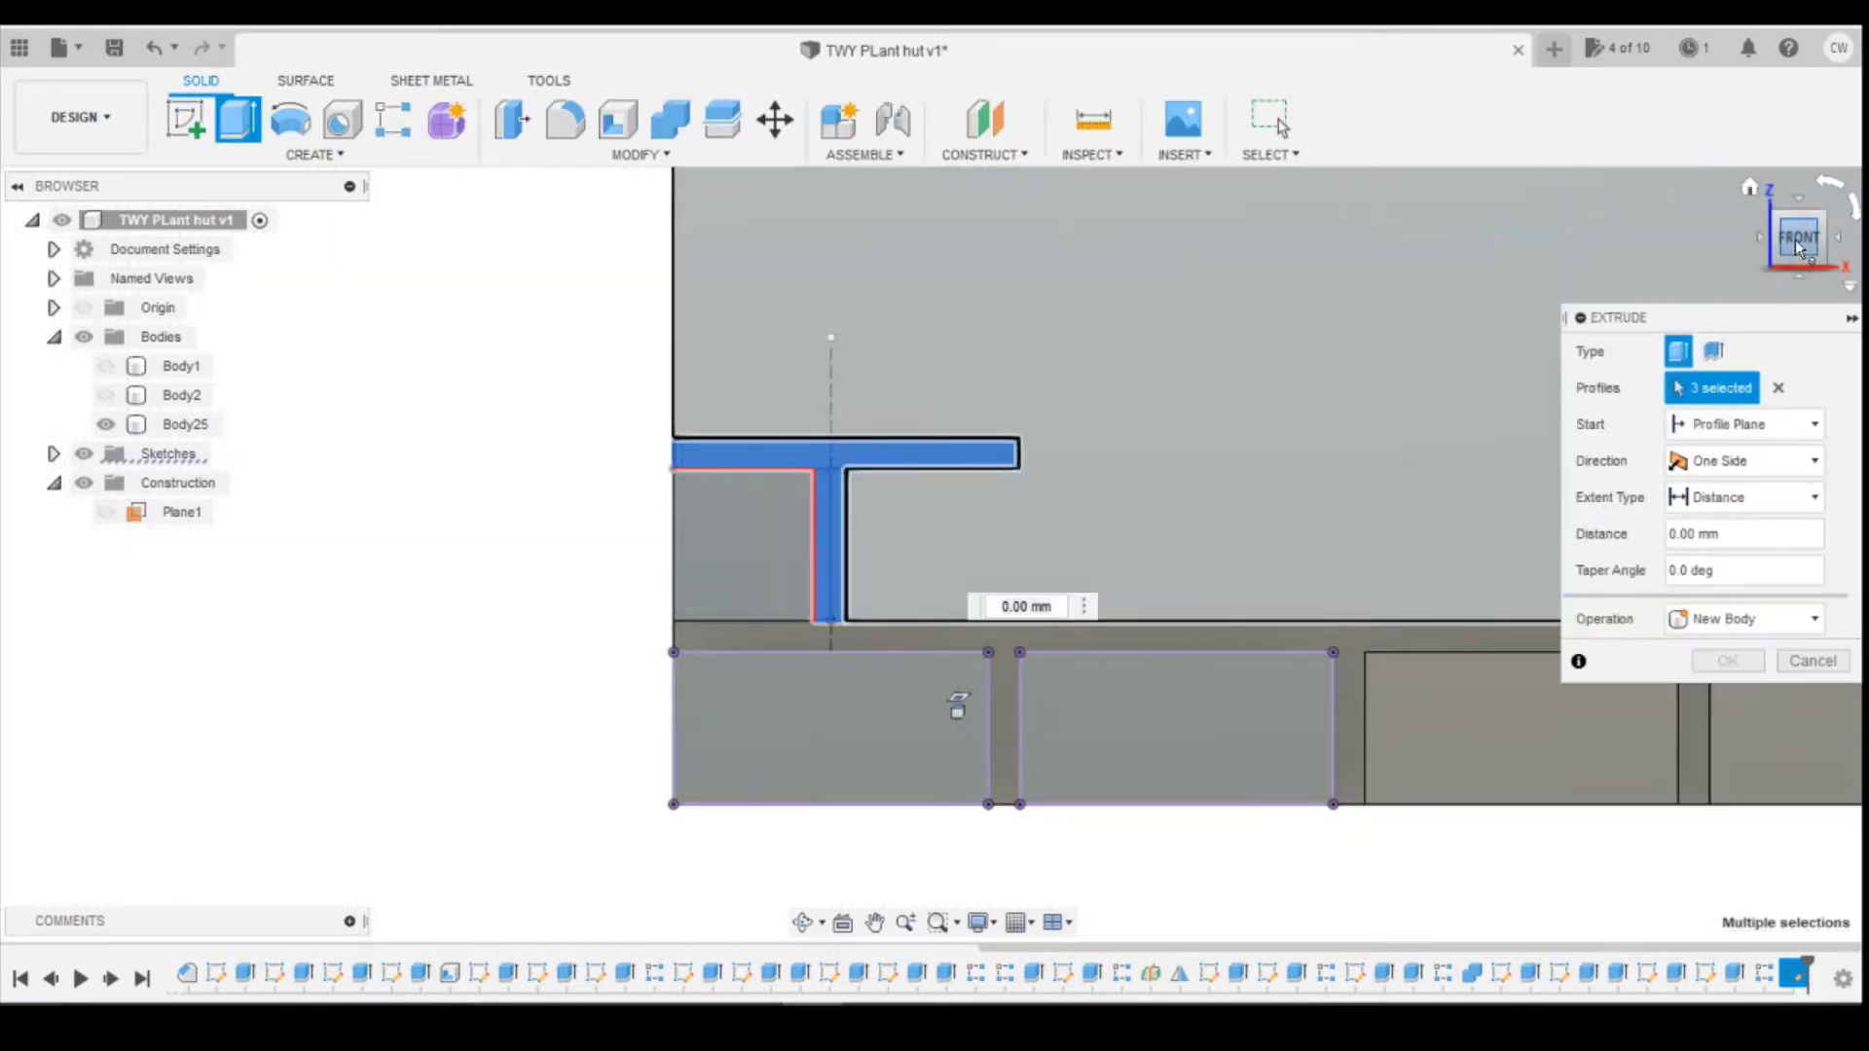
left_click_drag(1797, 249, 1830, 259)
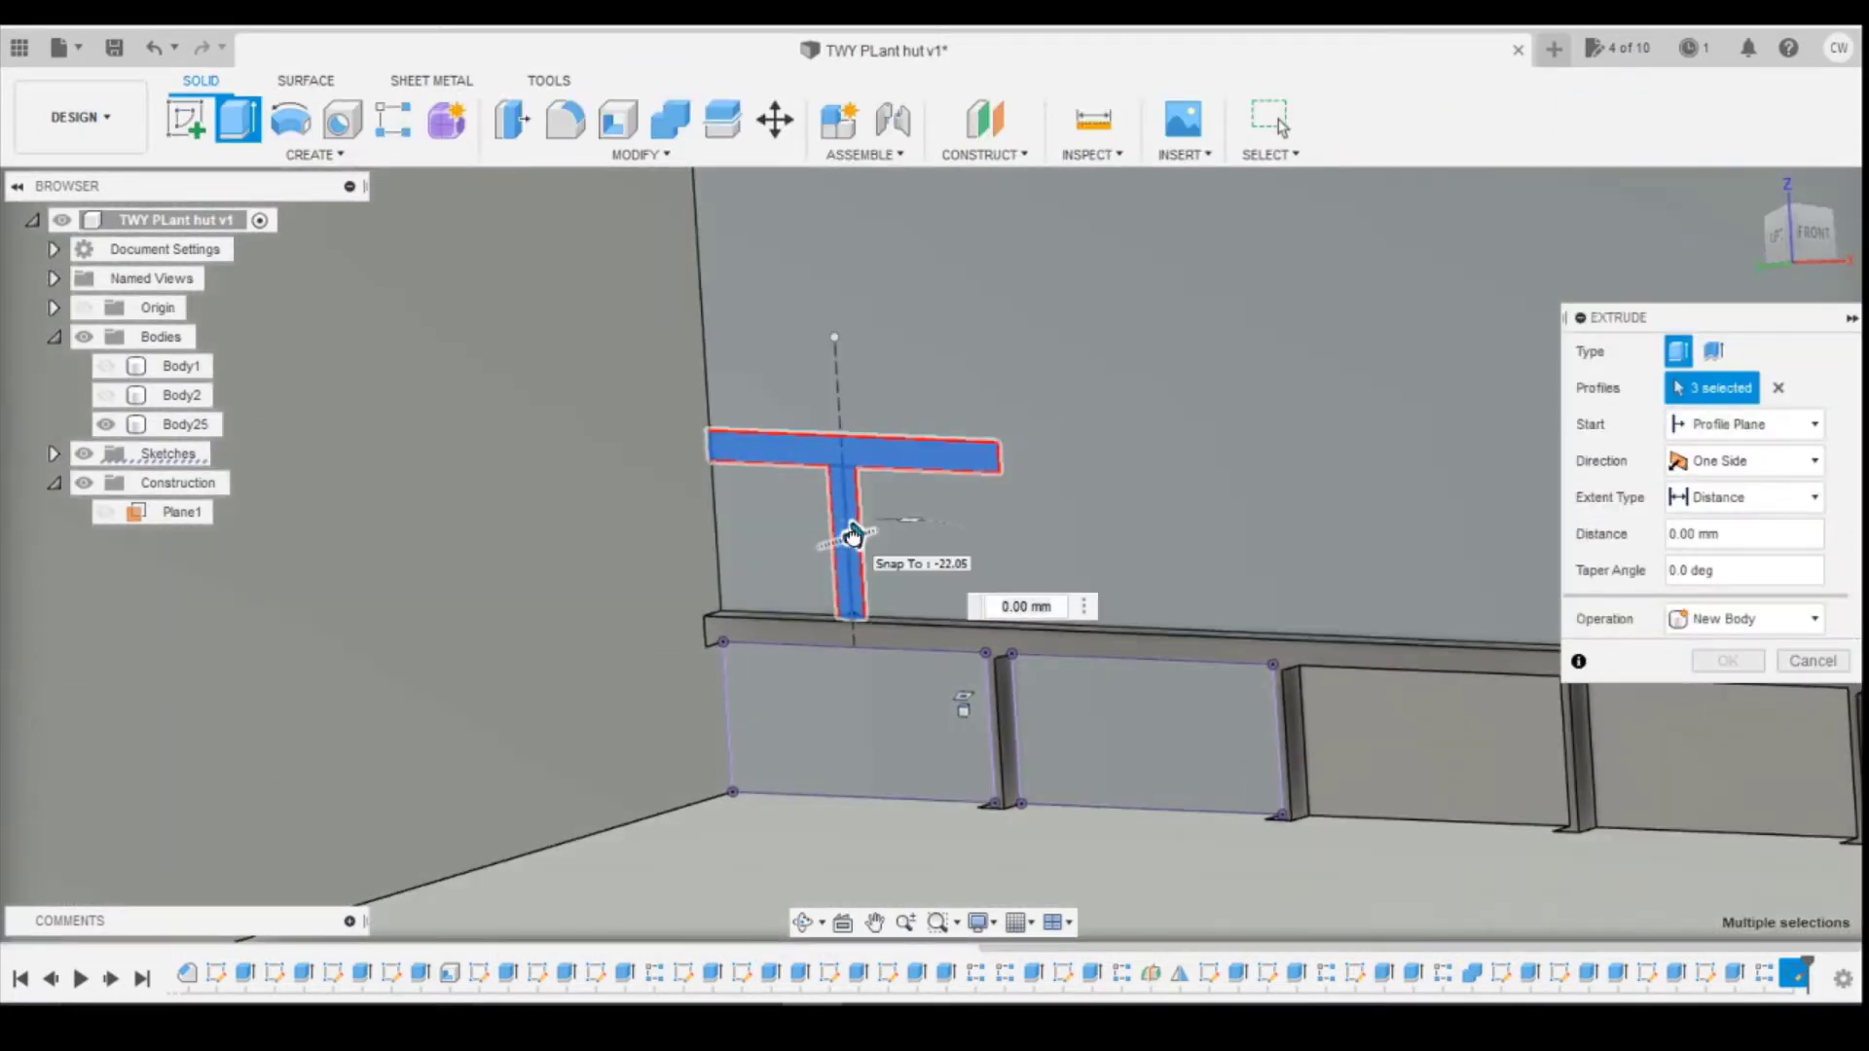
mouse_move(853, 534)
left_mouse_down()
mouse_move(792, 545)
mouse_move(836, 542)
left_mouse_up()
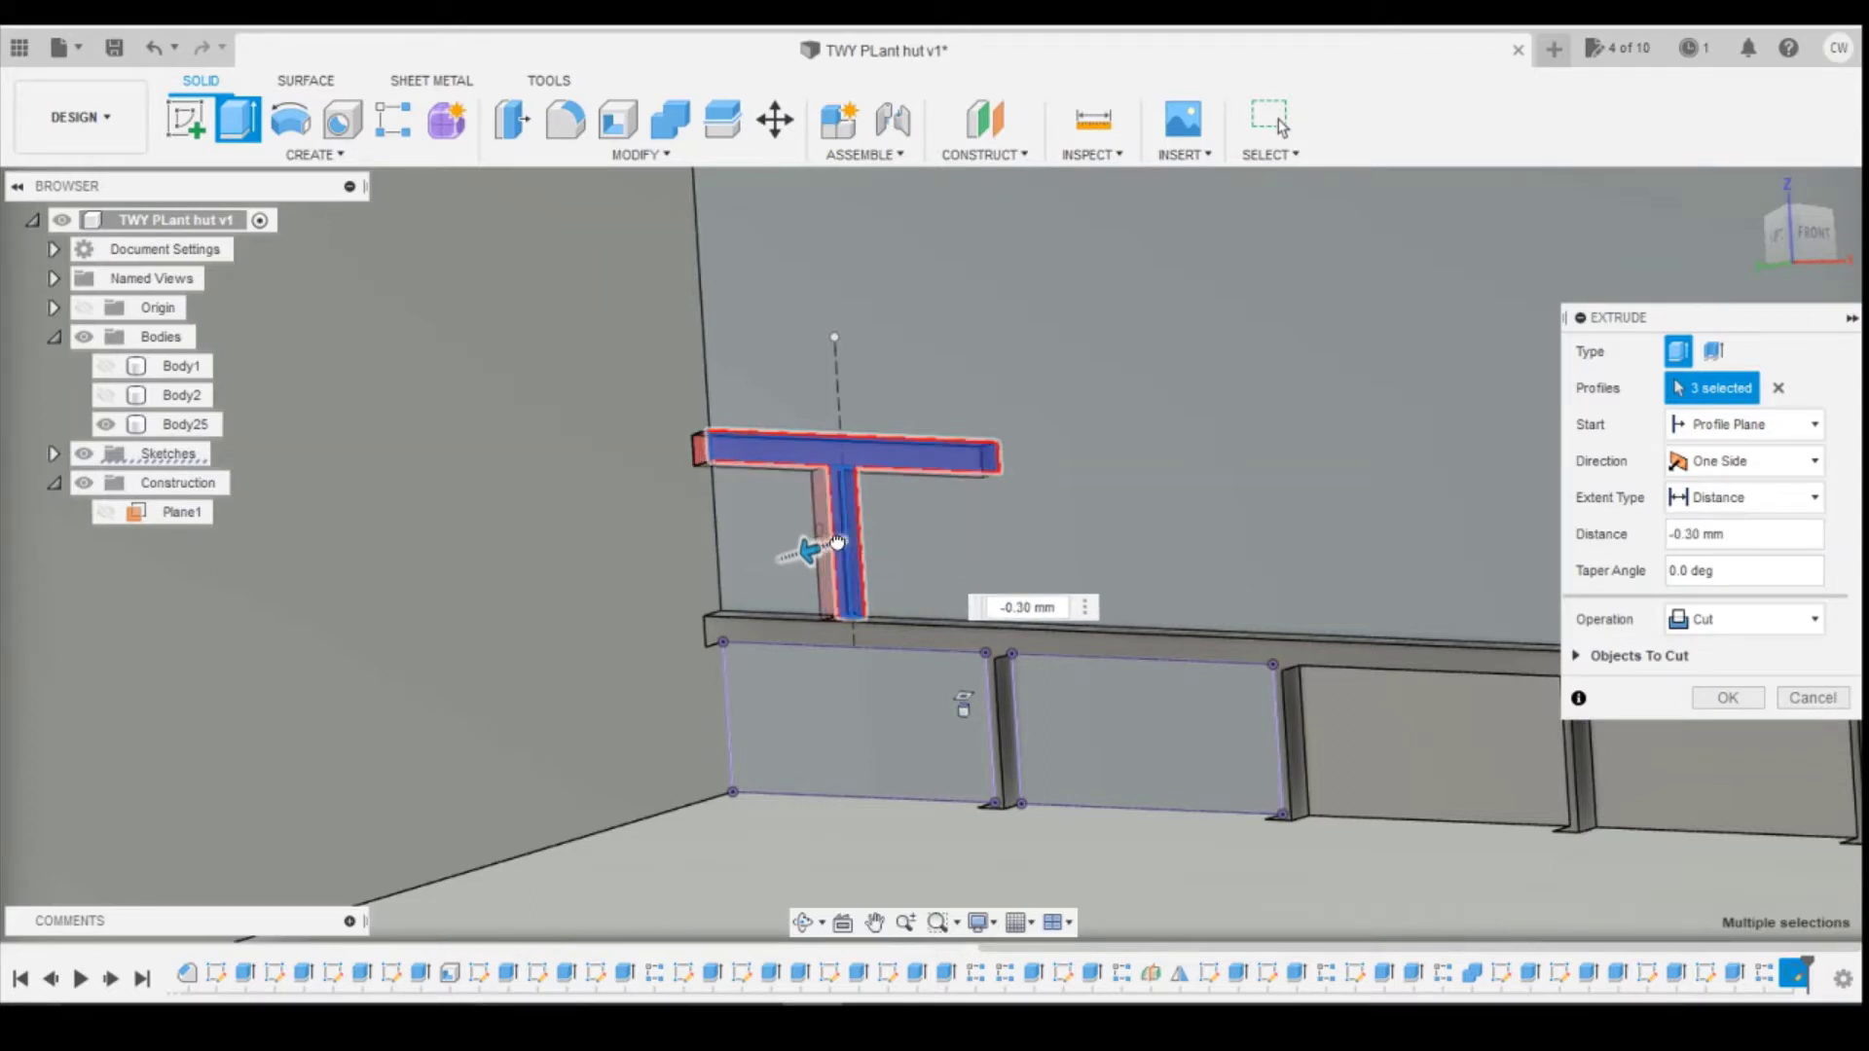
key("Return")
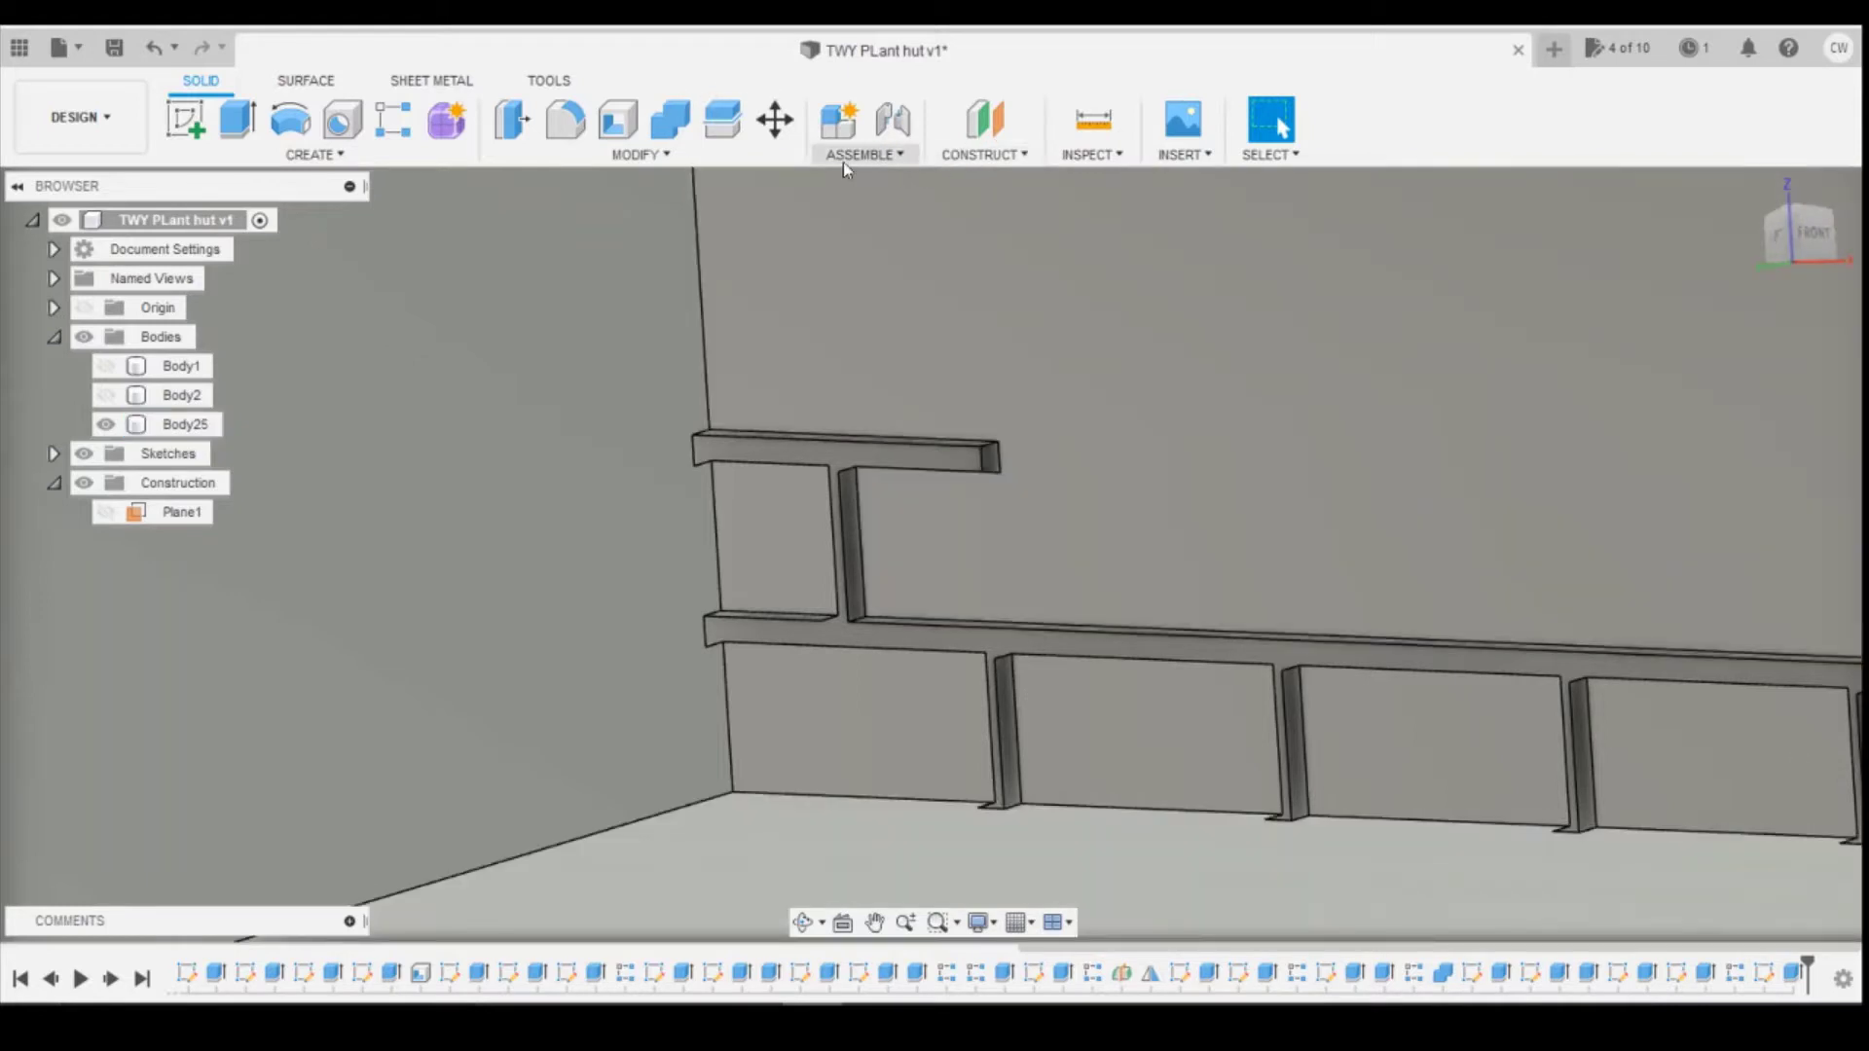
Step: Start a rectangular pattern of faces and select the six side faces of the T-shaped joint cut
left_click(393, 119)
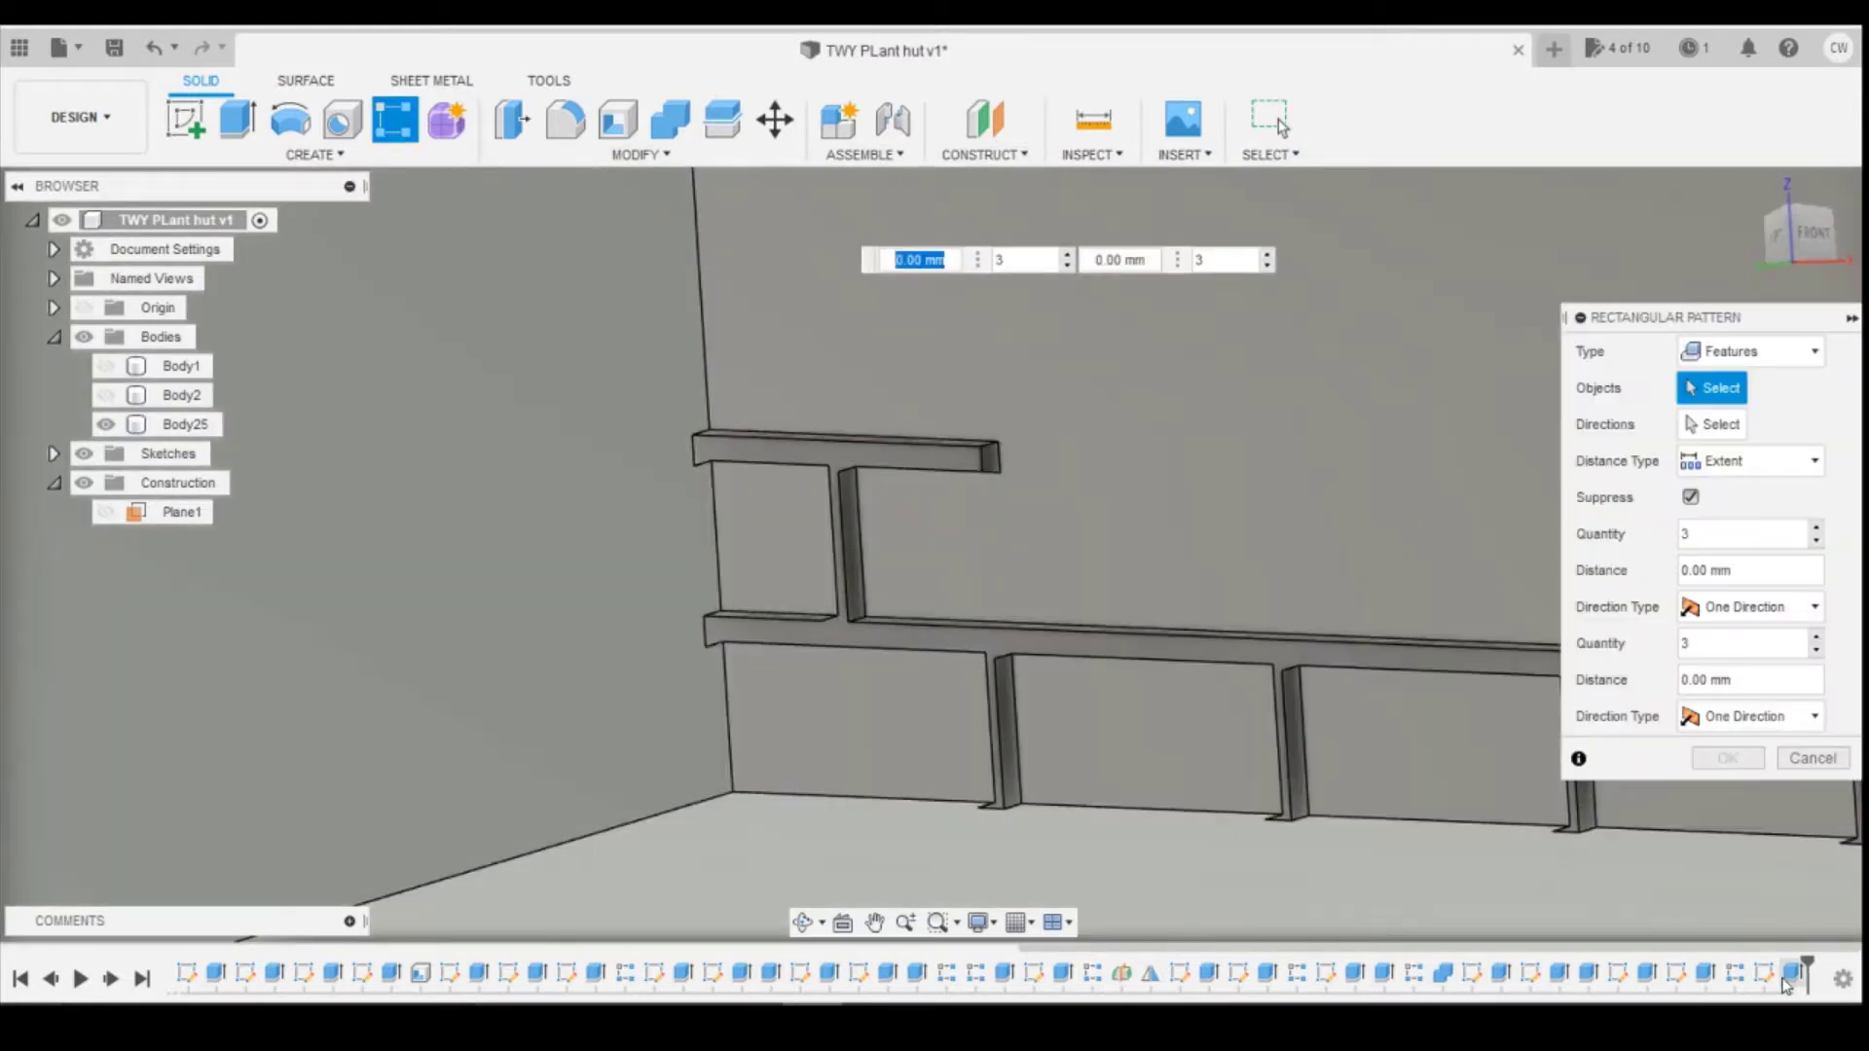
left_click(1791, 972)
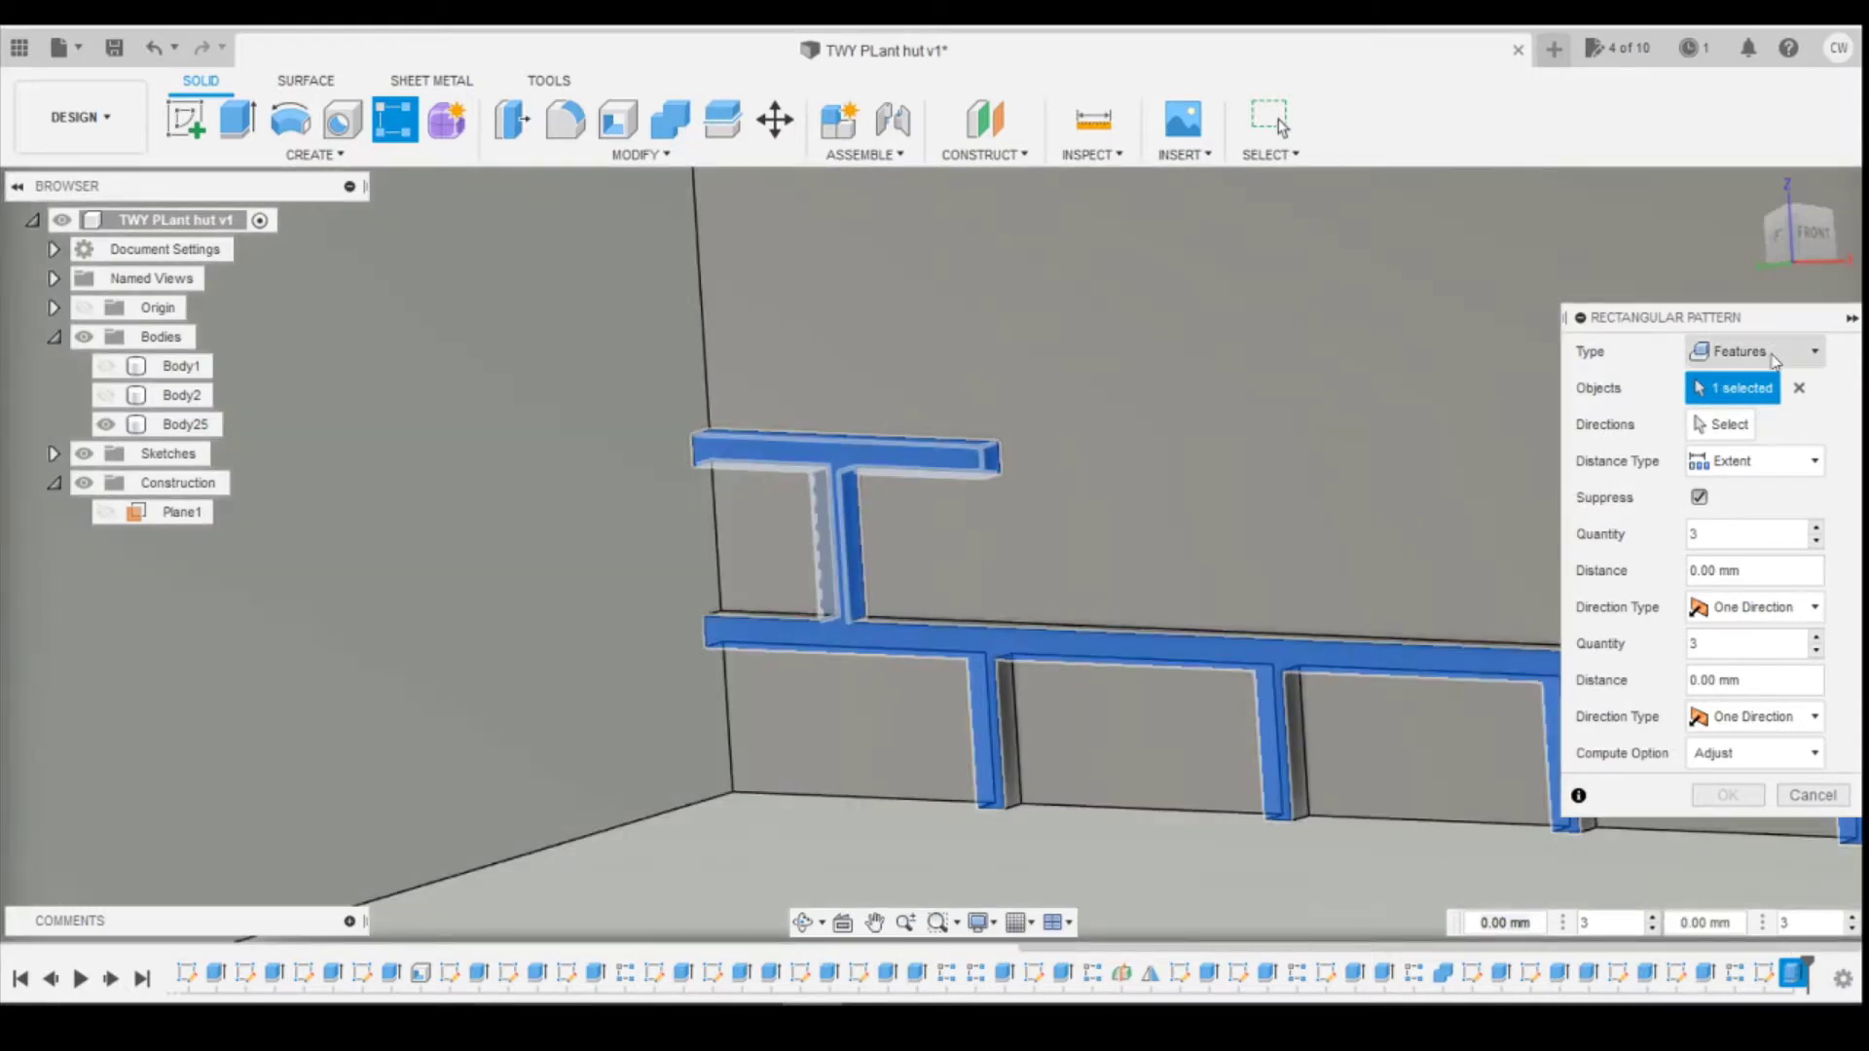
left_click(1773, 348)
left_click(1773, 388)
scroll(872, 539, "up", 5)
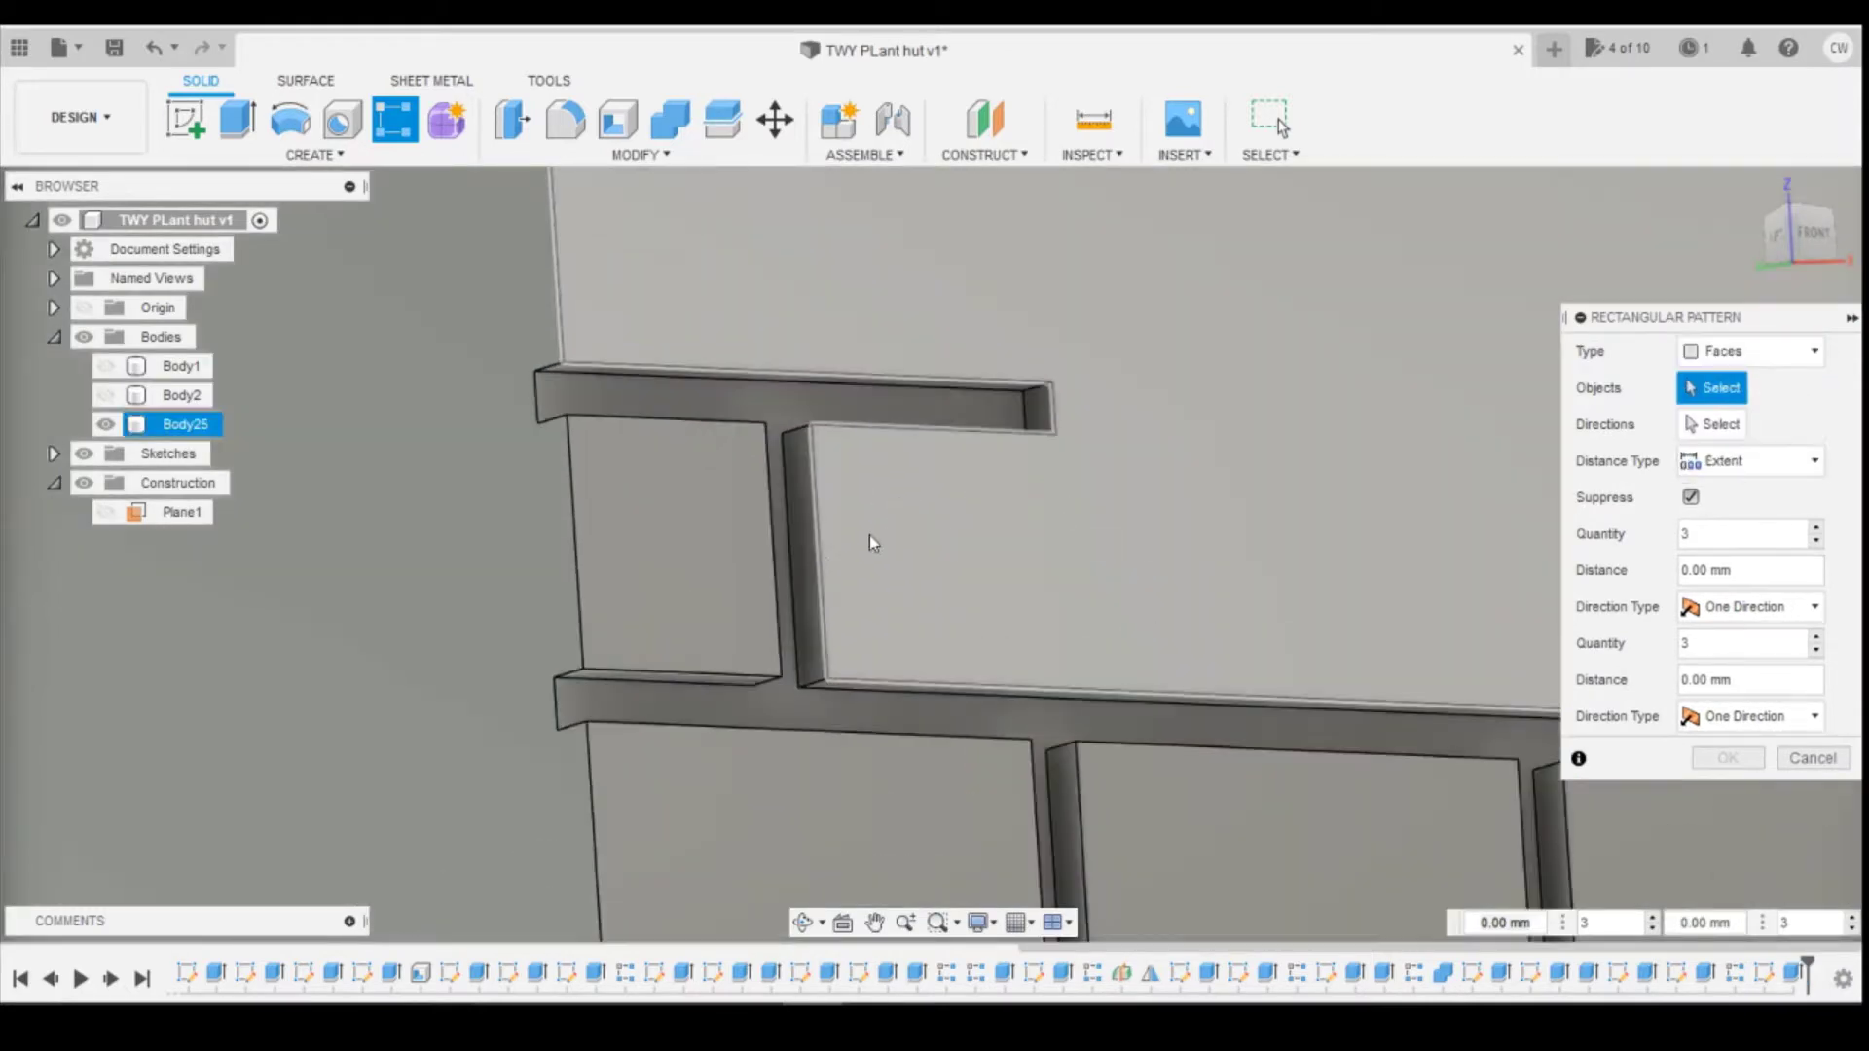
left_click(805, 555)
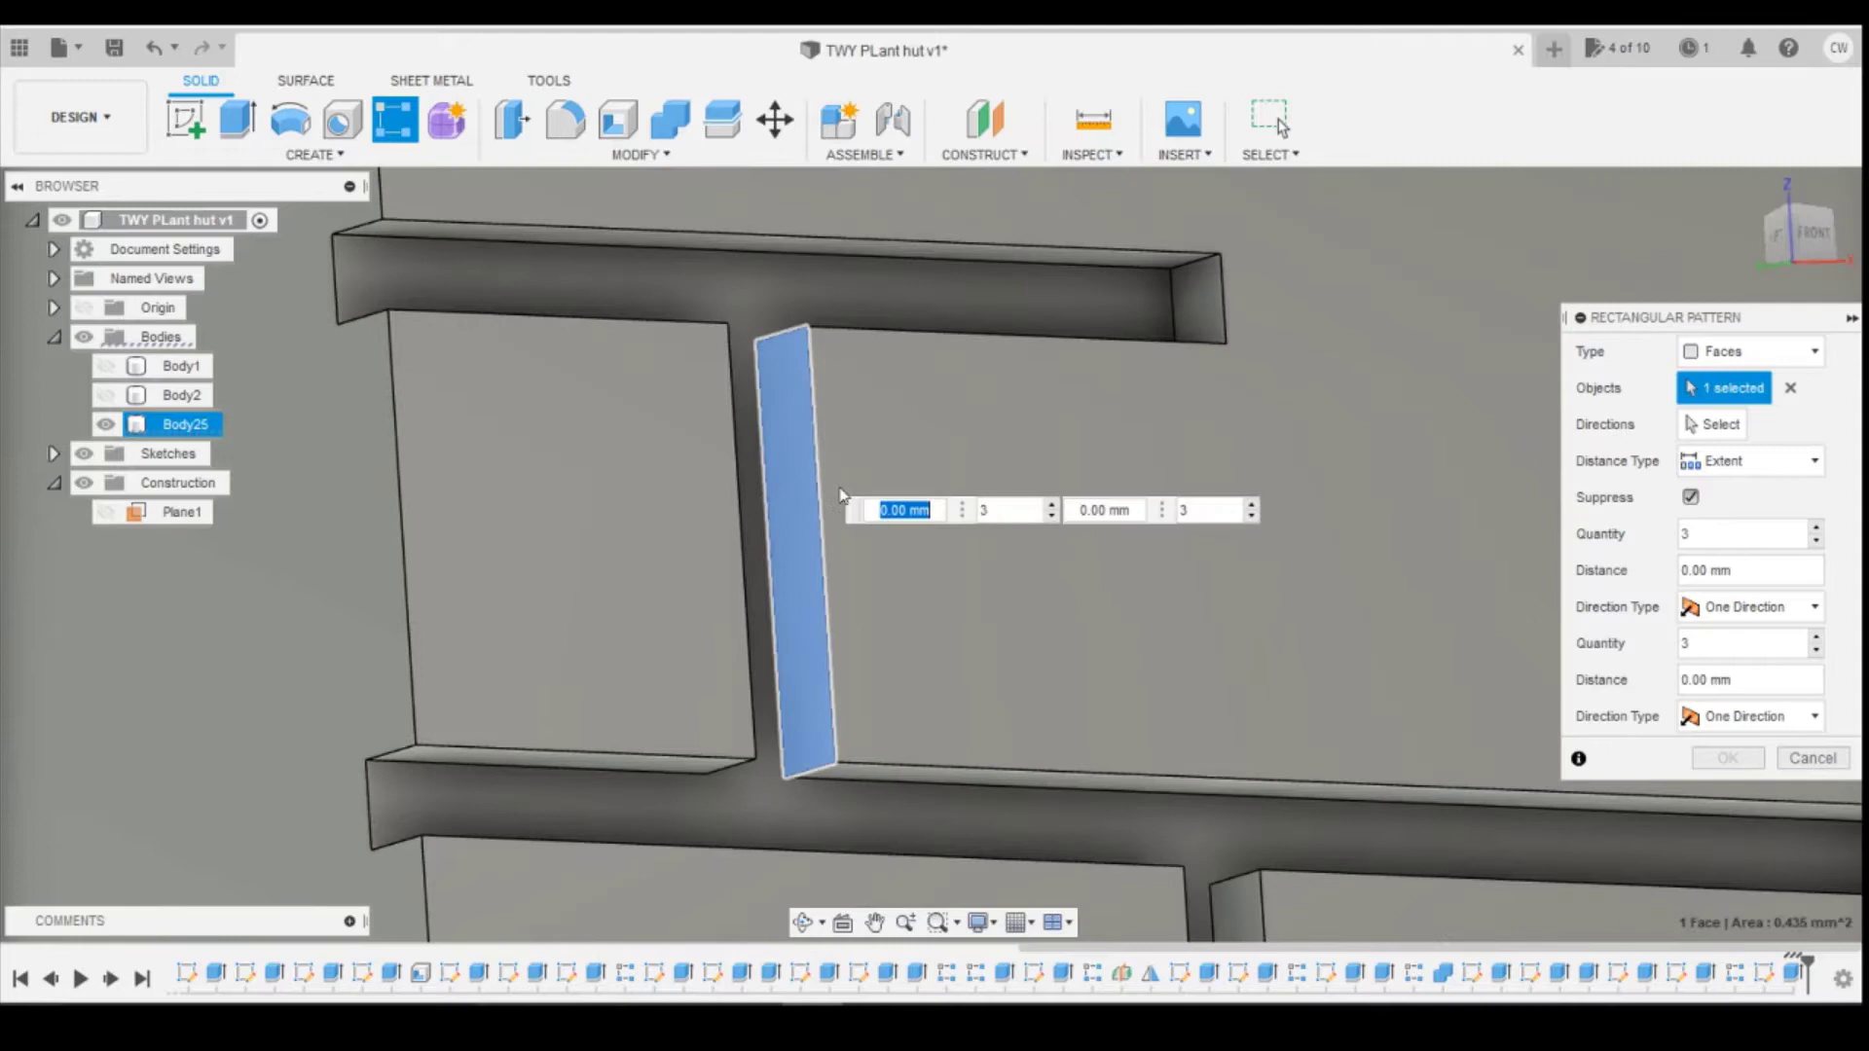
left_click(1213, 313)
left_click(1091, 263)
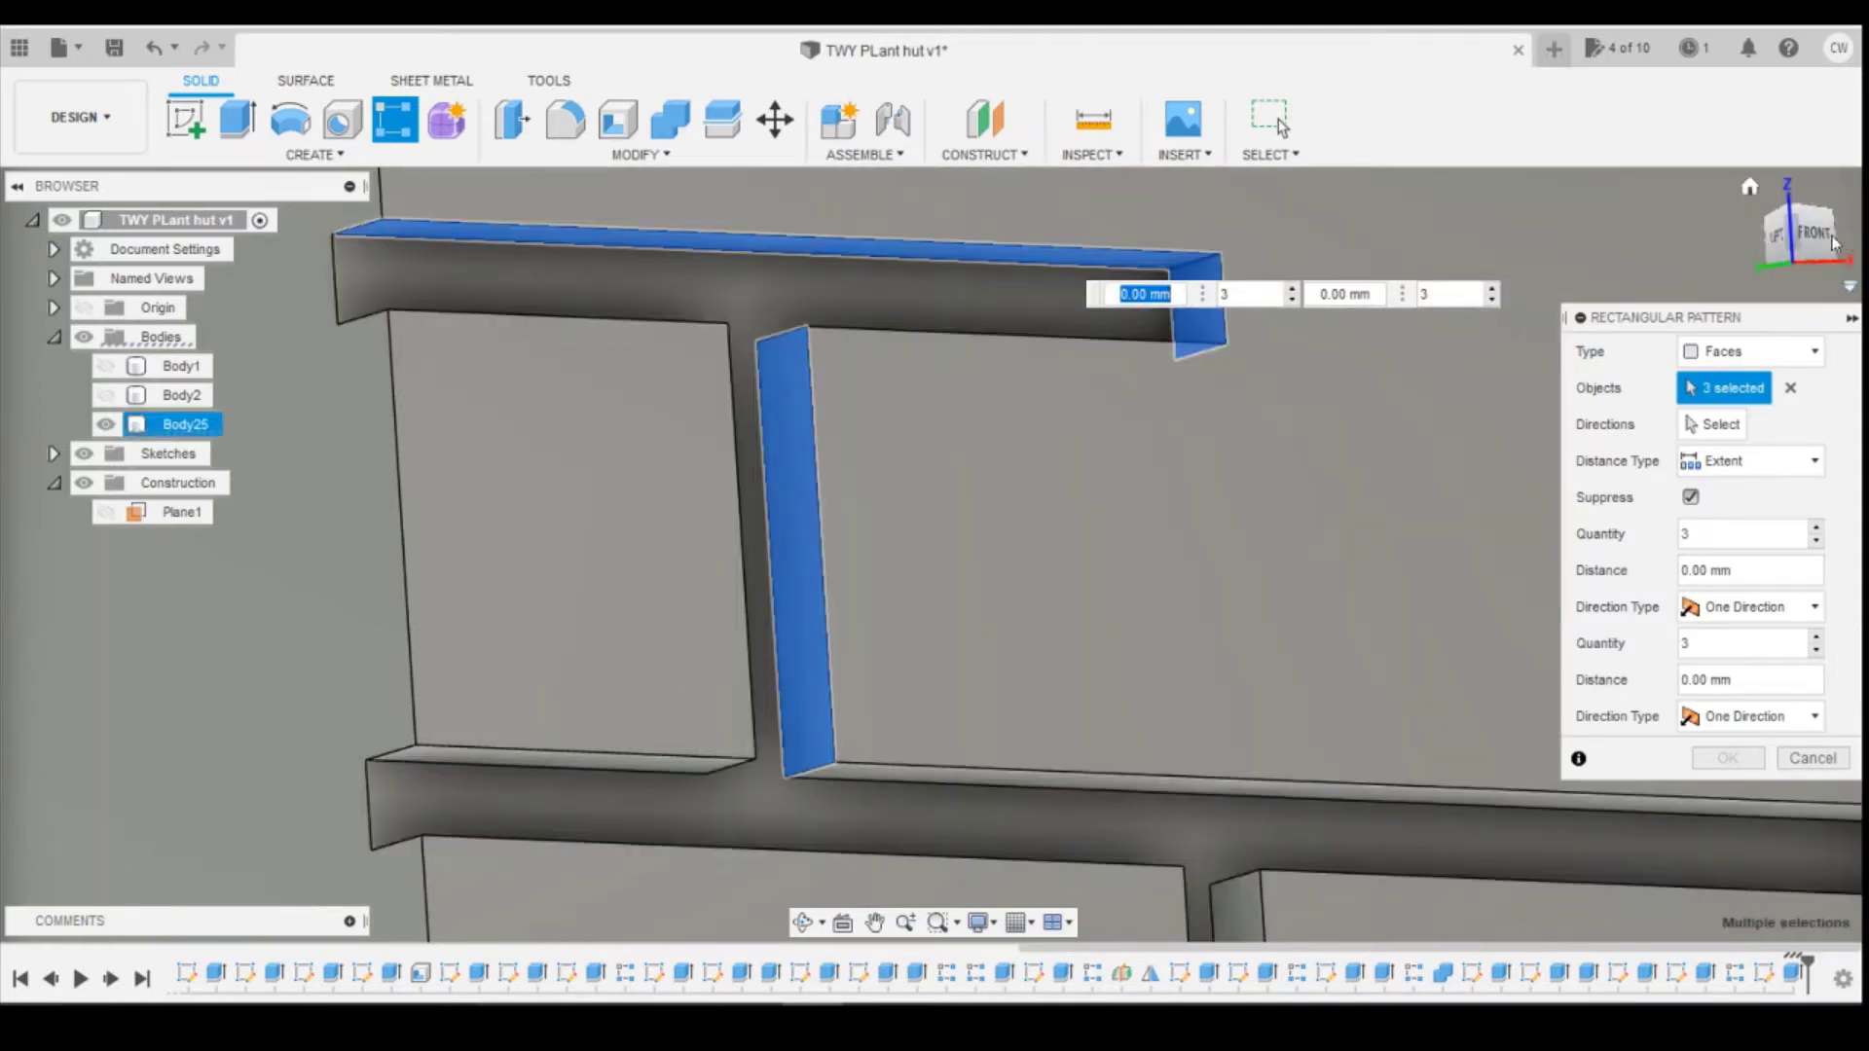
left_click(1814, 234)
middle_click_drag(934, 554, 1393, 416, "shift")
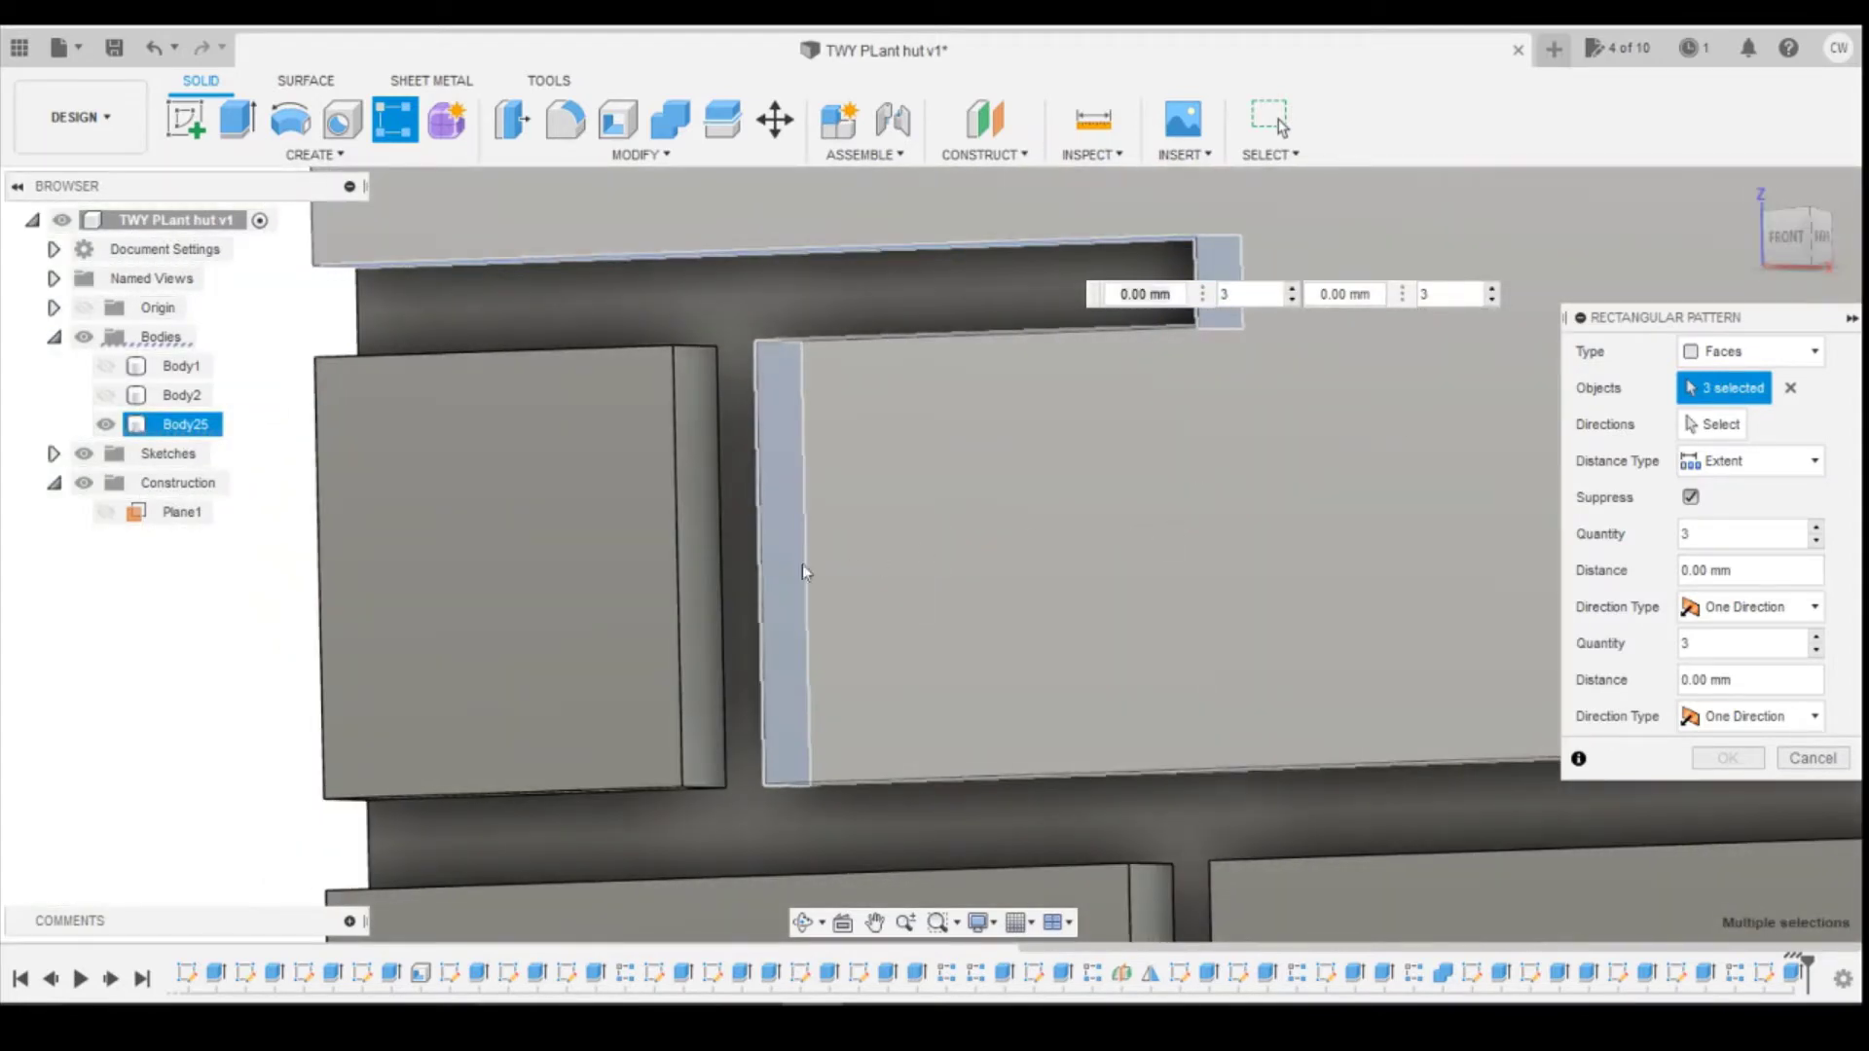
left_click(697, 584)
left_click(1832, 216)
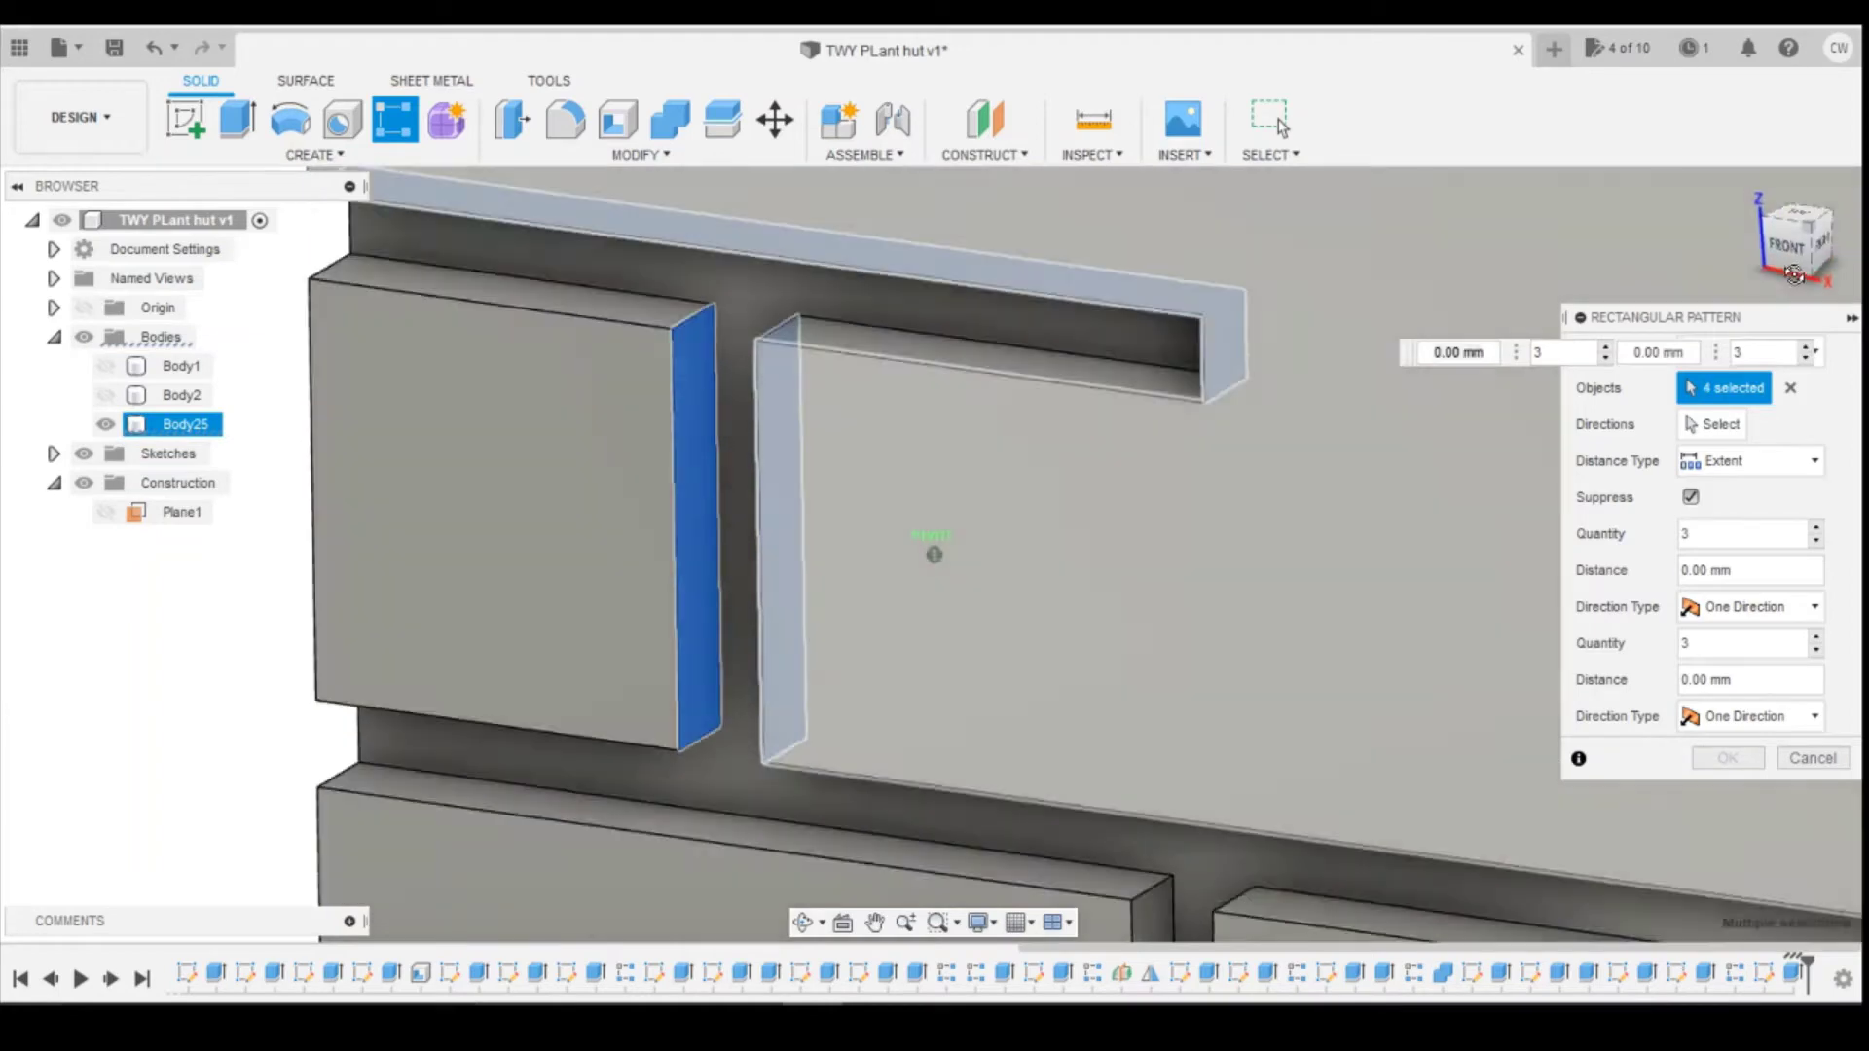
left_click(940, 394)
left_click(595, 284)
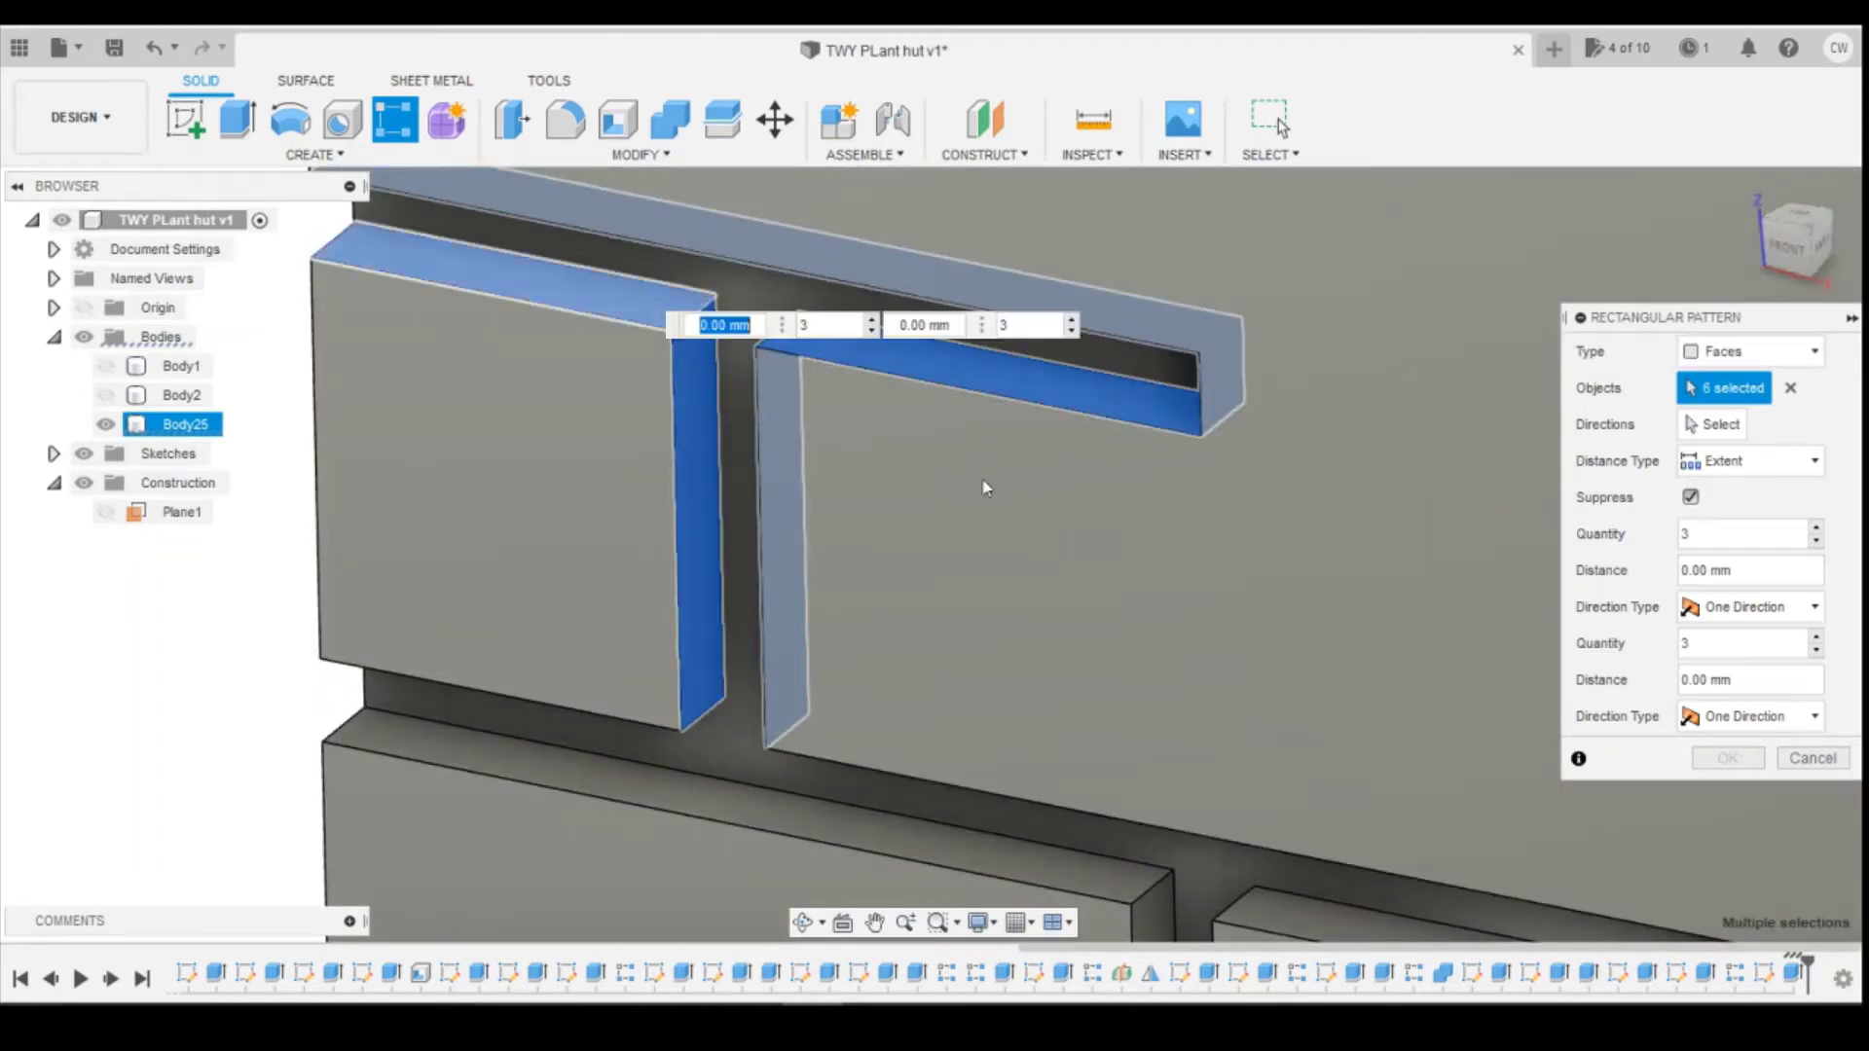
Step: Set the pattern direction along the long horizontal edge above the bottom block row, with an extent of 19.00 mm
left_click(1719, 425)
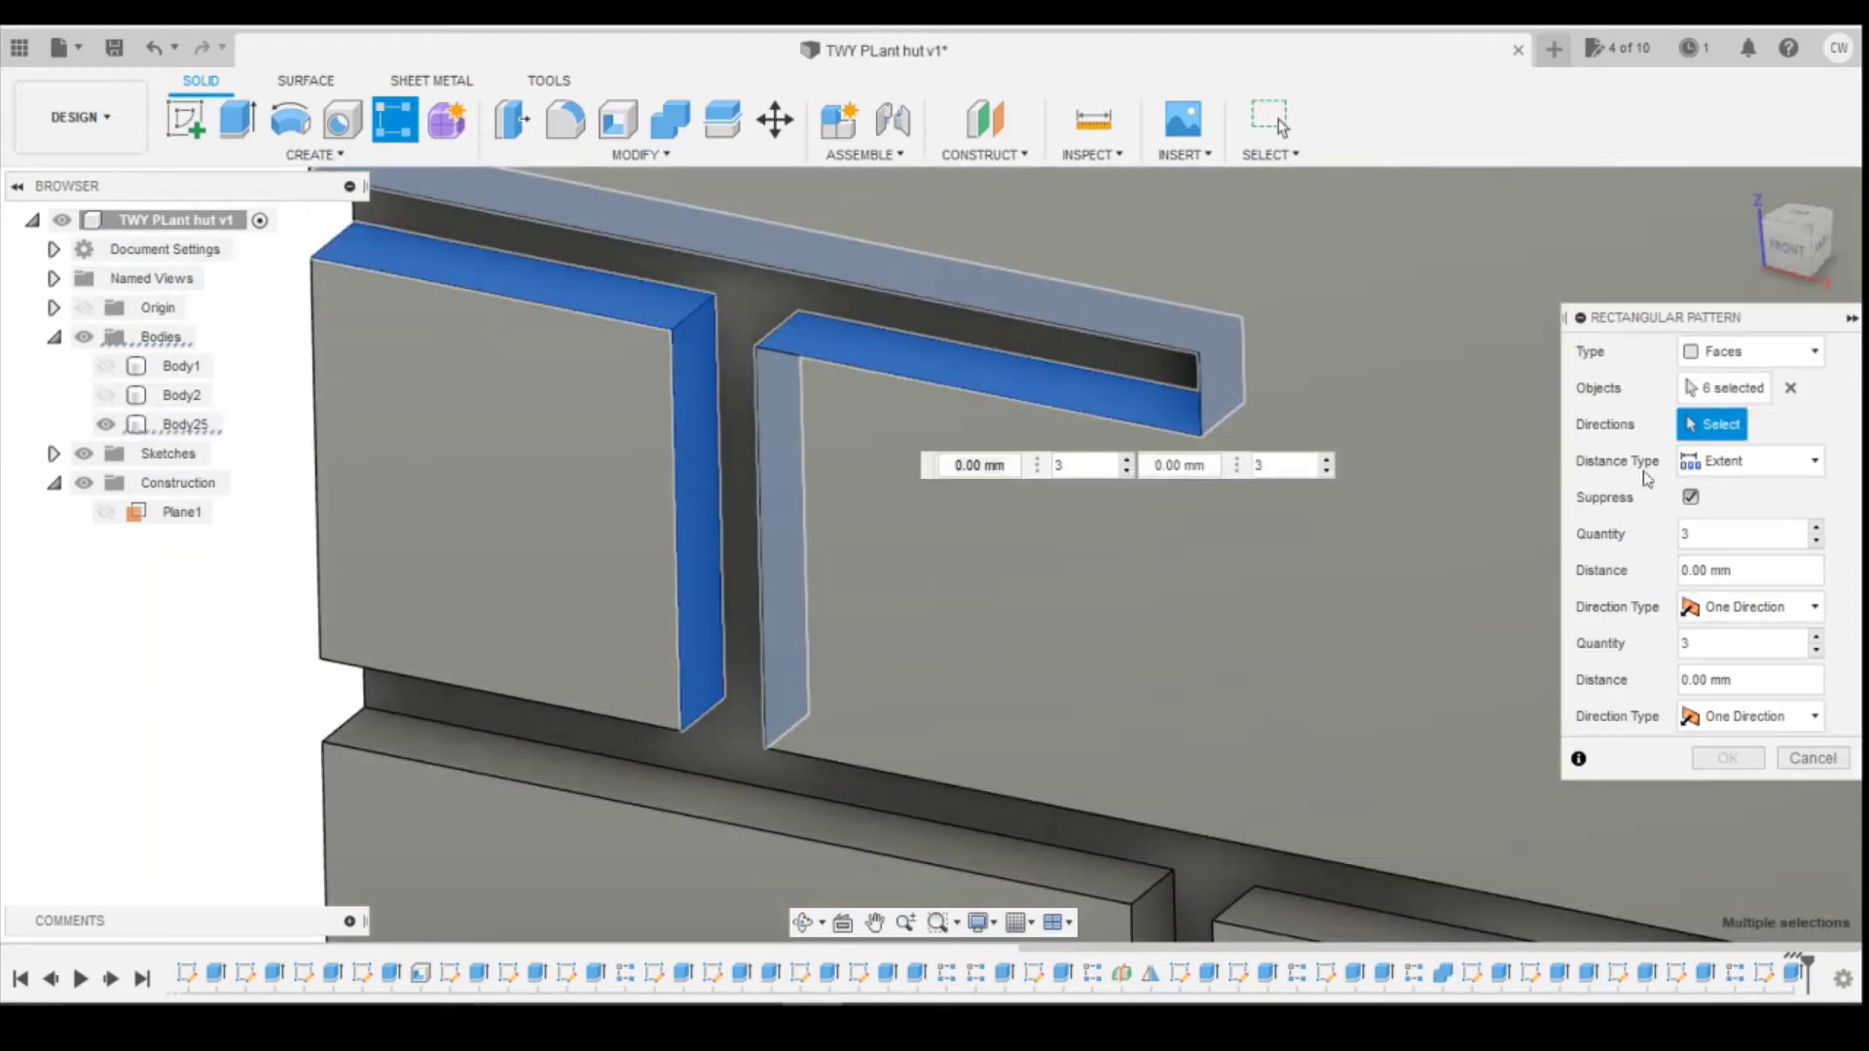
left_click(1097, 818)
scroll(1119, 740, "down", 3)
left_click(1784, 253)
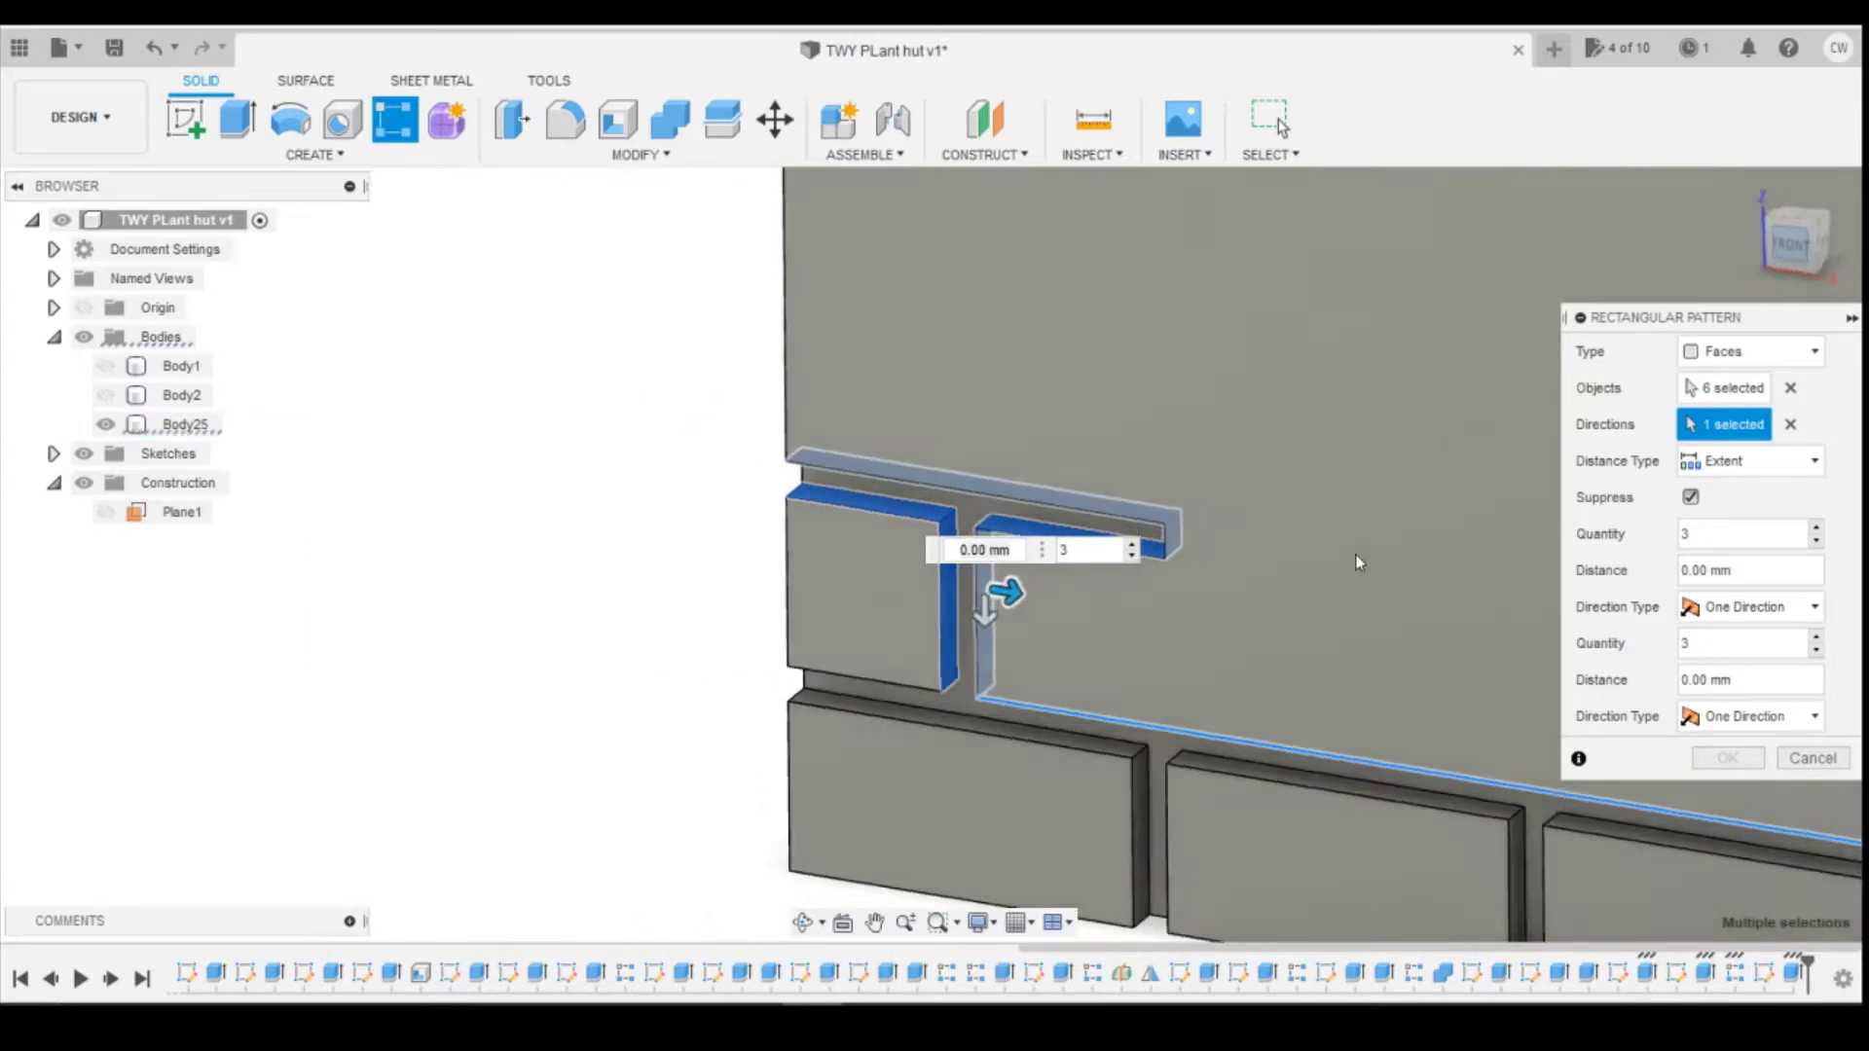
key("Tab")
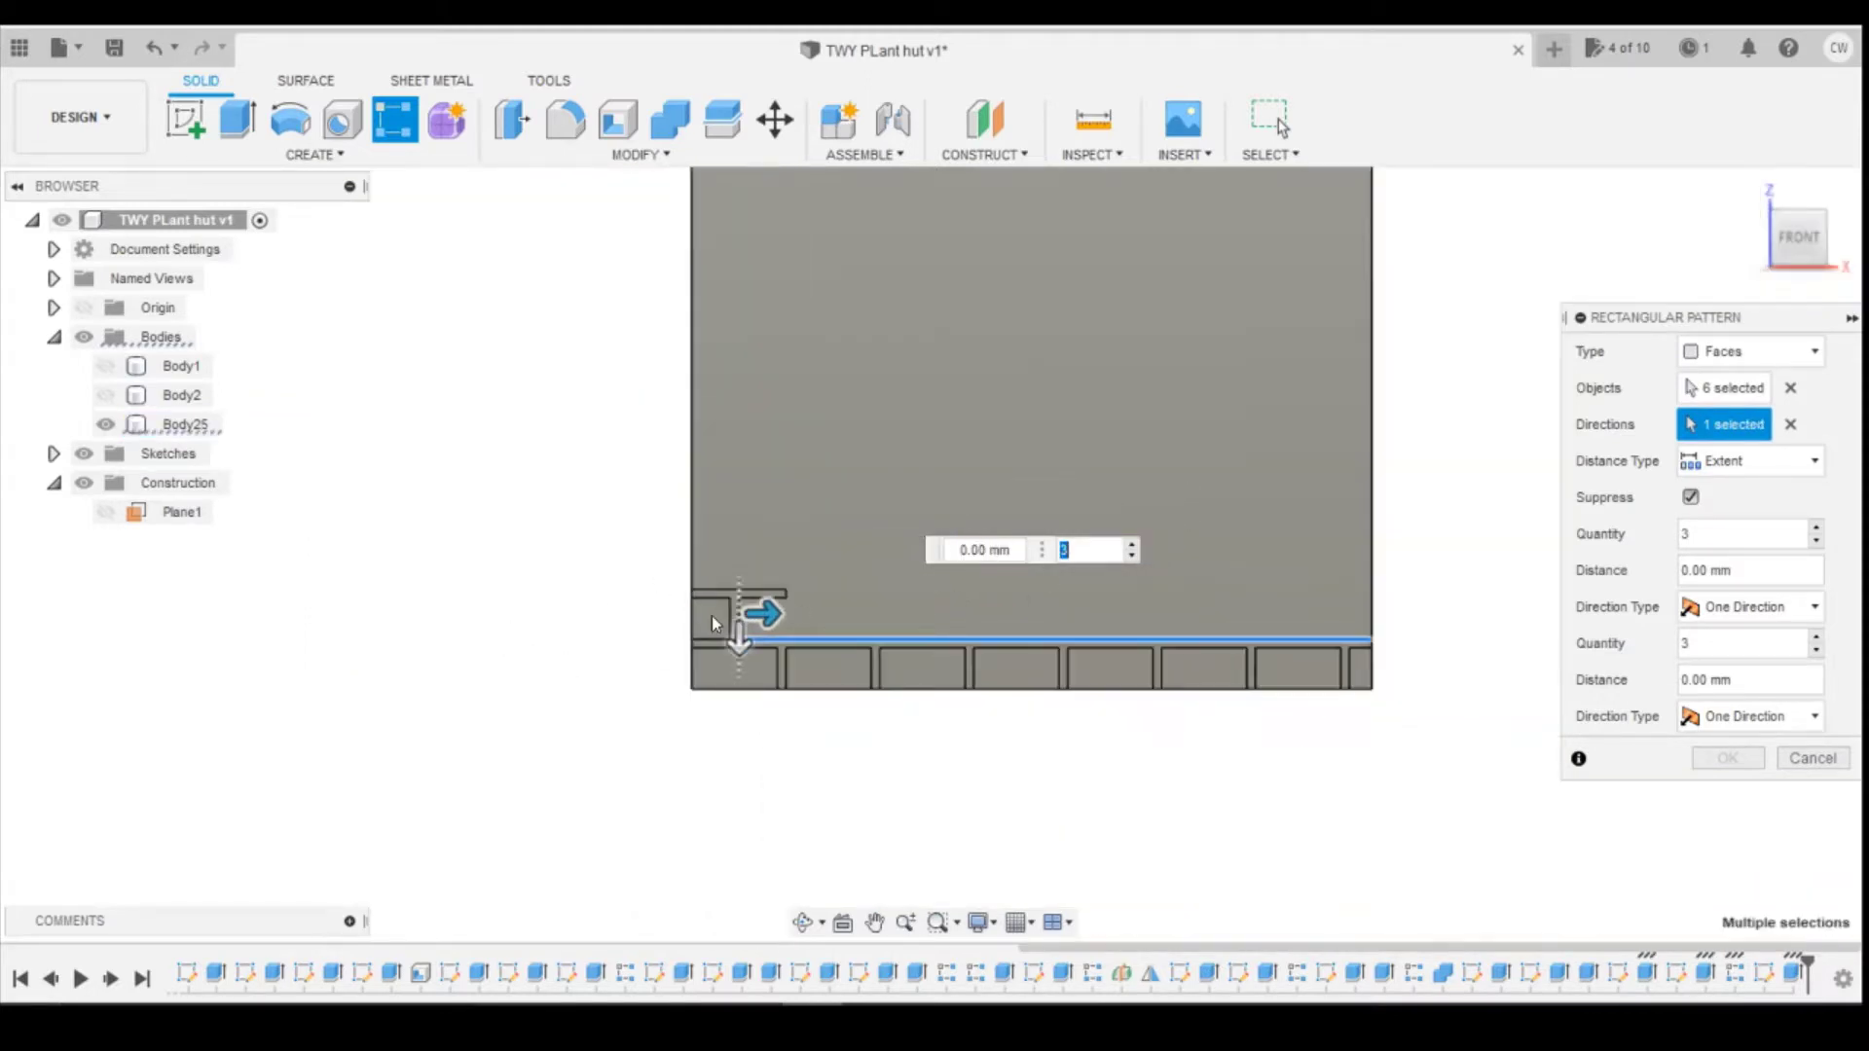
left_click_drag(759, 614, 1304, 612)
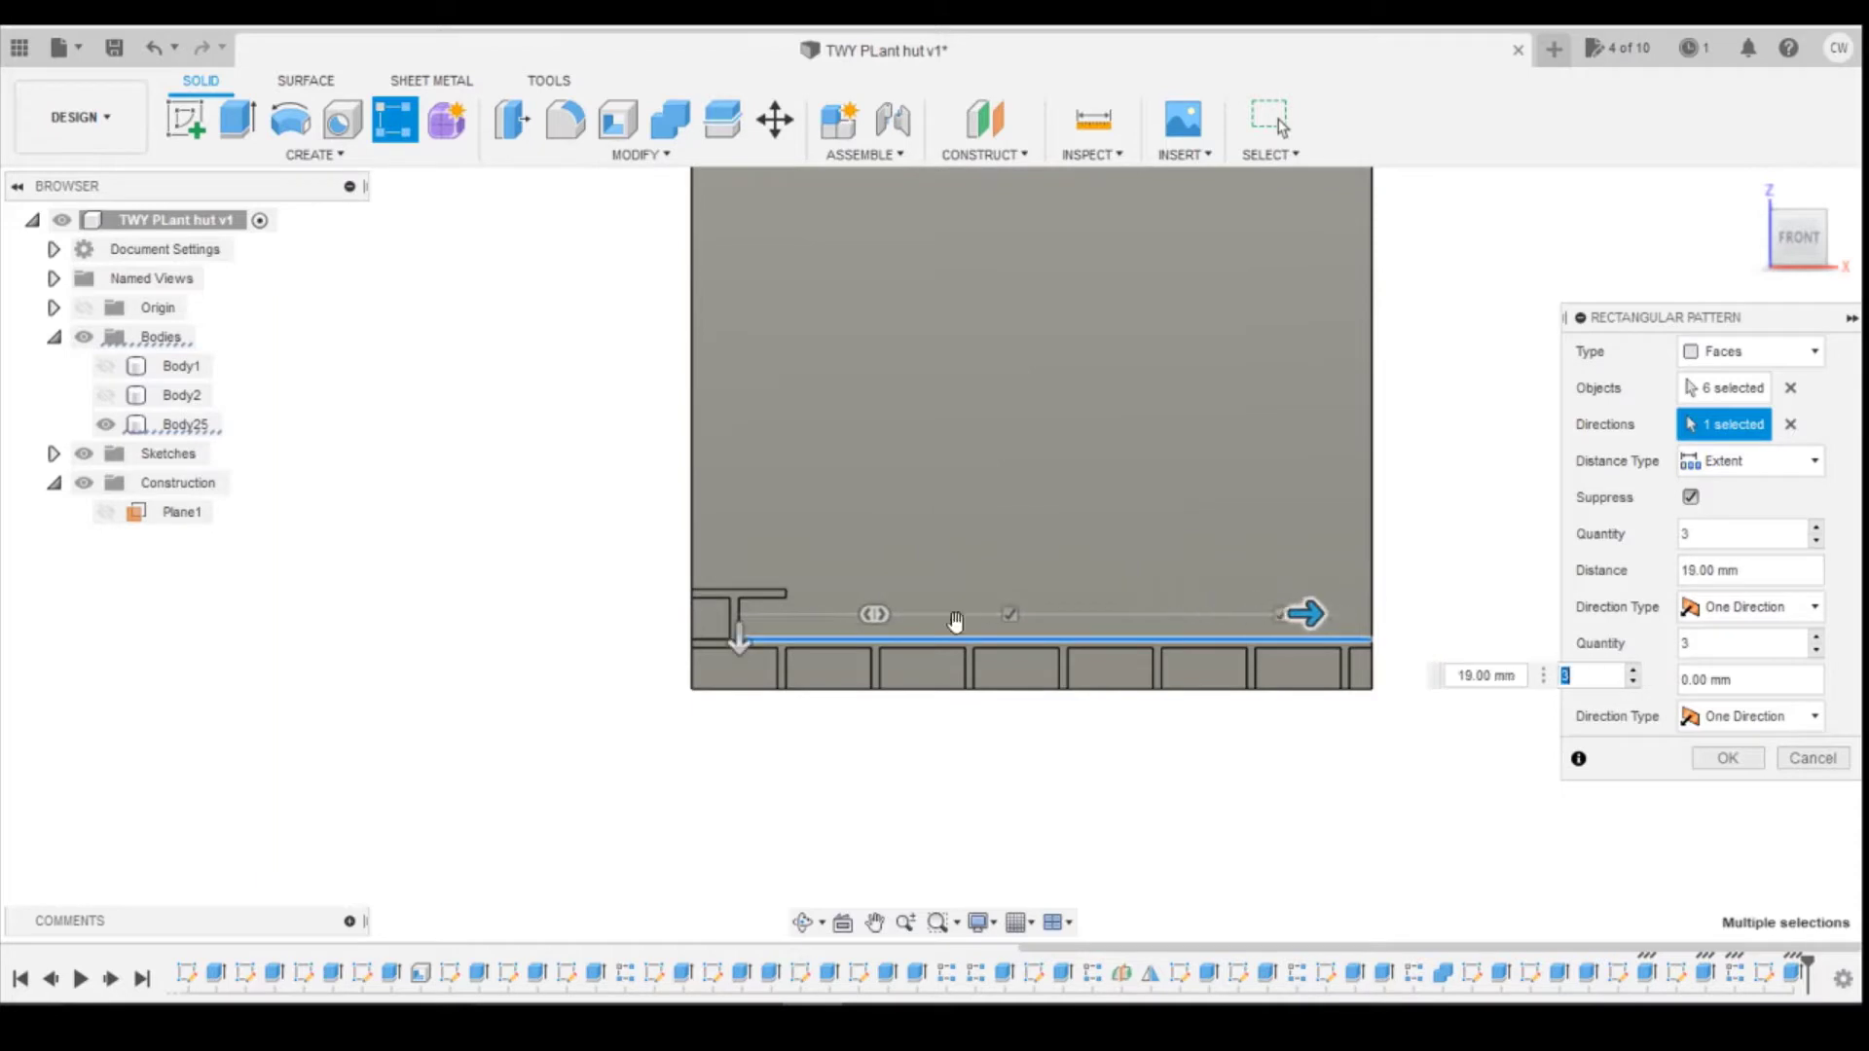
Step: Try to create the face pattern along the wall with a quantity of 7
scroll(929, 645, "up", 3)
type("4")
key("Return")
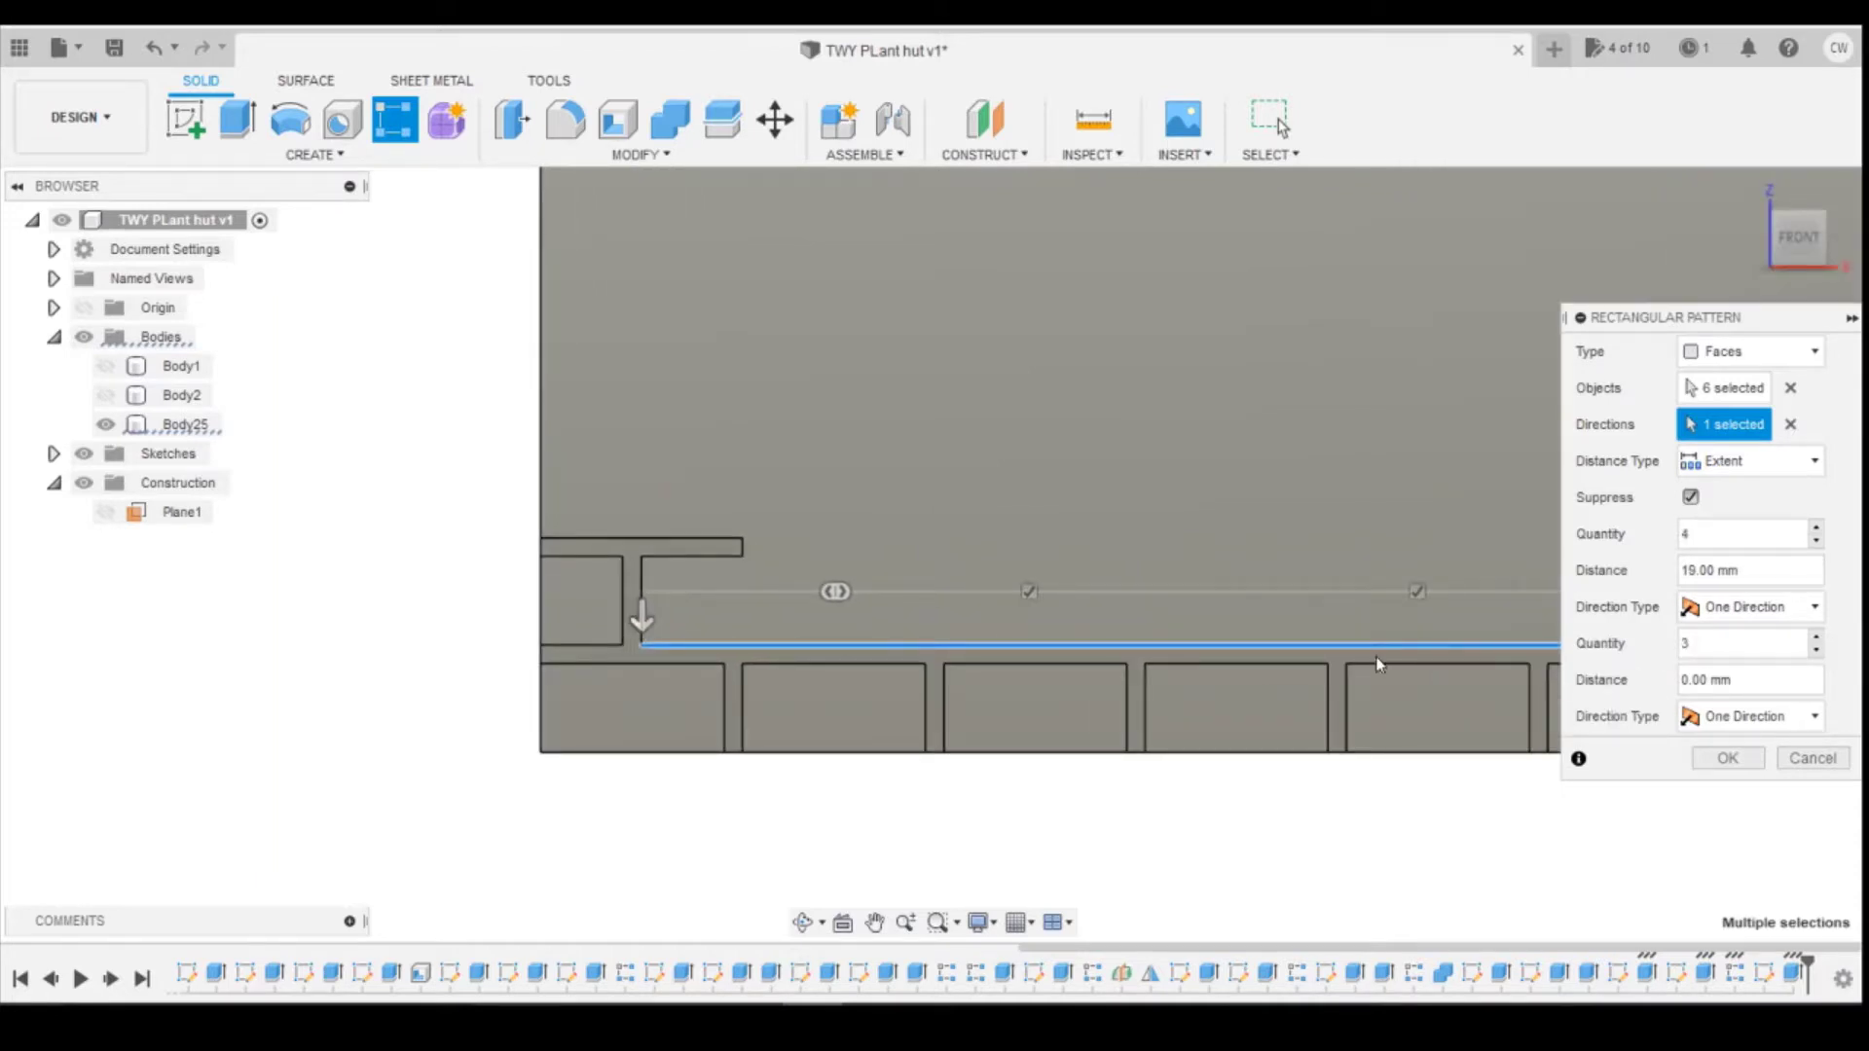
scroll(761, 612, "down", 4)
scroll(1261, 570, "up", 2)
scroll(1051, 628, "down", 2)
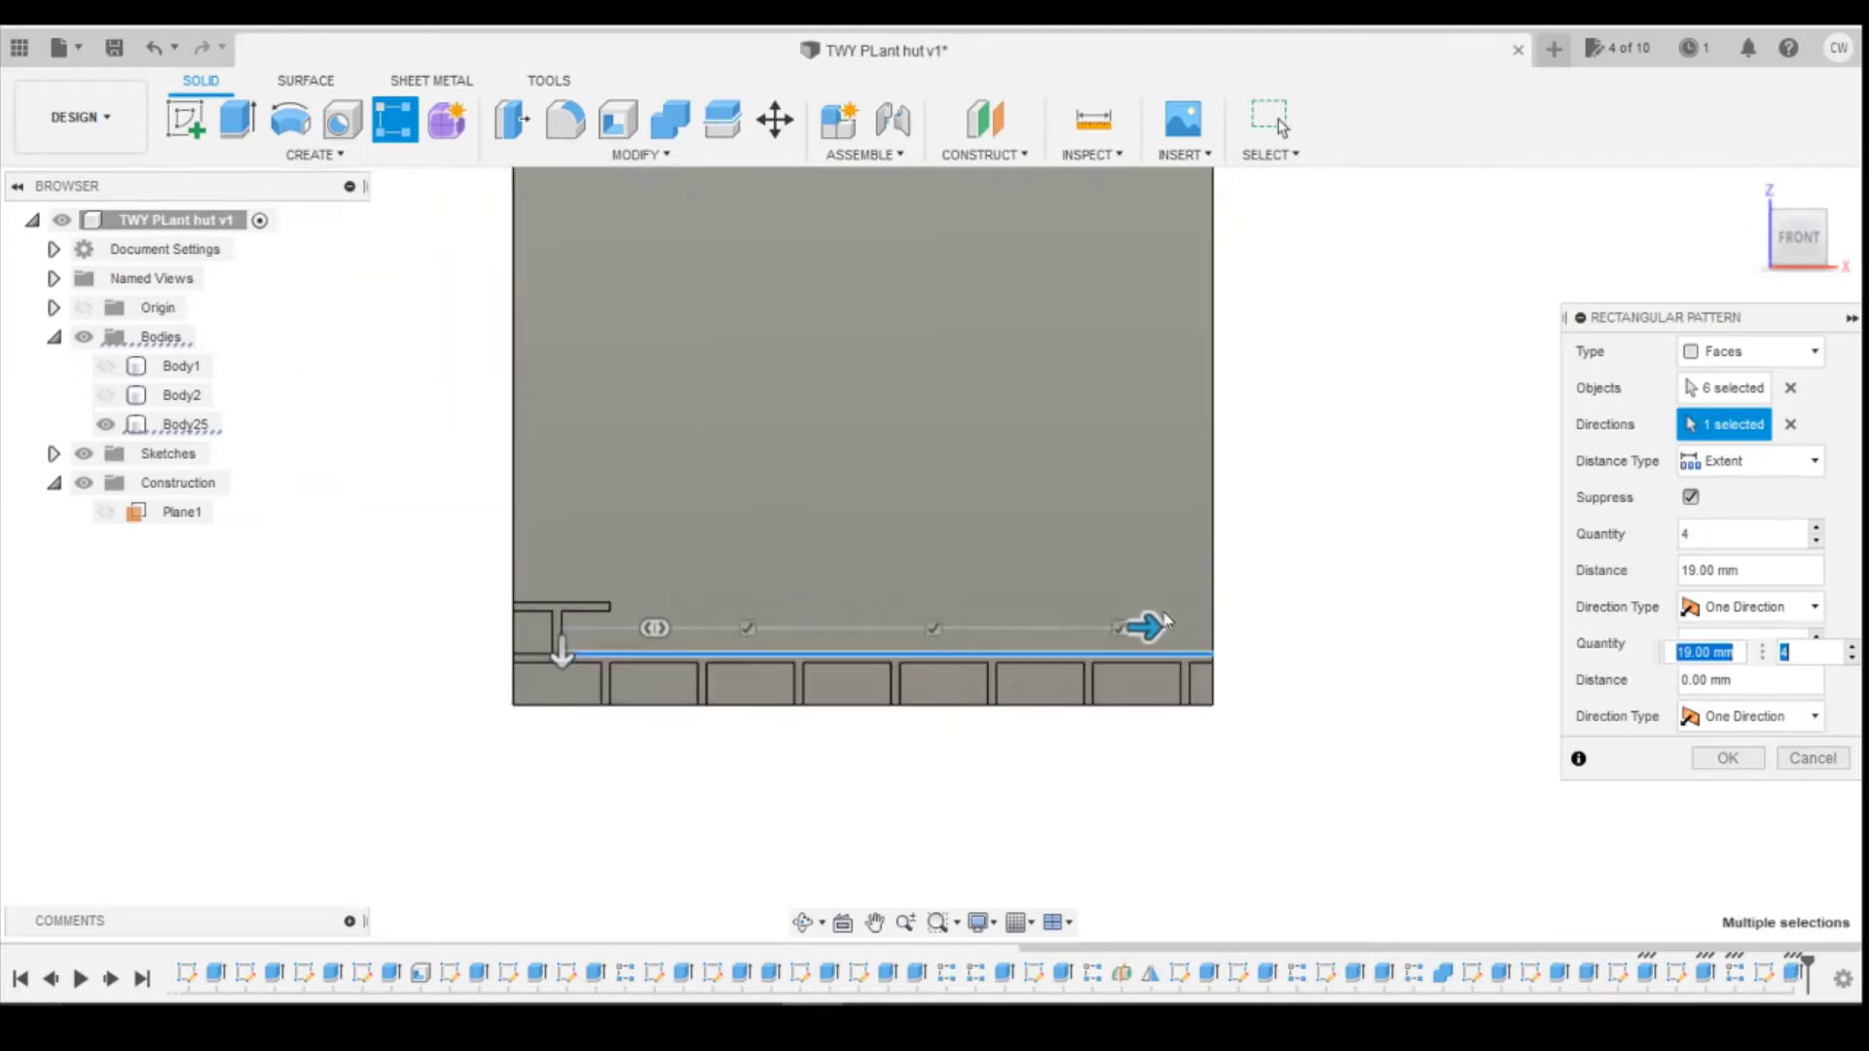
type("5")
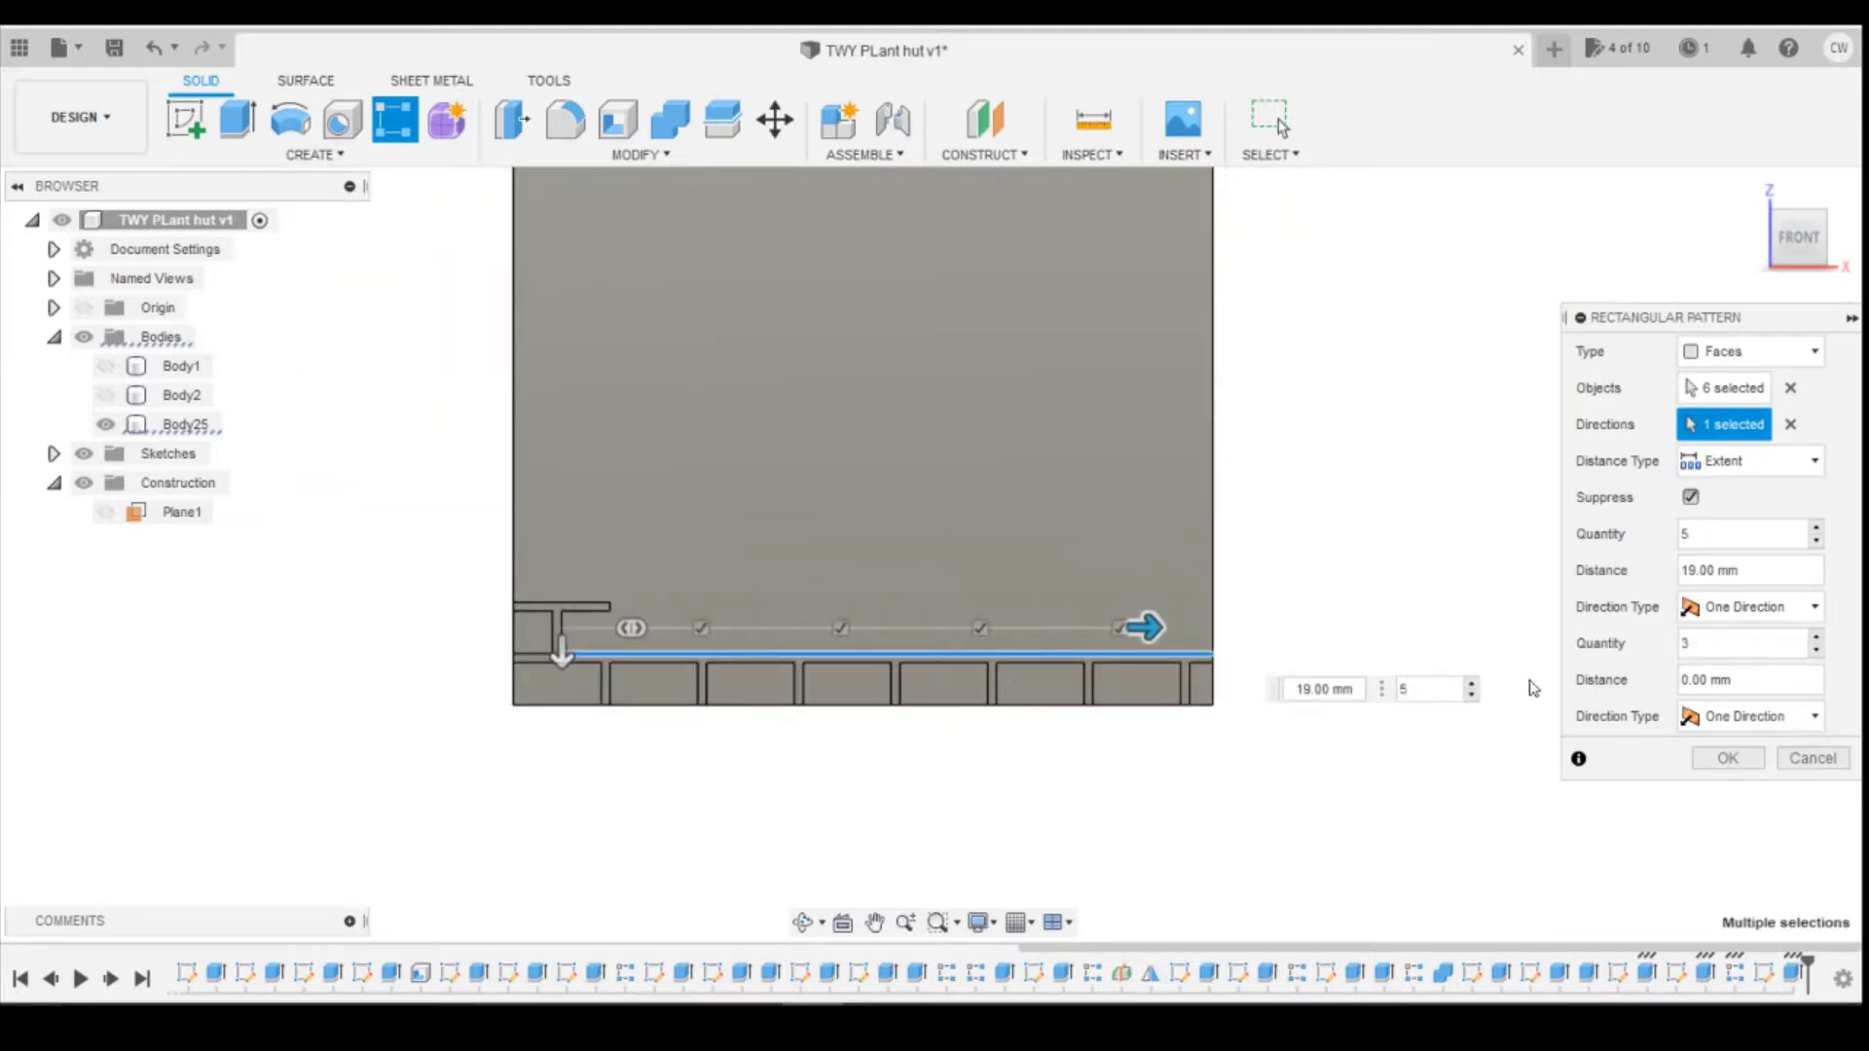
left_click(1471, 683)
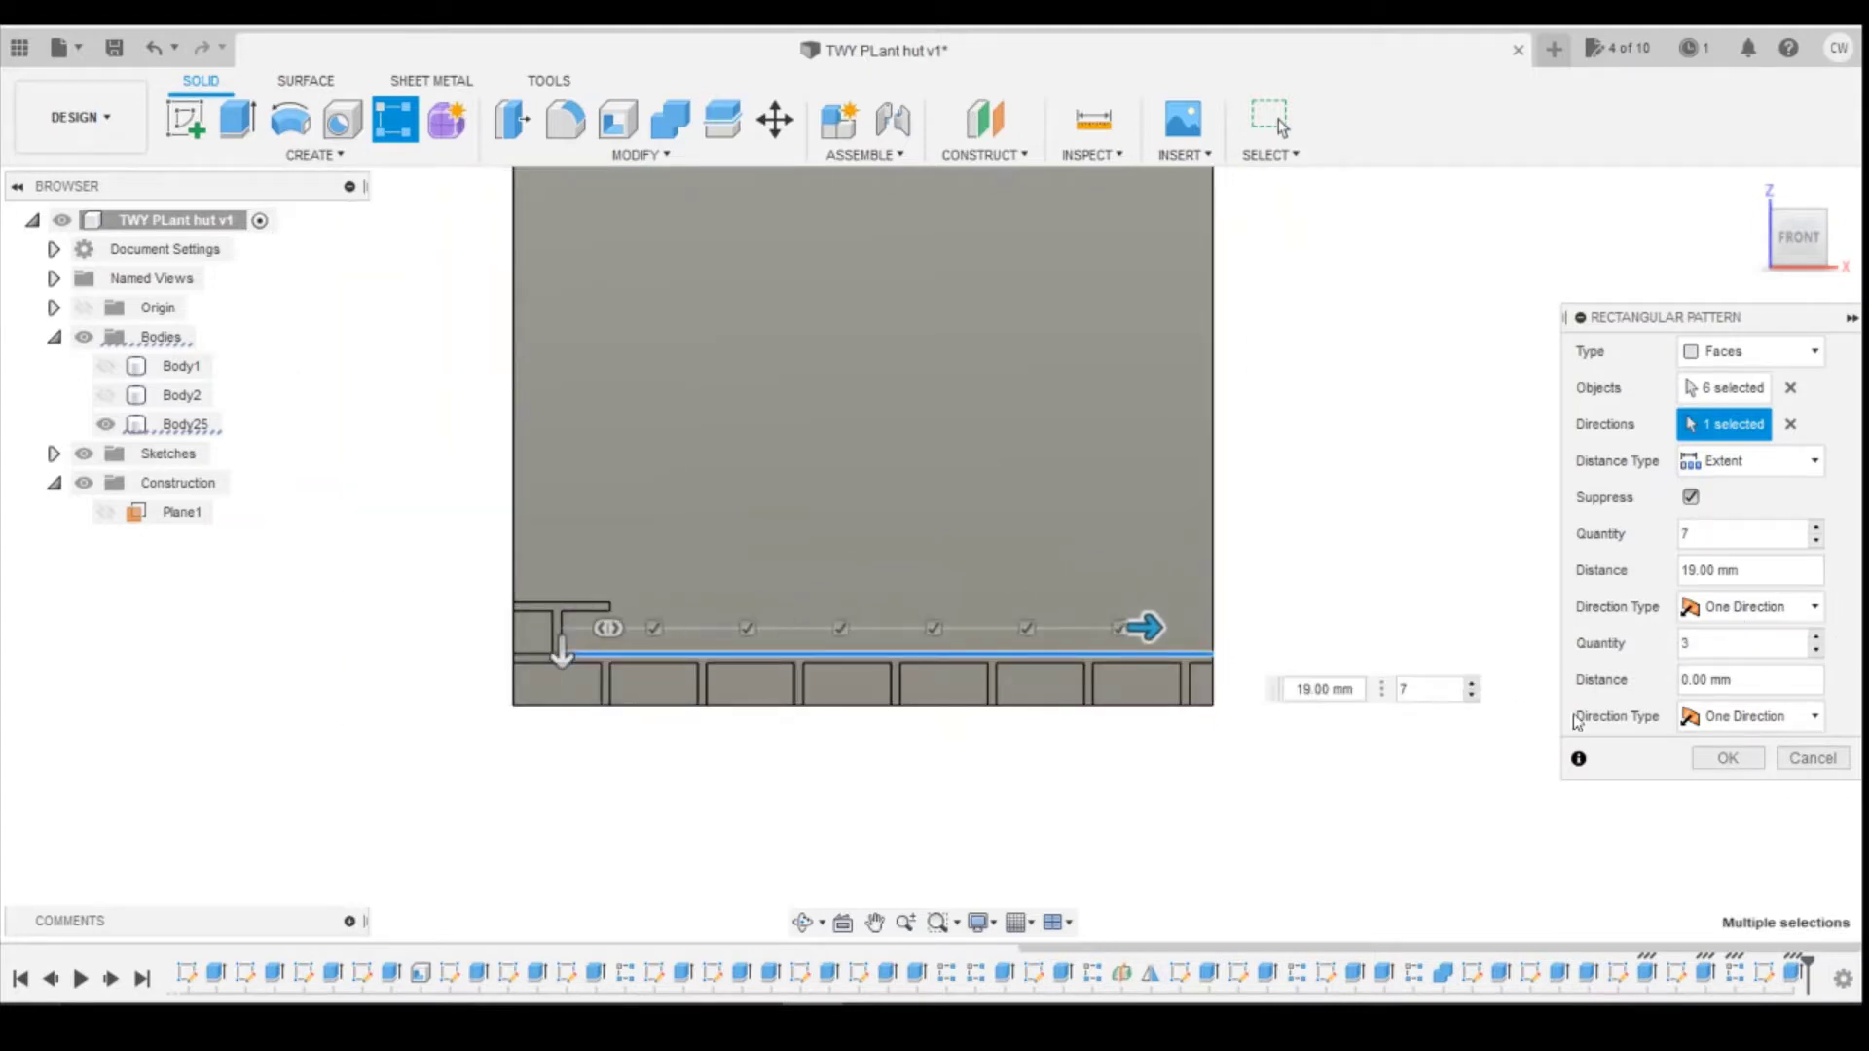
left_click(1727, 758)
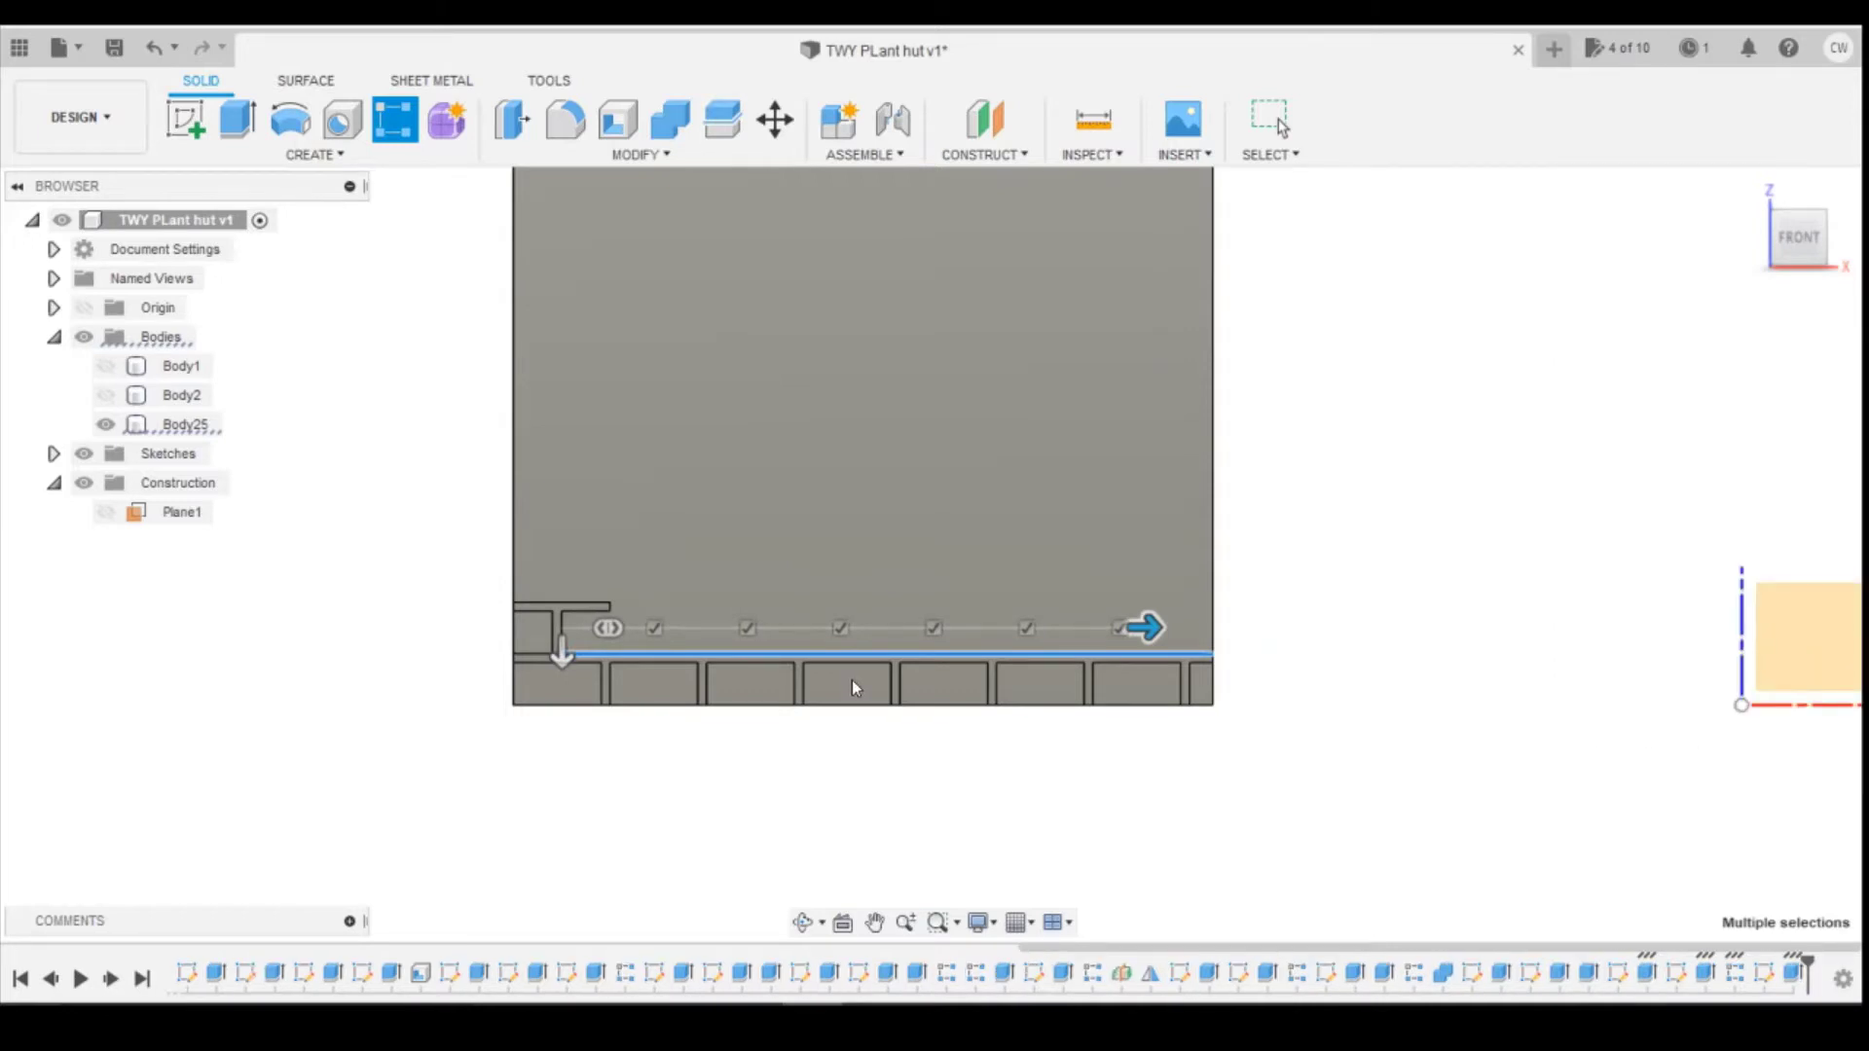
scroll(1382, 685, "up", 2)
mouse_move(1845, 923)
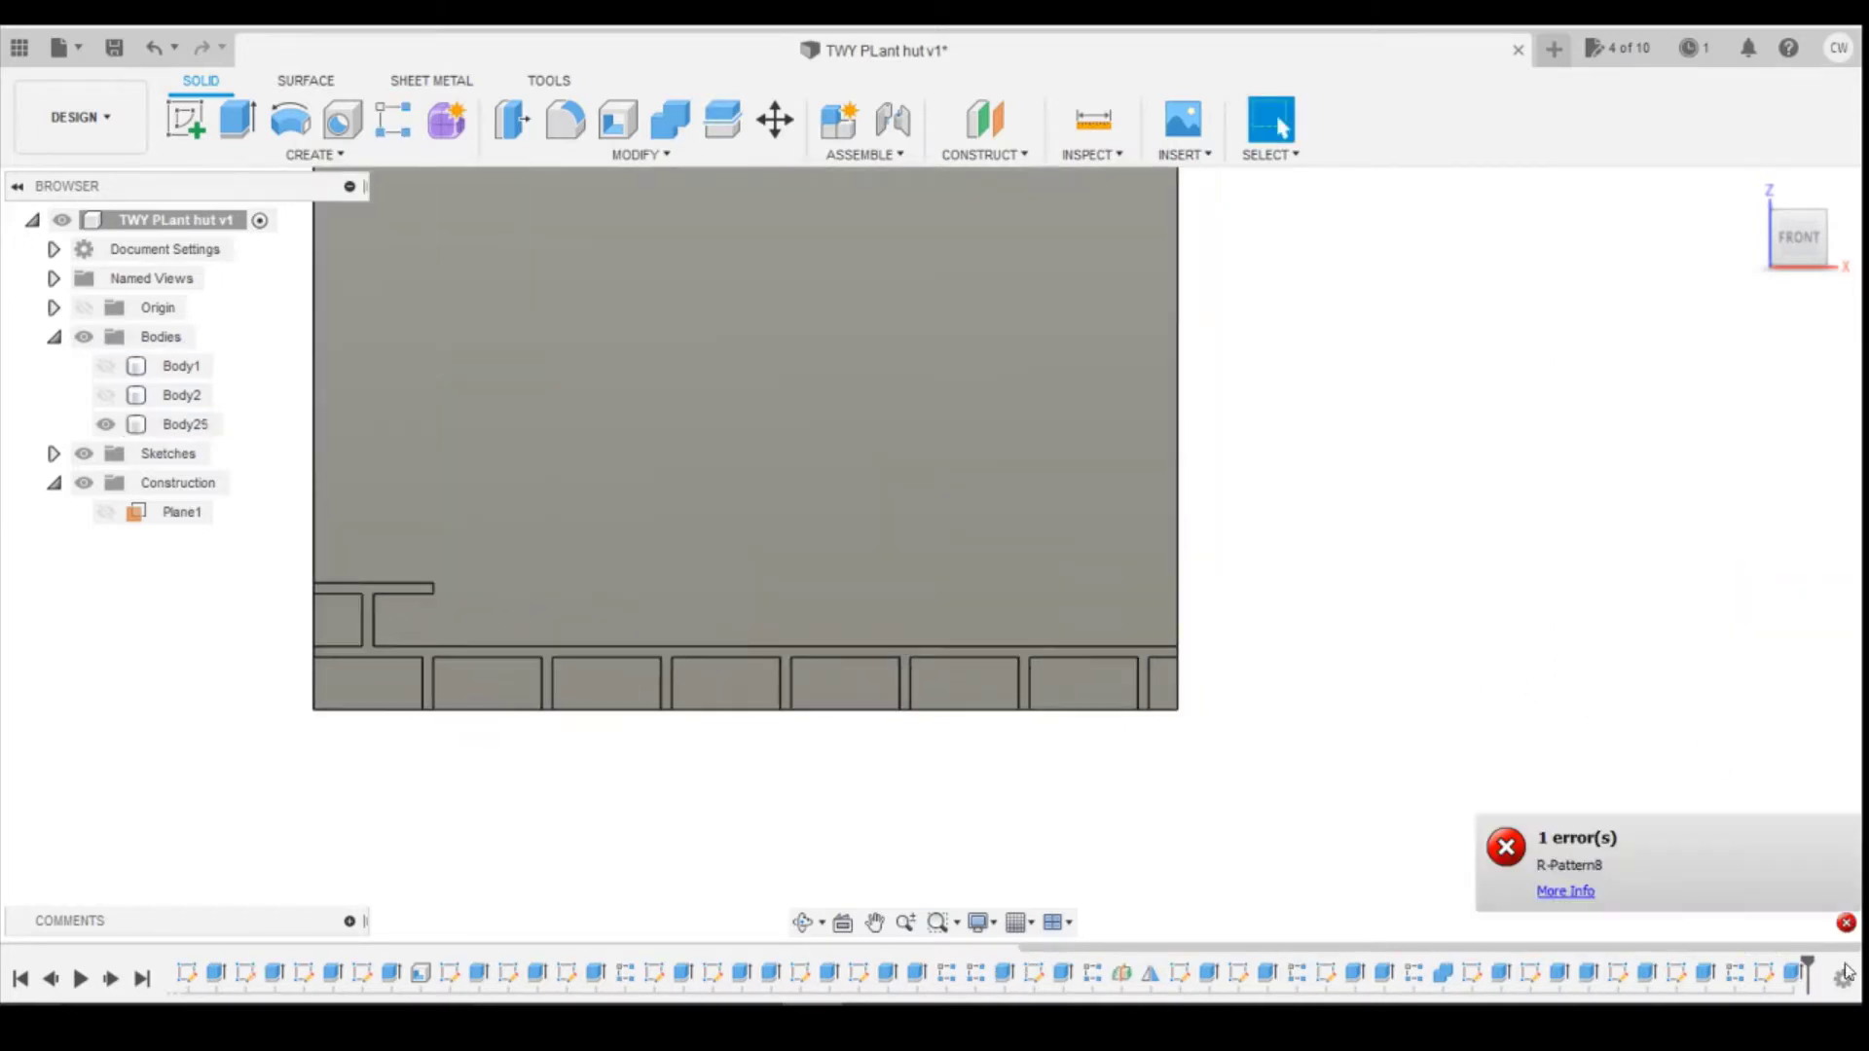
Step: Open the T-shaped joint cut for editing to check its profiles and depth, and close it with the values as they are
scroll(1221, 852, "down", 3)
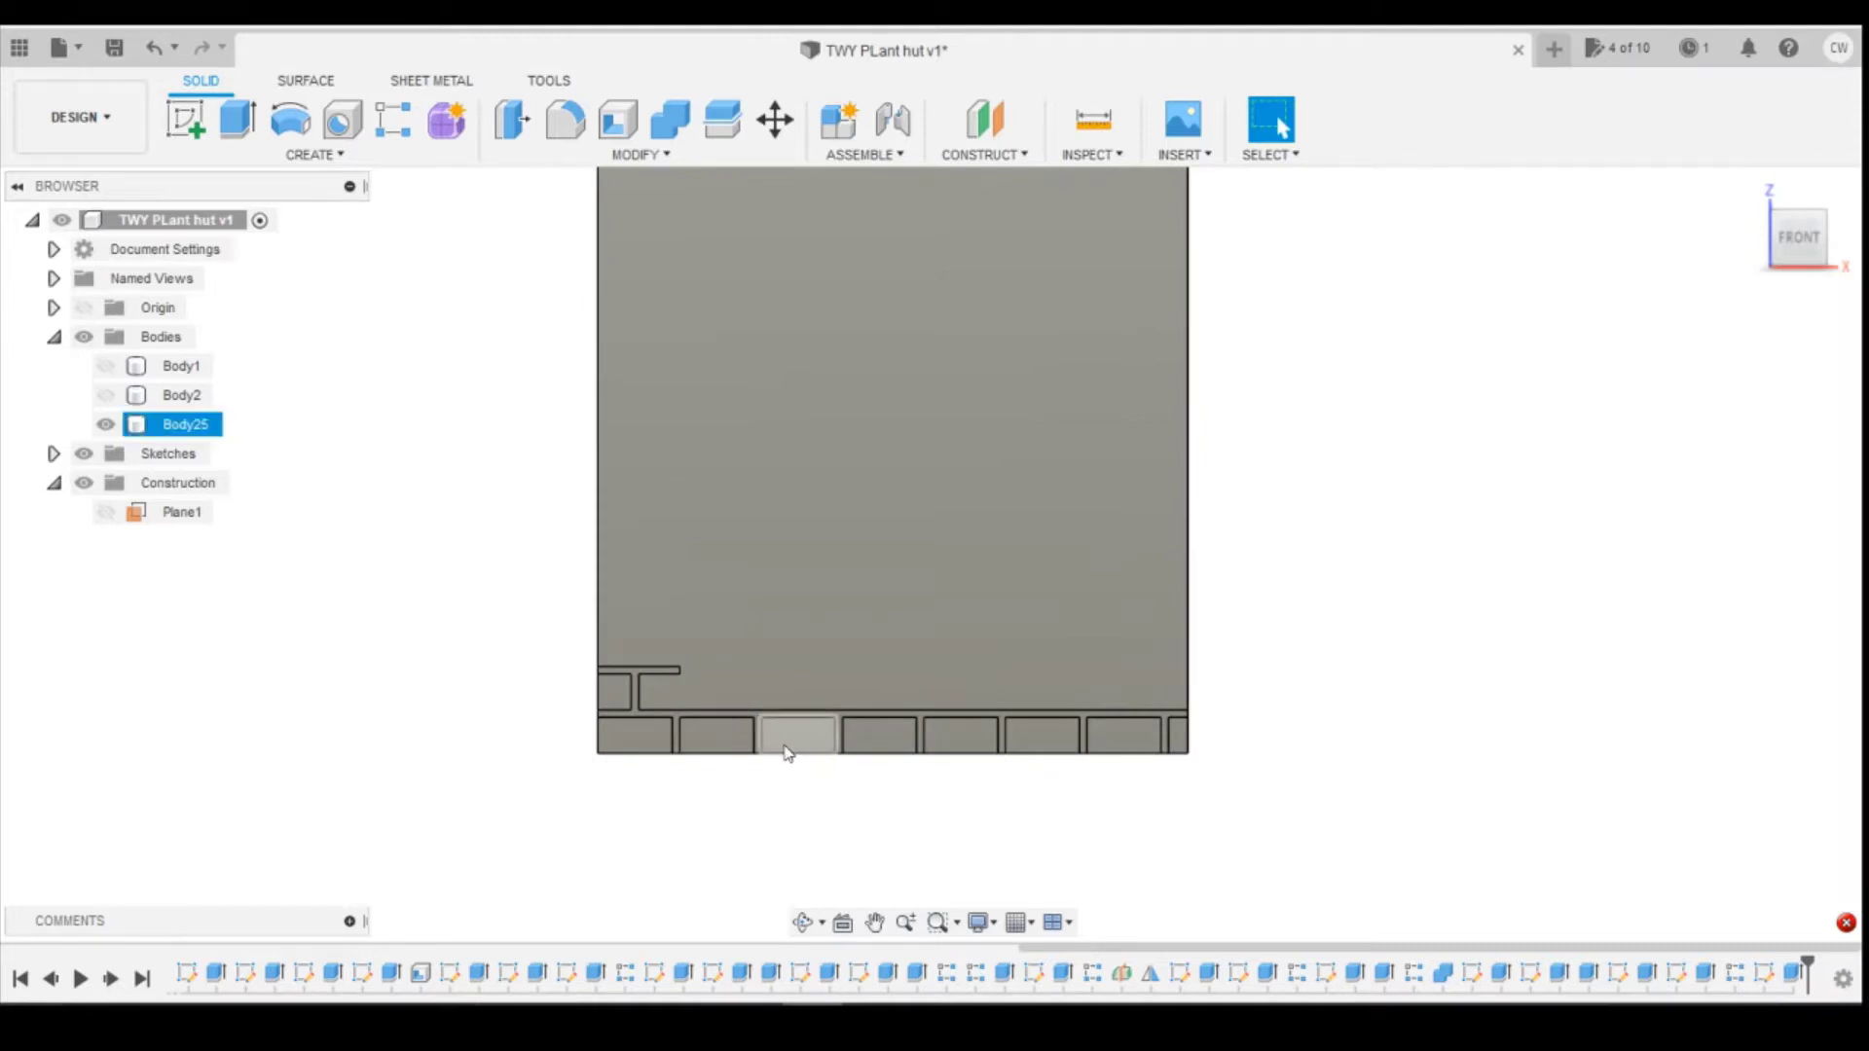
right_click(1792, 973)
left_click(1743, 729)
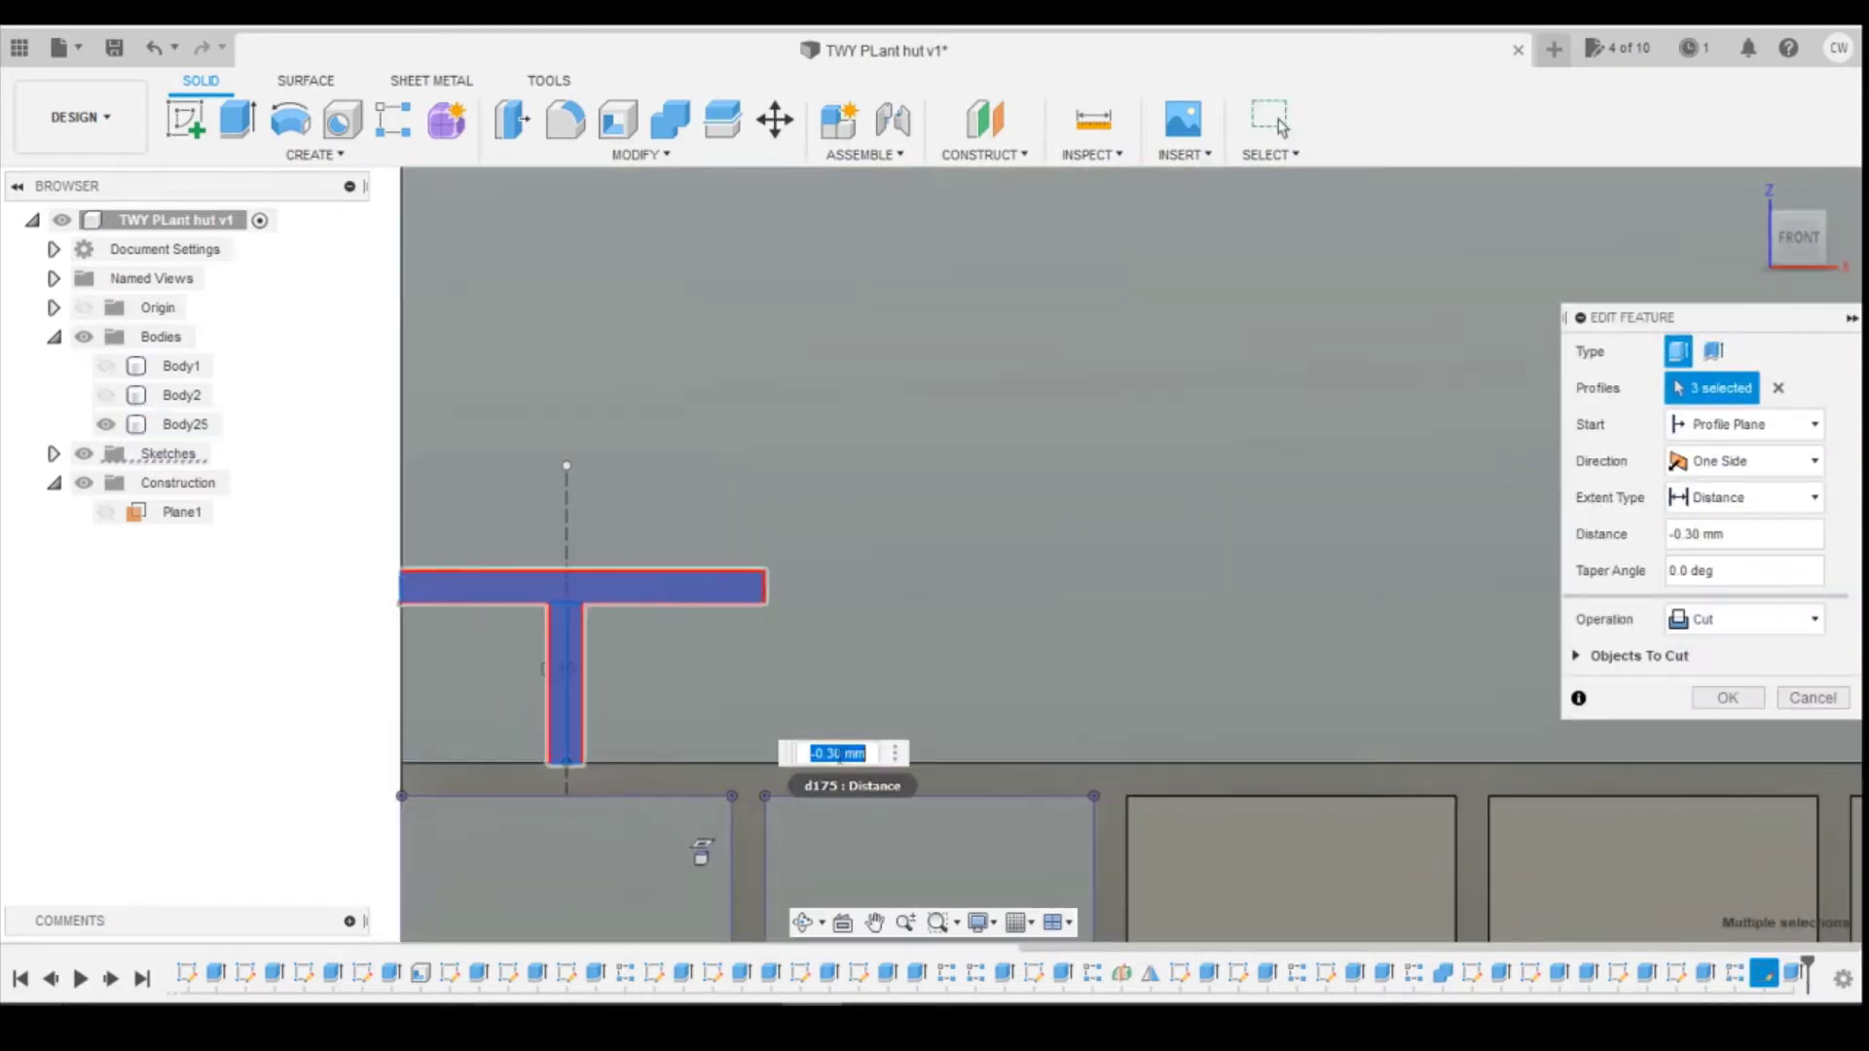
left_click(841, 754)
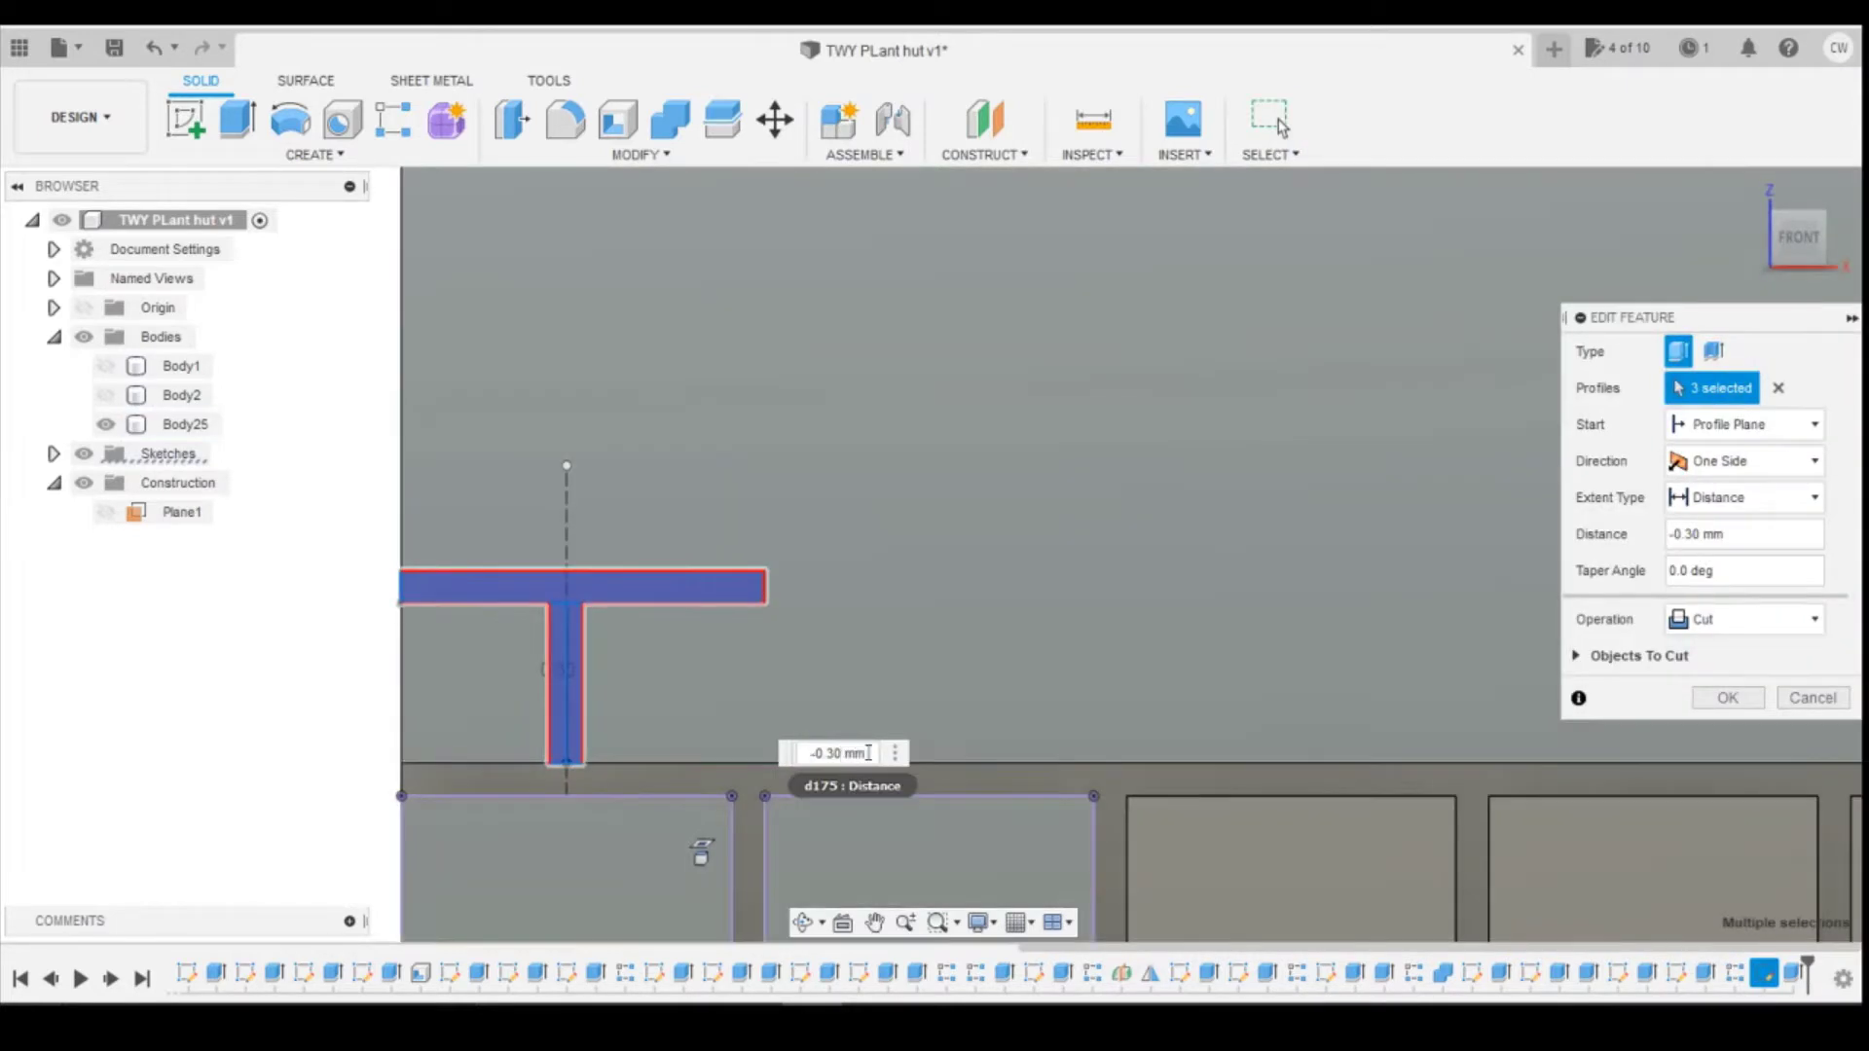
key("Return")
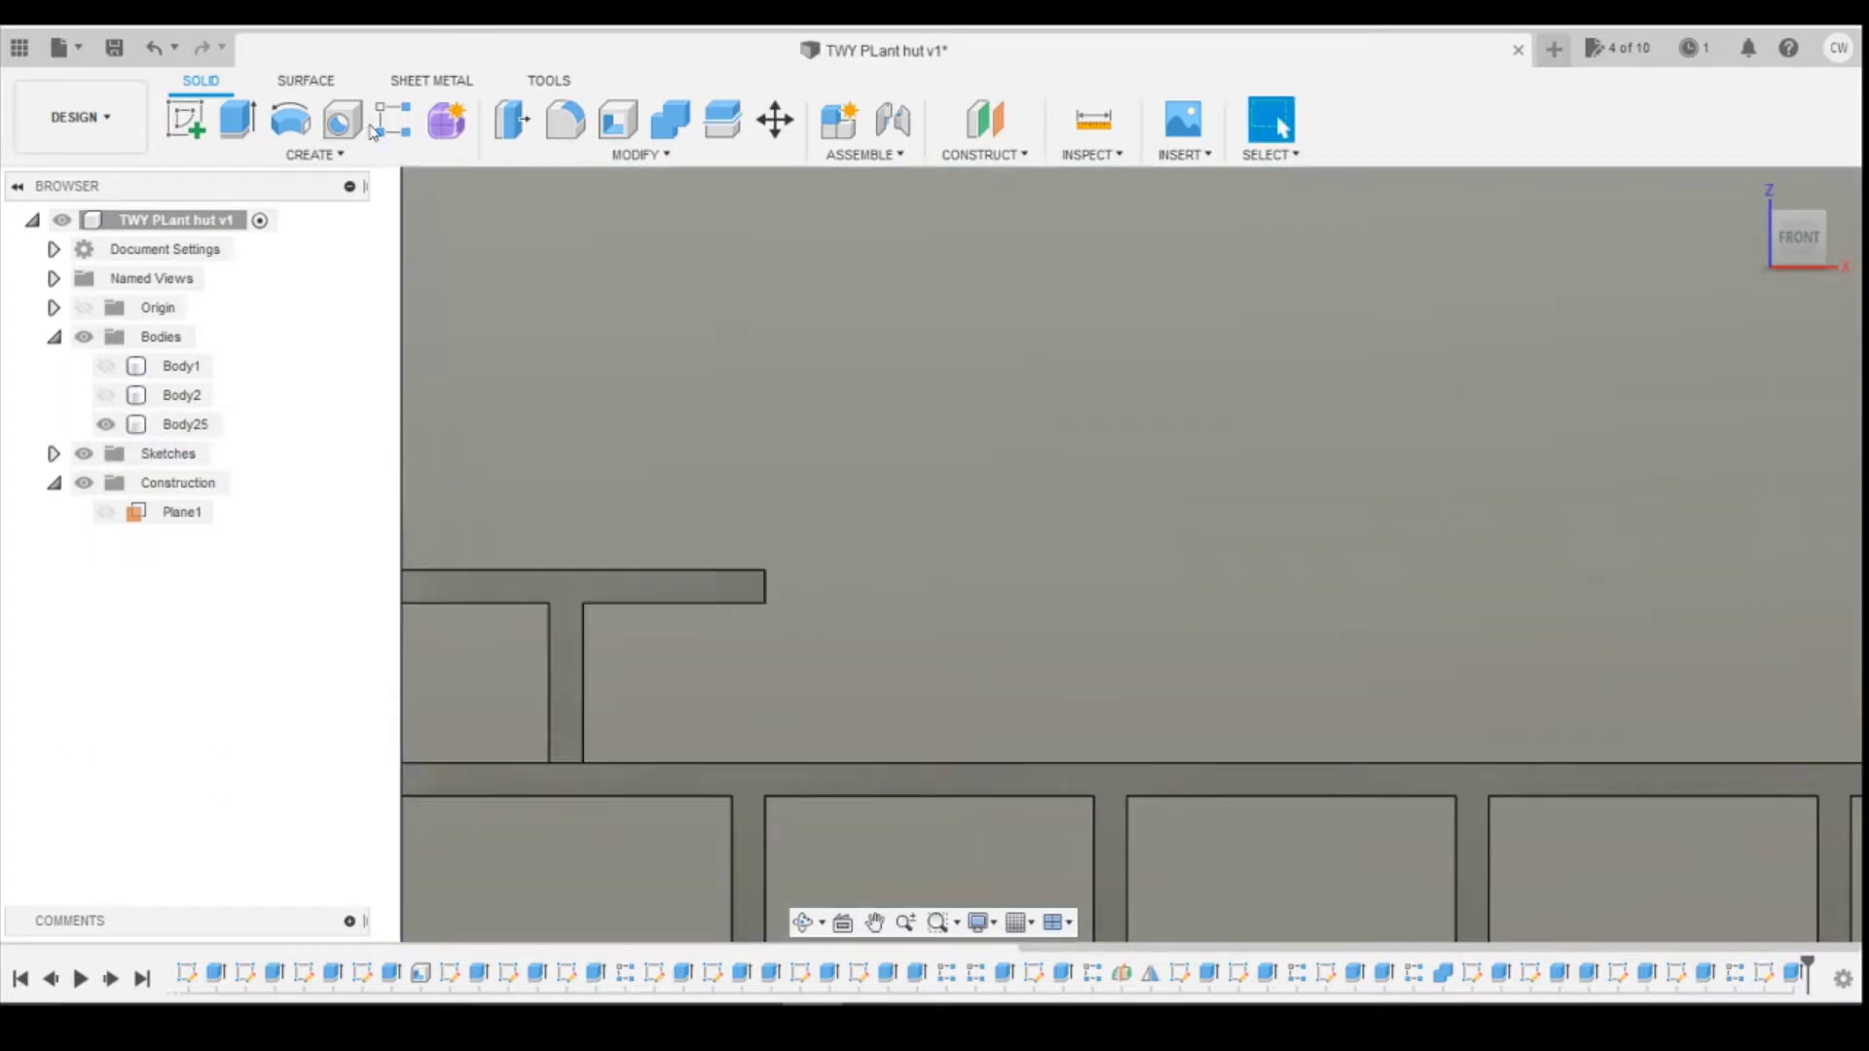
Step: Start a rectangular pattern of the T-shaped joint cut feature along the long horizontal edge above the bottom block row
left_click(390, 120)
left_click(574, 586)
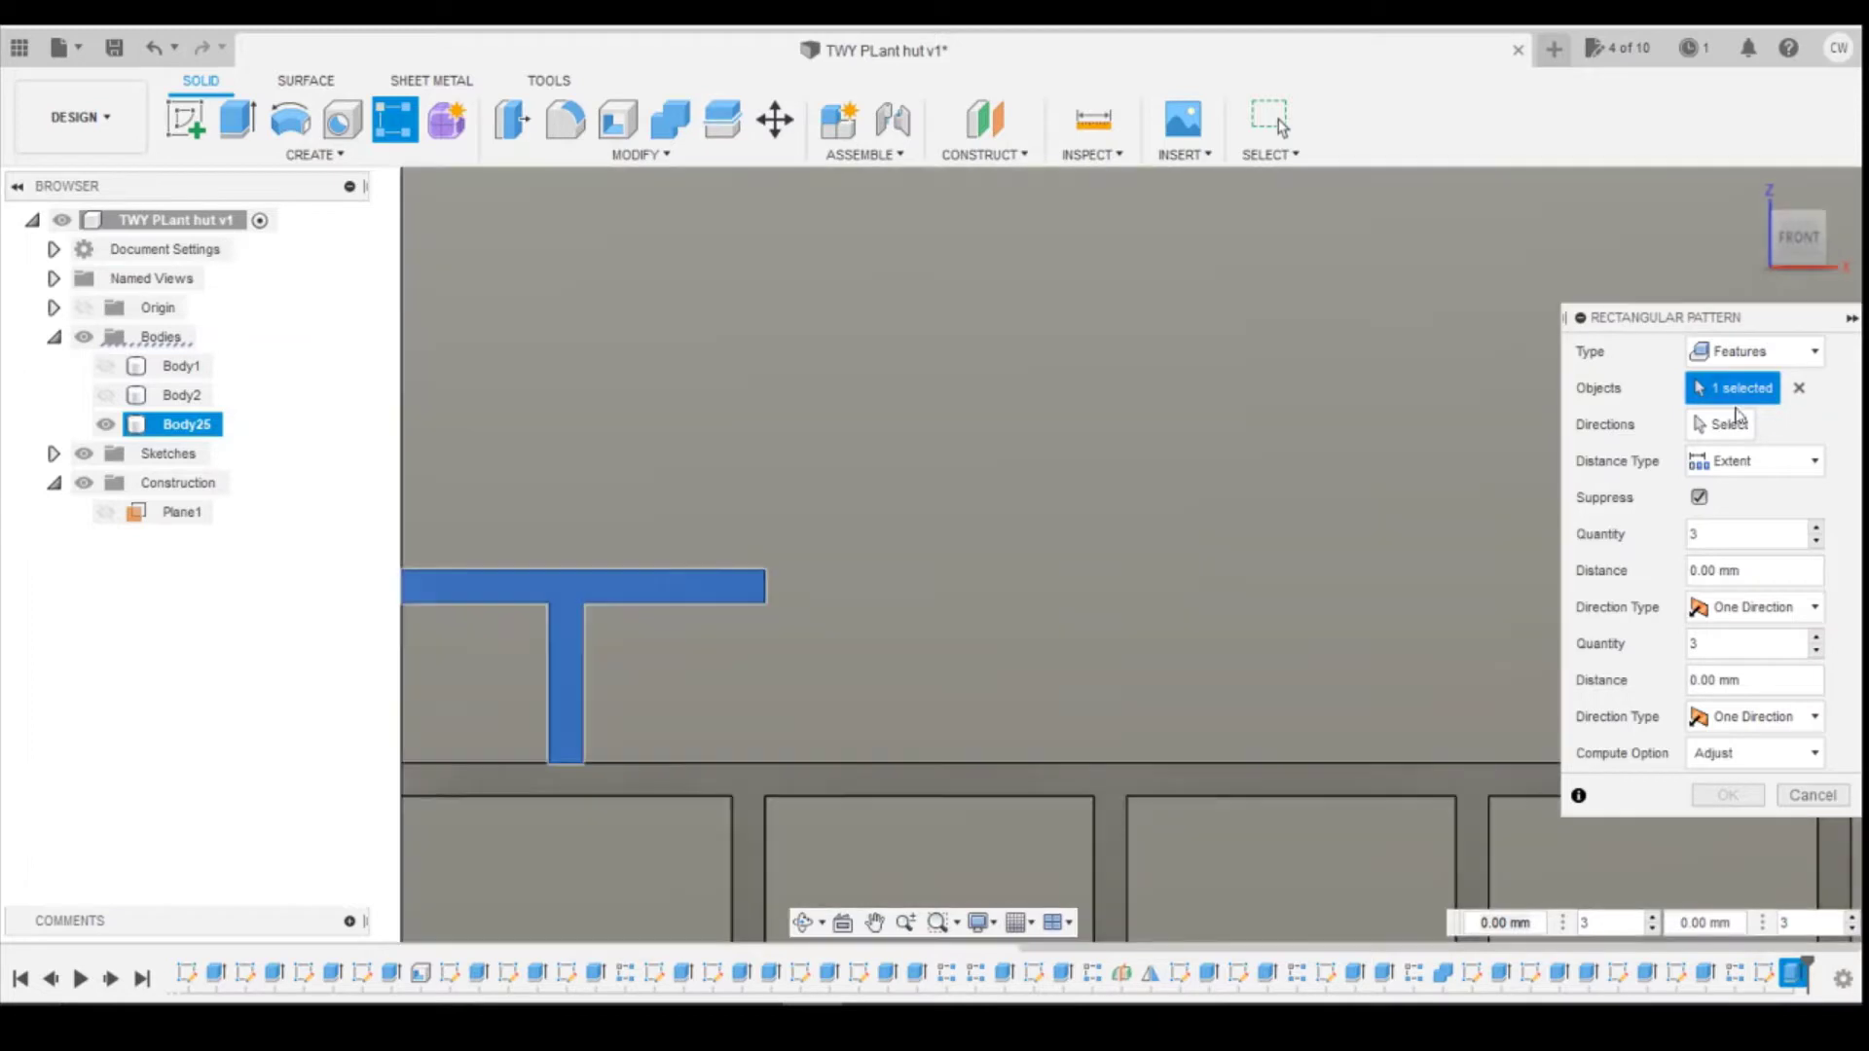
left_click(1721, 424)
left_click(1094, 761)
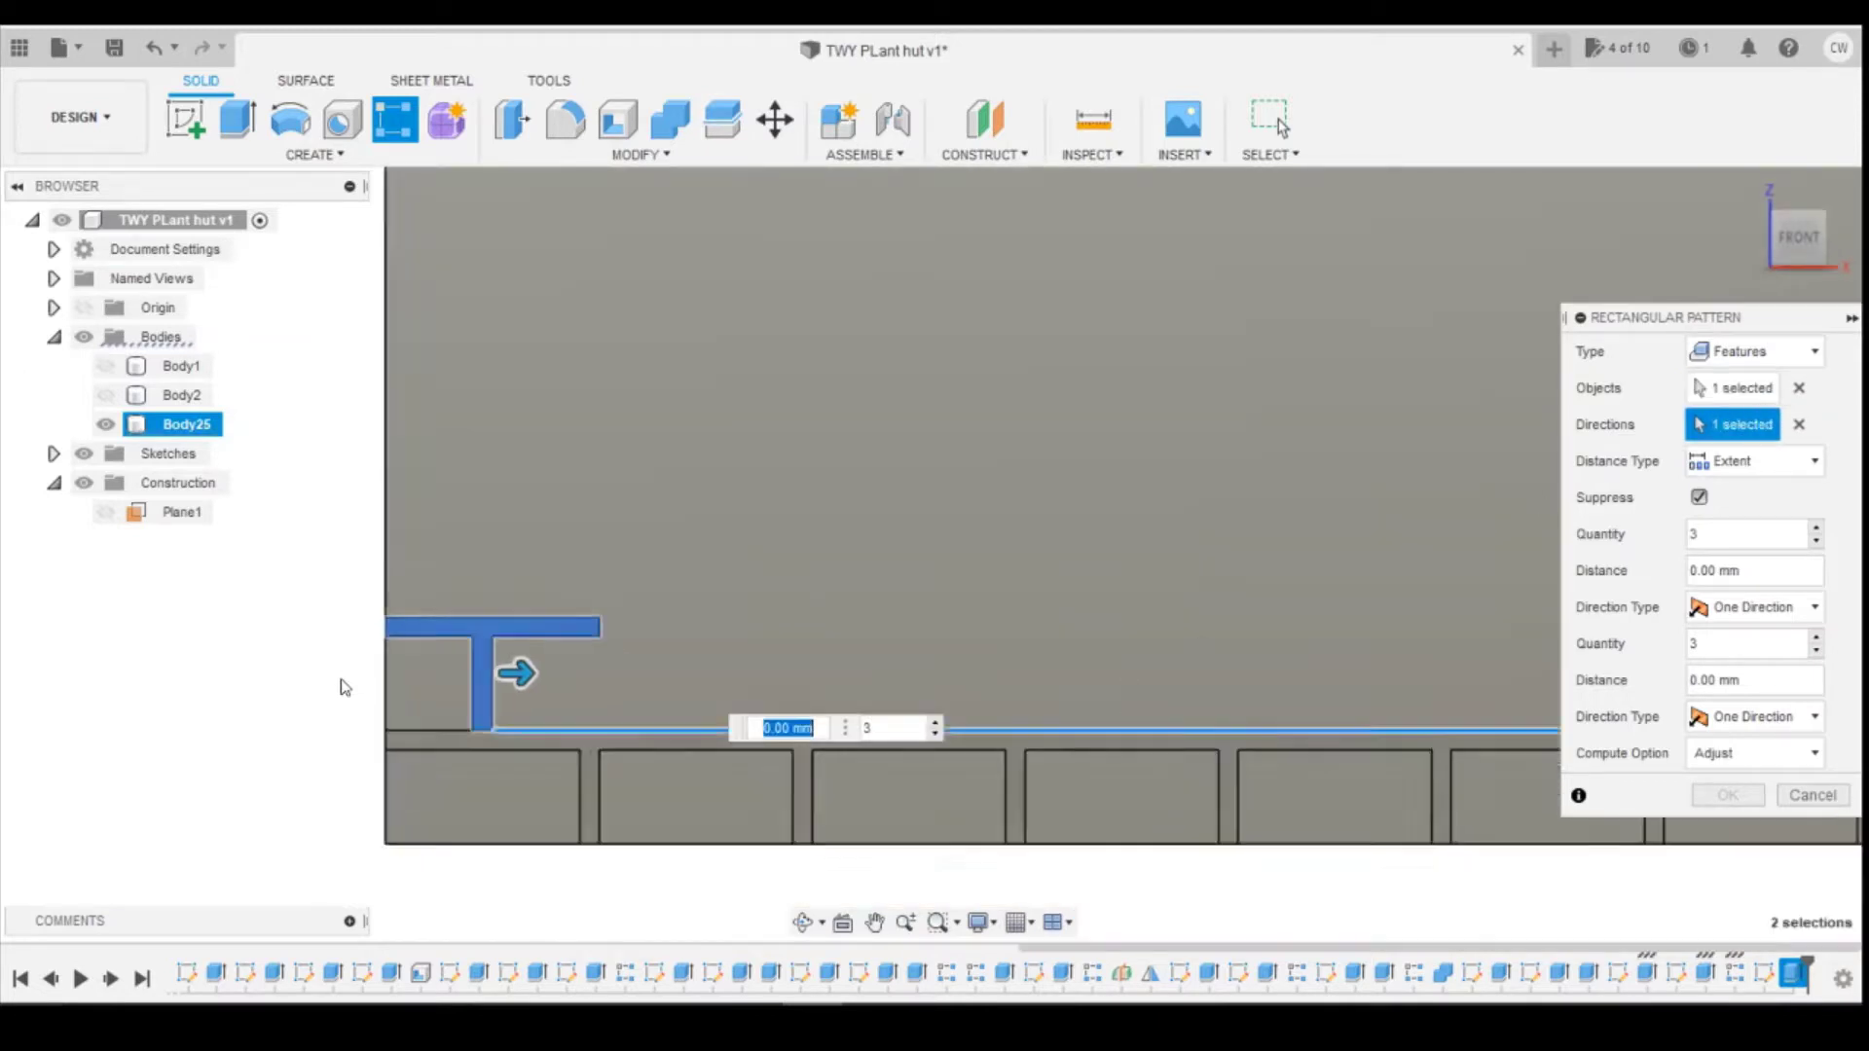
Step: Set the joint pattern's extent to 20.00 mm with a quantity of 7 and check the preview against the wall
scroll(385, 676, "down", 3)
left_click_drag(428, 668, 1288, 687)
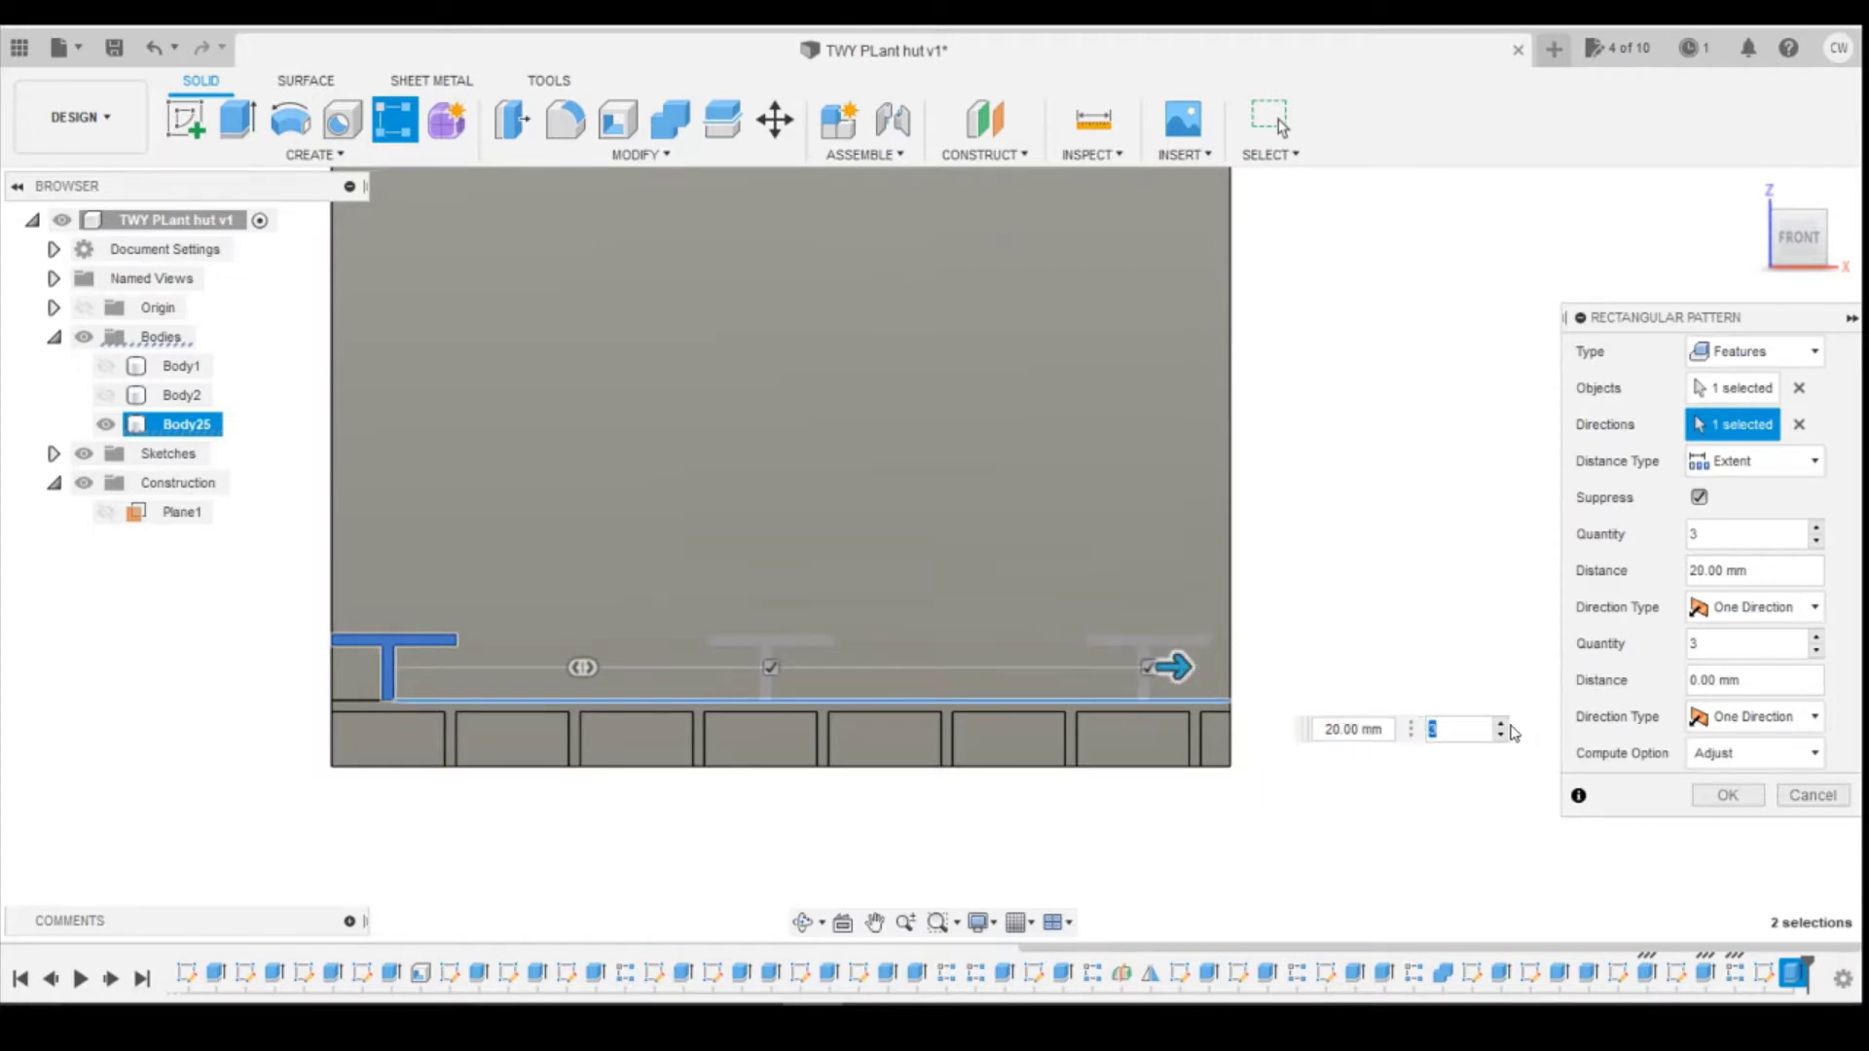
left_click(1500, 725)
left_click(1501, 726)
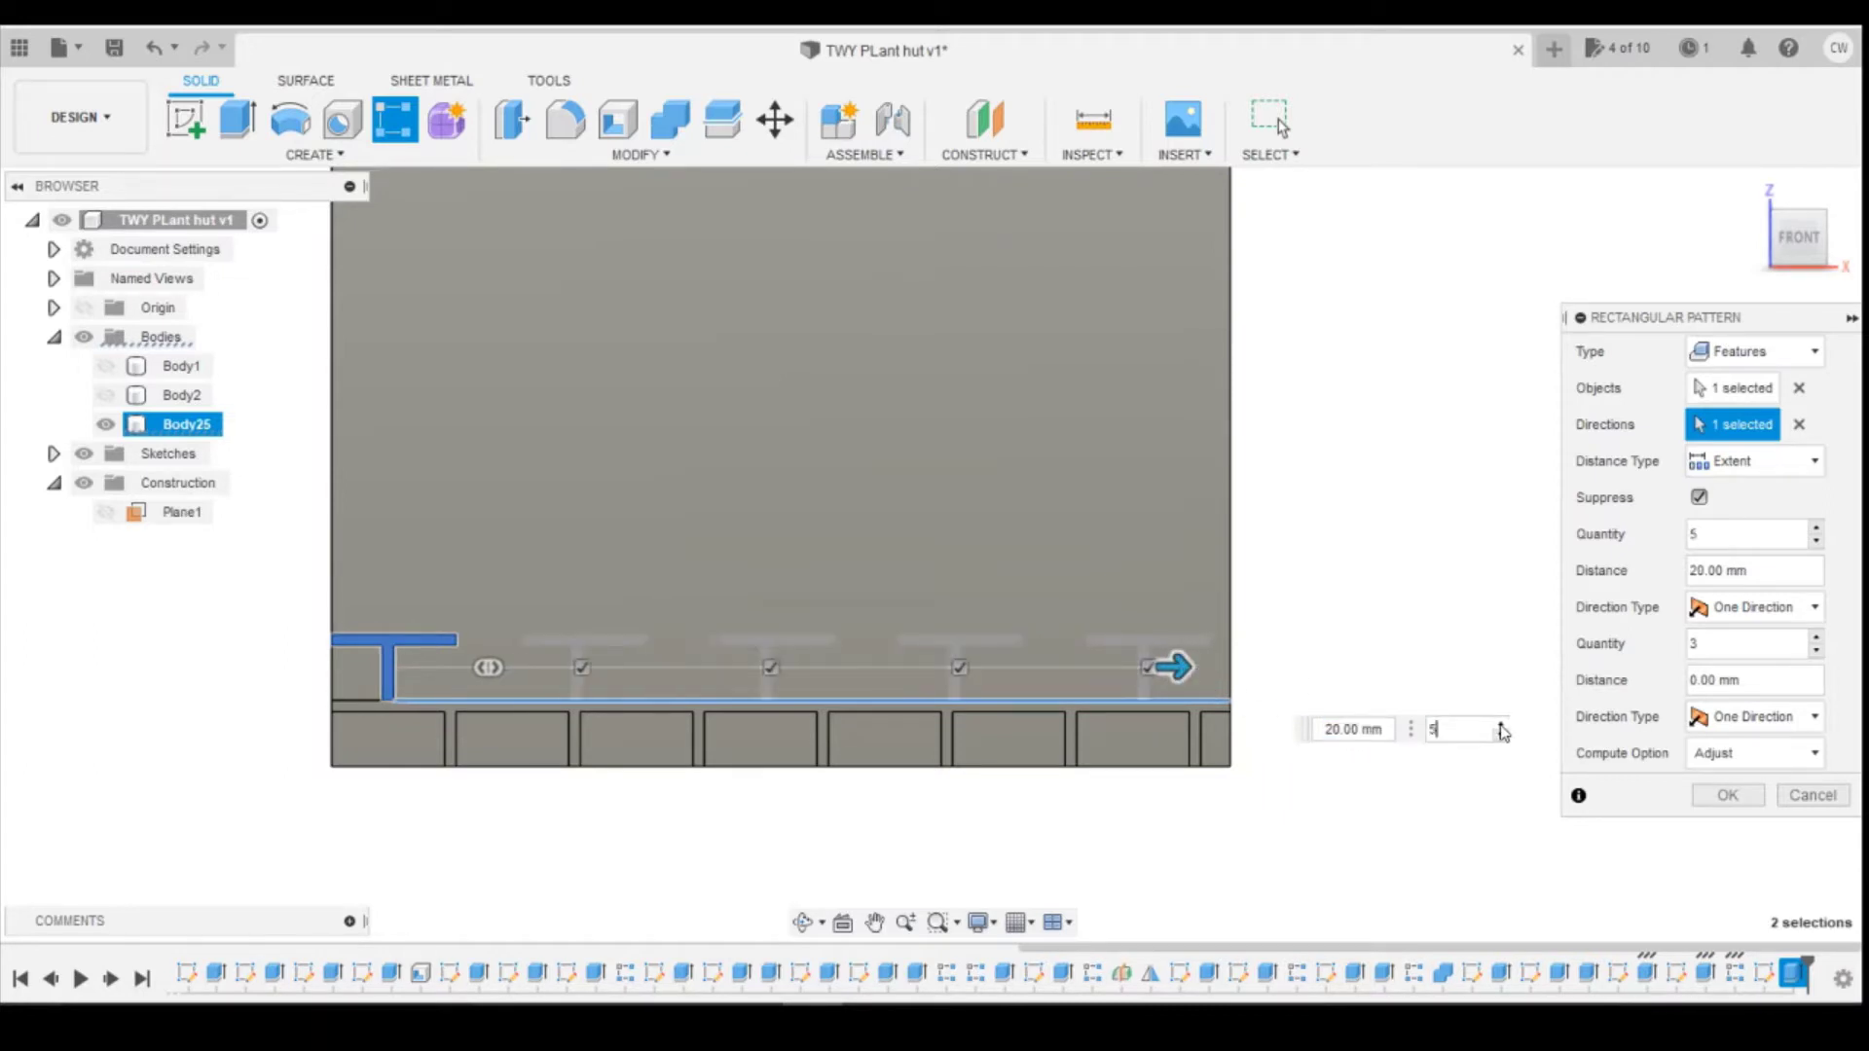
left_click(1501, 726)
left_click(1501, 726)
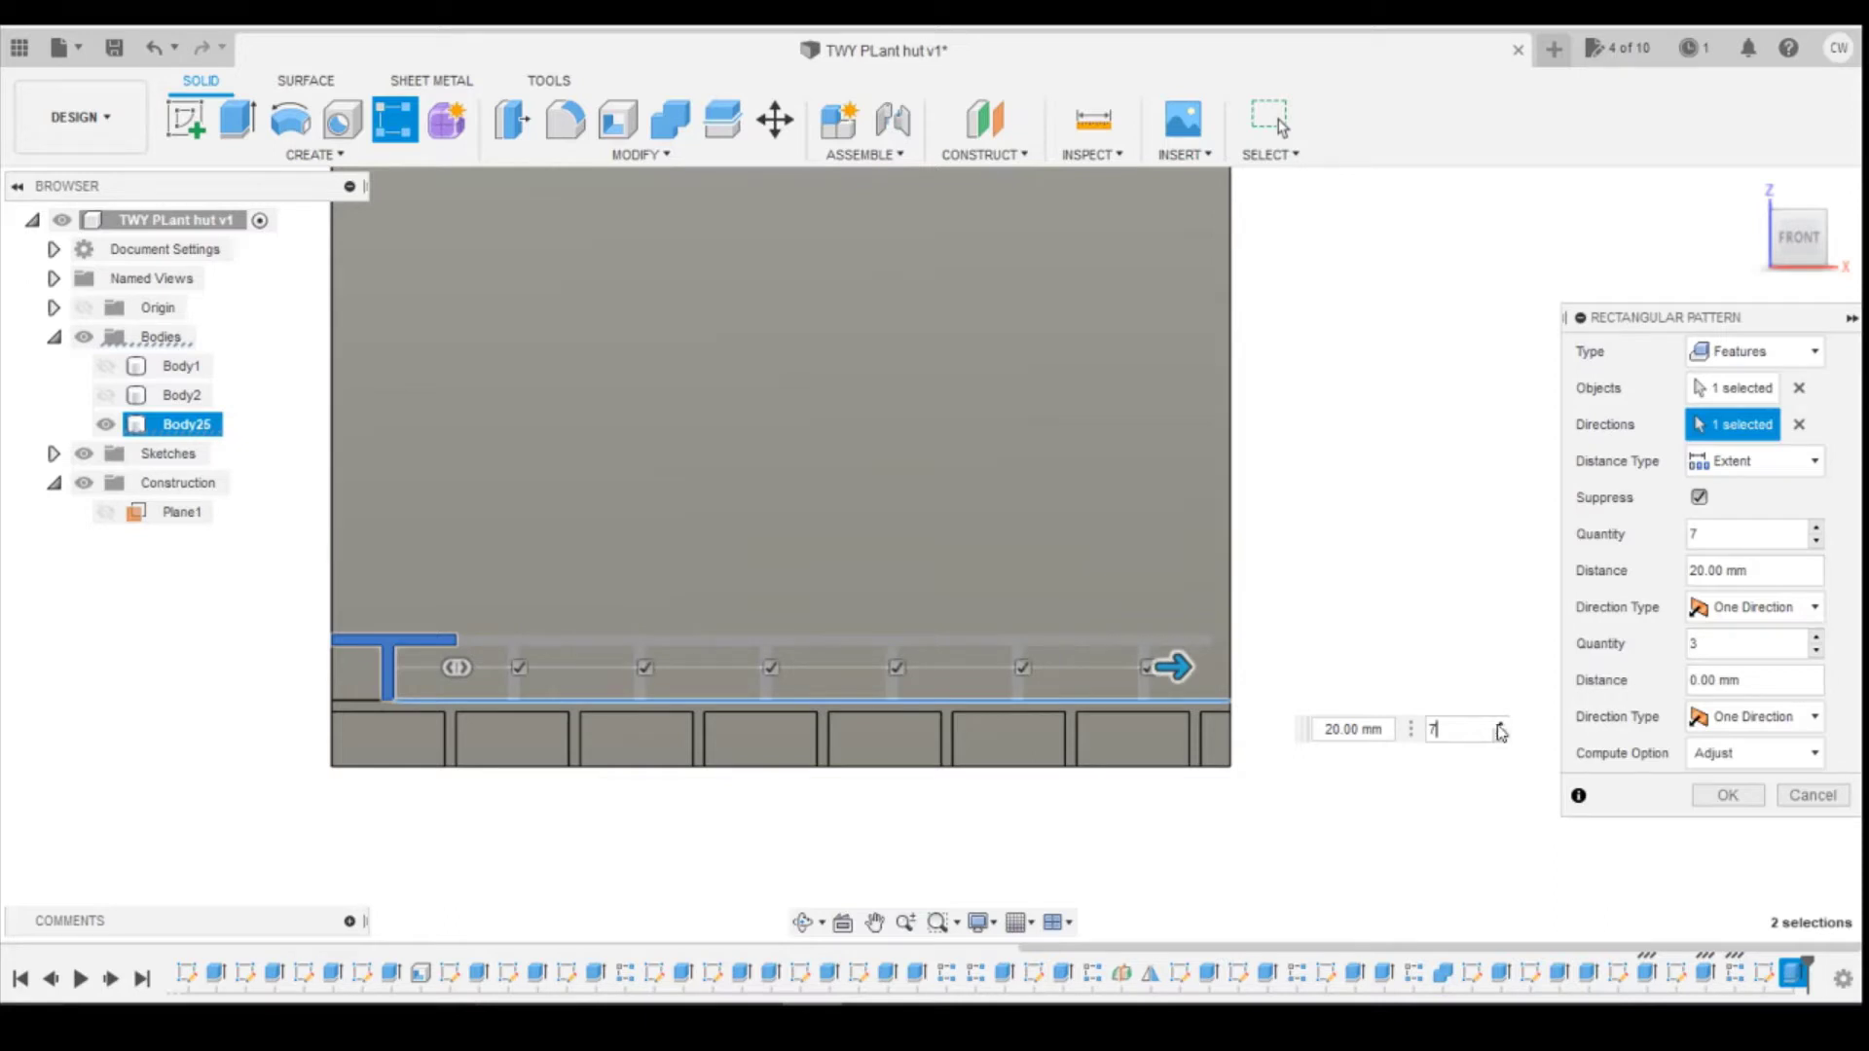
scroll(756, 738, "up", 3)
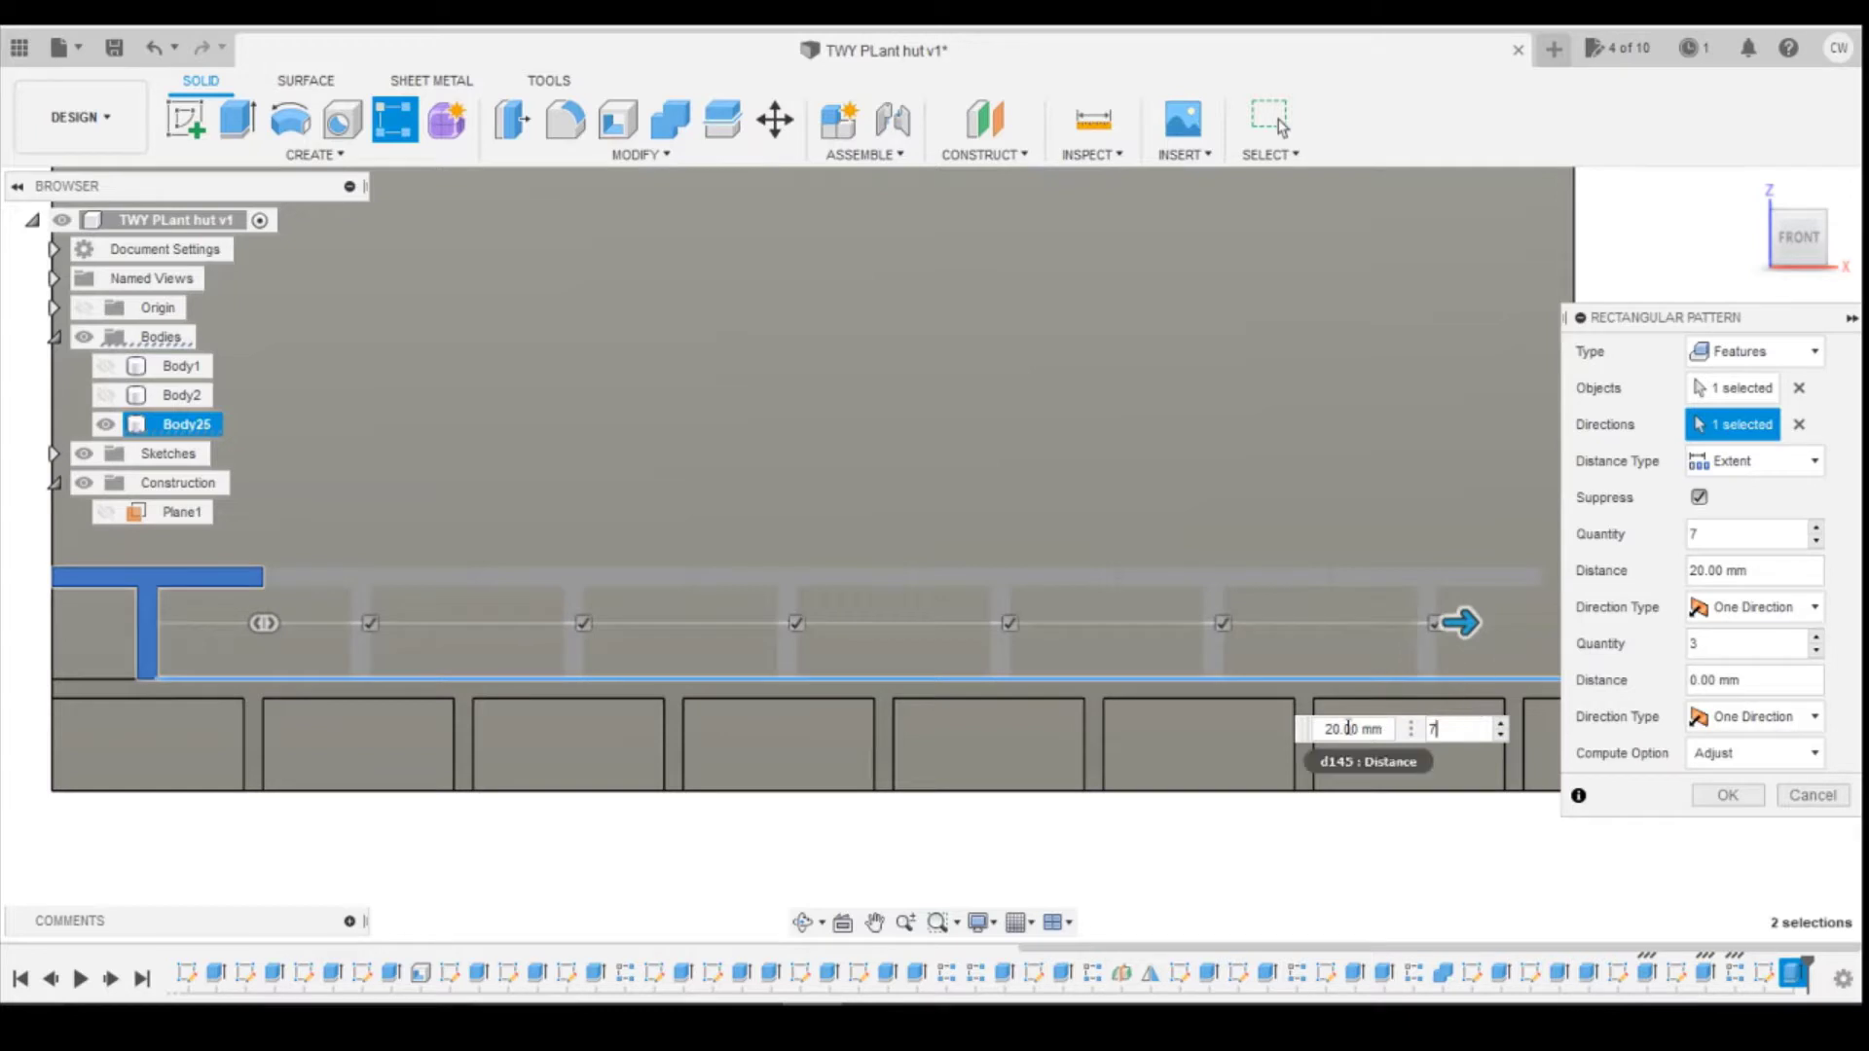
scroll(1022, 626, "down", 2)
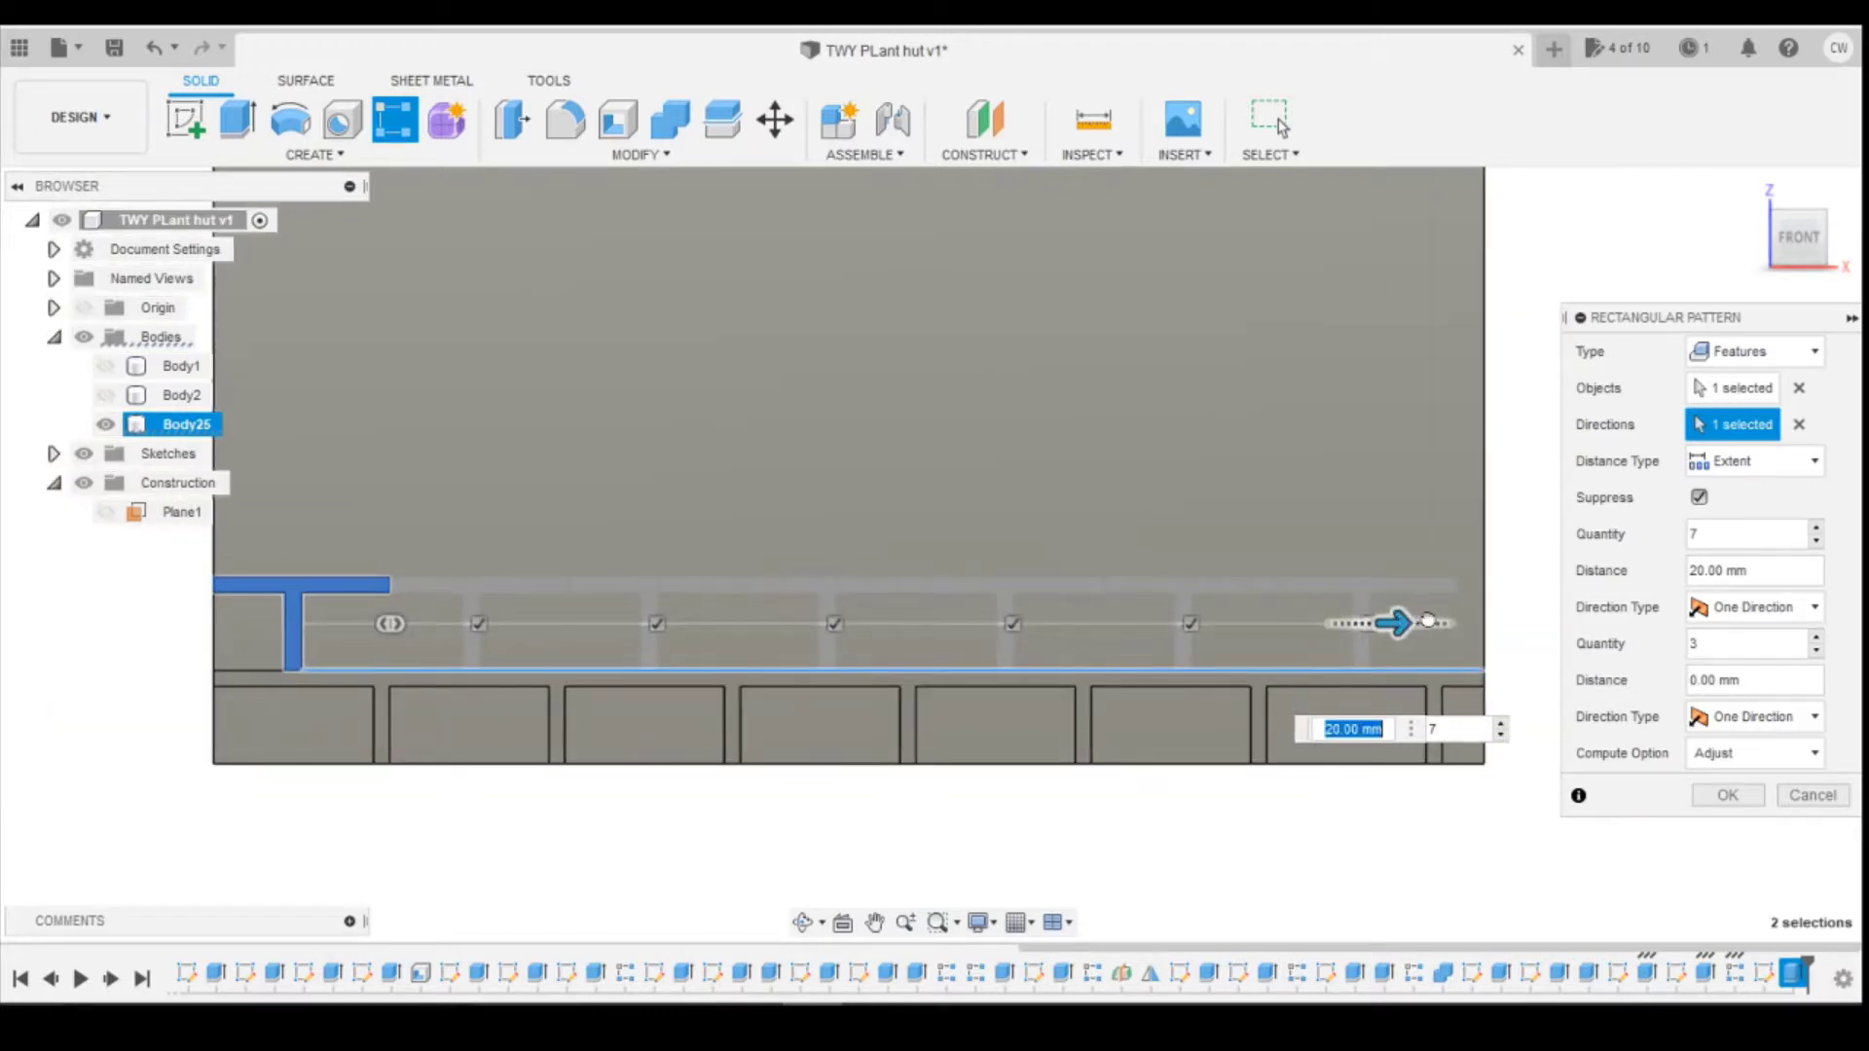
Step: Extend the joint pattern past the wall's far edge to 24.00 mm with a quantity of 8, and refine the extent to 23.7 mm
left_click_drag(1393, 623, 1609, 596)
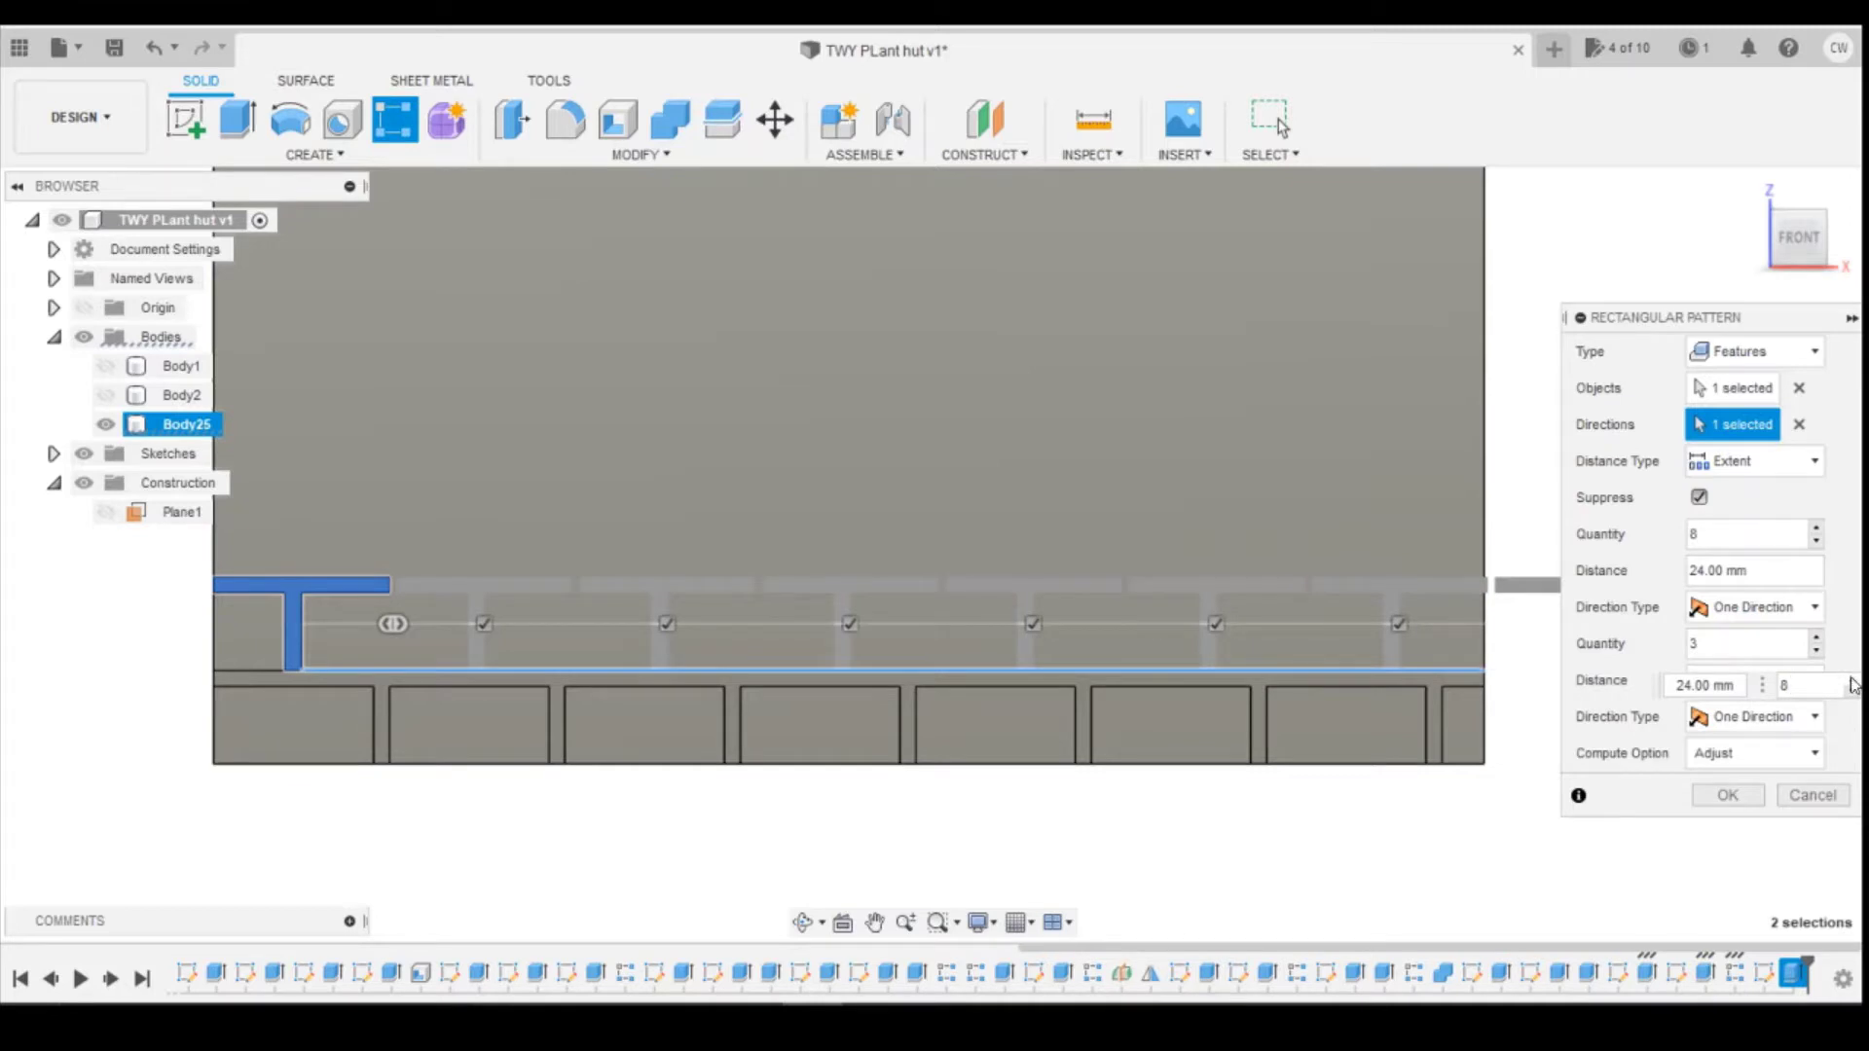
scroll(823, 676, "down", 2)
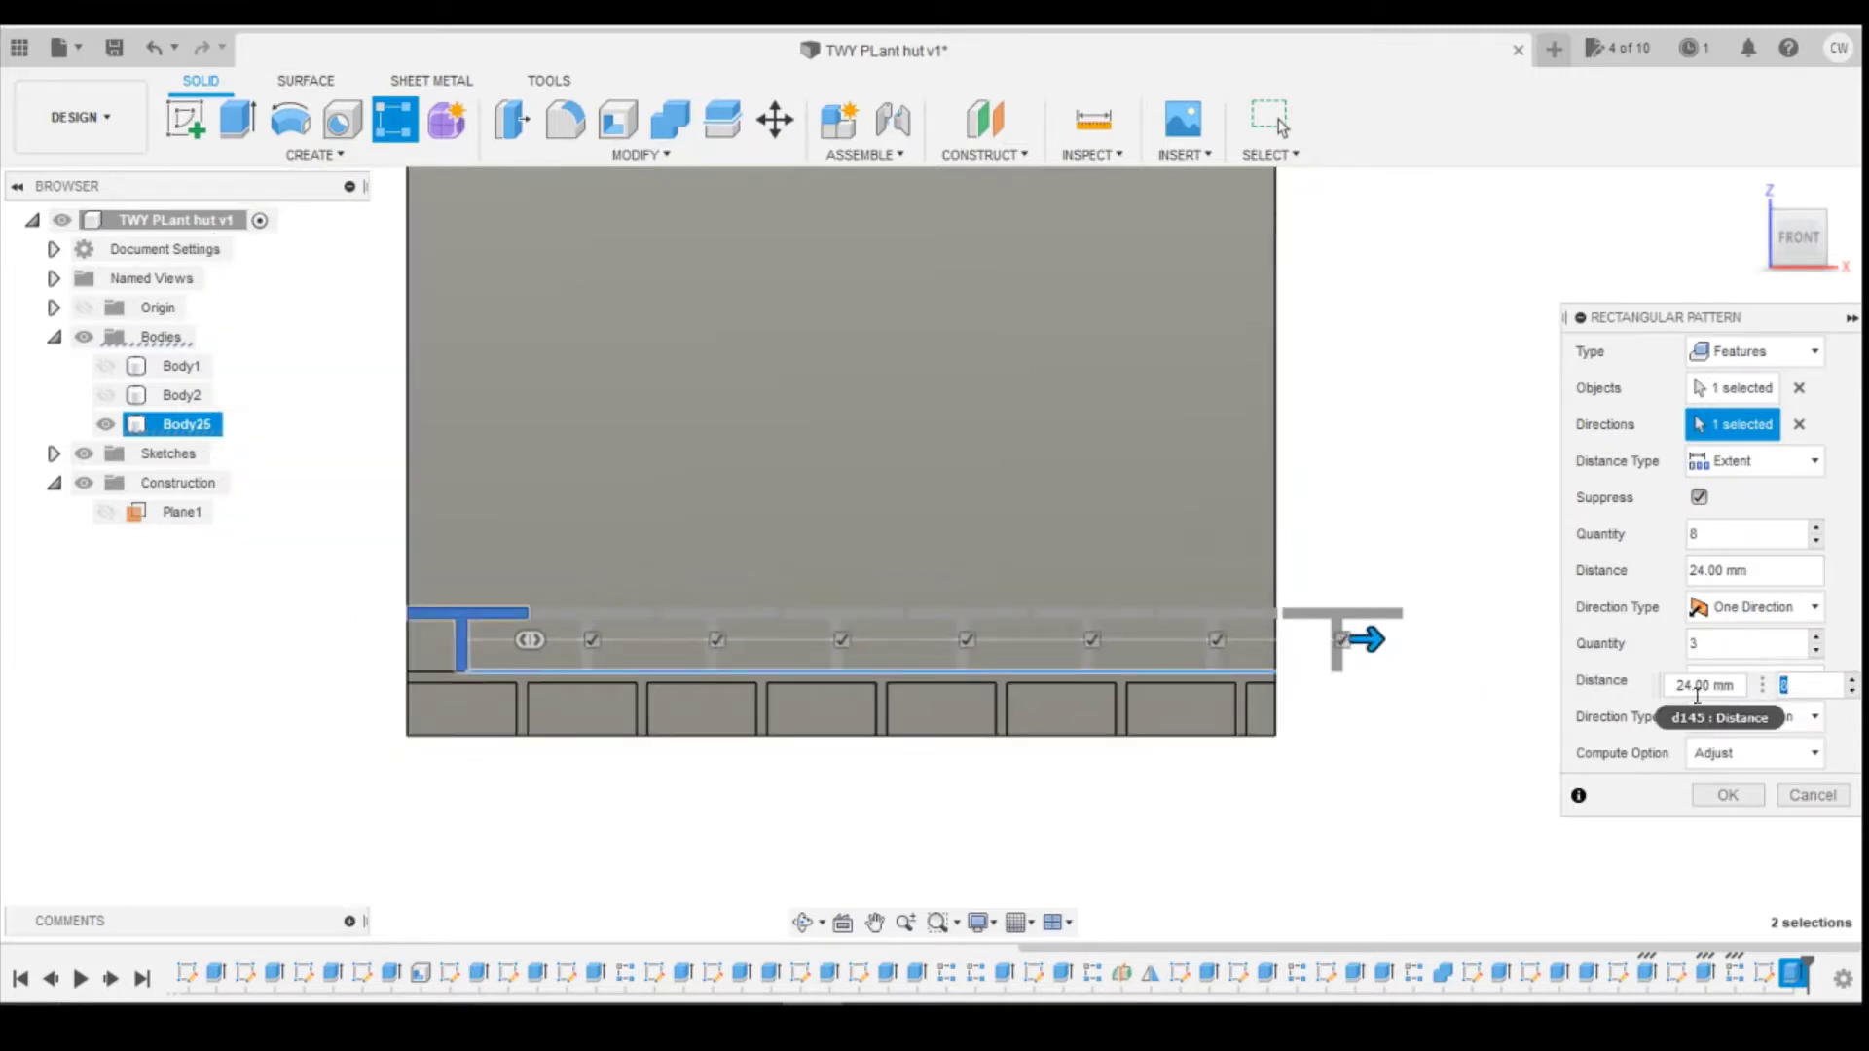
left_click(1686, 685)
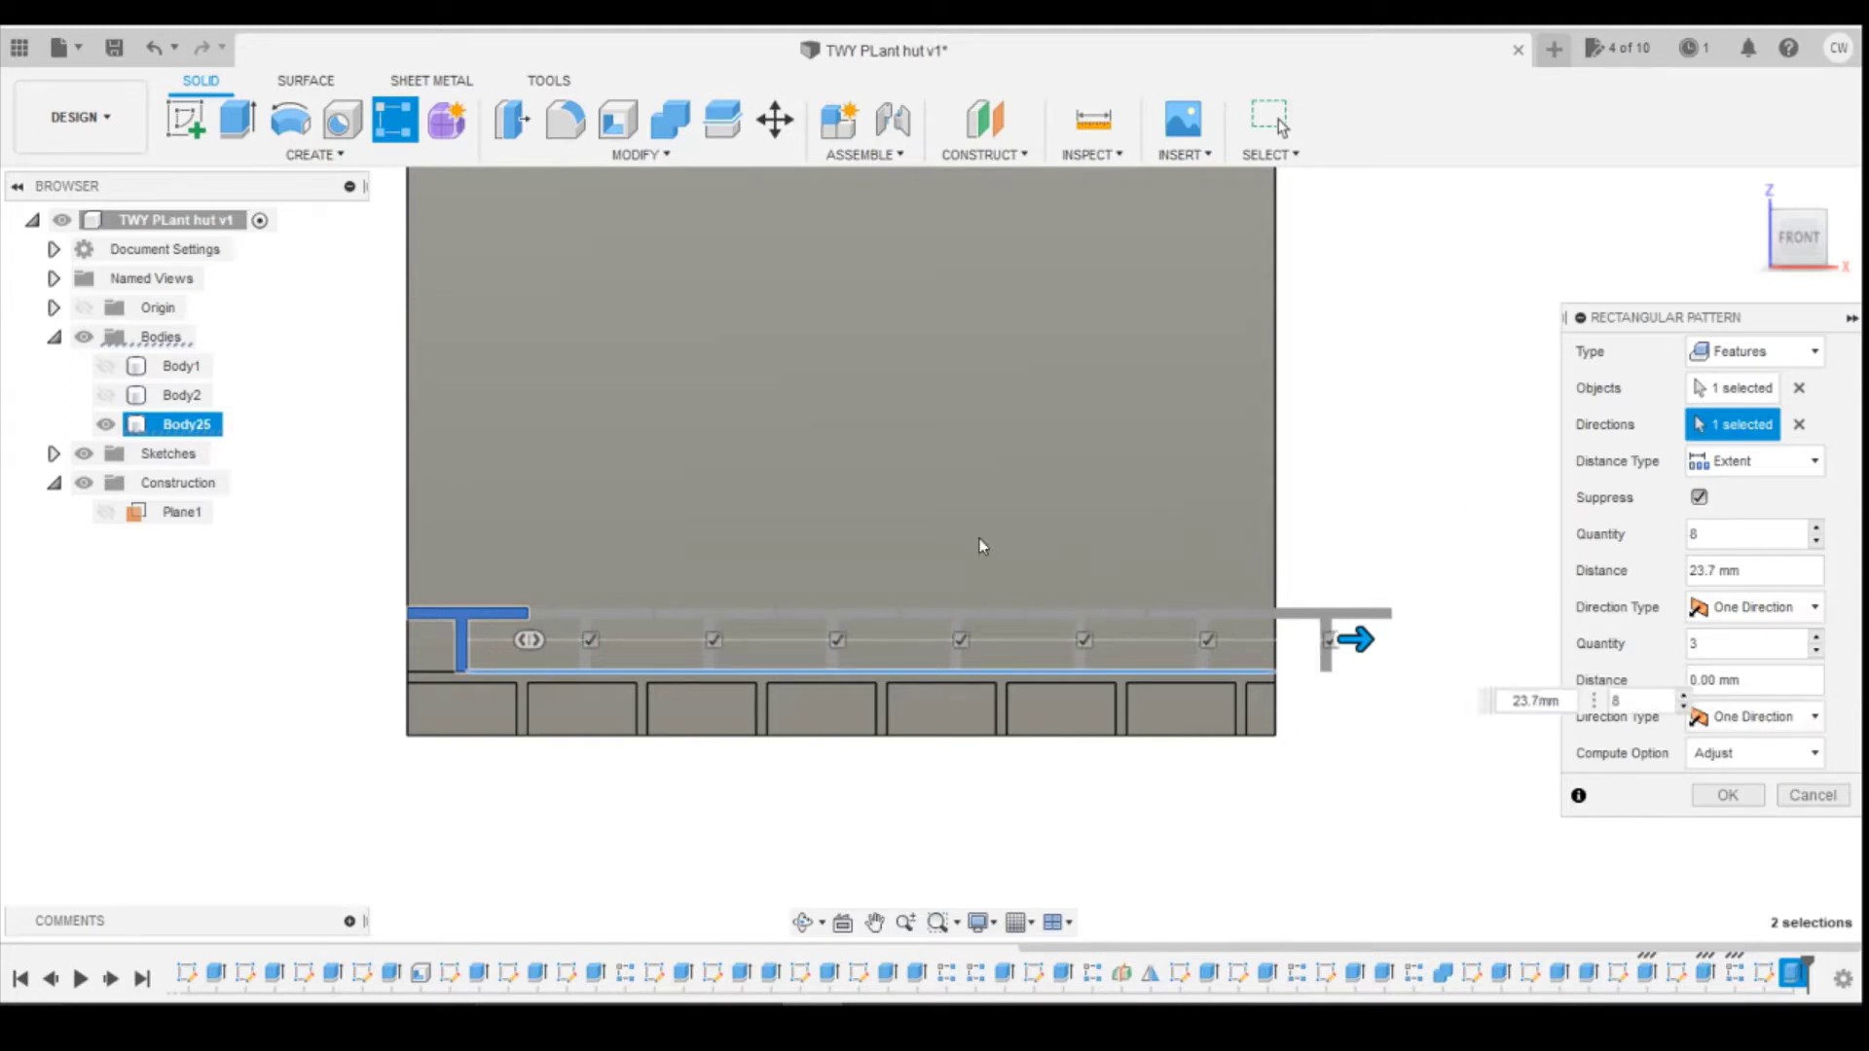
Step: Set the joint pattern's extent to 23.6 mm and check in the preview how the horizontal strips meet
scroll(743, 569, "up", 3)
scroll(575, 629, "down", 2)
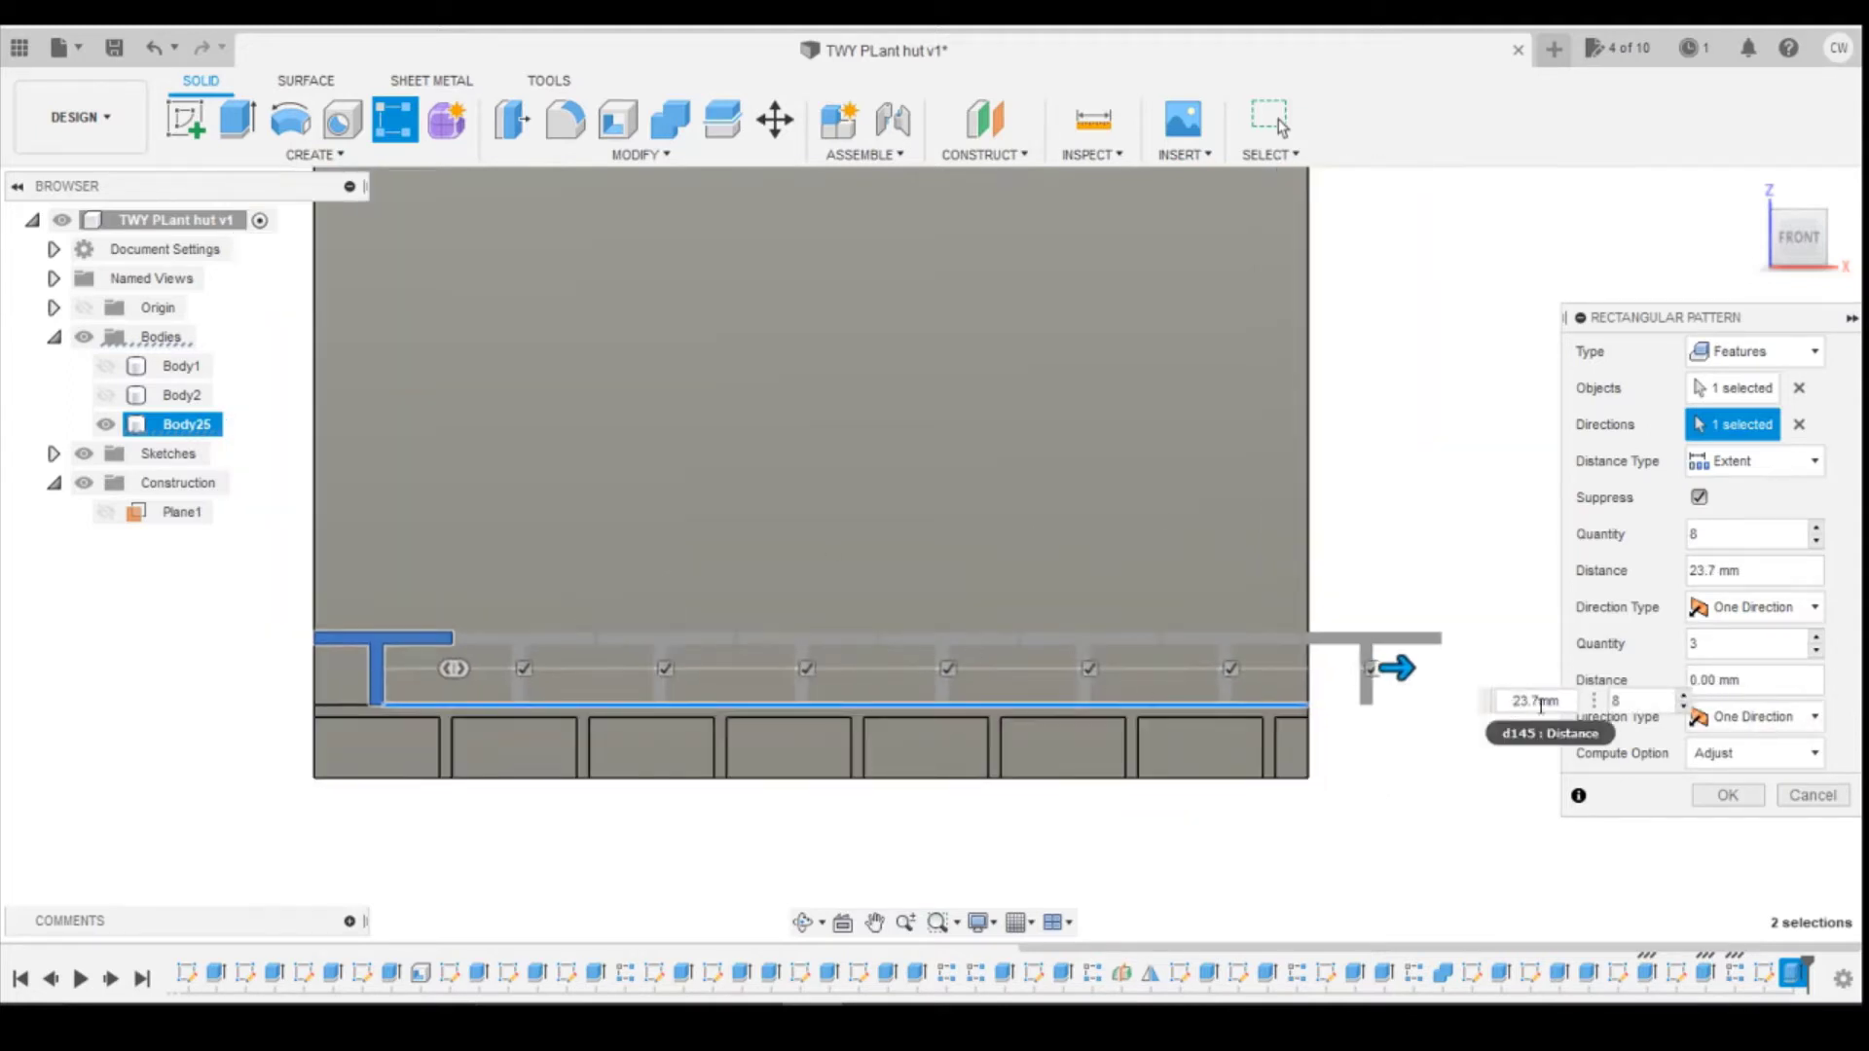
type("6")
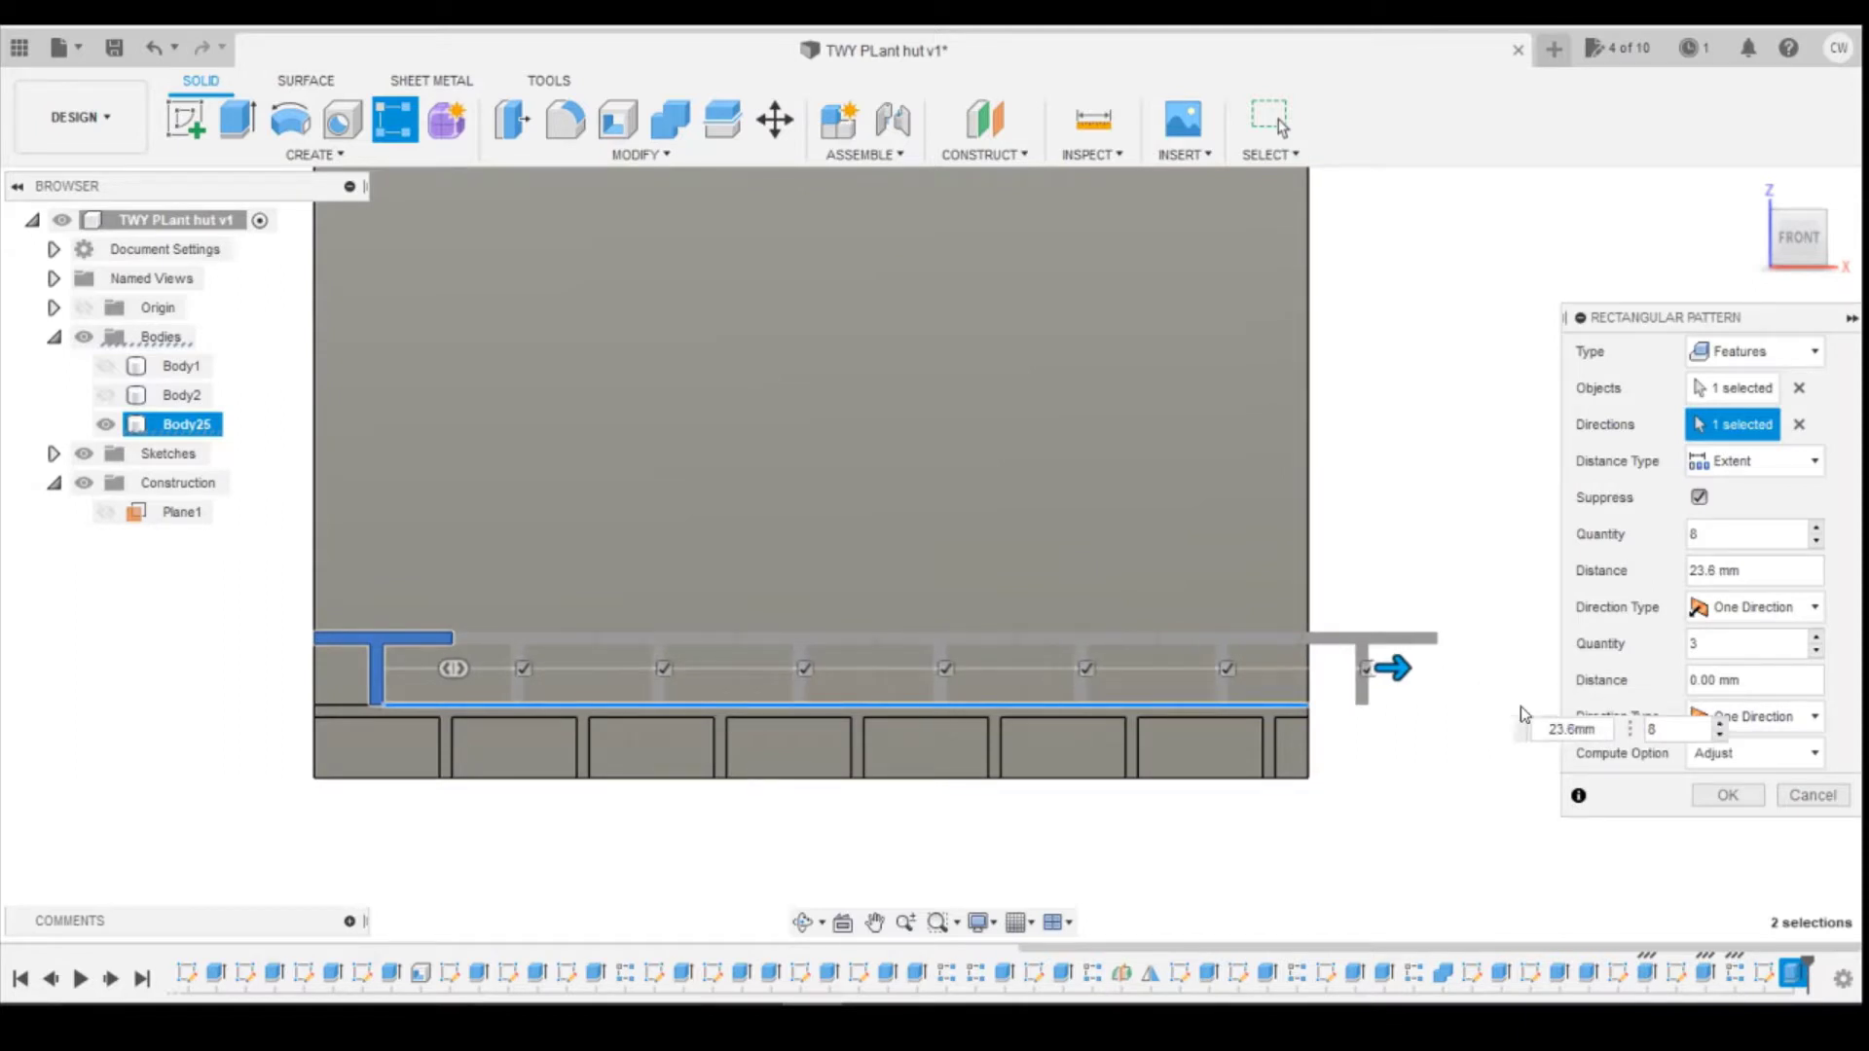
scroll(317, 544, "up", 2)
key("Tab")
scroll(747, 789, "up", 2)
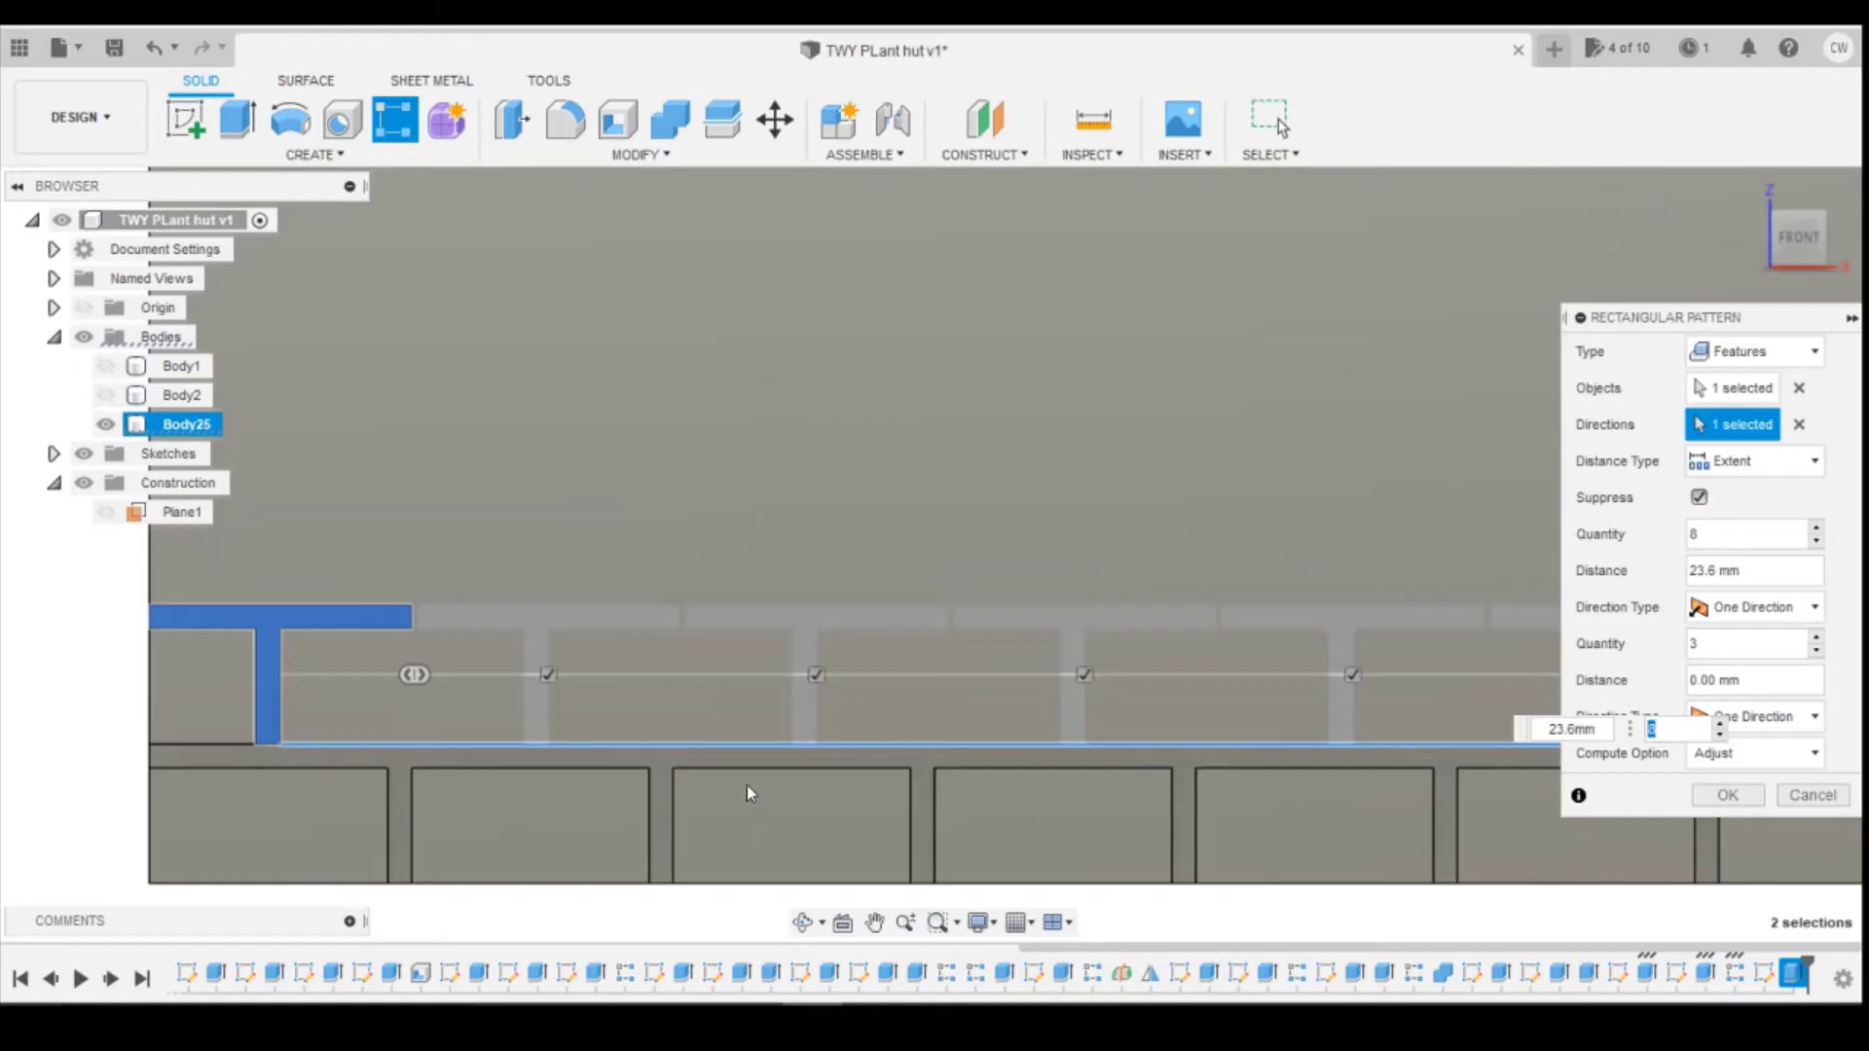
scroll(709, 752, "up", 1)
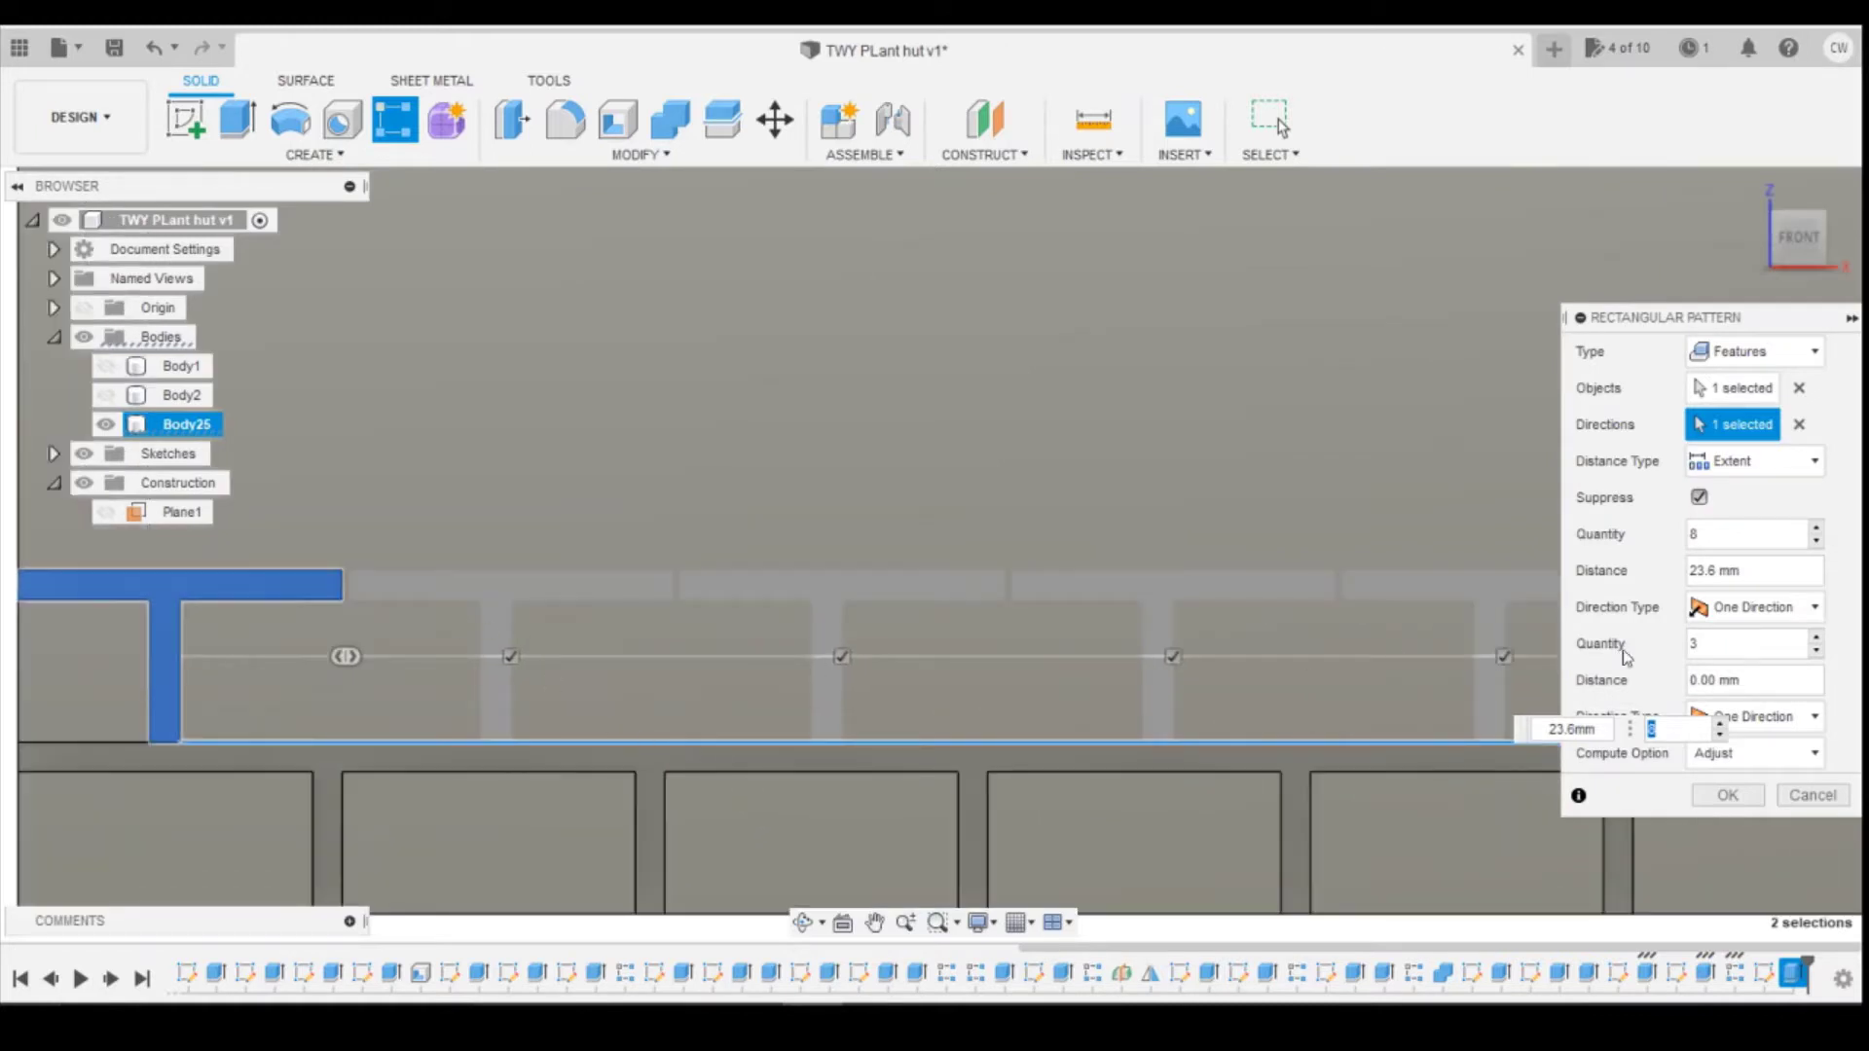
Step: Reduce the extent through 23.3 mm to 23.1 mm so the horizontal strips join up, and create the second-course joint pattern
left_click(1570, 729)
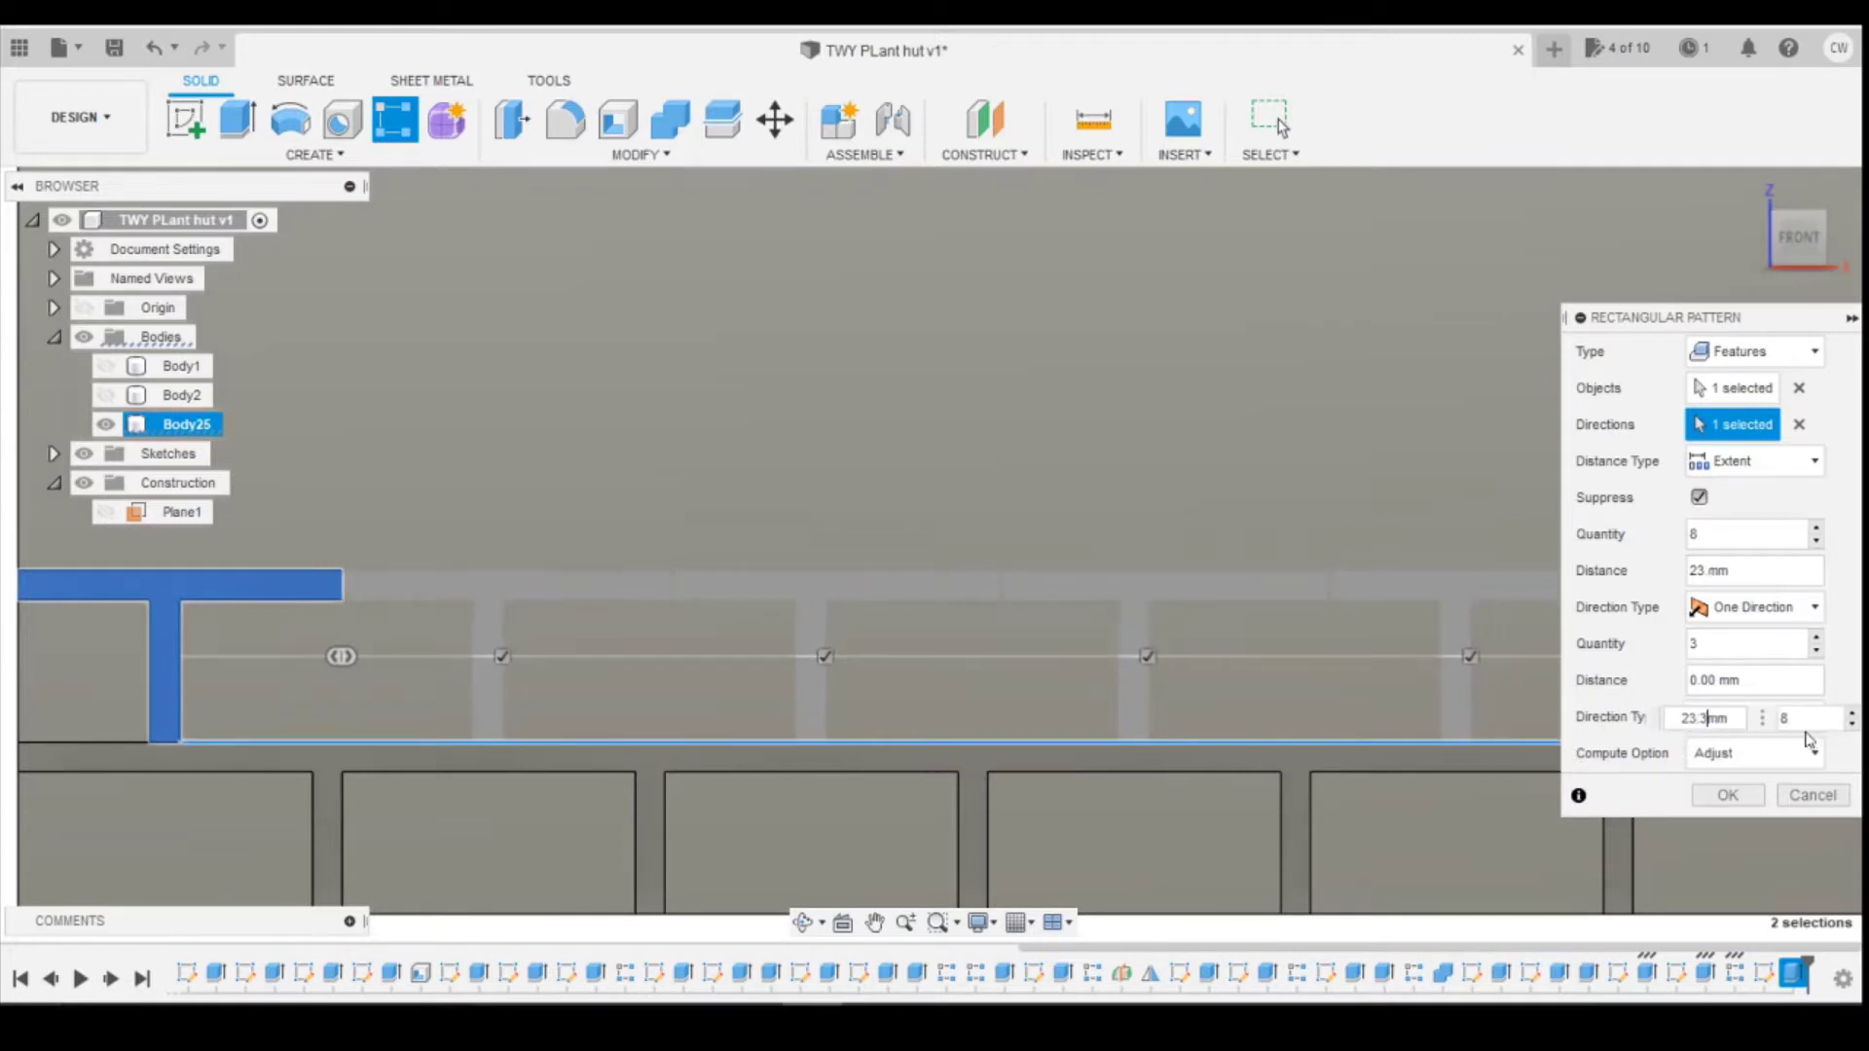
type(".3")
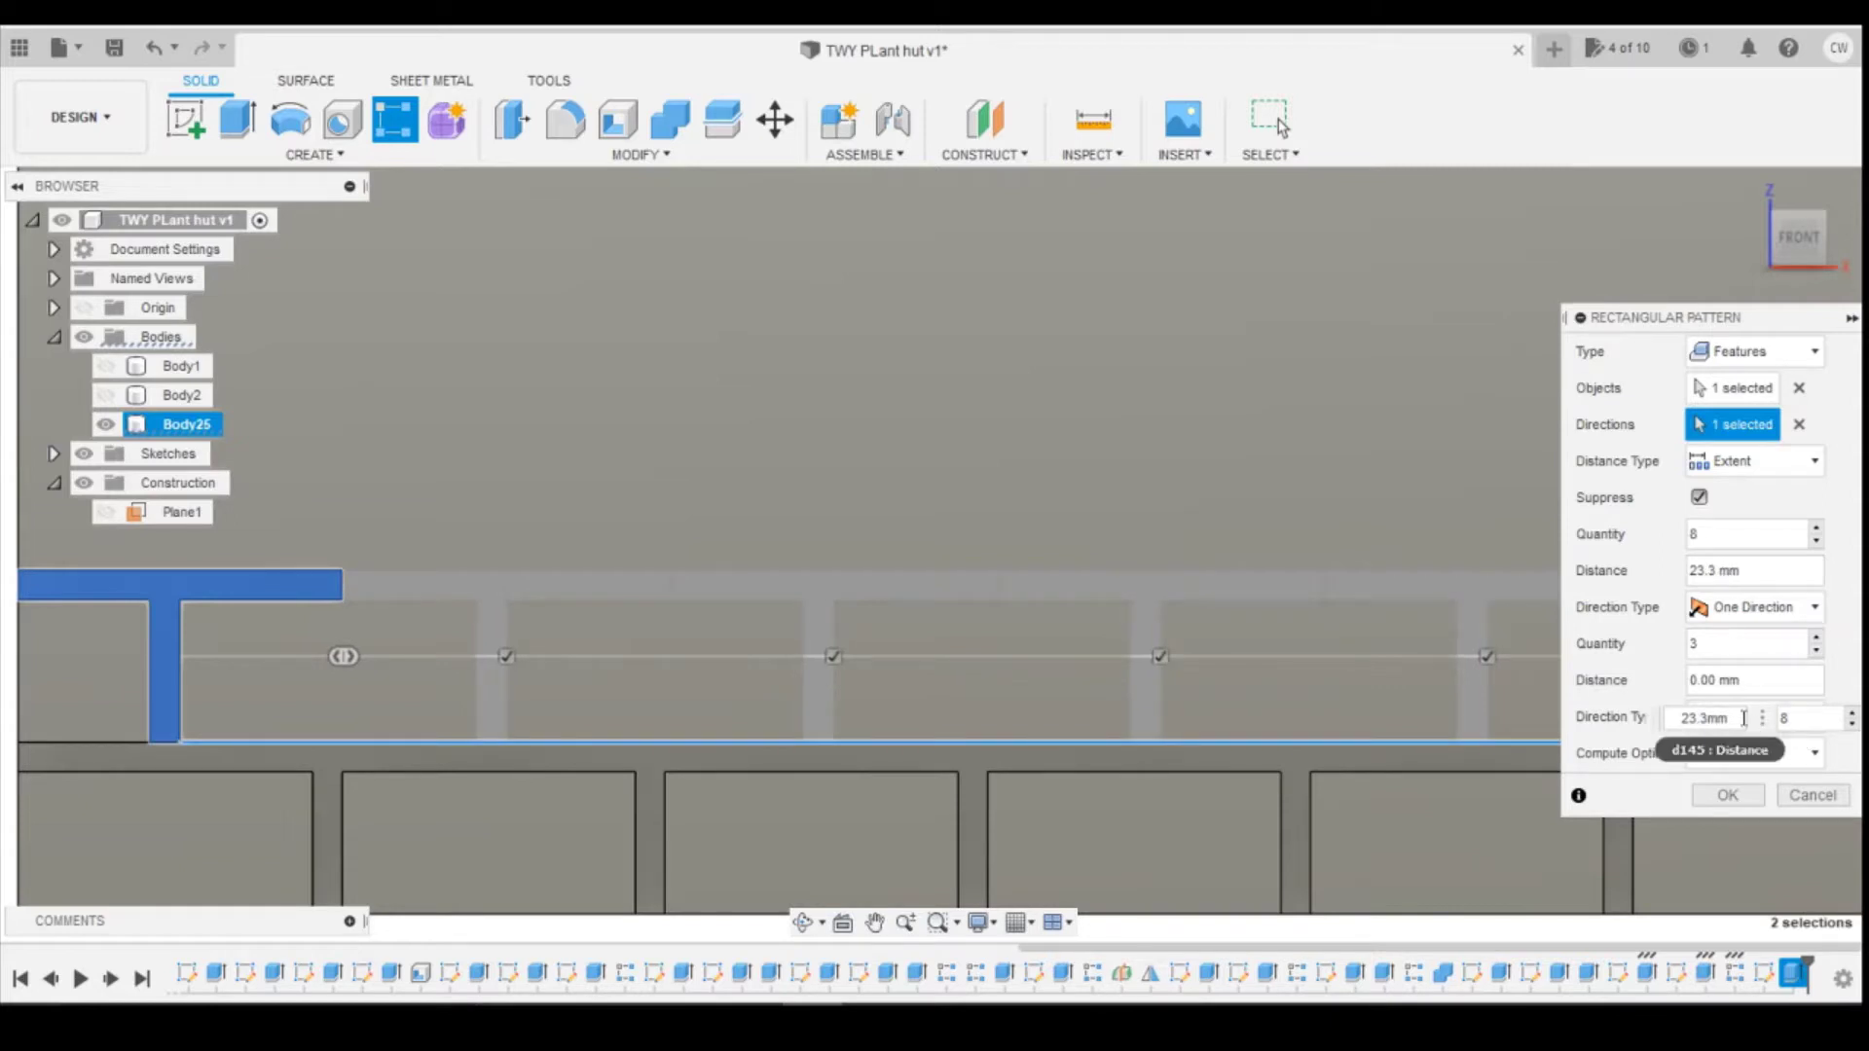
scroll(401, 623, "up", 5)
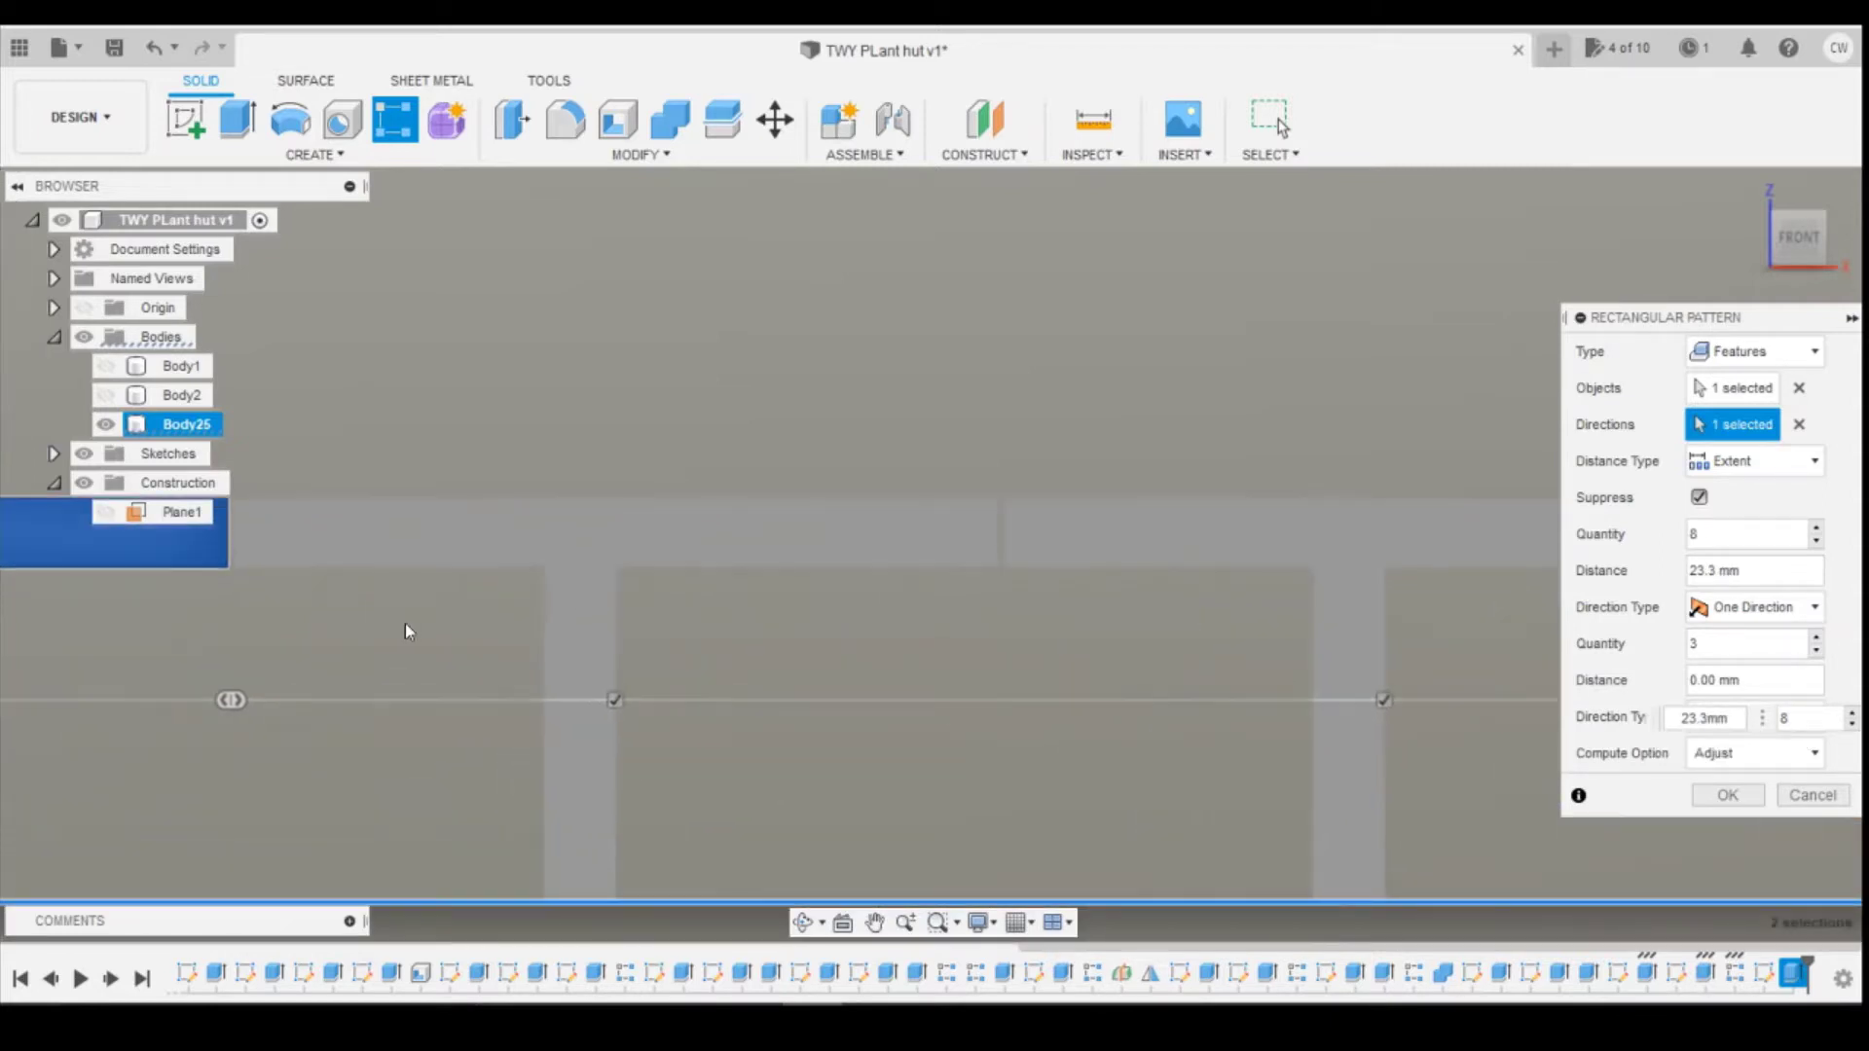
scroll(405, 623, "down", 2)
key("BackSpace")
type("2")
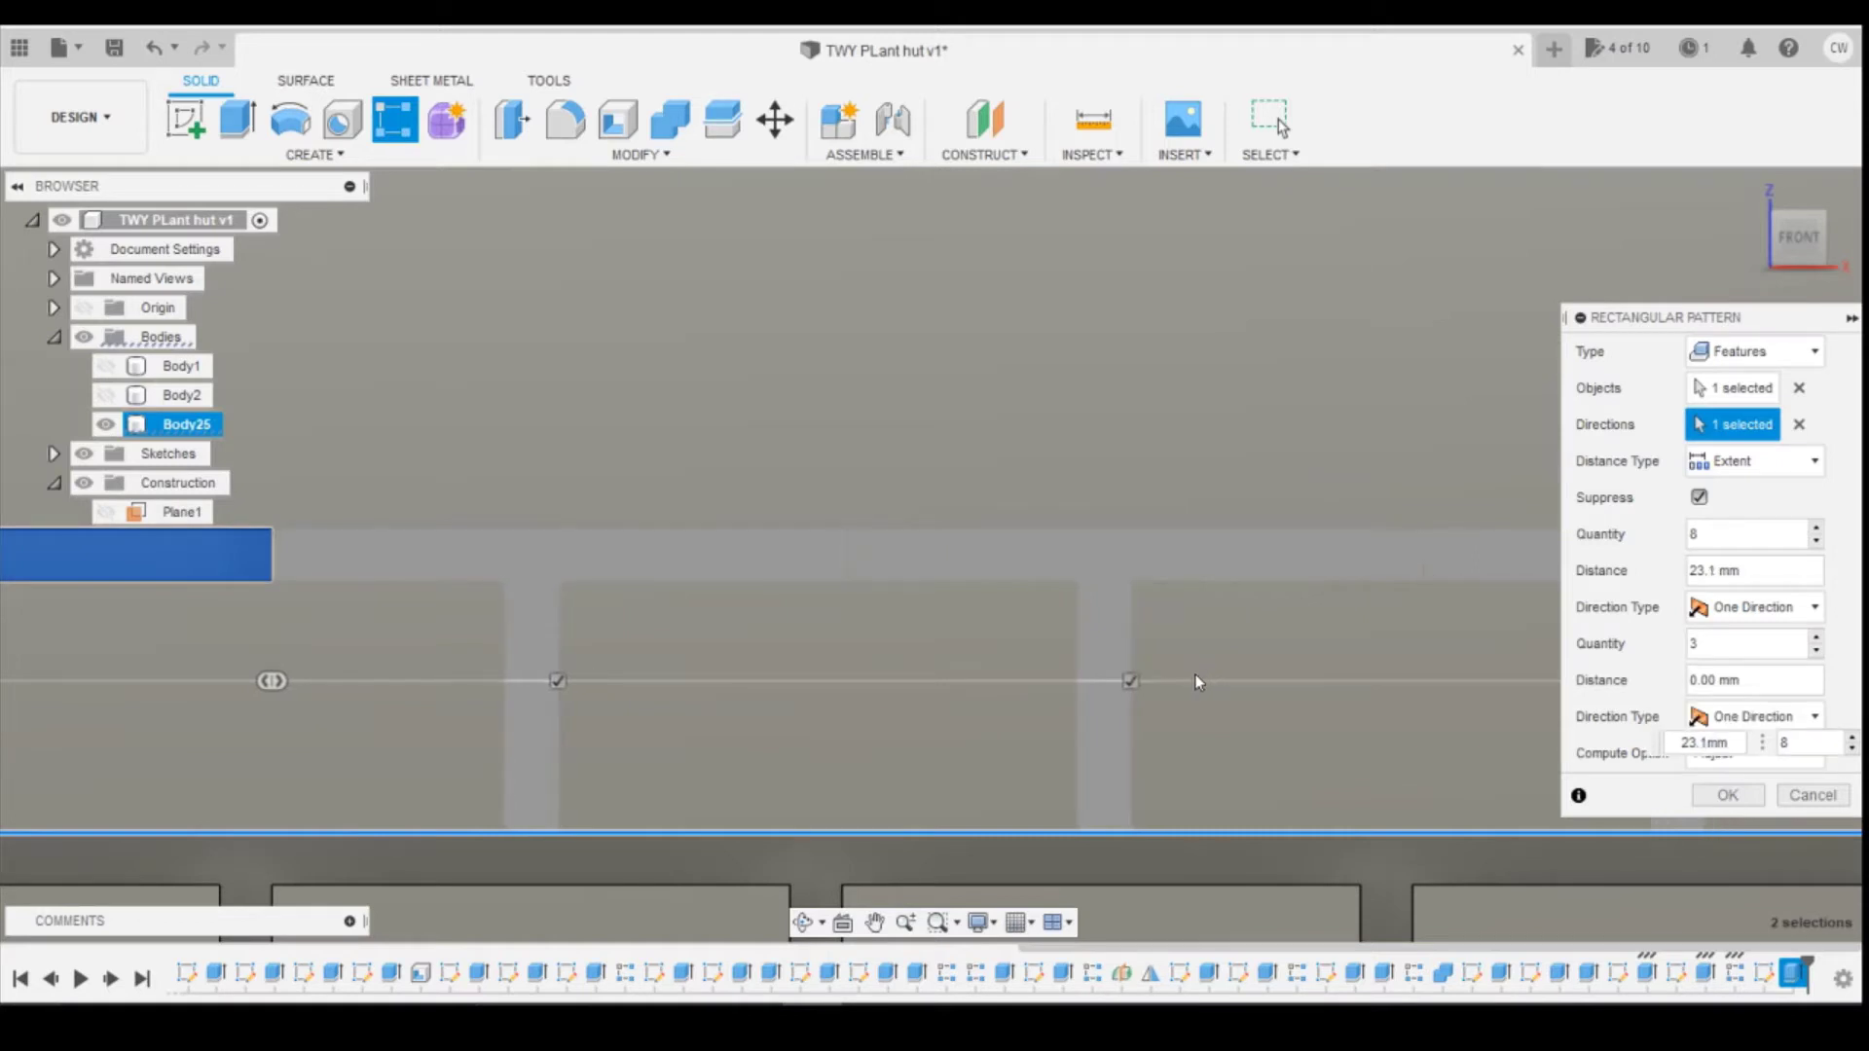
scroll(1345, 617, "down", 3)
scroll(306, 608, "down", 2)
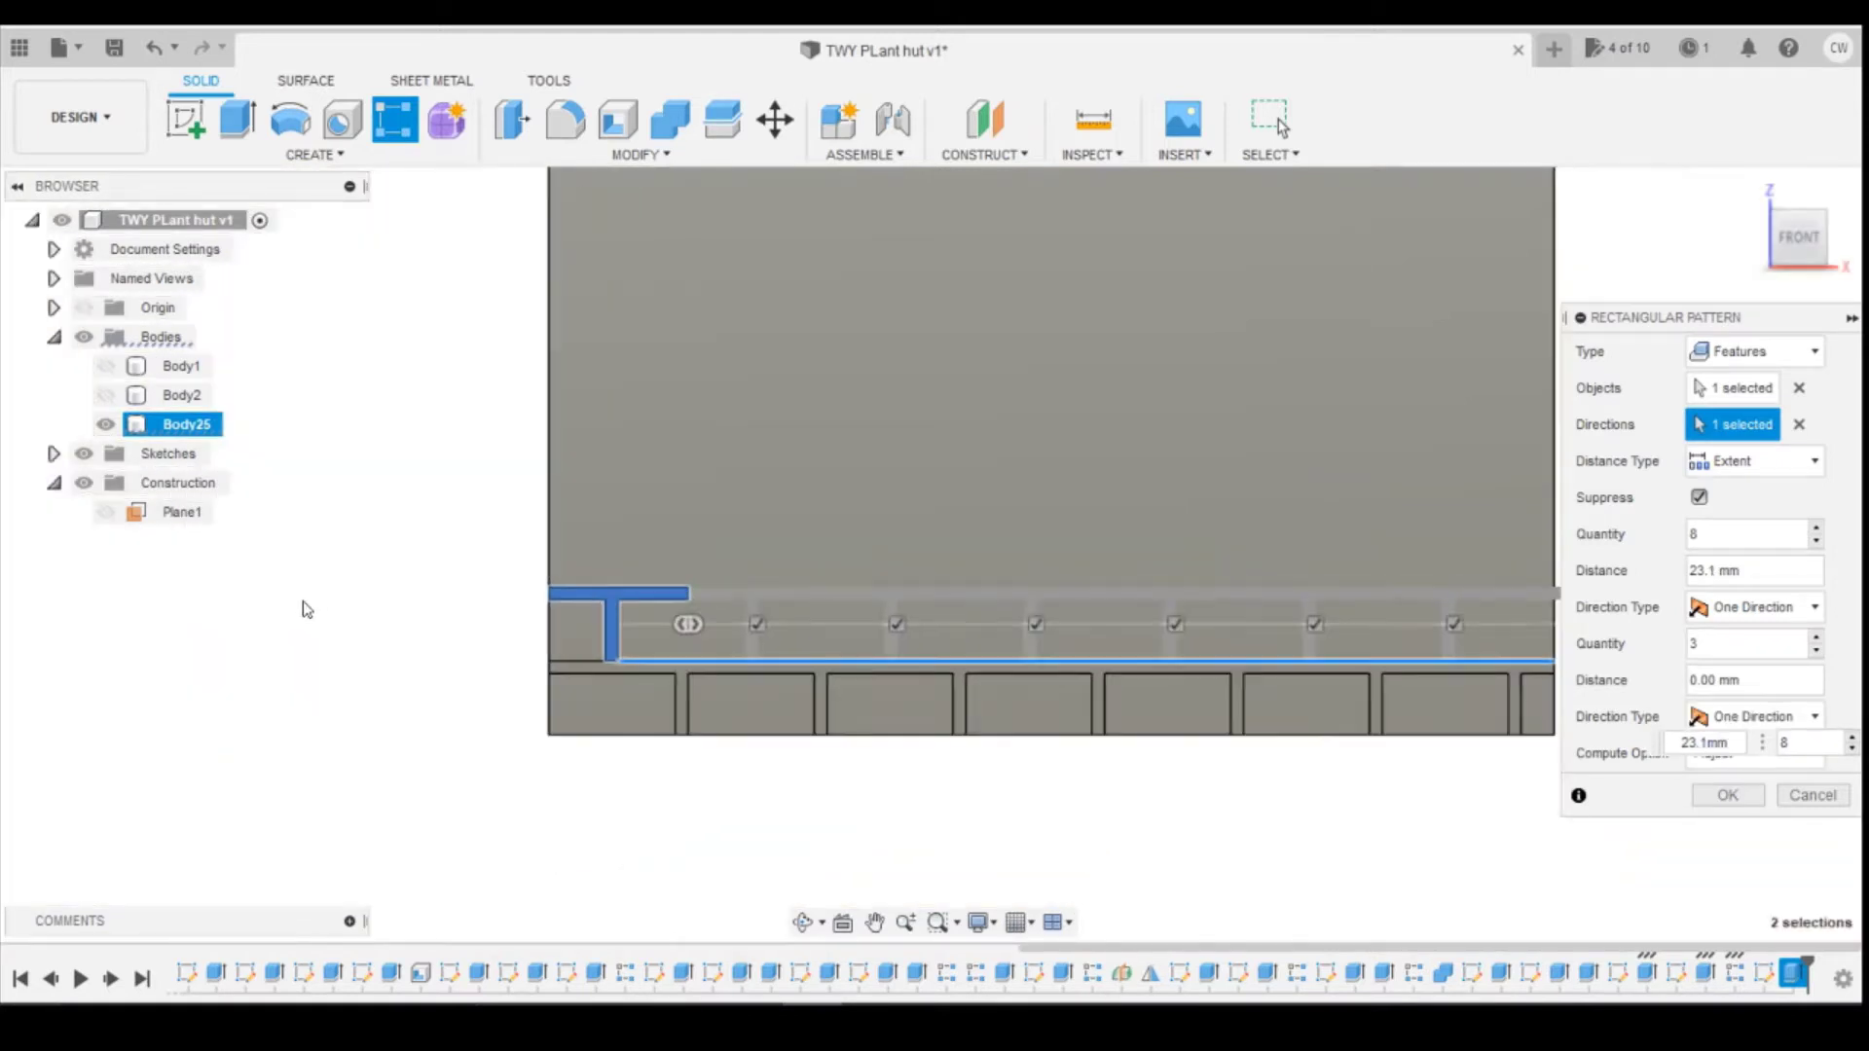
left_click(1715, 795)
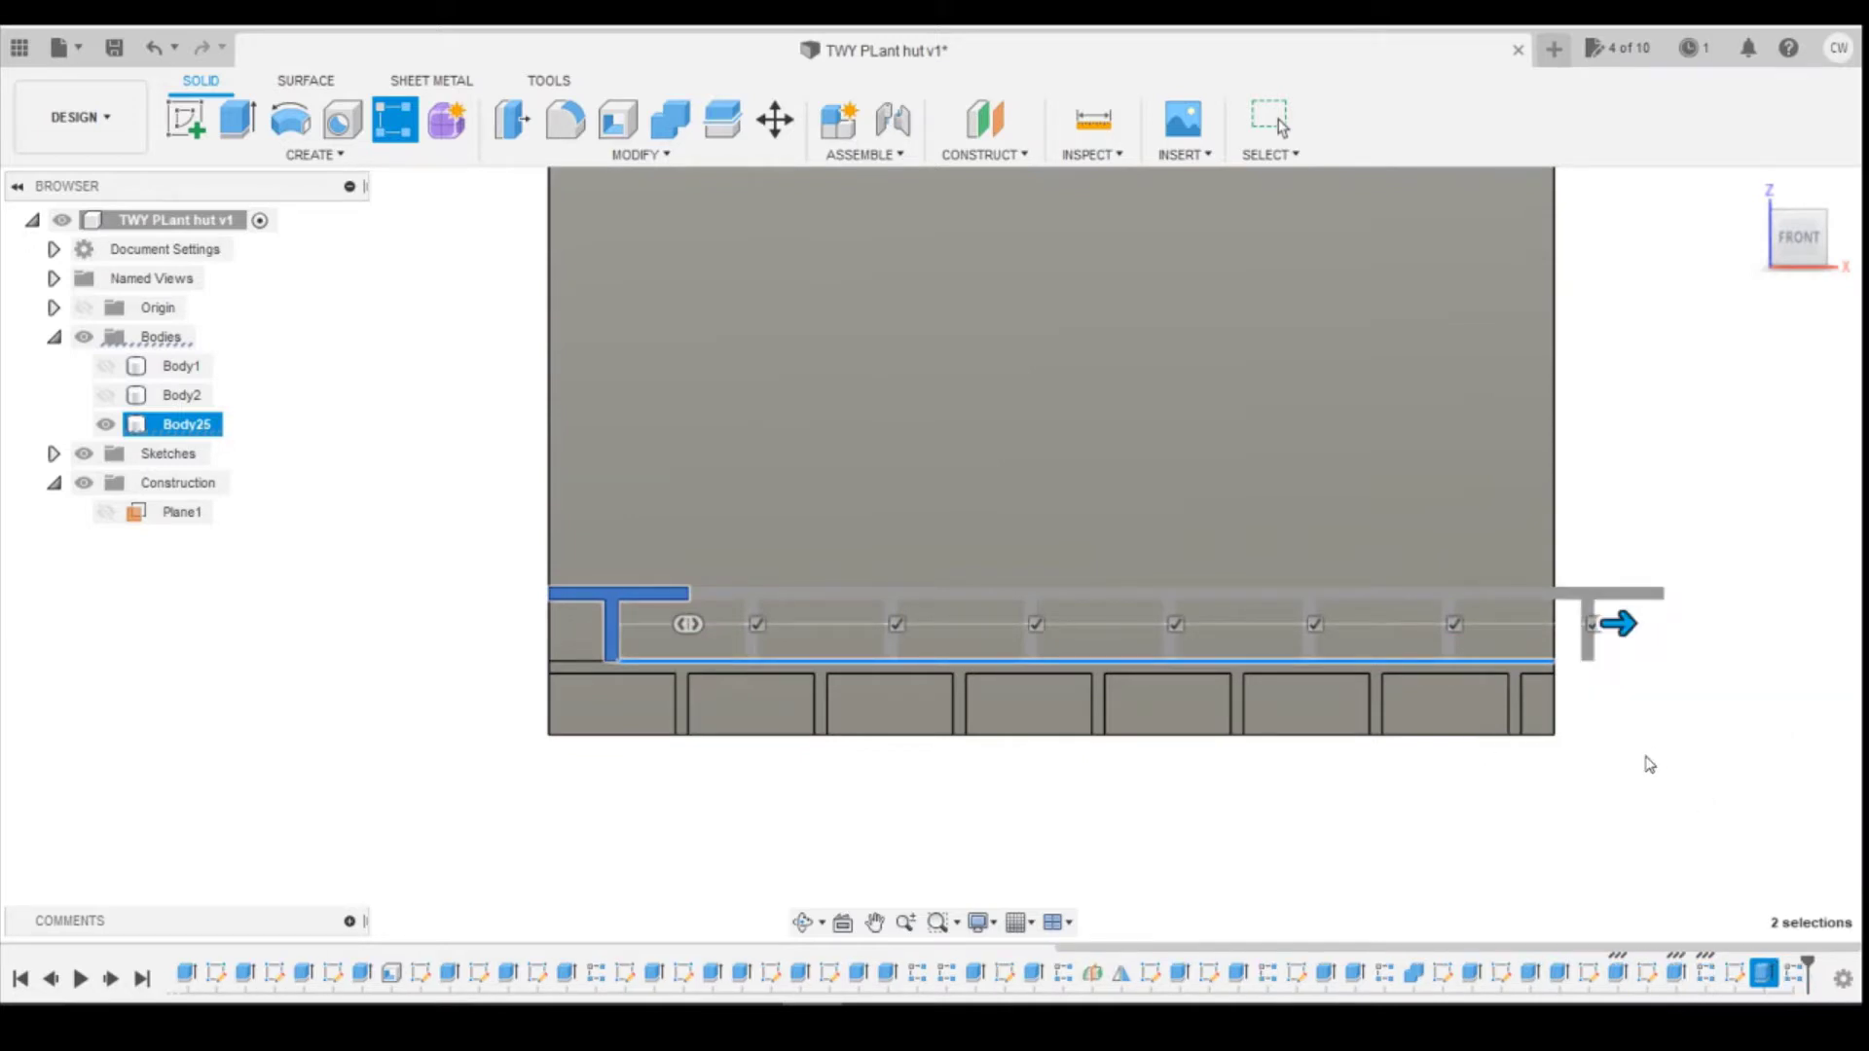
left_click(1554, 720)
scroll(1460, 661, "up", 3)
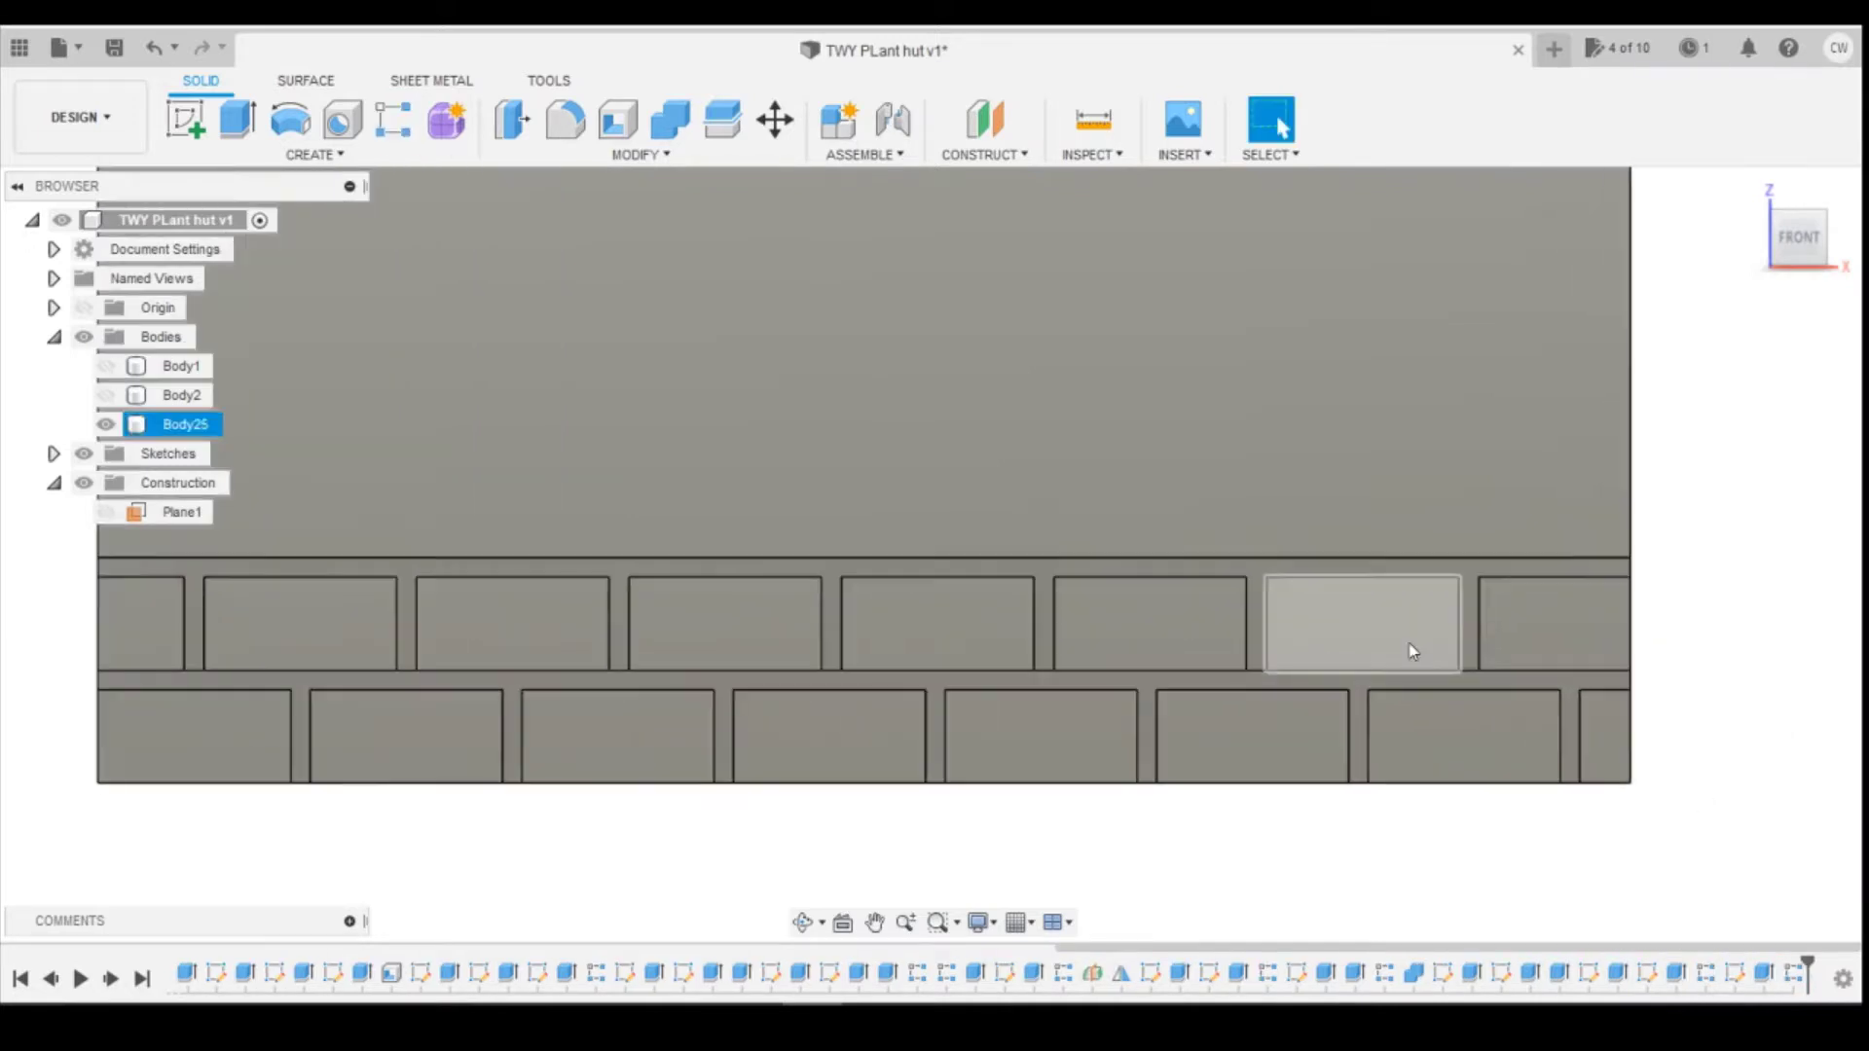
Step: Start a new rectangular pattern and select the joint cuts and joint patterns of both block courses as its features
scroll(1392, 638, "down", 4)
scroll(1382, 623, "up", 2)
scroll(1389, 480, "down", 2)
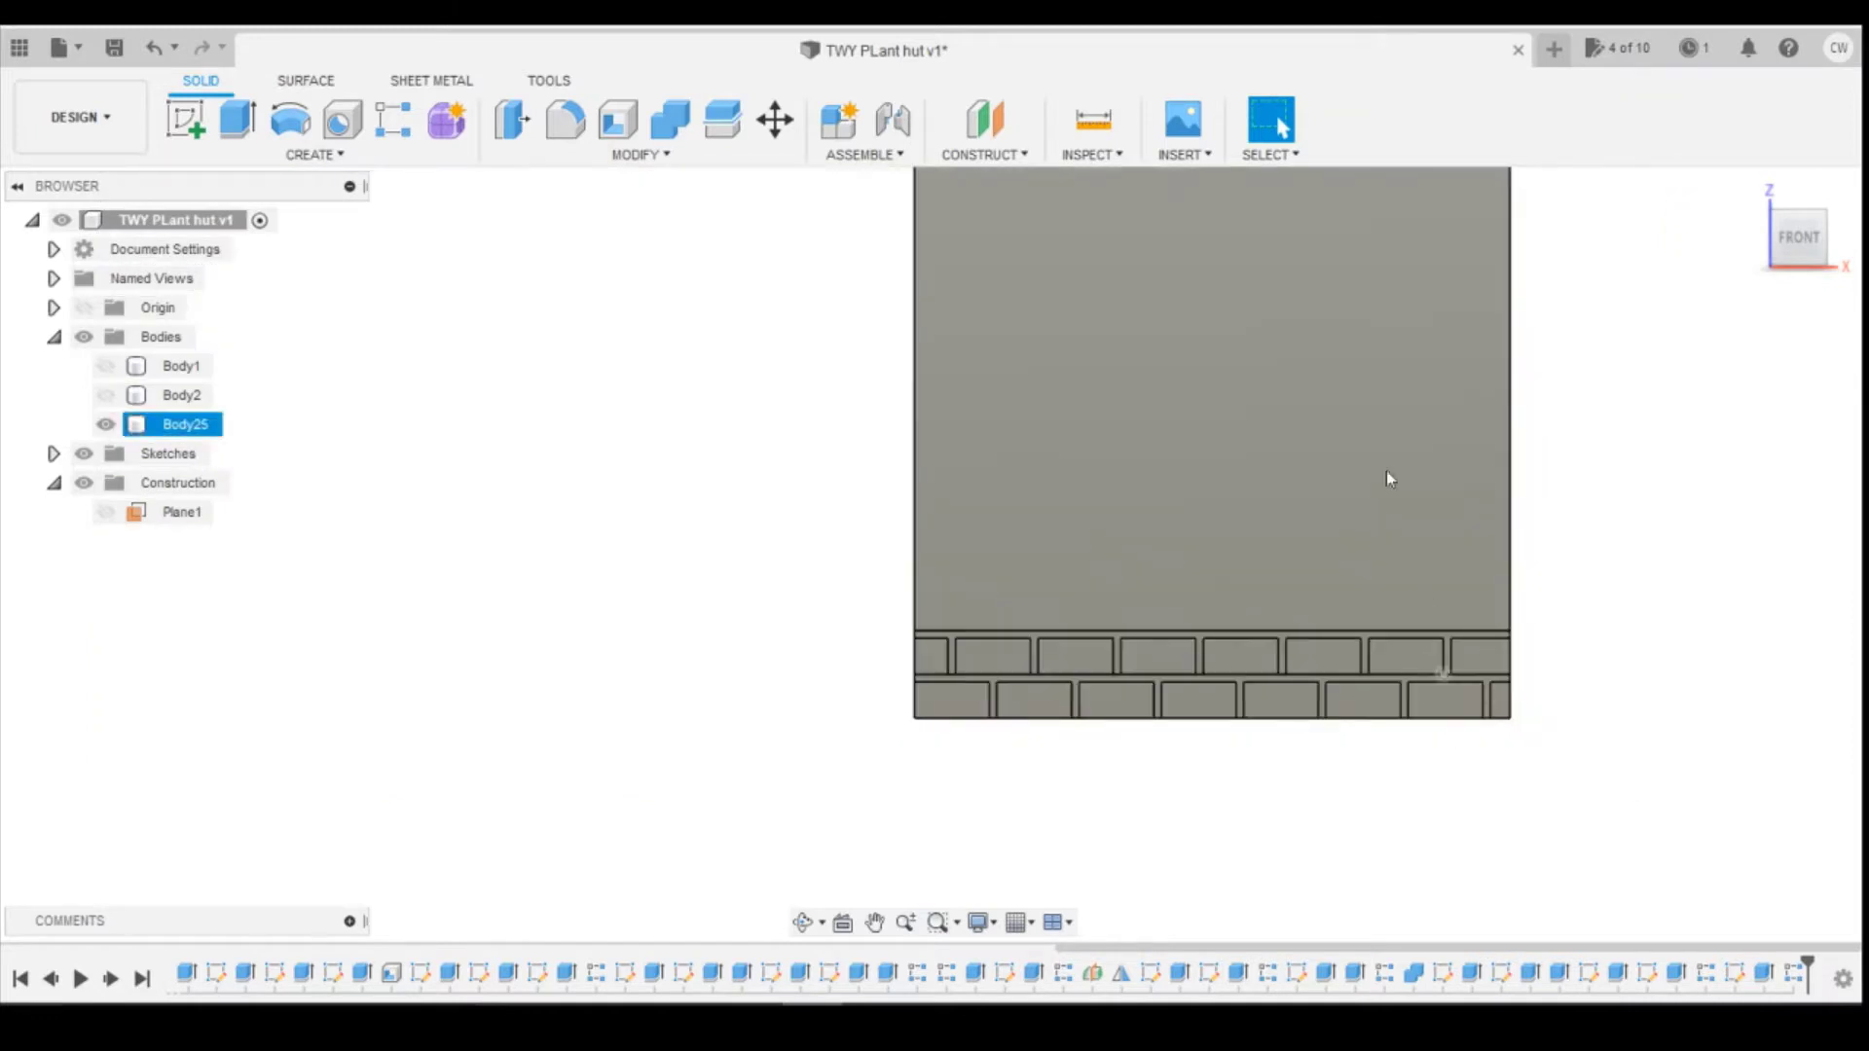
scroll(1258, 510, "down", 2)
left_click(1372, 759)
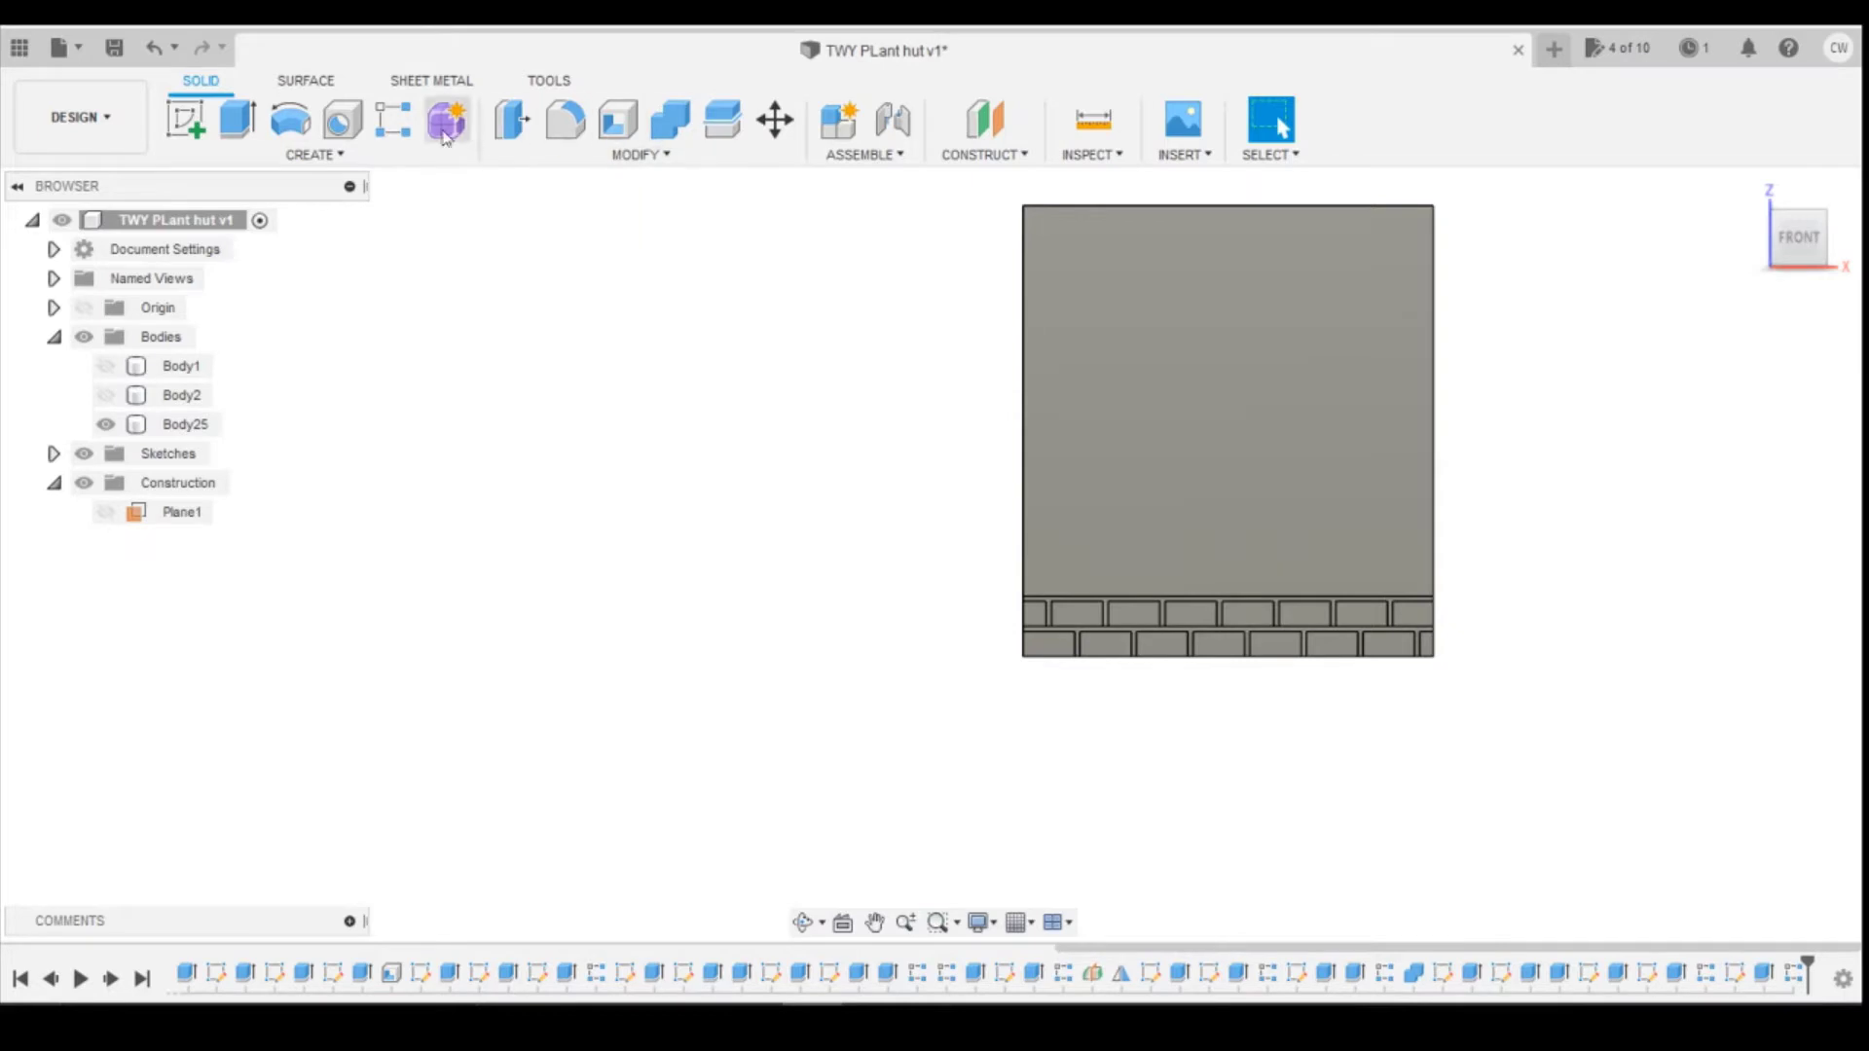
left_click(394, 120)
left_click(1675, 972)
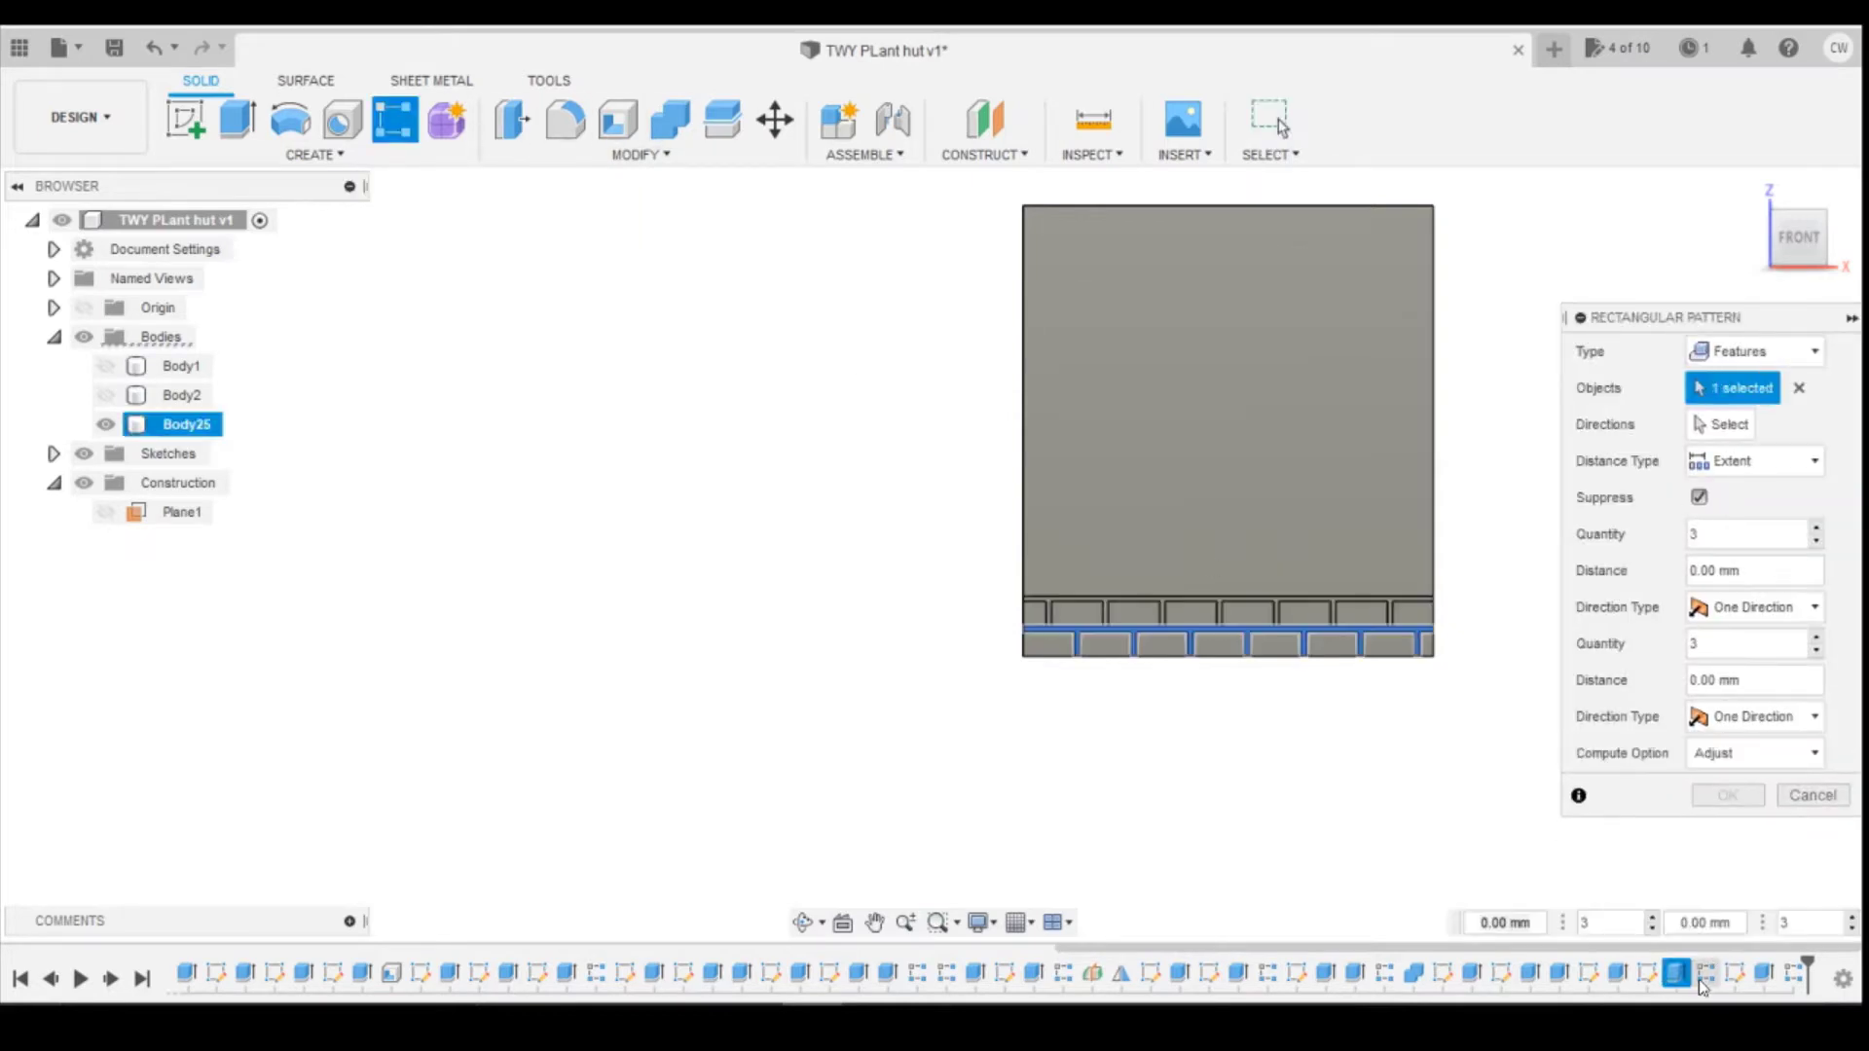
left_click(1706, 971)
left_click(1764, 971)
left_click(1793, 971)
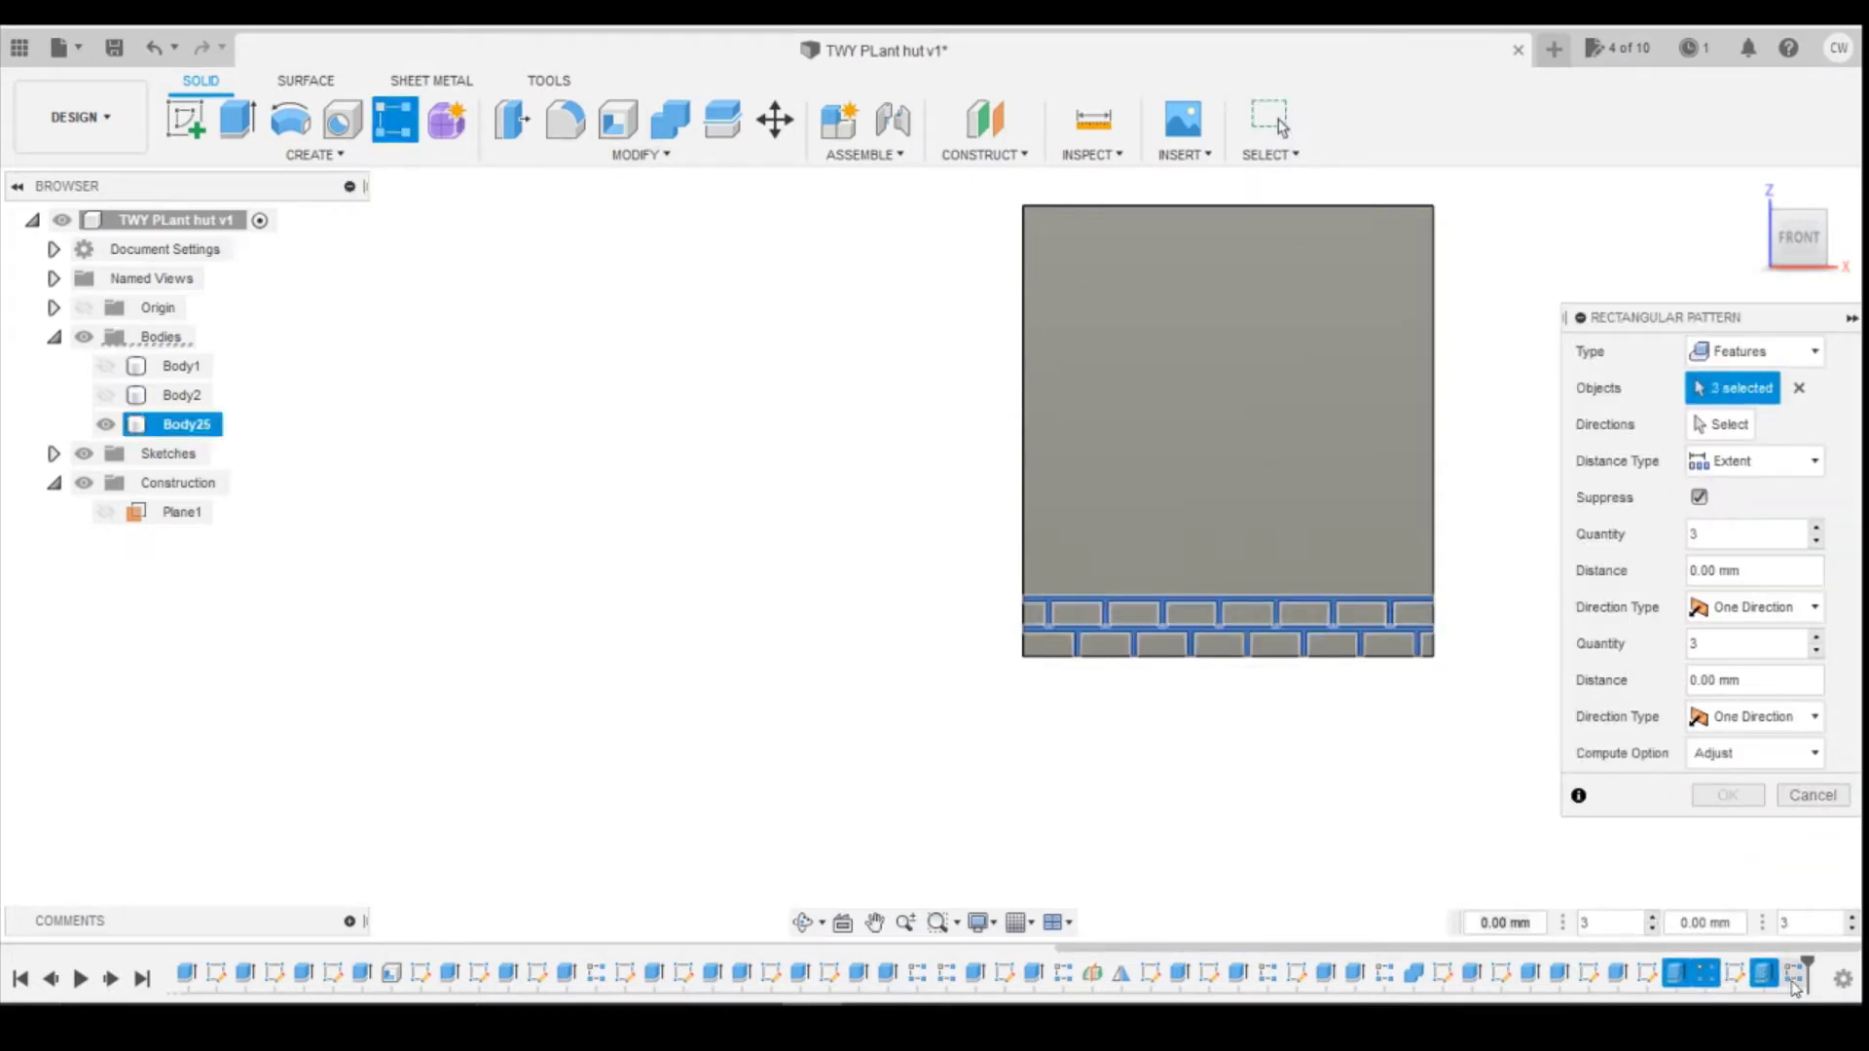
Step: Use the wall's vertical edge as the pattern direction and extend the two-course pattern upward 22.00 mm with a quantity of 7
left_click(1715, 424)
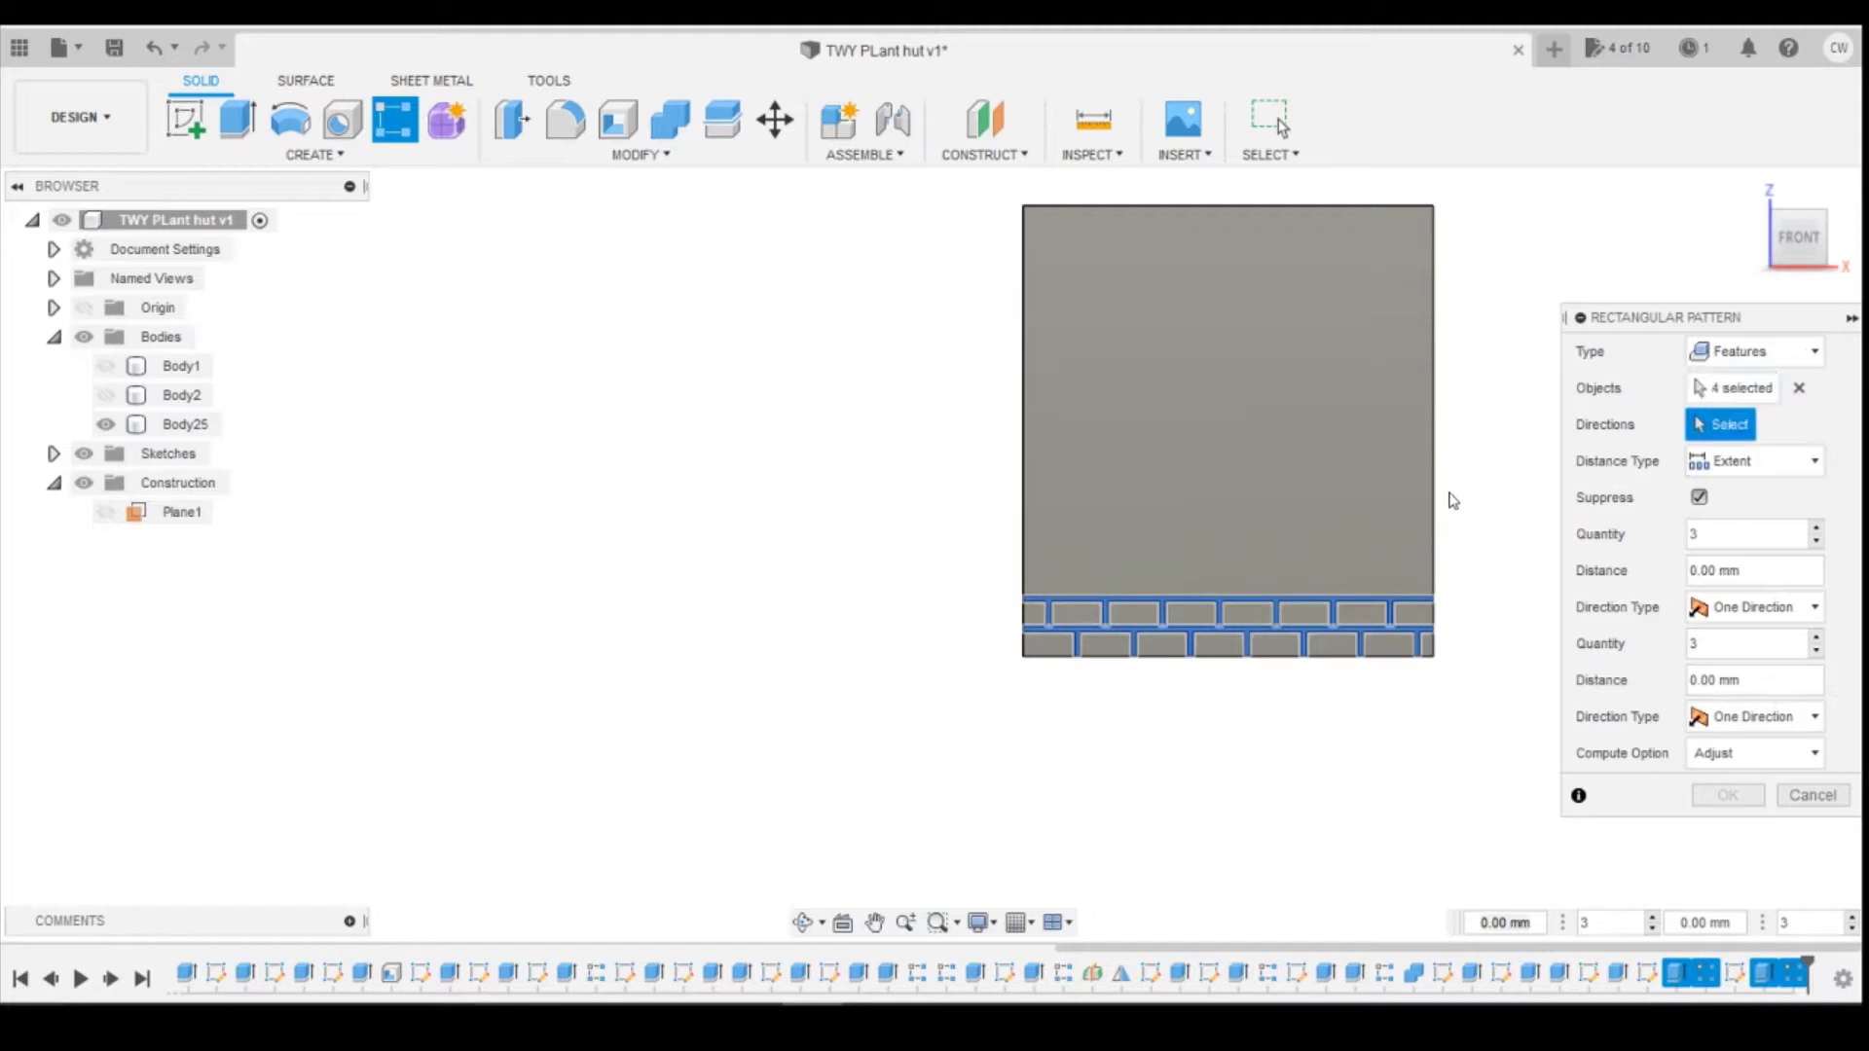
left_click(1433, 503)
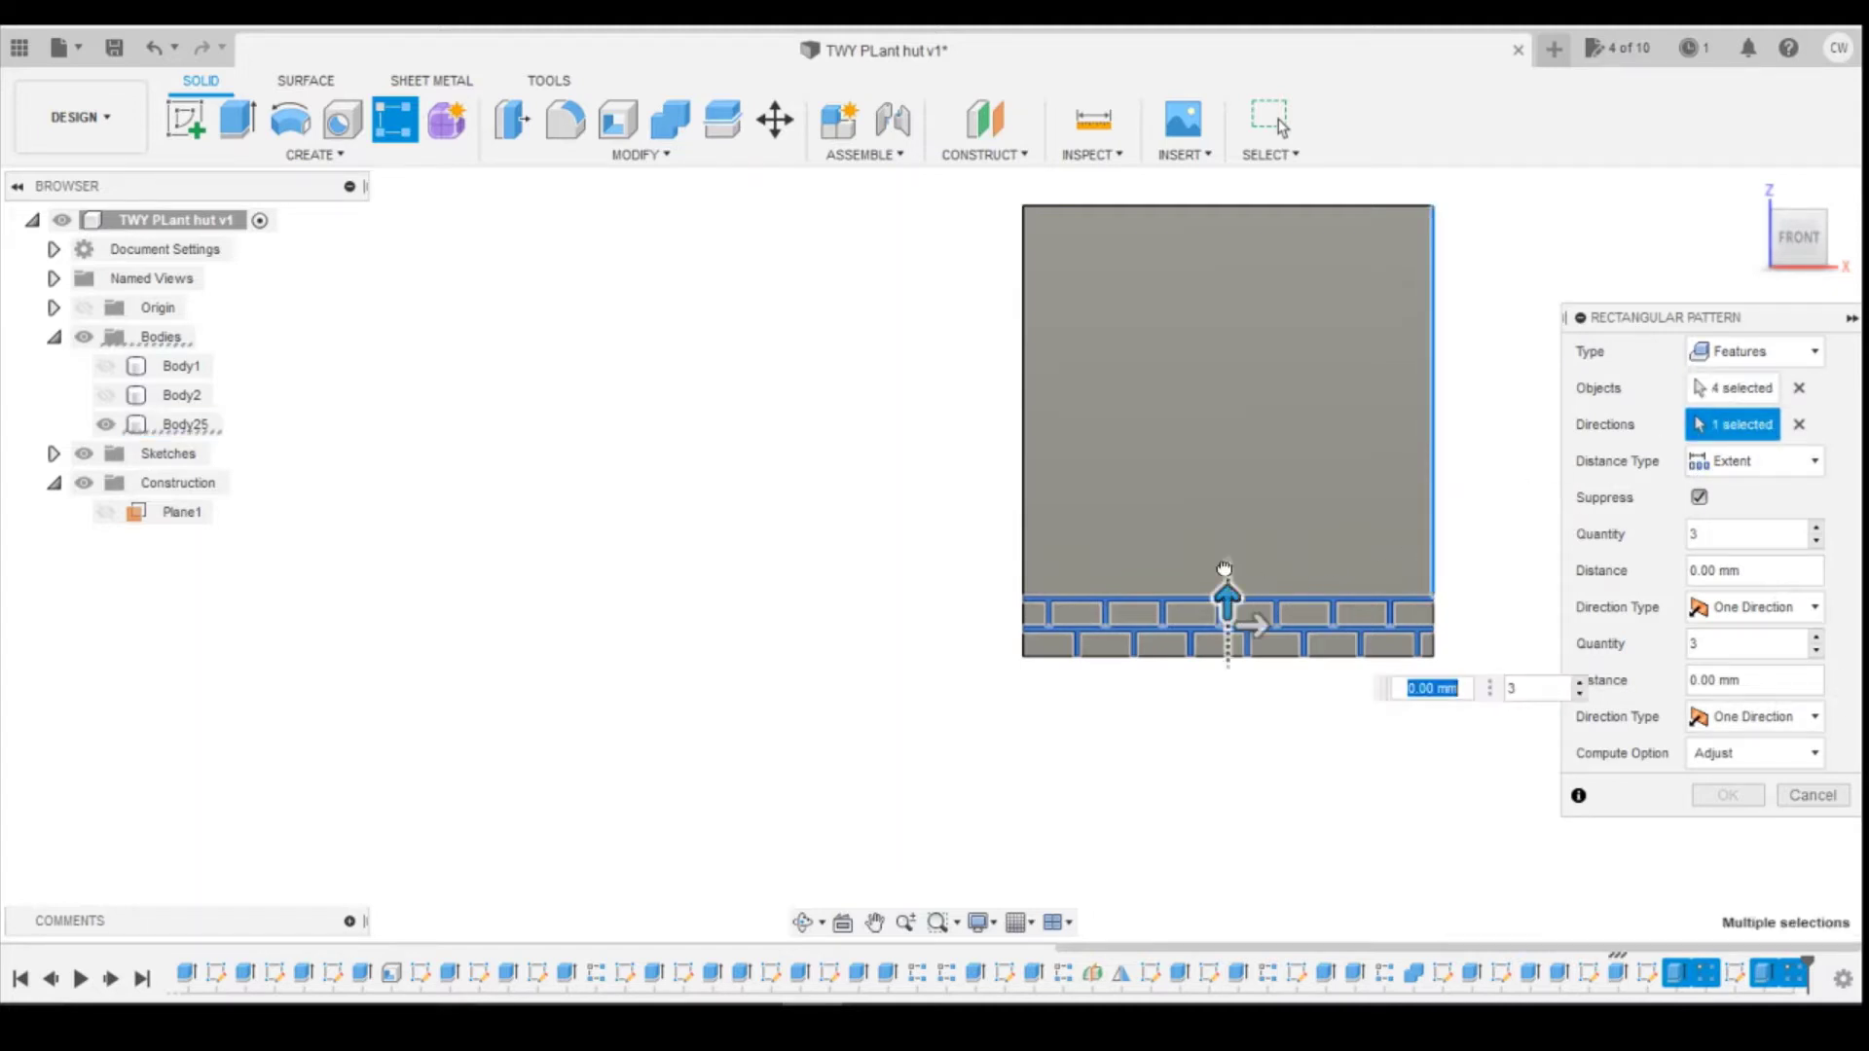
left_click_drag(1229, 592, 1225, 220)
left_click(1508, 303)
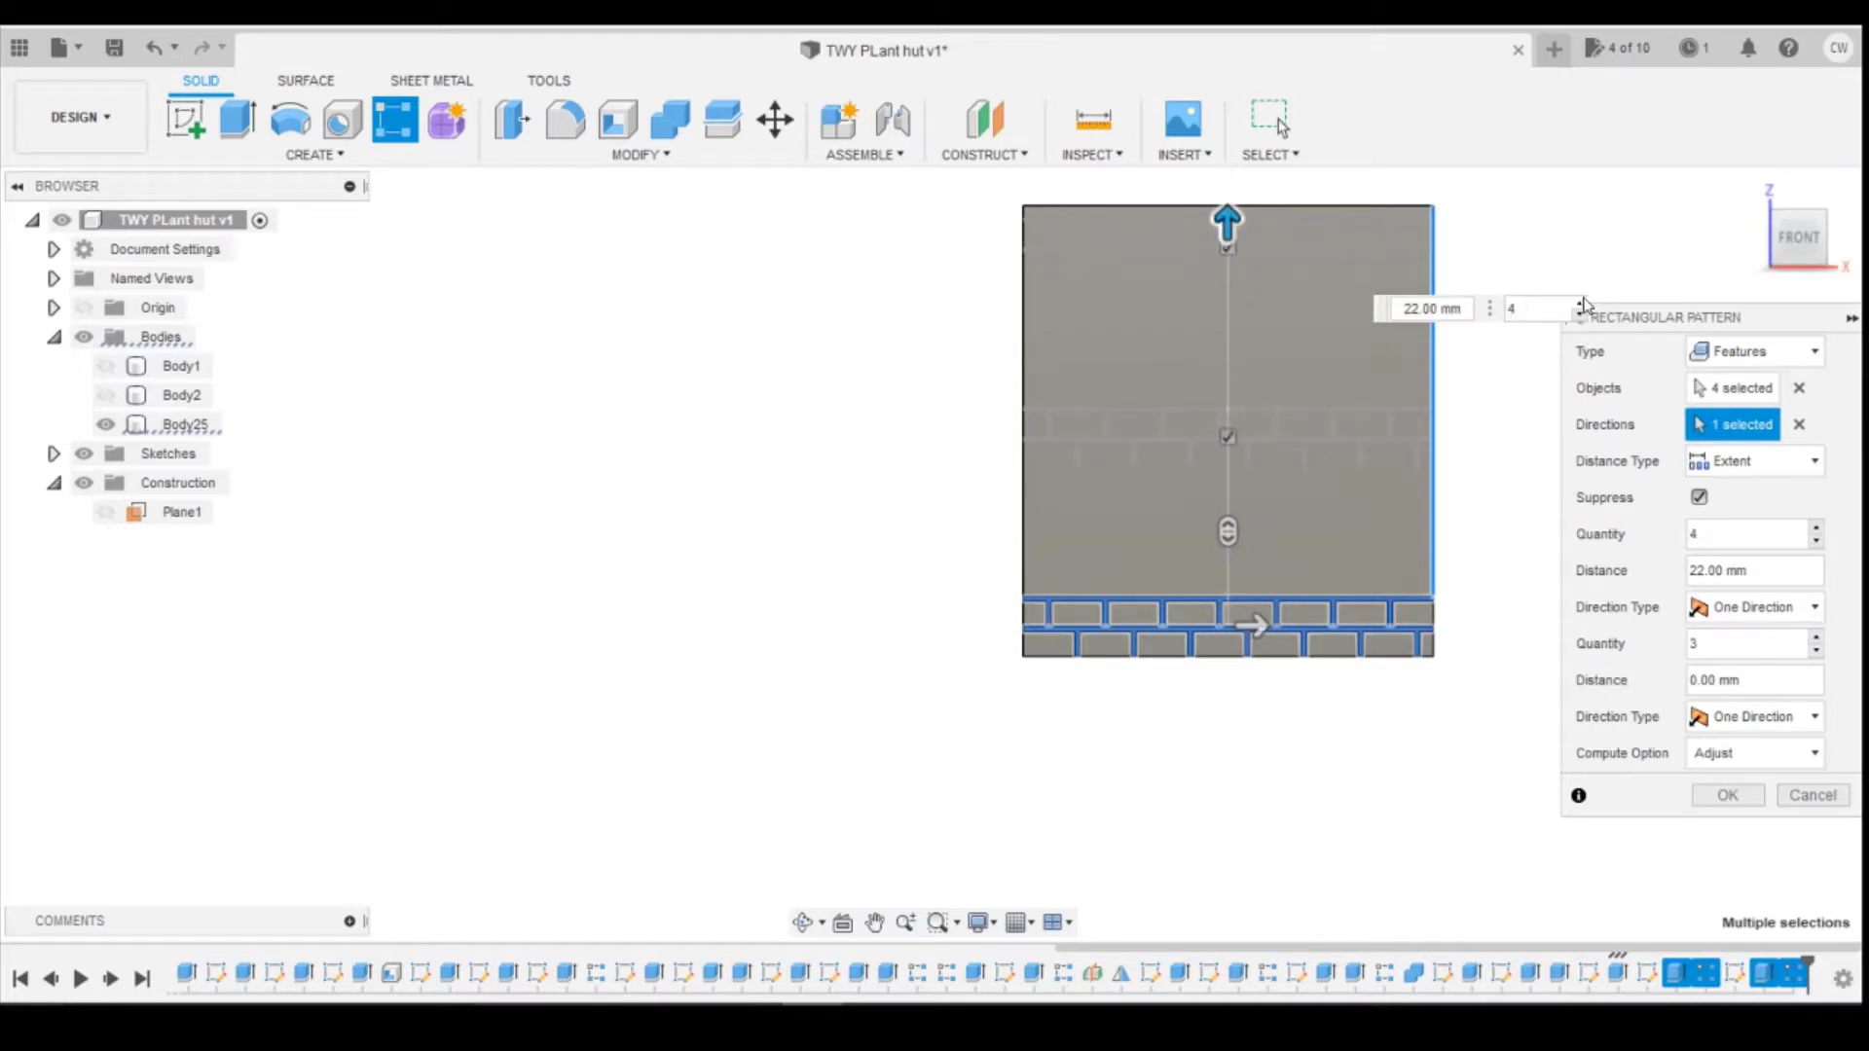
left_click(1580, 303)
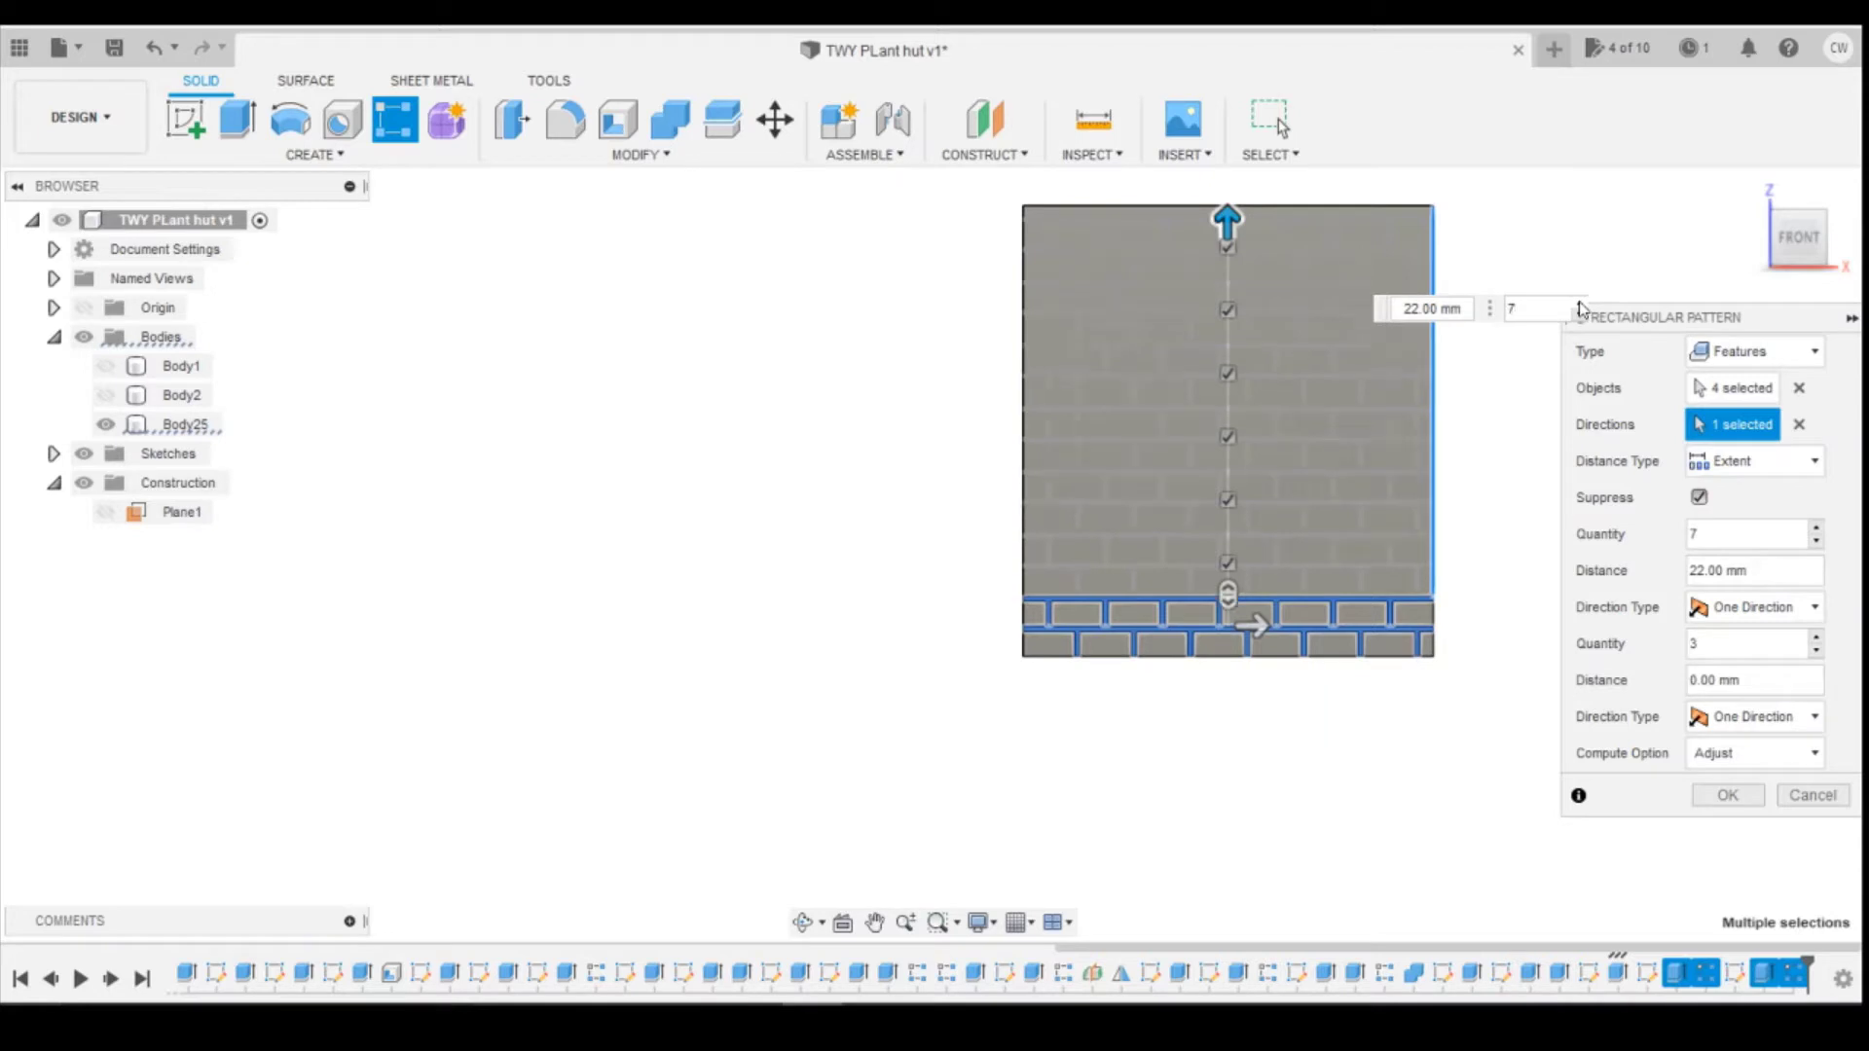
Step: Raise the course pattern's quantity to 8 and stretch its extent to 23.00 mm toward the wall's upper edge
scroll(1322, 481, "up", 8)
scroll(1322, 481, "up", 3)
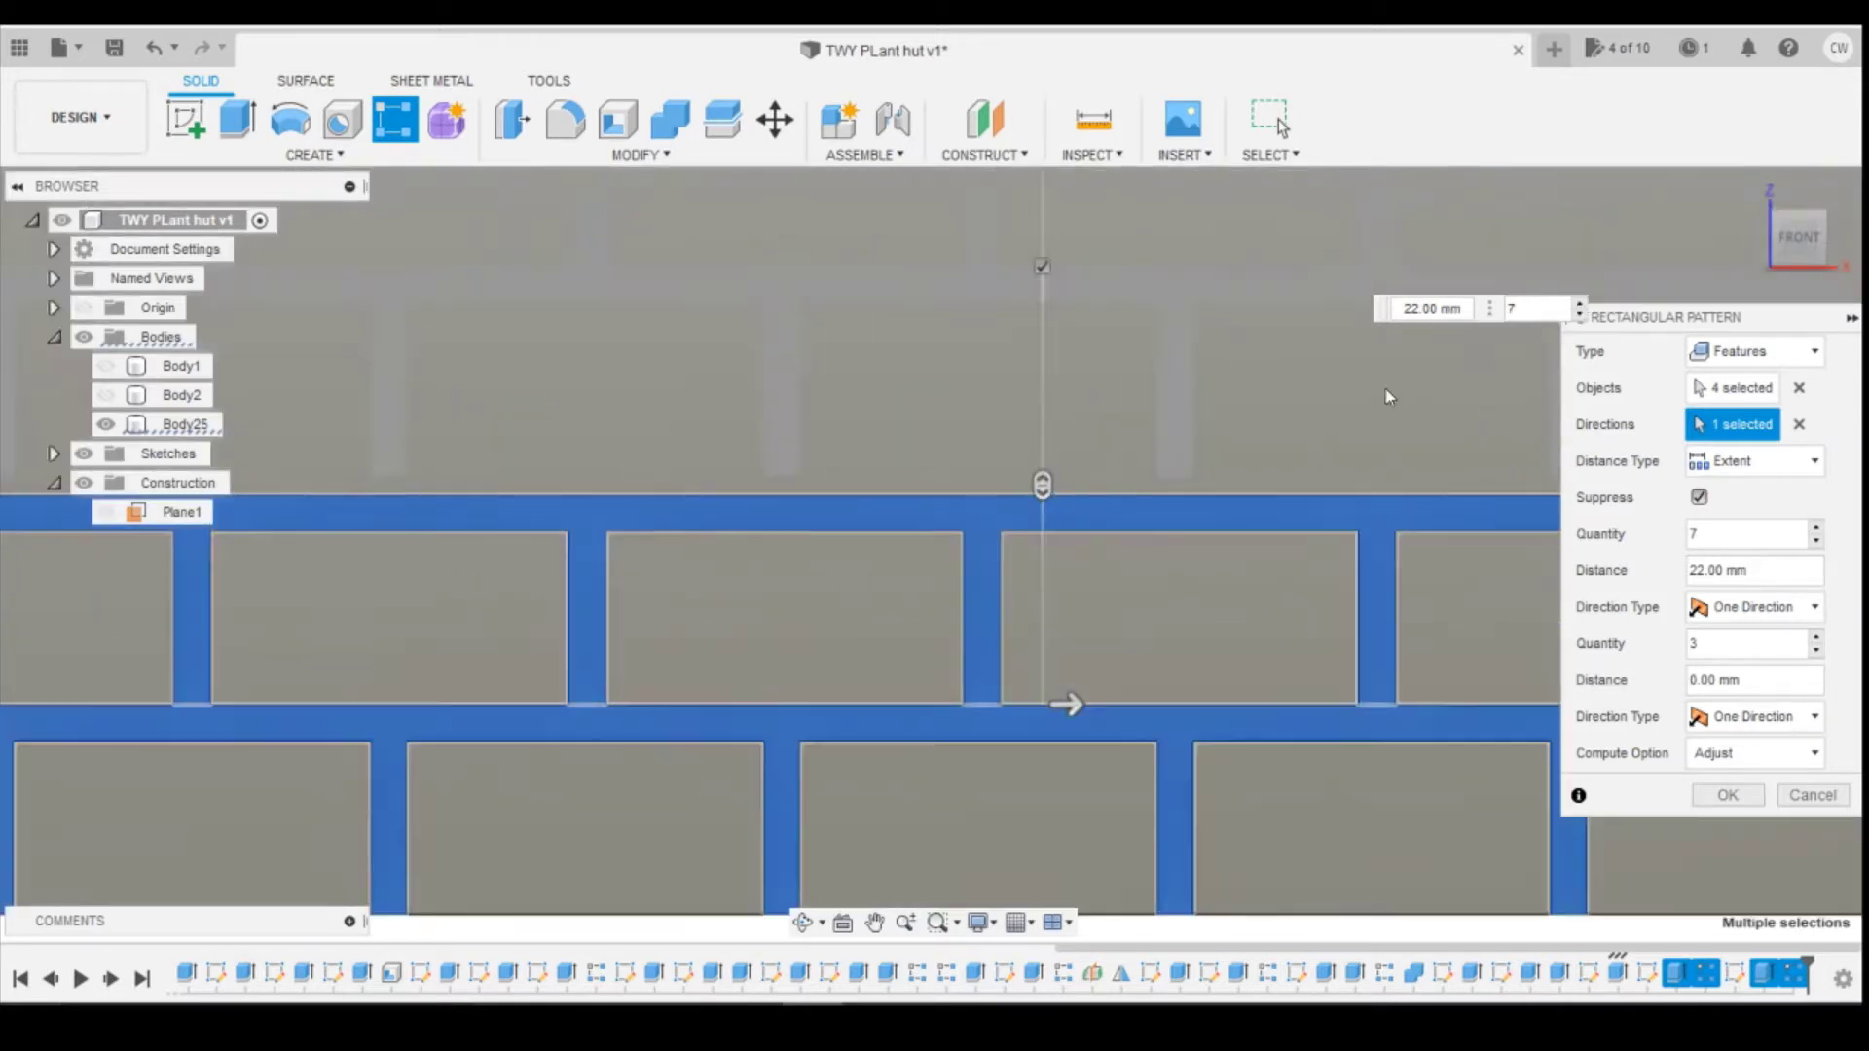
left_click(1578, 305)
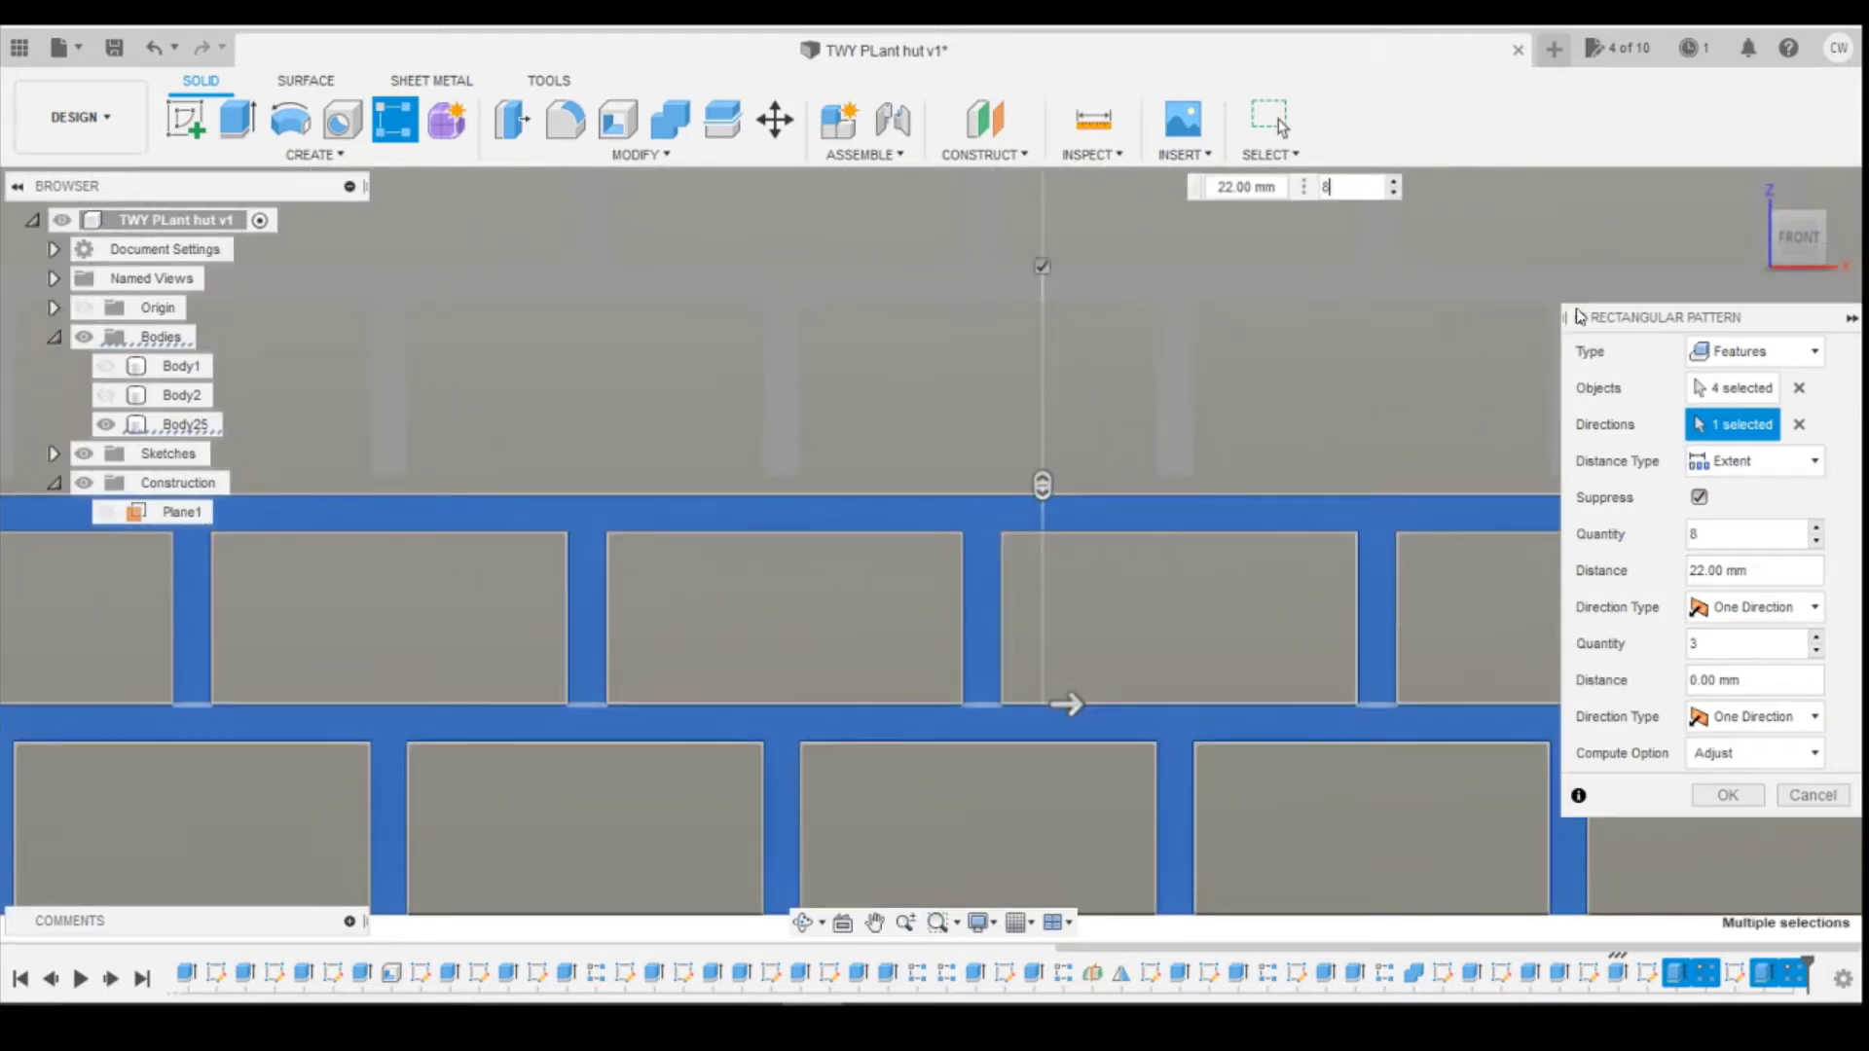
scroll(1412, 474, "down", 5)
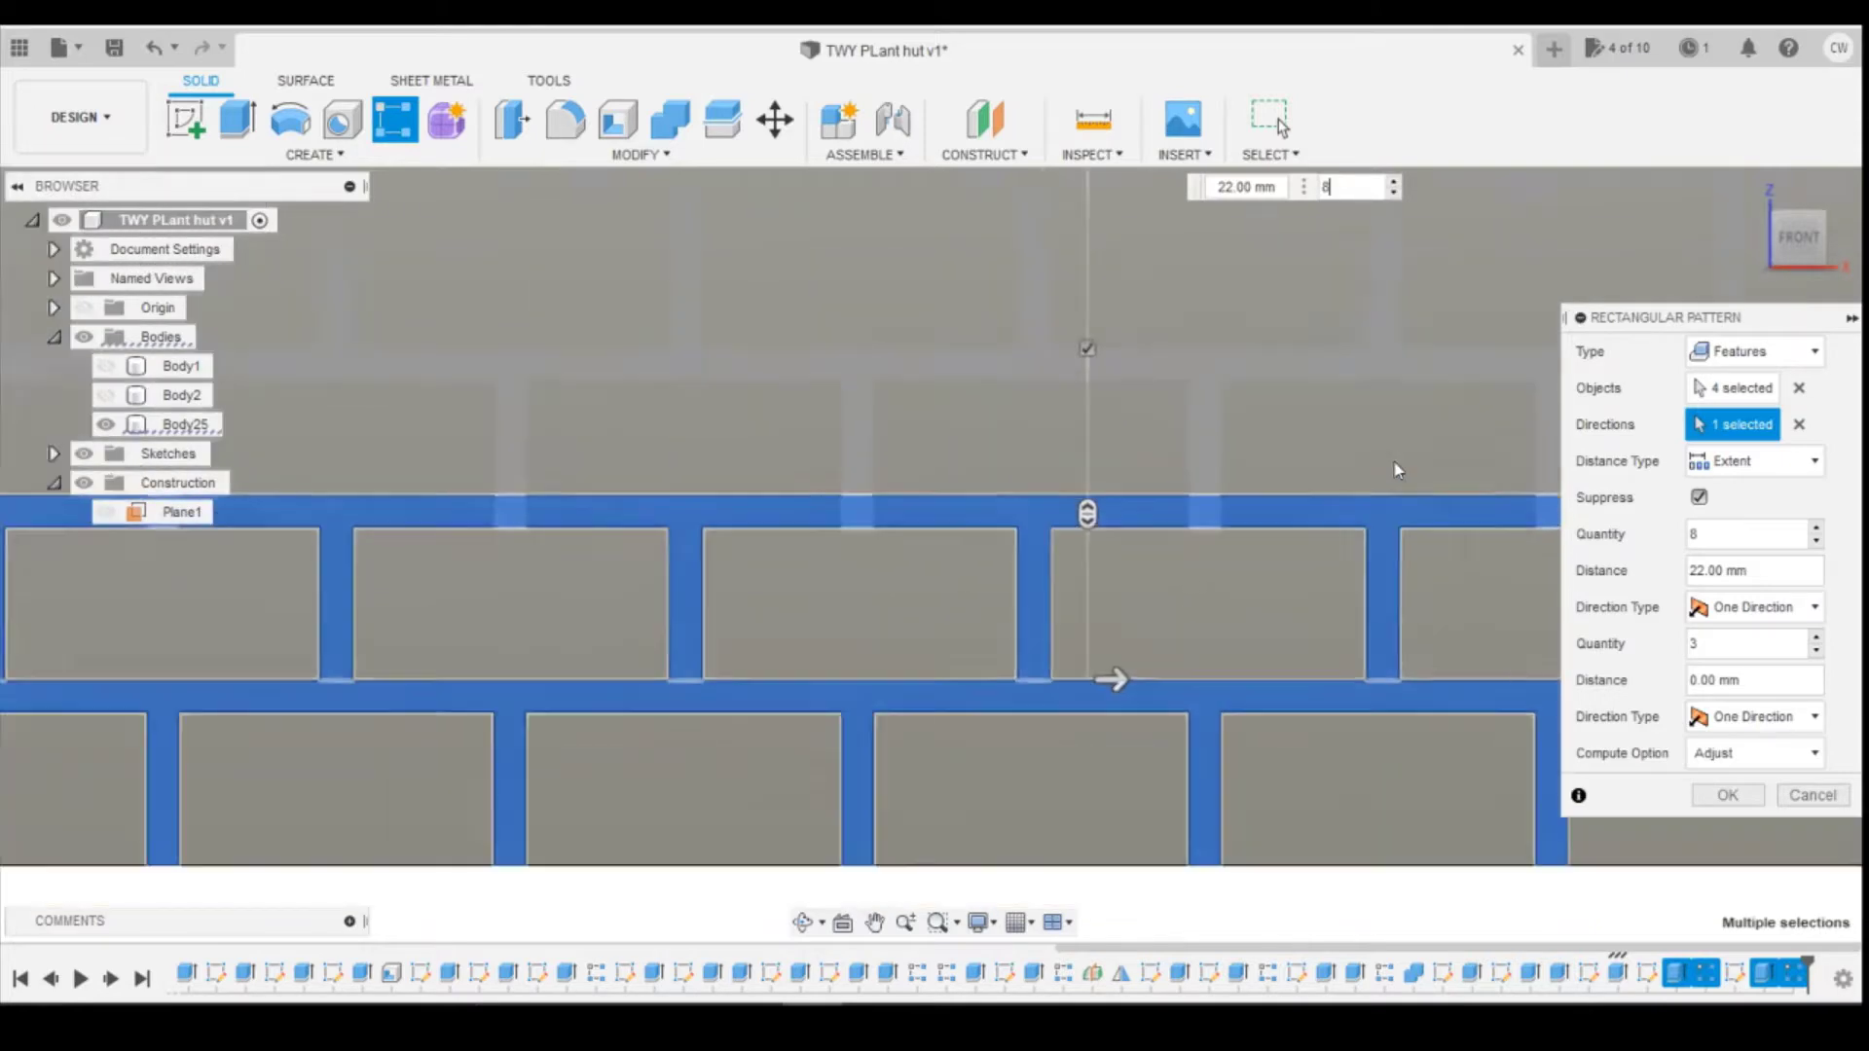
scroll(1357, 553, "down", 3)
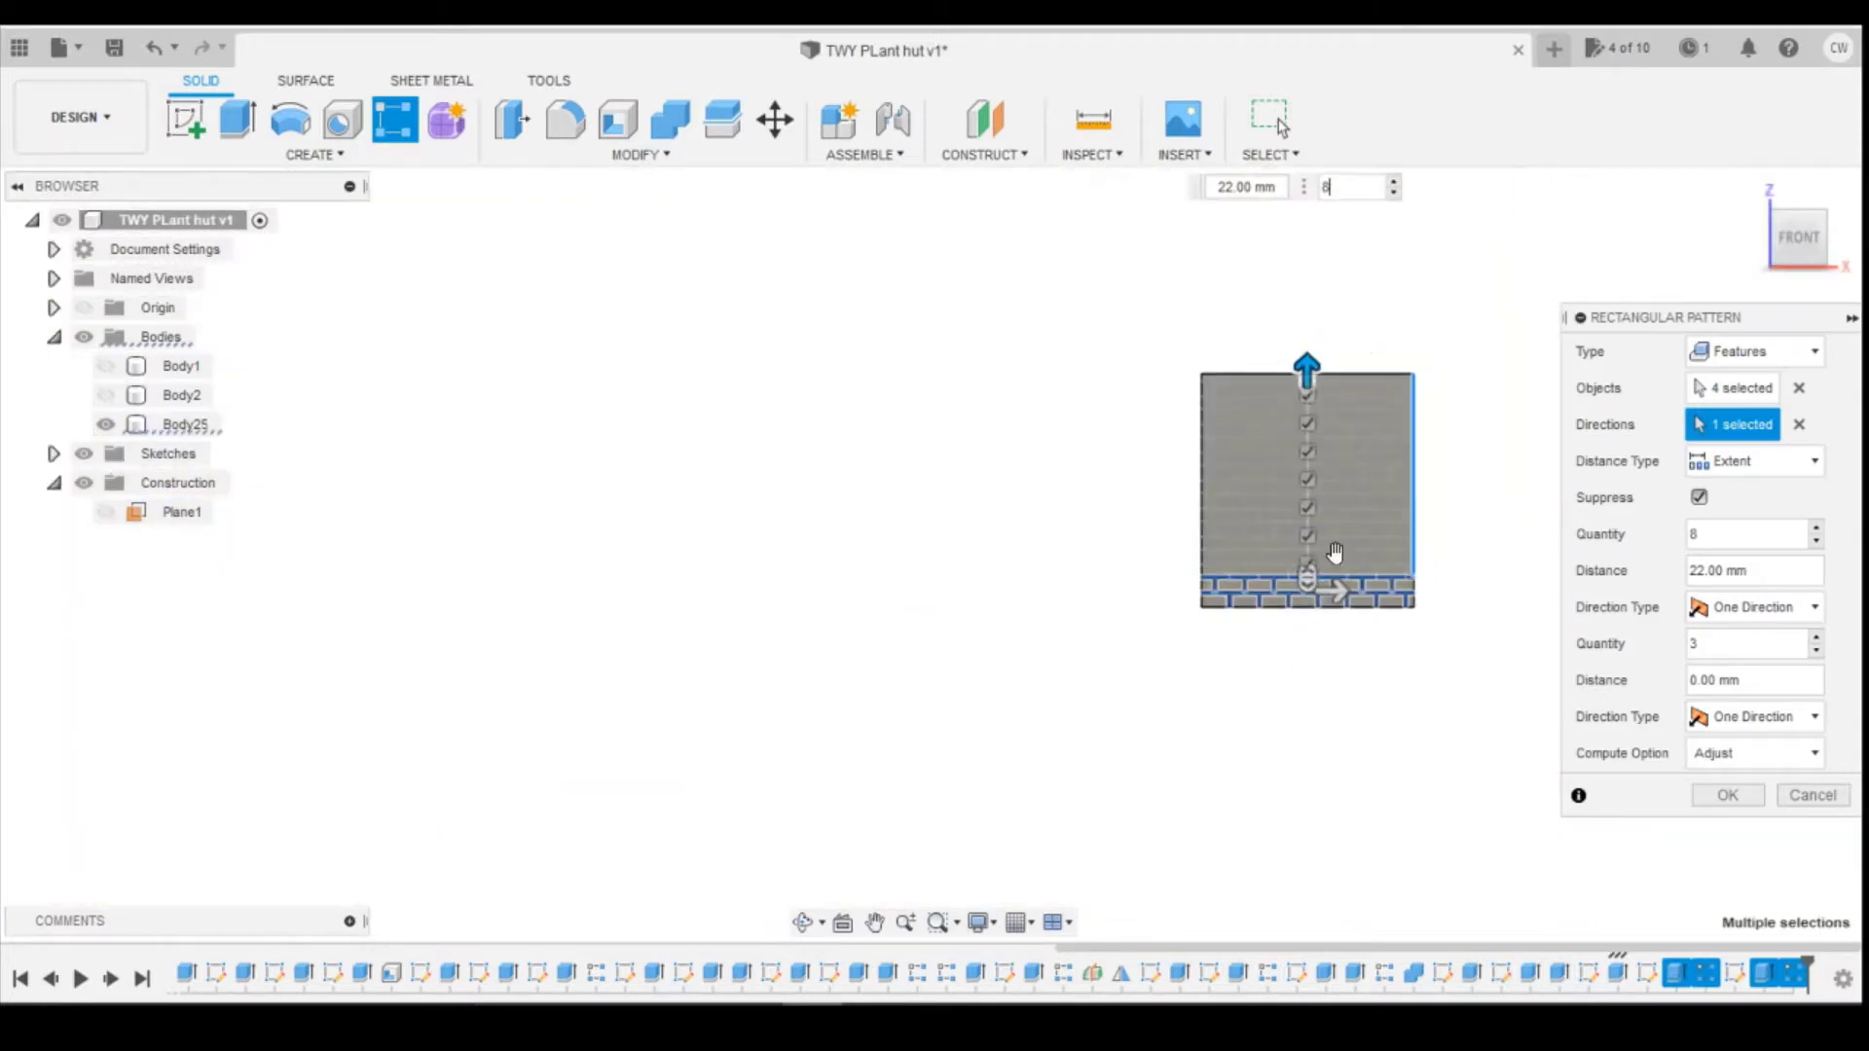
scroll(1294, 389, "up", 5)
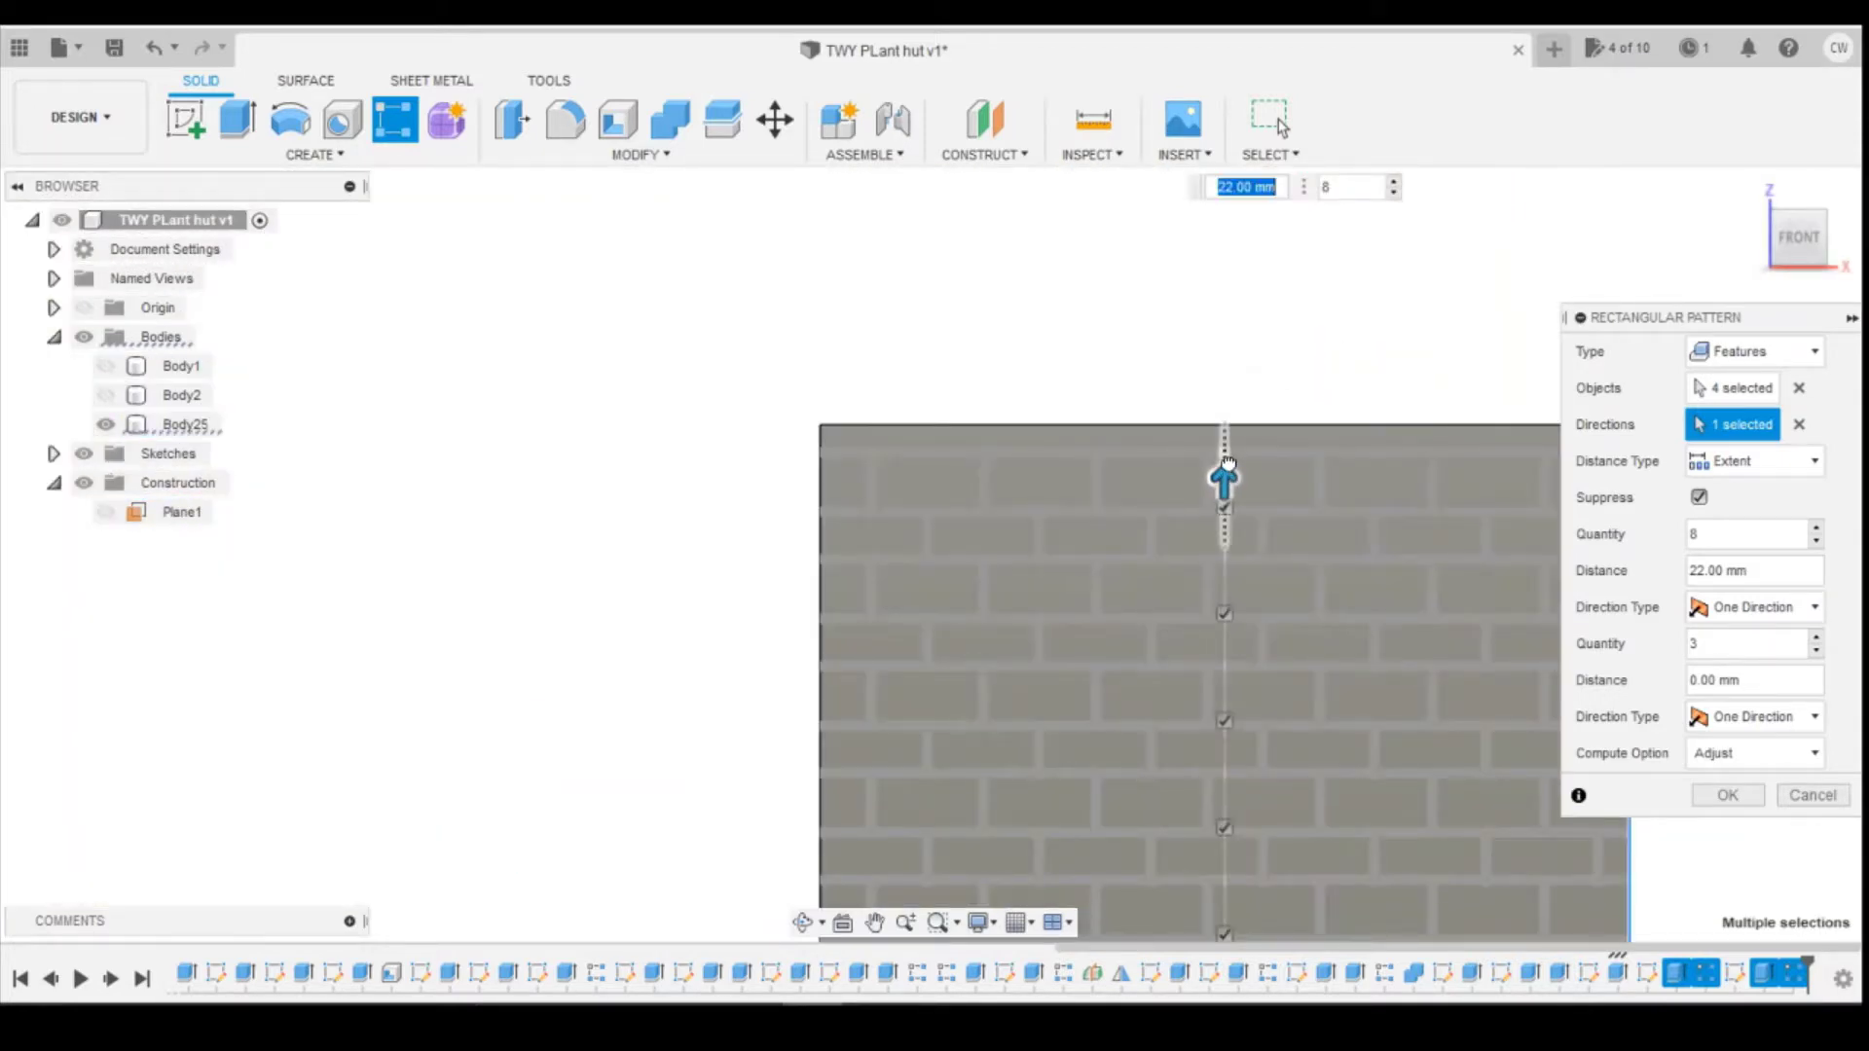
left_click_drag(1223, 479, 1234, 442)
scroll(1152, 674, "down", 4)
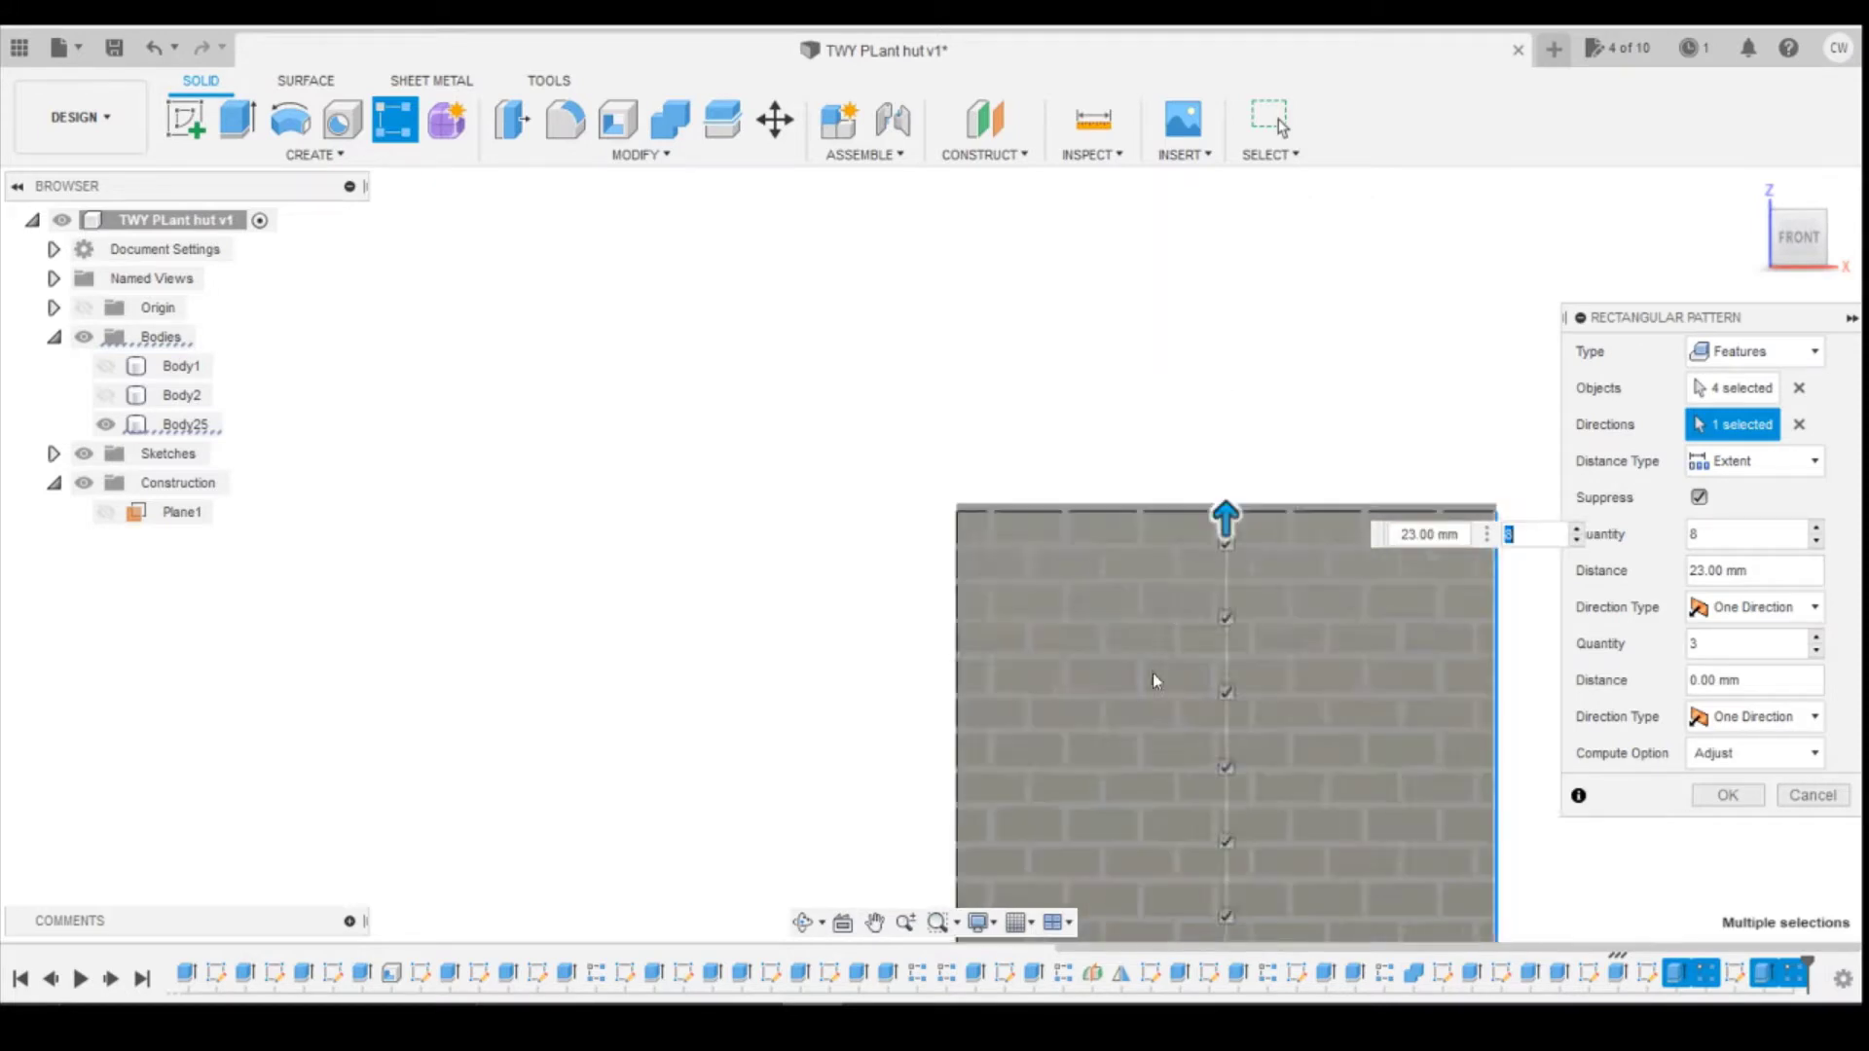
Step: Try a pattern extent of 23.80 mm and check how the vertical joints meet the second course's horizontal strip
scroll(1188, 807, "up", 8)
scroll(1187, 808, "up", 3)
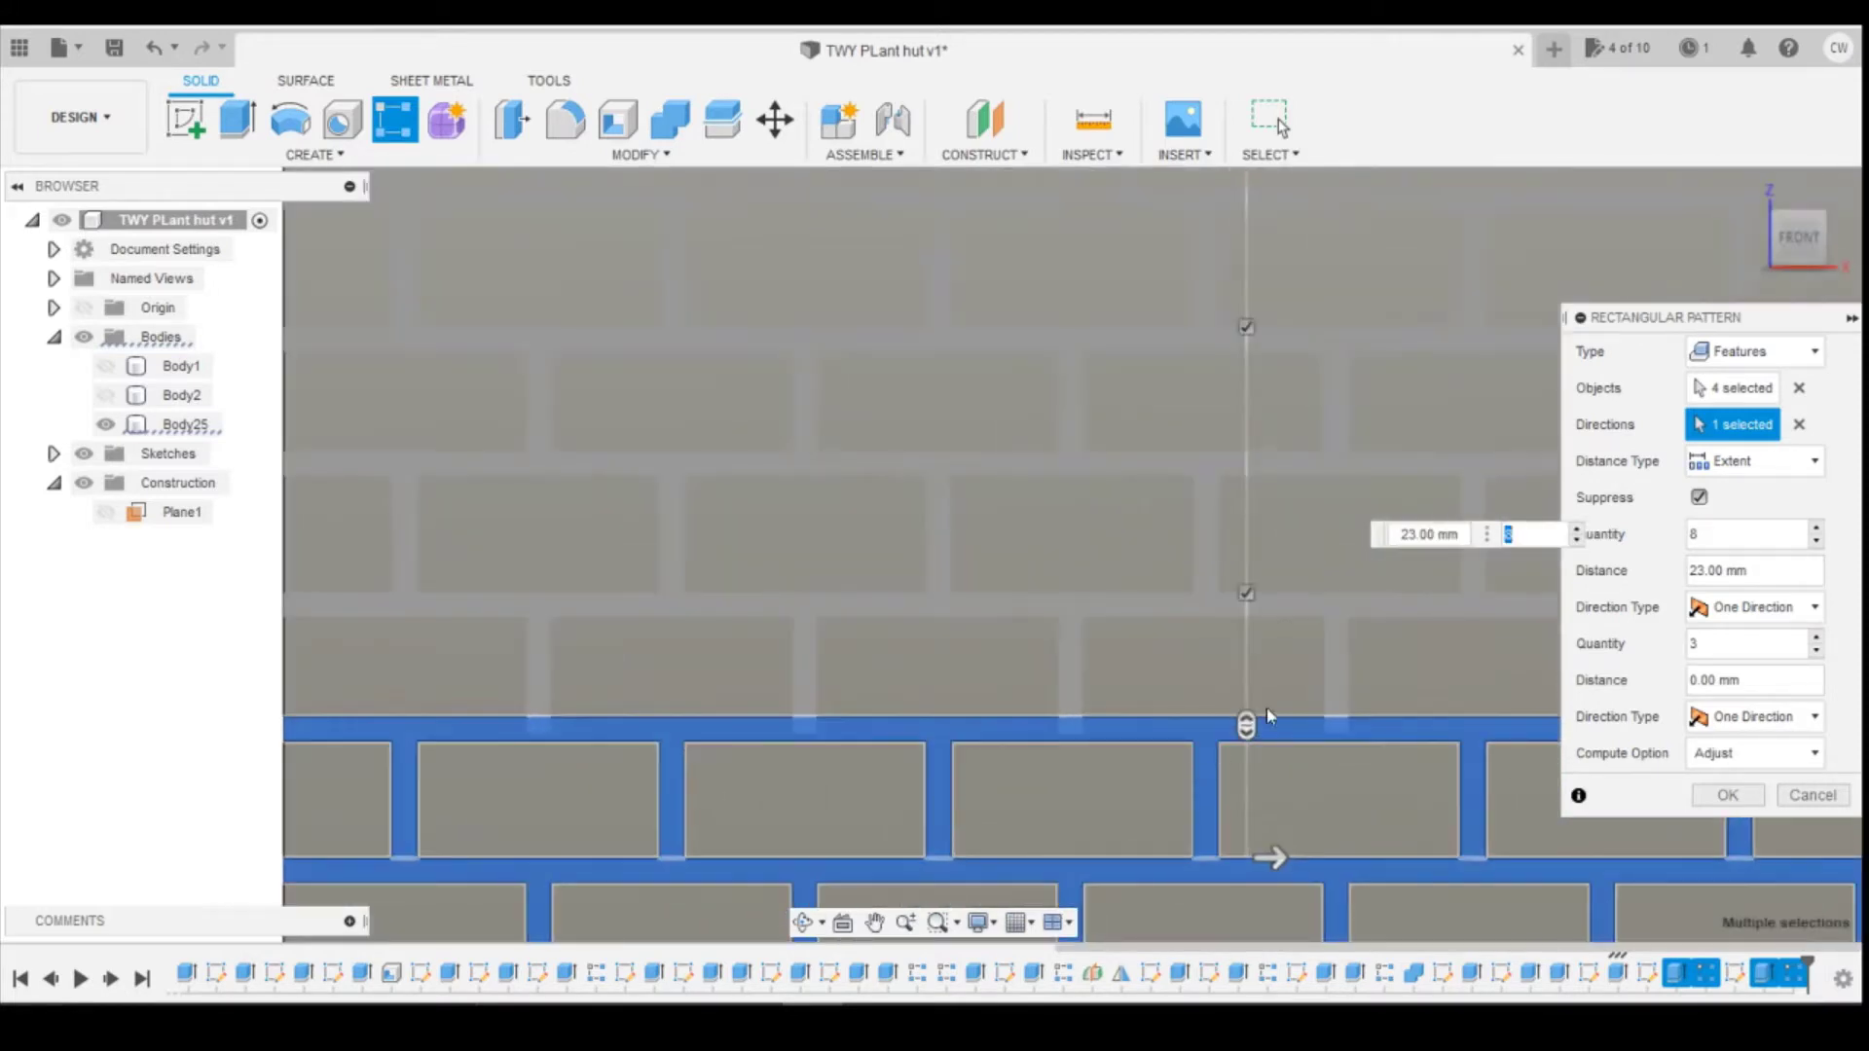
left_click(1423, 534)
type("5")
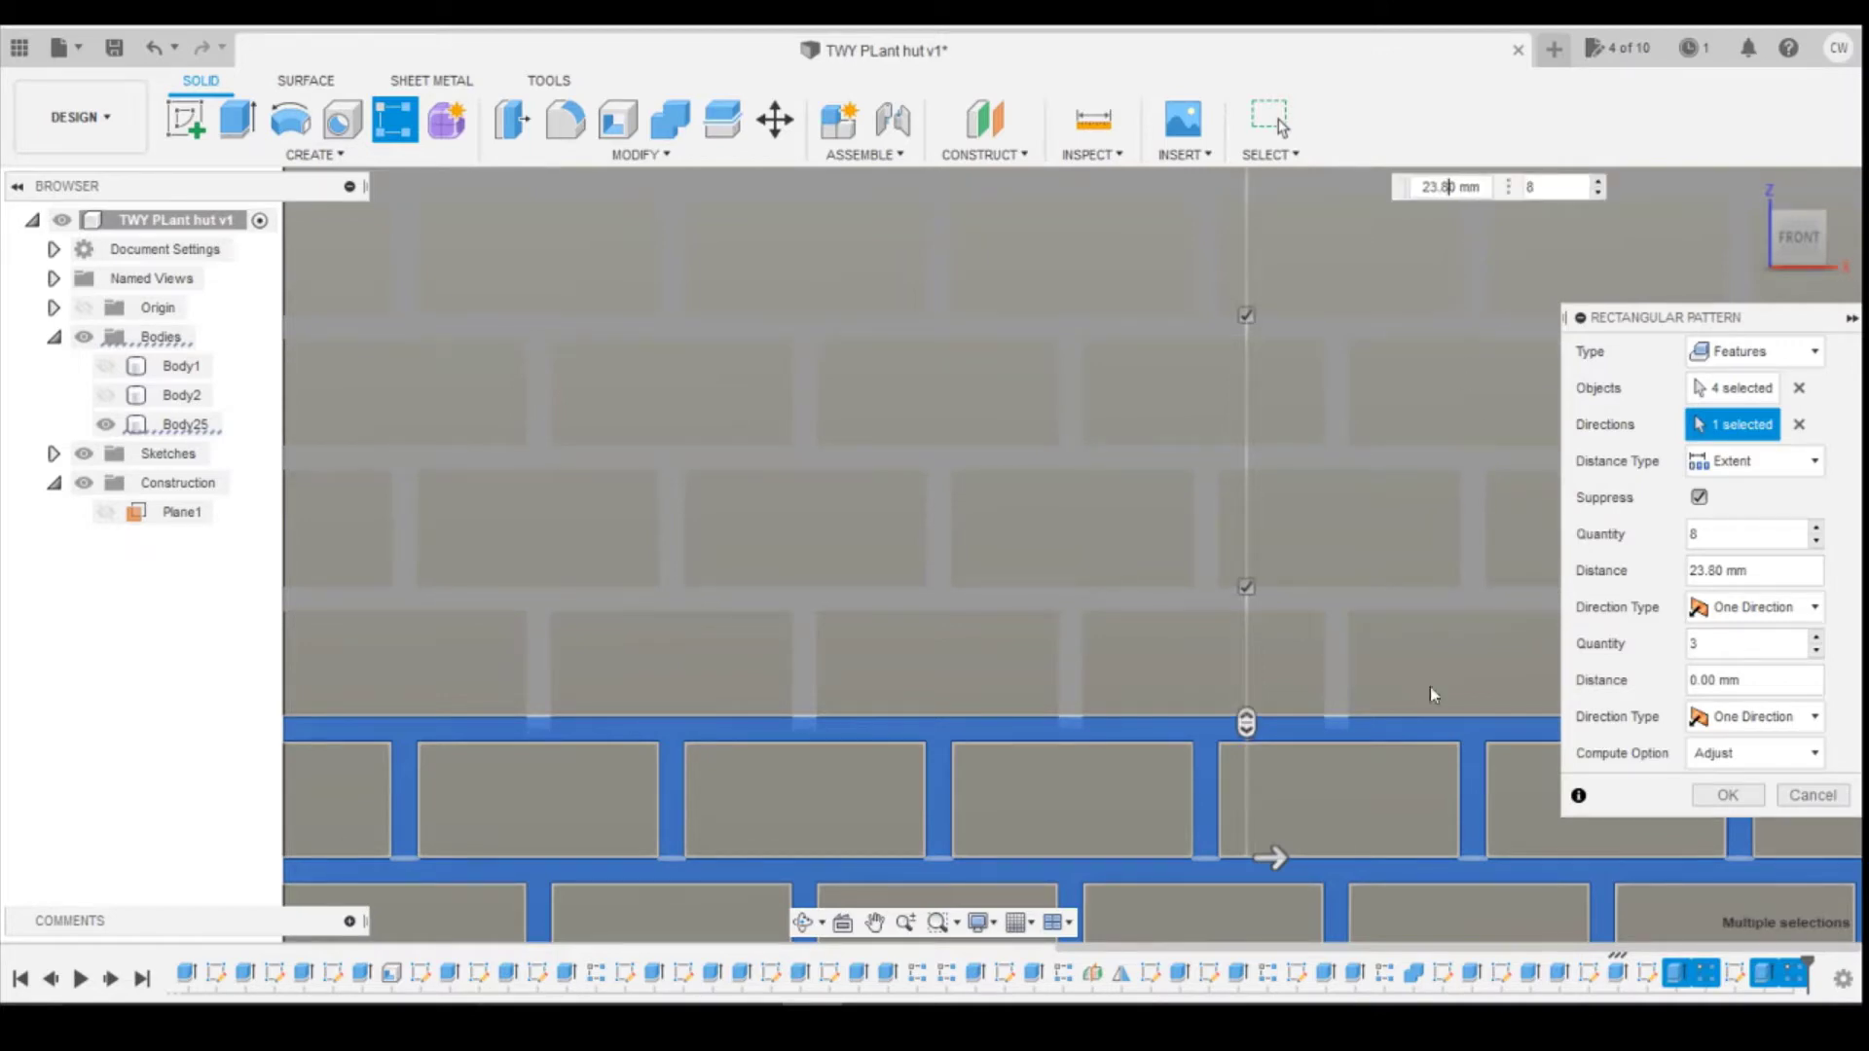
scroll(1351, 738, "up", 2)
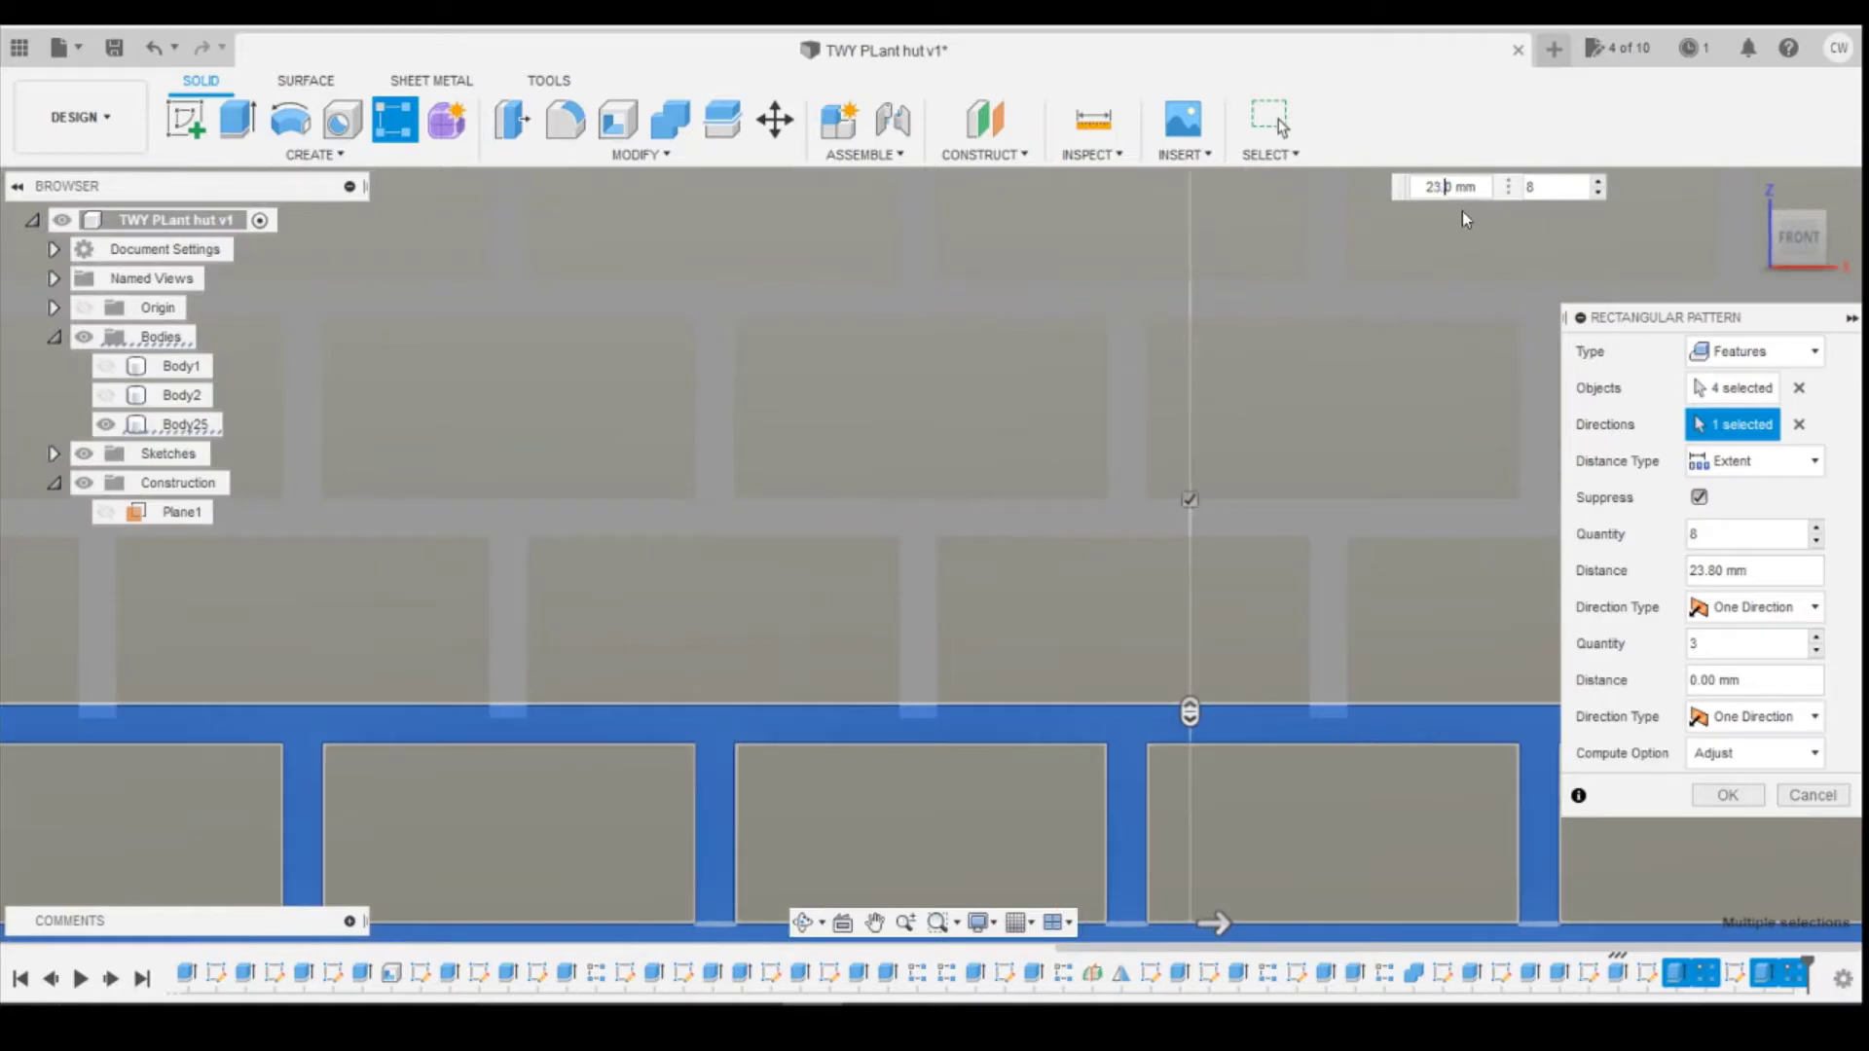
Step: Increase the extent through 24.2 mm and 24.30 mm to 24.40 mm so the joints meet cleanly, and create the course pattern
key("BackSpace")
key("BackSpace")
key("BackSpace")
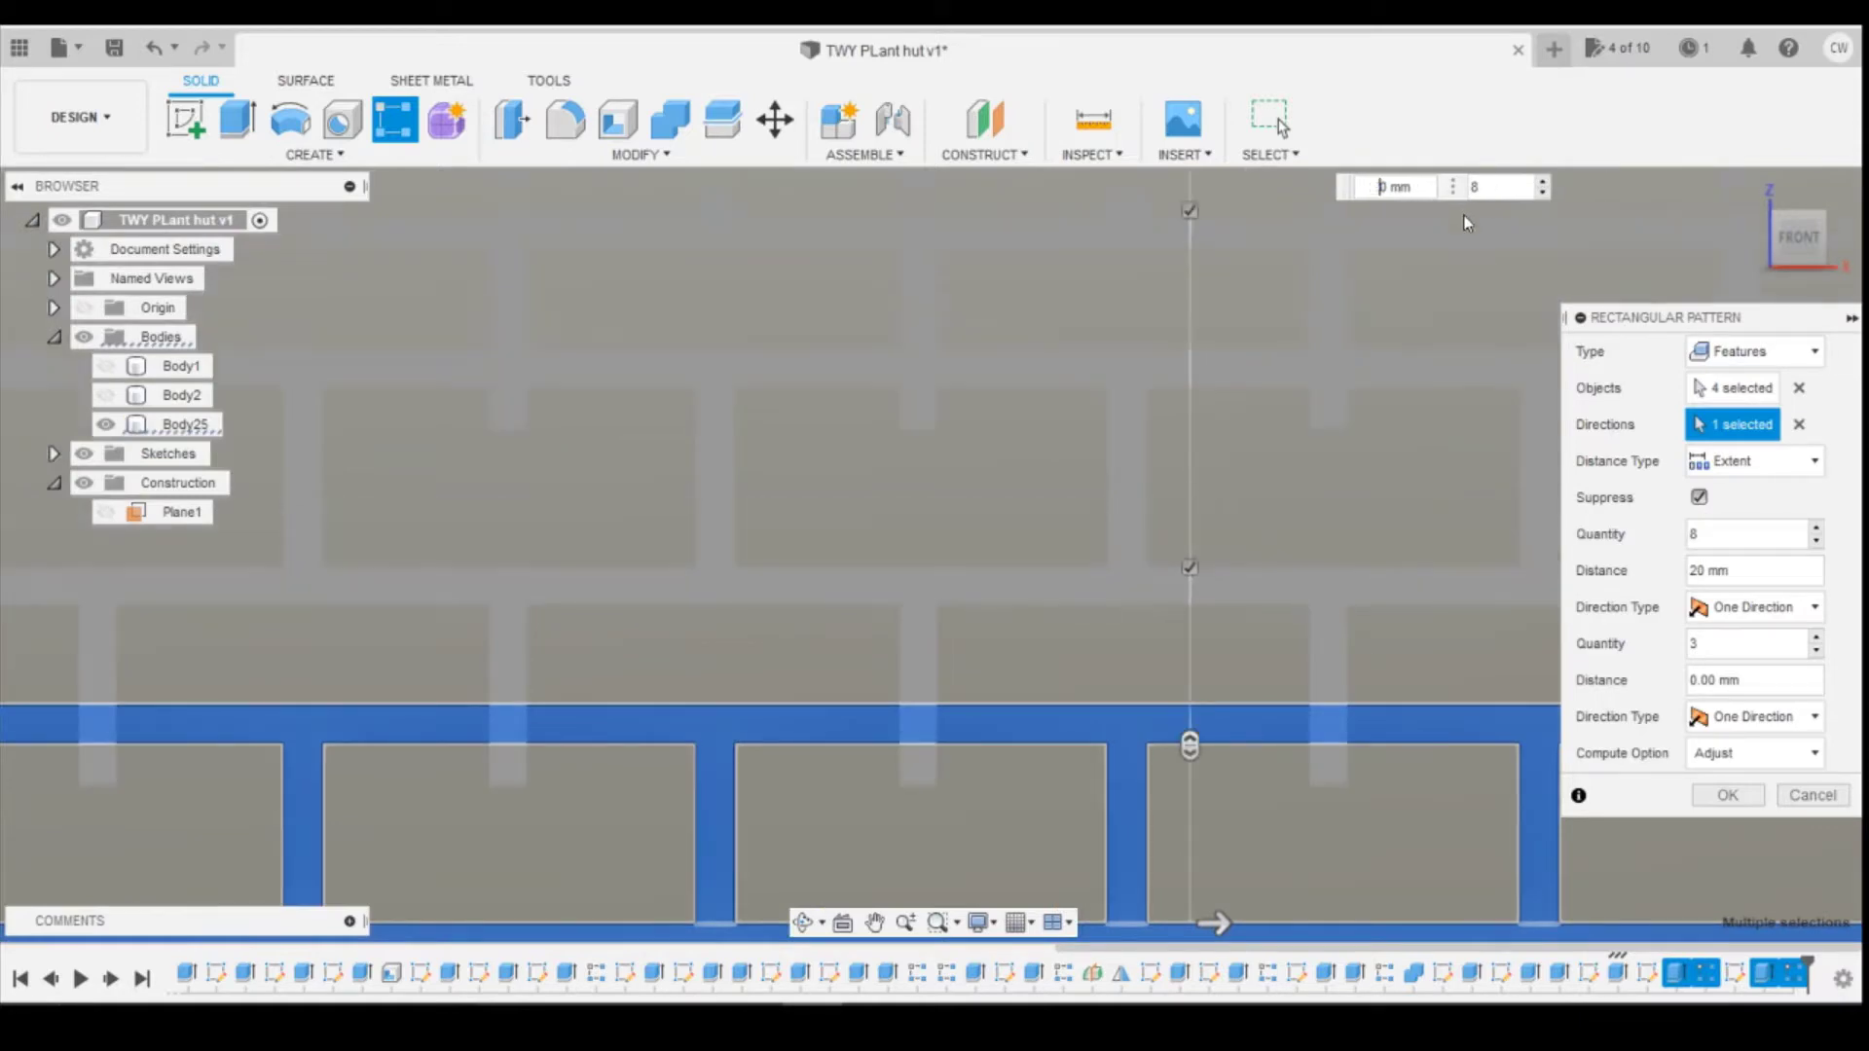
type("4")
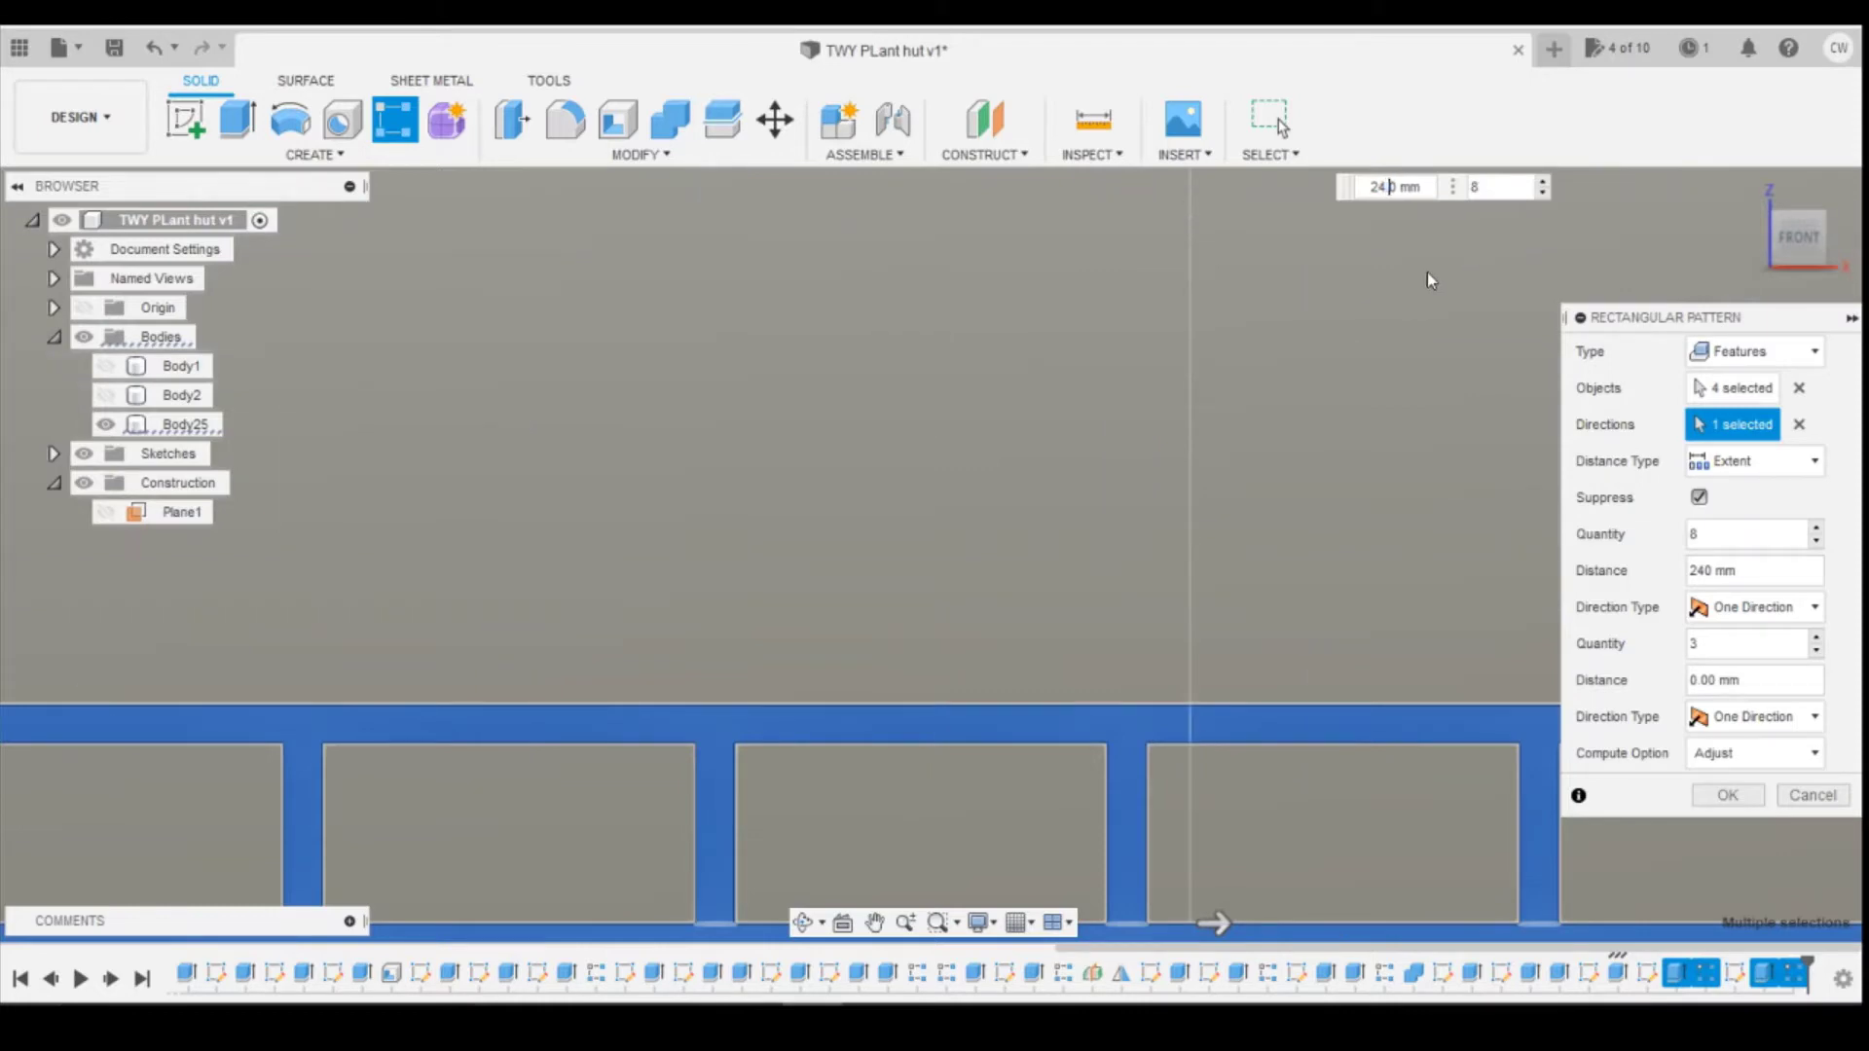
type(".2")
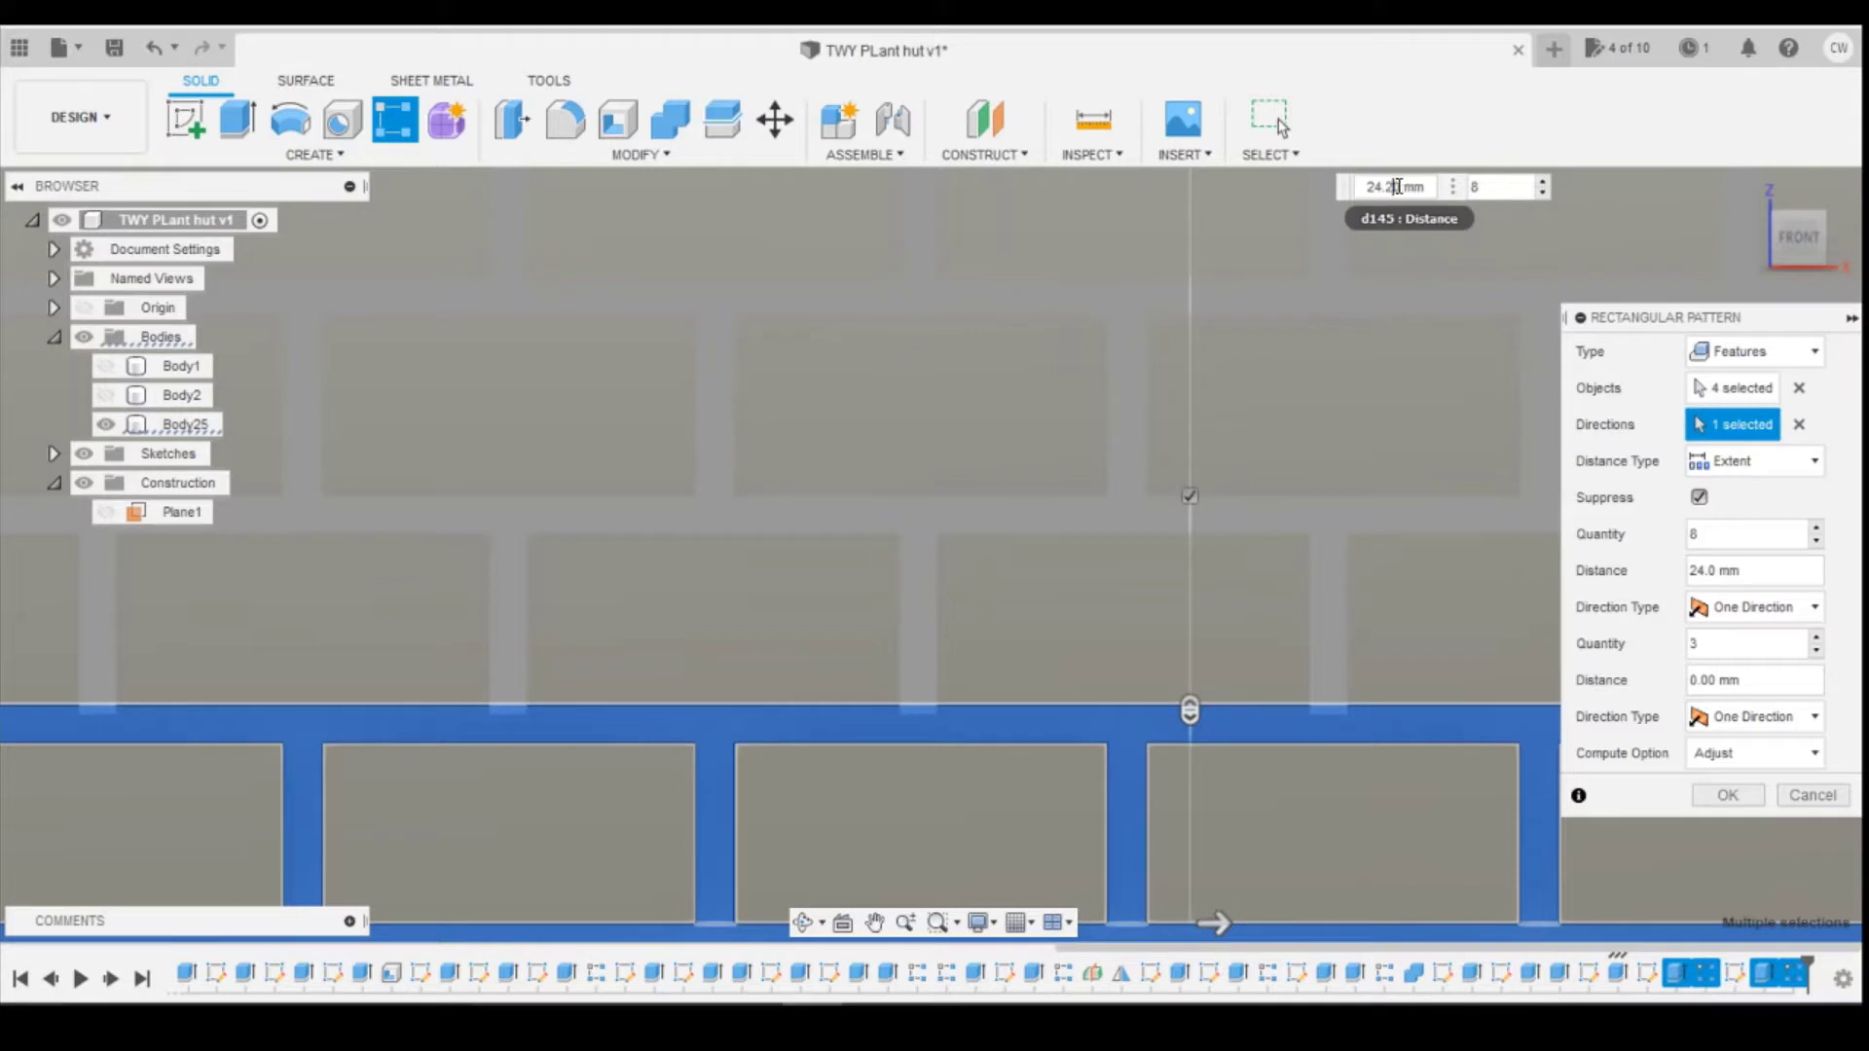
key("BackSpace")
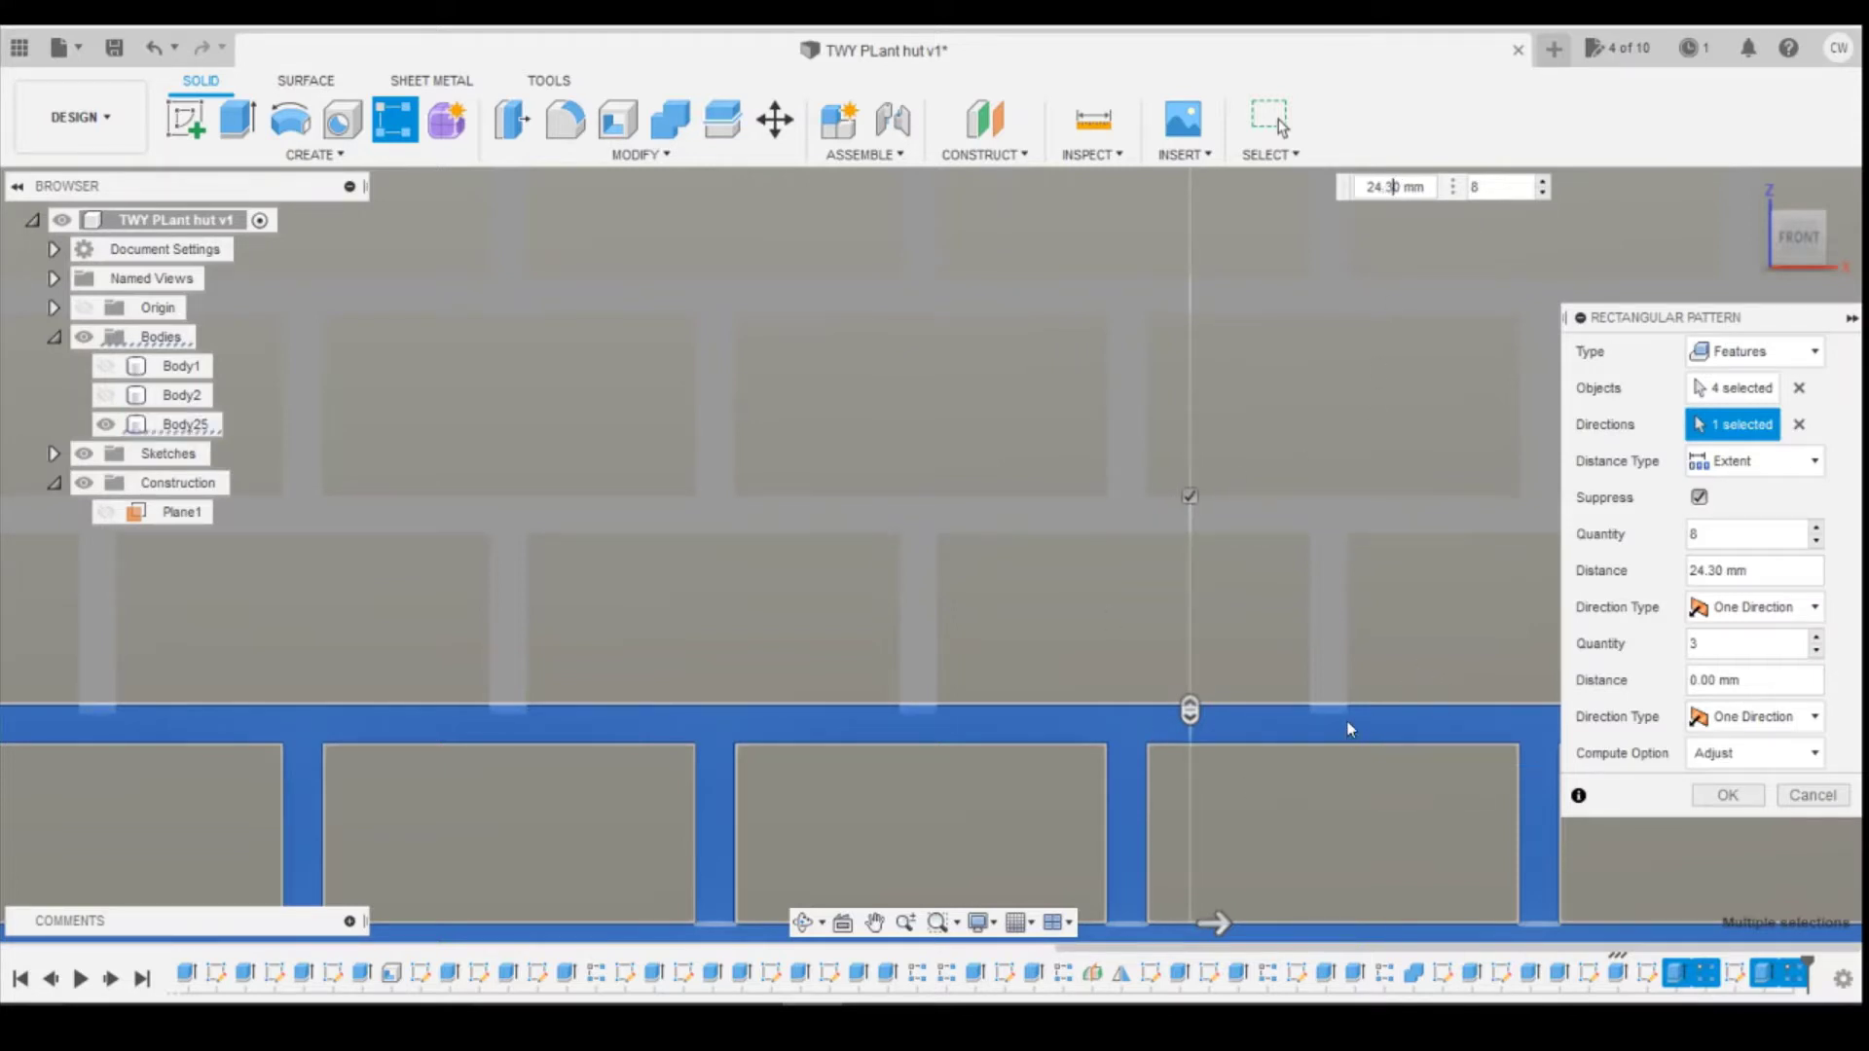
key("BackSpace")
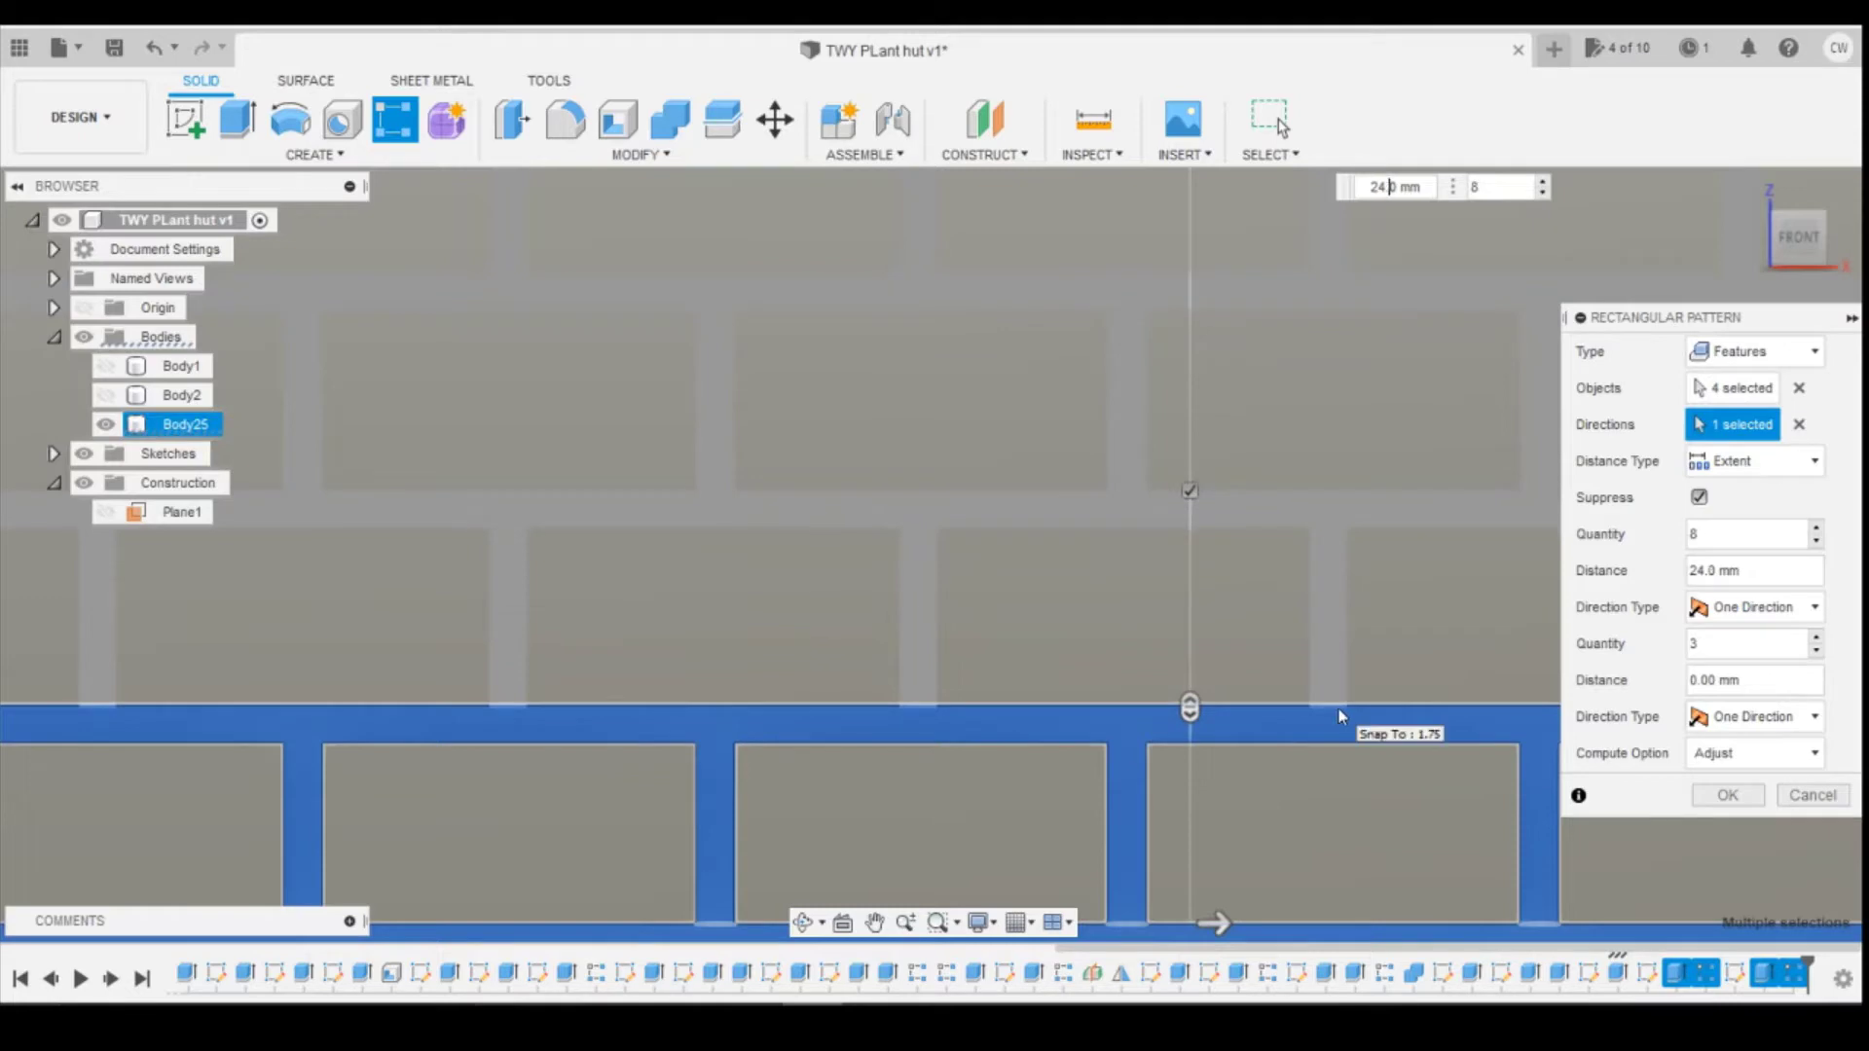
type("4")
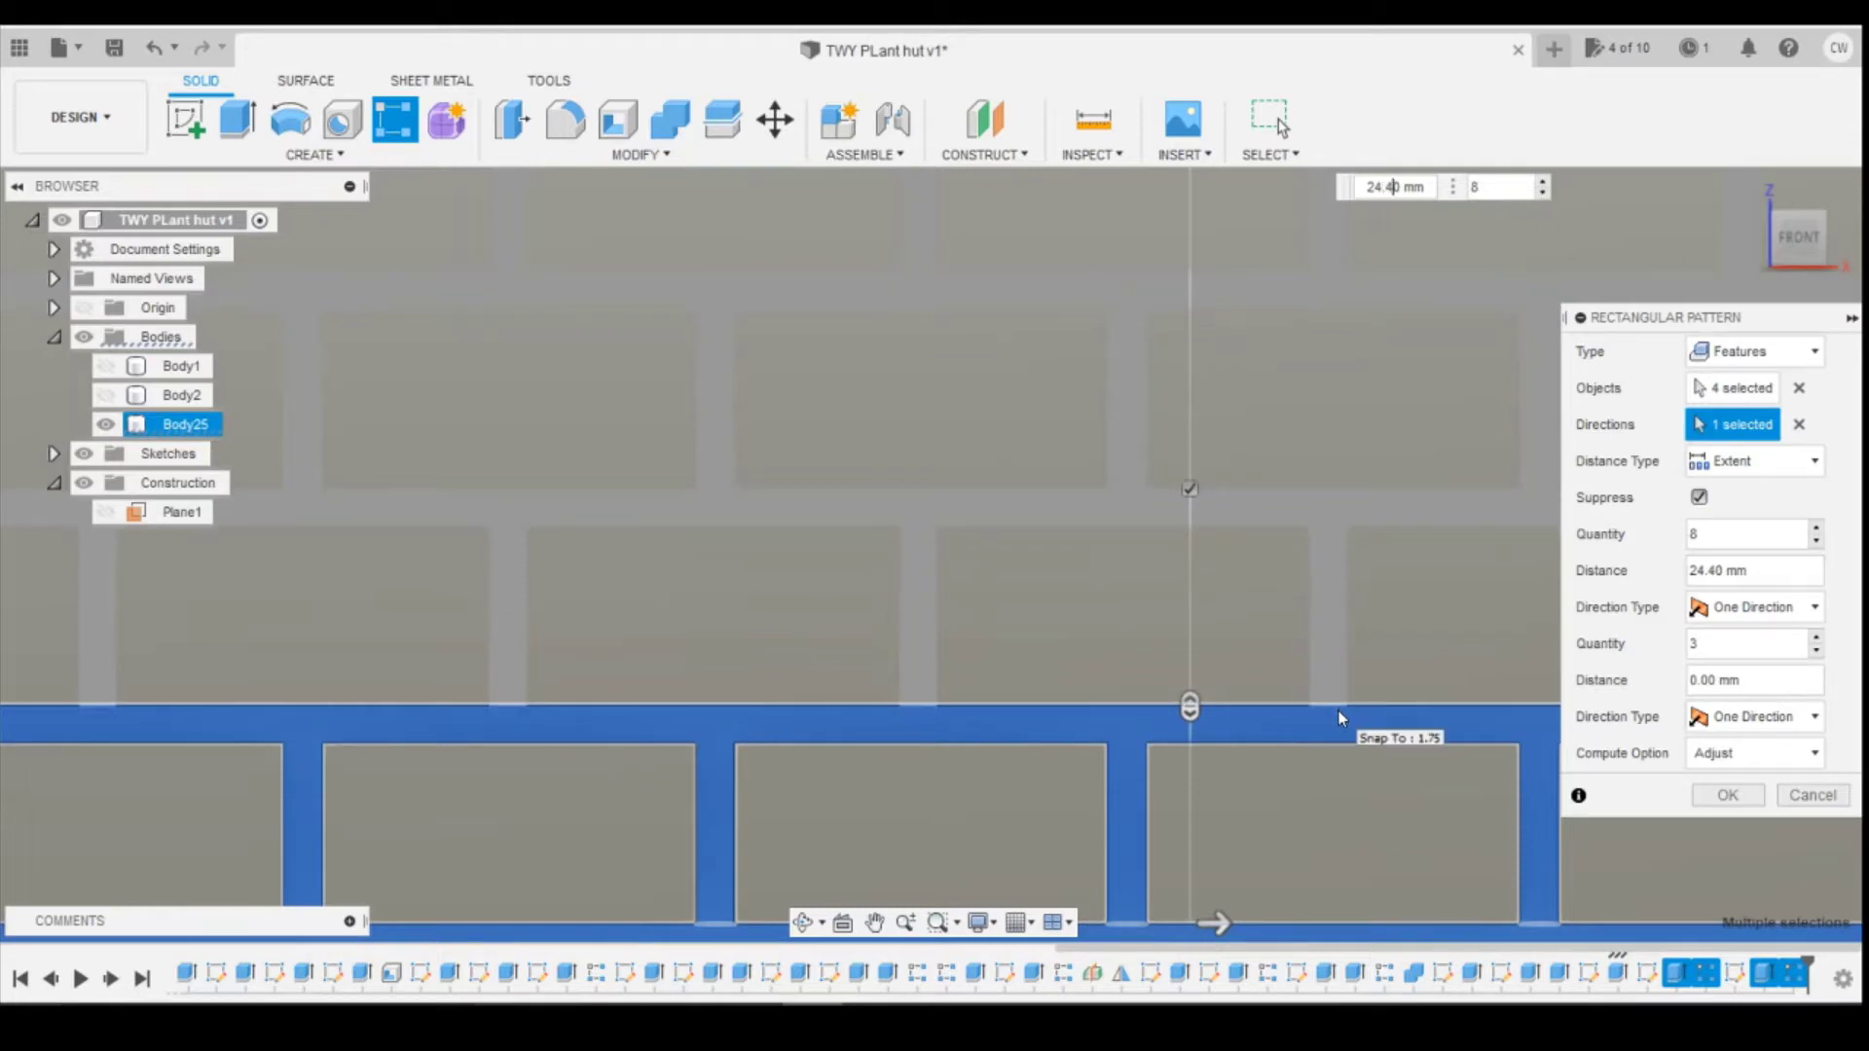
scroll(1339, 712, "up", 3)
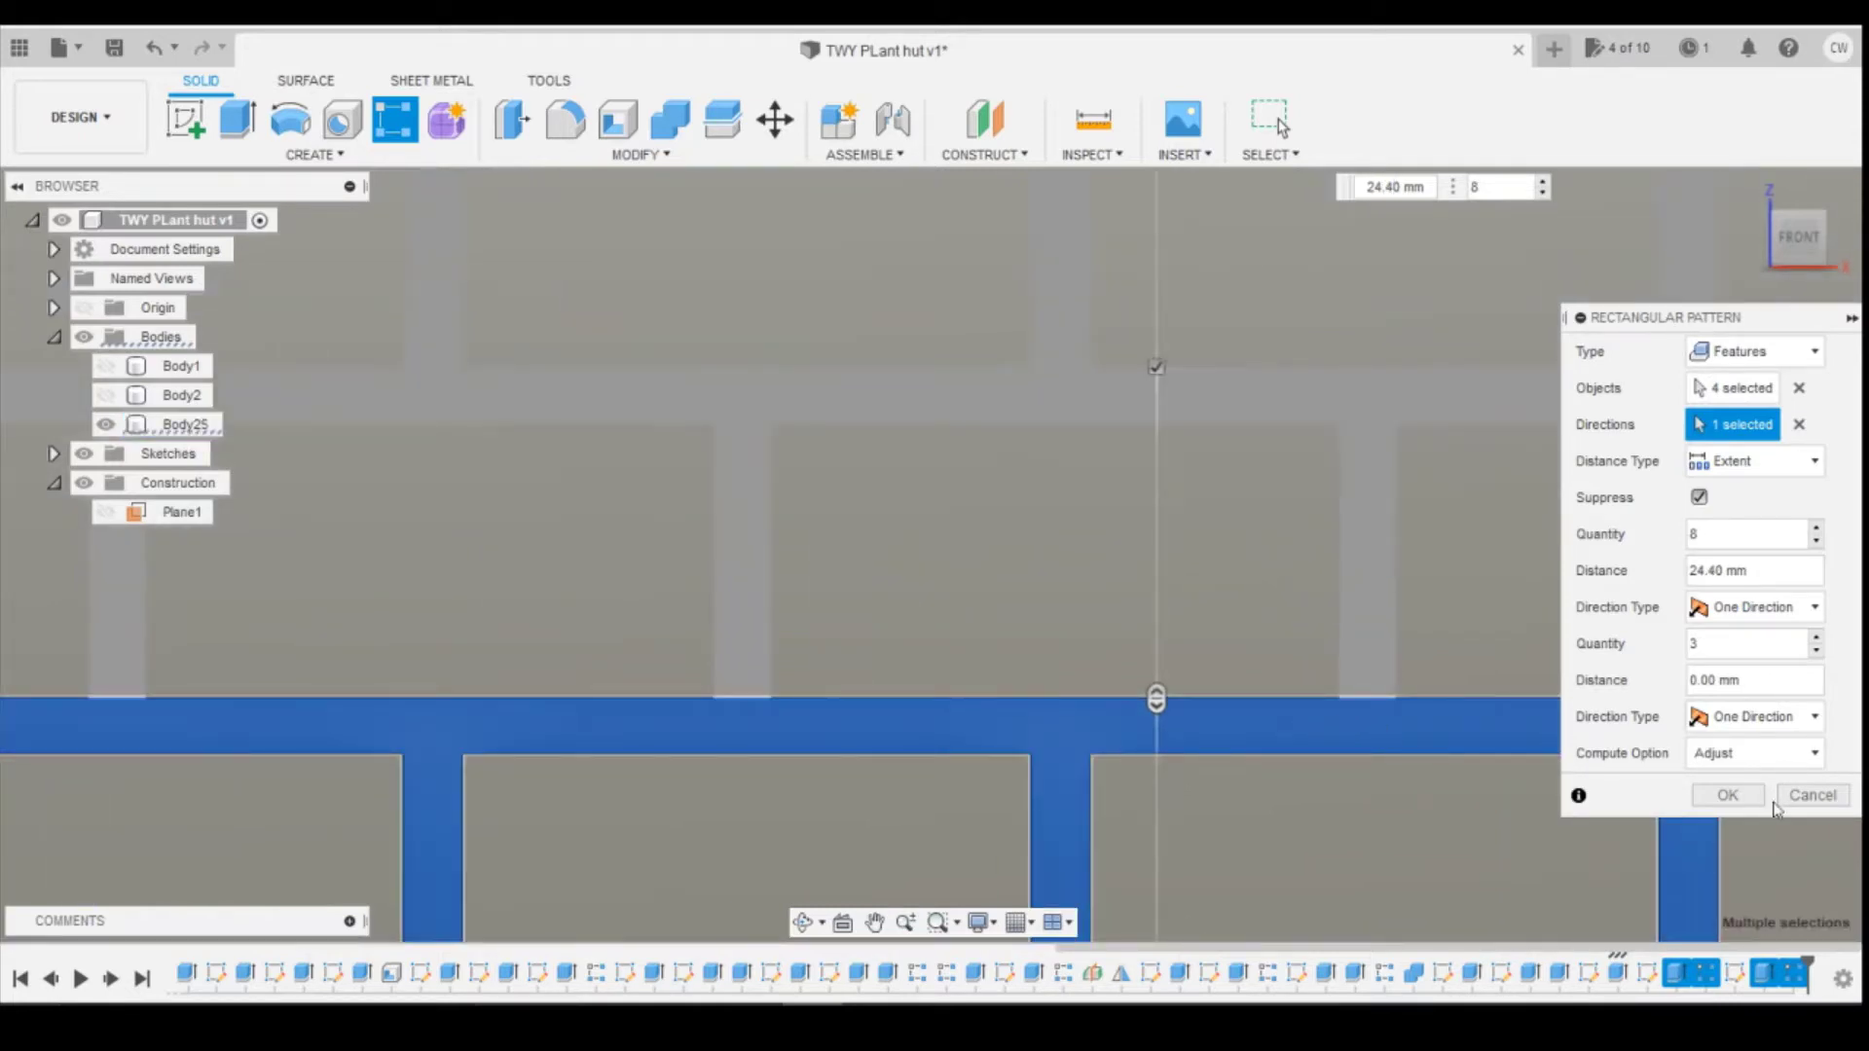
left_click(1728, 796)
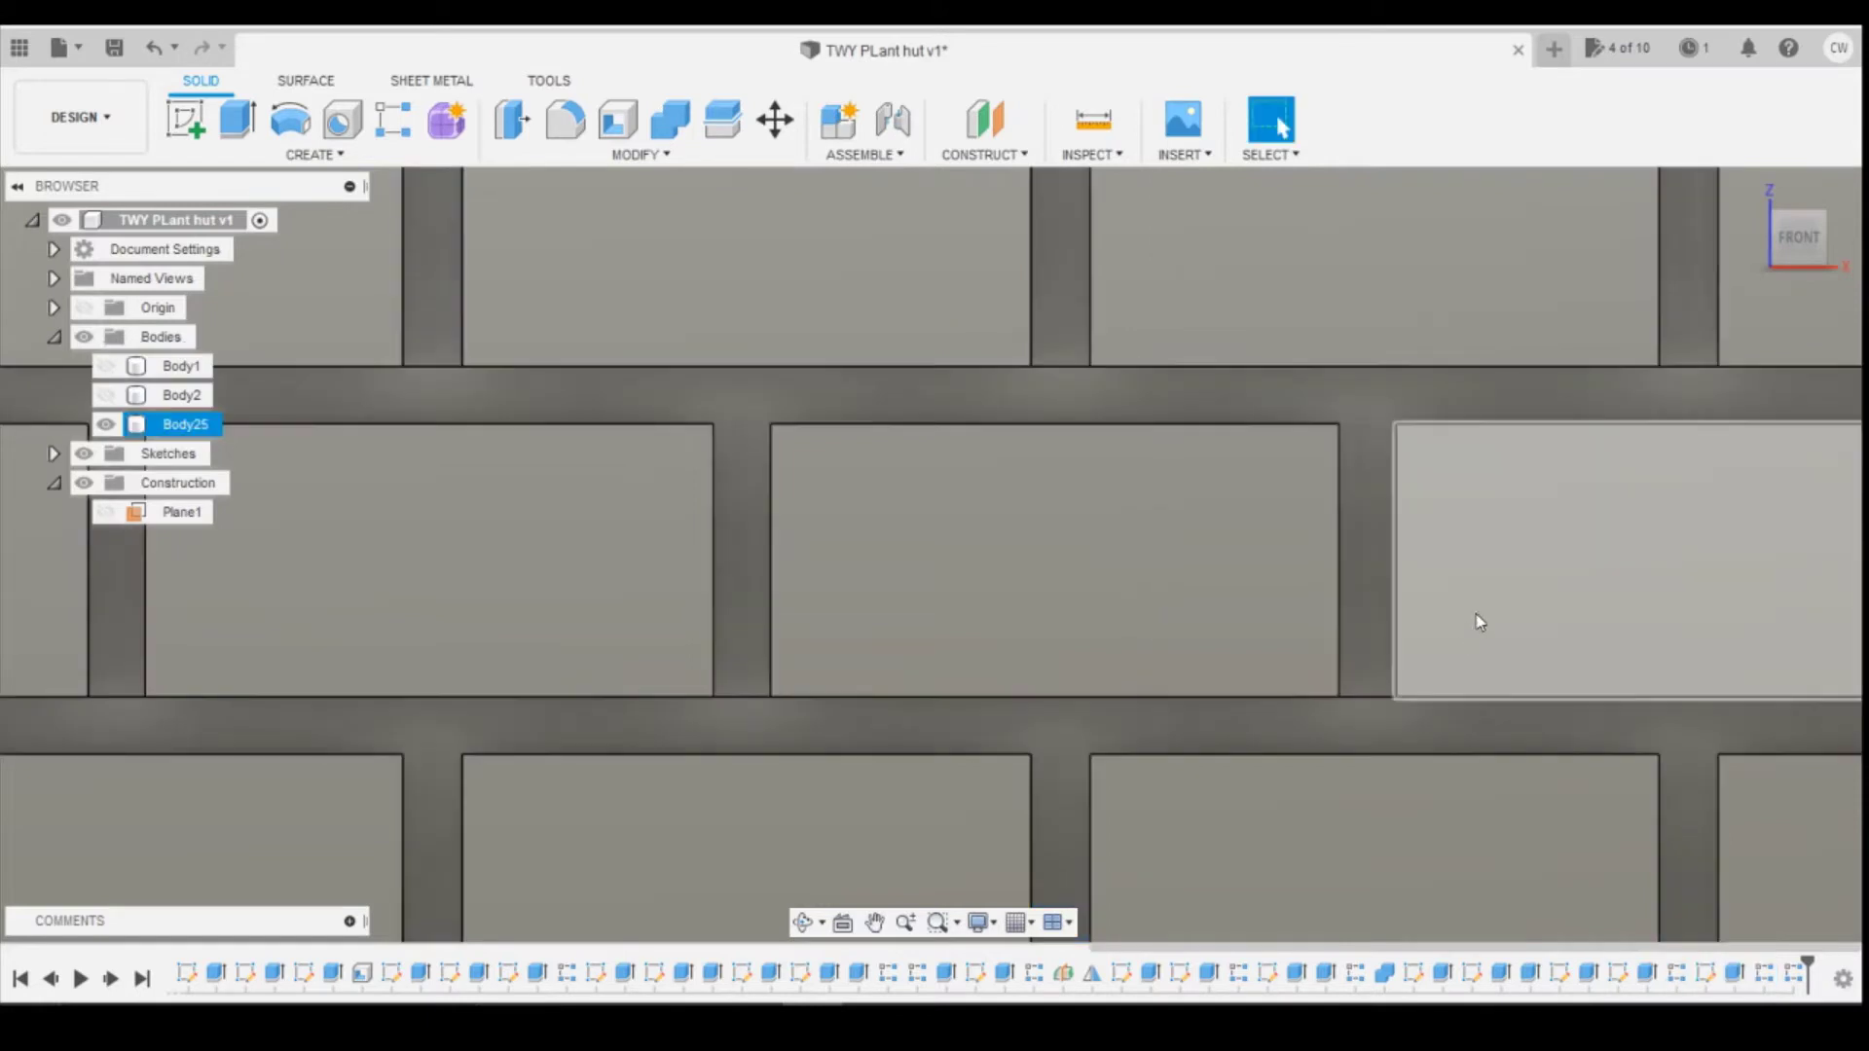
Step: Inspect the finished block face and measure the upper and lower edges of the plain side wall
scroll(1481, 617, "down", 5)
scroll(1168, 546, "down", 6)
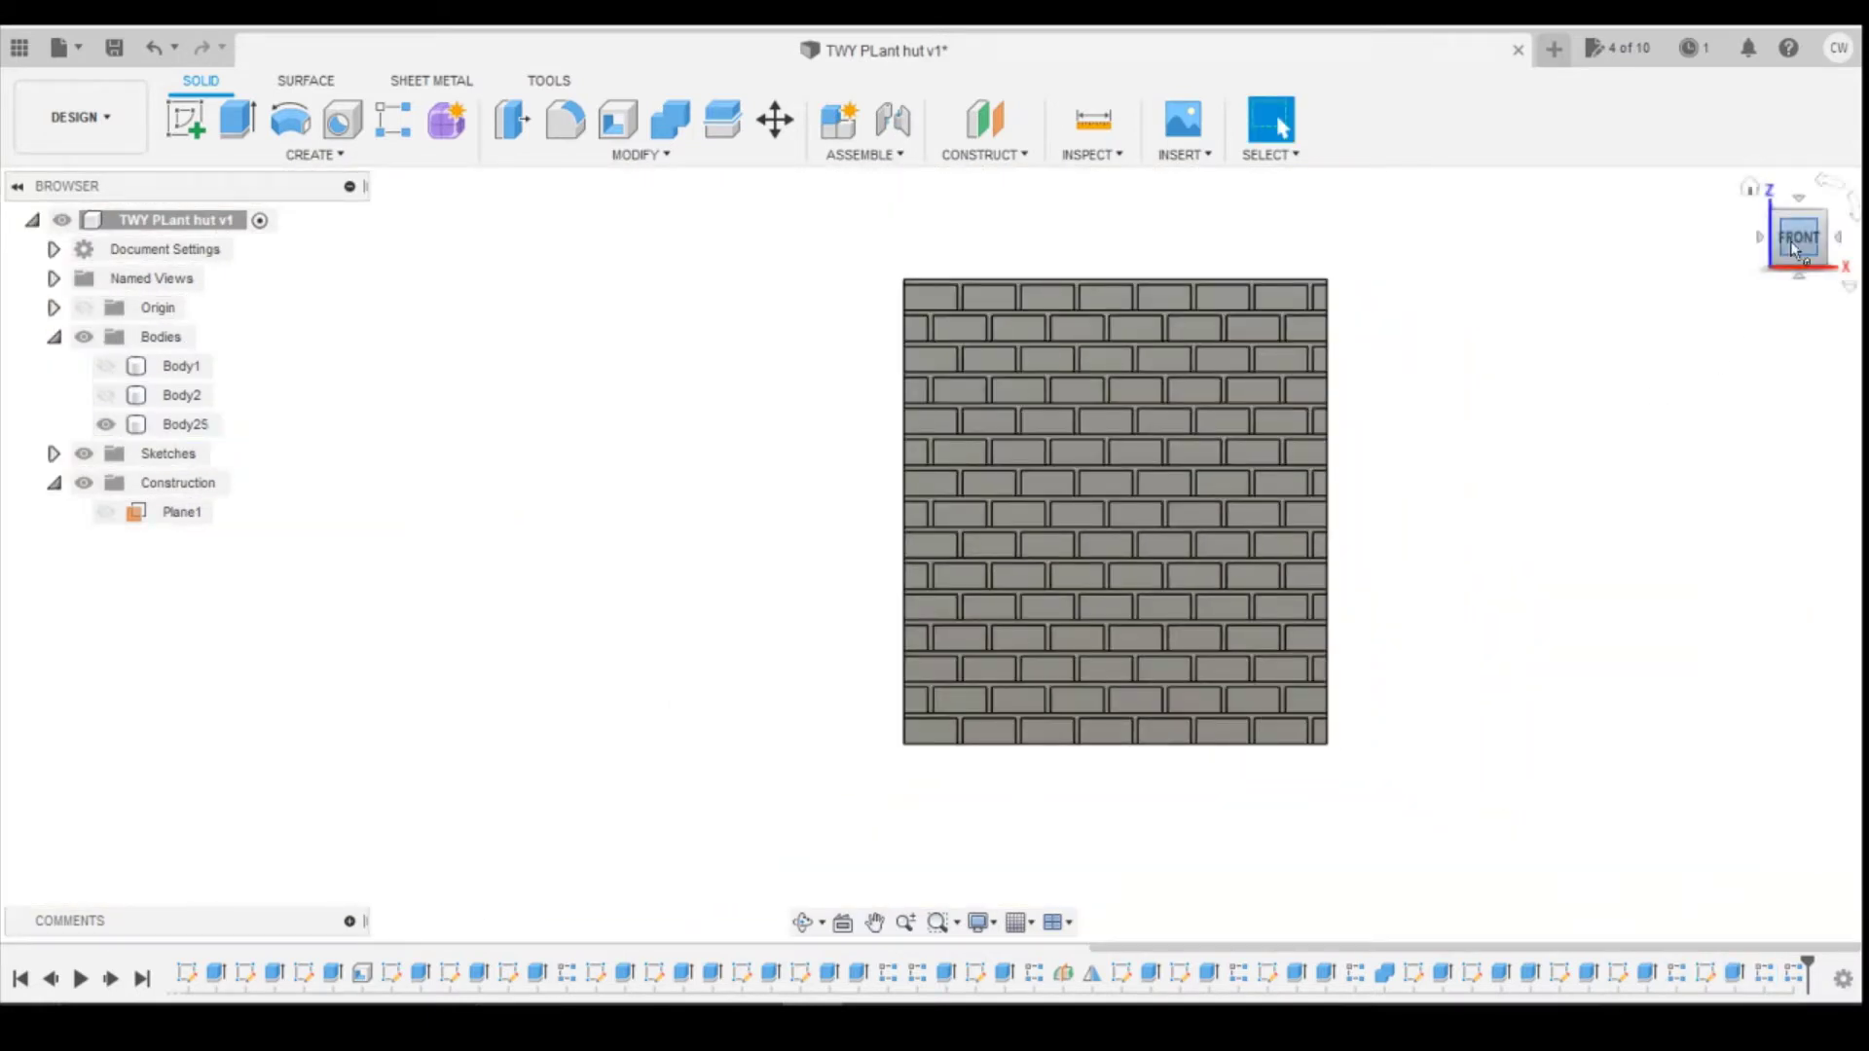
mouse_move(1790, 242)
left_mouse_down()
mouse_move(1723, 233)
mouse_move(1796, 230)
mouse_move(1715, 269)
mouse_move(1688, 232)
left_mouse_up()
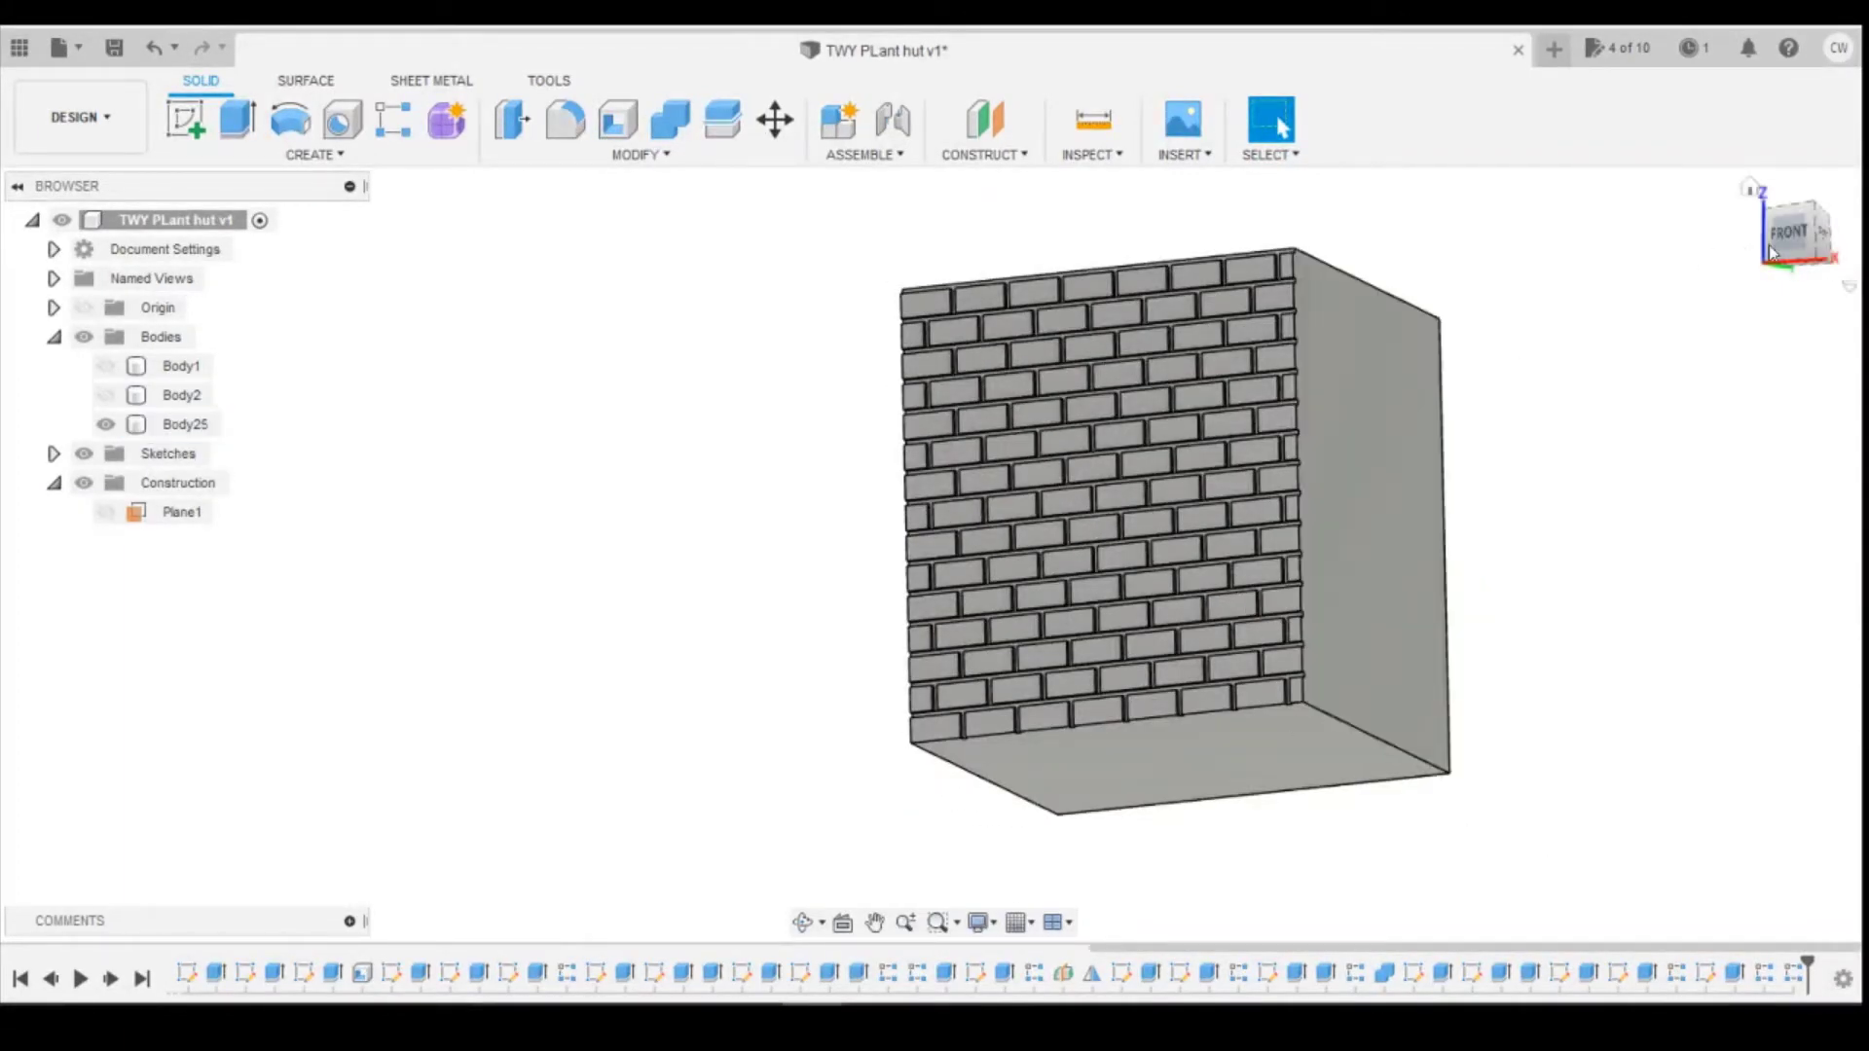
mouse_move(1796, 239)
left_mouse_down()
mouse_move(1750, 220)
mouse_move(1729, 260)
left_mouse_up()
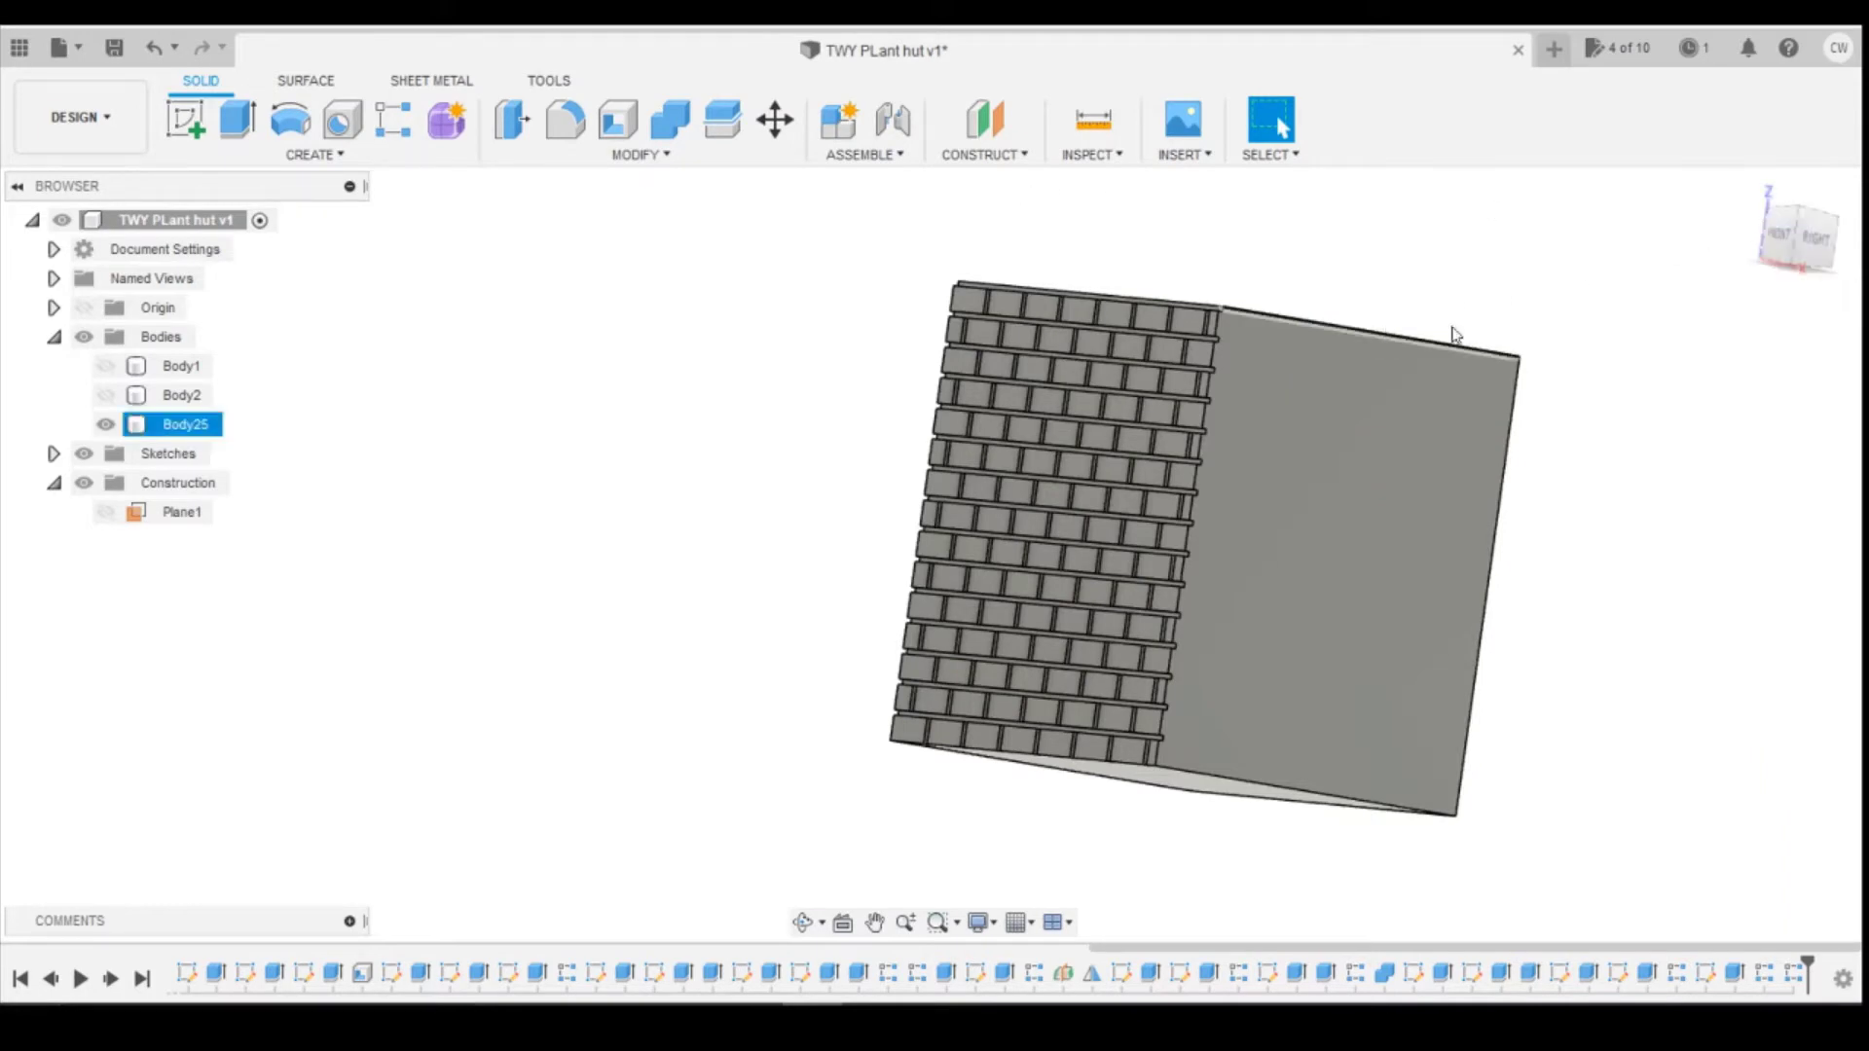
scroll(1431, 362, "up", 5)
scroll(1269, 376, "down", 5)
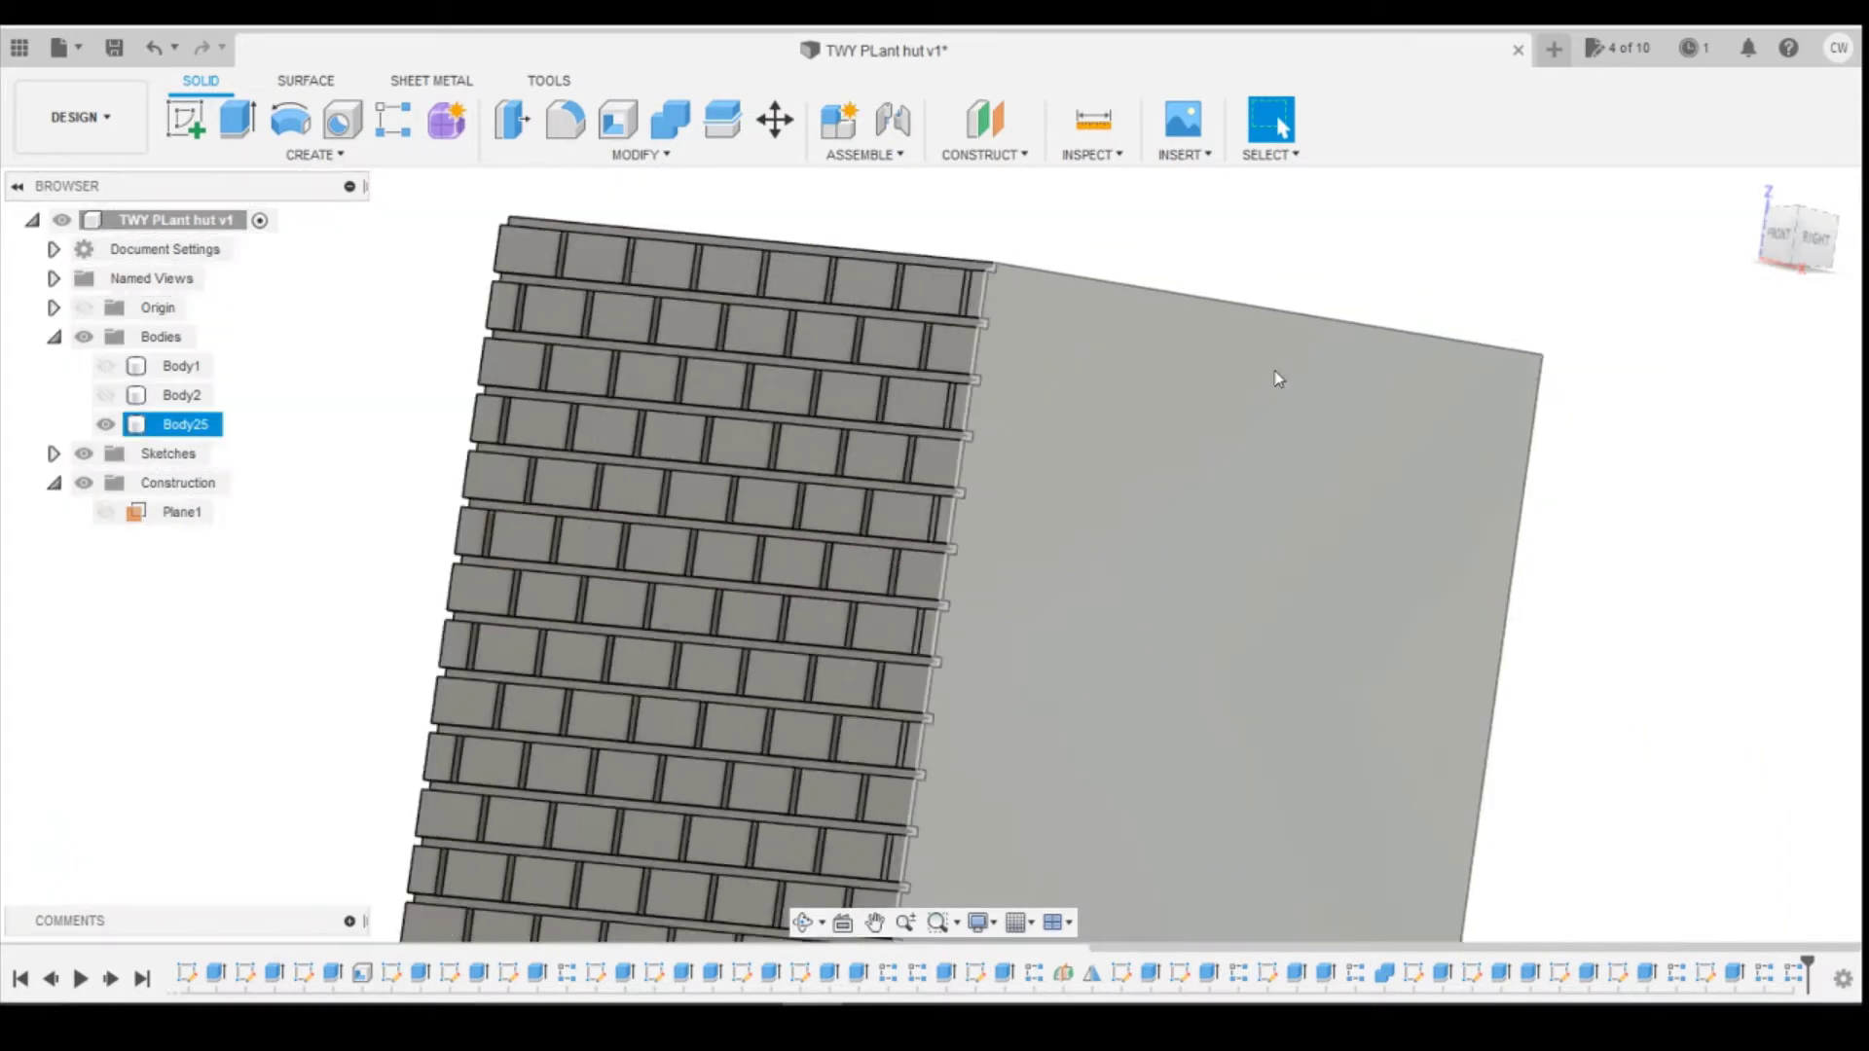
left_click(1211, 300)
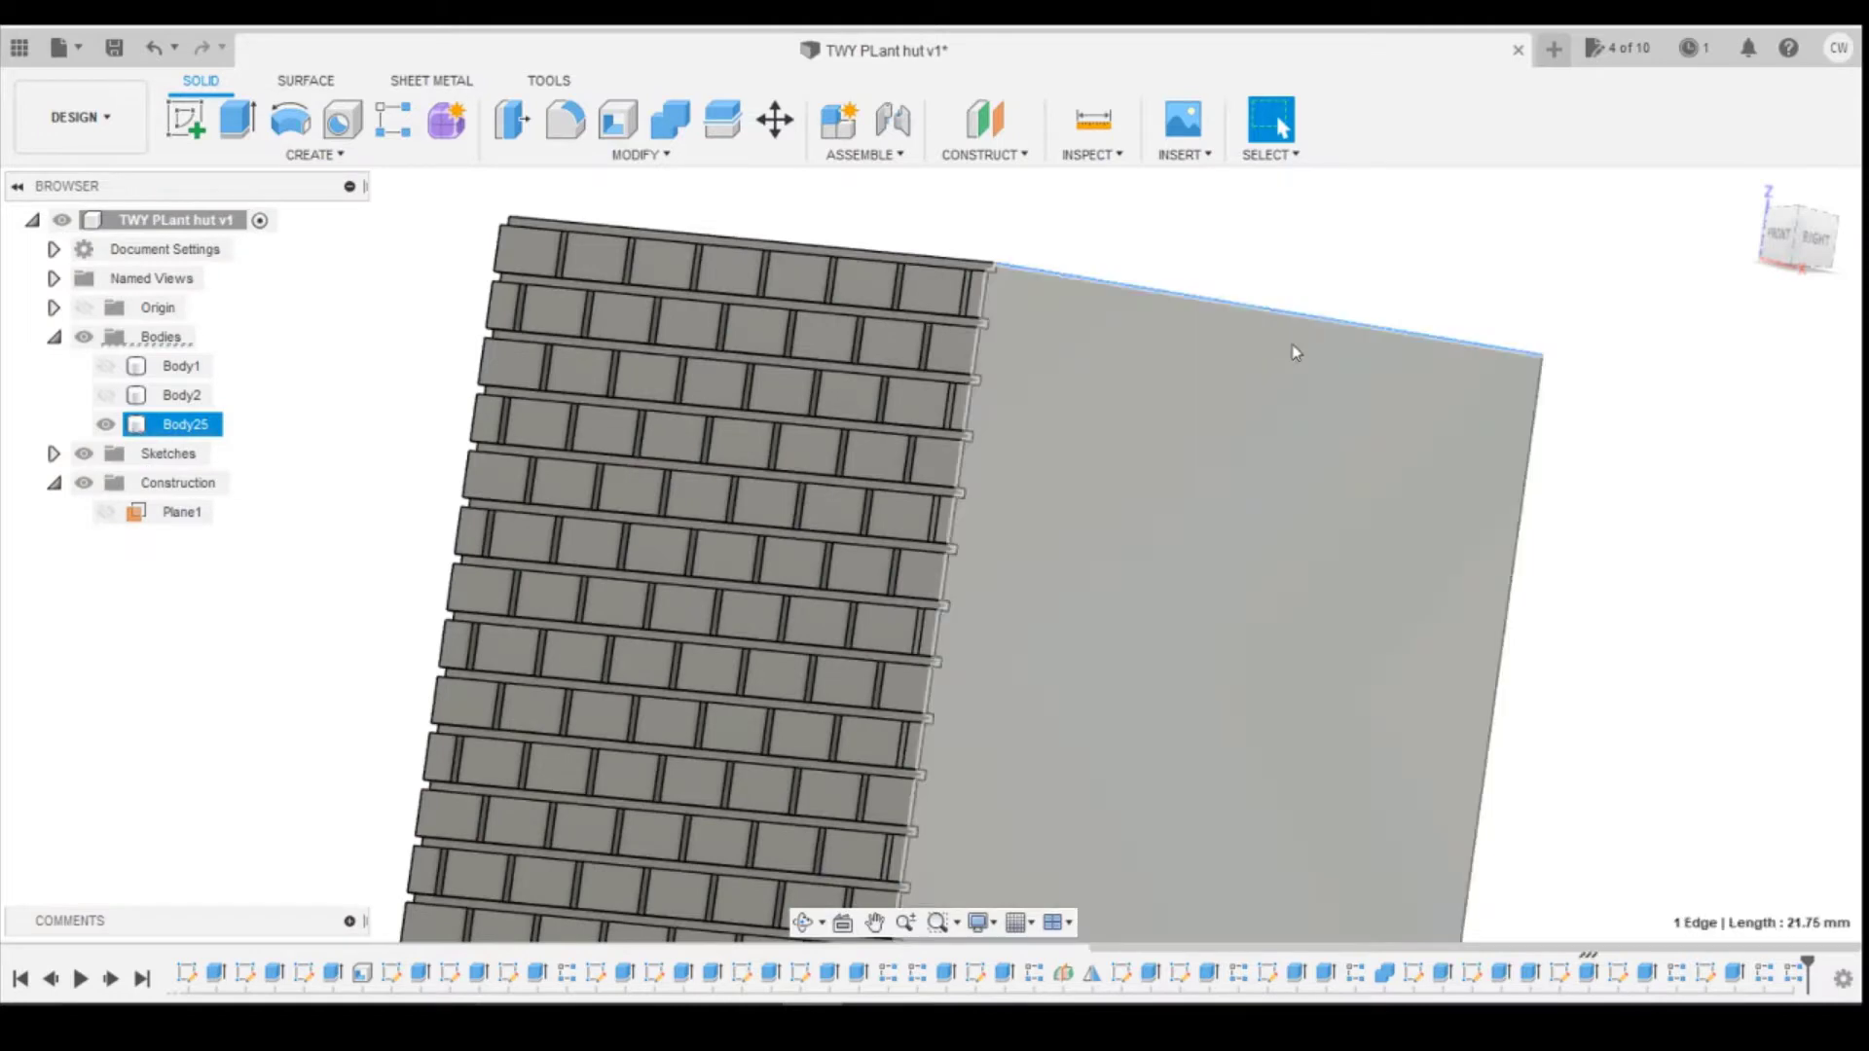
scroll(1295, 351, "down", 5)
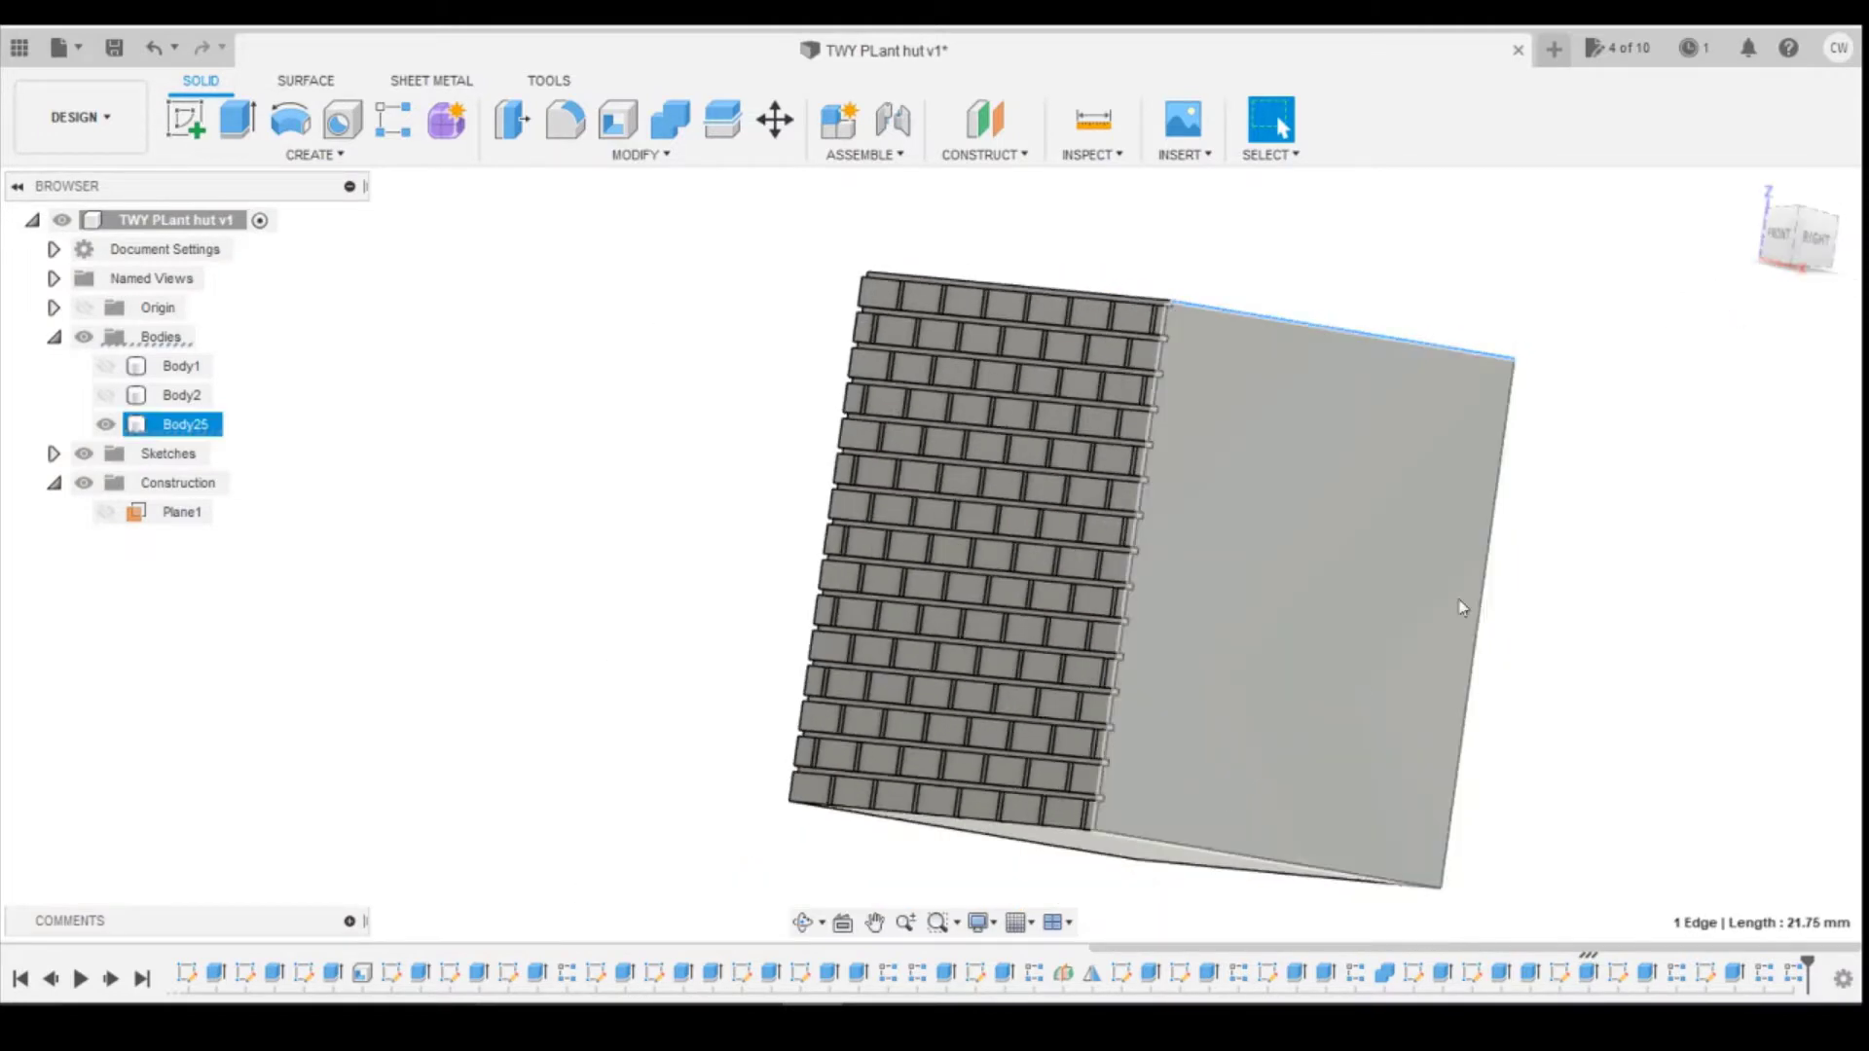
scroll(1460, 613, "up", 3)
scroll(1251, 863, "down", 3)
scroll(1228, 820, "up", 3)
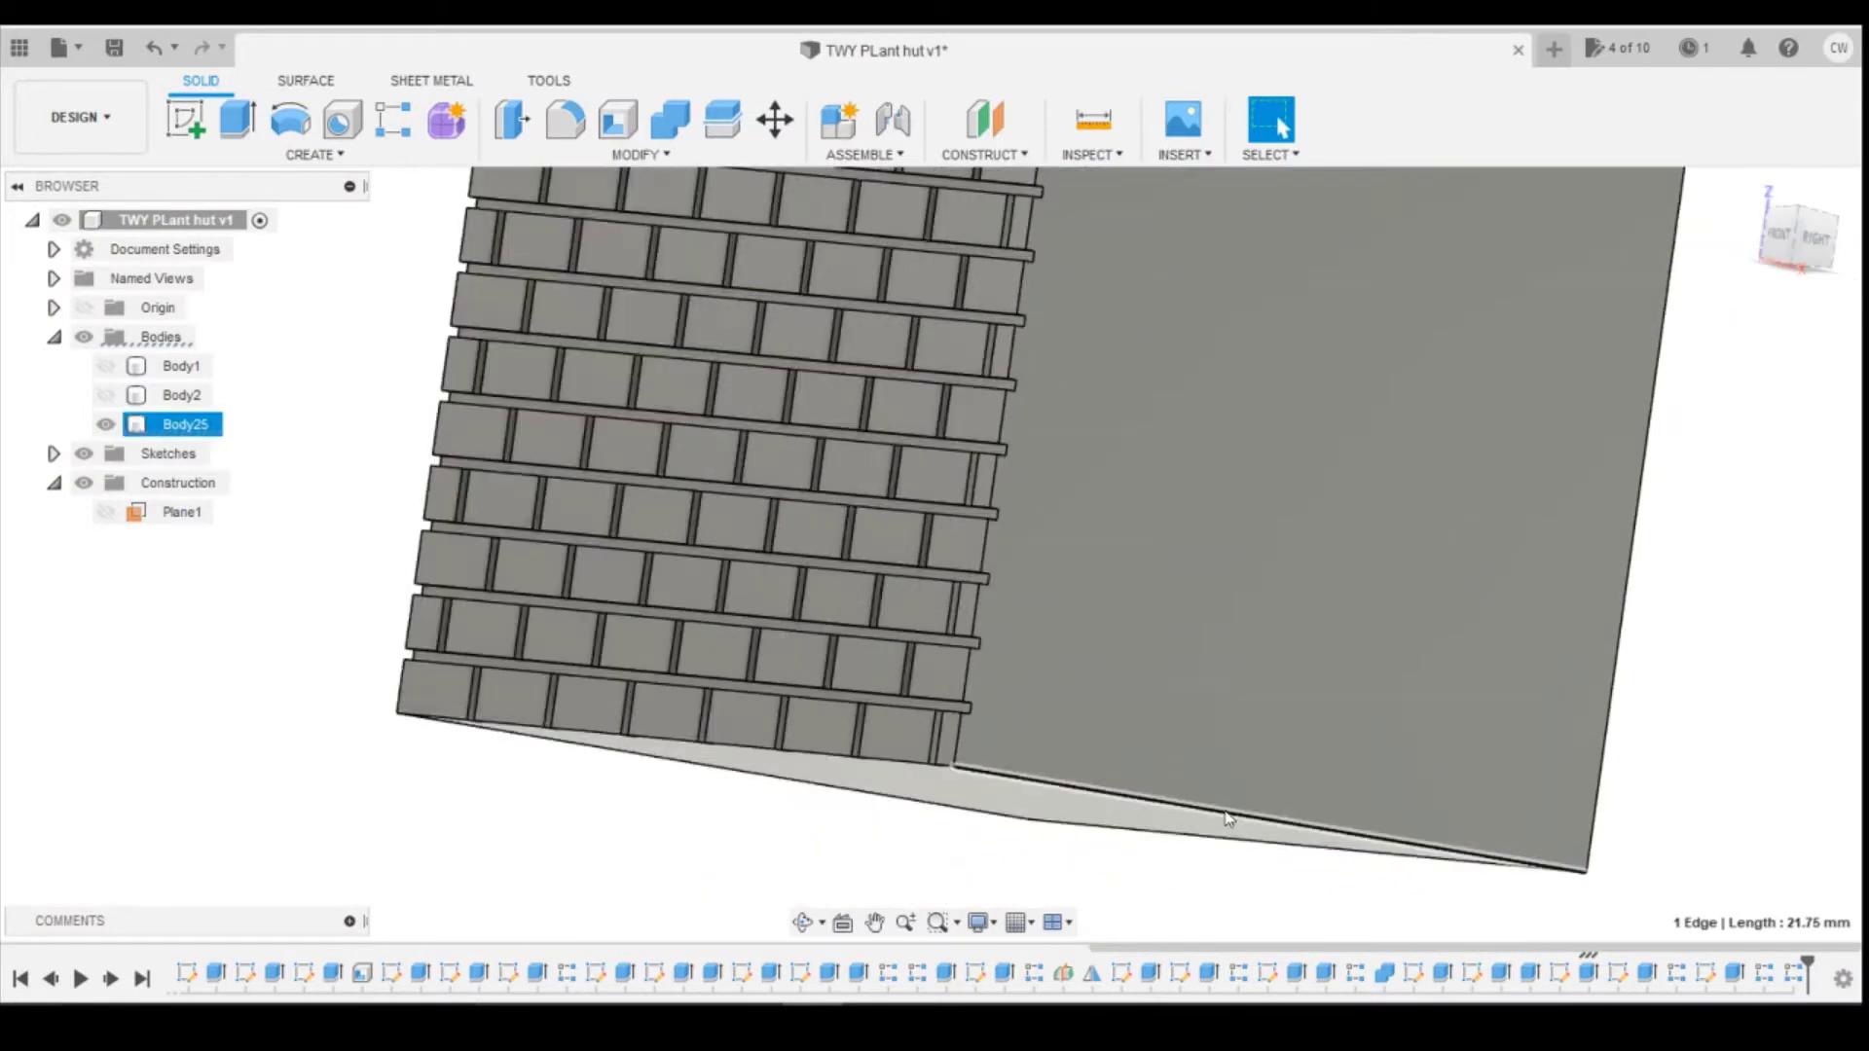
left_click(1228, 821)
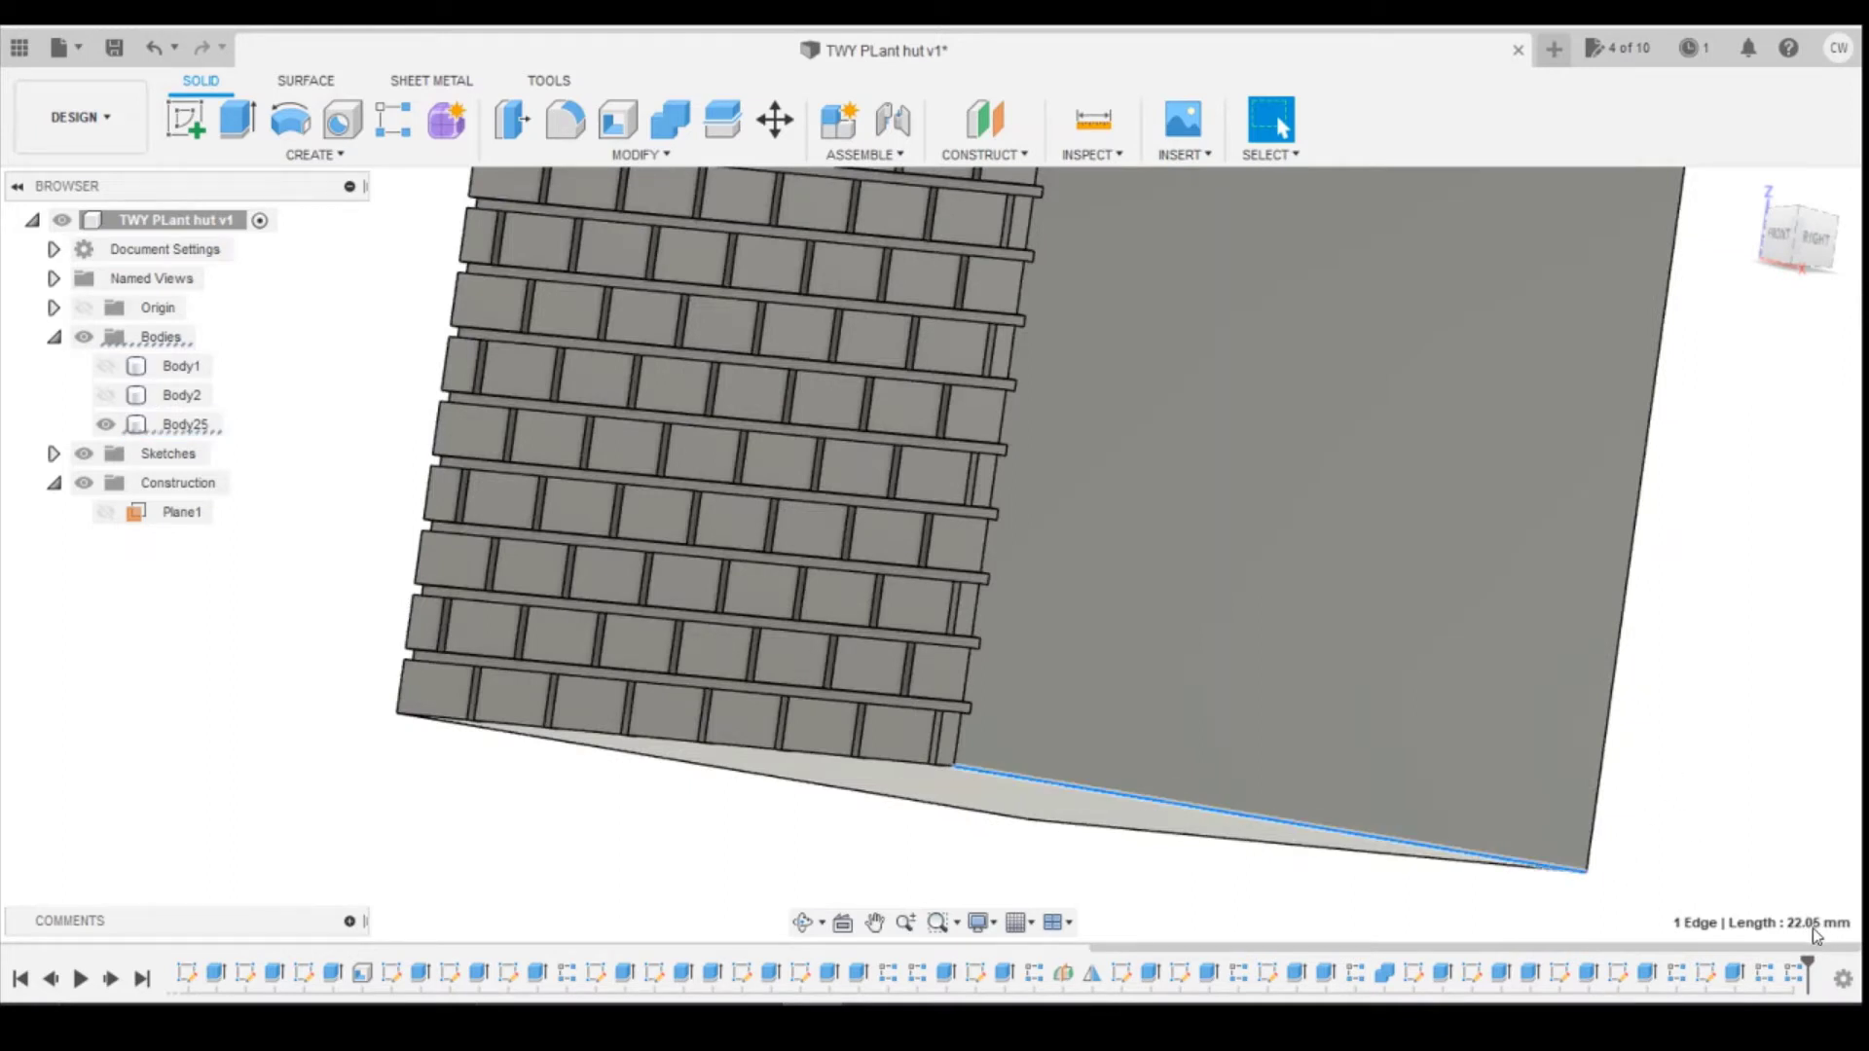
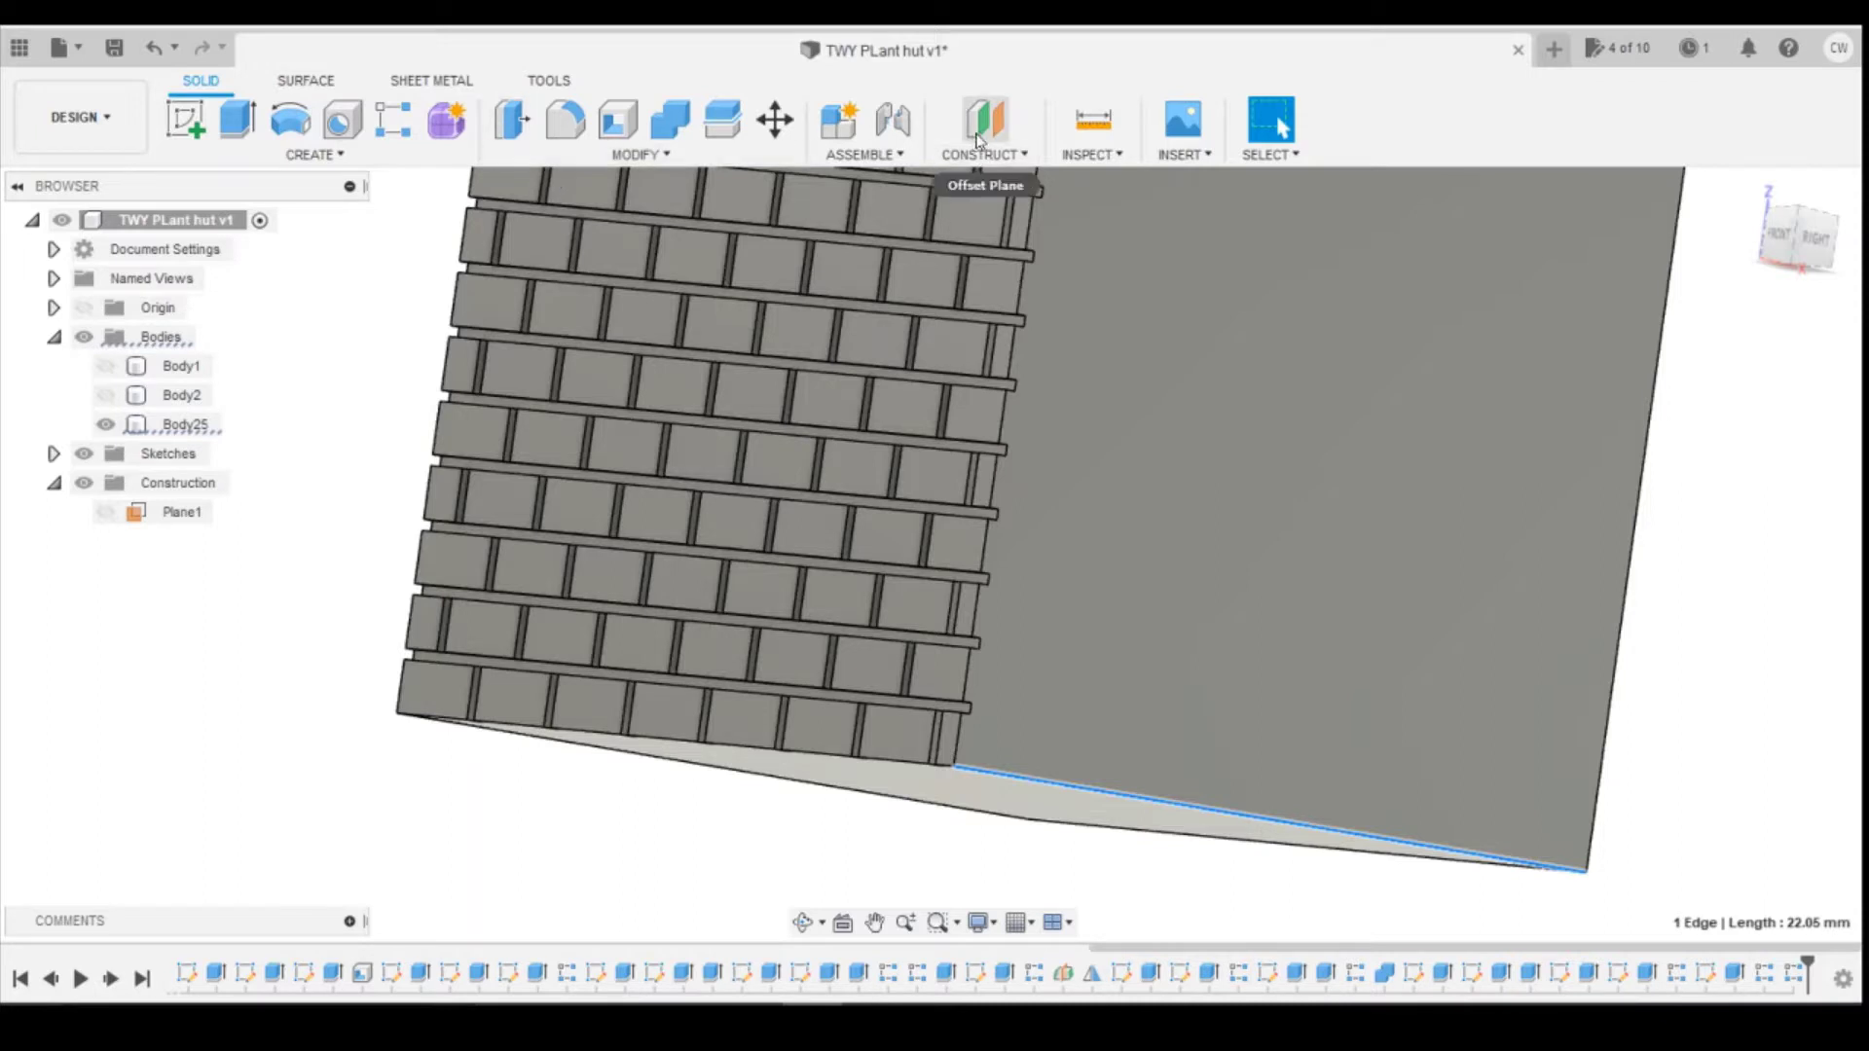
Step: Construct a midplane between a block face on the front wall and the plain back face
left_click(1021, 159)
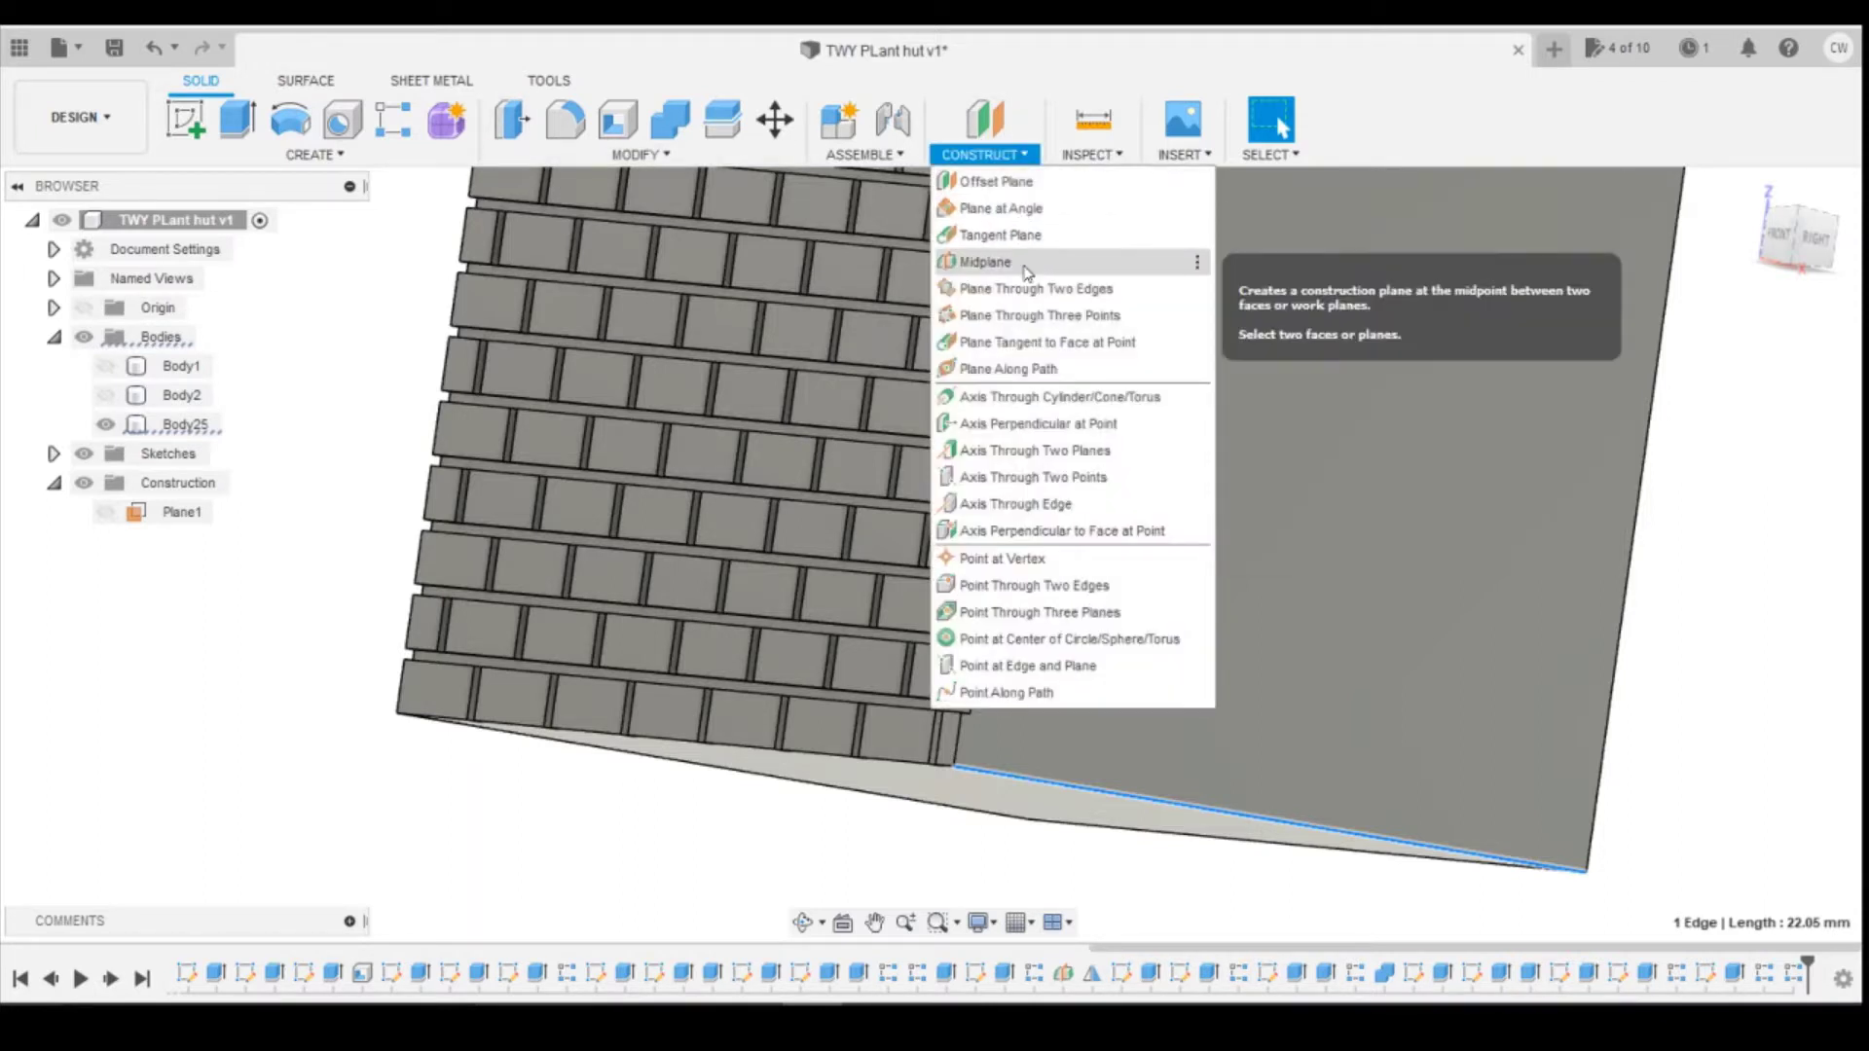
left_click(983, 255)
left_click(892, 728)
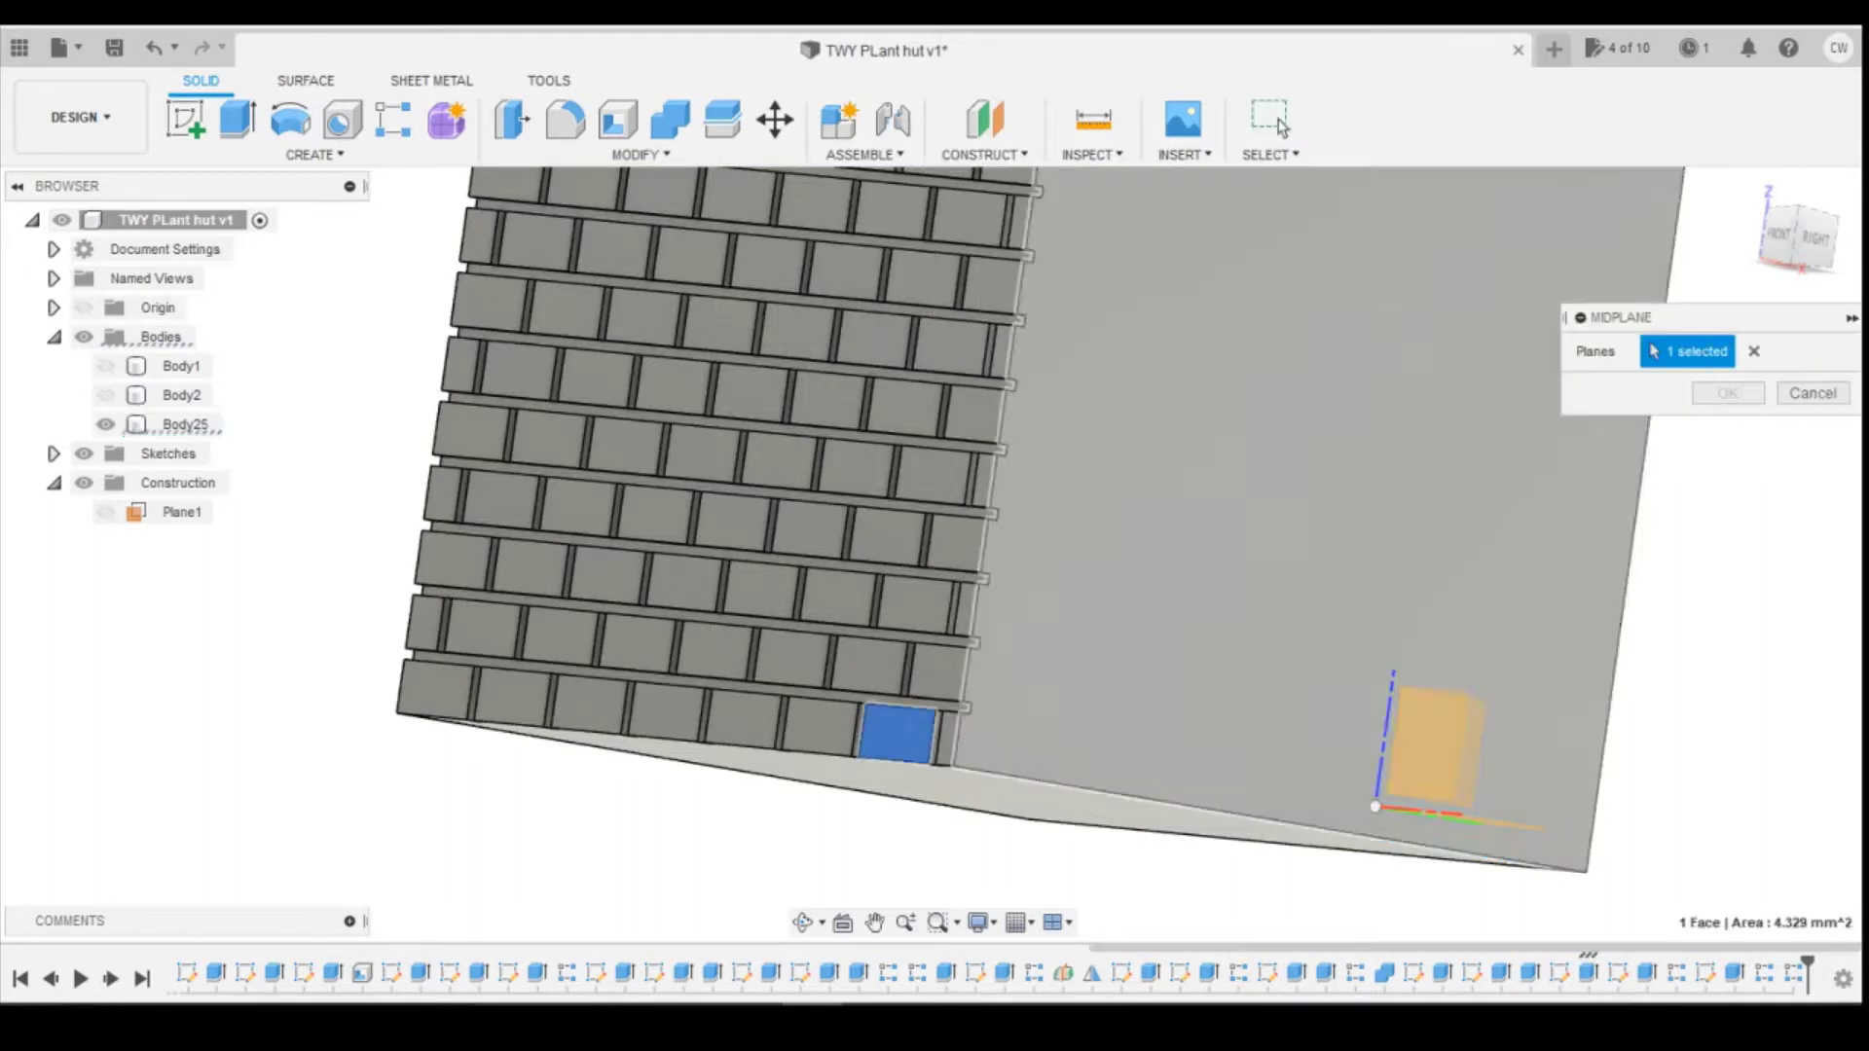
left_click_drag(1813, 250, 1626, 255)
left_click(1306, 516)
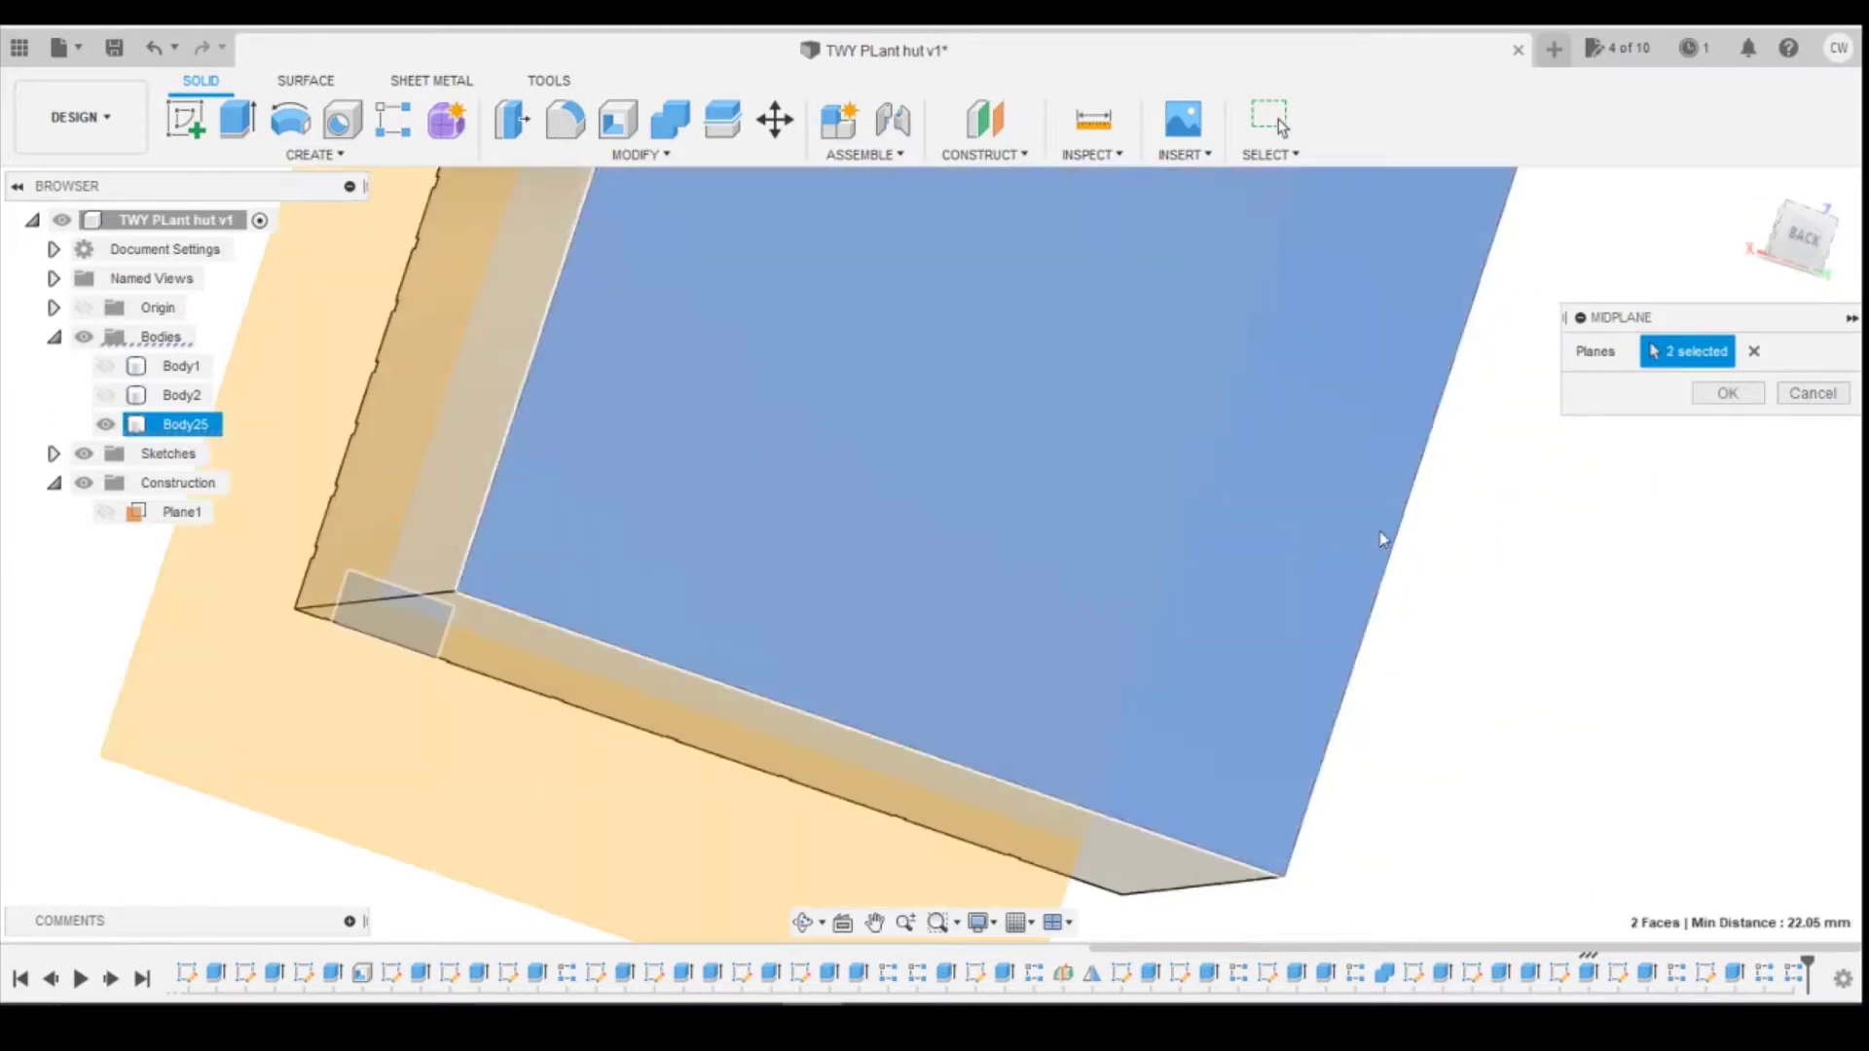
left_click(1727, 394)
Step: Split the pitched-roof body in two, using the new midplane as the splitting tool
scroll(1782, 577, "down", 5)
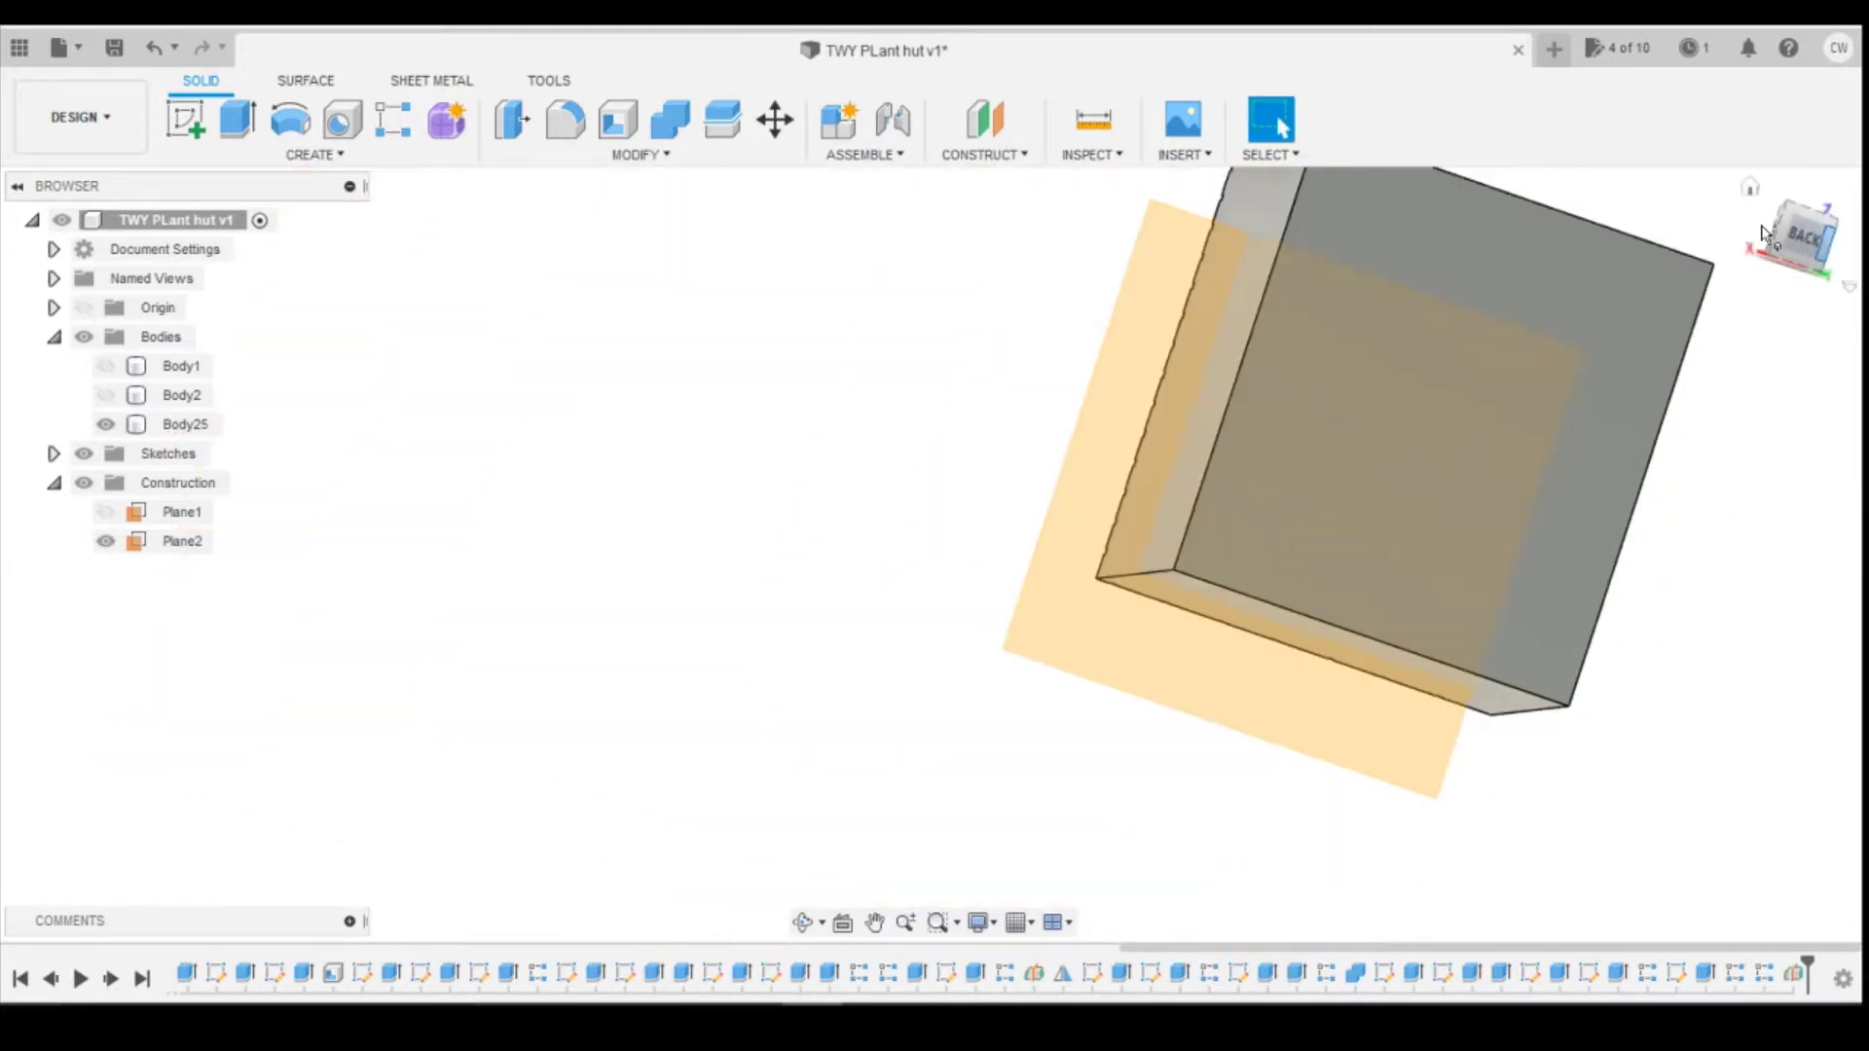
left_click(721, 123)
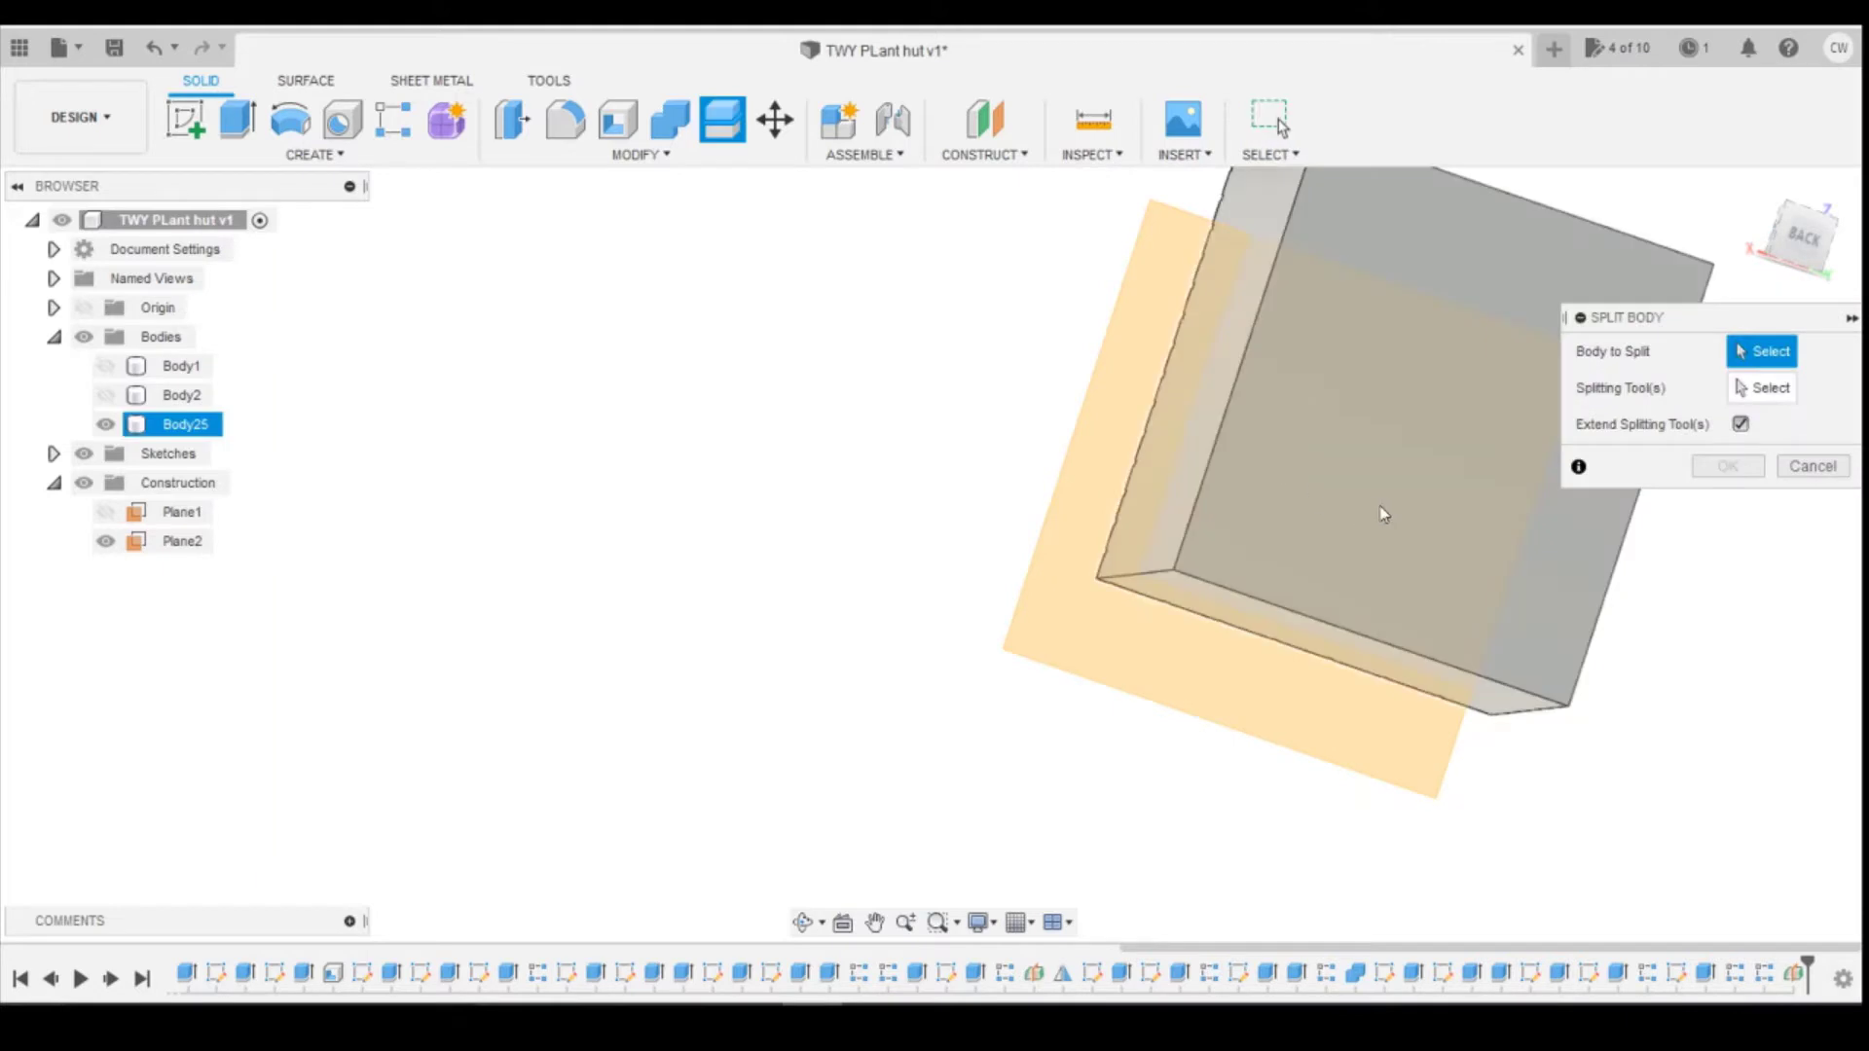
left_click(1553, 411)
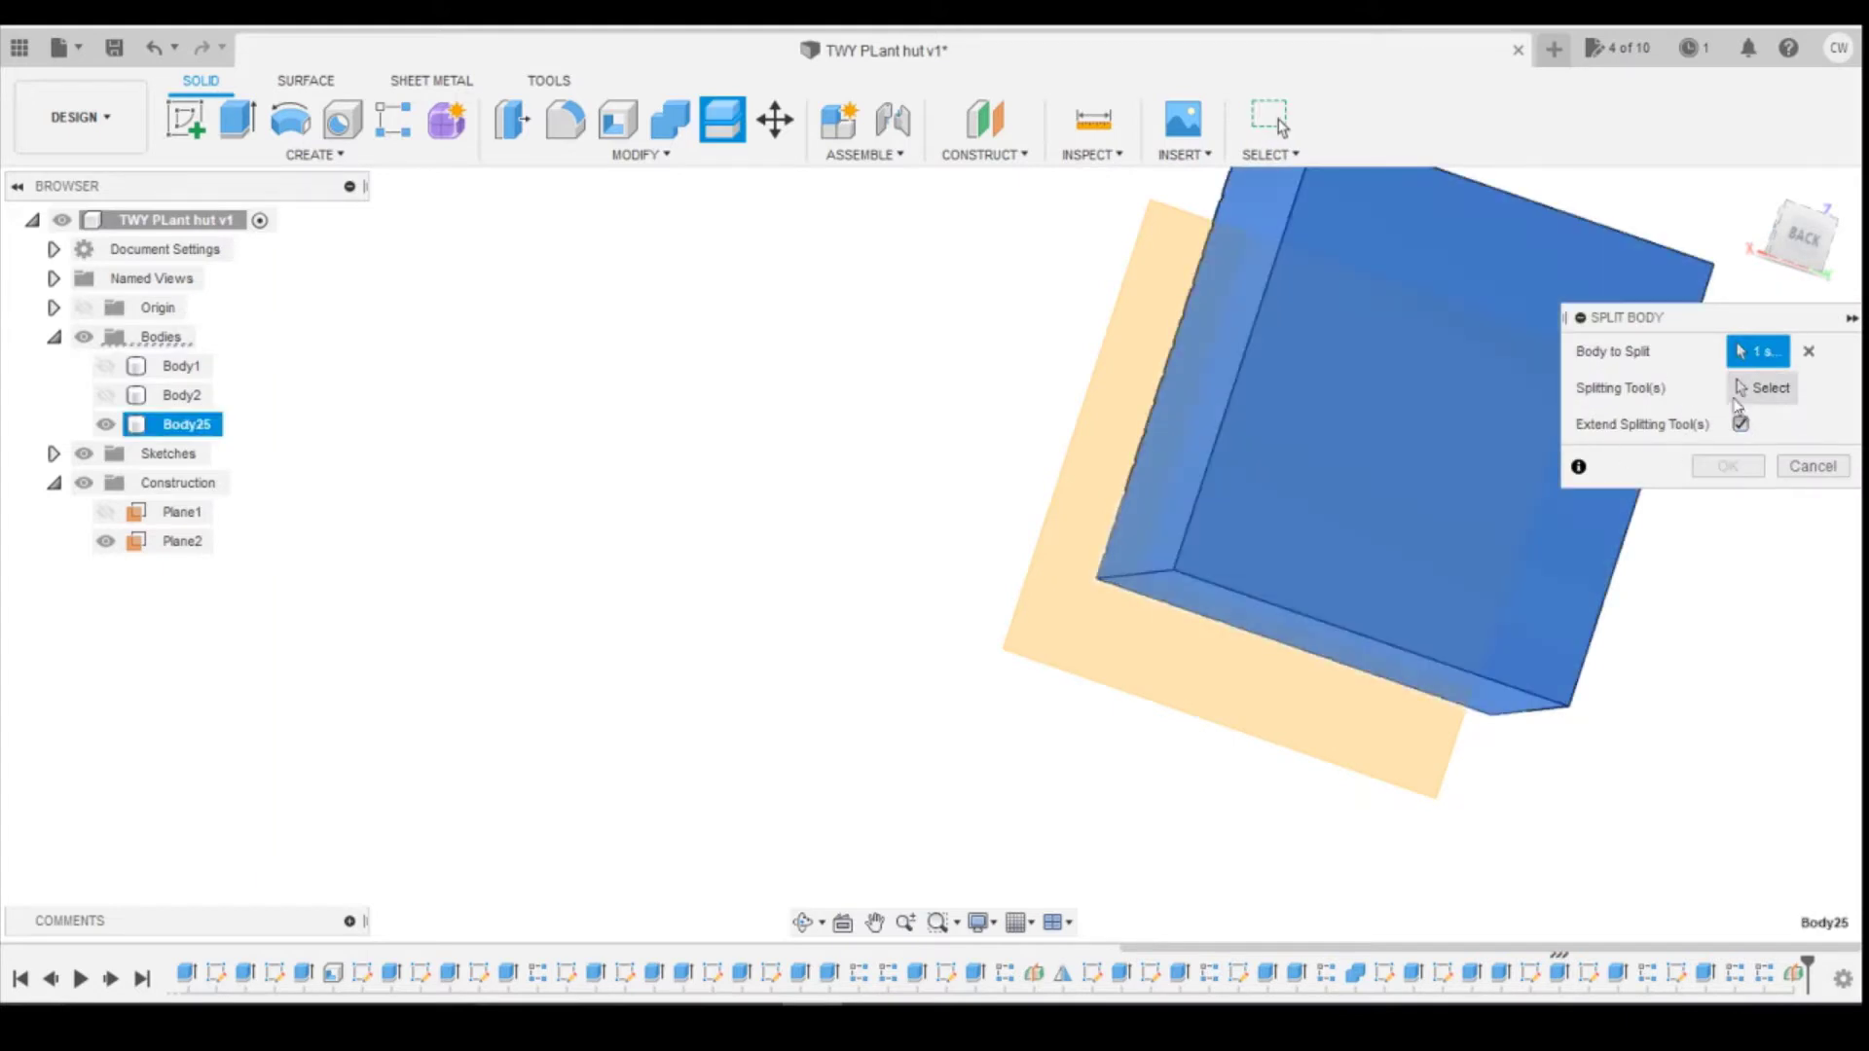
left_click(1741, 394)
left_click(1252, 717)
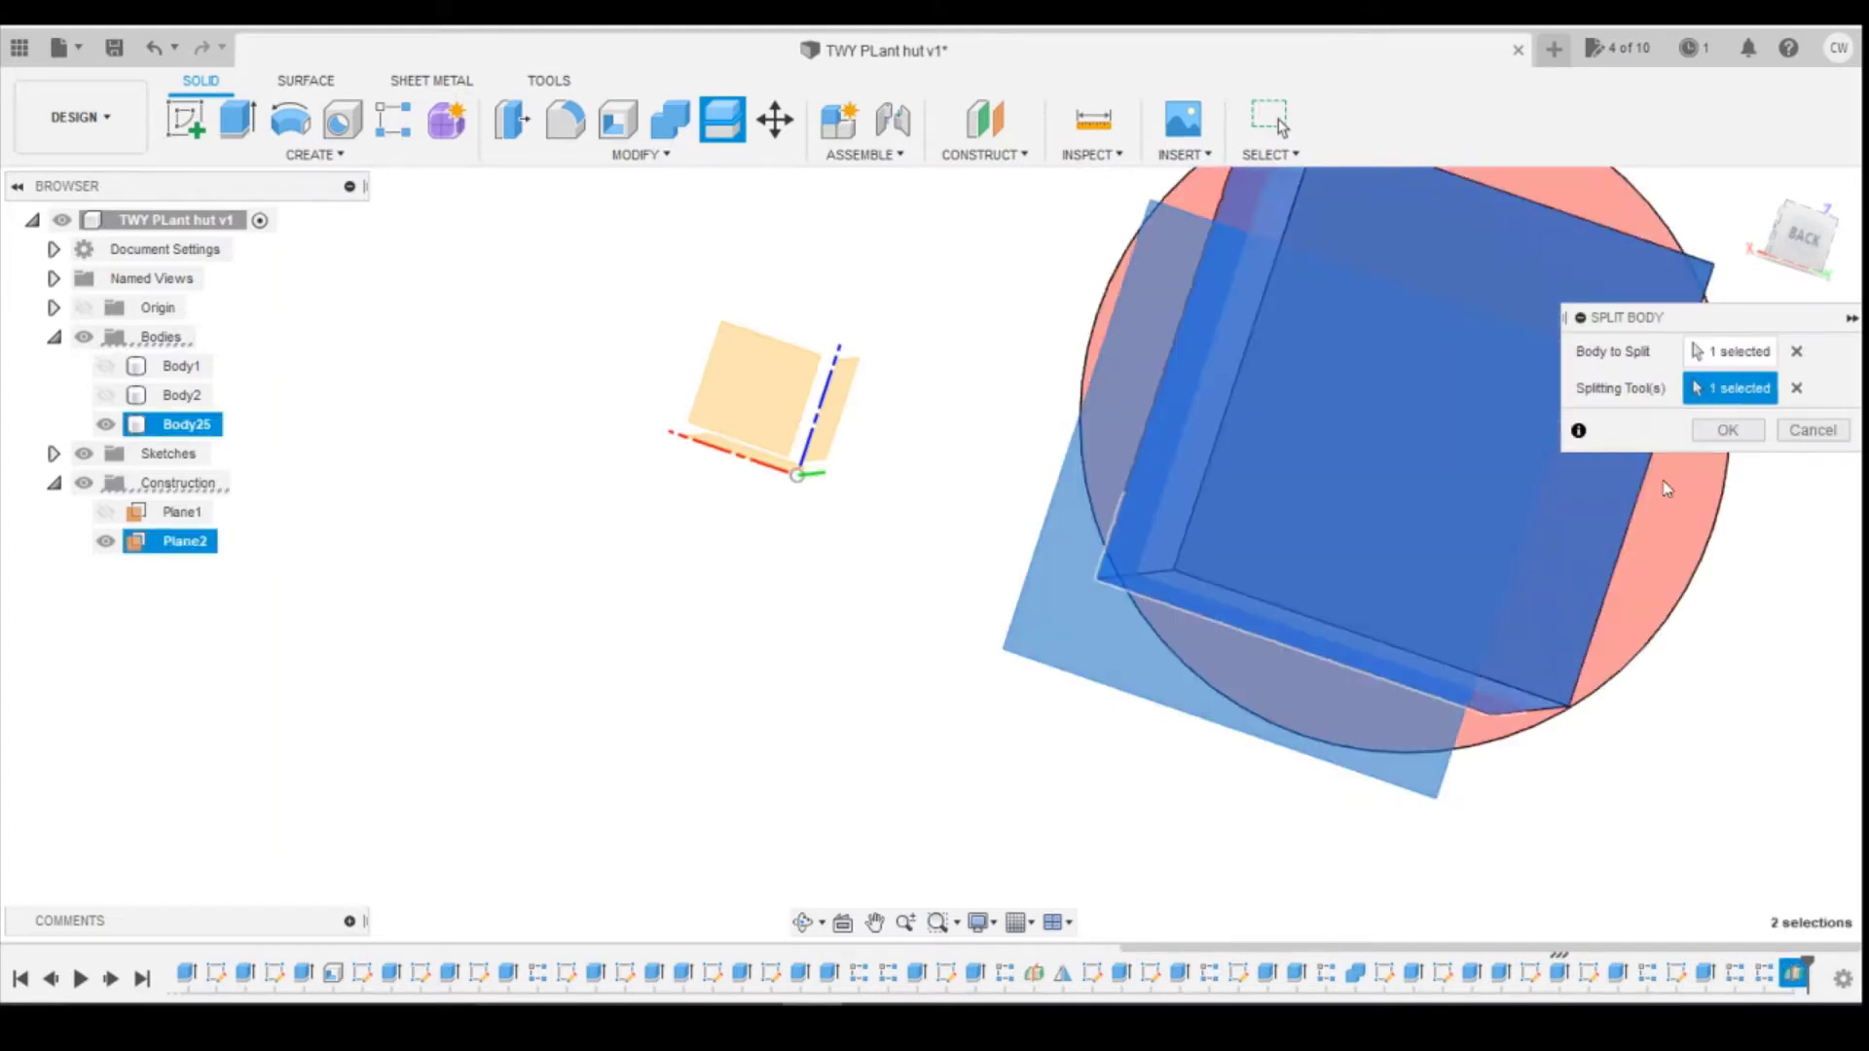
left_click(1715, 432)
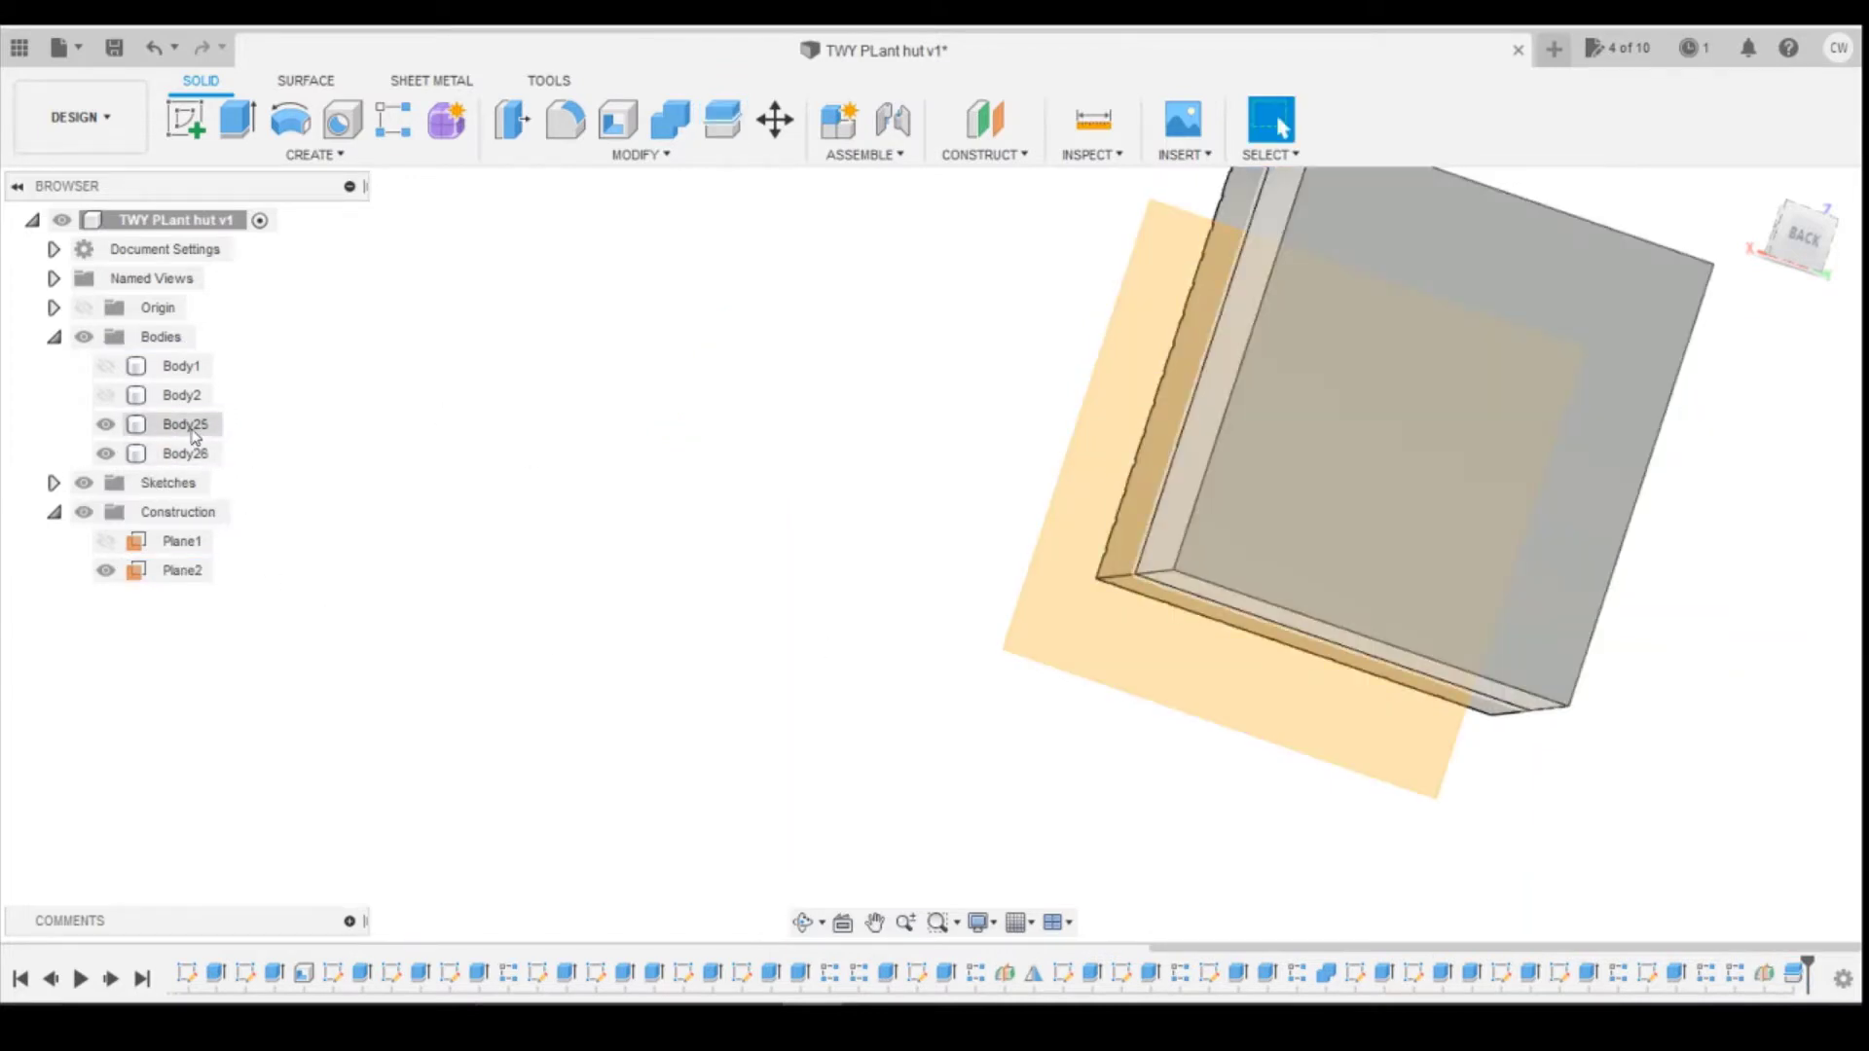
Step: Remove the plain back half of the split body, keeping the half with the block-jointed front wall
left_click_drag(1793, 237, 1818, 239)
left_click(1778, 236)
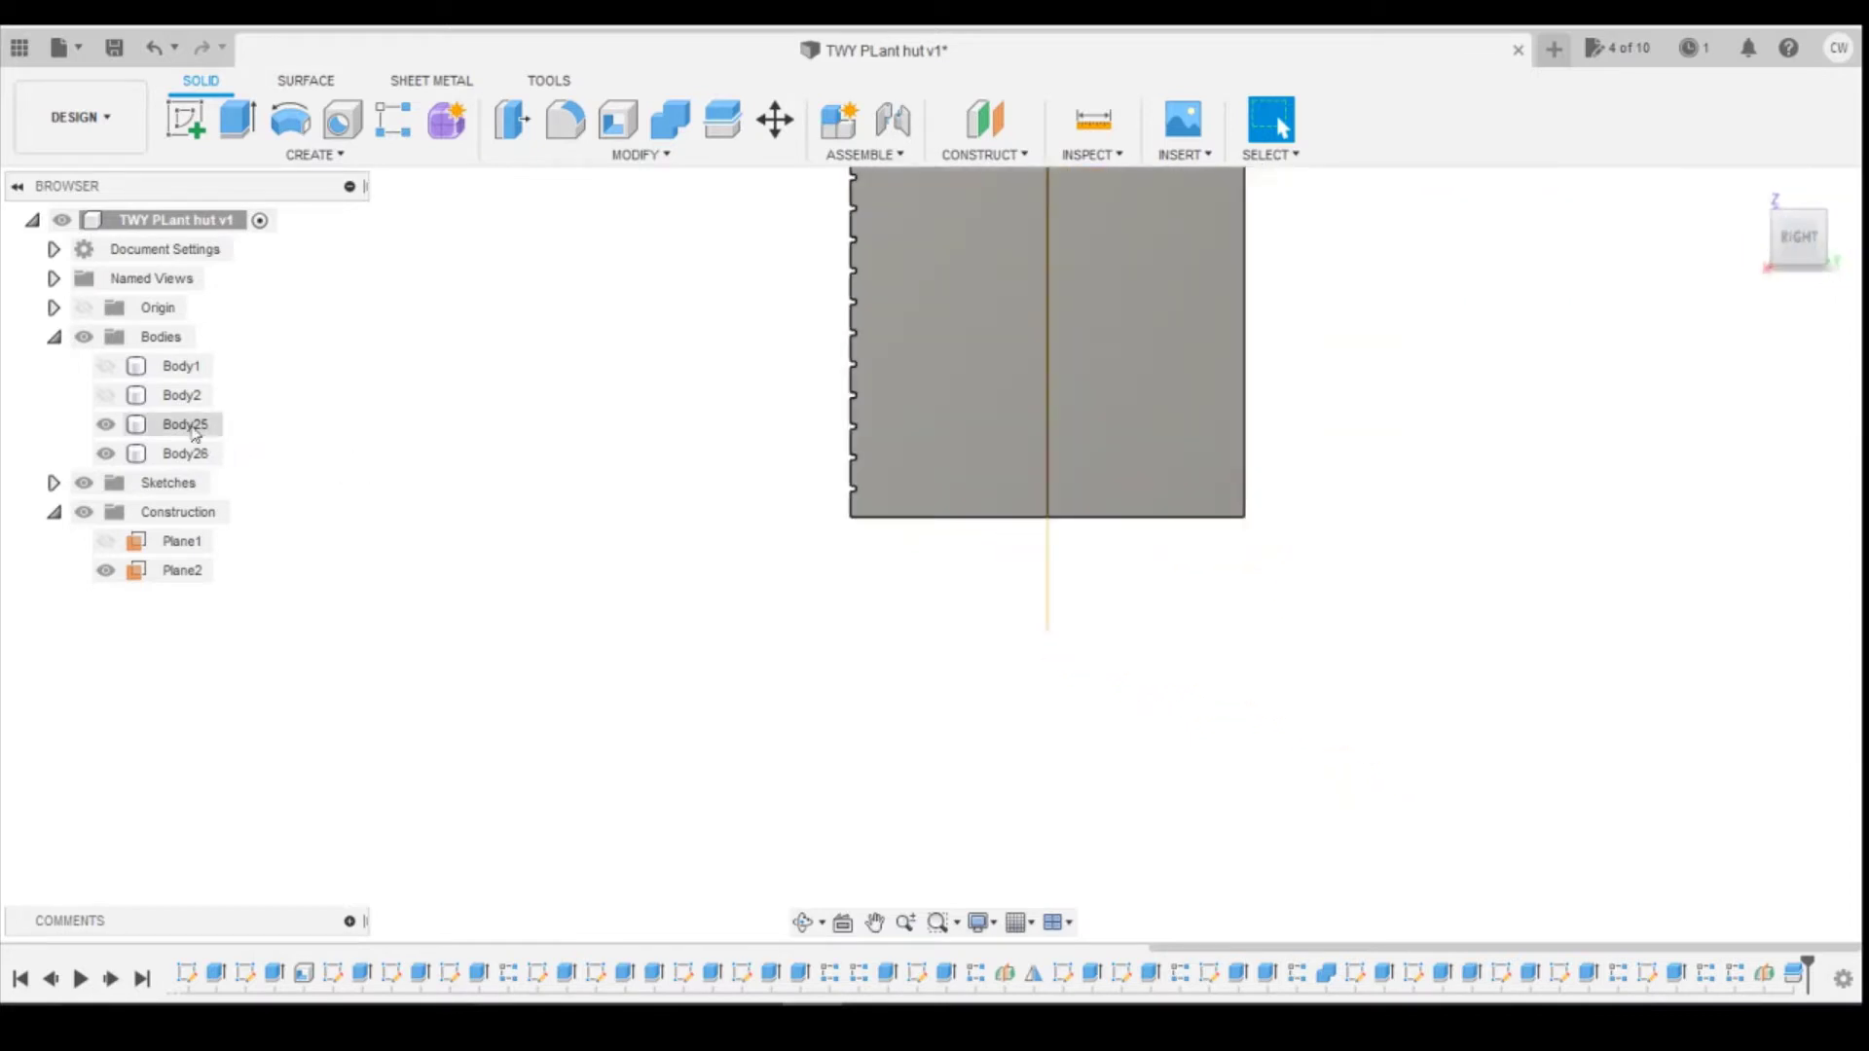
right_click(198, 426)
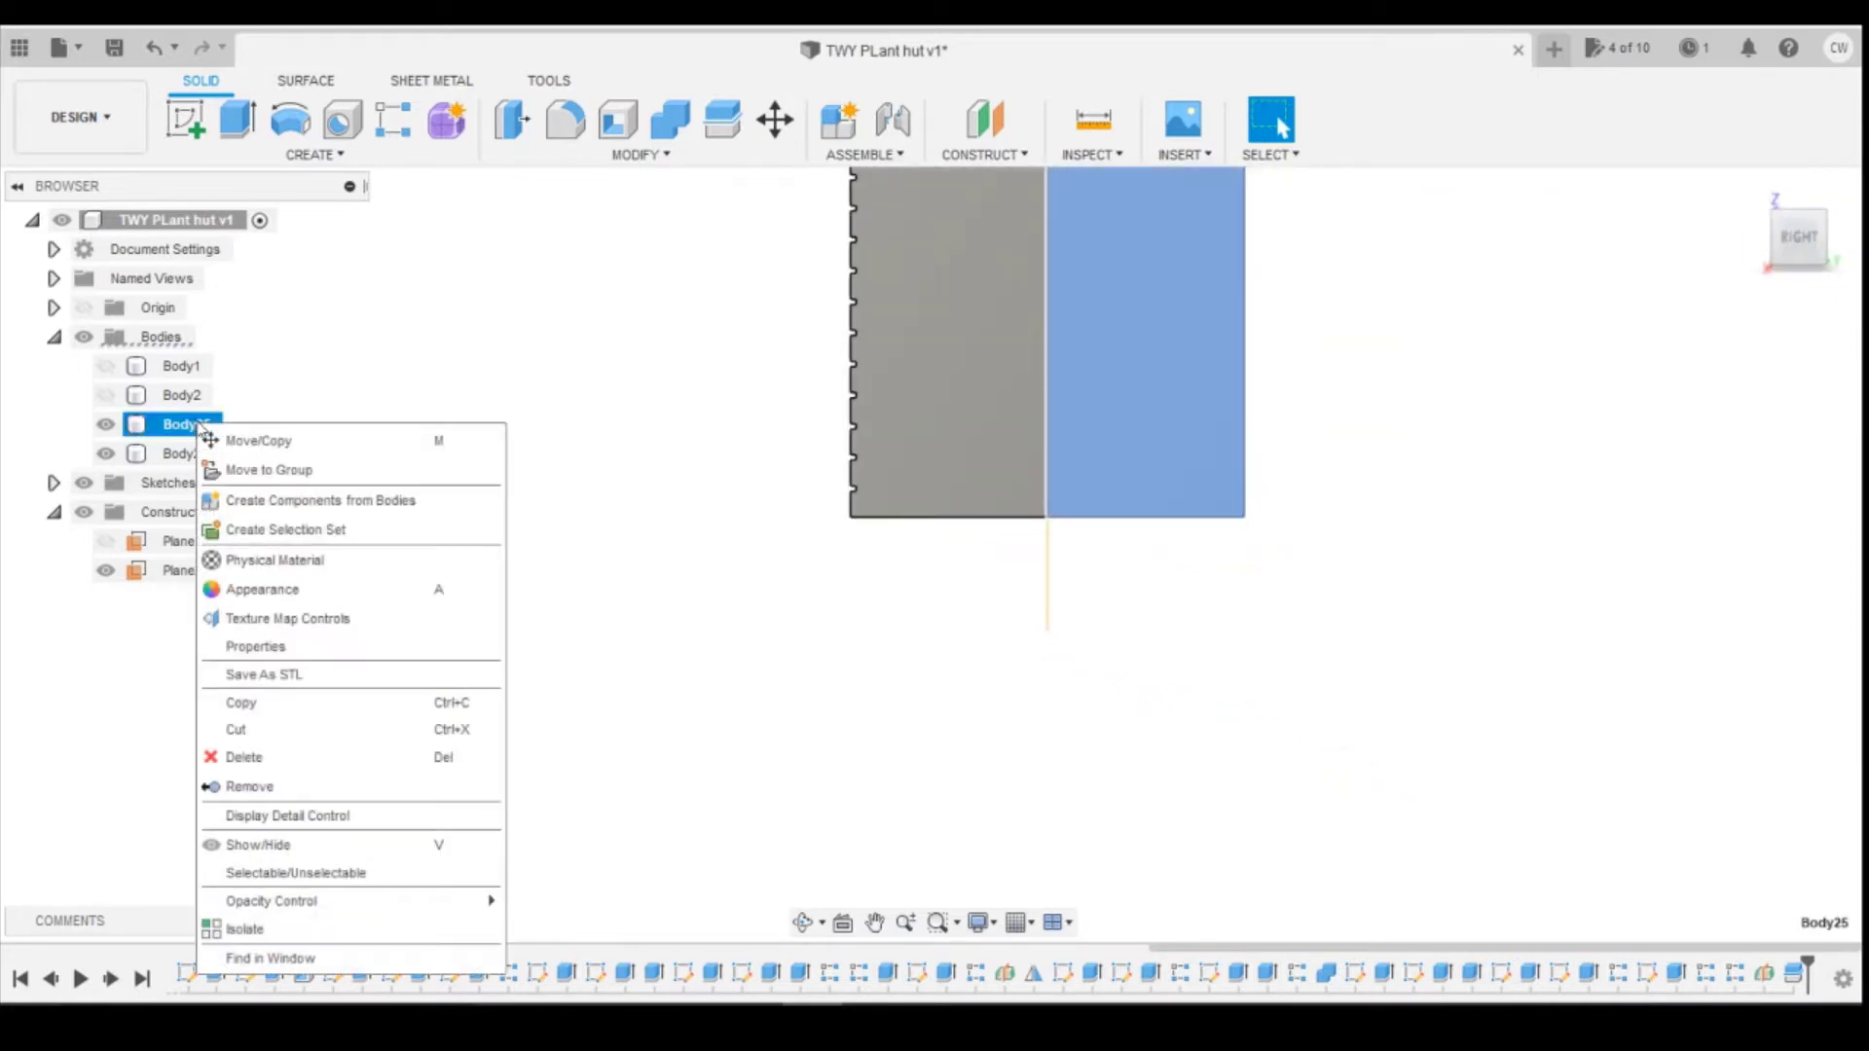
left_click(276, 785)
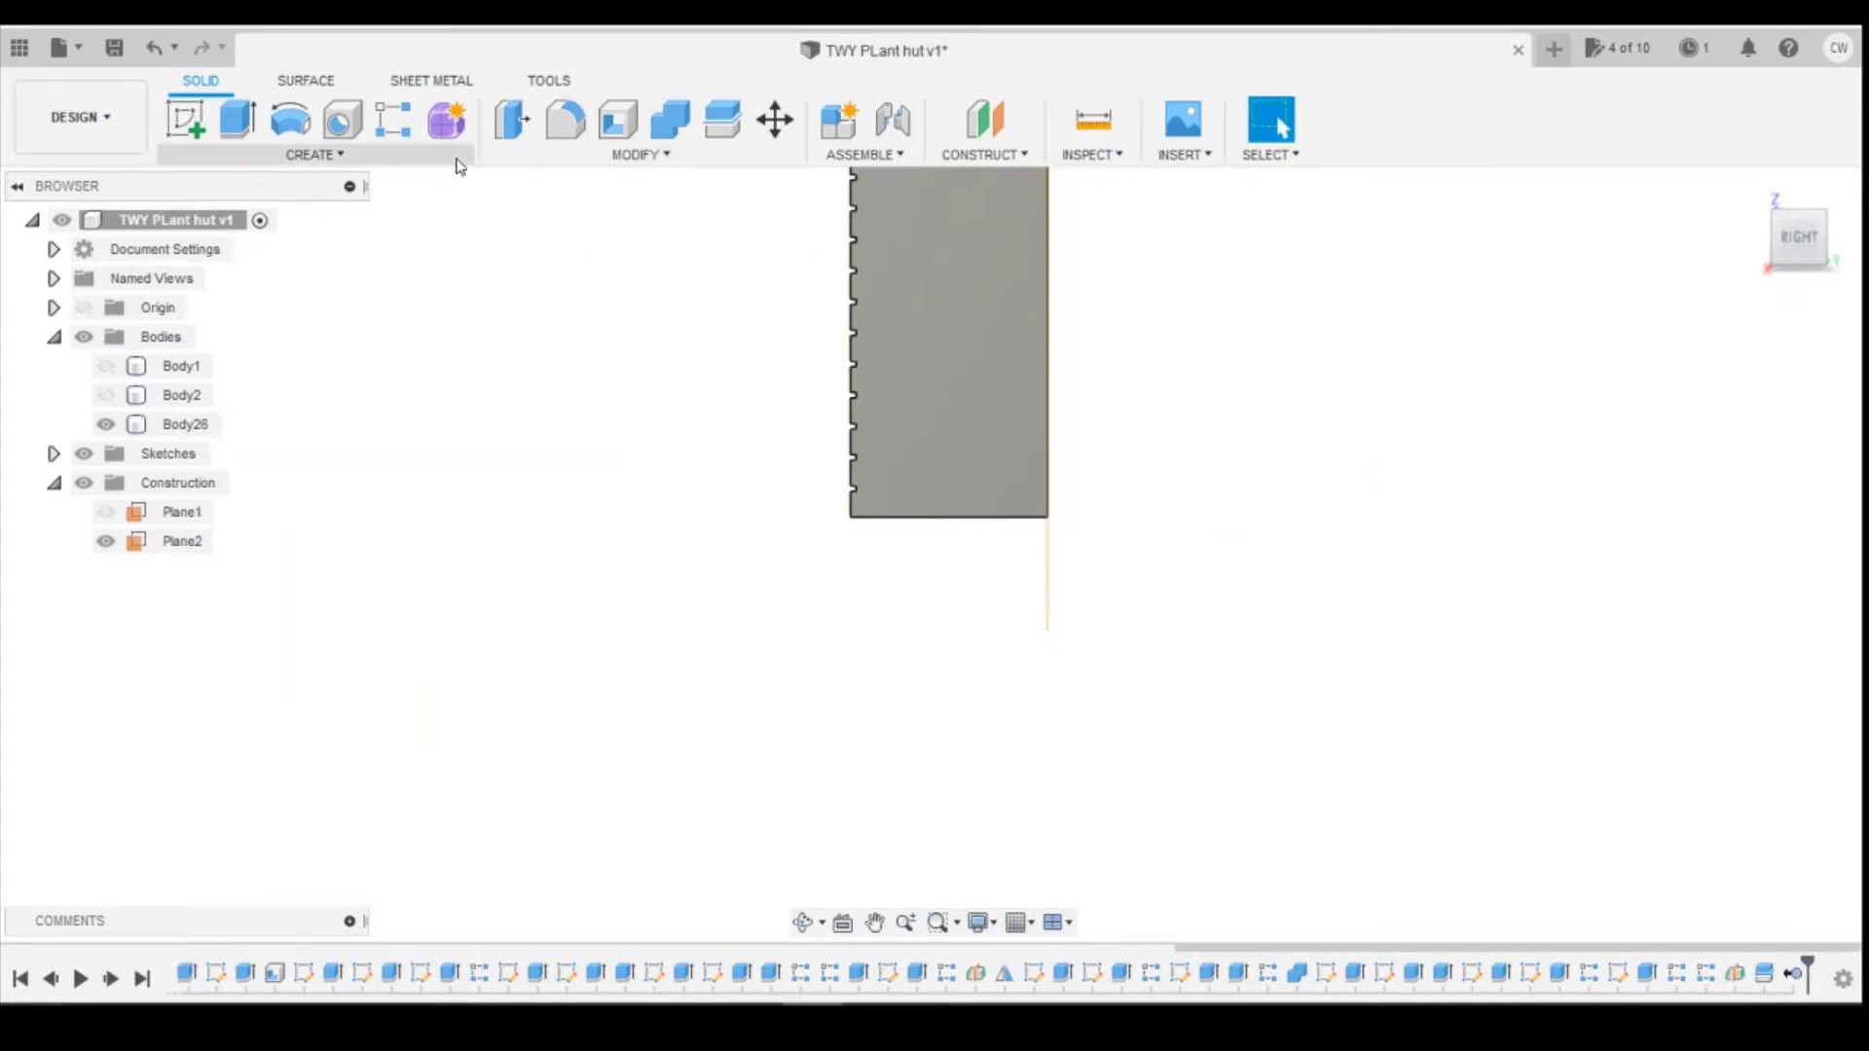
Step: Mirror the remaining half body about the midplane with the Join operation
left_click(313, 154)
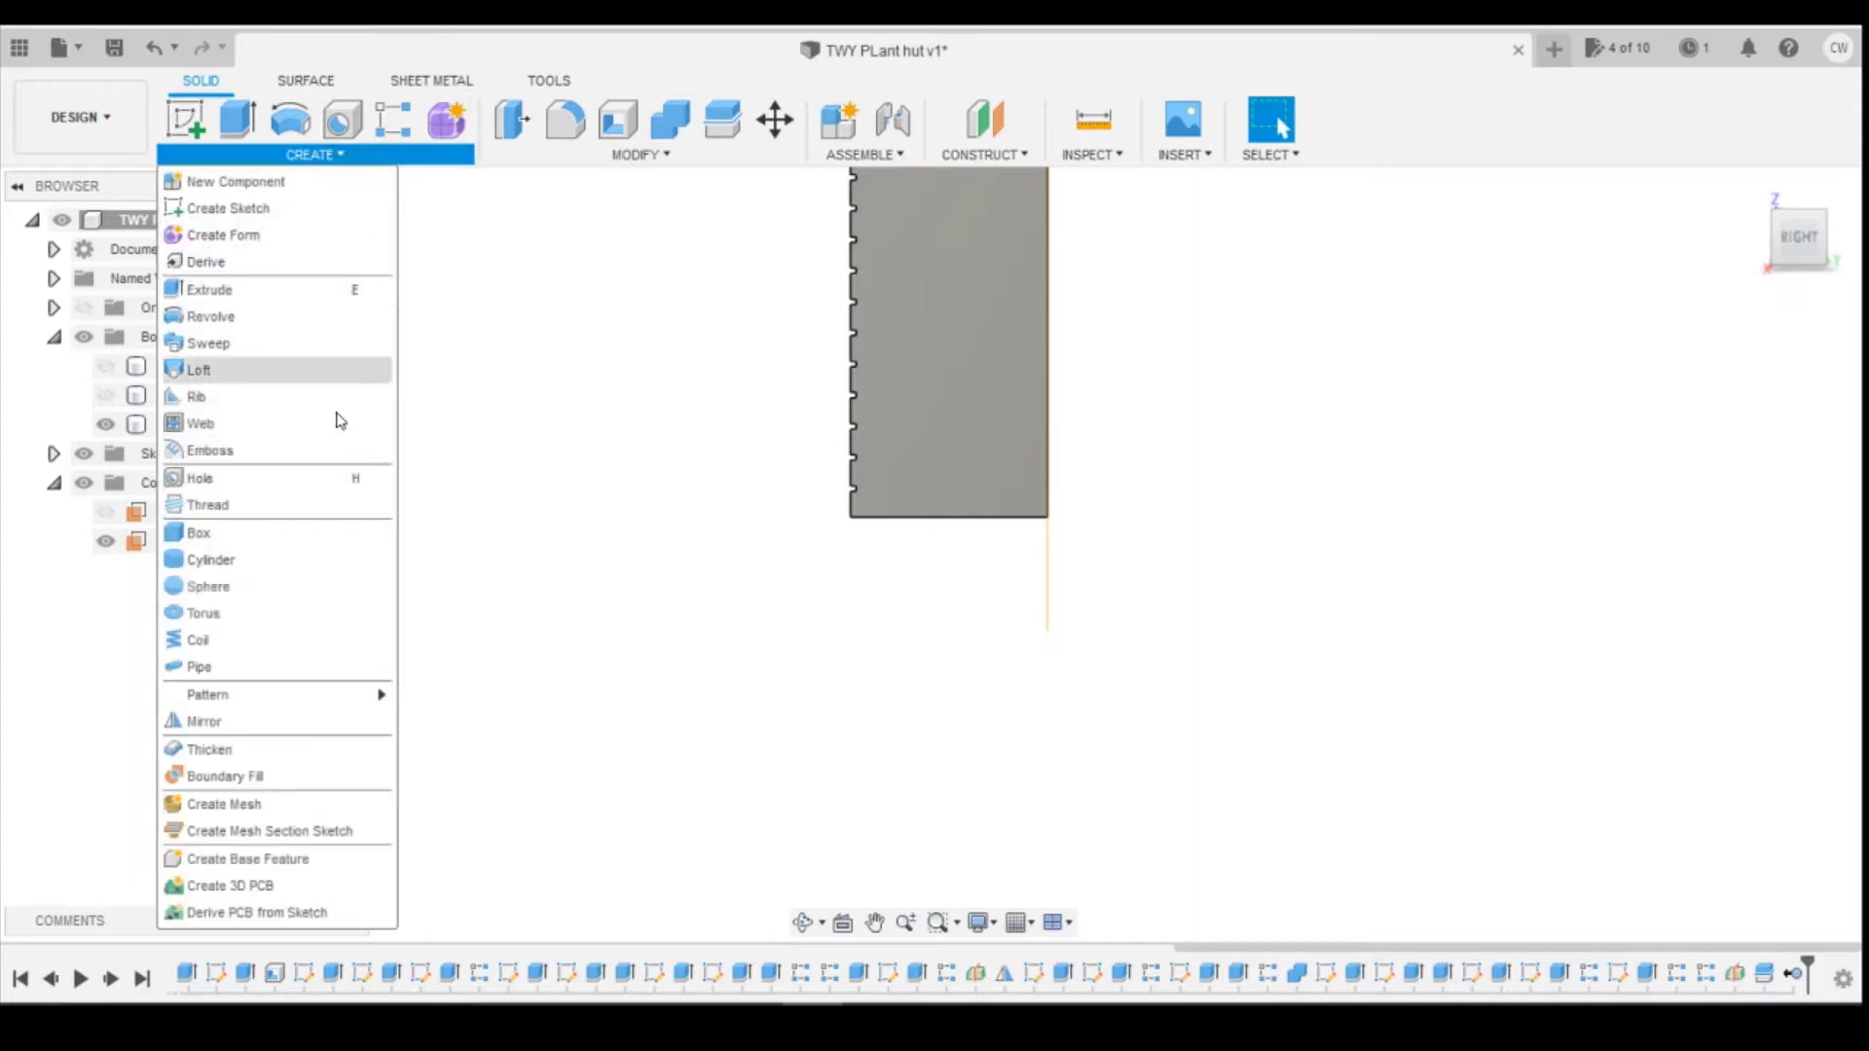
left_click(268, 725)
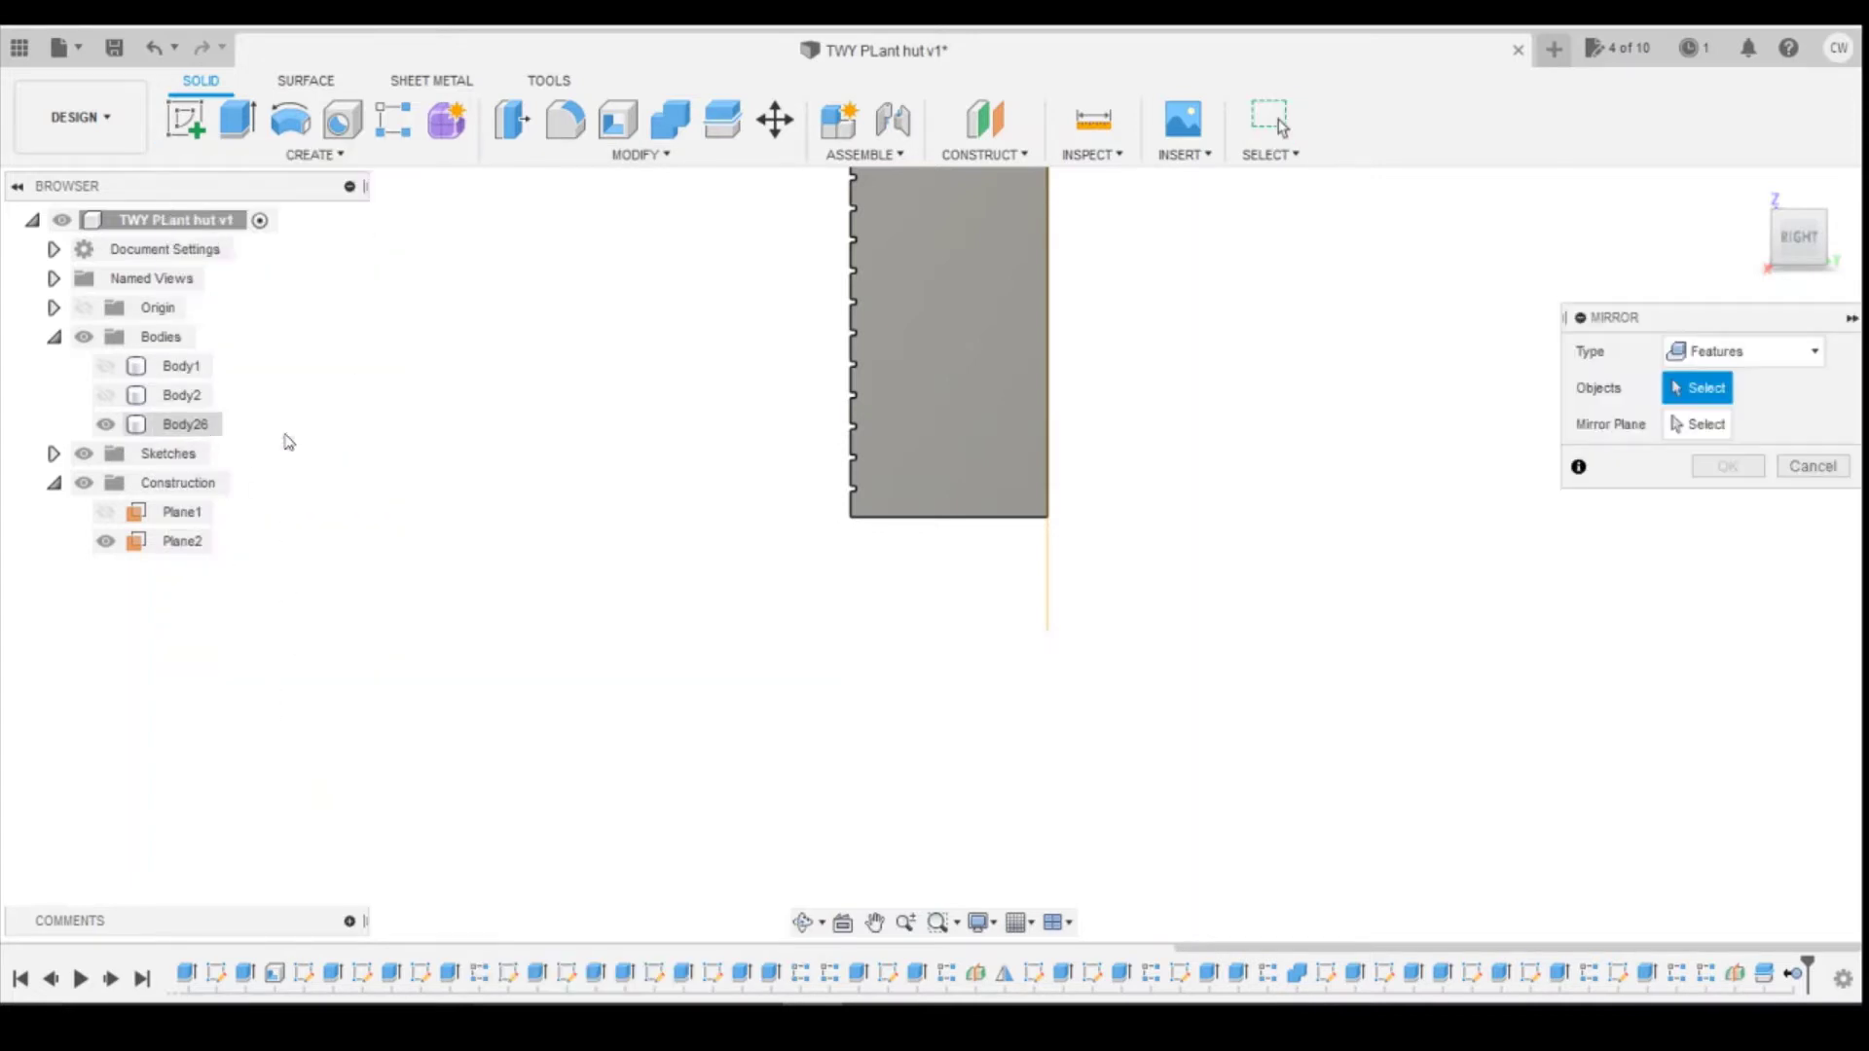
left_click(1742, 351)
left_click(1705, 410)
left_click(1006, 428)
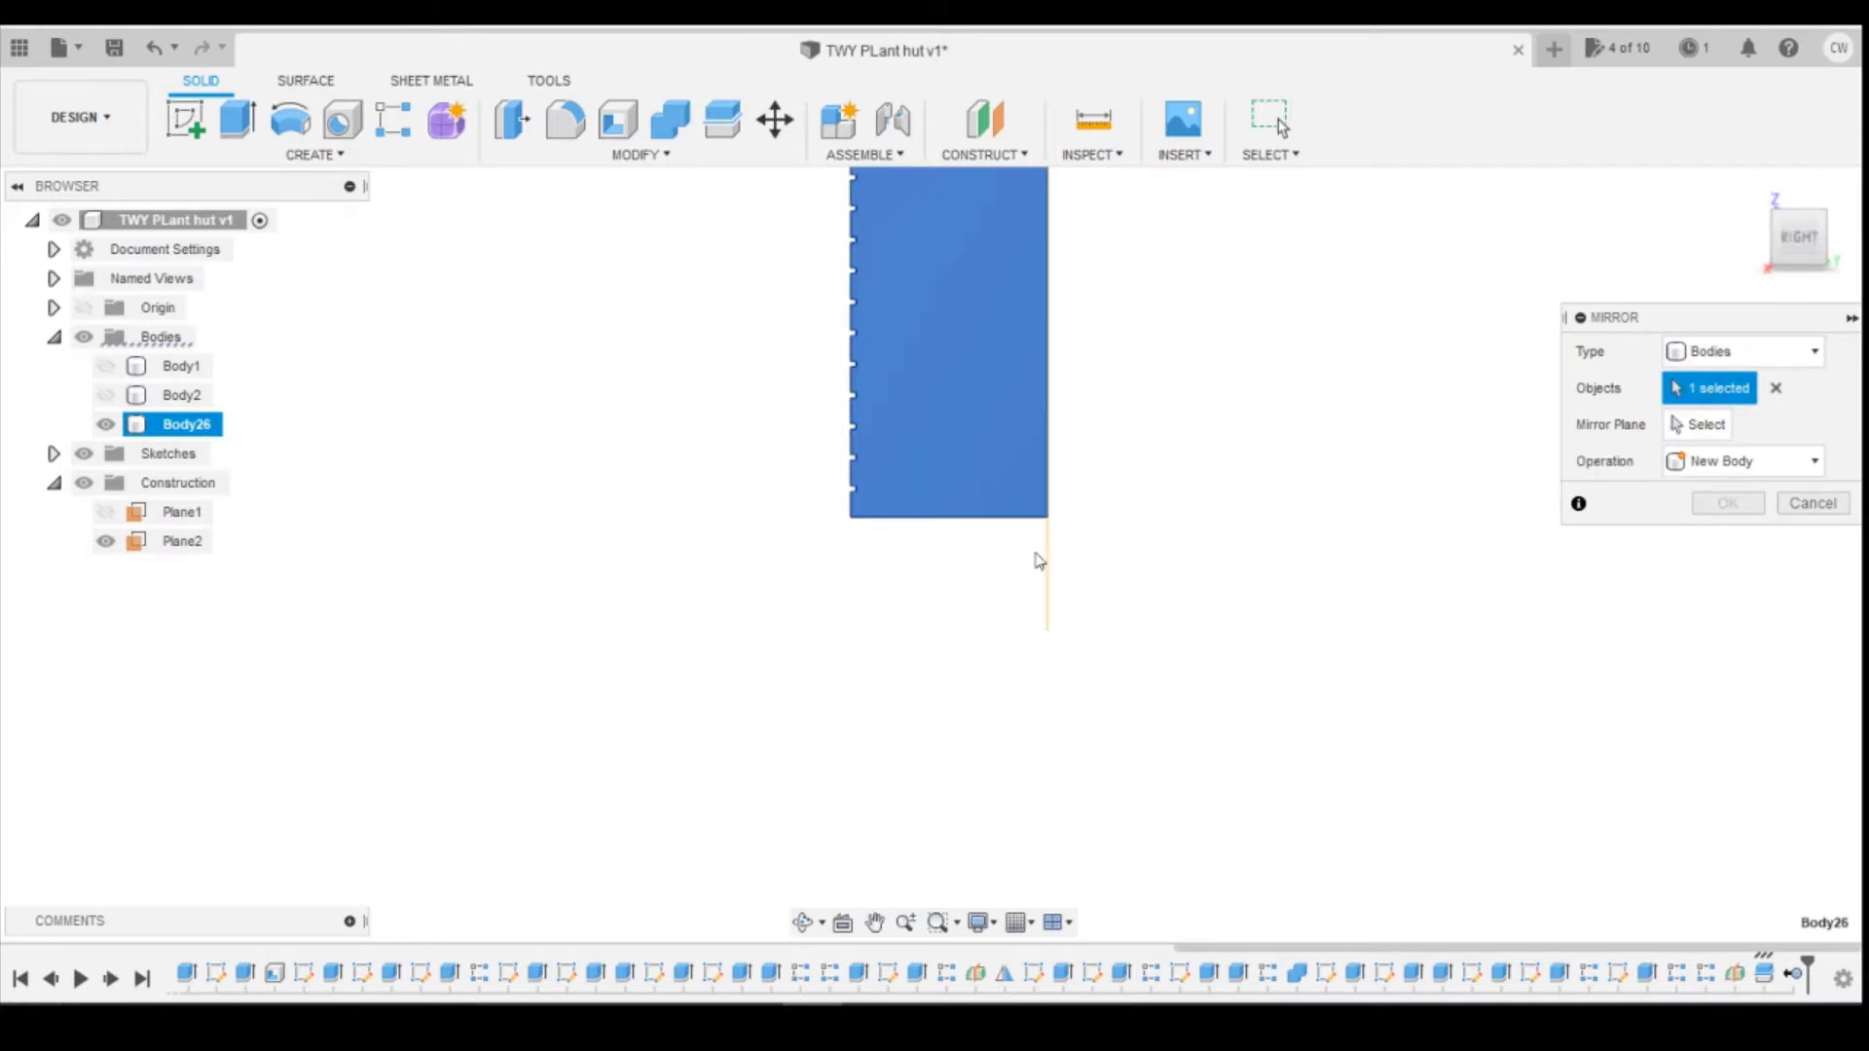
left_click(1734, 432)
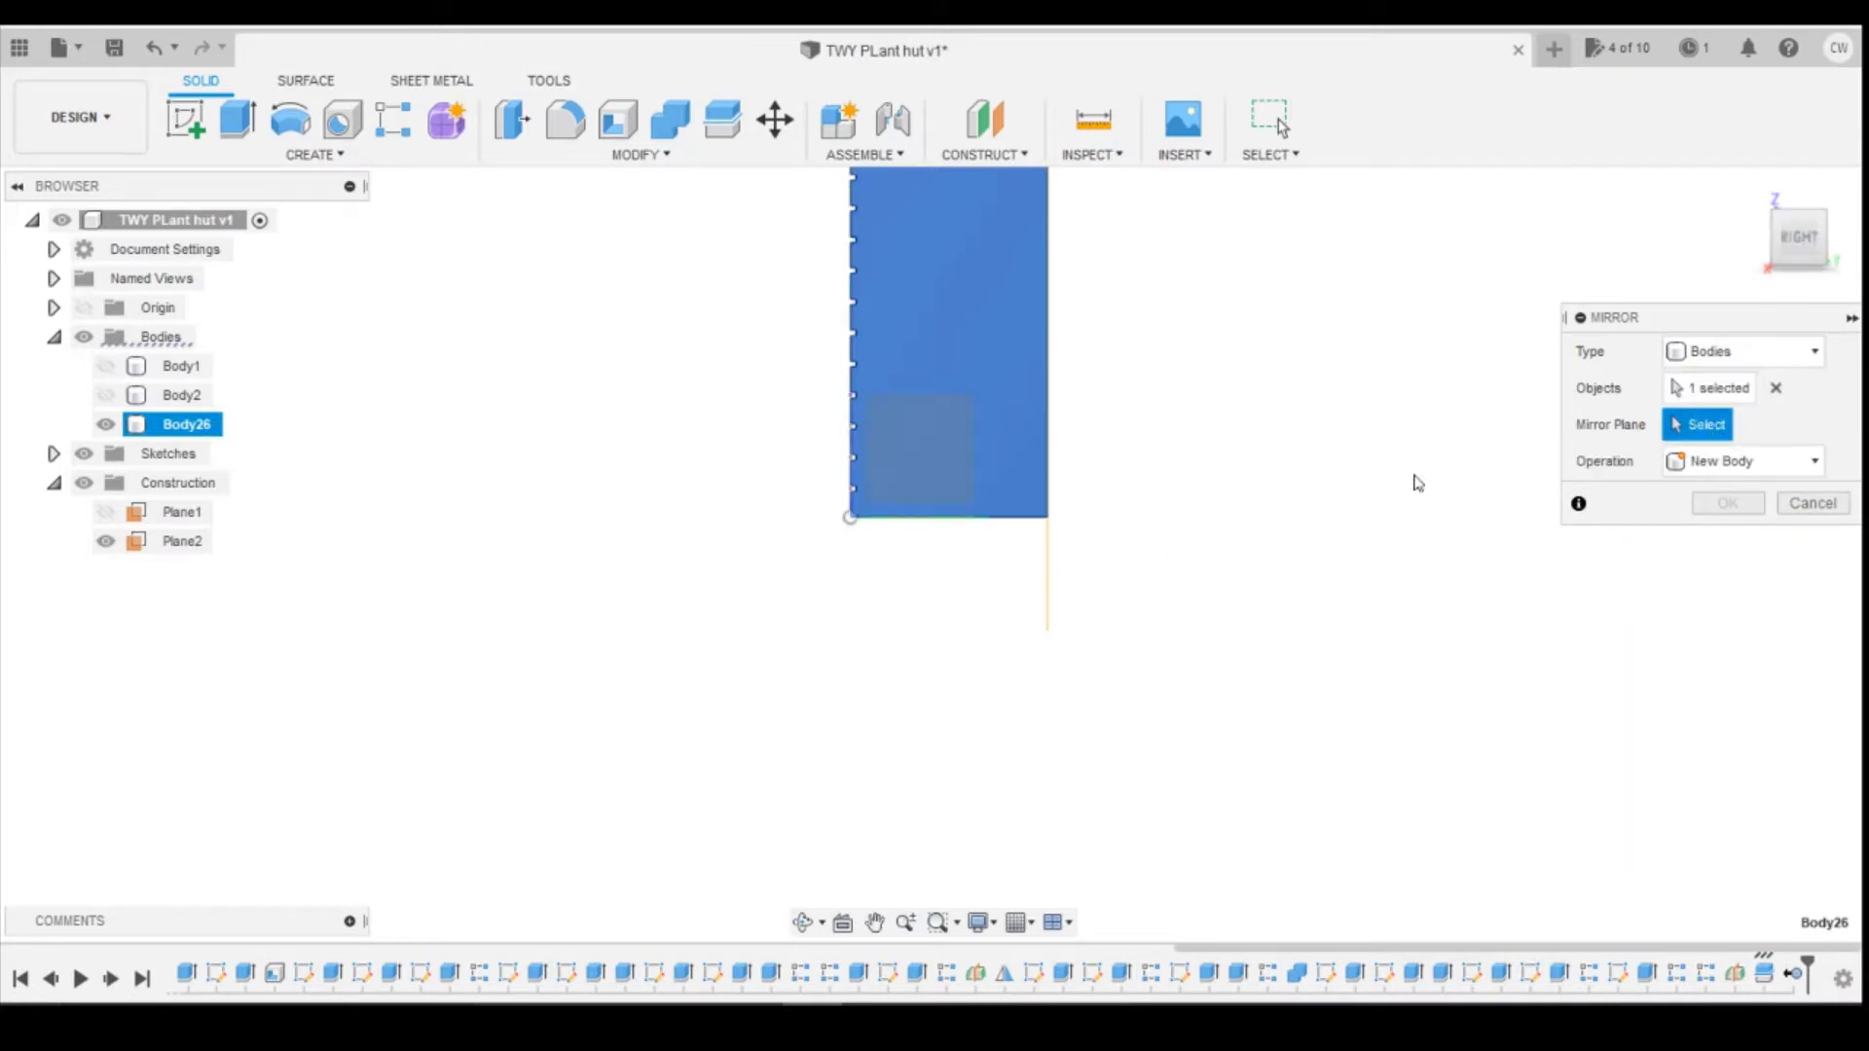
left_click(1048, 584)
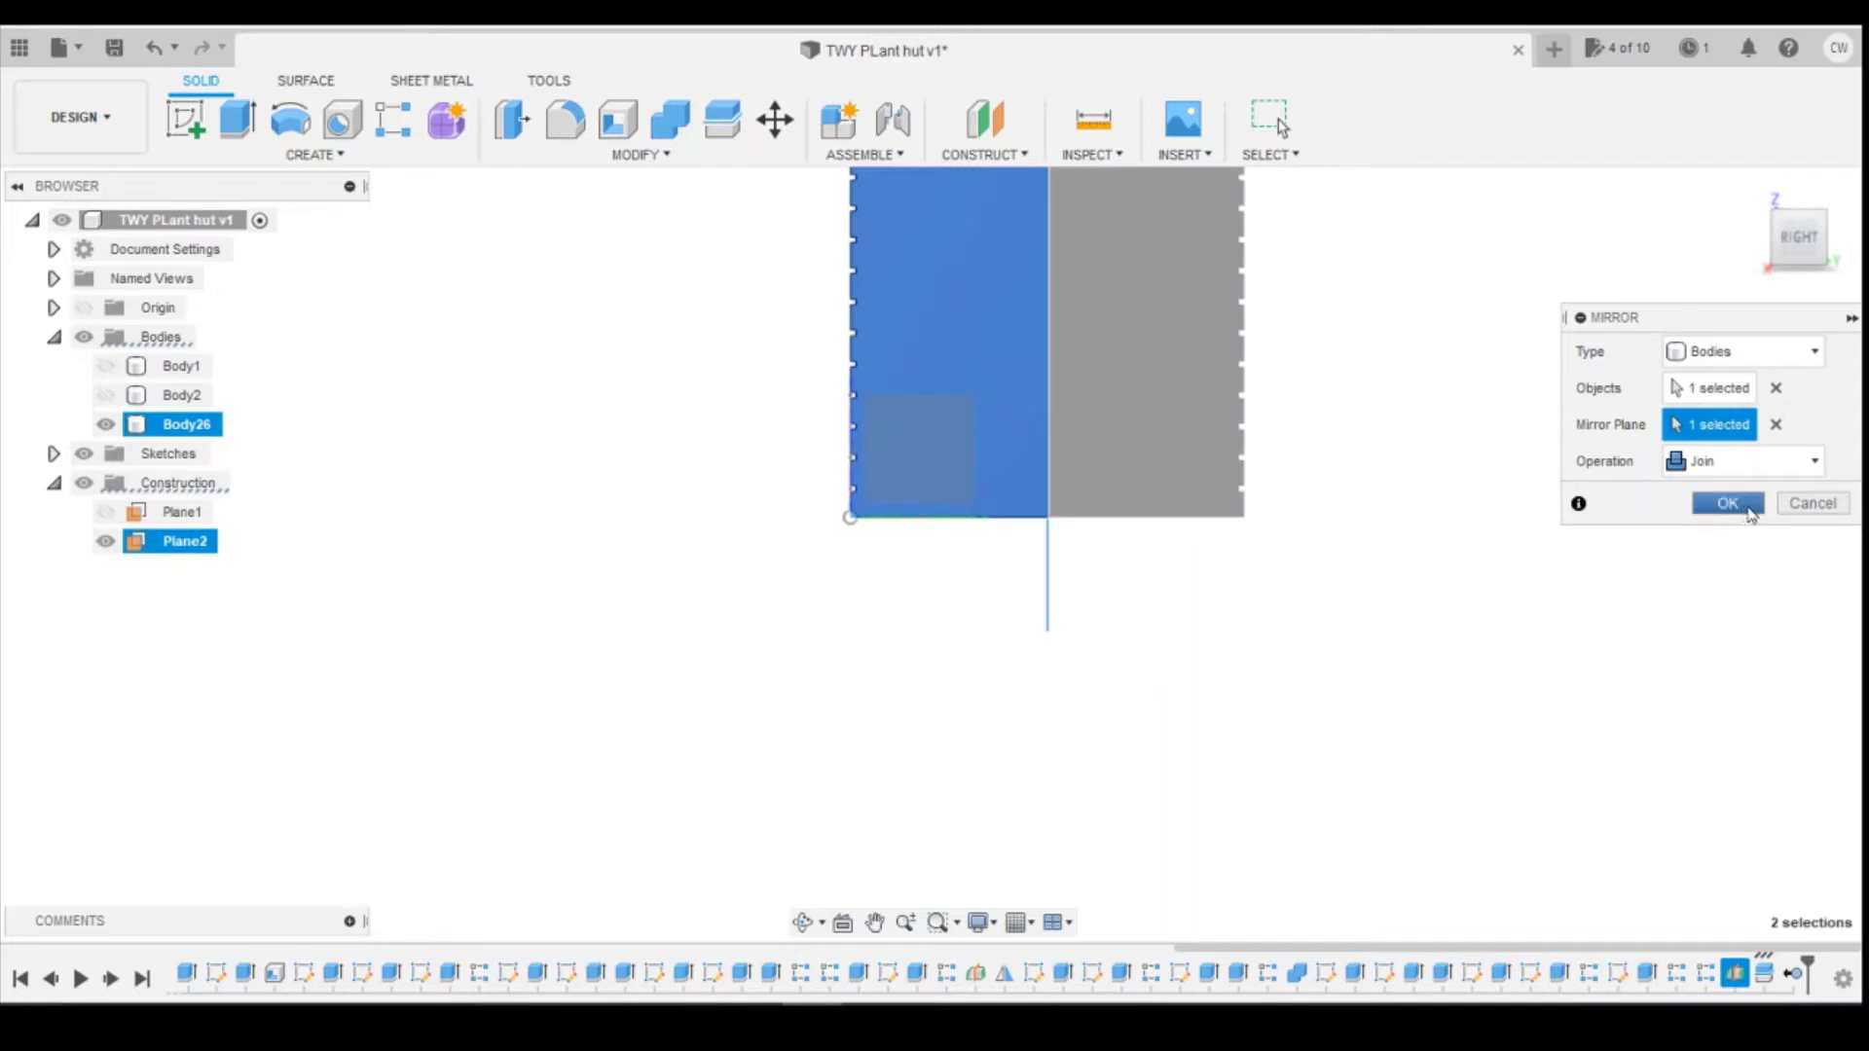
left_click(1748, 510)
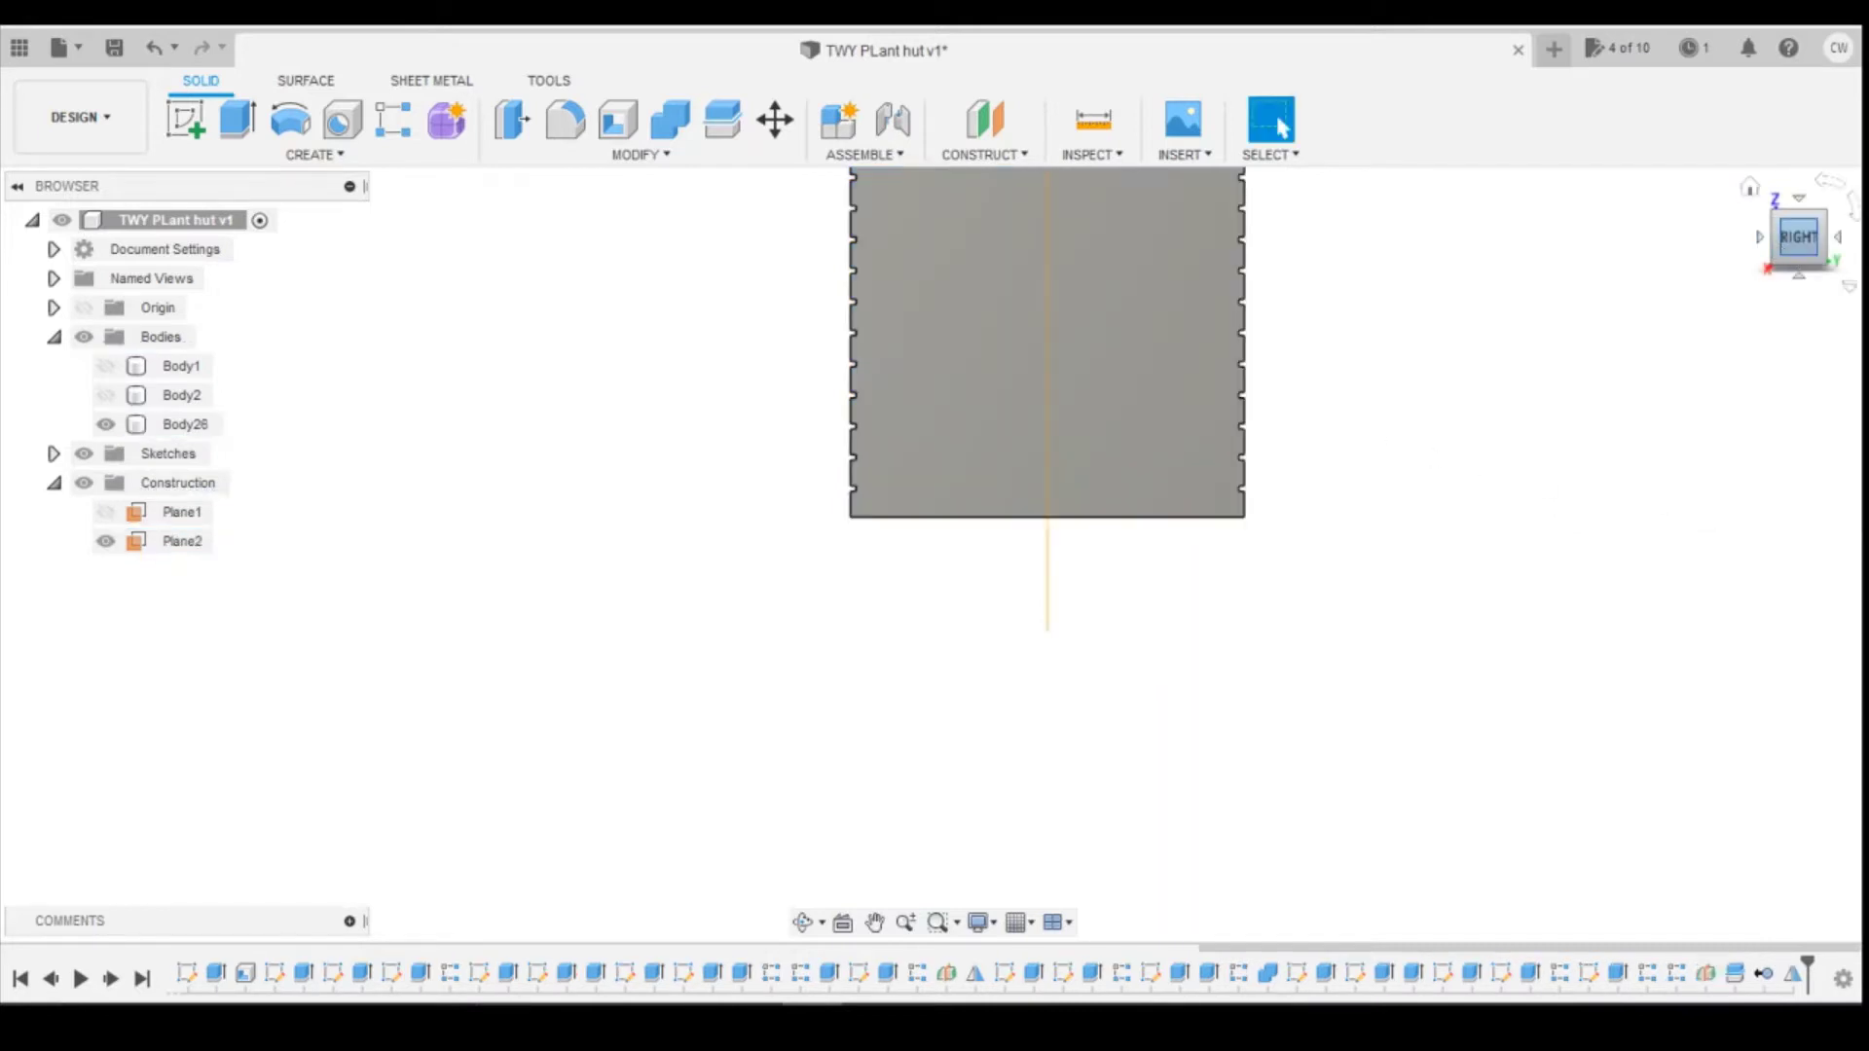
Step: Hide the midplane and inspect the block joints where the front and back walls meet the plain side wall
left_click_drag(1785, 245, 1546, 238)
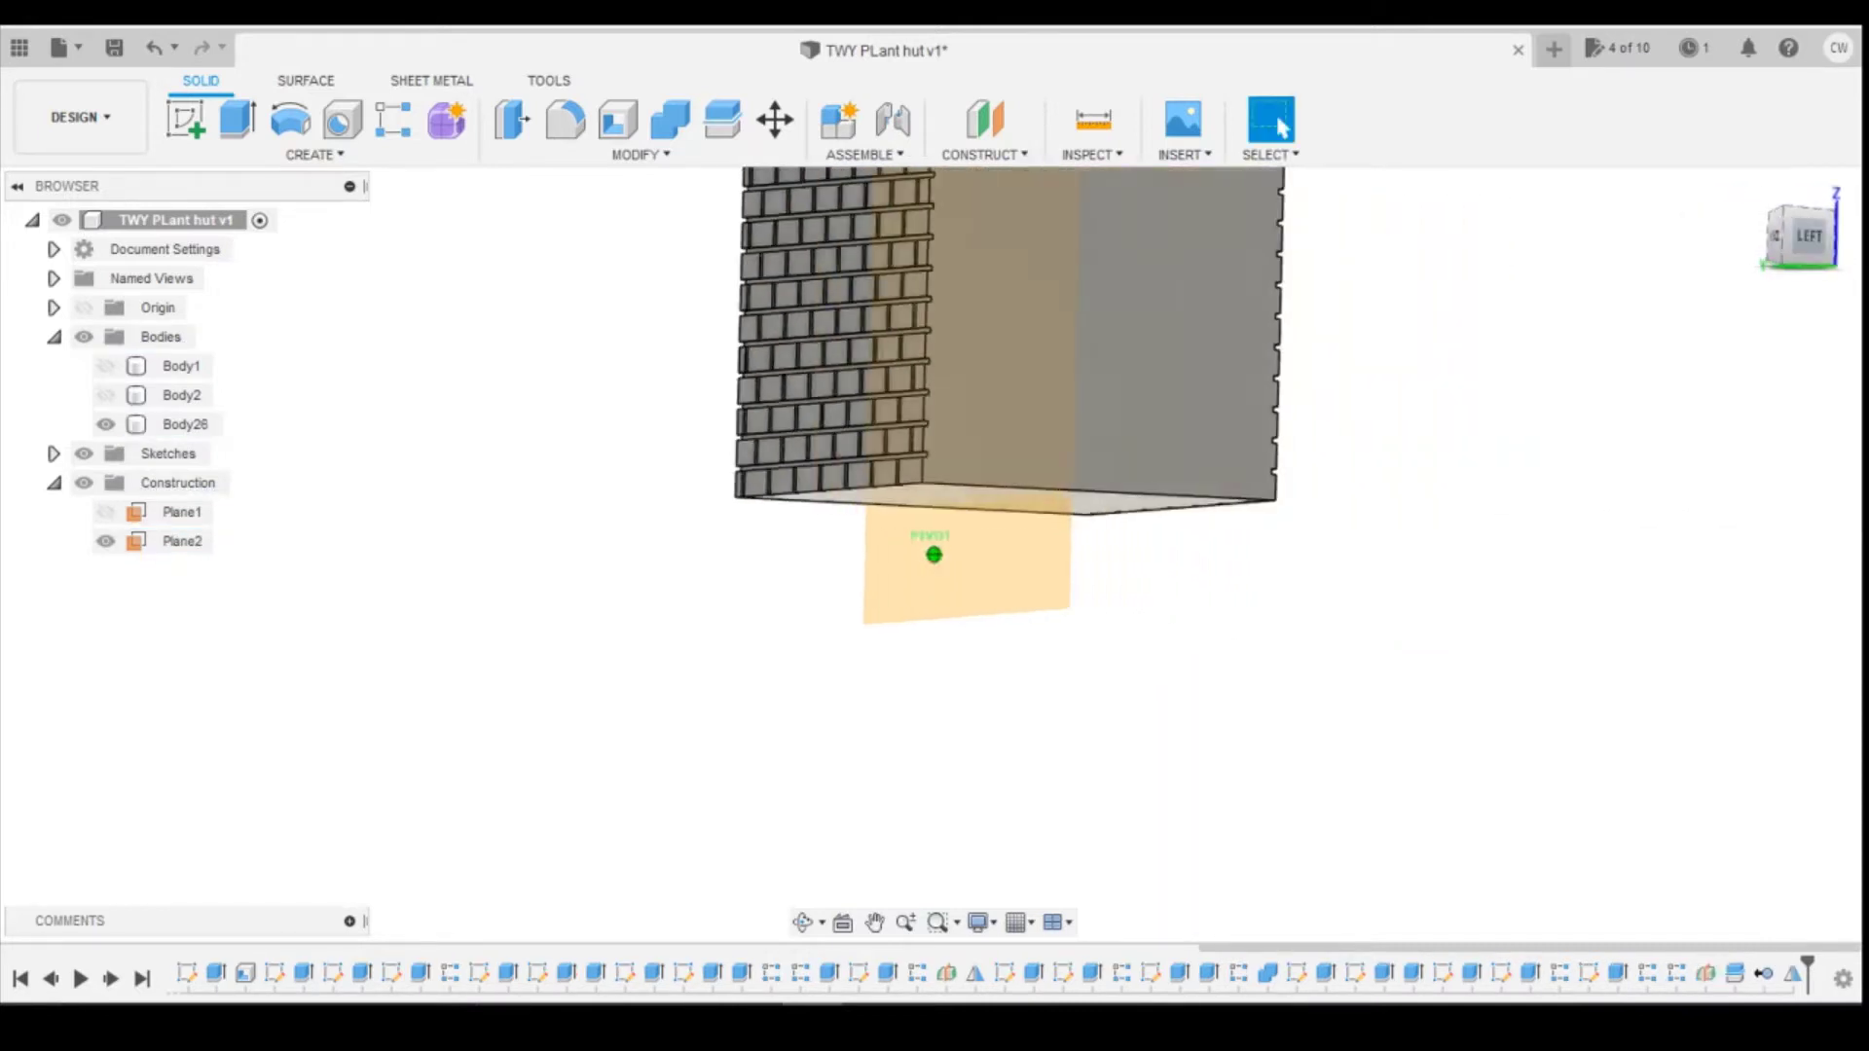
middle_click_drag(1324, 553, 1401, 525, "shift")
left_click_drag(1808, 240, 1802, 236)
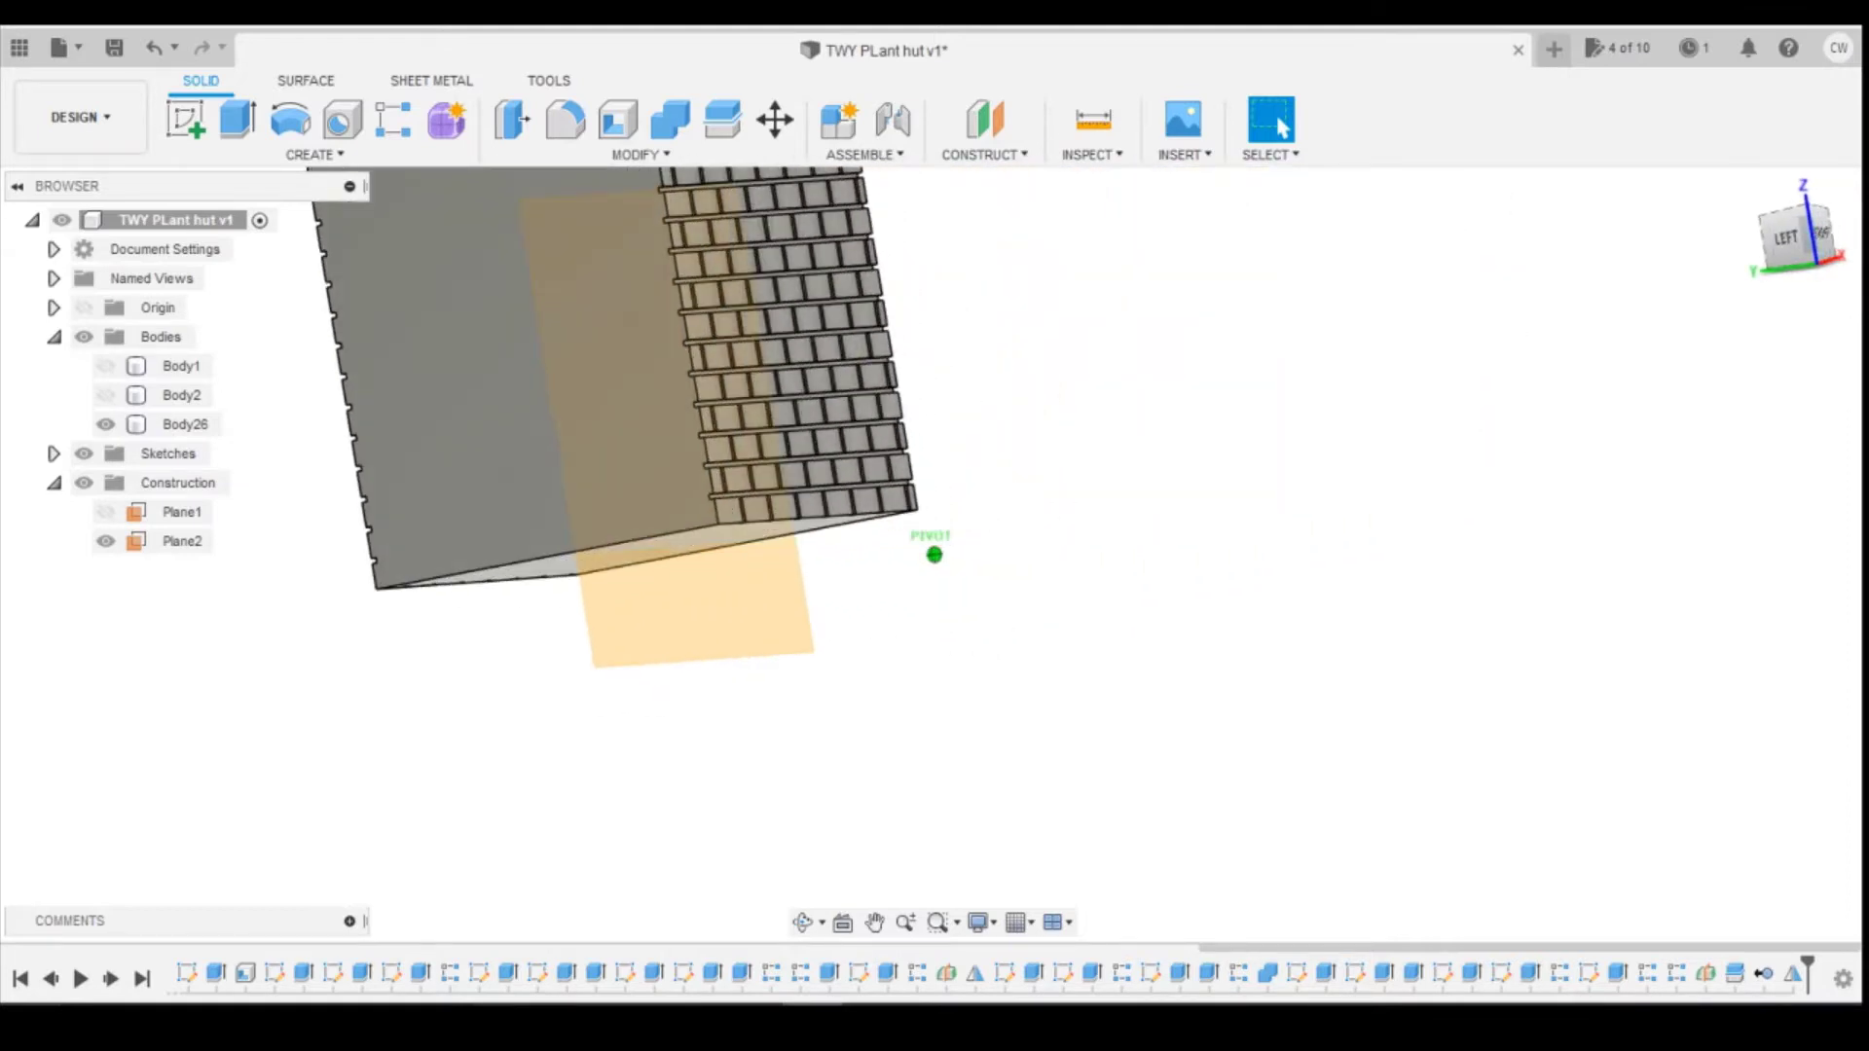
middle_click_drag(1323, 516, 1207, 502, "shift")
left_click(105, 541)
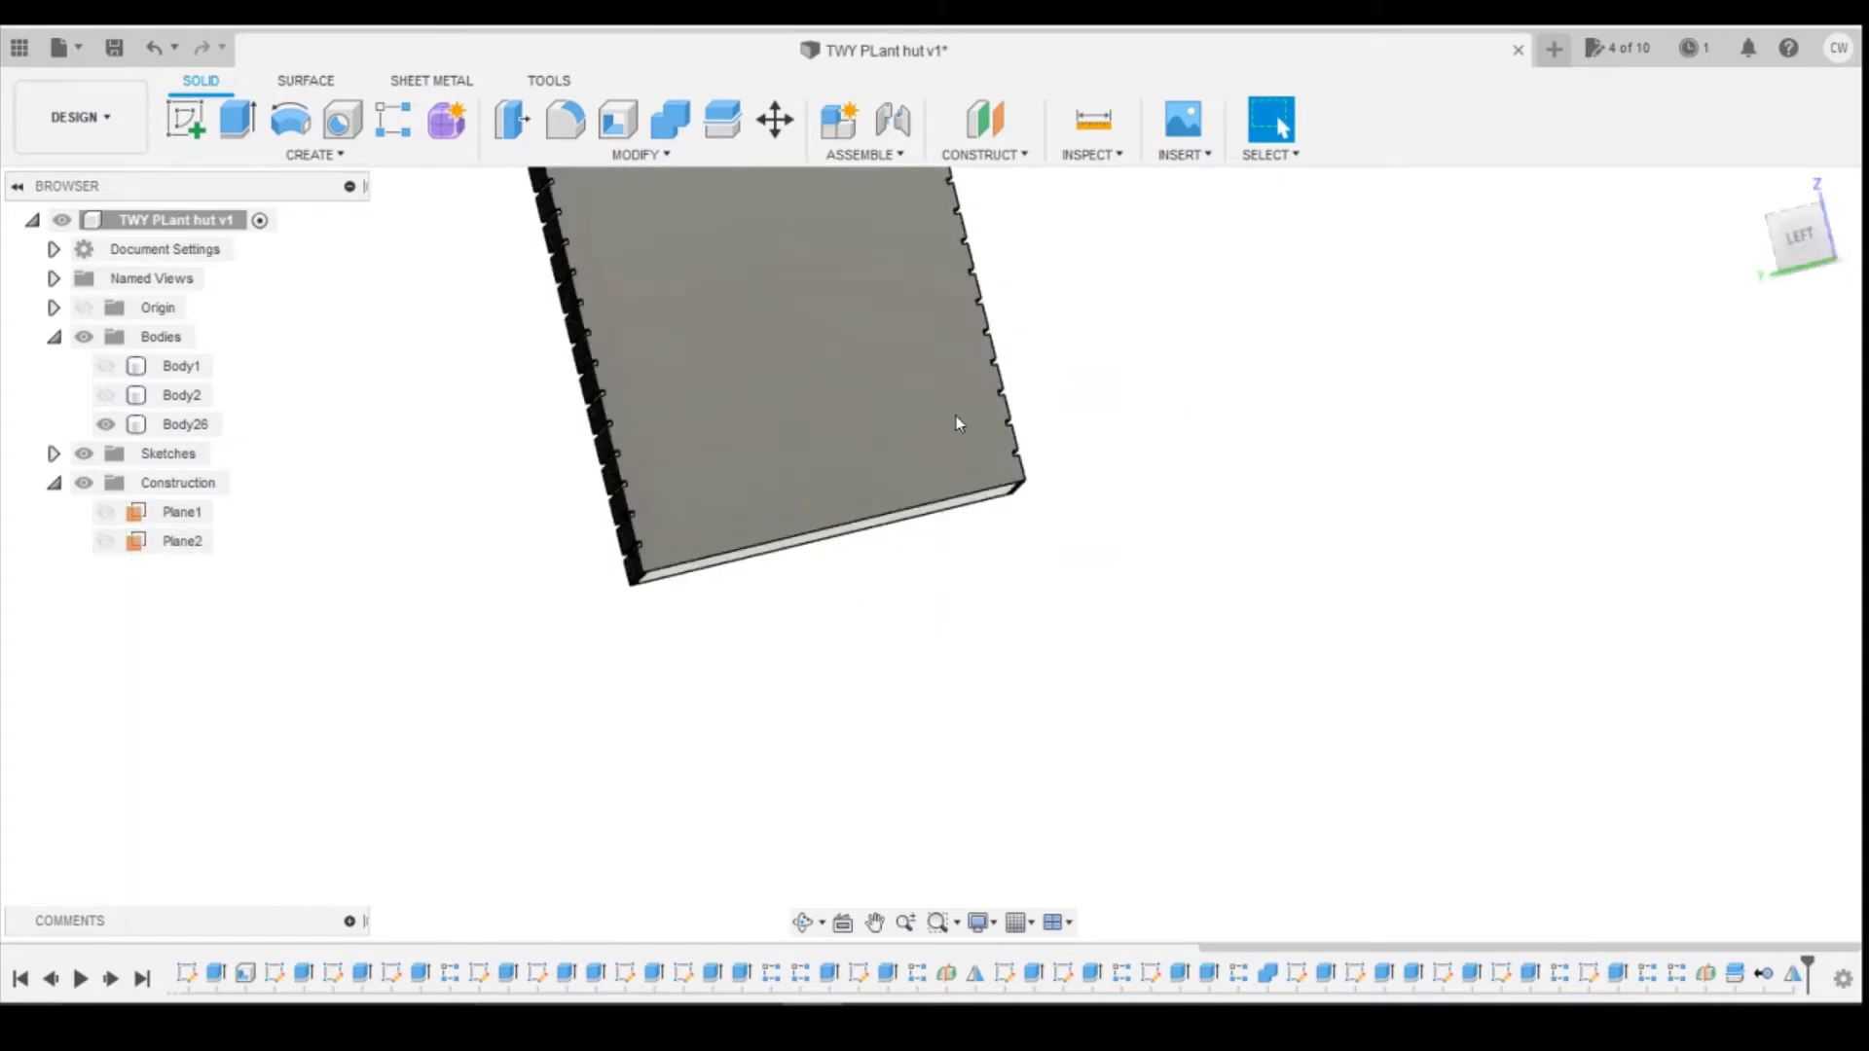
middle_click_drag(934, 546, 1051, 535, "shift")
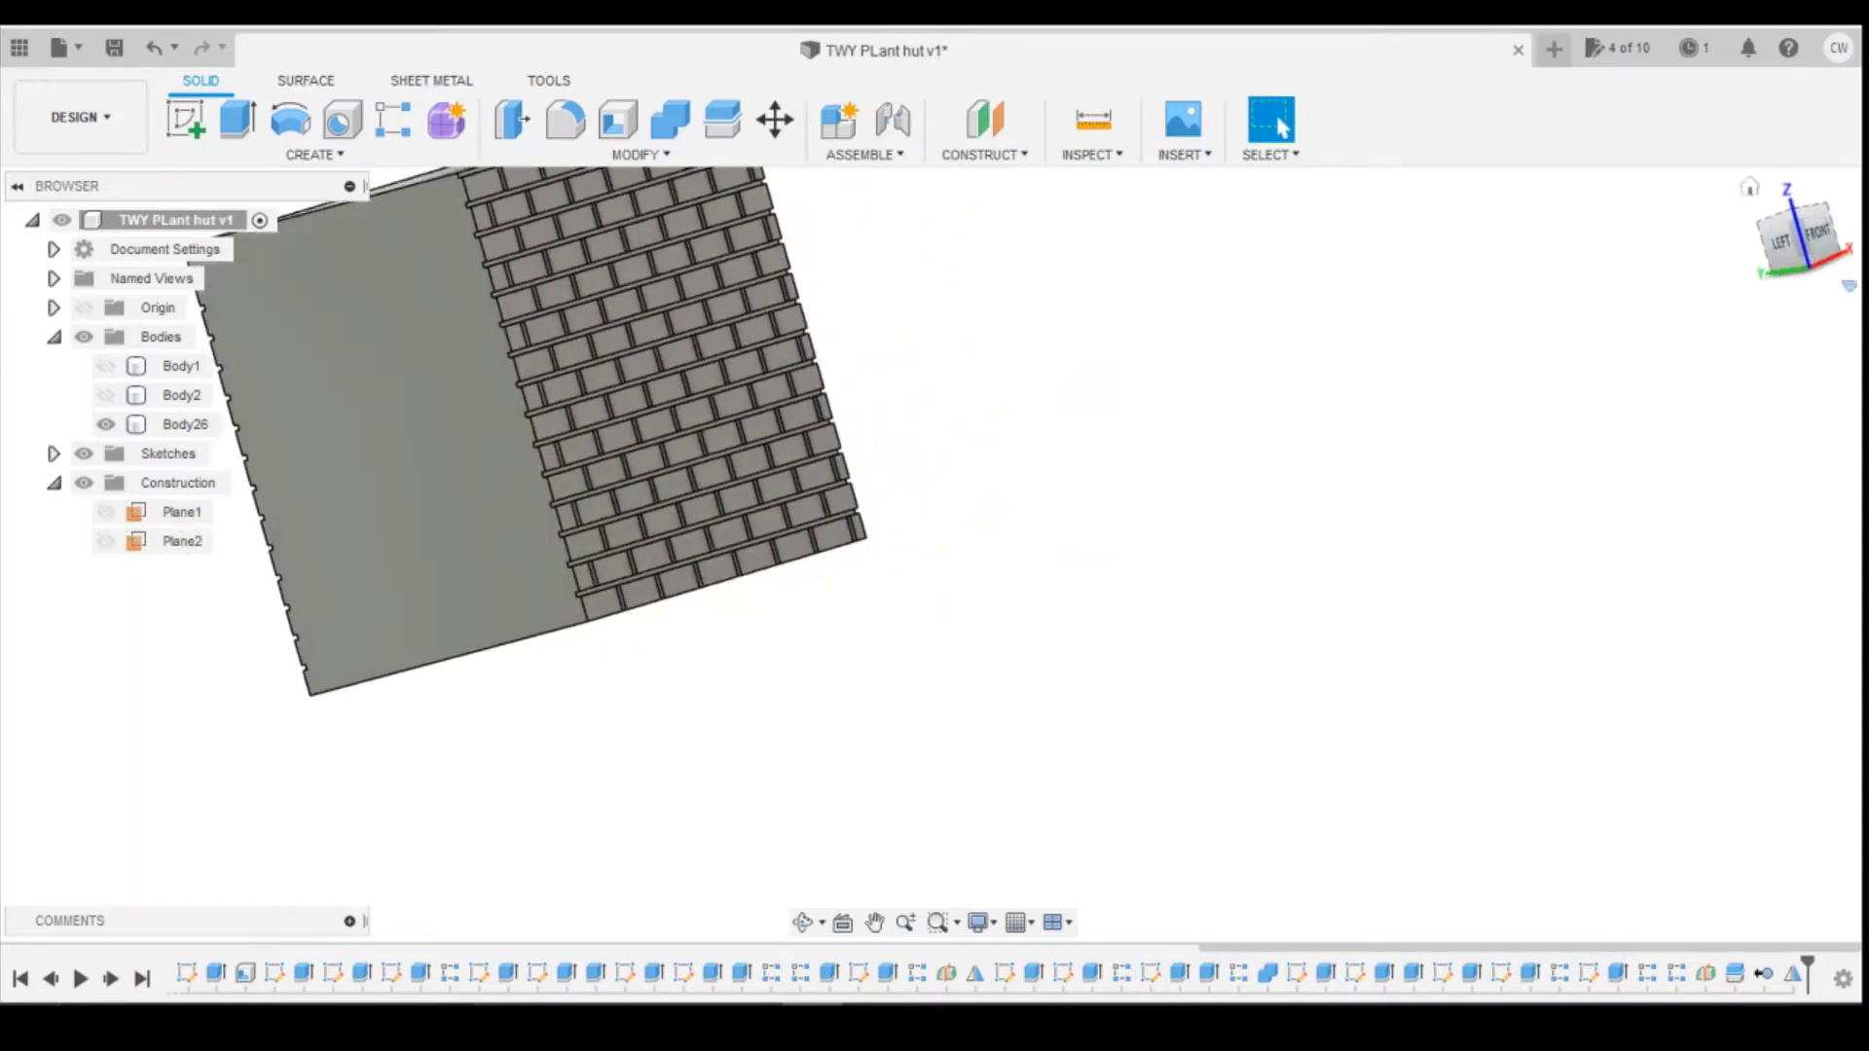
scroll(1840, 292, "down", 3)
left_click(868, 477)
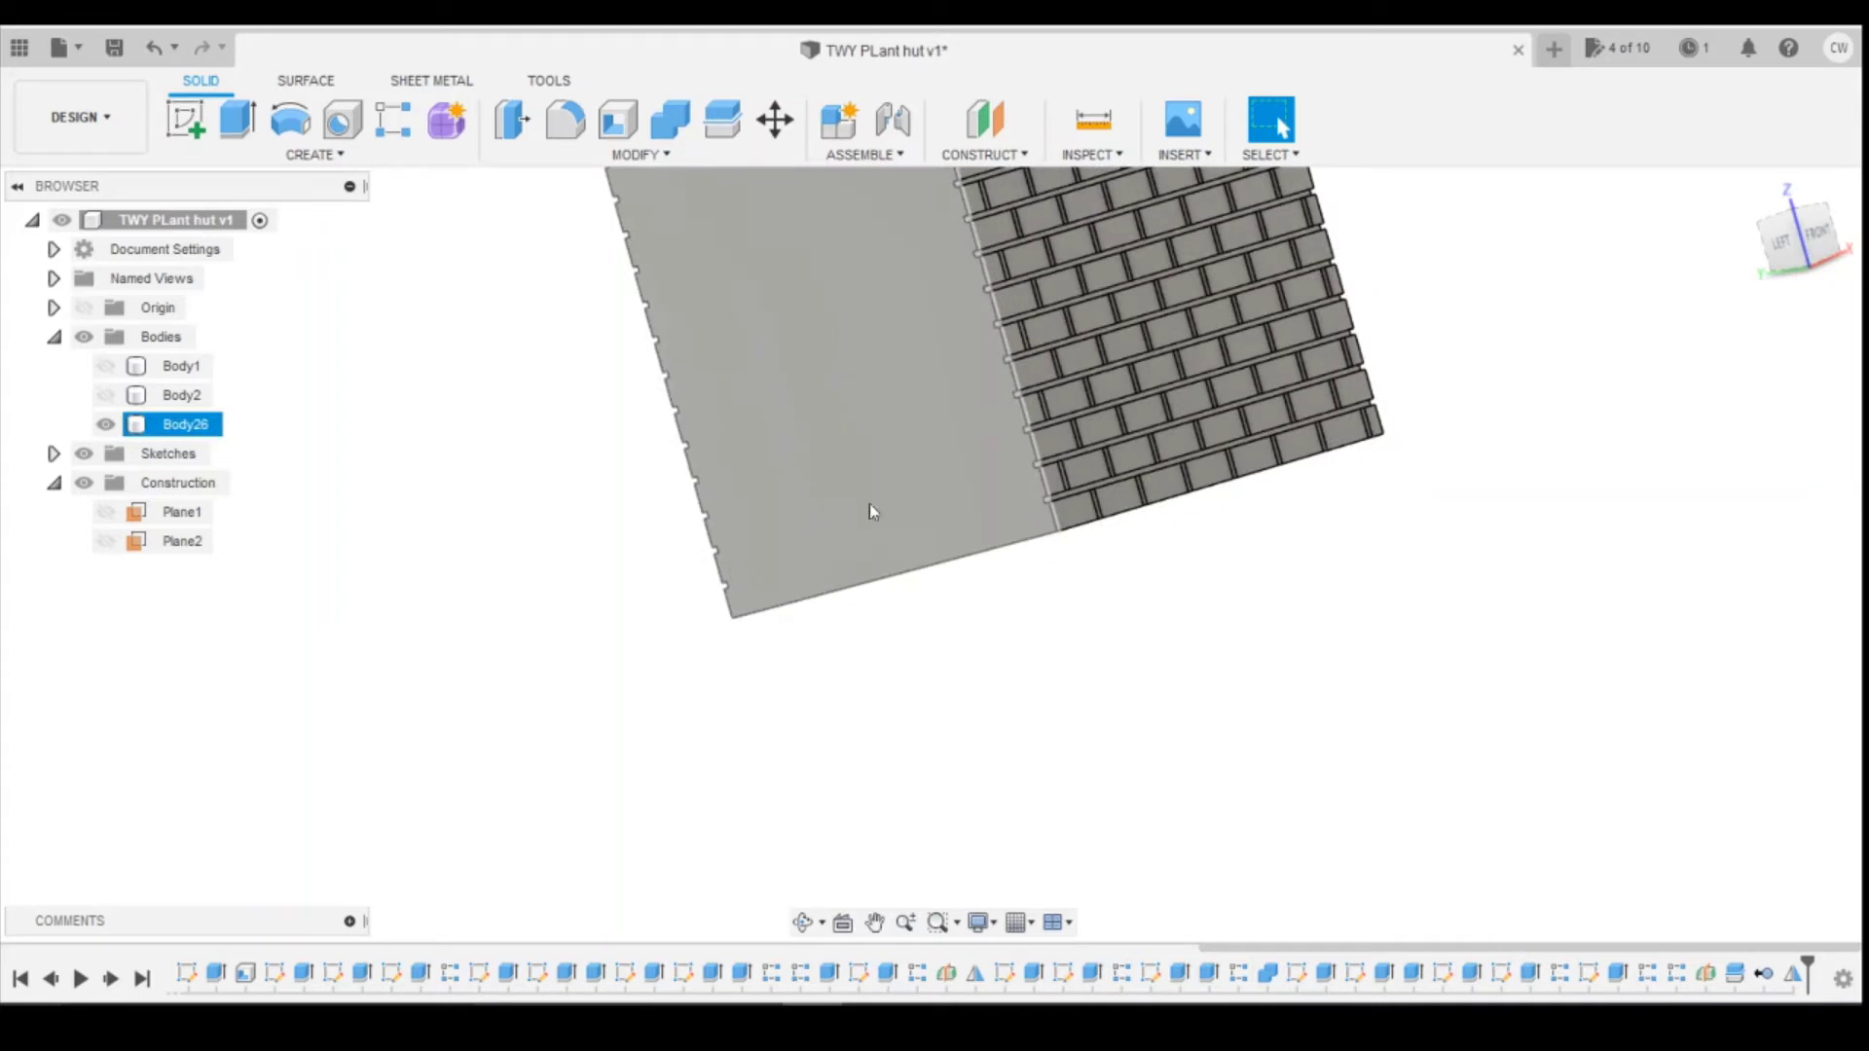
left_click(869, 504)
left_click(820, 543)
left_click(821, 543)
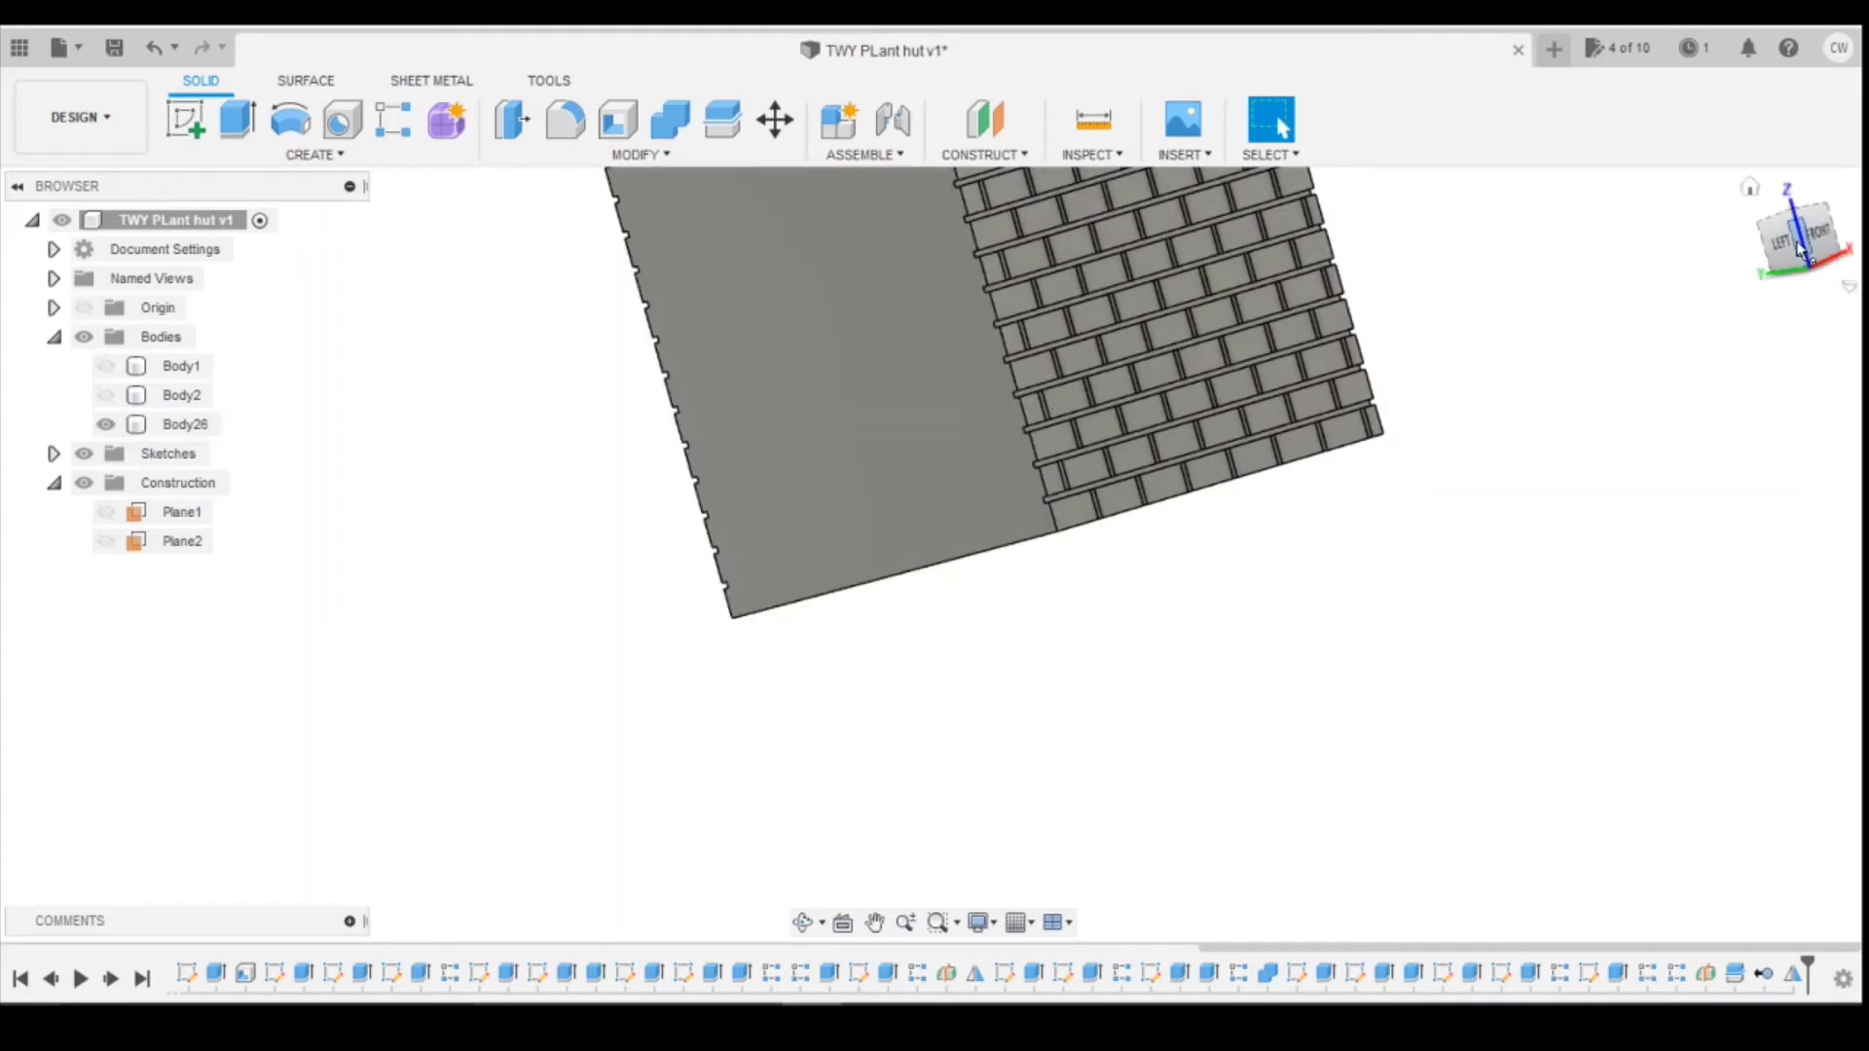
left_click(930, 411)
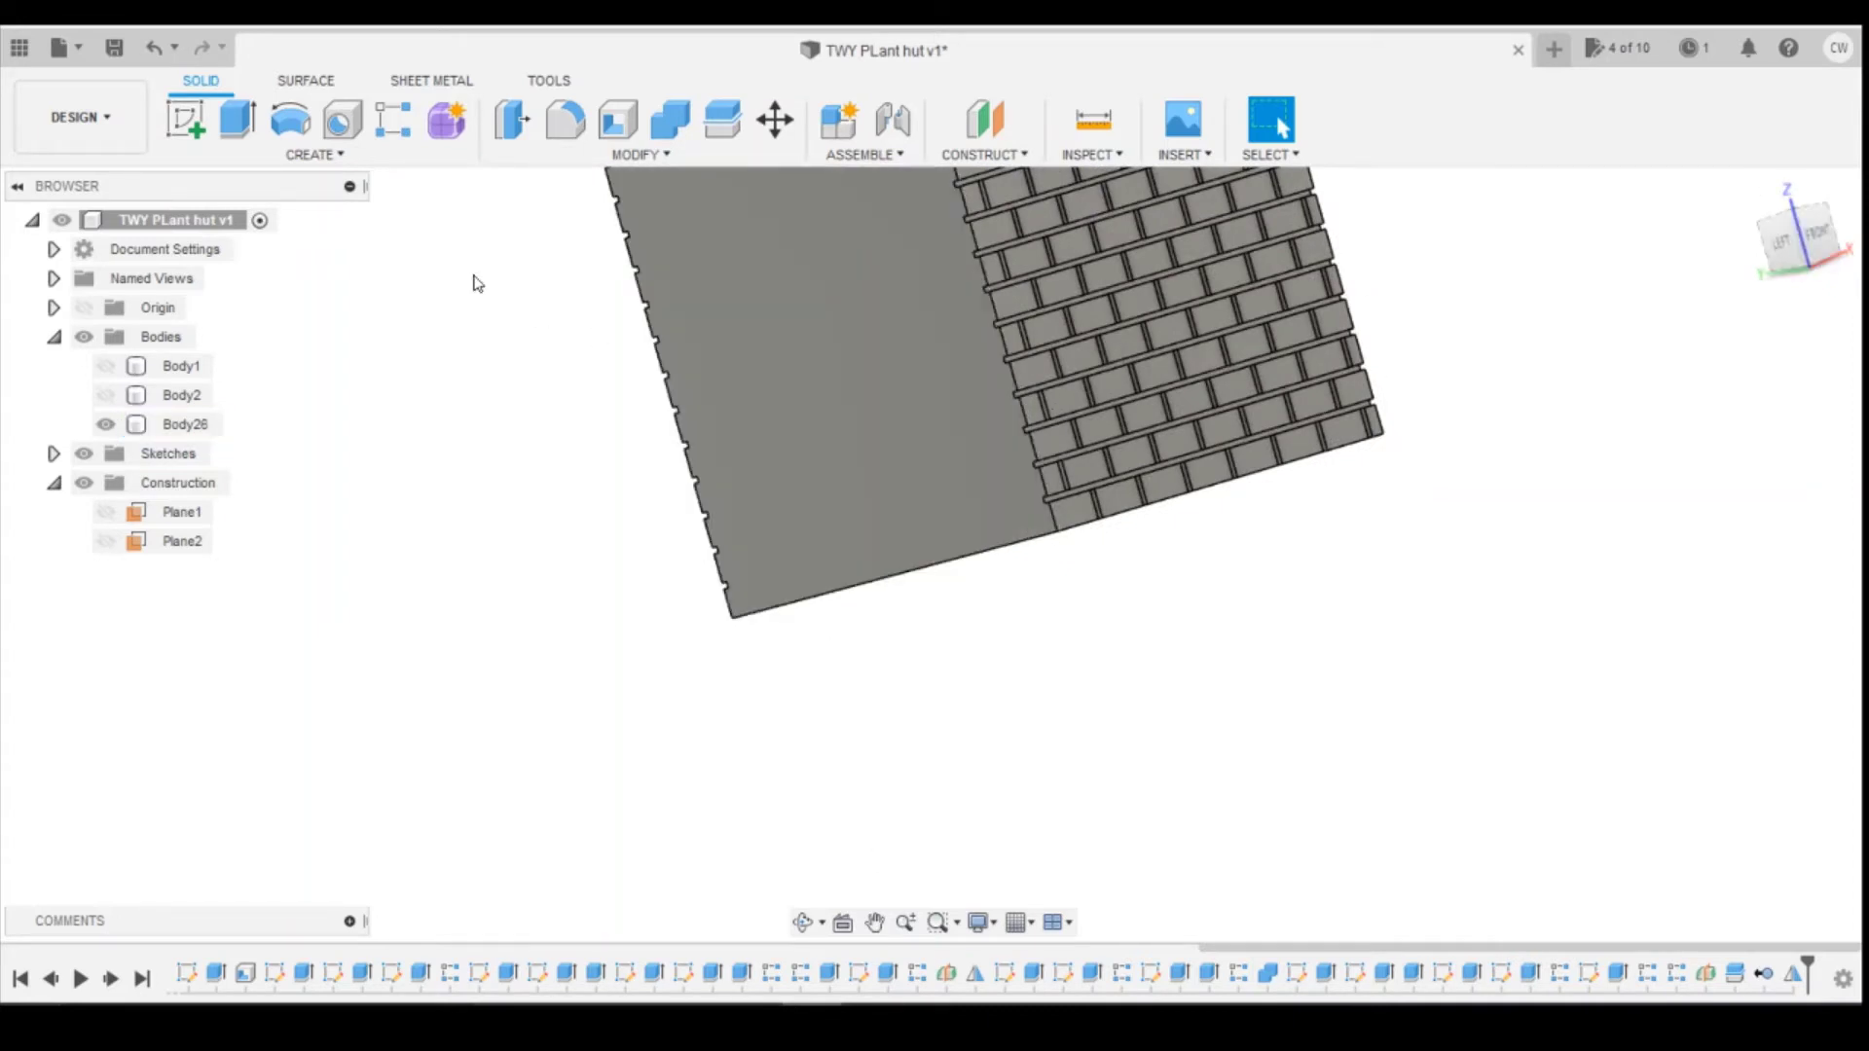
Step: On the plain left side wall, sketch a 0.3 mm high rectangle about 3.1 mm long, starting at the lowest joint notch on the back edge
left_click(184, 119)
left_click(775, 491)
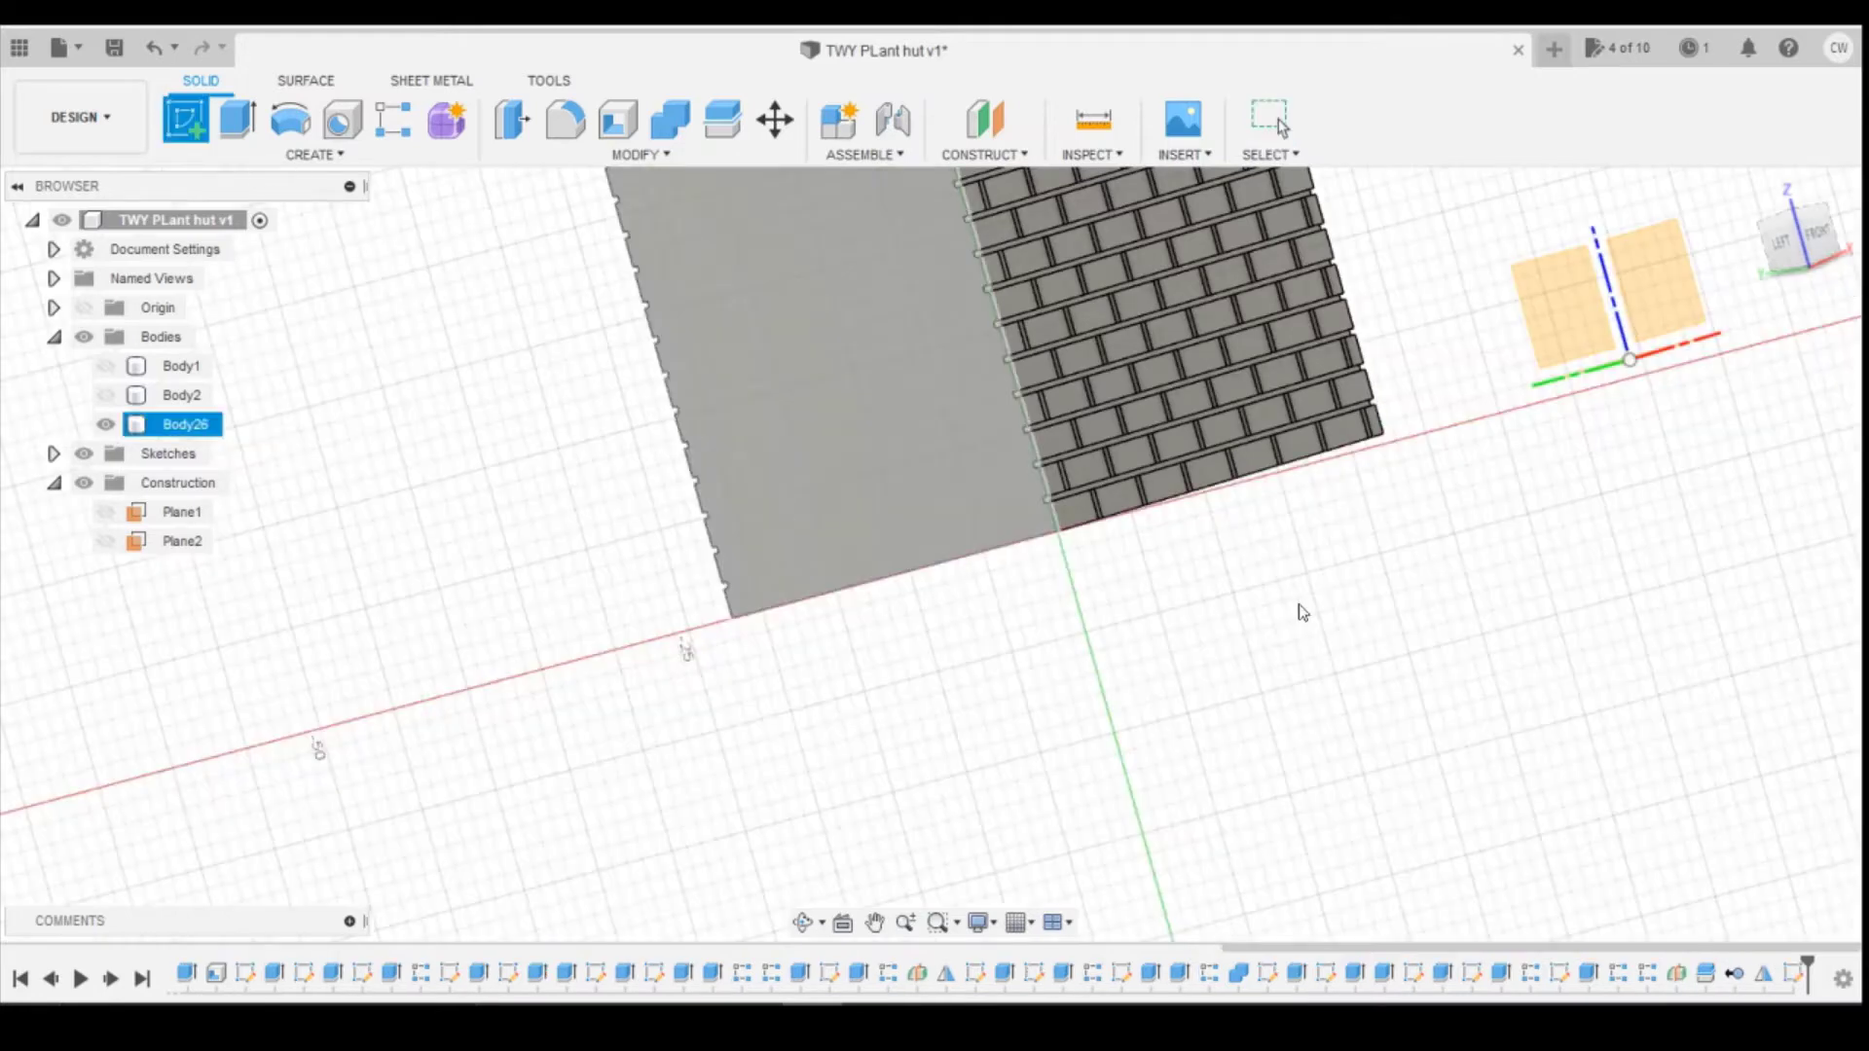
scroll(788, 669, "up", 2)
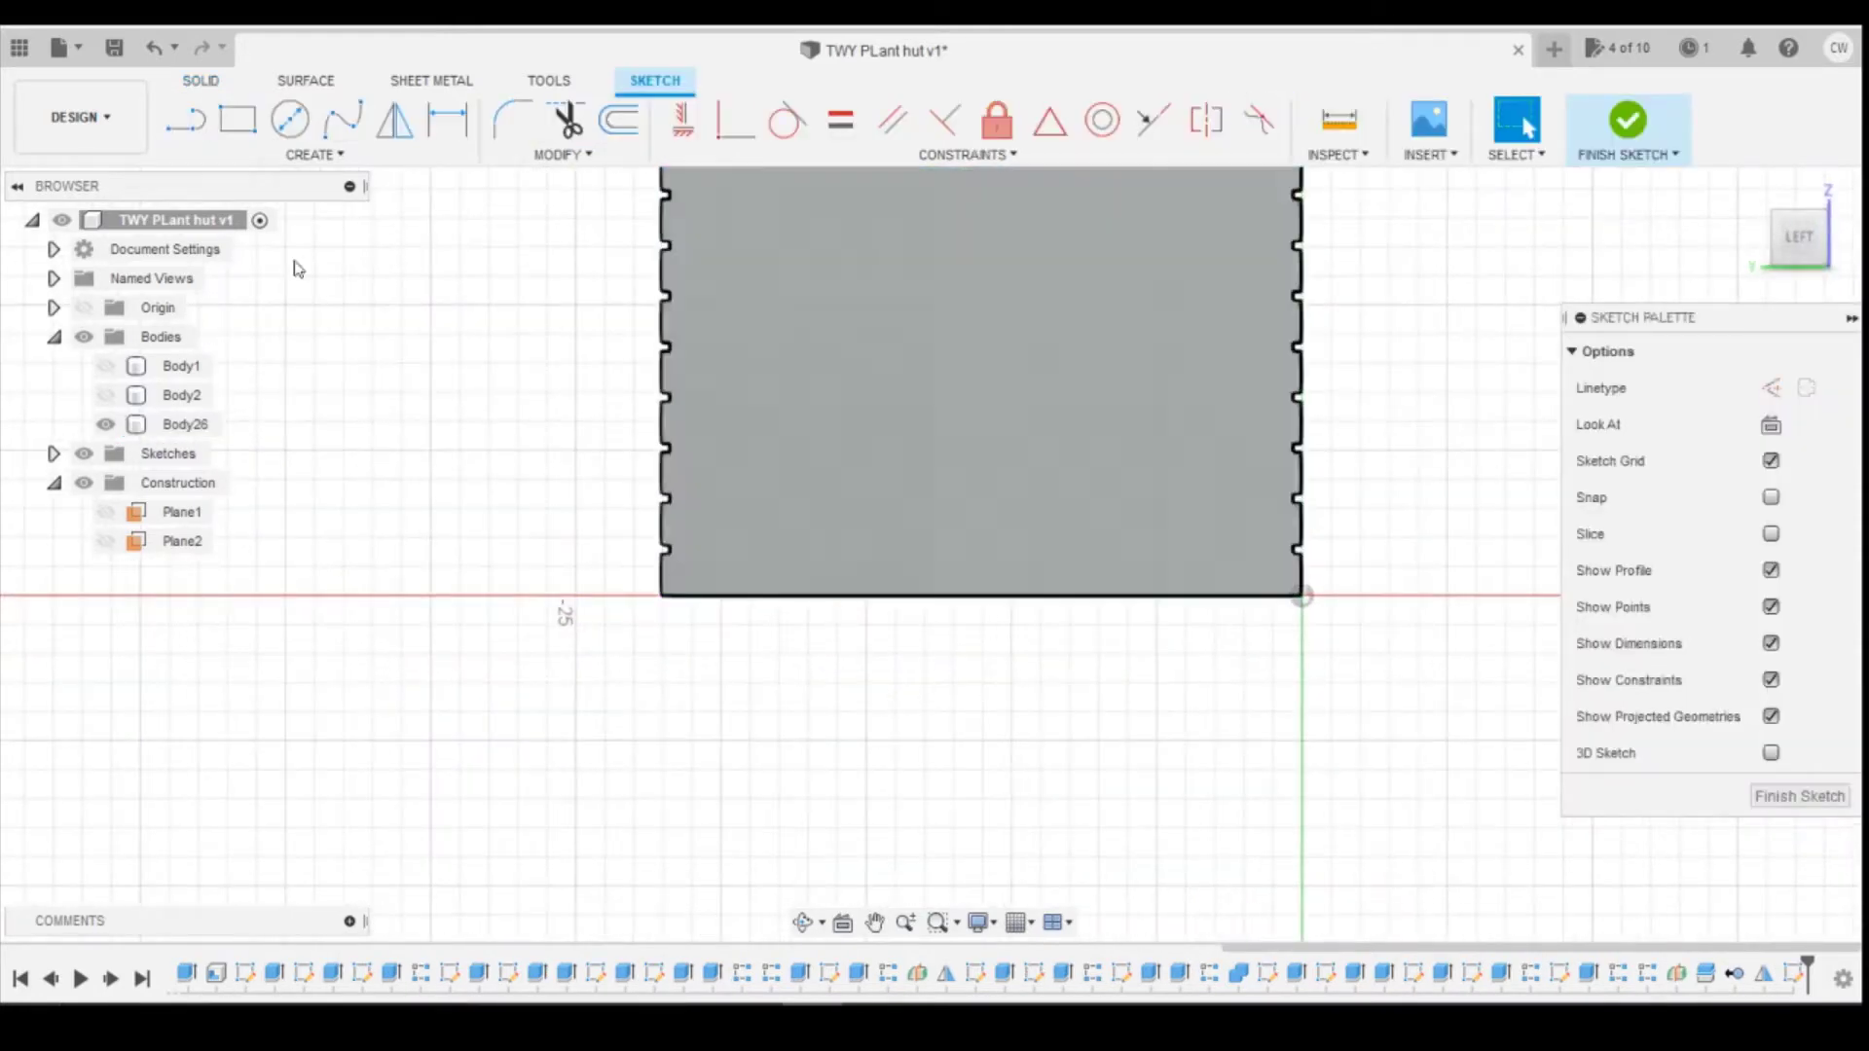
left_click(238, 119)
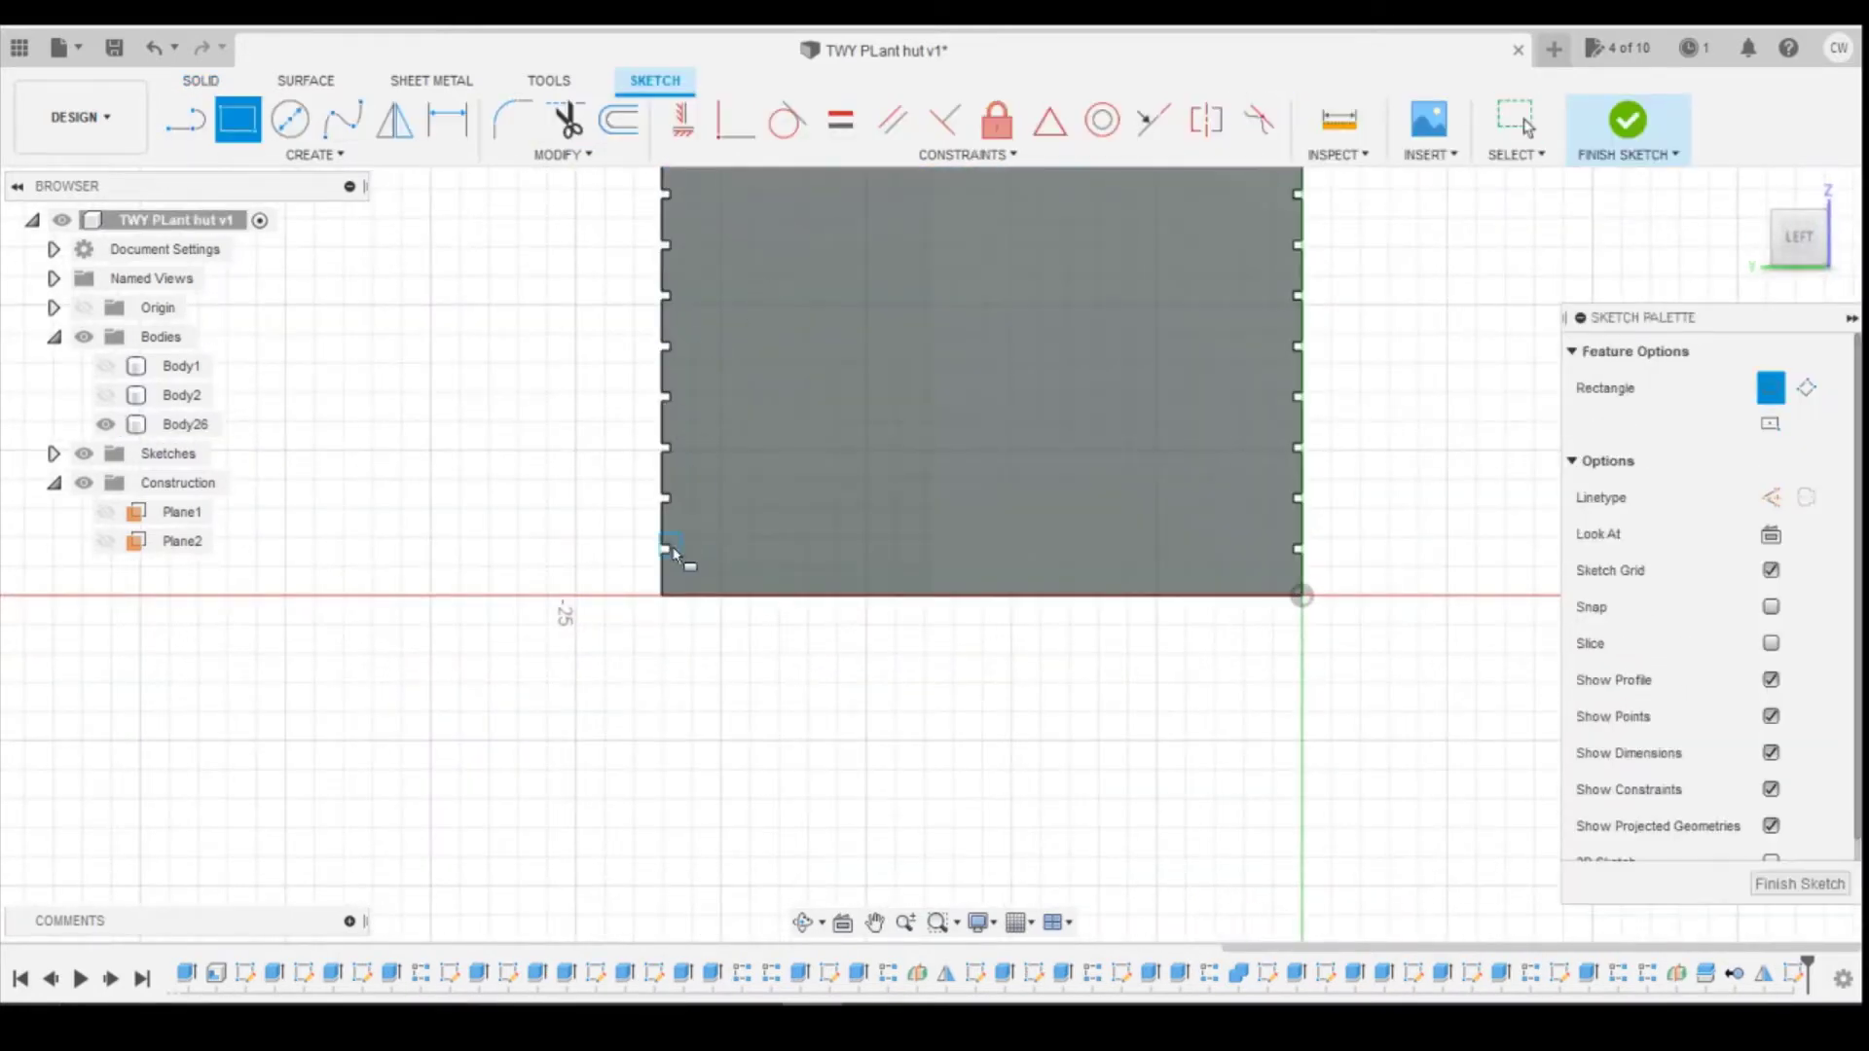
scroll(682, 550, "up", 5)
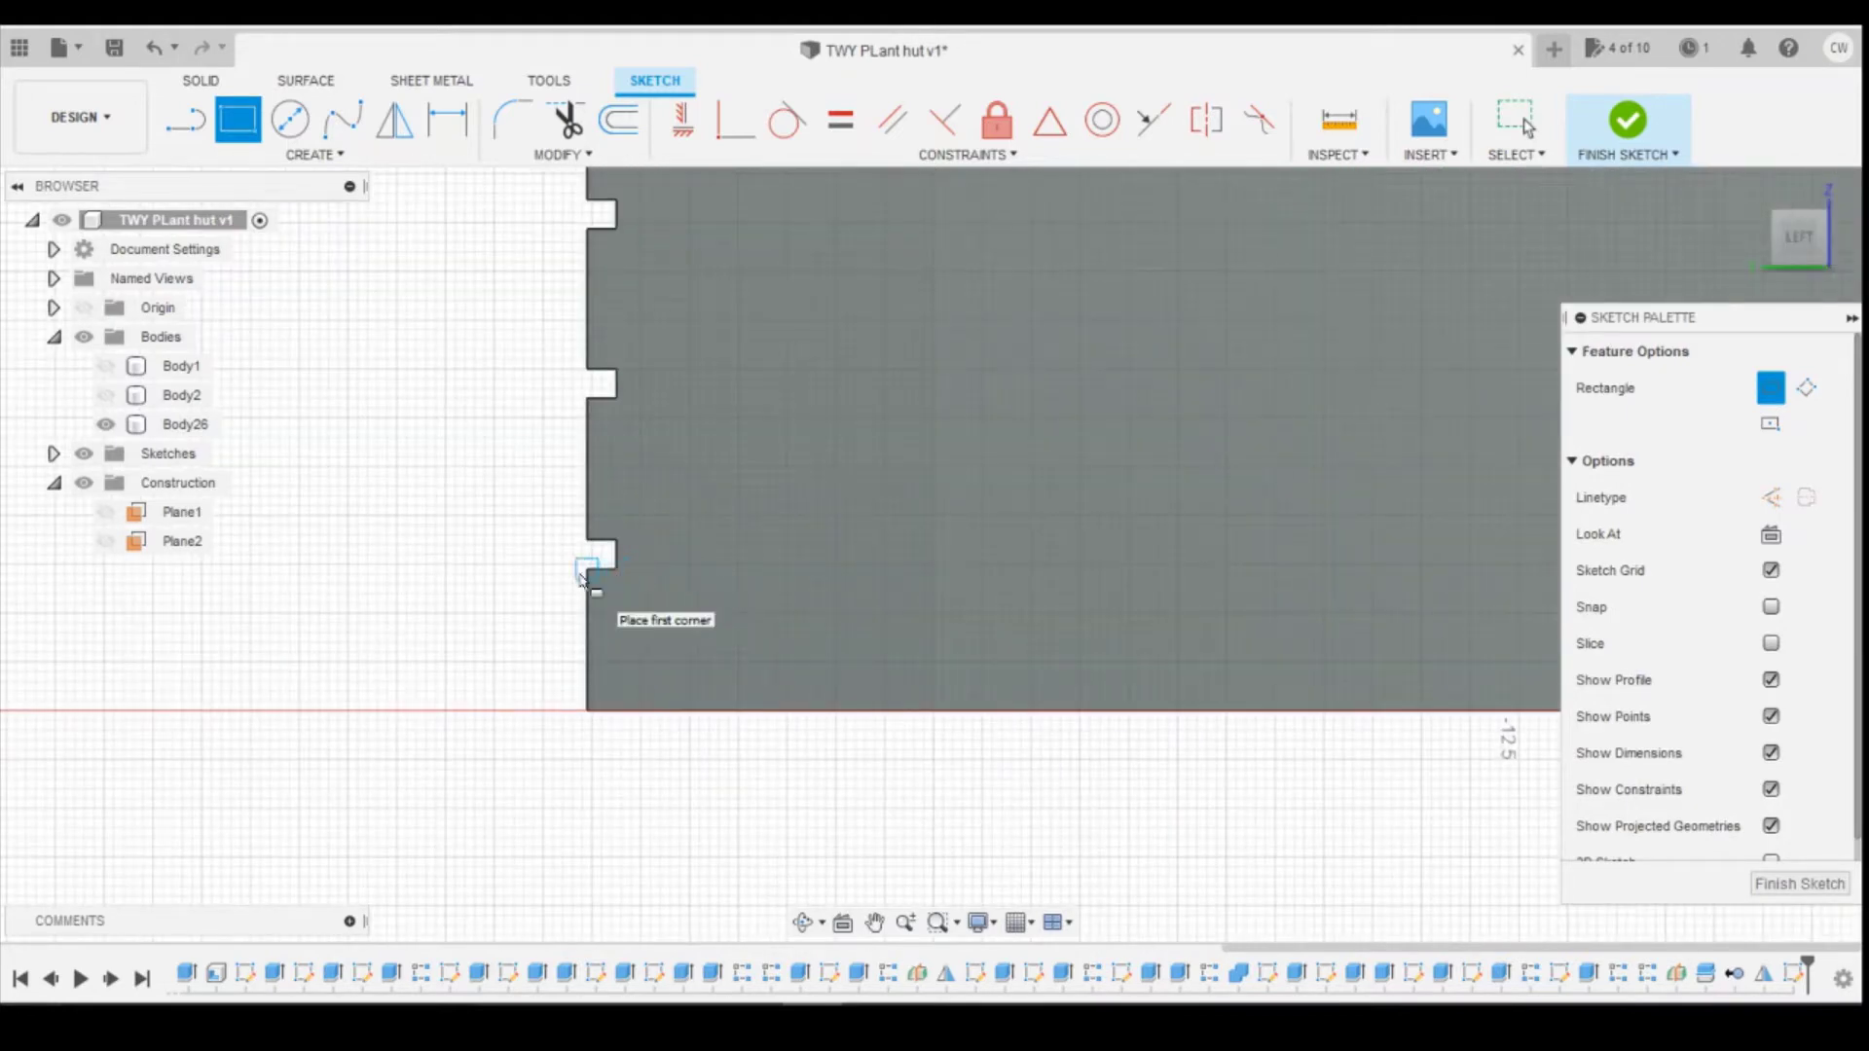
left_click(583, 572)
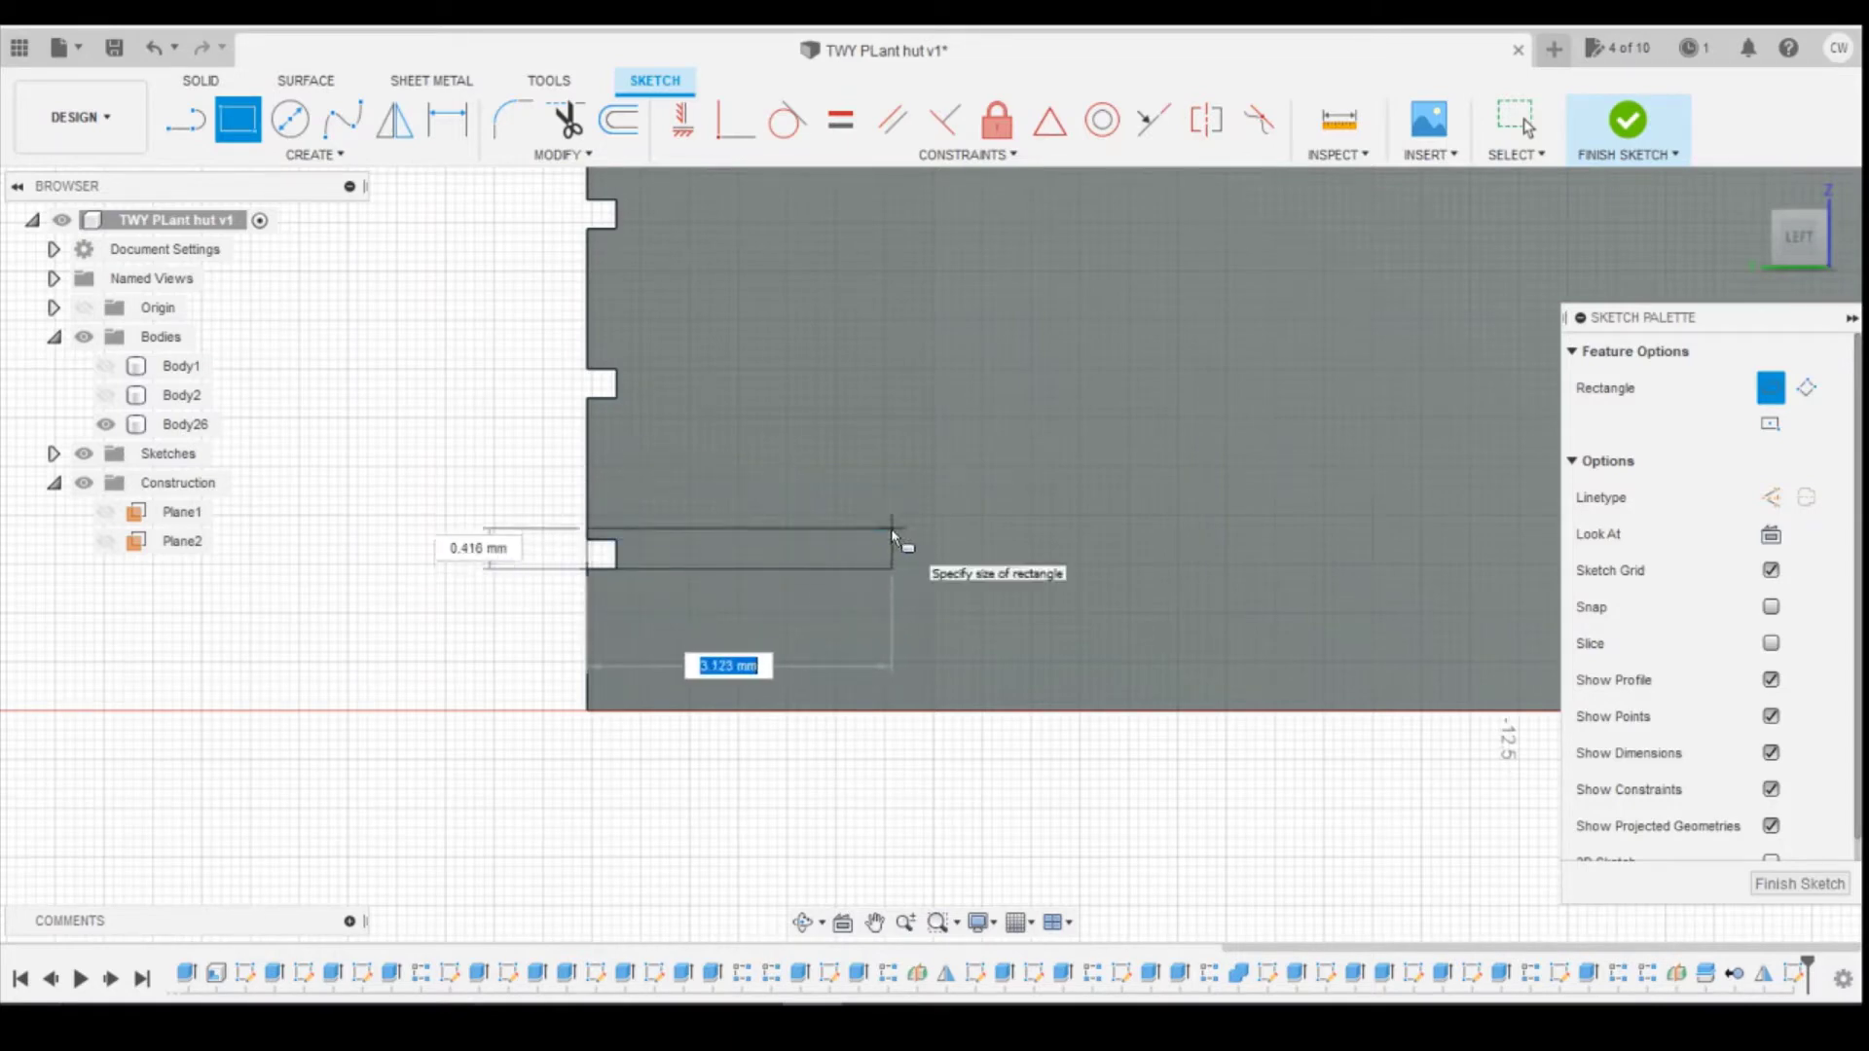
key("Tab")
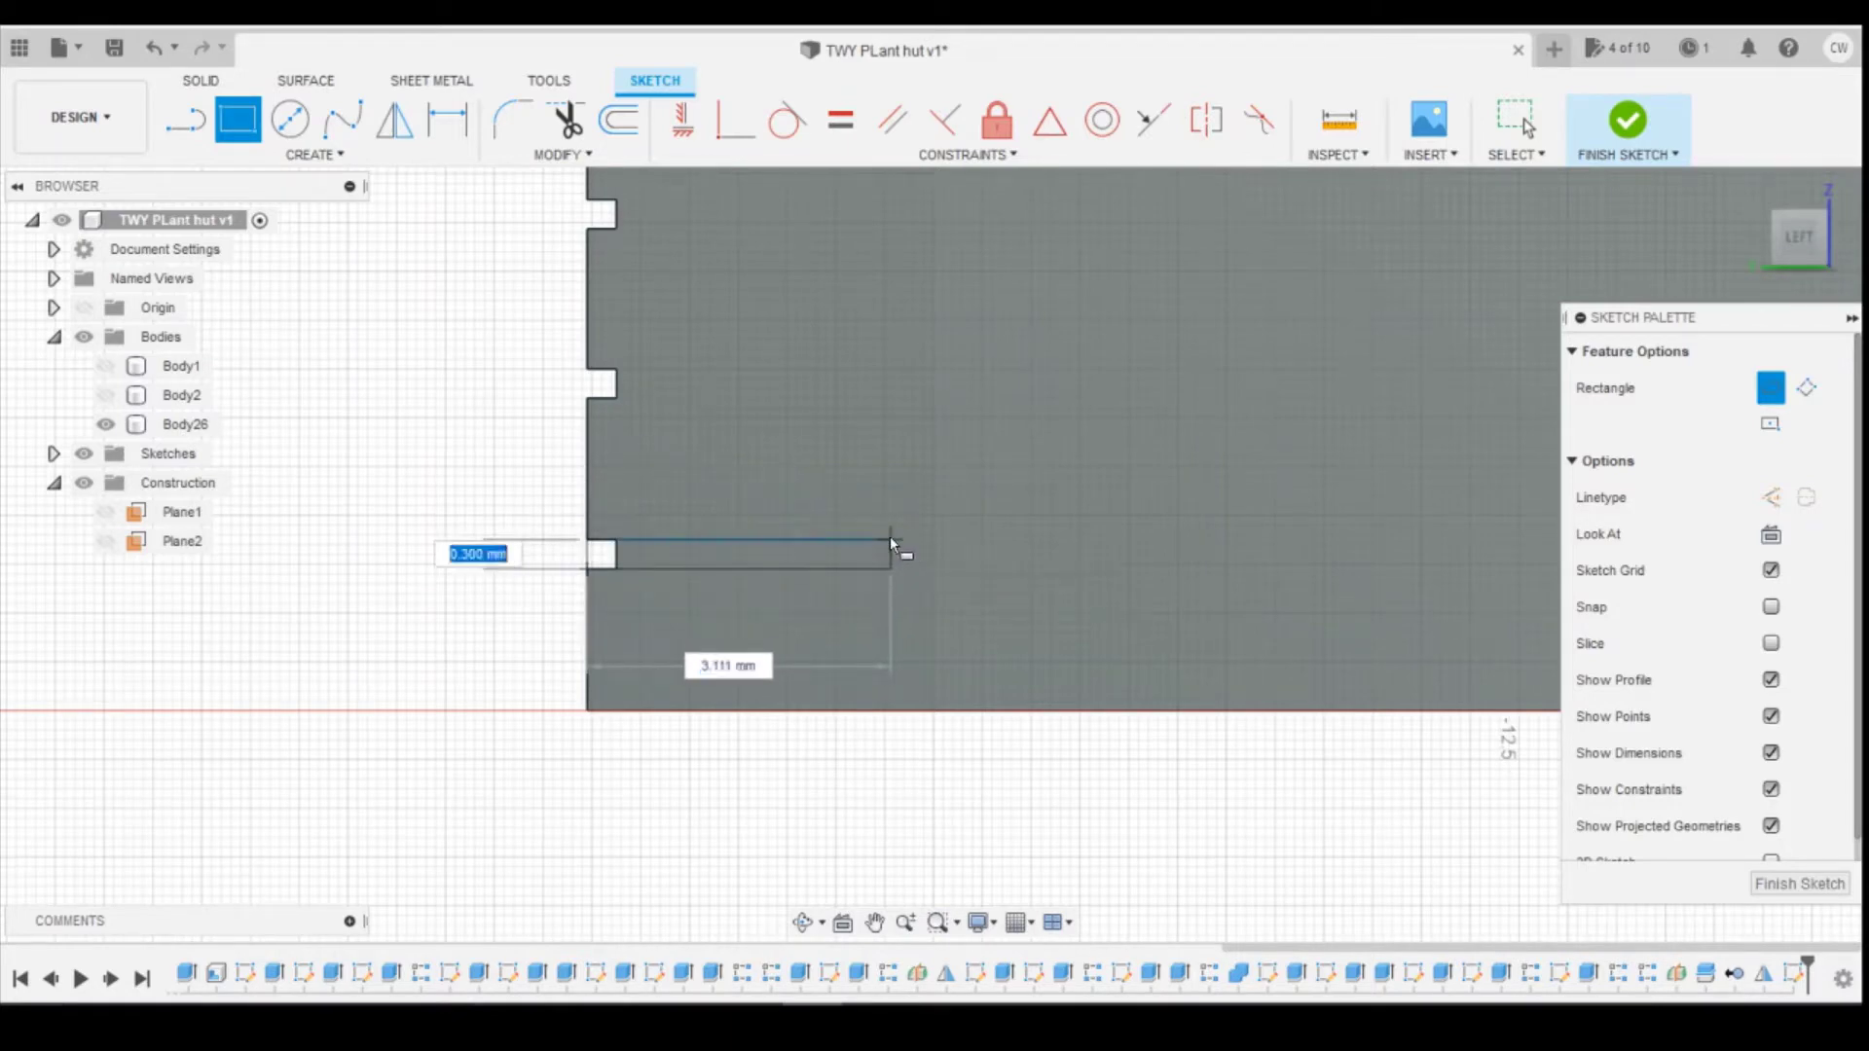
type("0.3")
key("Return")
key("Escape")
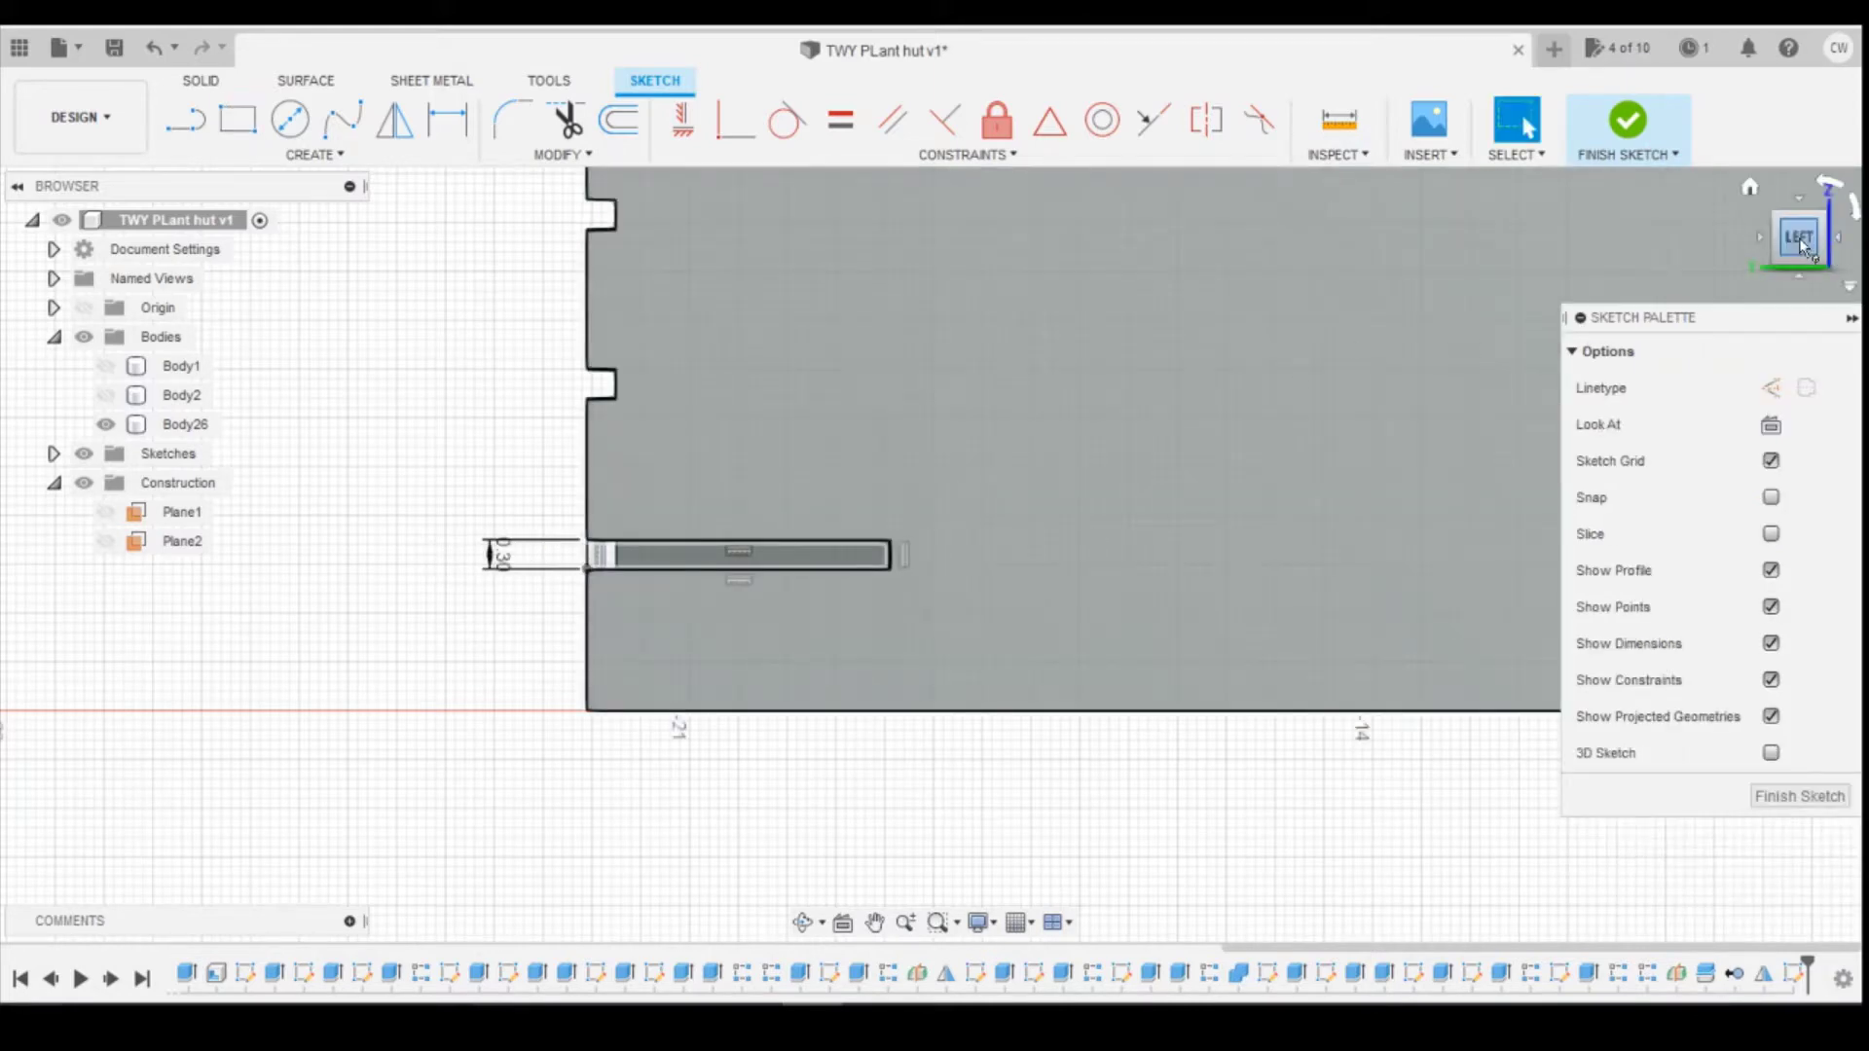
Step: Try to dimension the rectangle's lower edge against the lower edge of the front wall's first horizontal joint
left_click_drag(1803, 239, 1841, 237)
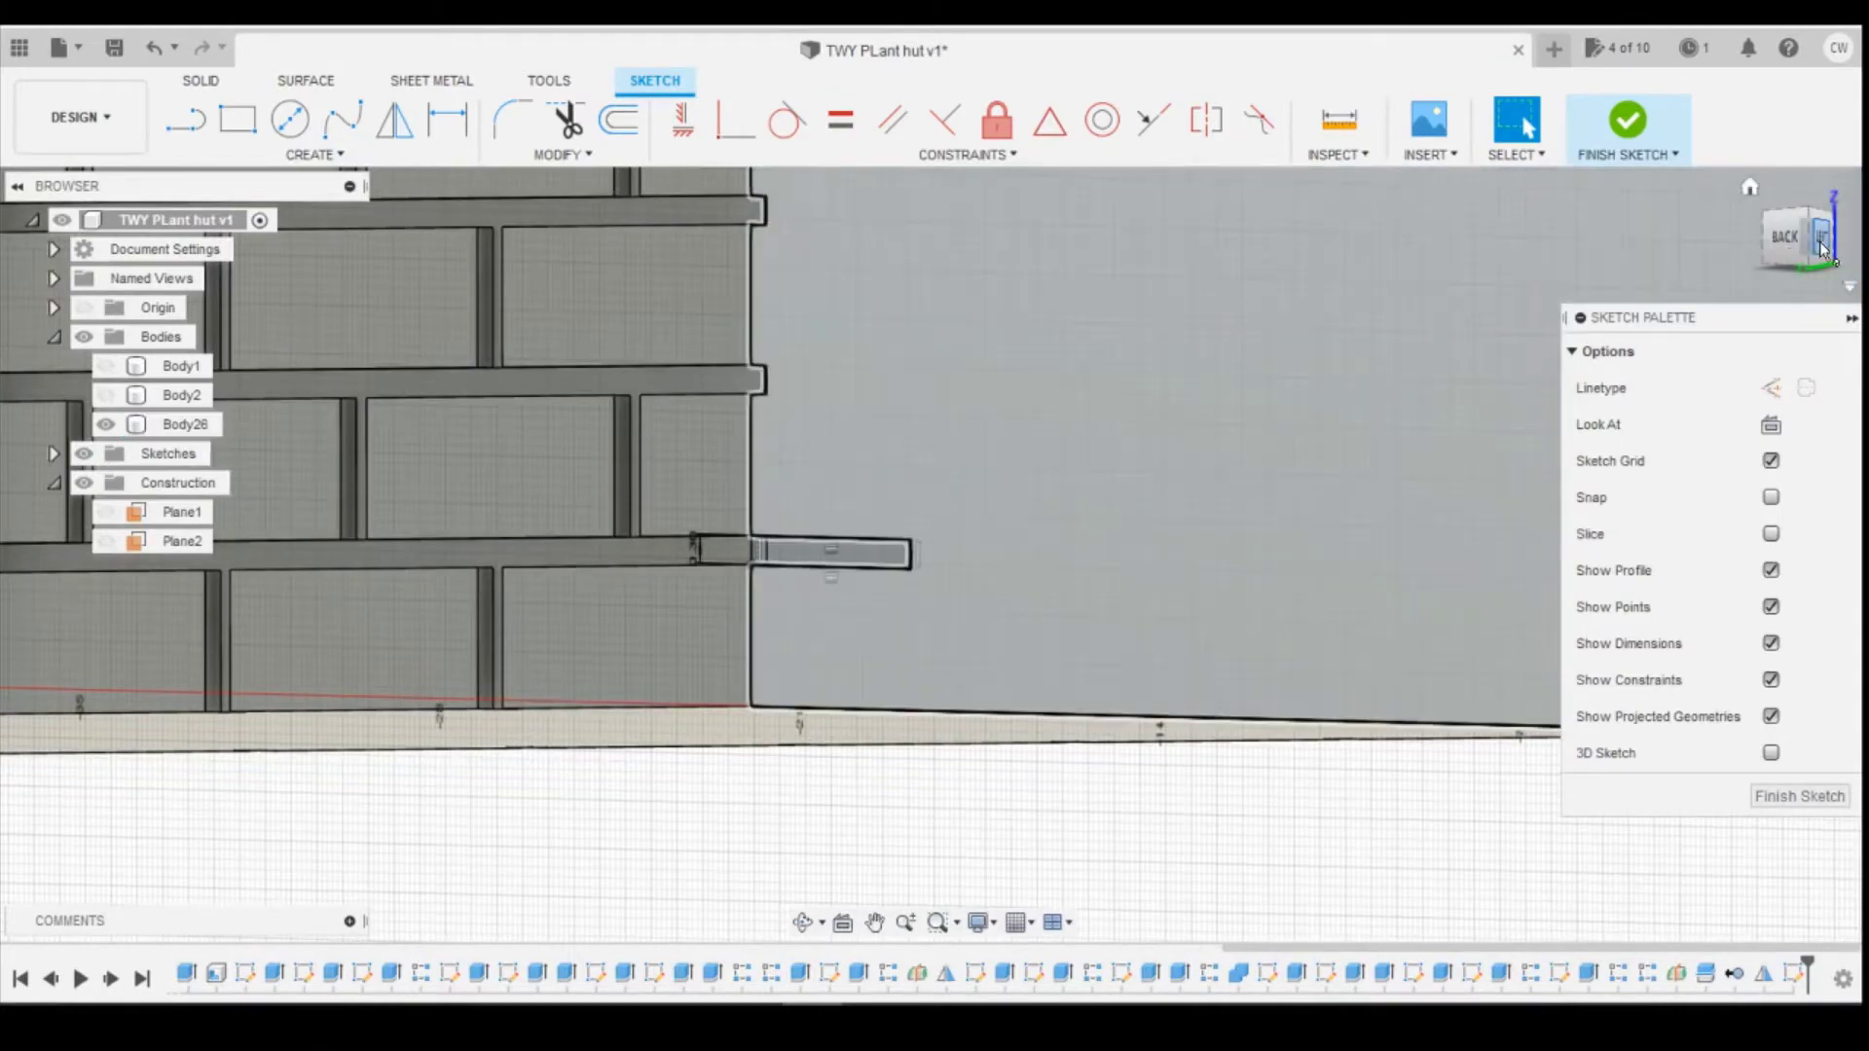
mouse_move(1818, 240)
left_mouse_down()
mouse_move(1718, 242)
mouse_move(1760, 243)
left_mouse_up()
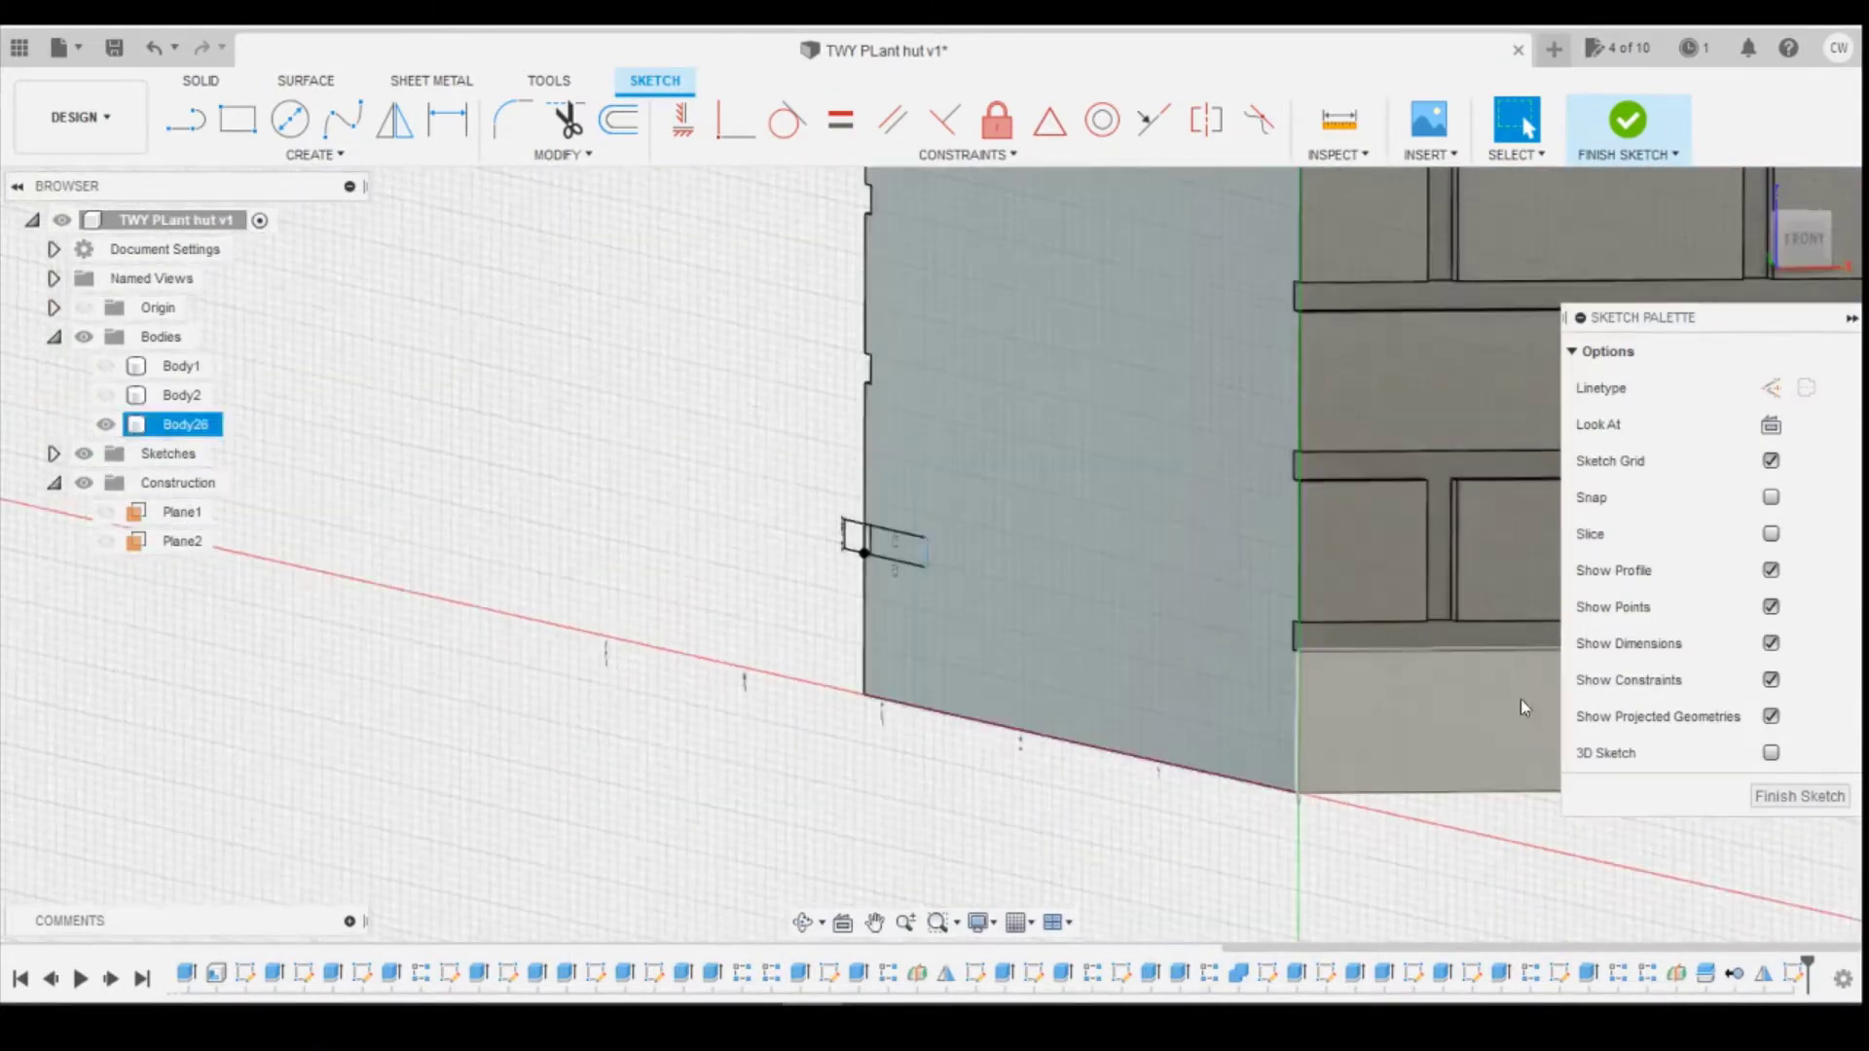
left_click(1474, 653)
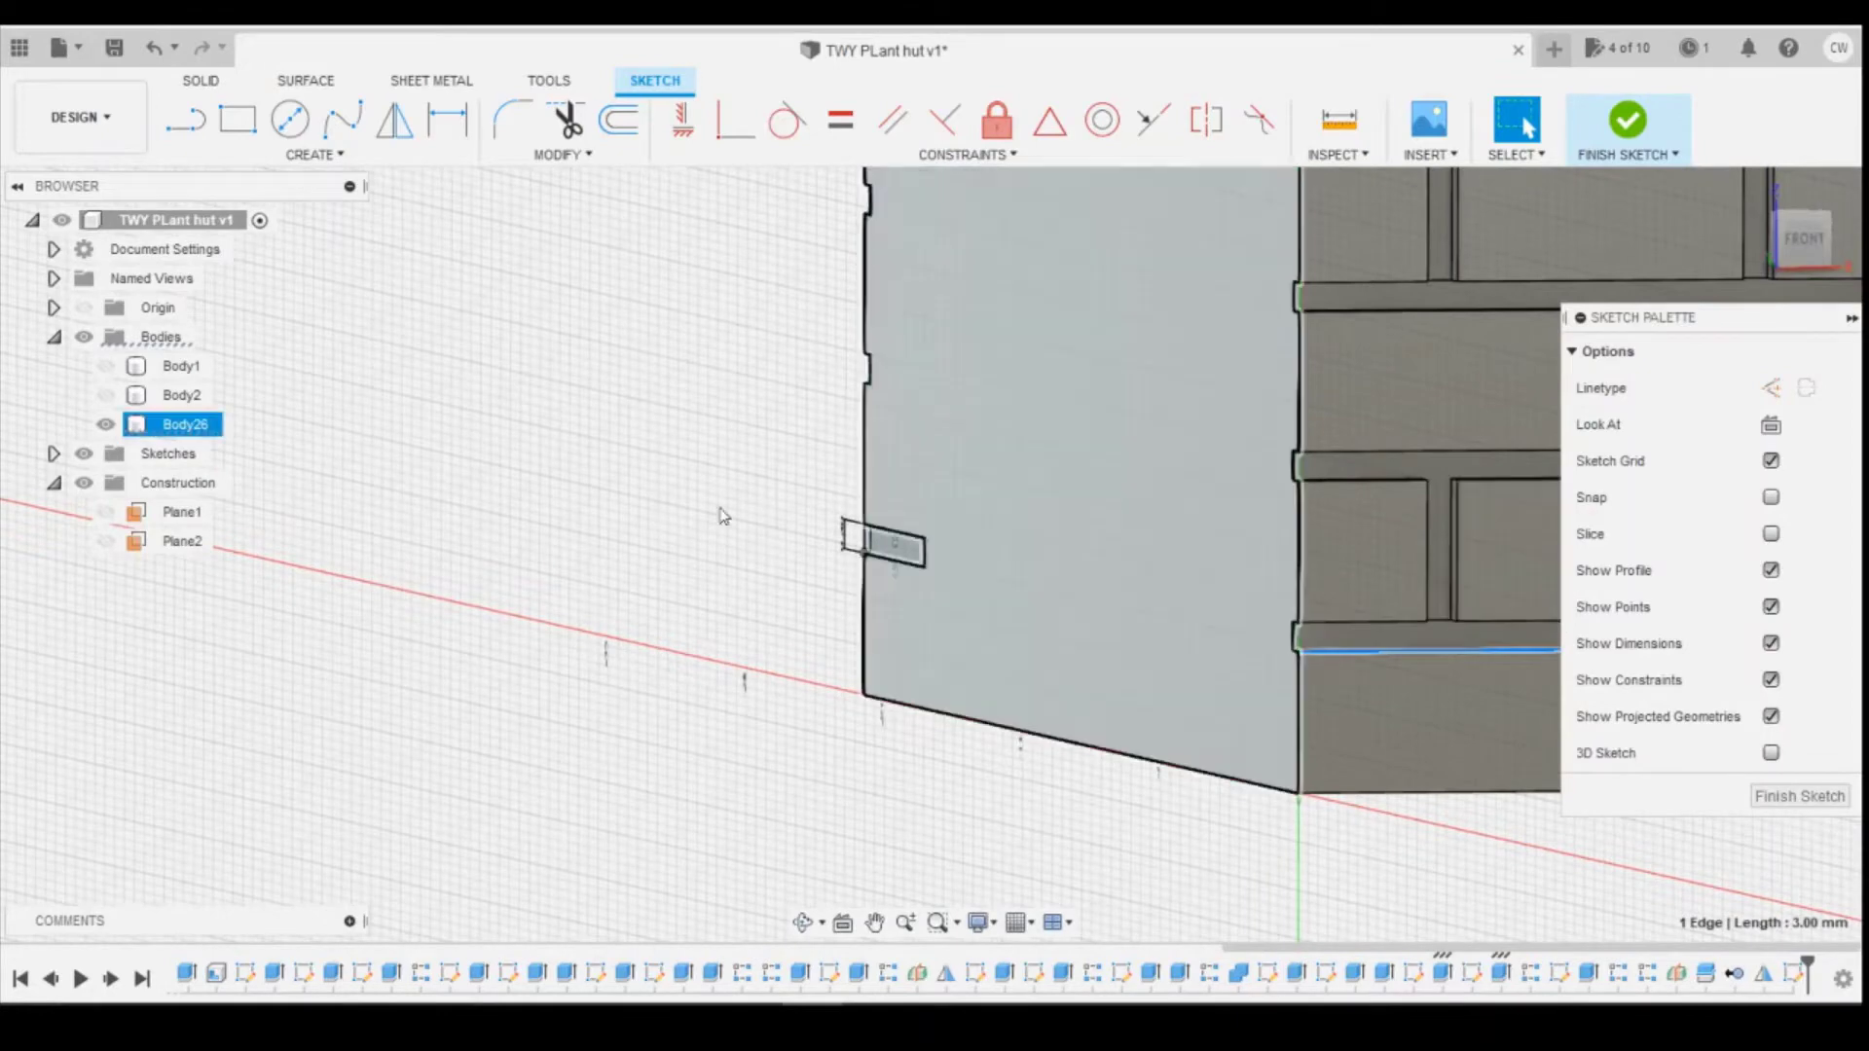
left_click(1799, 232)
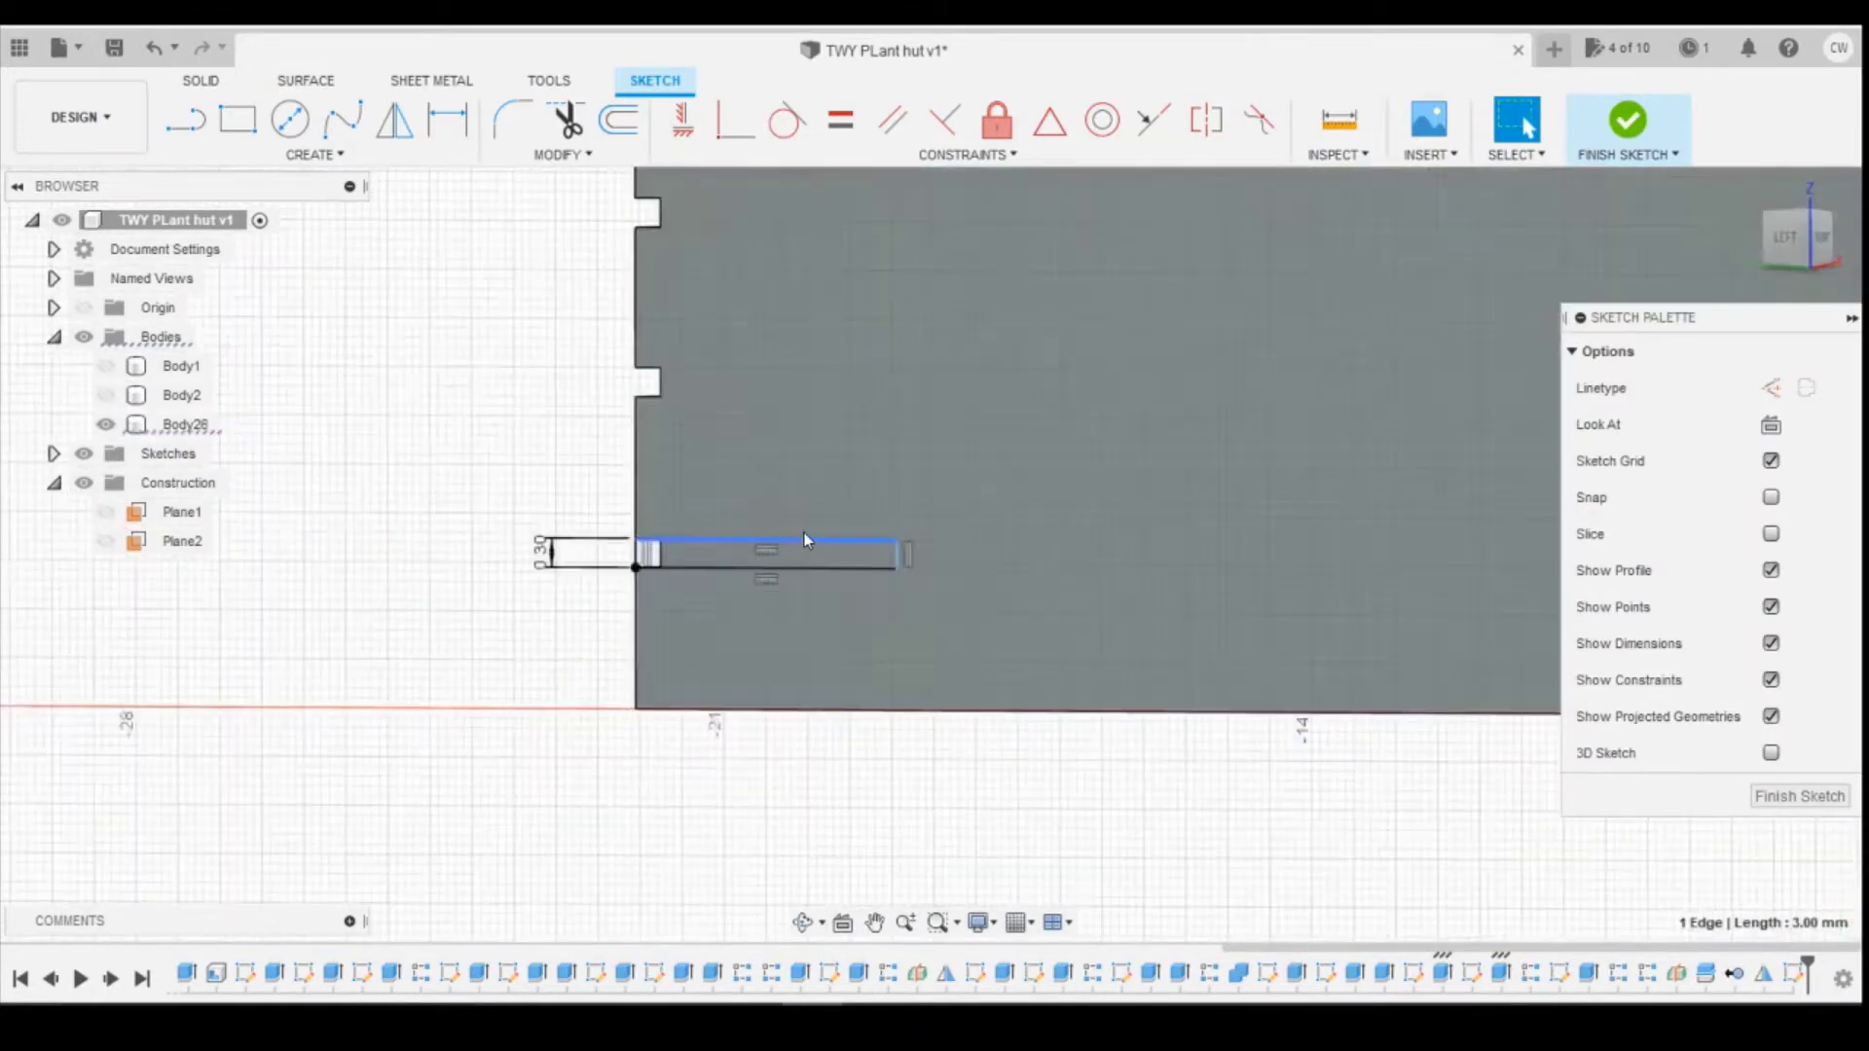
key("d")
left_click(776, 569)
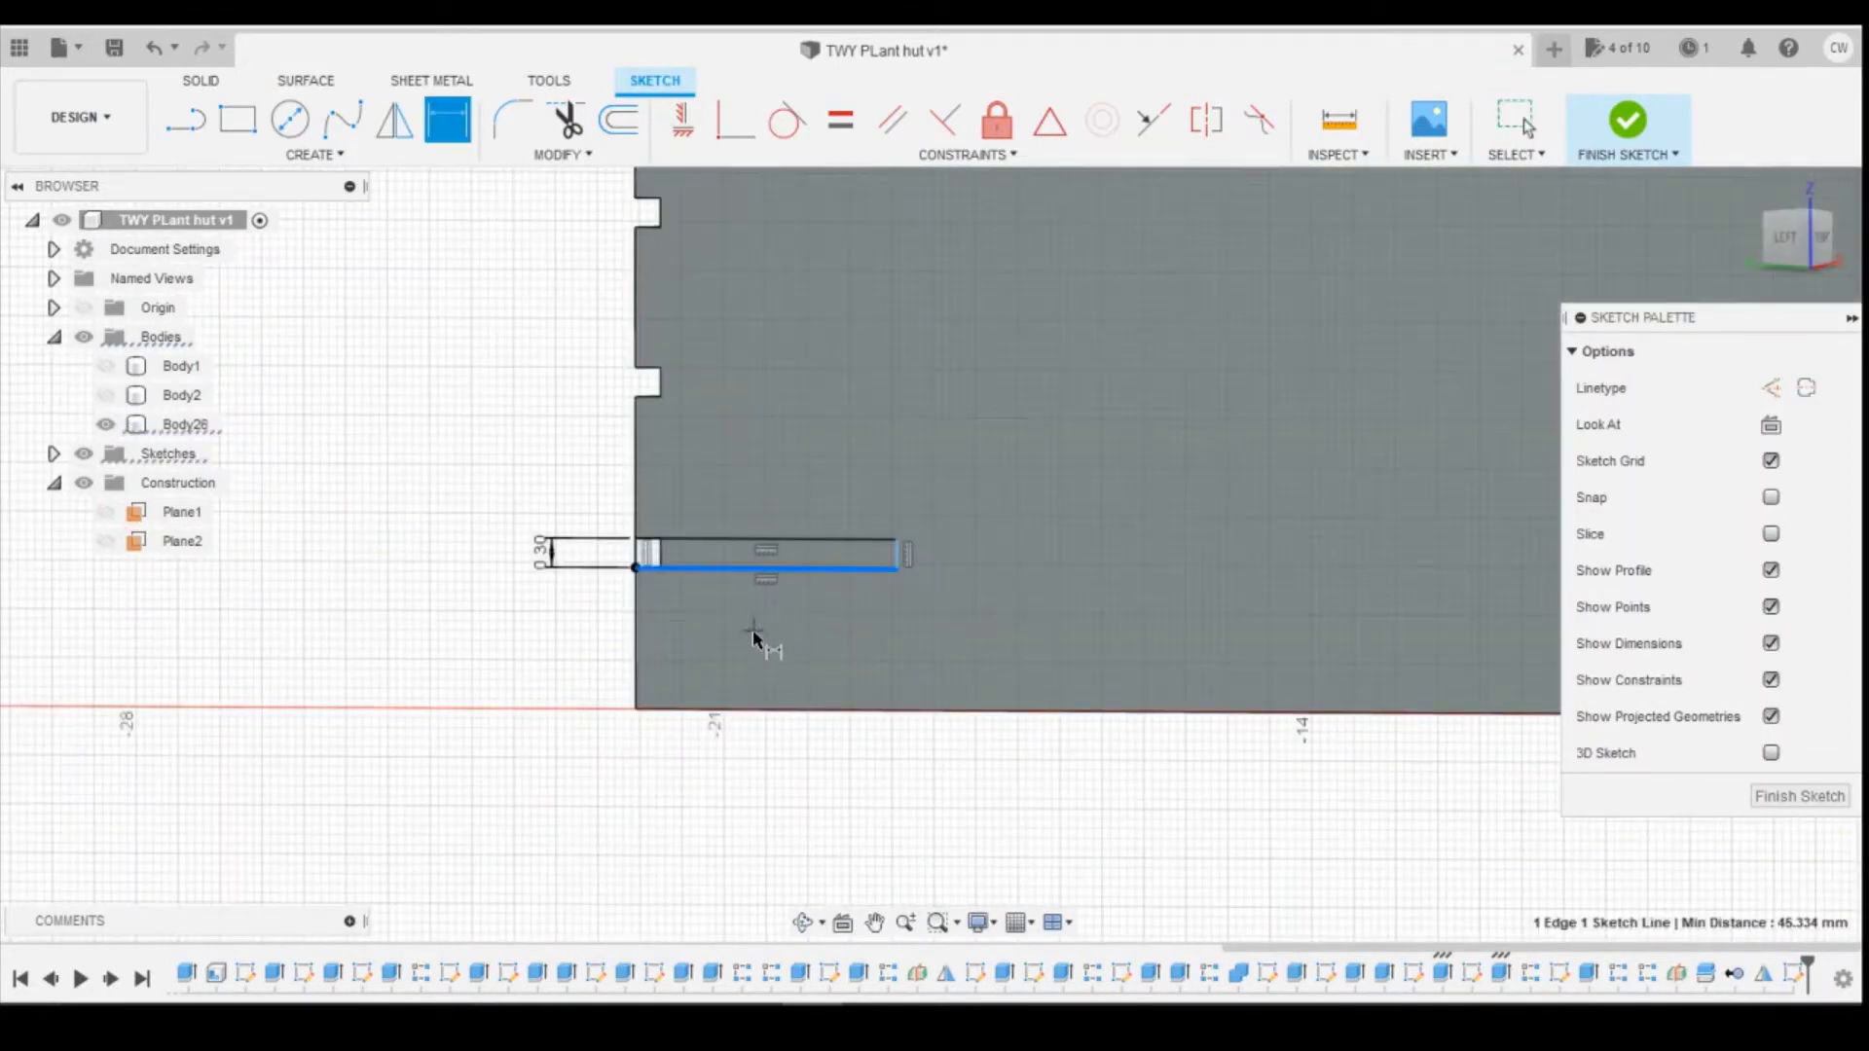
scroll(1245, 590, "down", 2)
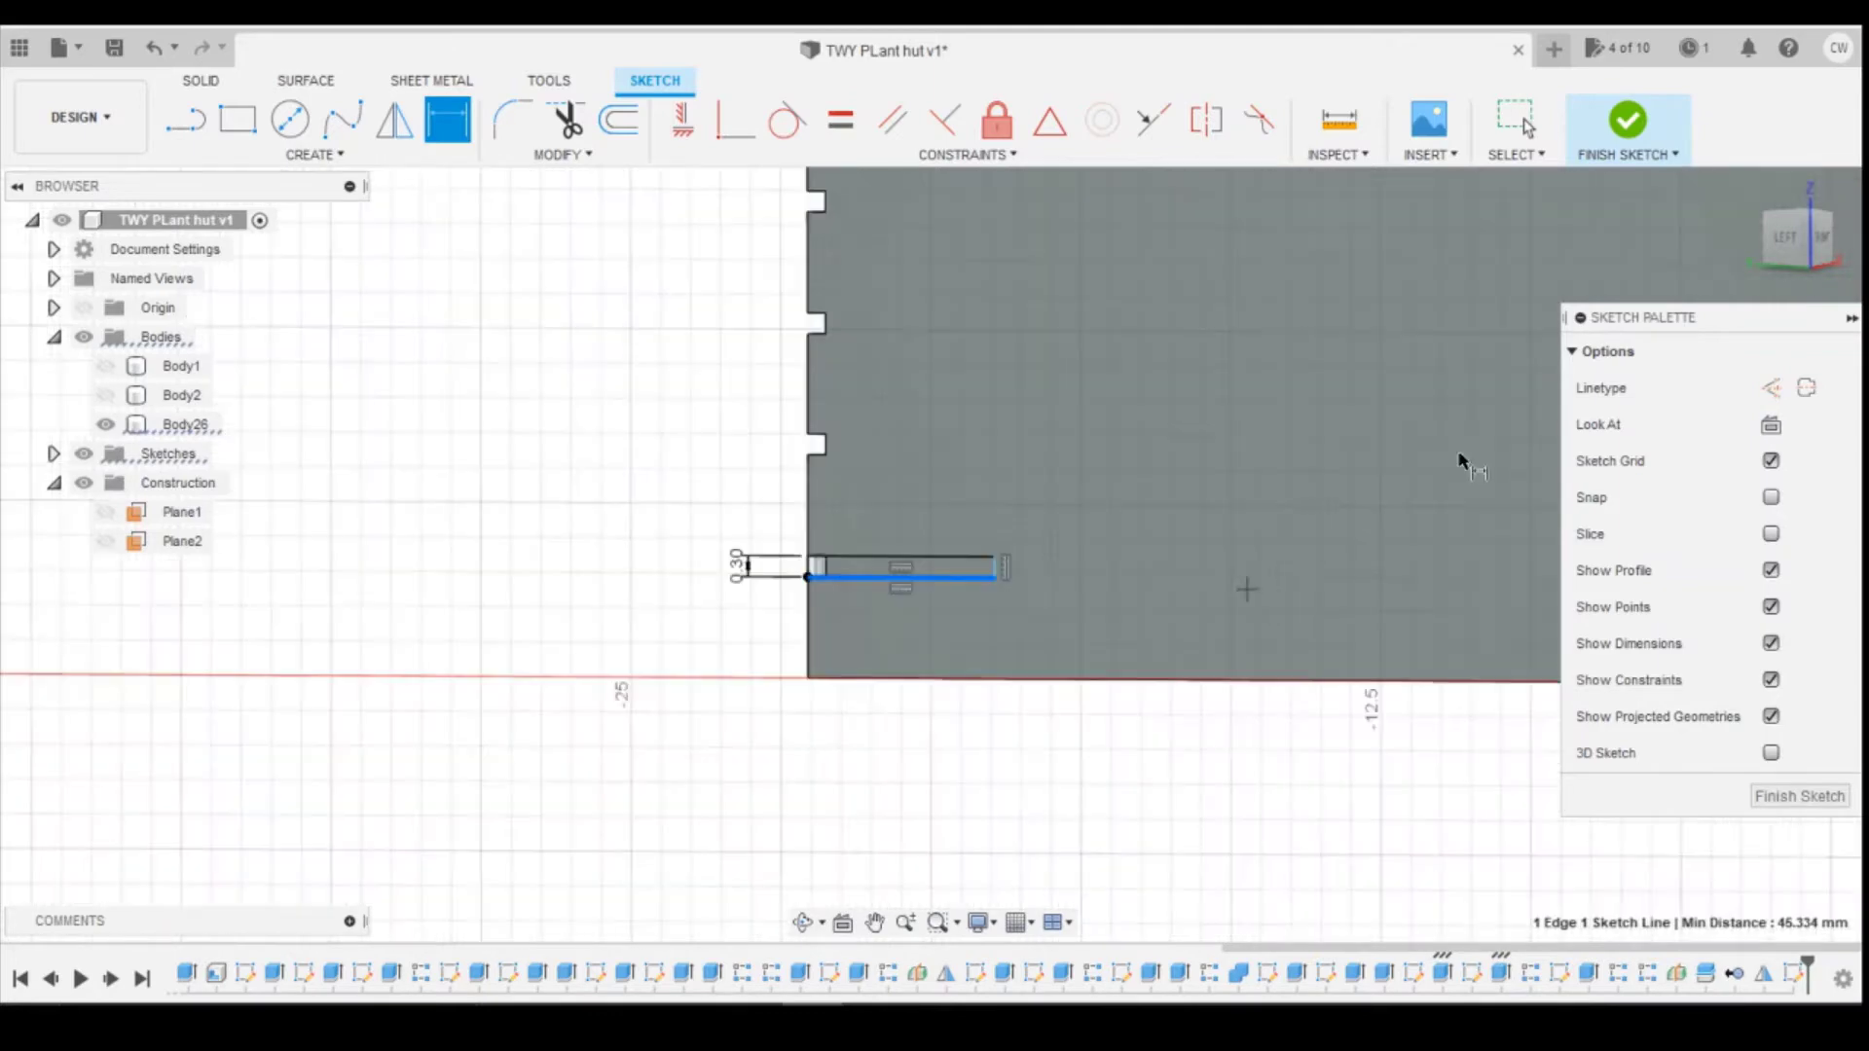
left_click(1785, 238)
key("Escape")
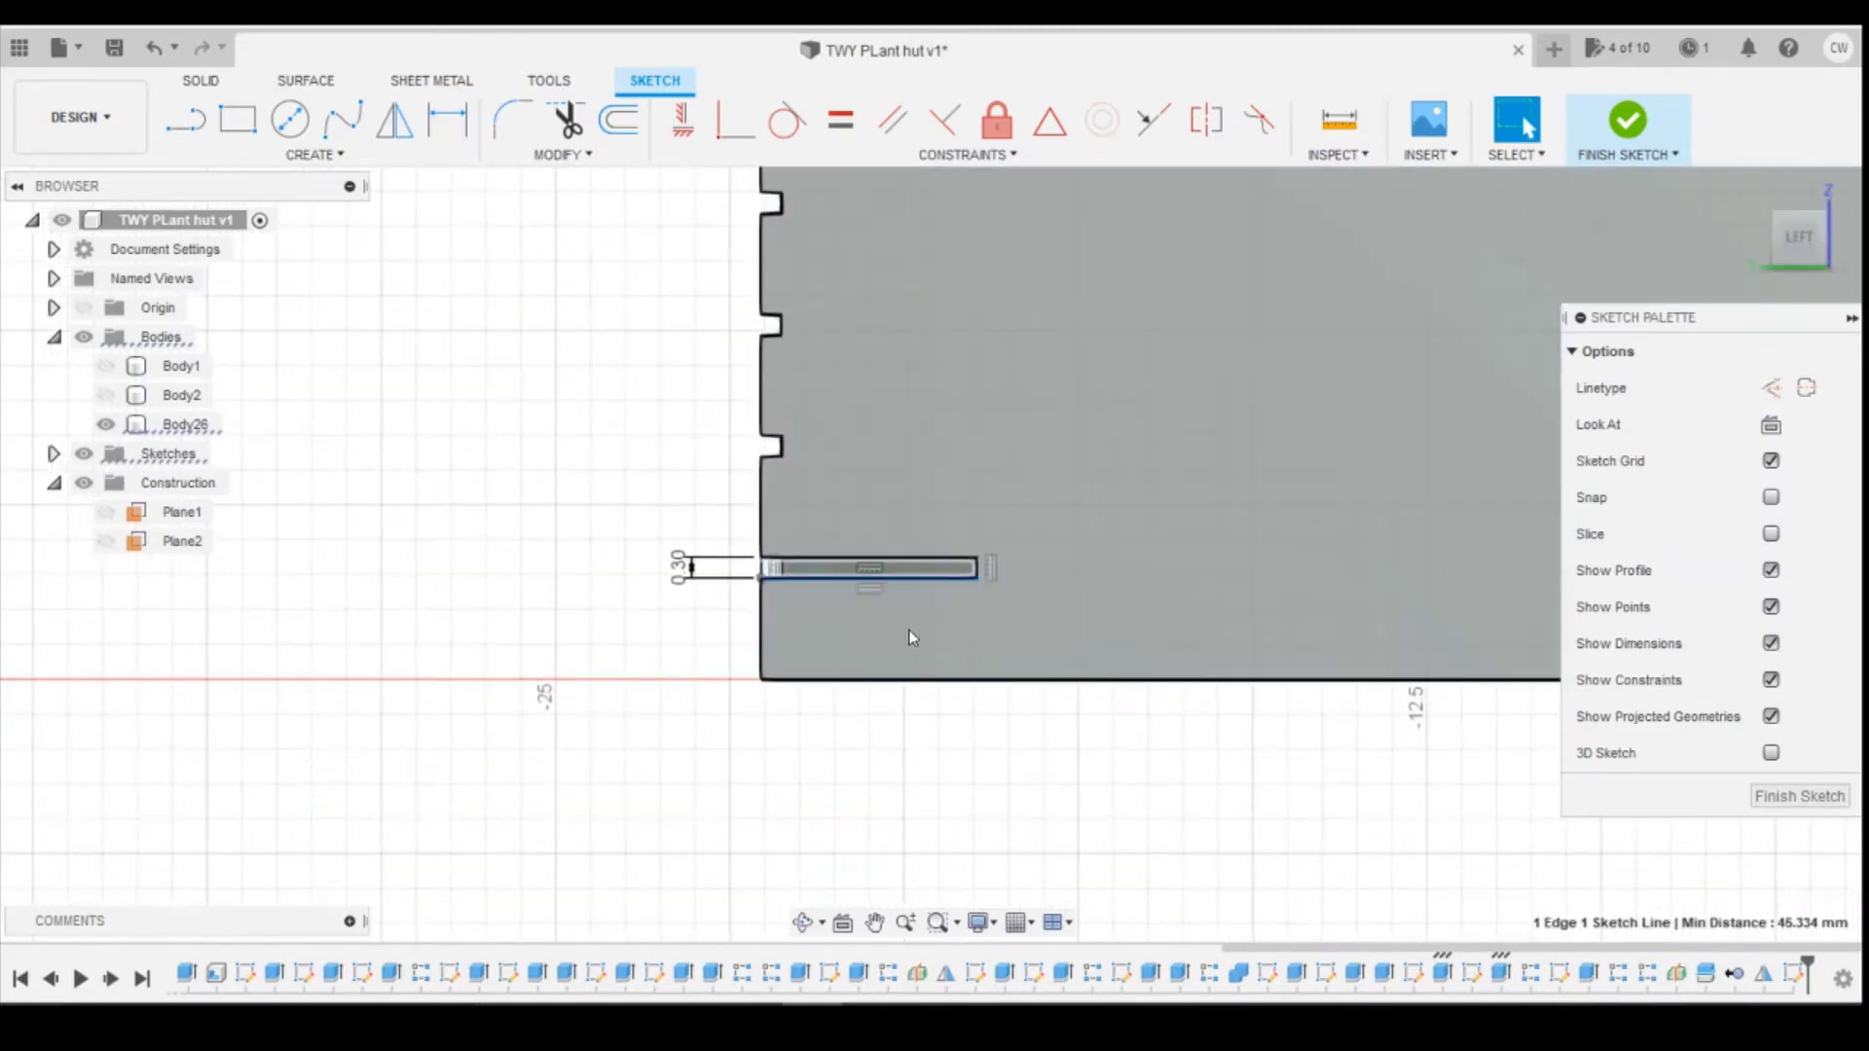
Step: Dimension the horizontal joint rectangle's length on the left side wall and set it to 3.3 mm
scroll(924, 609, "up", 4)
key("d")
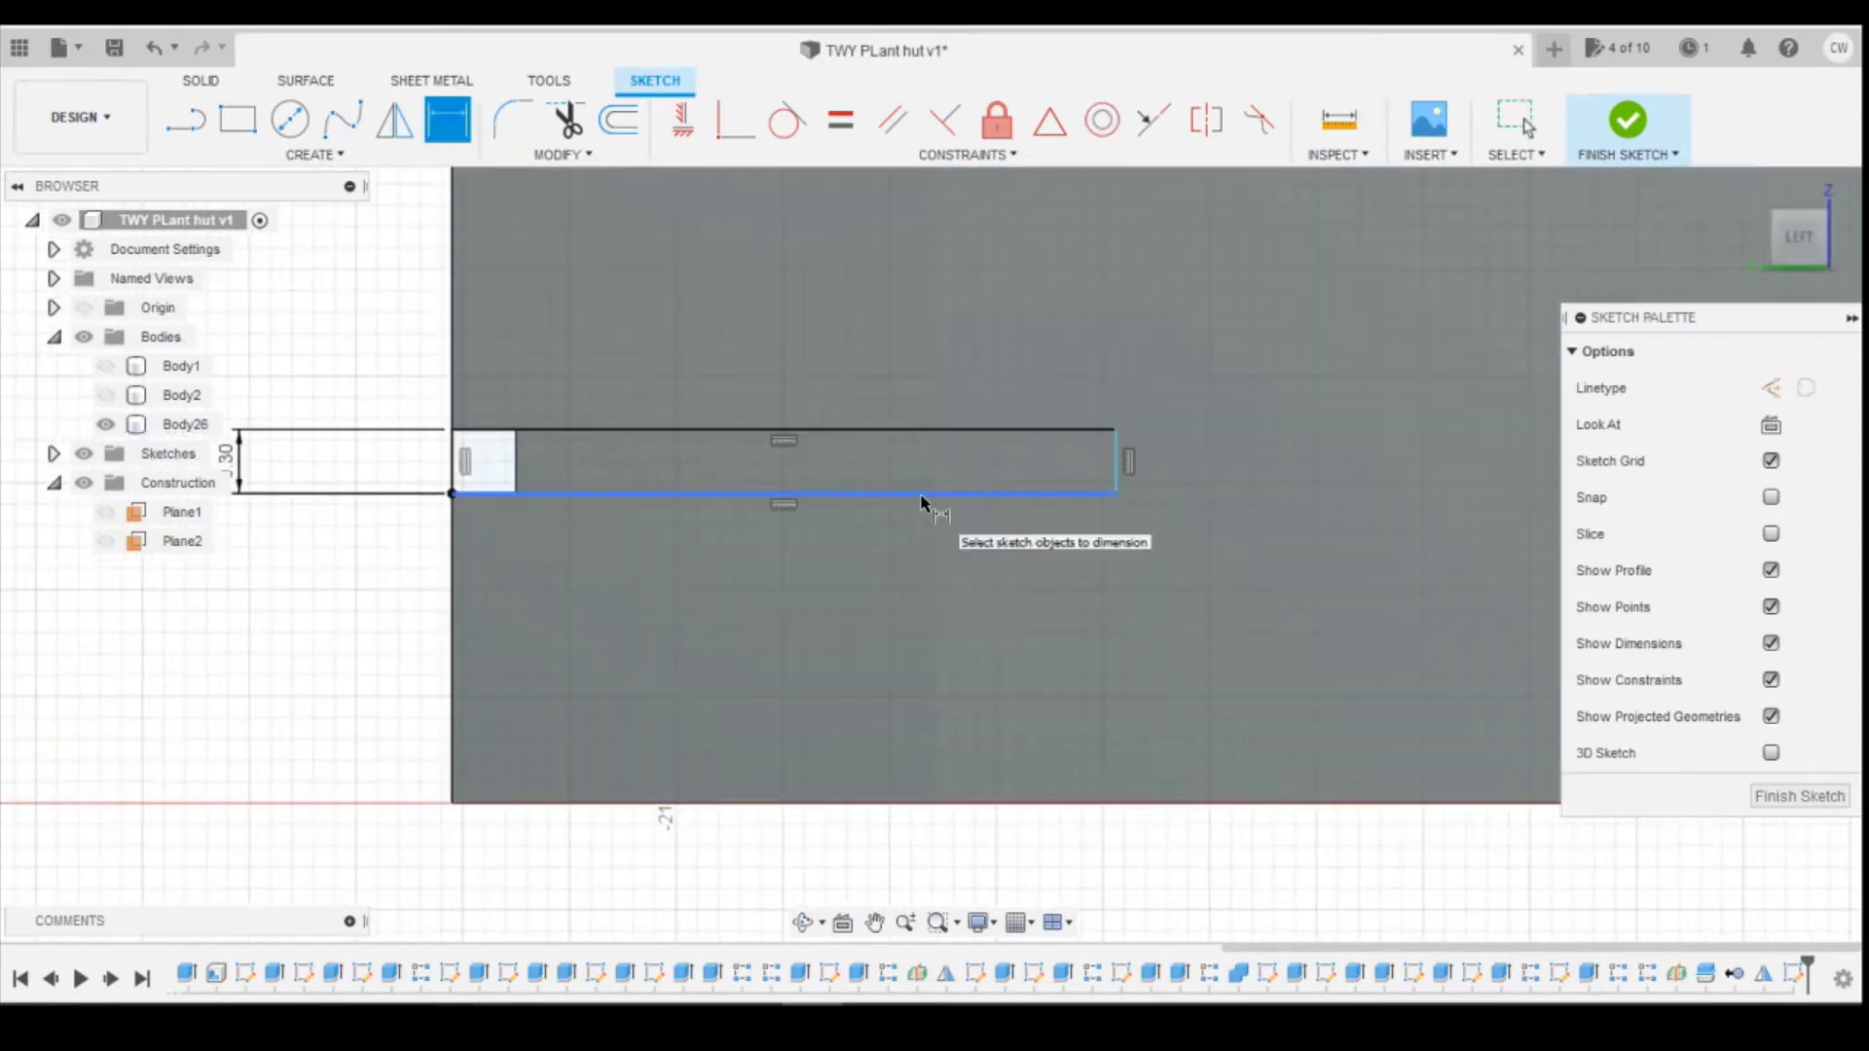
left_click(923, 494)
left_click(873, 861)
type("3")
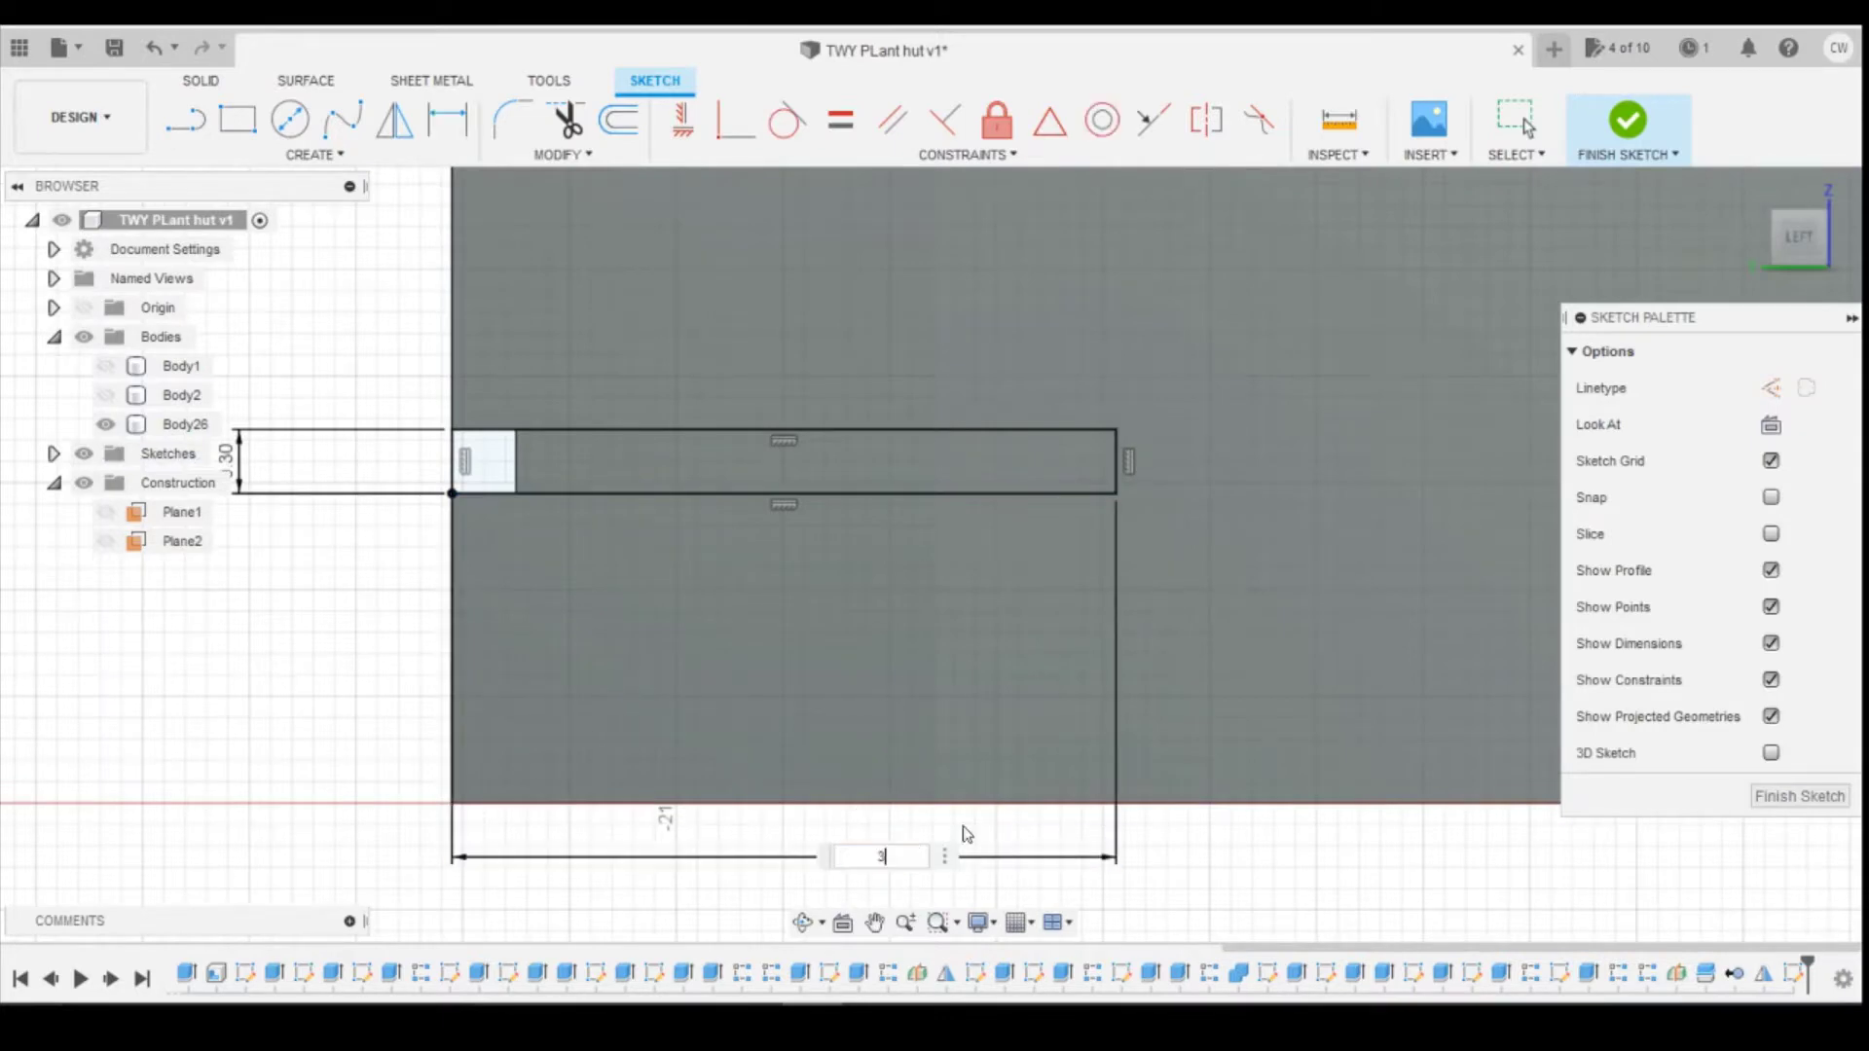
key("Return")
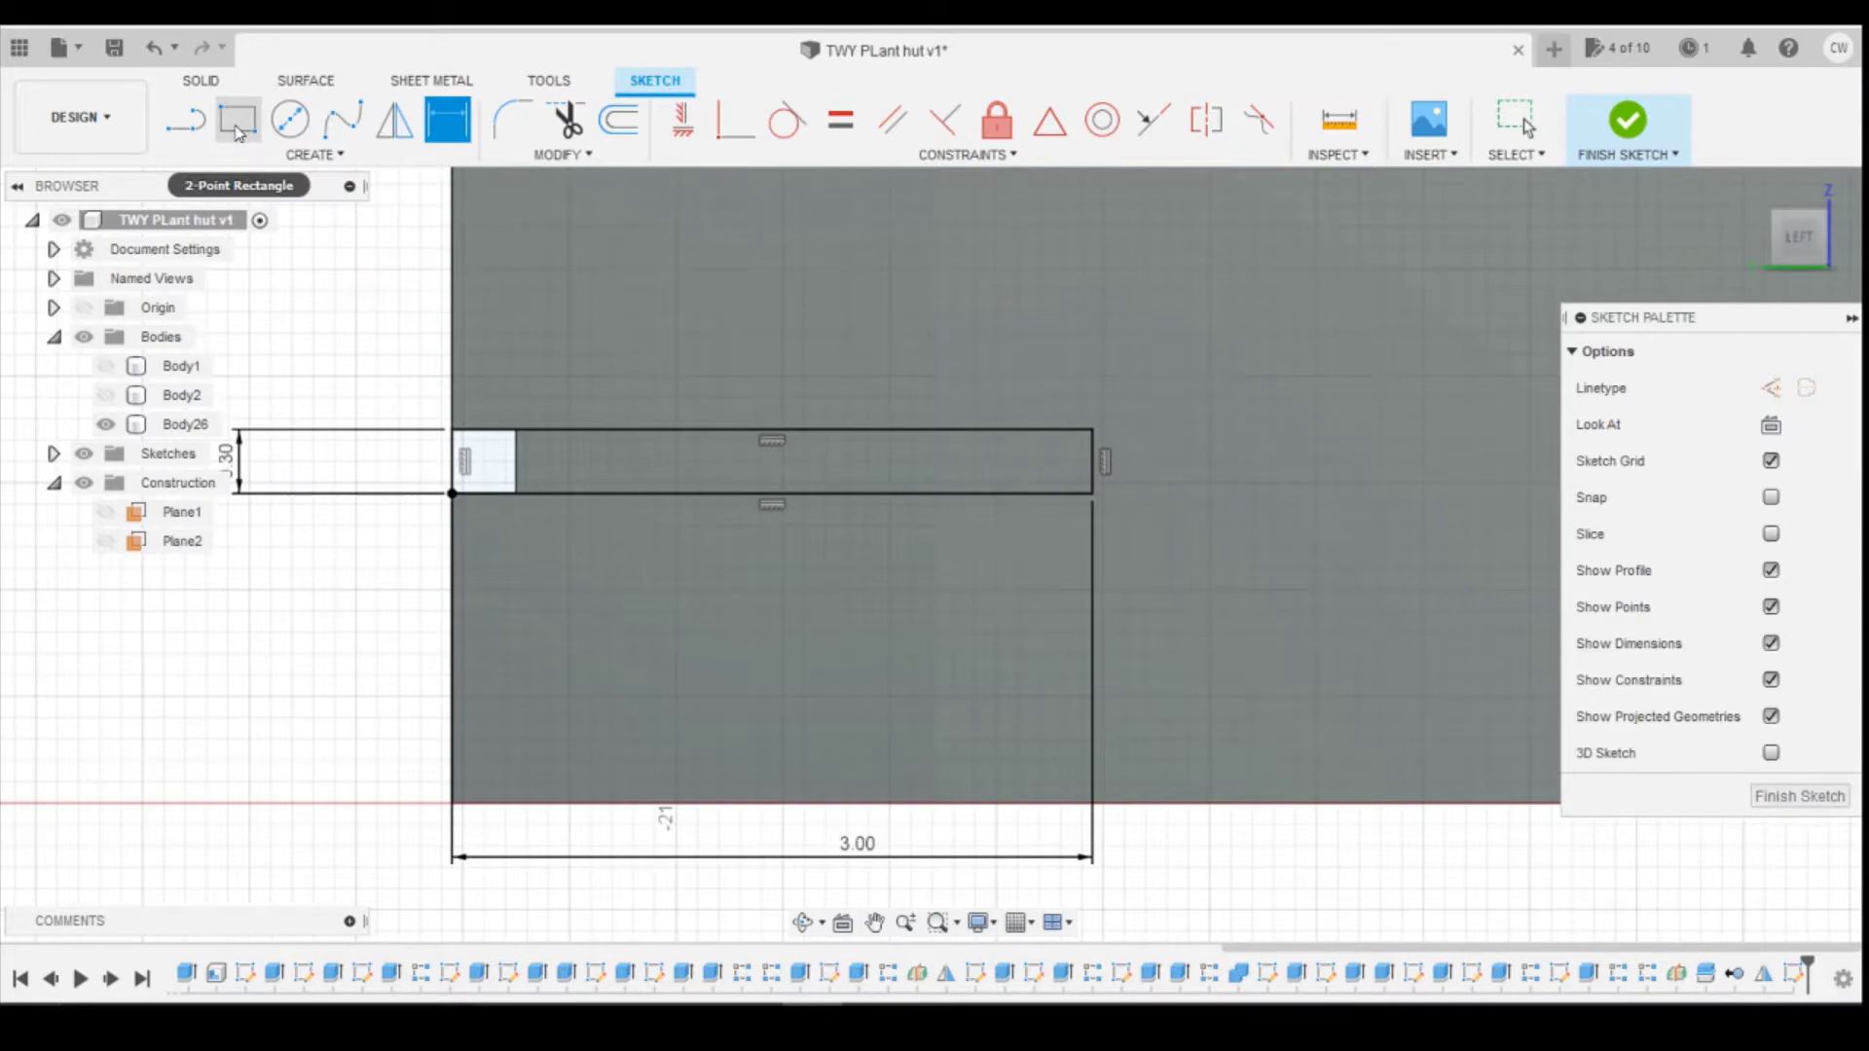
double_click(856, 843)
type("3.3")
key("Return")
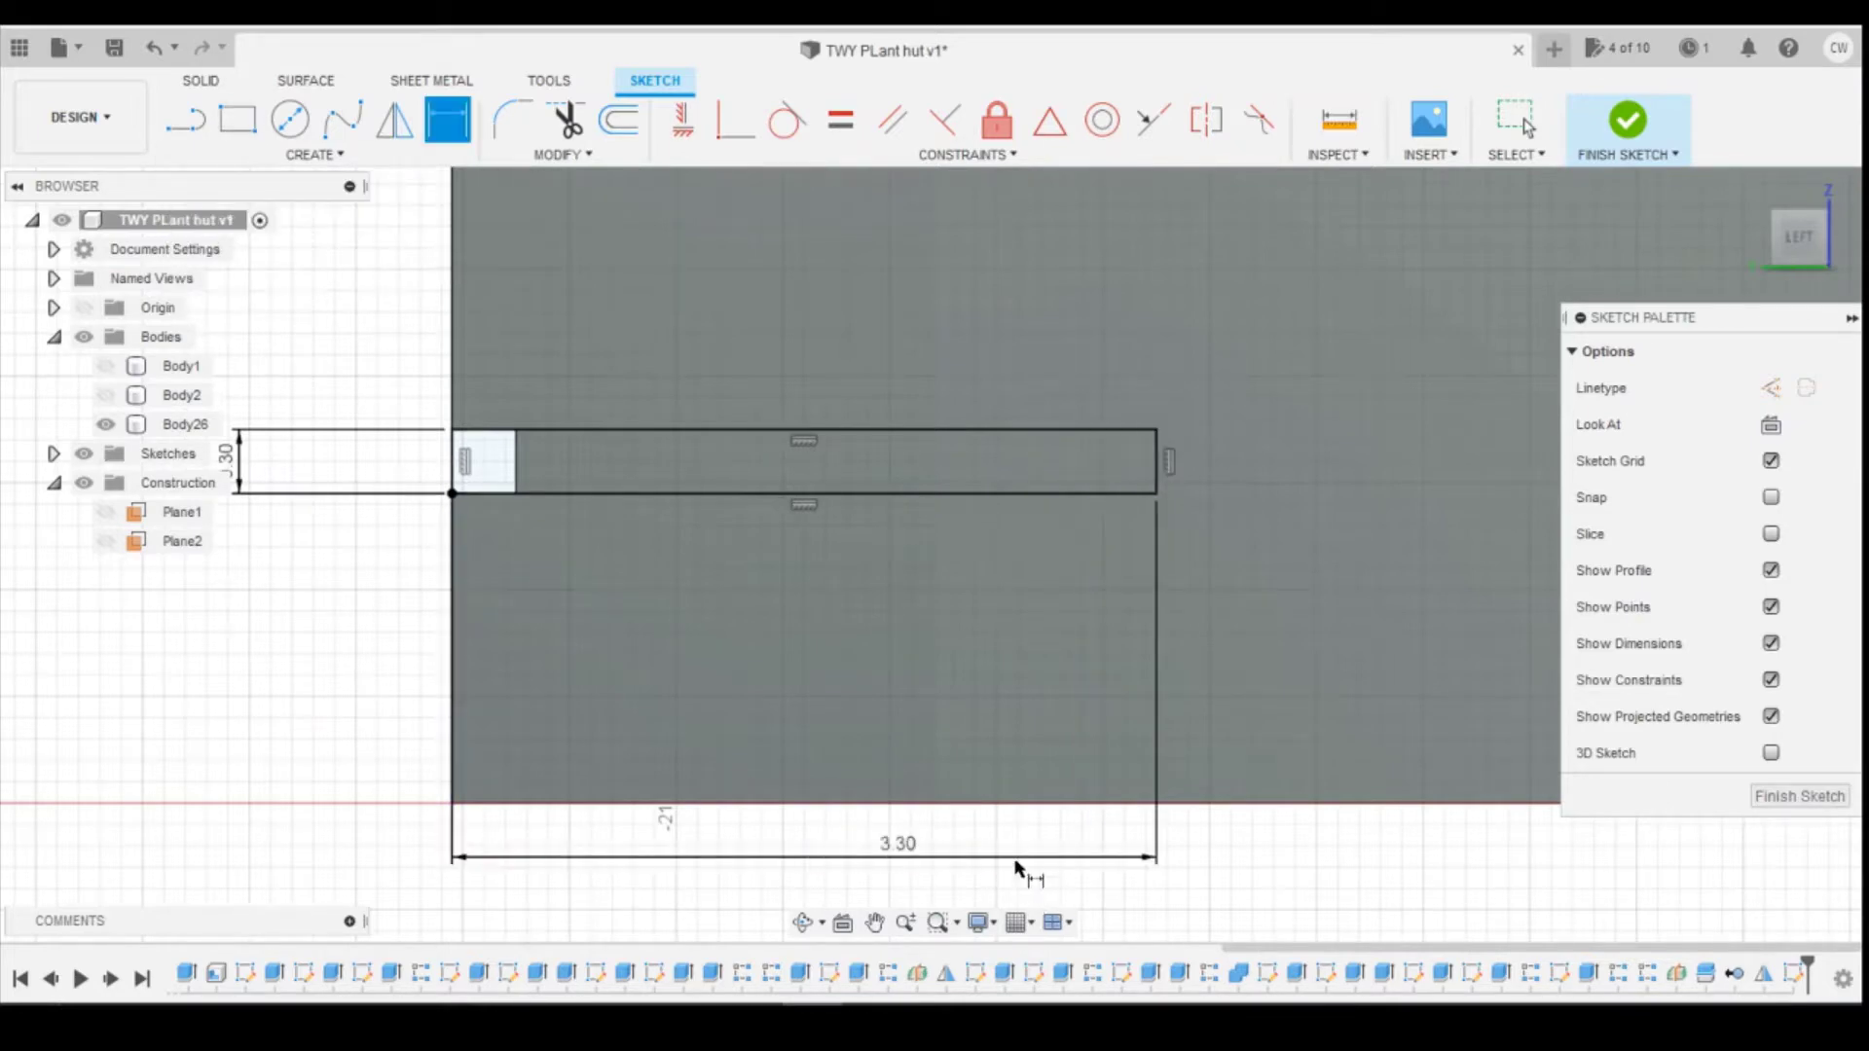
Step: Sketch a 0.3 mm wide vertical joint rectangle from the horizontal rectangle's lower inner corner down to the wall's bottom edge
key("r")
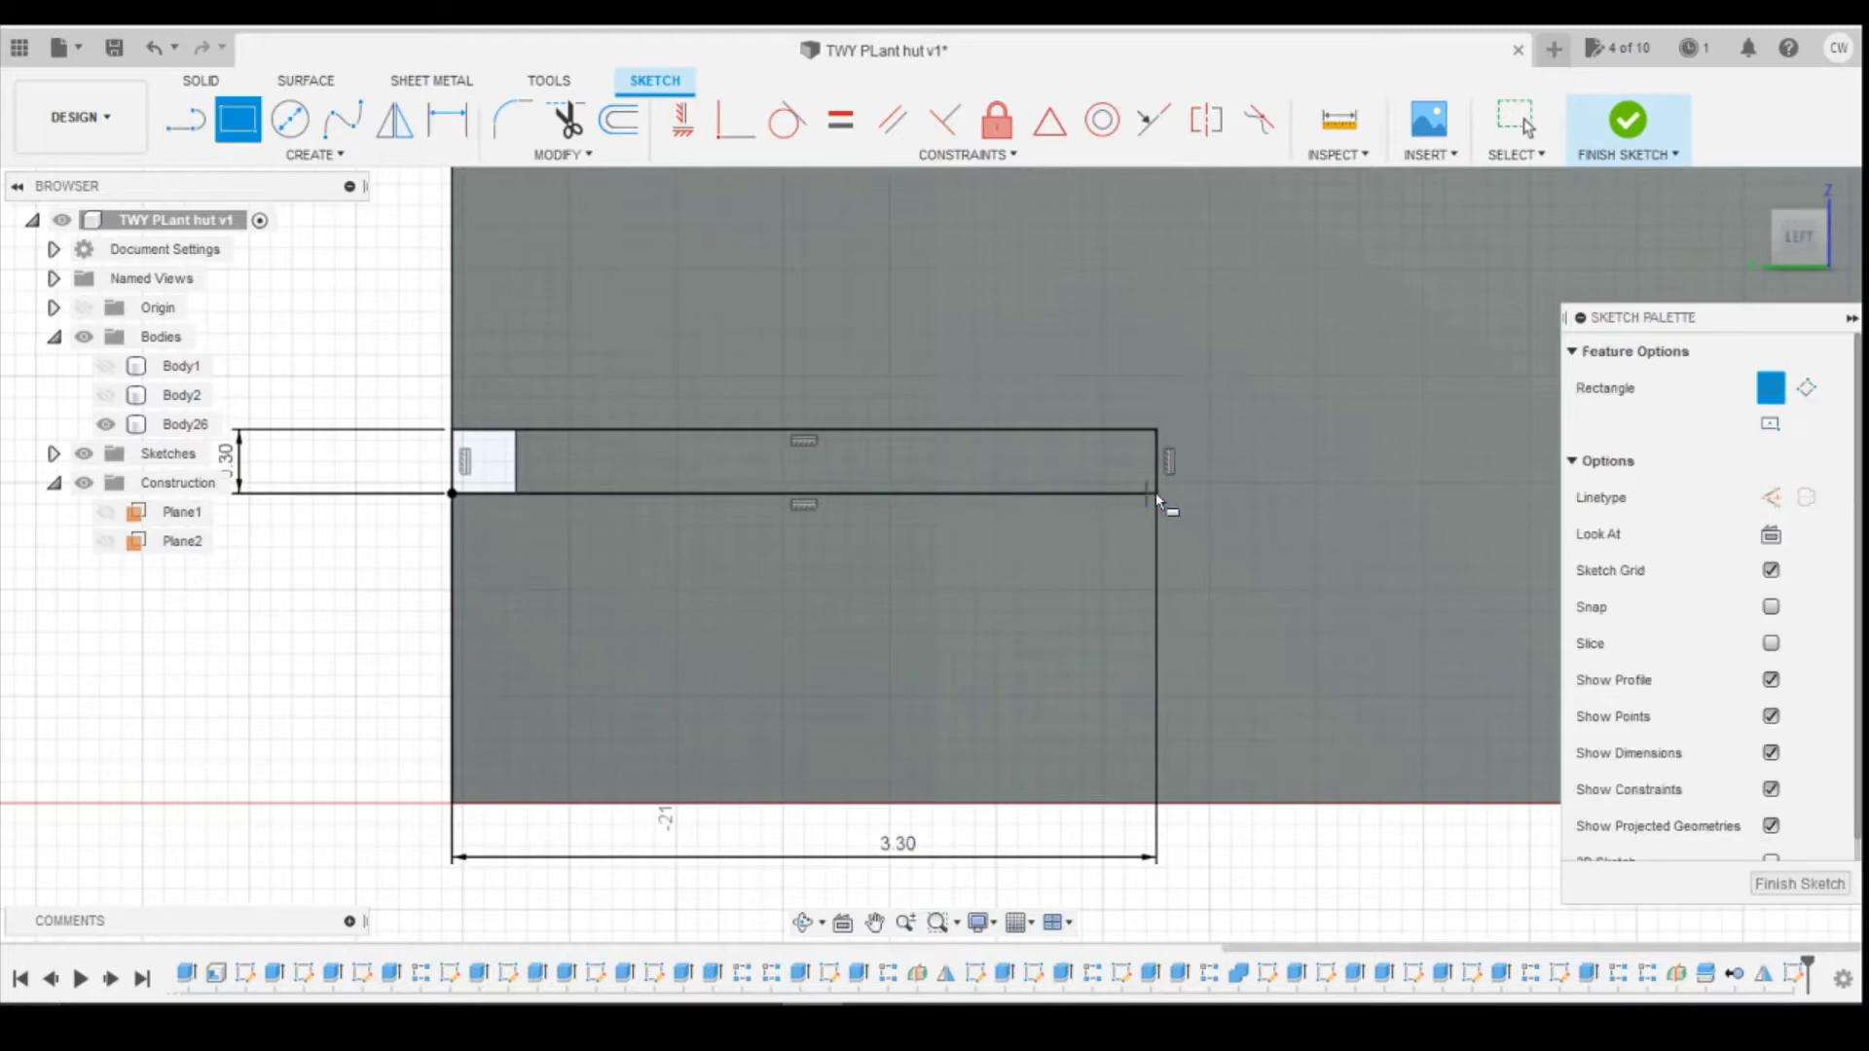
left_click(1157, 493)
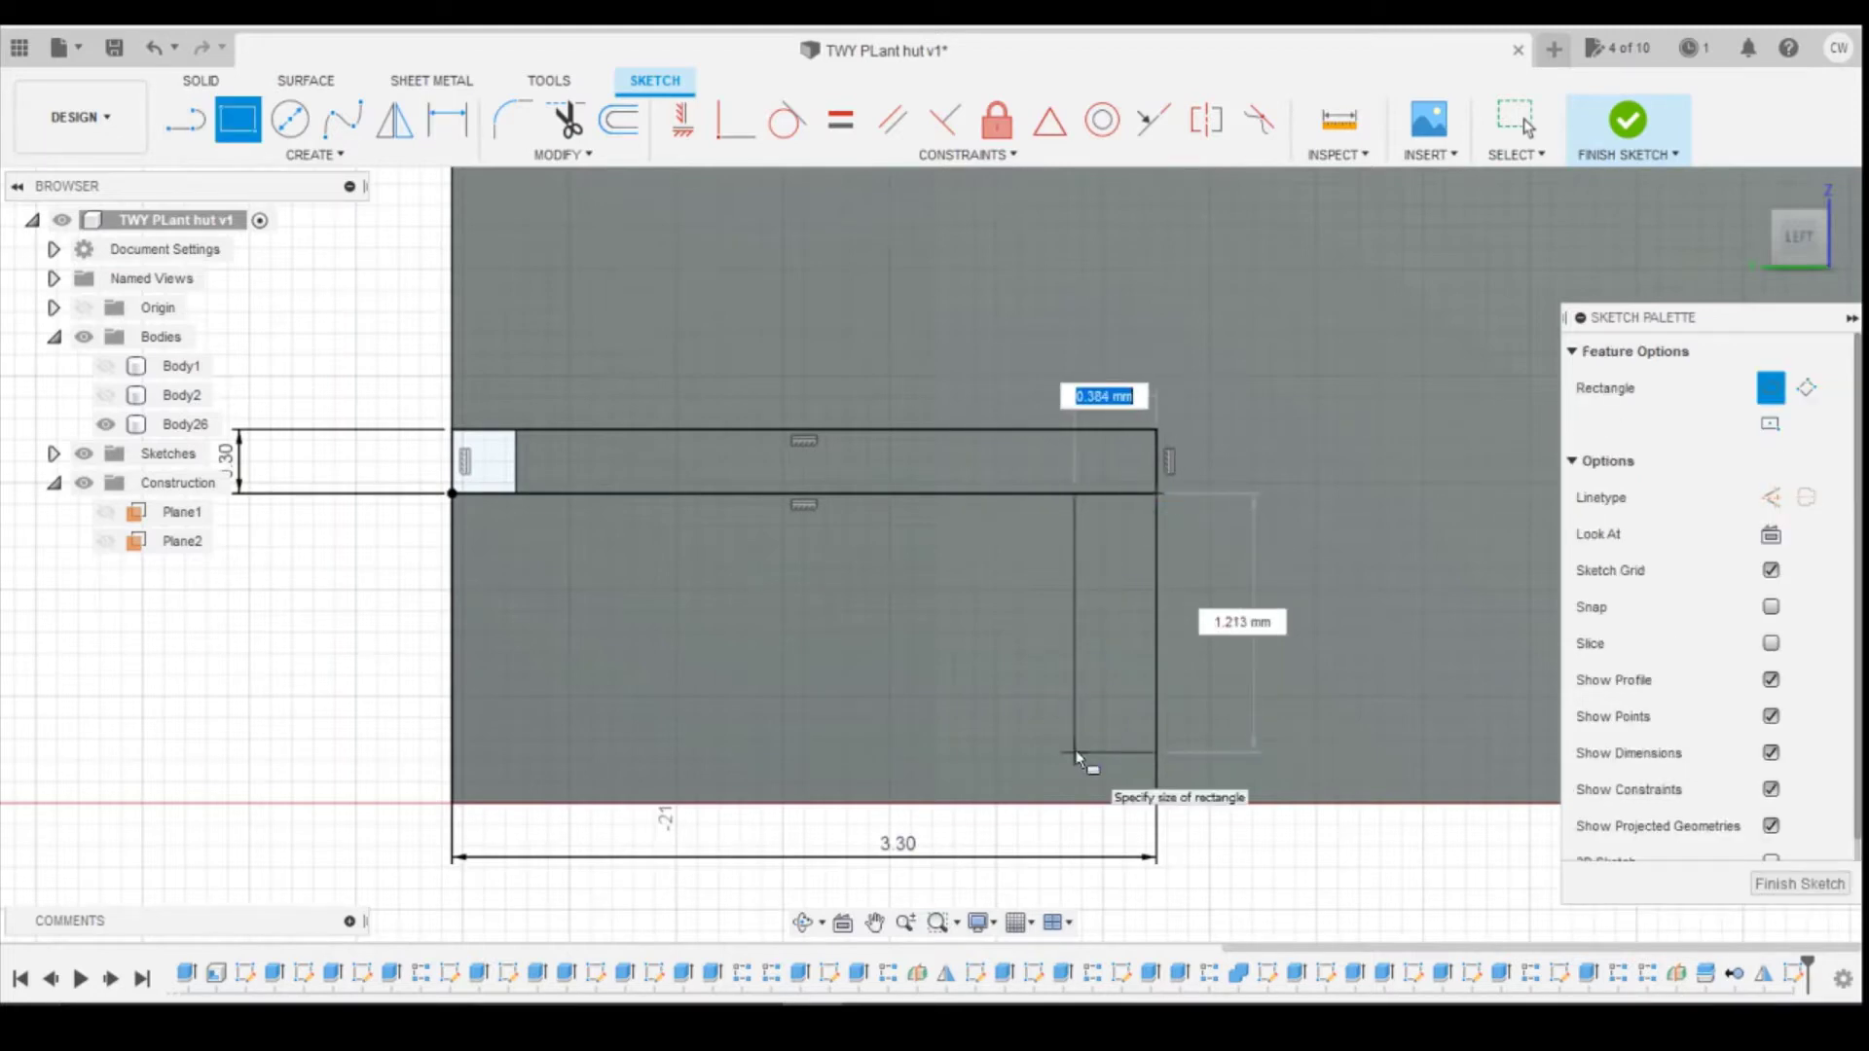
type("0.3")
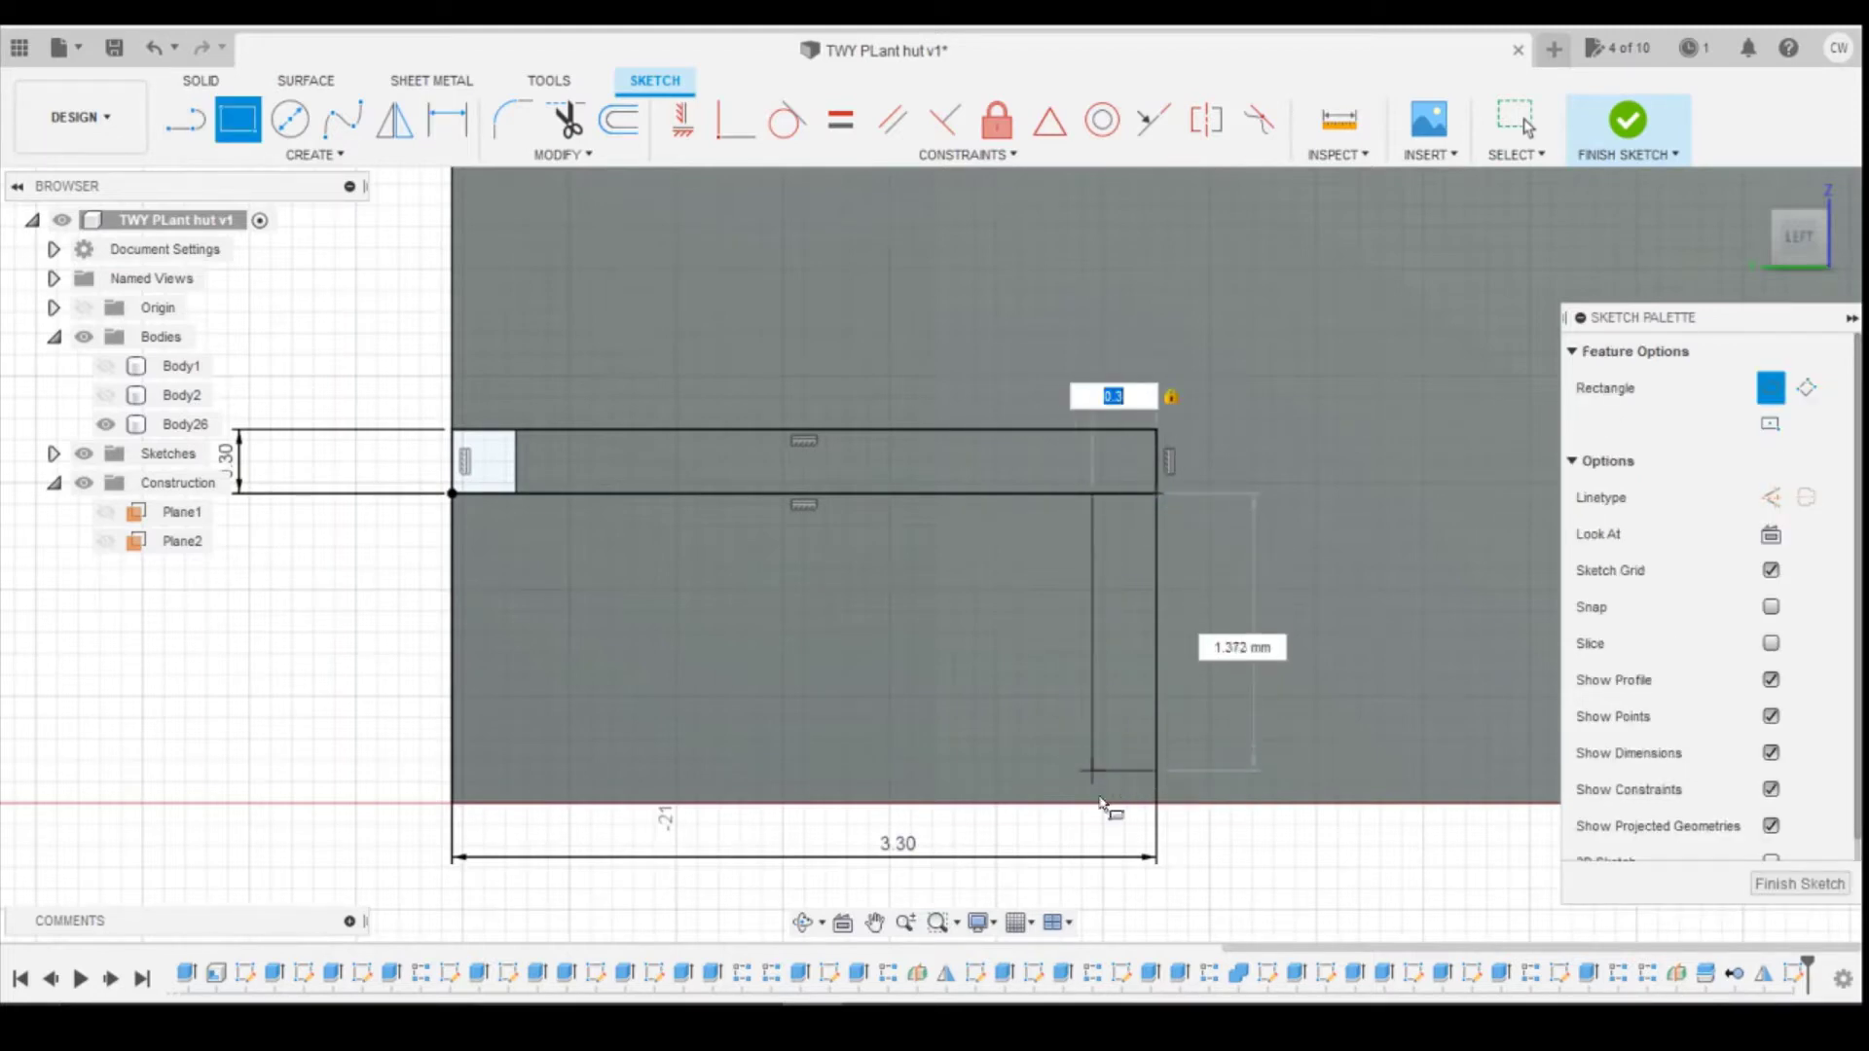
left_click(1103, 803)
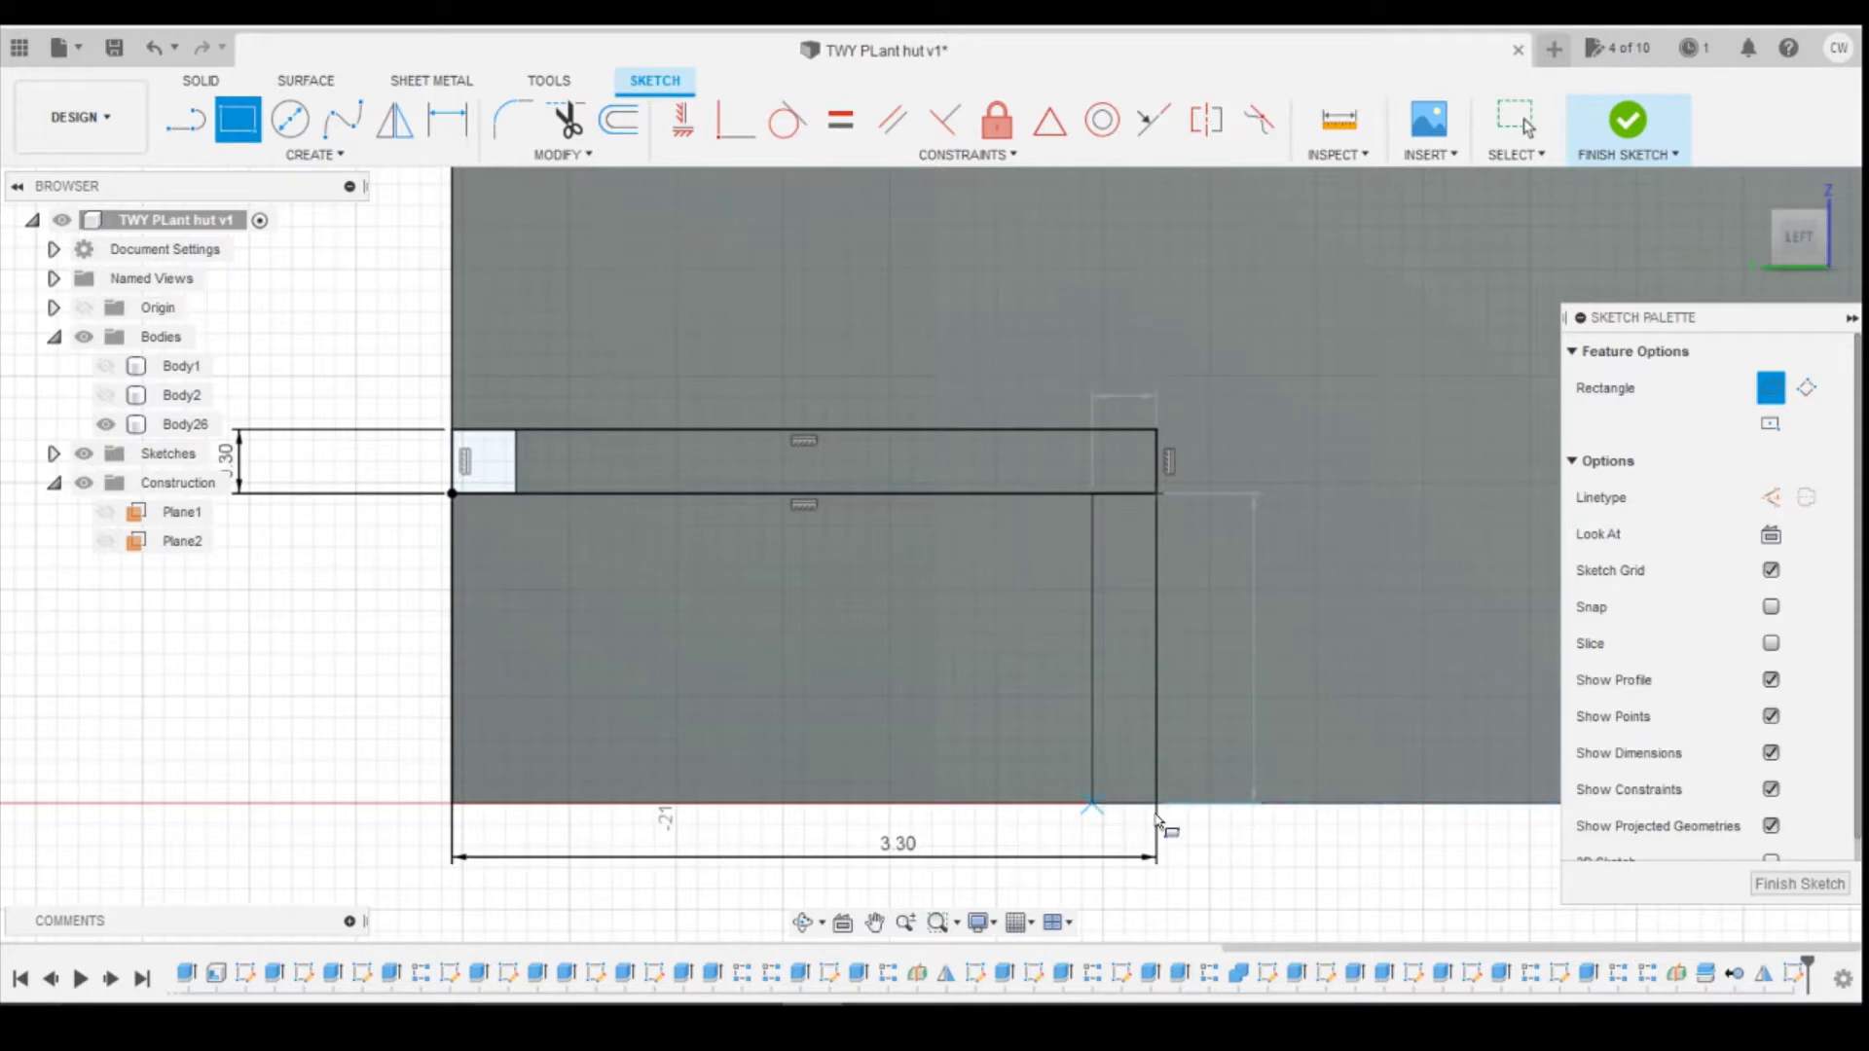
key("Escape")
Step: Extrude the vertical, horizontal and notch-end profiles by -0.299 mm as a cut into the side wall
left_click(1135, 632)
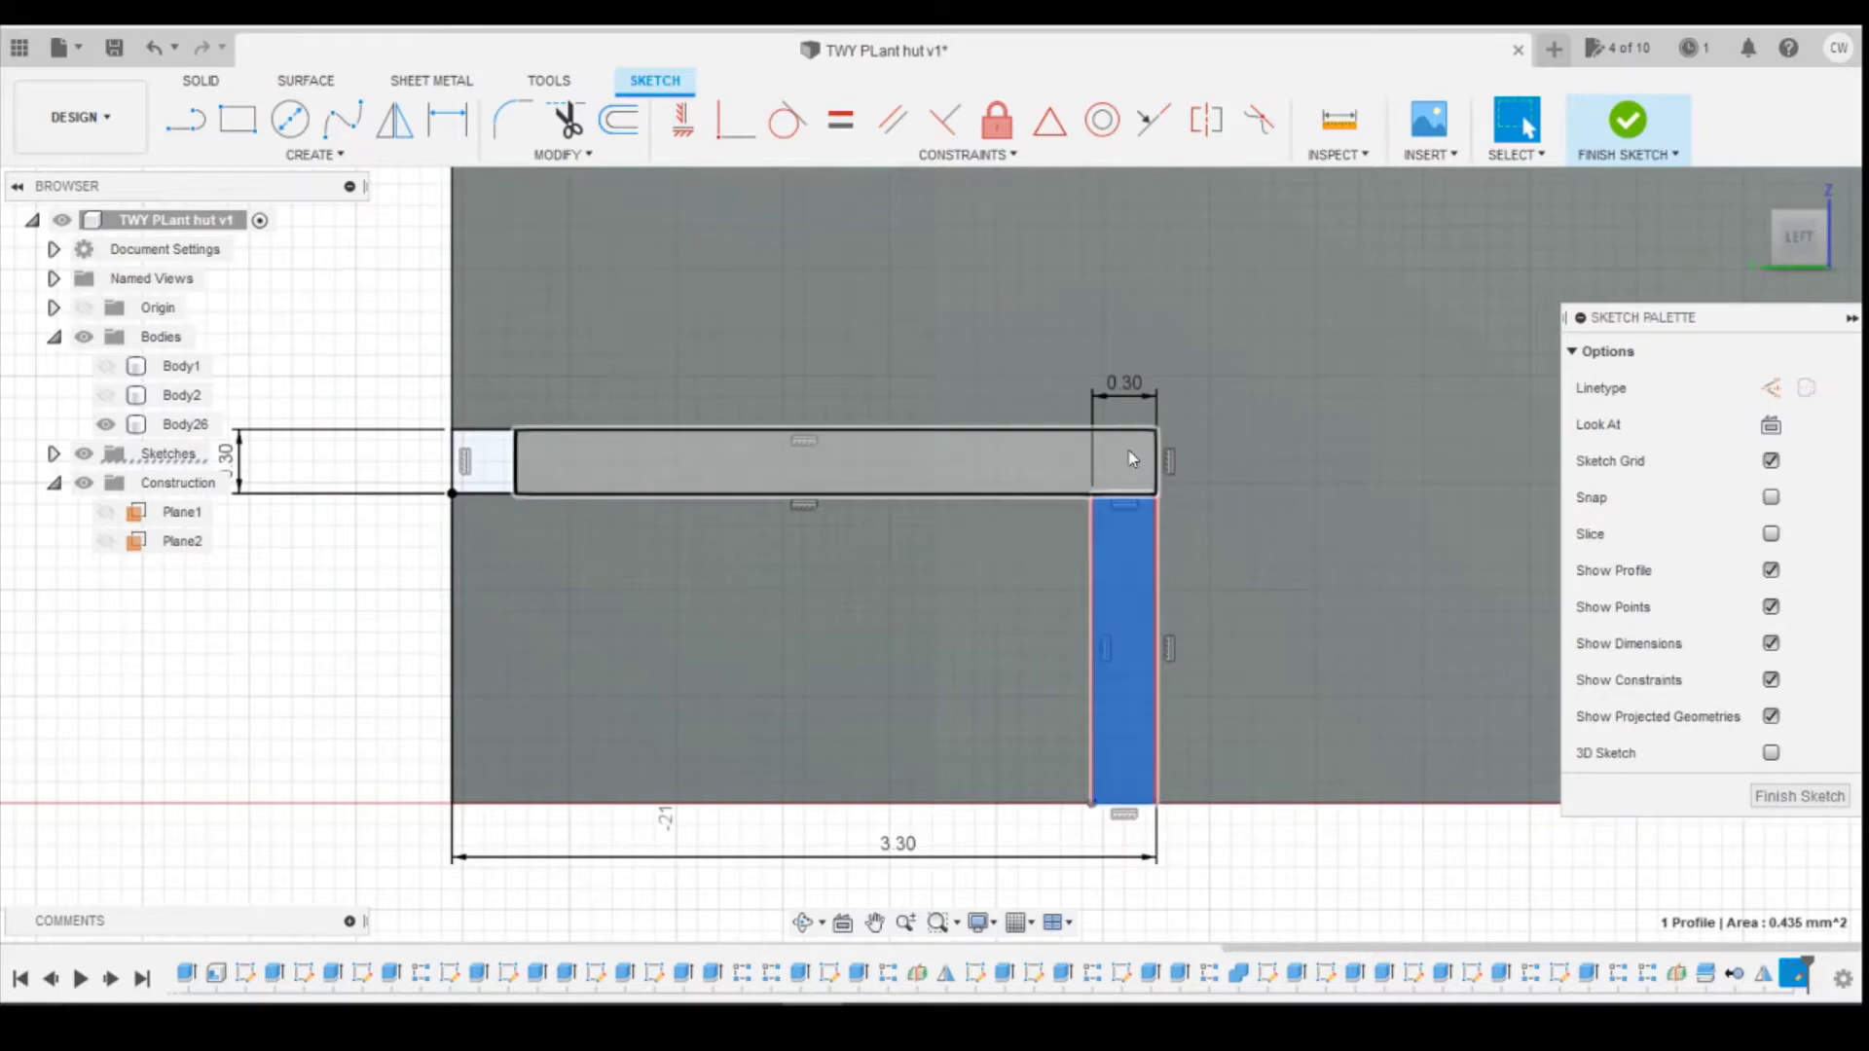
left_click(920, 461, "shift")
left_click(492, 466, "shift")
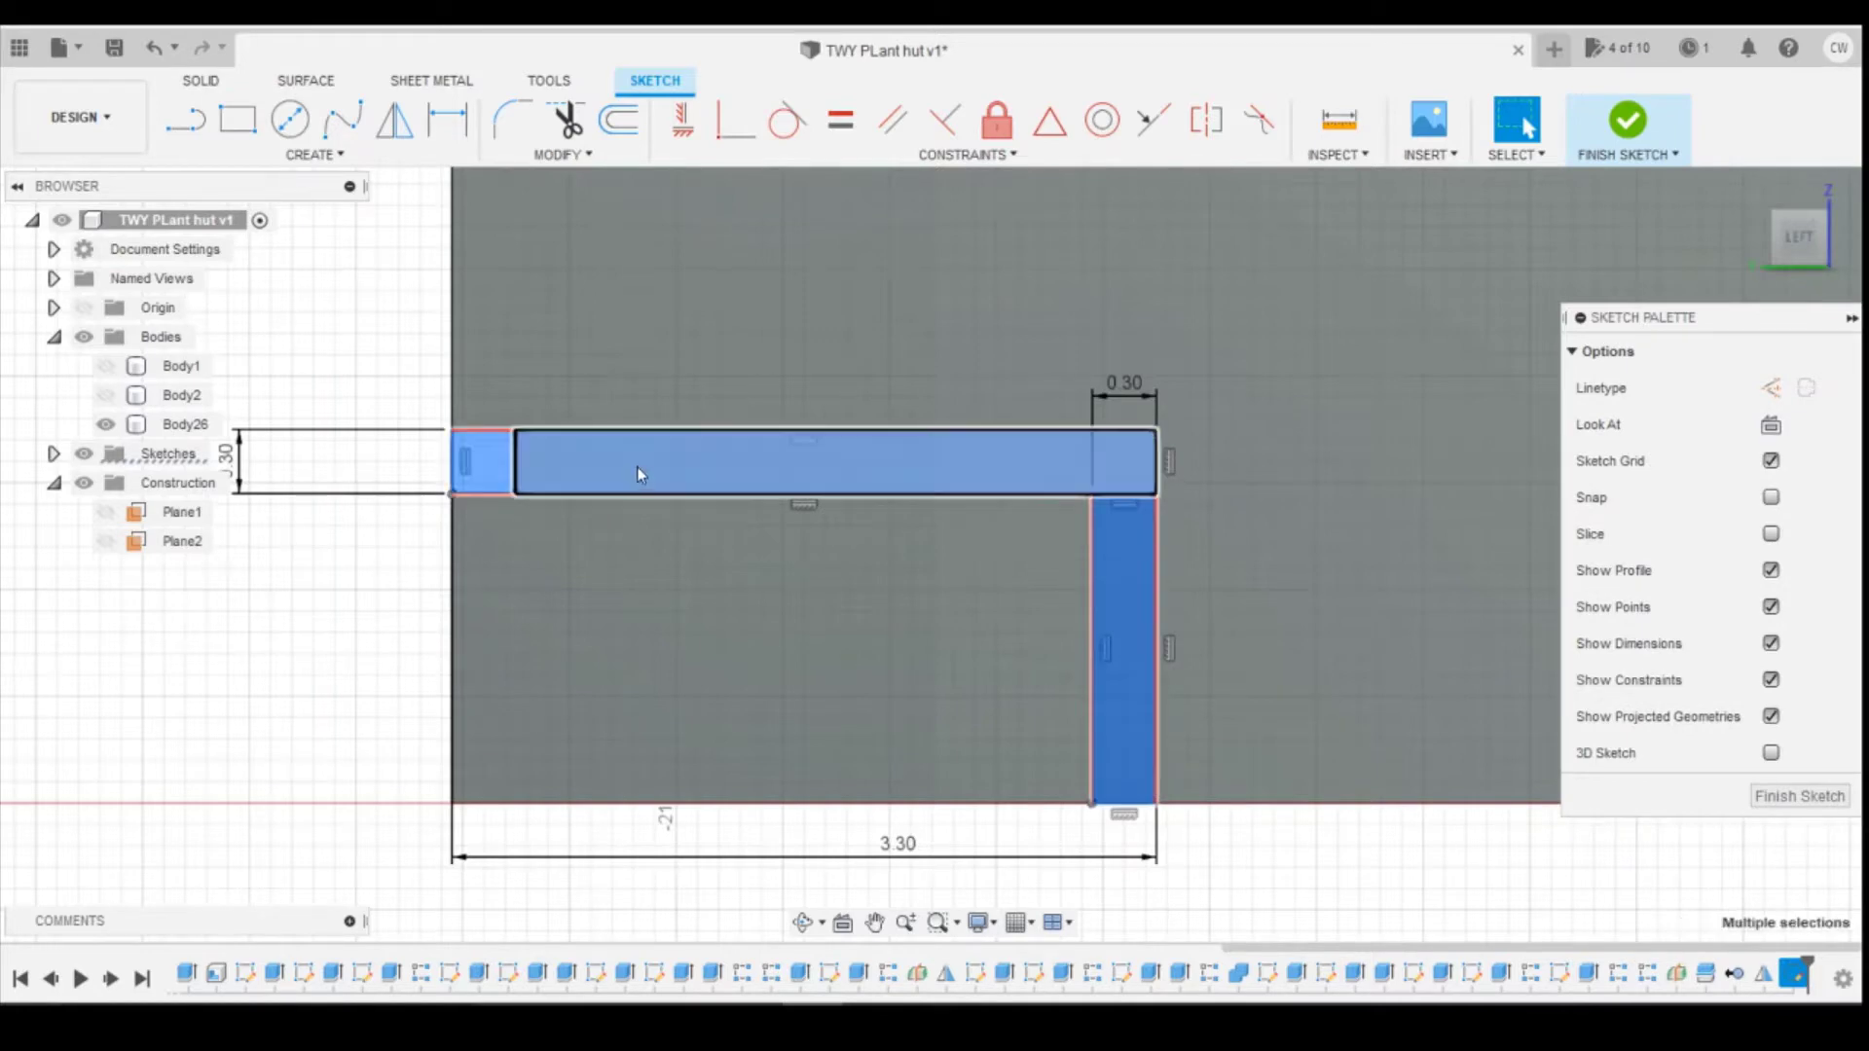
right_click(637, 465)
left_click(588, 570)
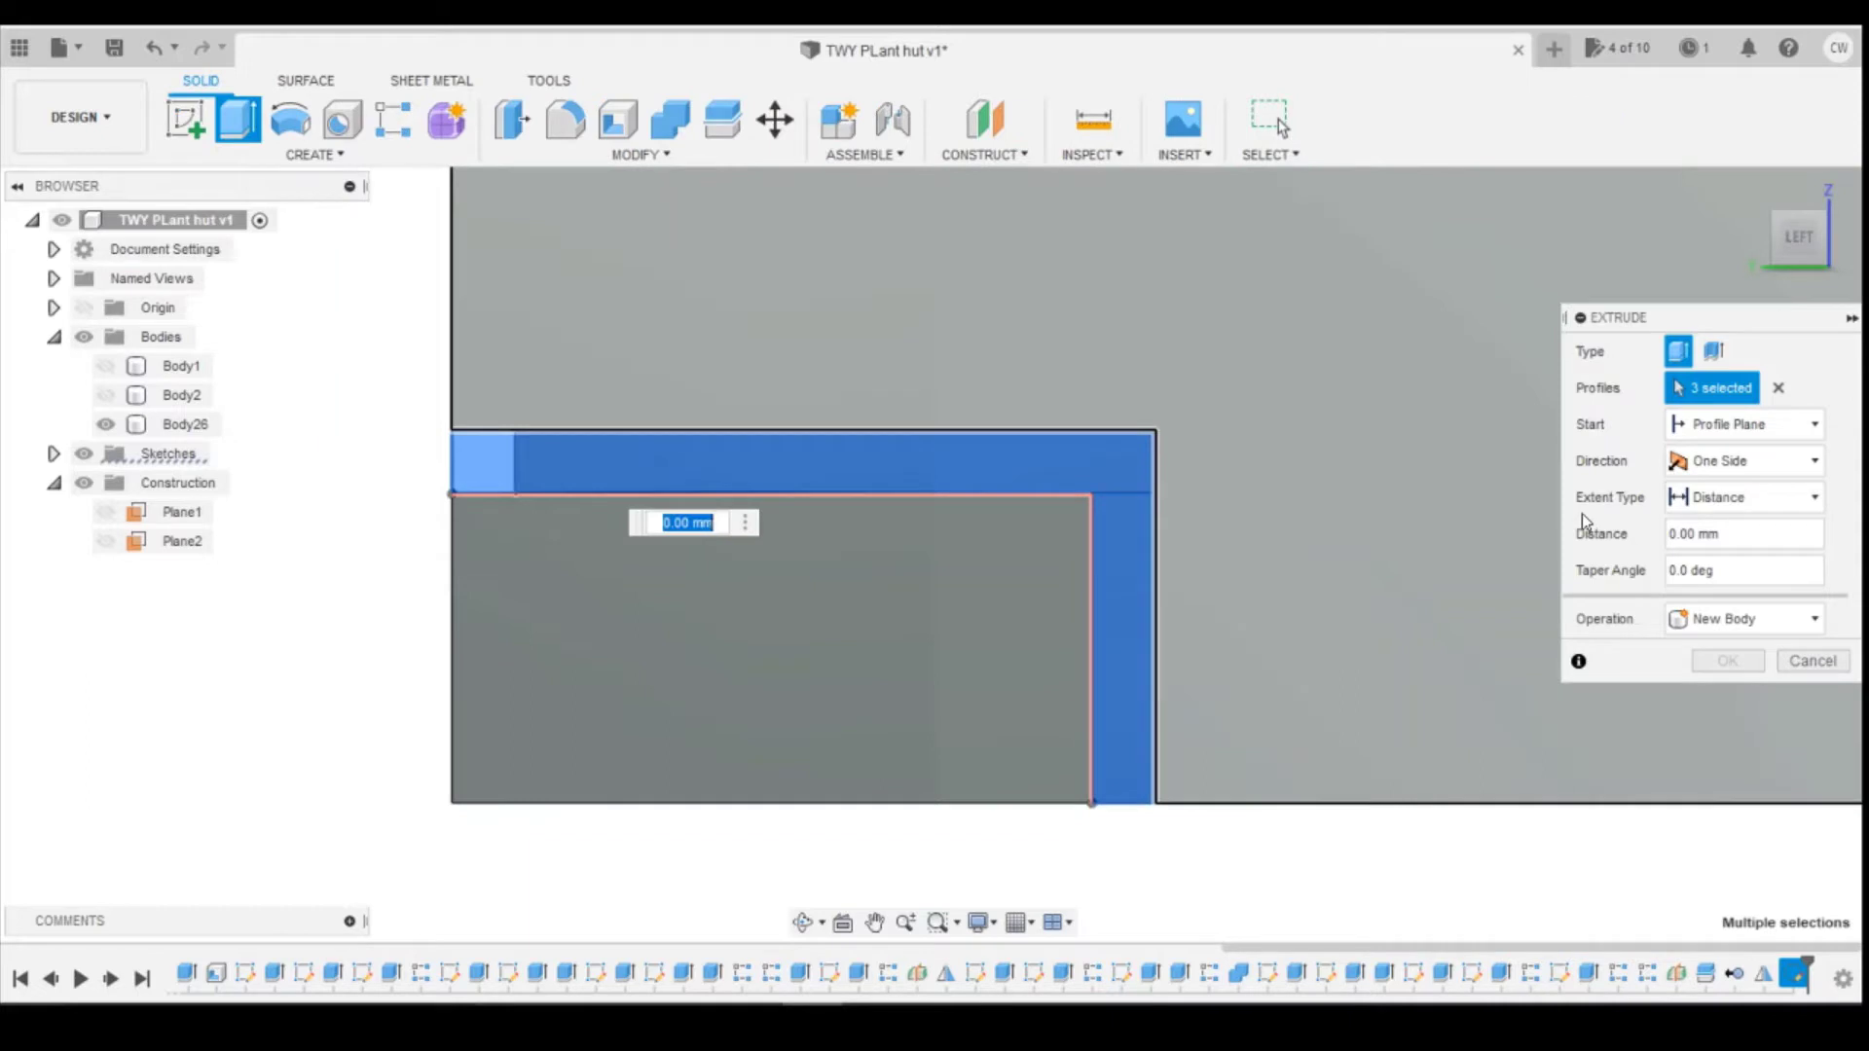
key("BackSpace")
type("-0")
type(".2")
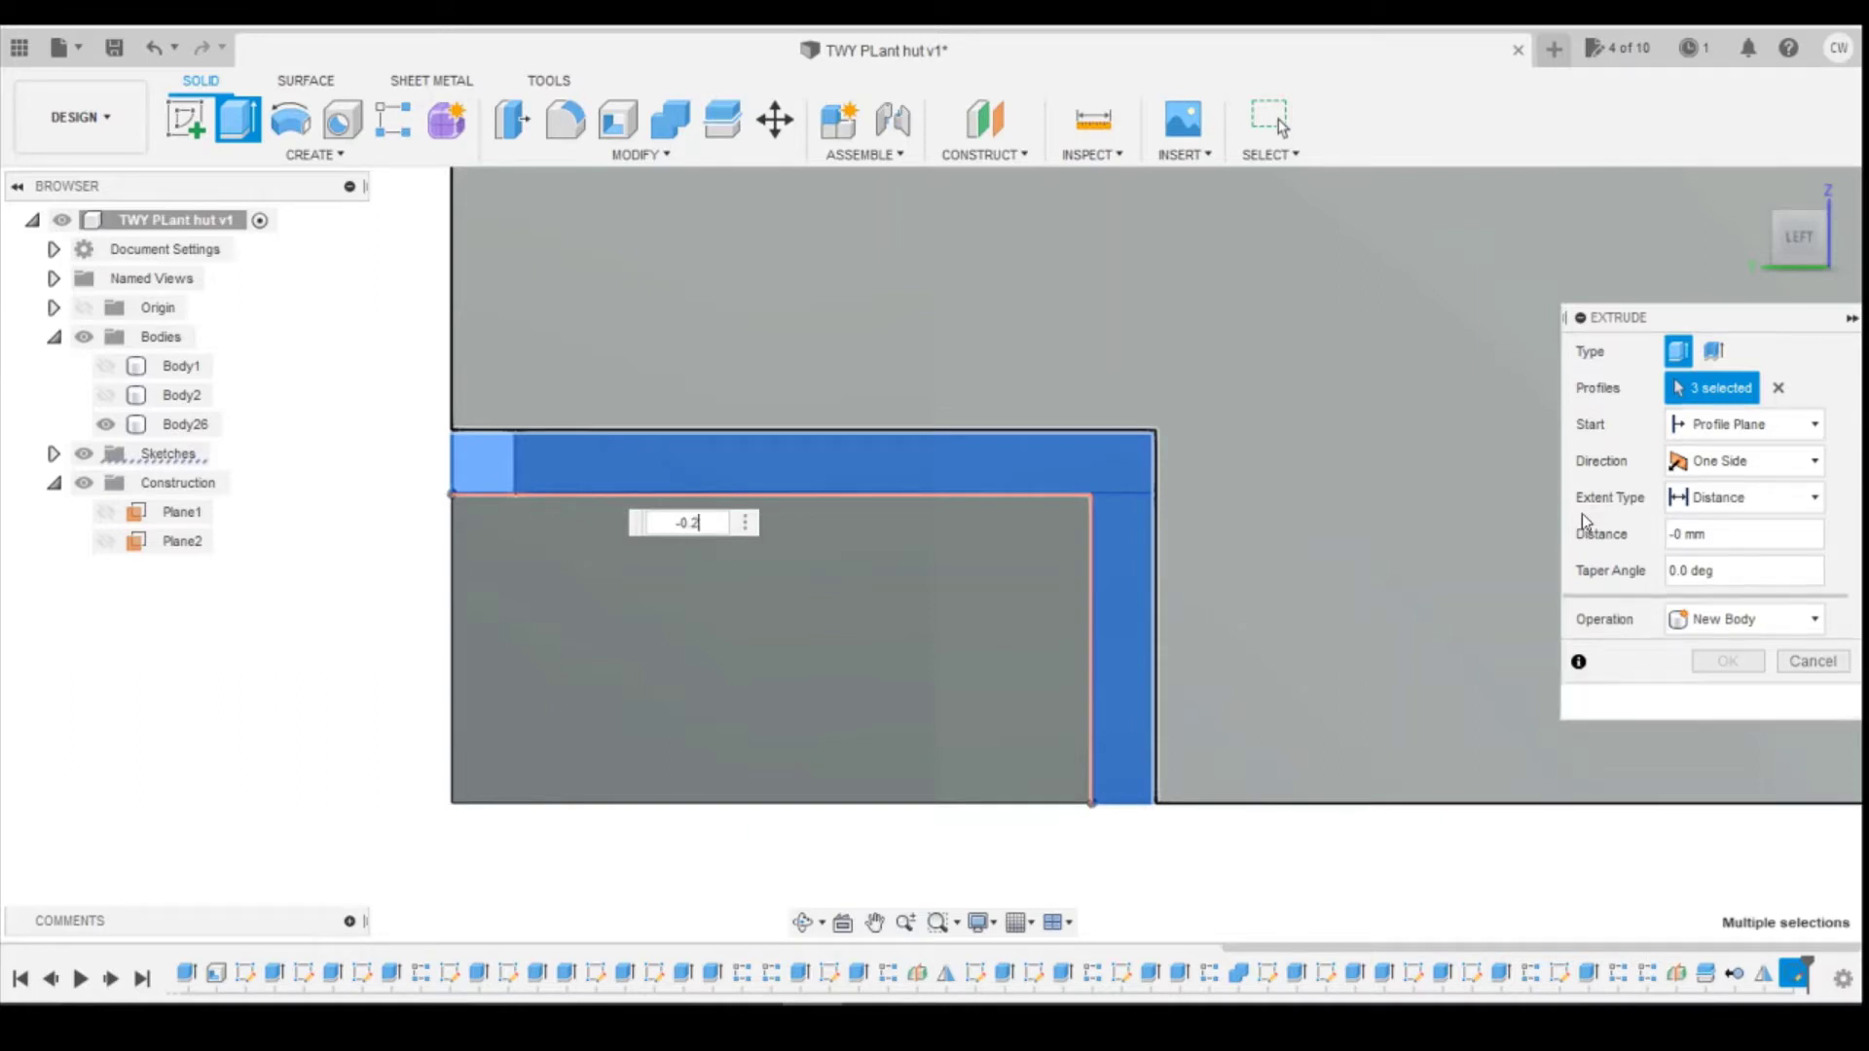
type("9")
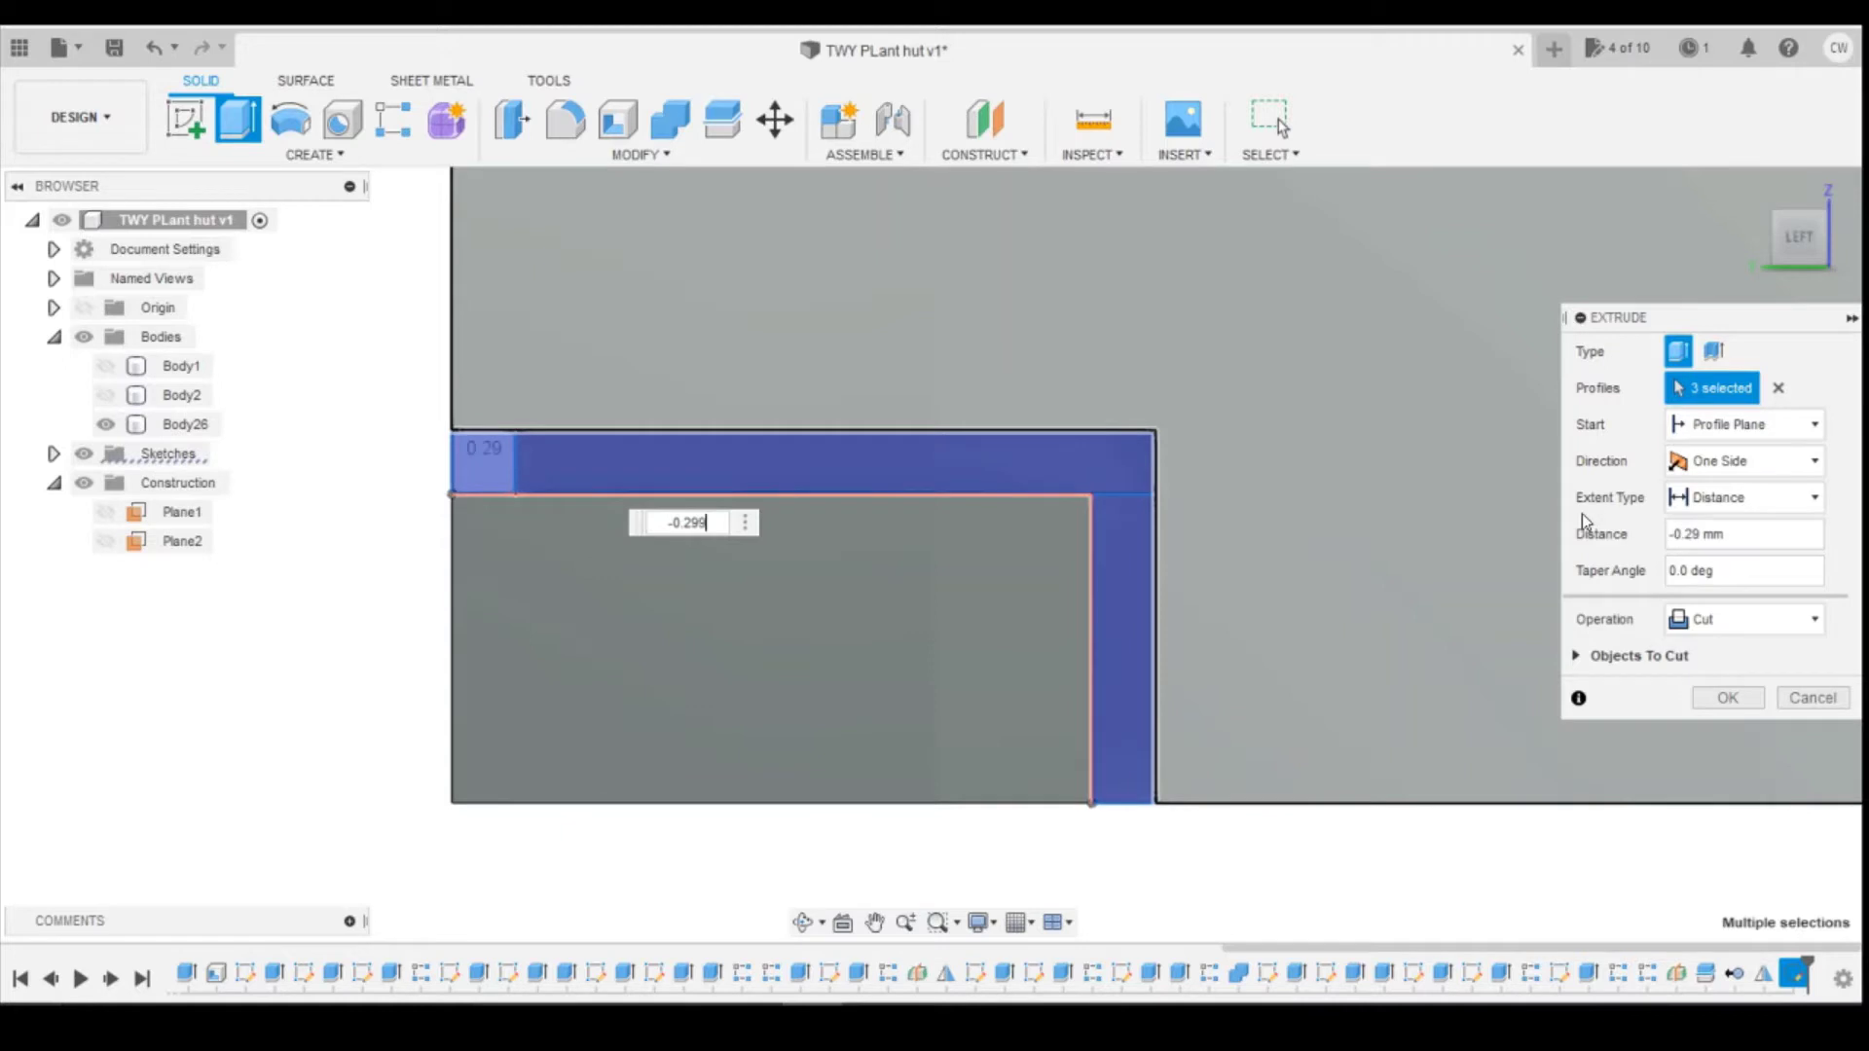
type("9")
key("Return")
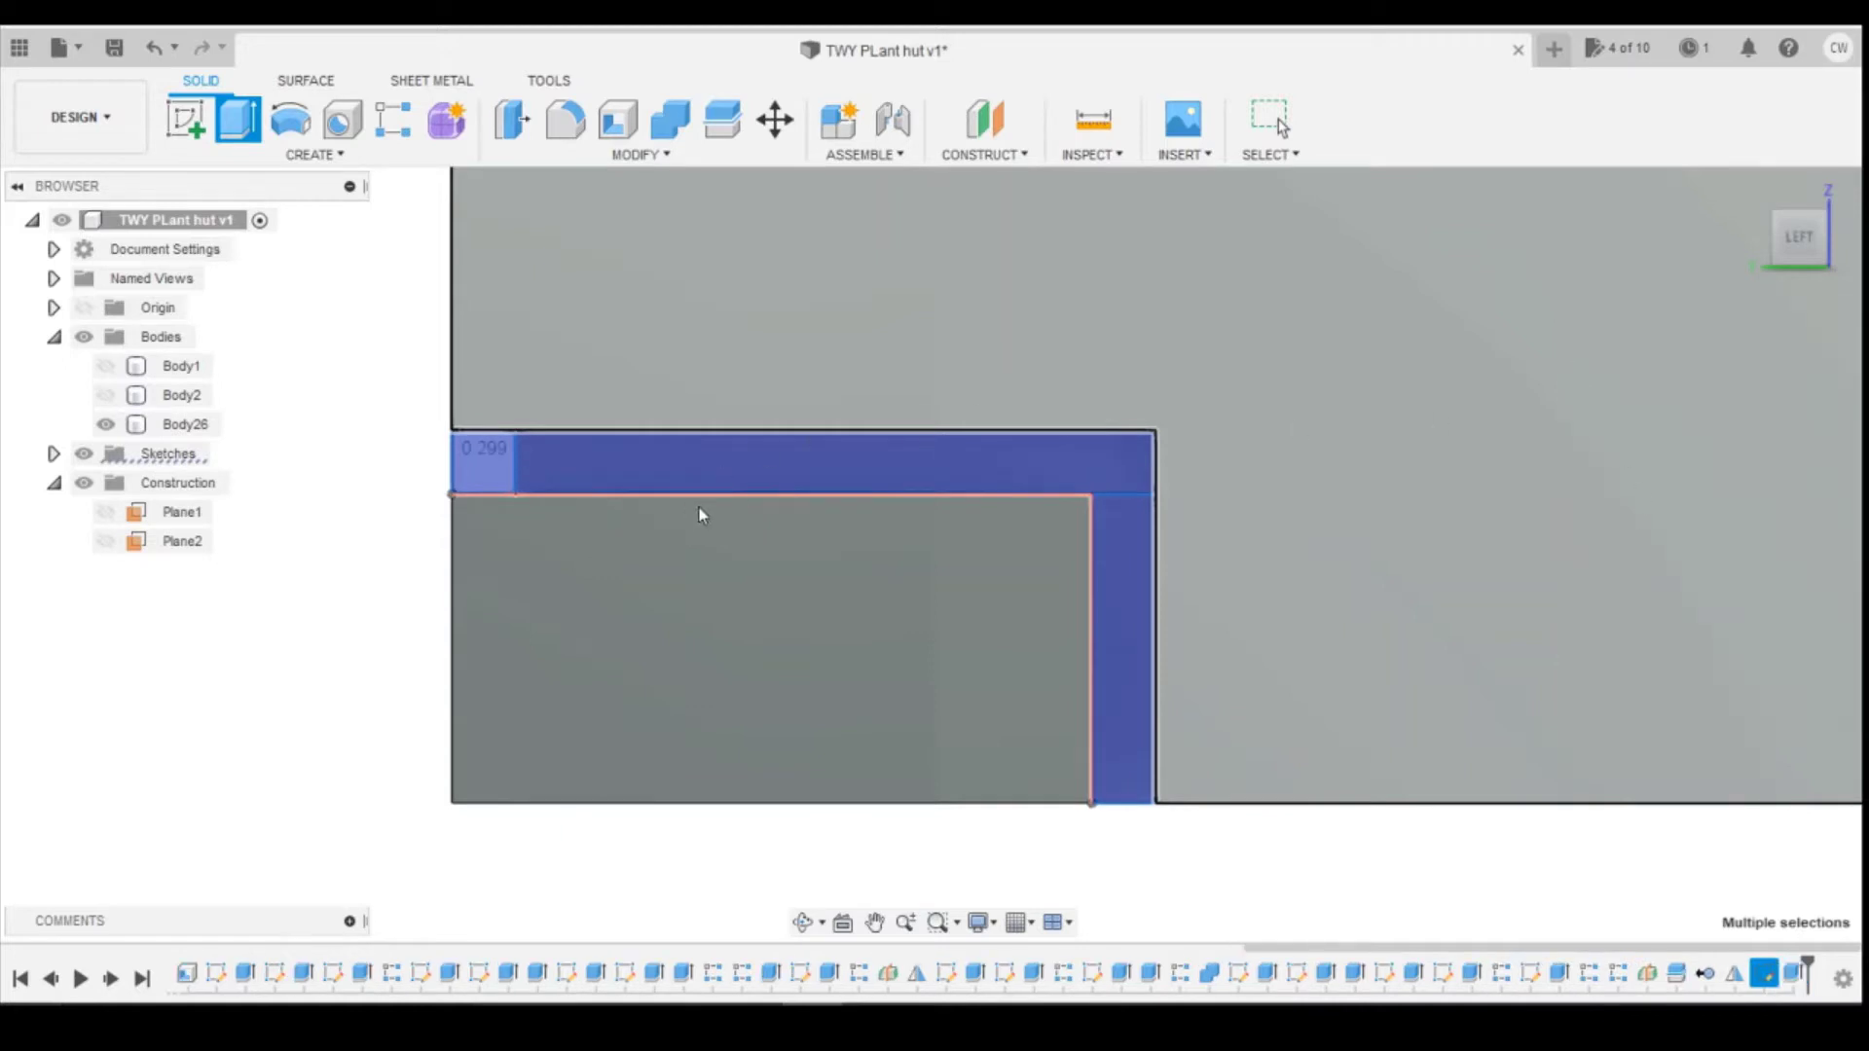
scroll(1008, 502, "down", 3)
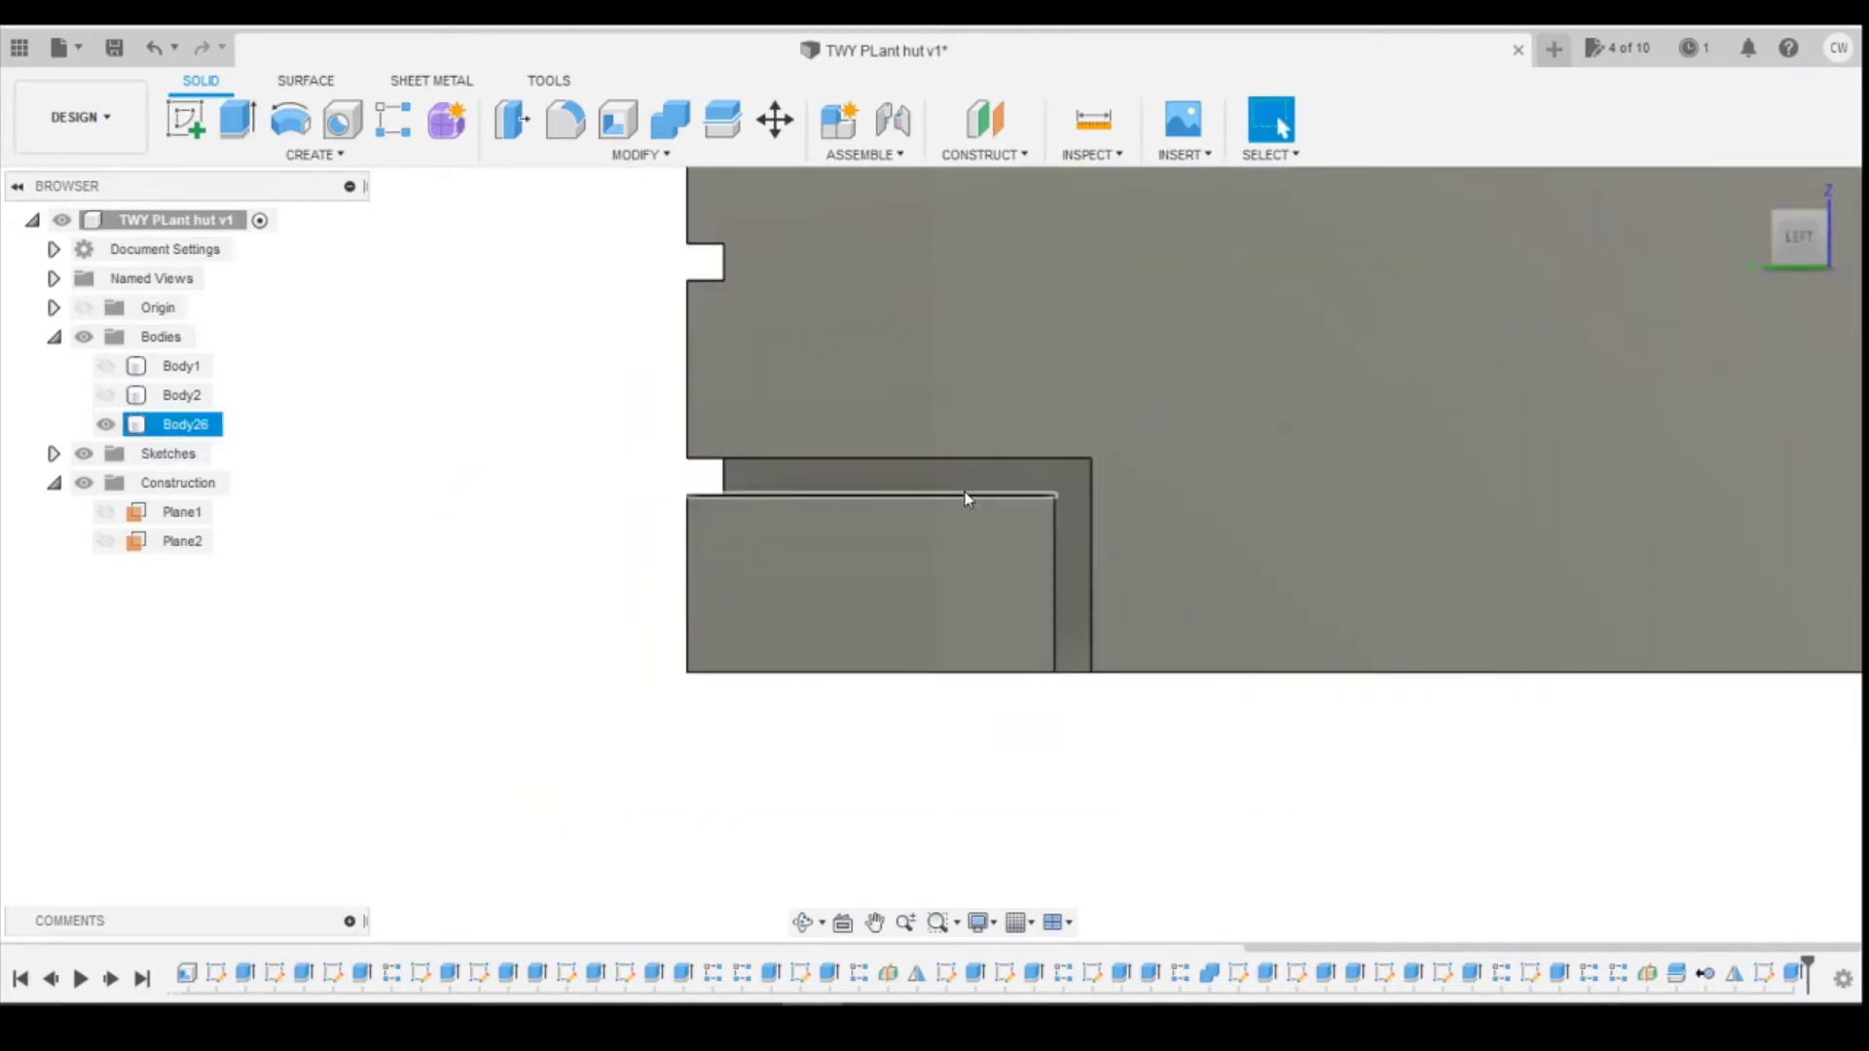
left_click(672, 231)
left_click(394, 119)
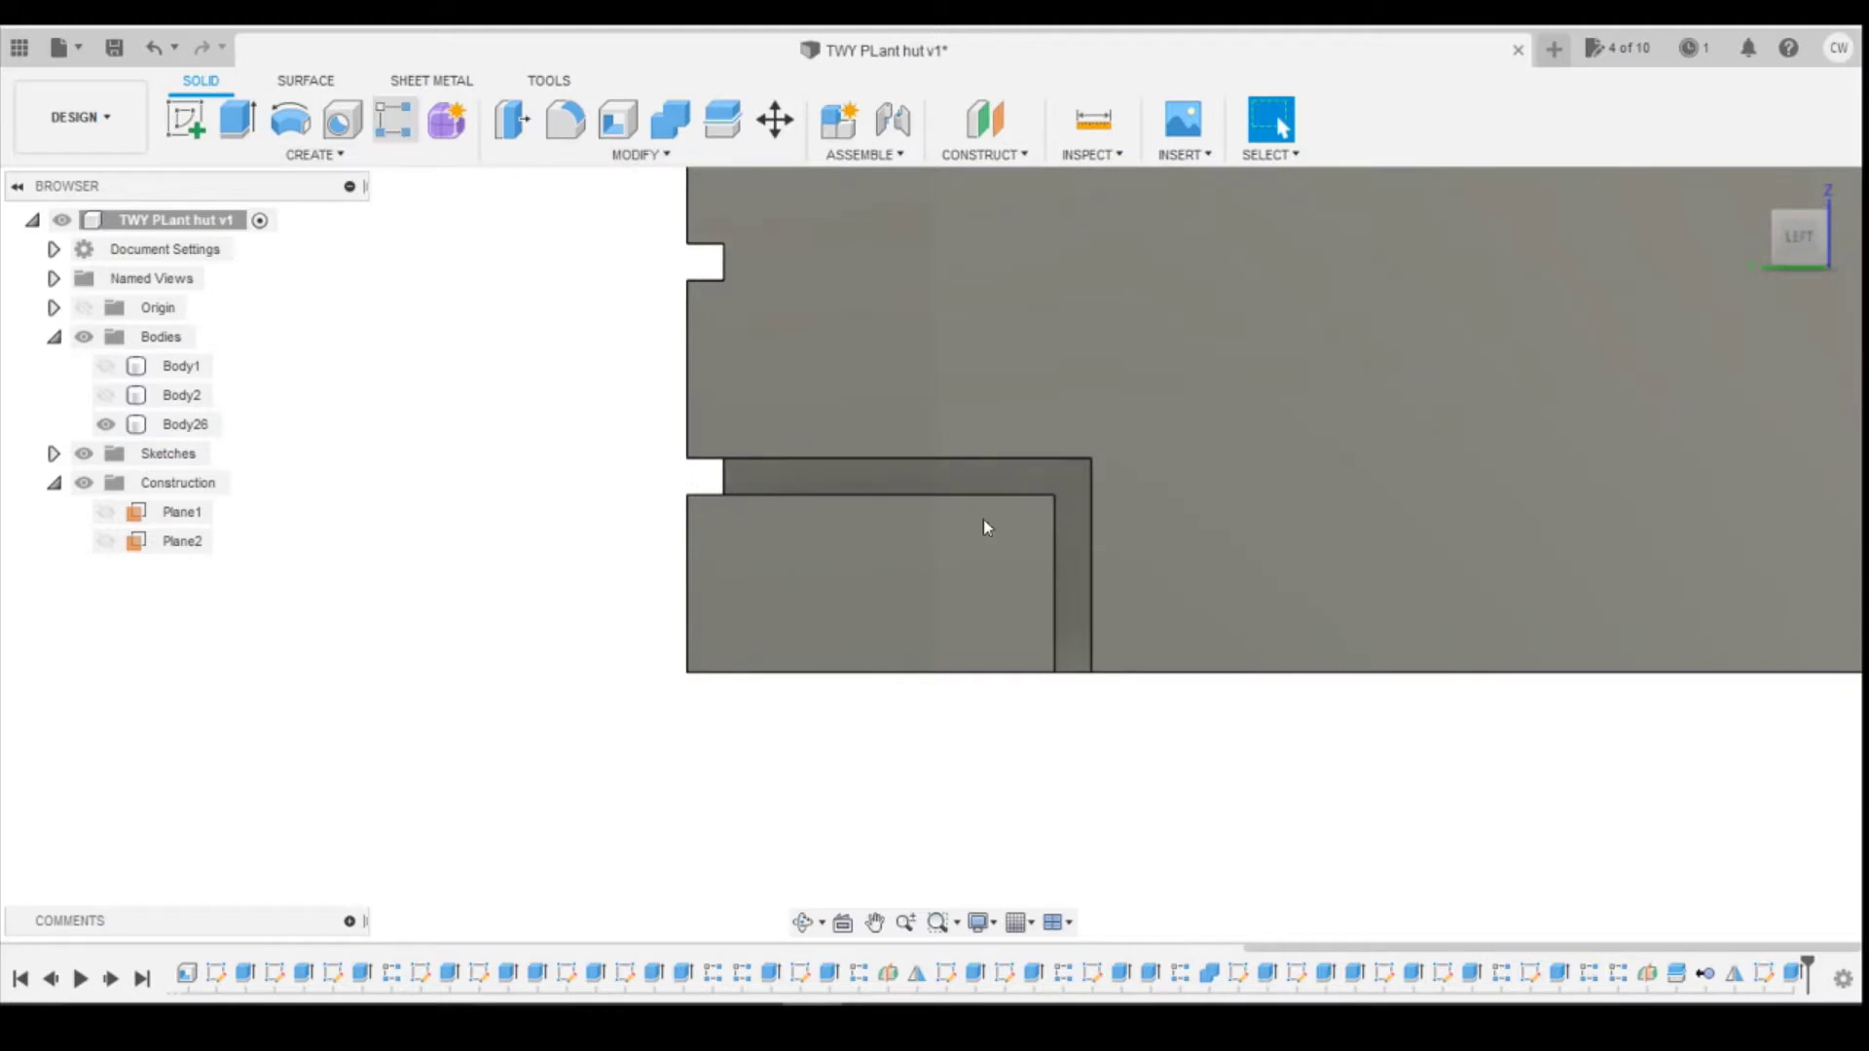
left_click(866, 483)
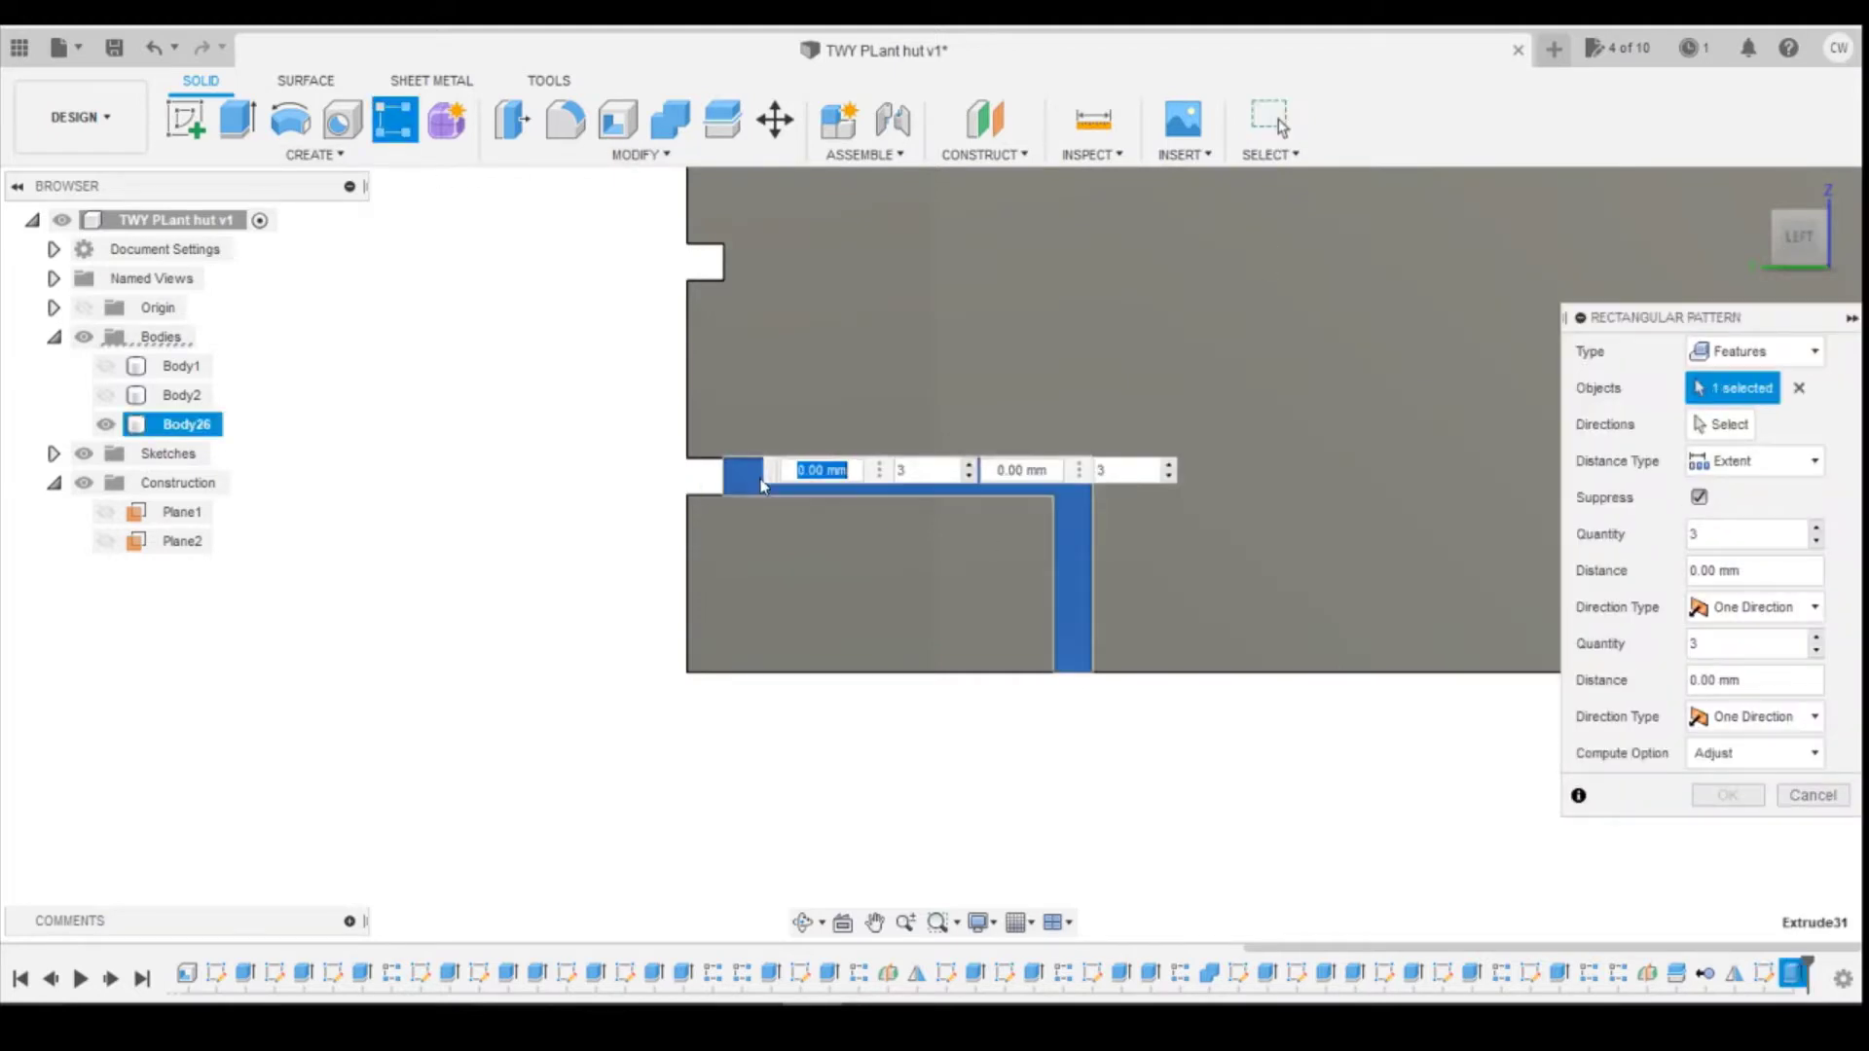
scroll(694, 475, "down", 2)
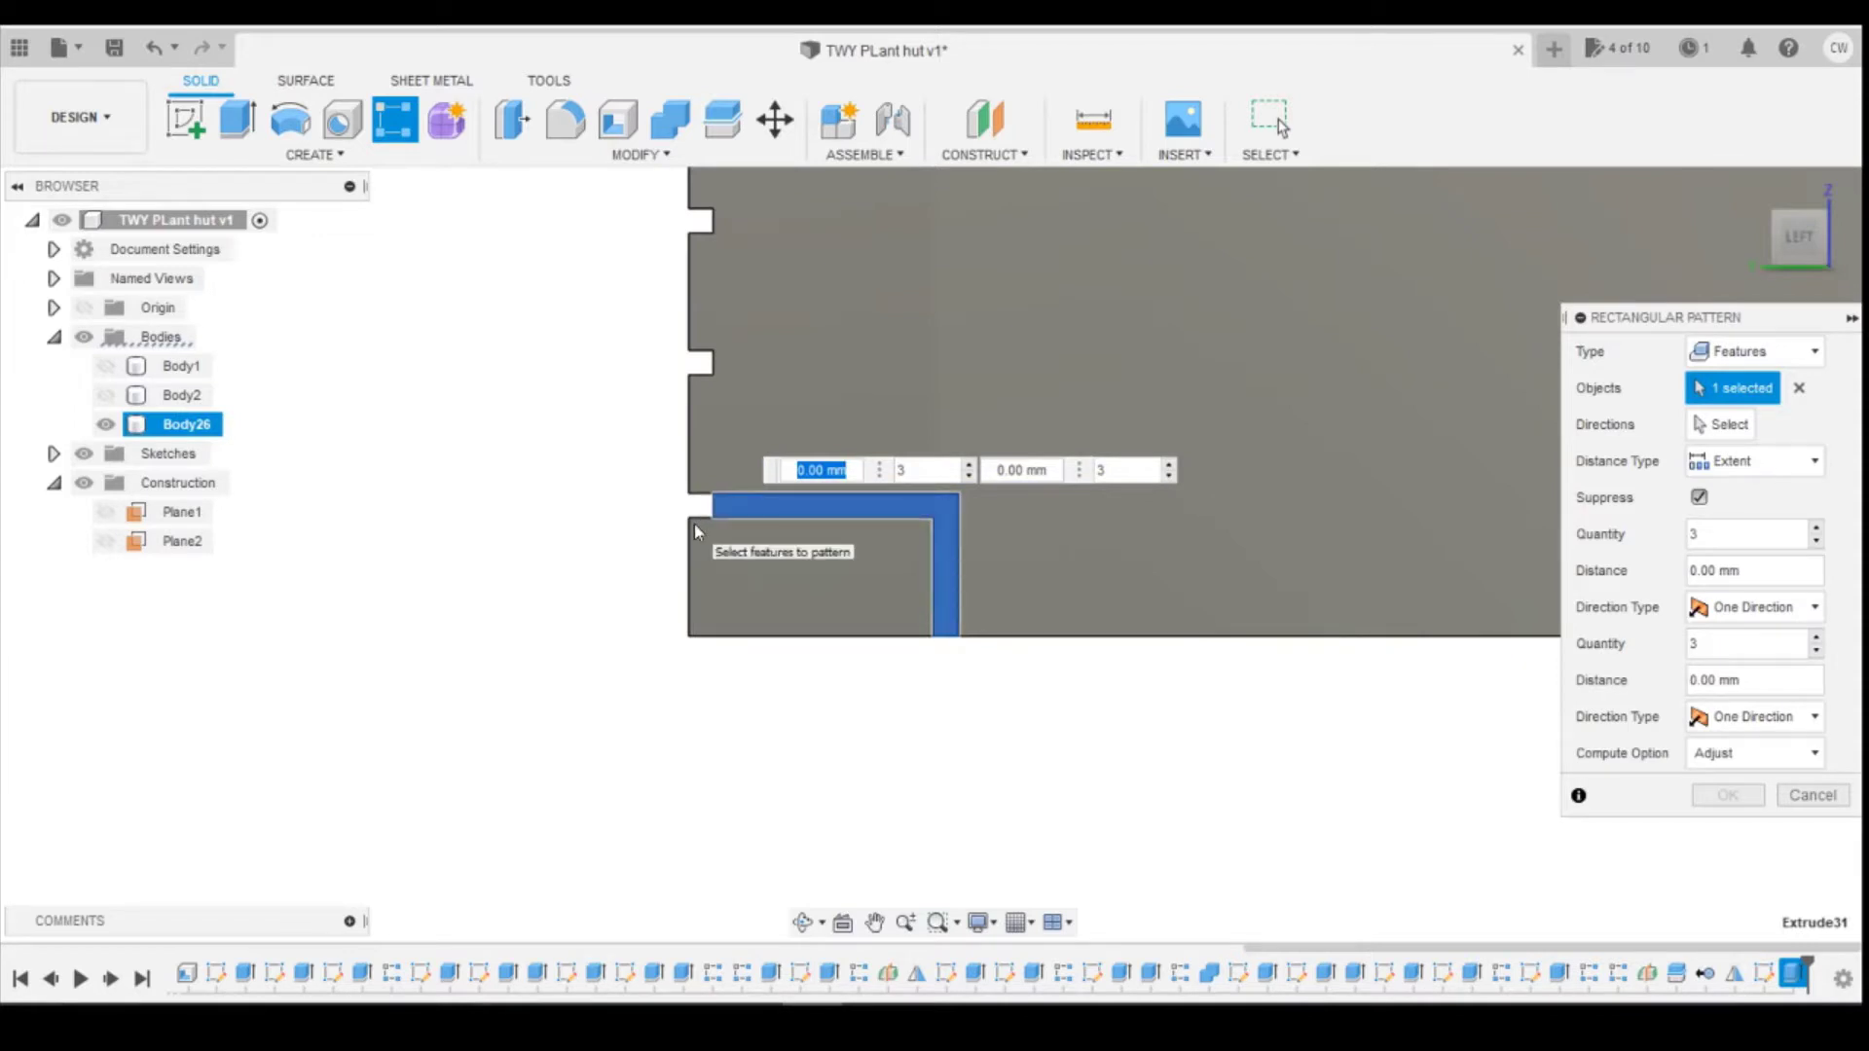
scroll(679, 535, "down", 3)
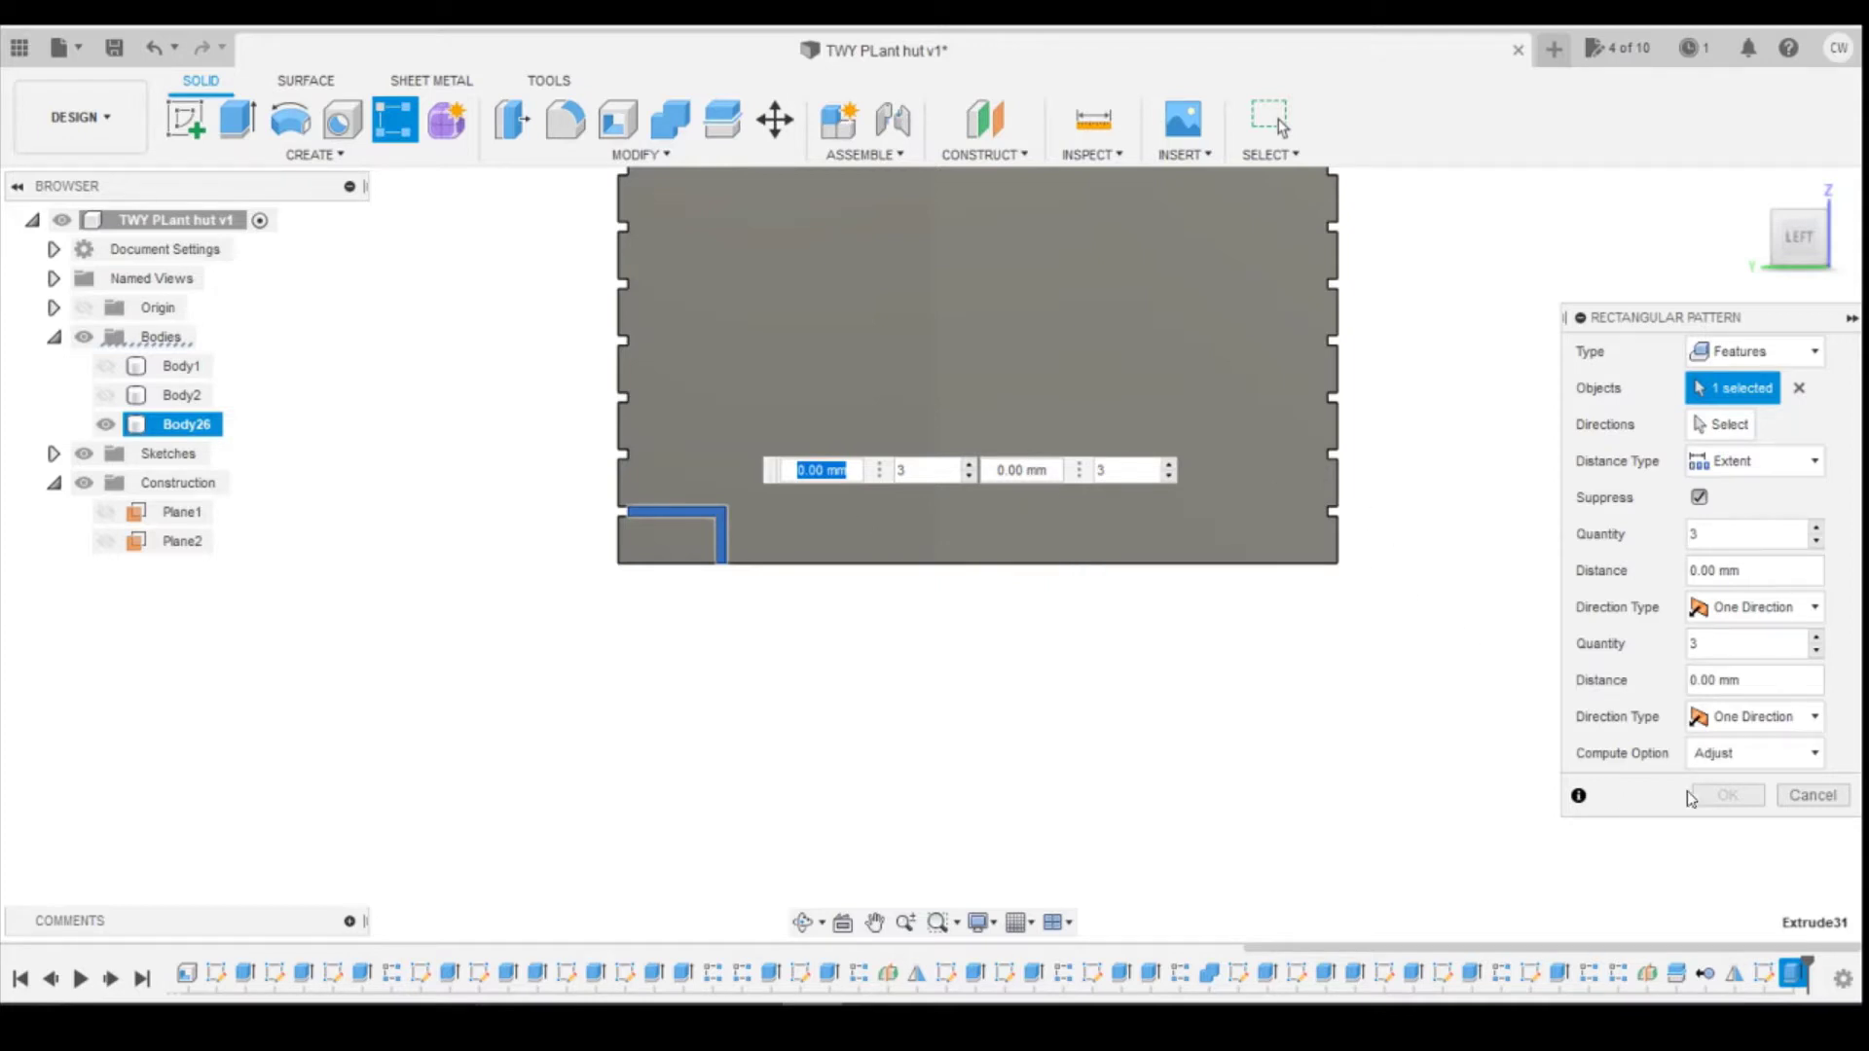
left_click(1810, 802)
scroll(712, 516, "up", 4)
left_click(185, 121)
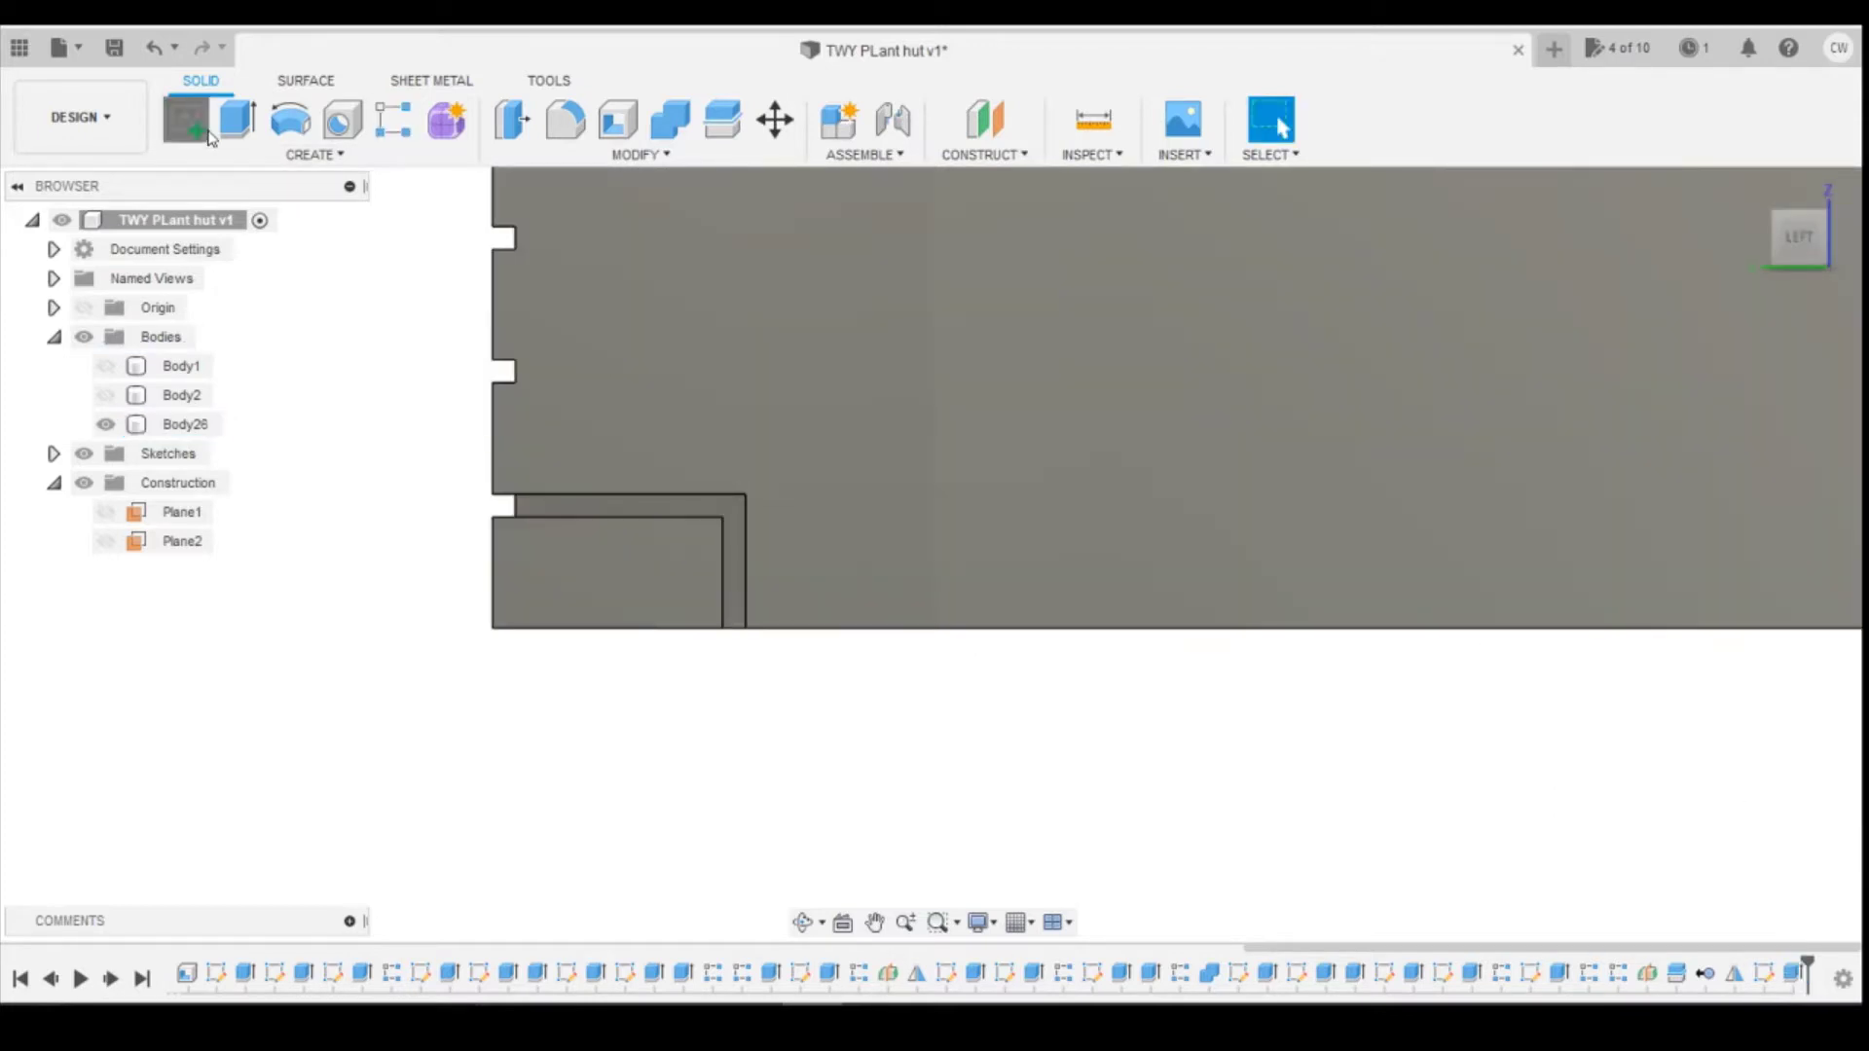
left_click(800, 584)
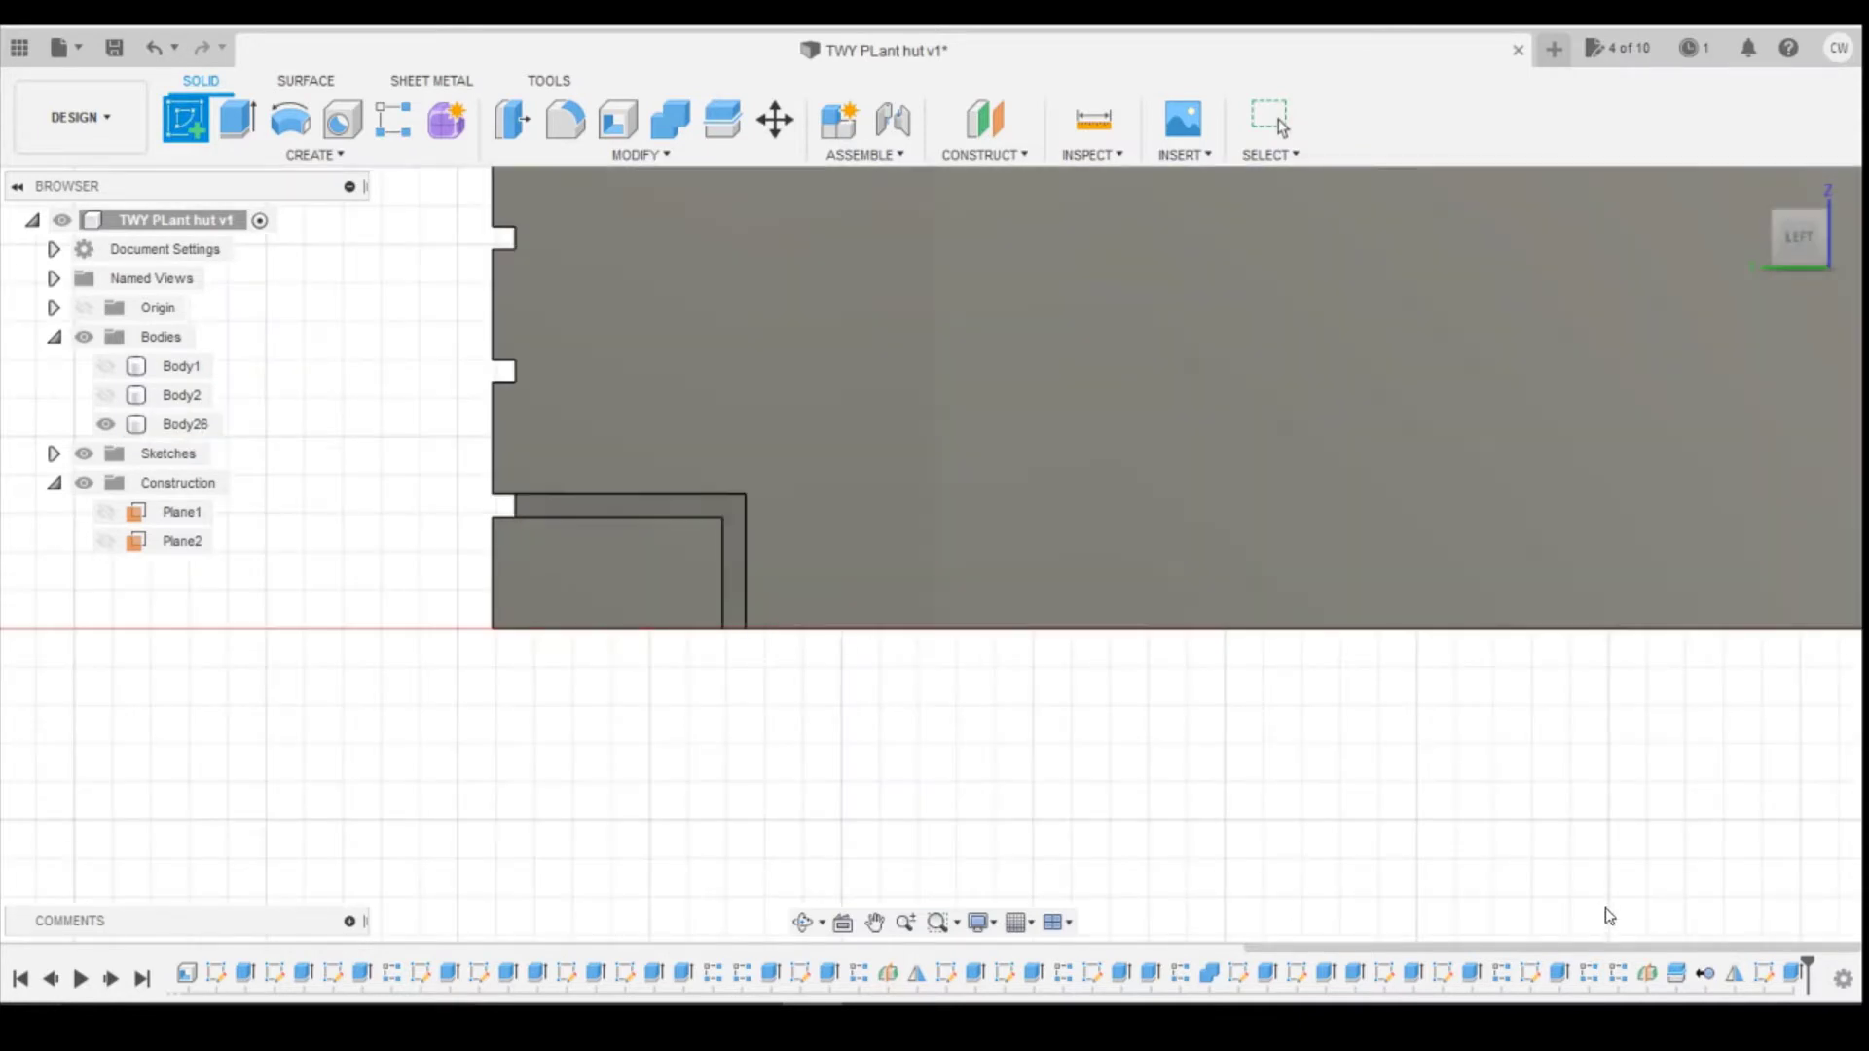
key("Escape")
Step: Edit the joint sketch to add a 0.3 by 0.3 mm square extending the inner end of the horizontal rectangle
right_click(1769, 978)
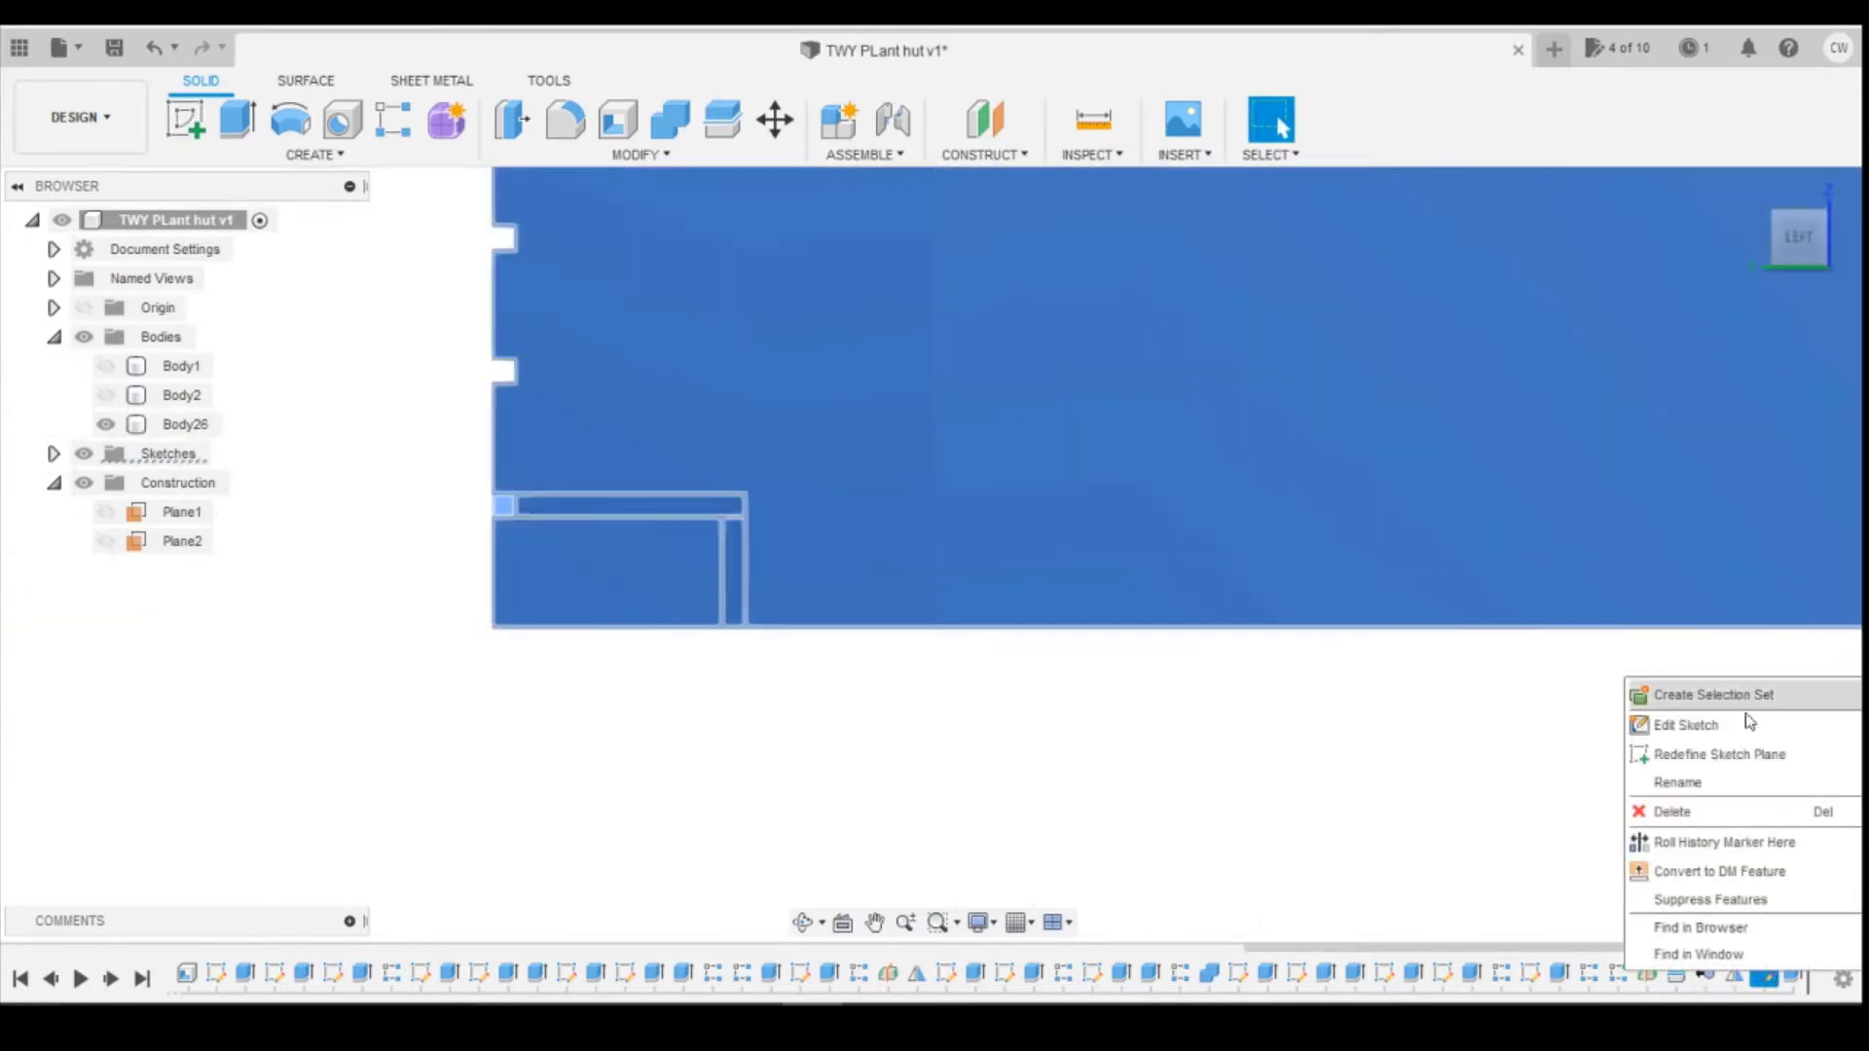
left_click(1745, 721)
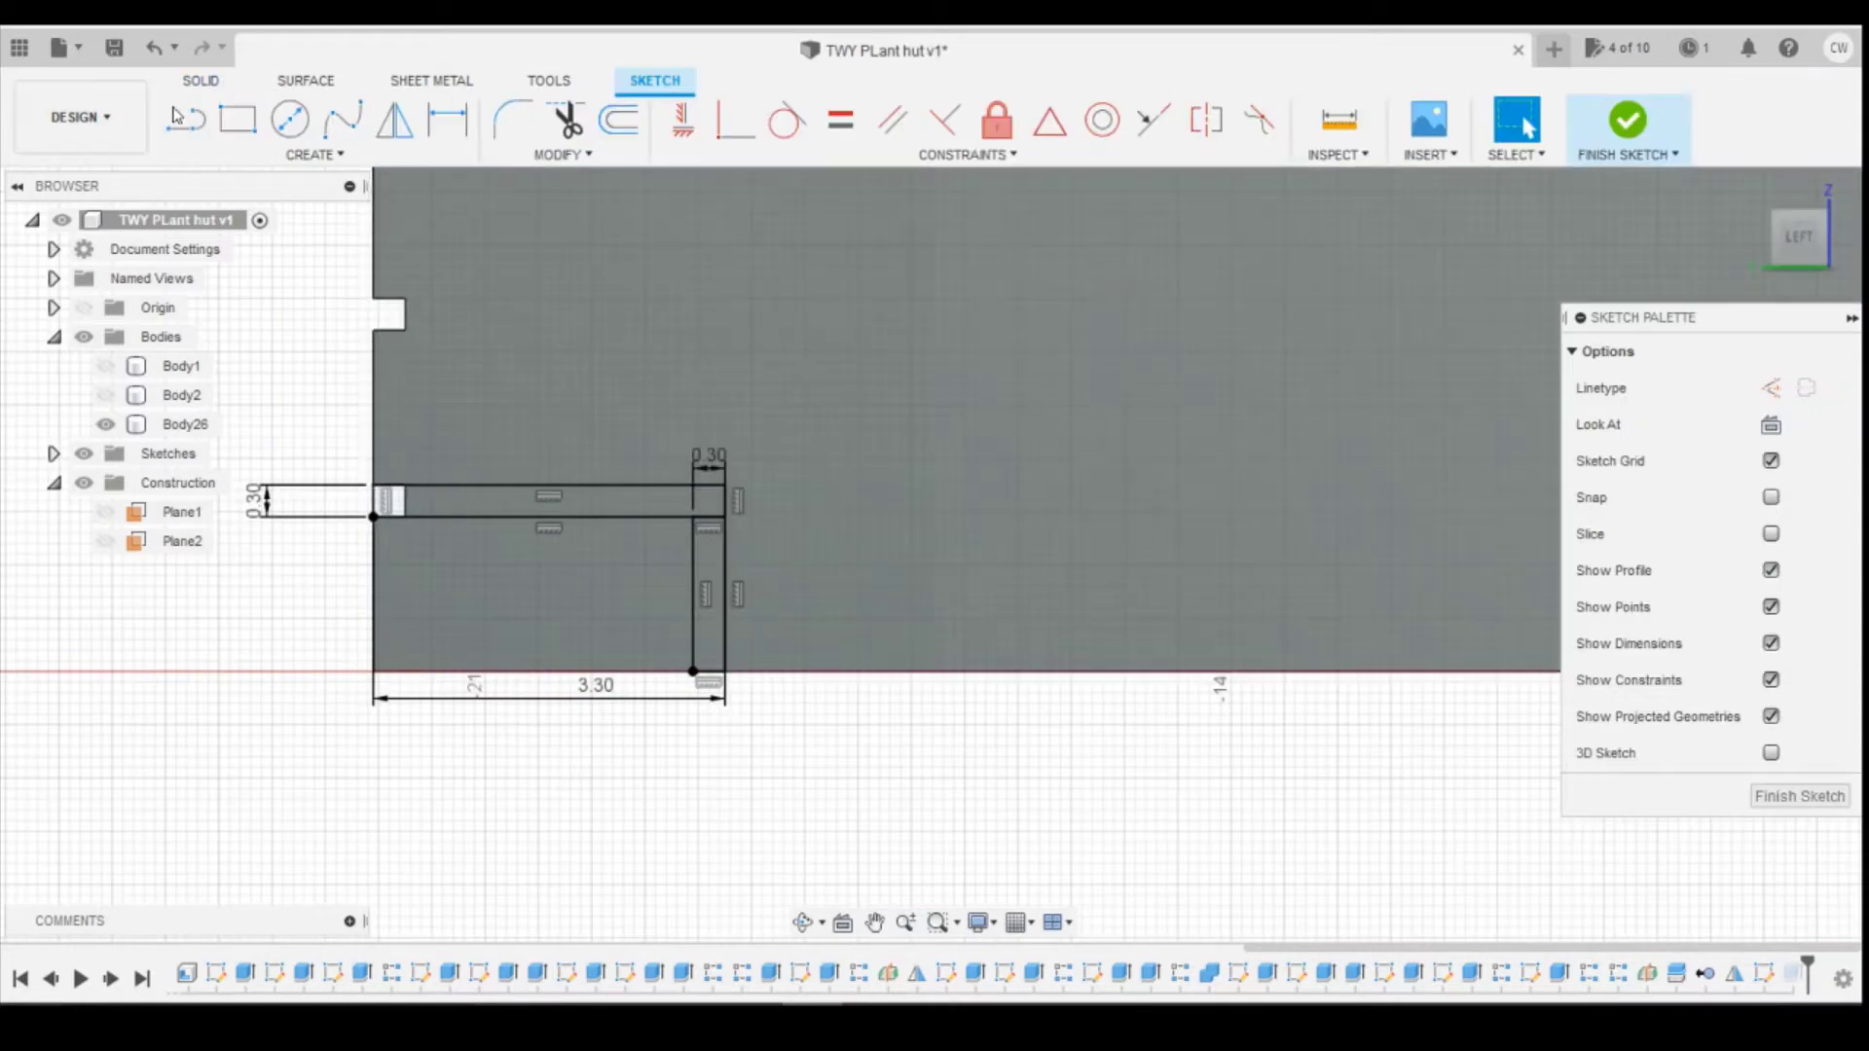
key("r")
left_click(727, 486)
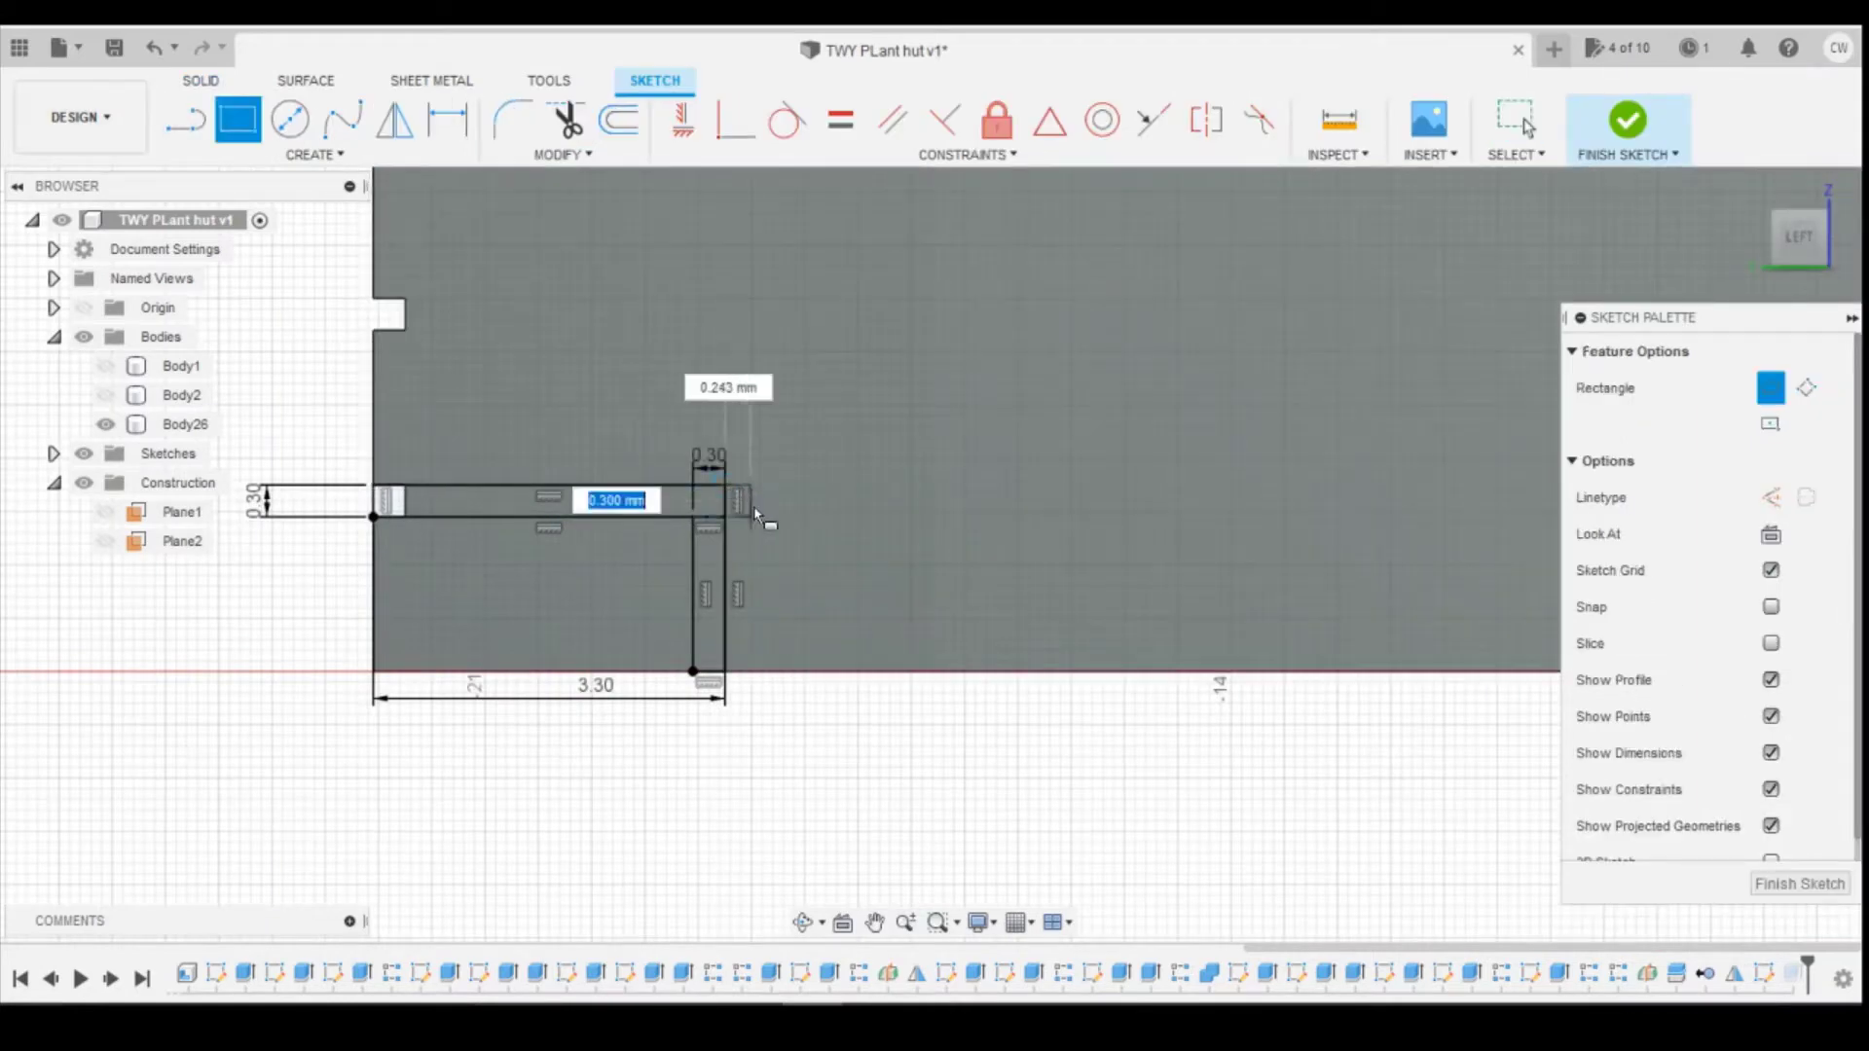
type("0.3")
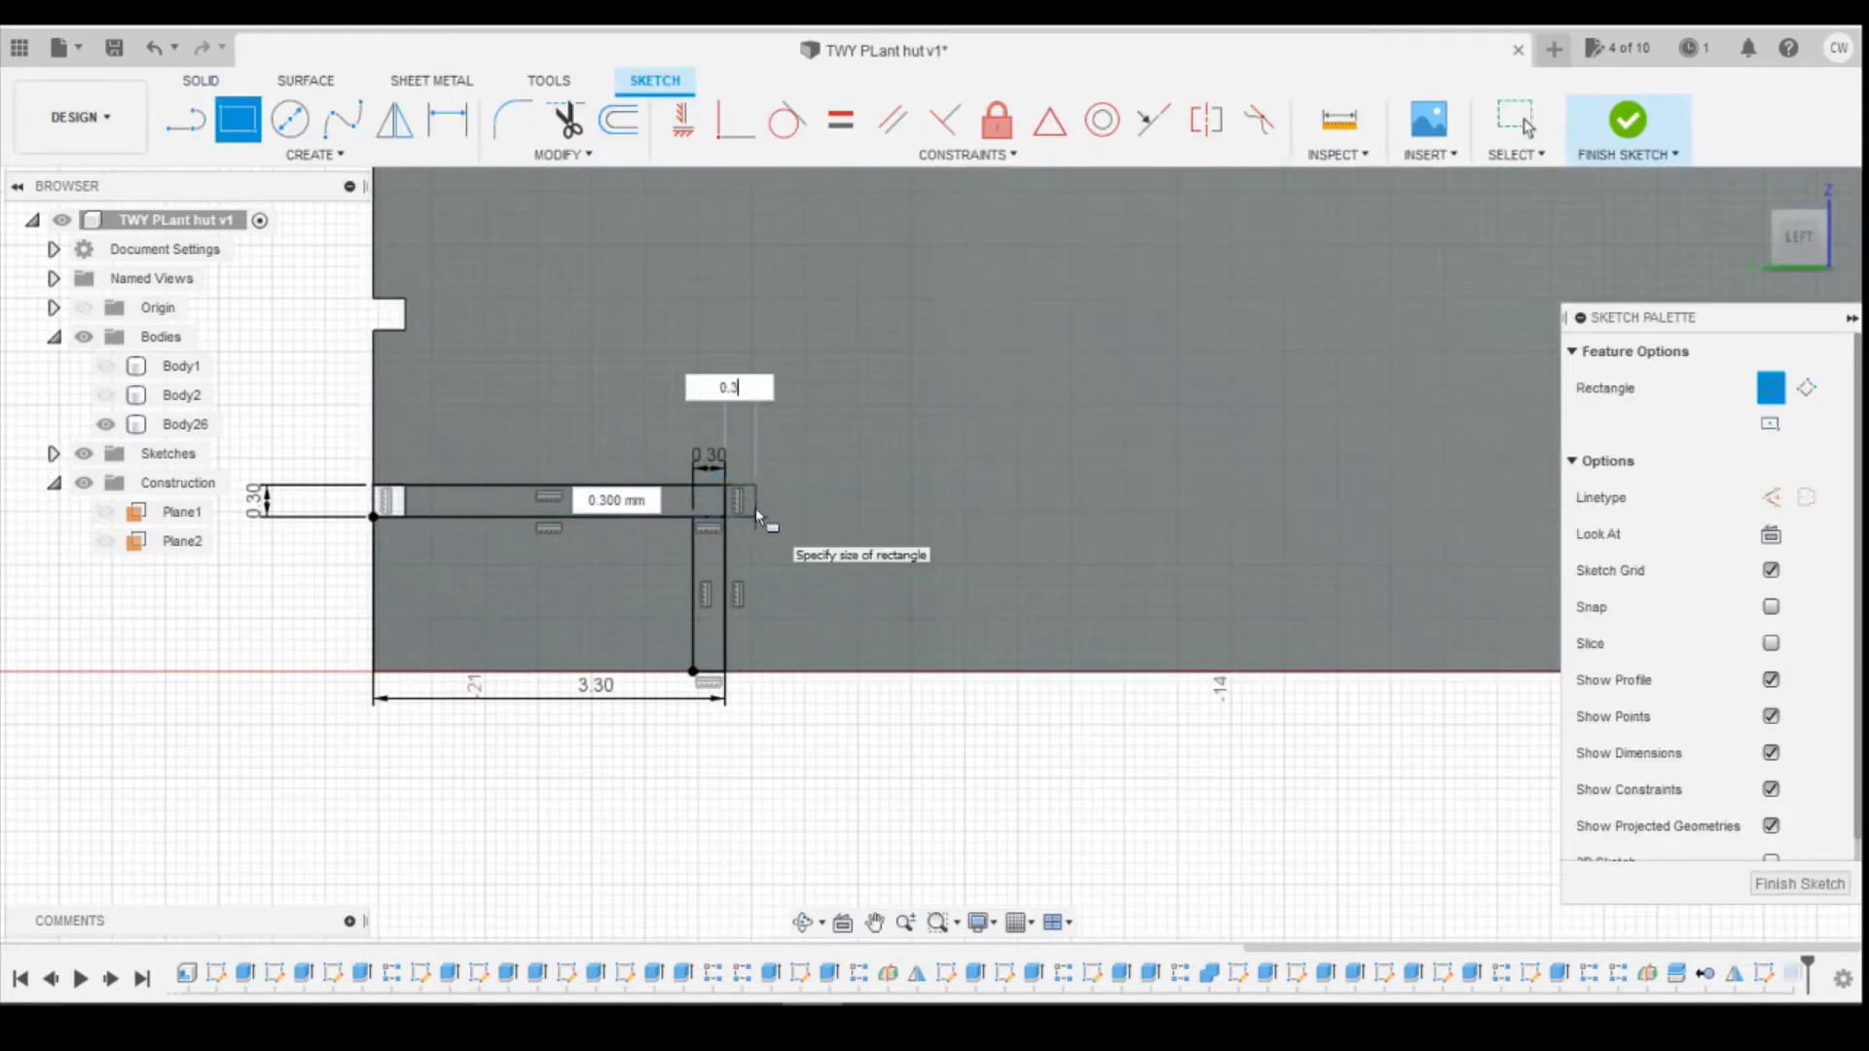
key("Tab")
type("0.3")
key("Return")
key("Escape")
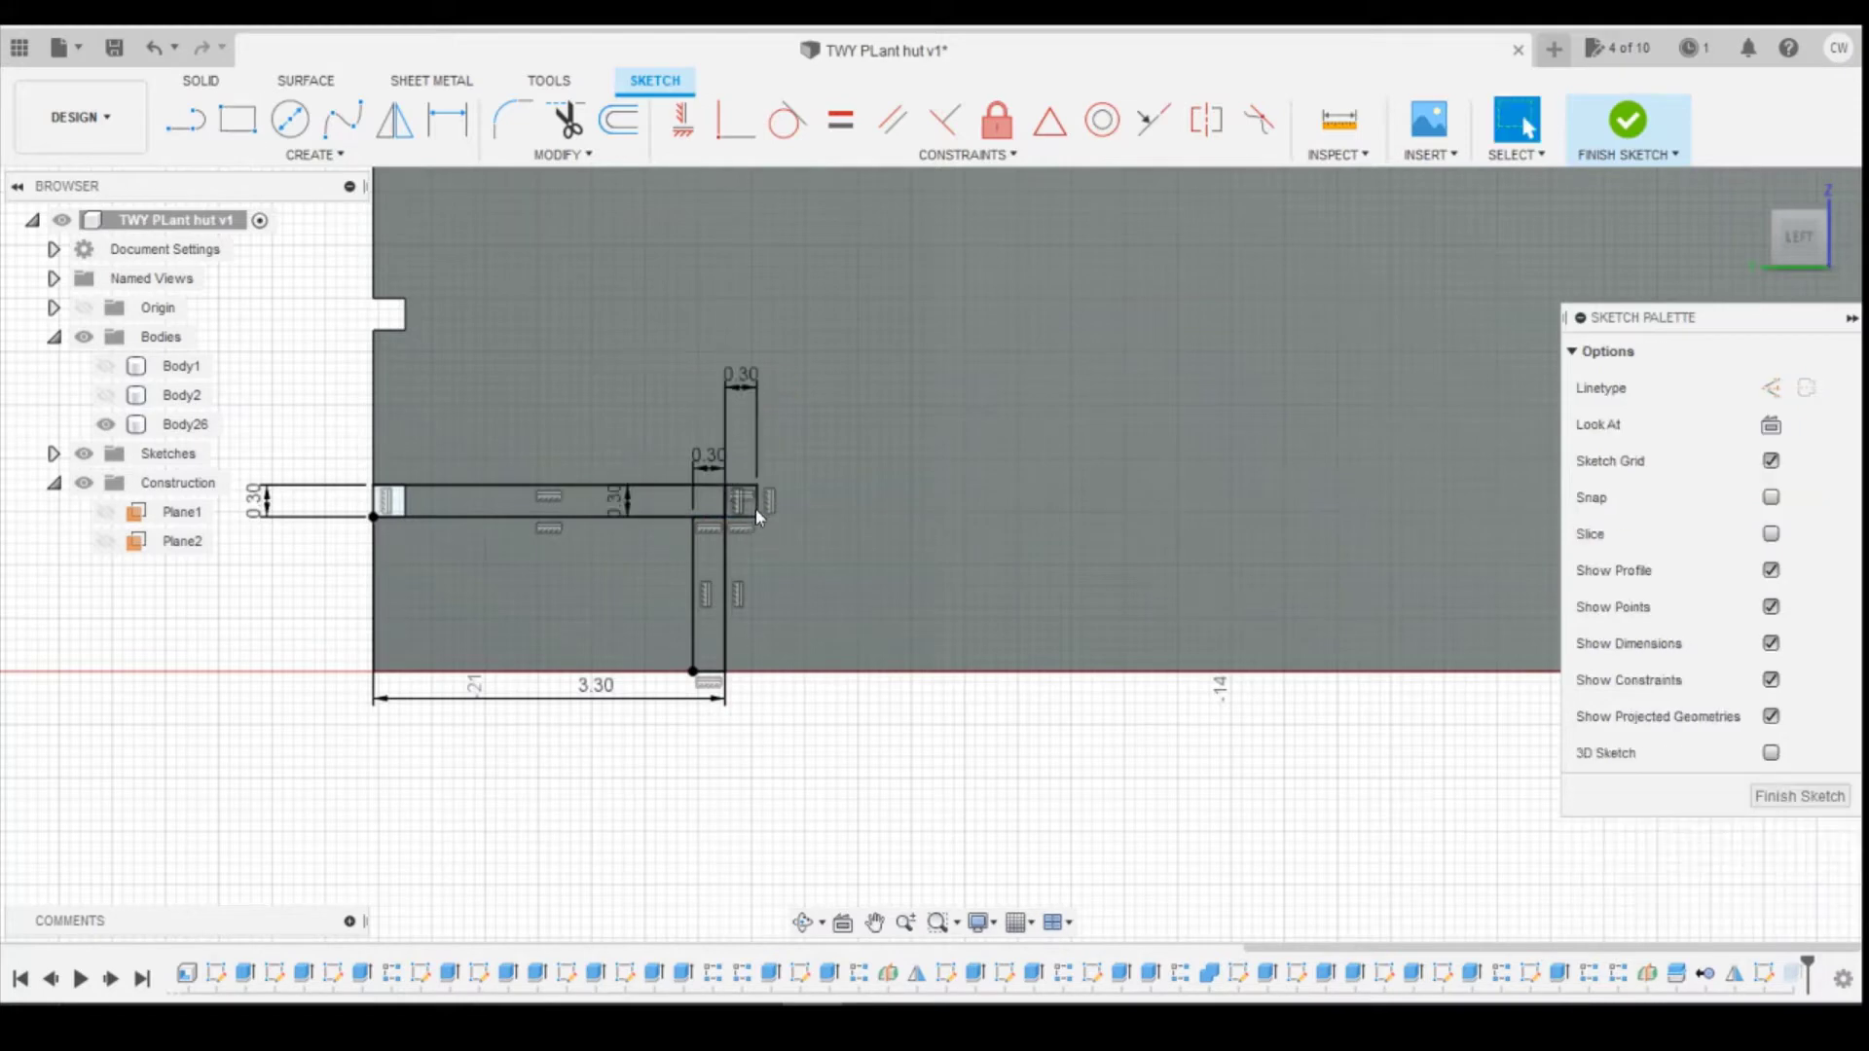
left_click(1784, 798)
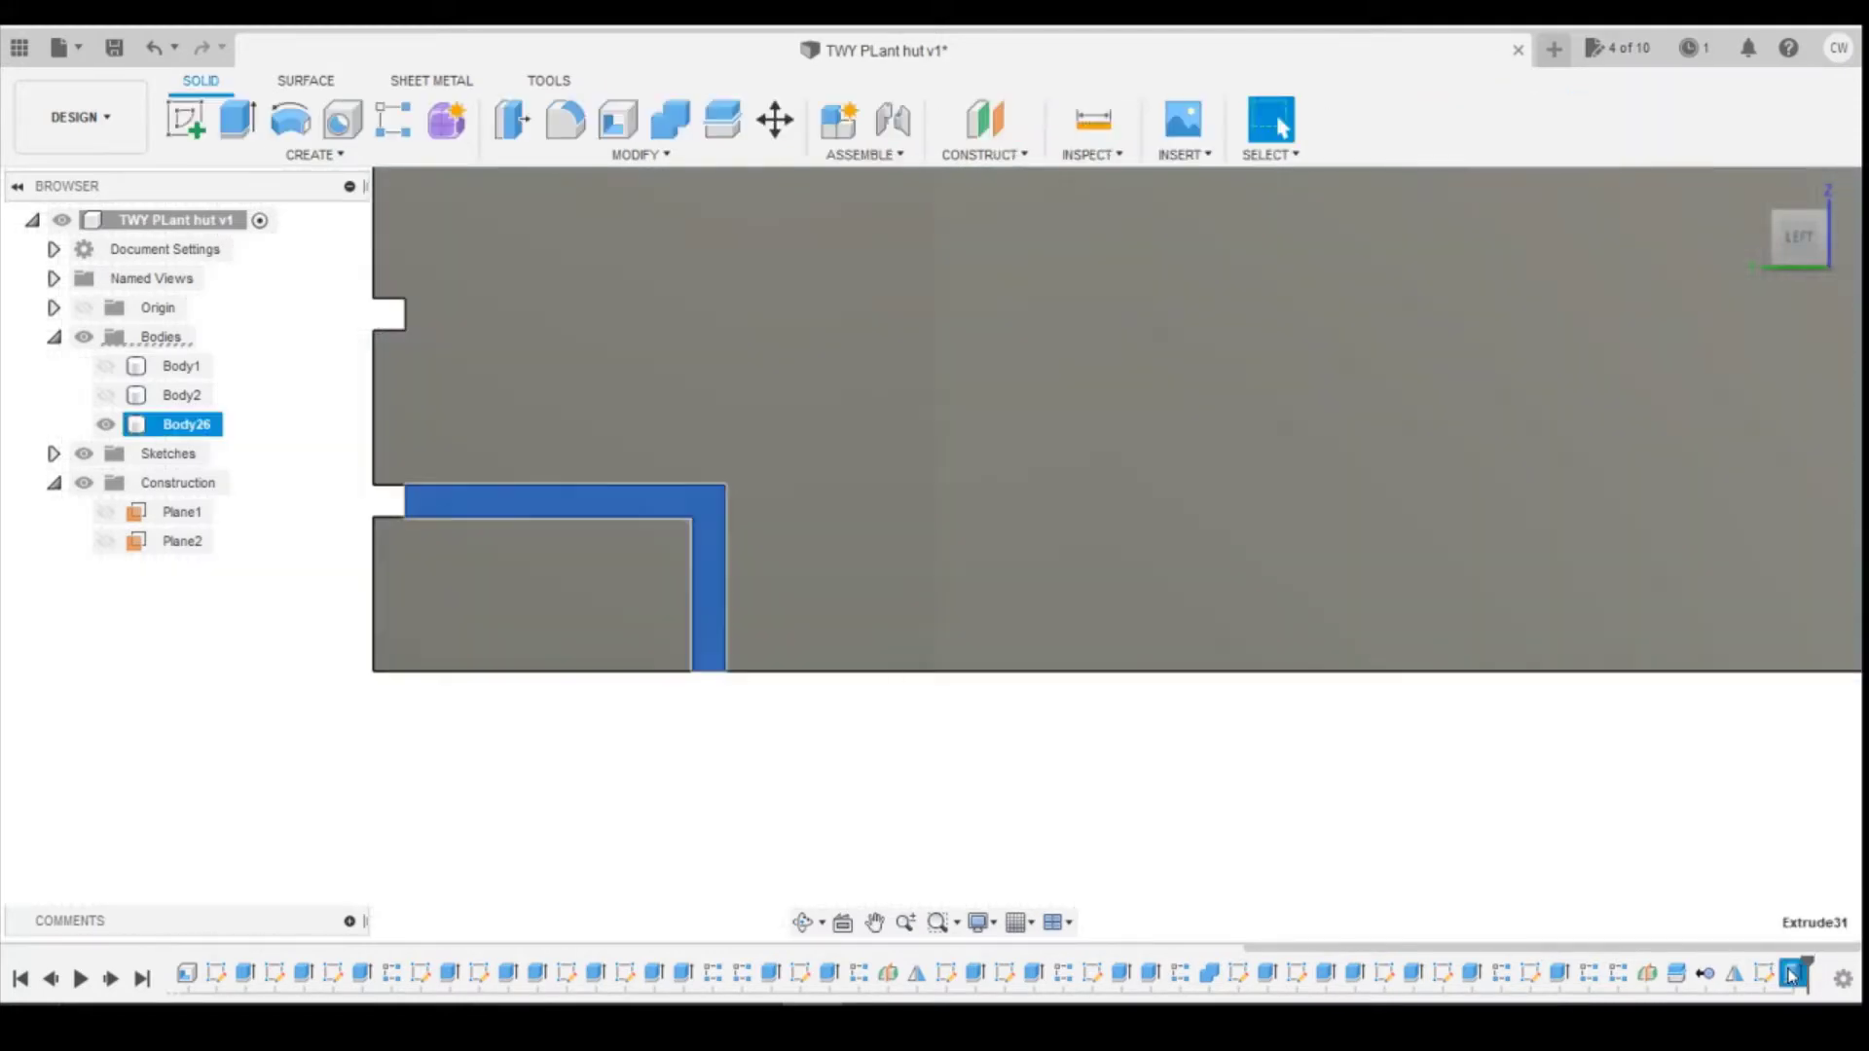
Step: Edit the joint cut to include the new square profile and exclude the small profile at the edge notch
right_click(1794, 977)
left_click(1688, 721)
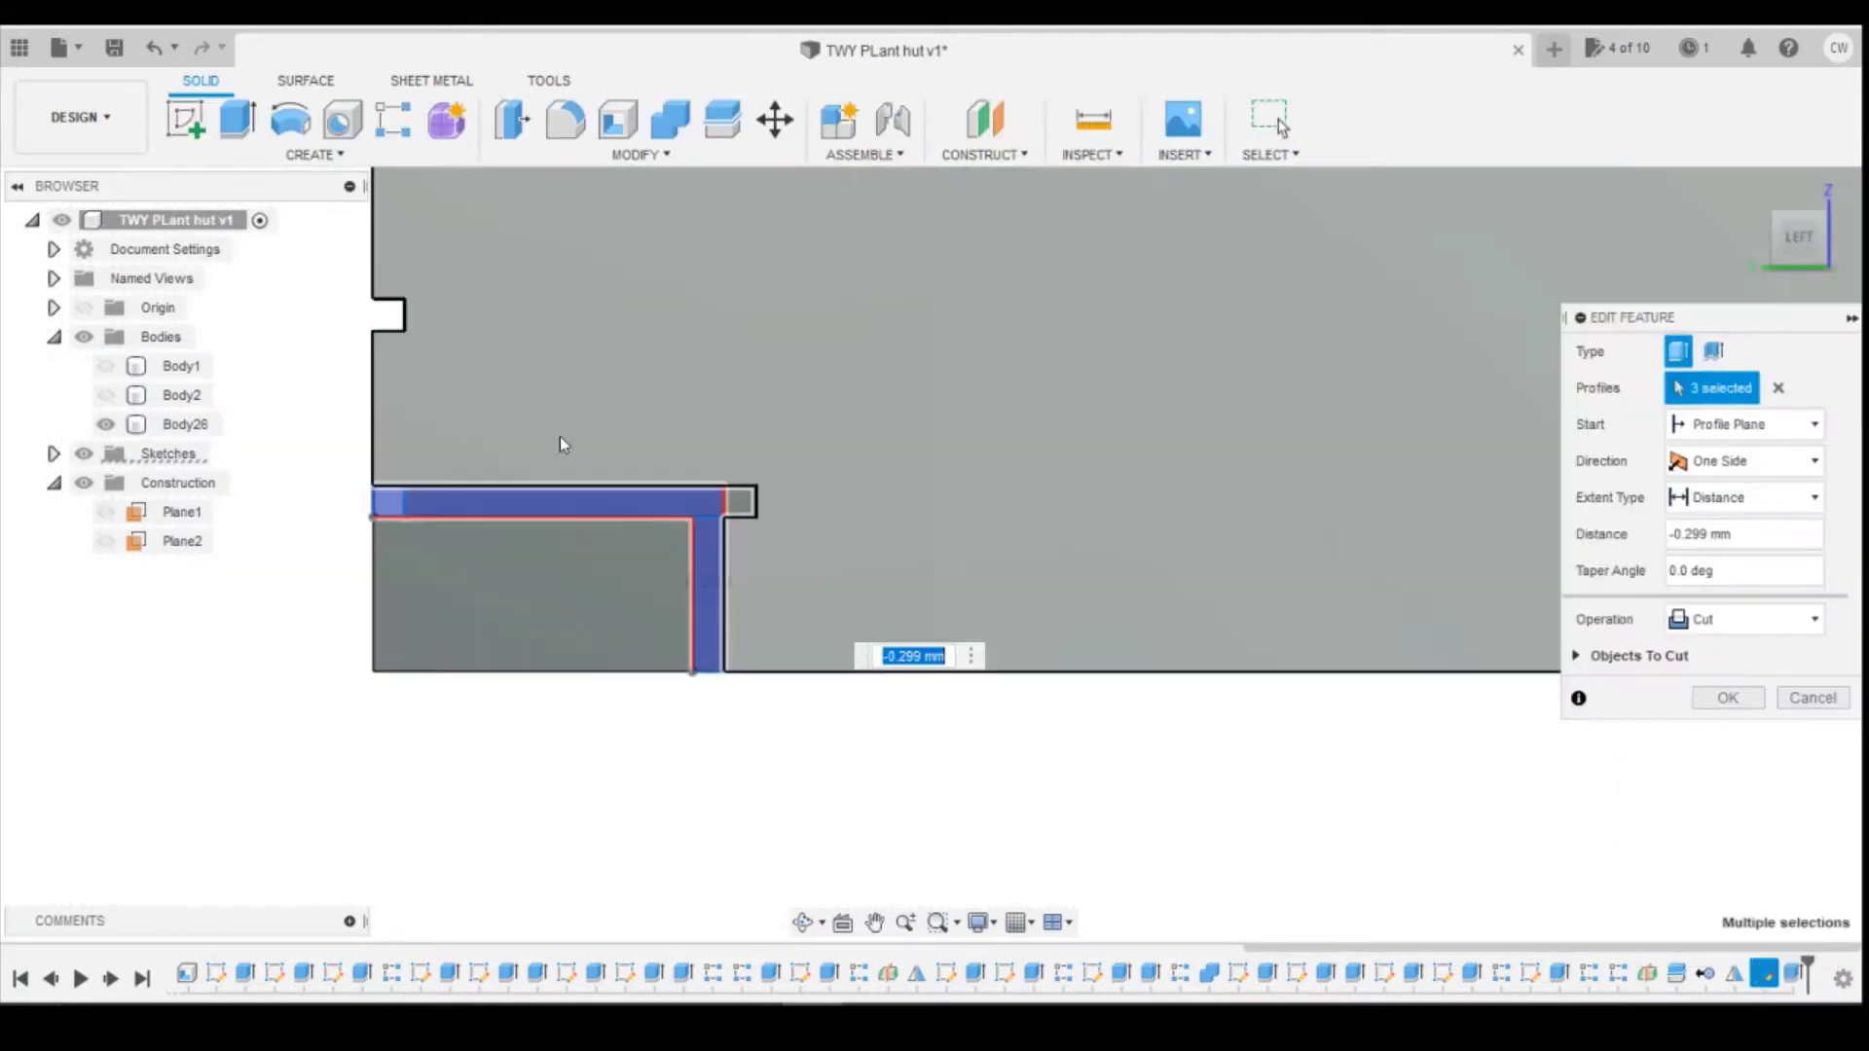
left_click(756, 504)
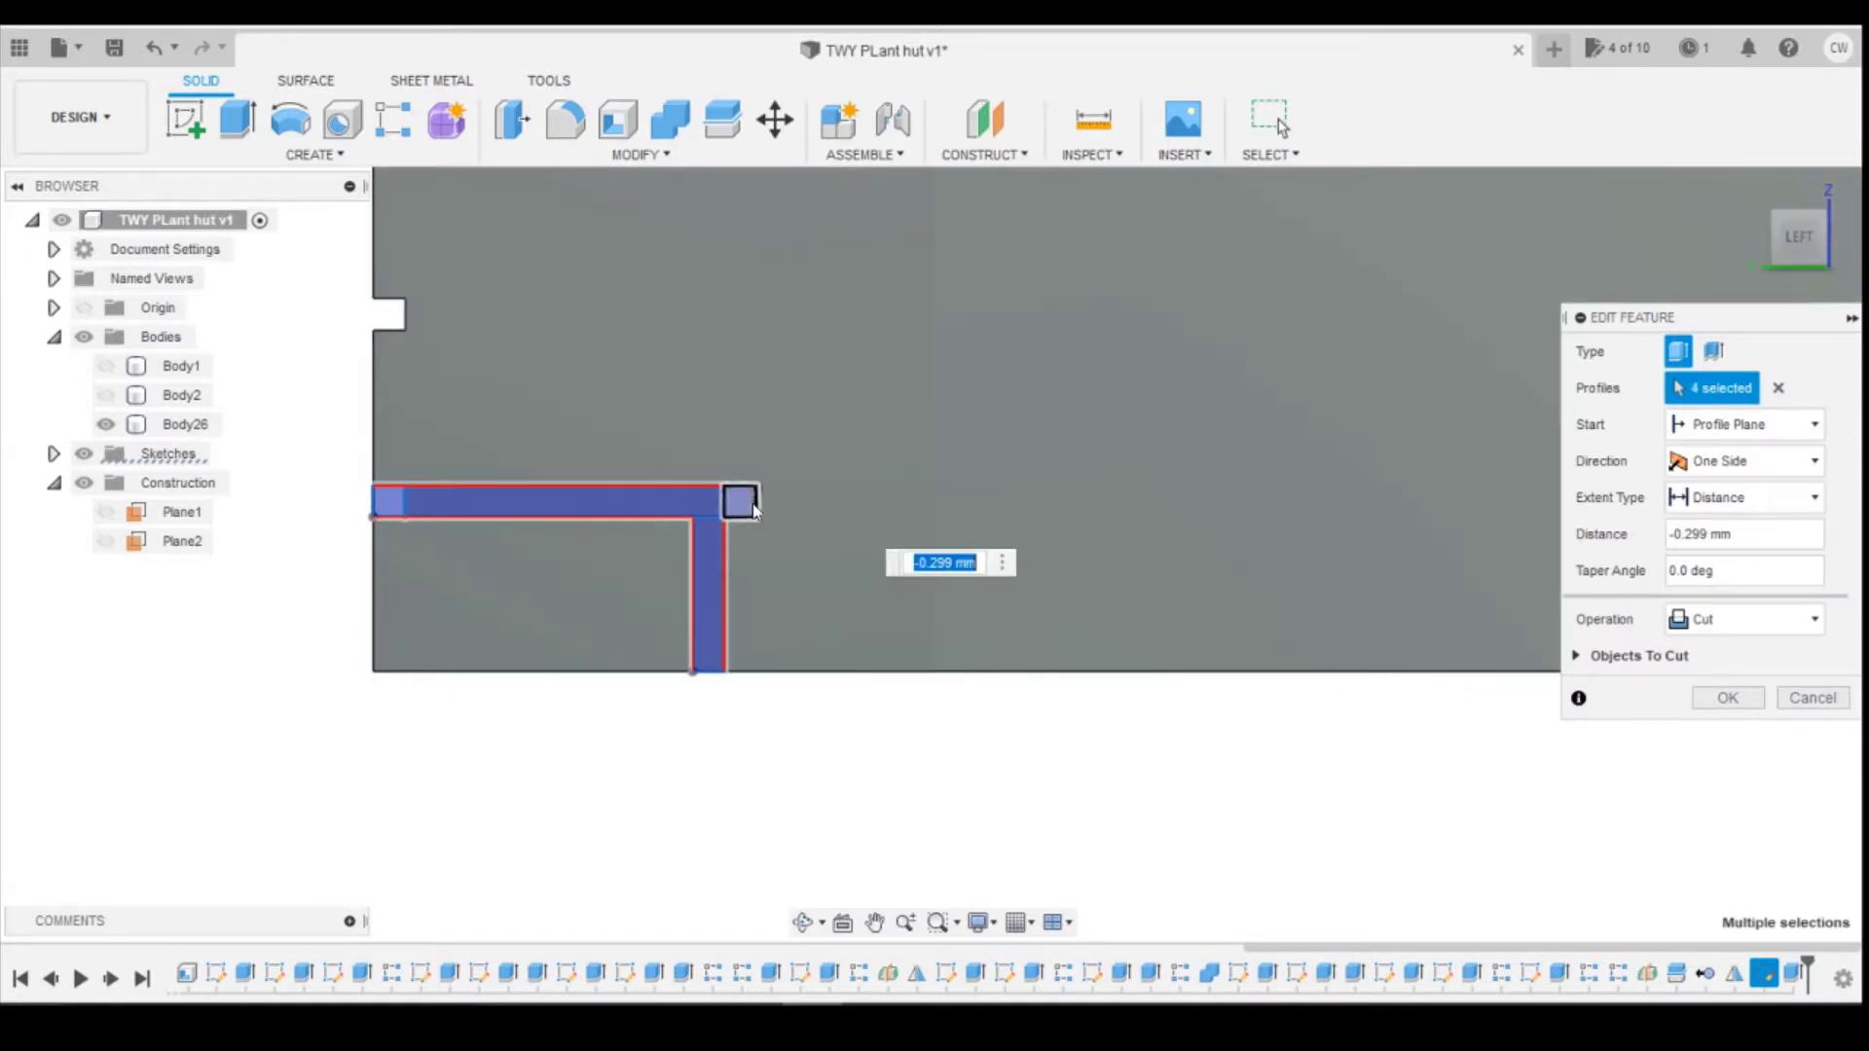
left_click(389, 500)
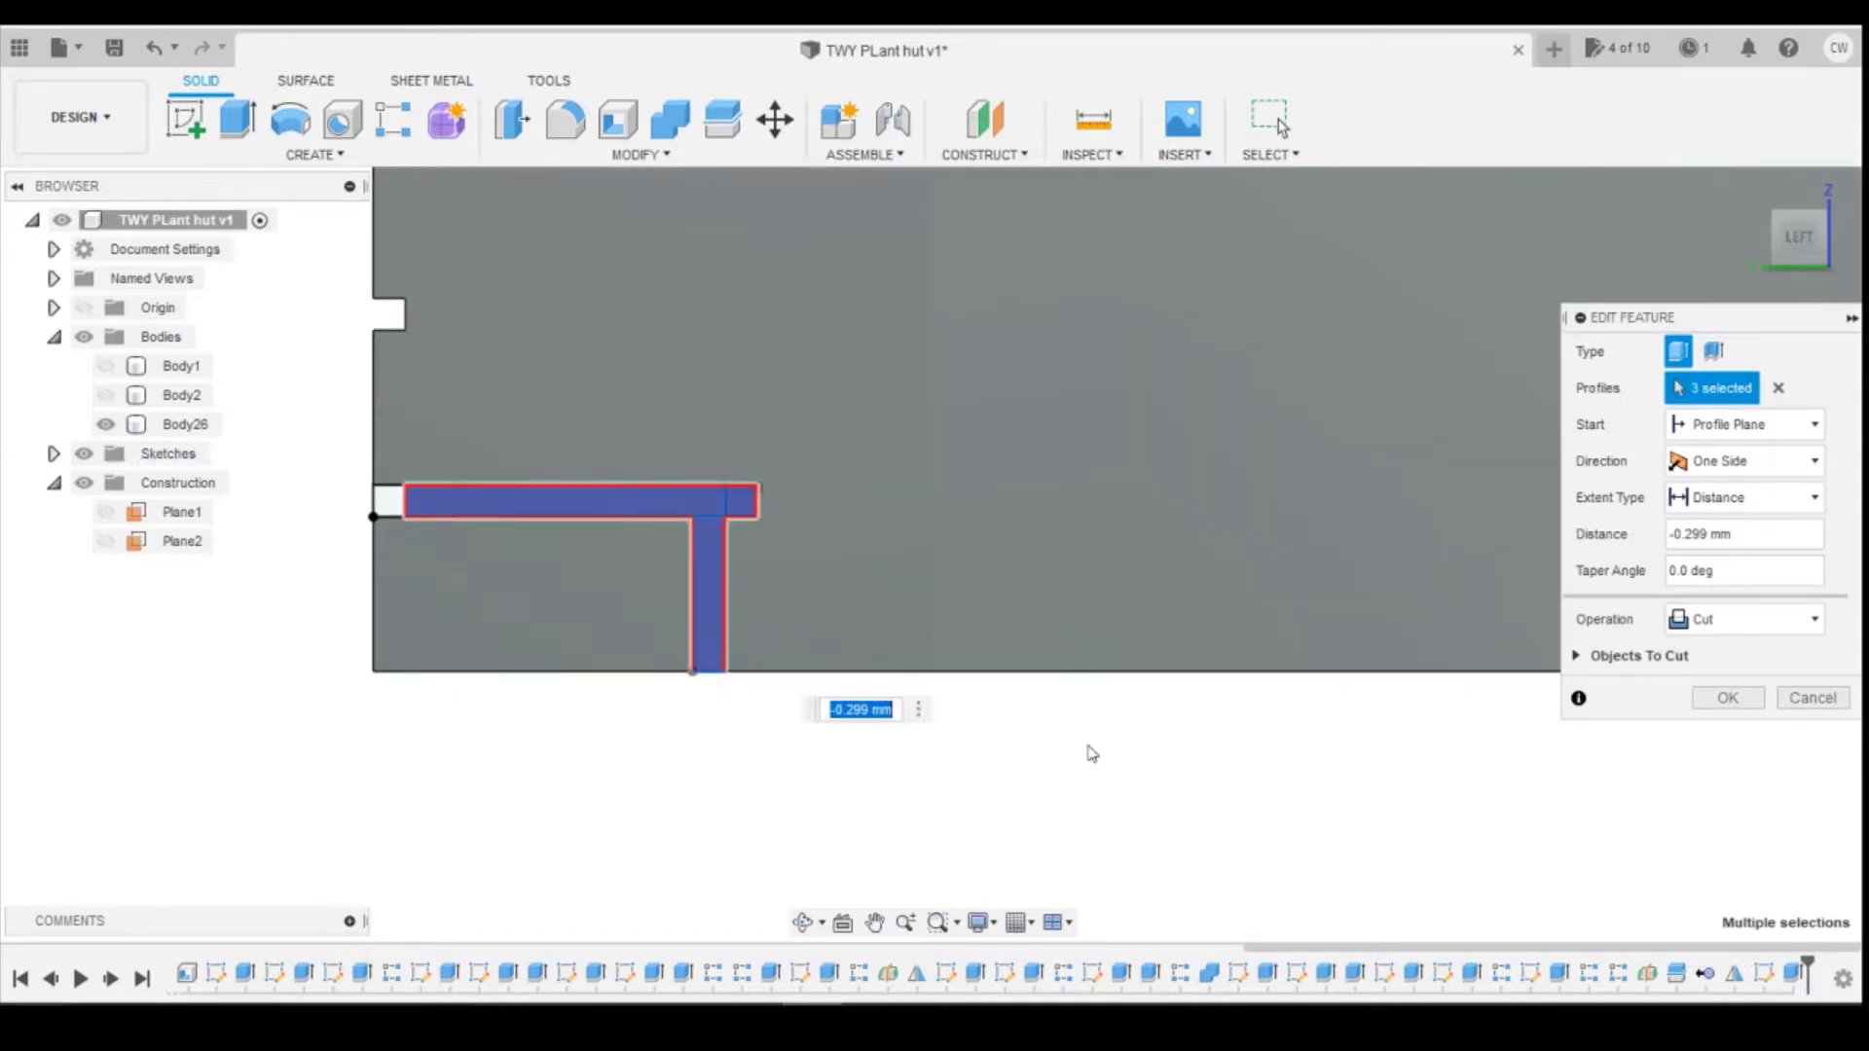
left_click(1725, 698)
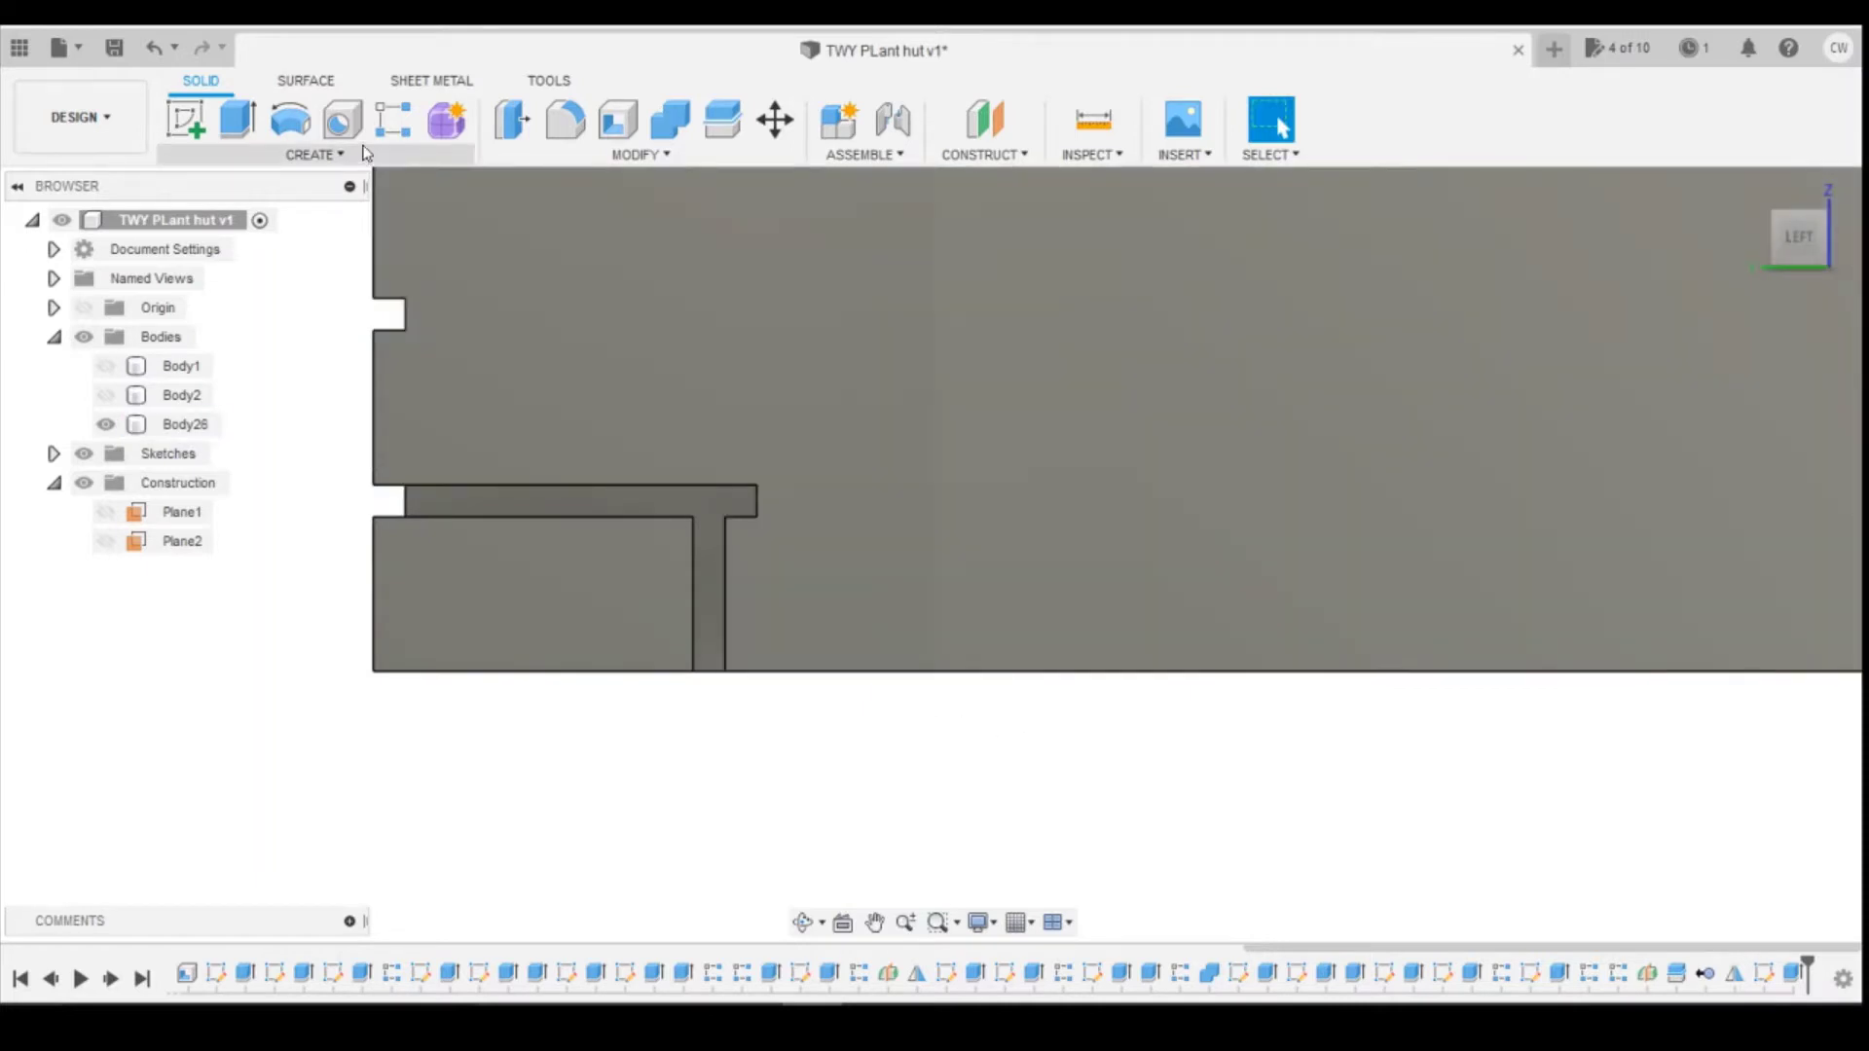
Step: Set up a rectangular pattern of the joint cut along the side wall's bottom edge with 6 instances over a 17 mm extent
left_click(394, 119)
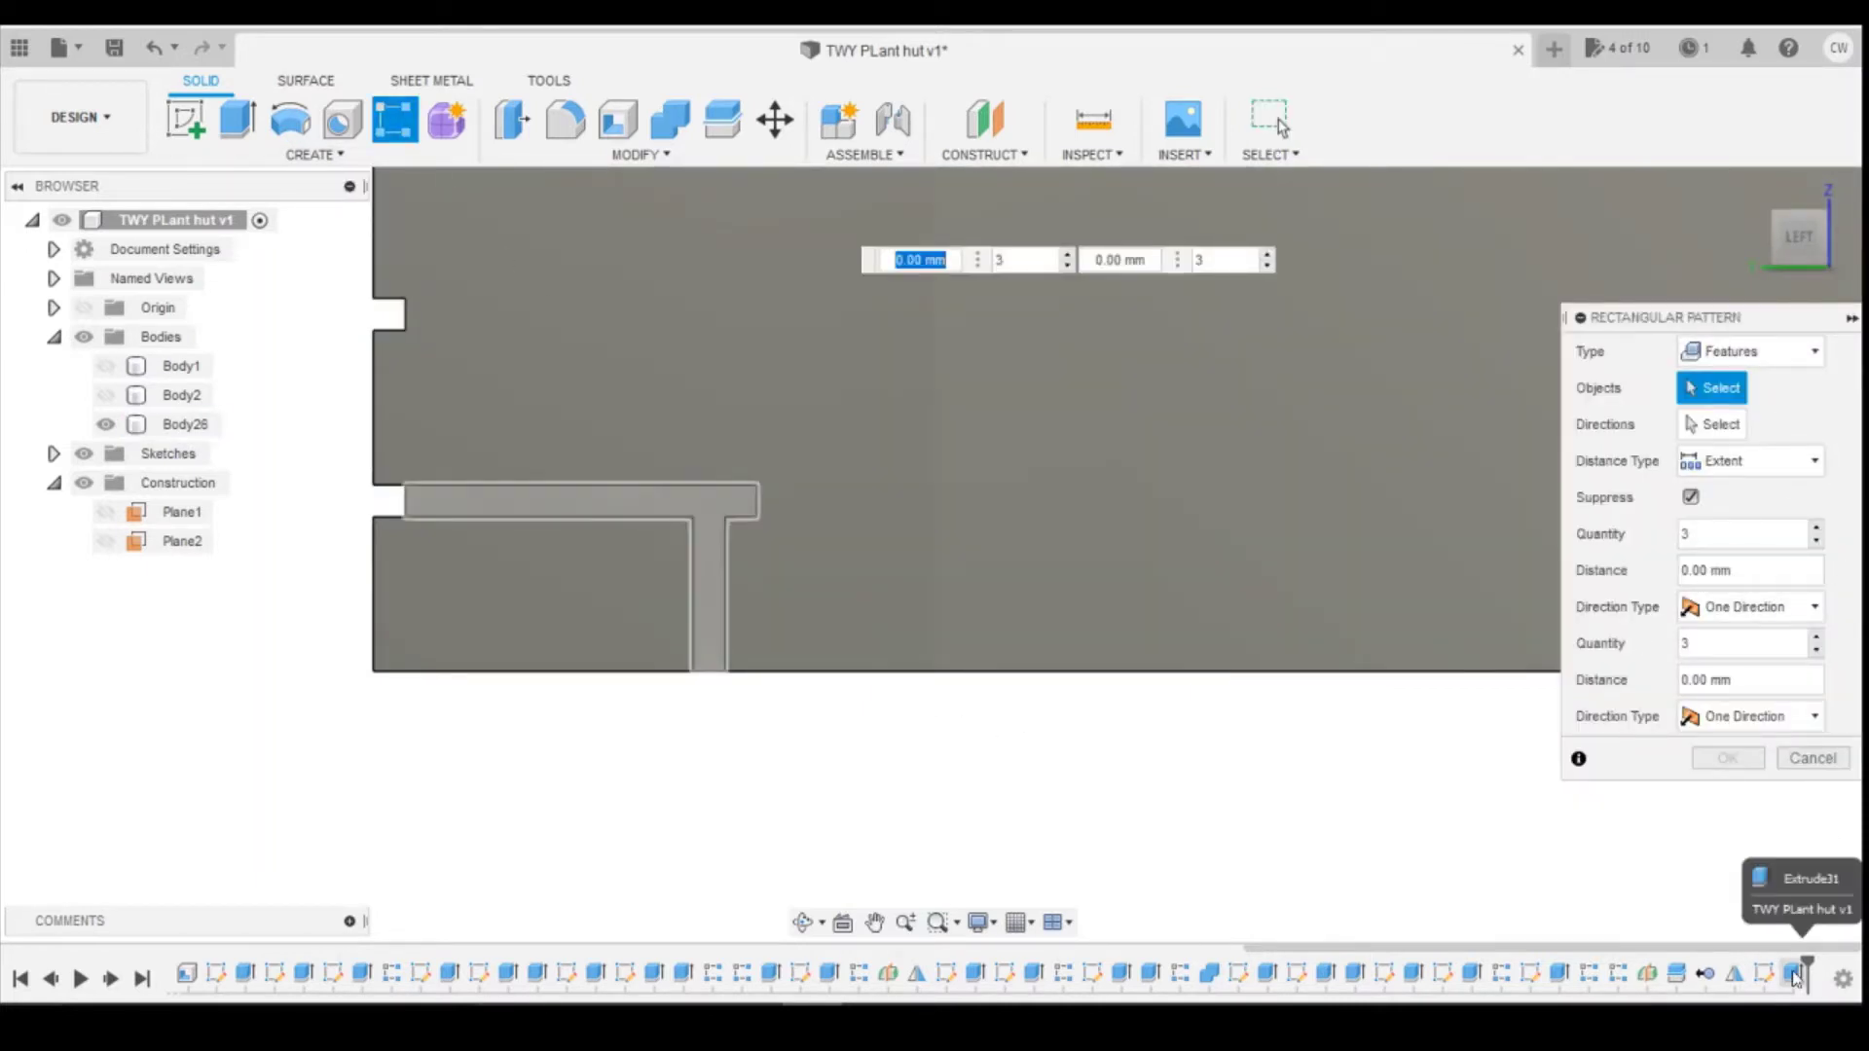
left_click(580, 500)
left_click(1749, 435)
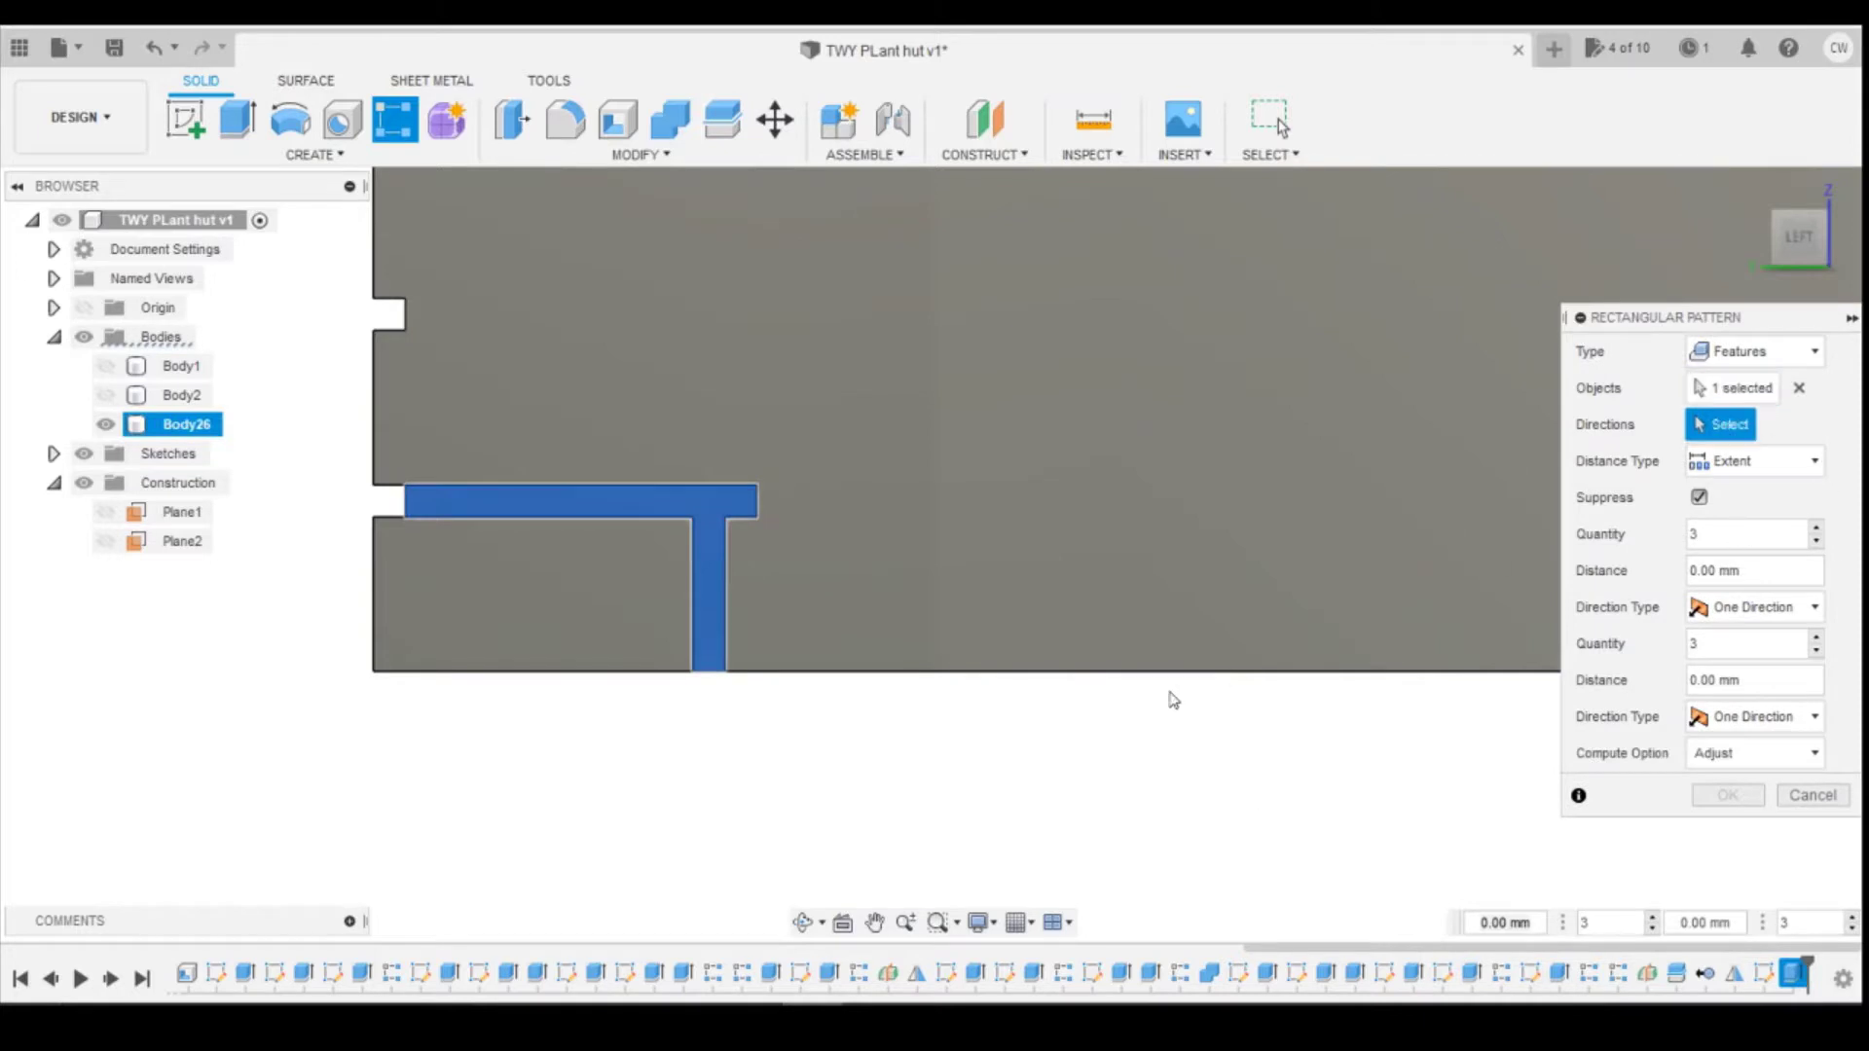
left_click(1181, 673)
scroll(847, 834, "down", 3)
scroll(343, 790, "down", 3)
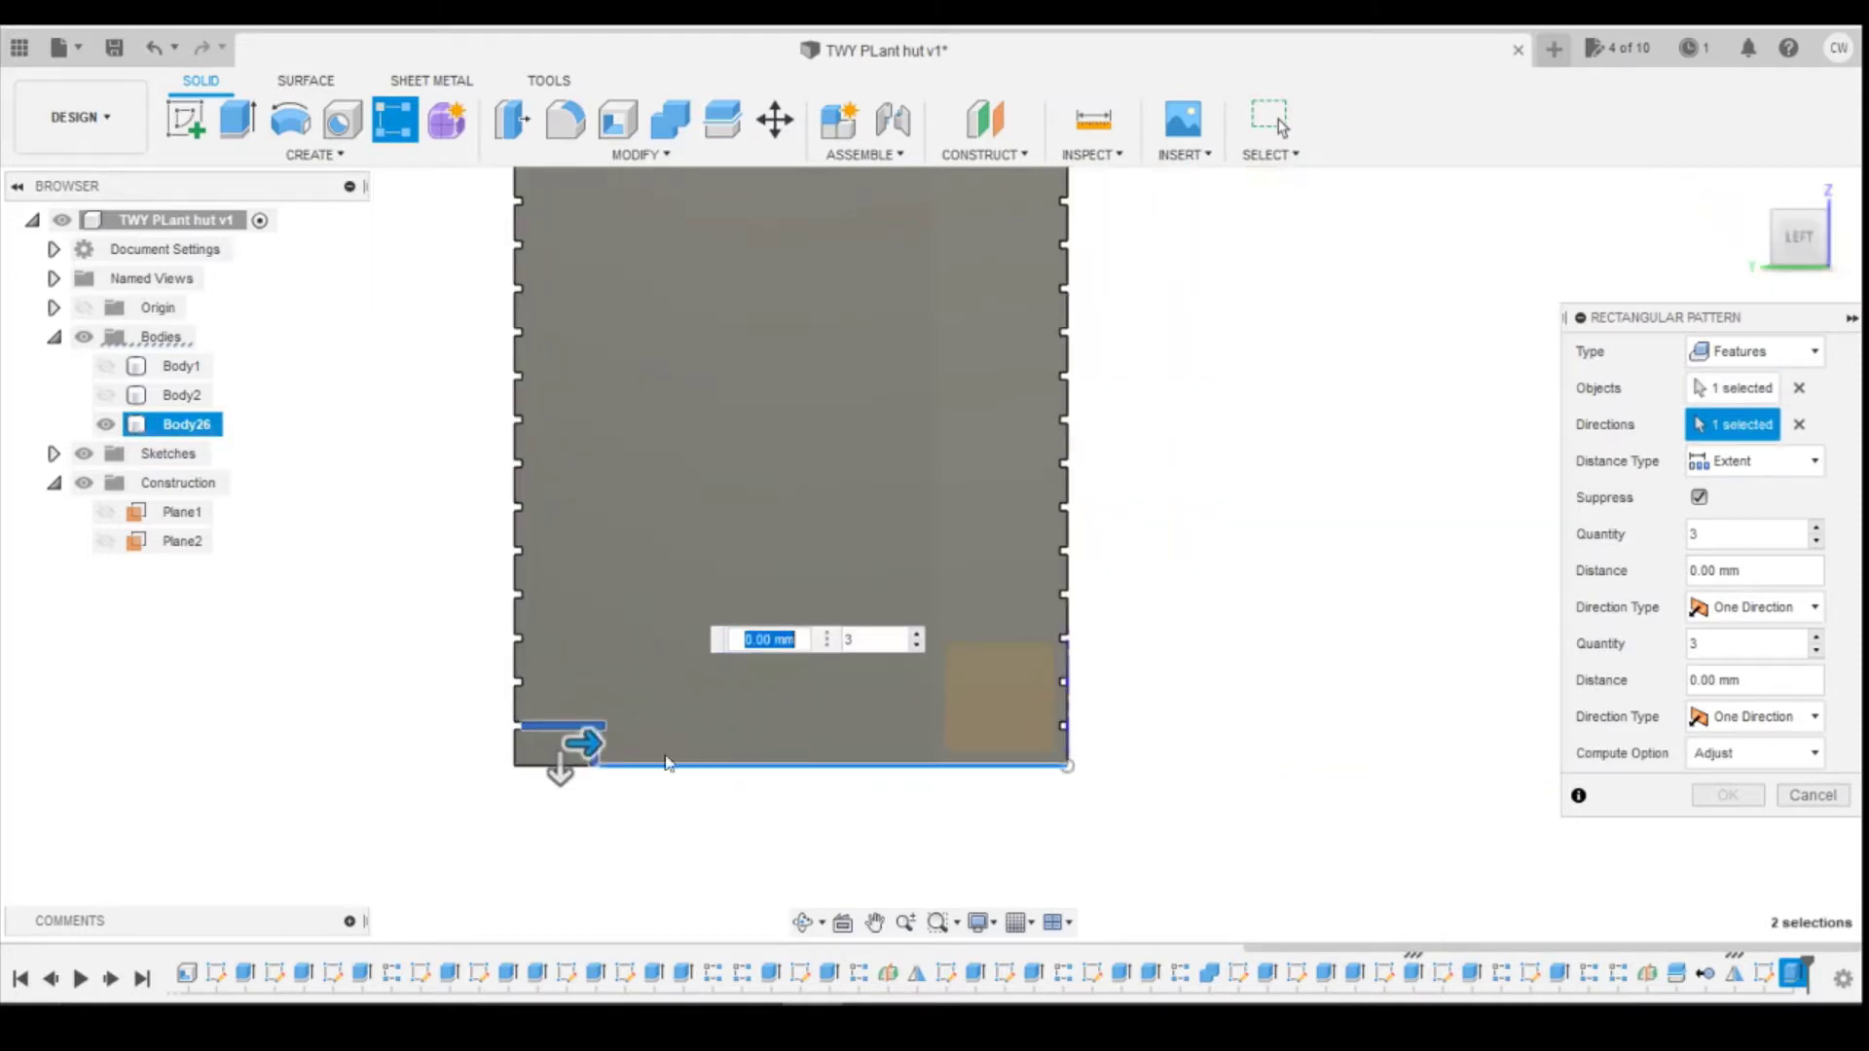
left_click_drag(584, 745, 1030, 744)
key("Tab")
scroll(1006, 782, "up", 3)
type("4")
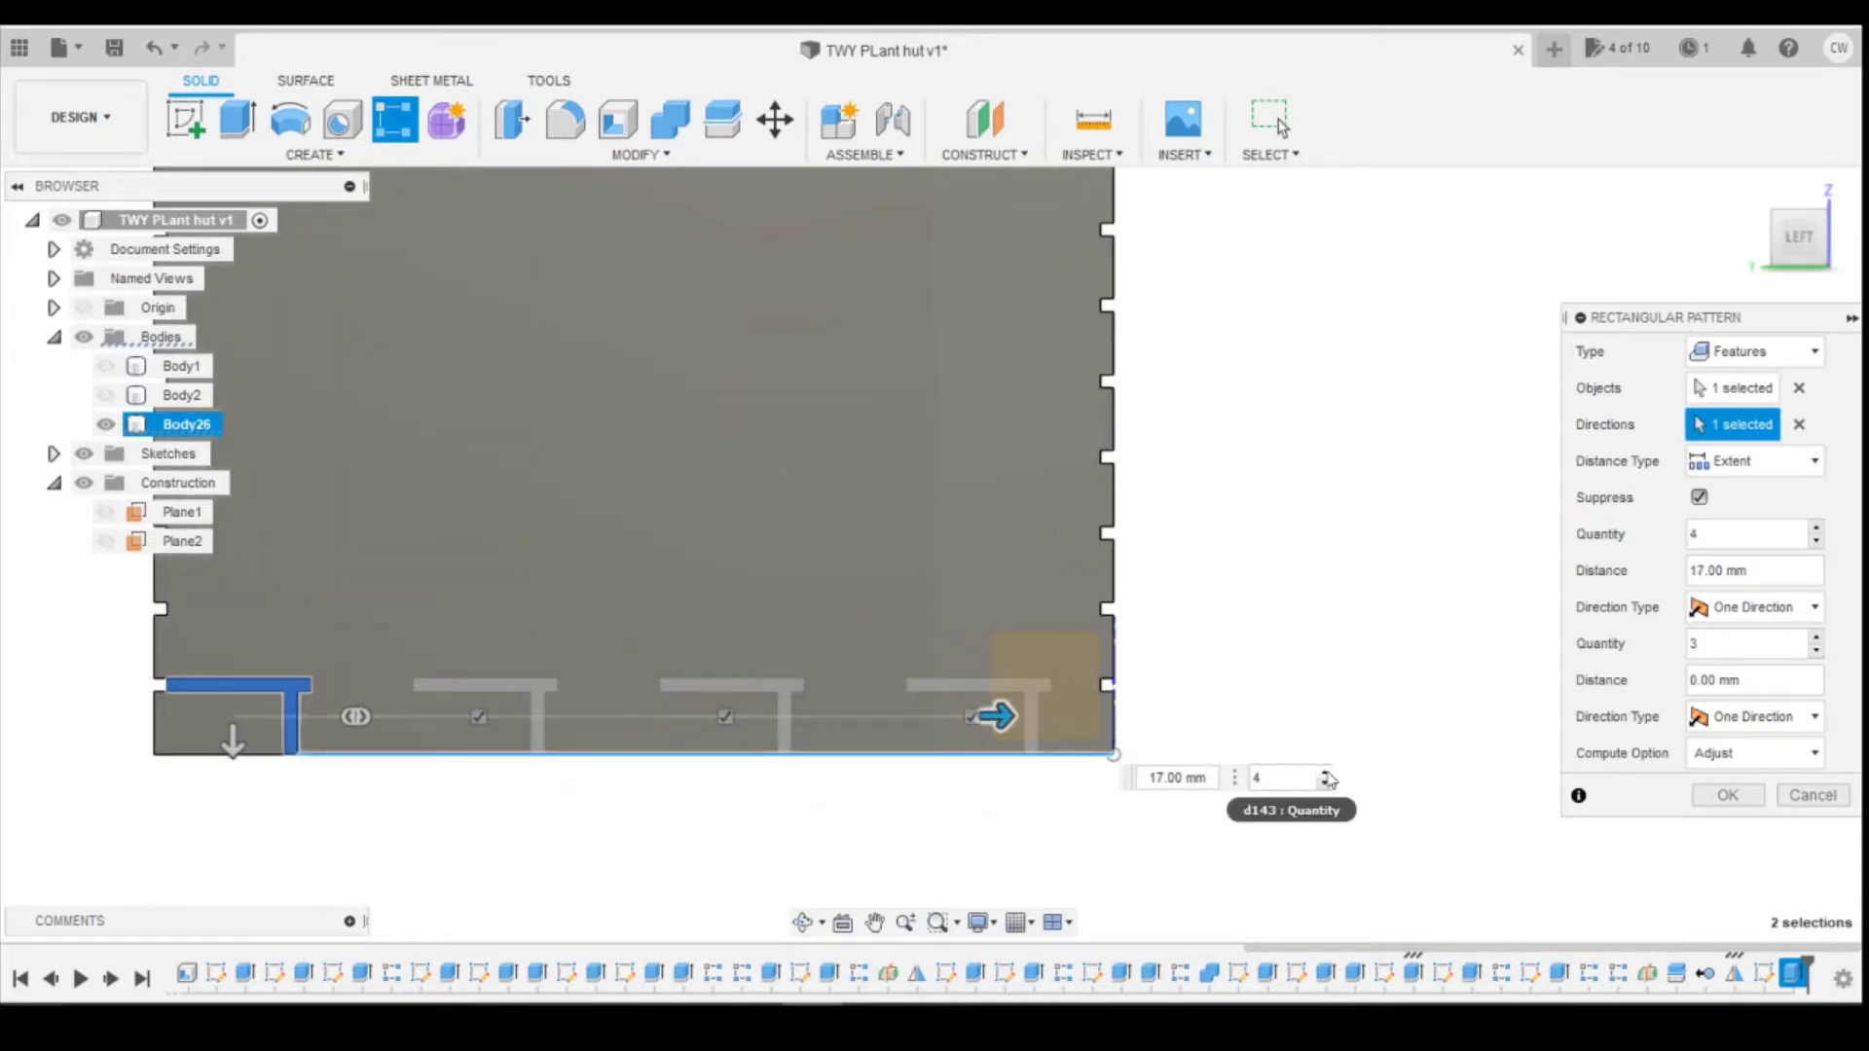
left_click(1324, 771)
left_click(1324, 771)
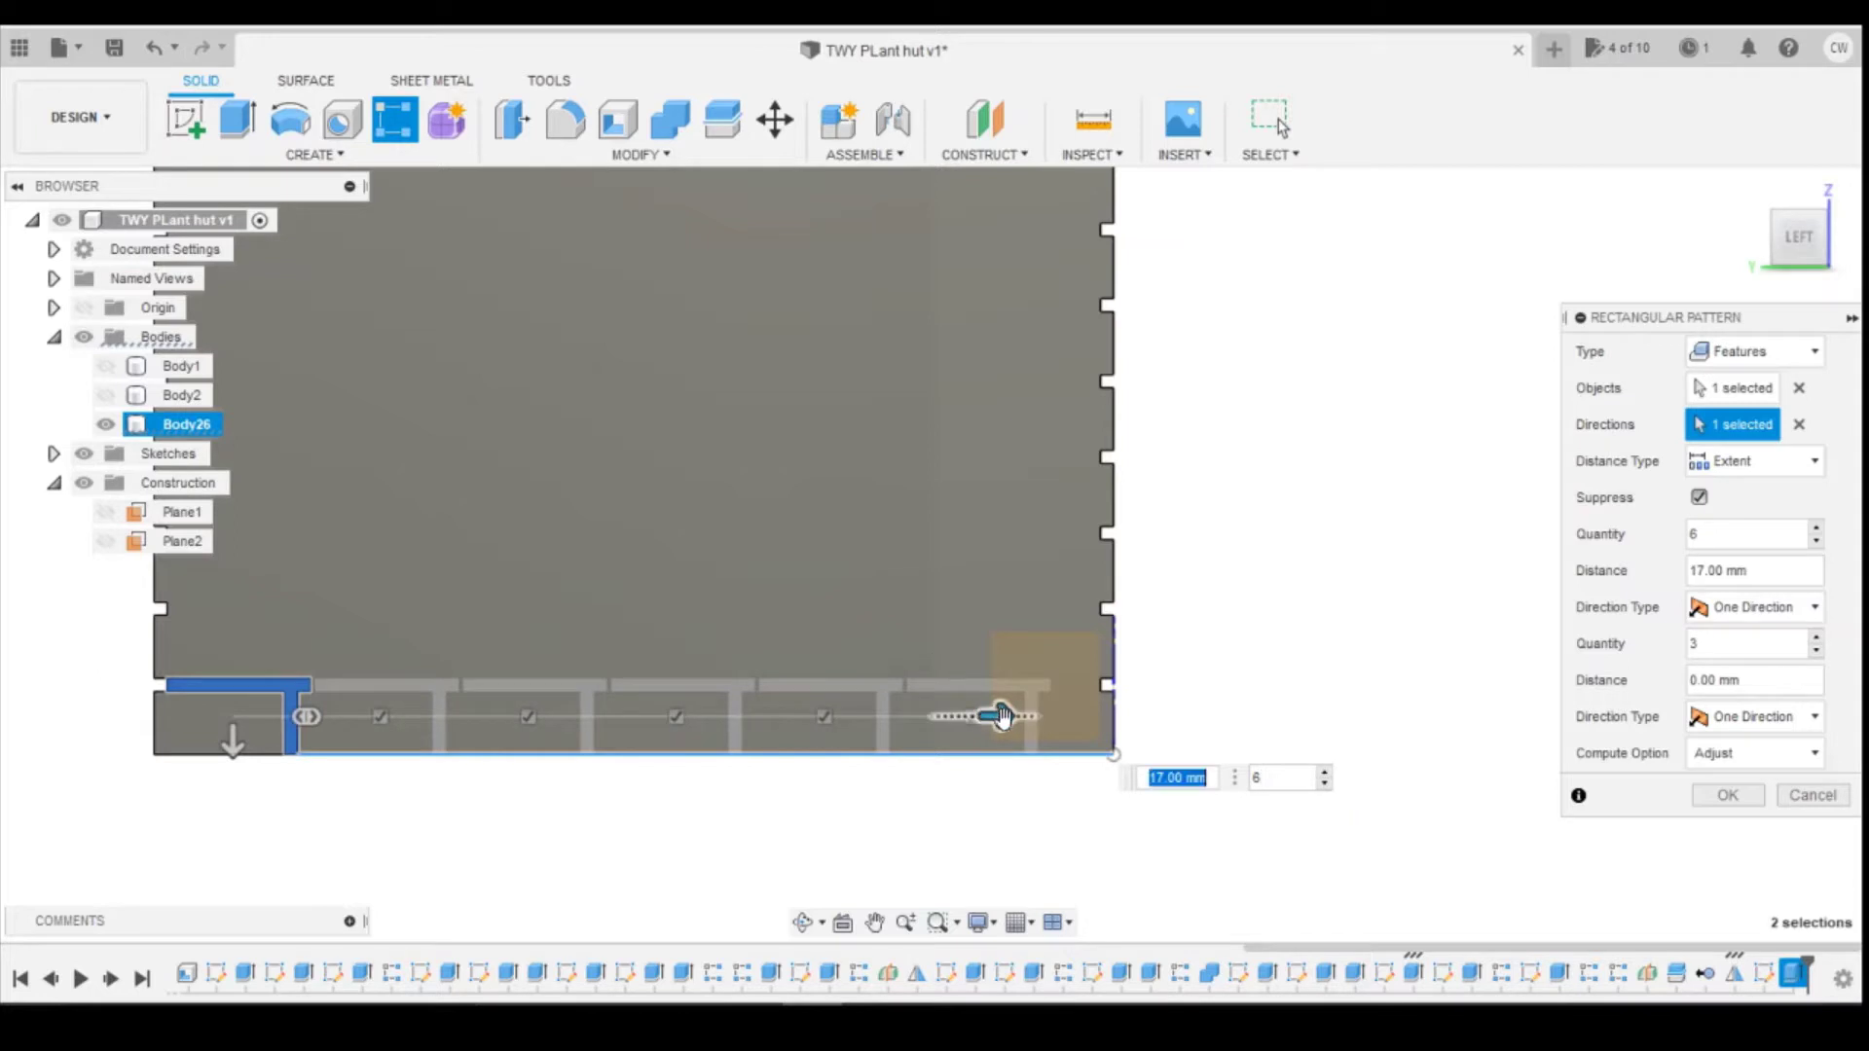
Step: Extend the joint cut pattern to 8 instances over a 23 mm extent and create it
left_click_drag(995, 717, 1199, 717)
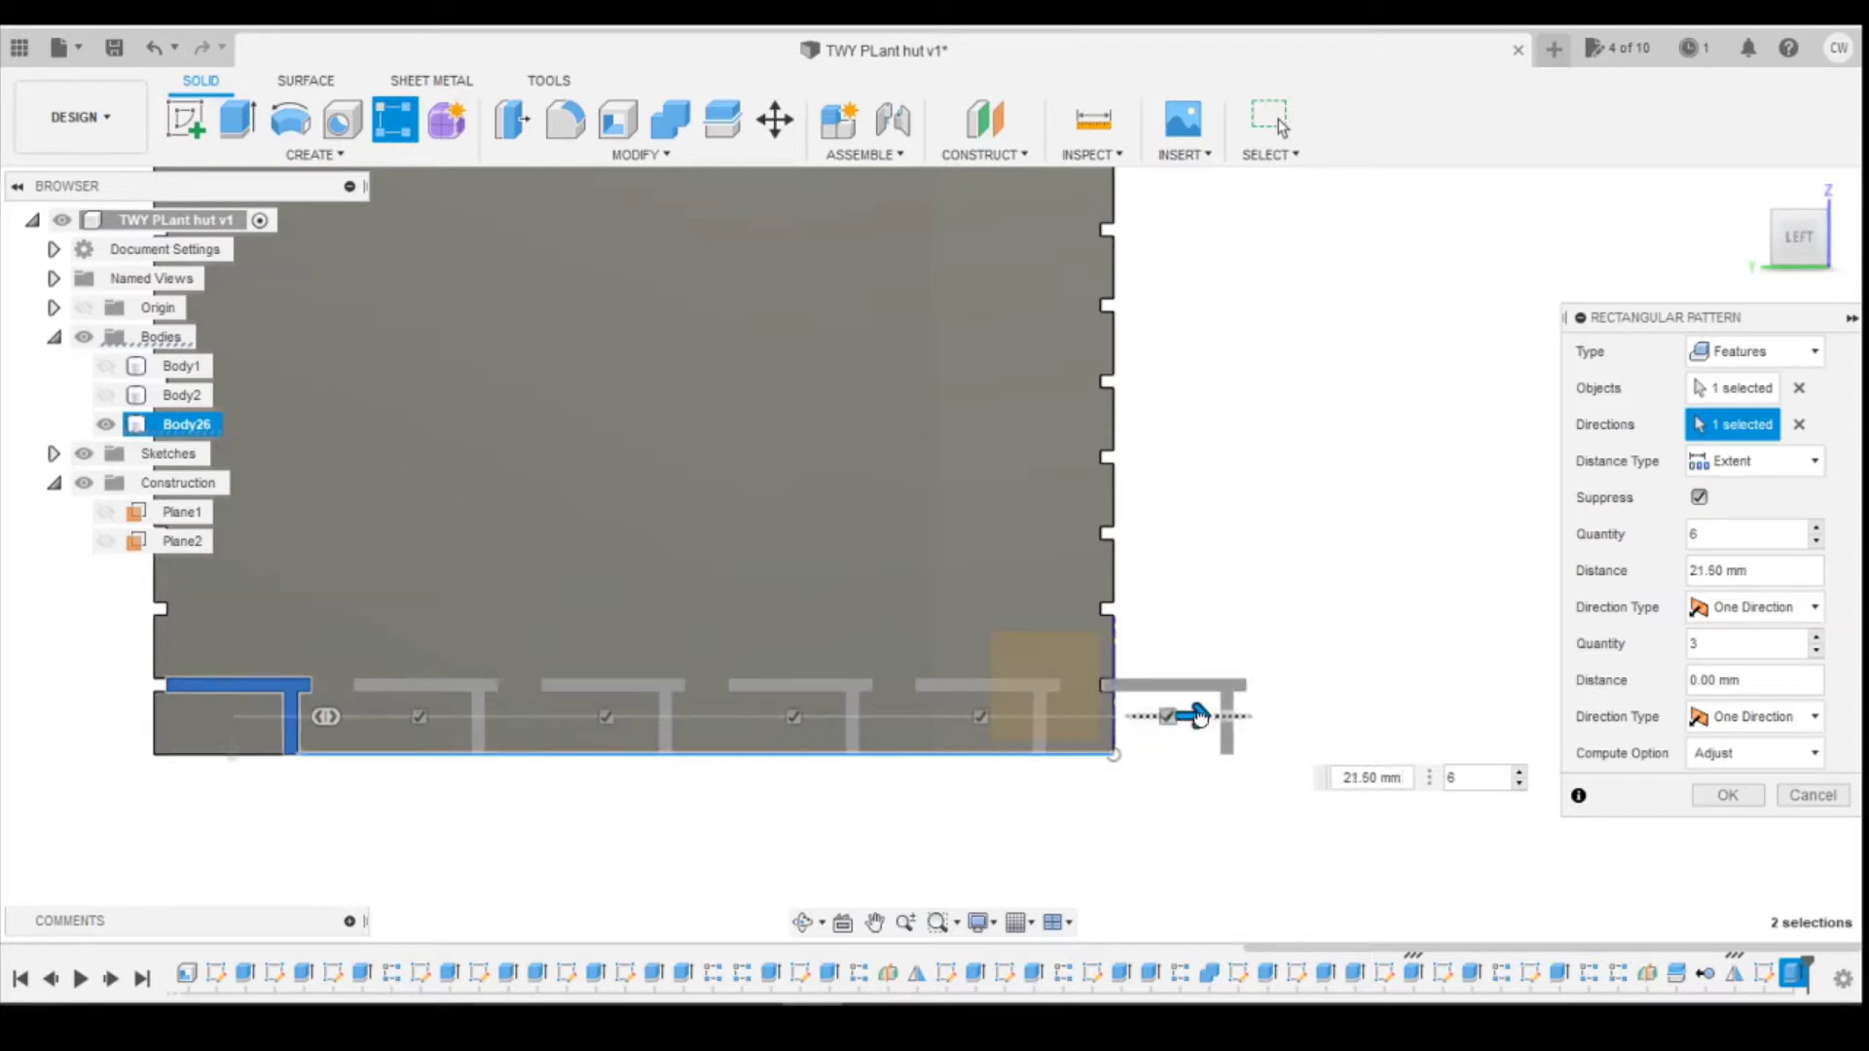
left_click(1519, 774)
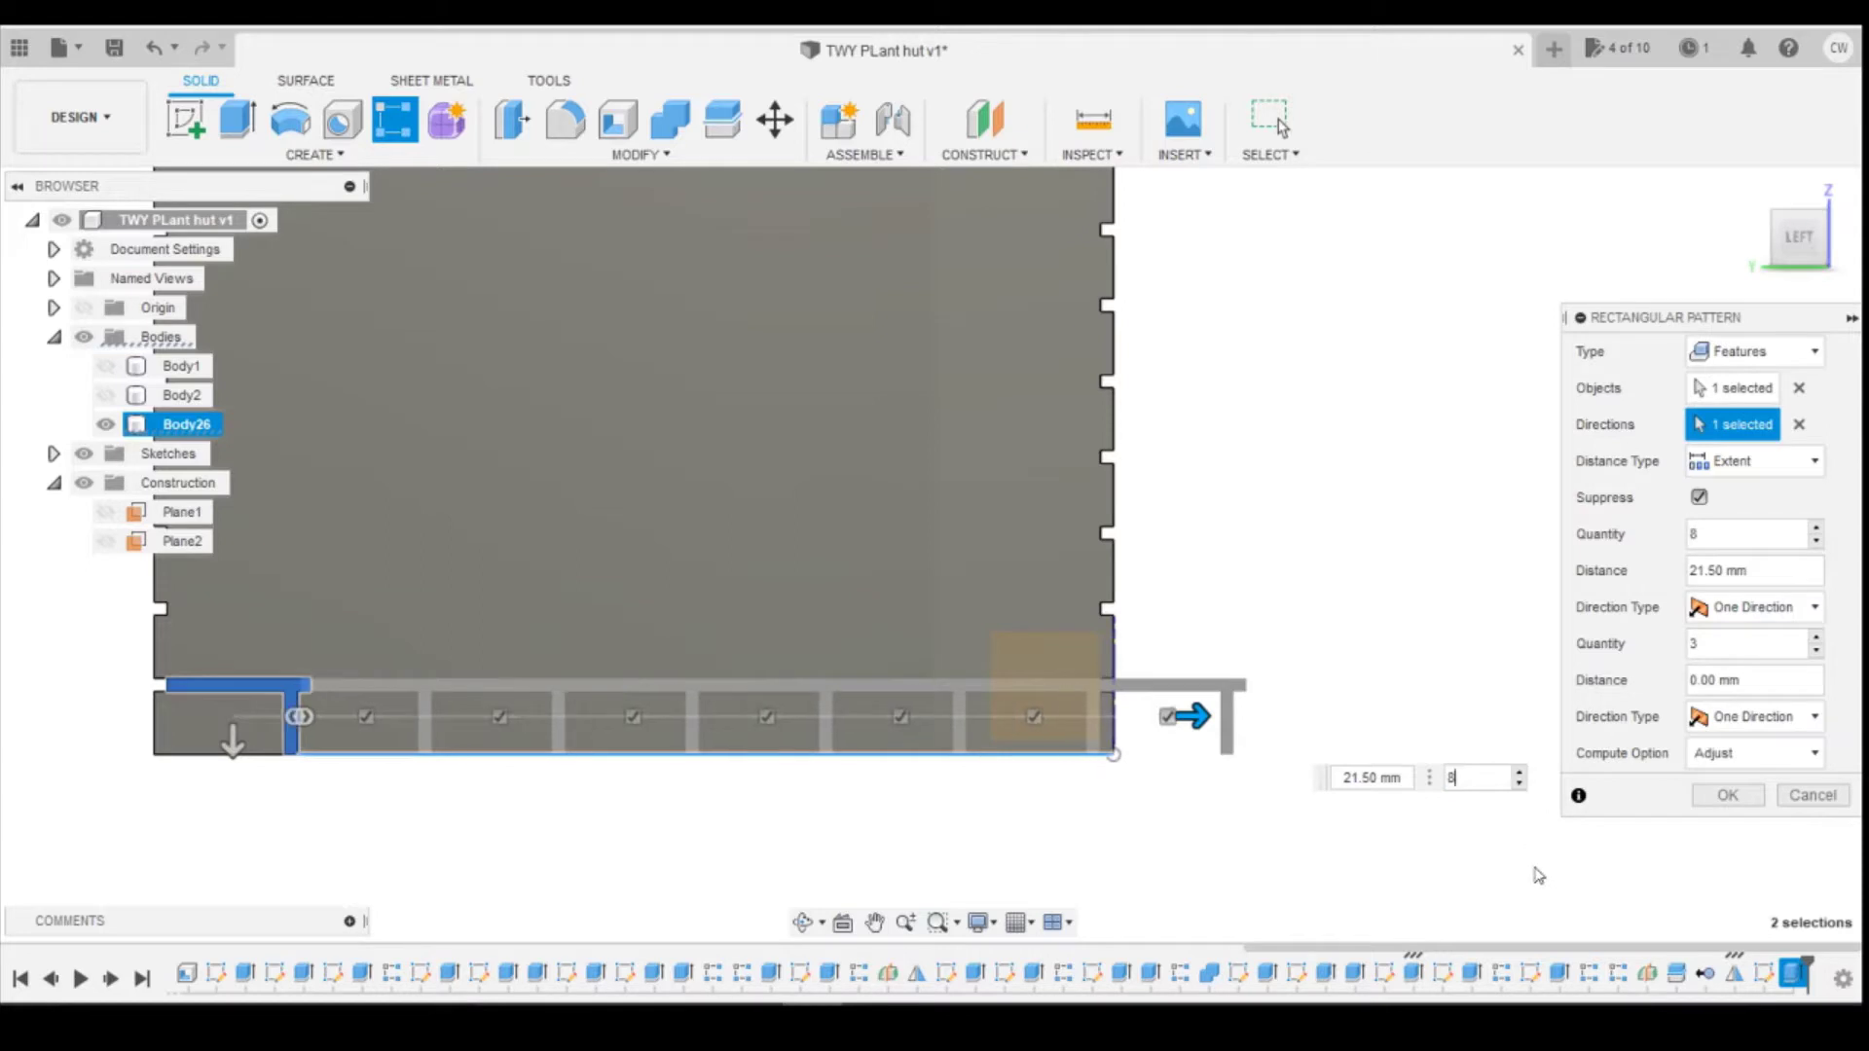
scroll(1536, 874, "down", 3)
scroll(1411, 839, "up", 2)
left_click_drag(1250, 741, 1318, 744)
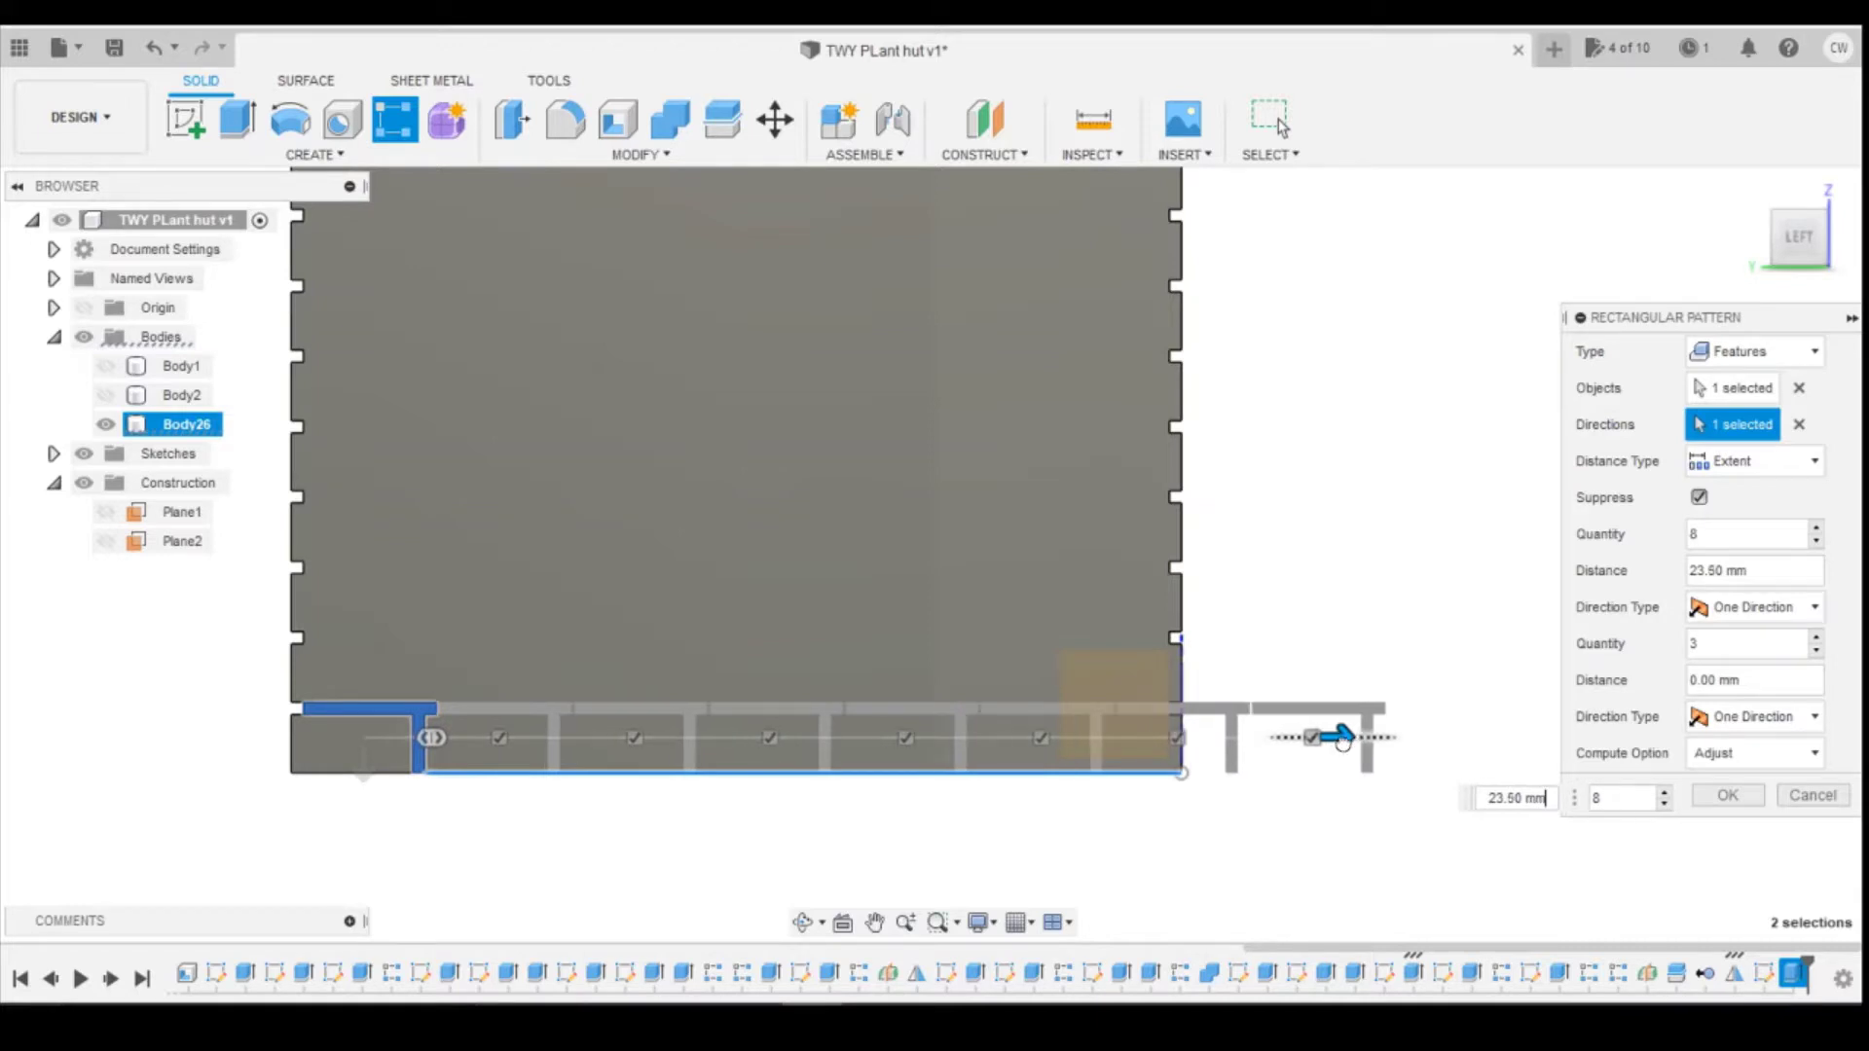
key("Tab")
scroll(693, 803, "up", 3)
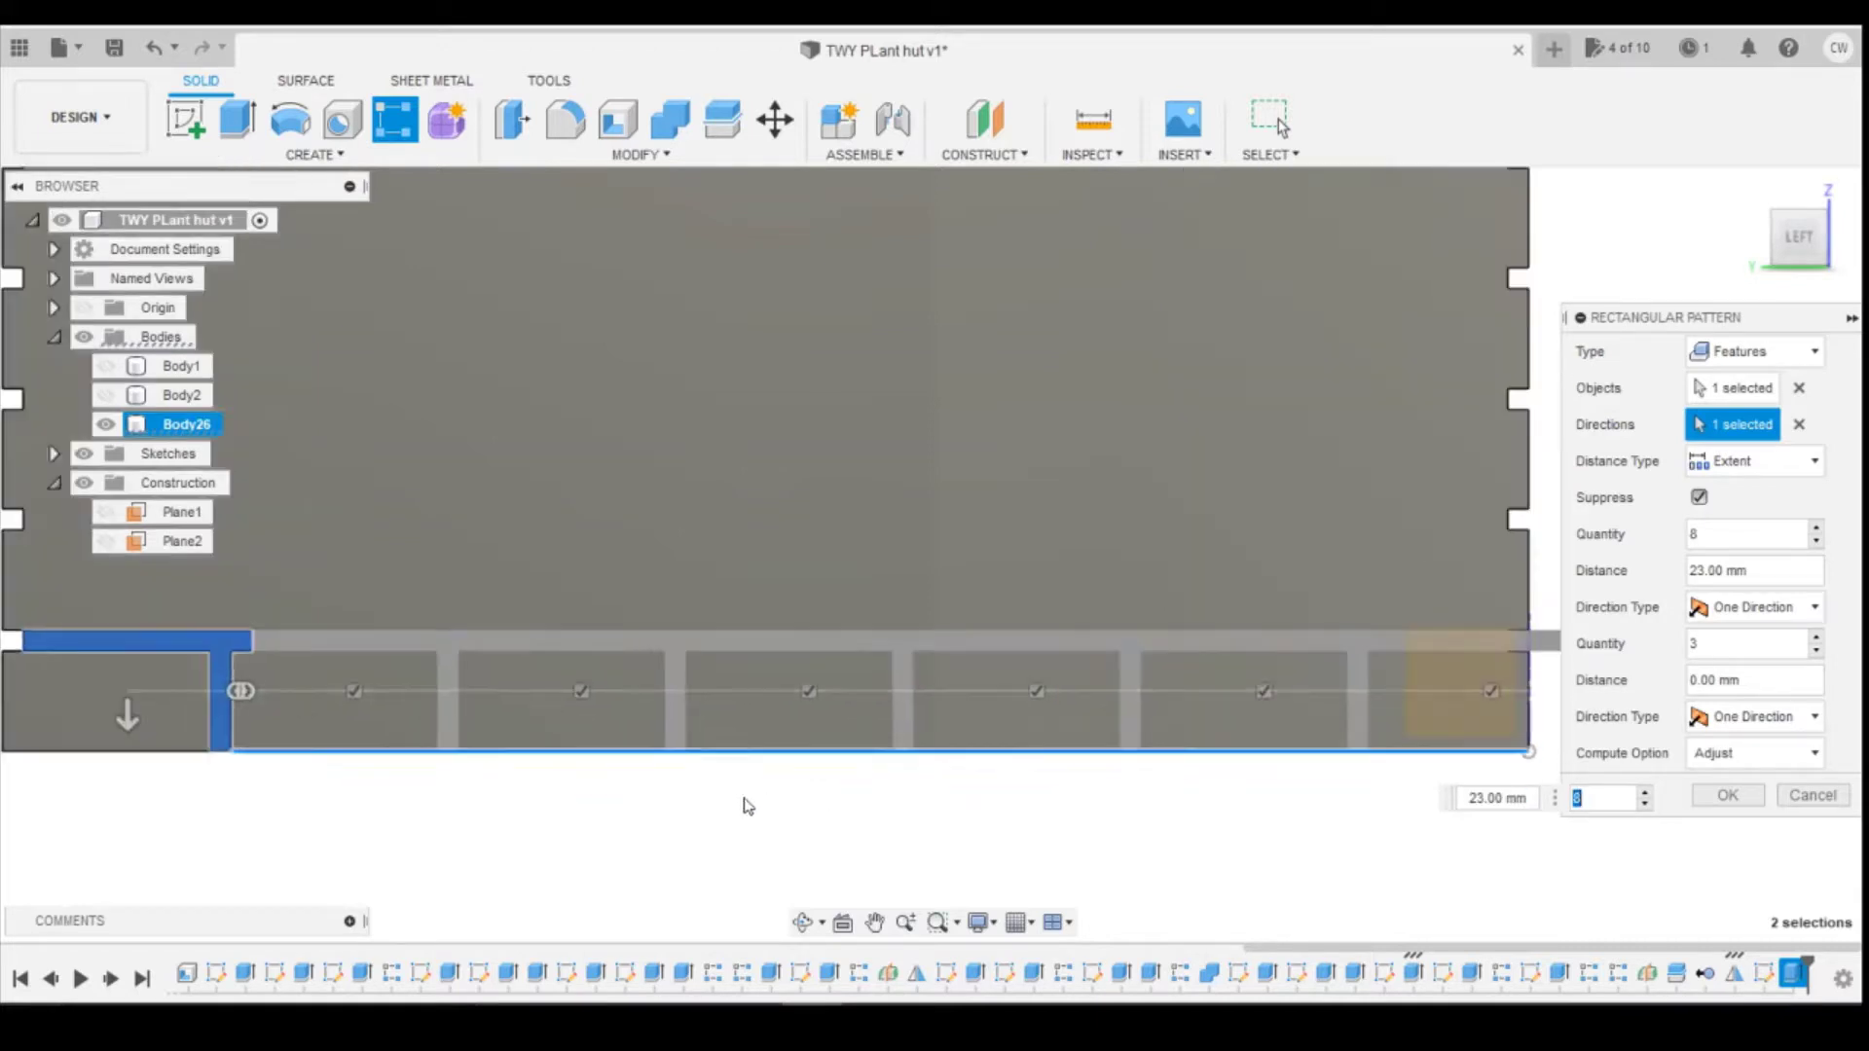
scroll(1119, 806, "down", 3)
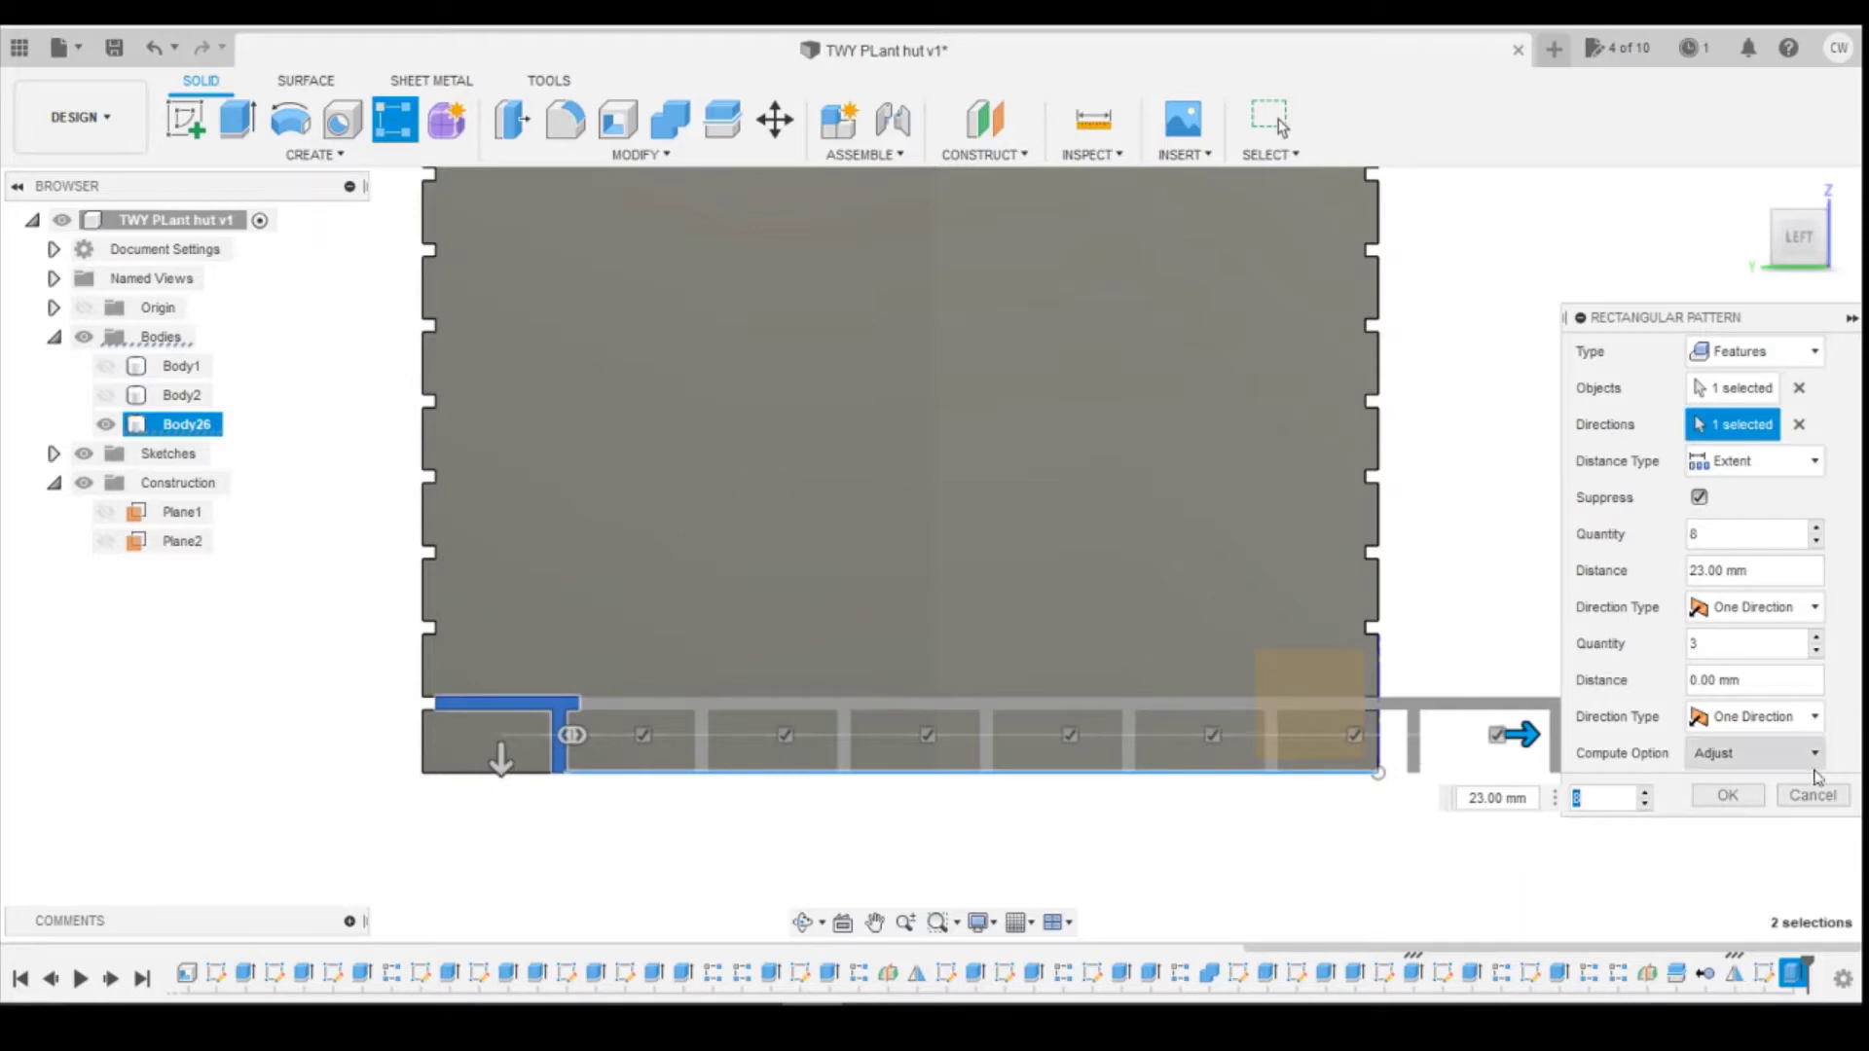
left_click(1728, 795)
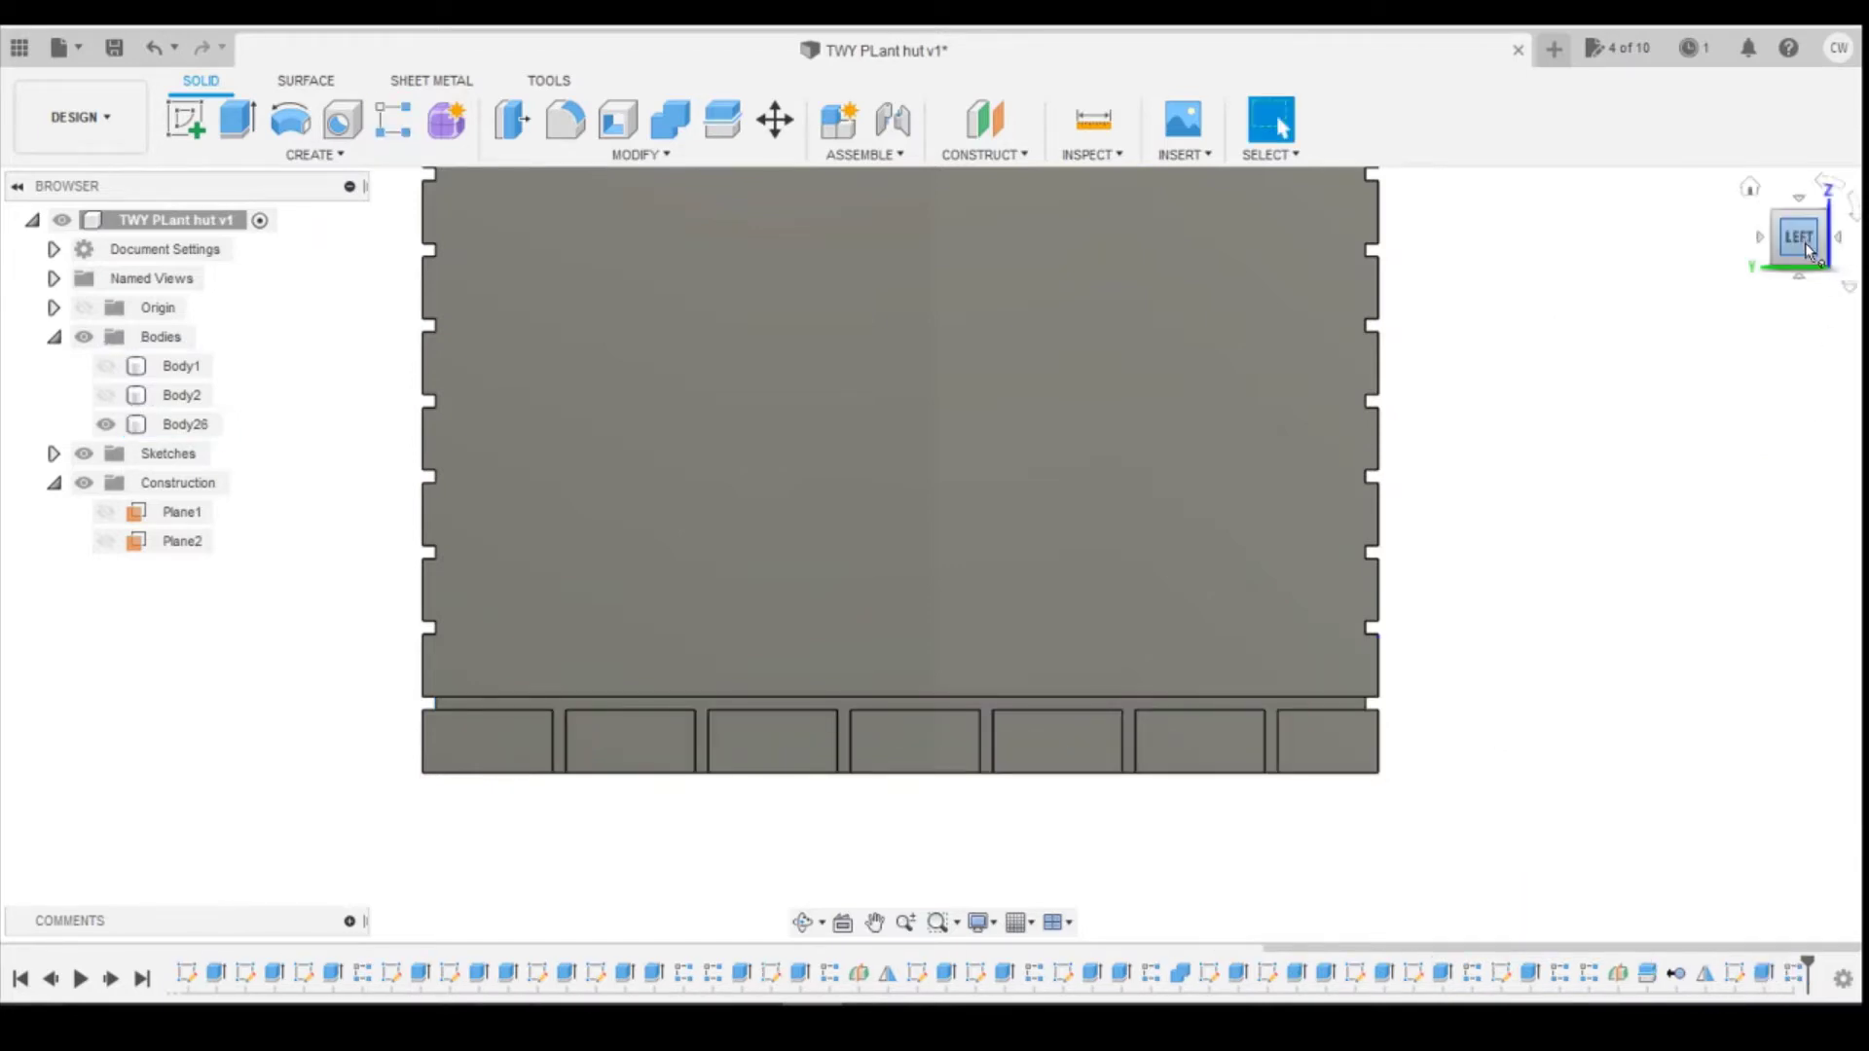
Step: Inspect the joint pattern at the wall corner and reopen the joint sketch for editing
left_click_drag(1807, 251, 171, 224)
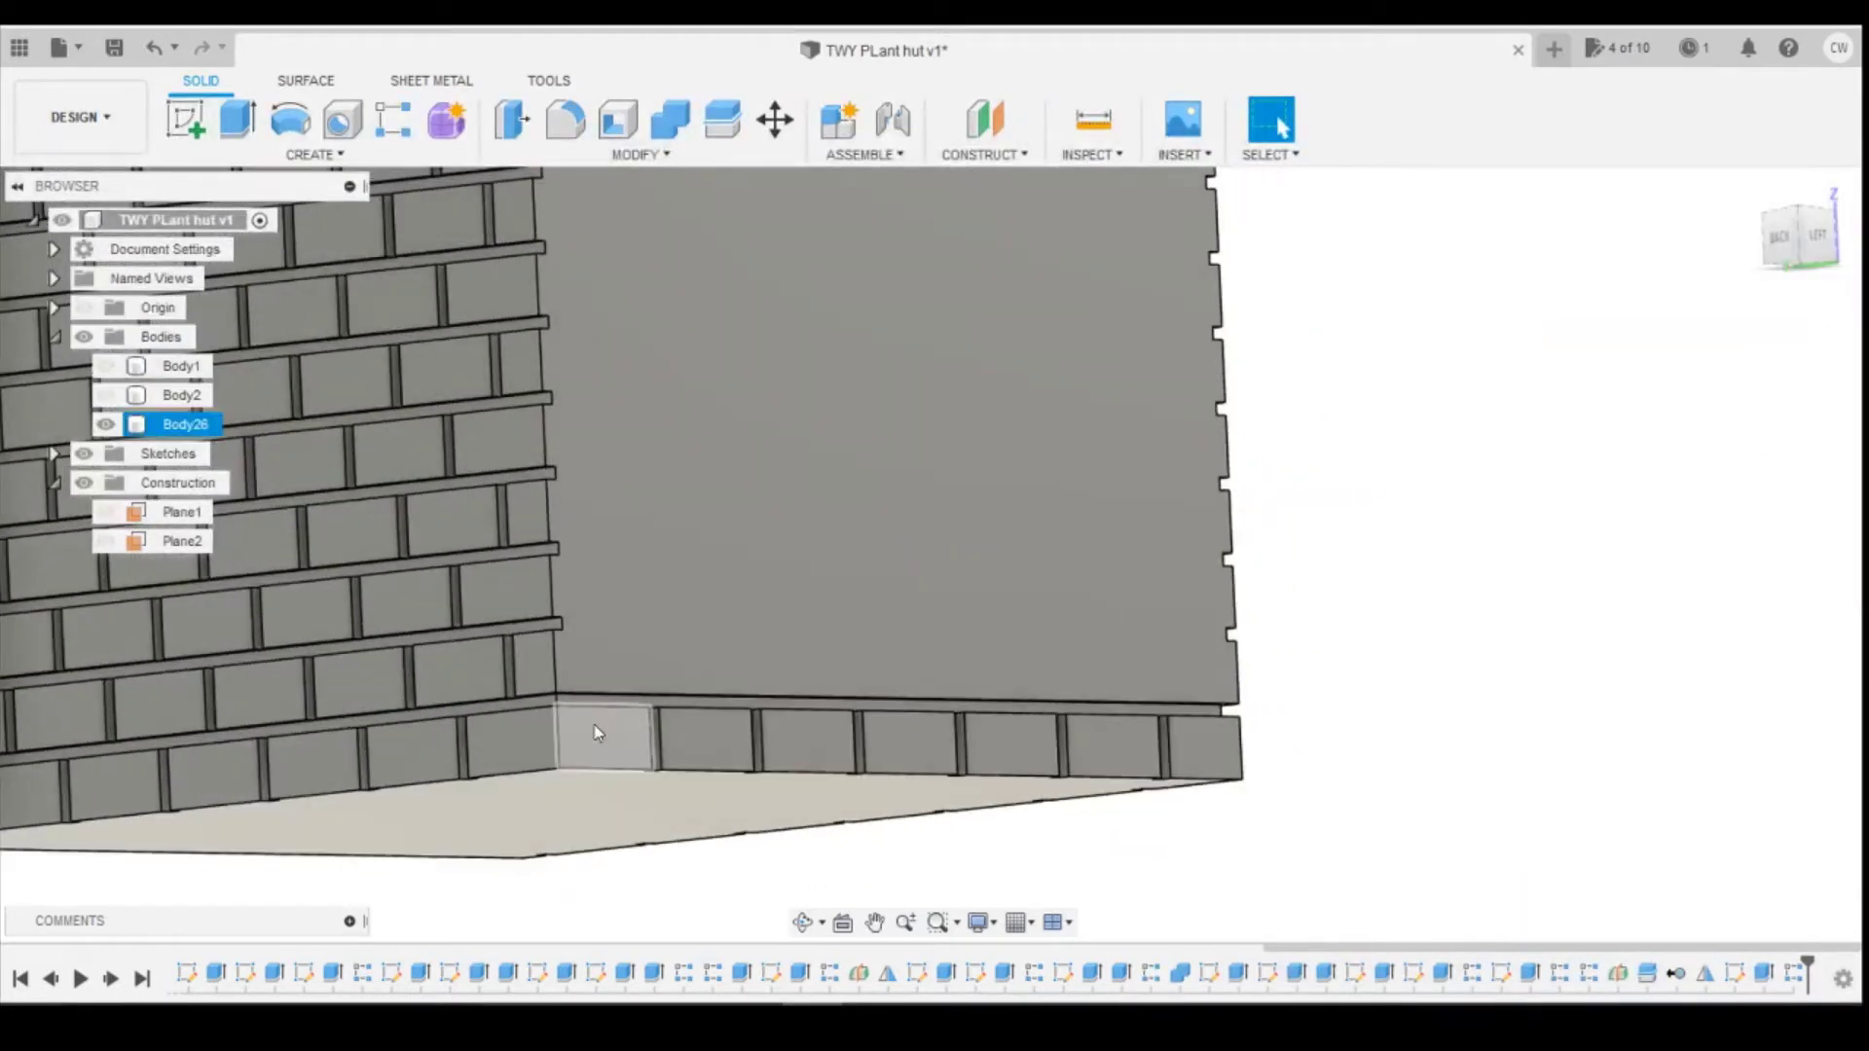
key("Escape")
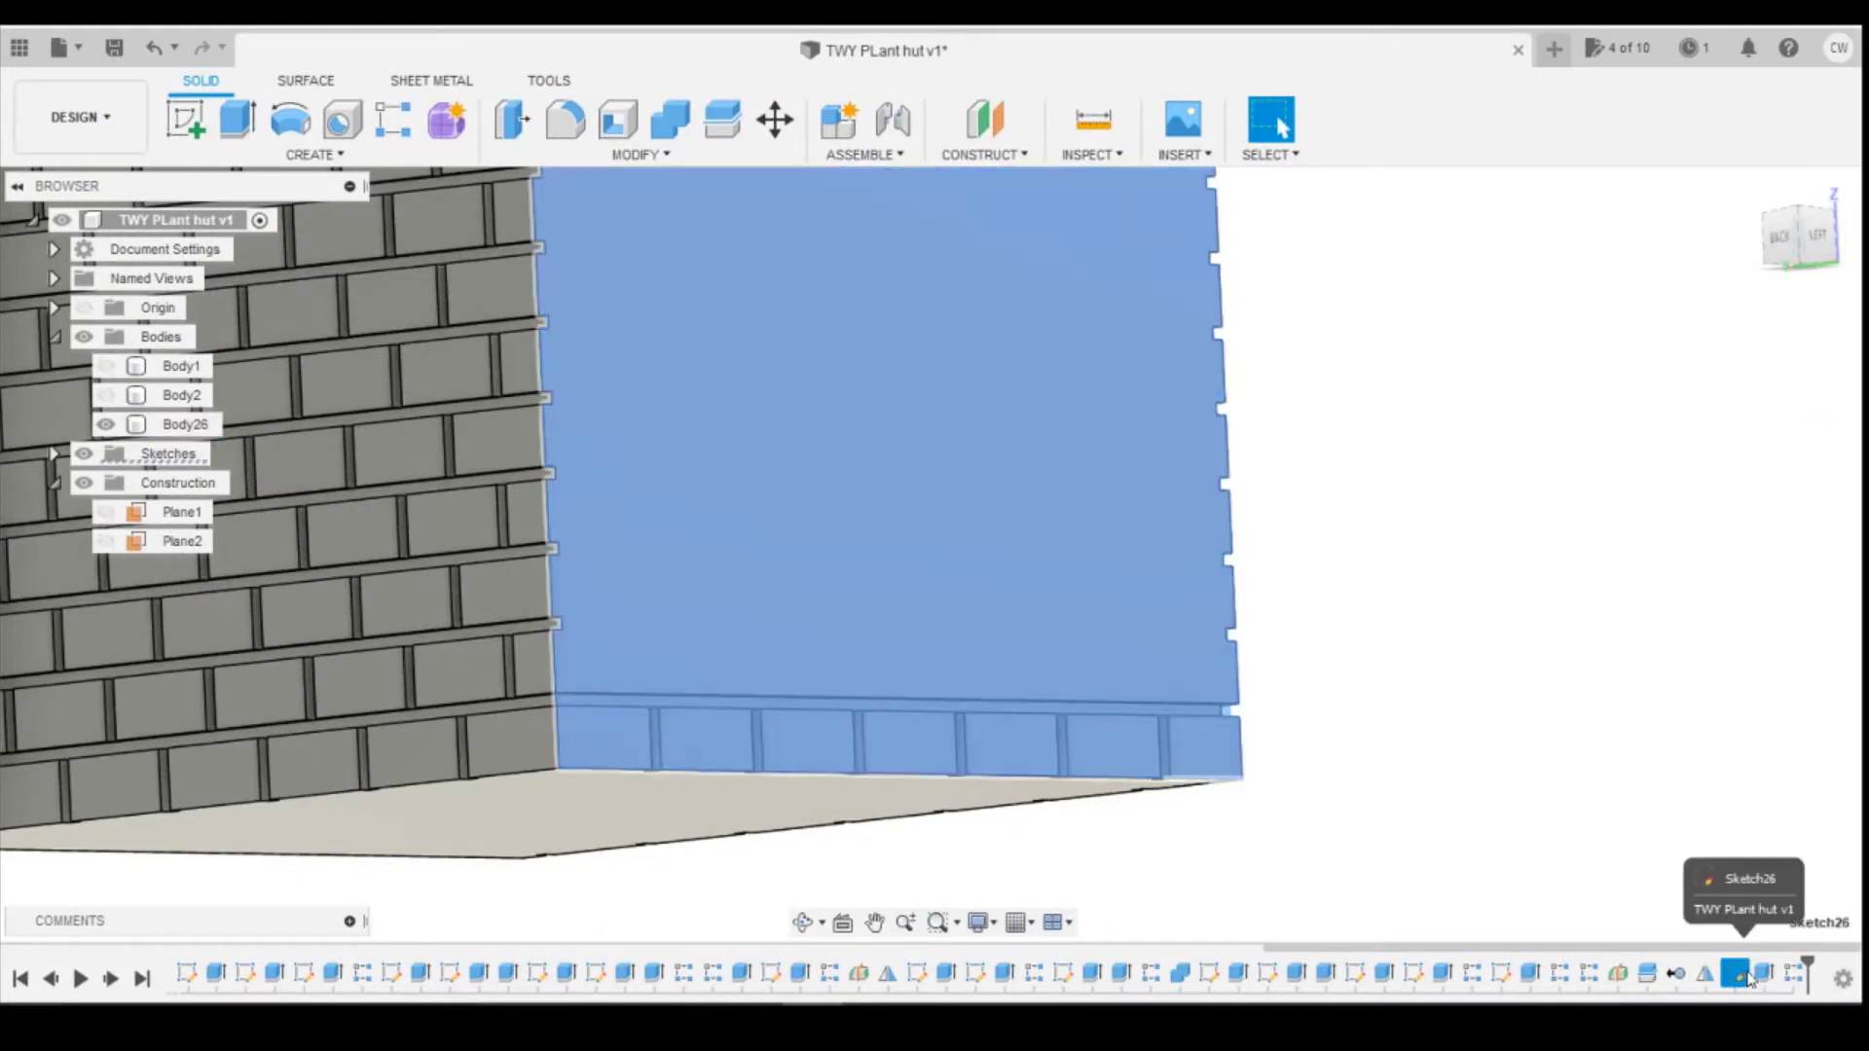
right_click(1752, 976)
left_click(1693, 806)
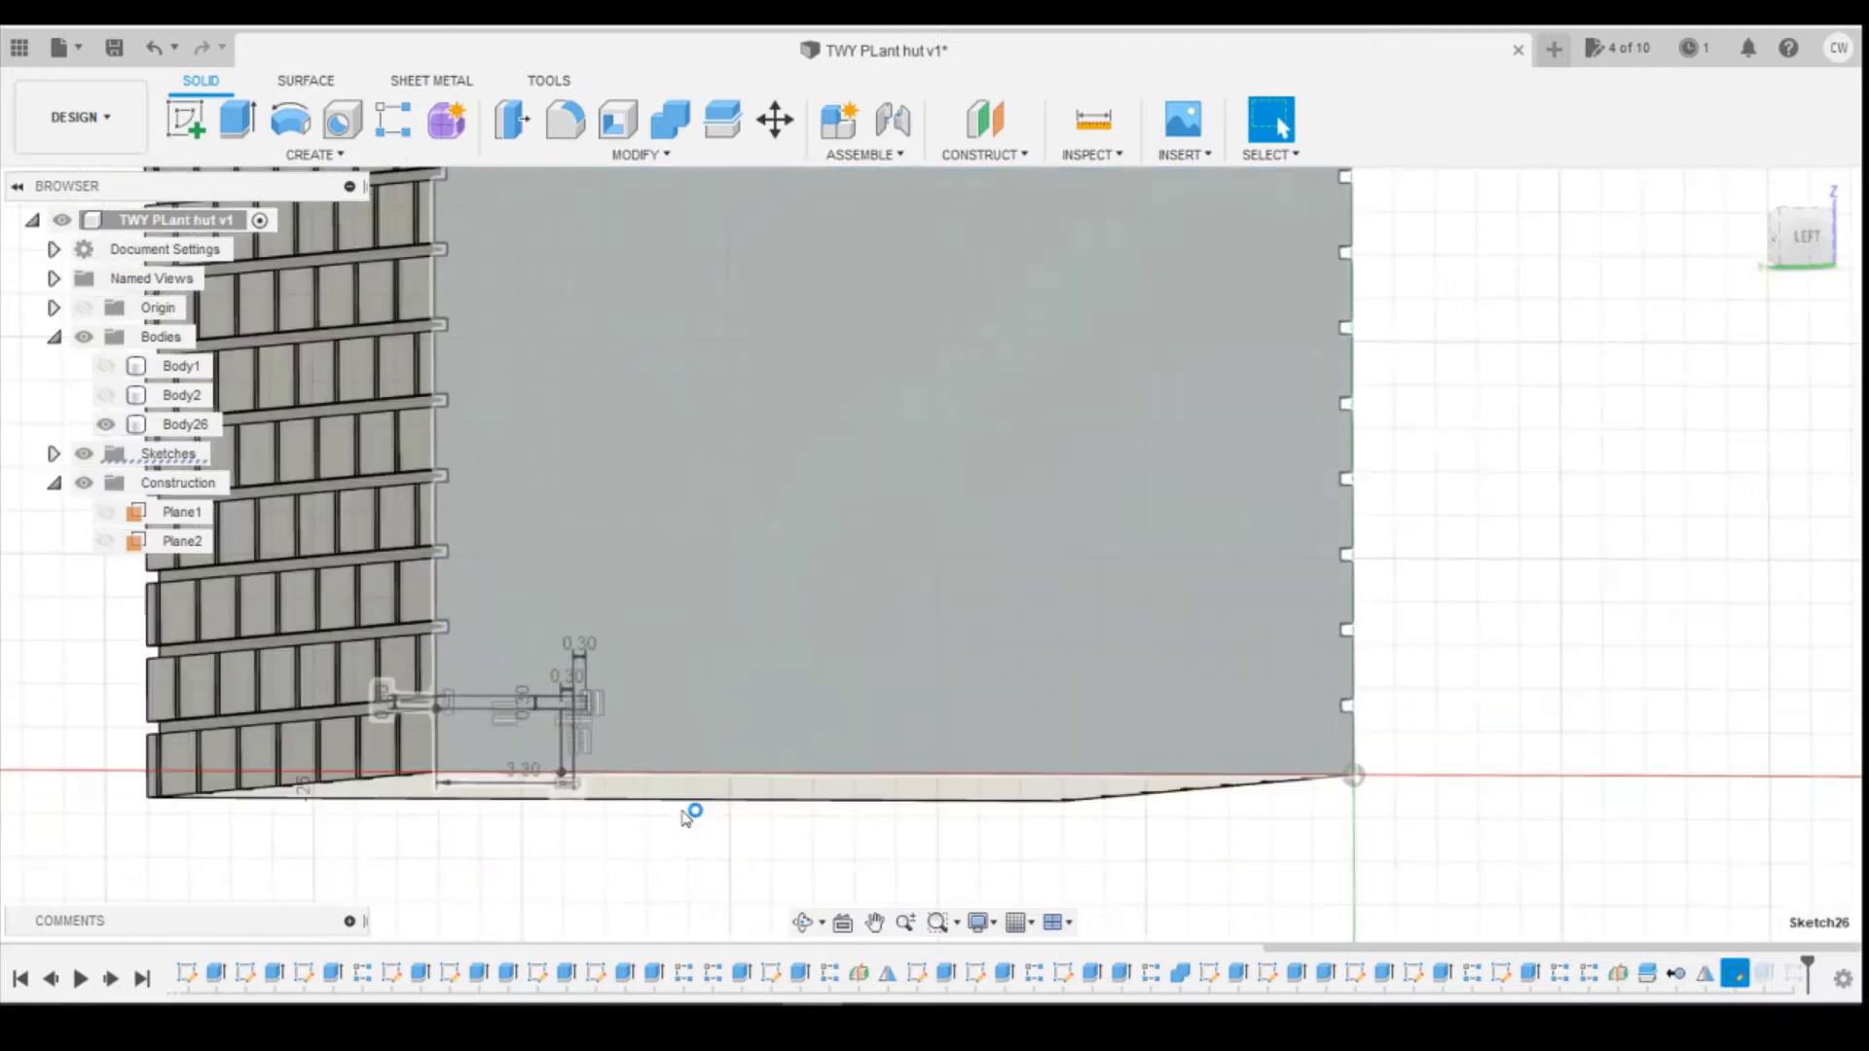
scroll(500, 766, "up", 5)
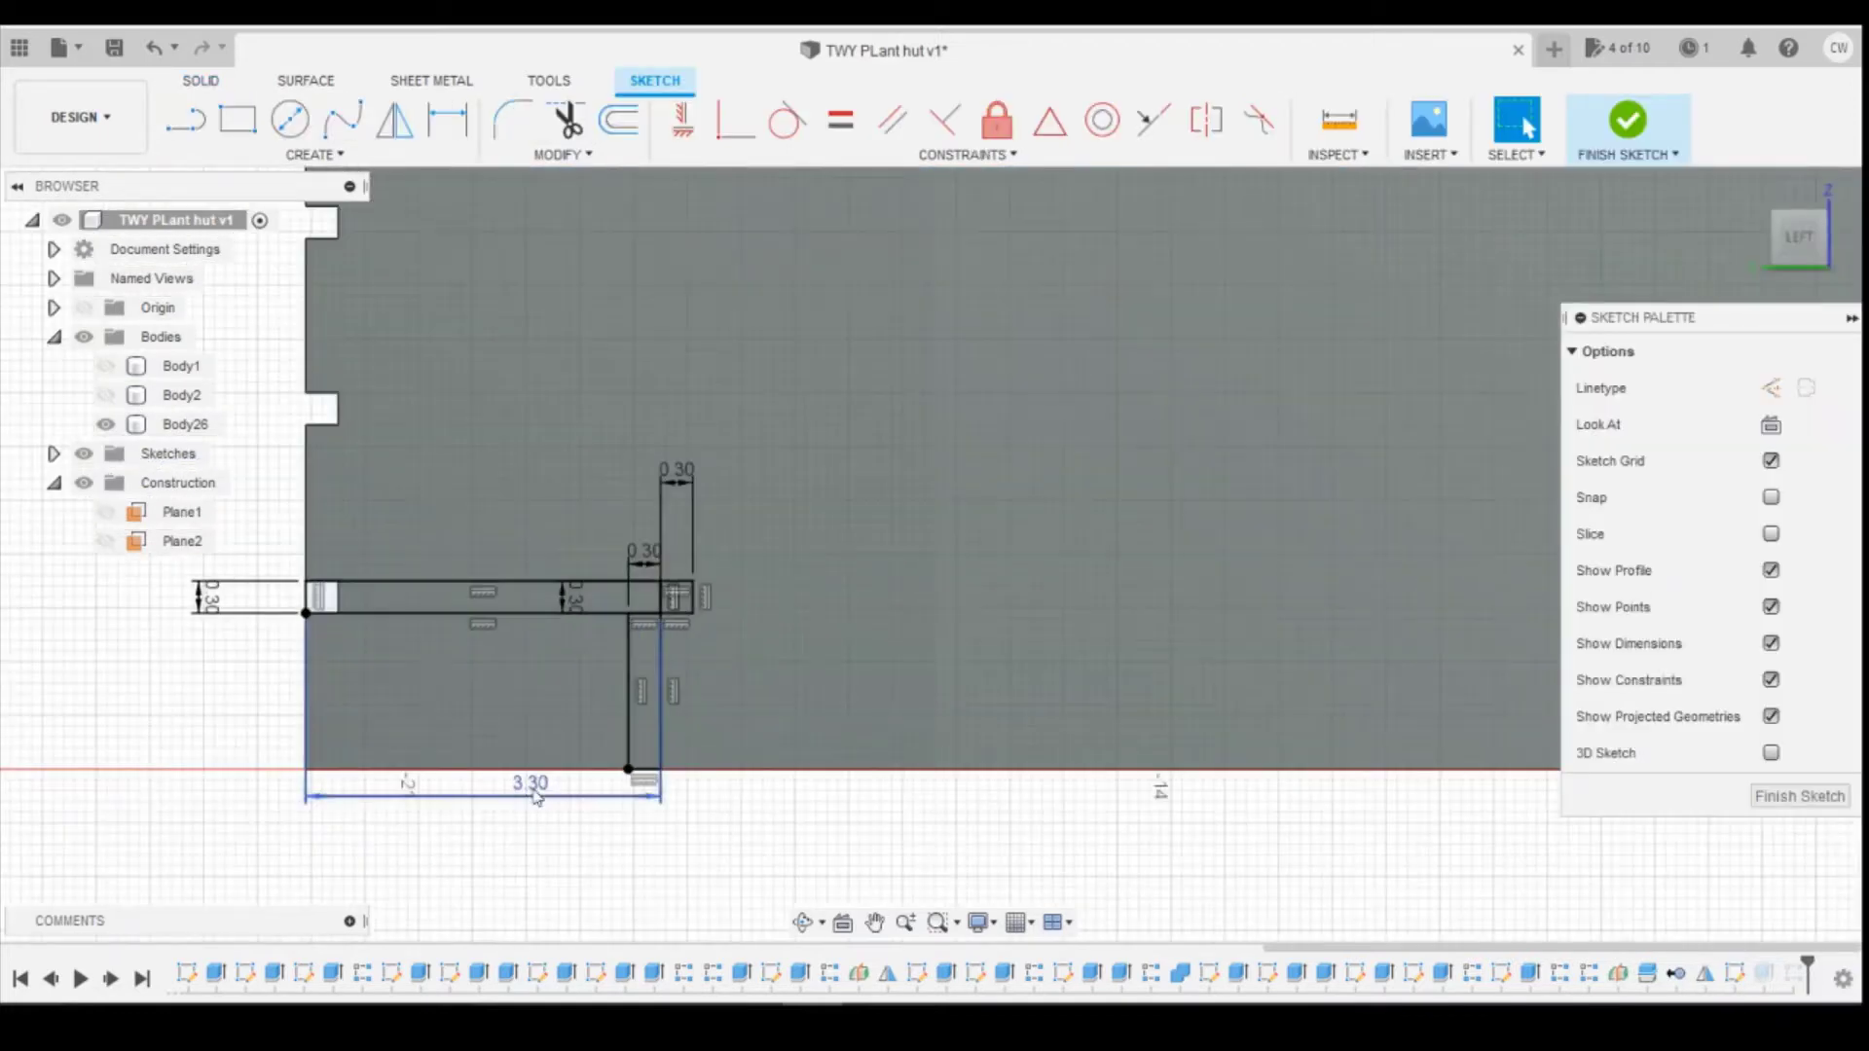
Step: Compare the vertical joint's offset dimension with the adjoining wall's corner block and measure that block's vertical edge
left_click(533, 792)
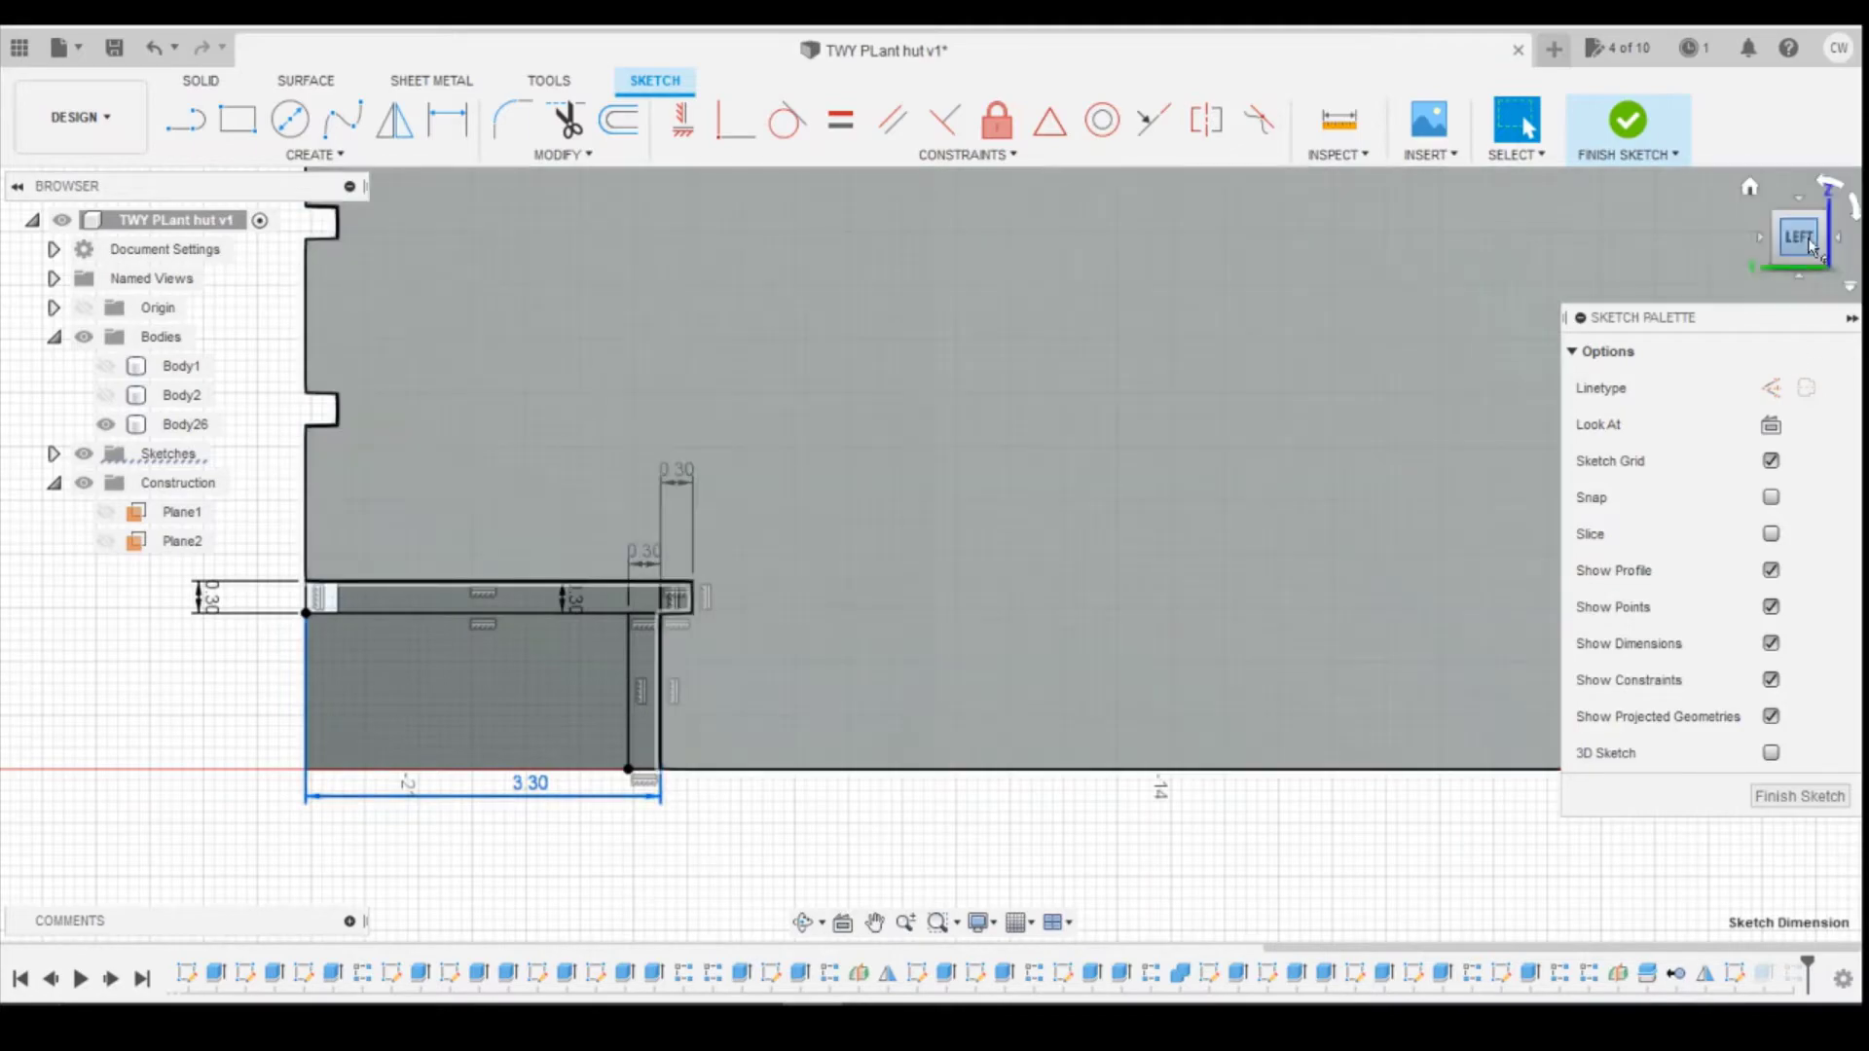
mouse_move(1812, 240)
left_mouse_down()
mouse_move(1864, 234)
mouse_move(1819, 238)
left_mouse_up()
middle_click_drag(905, 565, 886, 566, "shift")
left_click_drag(1806, 238, 1852, 236)
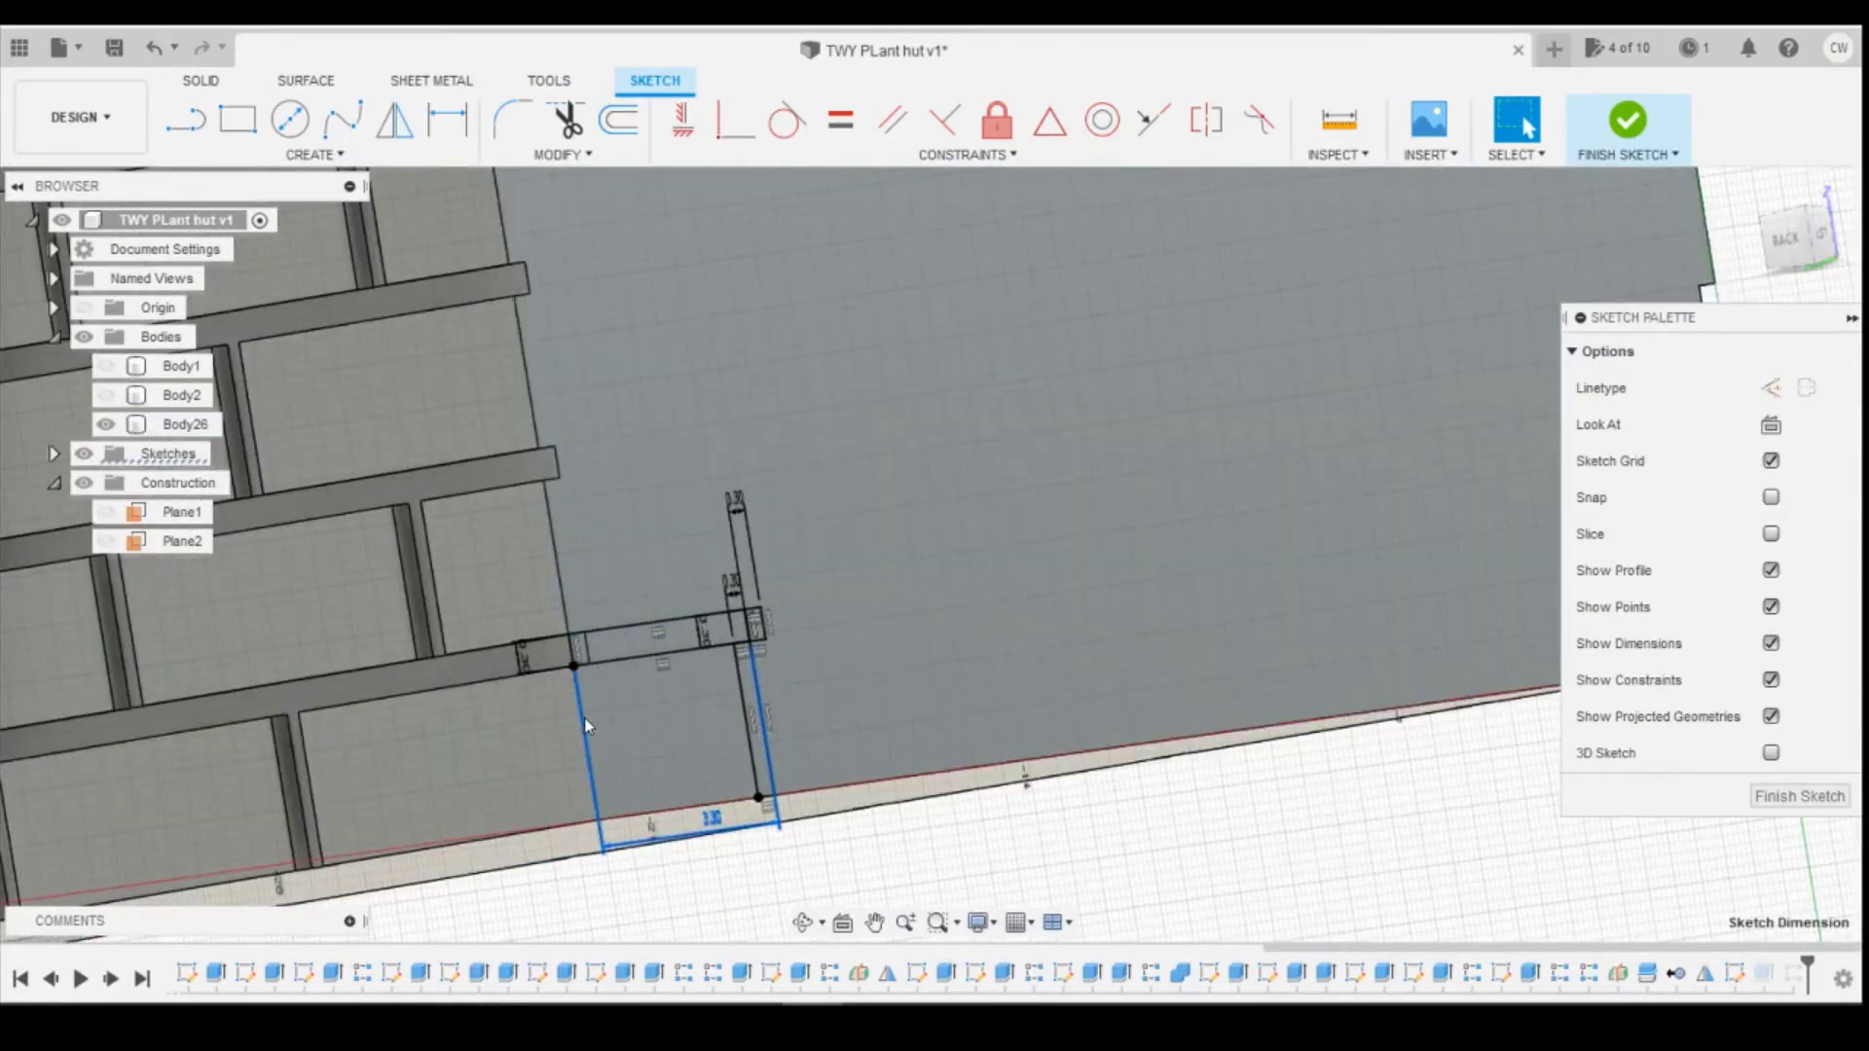
left_click(314, 779)
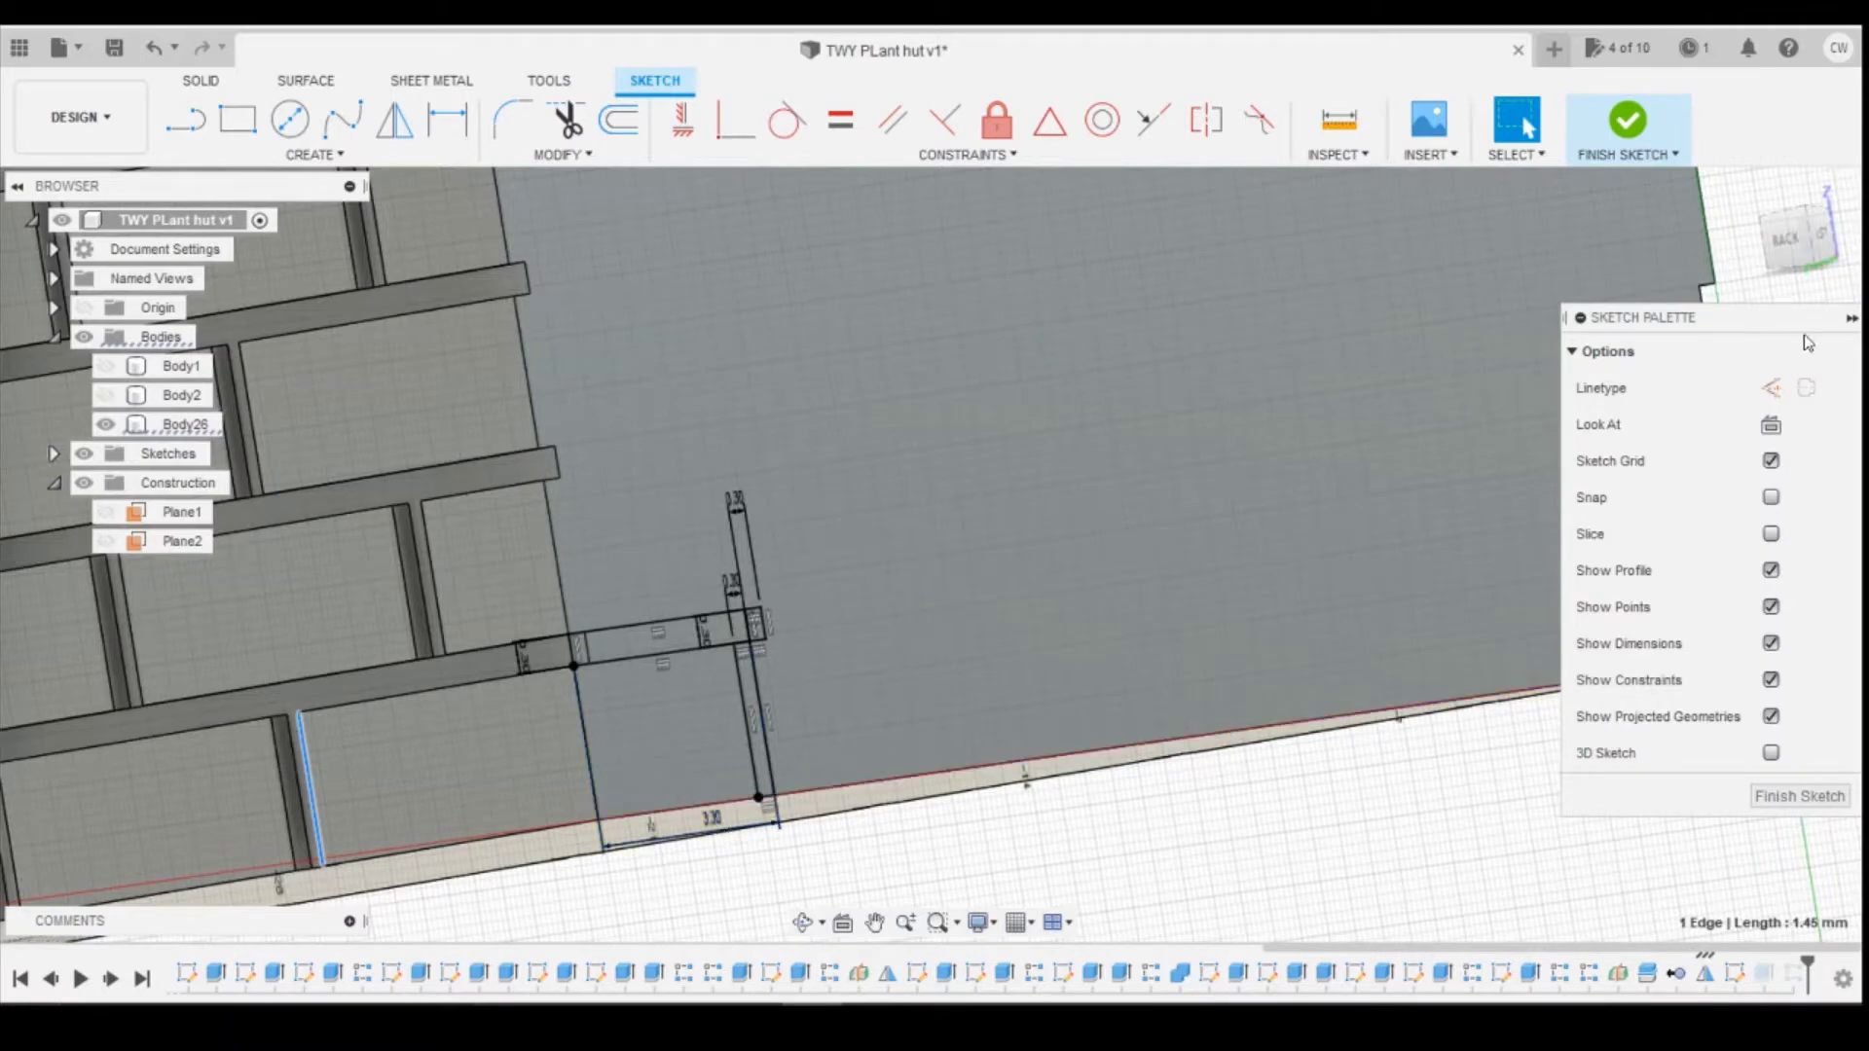
left_click(1824, 244)
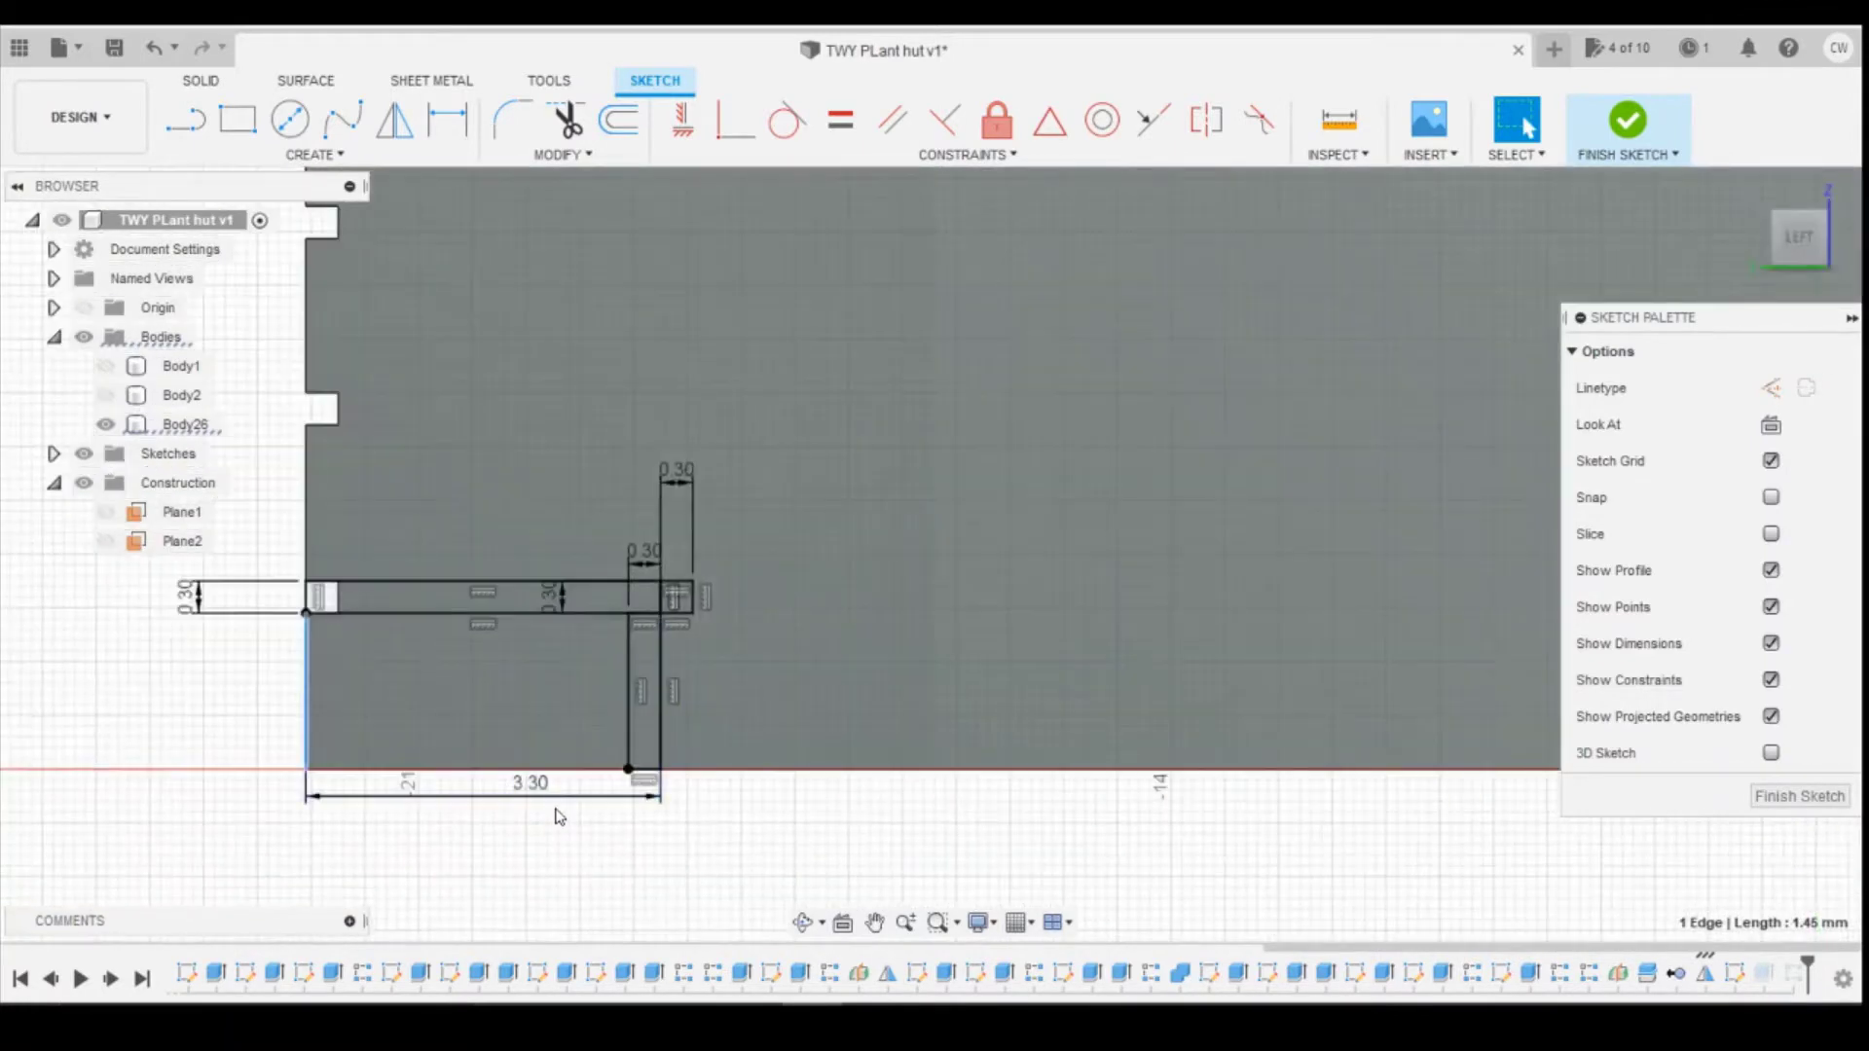
Step: Set the dimension from the wall's edge to the vertical joint's far side to 1.75 mm
double_click(531, 790)
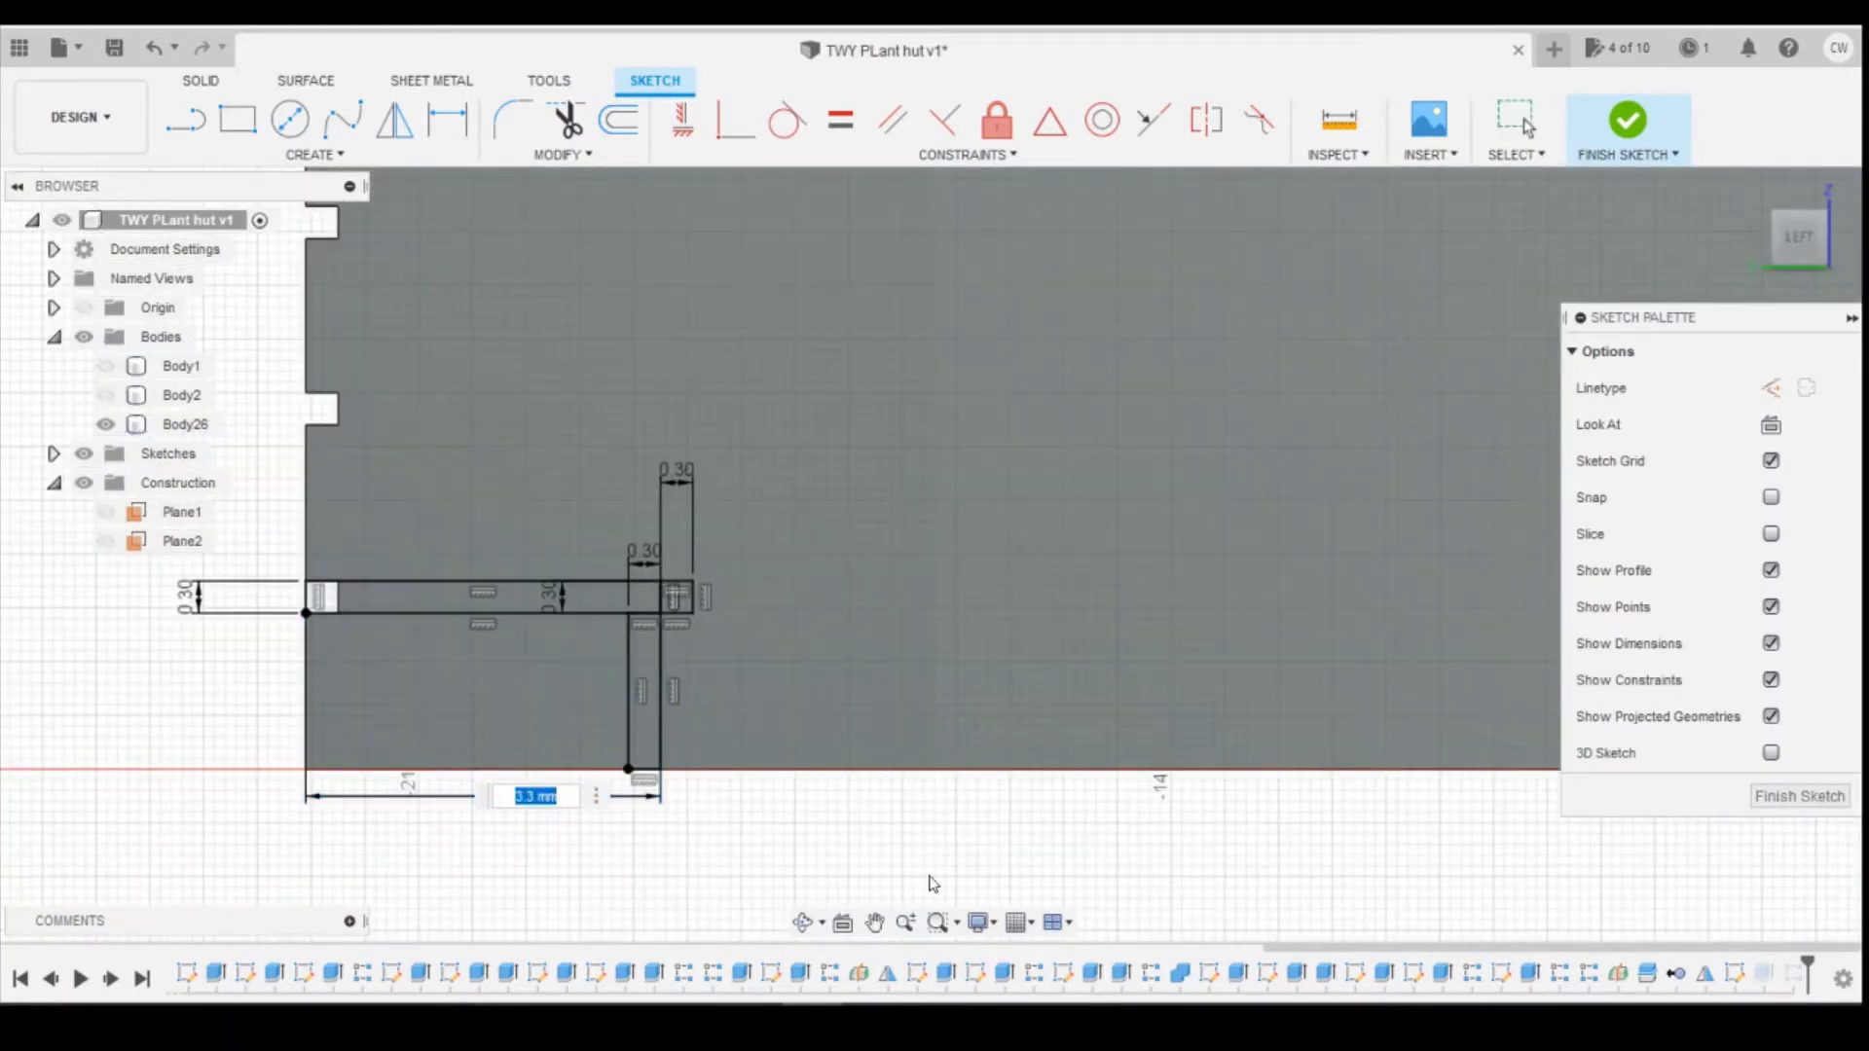
type("1.75")
key("Return")
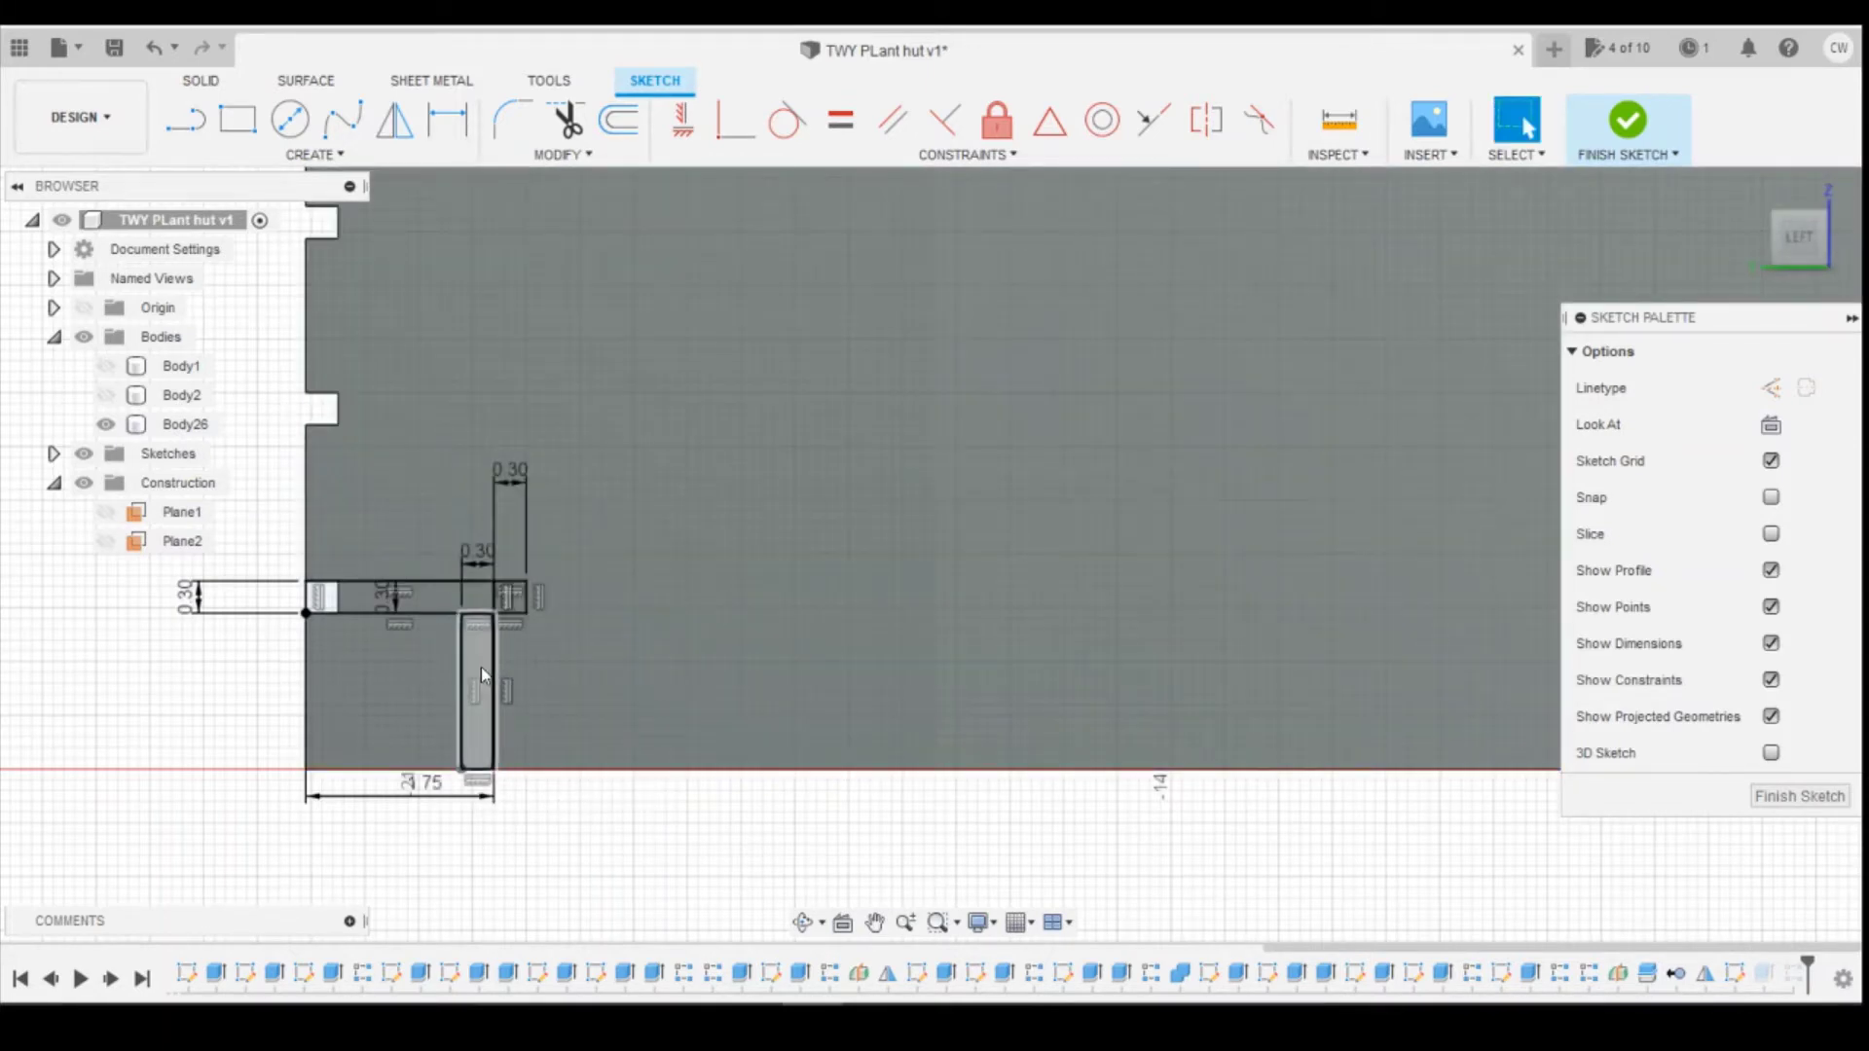
left_click(481, 668)
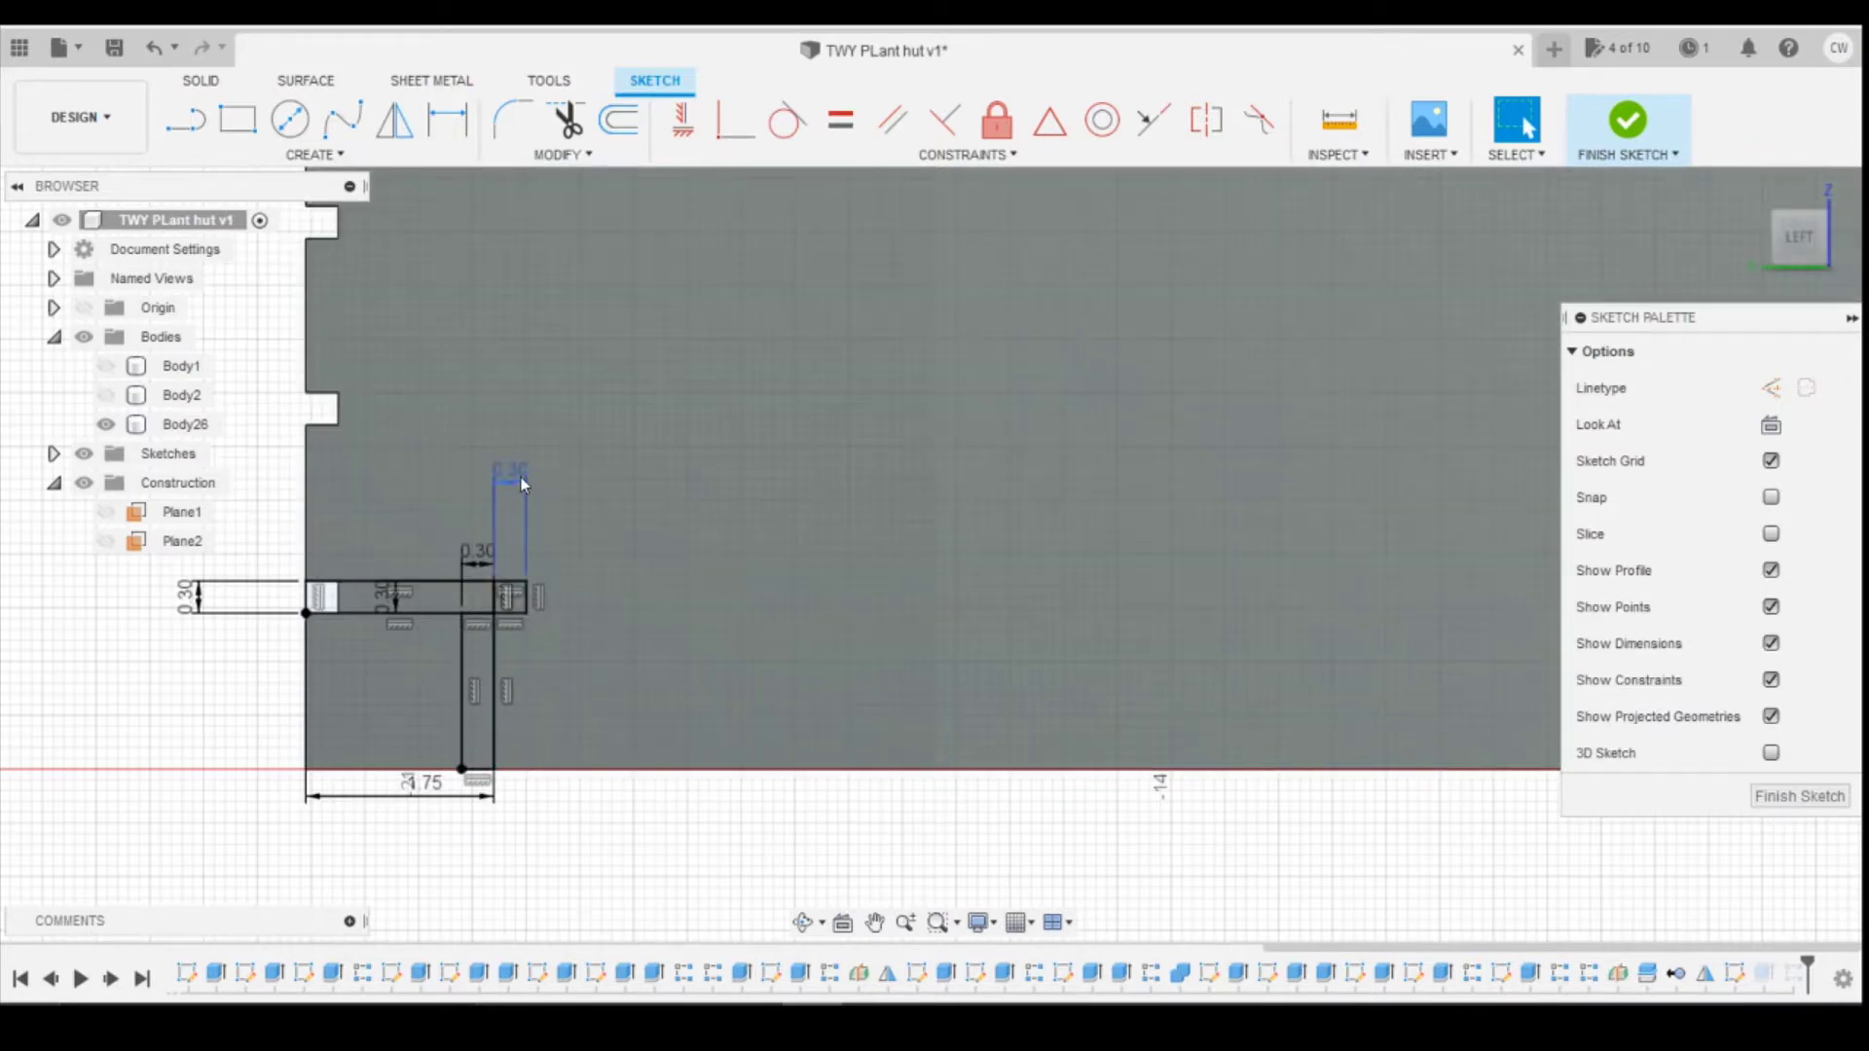
Step: Set the horizontal joint's extension beyond the vertical joint to 1.45 mm and finish the sketch
left_click(522, 483)
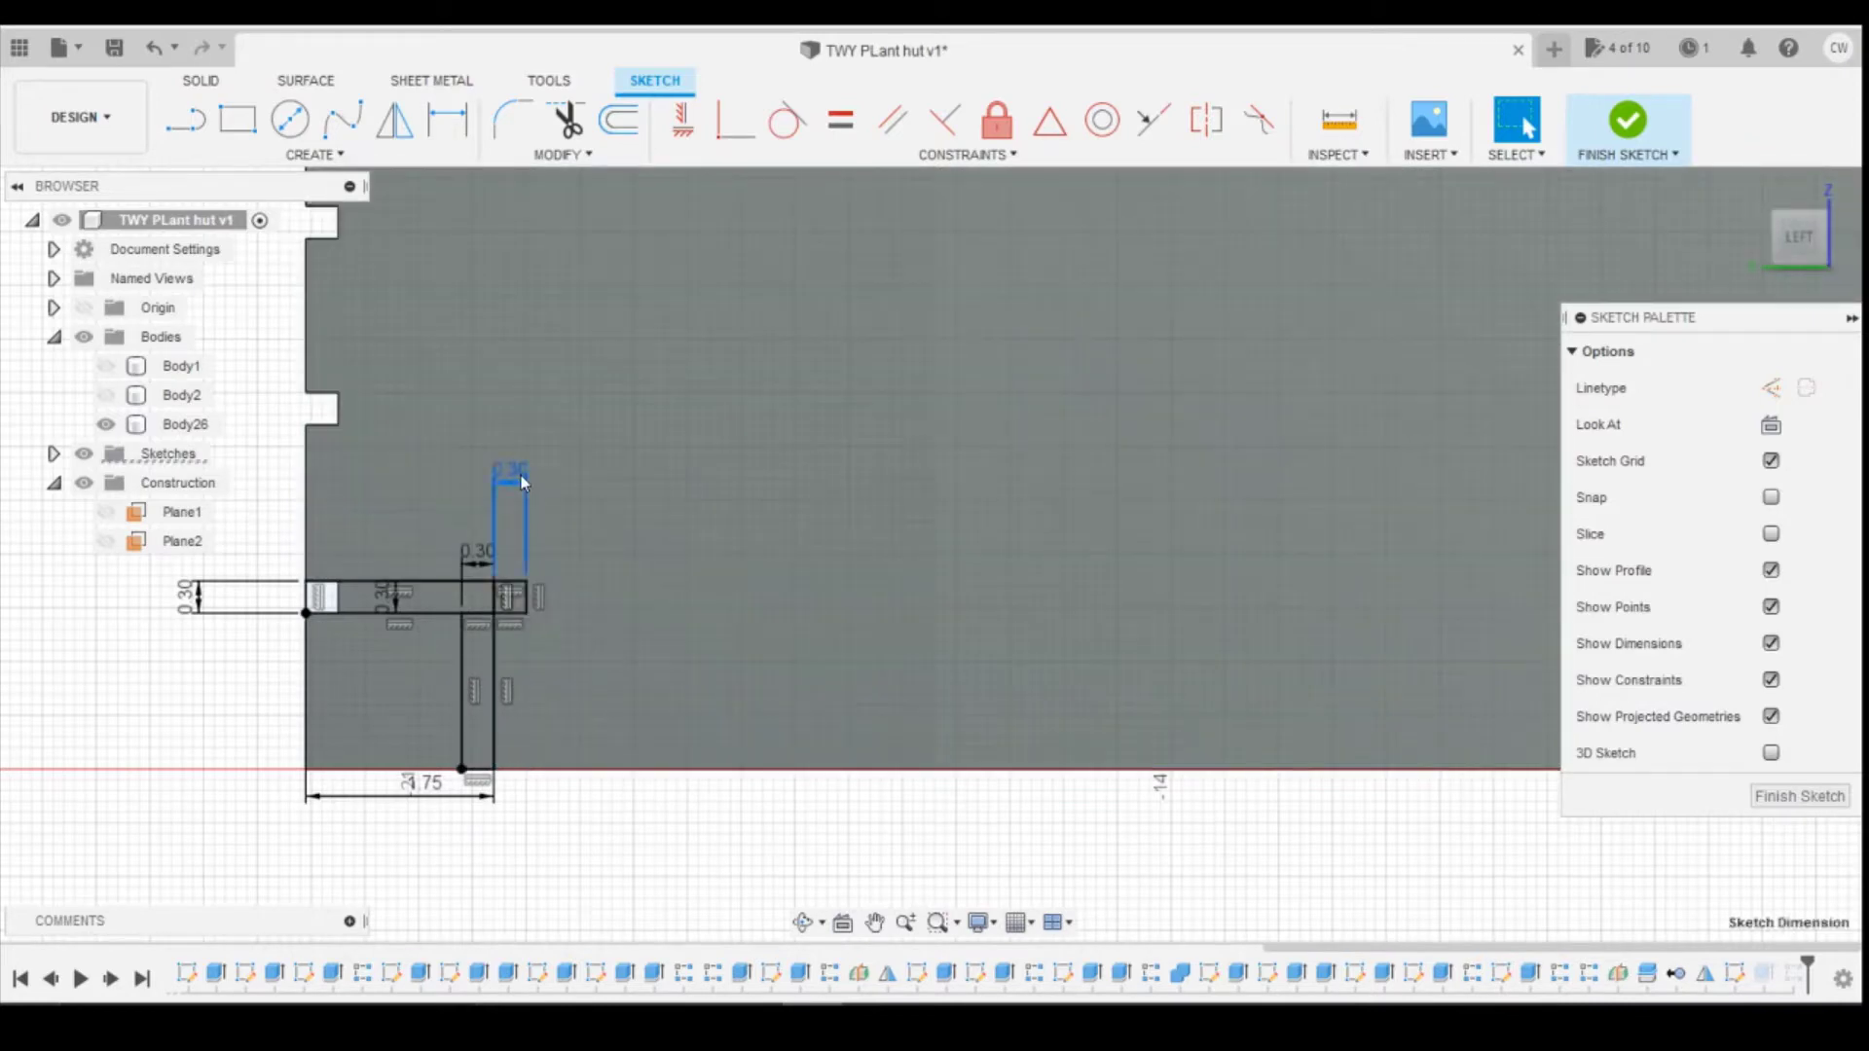
double_click(523, 483)
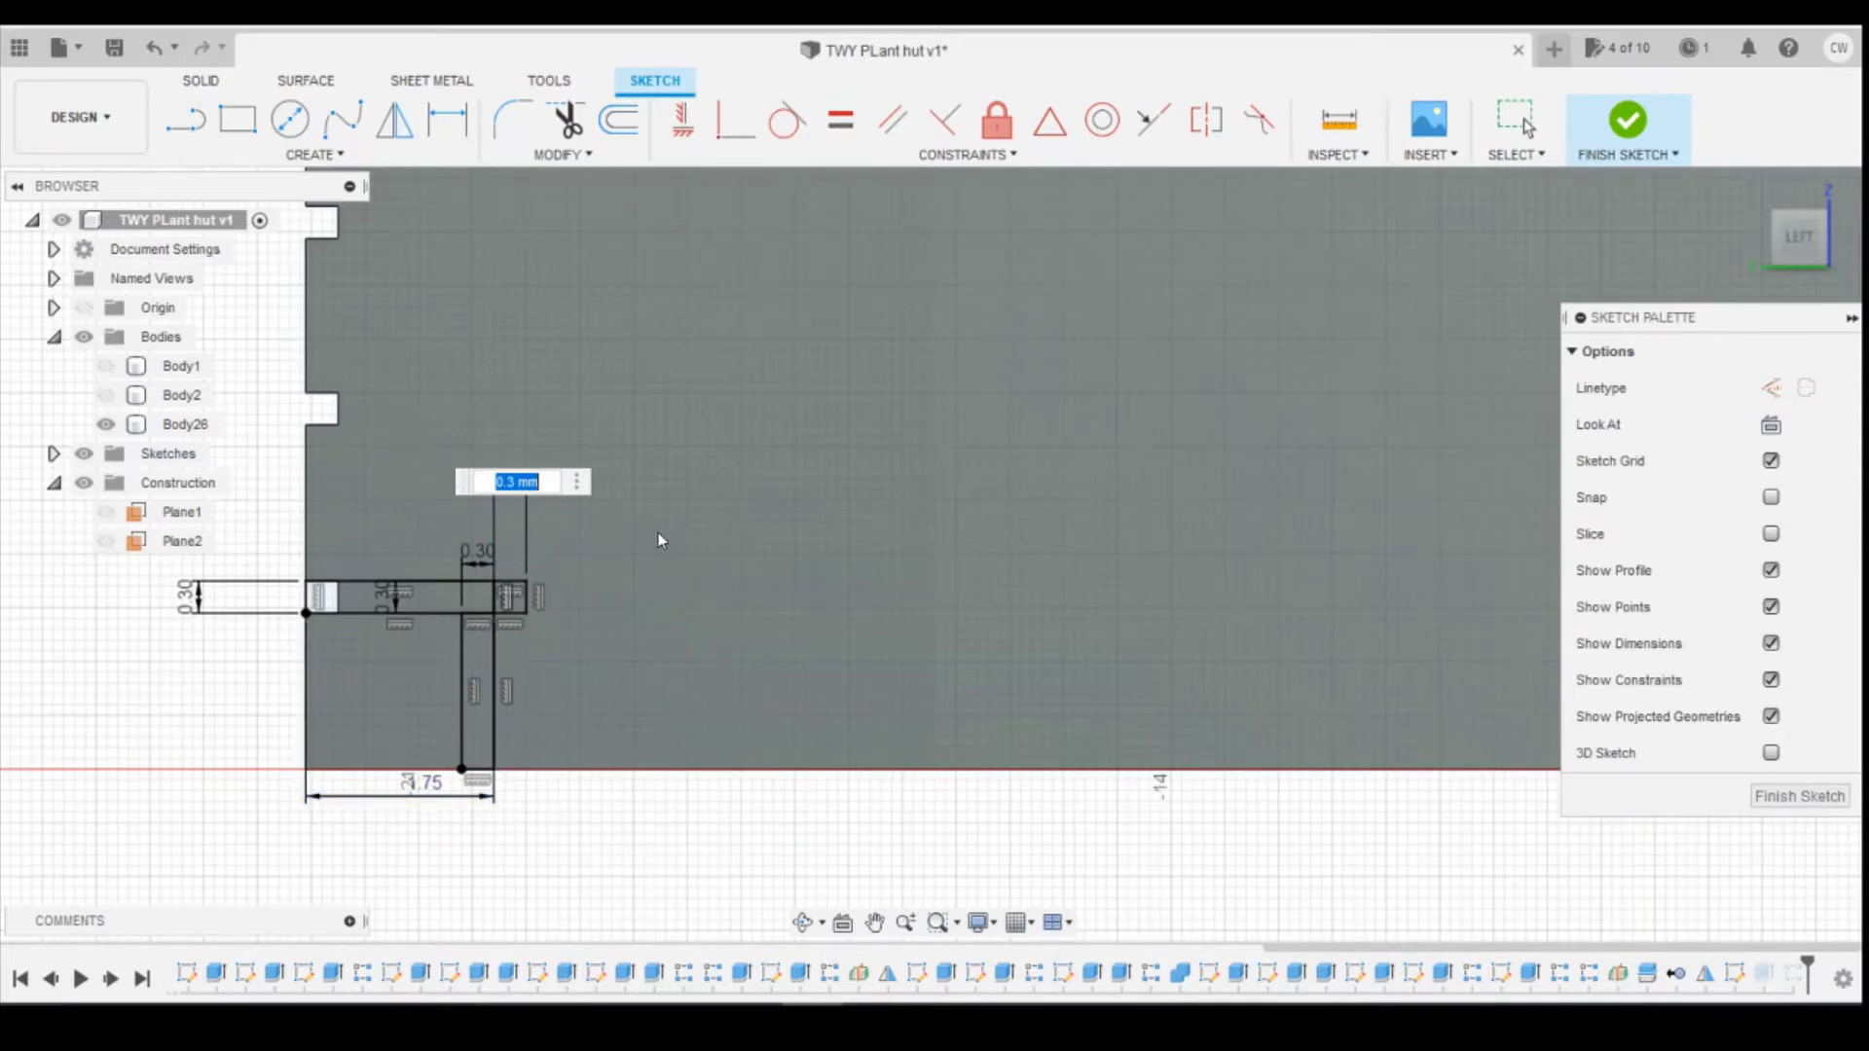
left_click(556, 485)
left_click_drag(551, 485, 503, 484)
left_click_drag(552, 484, 451, 487)
type("1.45")
key("Return")
key("Escape")
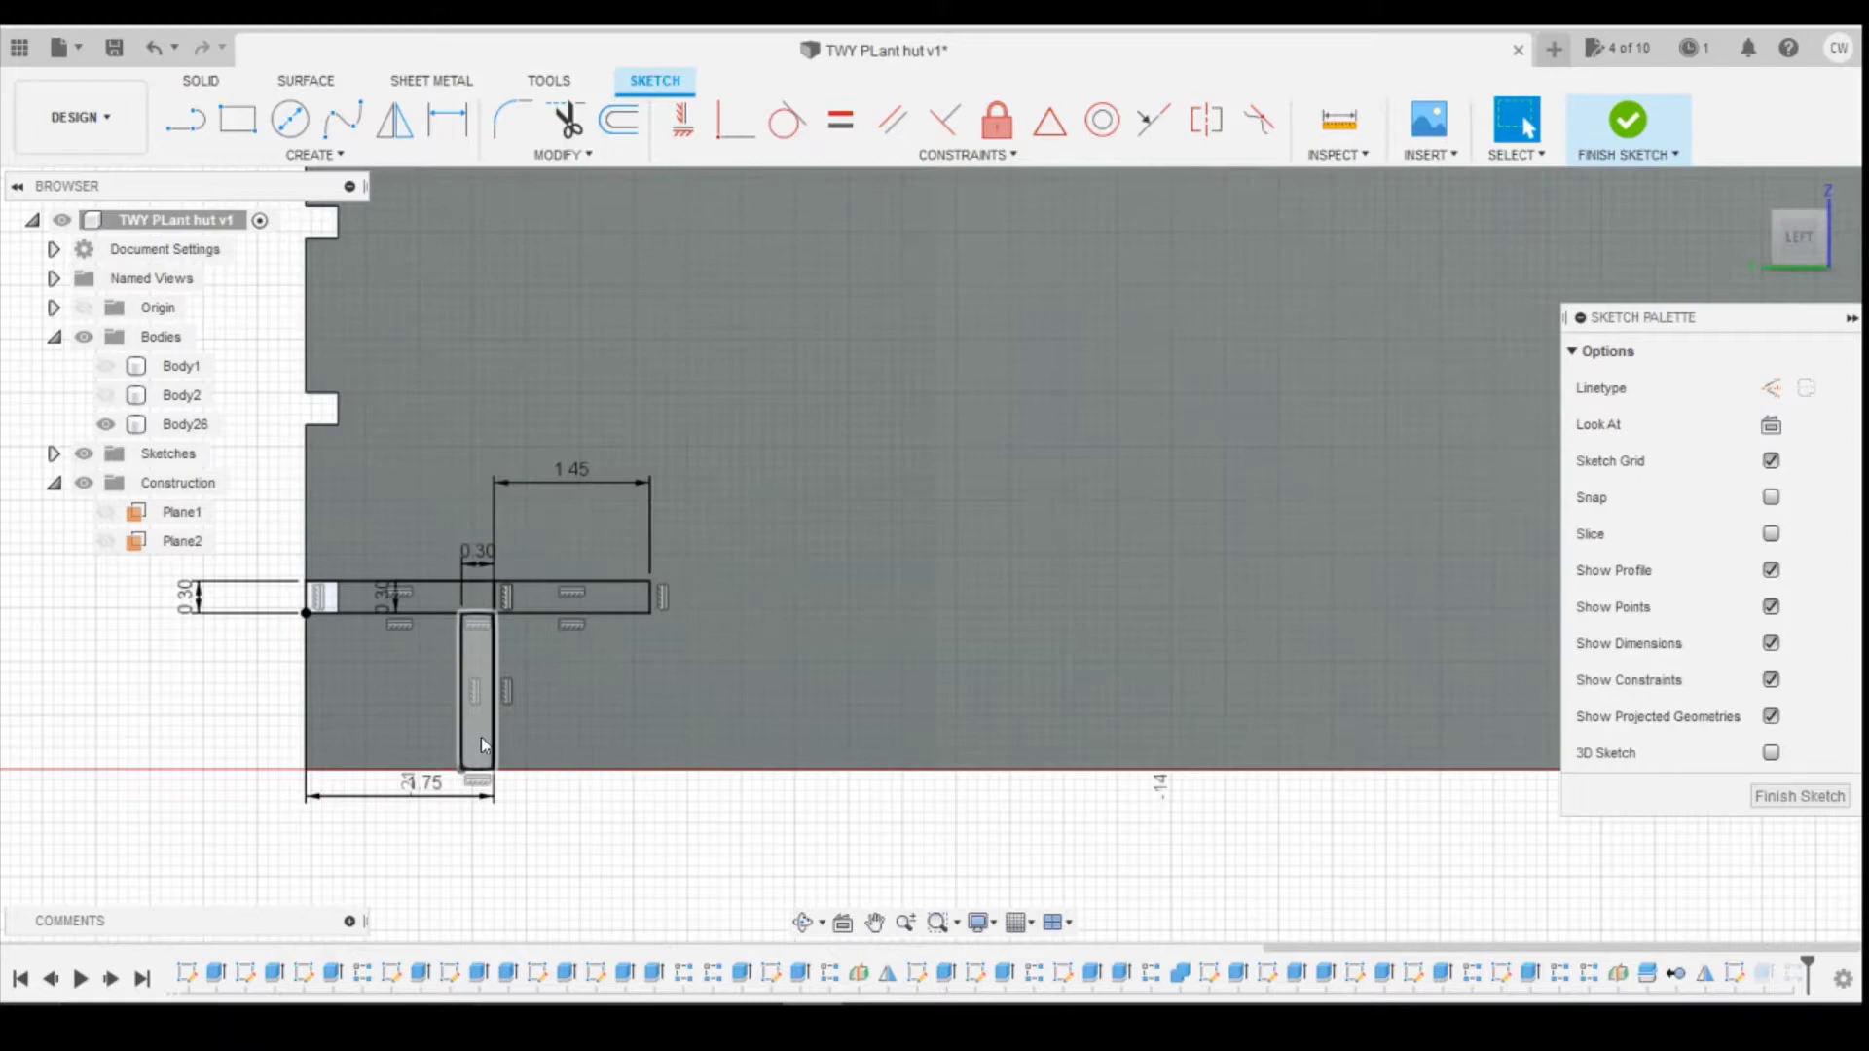
left_click(479, 720)
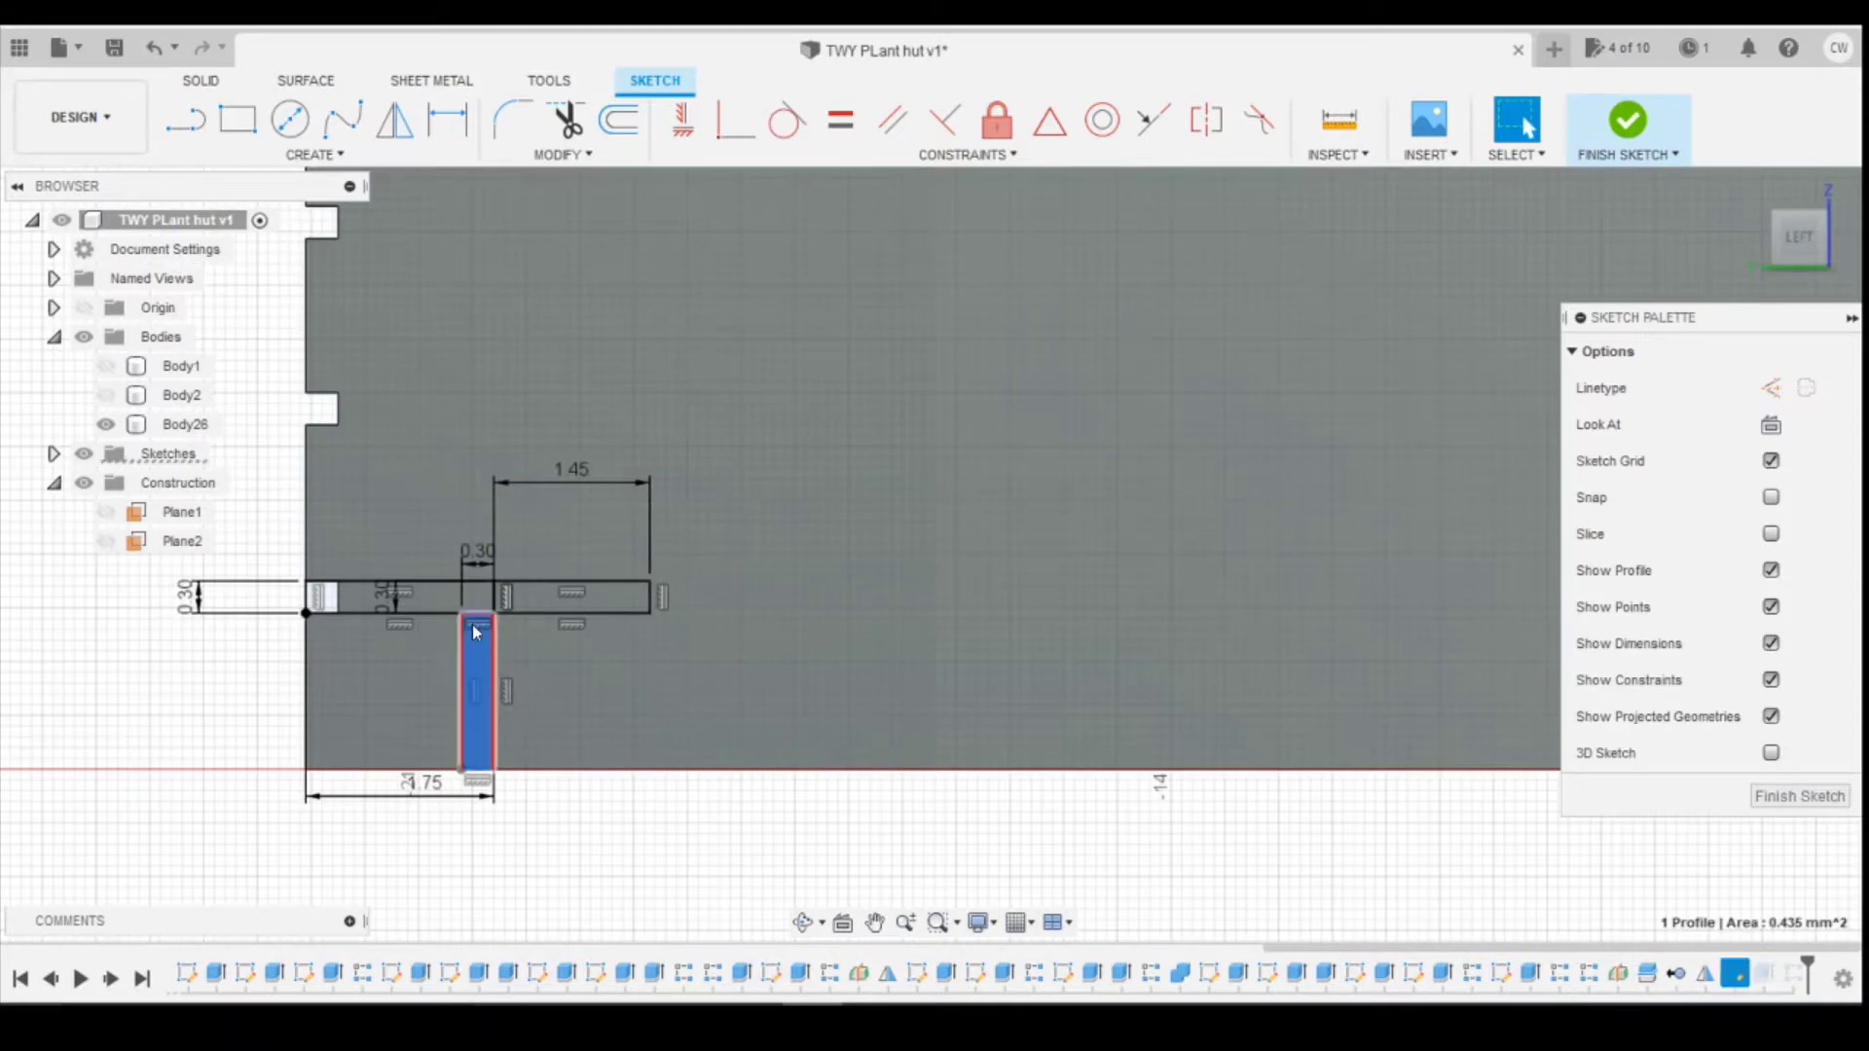
left_click(1627, 121)
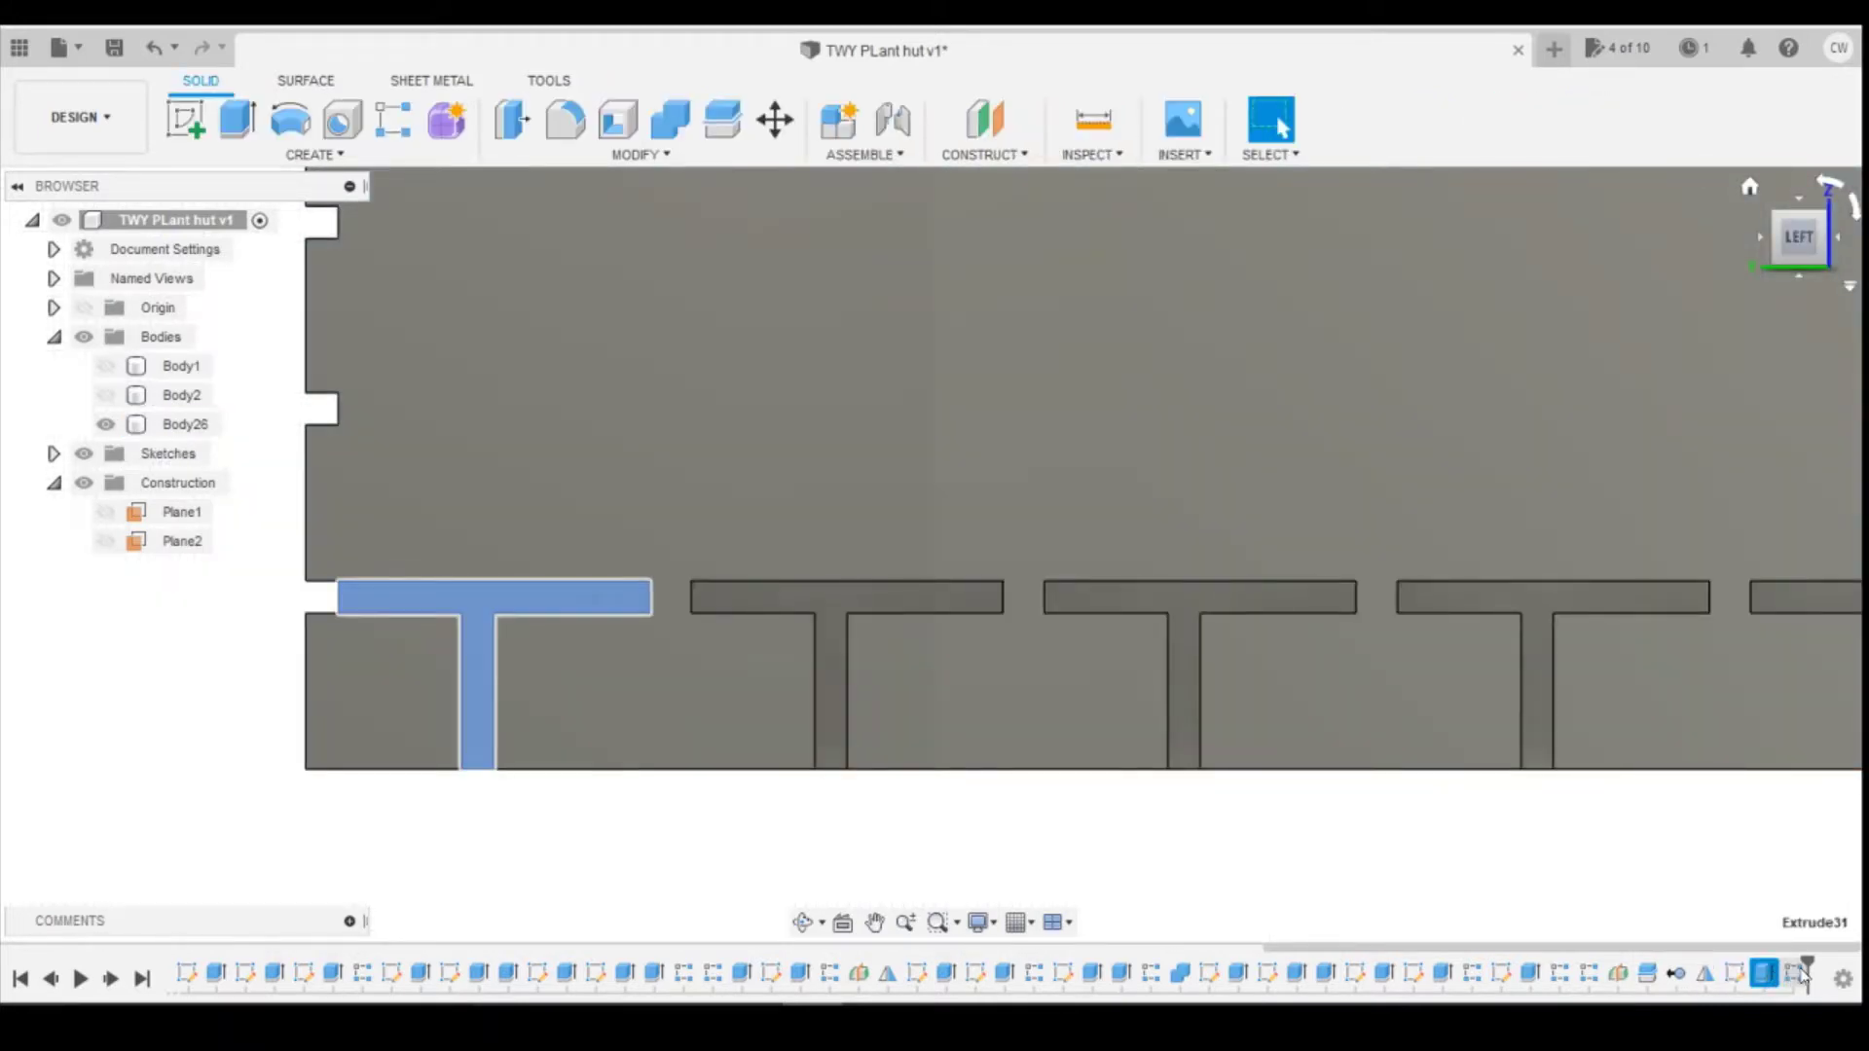
Step: Edit the joint cut pattern so its extent along the wall is 20.3 mm
left_click(1767, 973)
right_click(1794, 974)
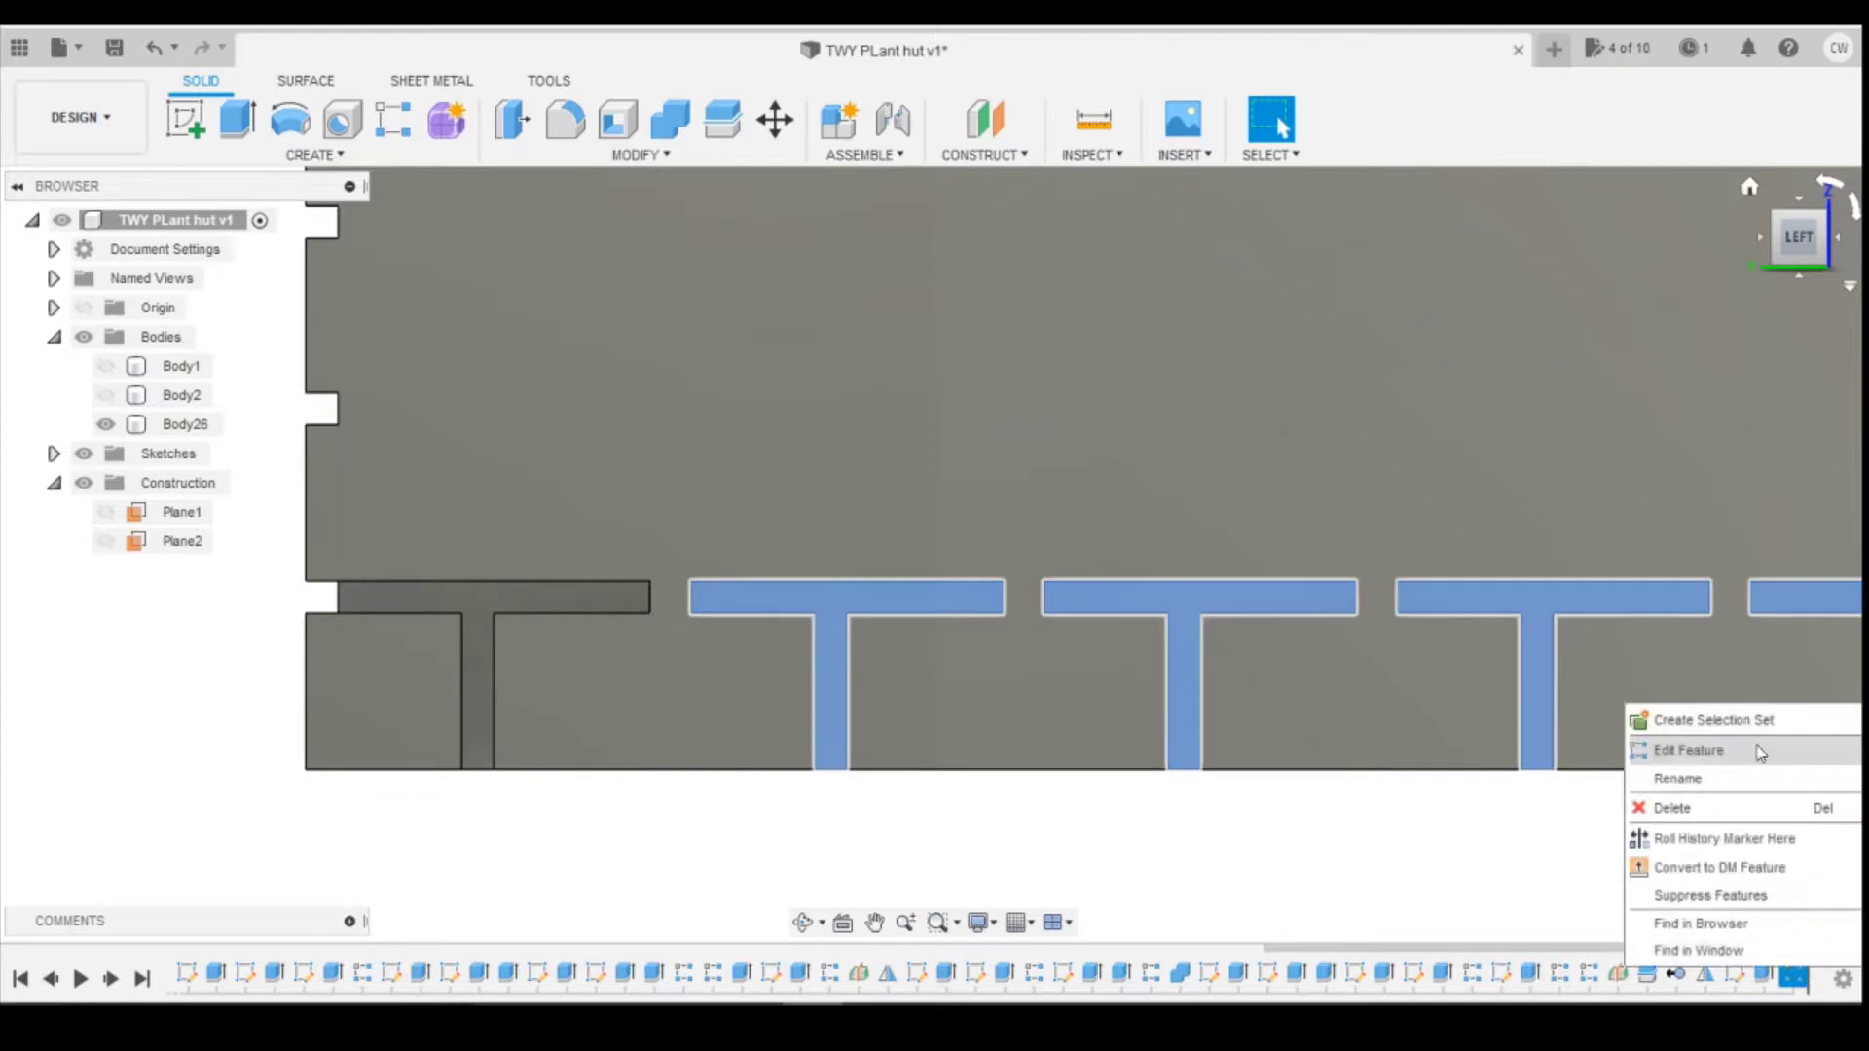
left_click(1689, 750)
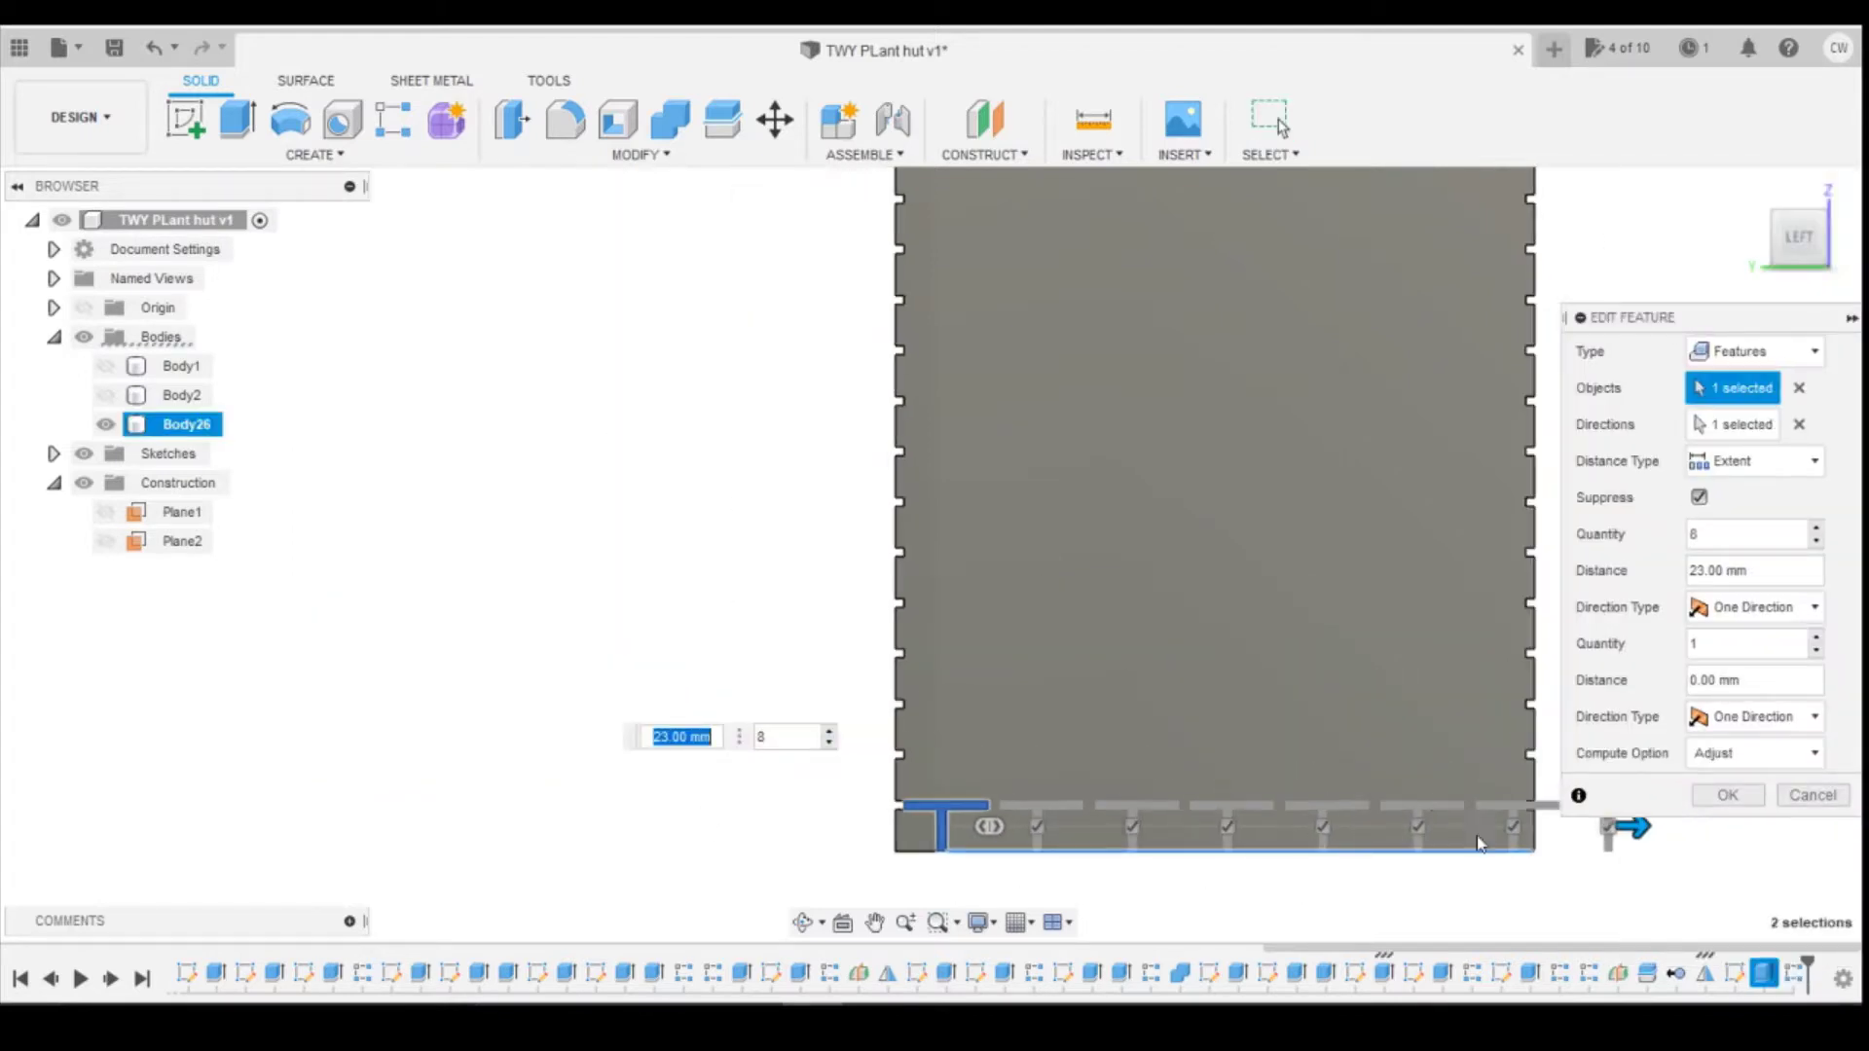
left_click_drag(1504, 804, 1416, 802)
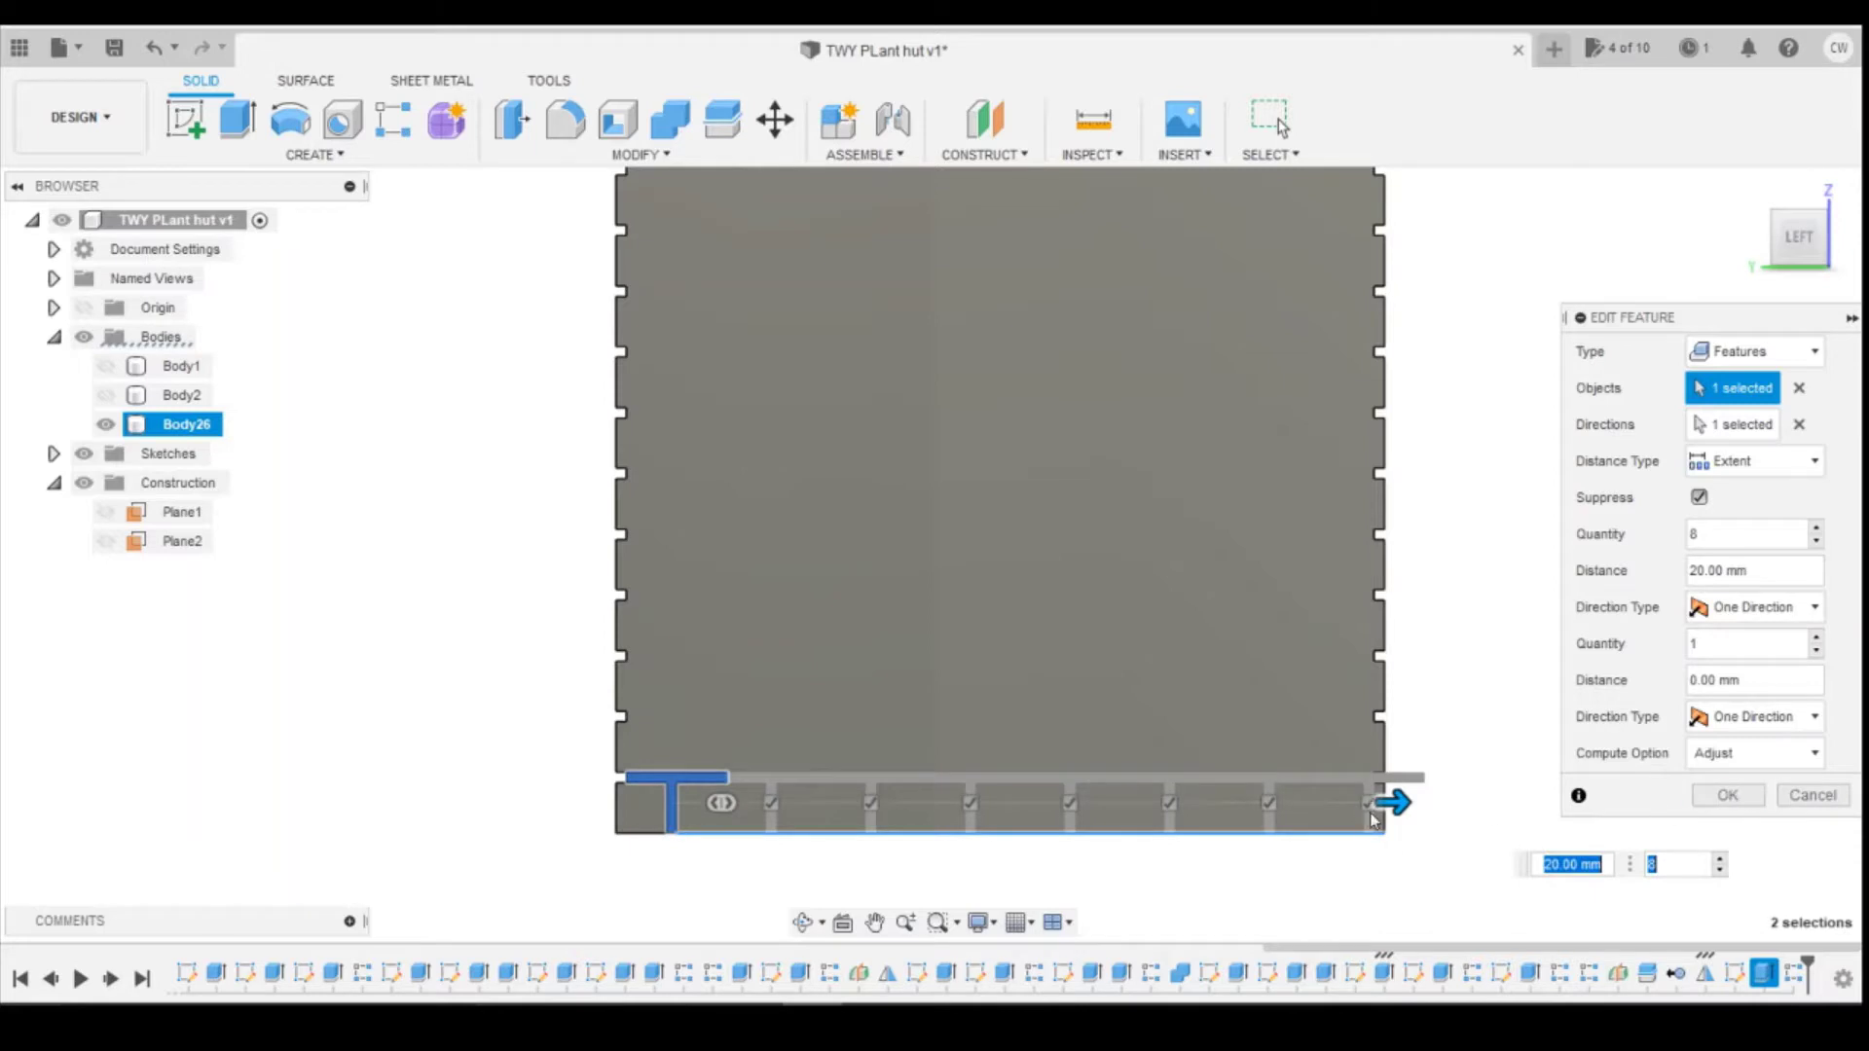
scroll(1372, 820, "up", 8)
left_click_drag(1398, 806, 1473, 800)
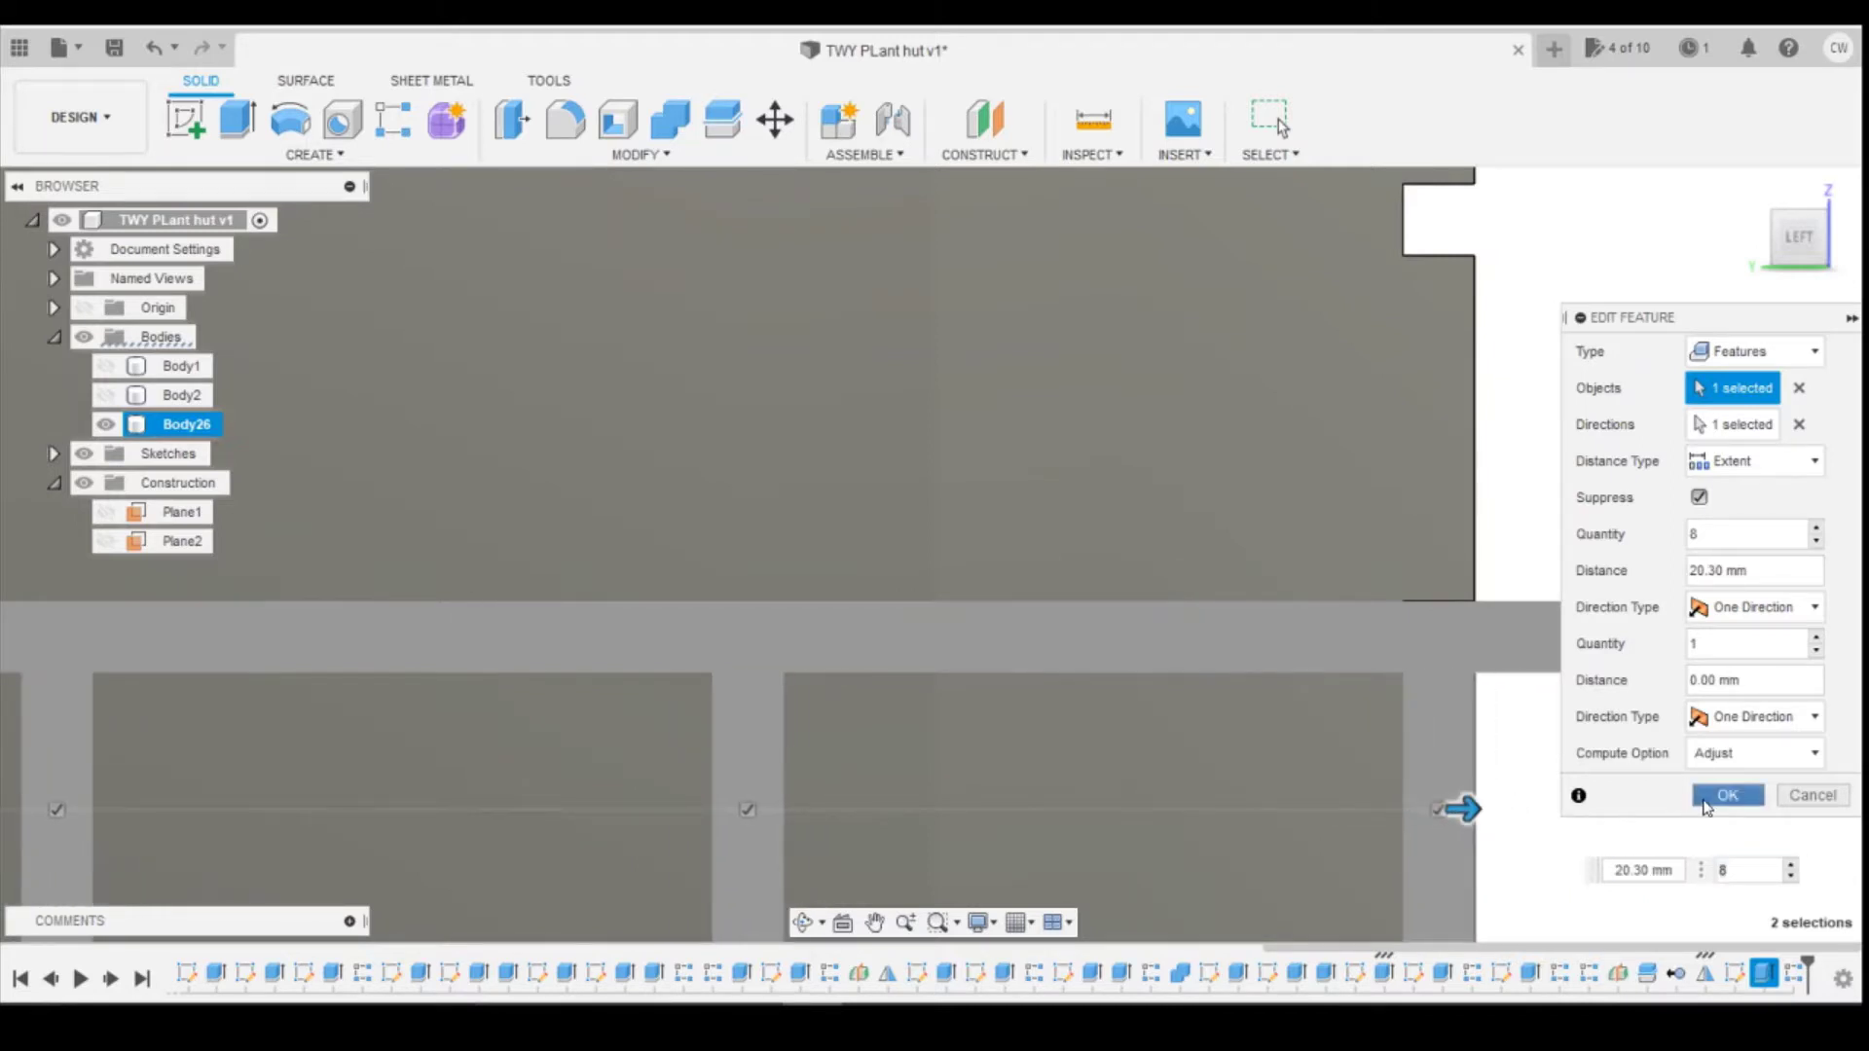
left_click(1727, 795)
Step: Measure the lower edges of two blocks in the side wall's bottom course
scroll(1669, 730, "down", 4)
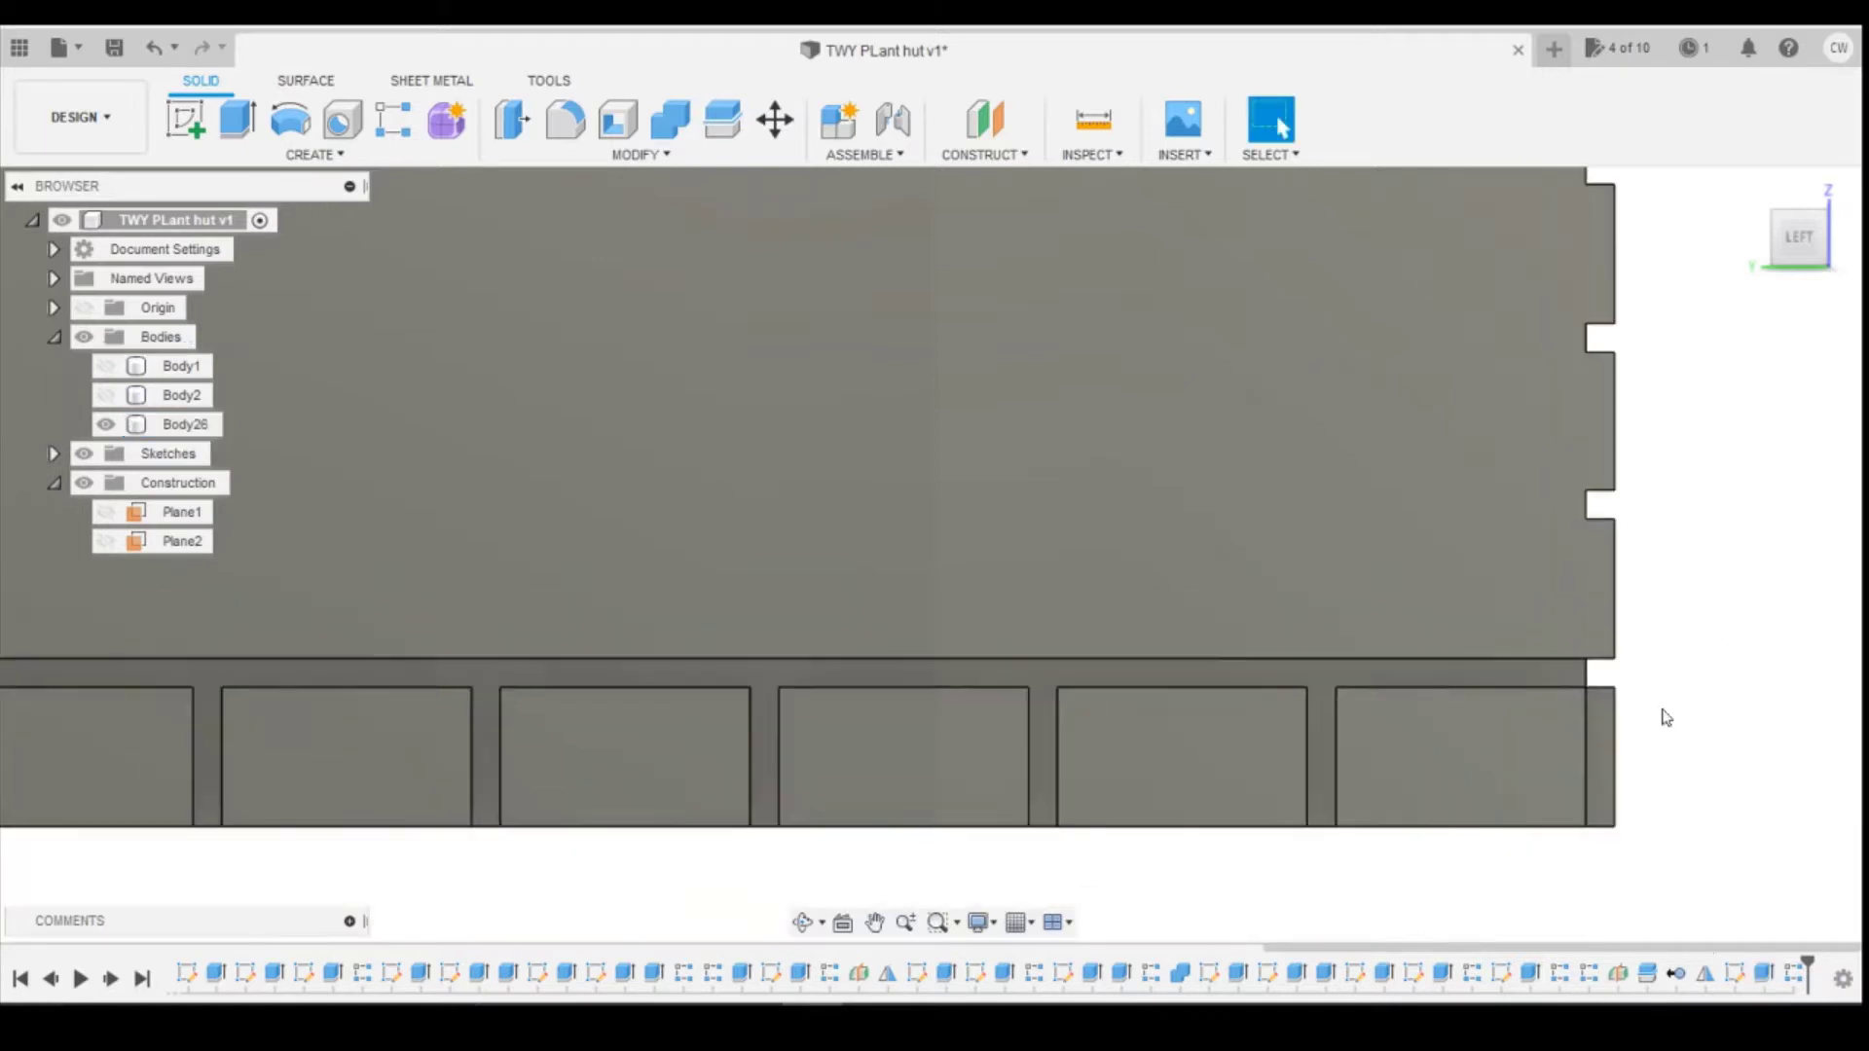
left_click(1532, 829)
scroll(1585, 878, "down", 3)
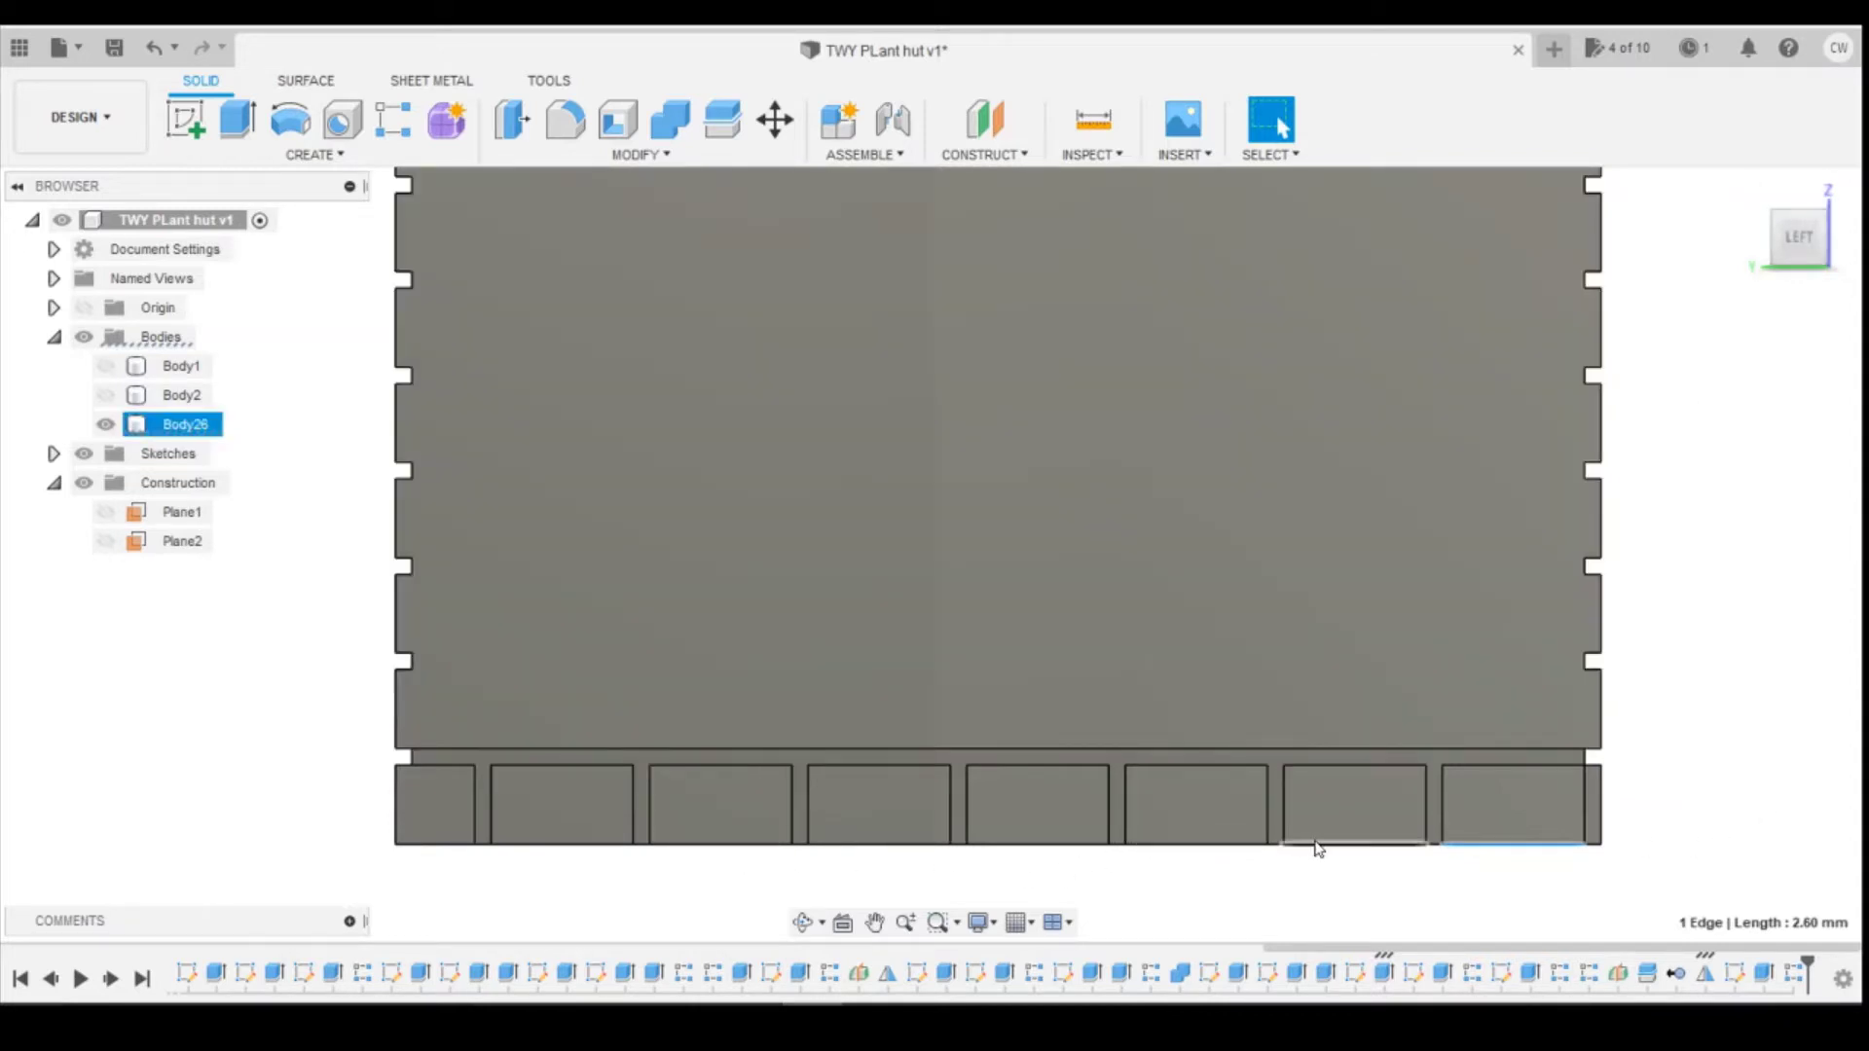
left_click(1319, 844)
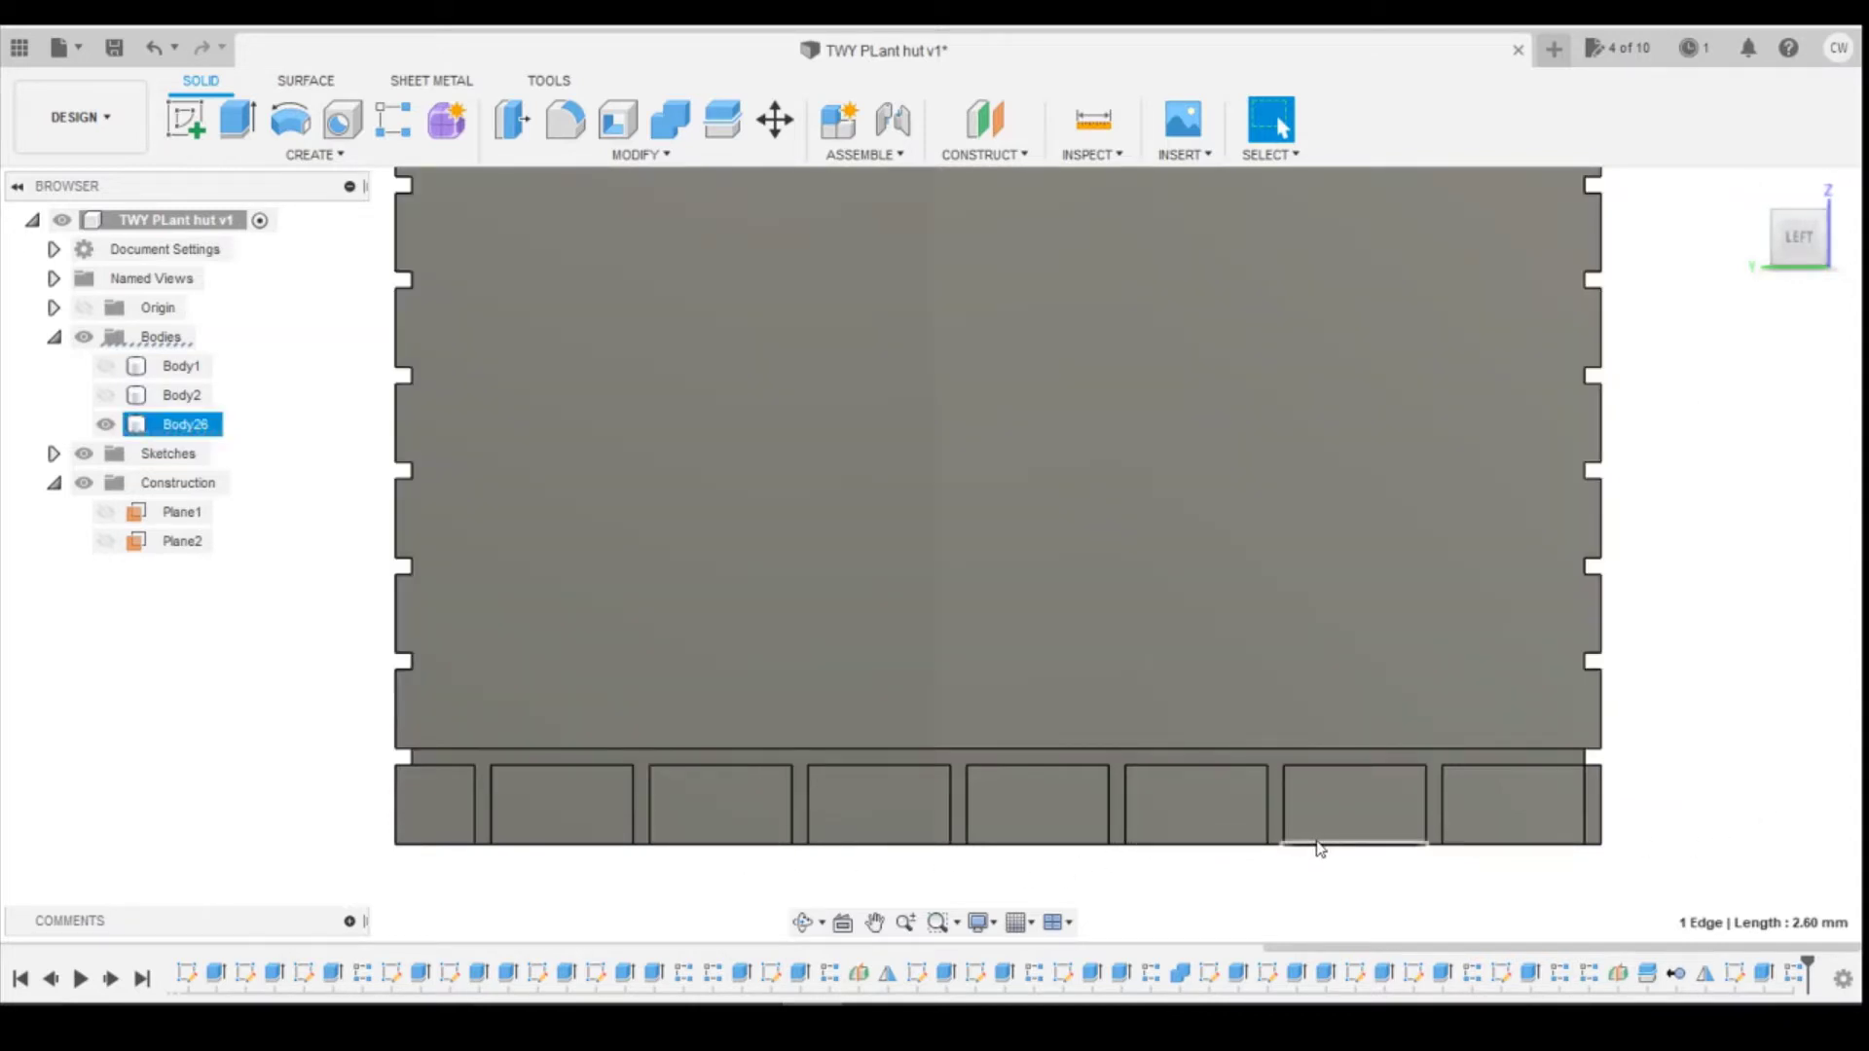
Step: Set the horizontal joint's extension beyond the vertical joint to 1.48 mm, revise it to 1.85 mm, and finish the sketch
right_click(1734, 975)
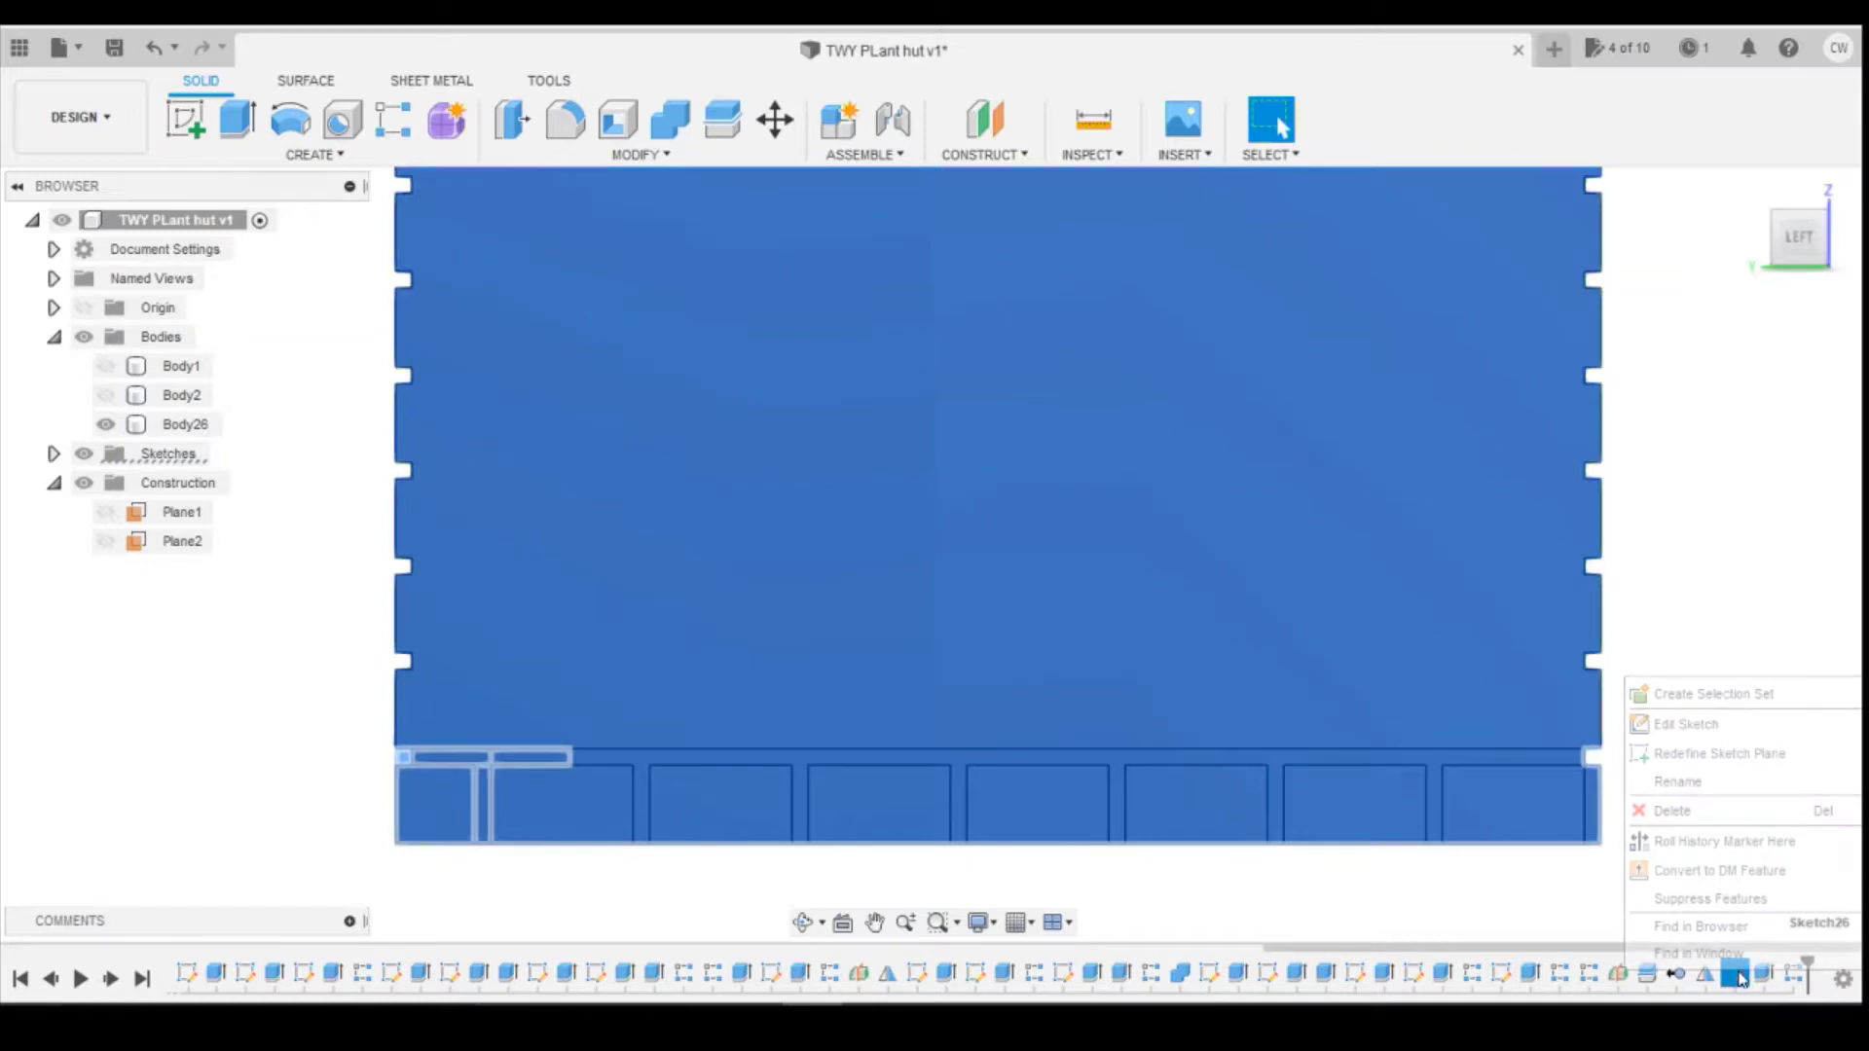
left_click(1703, 740)
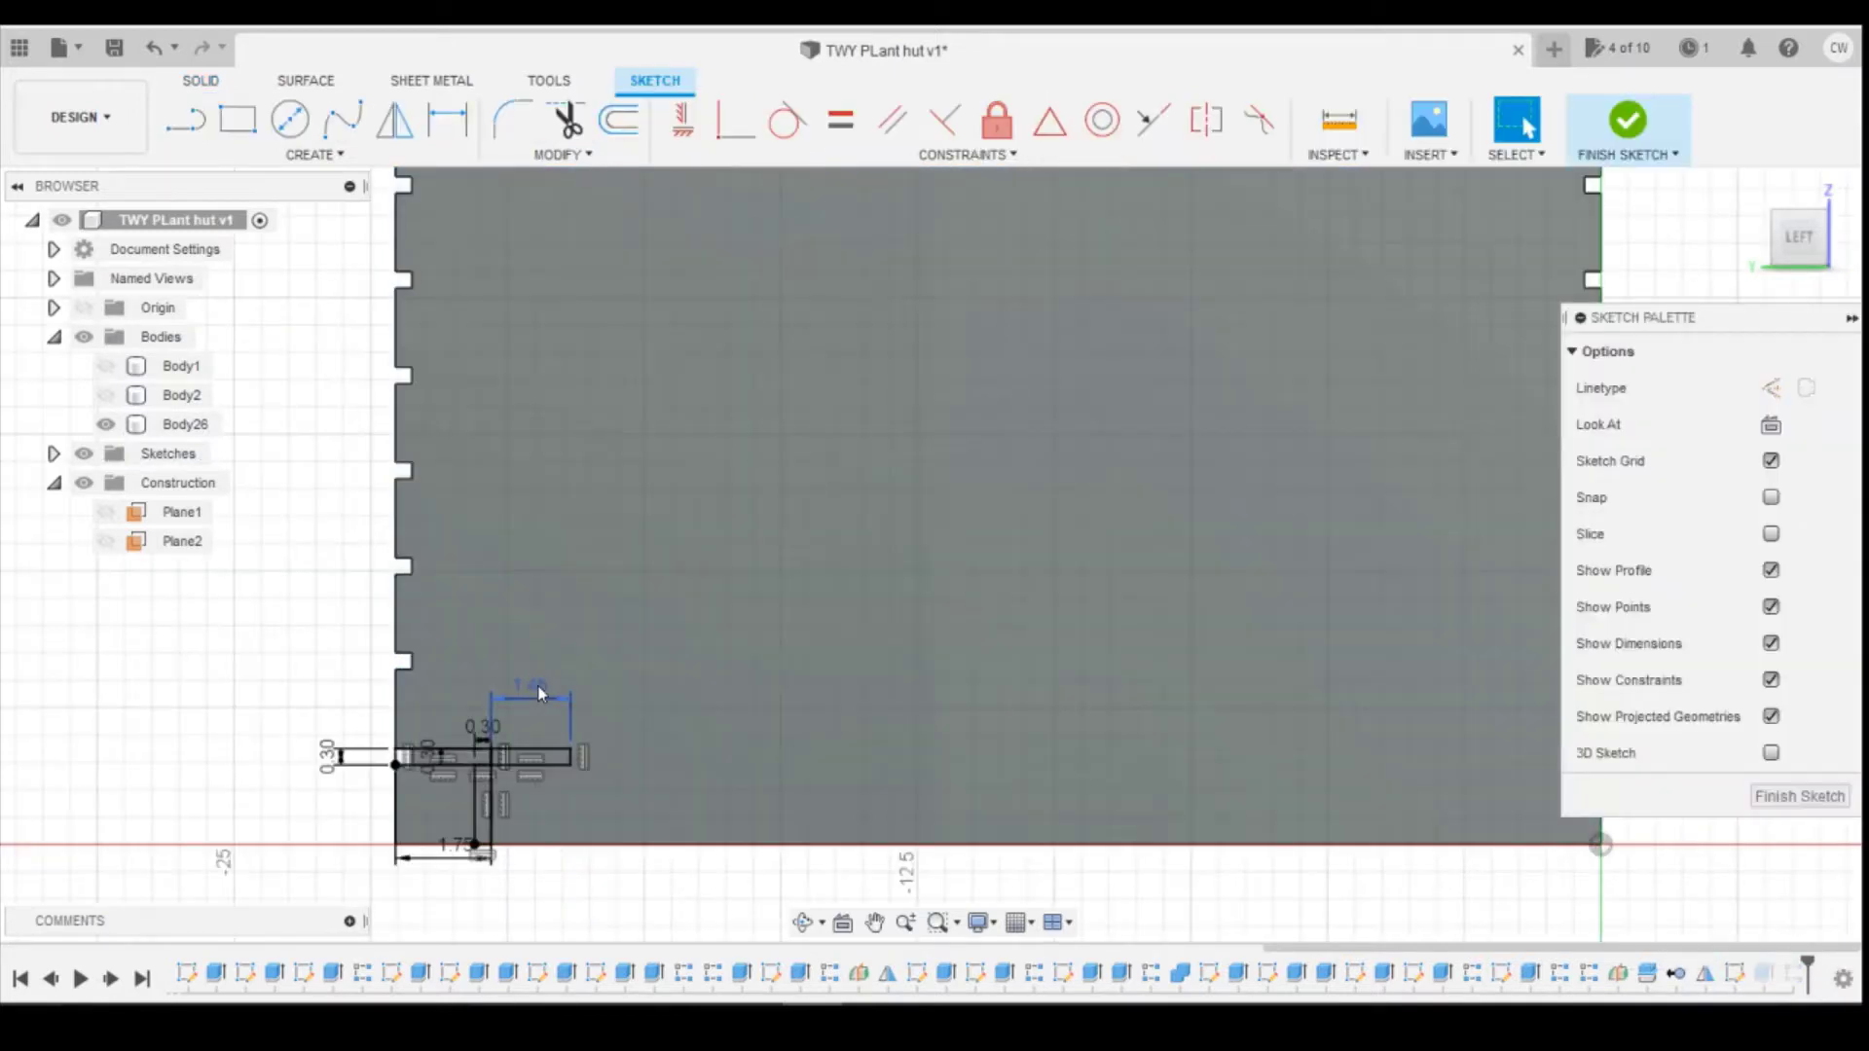
double_click(548, 693)
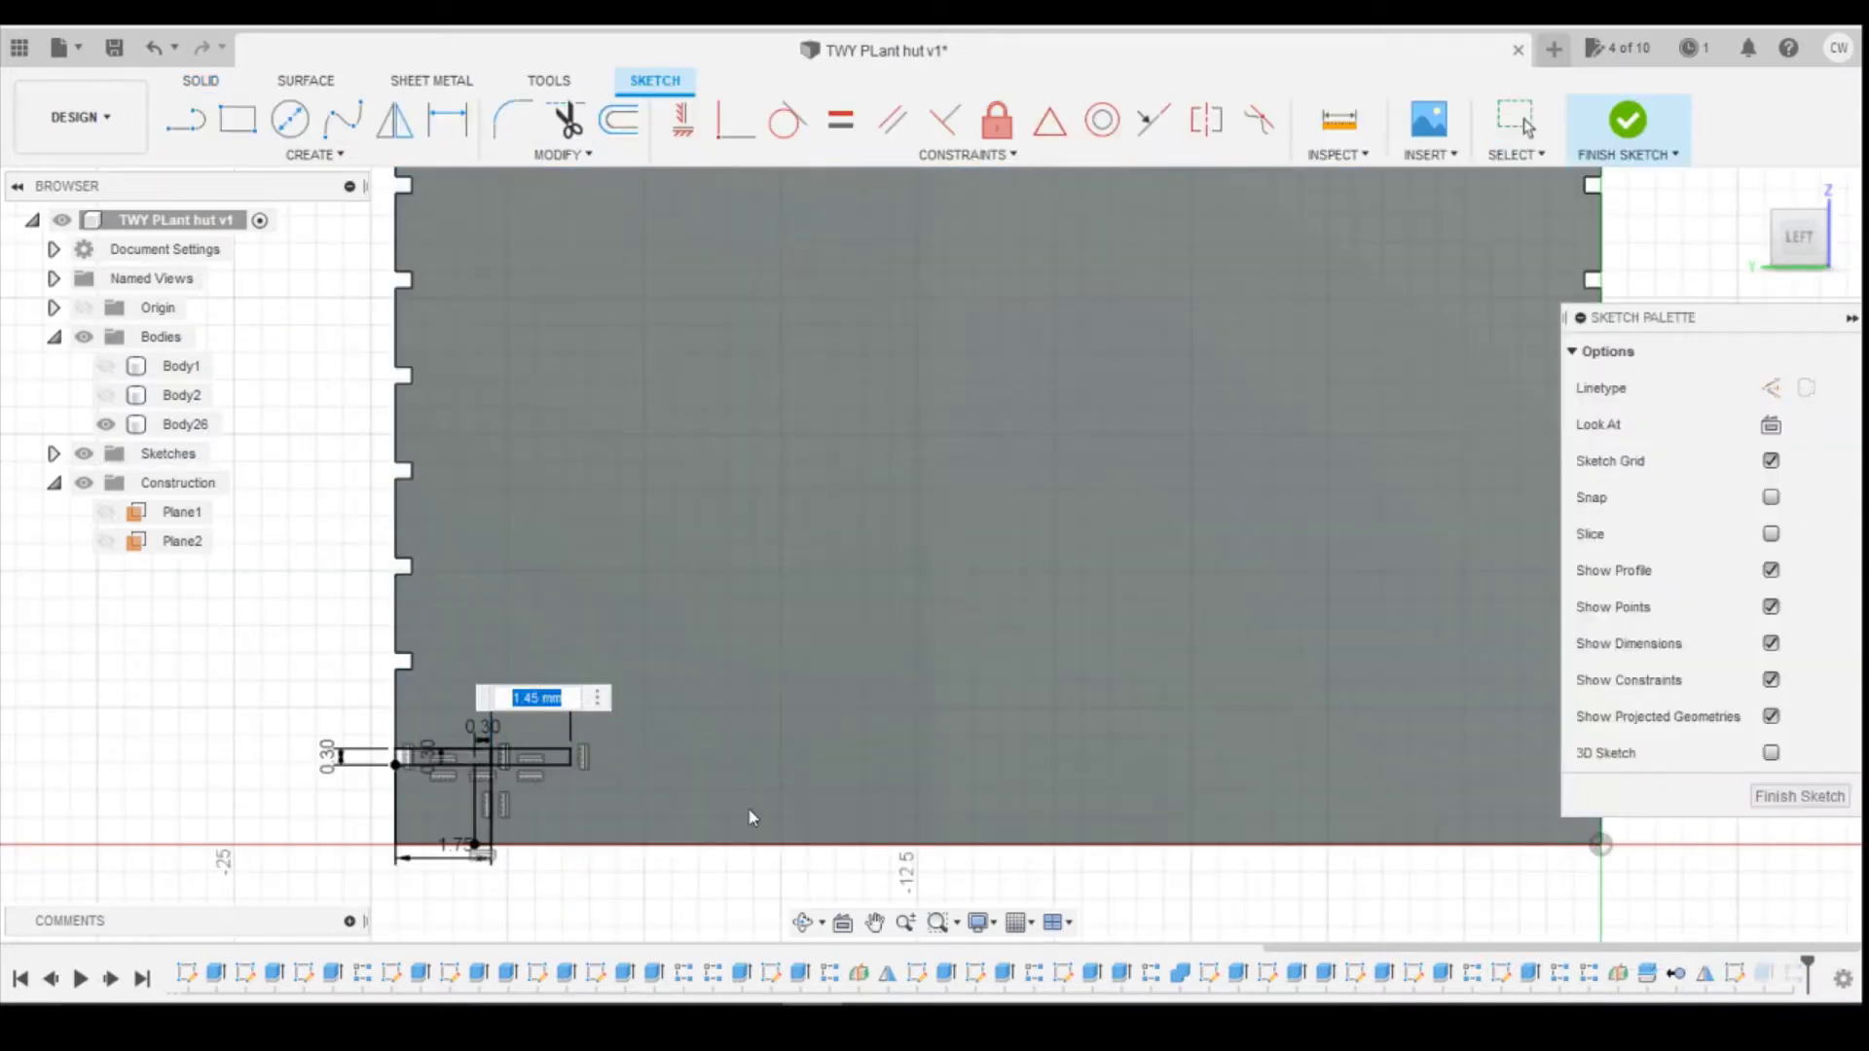
type("1.48")
key("Return")
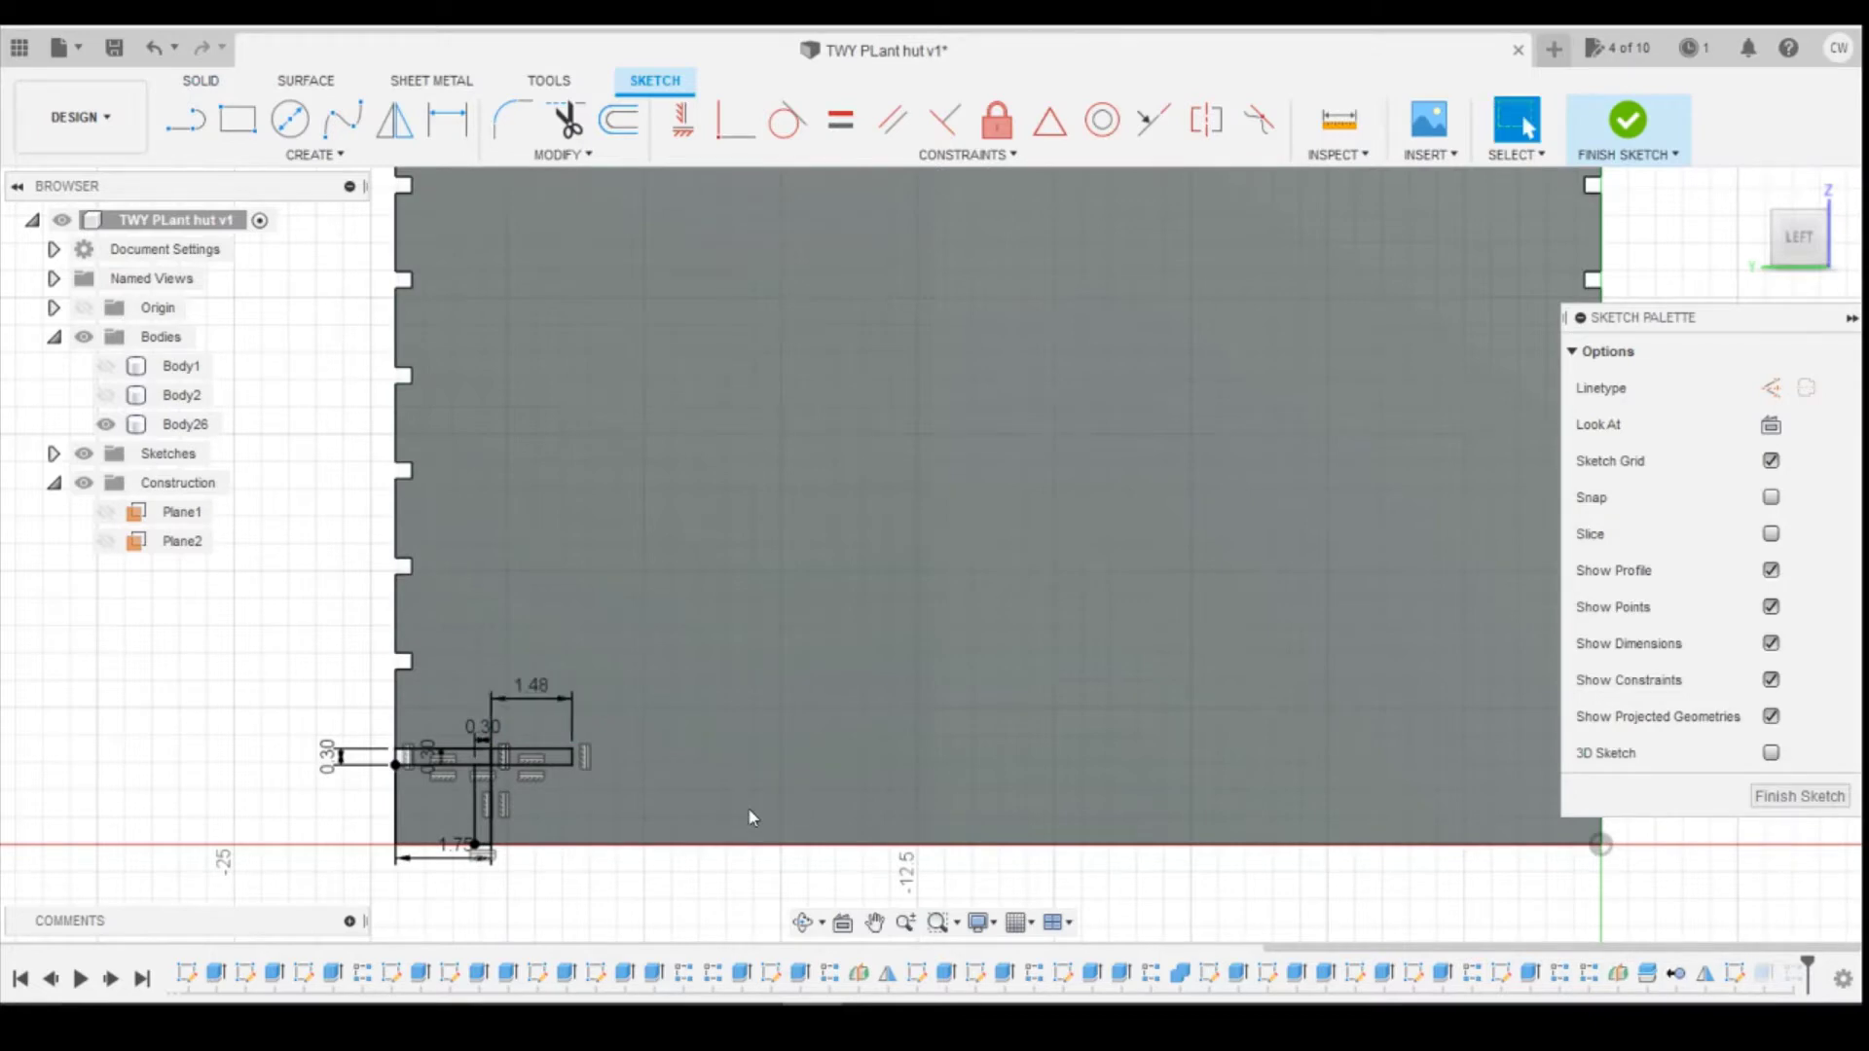
double_click(534, 686)
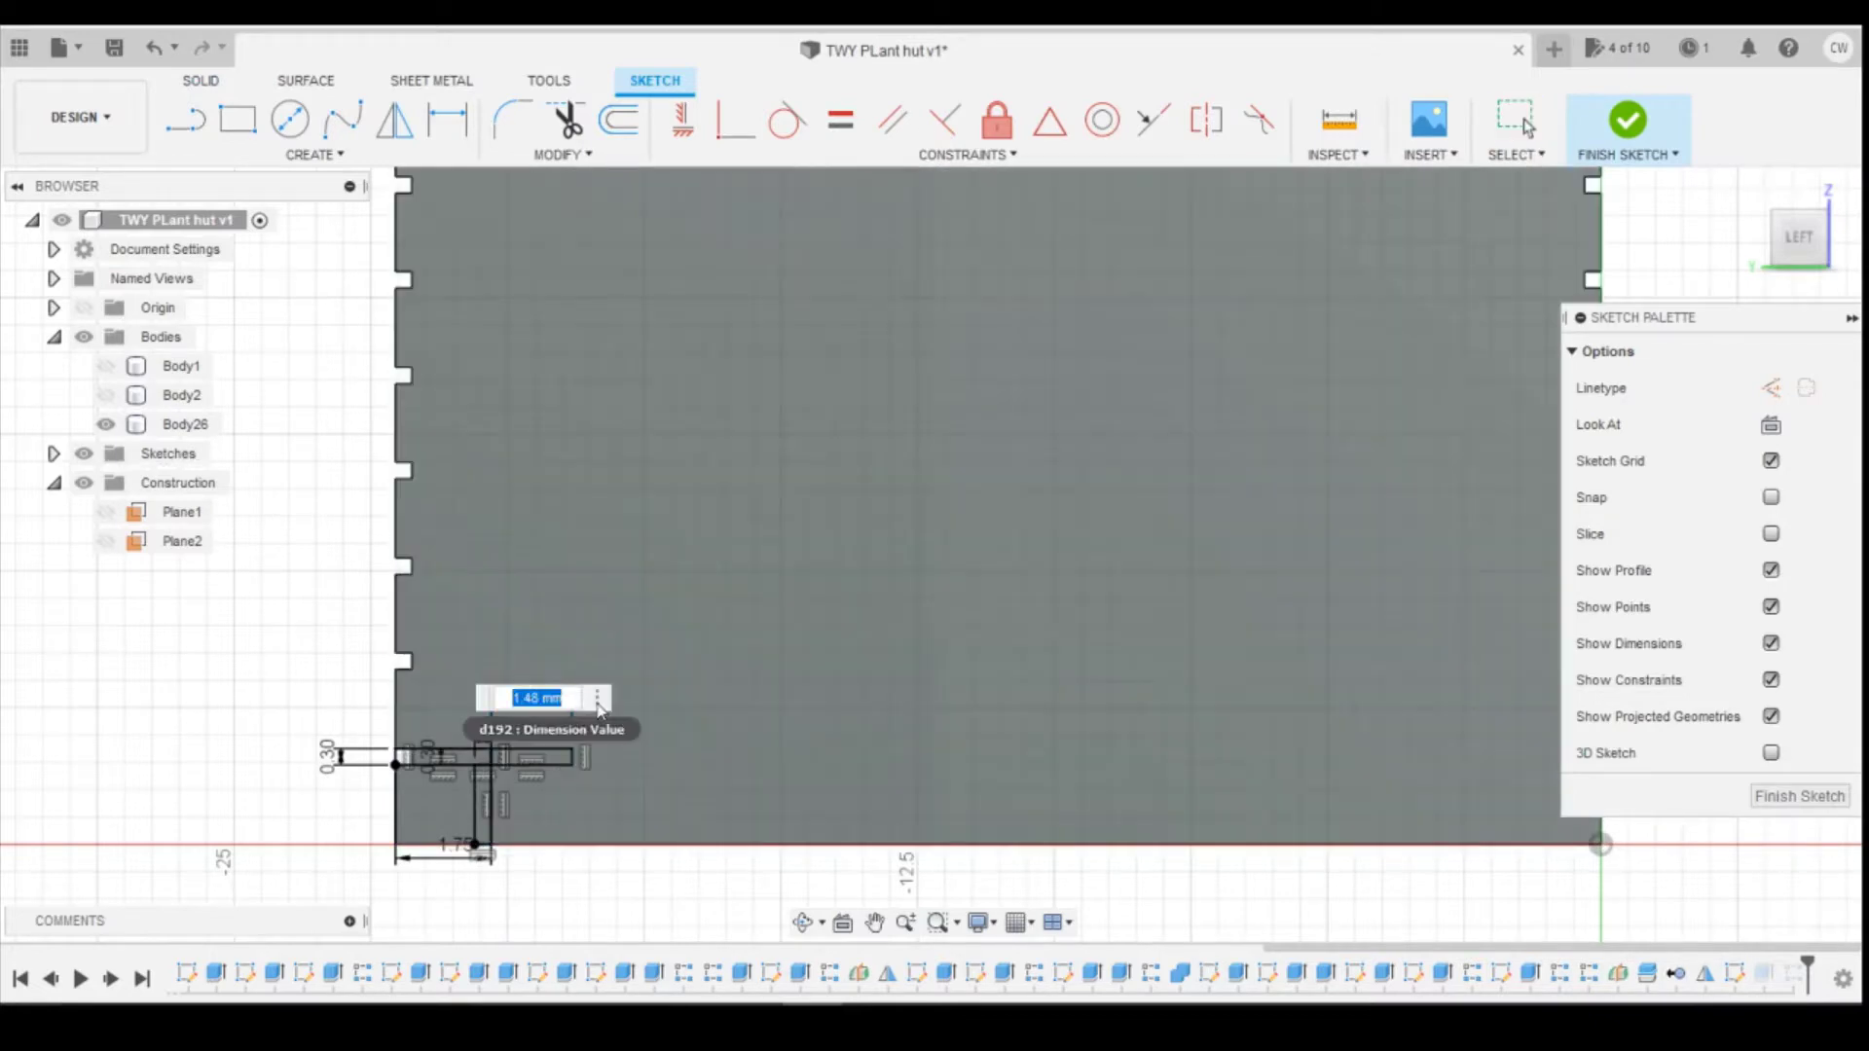
type("1.85")
key("Return")
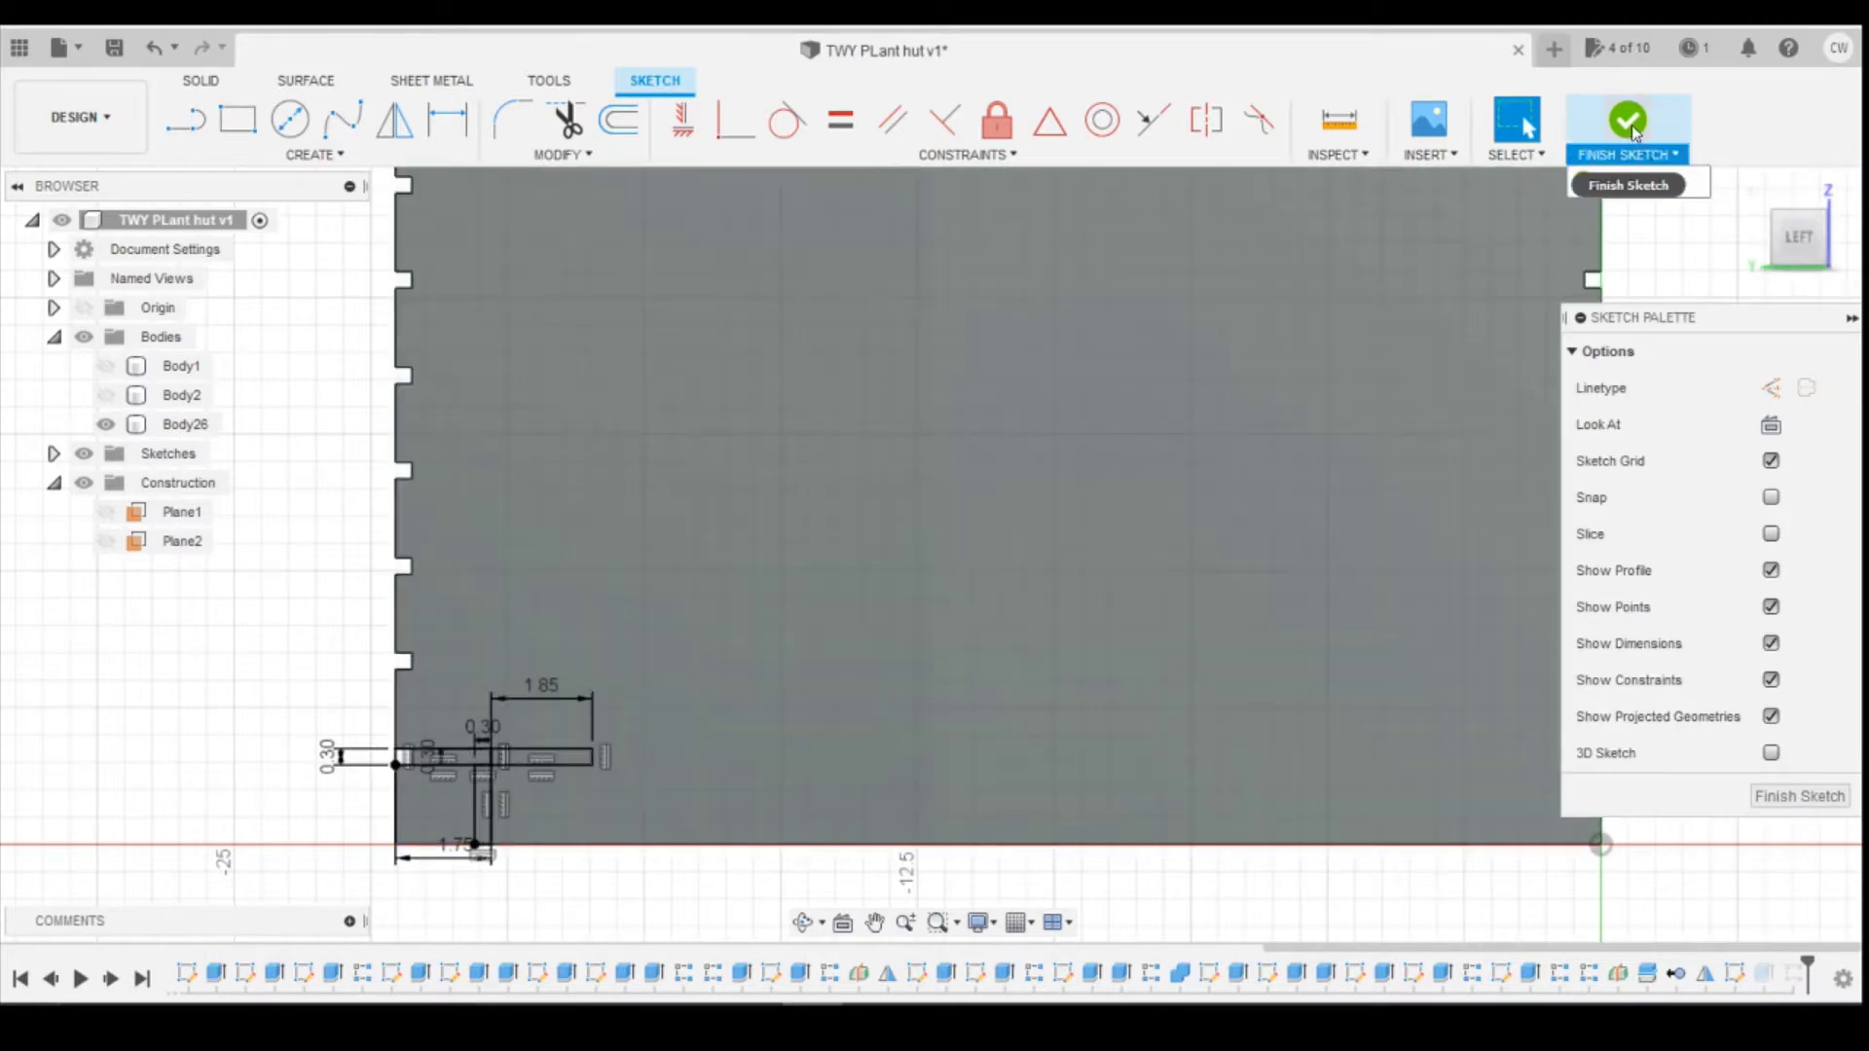
left_click(1631, 125)
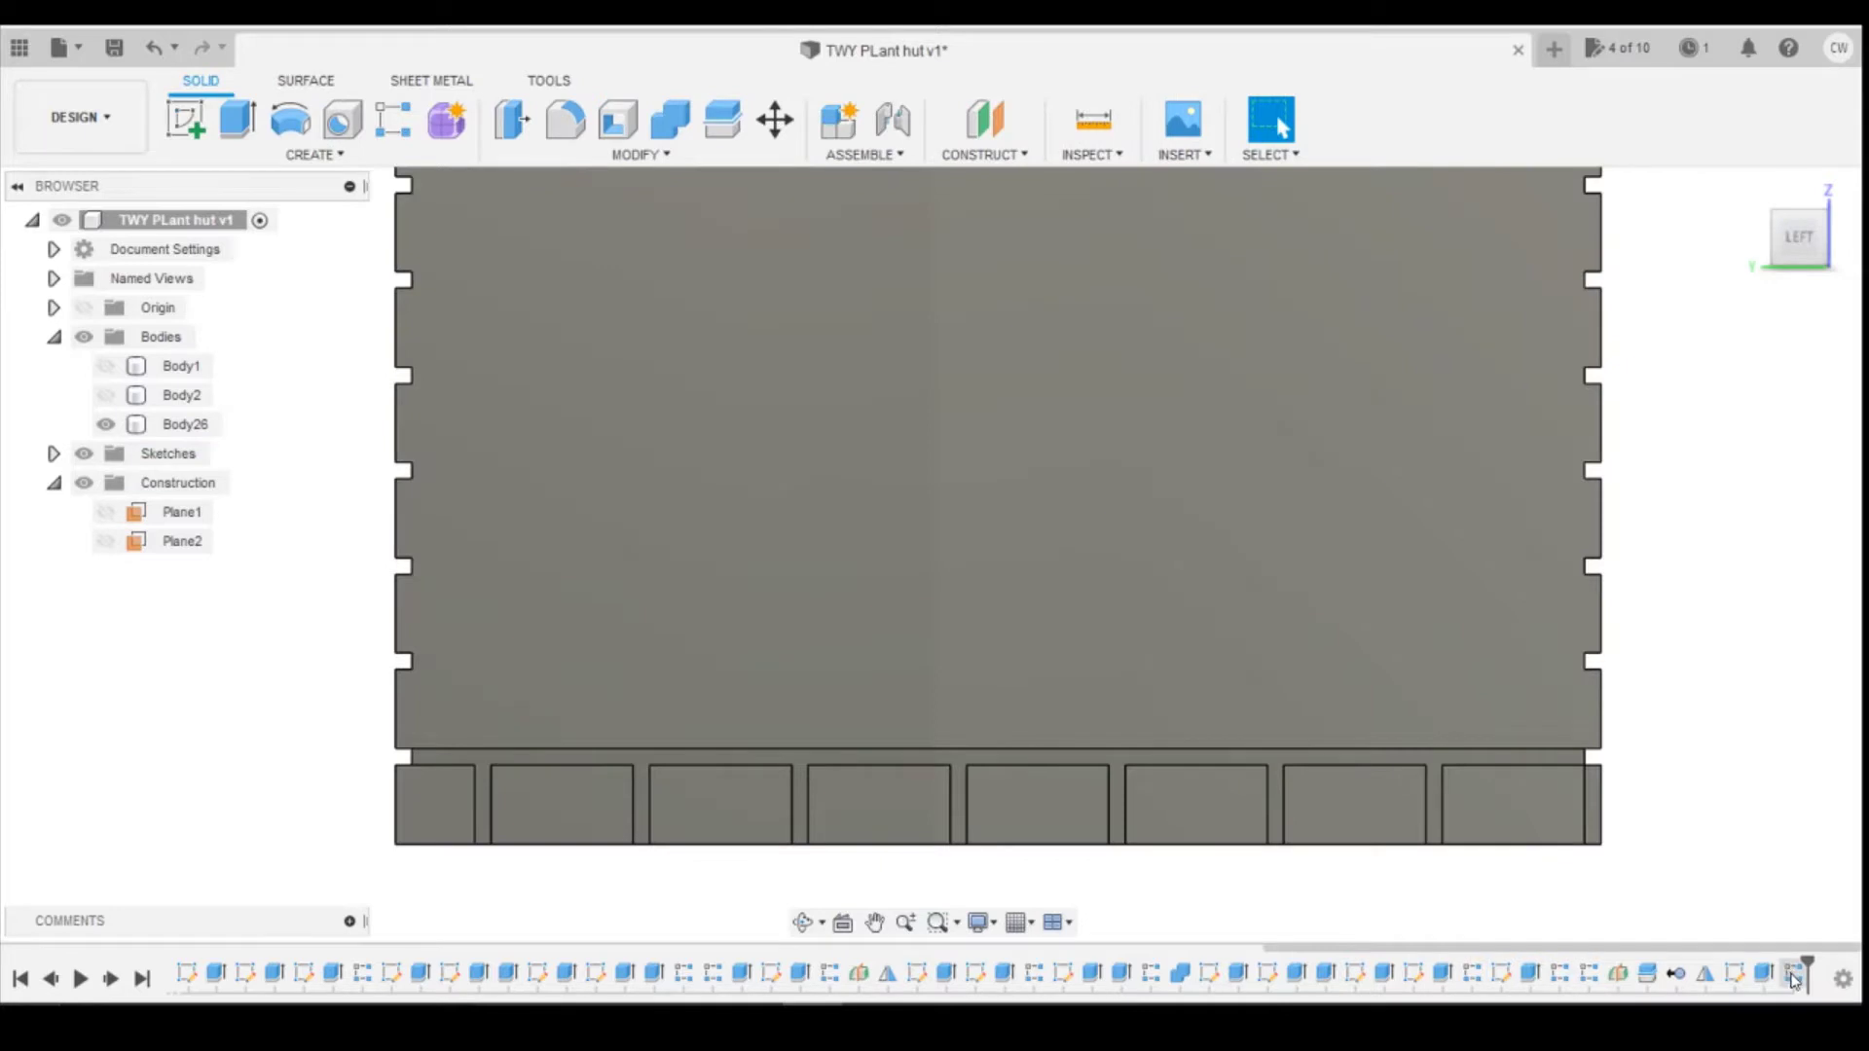
Step: Edit the joint cut pattern so its extent along the wall is 23 mm
right_click(1794, 976)
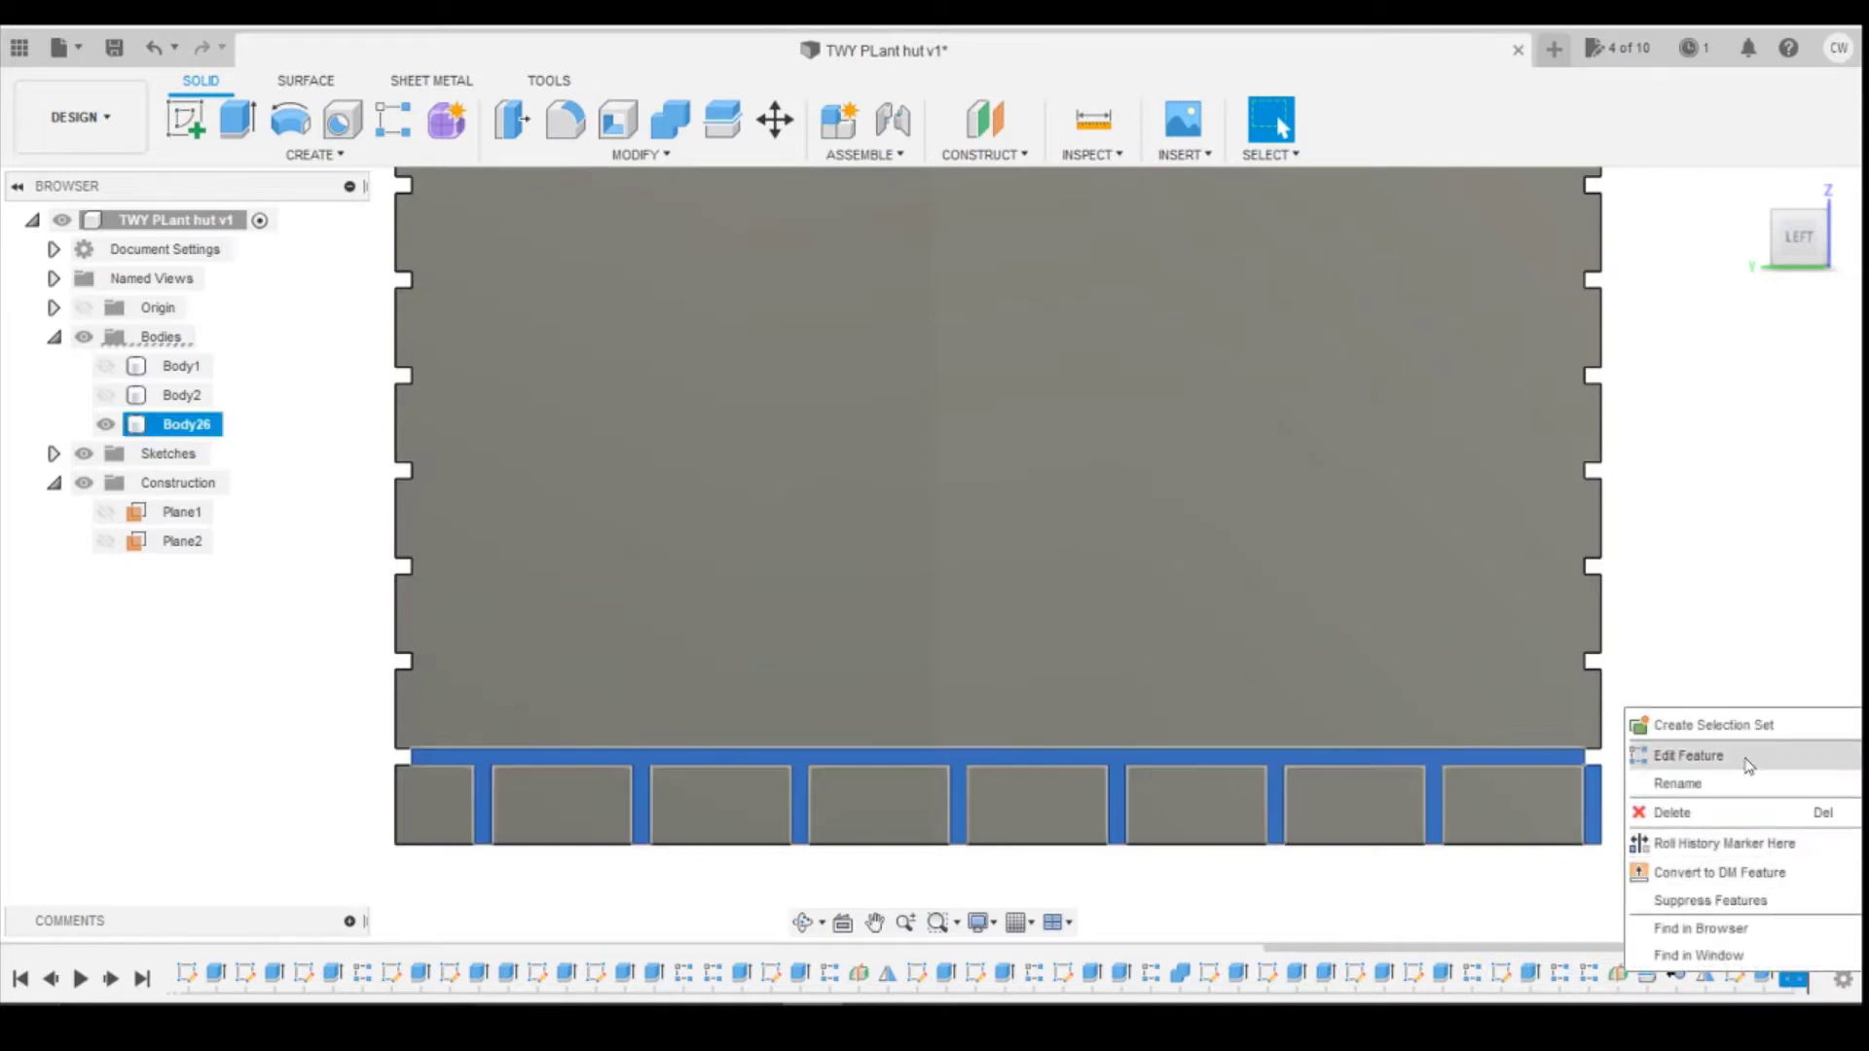
left_click(1688, 756)
scroll(1481, 737, "up", 2)
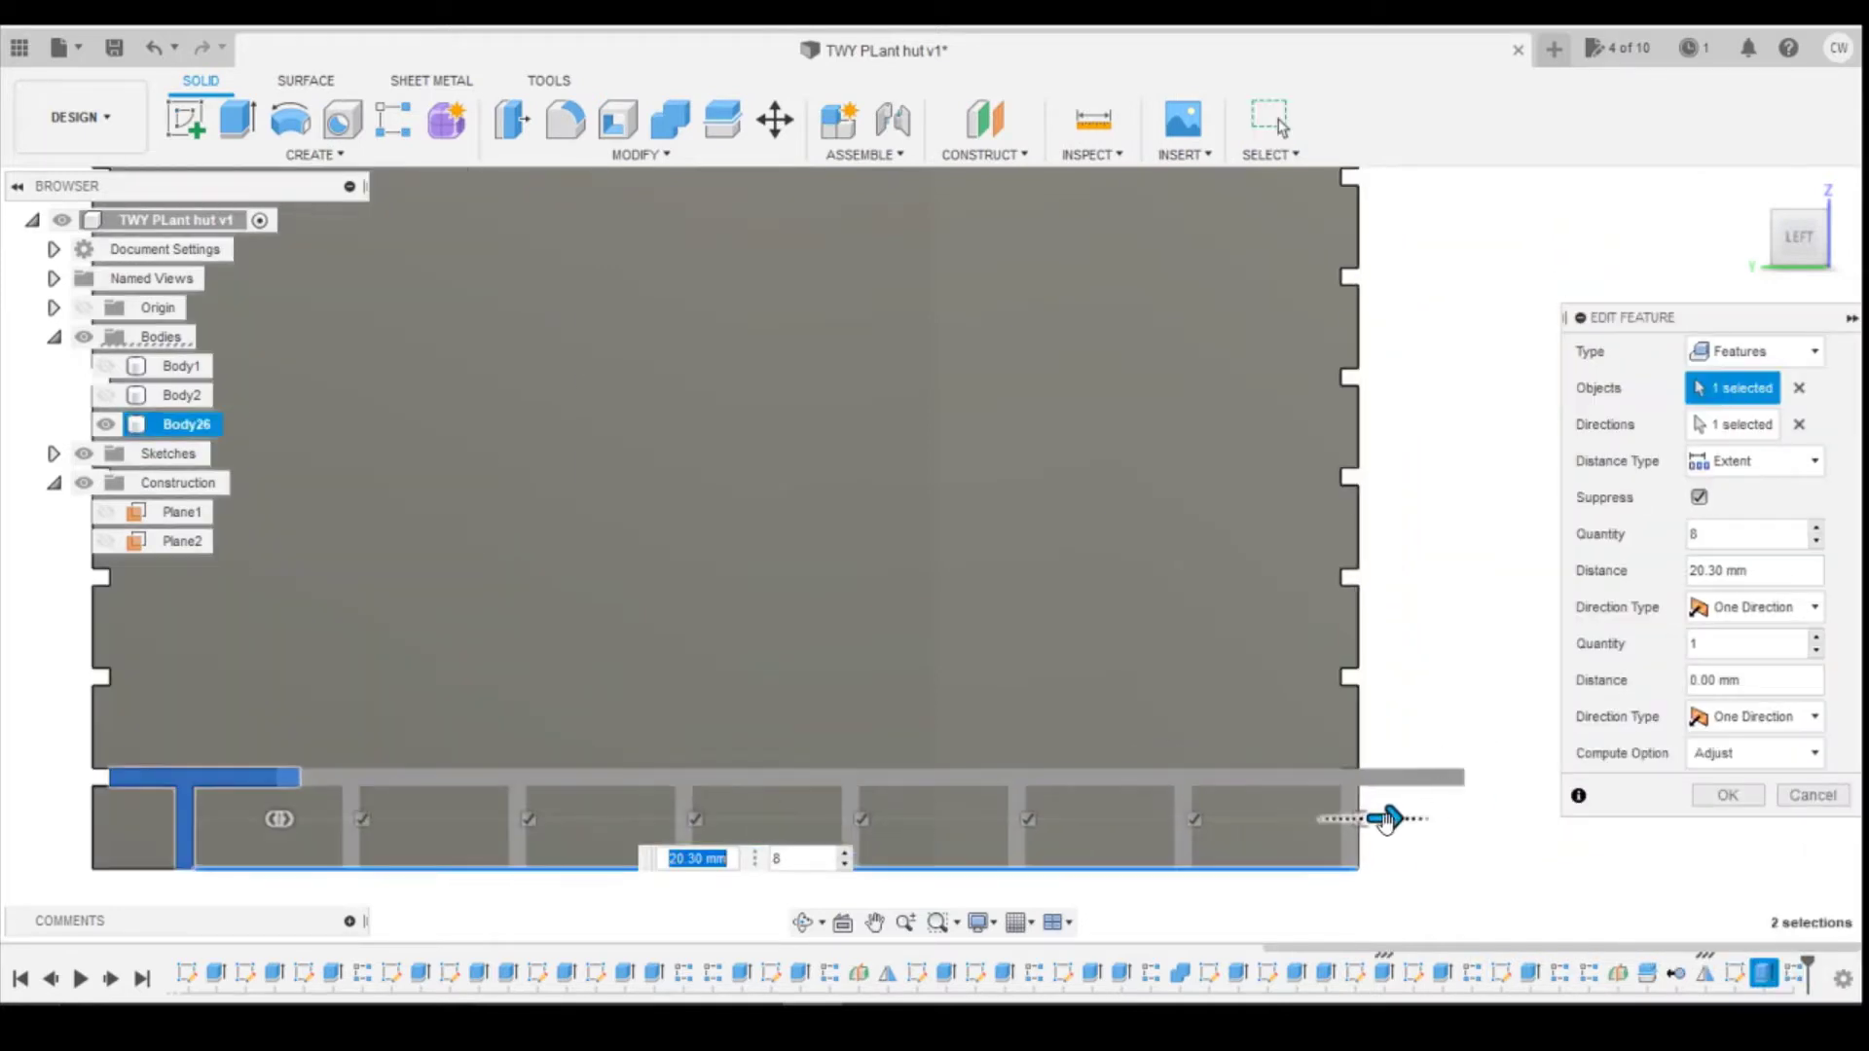
left_click_drag(1396, 815, 1547, 818)
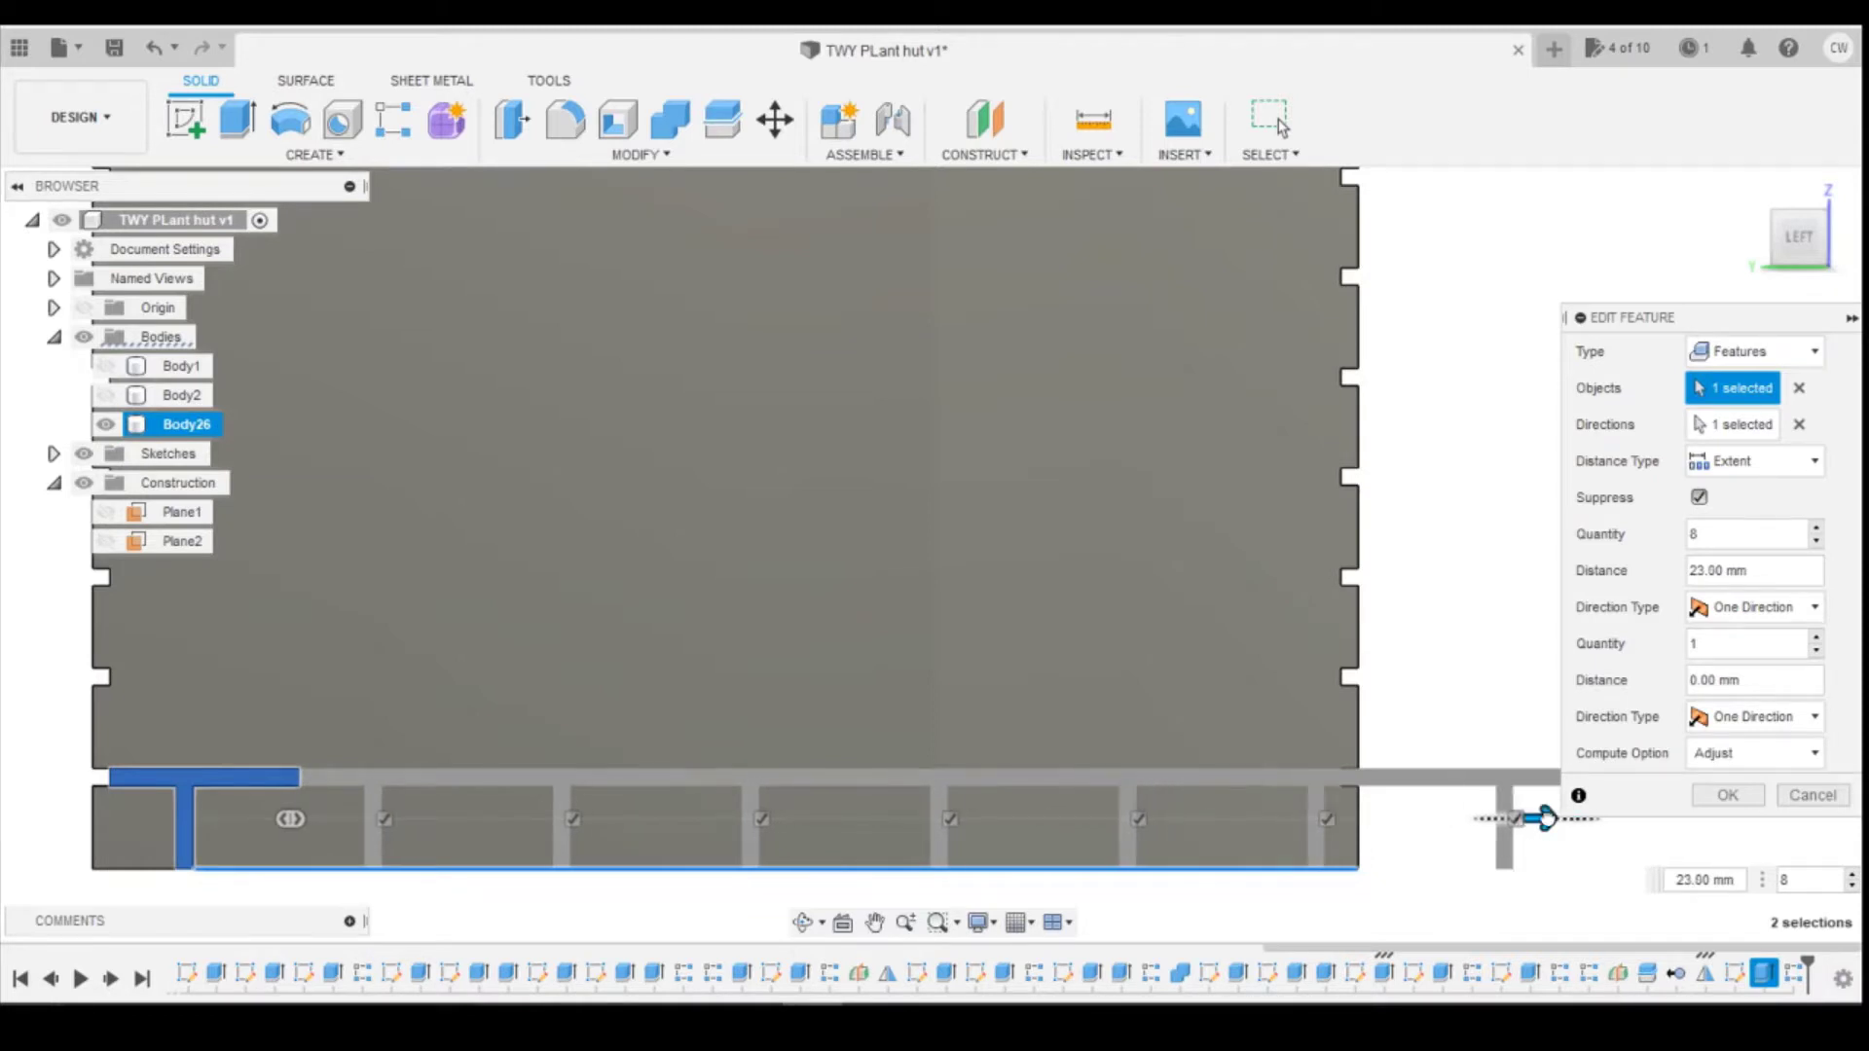
left_click(1740, 797)
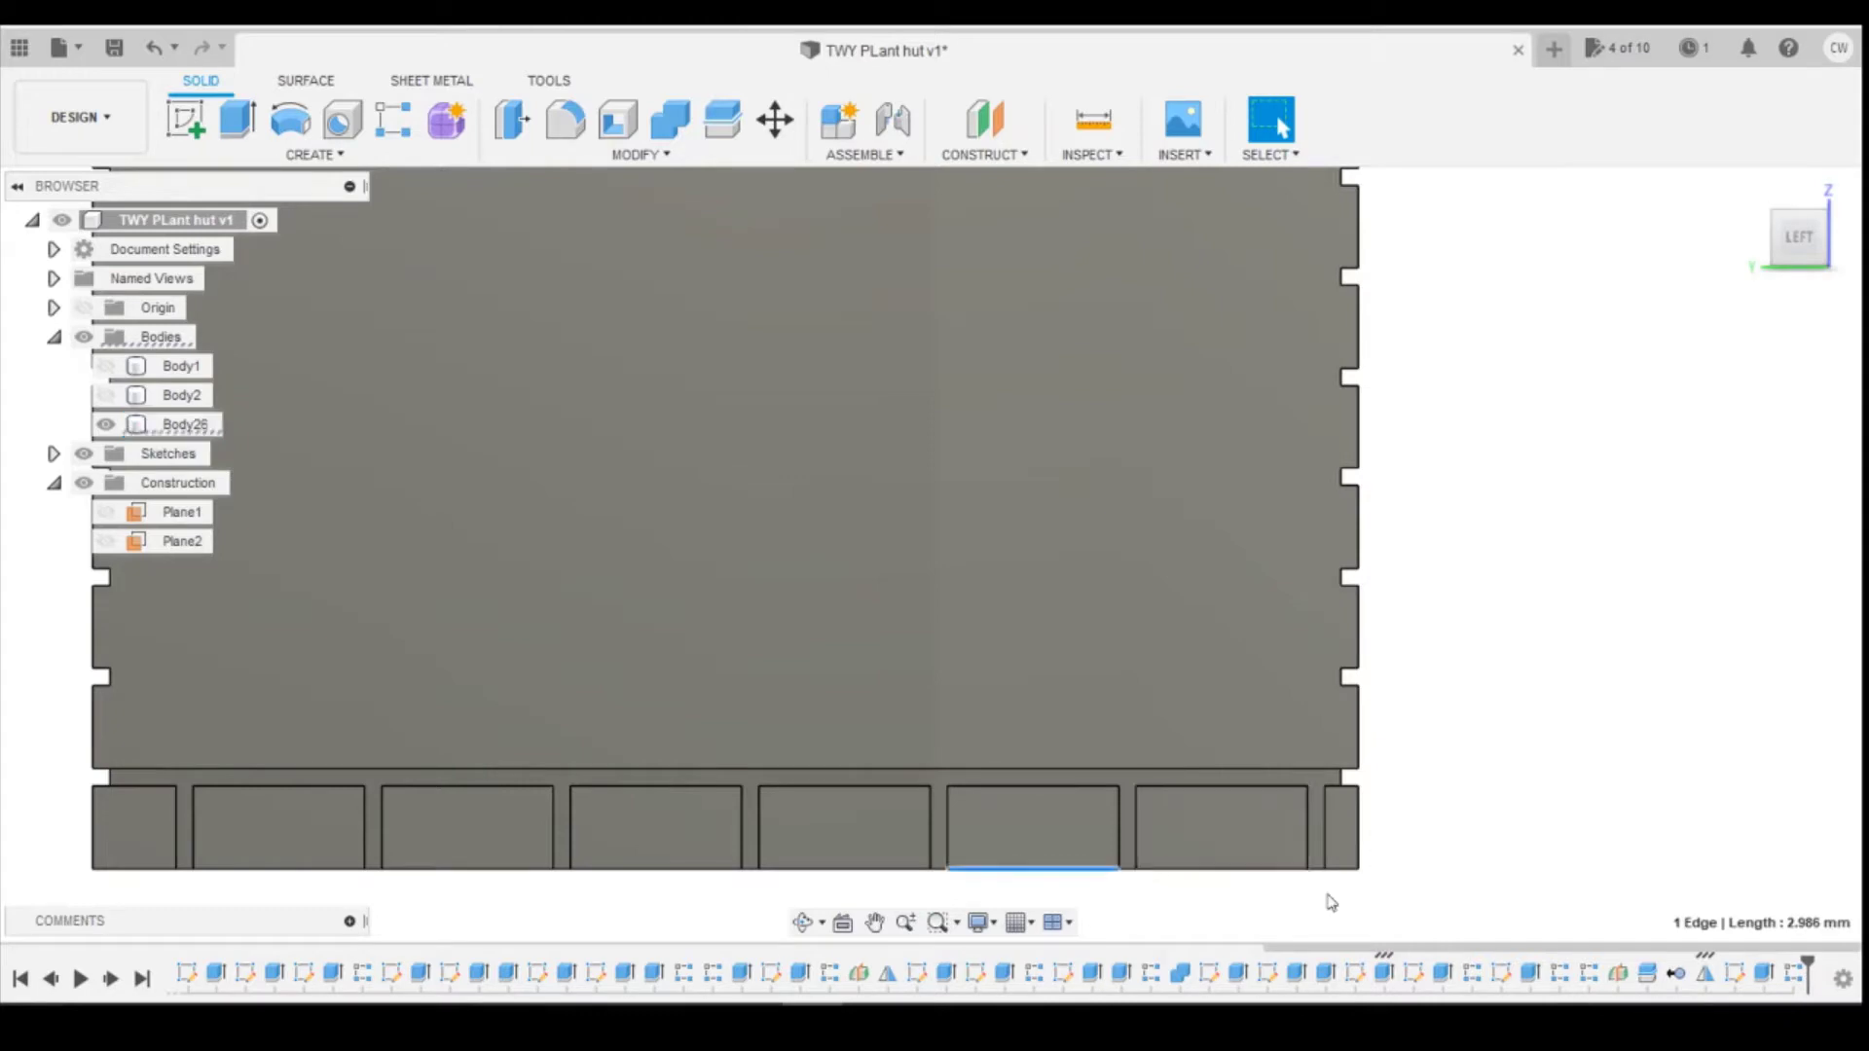
Step: Examine the bottom course's joint spacing along the side wall and how it meets the adjoining wall's blocks at the corner
scroll(1332, 900, "down", 3)
scroll(940, 843, "up", 4)
scroll(1312, 811, "down", 2)
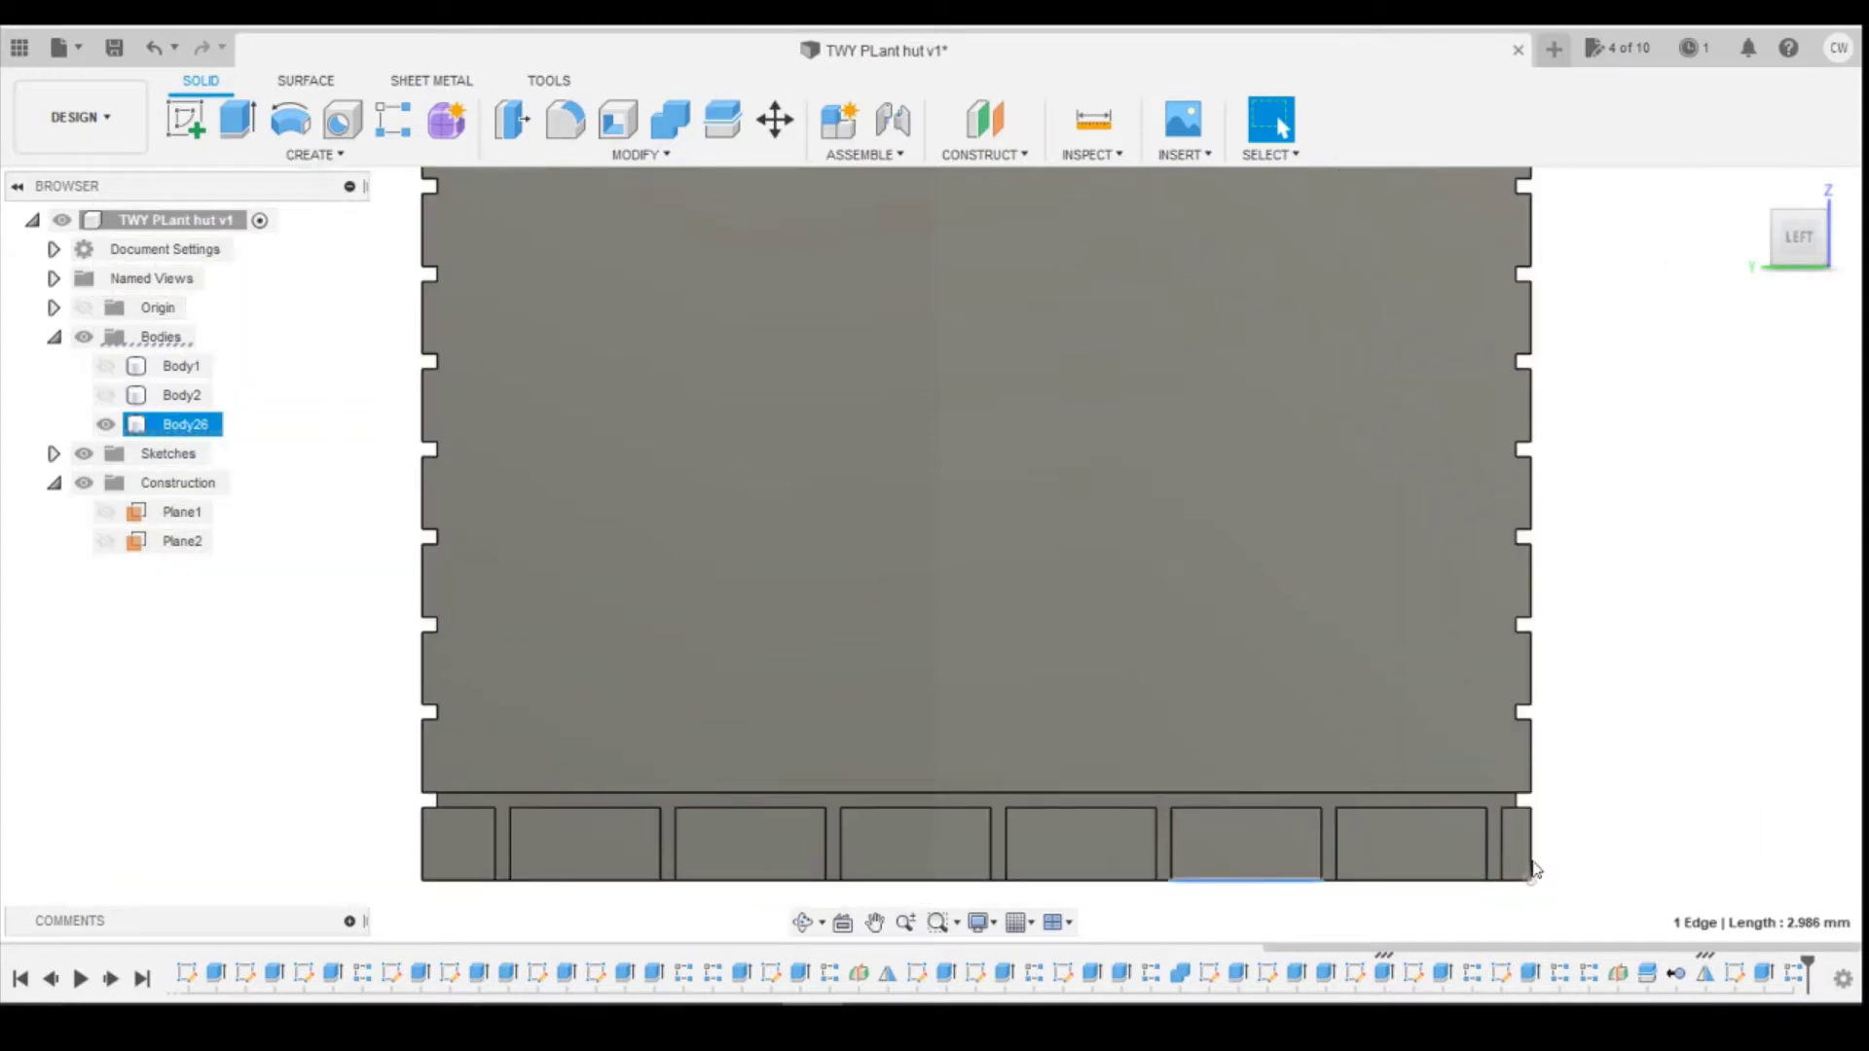
mouse_move(1784, 253)
left_mouse_down()
mouse_move(1737, 250)
mouse_move(1749, 261)
mouse_move(559, 920)
mouse_move(613, 935)
mouse_move(599, 925)
left_mouse_up()
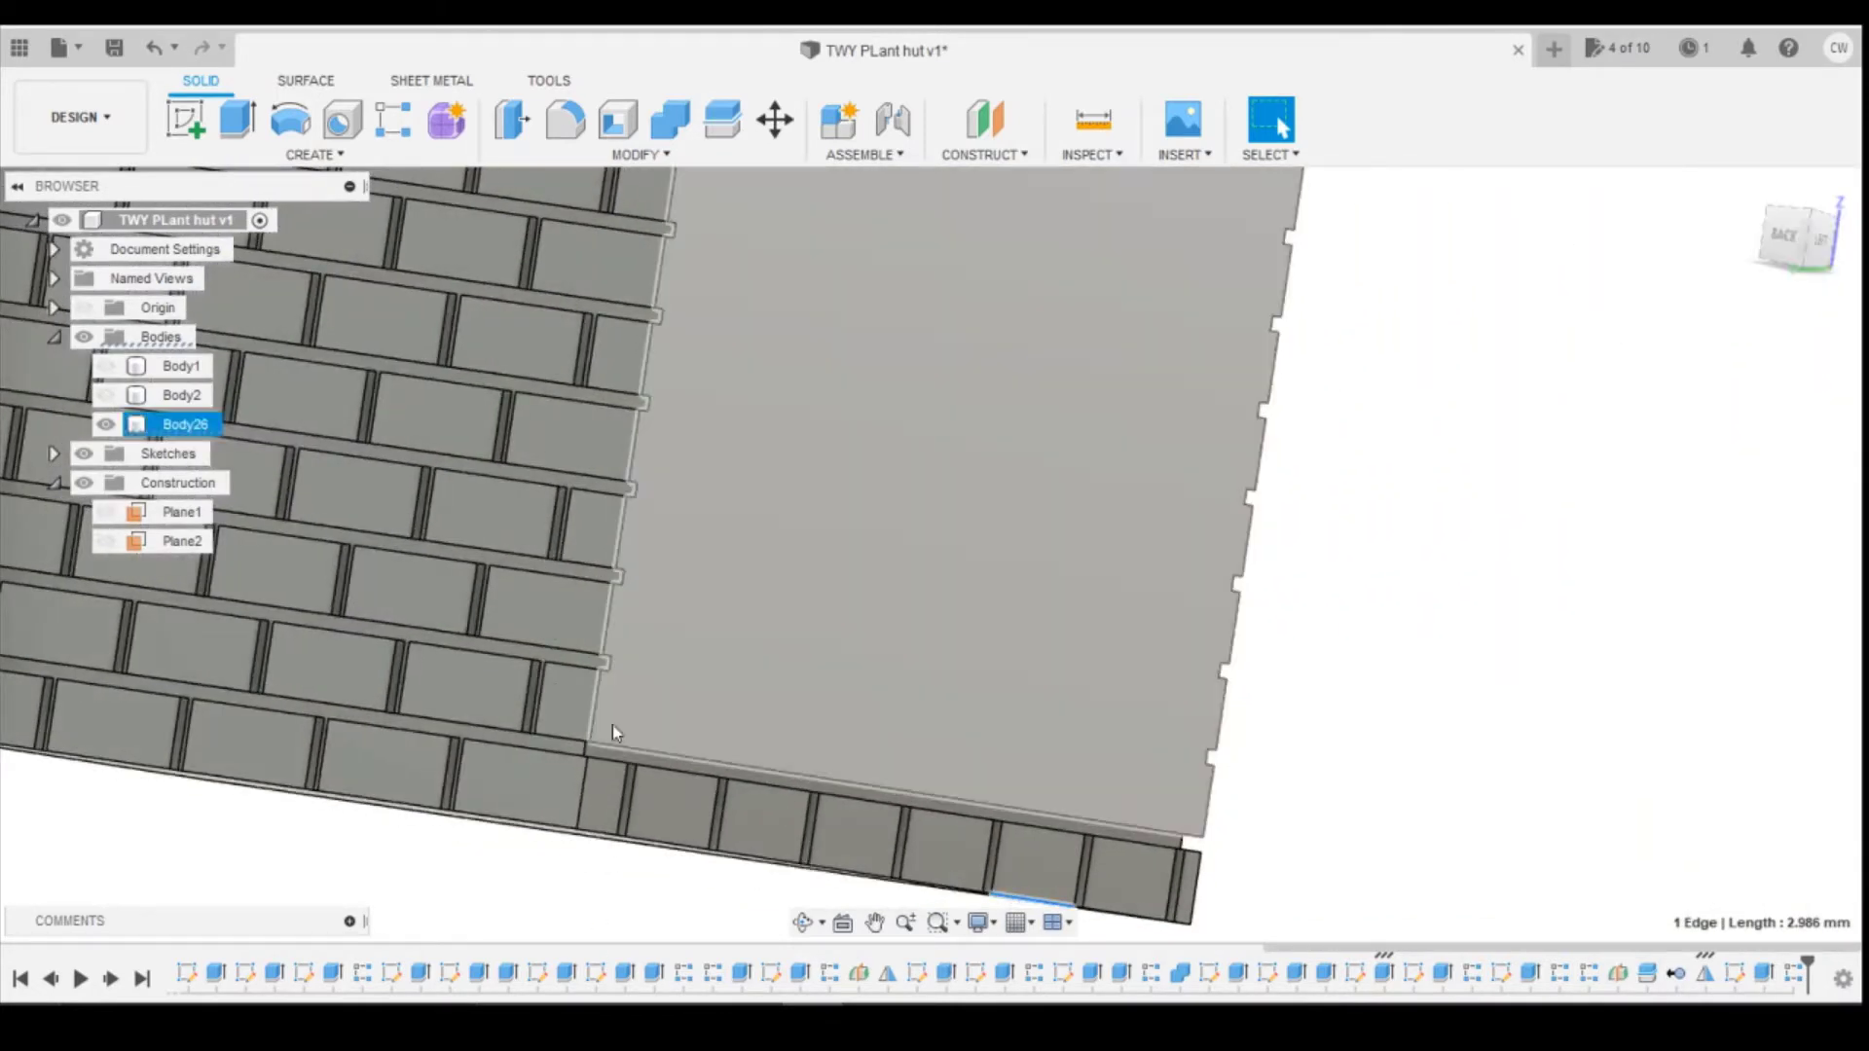
scroll(668, 706, "down", 2)
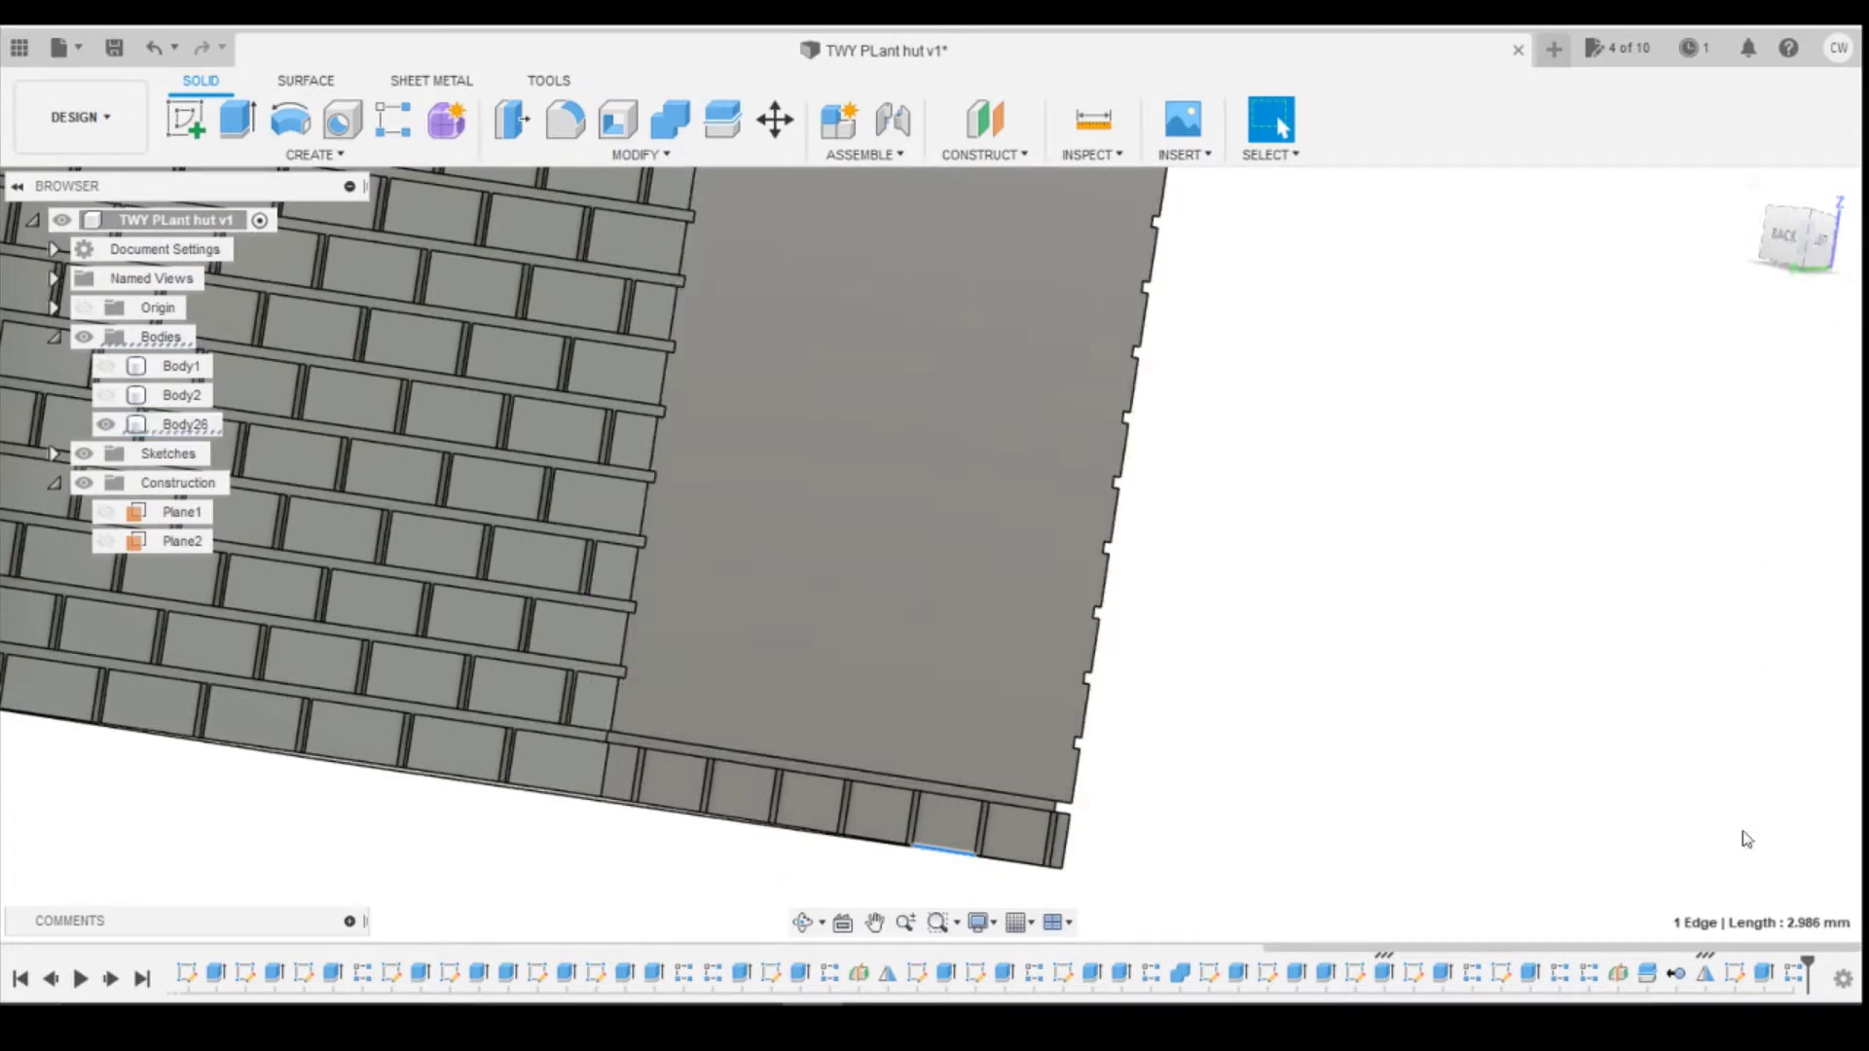
mouse_move(1818, 239)
left_mouse_down()
mouse_move(1784, 230)
mouse_move(1732, 458)
left_mouse_up()
left_click(185, 423)
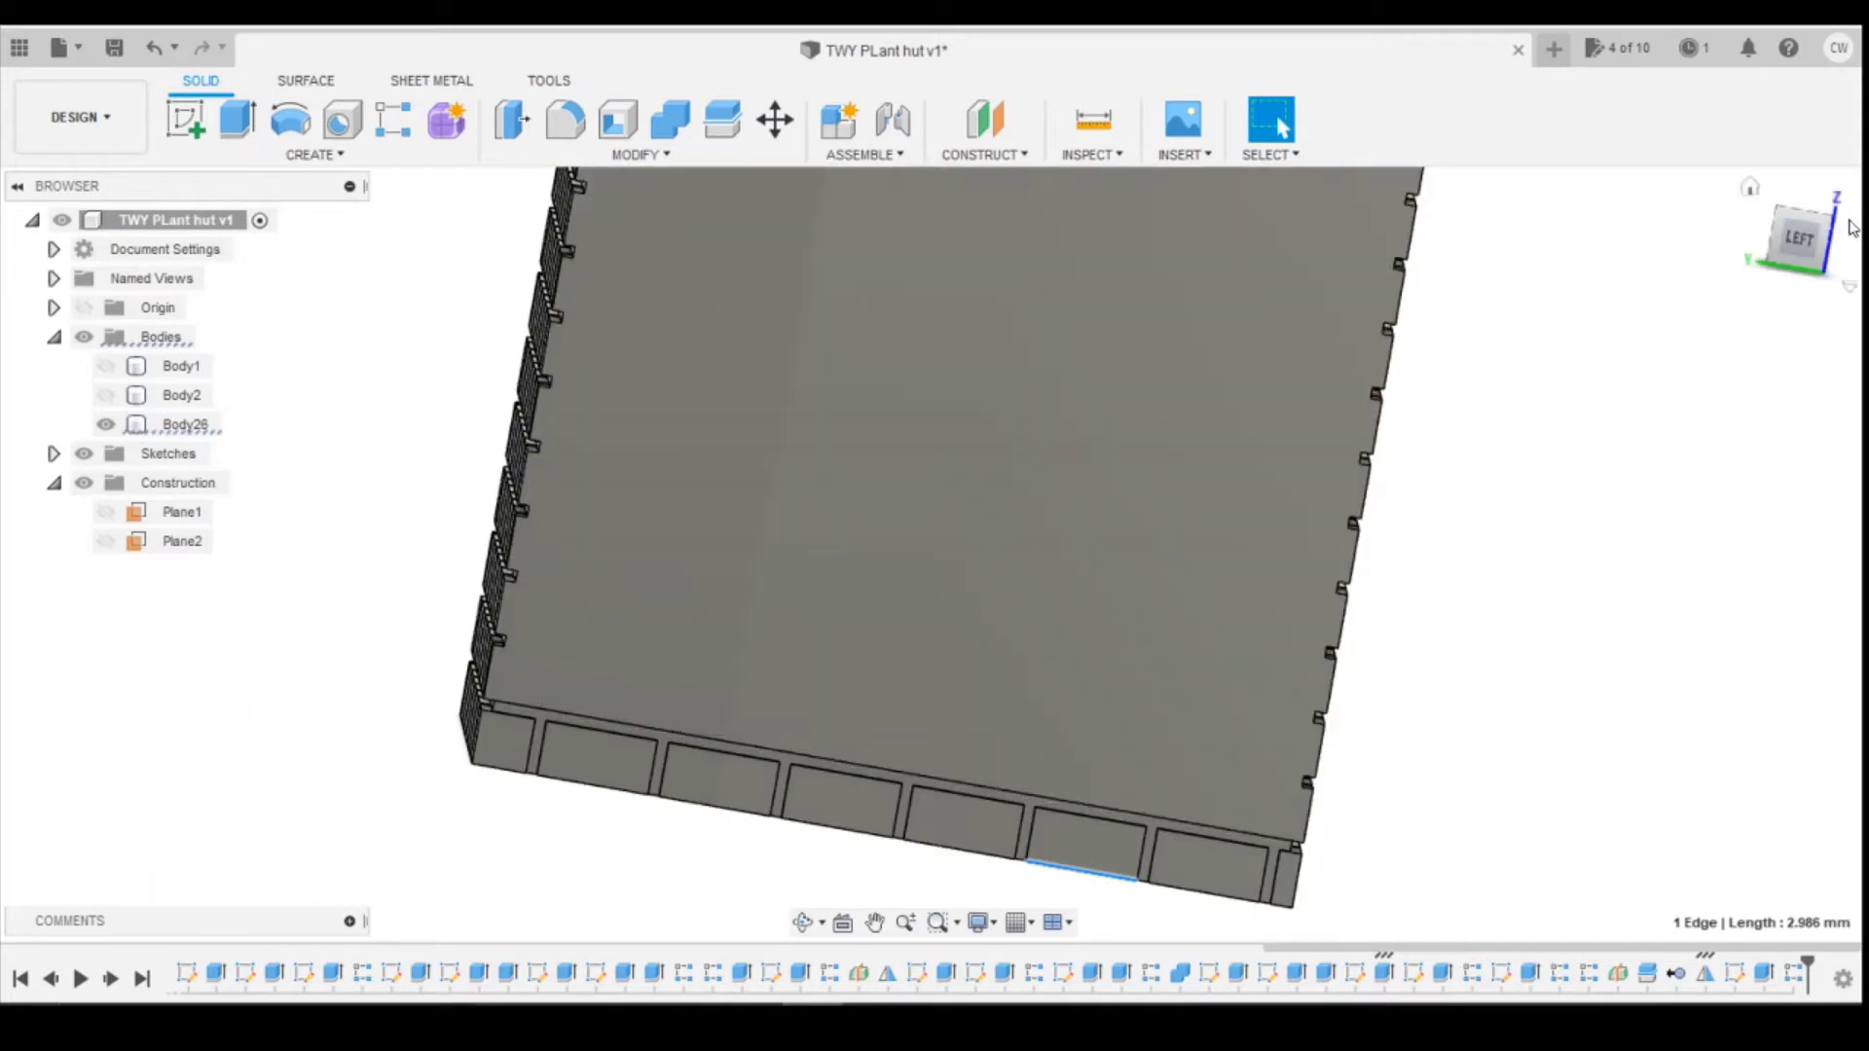
left_click(1799, 238)
scroll(857, 633, "down", 5)
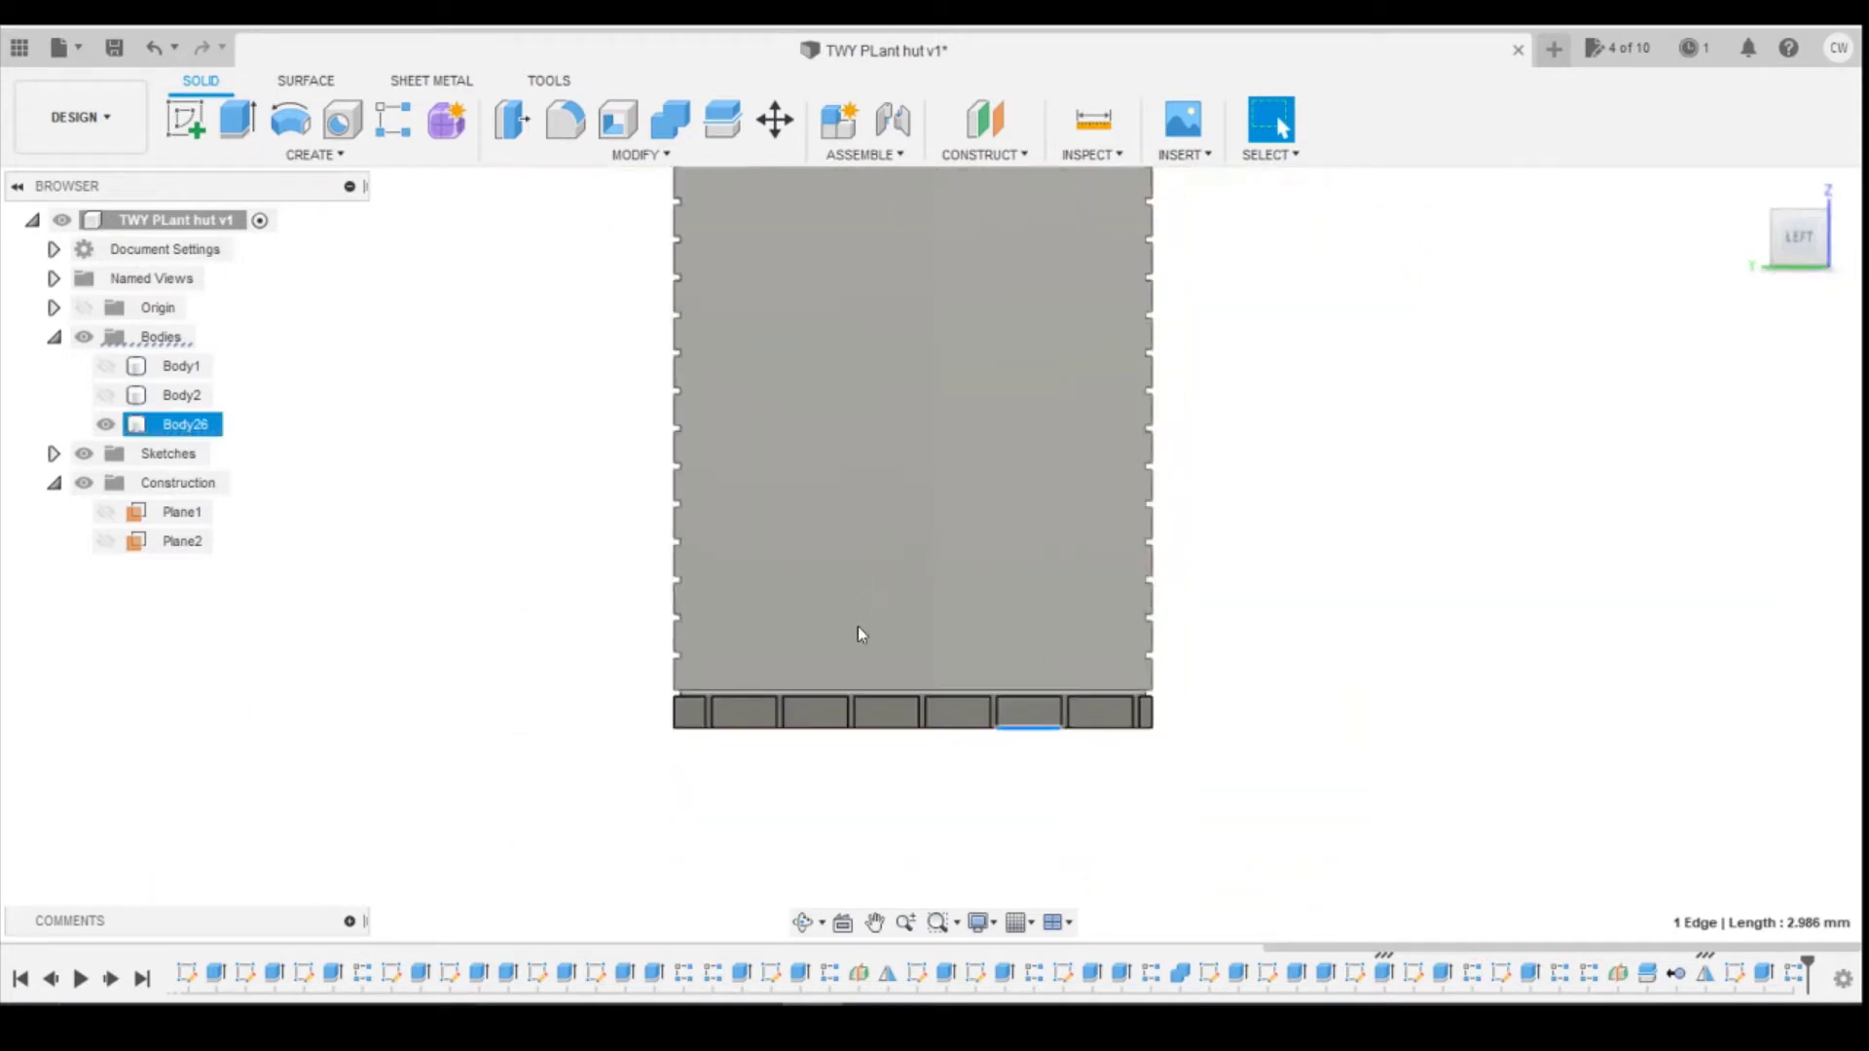
scroll(720, 706, "up", 5)
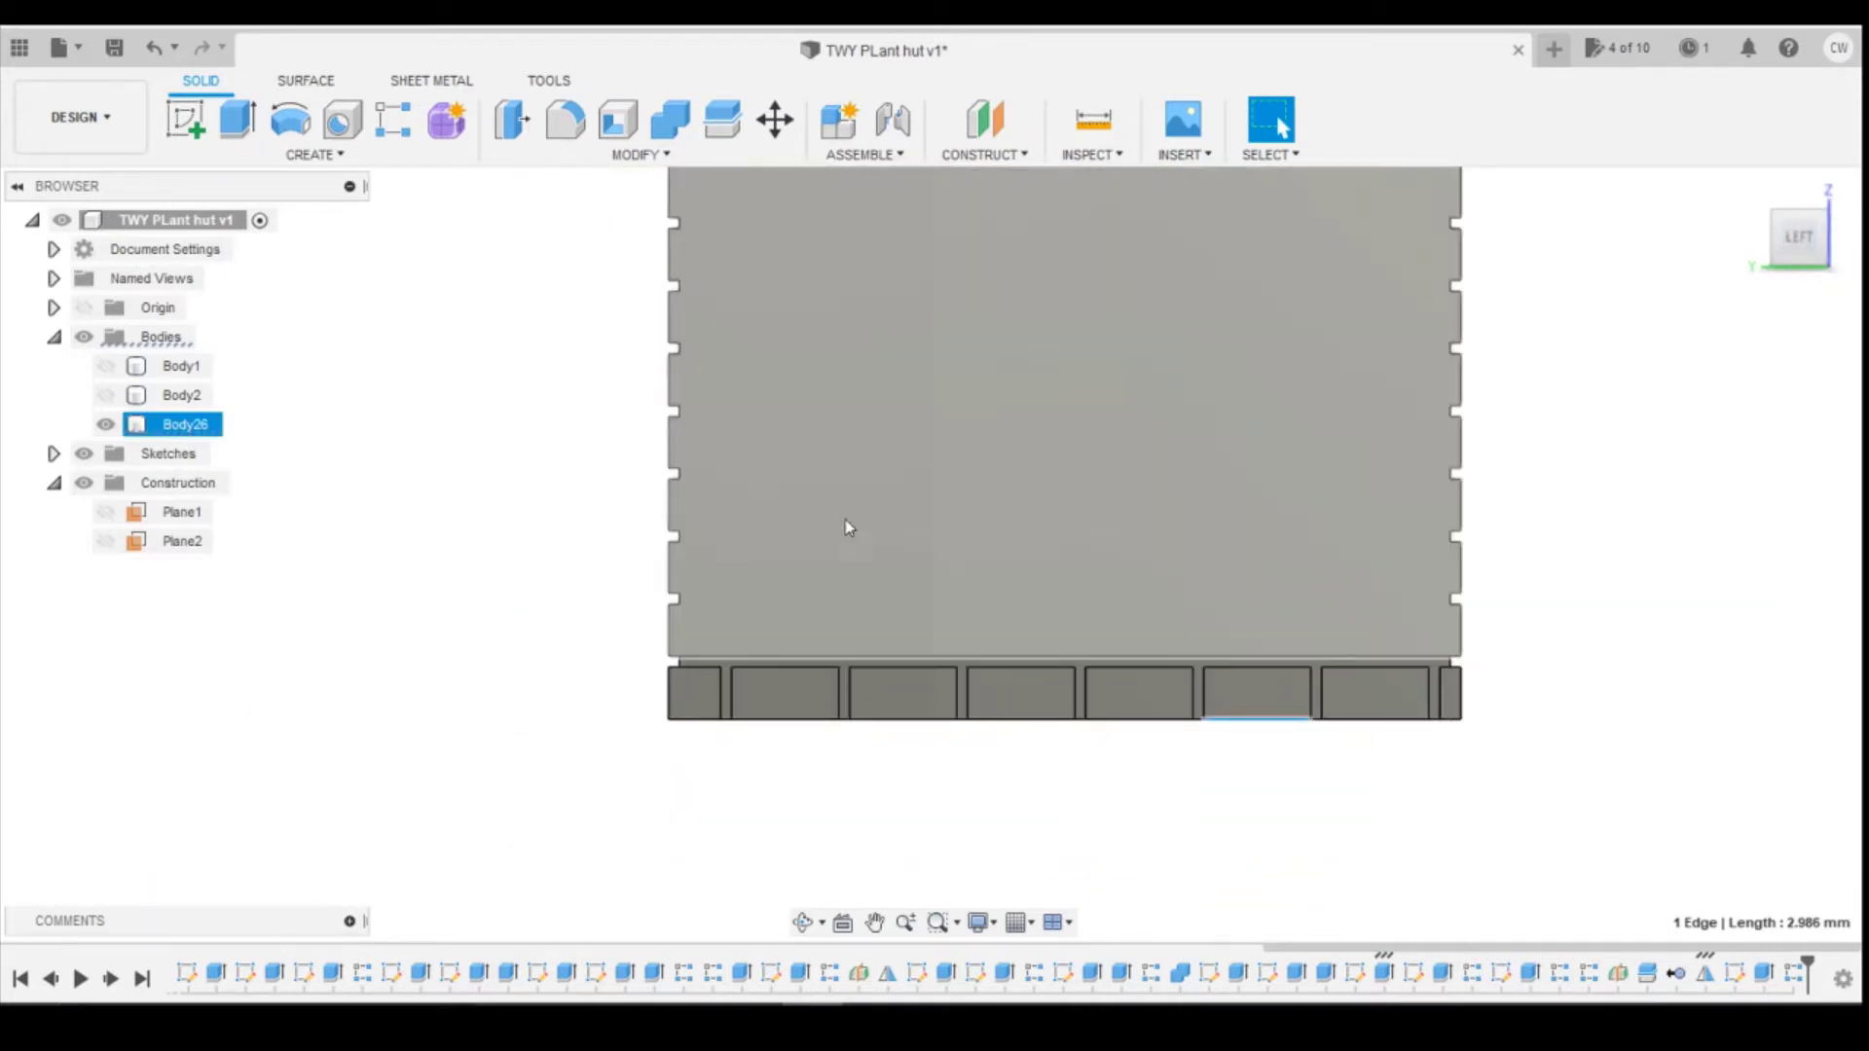
Step: Sketch a 3 mm by 0.3 mm horizontal joint rectangle on the side wall, starting at the lowest corner notch above the bottom course
left_click(410, 230)
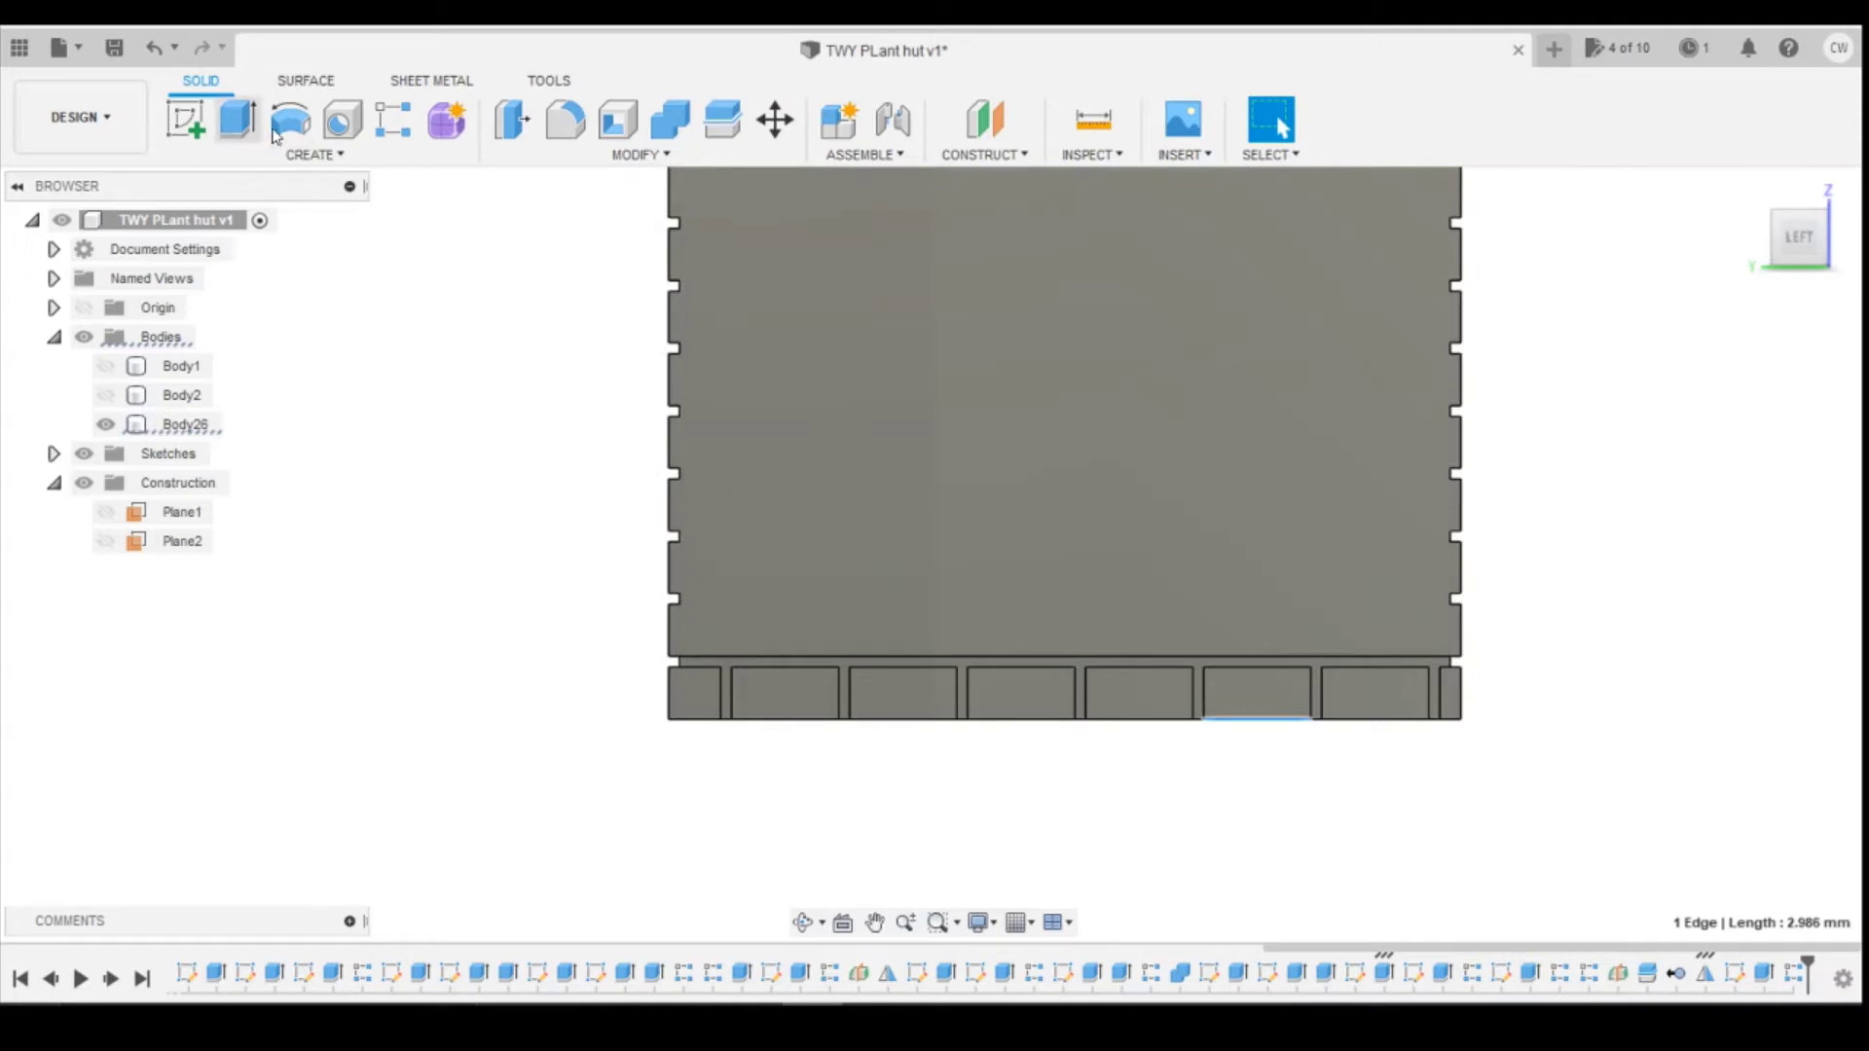
left_click(183, 119)
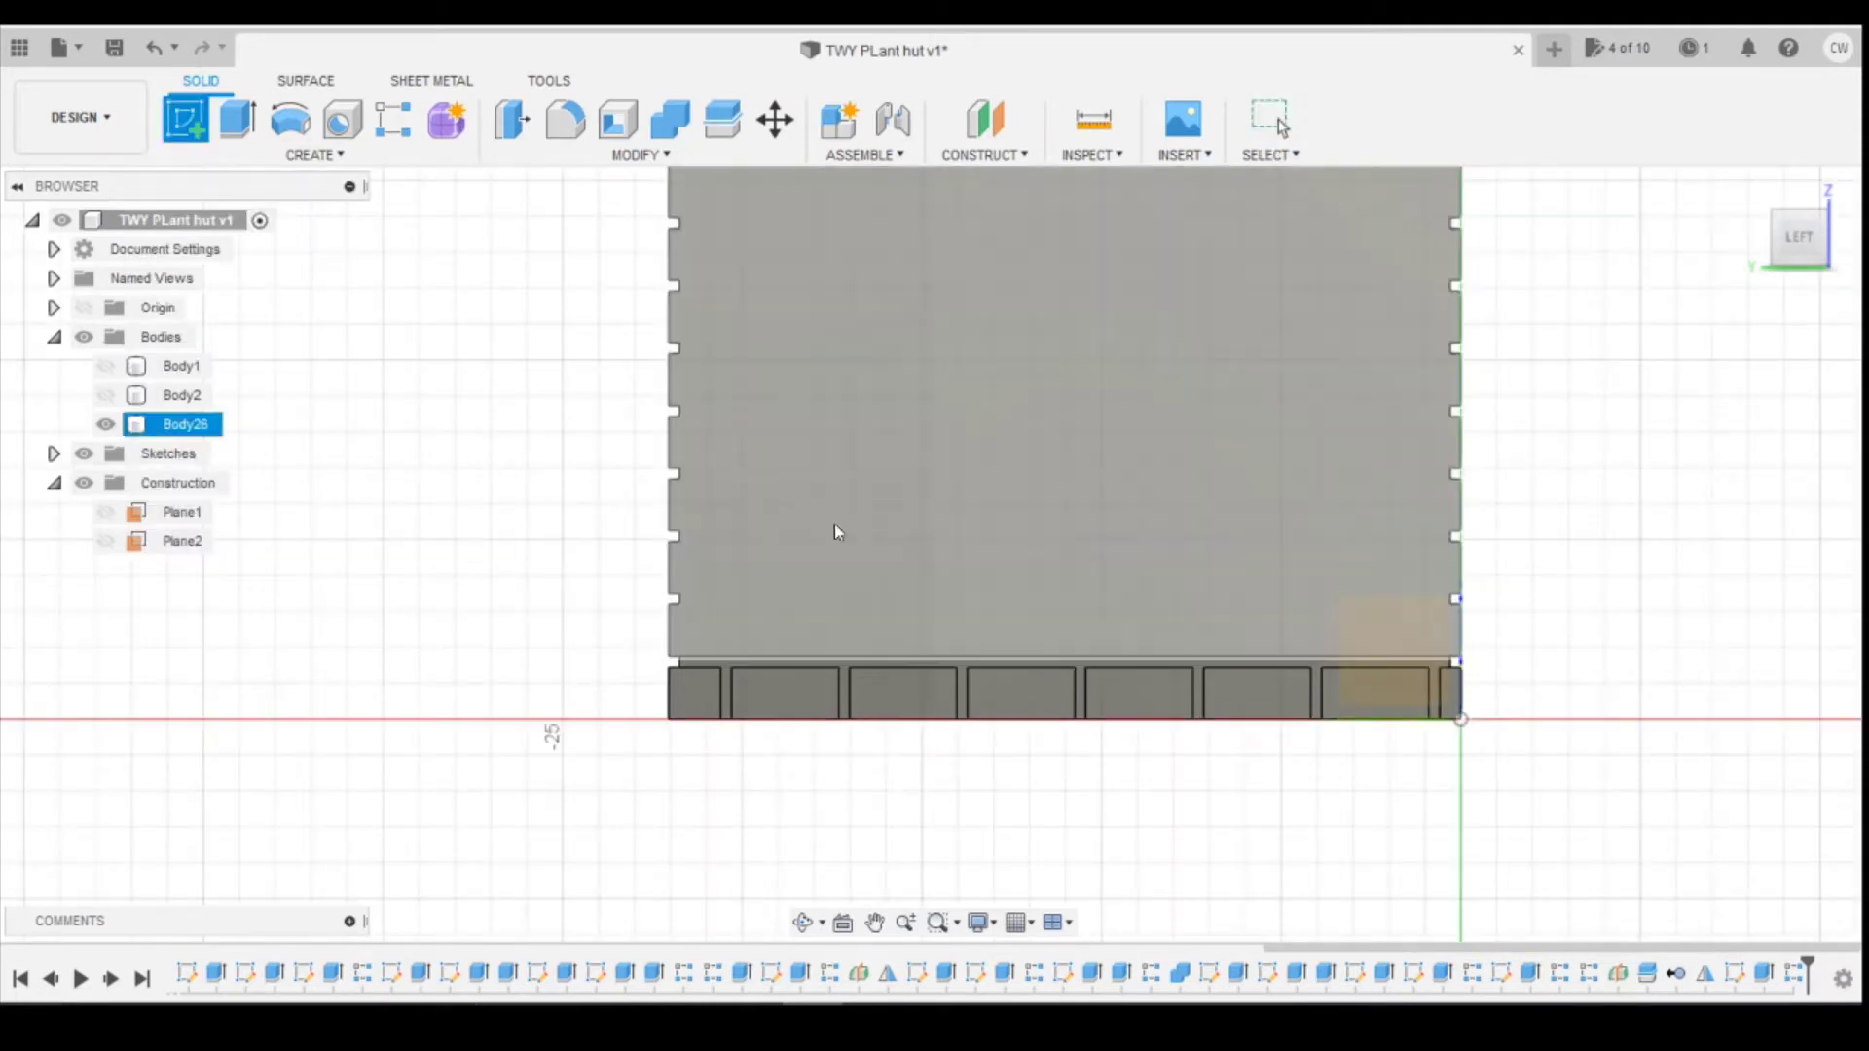
left_click(968, 557)
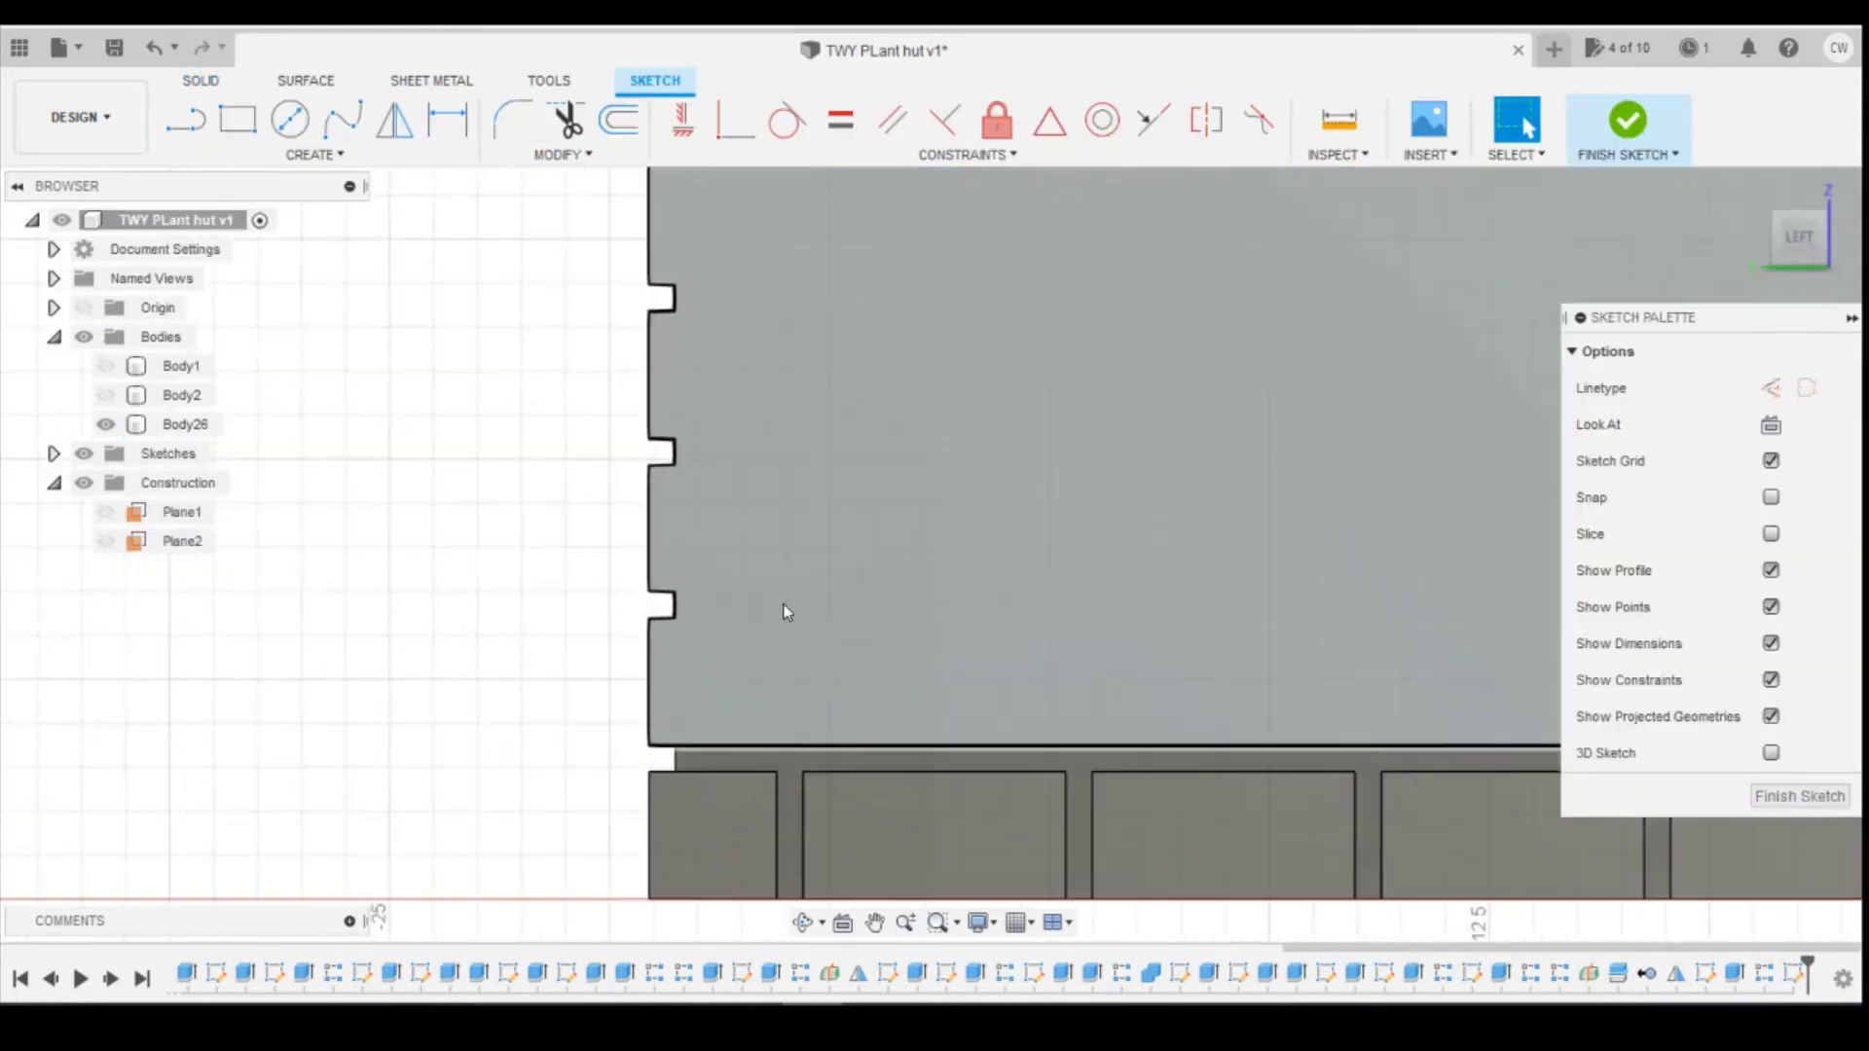
left_click(238, 120)
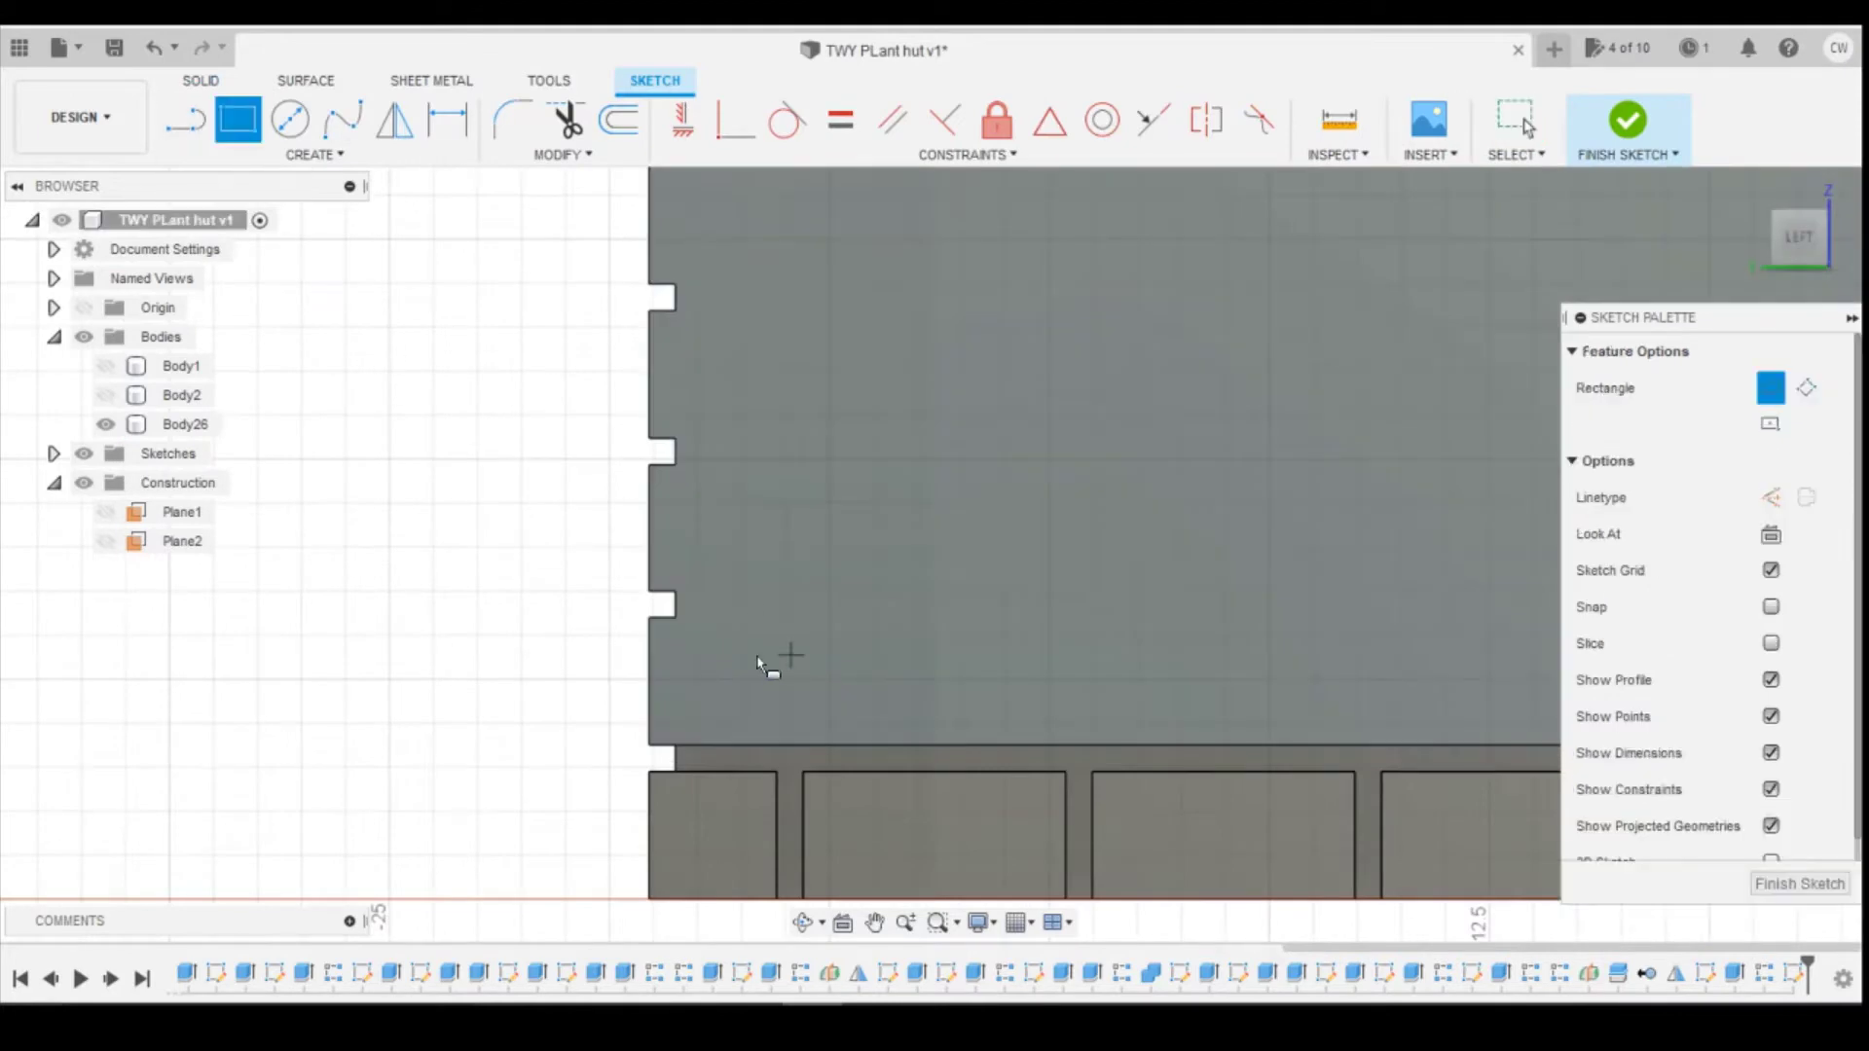
left_click(673, 592)
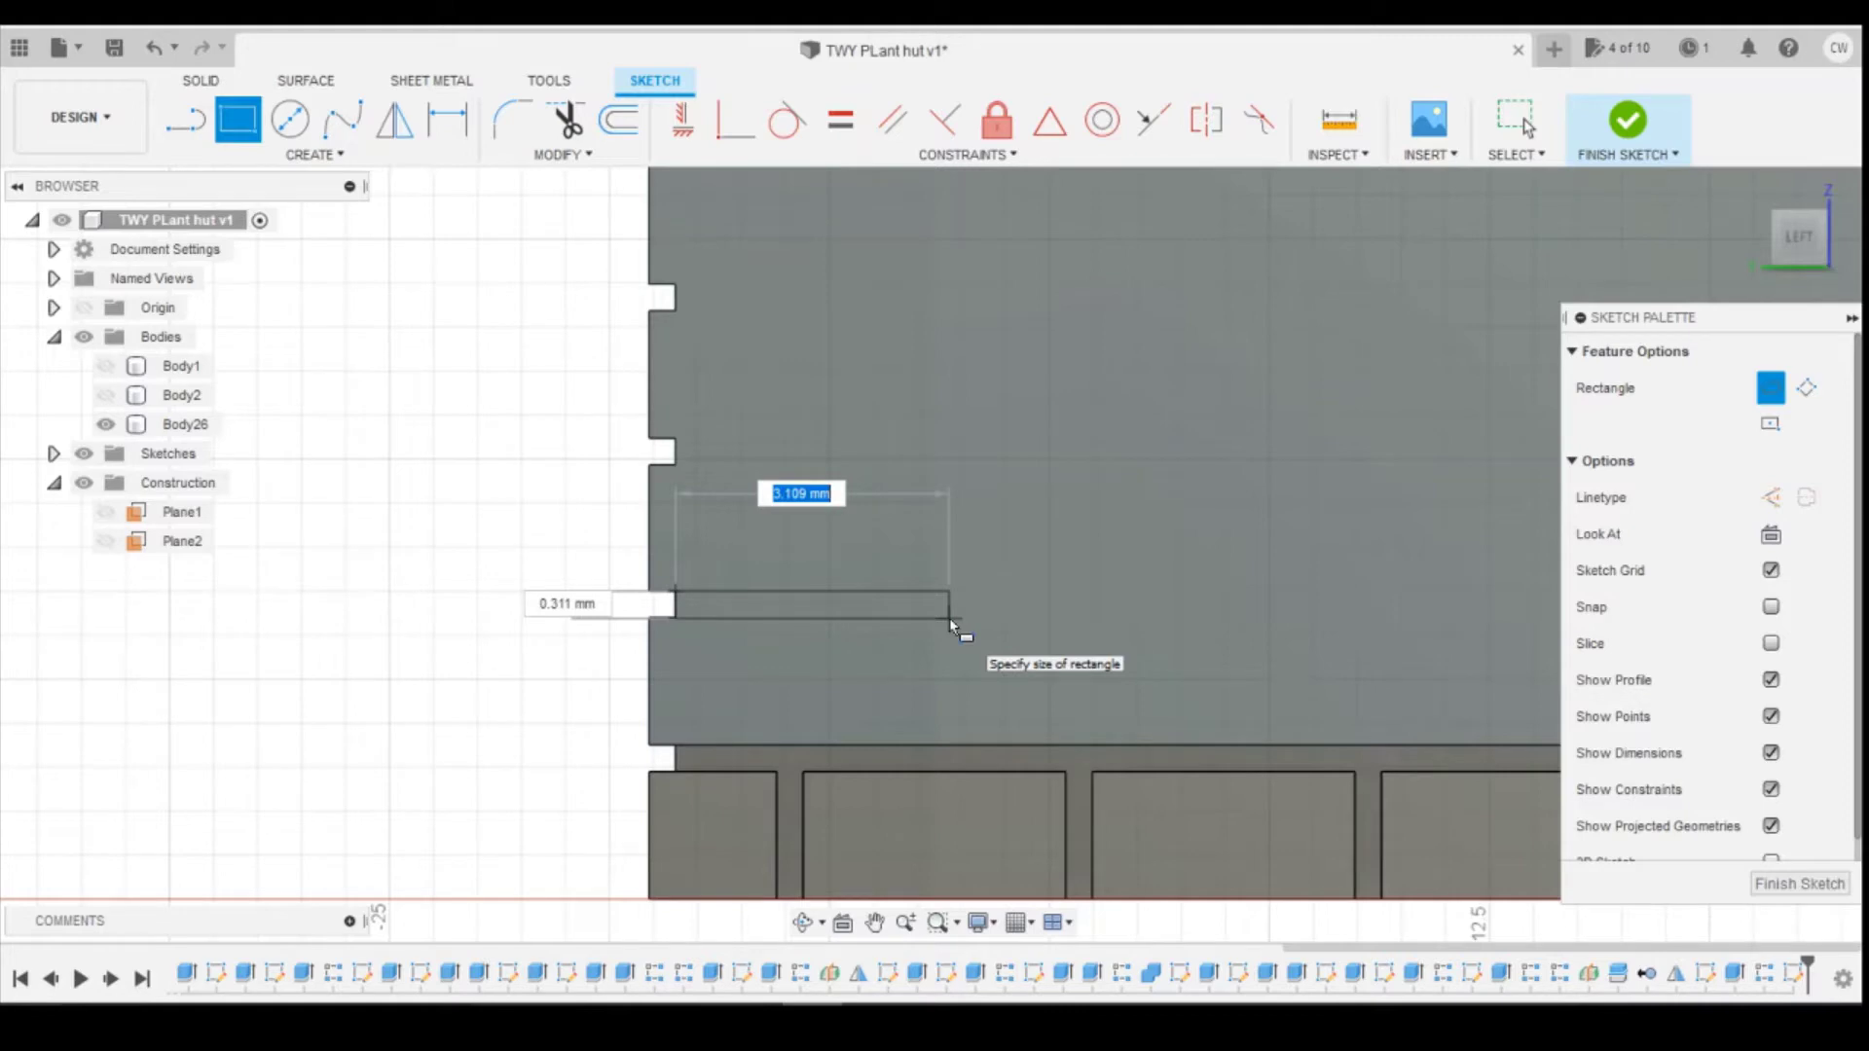
type("3")
key("Tab")
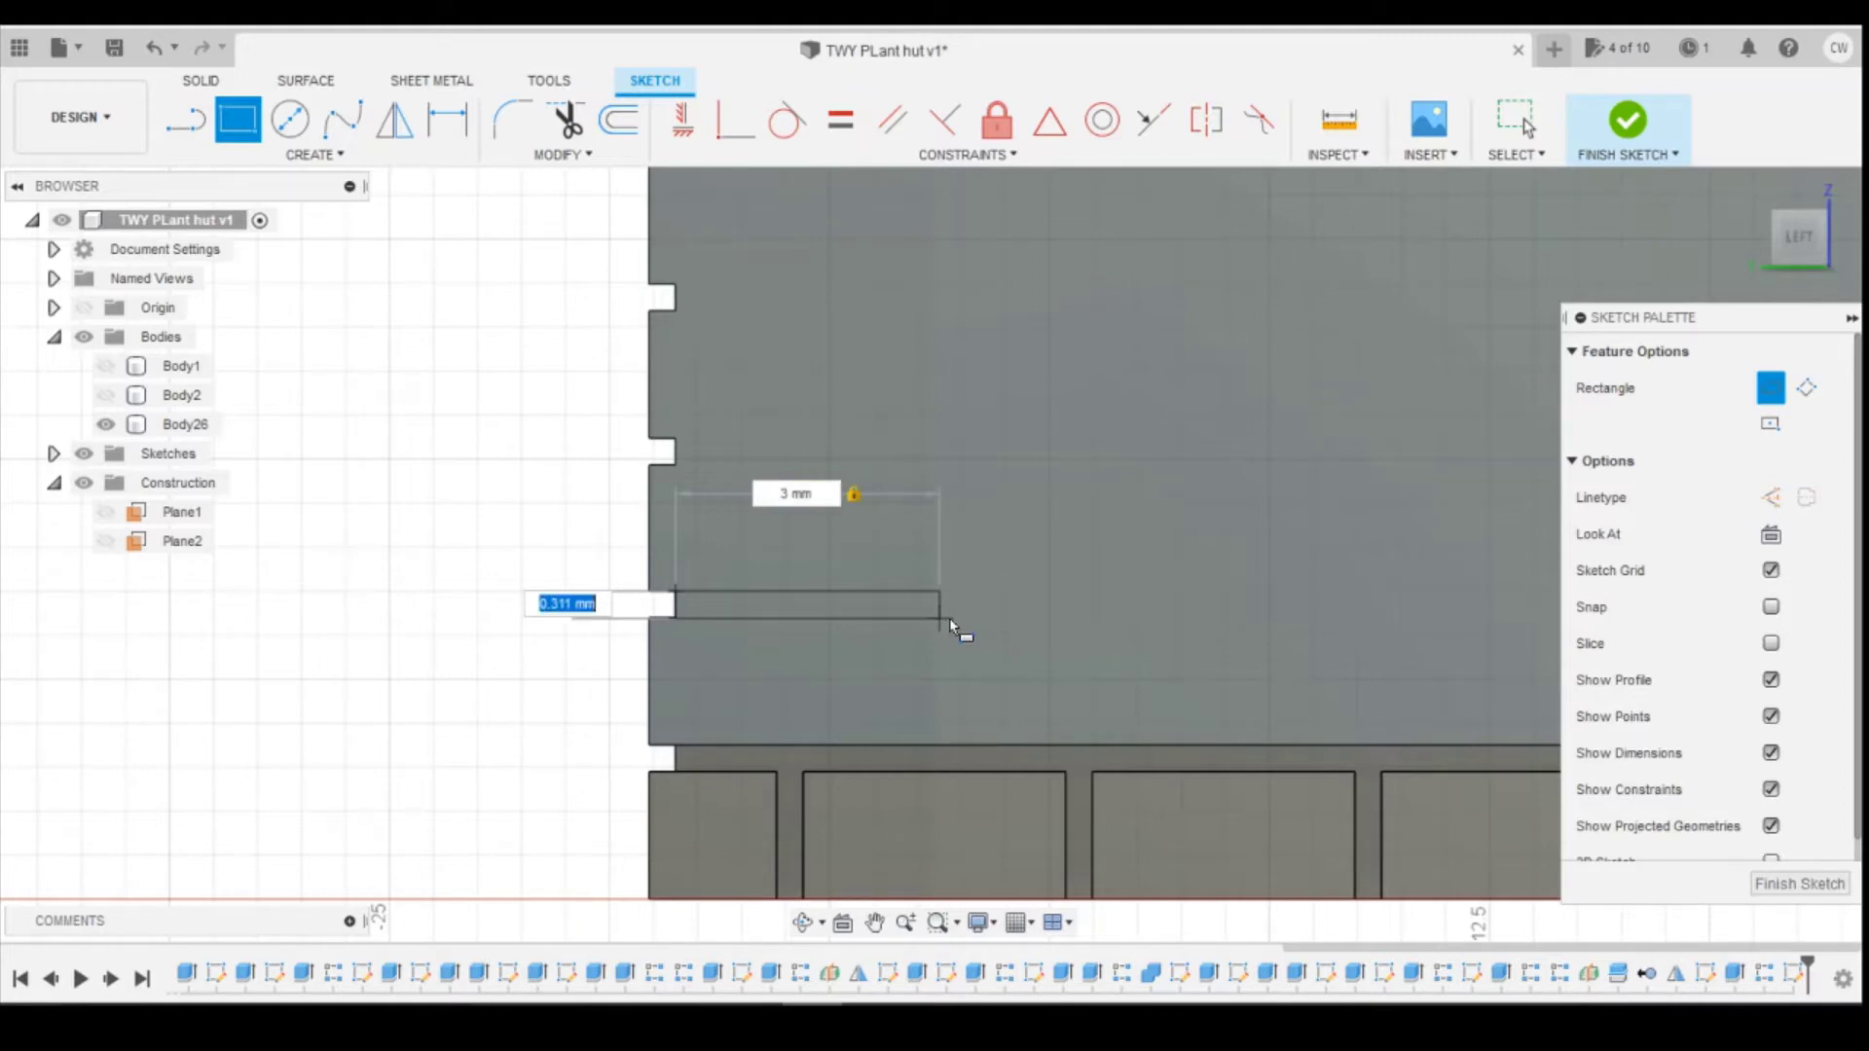
type("0.3")
key("Return")
key("Escape")
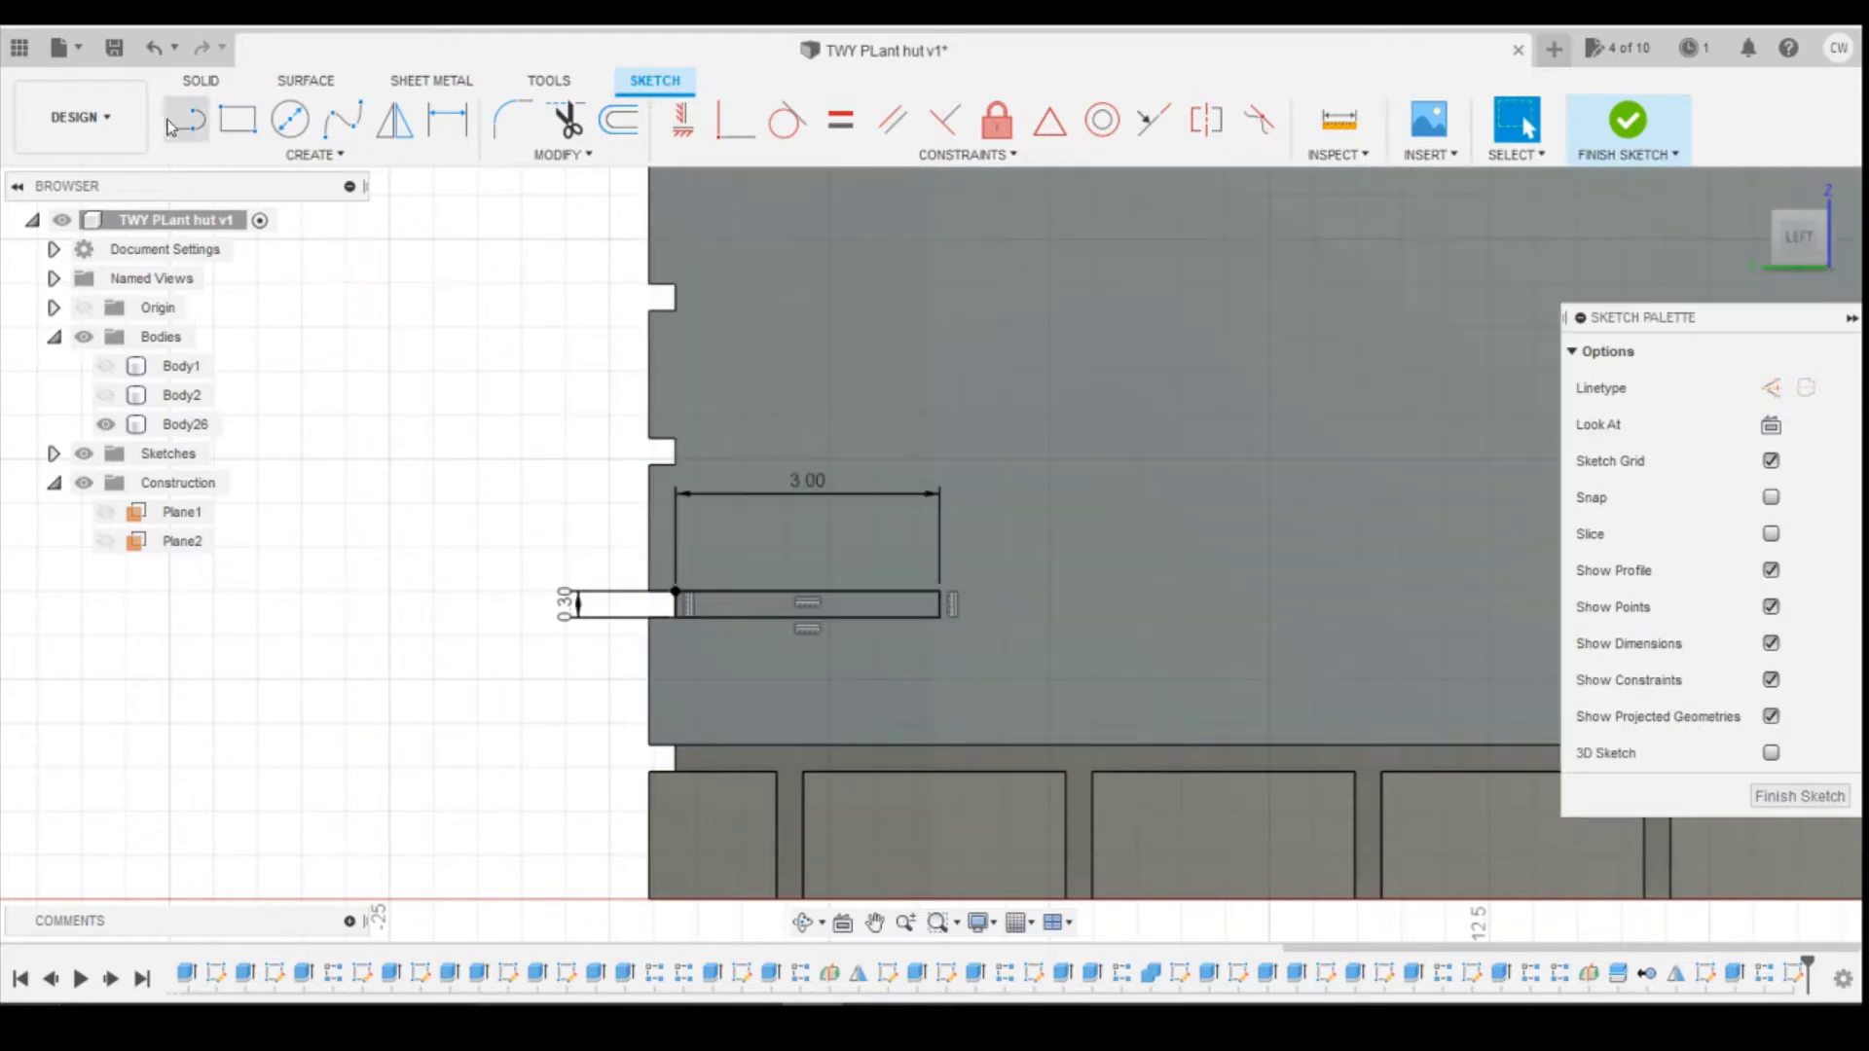
Step: Sketch a narrow vertical joint rectangle from the new horizontal joint's lower edge down to the bottom course's horizontal joint
left_click(237, 120)
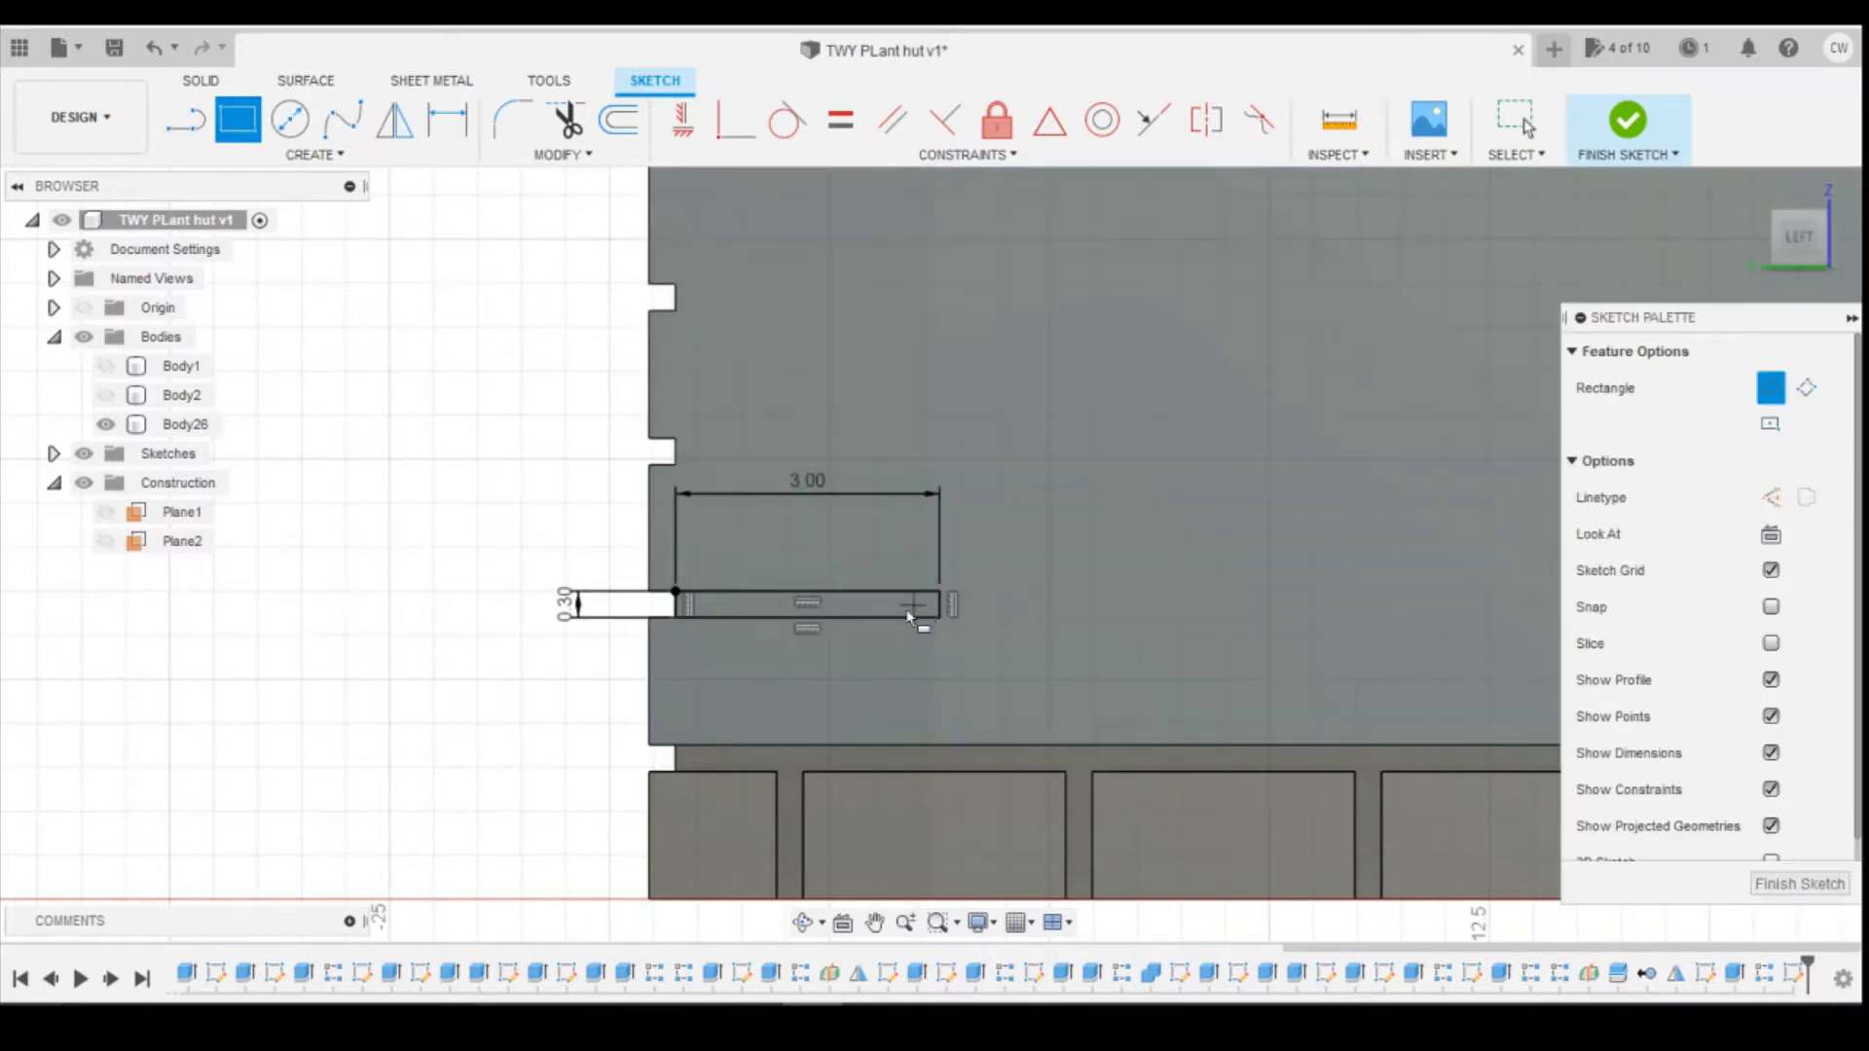
left_click(910, 619)
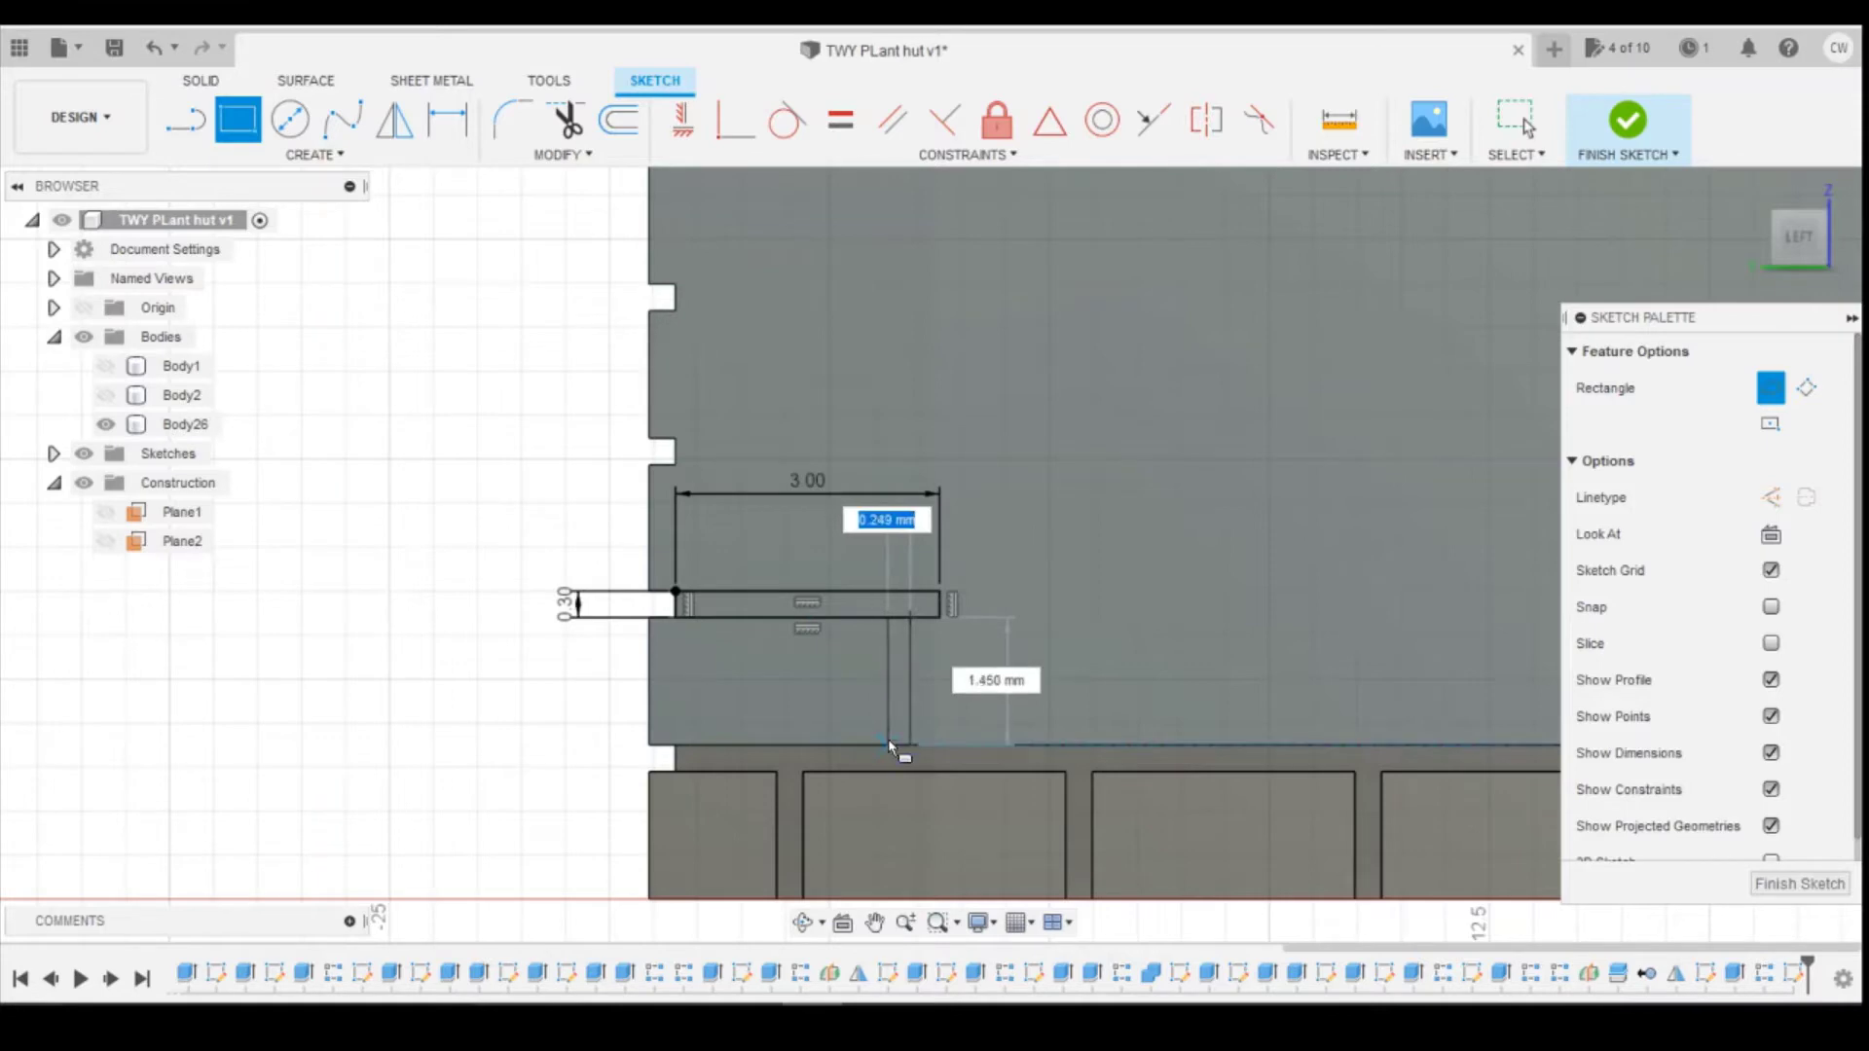
Step: Draw a vertical rectangle 0.3 mm wide and 1.45 mm tall, from the horizontal strip down to the mortar line below
type("0.3")
key("Tab")
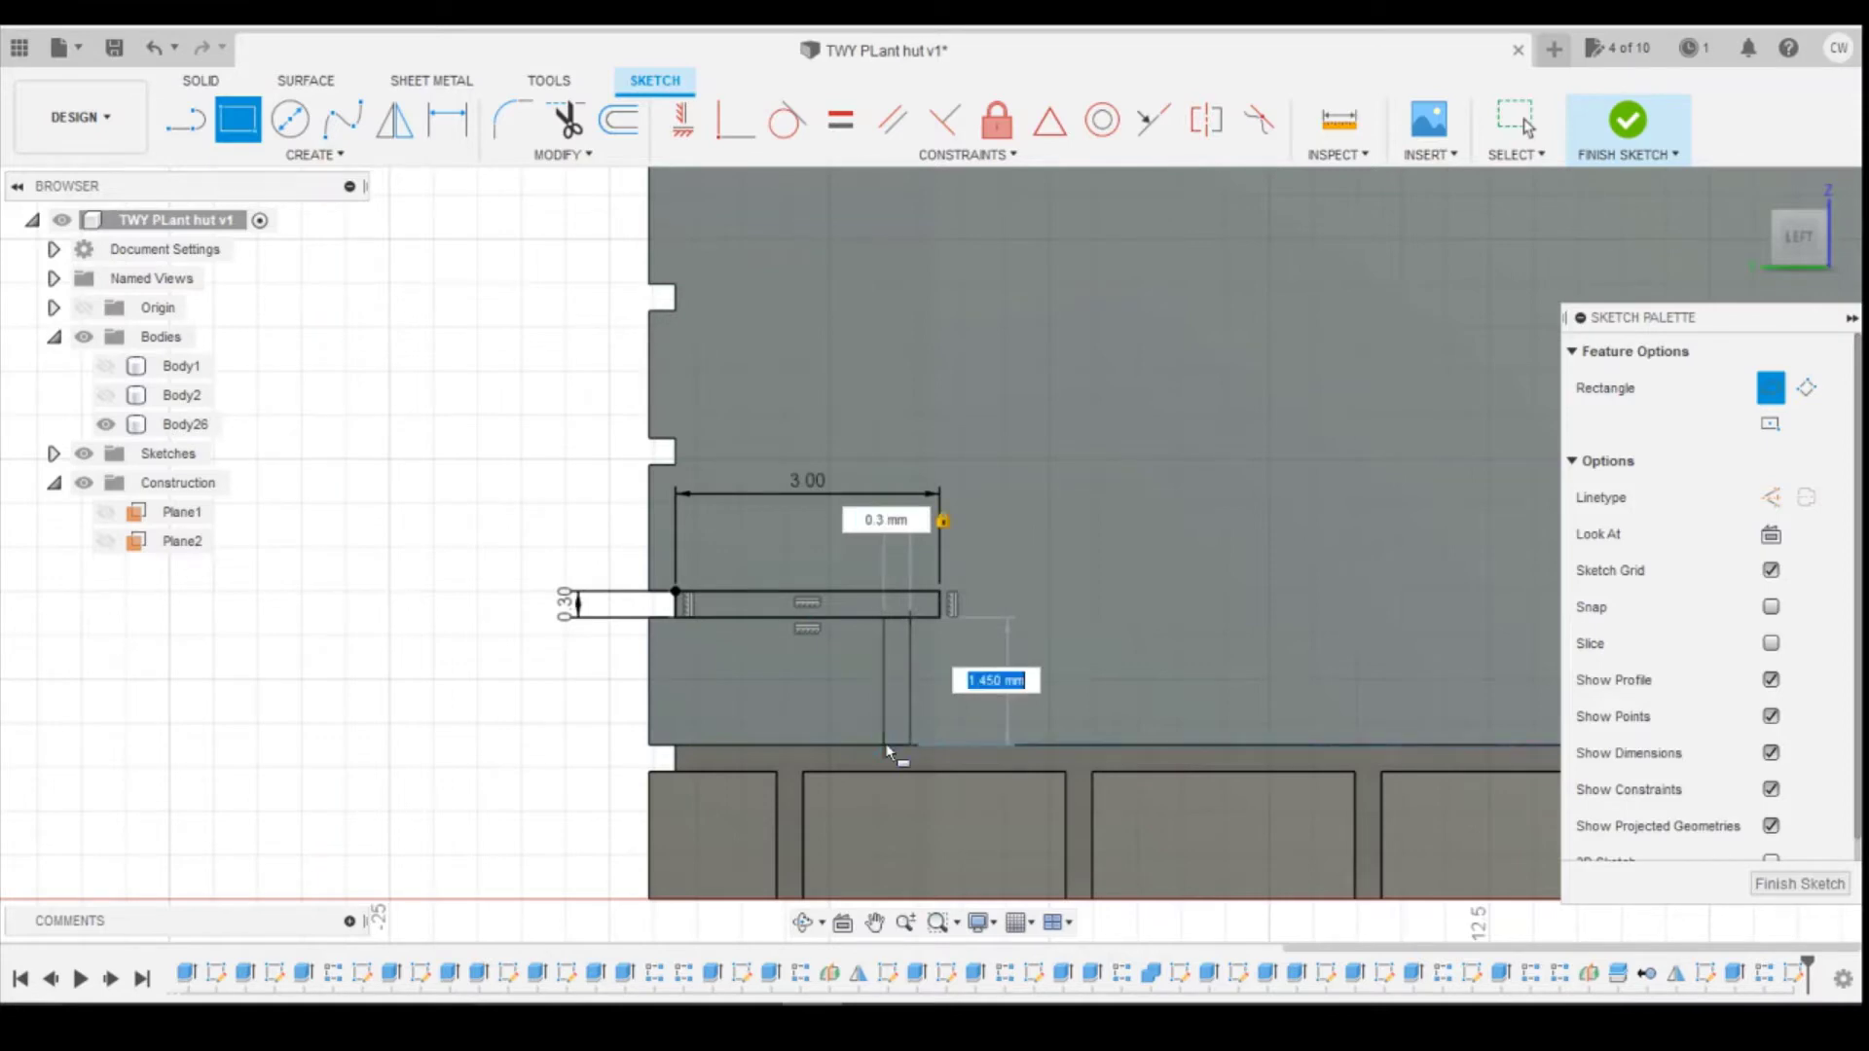
key("Return")
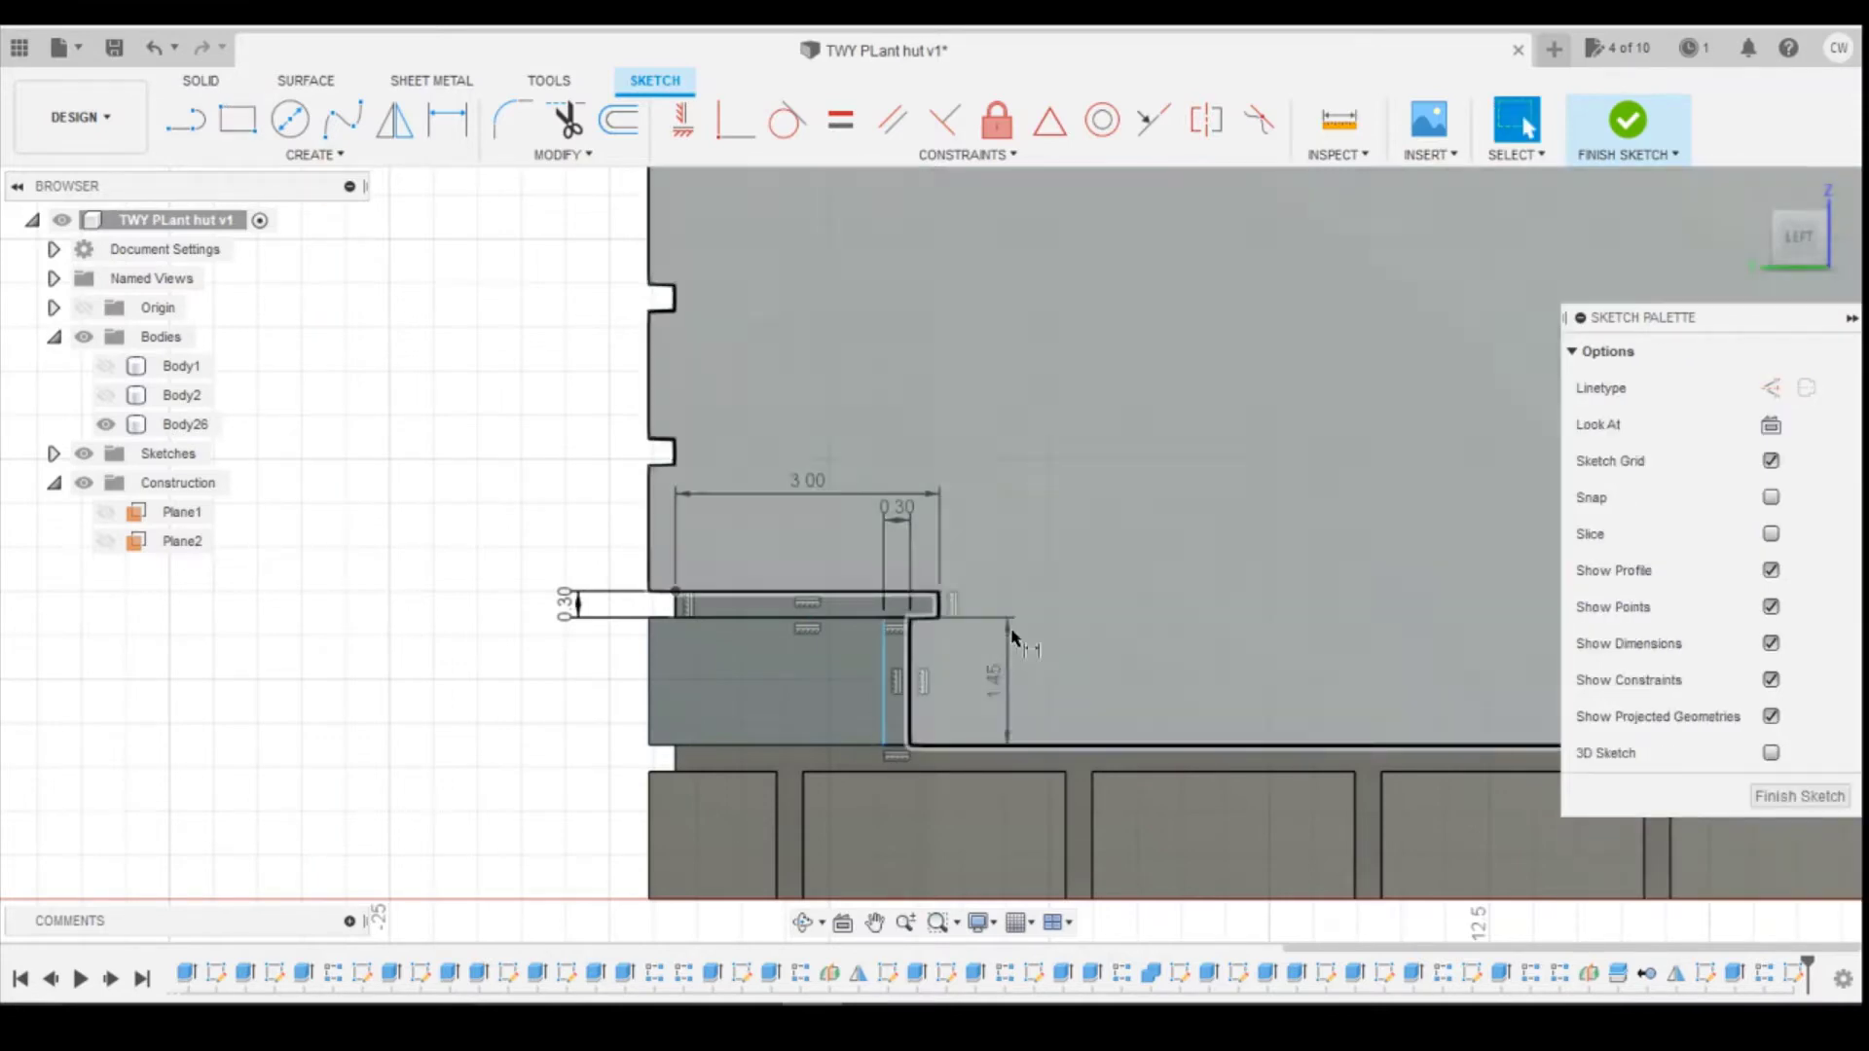
Step: Dimension the gap between the vertical rectangle and the inner end of the horizontal strip to 0.3 mm
key("d")
left_click(915, 617)
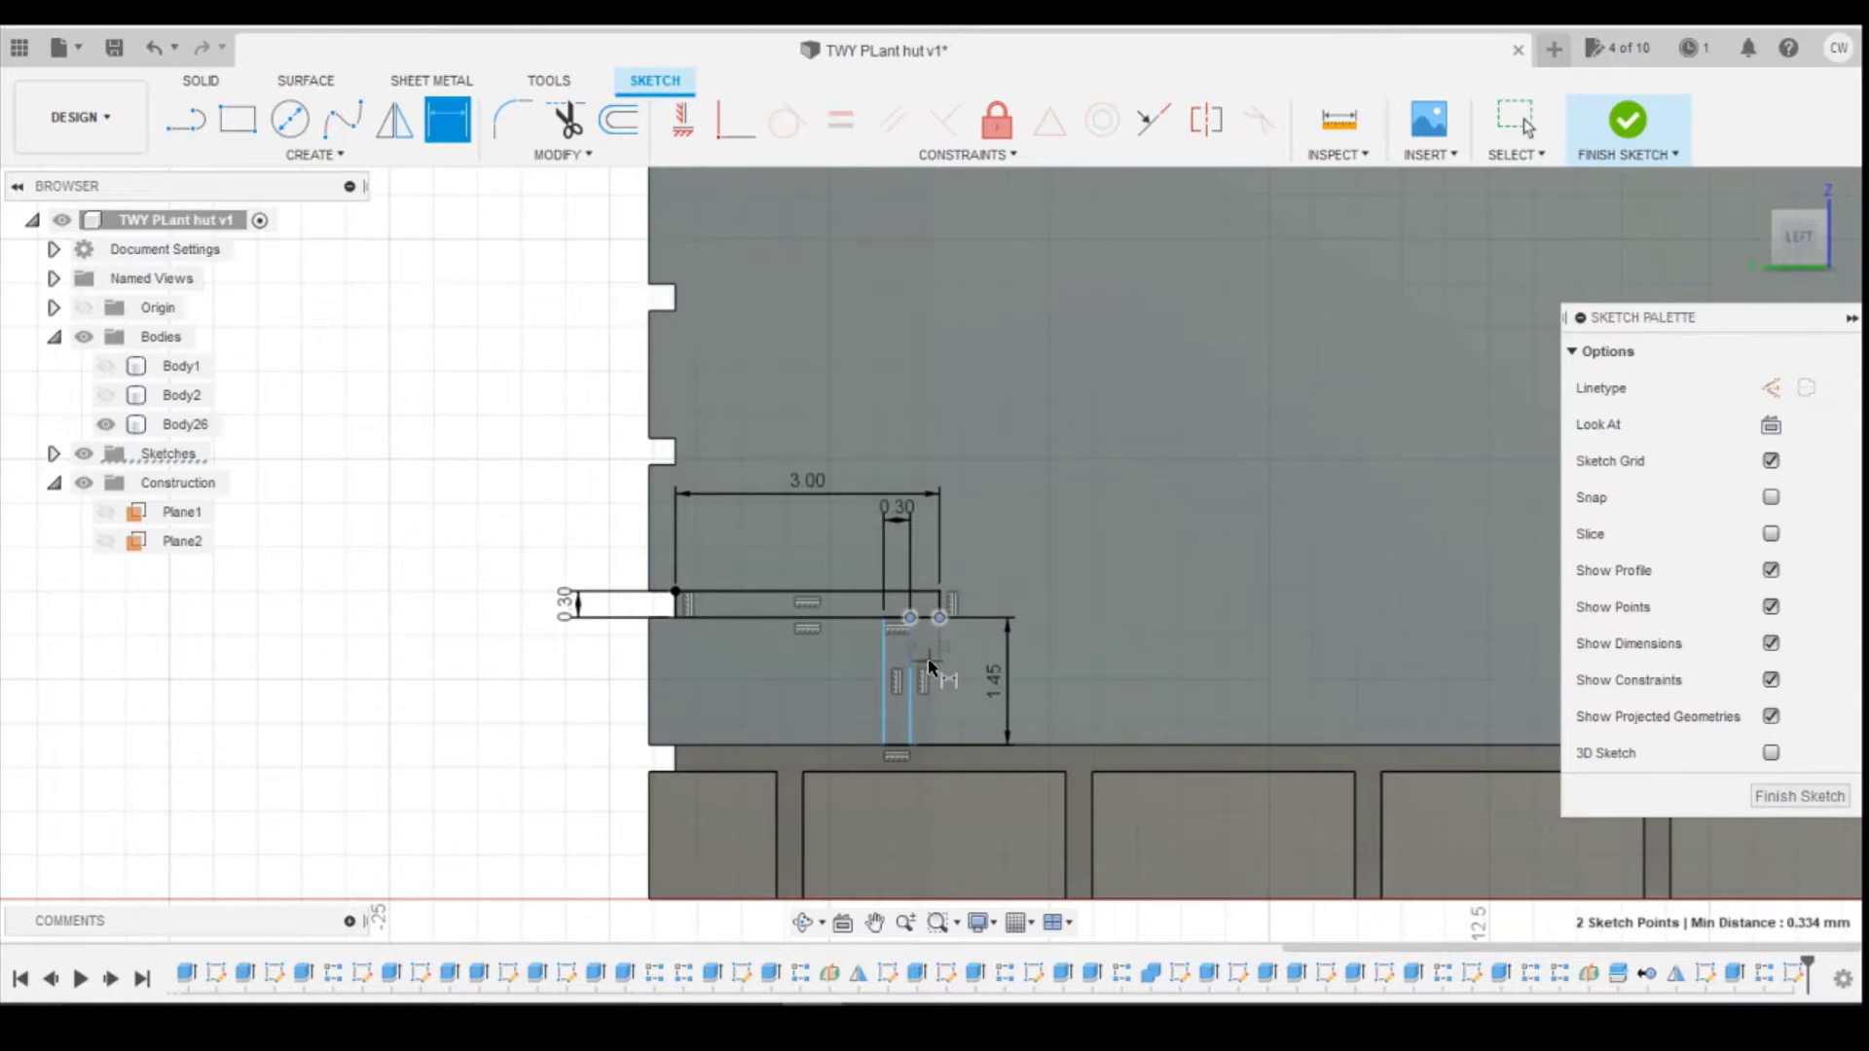
left_click(973, 660)
type("0.3")
key("Return")
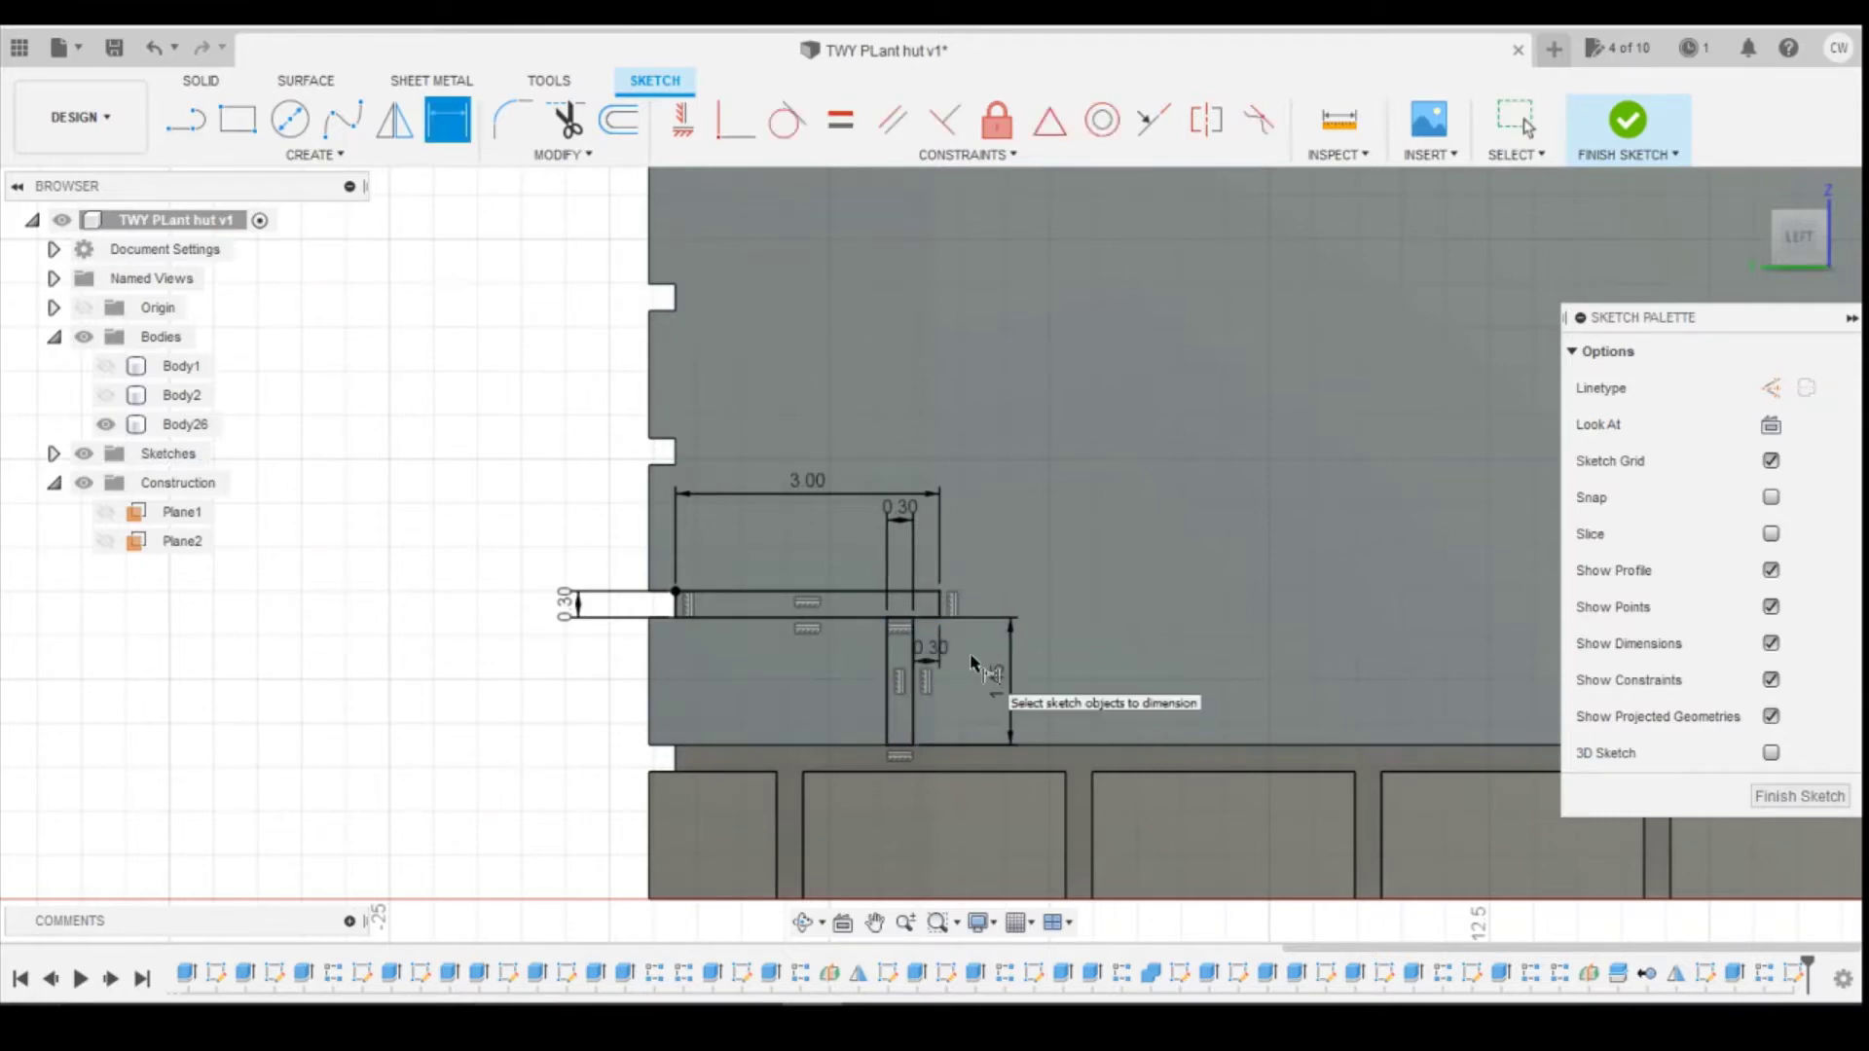
scroll(976, 688, "up", 2)
scroll(929, 689, "up", 2)
key("Escape")
Step: Extrude the horizontal strip and vertical rectangle profiles together by 0.3 mm
left_click(855, 668)
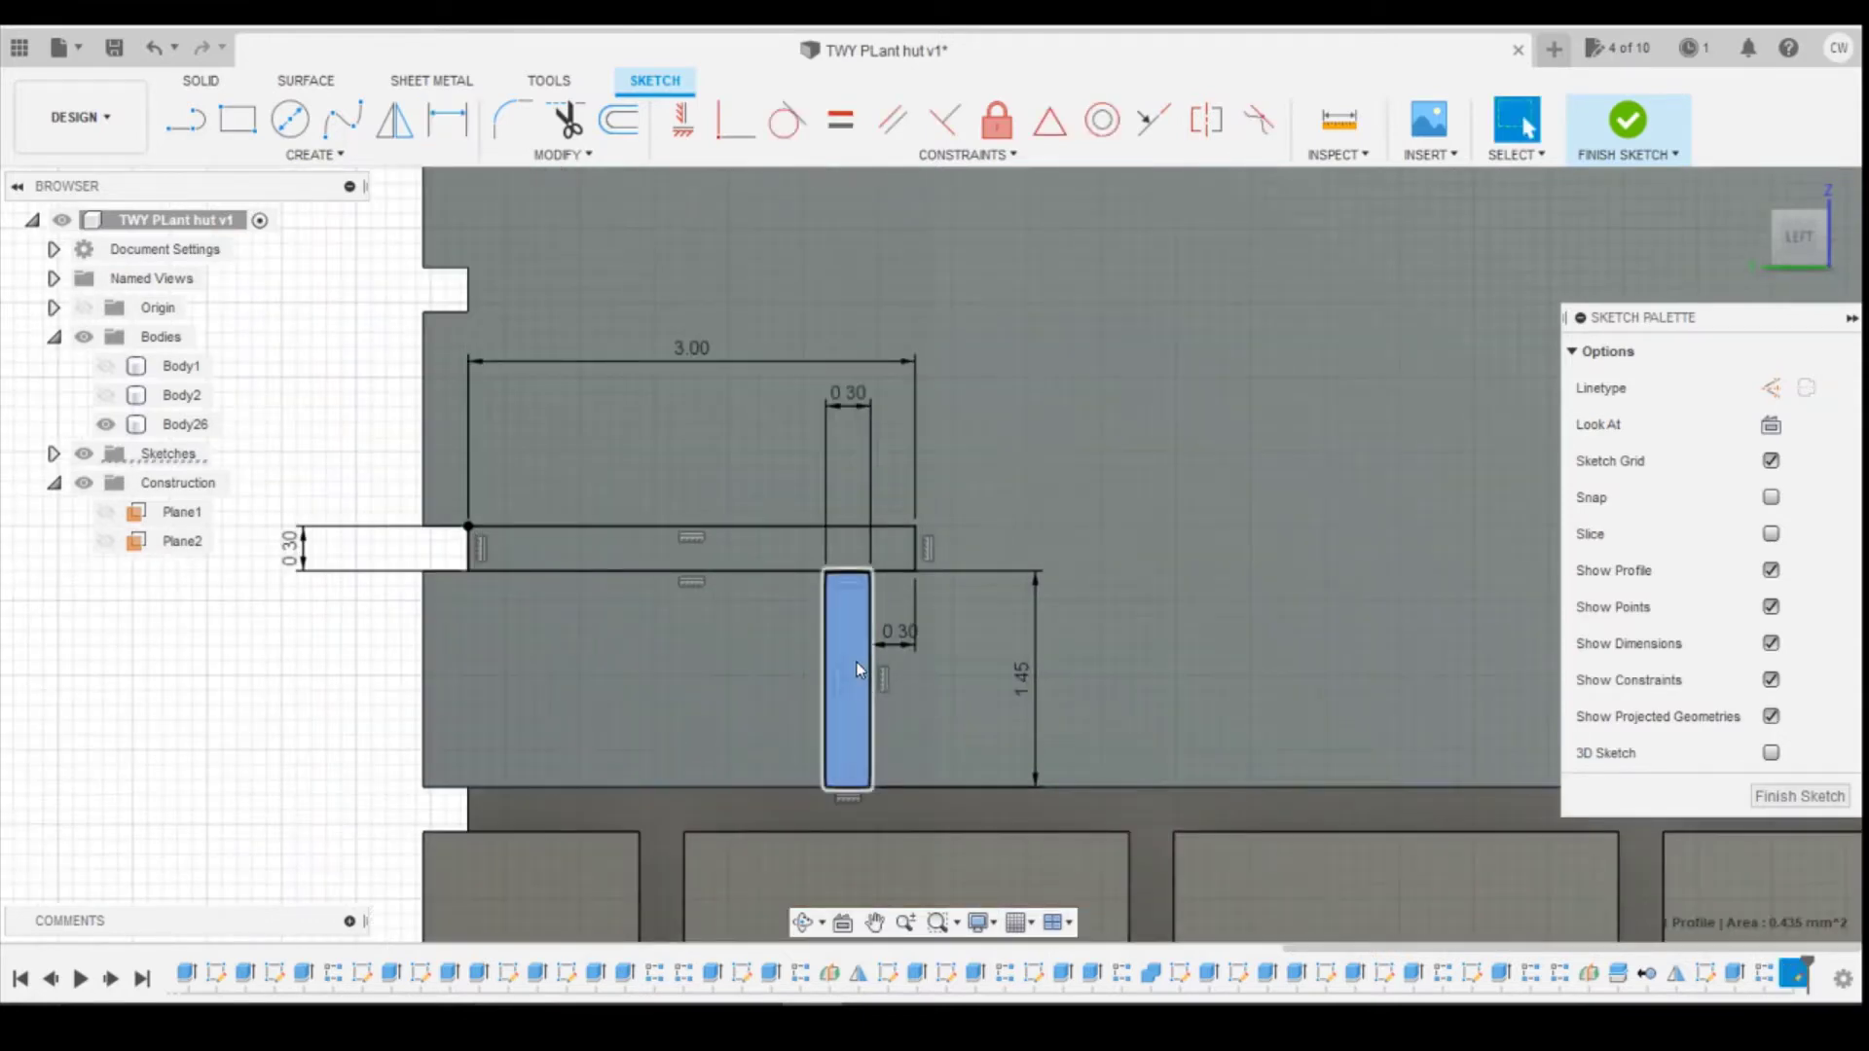
left_click(779, 561, "shift")
right_click(780, 556)
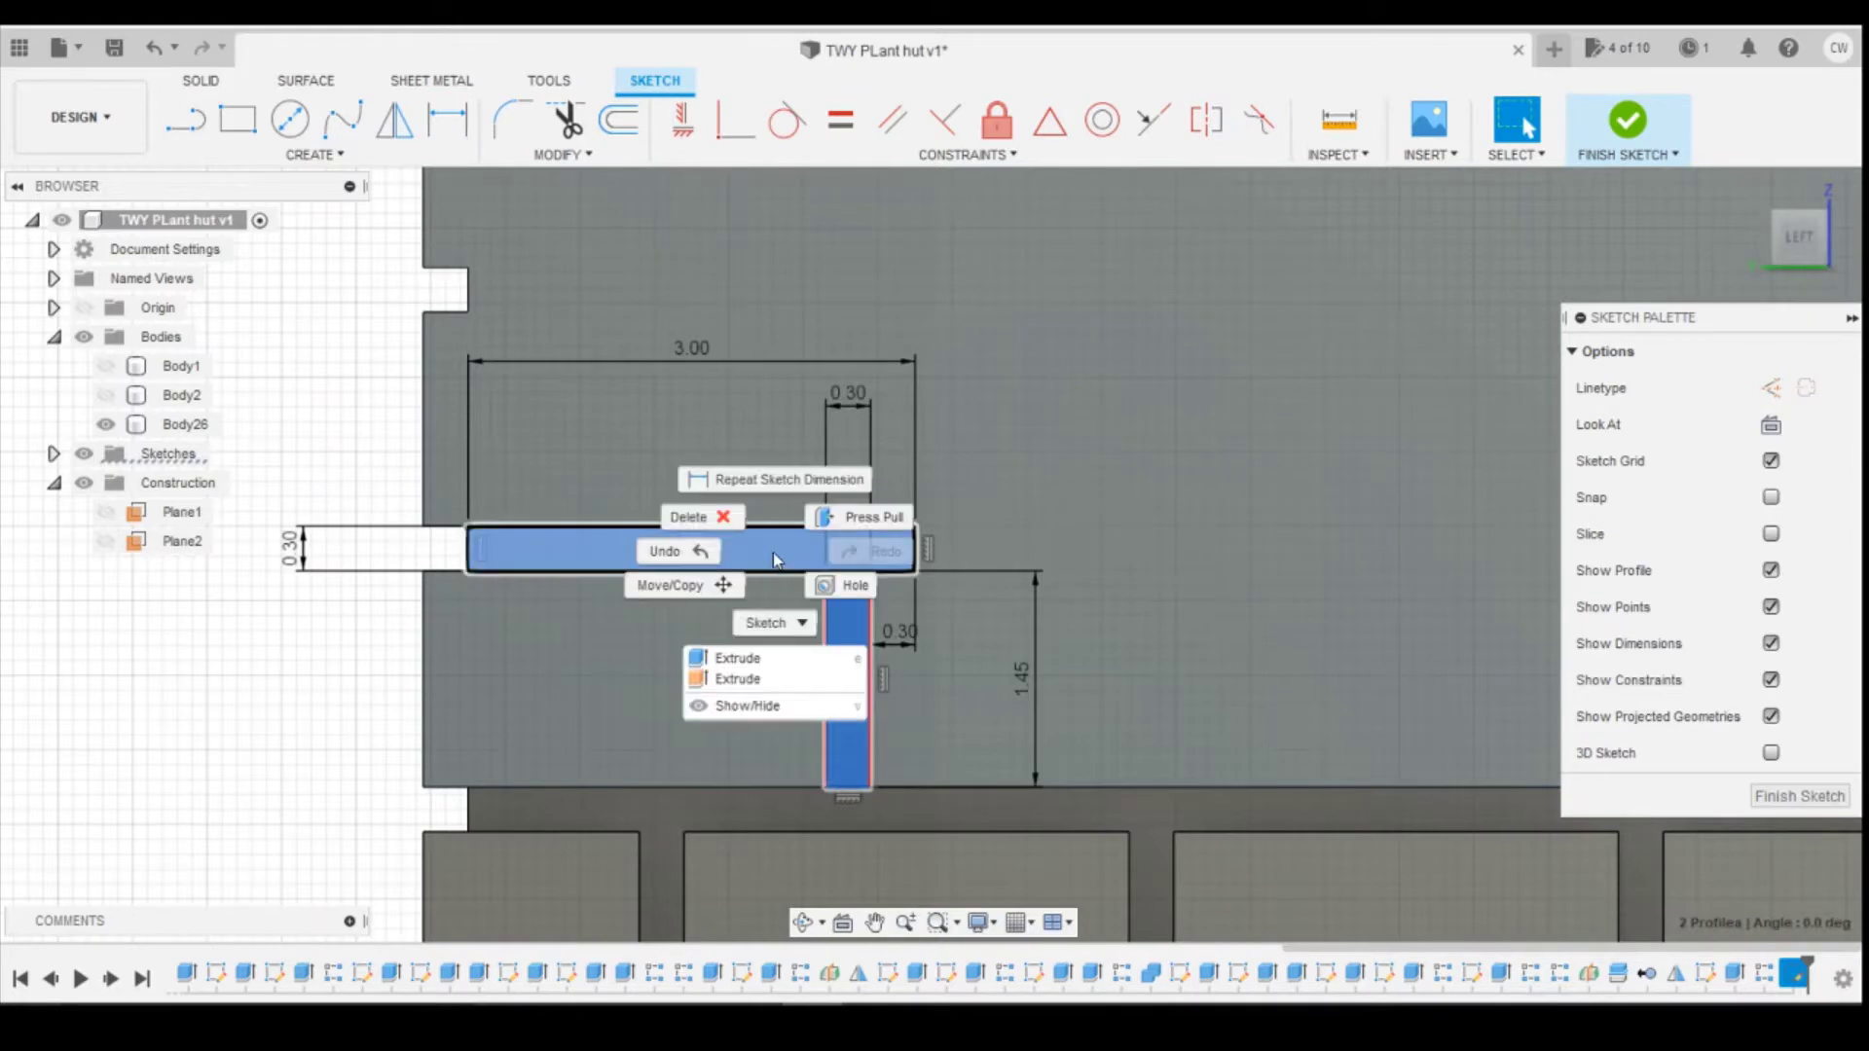
left_click(725, 654)
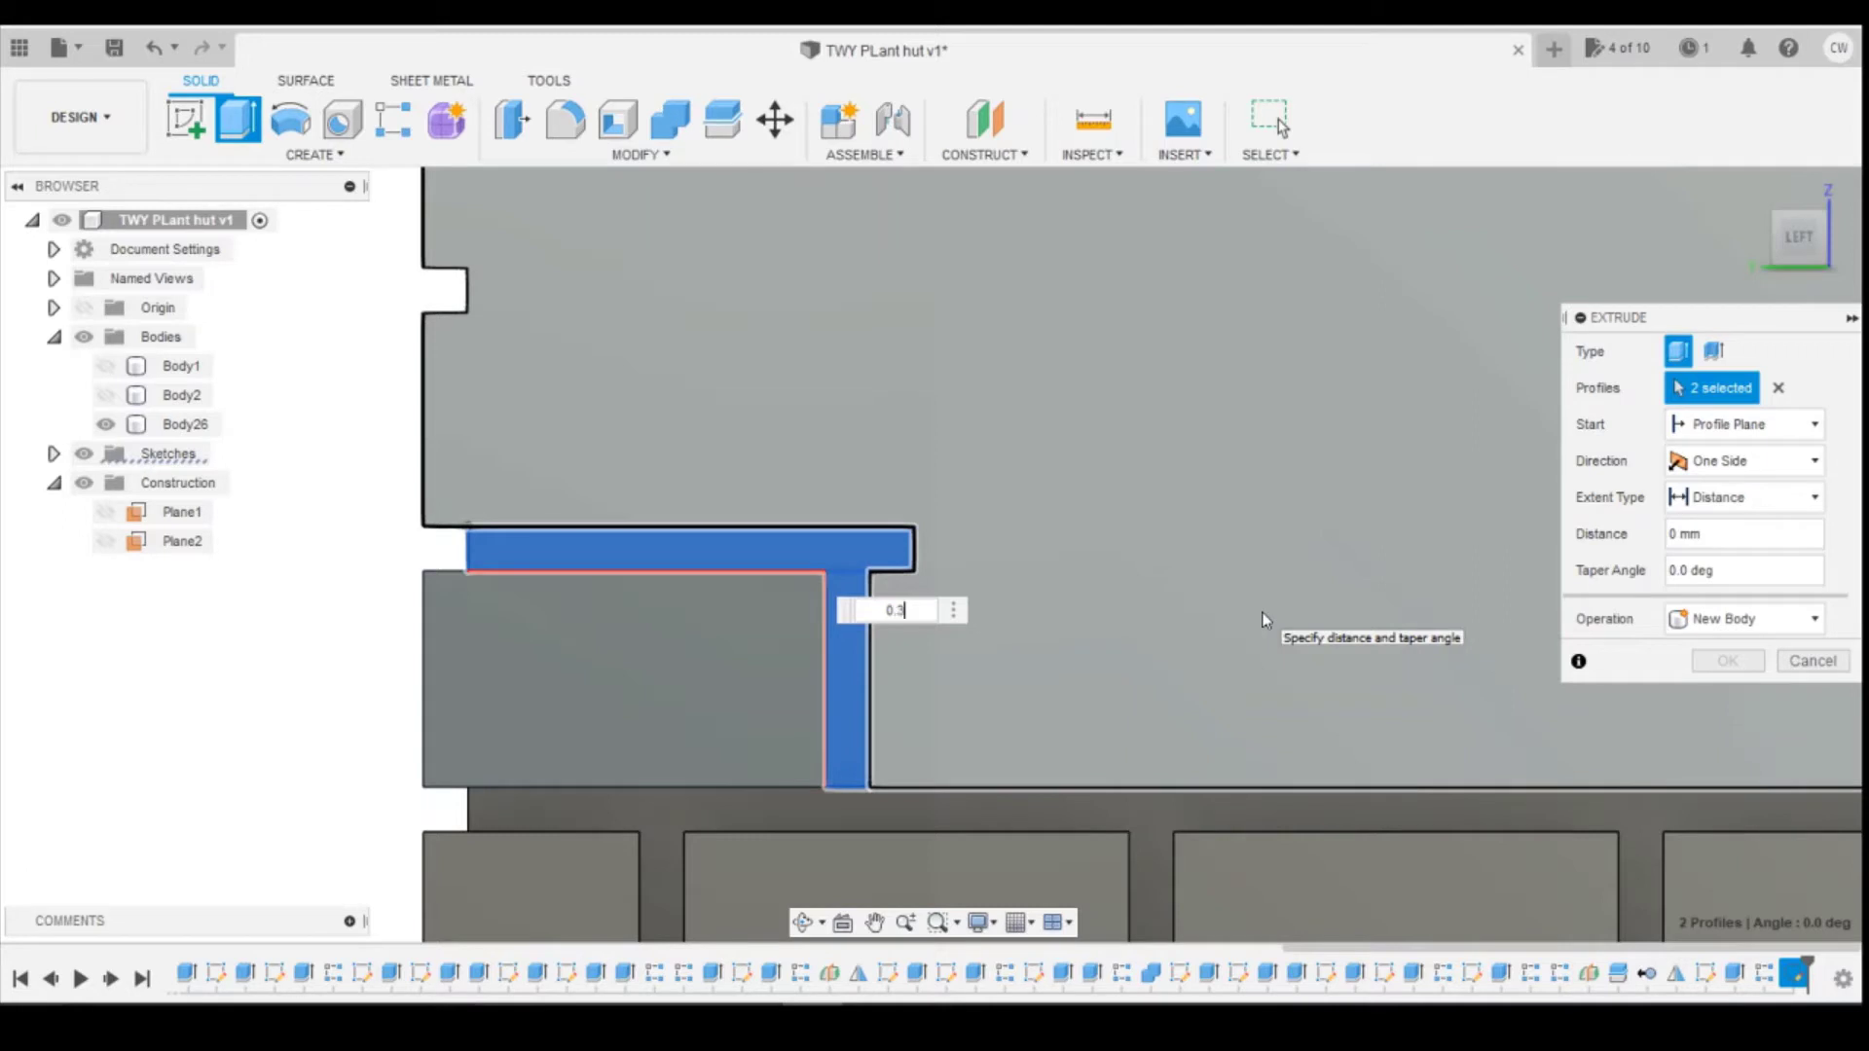
type("0.3")
key("Return")
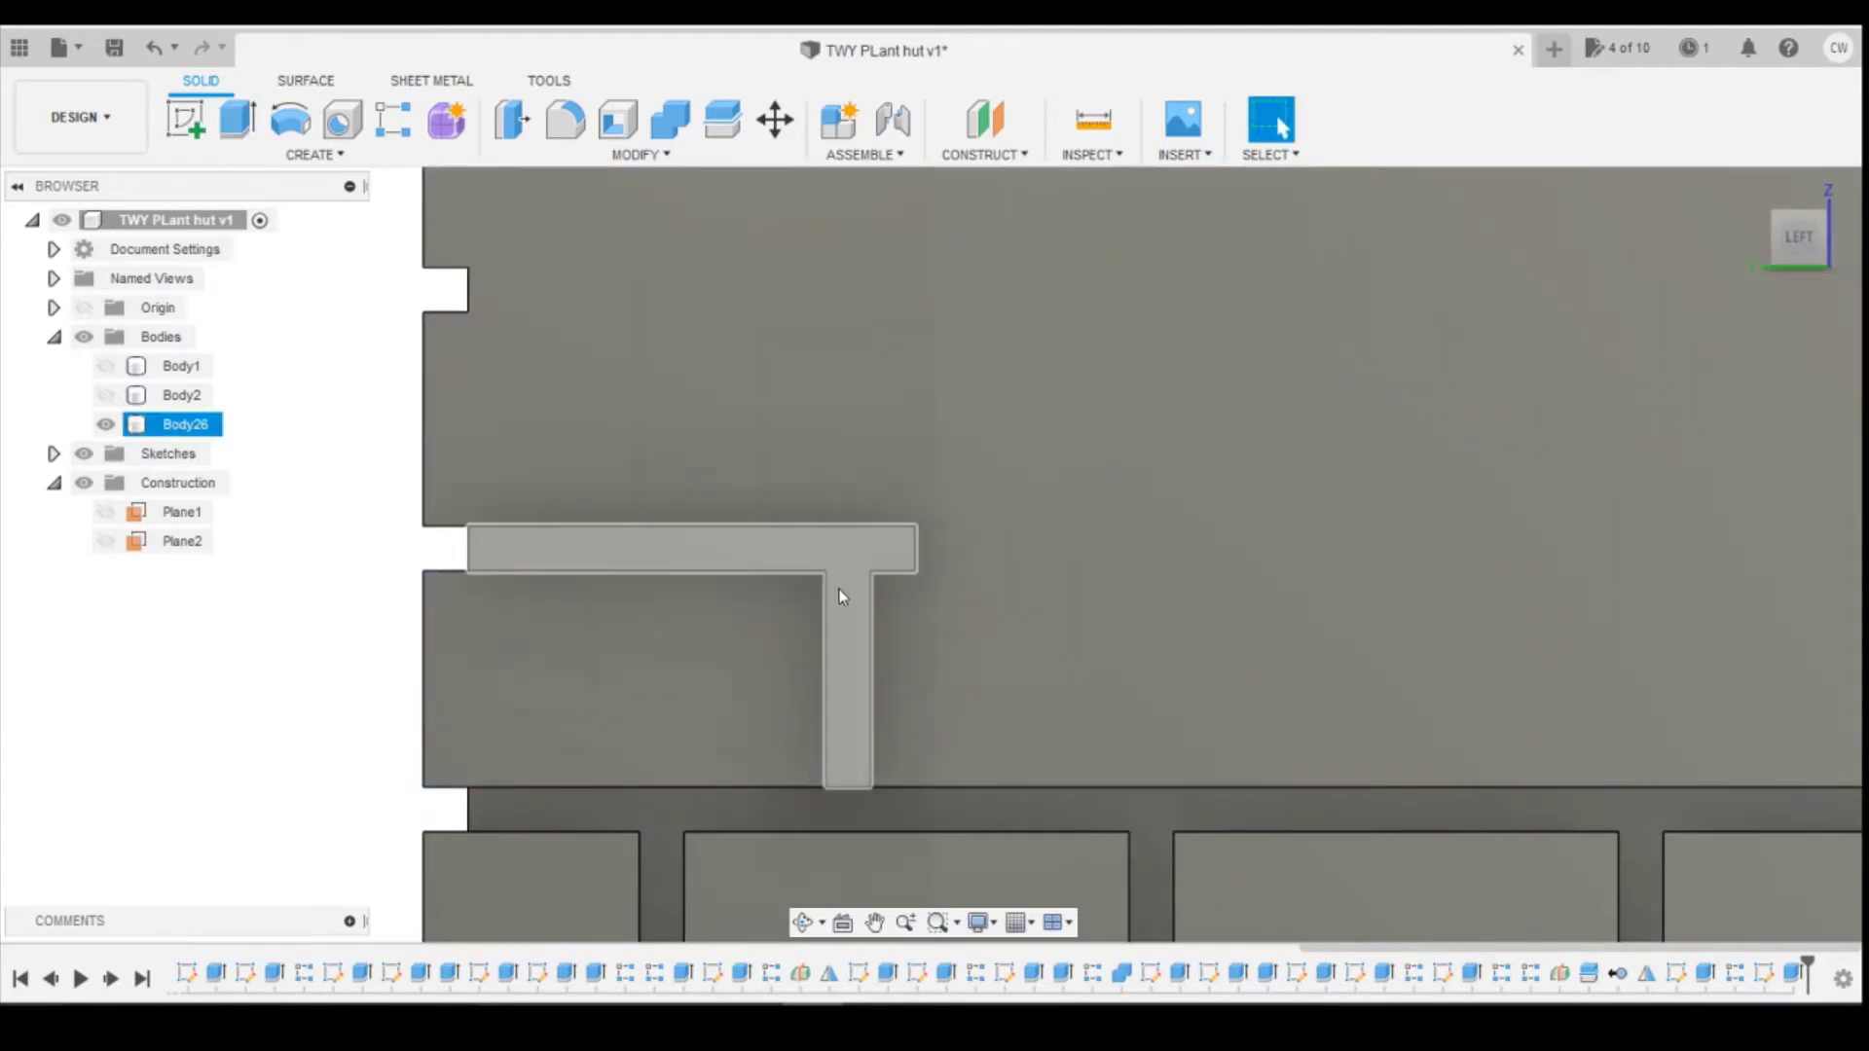
left_click(839, 590)
right_click(842, 594)
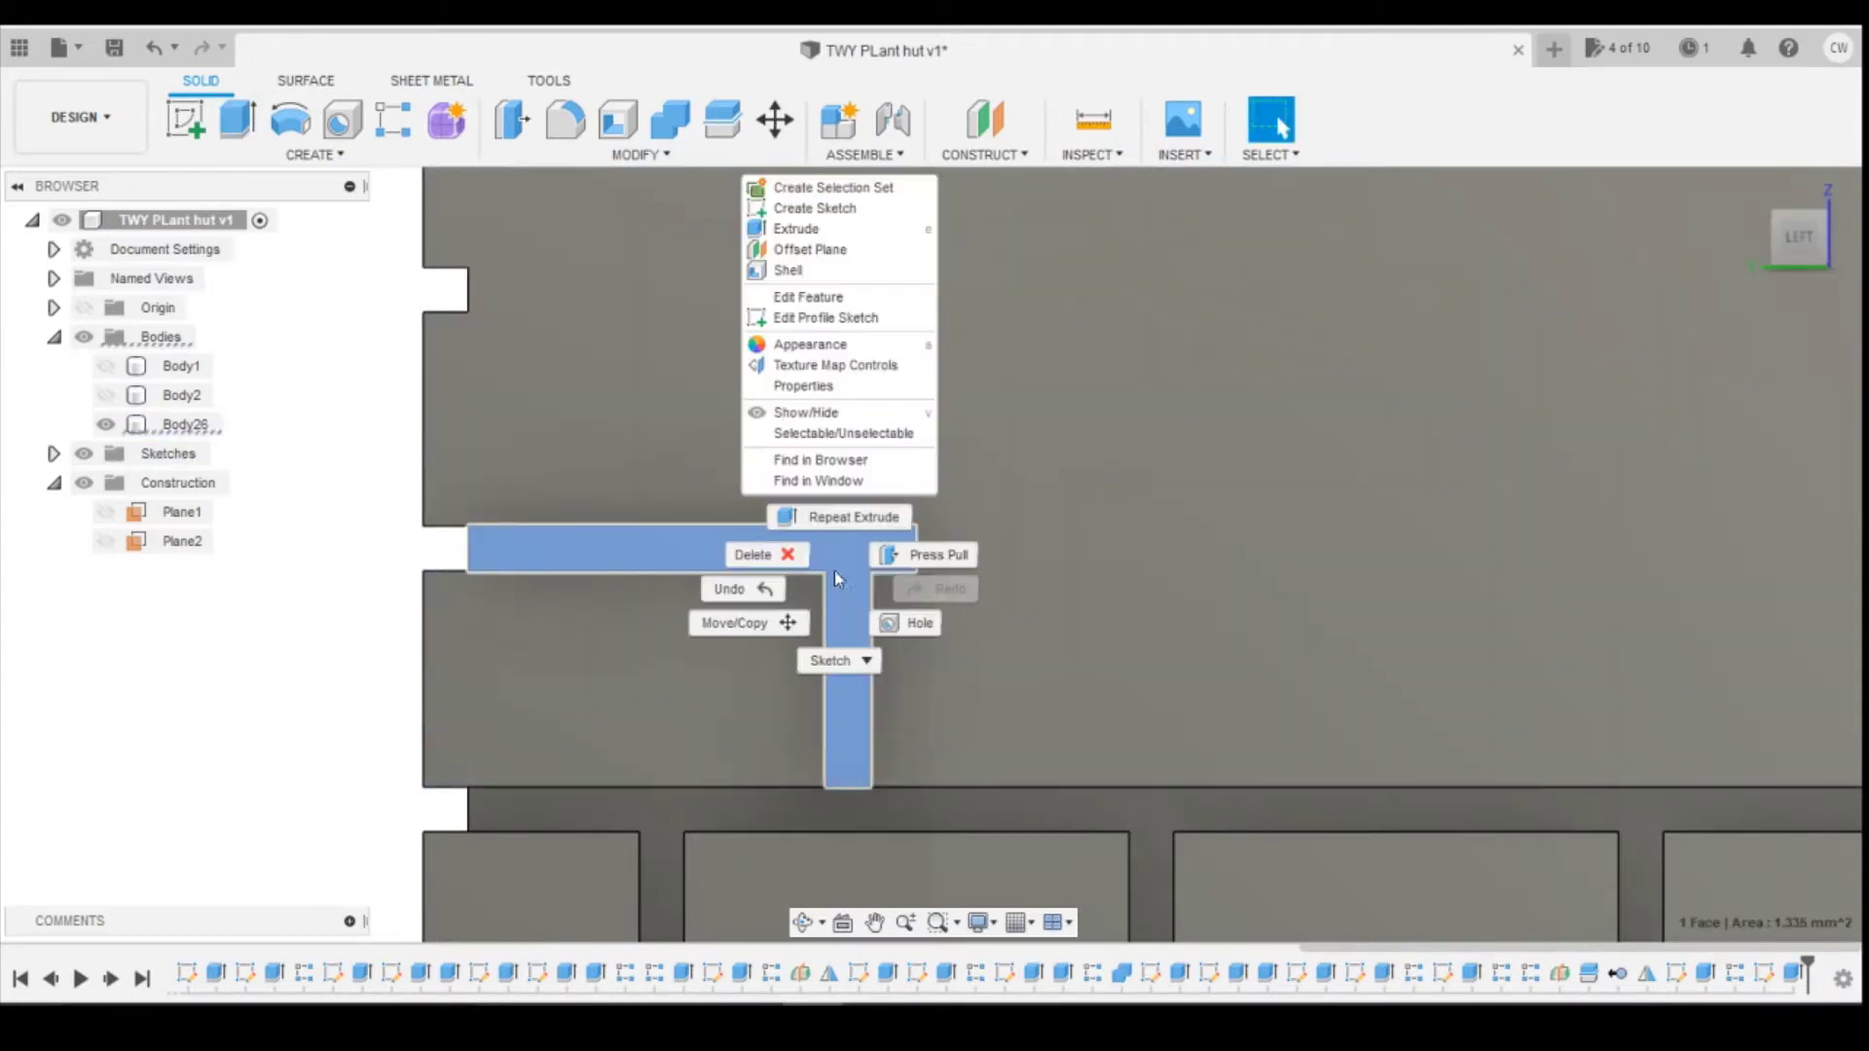
key("Escape")
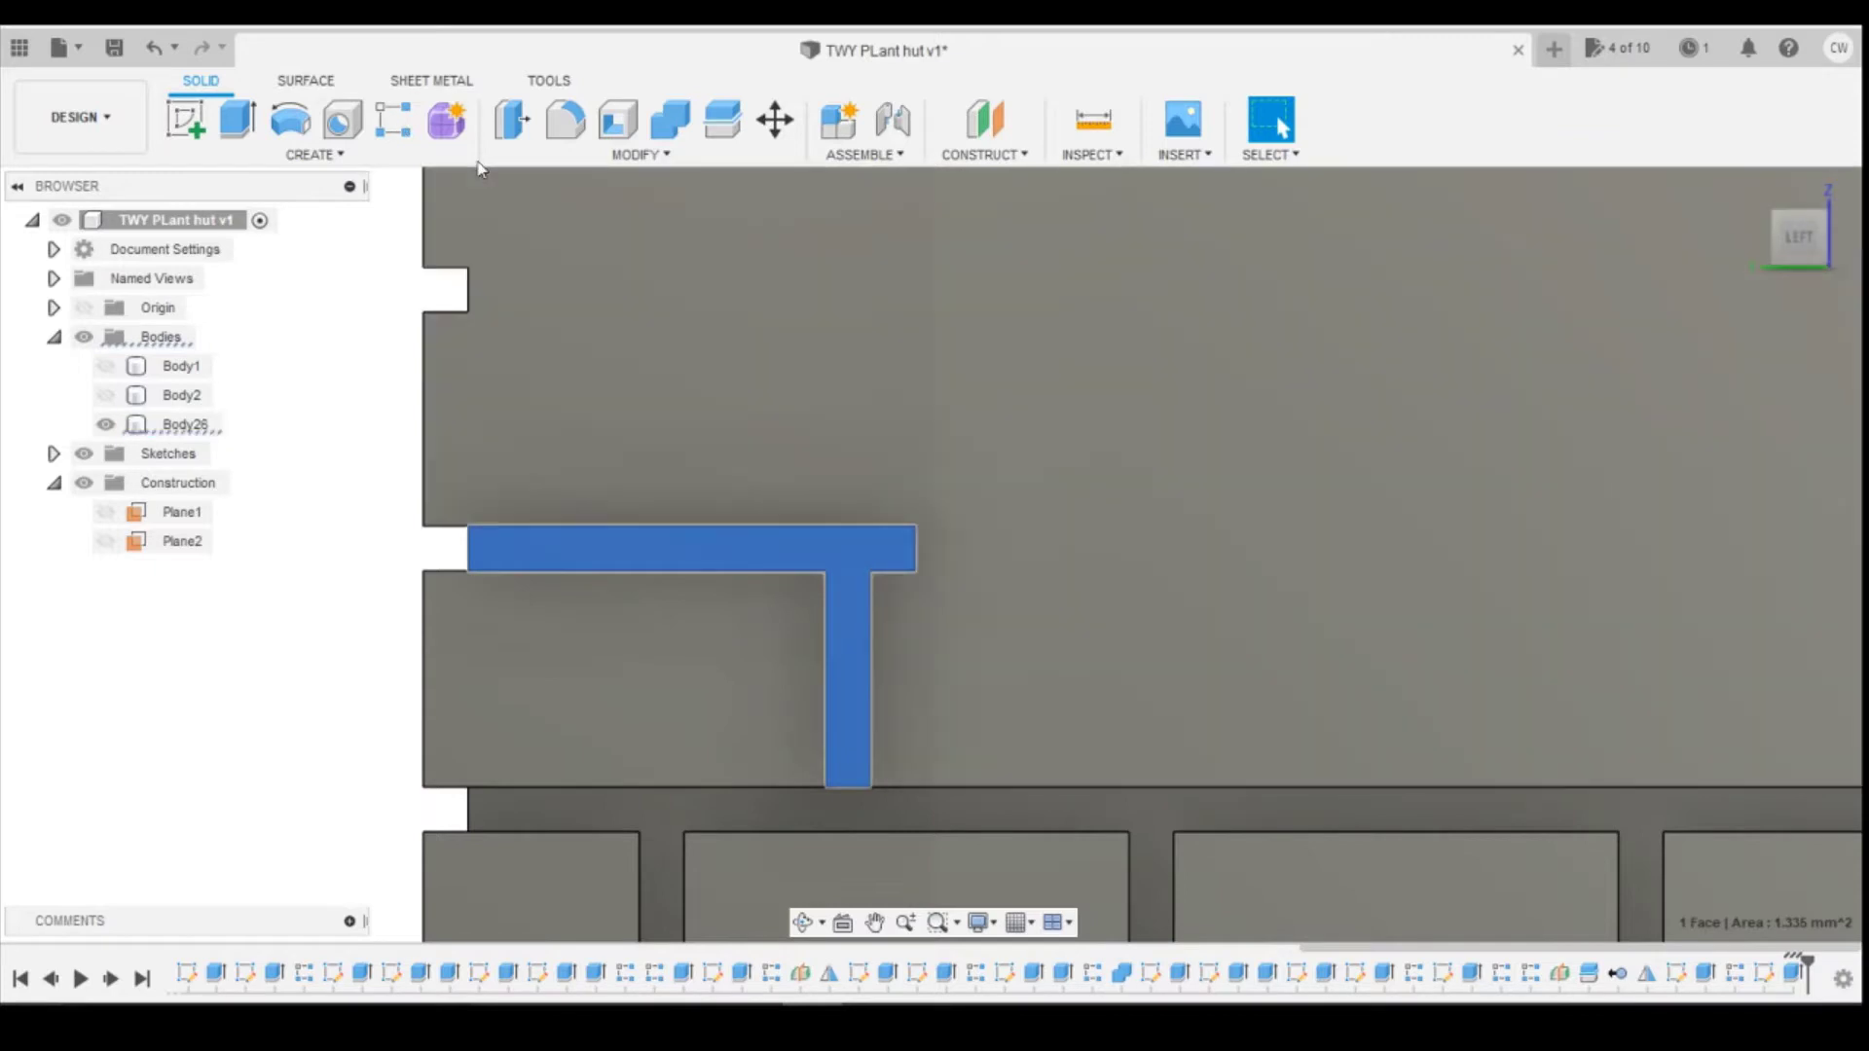
Step: Set up a rectangular pattern of the new extrude feature, using the horizontal wall edge below it as the direction
left_click(395, 118)
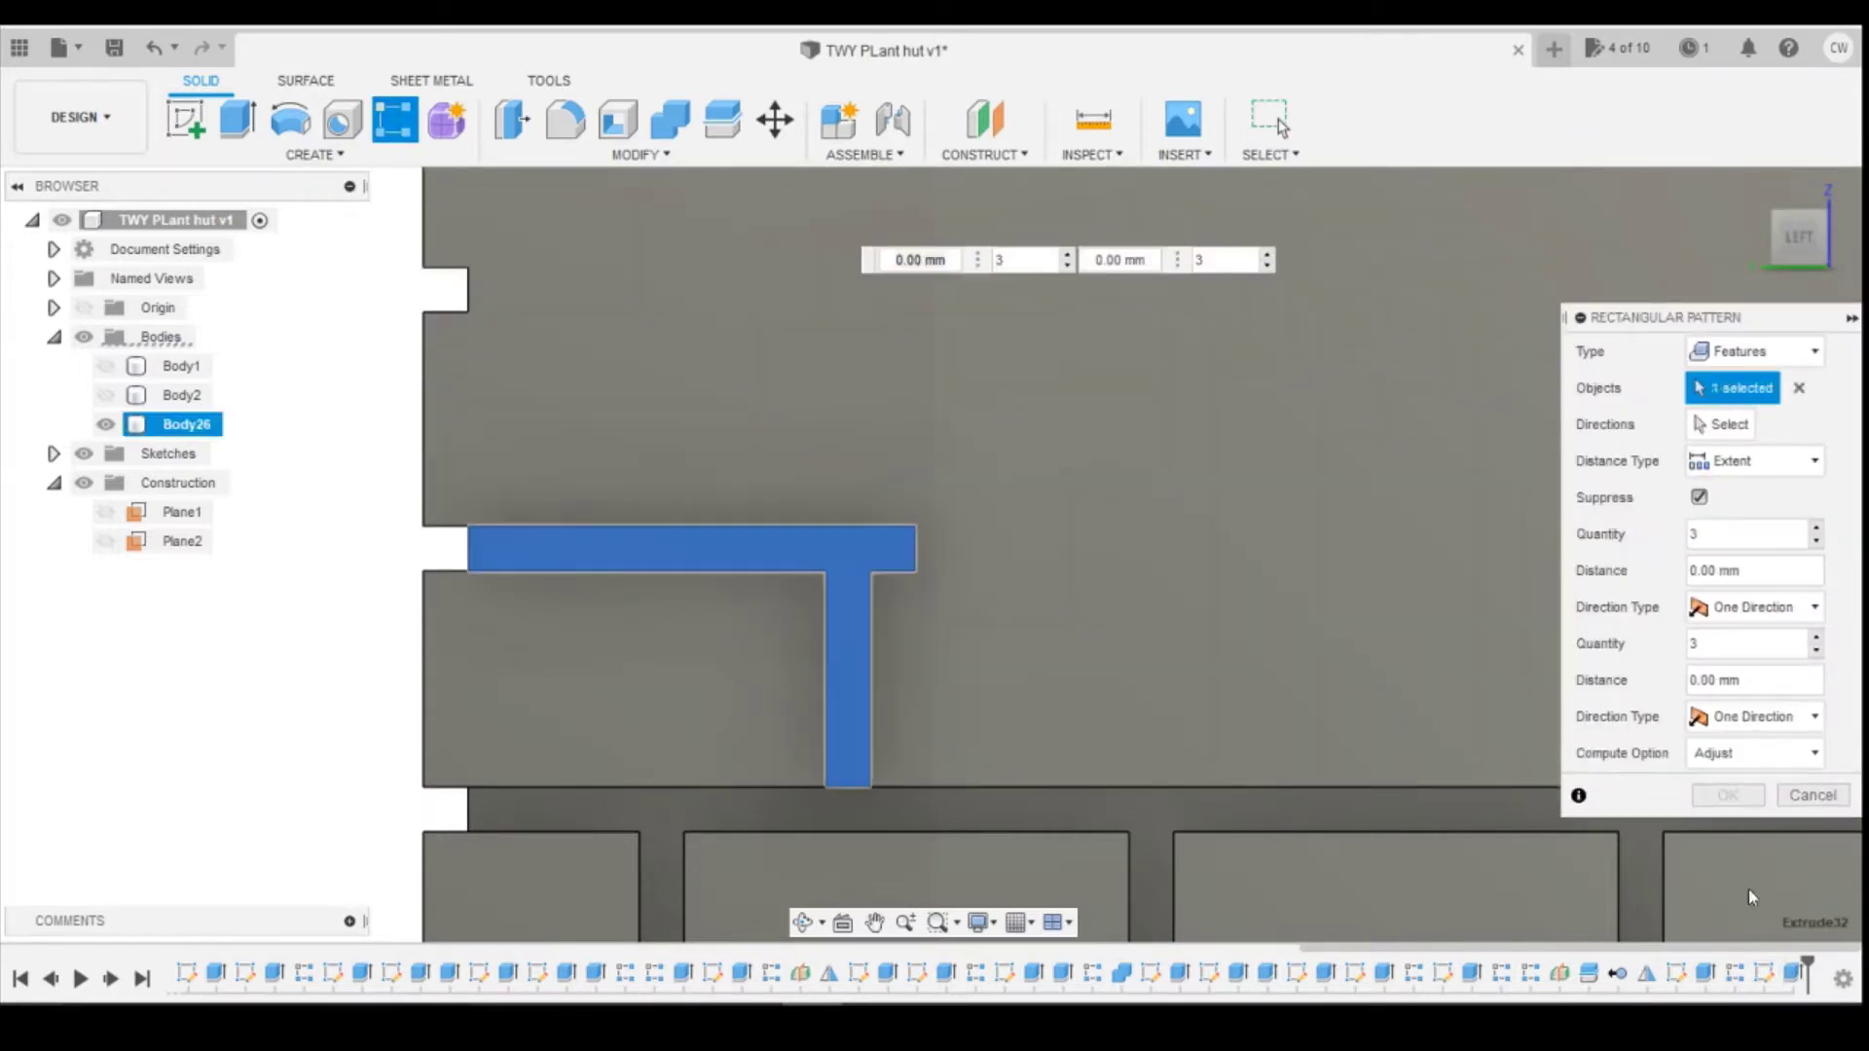
left_click(1793, 973)
left_click(1720, 427)
left_click(1360, 789)
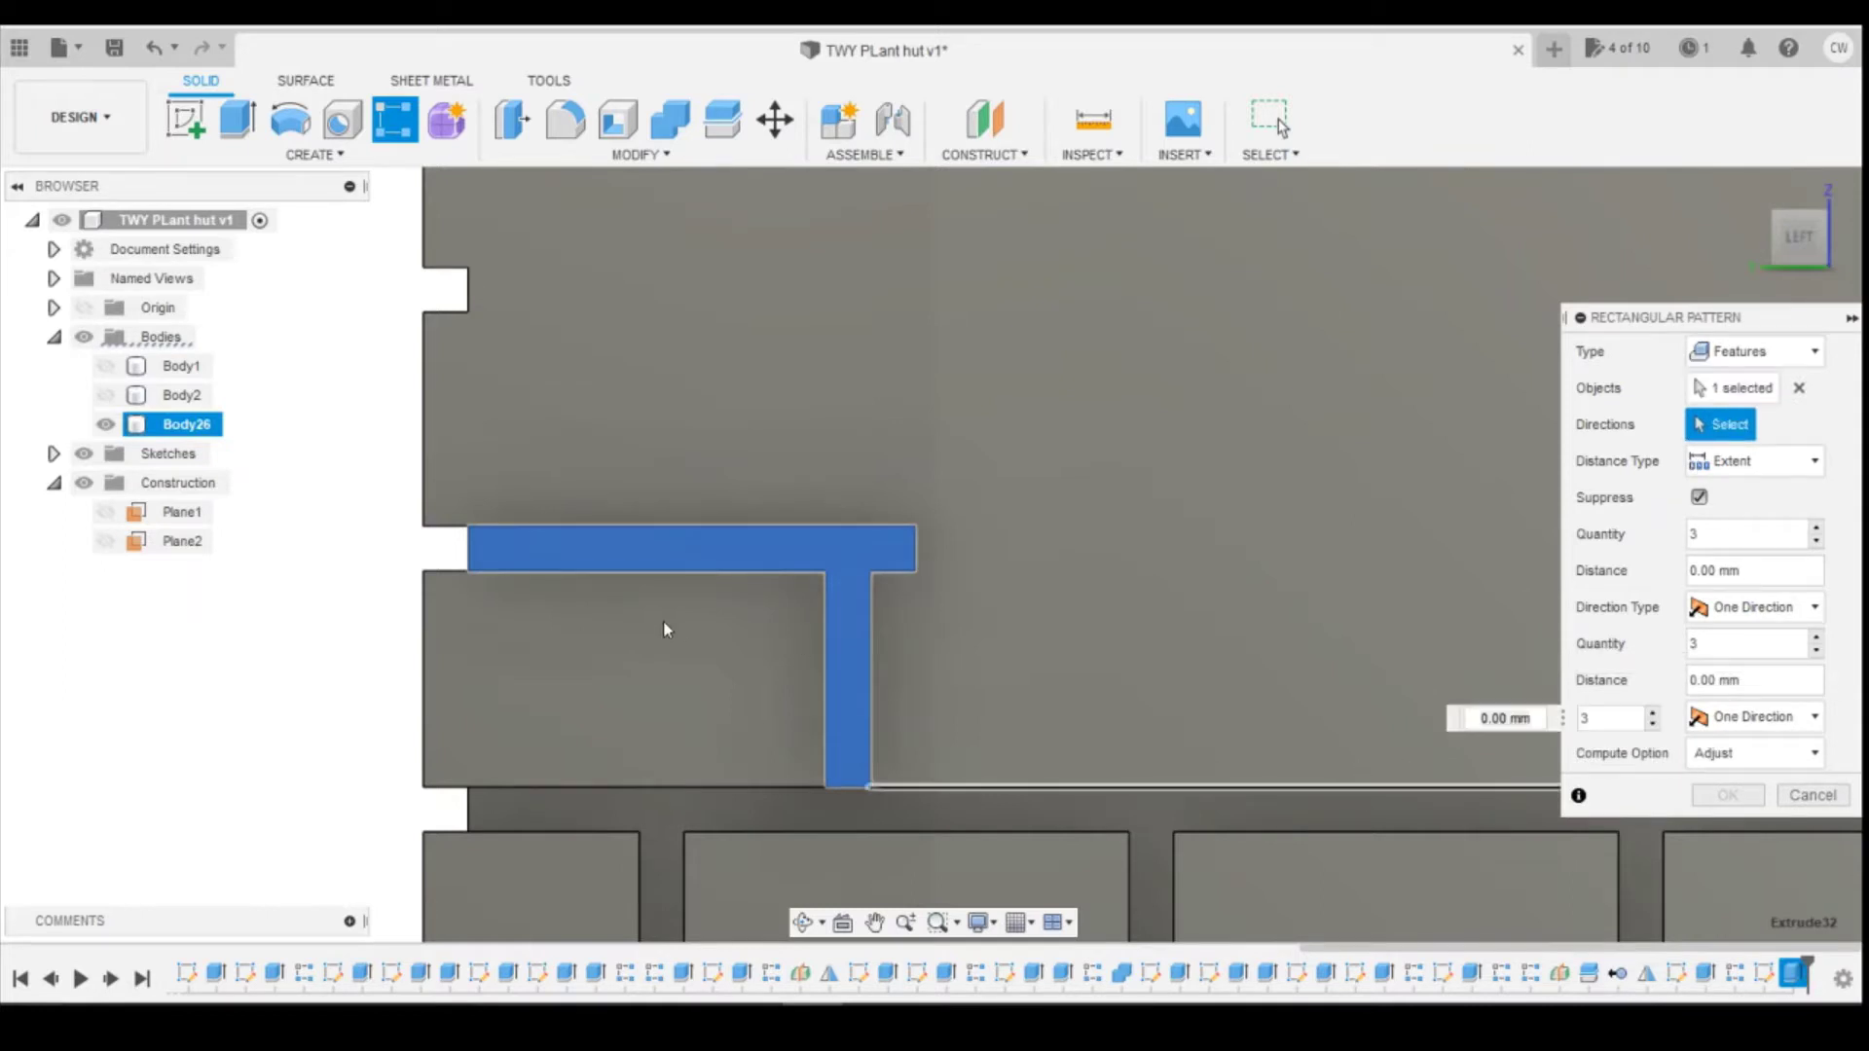
Step: Set the pattern's extent along the wall to -18 mm with a quantity of 7
scroll(488, 538, "down", 5)
scroll(393, 551, "down", 3)
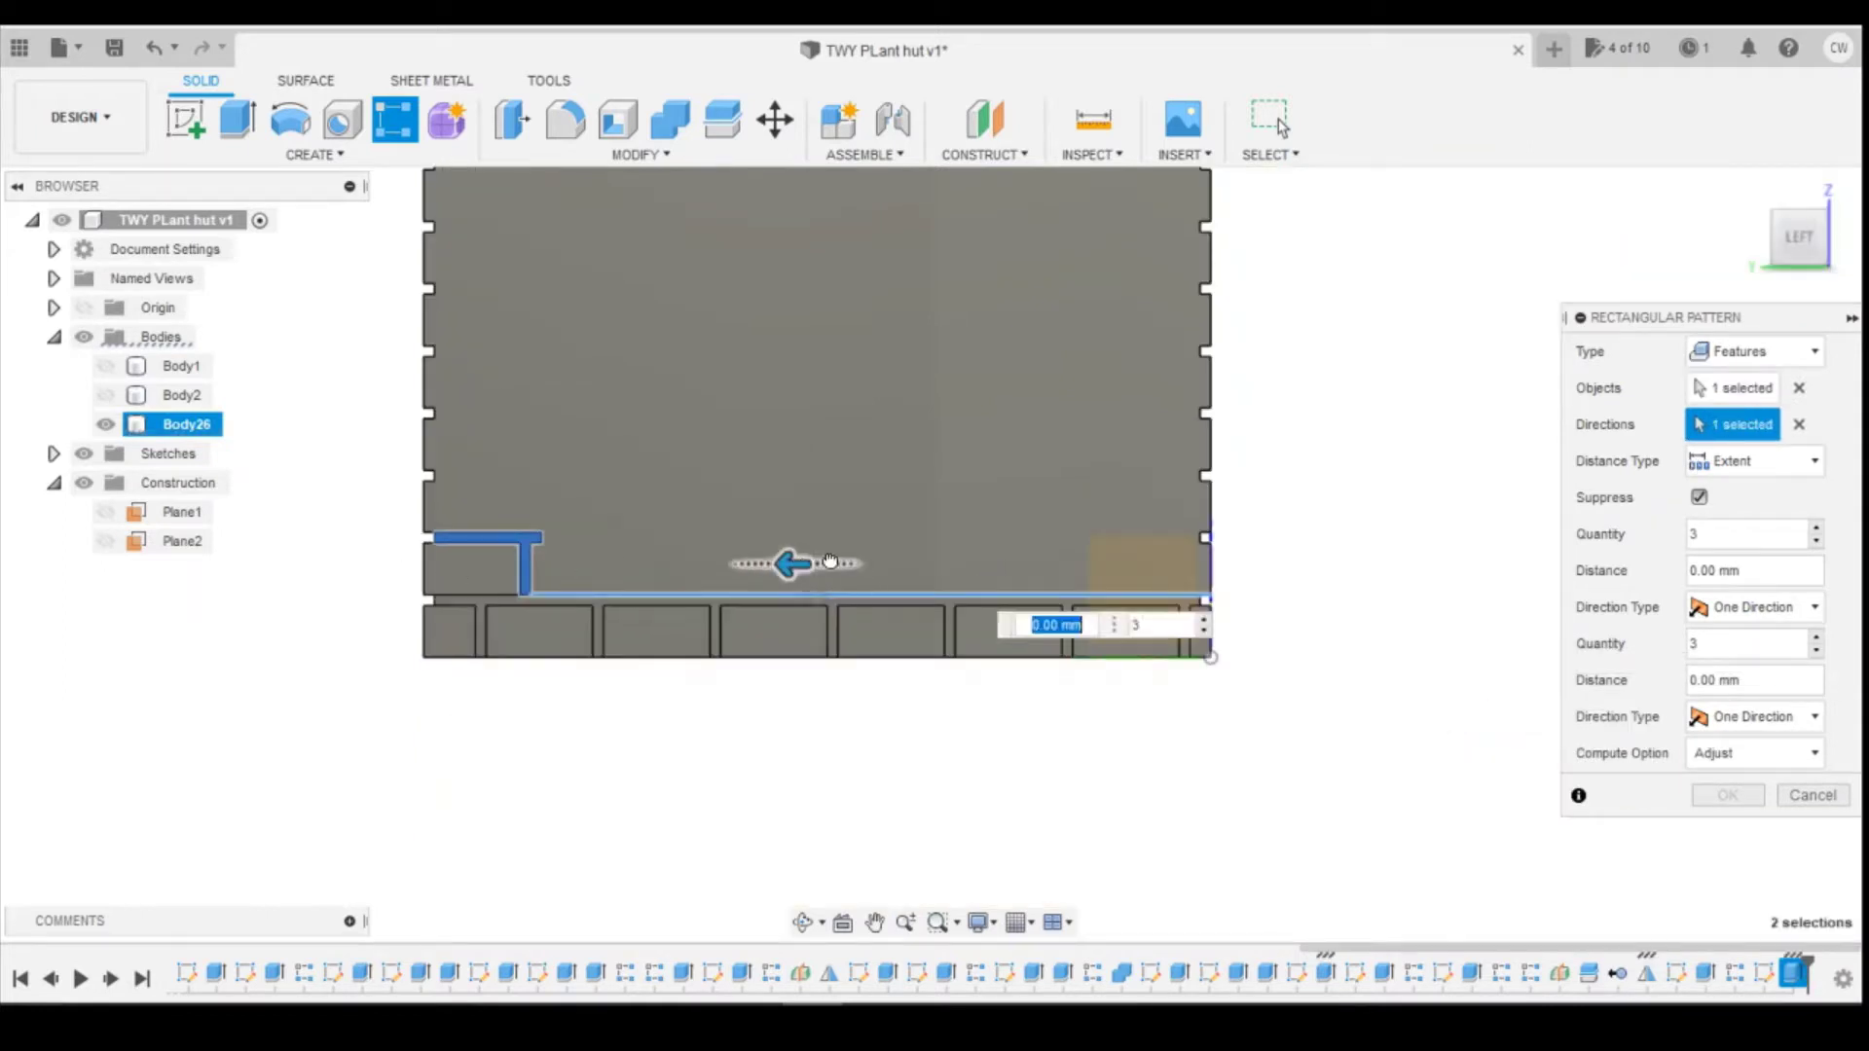
left_click_drag(793, 563, 1454, 557)
left_click(1753, 632)
left_click(1809, 625)
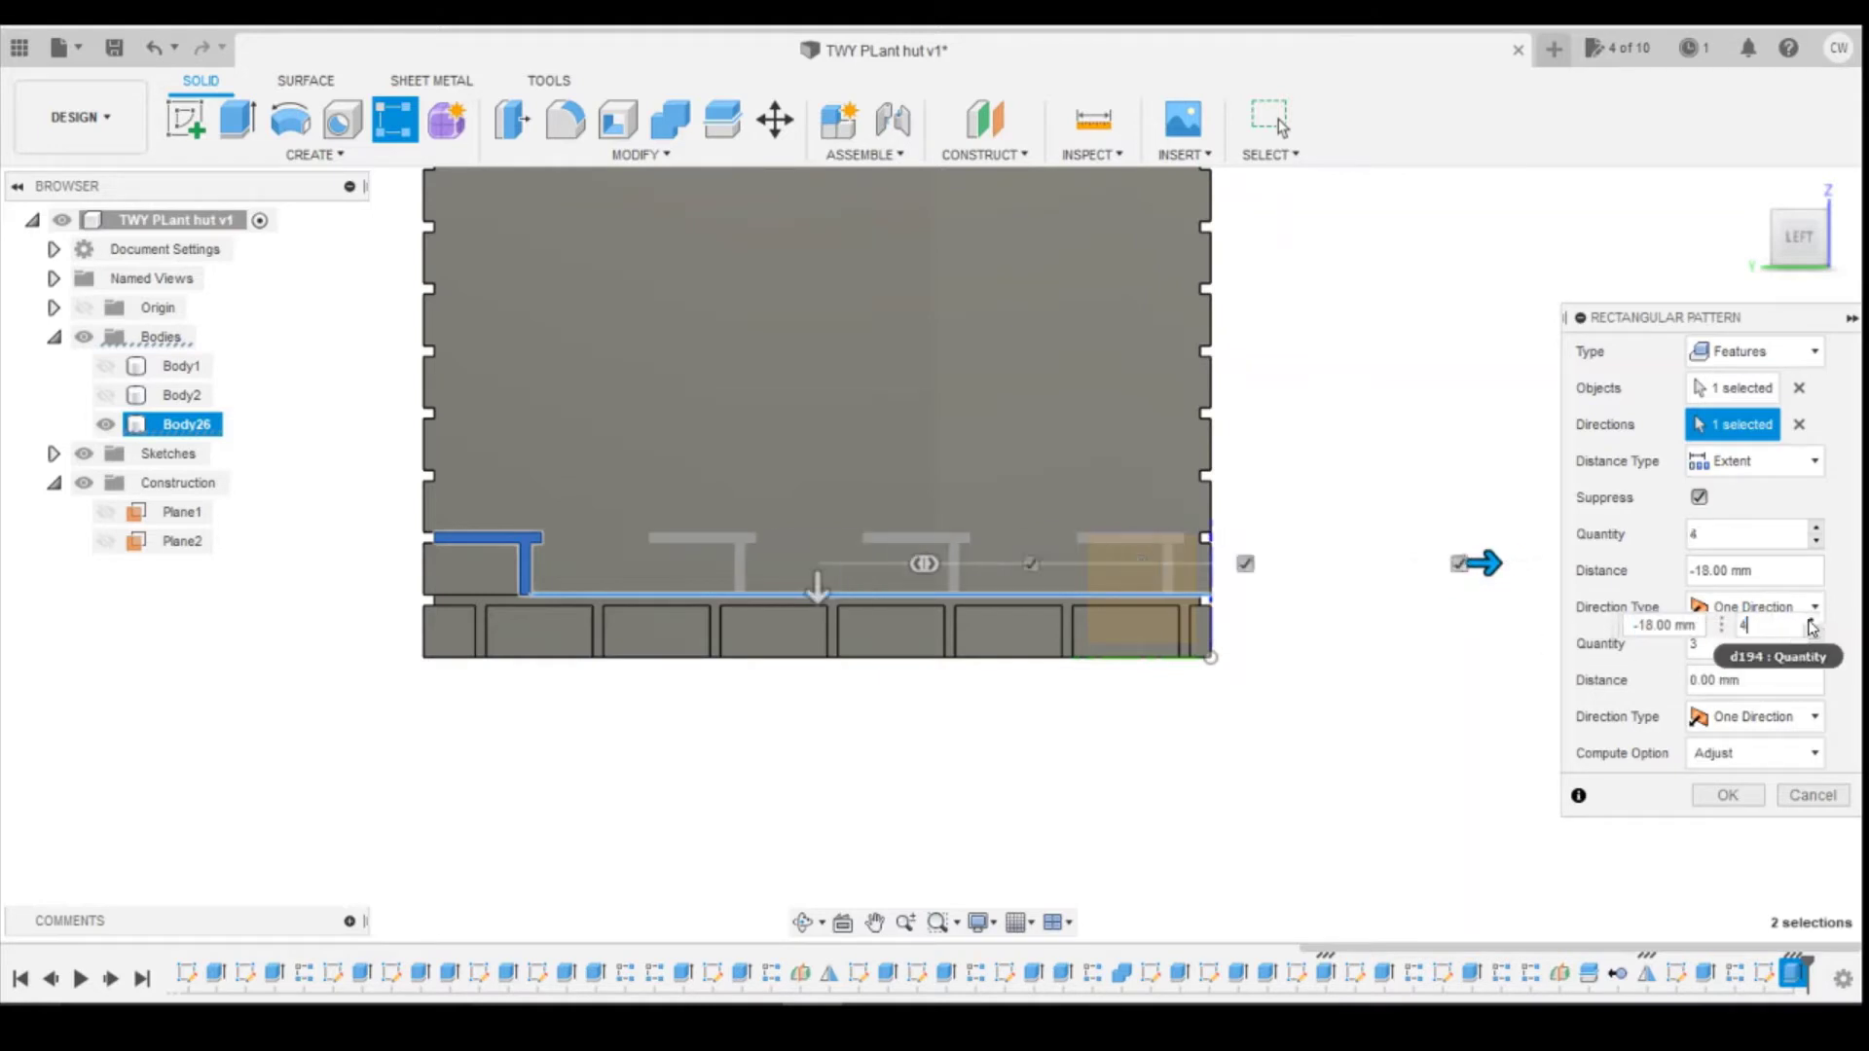
left_click(1810, 623)
left_click(1811, 622)
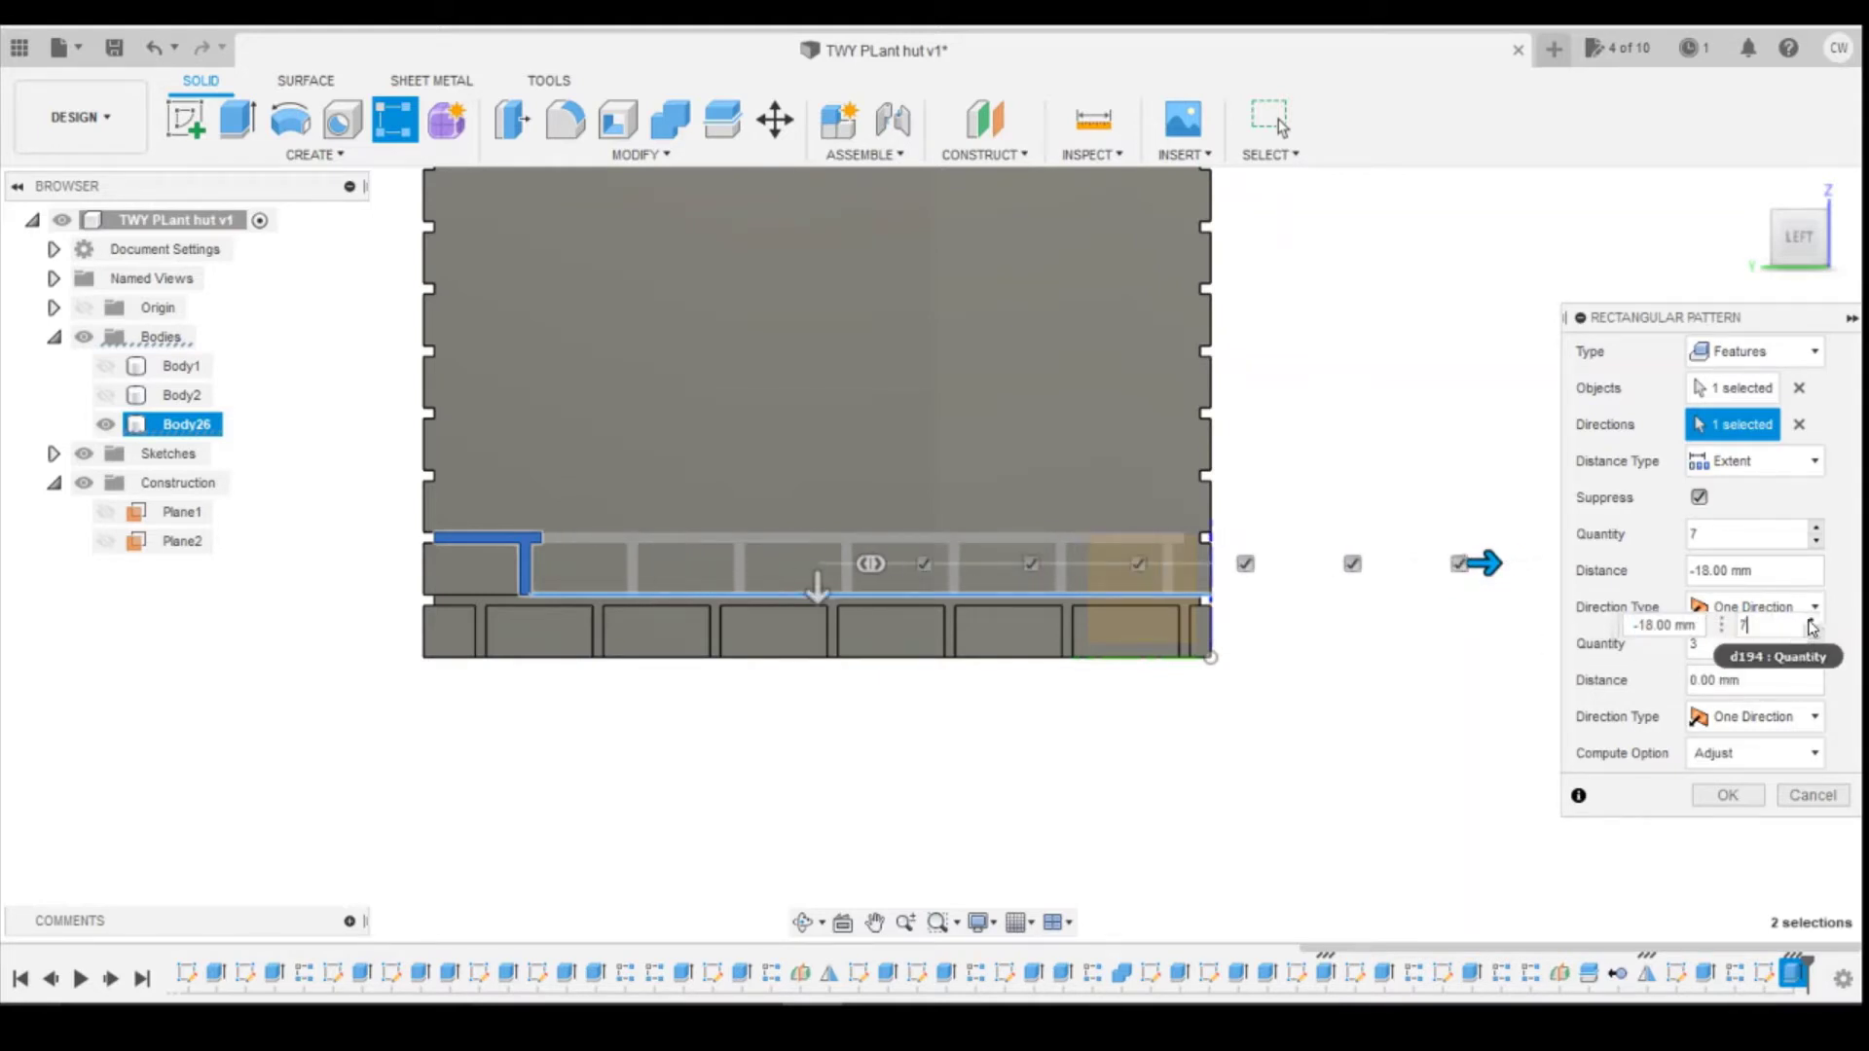
Step: Try a pattern extent of -19 mm, bring it back to -18 mm and create the pattern
scroll(930, 611, "up", 3)
scroll(962, 610, "down", 3)
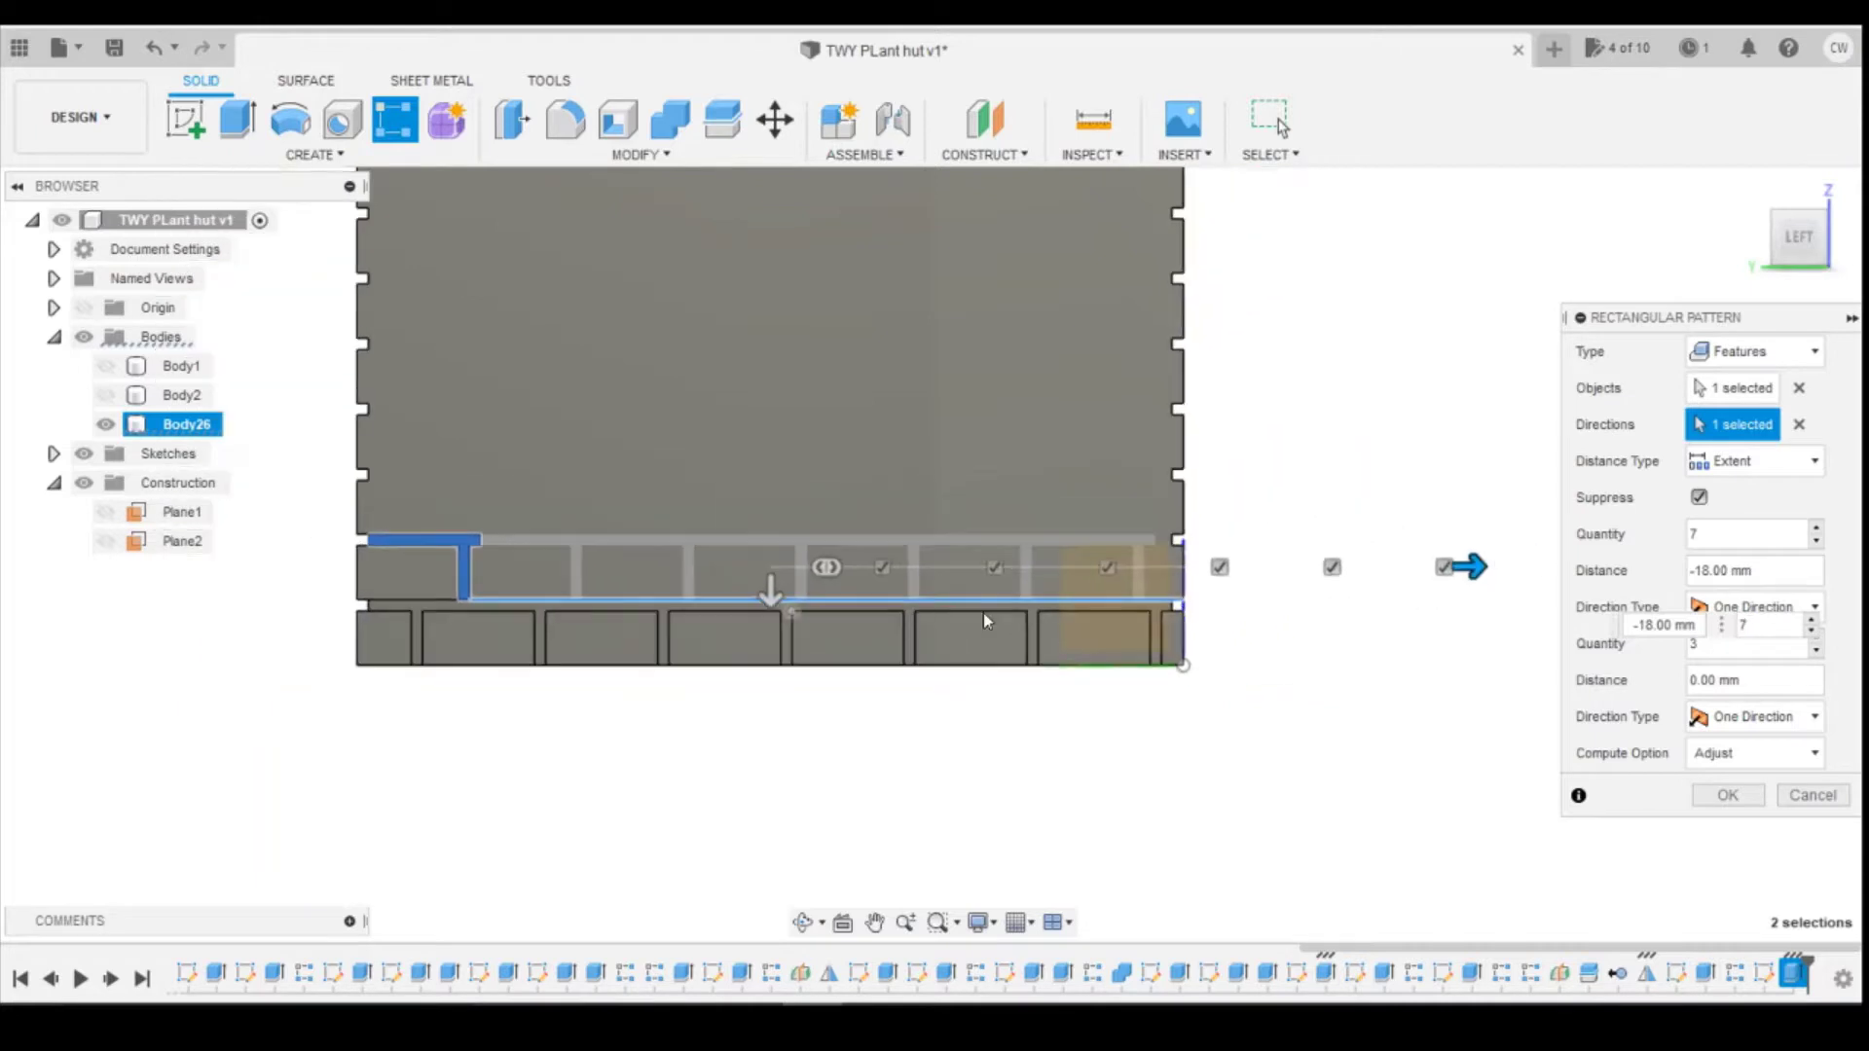
left_click_drag(1467, 566, 1502, 570)
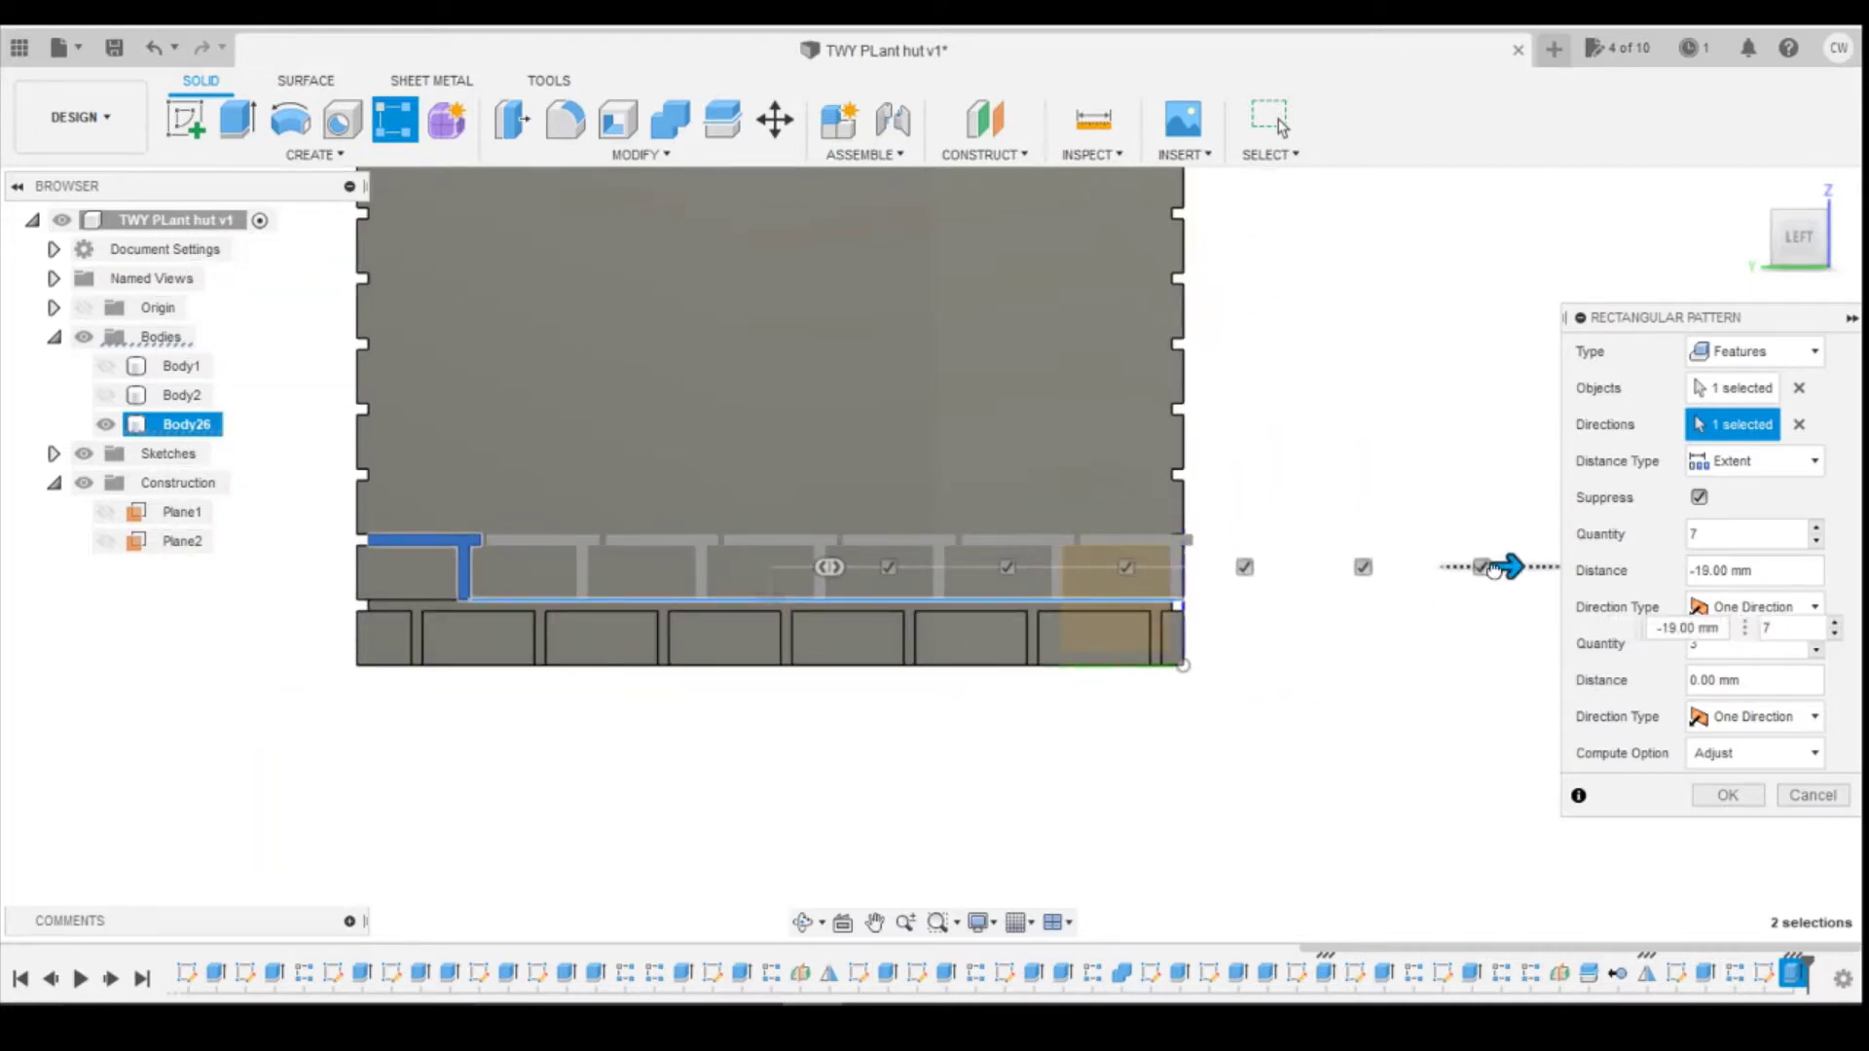
left_click_drag(1494, 571, 1484, 569)
key("Tab")
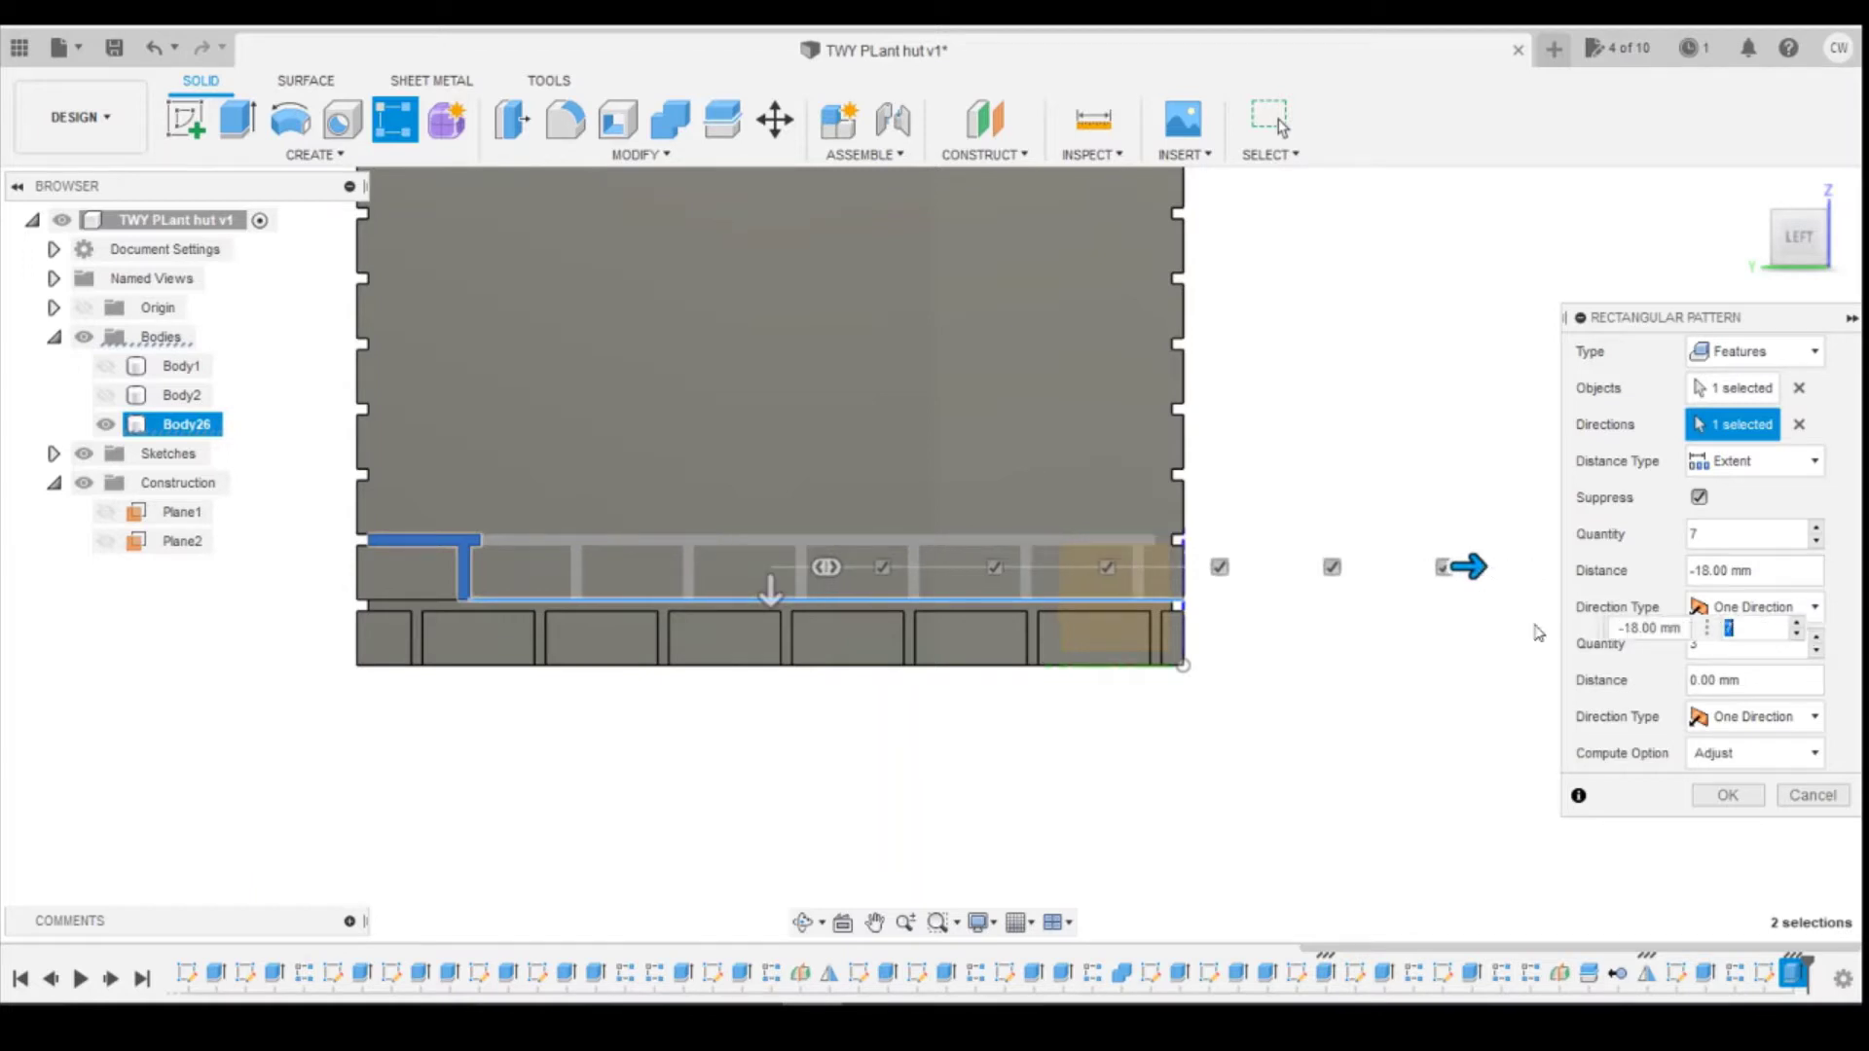
left_click(1727, 795)
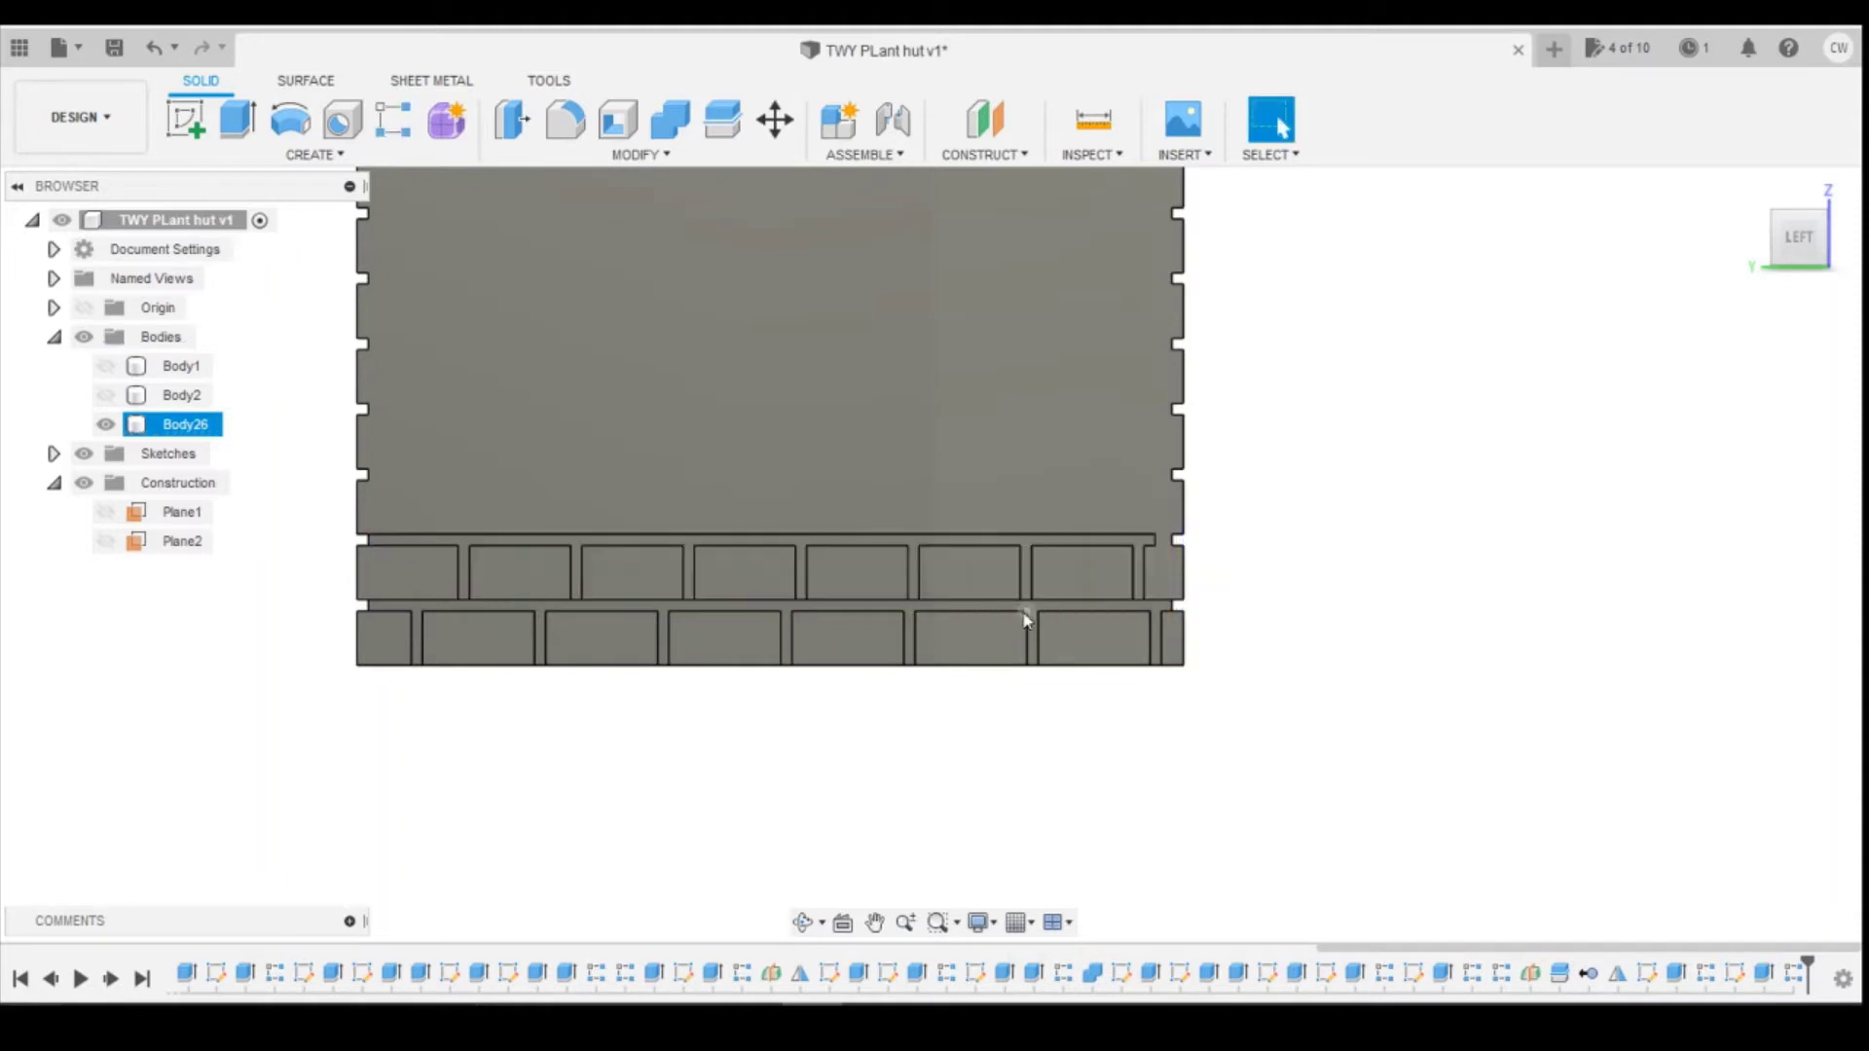
Step: Edit the finished rectangular pattern and set its extent distance to -18.3 mm
left_click(991, 545)
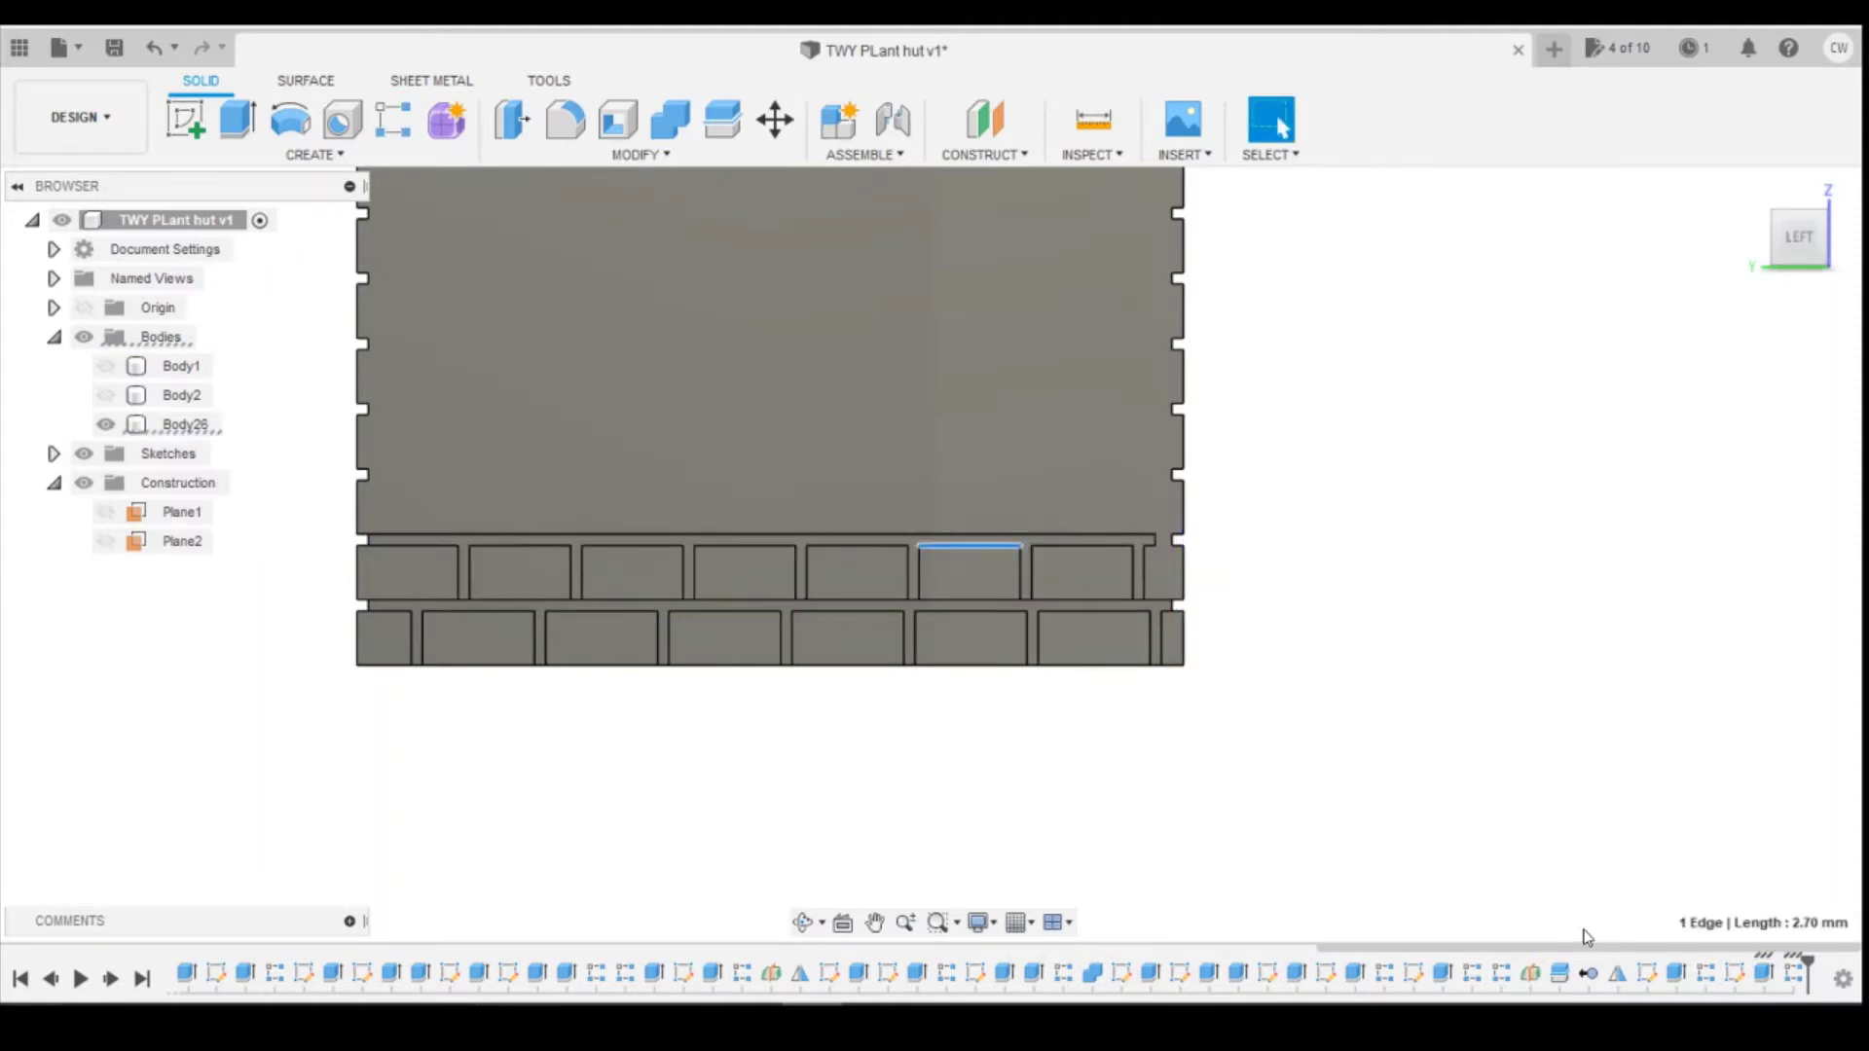
right_click(1793, 974)
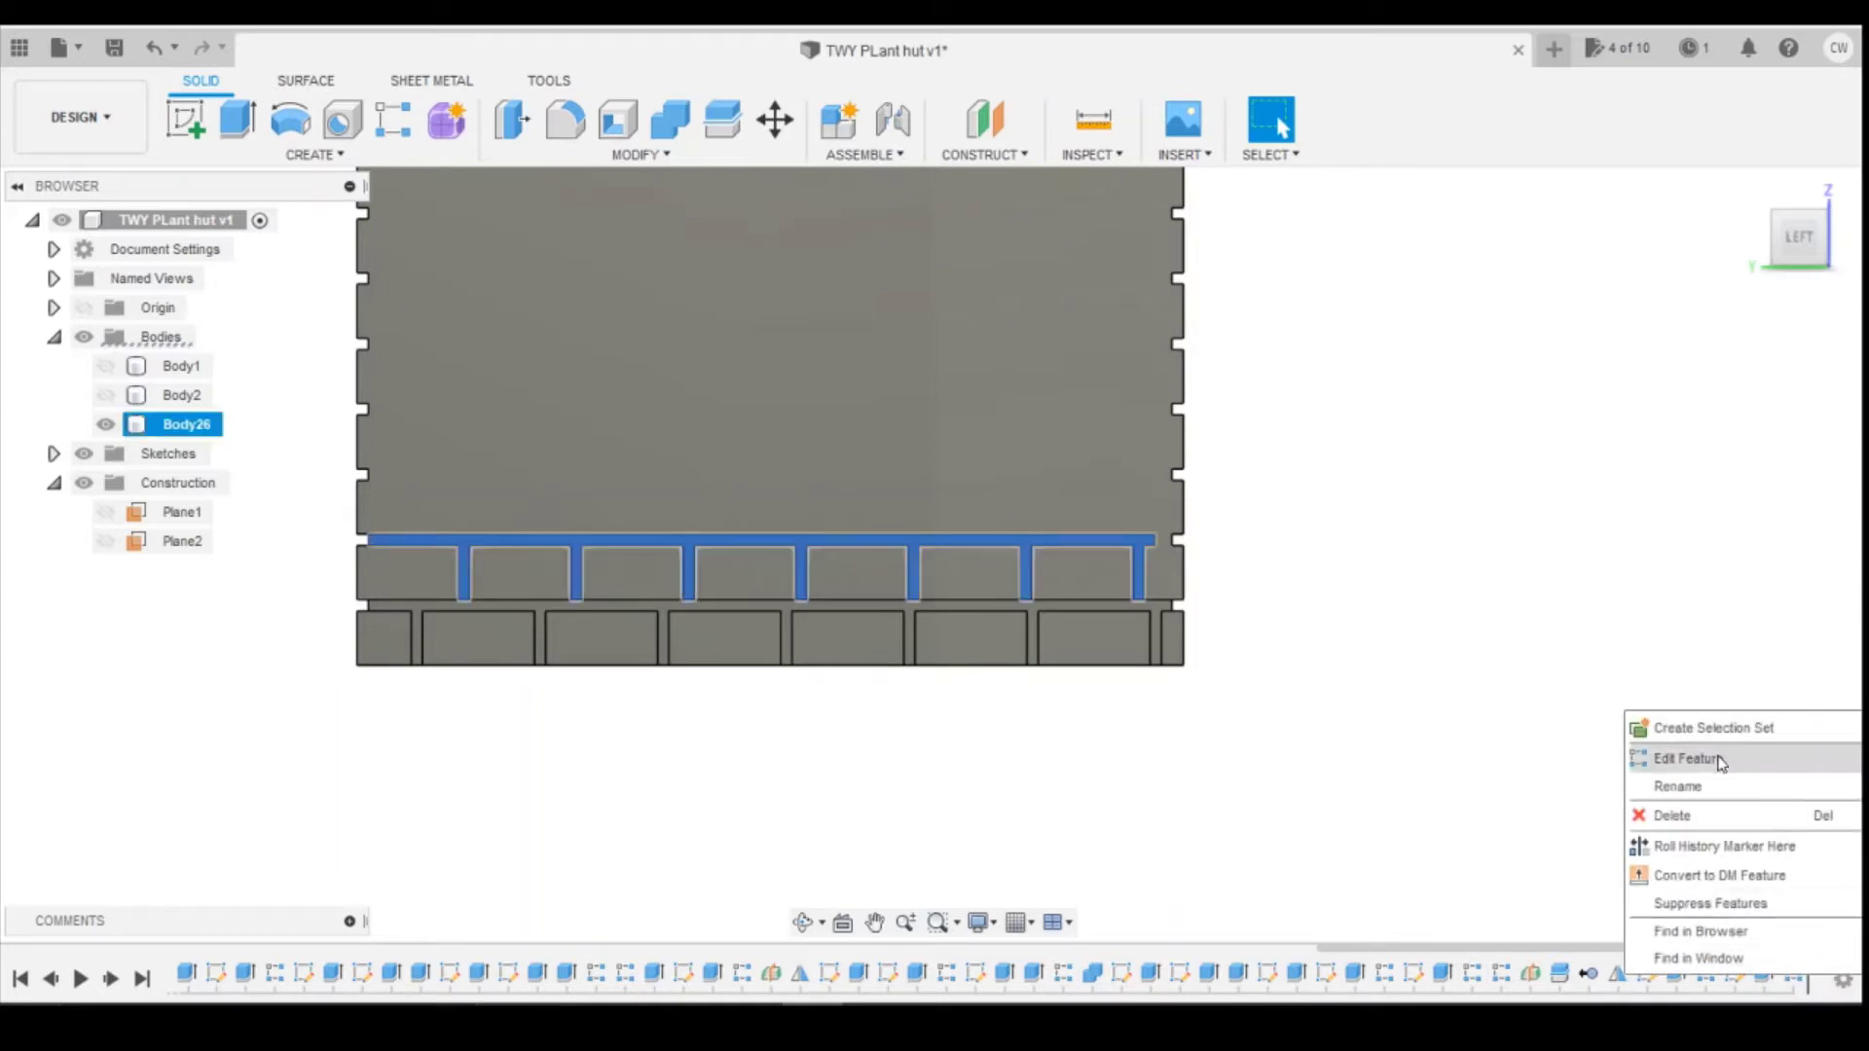
left_click(1718, 760)
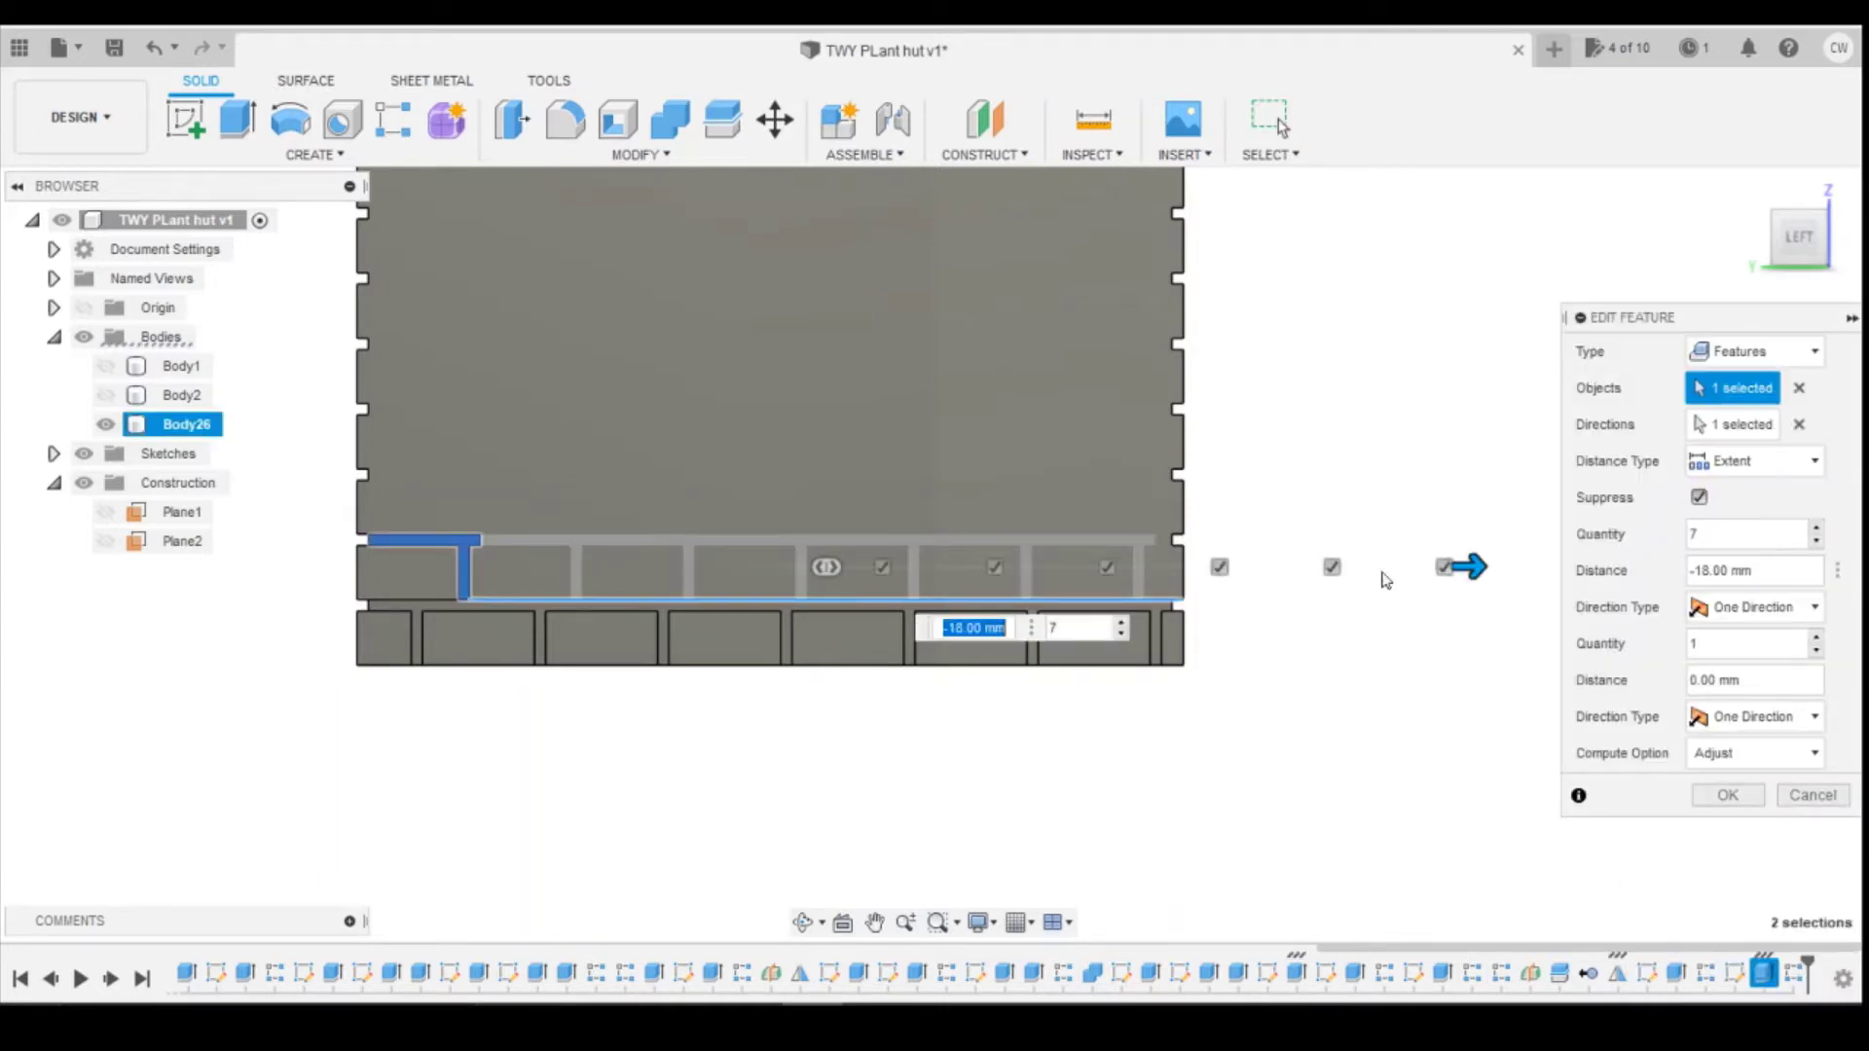
mouse_move(1467, 567)
left_mouse_down()
mouse_move(1506, 570)
mouse_move(1465, 568)
left_mouse_up()
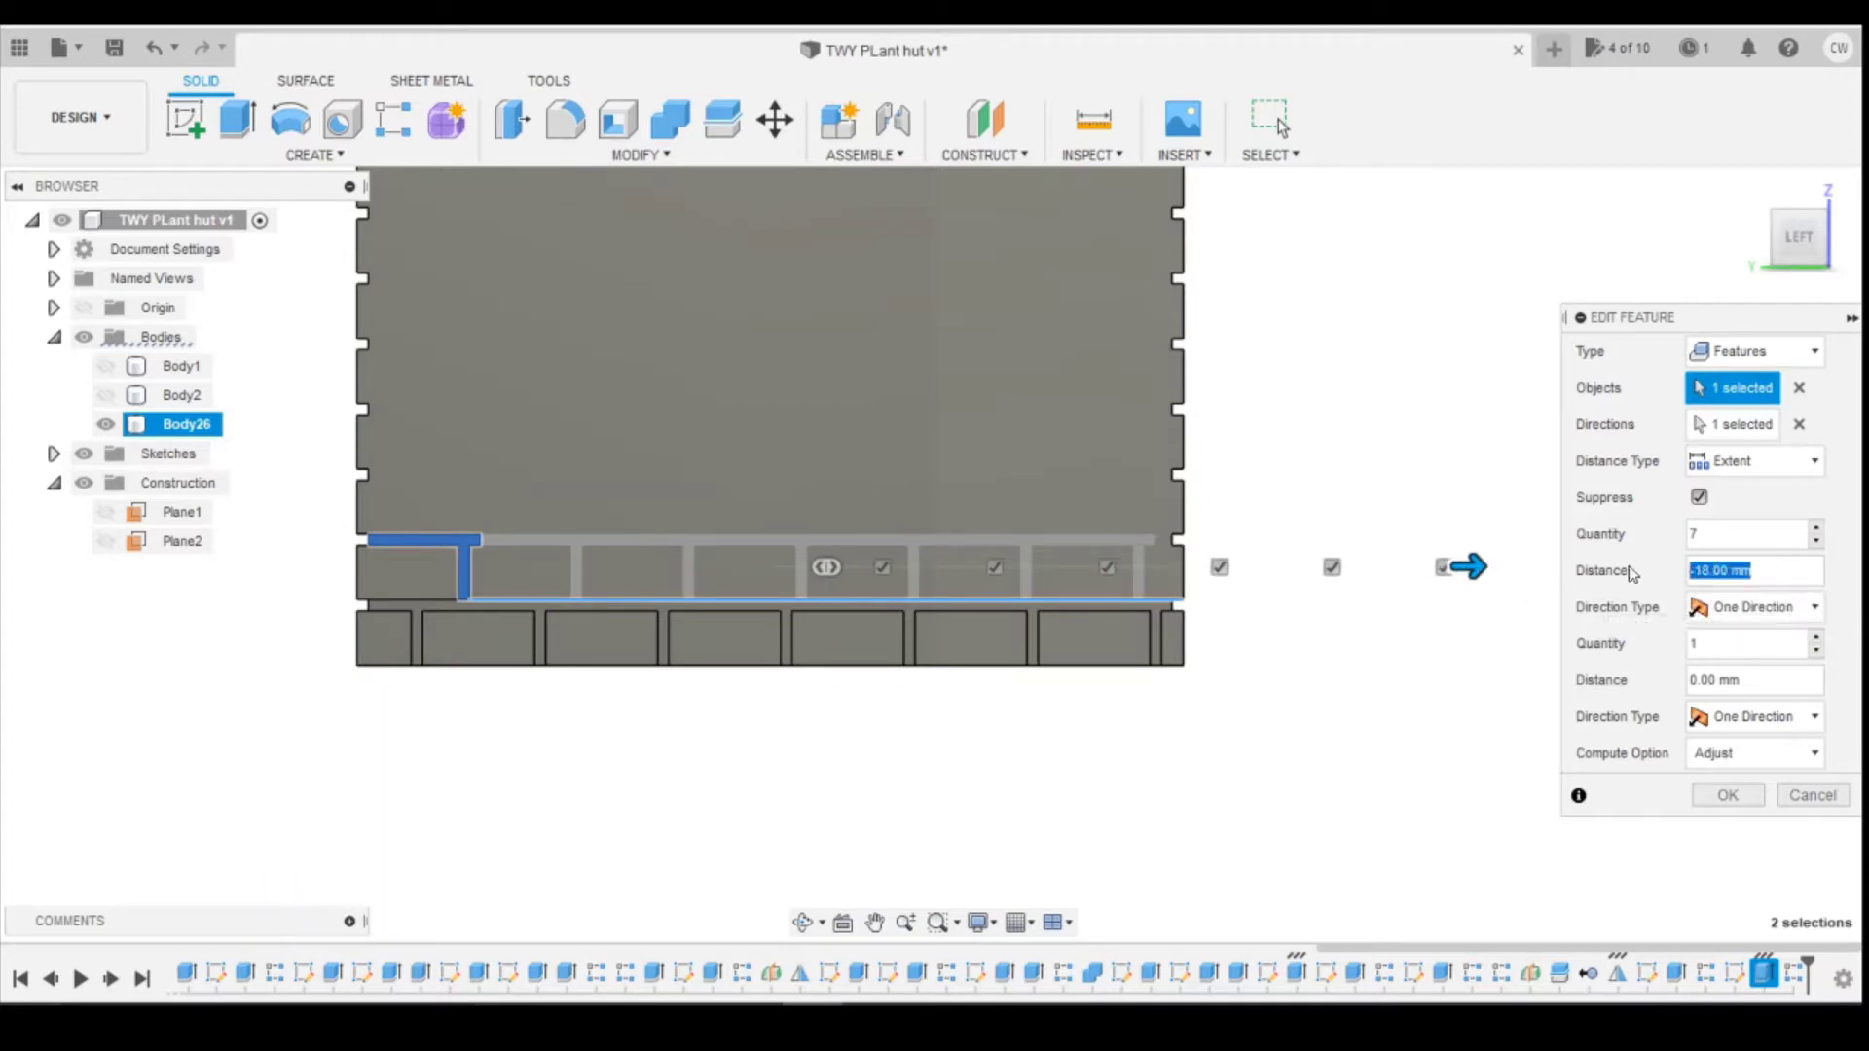
type("-18.3")
key("Return")
Step: Reopen the rectangular pattern and set its extent distance to -18.0 mm
scroll(1032, 528, "up", 5)
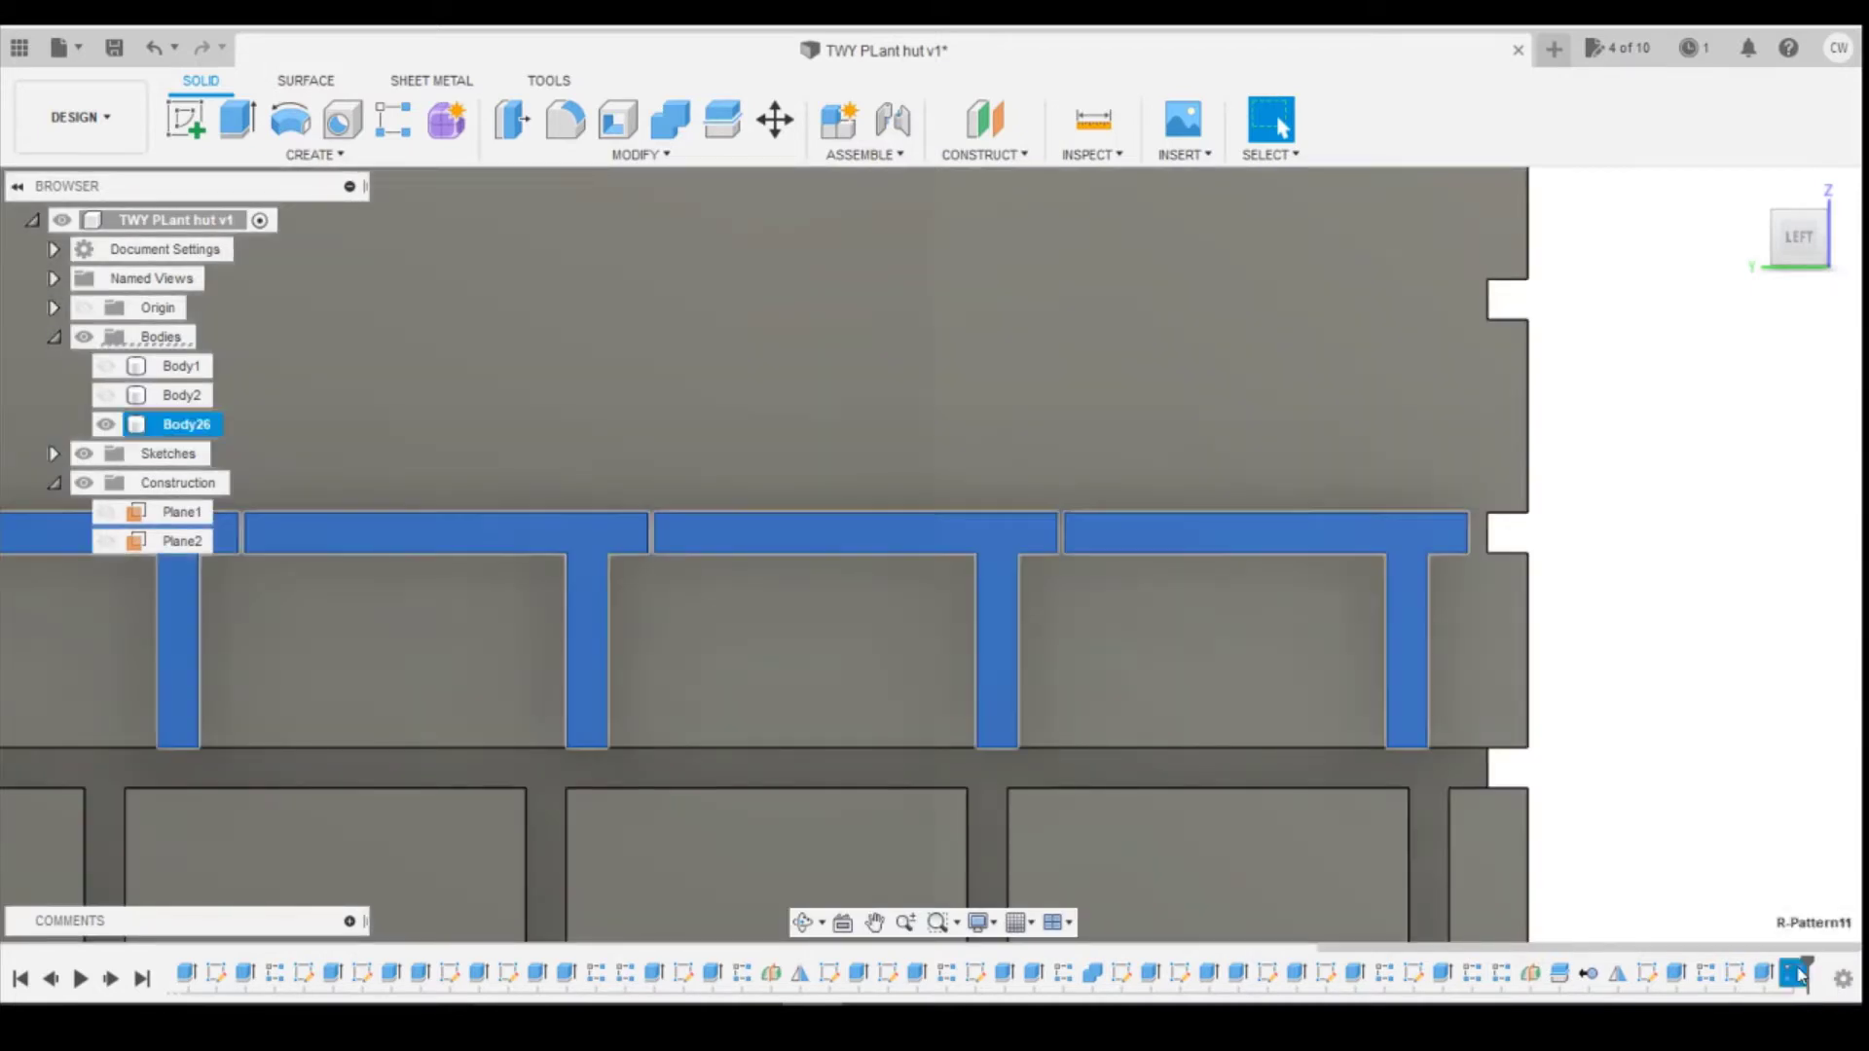
right_click(1801, 976)
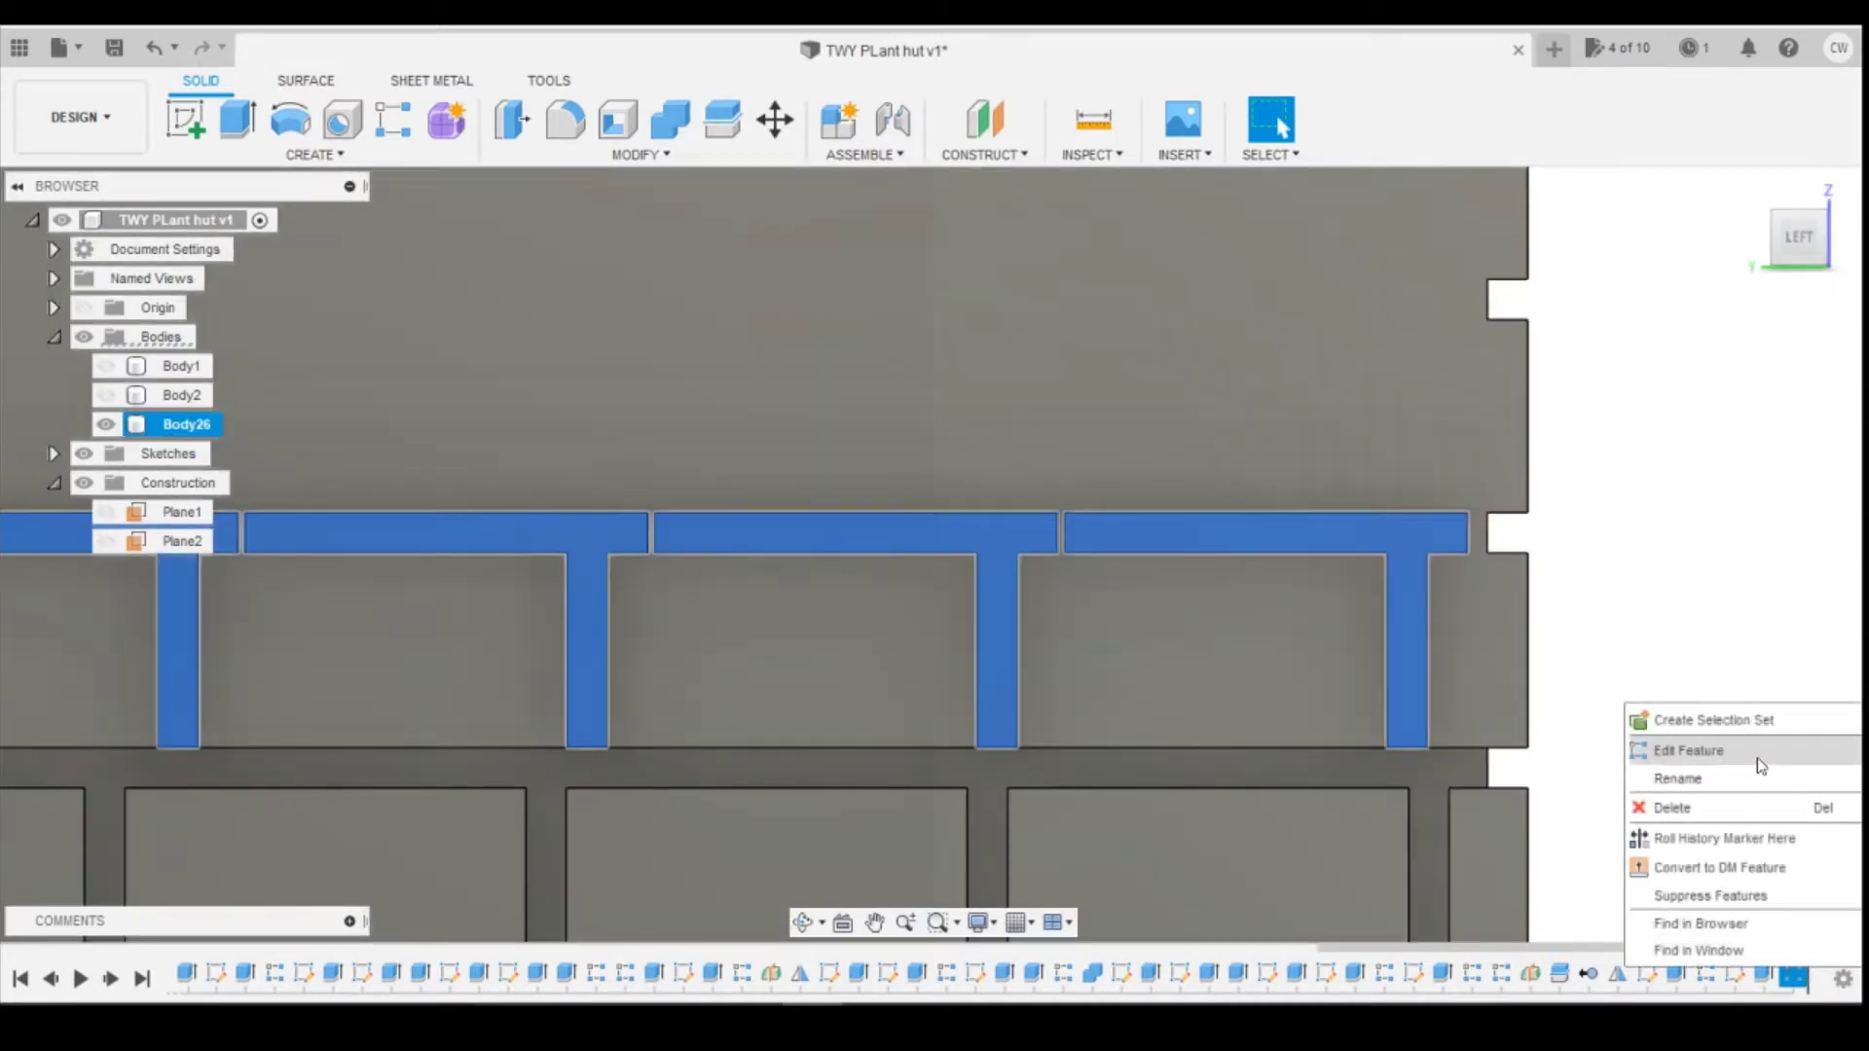
left_click(1732, 749)
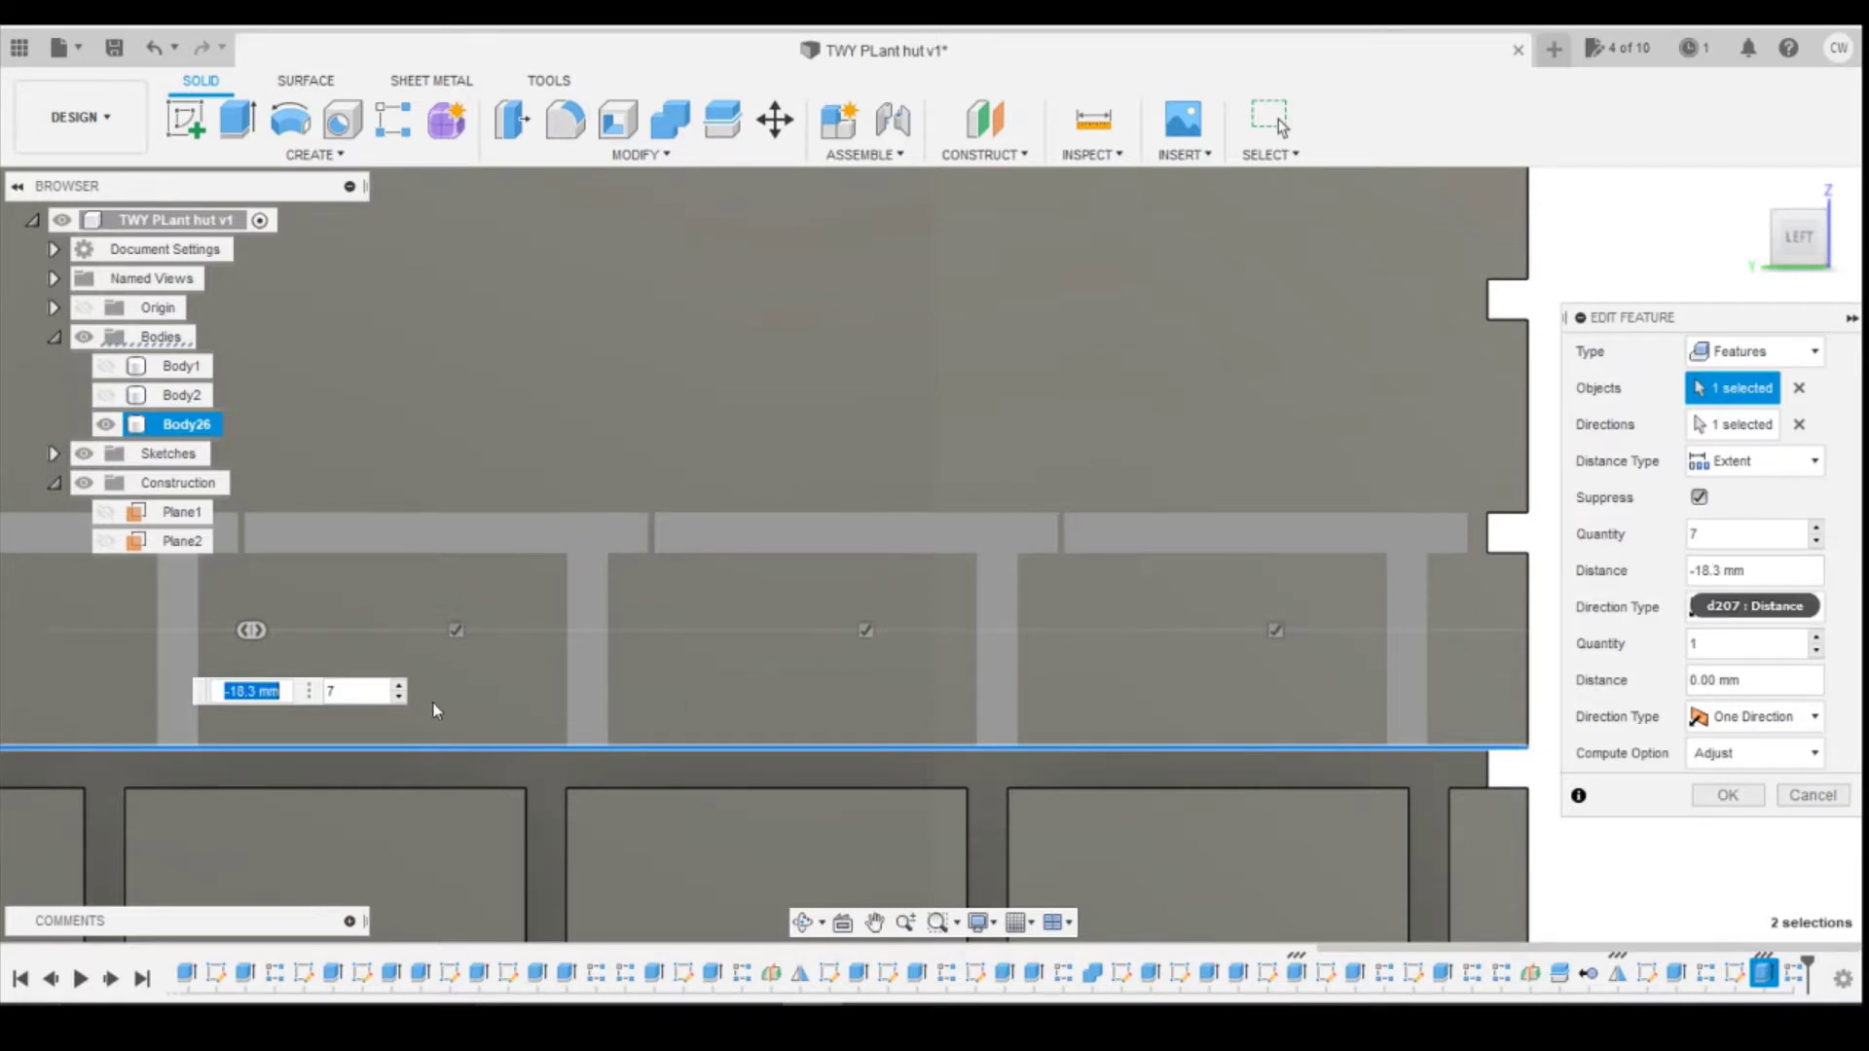
double_click(1718, 570)
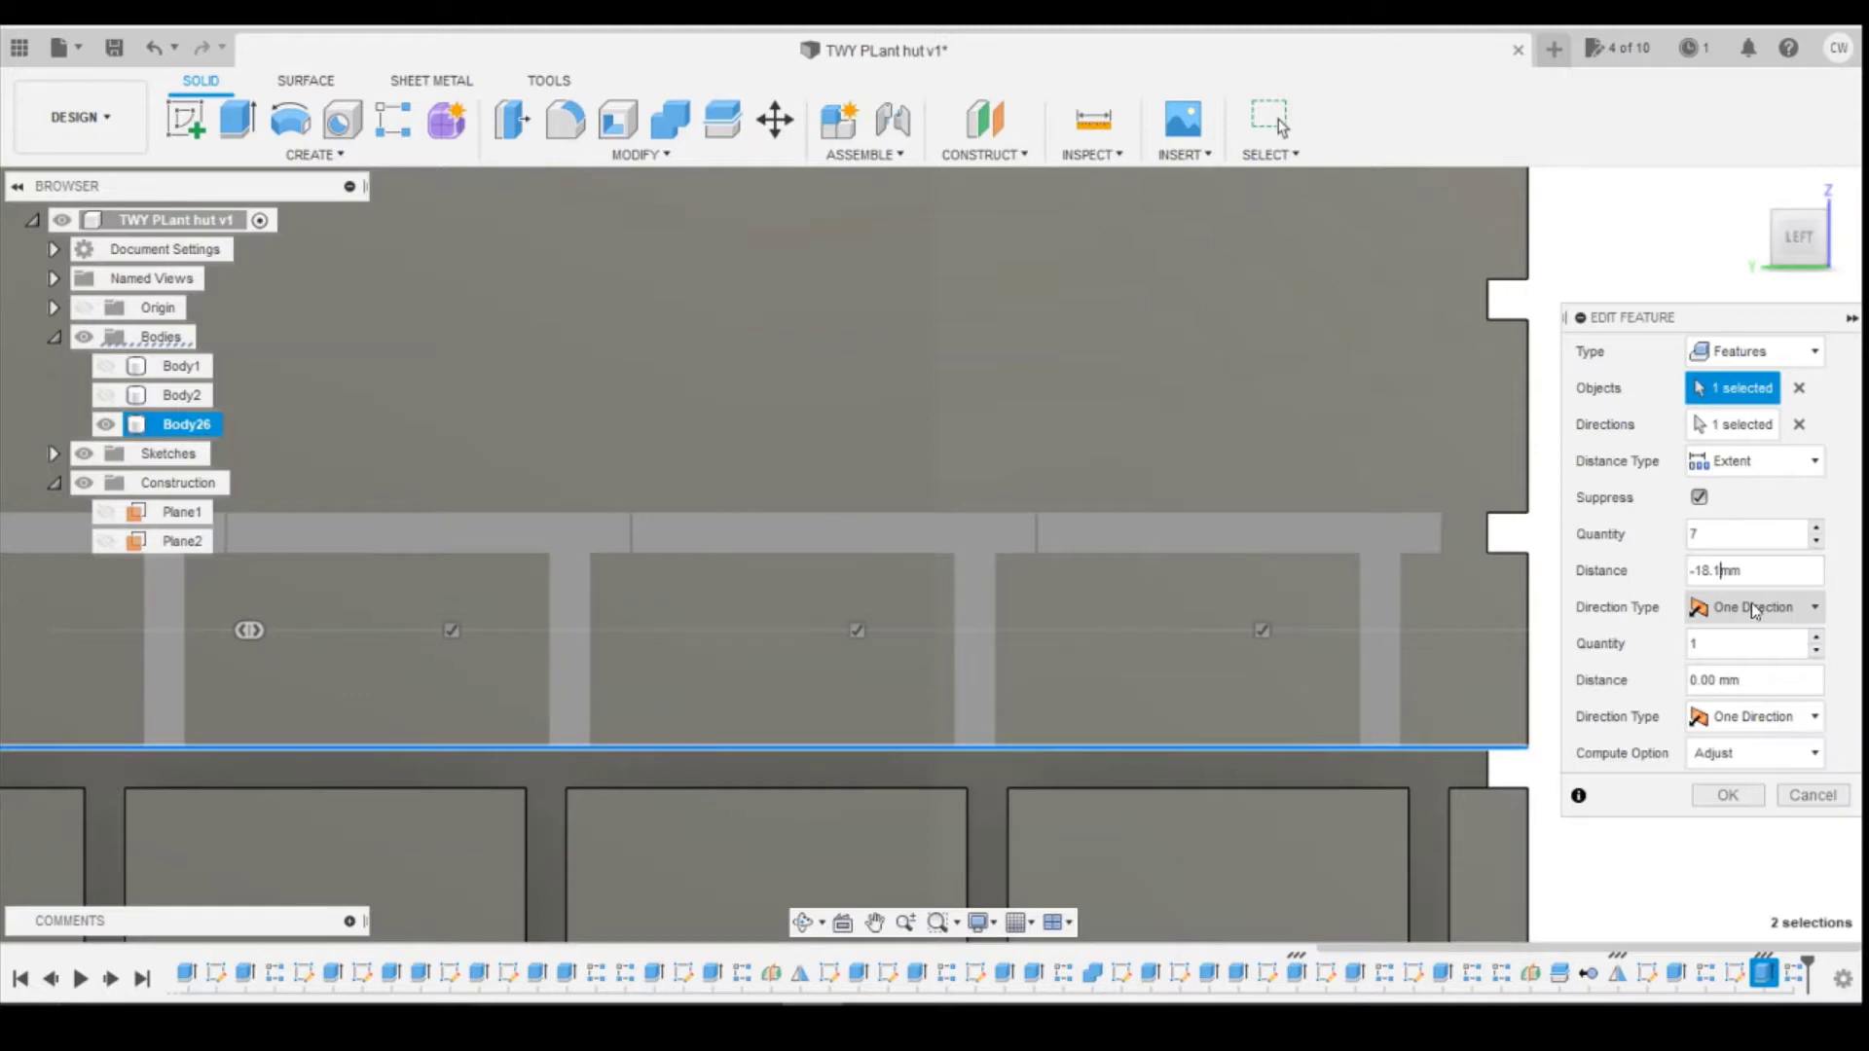
type("0")
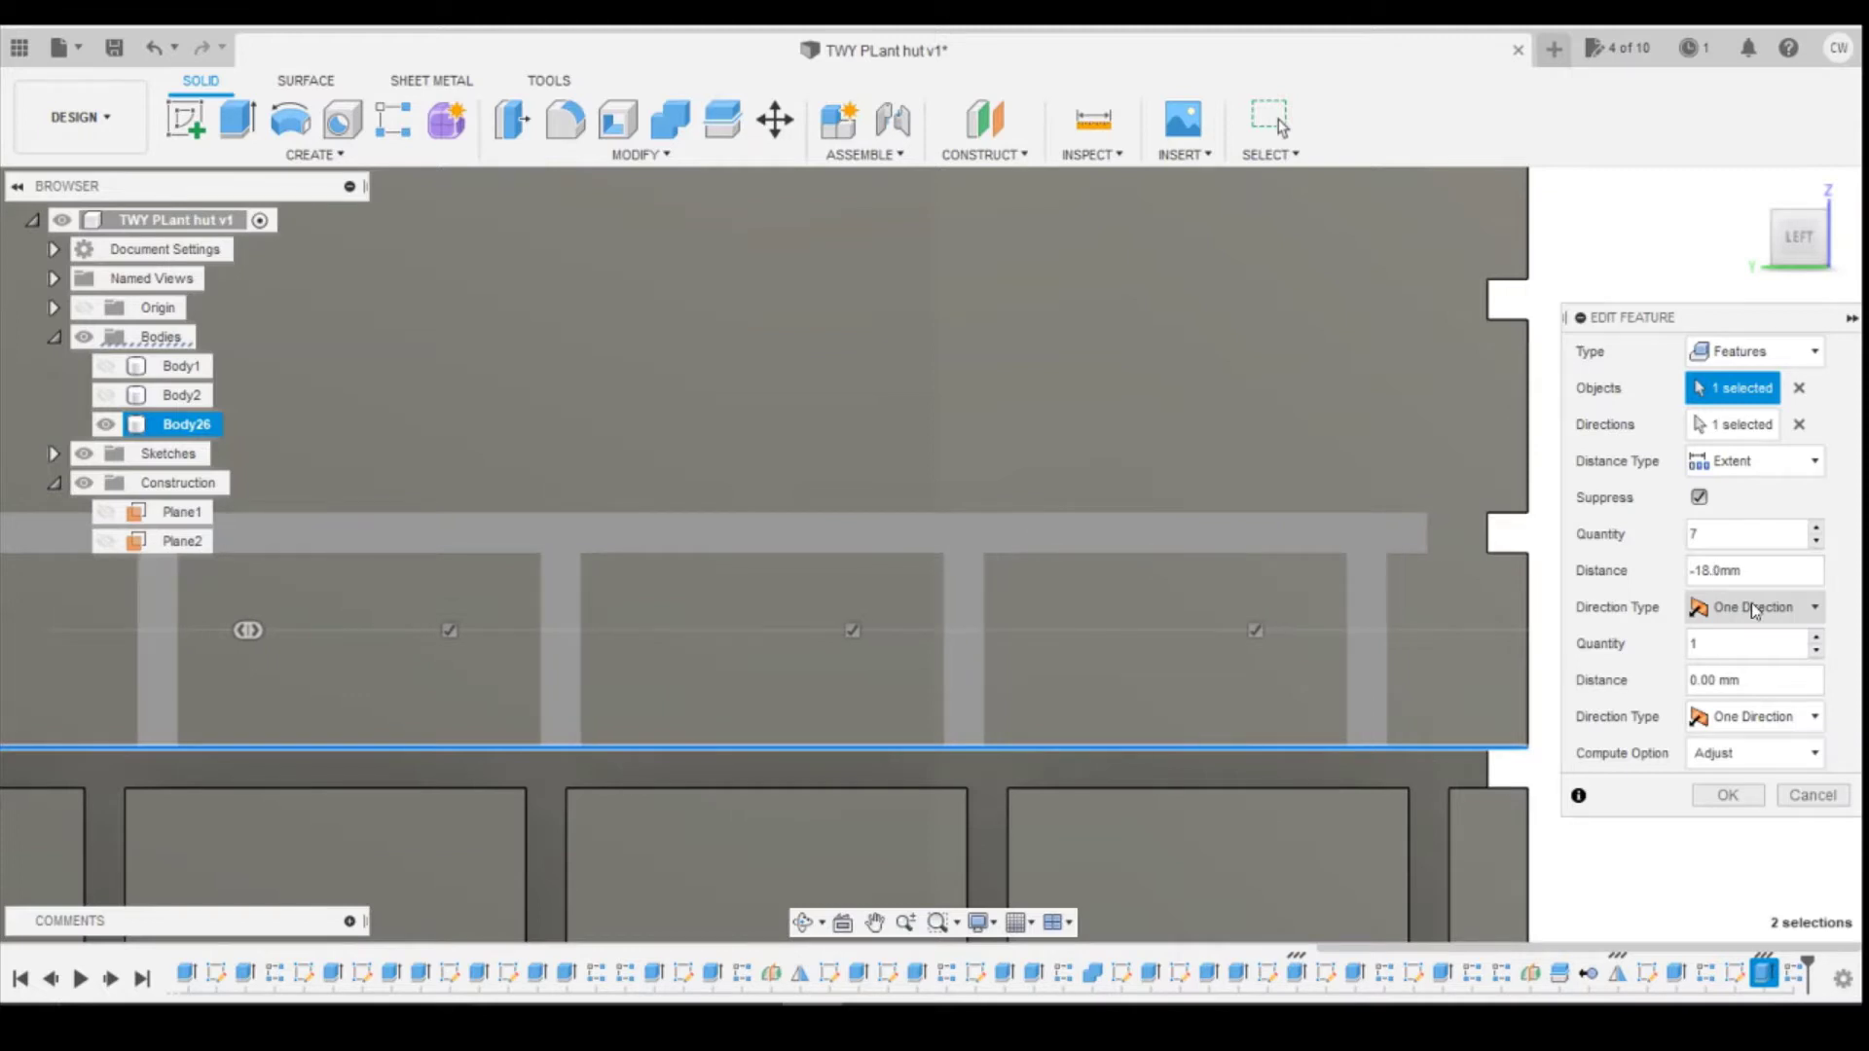
left_click(1727, 796)
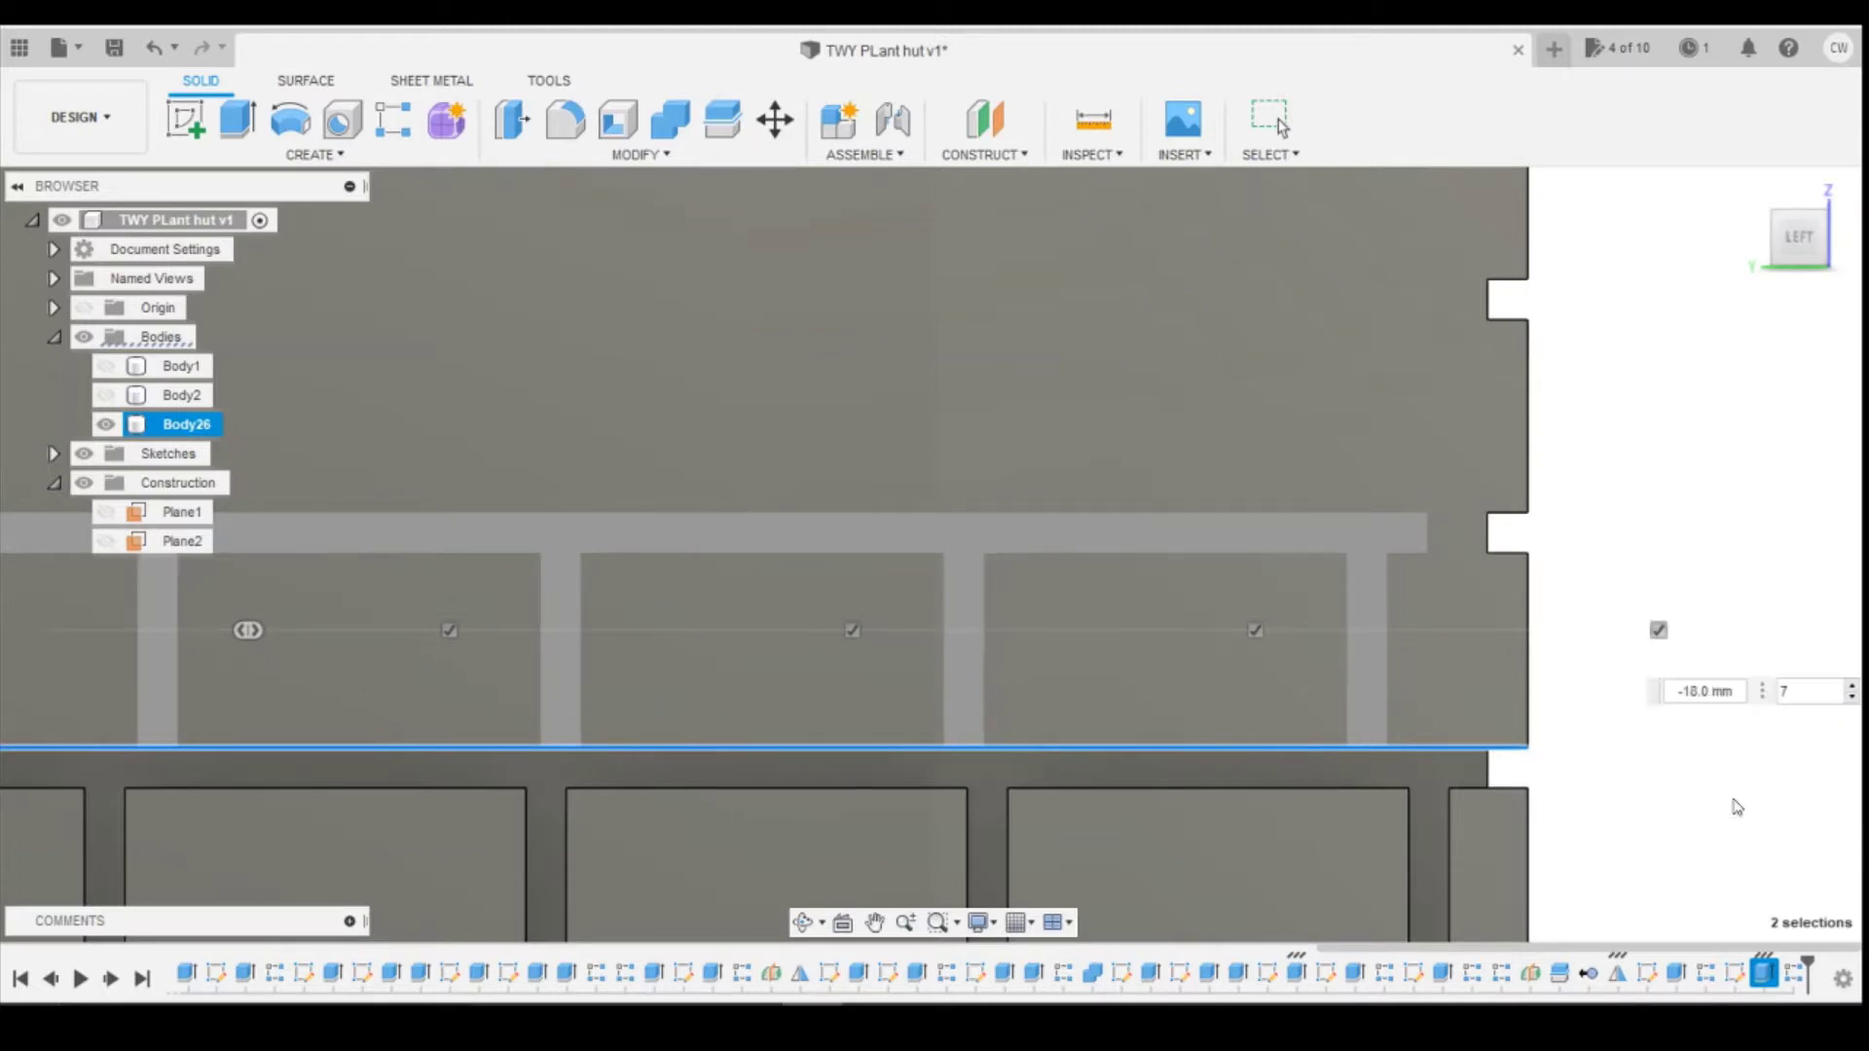
Step: Check the end brick's bottom edge length, set the horizontal strip's length to 3.3 mm in its sketch, and finish the sketch
scroll(570, 662, "up", 3)
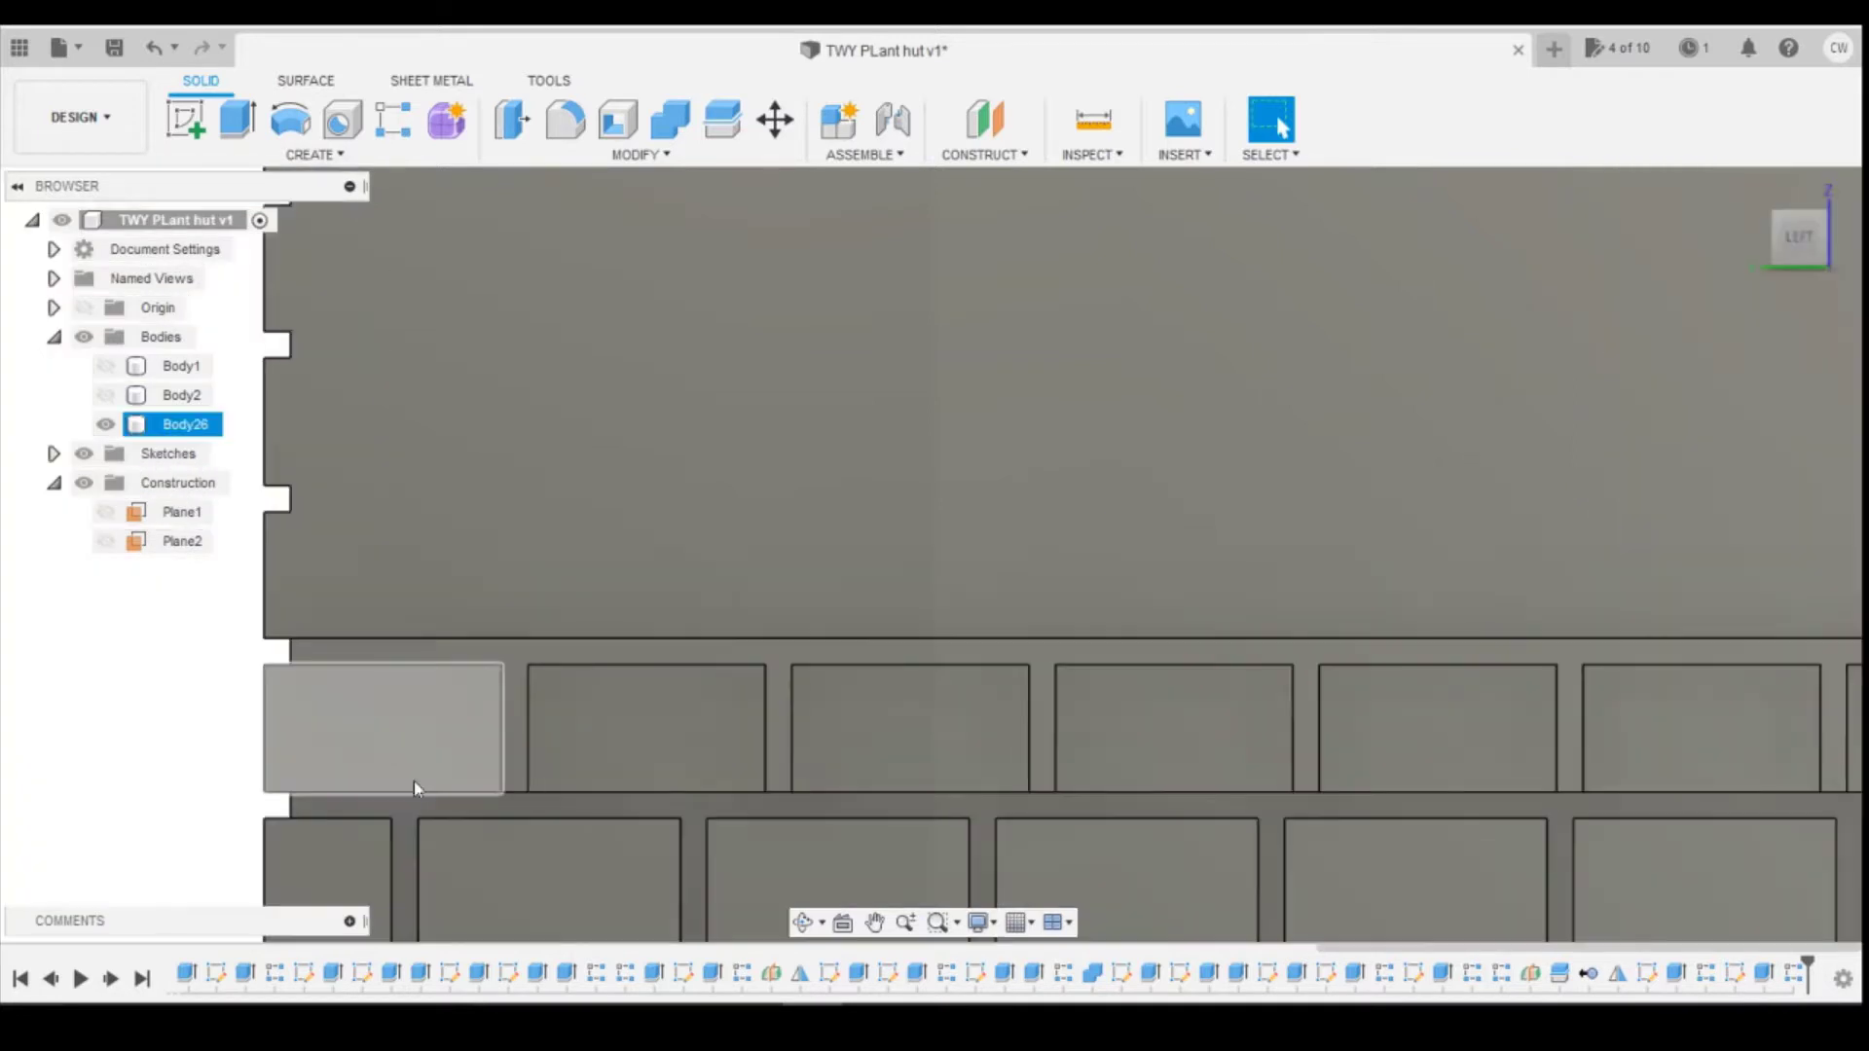
left_click(388, 792)
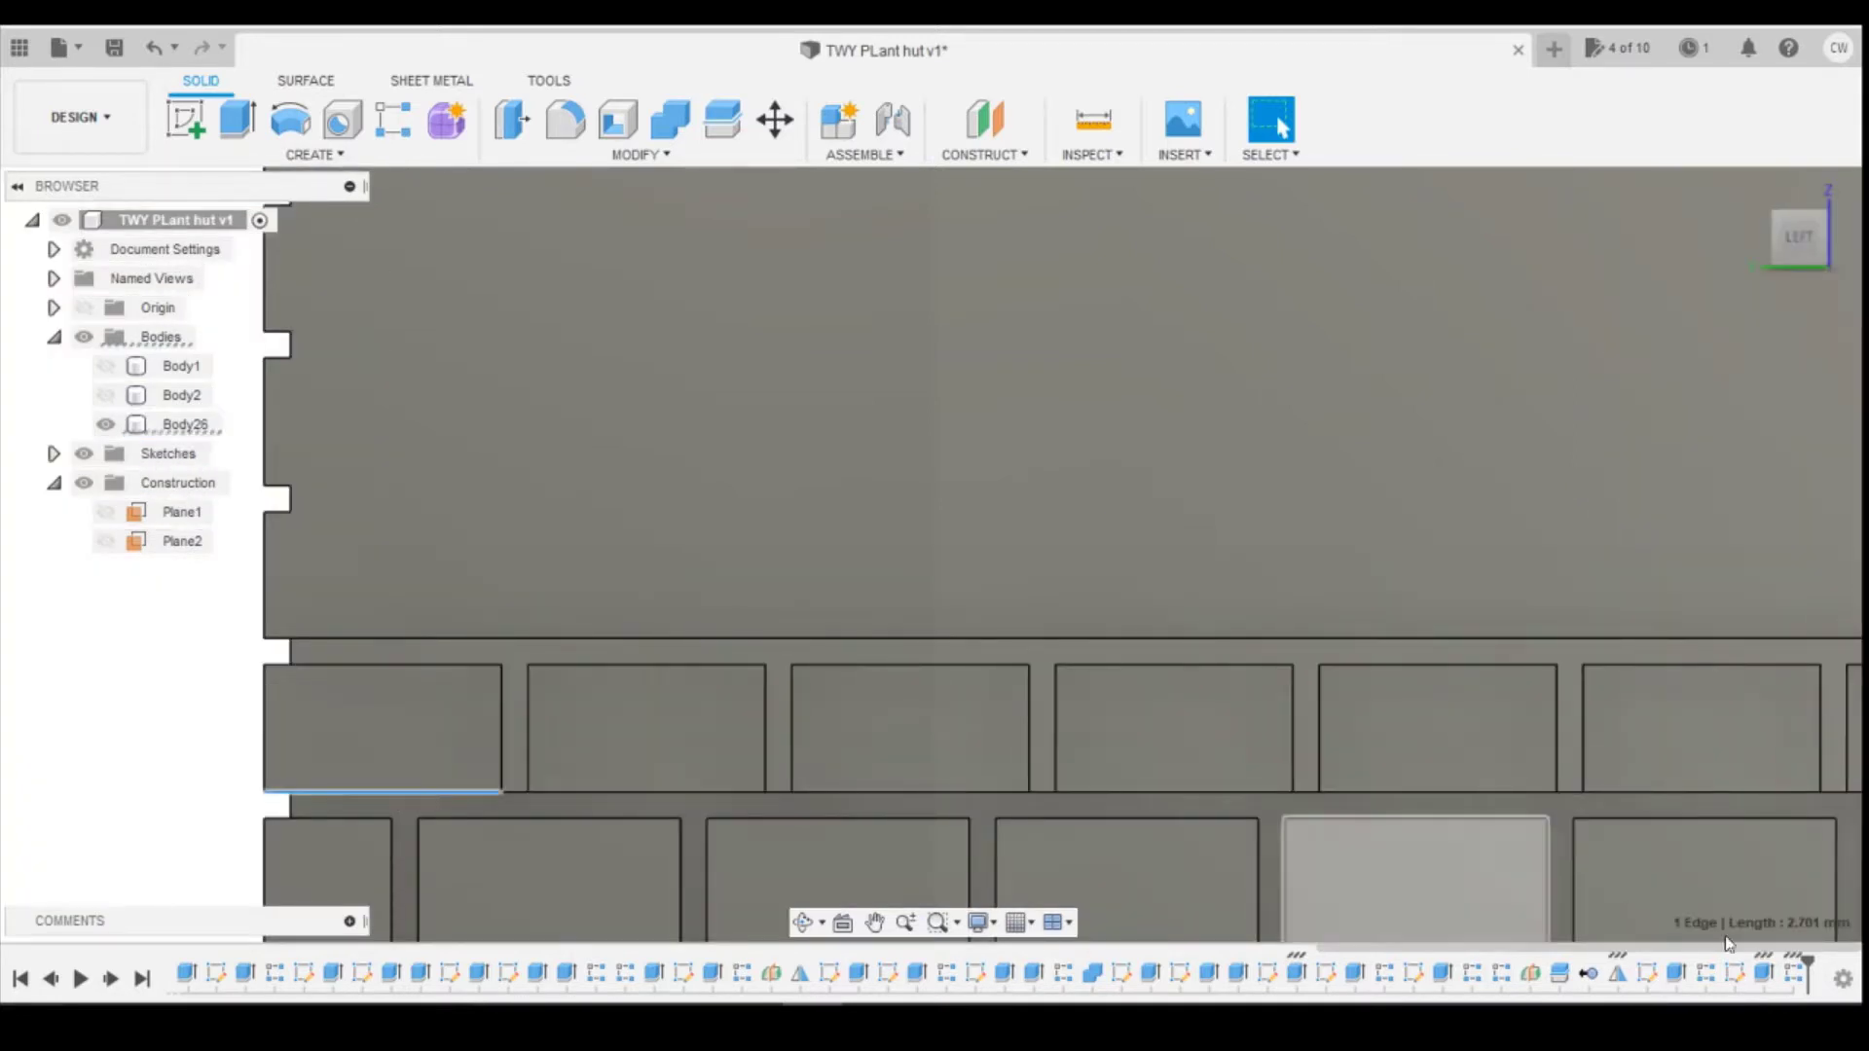
left_click(1737, 978)
right_click(1738, 979)
left_click(1680, 810)
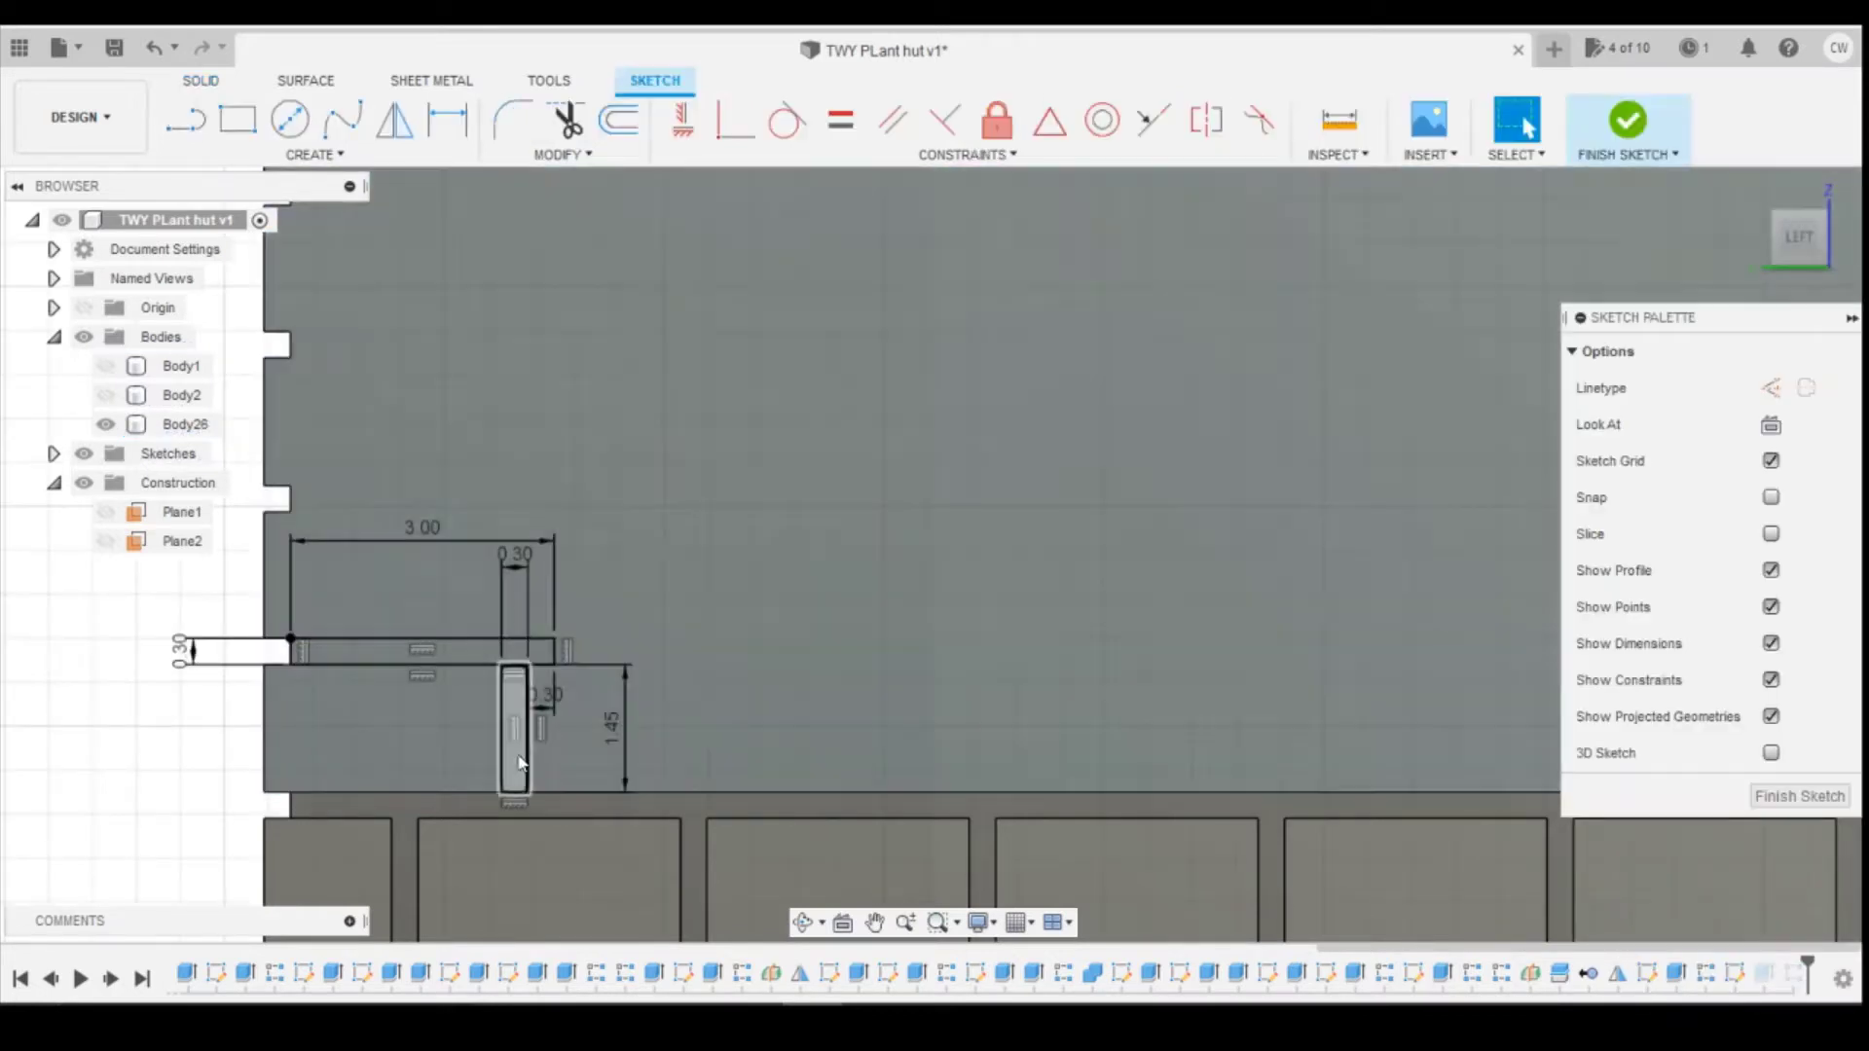
double_click(430, 534)
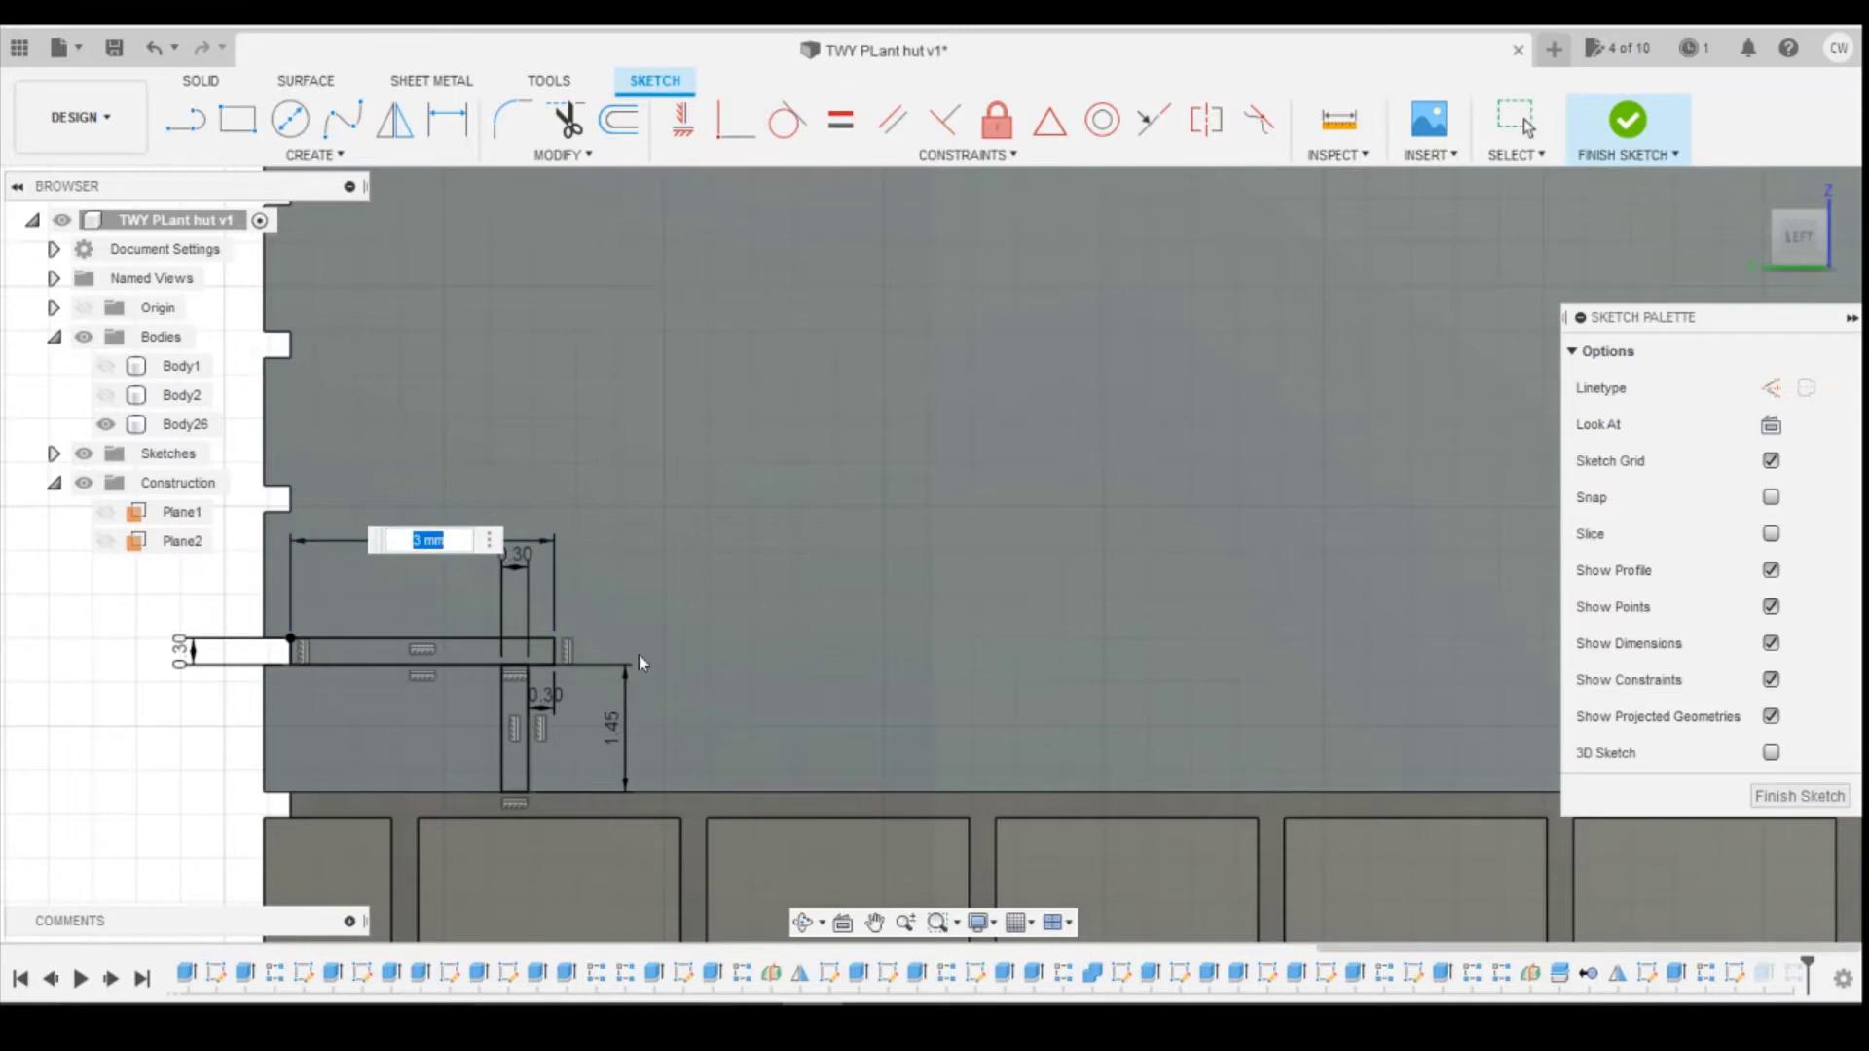
type("3.3")
key("Return")
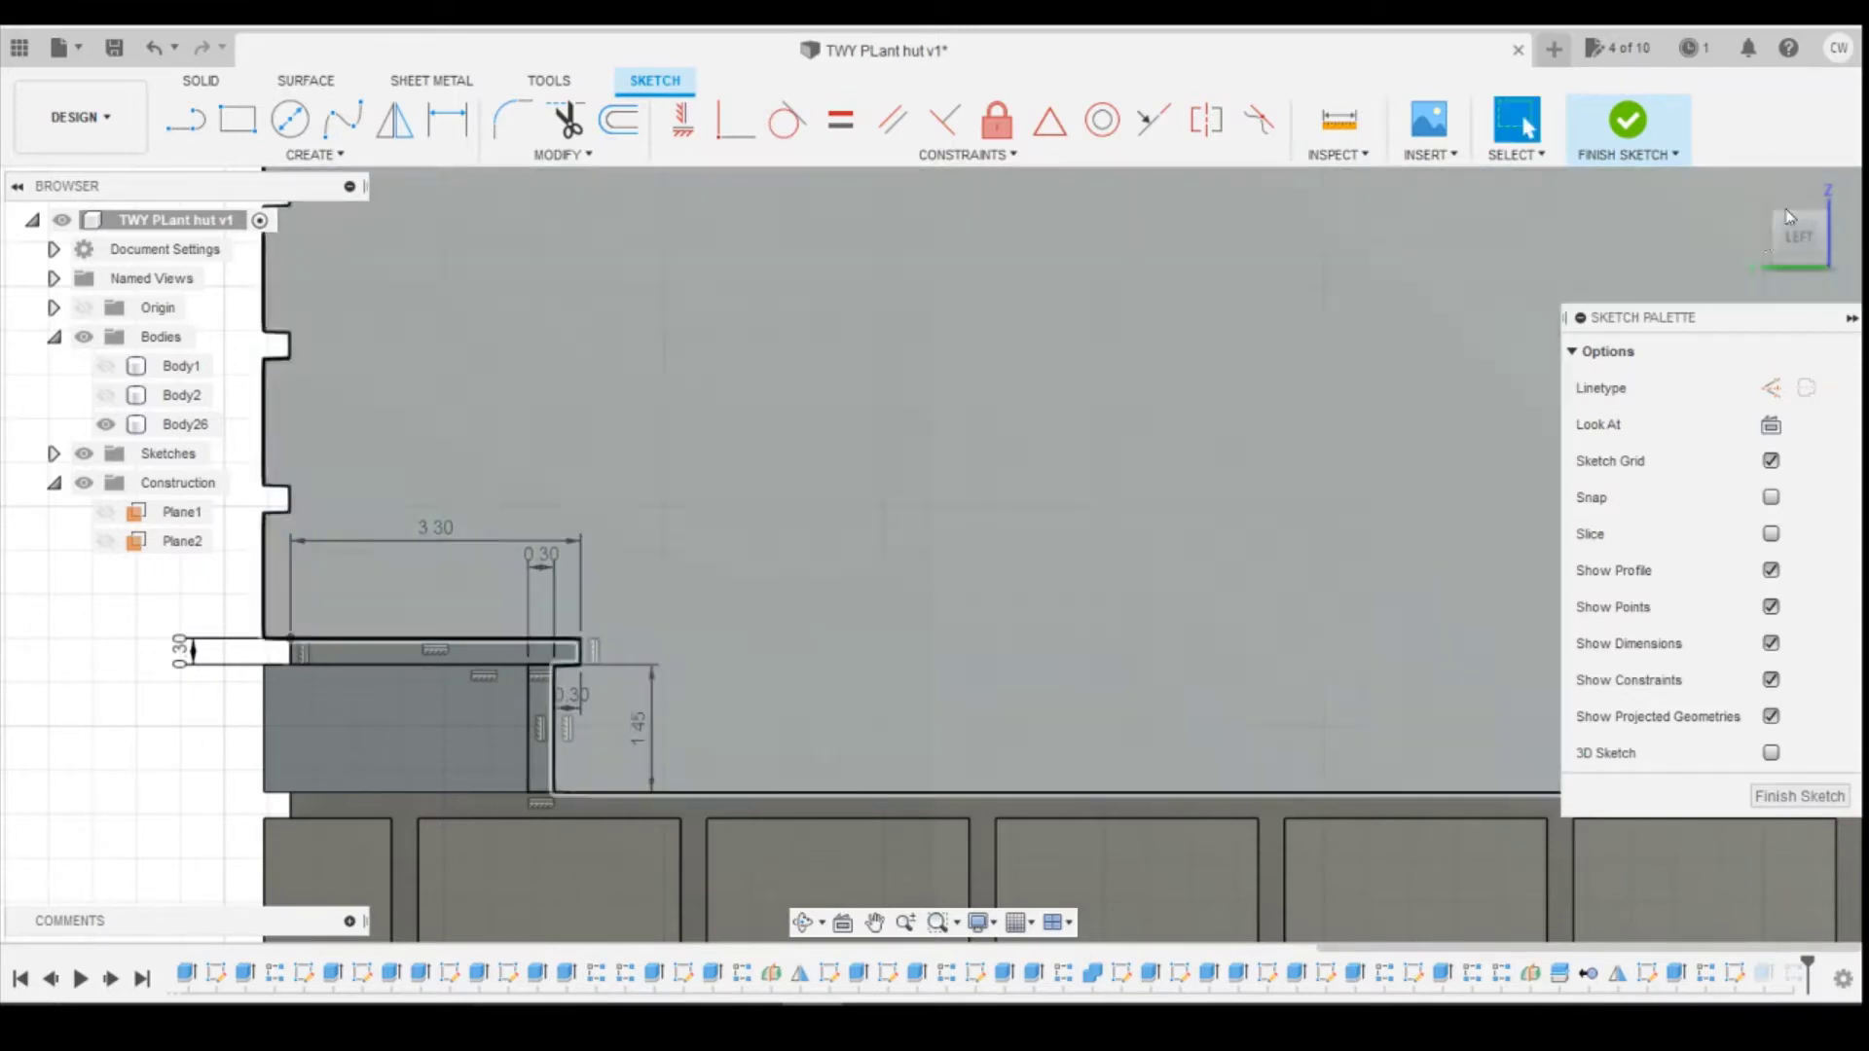
left_click(1627, 121)
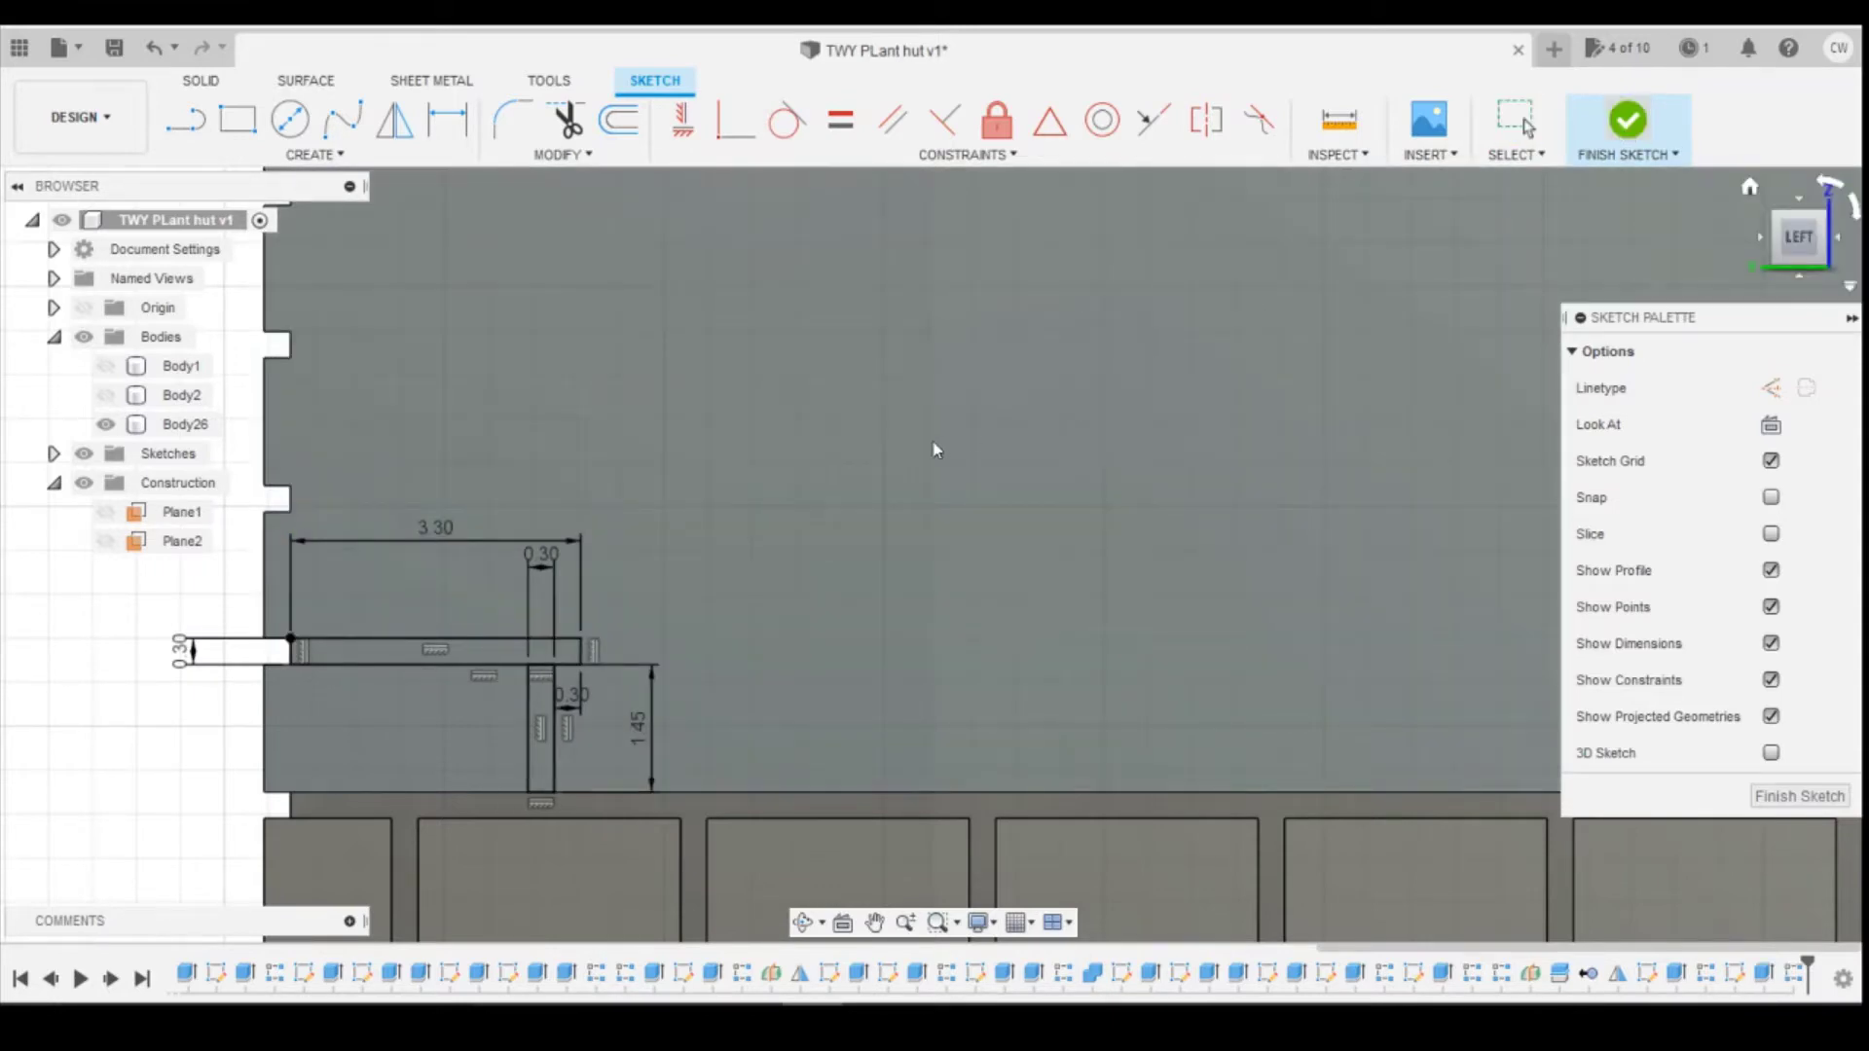
Step: Edit the second course's rectangular pattern and set its extent distance to -18.3 mm
scroll(430, 548, "down", 5)
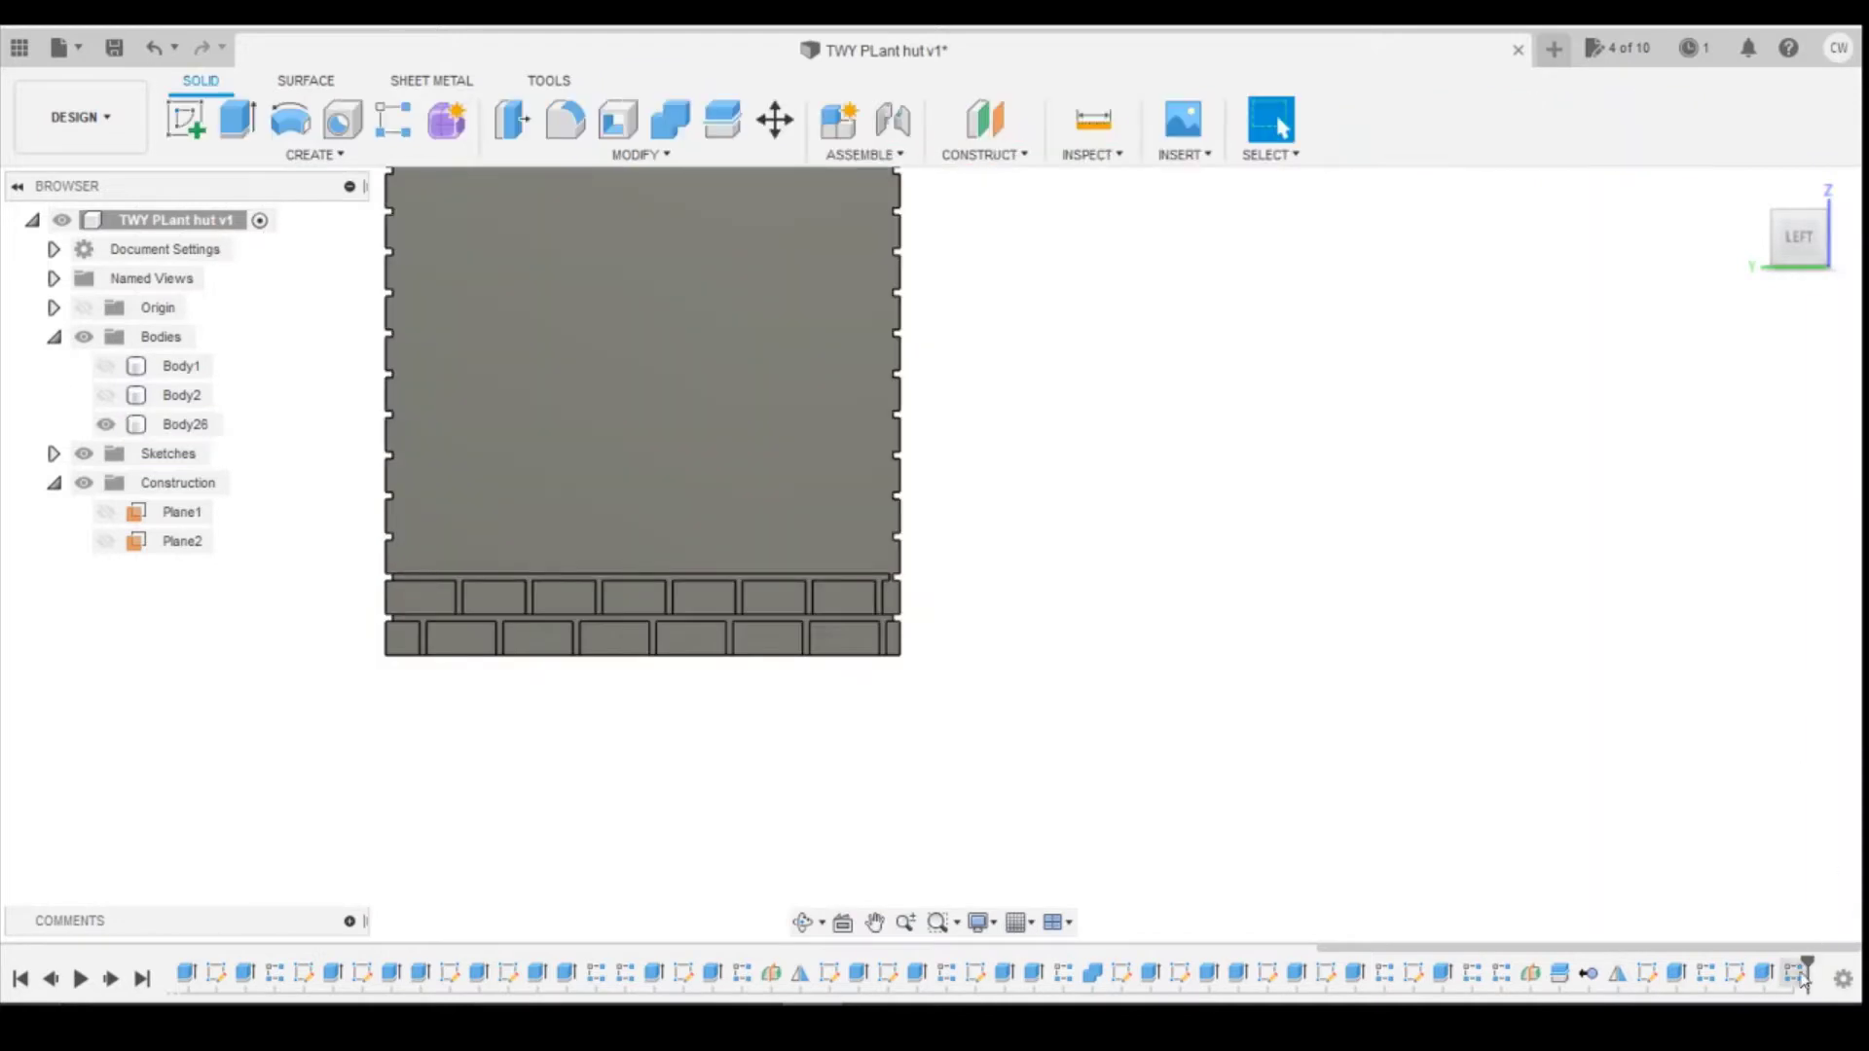
right_click(1794, 973)
left_click(1713, 830)
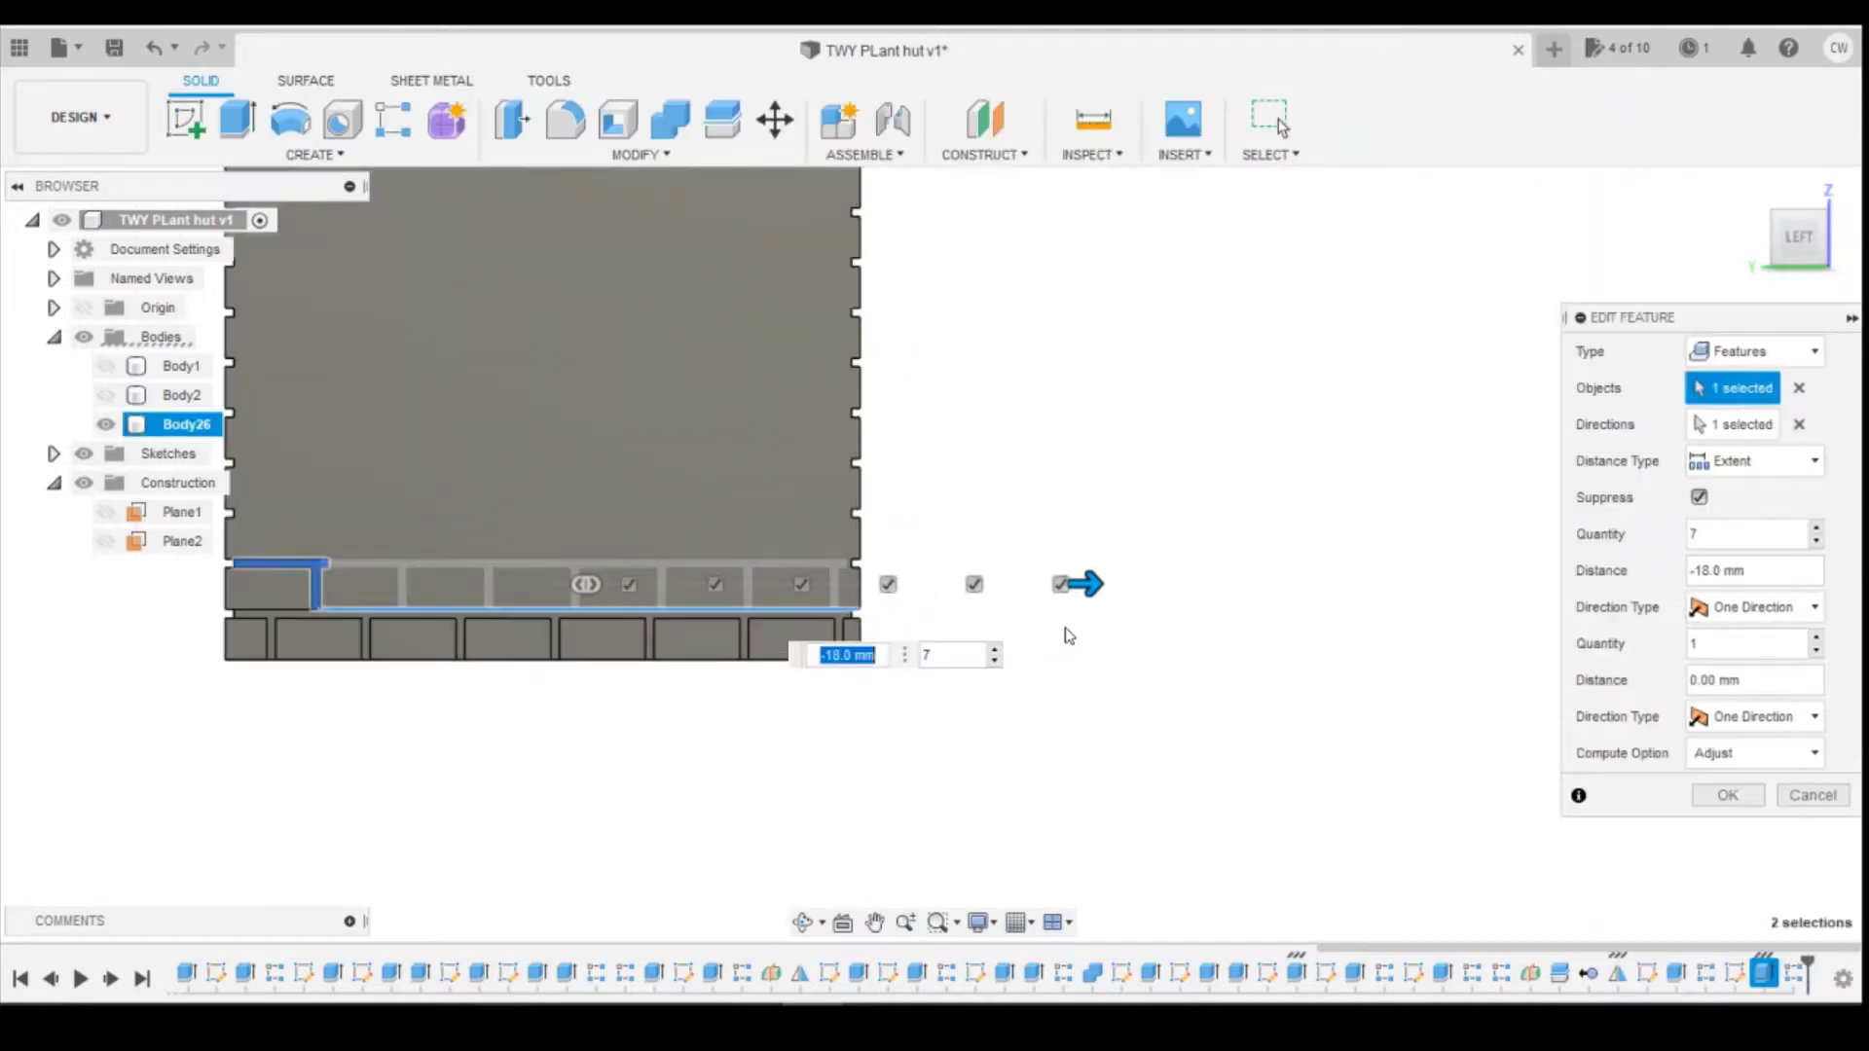
key("Tab")
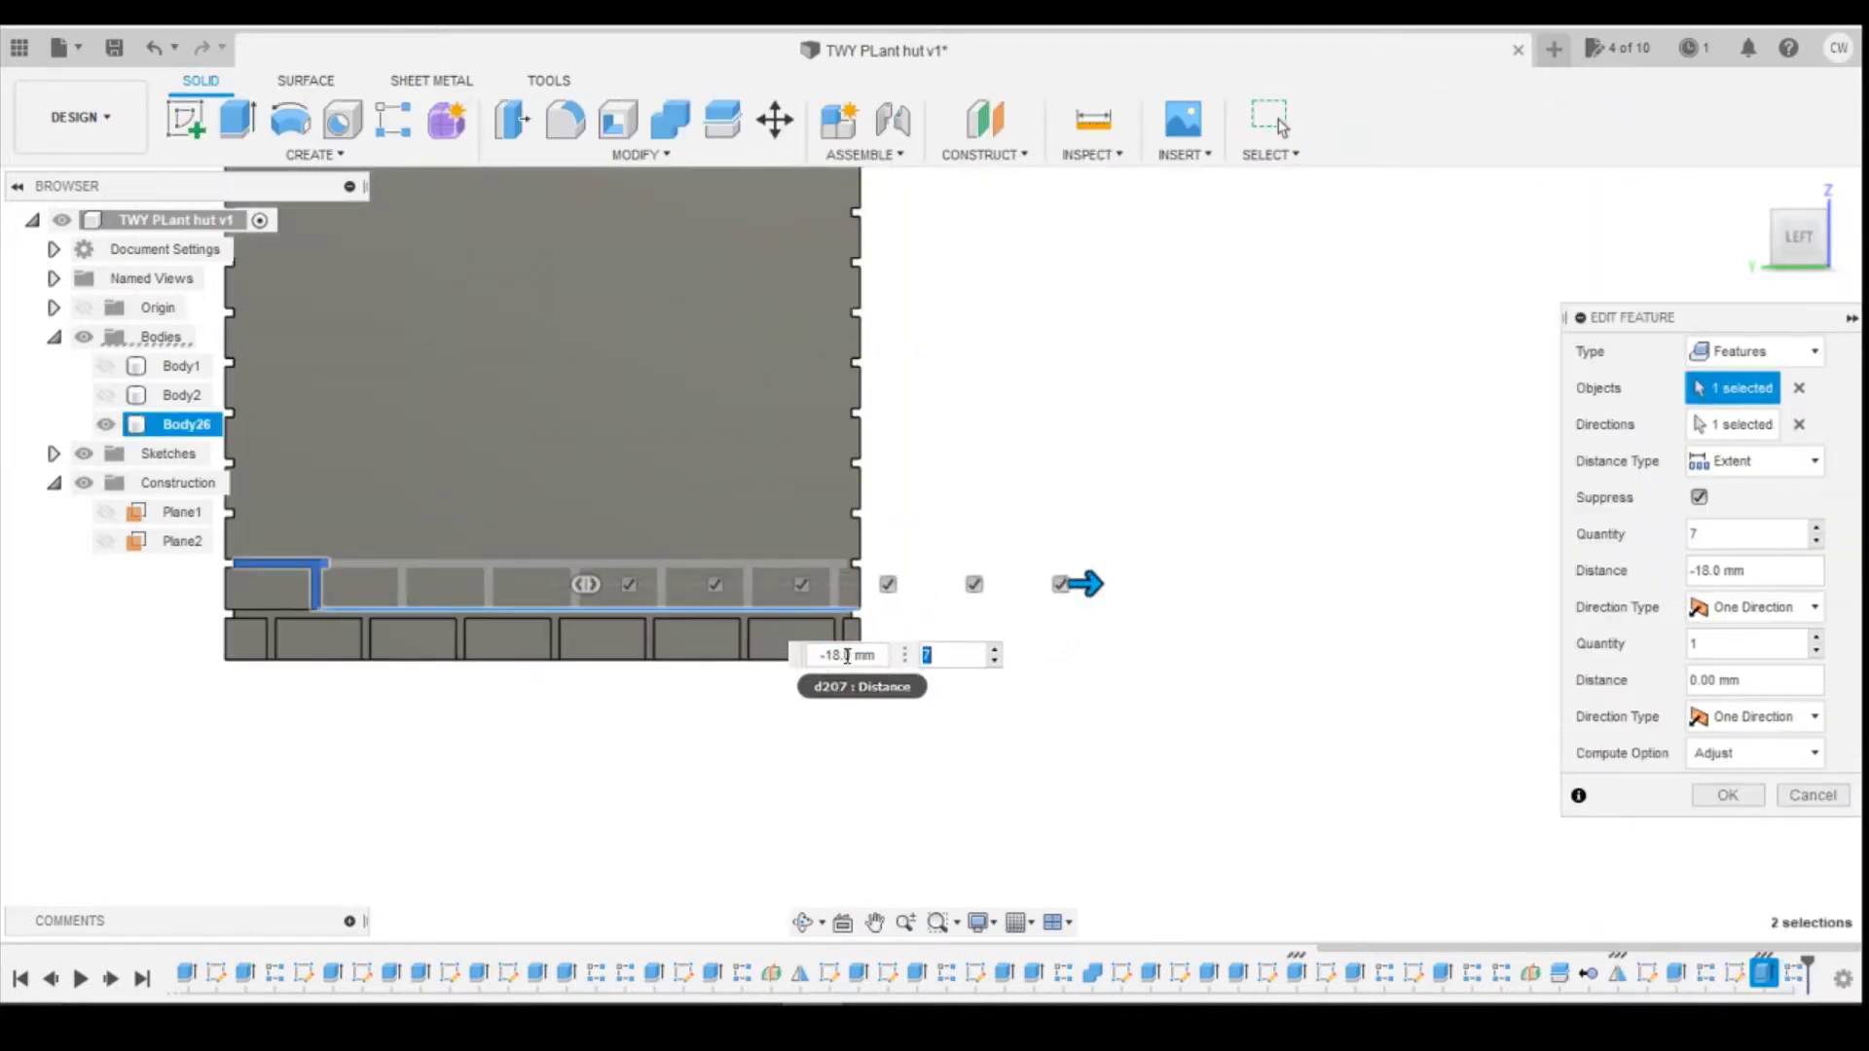
double_click(846, 655)
type("3")
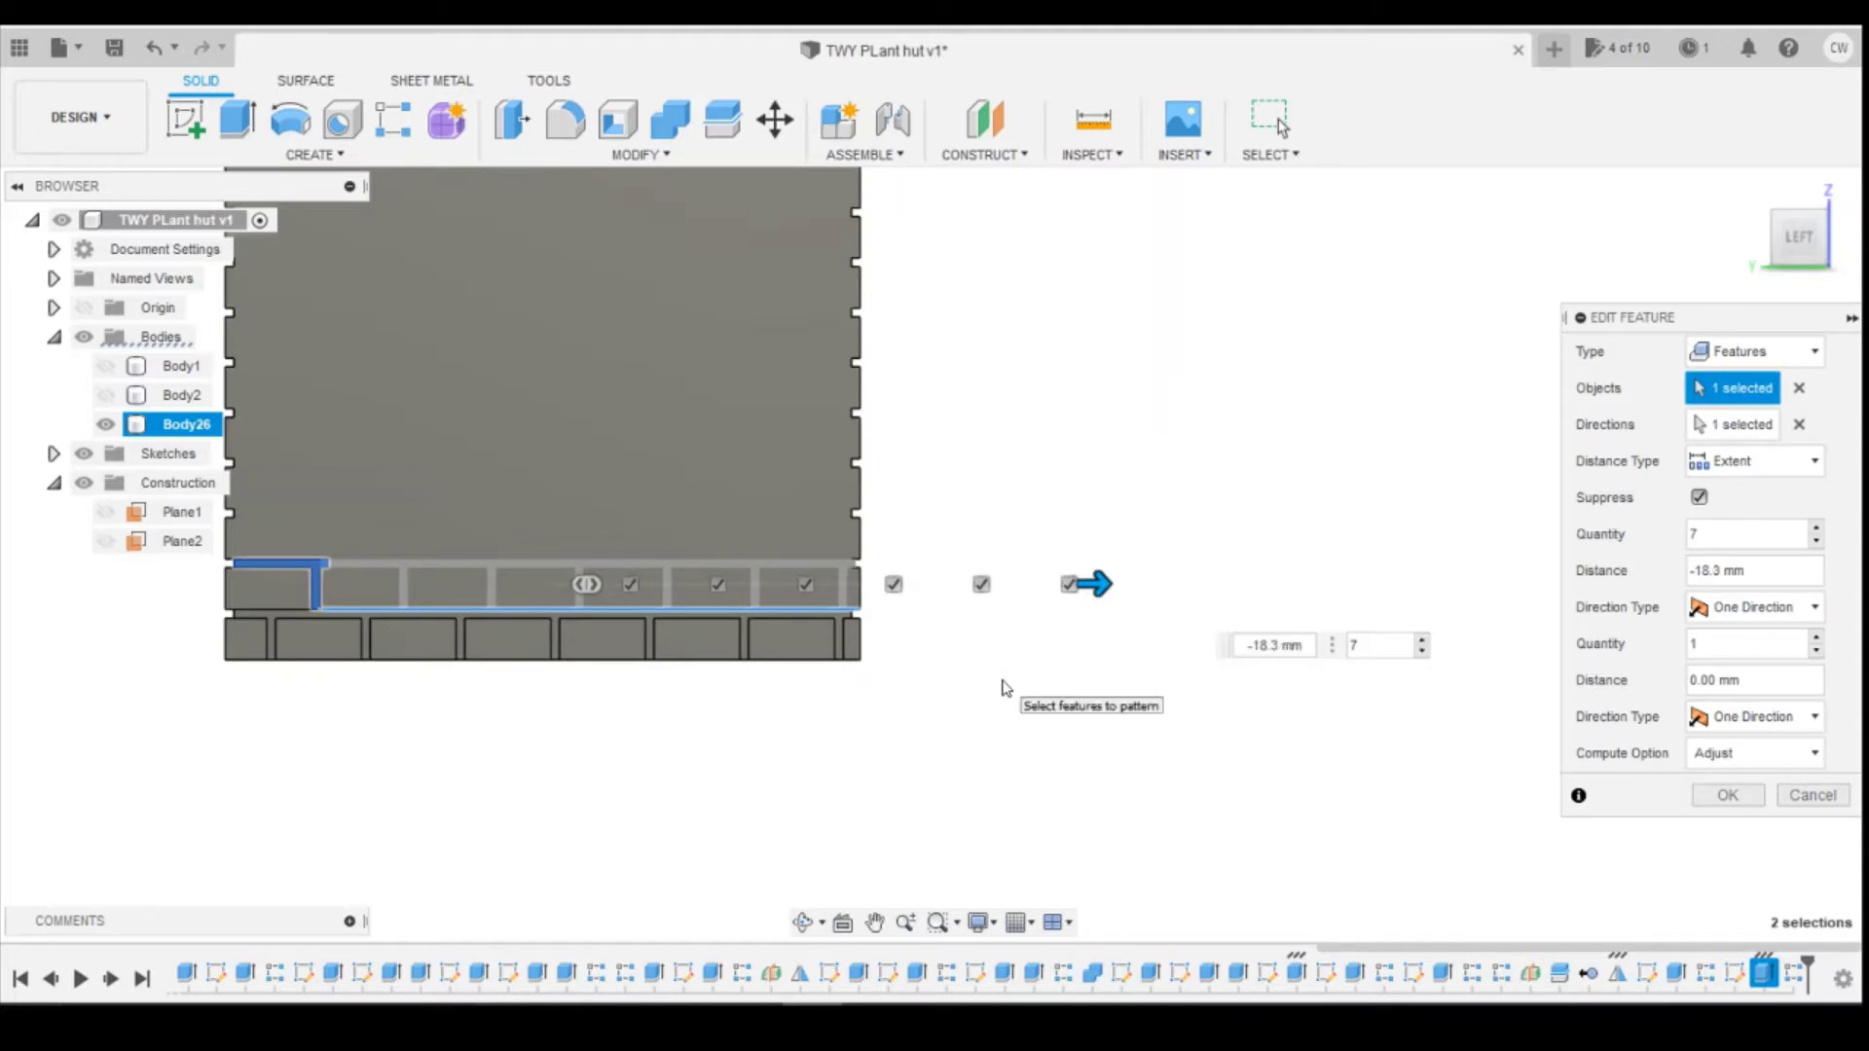
key("Return")
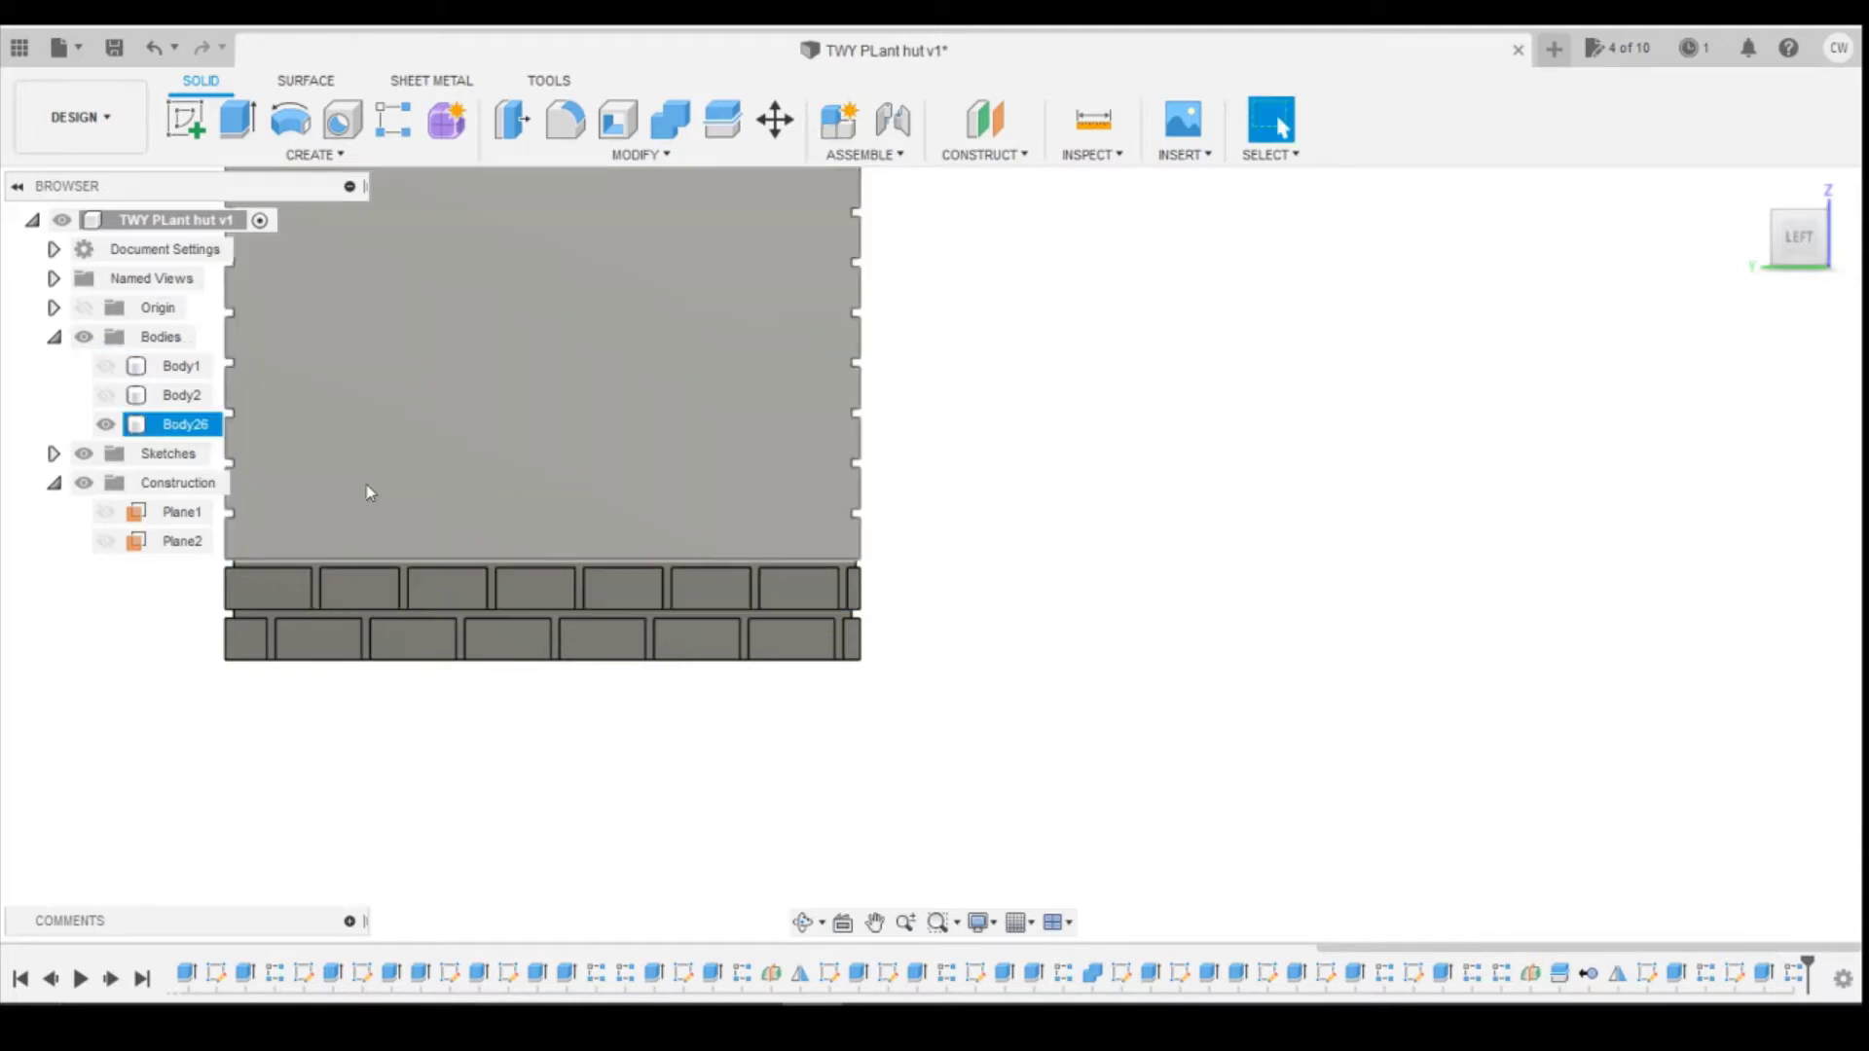
Step: Check the bottom edge length of a second-course brick and set the pattern's extent distance to -18.6 mm
scroll(401, 593, "up", 5)
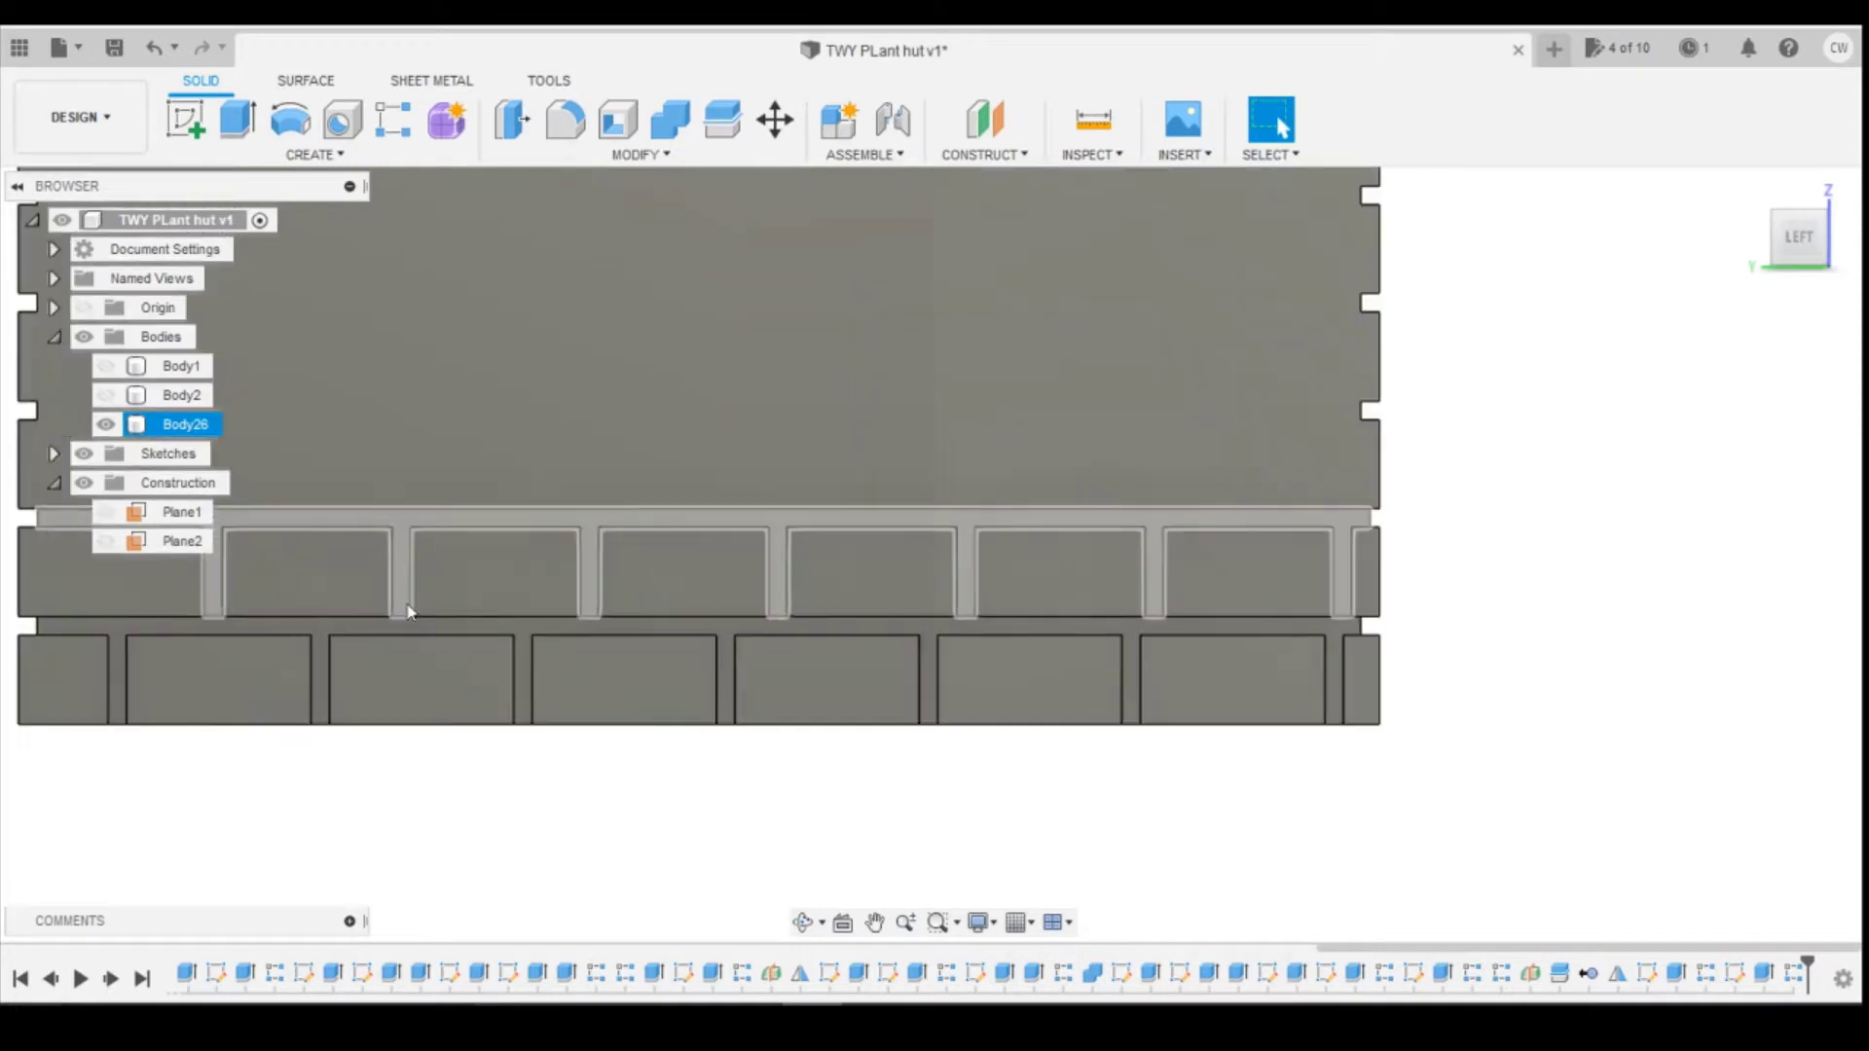
left_click(530, 627)
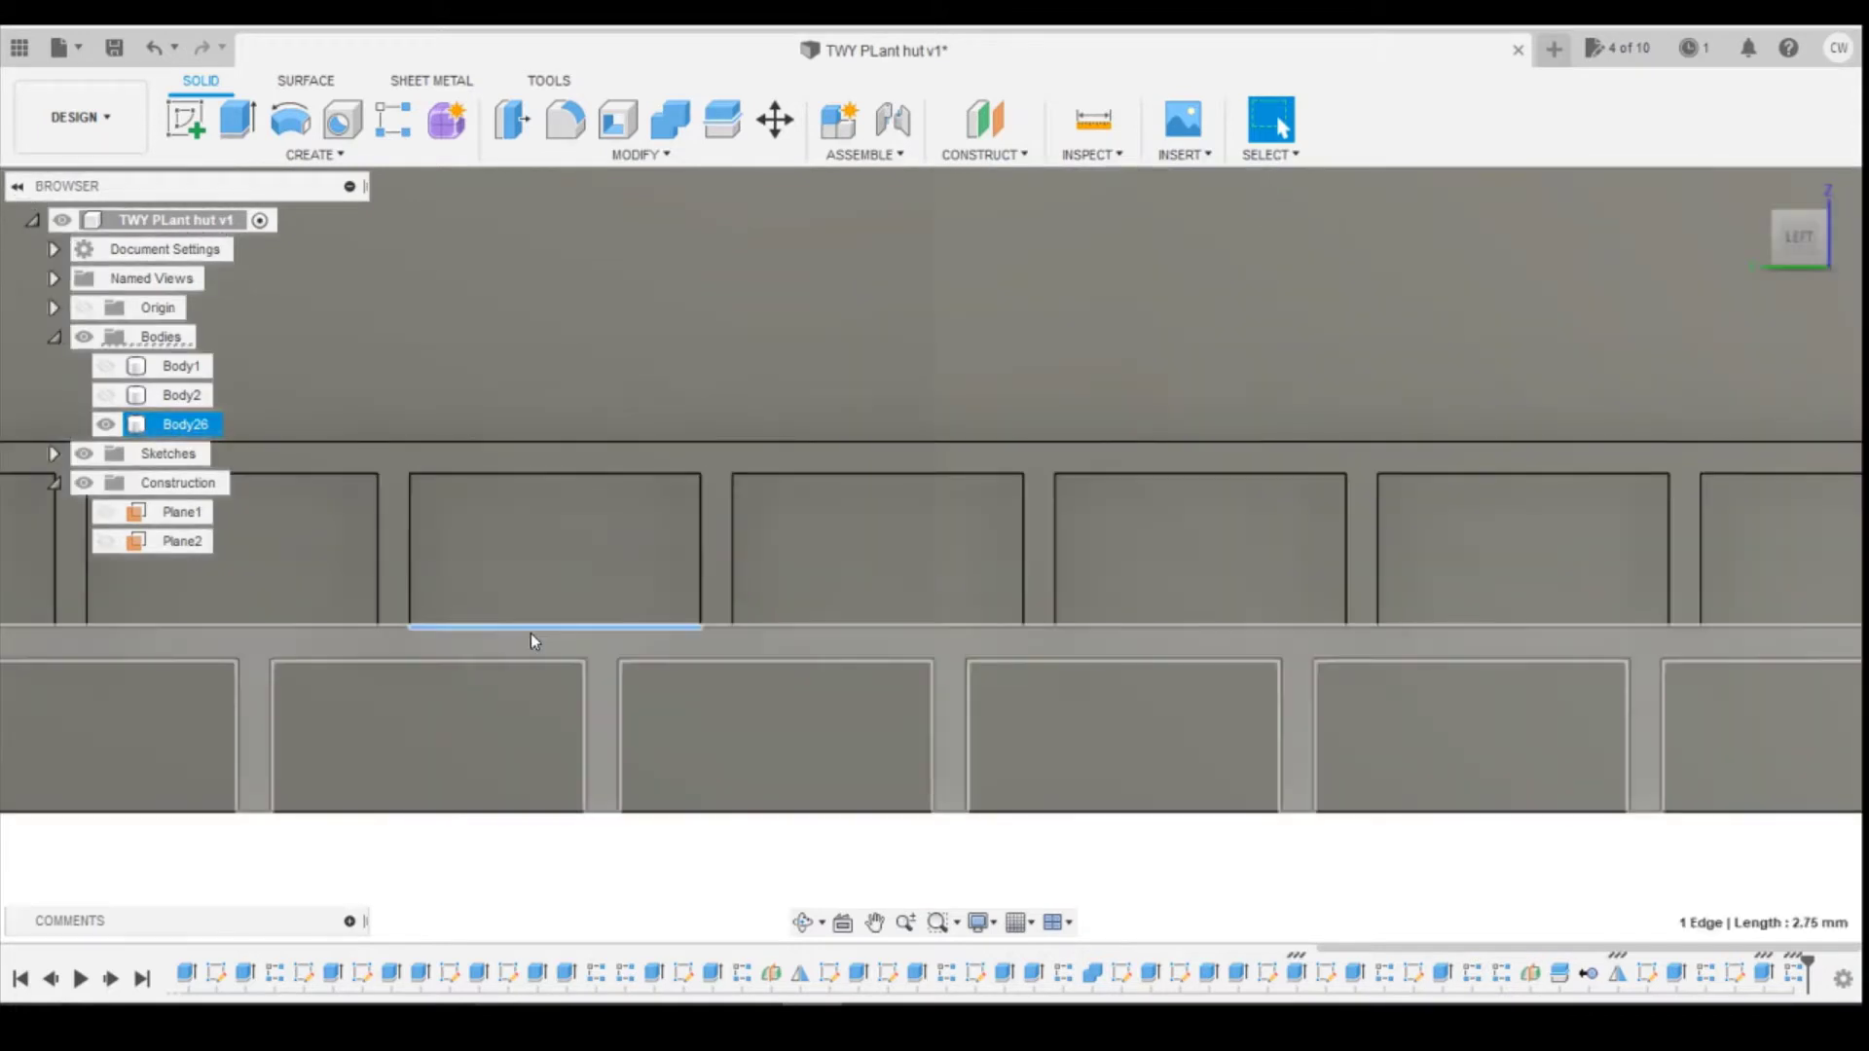
scroll(685, 588, "down", 8)
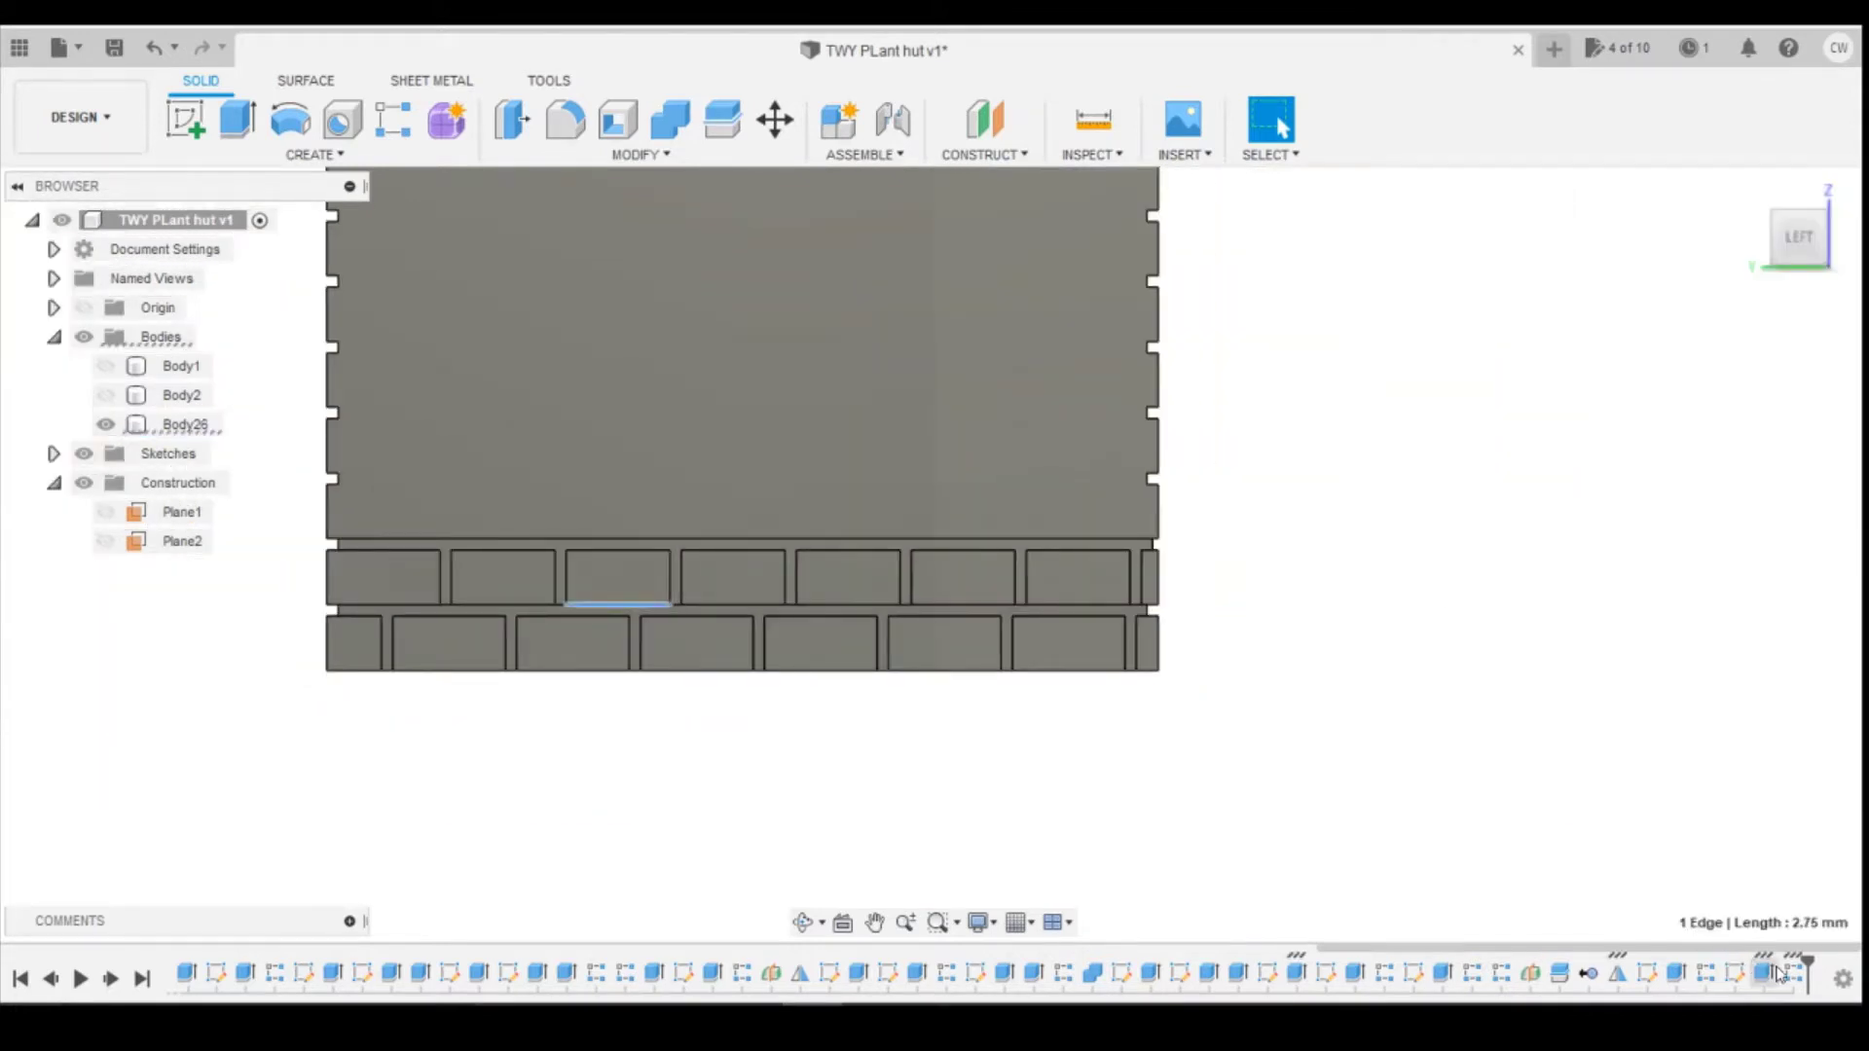
right_click(1776, 974)
left_click(1770, 756)
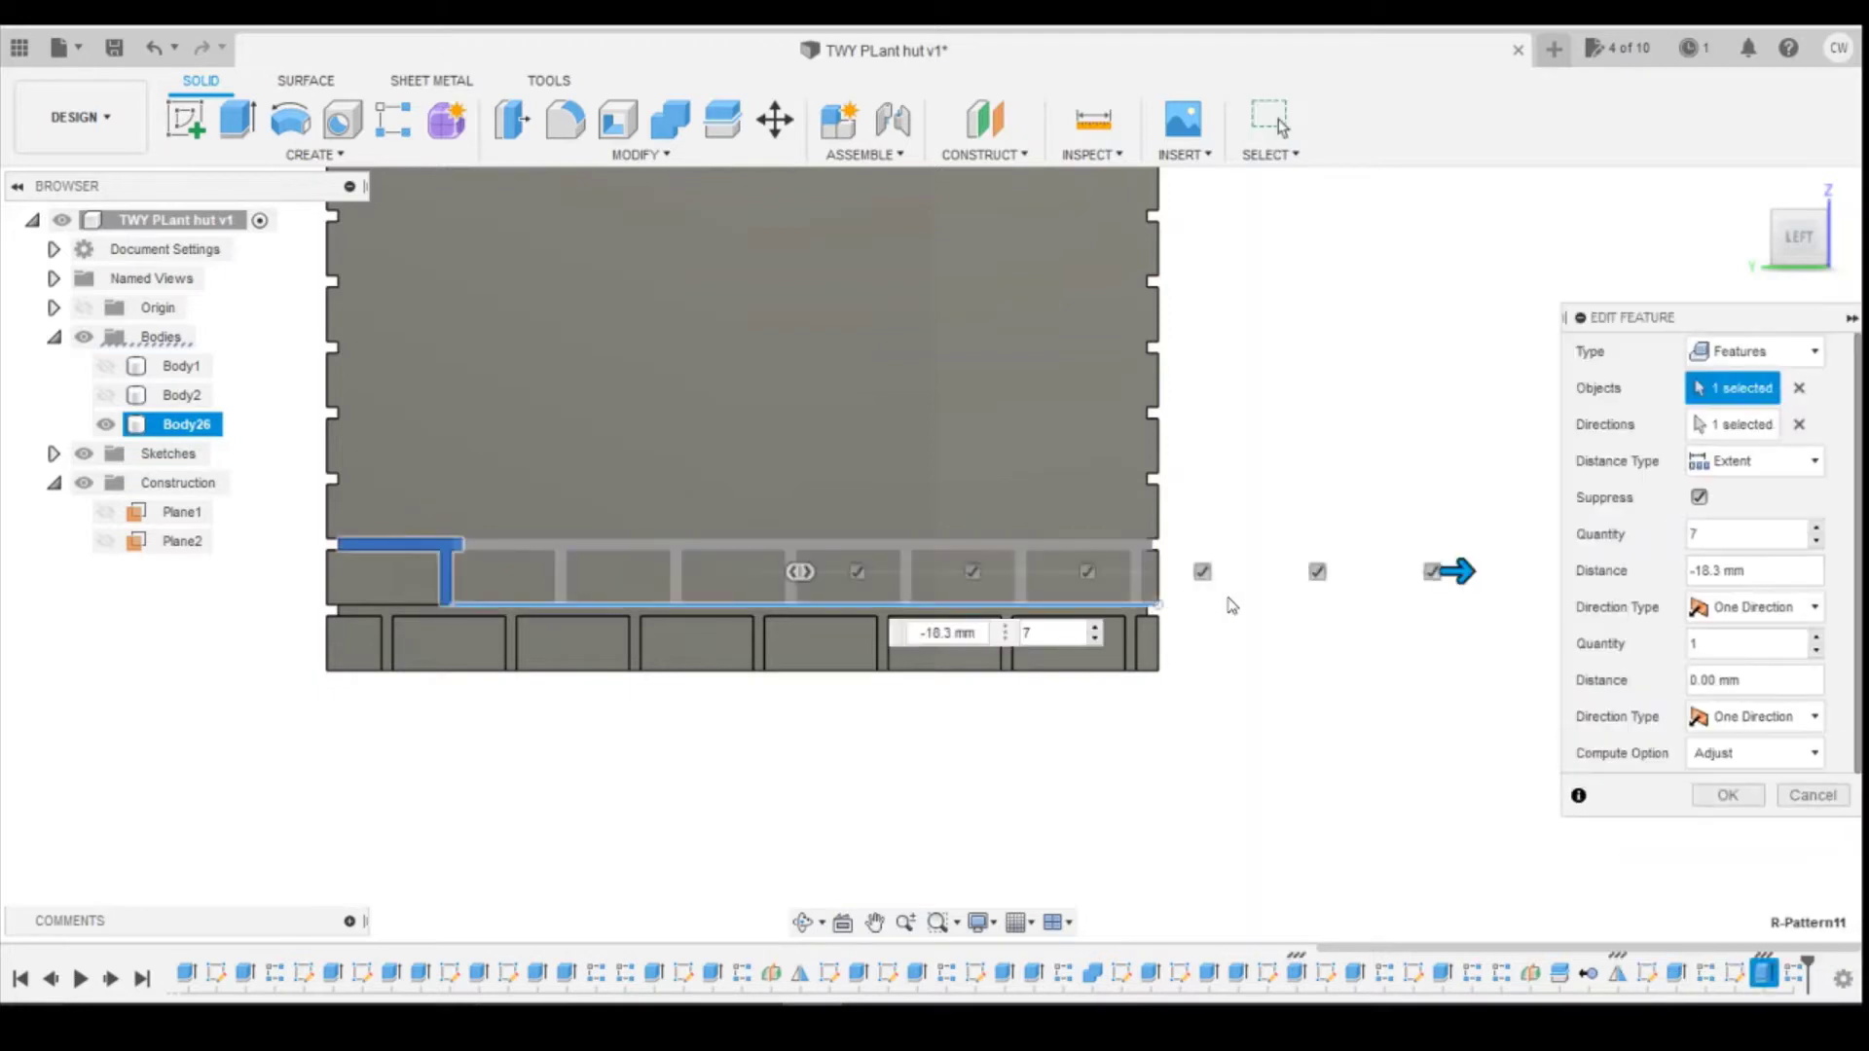
left_click(945, 631)
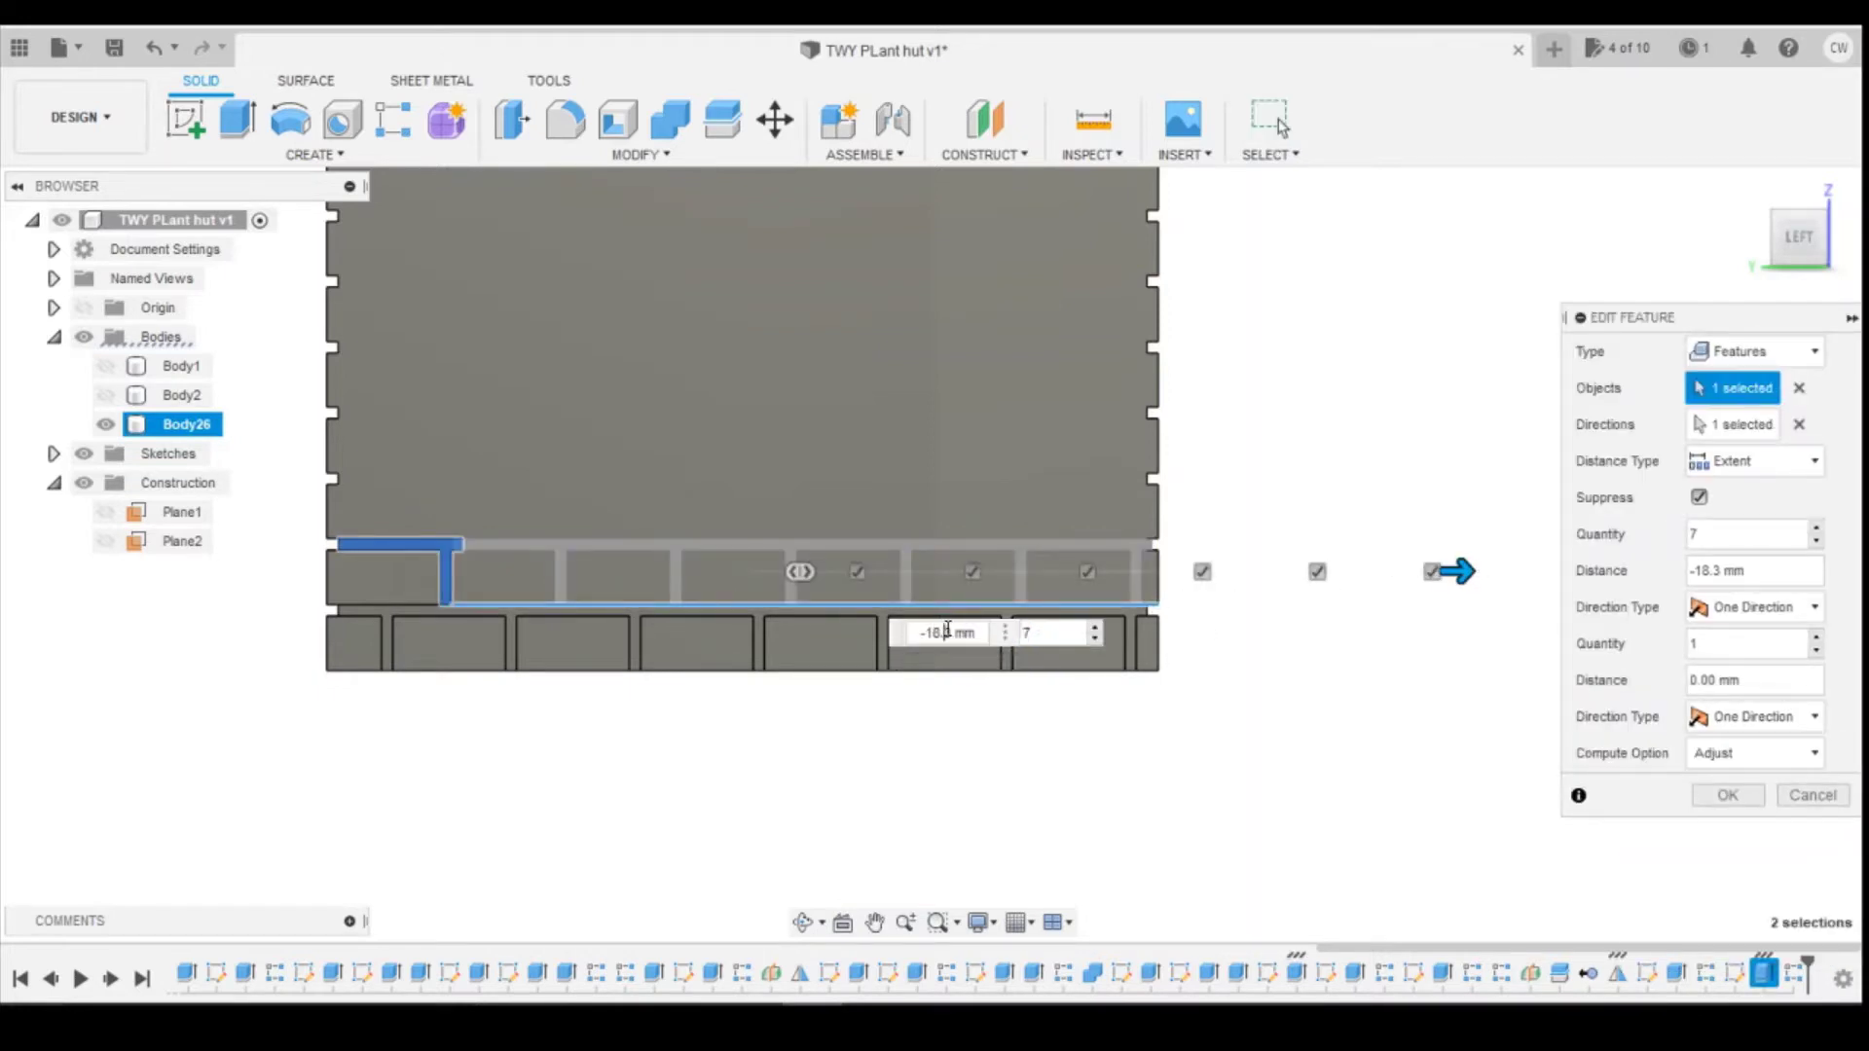
key("Return")
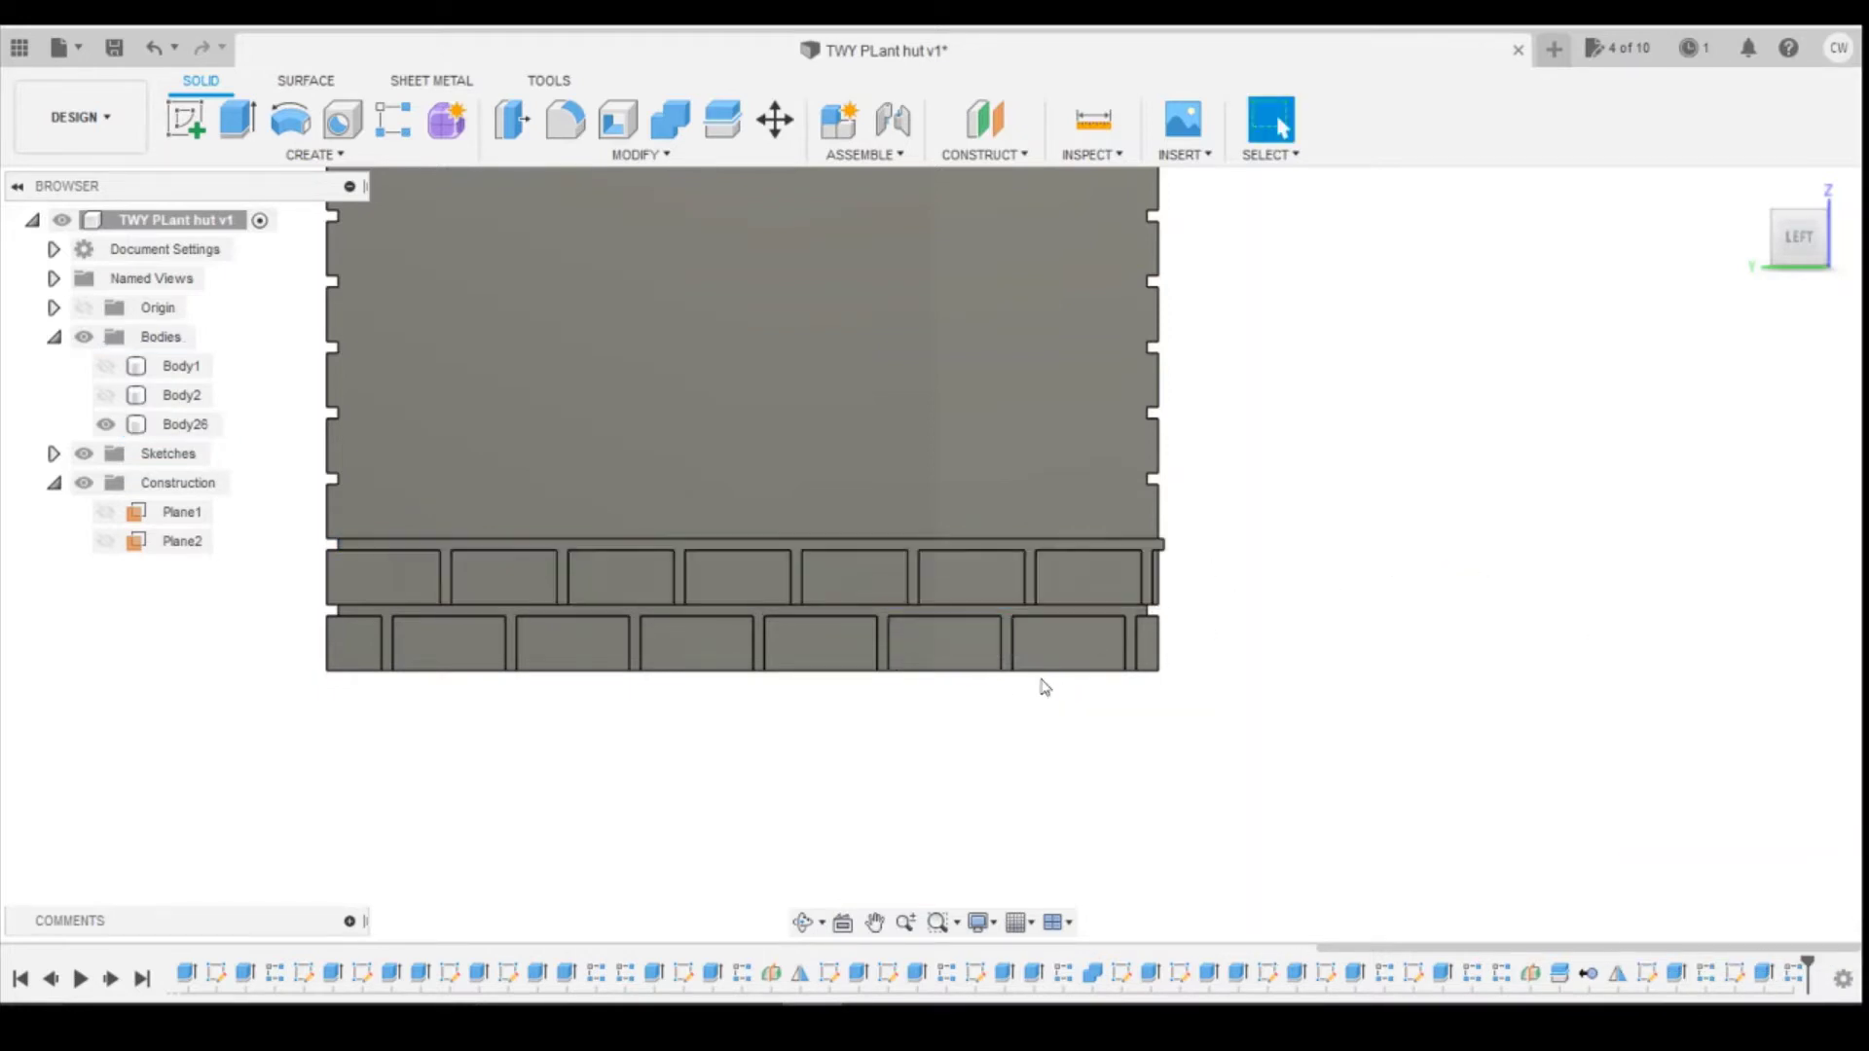
Step: Examine the joint pattern's end at the wall corner and check the top edge lengths of two second-course bricks
scroll(1168, 543, "up", 5)
left_click(1285, 551)
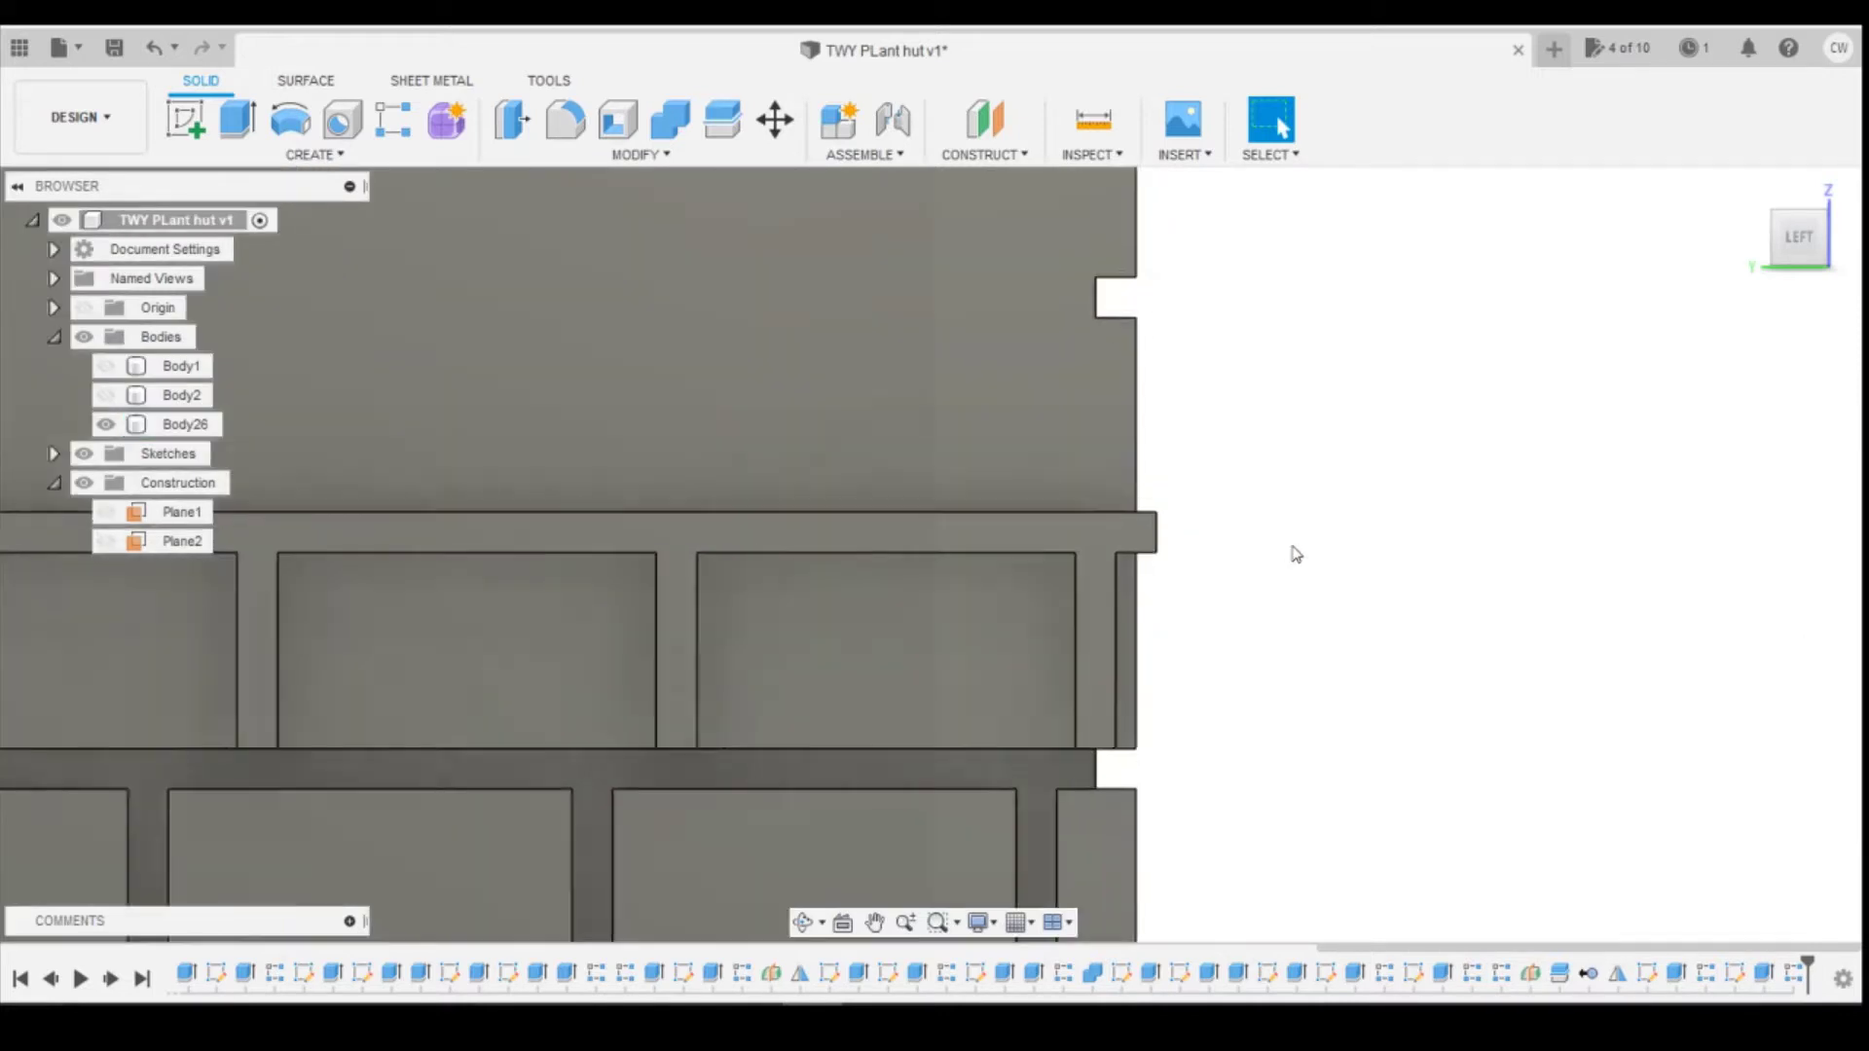
scroll(1285, 551, "down", 3)
left_click(1140, 551)
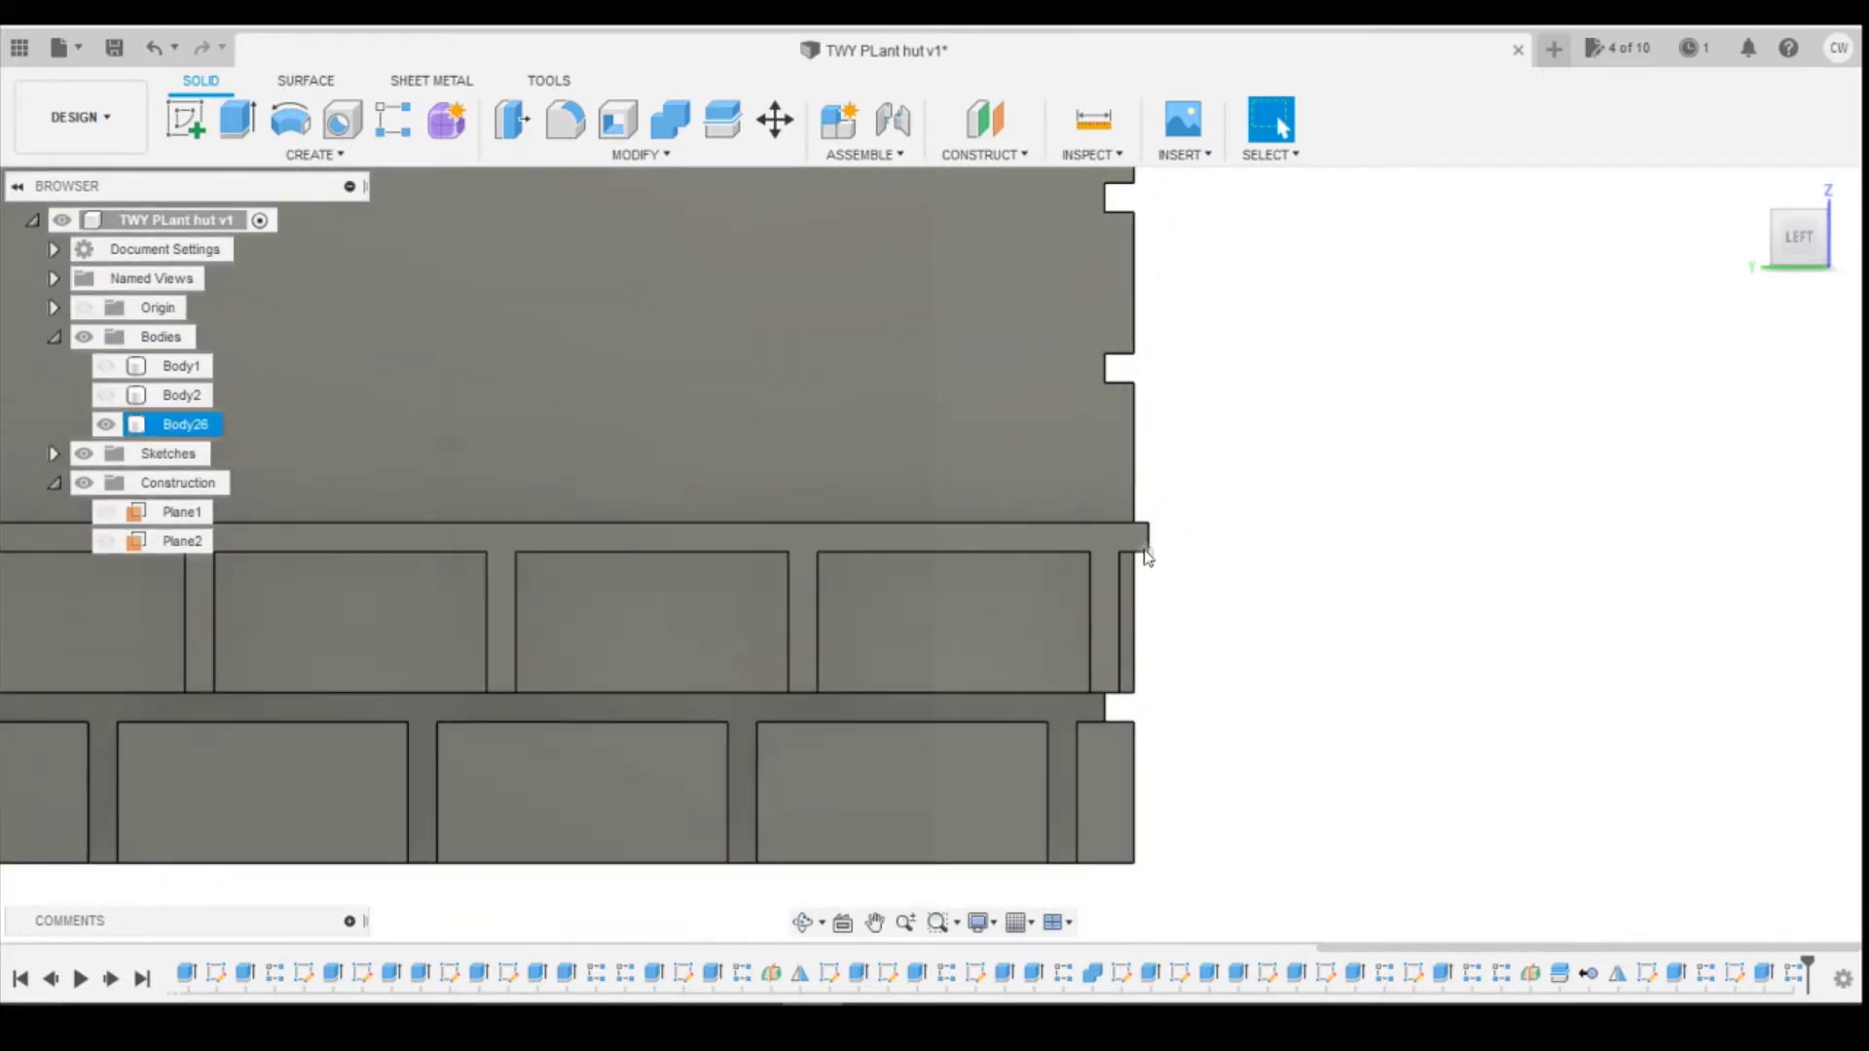
left_click(942, 554)
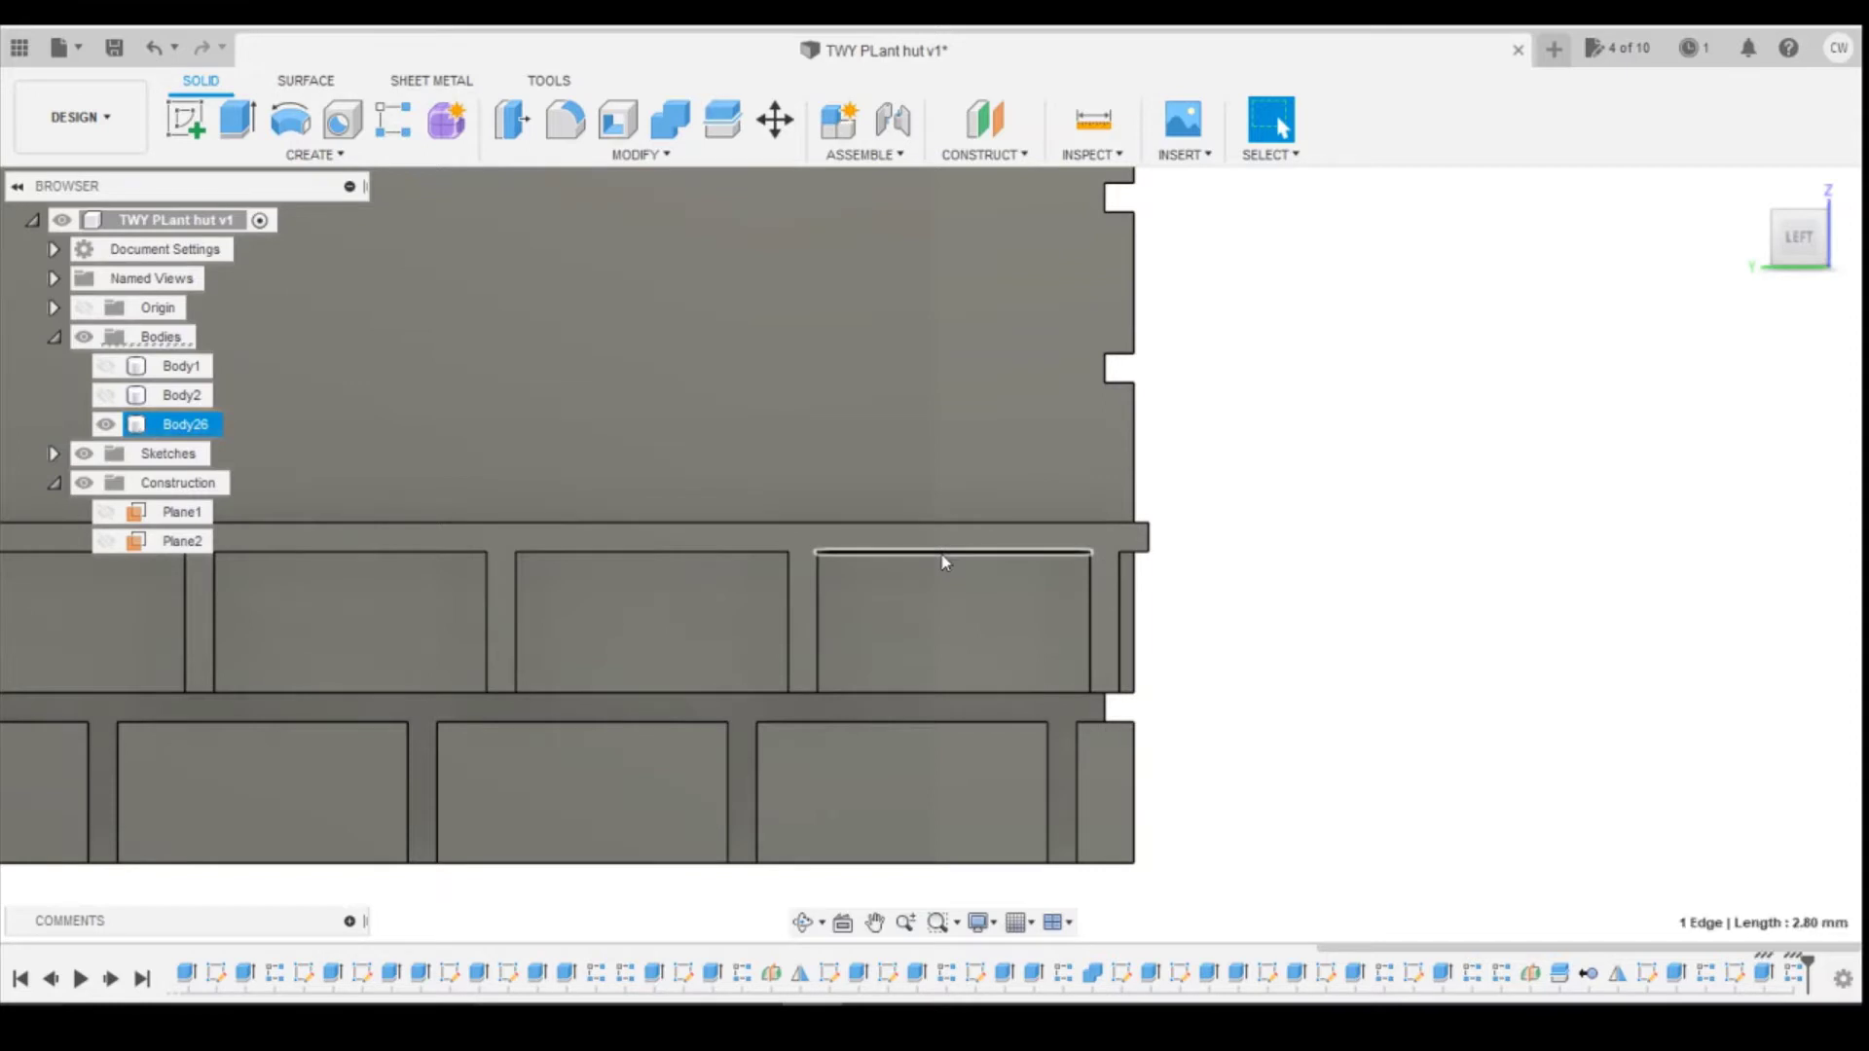
scroll(1026, 547, "down", 4)
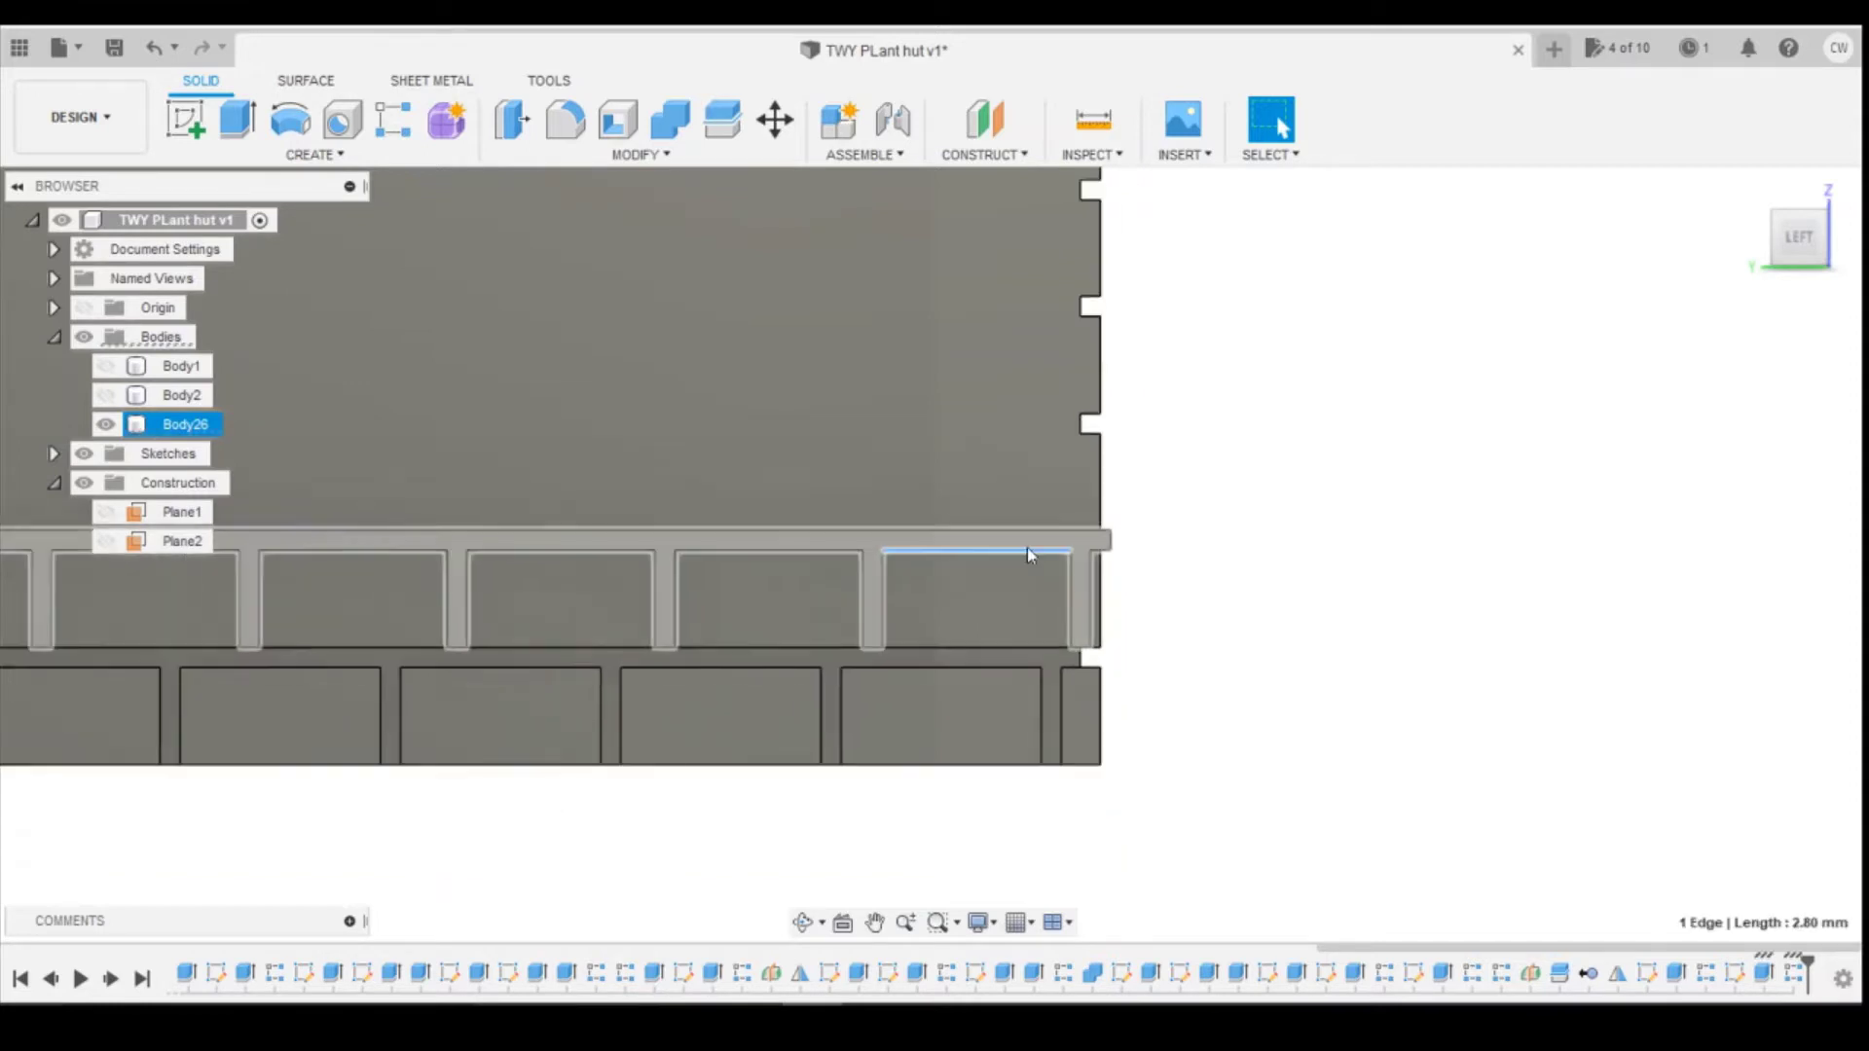
left_click(710, 573)
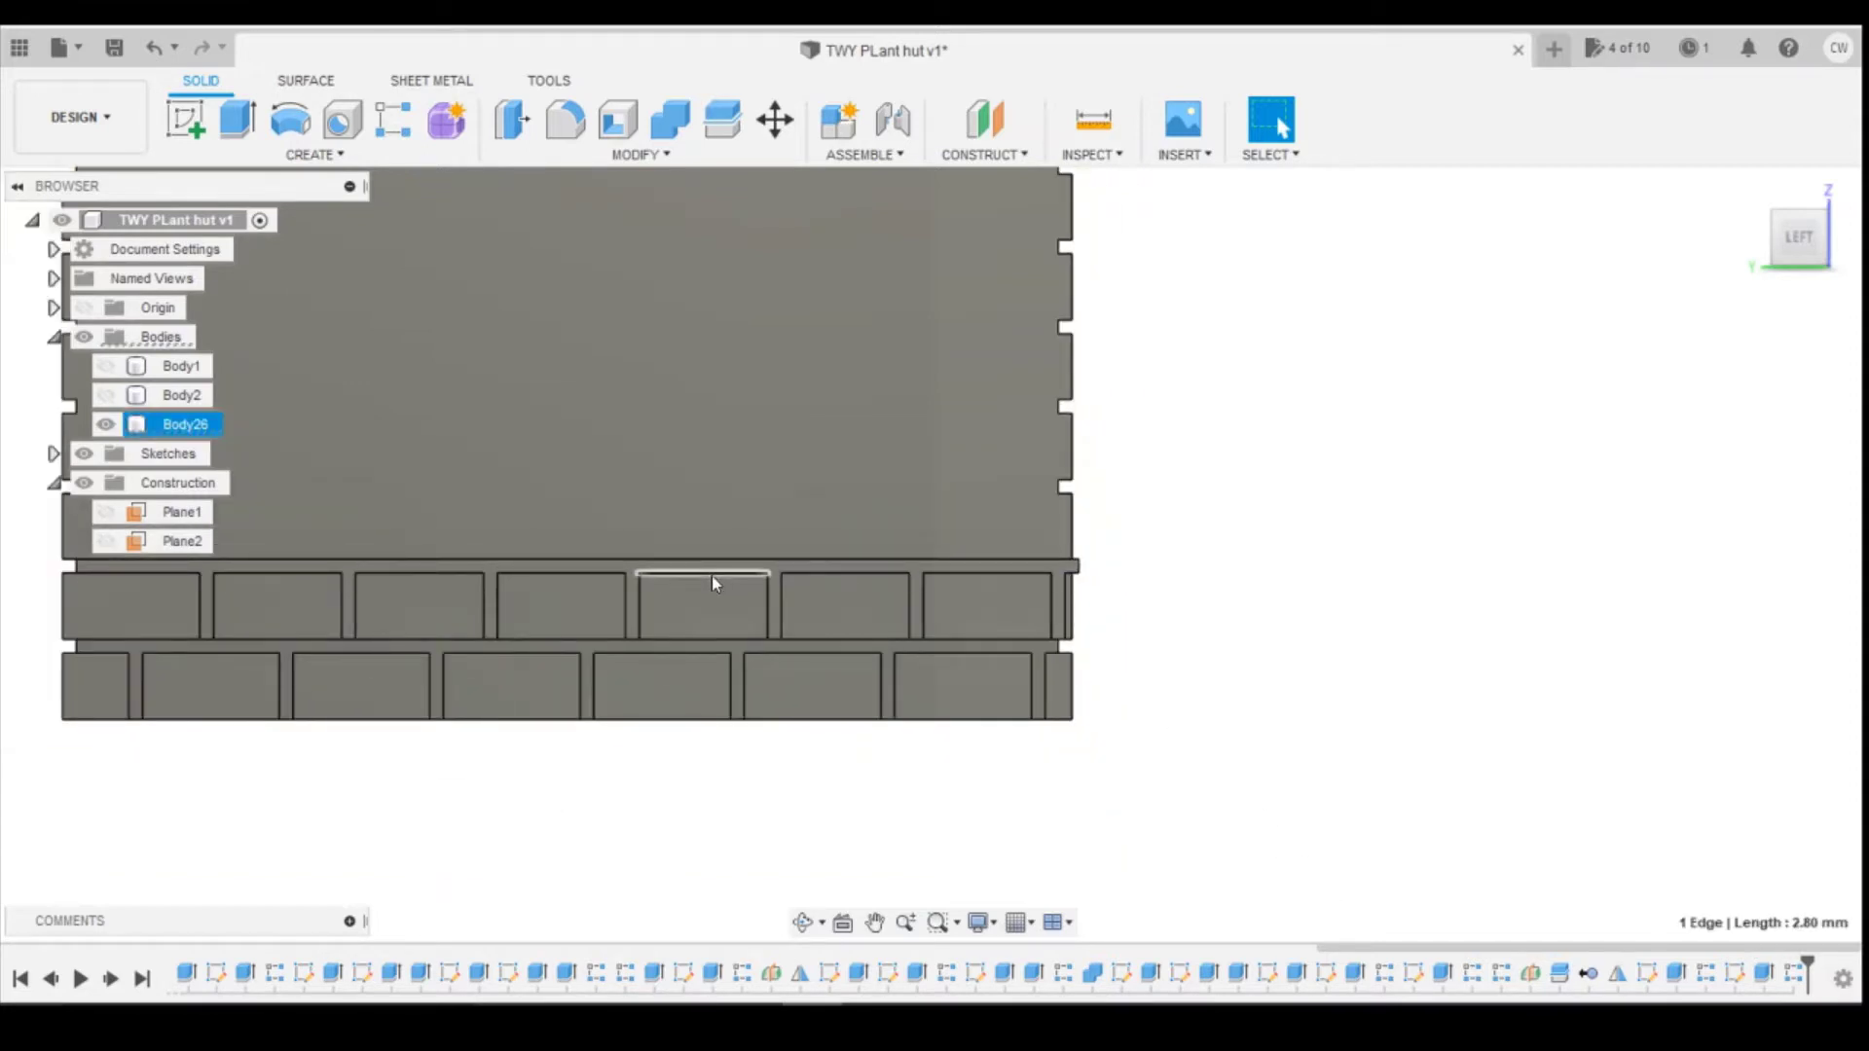
Step: Set the rectangular pattern's extent distance to -18.8 mm and check a second-course brick's top edge length
right_click(1794, 973)
left_click(1695, 767)
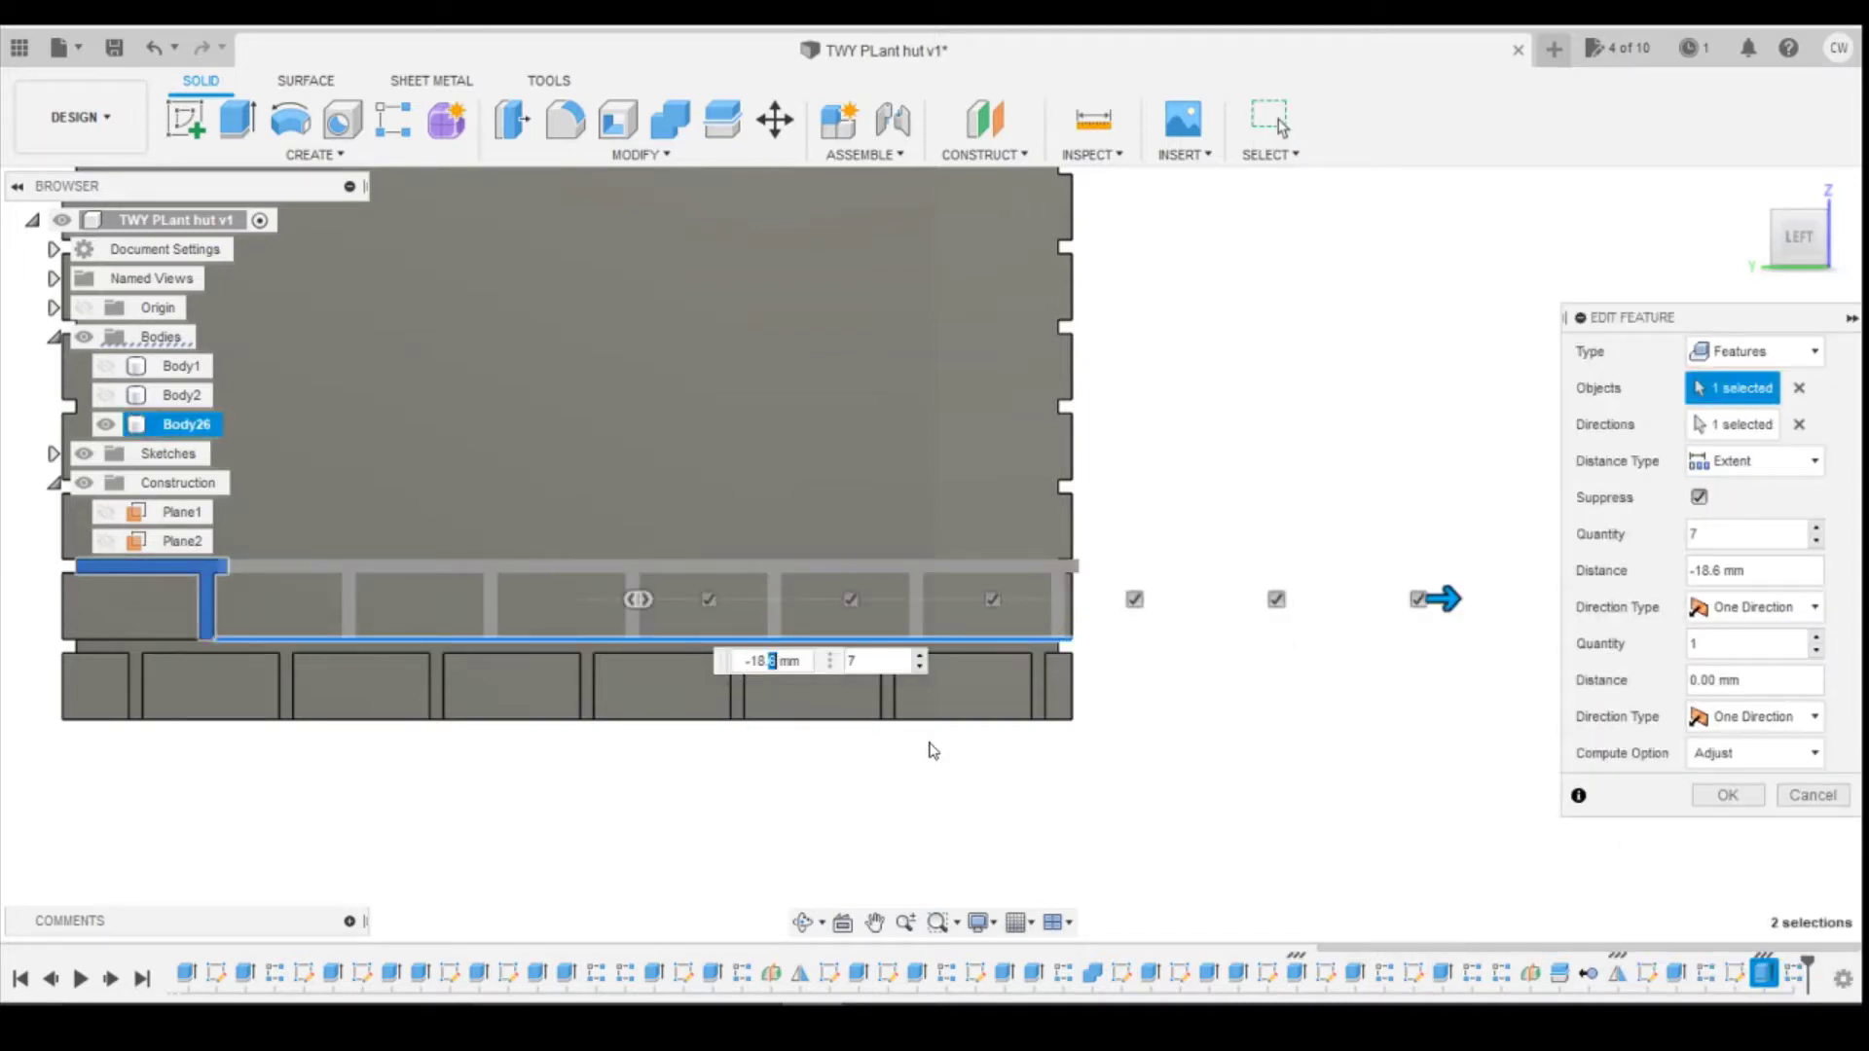
key("Return")
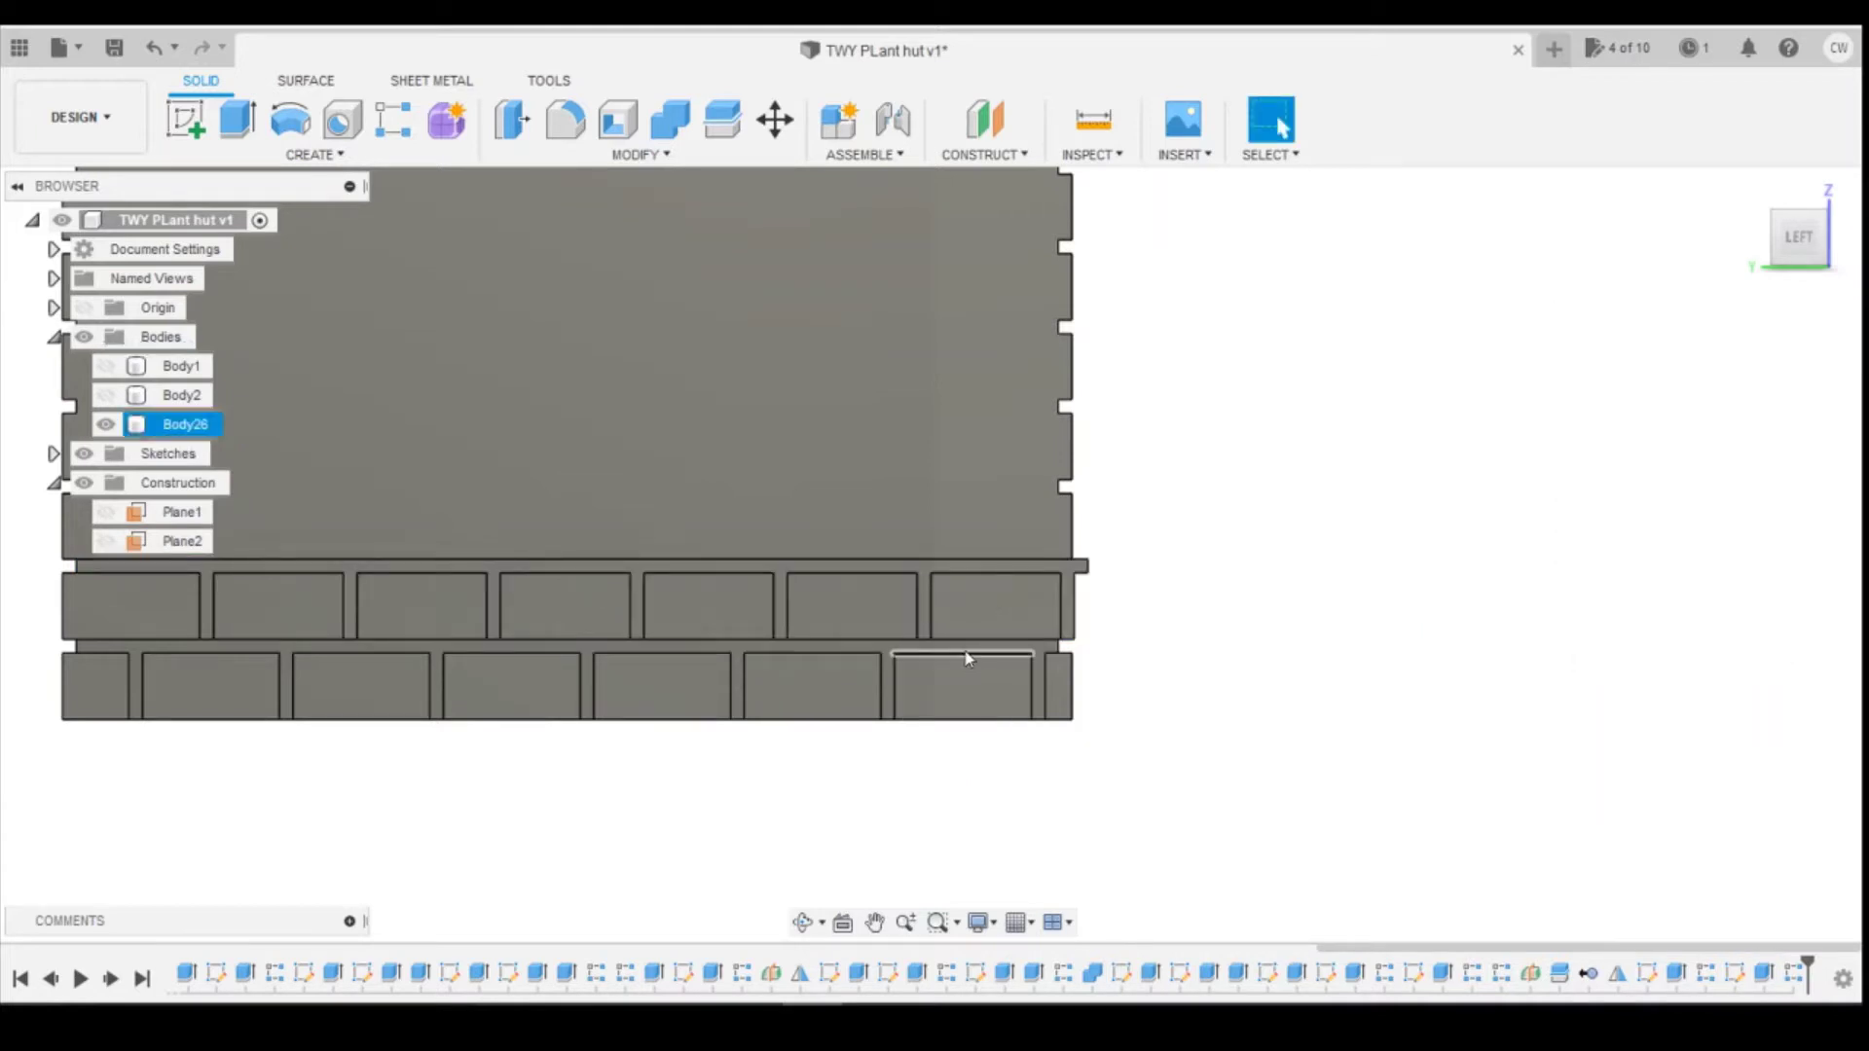
left_click(733, 575)
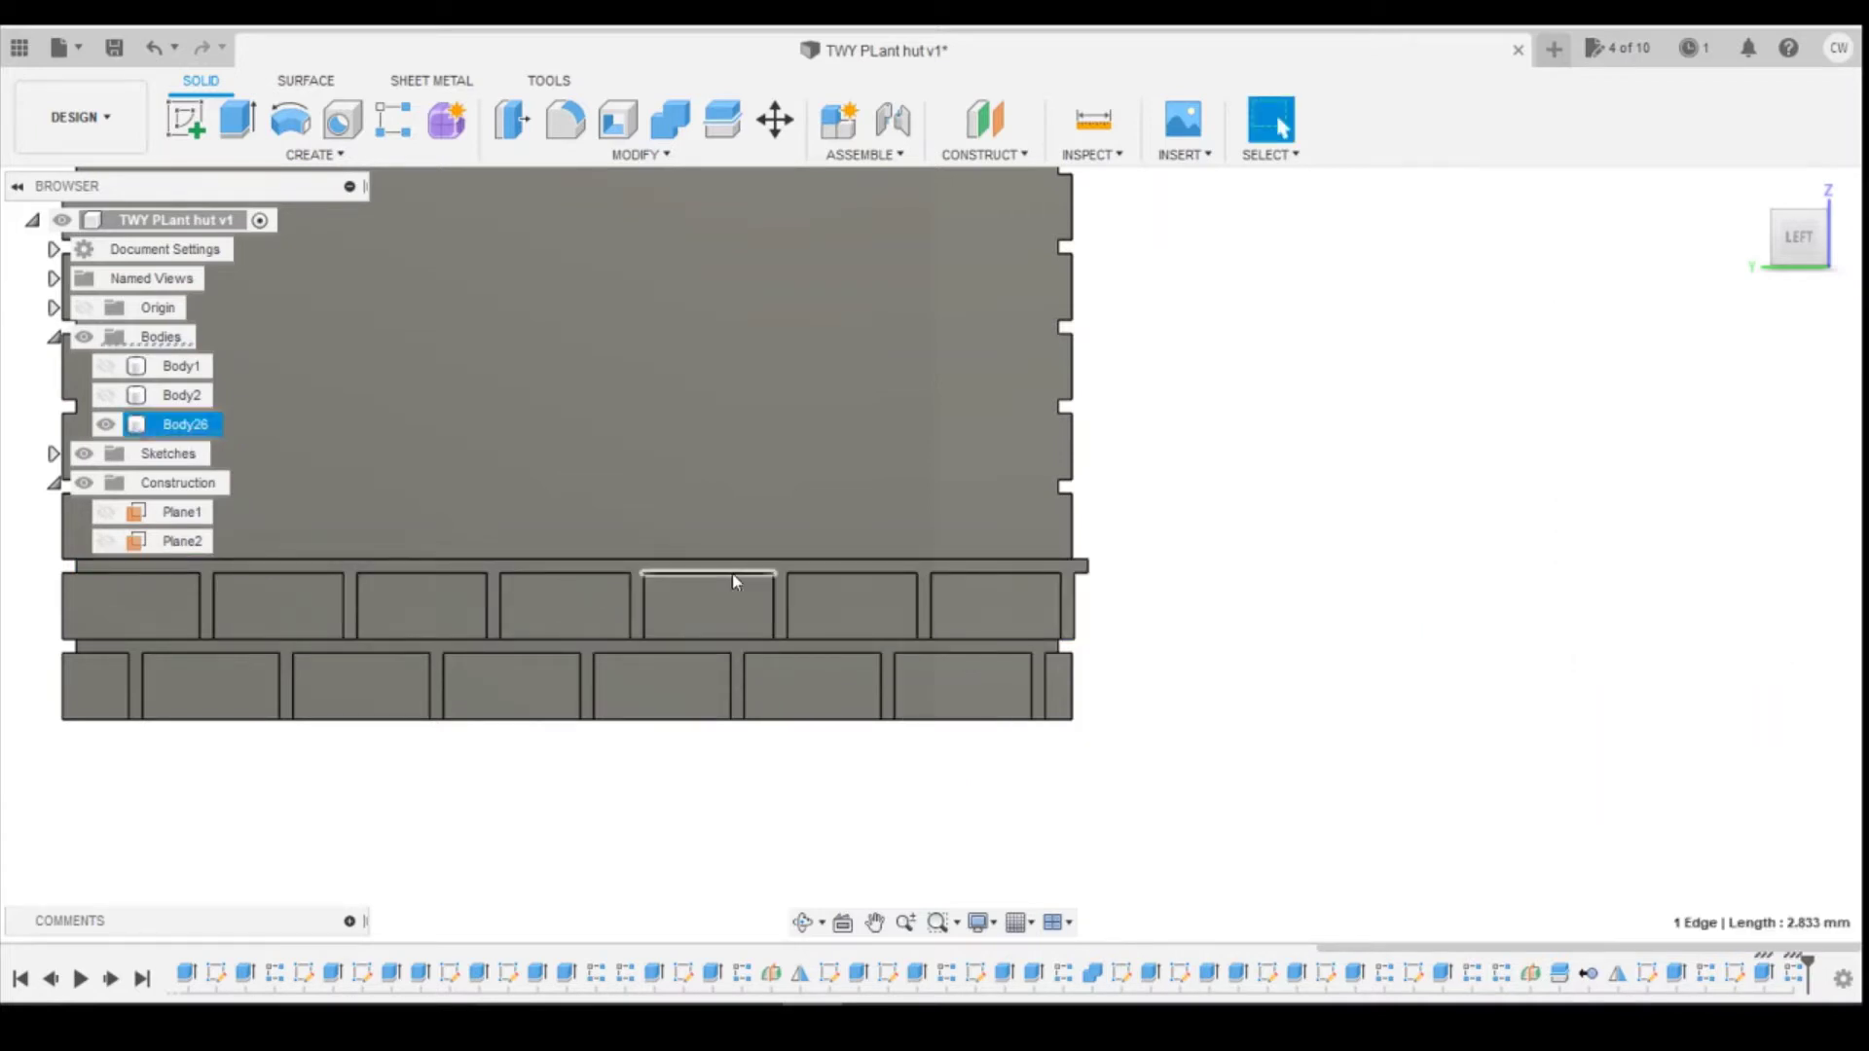
Step: Increase the rectangular pattern's extent distance in small increments to -19.8 mm and apply the edit
right_click(1795, 974)
left_click(1751, 840)
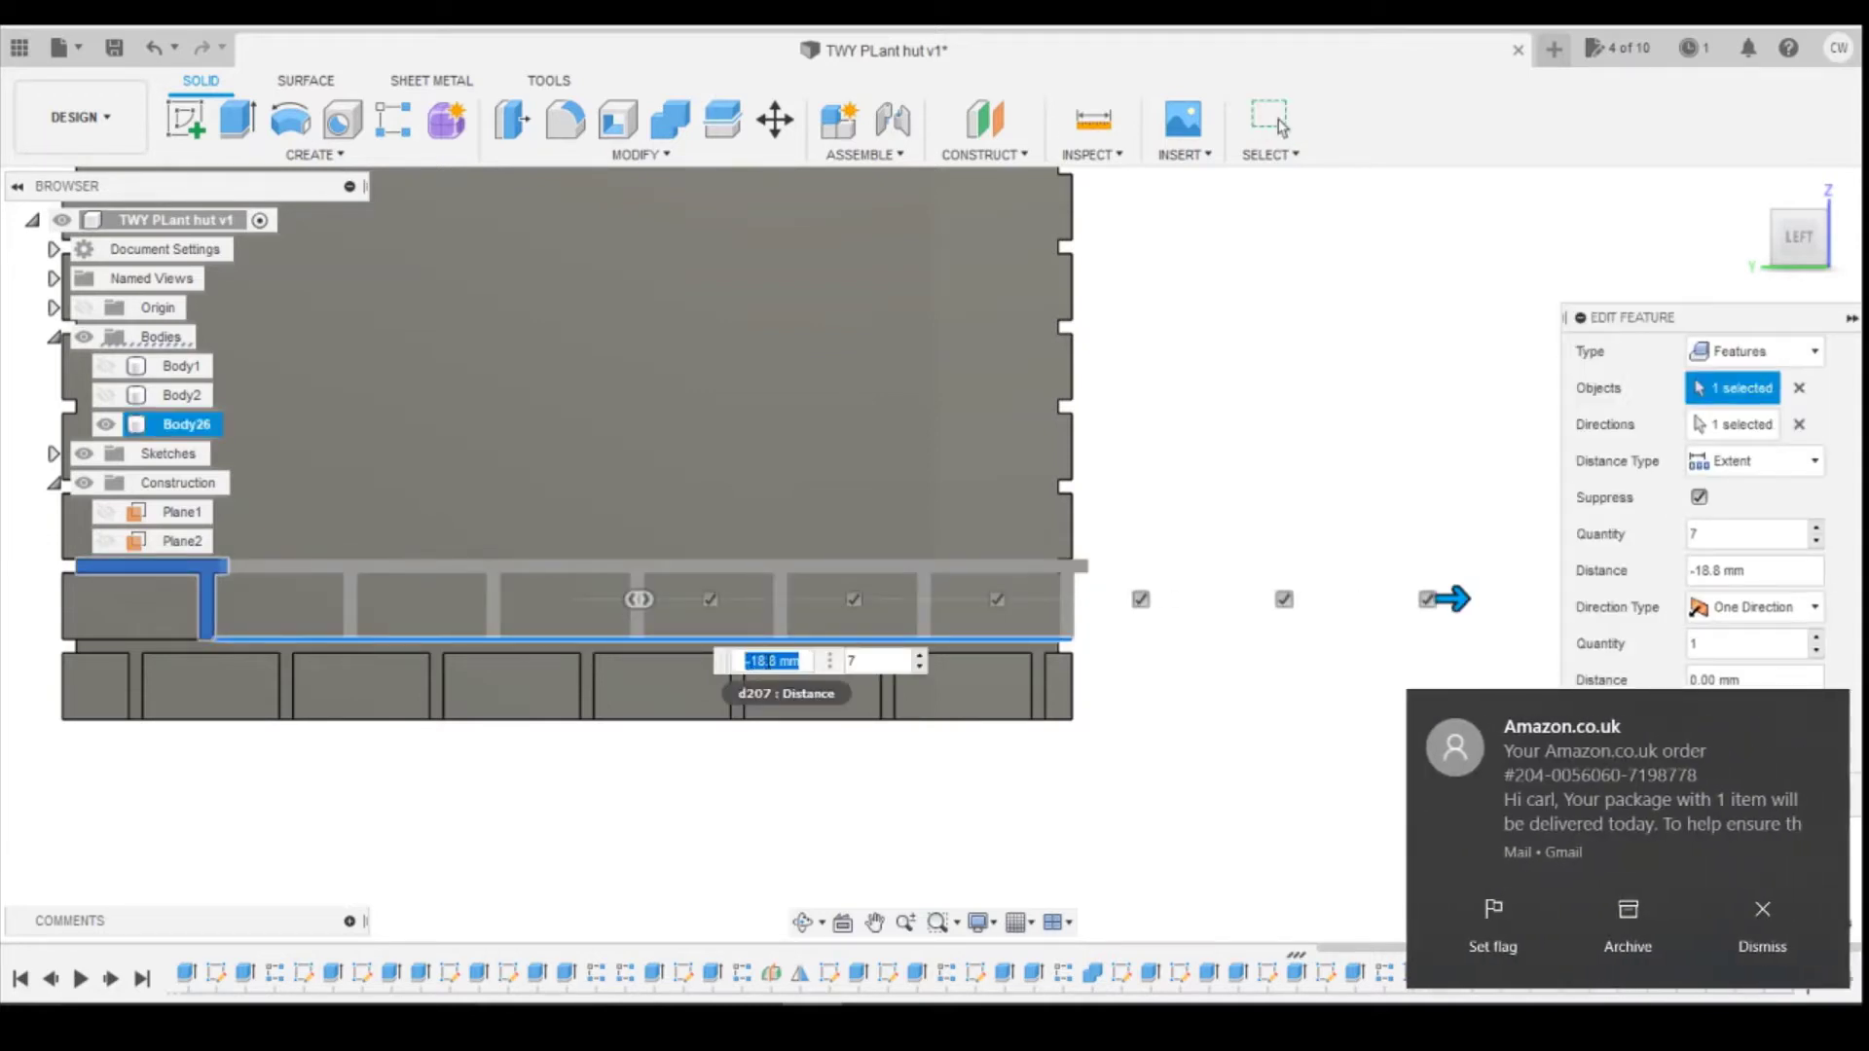
double_click(768, 662)
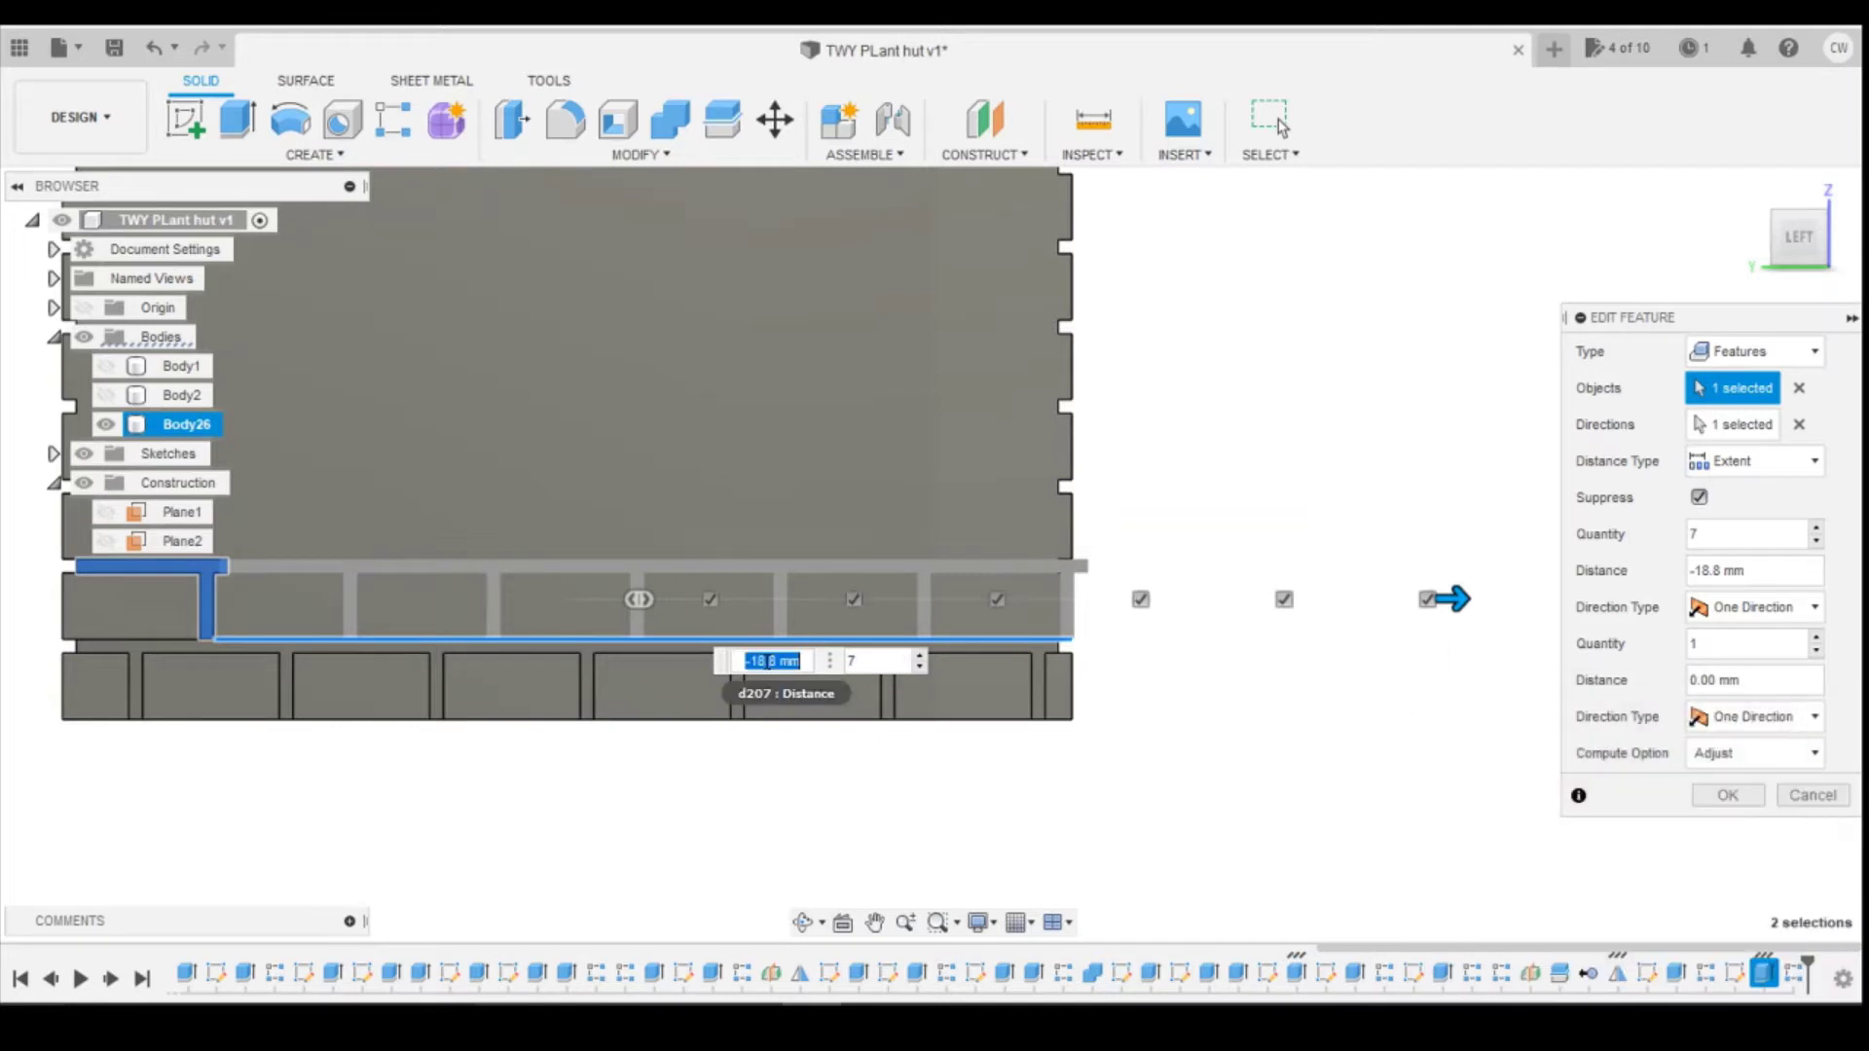
type("-19.")
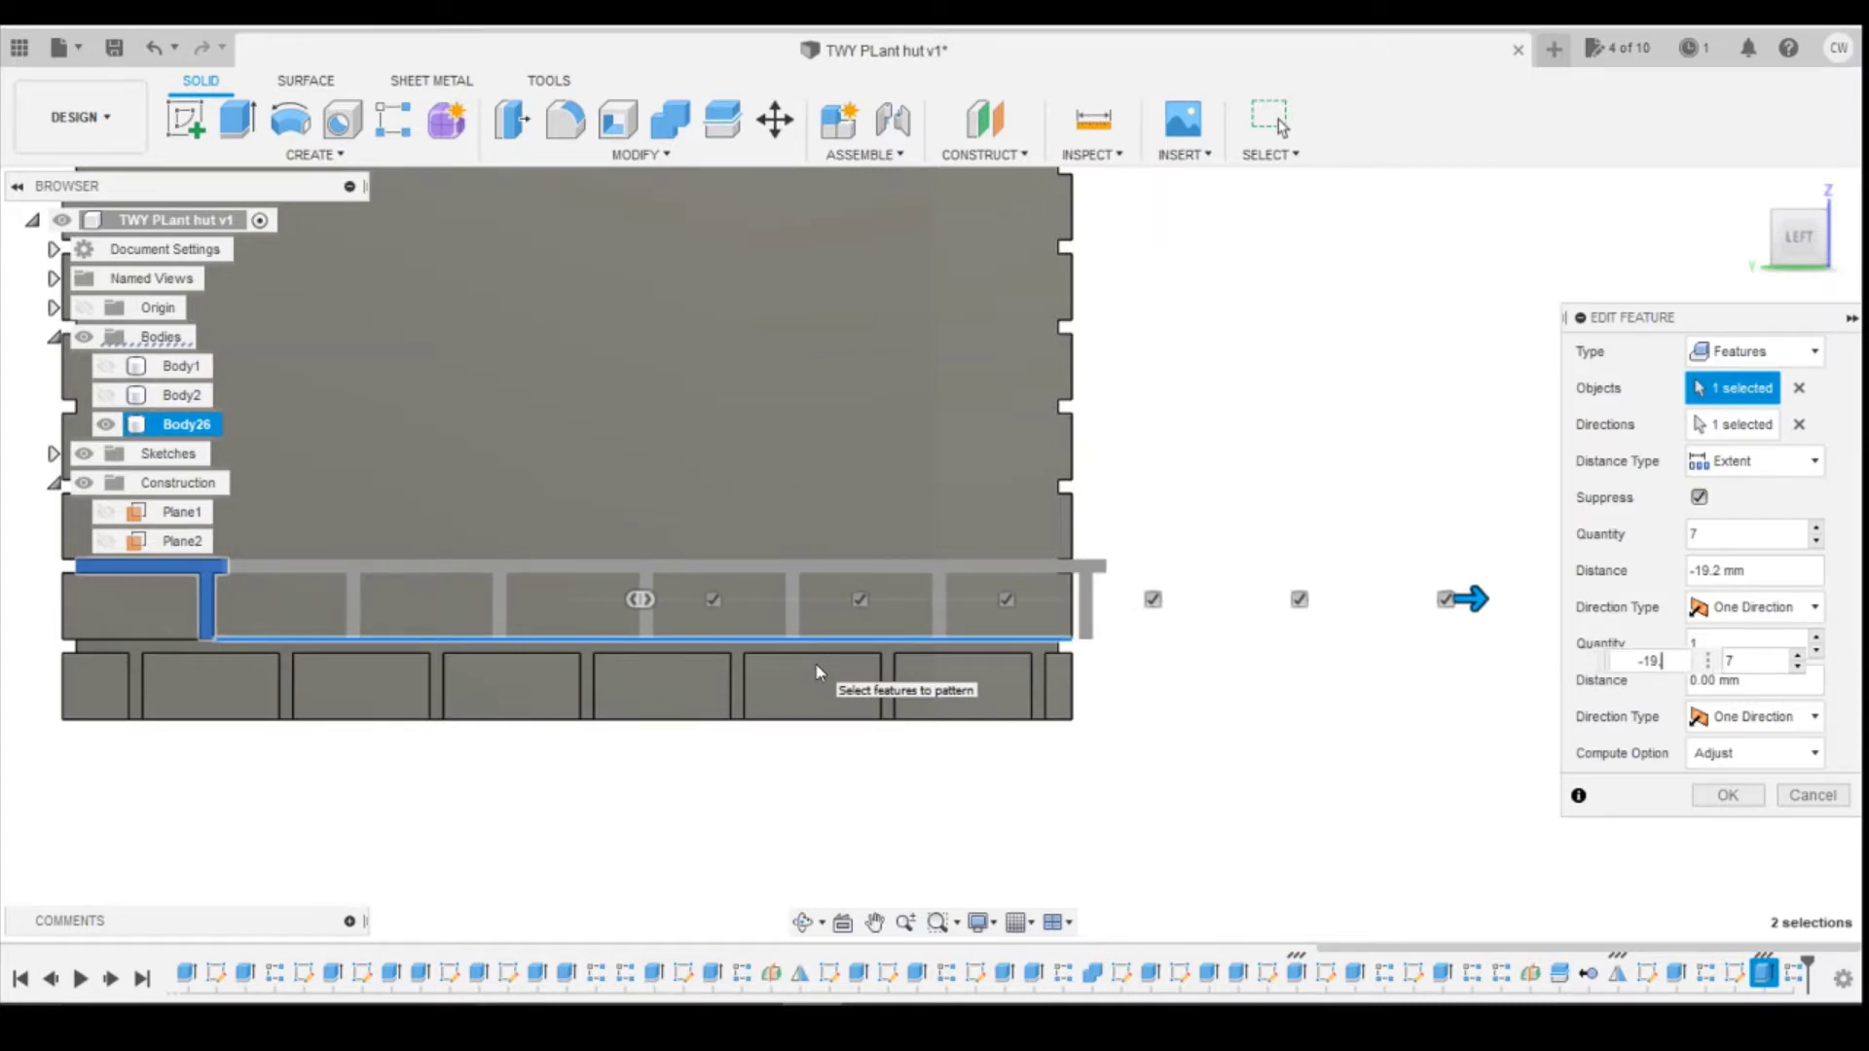
type("3")
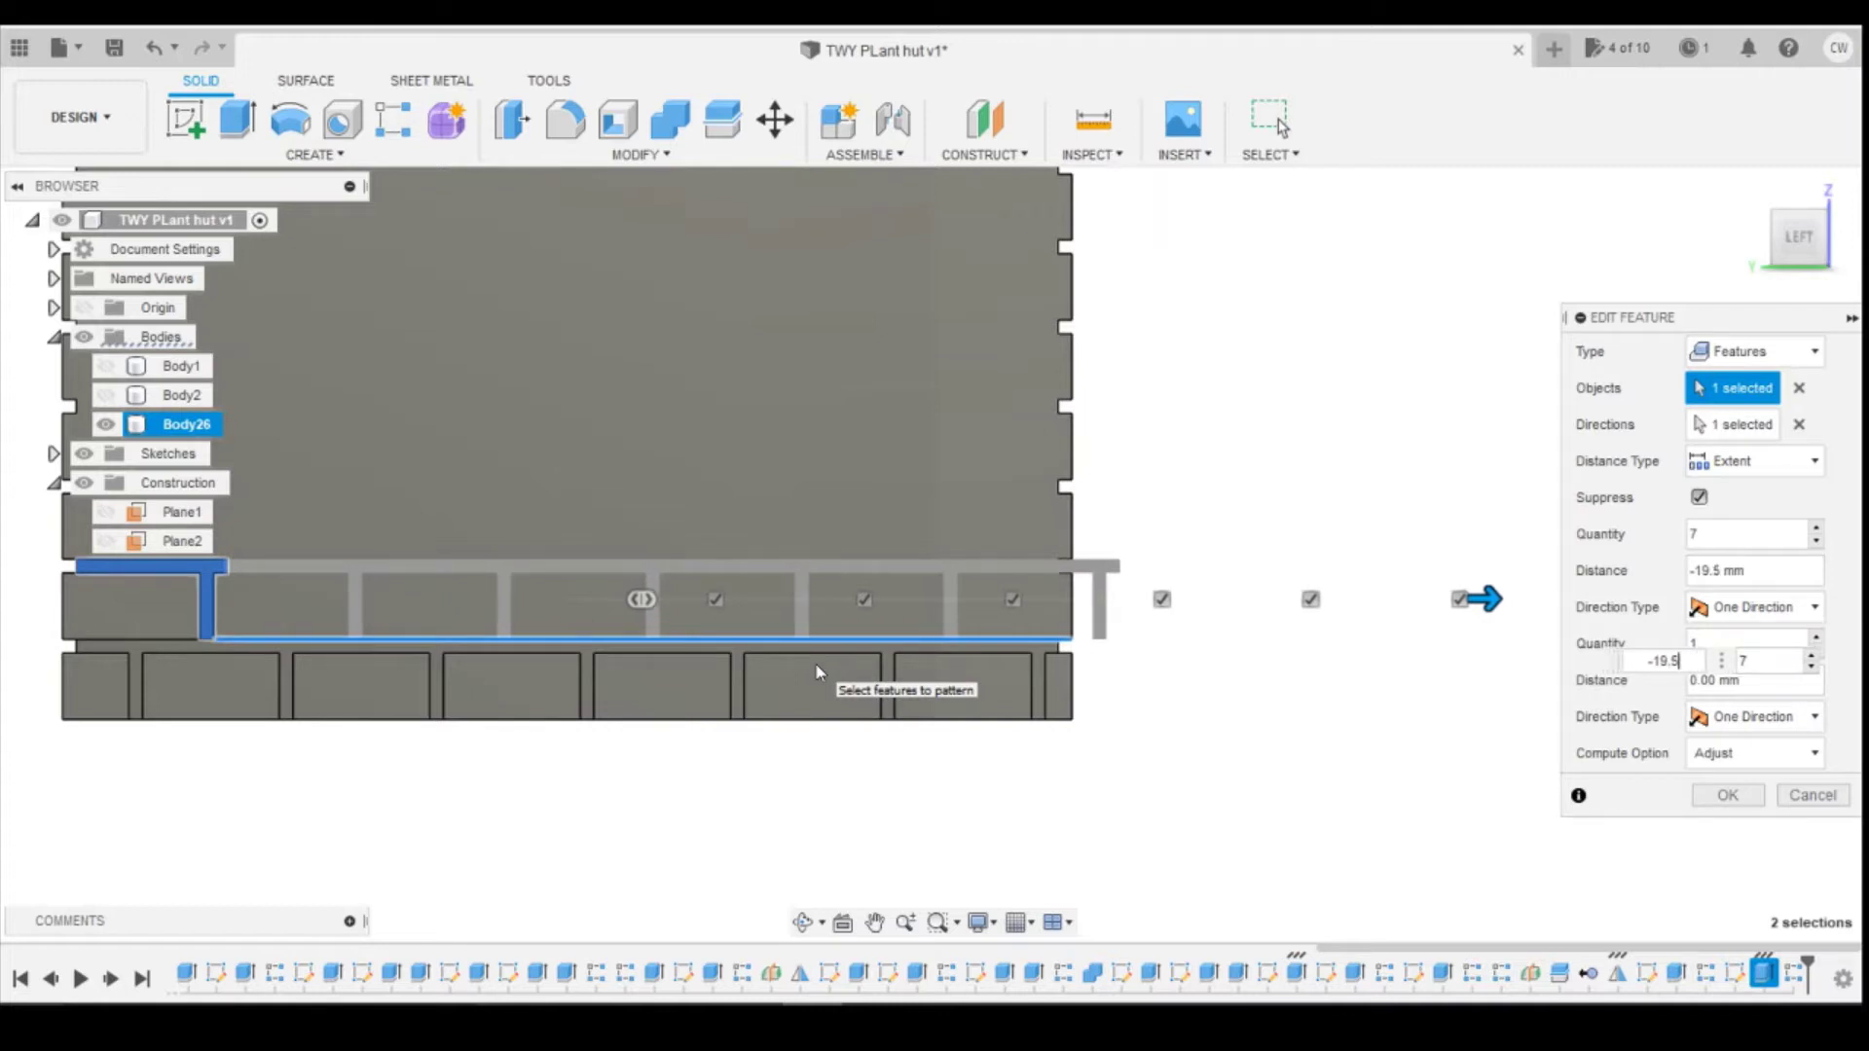
type("6")
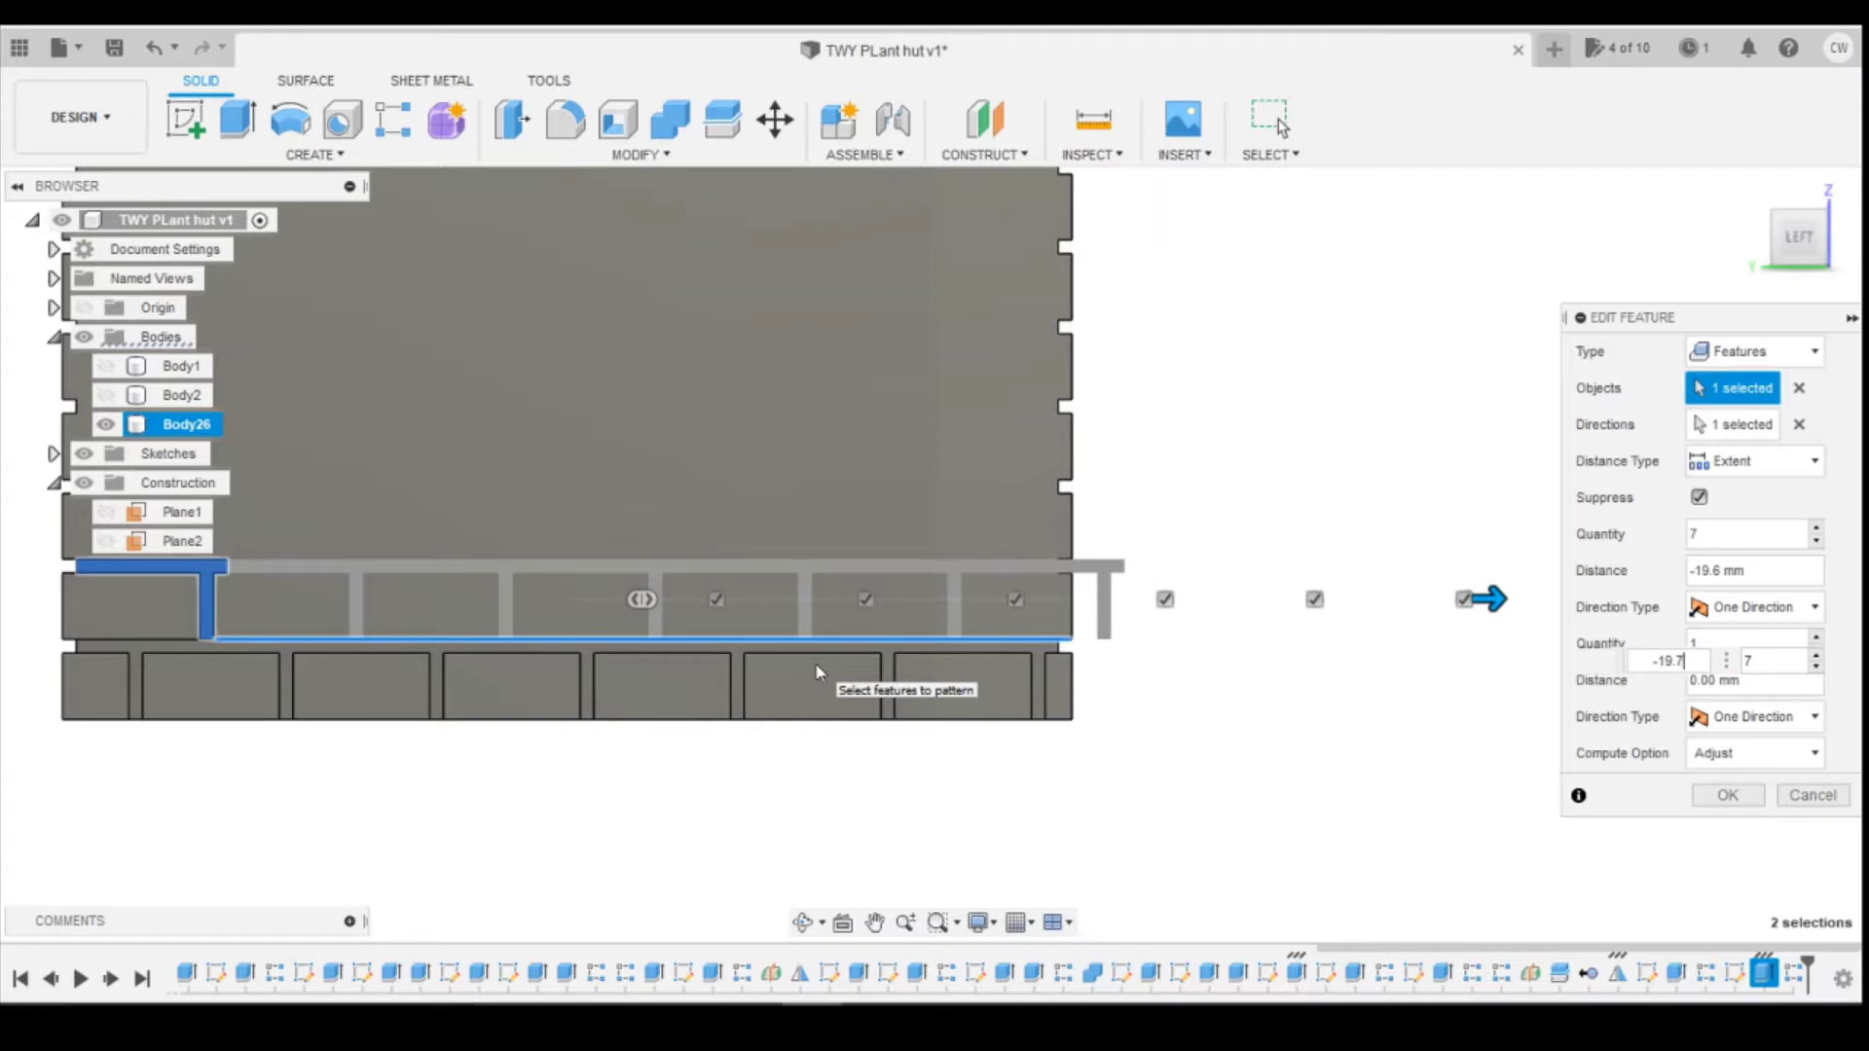
key("BackSpace")
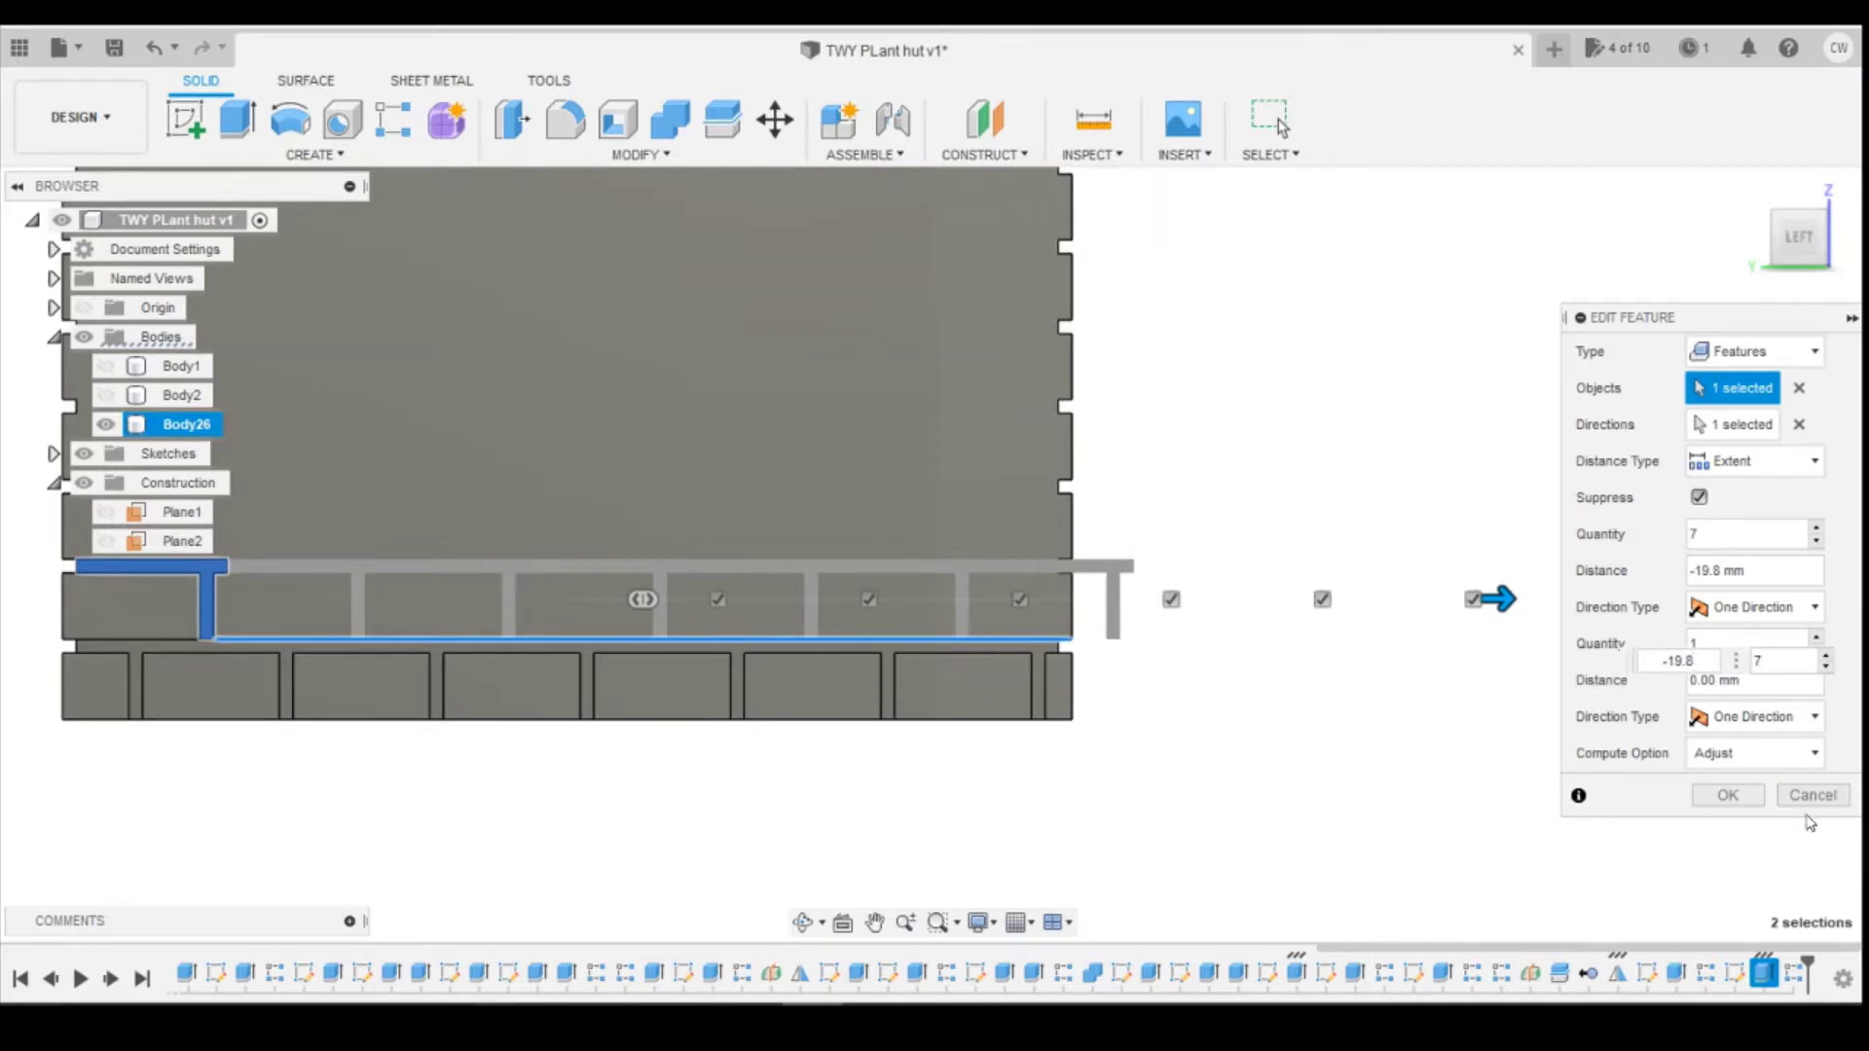
left_click(1728, 794)
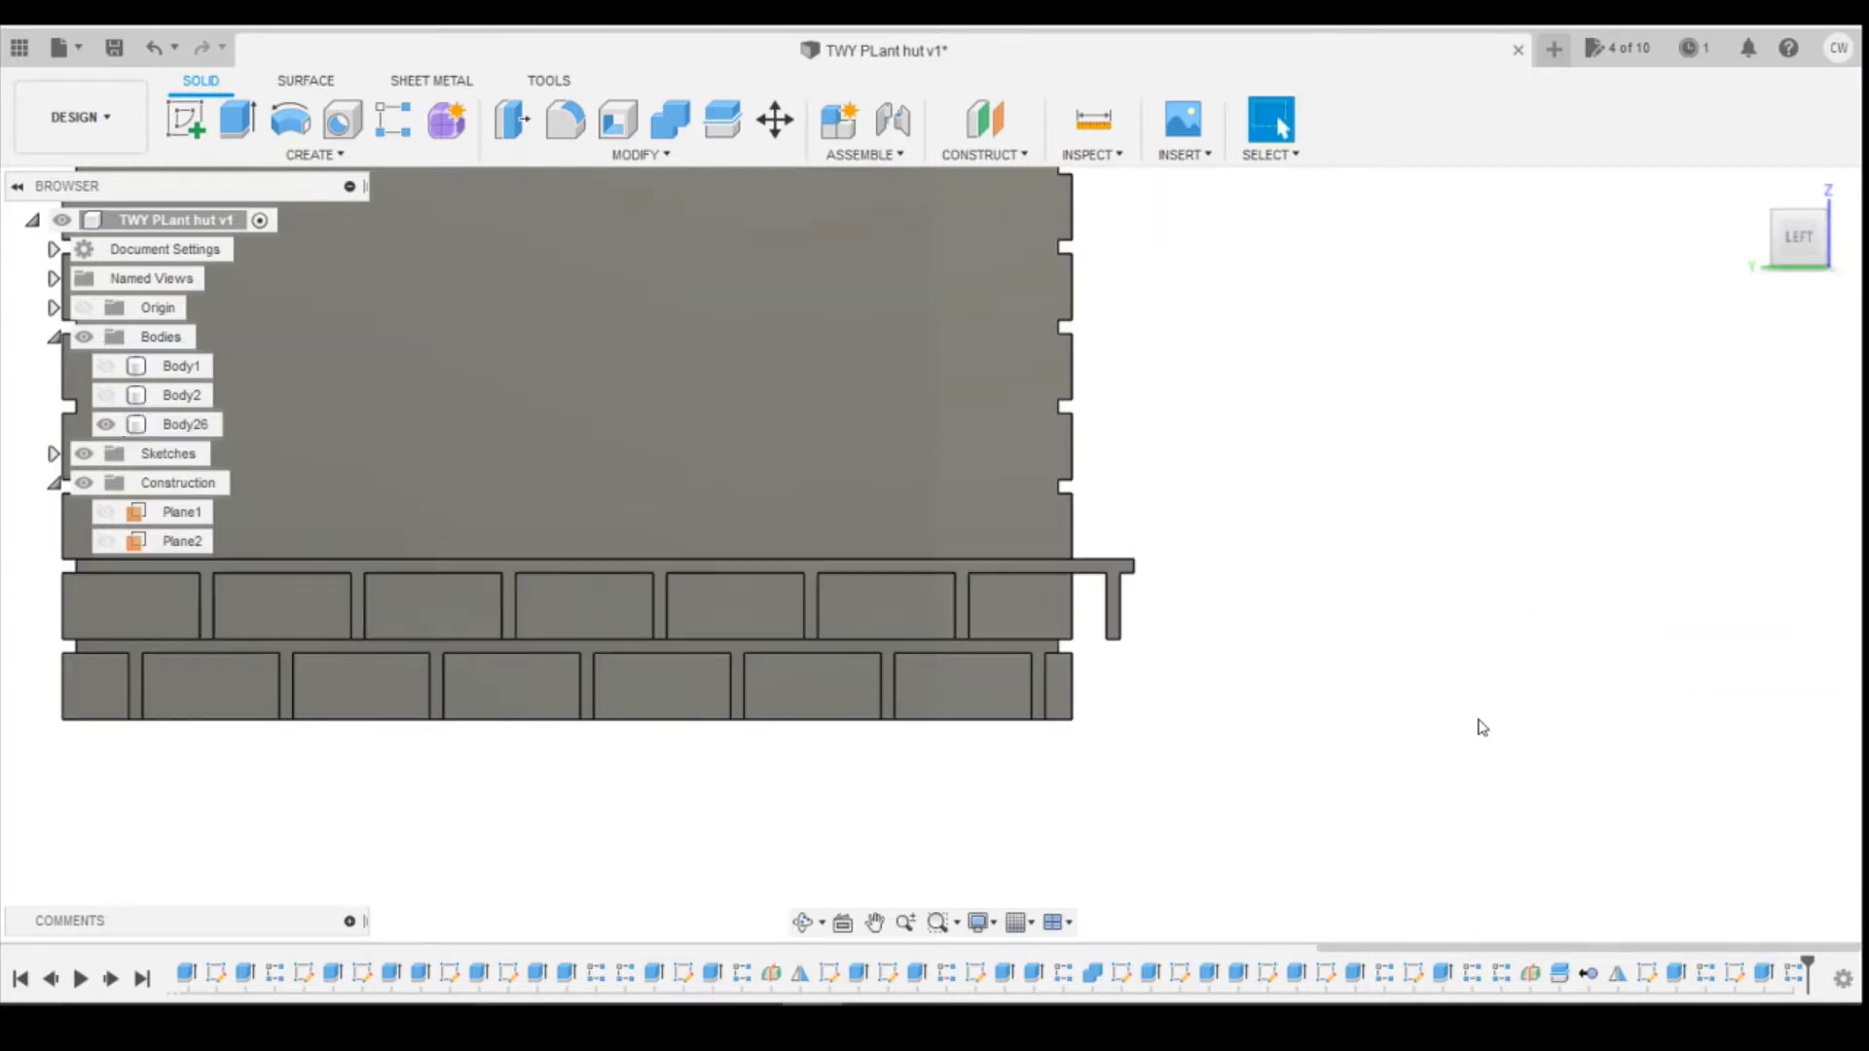
Step: Check the top edge length of a second-course brick and compare its spacing with the course below
scroll(1393, 625, "down", 2)
scroll(985, 654, "up", 2)
left_click(1018, 642)
scroll(1018, 643, "up", 2)
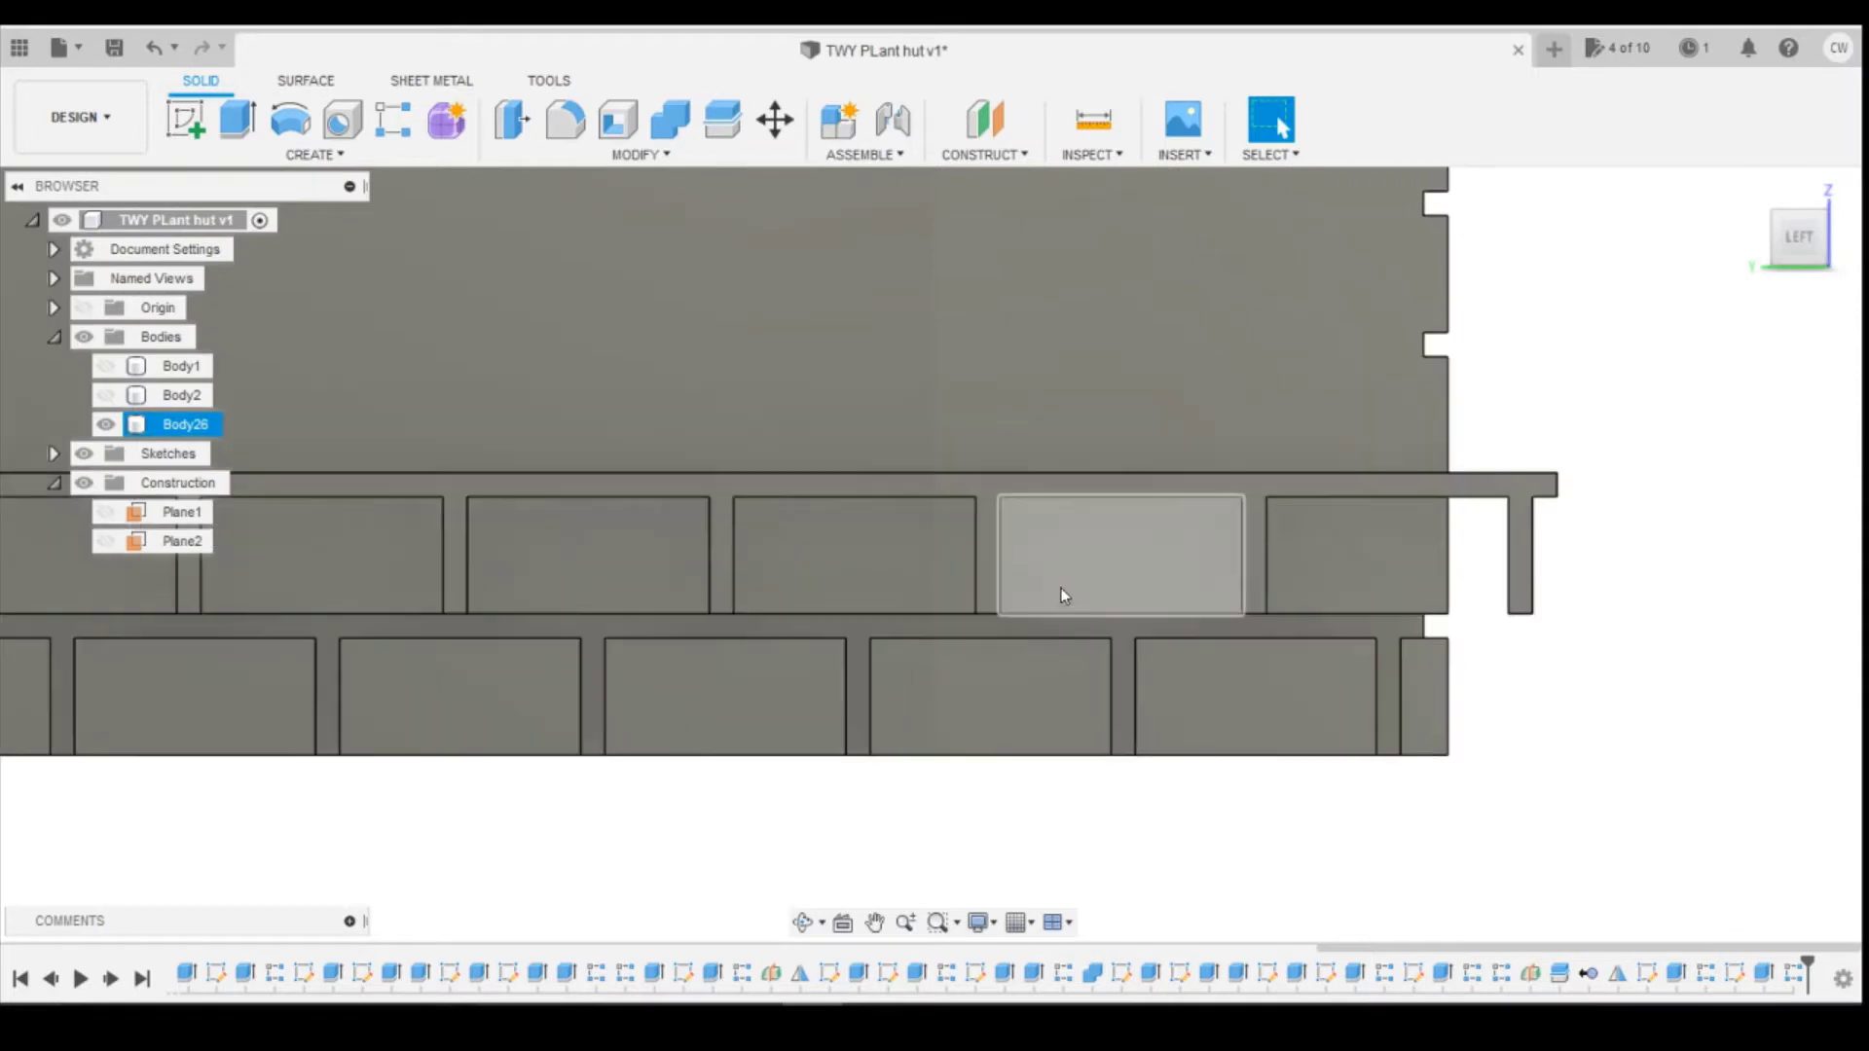
left_click(894, 505, "ctrl")
left_click(893, 505)
scroll(1363, 720, "down", 3)
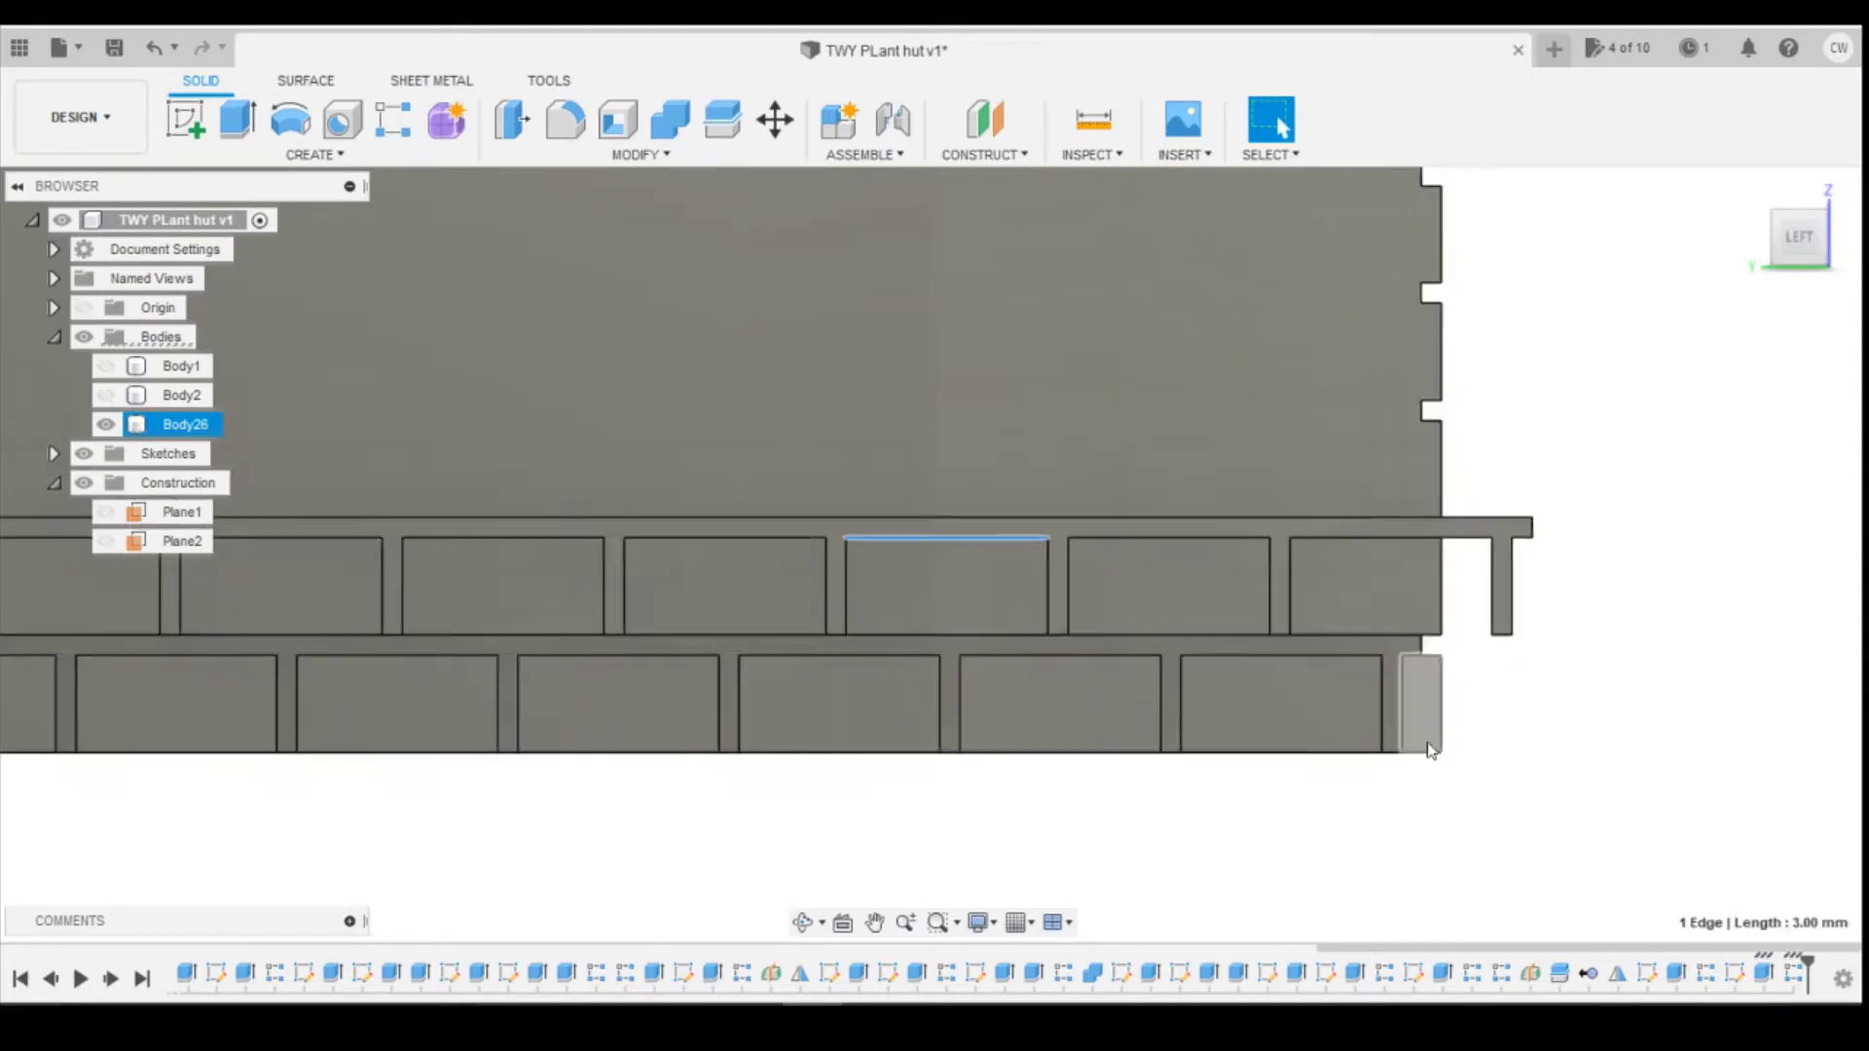
scroll(1485, 676, "up", 3)
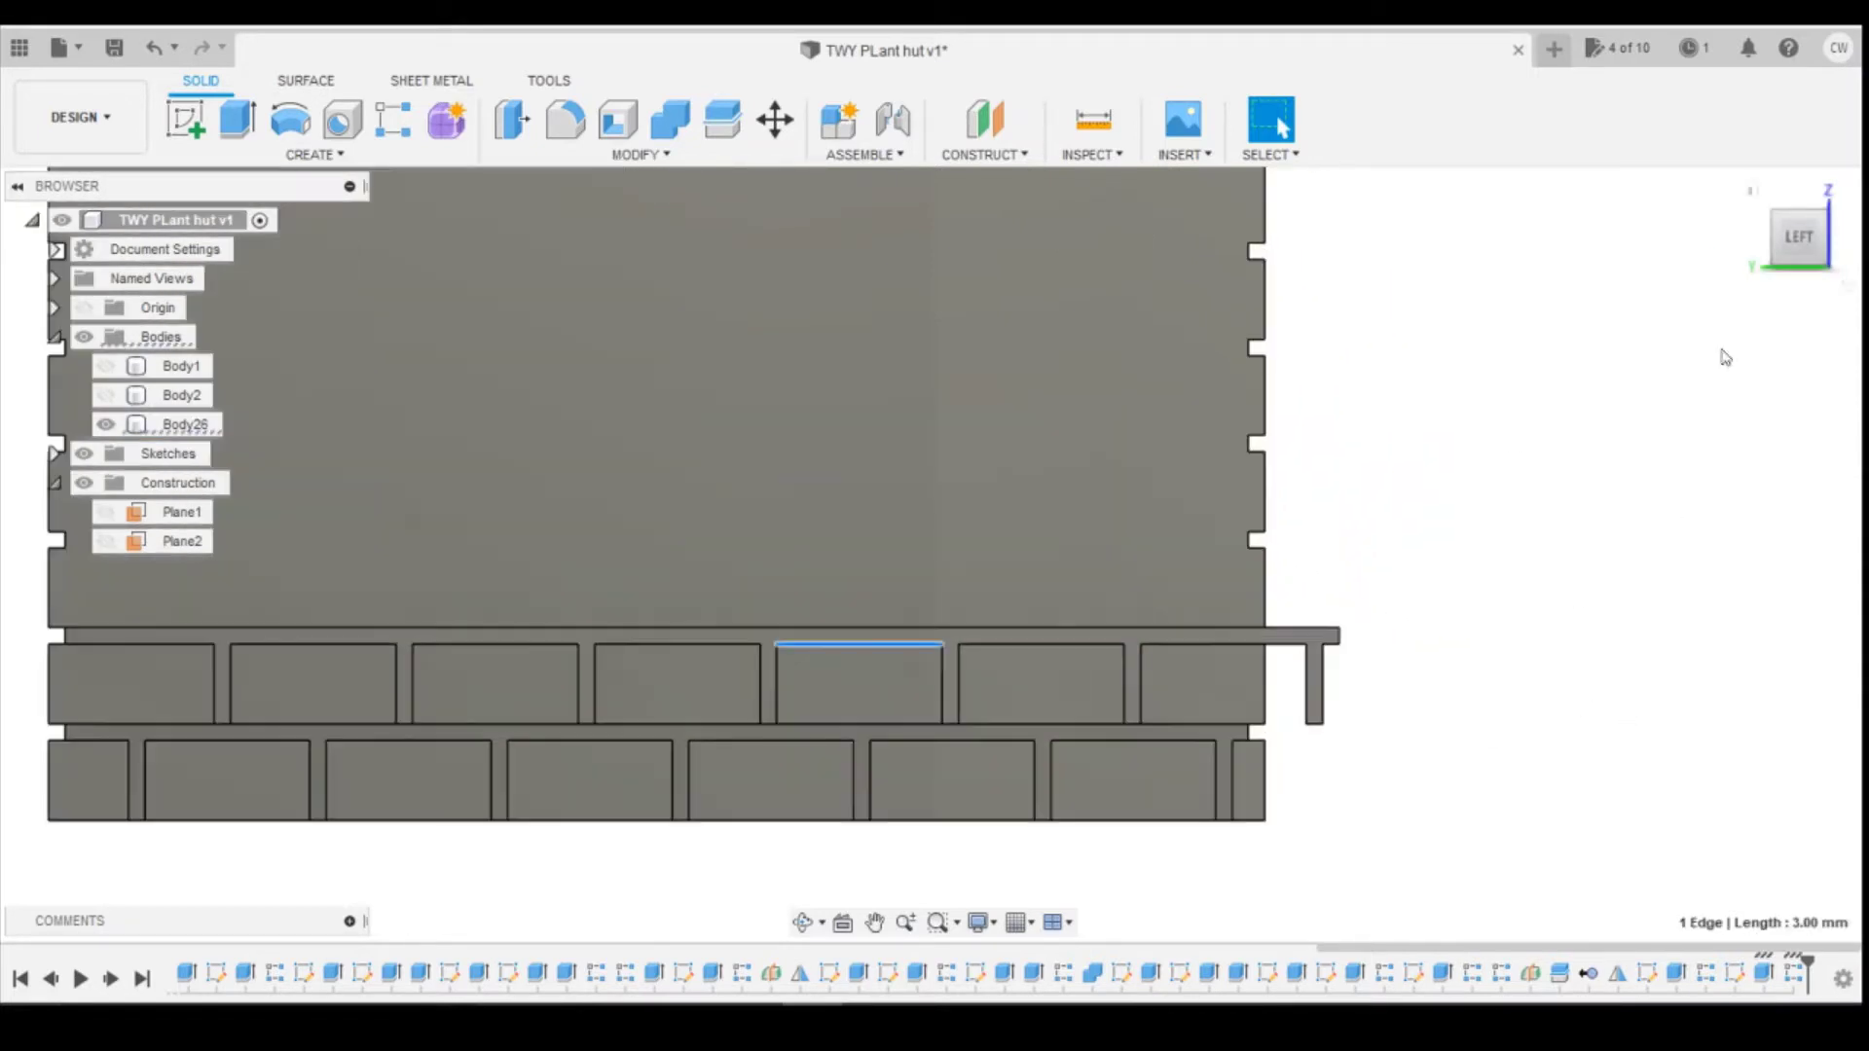
Step: Extrude the inner face of the T-shaped joint piece overhanging the wall's corner outward to cut the overhang away
left_click_drag(1816, 243, 1567, 283)
scroll(800, 773, "up", 2)
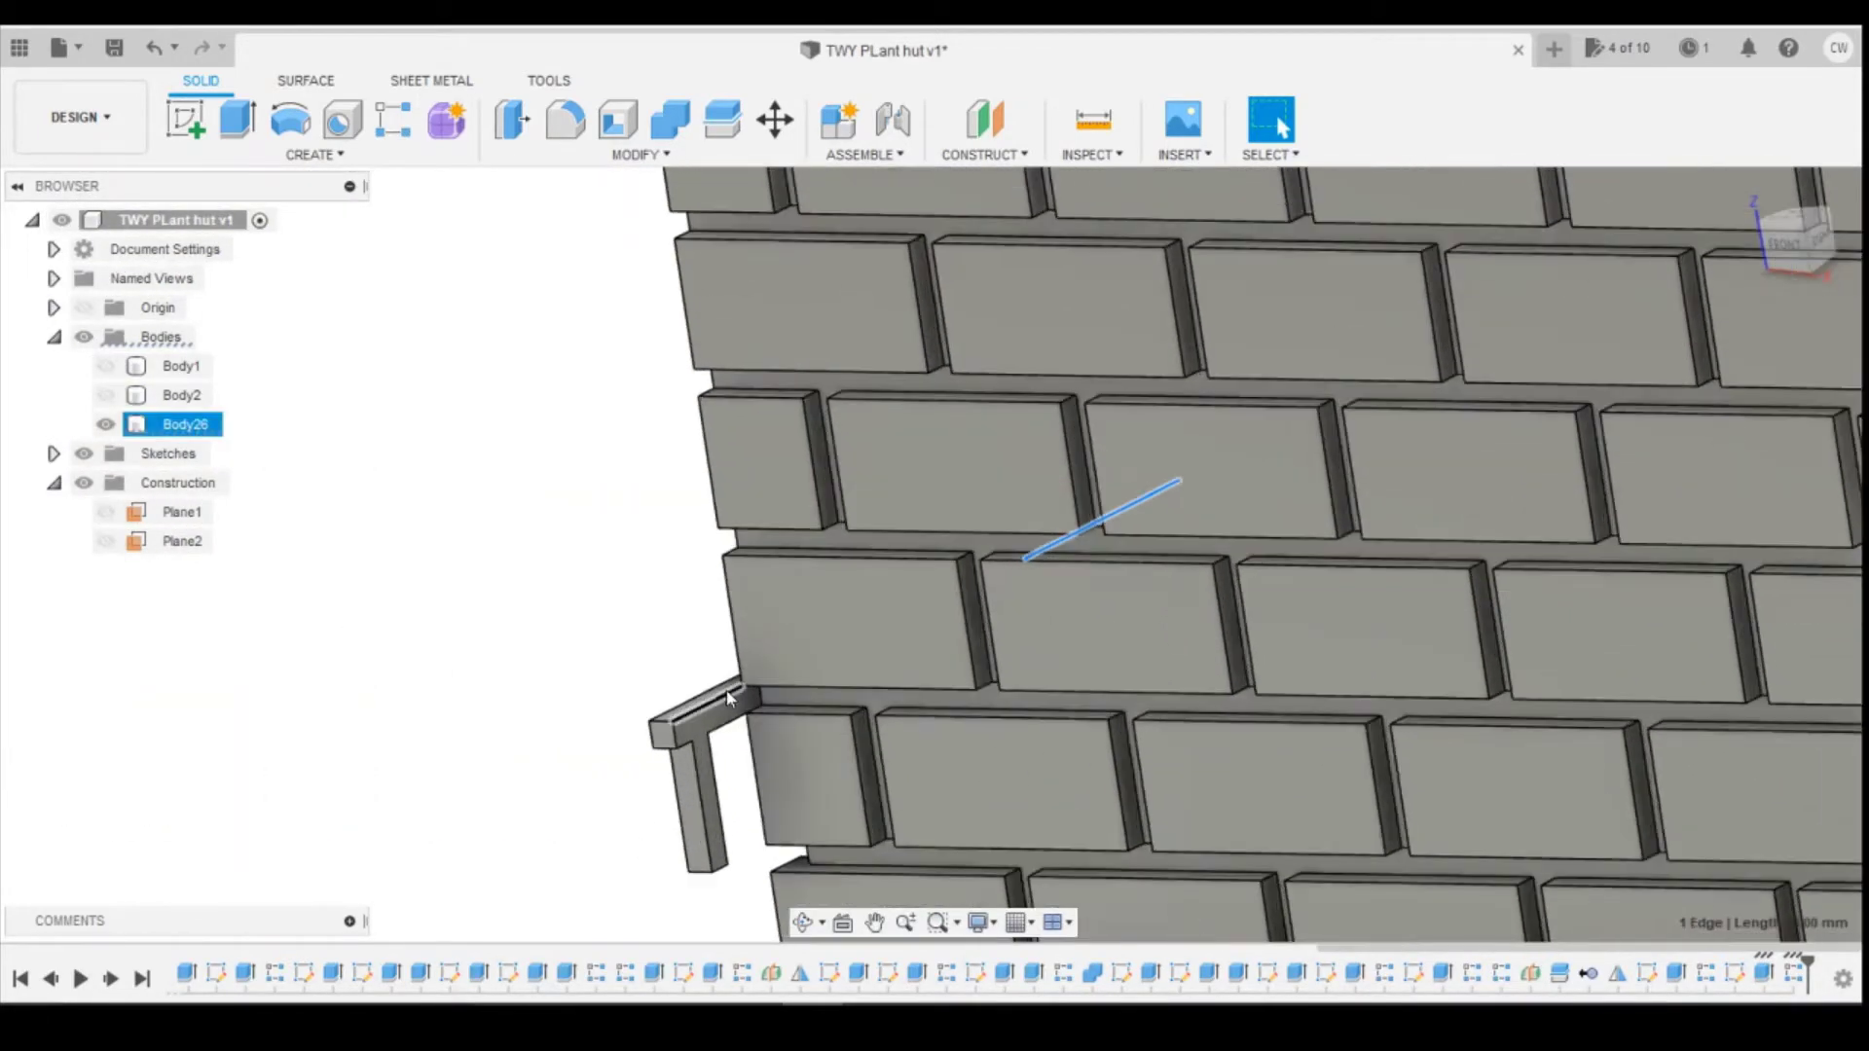
right_click(728, 714)
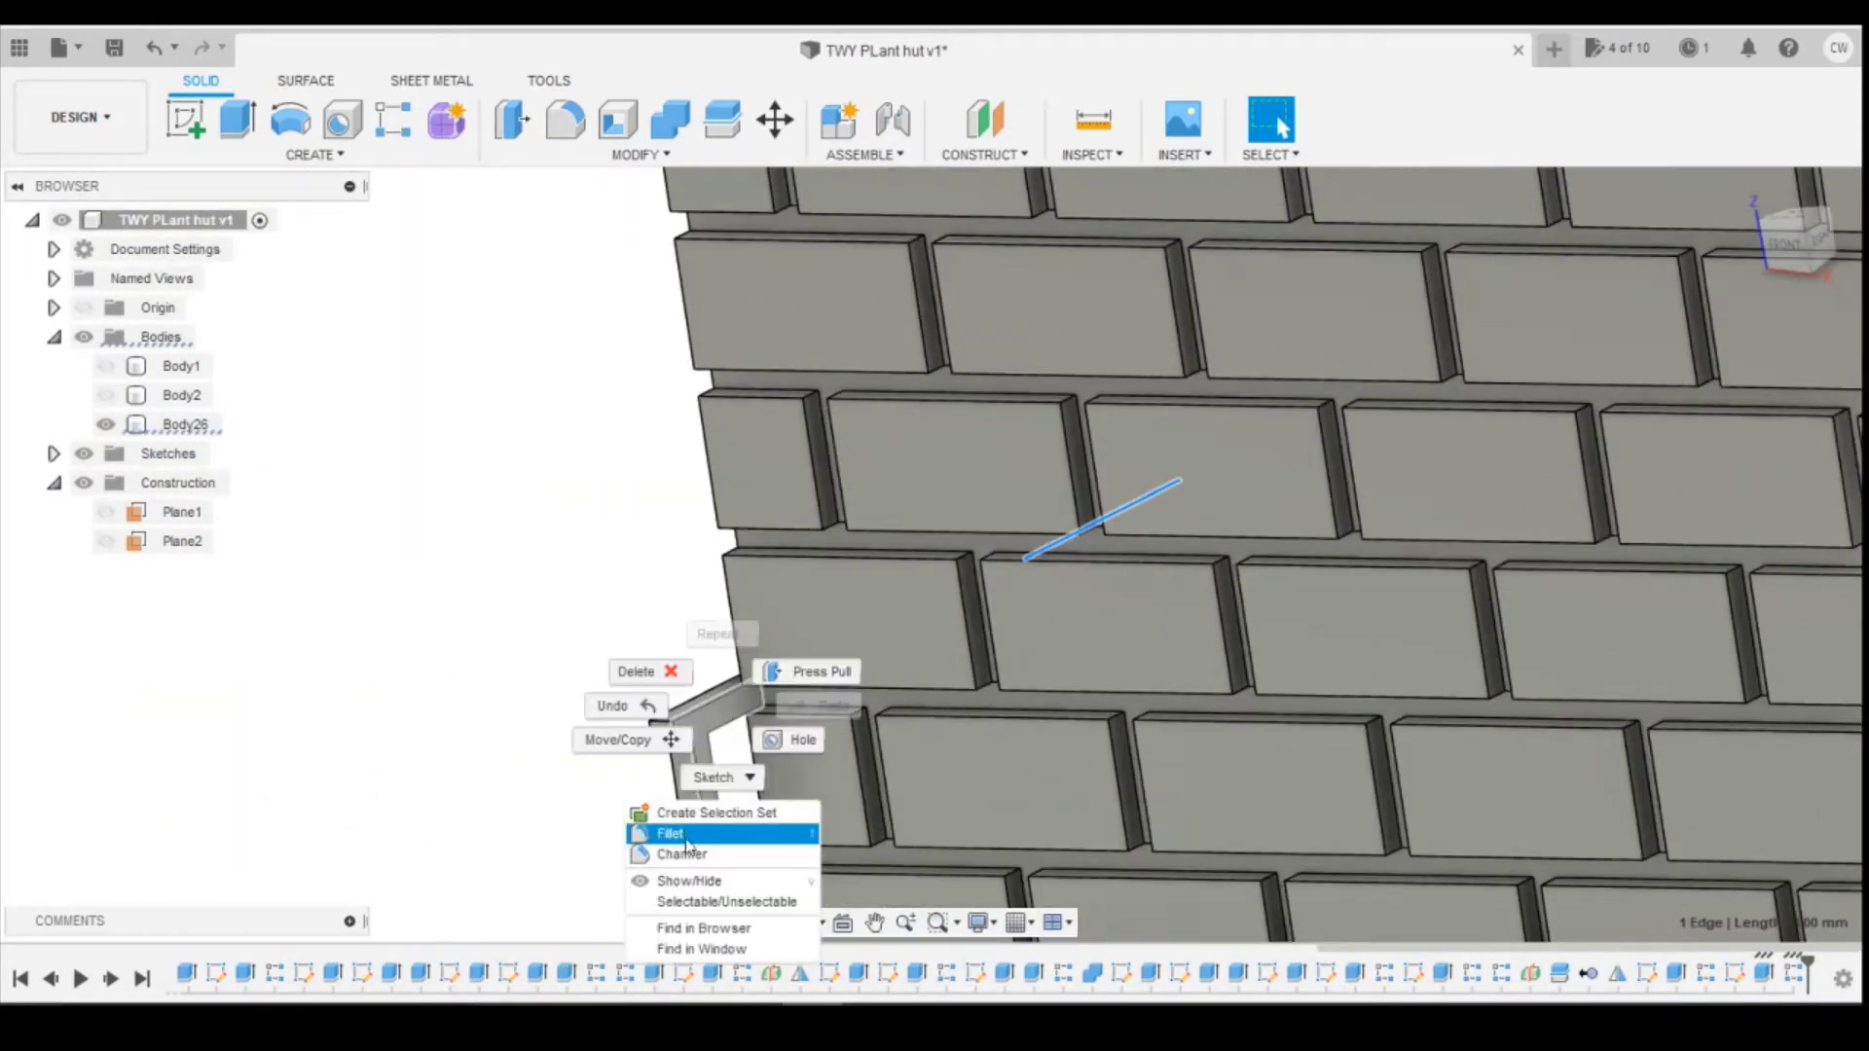
left_click(240, 134)
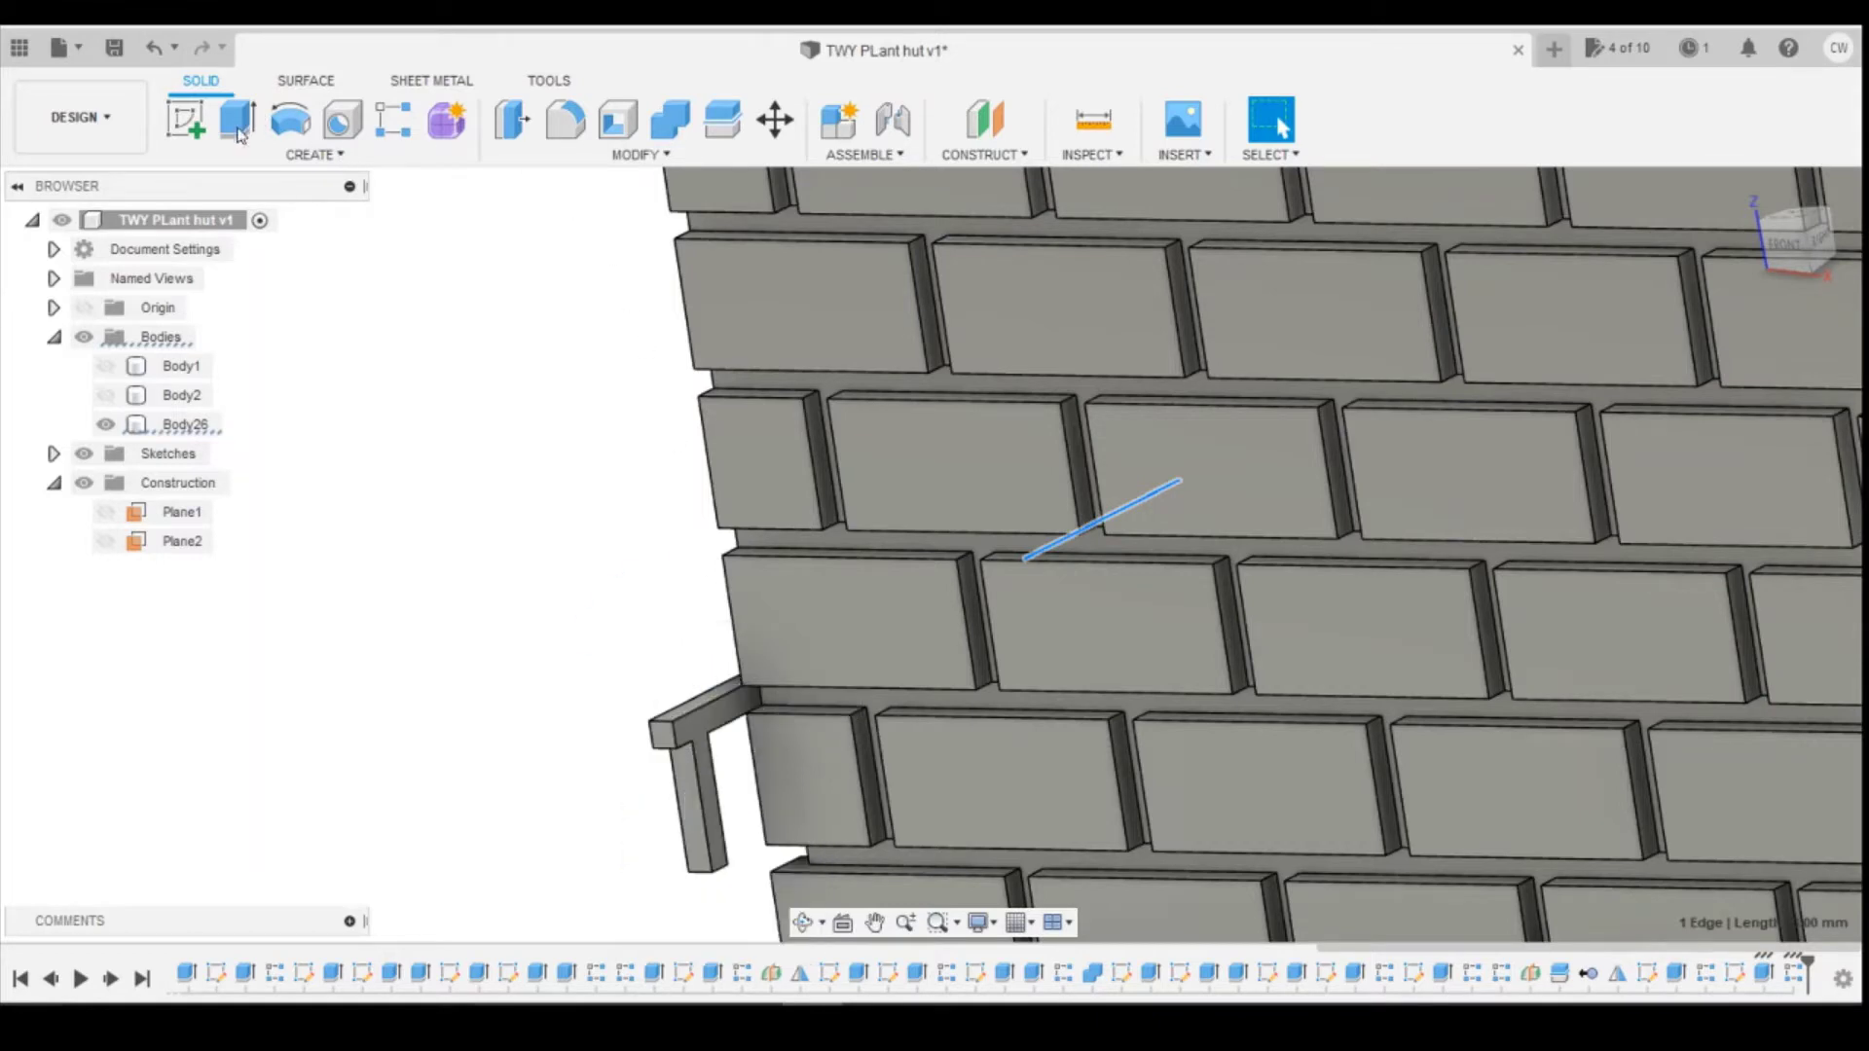
left_click(730, 718)
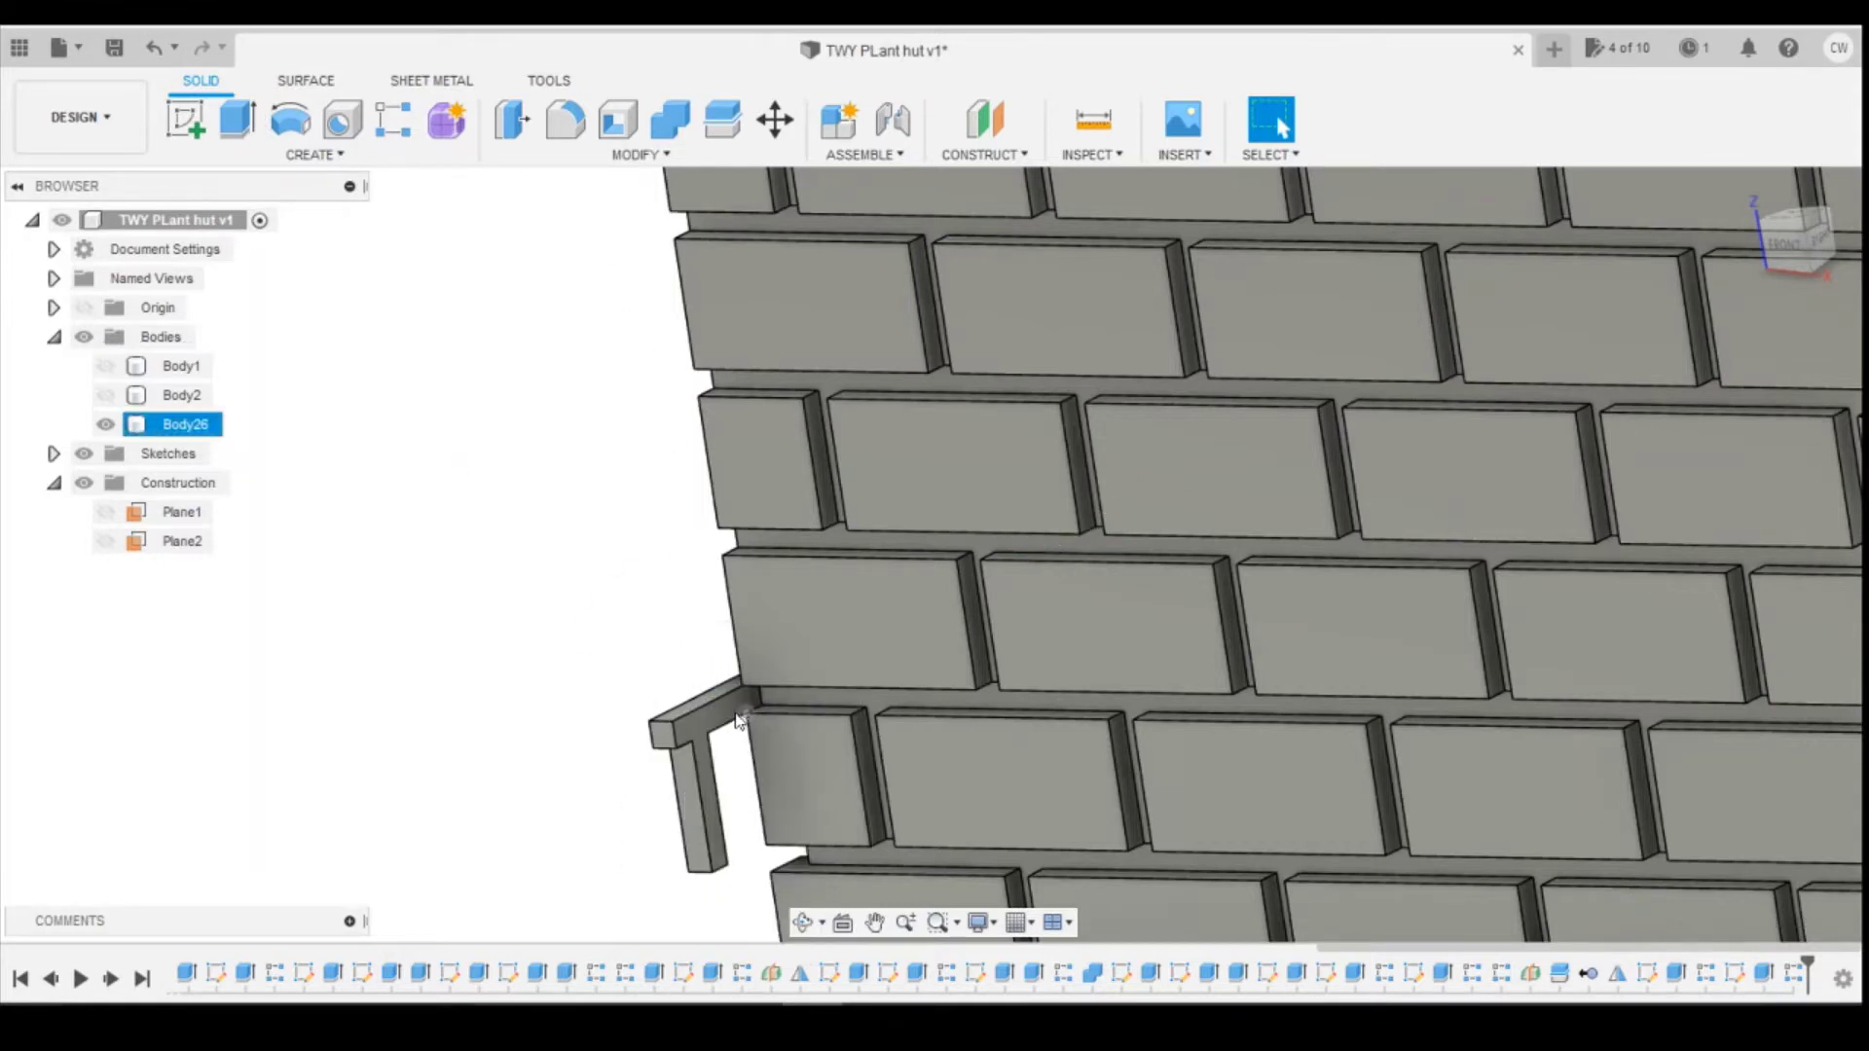
right_click(730, 718)
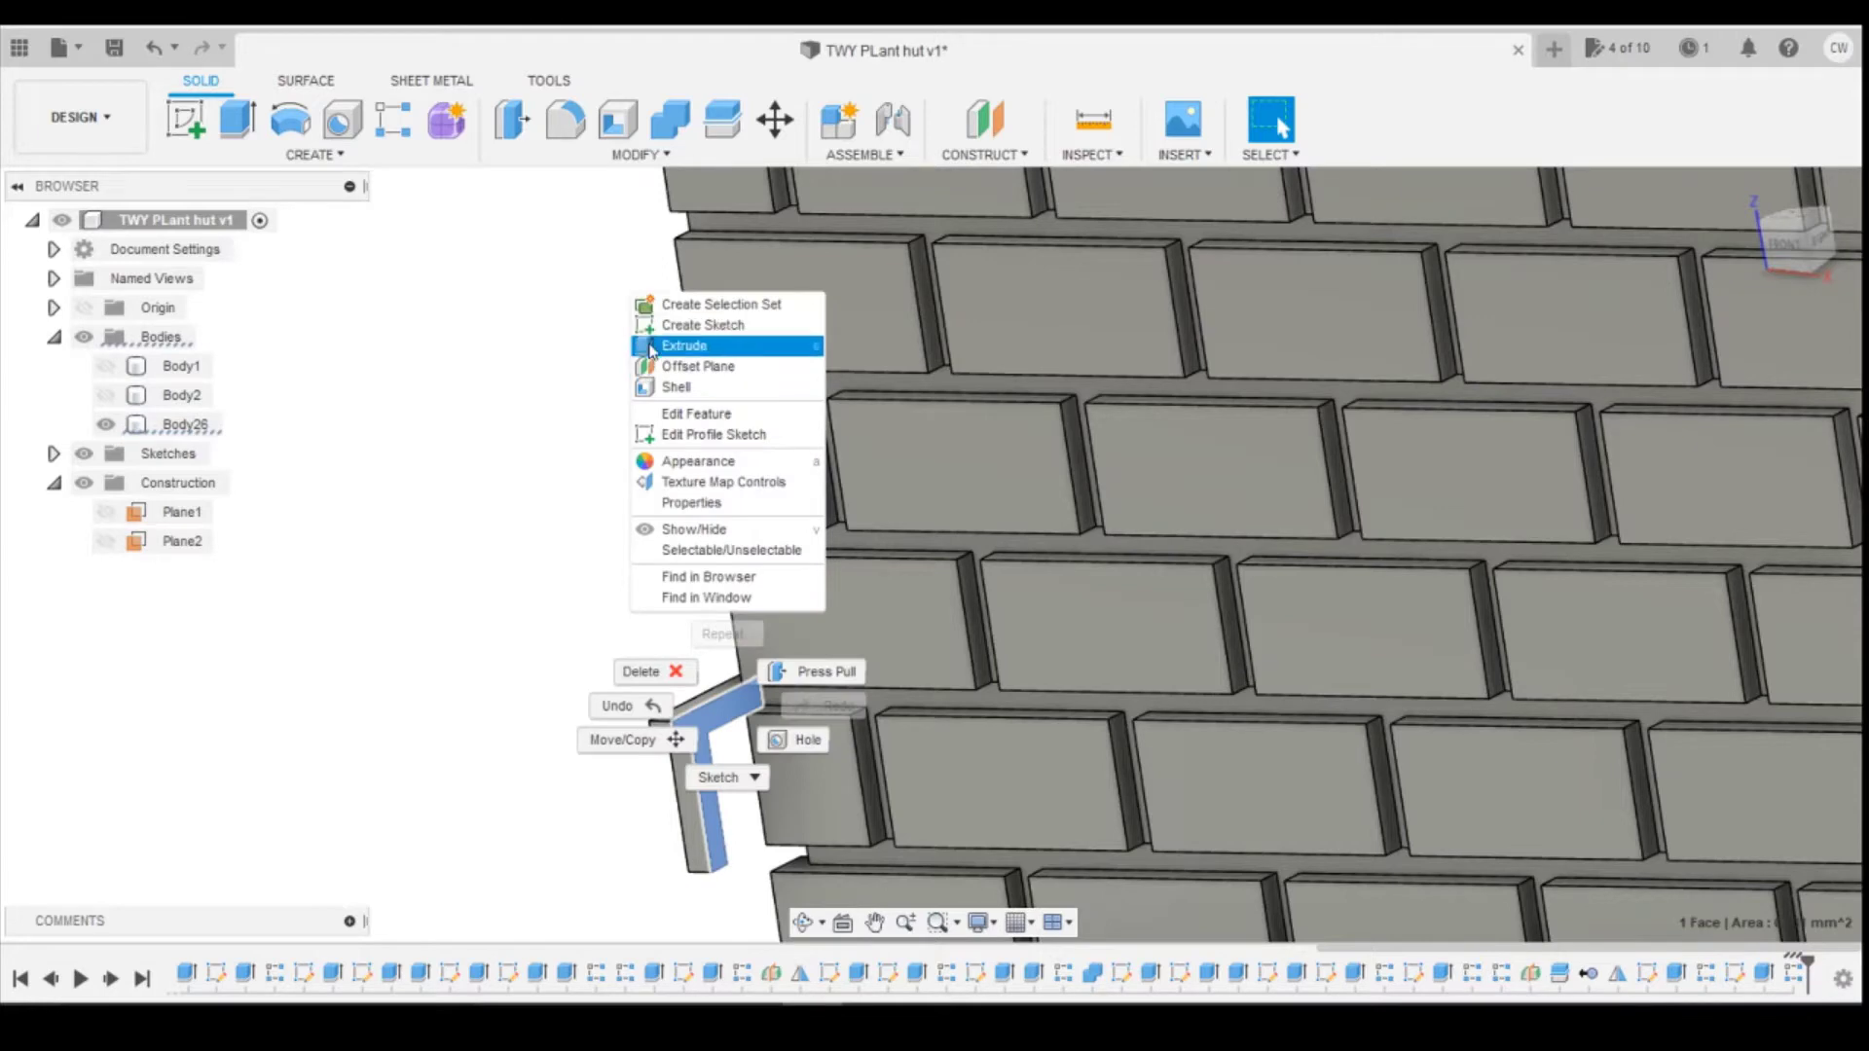
left_click(701, 342)
left_click_drag(743, 710, 431, 708)
left_click(1724, 698)
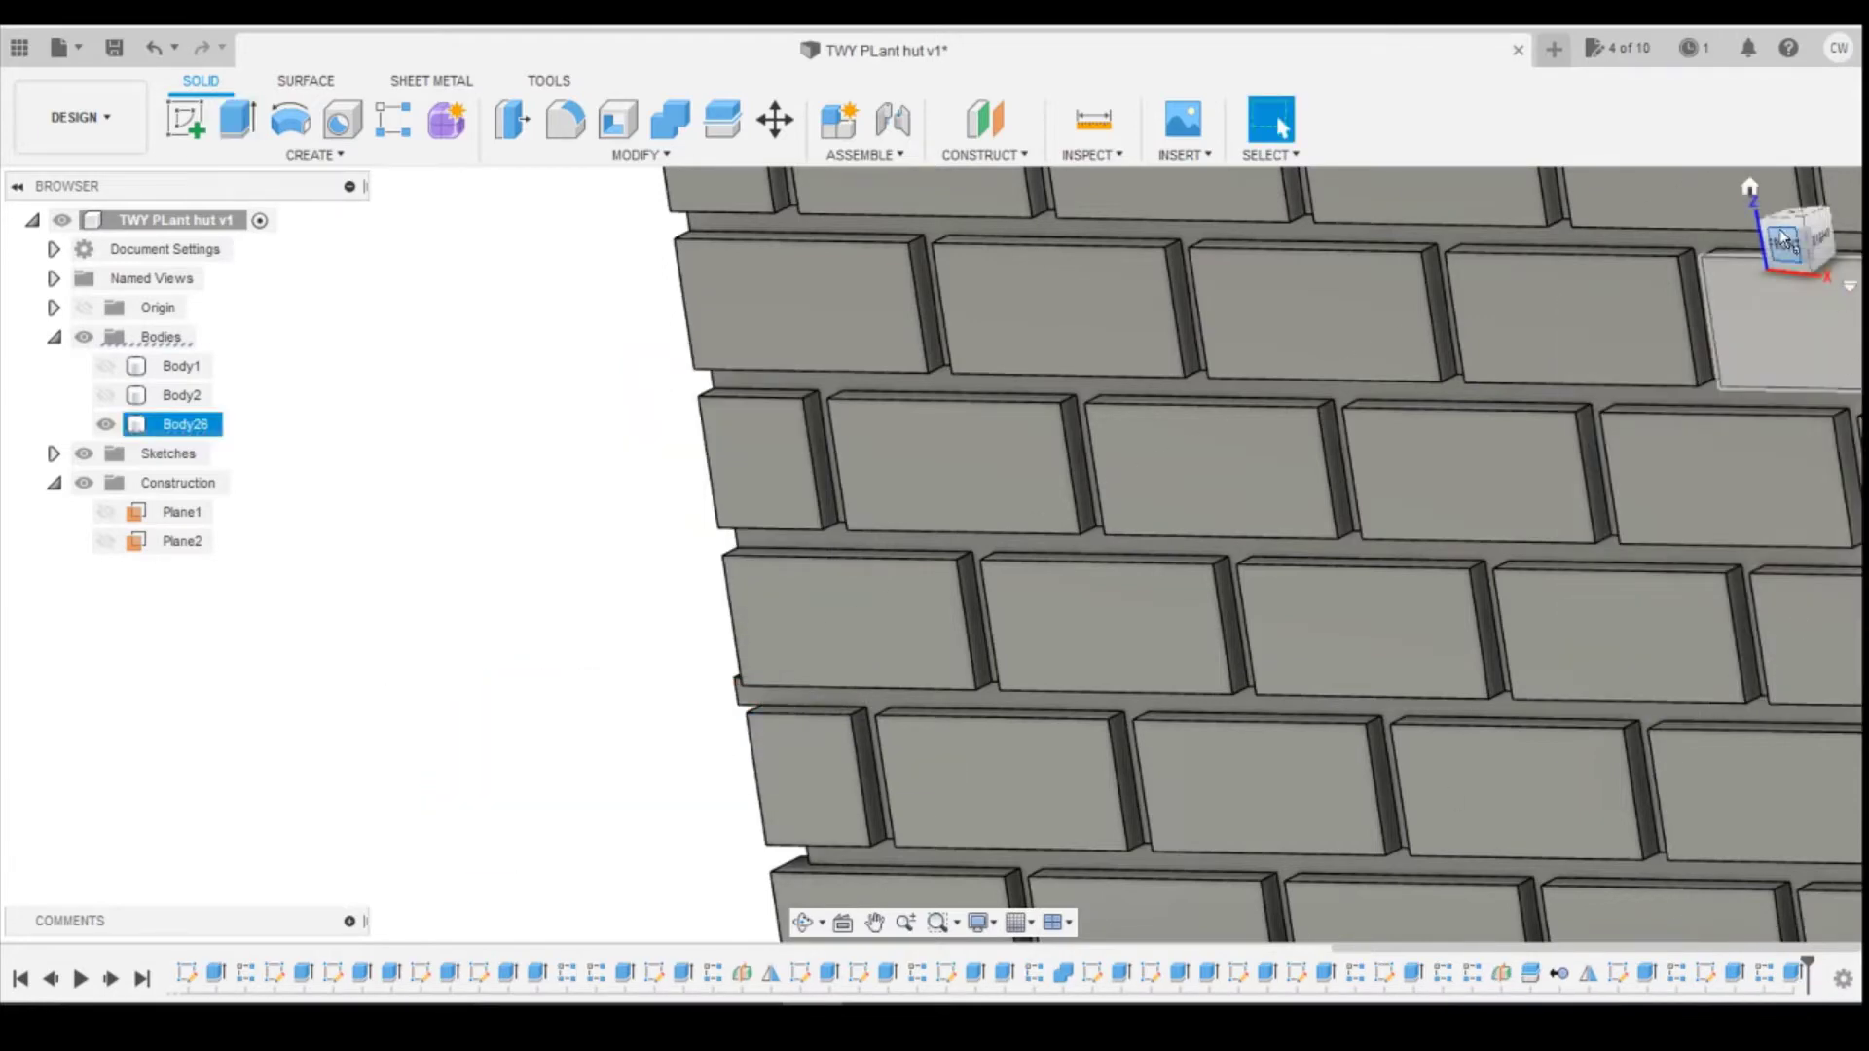
left_click_drag(1830, 232, 1859, 233)
key("Escape")
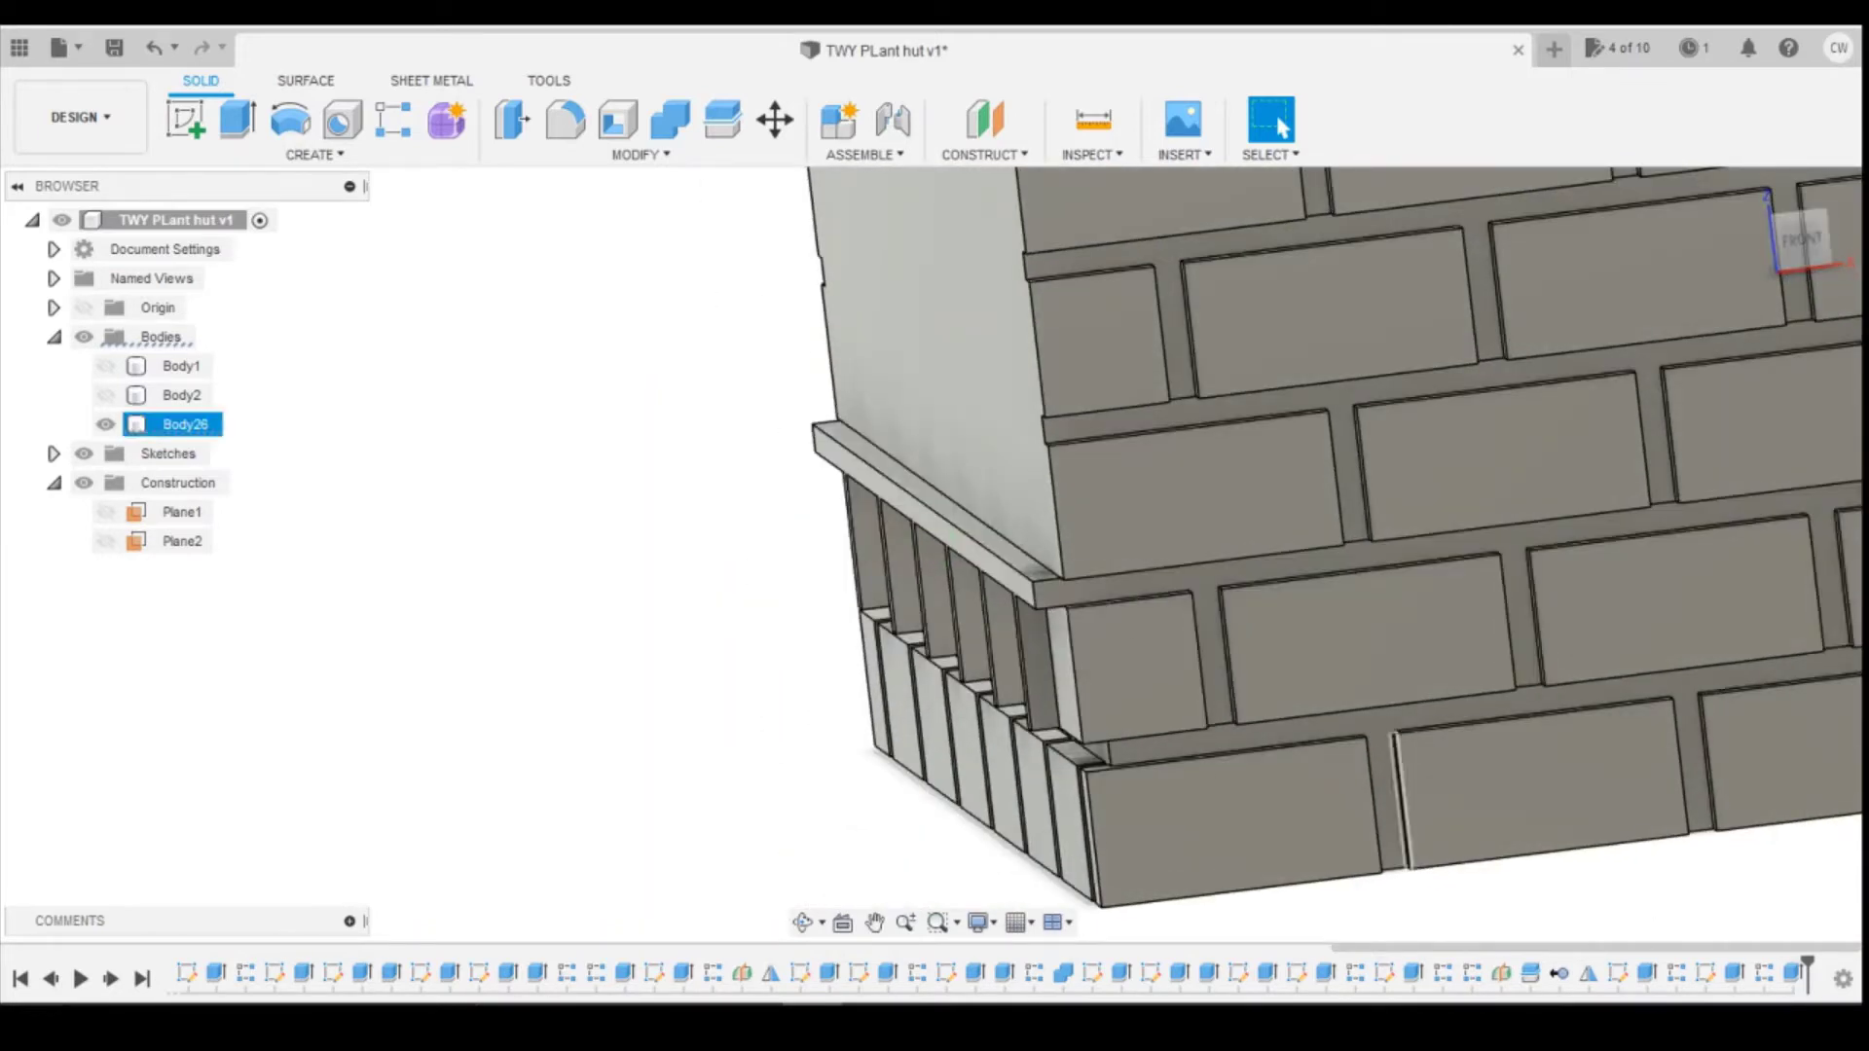
right_click(1792, 972)
left_click(1747, 837)
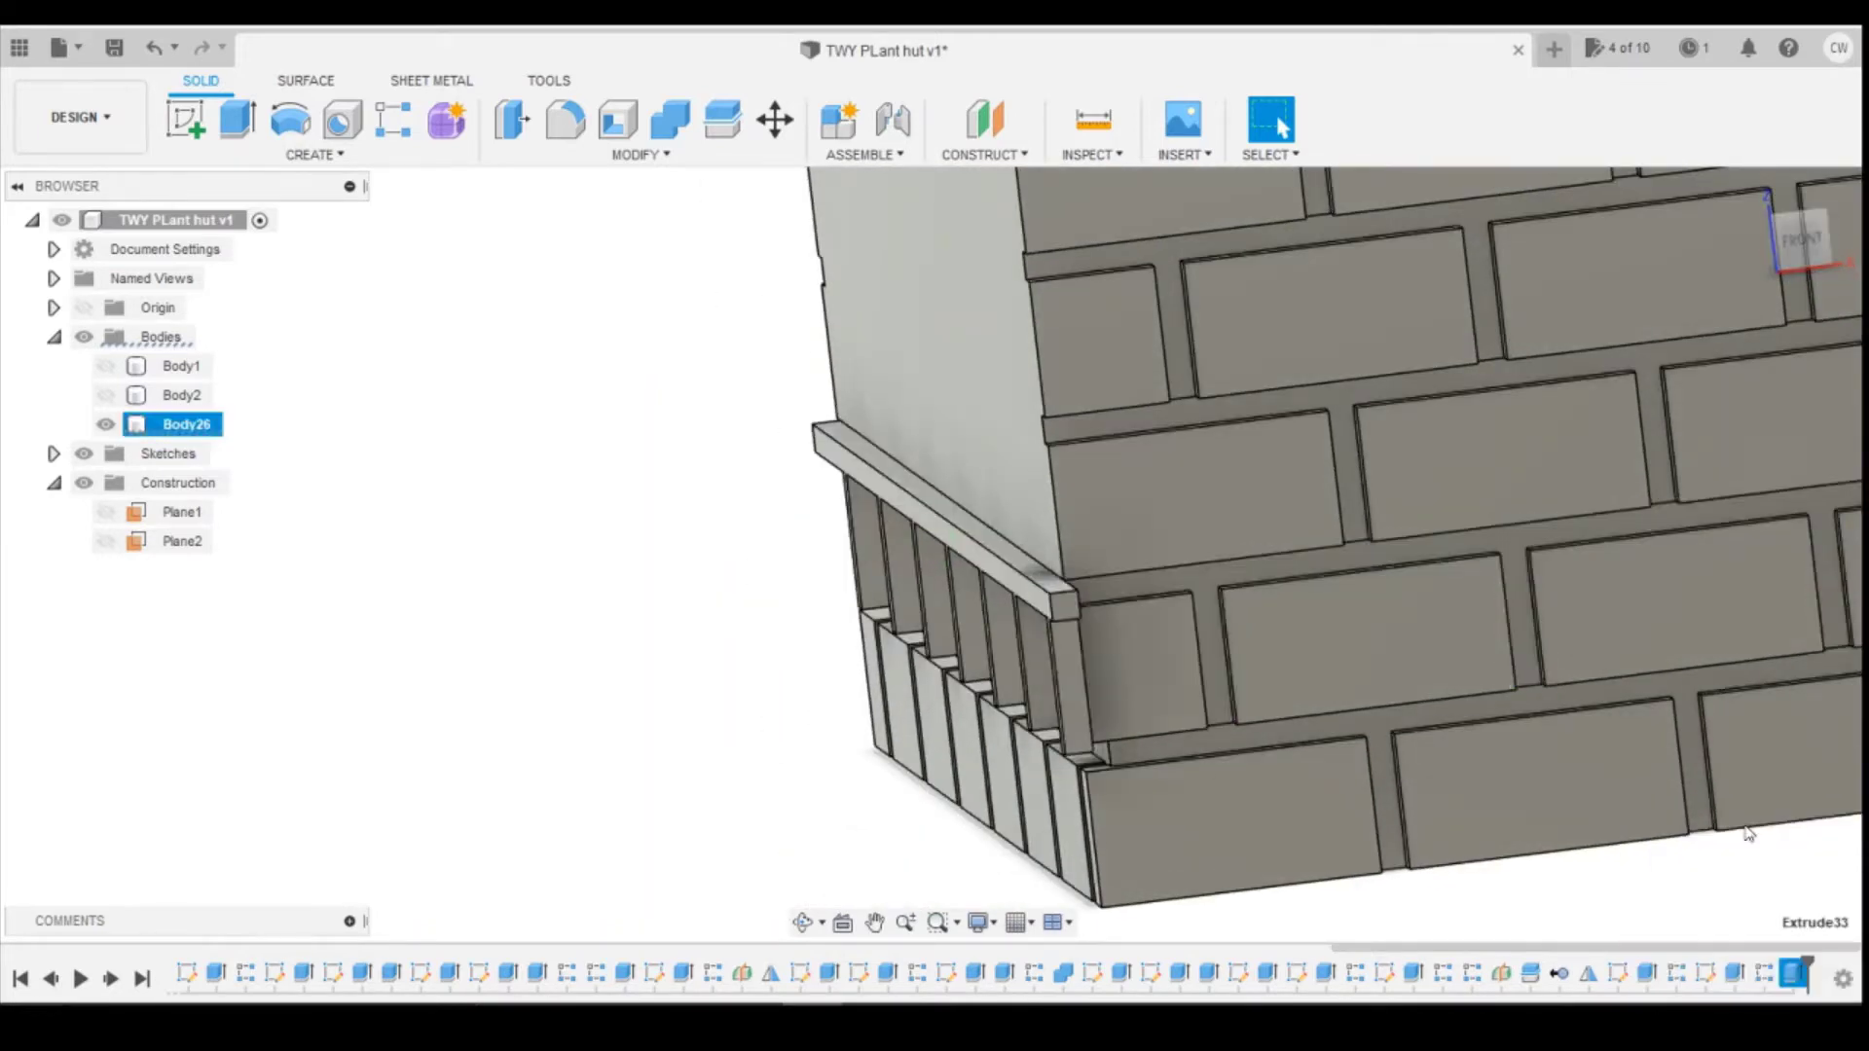
left_click(1823, 699)
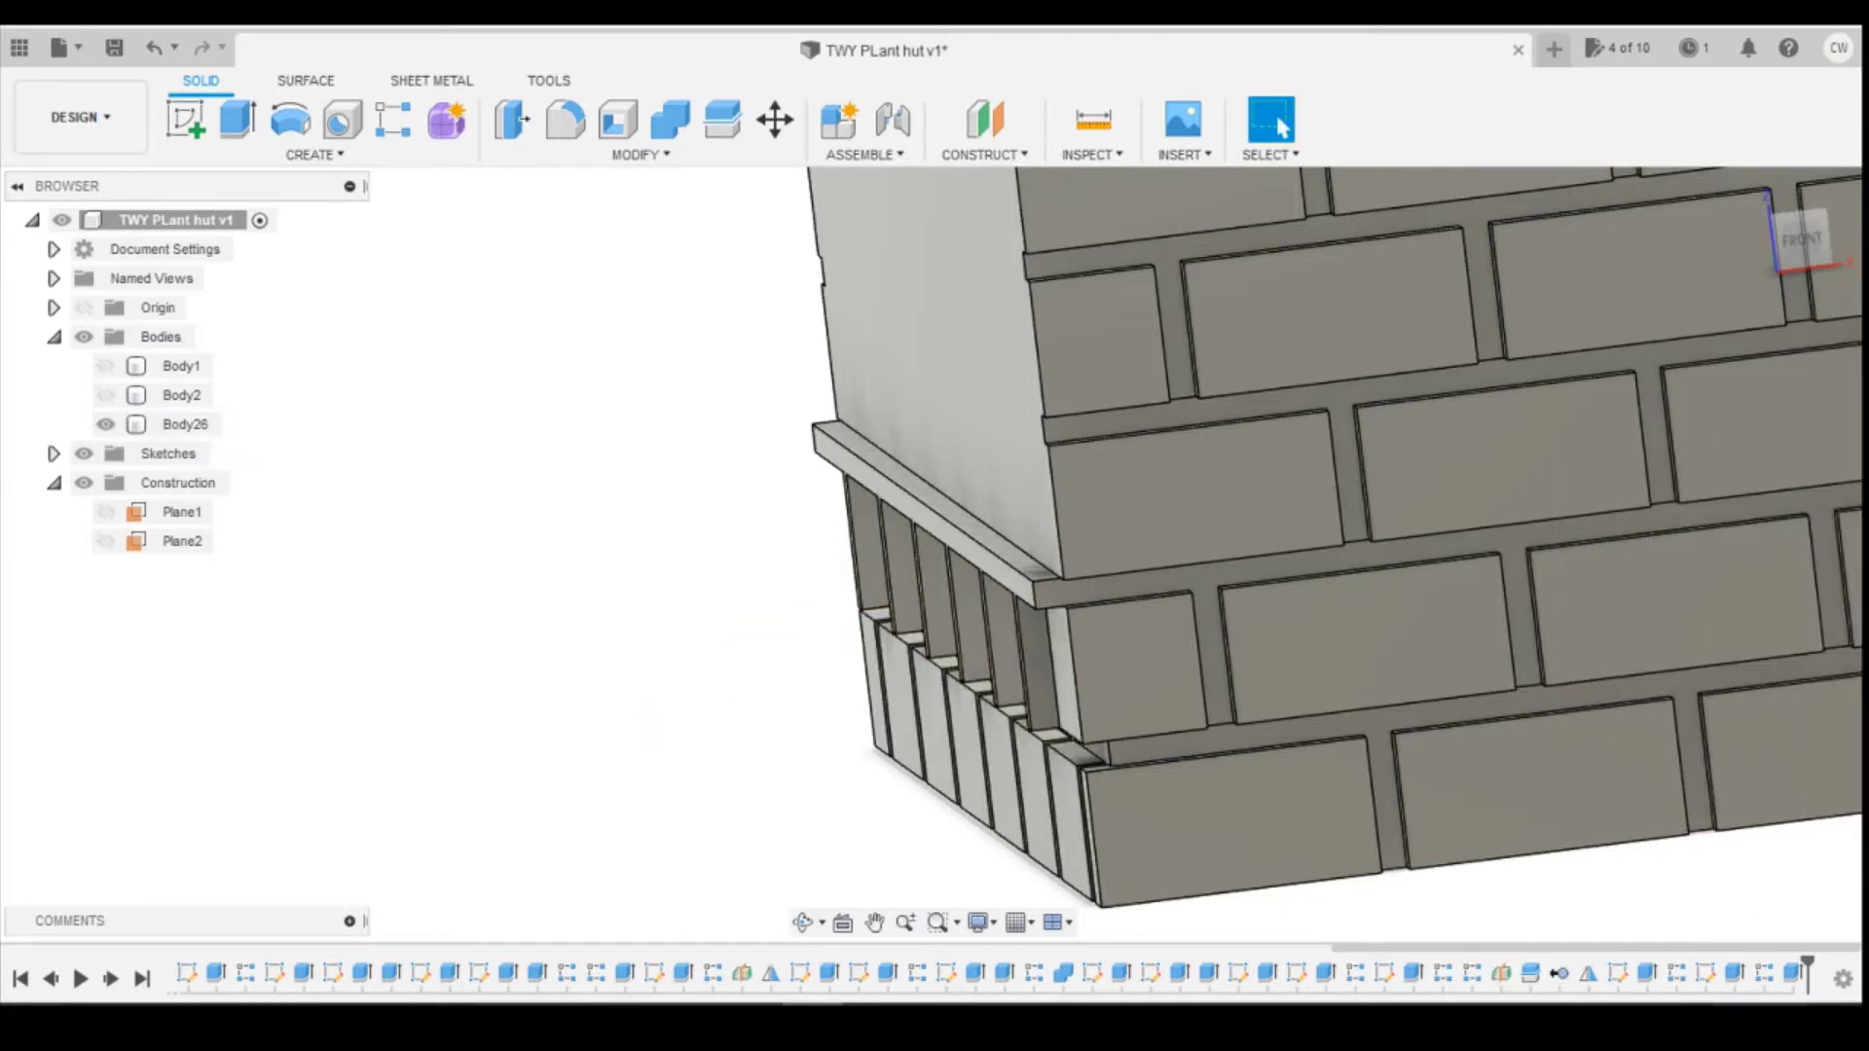
Step: Try reversing the T-shaped joint extrusion to a distance of -0.301 mm, and undo the edit
right_click(1735, 973)
left_click(1660, 743)
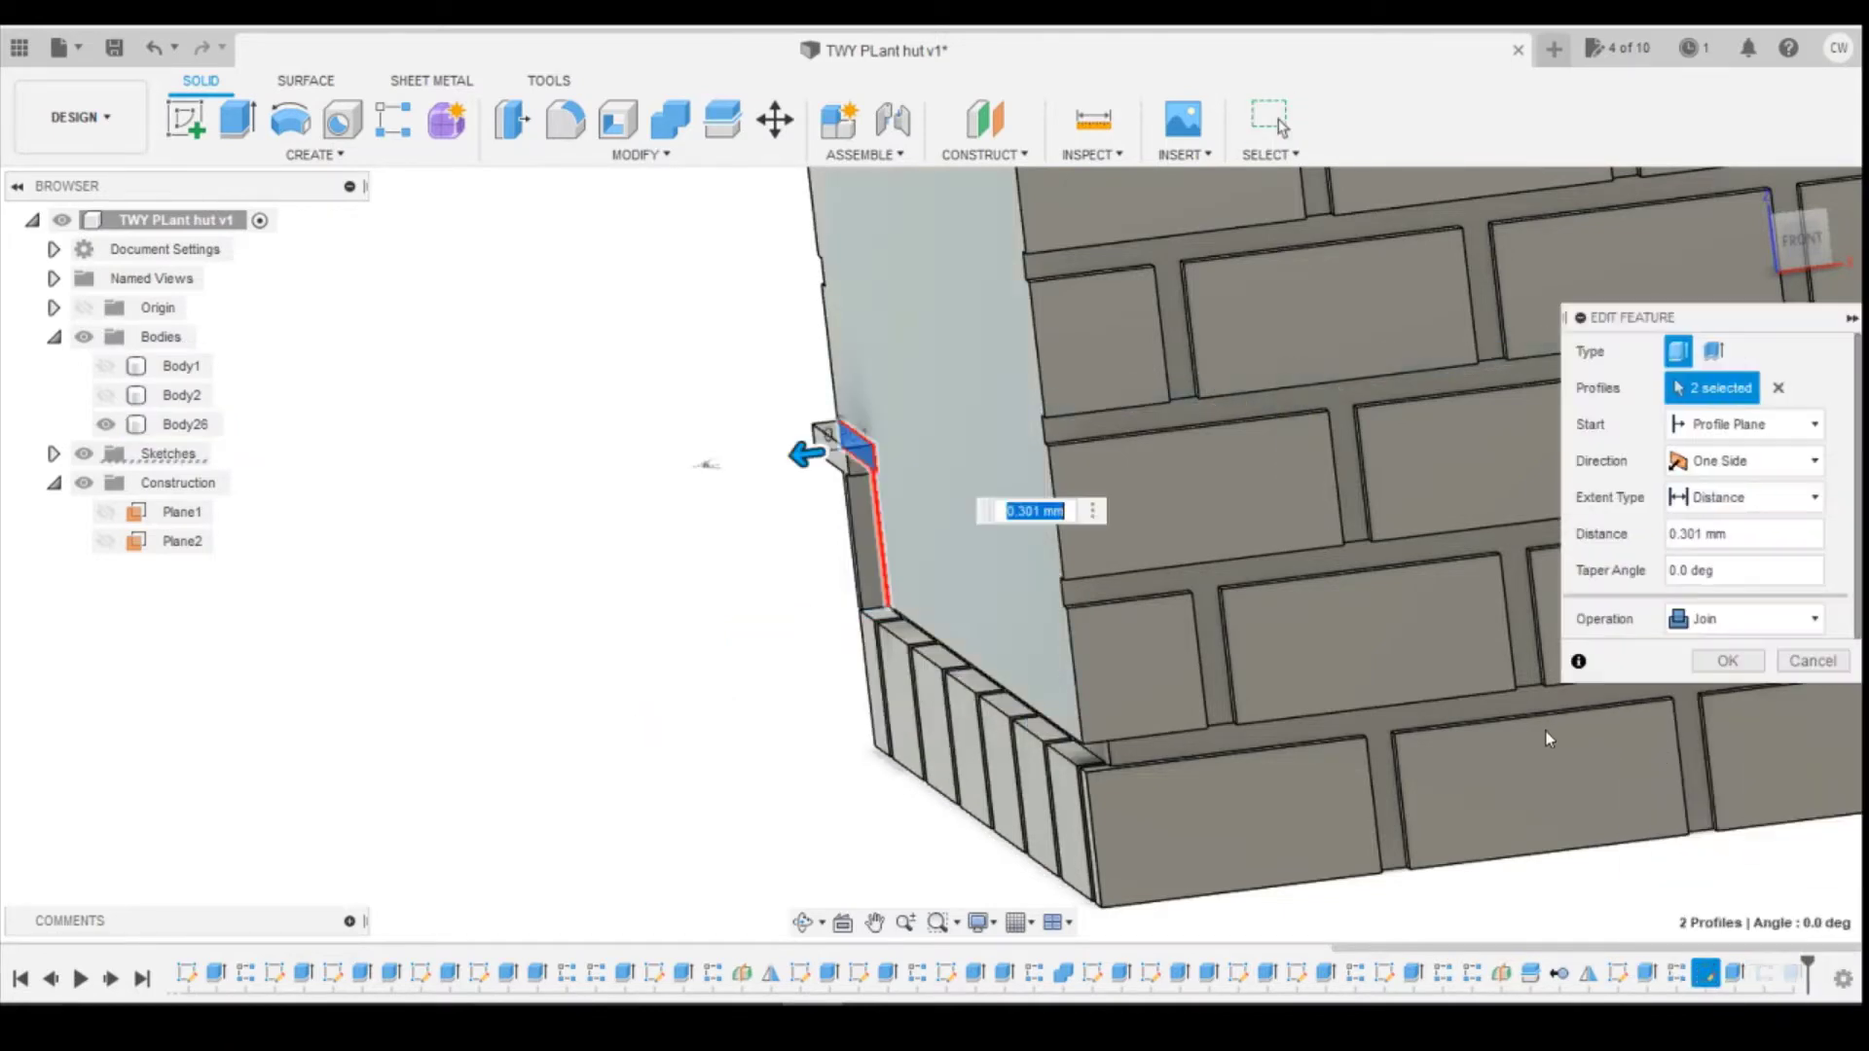
left_click(993, 518)
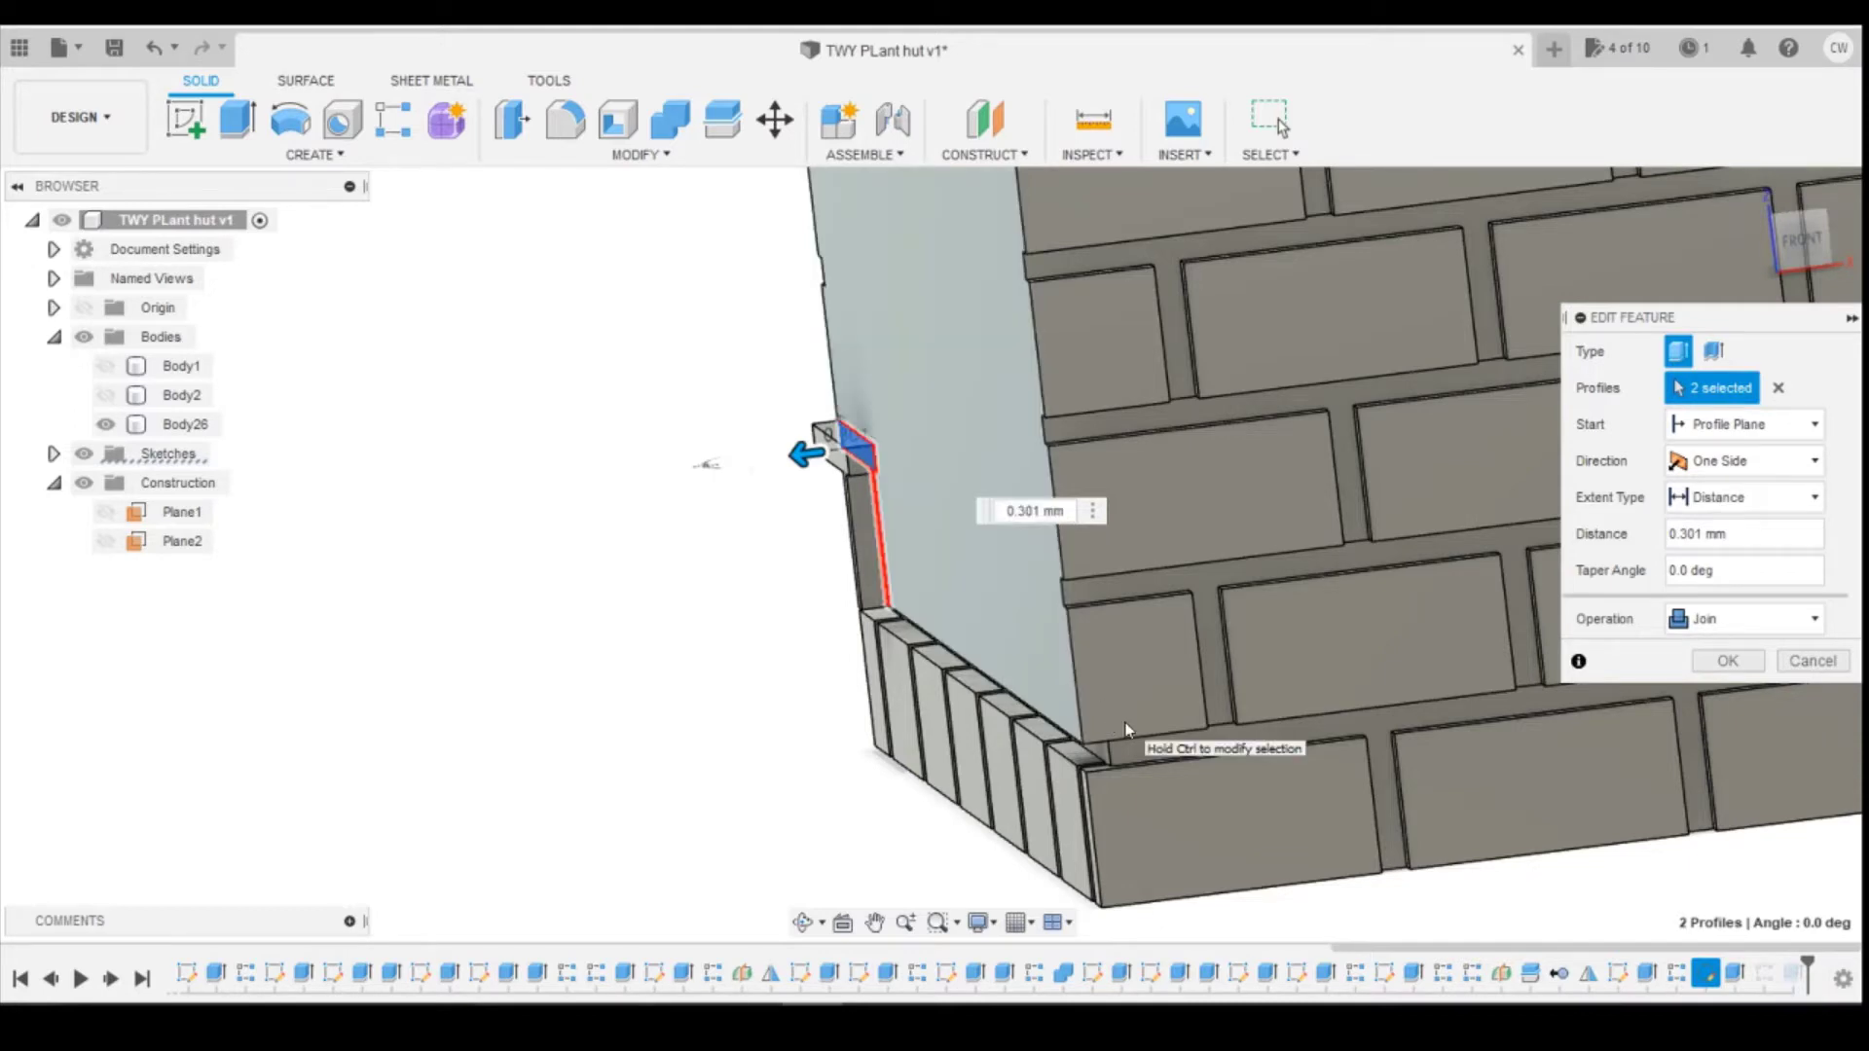
type("-")
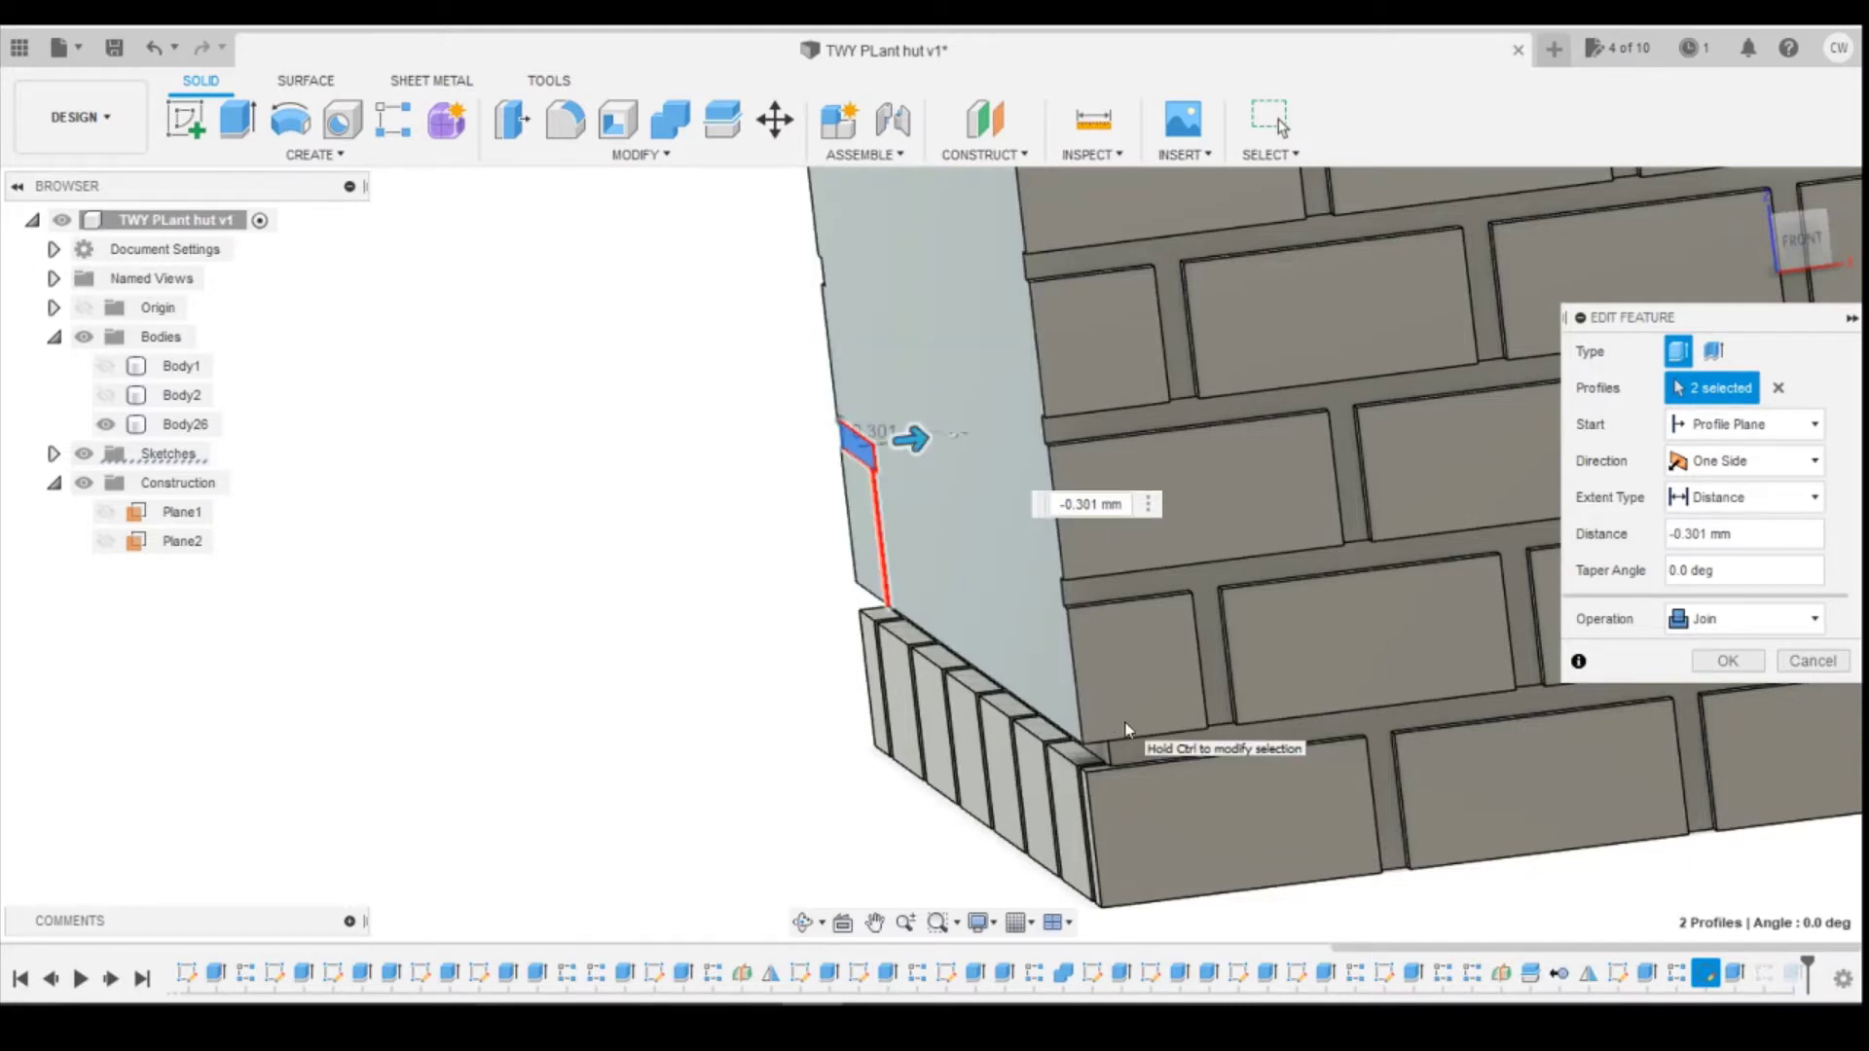
key("Return")
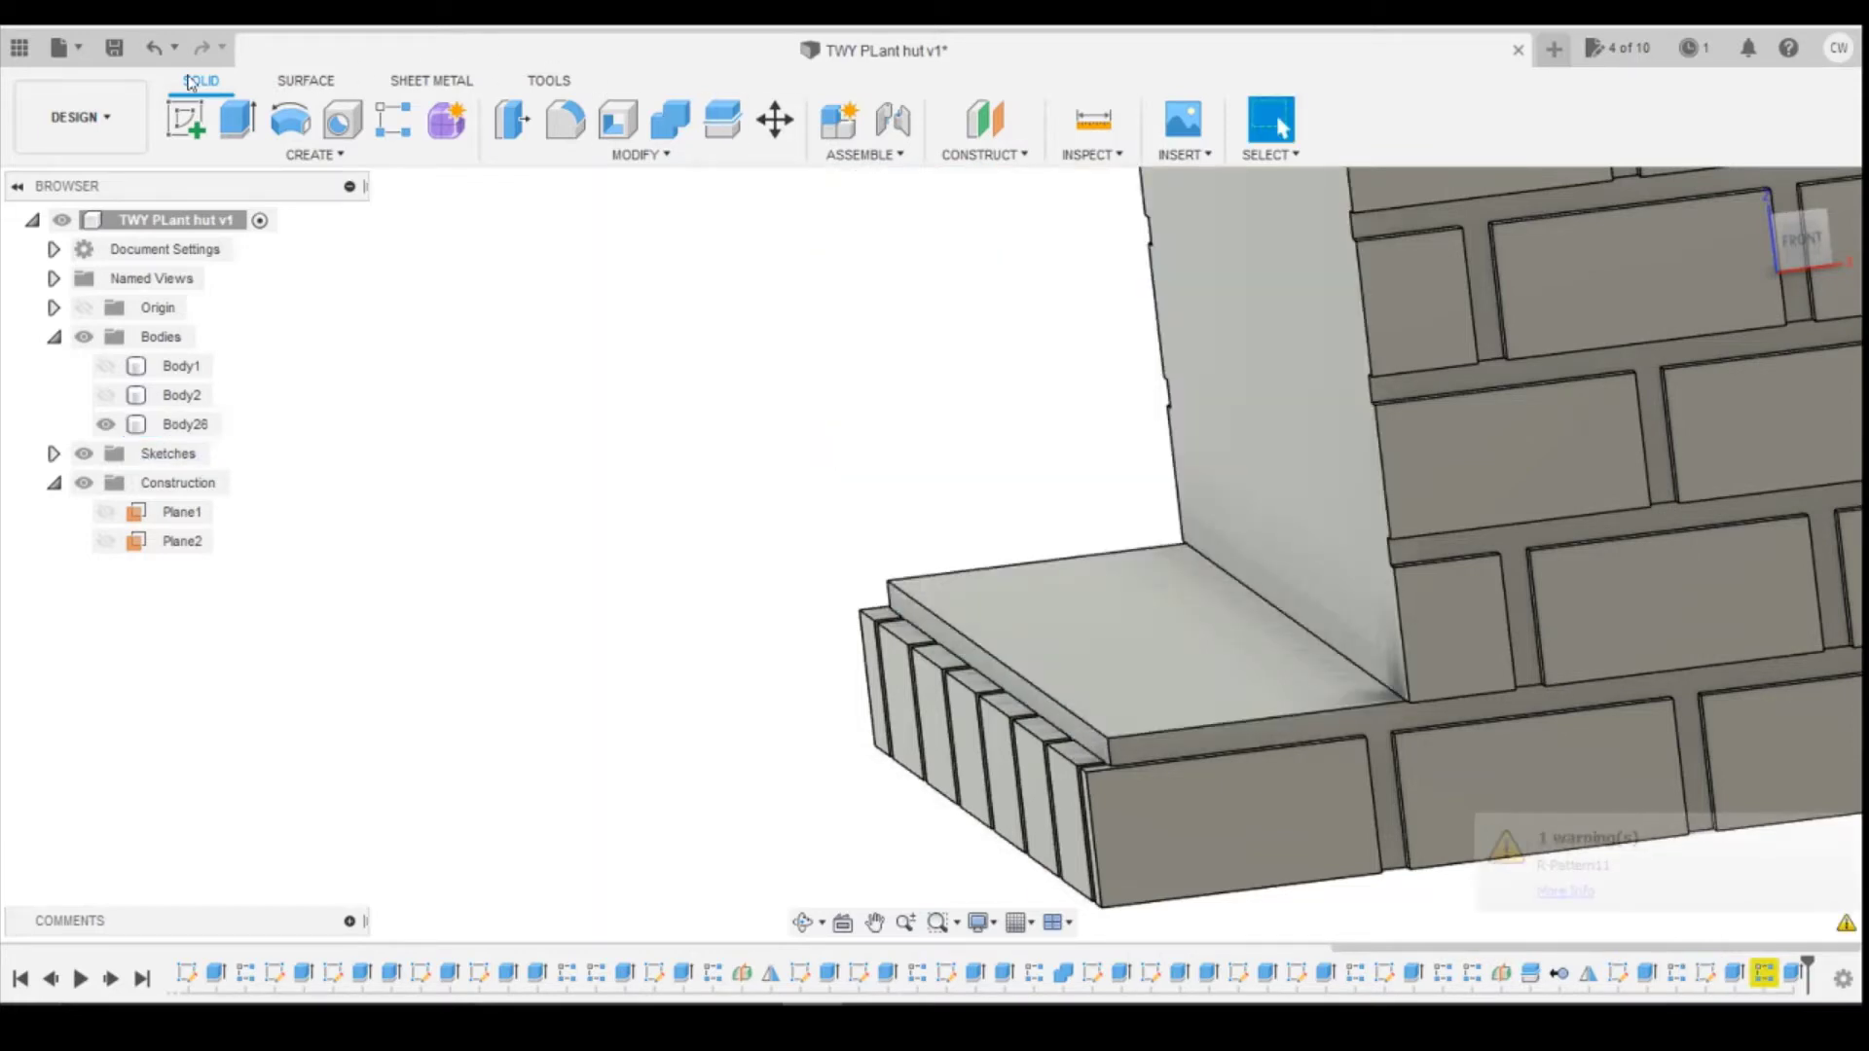
left_click(156, 48)
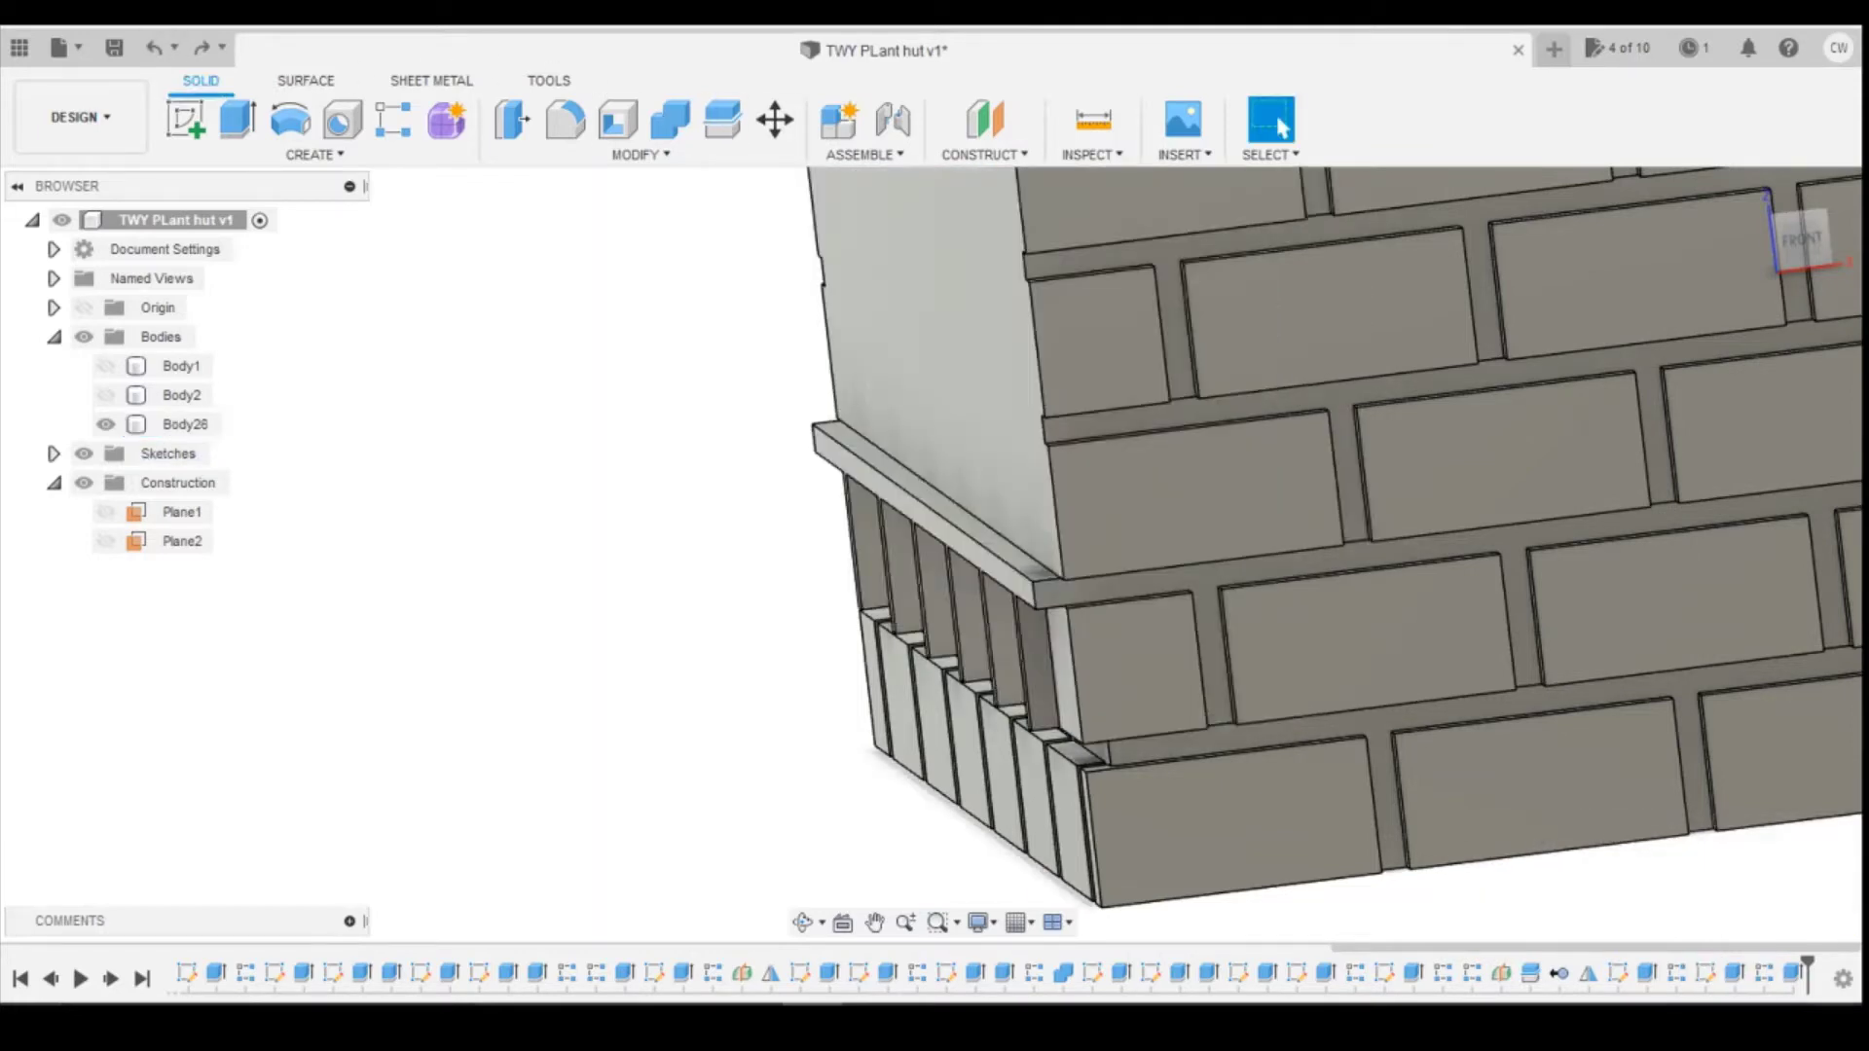
Step: Delete the overhang-trimming extrude, the second course's rectangular pattern and its T-shaped joint extrude, keeping the joint sketch
right_click(1793, 979)
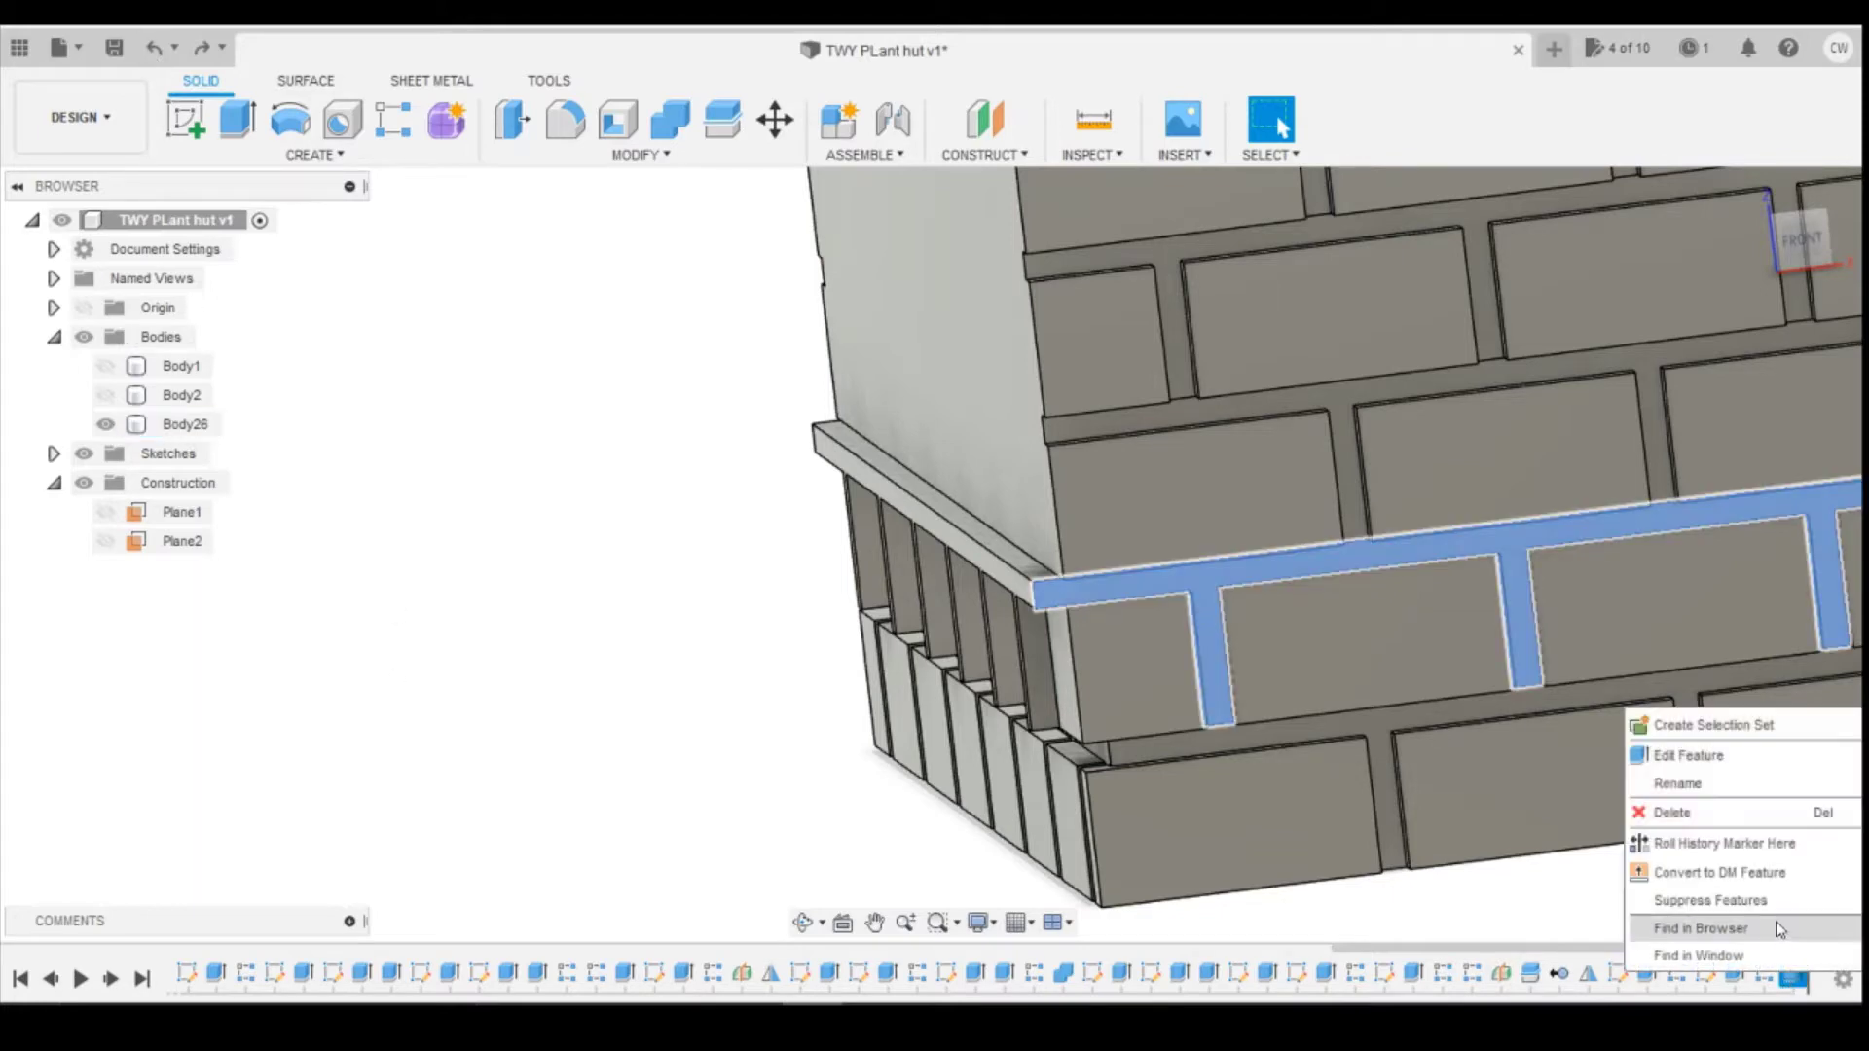
left_click(1713, 813)
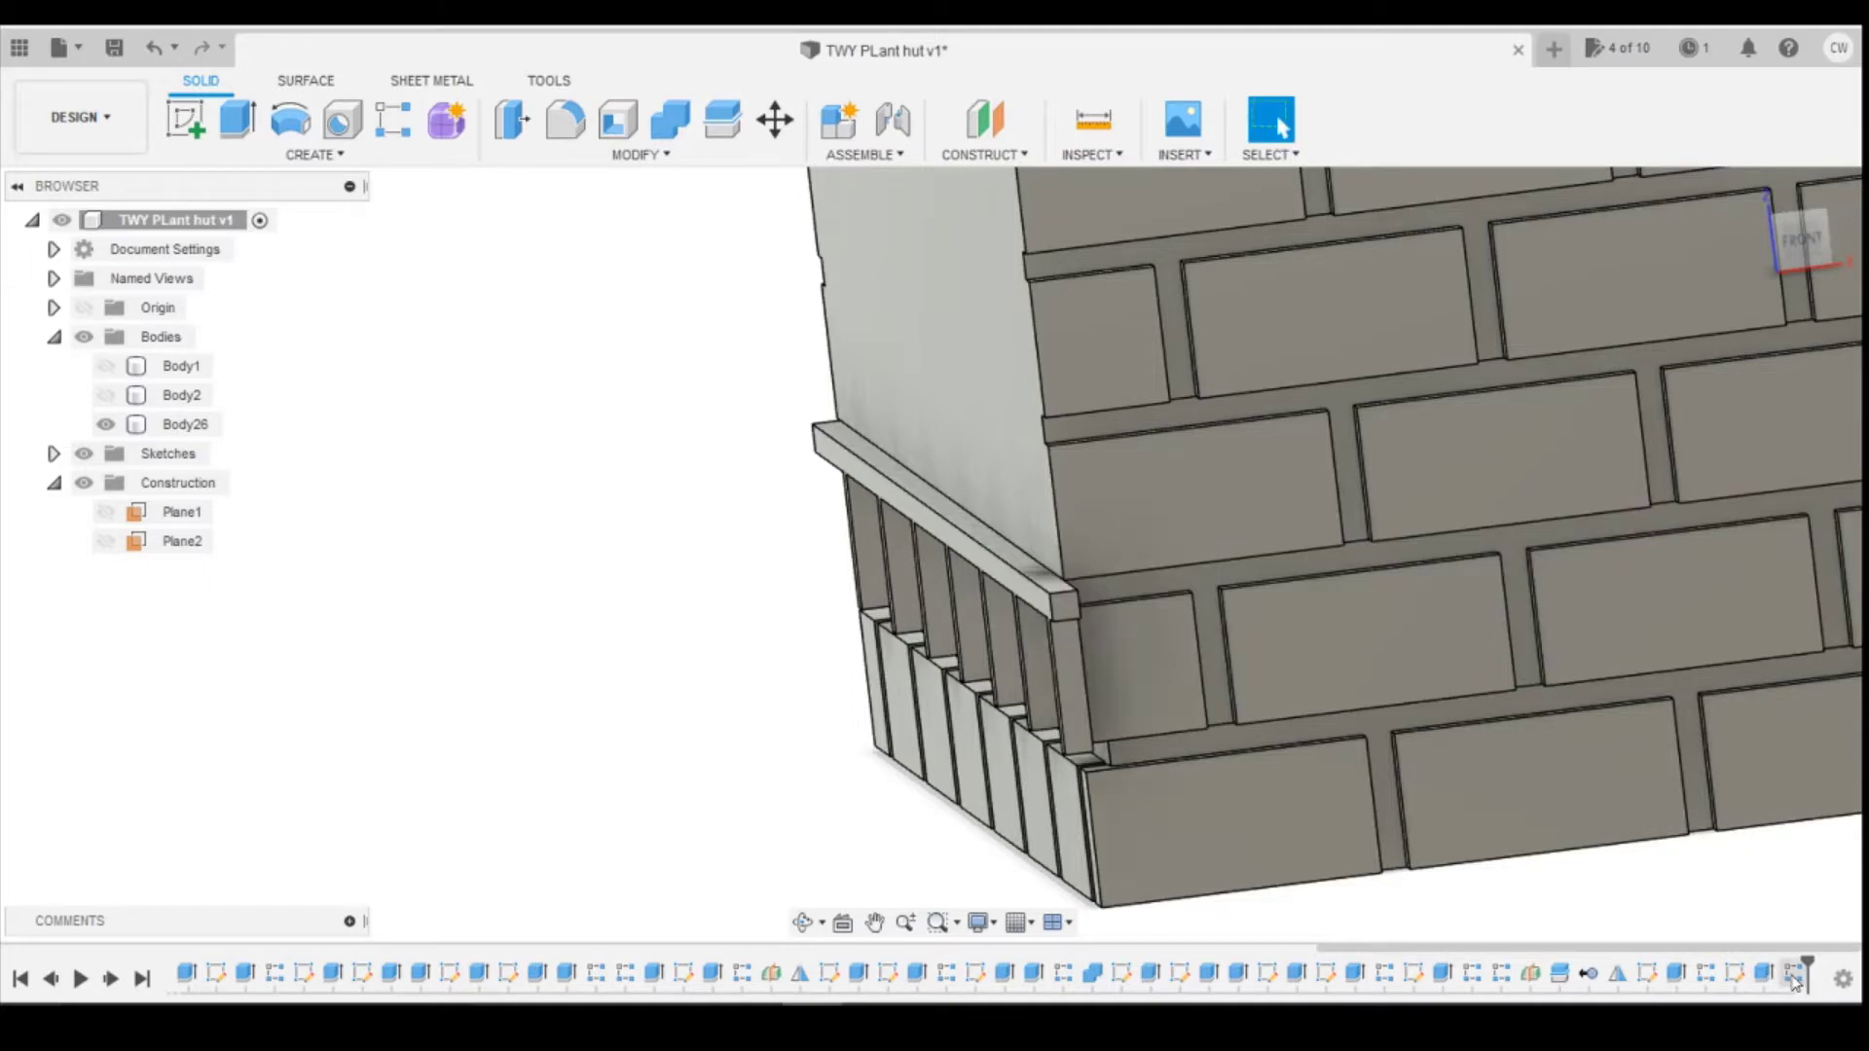
right_click(1793, 979)
left_click(1752, 751)
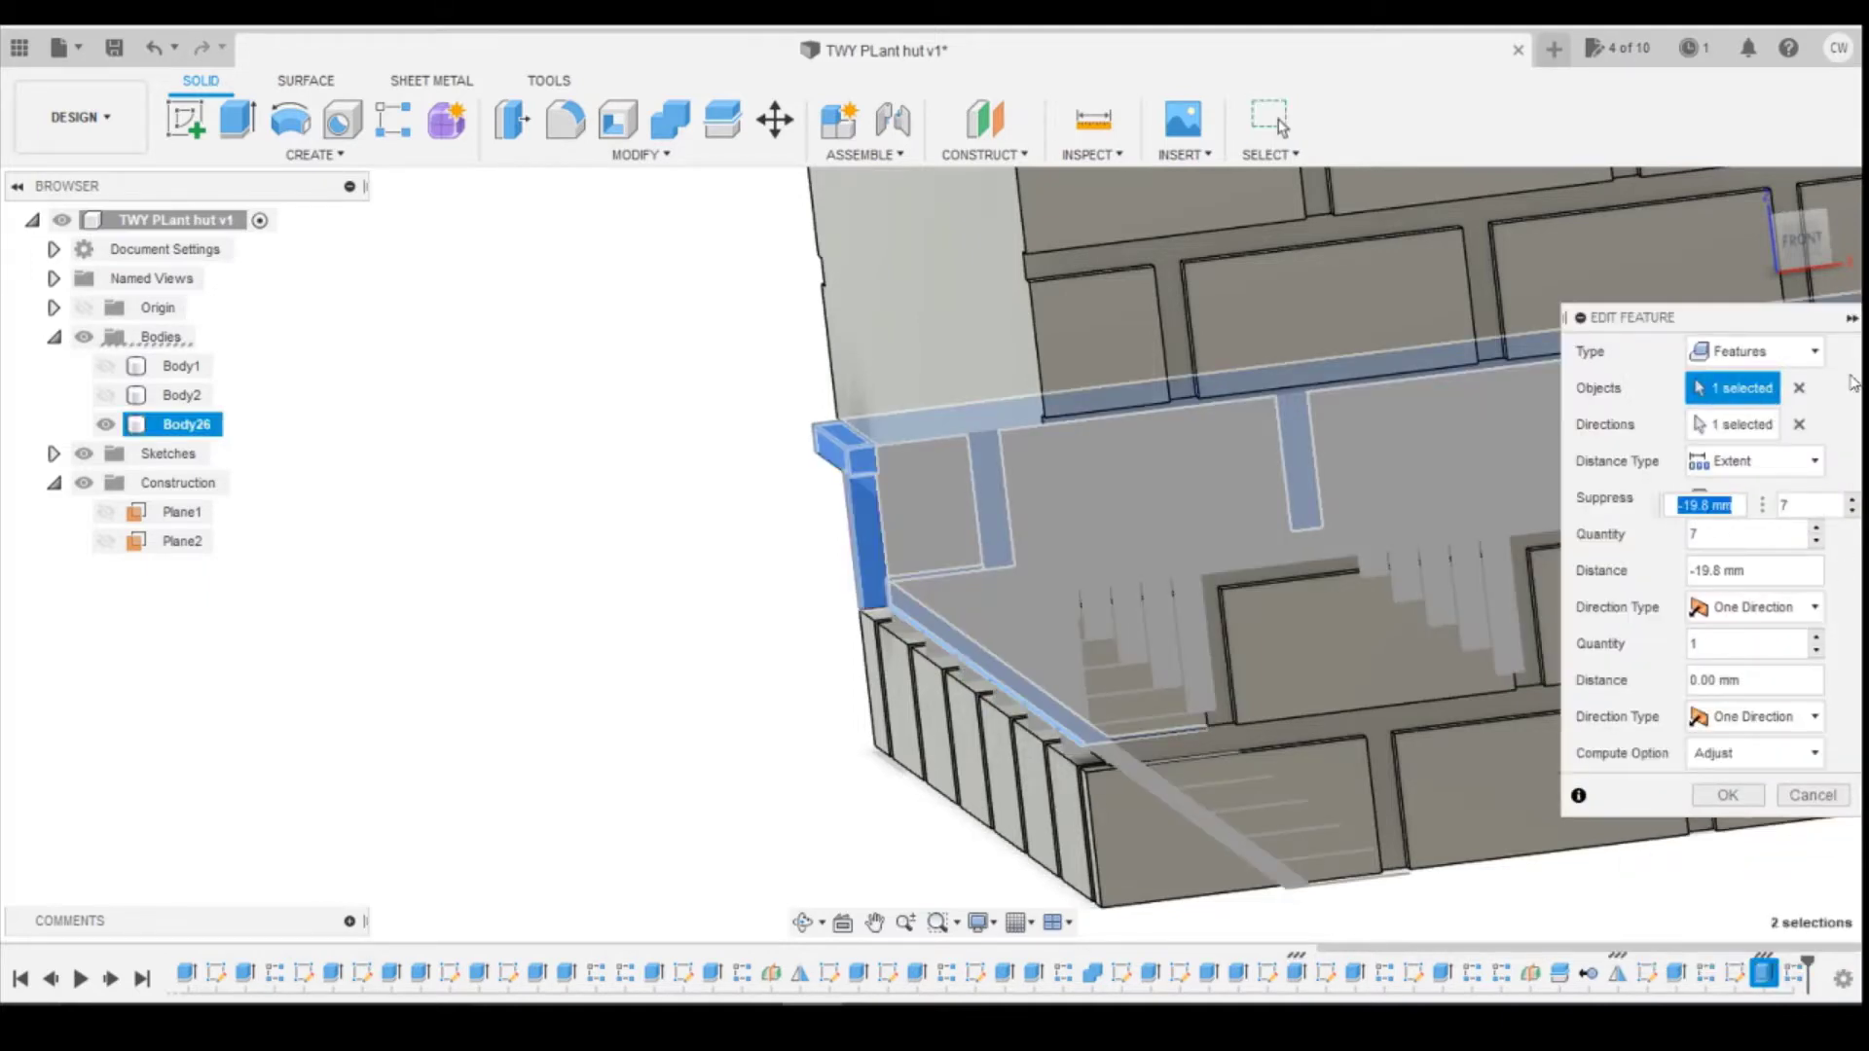
left_click(1813, 795)
right_click(1792, 979)
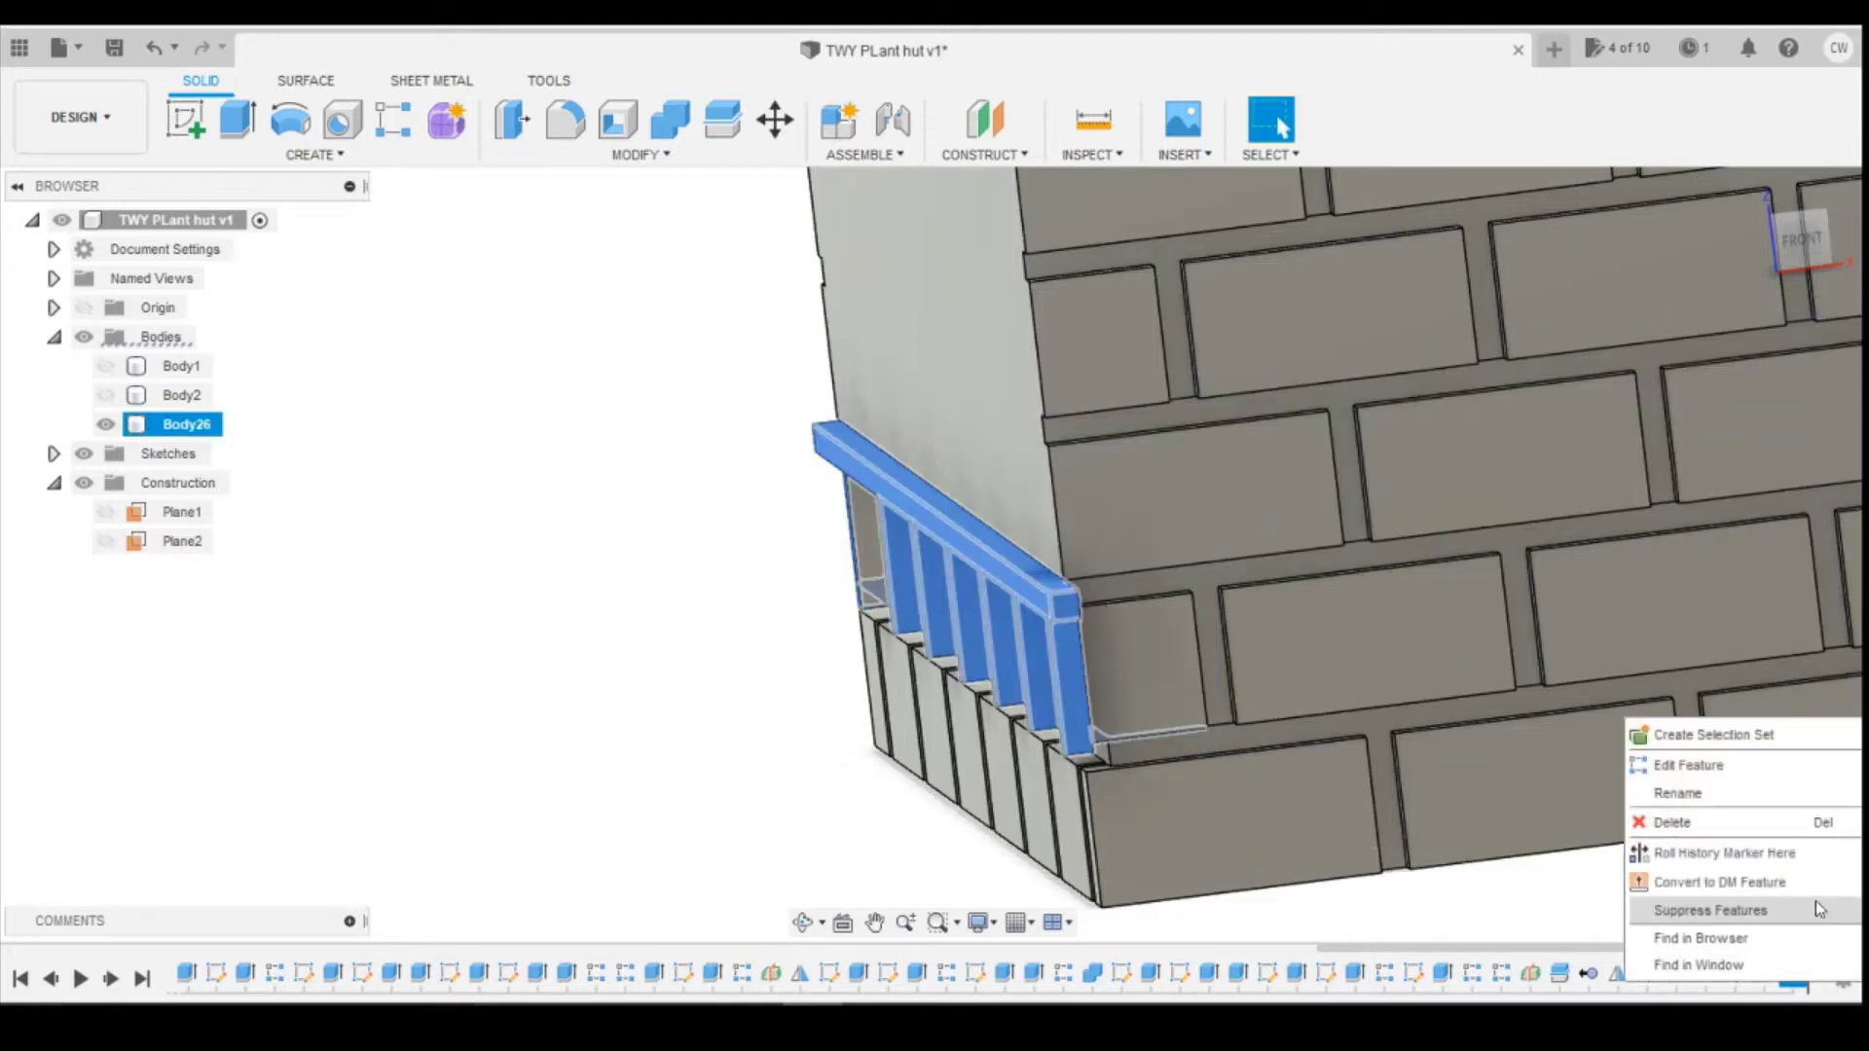
left_click(1742, 853)
right_click(1791, 978)
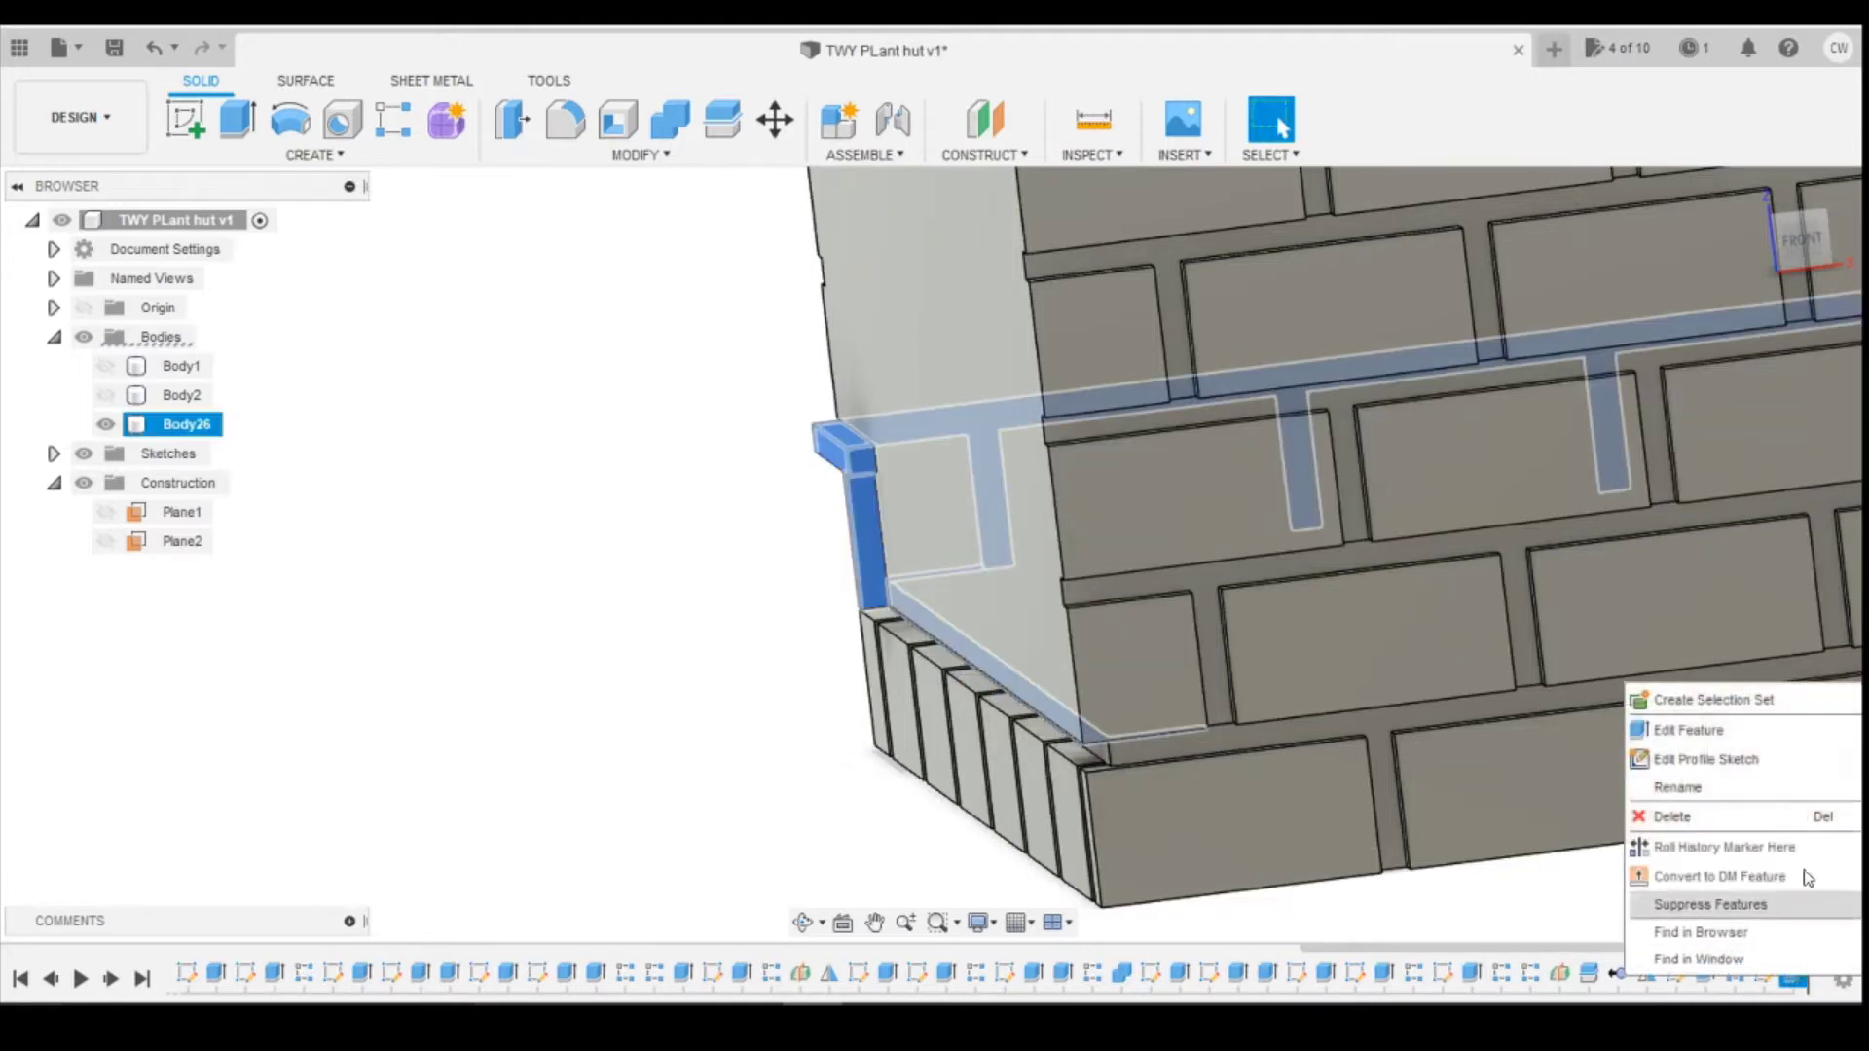
left_click(1721, 813)
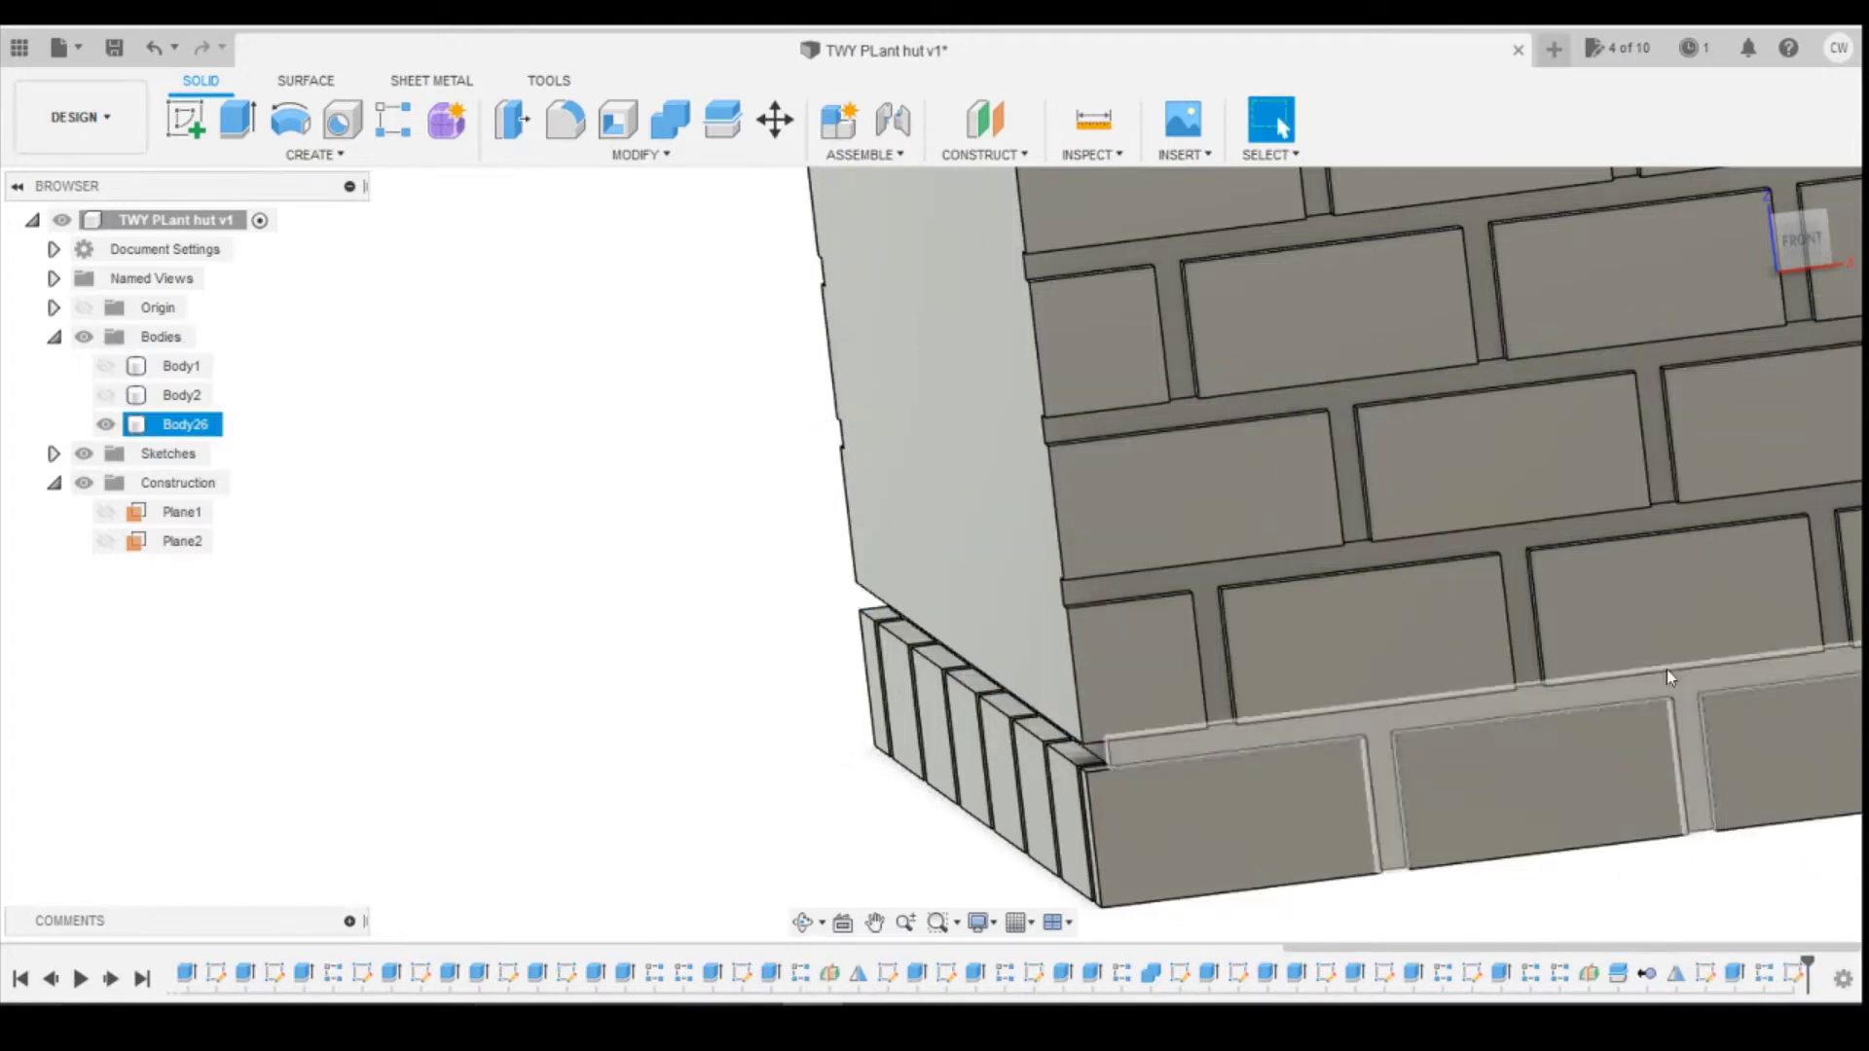
Step: Extrude both profiles of the T-shaped joint sketch by -0.301 mm as a cut into the side wall
right_click(1796, 977)
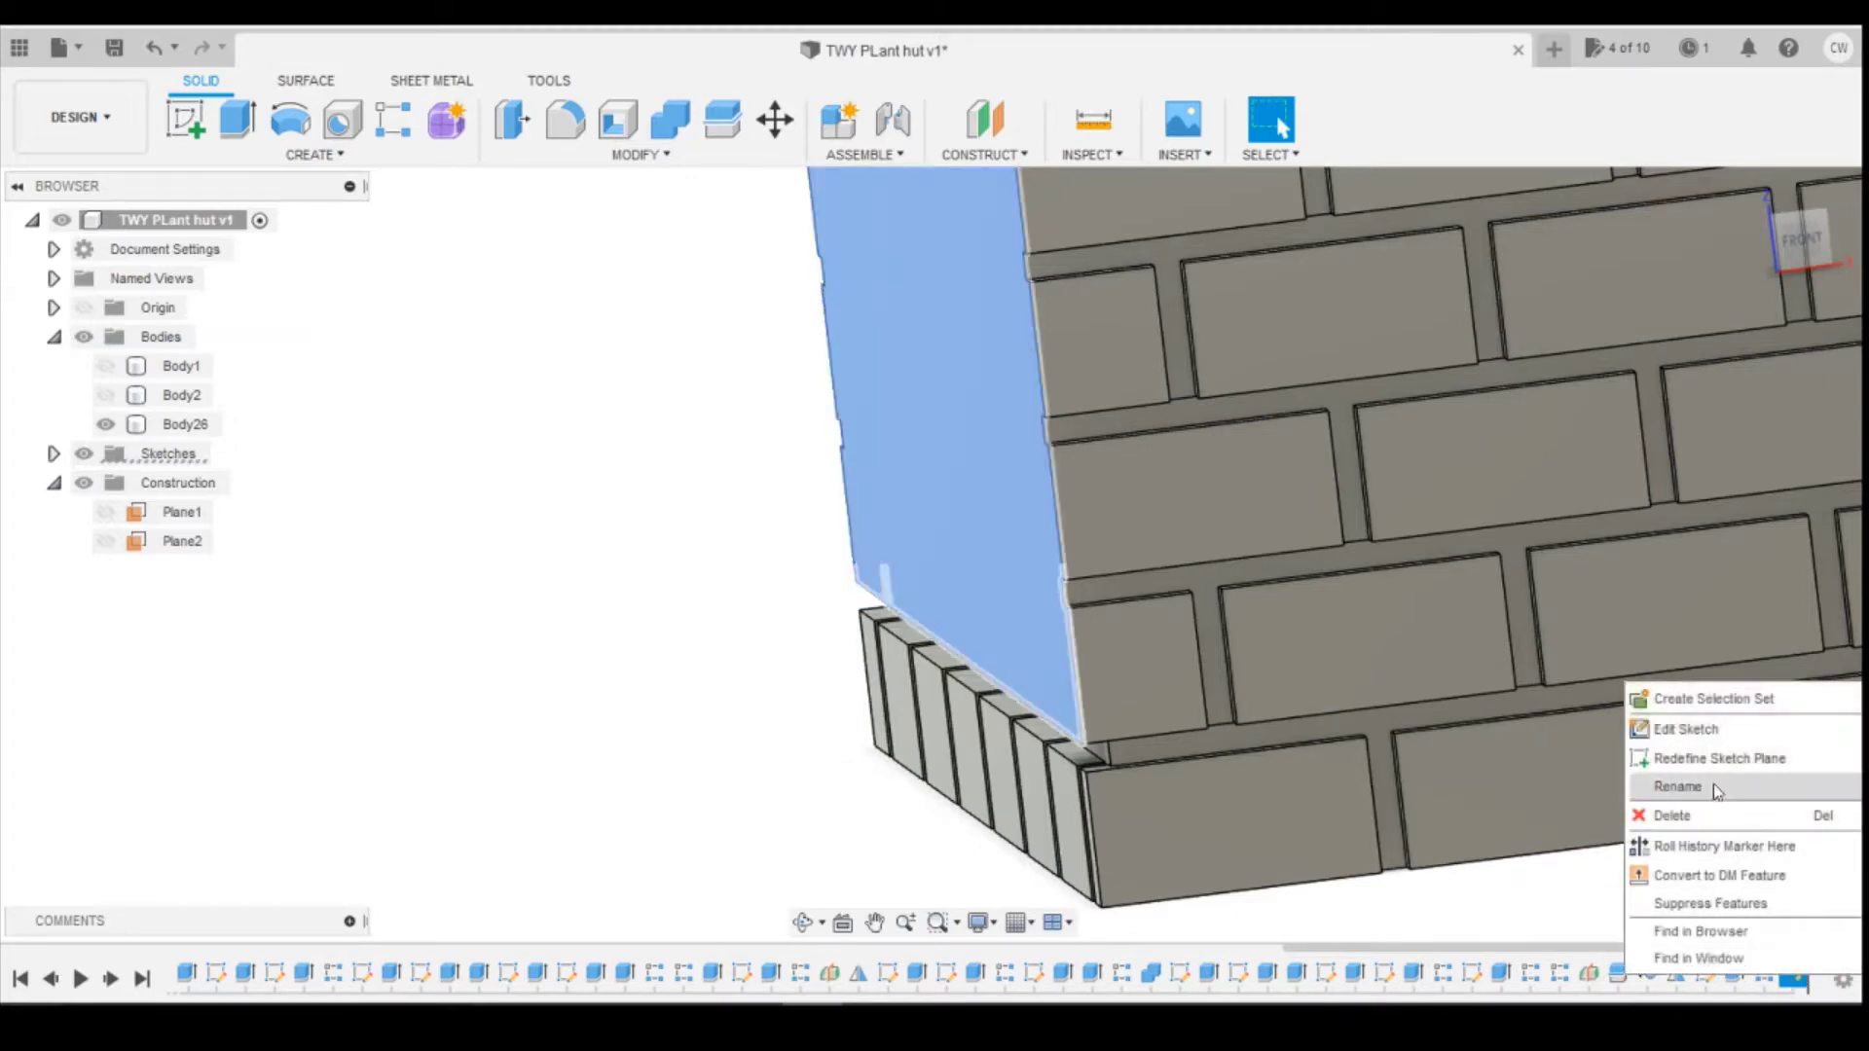
left_click(1712, 730)
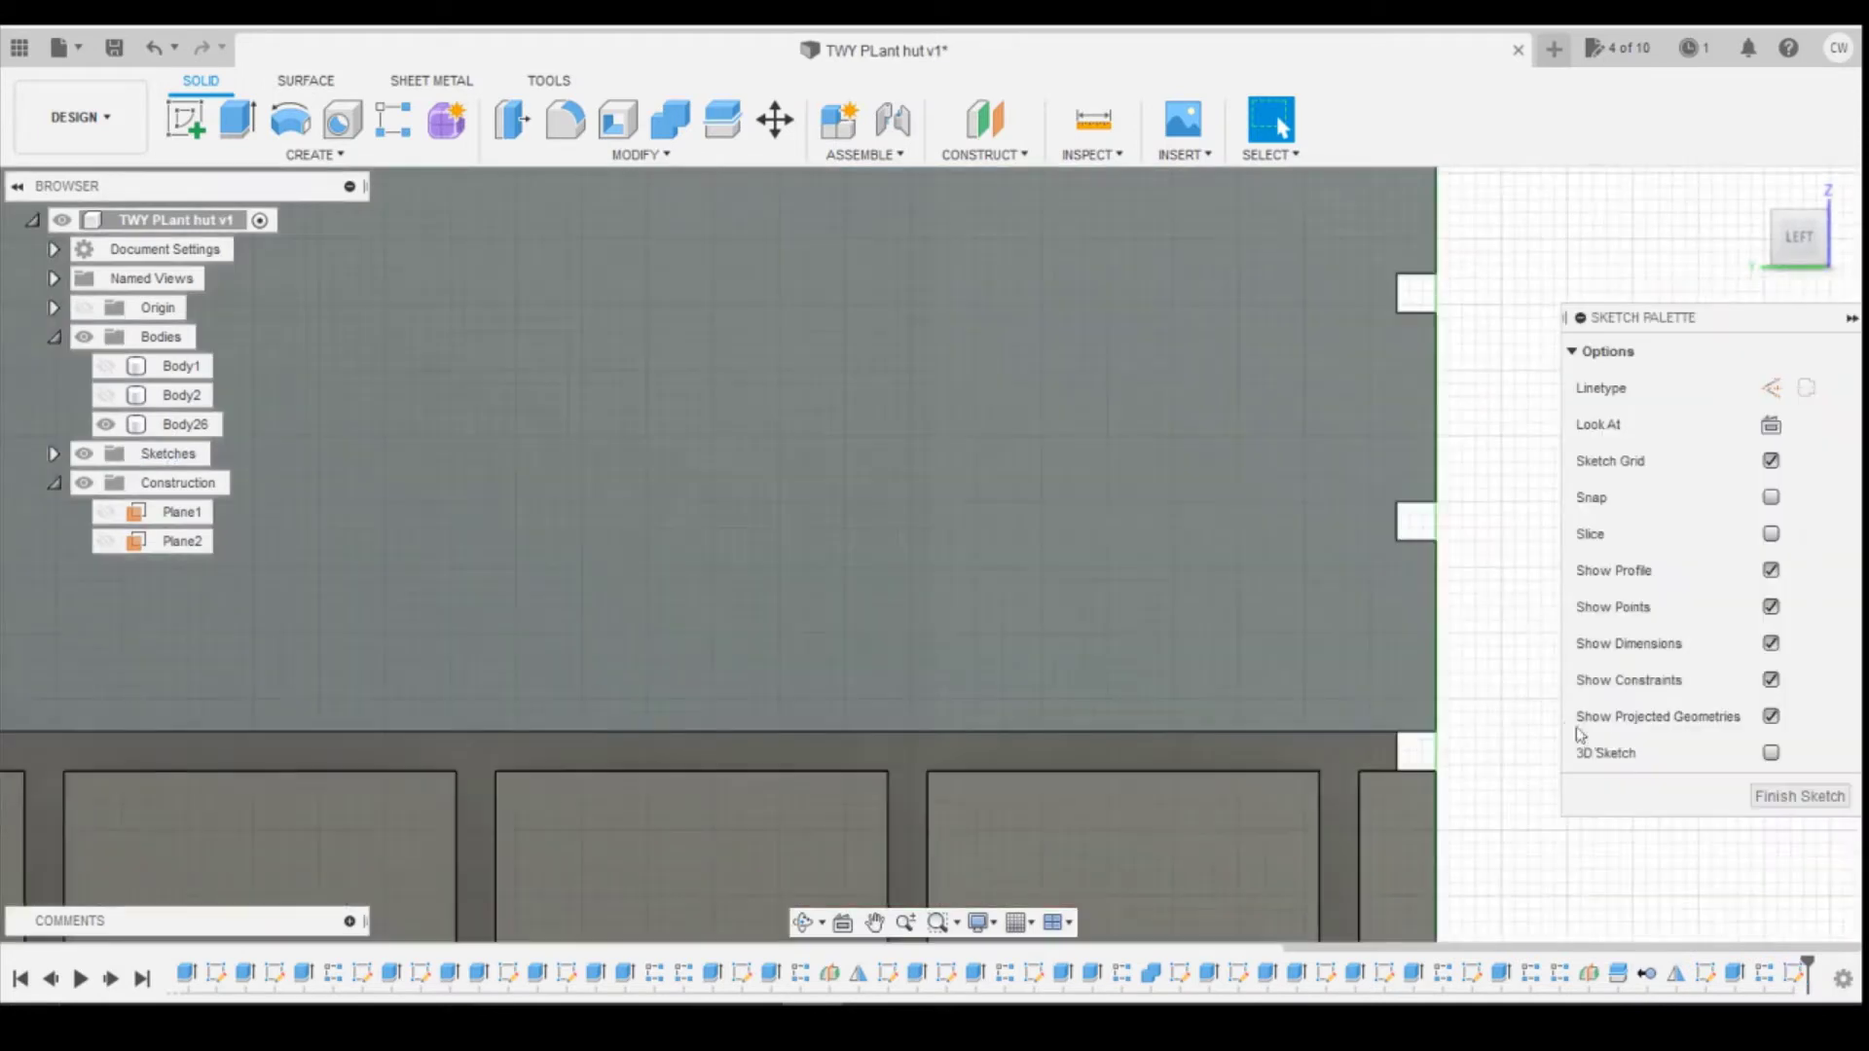
scroll(289, 646, "up", 5)
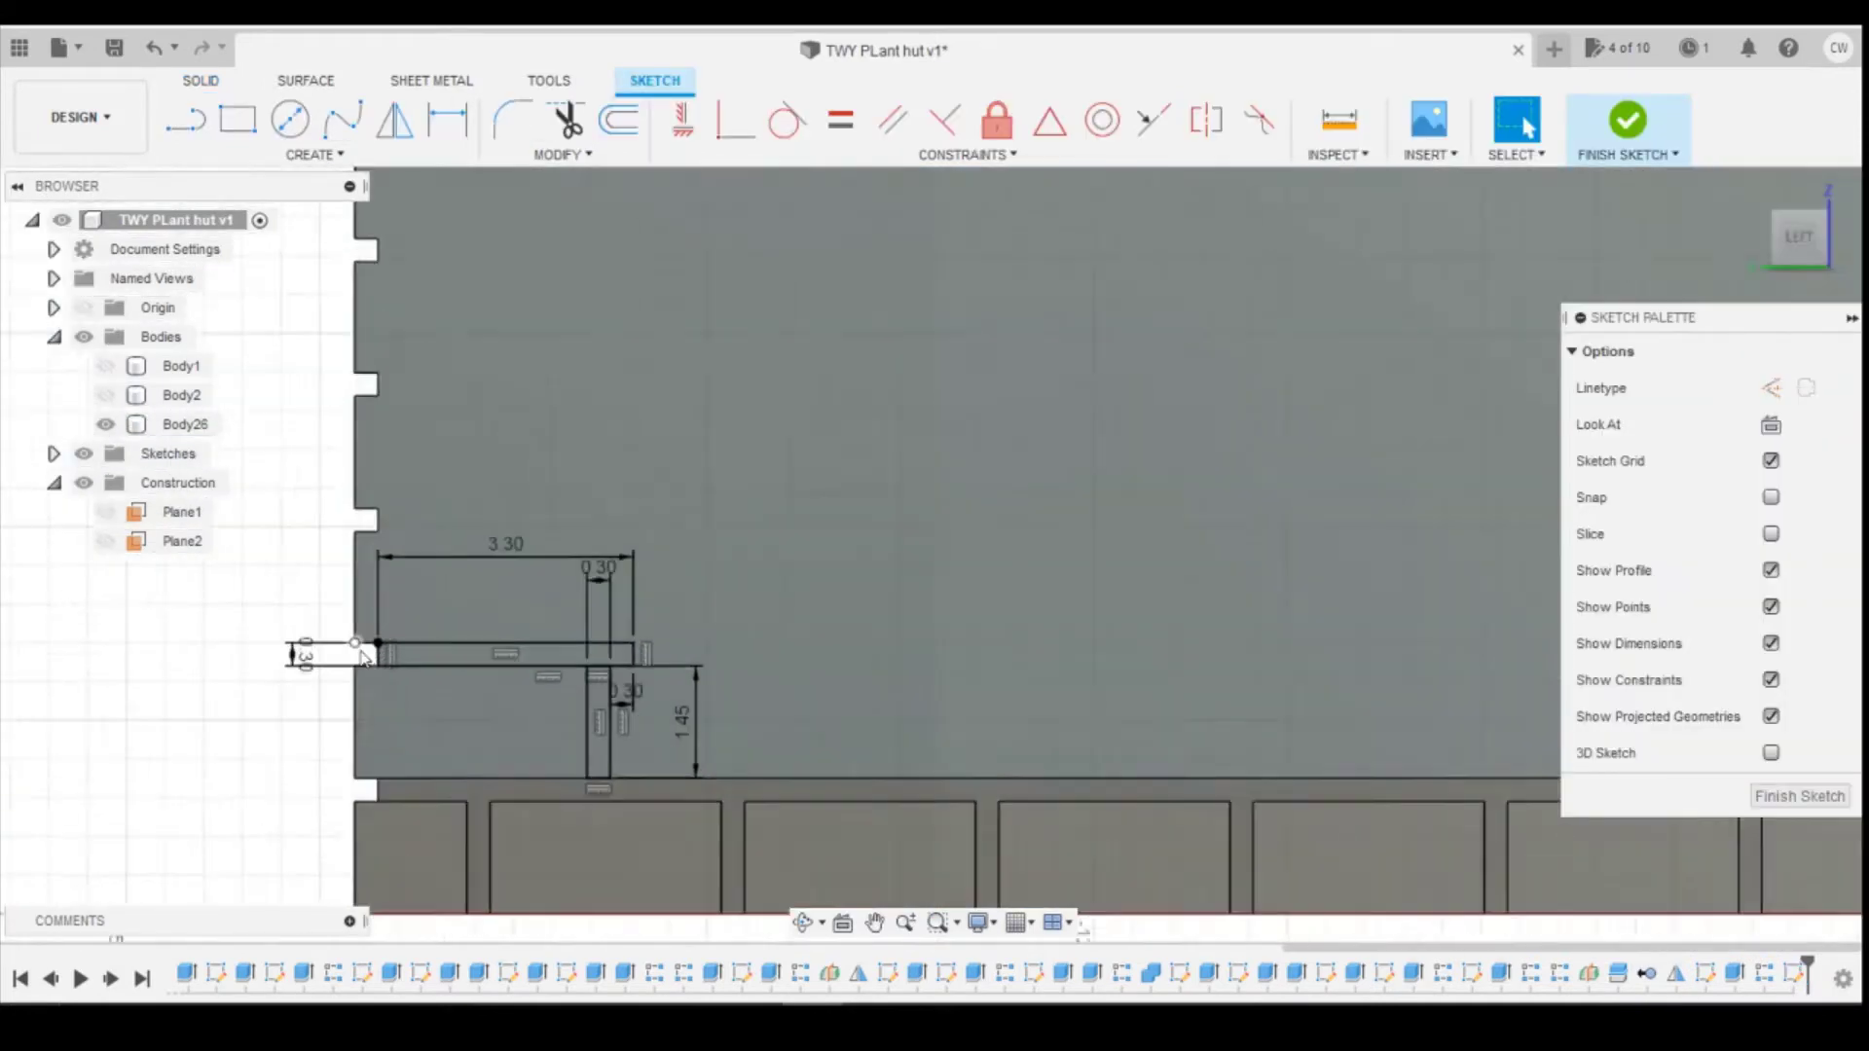
left_click(569, 654)
left_click(672, 728, "ctrl")
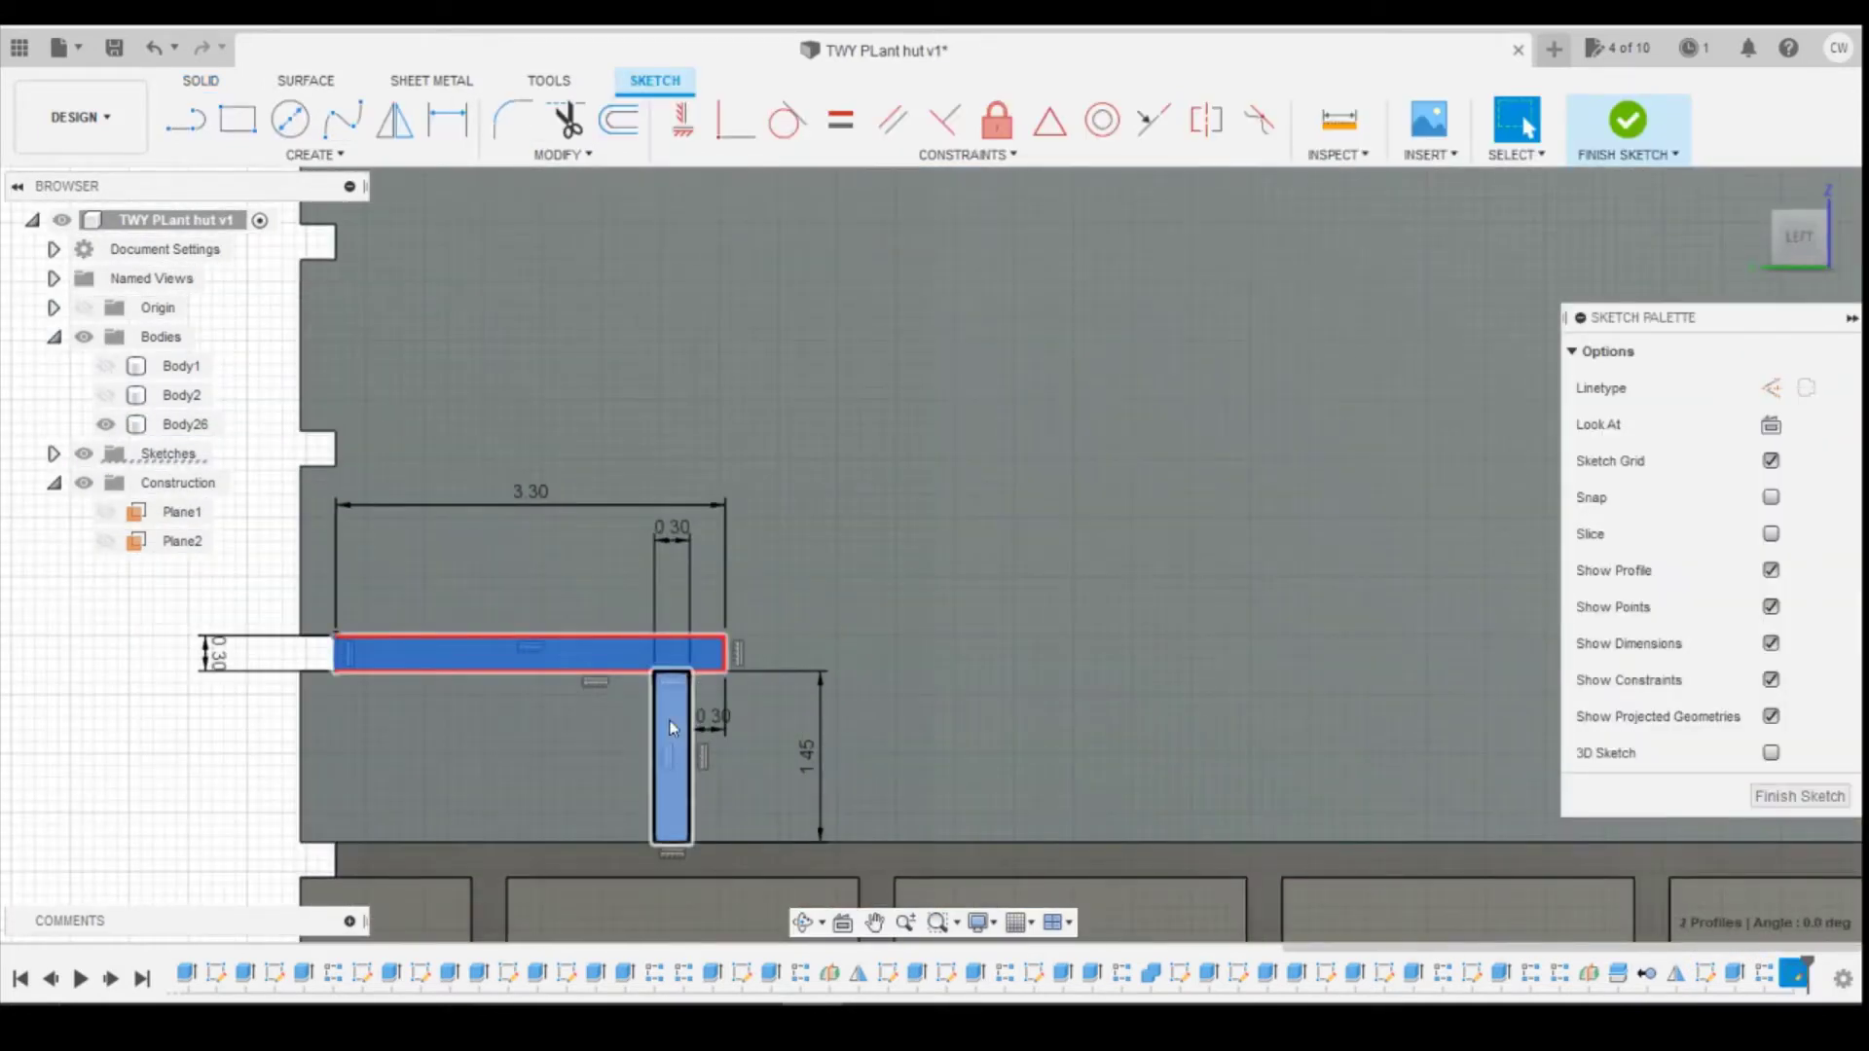
right_click(672, 726)
left_click(636, 826)
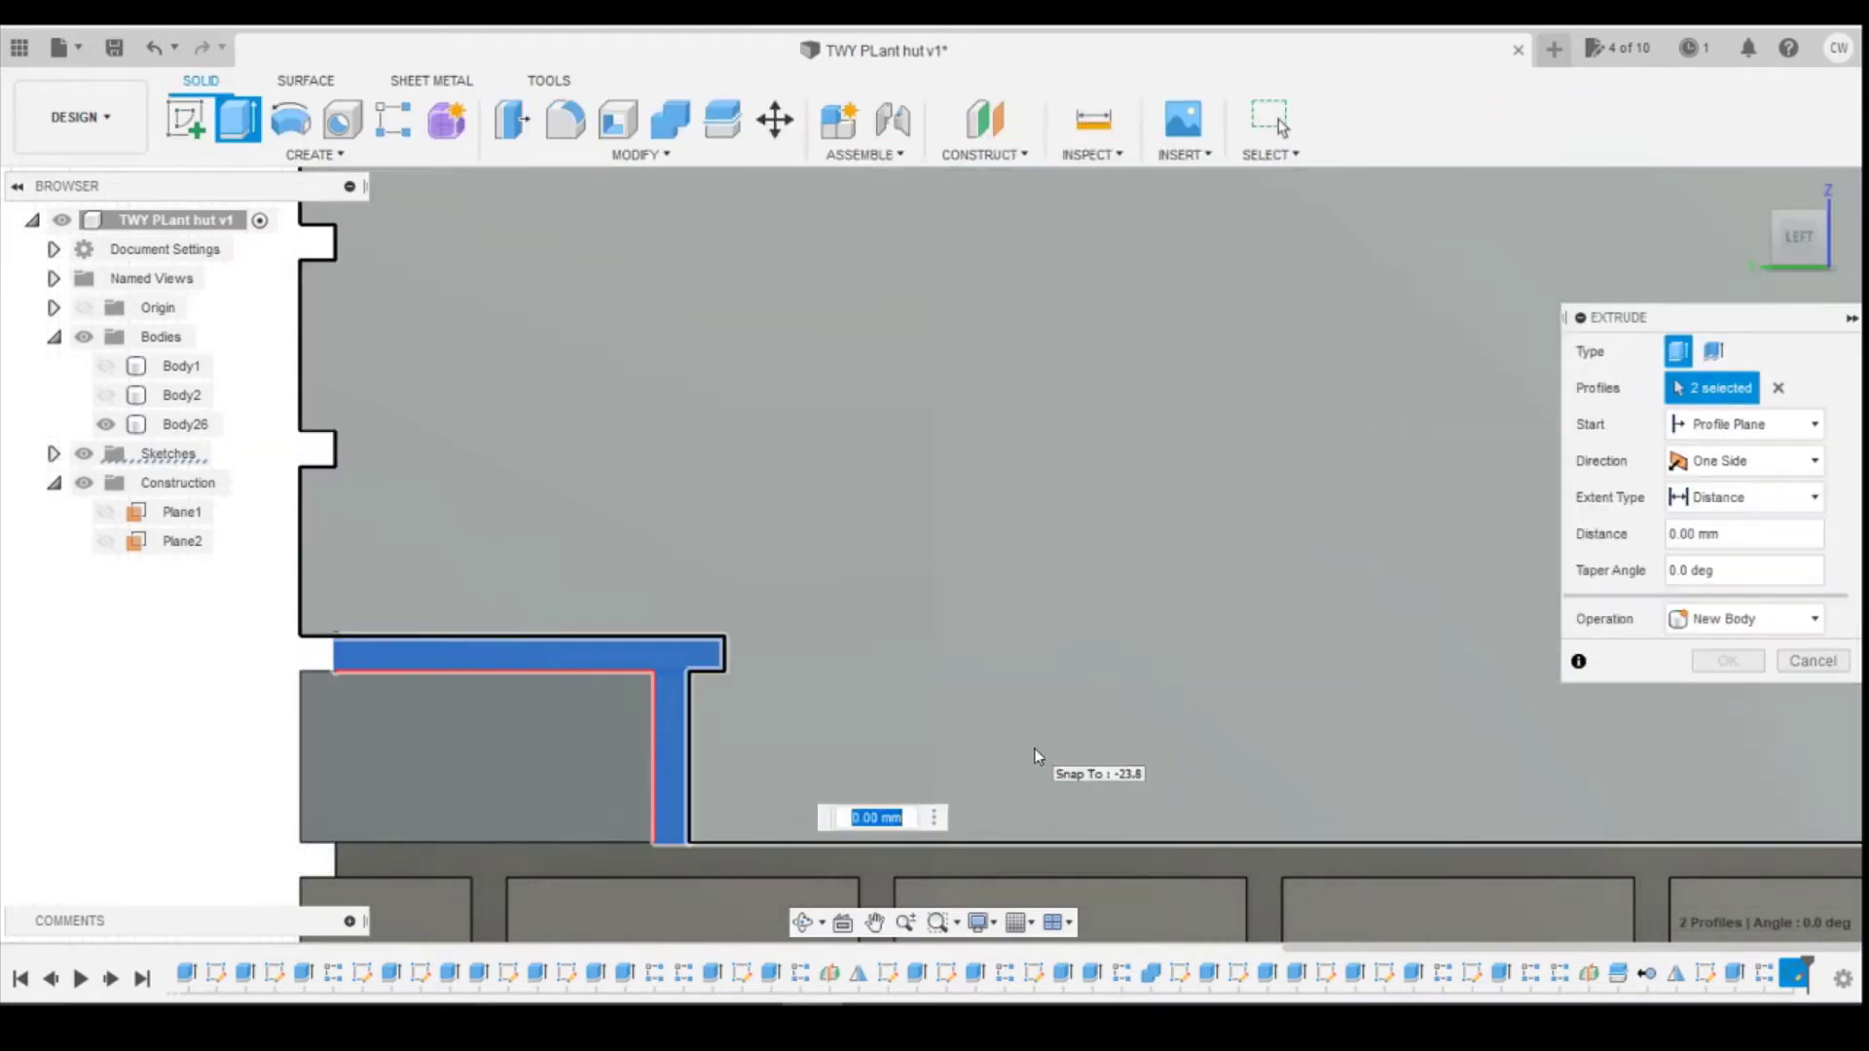
type("-0")
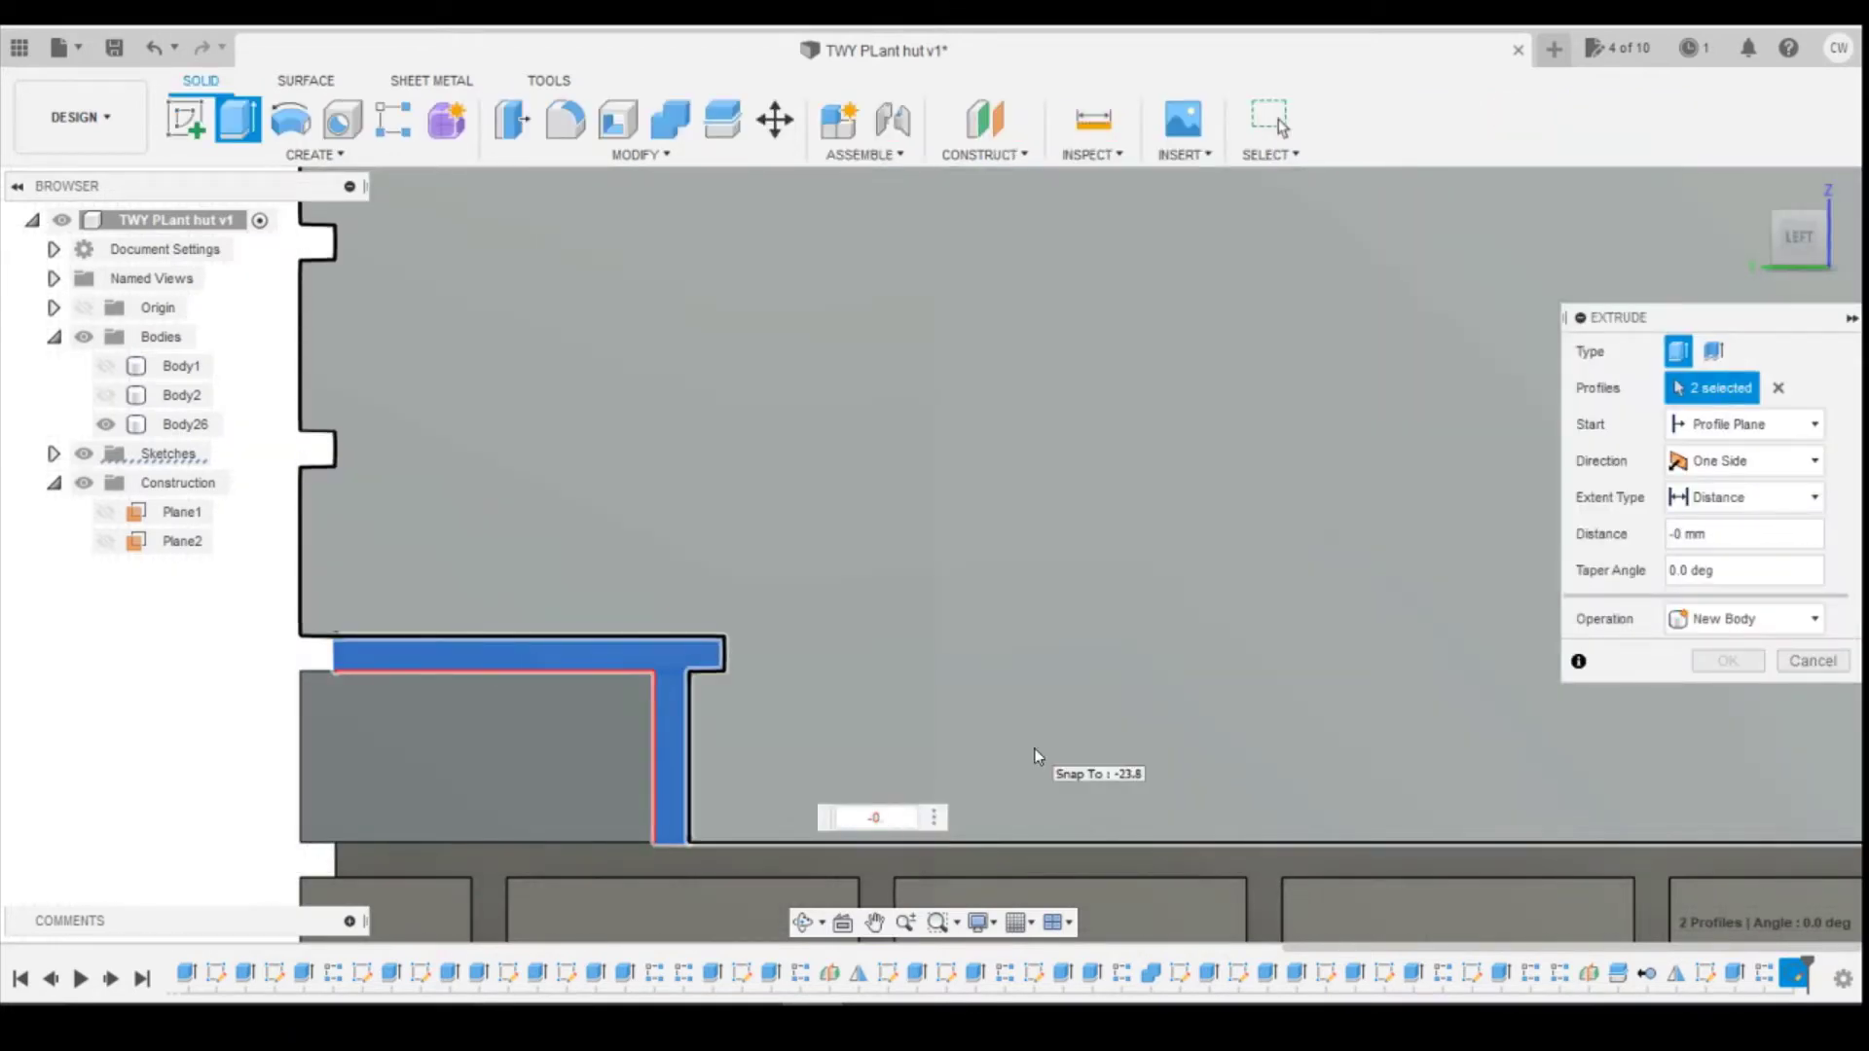
type(".3")
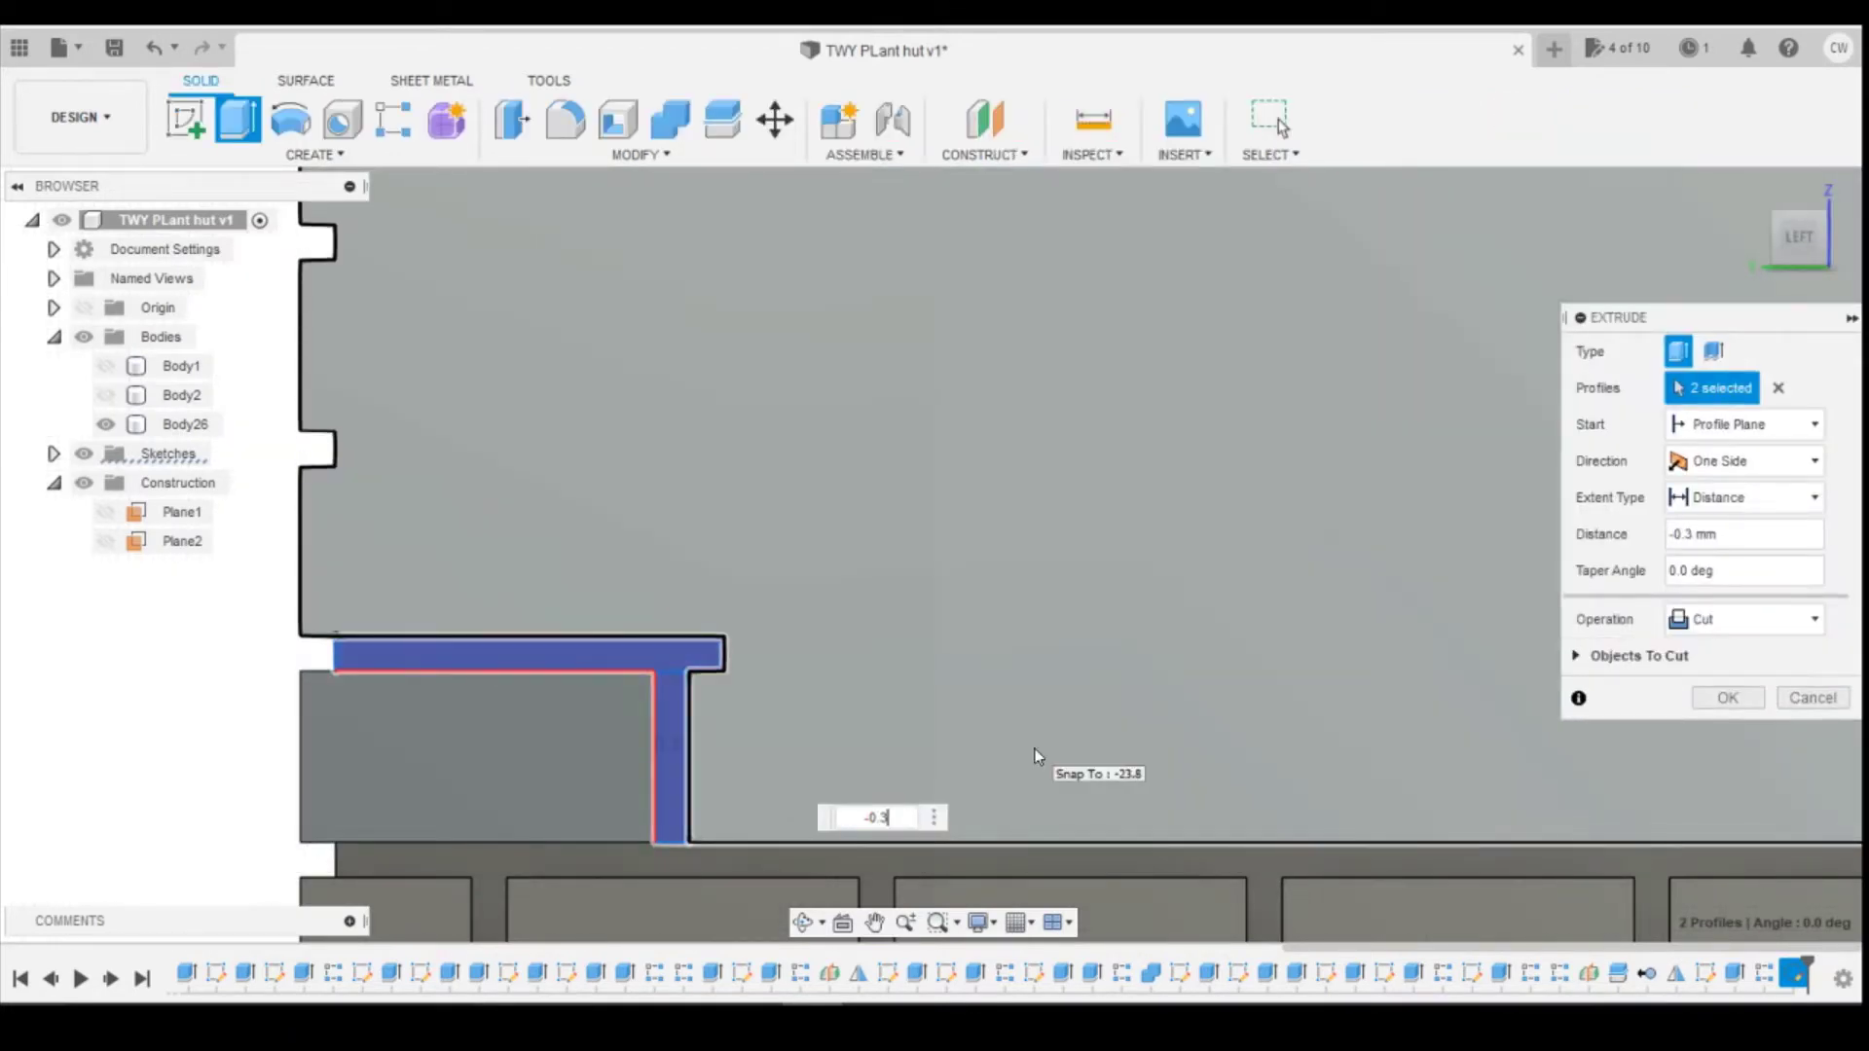
type("01")
key("Return")
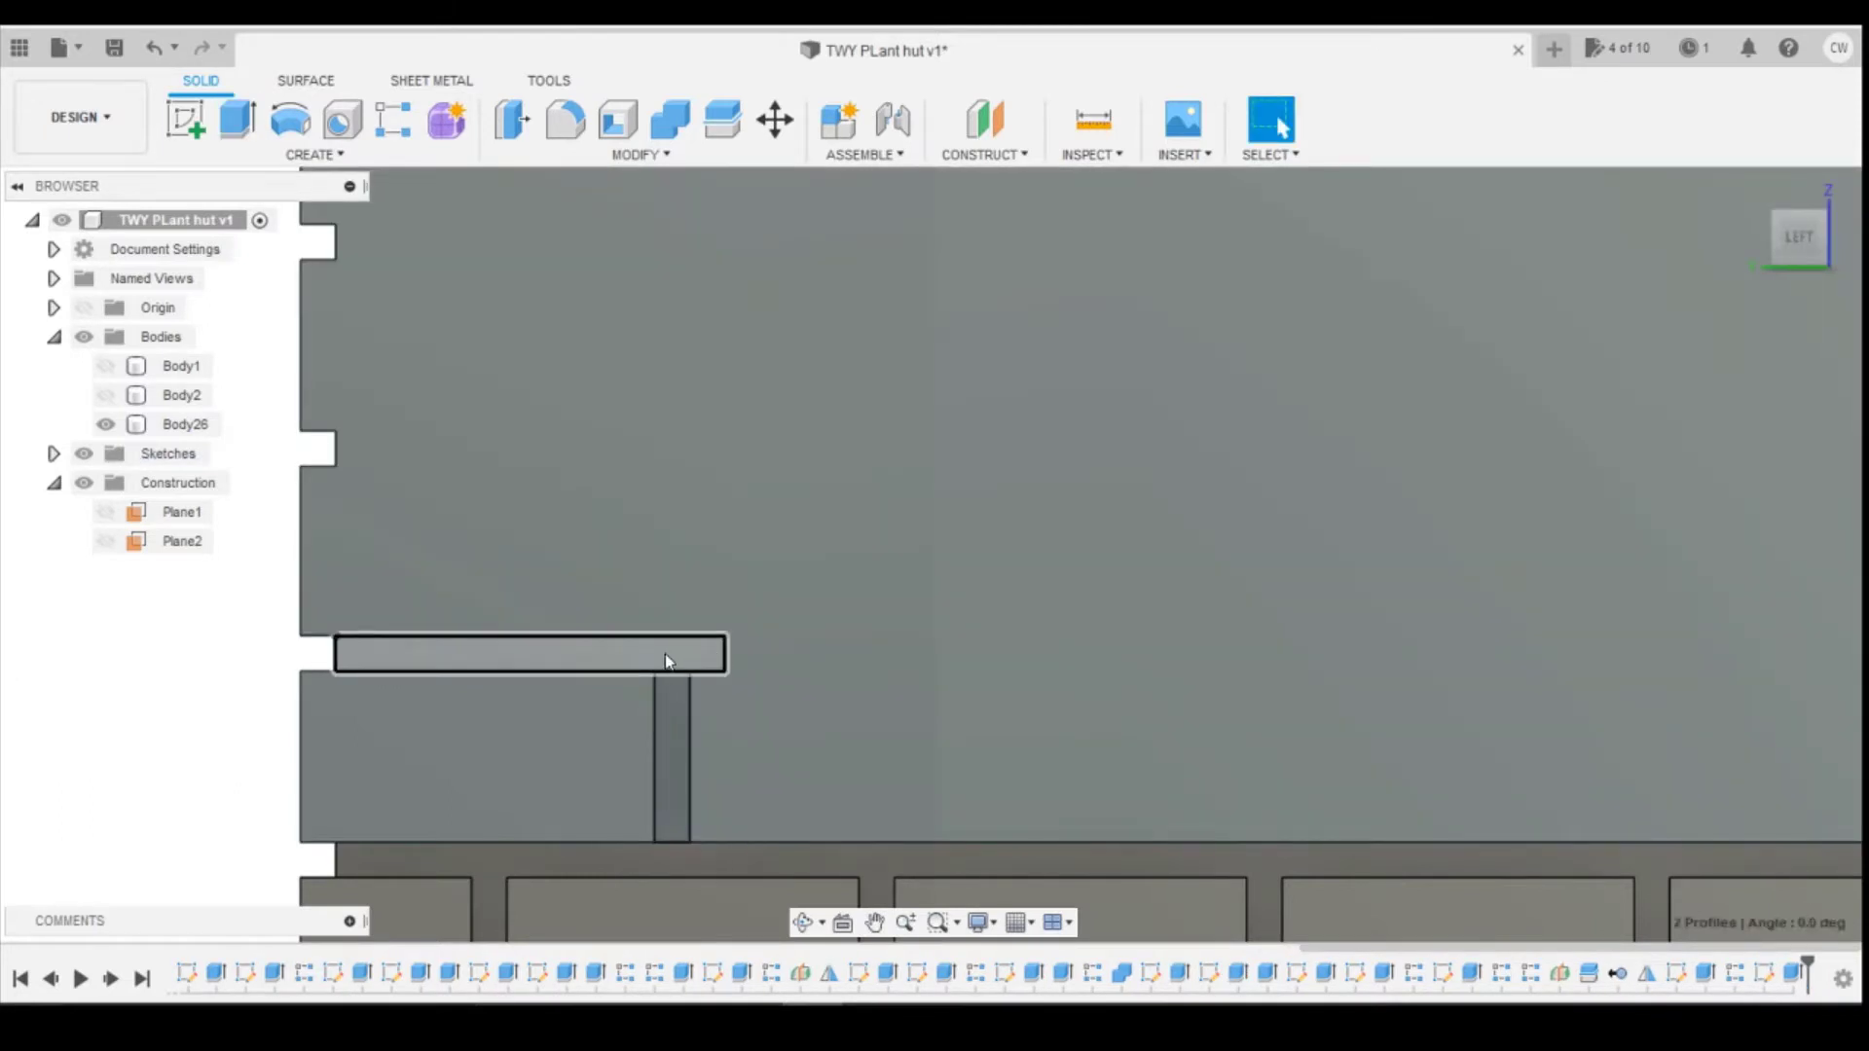
Step: Pattern the T-shaped joint cut along the course's horizontal edge with quantity 7 and an extent distance of -19.7 mm
left_click(668, 661)
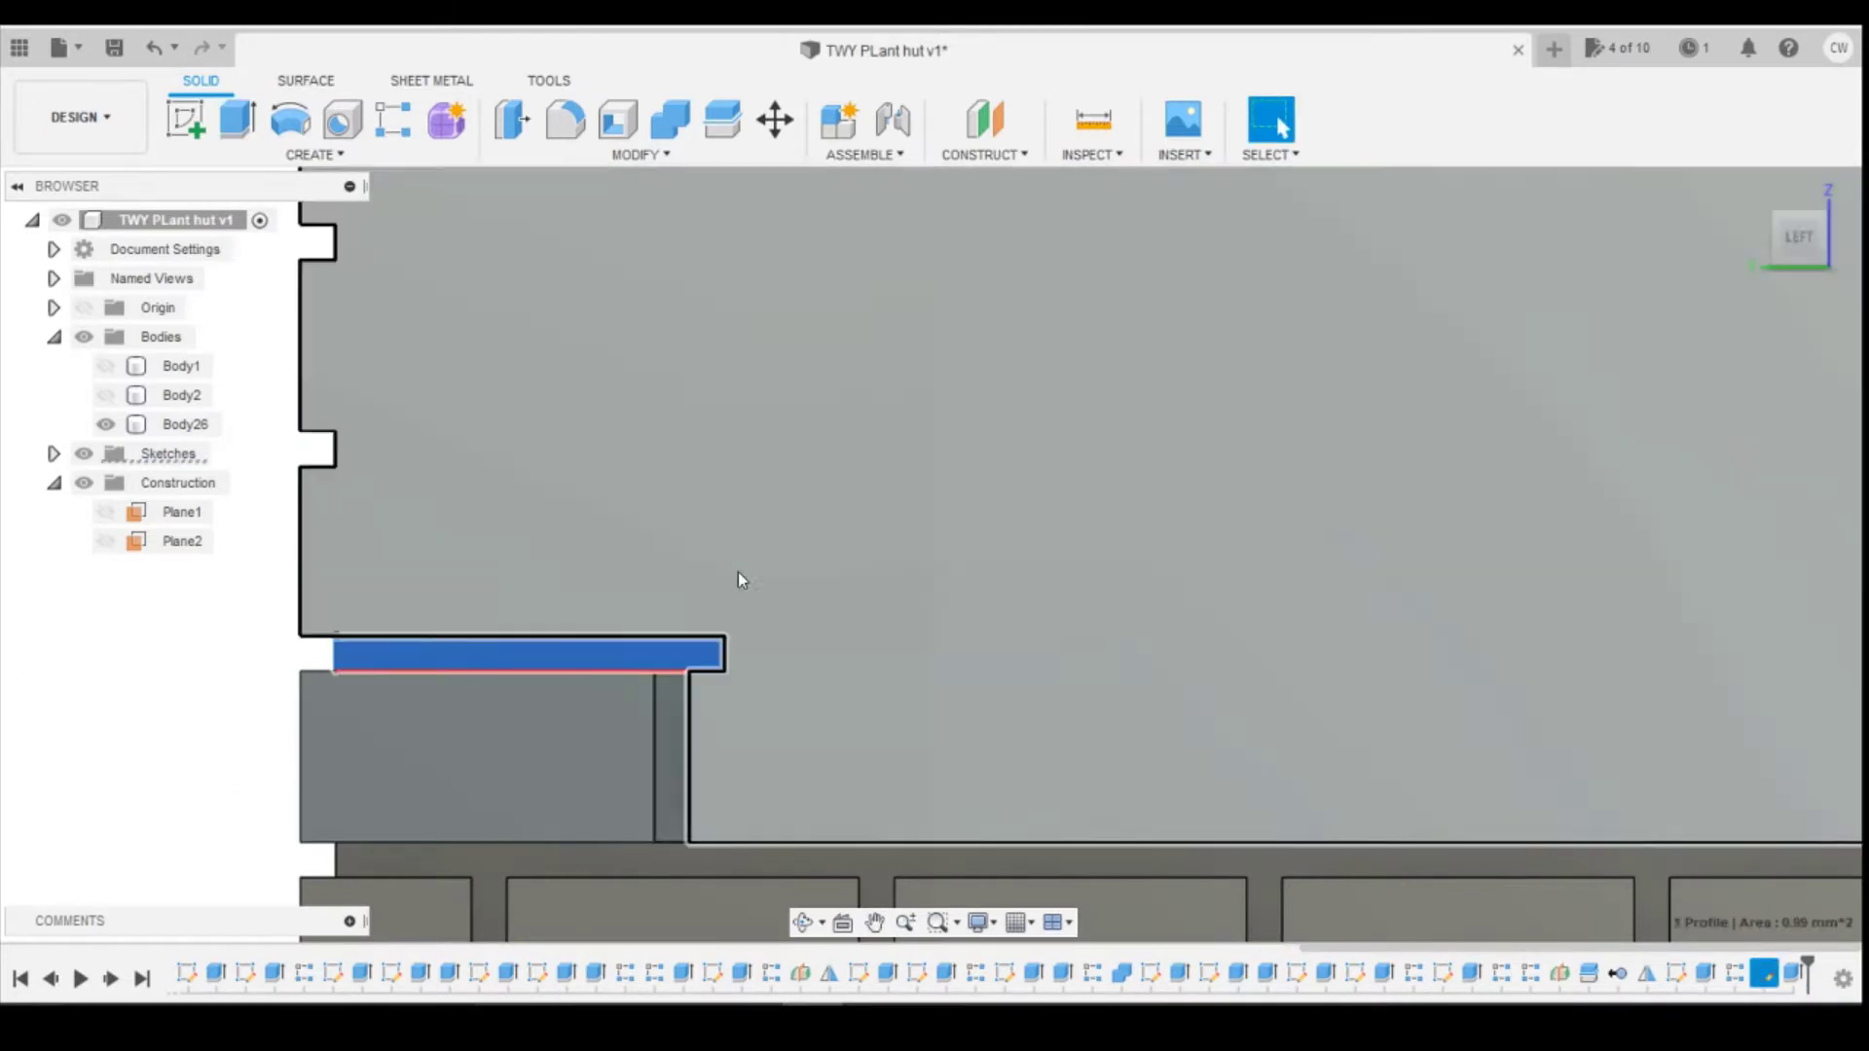
left_click(393, 119)
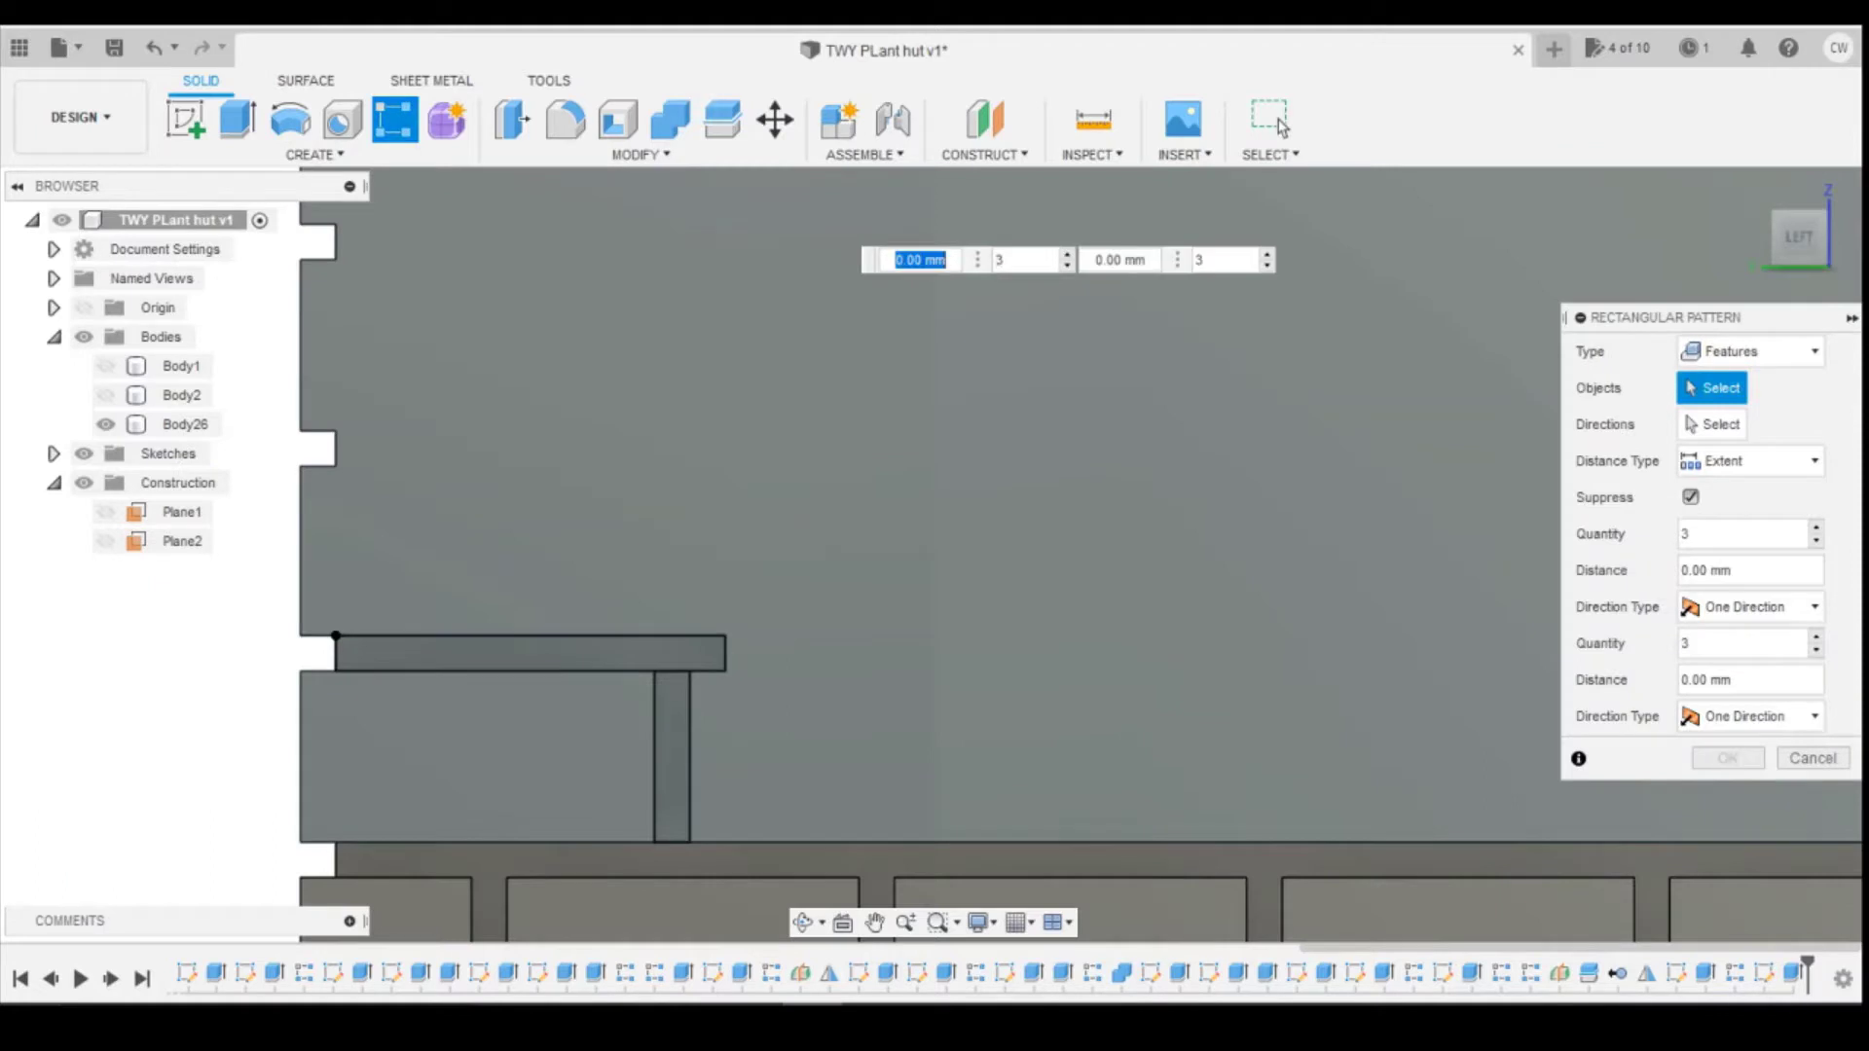
left_click(1794, 973)
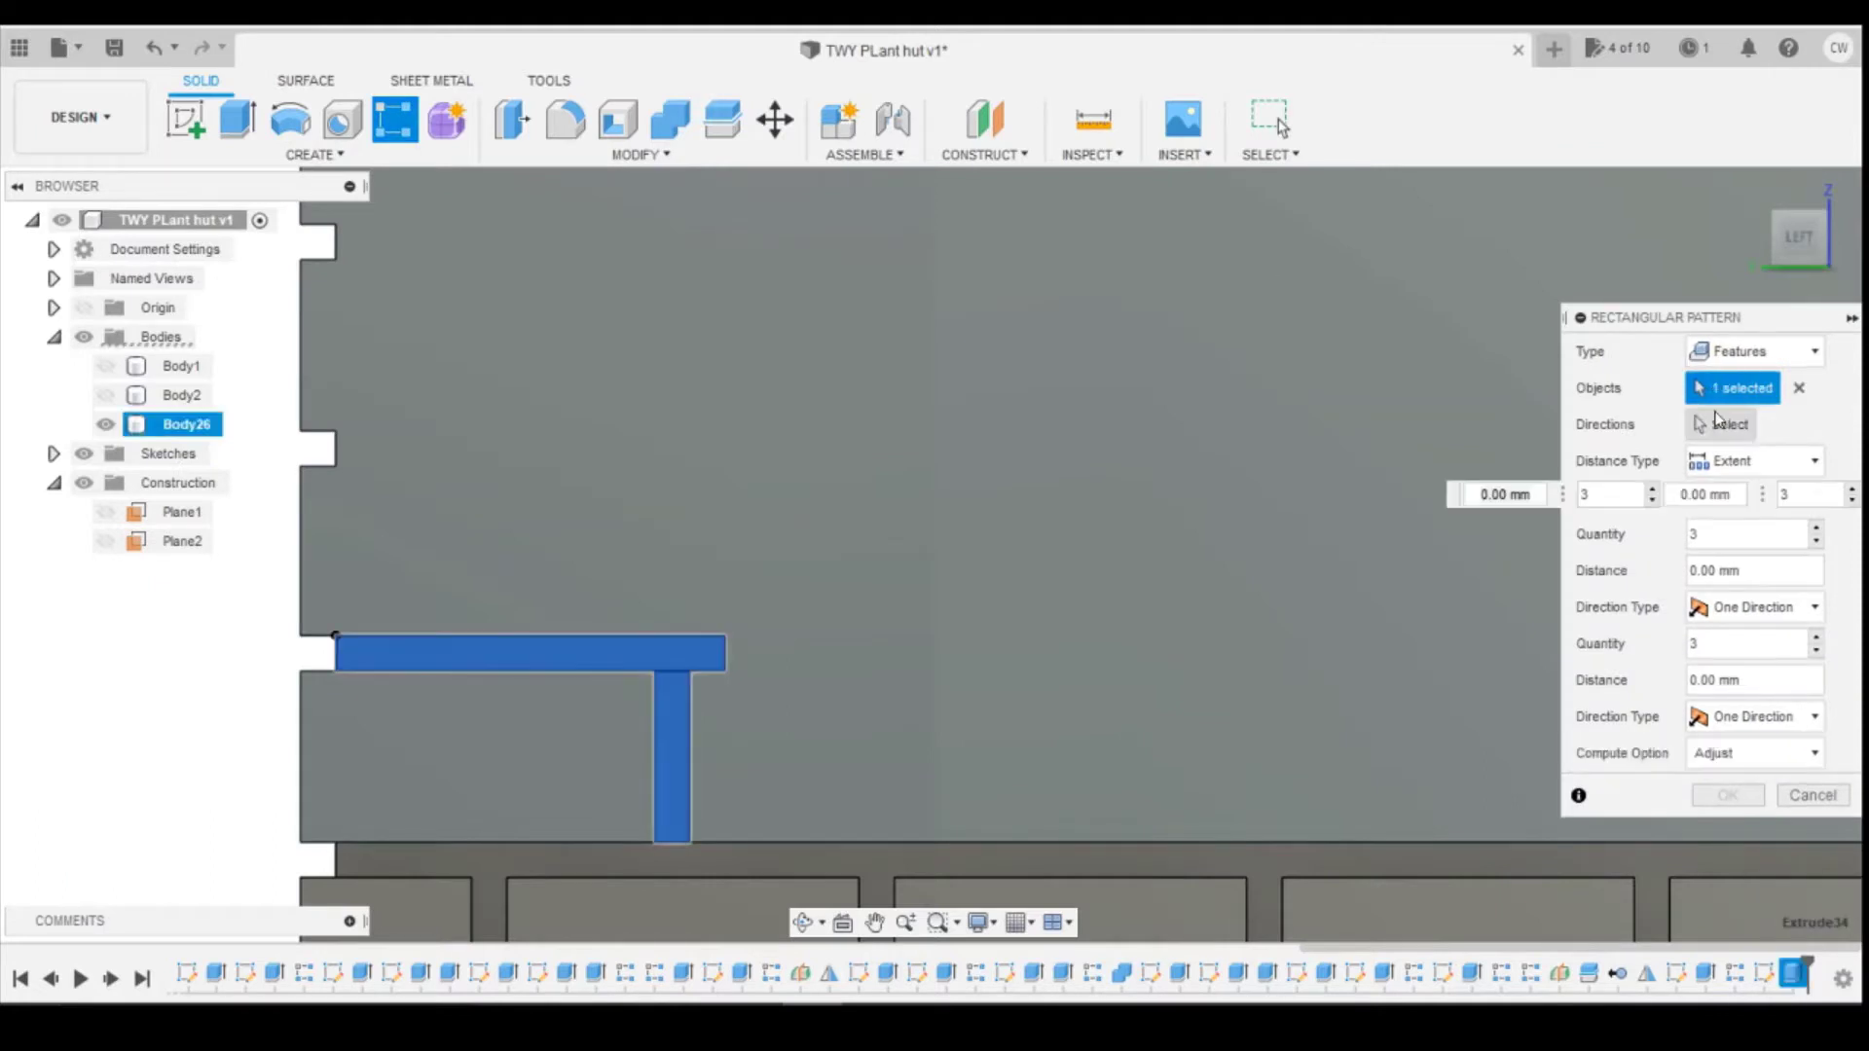
left_click(1231, 843)
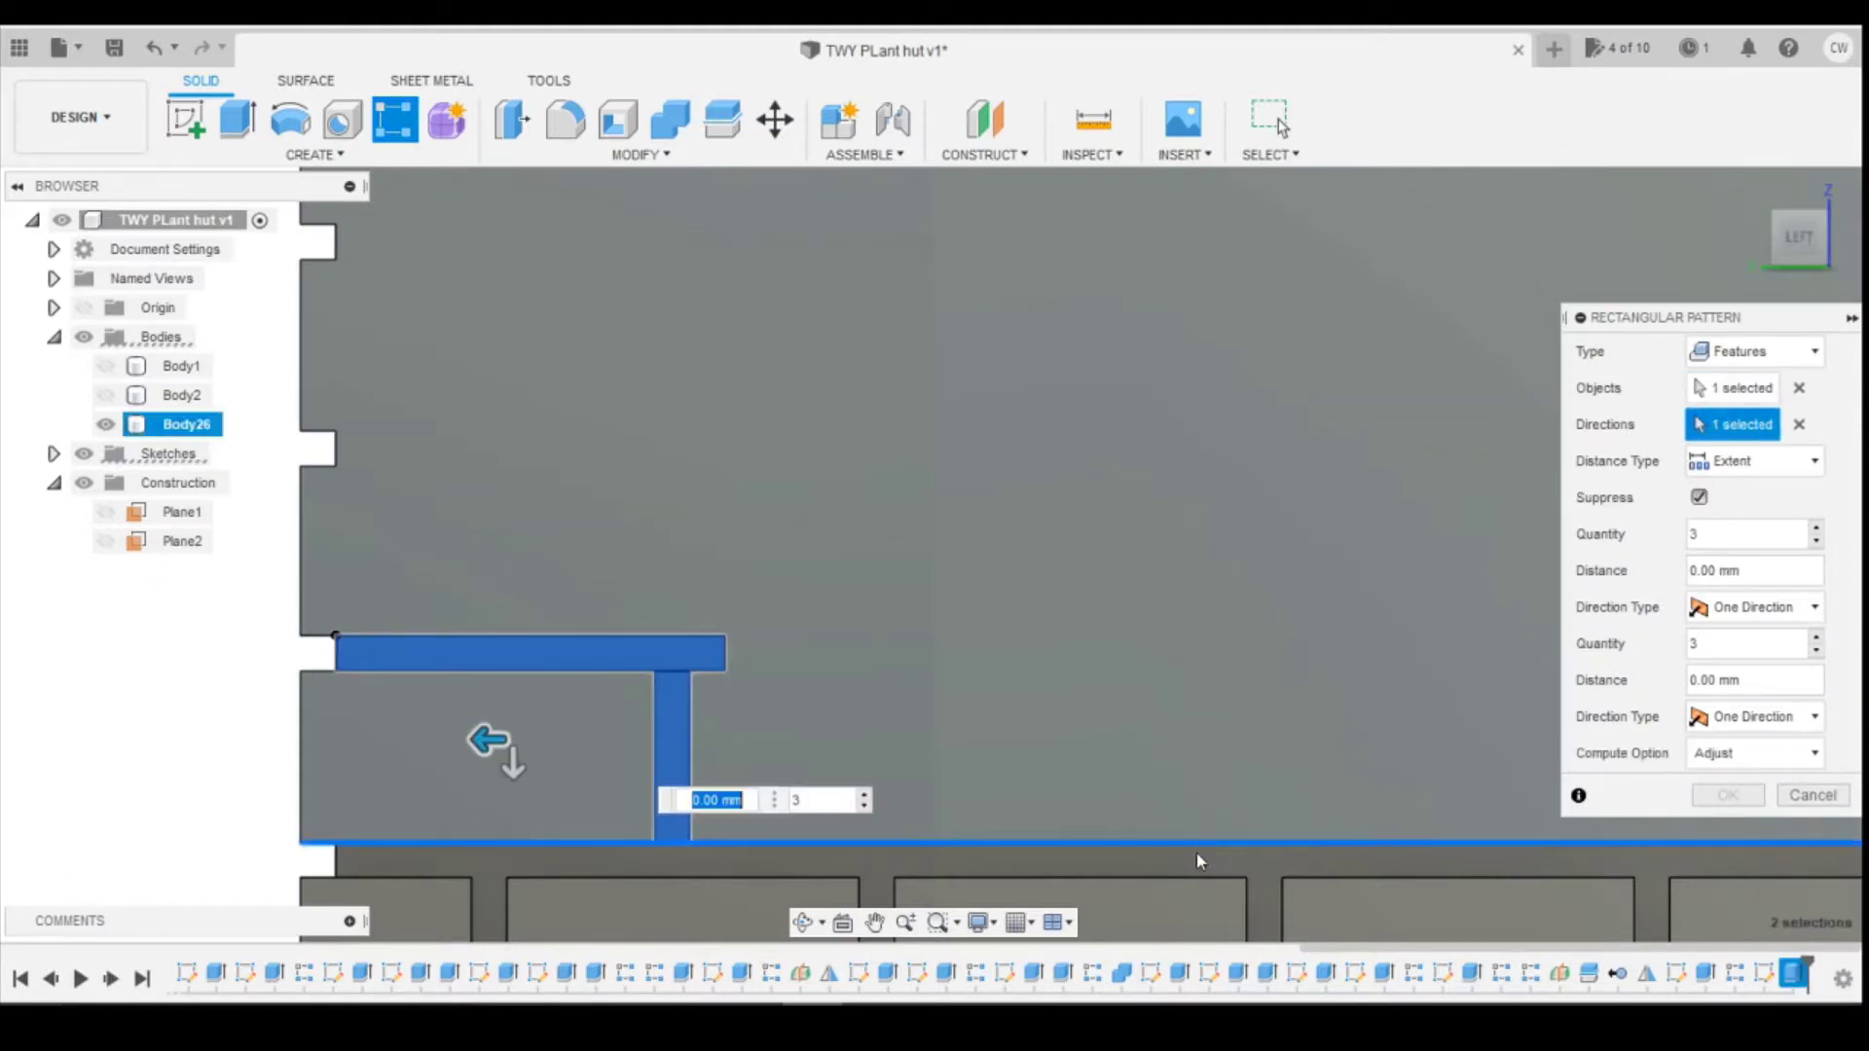
scroll(1195, 852, "down", 2)
double_click(835, 804)
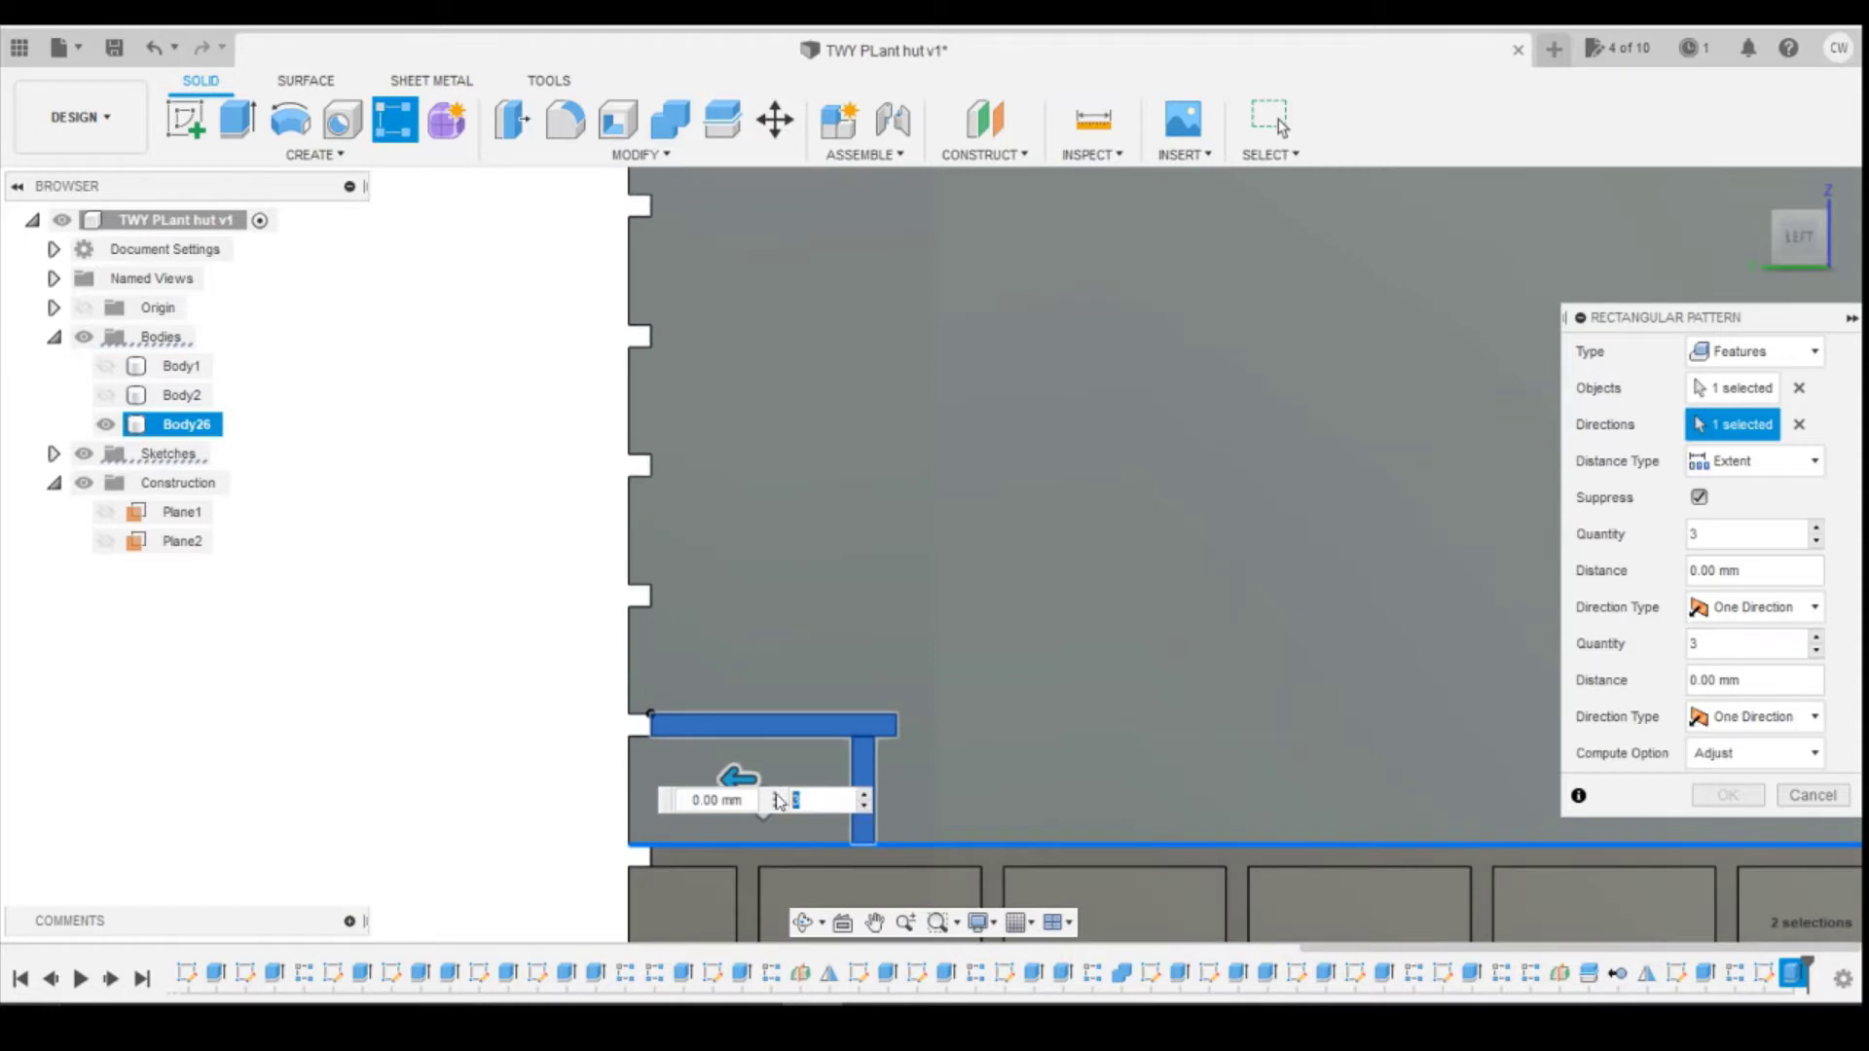
type("7")
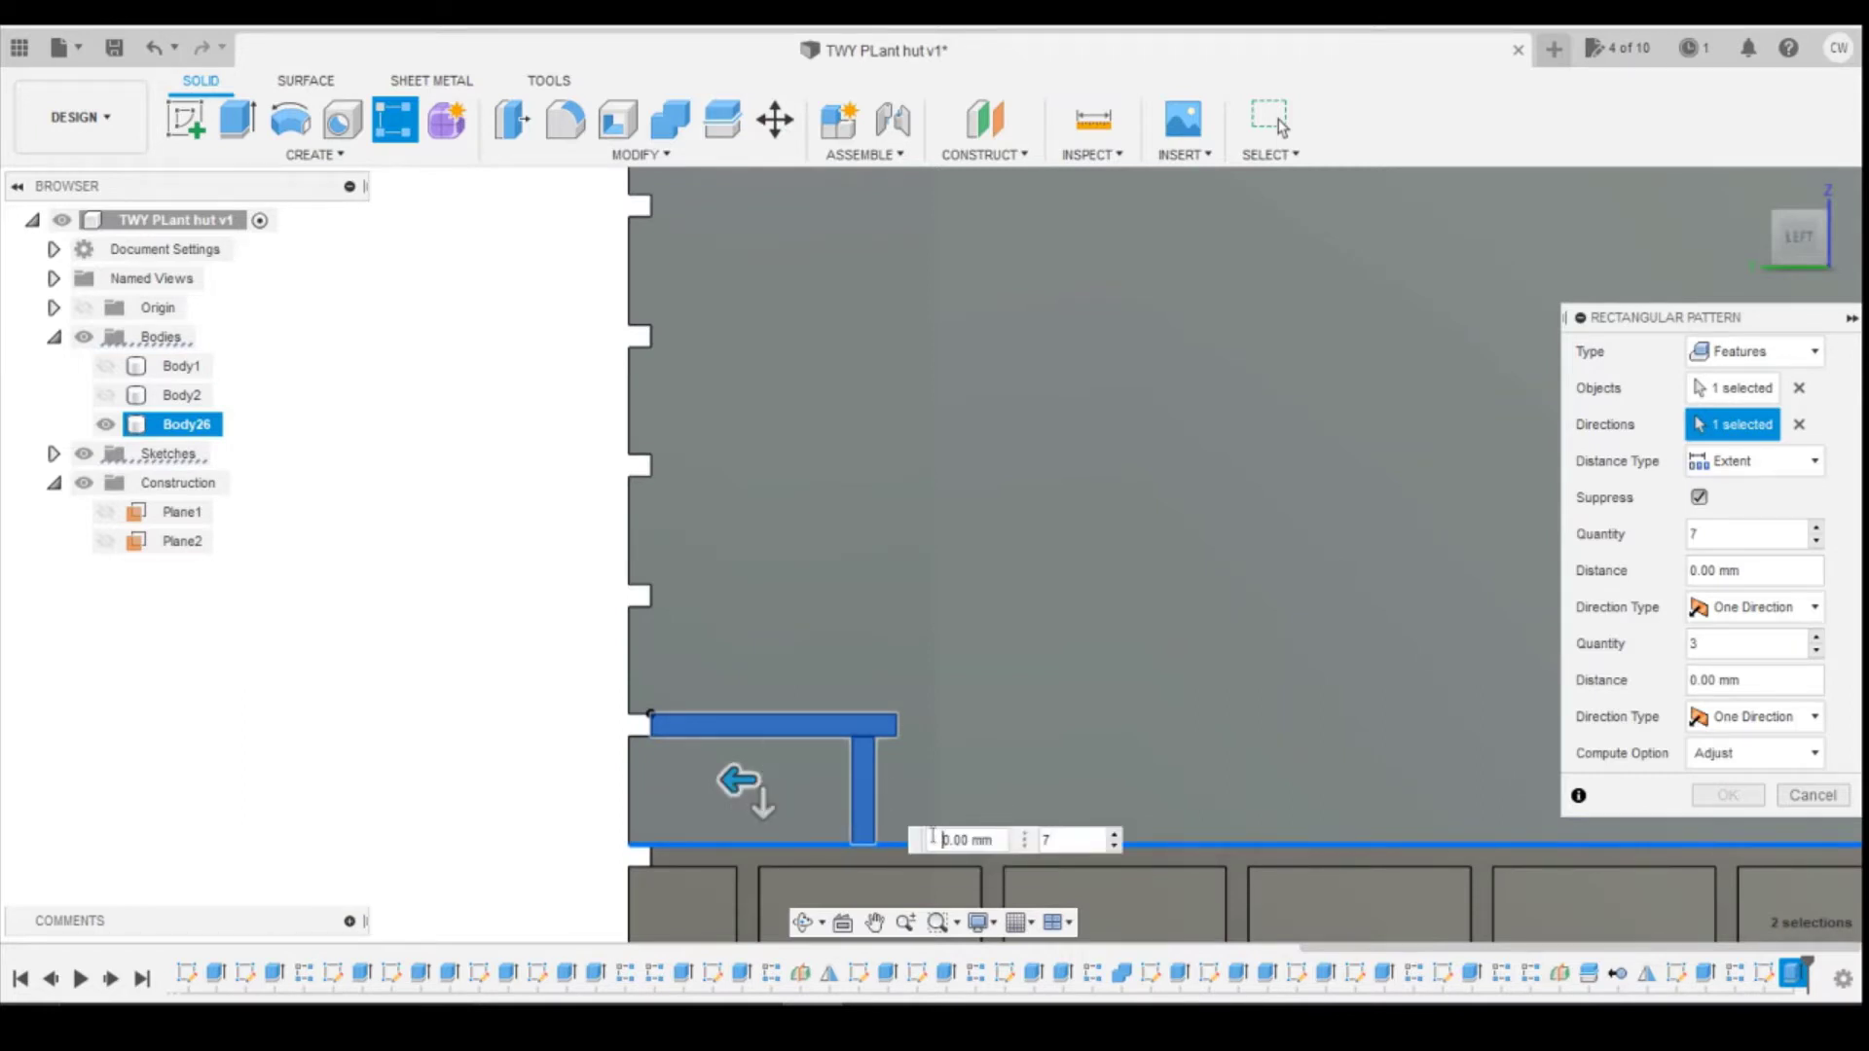
left_click(1005, 831)
type("-19")
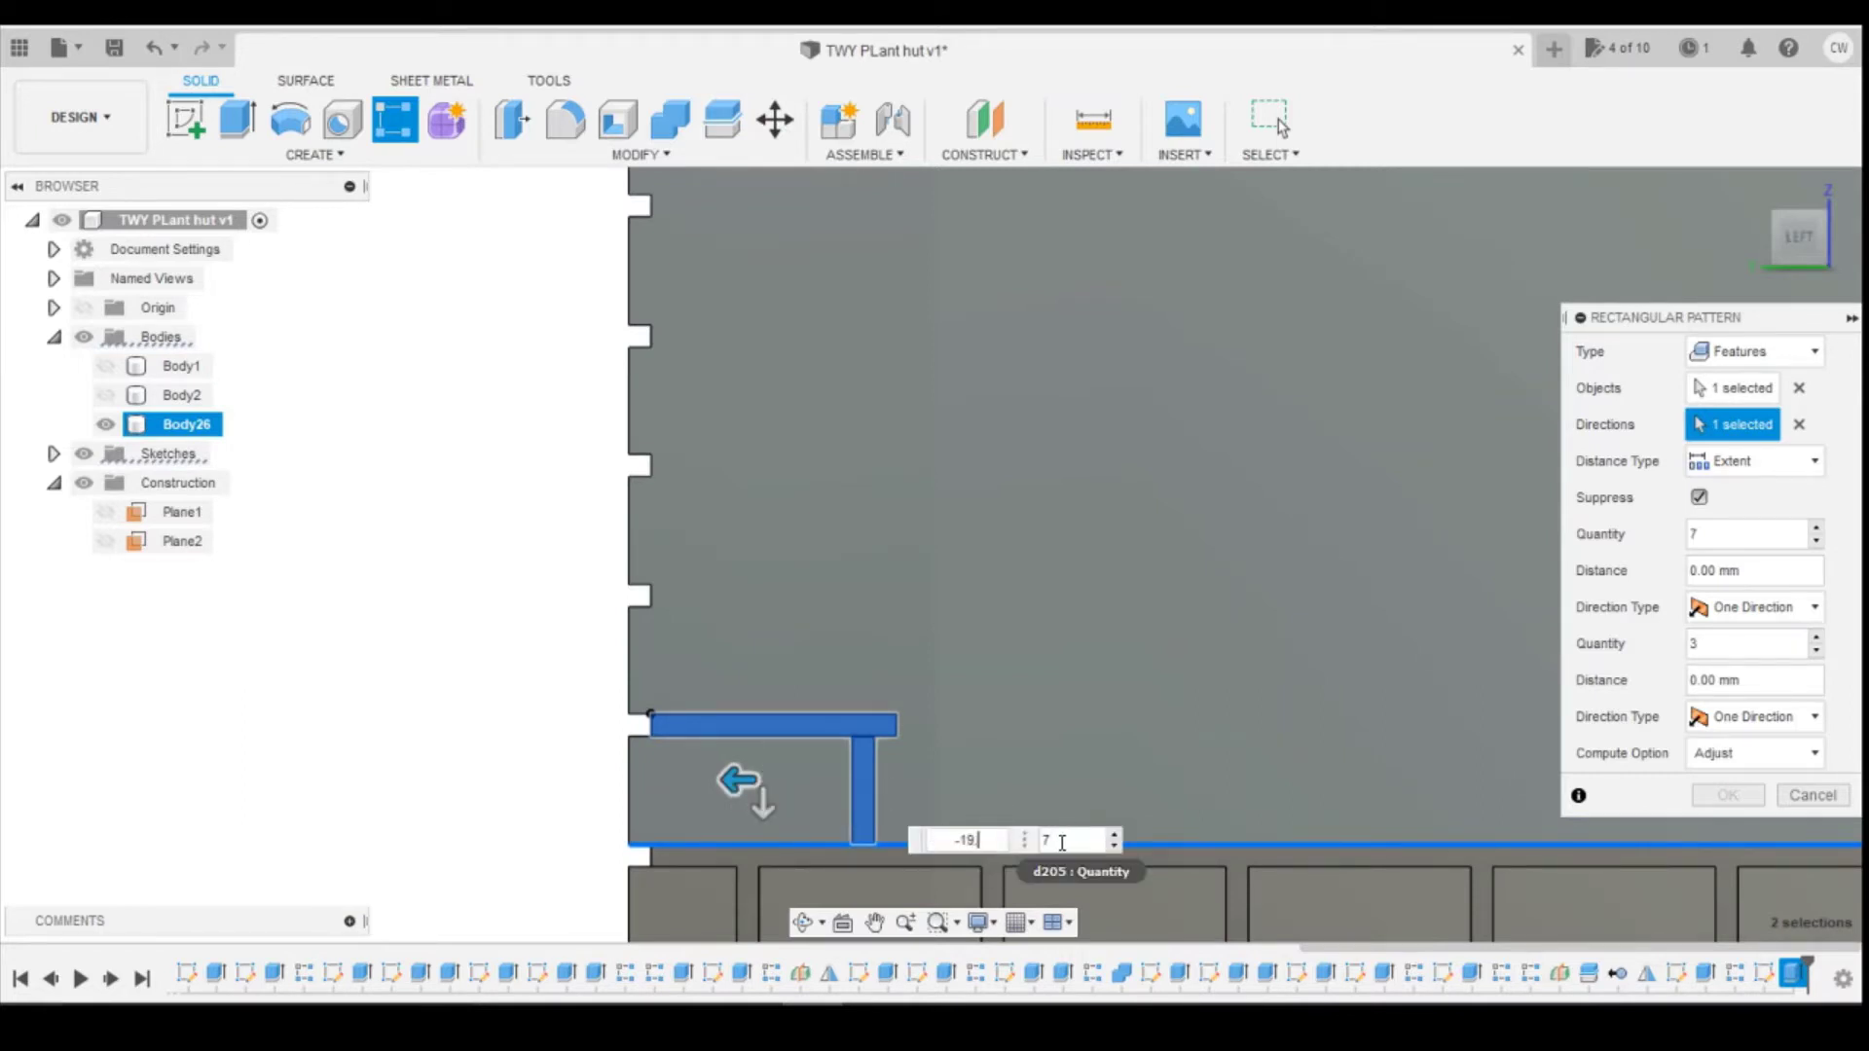
type(".7")
key("Tab")
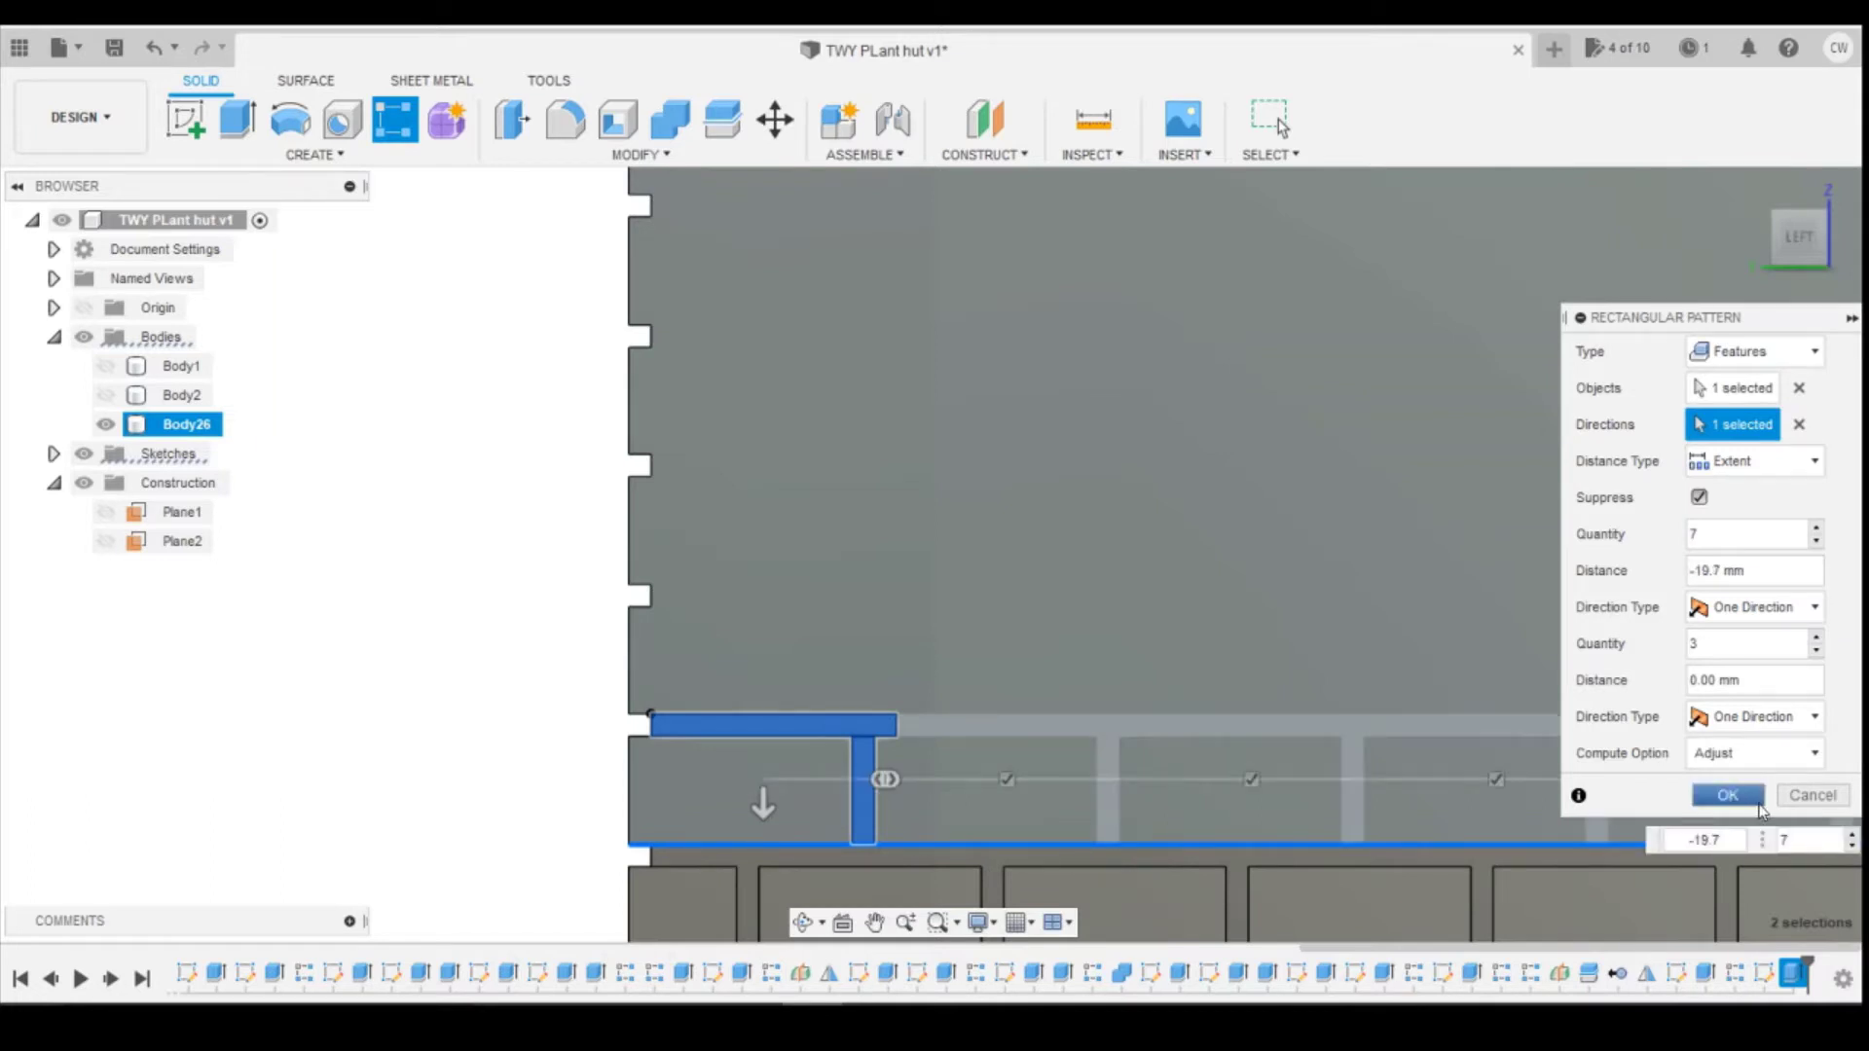
left_click(1727, 795)
Step: Start a rectangular pattern of both brick courses' joint cuts and their horizontal patterns, using the wall's vertical edge as direction
scroll(888, 775, "down", 6)
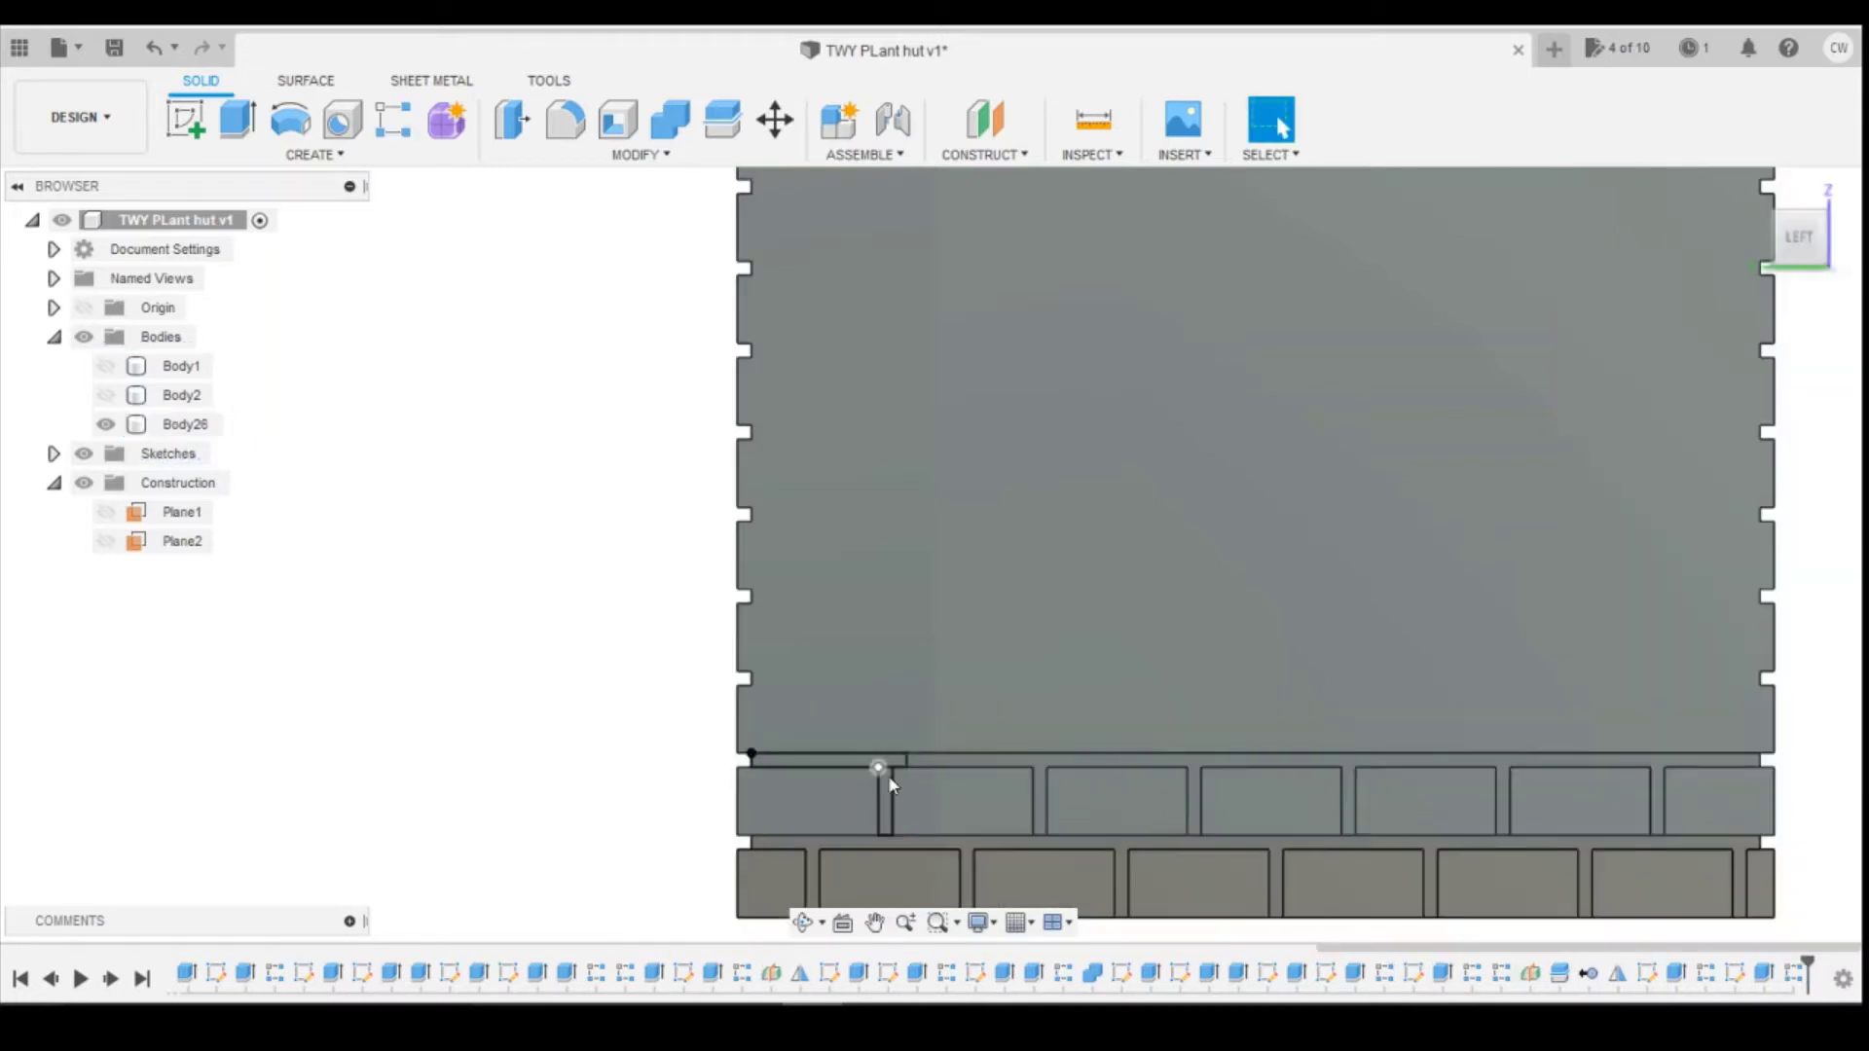
mouse_move(1801, 256)
left_mouse_down()
mouse_move(1721, 276)
mouse_move(1802, 259)
left_mouse_up()
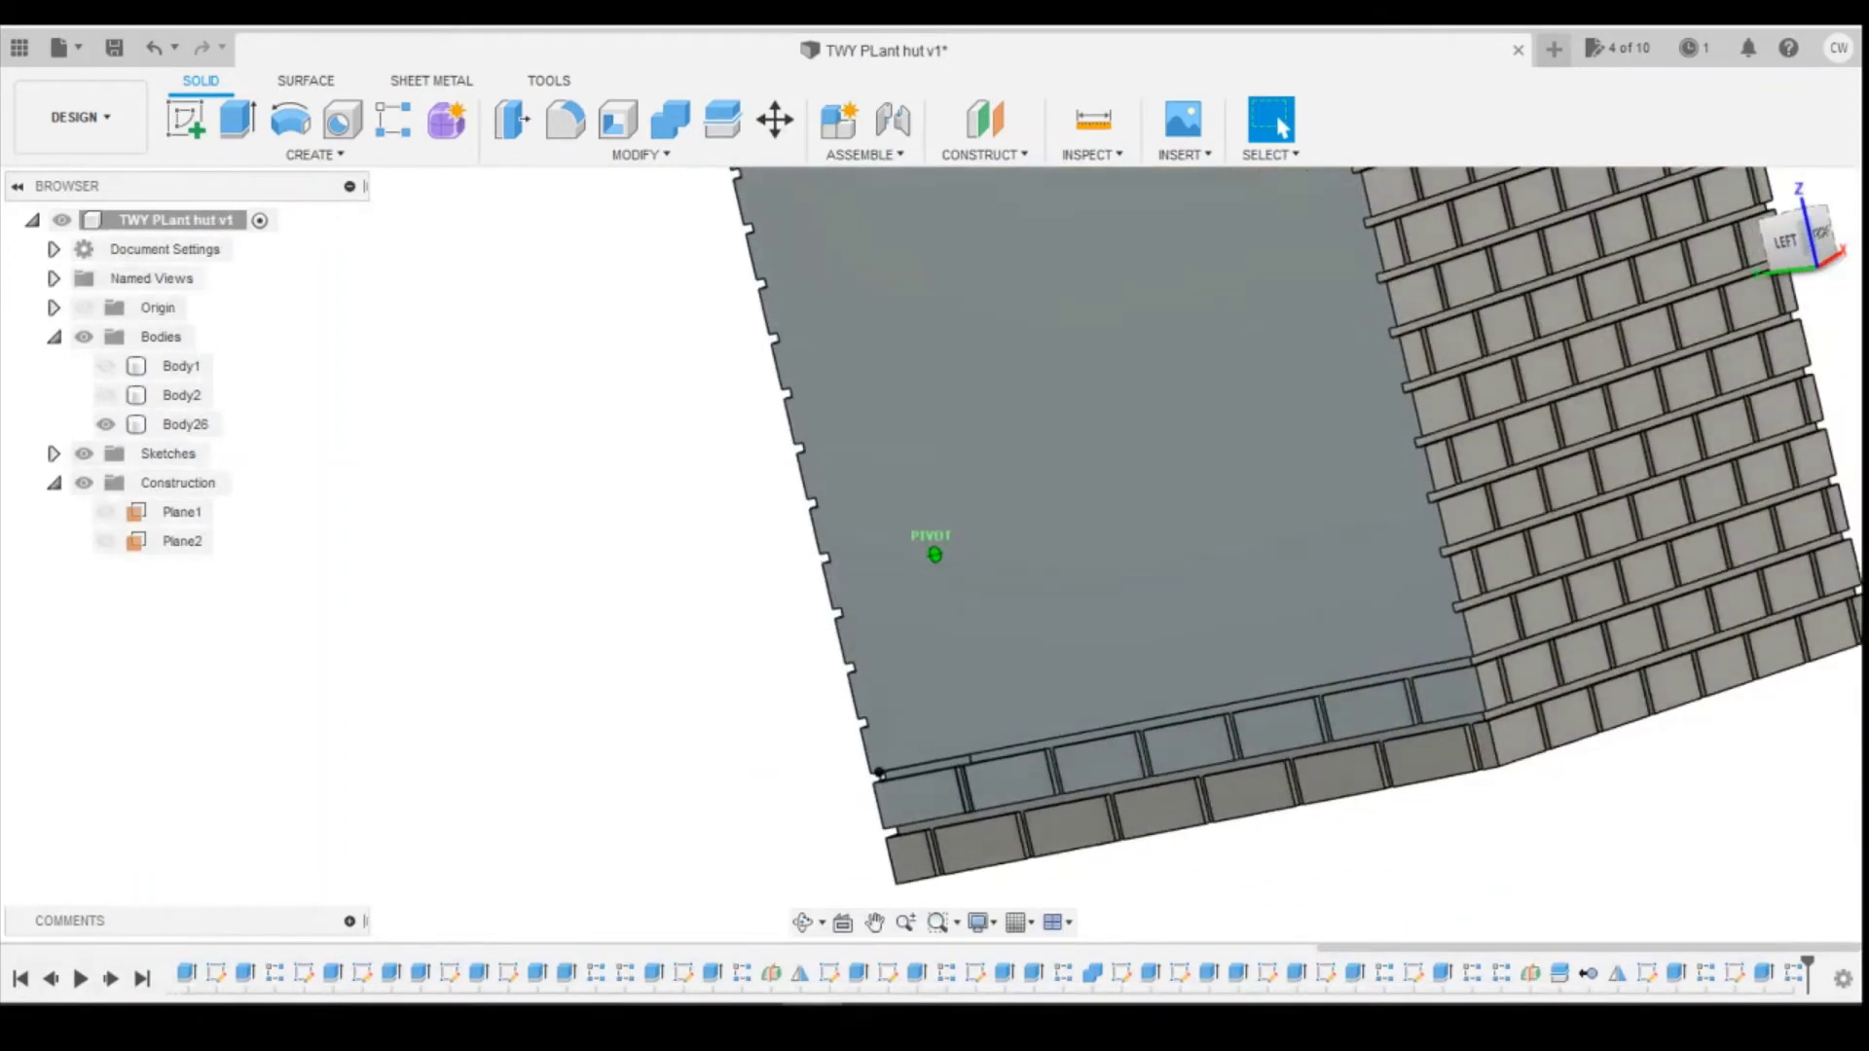
left_click(1789, 245)
scroll(1500, 764, "down", 2)
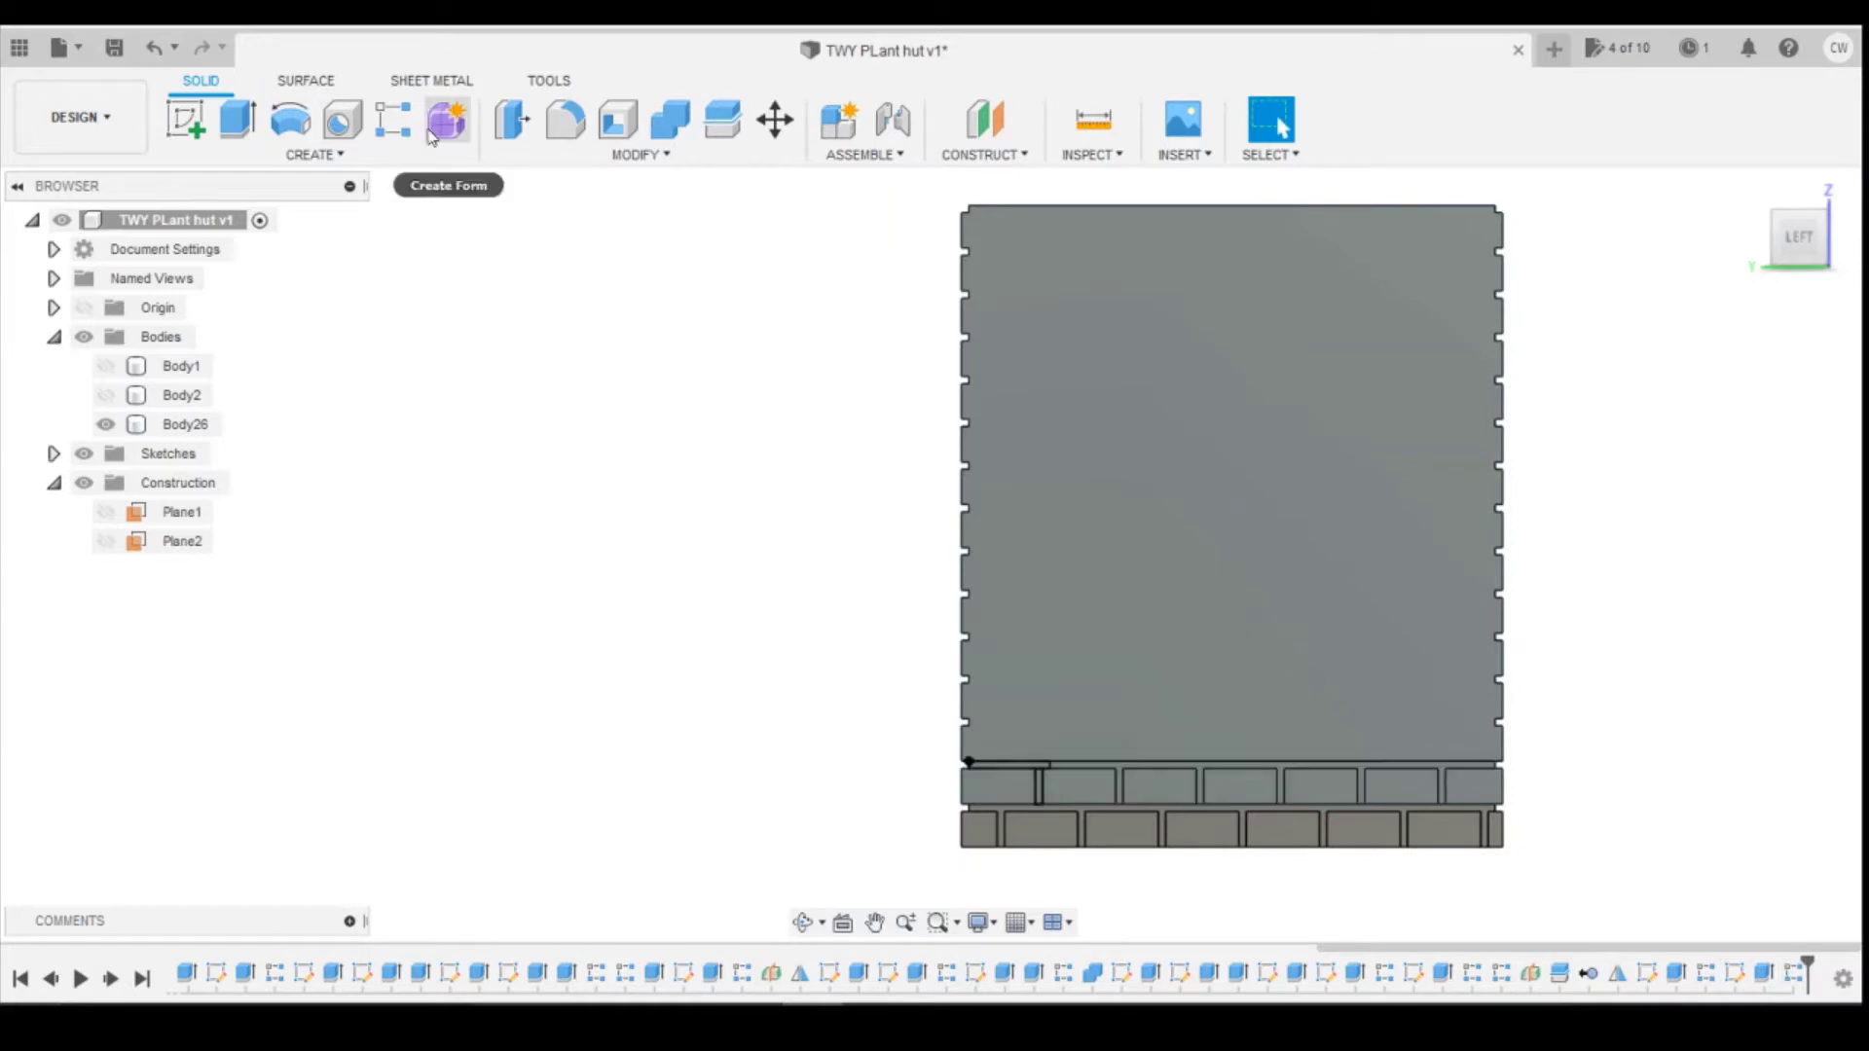
left_click(394, 119)
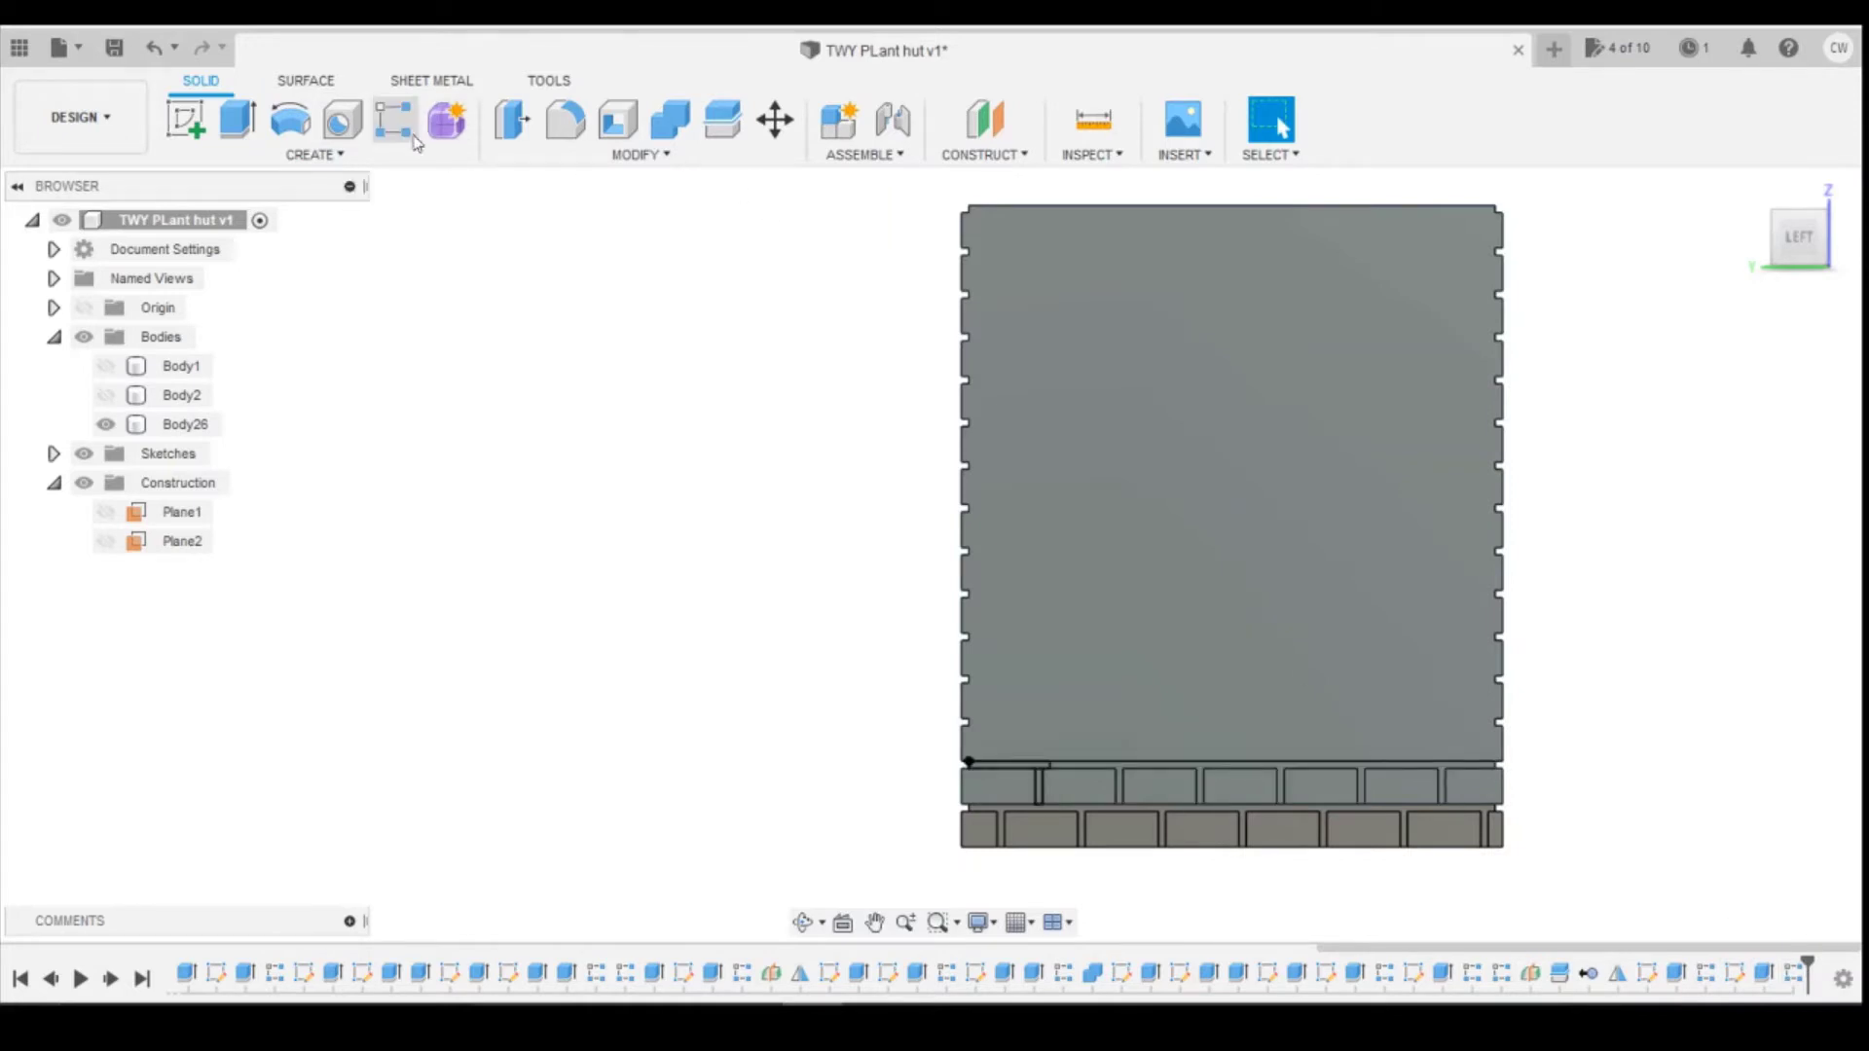
left_click(1767, 977)
left_click(1768, 978)
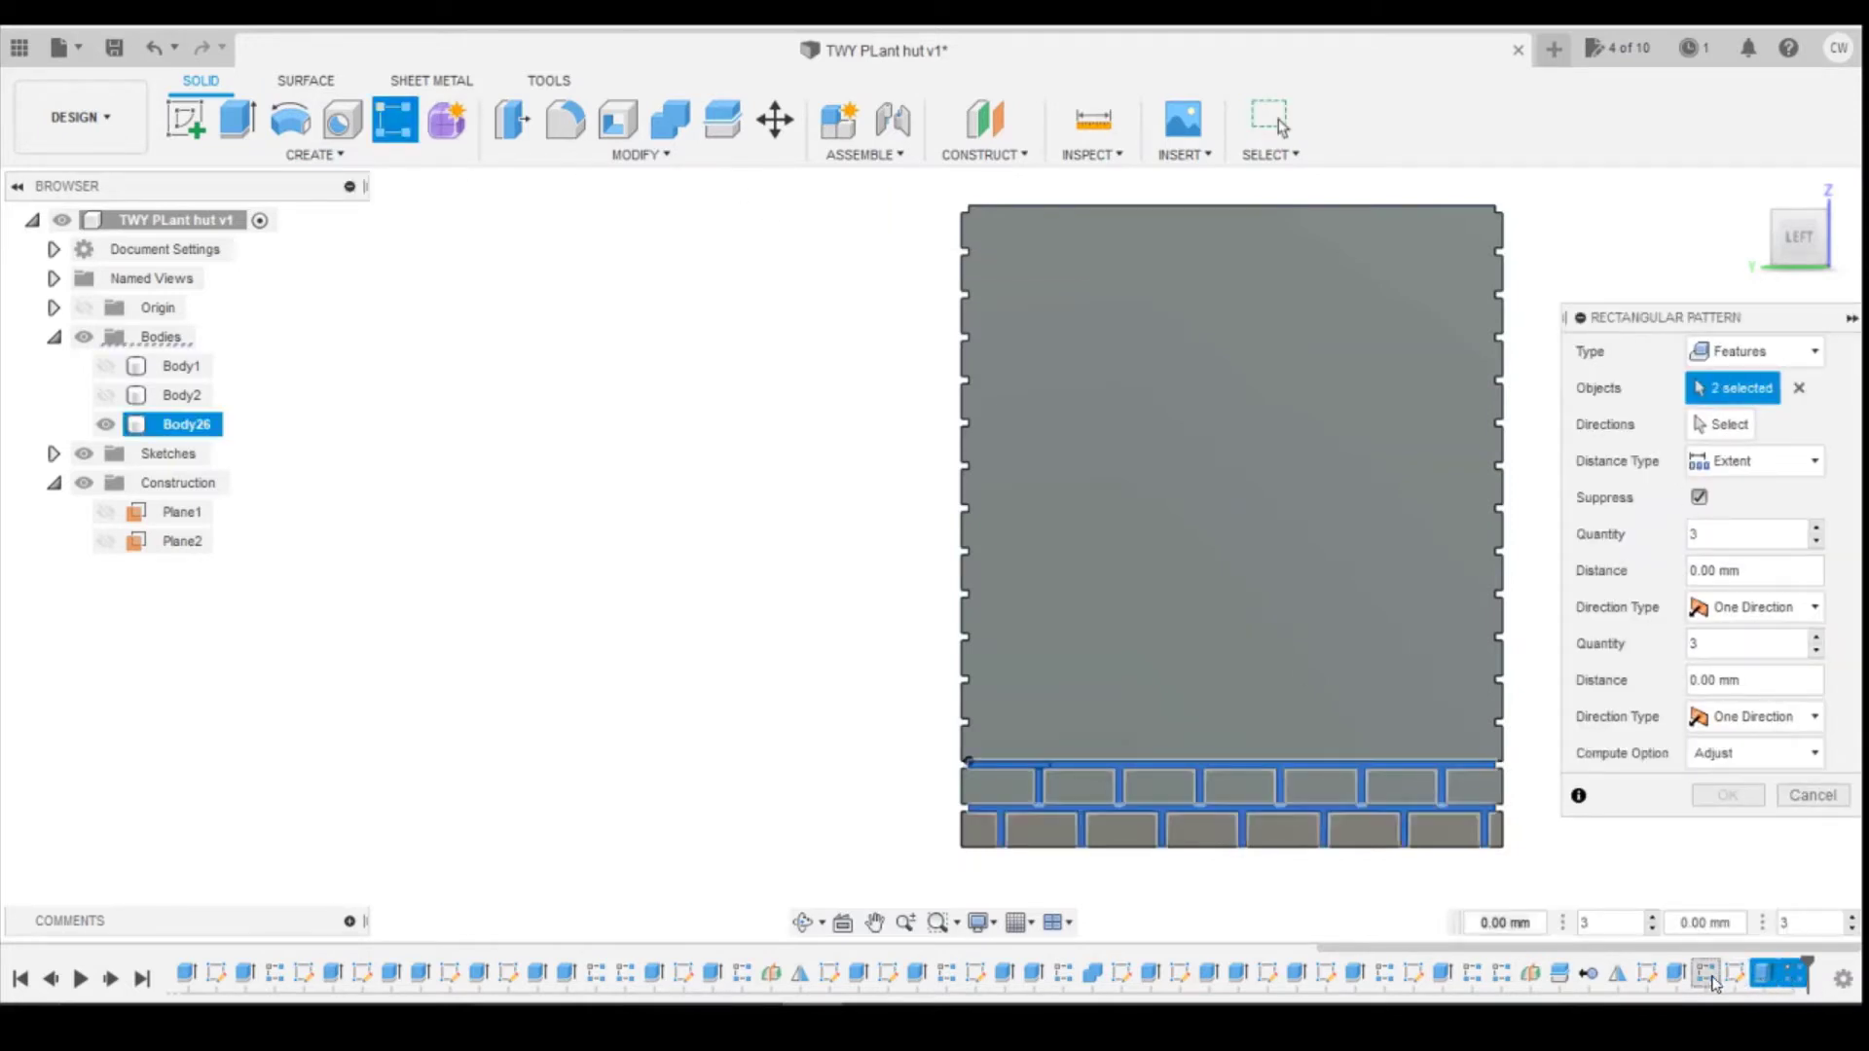
left_click(1708, 978)
left_click(1681, 979)
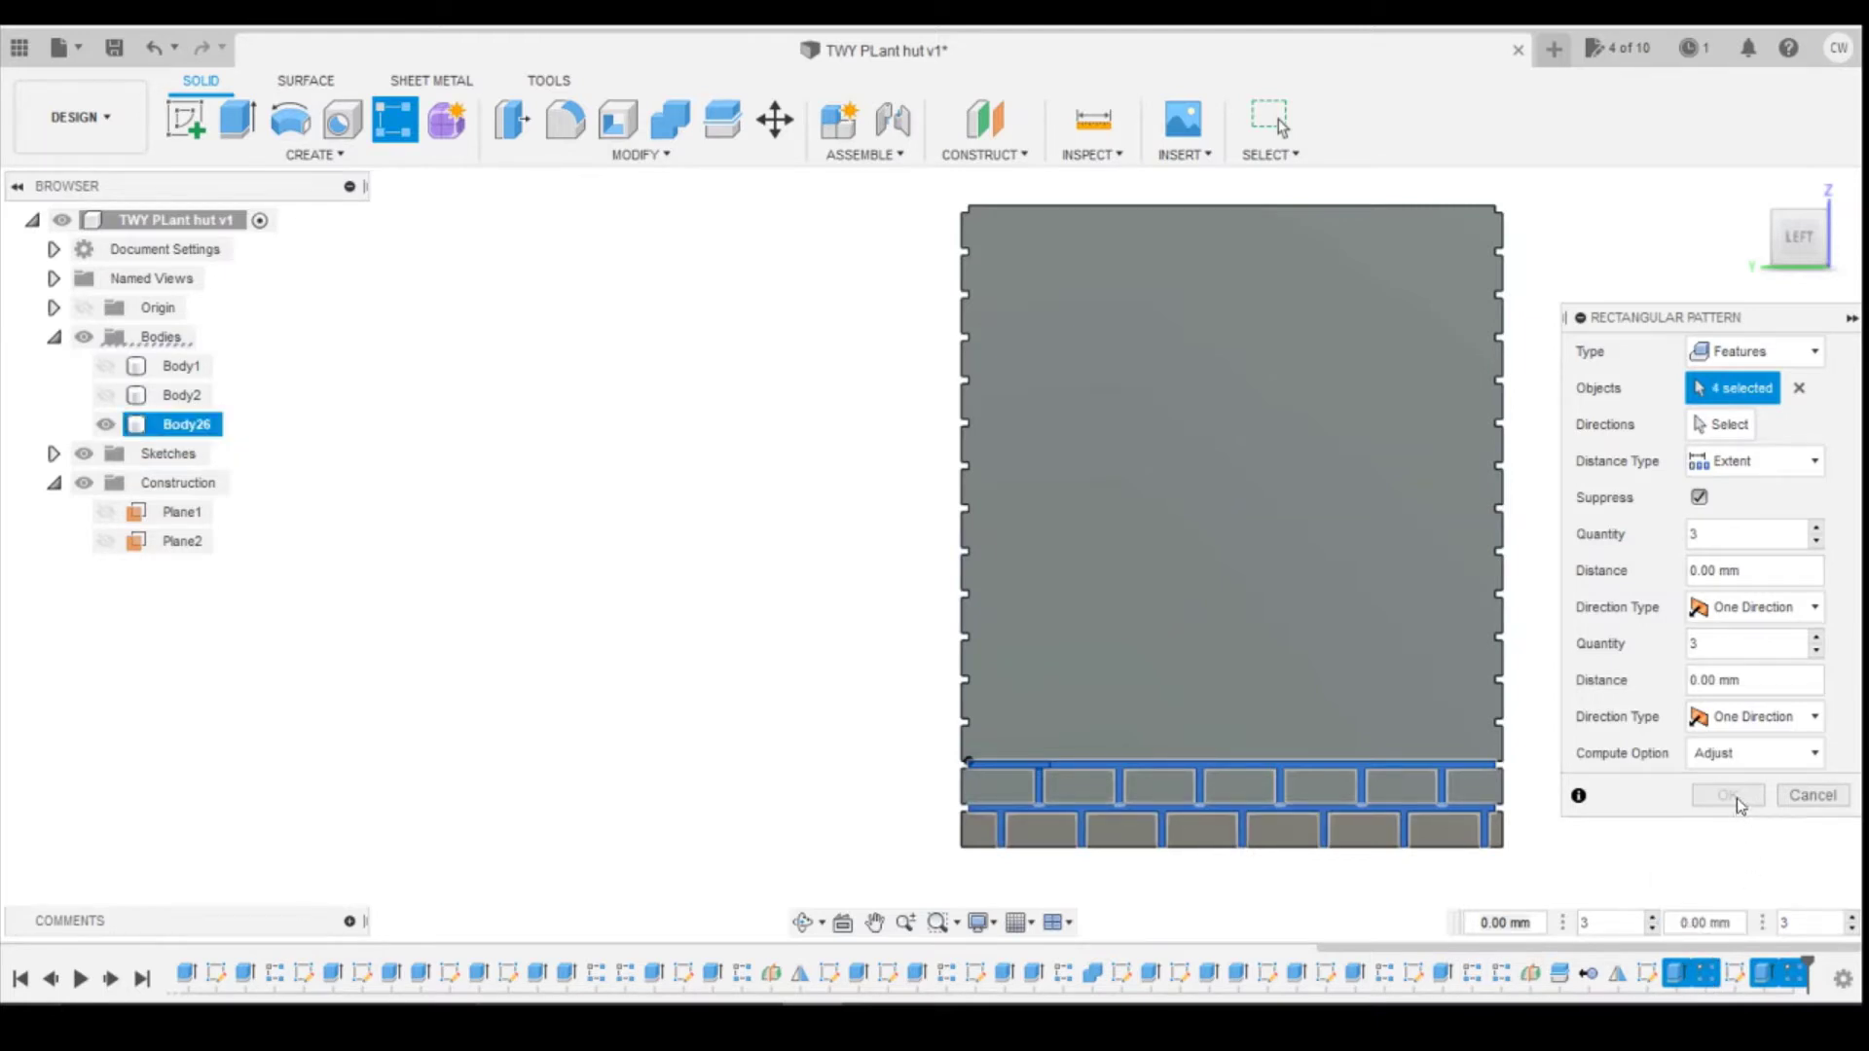
left_click(1720, 425)
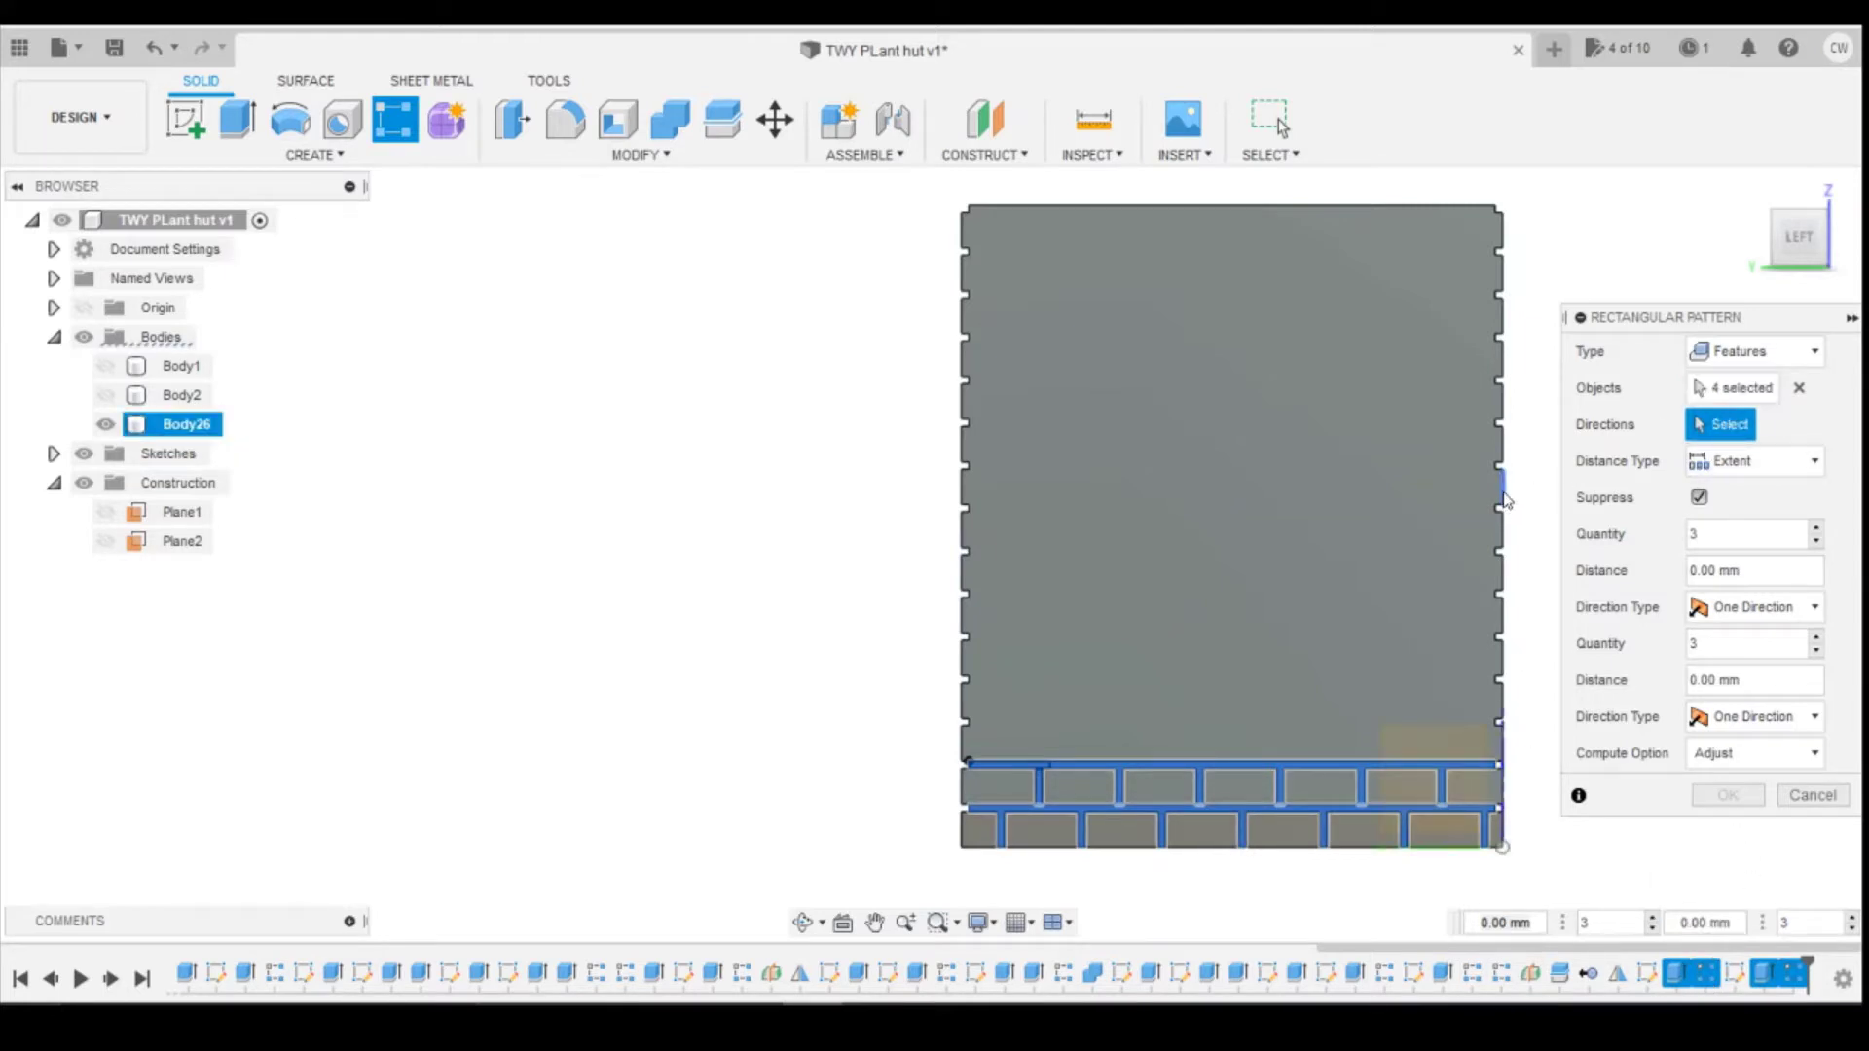
left_click(1503, 551)
Step: Stretch the vertical pattern up towards the wall's upper edge to an extent distance of -22.50 mm
left_click_drag(1232, 822, 1189, 321)
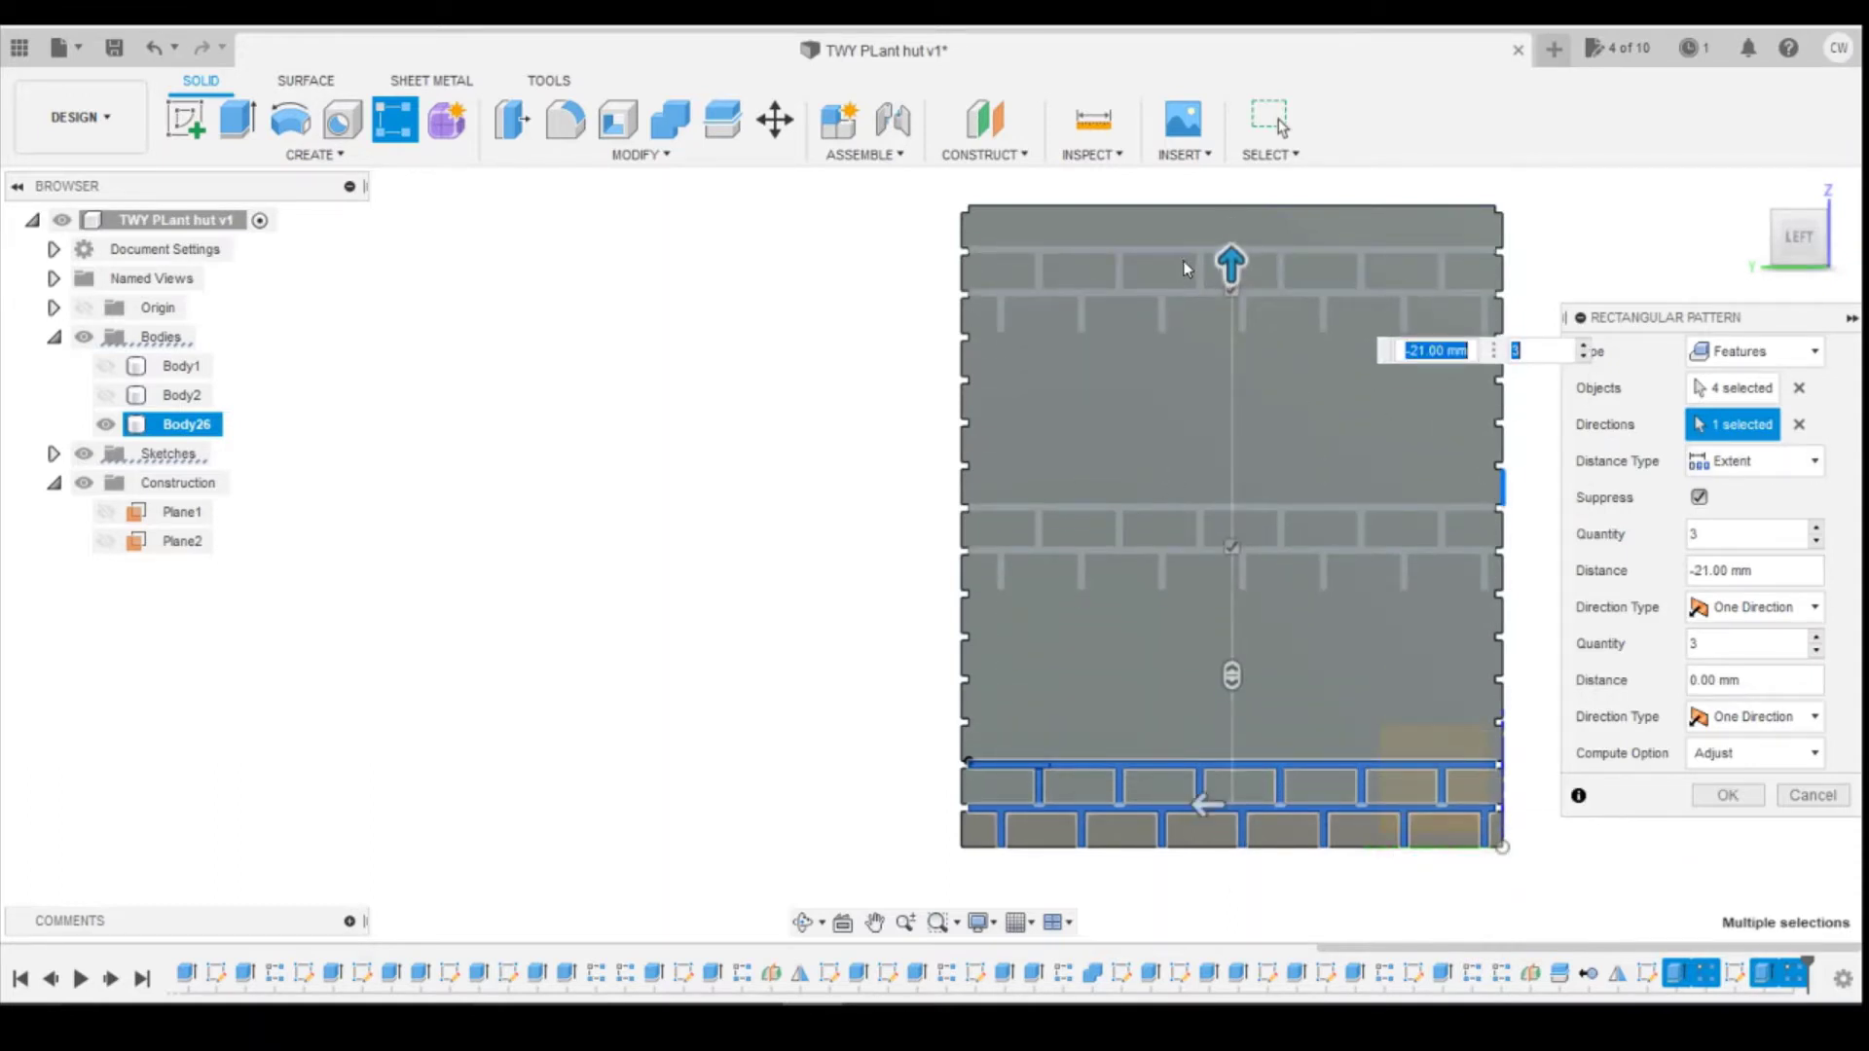
left_click_drag(1231, 261, 1243, 218)
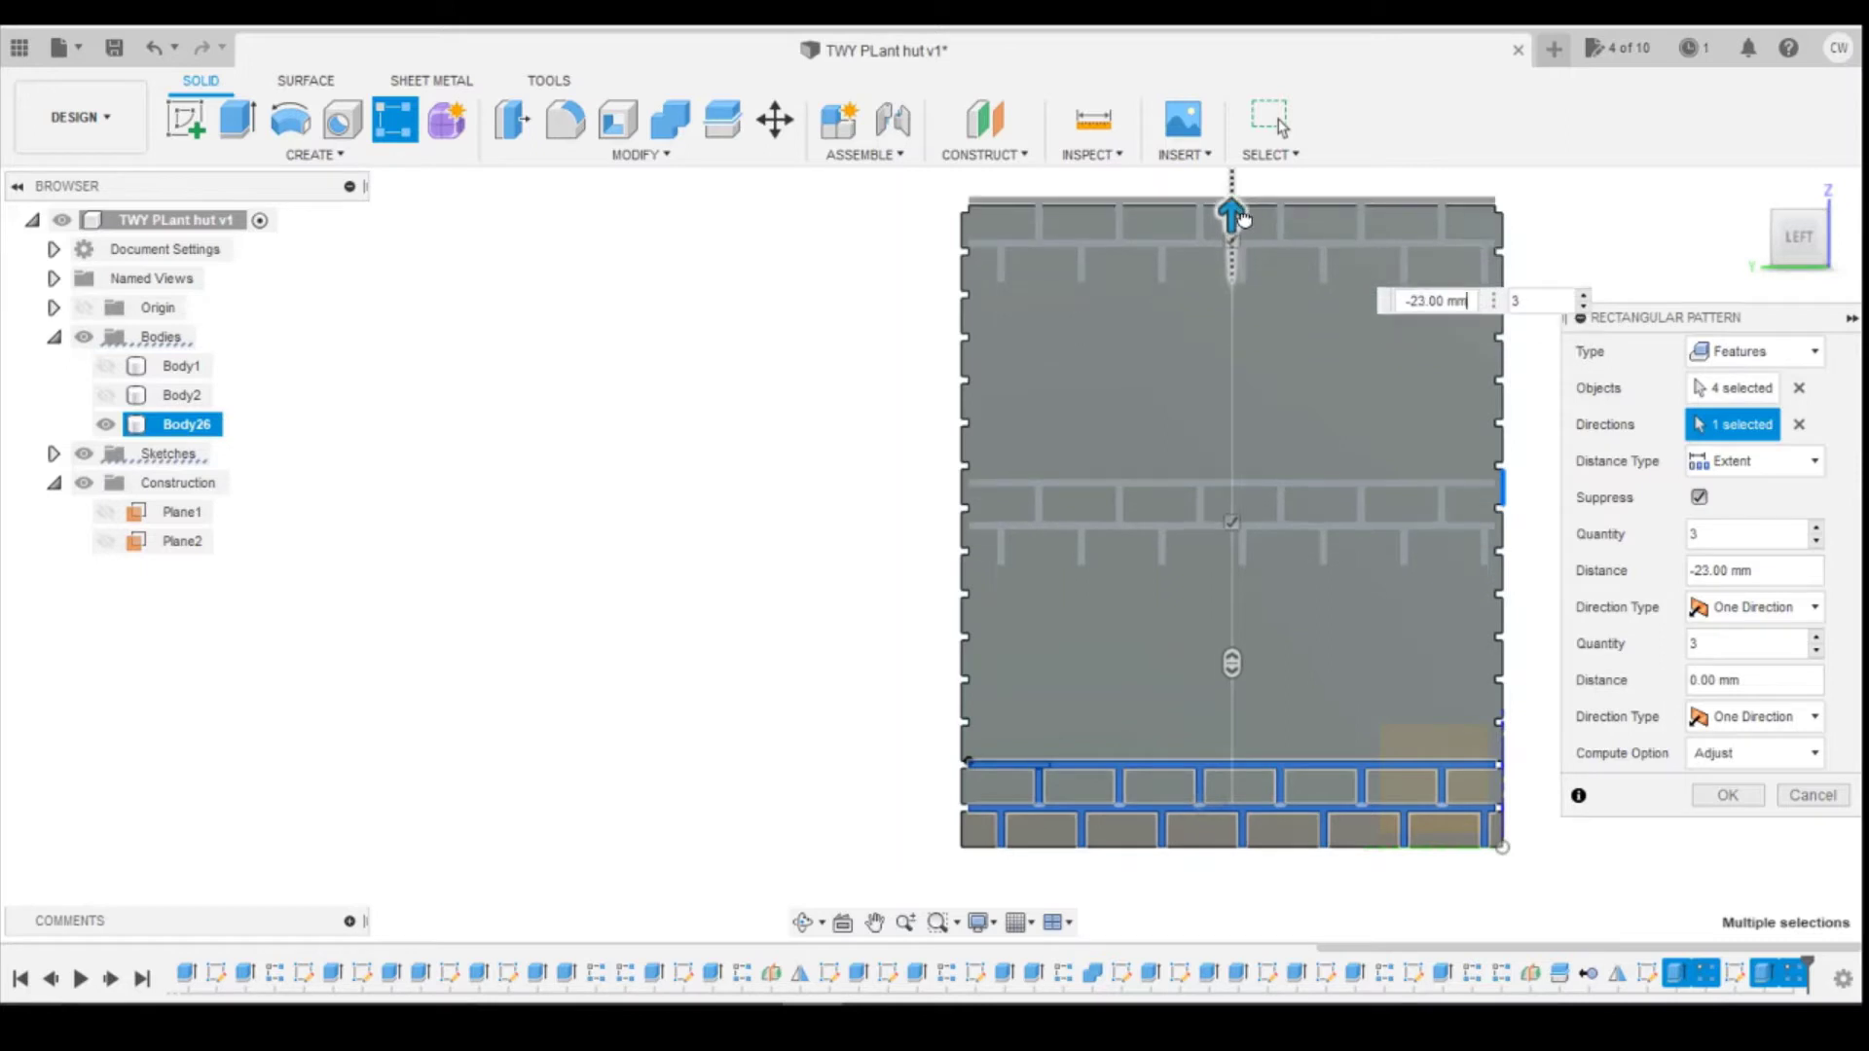
scroll(1241, 212, "up", 5)
scroll(1254, 263, "down", 3)
scroll(1251, 321, "up", 4)
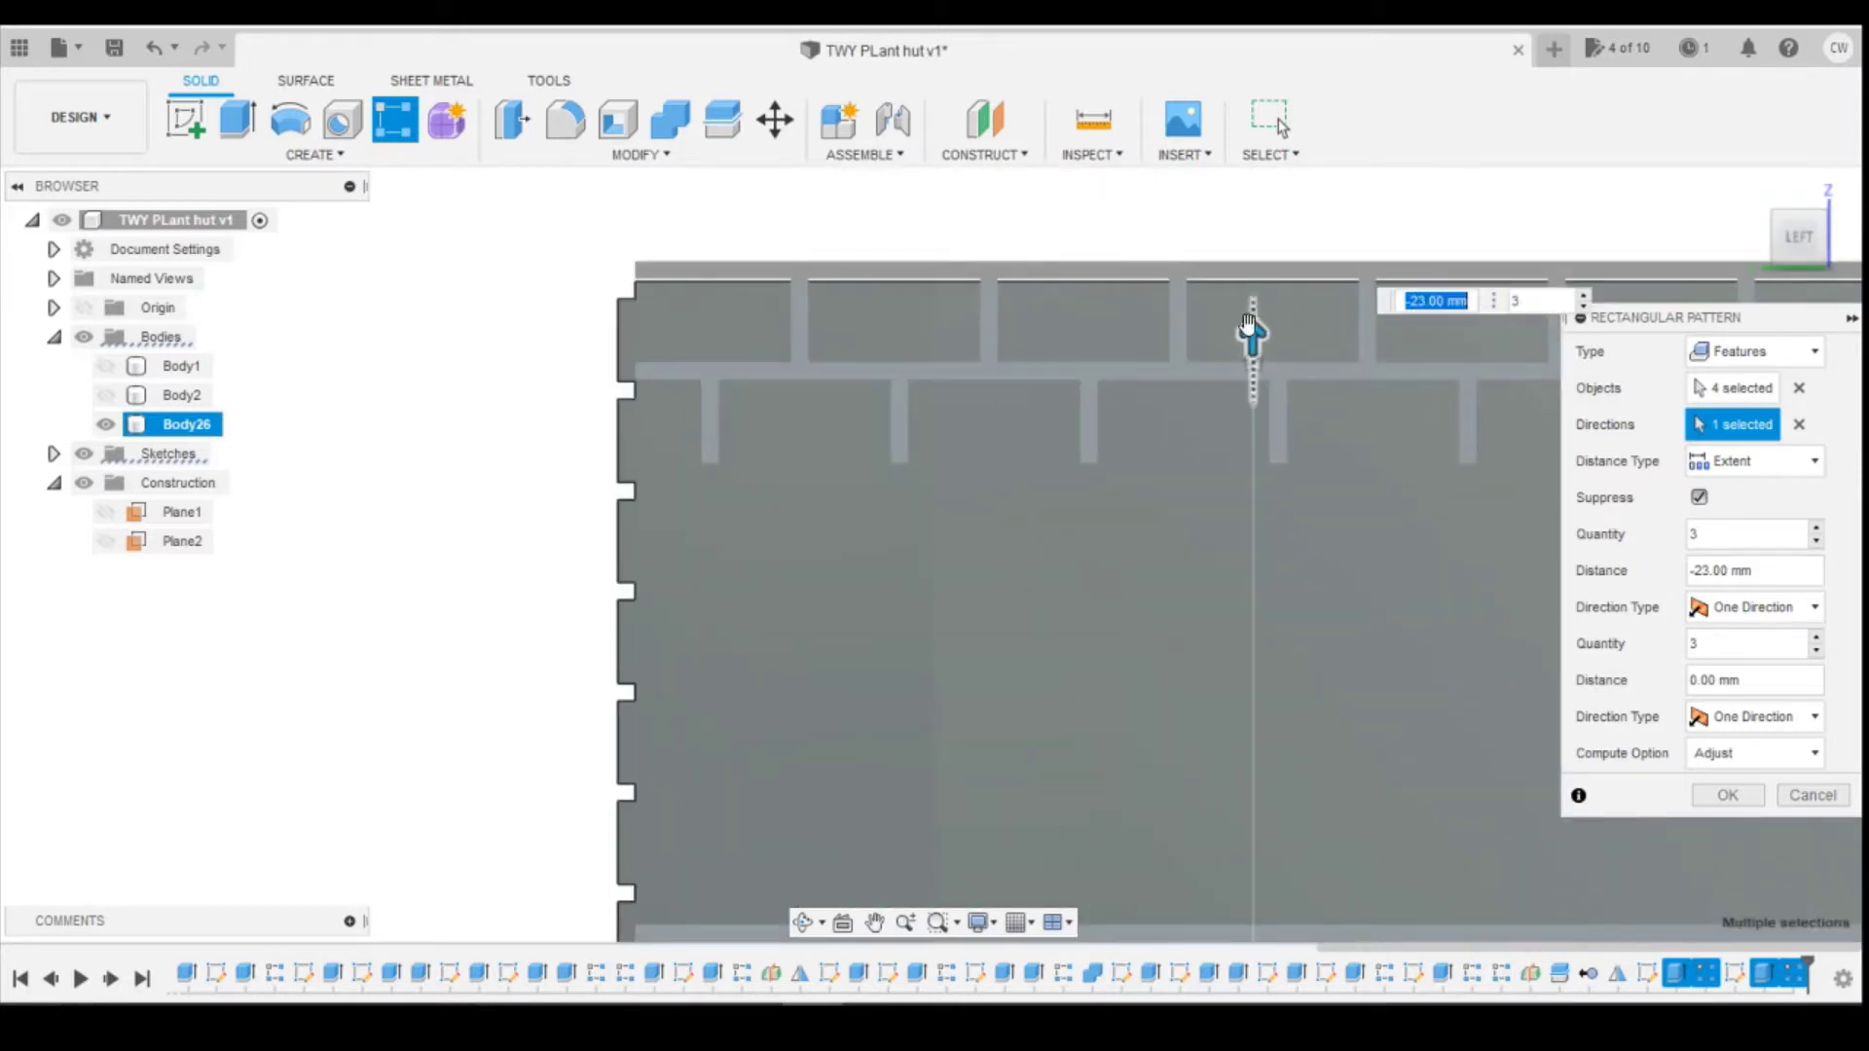
left_click_drag(1249, 334, 1250, 348)
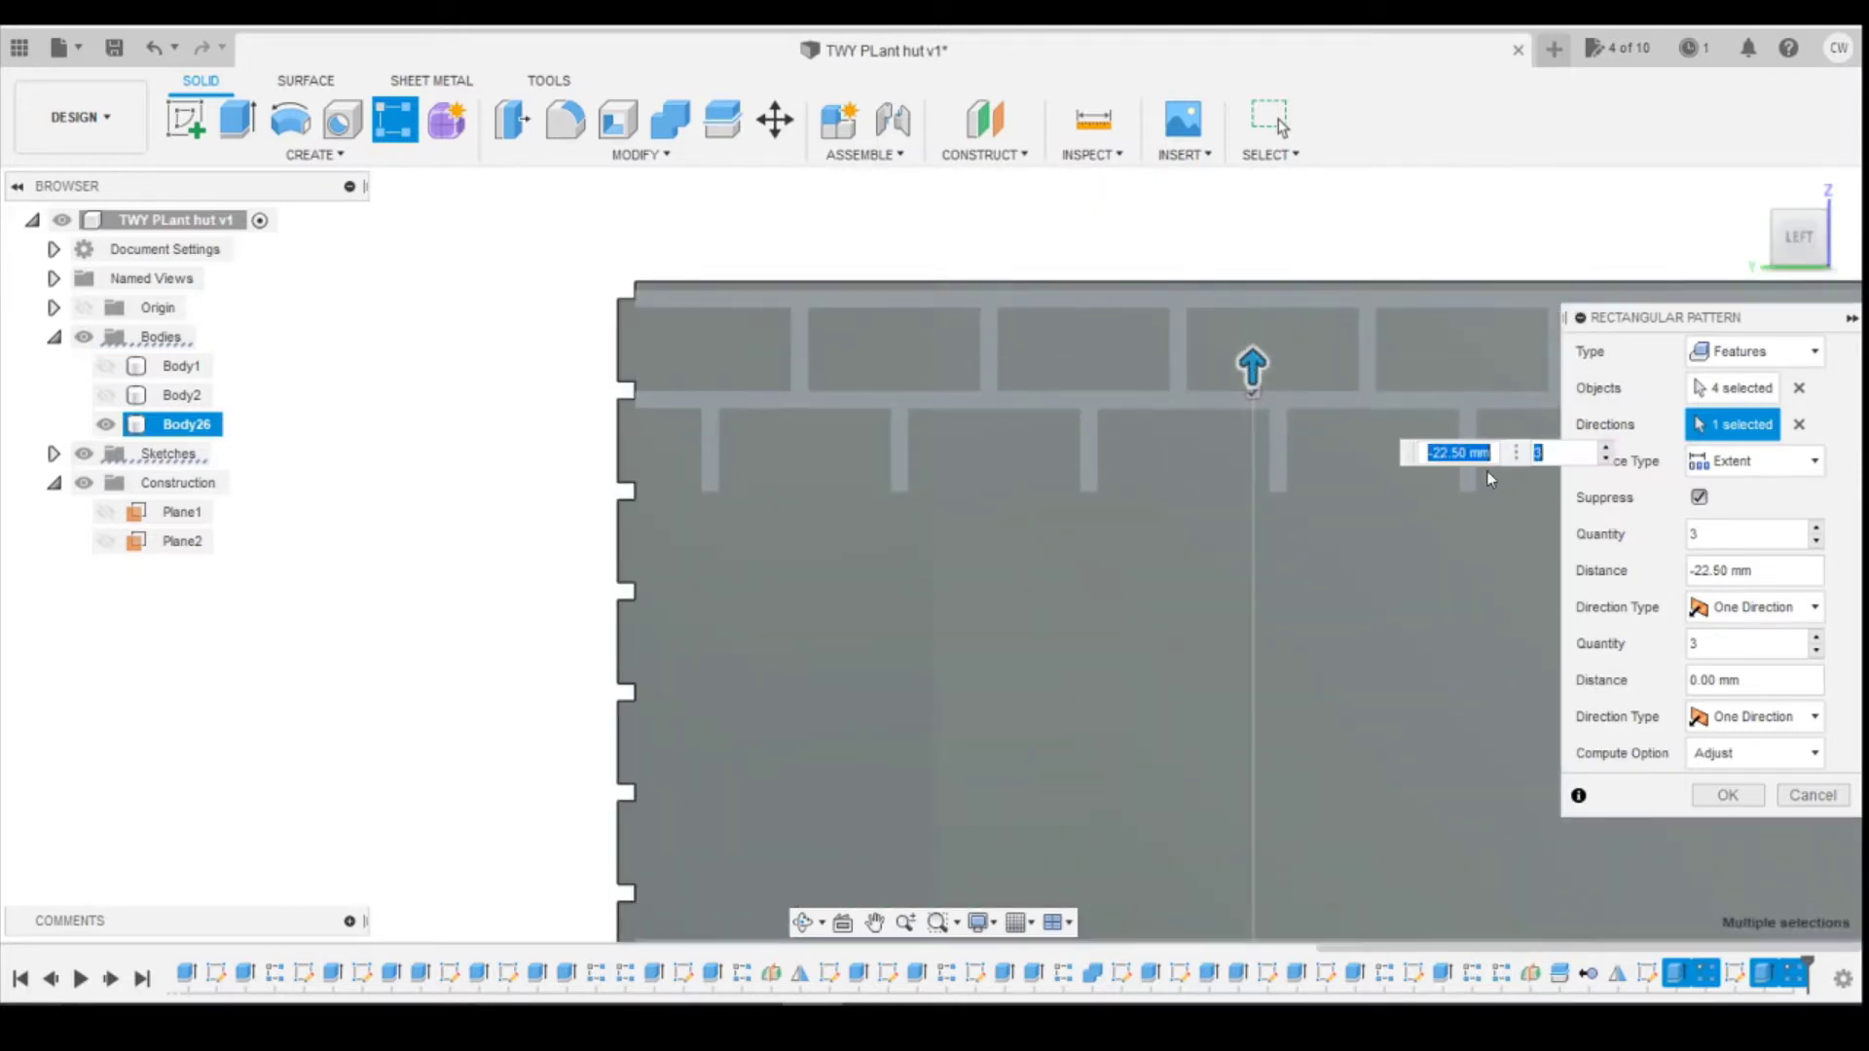
Step: Fine-tune the extent distance, trying -22.70, -22.65 and -22.6 mm, and settle on -22.66 mm to match the side notches
left_click(1460, 453)
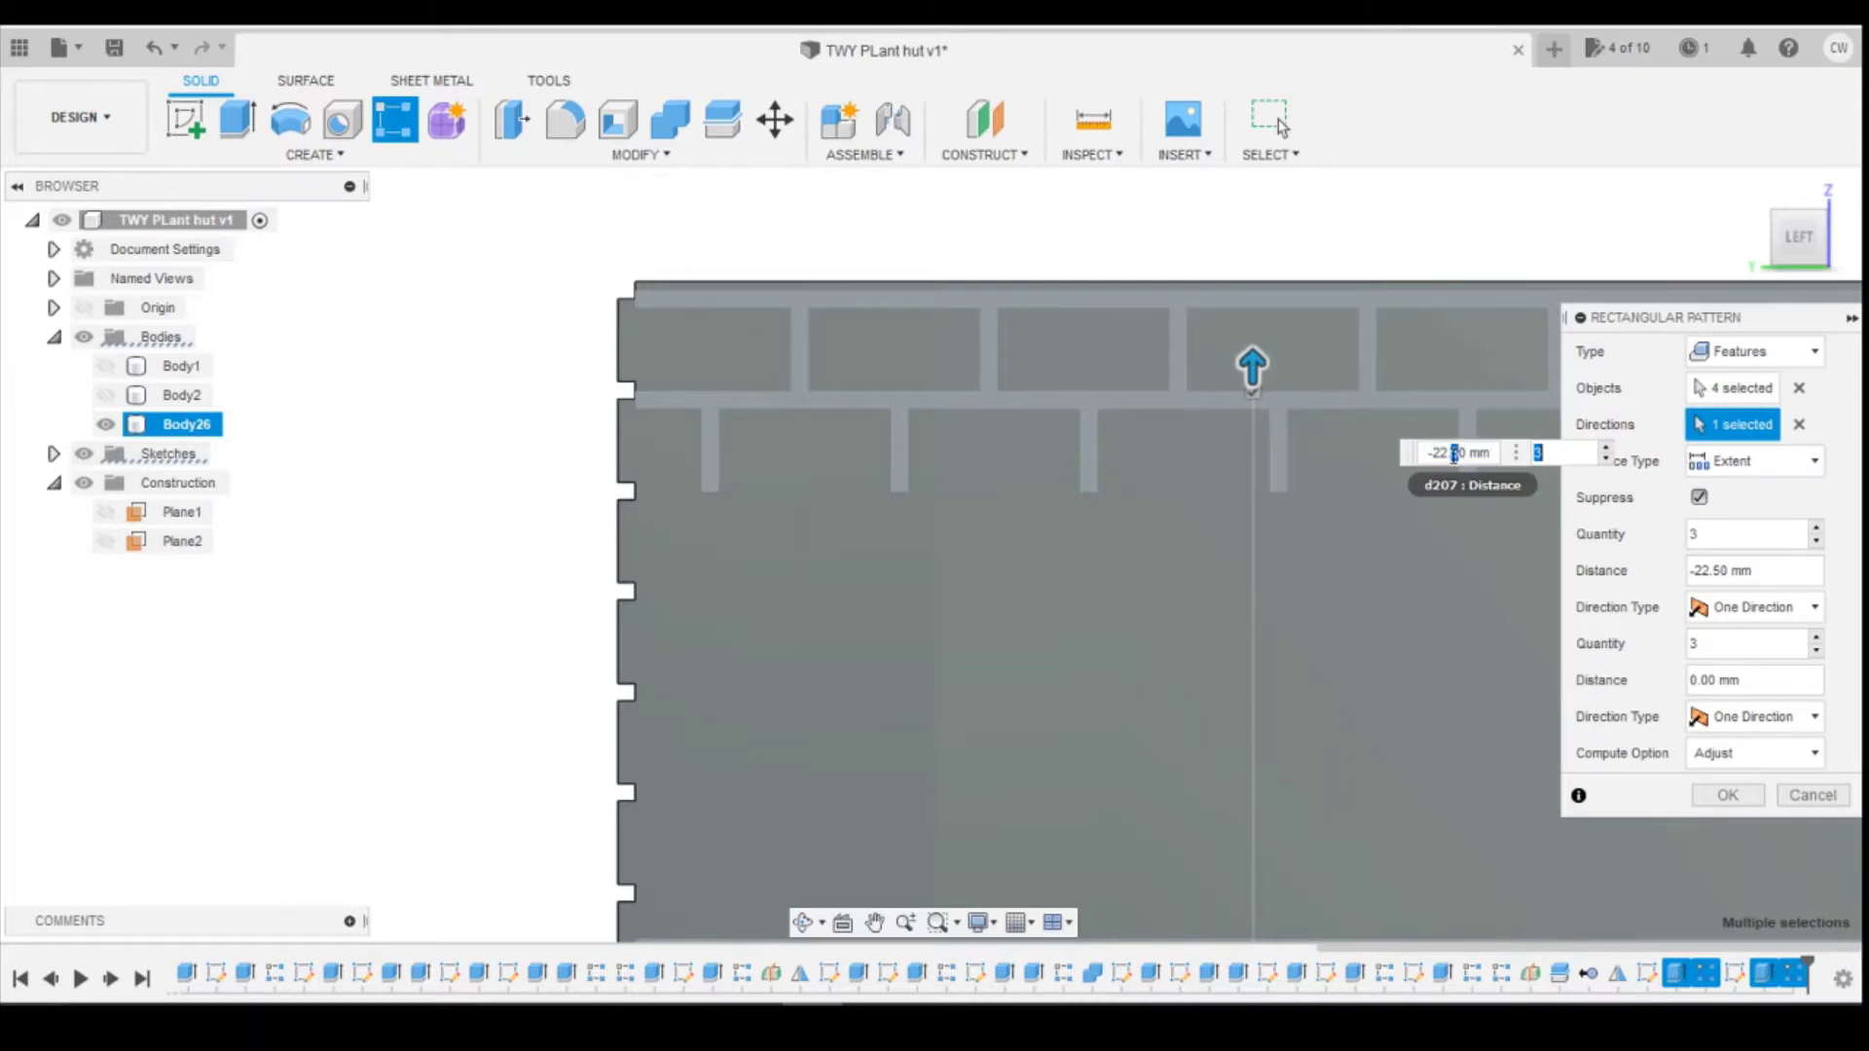
type("7")
scroll(1239, 475, "down", 3)
scroll(857, 405, "up", 4)
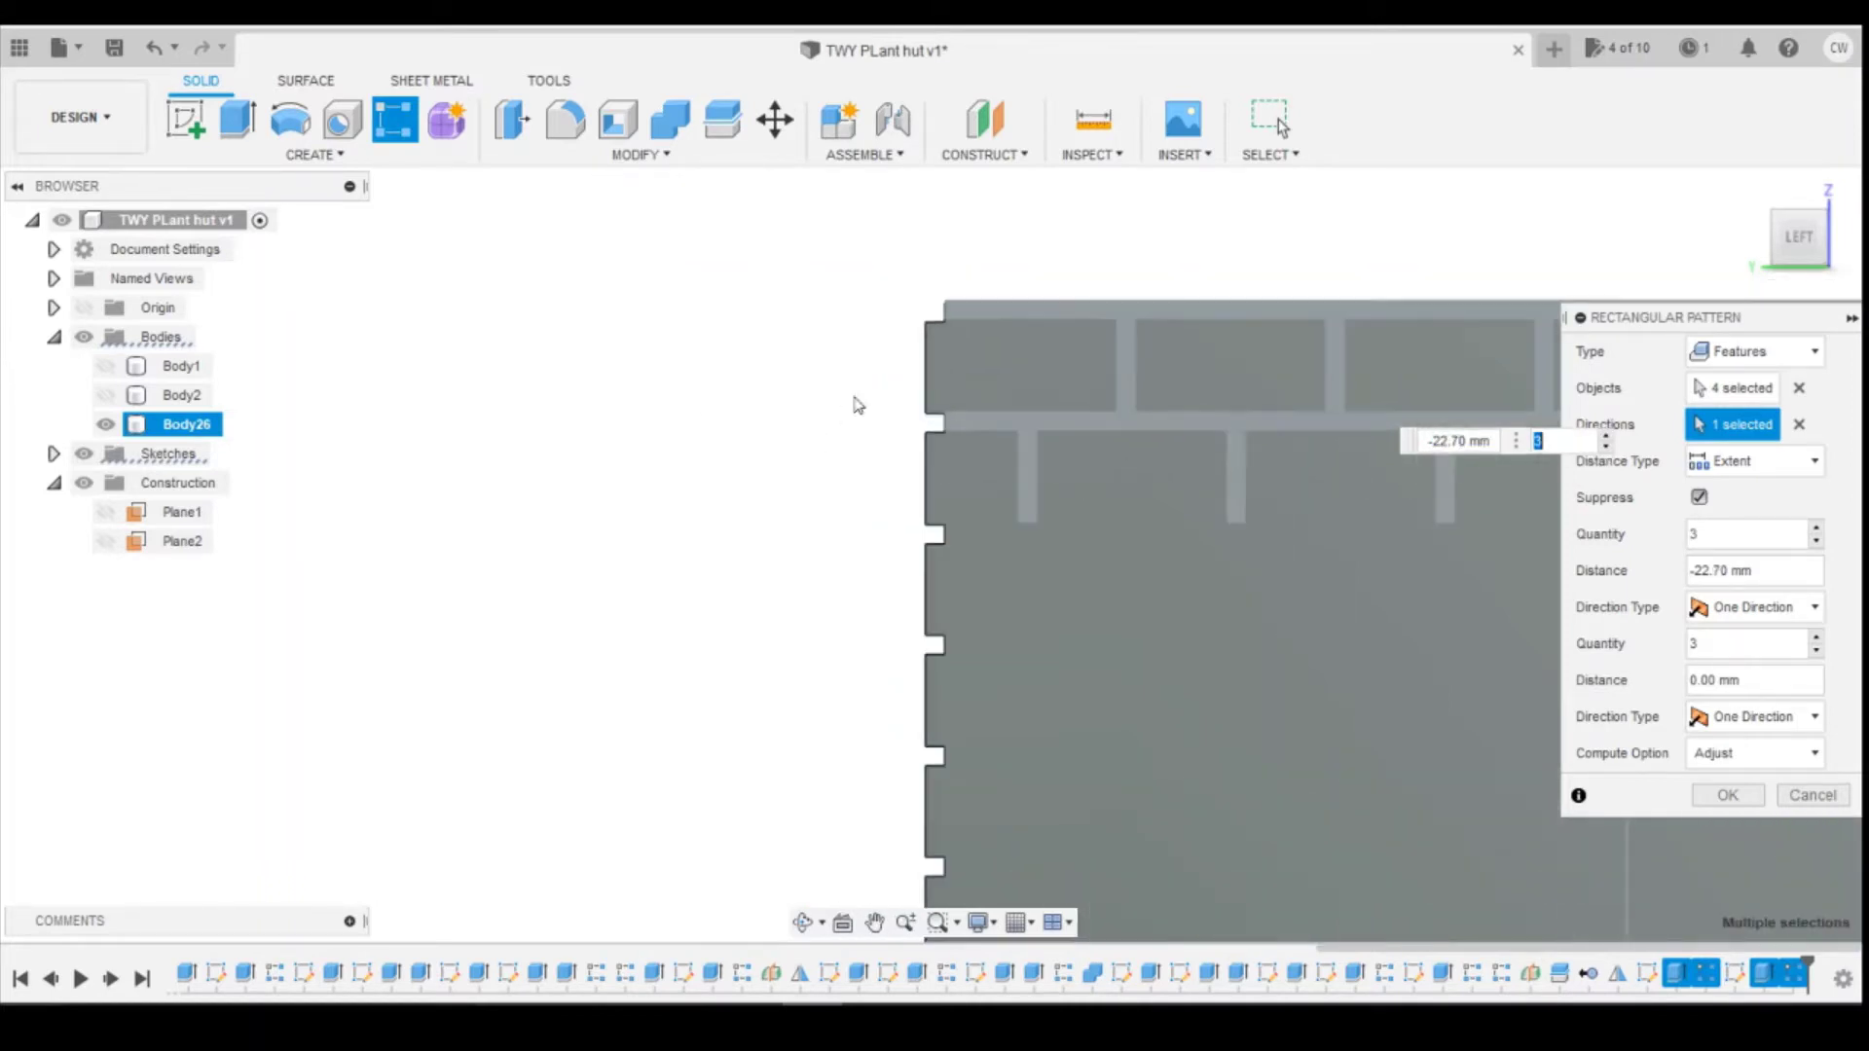
scroll(920, 389, "up", 3)
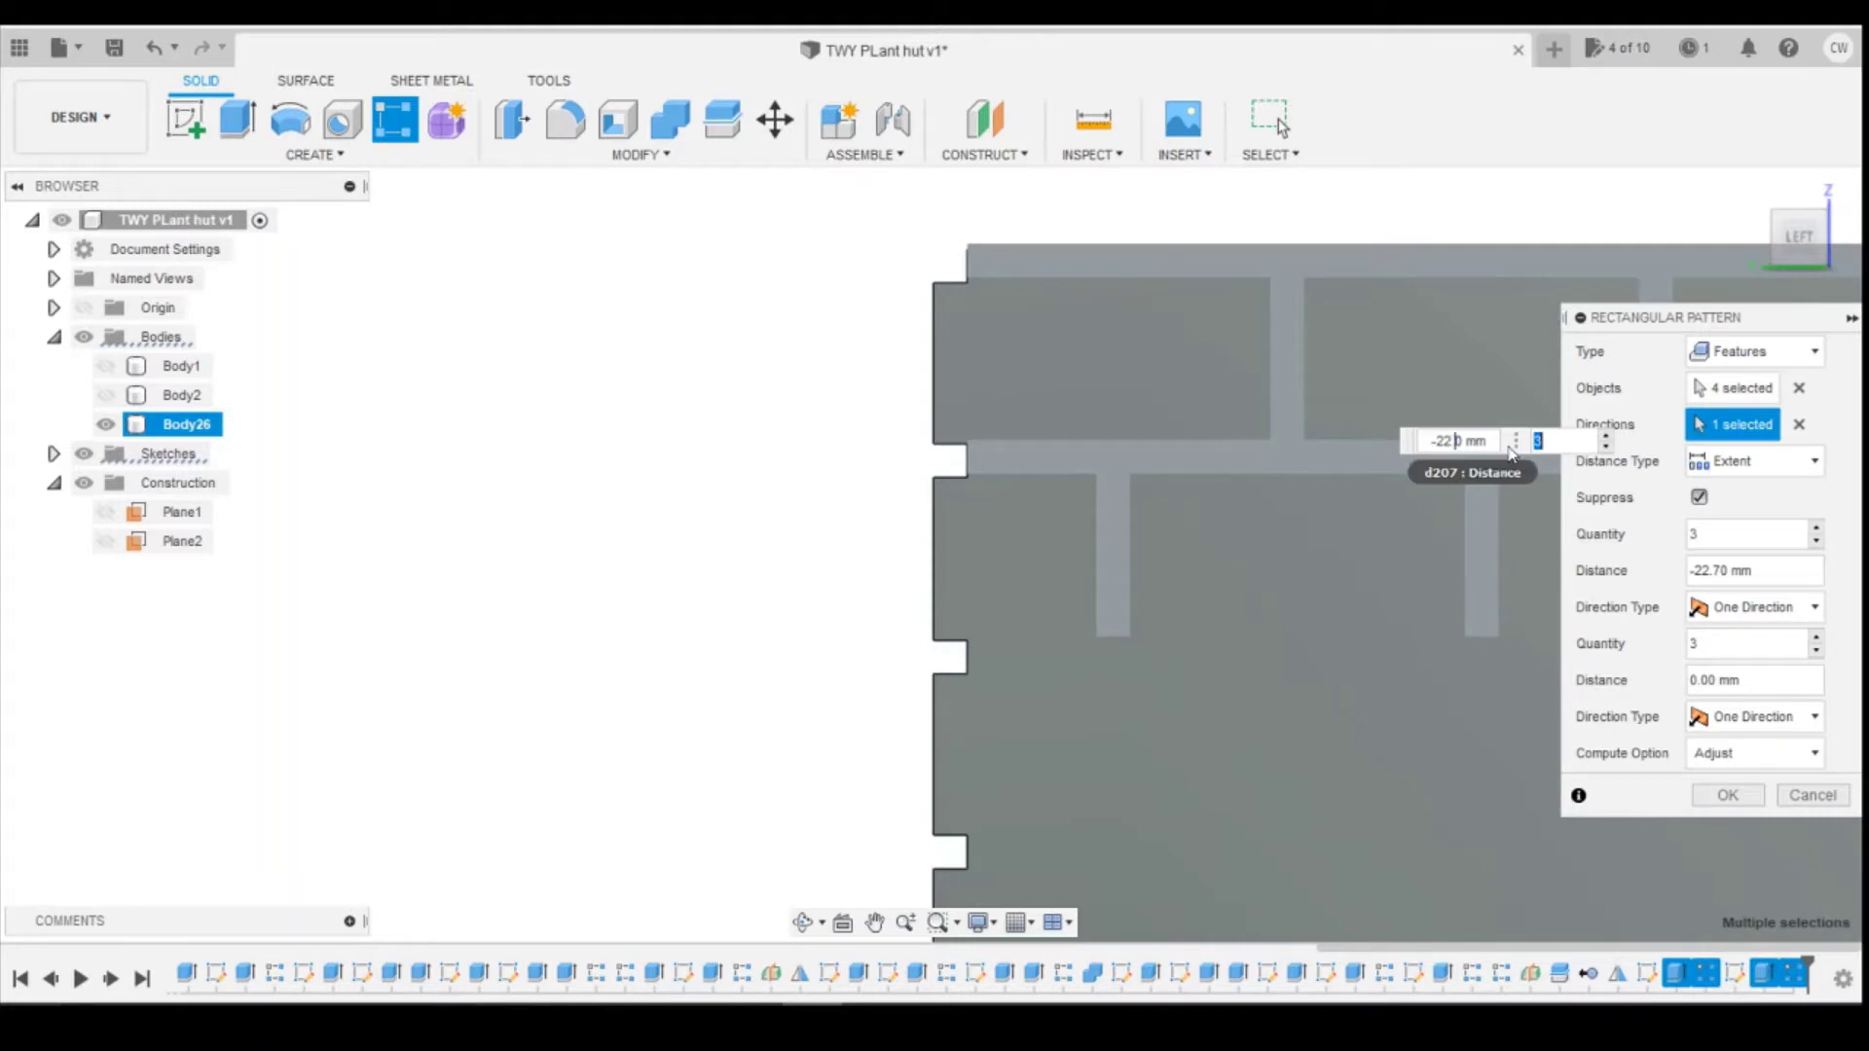
type("65")
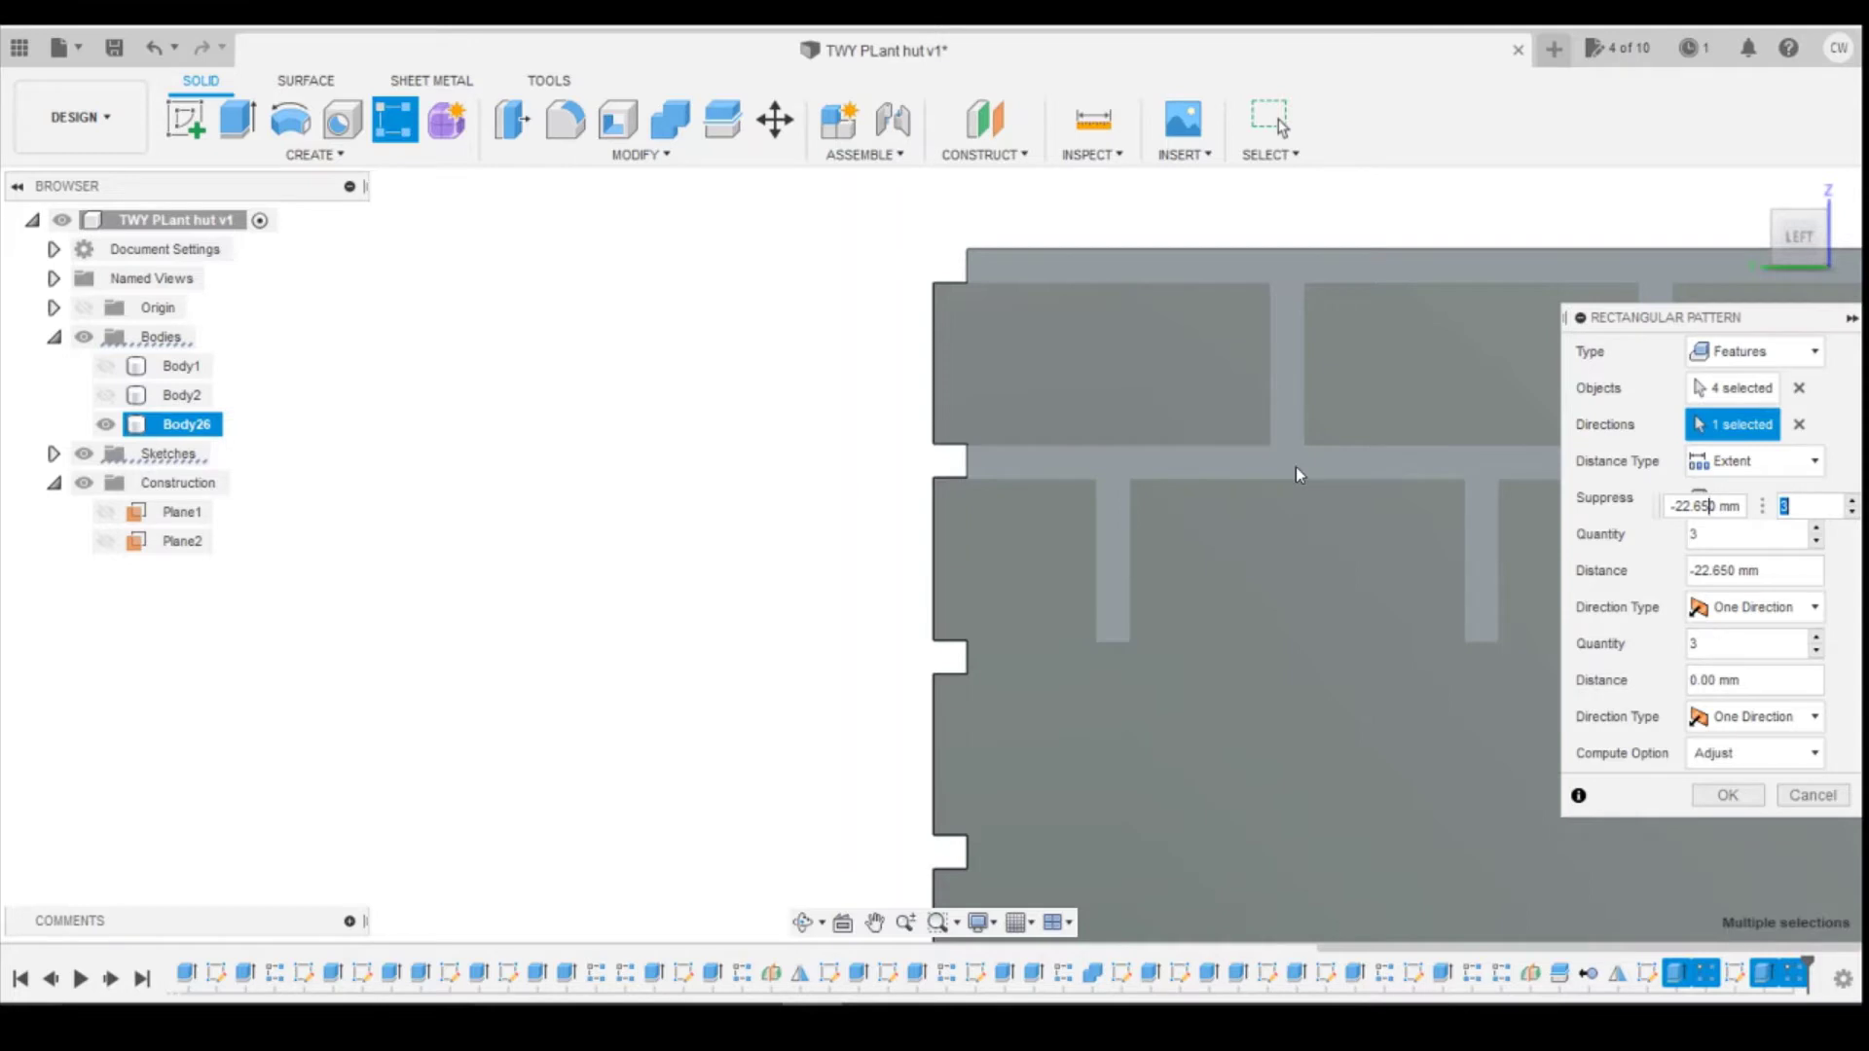
key("Delete")
key("BackSpace")
type("8")
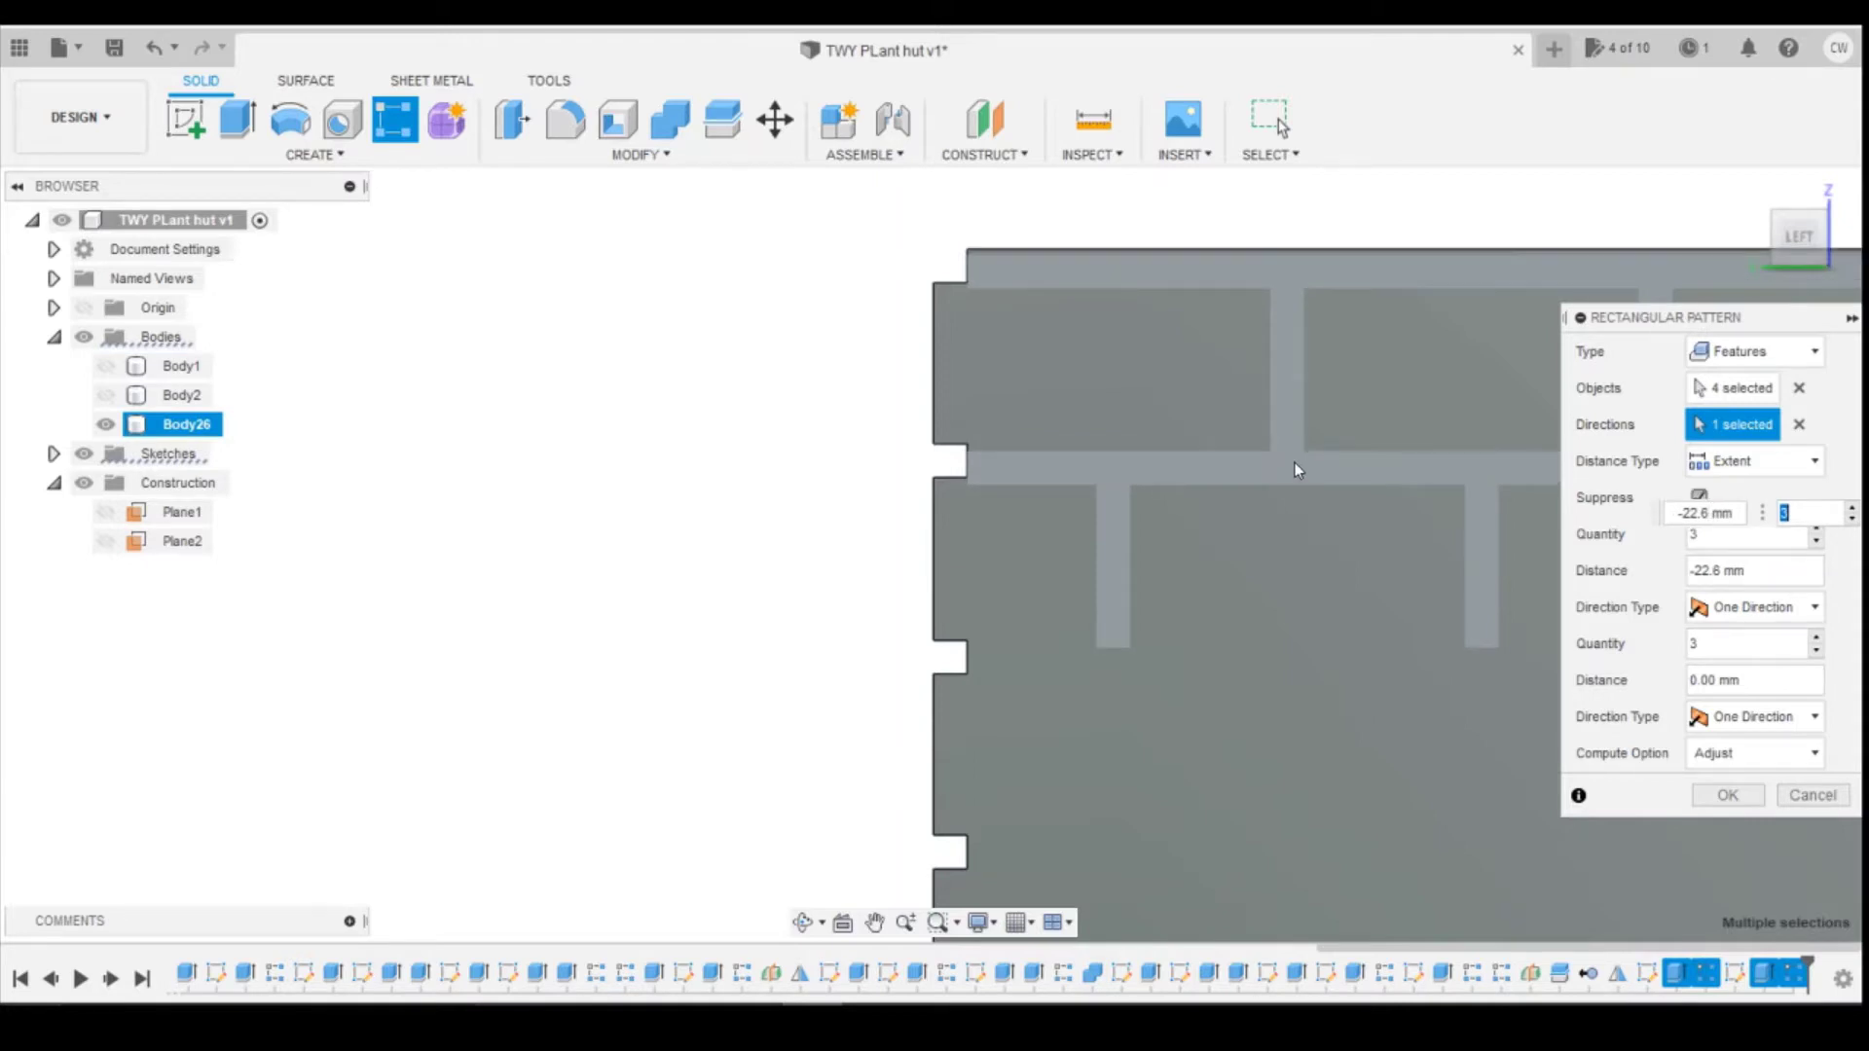
type("7")
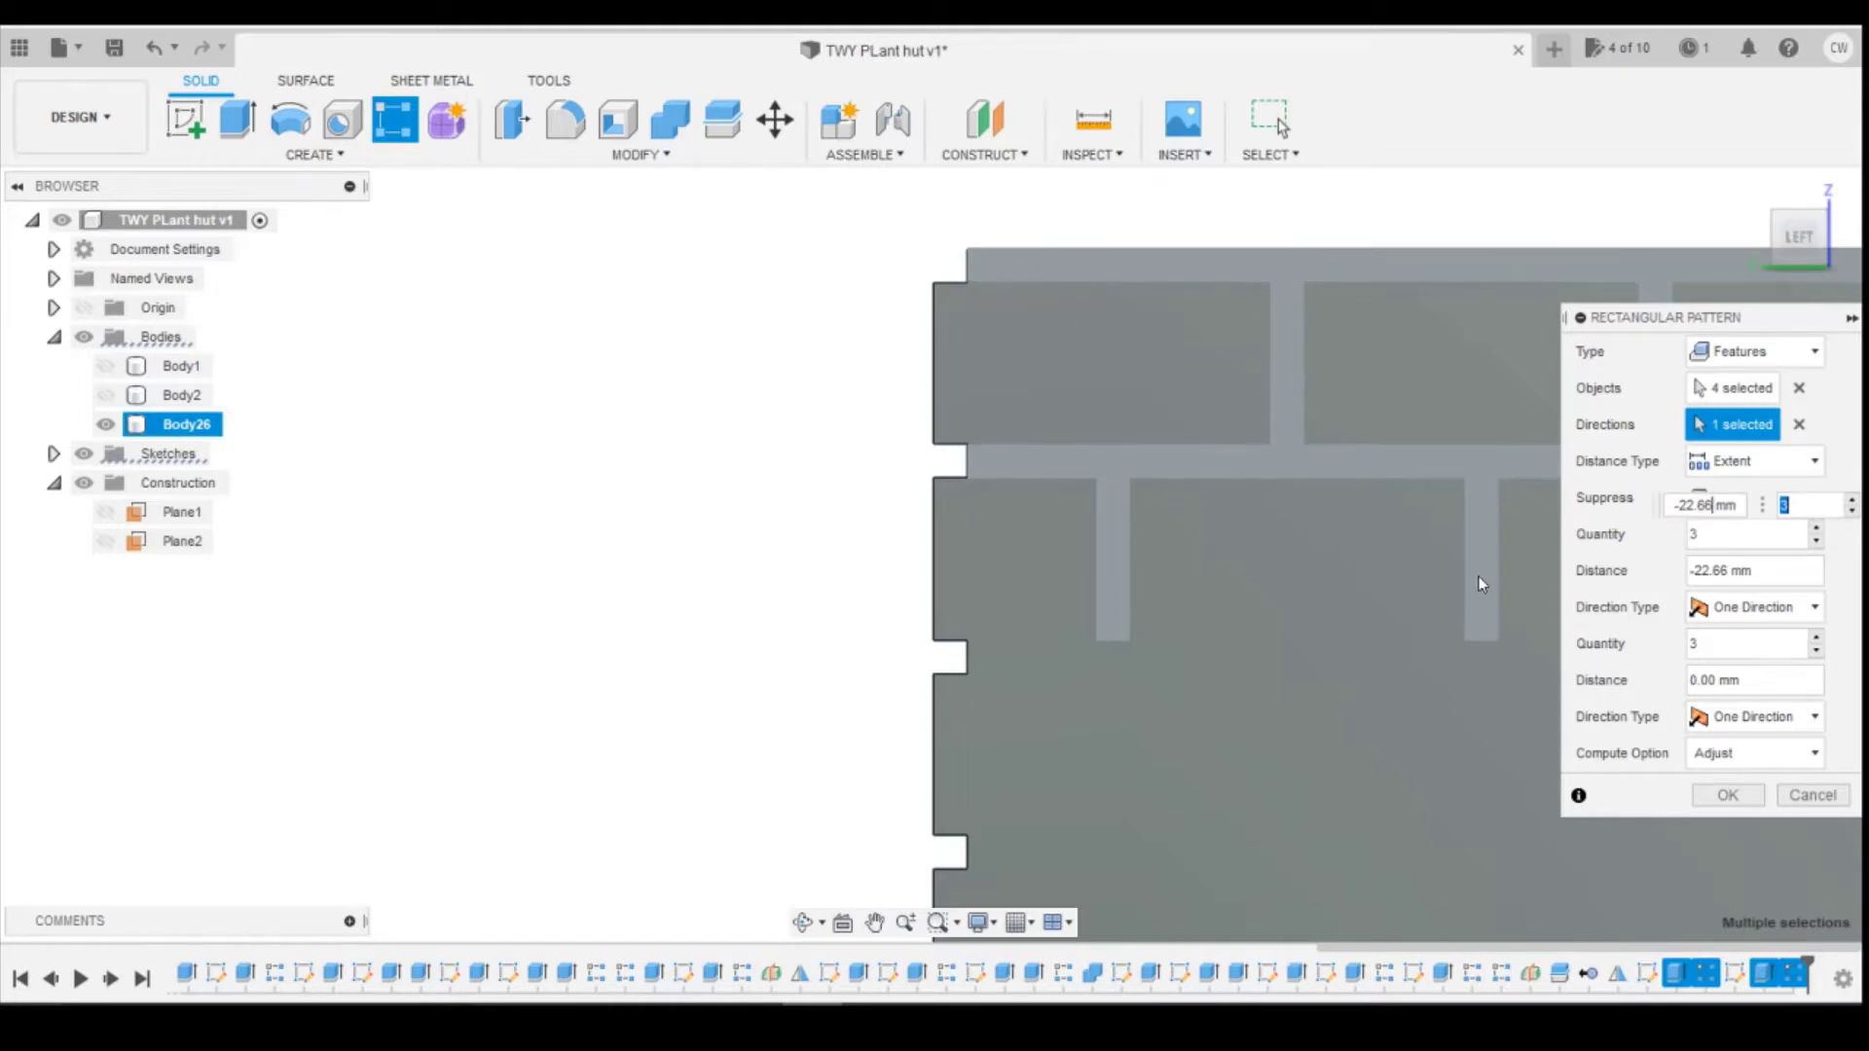
Step: Raise the vertical pattern's quantity to 8 so the courses fill the wall
scroll(1131, 565, "down", 6)
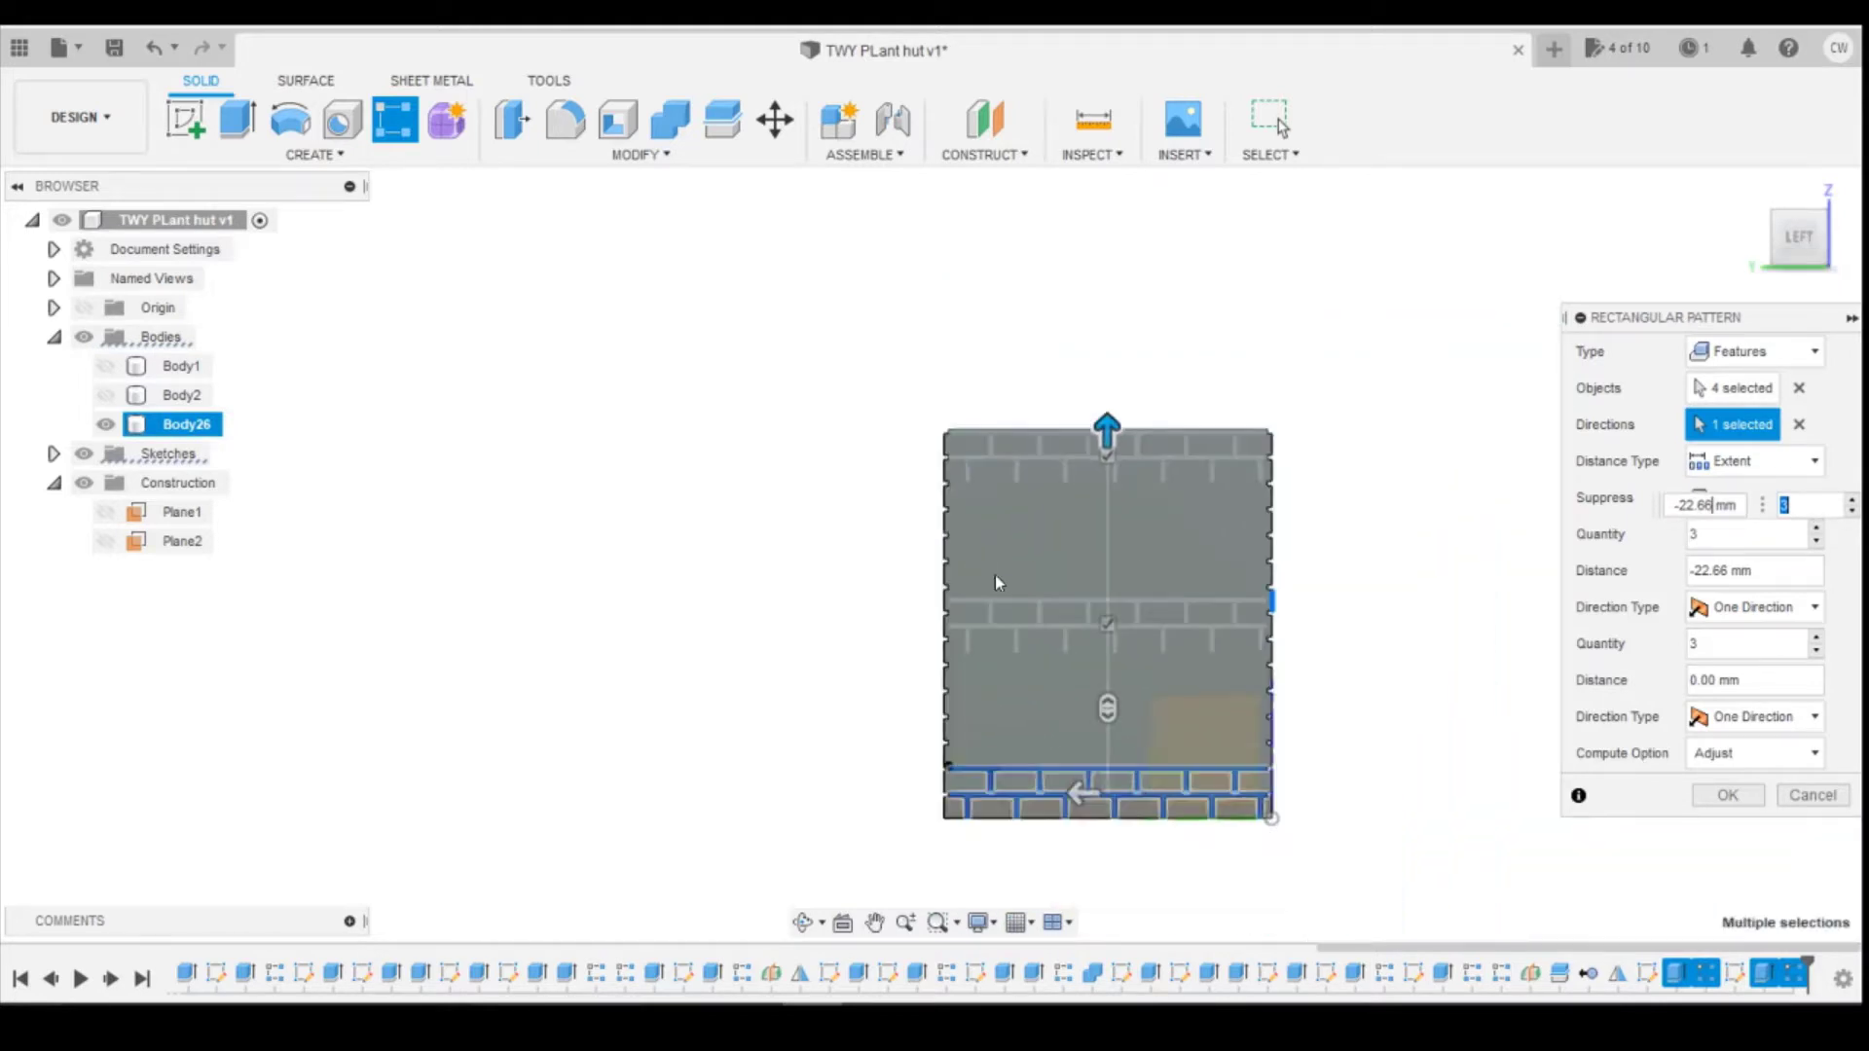
left_click(1853, 502)
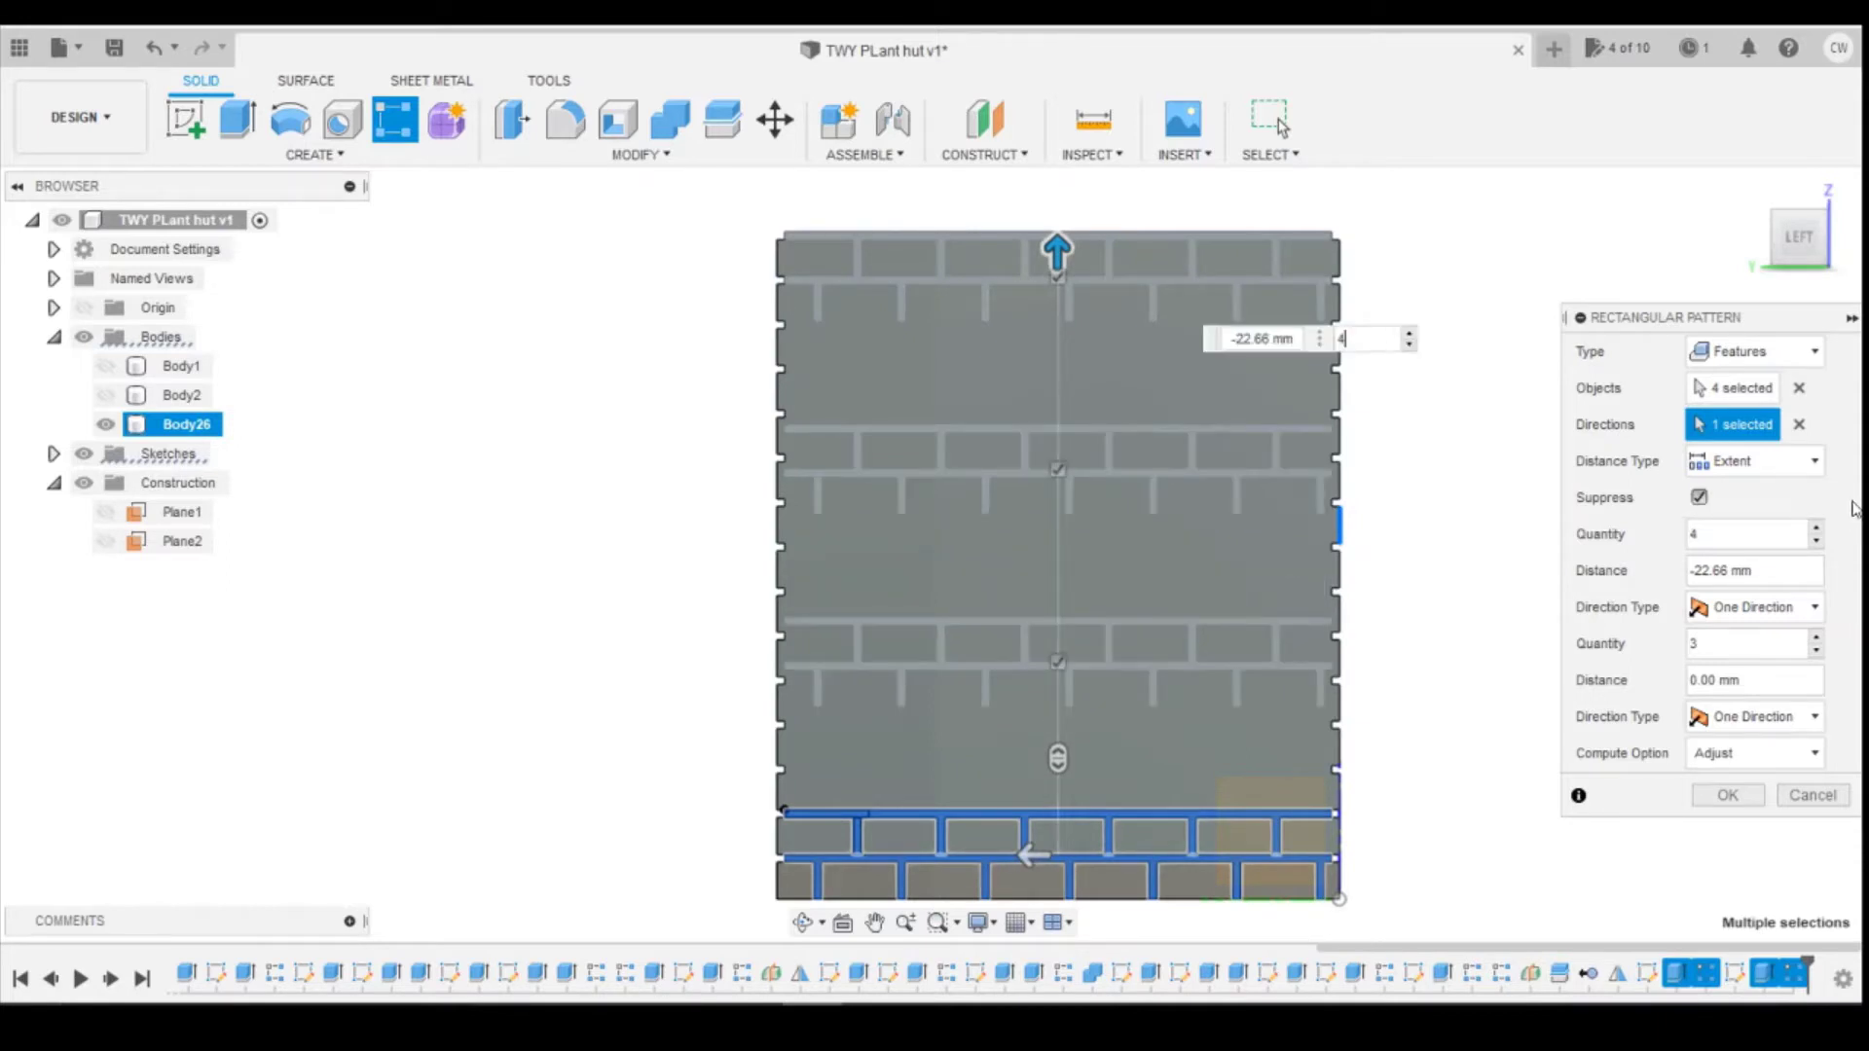
left_click(1409, 334)
left_click(1411, 335)
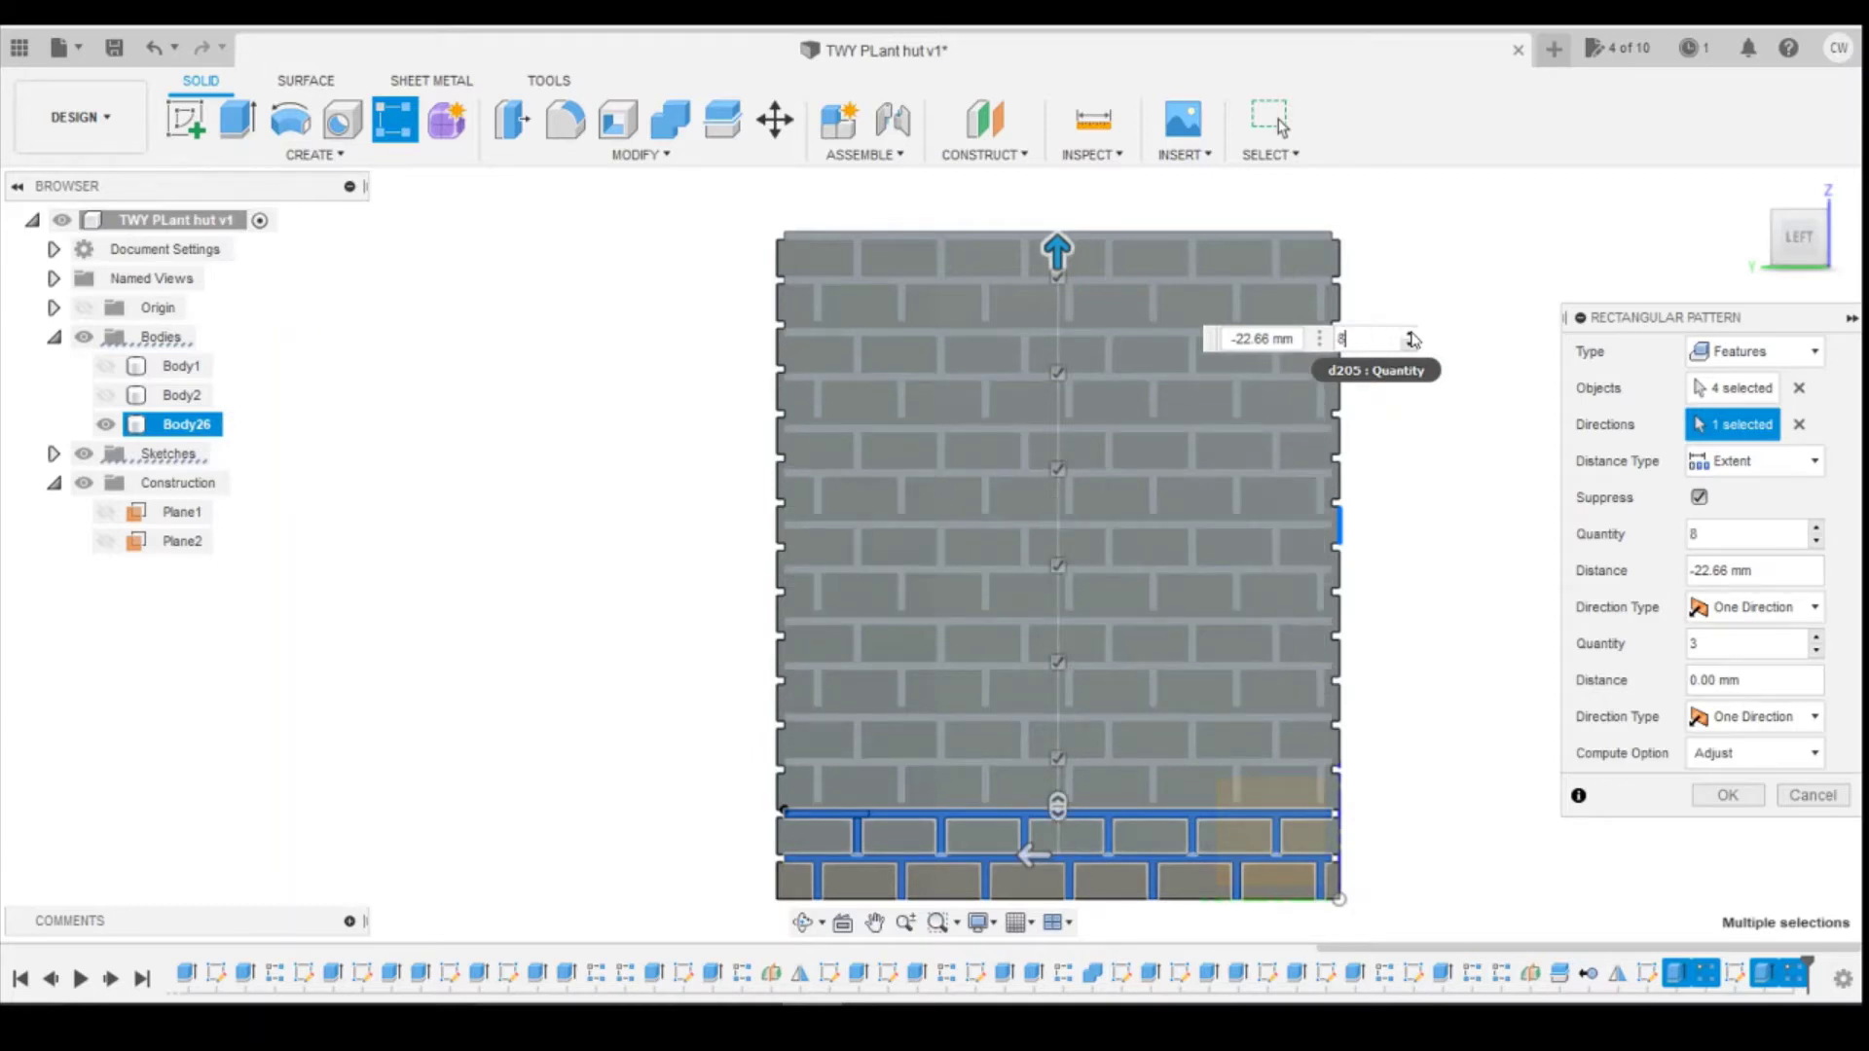
Step: Stretch the pattern's extent distance to -25.00 mm and compare the course joints with the notches along the wall's sides
left_click_drag(1058, 246, 1063, 214)
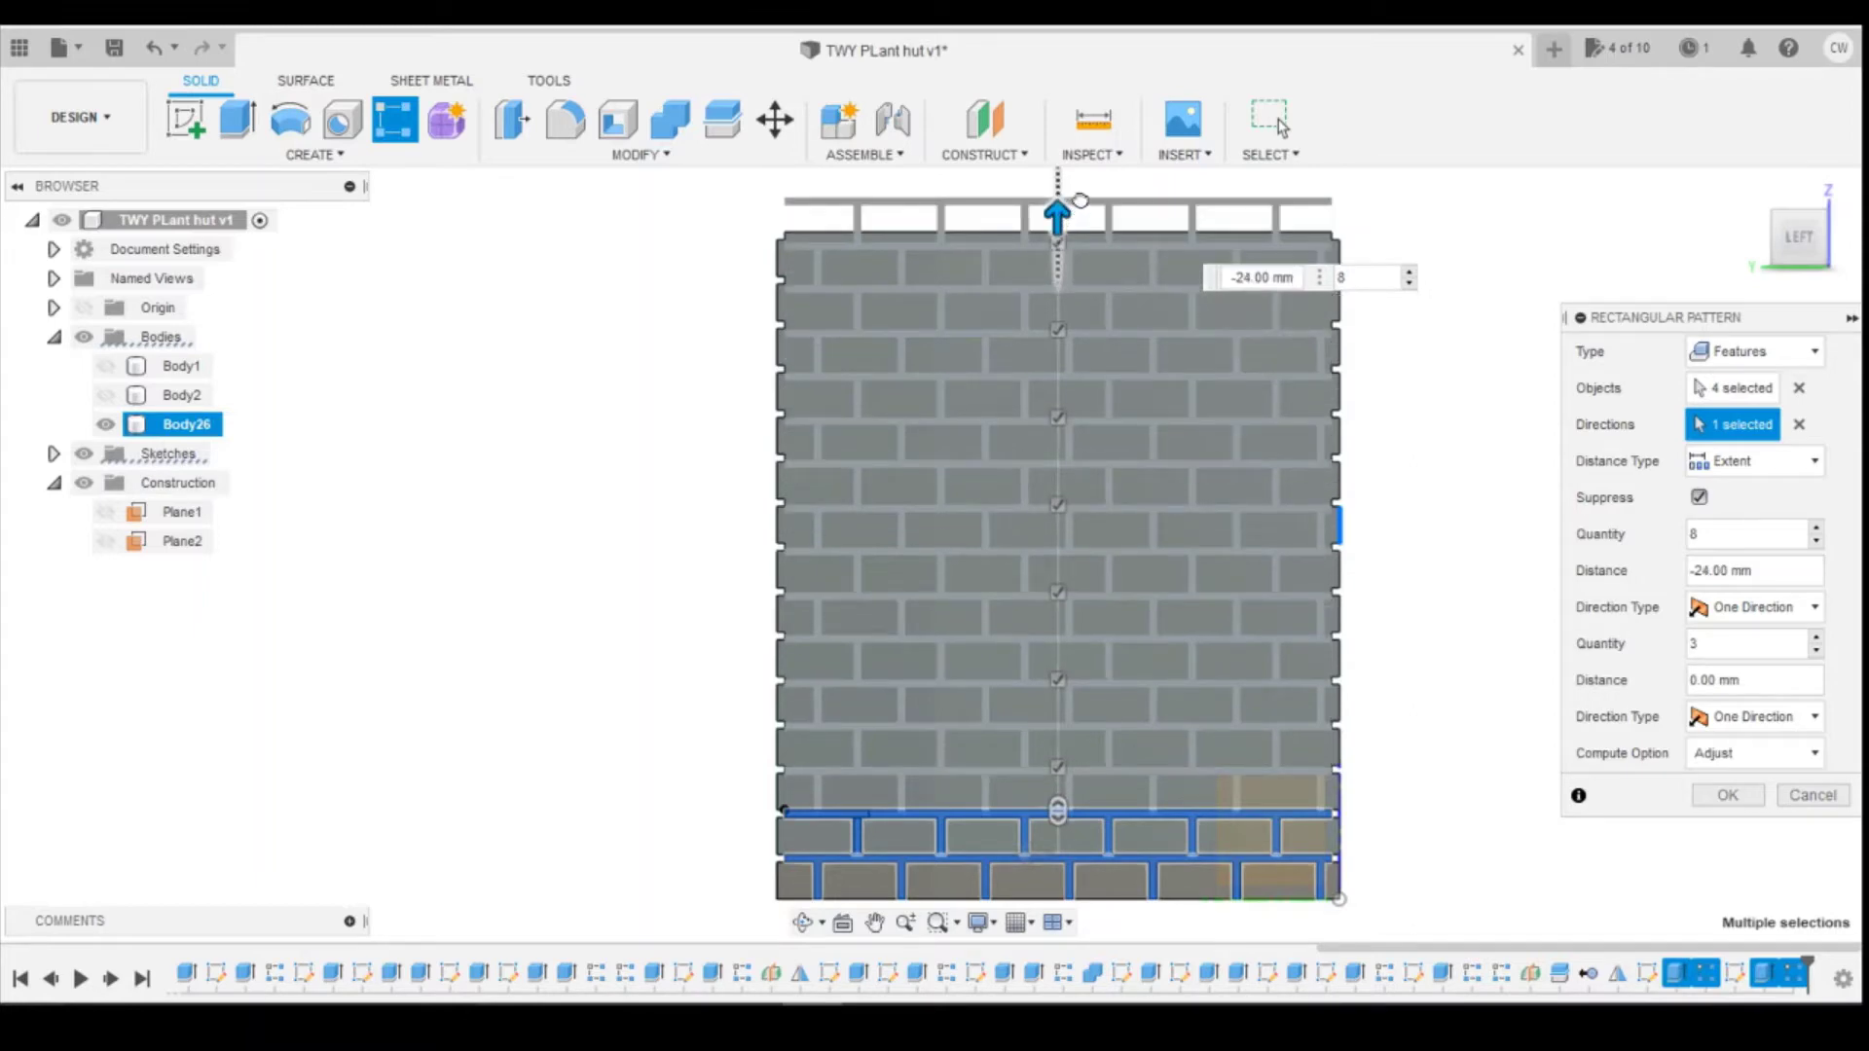
left_click_drag(1083, 196, 1083, 197)
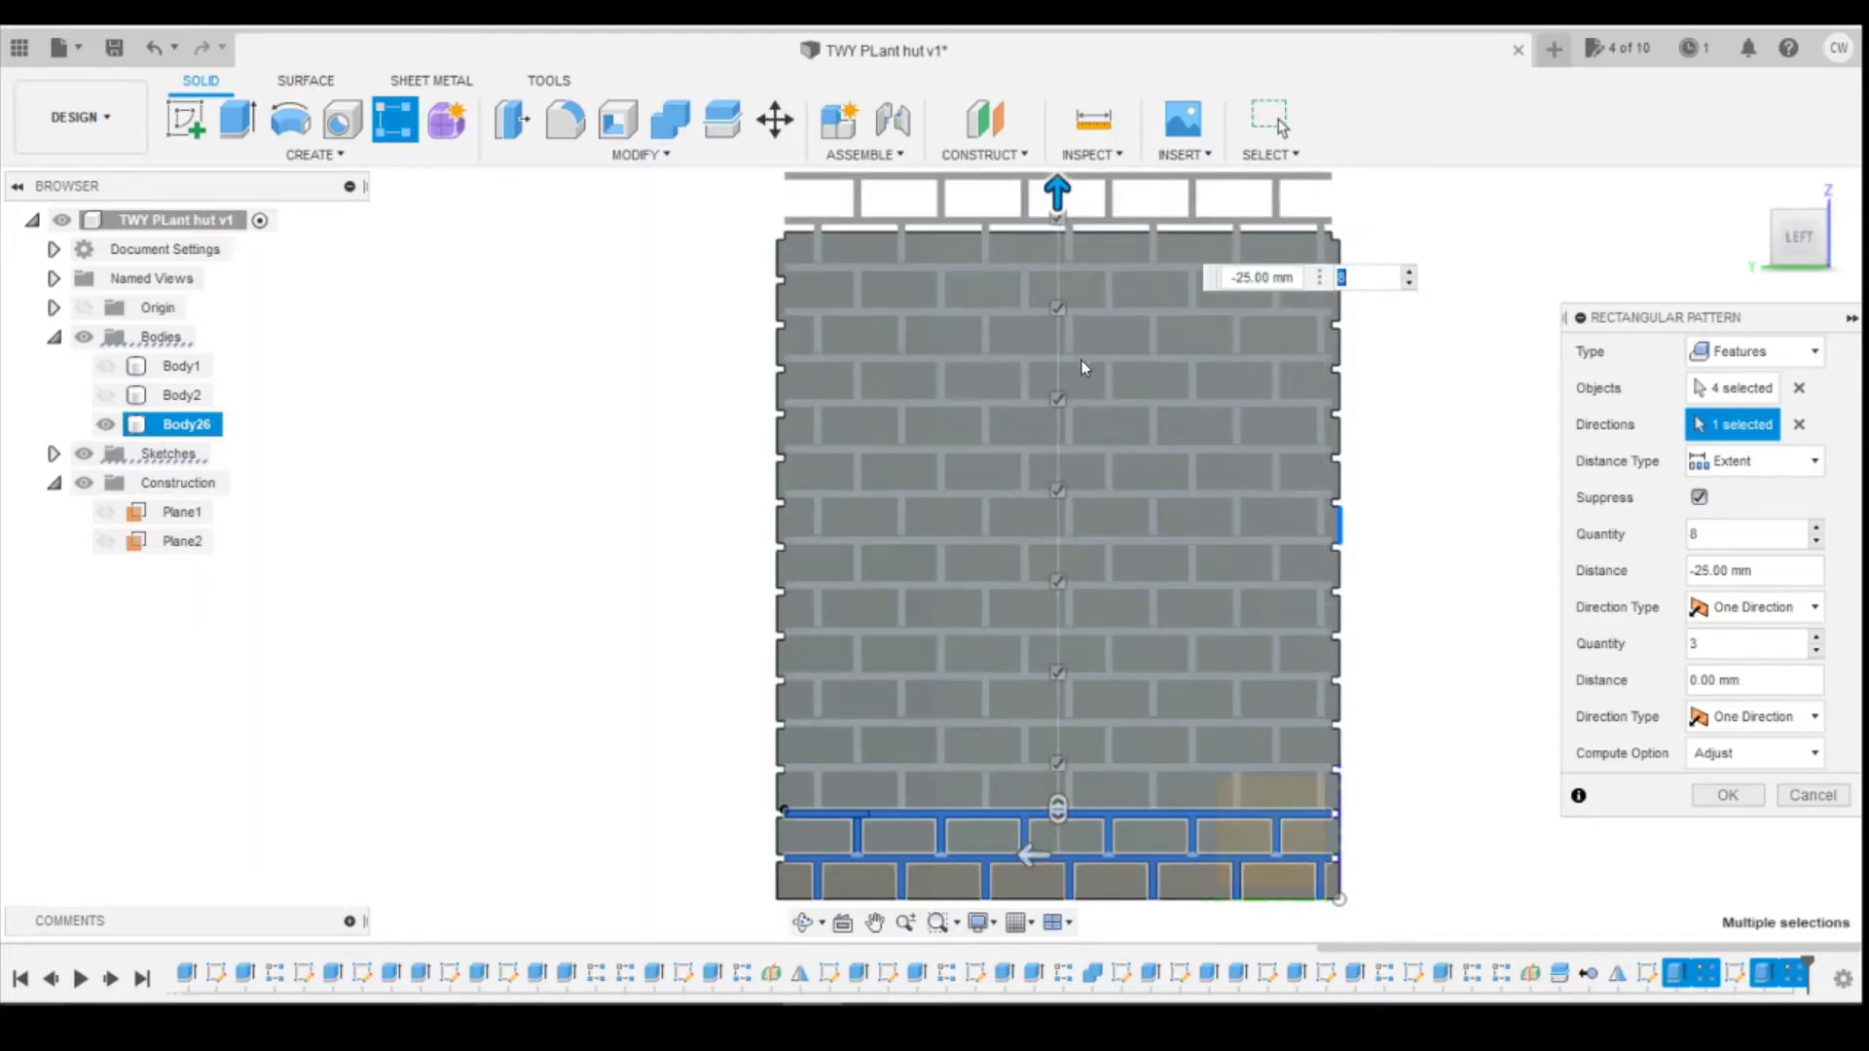
scroll(1082, 374, "up", 4)
scroll(1133, 539, "down", 5)
scroll(1084, 796, "up", 2)
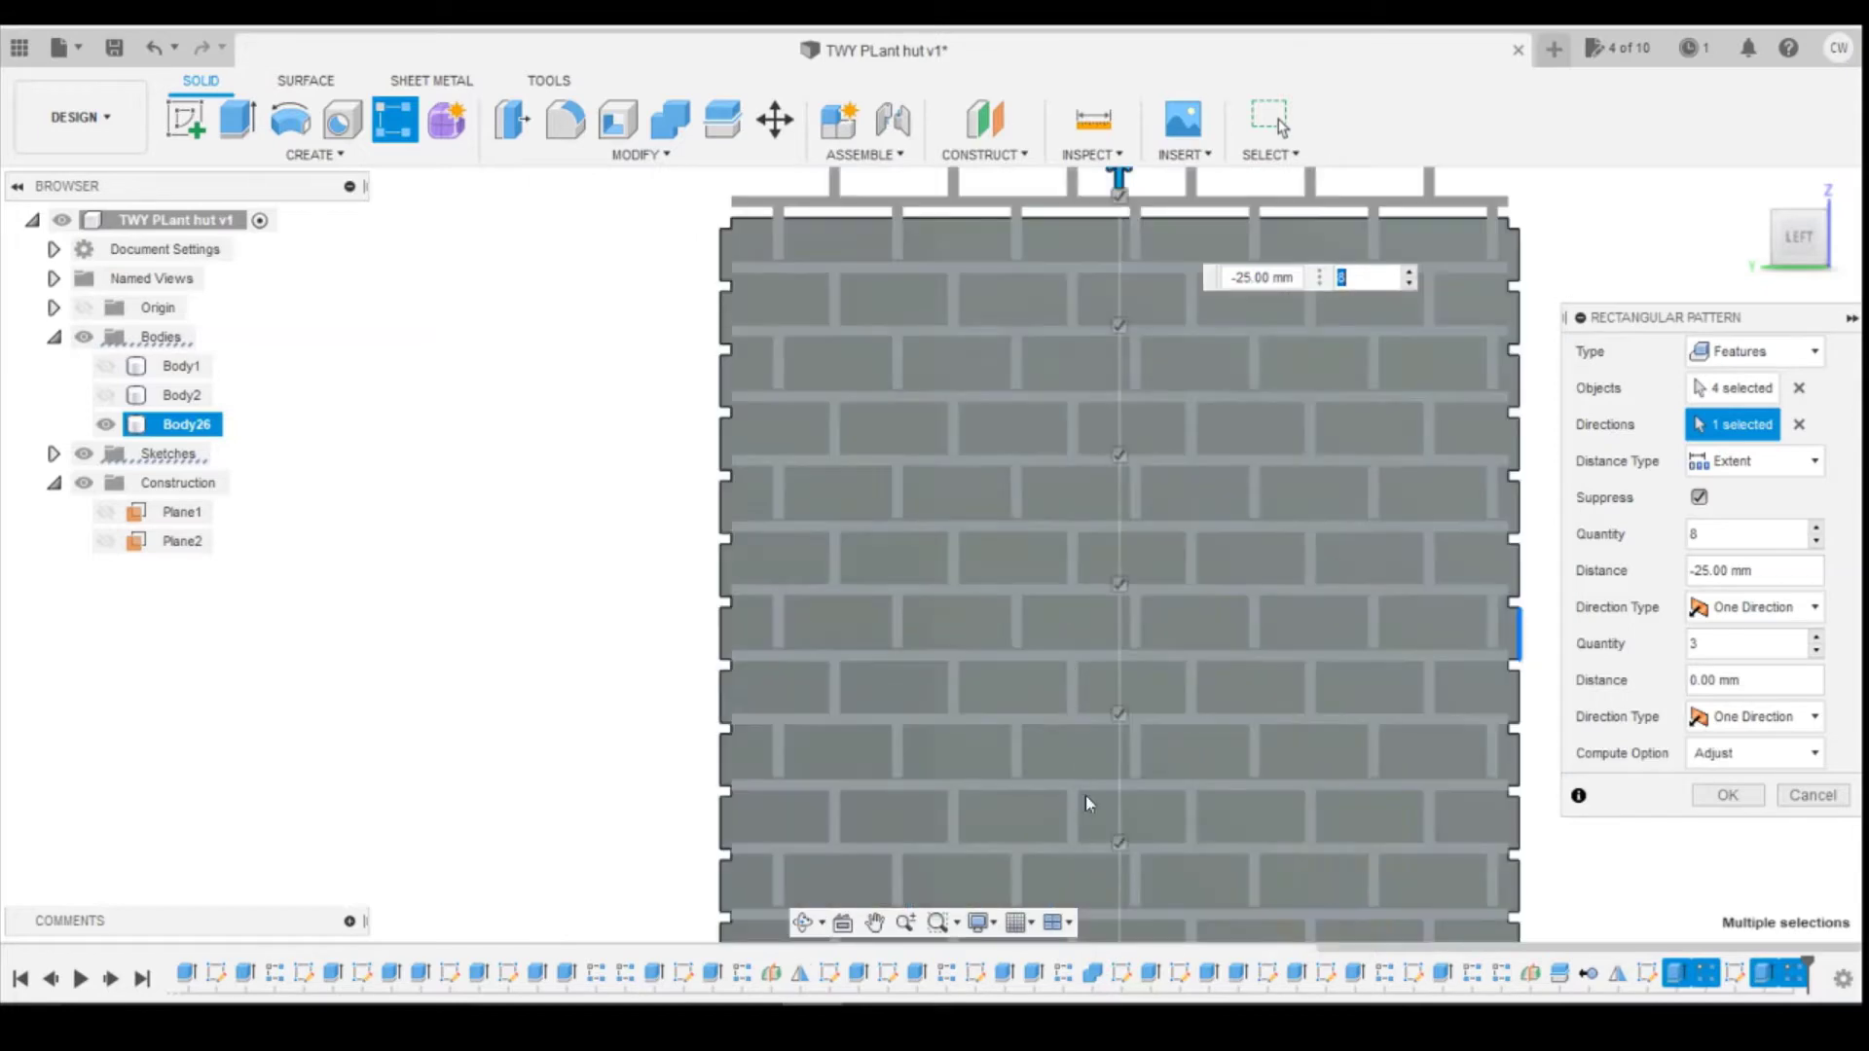
scroll(1084, 796, "down", 2)
scroll(1130, 903, "up", 5)
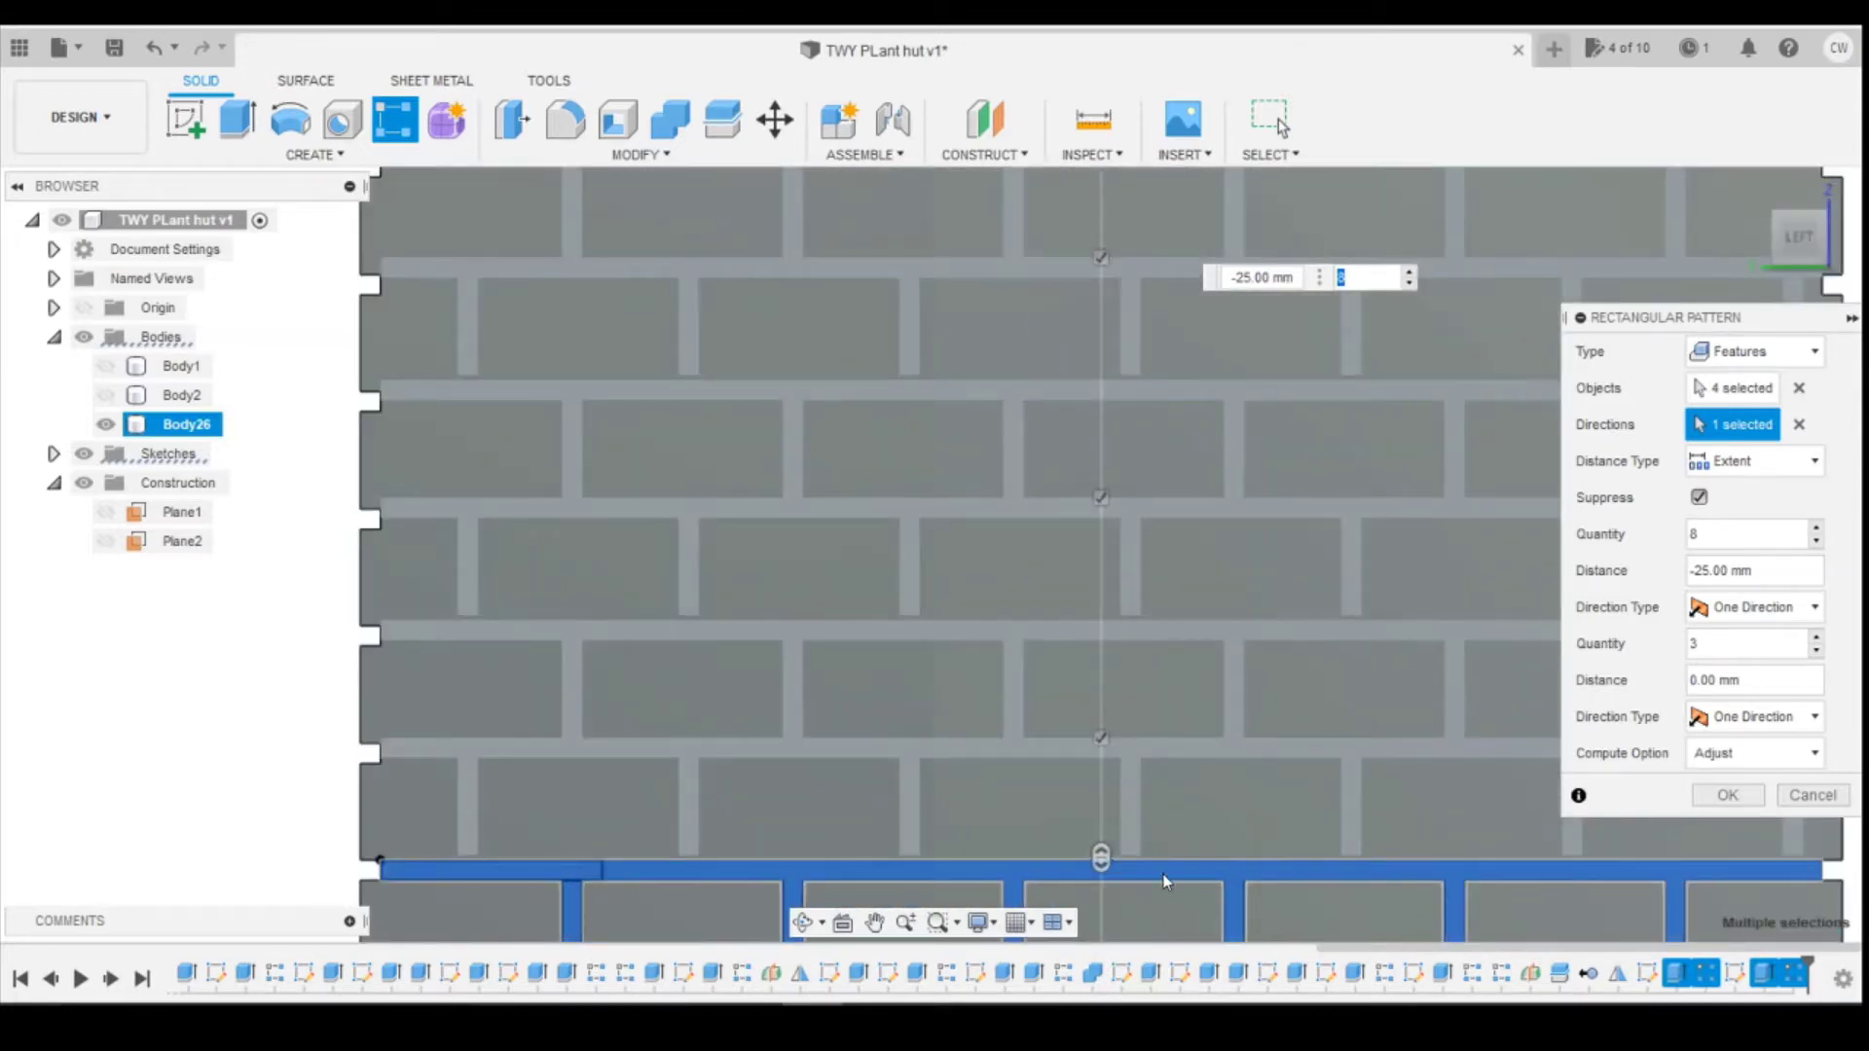
Step: Try an extent distance of -27.9 mm for the vertical course pattern
left_click_drag(1238, 278, 1324, 280)
type("-27")
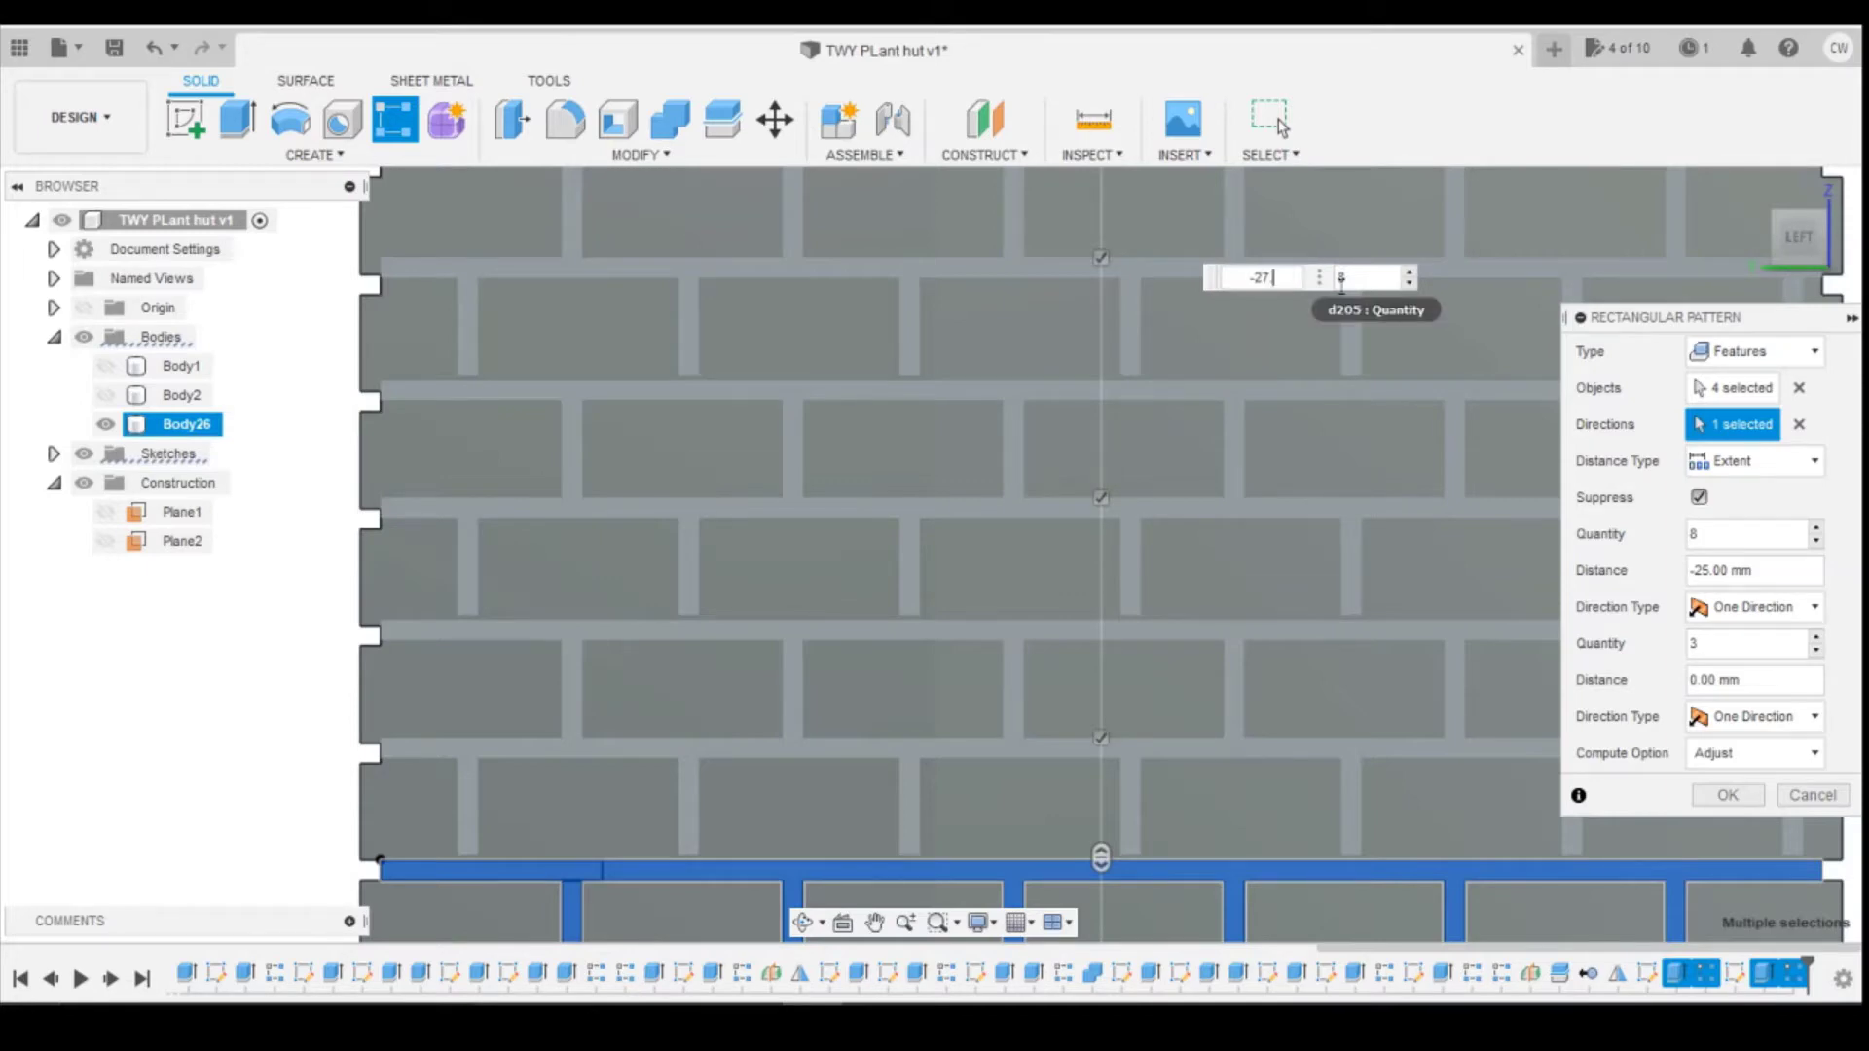
type(".9")
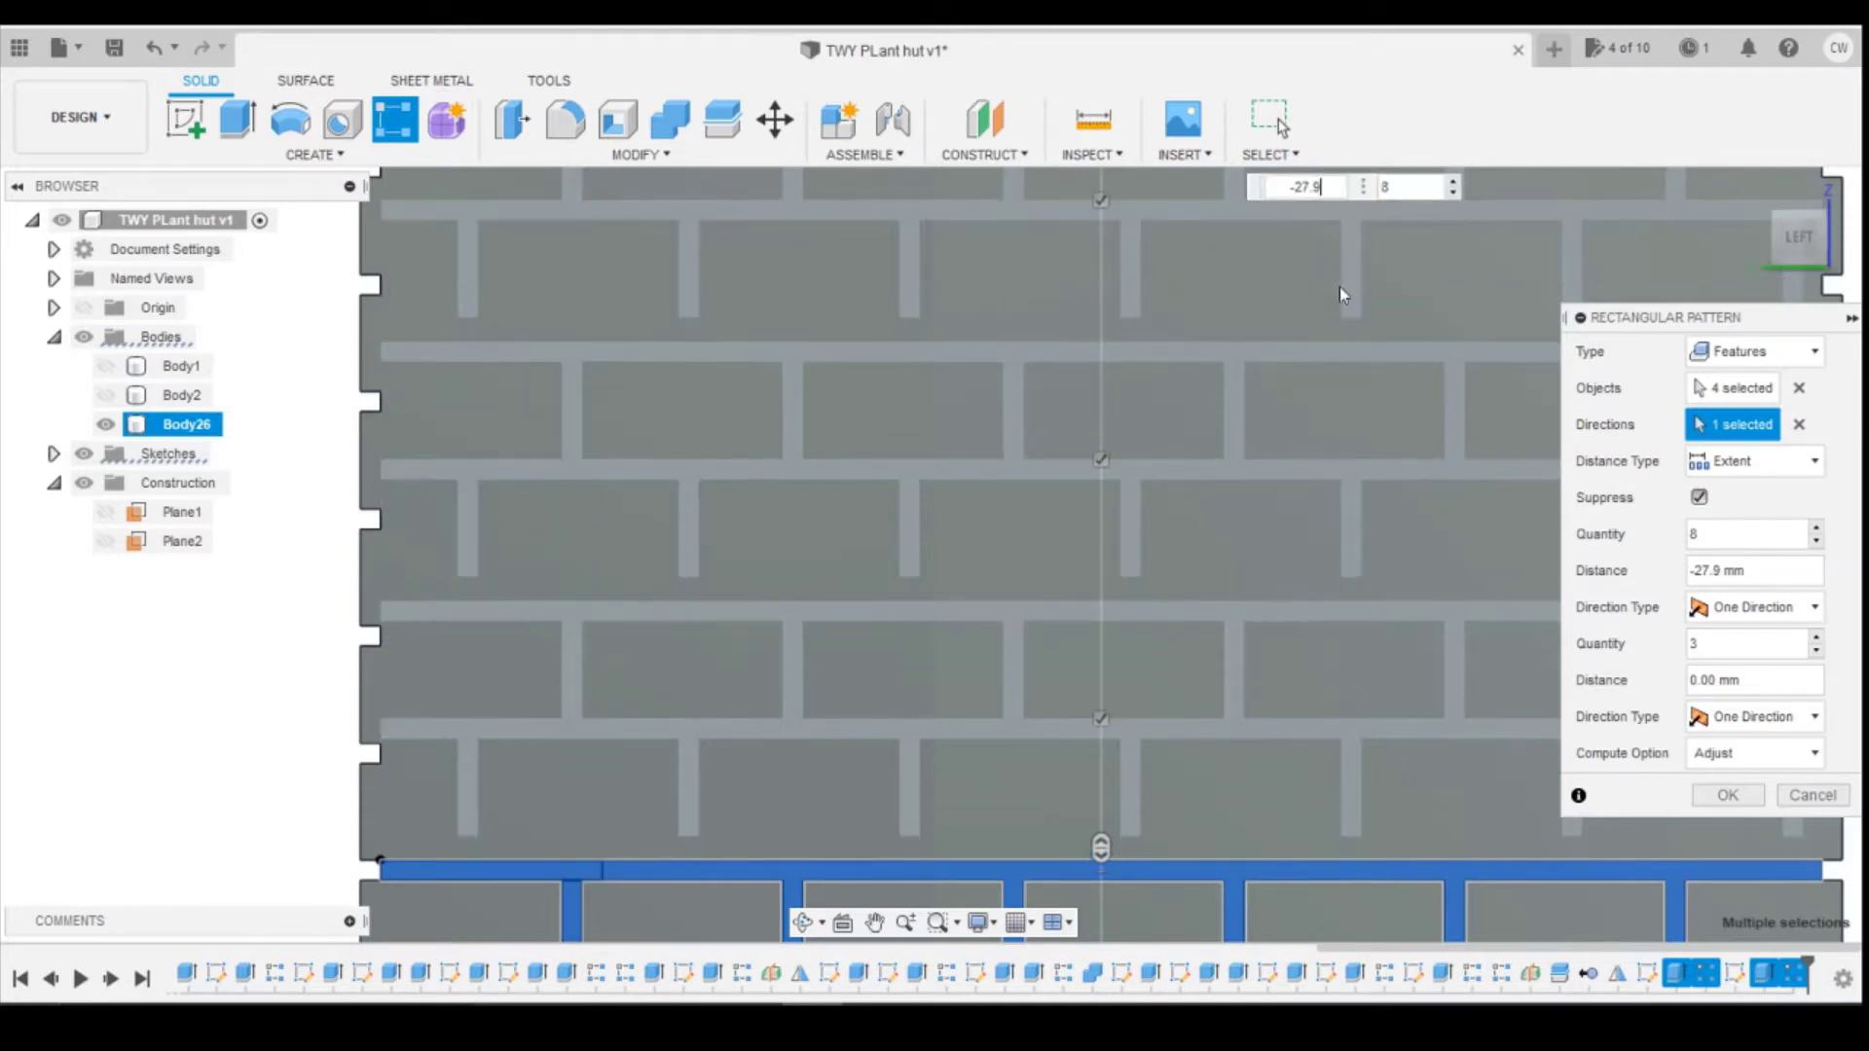
Step: Set the vertical pattern's extent distance to -24.7 mm and create the pattern of brick courses
key("BackSpace")
key("BackSpace")
key("BackSpace")
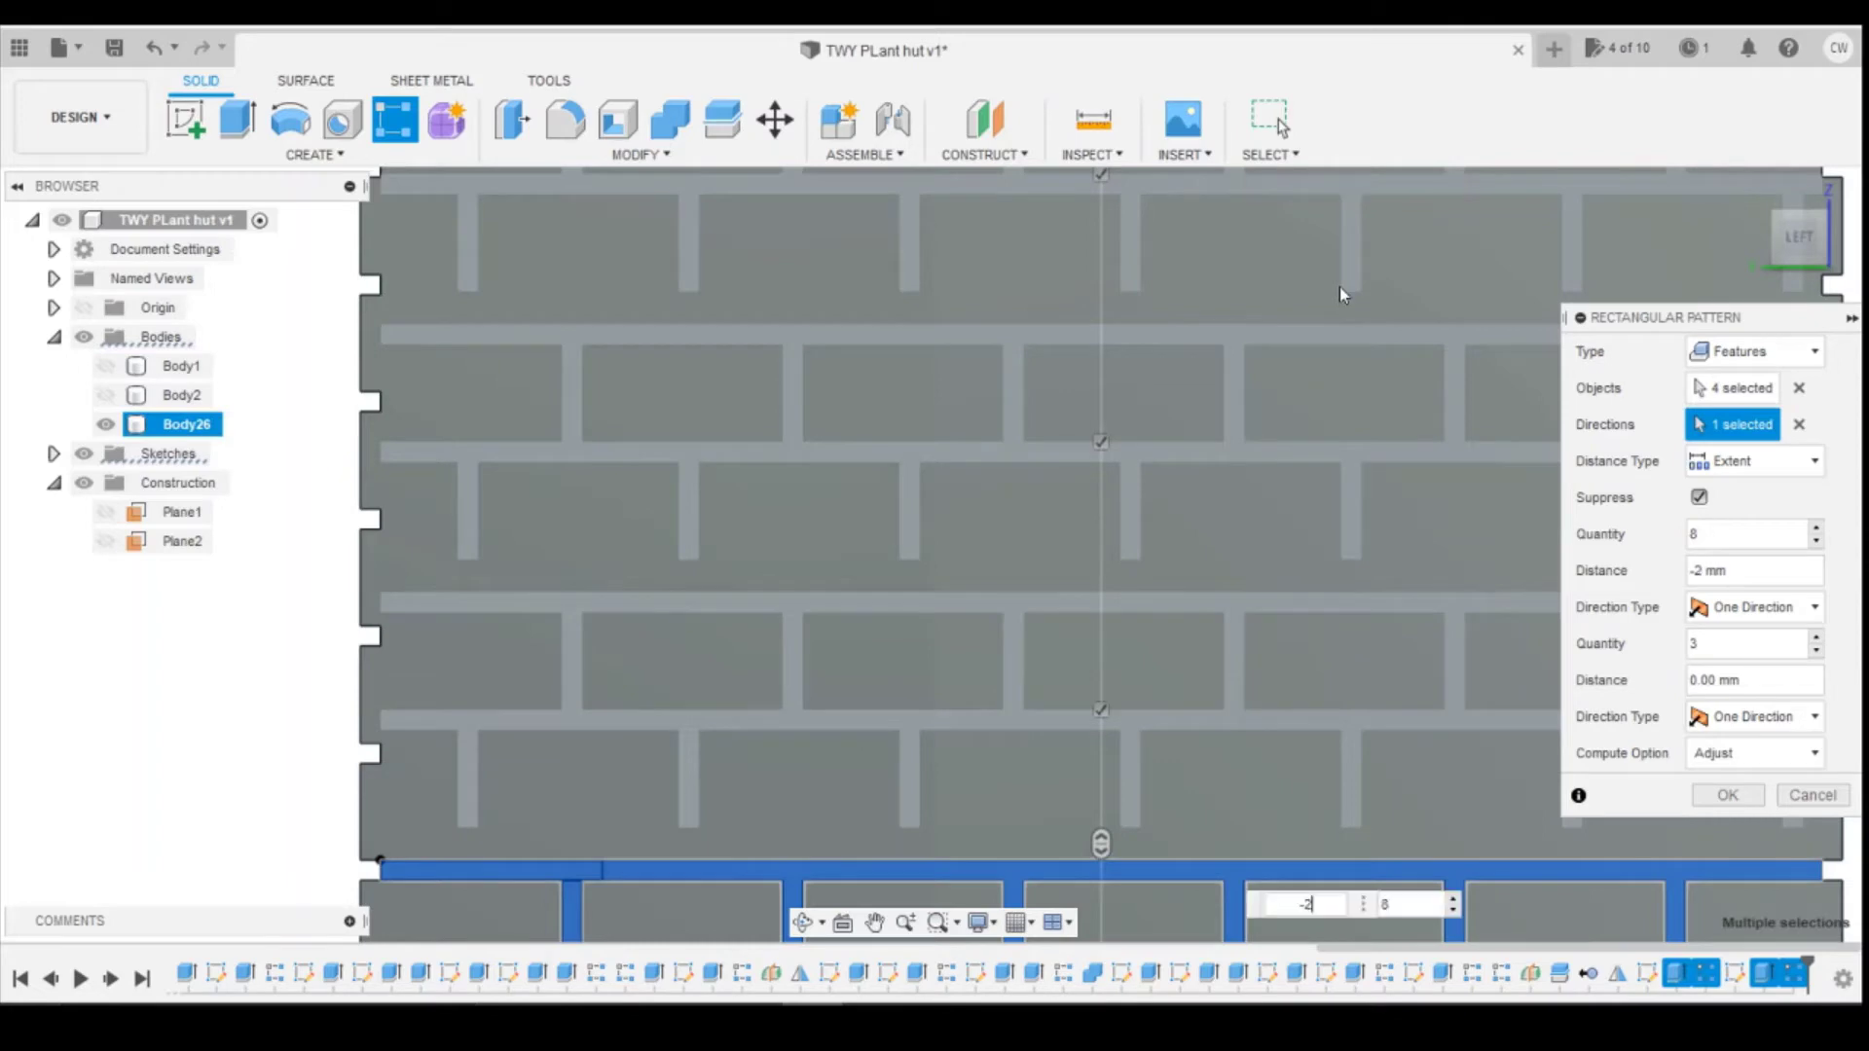
type("4.9")
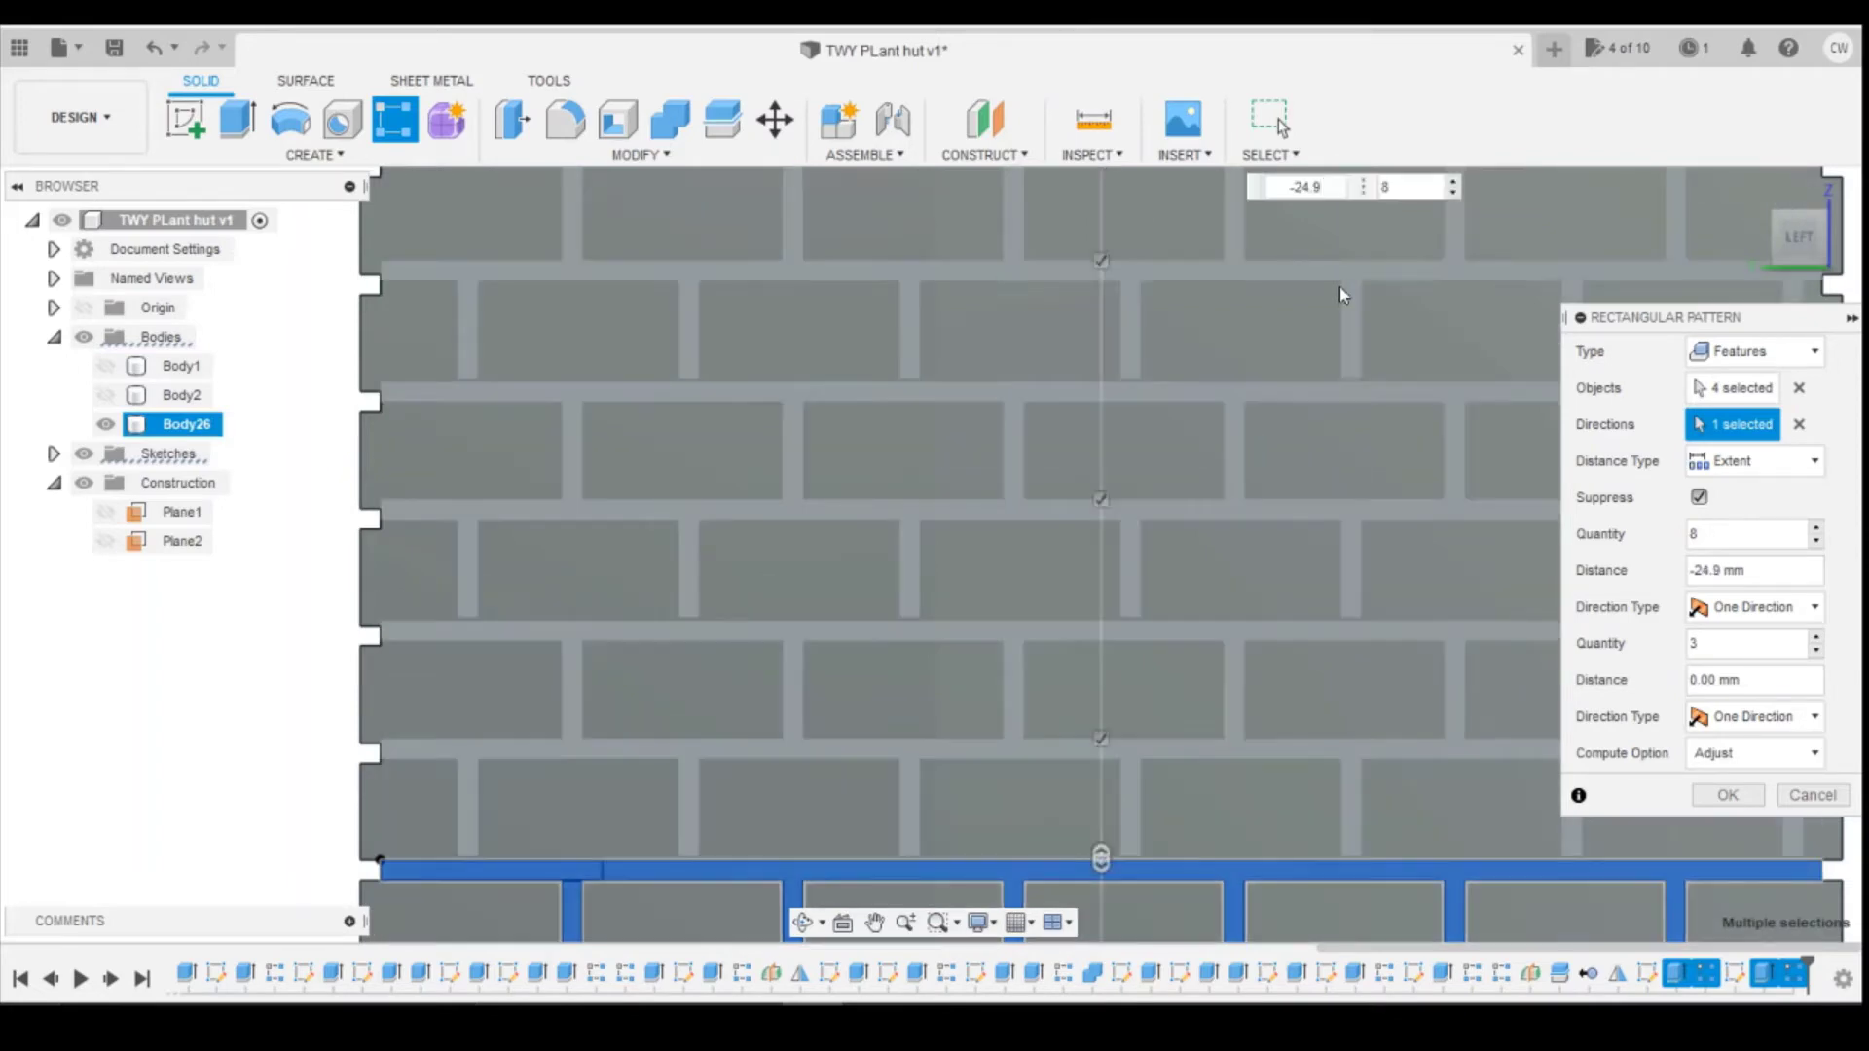
key("BackSpace")
type("8")
key("BackSpace")
type("7")
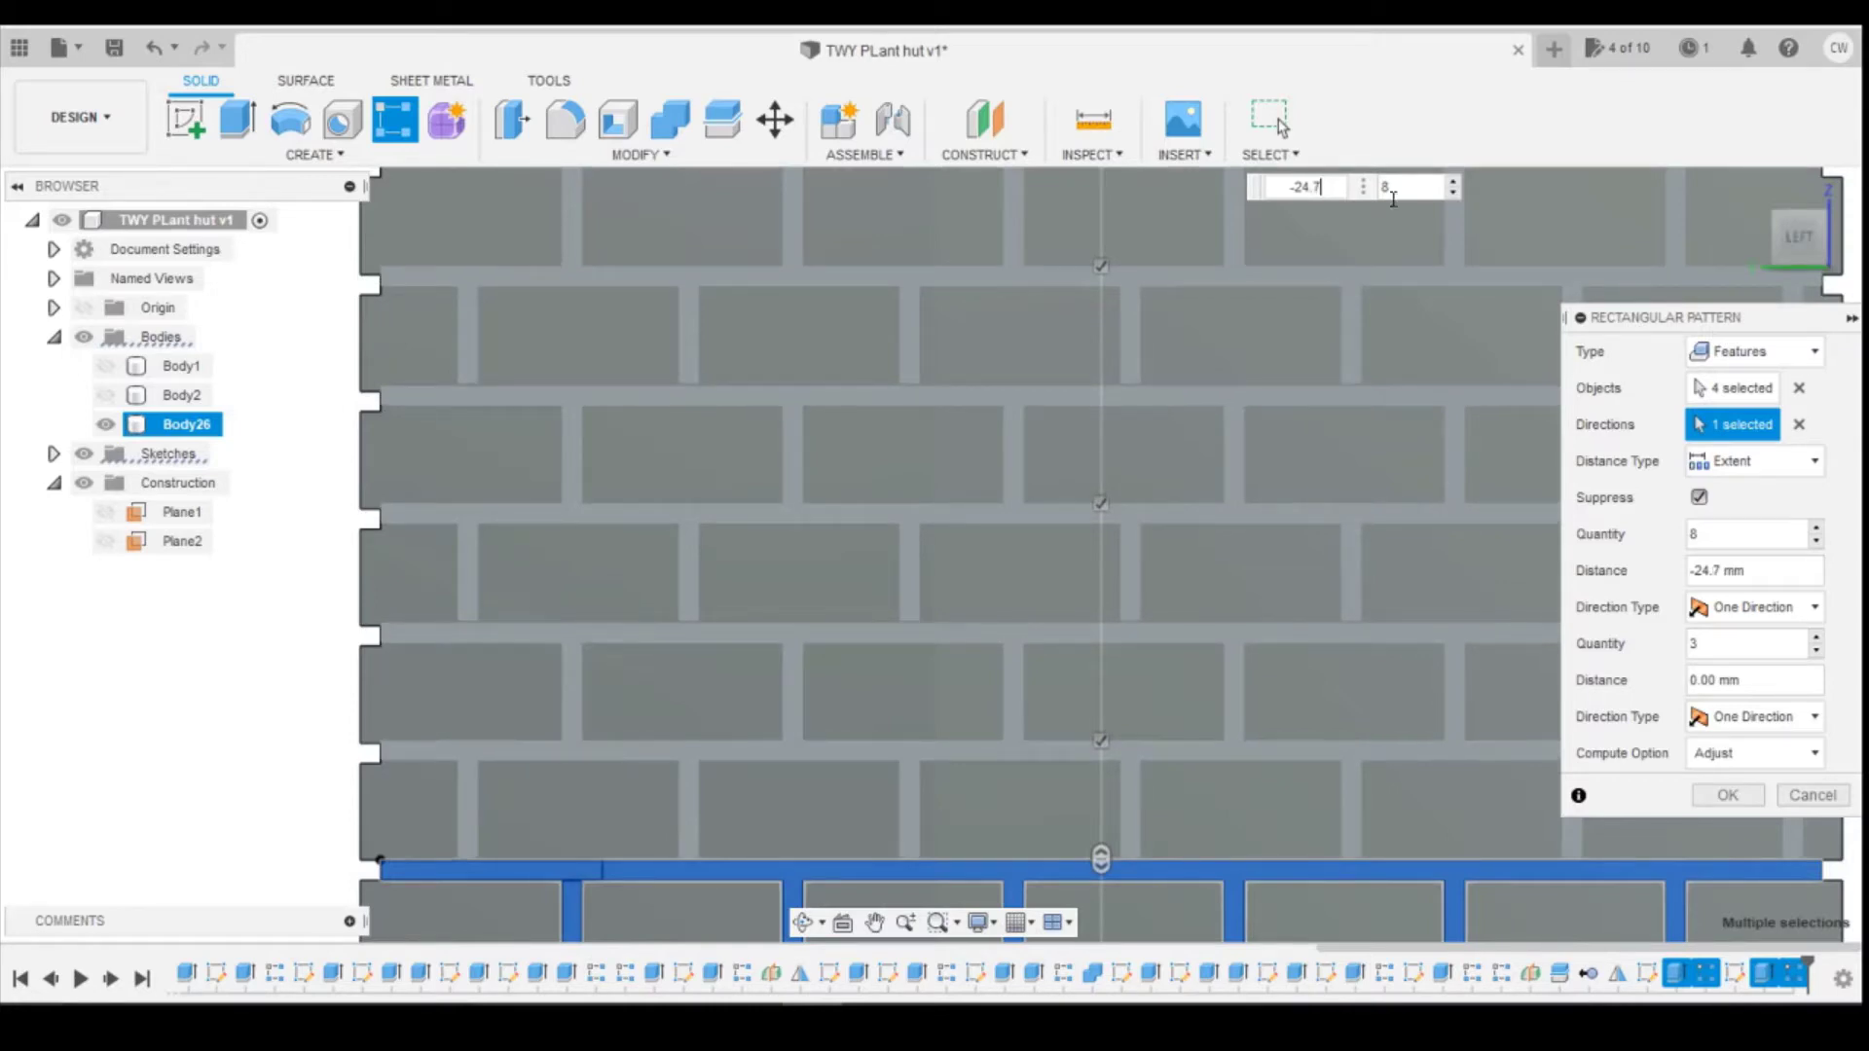
left_click(1738, 794)
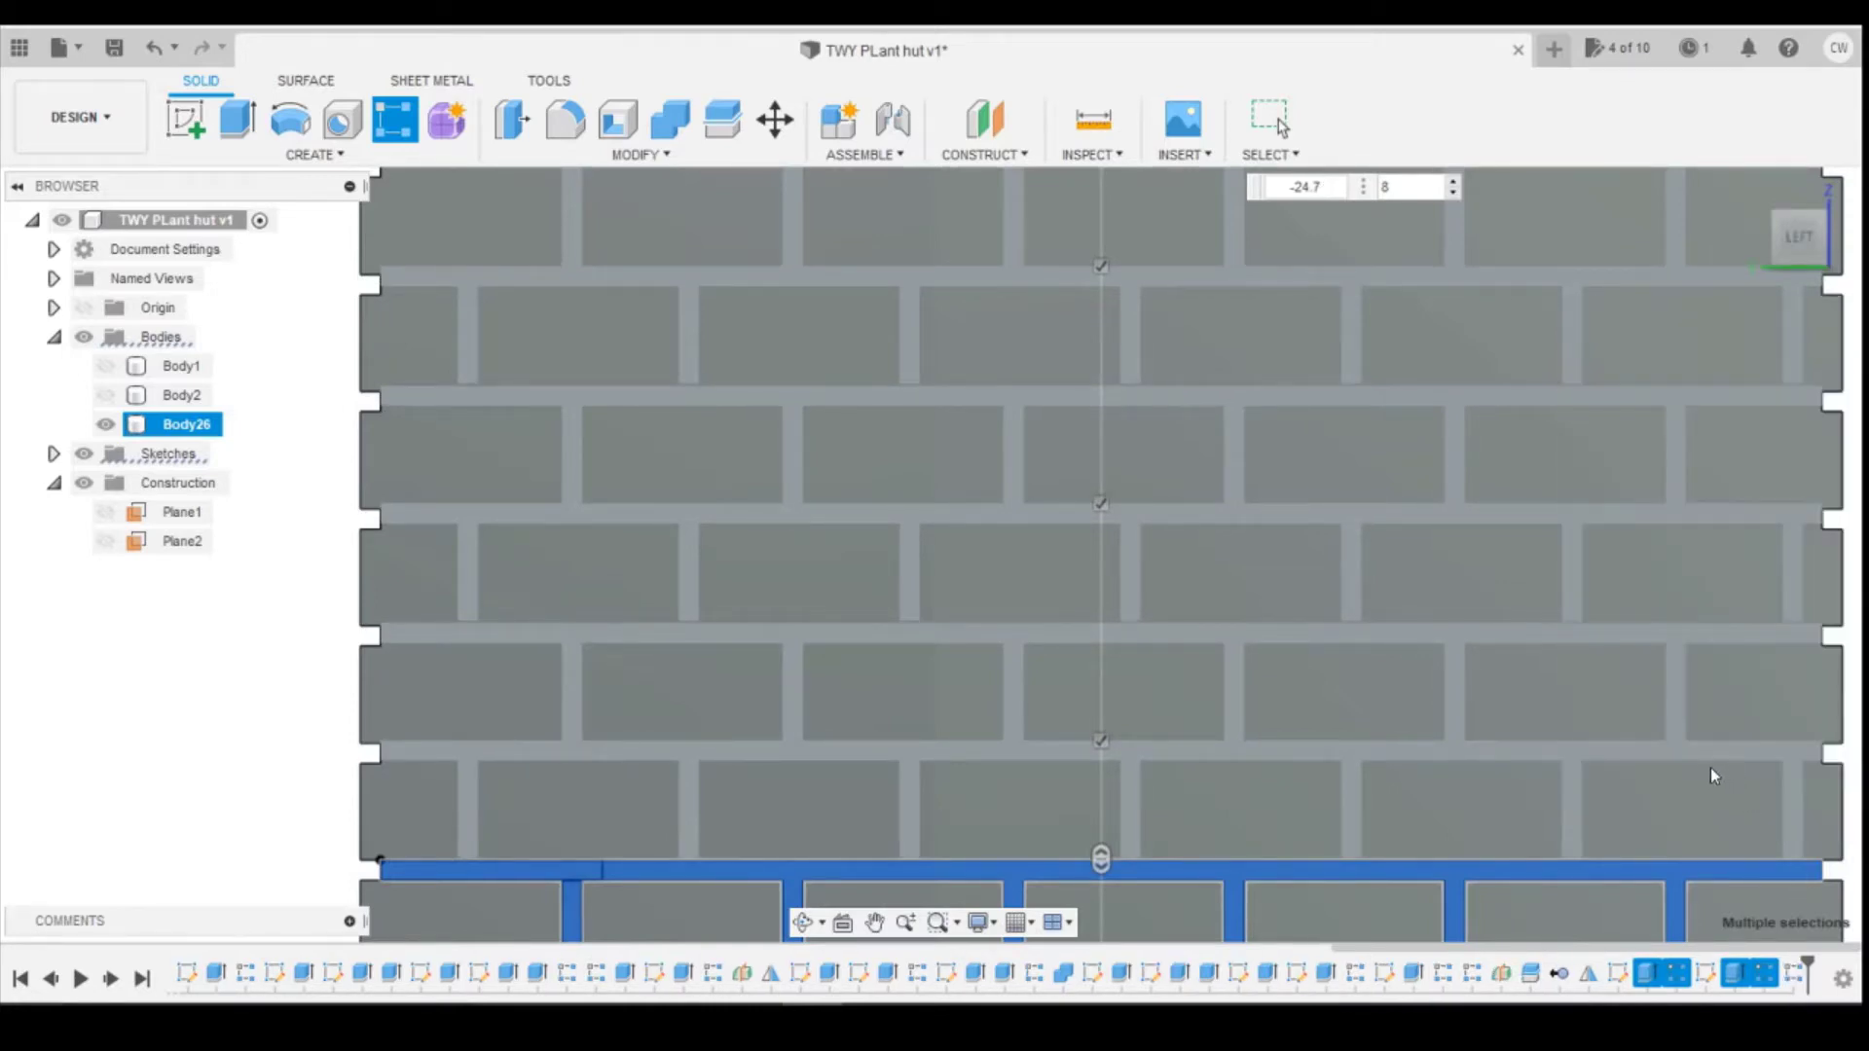
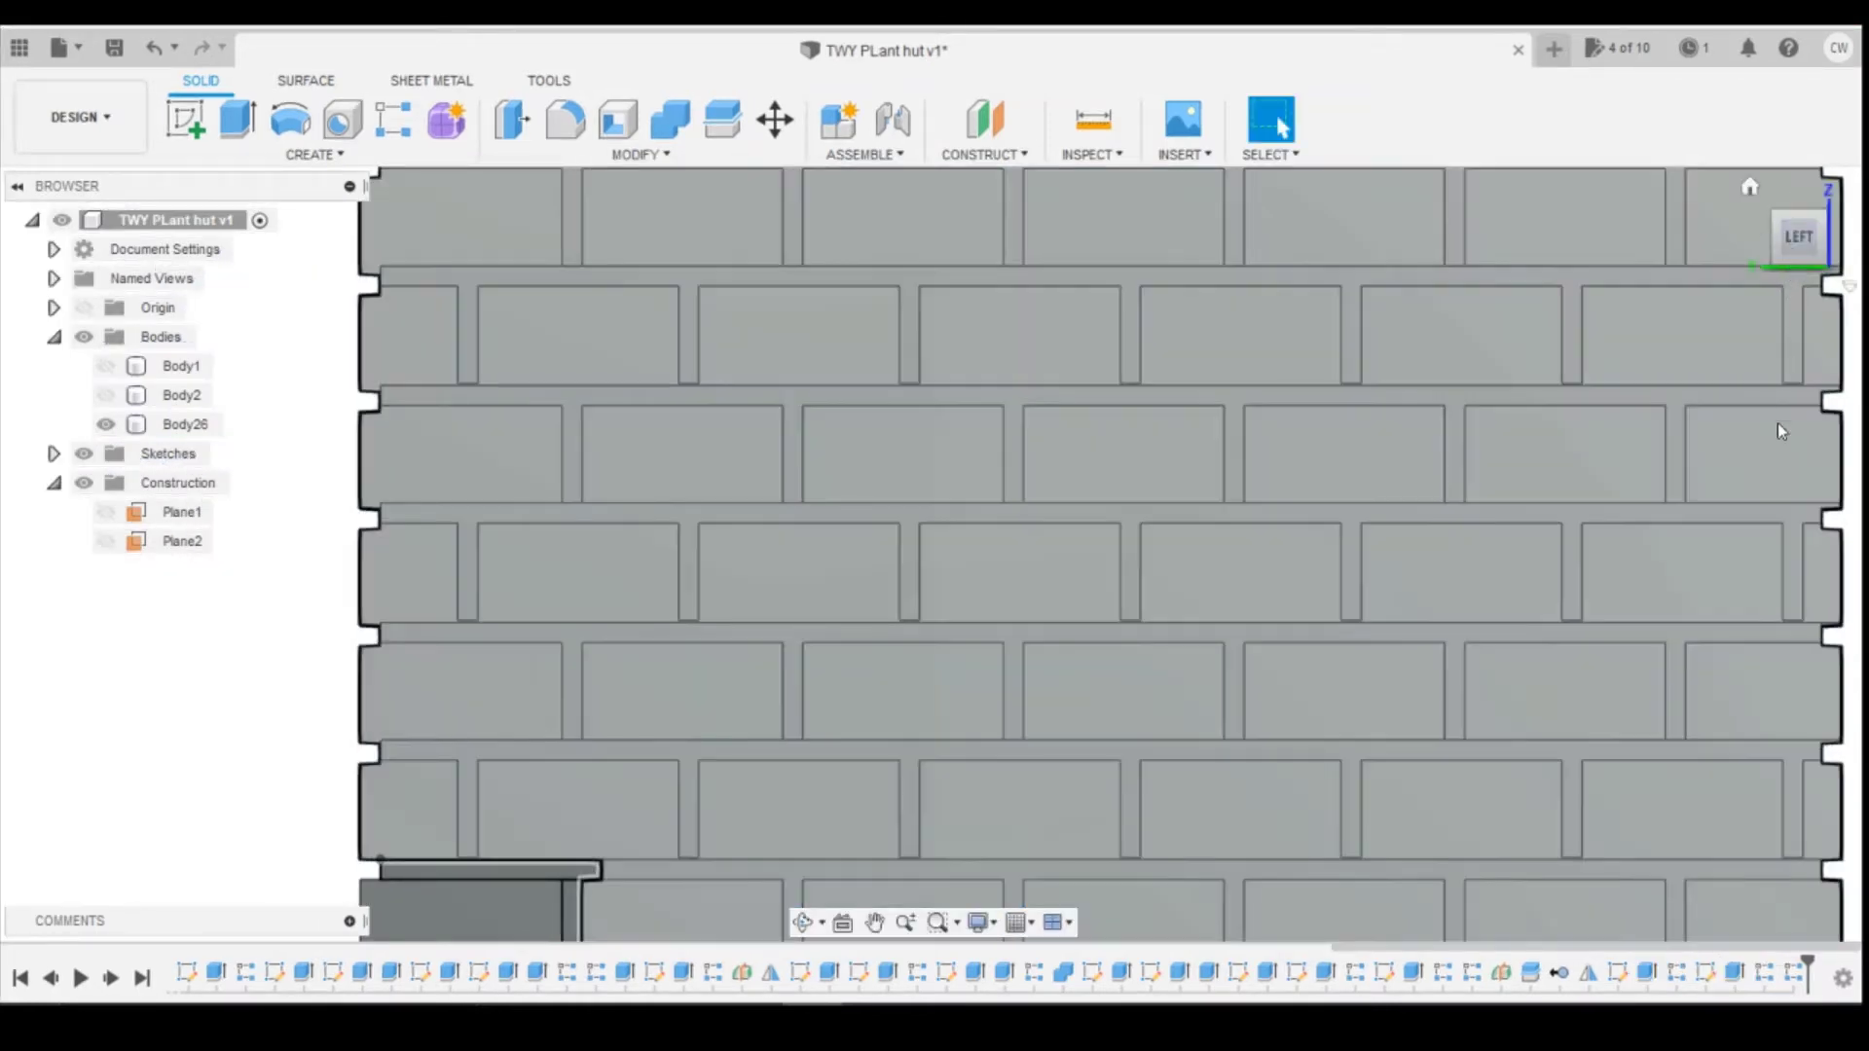
Step: Try extent distances of -24.6 mm and -24.5 mm for the side wall's vertical brick-course pattern
scroll(1671, 393, "up", 1)
scroll(1666, 386, "up", 3)
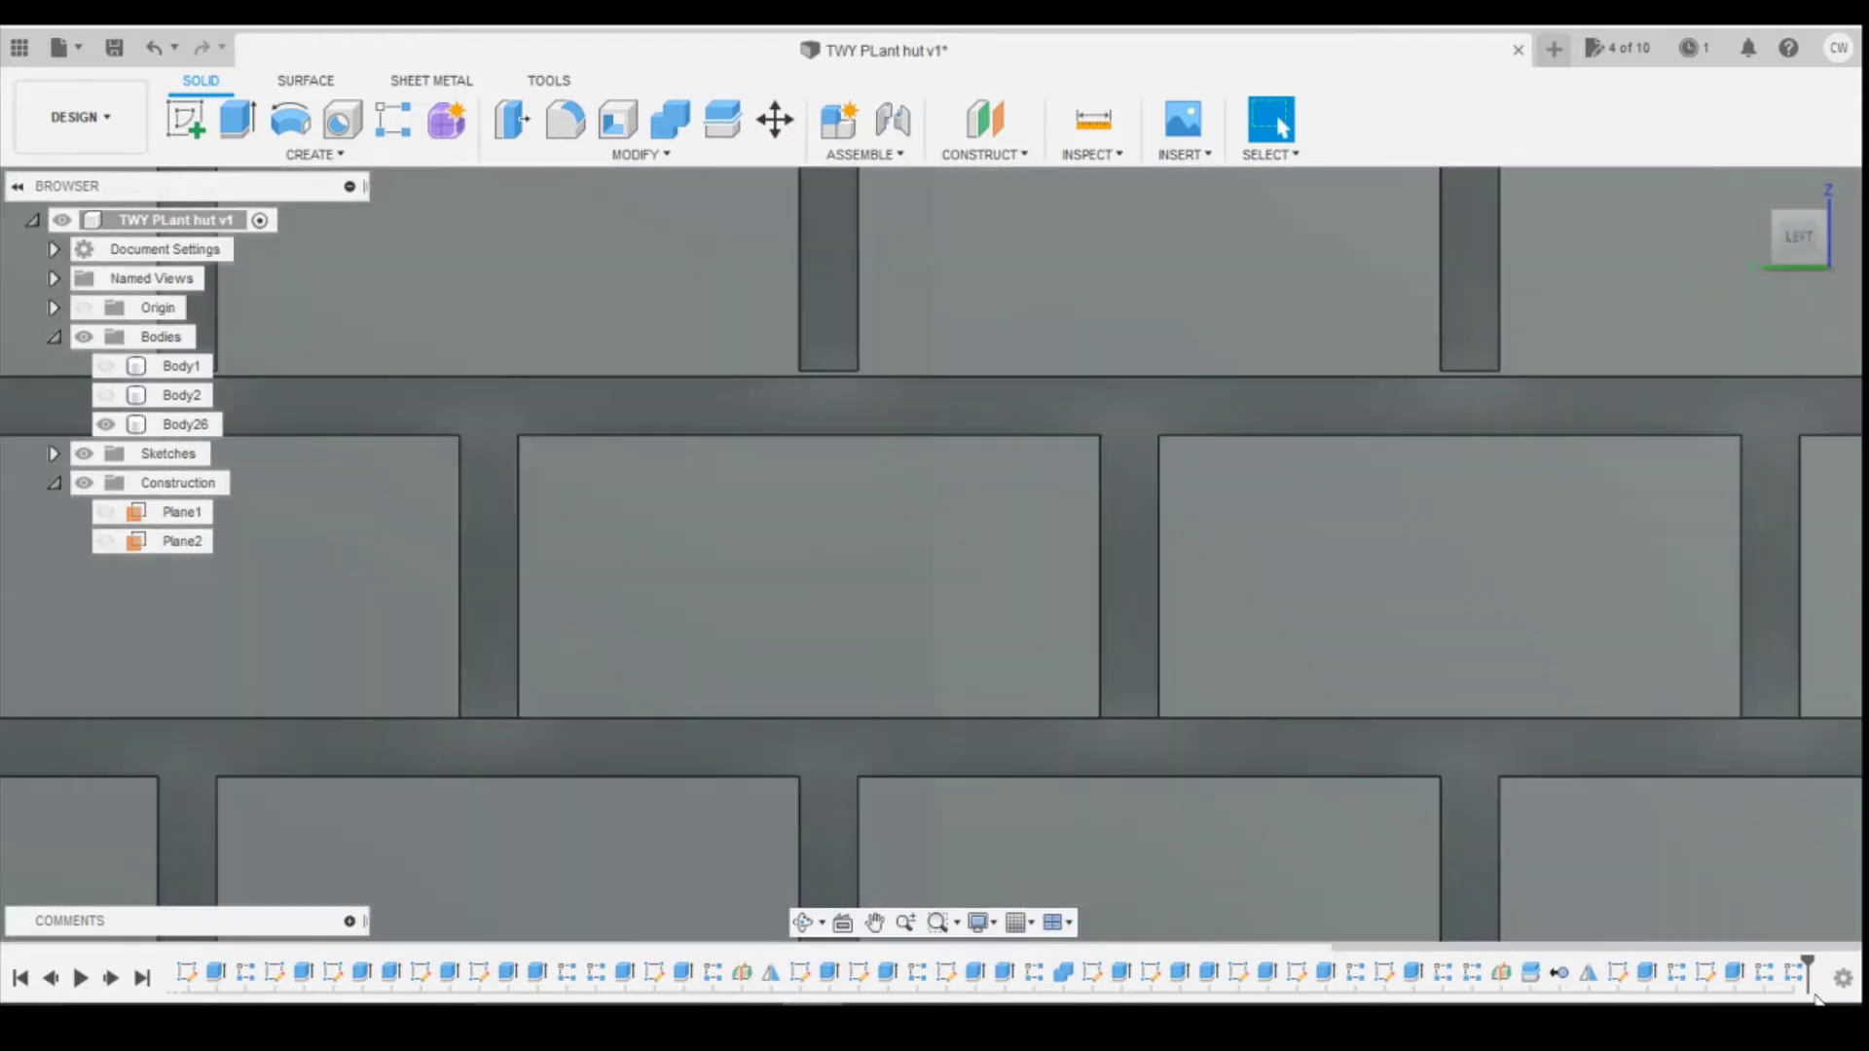
right_click(1790, 981)
left_click(1733, 757)
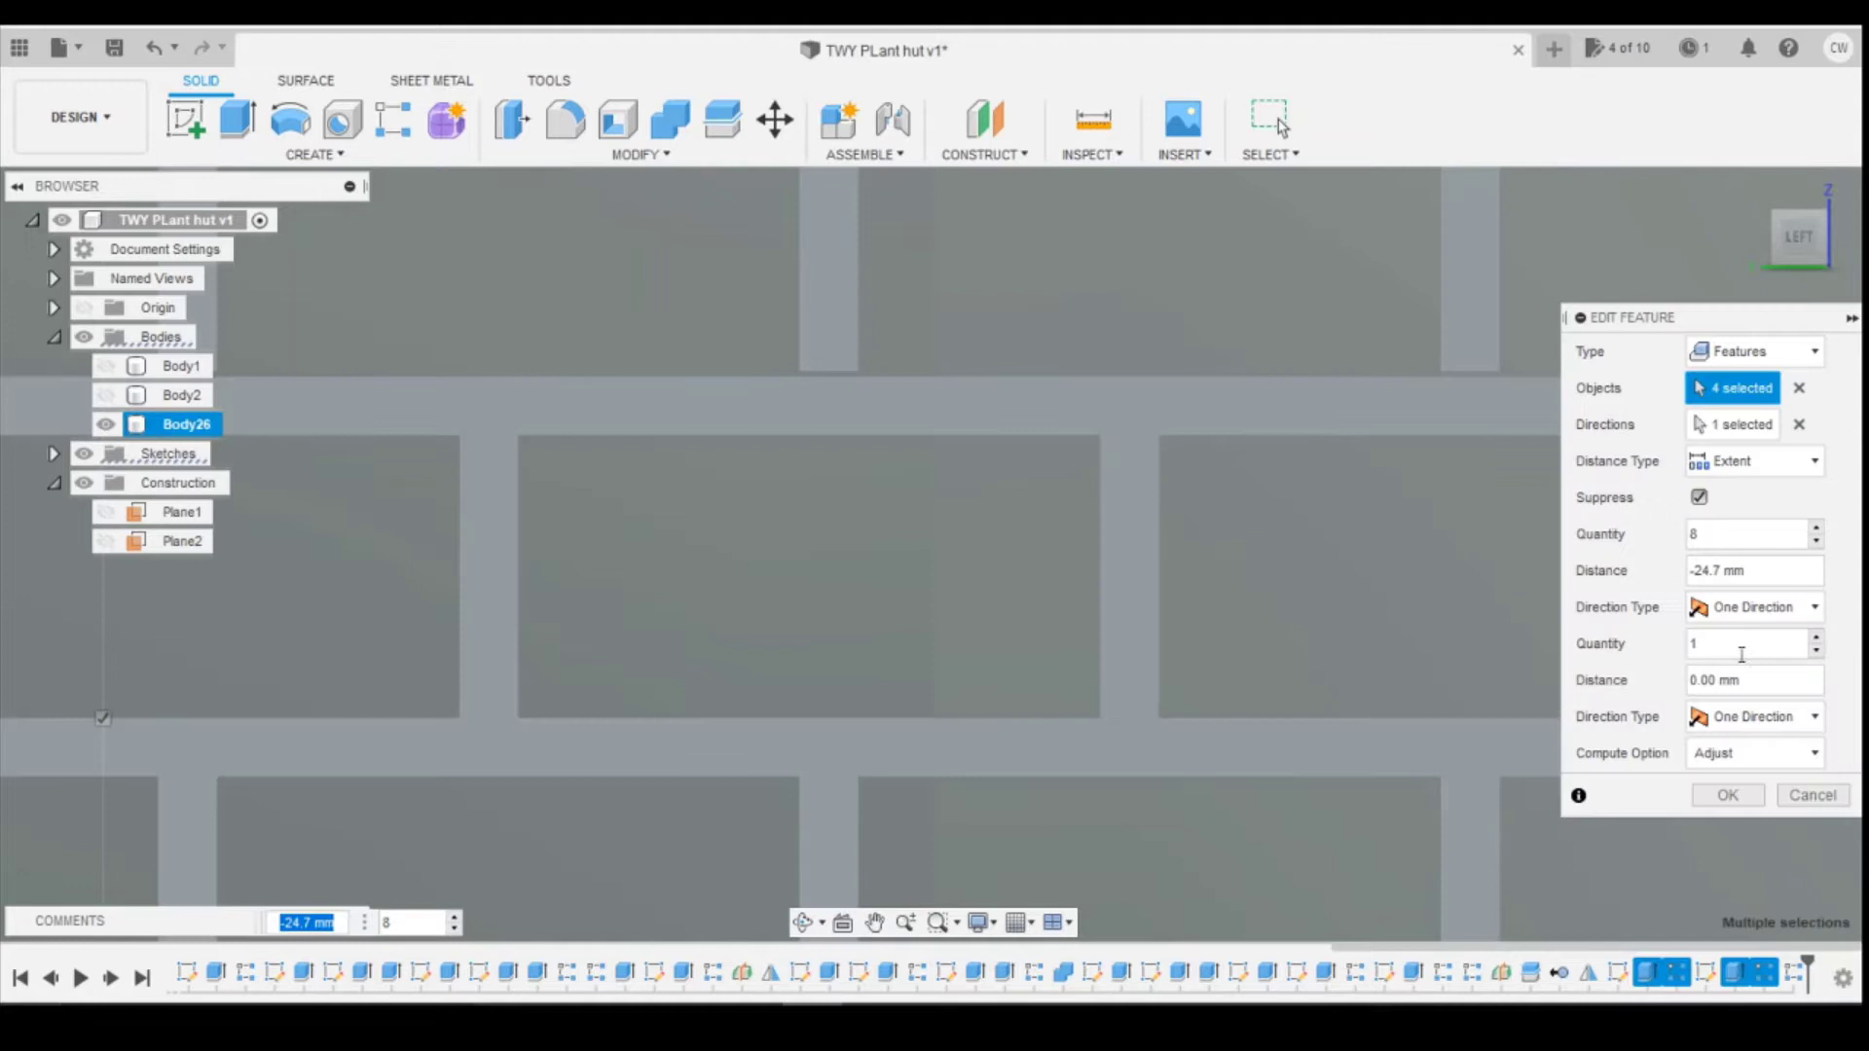
left_click(1719, 571)
type("6")
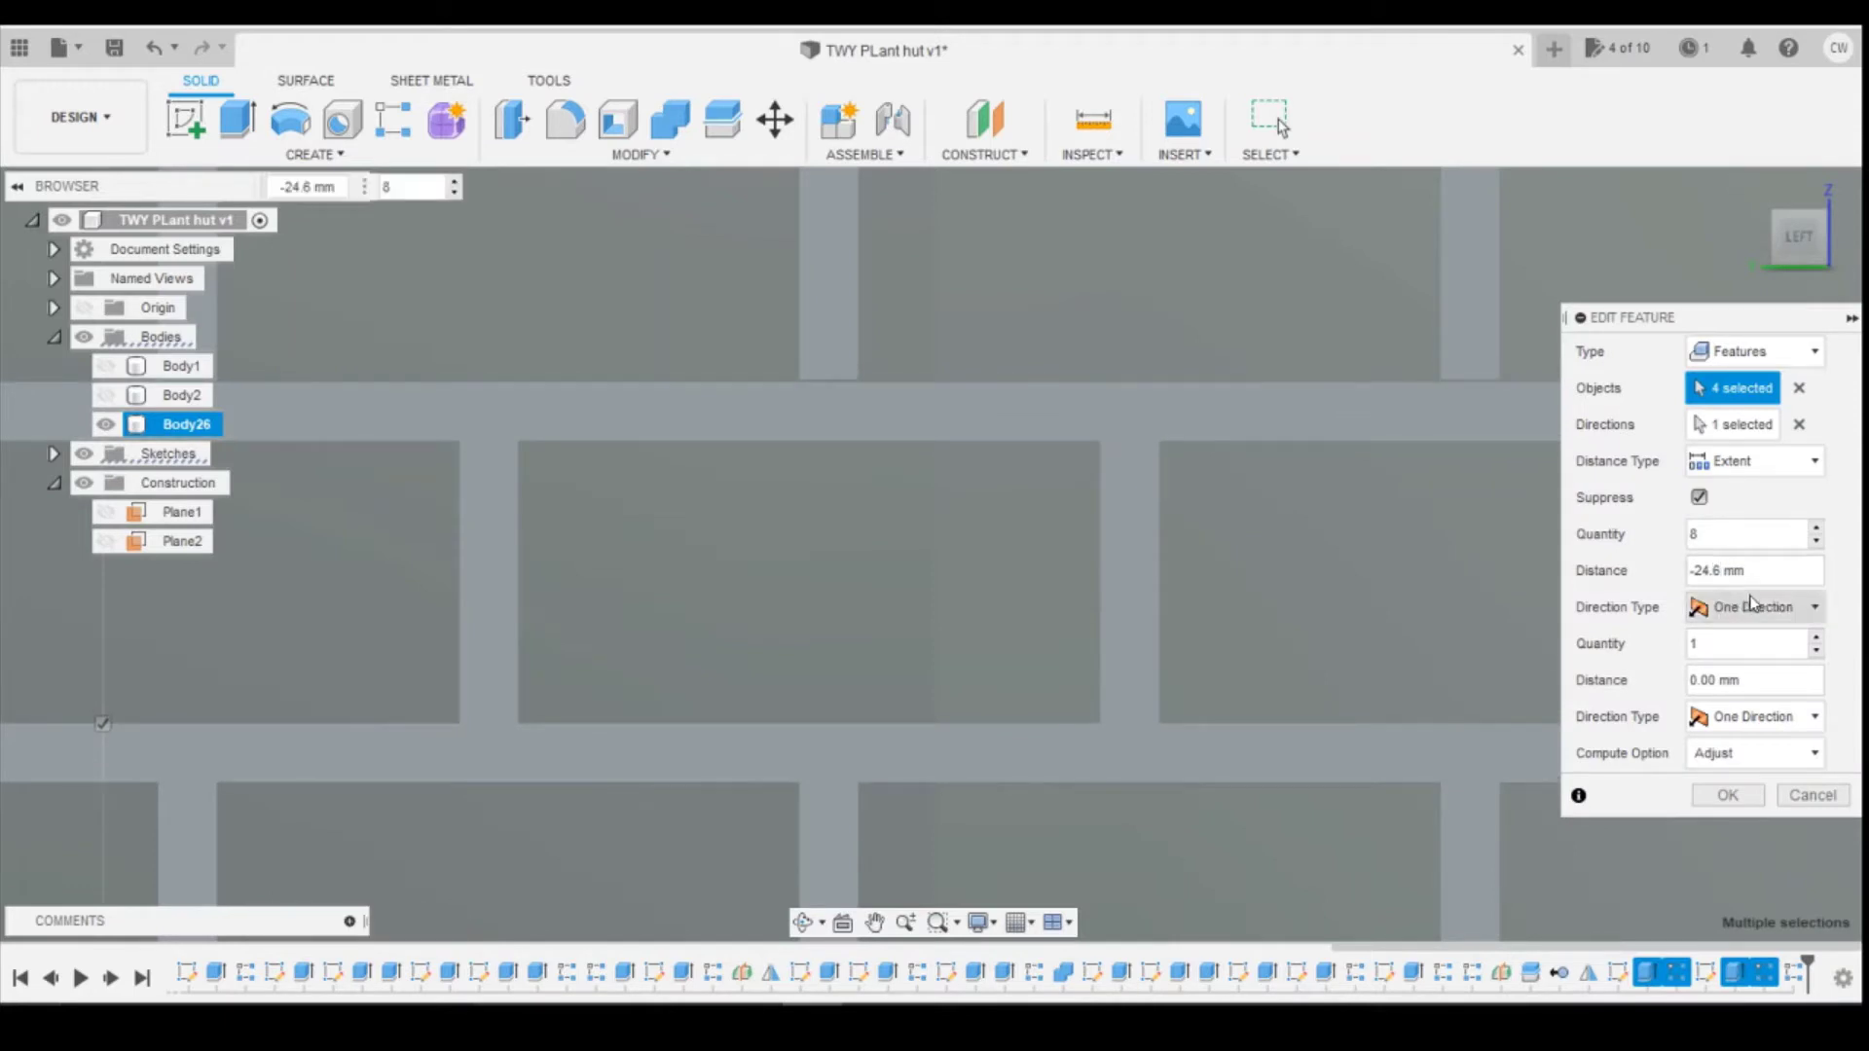
type(".5")
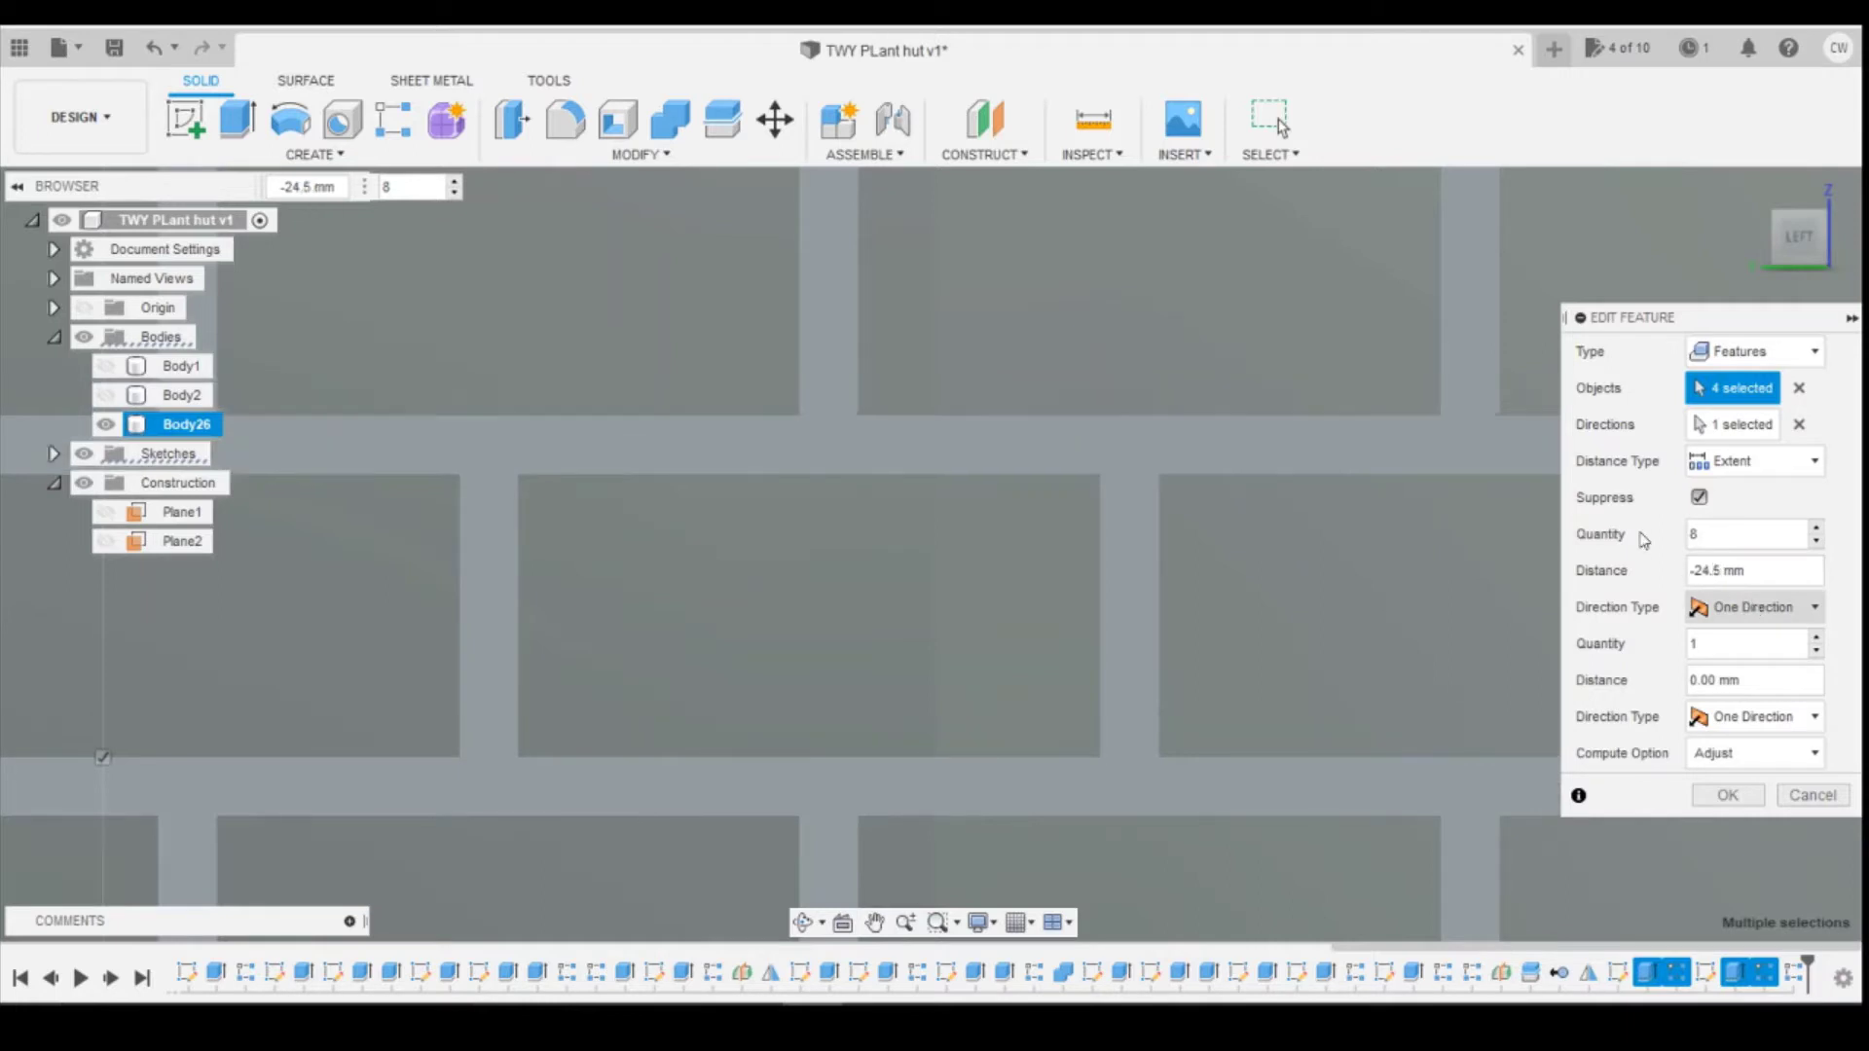
left_click(1728, 795)
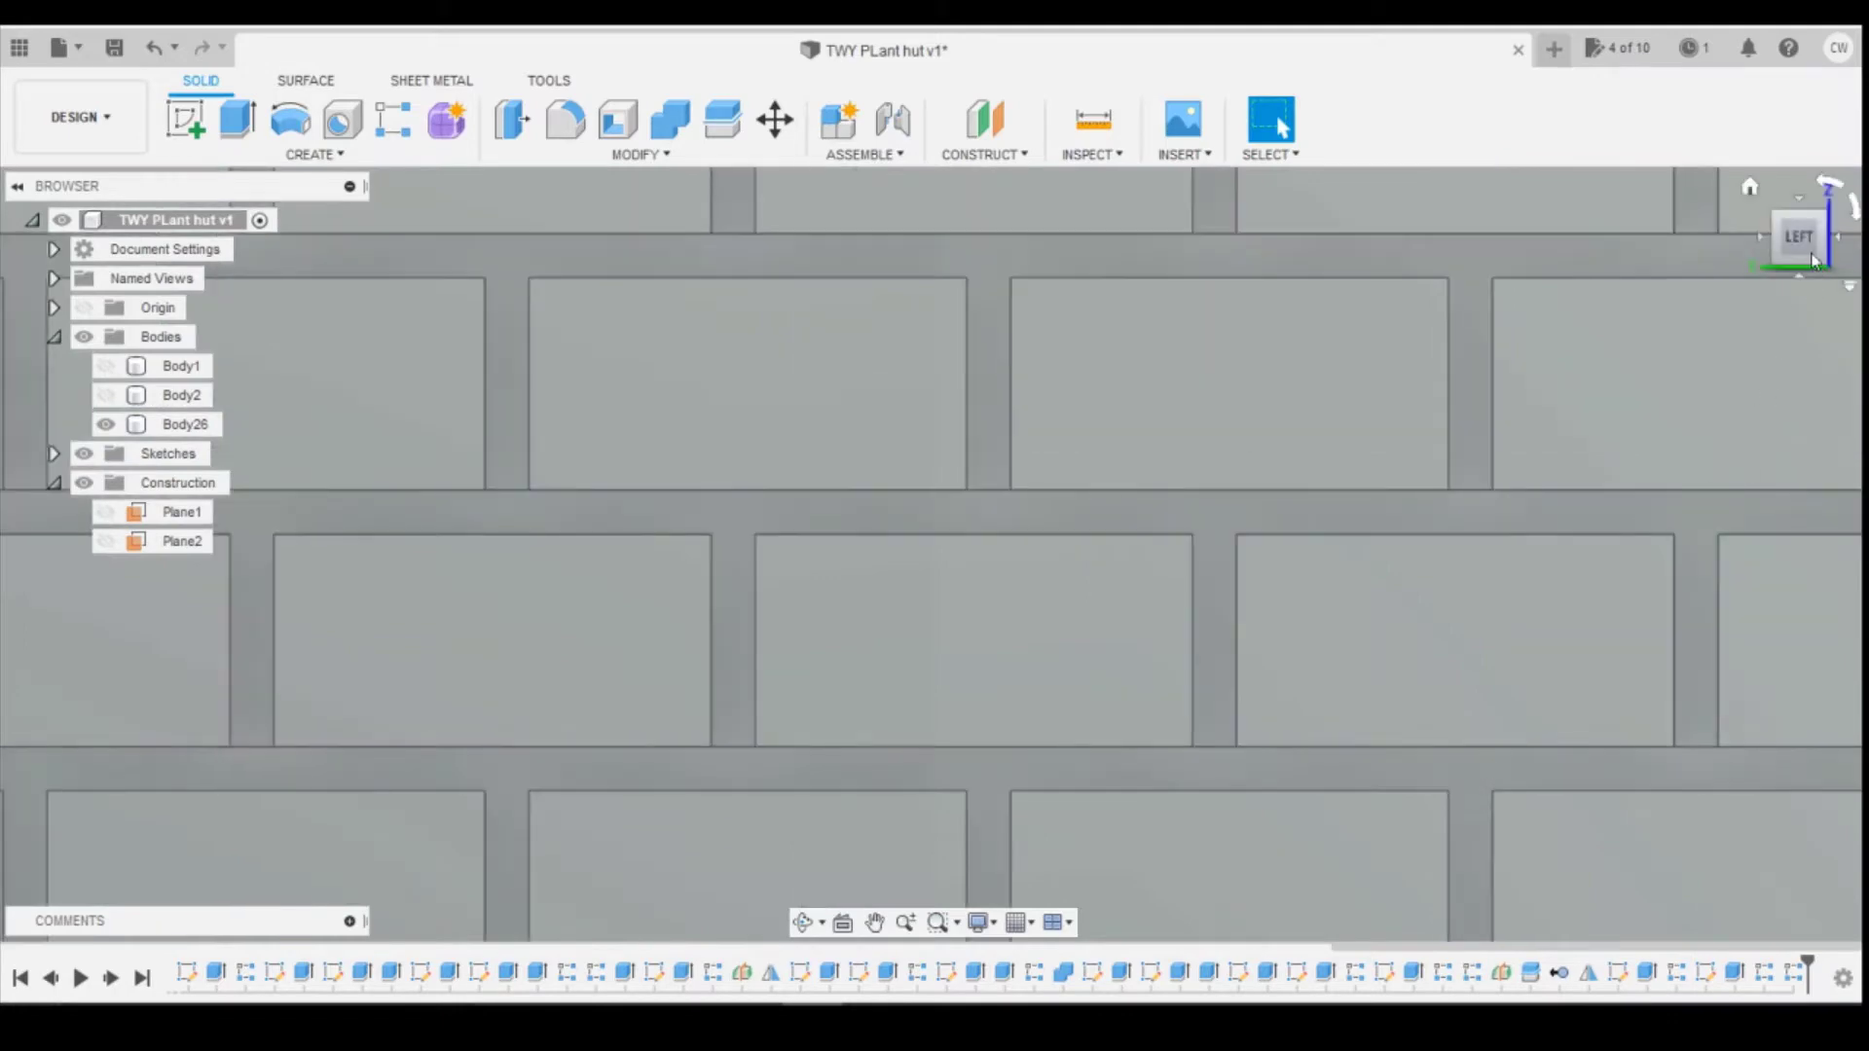
Step: Inspect how the brick joints of the two adjoining walls line up along the hut's corner, from top to base
middle_click_drag(1793, 233, 1789, 309, "shift")
left_click_drag(1789, 310, 1768, 261)
scroll(1393, 587, "down", 8)
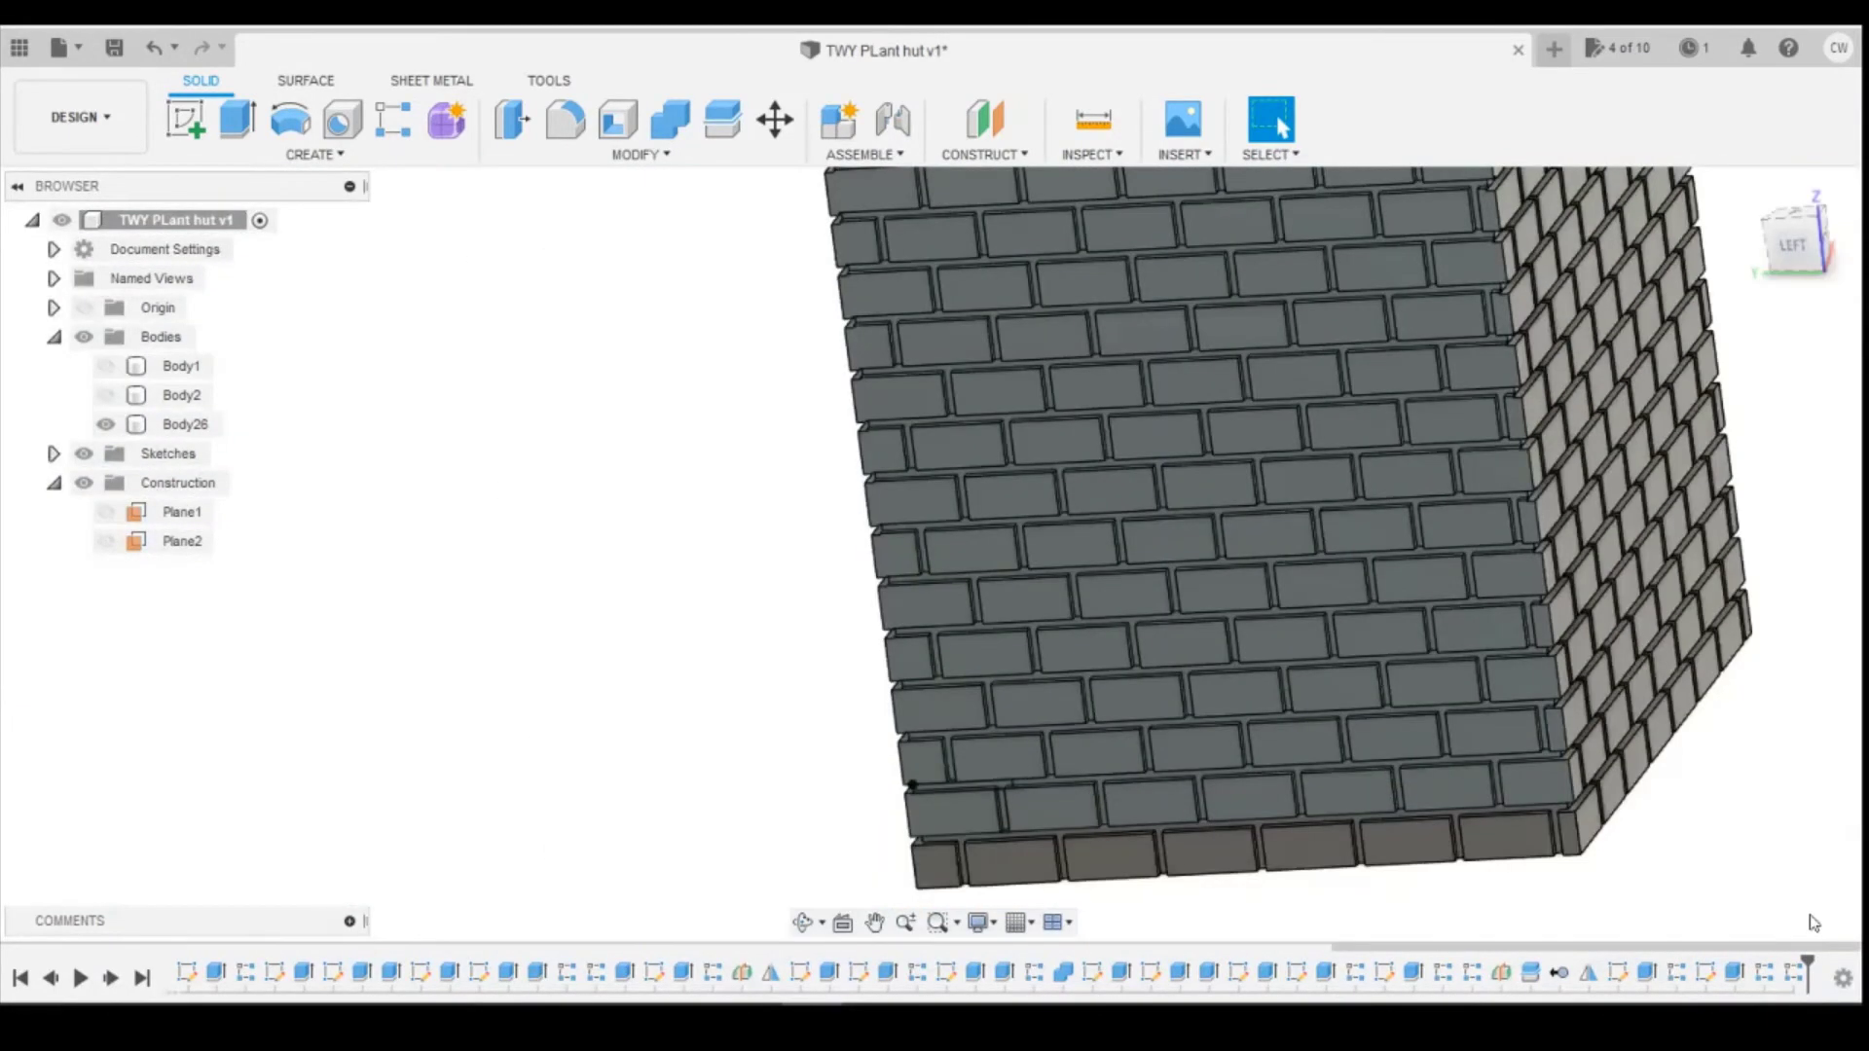
scroll(1727, 800, "down", 4)
mouse_move(1792, 249)
left_mouse_down()
mouse_move(1739, 201)
mouse_move(1701, 230)
mouse_move(1748, 259)
mouse_move(1822, 227)
left_mouse_up()
scroll(998, 598, "up", 3)
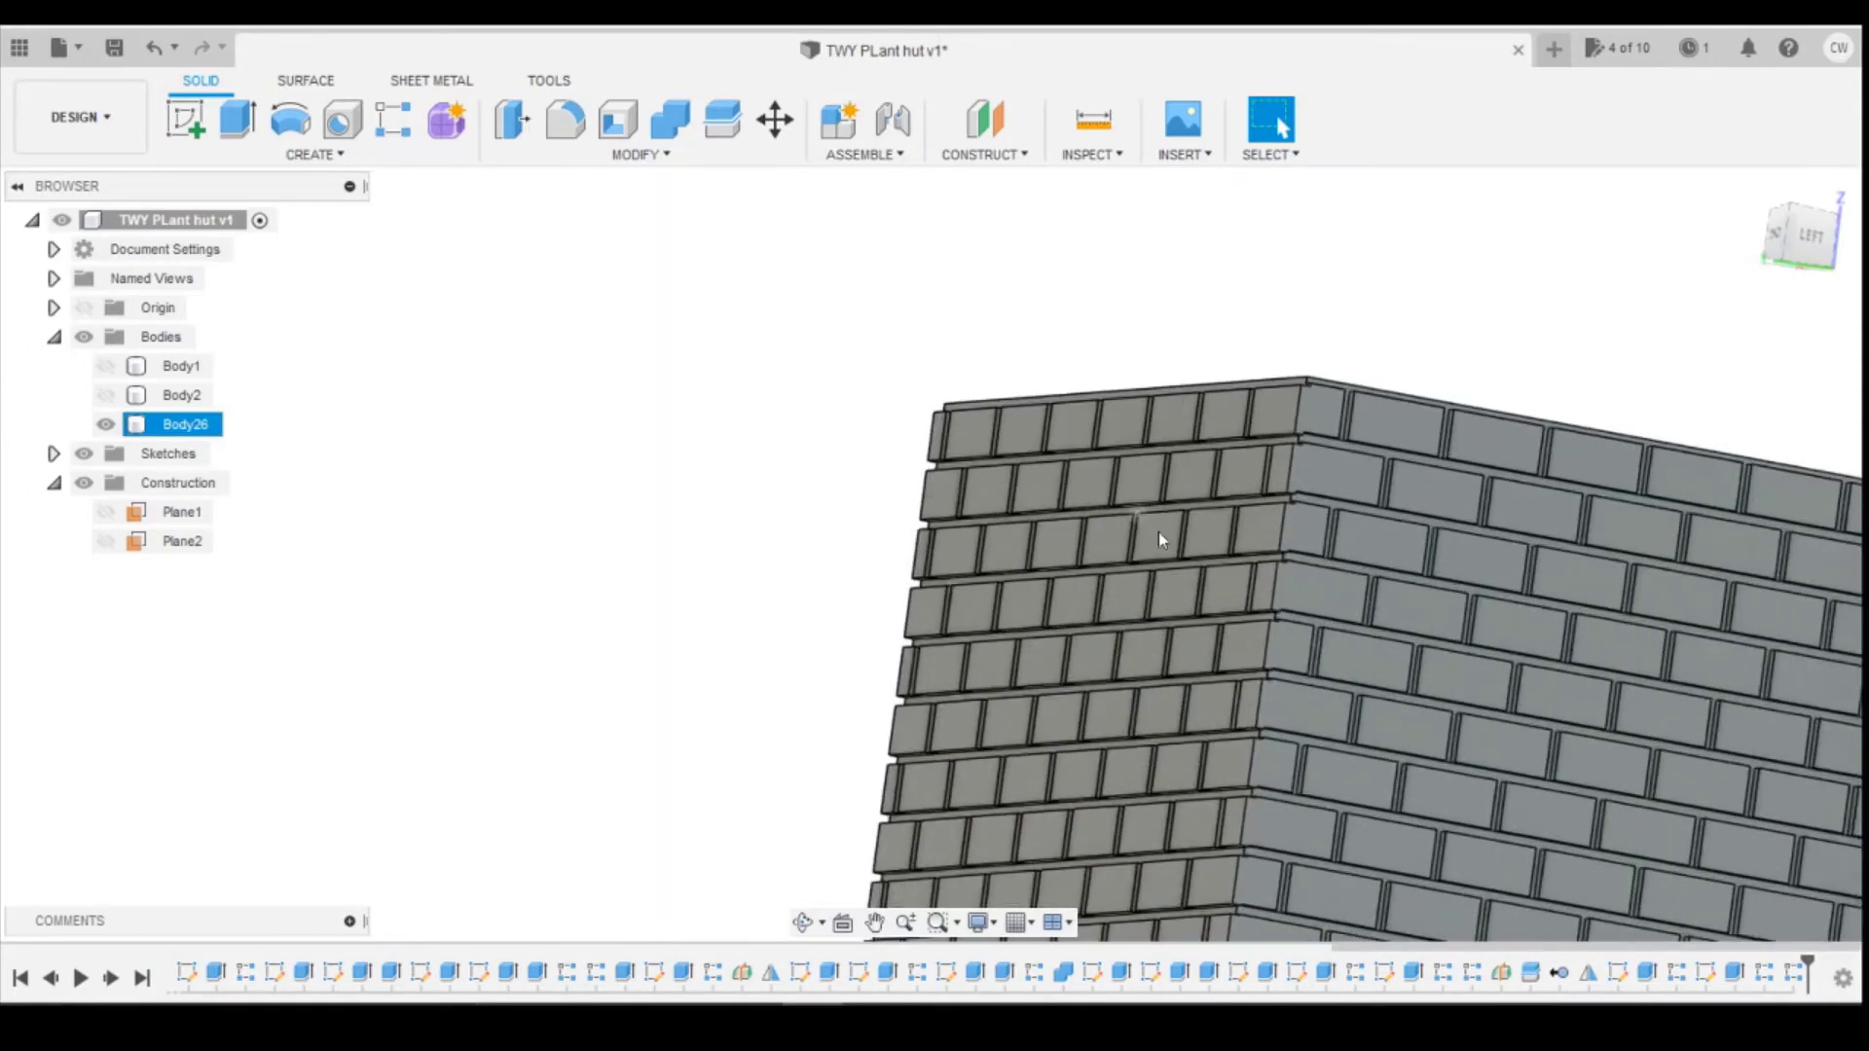
scroll(1158, 533, "up", 2)
scroll(1563, 427, "up", 2)
scroll(1271, 388, "down", 4)
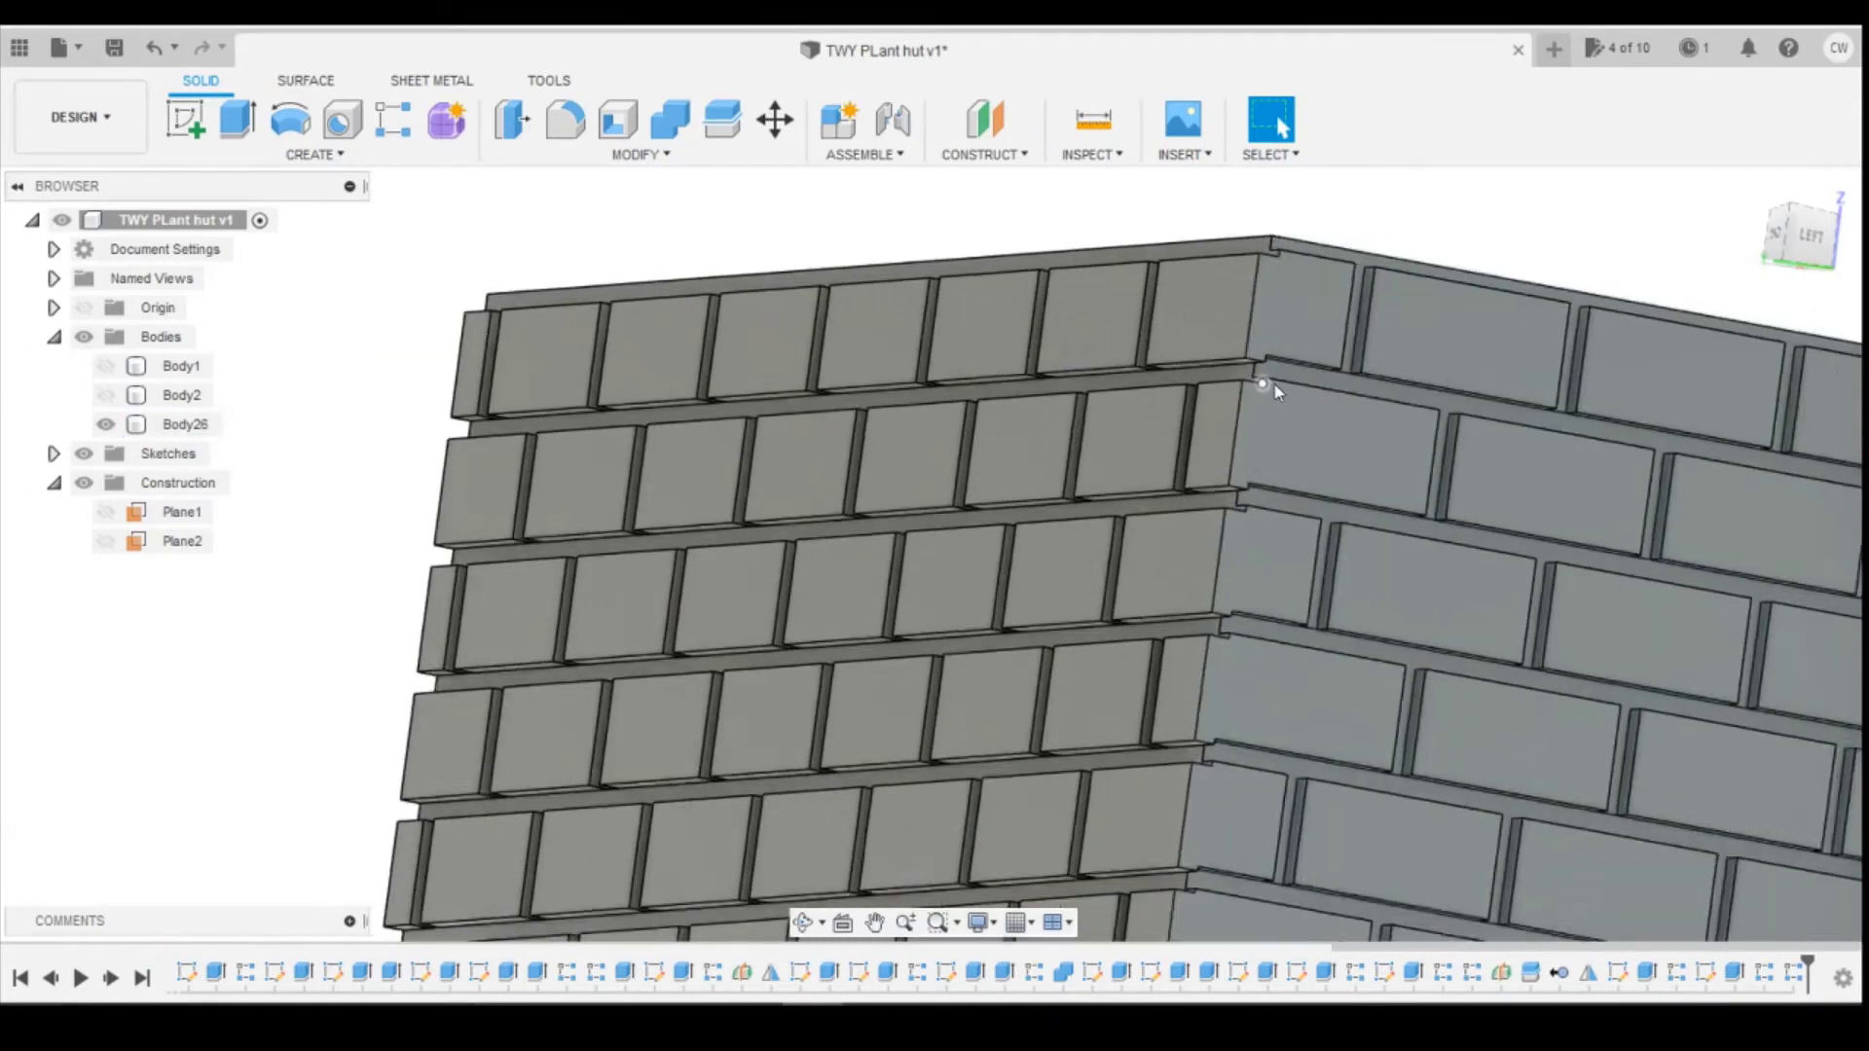
scroll(1277, 204, "down", 1)
scroll(1228, 212, "down", 4)
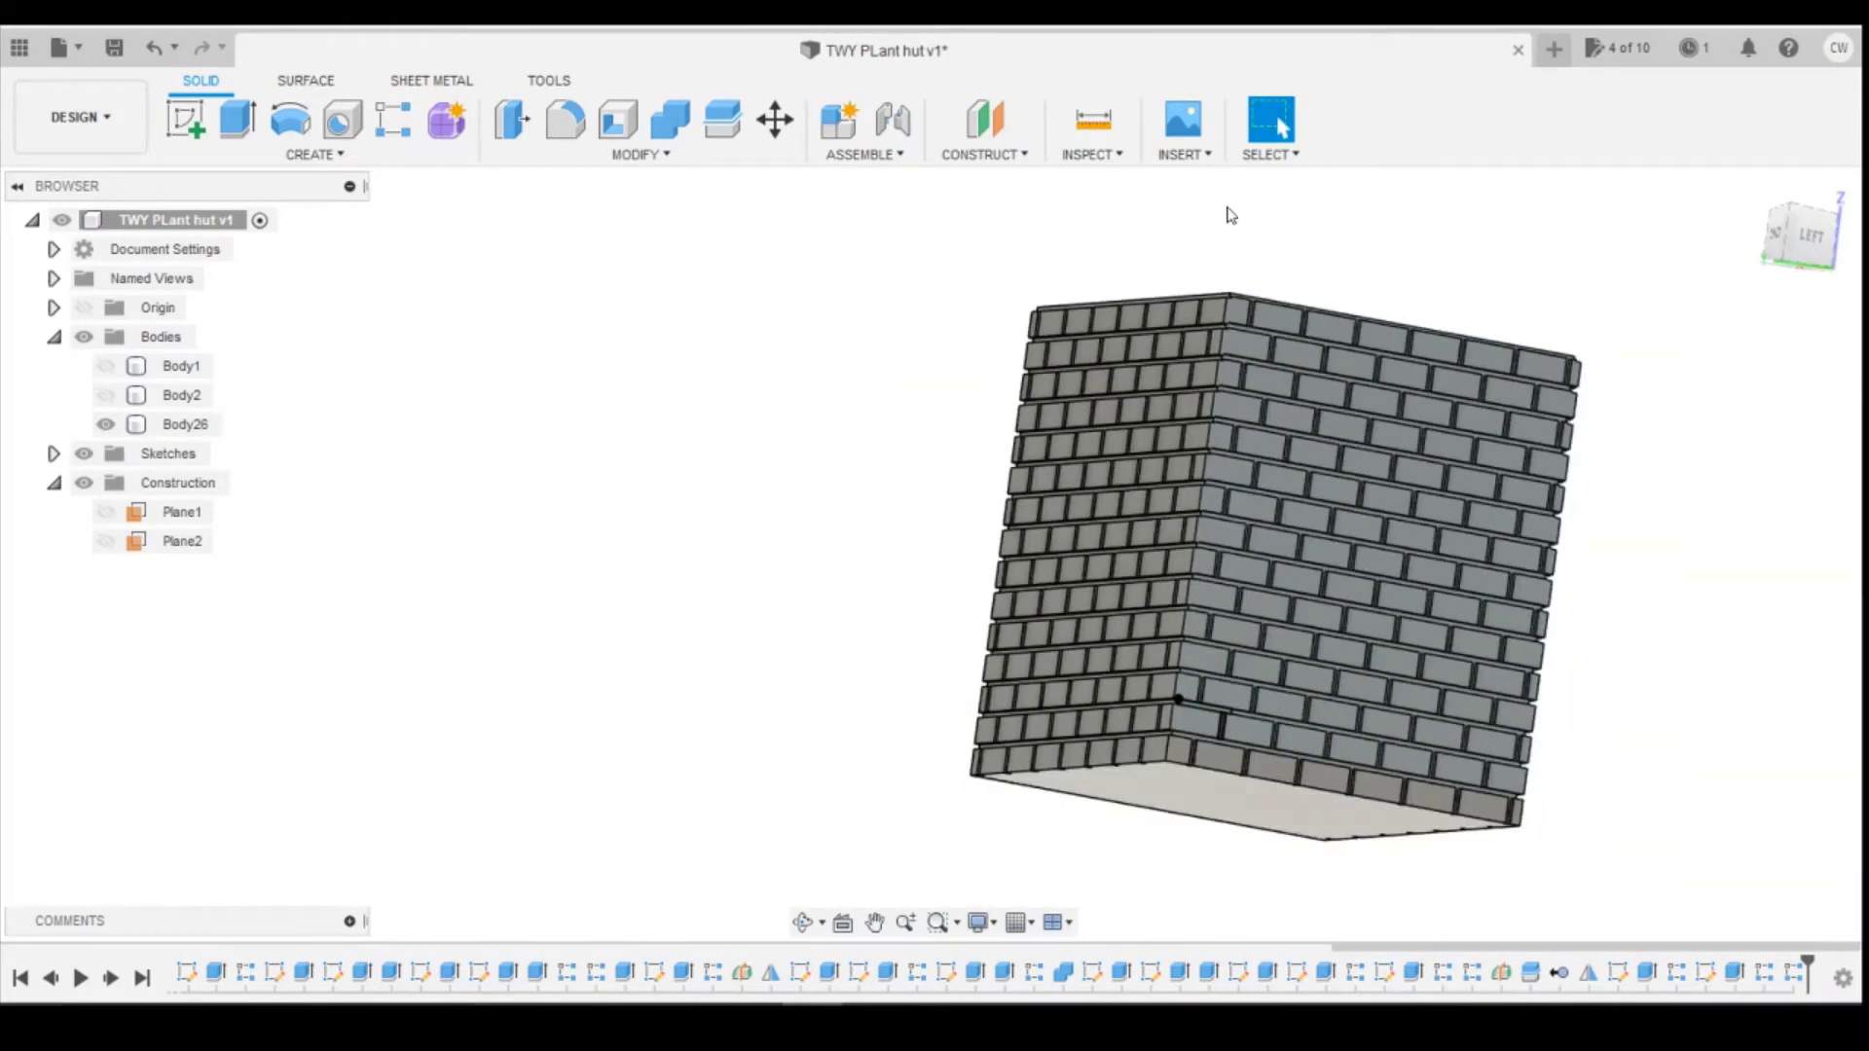
scroll(1172, 833, "up", 3)
scroll(1218, 701, "down", 5)
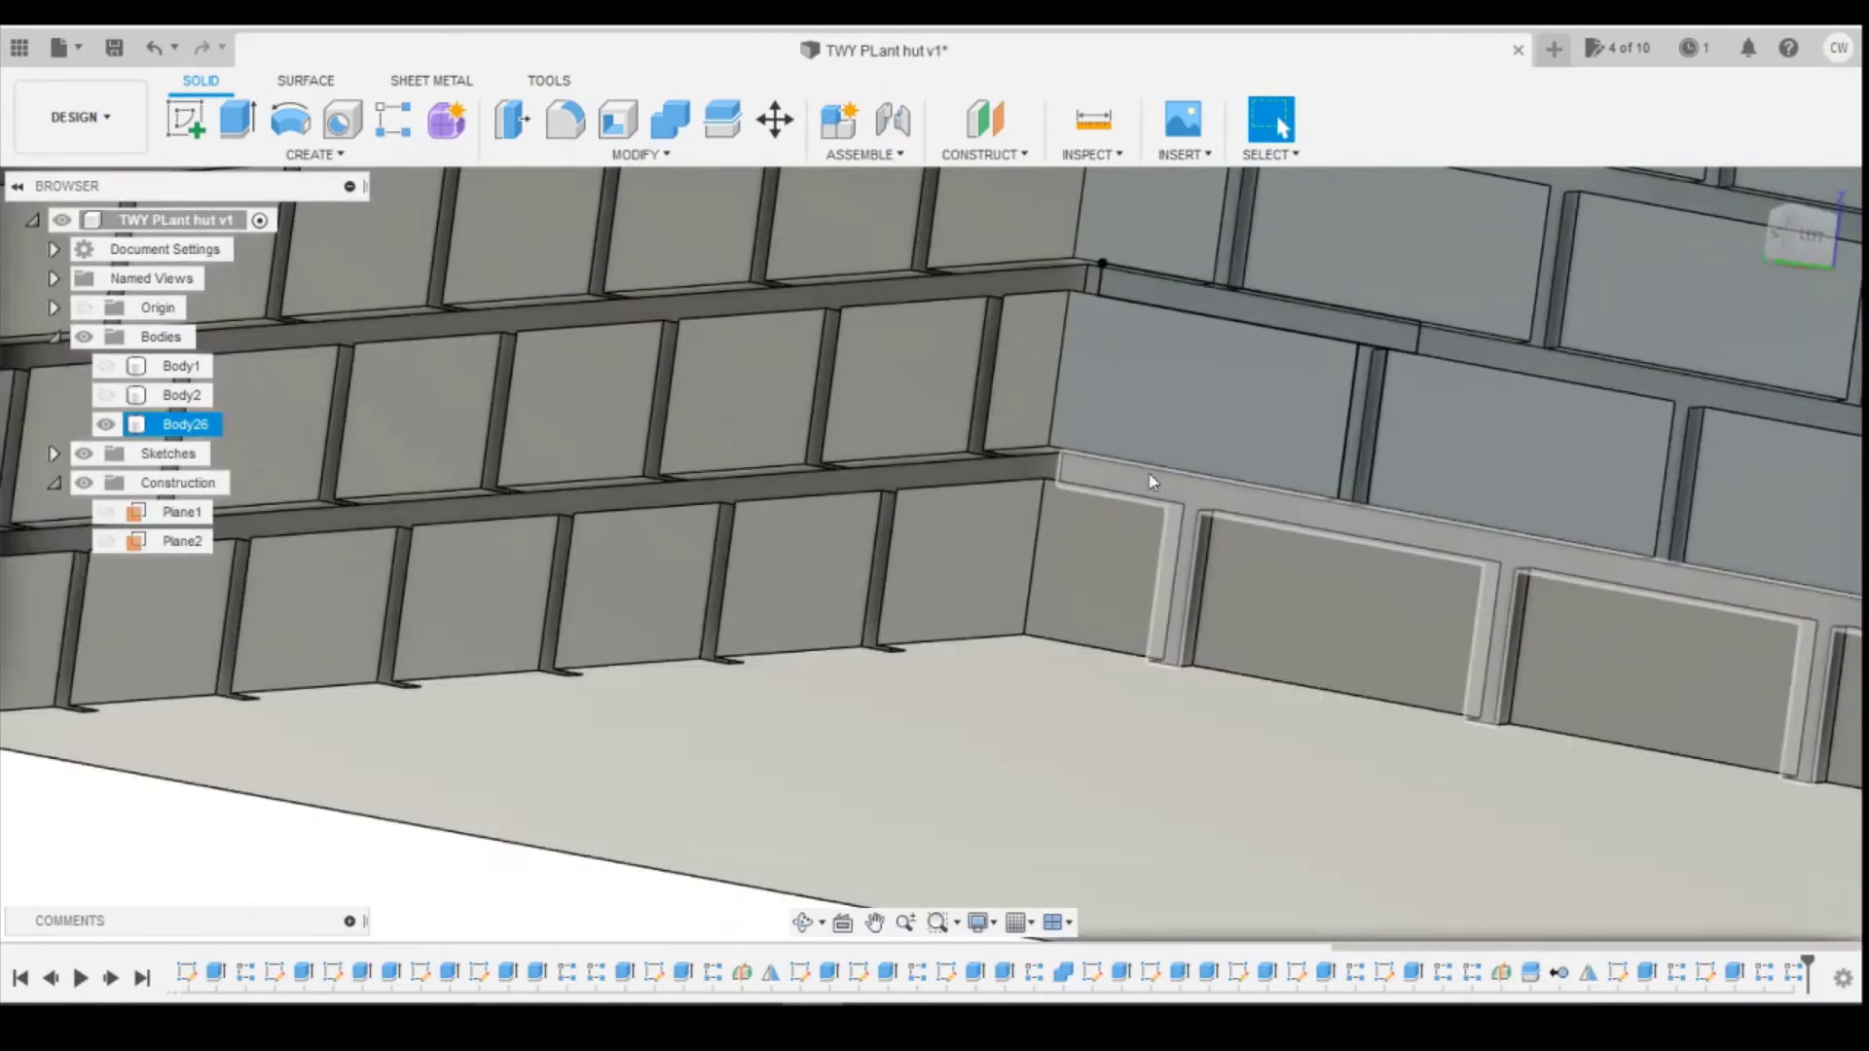
scroll(1170, 453, "up", 2)
scroll(1163, 418, "down", 2)
scroll(1207, 487, "down", 3)
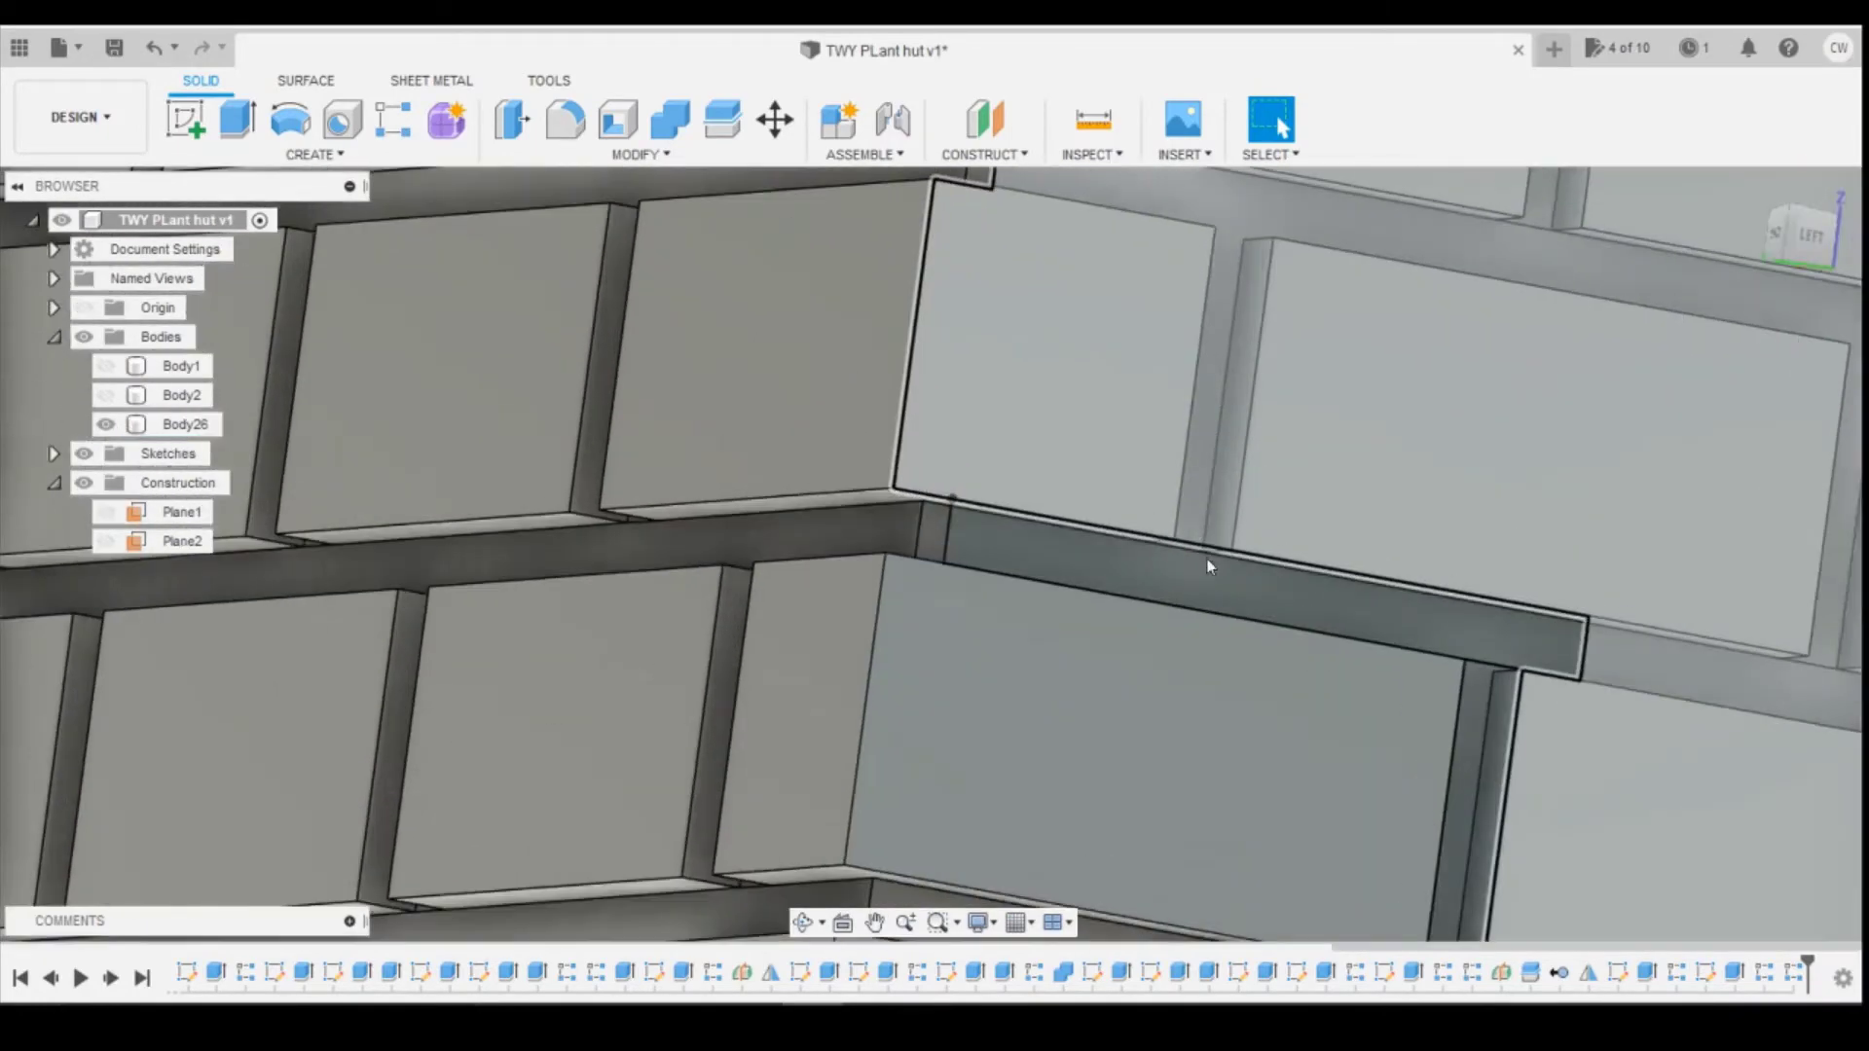
scroll(1139, 331, "down", 6)
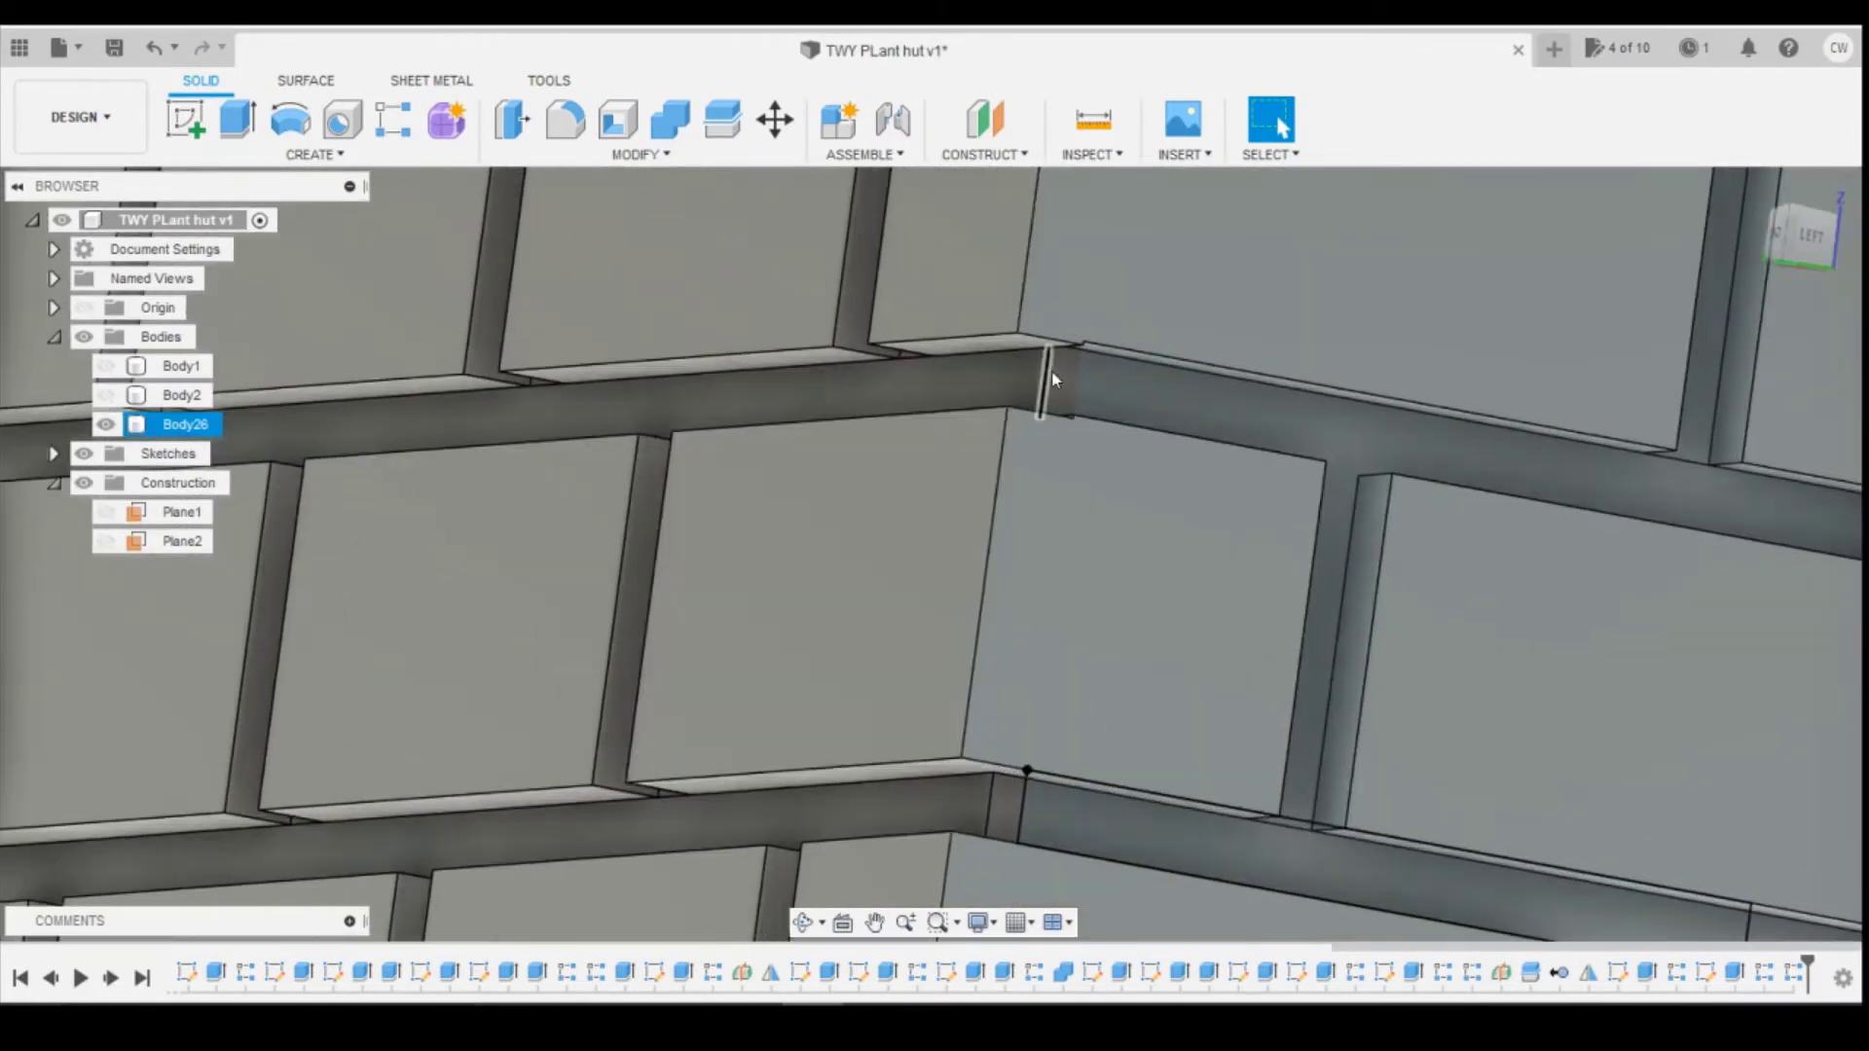
scroll(1157, 343, "down", 3)
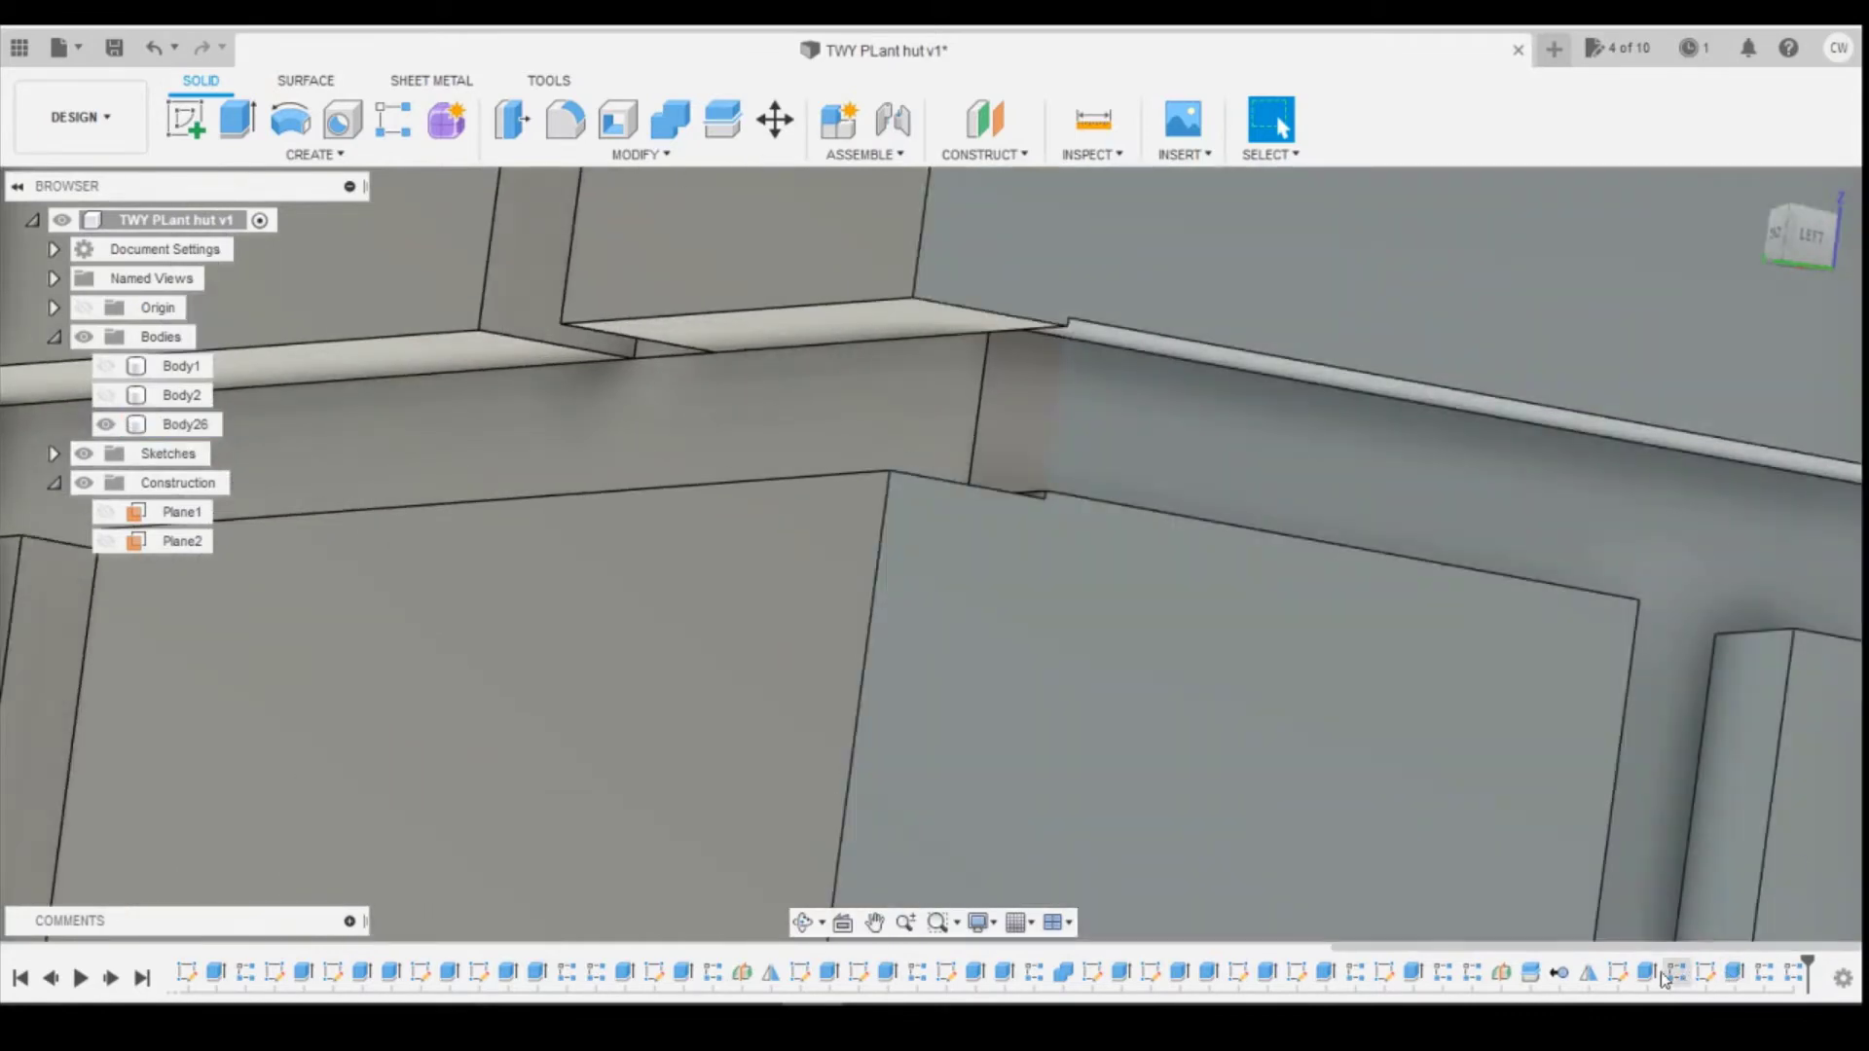
Step: Check the extent distance used in the adjoining wall's earlier vertical pattern, leaving that pattern unedited
right_click(1472, 973)
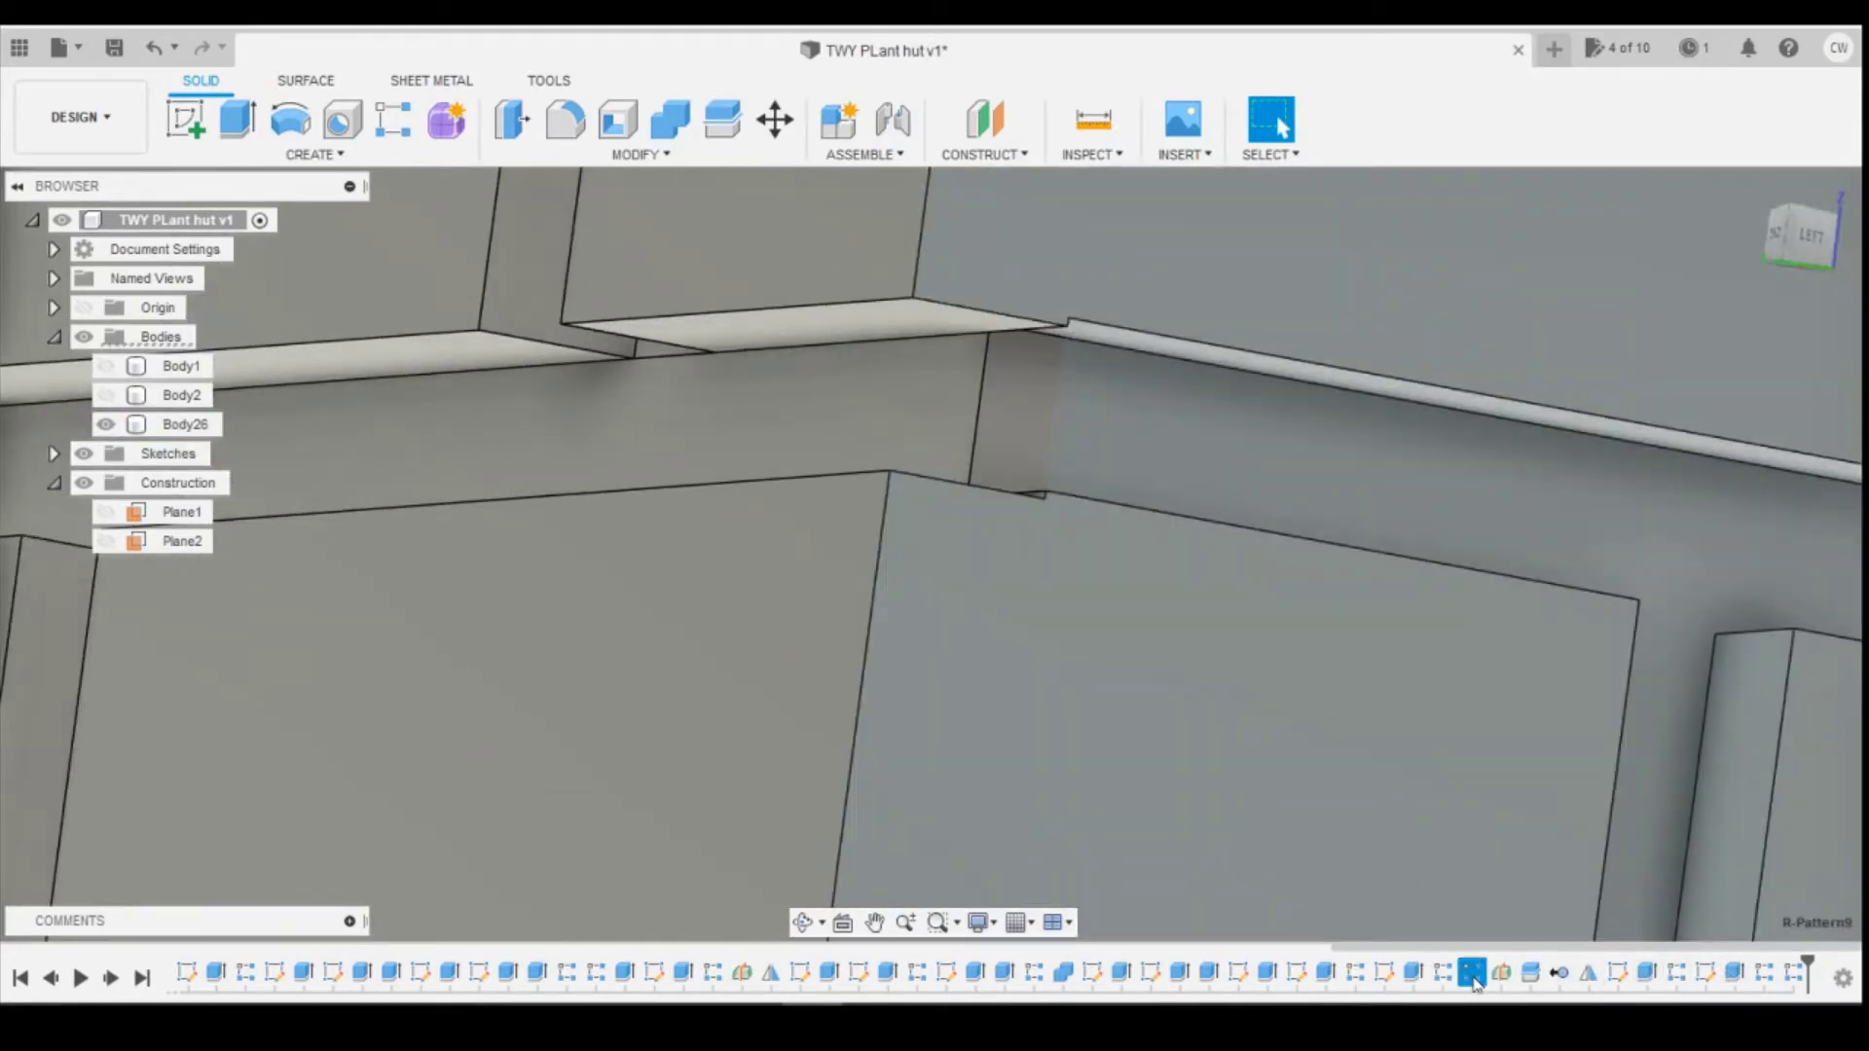
left_click(1536, 758)
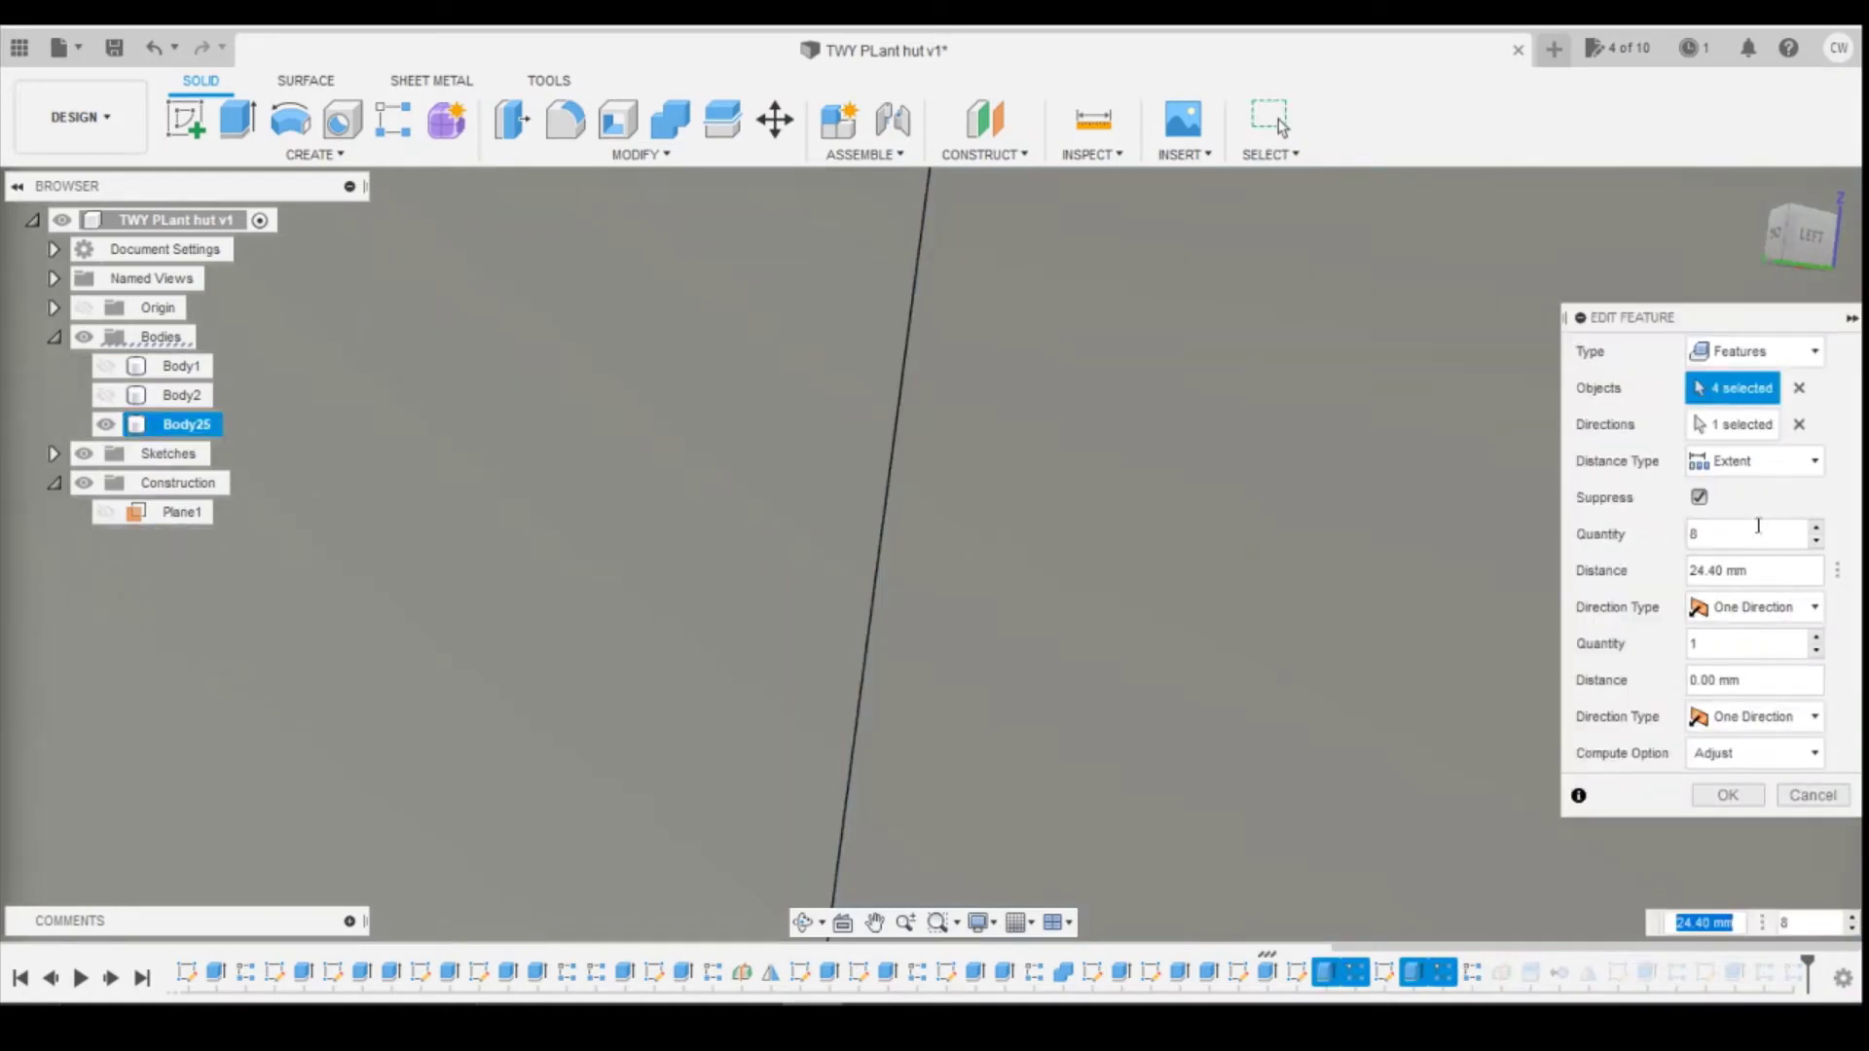
left_click(1813, 804)
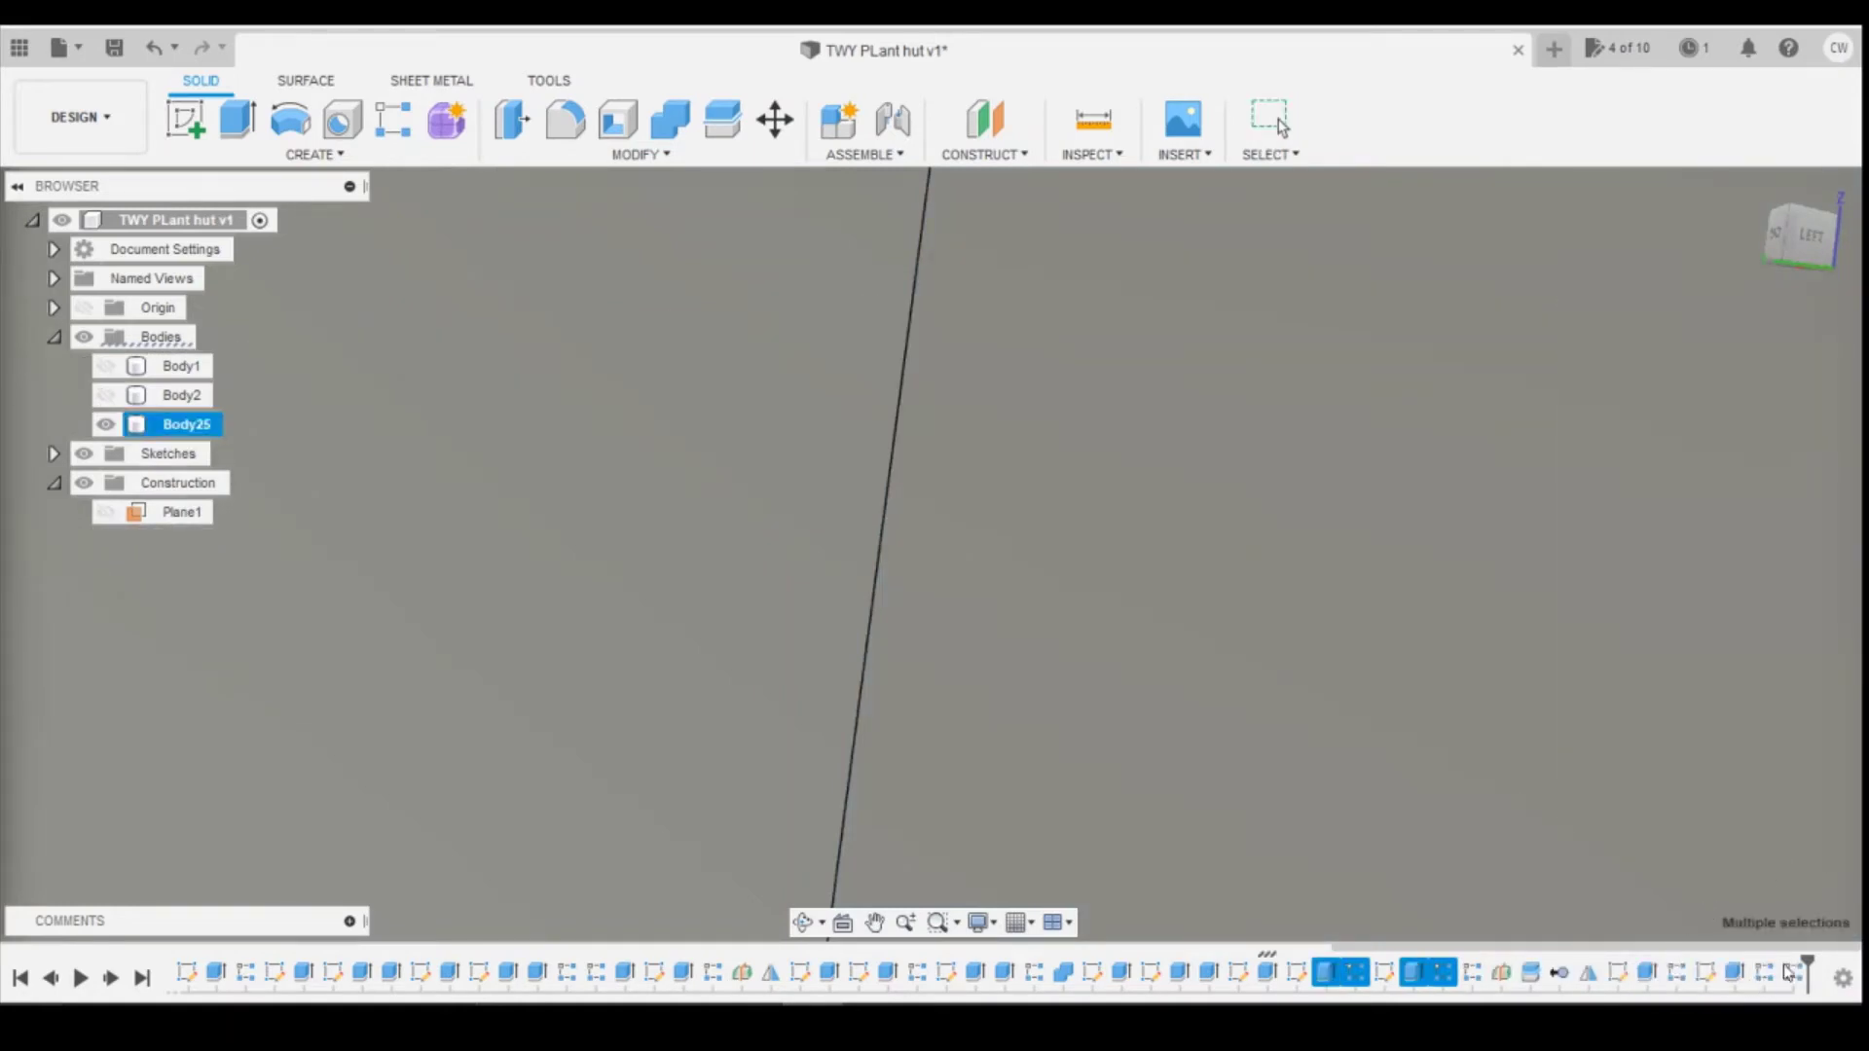
Step: Set the side wall's vertical brick-course pattern to an extent distance of -24.4 mm
right_click(1794, 976)
left_click(1723, 756)
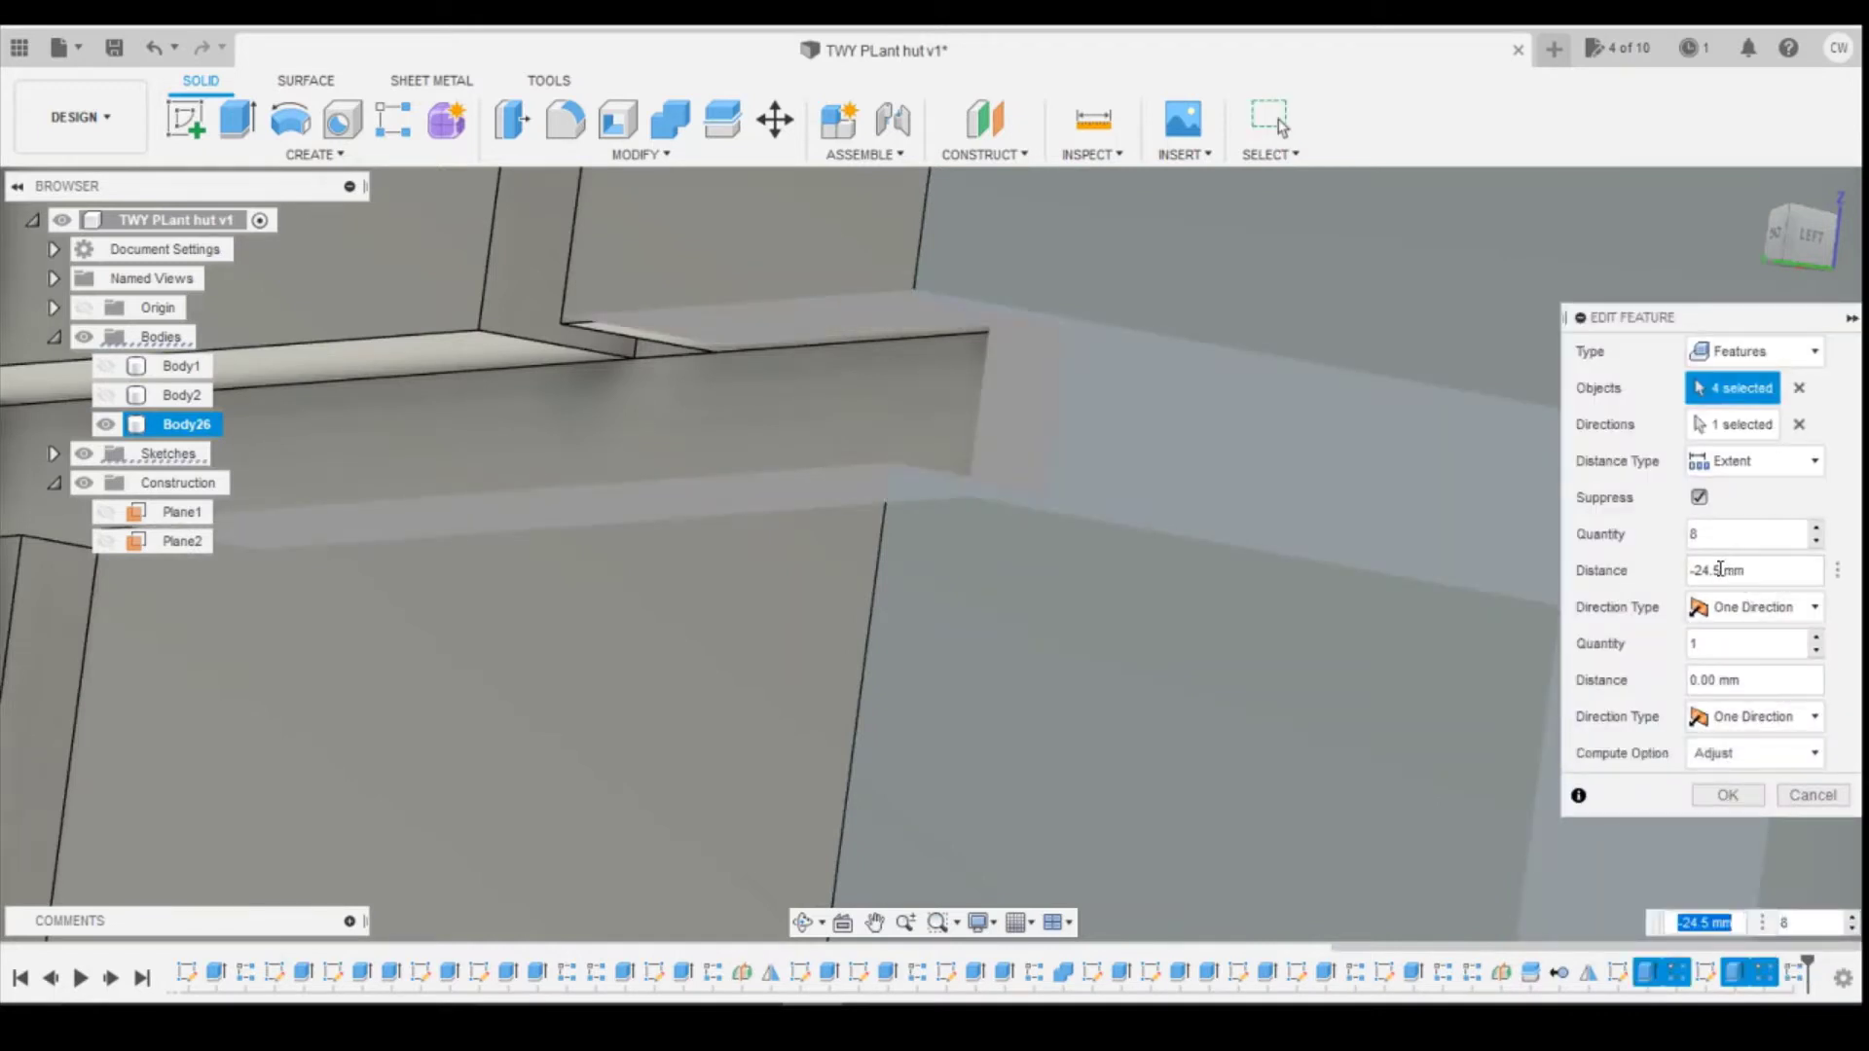
left_click(1719, 569)
type("4")
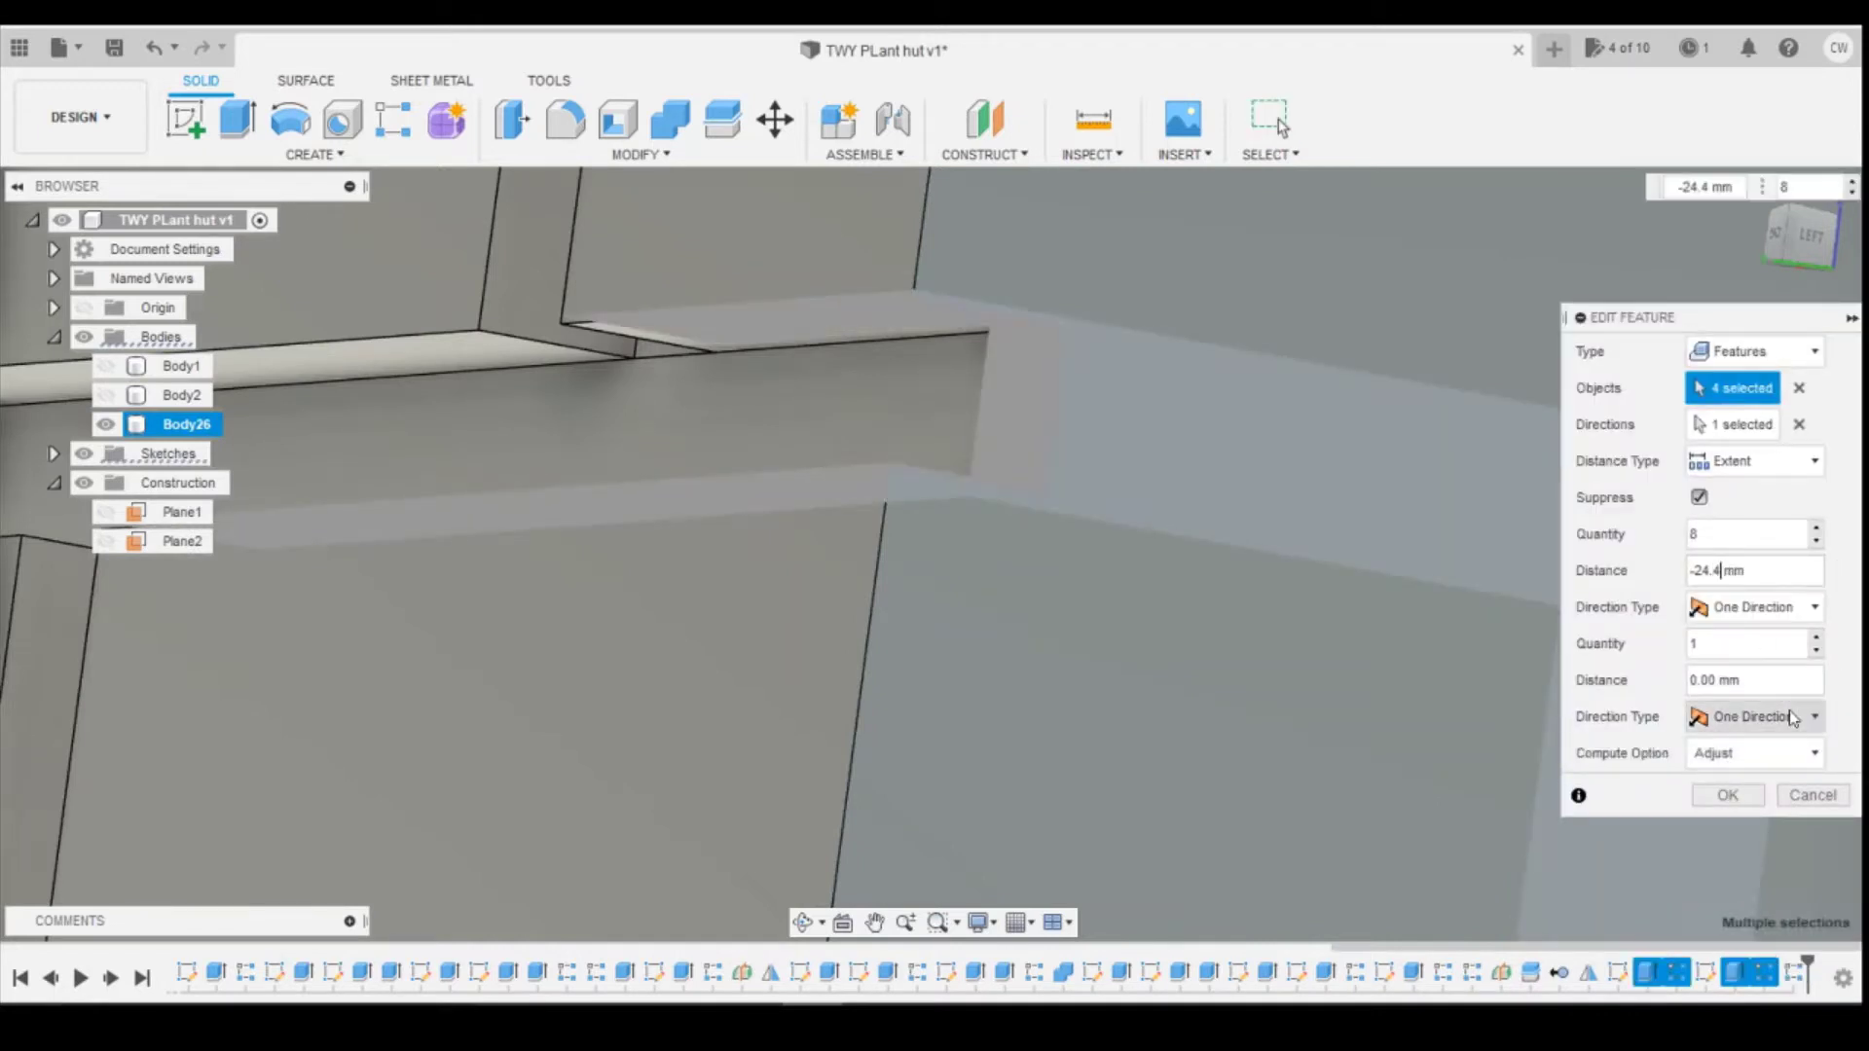
key("Return")
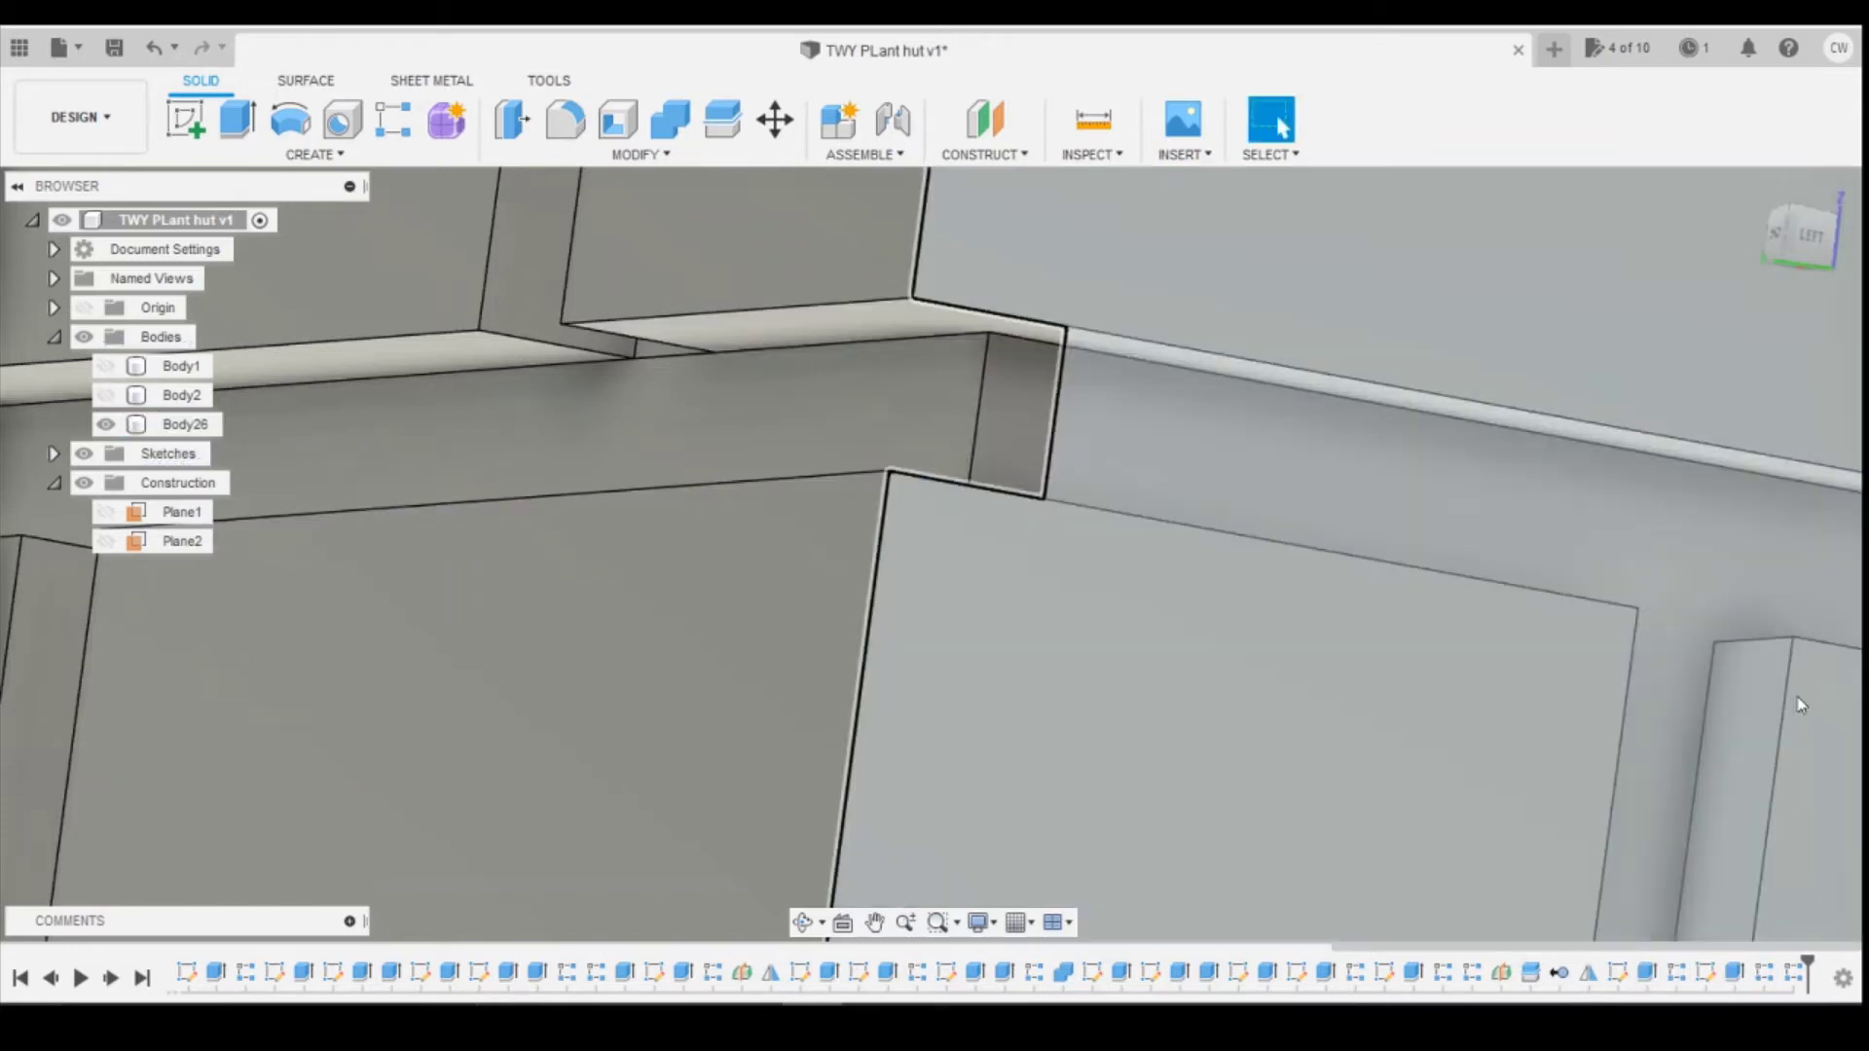
Step: Construct a midplane between the bricked side wall and the opposite plain side wall
scroll(1801, 705, "down", 10)
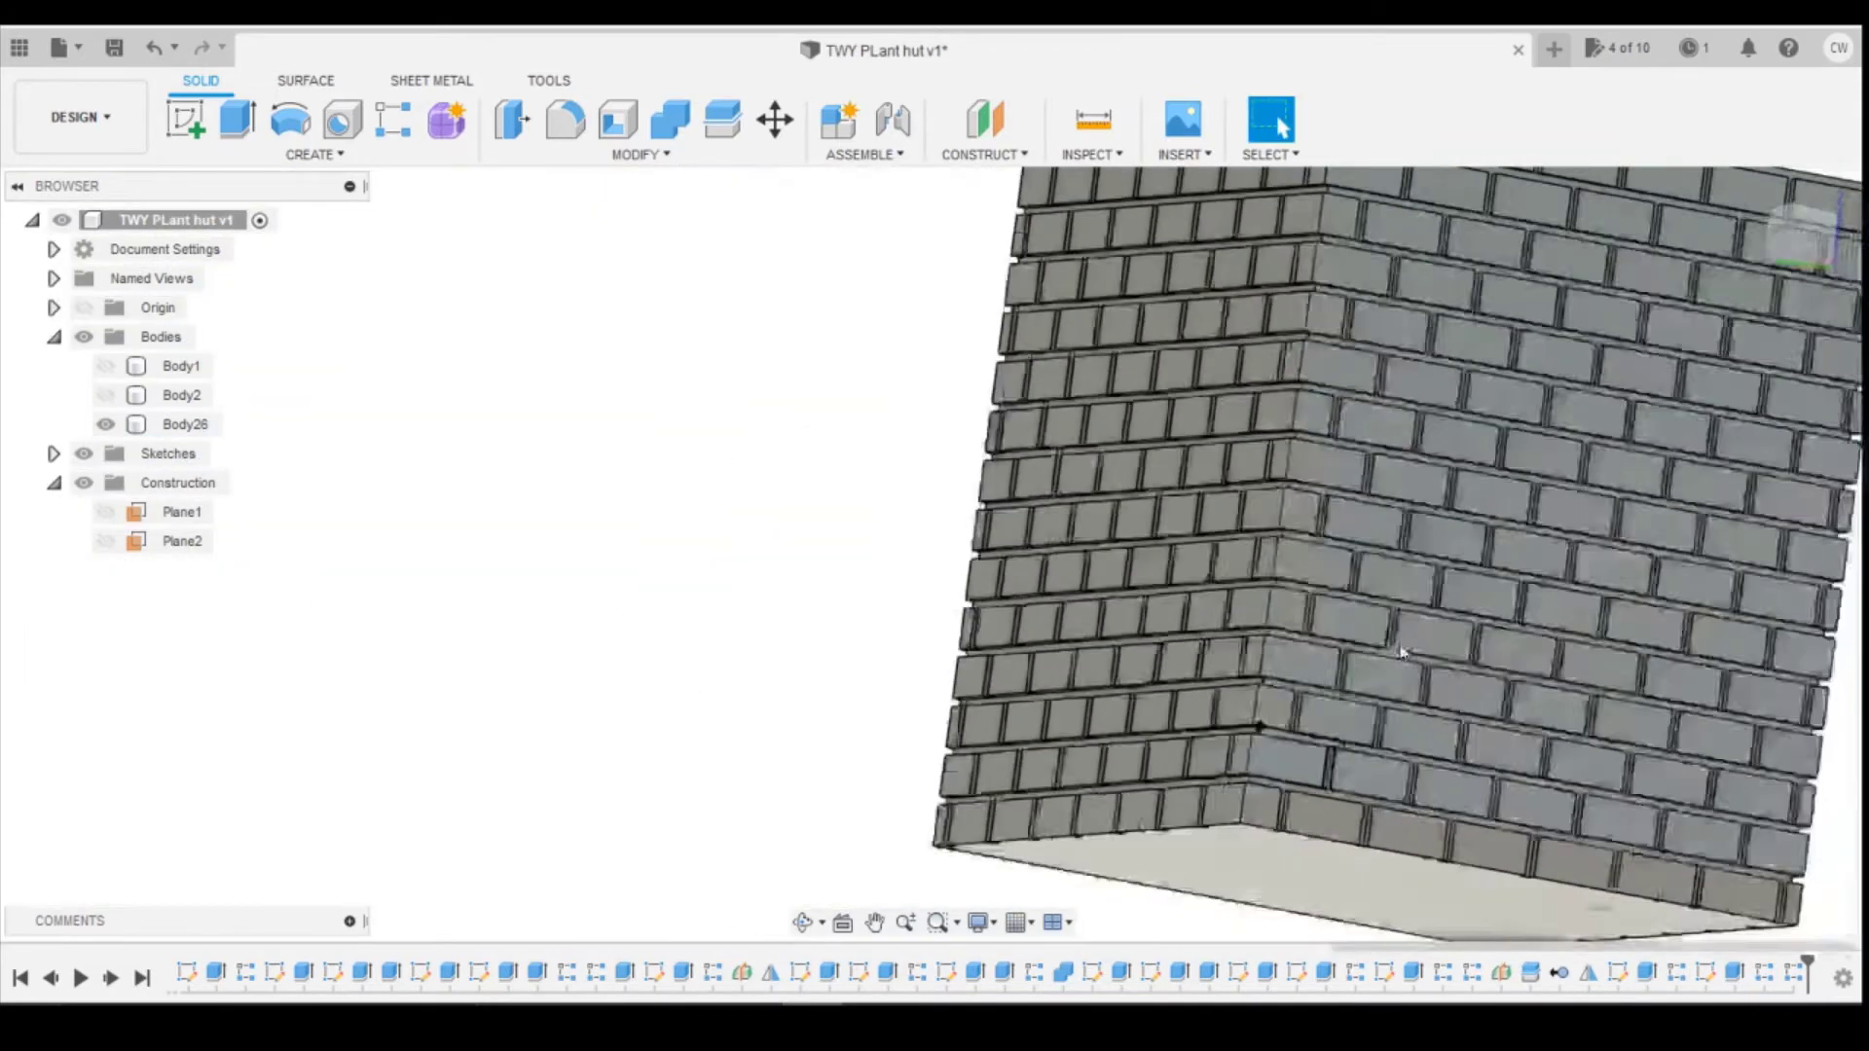
scroll(1402, 652, "down", 3)
left_click_drag(1814, 241, 1833, 255)
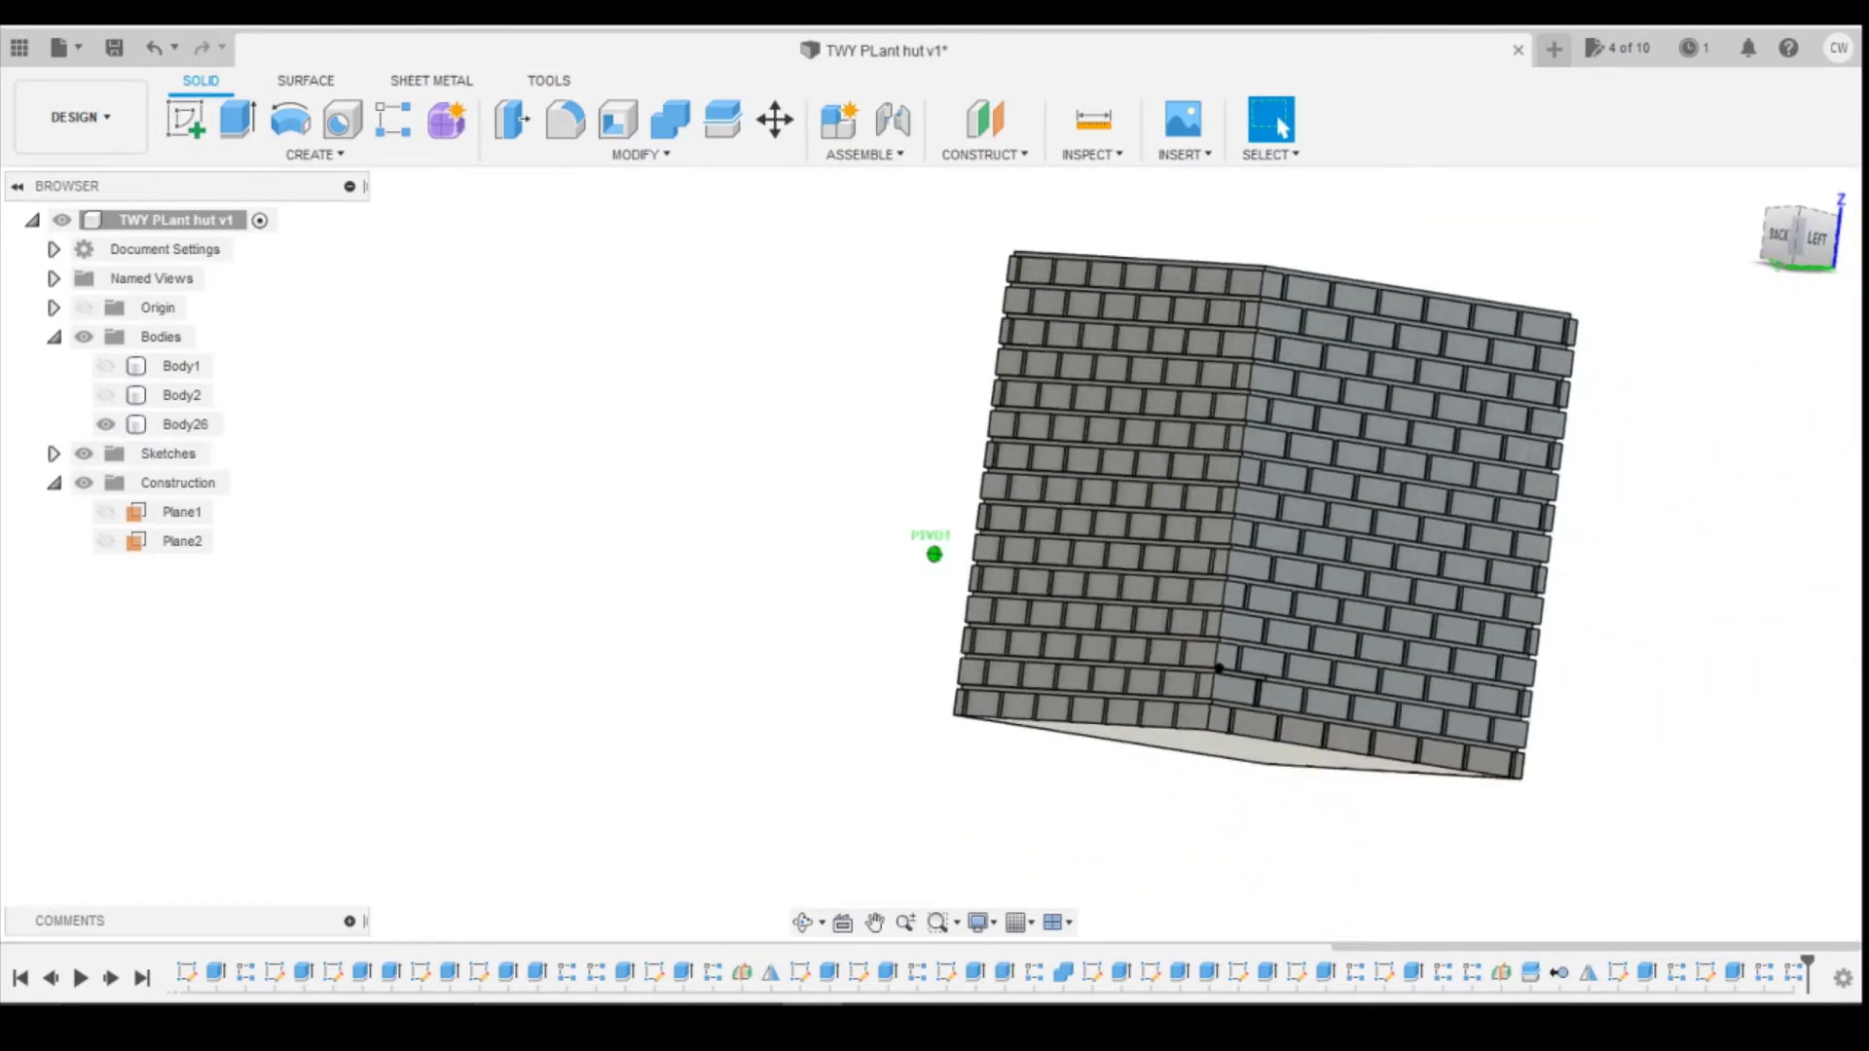
middle_click_drag(983, 560, 1593, 480, "shift")
left_click(951, 156)
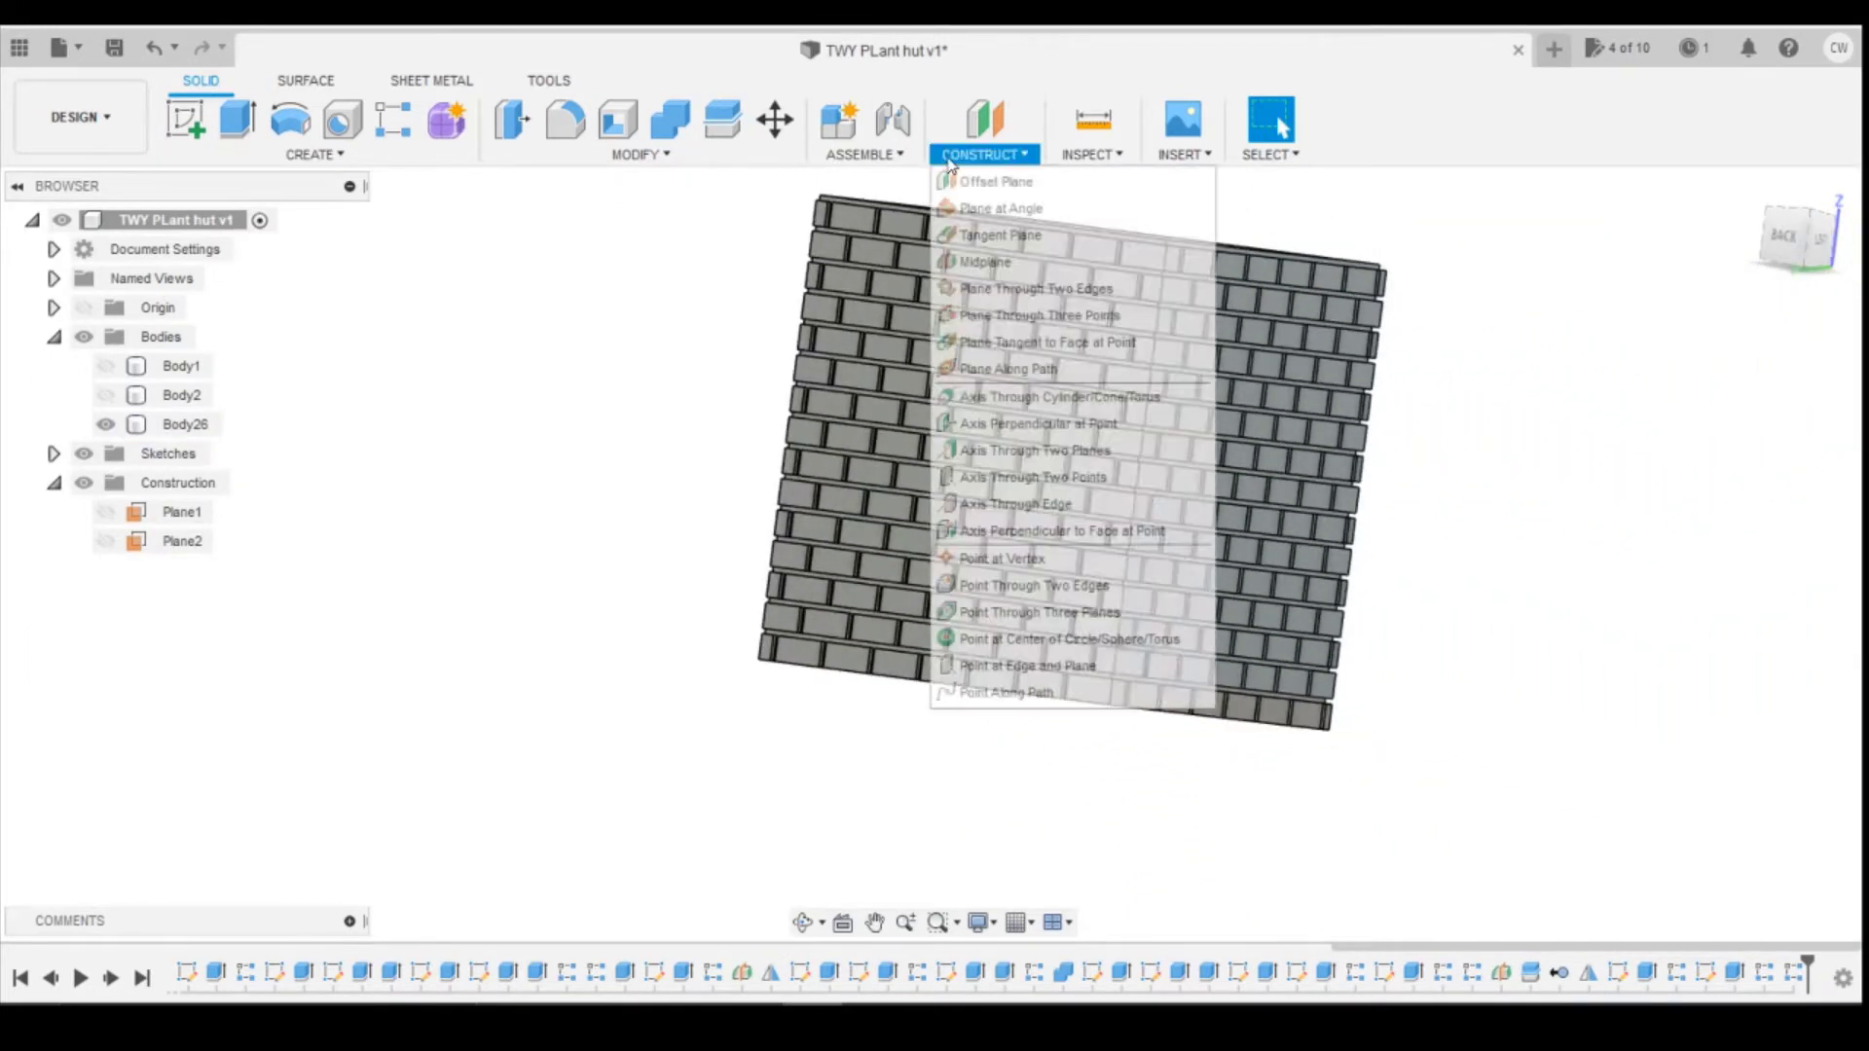
left_click(1012, 263)
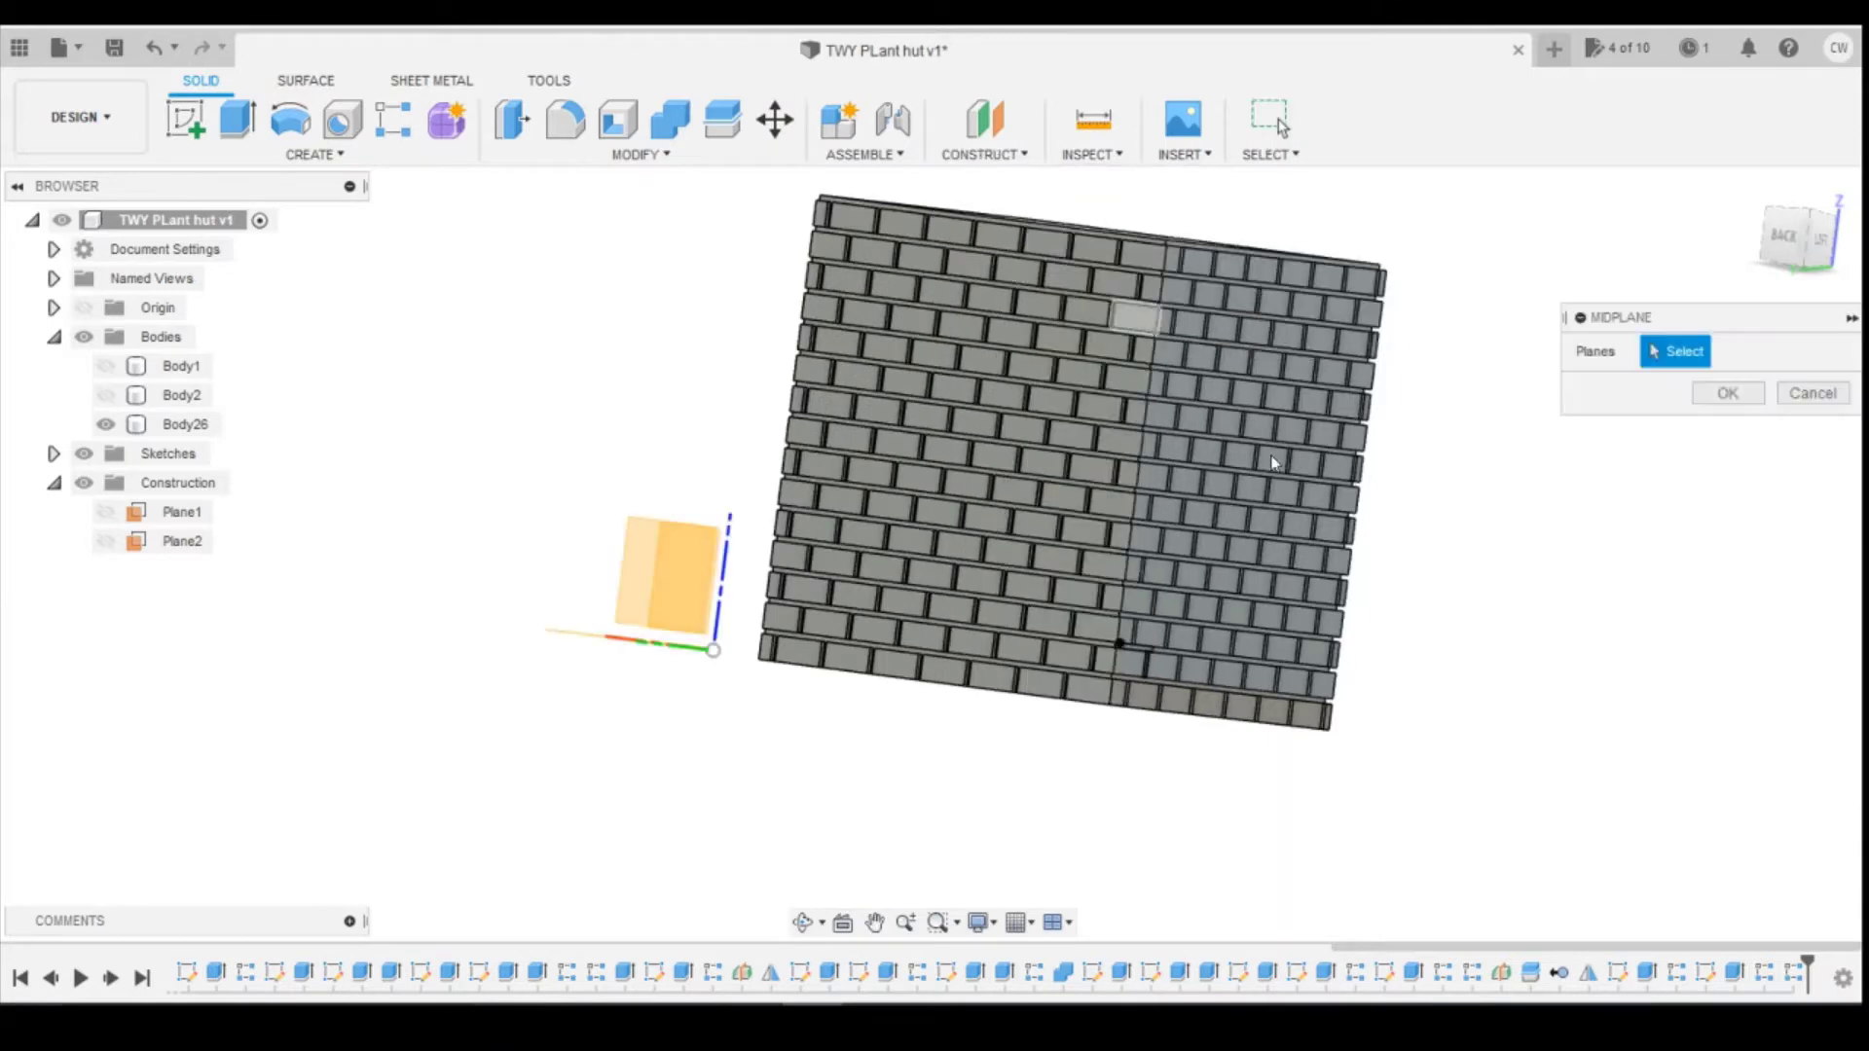
scroll(1263, 452, "up", 5)
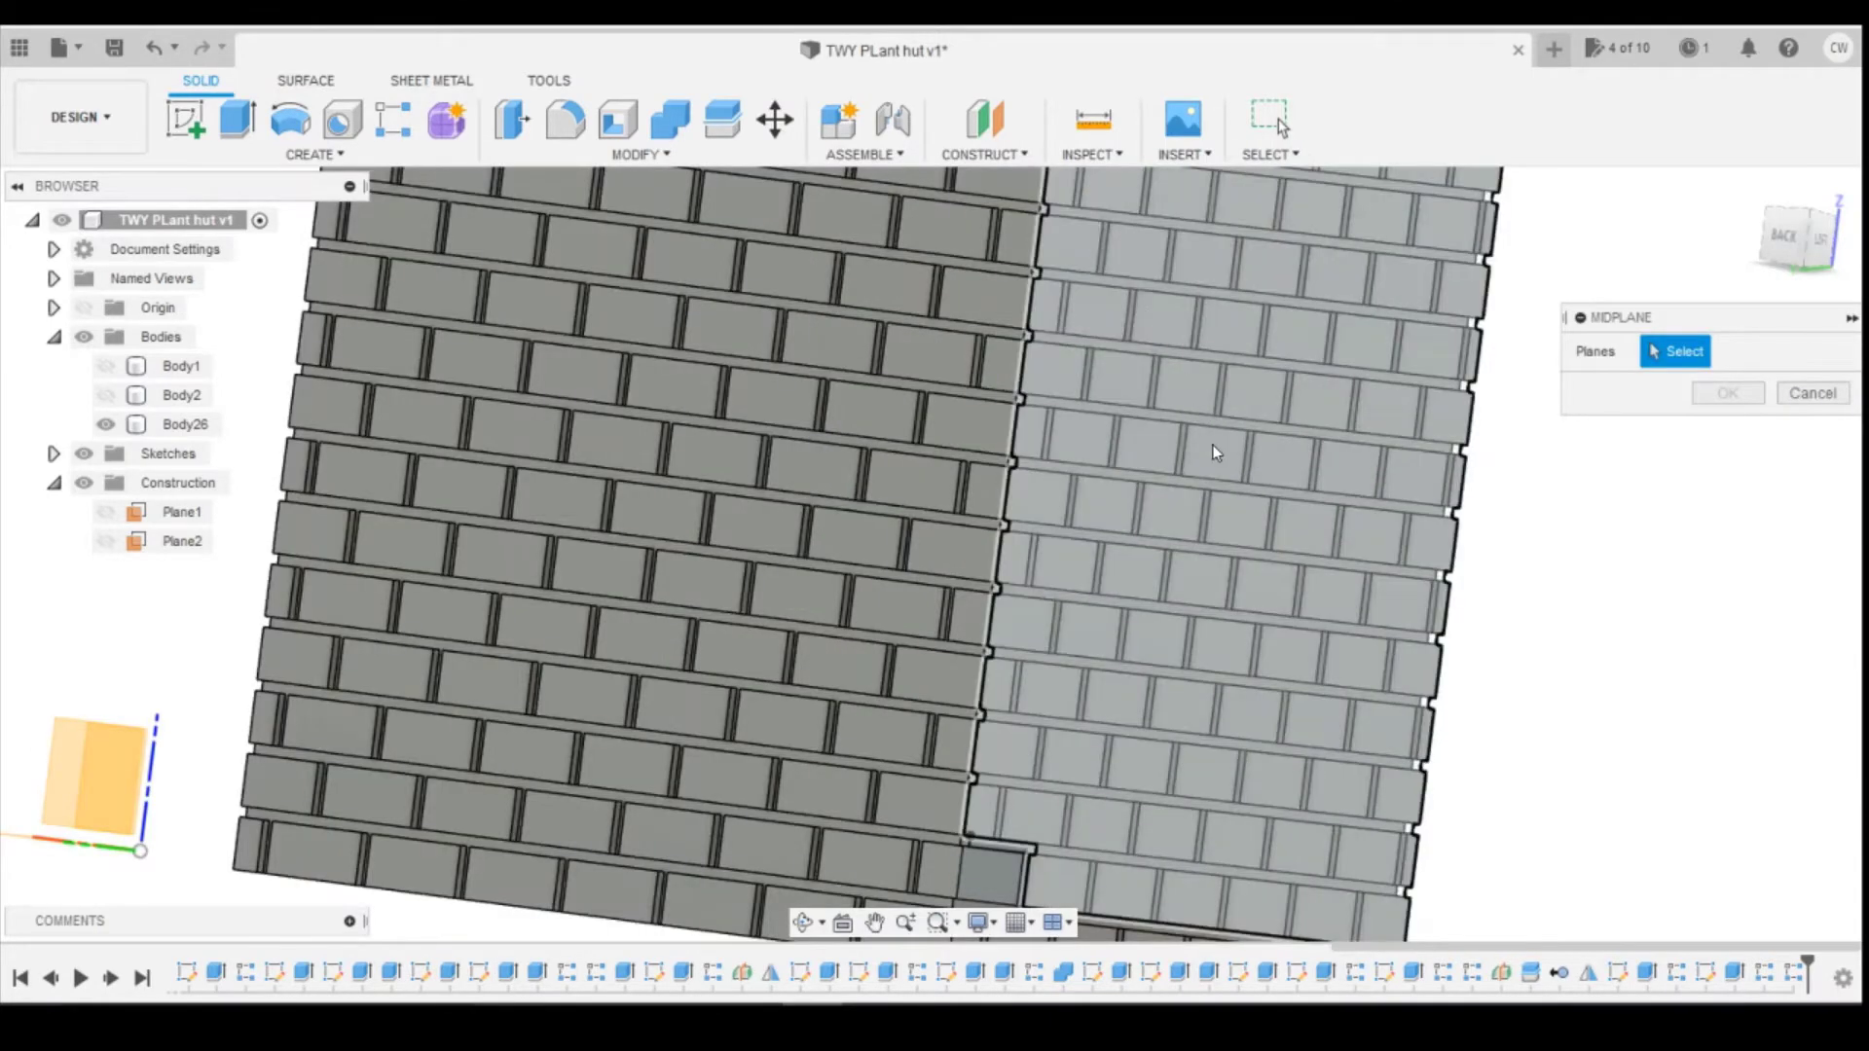
left_click(1218, 464)
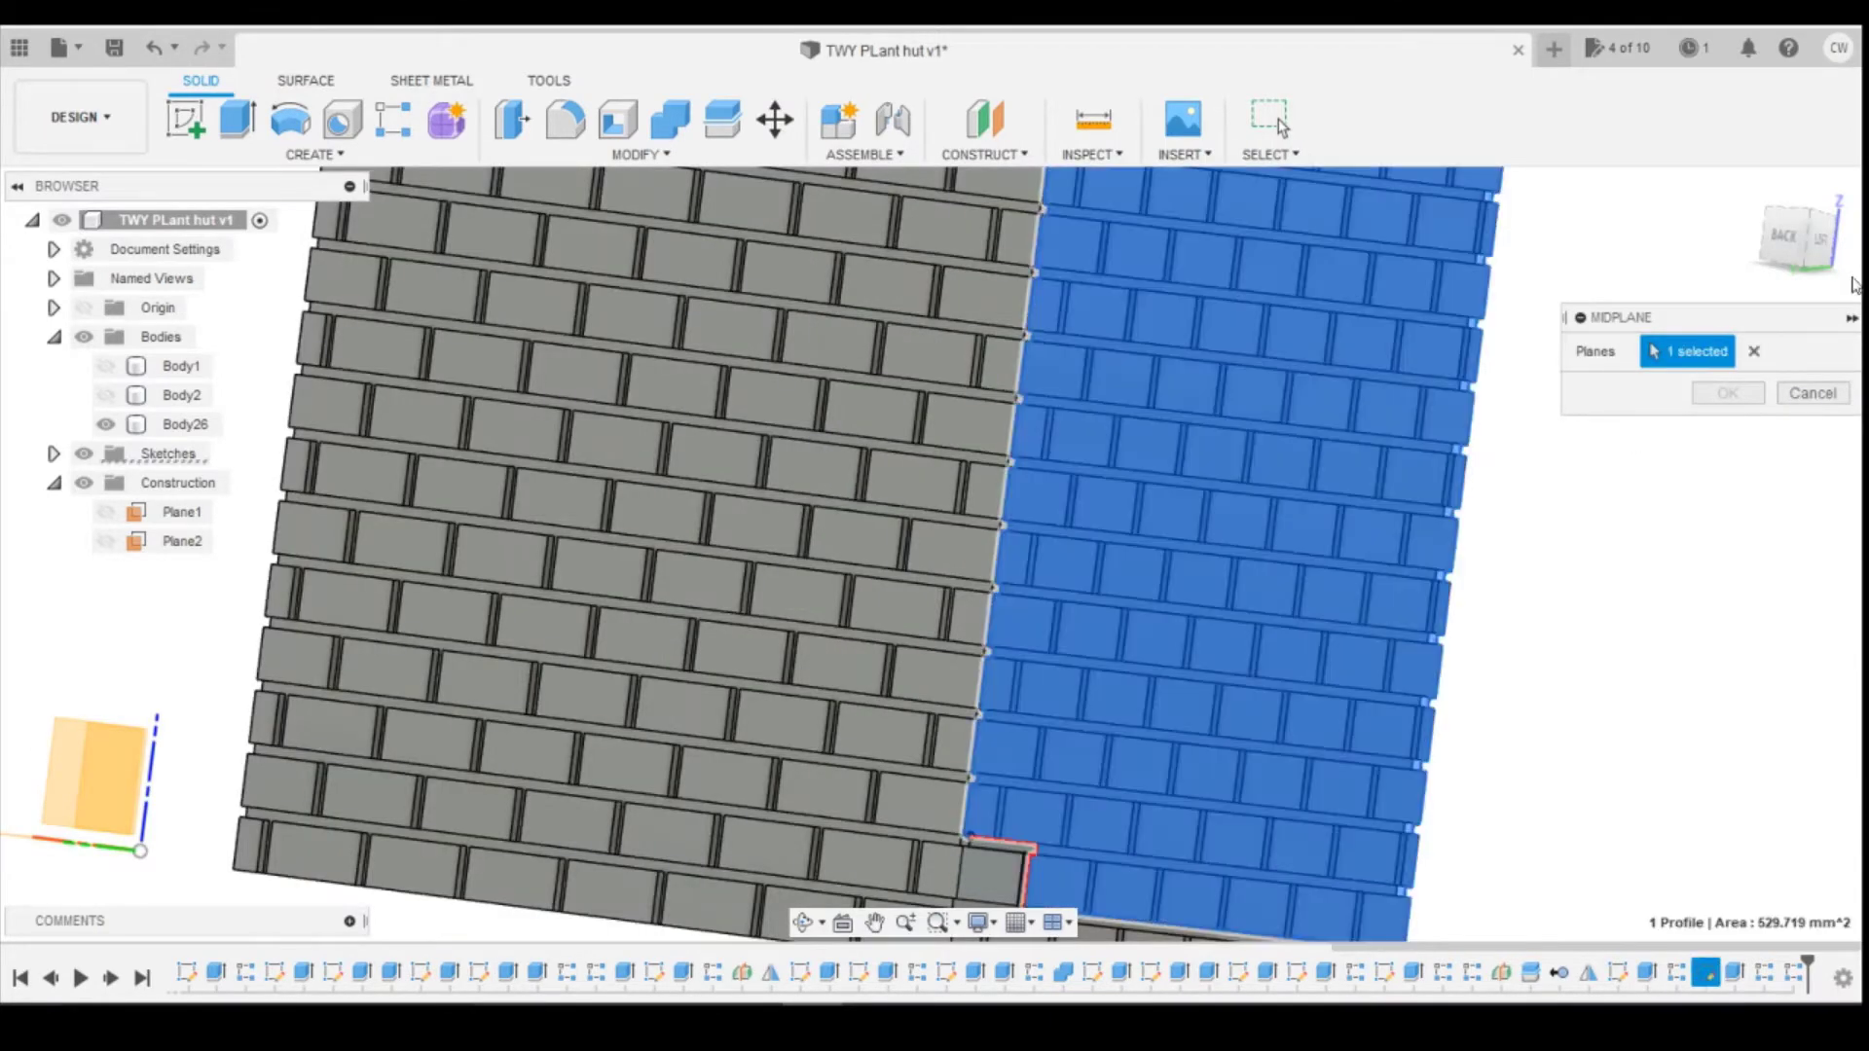
left_click(1772, 244)
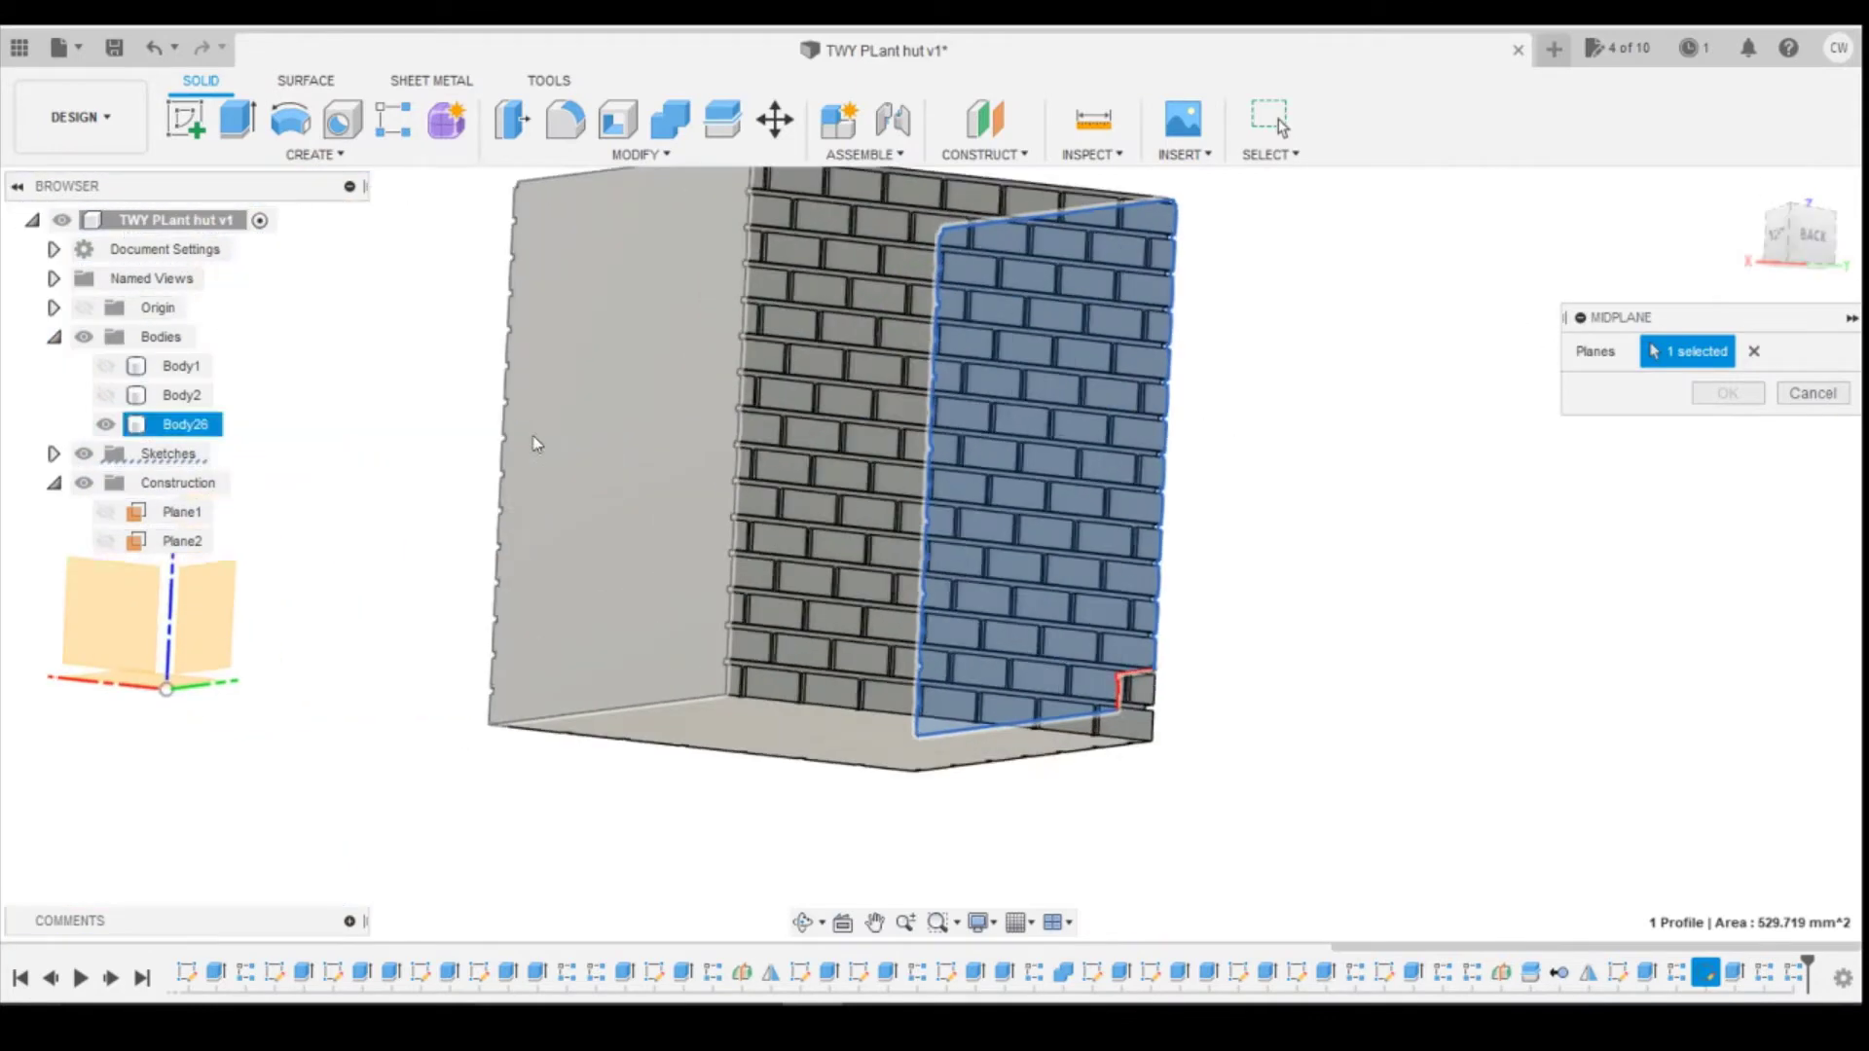
left_click(572, 434)
left_click(1727, 393)
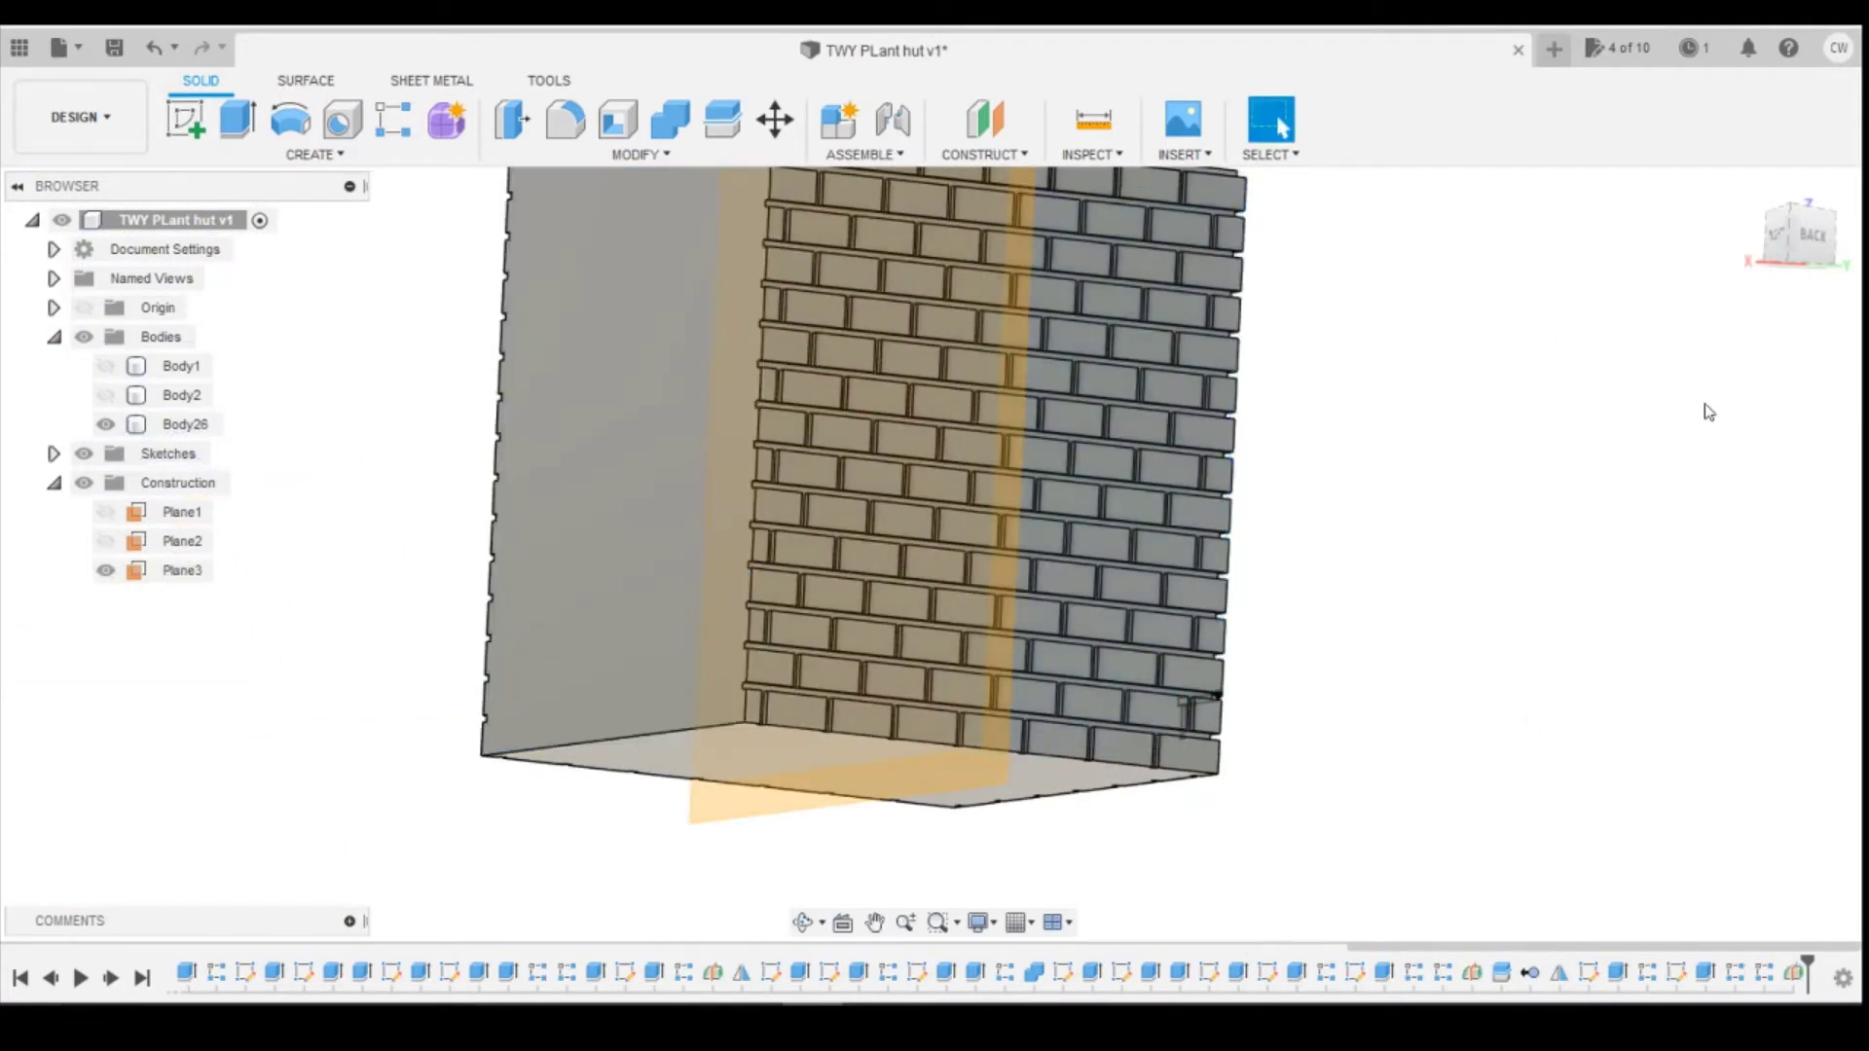
Step: Split the hut body in two using the new midplane as the splitting tool
left_click(722, 119)
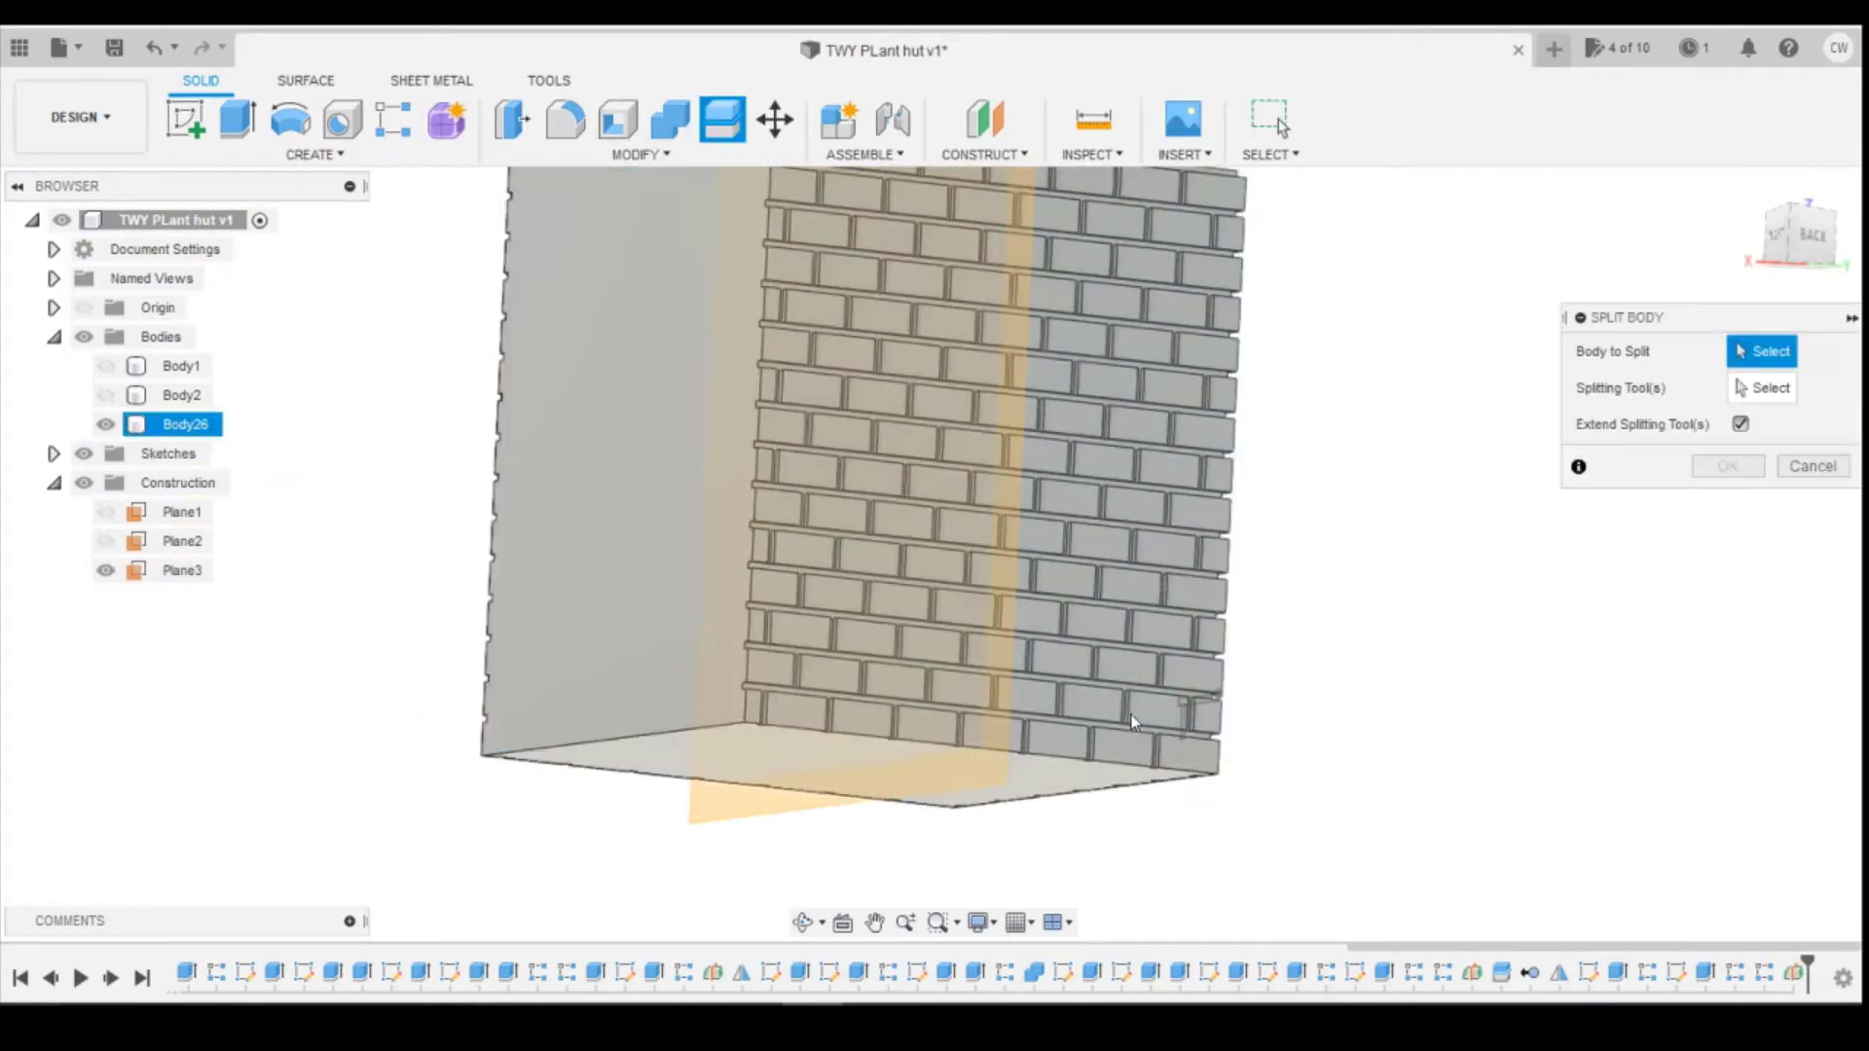
left_click(1131, 720)
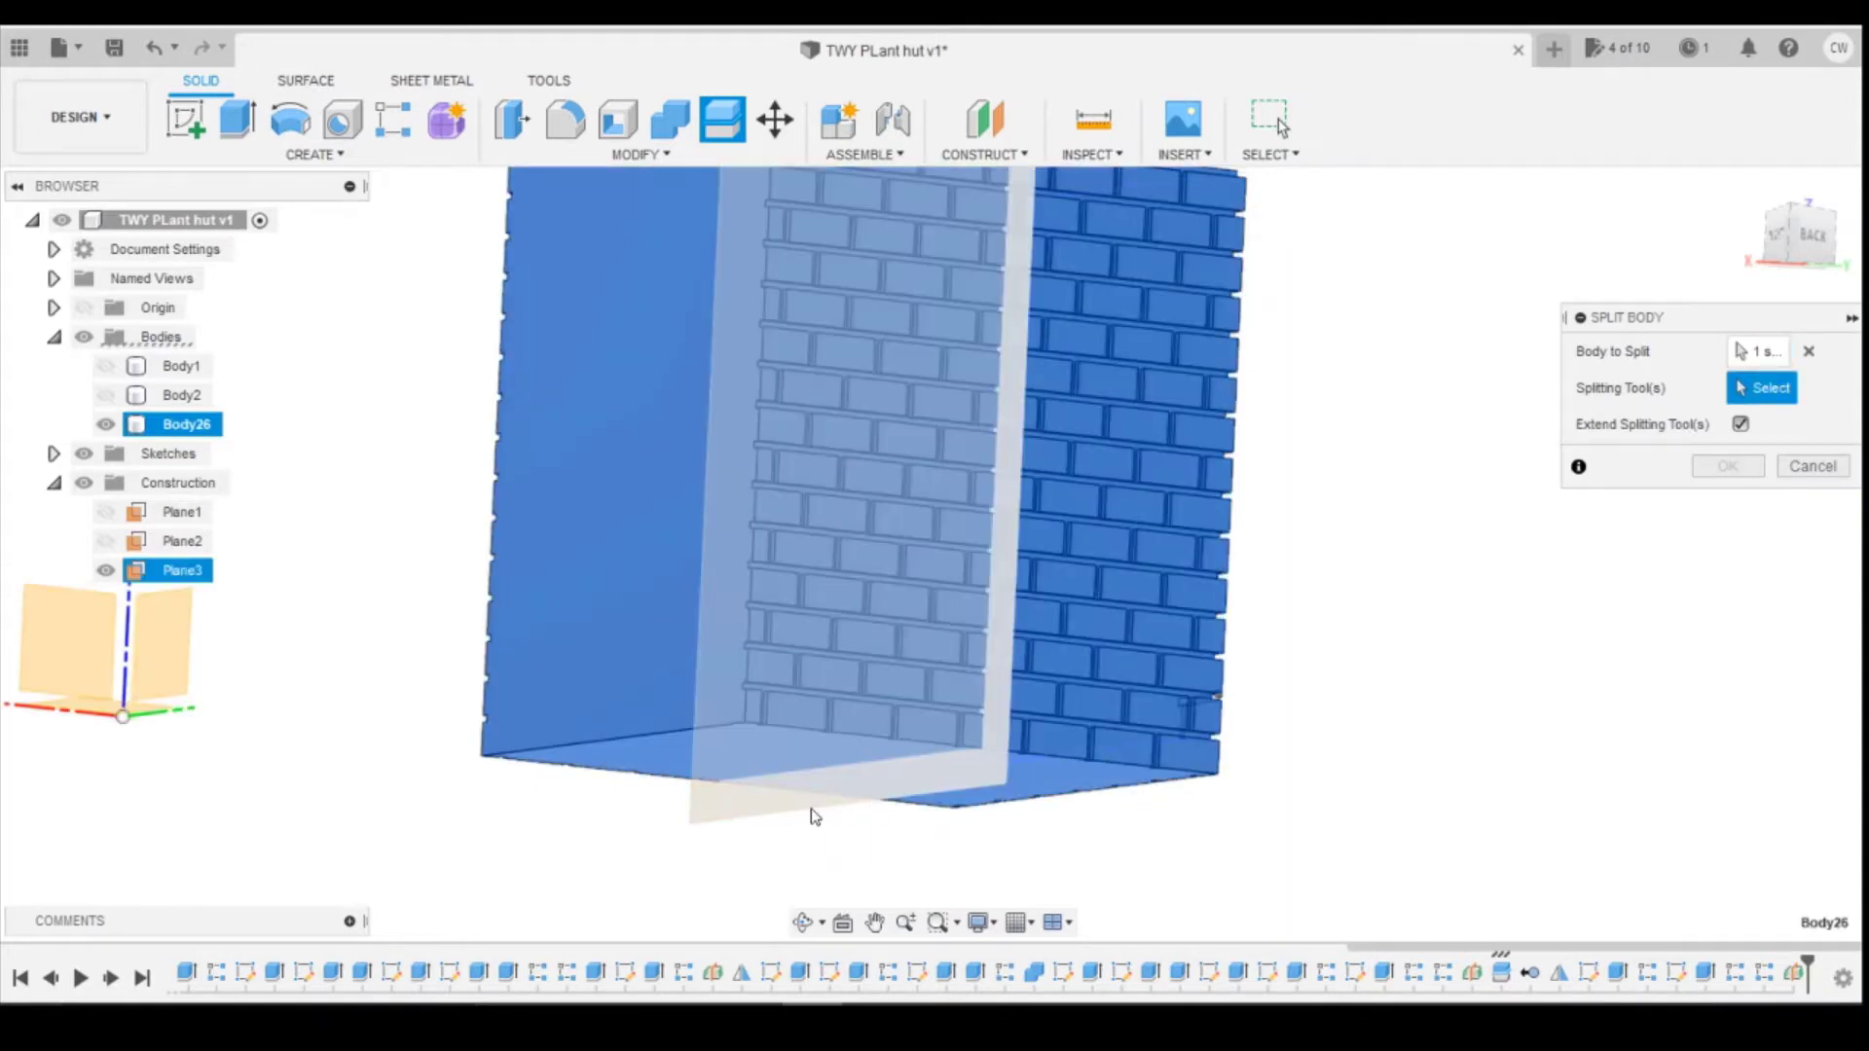
left_click(810, 814)
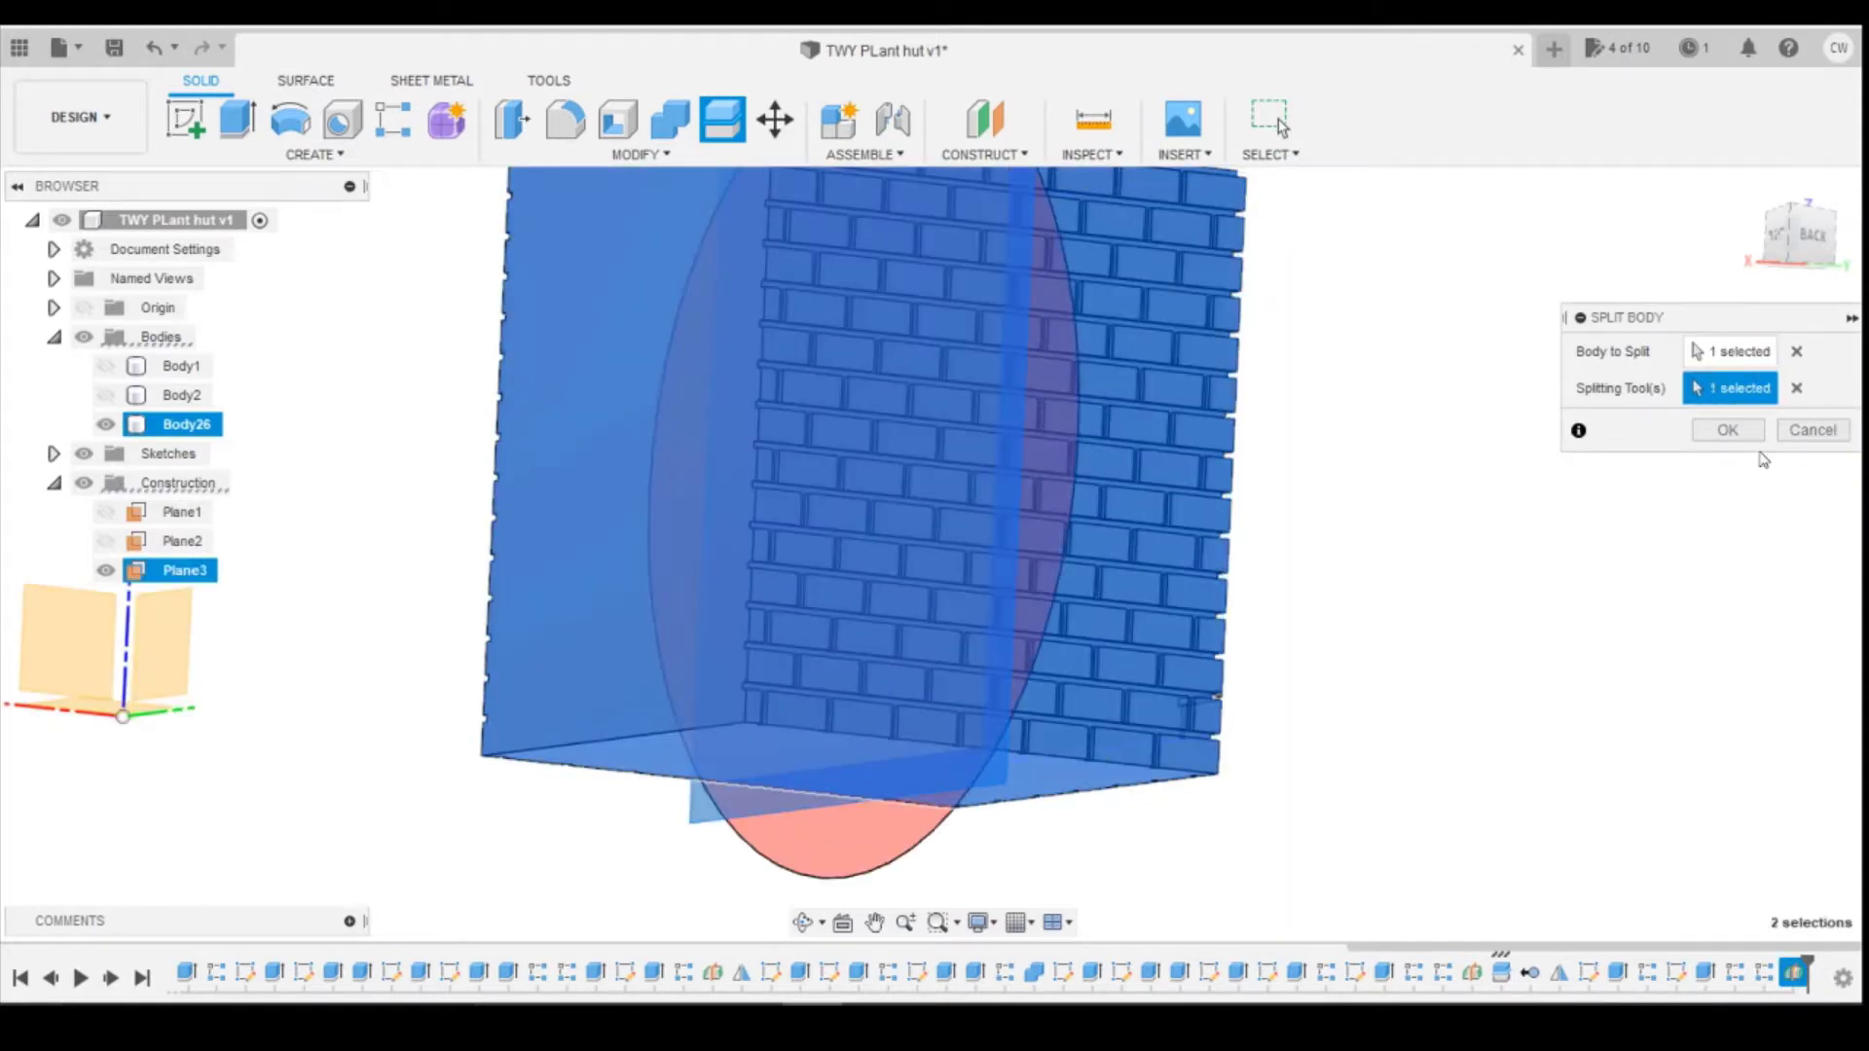
left_click(1735, 436)
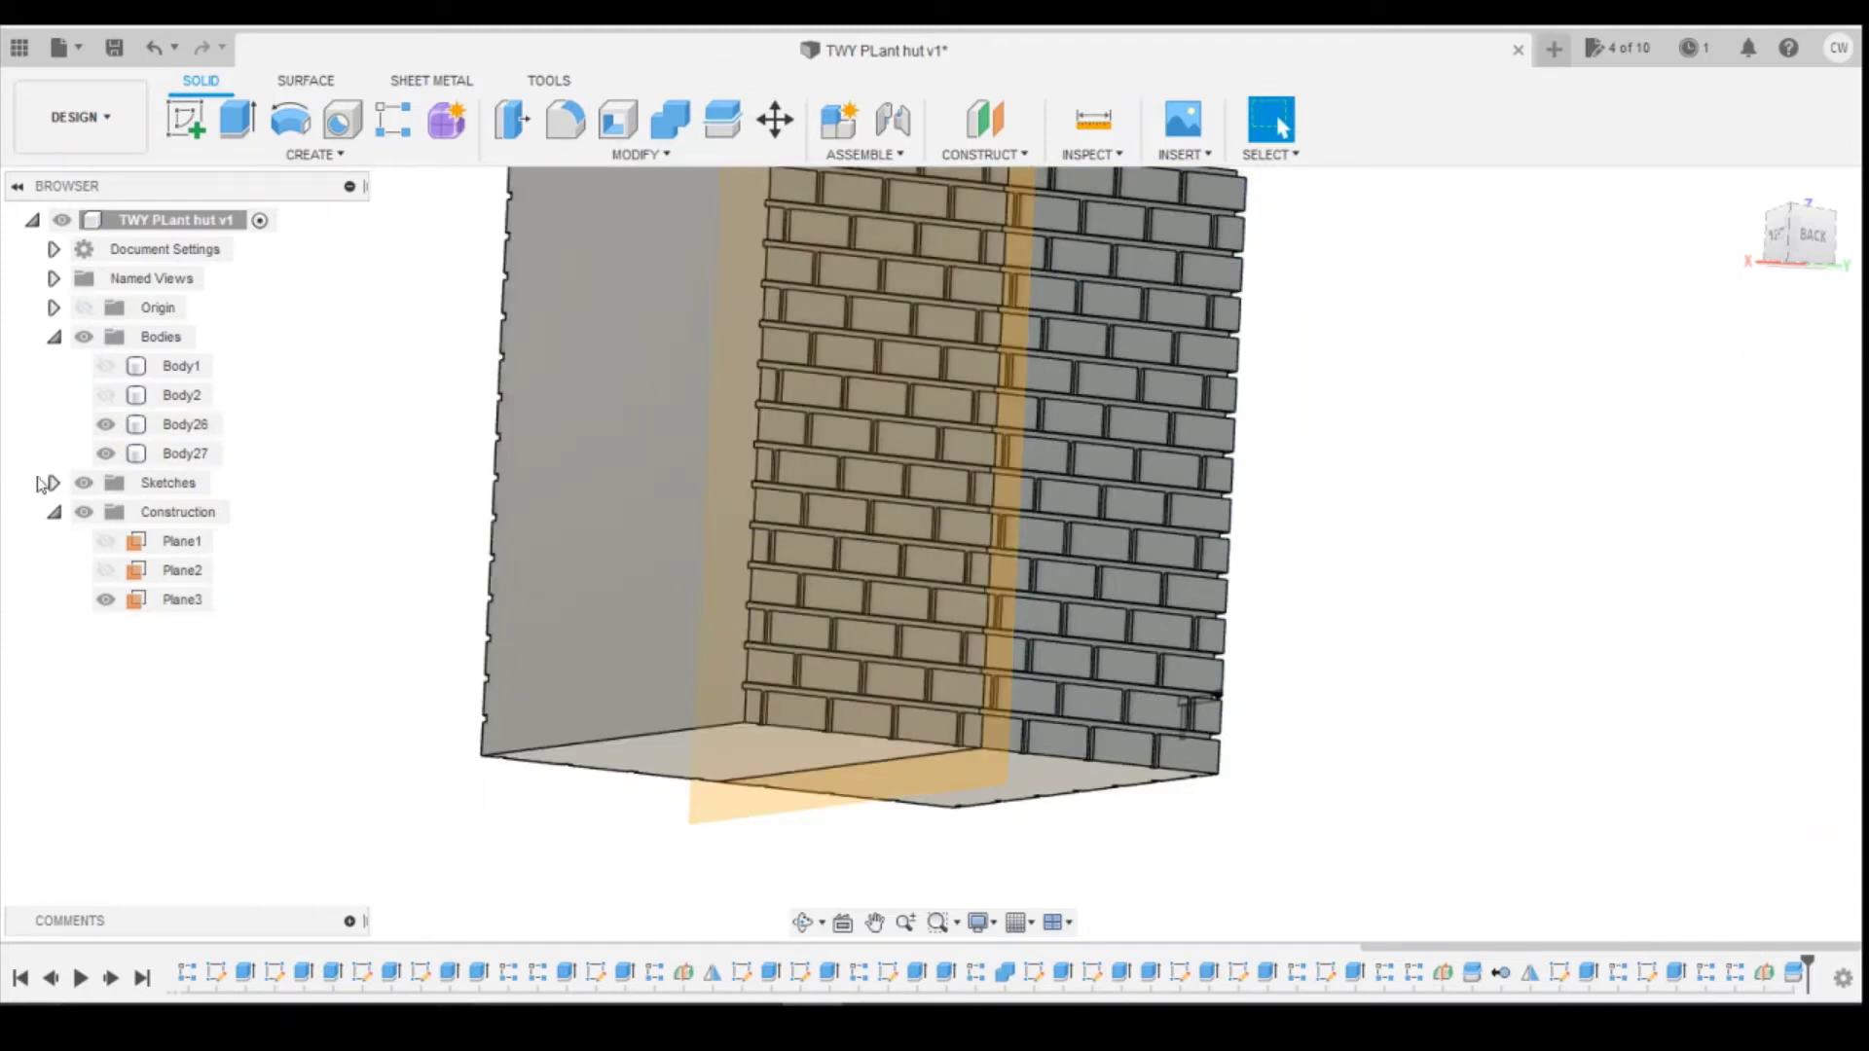
Step: Identify the split half with the plain side wall by toggling its visibility, and delete that half
left_click(106, 455)
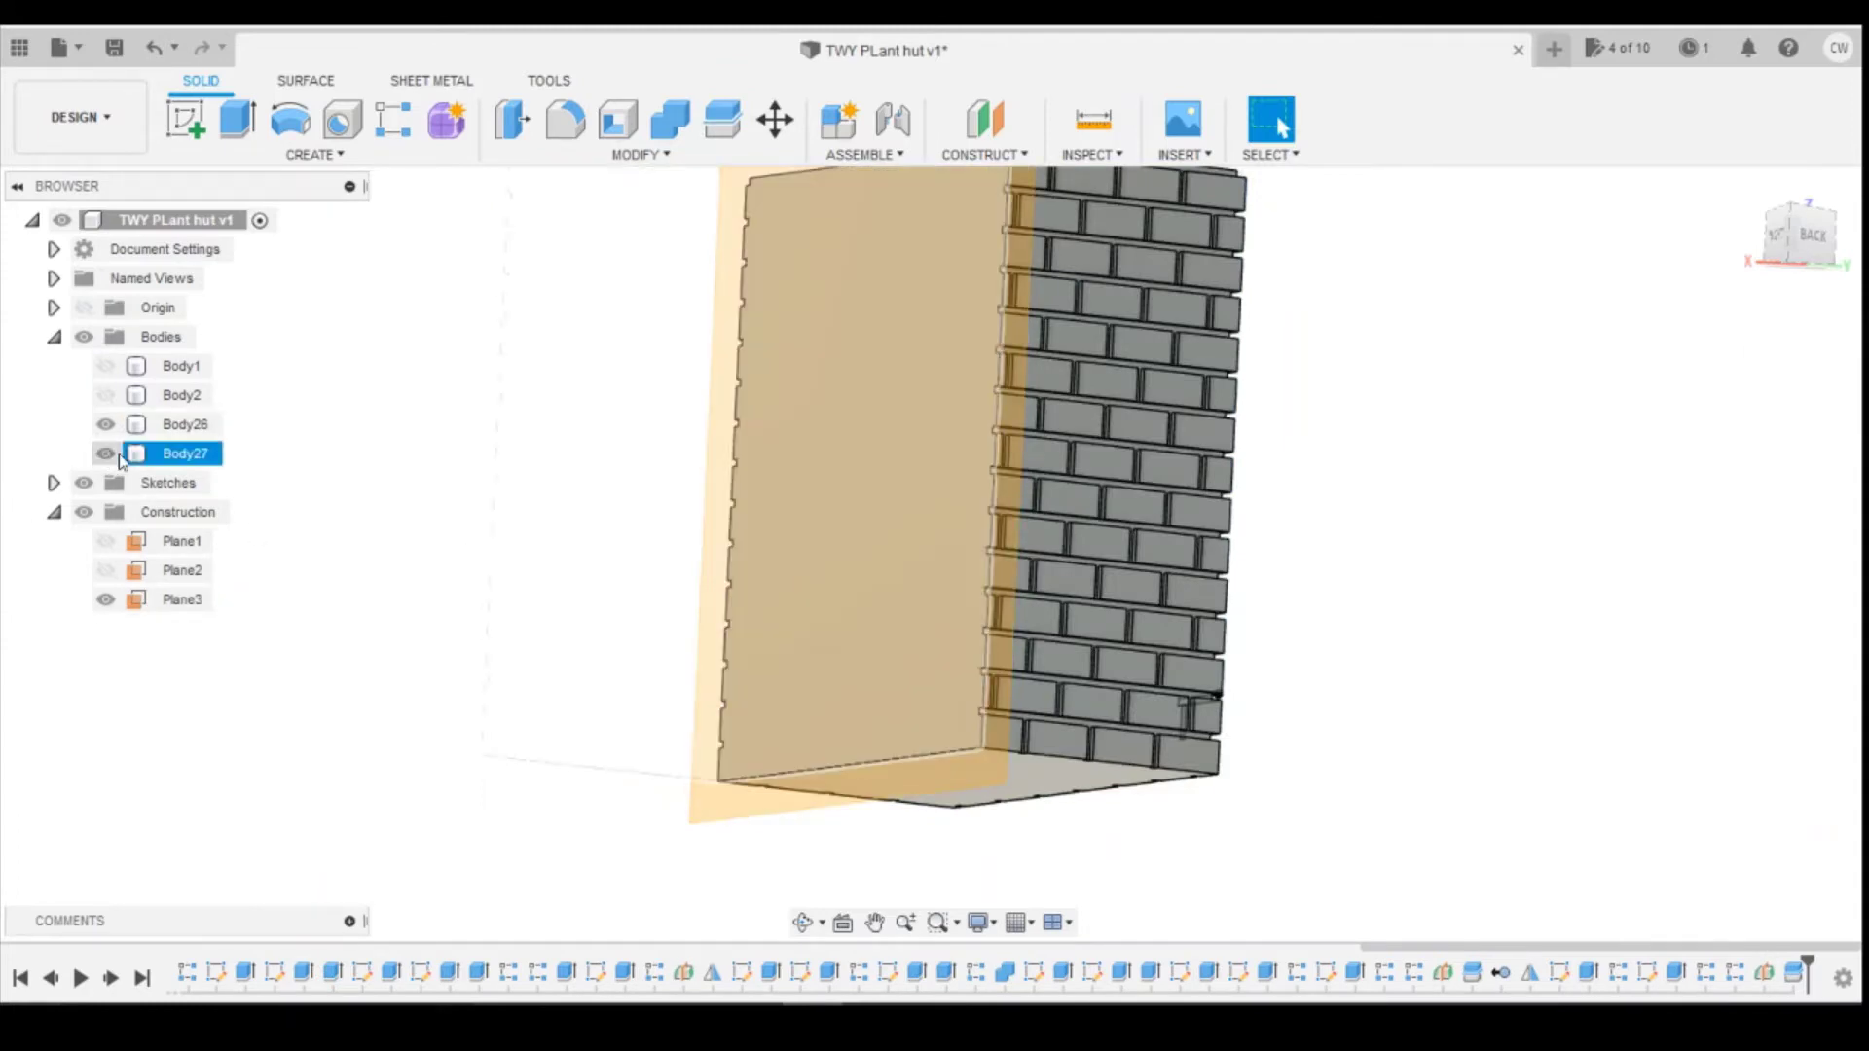
left_click(106, 455)
right_click(193, 457)
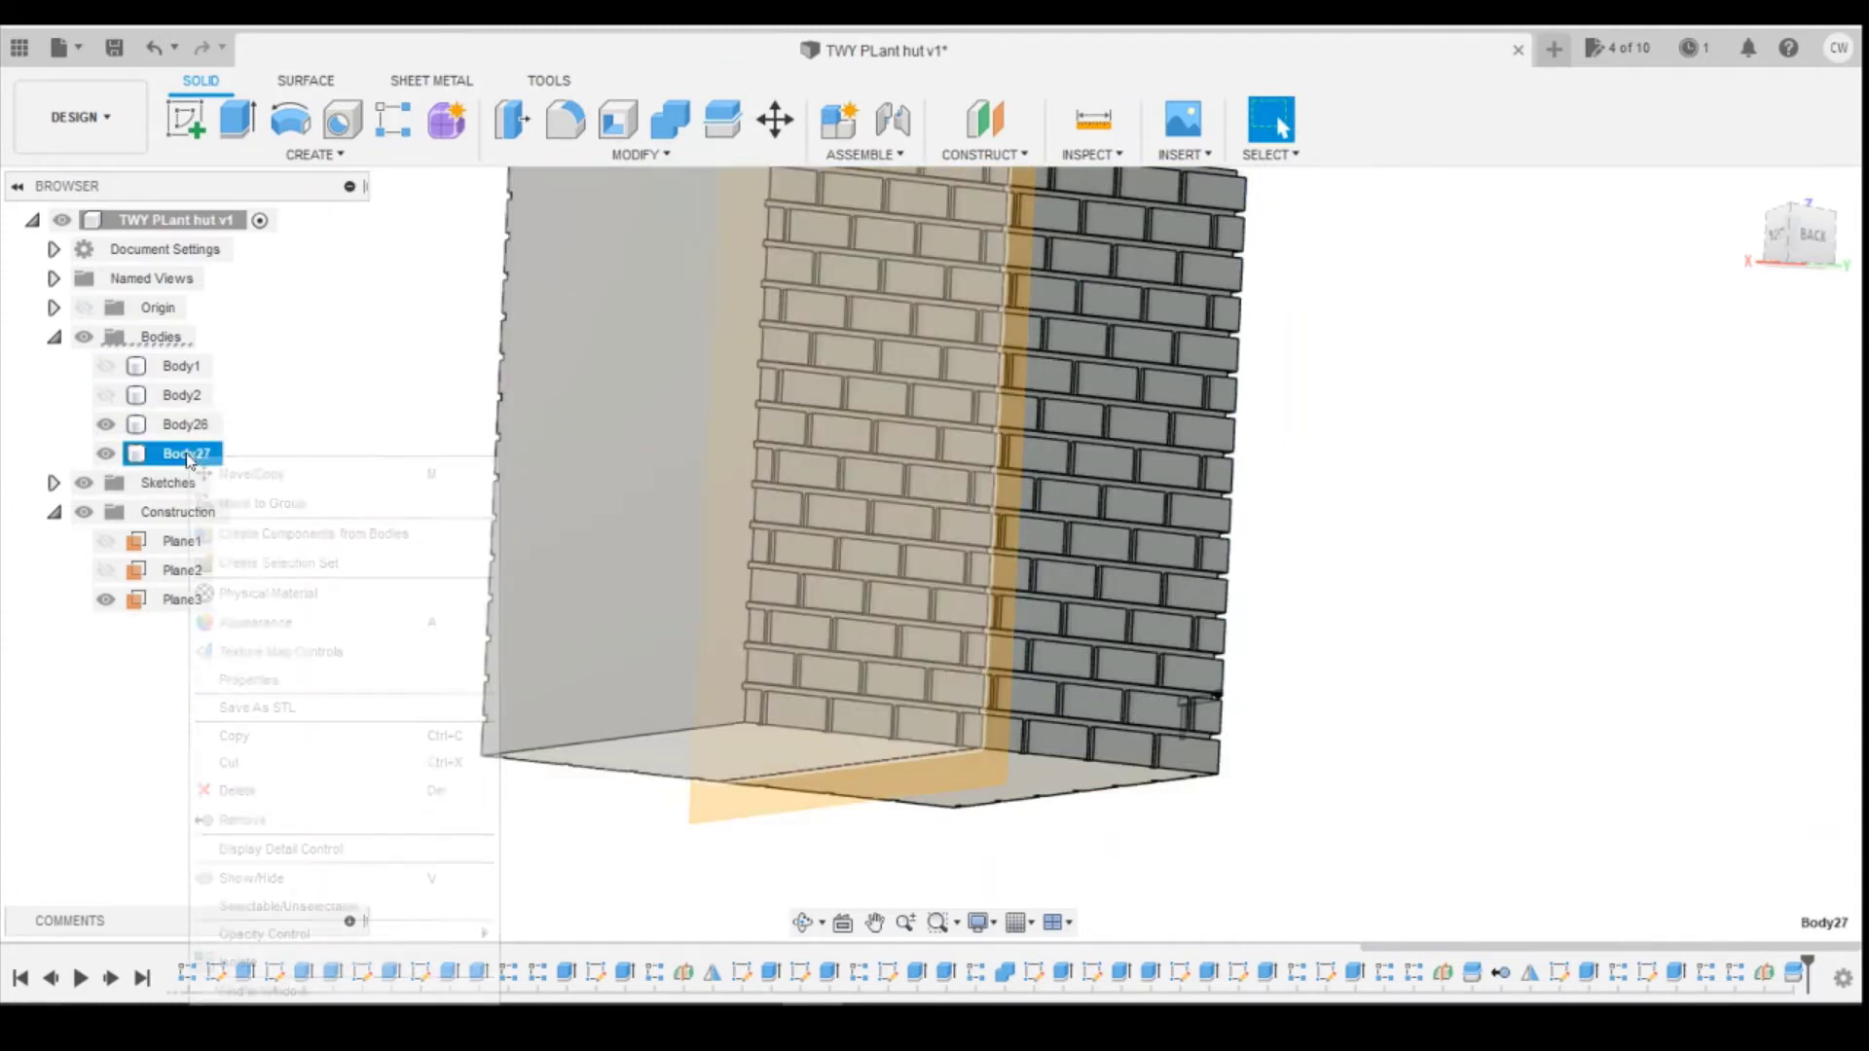
left_click(236, 791)
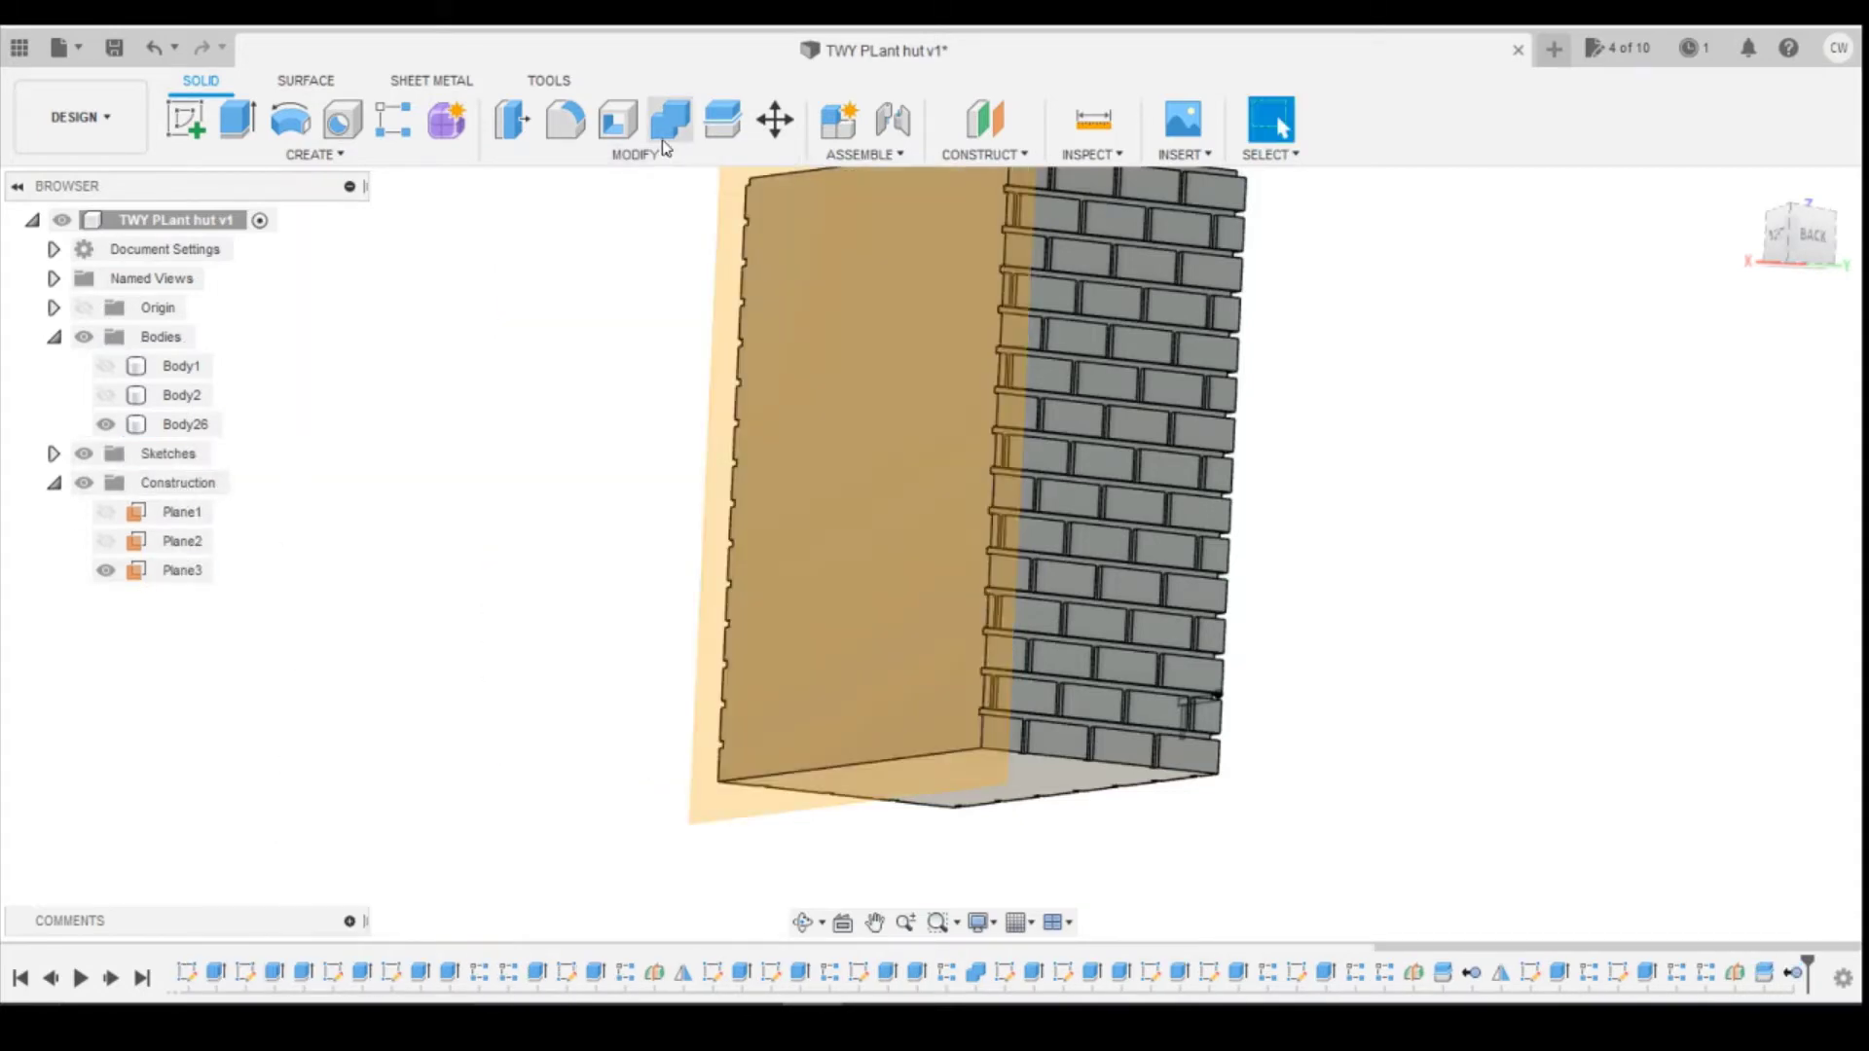
Step: Mirror the bricked half of the hut body about the midplane, joining the copy to the original
left_click(311, 154)
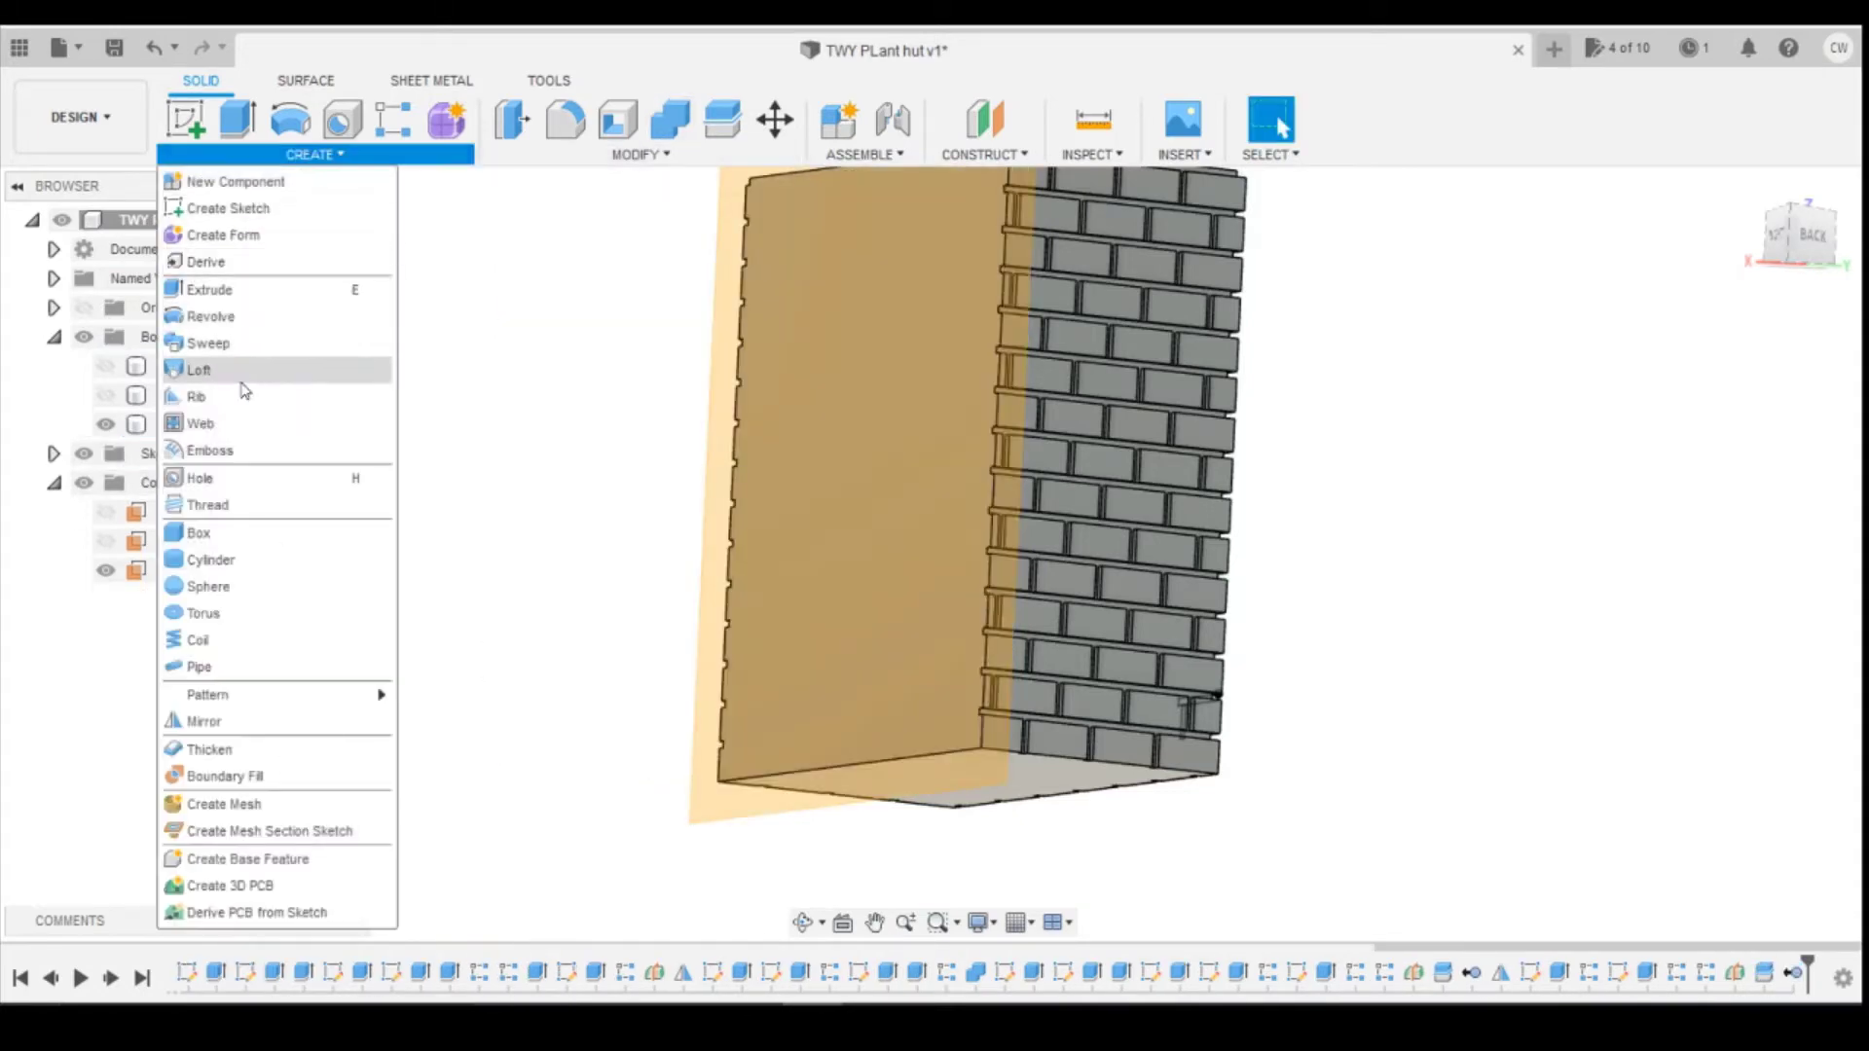
left_click(611, 689)
left_click(1154, 528)
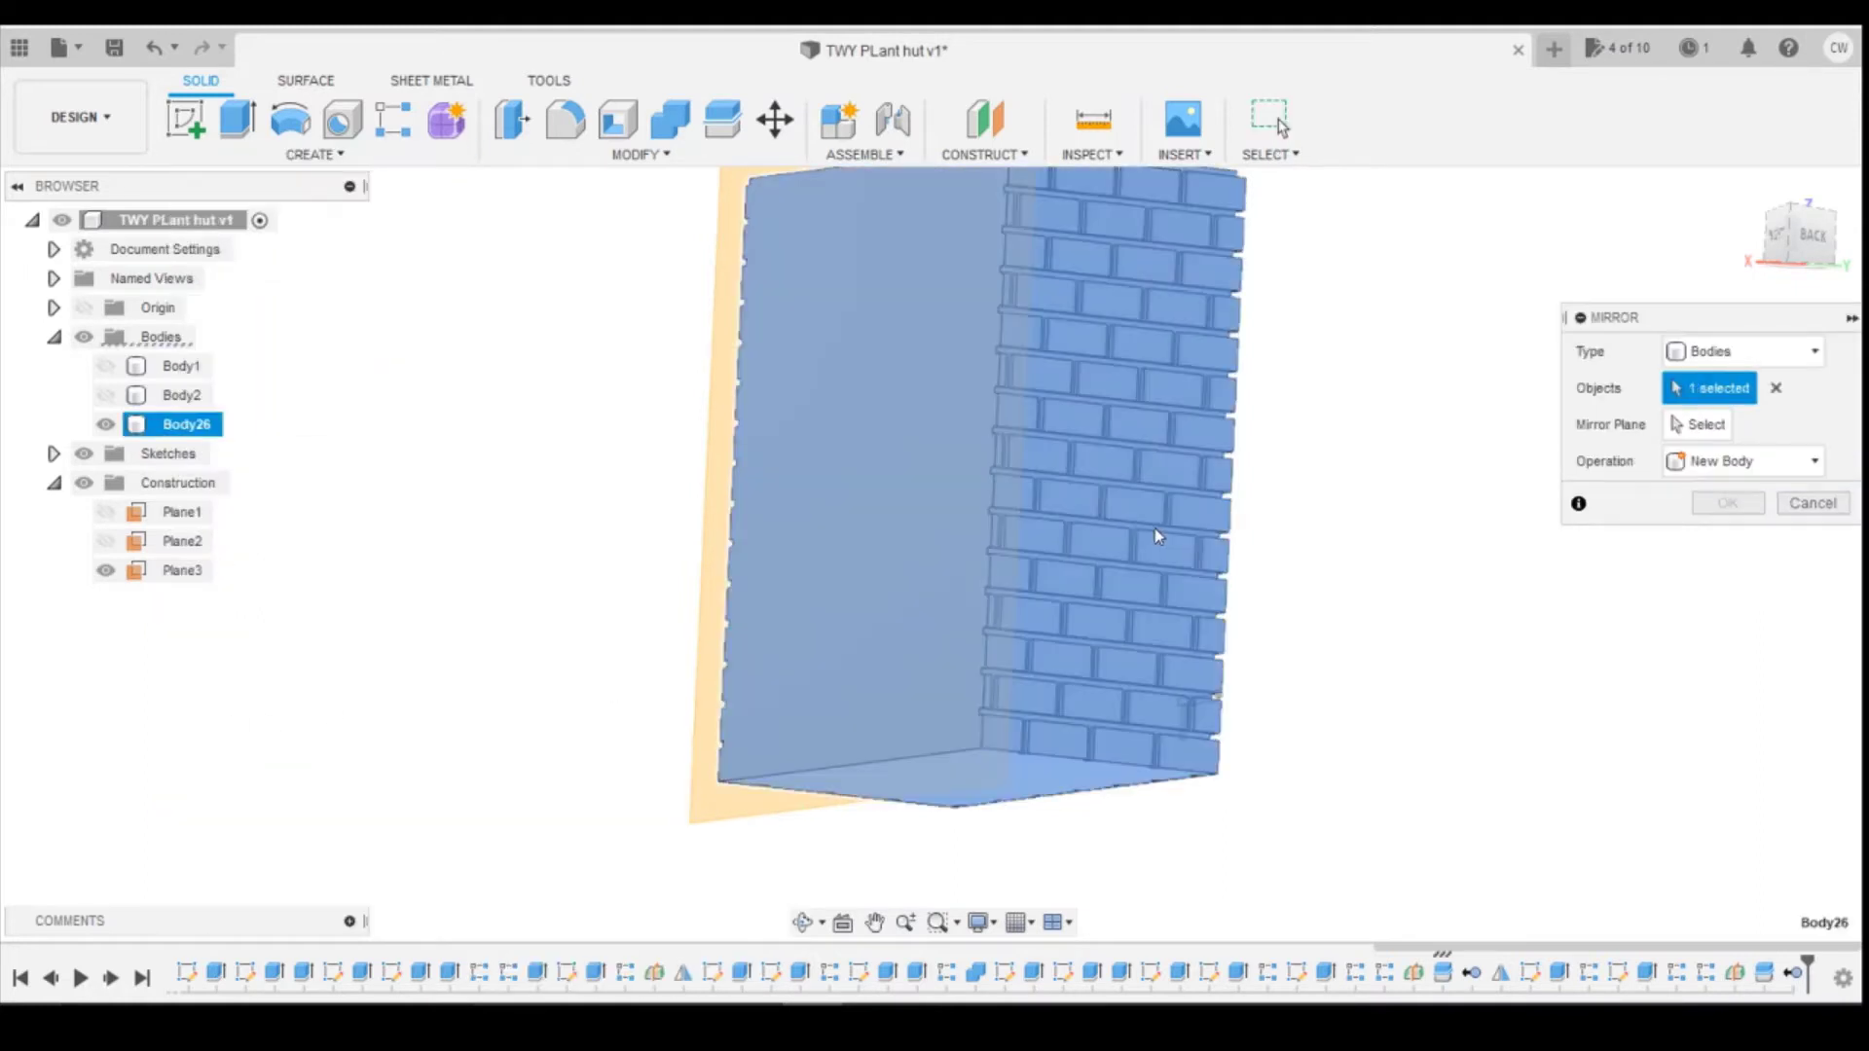
left_click(1666, 429)
left_click(896, 509)
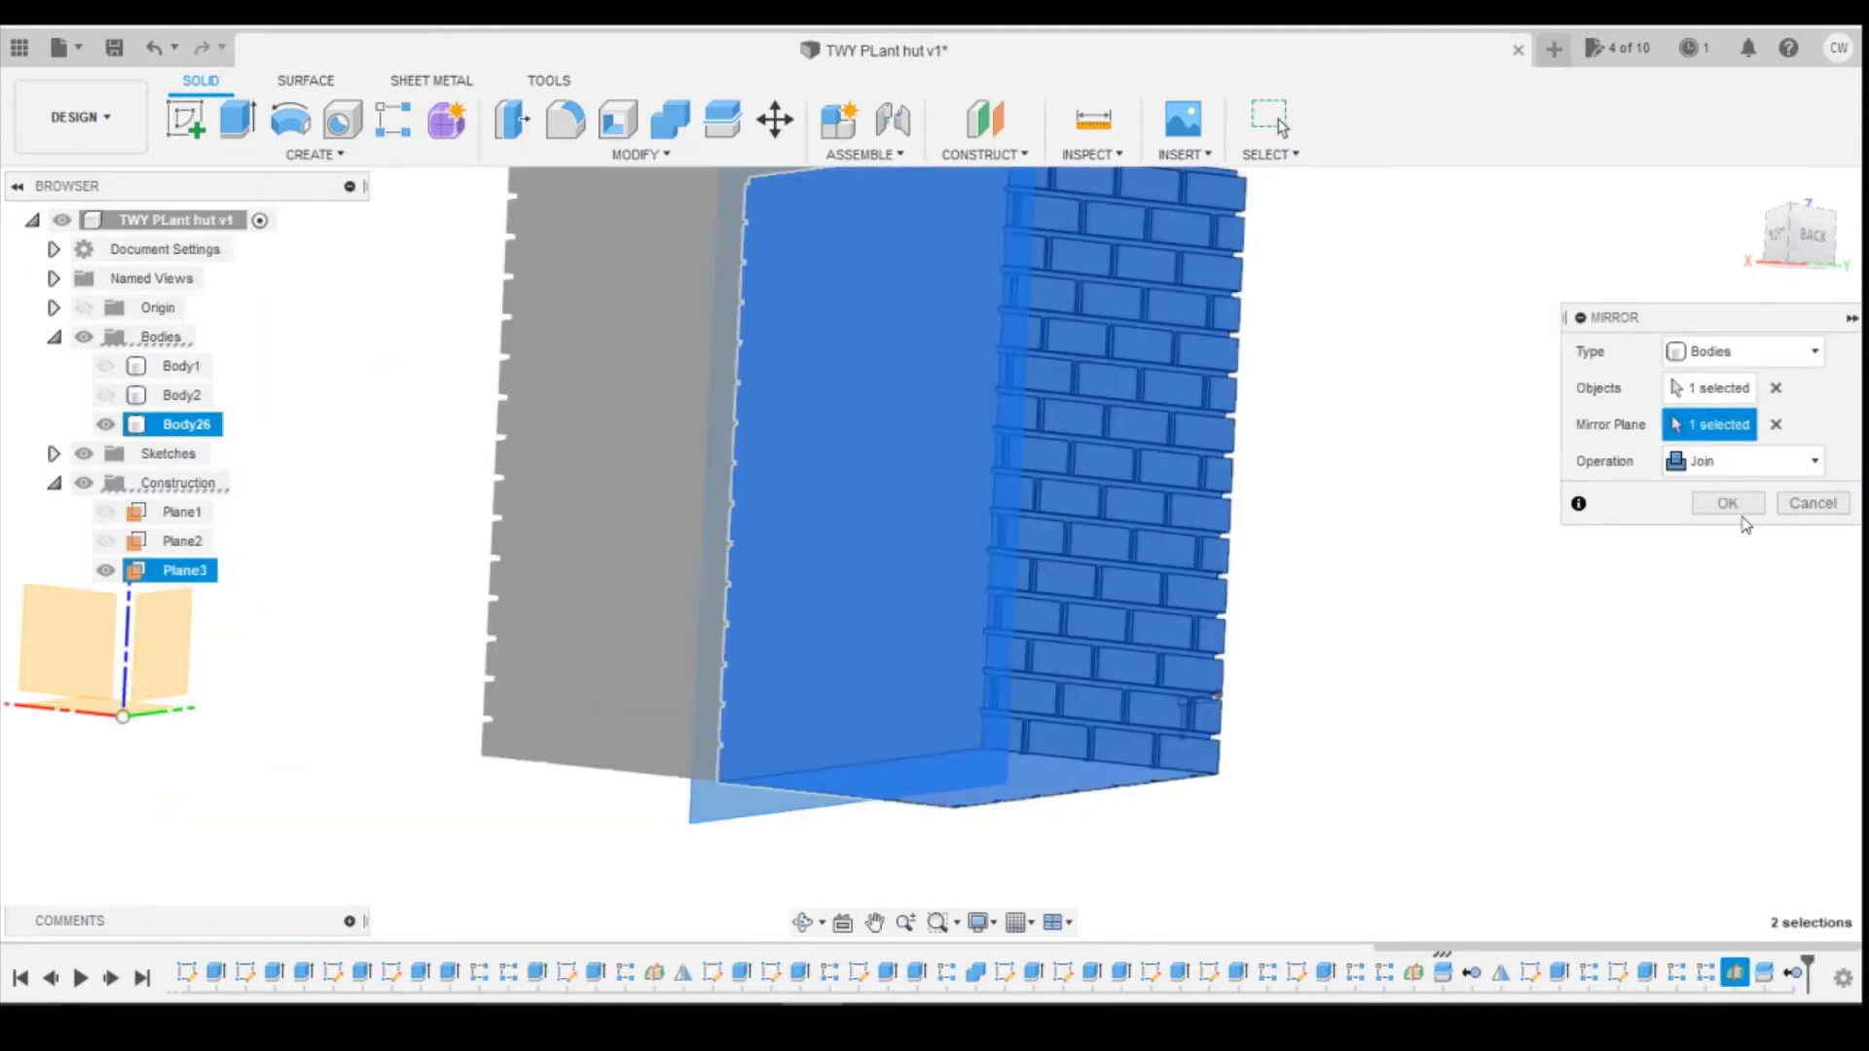
left_click(1728, 503)
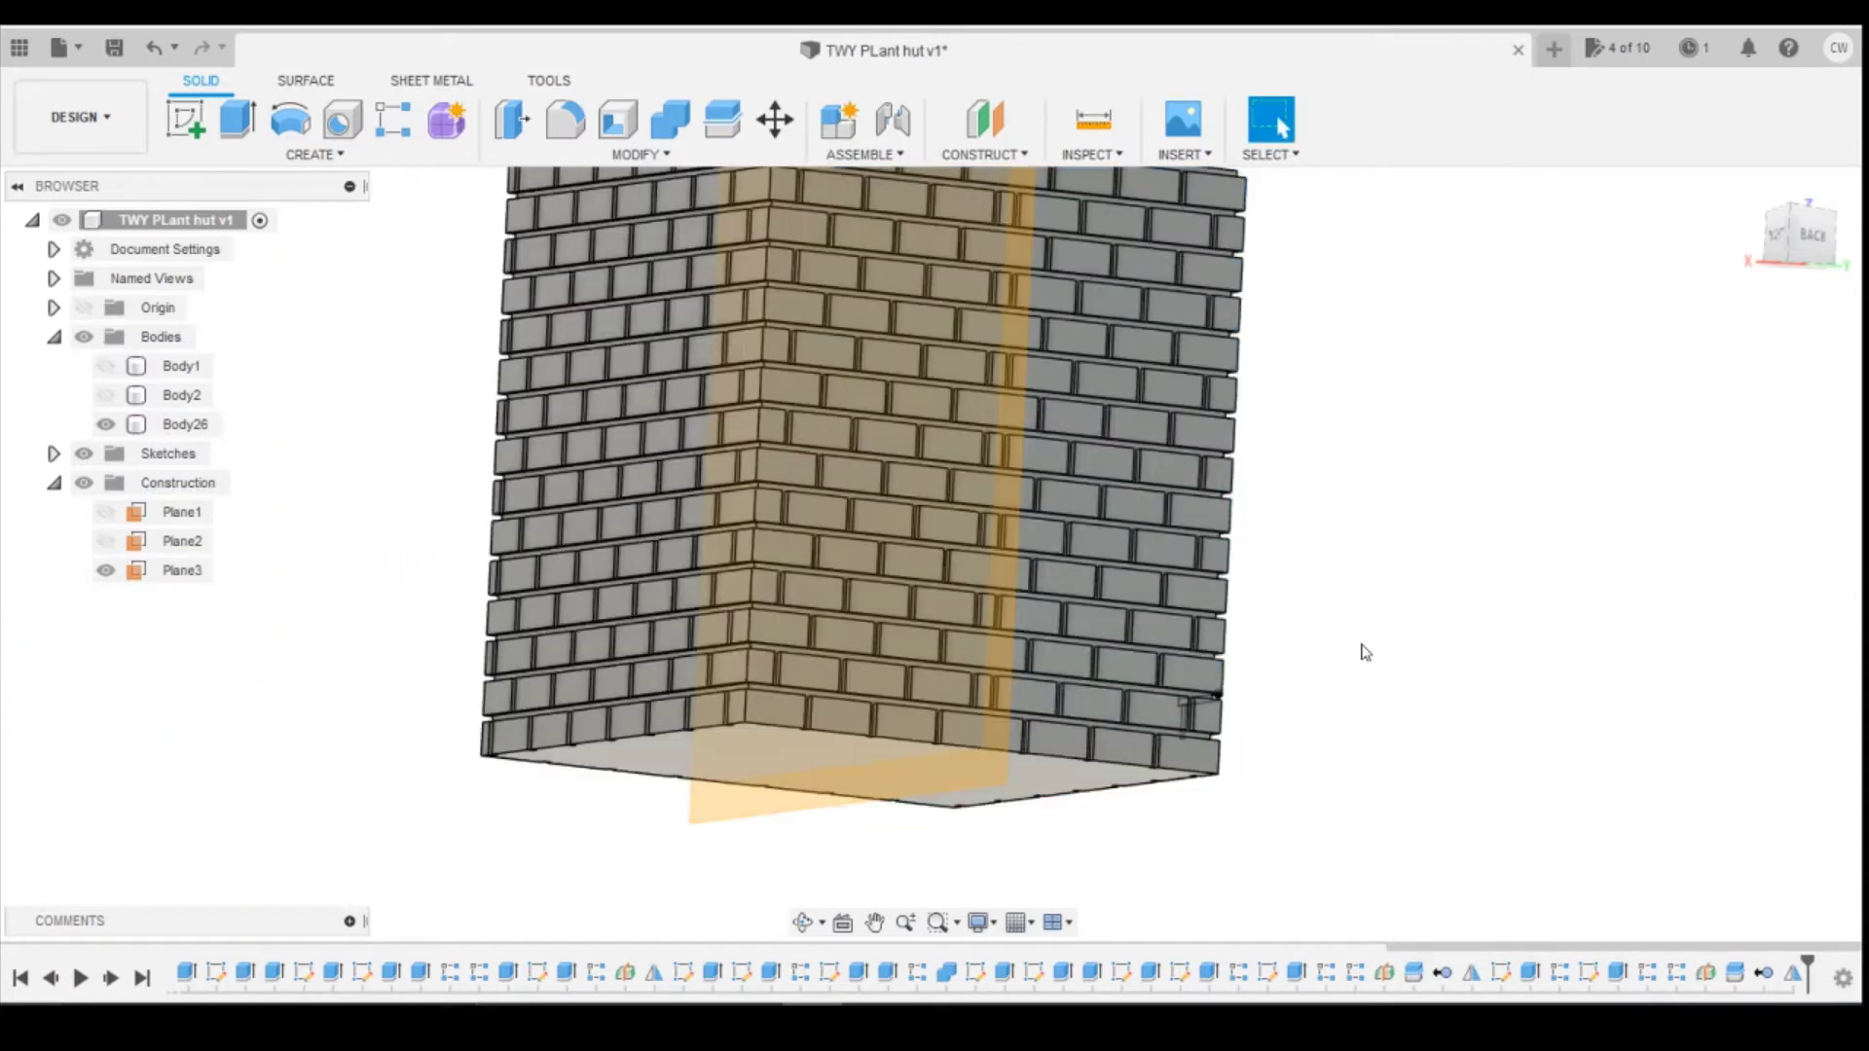
Step: Hide the midplane and examine the brick joints where the two mirrored halves meet
left_click(105, 570)
scroll(401, 664, "down", 3)
scroll(784, 570, "up", 3)
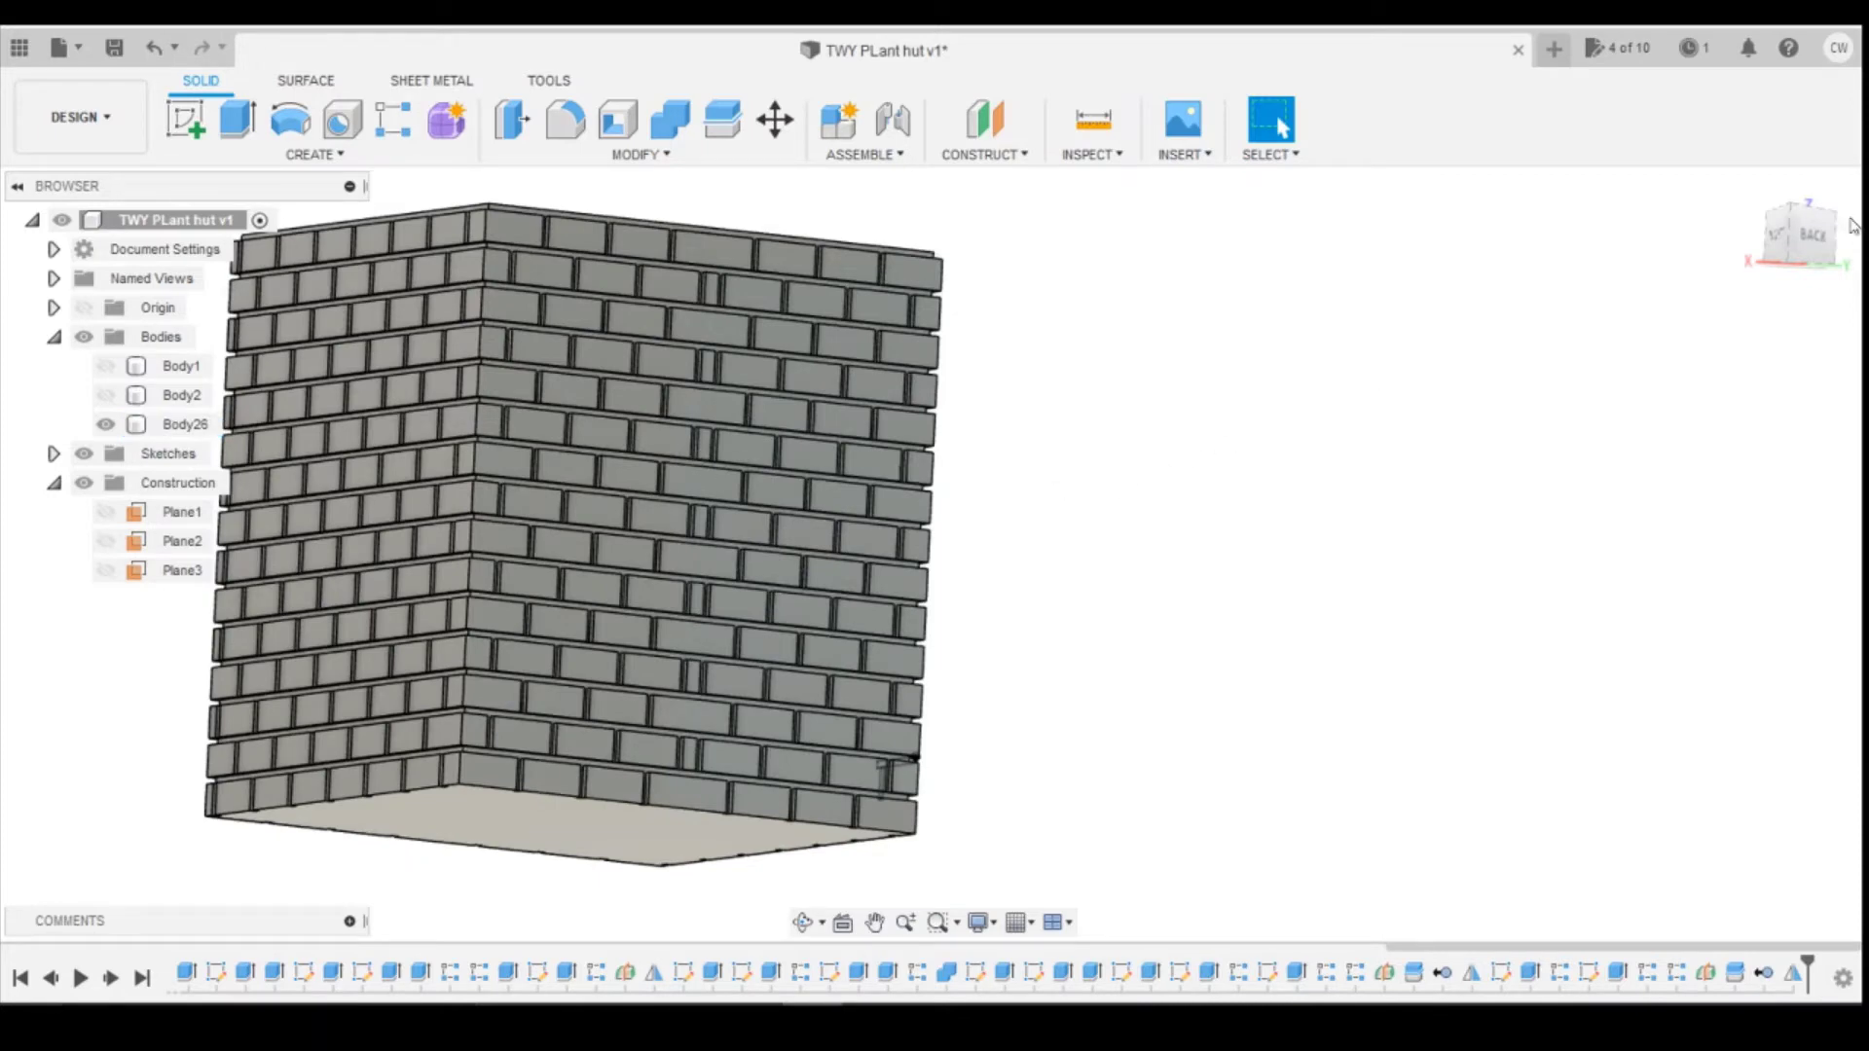
mouse_move(1774, 243)
left_mouse_down()
mouse_move(1813, 233)
mouse_move(1842, 261)
mouse_move(759, 193)
left_mouse_up()
Step: Undo the mirror, the removal of the plain half, the body split and the midplane construction
left_click(149, 53)
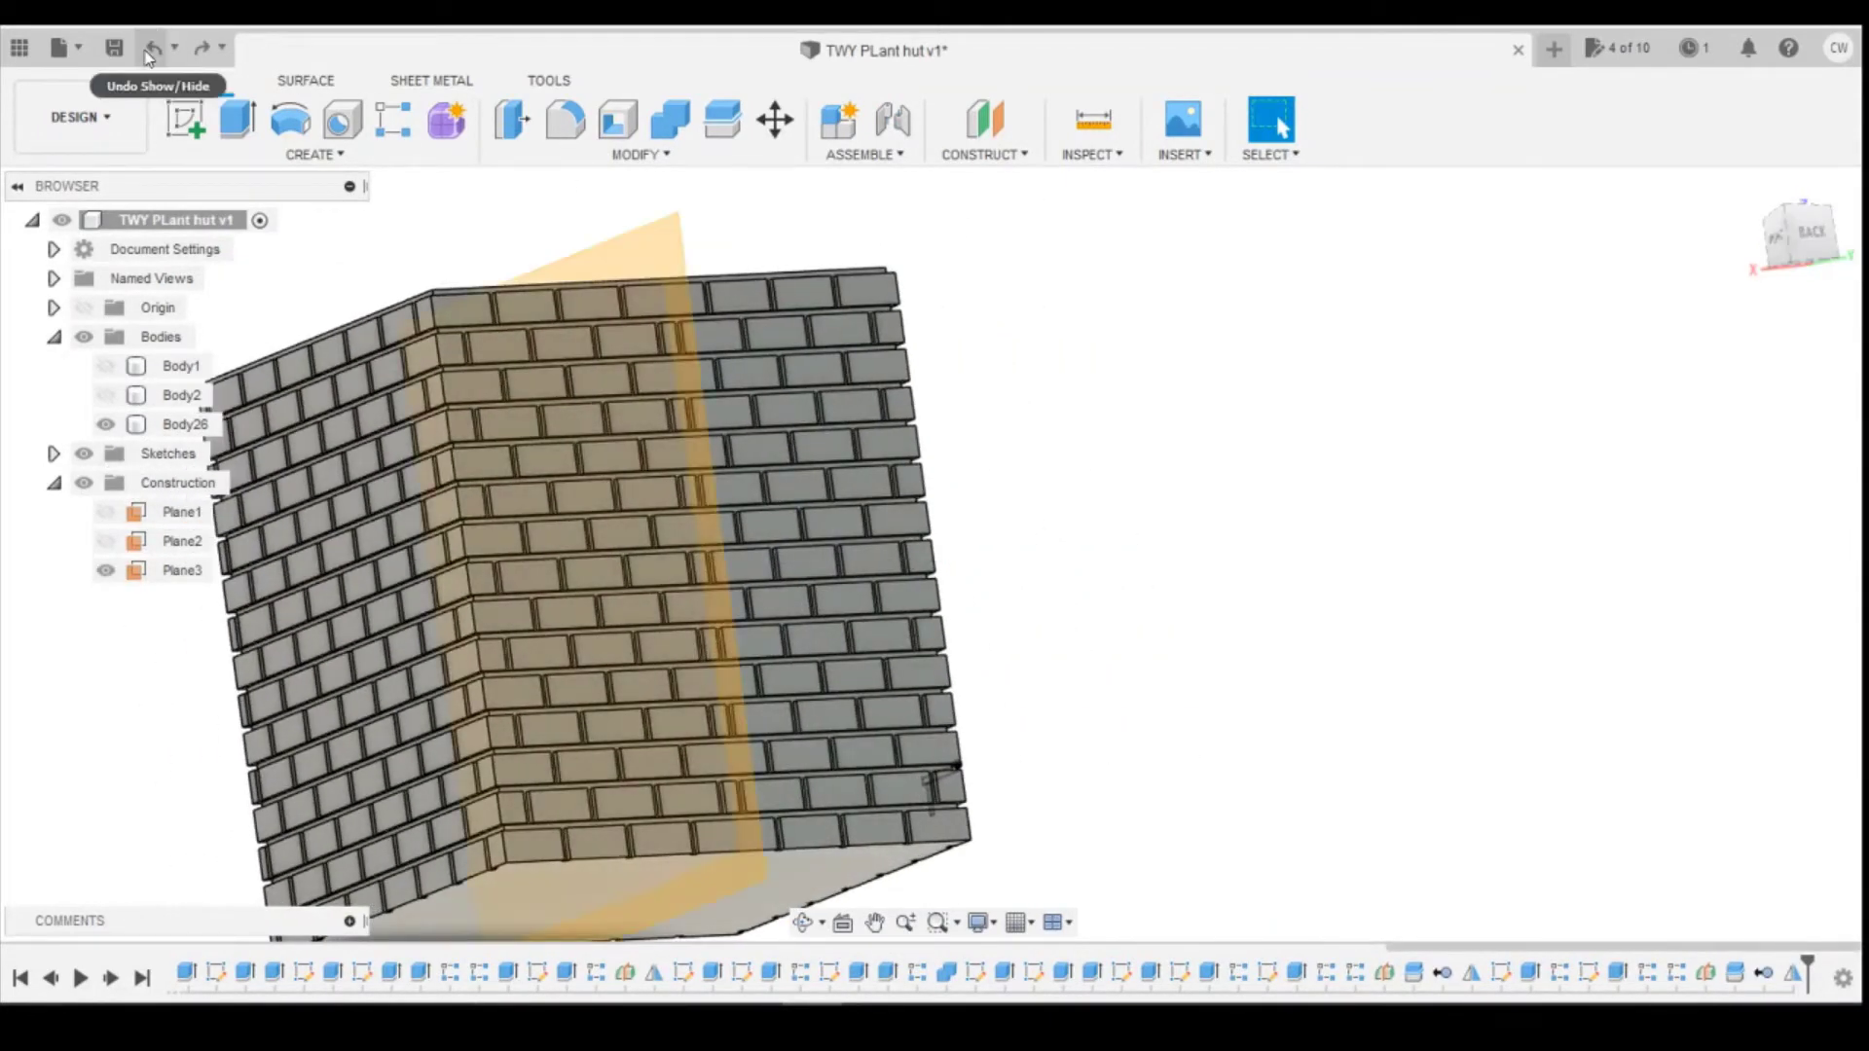
left_click(148, 53)
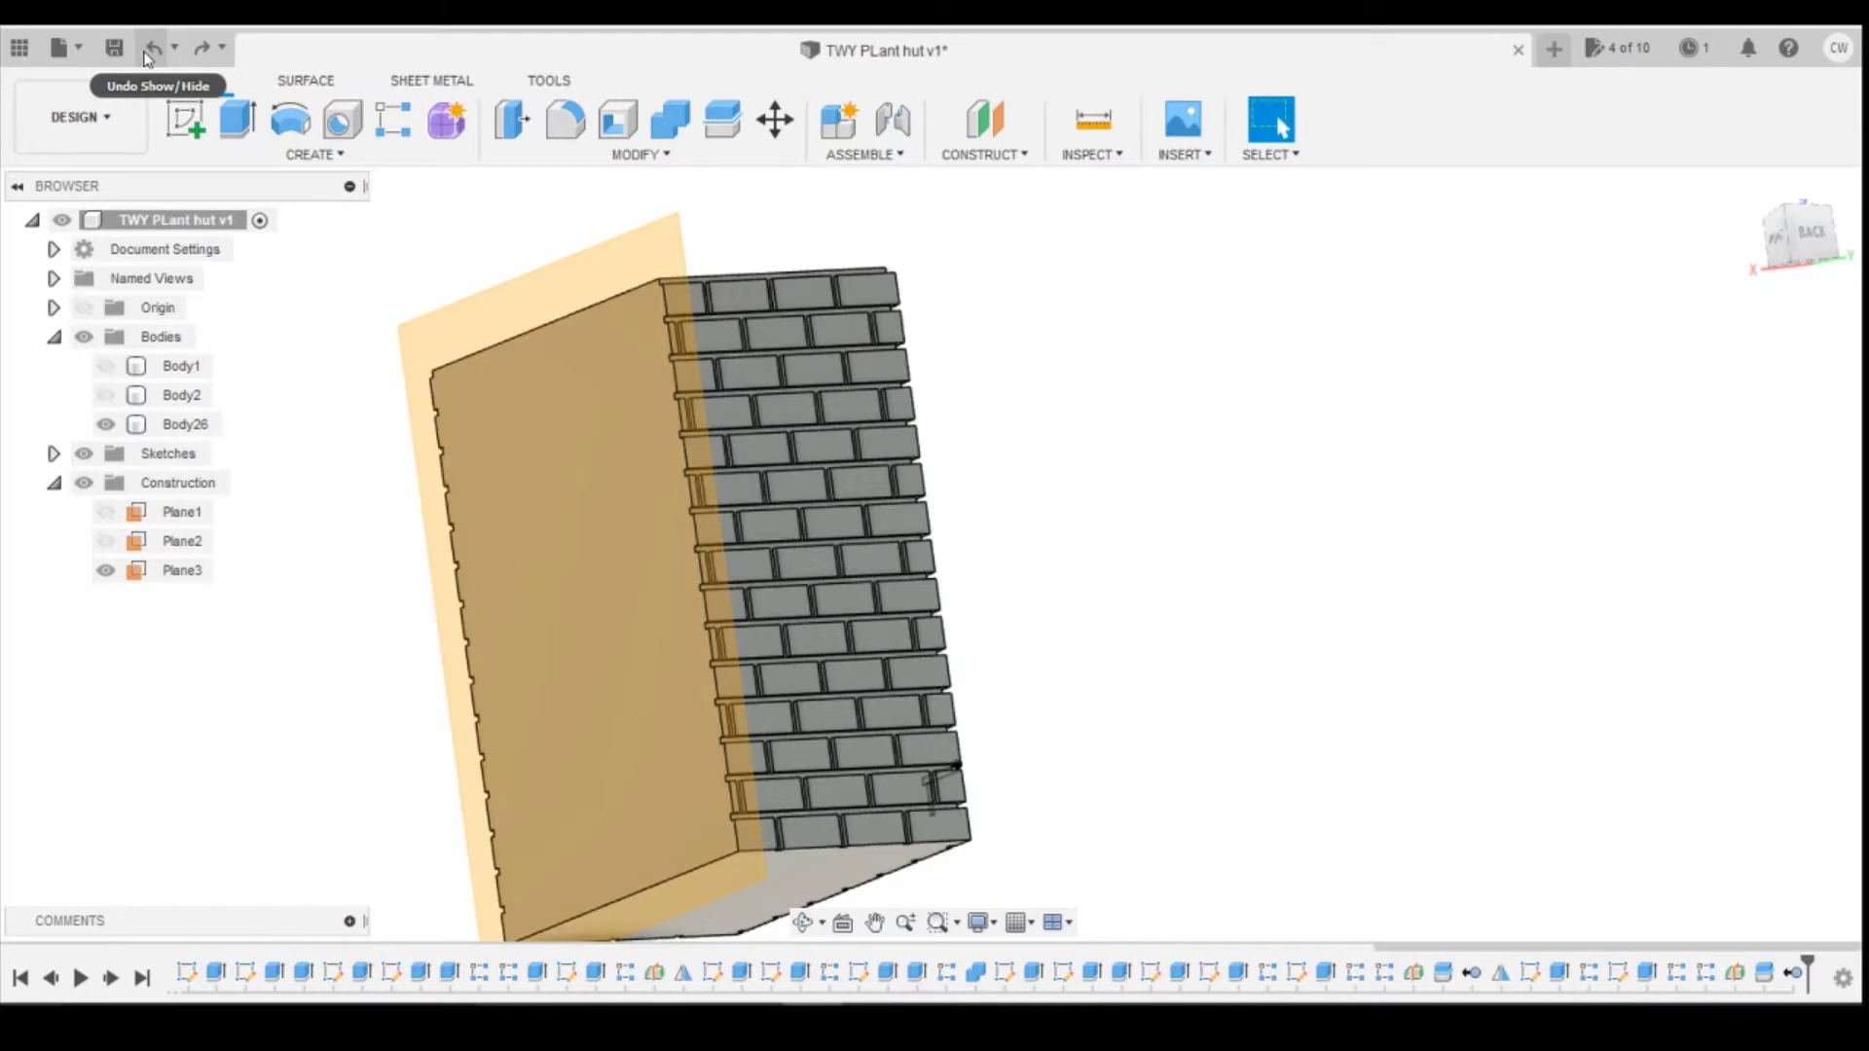
left_click(148, 53)
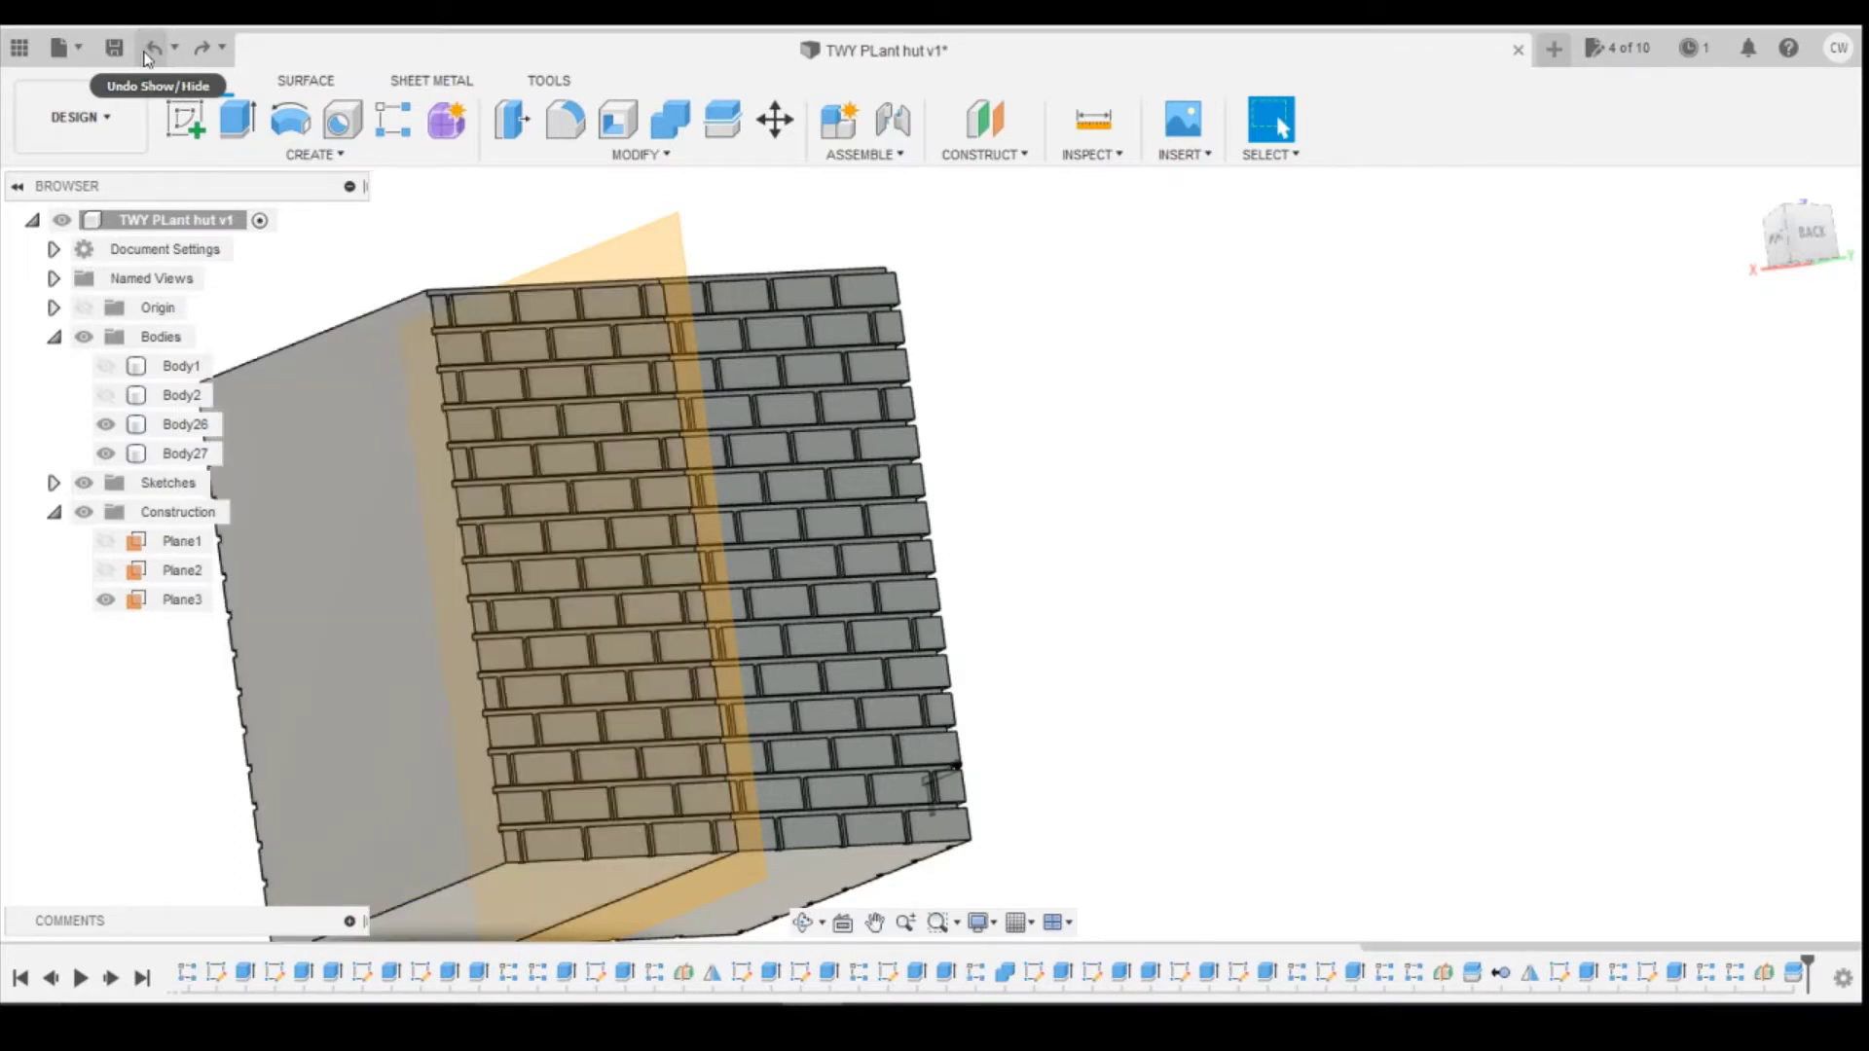
left_click(144, 58)
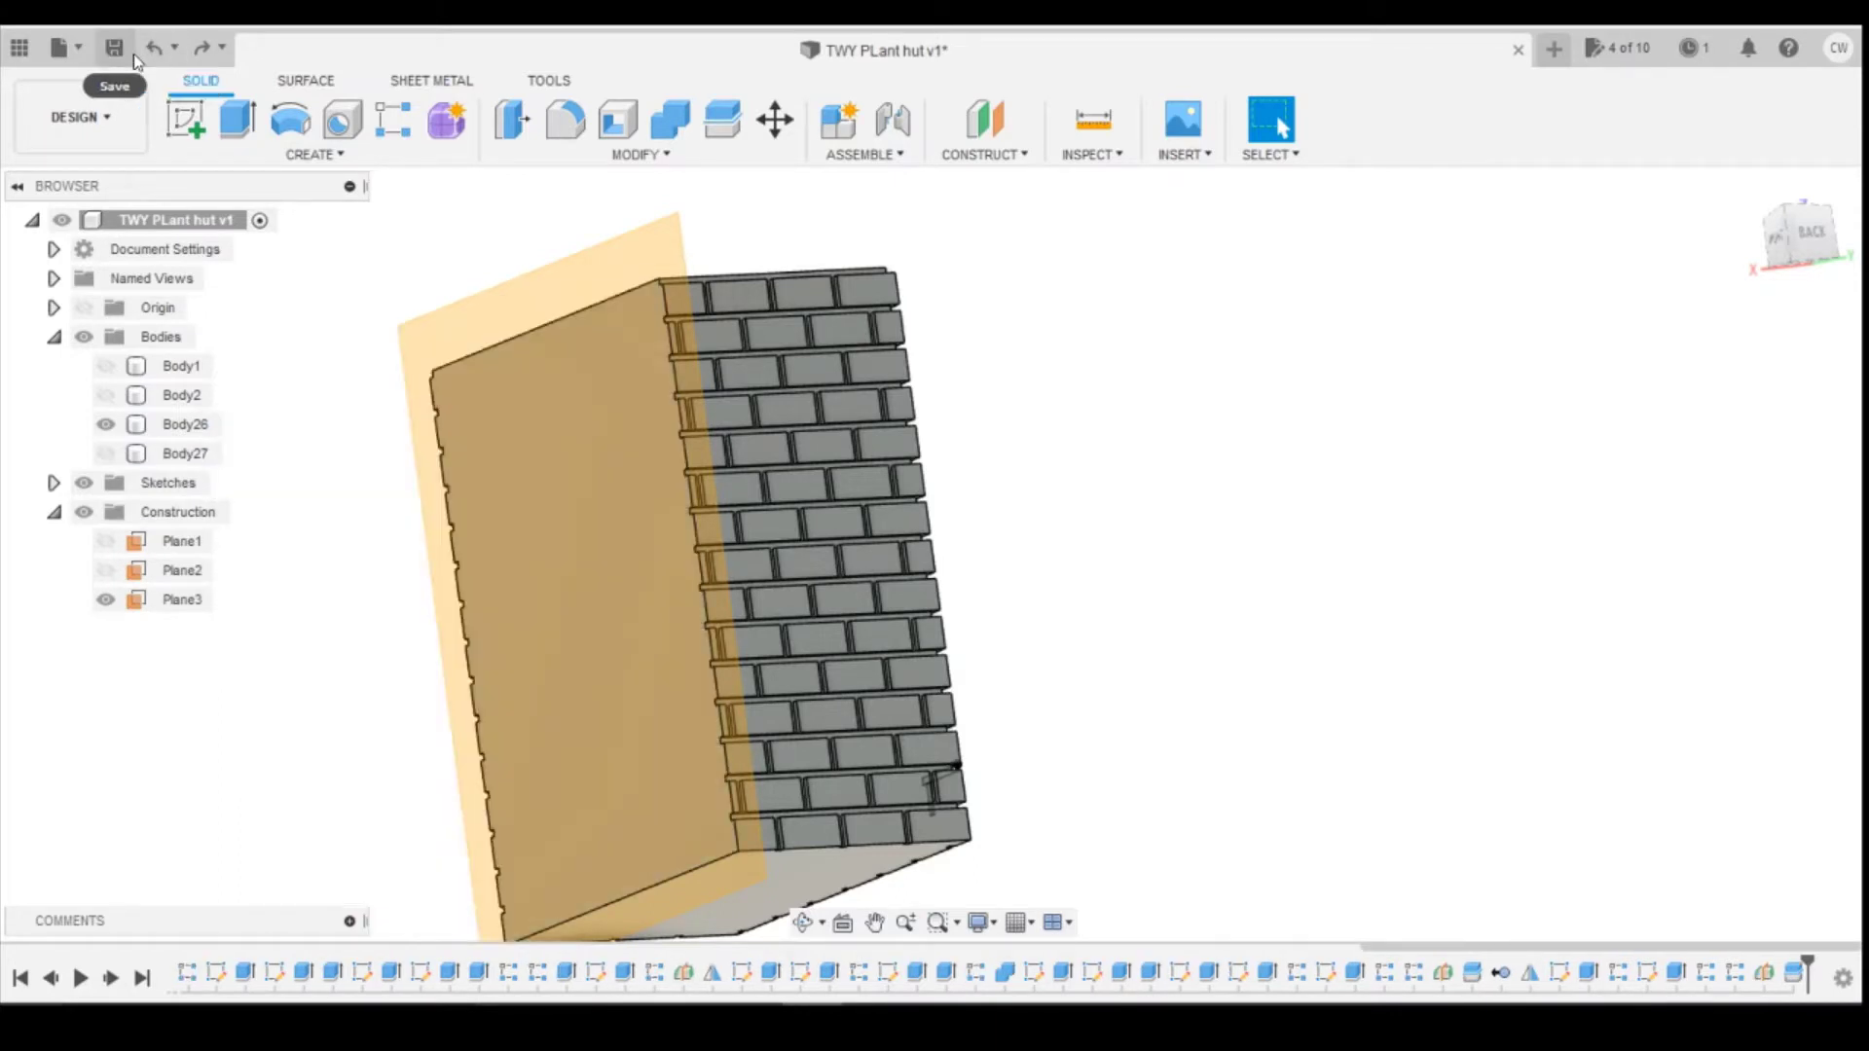
left_click(132, 55)
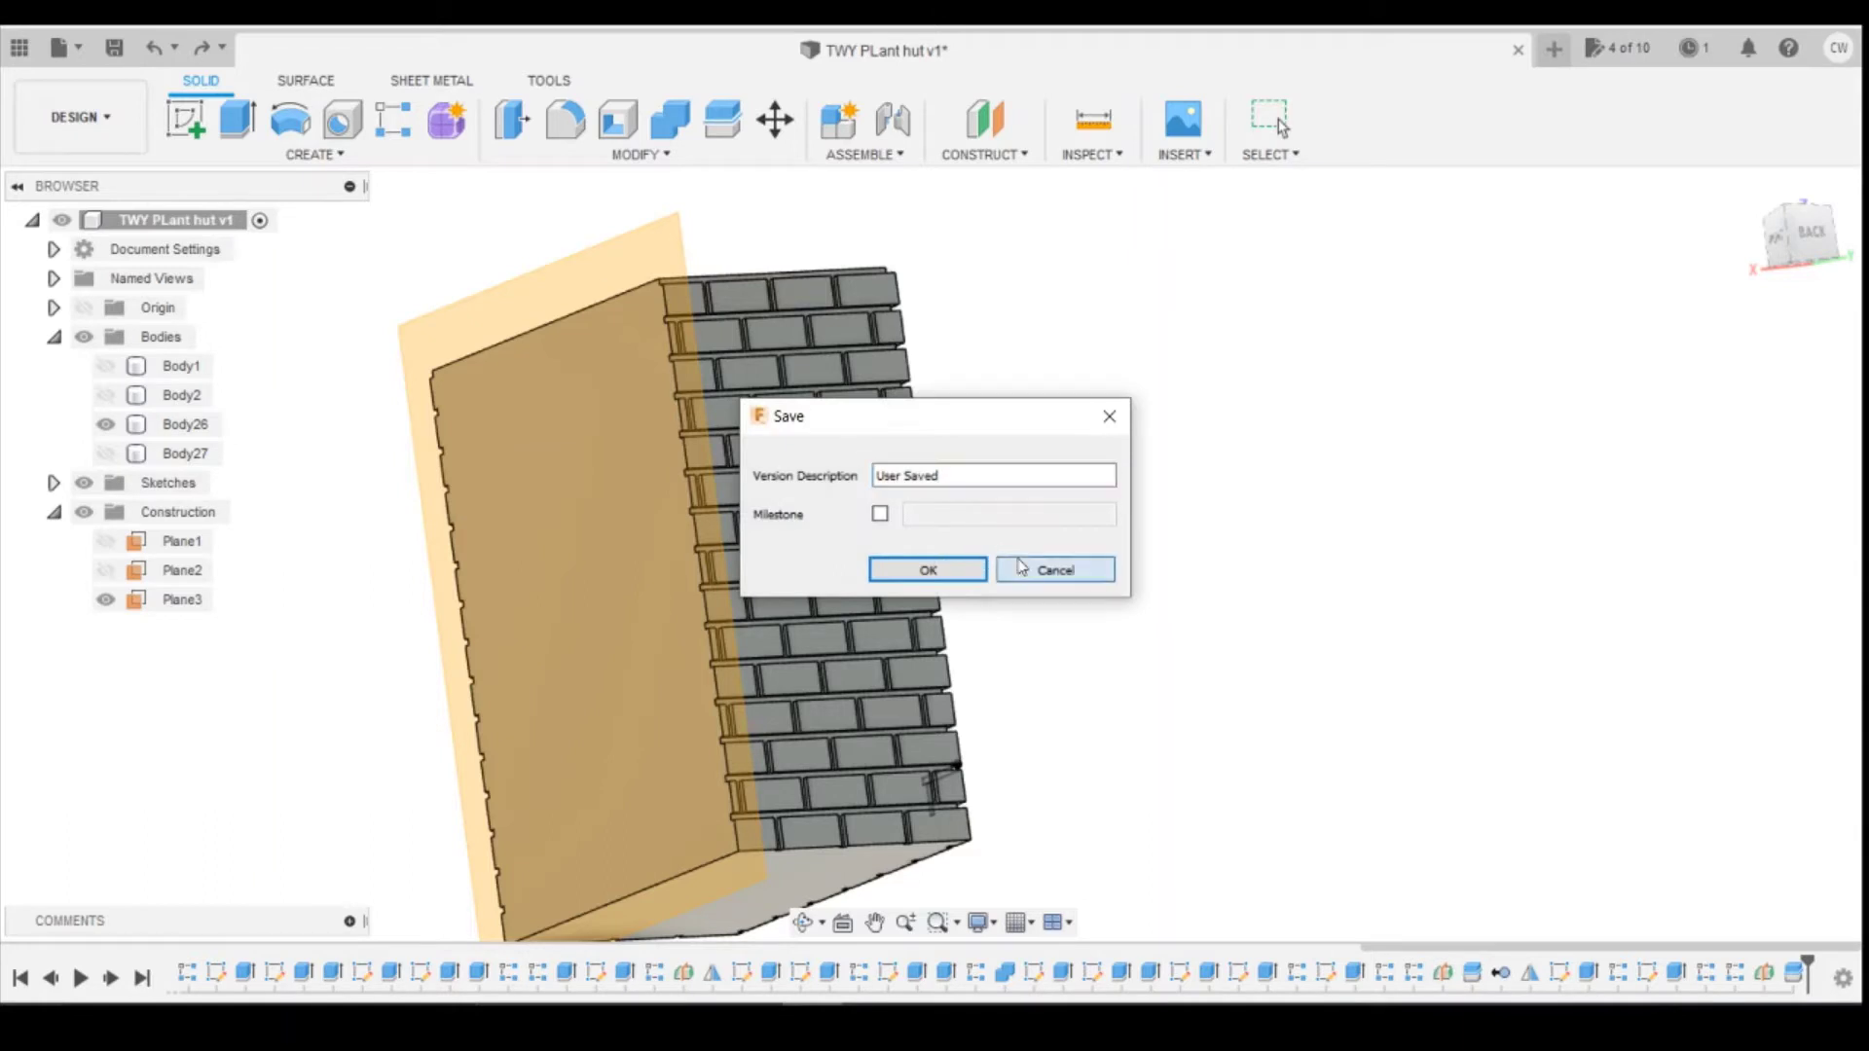
left_click(942, 570)
left_click(155, 44)
left_click(156, 45)
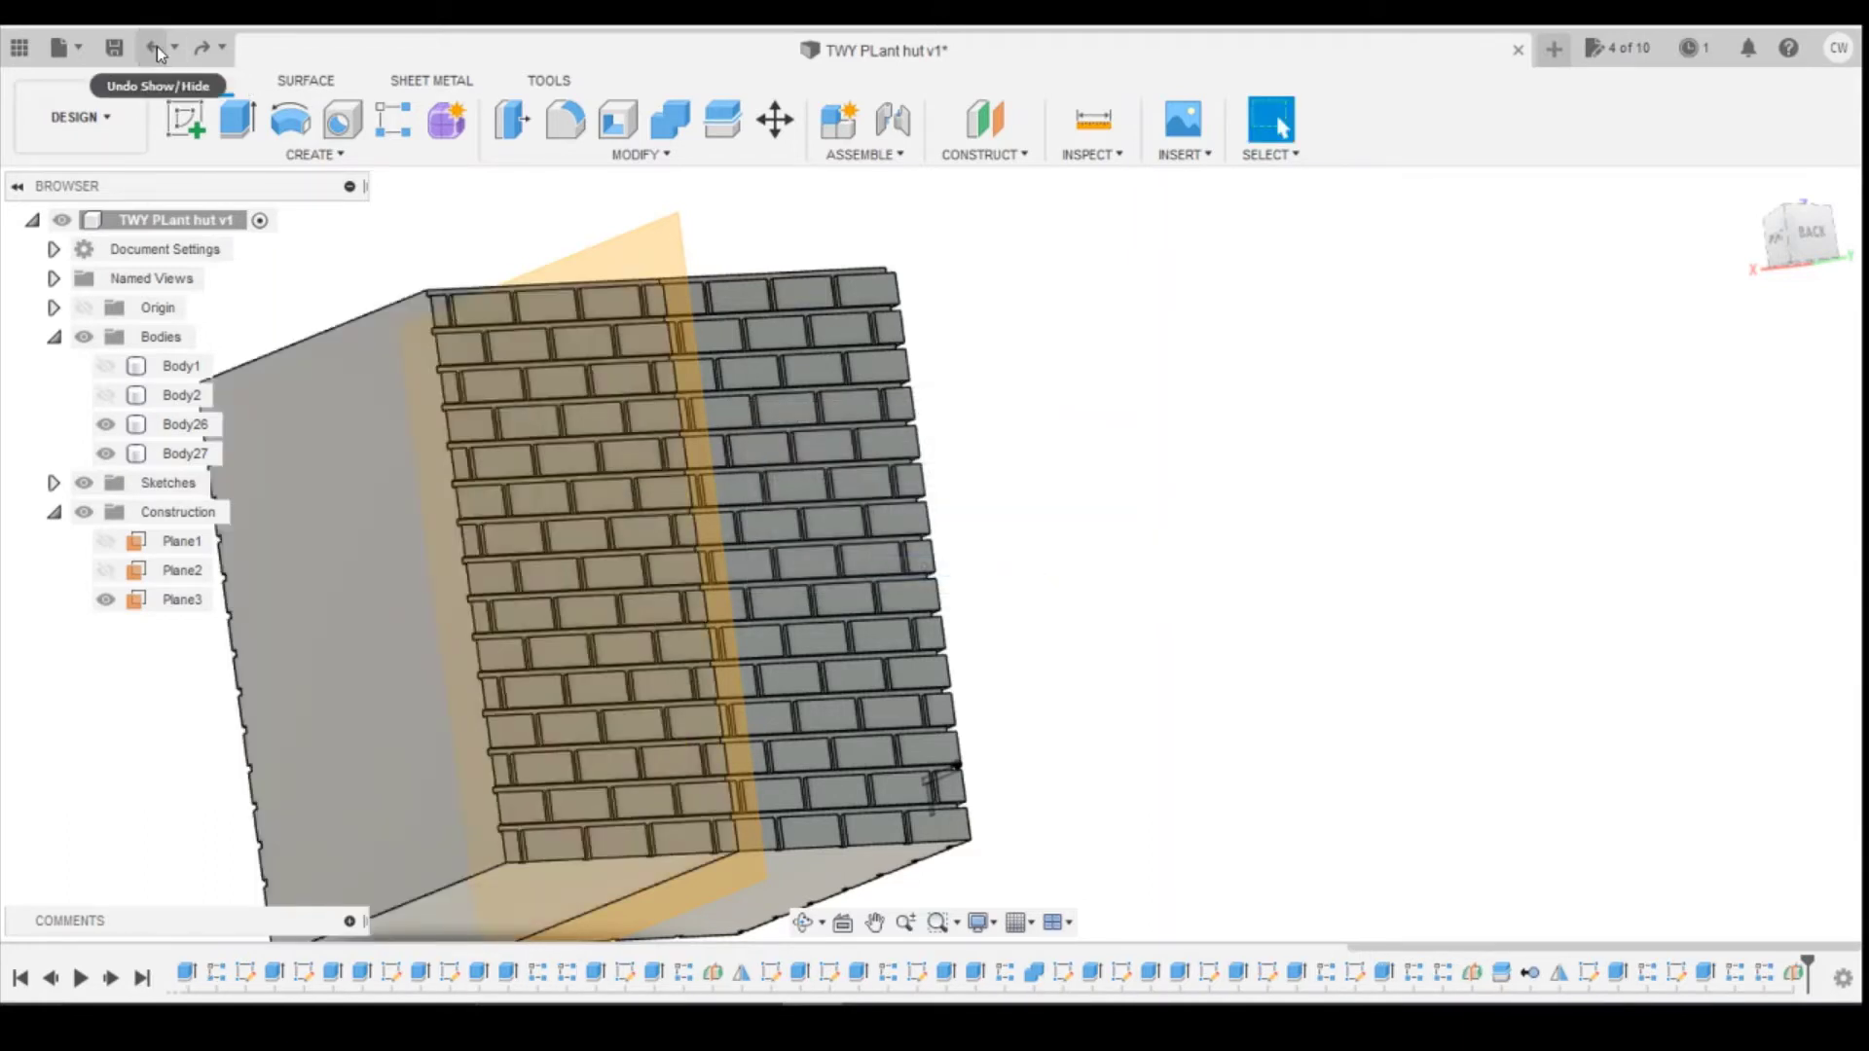
left_click(156, 45)
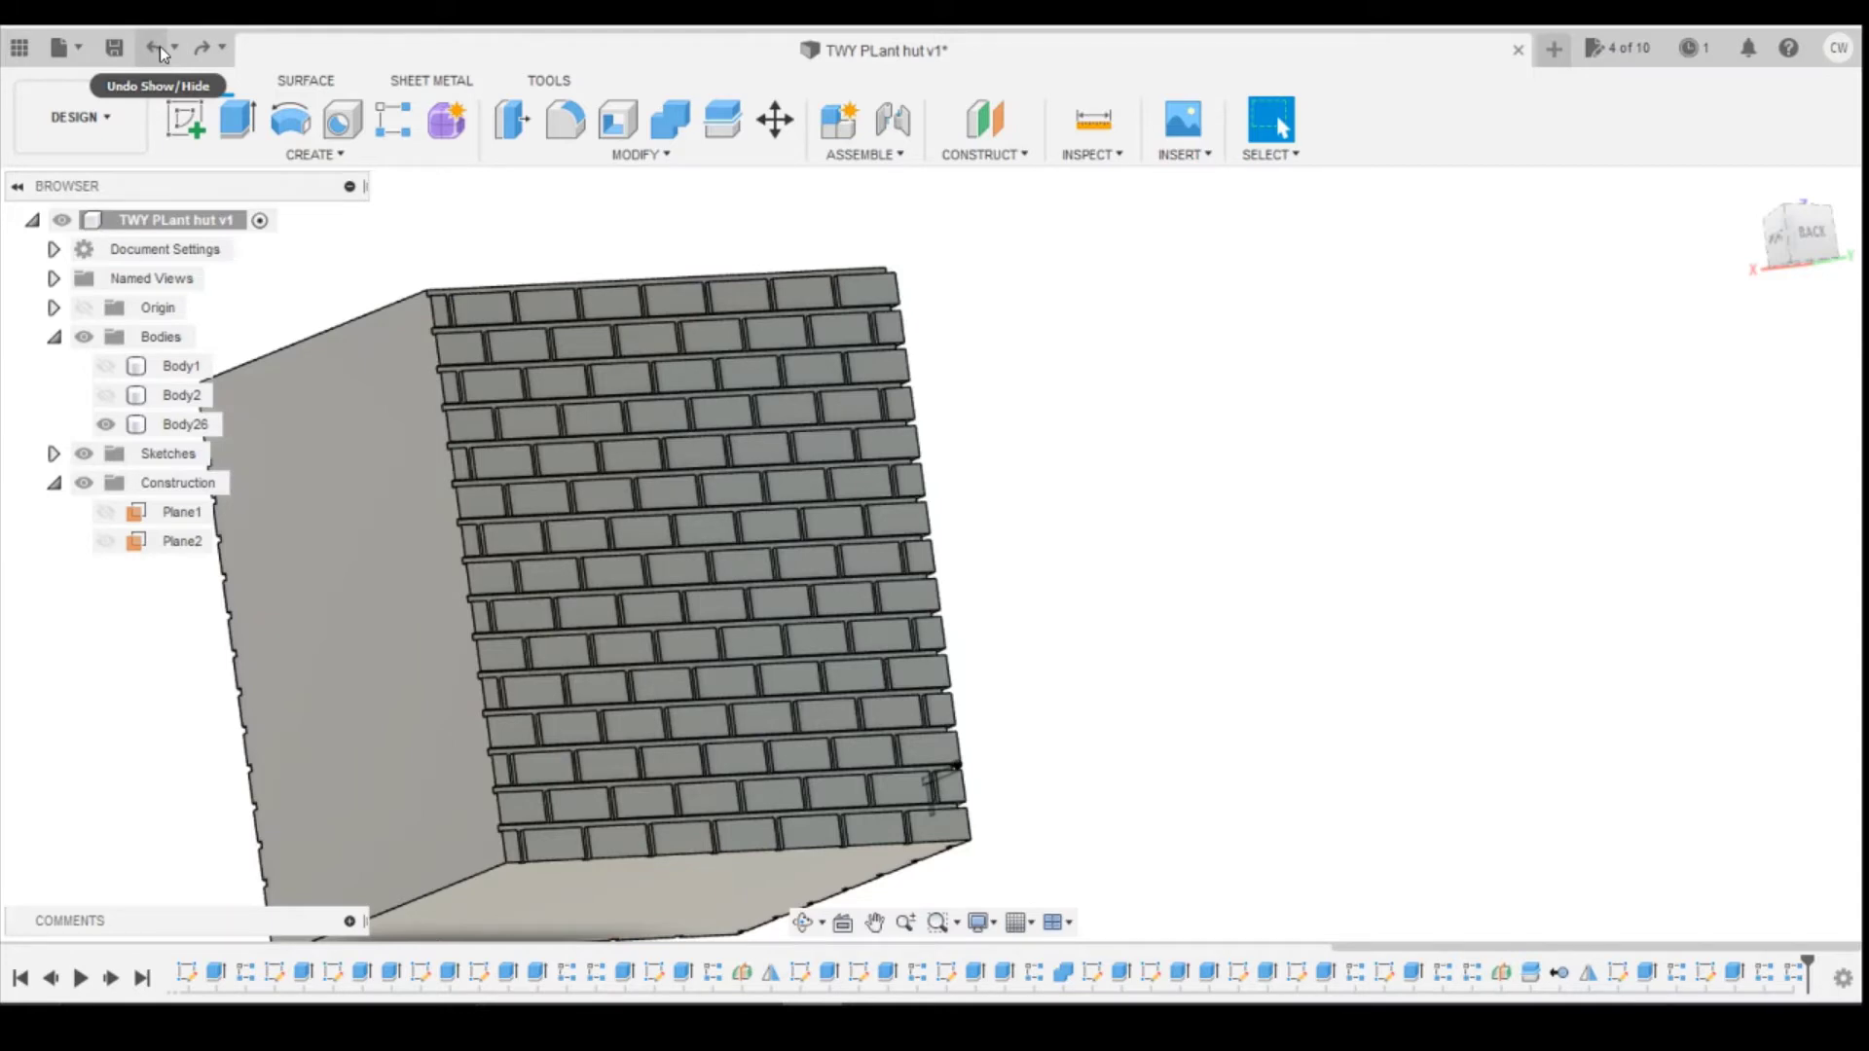
left_click(160, 45)
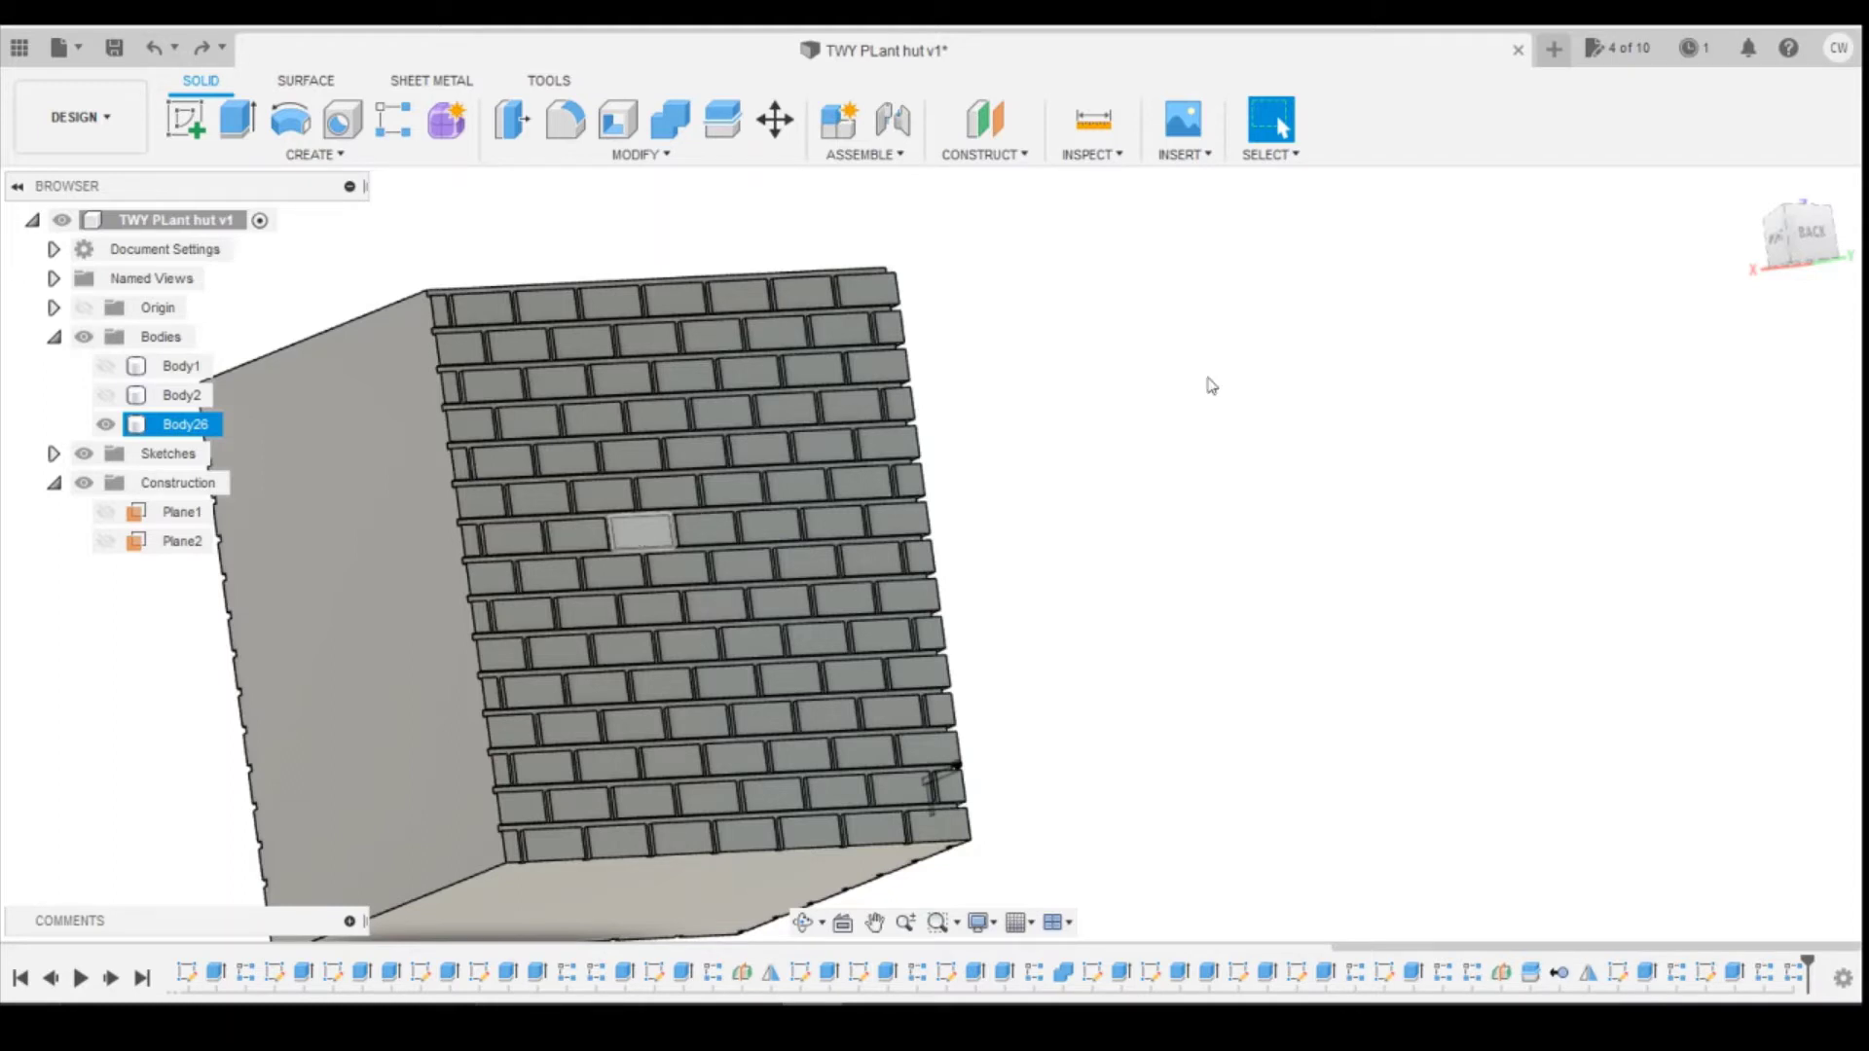
Step: Construct a plane offset -0.35 mm from the outer brick face of the bricked side wall
left_click(1635, 366)
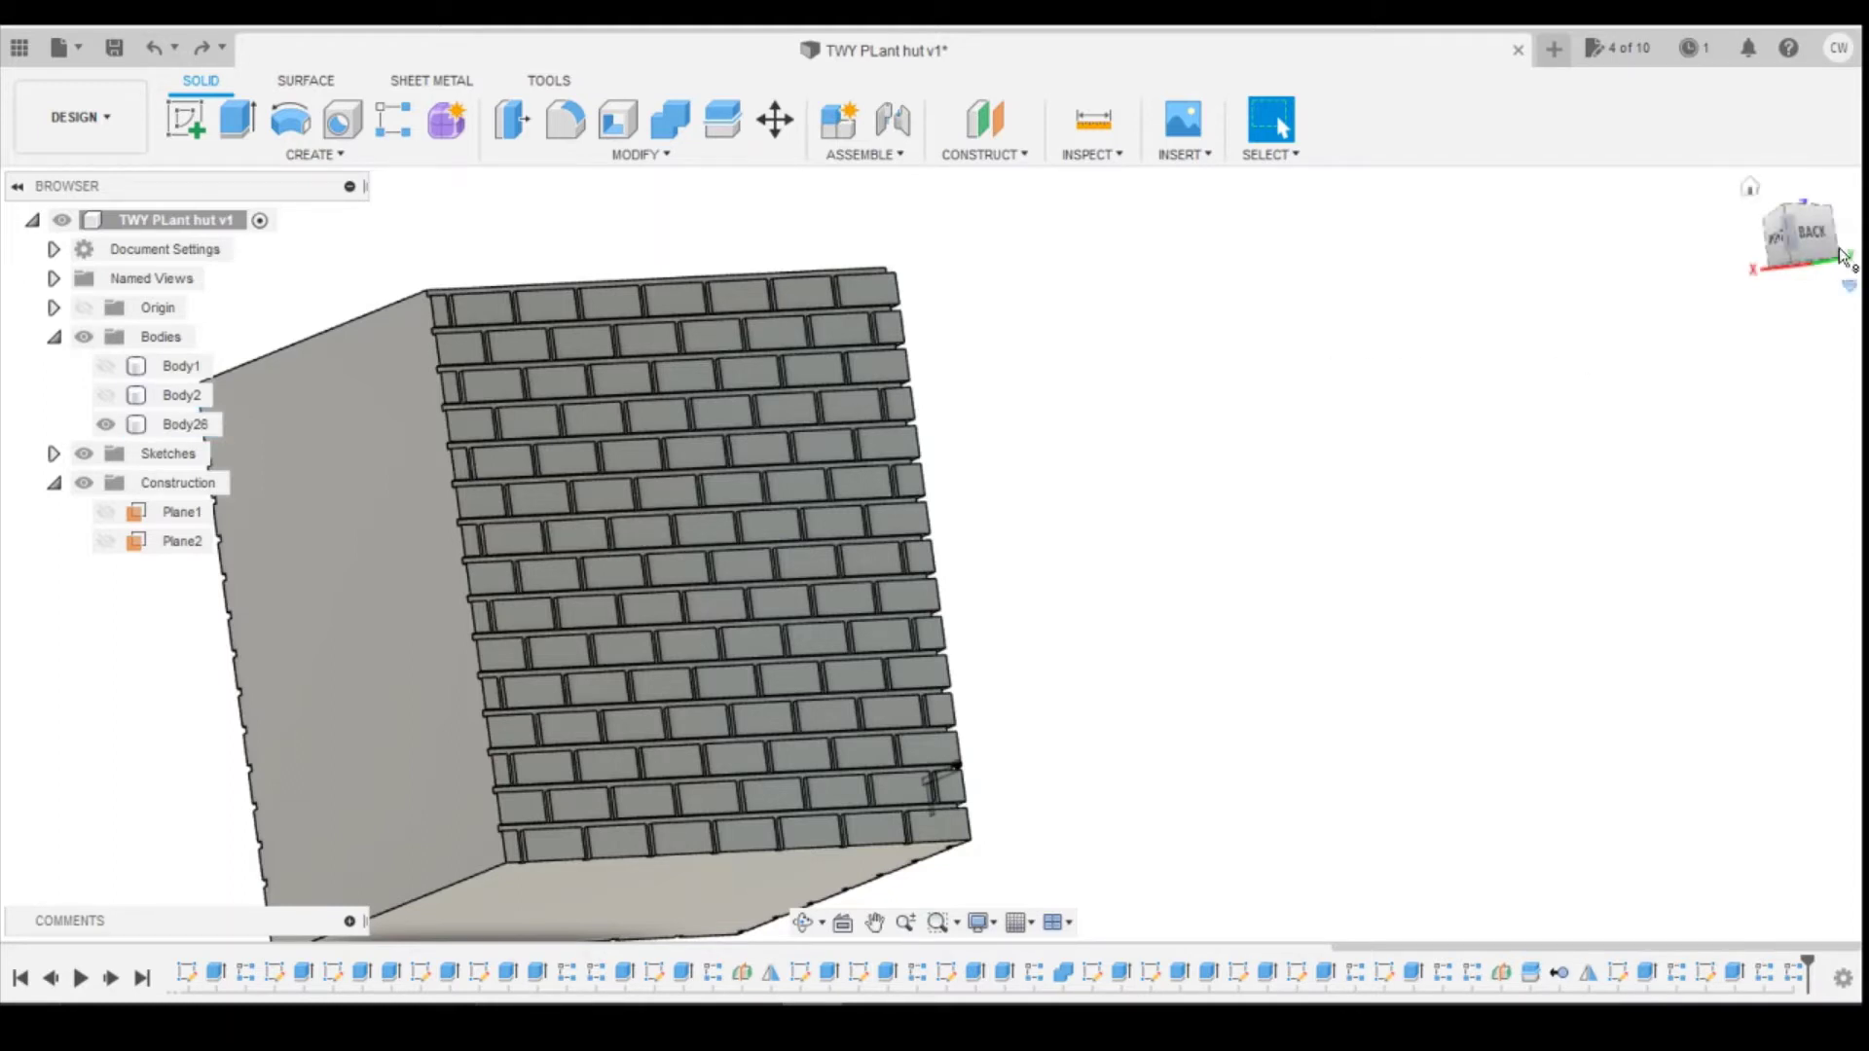
left_click_drag(1812, 241, 1735, 242)
middle_click_drag(1110, 776, 973, 769, "shift")
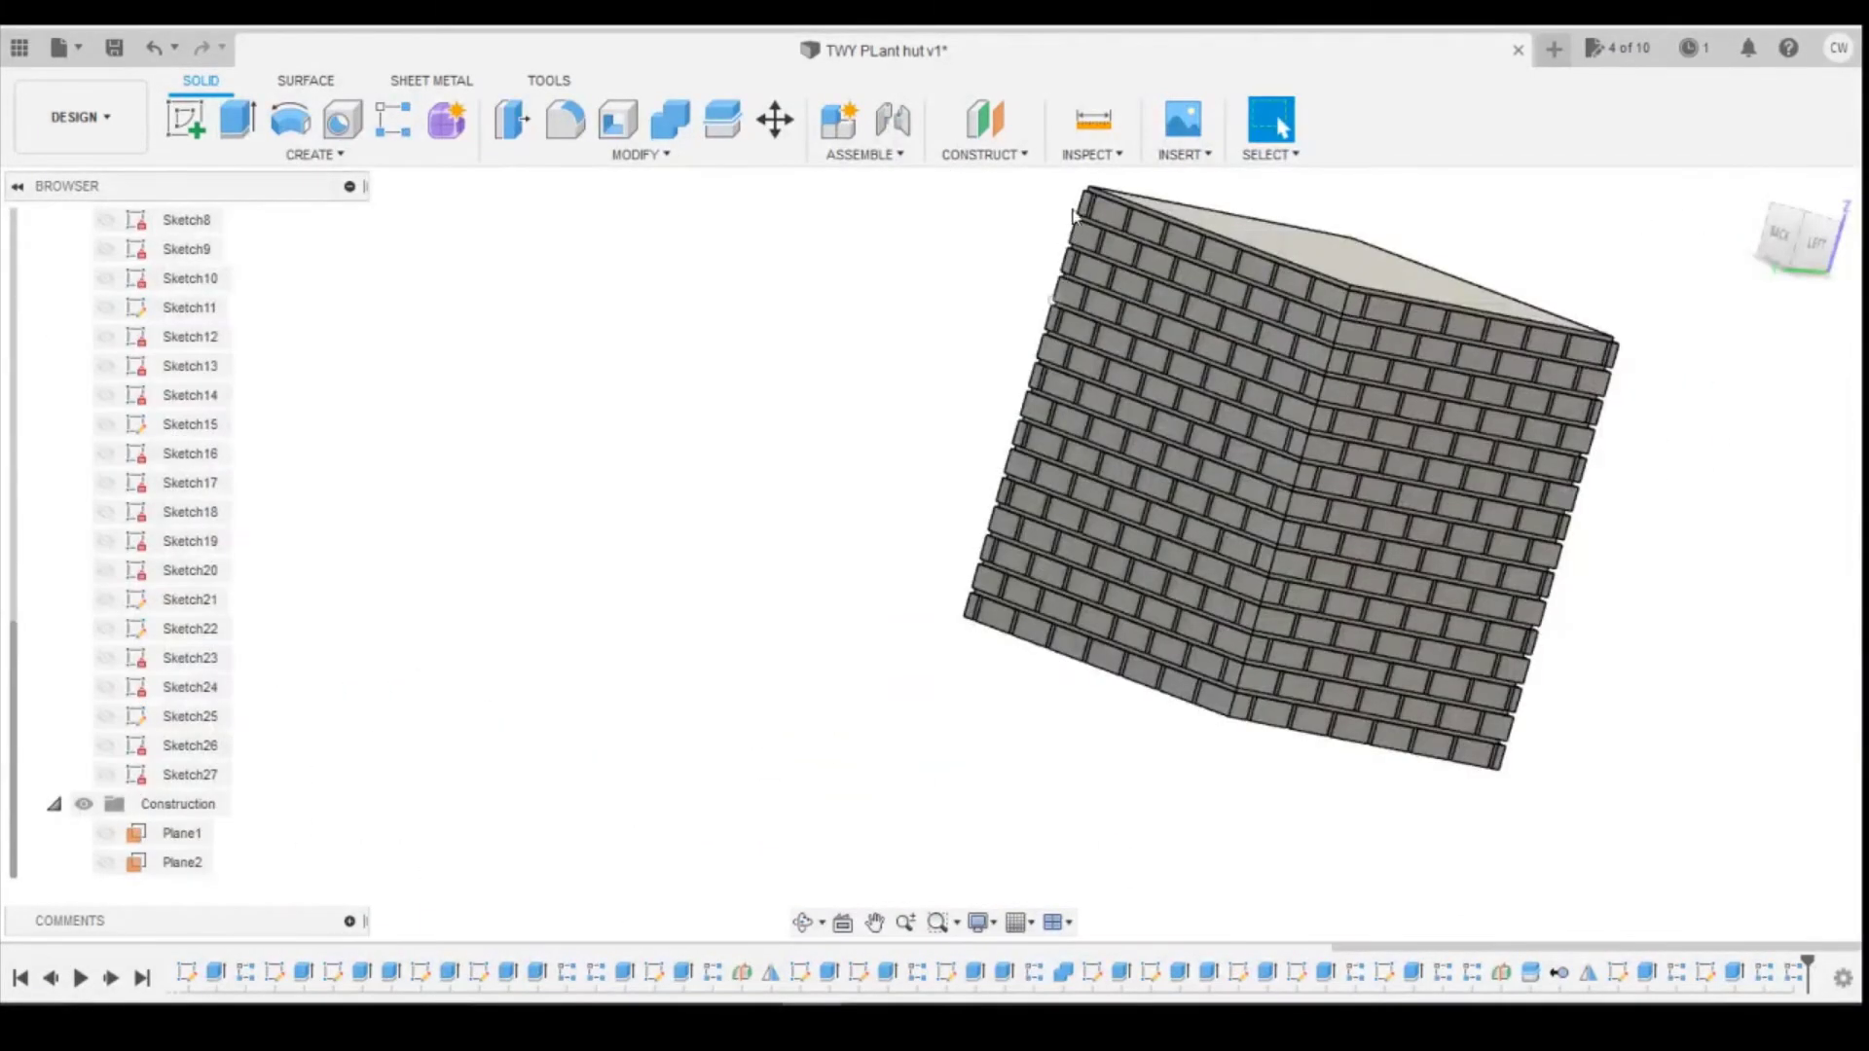
left_click(998, 142)
scroll(1386, 507, "up", 5)
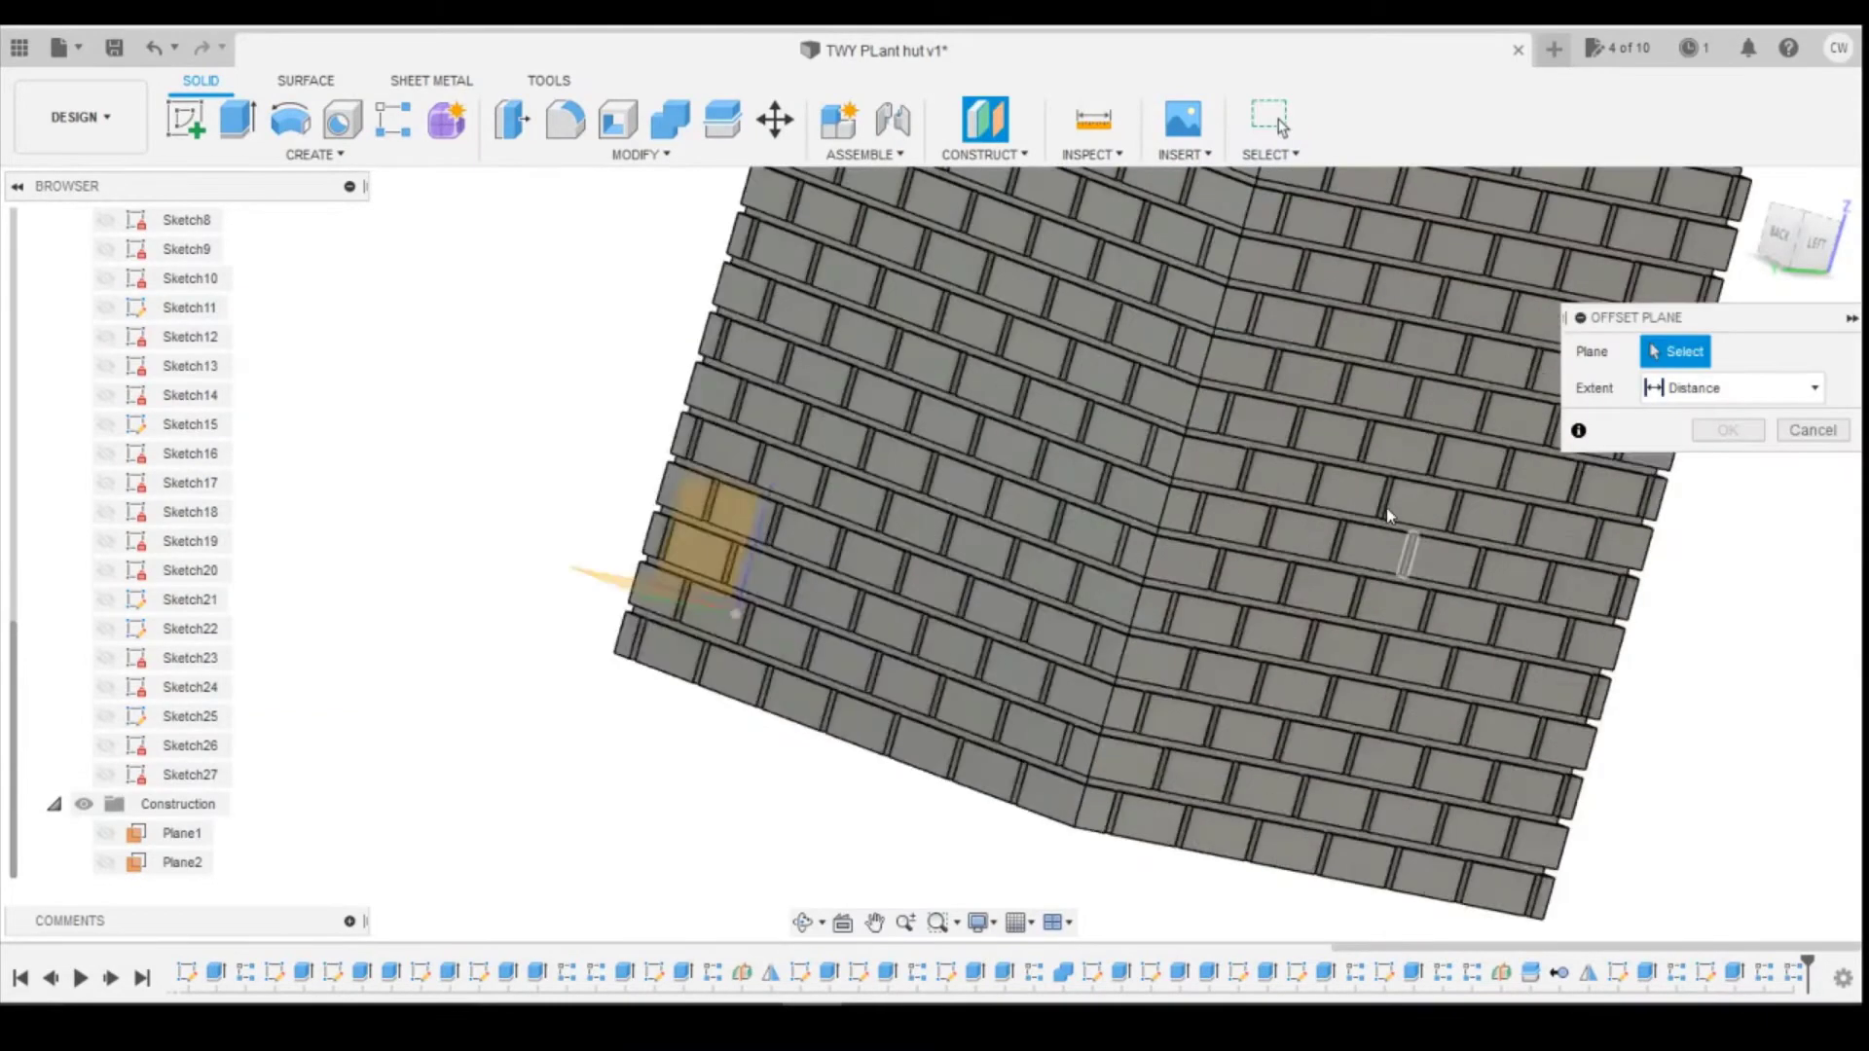
left_click(1329, 434)
left_click(1782, 231)
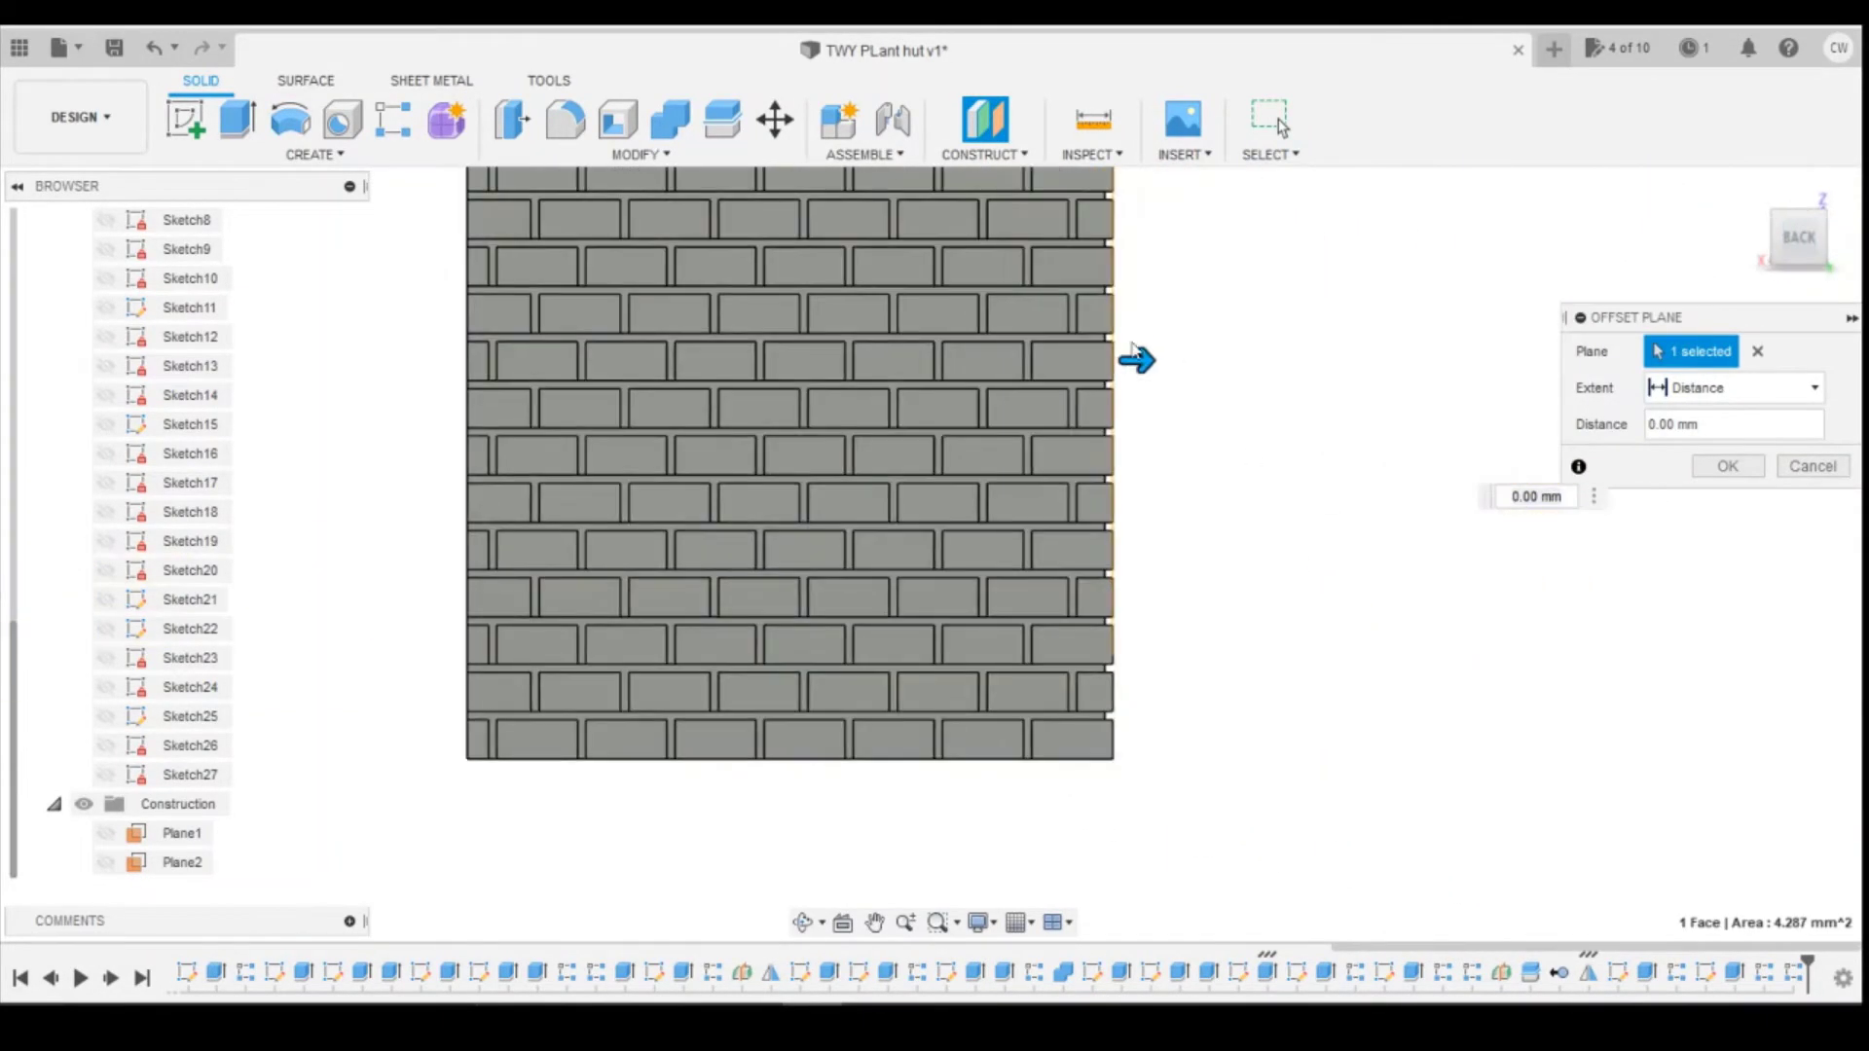
scroll(1110, 373, "up", 4)
left_click_drag(1123, 382, 1106, 381)
scroll(1184, 411, "up", 2)
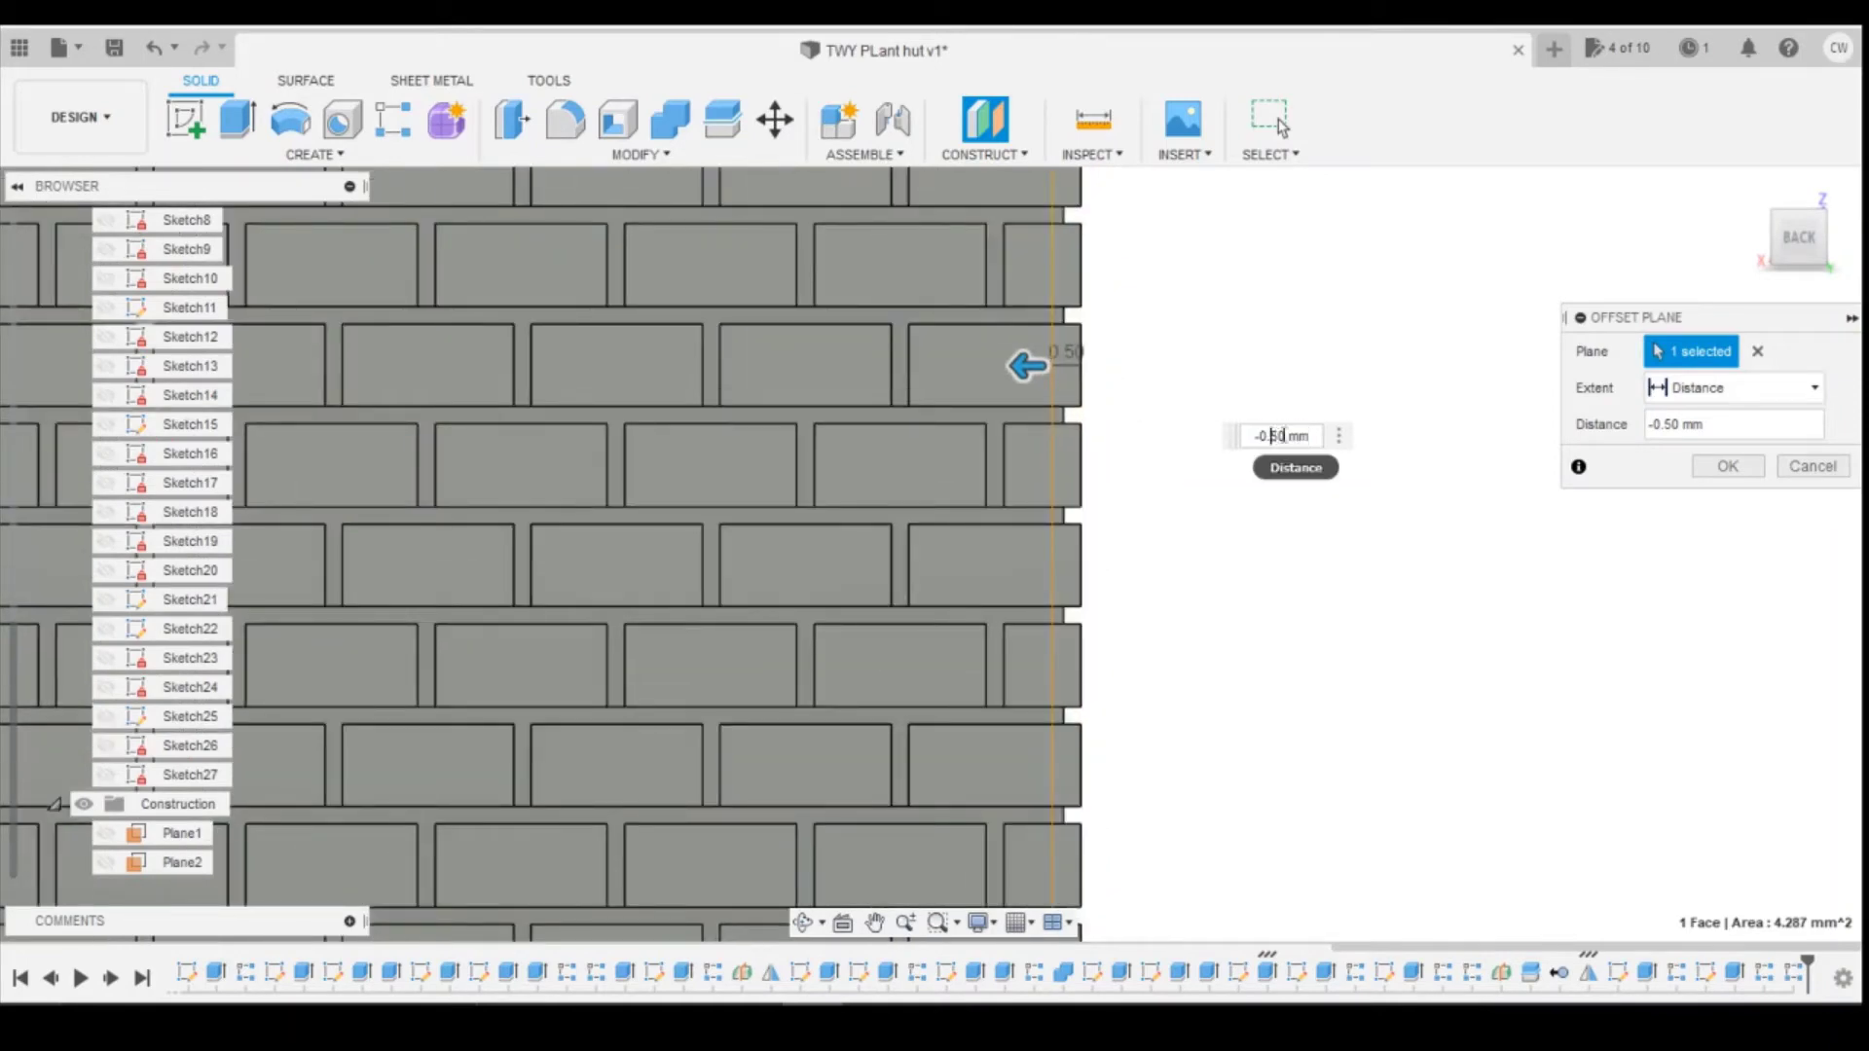
left_click_drag(1273, 436, 1314, 436)
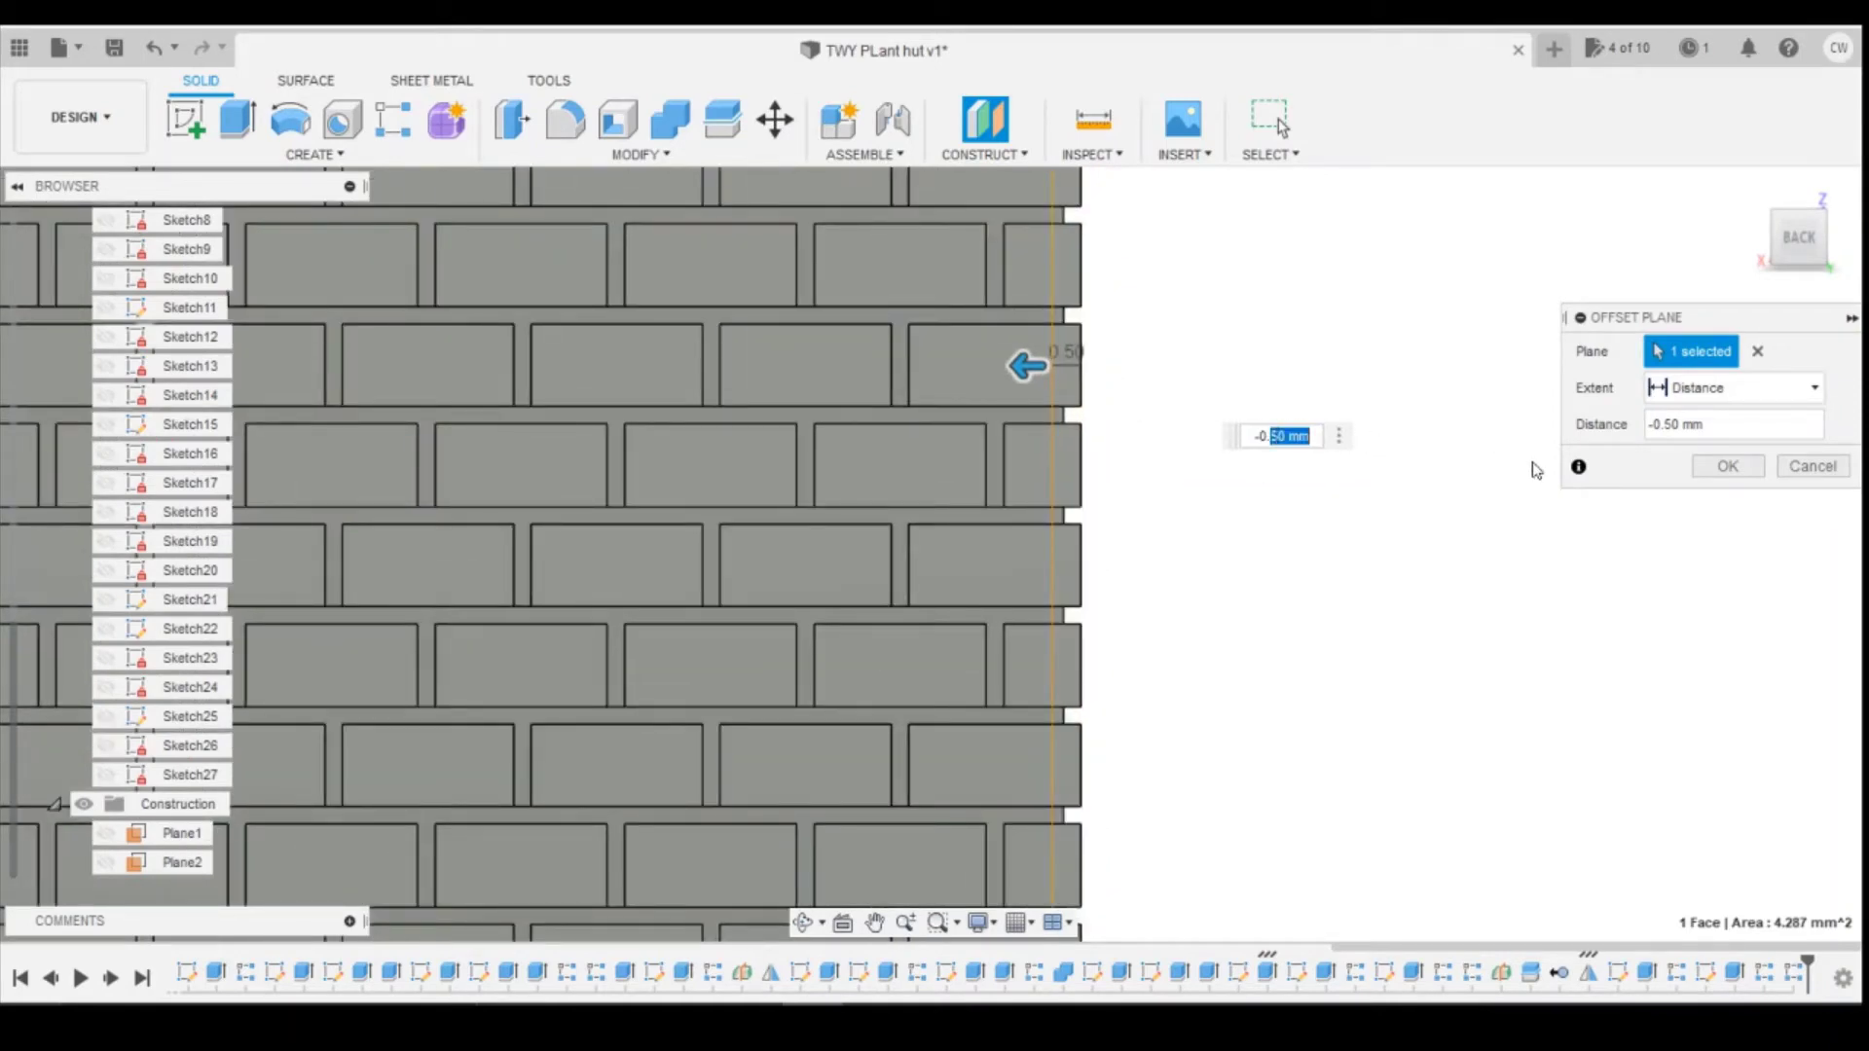
type("35")
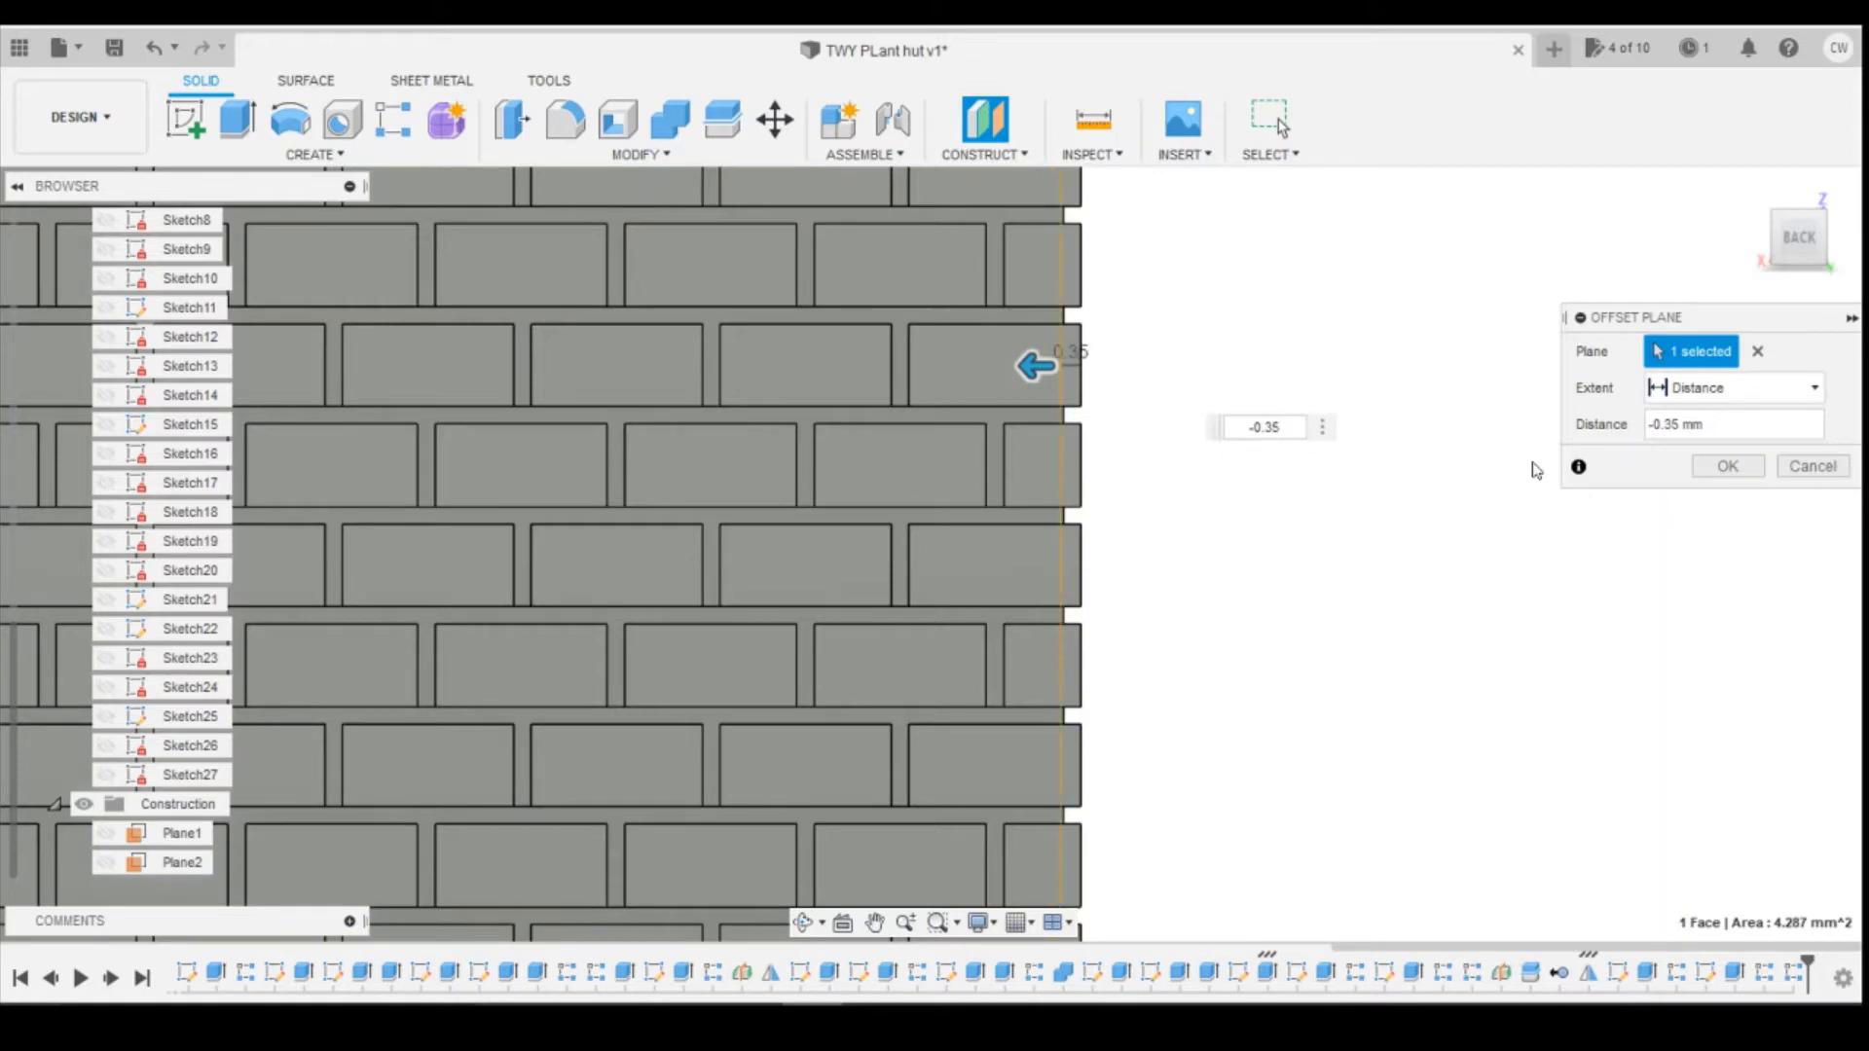
key("Return")
Step: Split the hut body with the new offset plane to separate the side wall's thin brick layer
scroll(1343, 444, "up", 2)
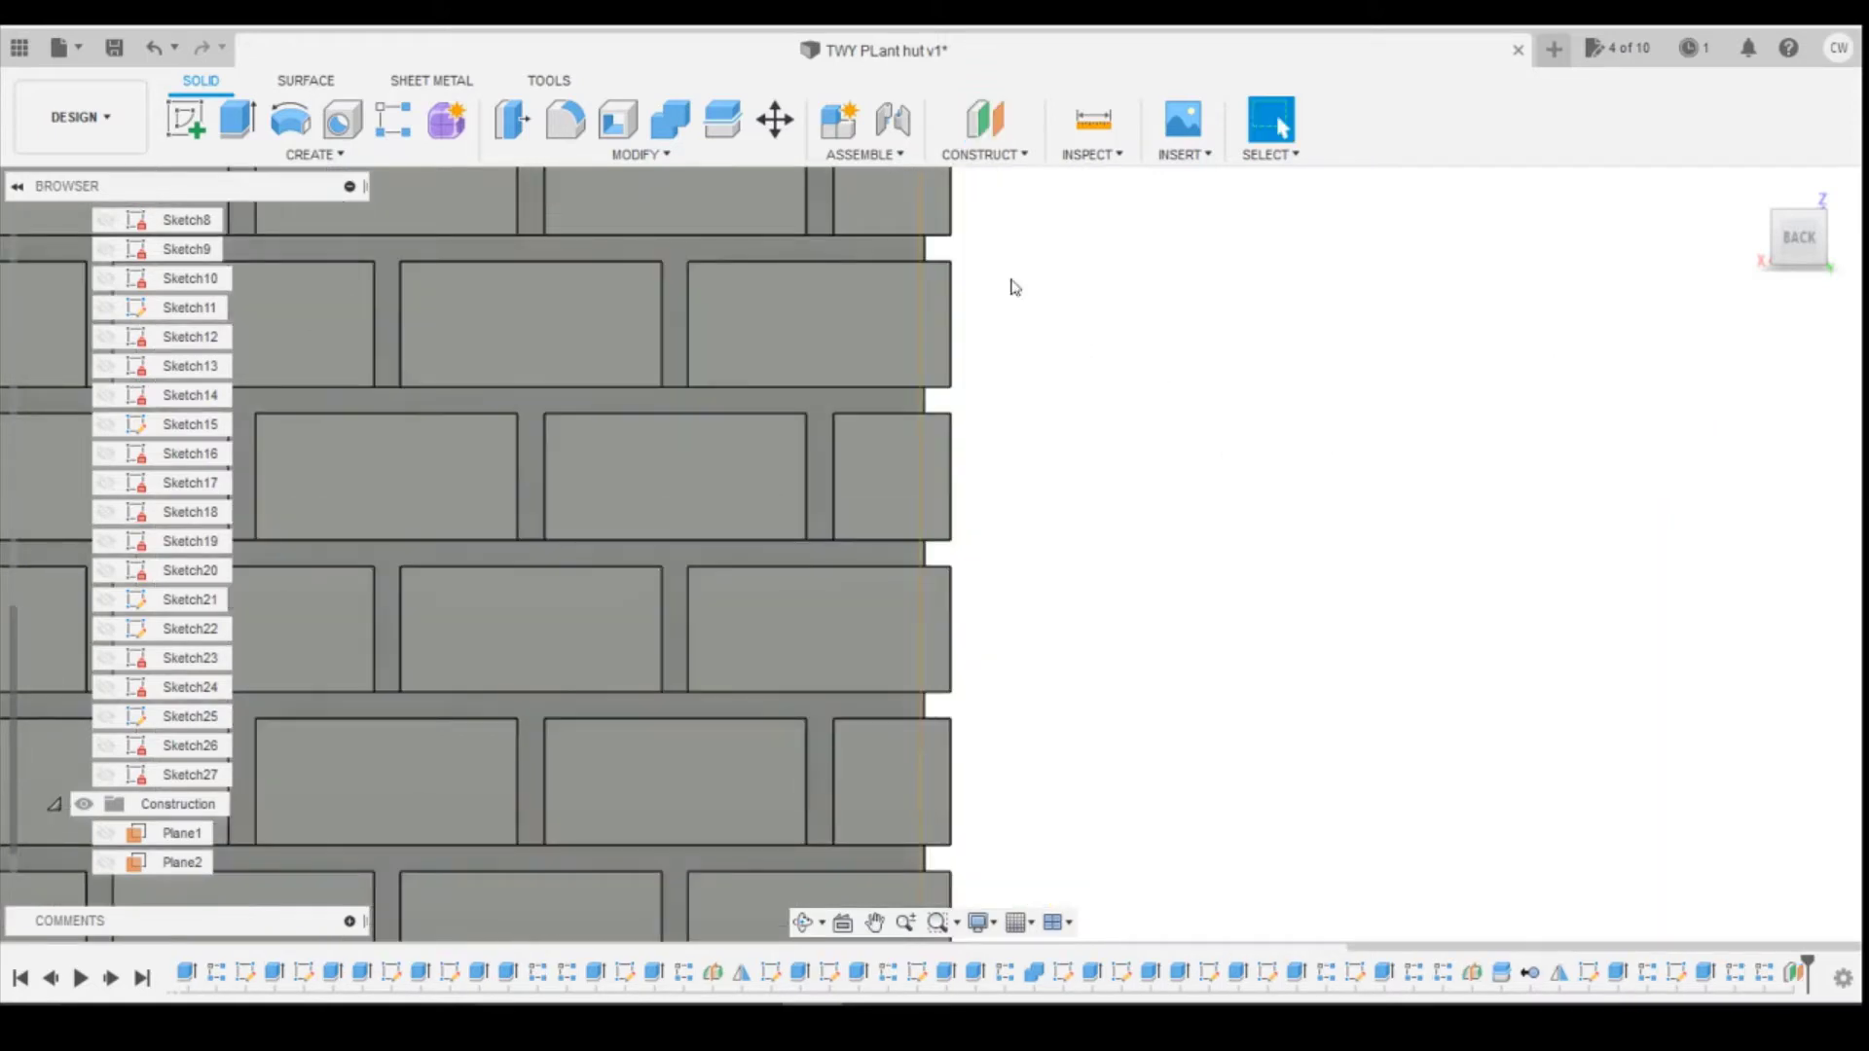
left_click(722, 119)
left_click(935, 343)
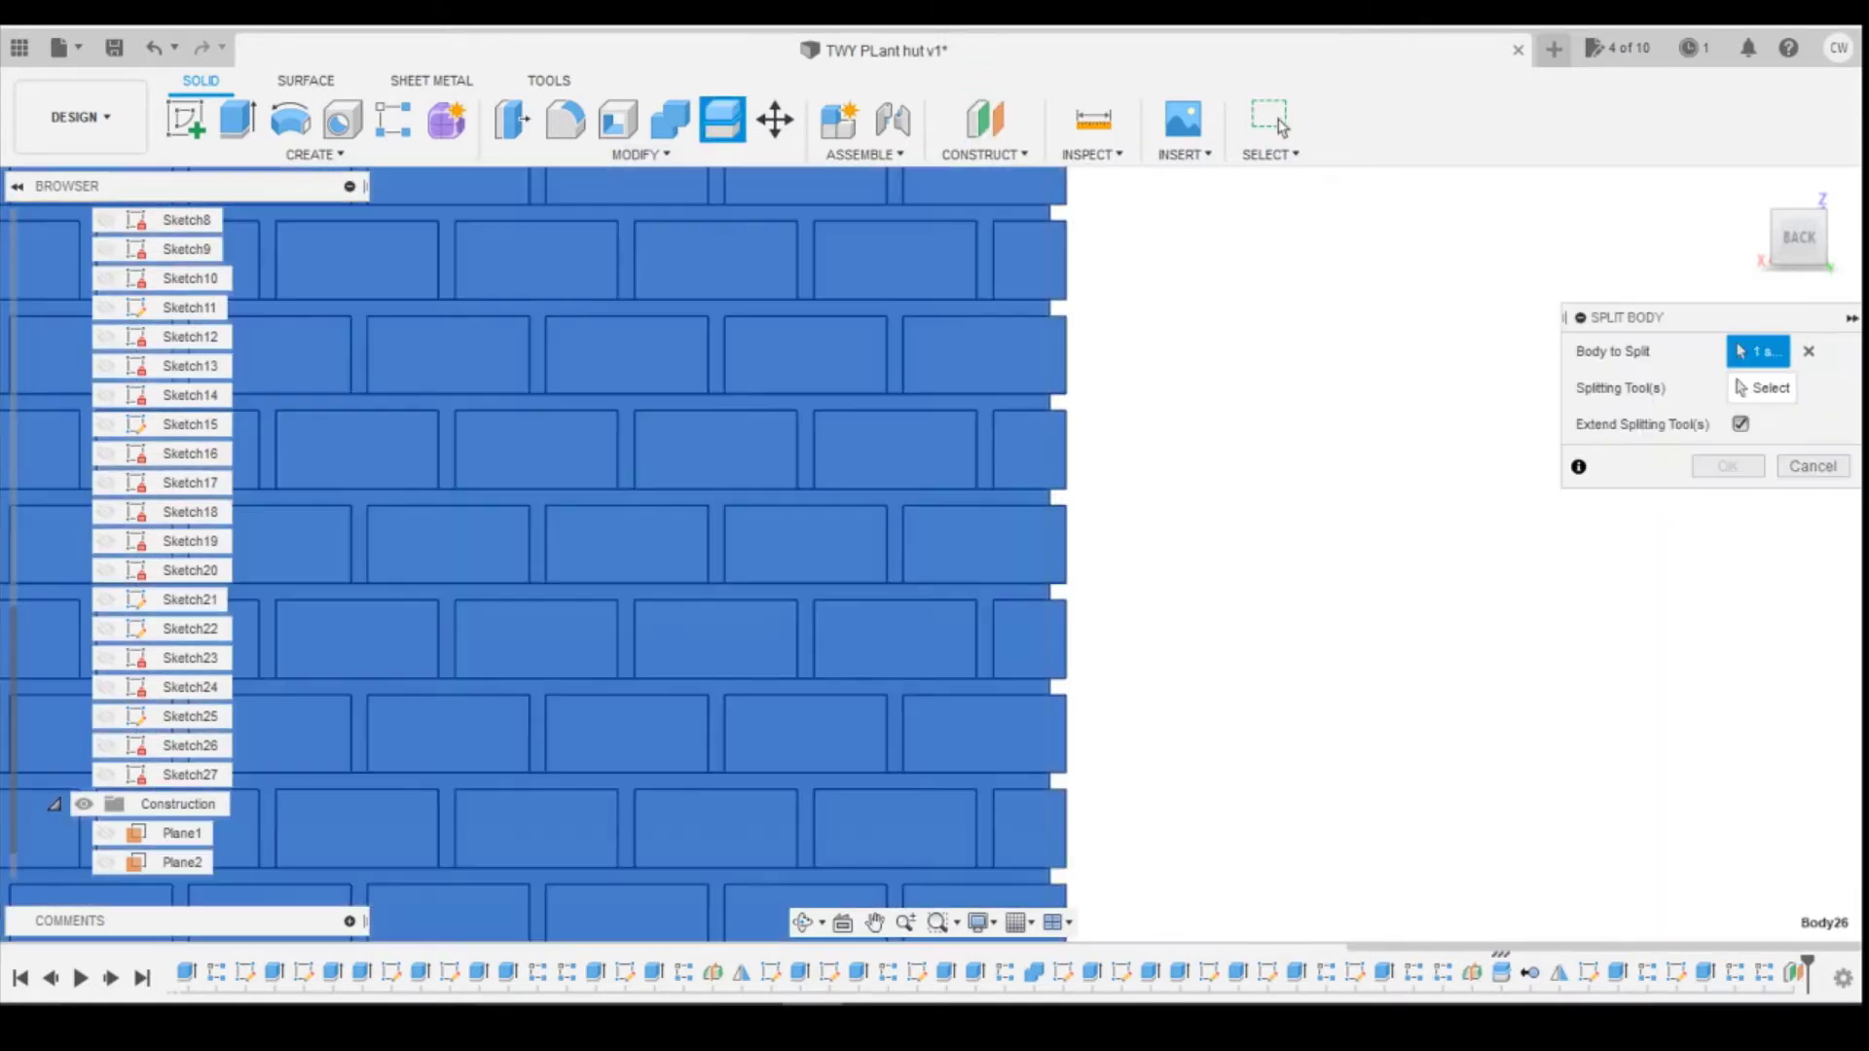
left_click(1047, 318)
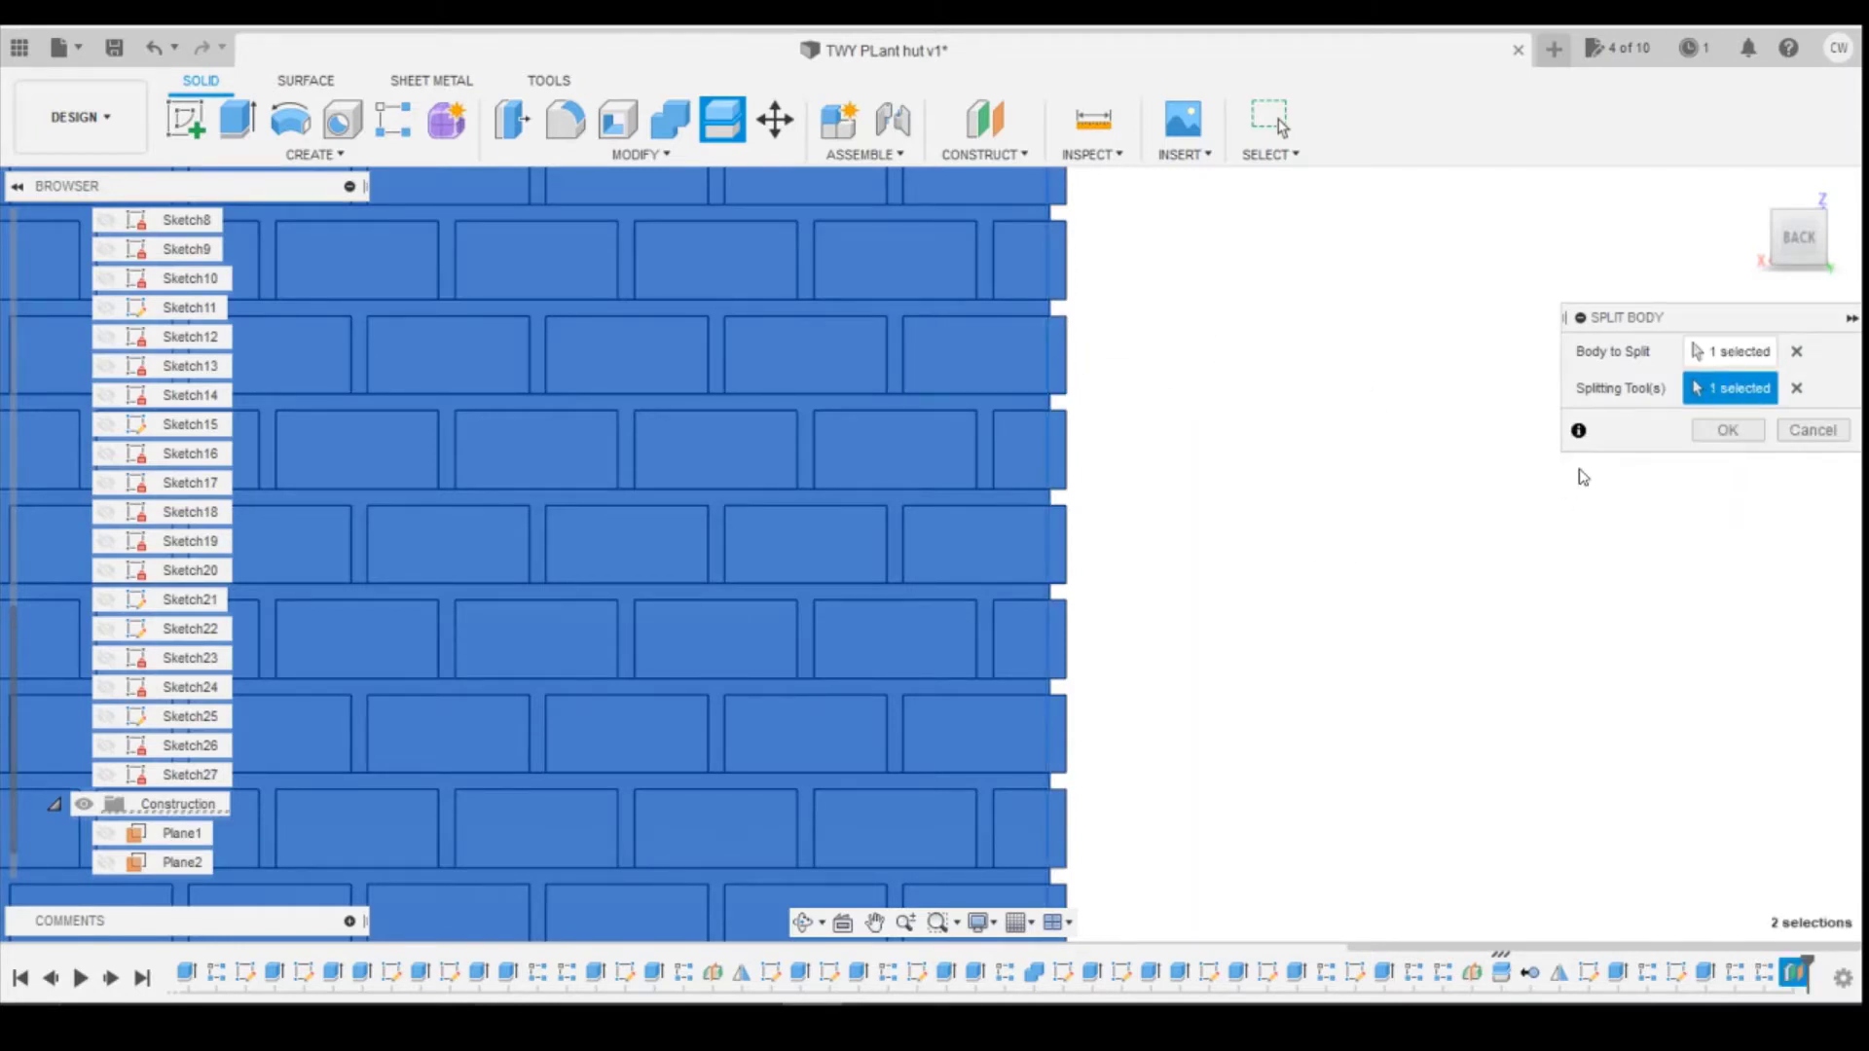
left_click(1730, 430)
Step: Create a copy of the split-off side-wall brick layer, Body27, with the Move/Copy command
scroll(130, 688, "up", 5)
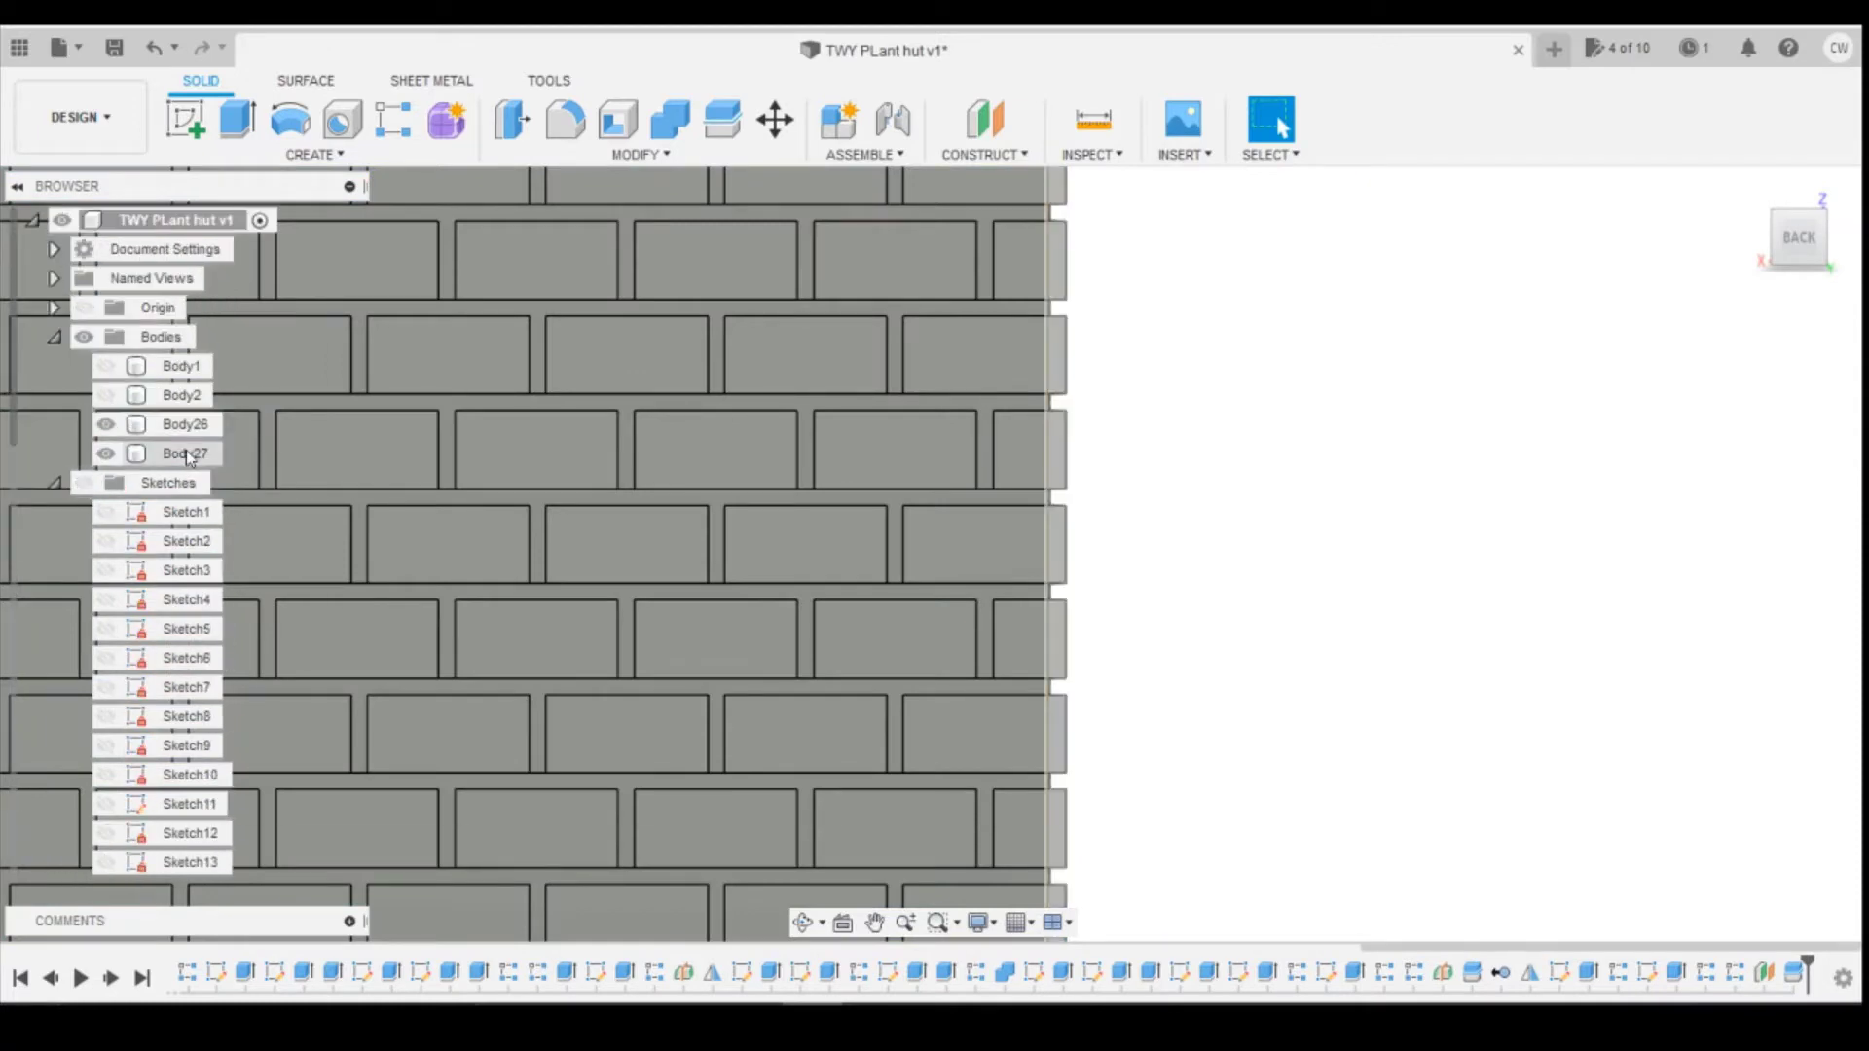
left_click(66, 481)
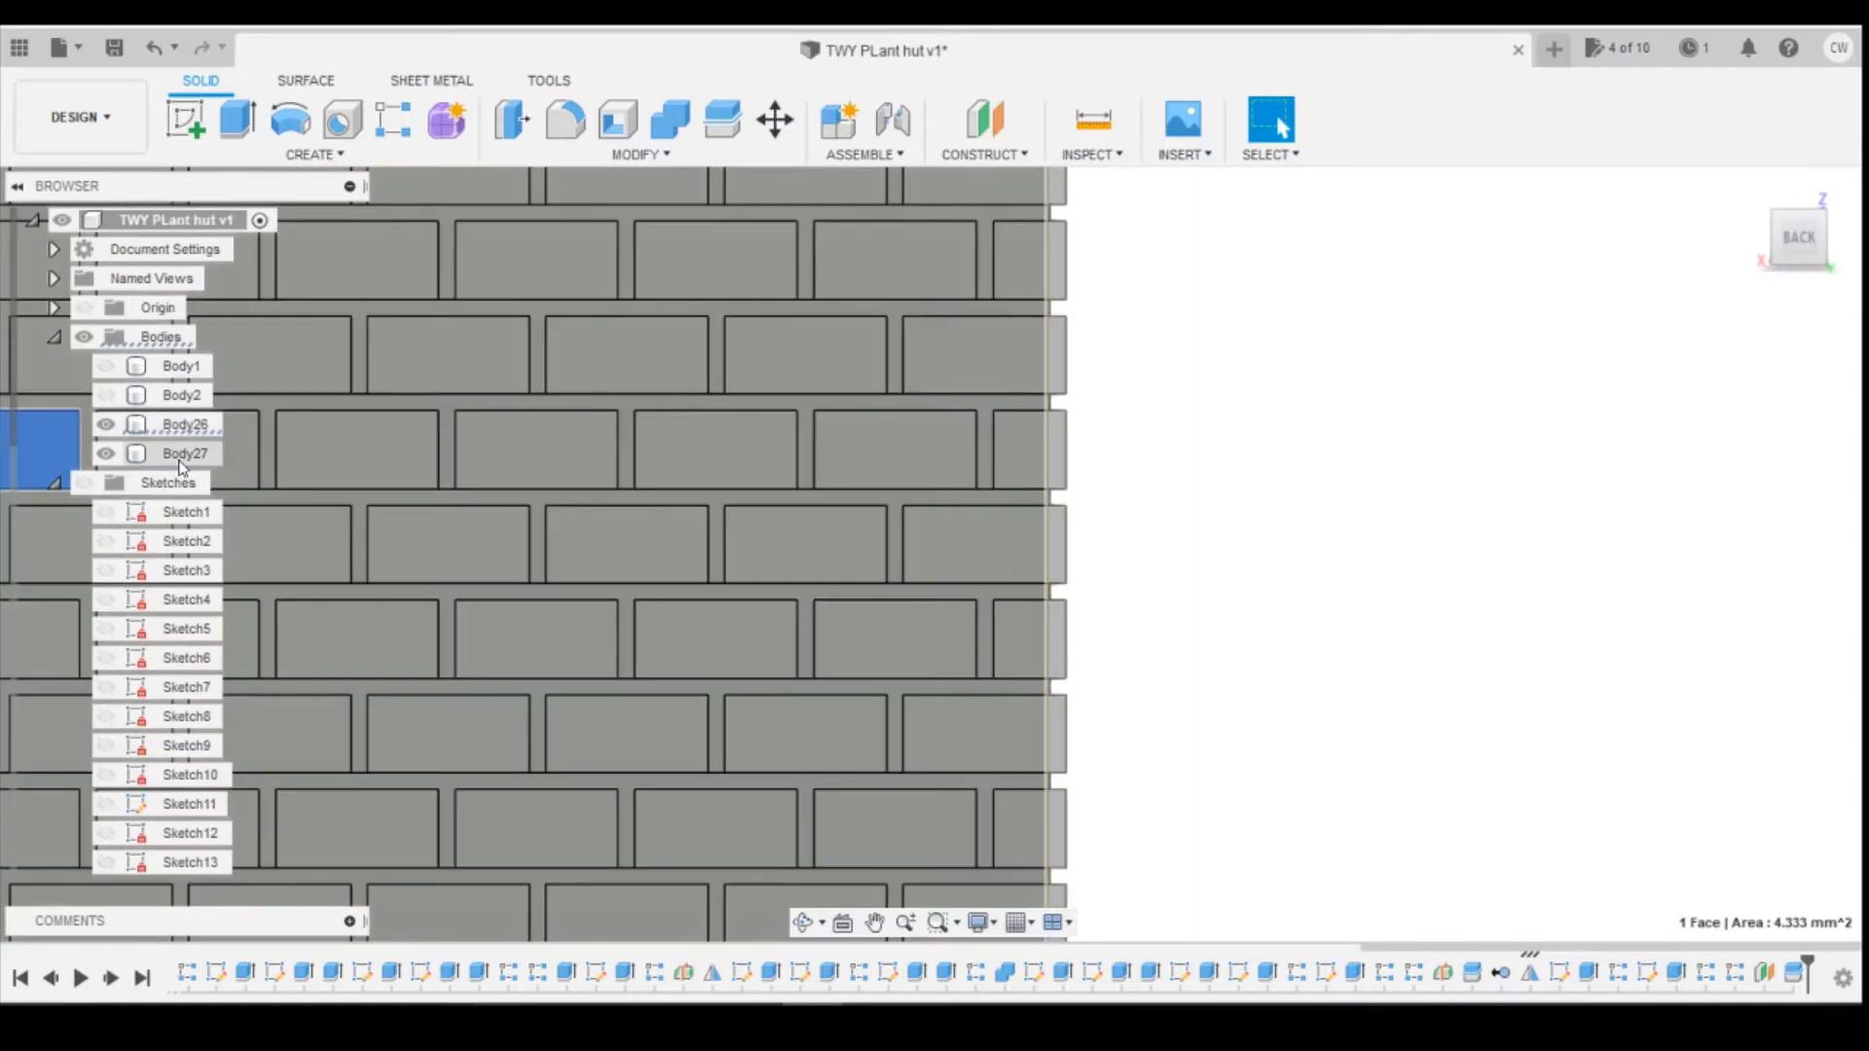
right_click(178, 451)
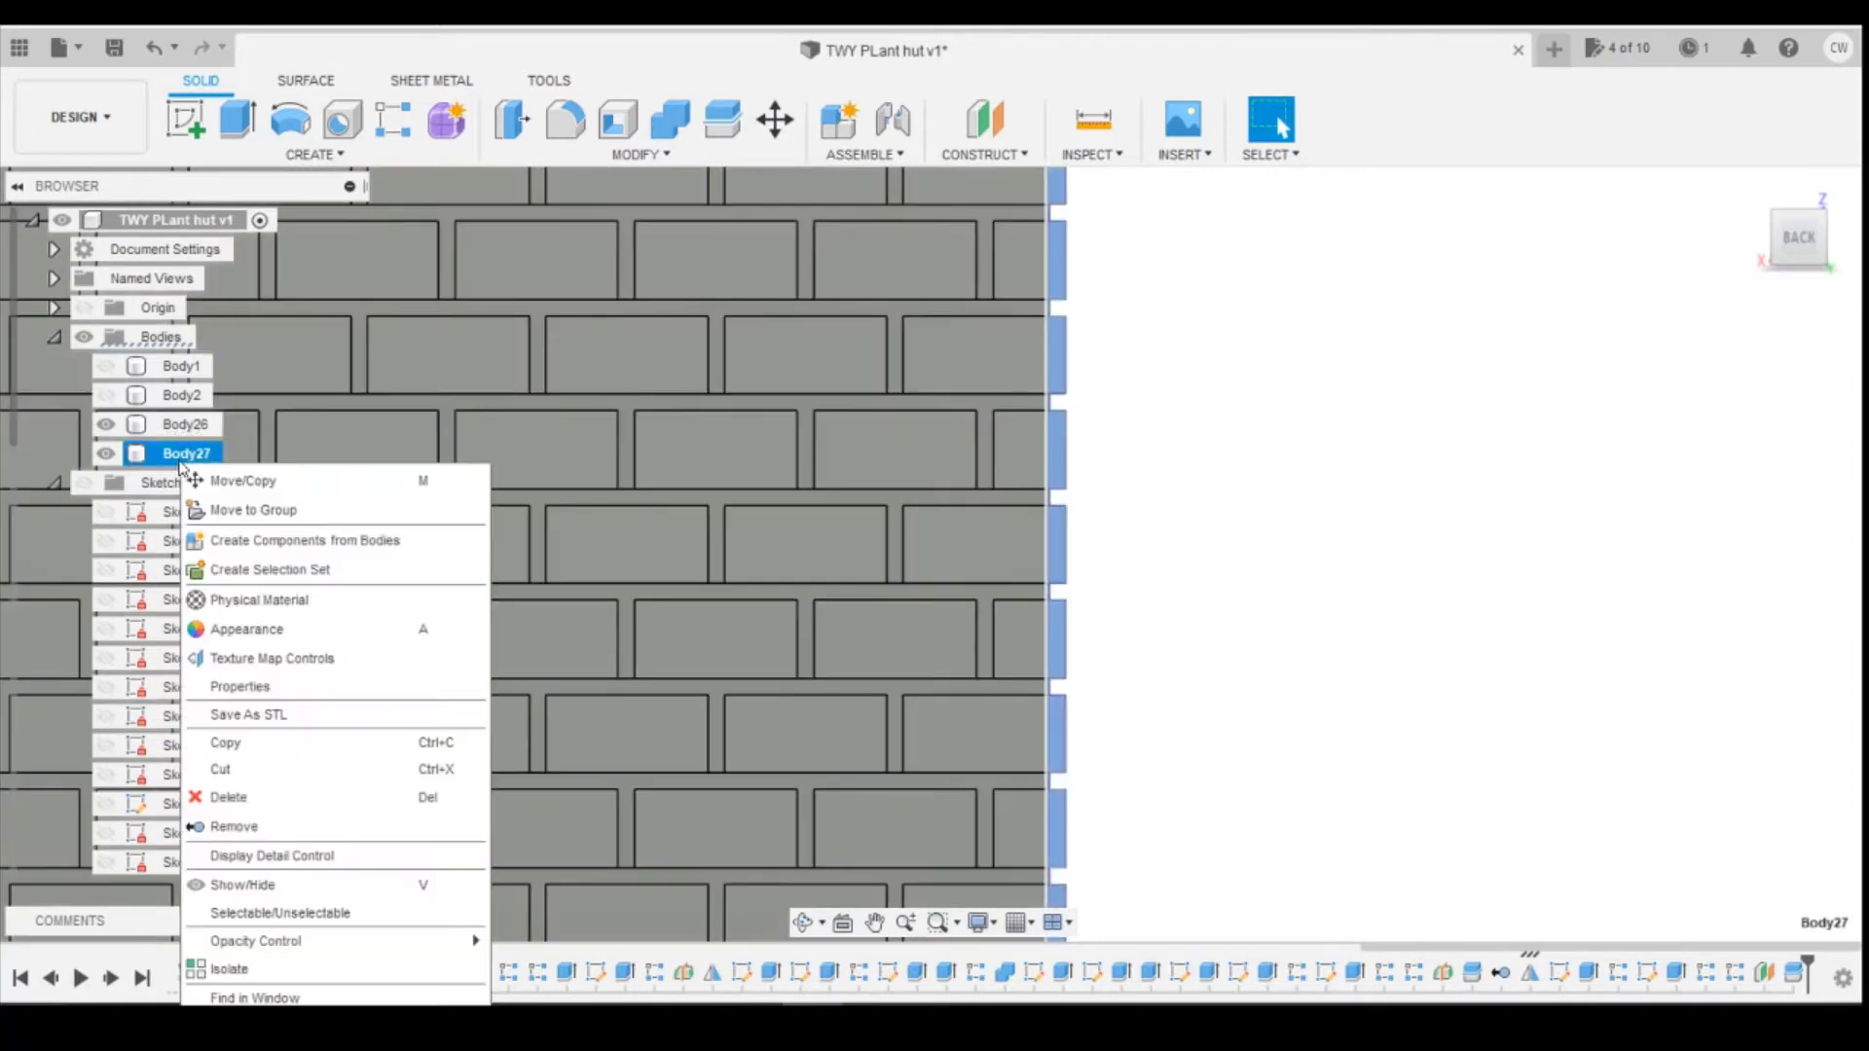
key("Escape")
key("m")
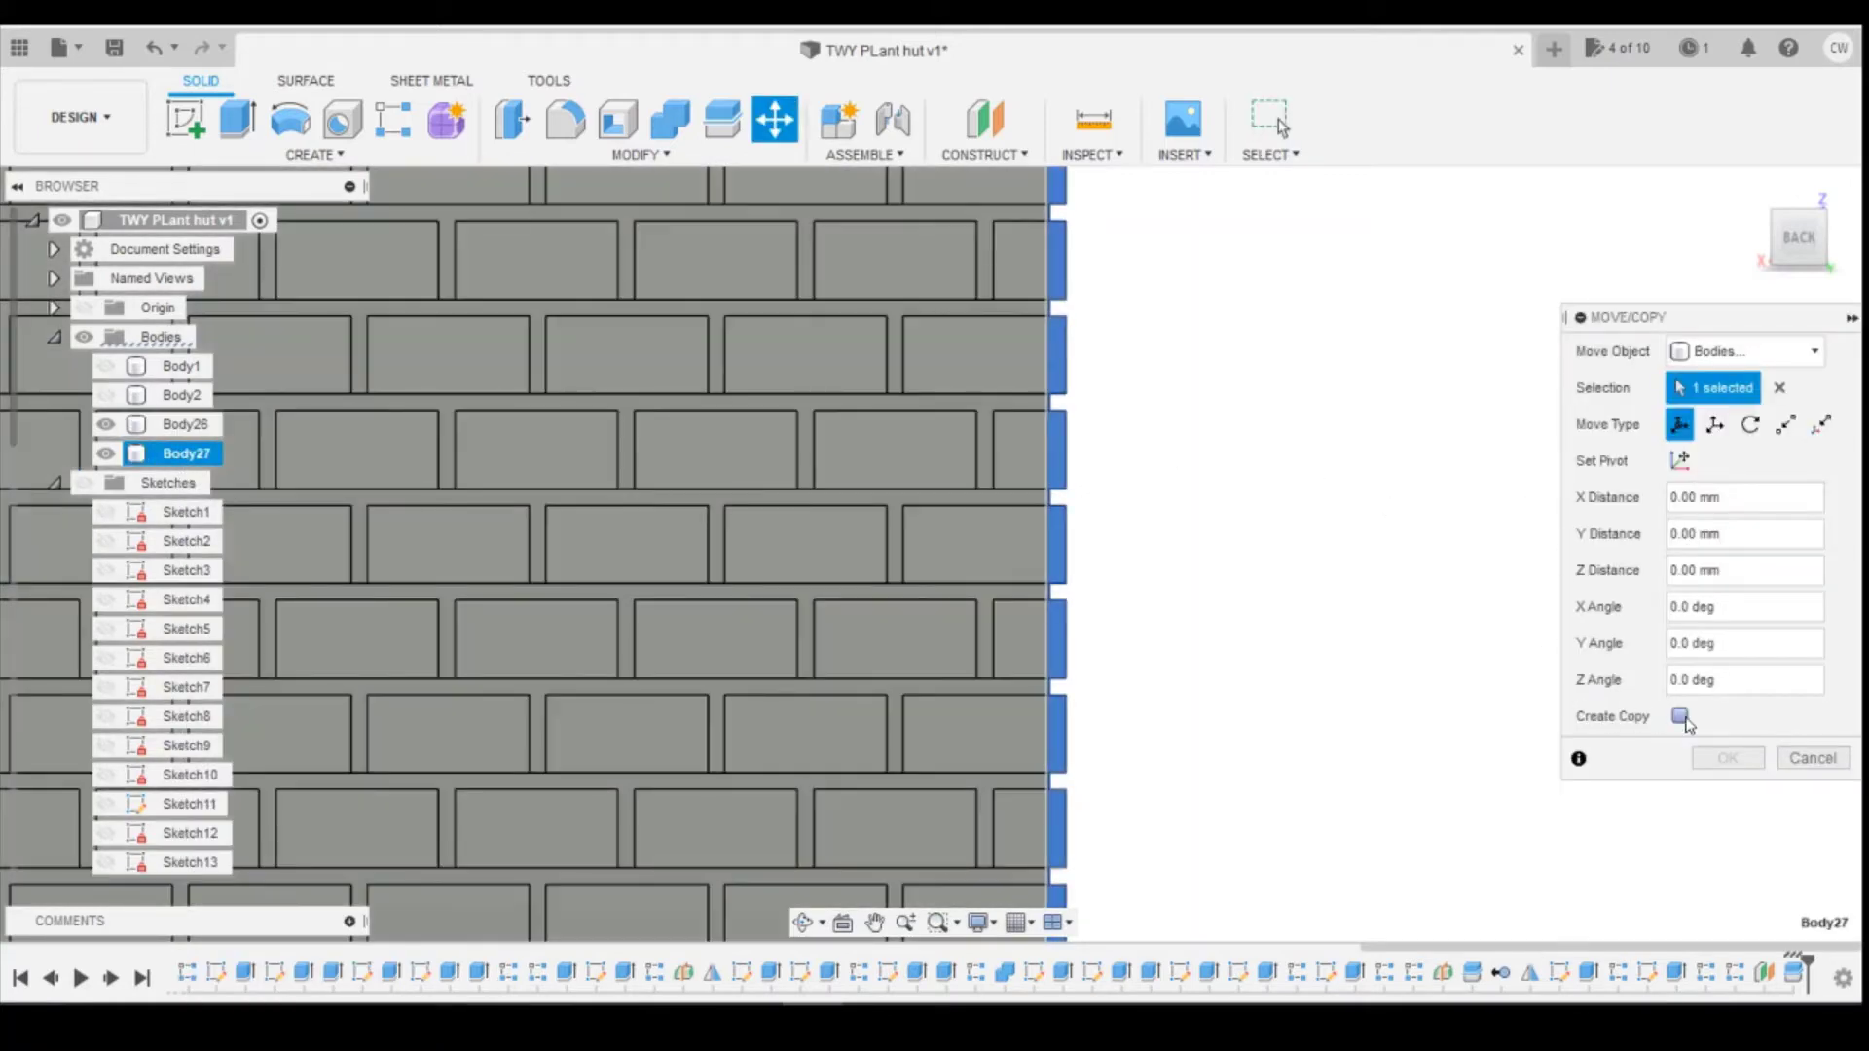
left_click(1680, 716)
Step: Turn the copied brick layer to face the opposite way and place it beside the plain side wall, with a Y distance of -22 mm
scroll(1539, 515, "down", 5)
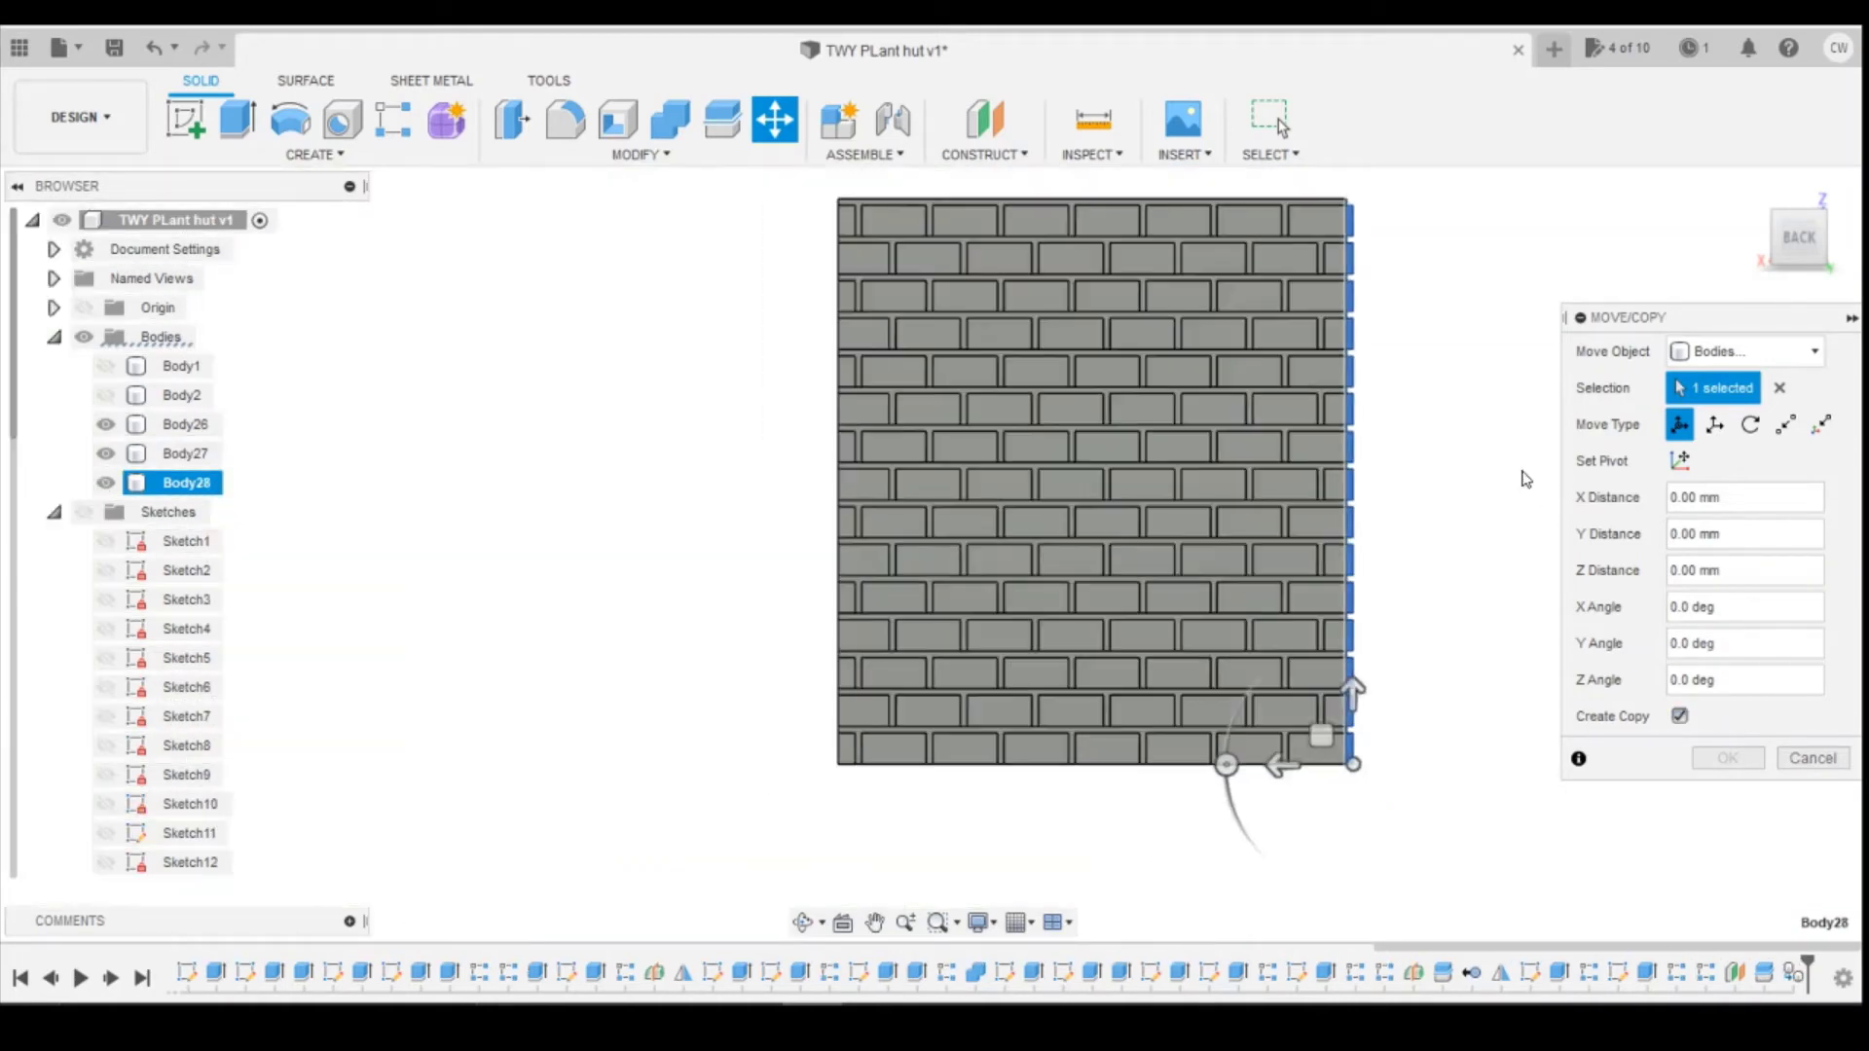
left_click_drag(1795, 243, 1779, 343)
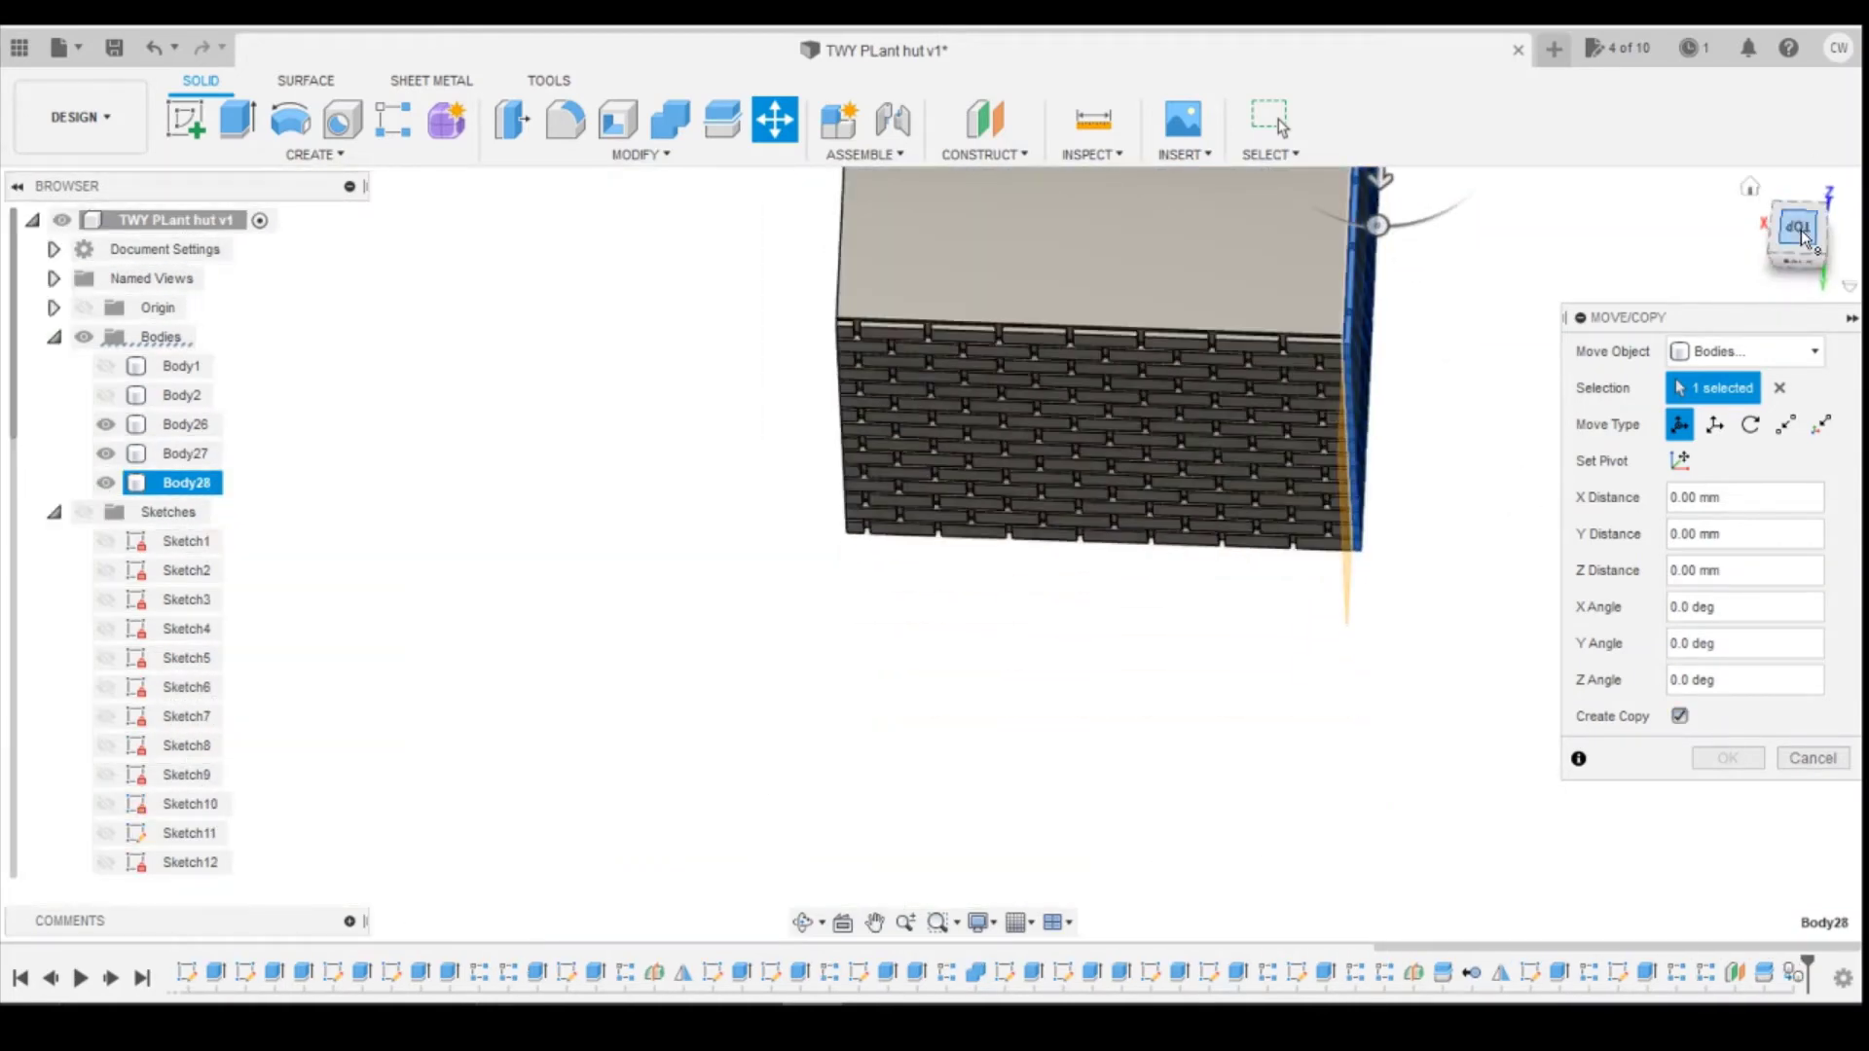
left_click(1801, 237)
scroll(1443, 466, "down", 5)
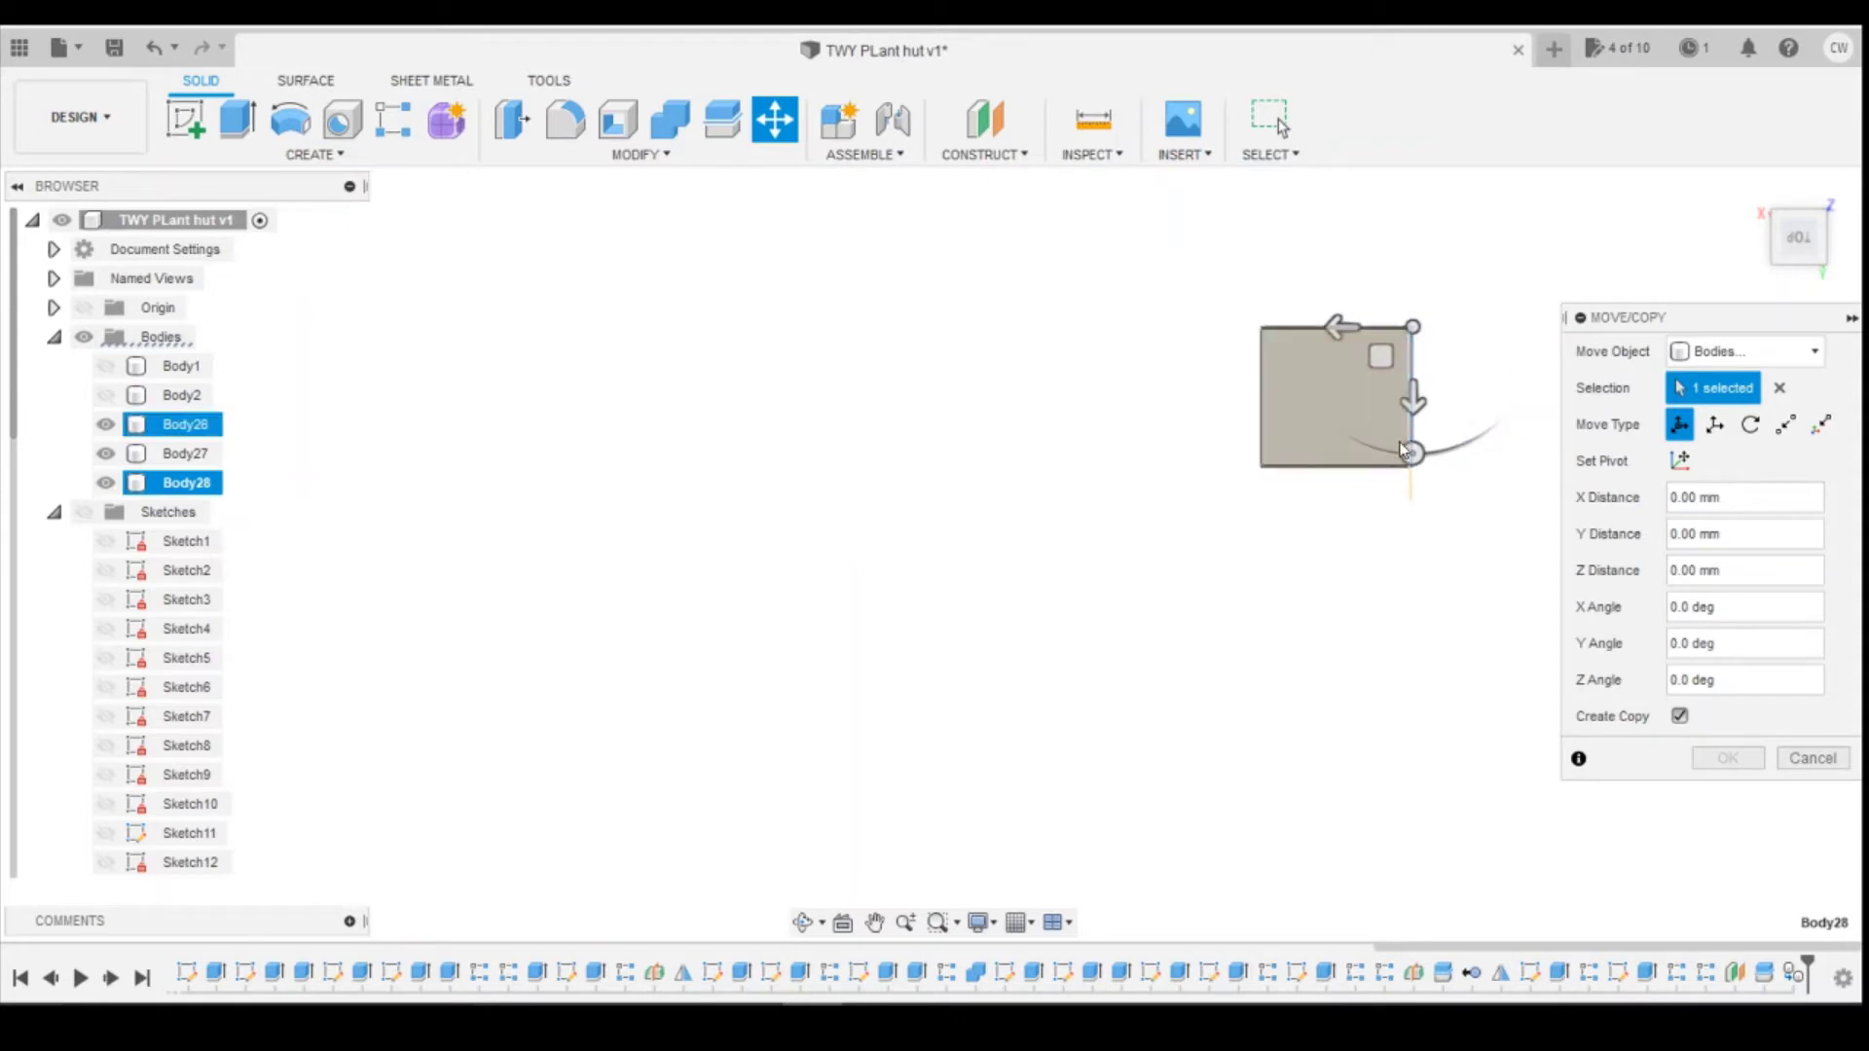
left_click_drag(1412, 453, 969, 254)
scroll(1481, 433, "down", 1)
scroll(1480, 425, "up", 4)
scroll(1475, 352, "up", 1)
left_click_drag(891, 185, 896, 455)
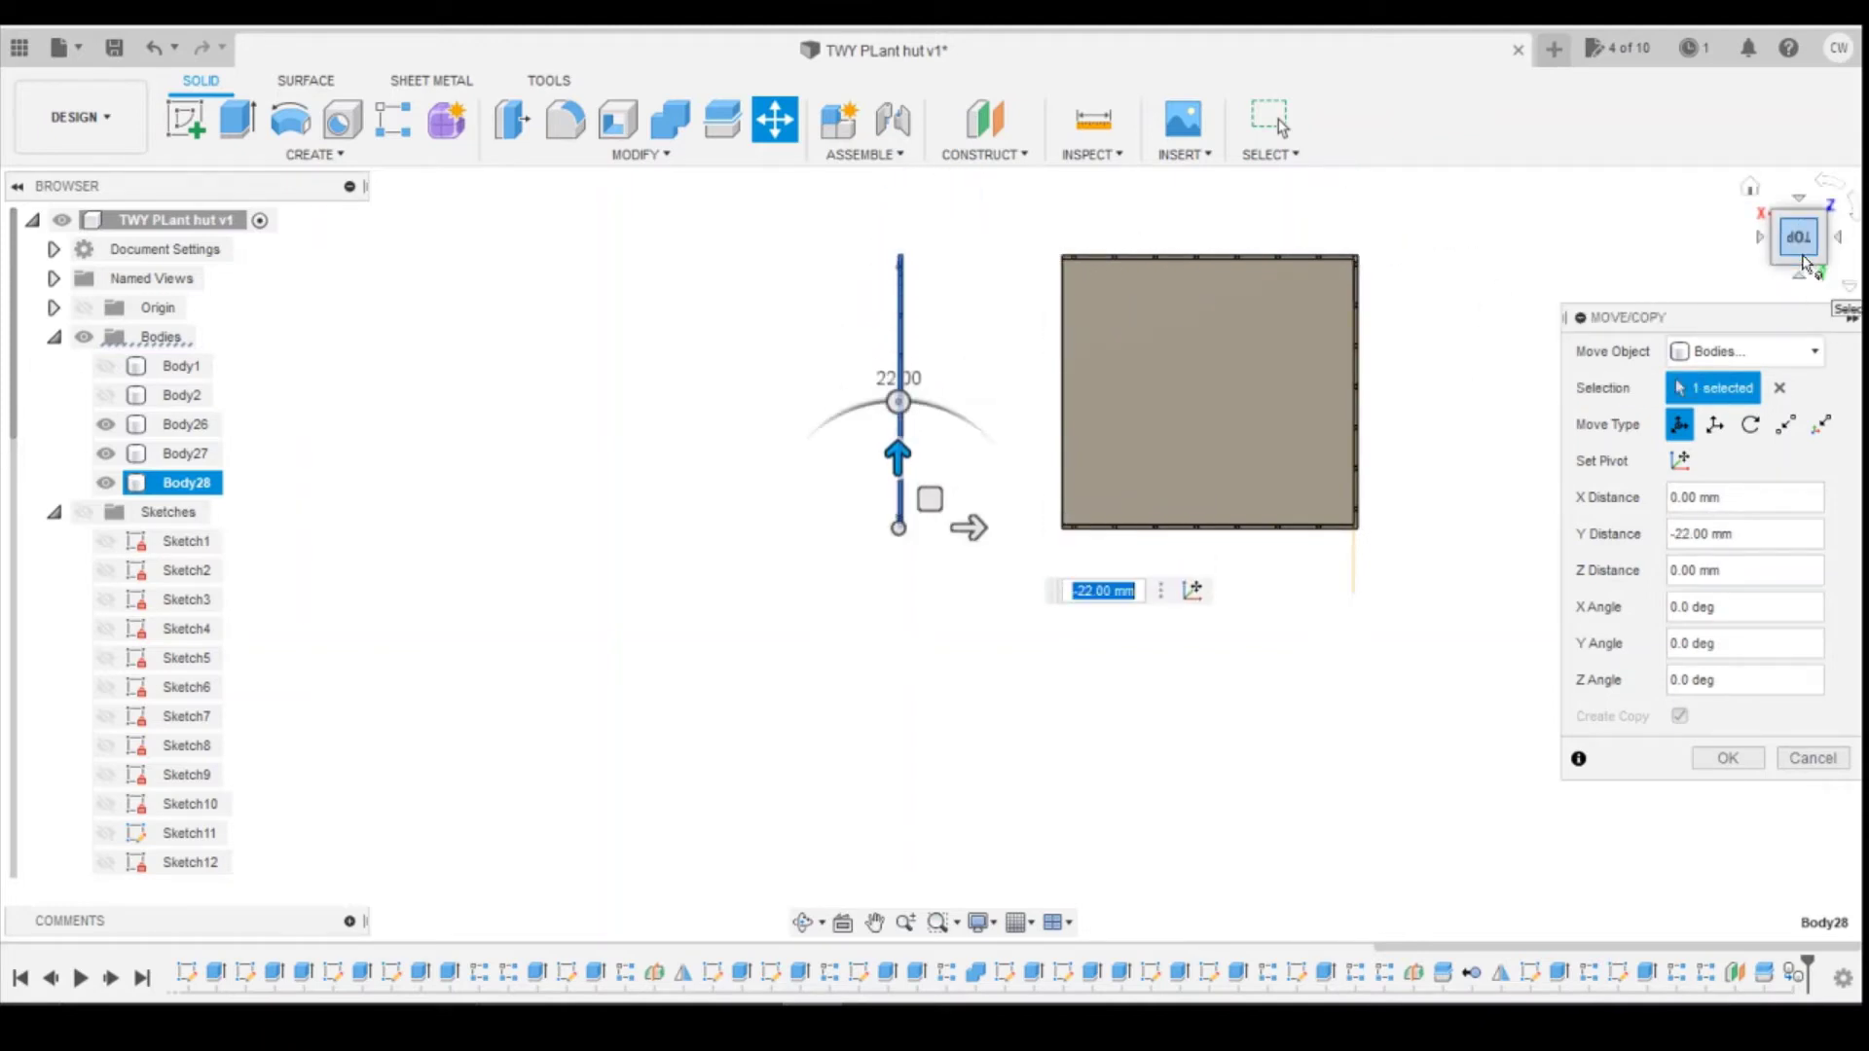
Step: Move the copied brick layer point to point from its bottom corner onto the matching bottom corner of the hut body's plain side wall
left_click_drag(1804, 240, 1793, 193)
scroll(1214, 343, "up", 3)
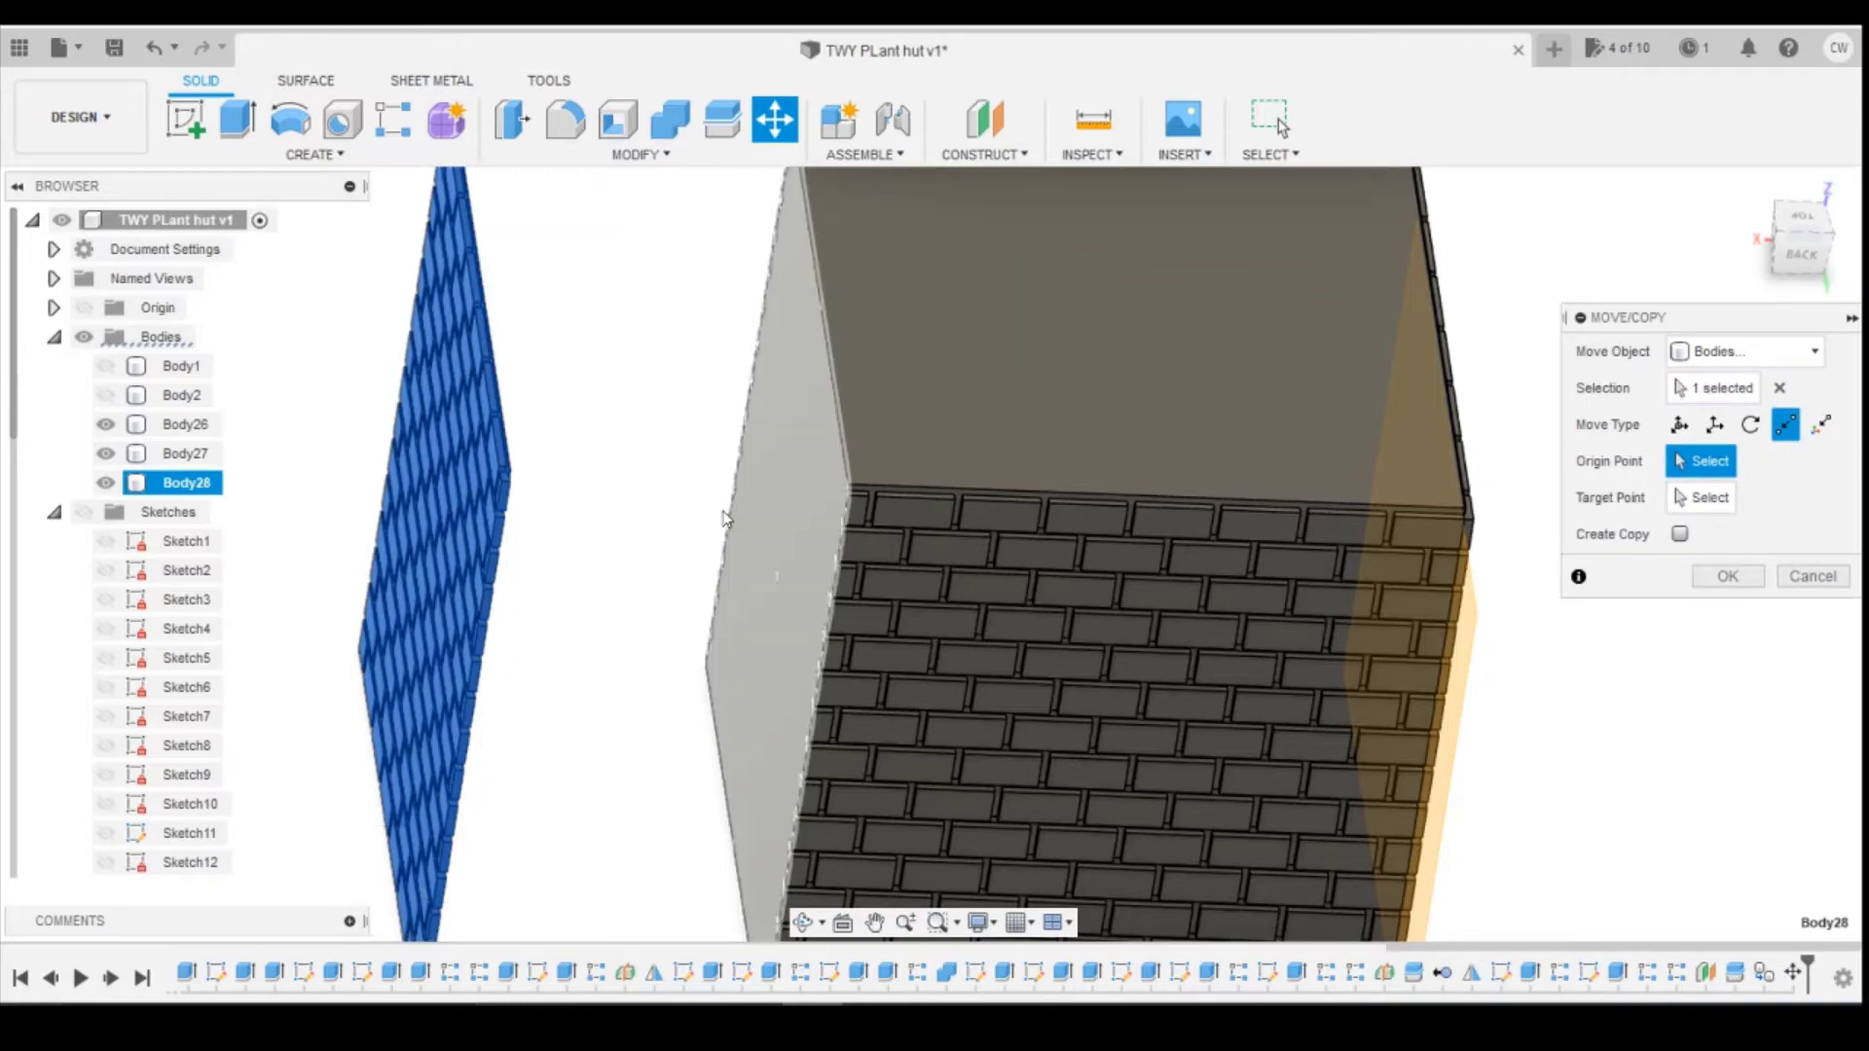
scroll(722, 520, "up", 3)
scroll(1222, 234, "down", 2)
scroll(479, 418, "up", 2)
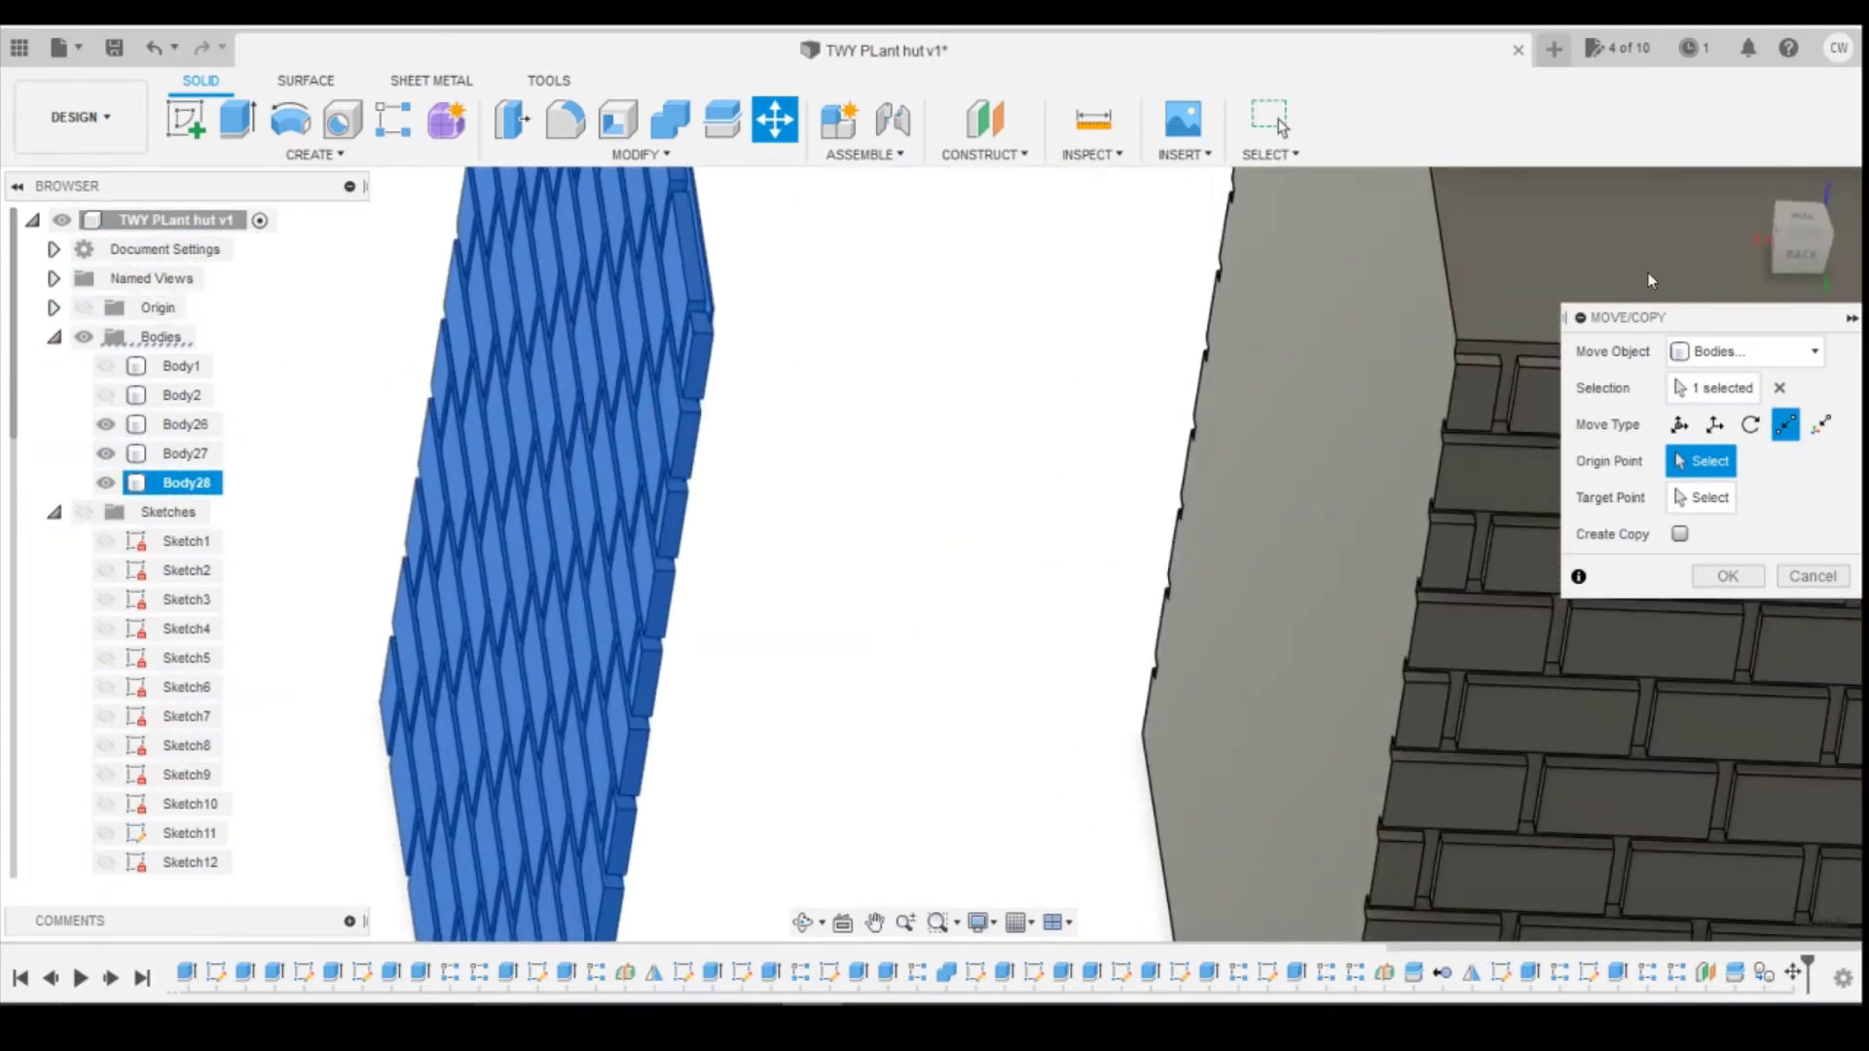
middle_click_drag(1649, 278, 1097, 763, "shift")
scroll(934, 743, "up", 6)
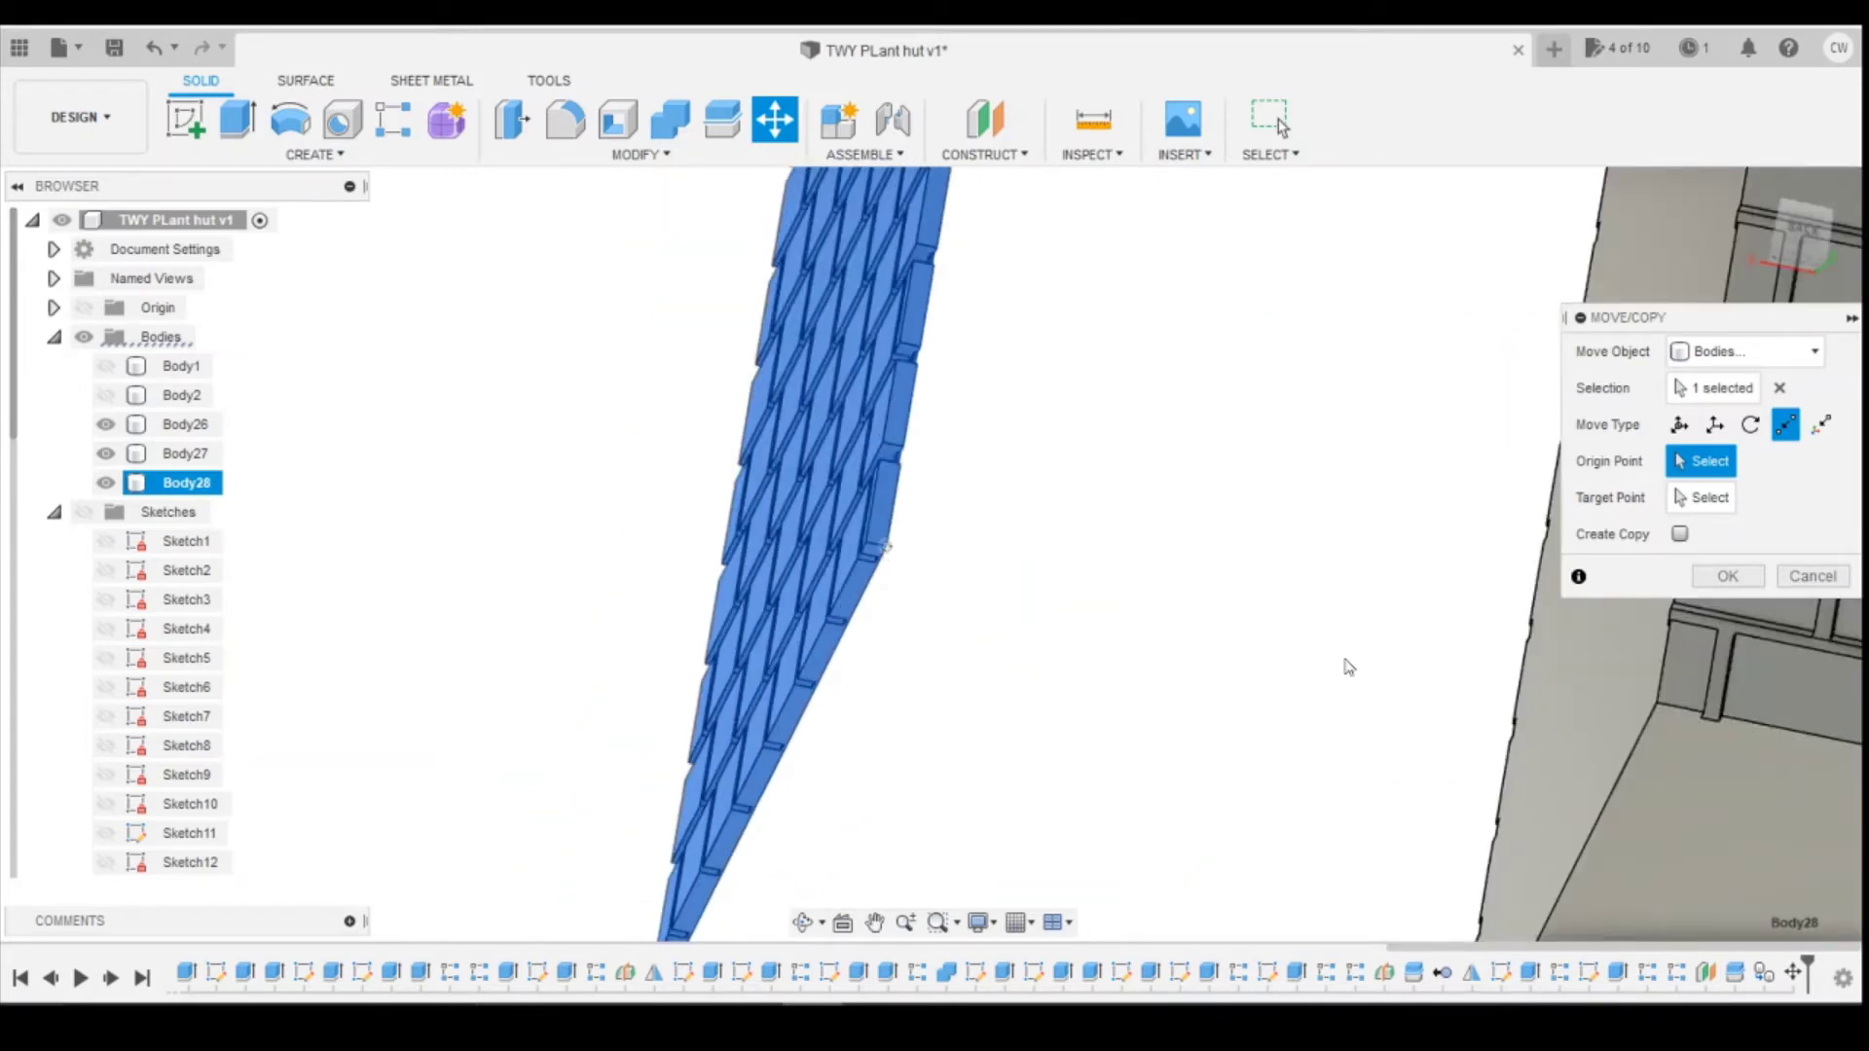
left_click(886, 547)
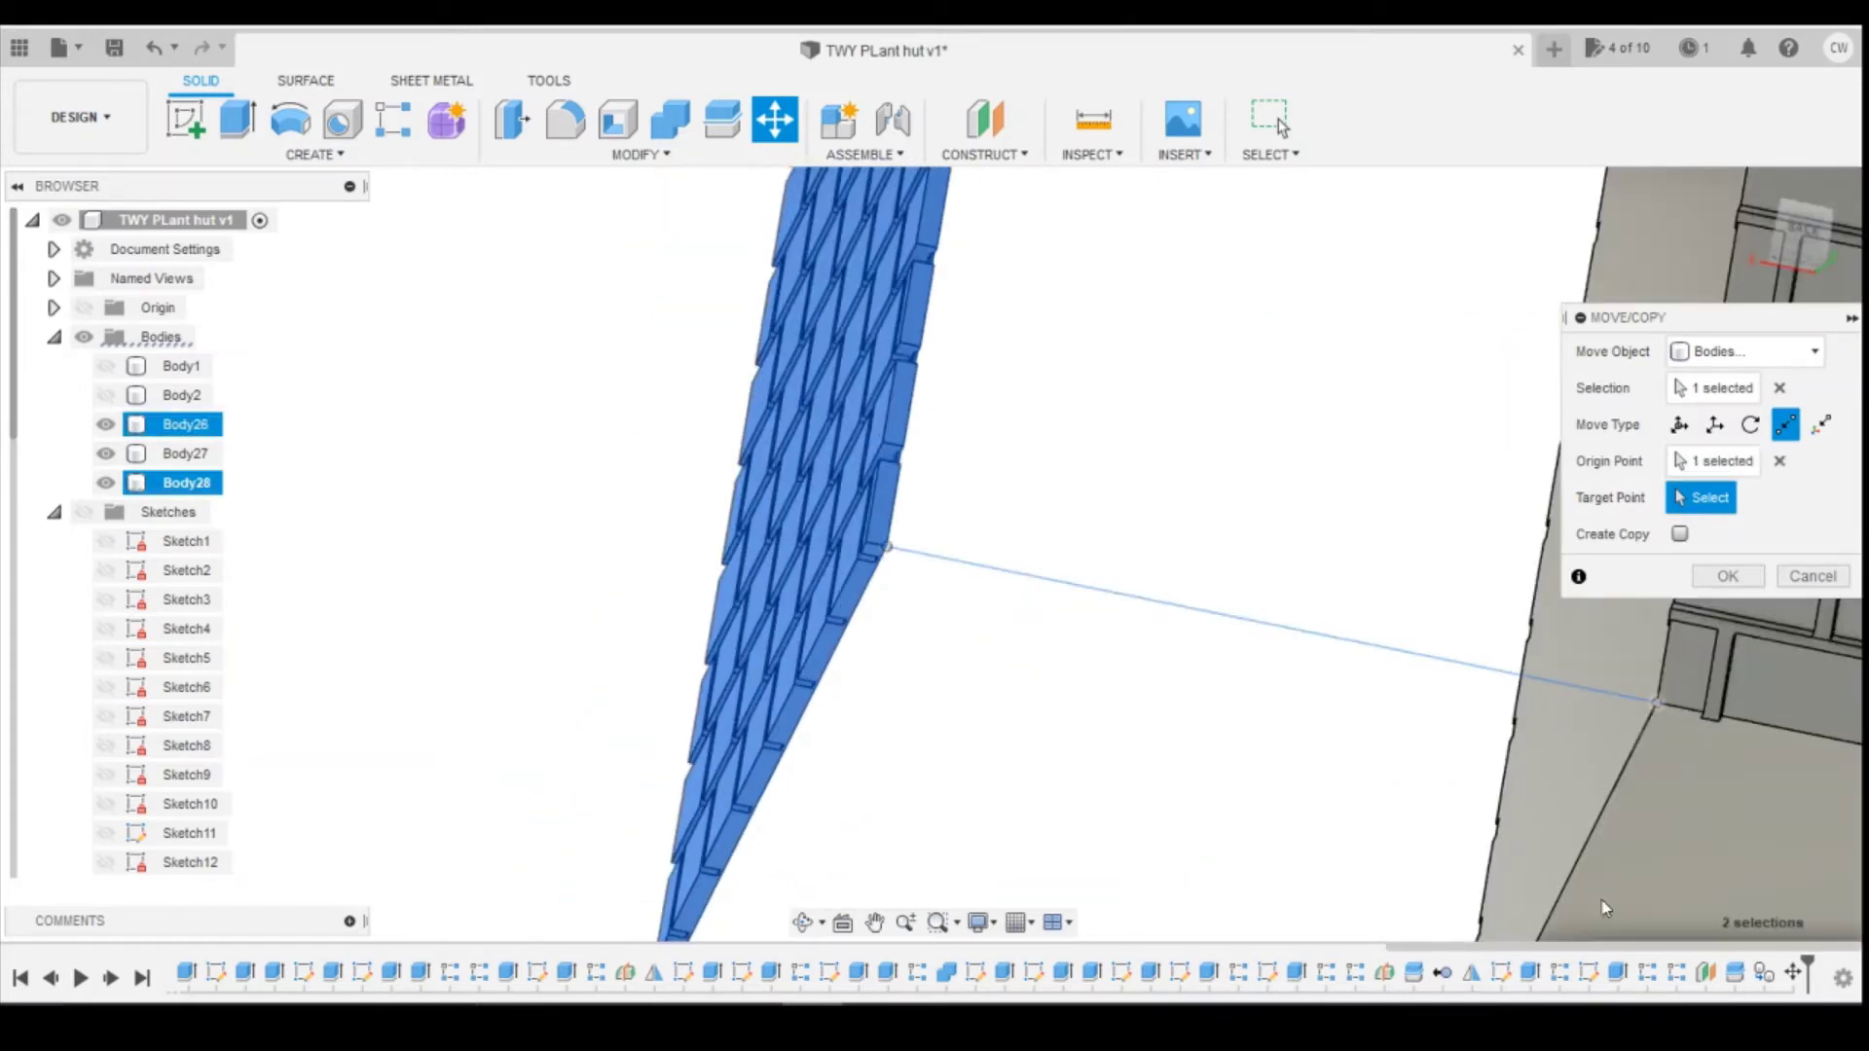
left_click(1657, 703)
left_click_drag(1808, 242, 1857, 255)
scroll(1177, 646, "down", 3)
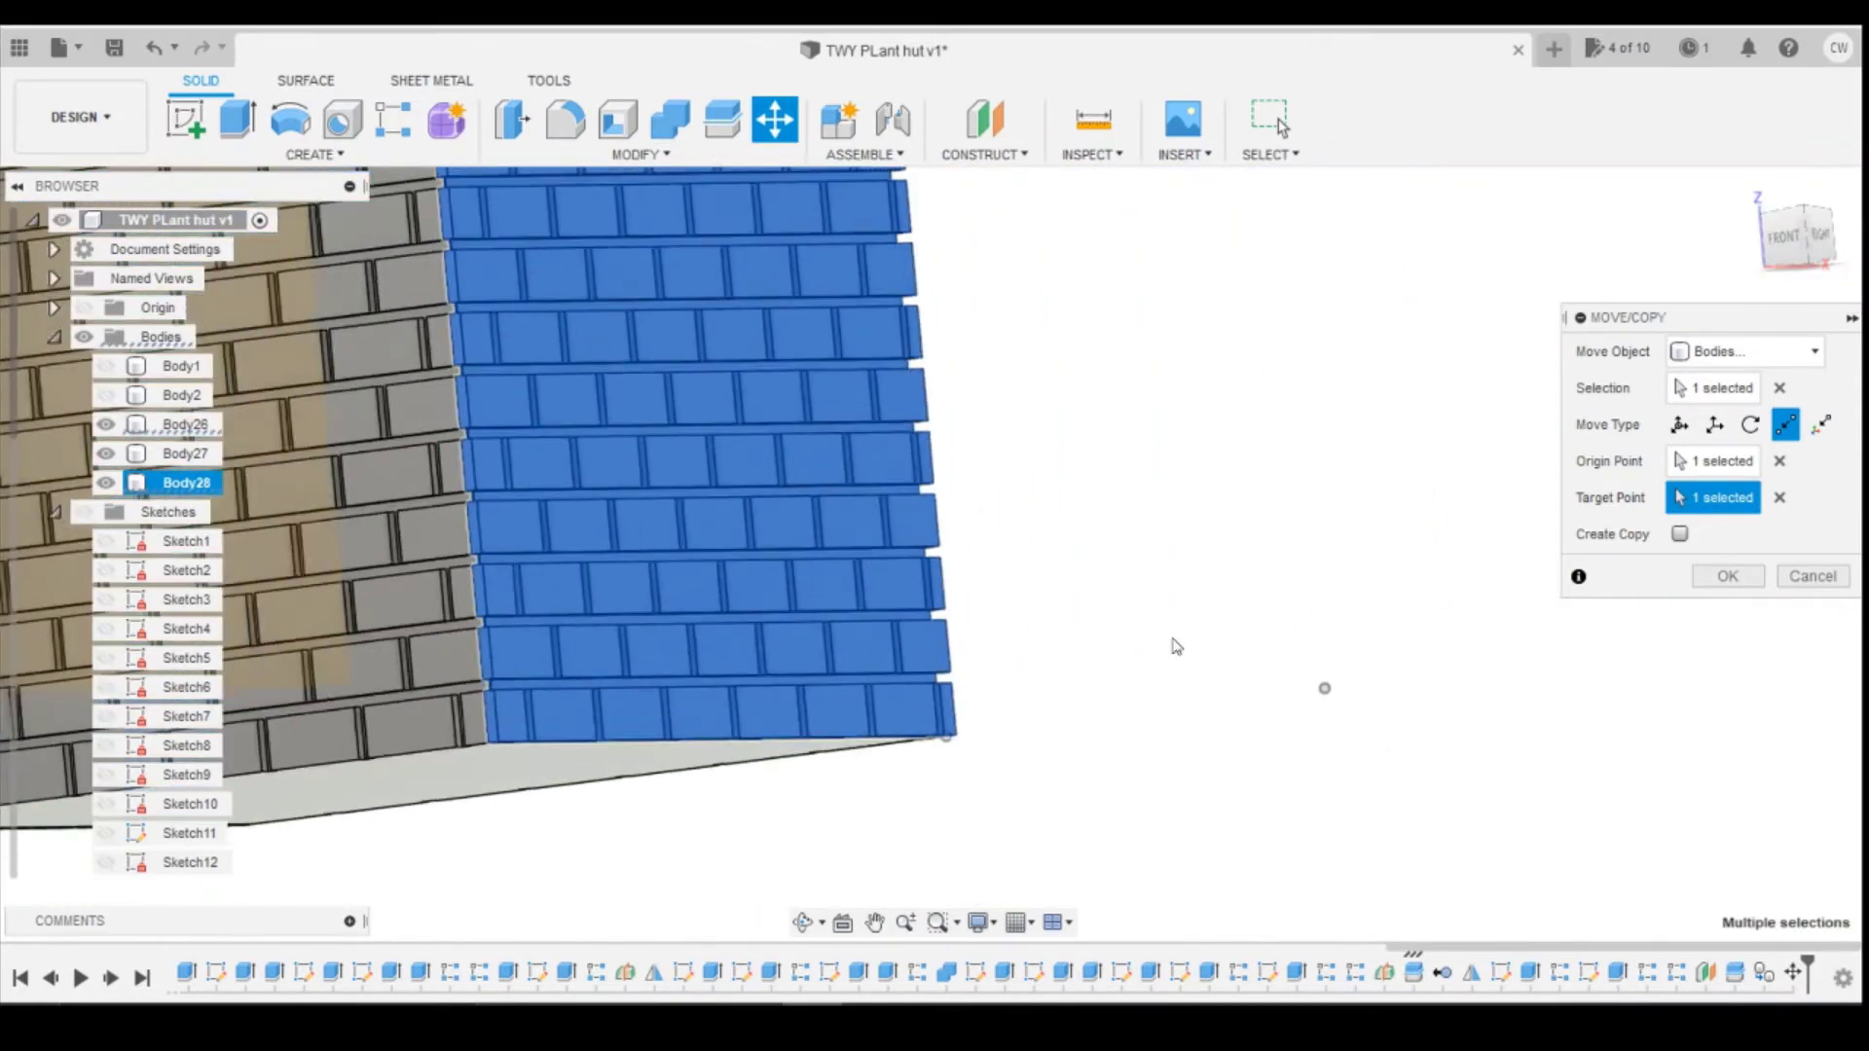
scroll(1176, 646, "down", 2)
scroll(687, 720, "up", 7)
scroll(598, 731, "down", 3)
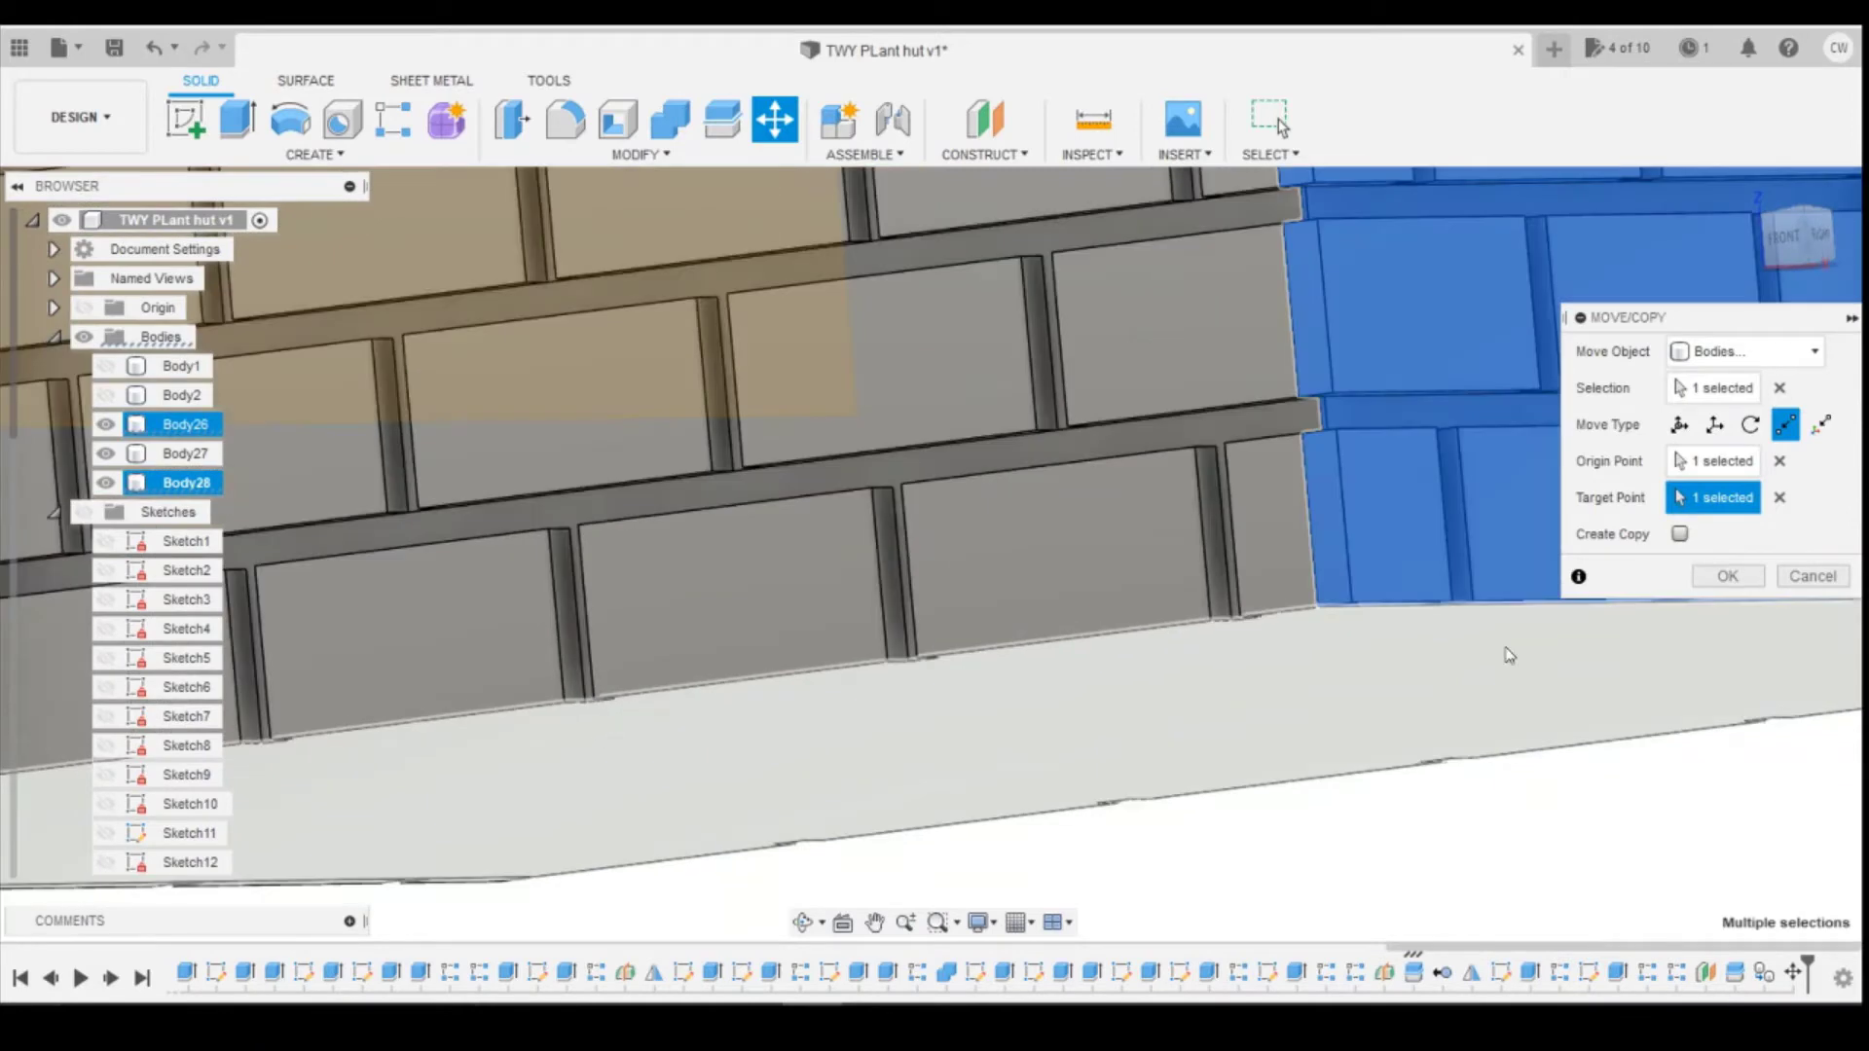
left_click(1726, 576)
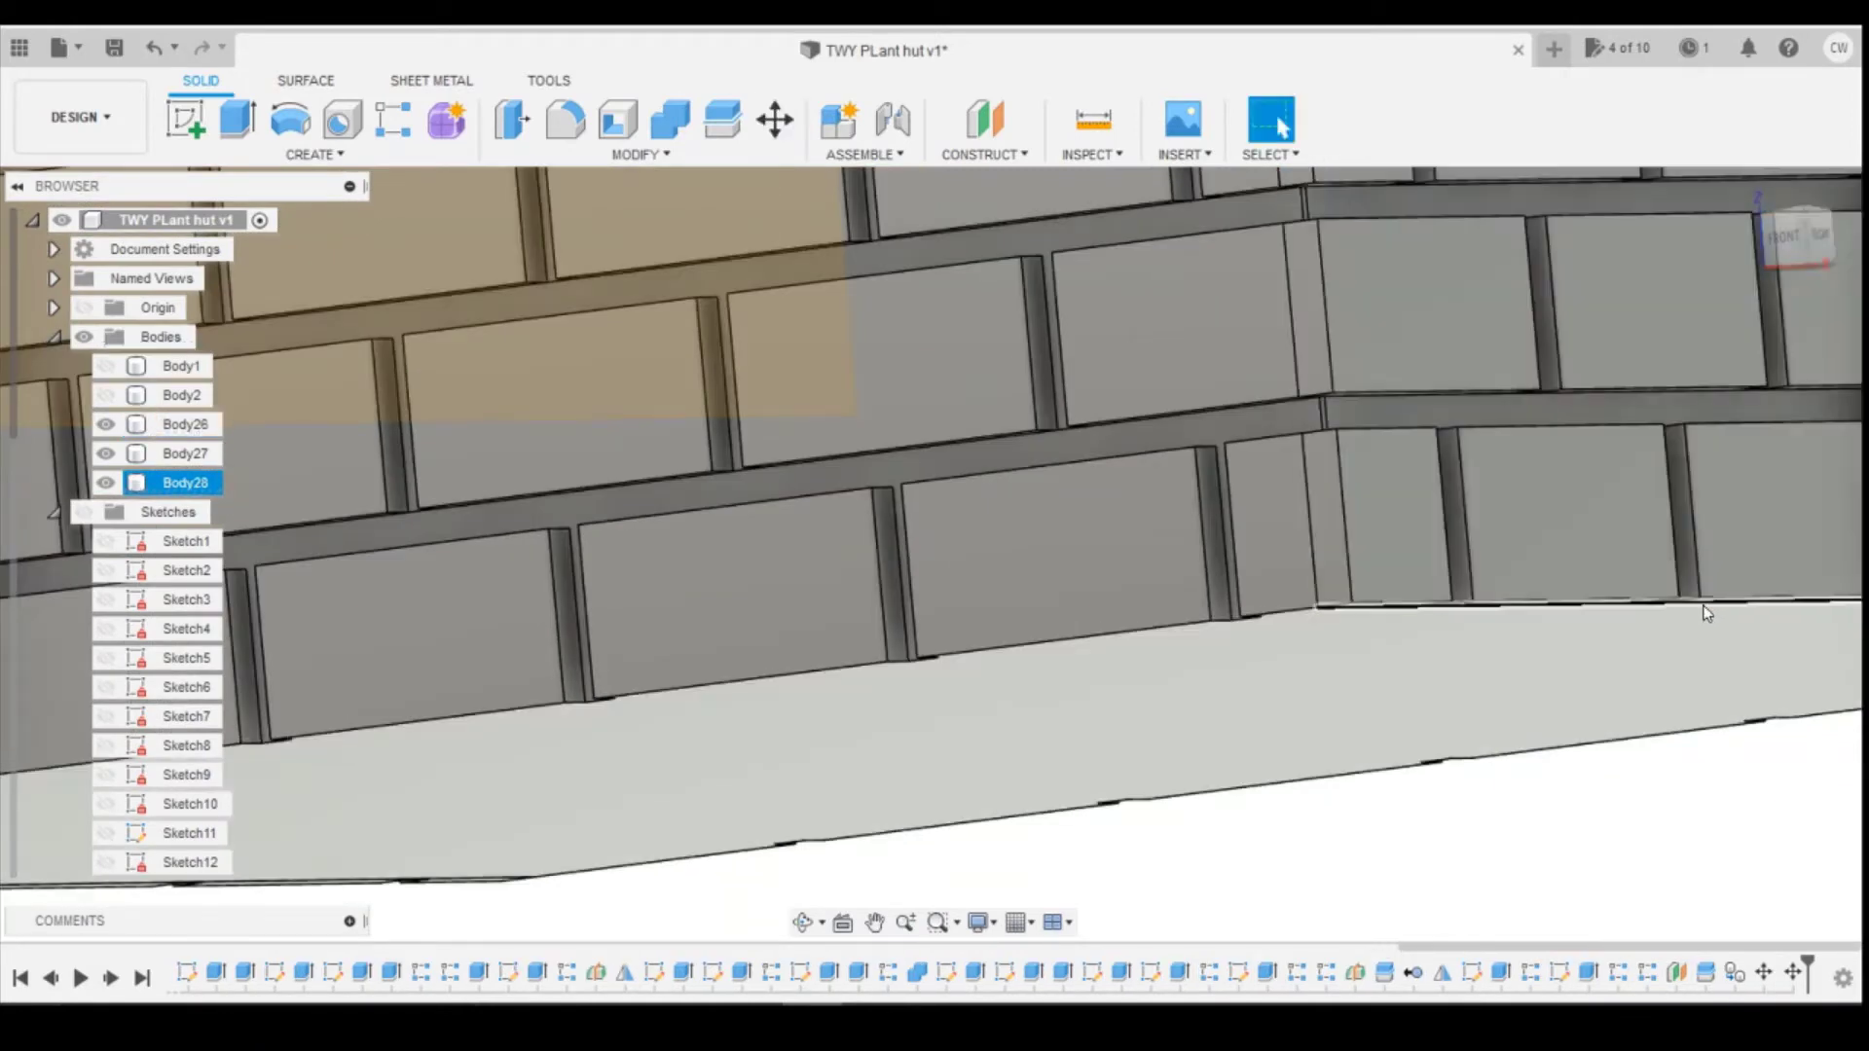
Step: Examine the fitted brick layer's corner joint and underside for alignment with the adjoining brick walls
scroll(1606, 608, "up", 3)
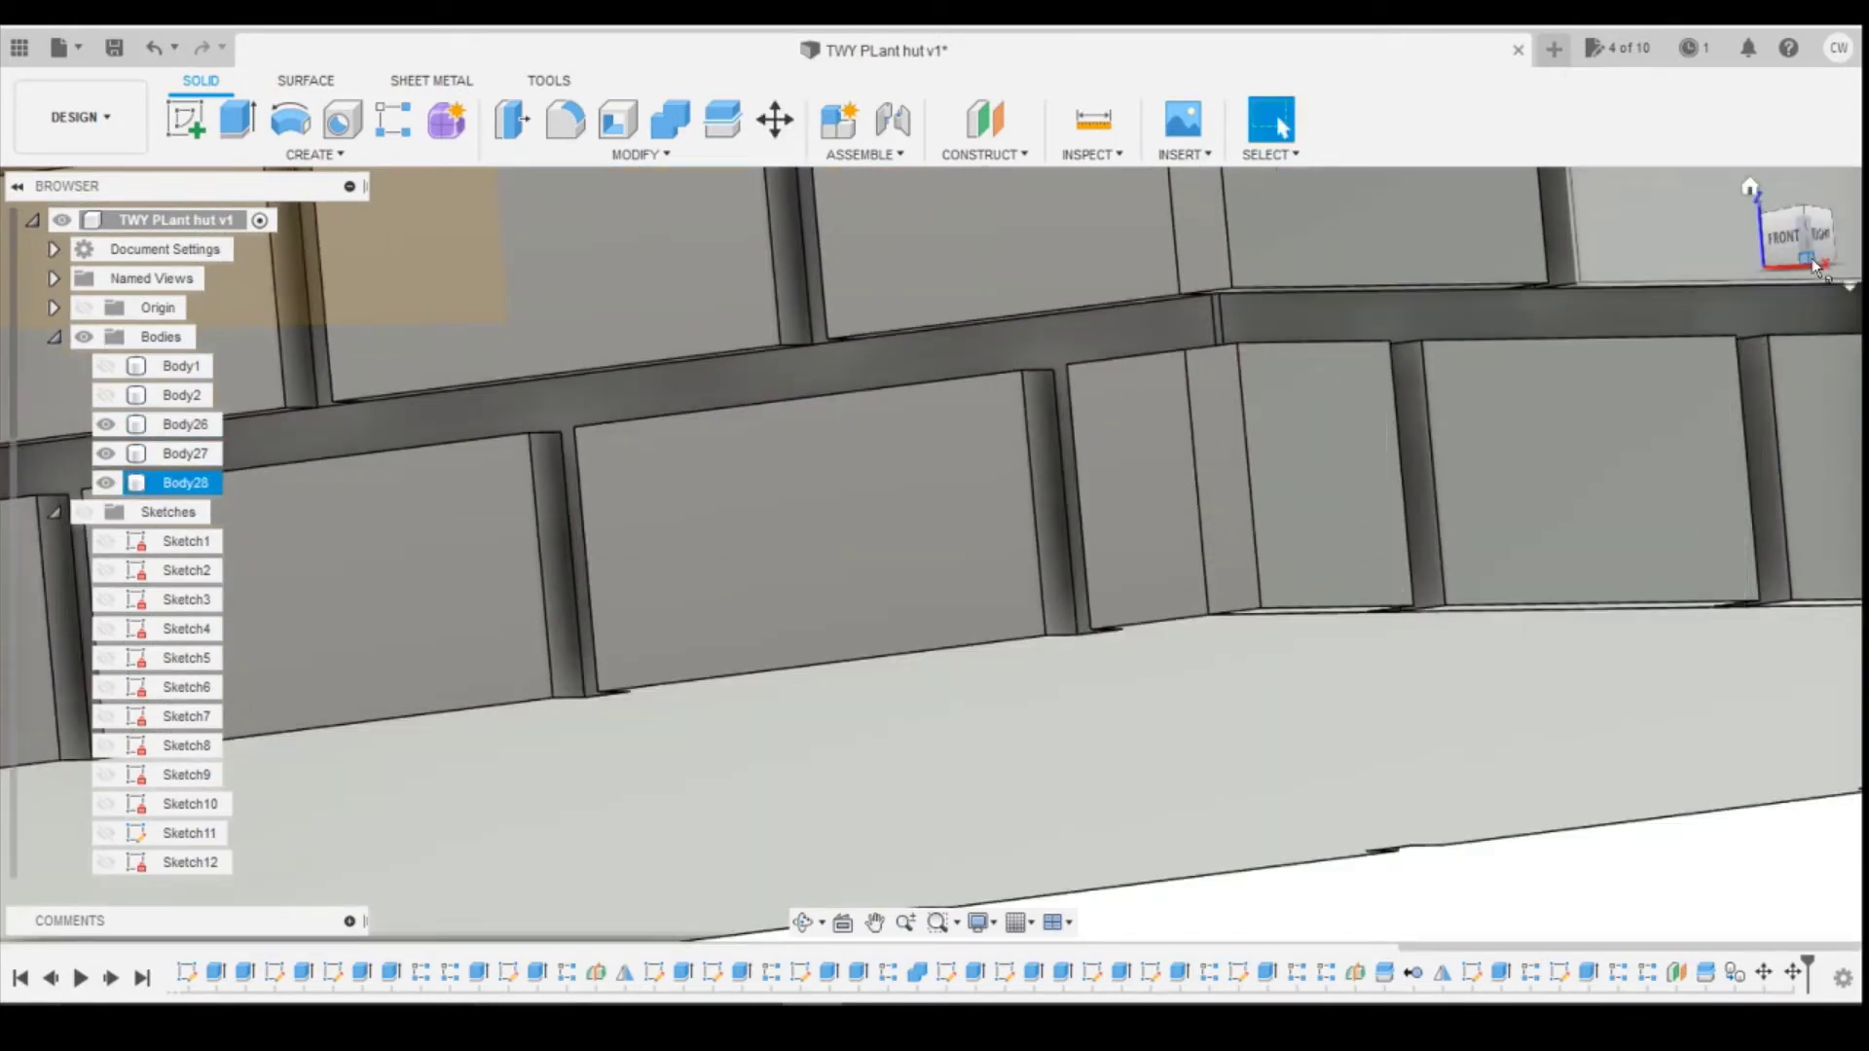
left_click_drag(1811, 253, 1796, 233)
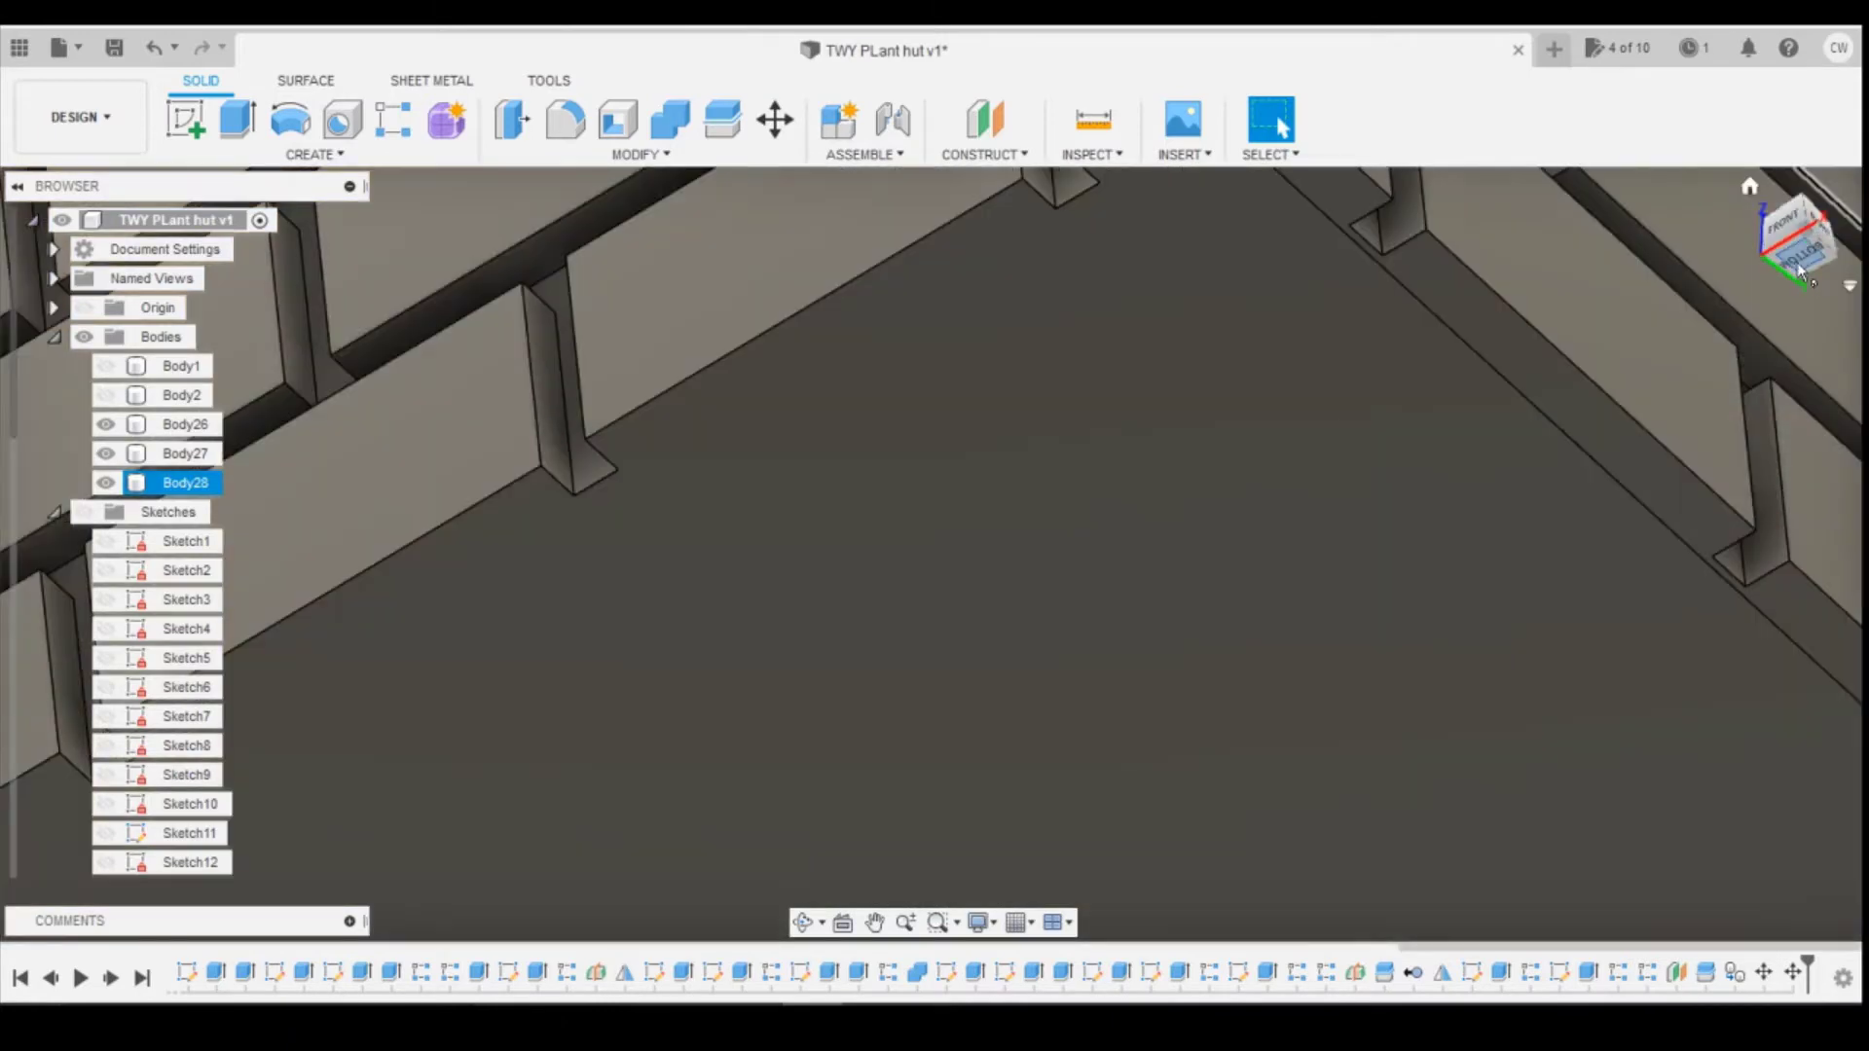
left_click(1799, 262)
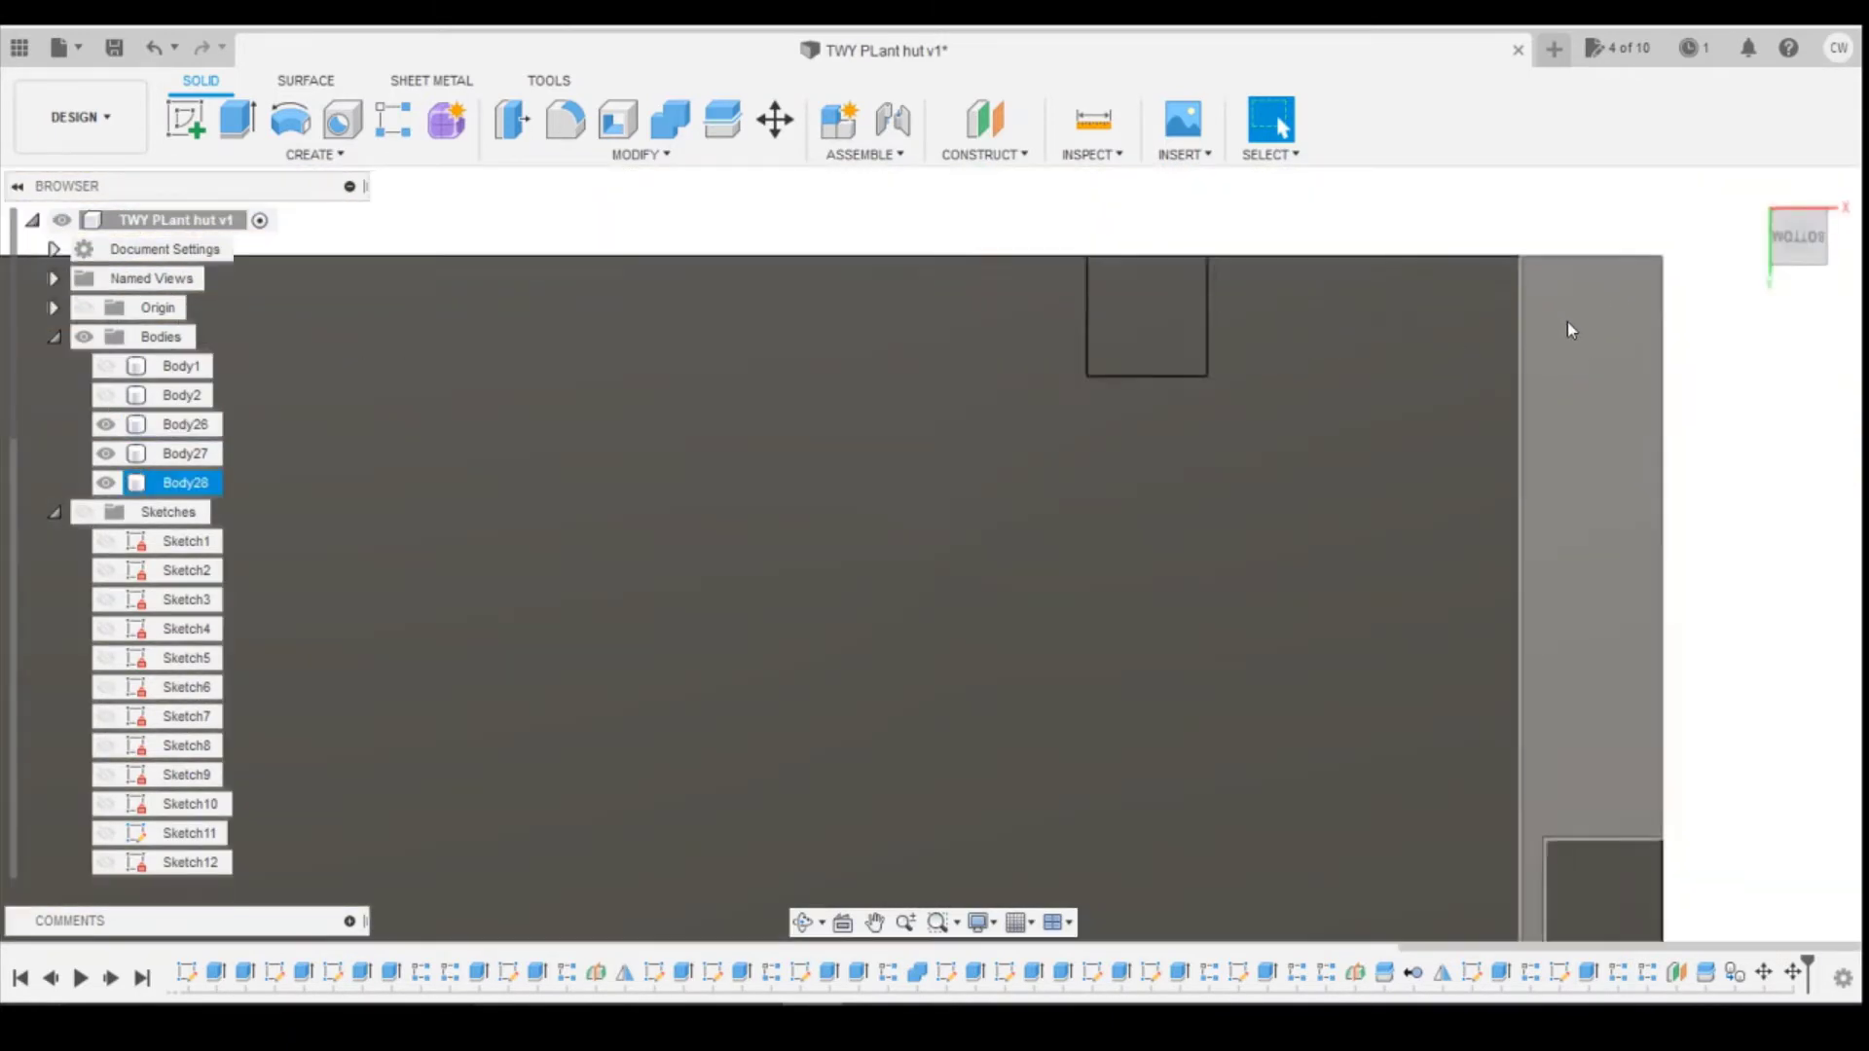
scroll(1368, 510, "down", 5)
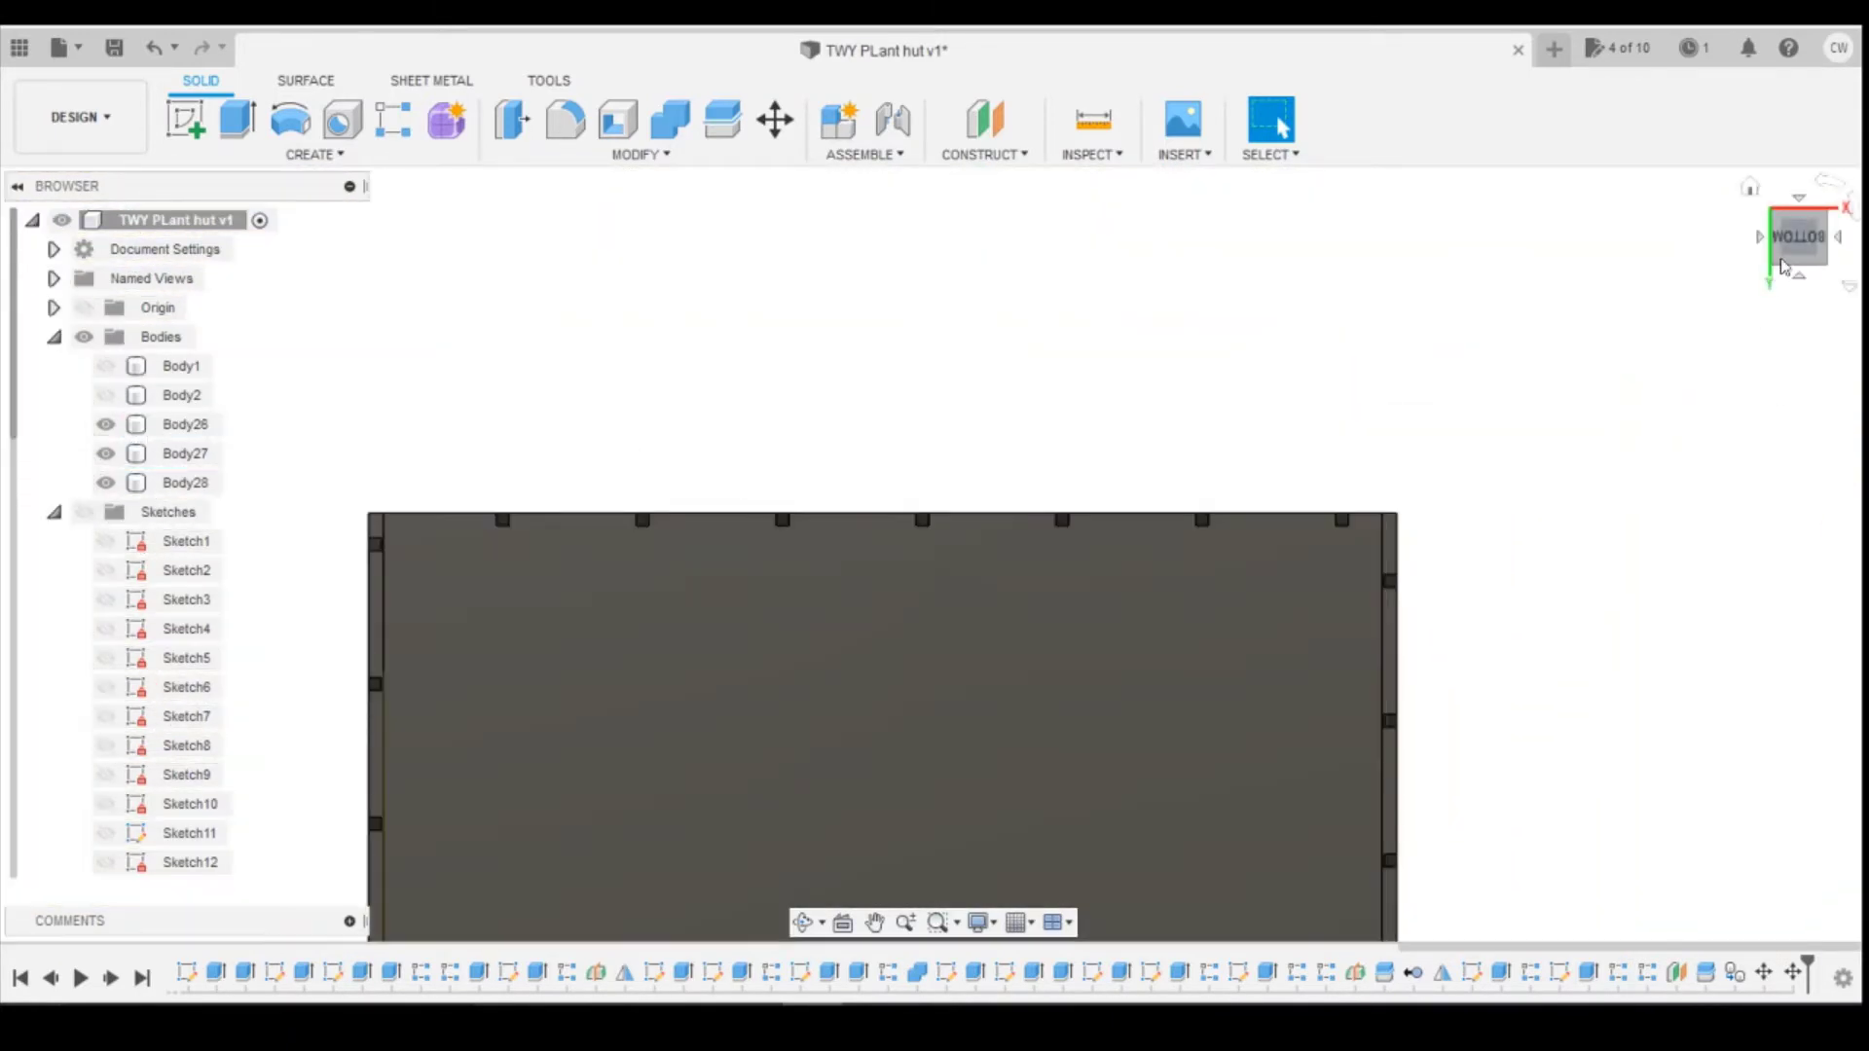
left_click_drag(1784, 266, 1664, 375)
scroll(1515, 587, "down", 4)
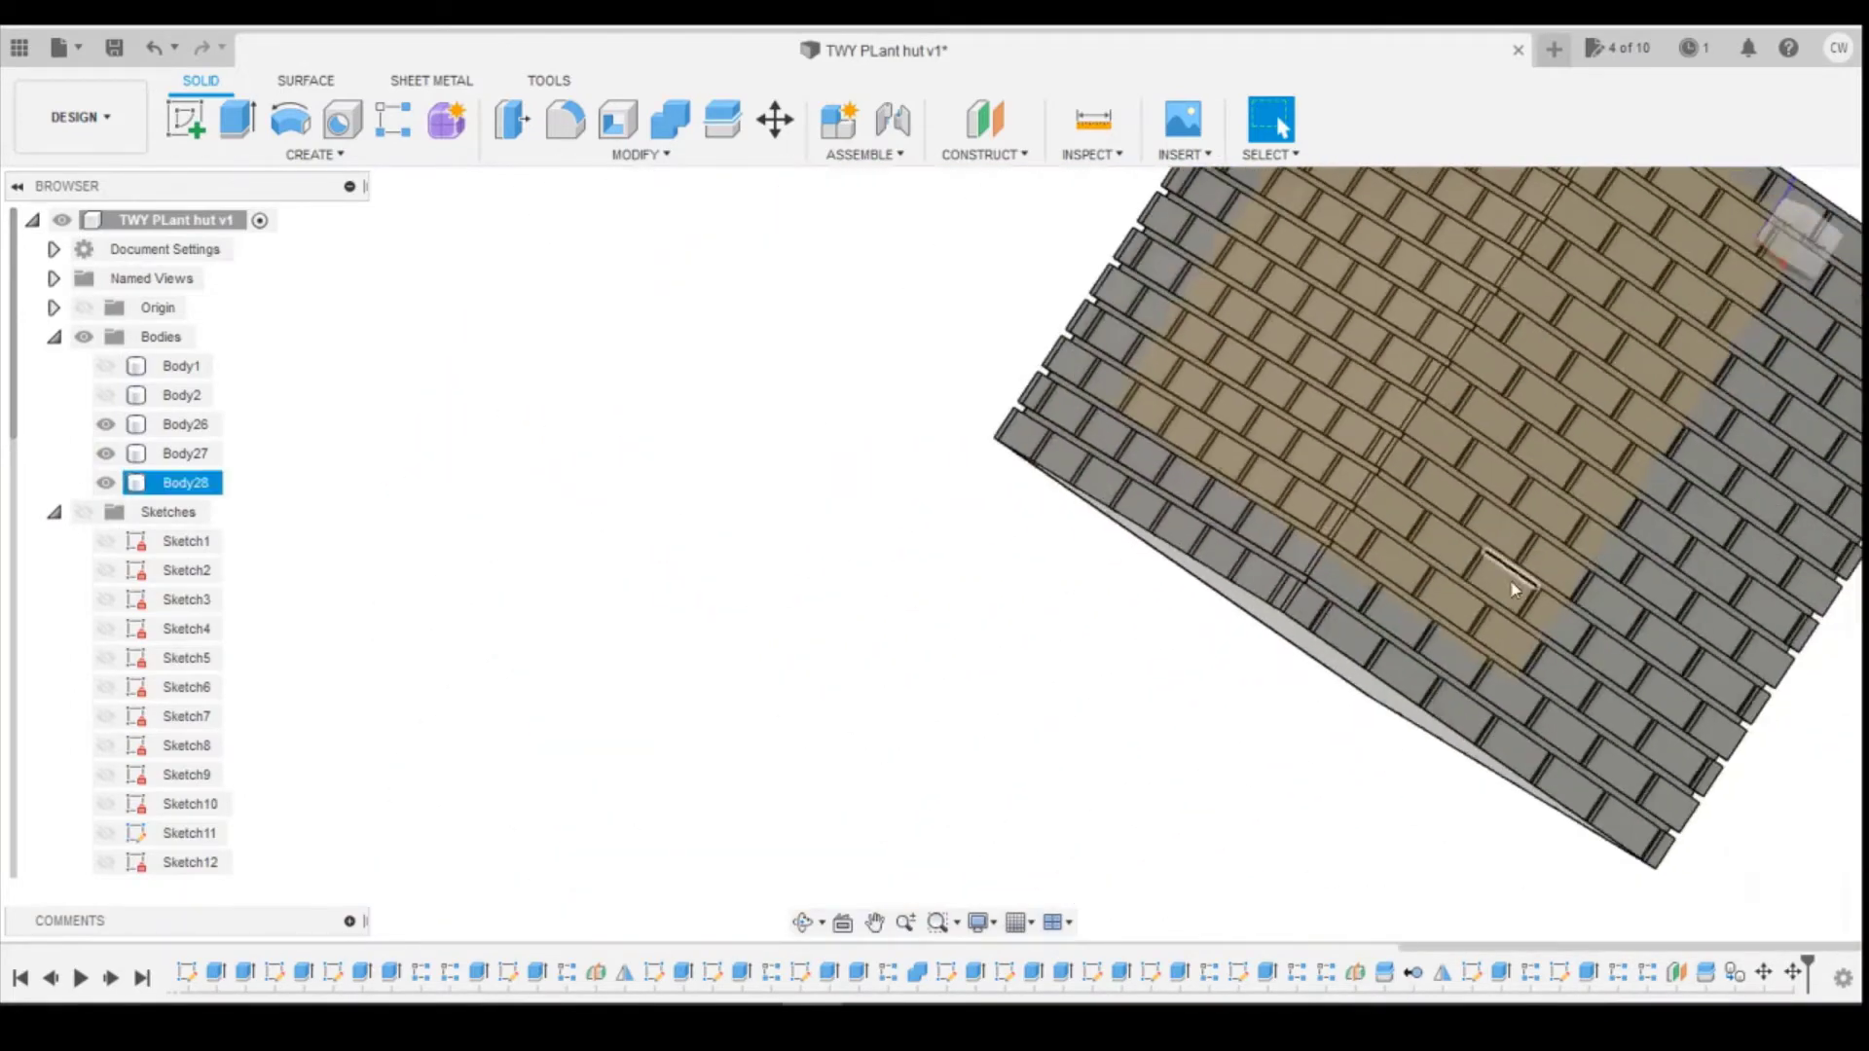
scroll(1513, 589, "down", 3)
left_click(1814, 251)
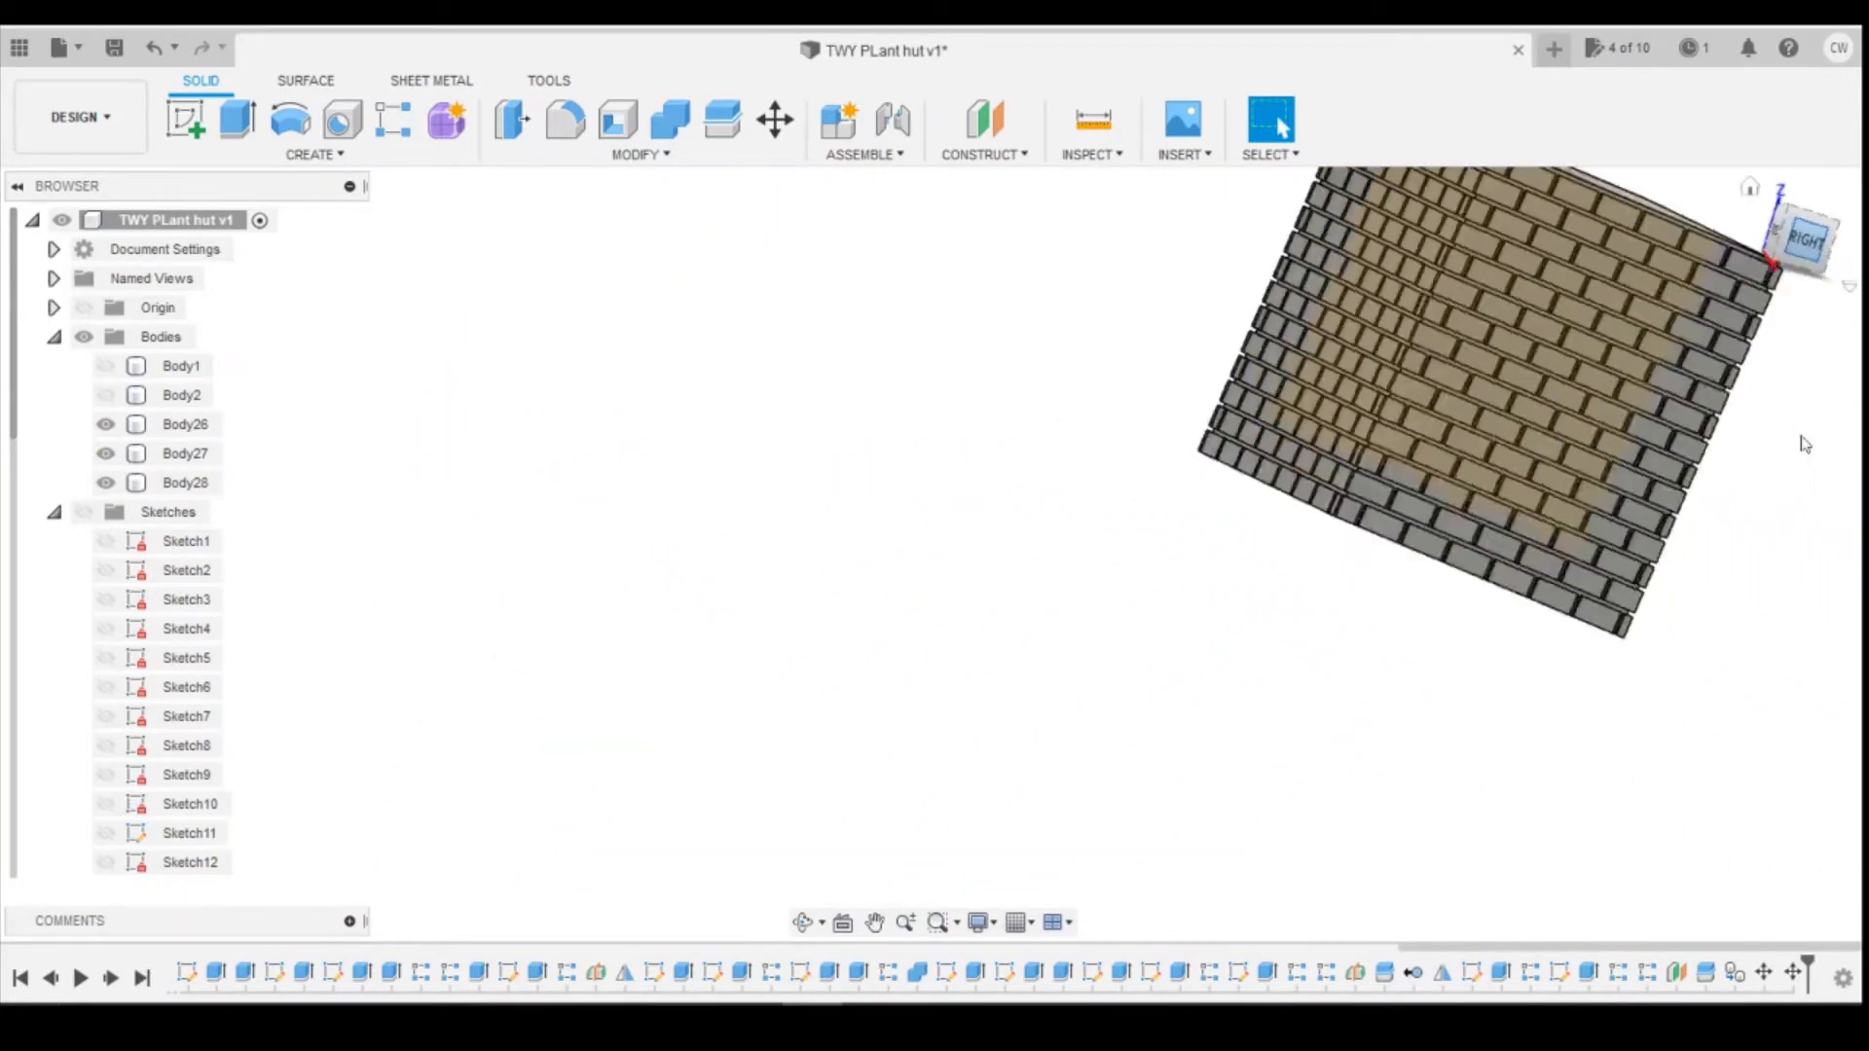
Step: Show Body1 and Body2 to review the whole plant hut beside the bricked walls, and hide both again
left_click(105, 366)
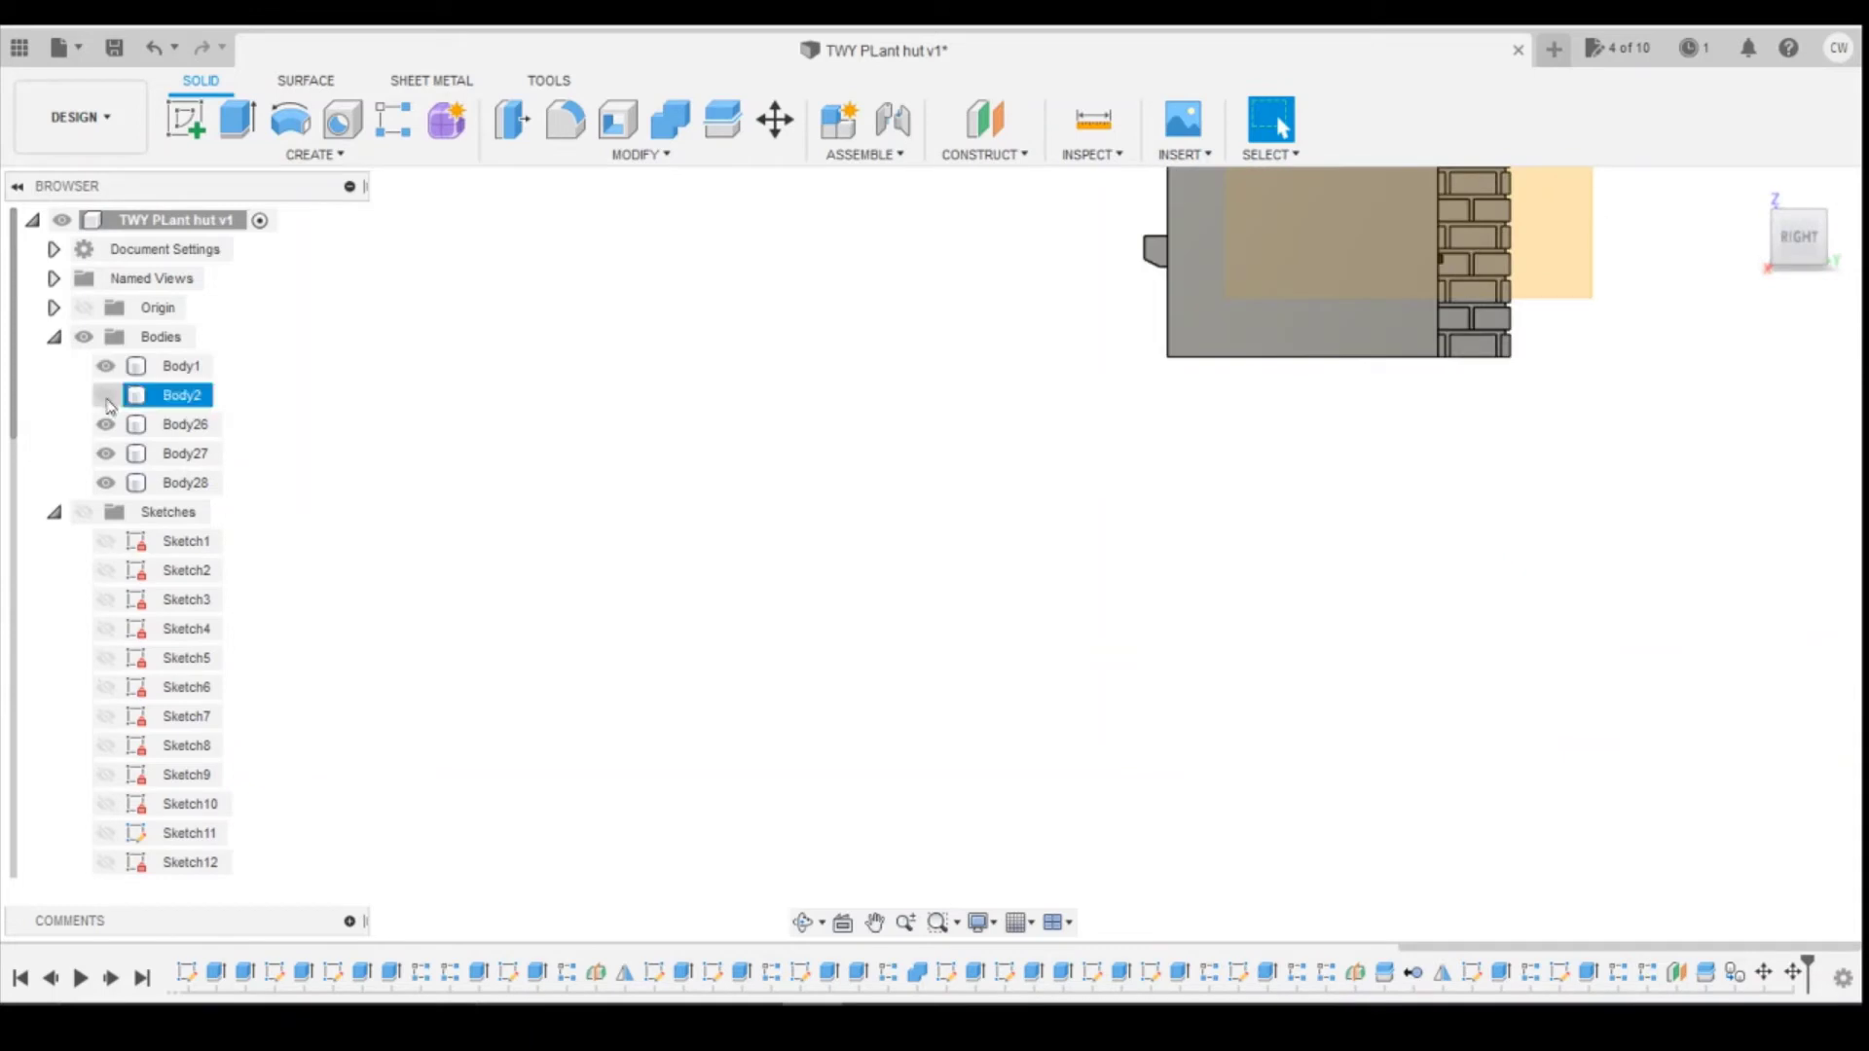
left_click(106, 397)
scroll(1039, 668, "down", 3)
left_click_drag(1820, 241, 1840, 232)
left_click(1837, 233)
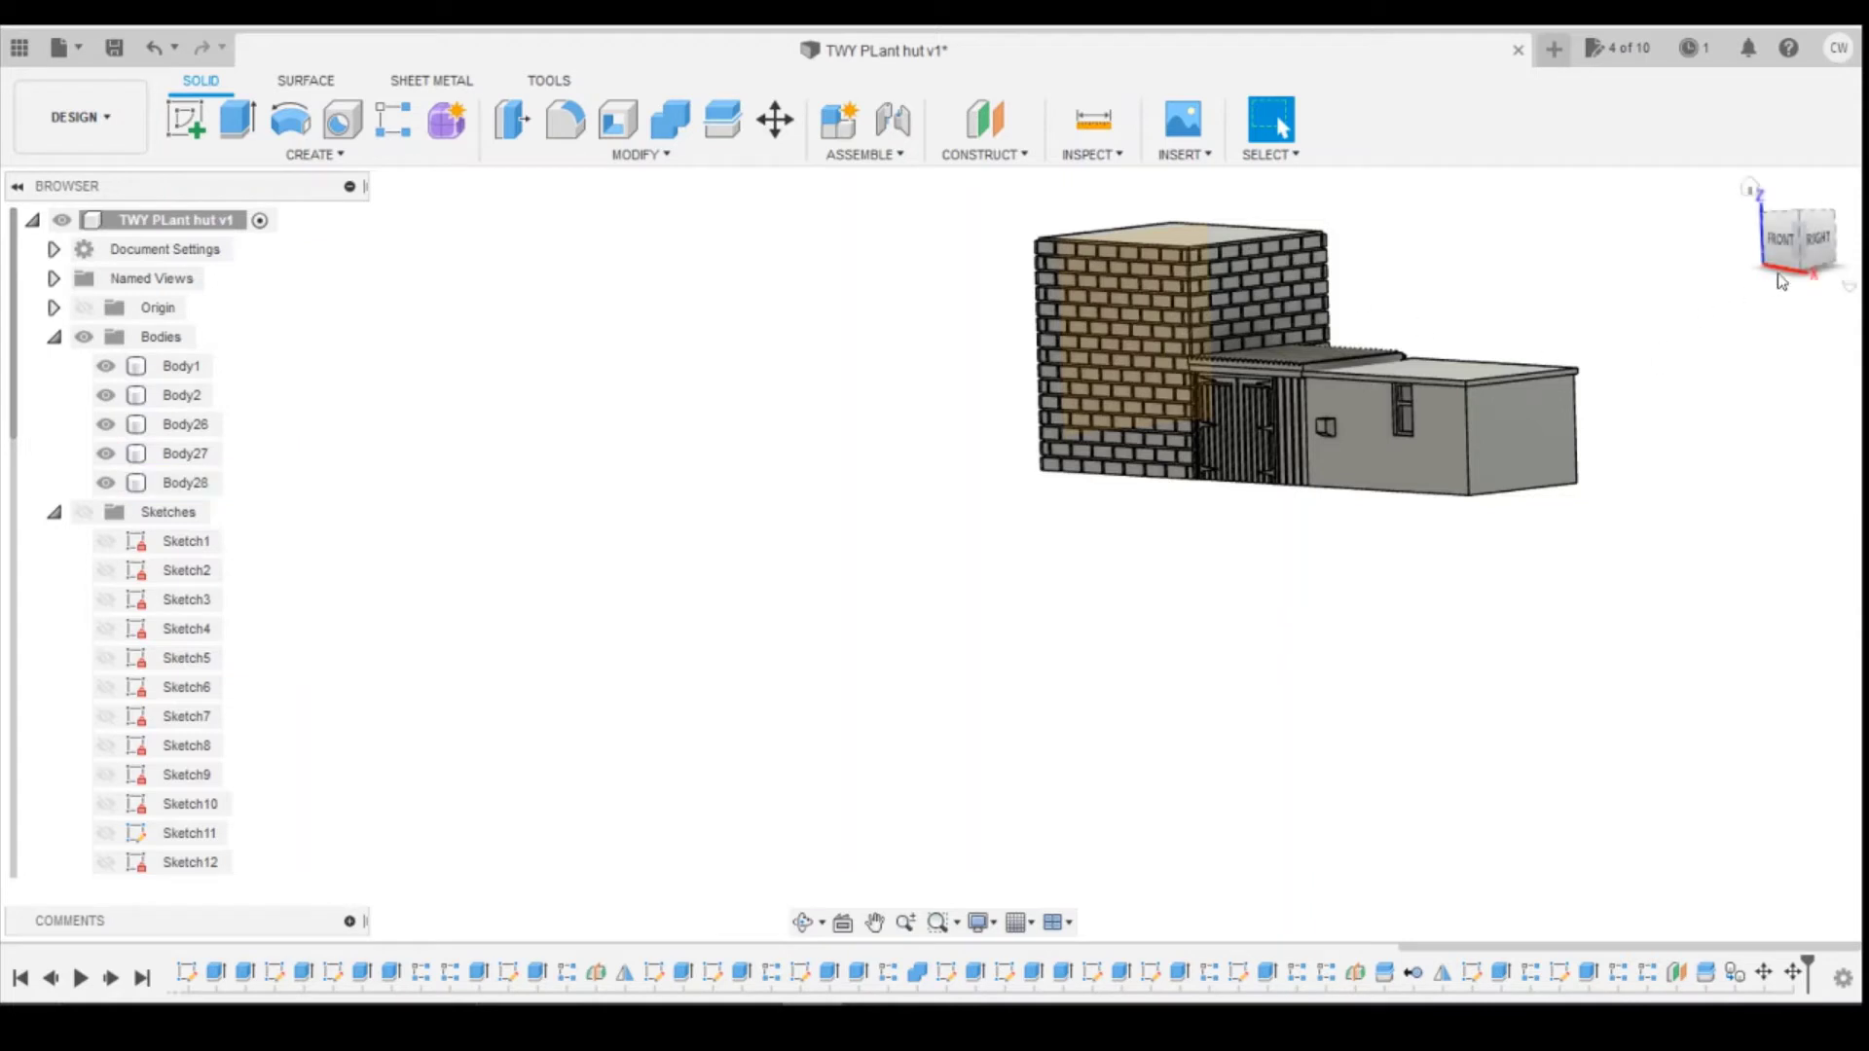
left_click(105, 366)
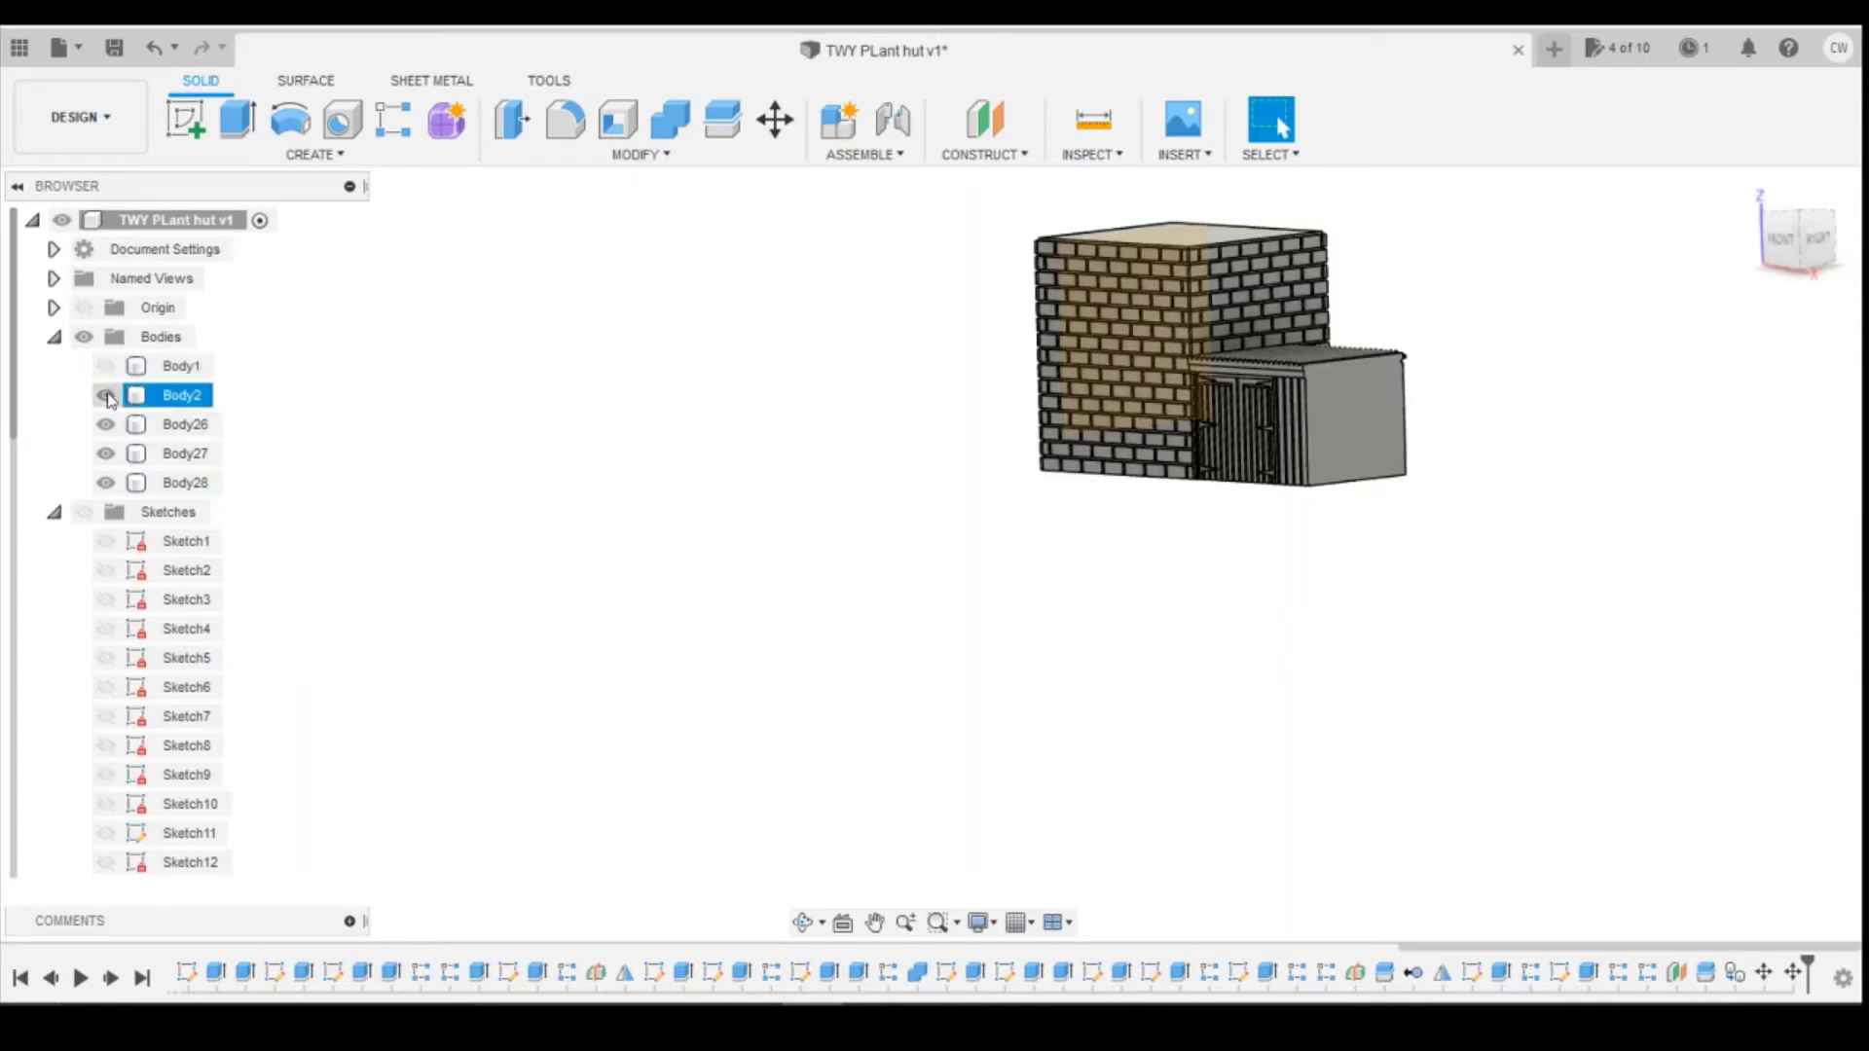
left_click(106, 395)
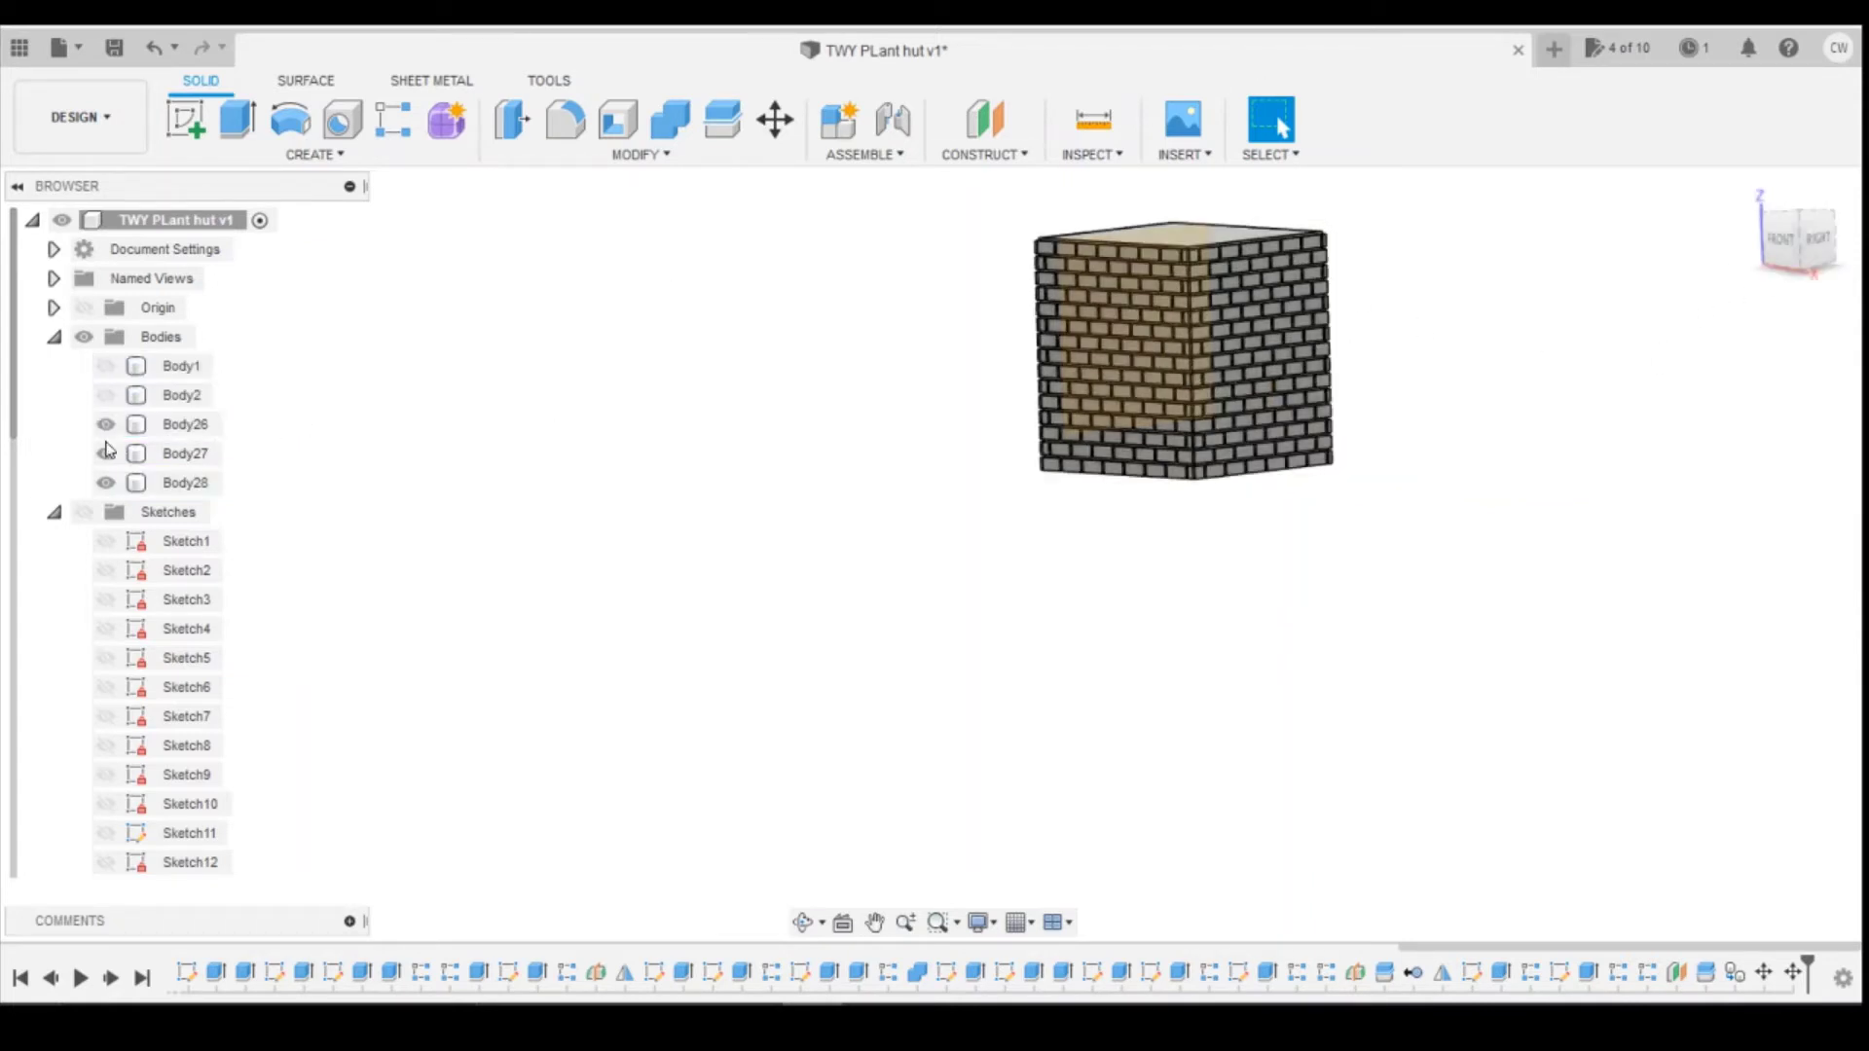
Step: Join Body27 and Body28 to the target Body26 with the Combine command
left_click(105, 482)
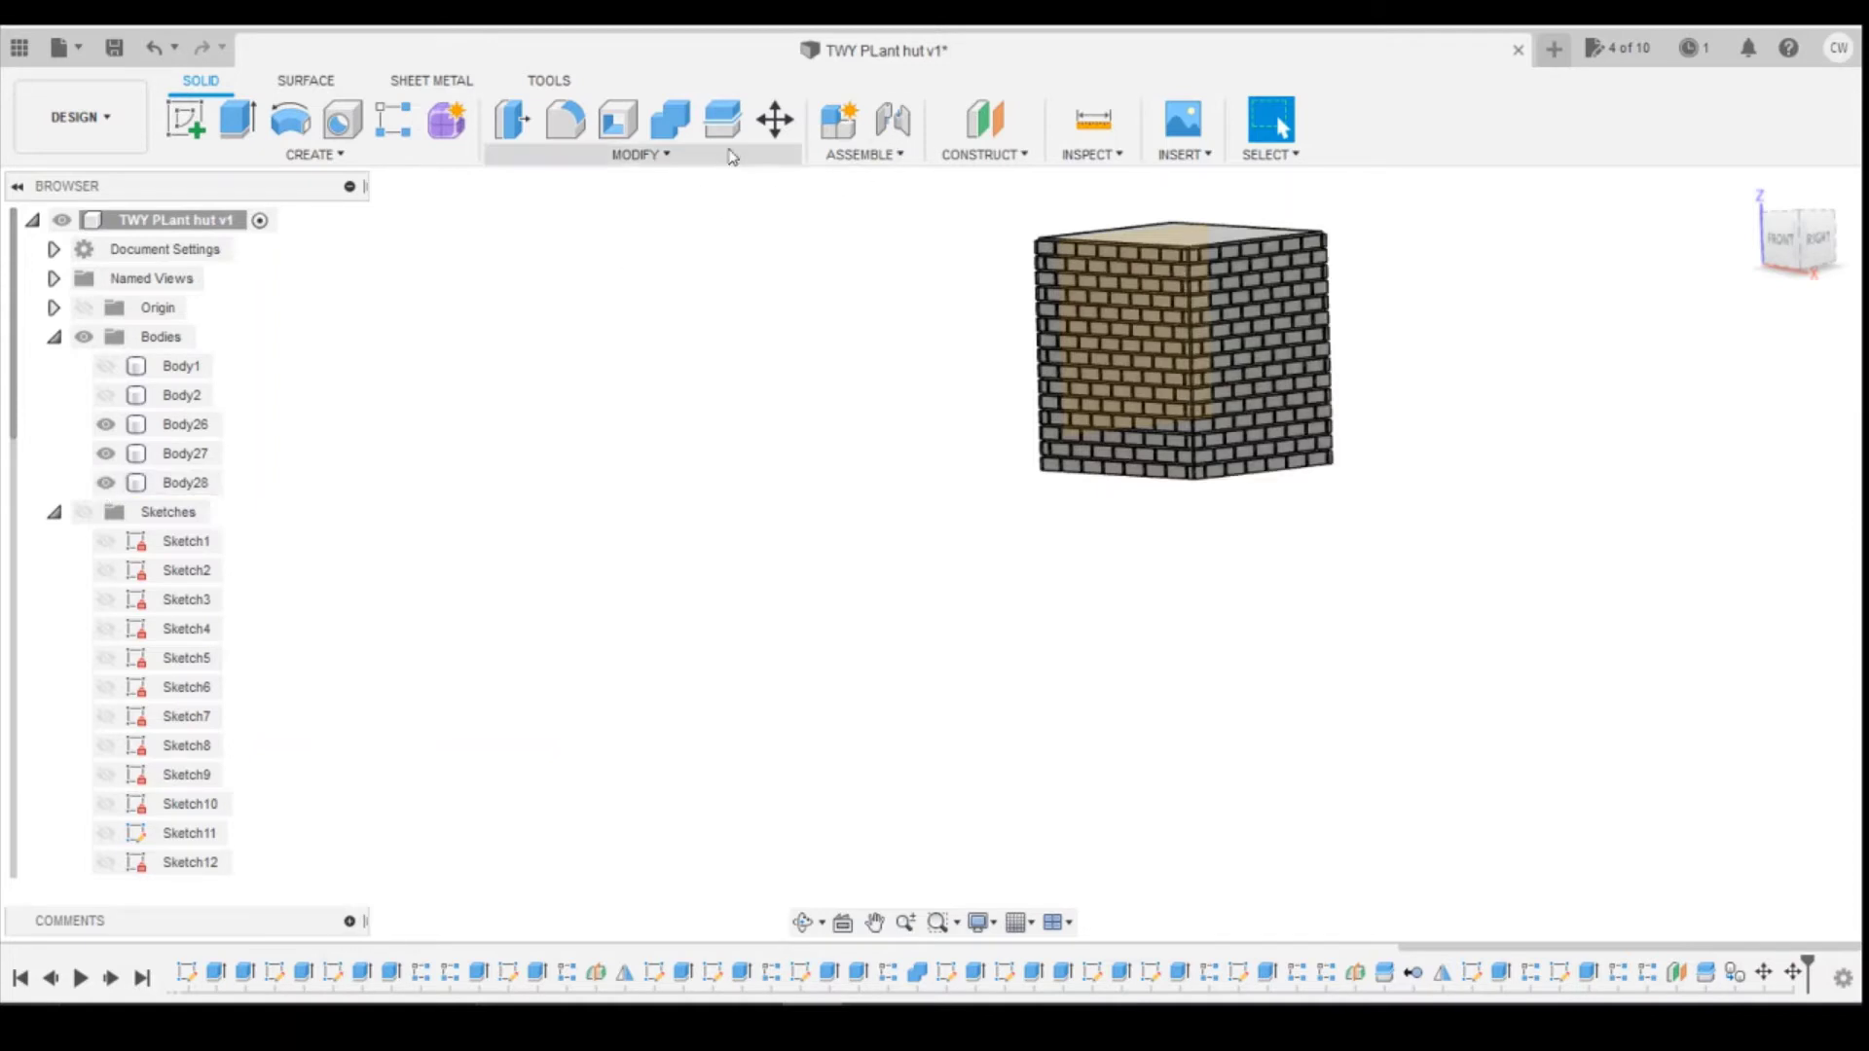
left_click(671, 120)
left_click(185, 424)
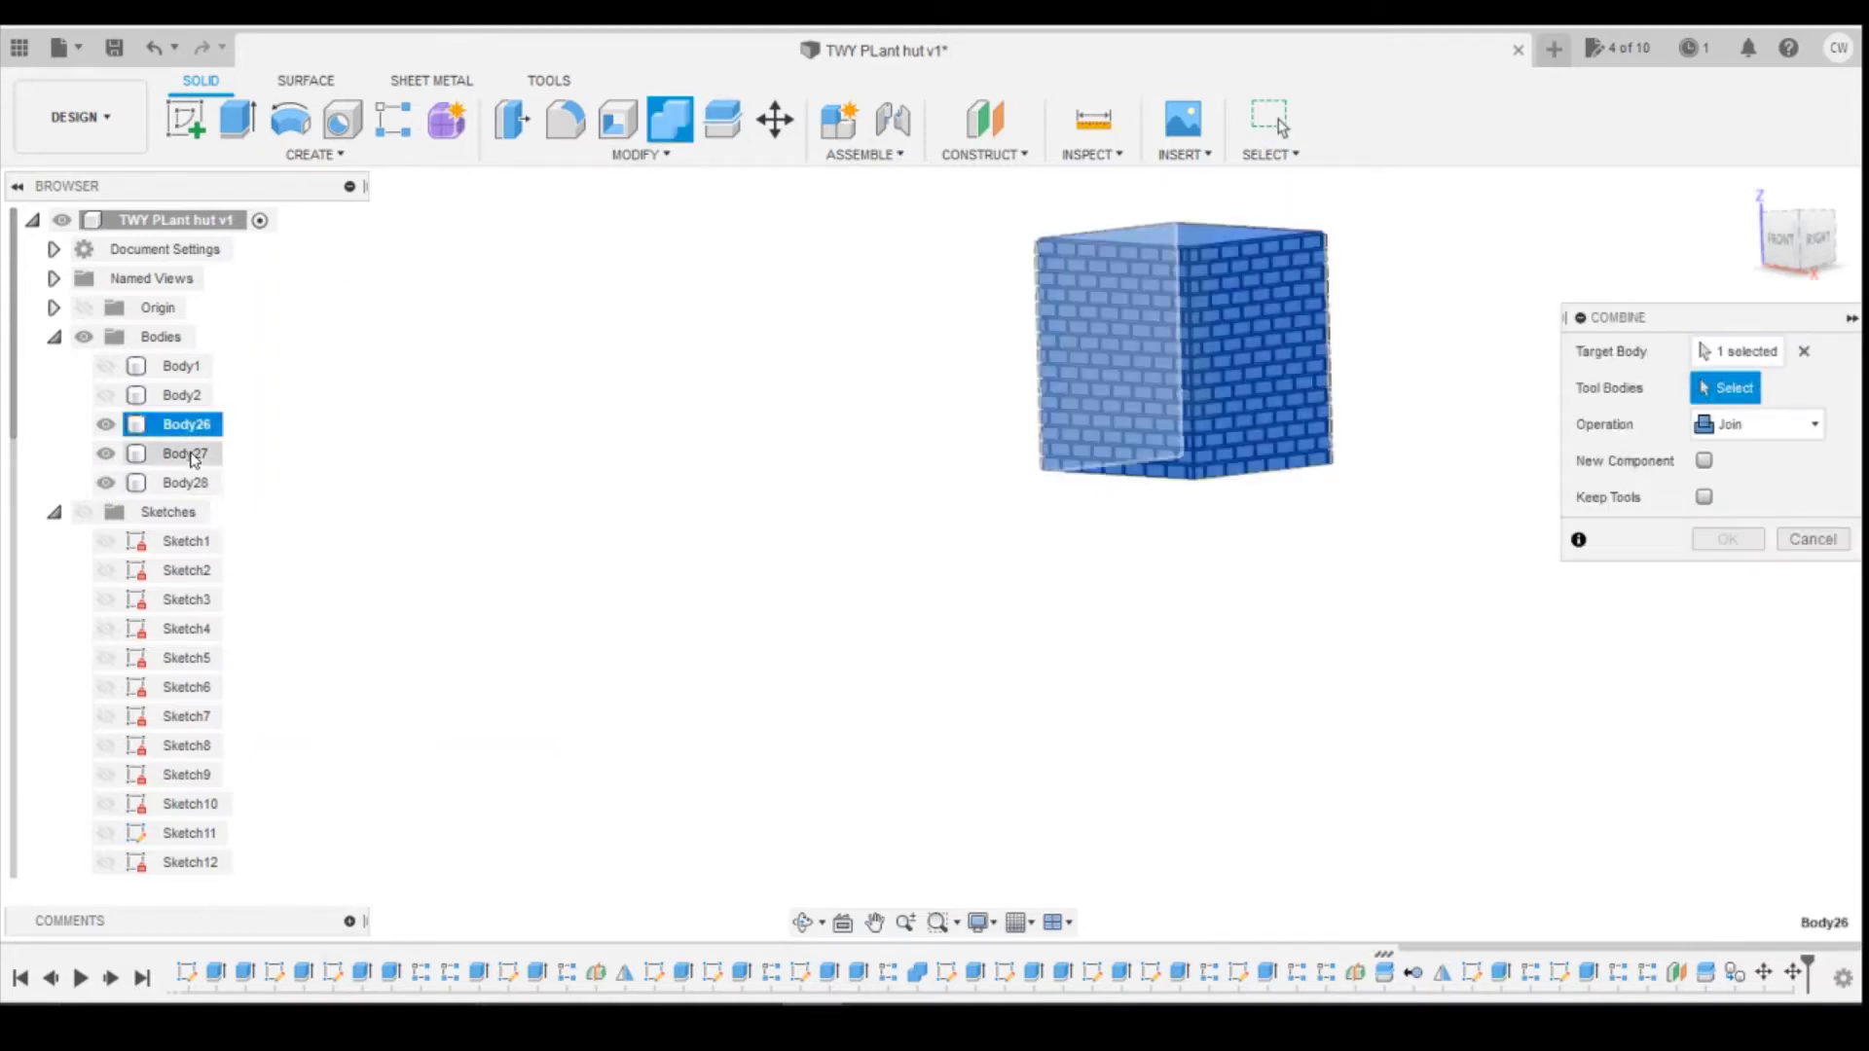
left_click(187, 456)
left_click(197, 485)
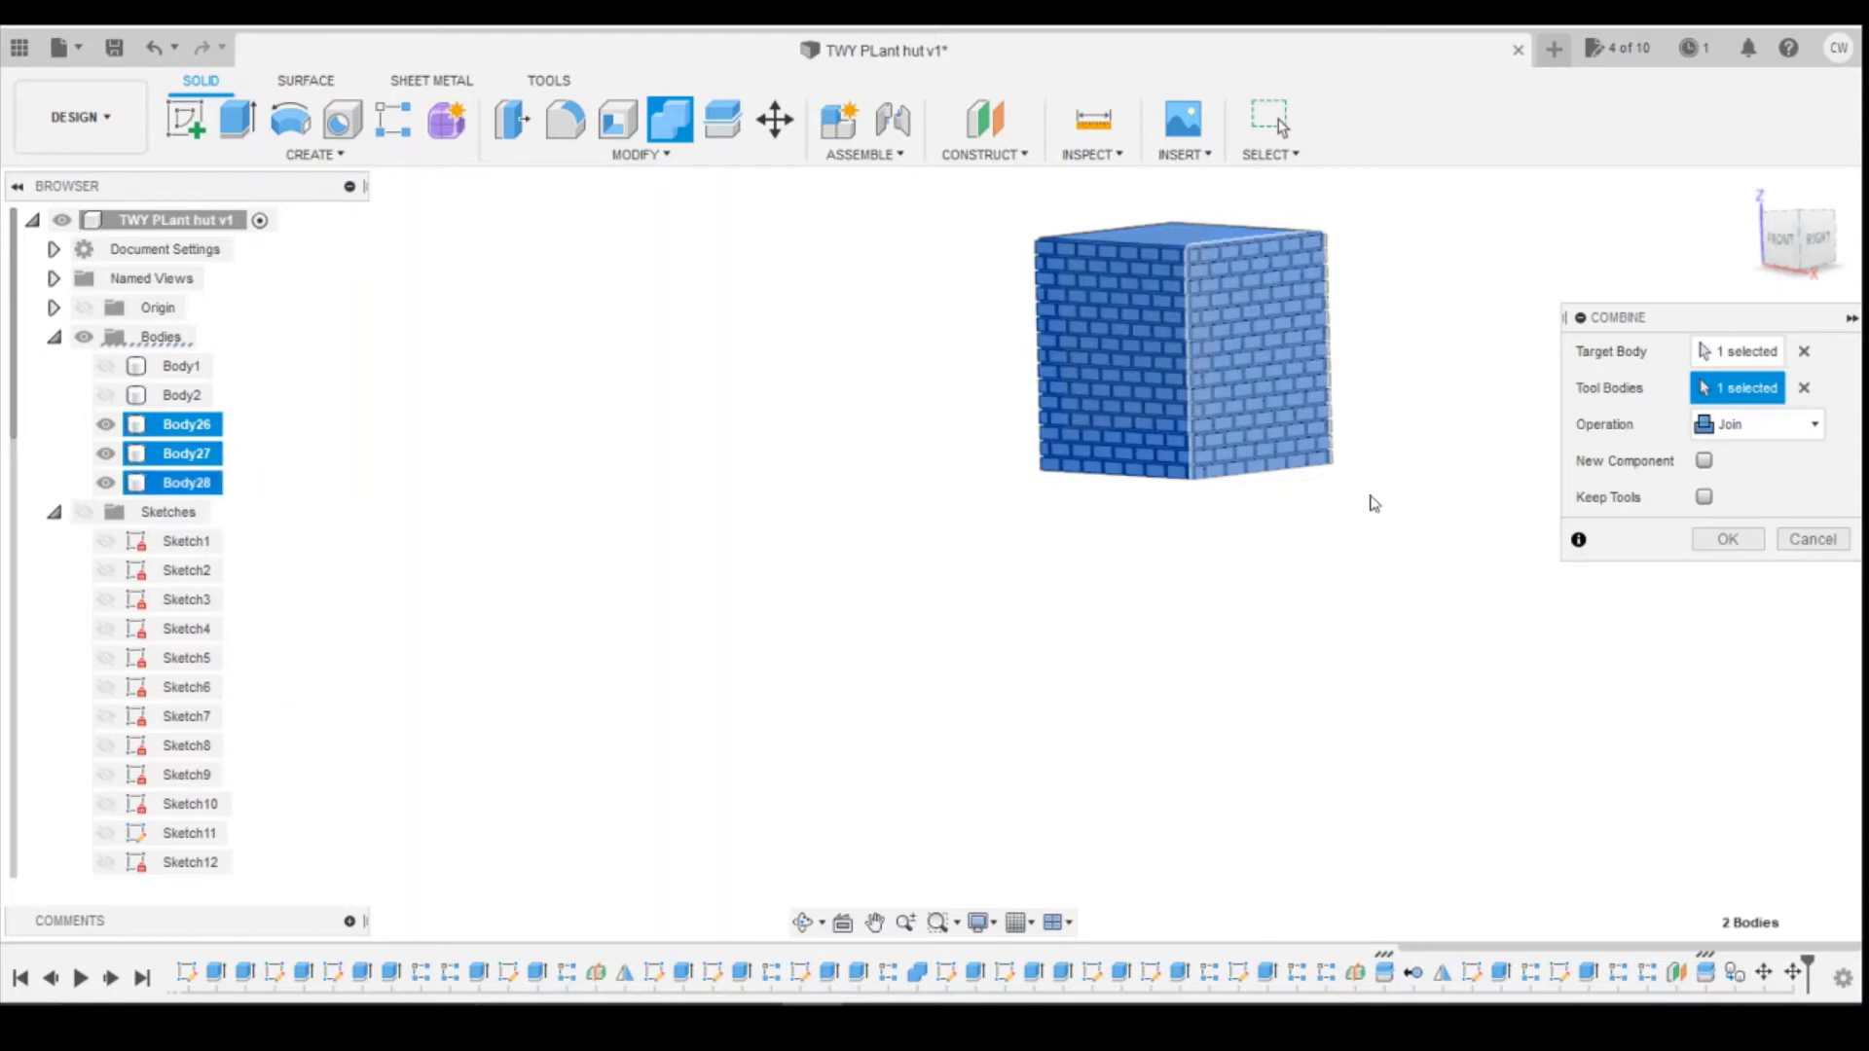
left_click(1705, 543)
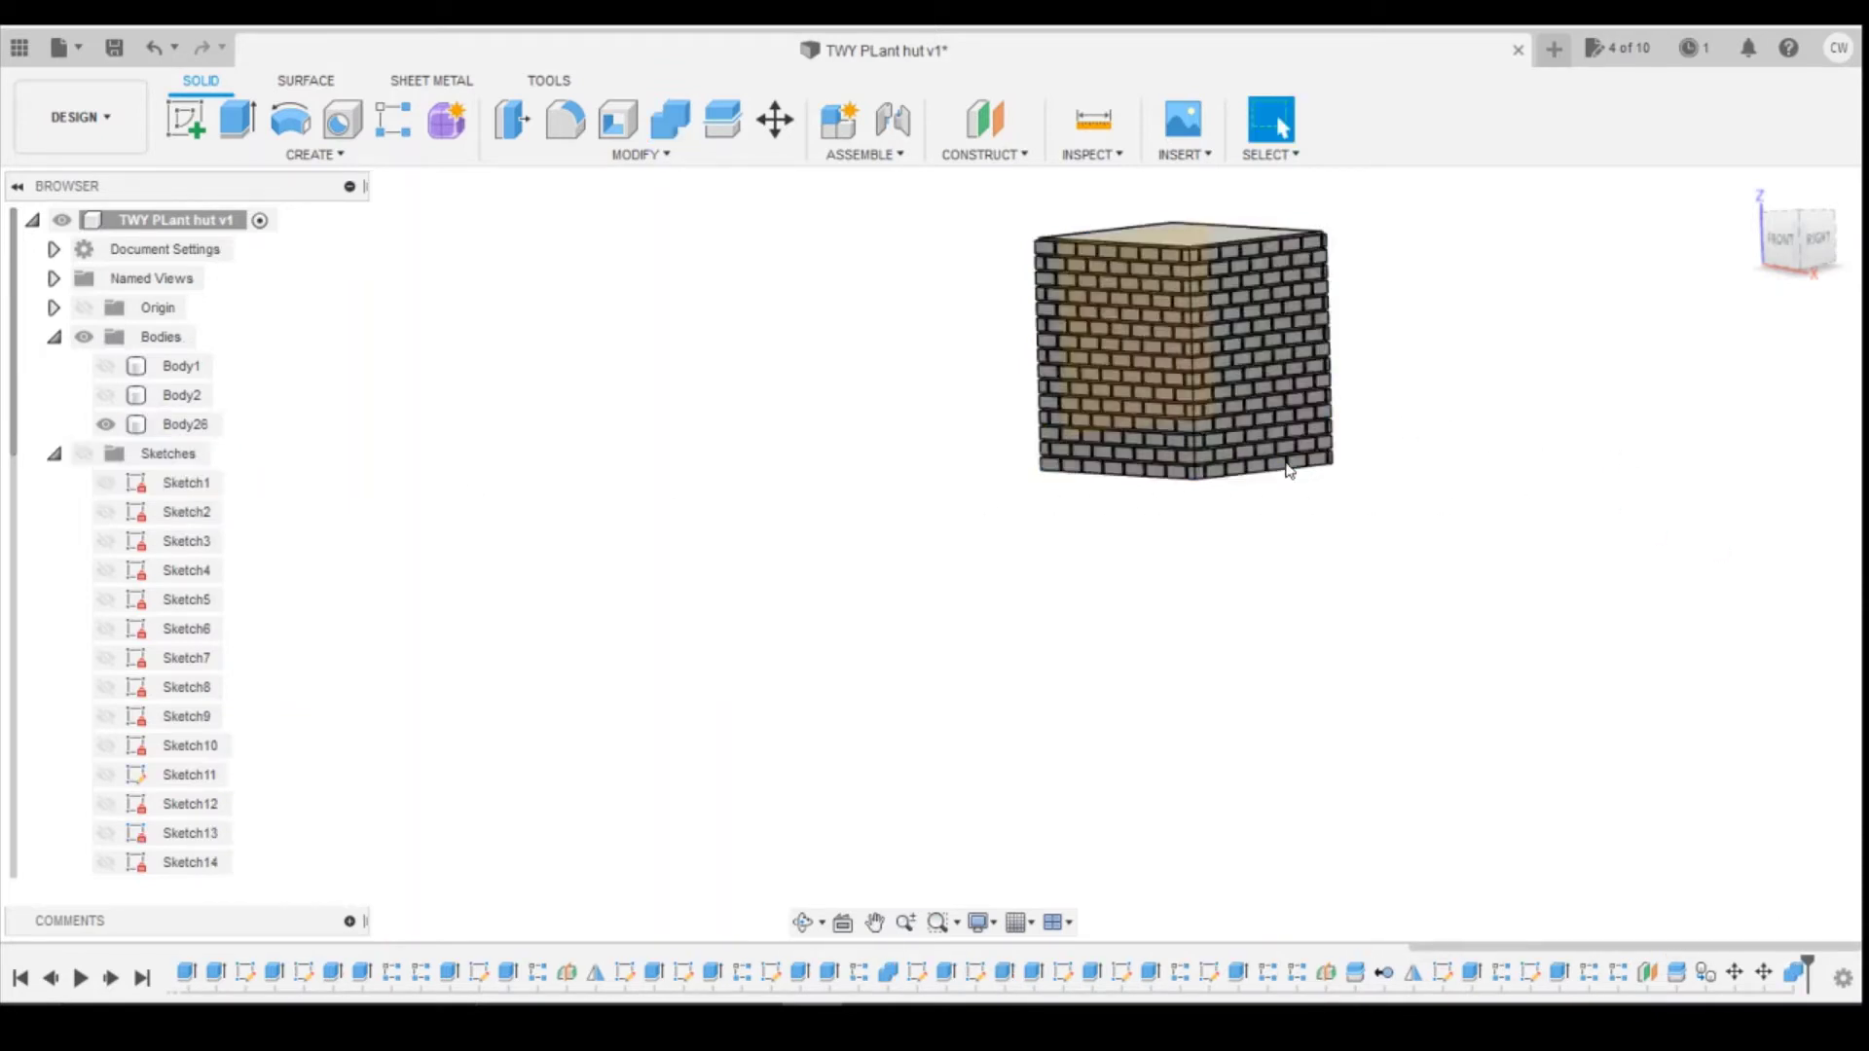
scroll(1119, 500, "up", 5)
scroll(1120, 500, "down", 3)
left_click(1121, 498)
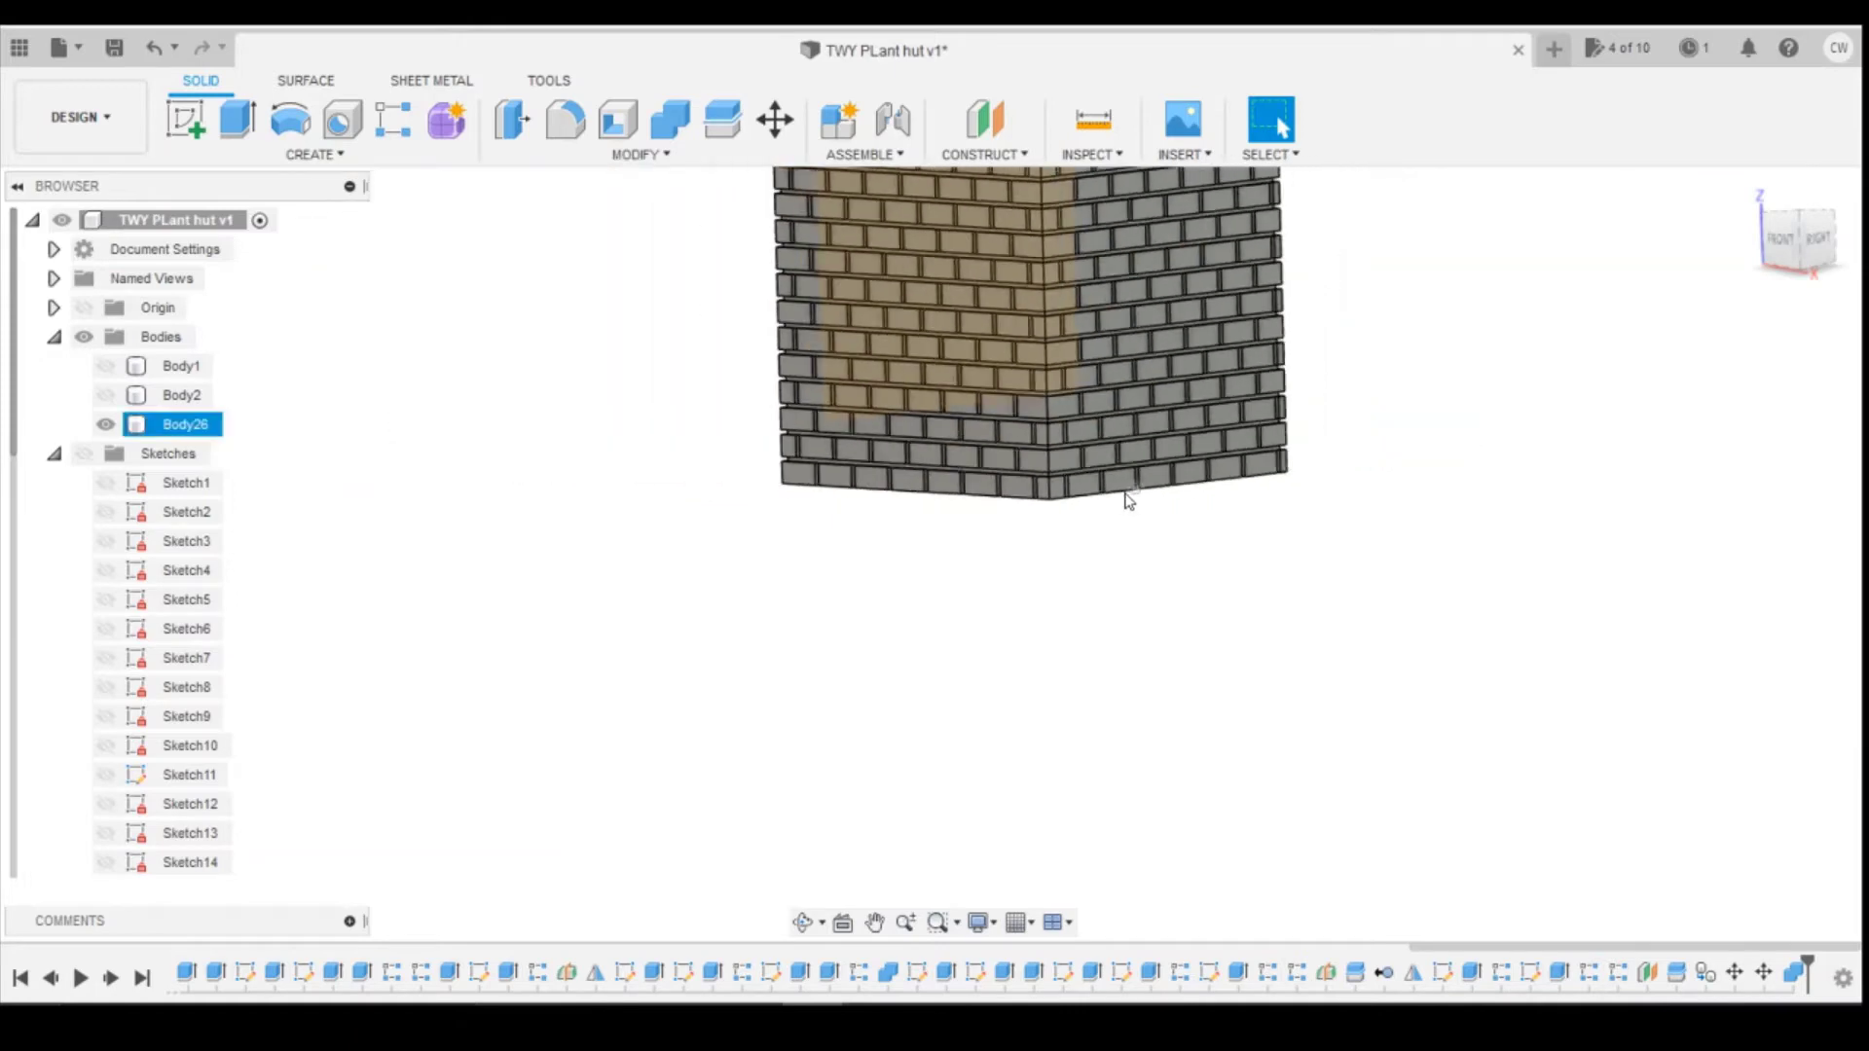
left_click(1183, 489)
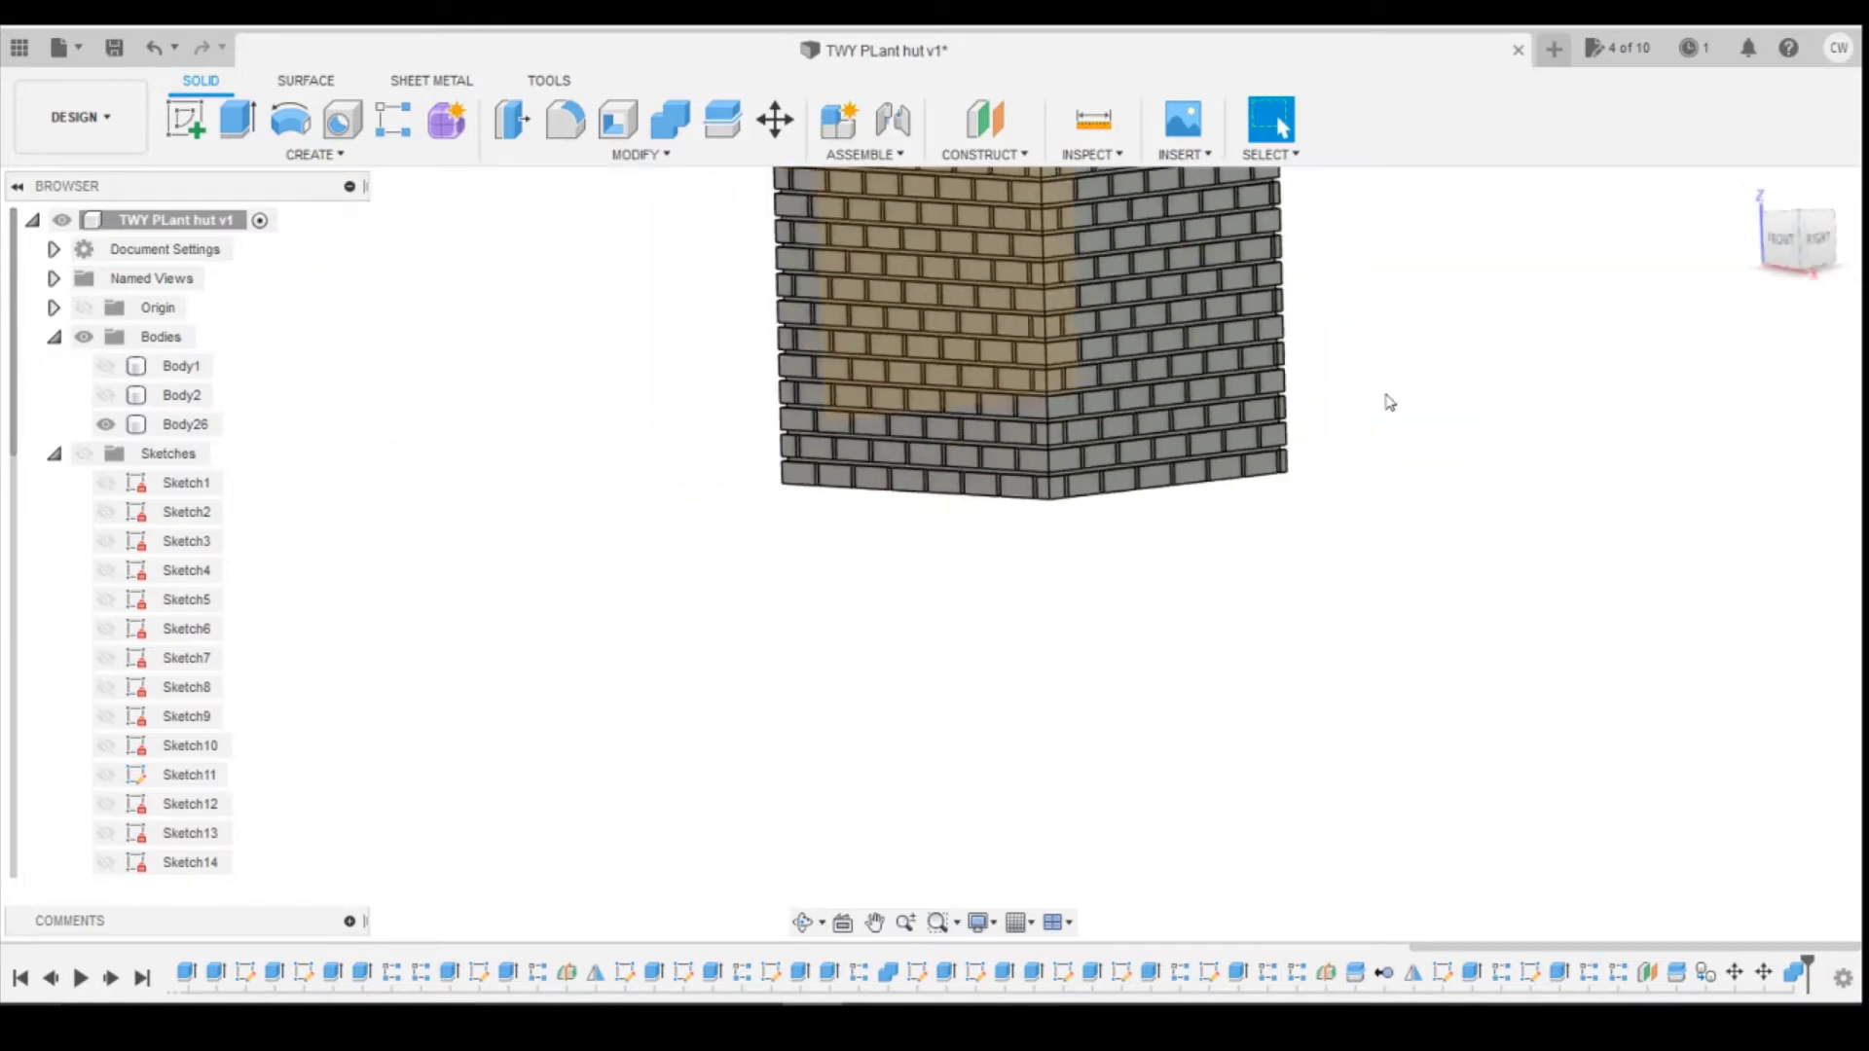
left_click(936, 921)
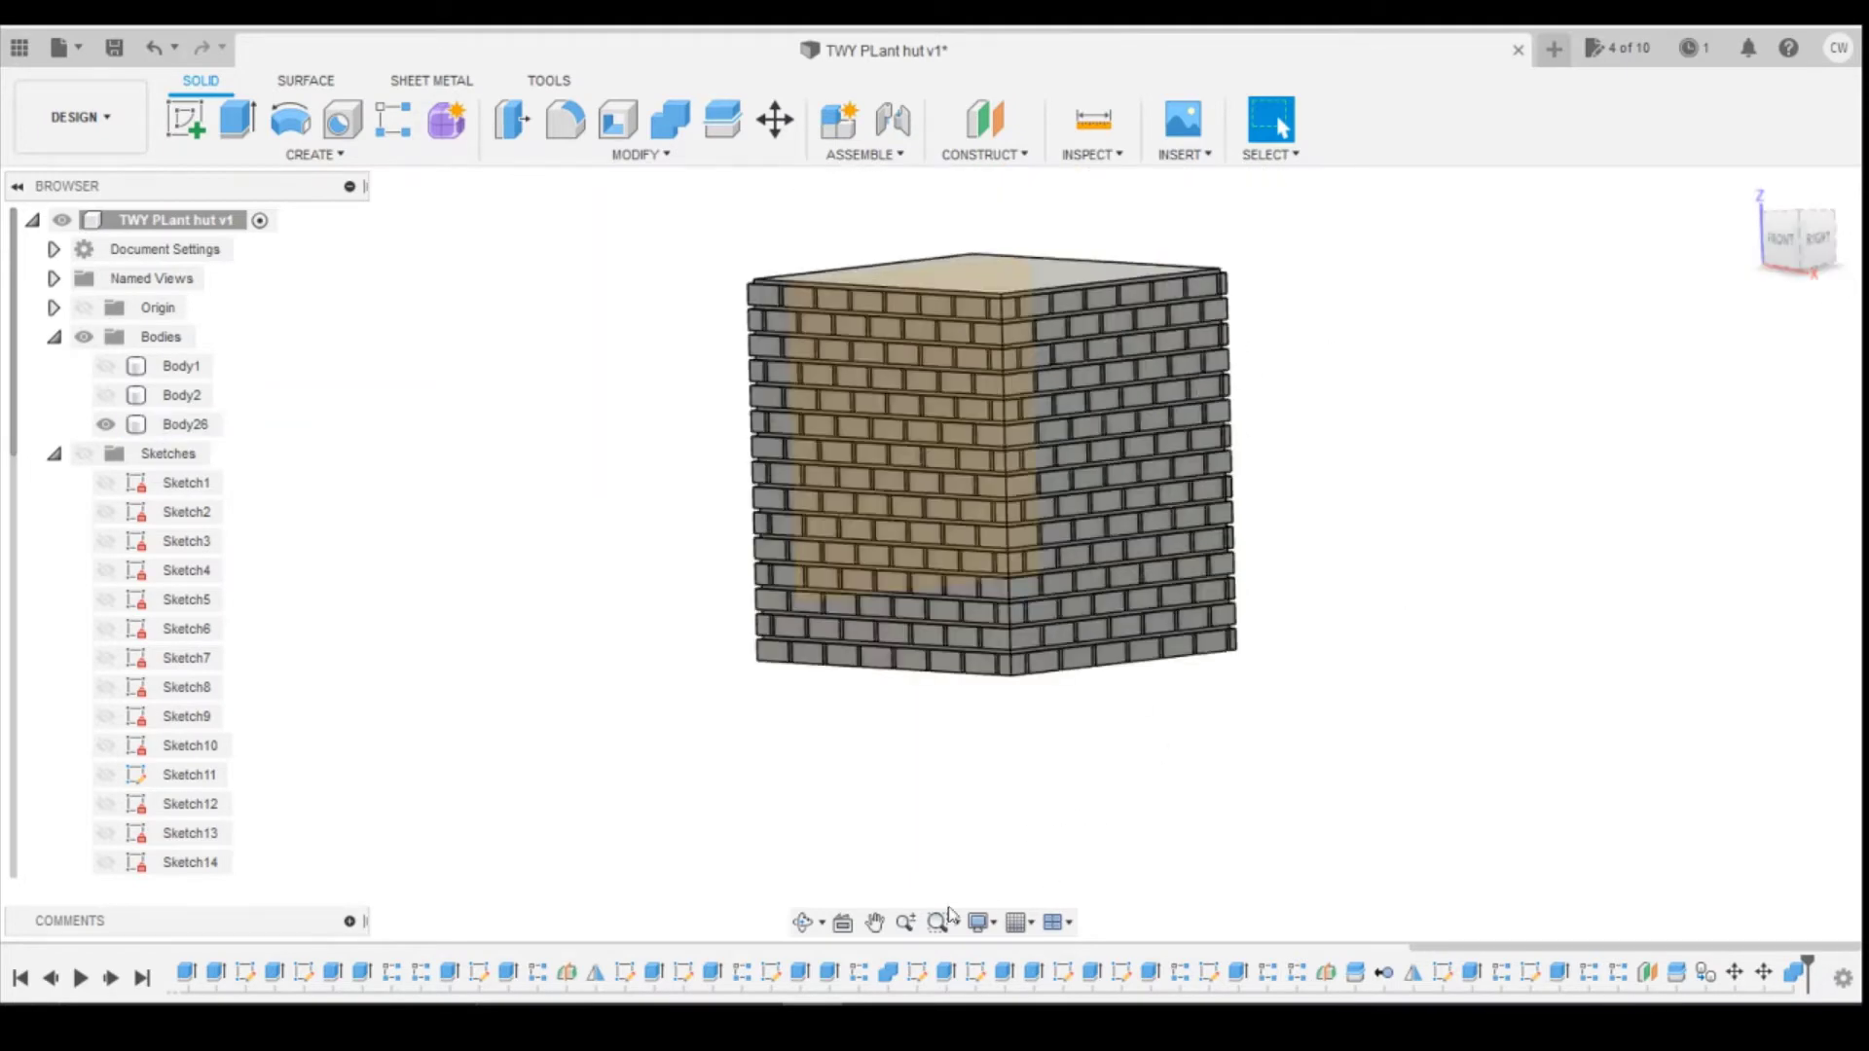
Step: Switch to the photo viewer to examine the dimensioned plant hut drawing, and return to Fusion 360
left_click(1013, 915)
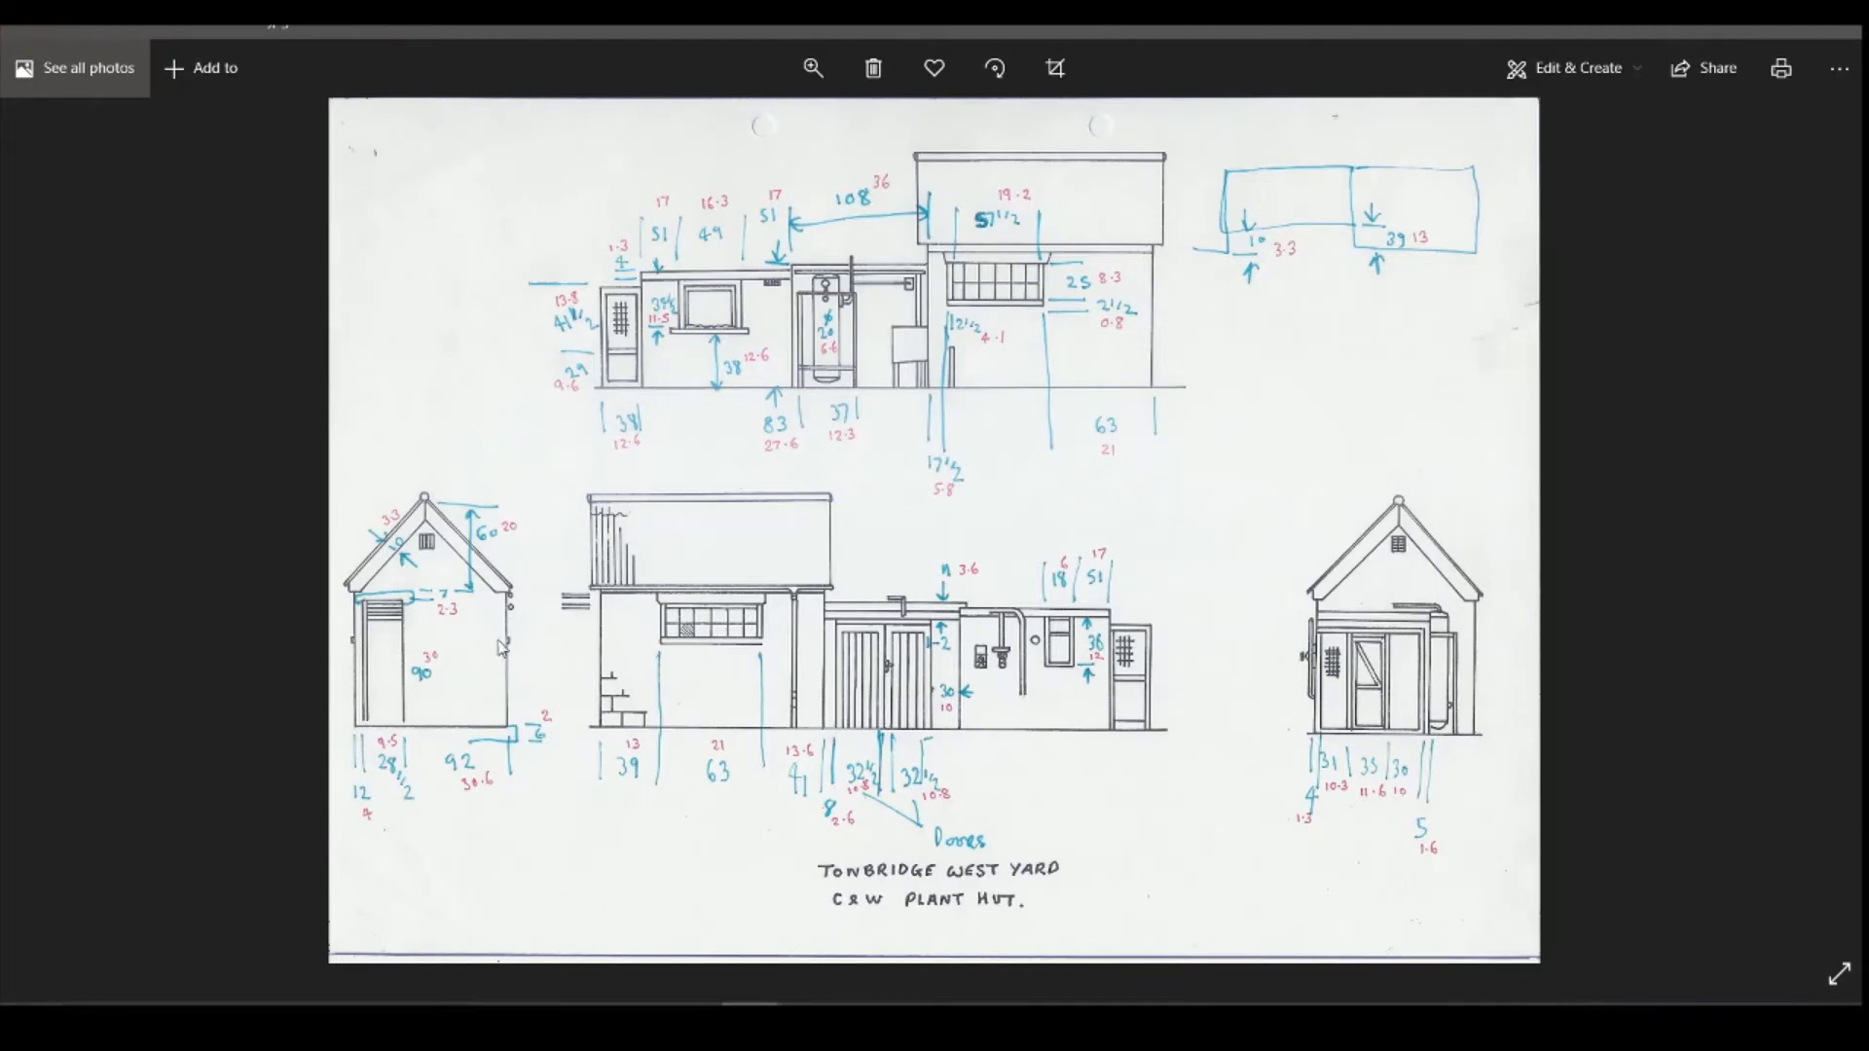
scroll(488, 607, "down", 1)
scroll(487, 606, "up", 1)
mouse_move(872, 1024)
mouse_move(811, 1030)
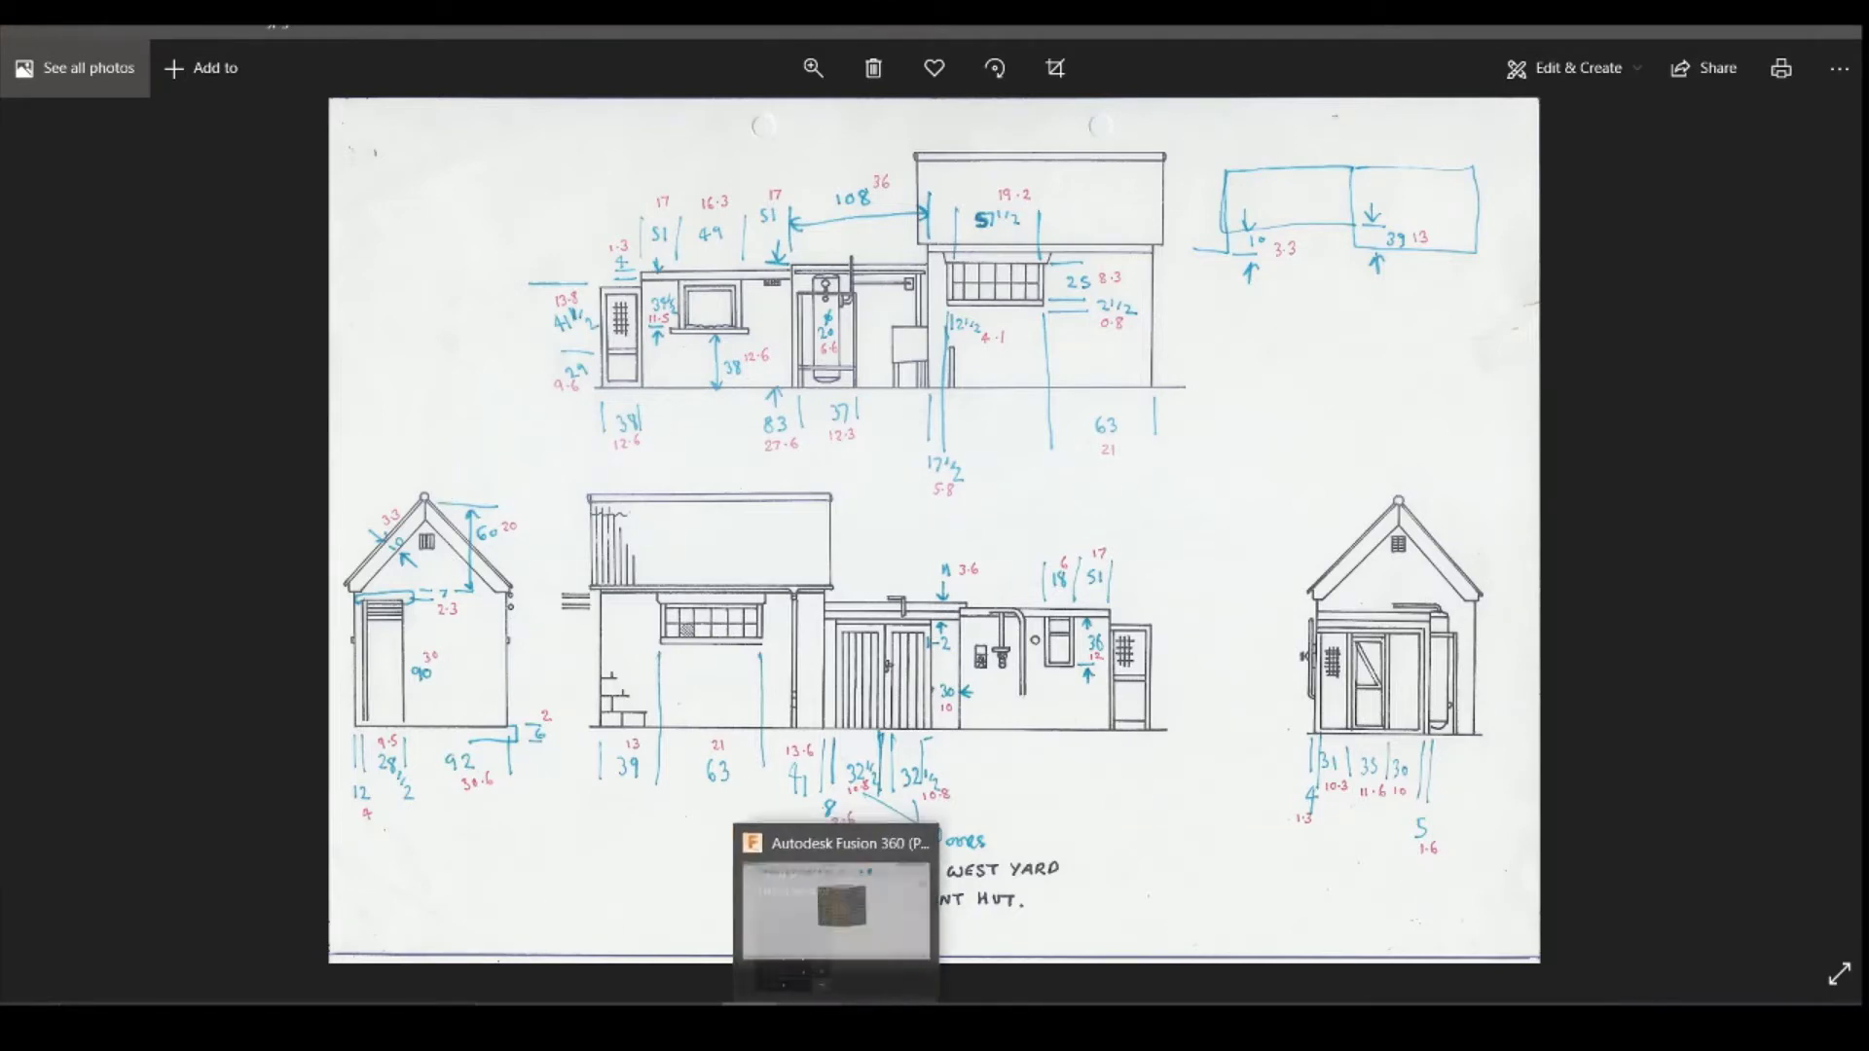
left_click(811, 920)
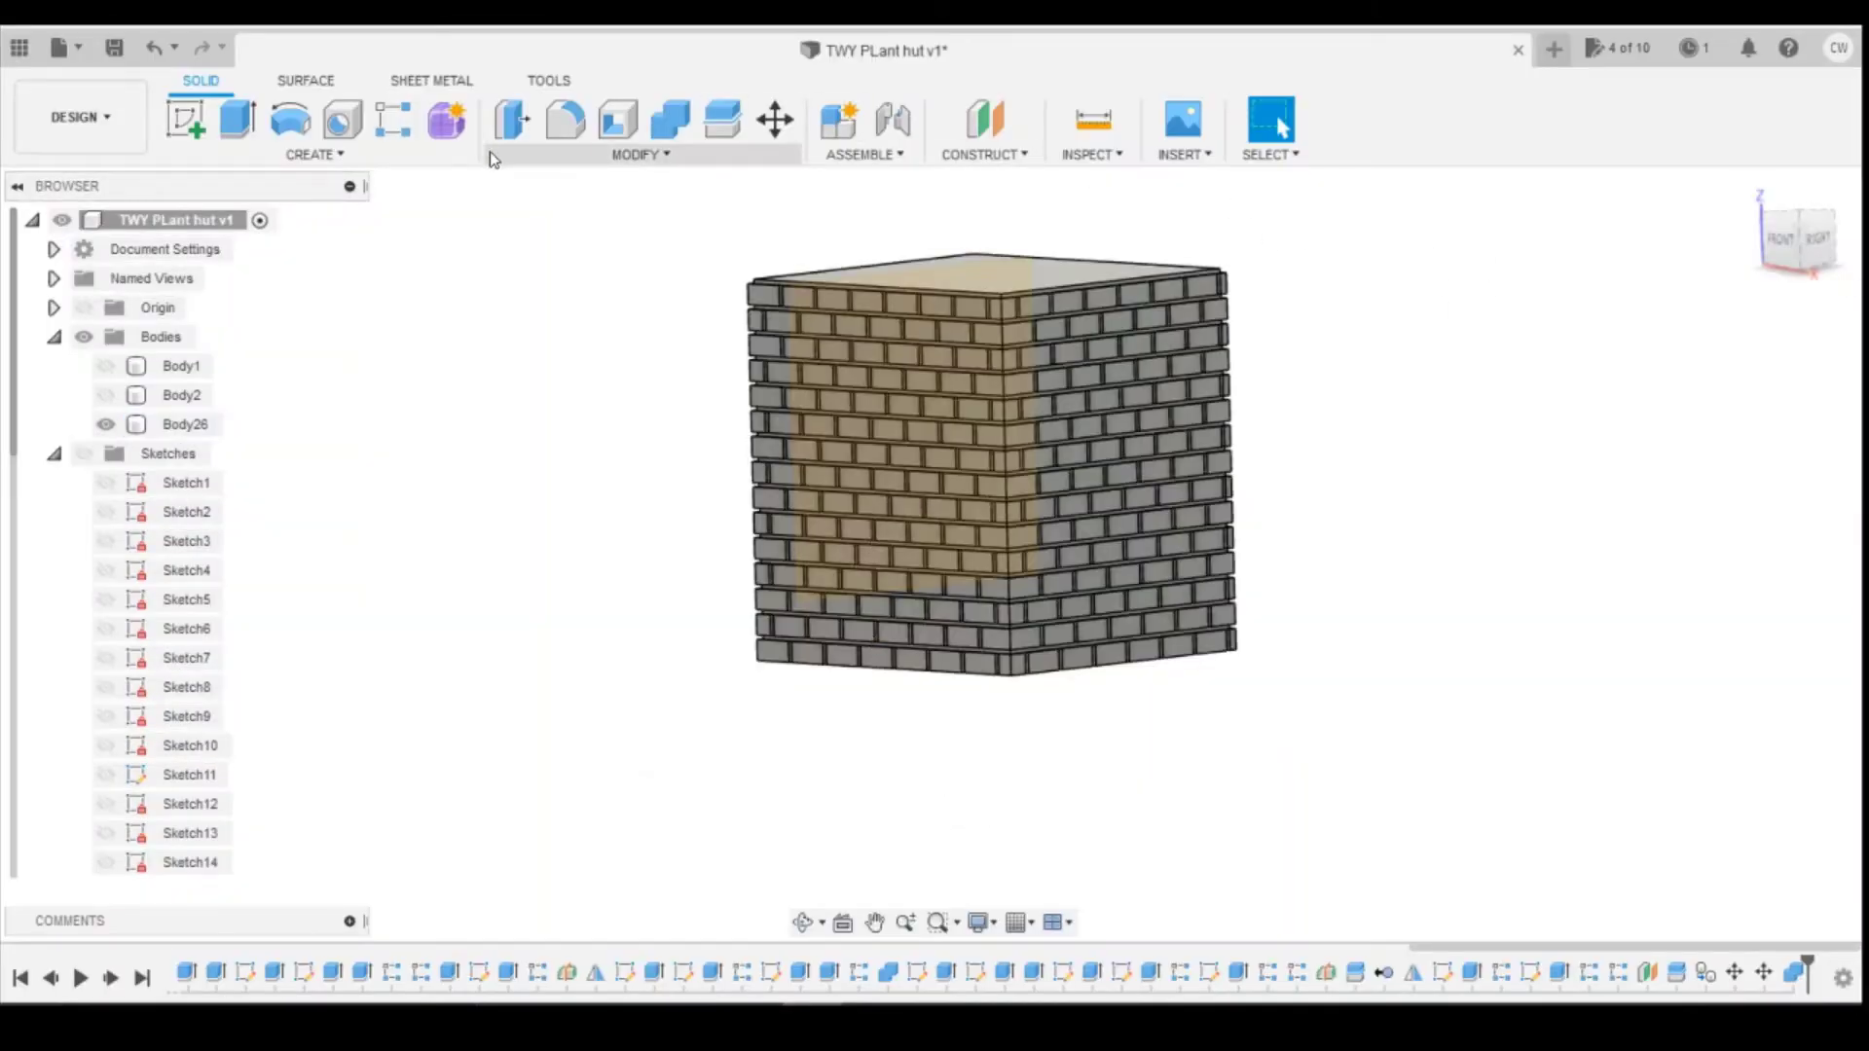
Step: Construct an offset plane on the outer brick face of the hut's right wall
left_click(188, 121)
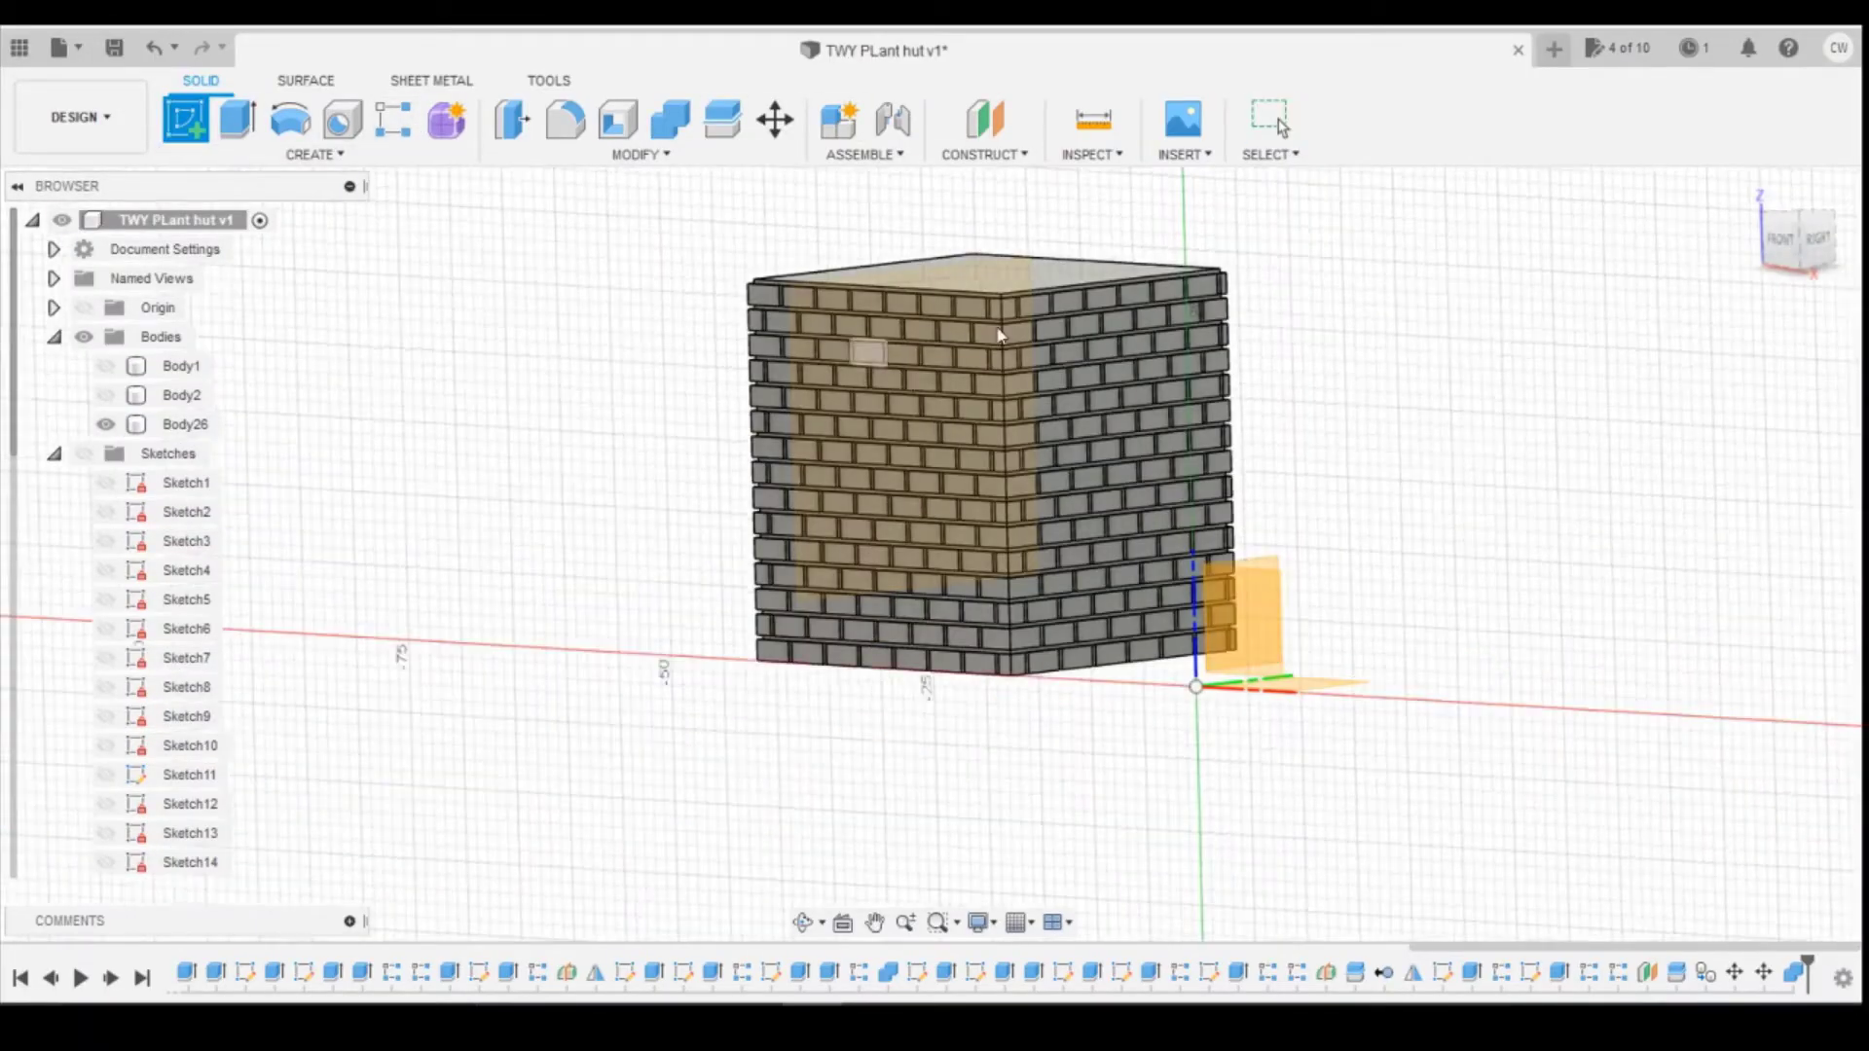
left_click(185, 424)
left_click(984, 118)
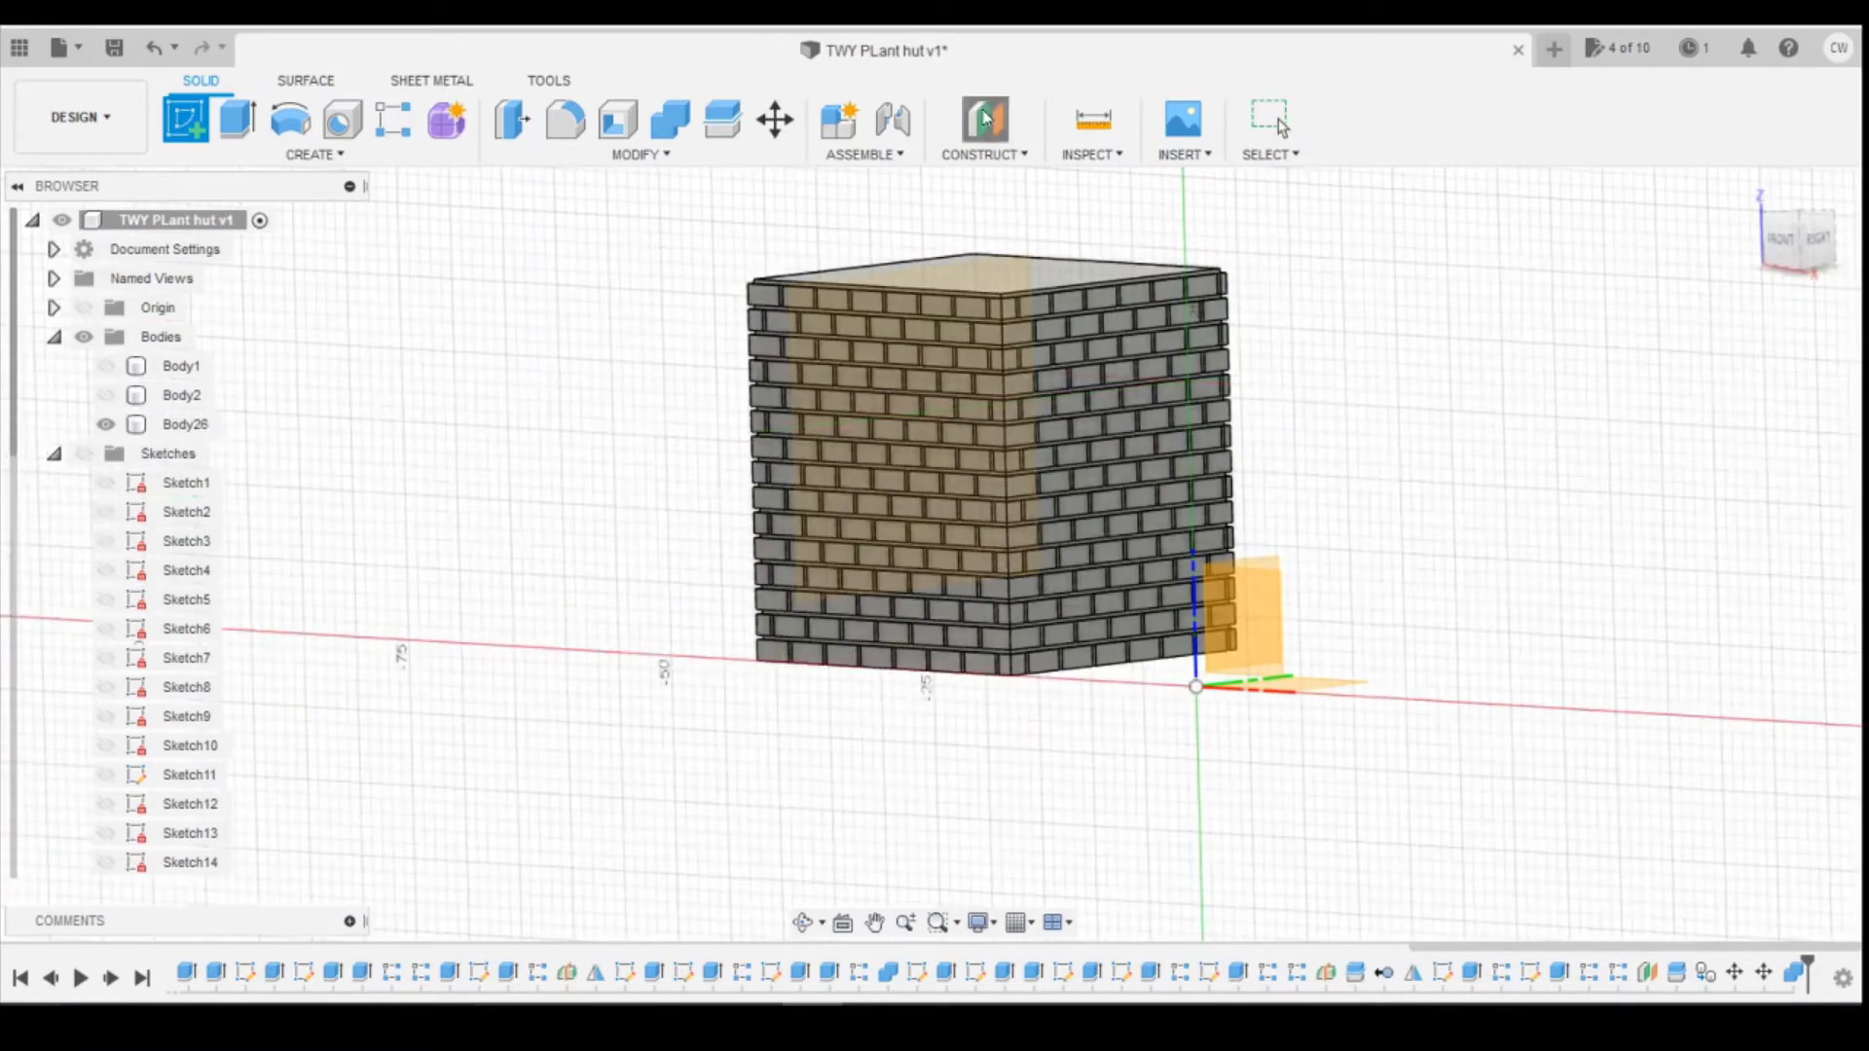
left_click(1129, 353)
left_click(1728, 464)
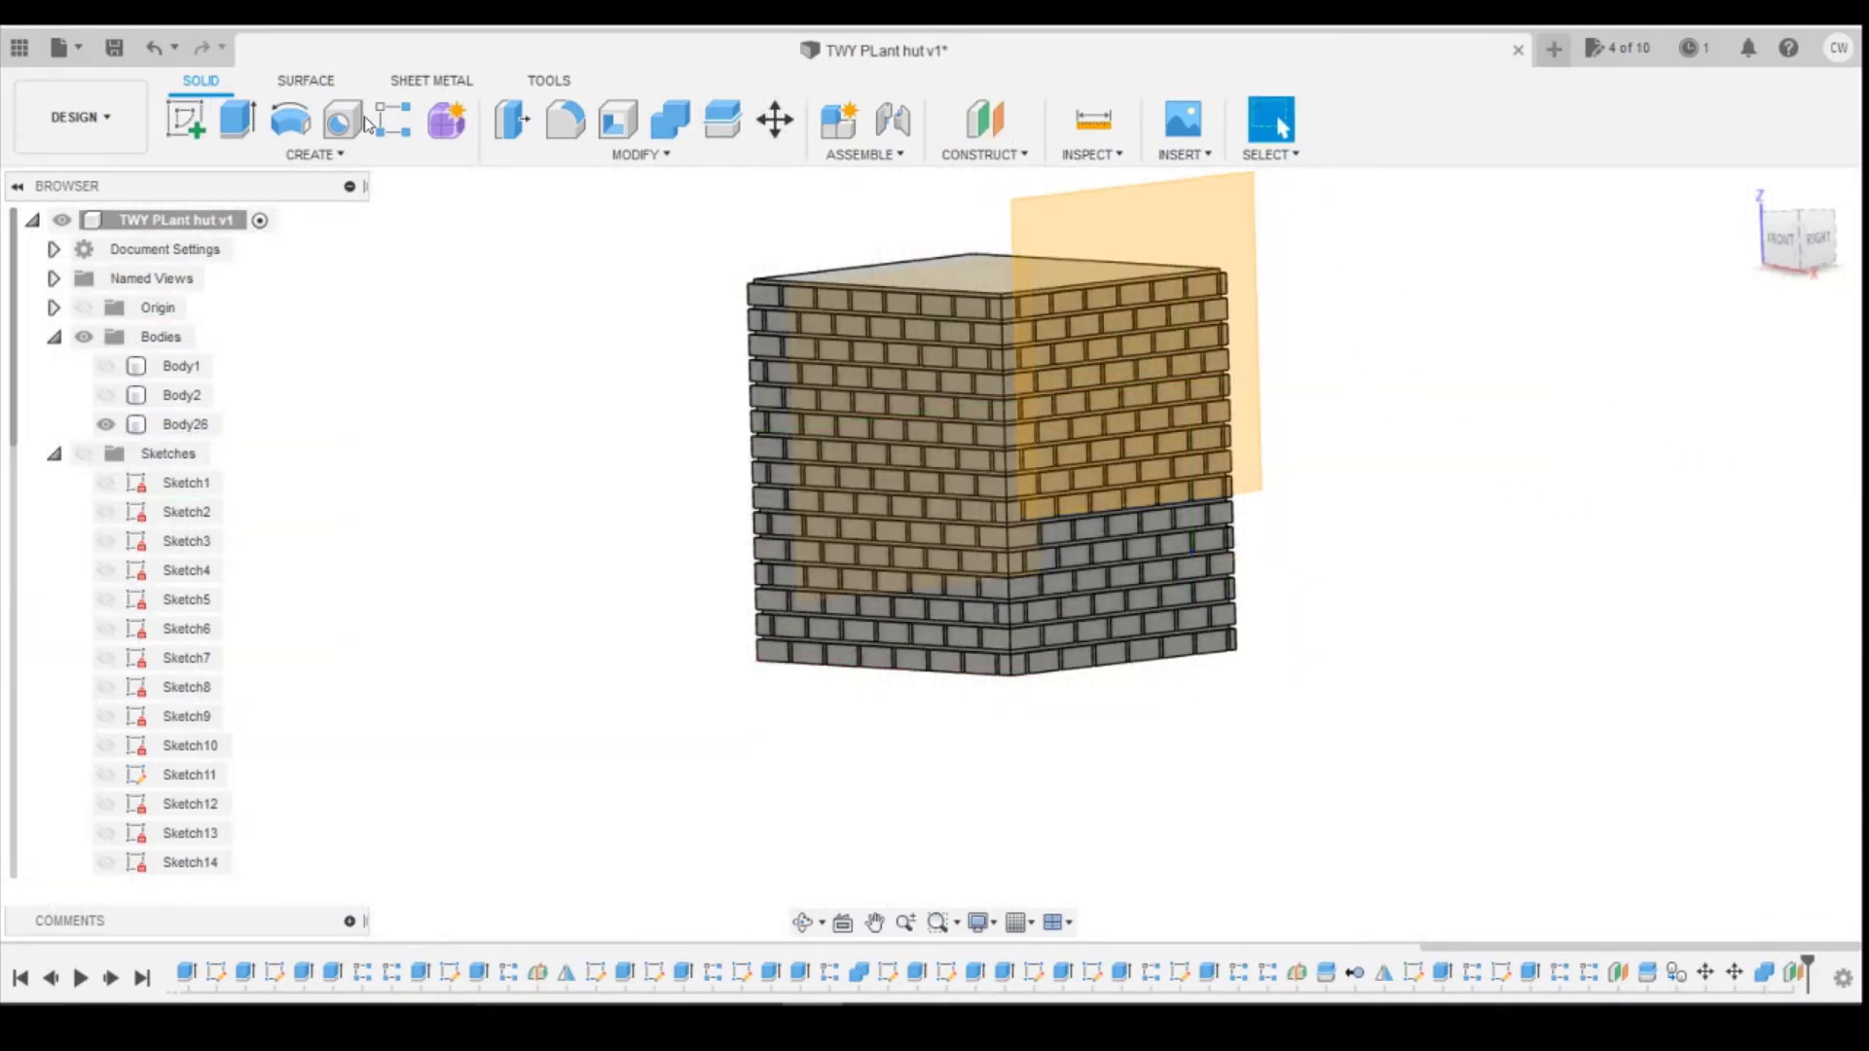
Step: Start a sketch on the offset plane at the brick hut's right wall
left_click(188, 122)
left_click(1191, 290)
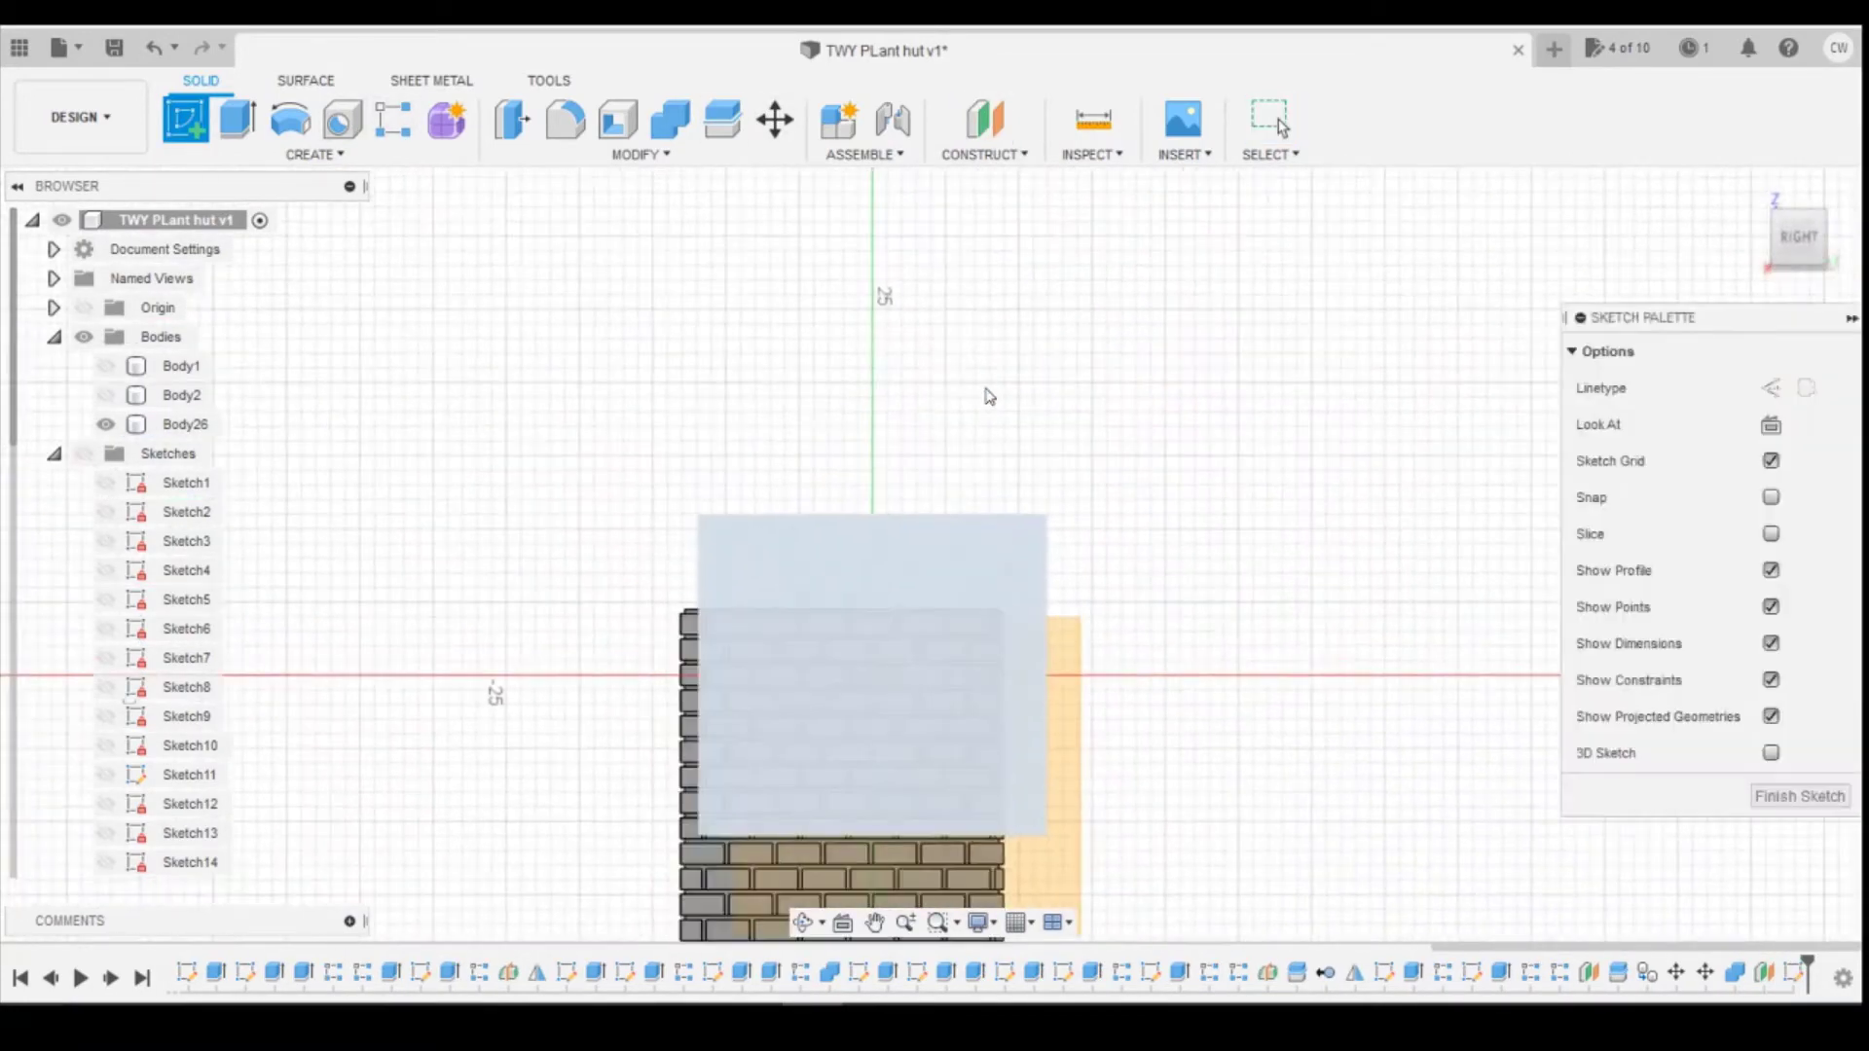
scroll(768, 400, "up", 2)
scroll(830, 529, "down", 2)
scroll(382, 261, "up", 3)
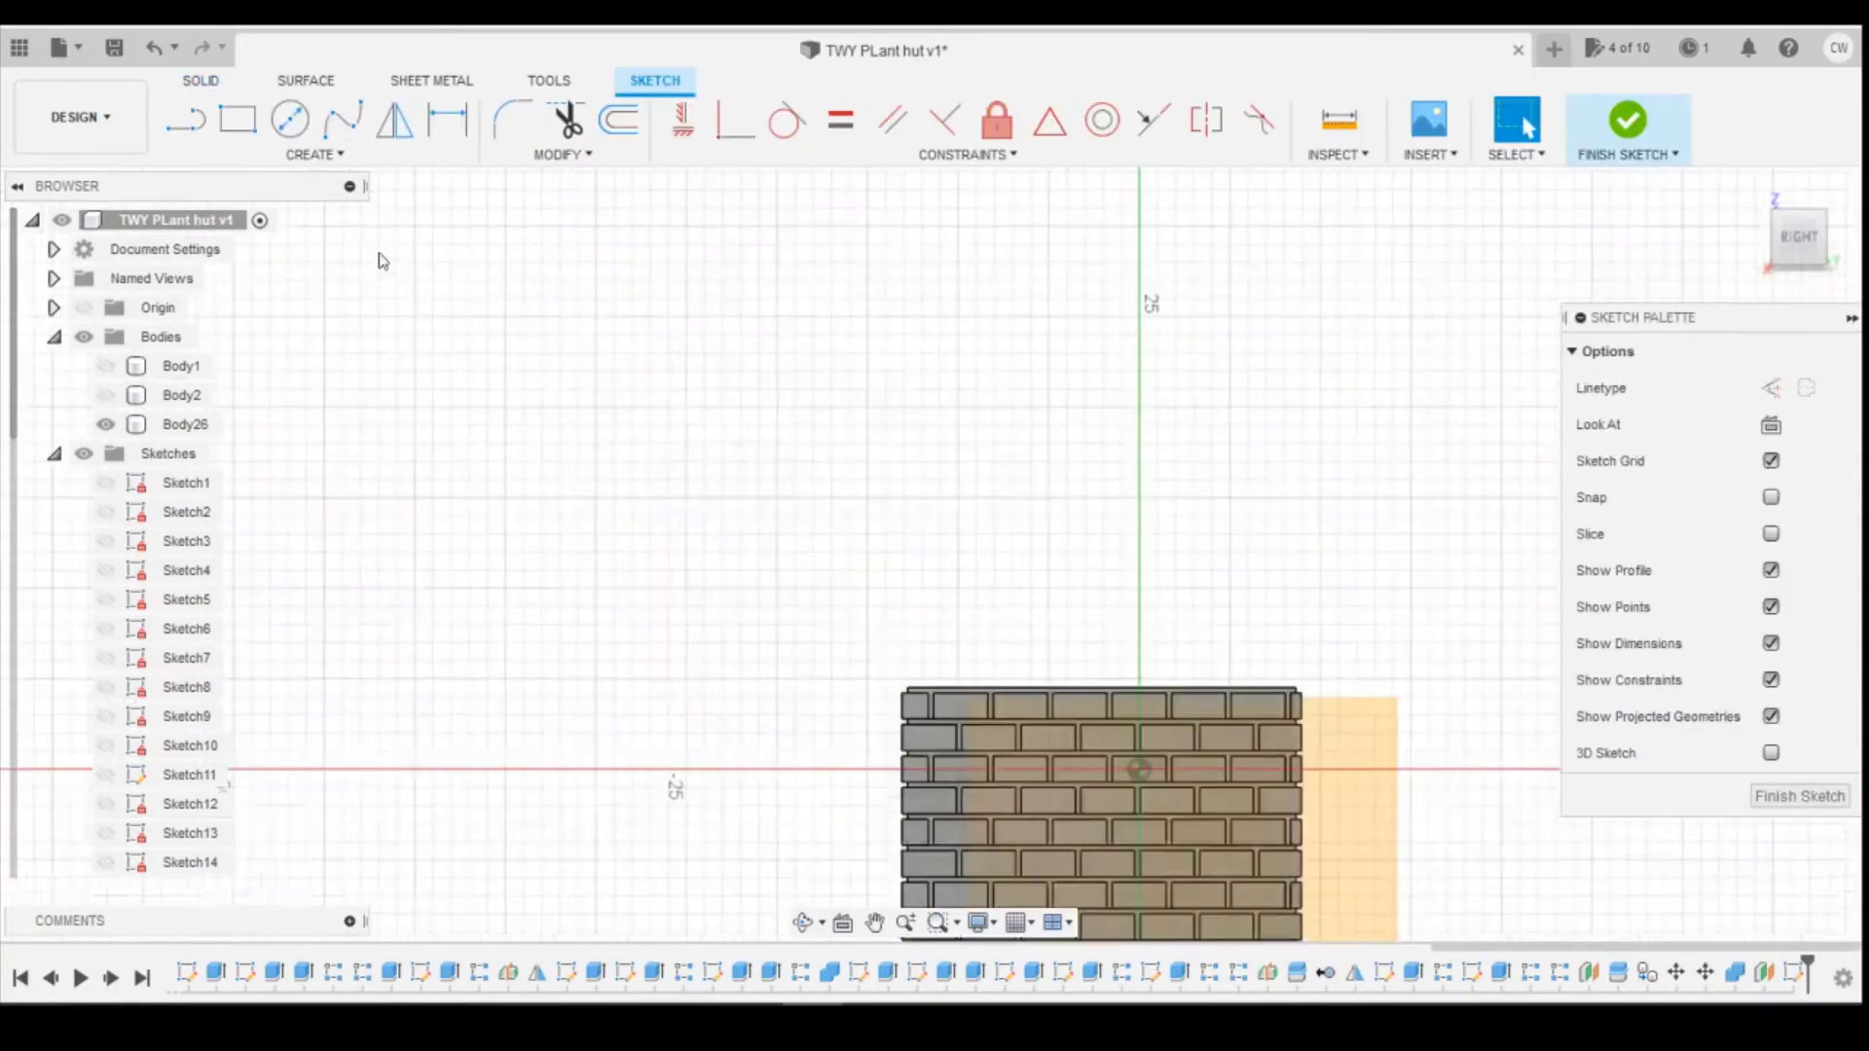
Step: Sketch a vertical line about 8 mm long above the brick wall's top edge
left_click(186, 120)
scroll(1051, 248, "down", 2)
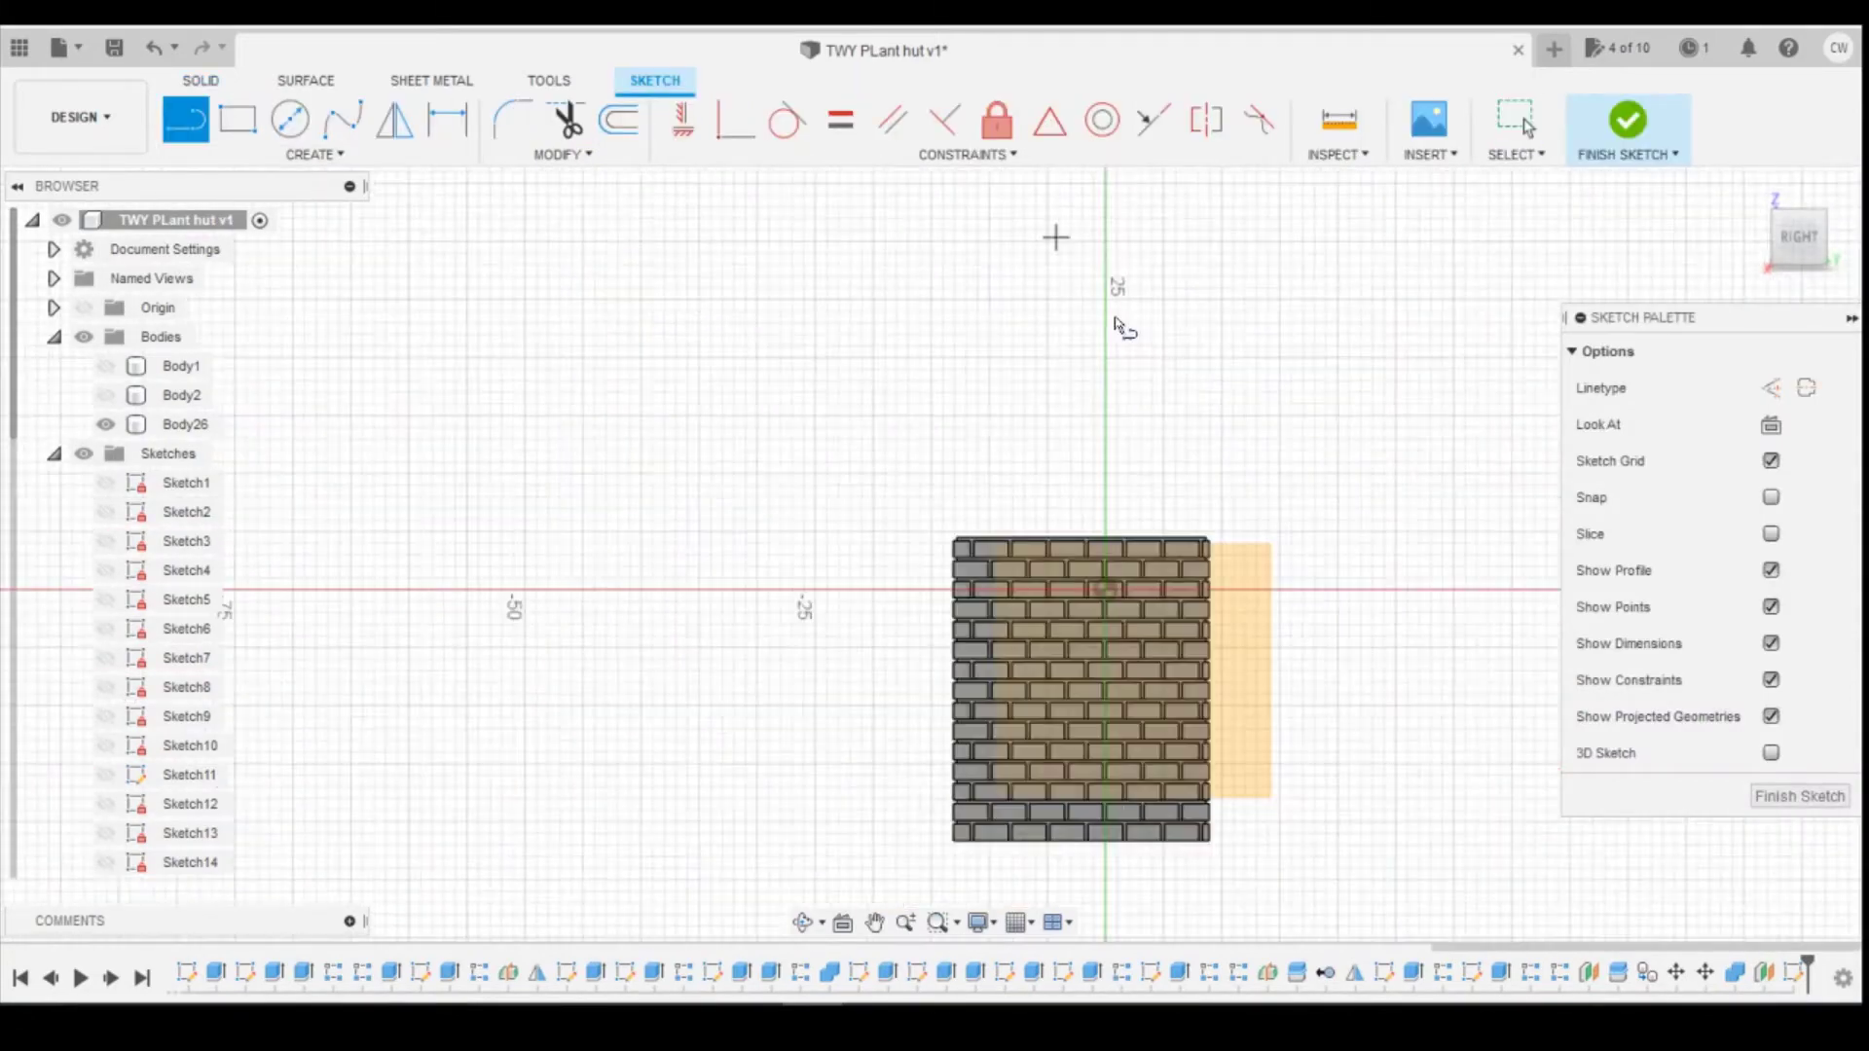
scroll(1117, 571, "up", 5)
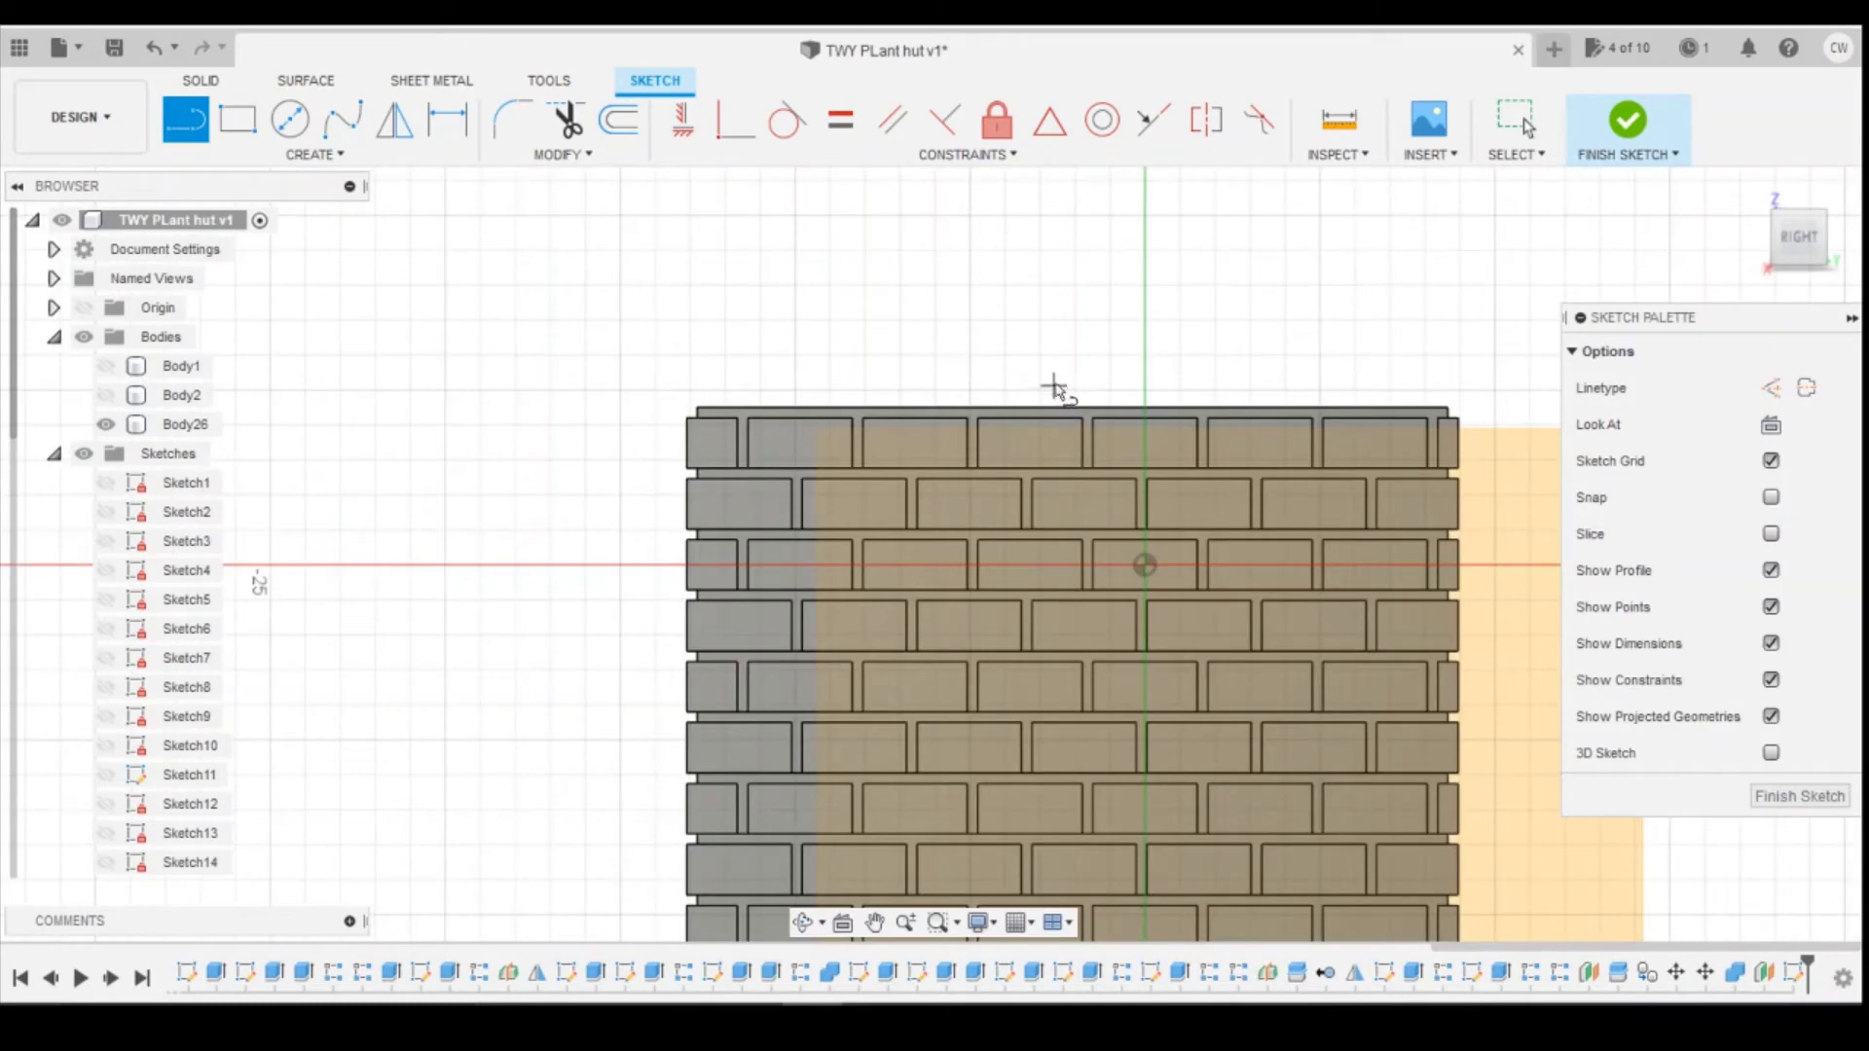
scroll(874, 619, "down", 4)
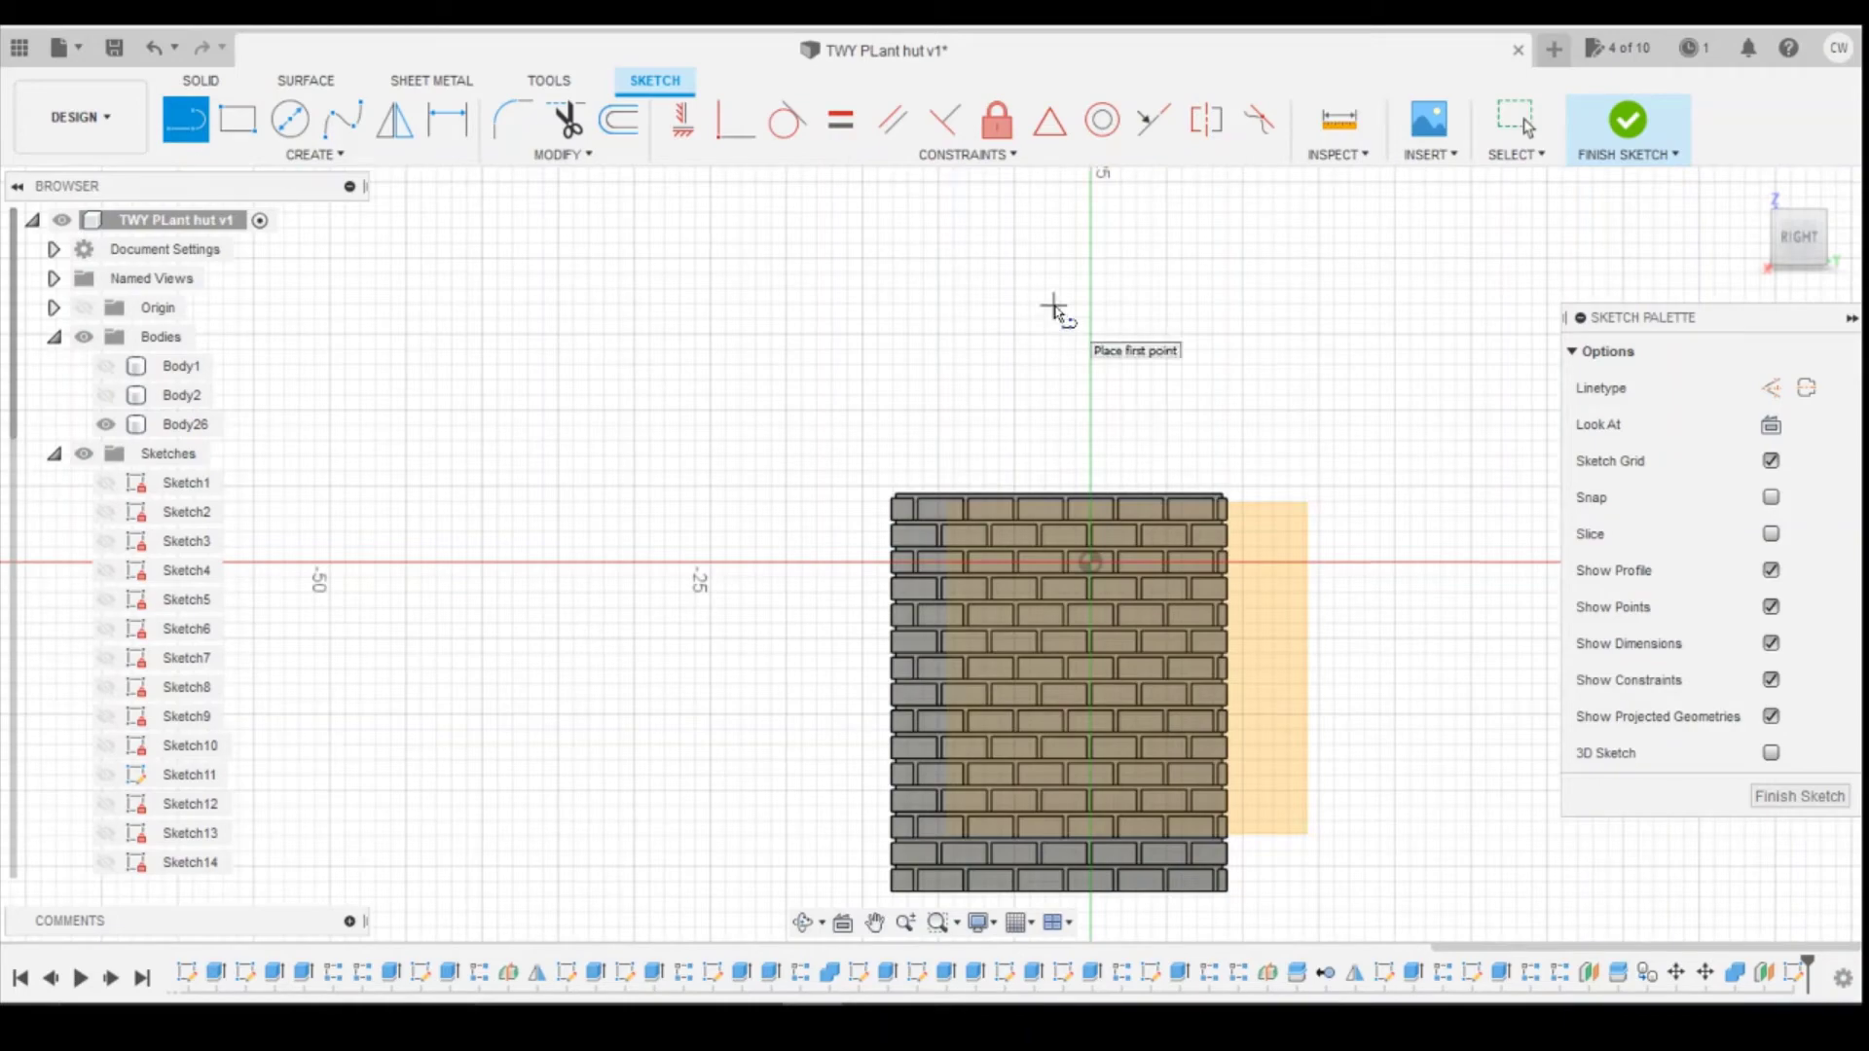
scroll(1047, 397, "up", 2)
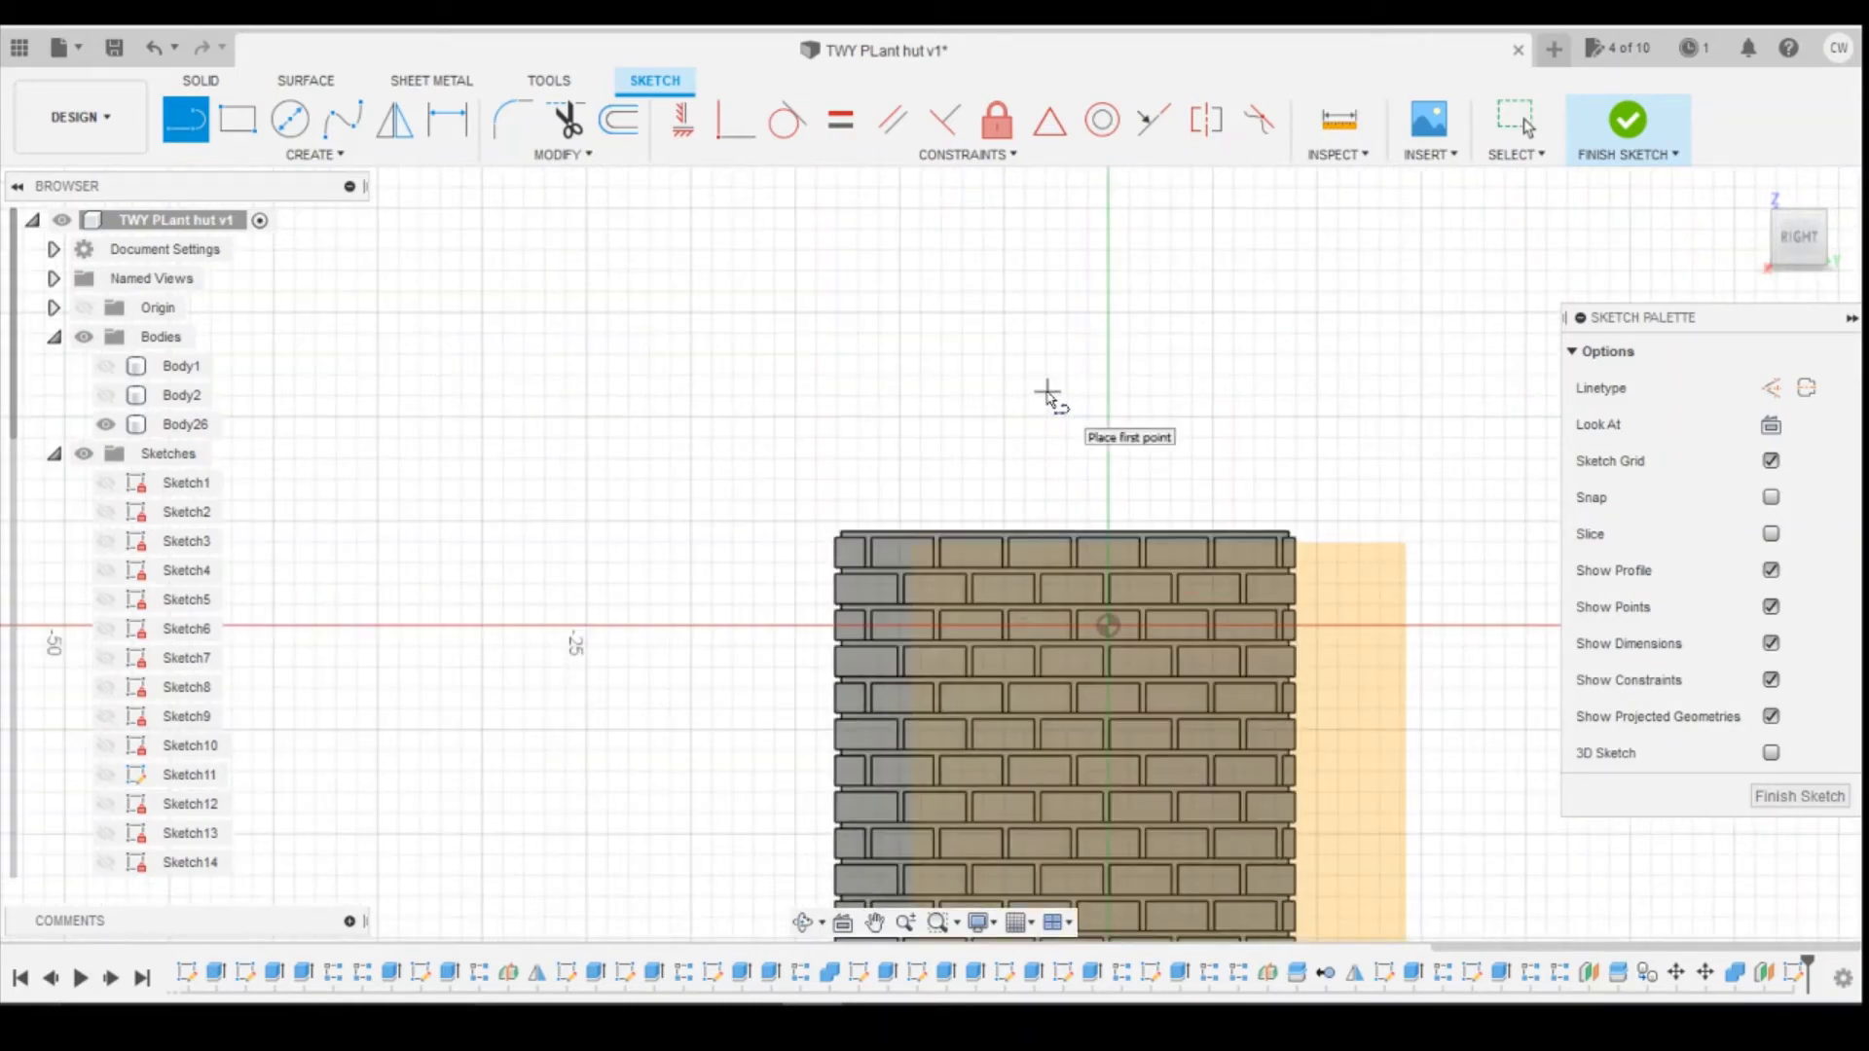
left_click(1047, 316)
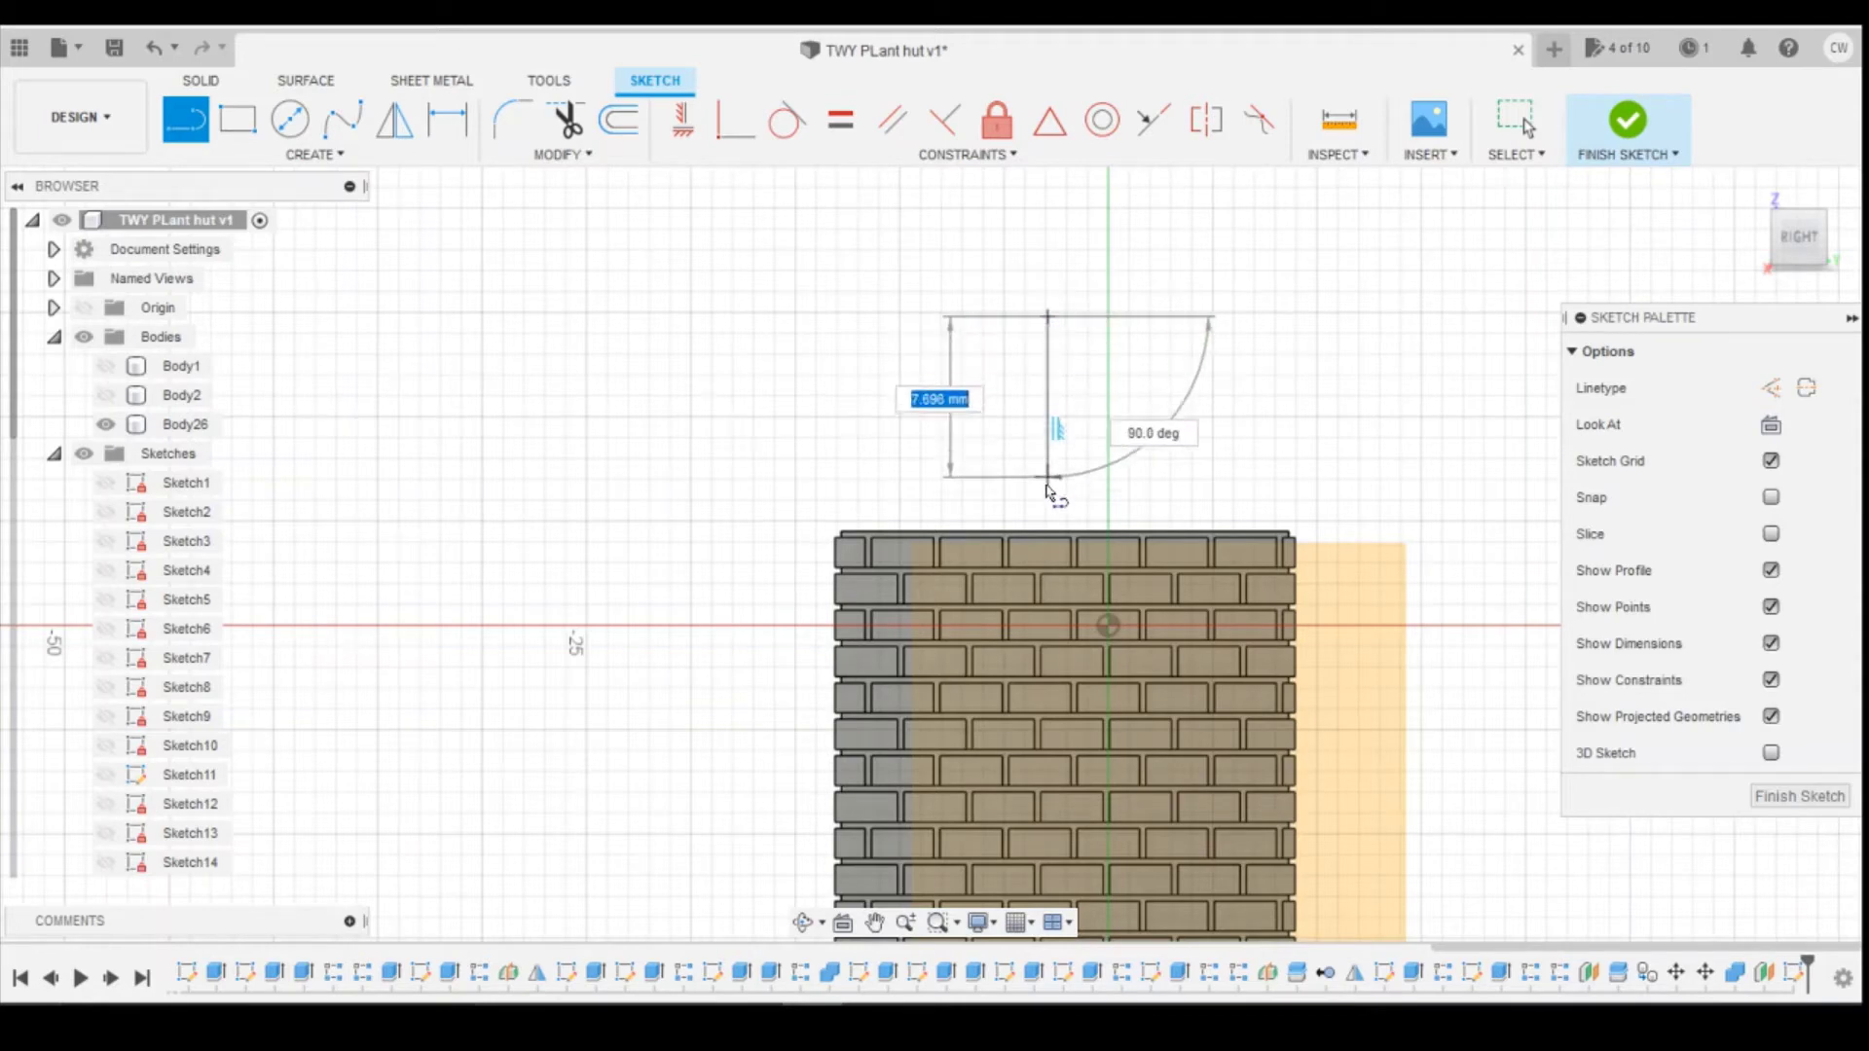
left_click(1047, 485)
key("Escape")
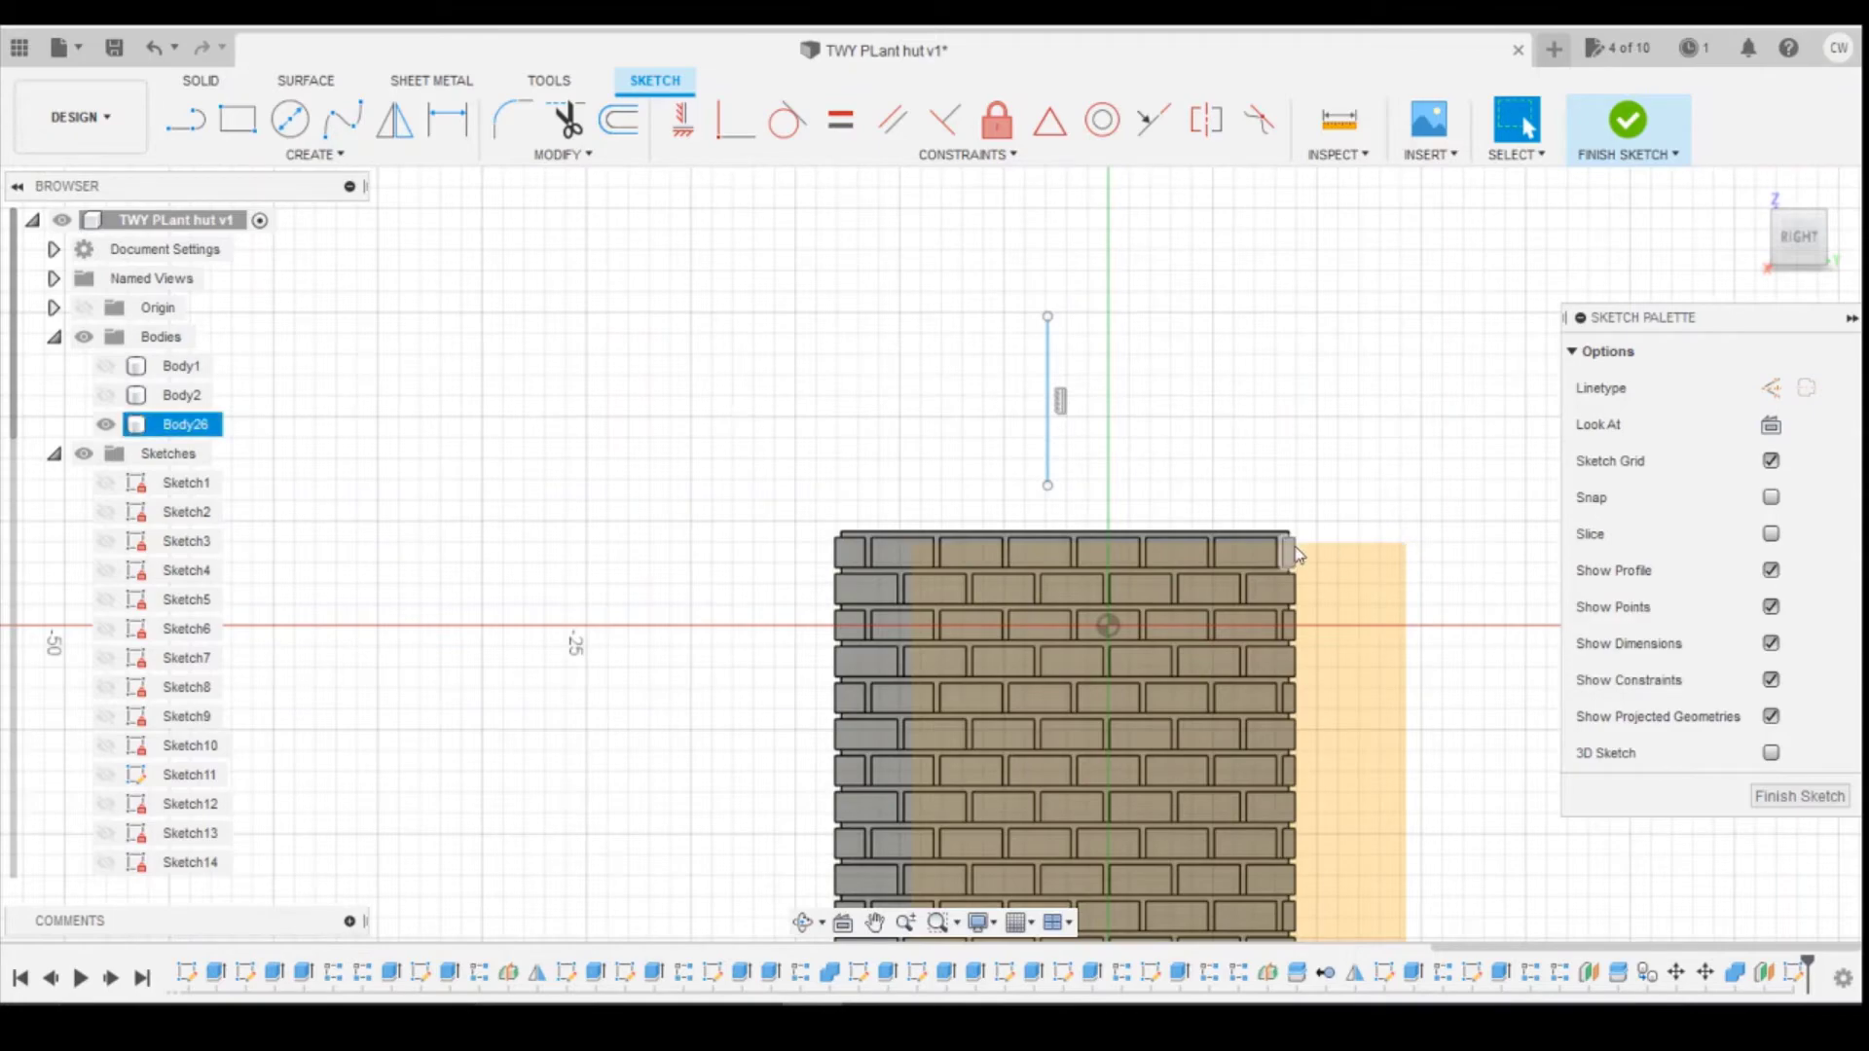
Step: Measure the brick wall's width between its two outer top corners
left_click(1340, 119)
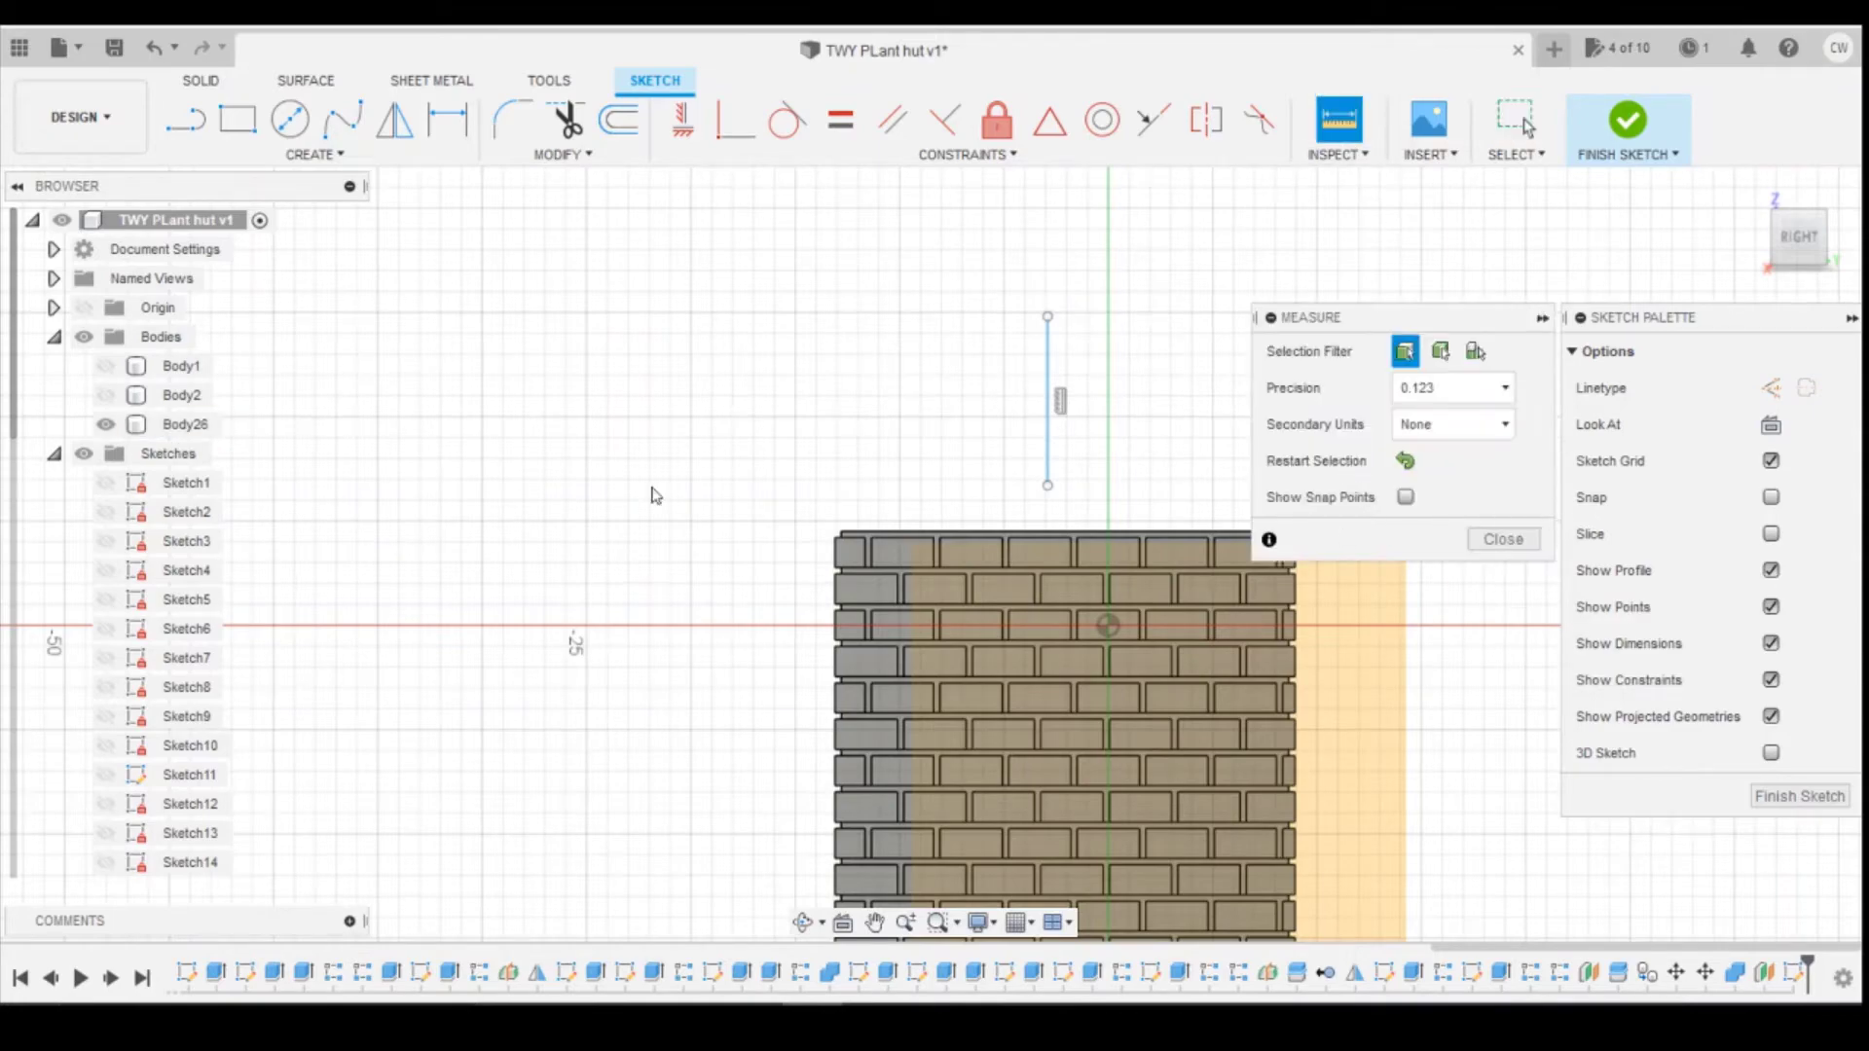
scroll(623, 417, "down", 2)
scroll(774, 515, "up", 6)
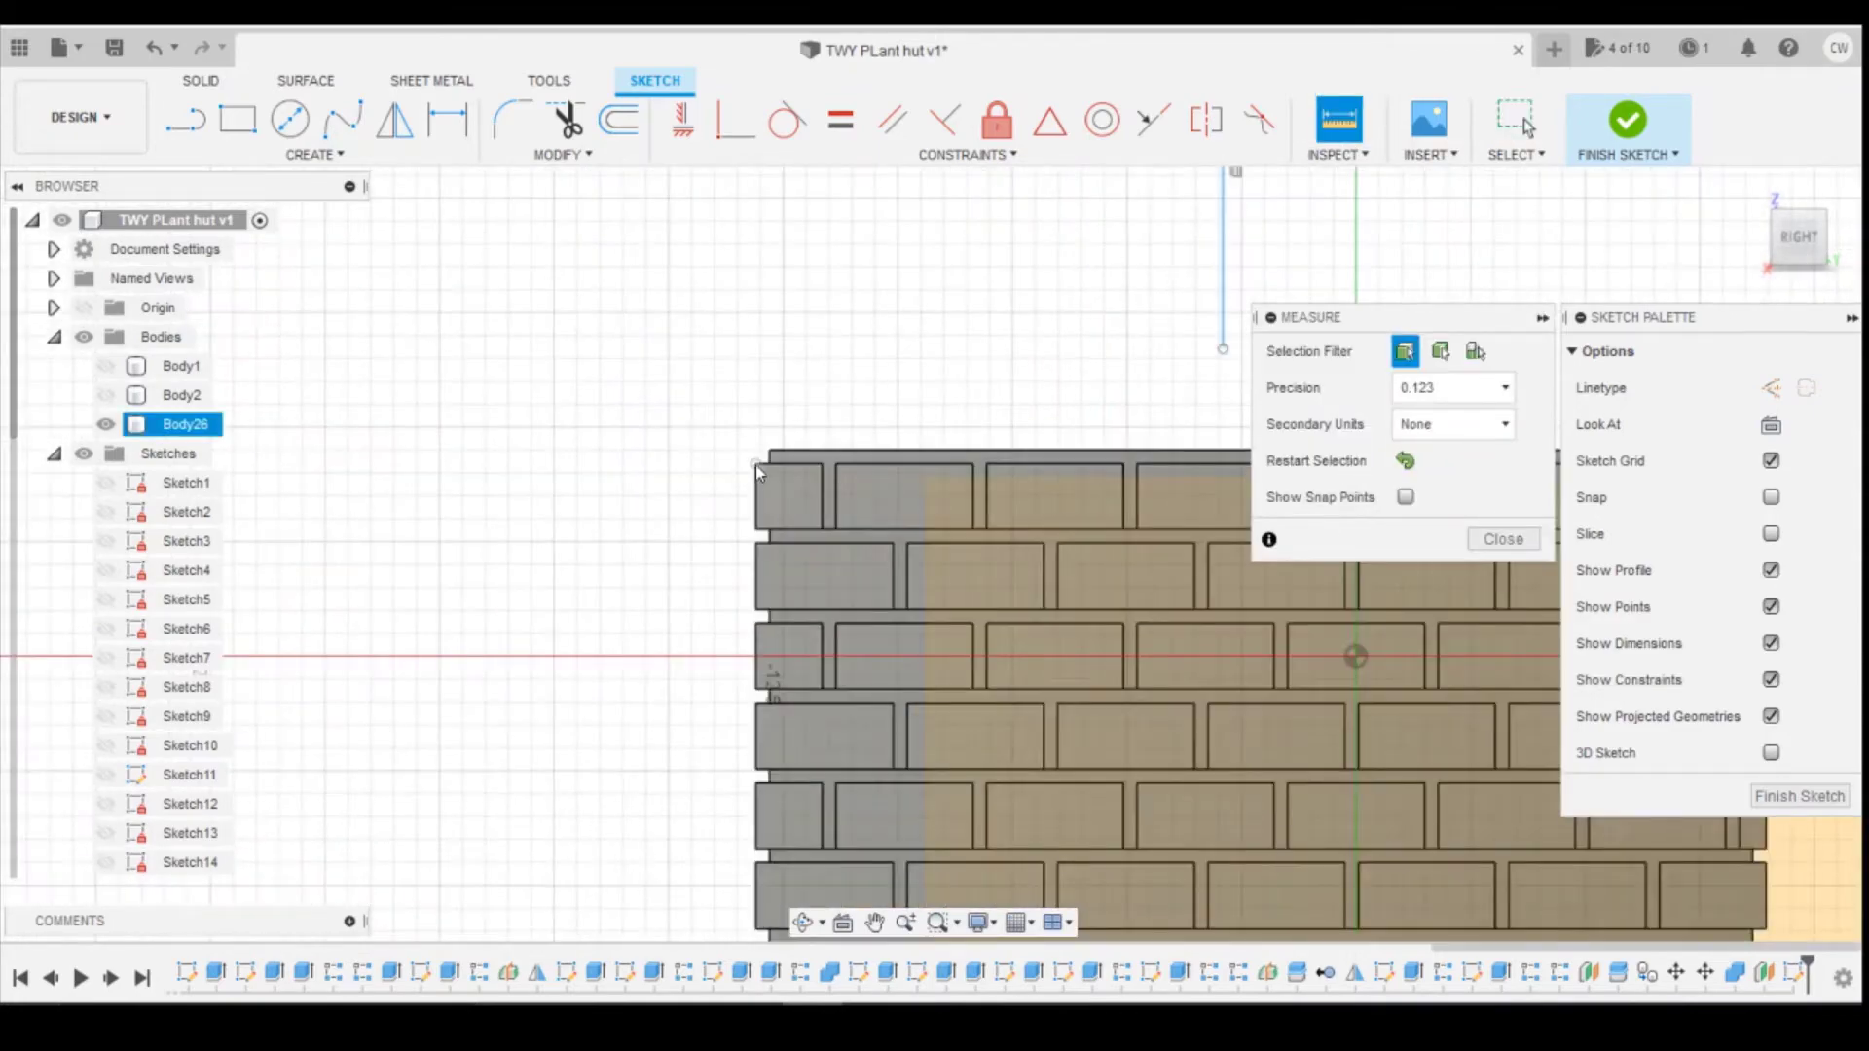
left_click(755, 465)
scroll(473, 488, "down", 4)
scroll(1324, 517, "down", 2)
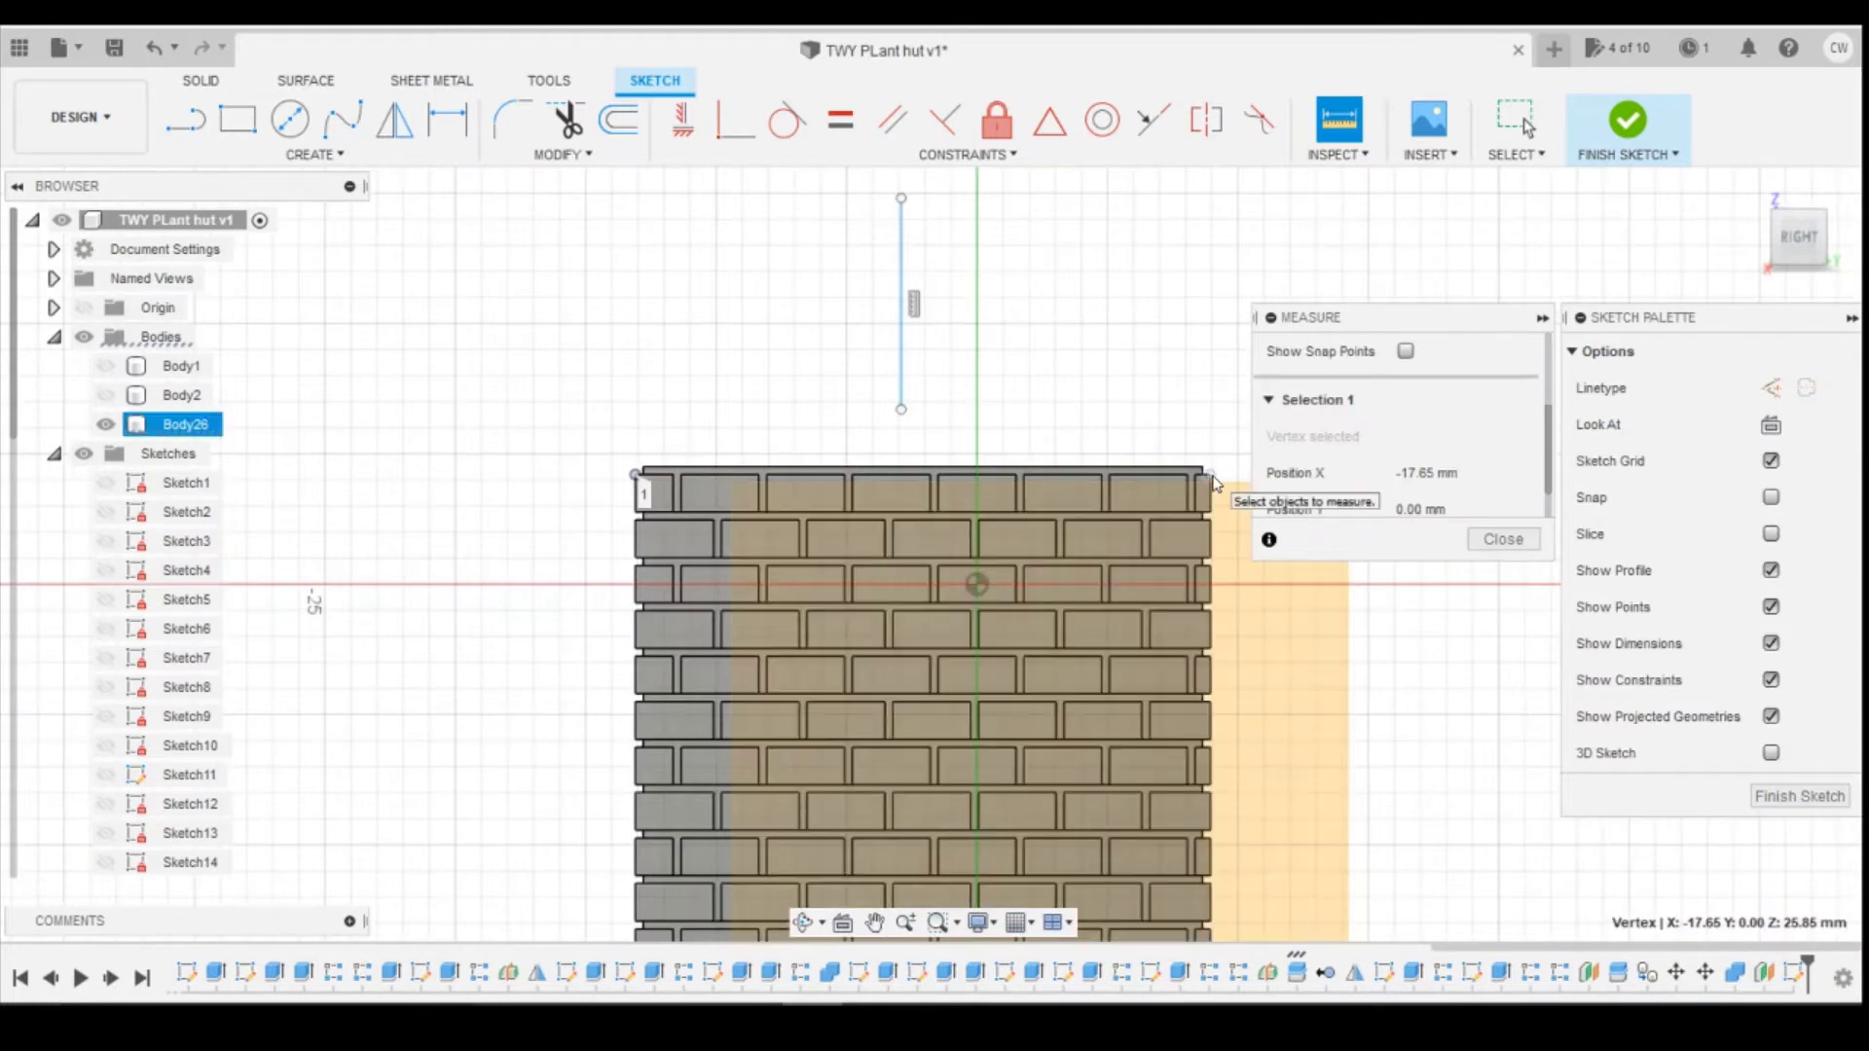
left_click(1210, 476)
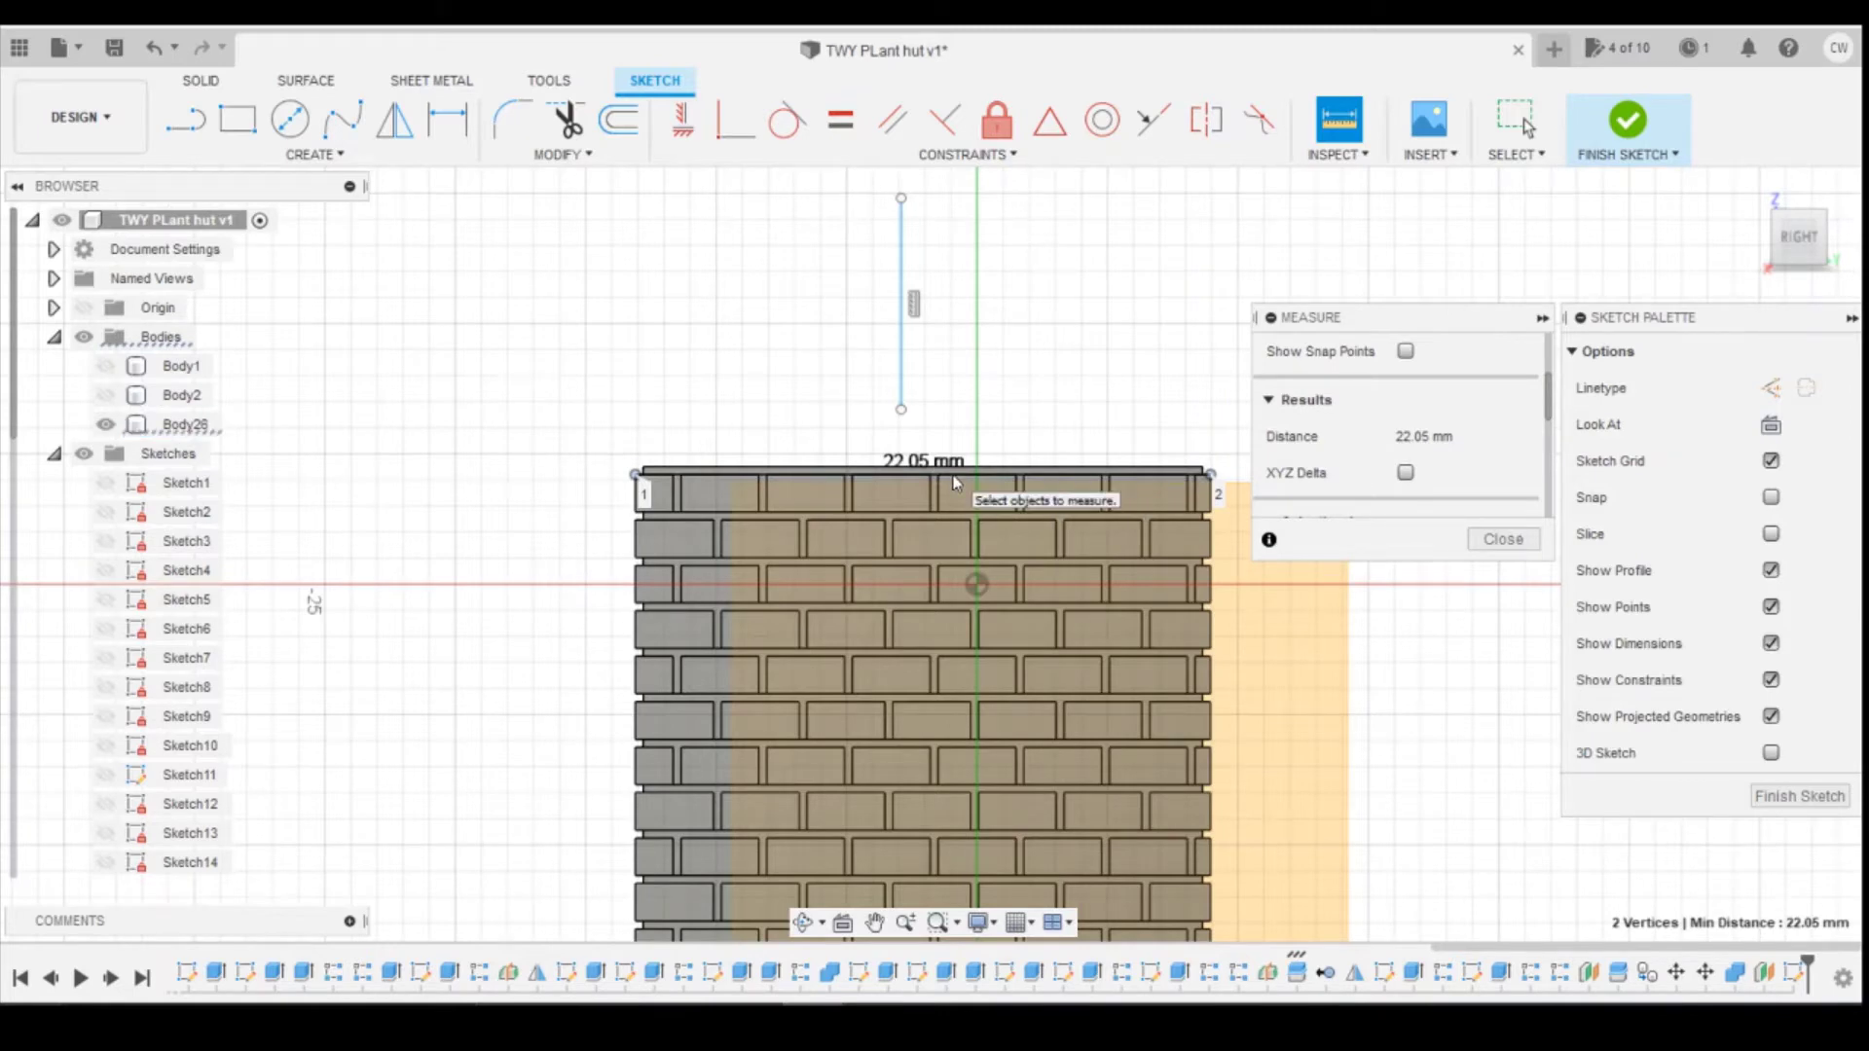
Step: Dimension the vertical line 11.025 mm horizontally from the wall's top-left corner
key("d")
left_click(900, 410)
left_click(635, 474)
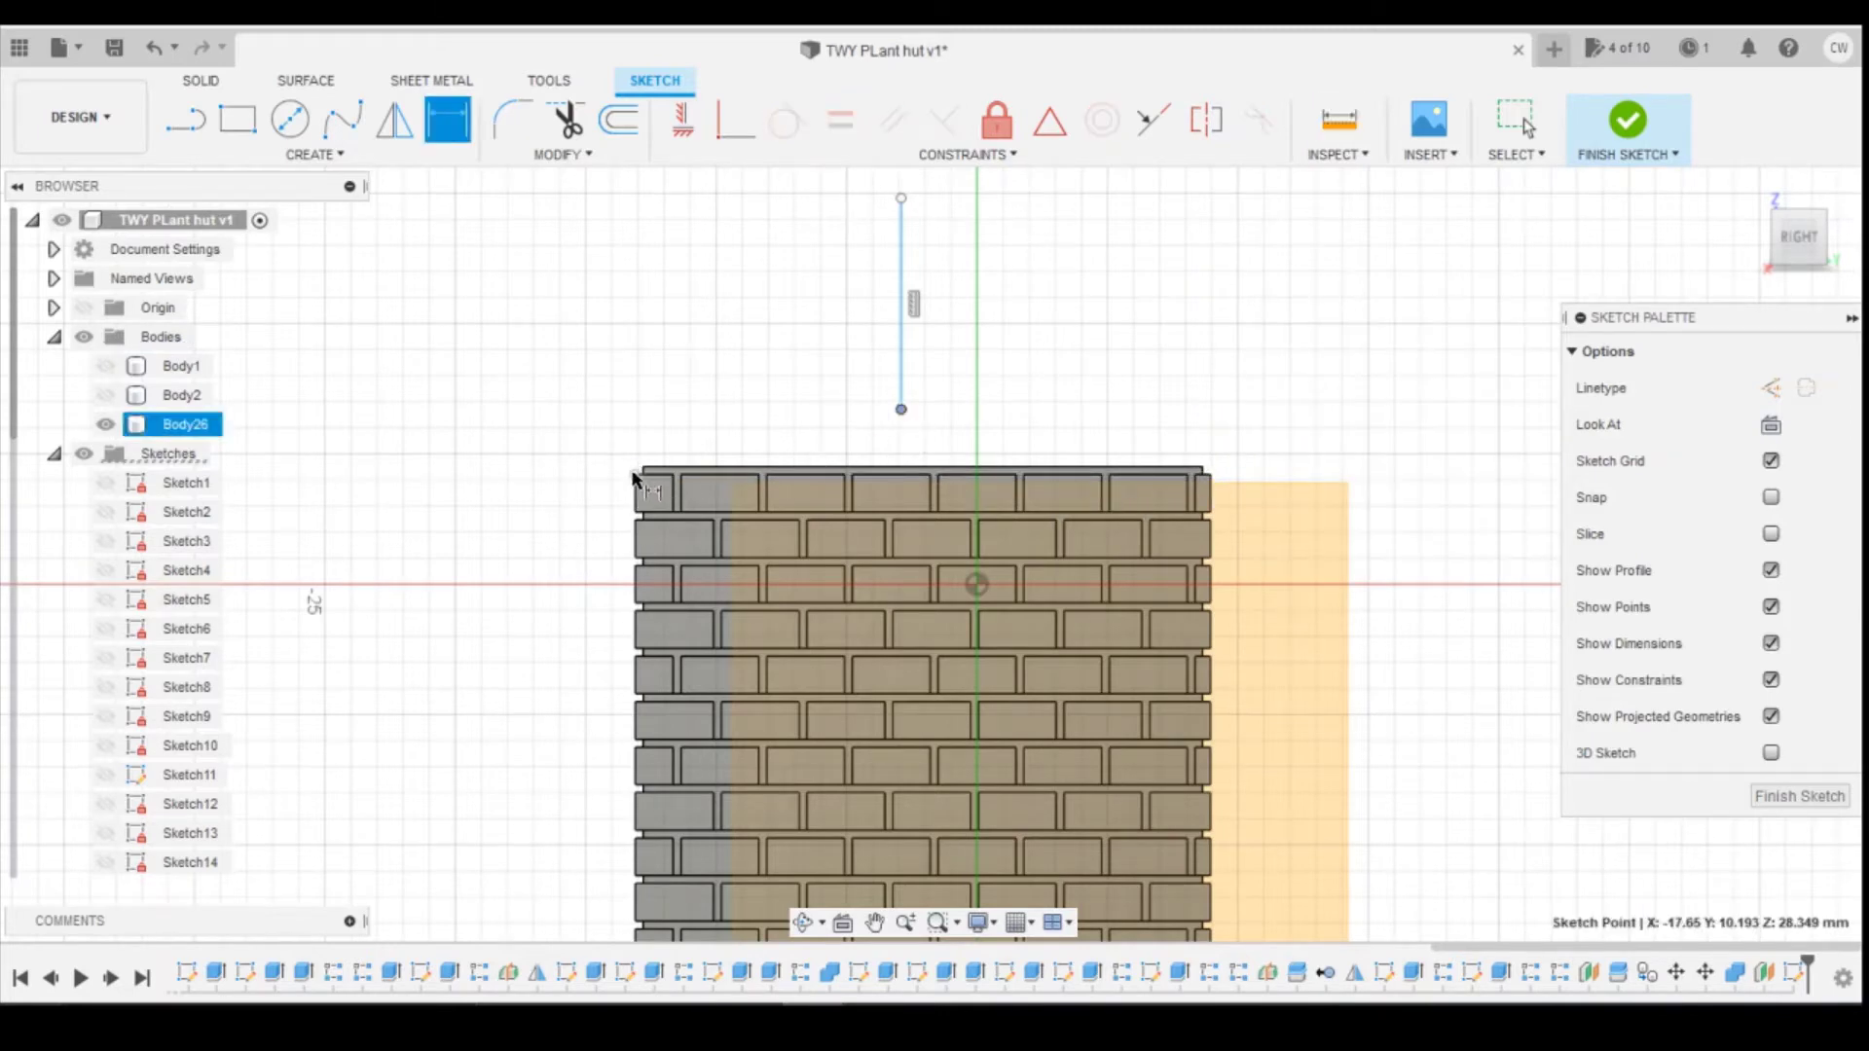
left_click(730, 390)
type("11.025")
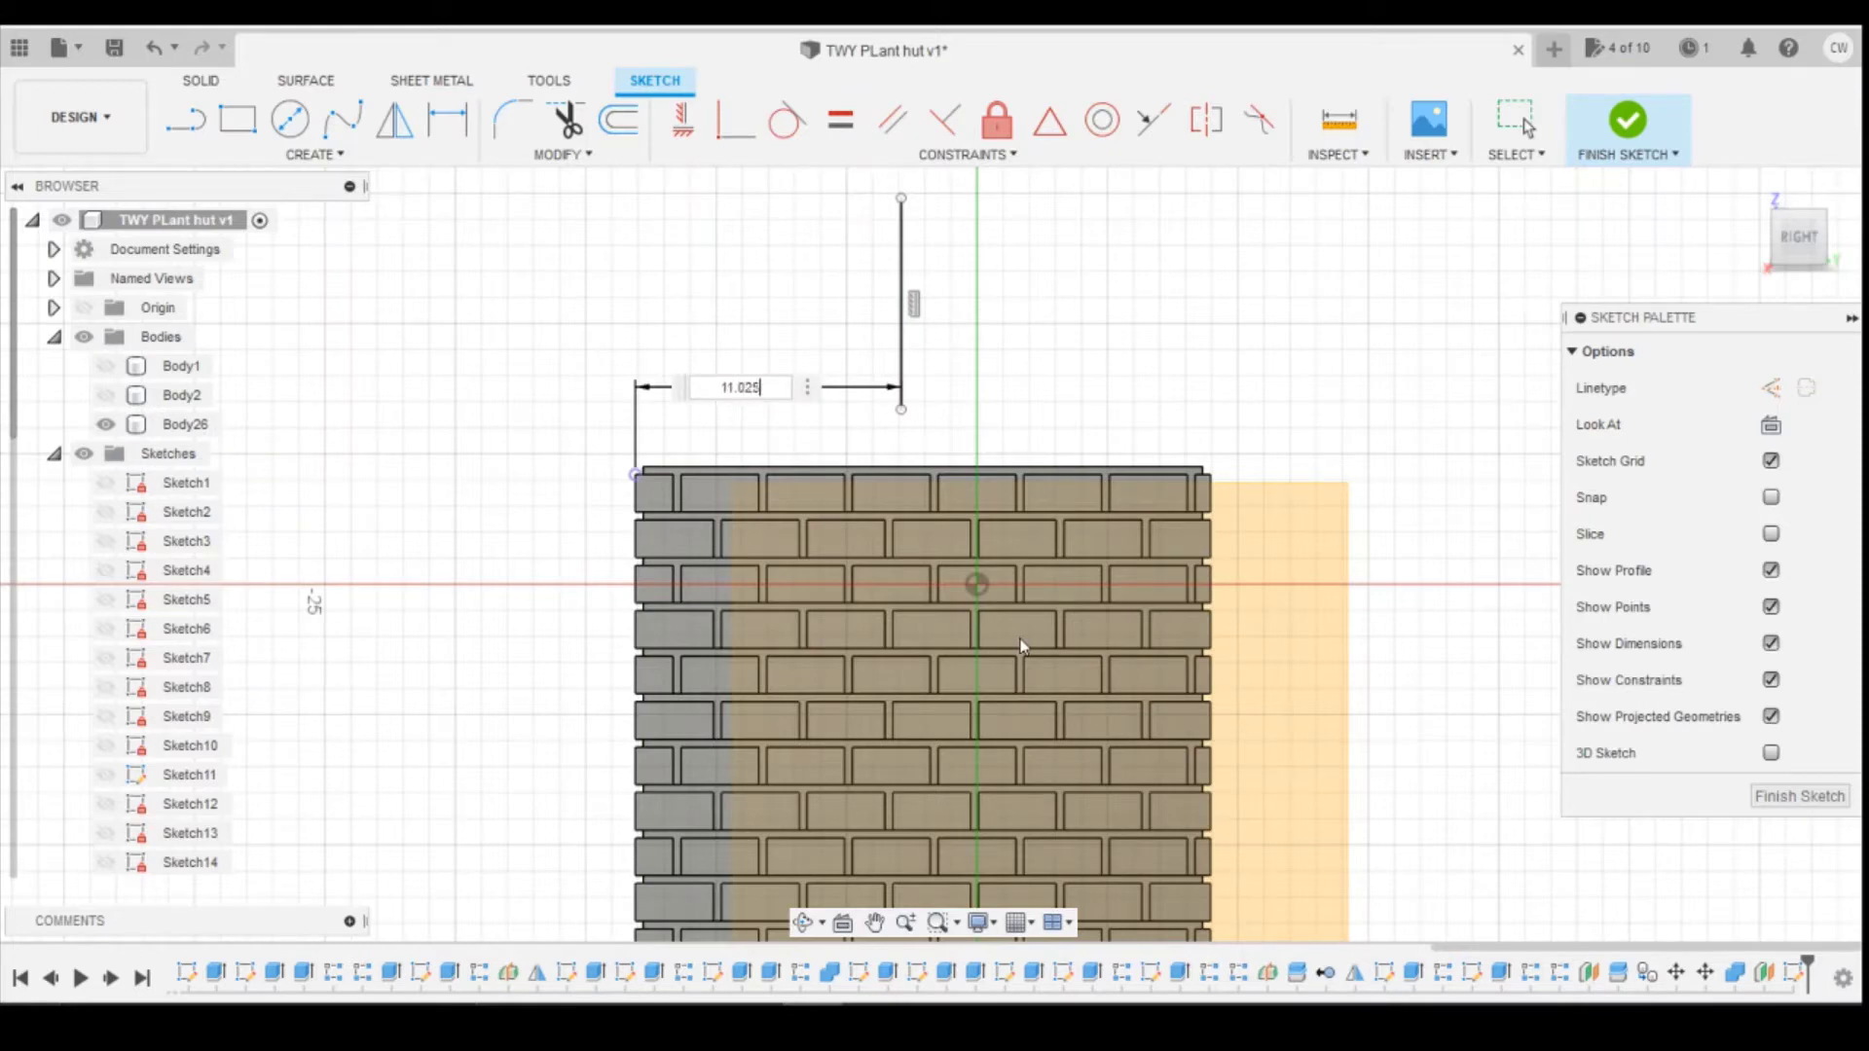
key("Return")
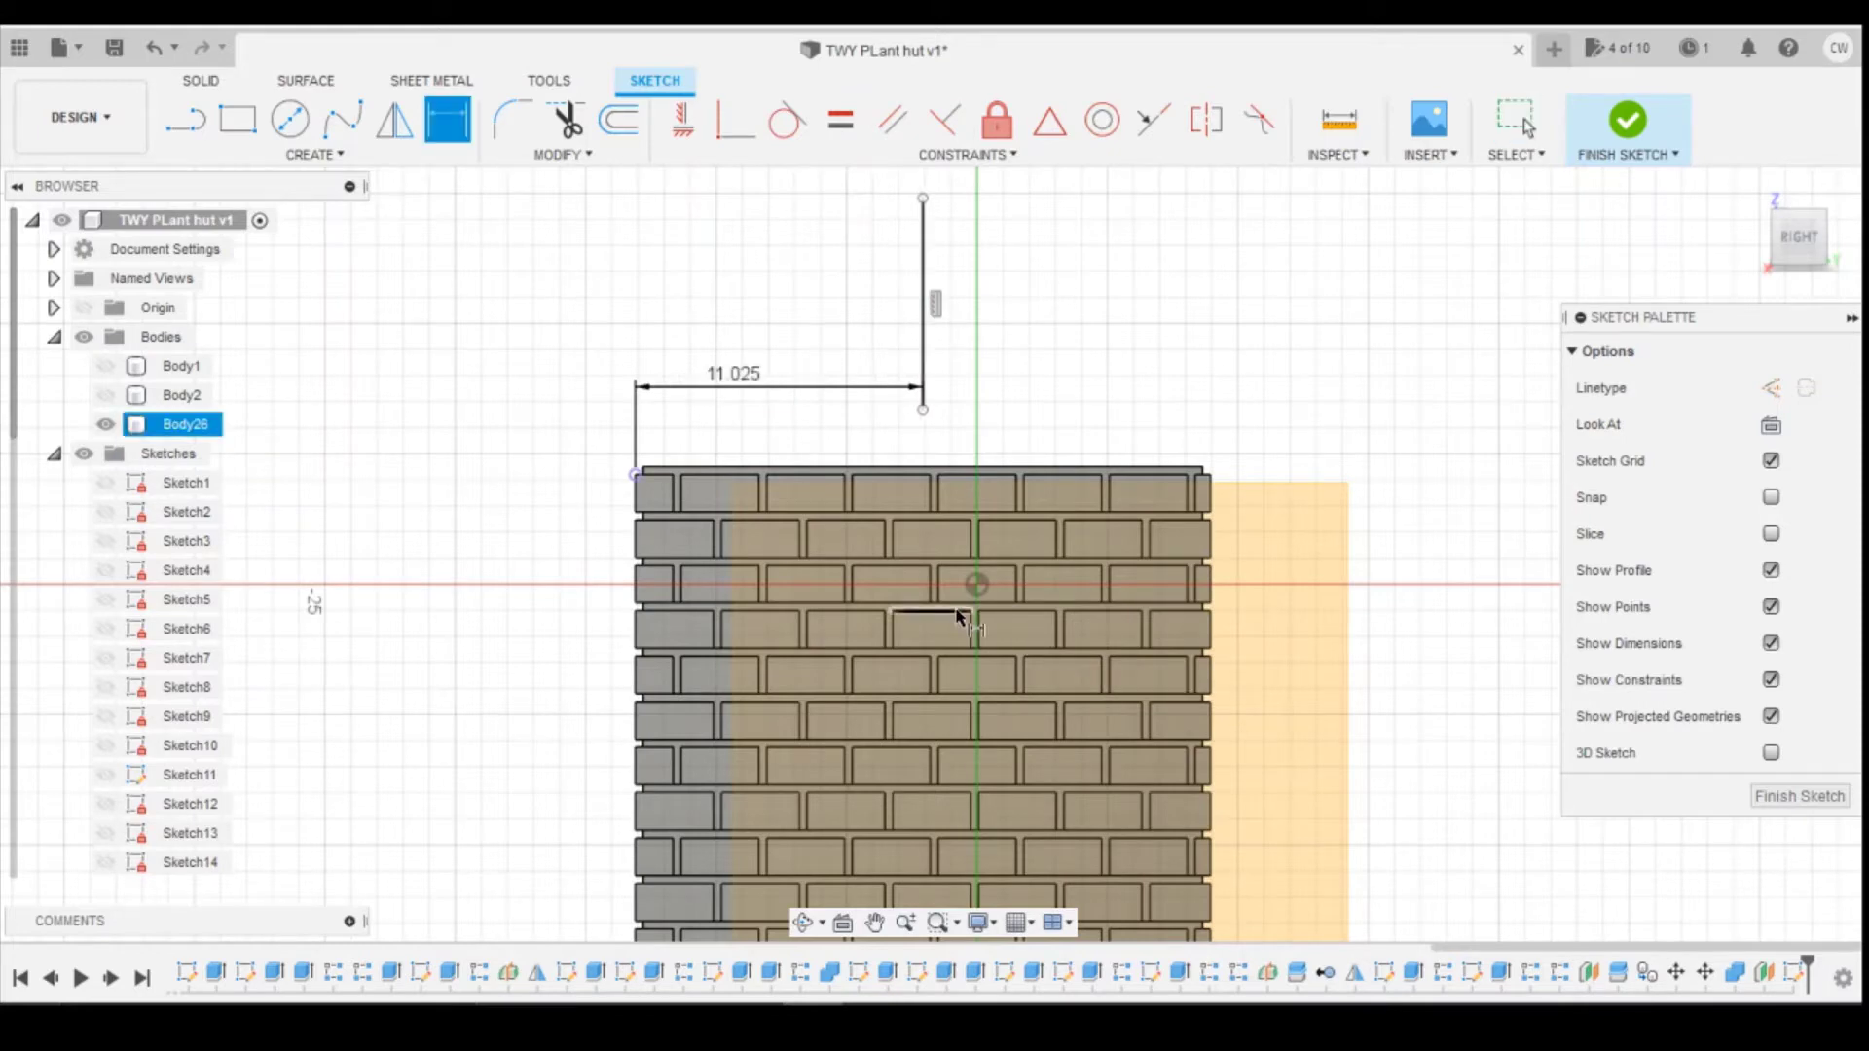
left_click(1210, 474)
left_click(924, 404)
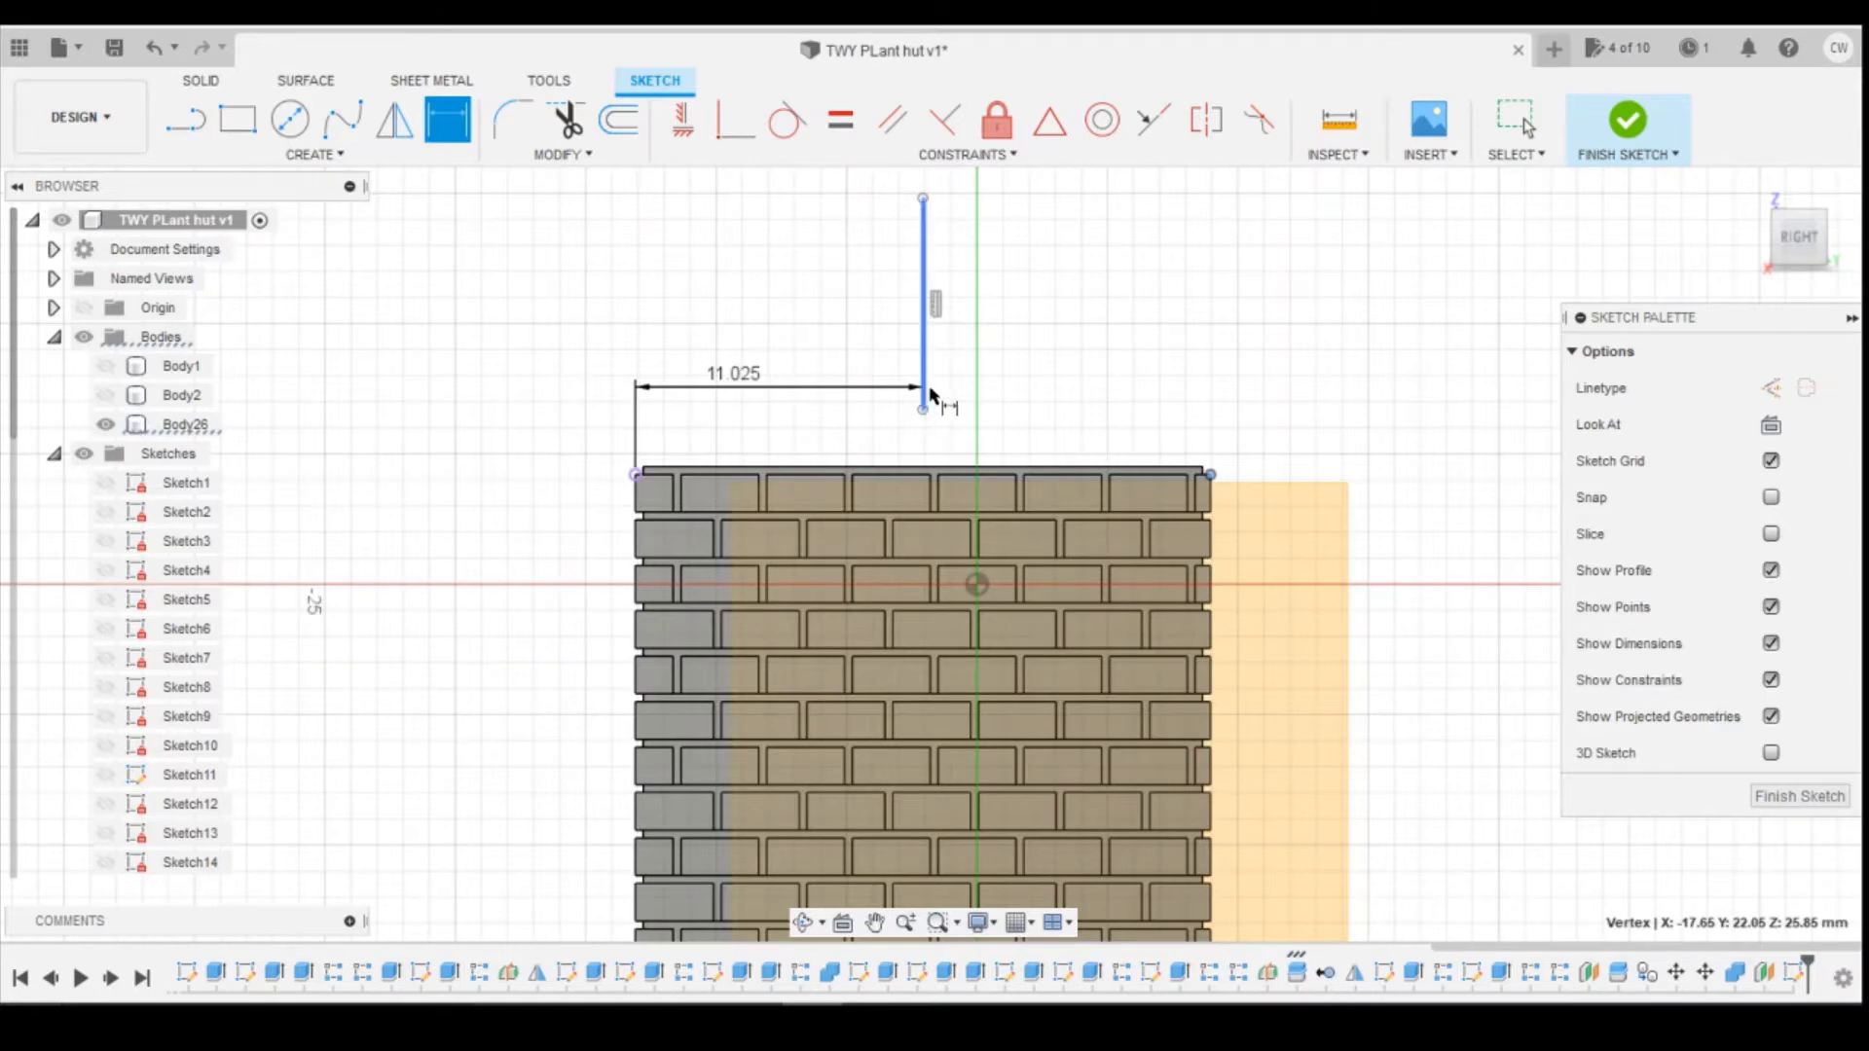
key("Escape")
key("Escape")
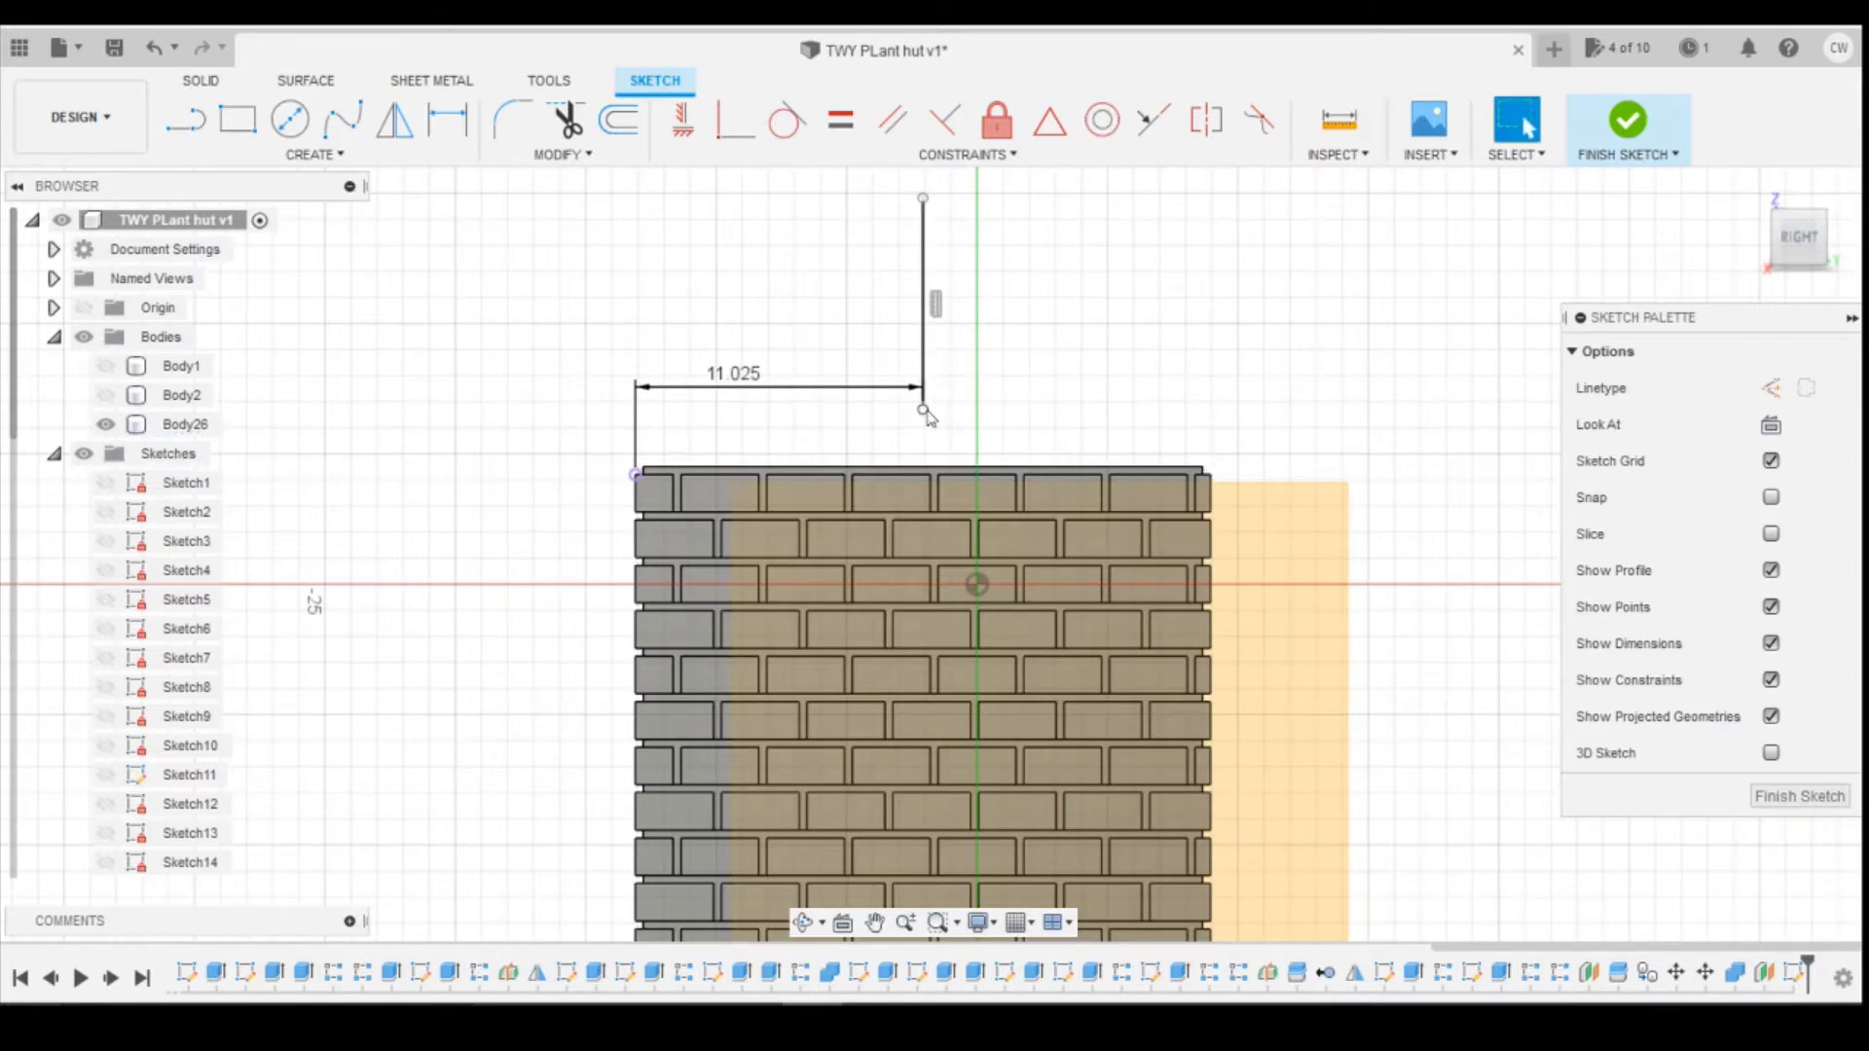
scroll(1068, 371, "down", 5)
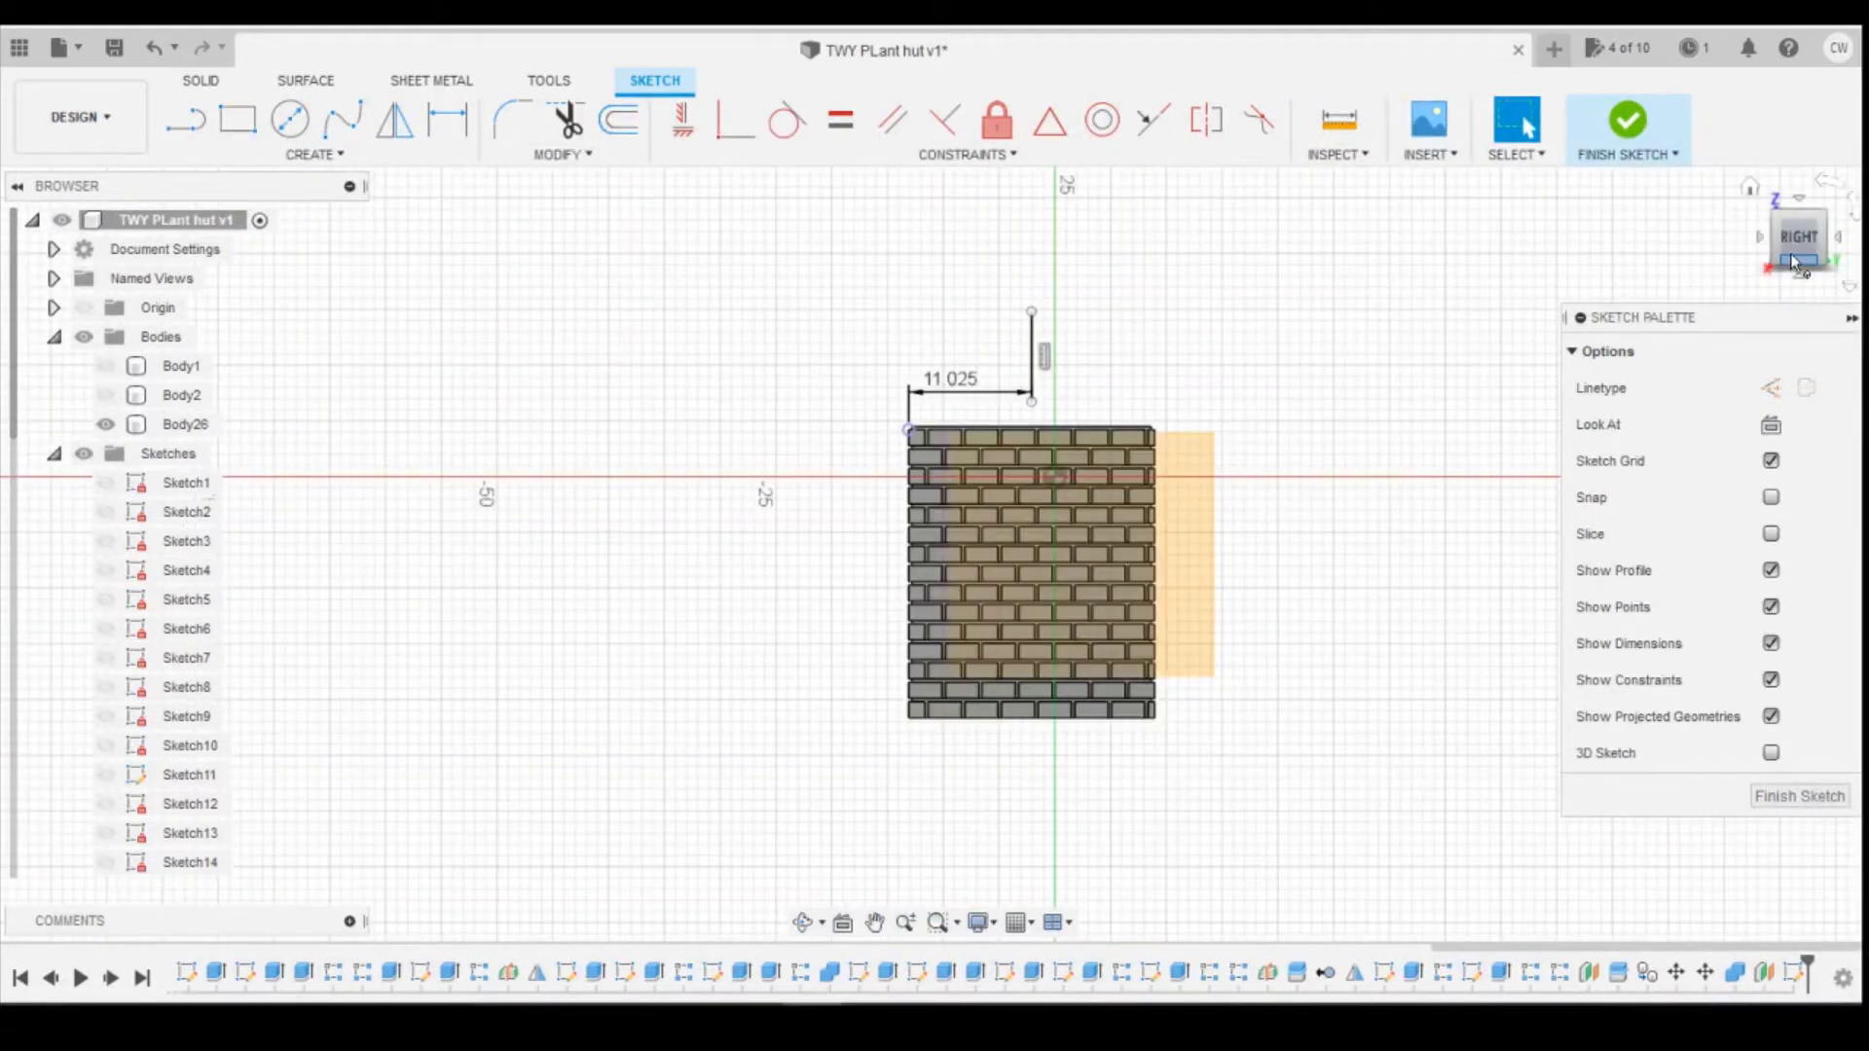
left_click(185, 120)
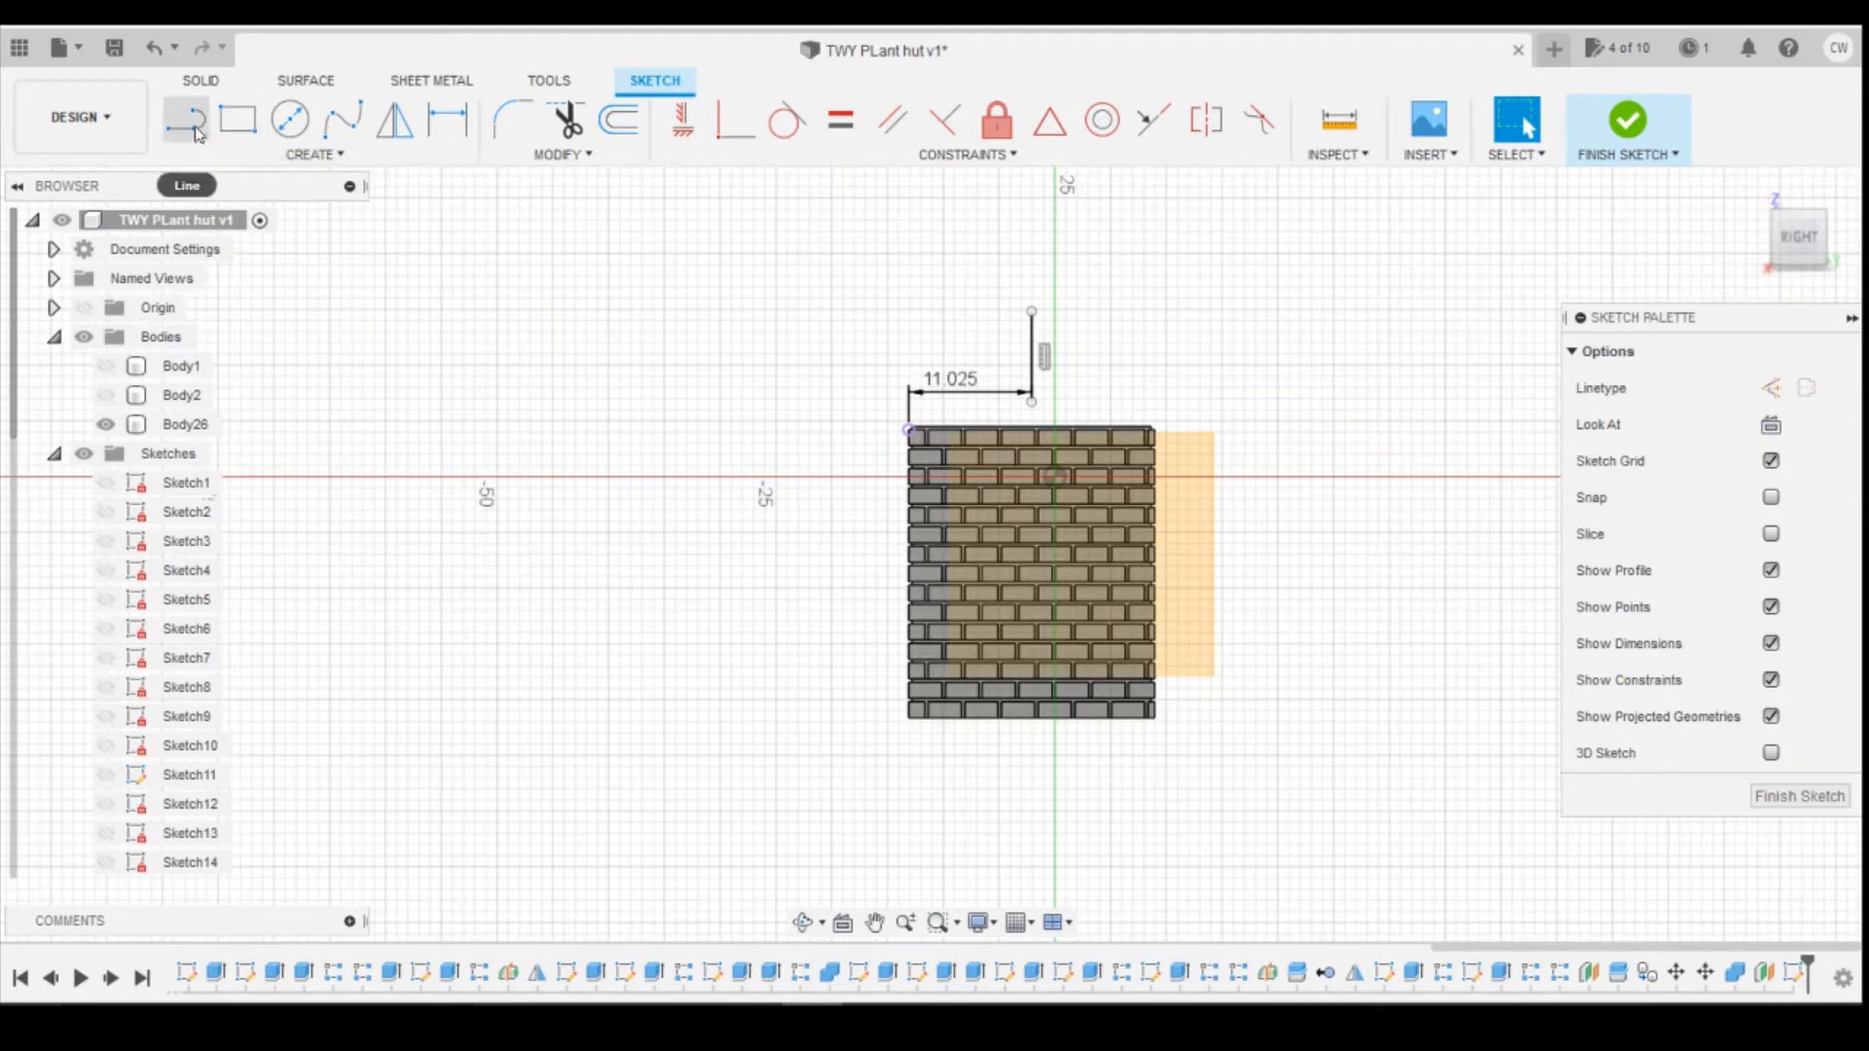
key("Escape")
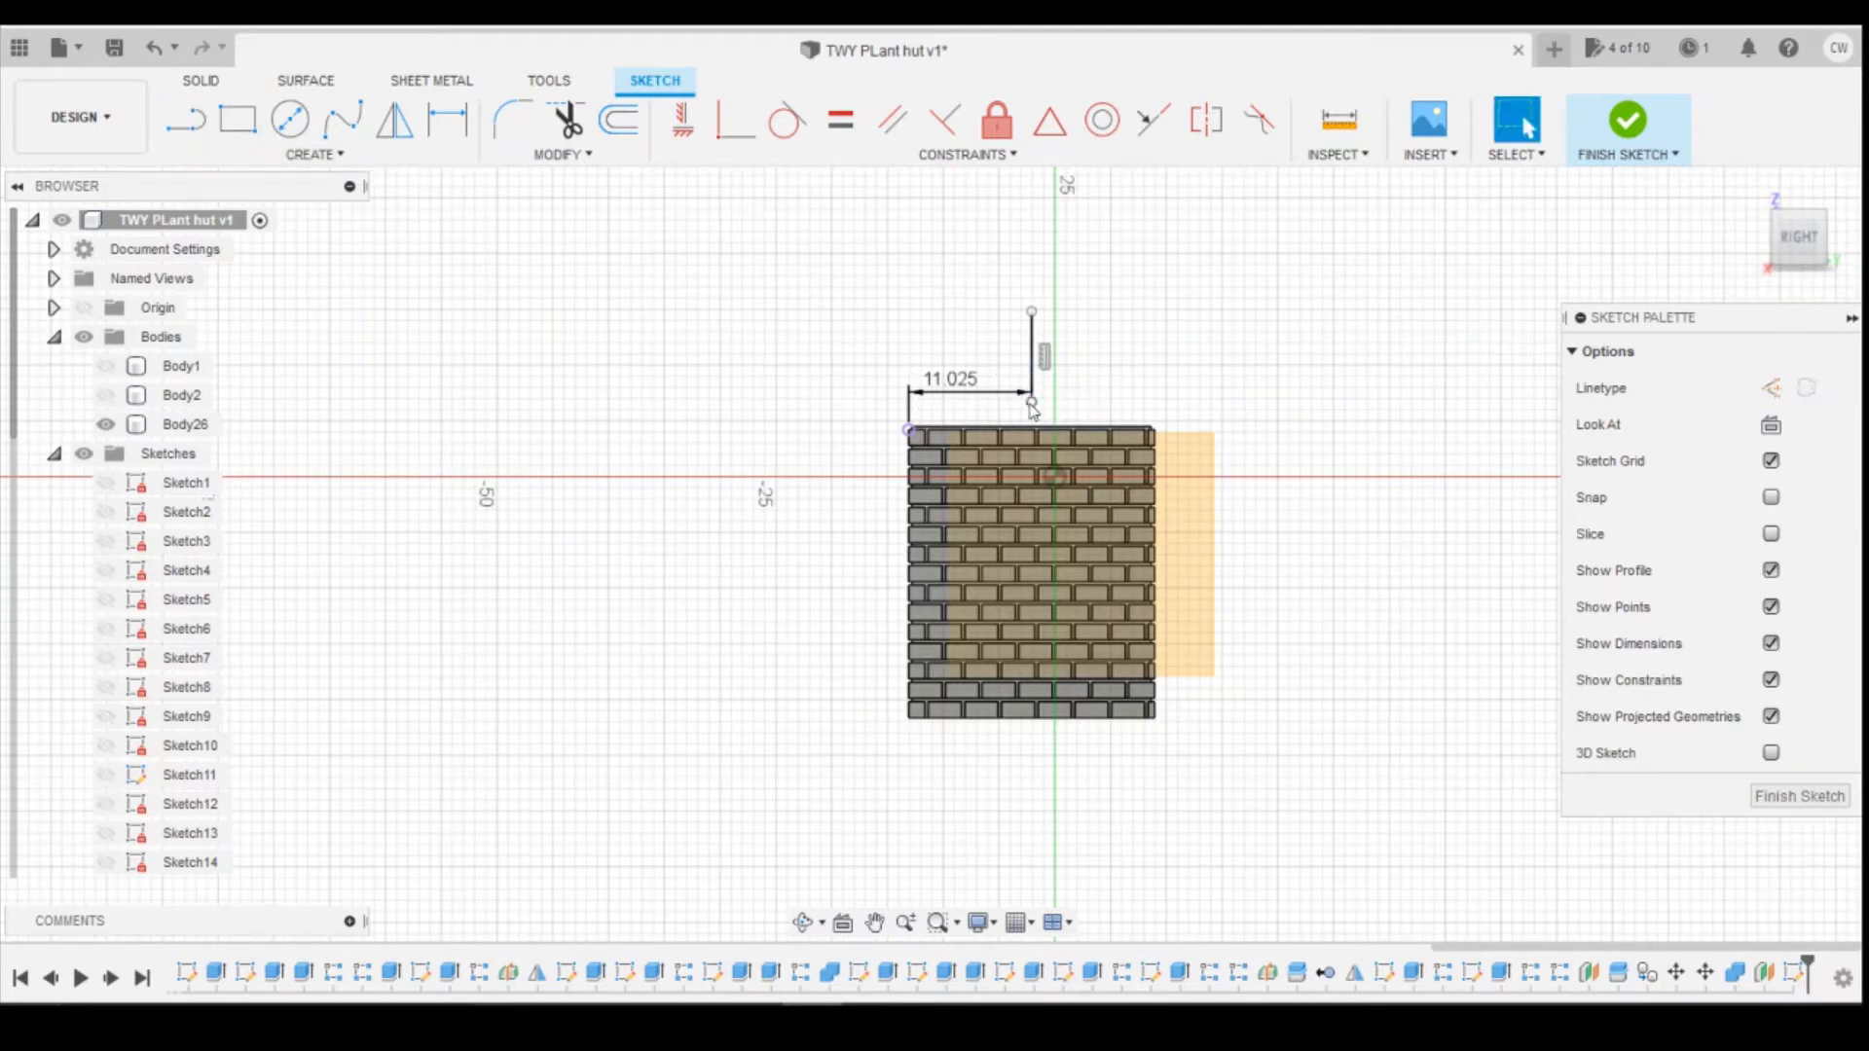
Step: Stretch the vertical line's lower end down over the wall and make its upper end coincident with the wall's top edge
left_click_drag(1032, 404, 1041, 589)
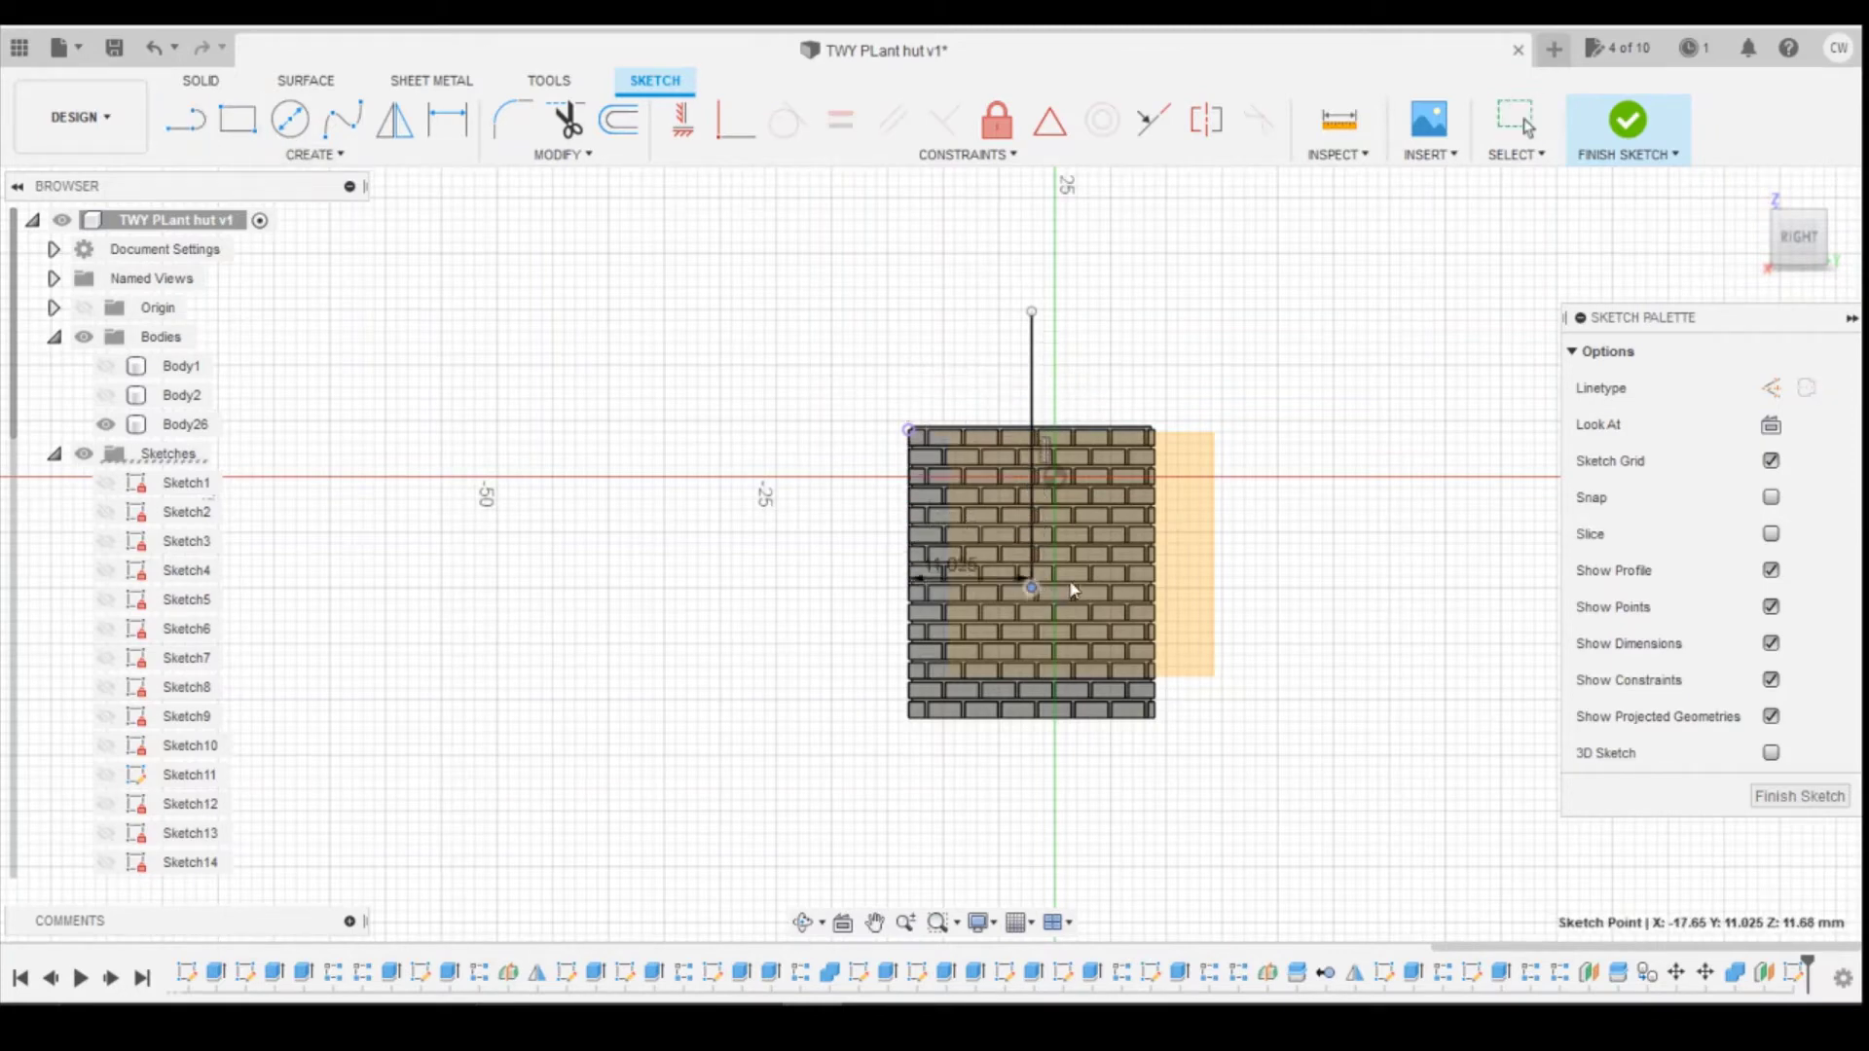
scroll(1012, 457, "up", 3)
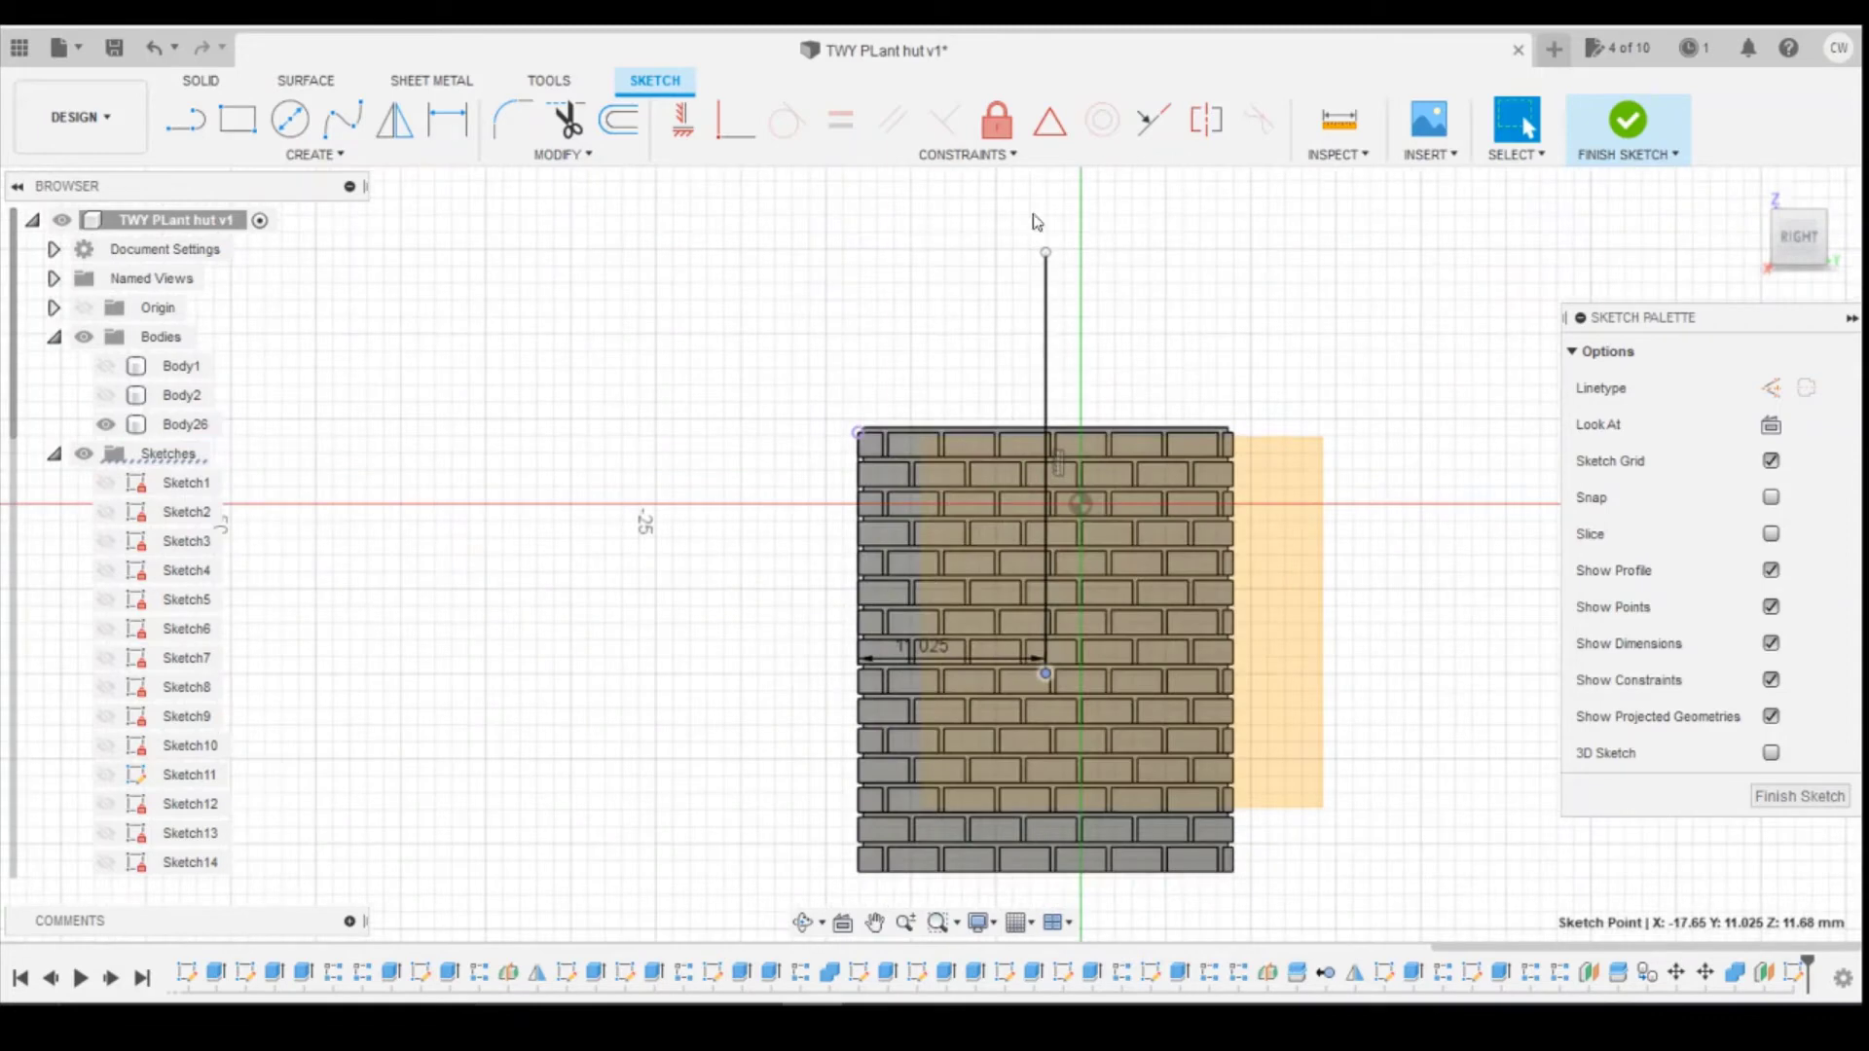
scroll(1100, 302, "up", 2)
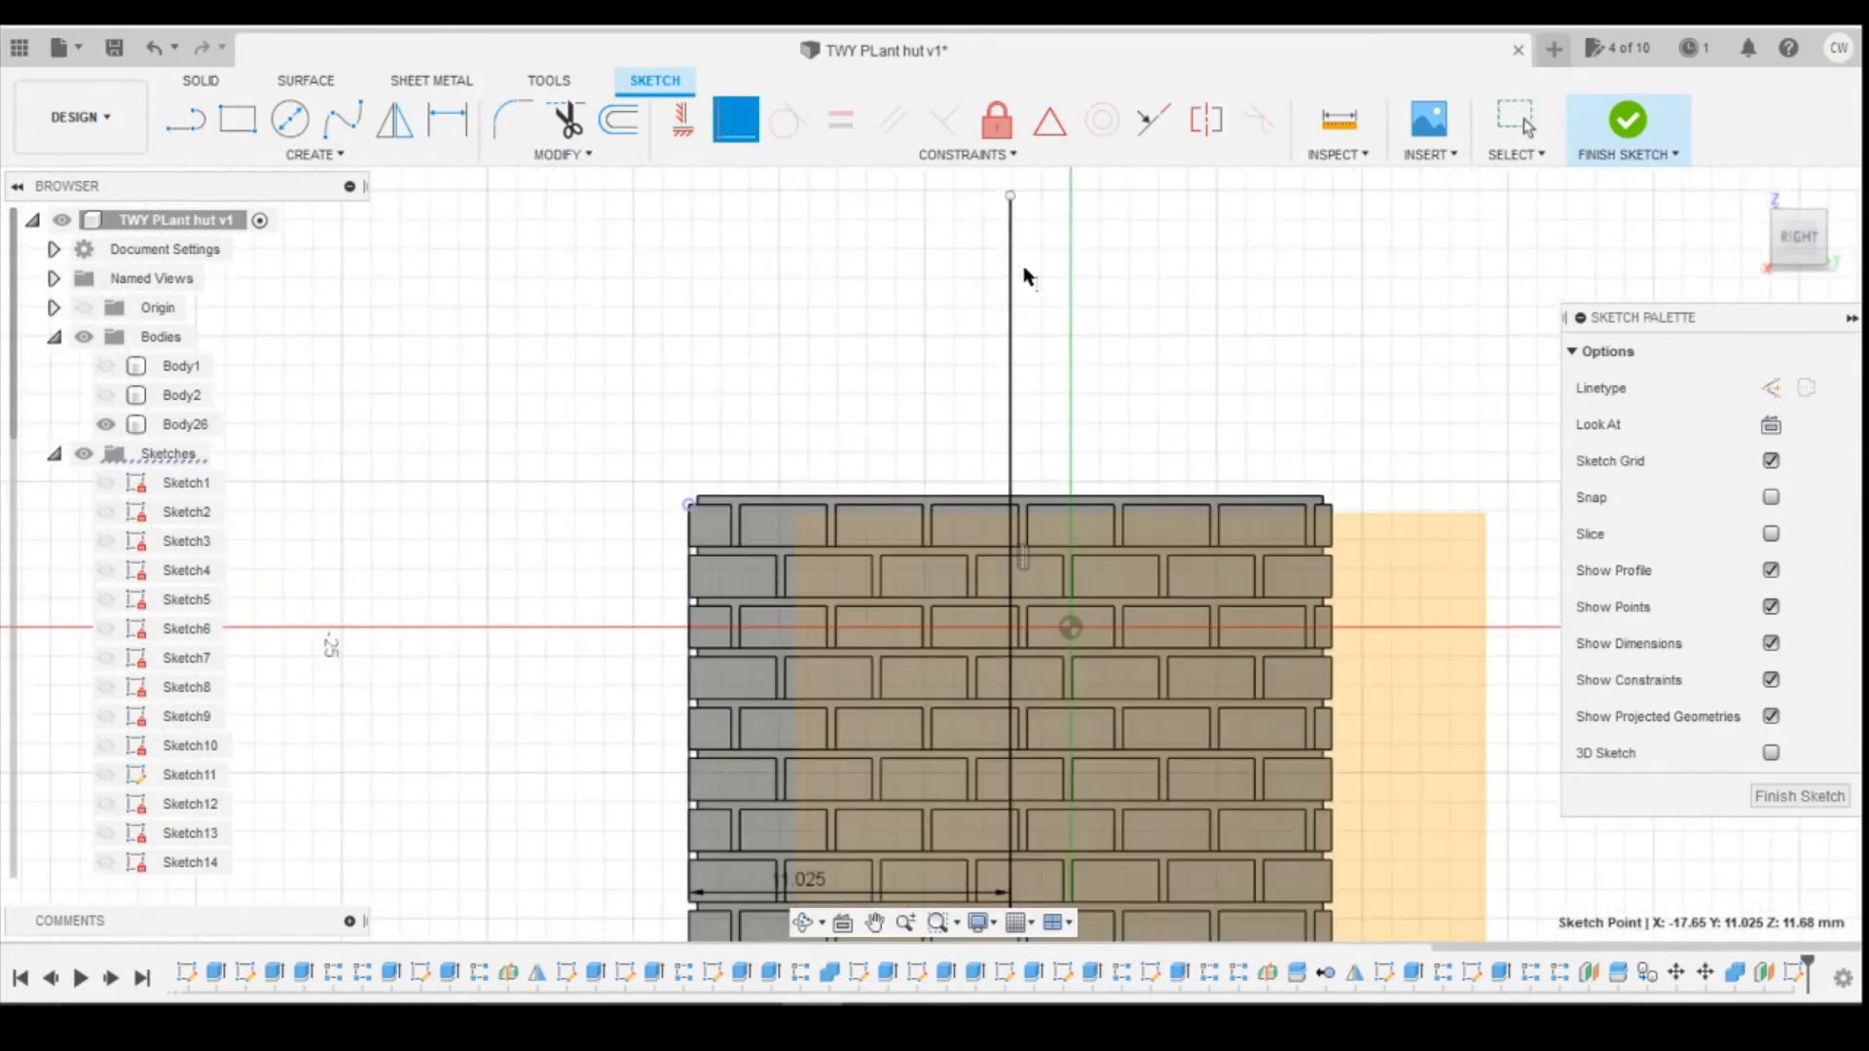
scroll(1055, 451, "up", 1)
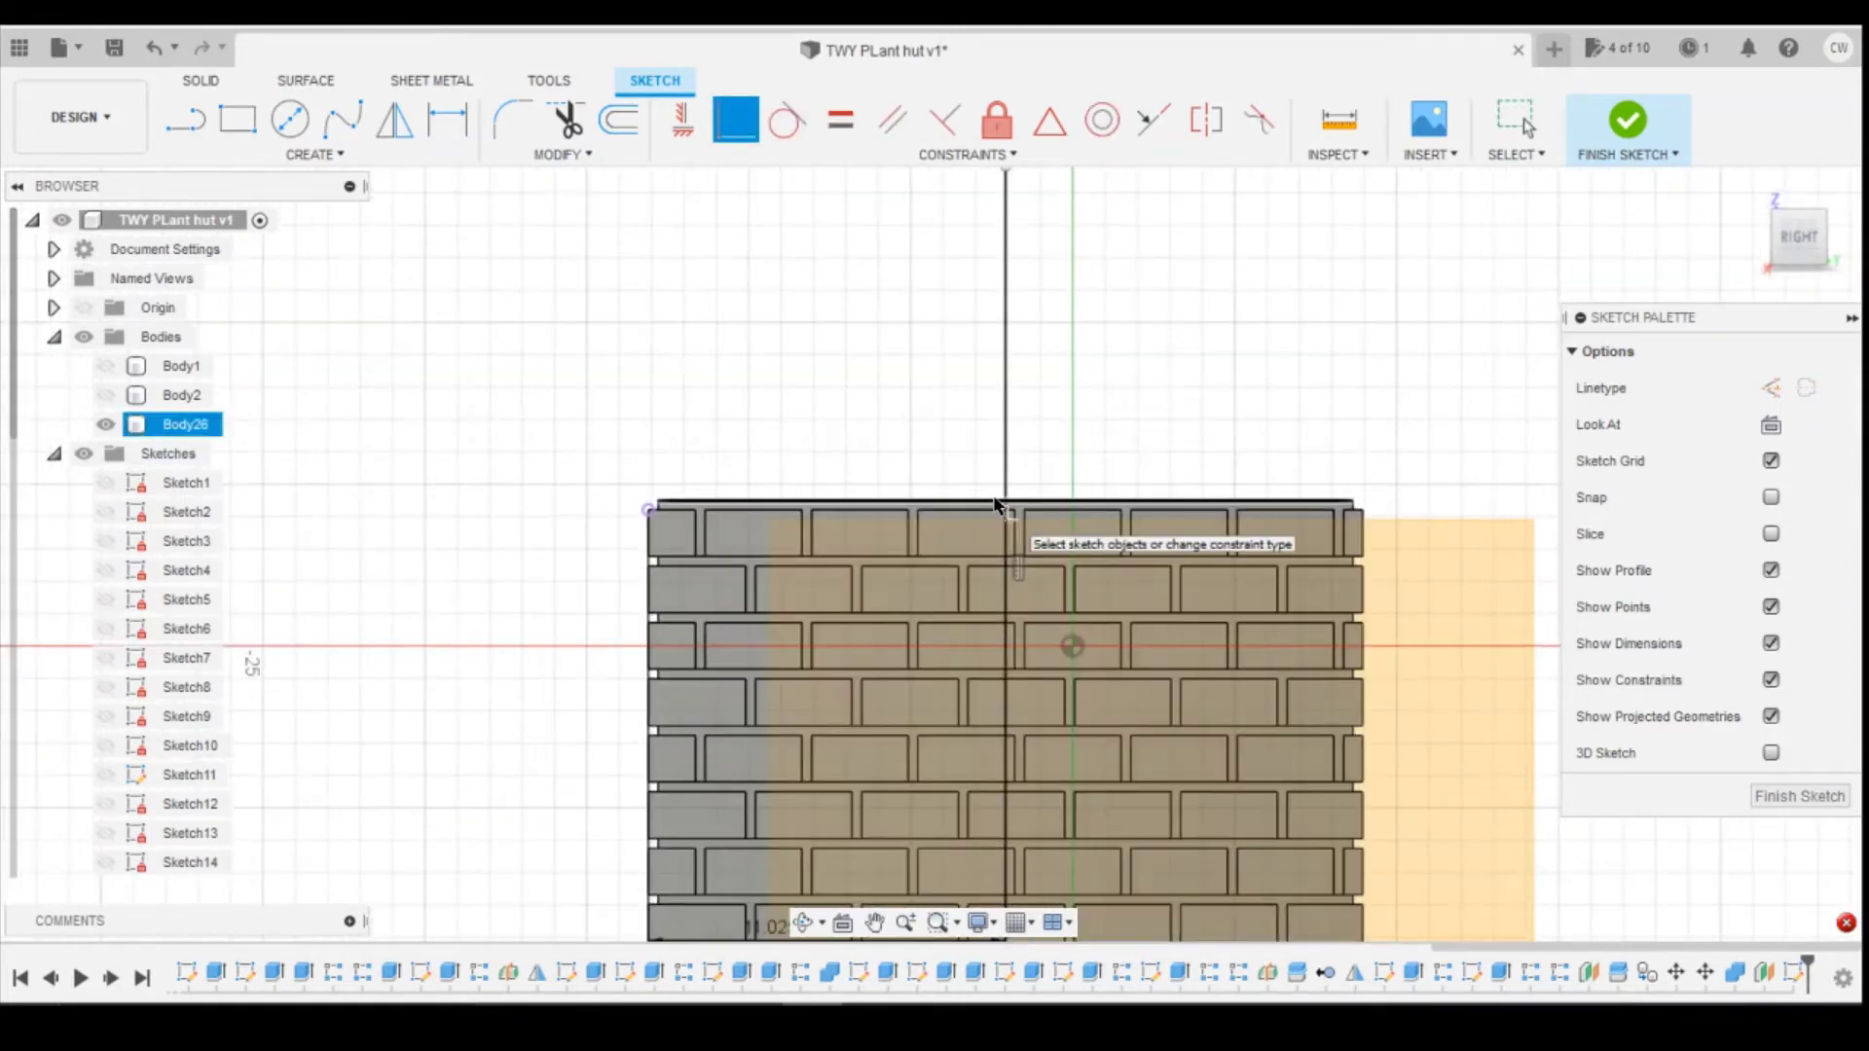
left_click(1007, 503)
scroll(1226, 425, "down", 2)
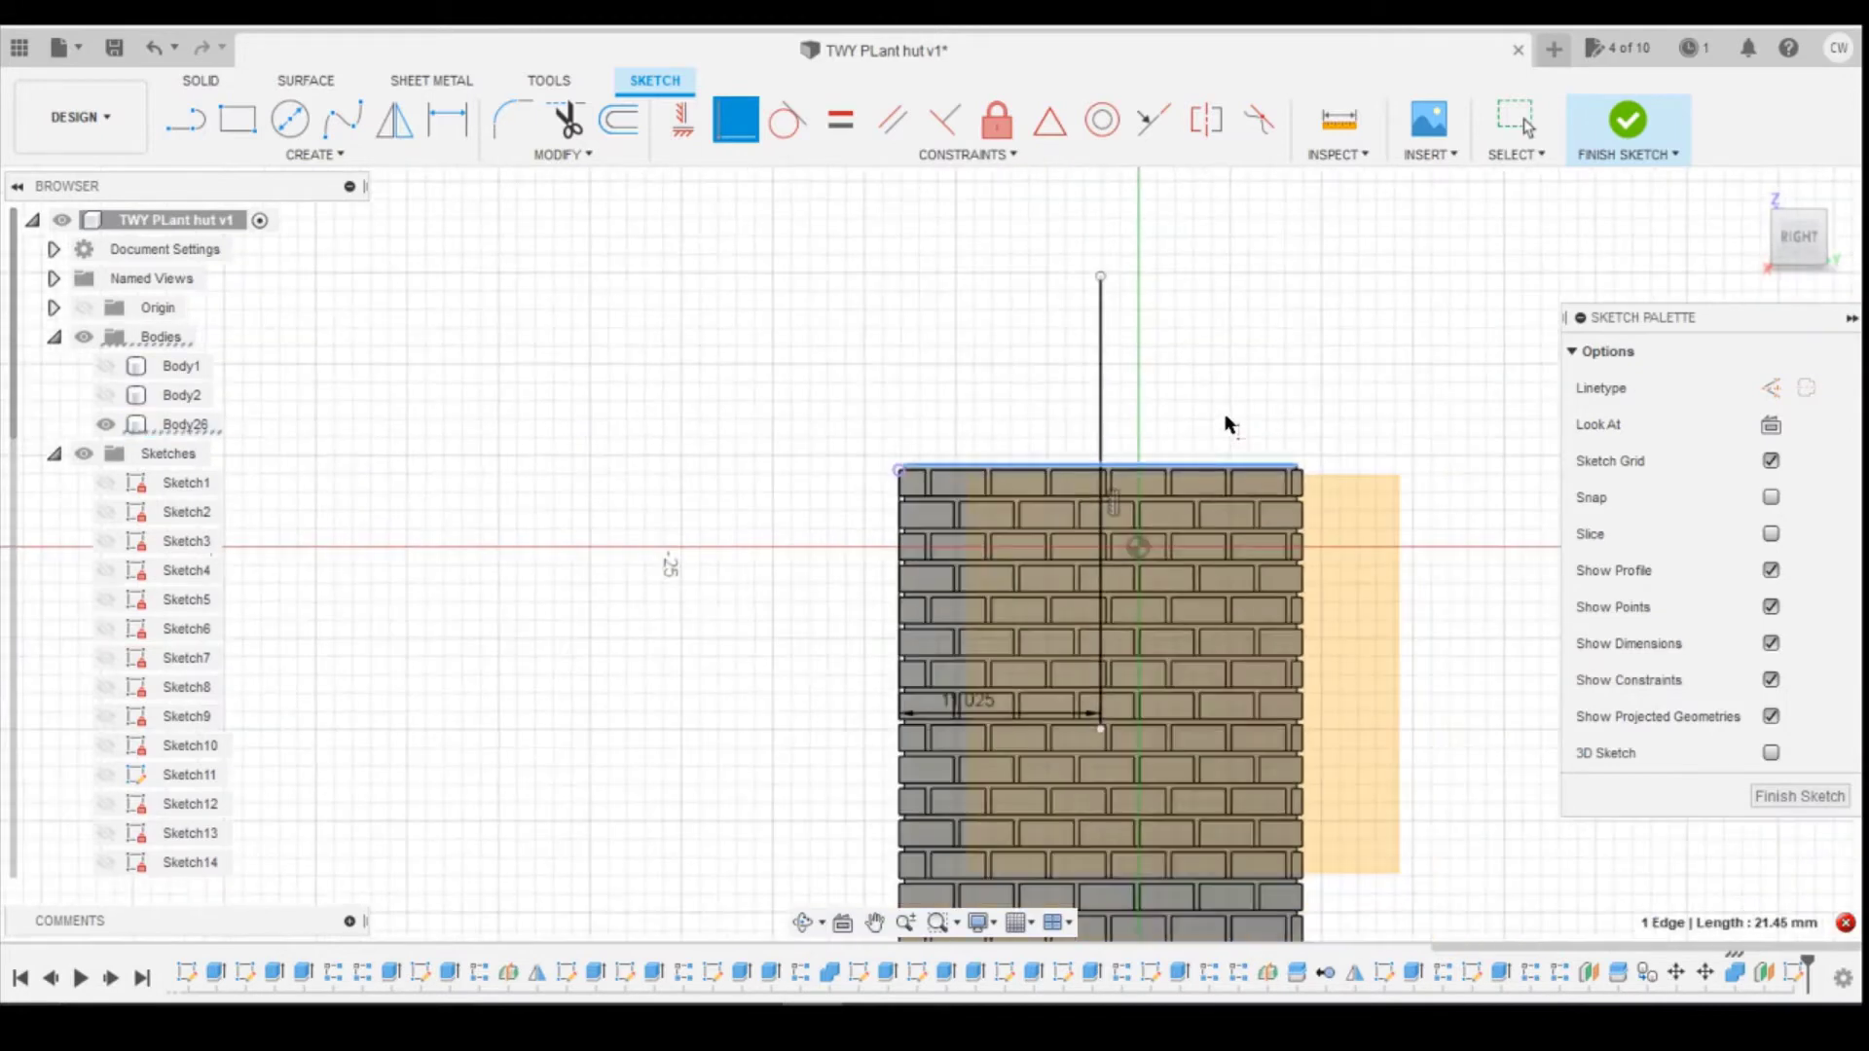
left_click(1100, 277)
left_click(1057, 465)
scroll(1280, 304, "down", 2)
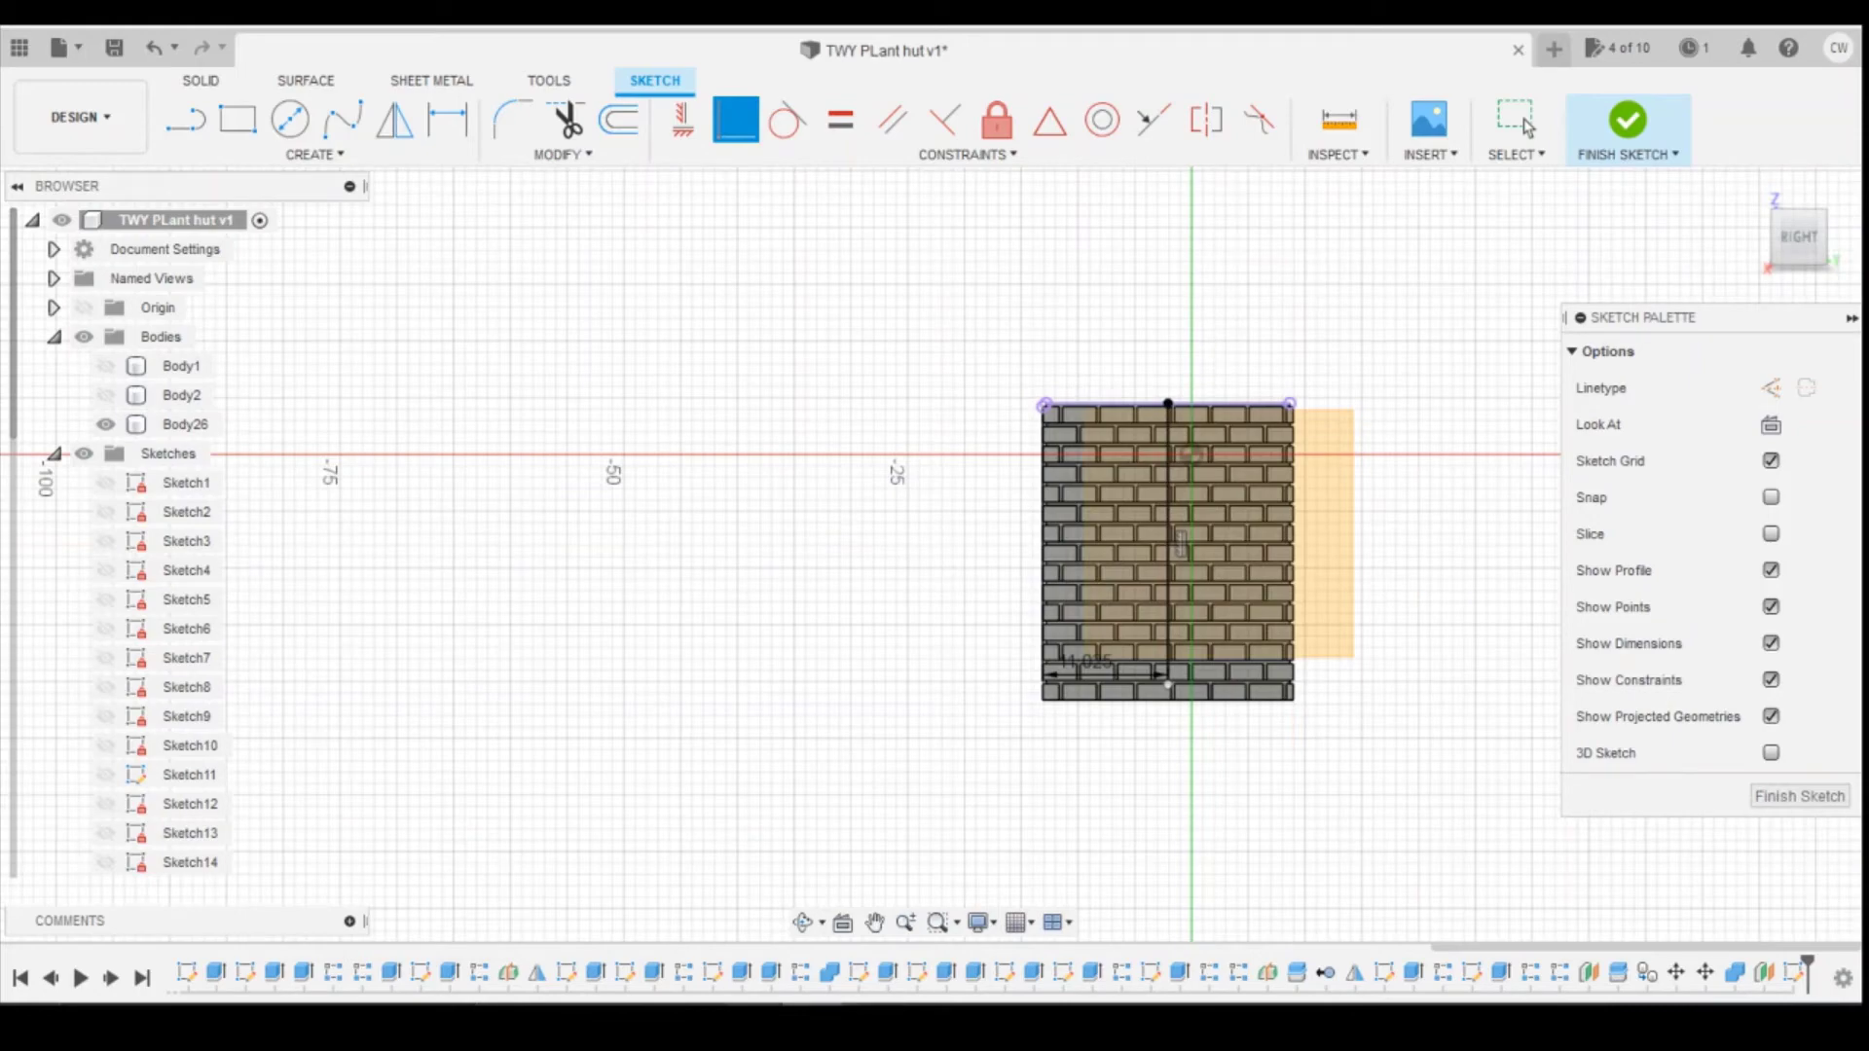
Step: Switch to the plant hut drawing, divide 32.3 by 2 in Calculator, and return to Fusion 360
left_click(859, 876)
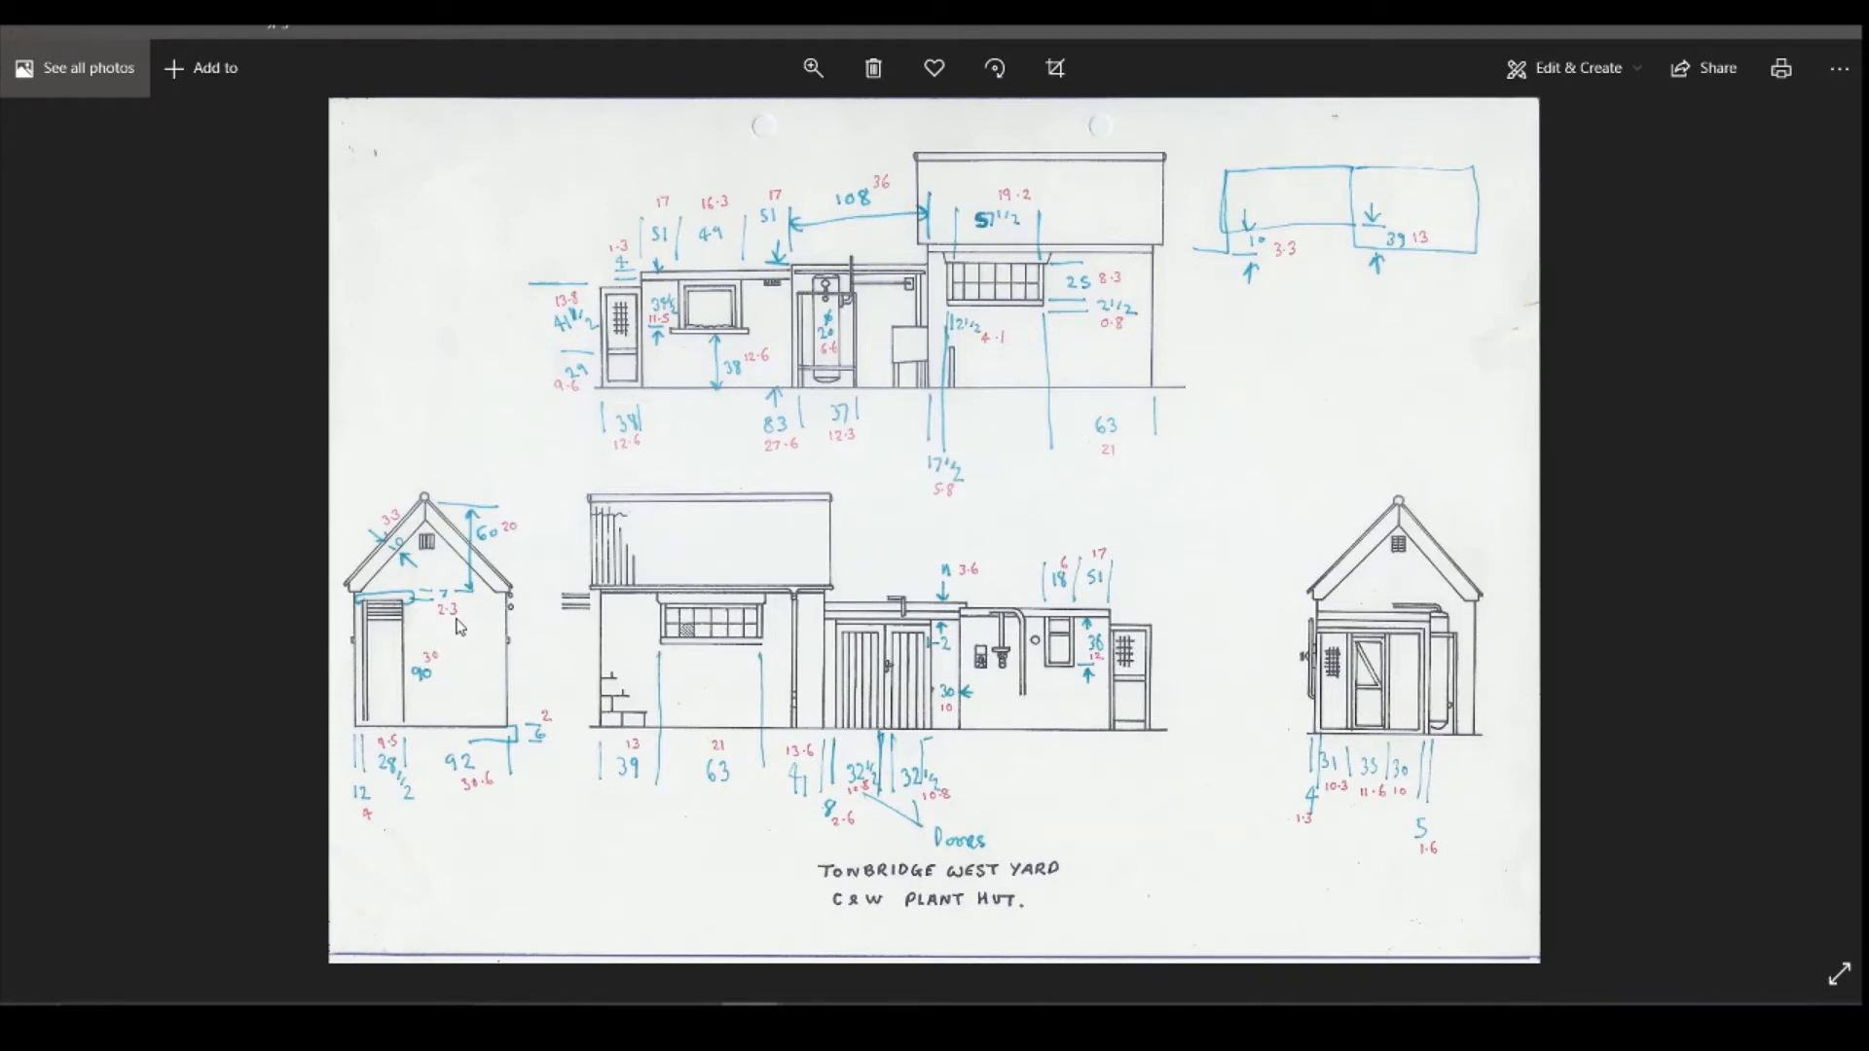
left_click(873, 1024)
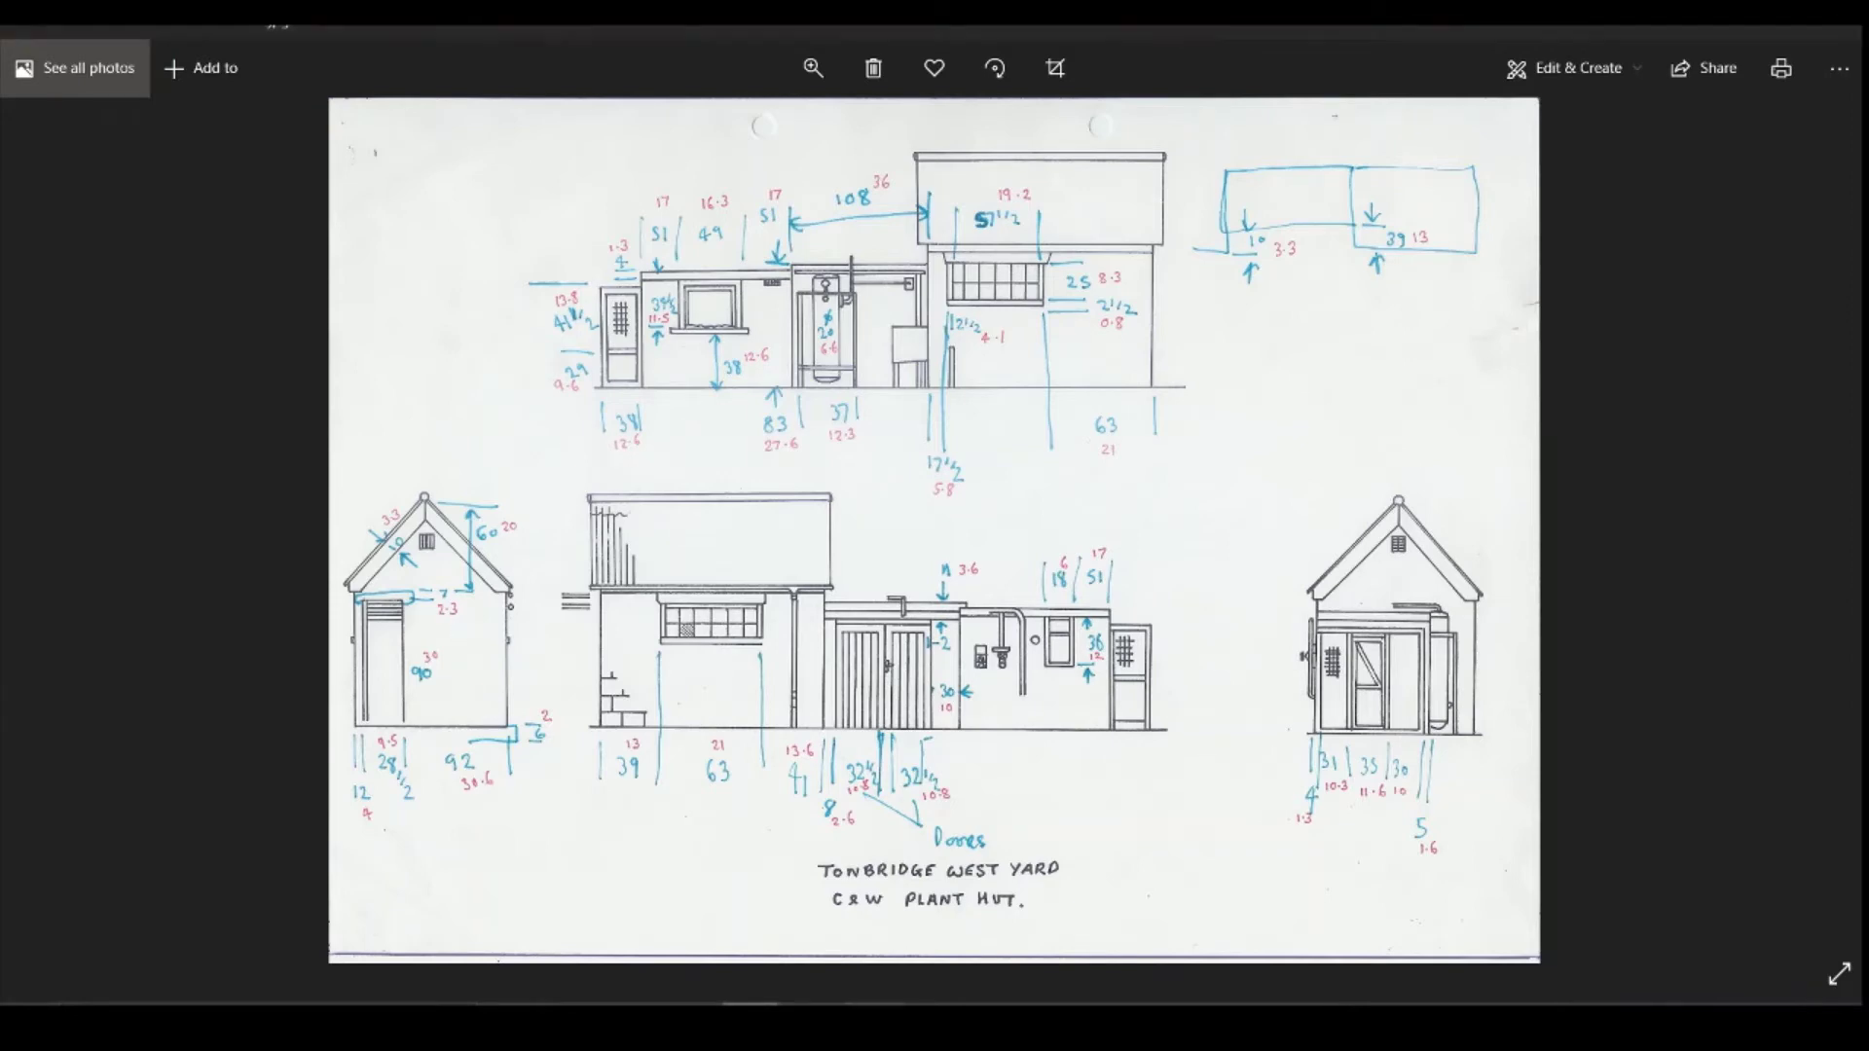
left_click(1323, 803)
left_click(1251, 808)
left_click(1292, 880)
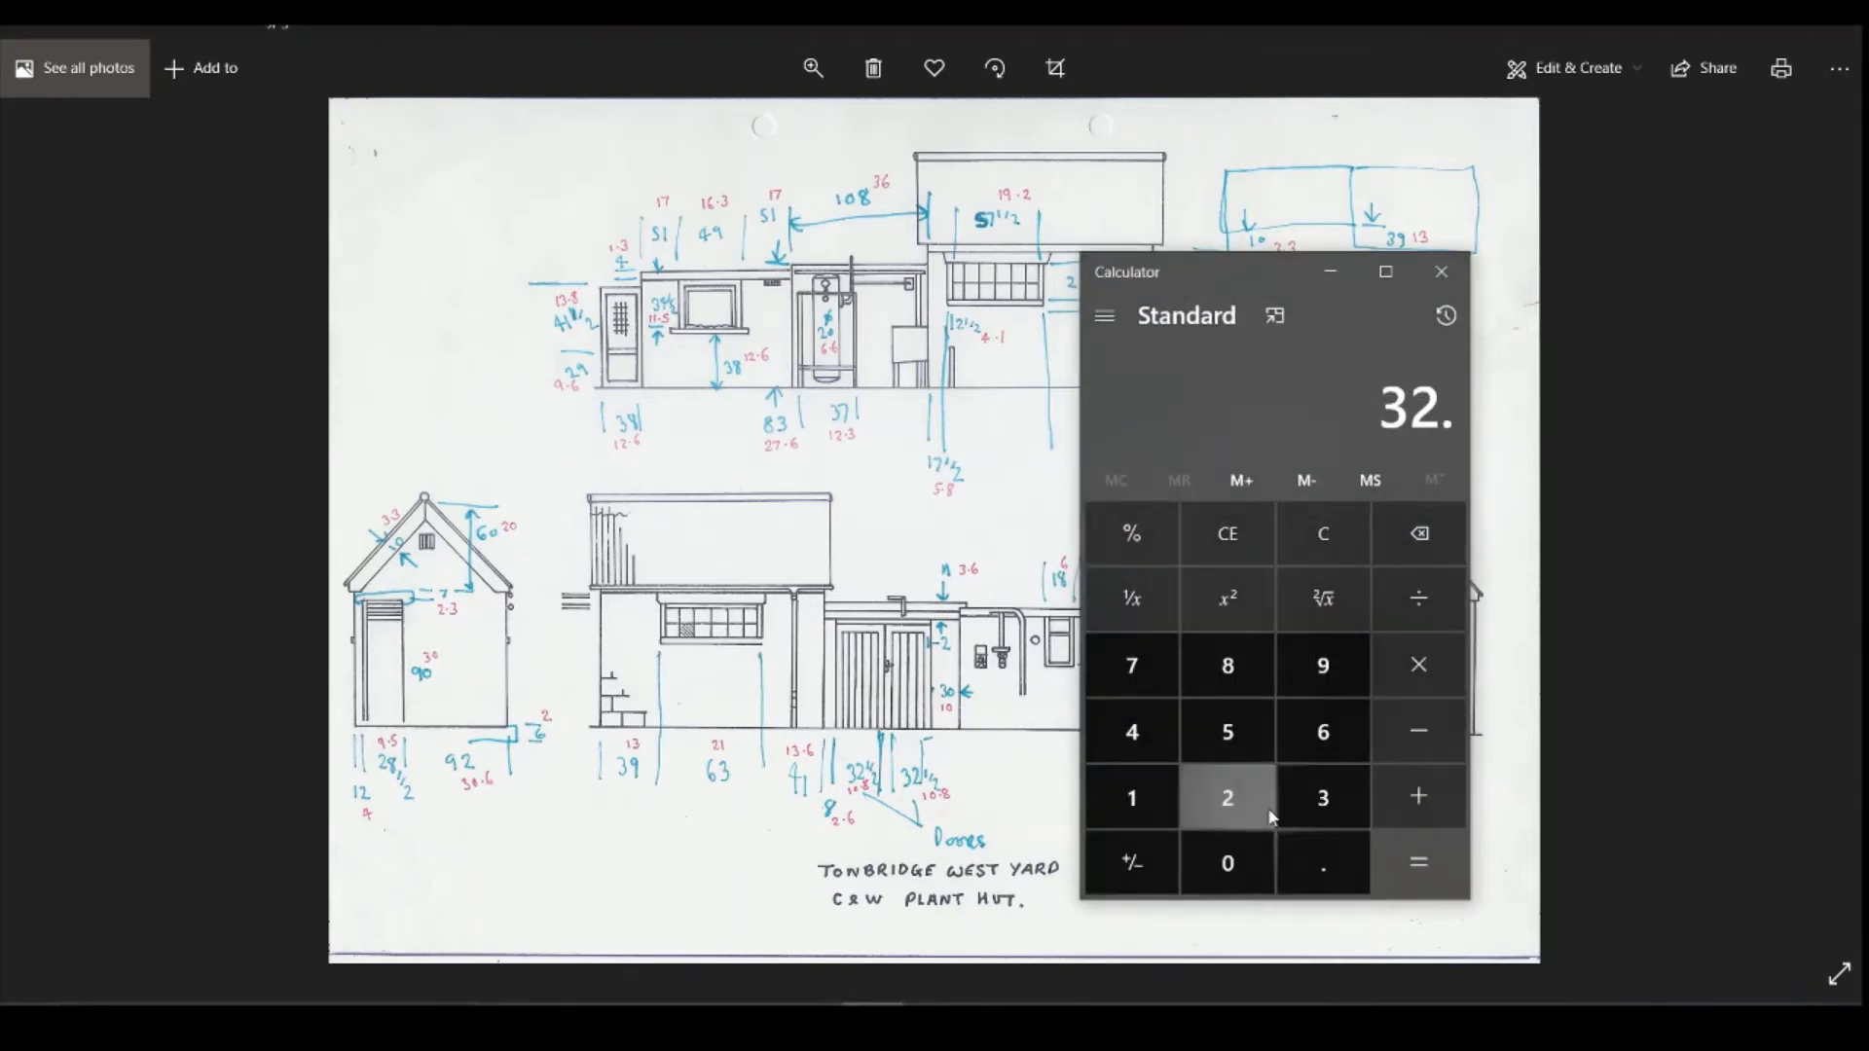
left_click(1323, 798)
left_click(1419, 598)
left_click(1247, 811)
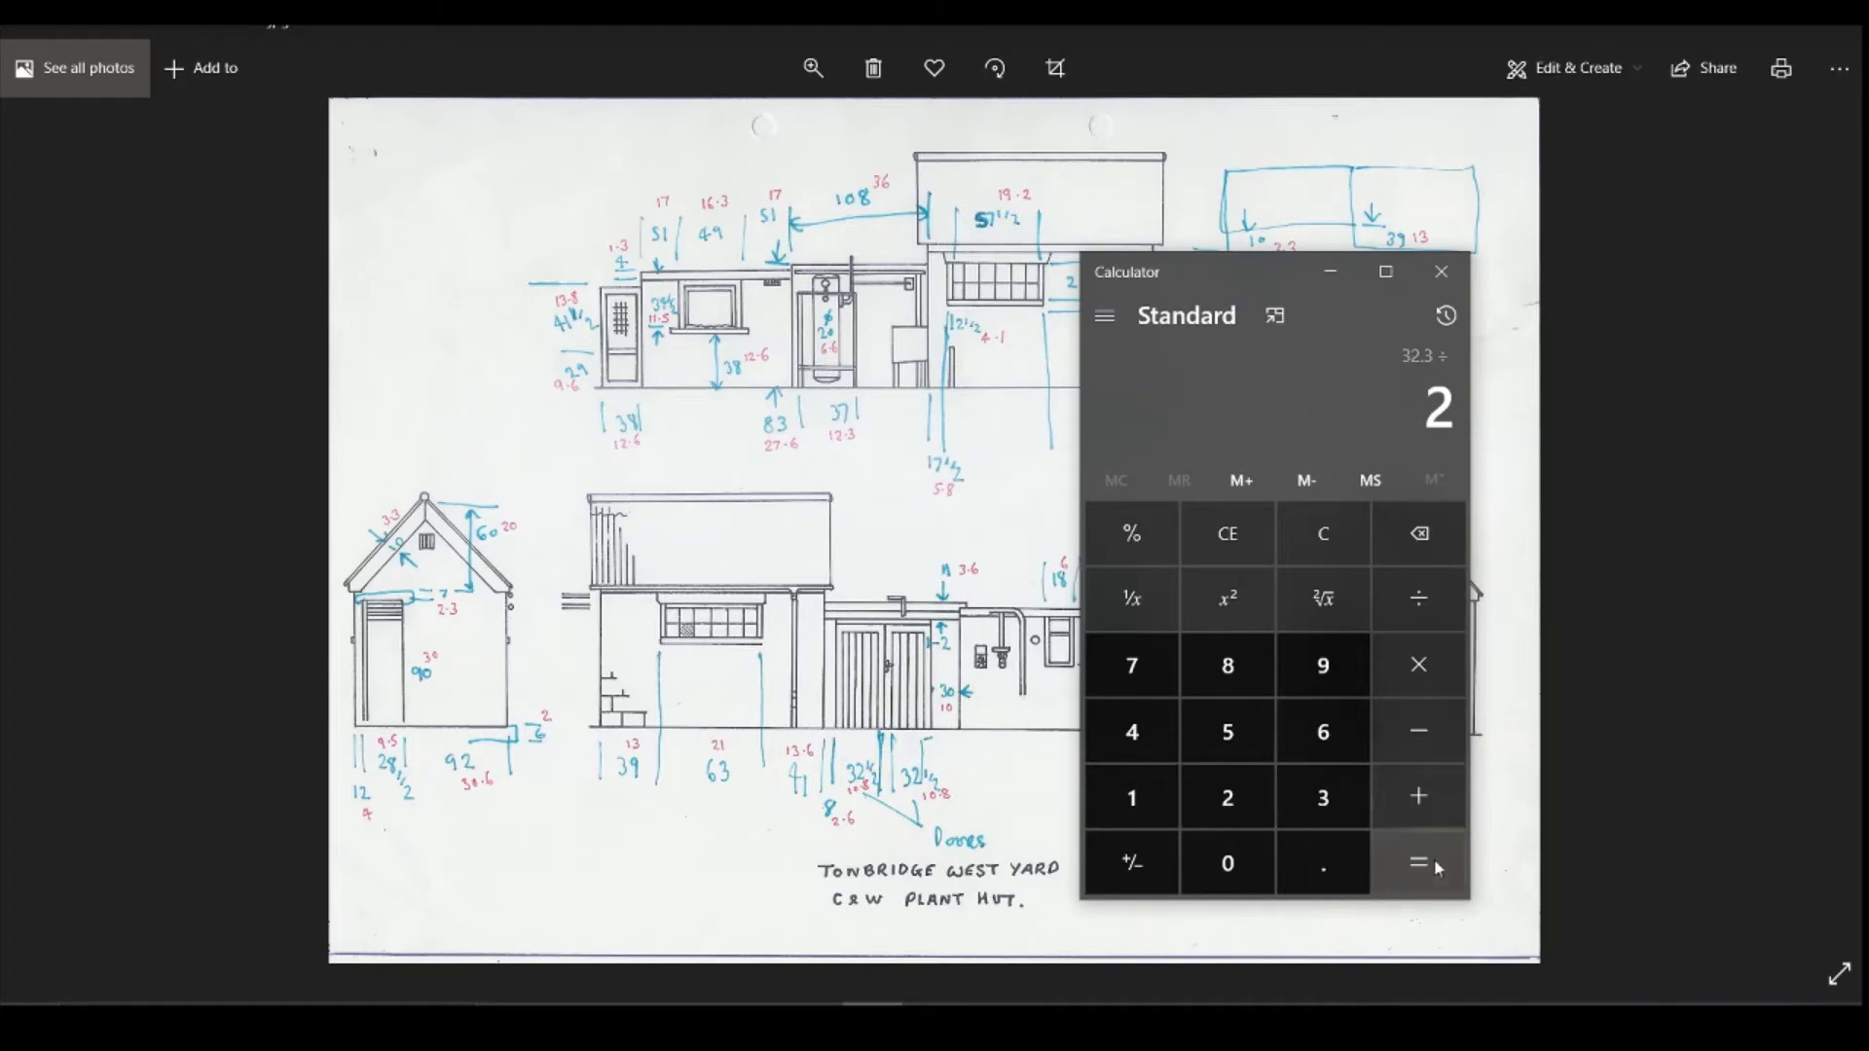
left_click(1431, 858)
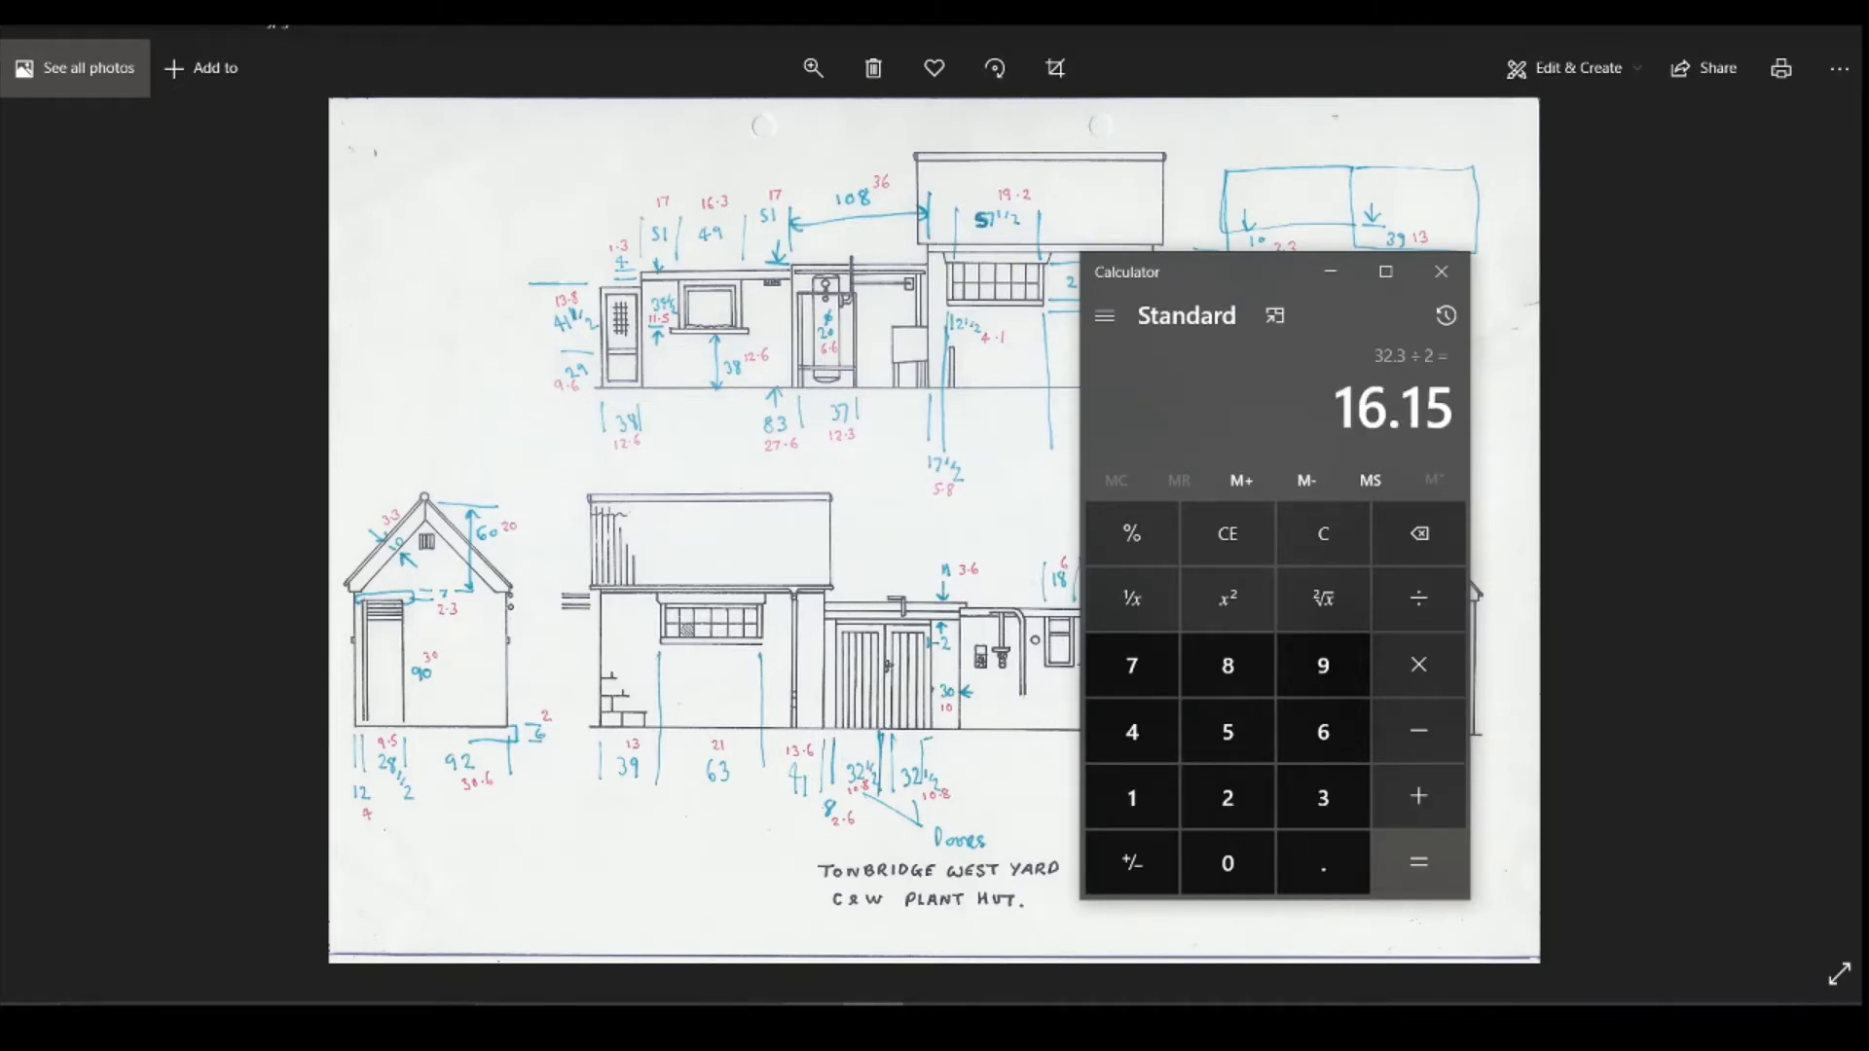
key("alt+Tab")
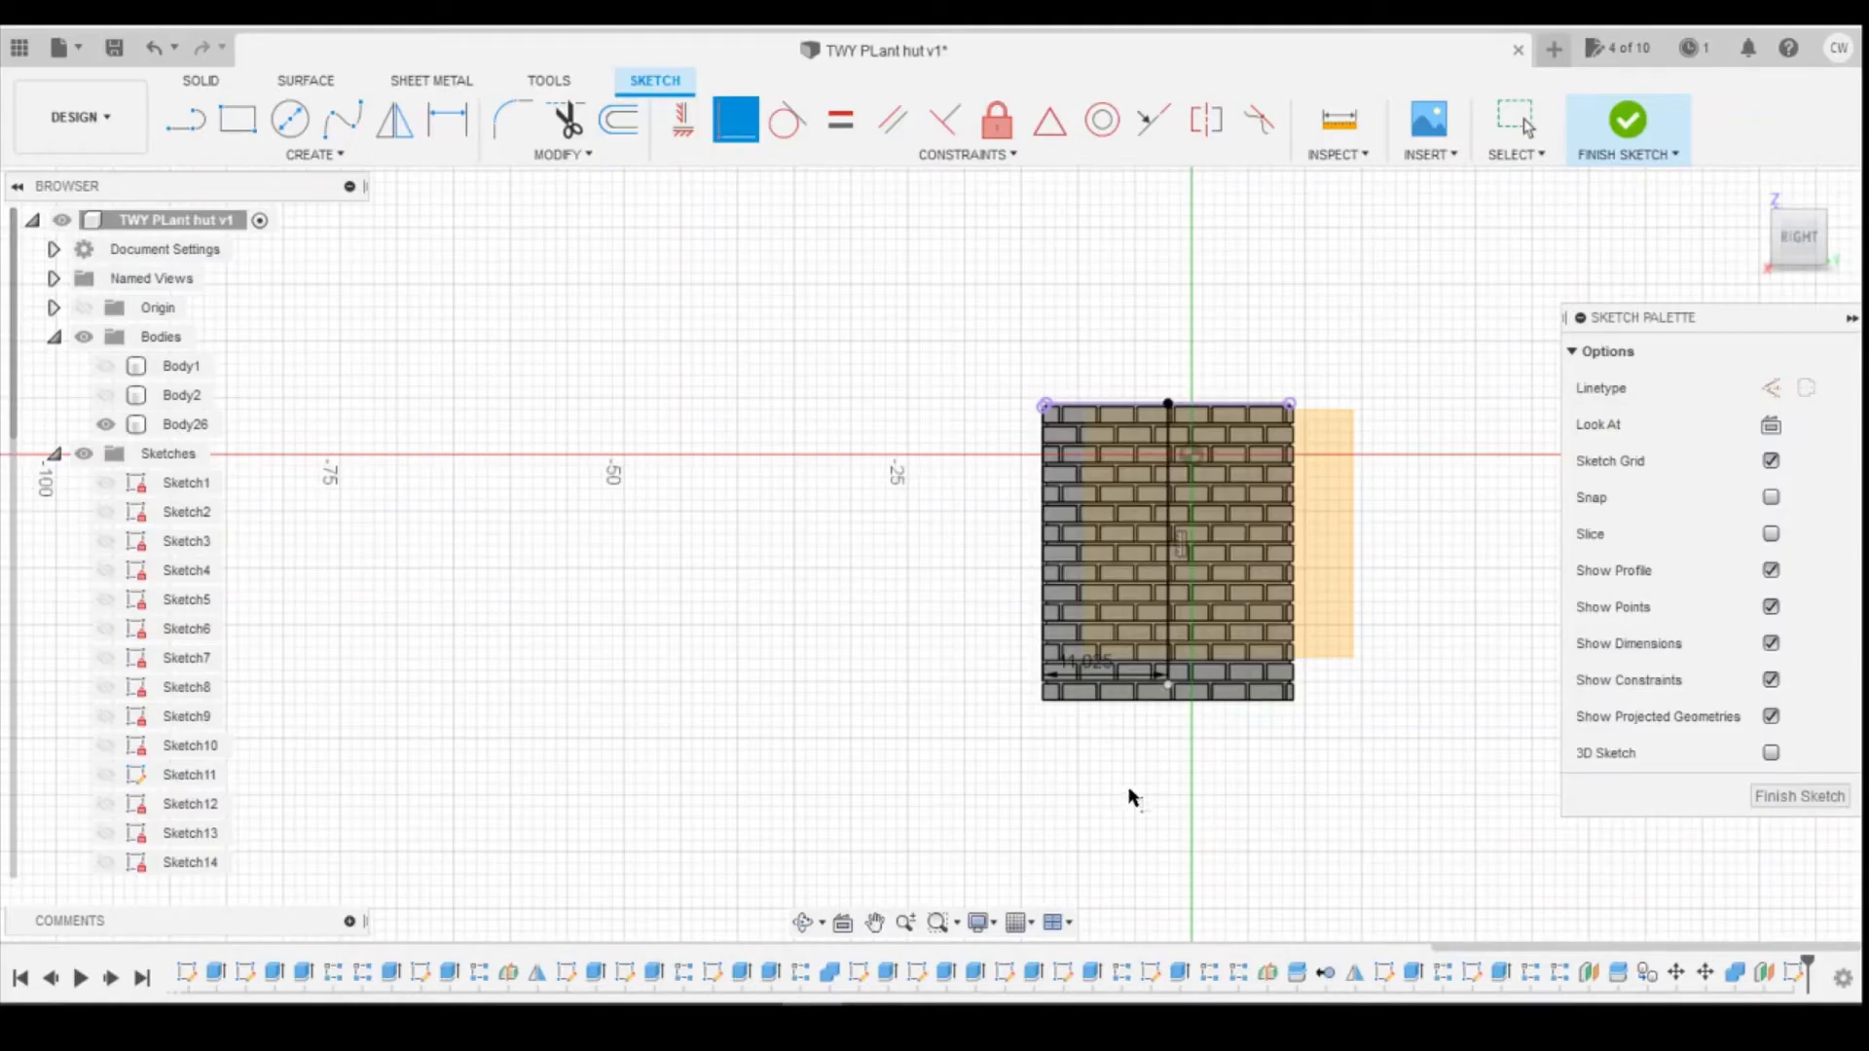
Step: Dimension the vertical line's lower end 16.15 mm above the wall's bottom edge
key("d")
left_click(1167, 687)
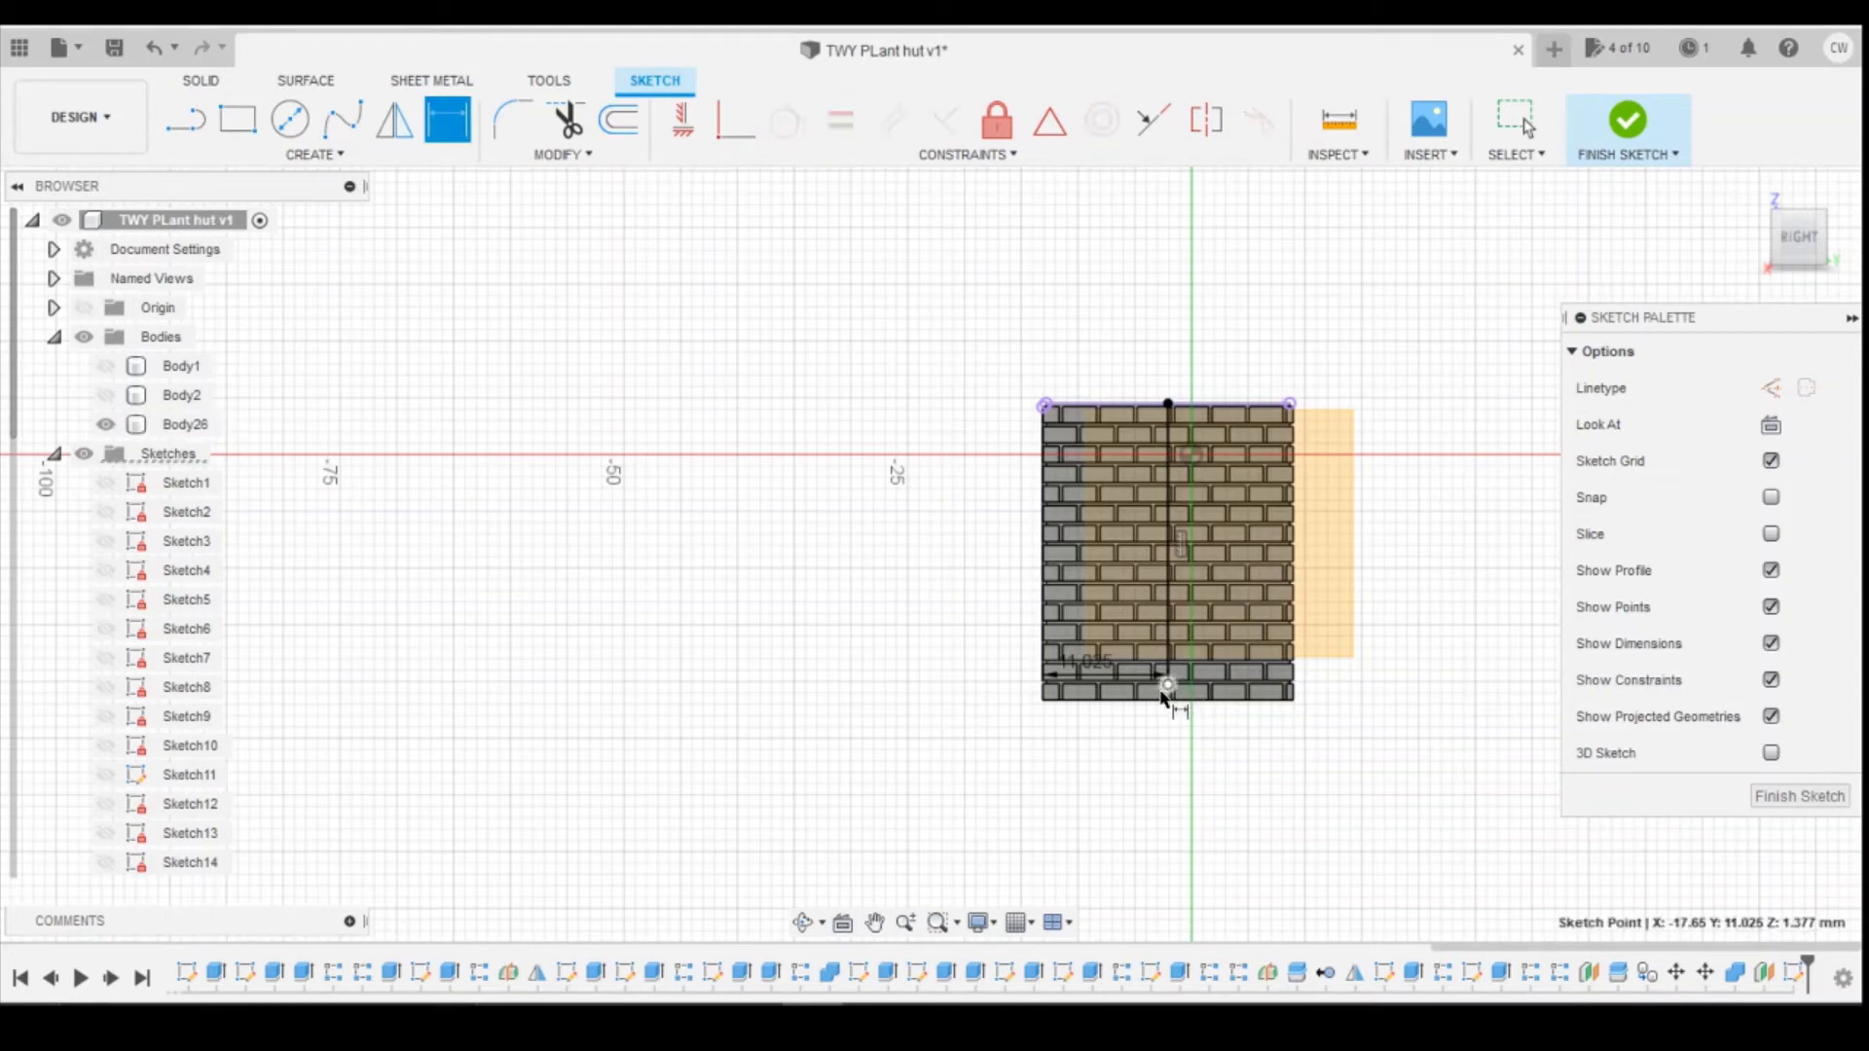
left_click(1160, 699)
left_click(892, 693)
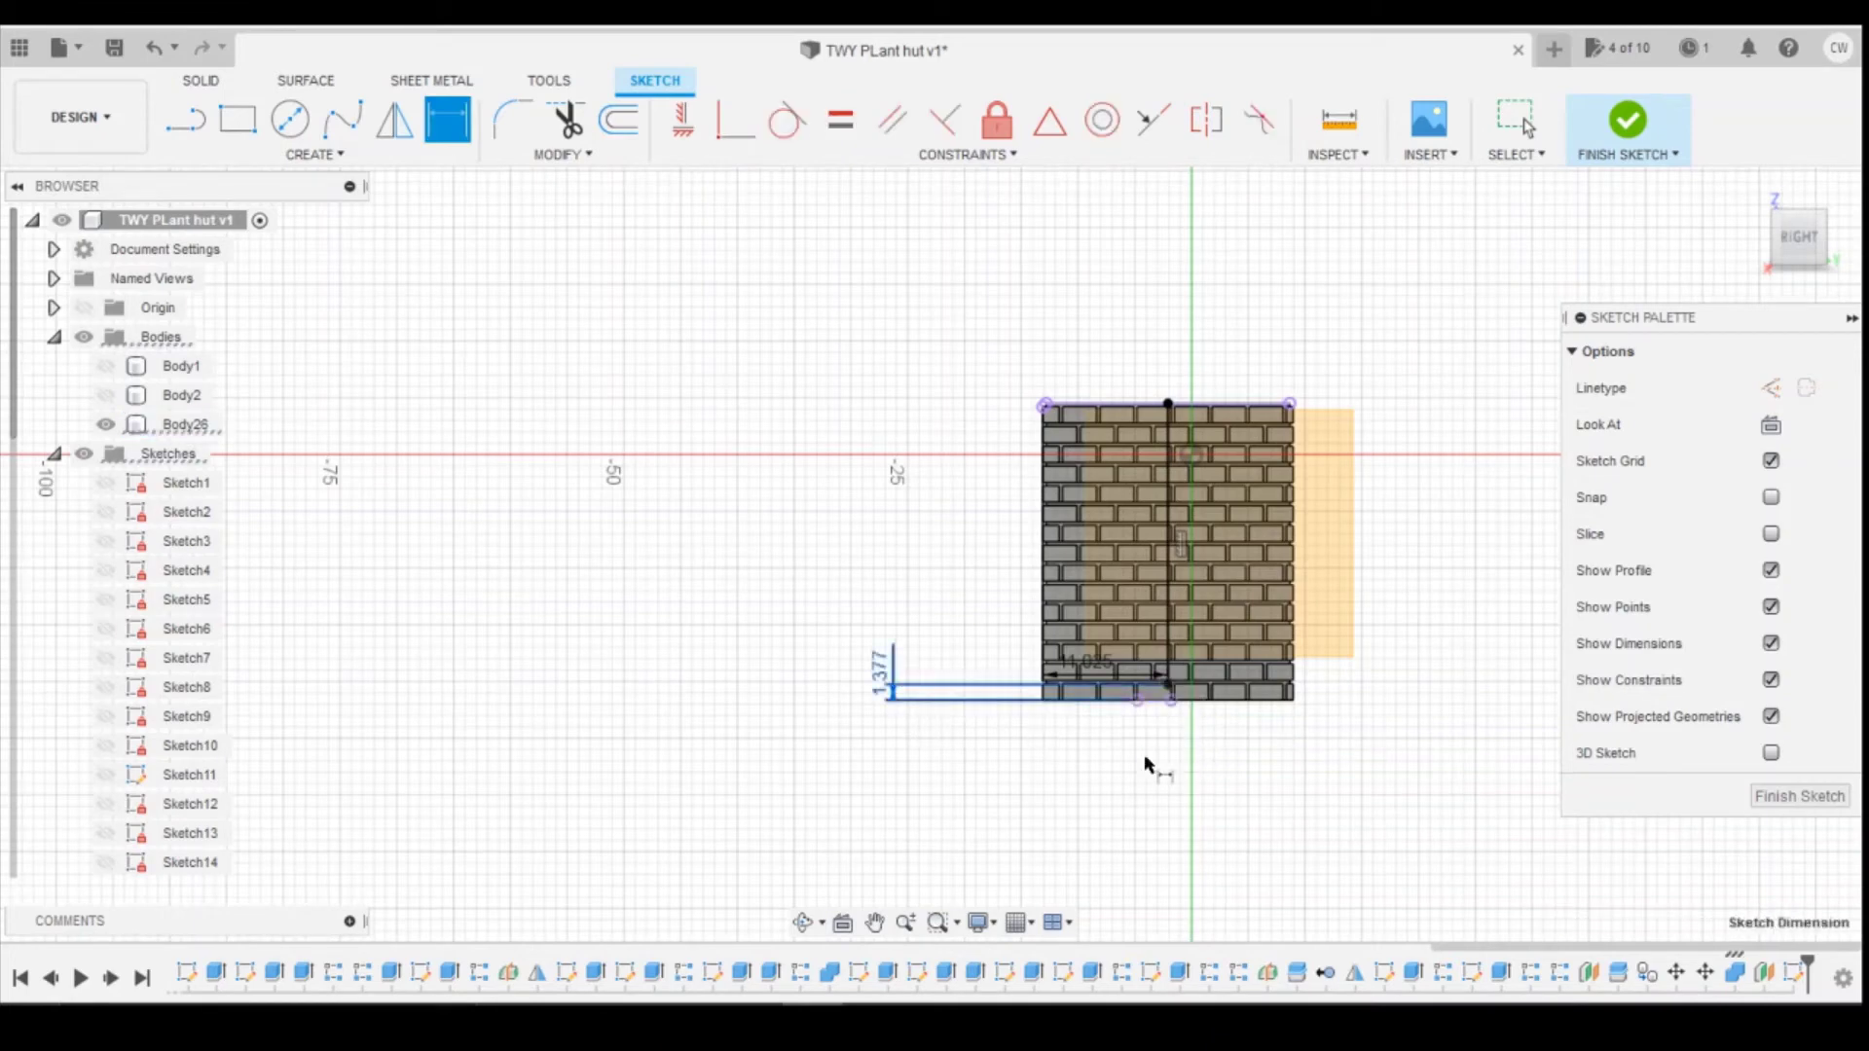
type("16.15")
key("Return")
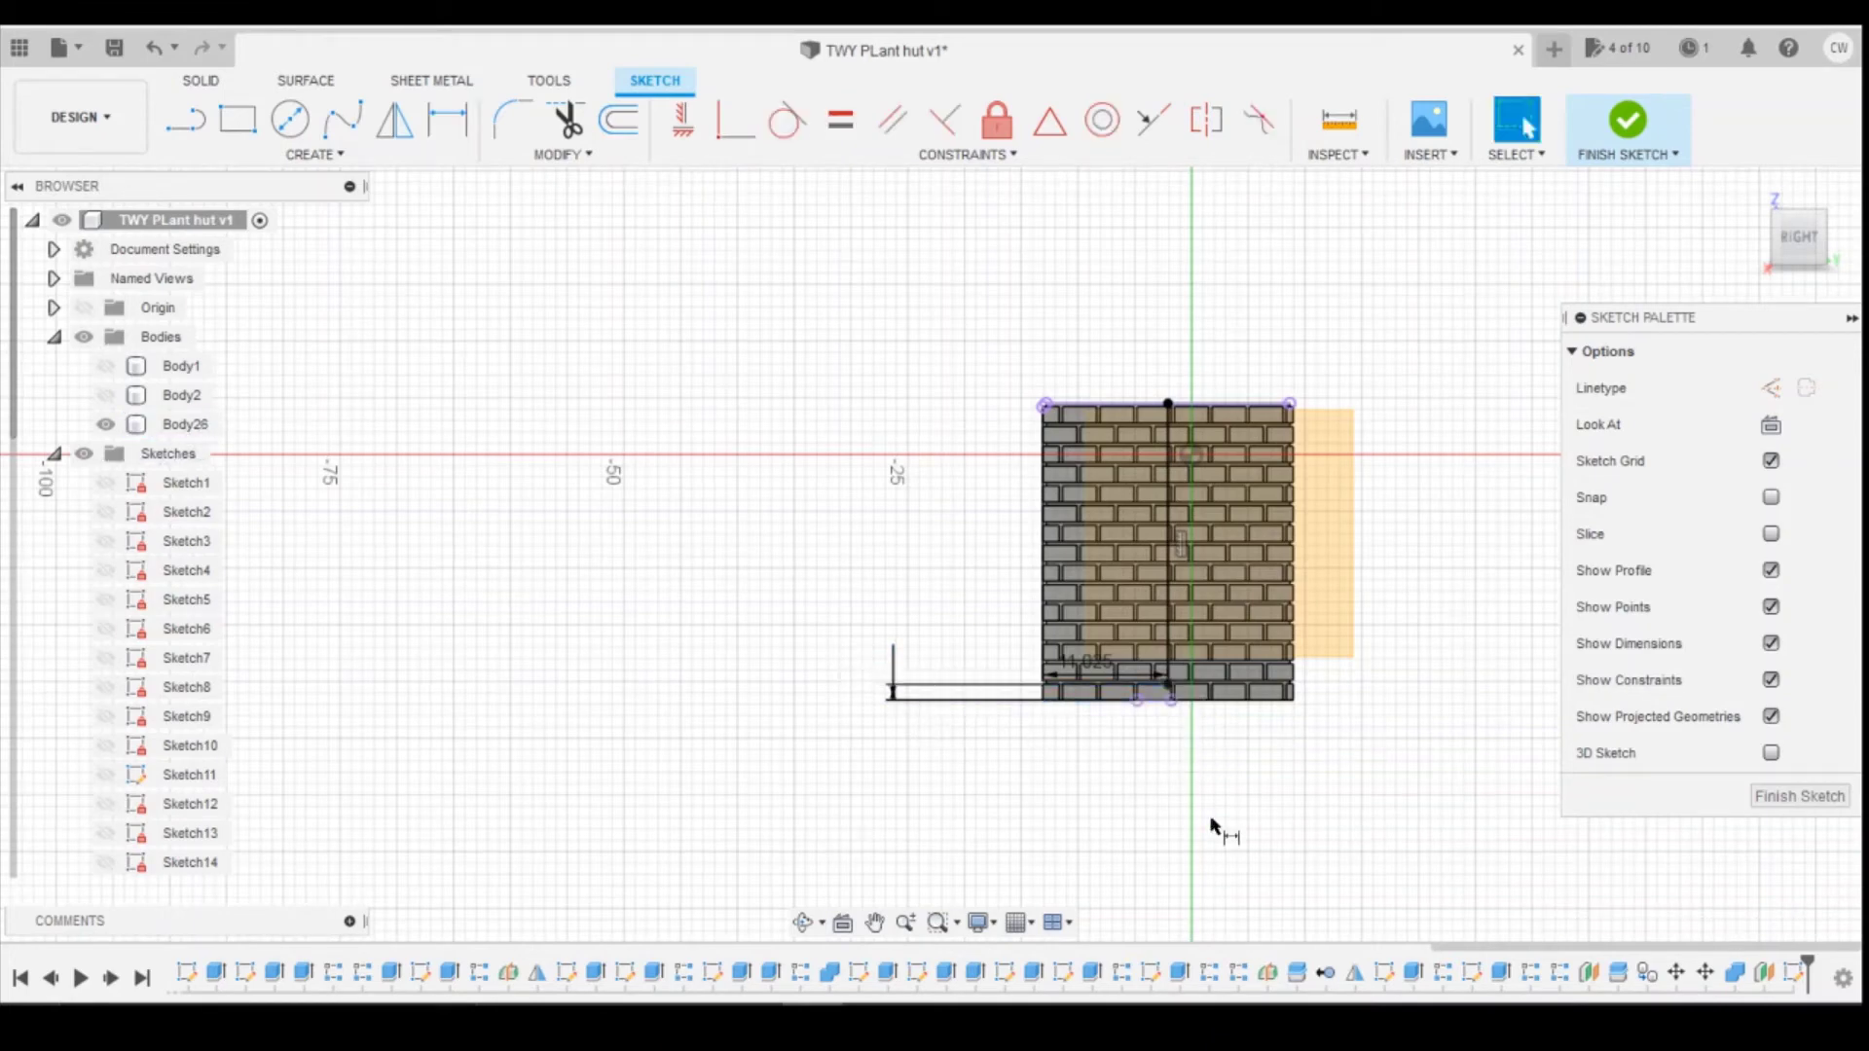
Step: Draw a horizontal line from the vertical line's lower end and make its outer end coincident with the wall's left edge
scroll(1219, 392, "up", 1)
scroll(1224, 429, "up", 1)
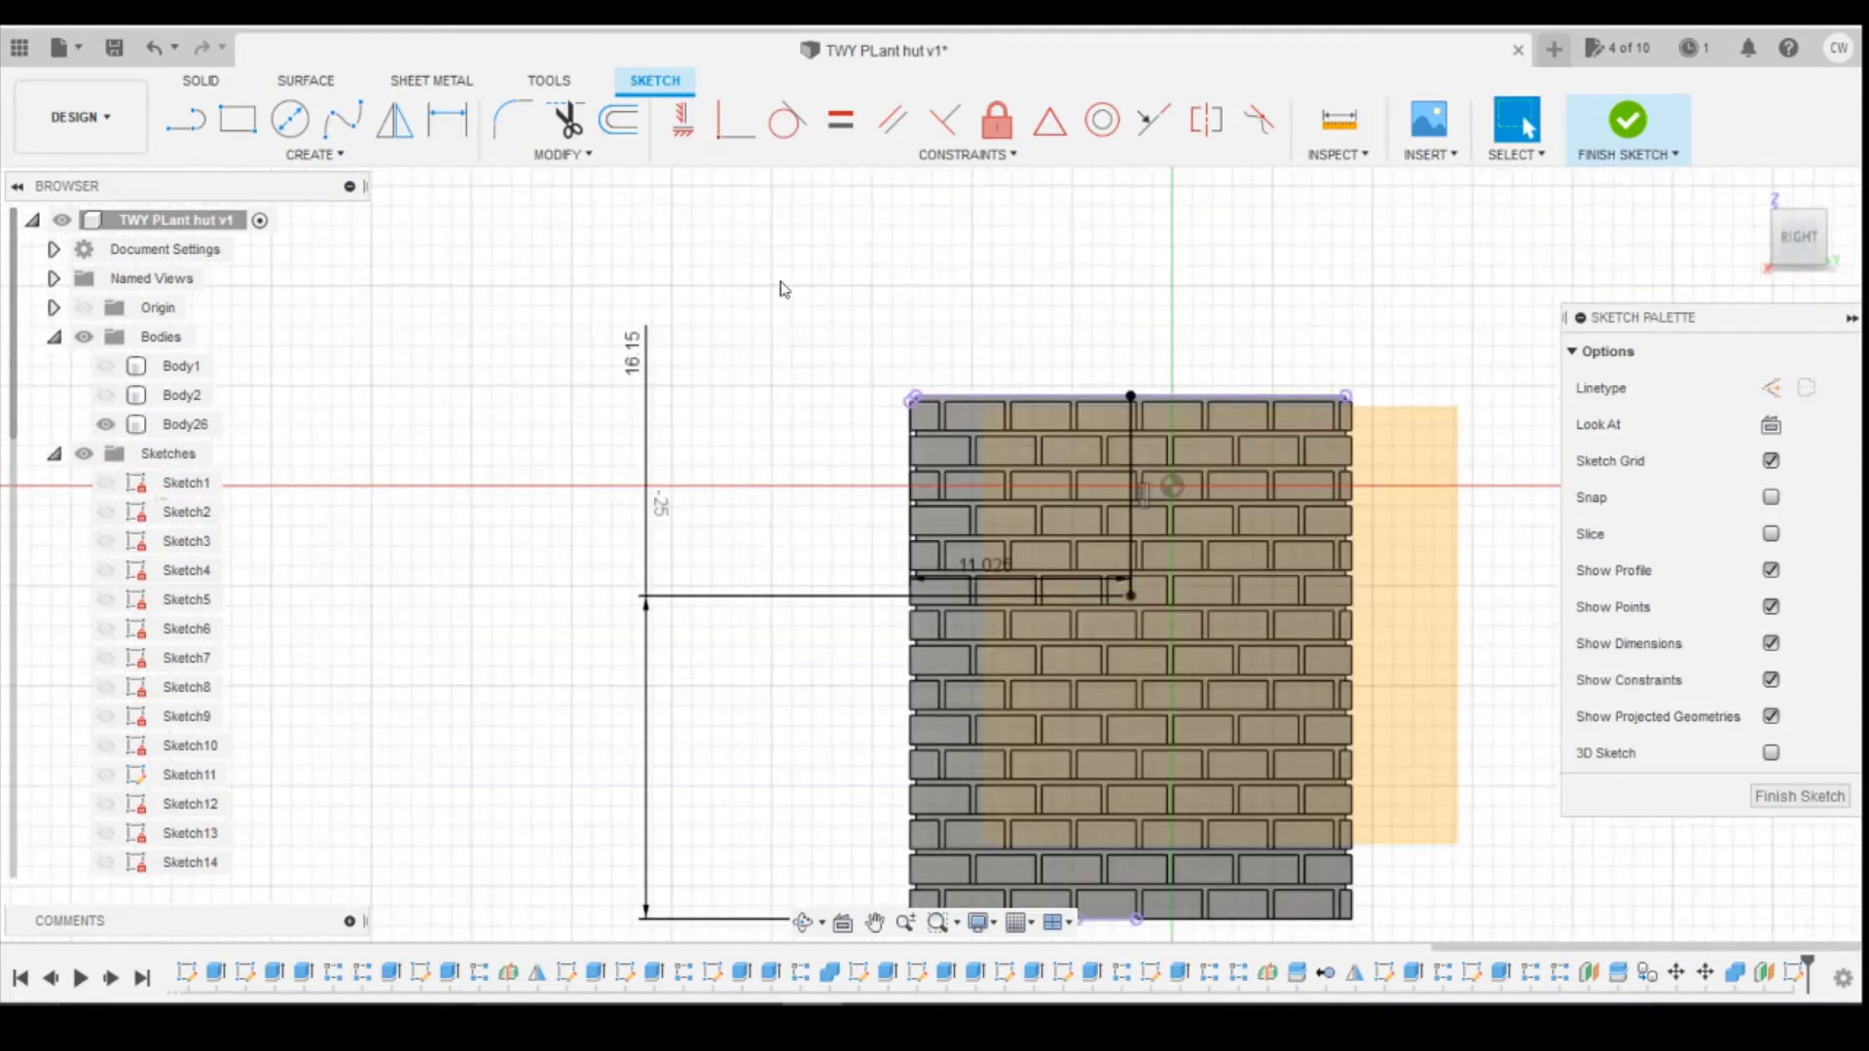
scroll(776, 289, "up", 1)
key("l")
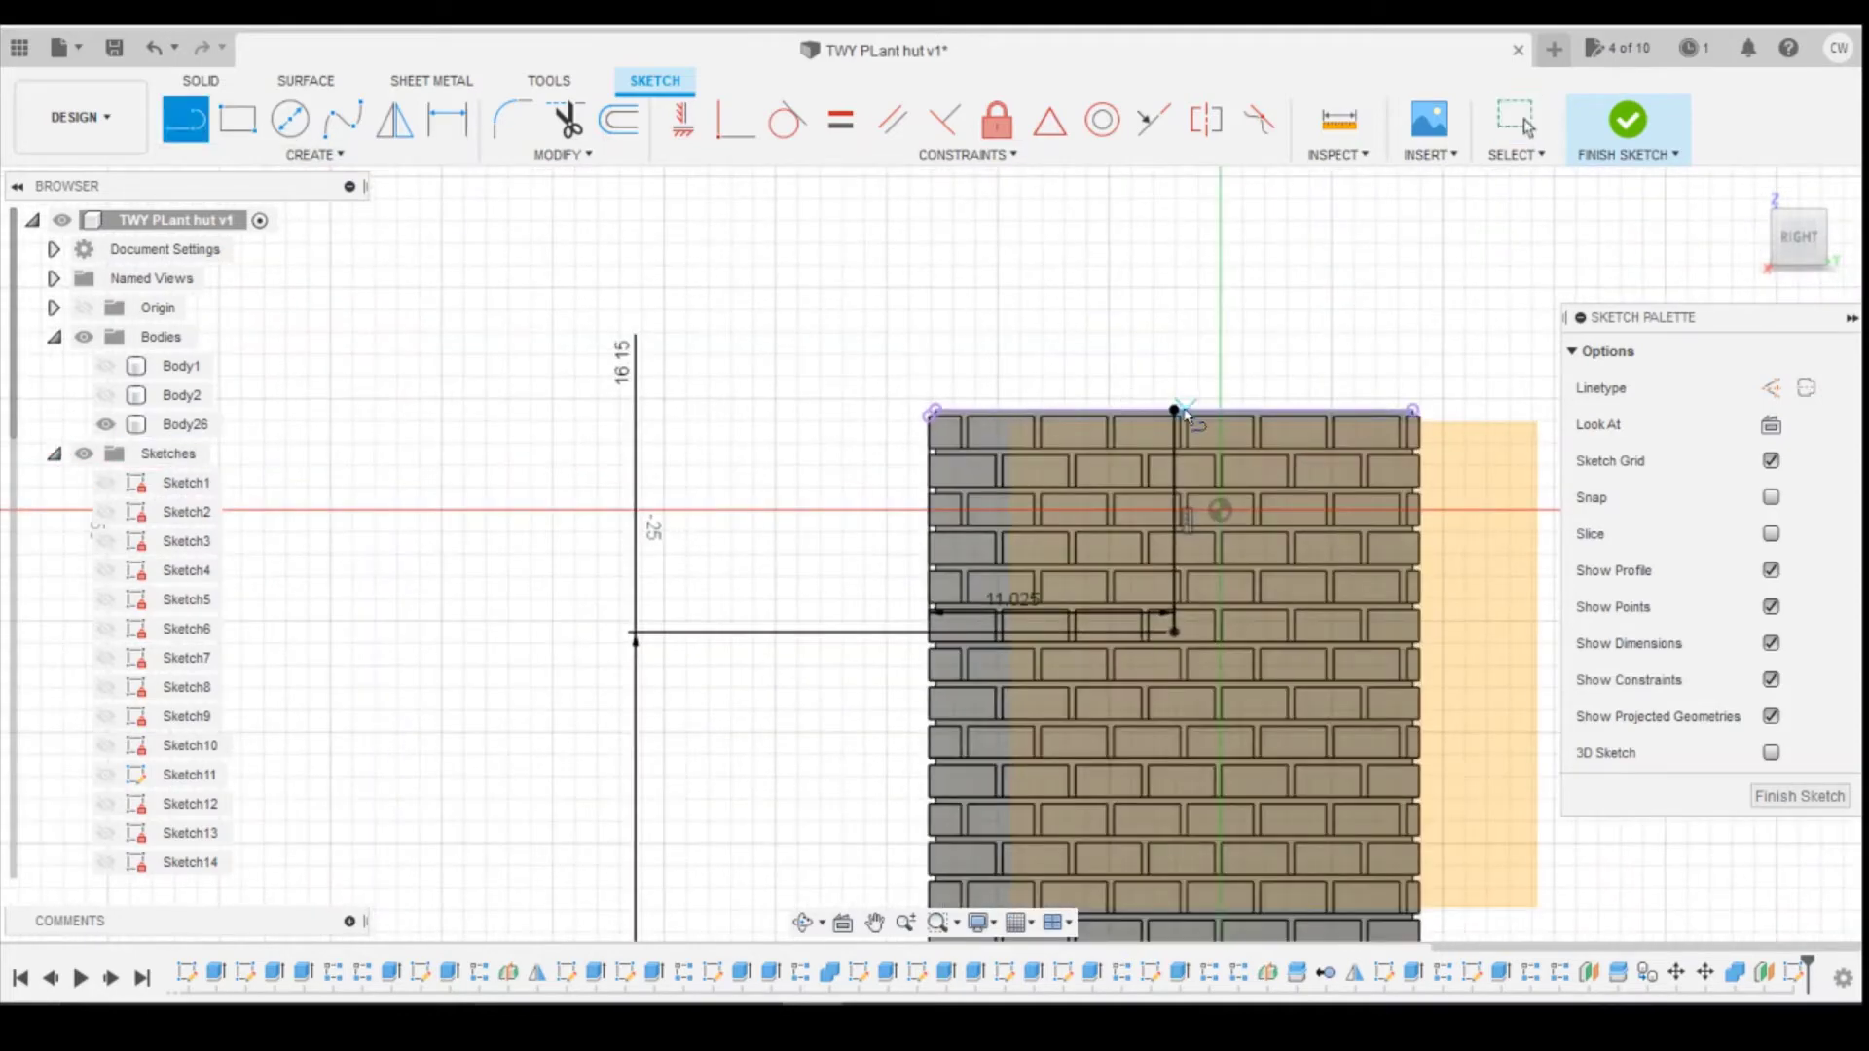
left_click(1174, 631)
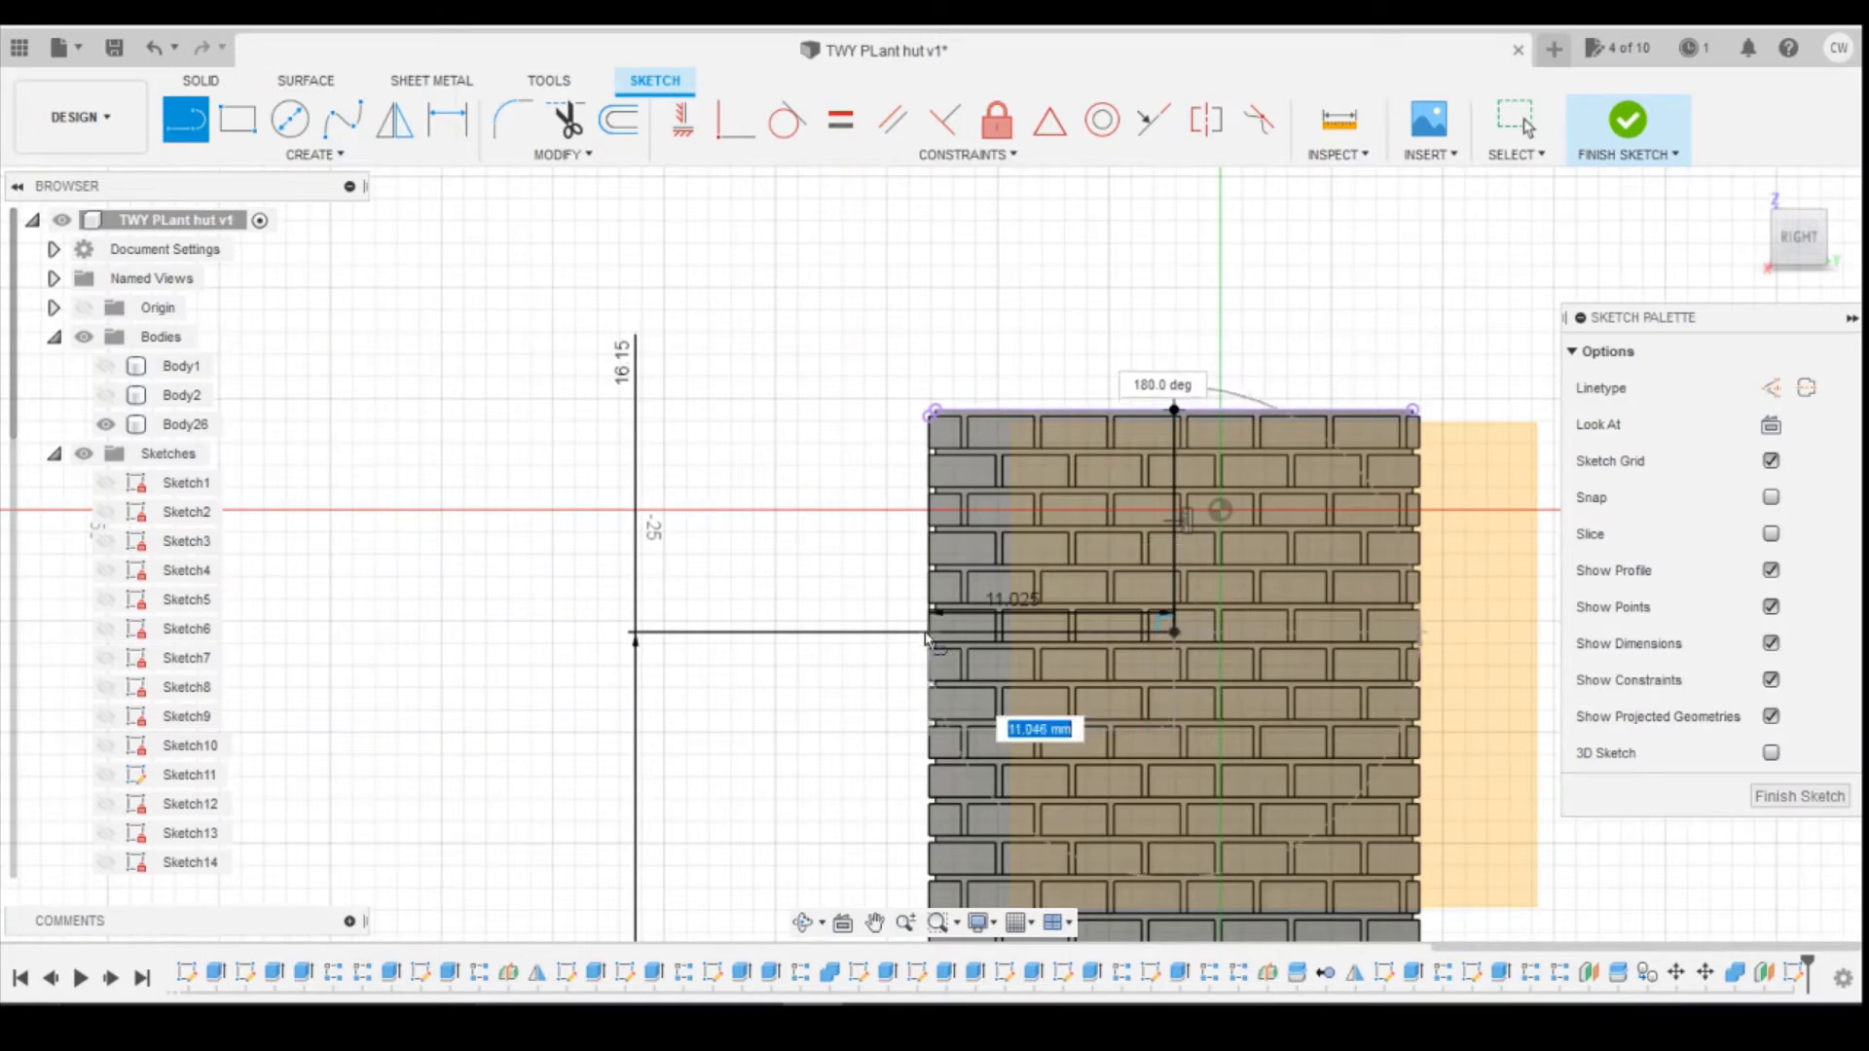
left_click(857, 632)
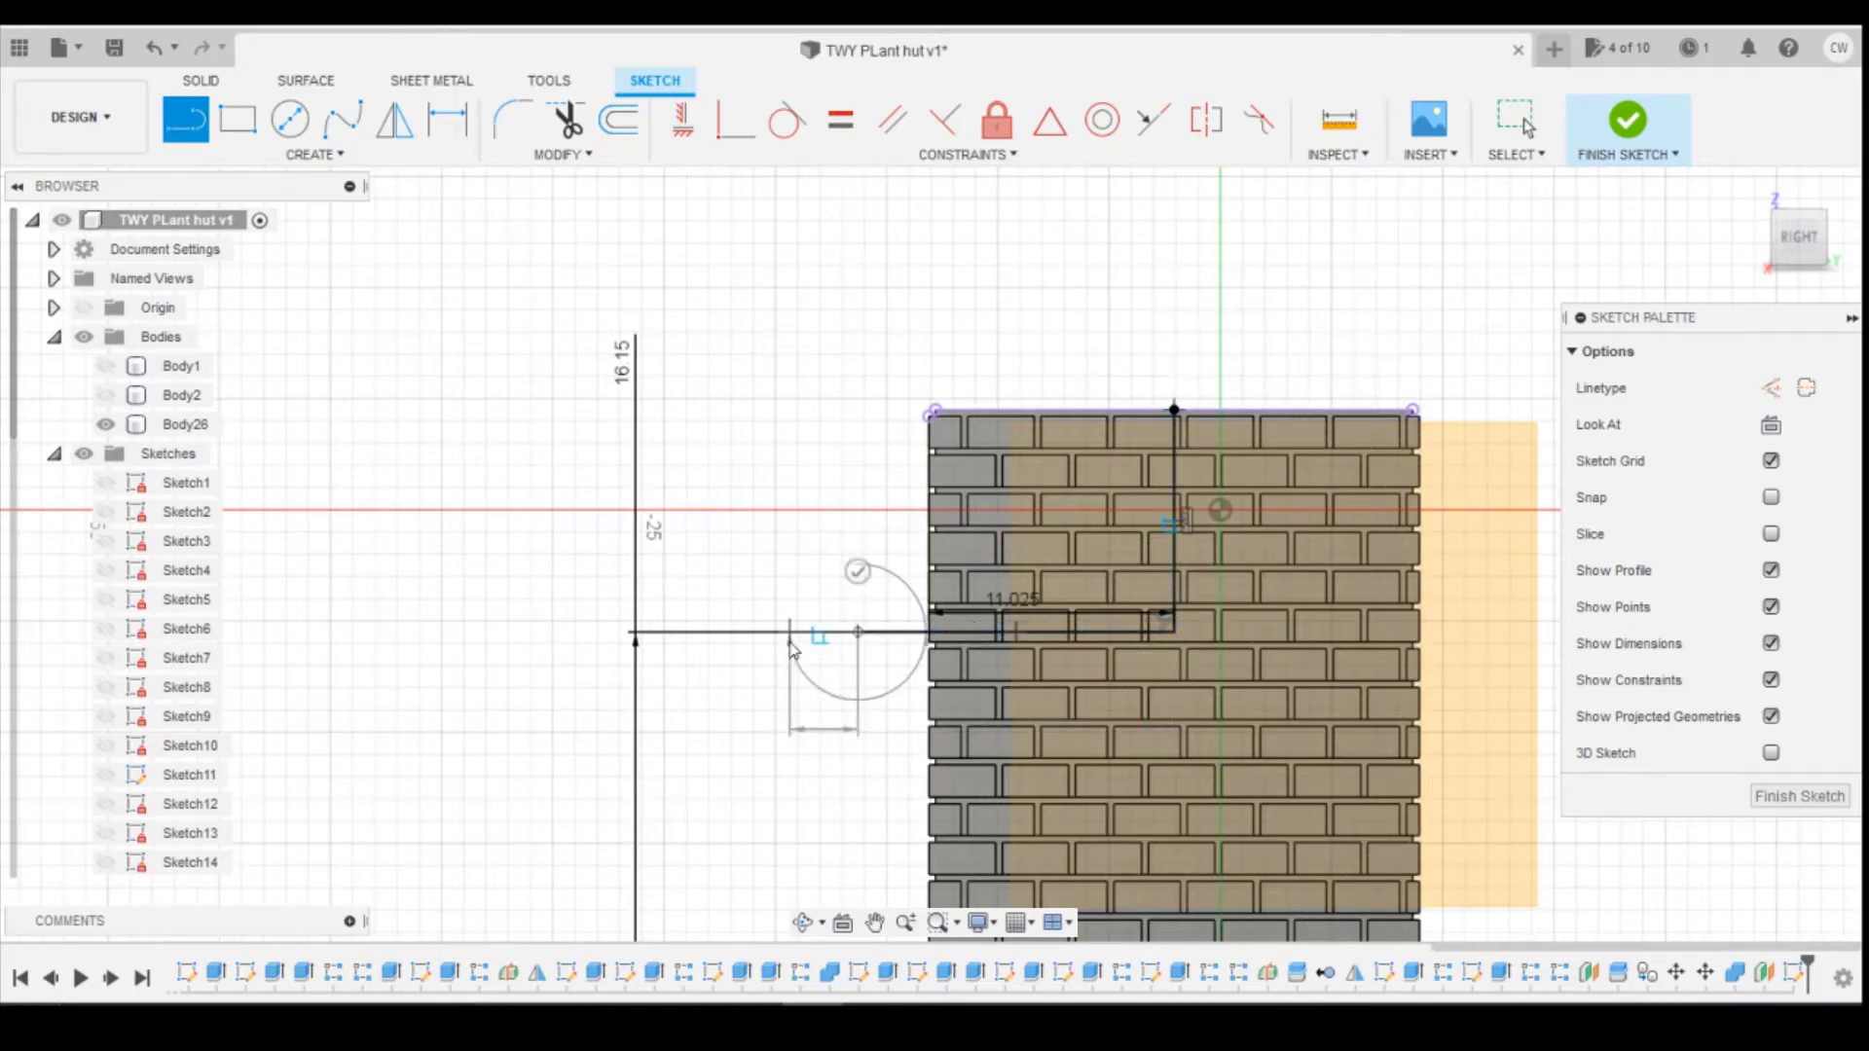
left_click(735, 120)
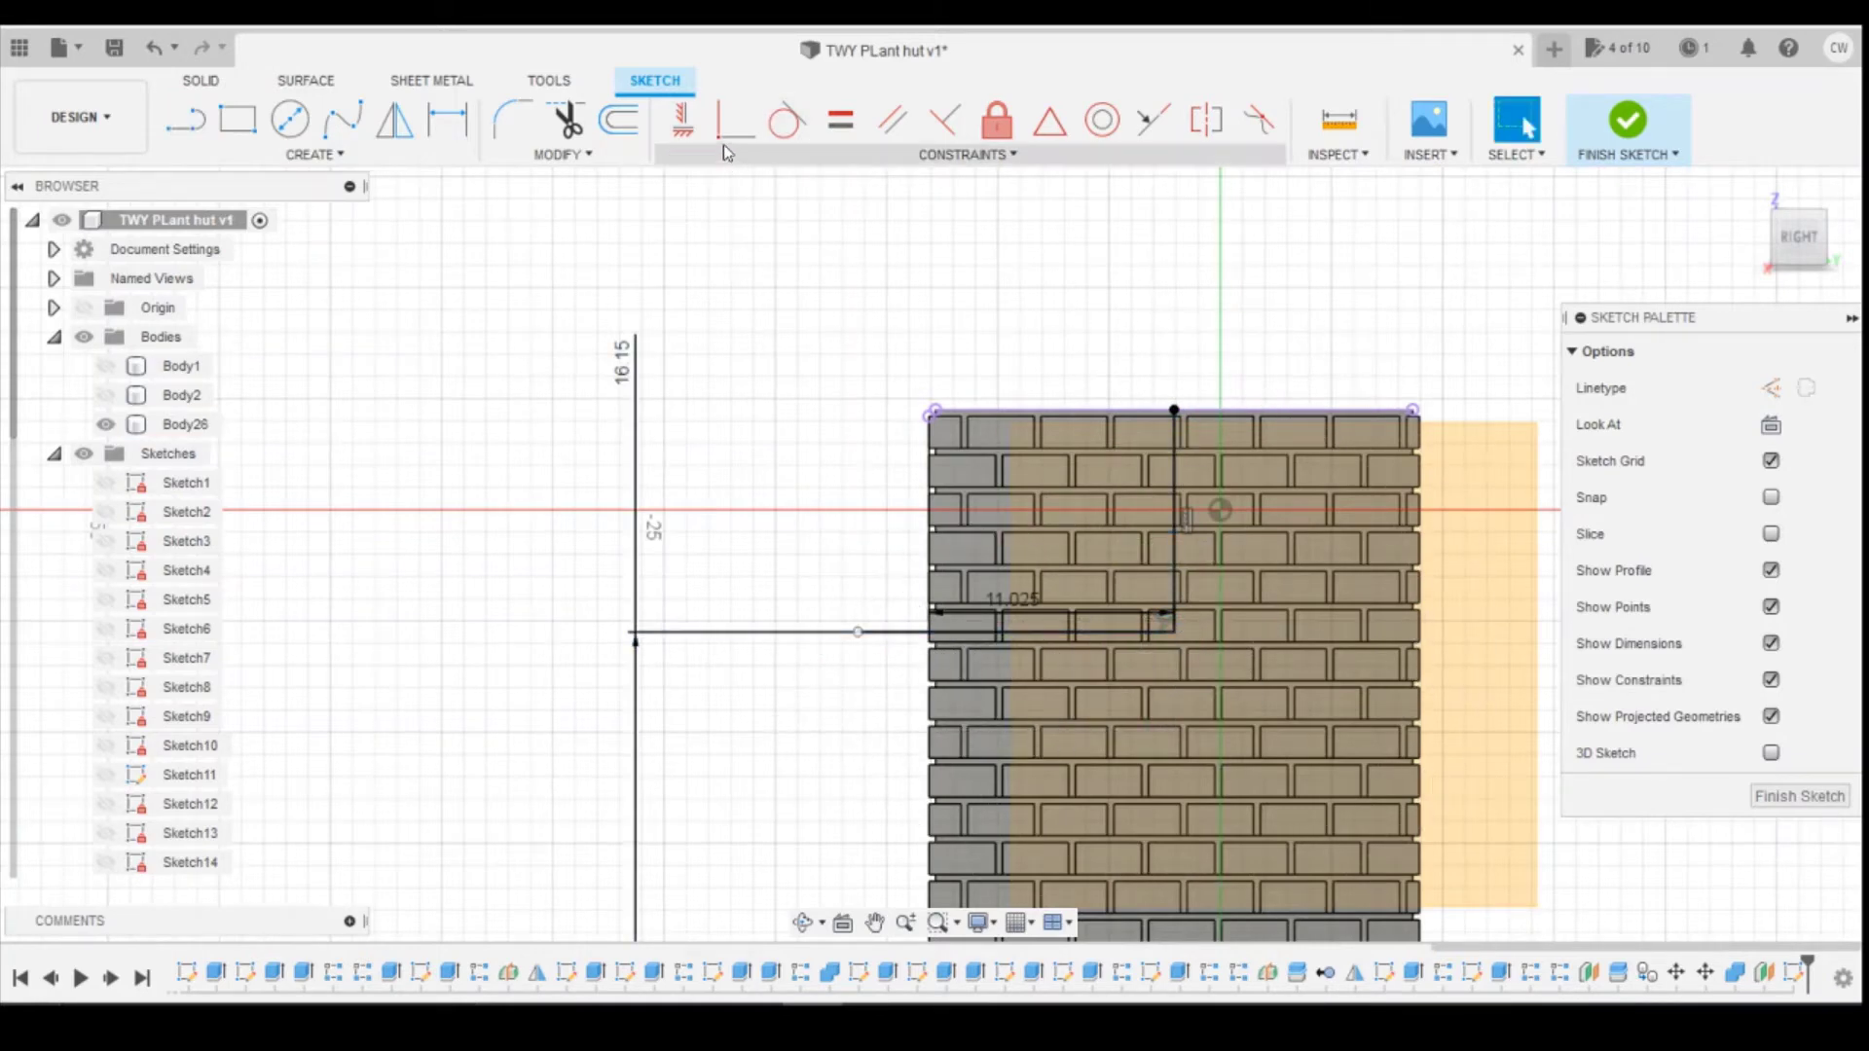
left_click(857, 633)
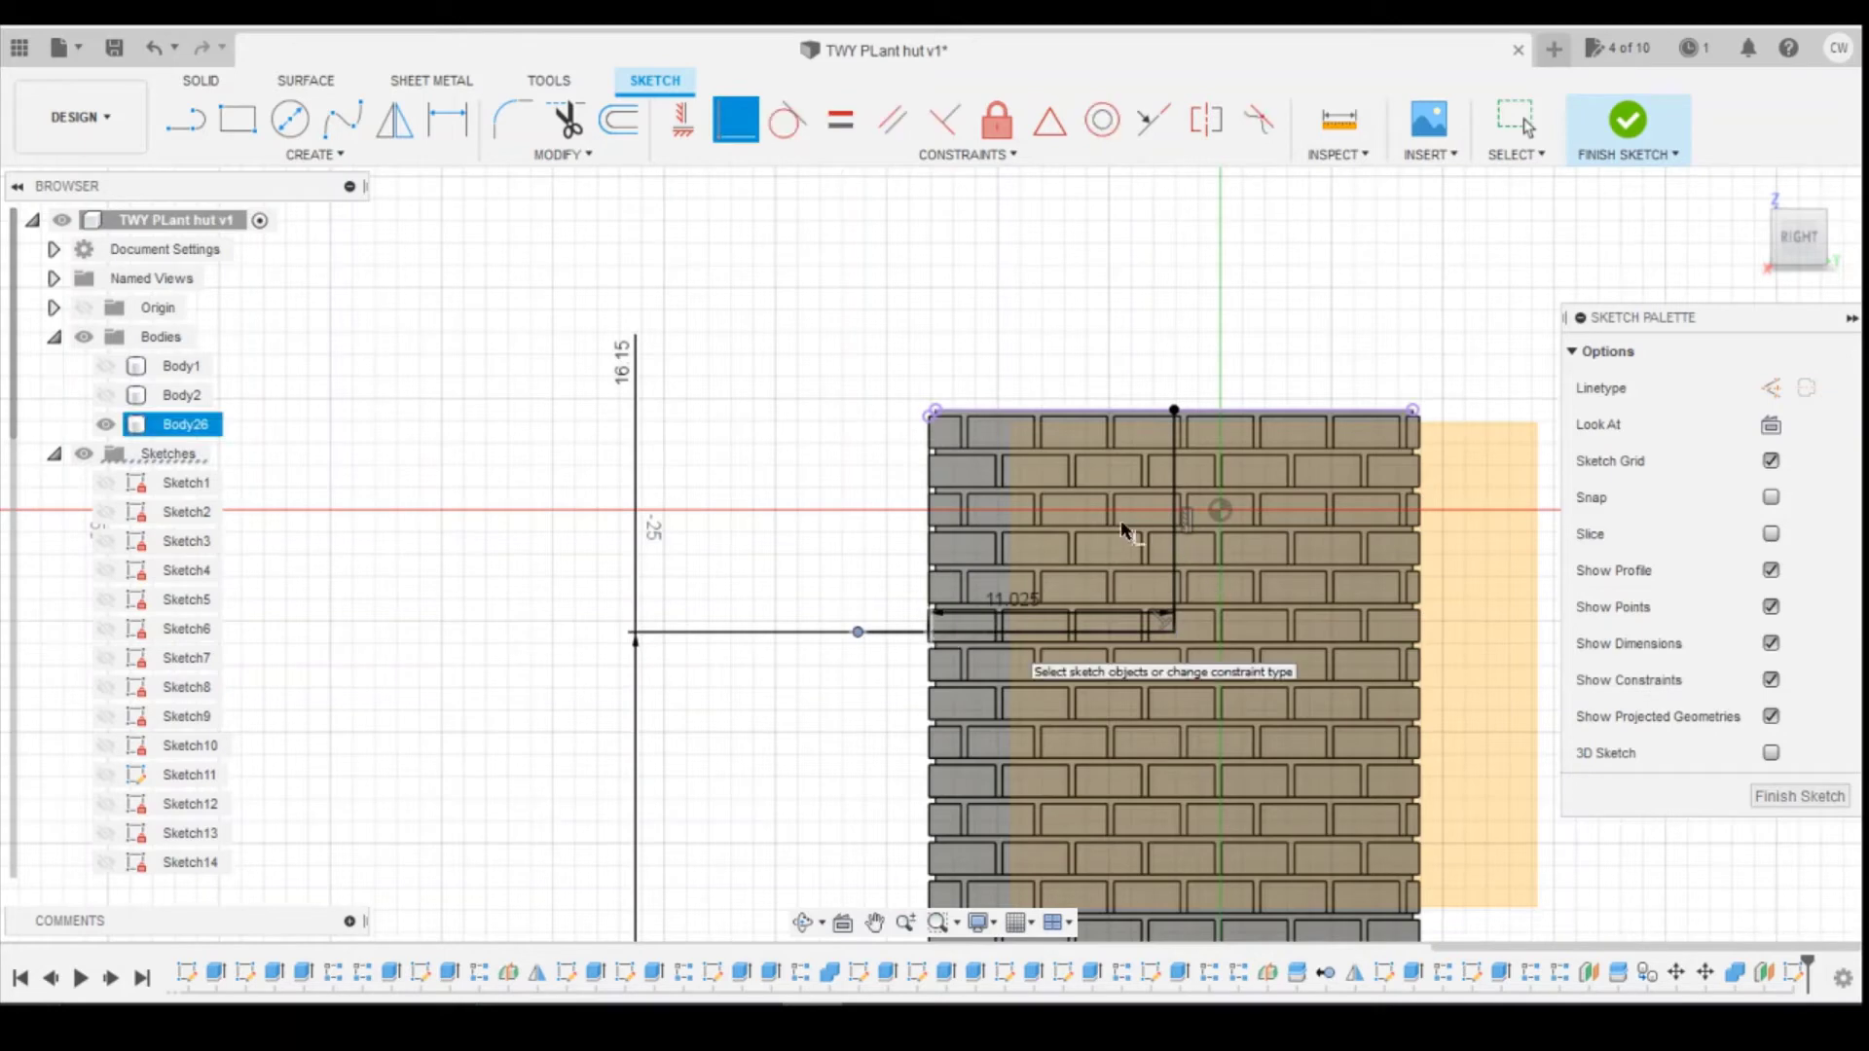
left_click(1051, 633)
Step: Draw a horizontal line from the vertical line's lower end and make its outer end coincident with the wall's right edge
left_click(188, 122)
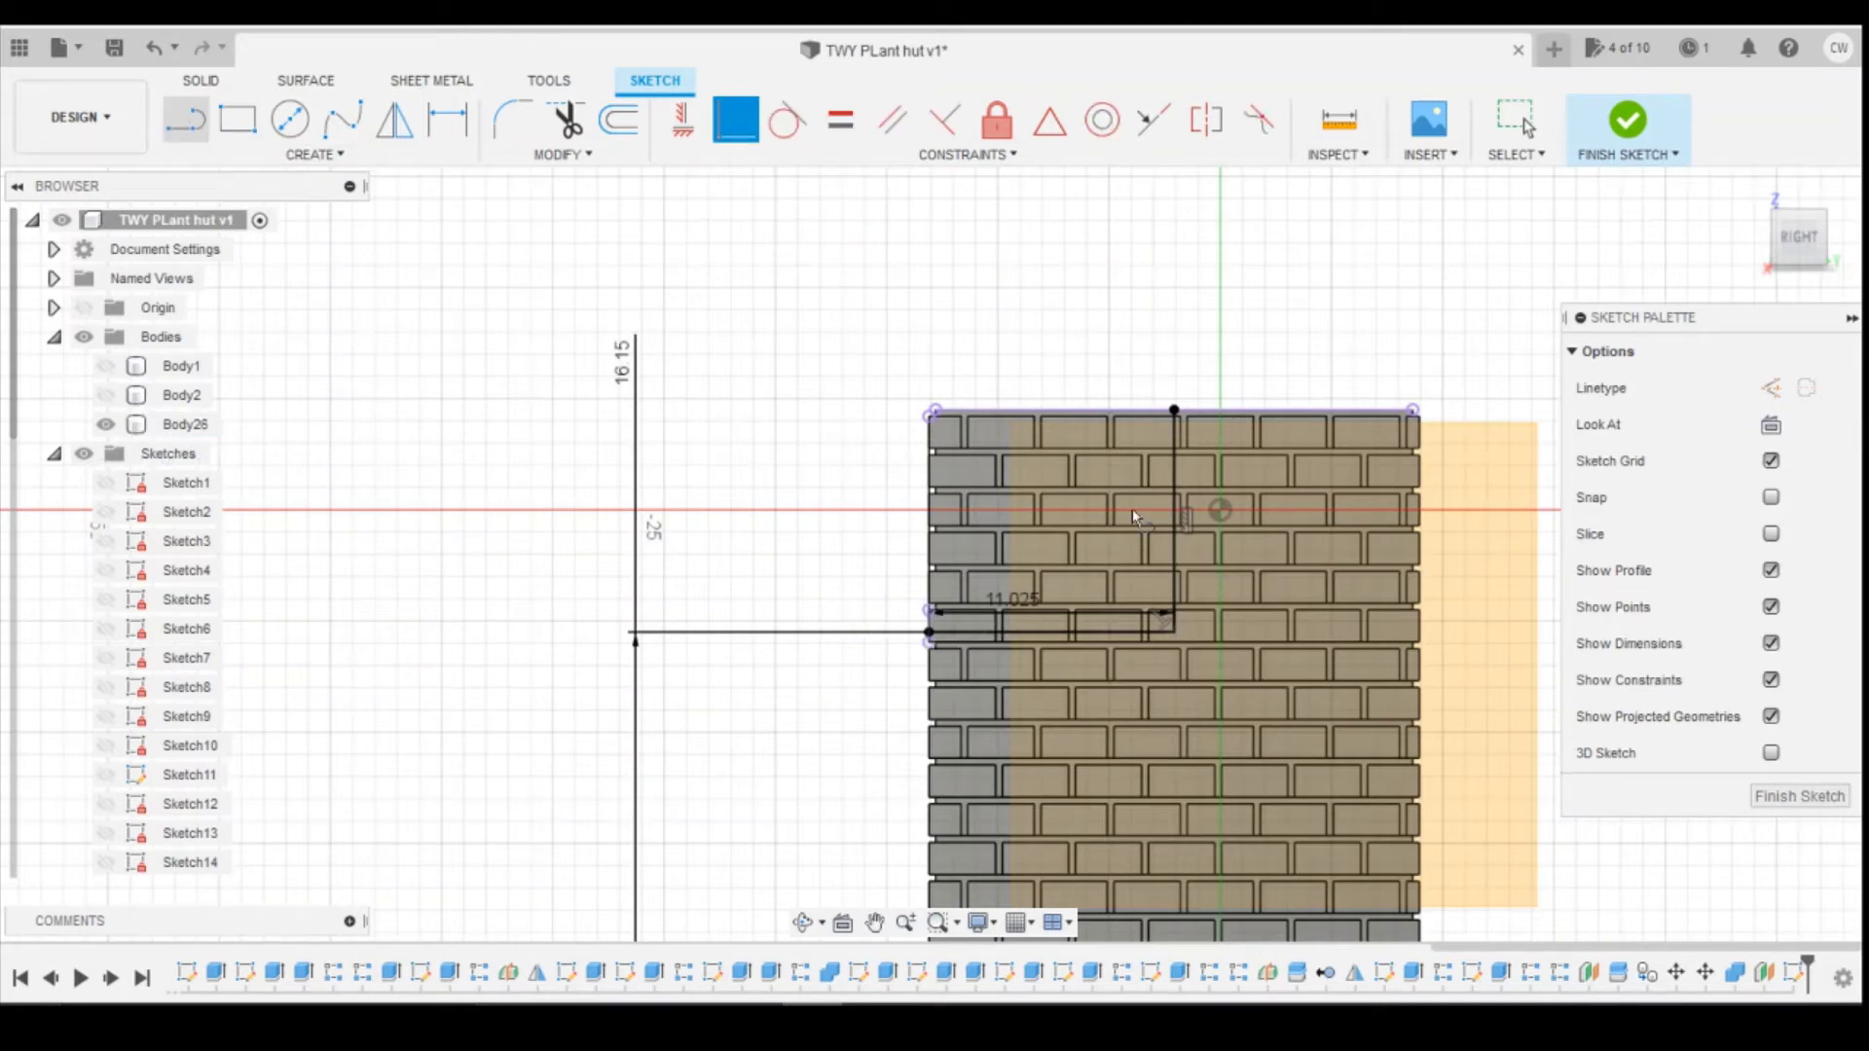
left_click(1401, 632)
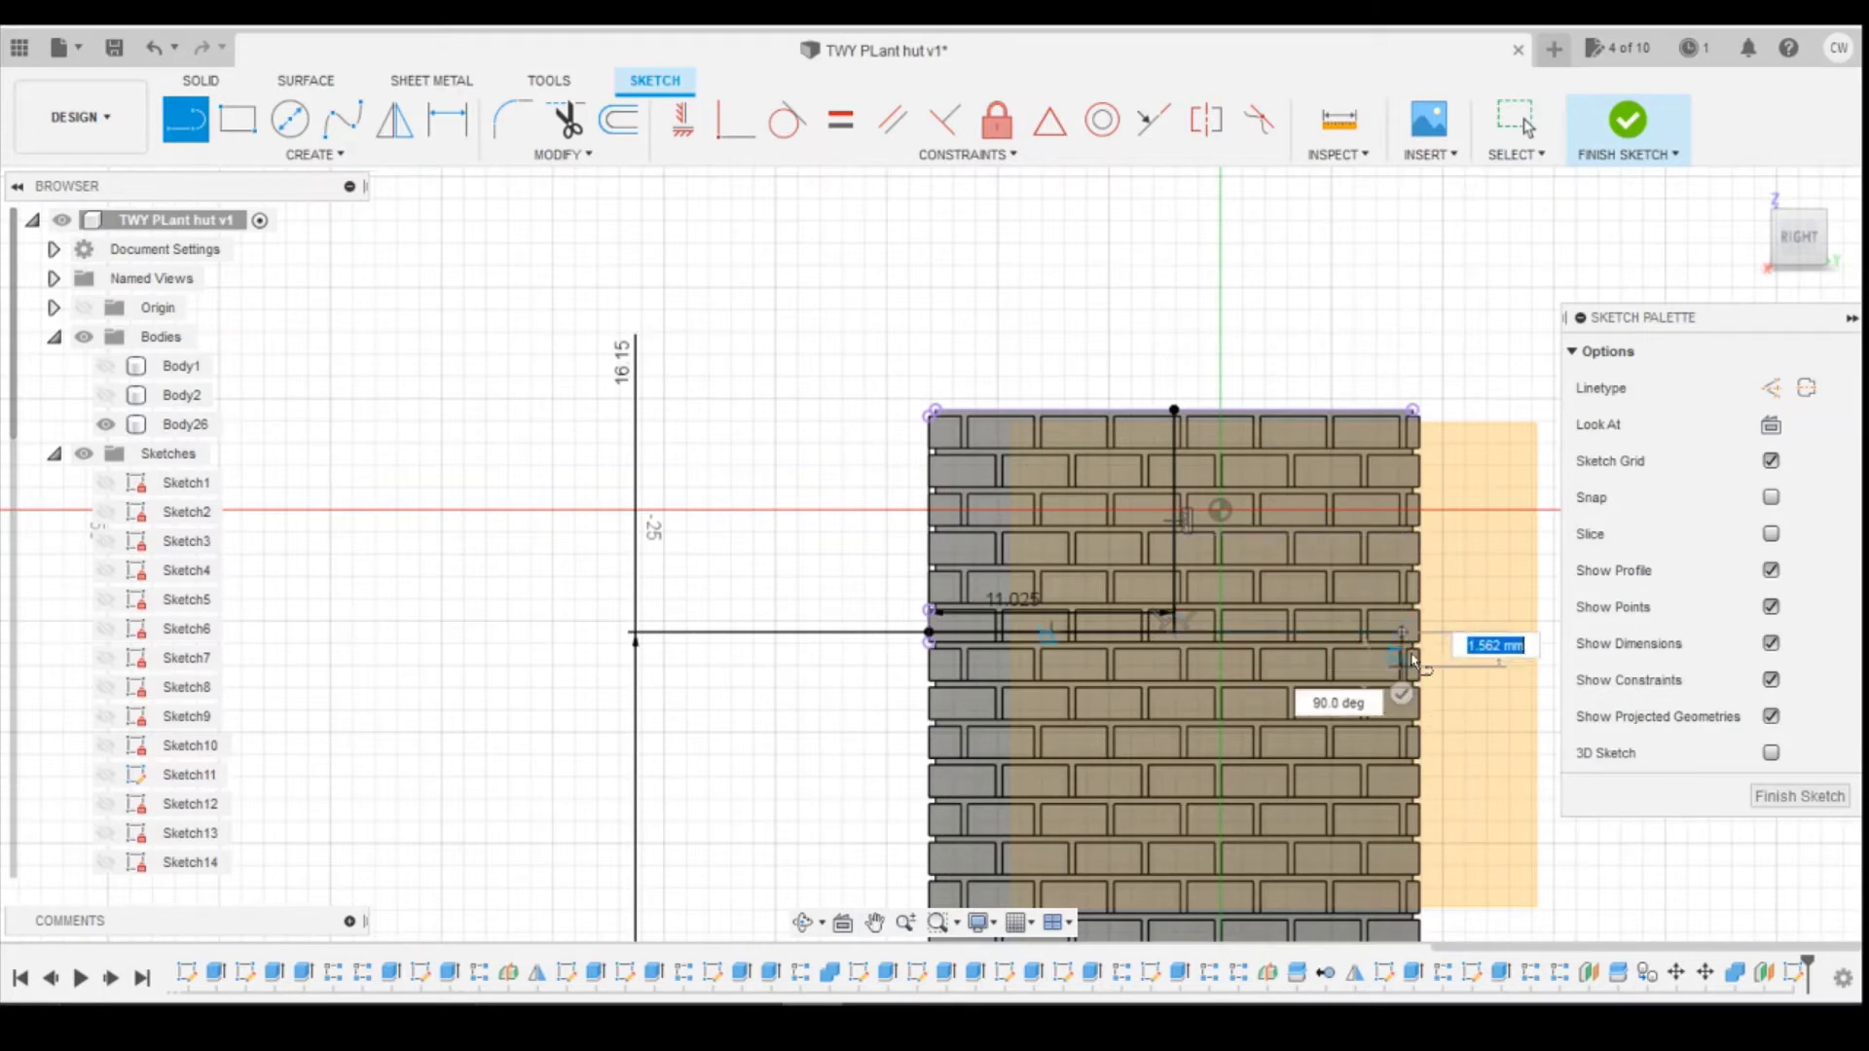
left_click(735, 120)
left_click(1401, 633)
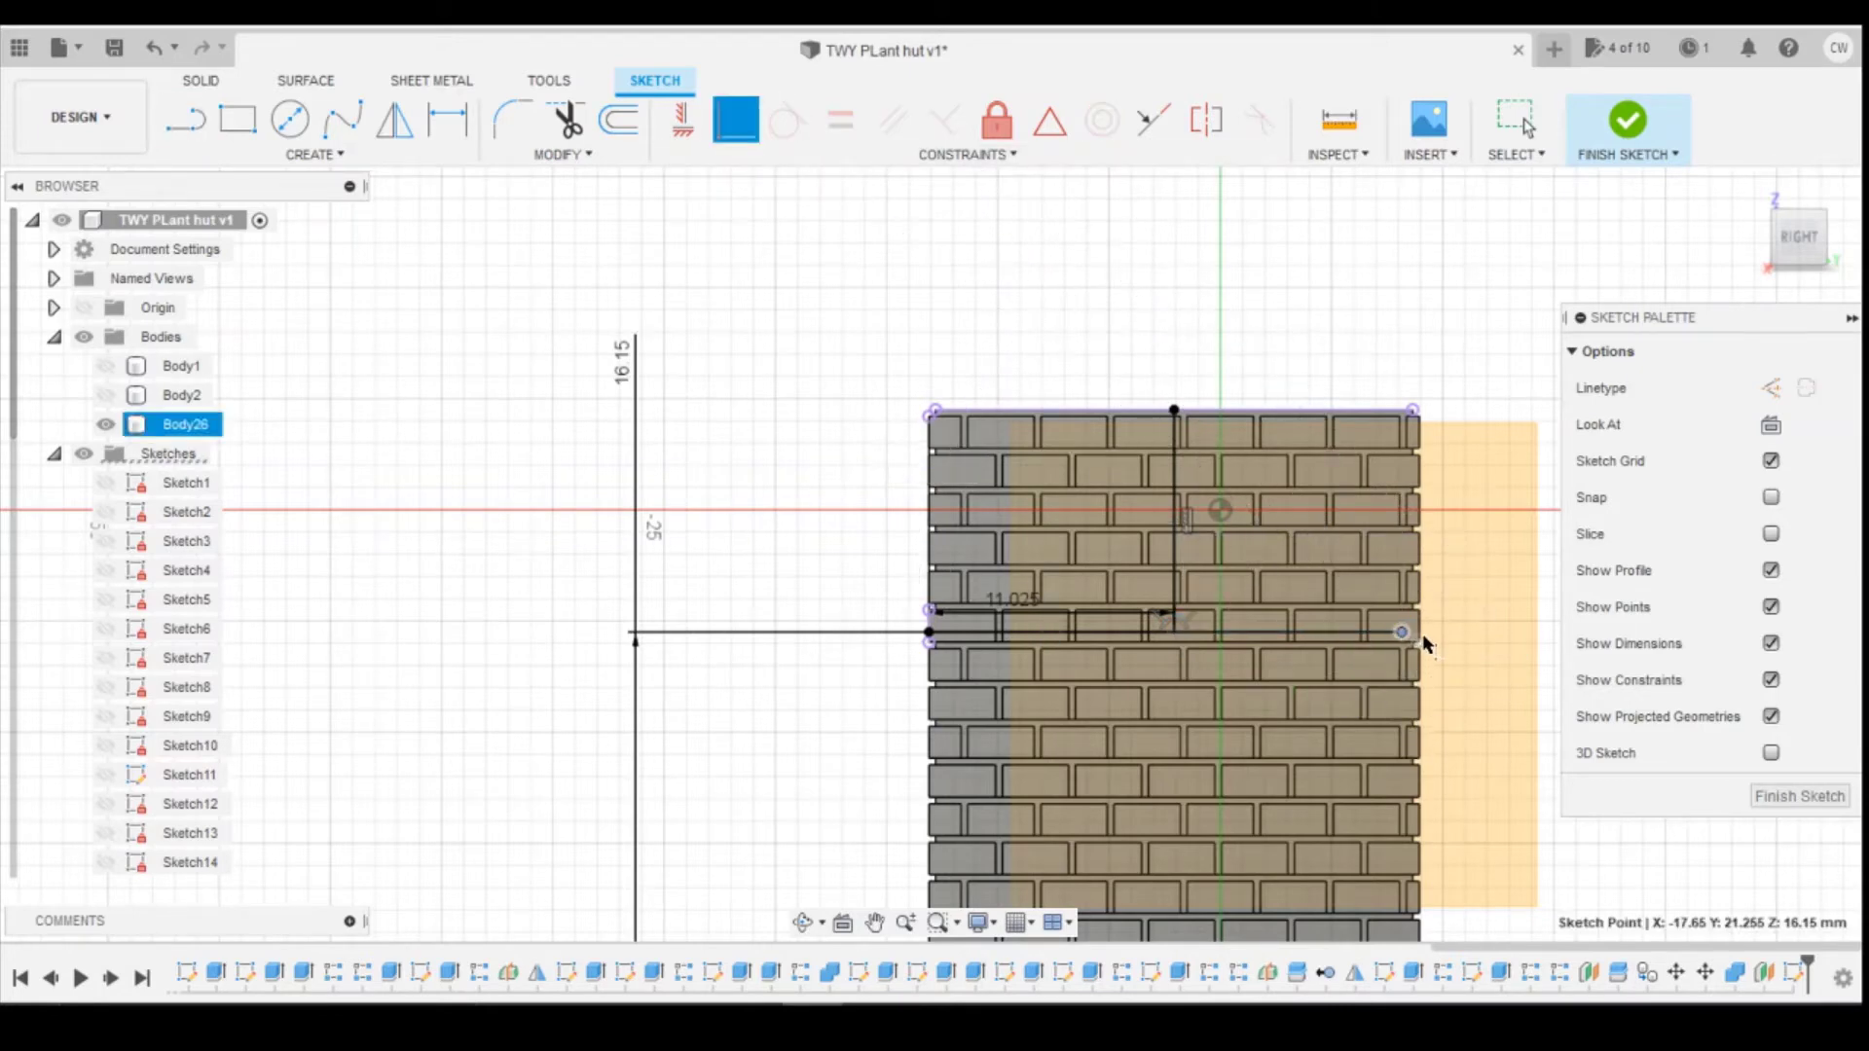
left_click(1422, 630)
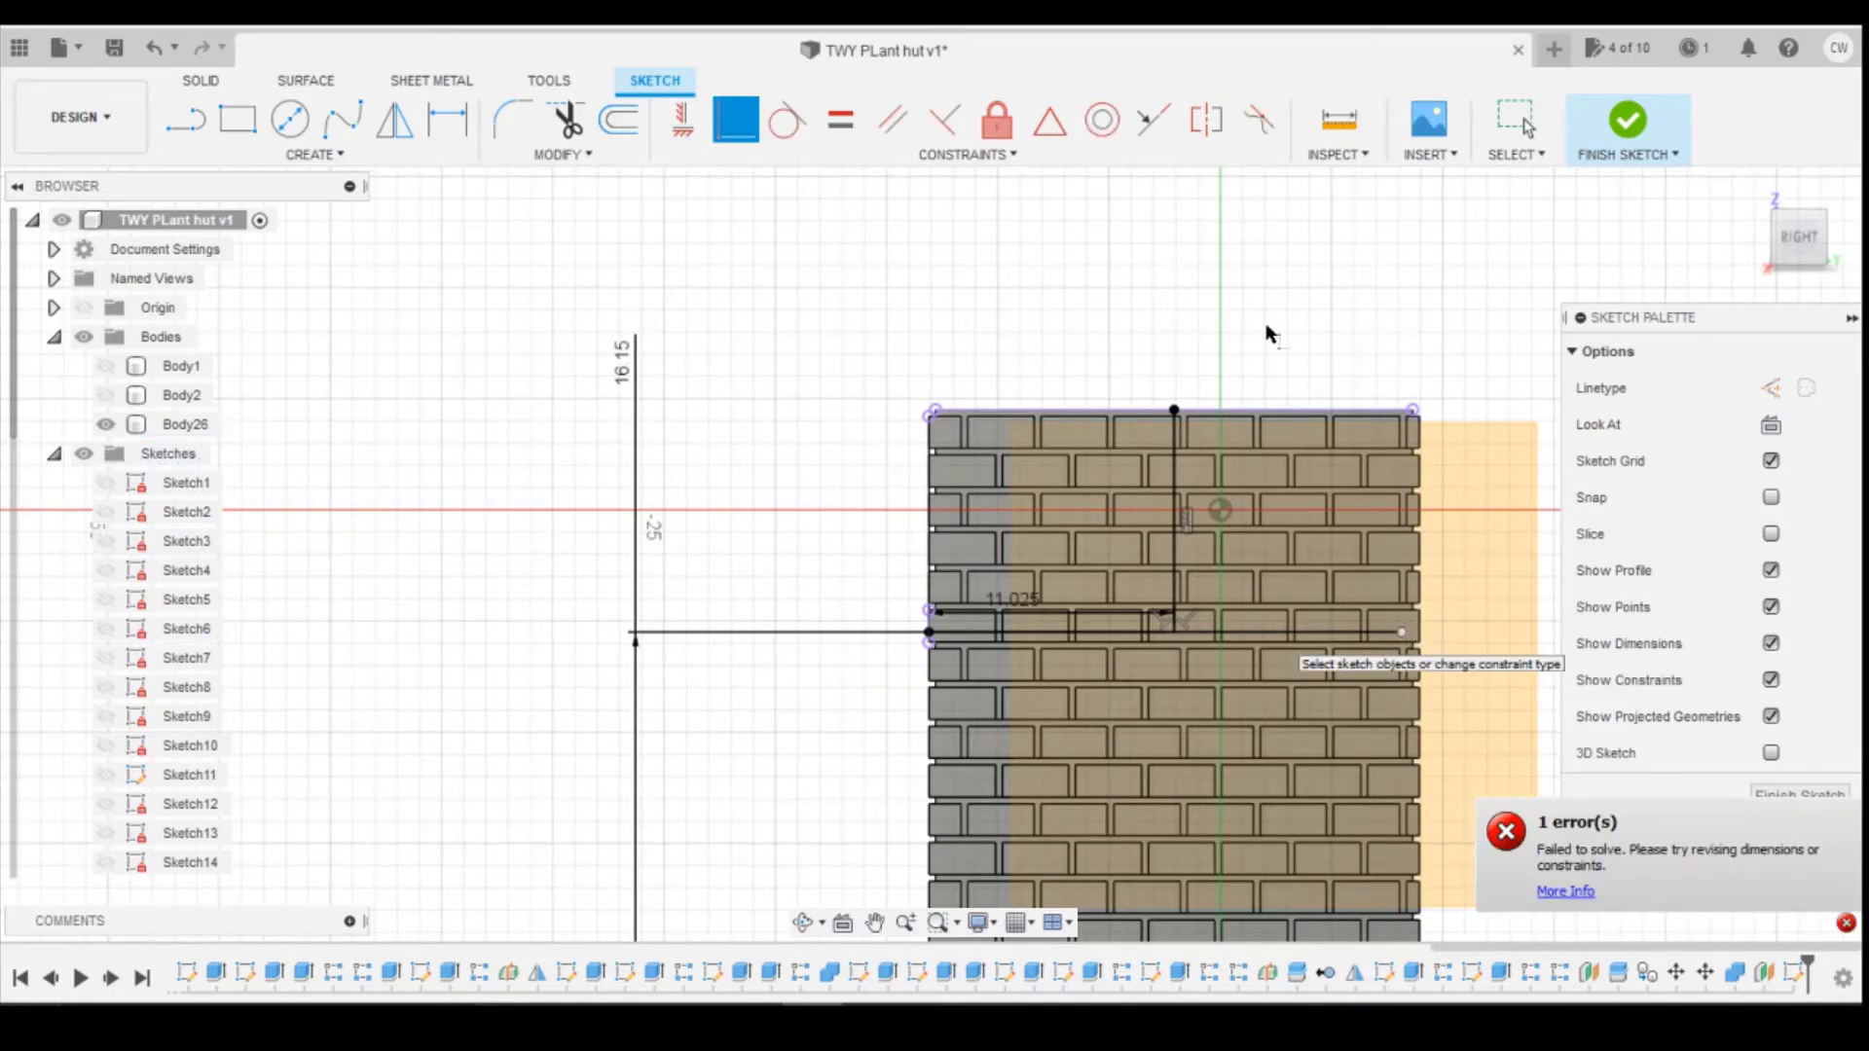
scroll(1427, 626, "up", 5)
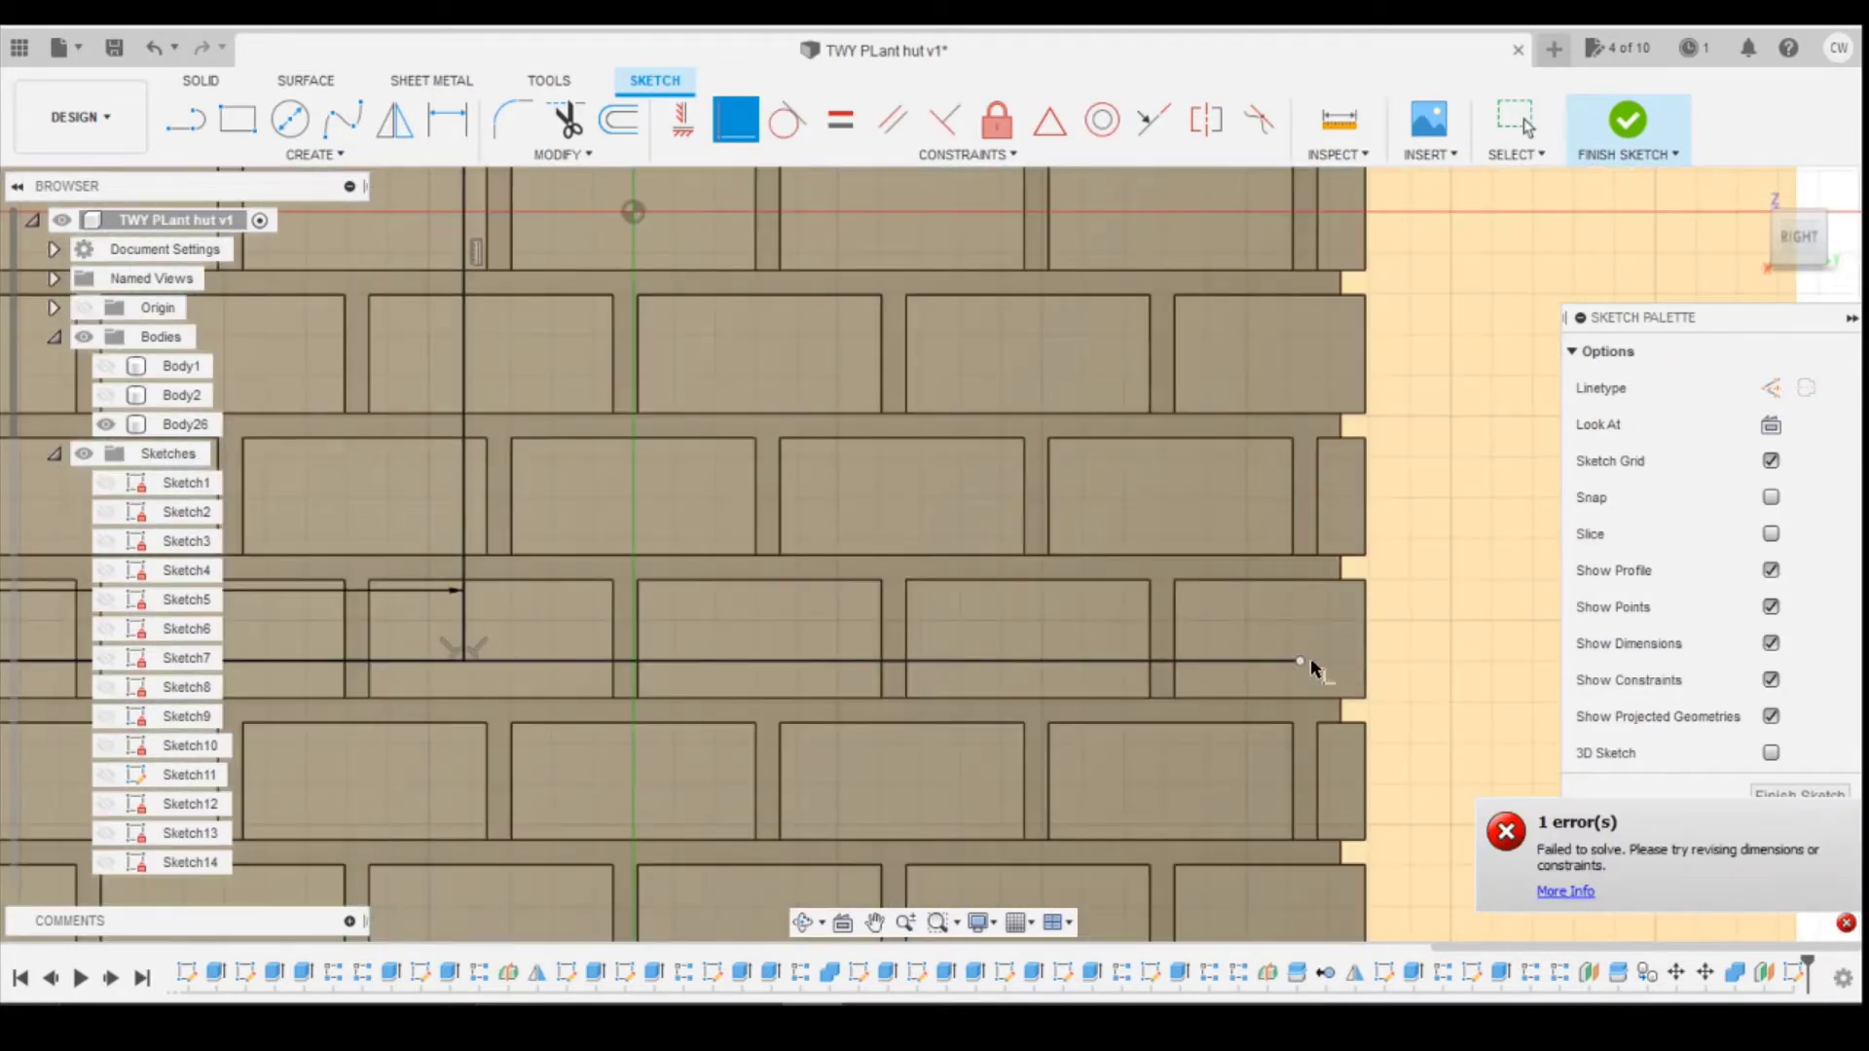
left_click(1299, 662)
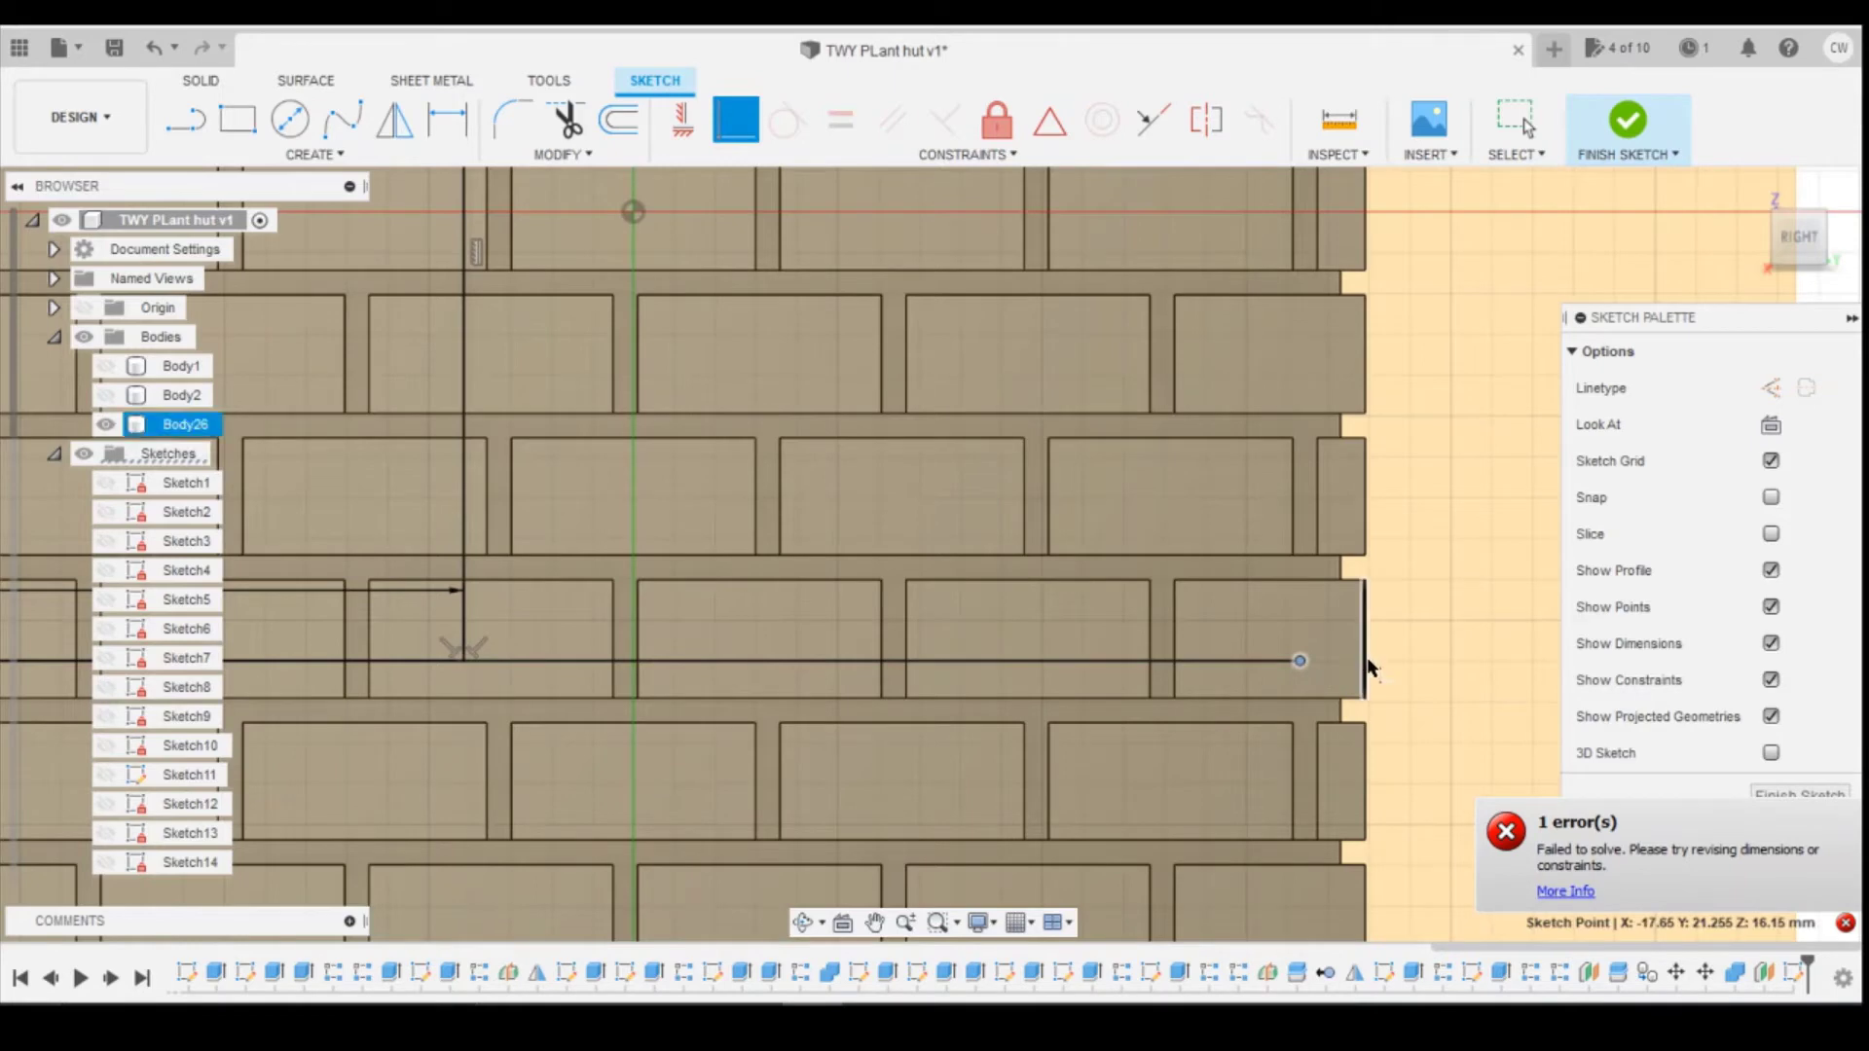
left_click(1365, 685)
scroll(1389, 708, "down", 4)
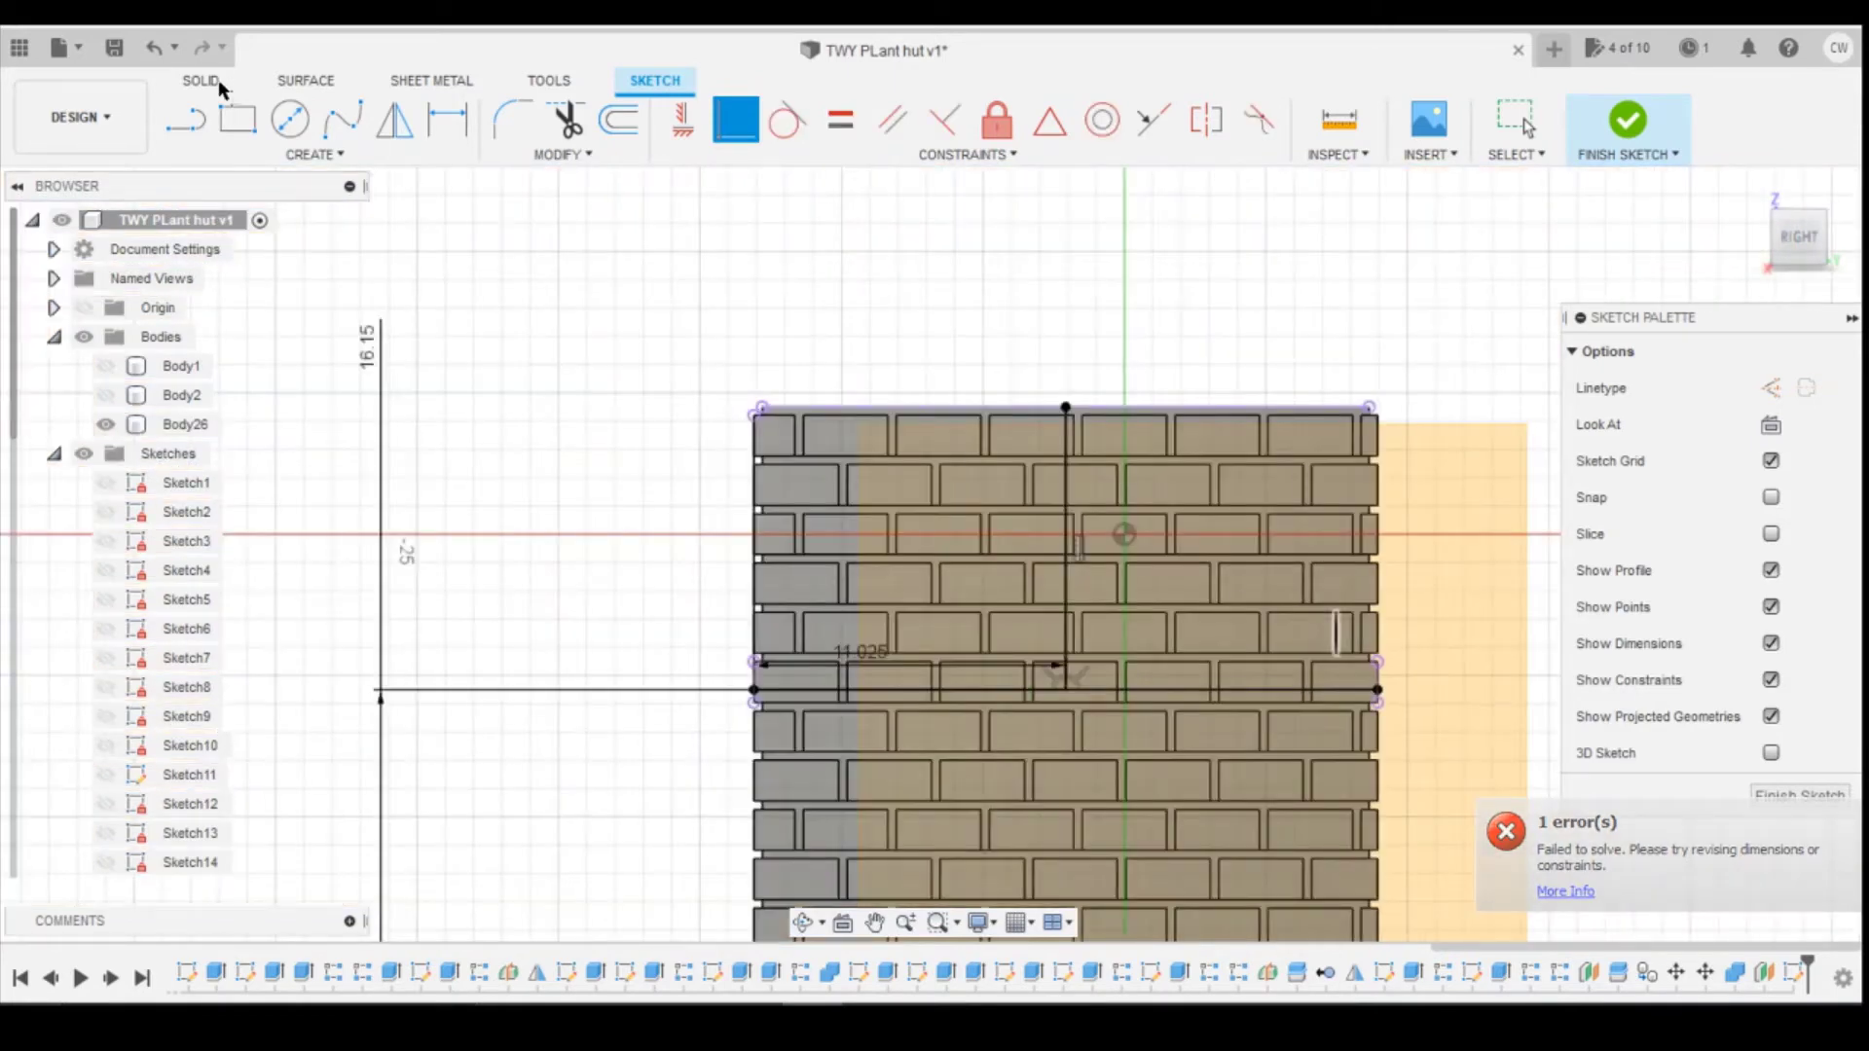
Step: Draw two sloping gable lines from the vertical line's upper end to the horizontal lines' ends on the wall's left and right edges
left_click(180, 132)
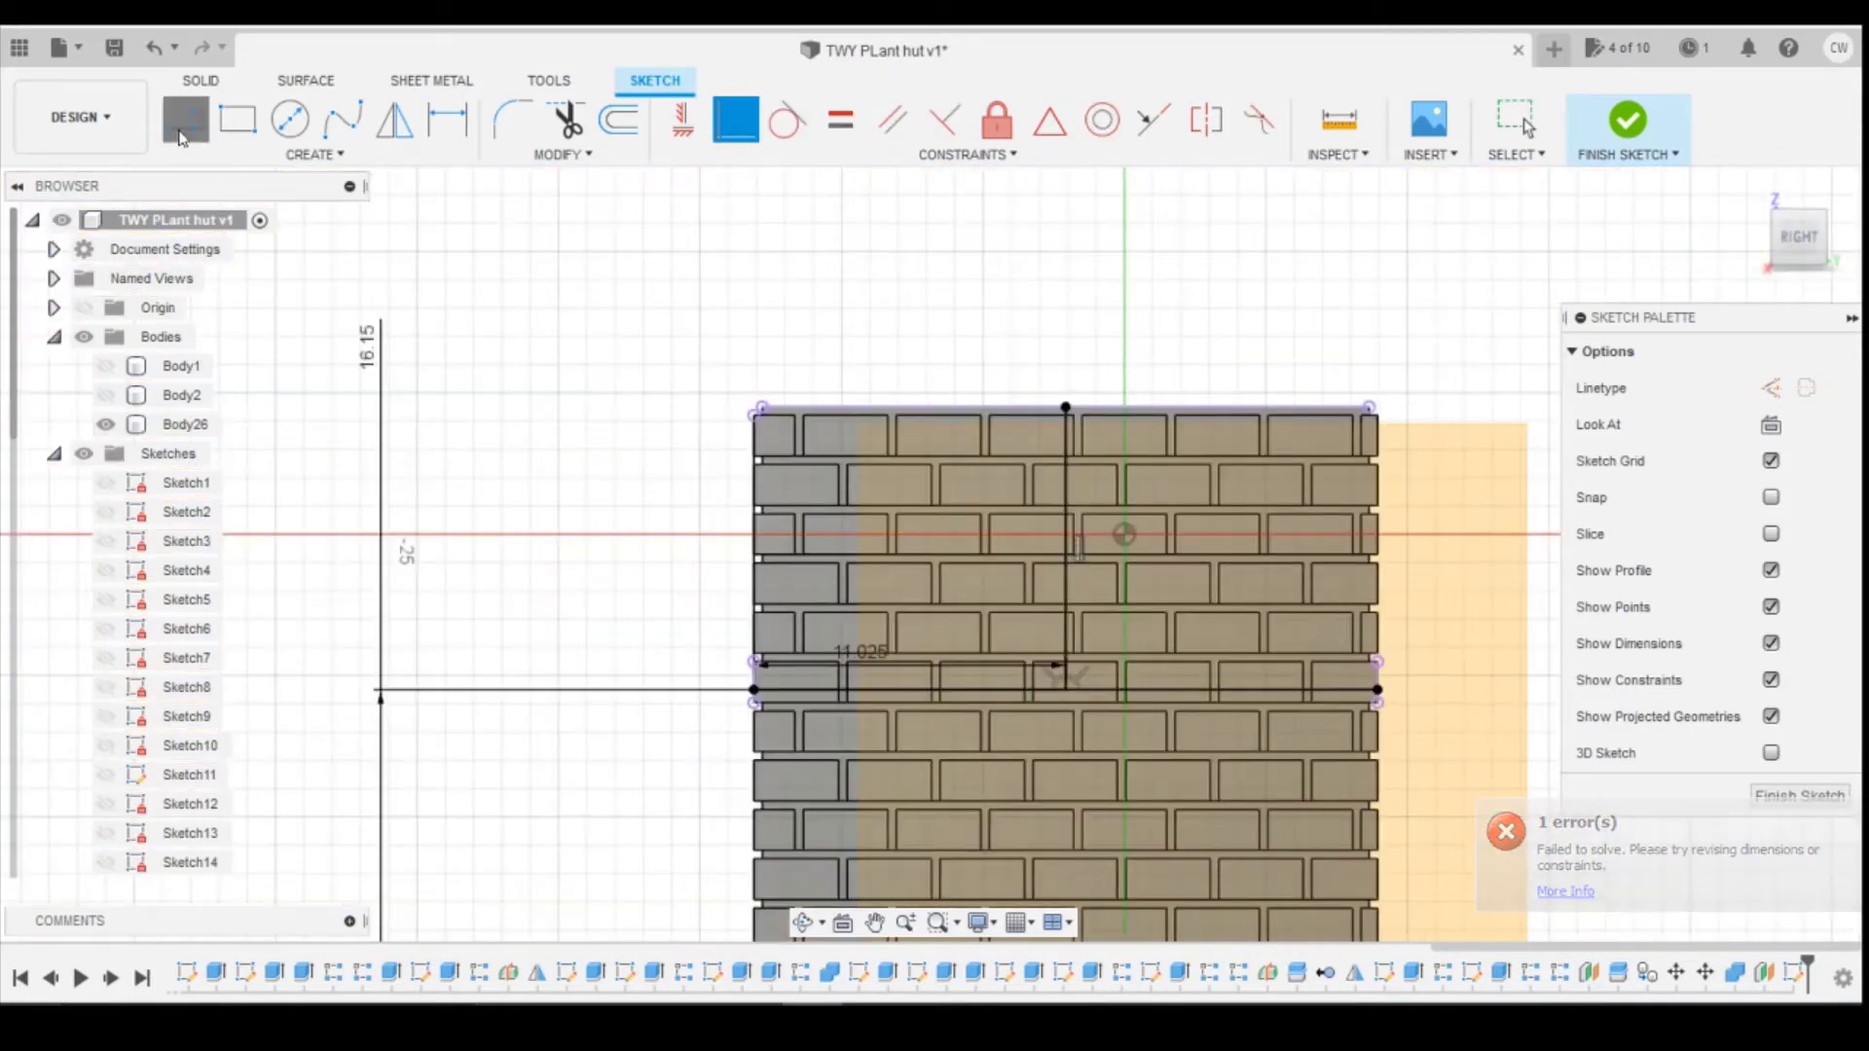
left_click(1066, 407)
left_click(755, 689)
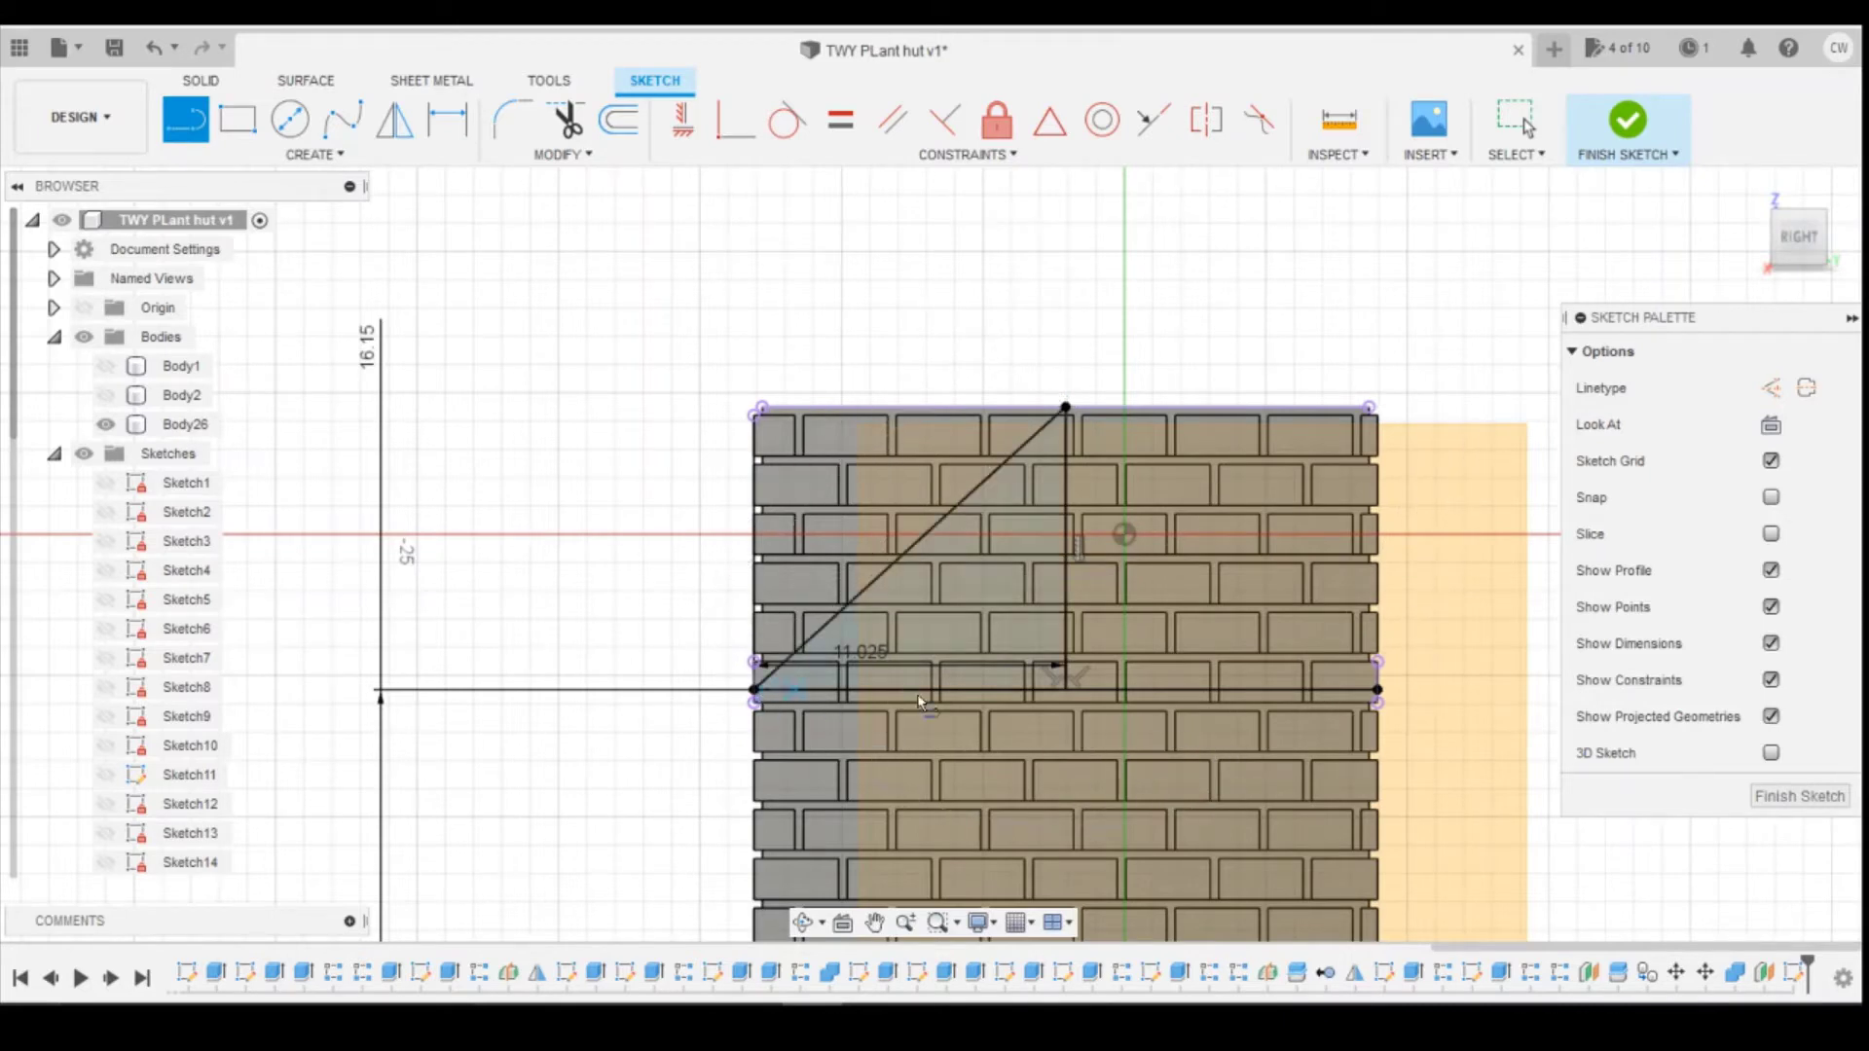
left_click(1065, 407)
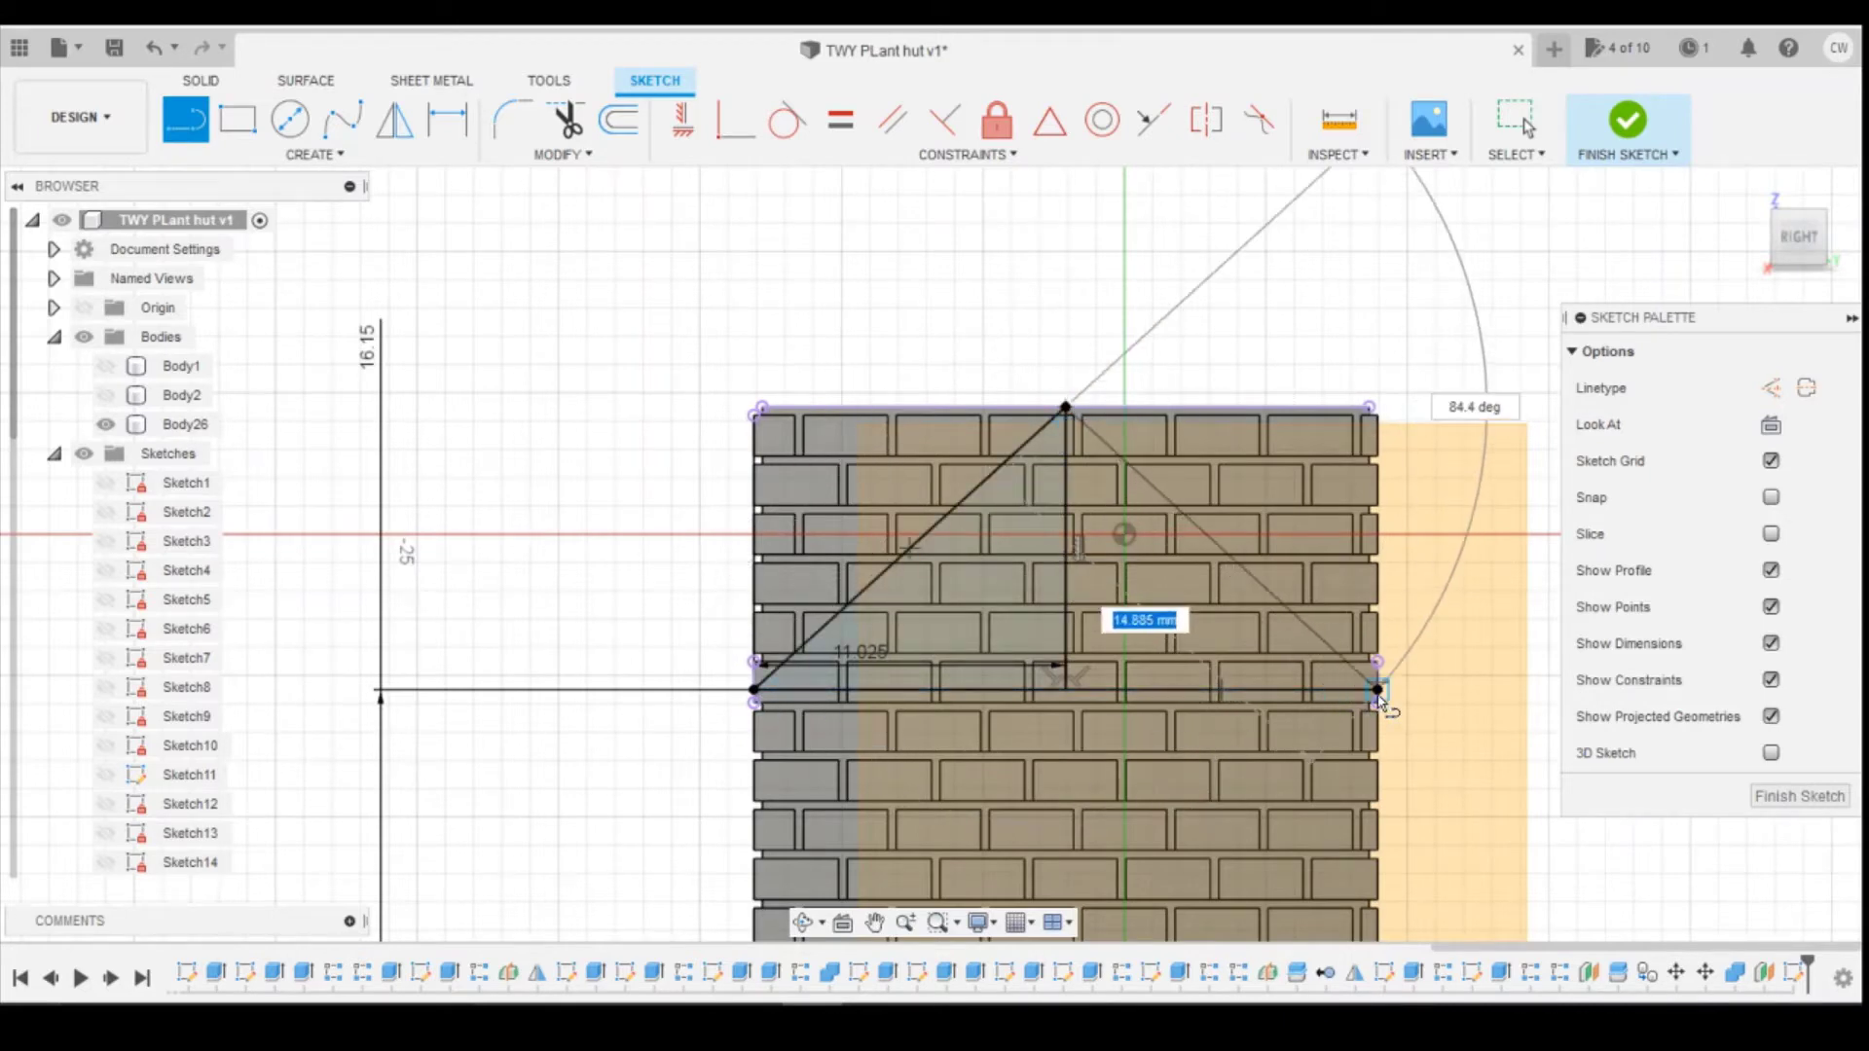
left_click(1377, 689)
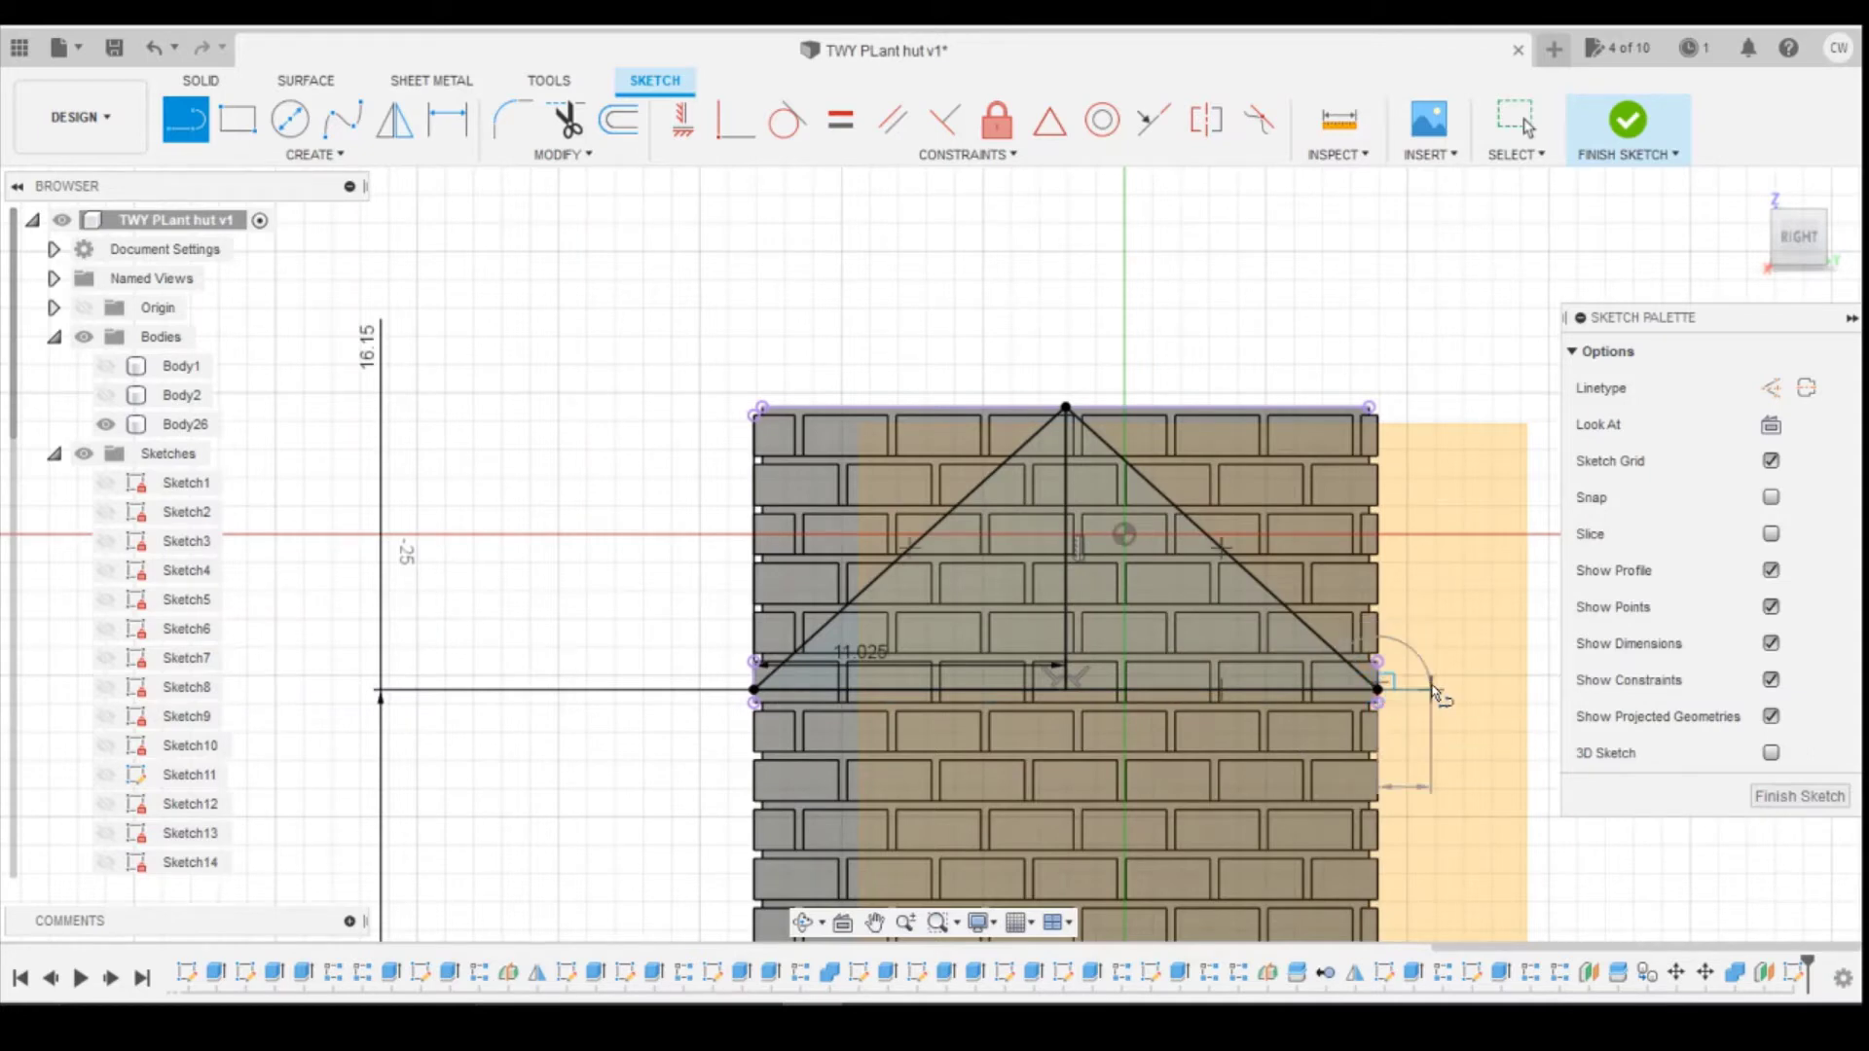
Step: Draw a closed rectangular outline around the wall's upper part, starting and ending at the two lower gable corners
left_click(1431, 348)
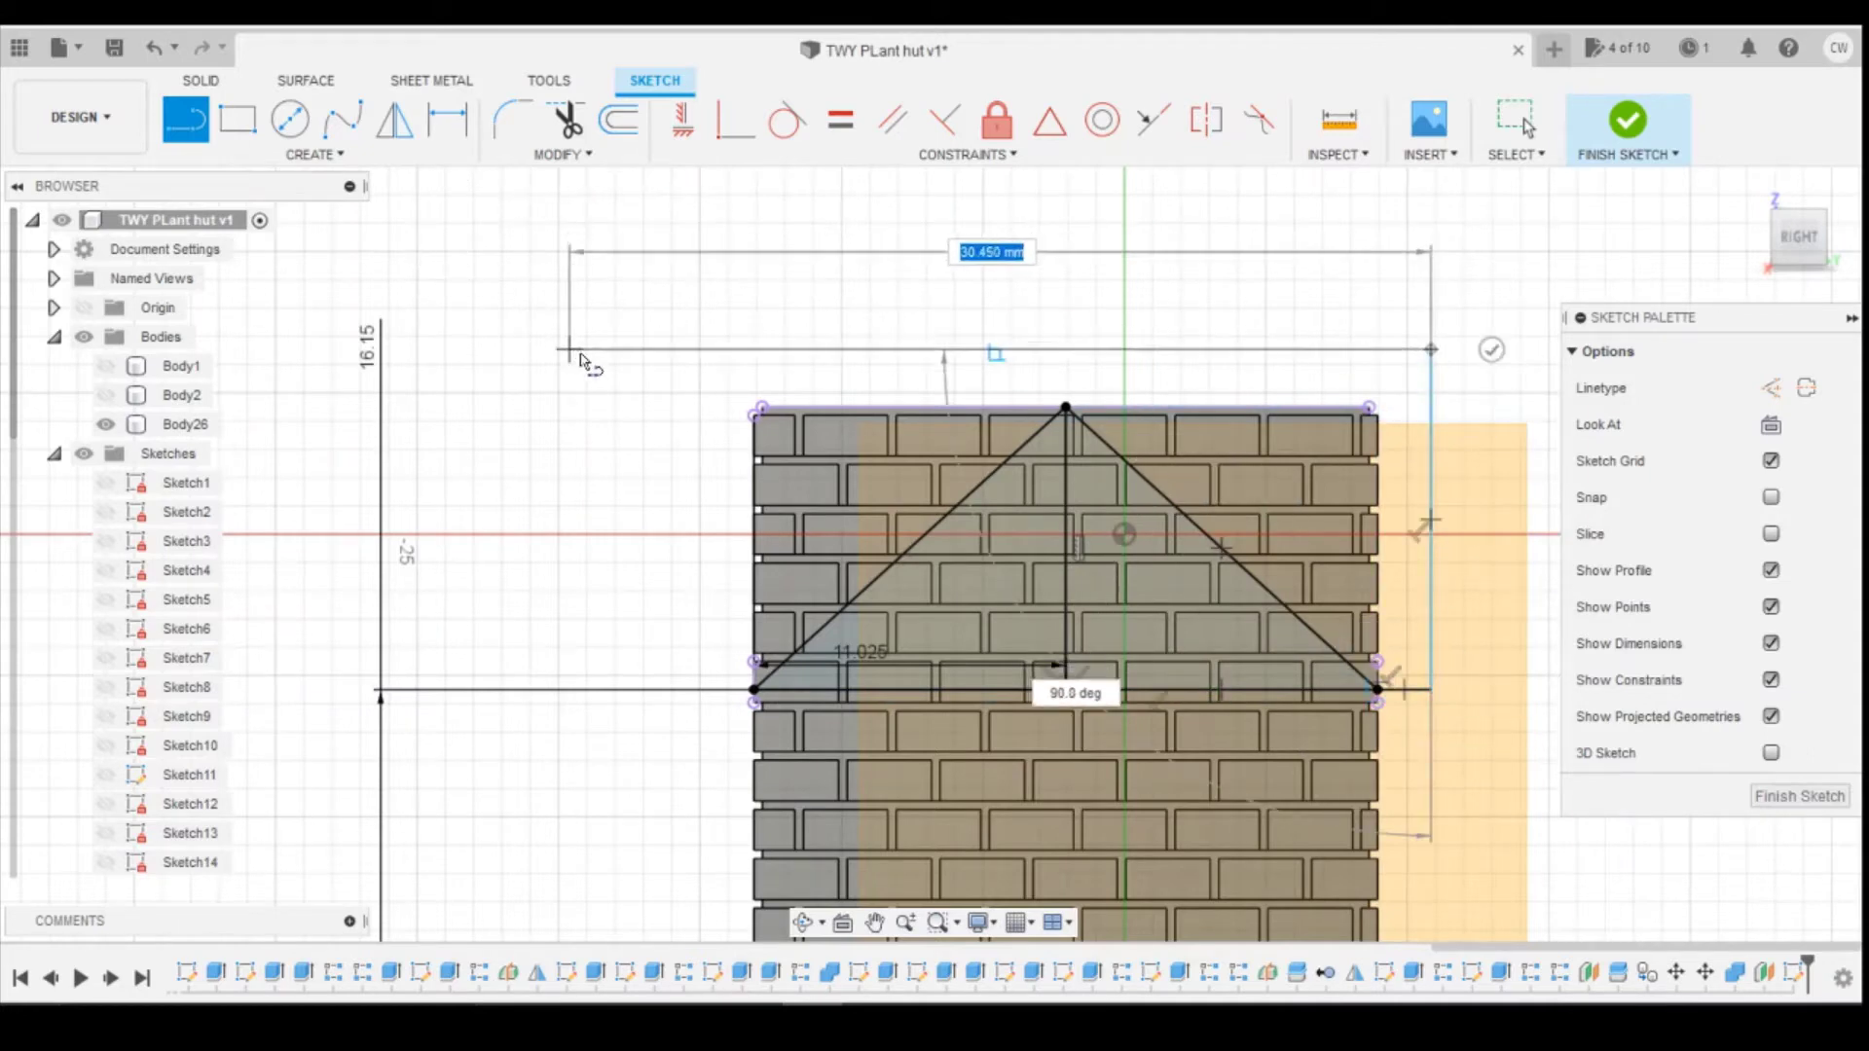
left_click(643, 348)
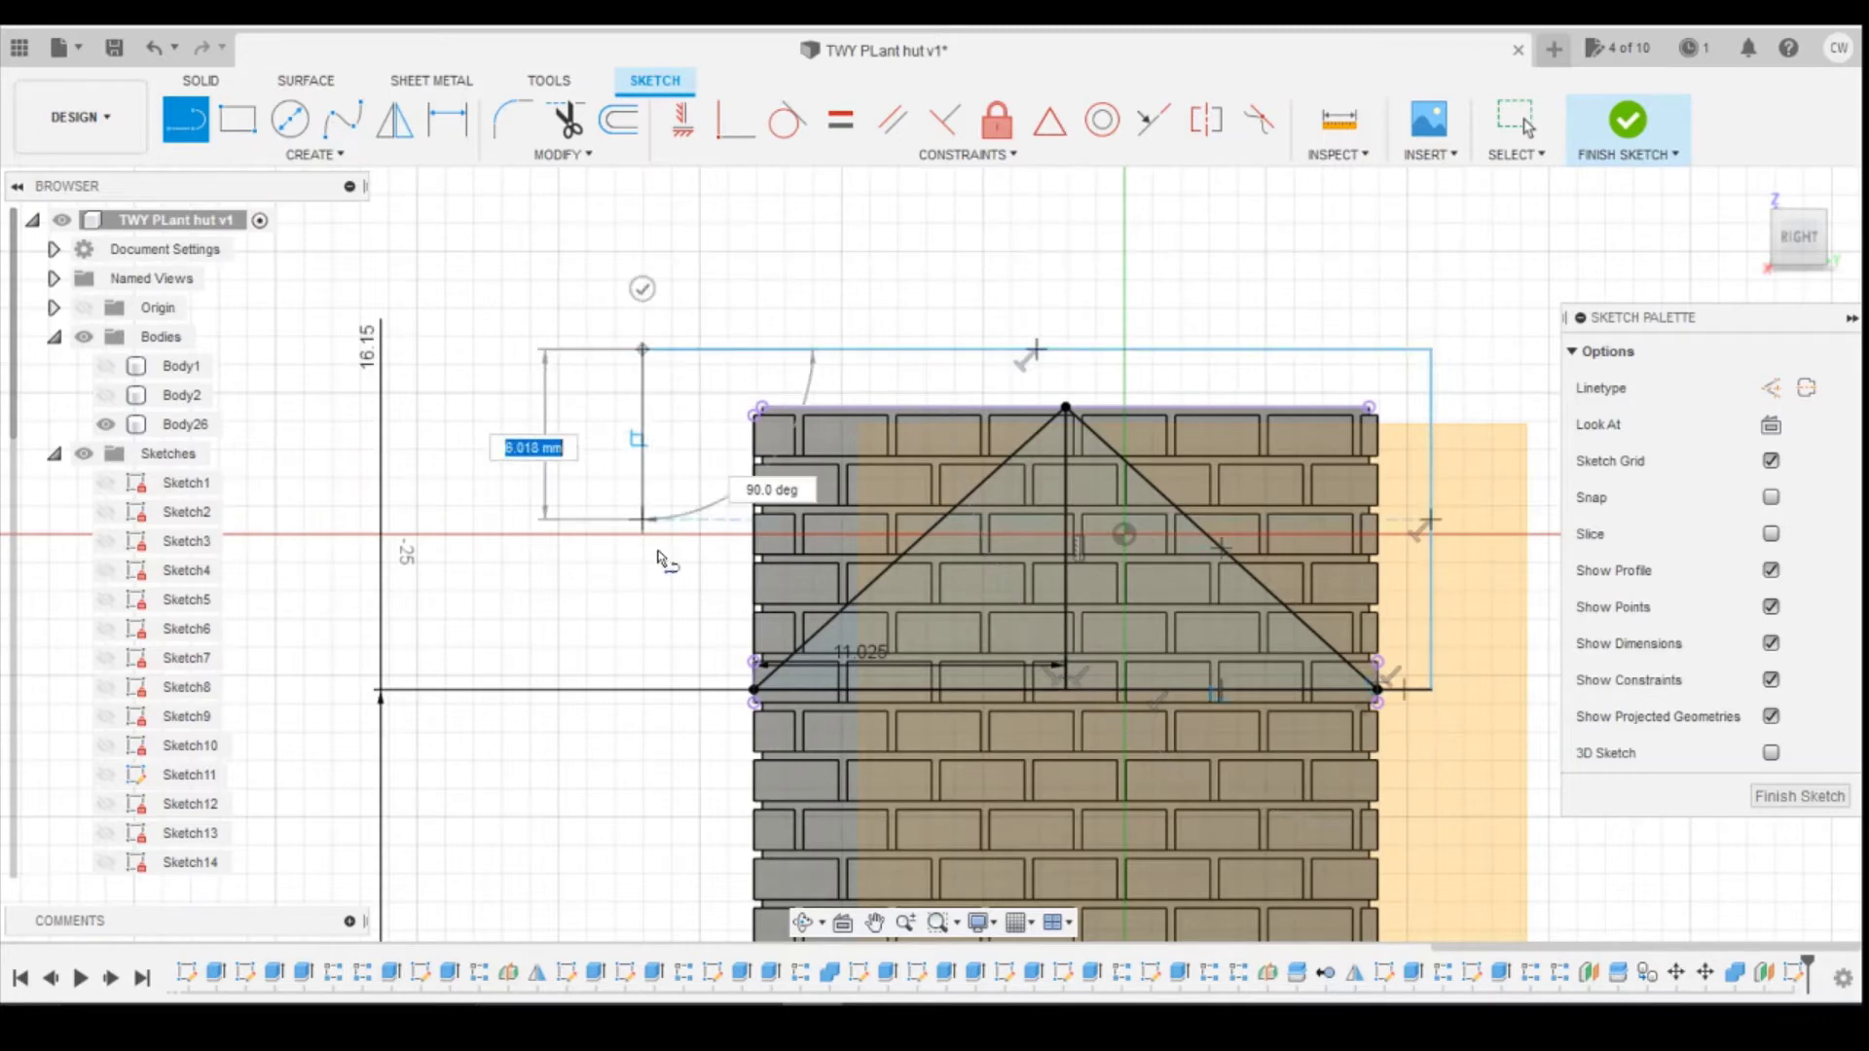
left_click(643, 690)
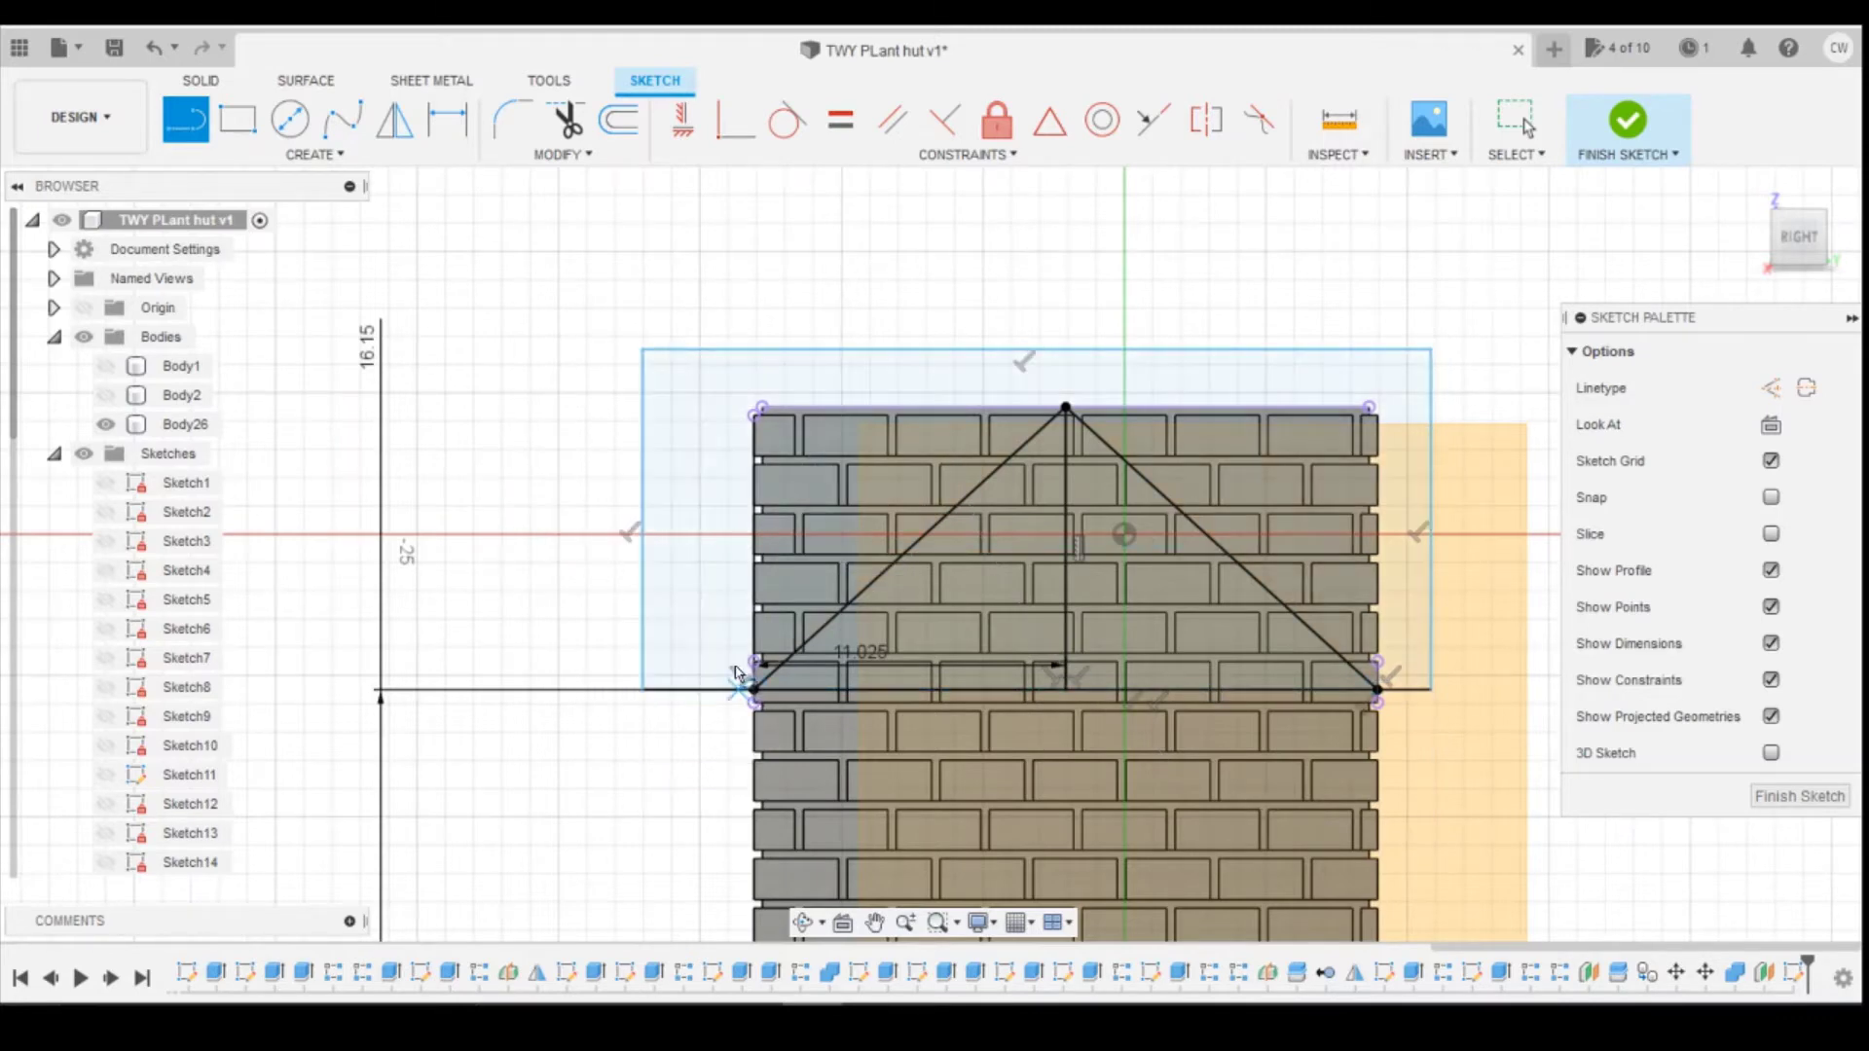
key("Escape")
Step: Extrude the profile outside the gable lines by -32 mm as a cut through the whole hut
left_click(1309, 384)
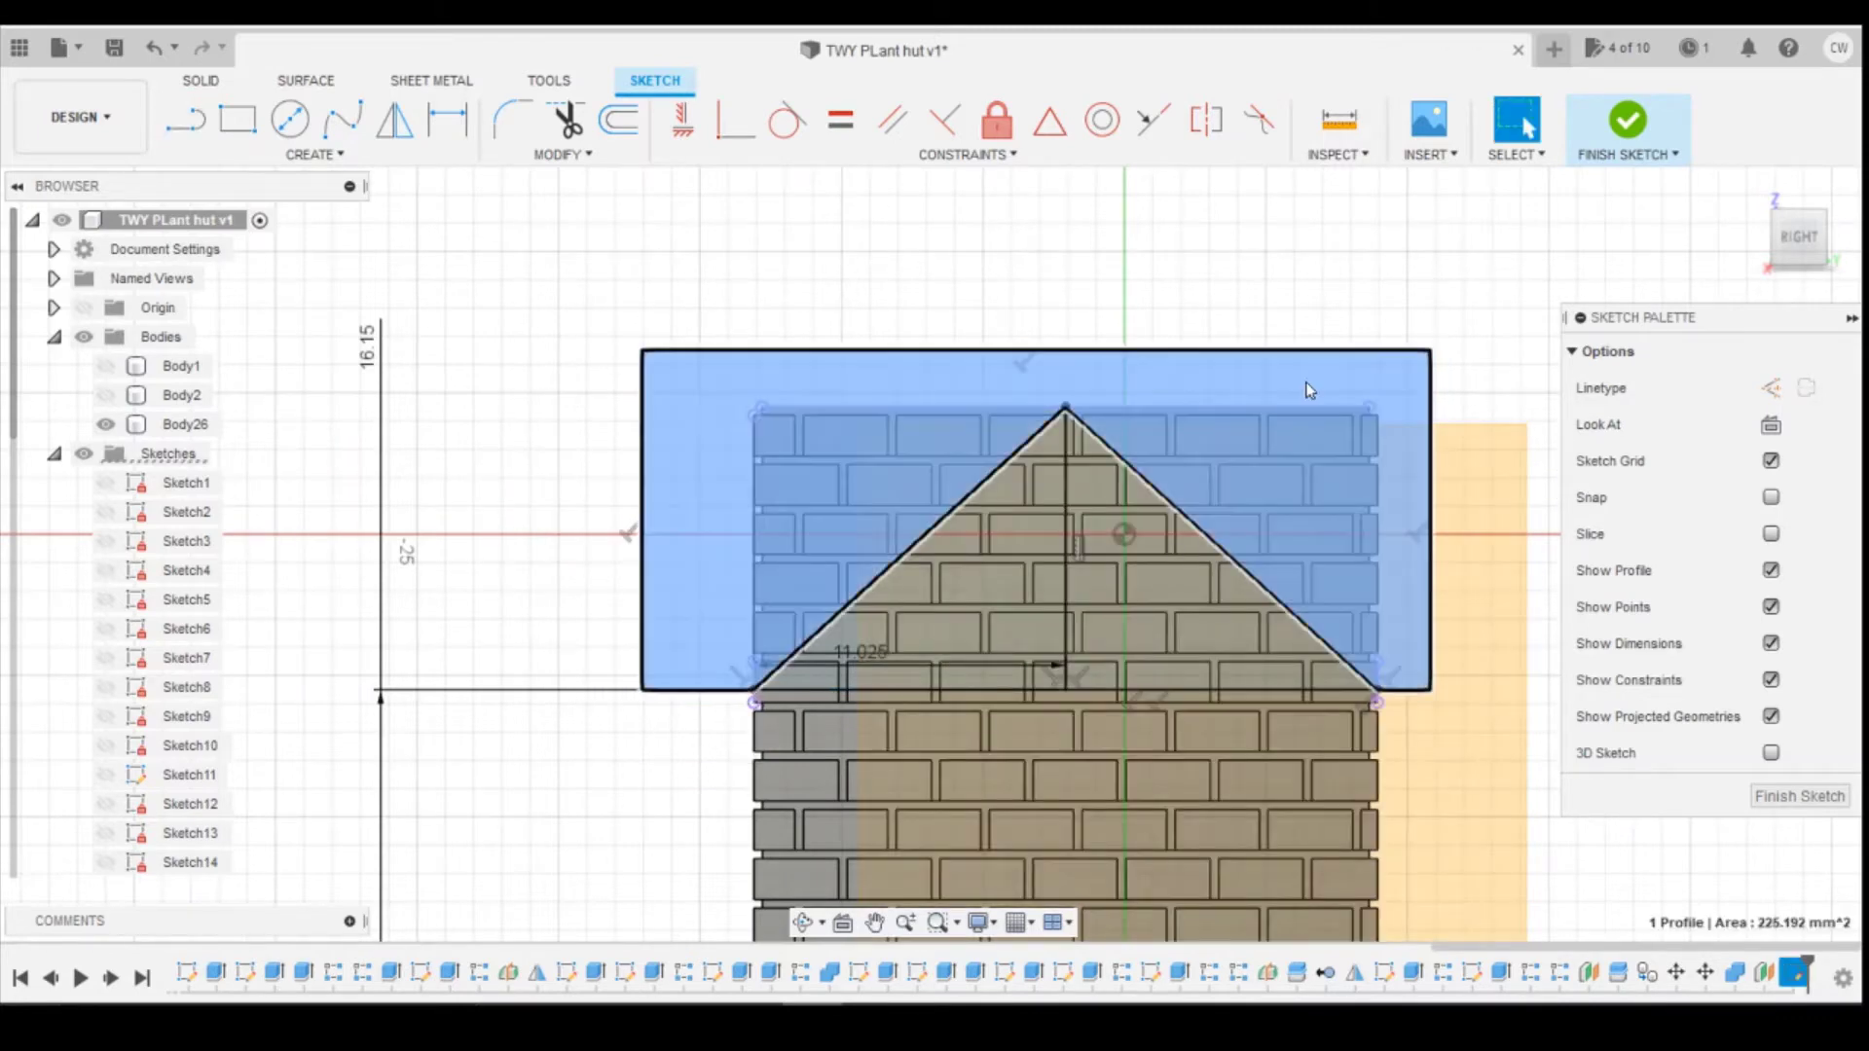
right_click(1309, 385)
left_click(1266, 488)
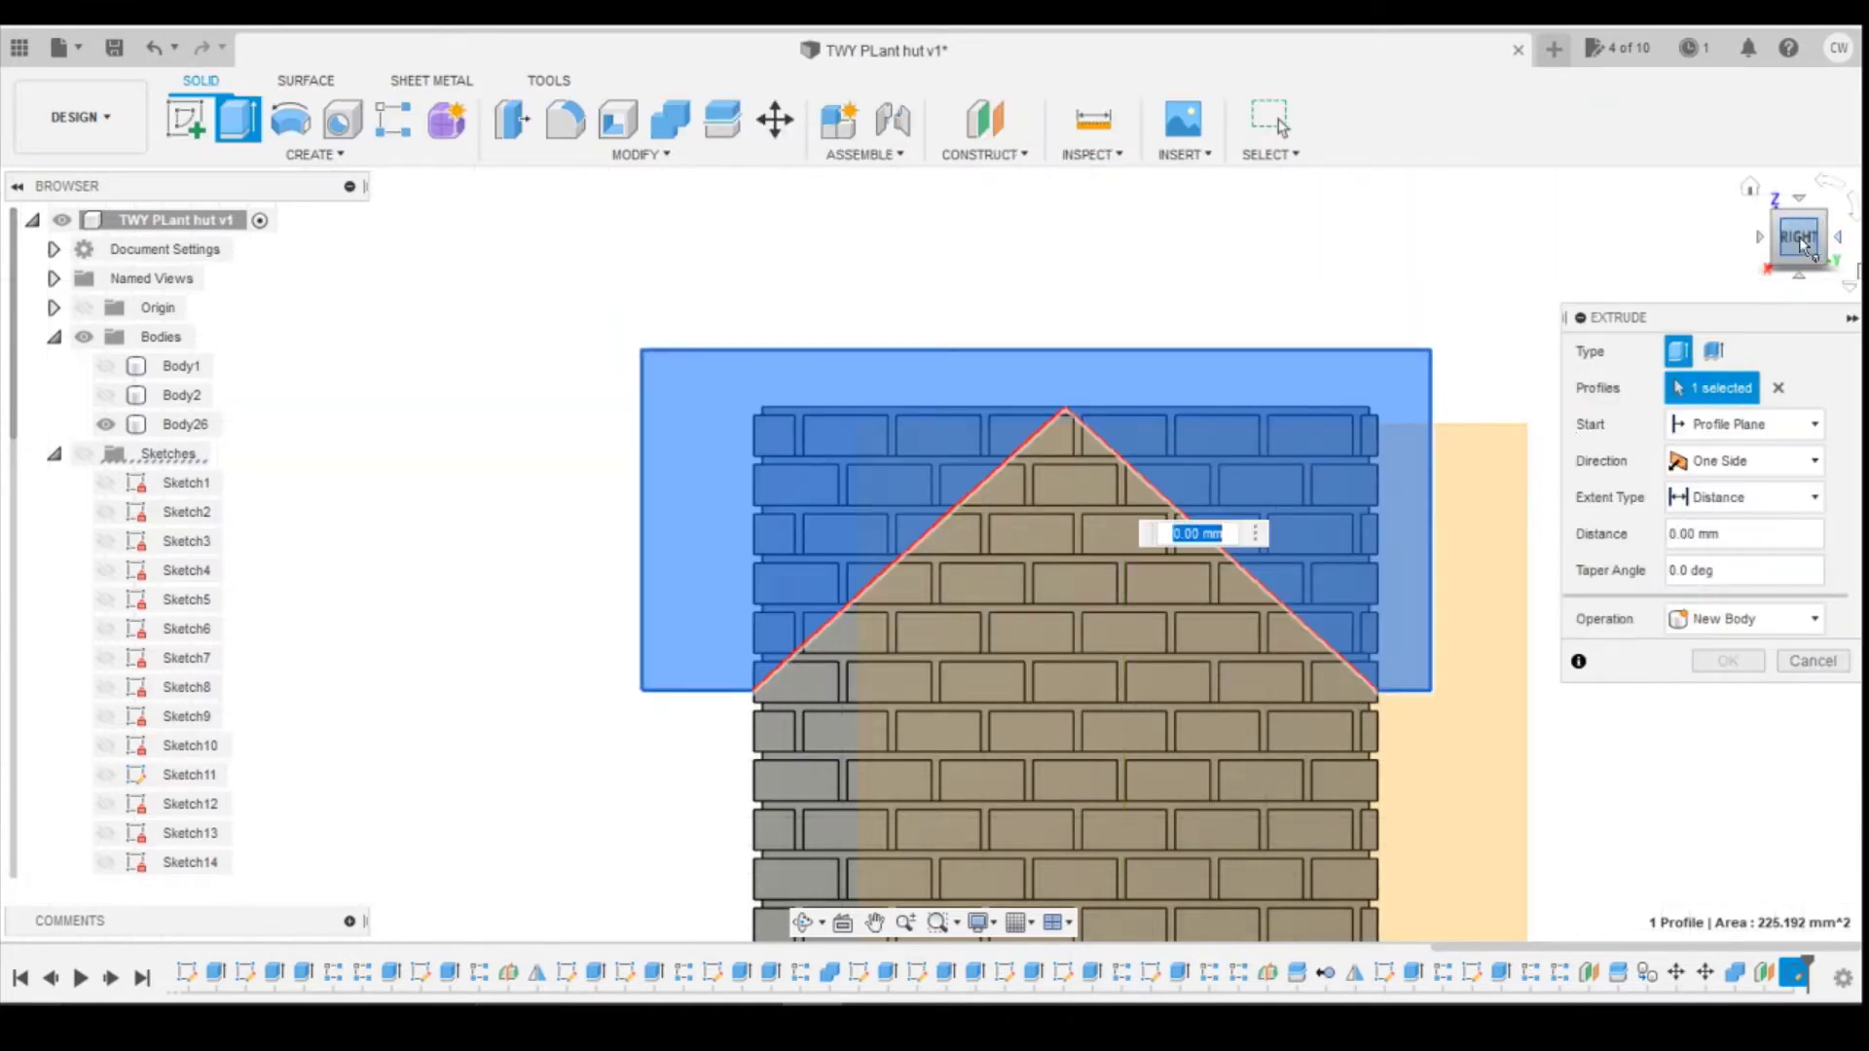
middle_click_drag(1063, 528, 1098, 511, "shift")
left_click_drag(984, 478, 286, 486)
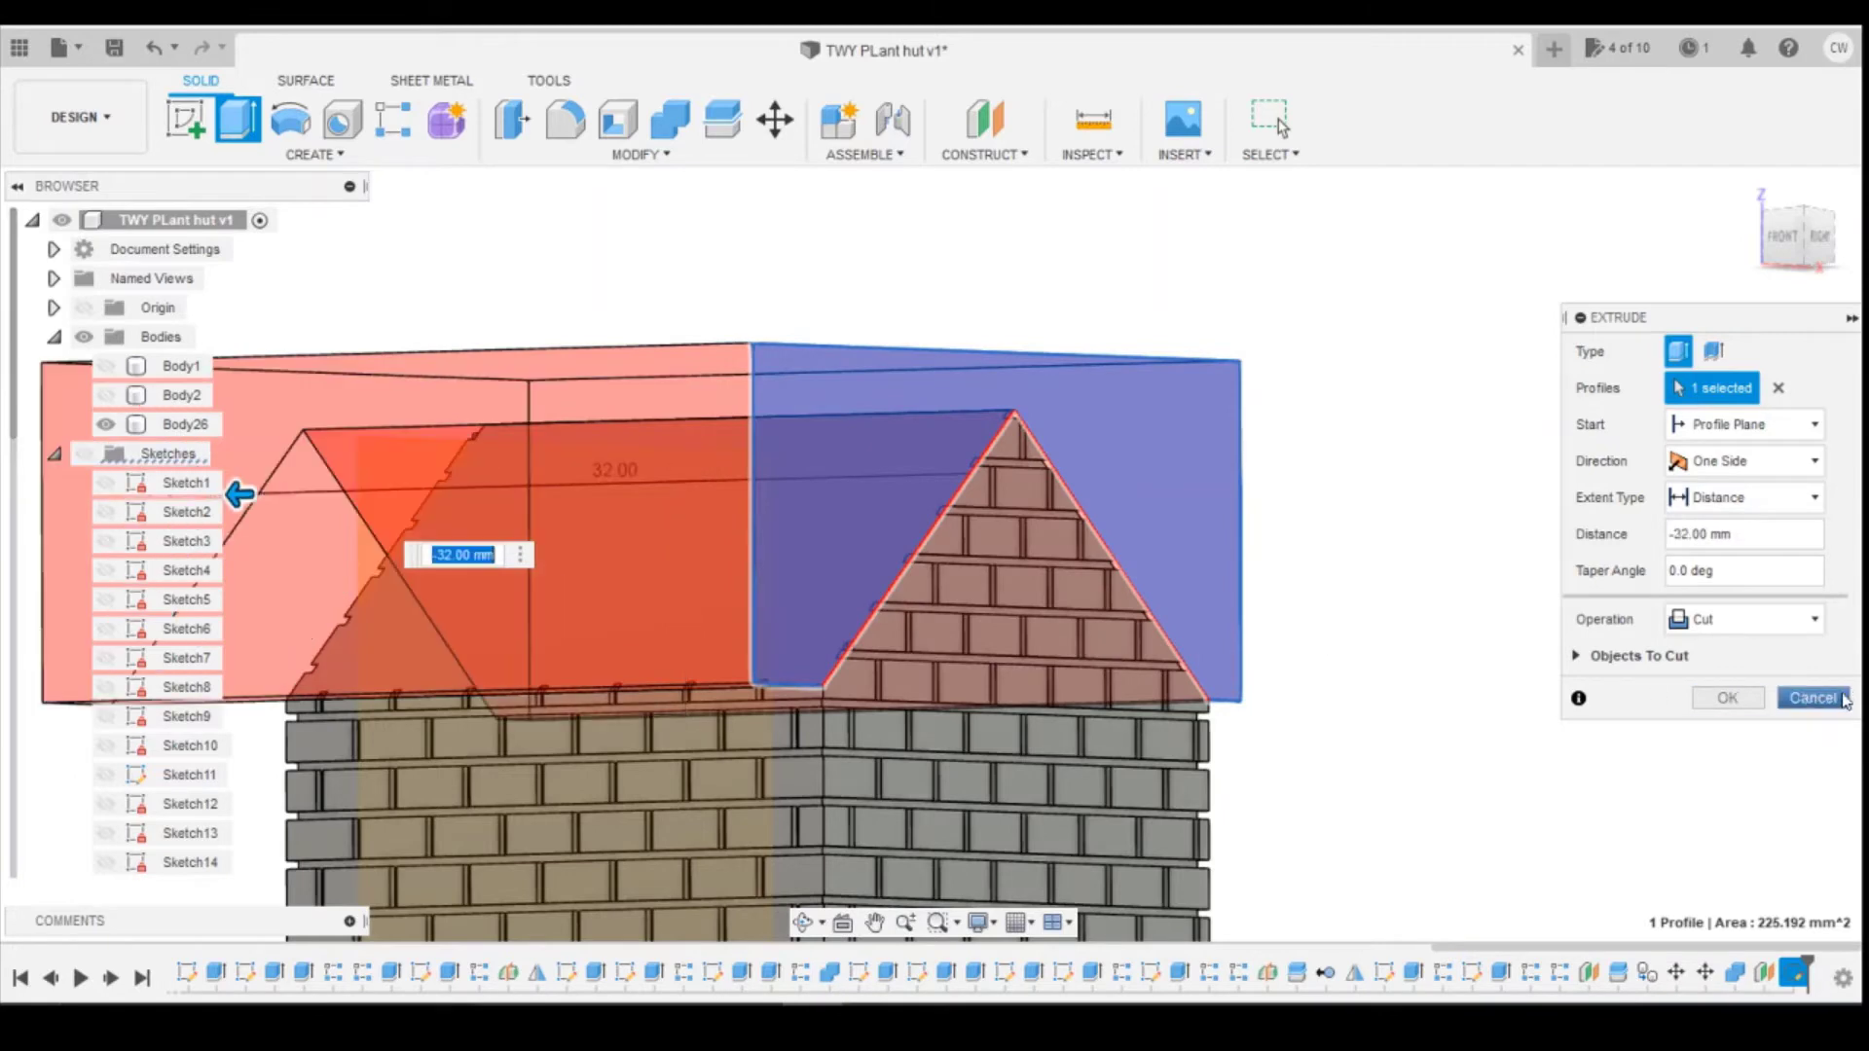
left_click(1728, 696)
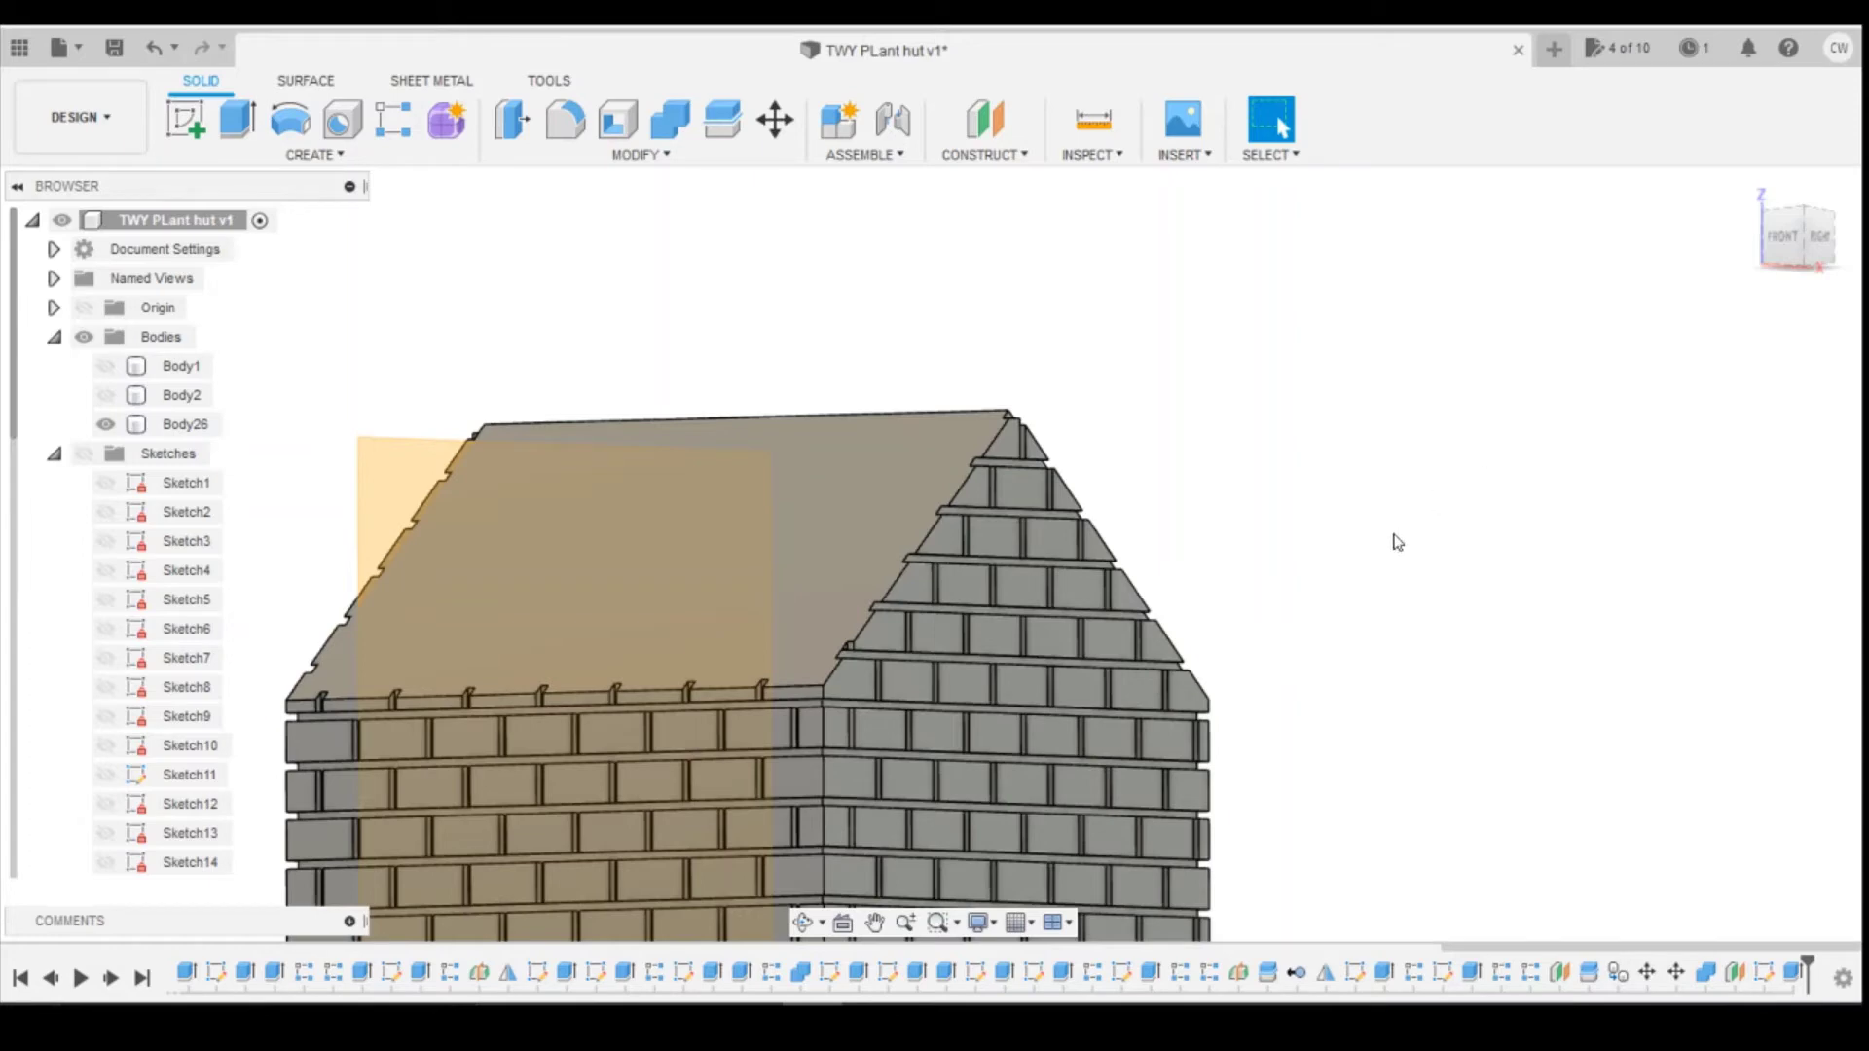
Step: Roll the timeline history back to Extrude28, where the hut is still a plain block without brickwork
middle_click_drag(1397, 539, 1580, 296, "shift")
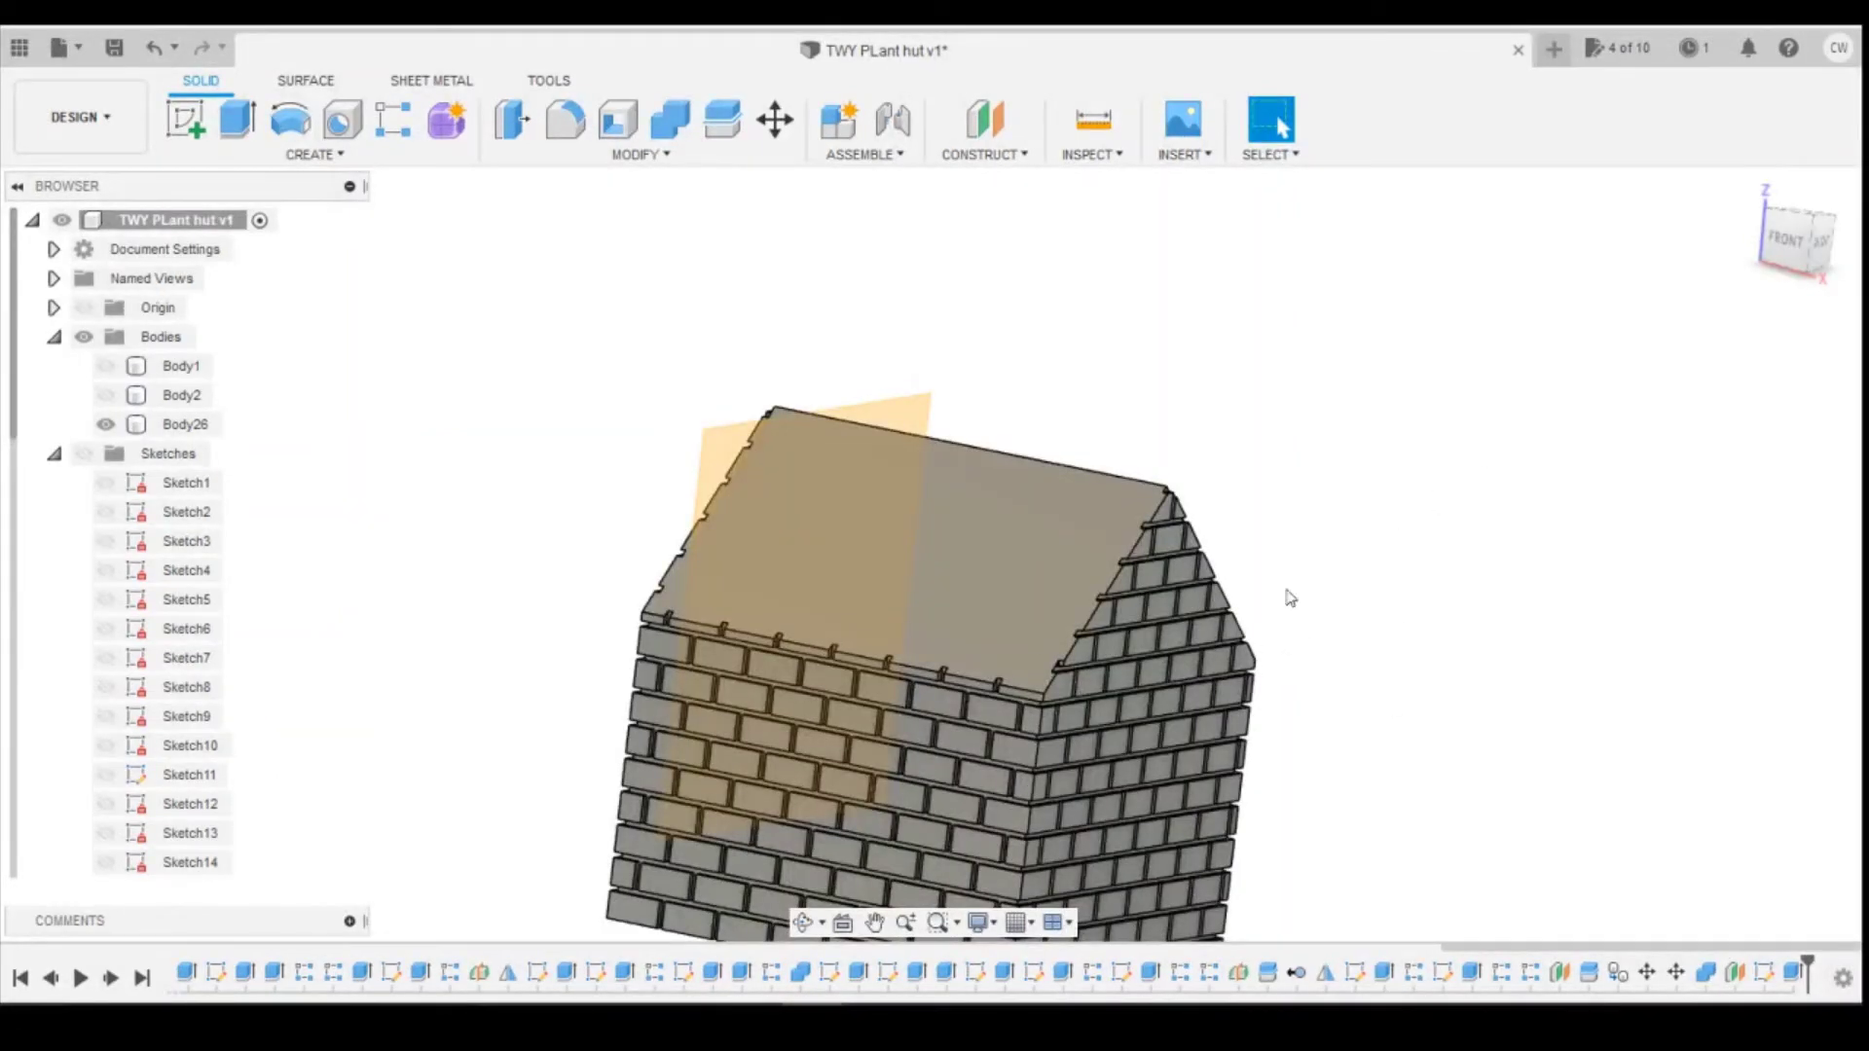
left_click(1224, 747)
key("Escape")
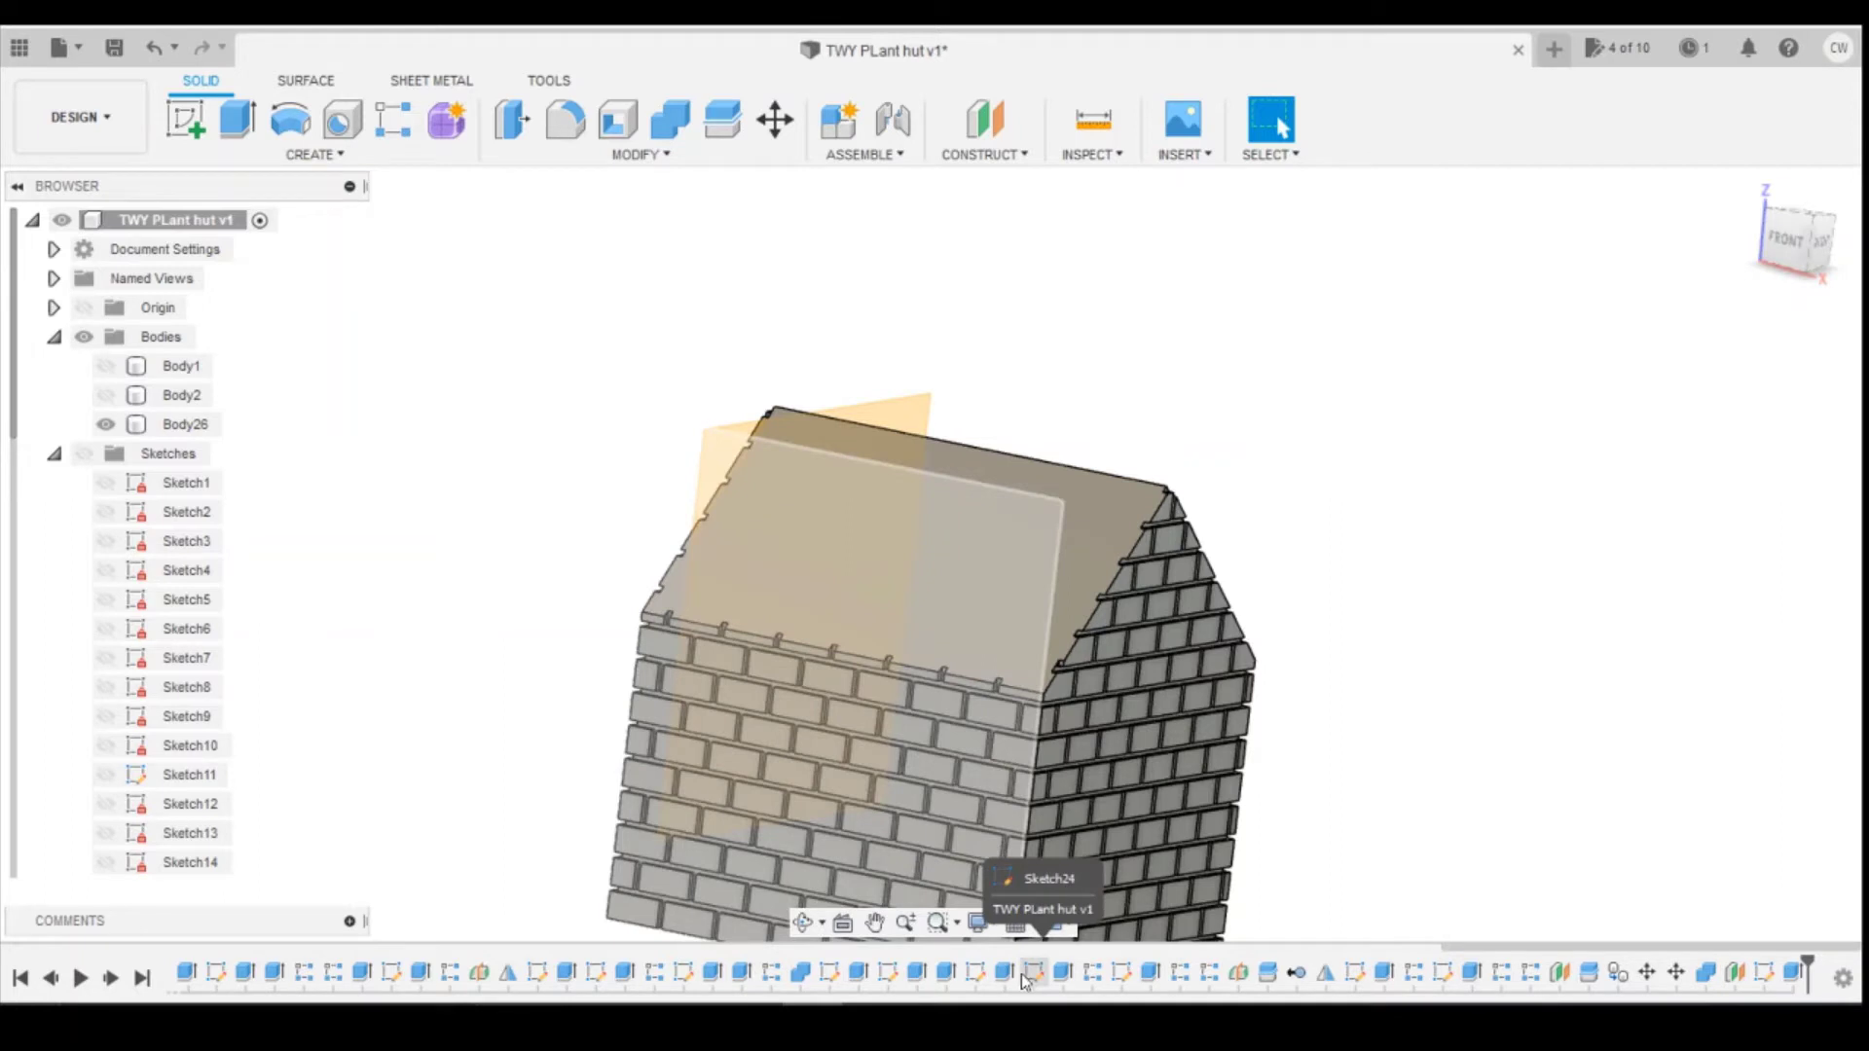
right_click(1004, 974)
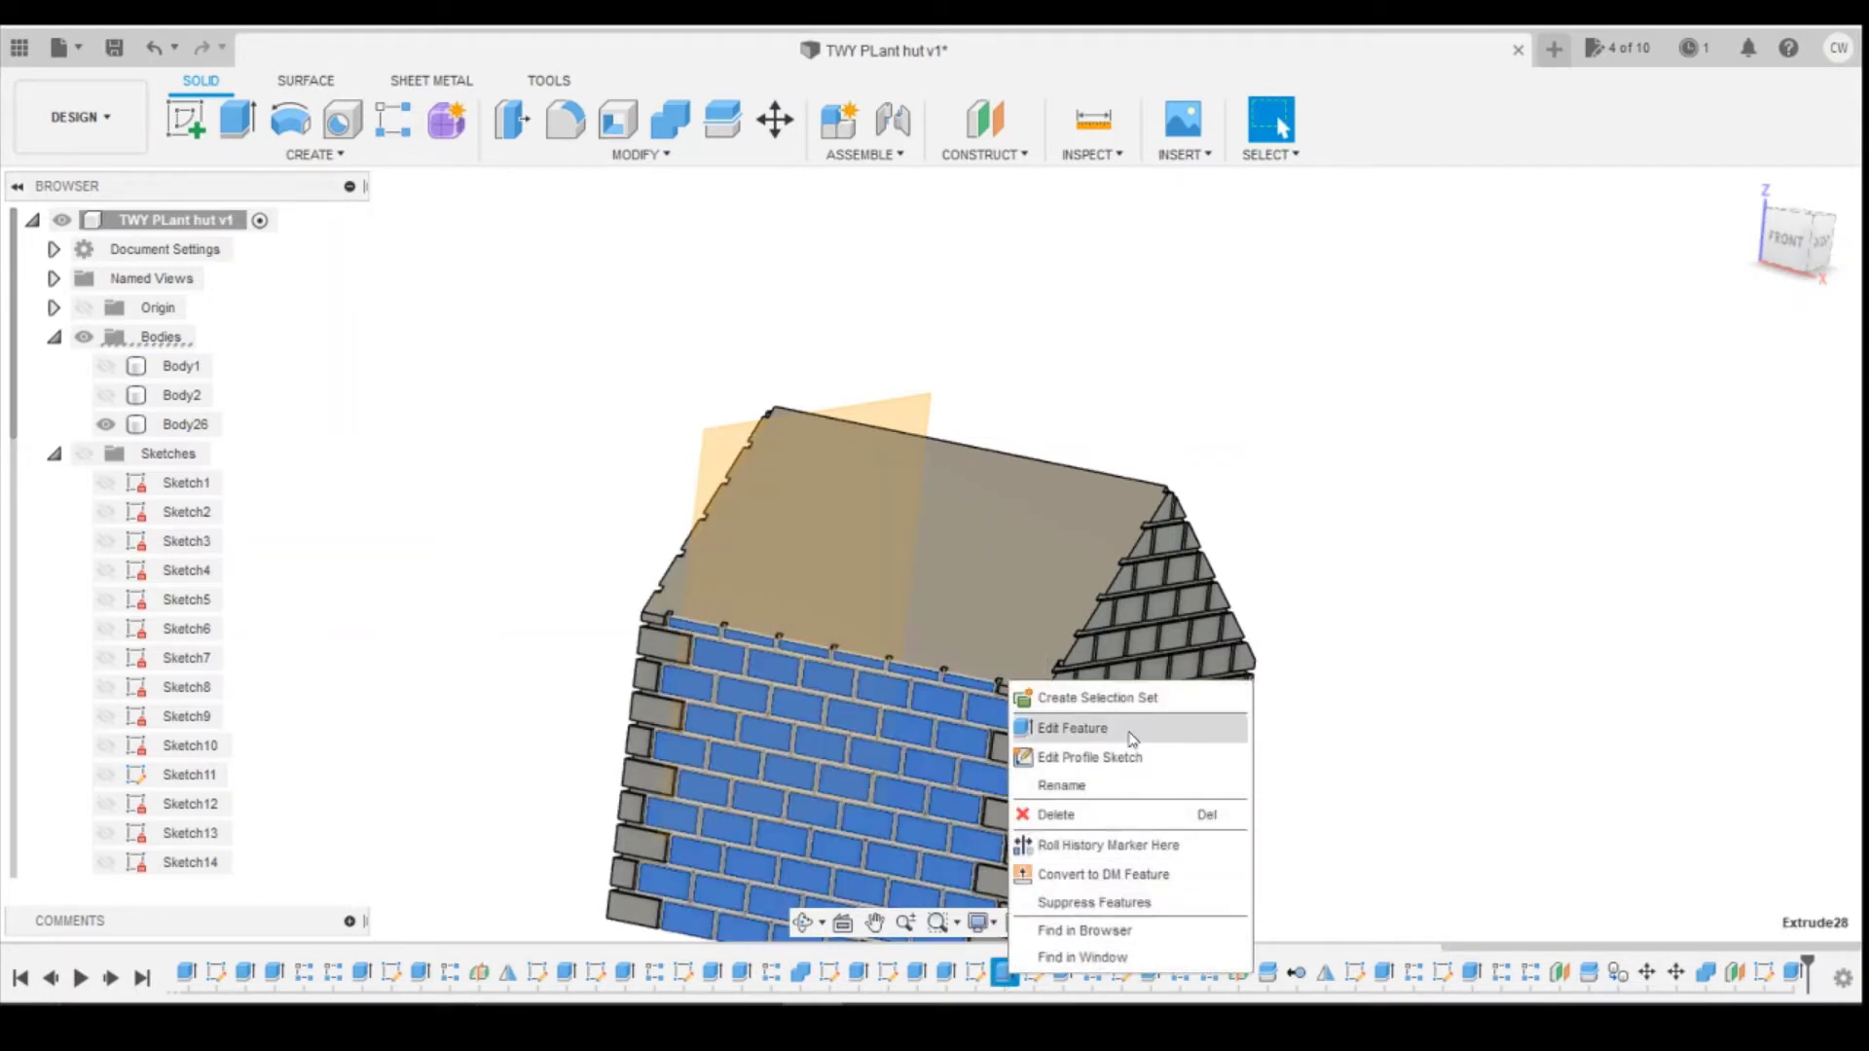
left_click(1120, 845)
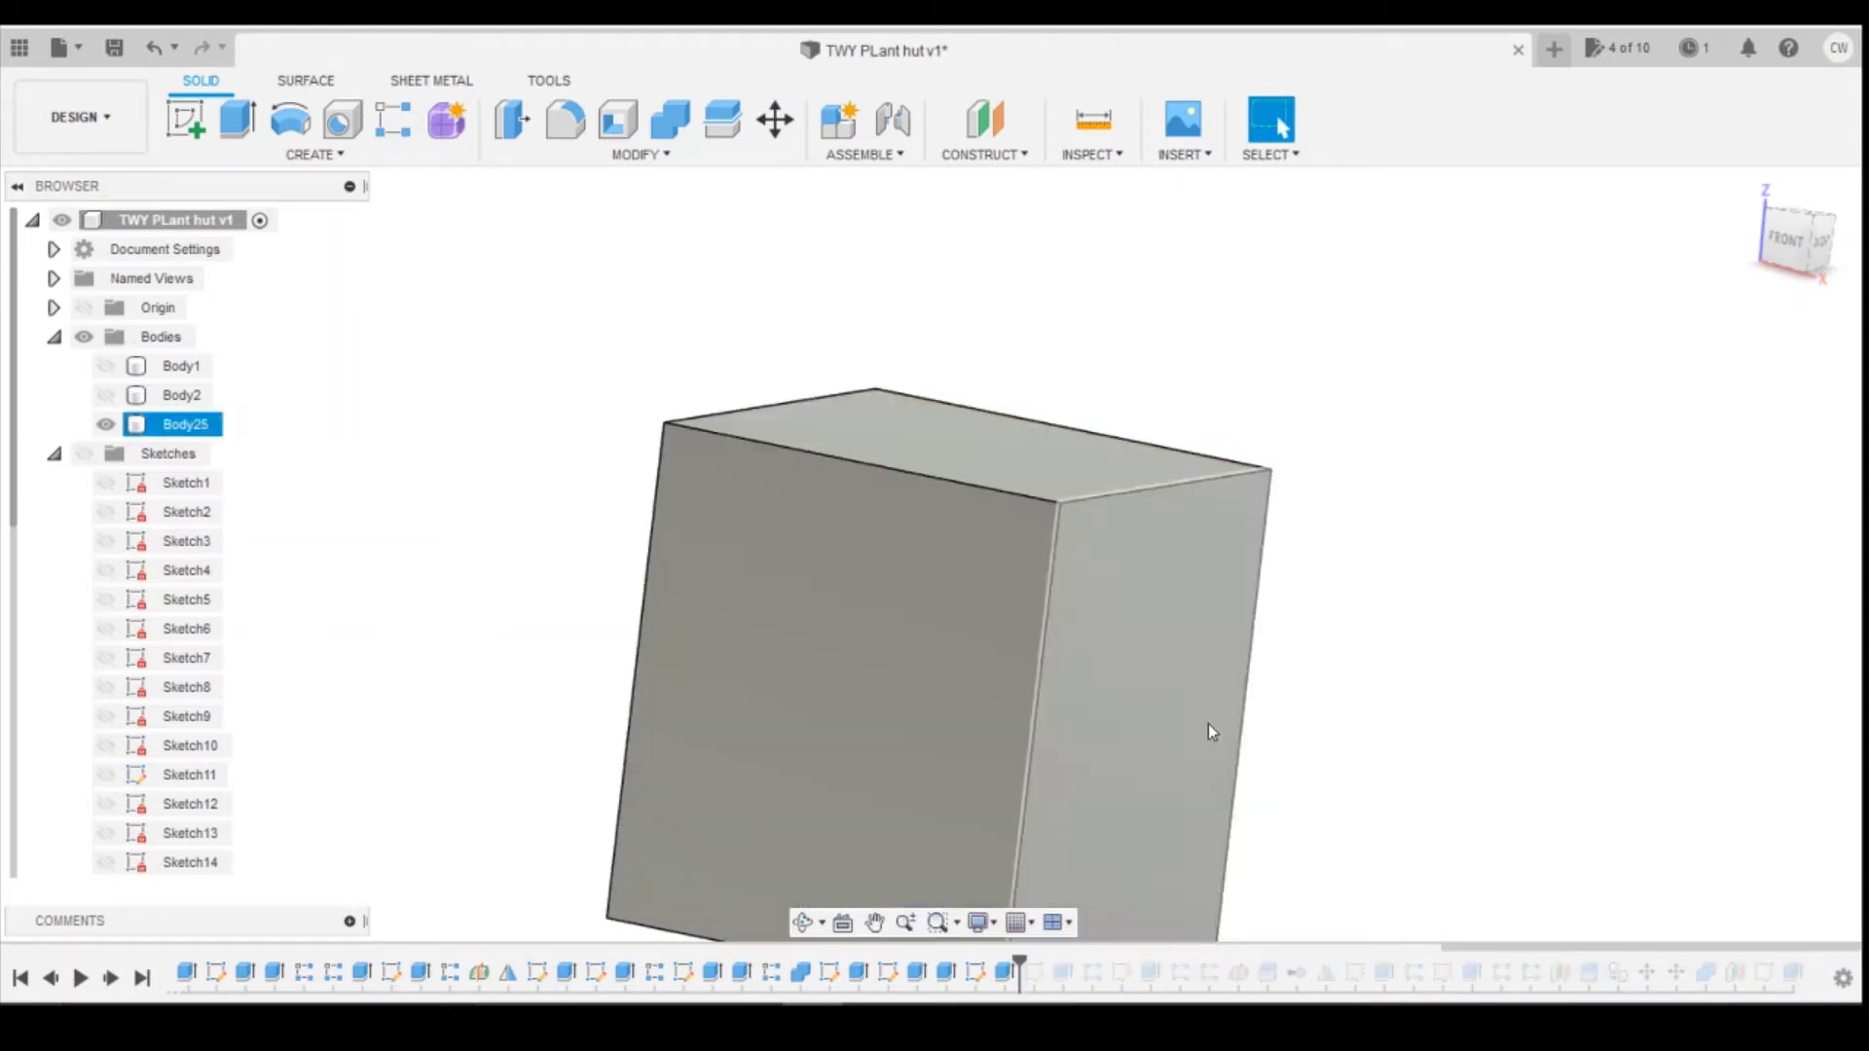
Step: Start a new sketch on the plain block's underside
left_click_drag(1789, 242, 1789, 183)
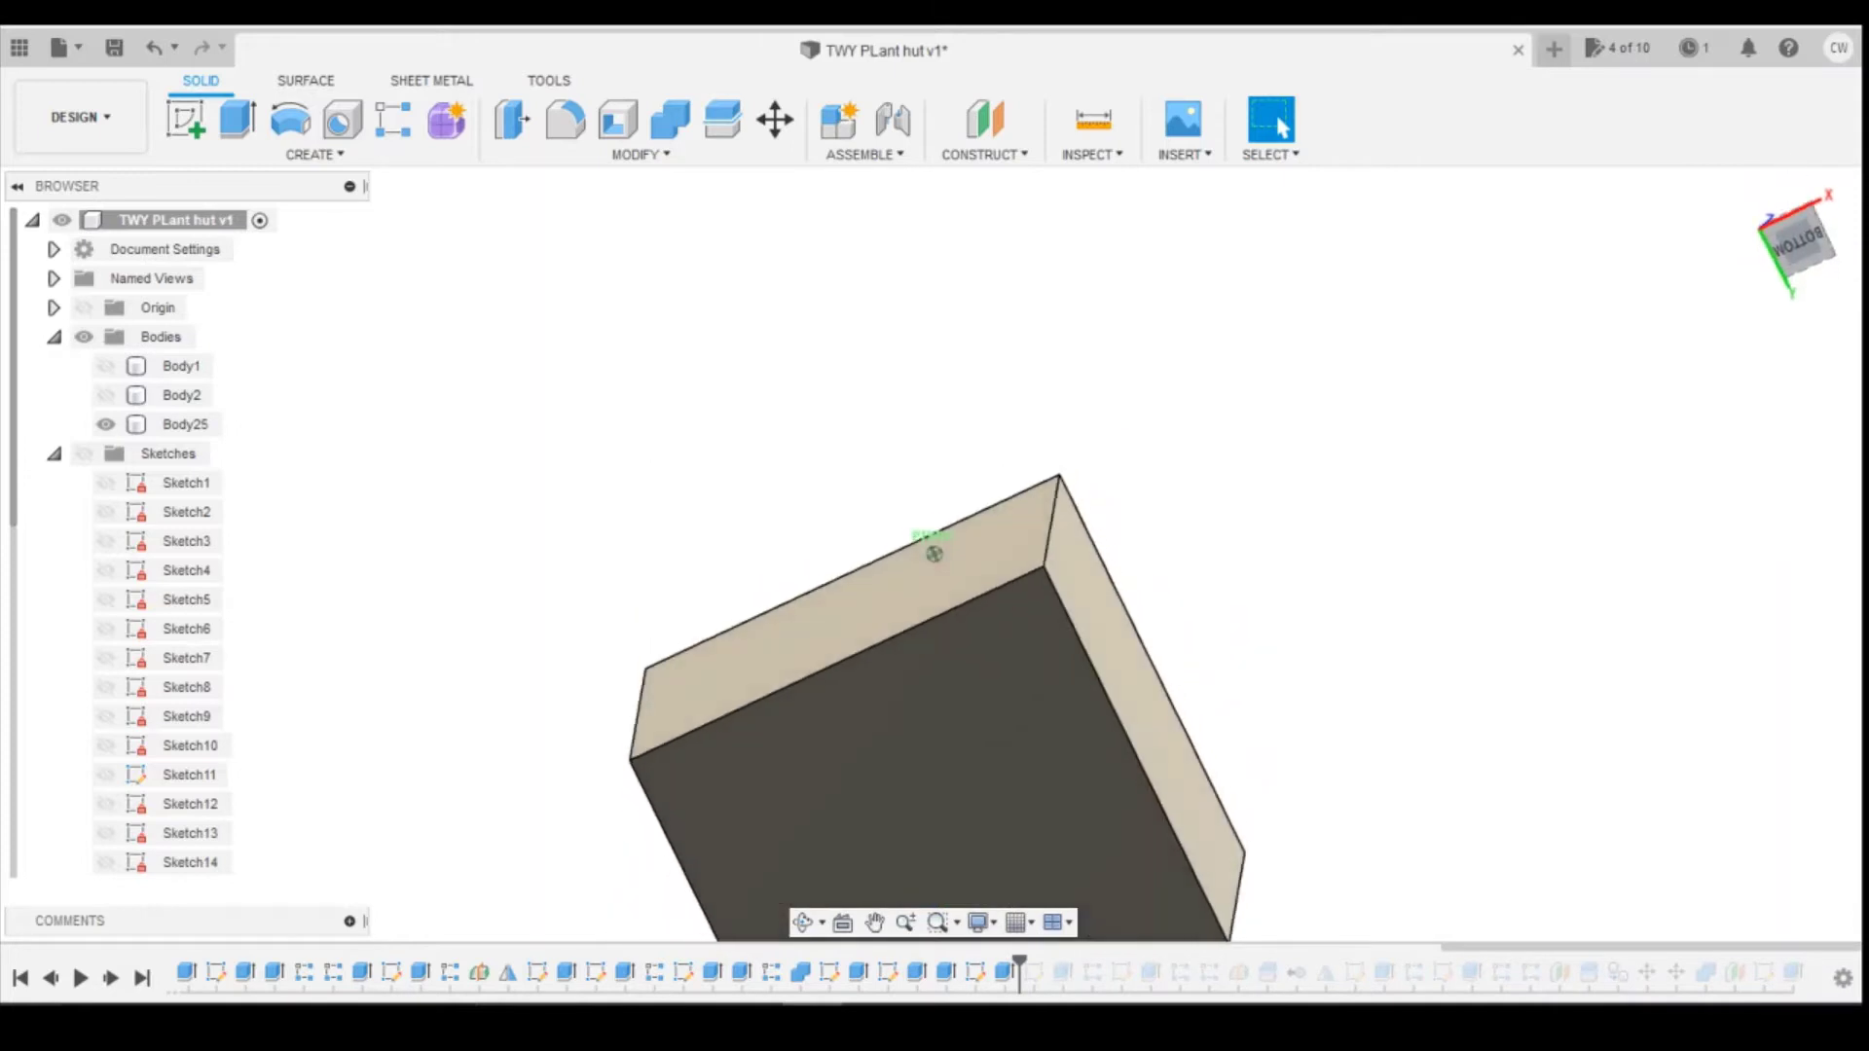
left_click(187, 120)
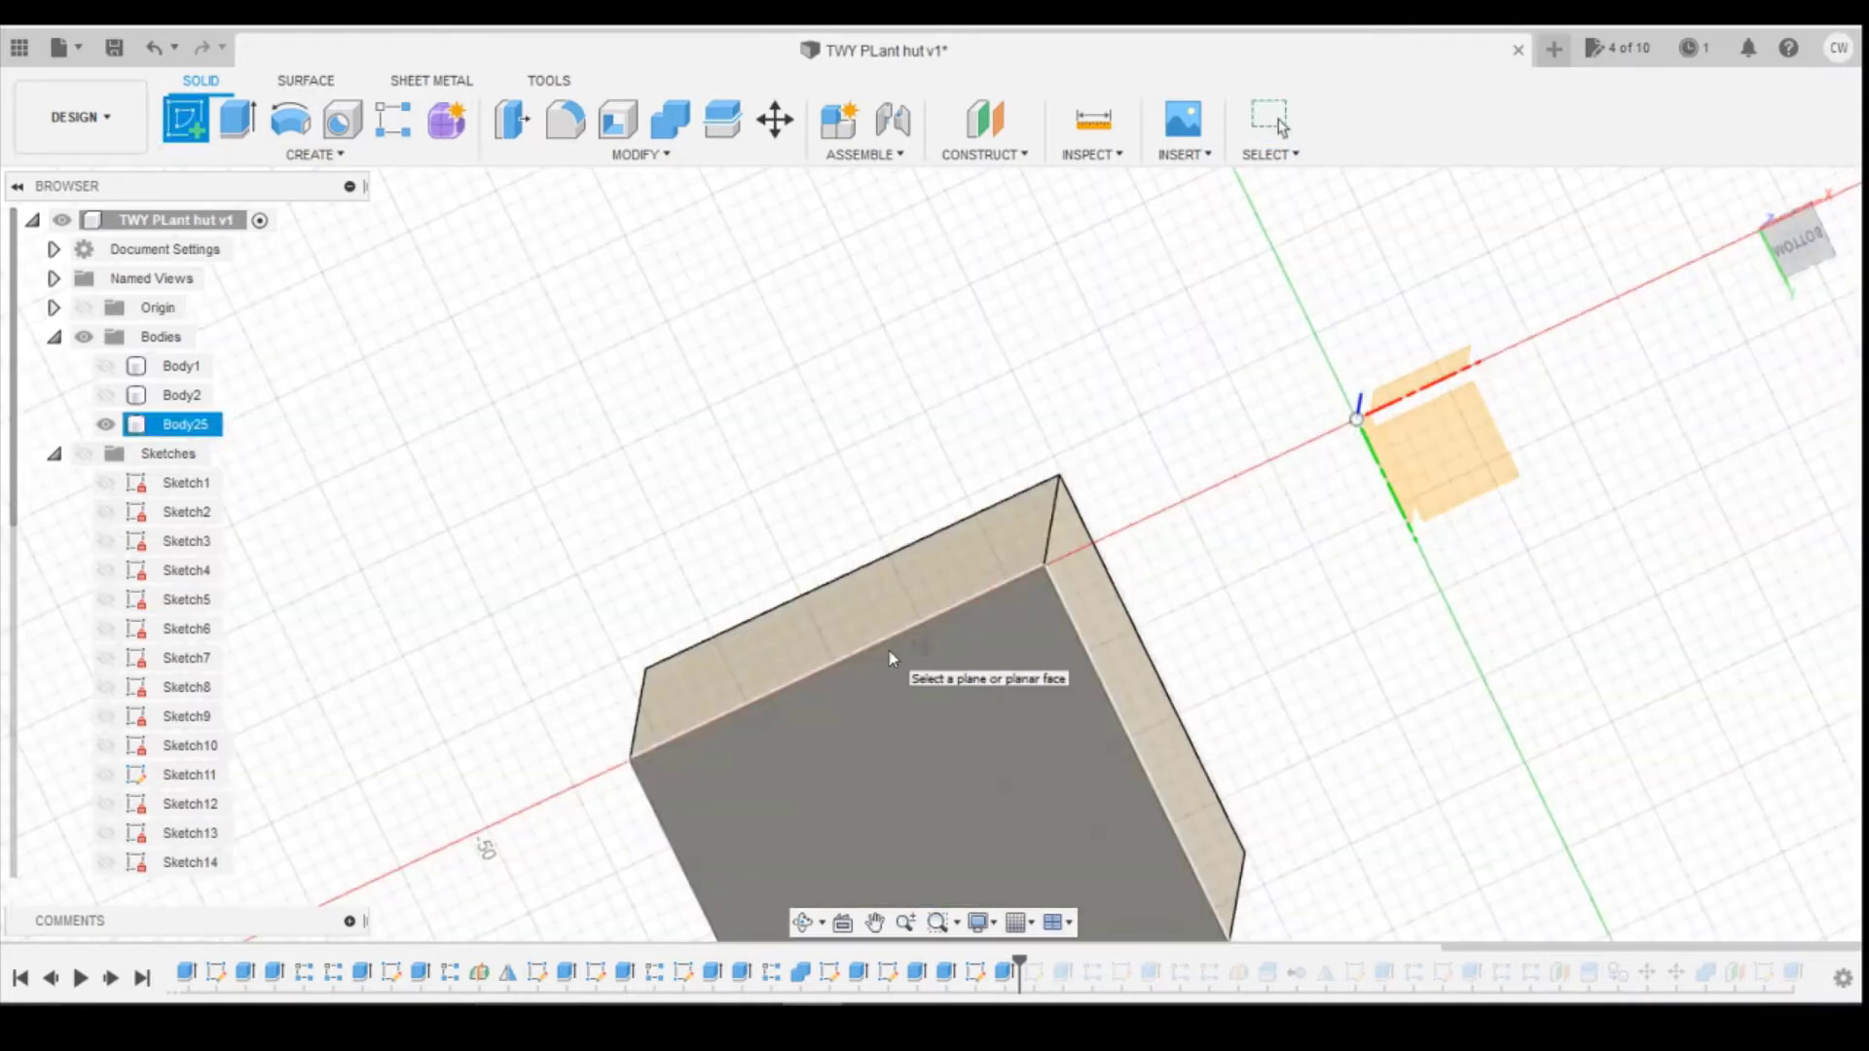
left_click(993, 714)
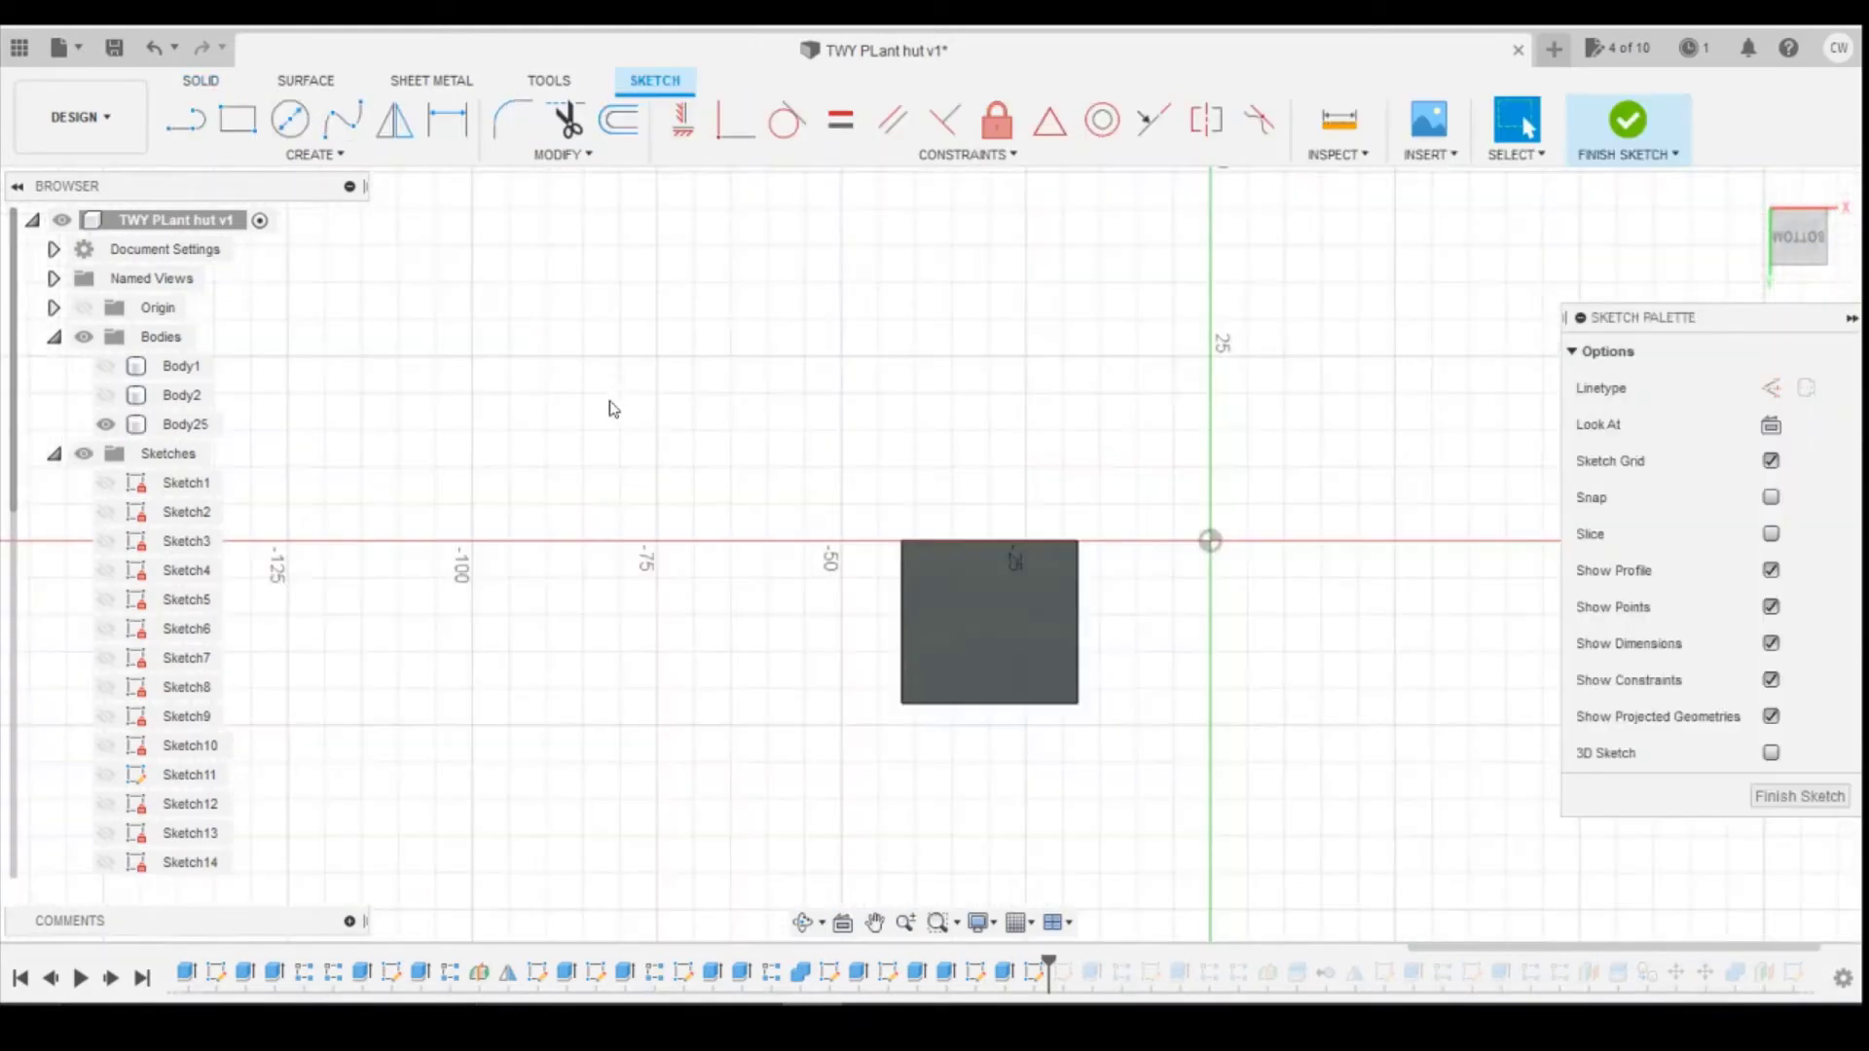
Step: Offset the chained outline of the block's bottom face inward with an offset position of -1.5 mm
key("o")
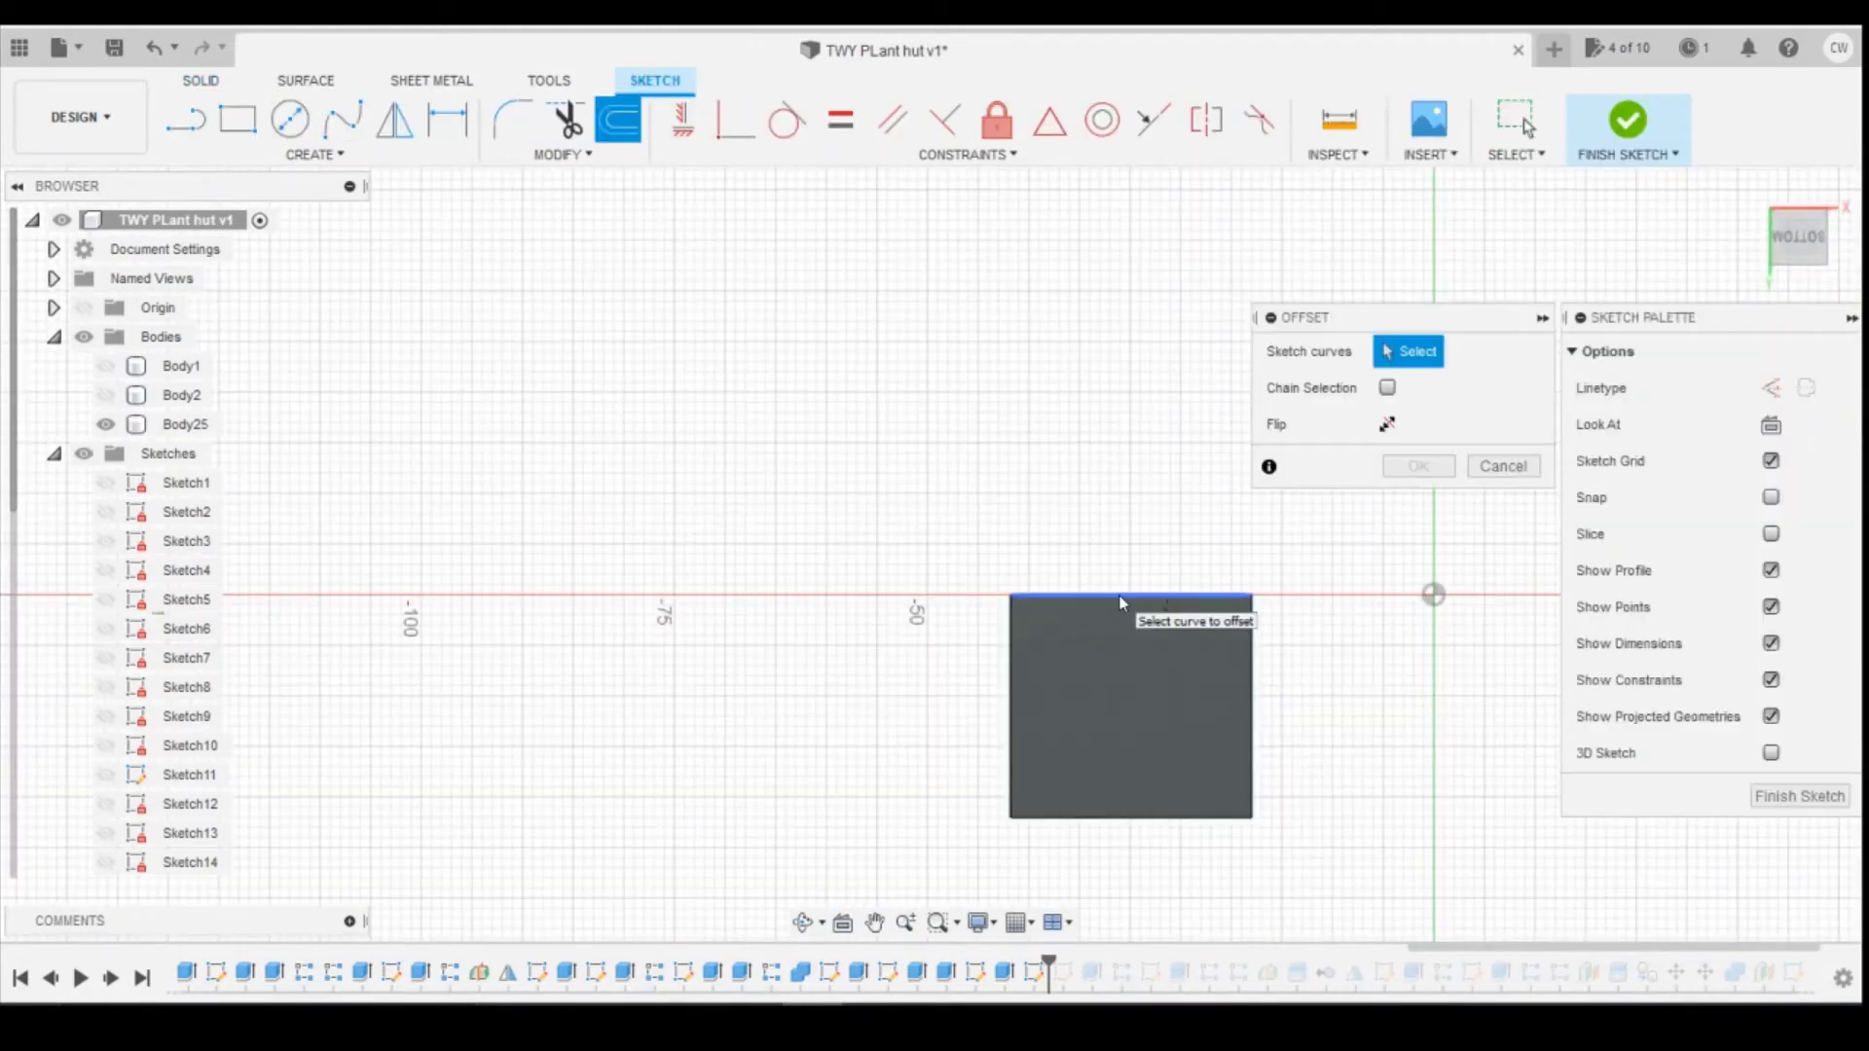
left_click(1131, 595)
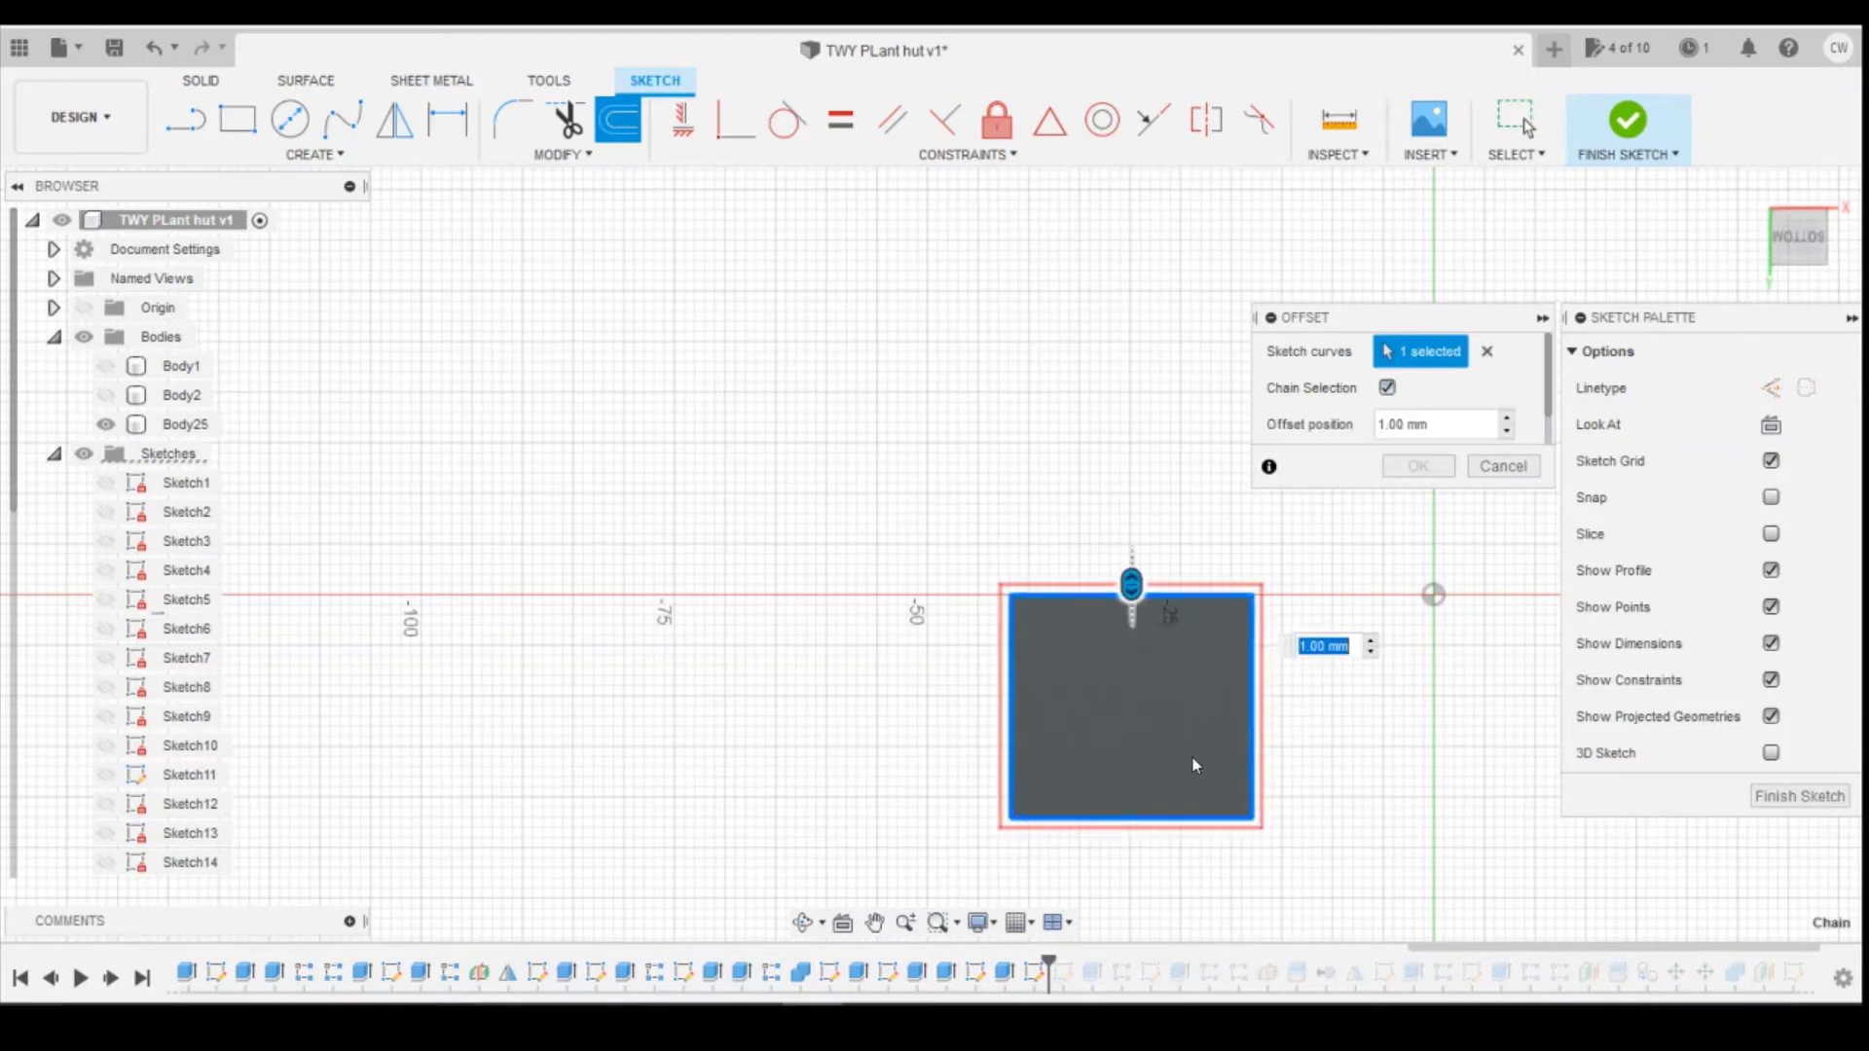
left_click_drag(1129, 584, 1129, 621)
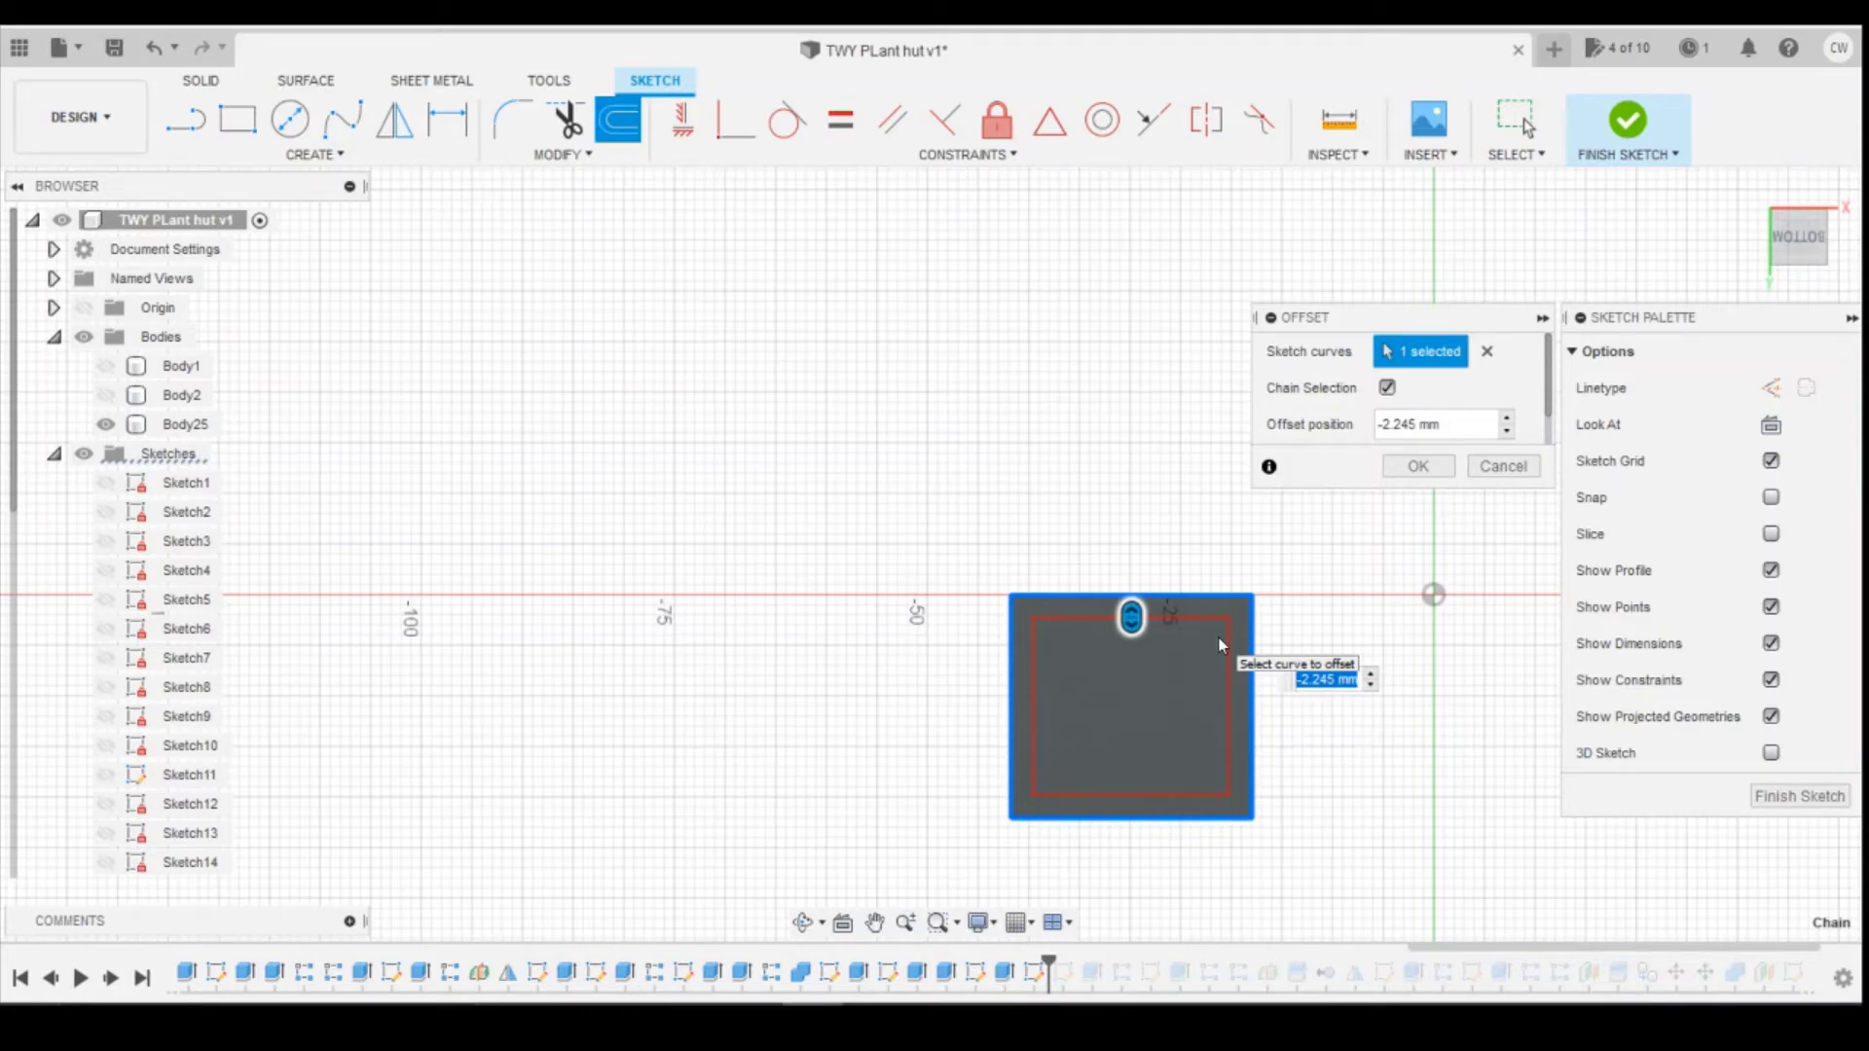
type("-1.5")
key("Return")
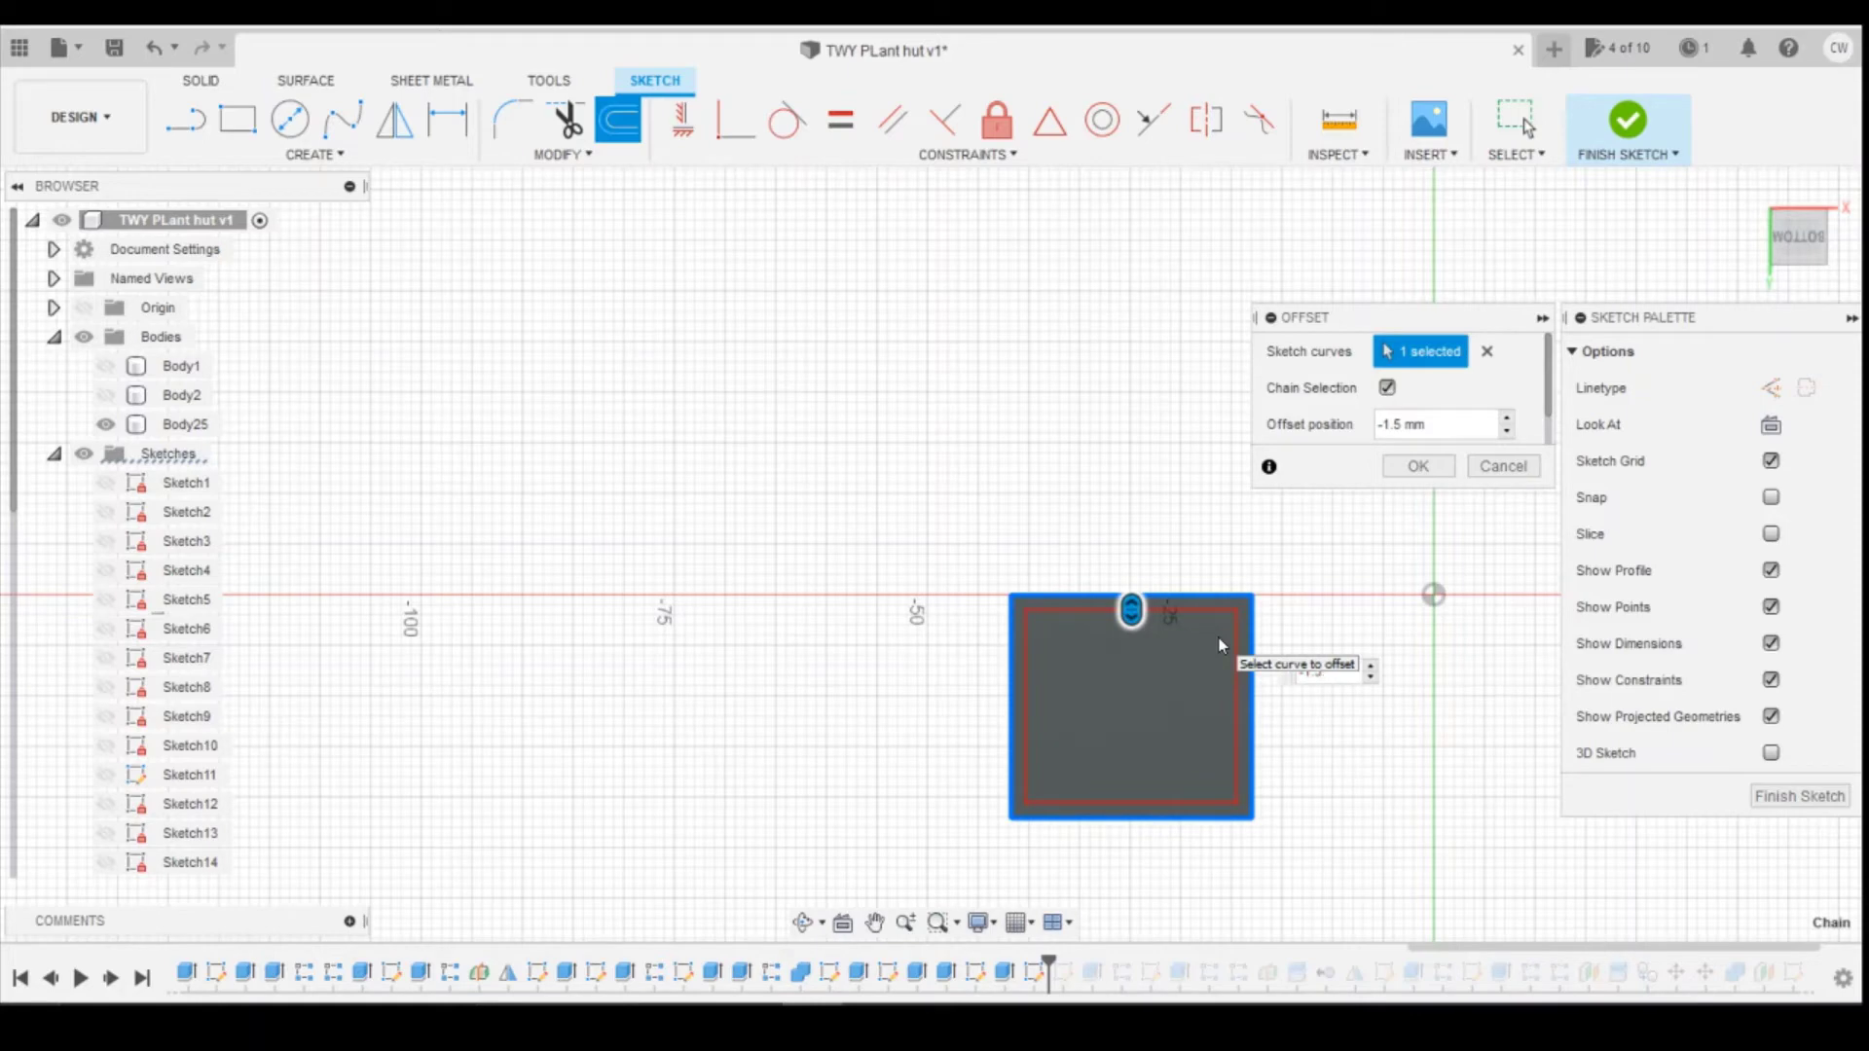
Step: Finish the inward offset of the underside outline and extrude-cut the inner profile up through the block to hollow it
key("BackSpace")
key("Return")
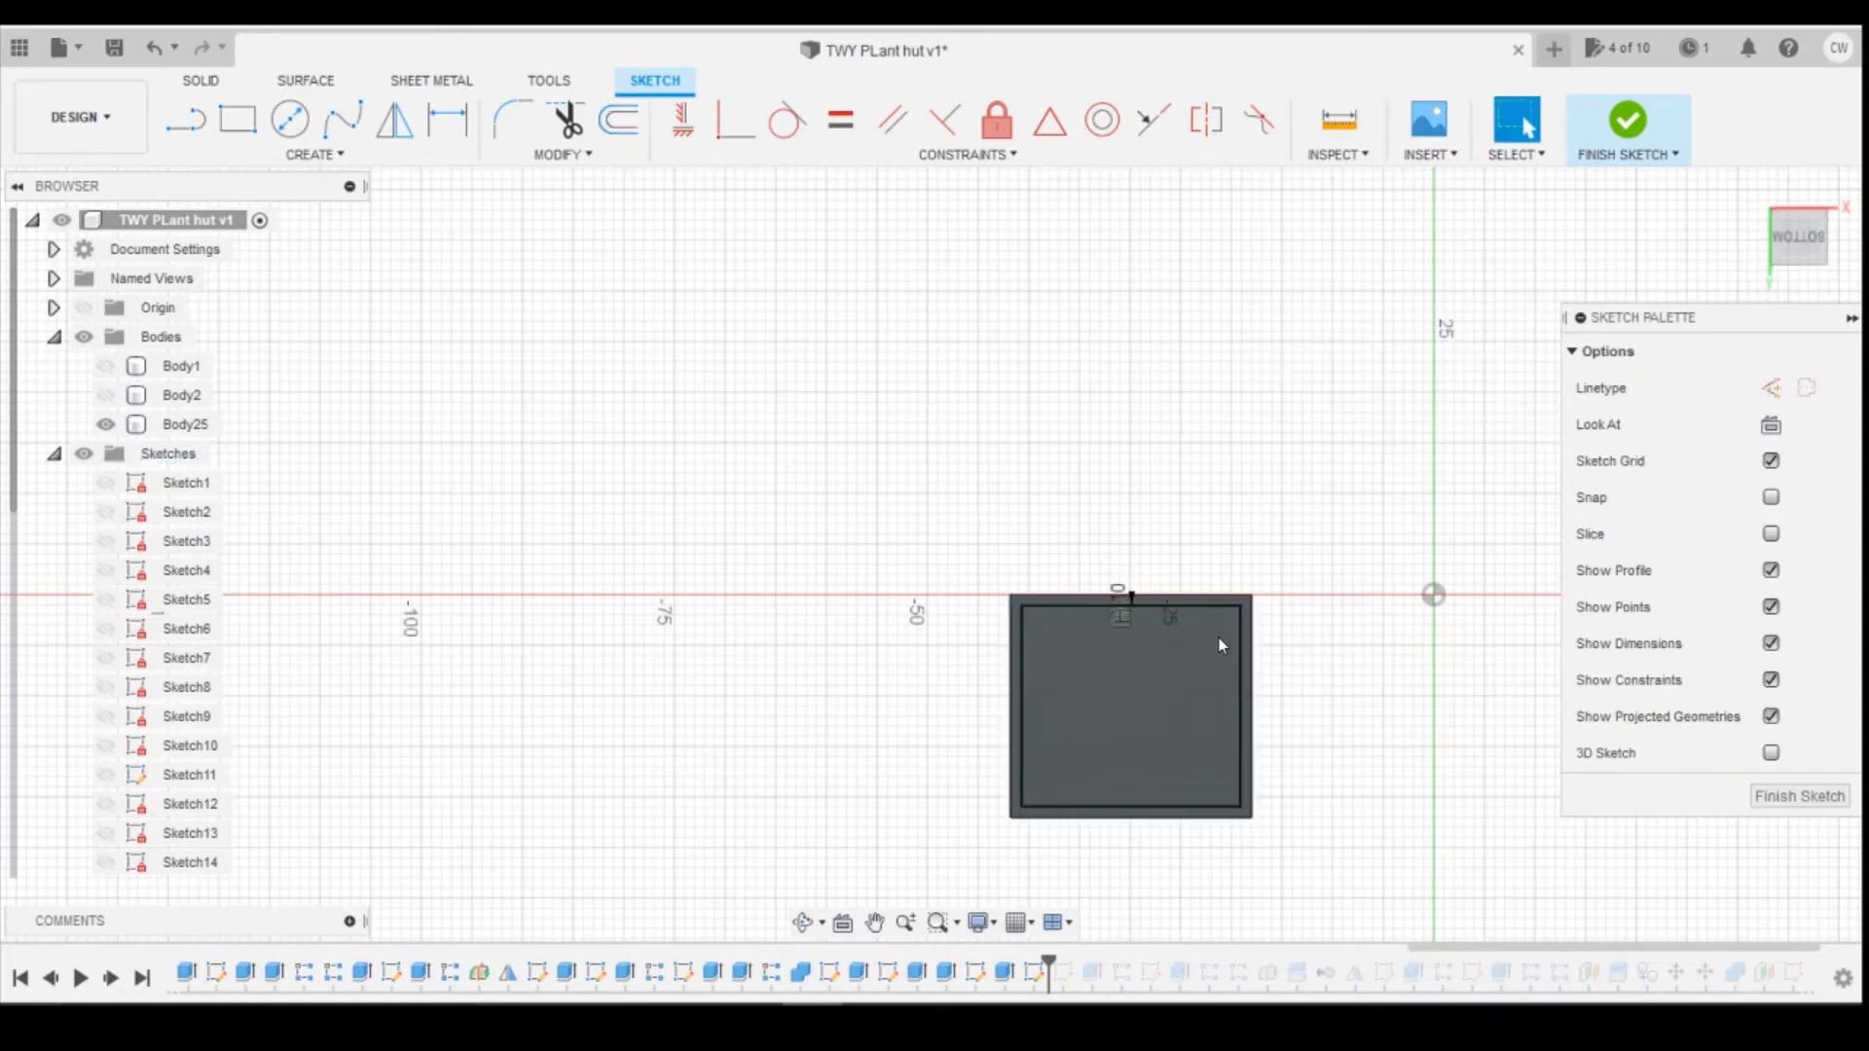
scroll(1050, 673, "up", 3)
right_click(1158, 657)
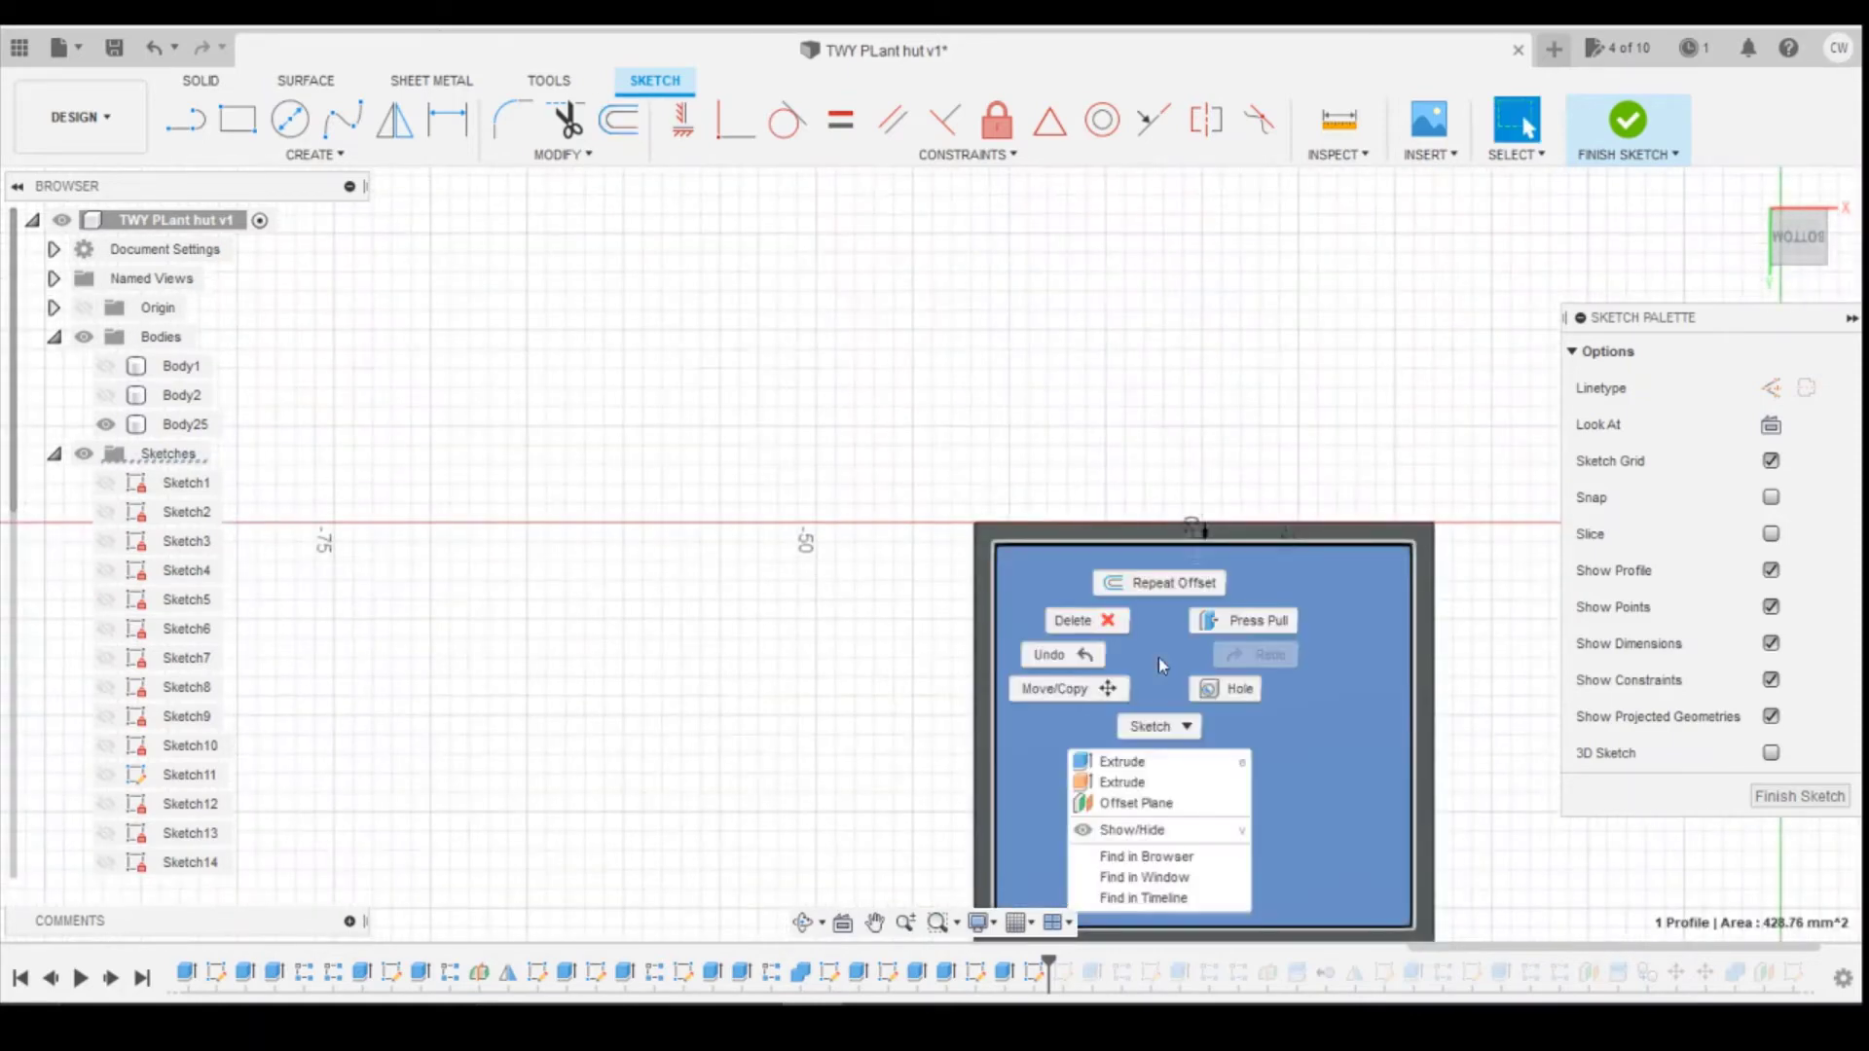
left_click(1160, 762)
key("e")
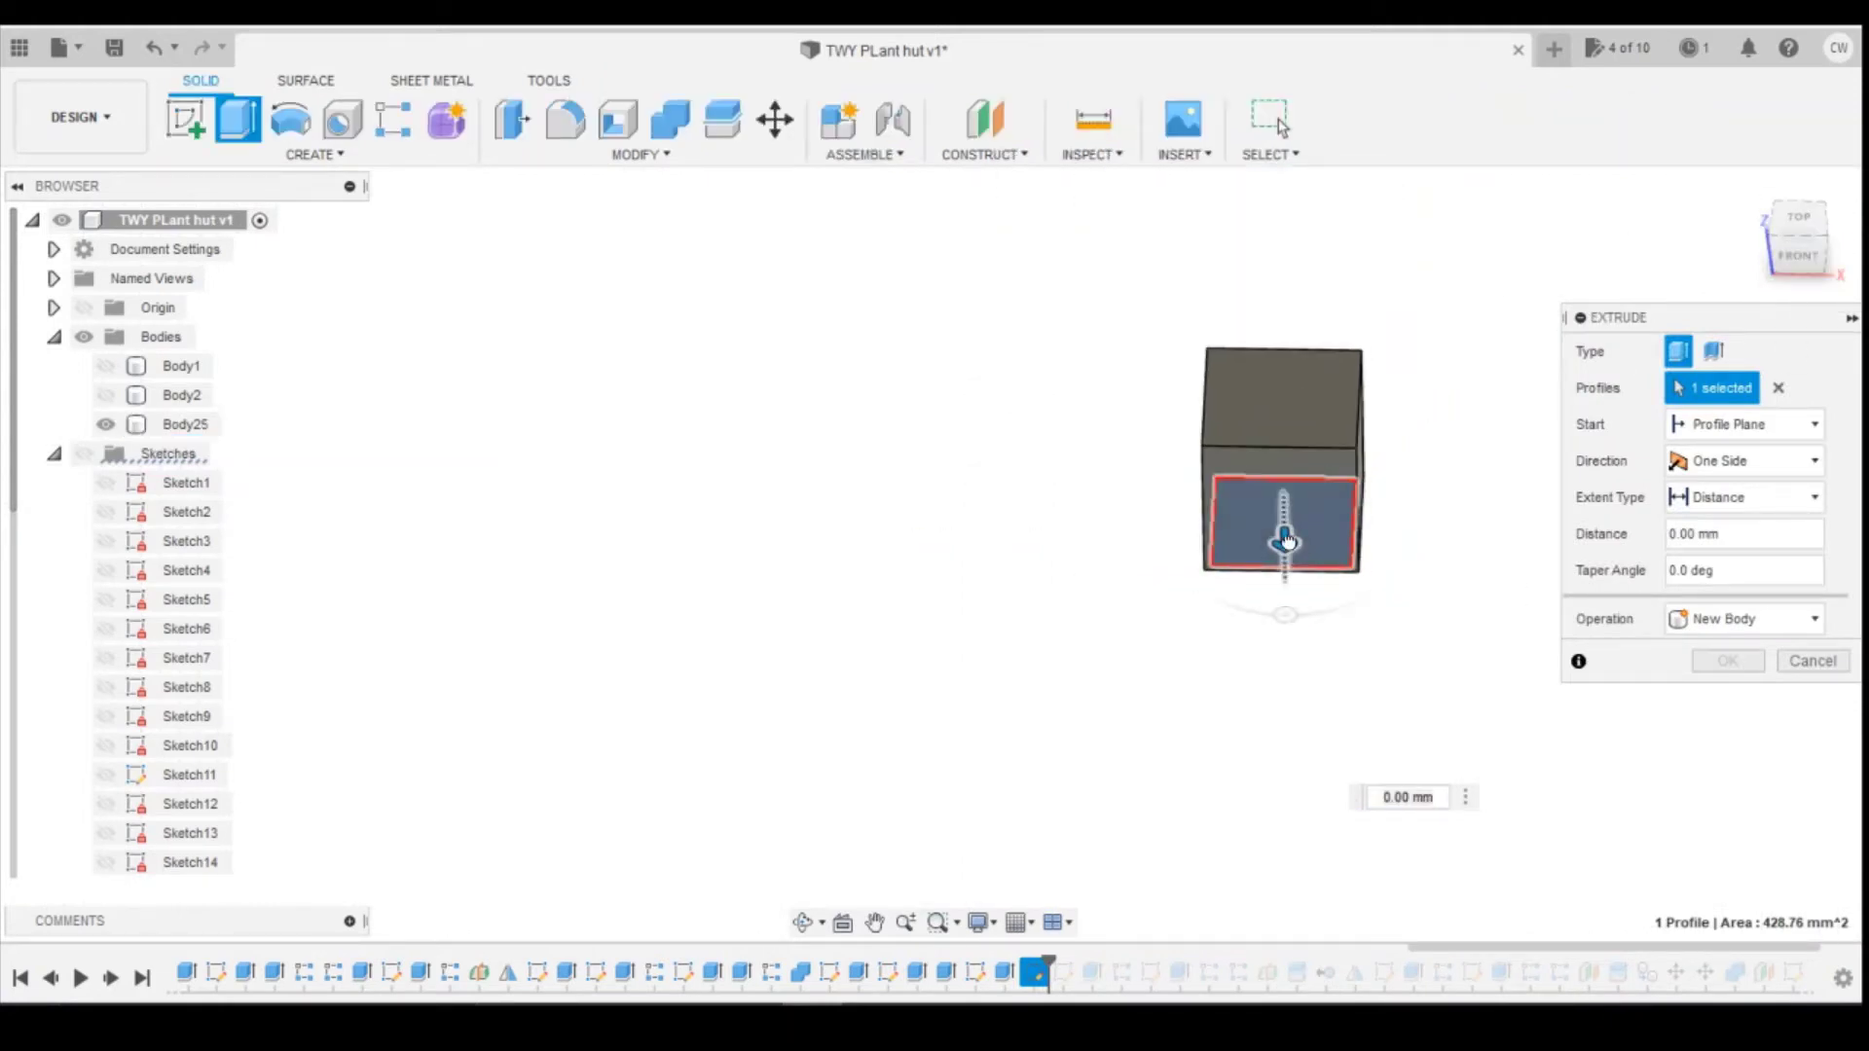
left_click_drag(1289, 533, 1338, 264)
left_click(1718, 698)
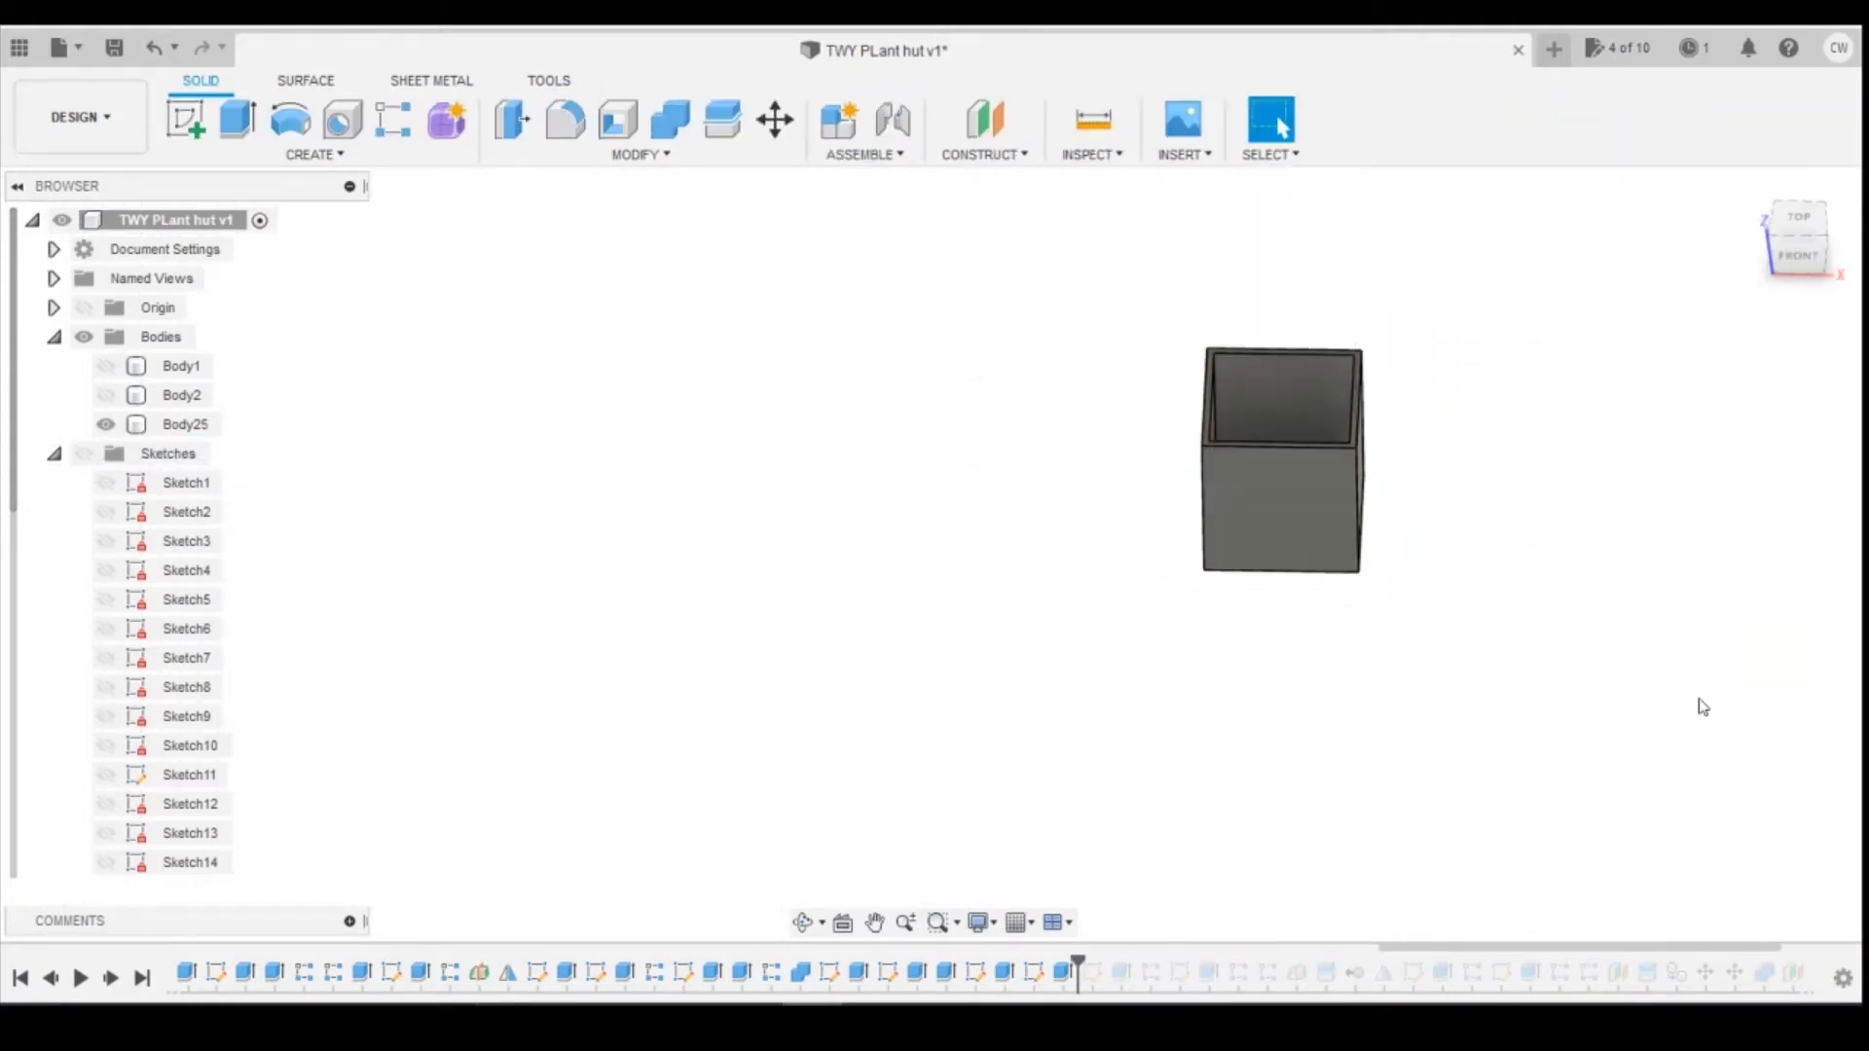
Step: Roll the timeline history forward to its end and check the dimensioned Tonbridge West Yard plant hut drawing
middle_click_drag(1769, 529, 1628, 322, "shift")
left_click(142, 977)
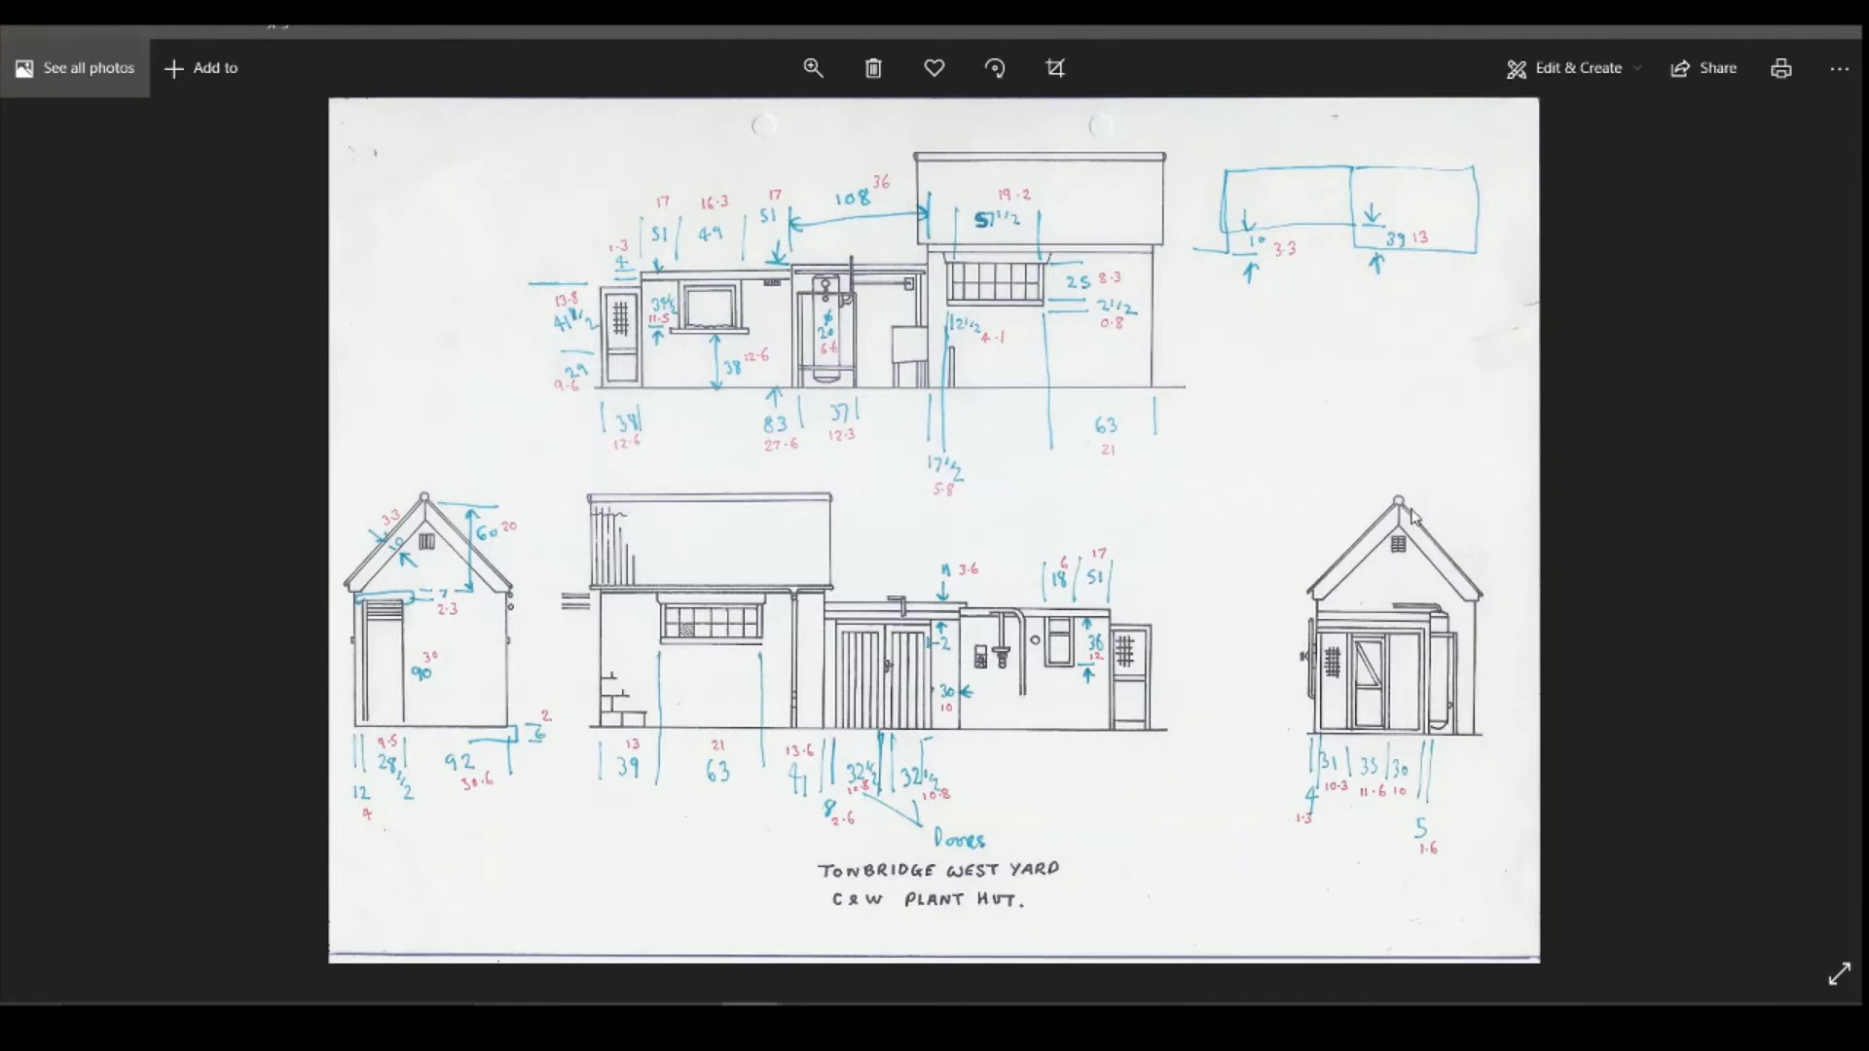
left_click(872, 1020)
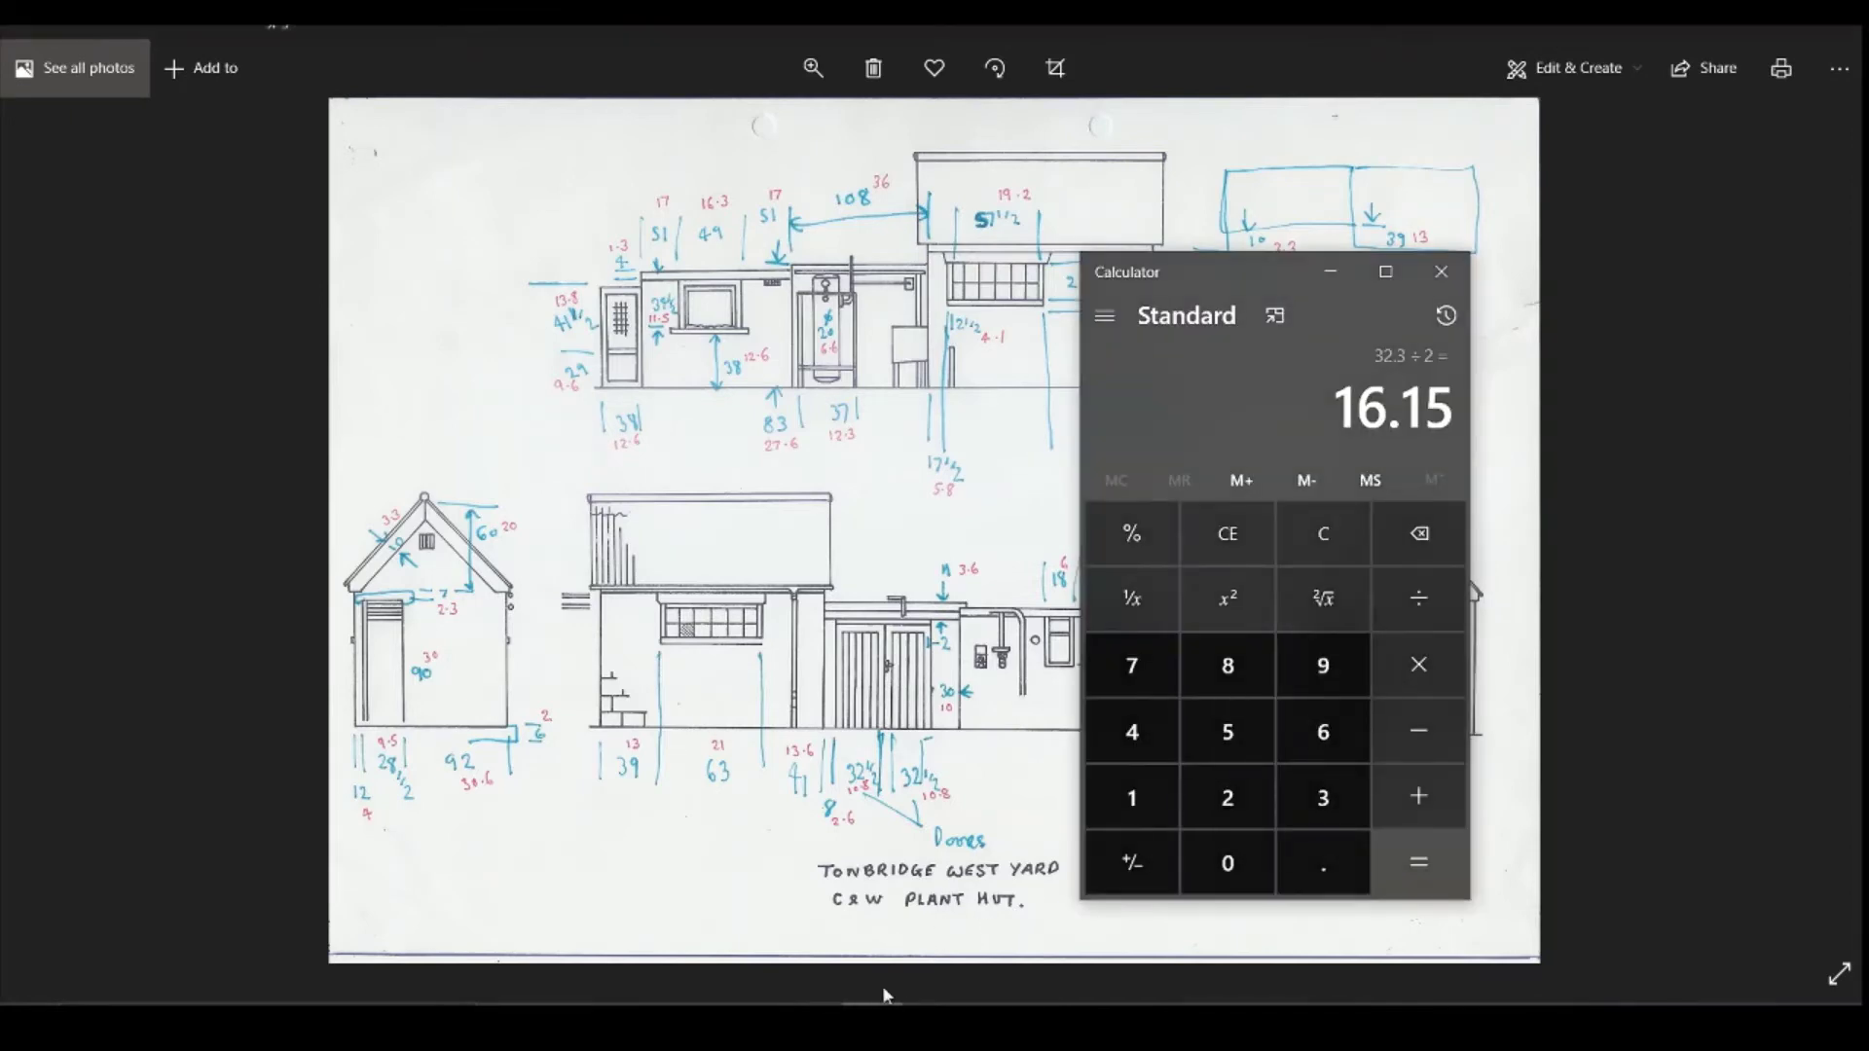
left_click(812, 1020)
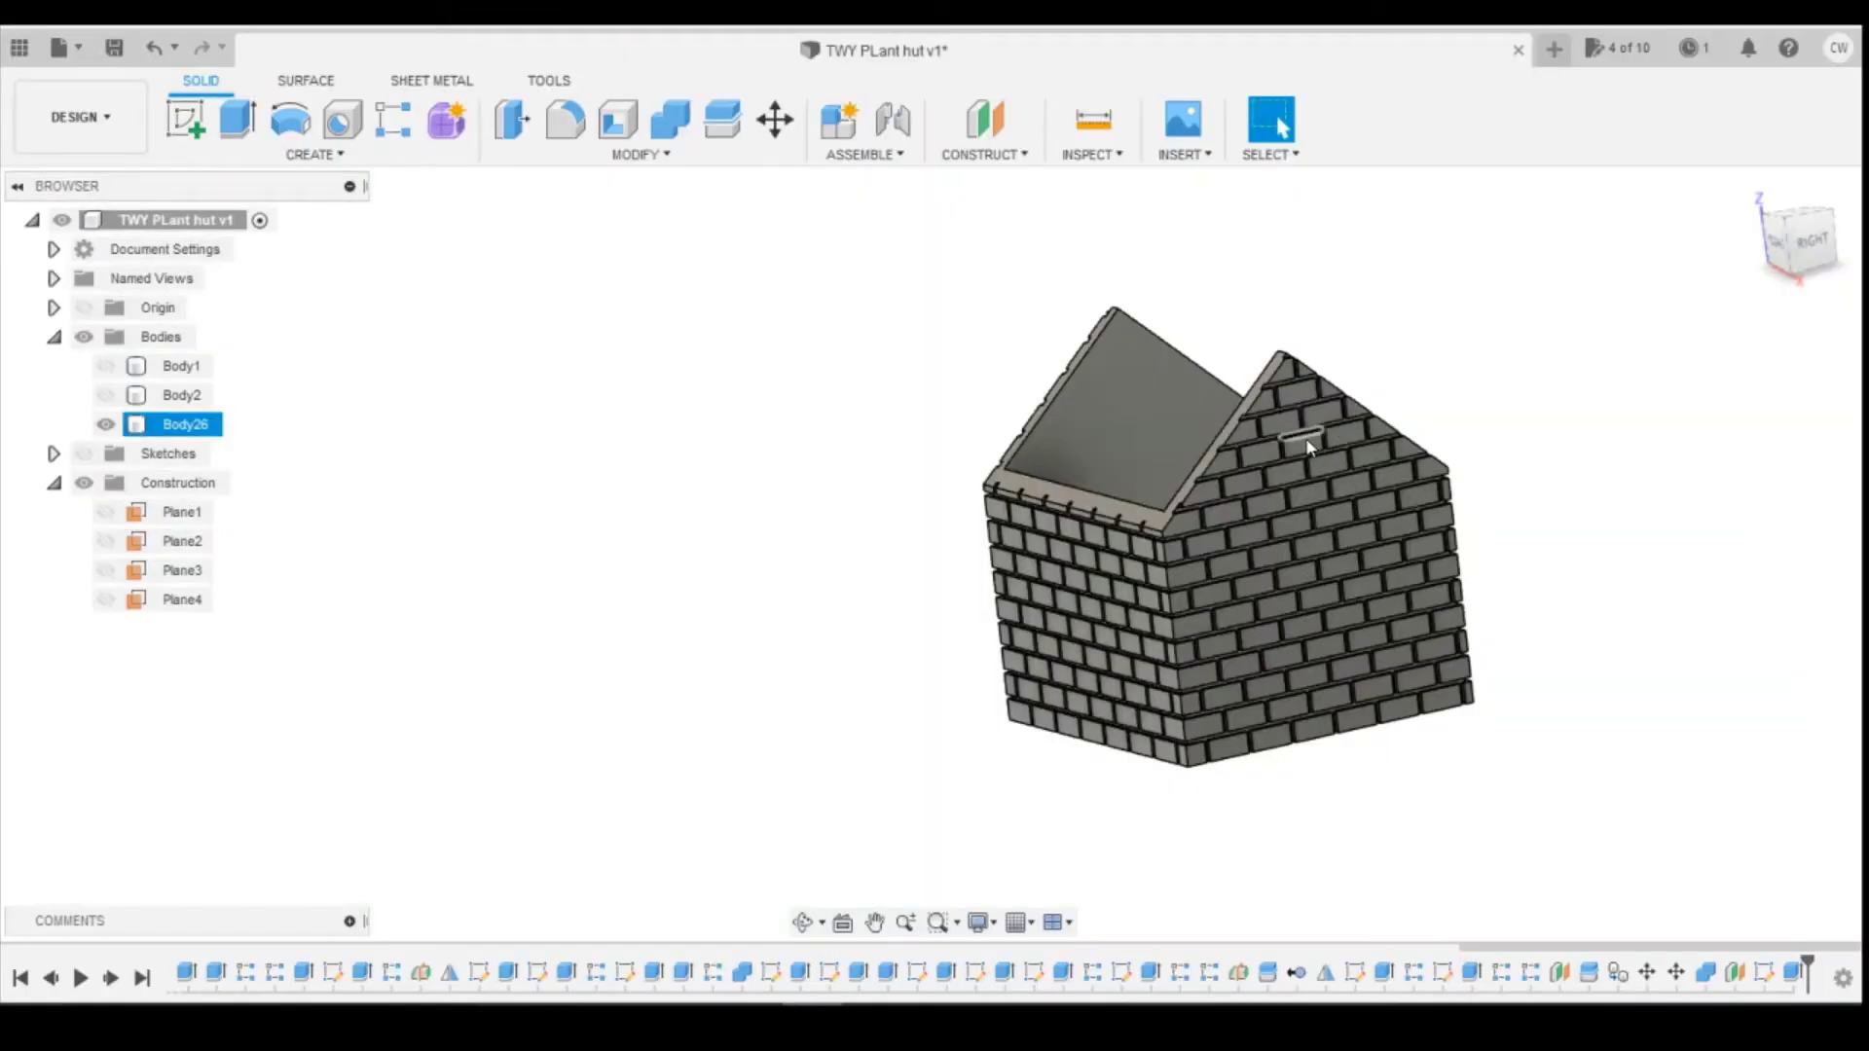
Step: Create an offset plane 0.1 mm from the brick face of the gable end wall
left_click(985, 120)
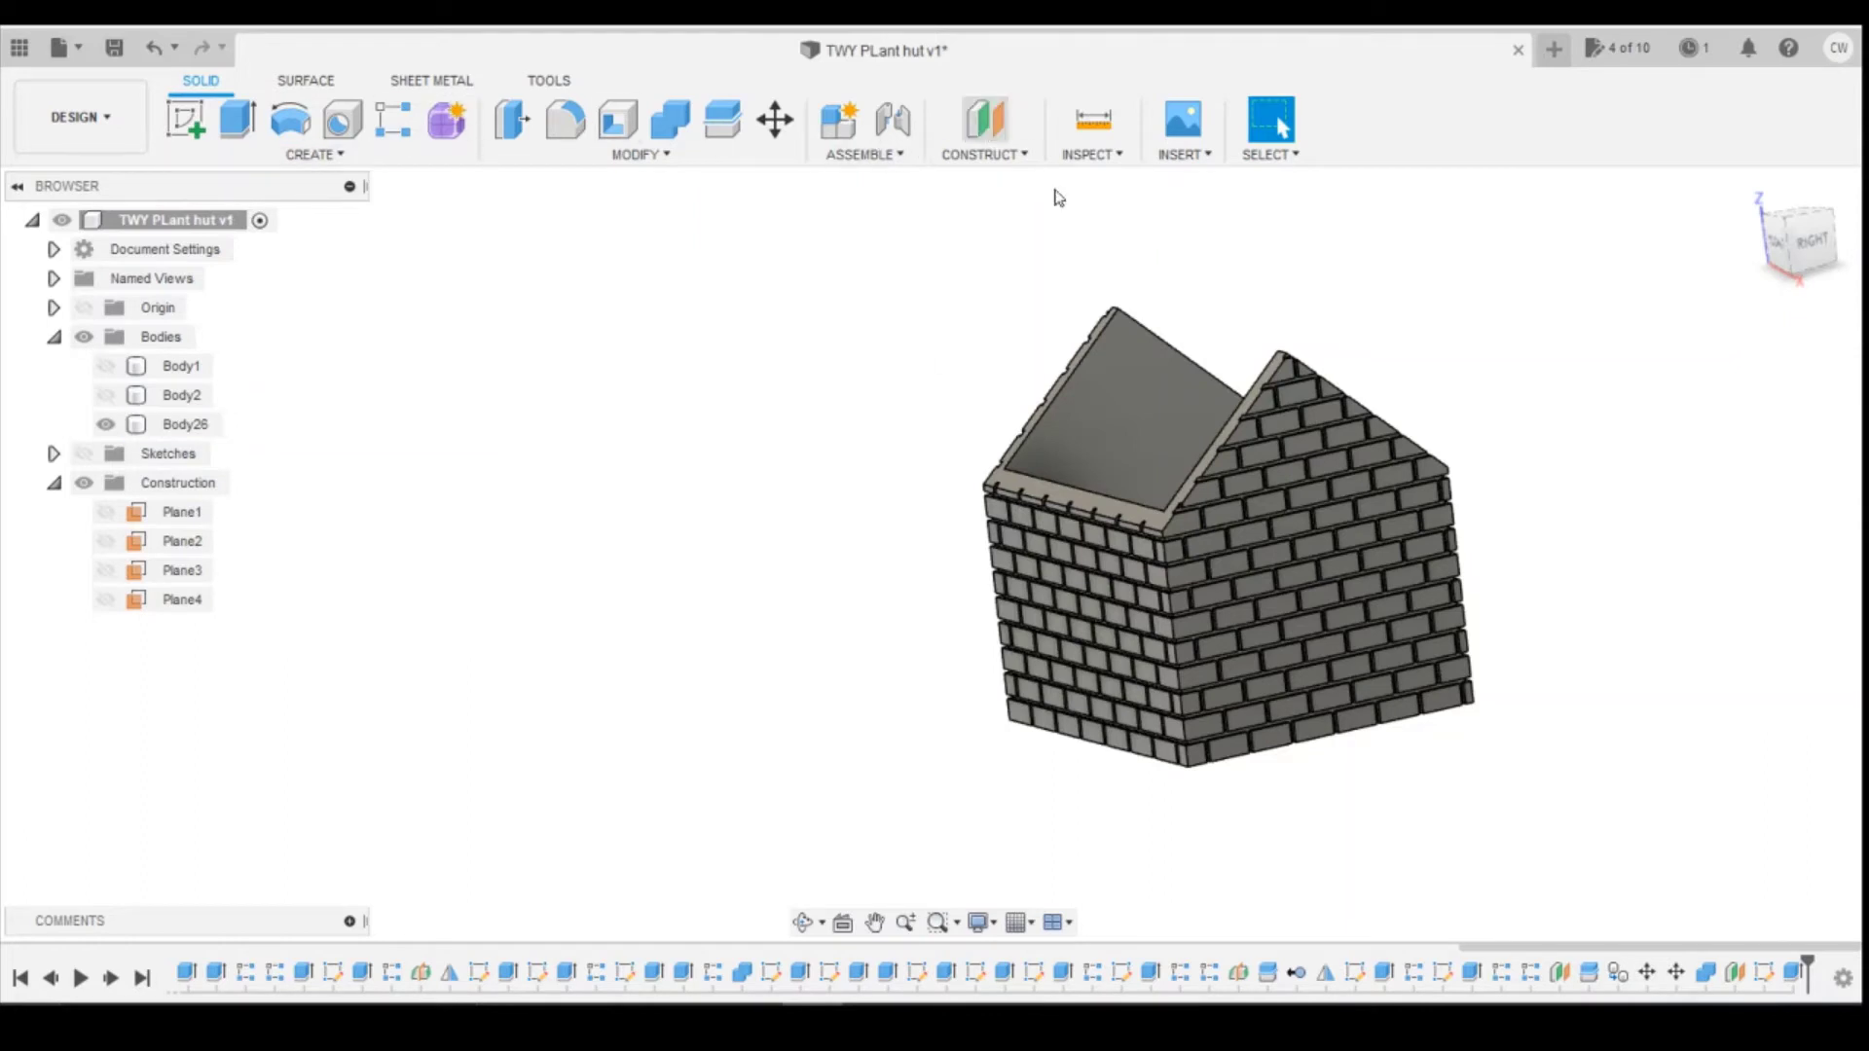
left_click(1314, 475)
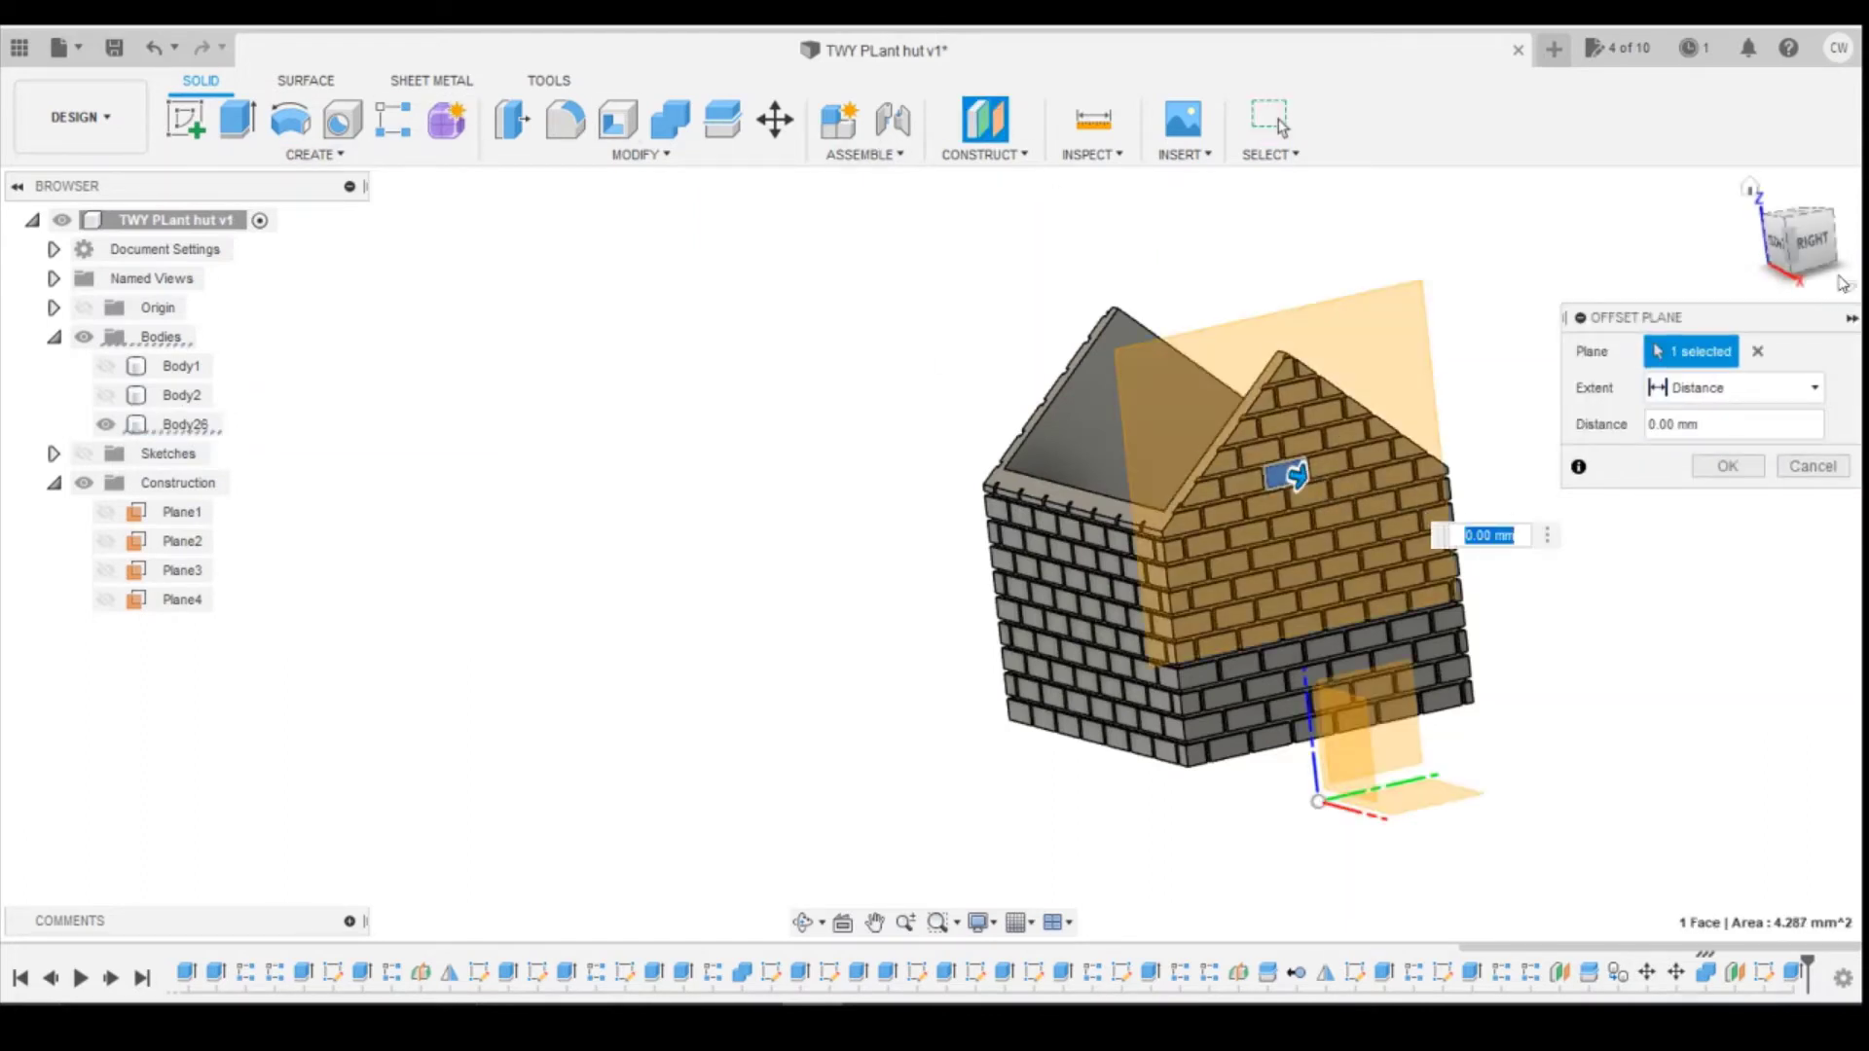
left_click_drag(1821, 239, 1841, 230)
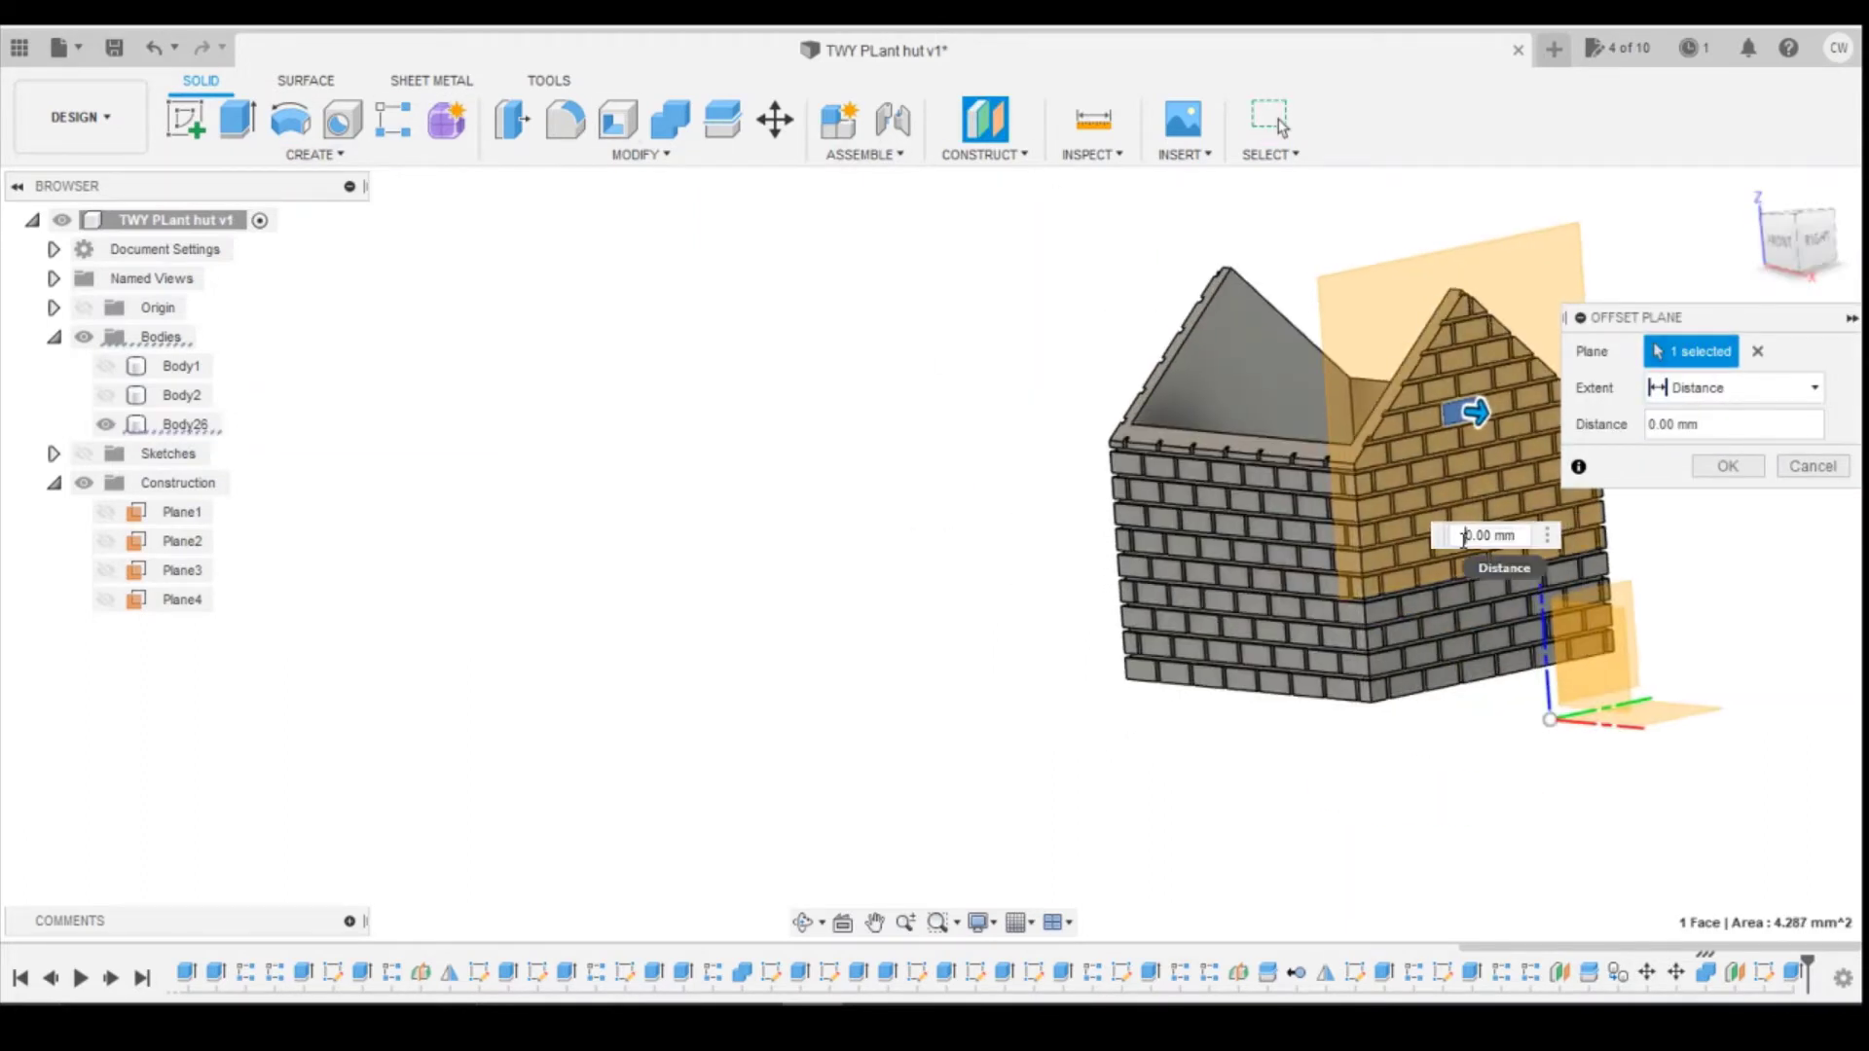
left_click_drag(1462, 535, 1628, 542)
type("0")
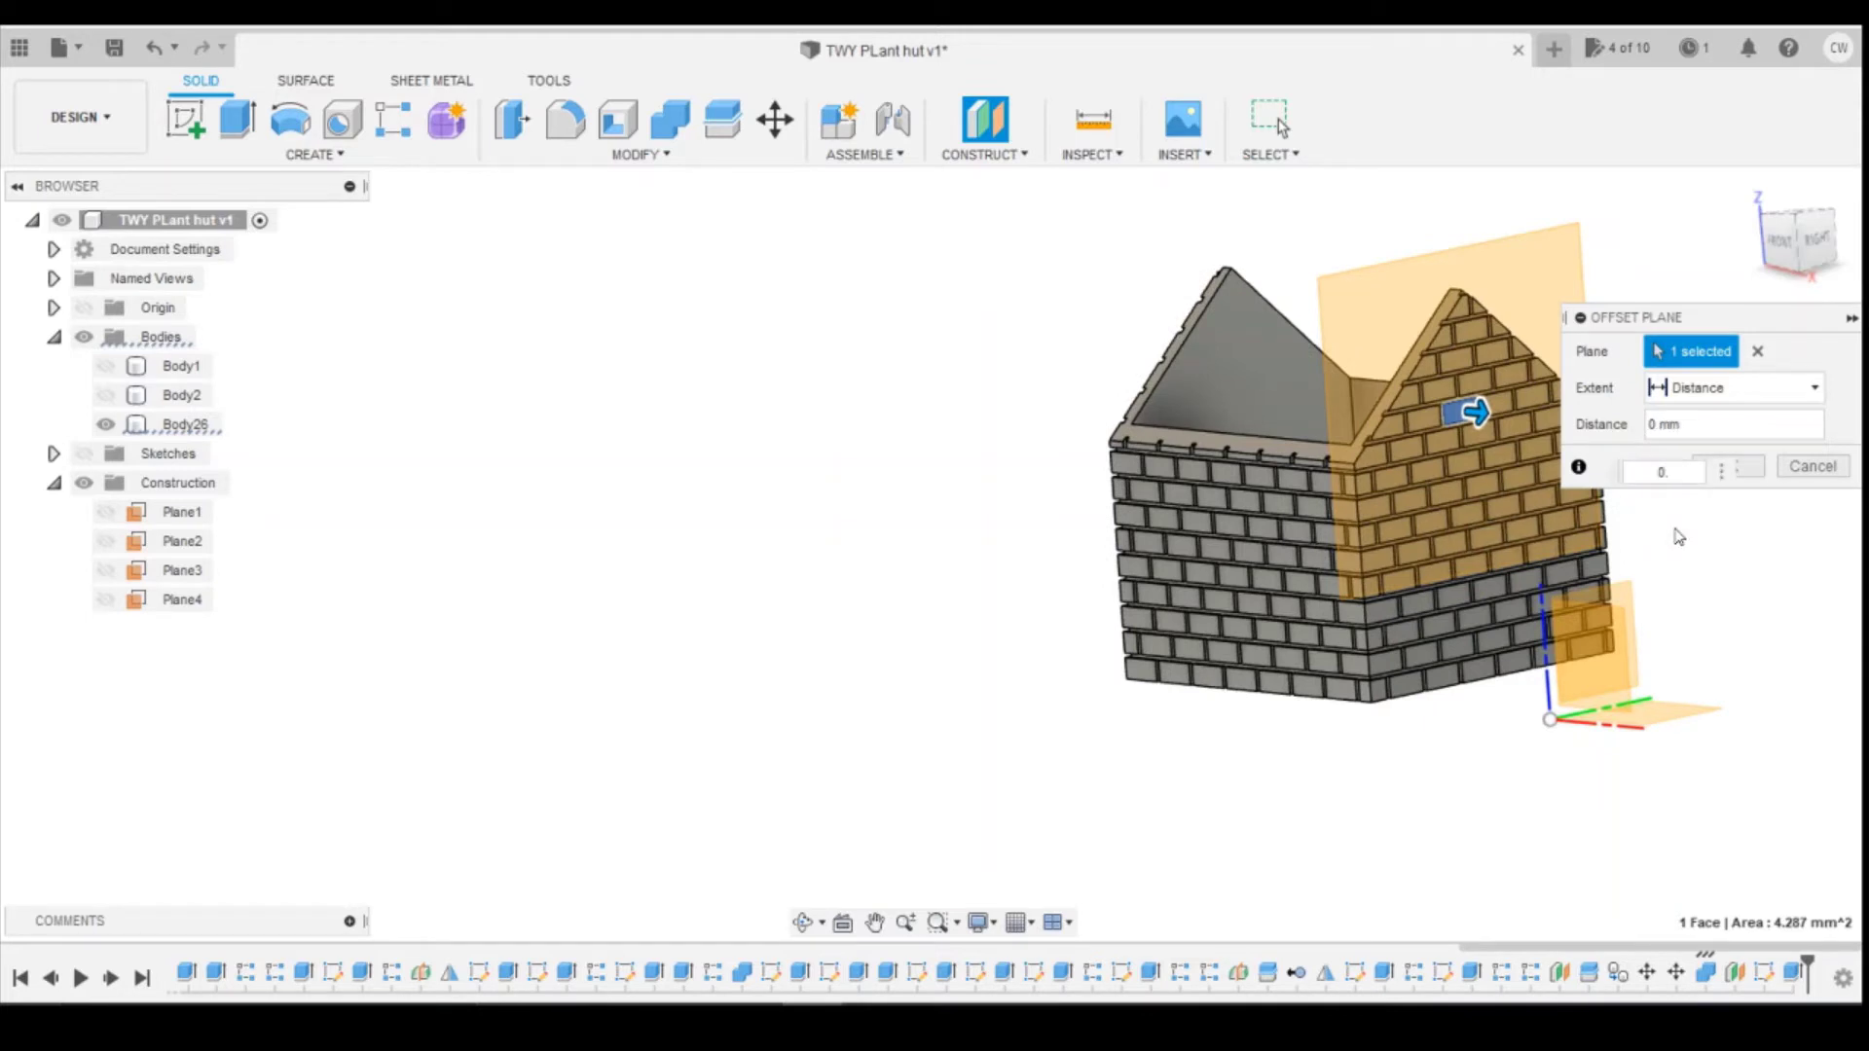
type(".1")
key("Return")
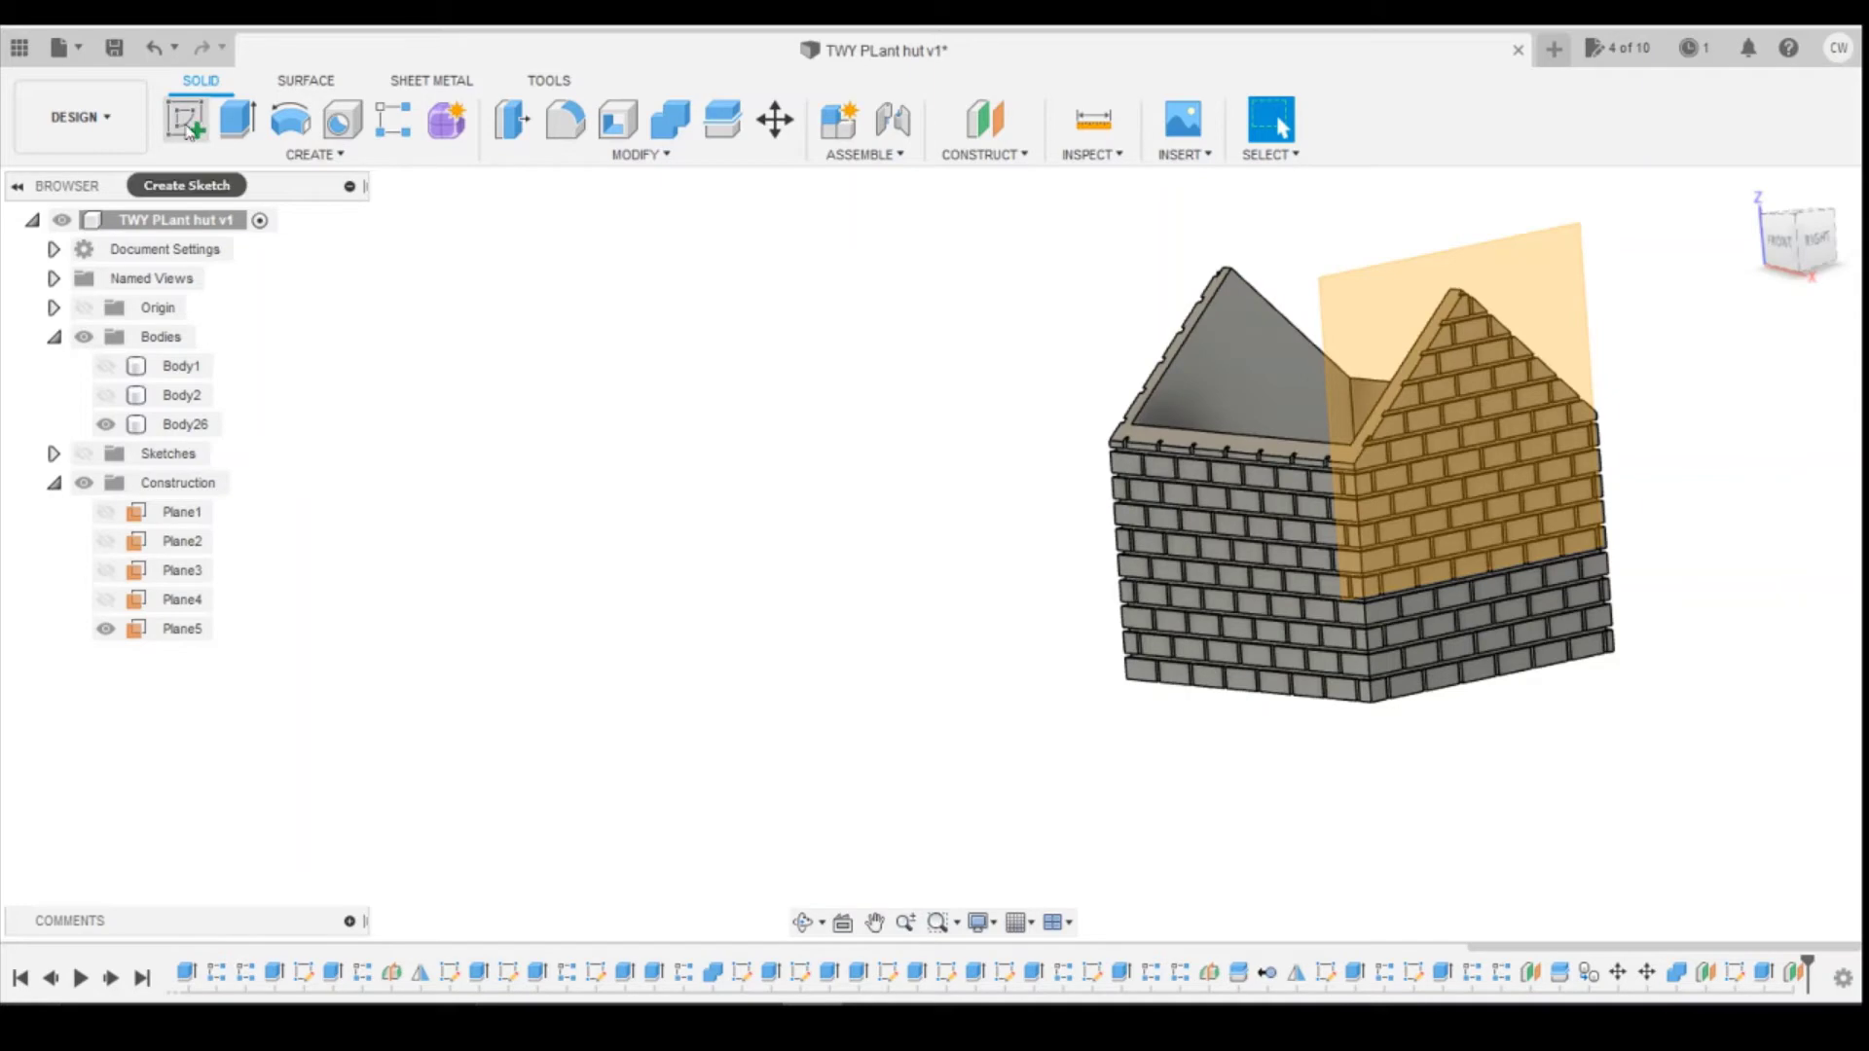
Step: Start a new sketch on the plane offset from the gable wall and consult the dimensioned plant hut drawing
left_click(185, 119)
left_click(1316, 331)
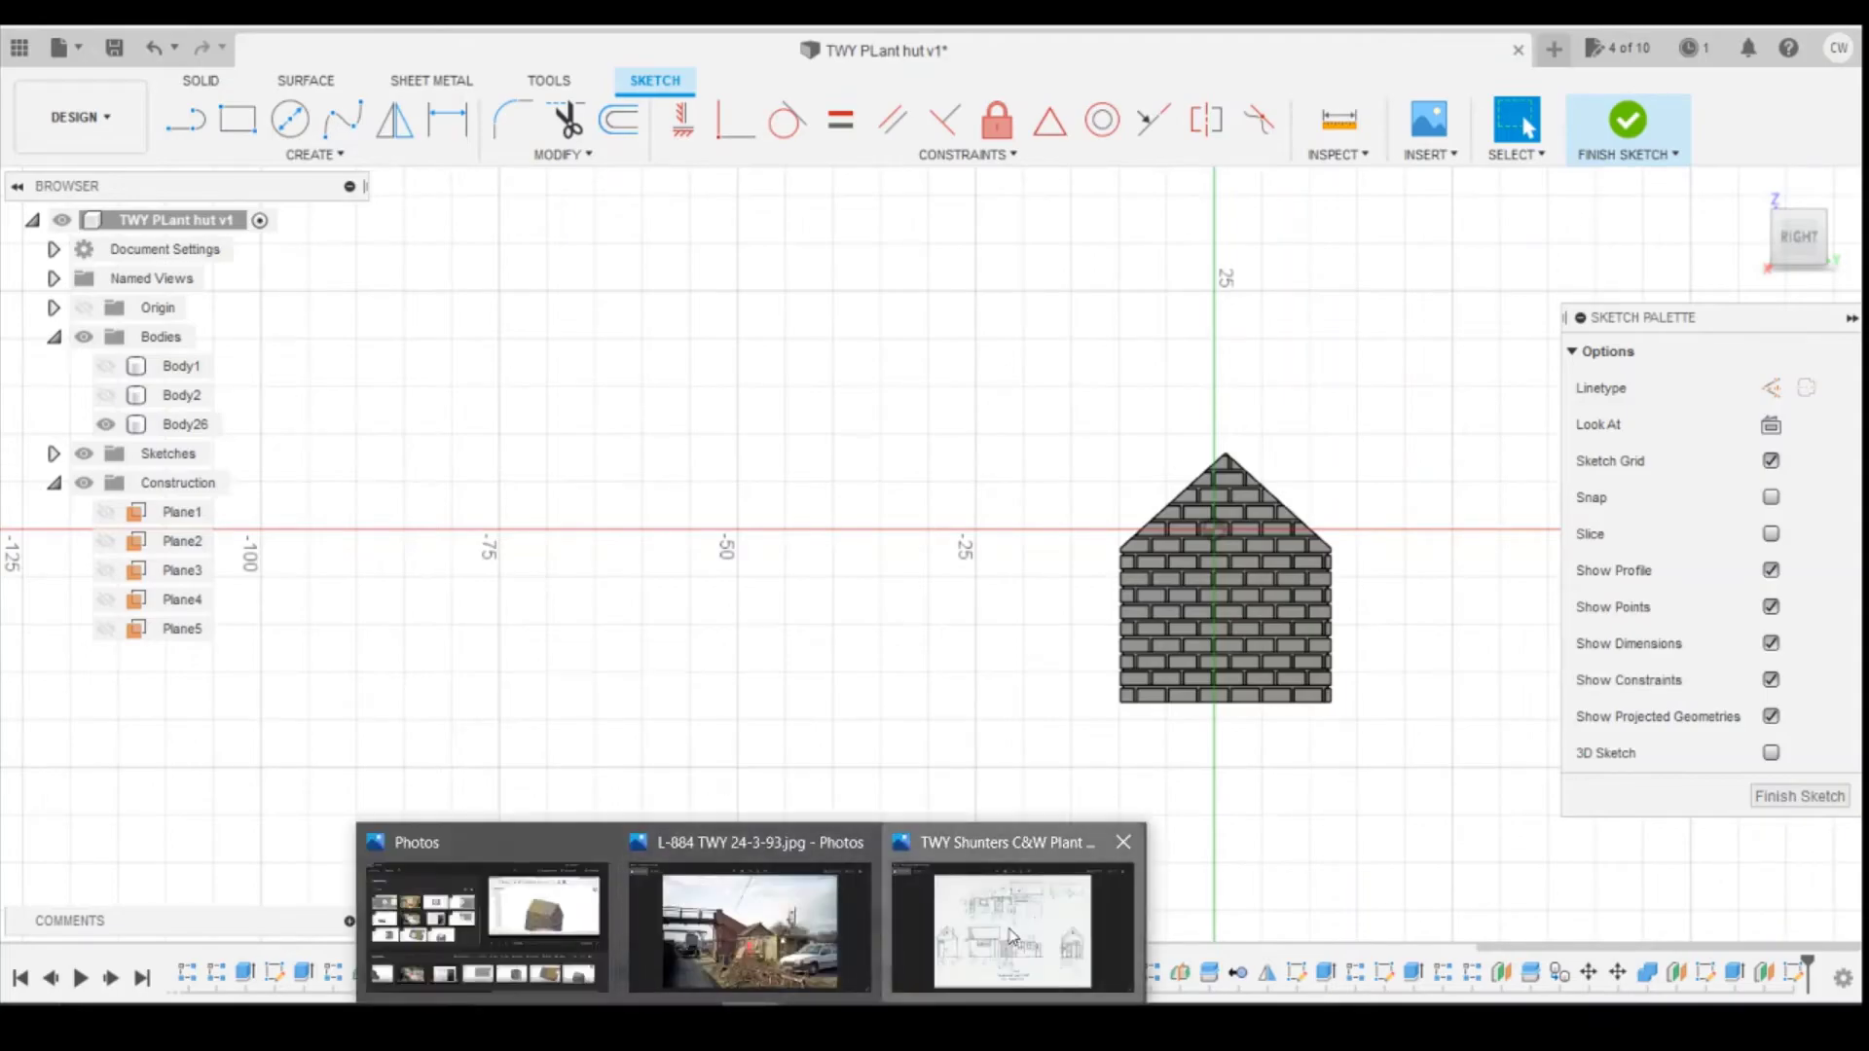
left_click(1012, 930)
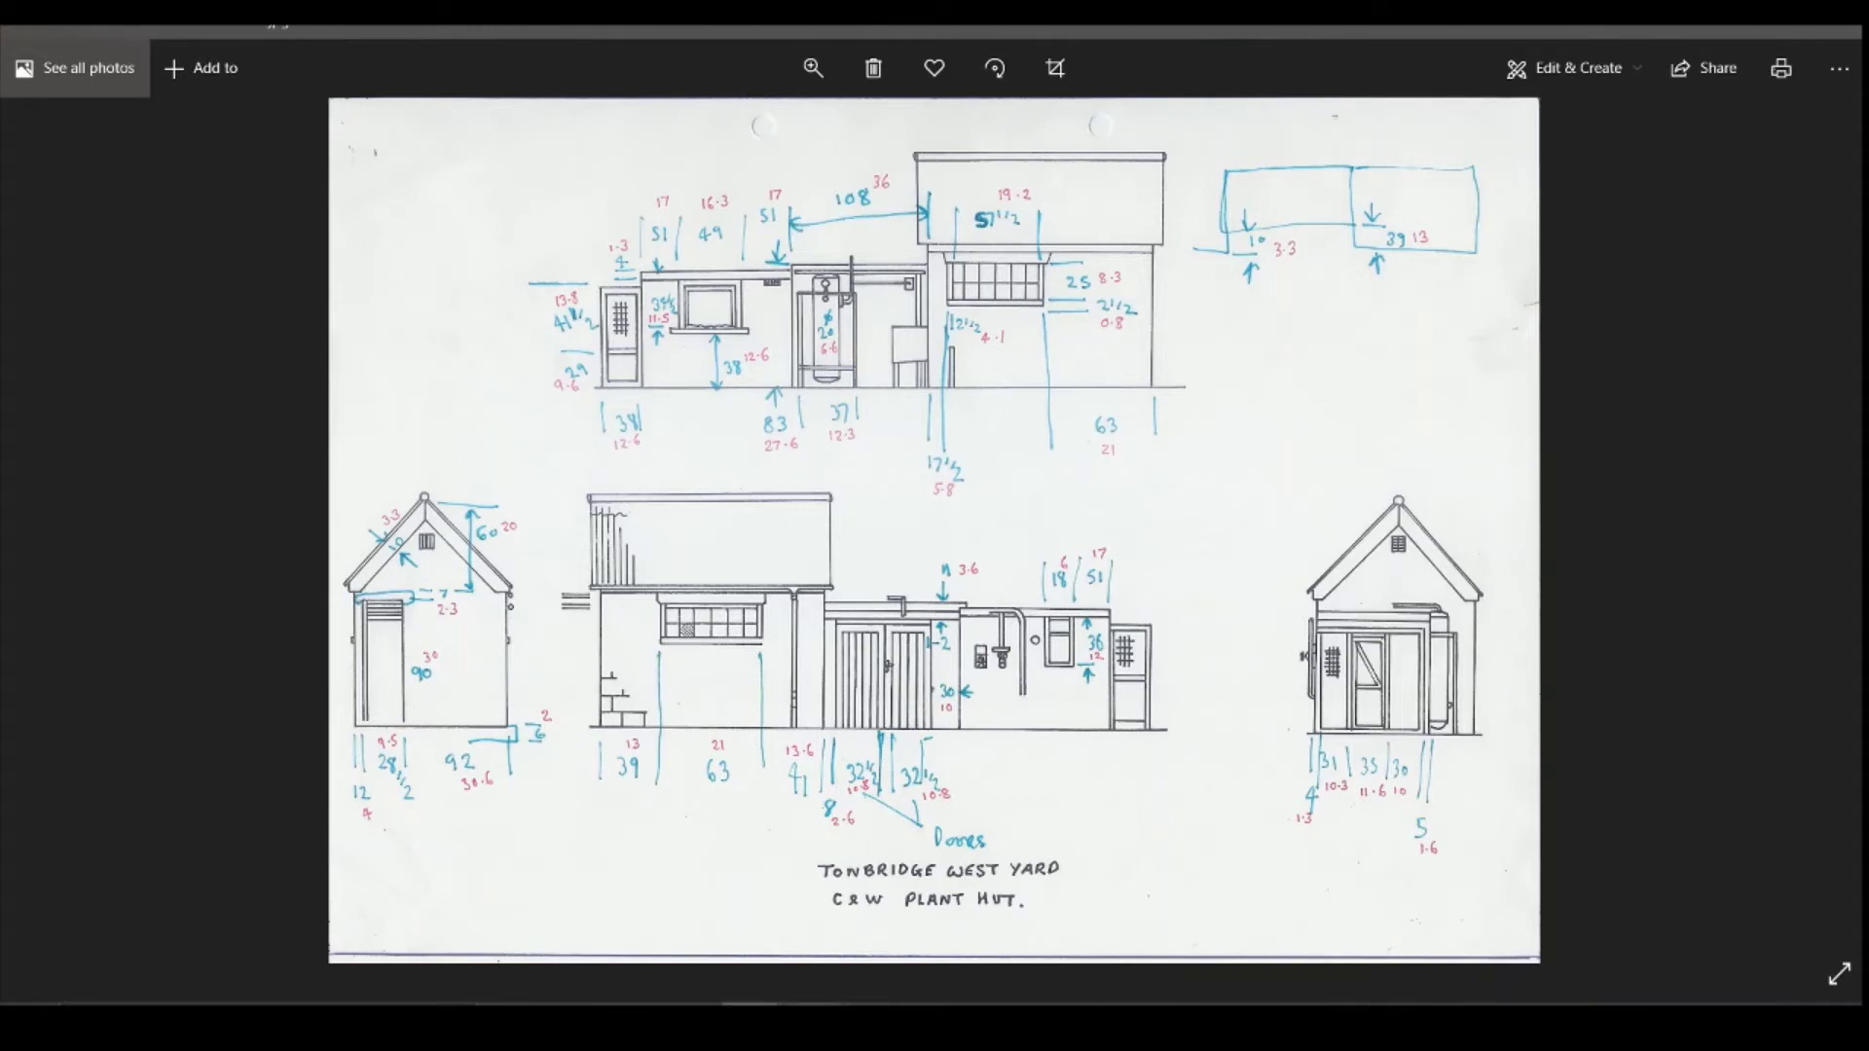
left_click(818, 1020)
Step: Project the gable's peak and both eaves corner vertices of the brick wall into the sketch
scroll(1199, 475, "up", 3)
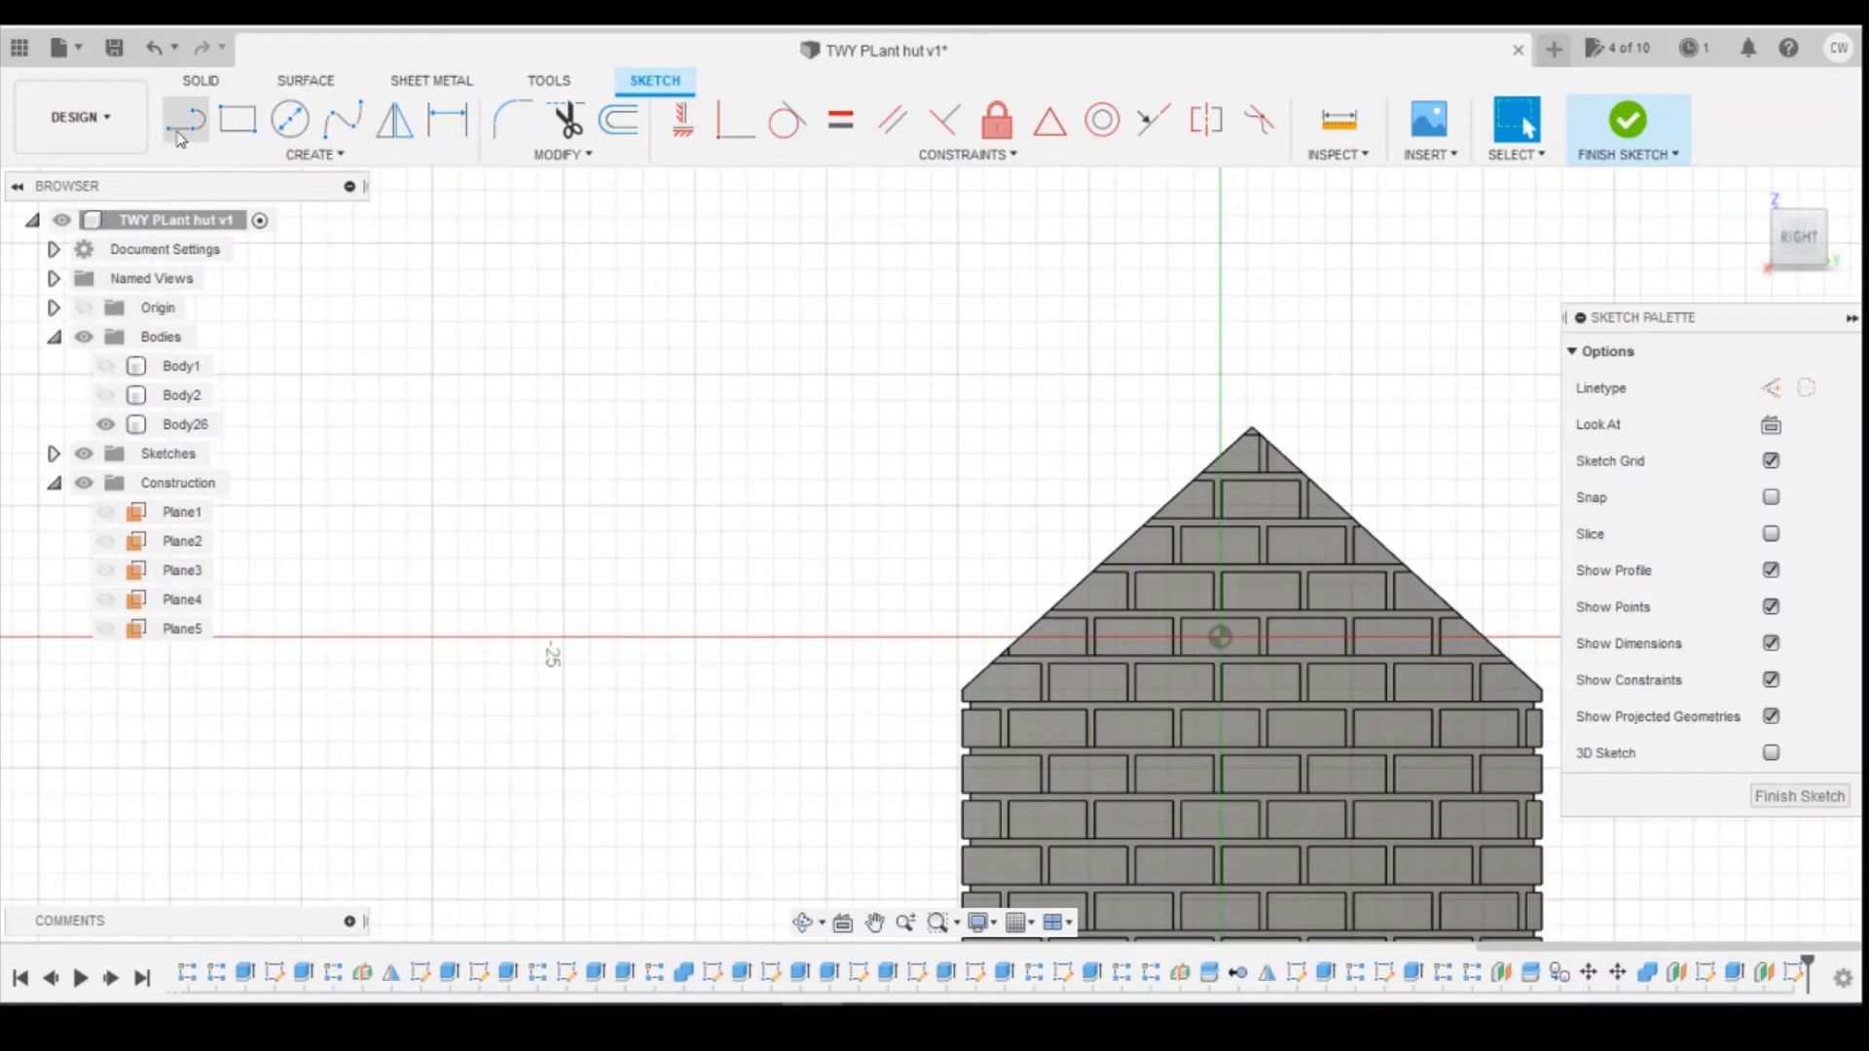
key("l")
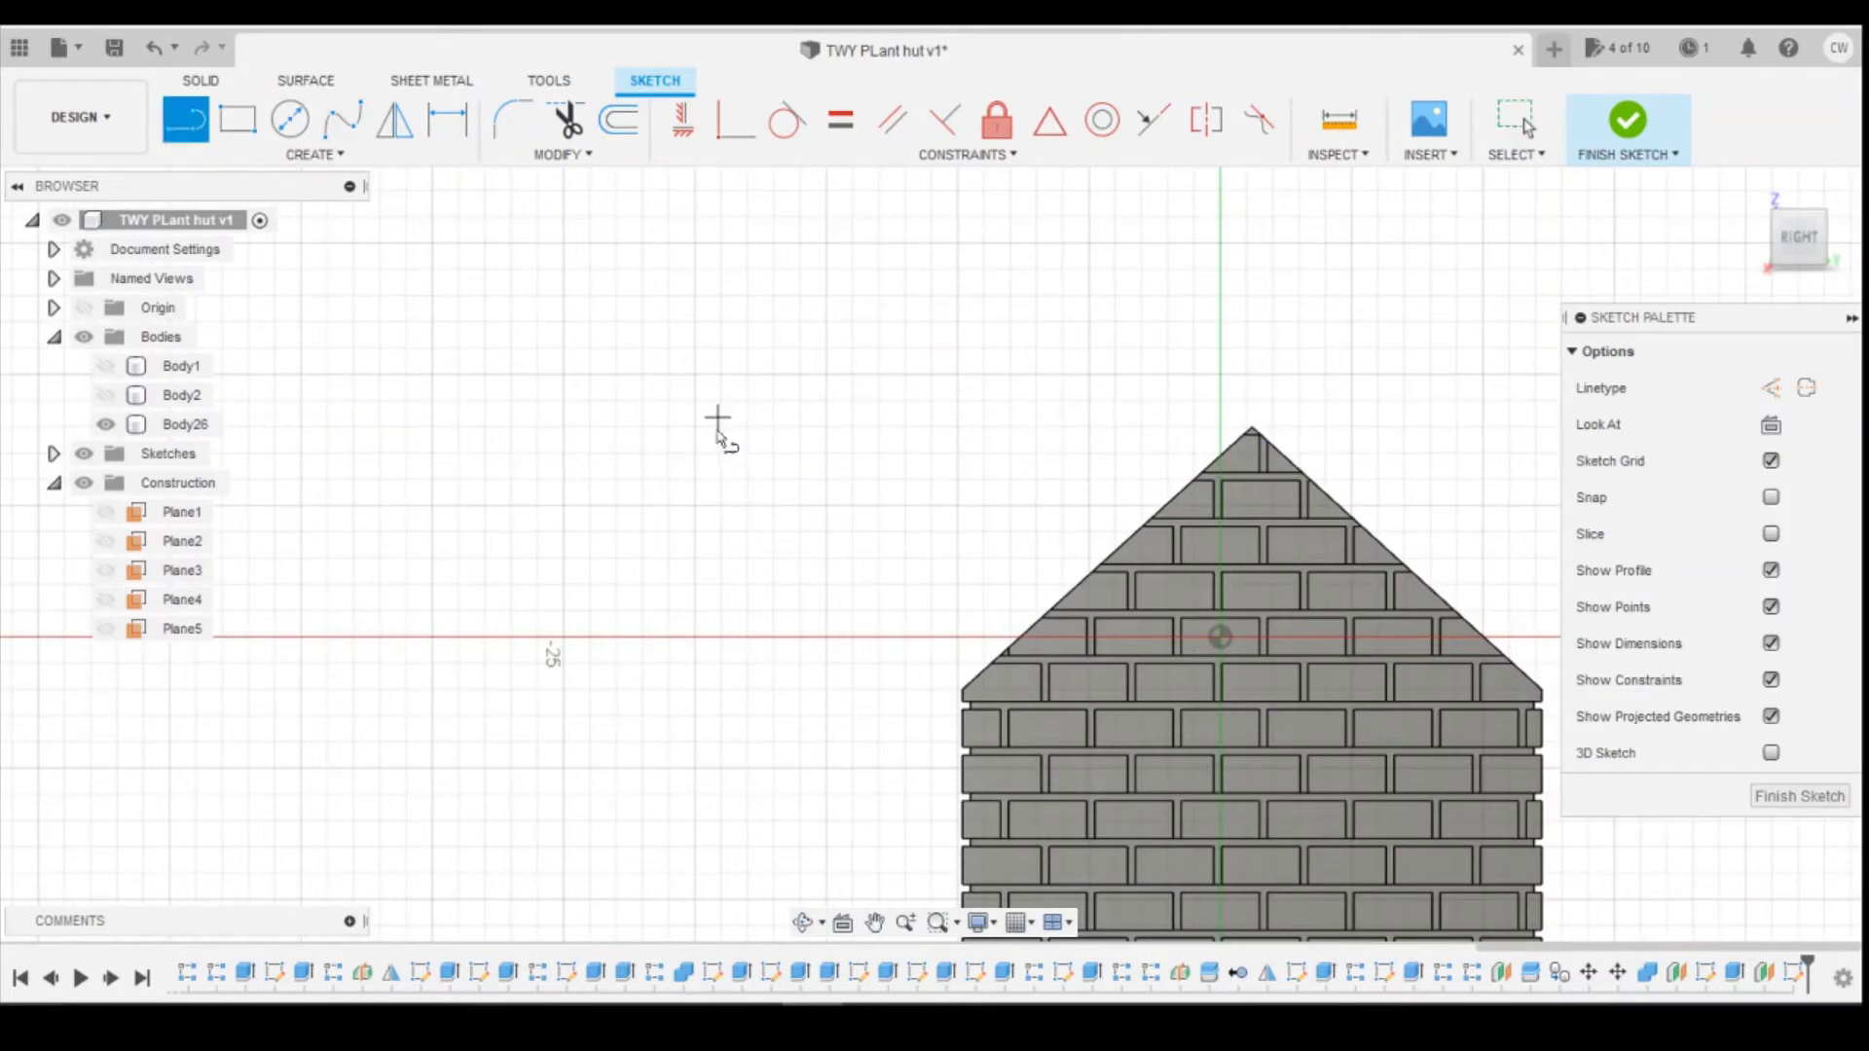
key("Escape")
key("p")
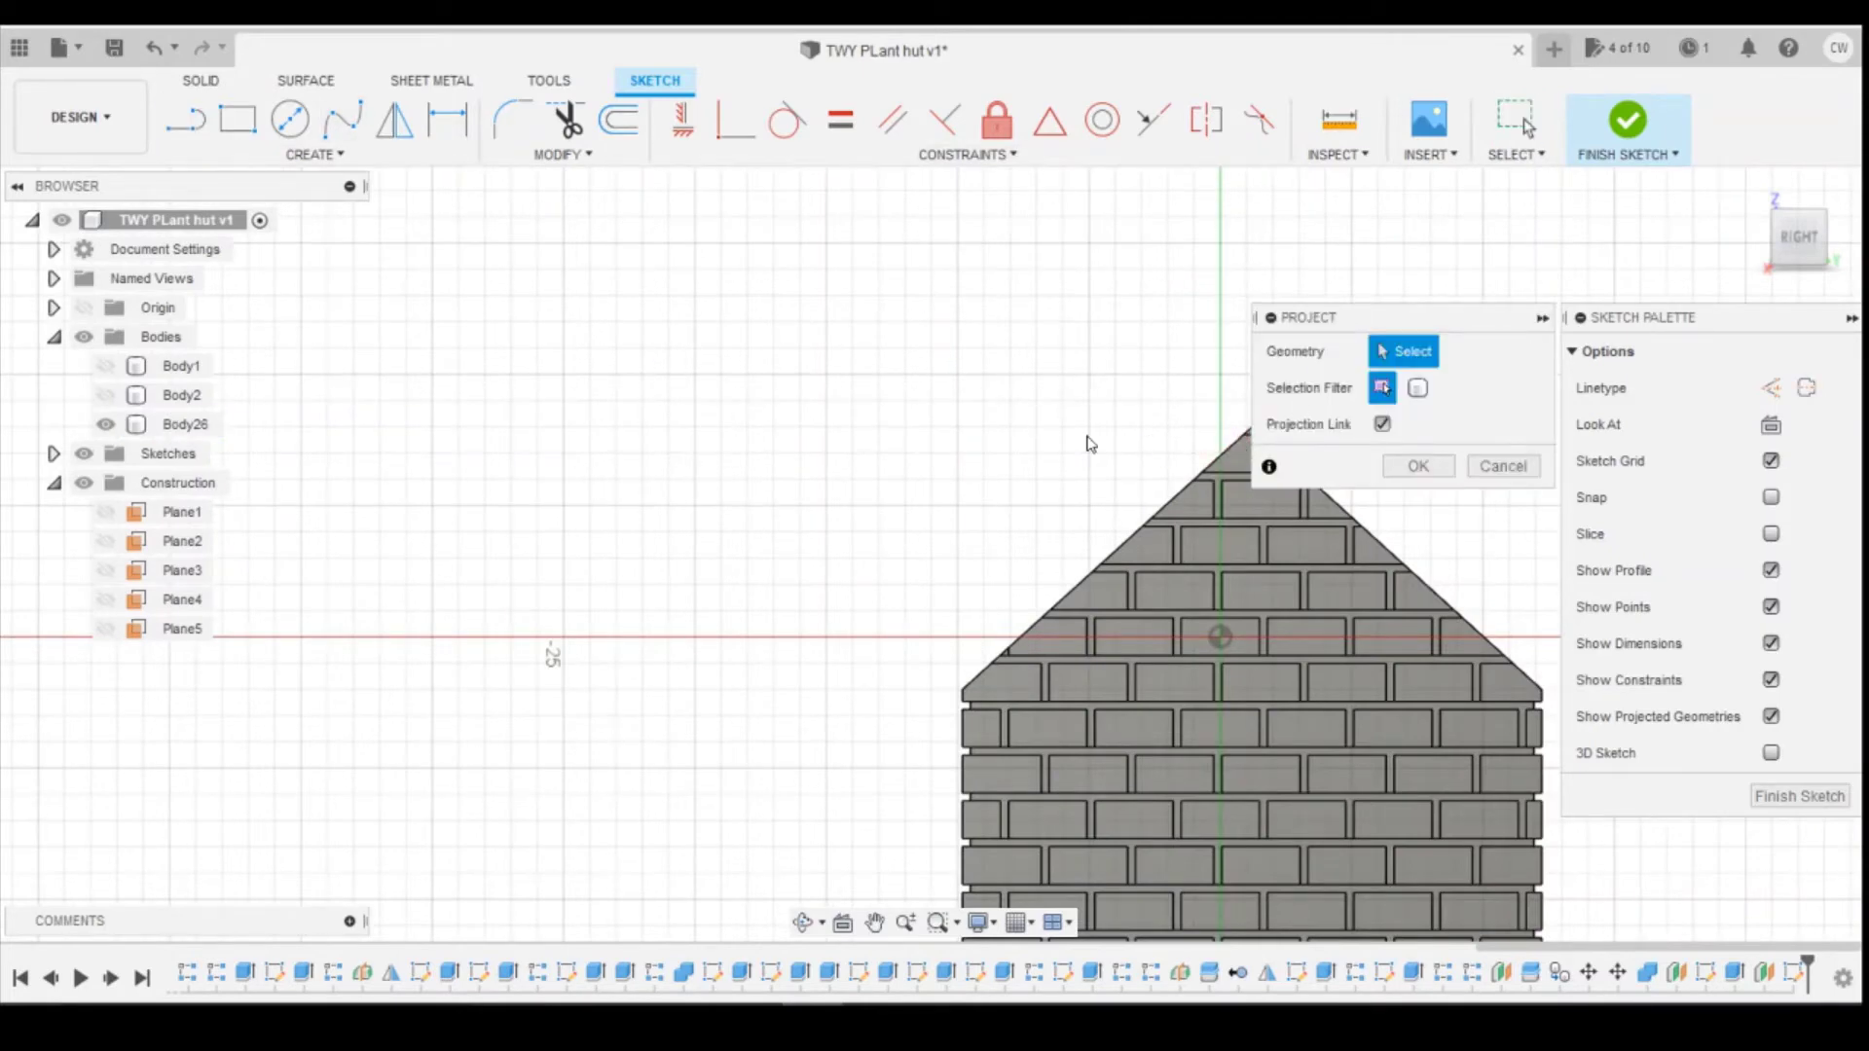
scroll(1090, 444, "up", 1)
scroll(931, 400, "down", 2)
scroll(1132, 419, "up", 5)
scroll(797, 430, "down", 4)
scroll(1020, 432, "up", 1)
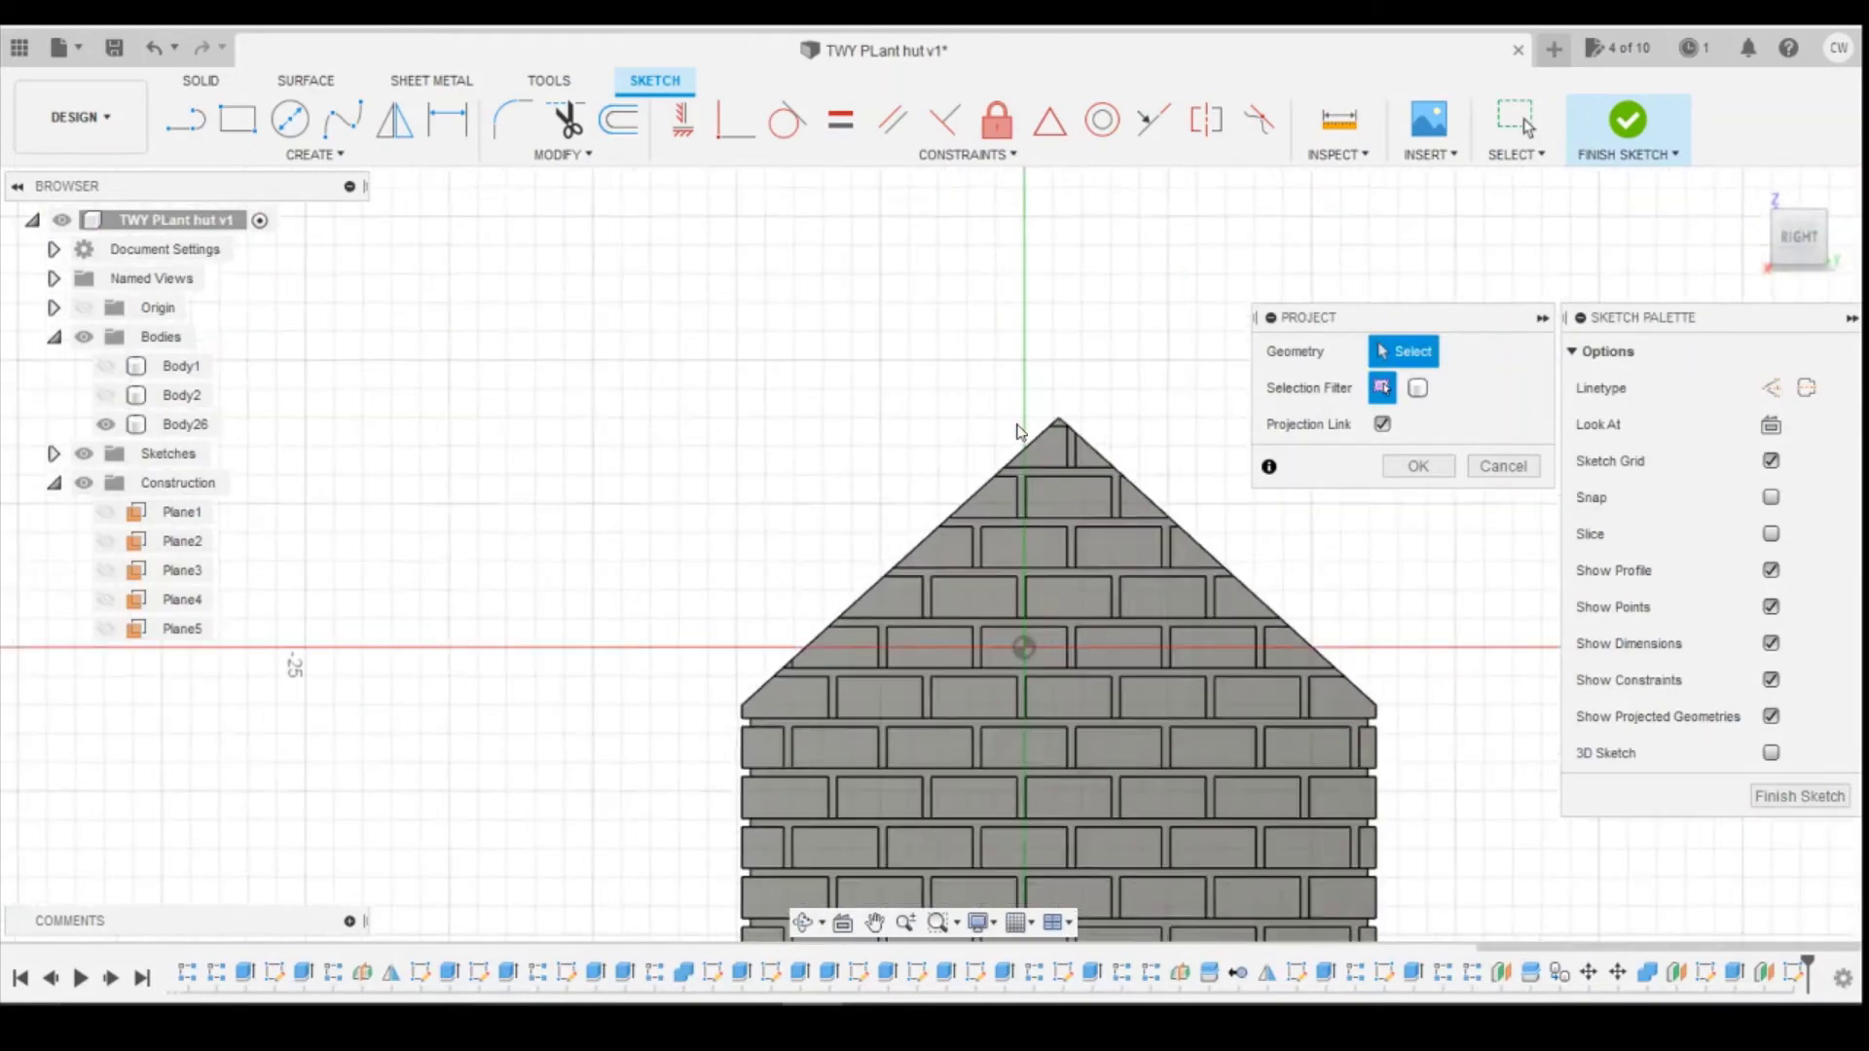
scroll(1022, 429, "up", 2)
left_click(1106, 414)
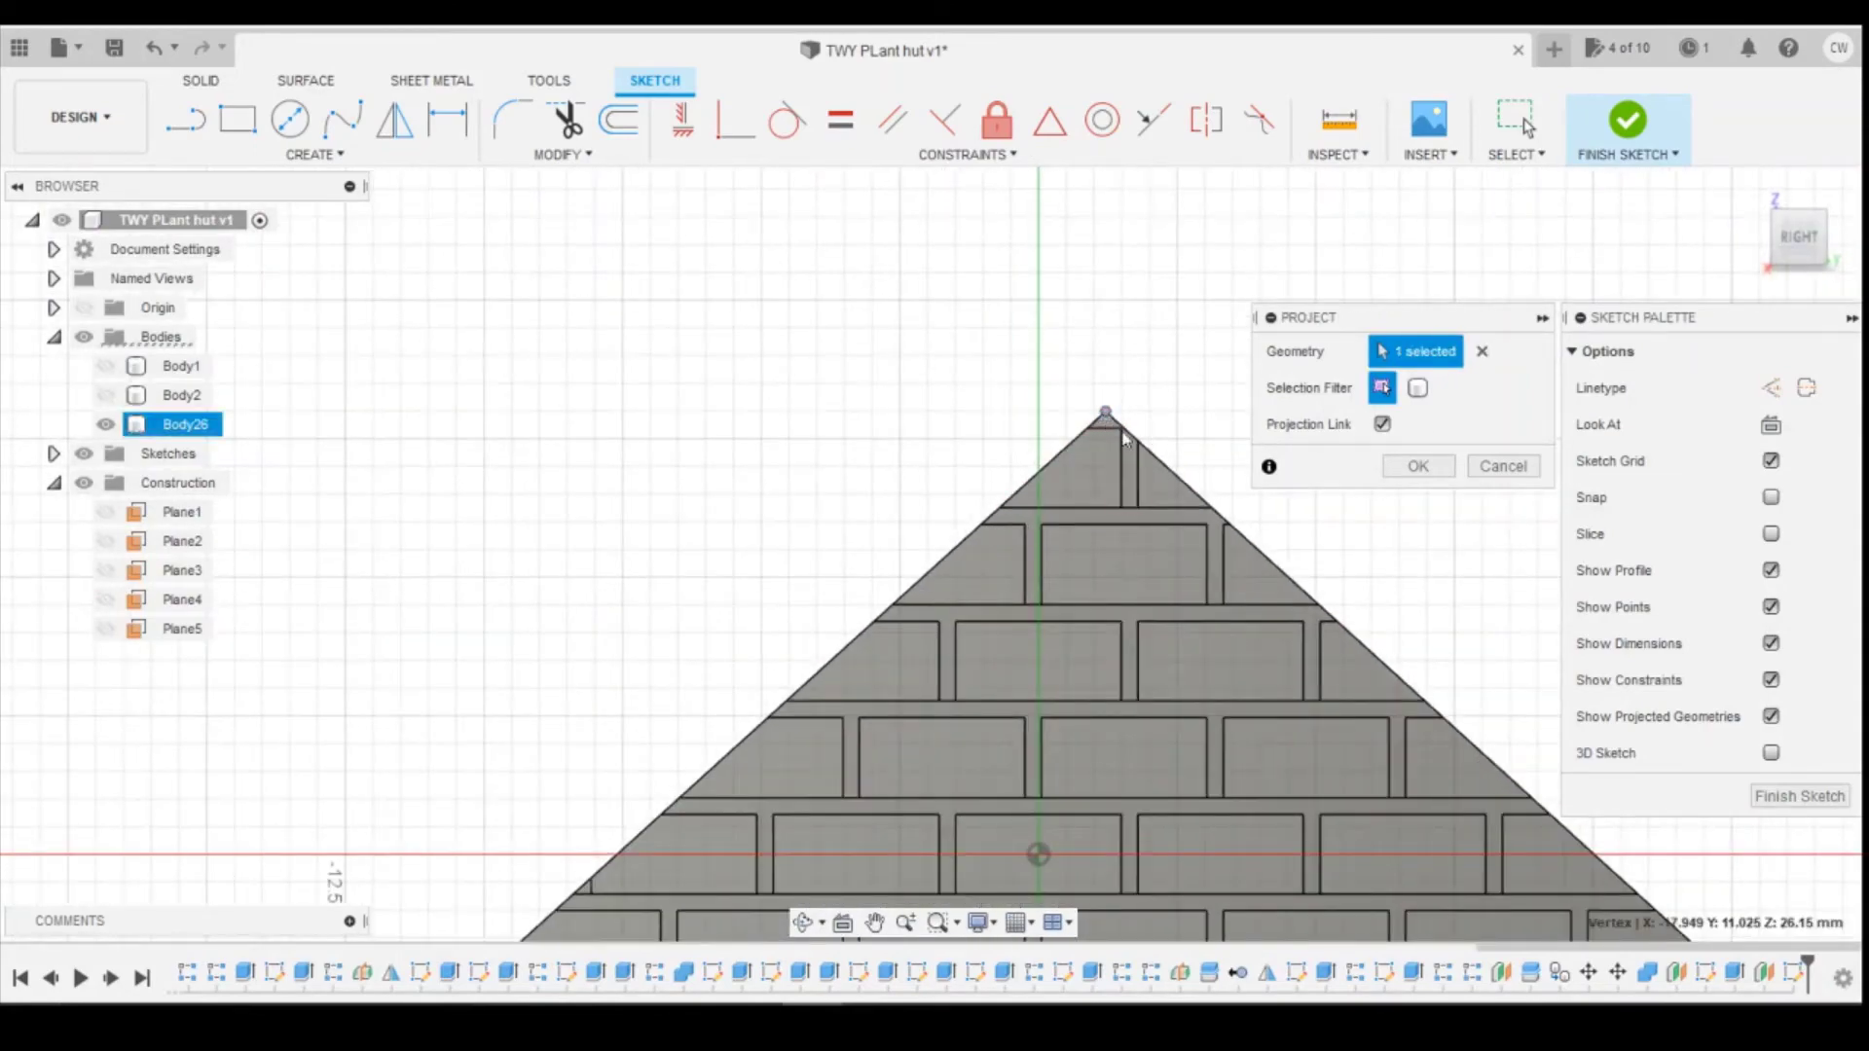
scroll(1109, 418, "down", 5)
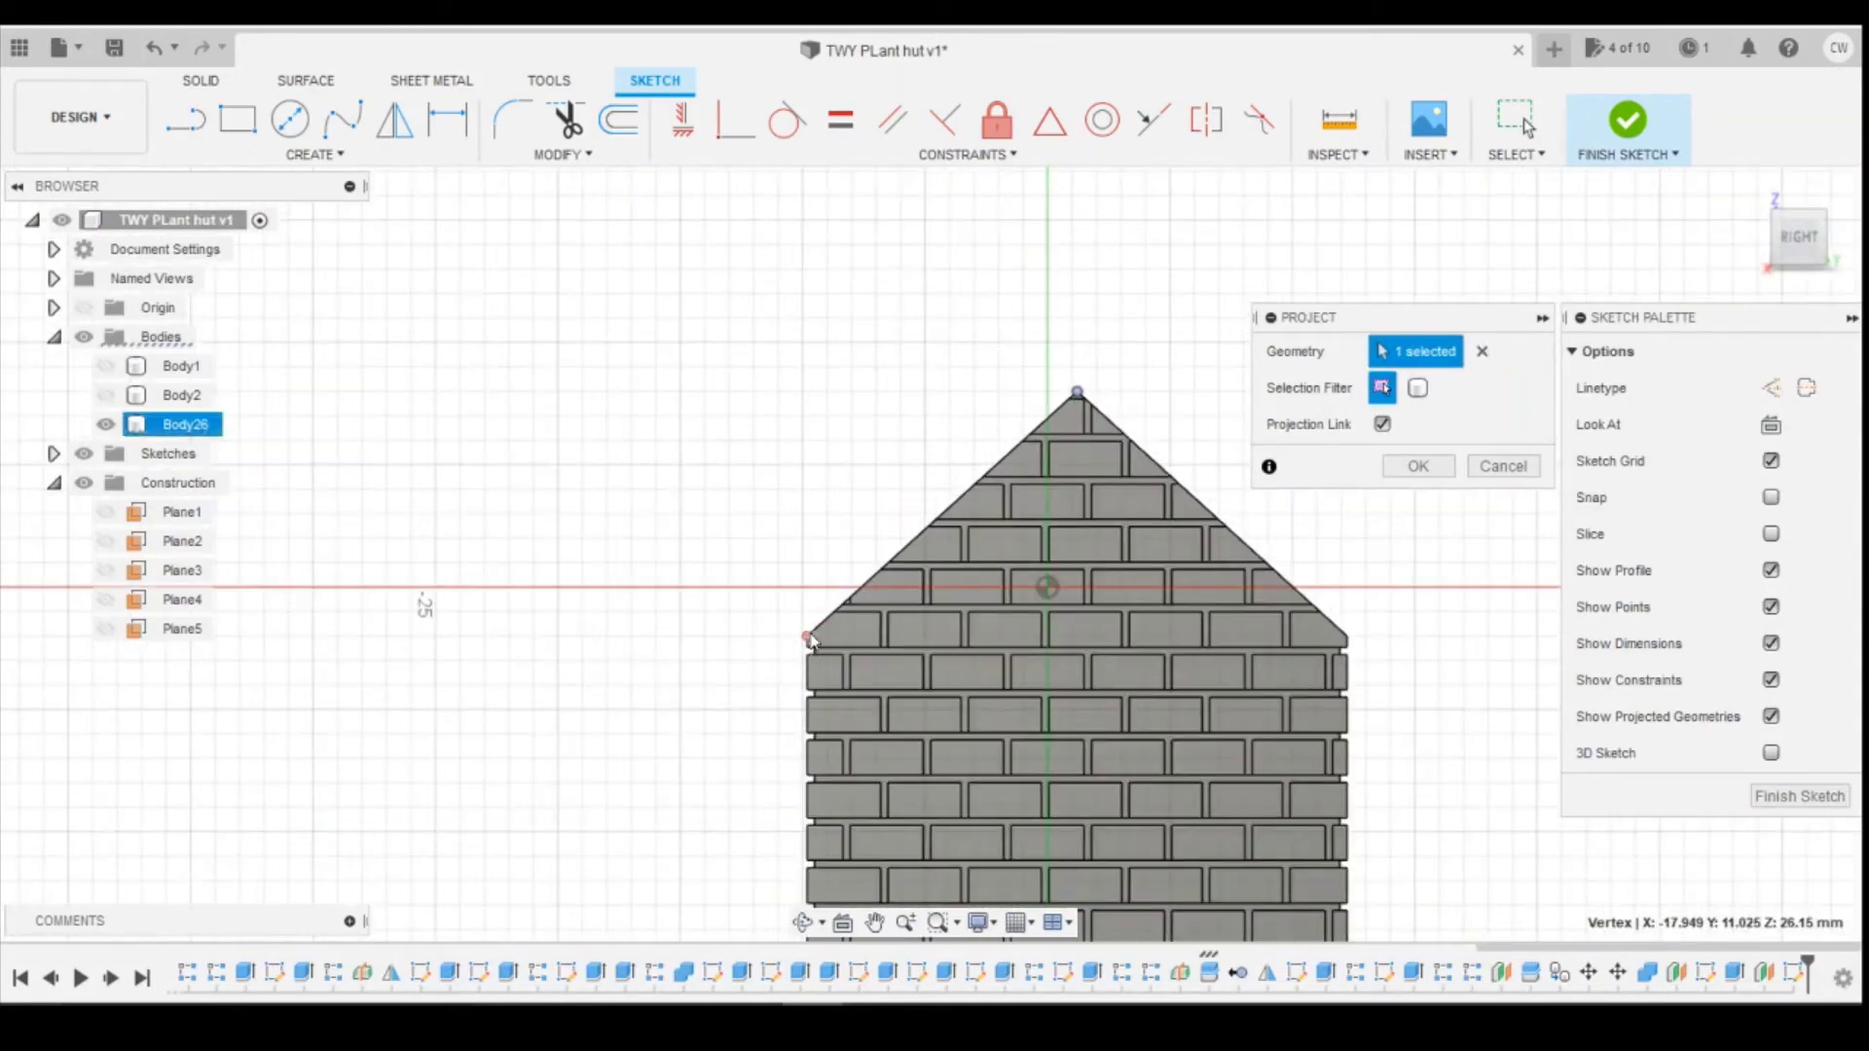
left_click(807, 638)
left_click(1346, 636)
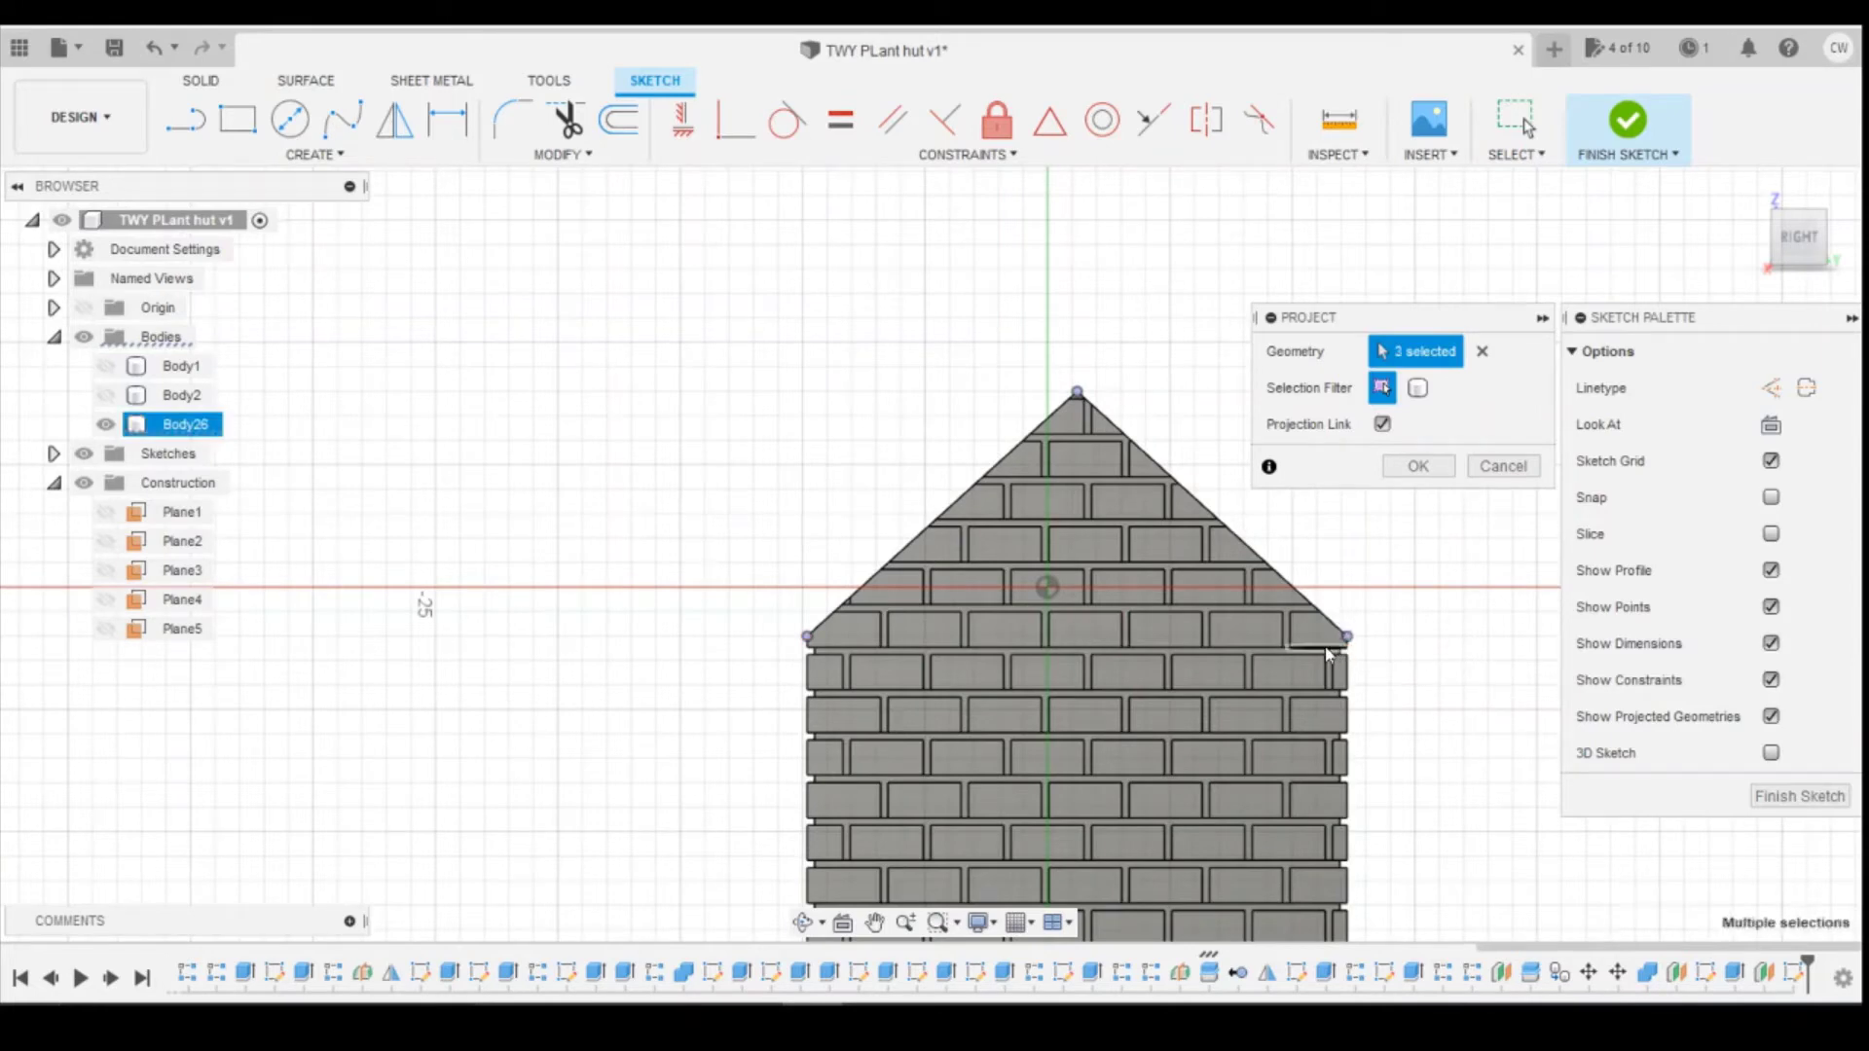
left_click(1418, 466)
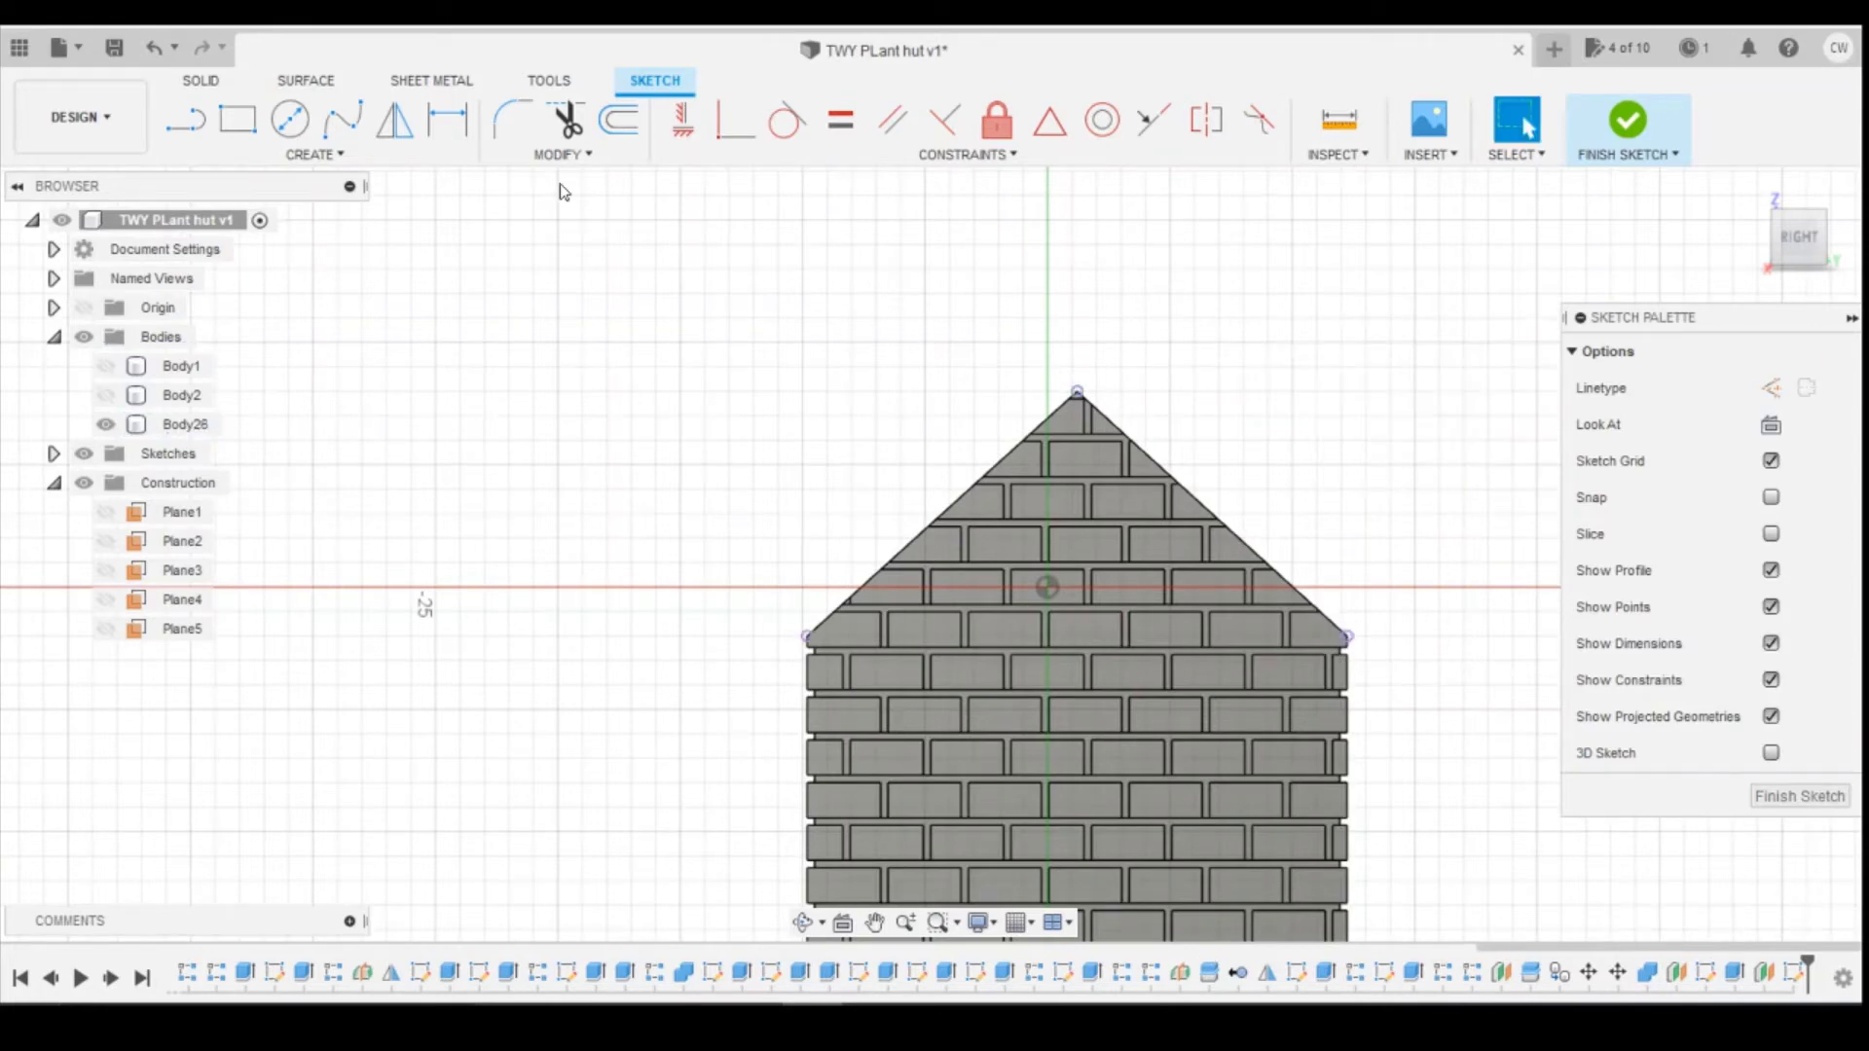
Step: Sketch a vertical line 1.65 mm long straight down from the projected gable peak
left_click(210, 121)
left_click(1077, 393)
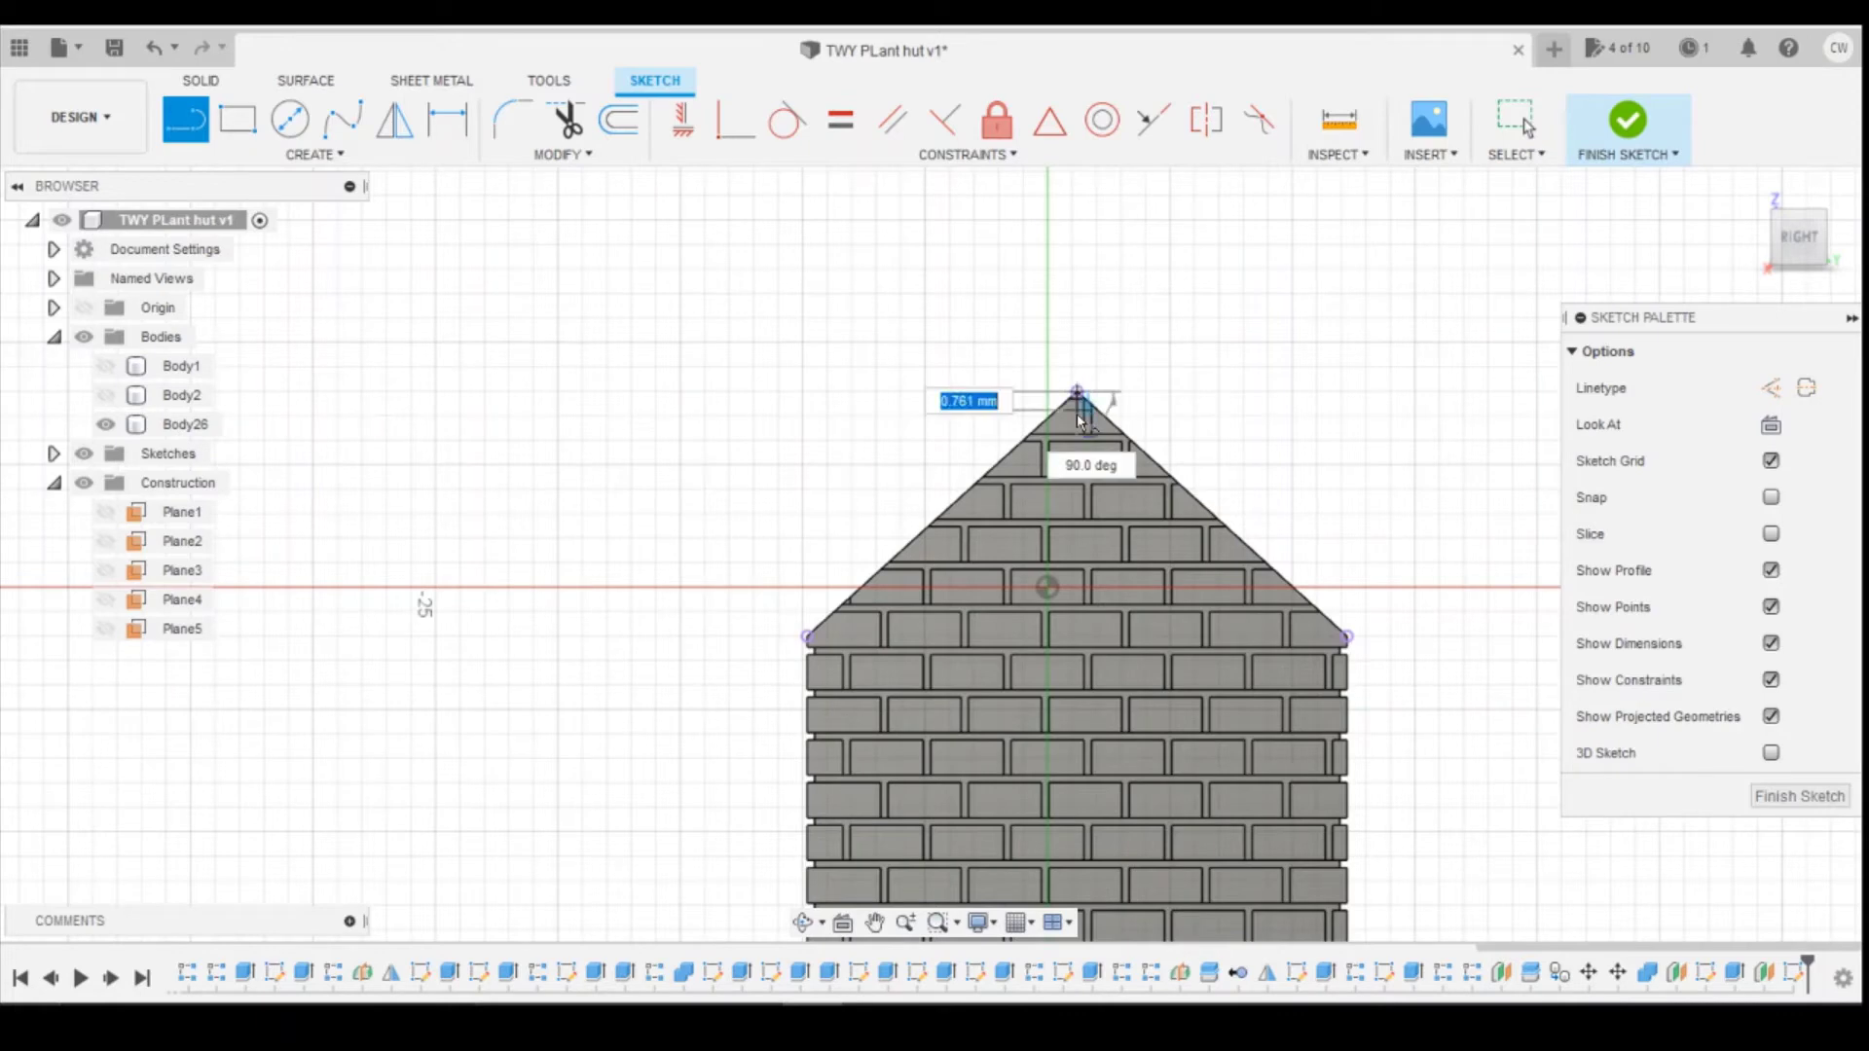
type("3.")
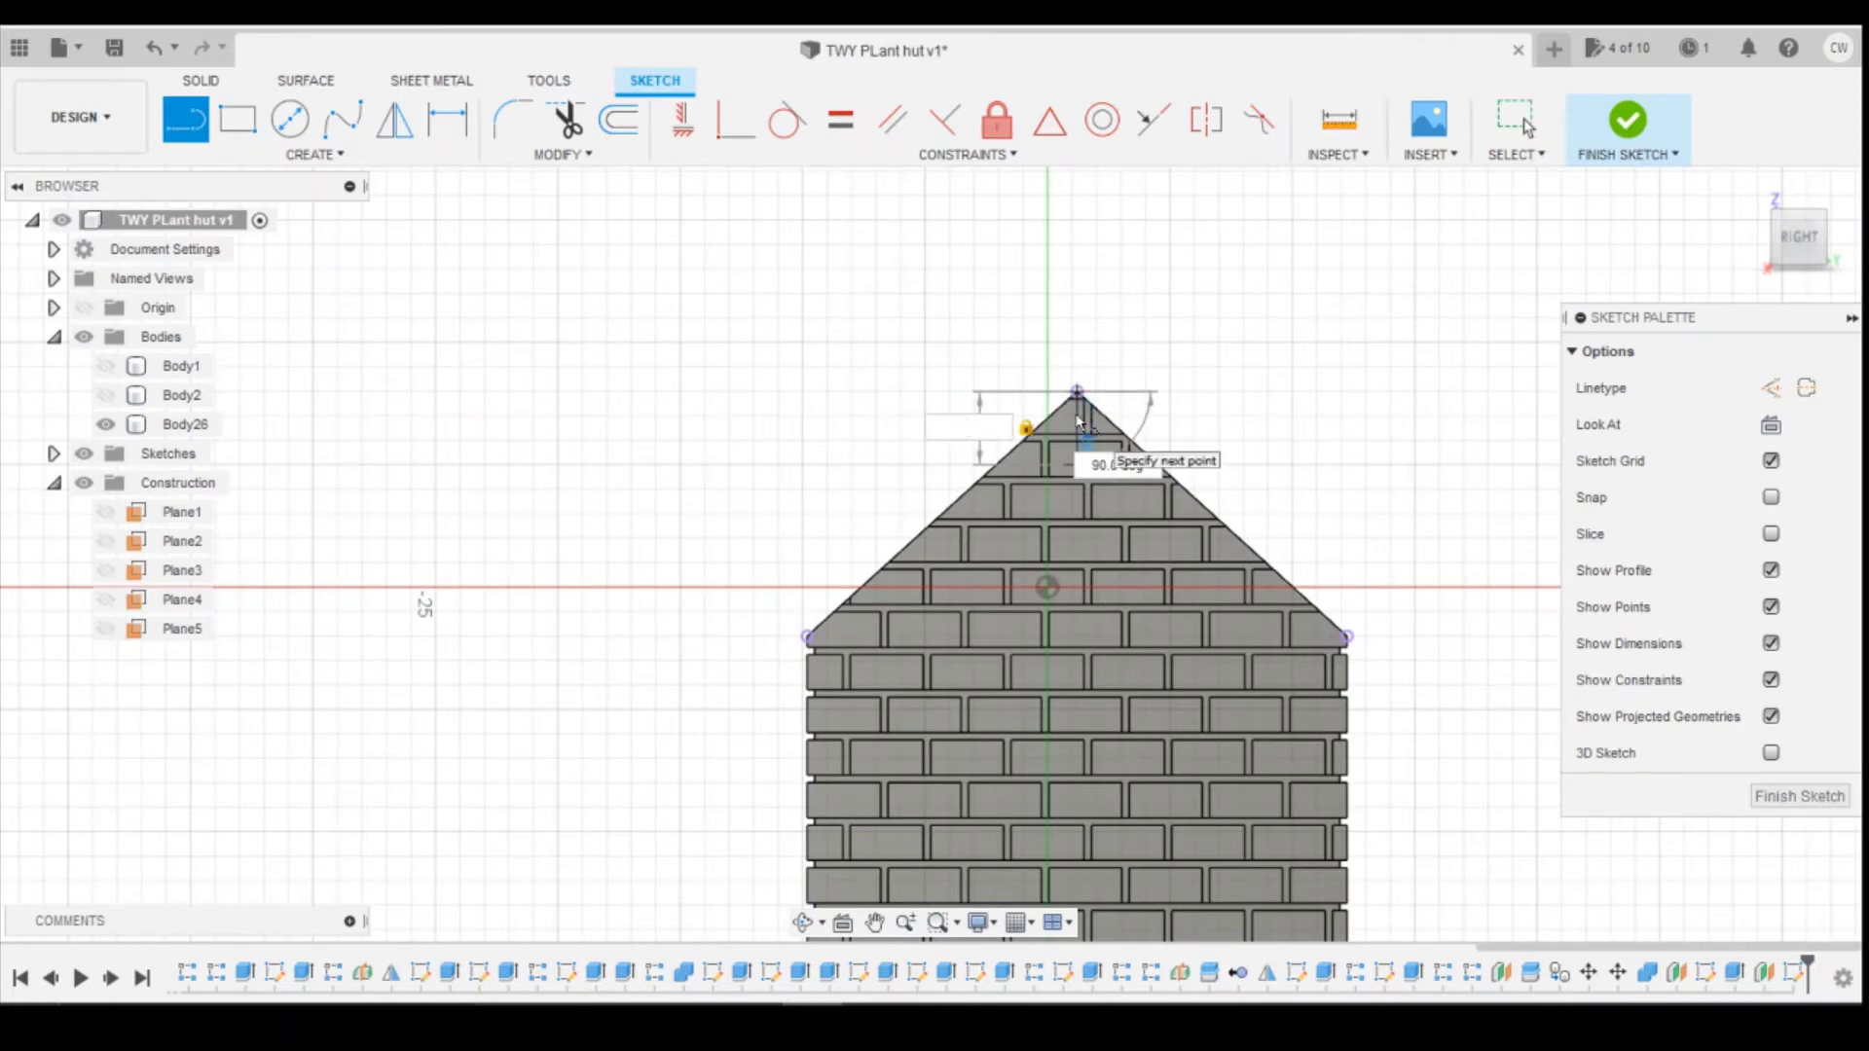
type(".65")
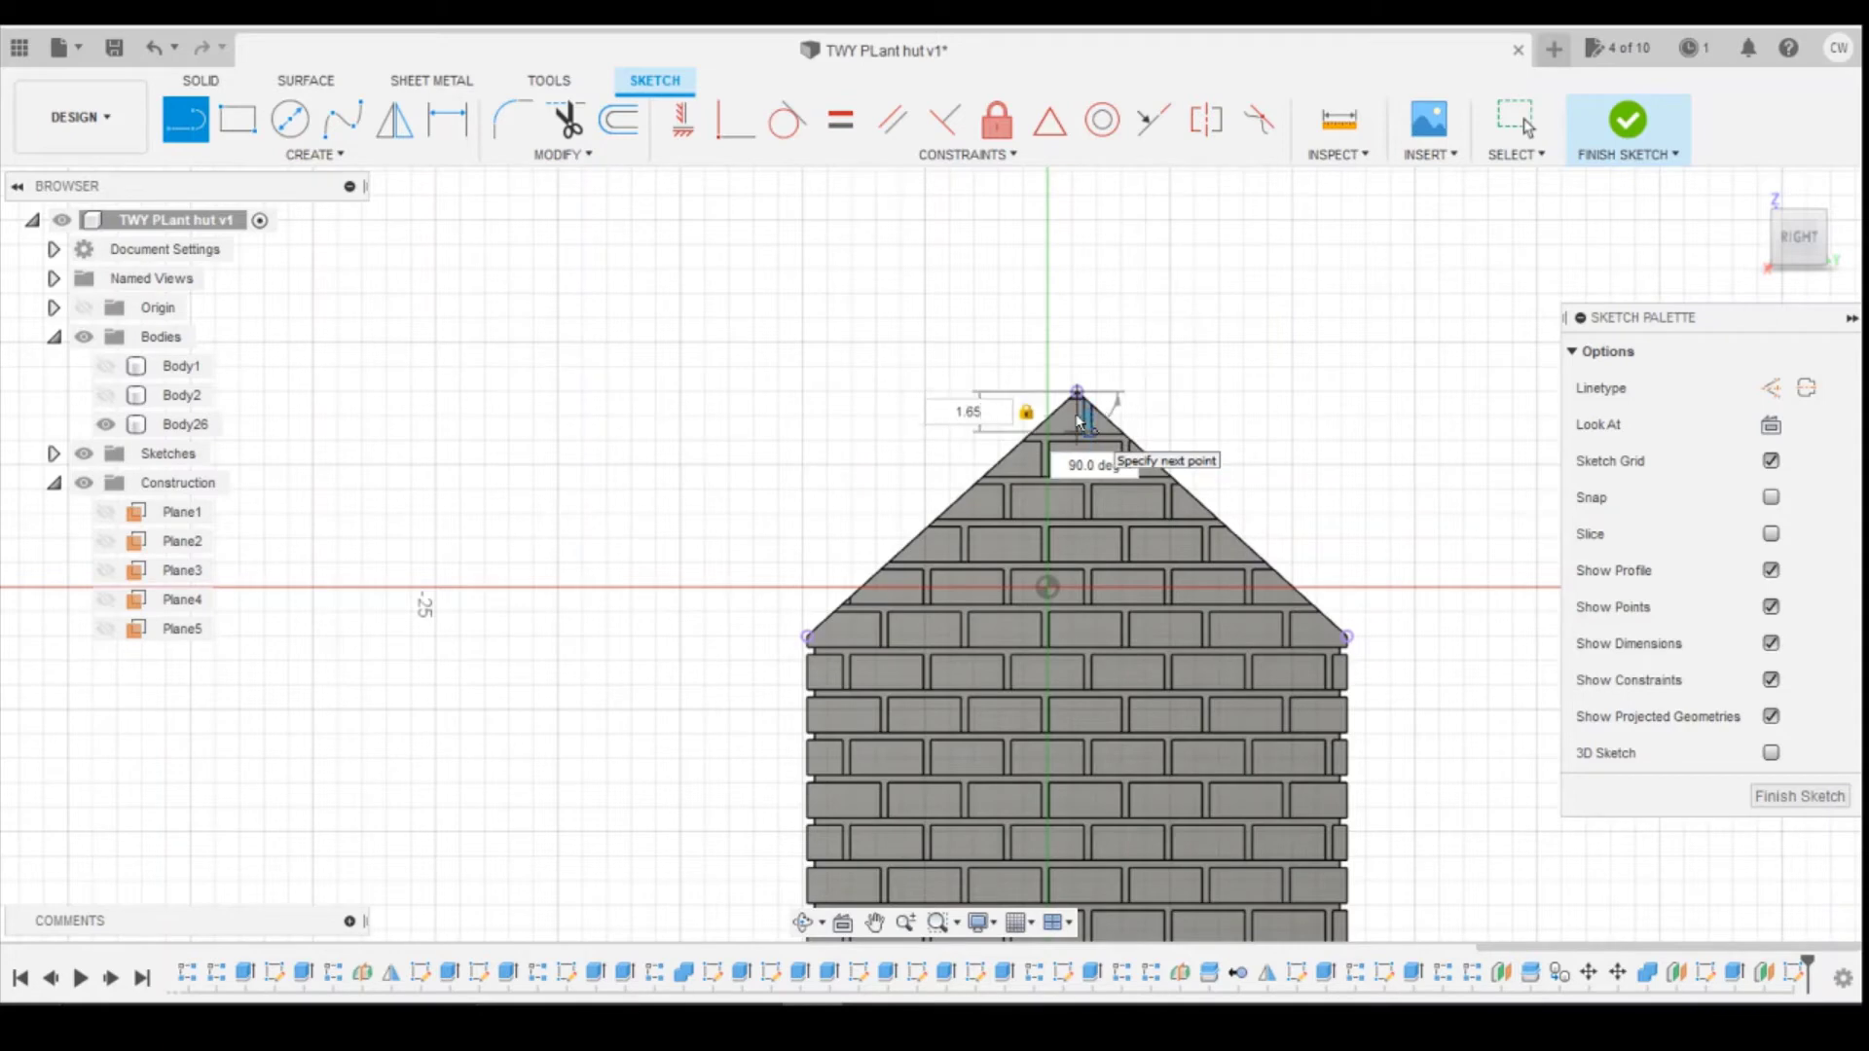
key("Return")
key("Escape")
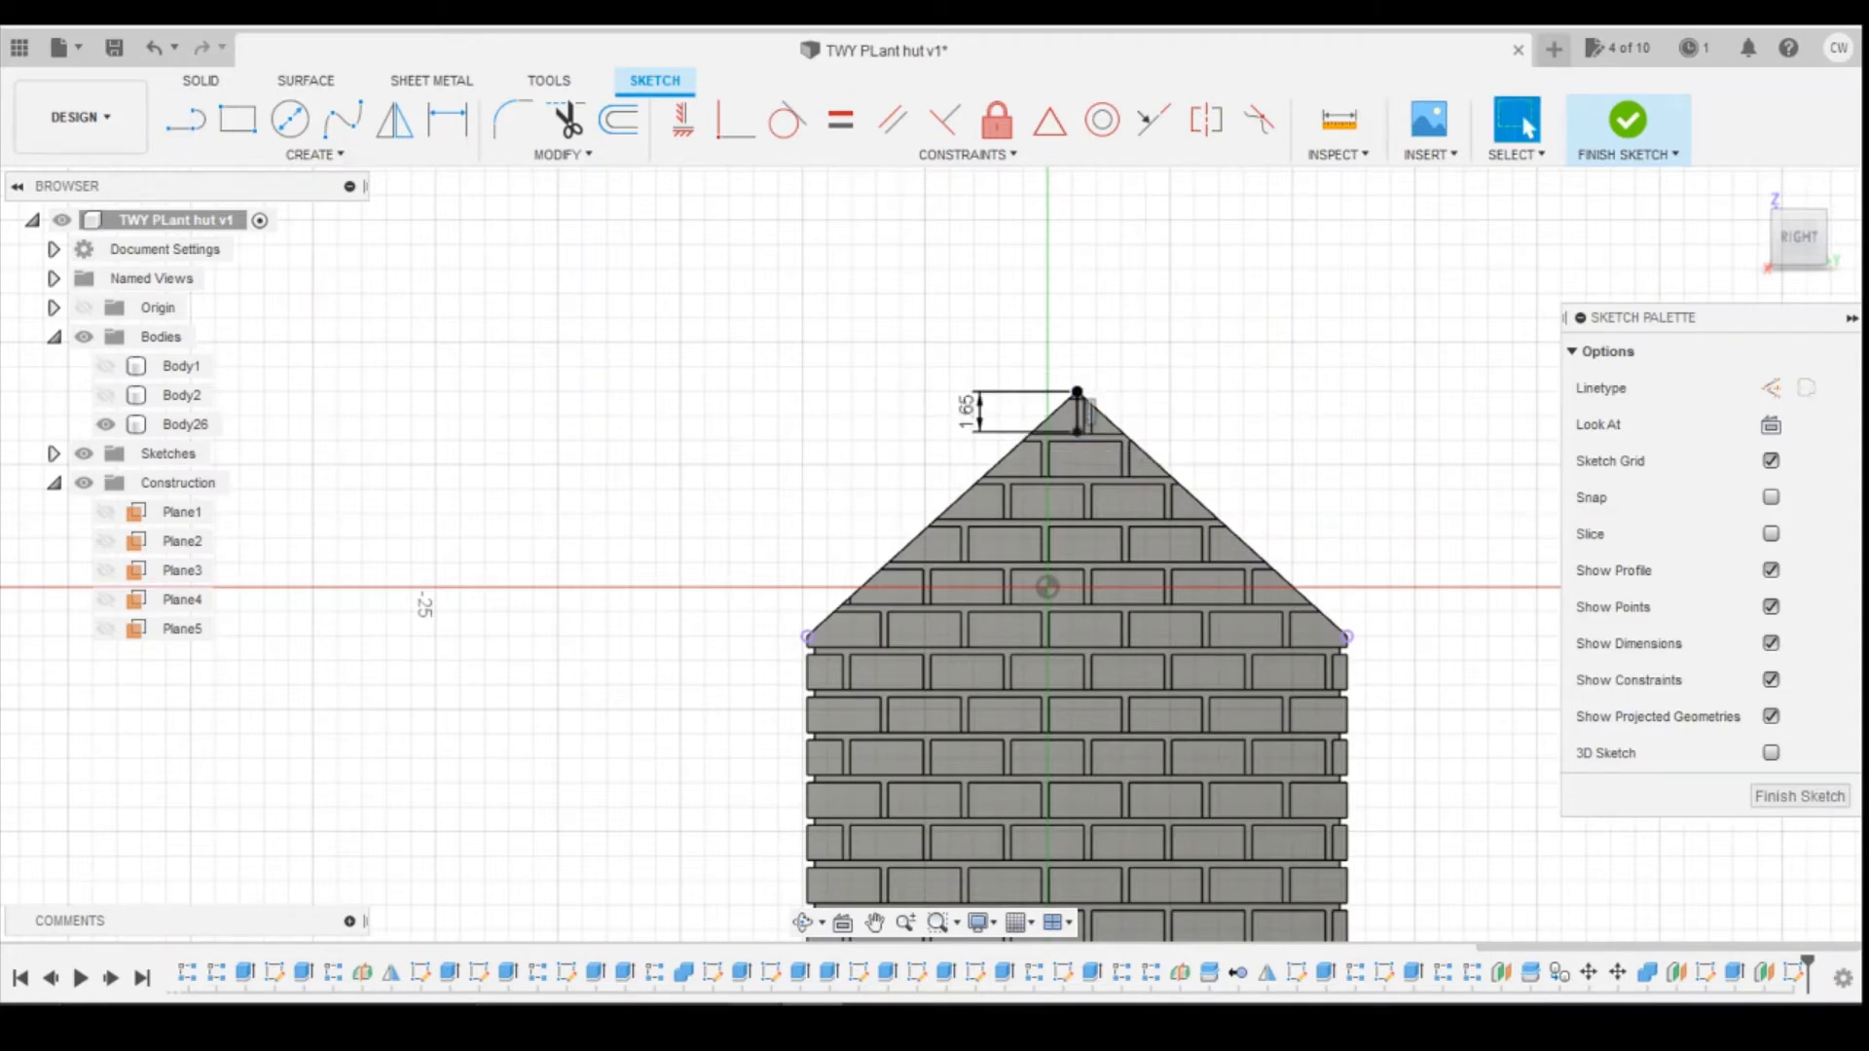
Step: Consult the hut photo and sketch a line about 22.5 mm long from the short vertical line's lower end, sloping down past the left eave
left_click(749, 910)
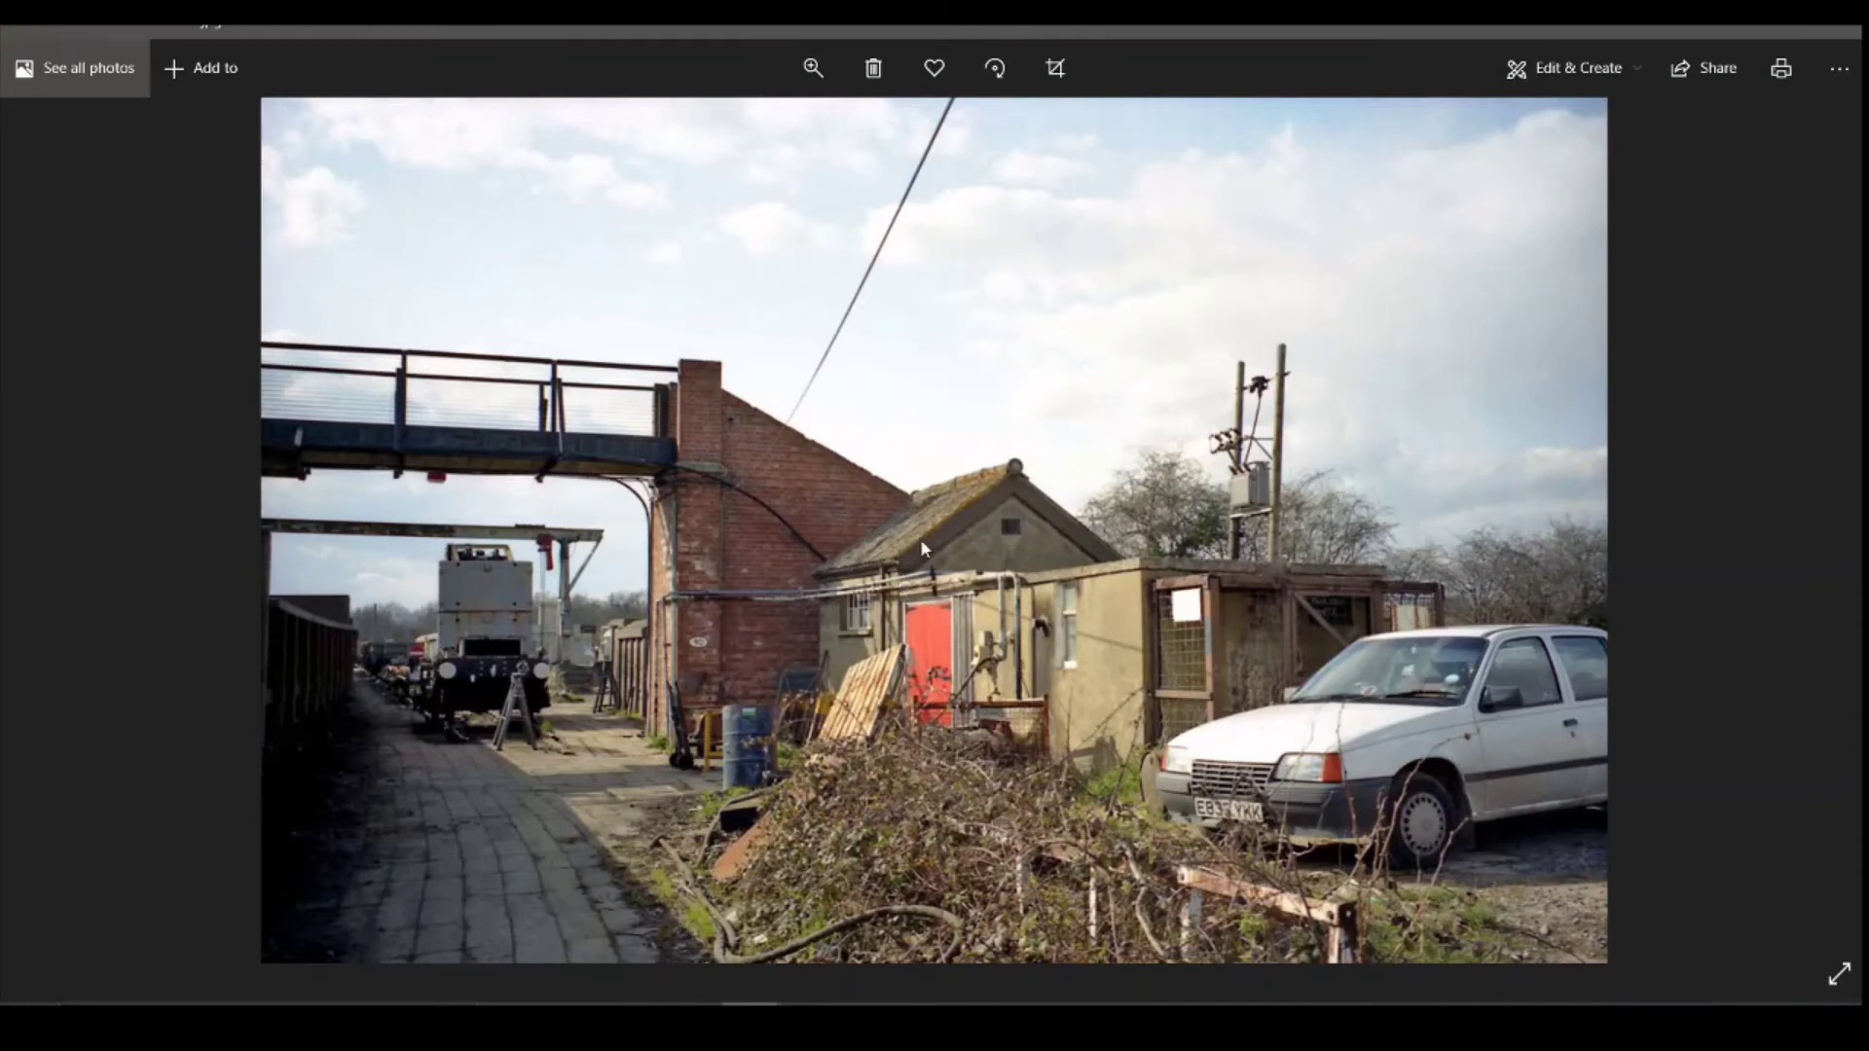
left_click(884, 1018)
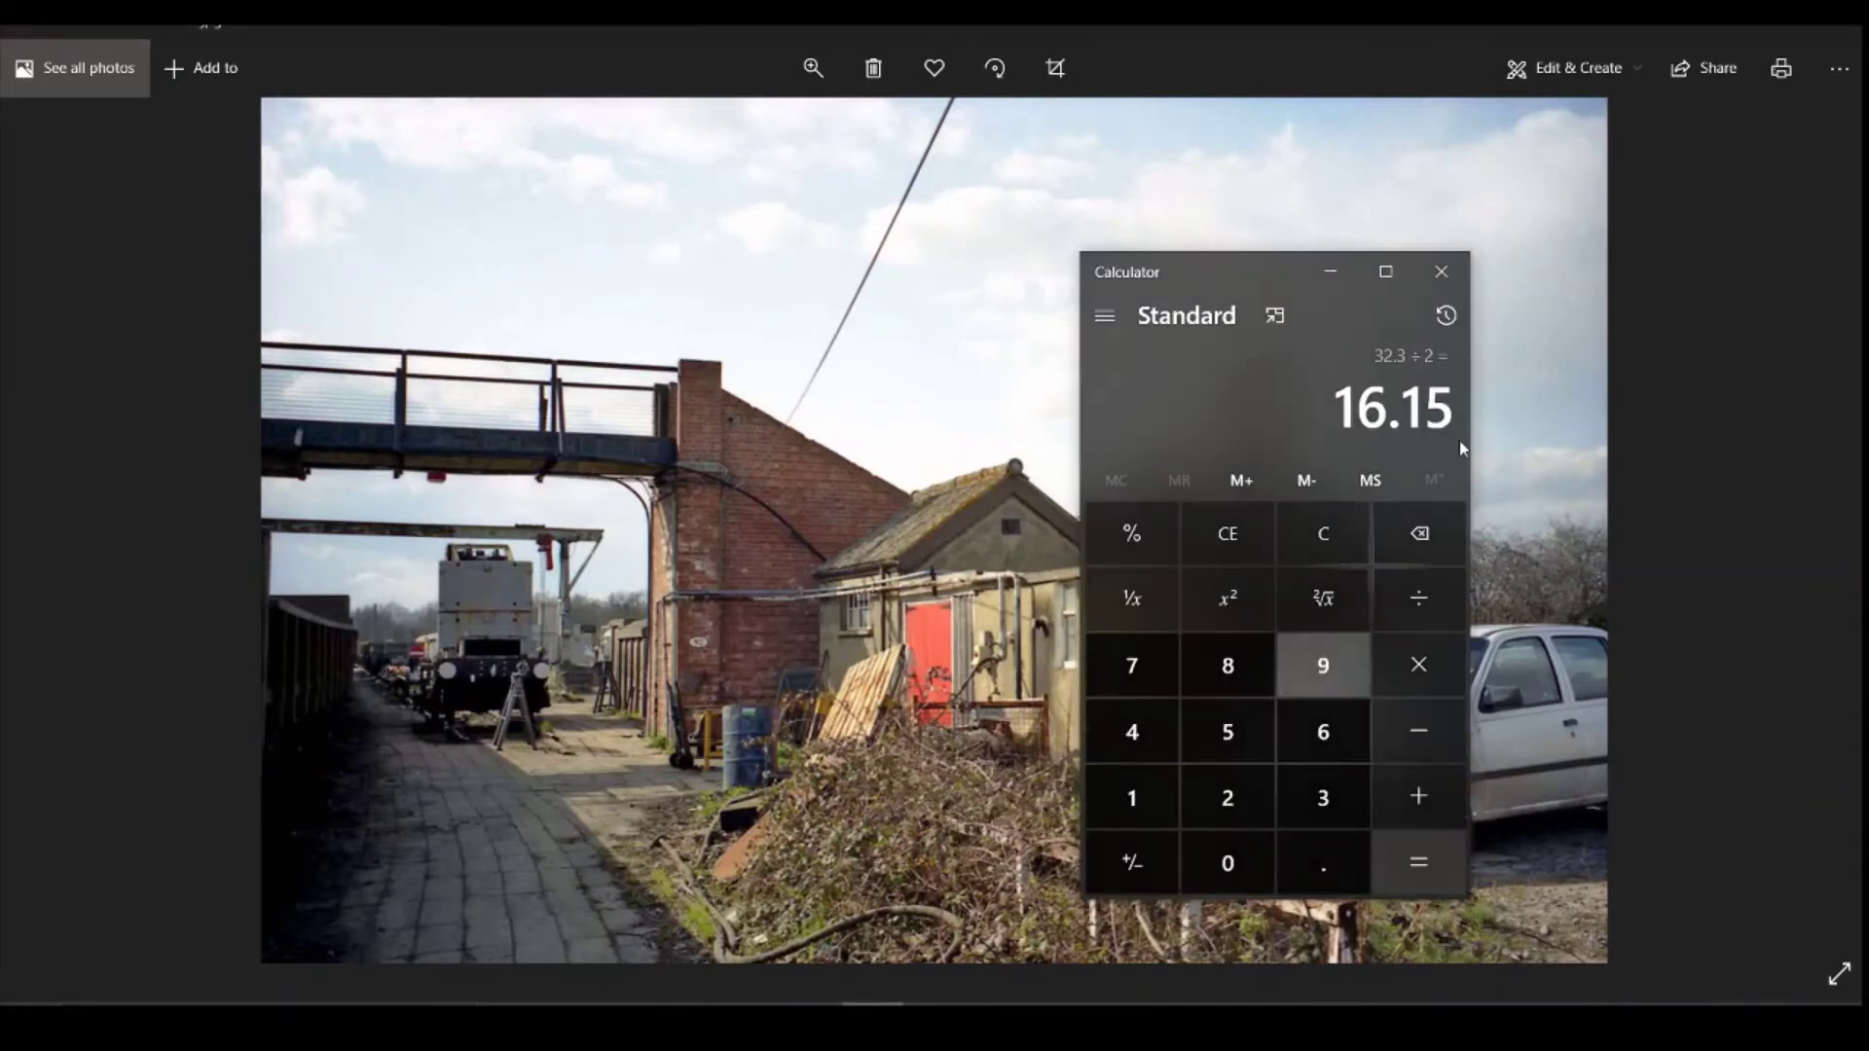
left_click(1459, 278)
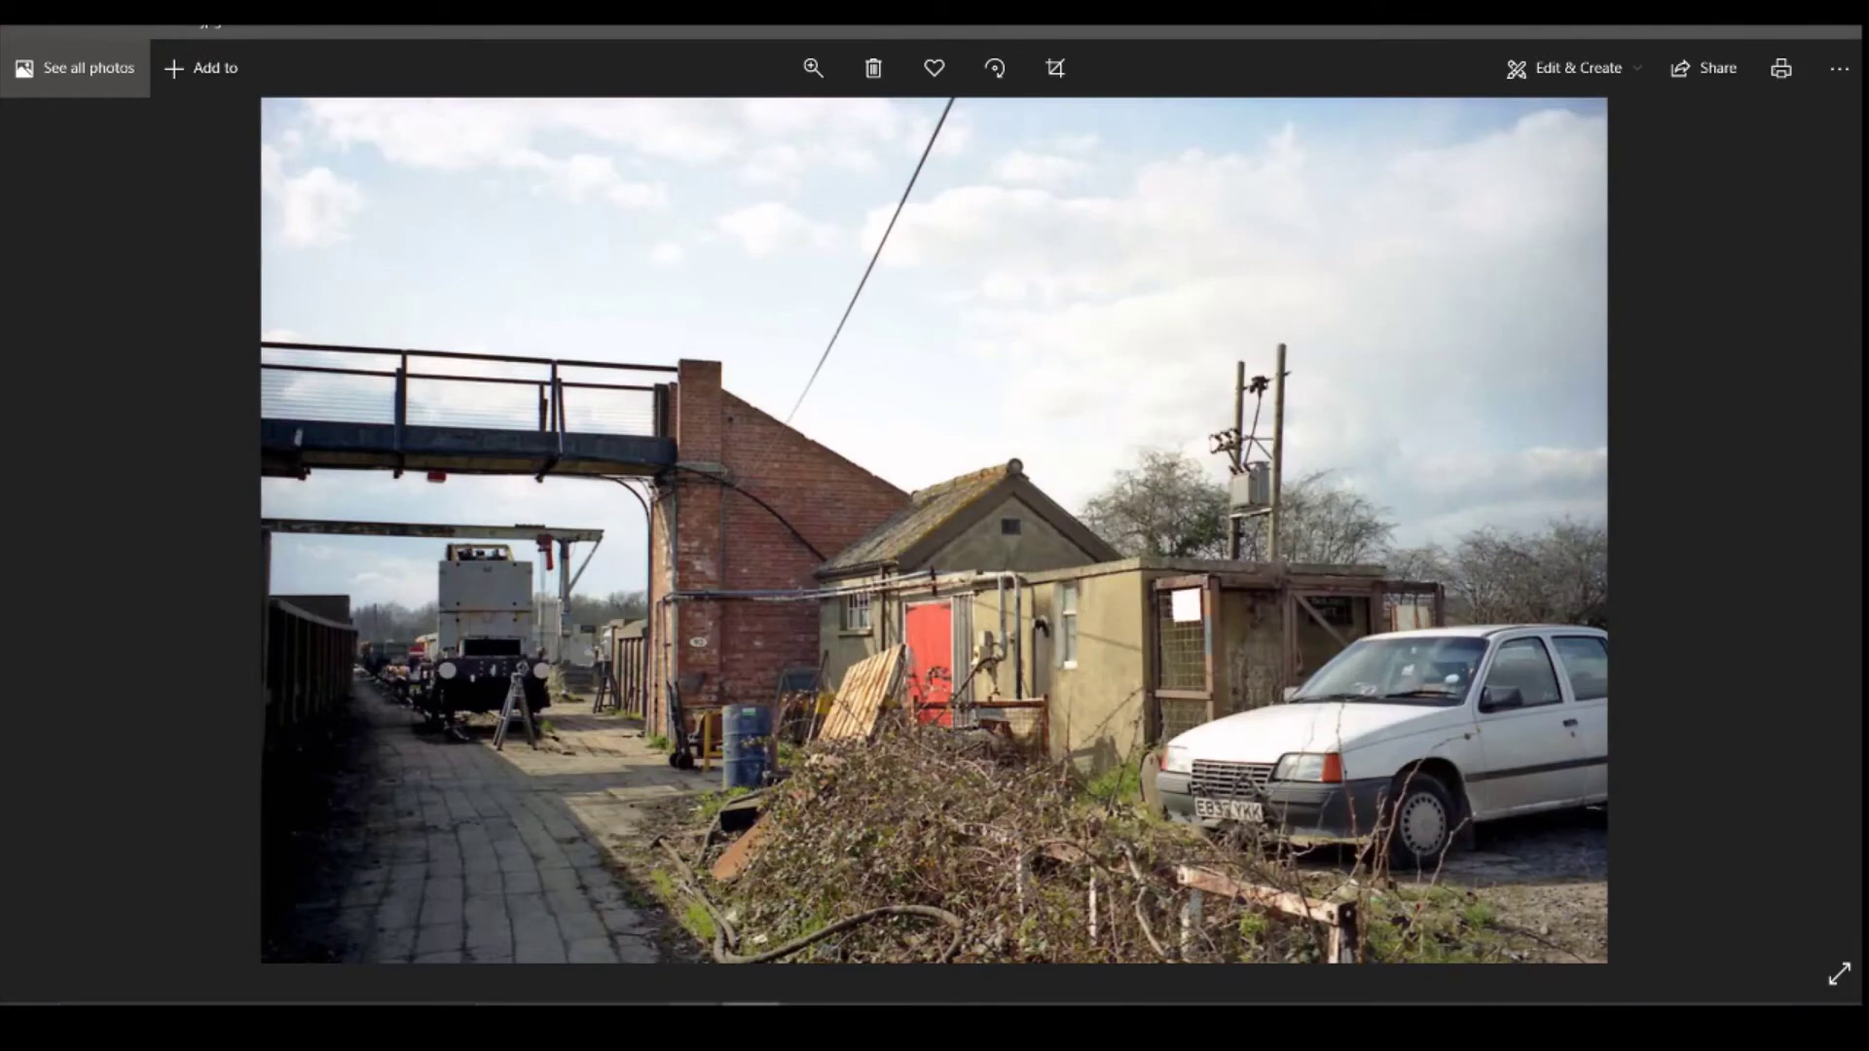
mouse_move(693, 1005)
left_click(1001, 936)
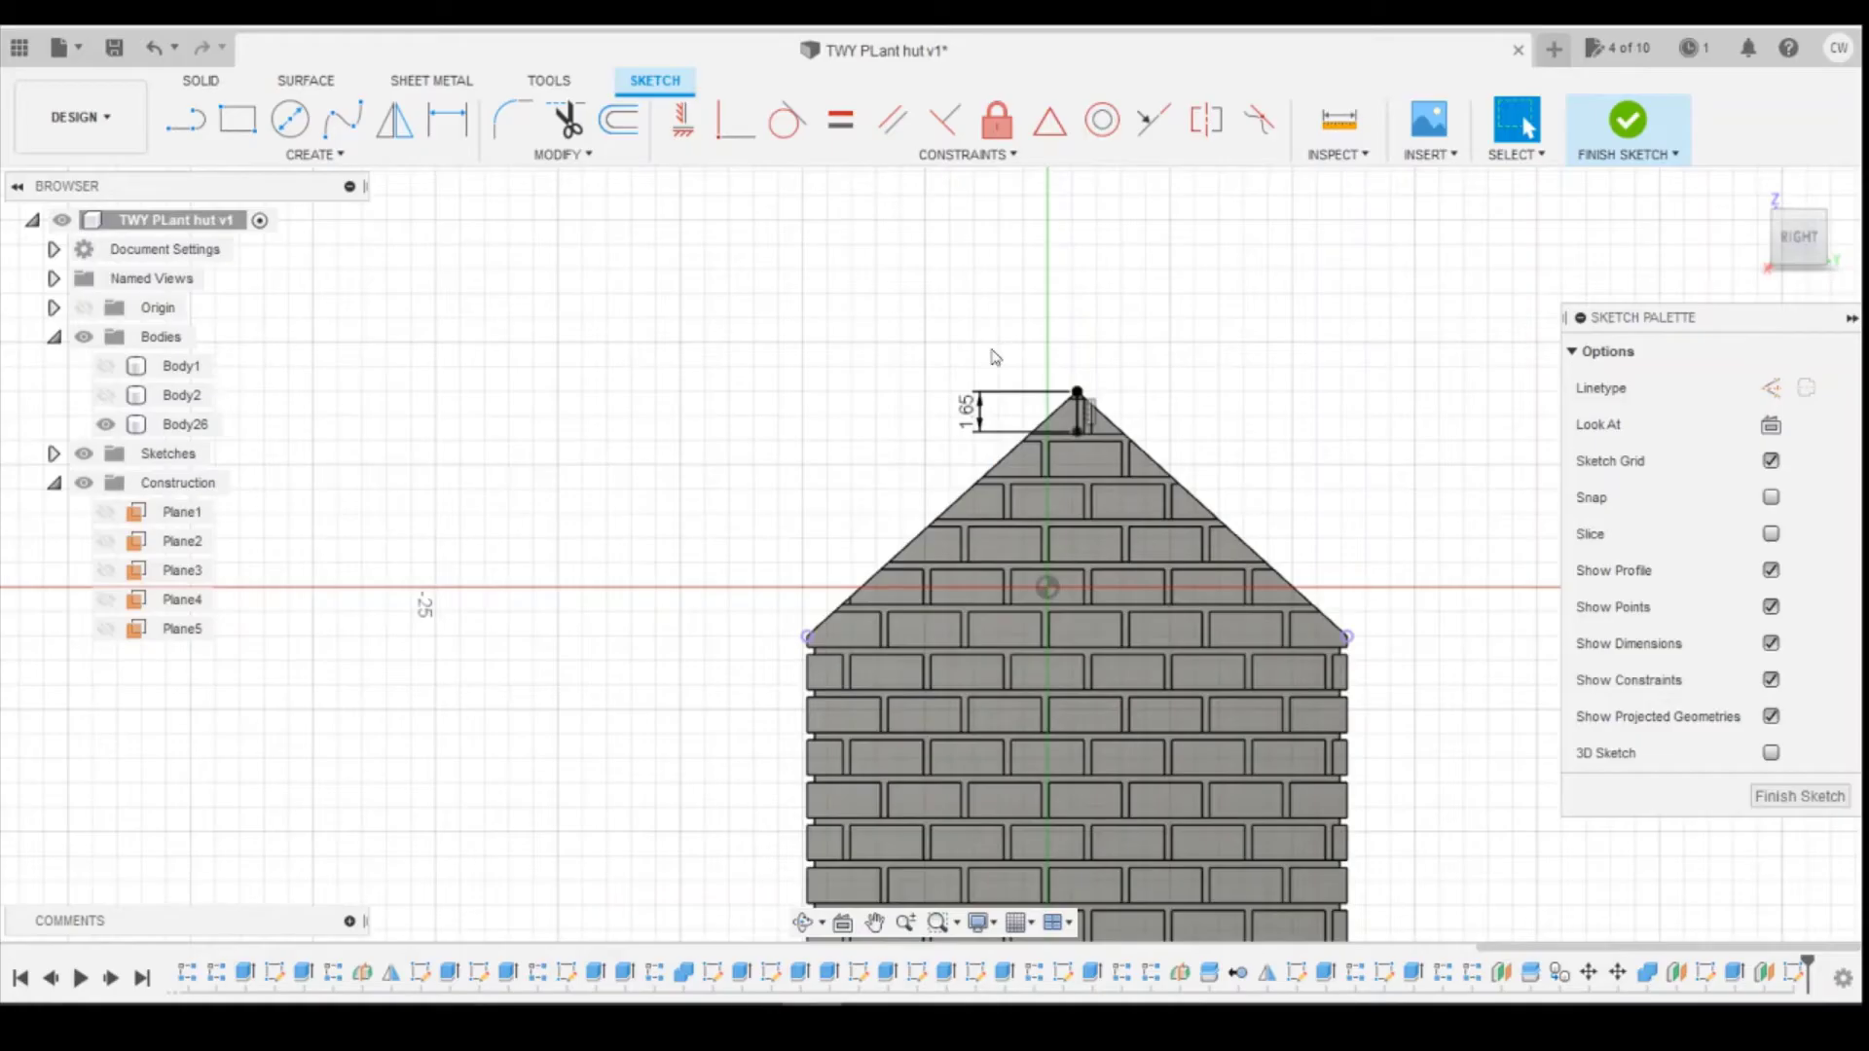
left_click(184, 121)
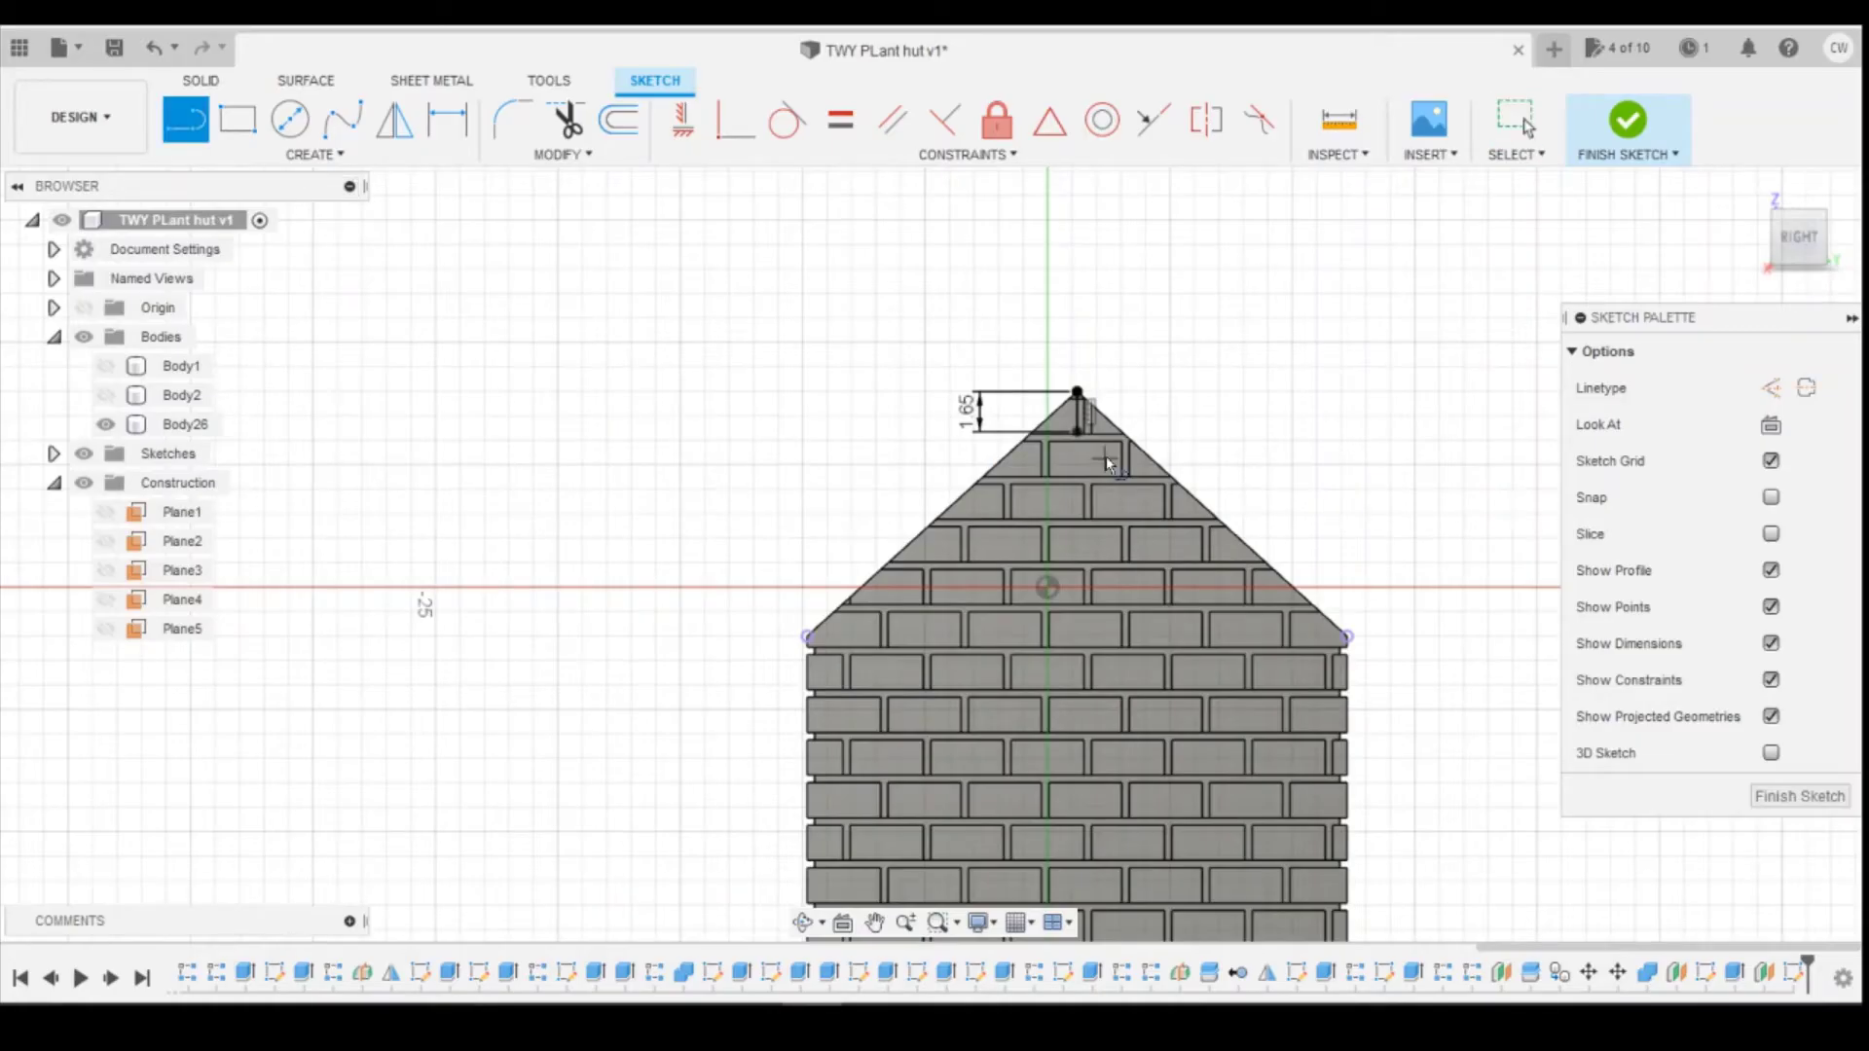
left_click(1078, 433)
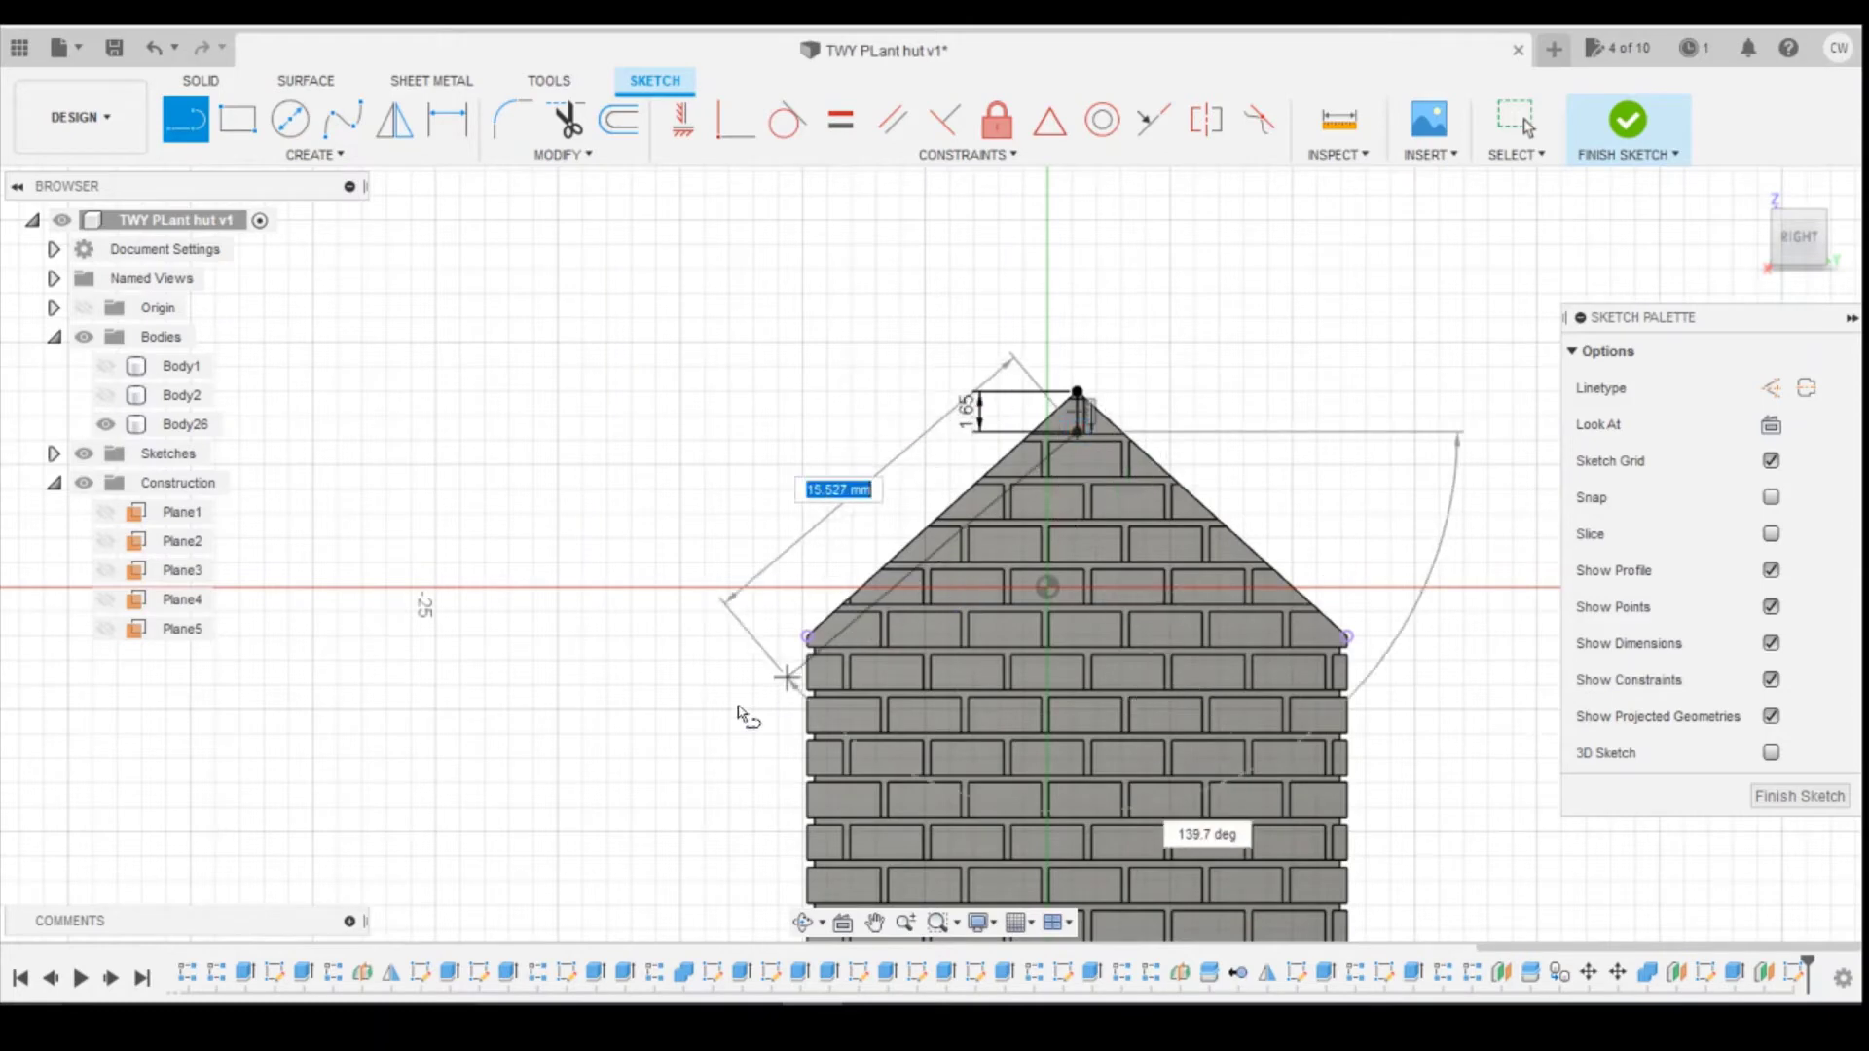
left_click(679, 813)
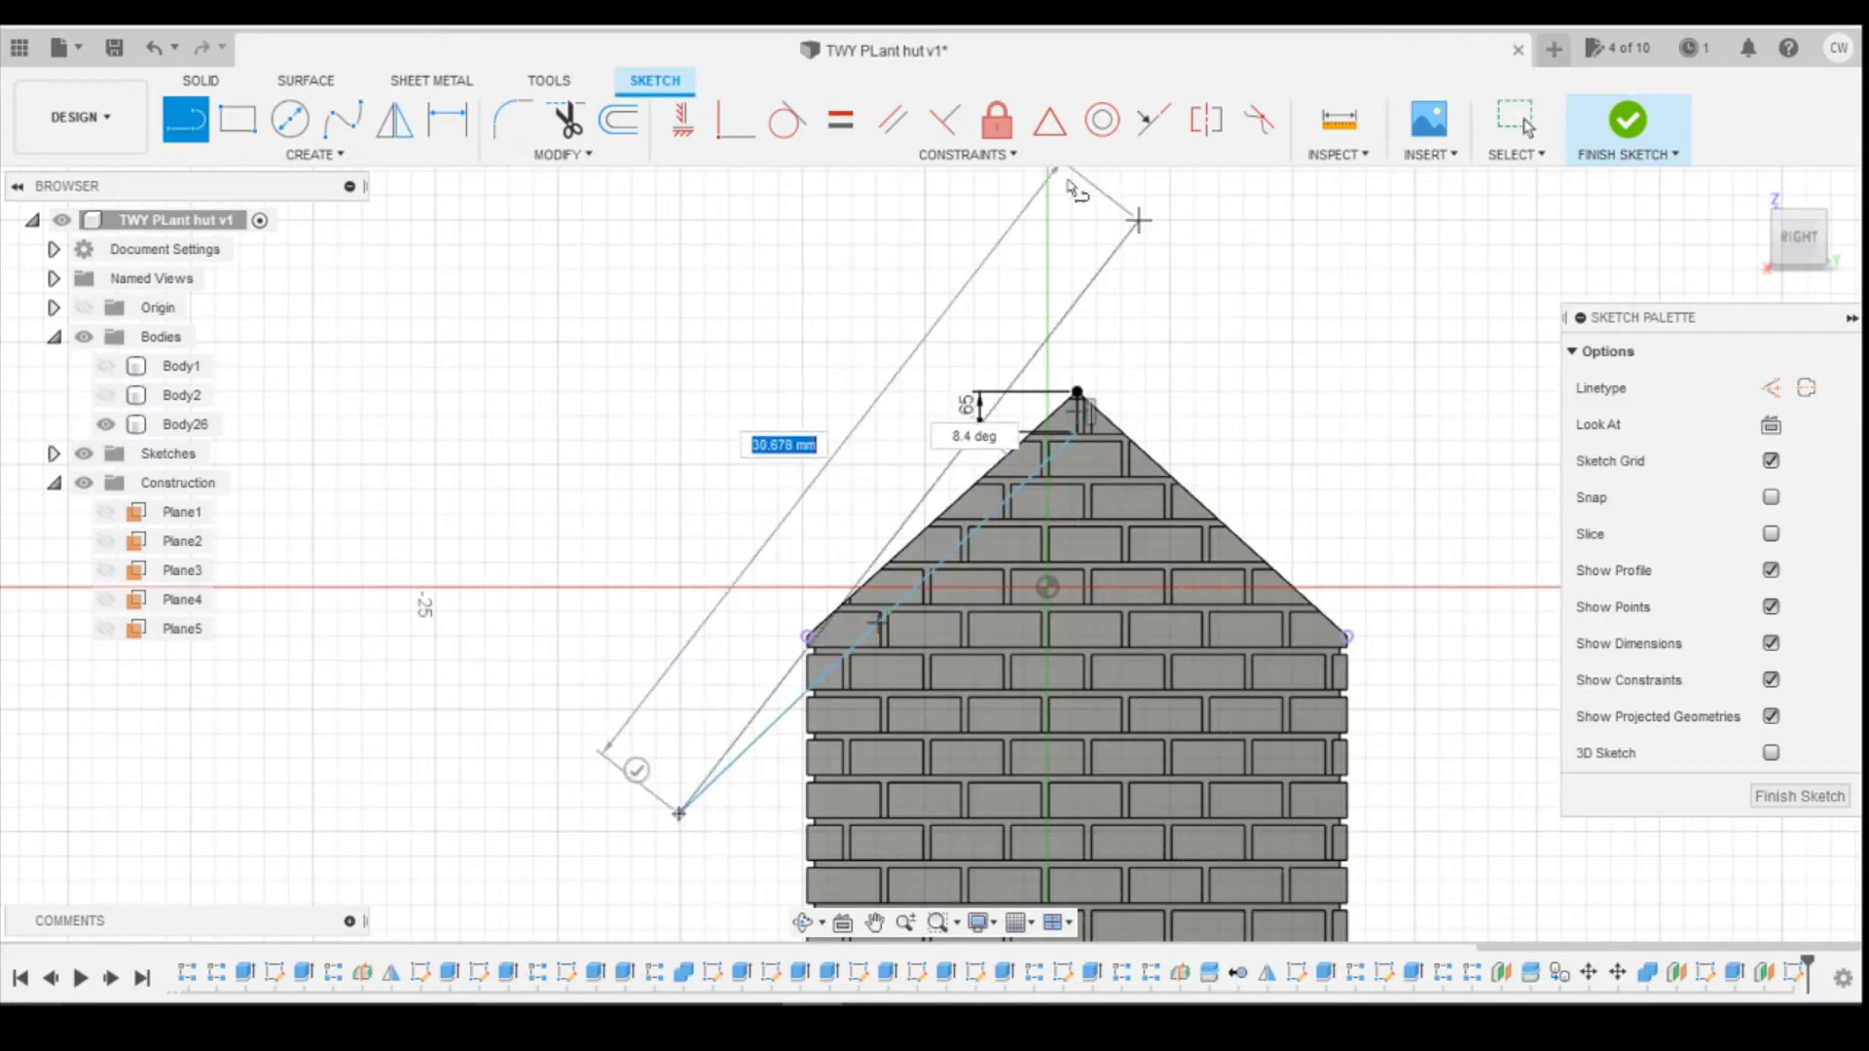
key("Escape")
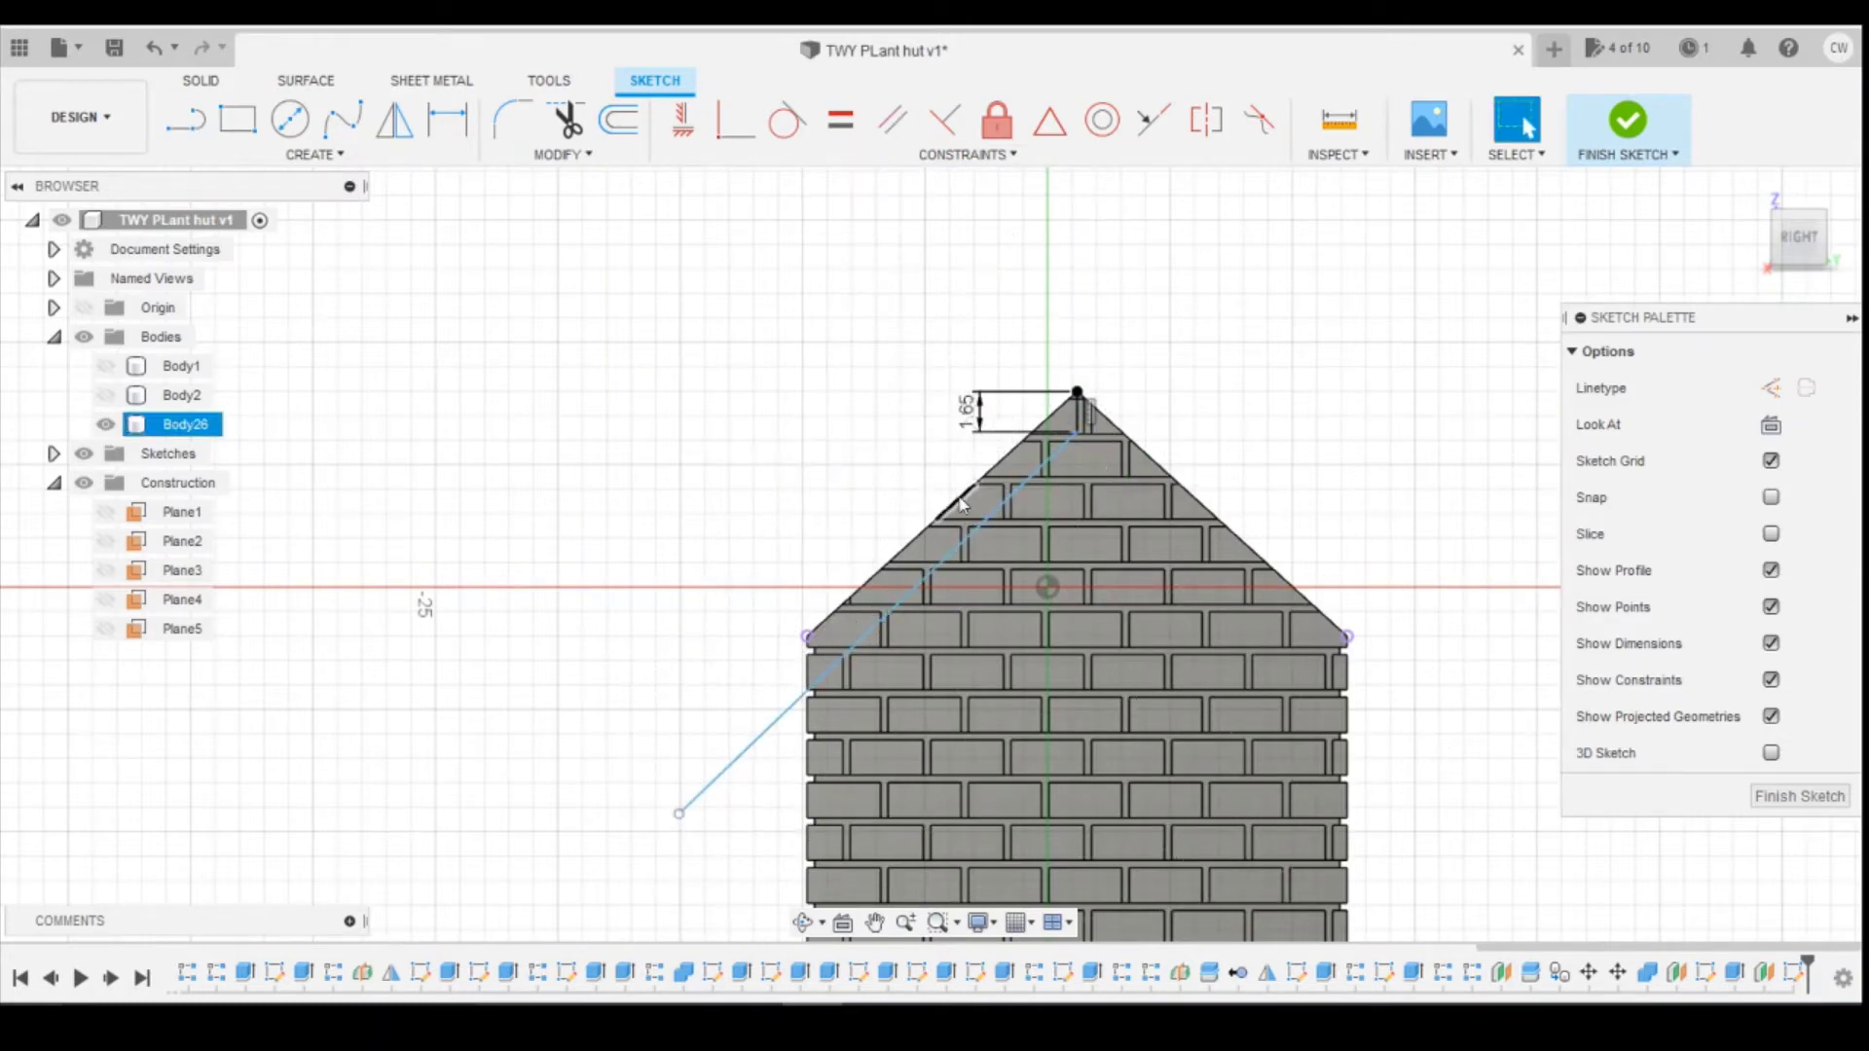
Step: Constrain the left sloping sketch line parallel to the gable wall's left roof edge
left_click(986, 522)
left_click(986, 523)
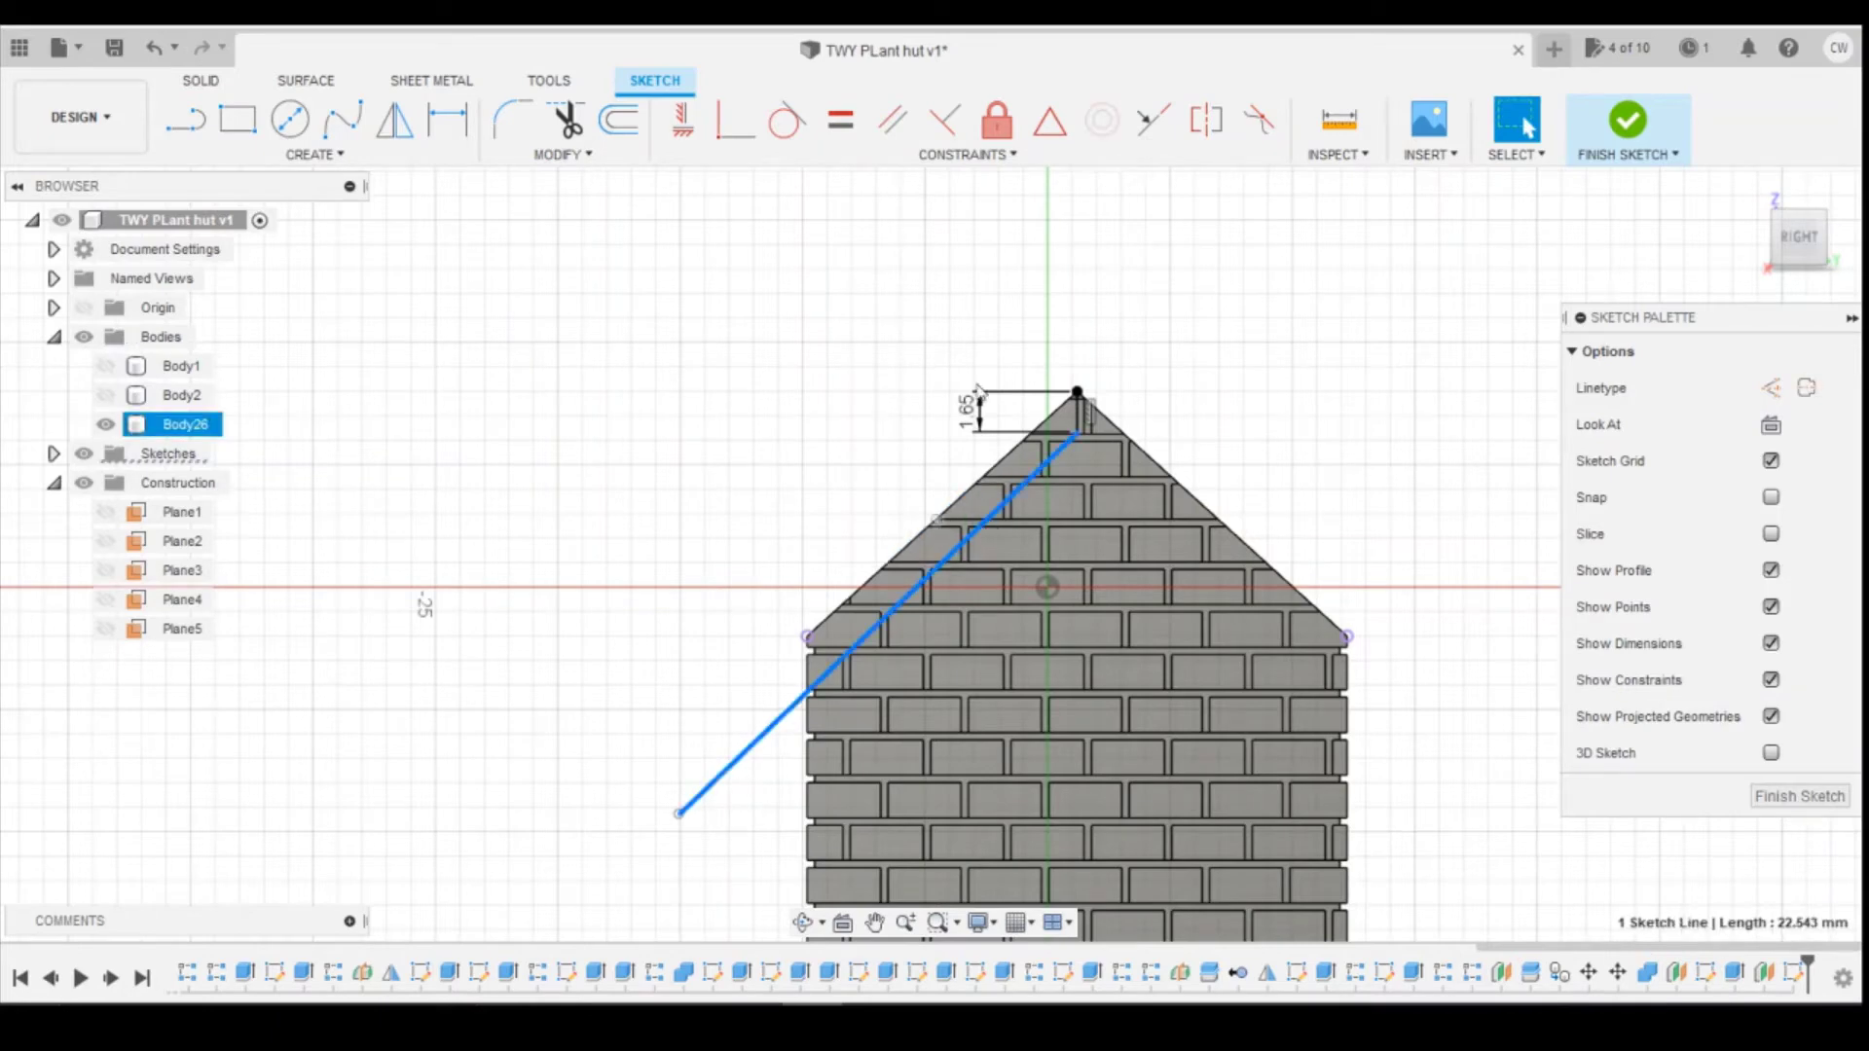
left_click(891, 120)
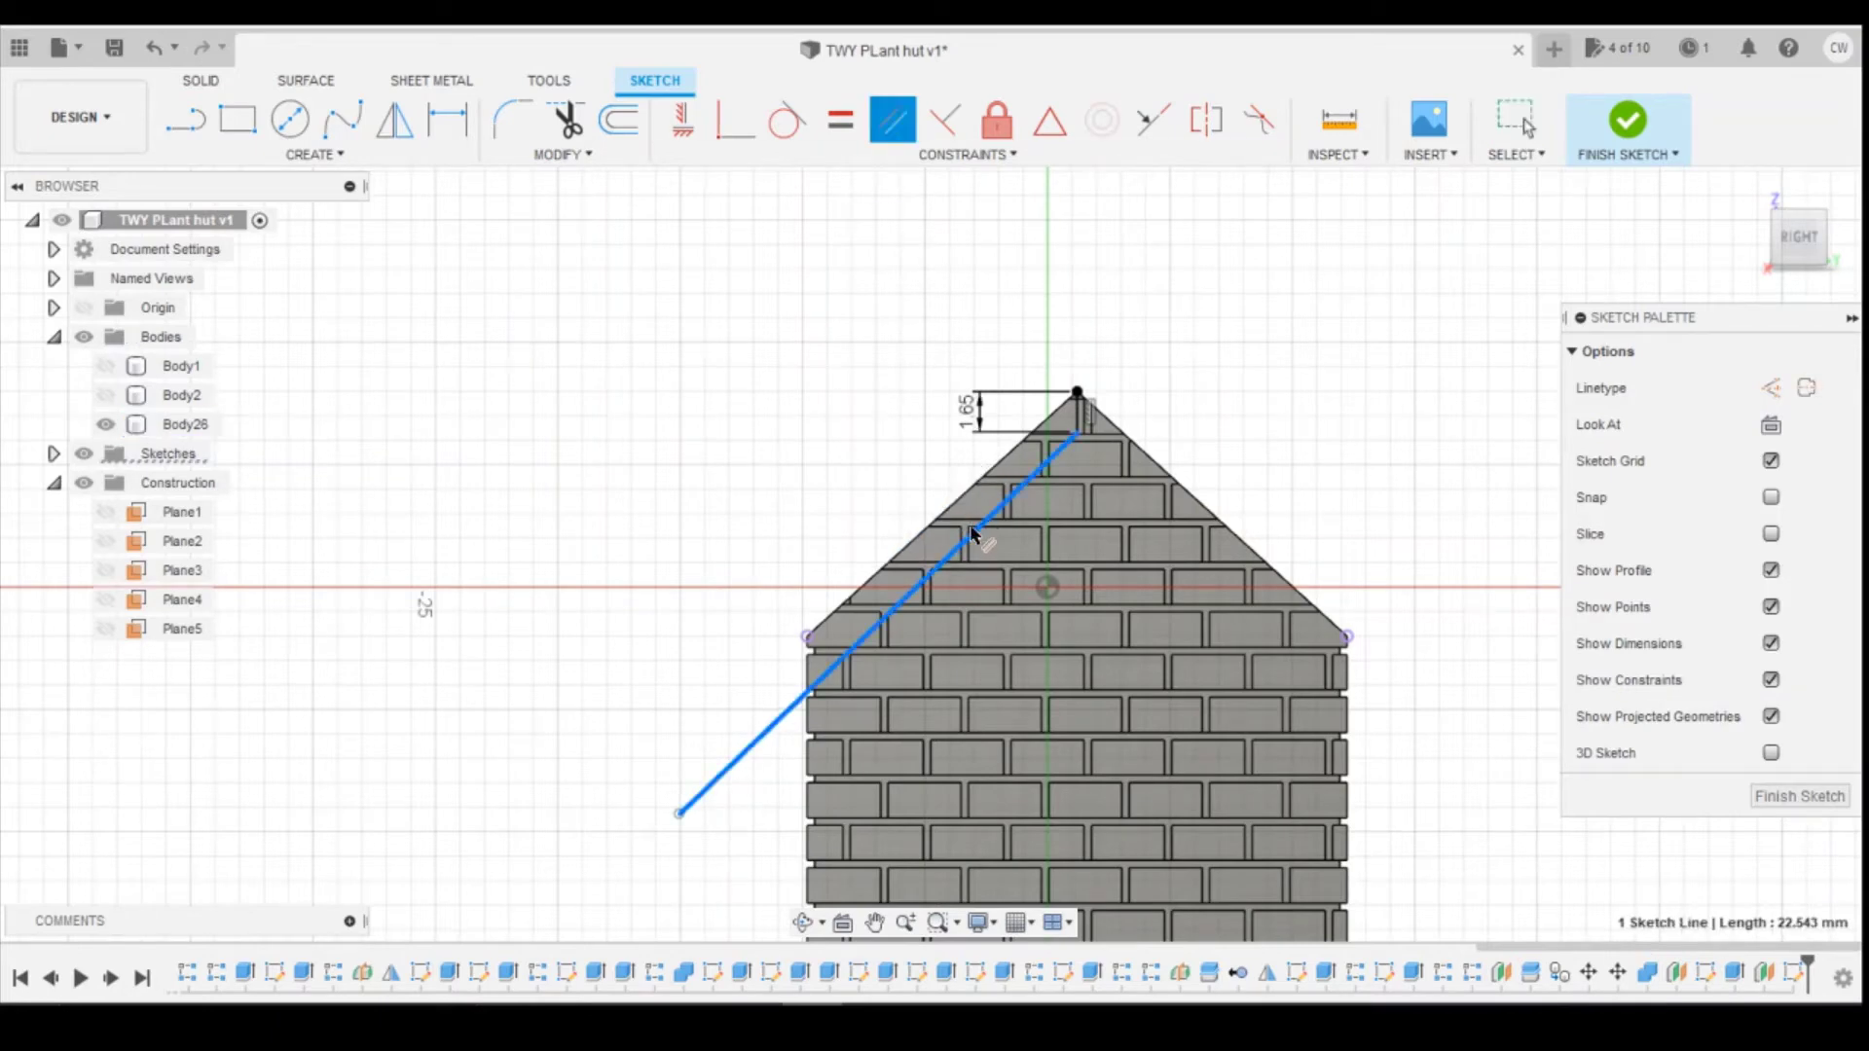
scroll(986, 522, "up", 2)
scroll(986, 522, "up", 2)
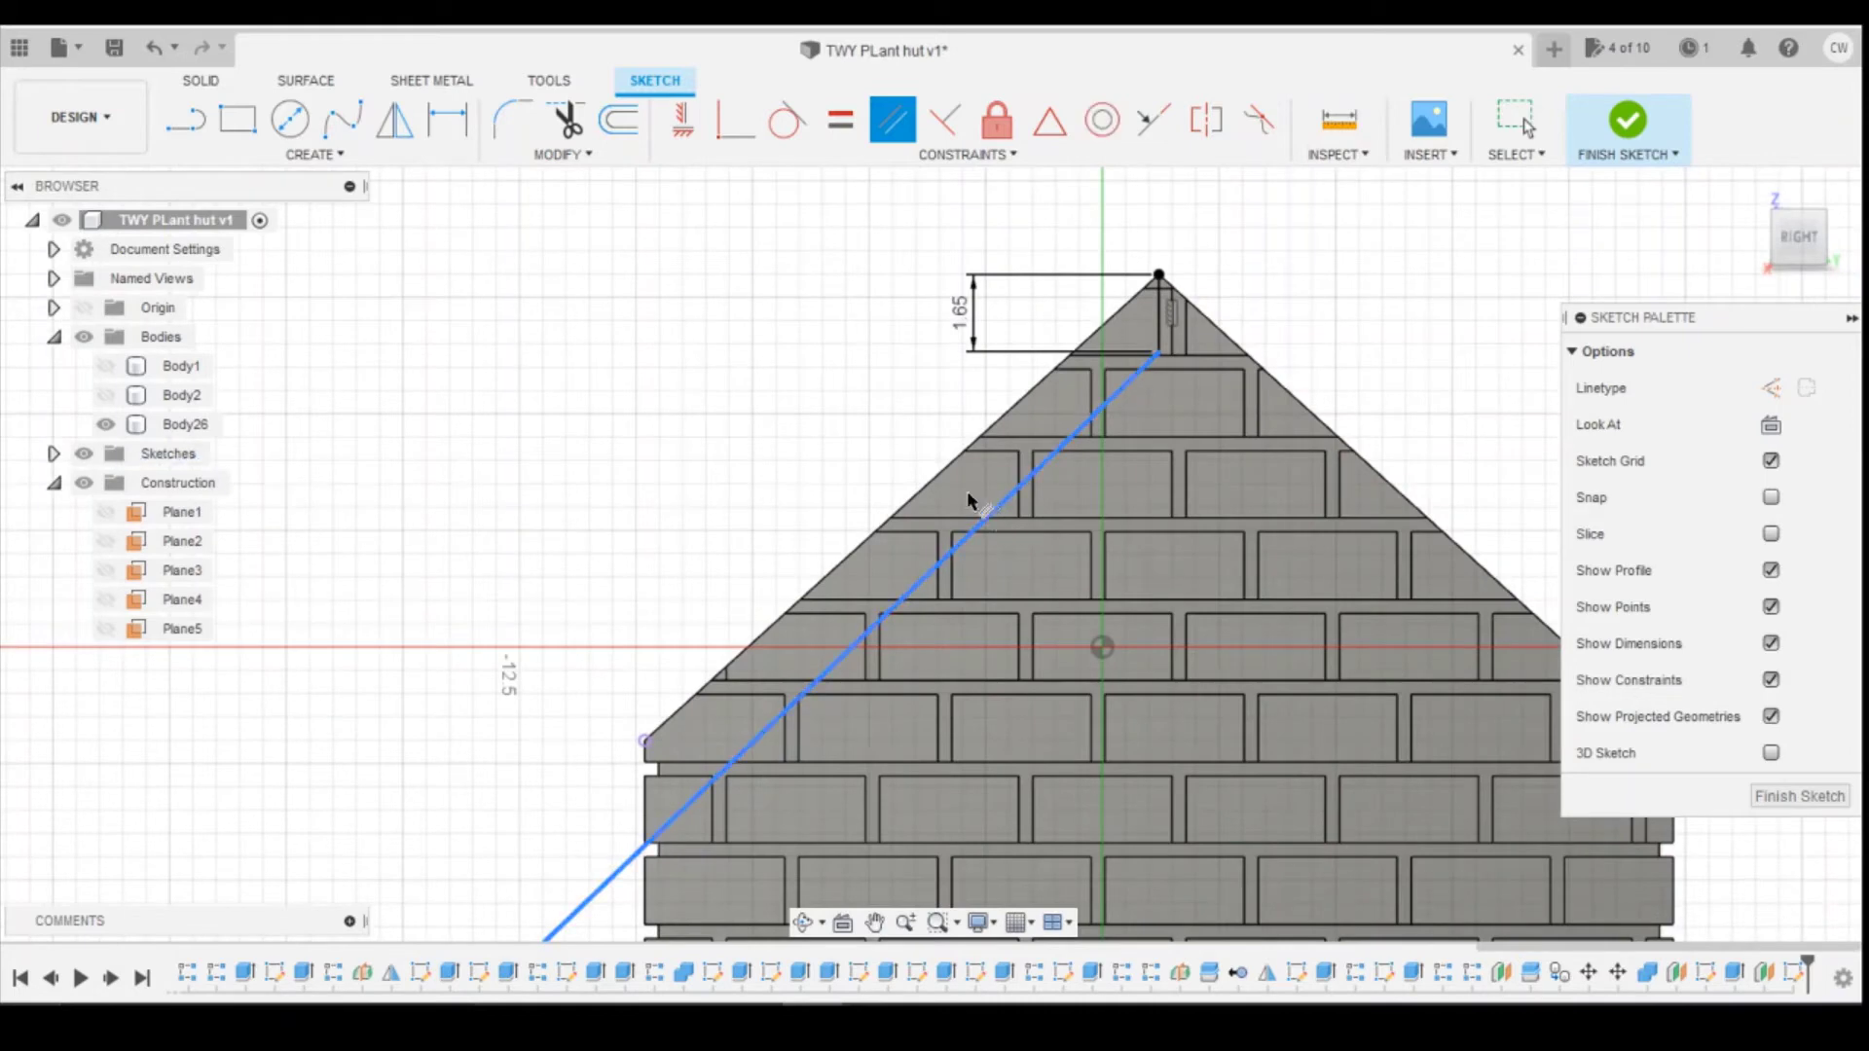
left_click(957, 477)
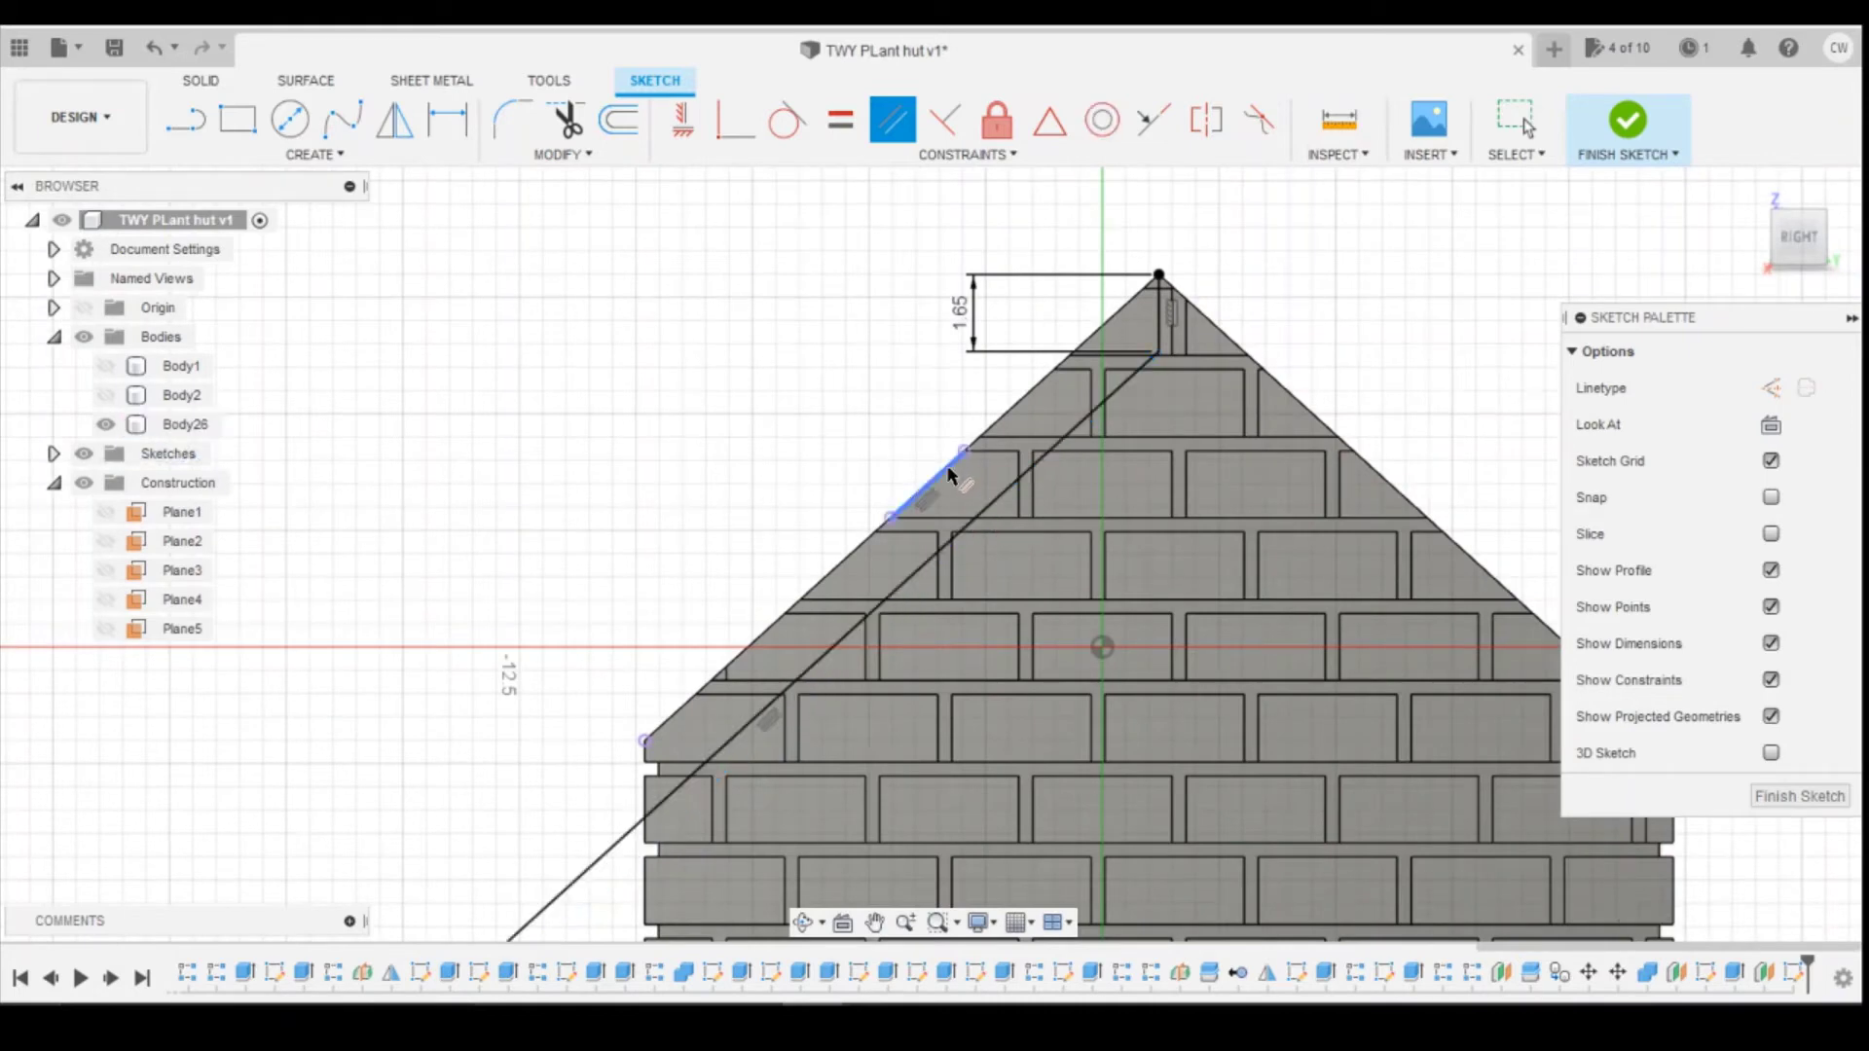
scroll(1115, 504, "down", 2)
scroll(1114, 504, "down", 1)
Step: Delete the length dimension of the short vertical line below the gable peak
key("d")
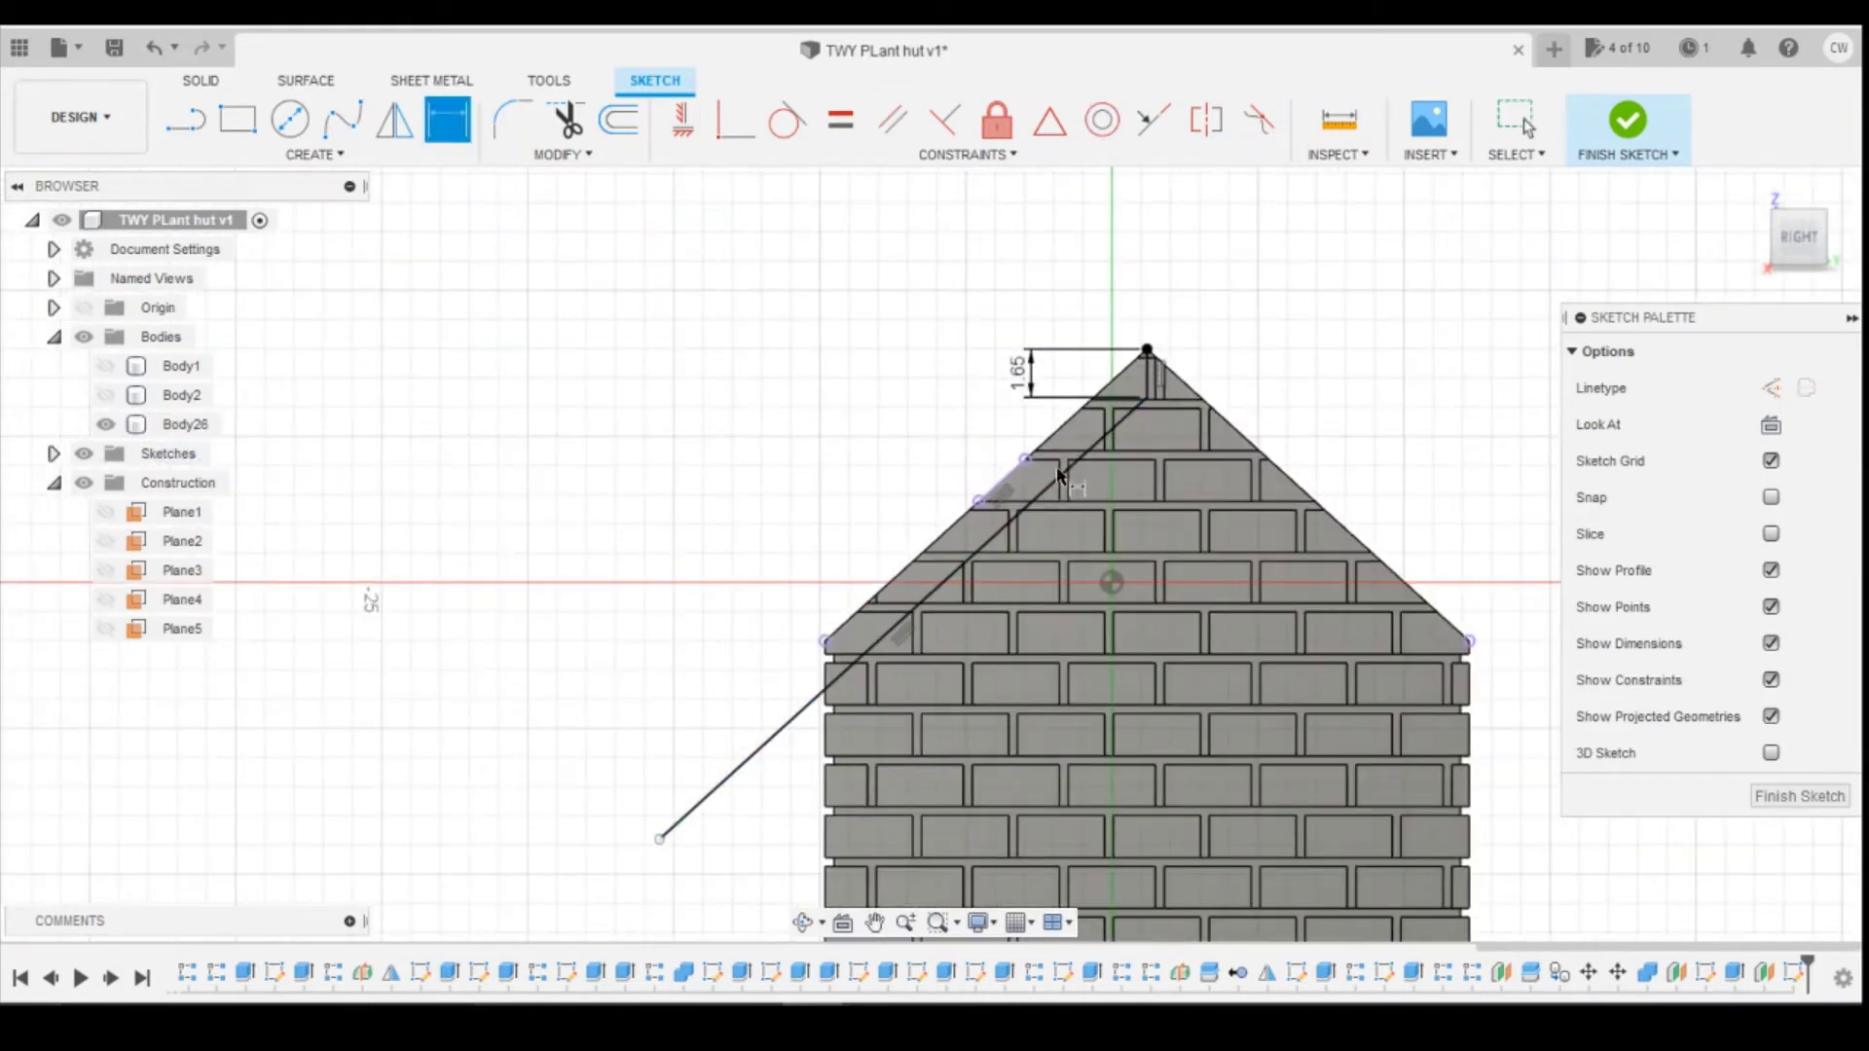
key("Escape")
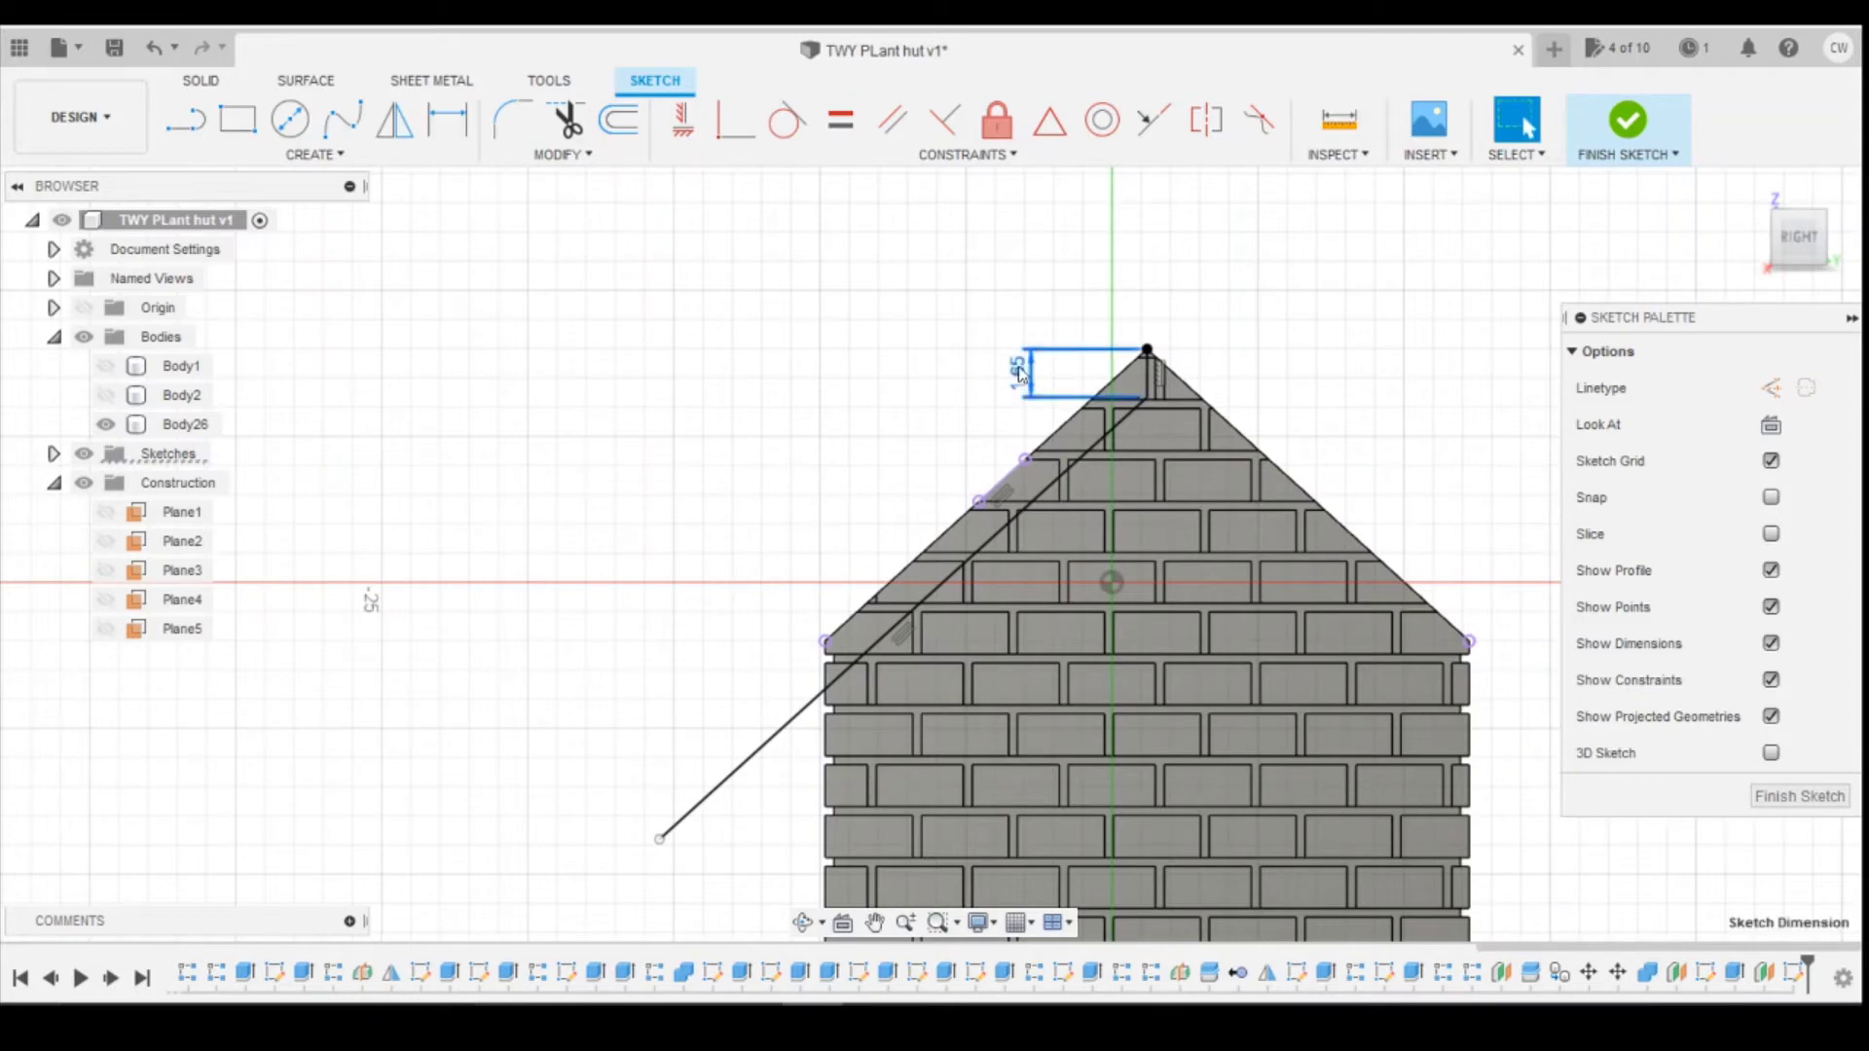
left_click(1019, 373)
key("Delete")
Step: Dimension the distance between the gable's left roof edge and the parallel sloping line as 1.65 mm
left_click(1047, 486)
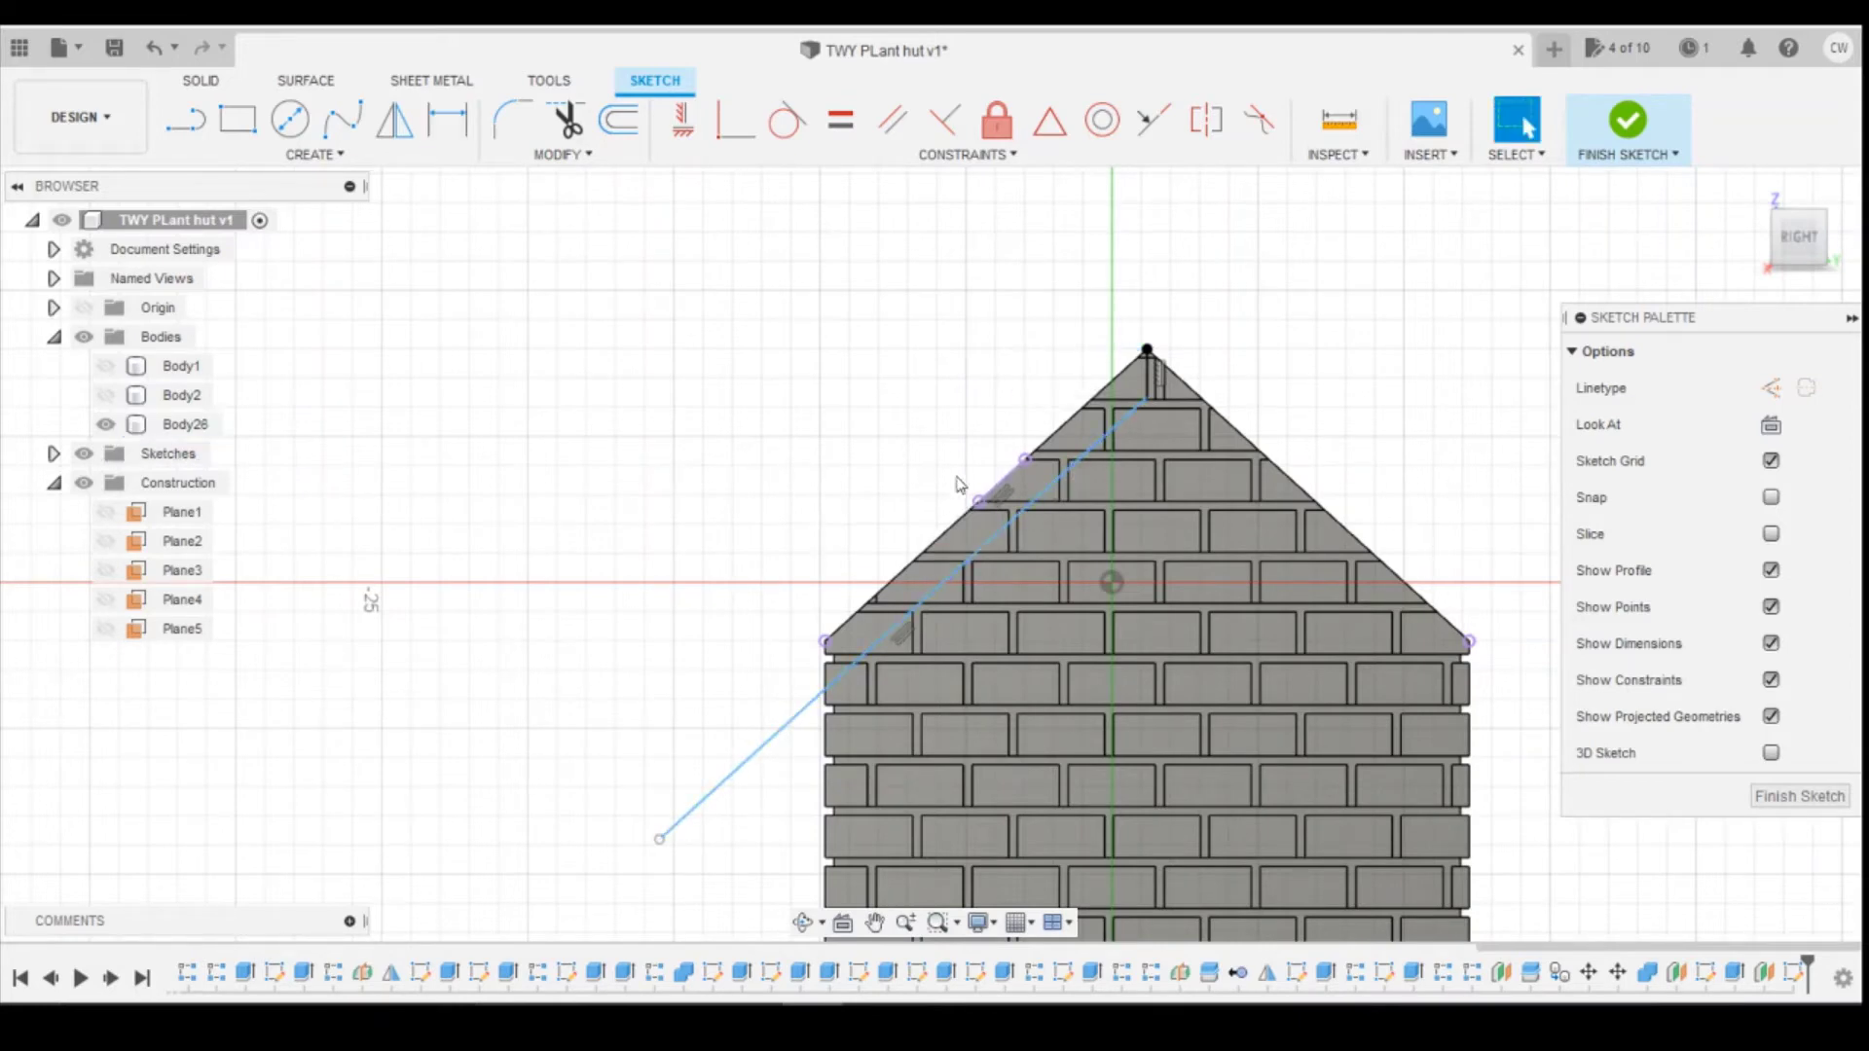
key("d")
left_click(1020, 476)
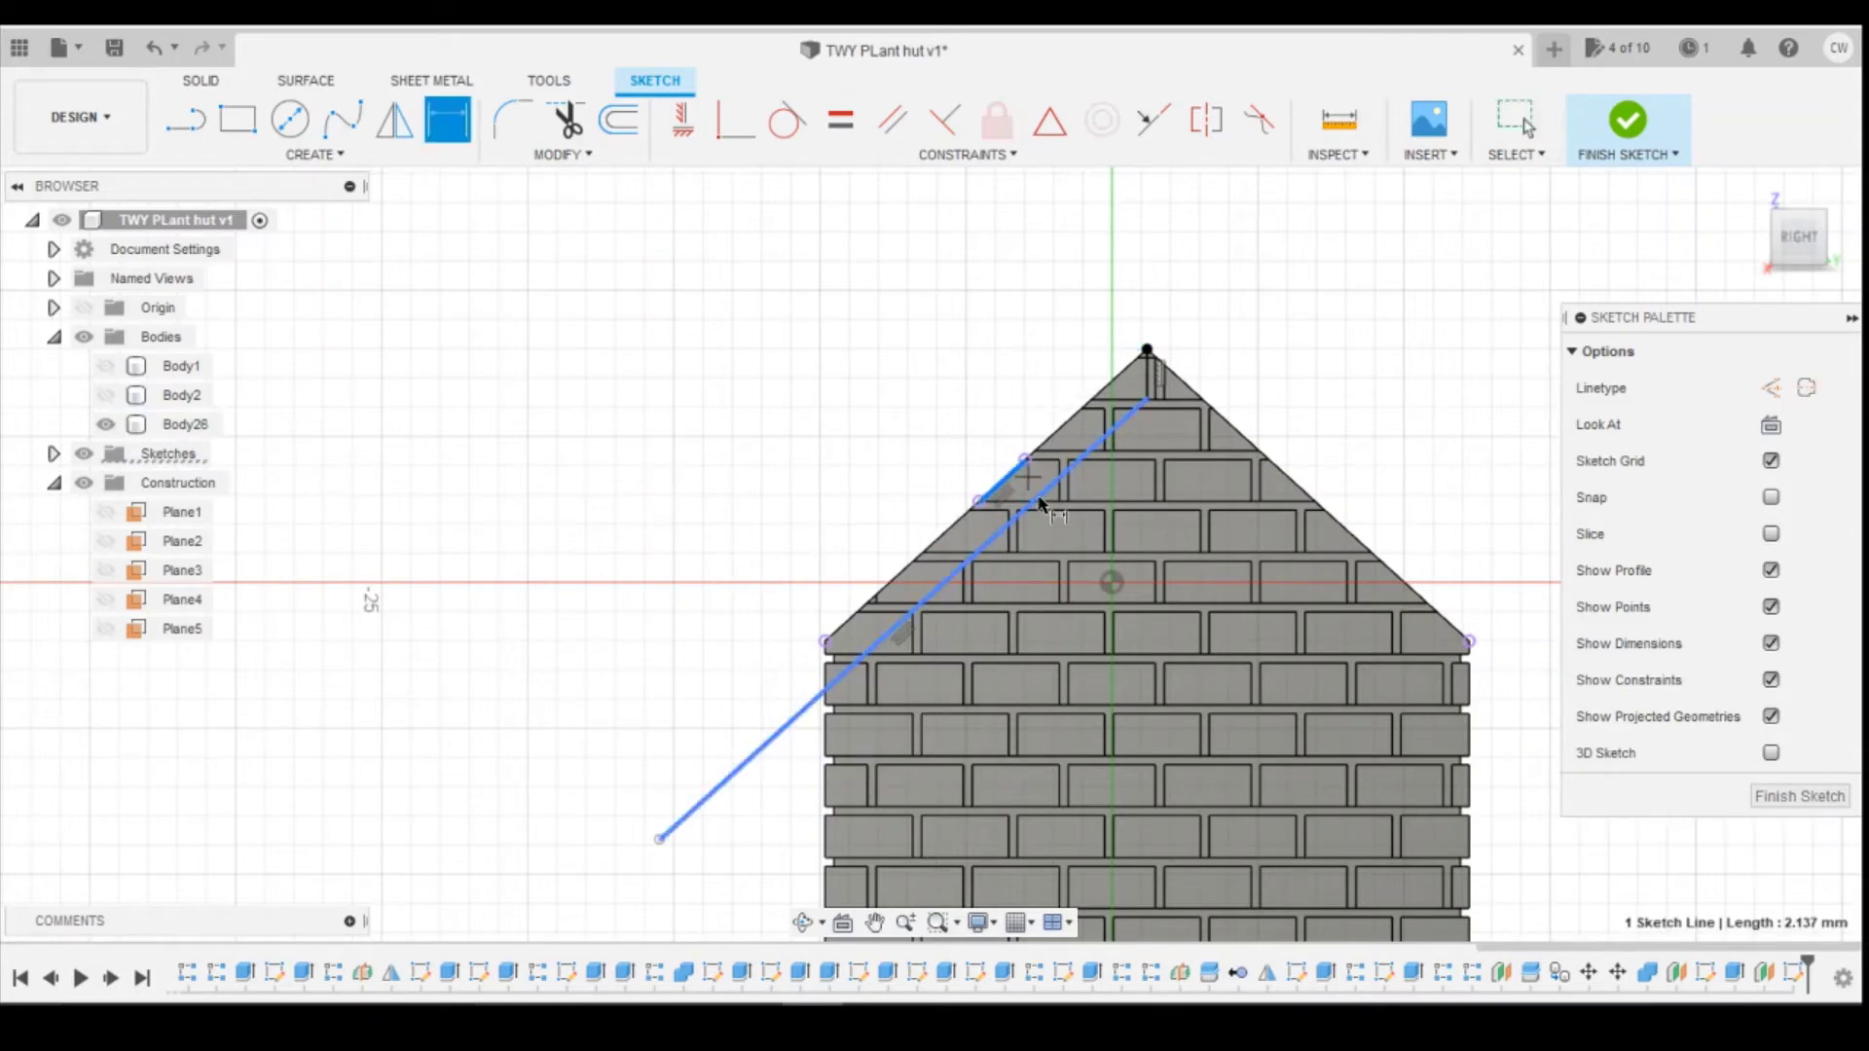
left_click(1040, 498)
left_click(769, 718)
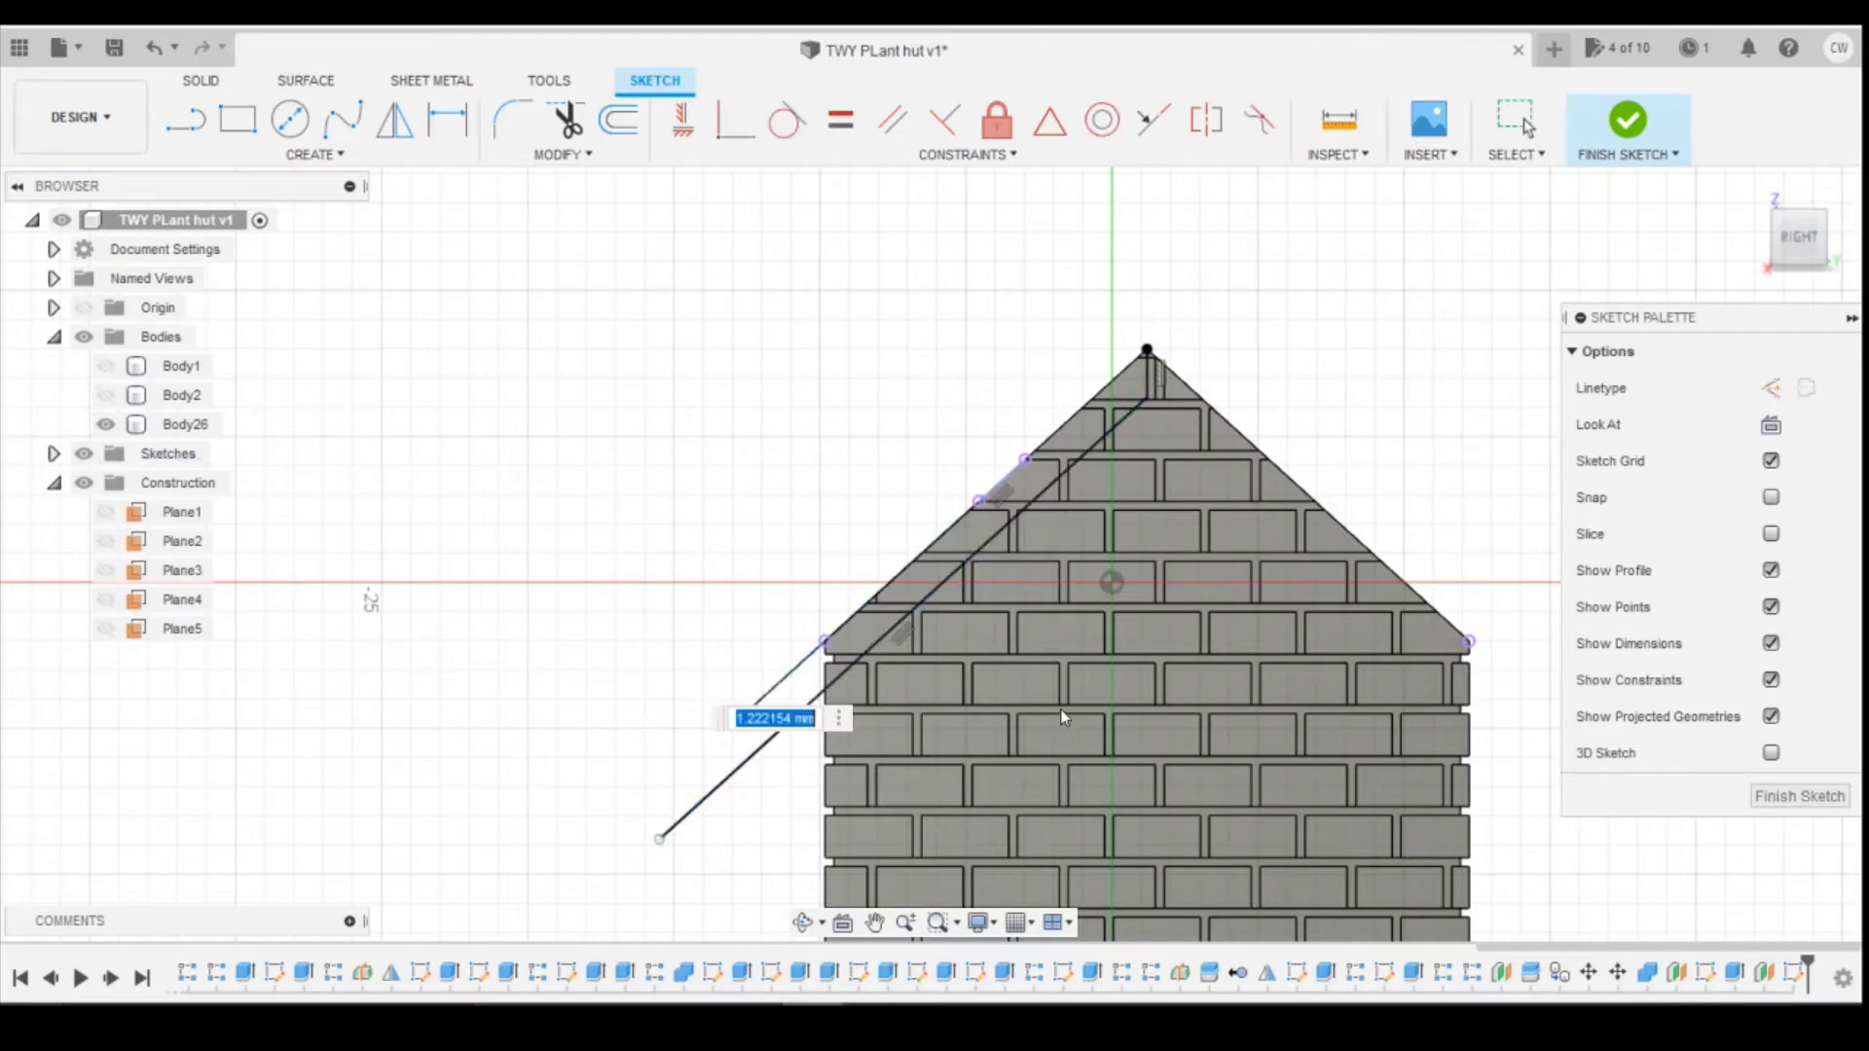
type("1.65")
key("Return")
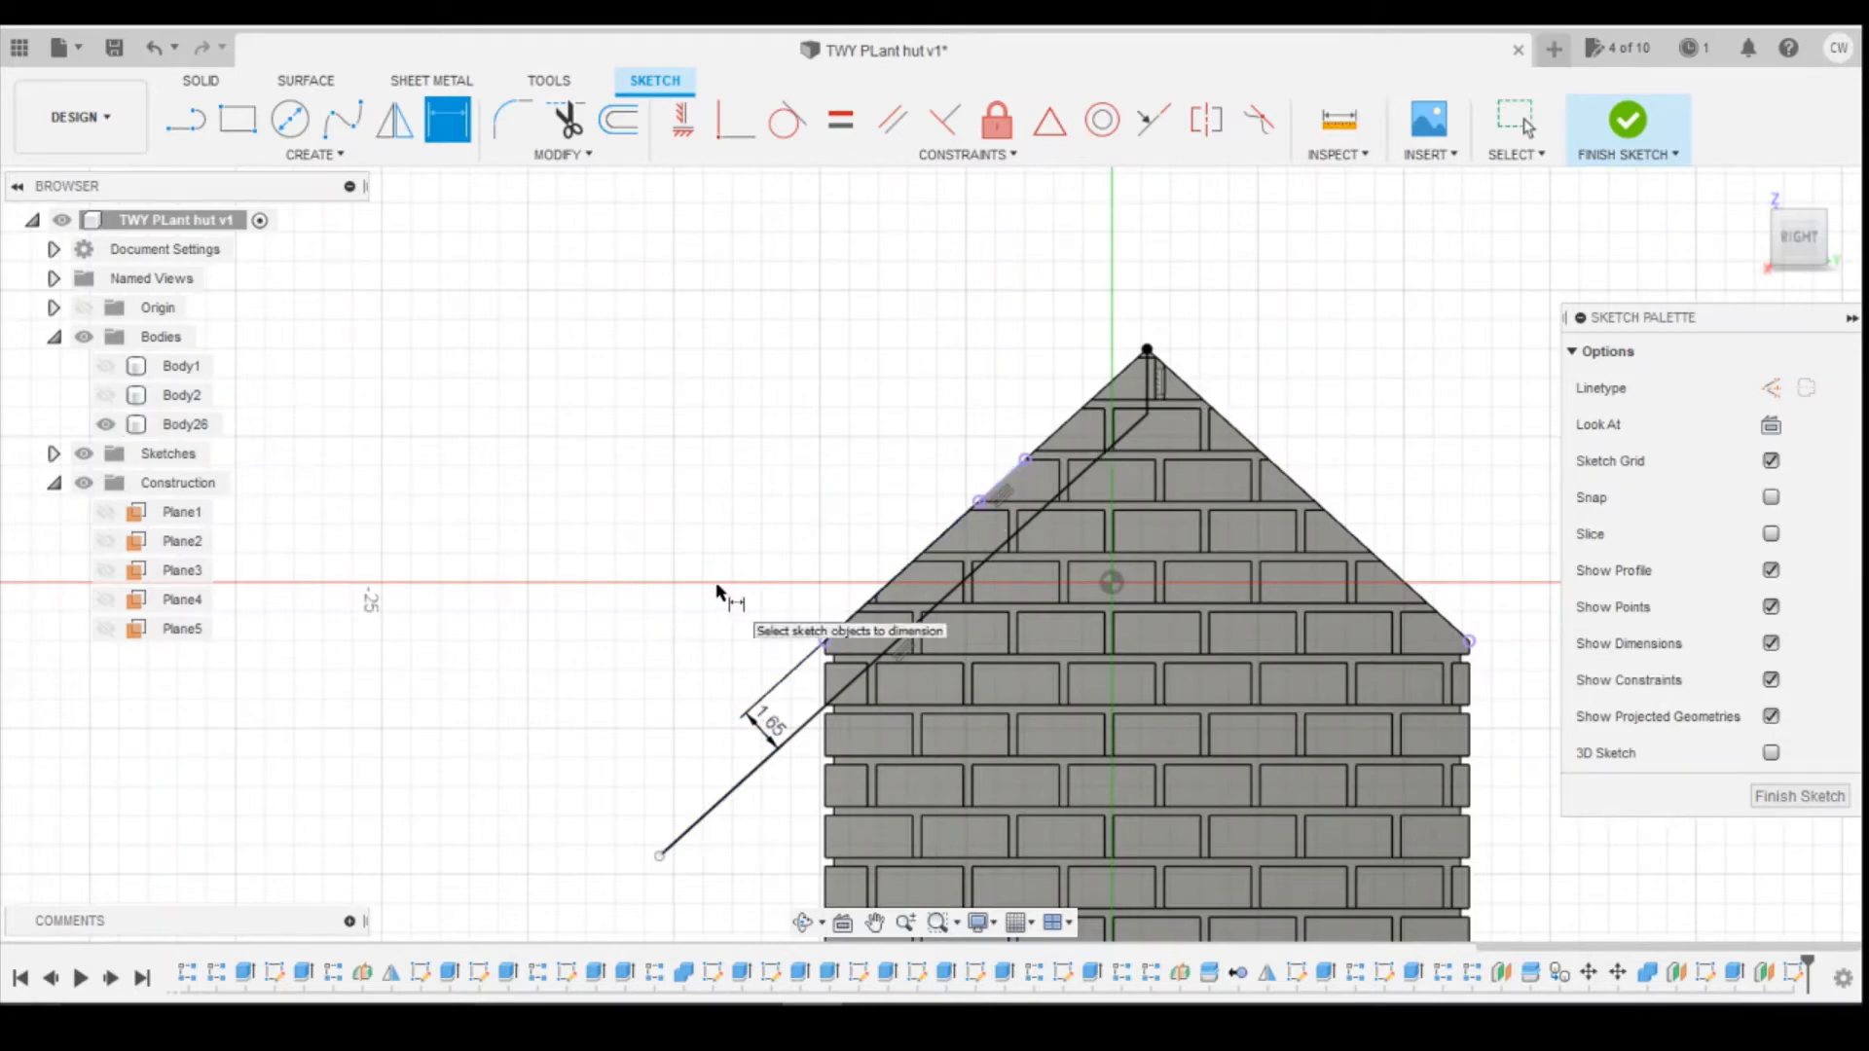
Step: Sketch a line about 17.9 mm long from the short vertical line's lower end, sloping down past the right eave
left_click(189, 120)
left_click(1146, 414)
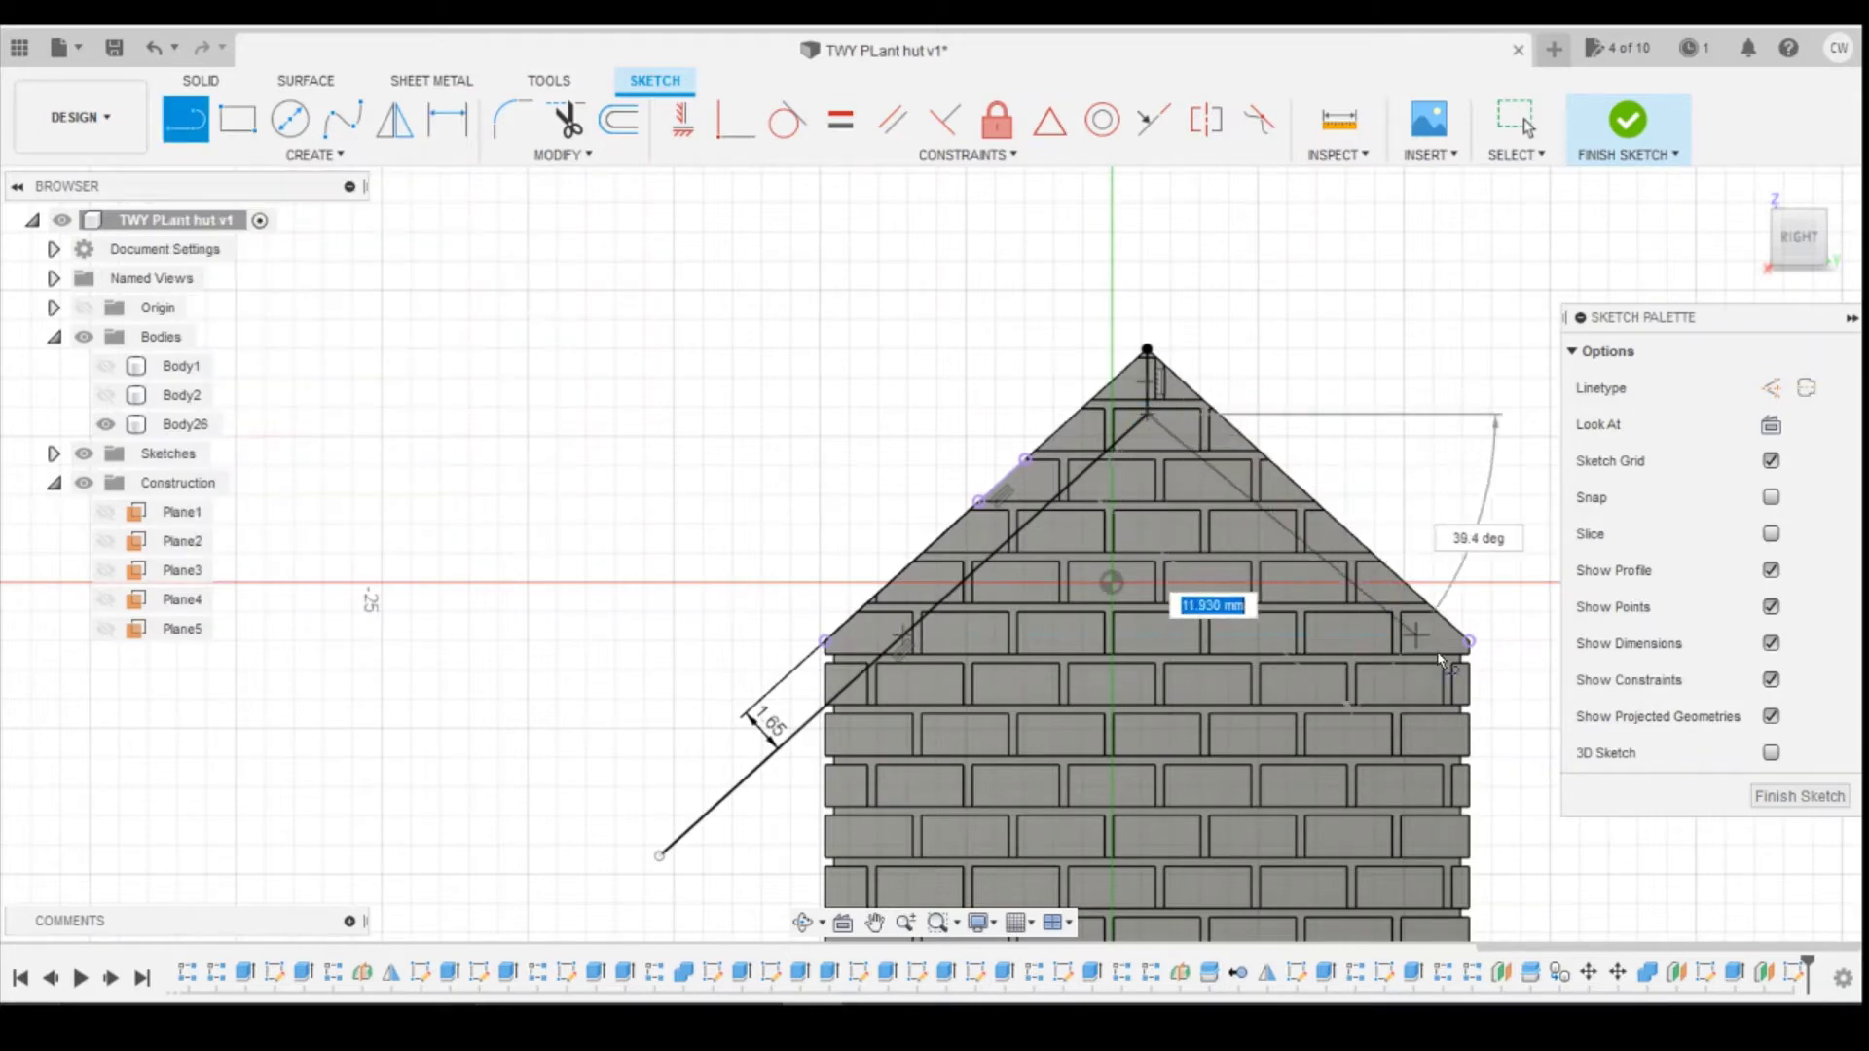
left_click(1525, 775)
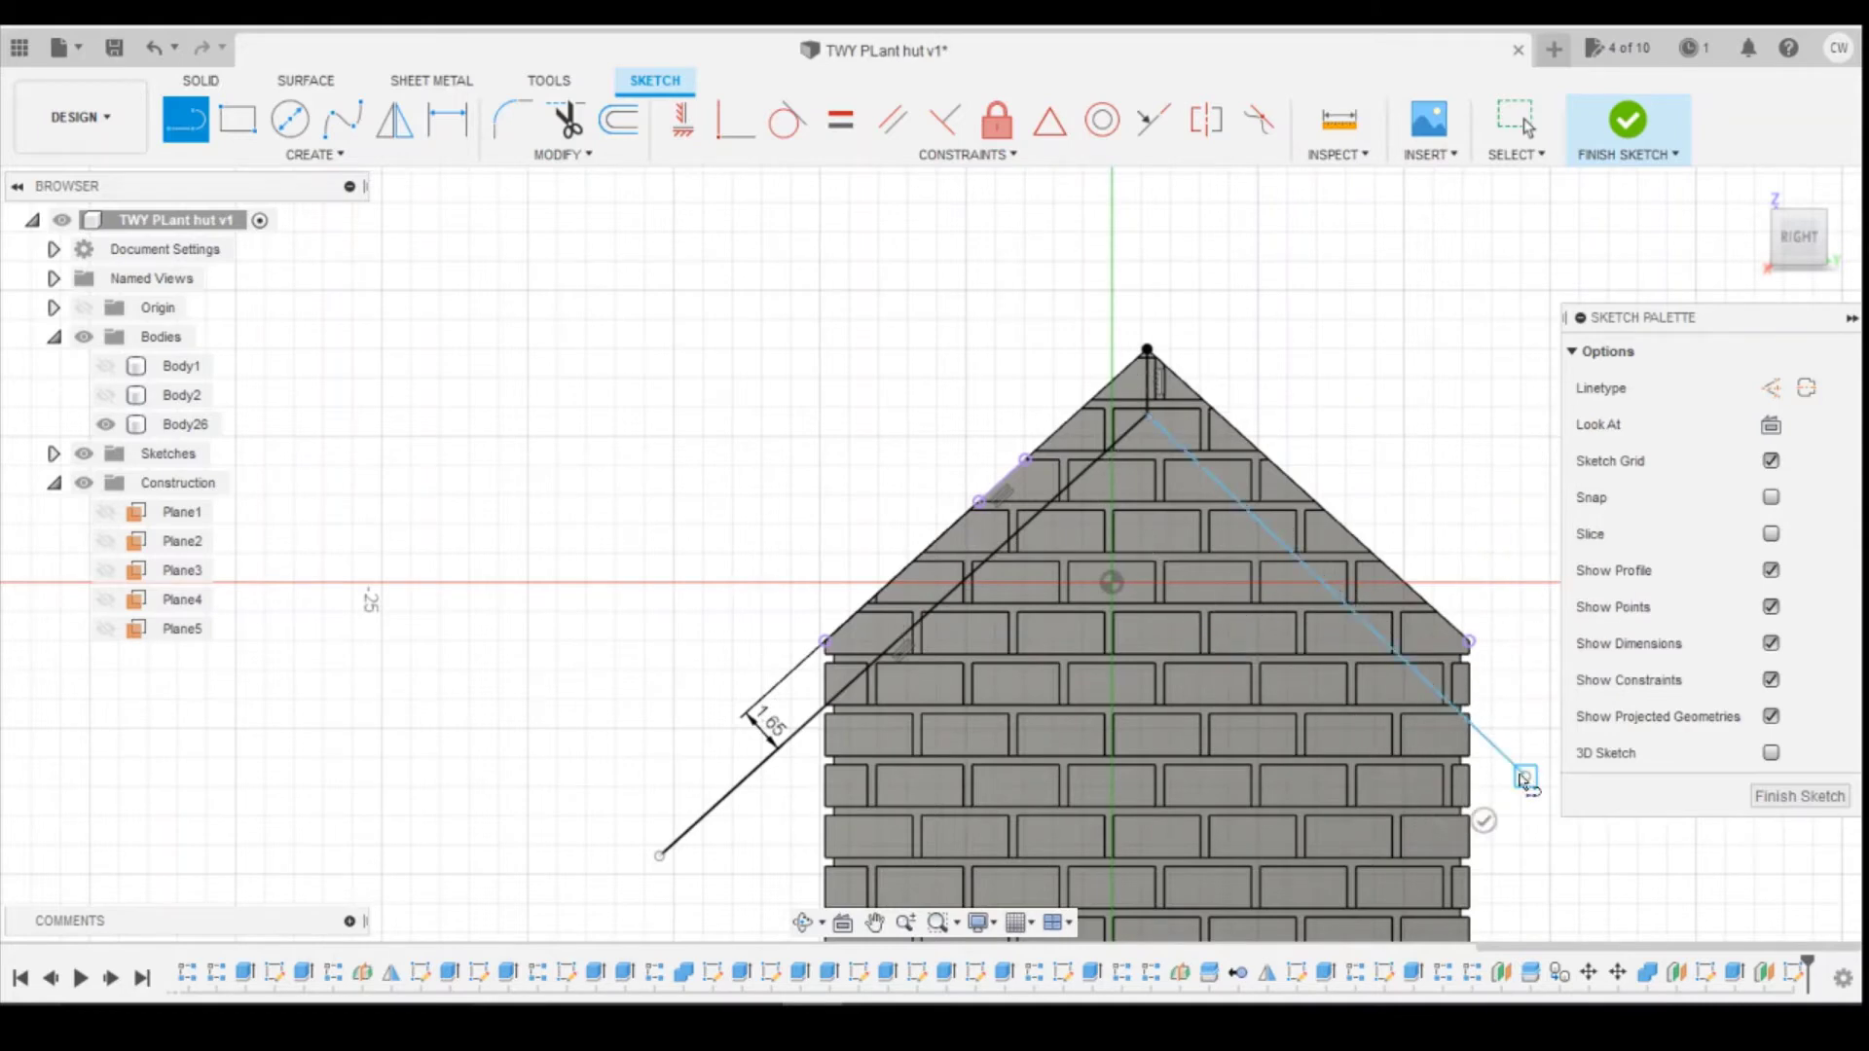
Step: Constrain the right sloping sketch line parallel to the gable wall's right roof edge
left_click(895, 121)
left_click(840, 121)
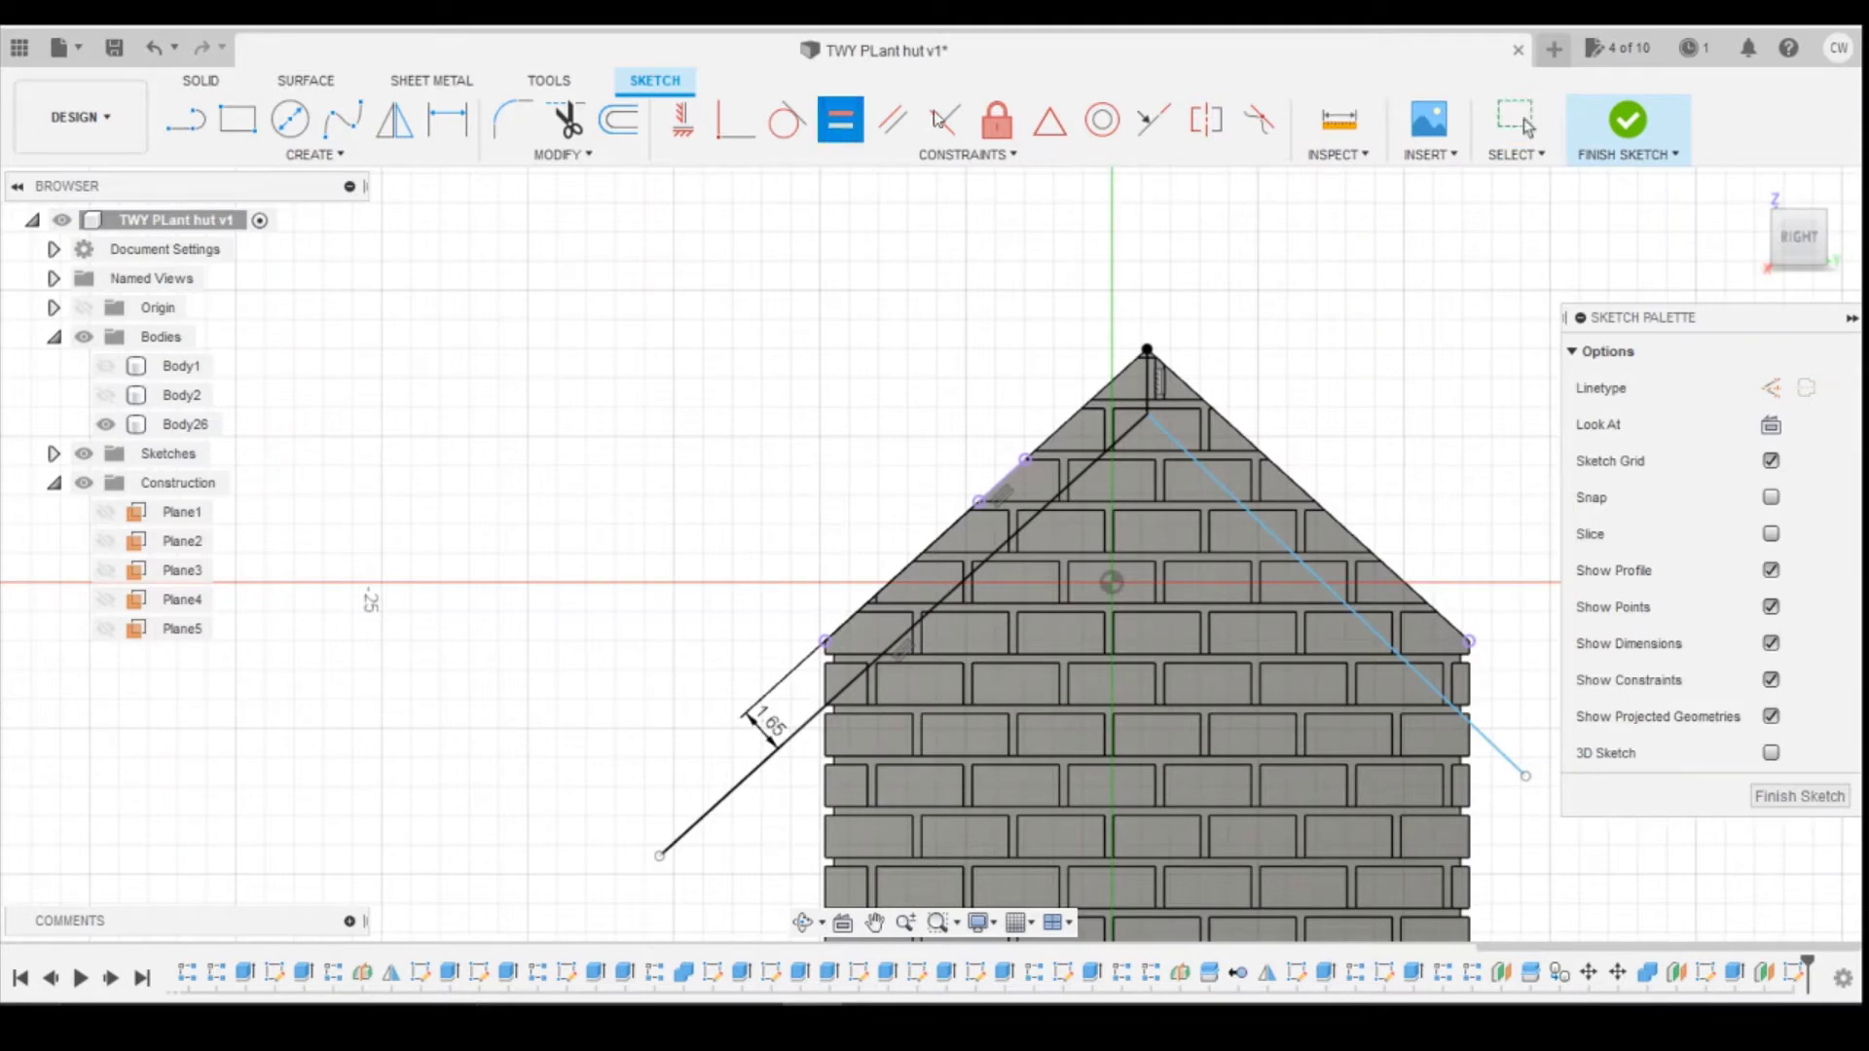
left_click(893, 121)
left_click(1316, 576)
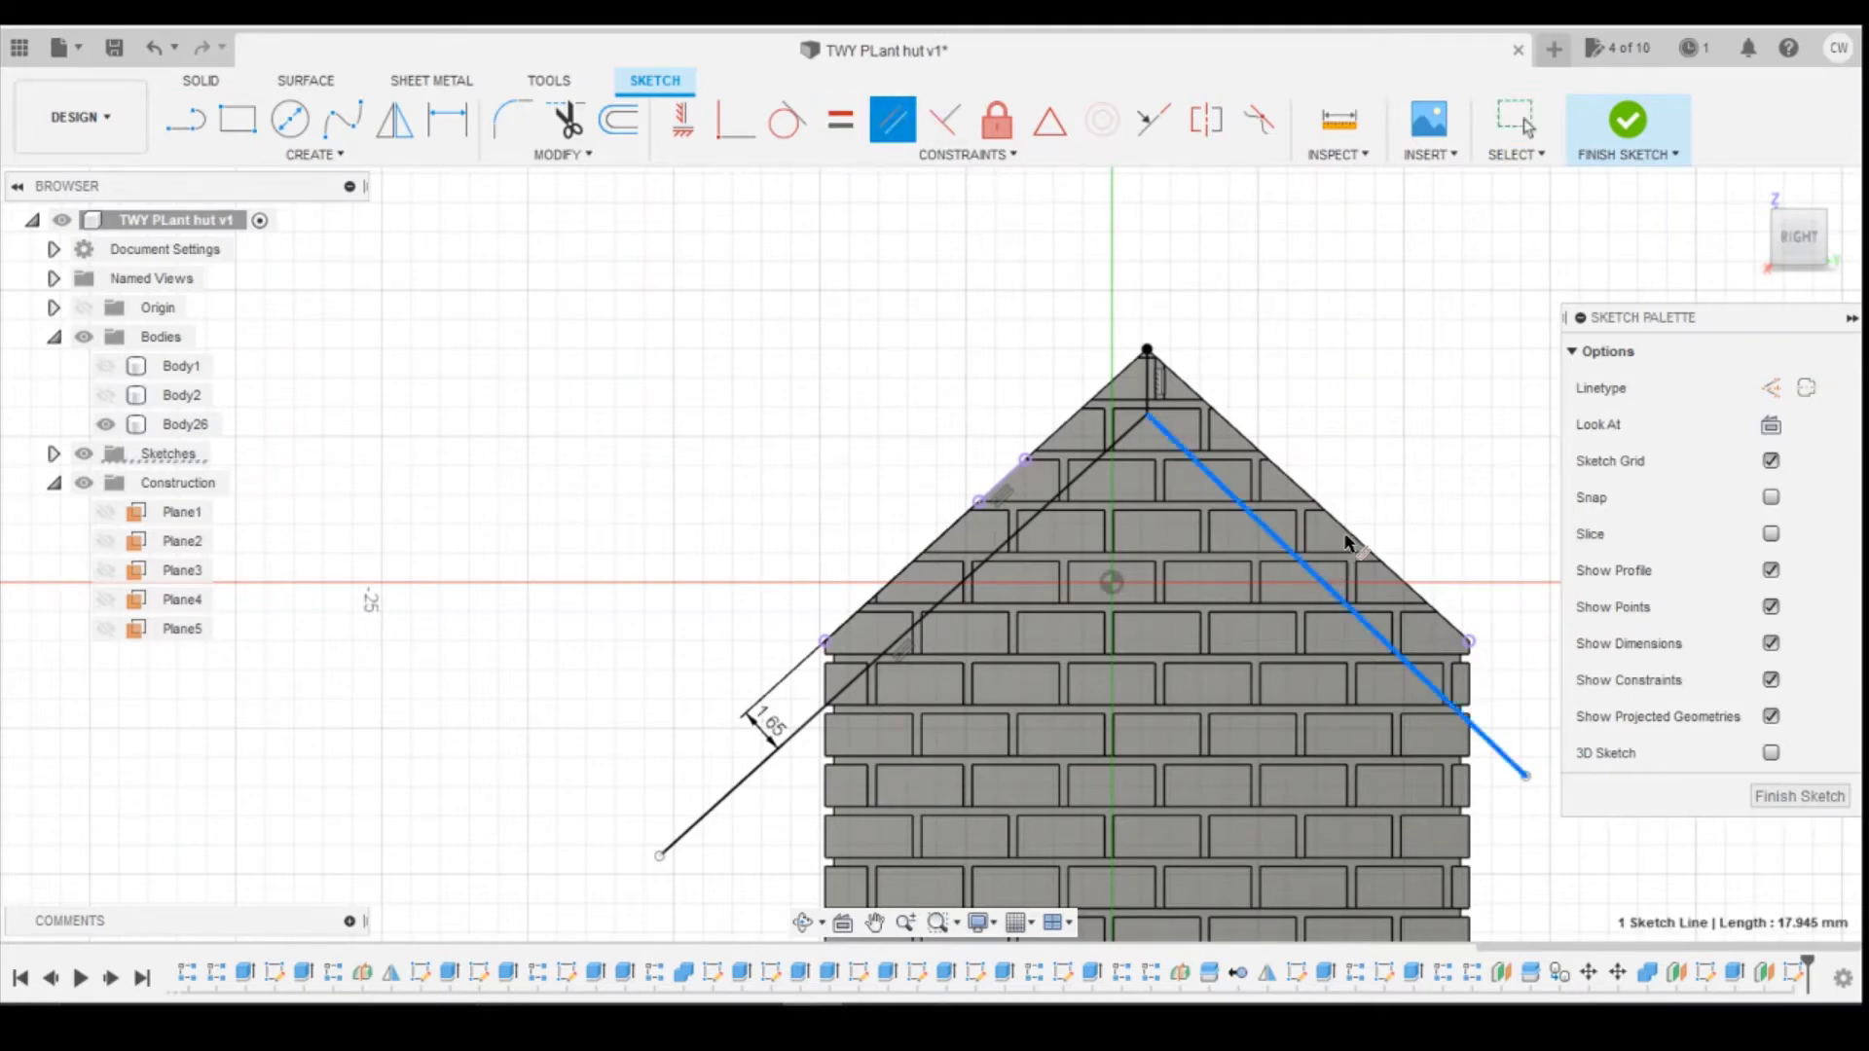
left_click(1433, 599)
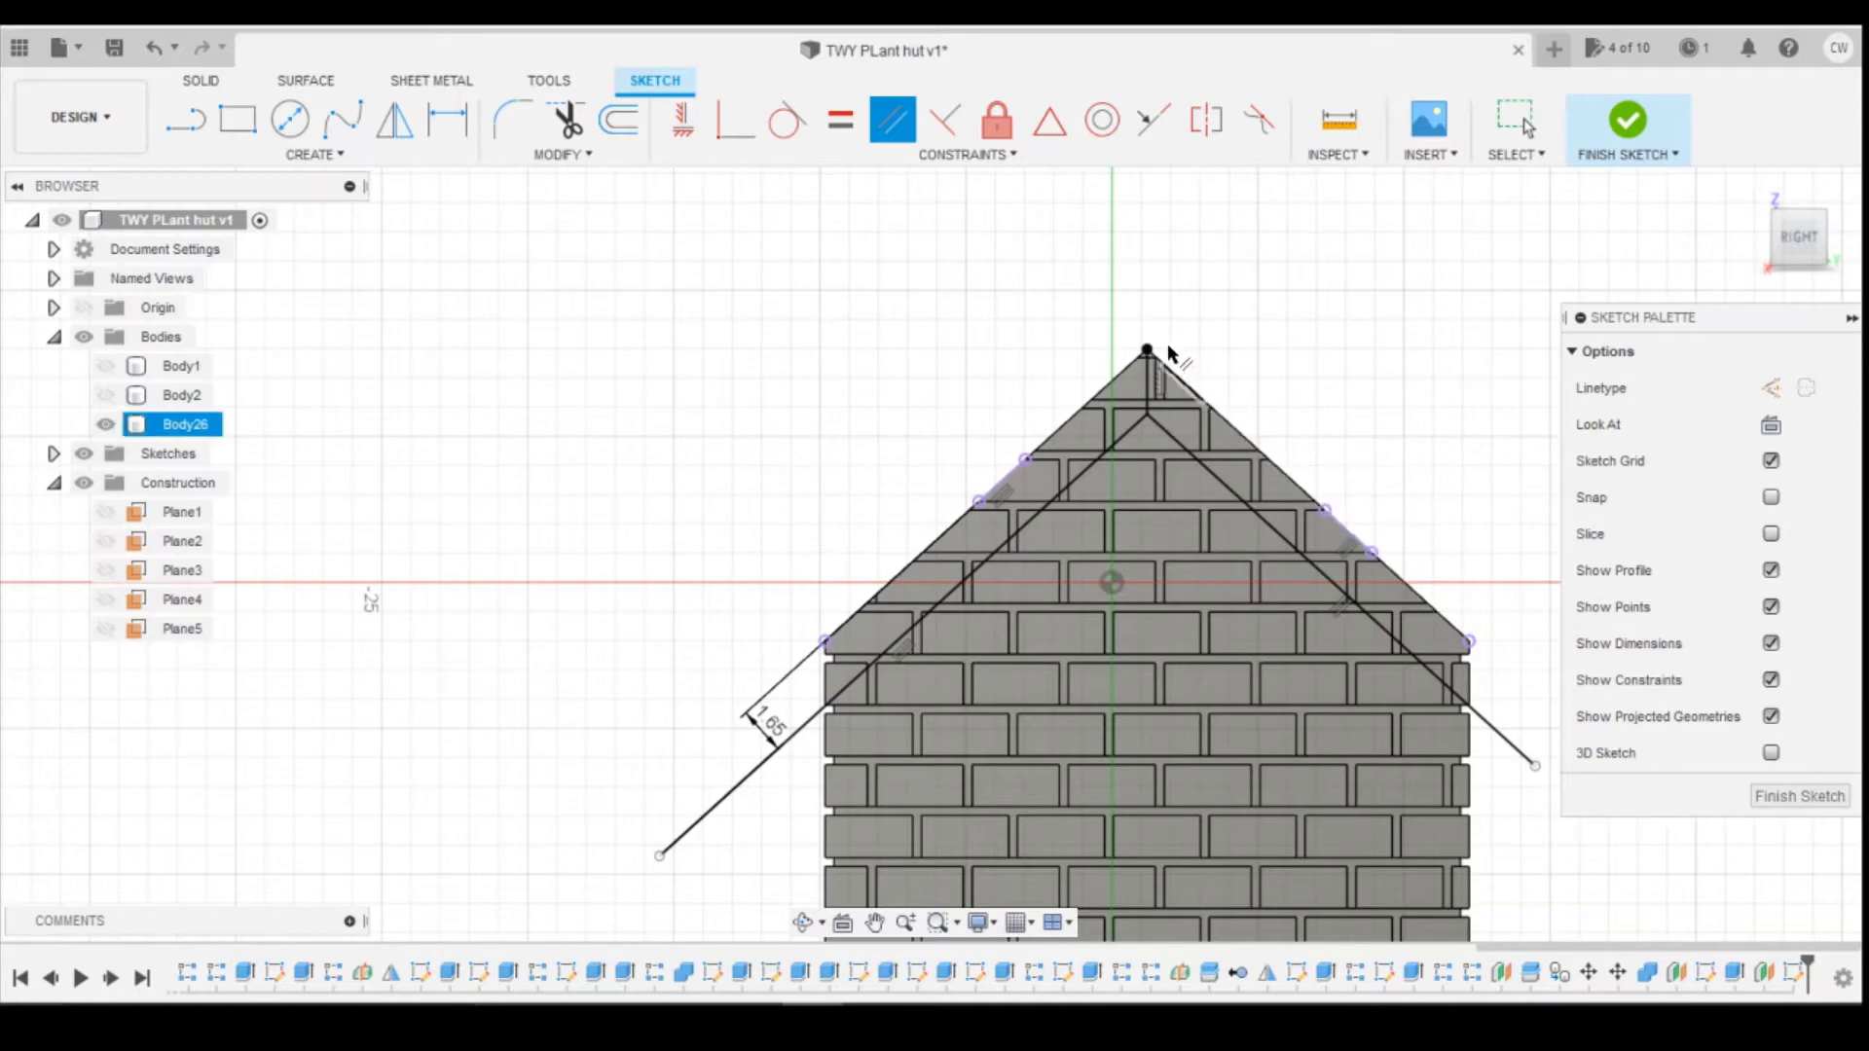
left_click(1129, 433)
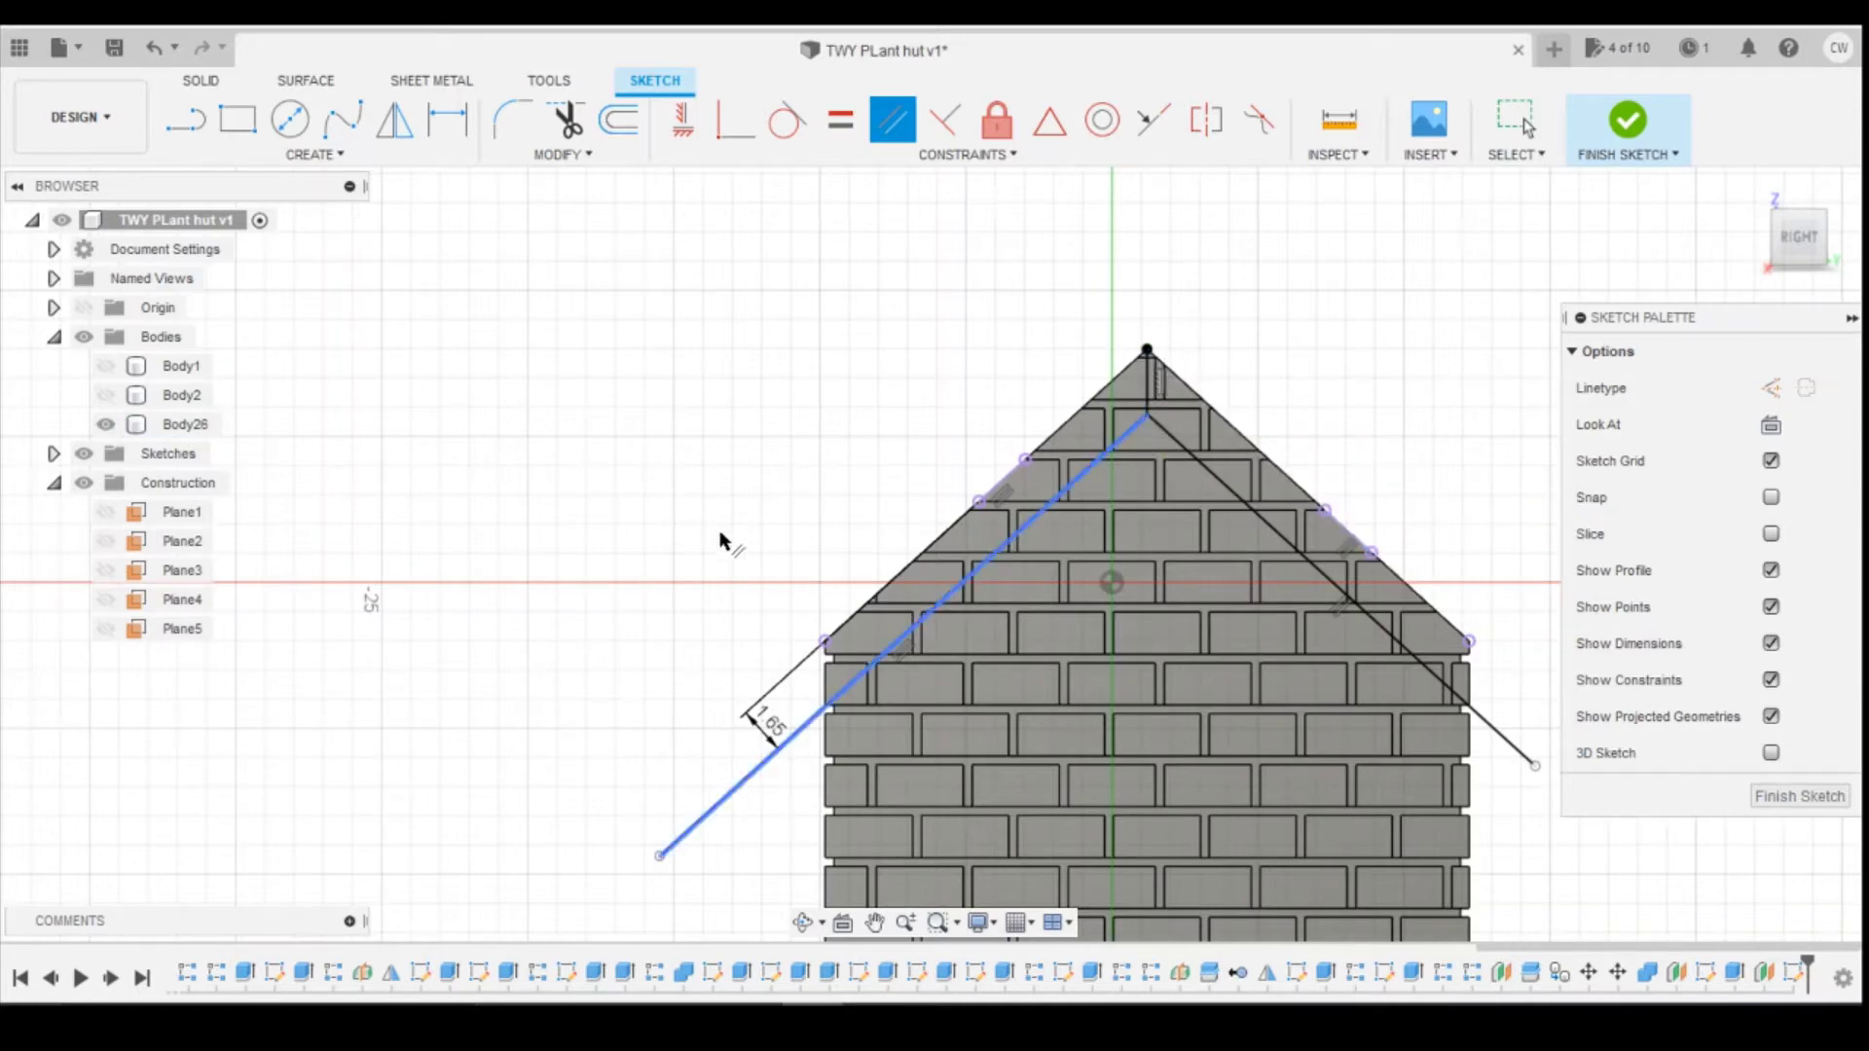
left_click(683, 650)
Step: Consult the hut photo and dimensioned drawing, and sketch a 1 mm vertical line straight down from the left eaves corner
left_click(779, 939)
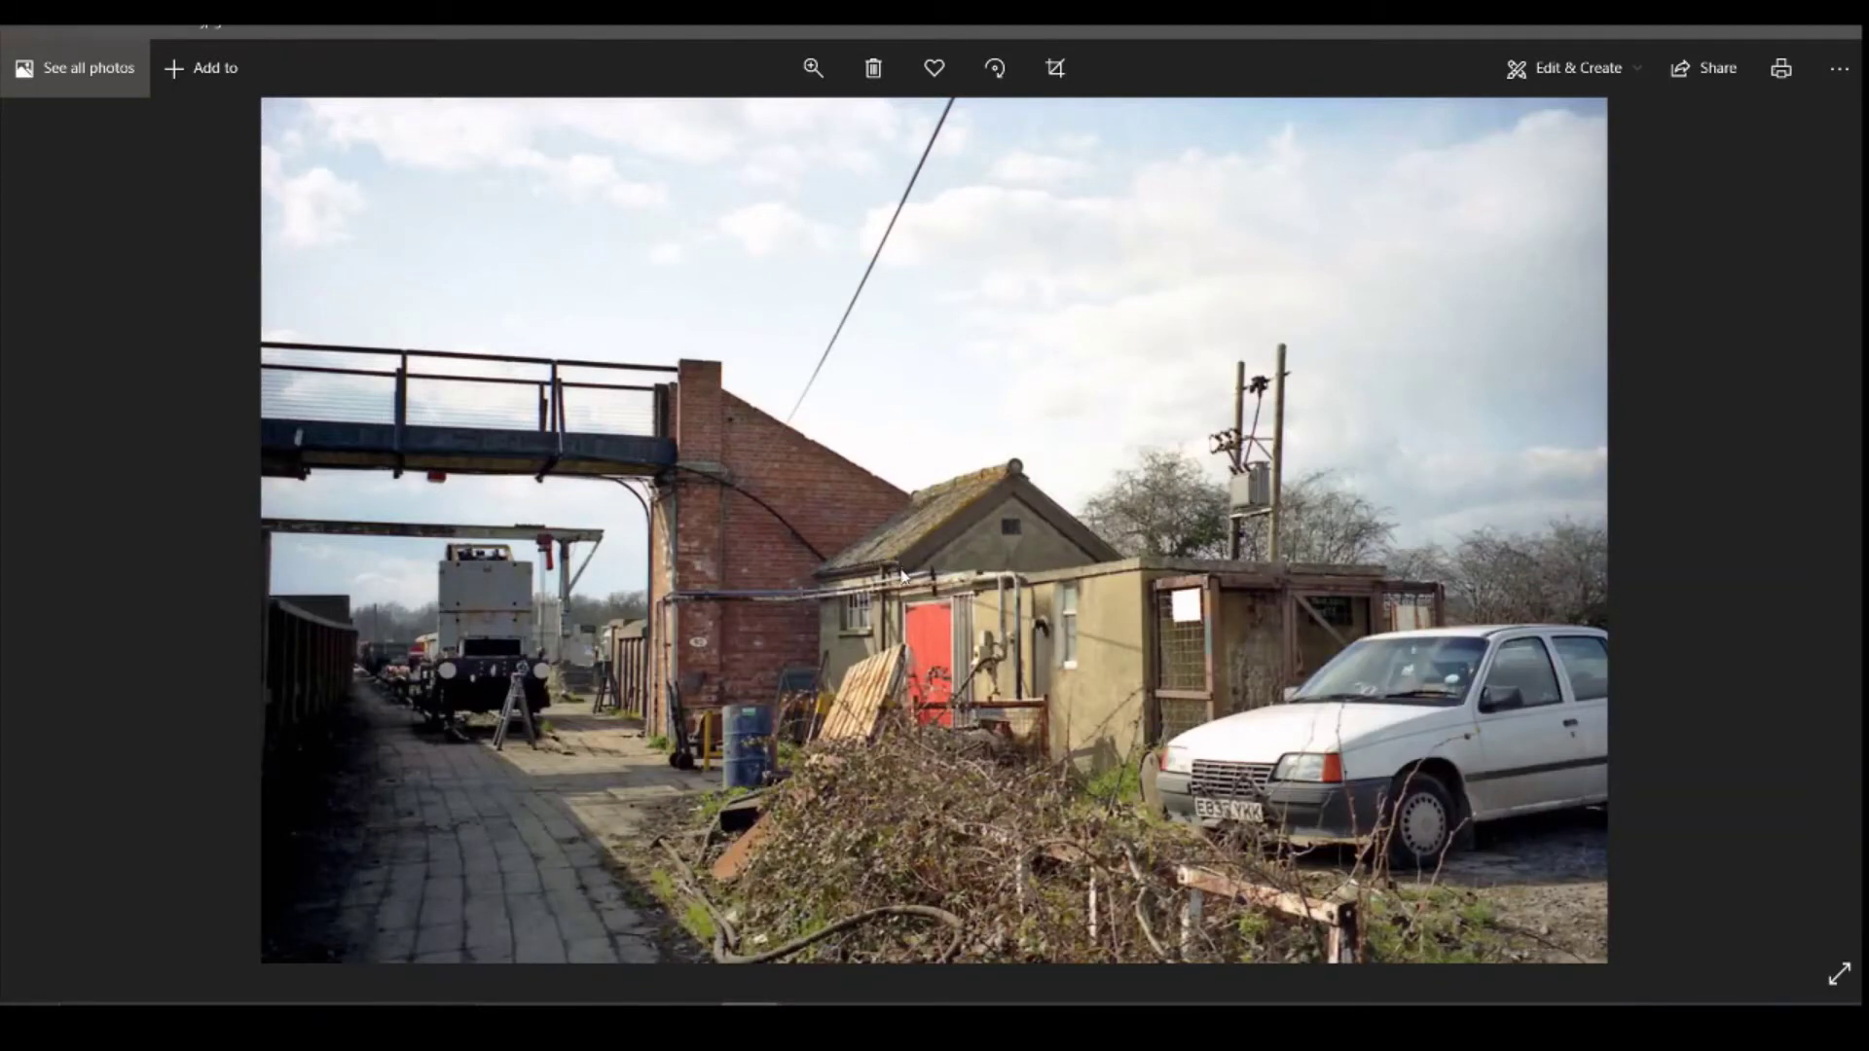
left_click(1012, 949)
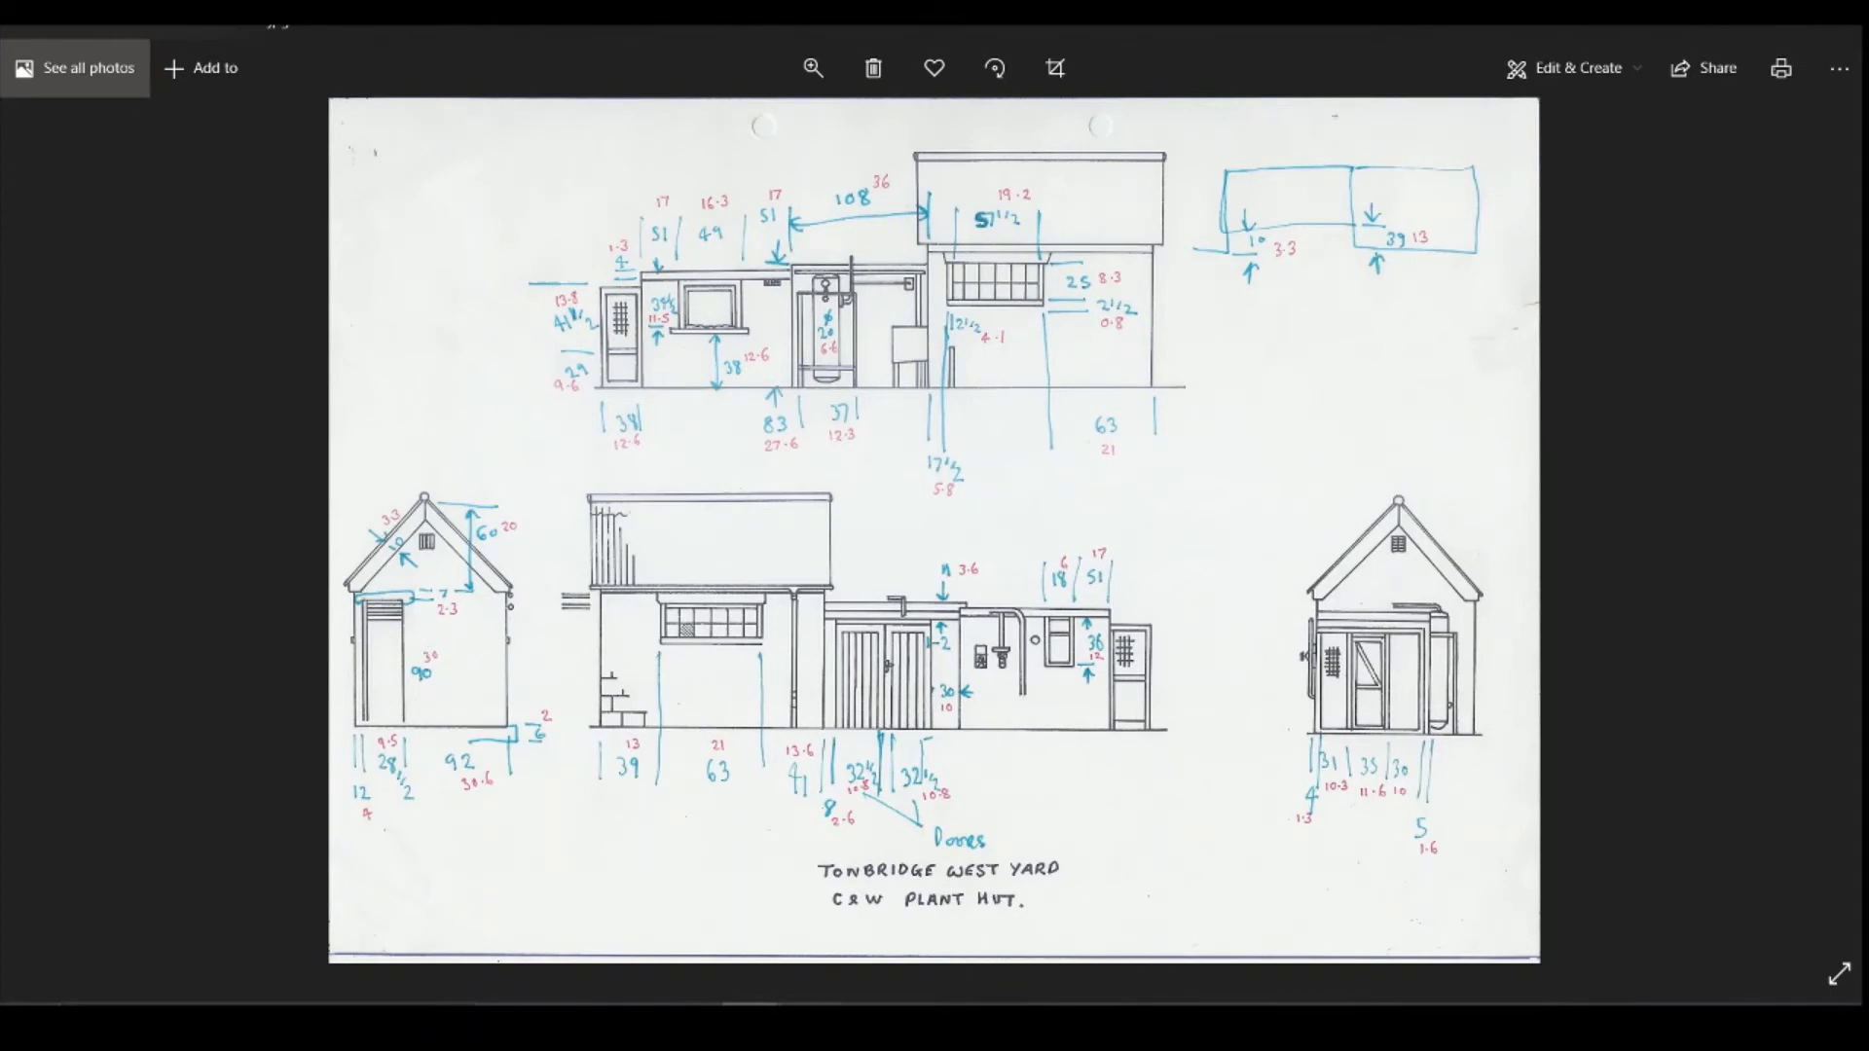
left_click(814, 1017)
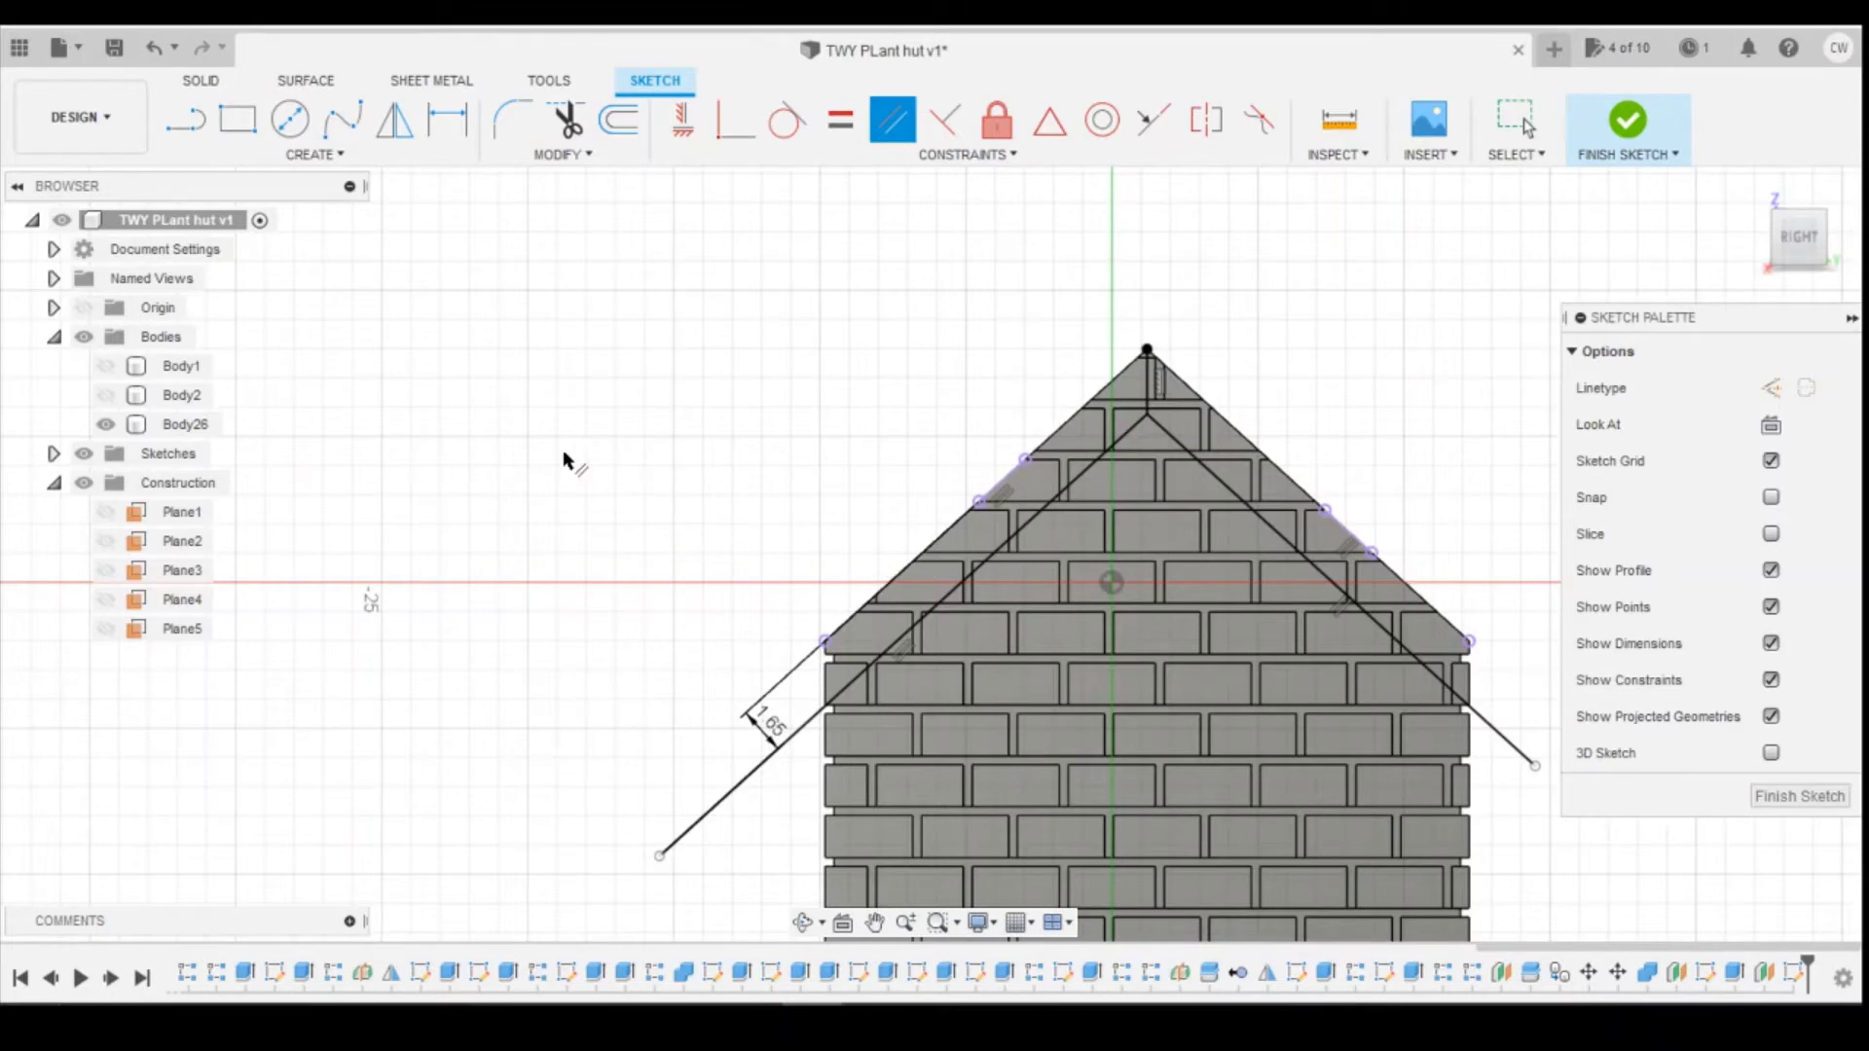
key("l")
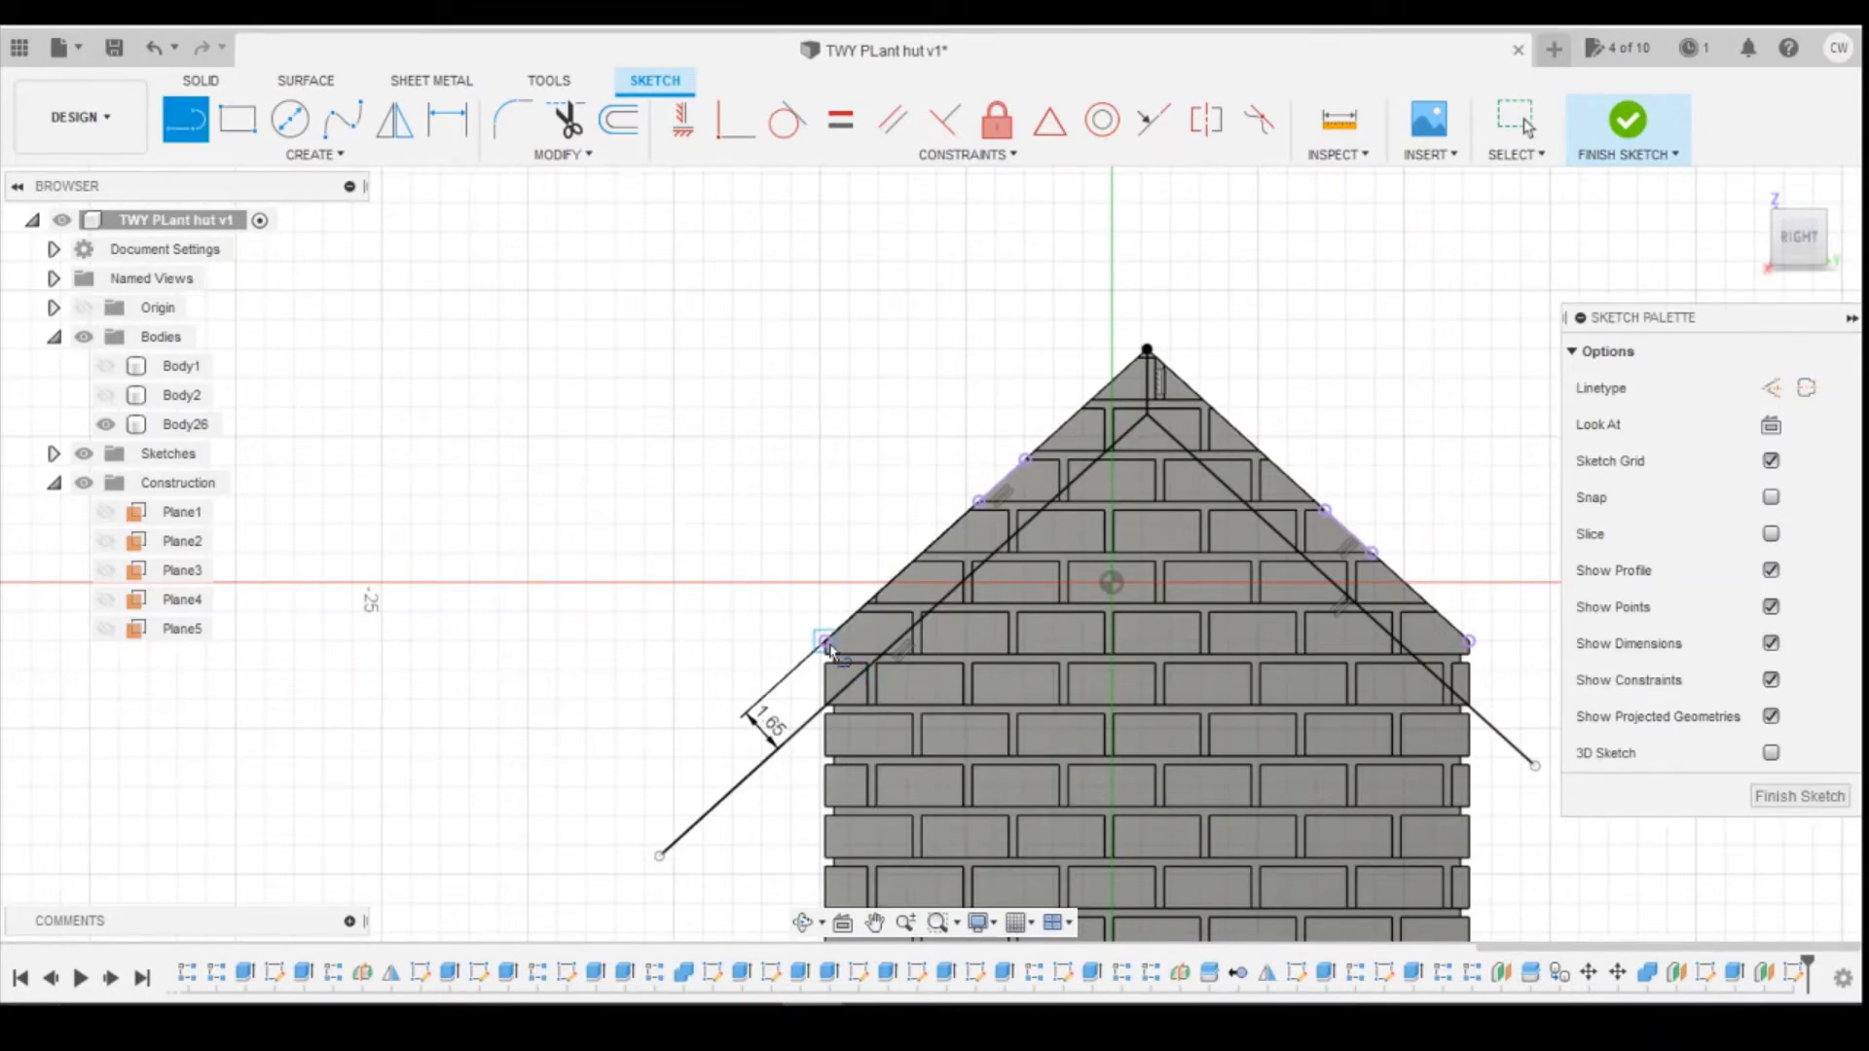
left_click(825, 642)
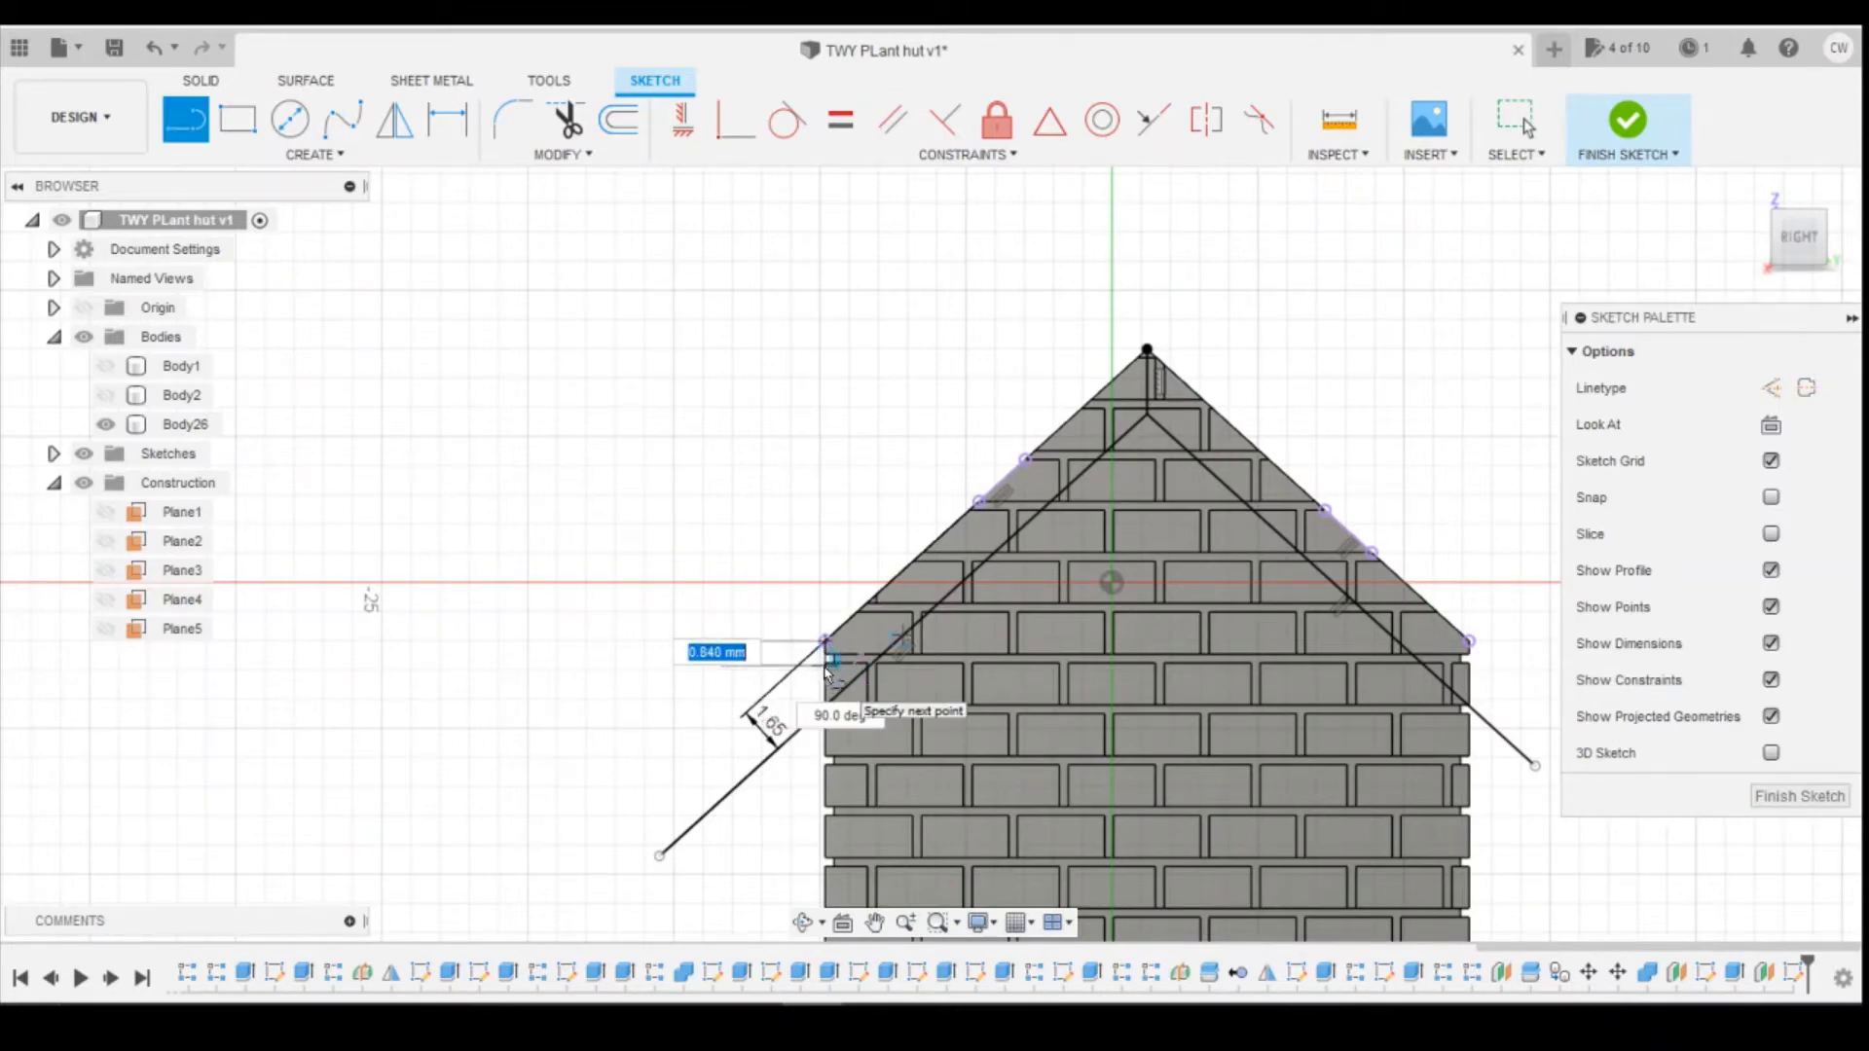
type("1")
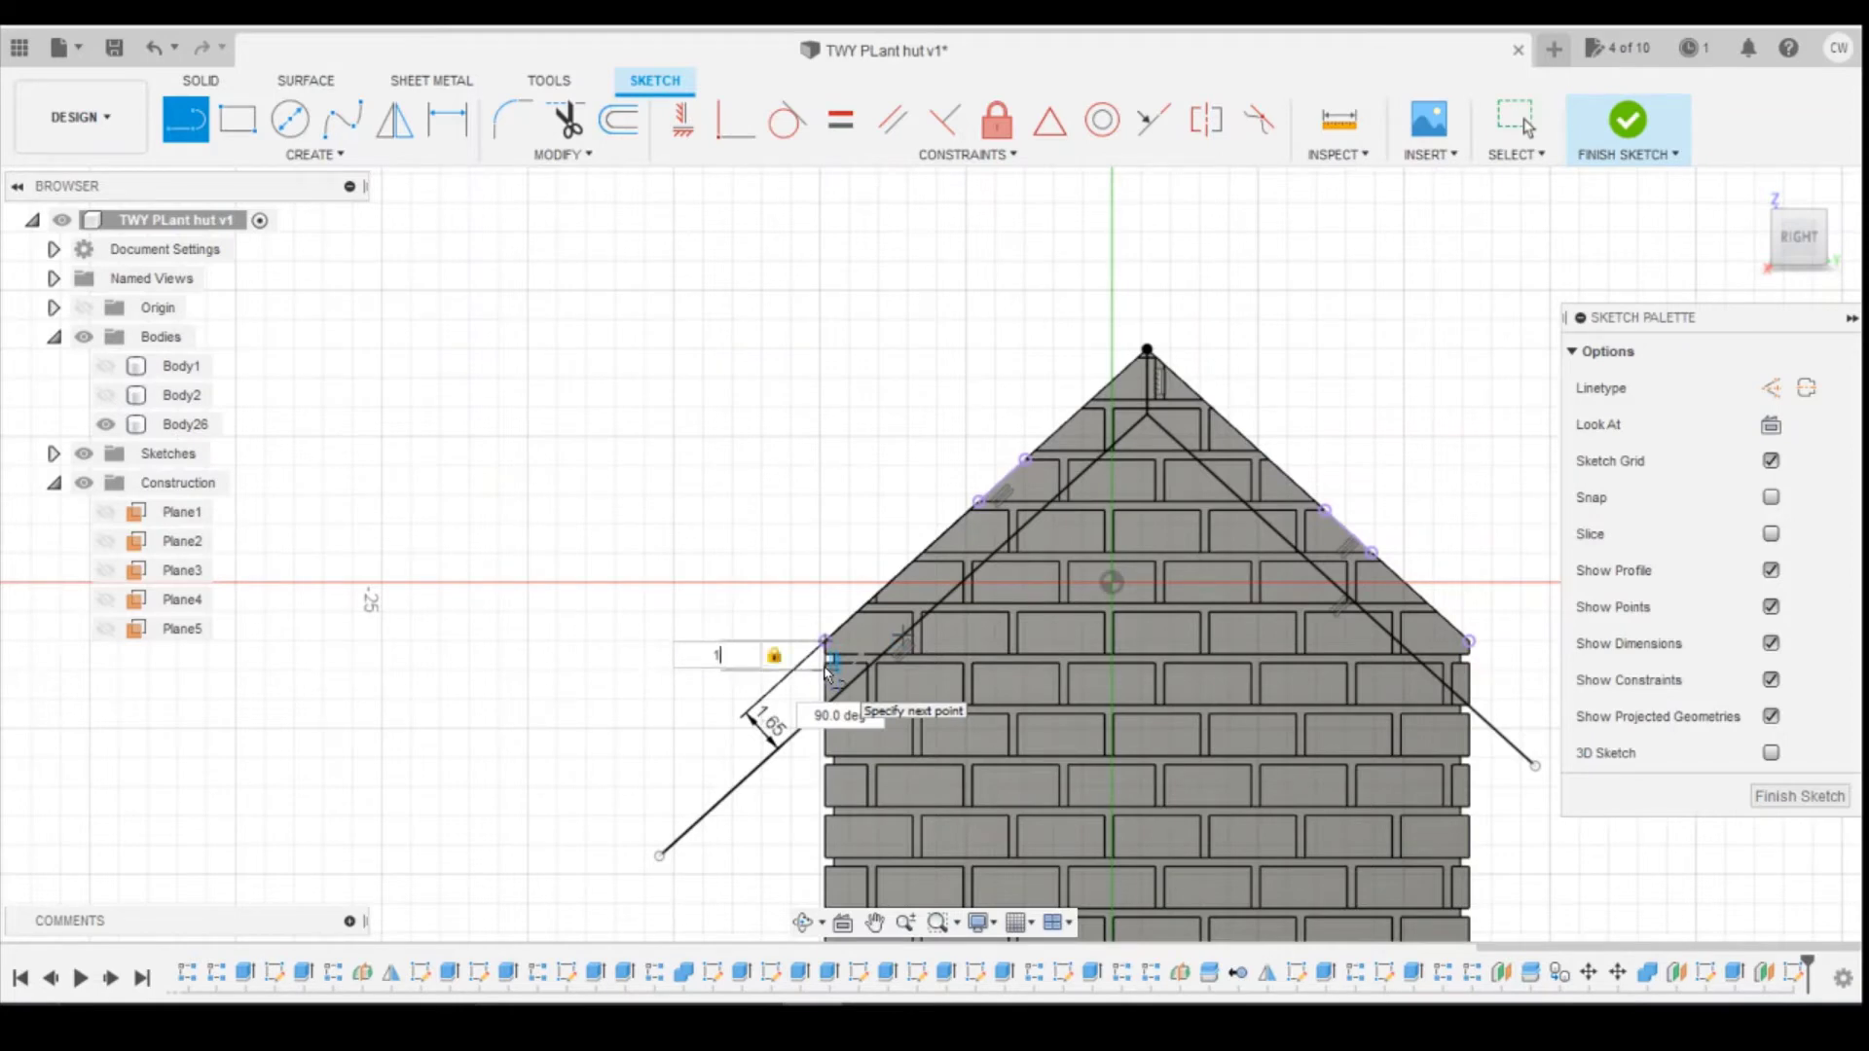
key("Return")
key("Escape")
key("l")
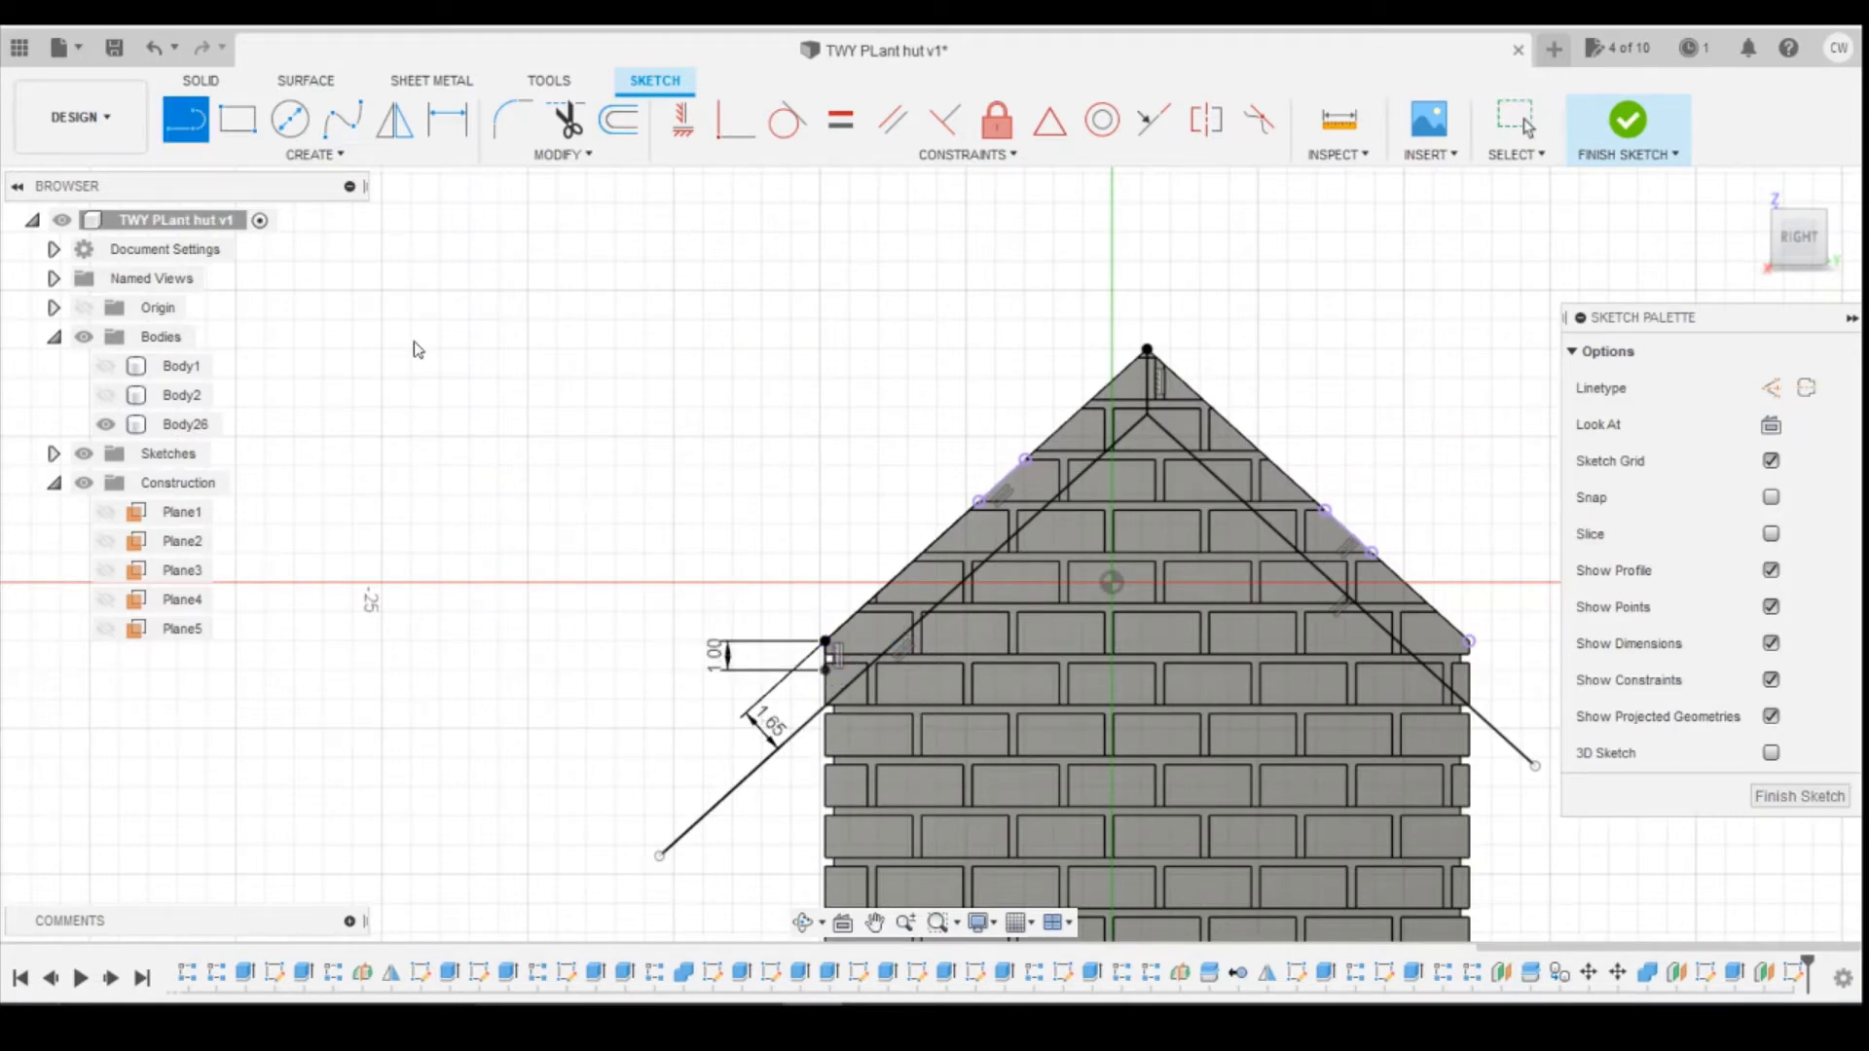
Step: Draw a horizontal line across the gable from the point 1 mm below one eave corner, and a 1 mm vertical line below the opposite corner
left_click(826, 669)
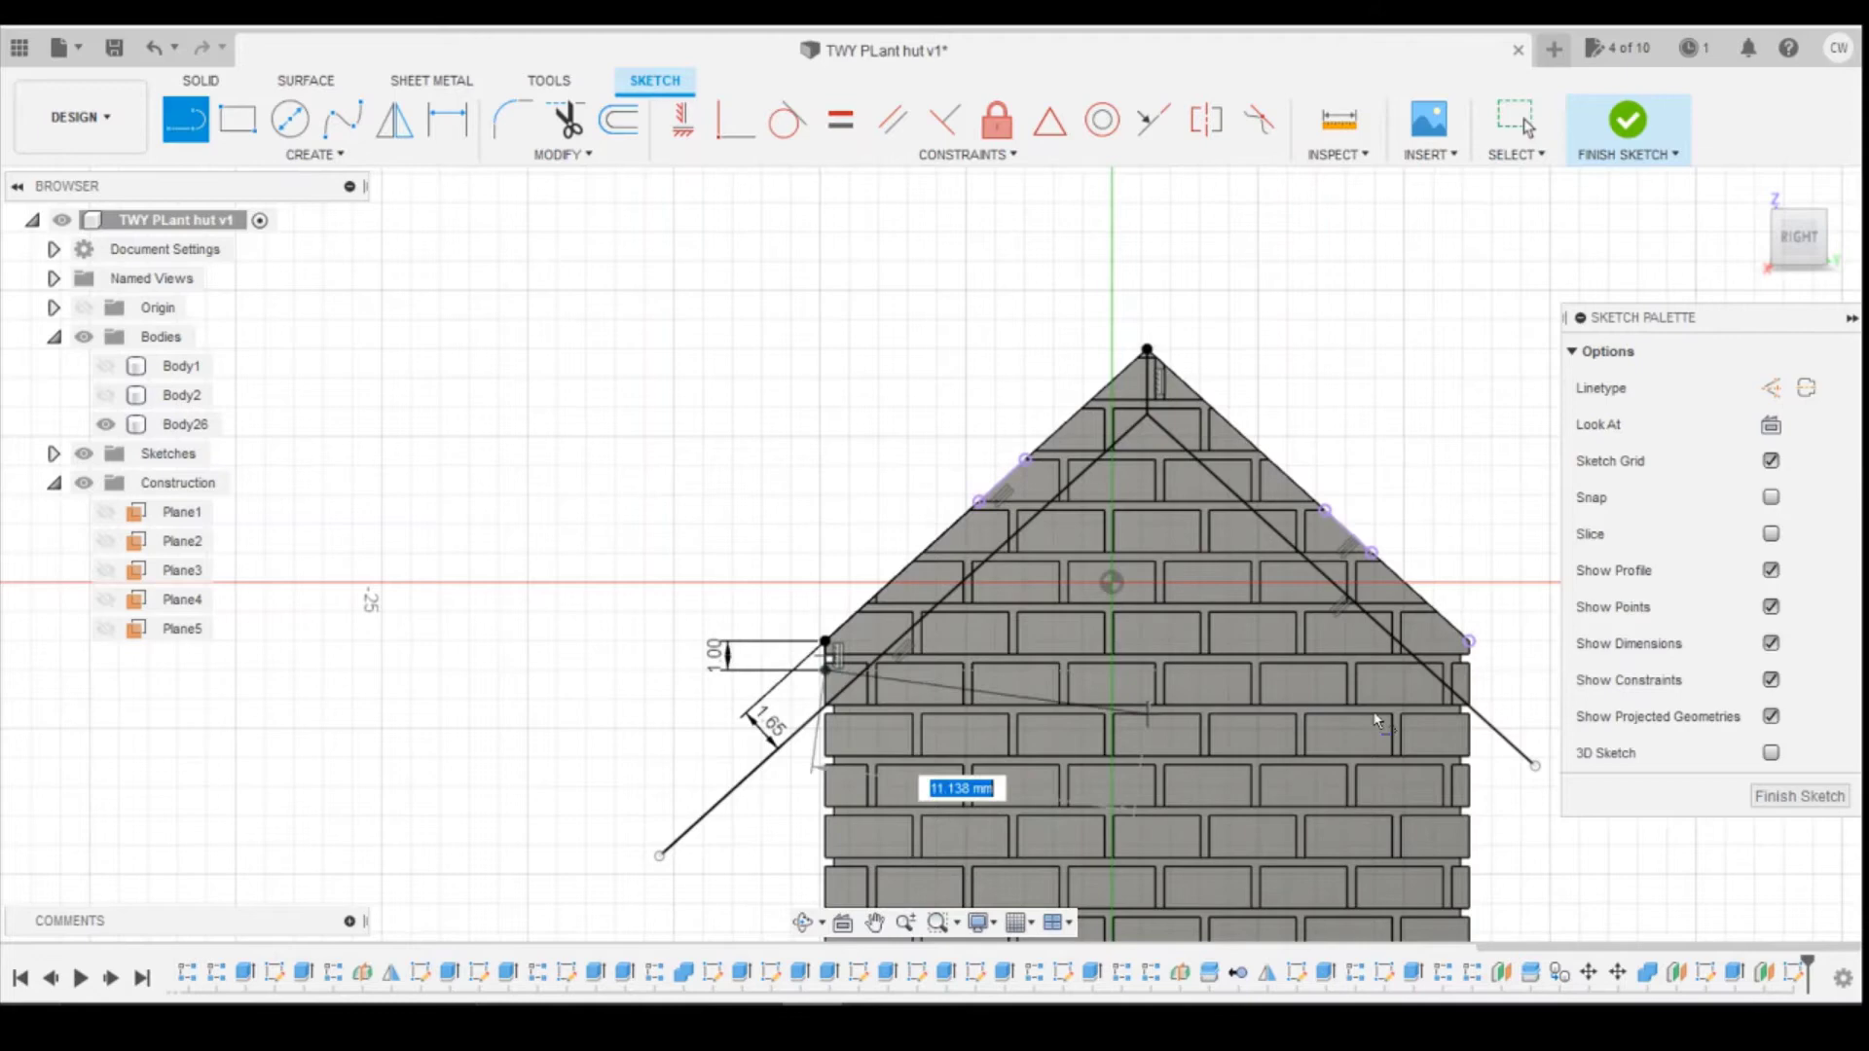
left_click(1511, 672)
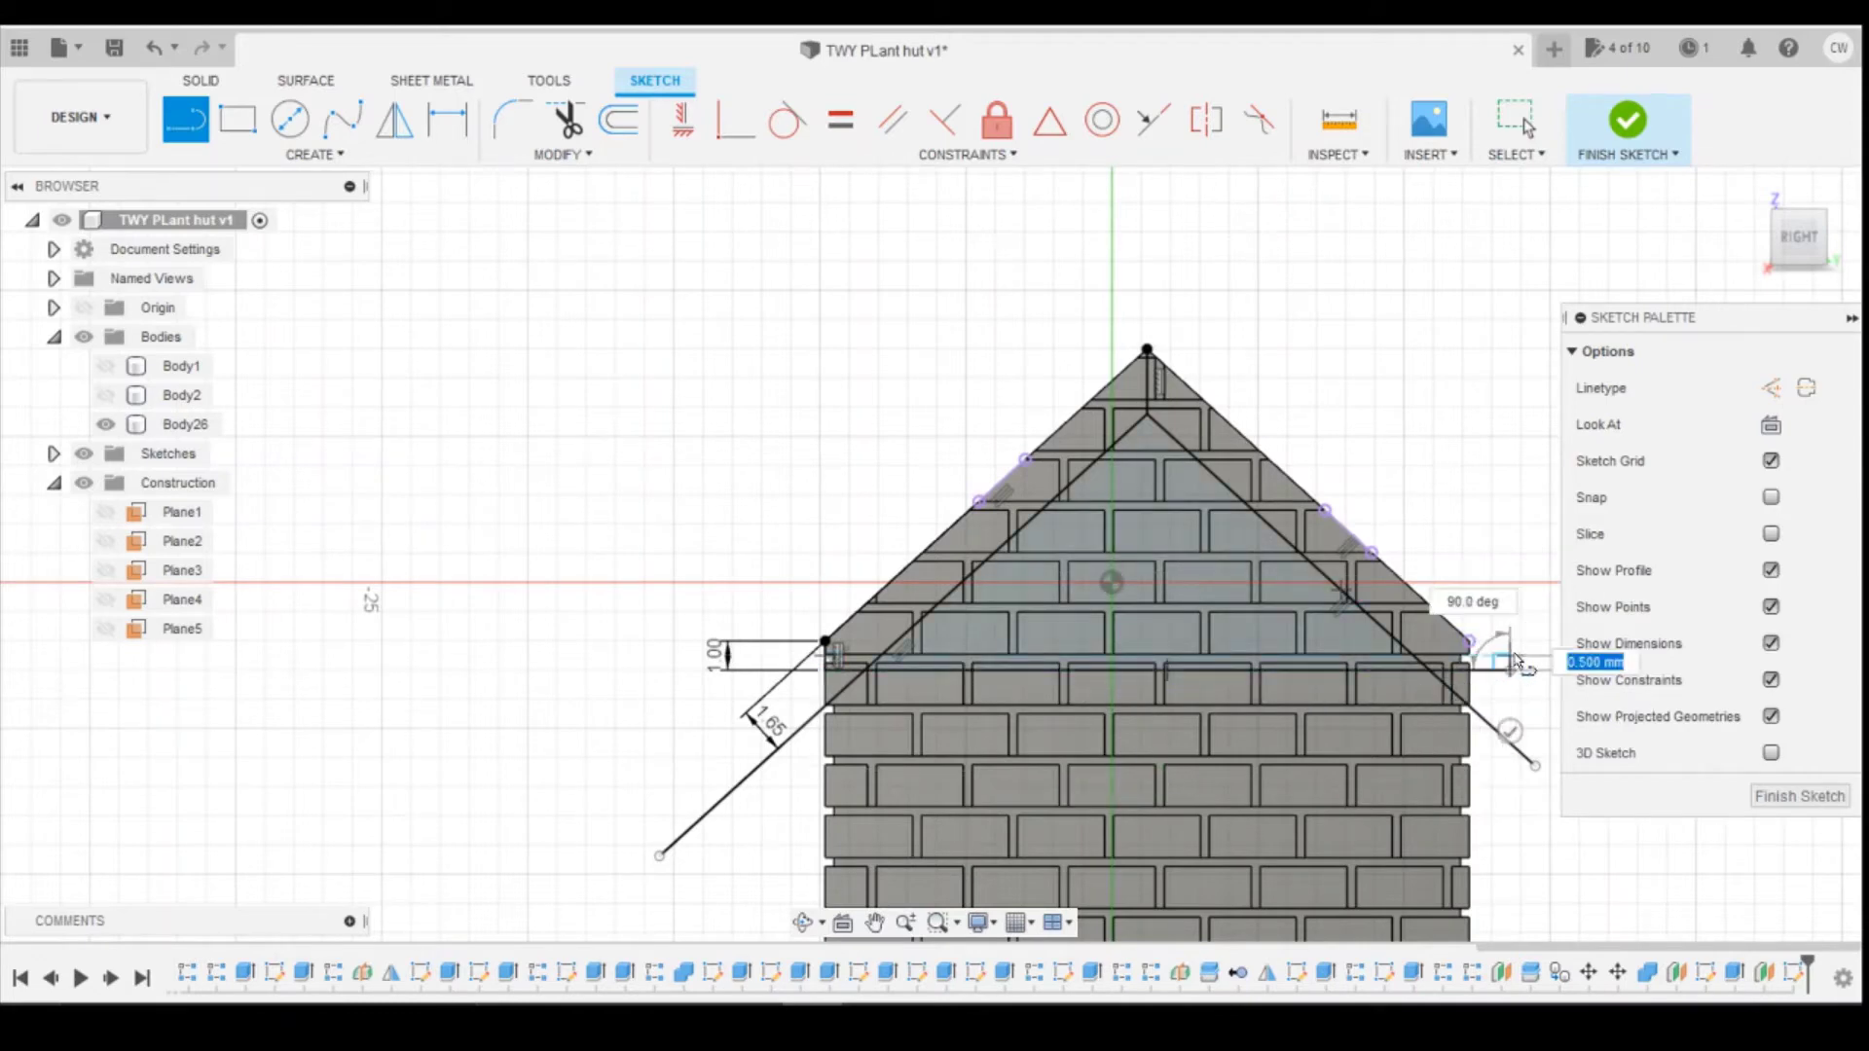
key("Escape")
key("l")
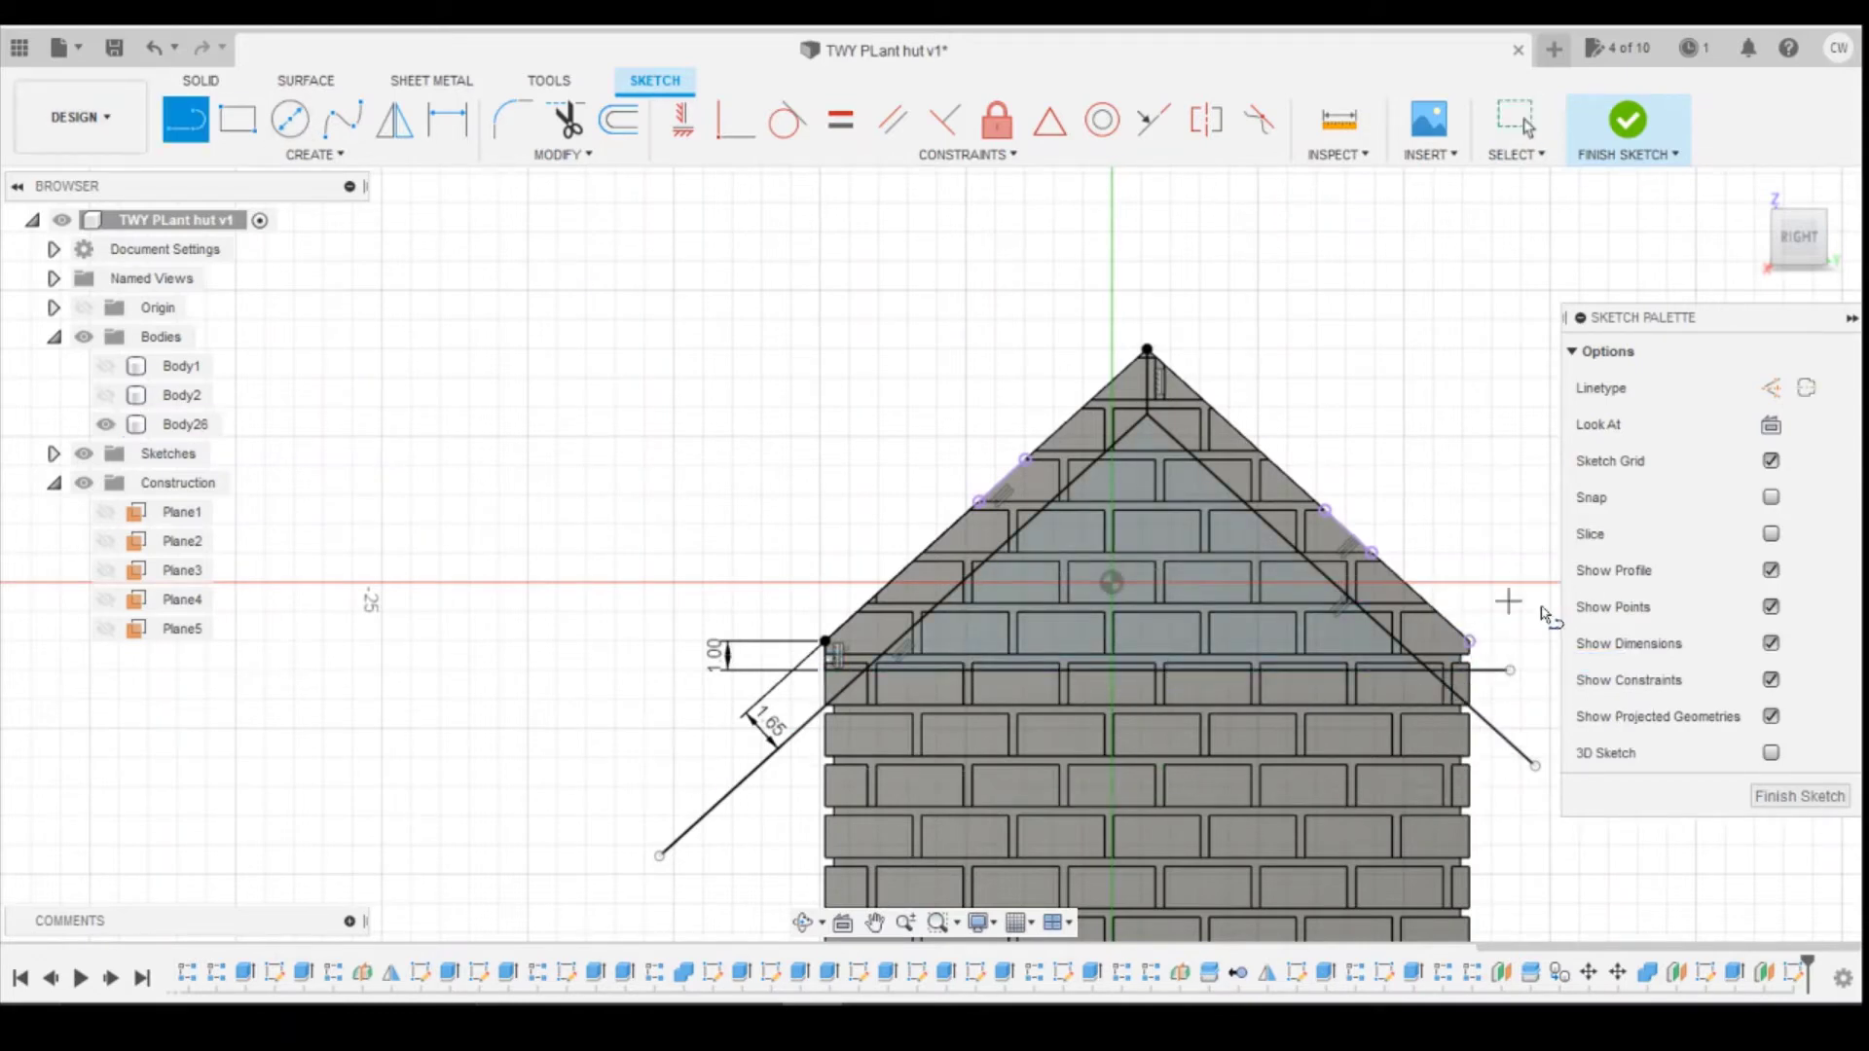
left_click(1471, 644)
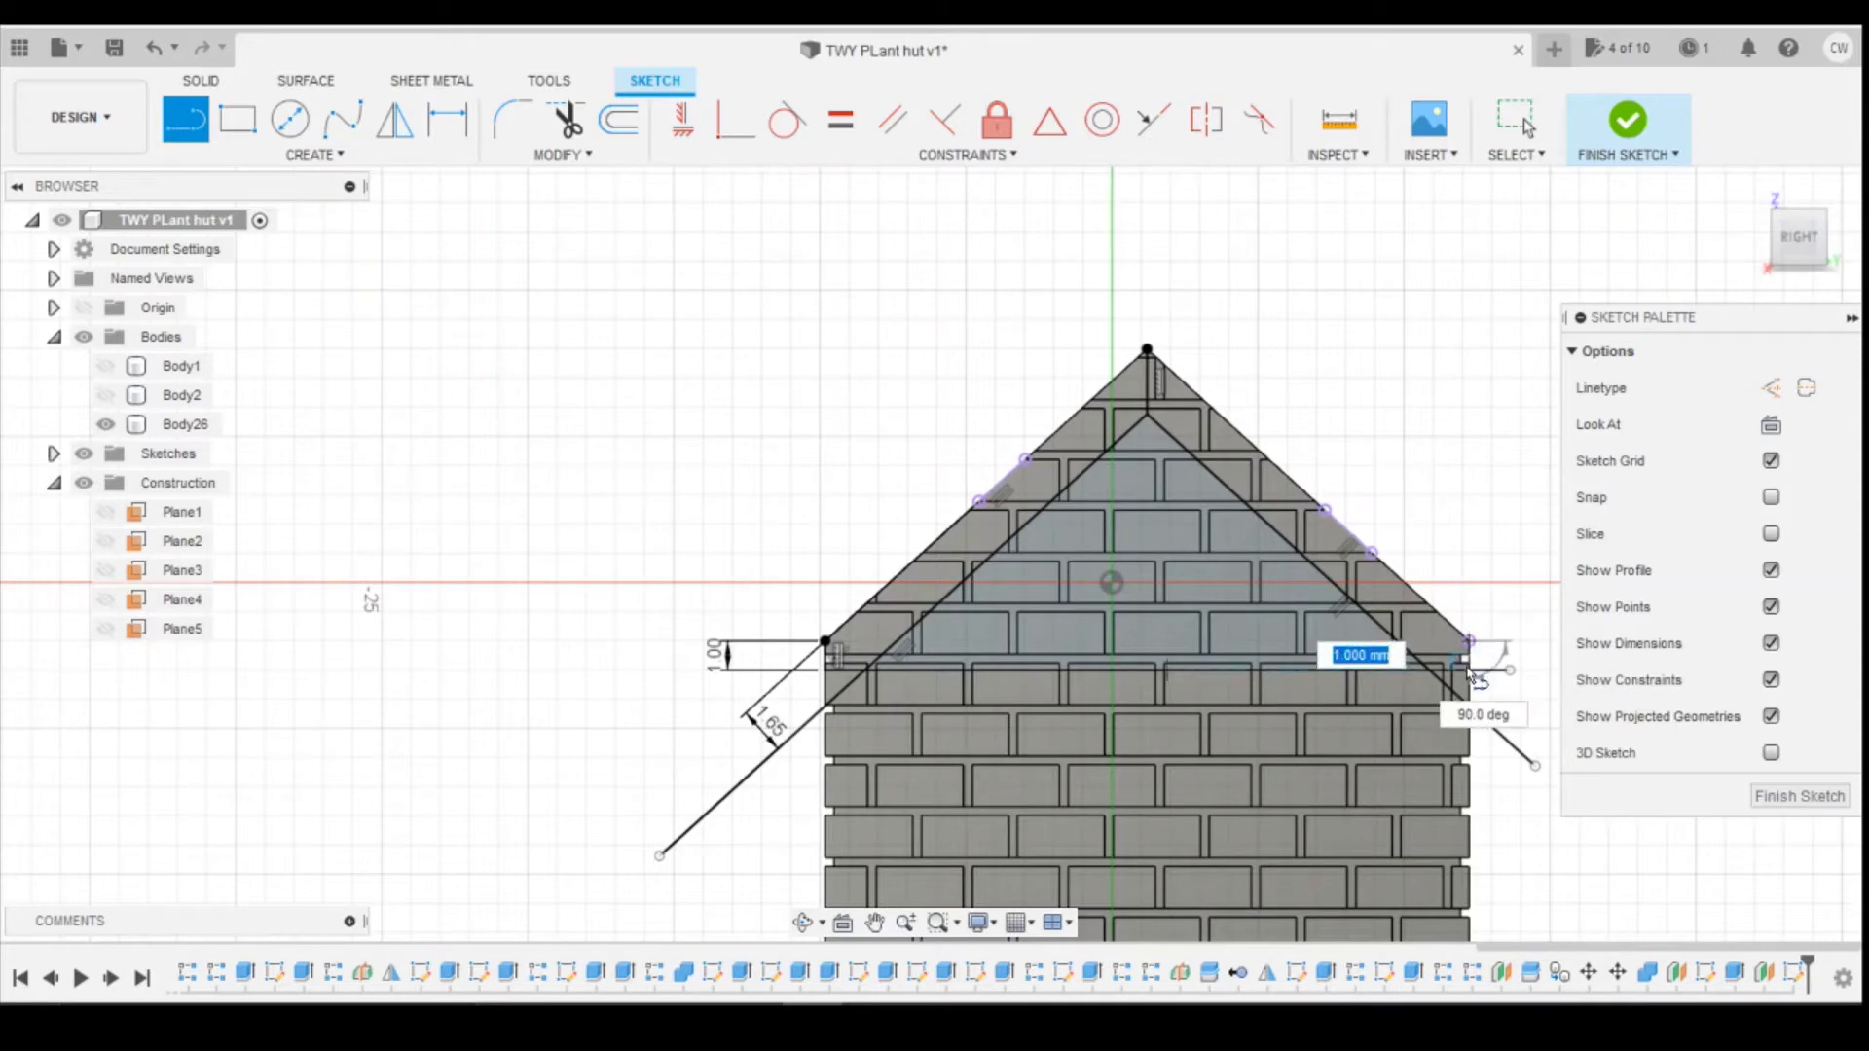
key("Escape")
key("Escape")
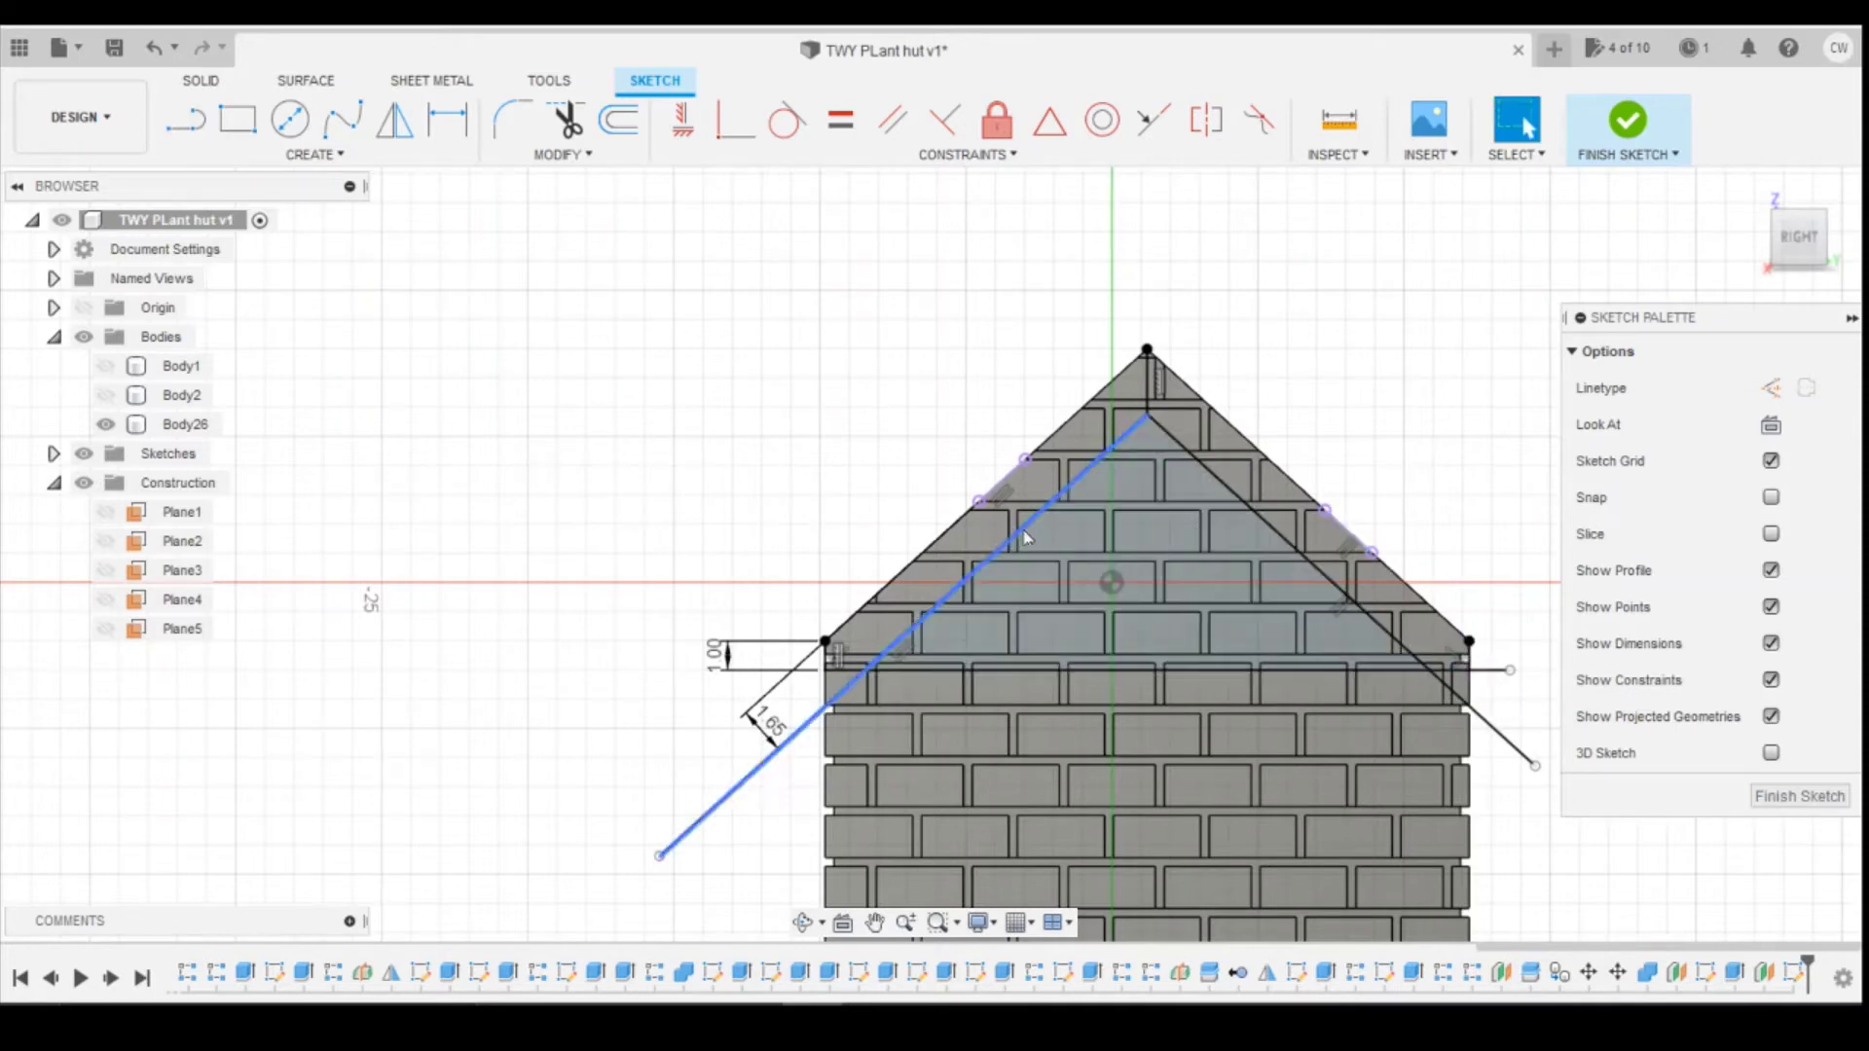
Step: Draw lines along both outer gable slopes, from each eave corner to the apex, closing the roof profiles
left_click(834, 665)
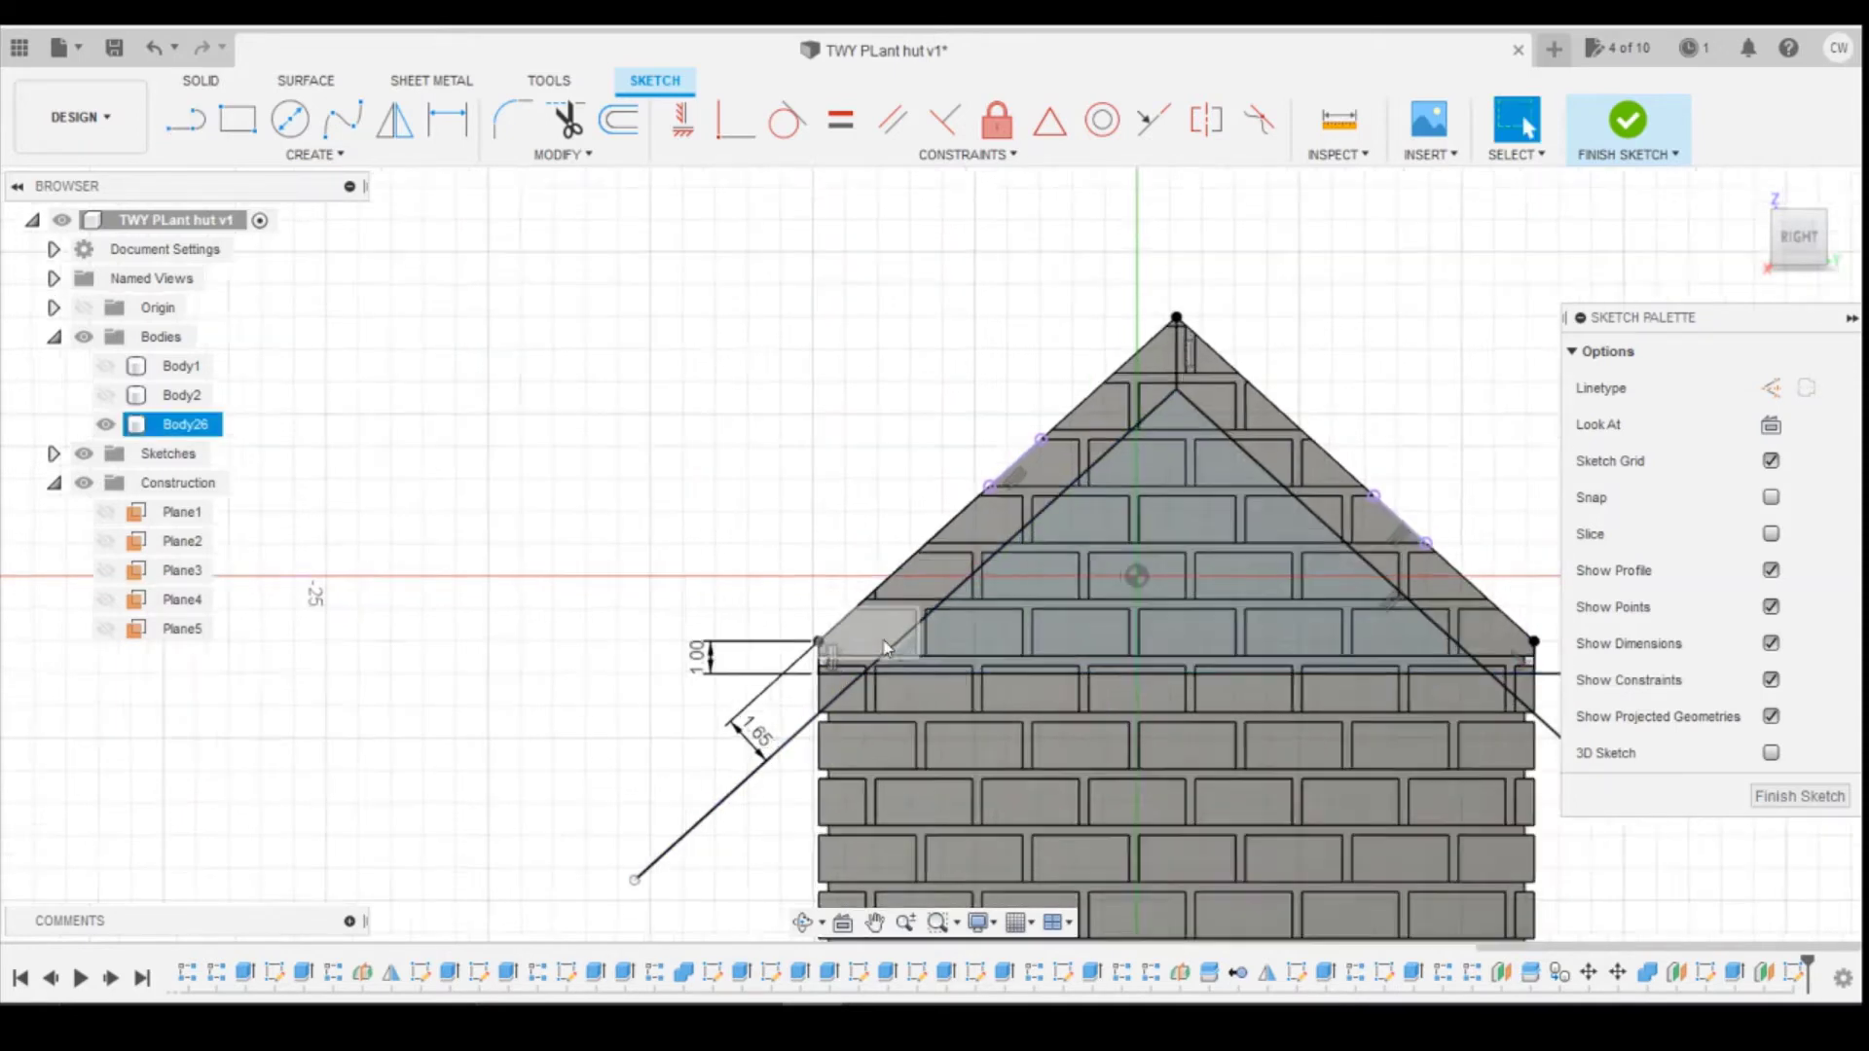
scroll(834, 665, "up", 3)
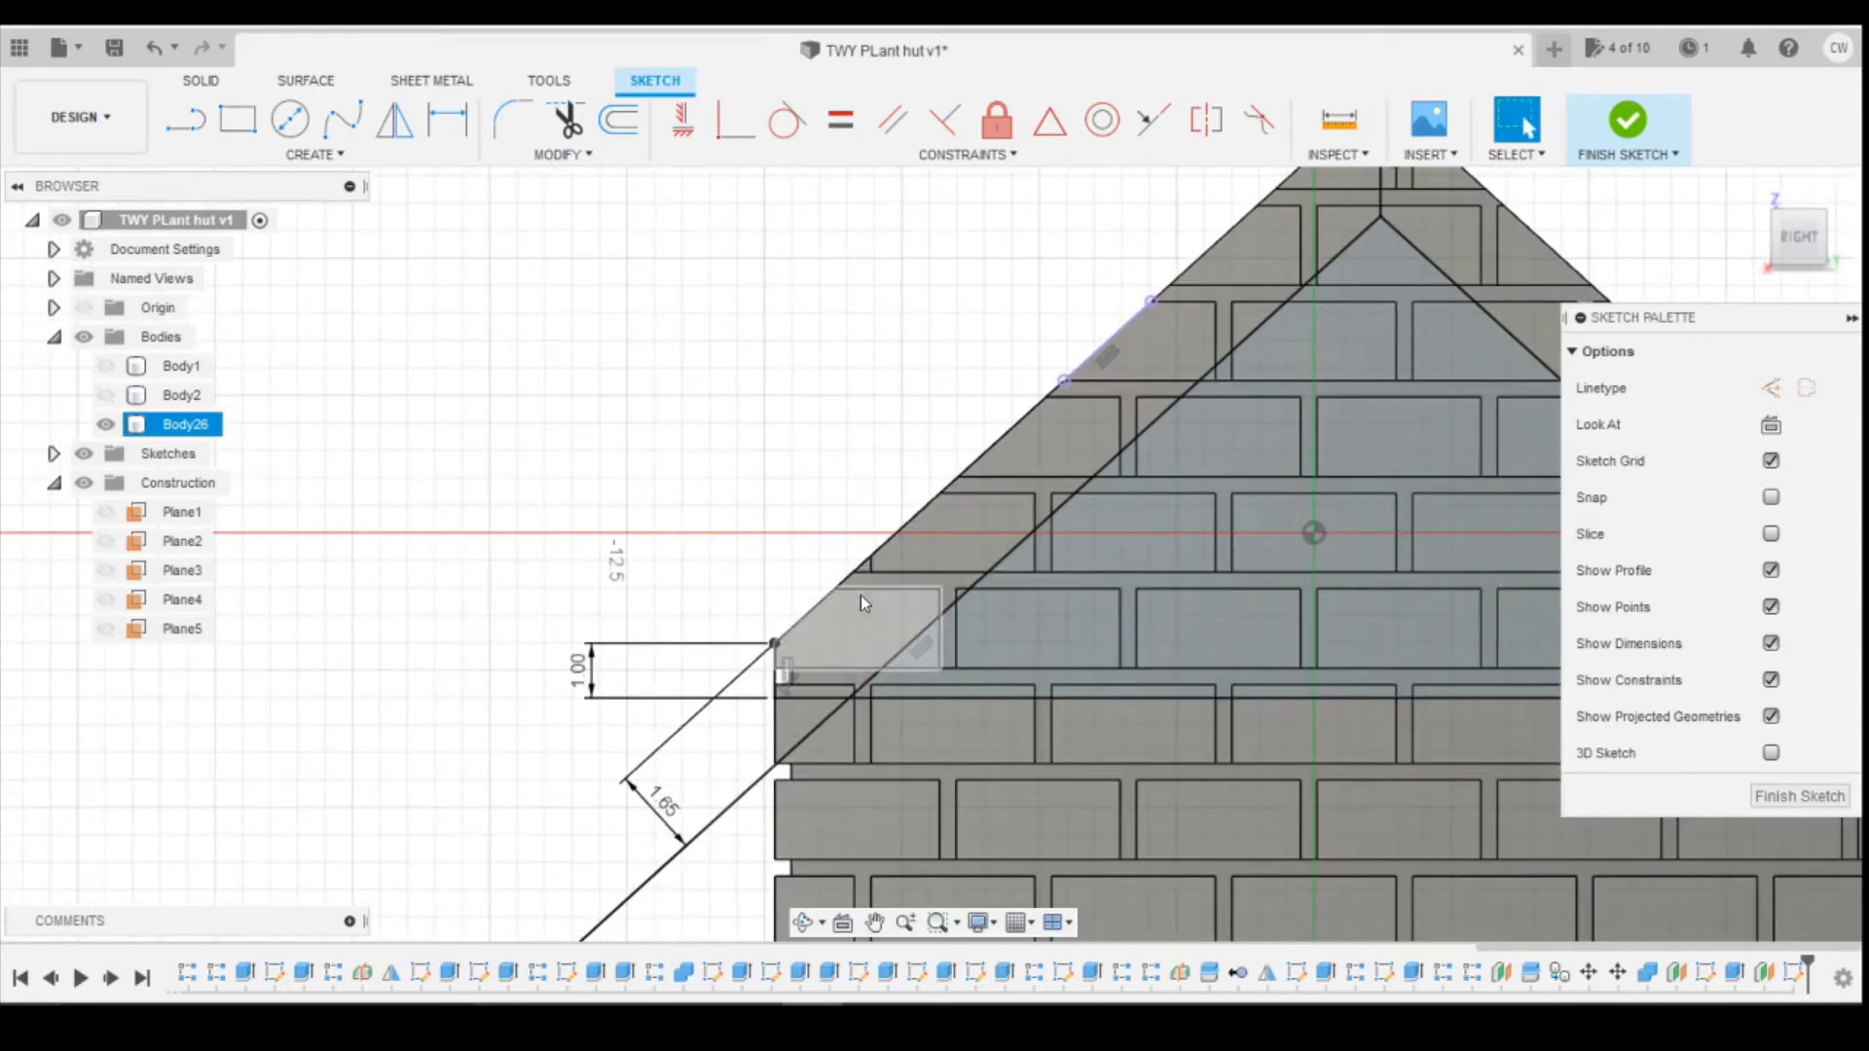
key("Escape")
scroll(1031, 511, "down", 2)
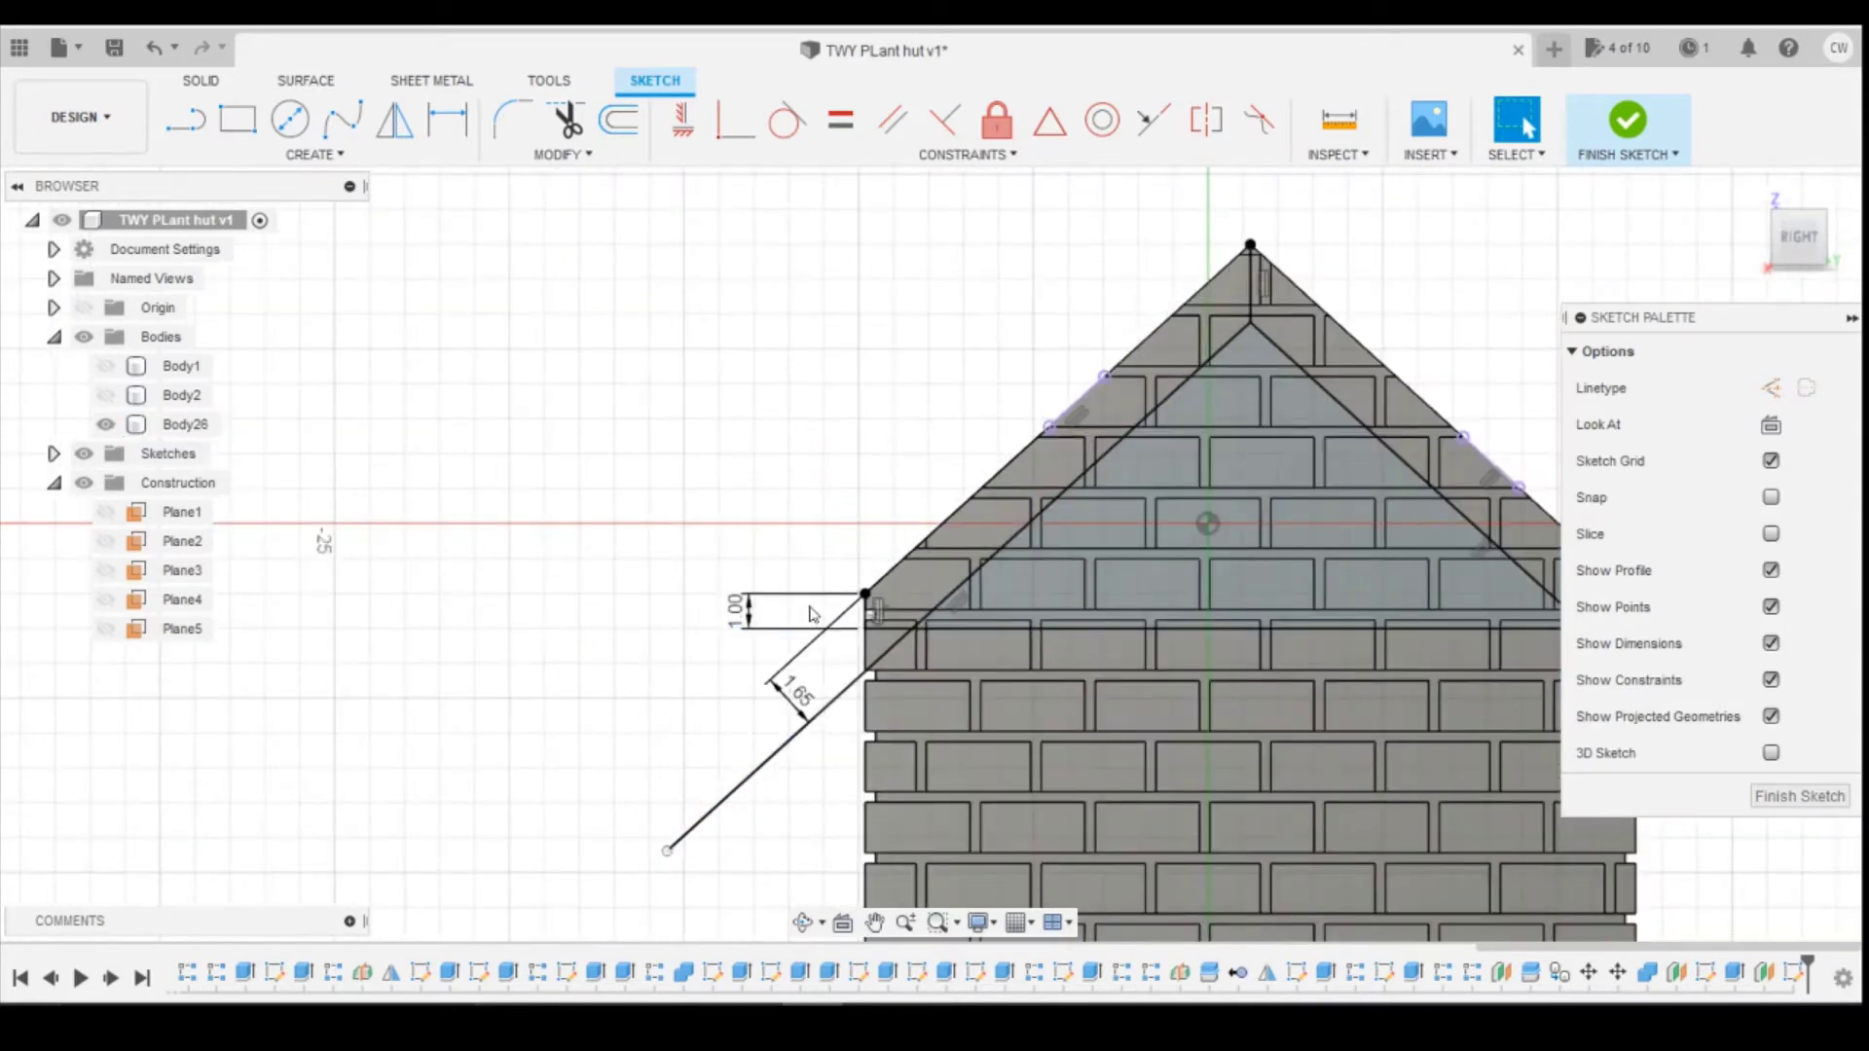
key("l")
left_click(866, 593)
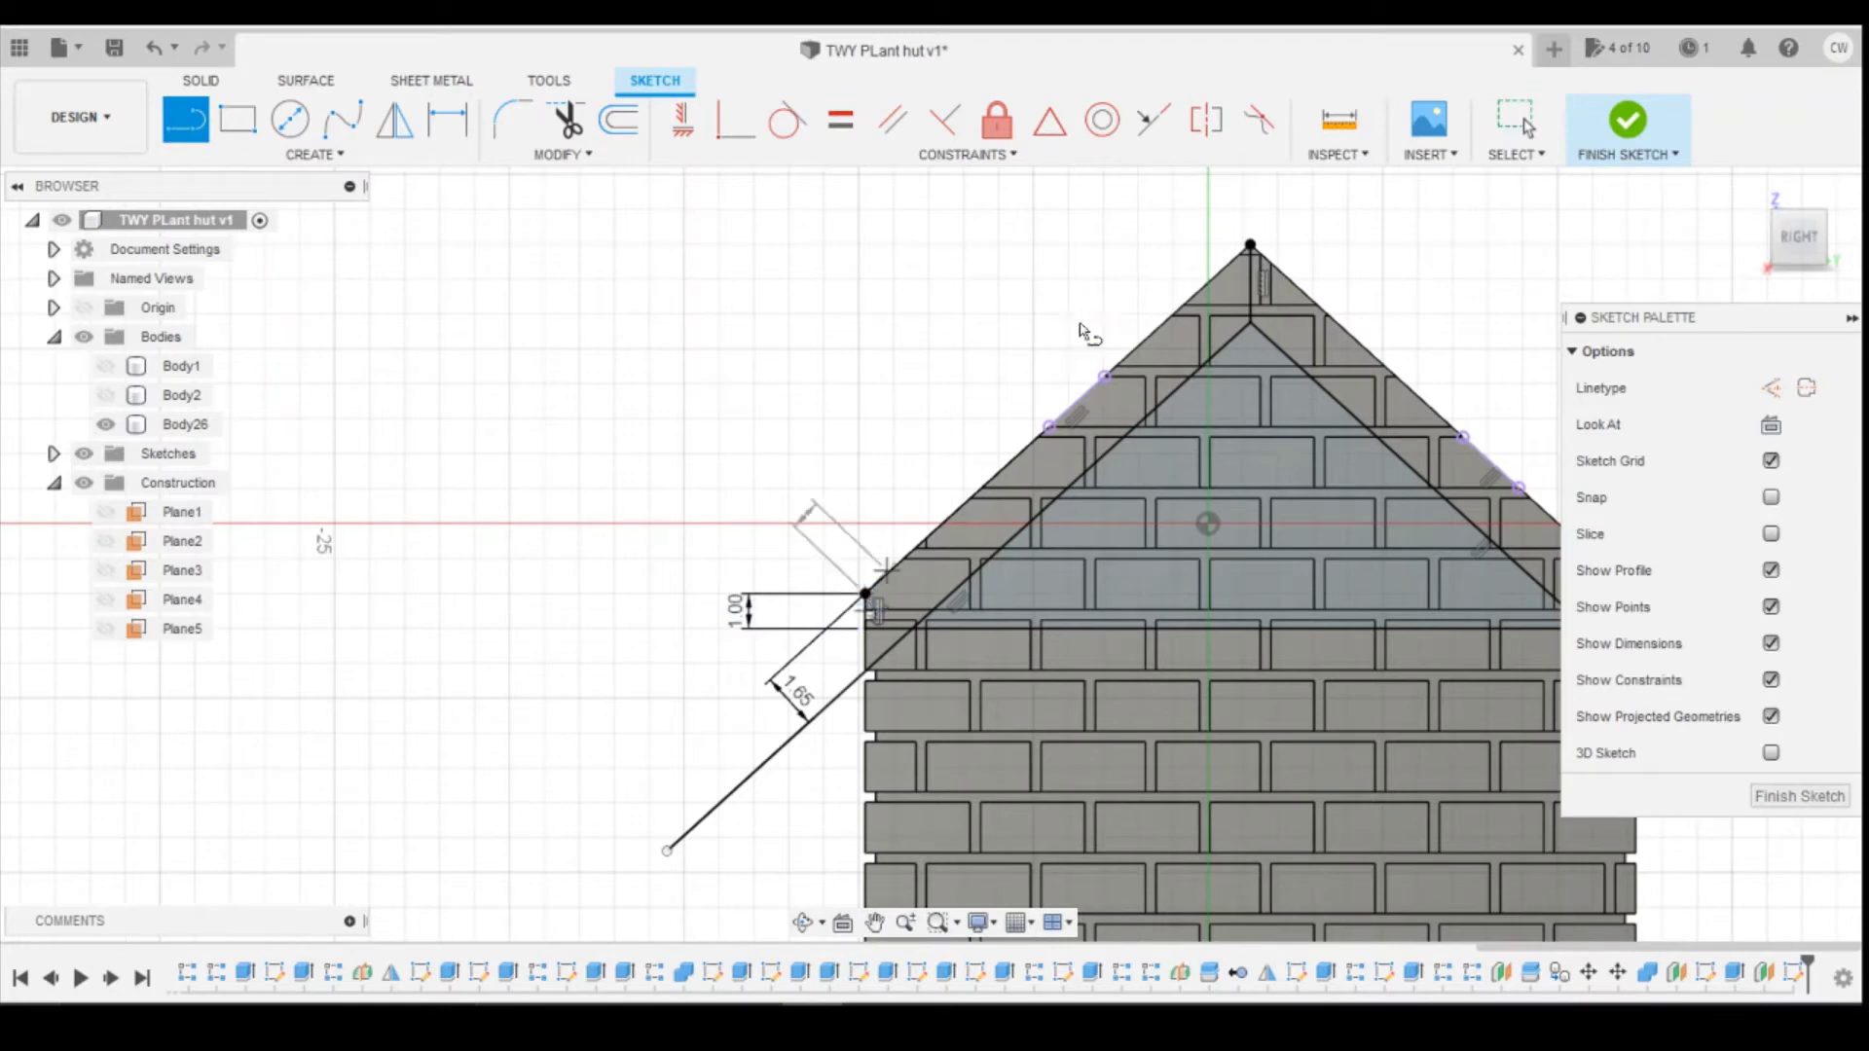
left_click(1250, 246)
scroll(1137, 297, "down", 2)
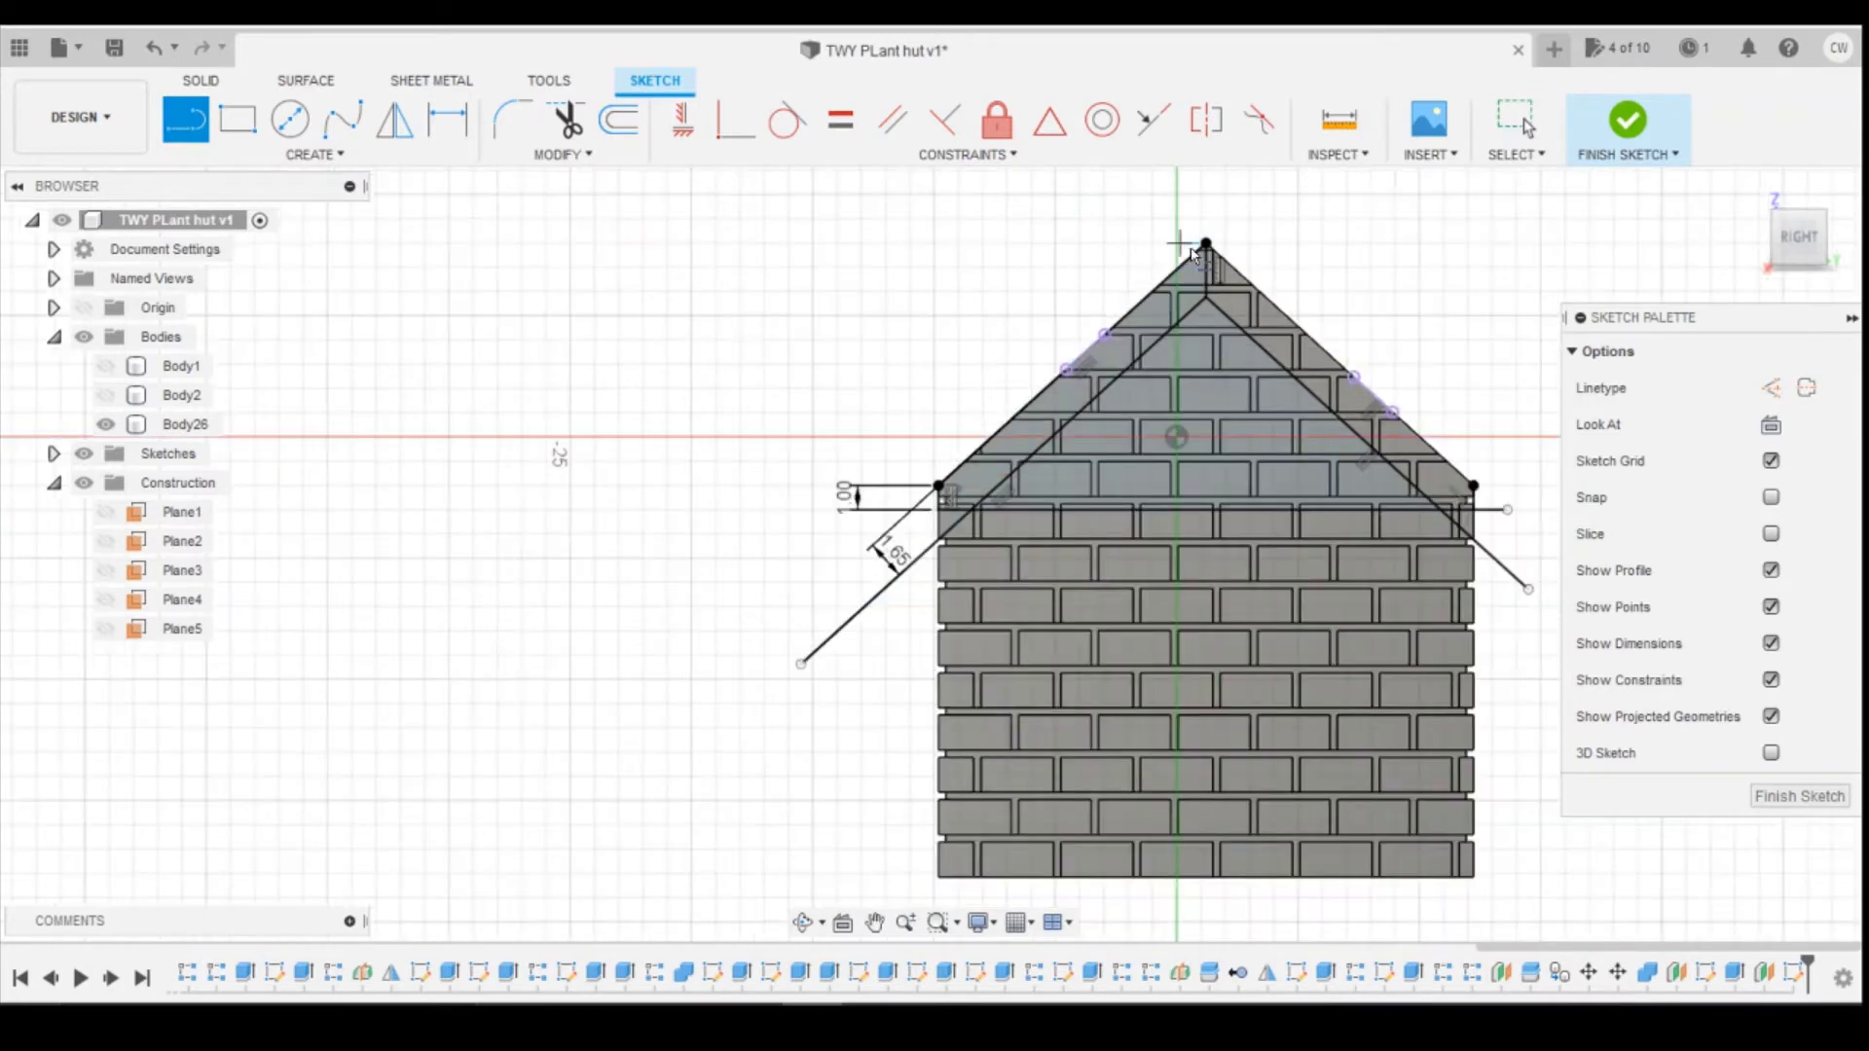
left_click(1206, 244)
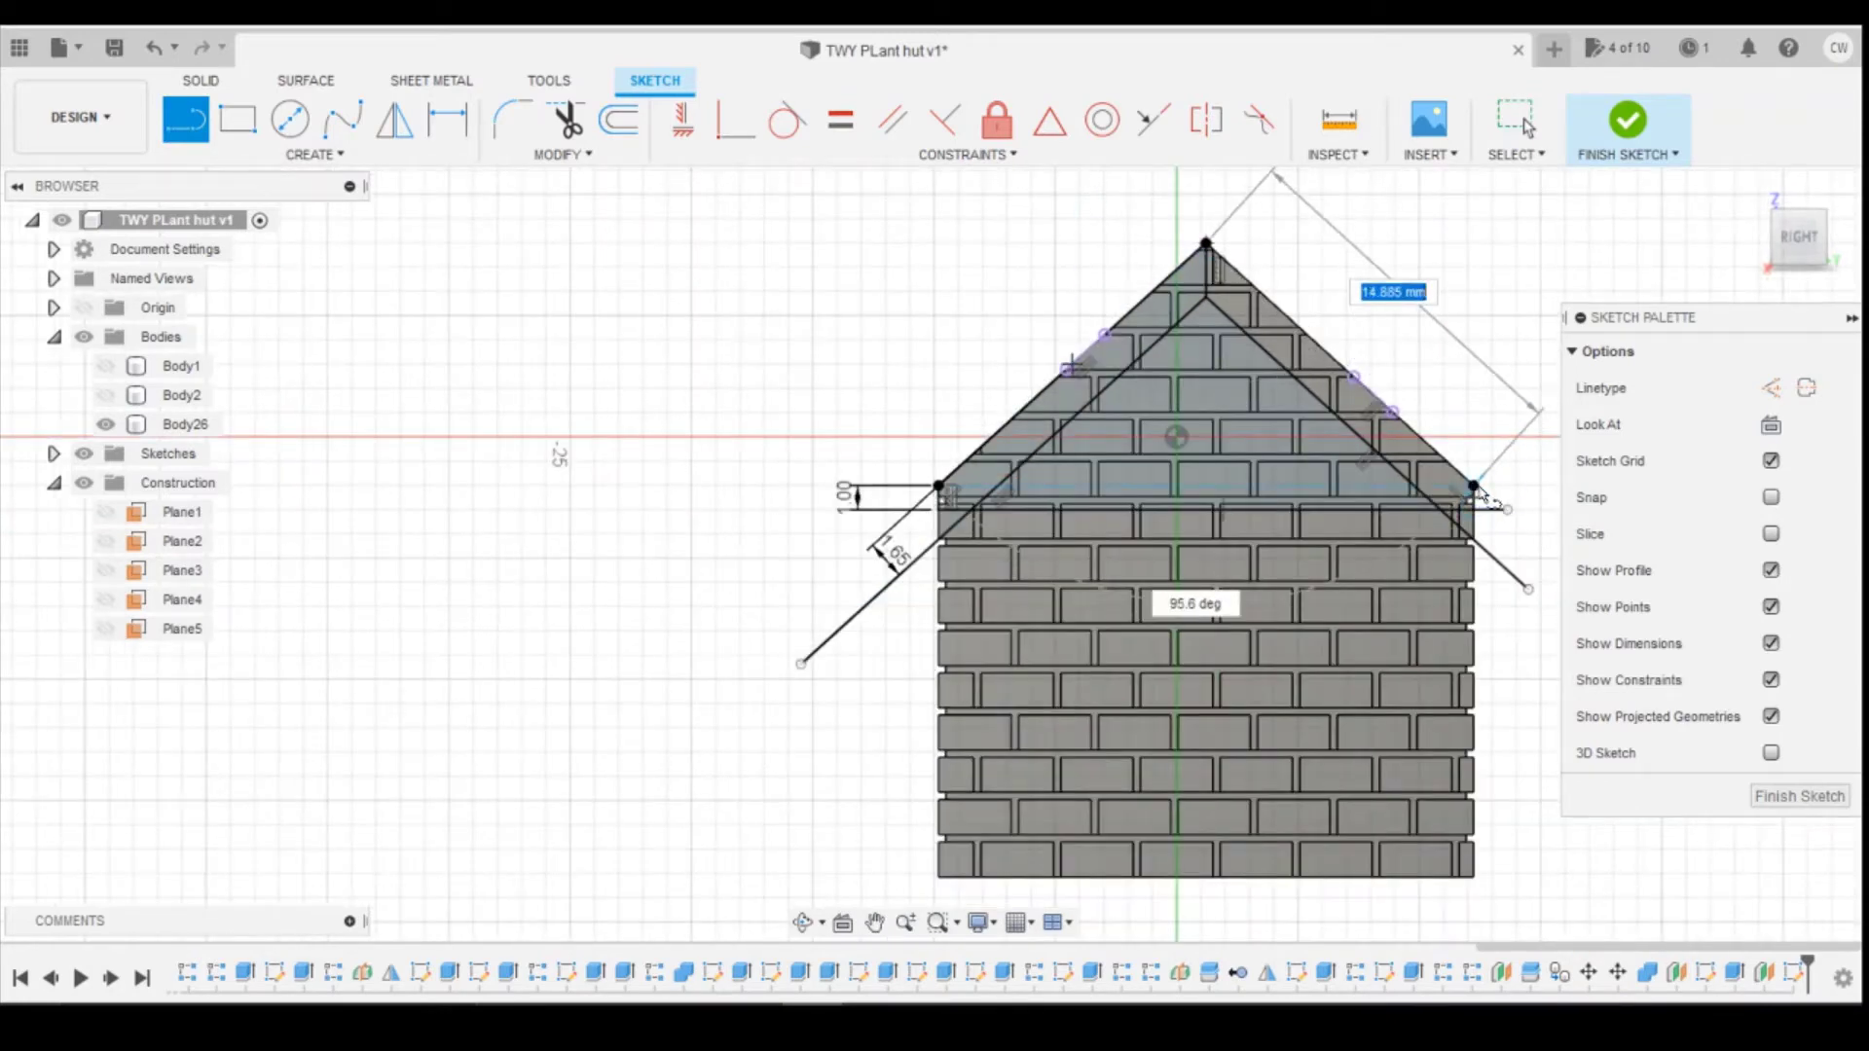
left_click(1476, 487)
key("Escape")
Step: Extrude both sloped roof strip profiles -24.35 mm across to the opposite gable, joining them to the brick body
left_click(1389, 441)
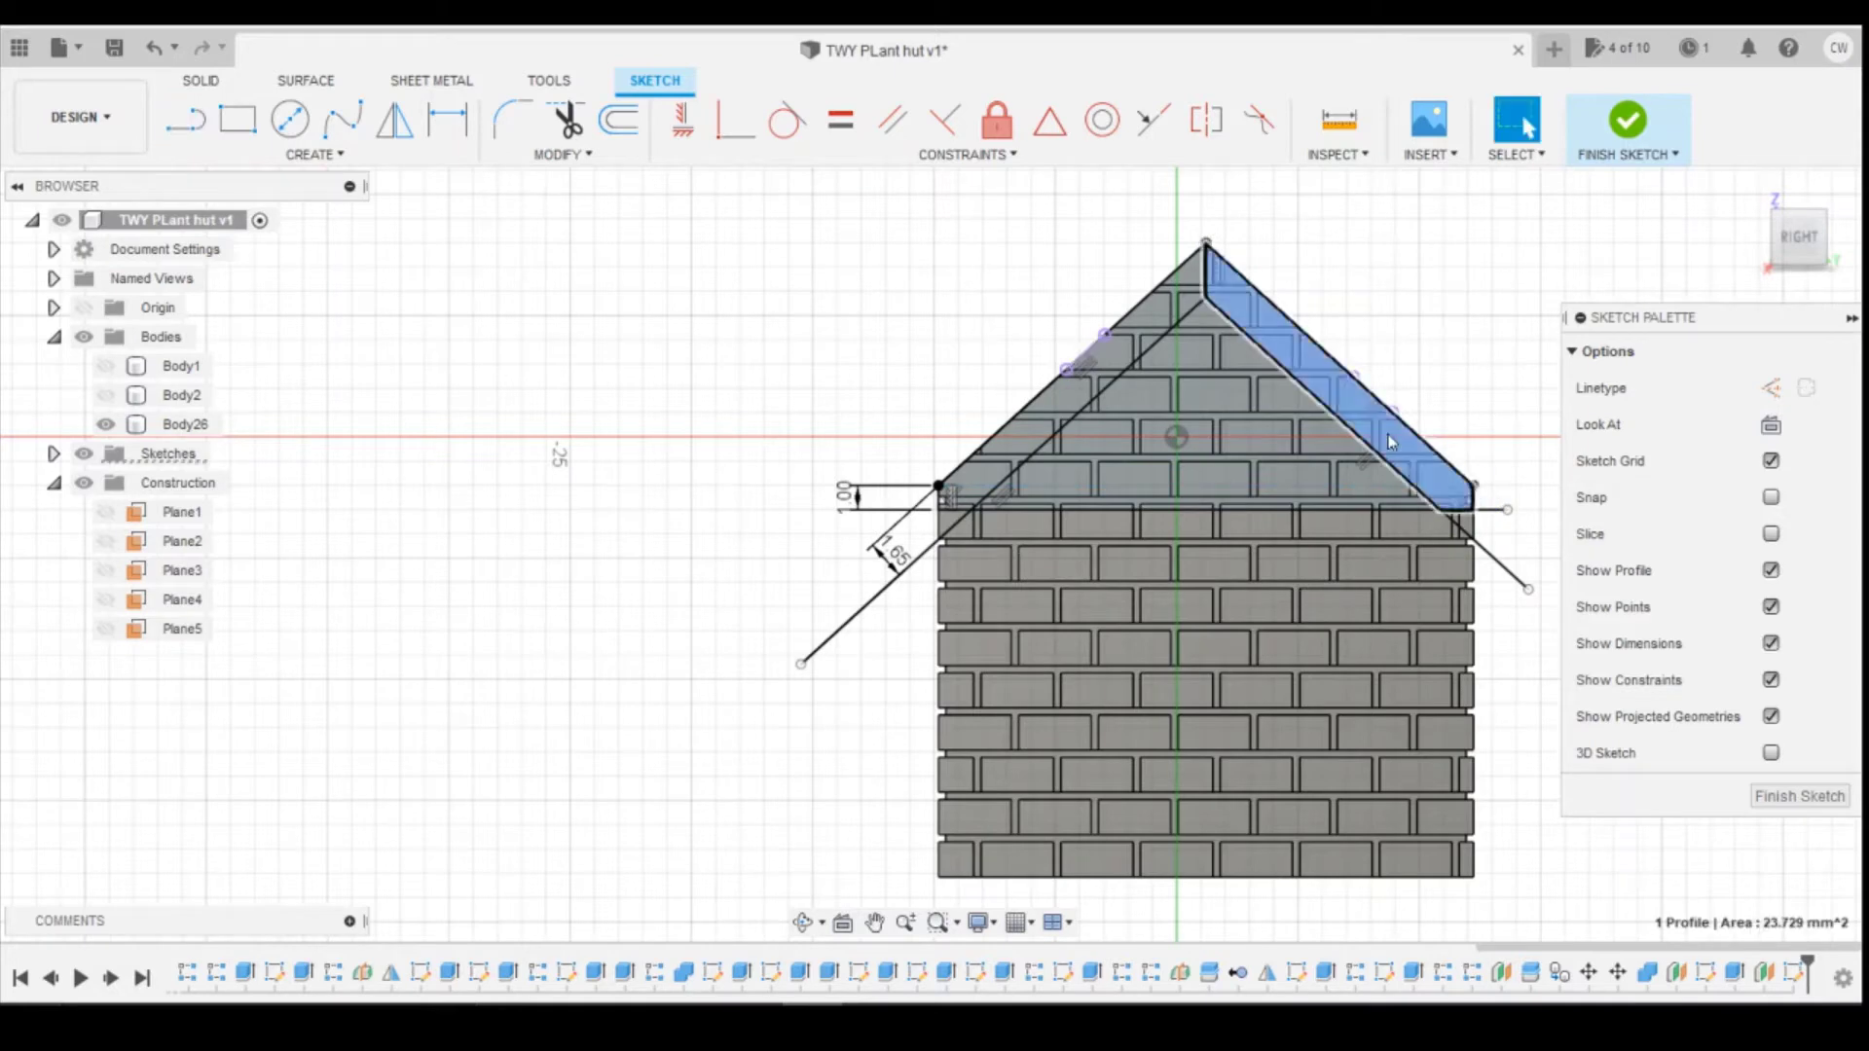
left_click(1155, 320, "shift")
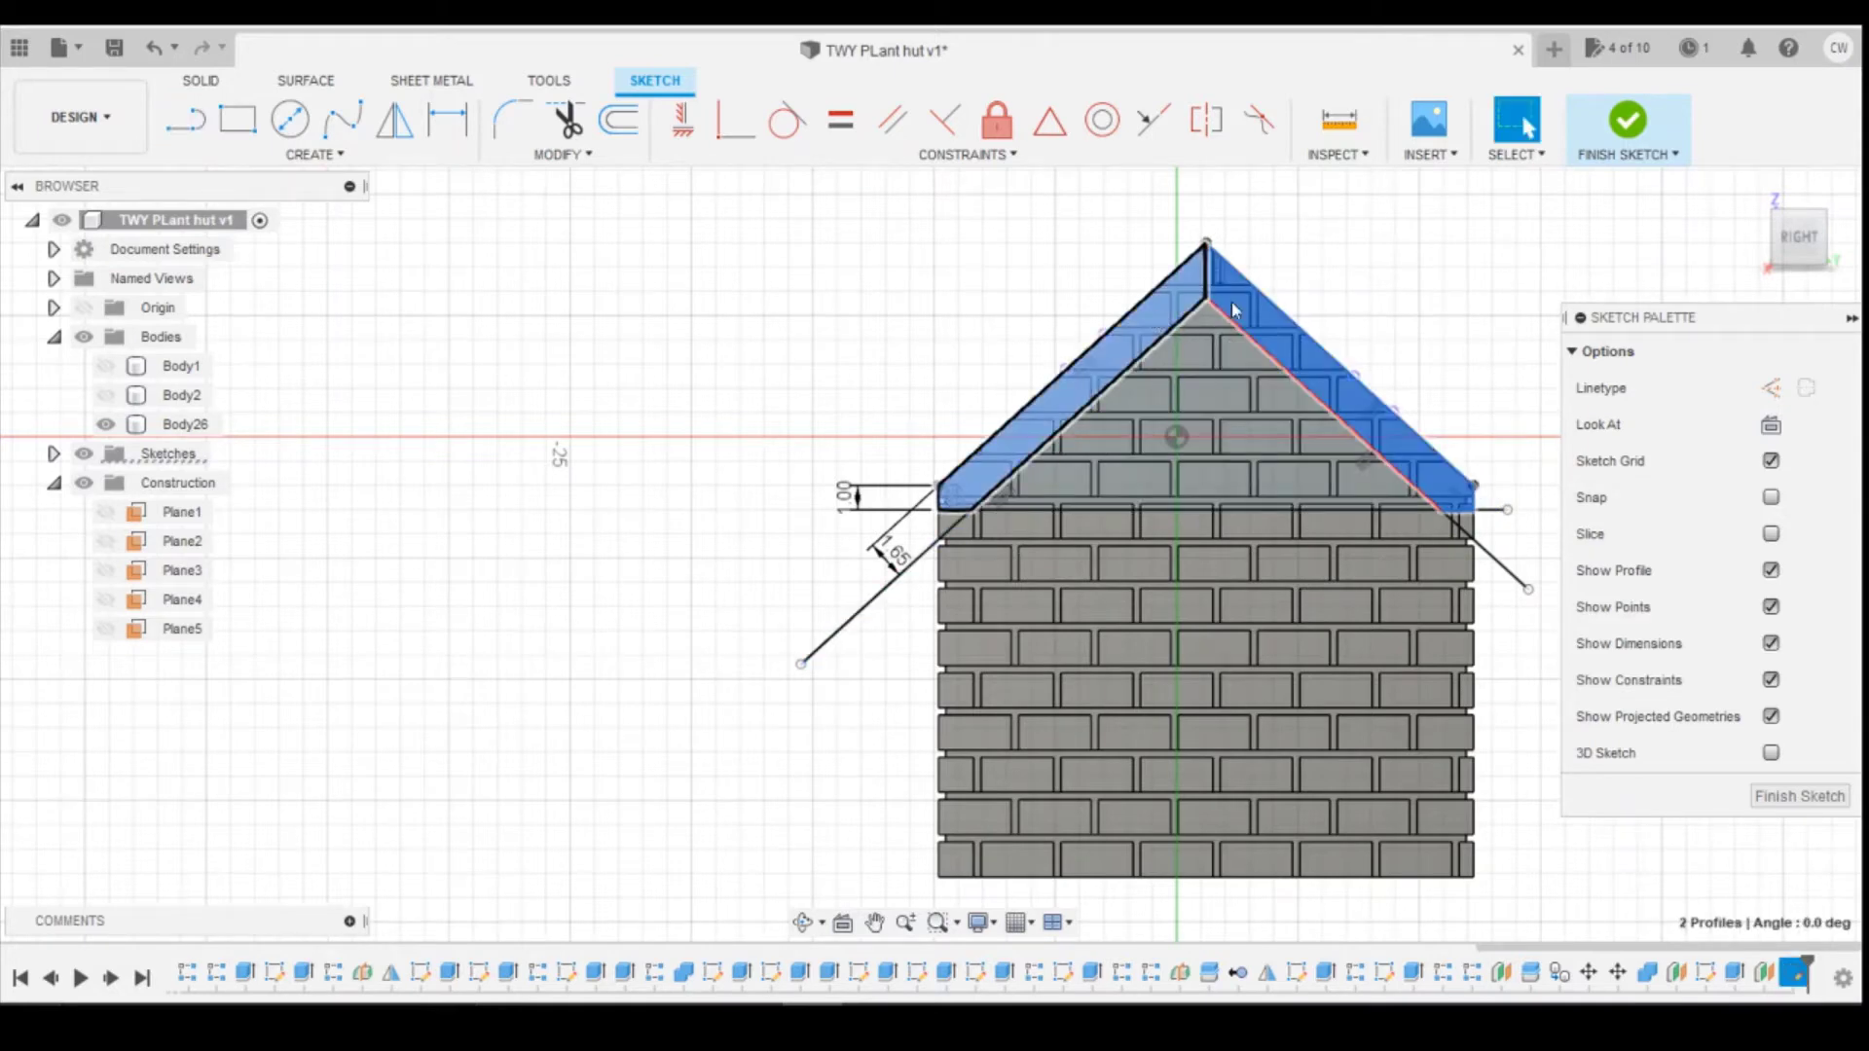
right_click(1275, 335)
left_click(1338, 438)
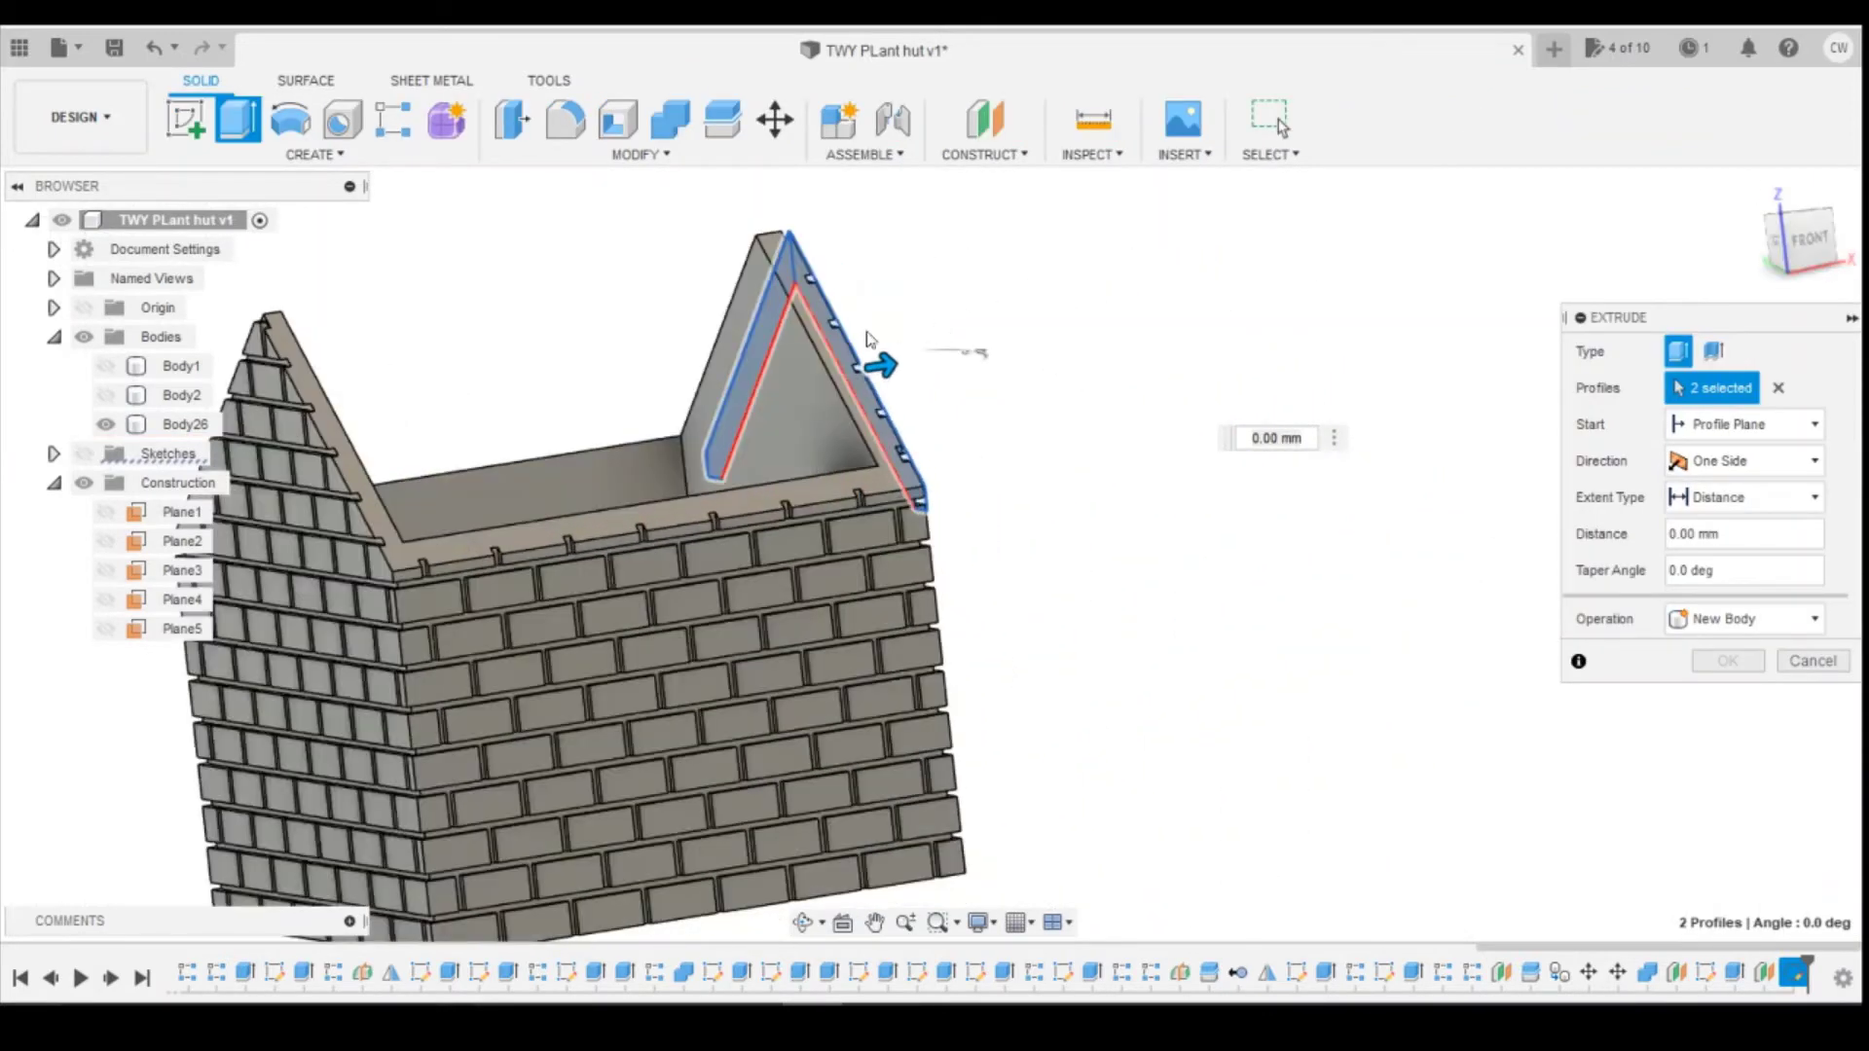
left_click_drag(886, 368, 297, 428)
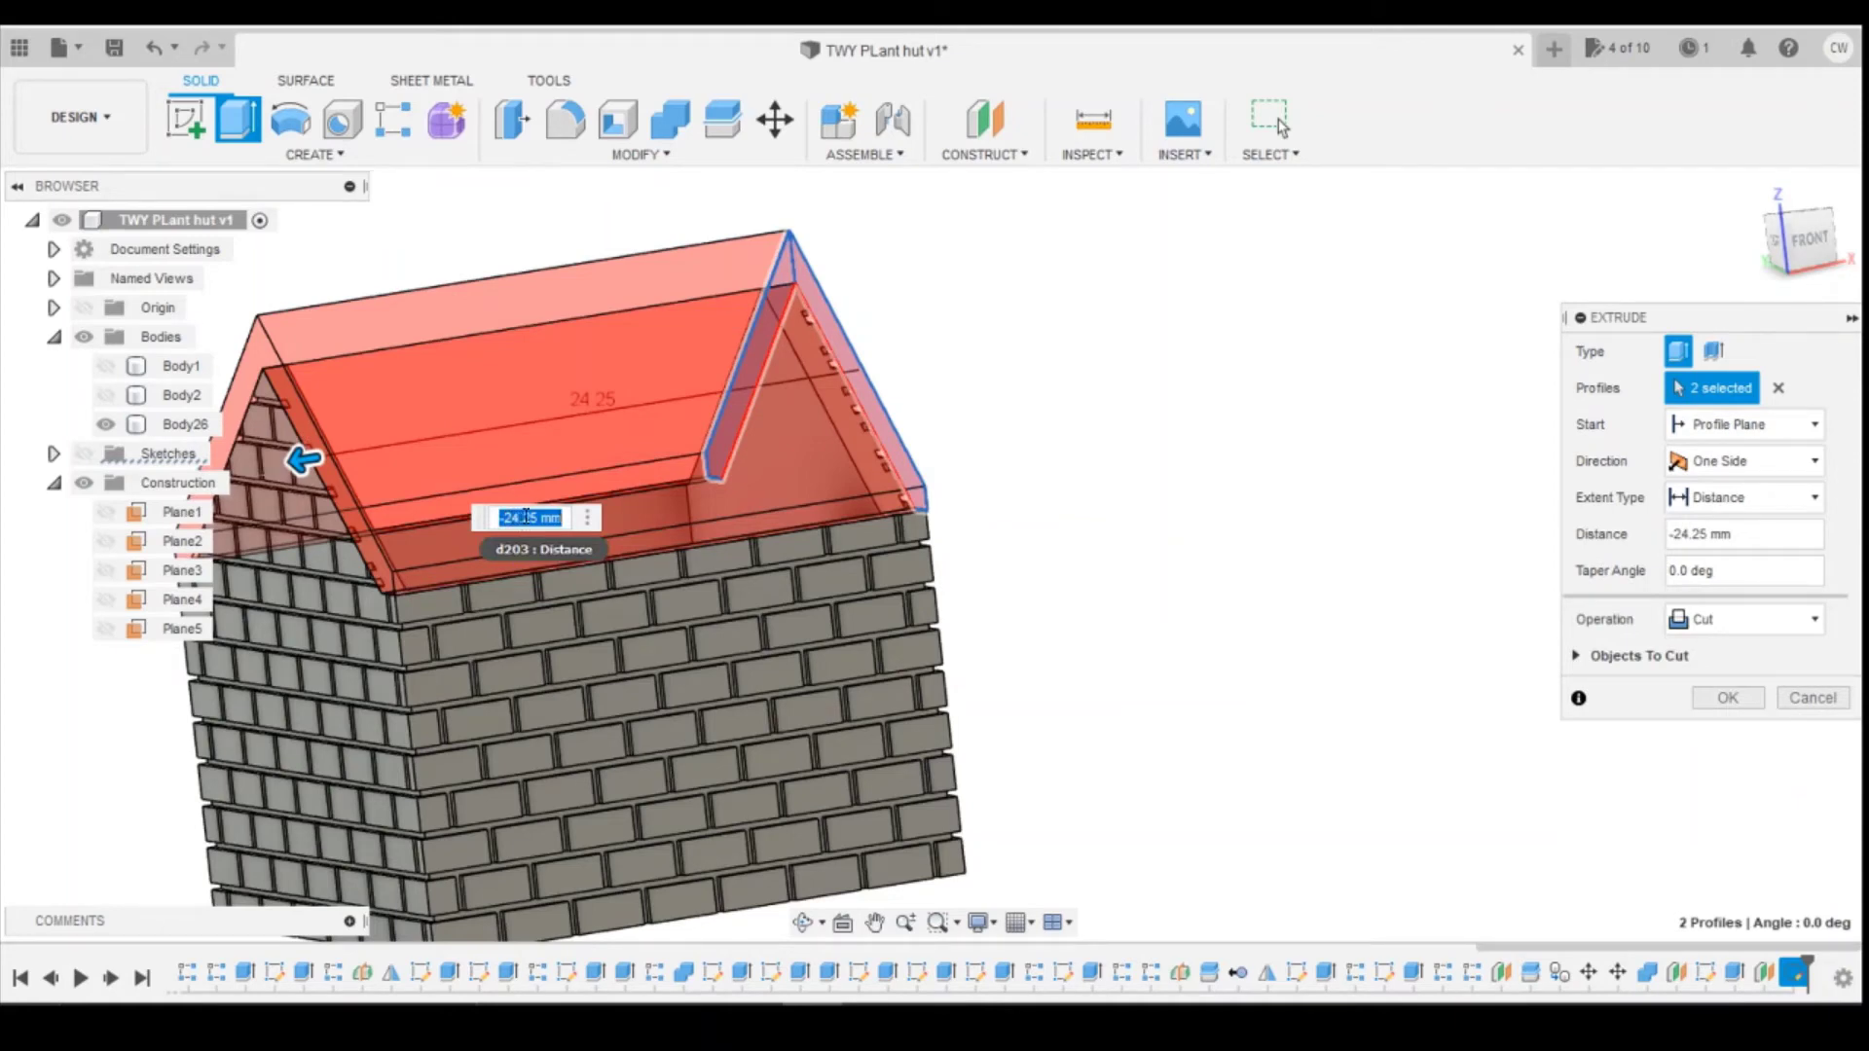
type("3")
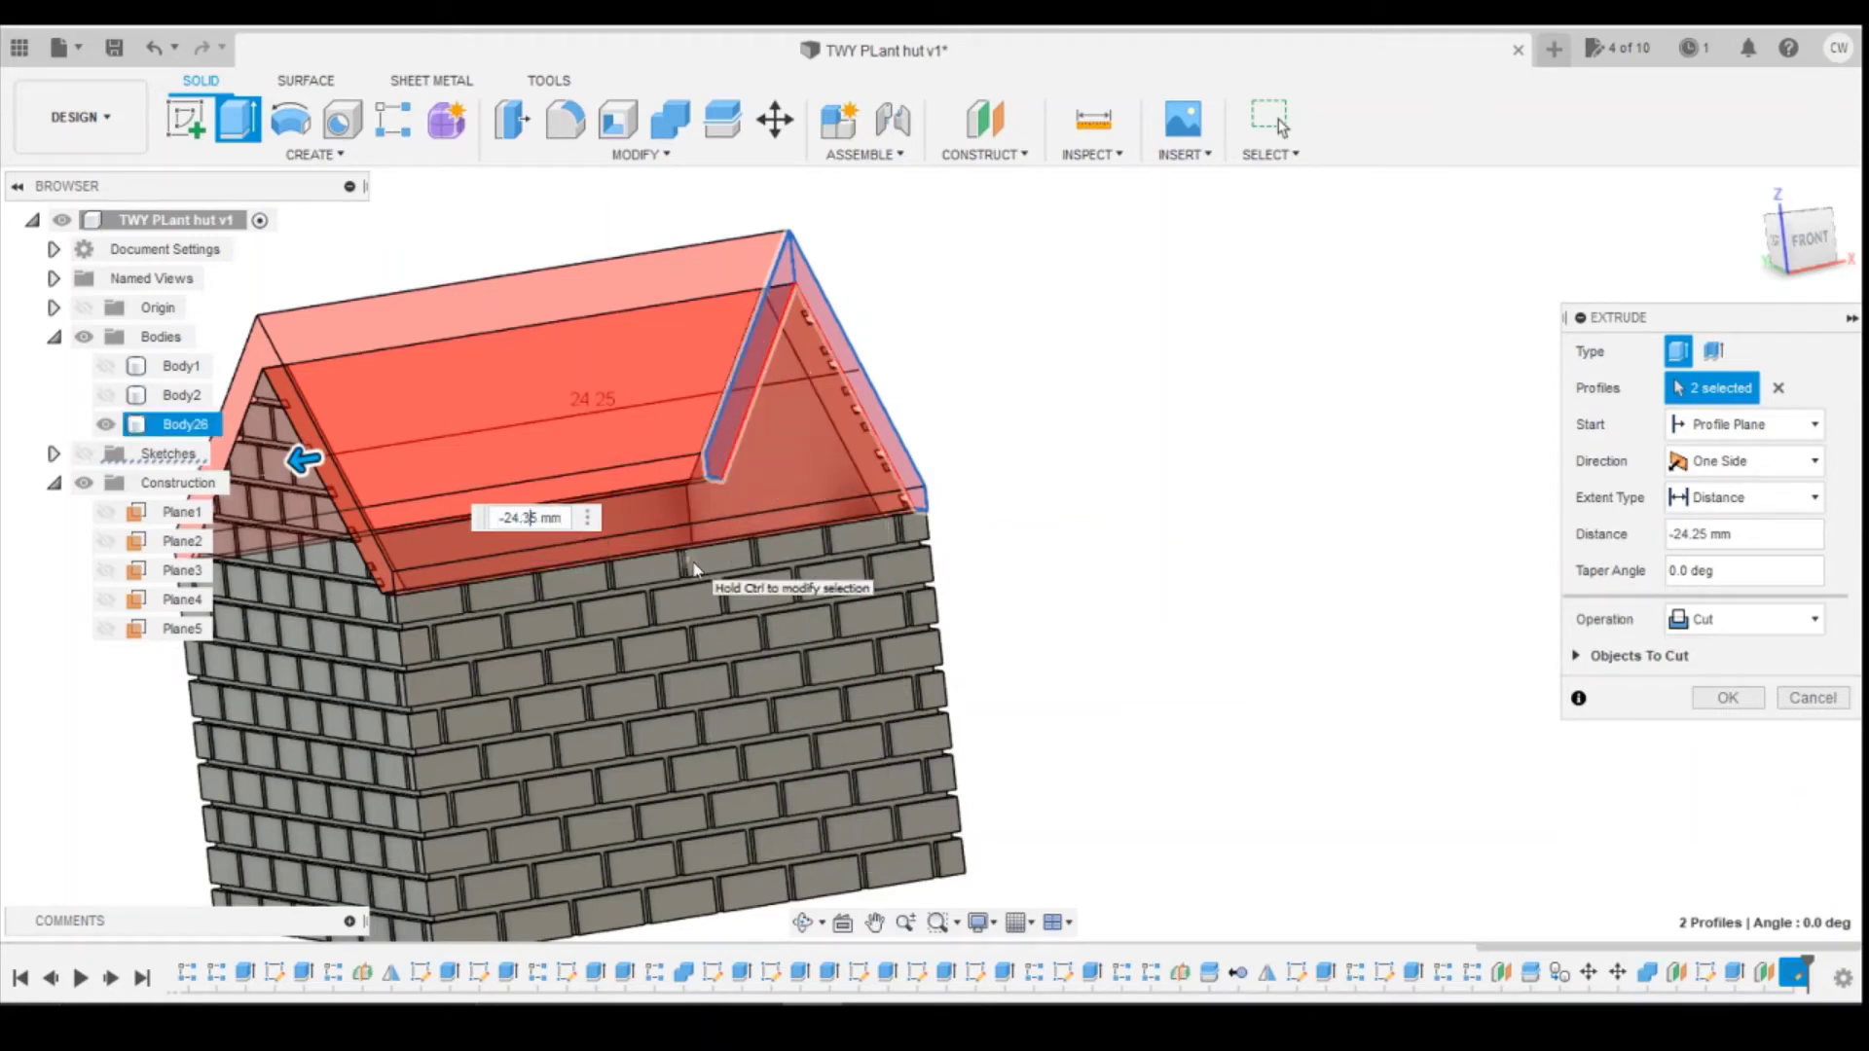
left_click(1747, 620)
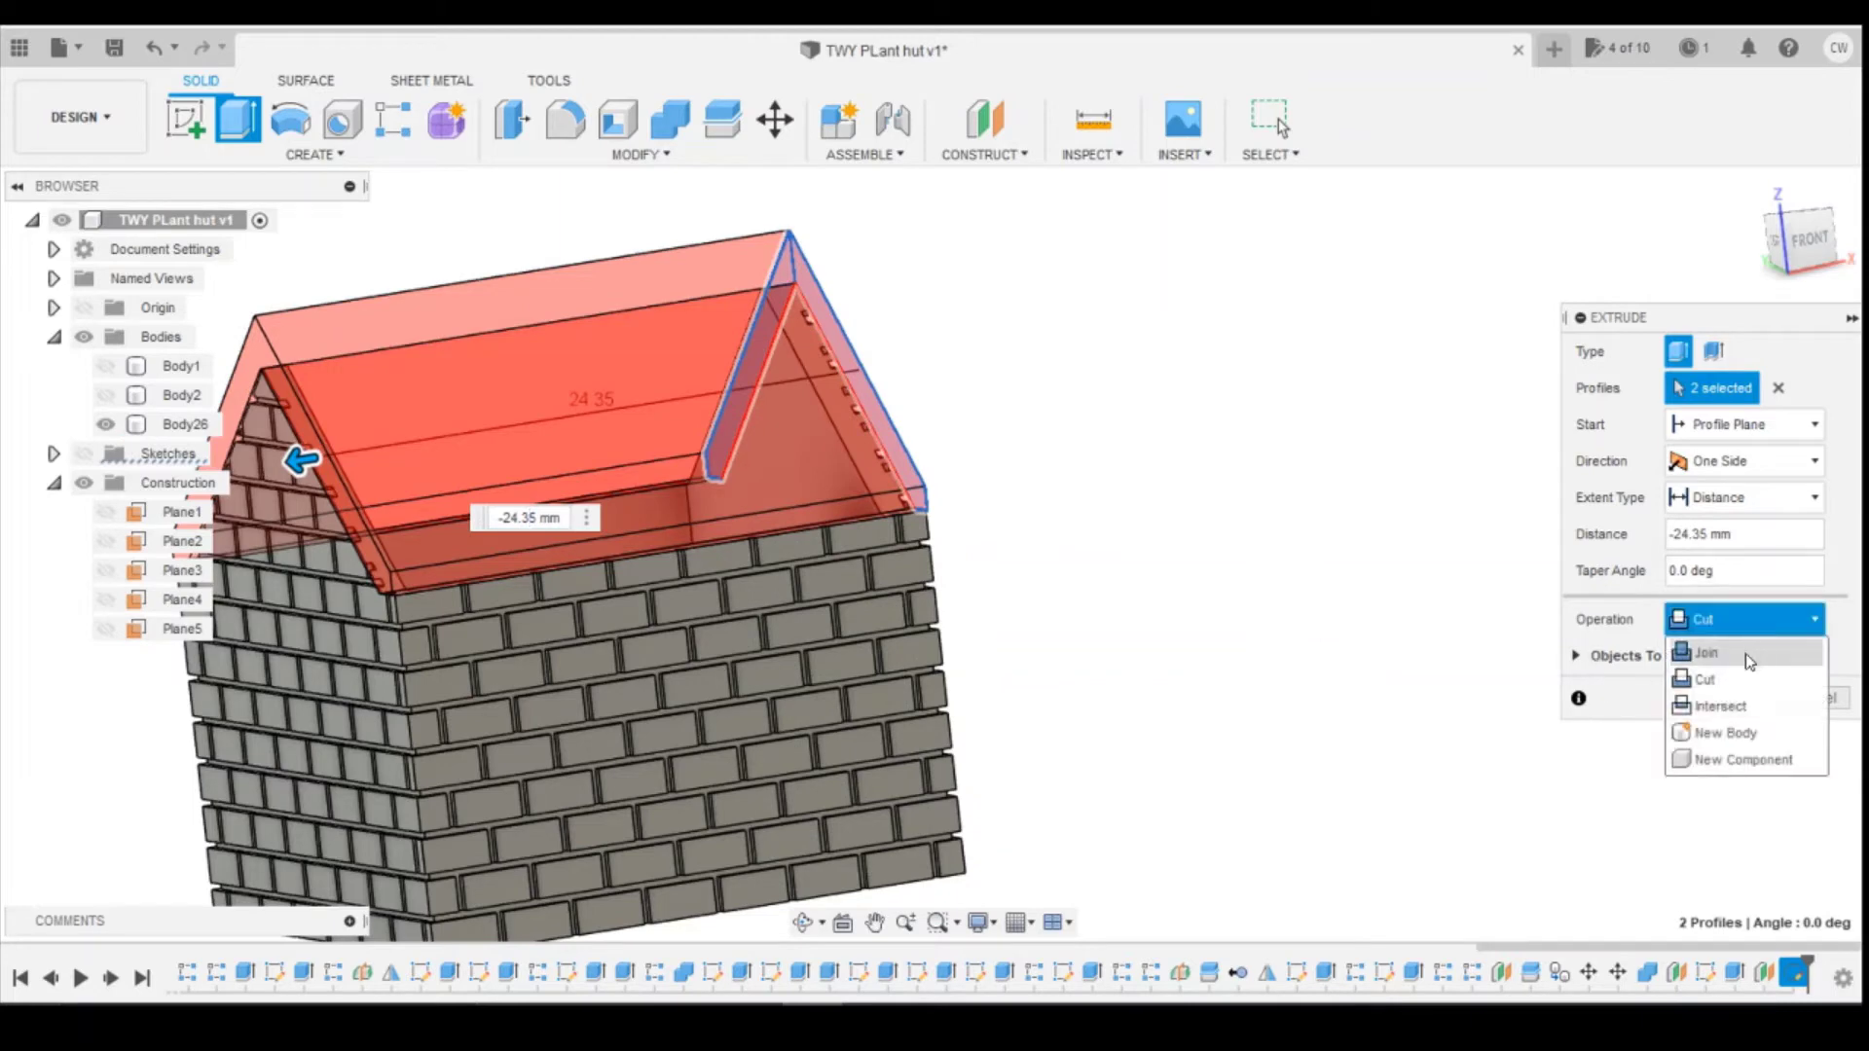
left_click(1748, 666)
left_click(1729, 661)
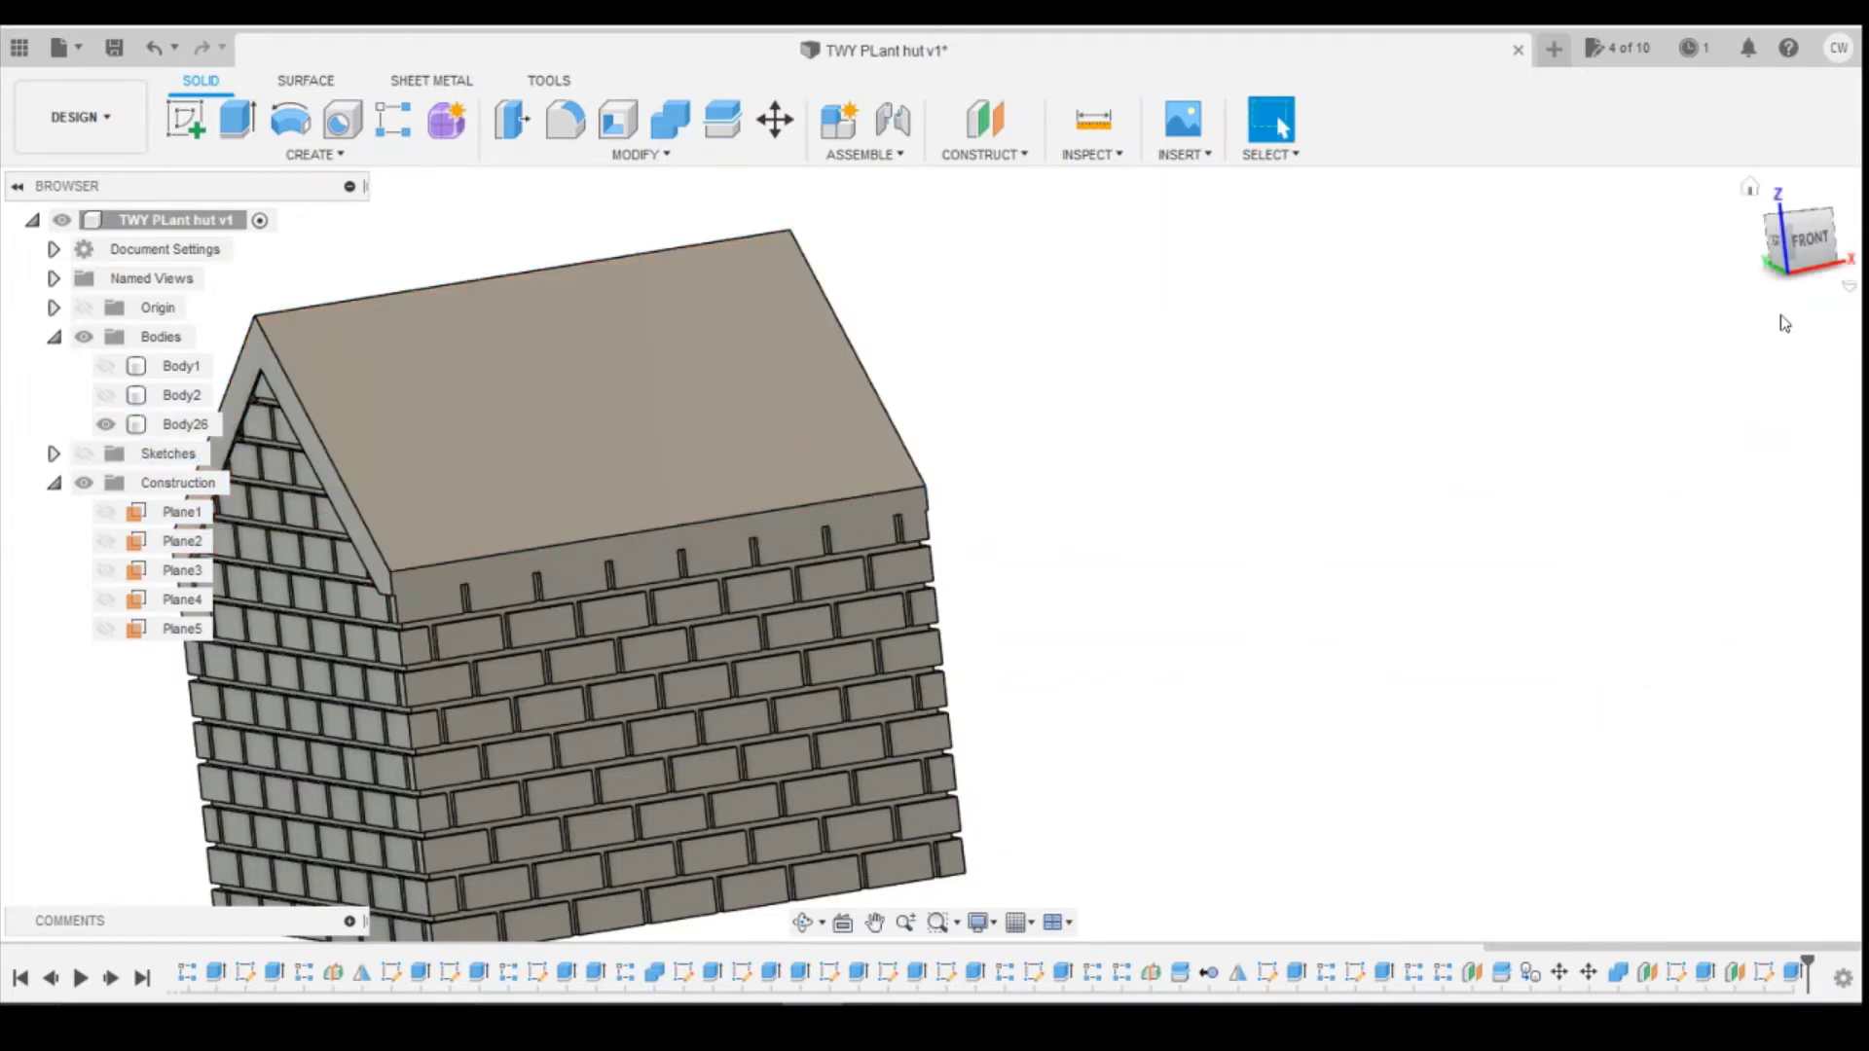
Step: Inspect the new roof's gable end and check it against the dimensioned elevation drawing
mouse_move(1800, 243)
left_mouse_down()
mouse_move(1857, 247)
mouse_move(1689, 390)
mouse_move(1494, 458)
left_mouse_up()
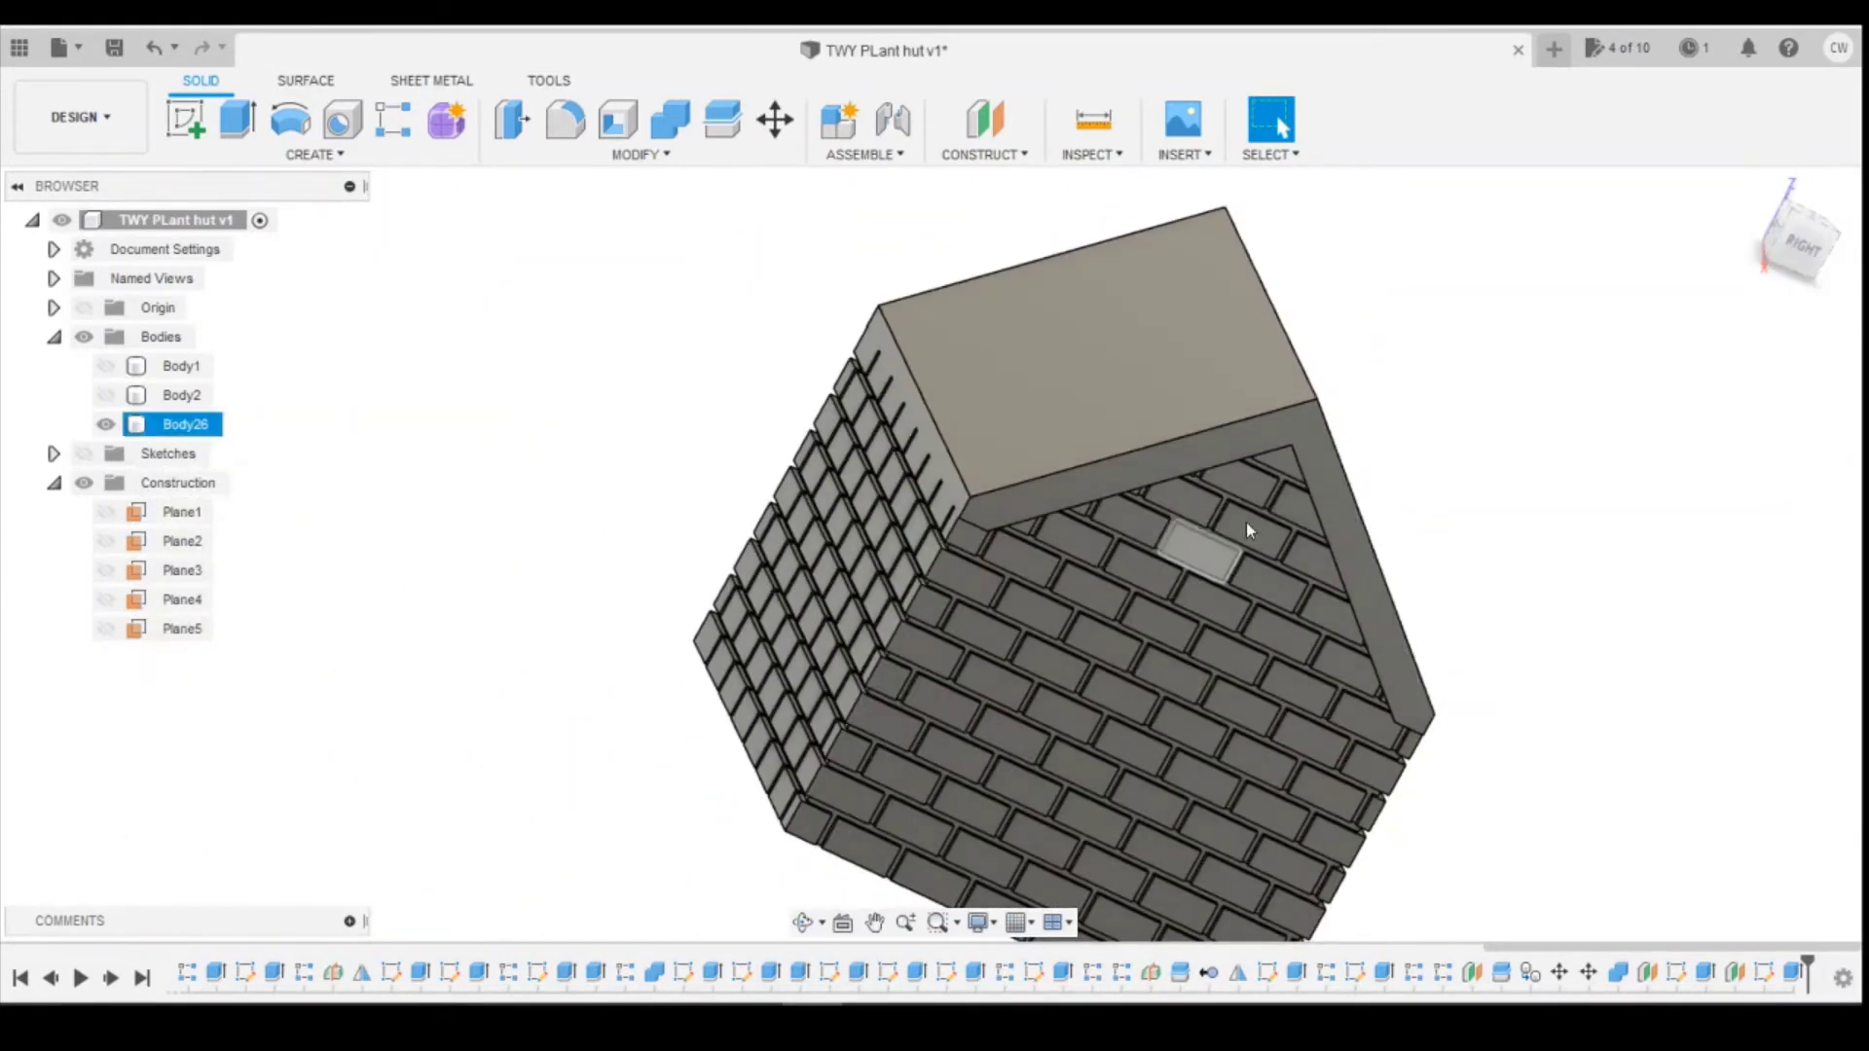
mouse_move(751, 1022)
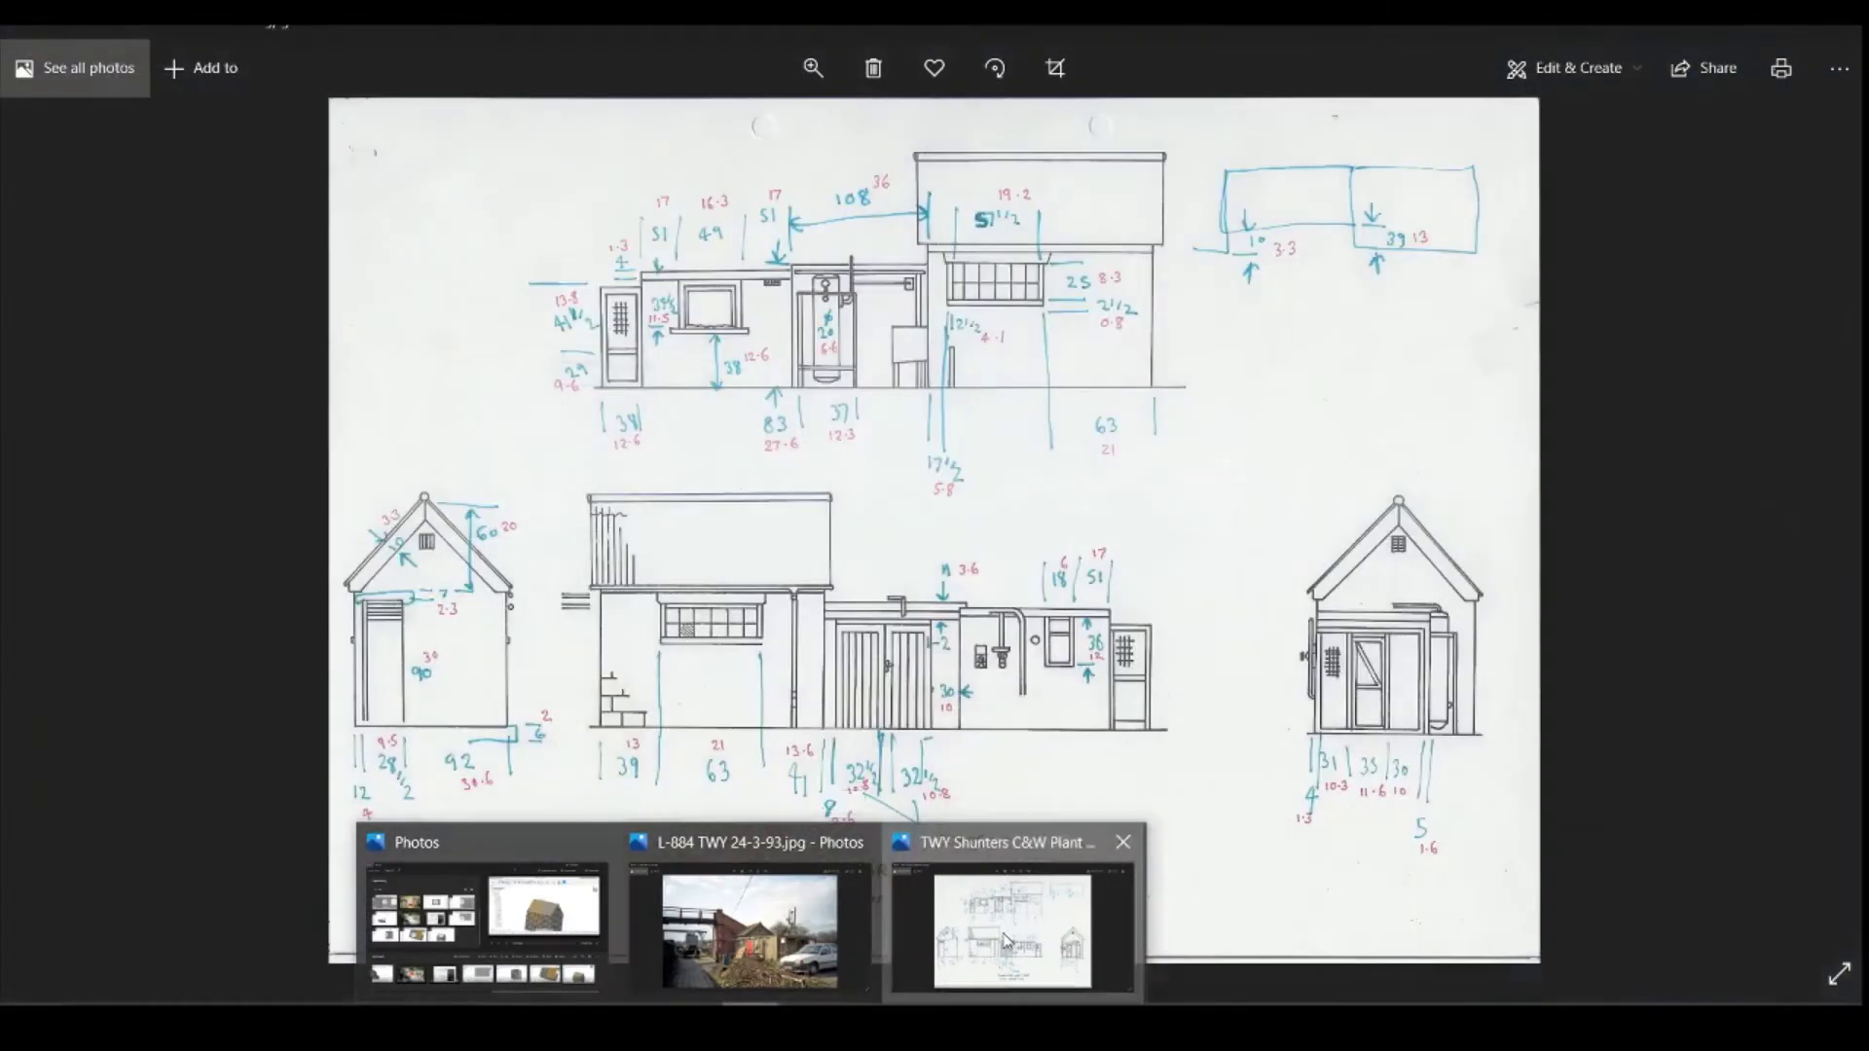
left_click(969, 939)
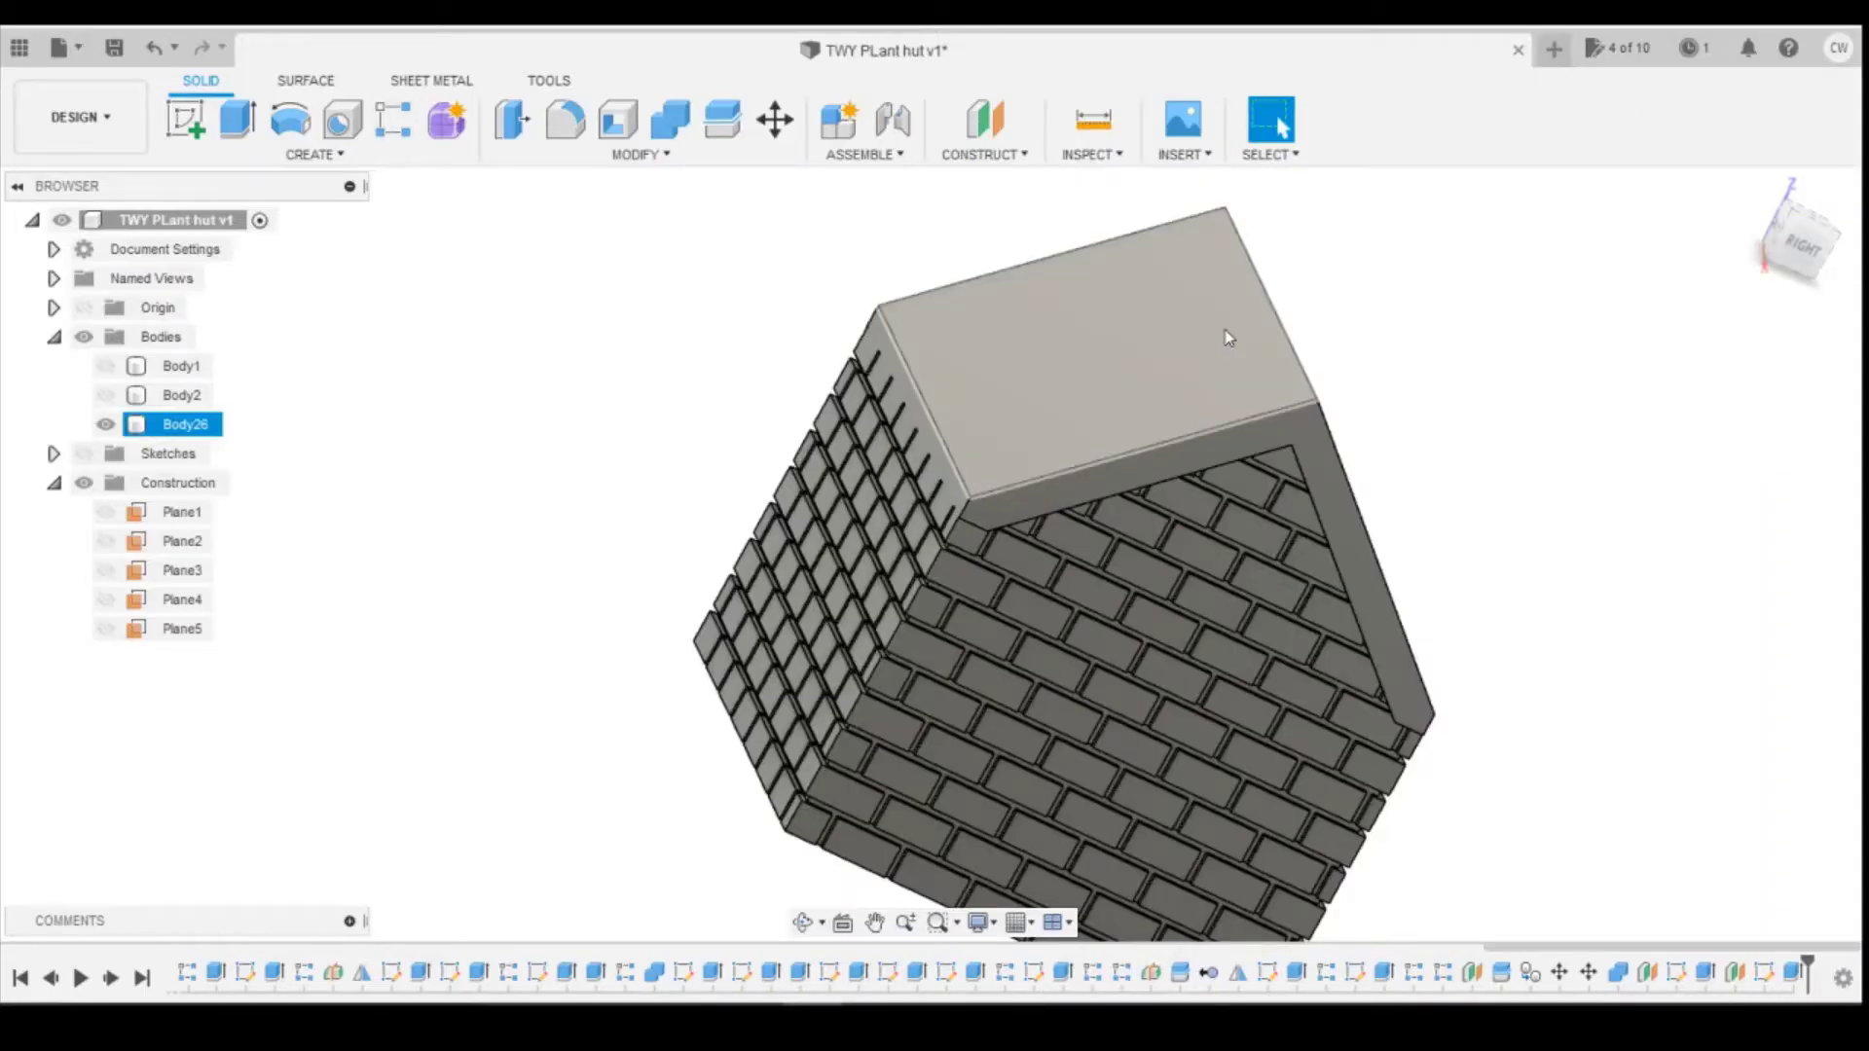
Step: Start a sketch on the sloping roof face and turn it towards the front
left_click(185, 119)
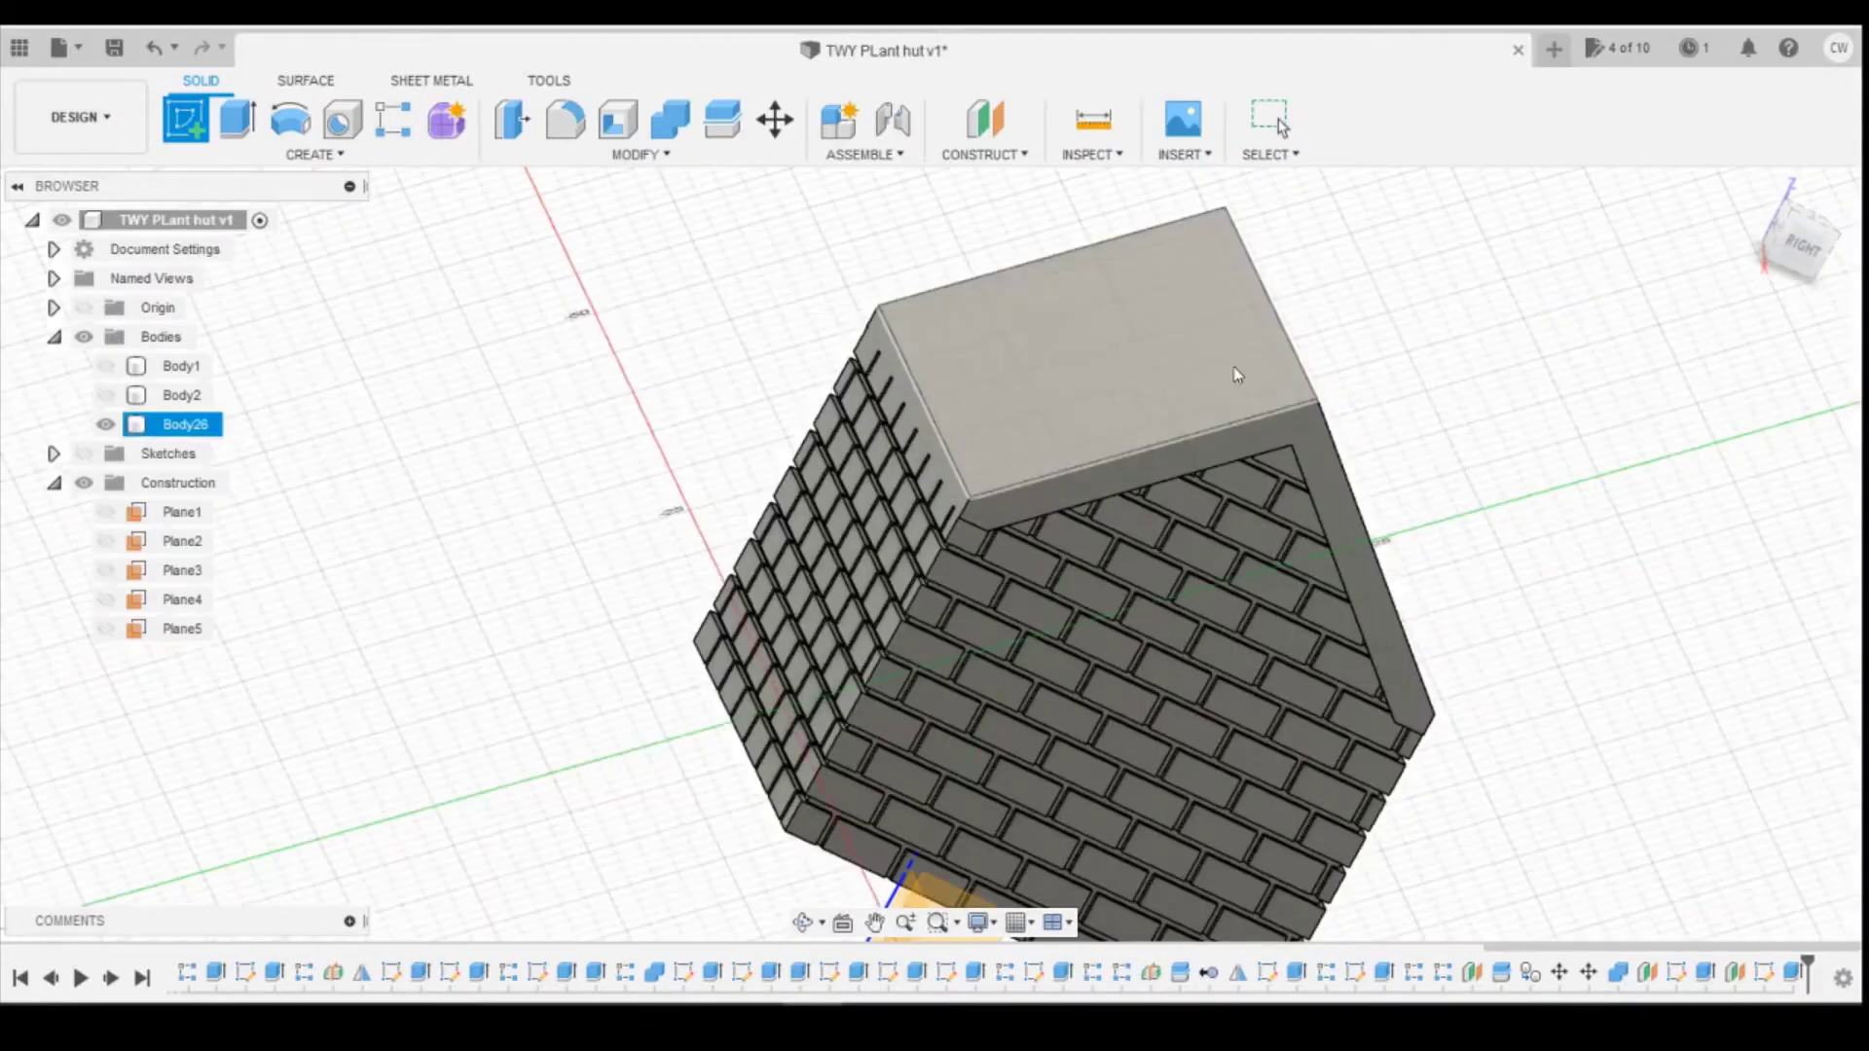
left_click(1116, 403)
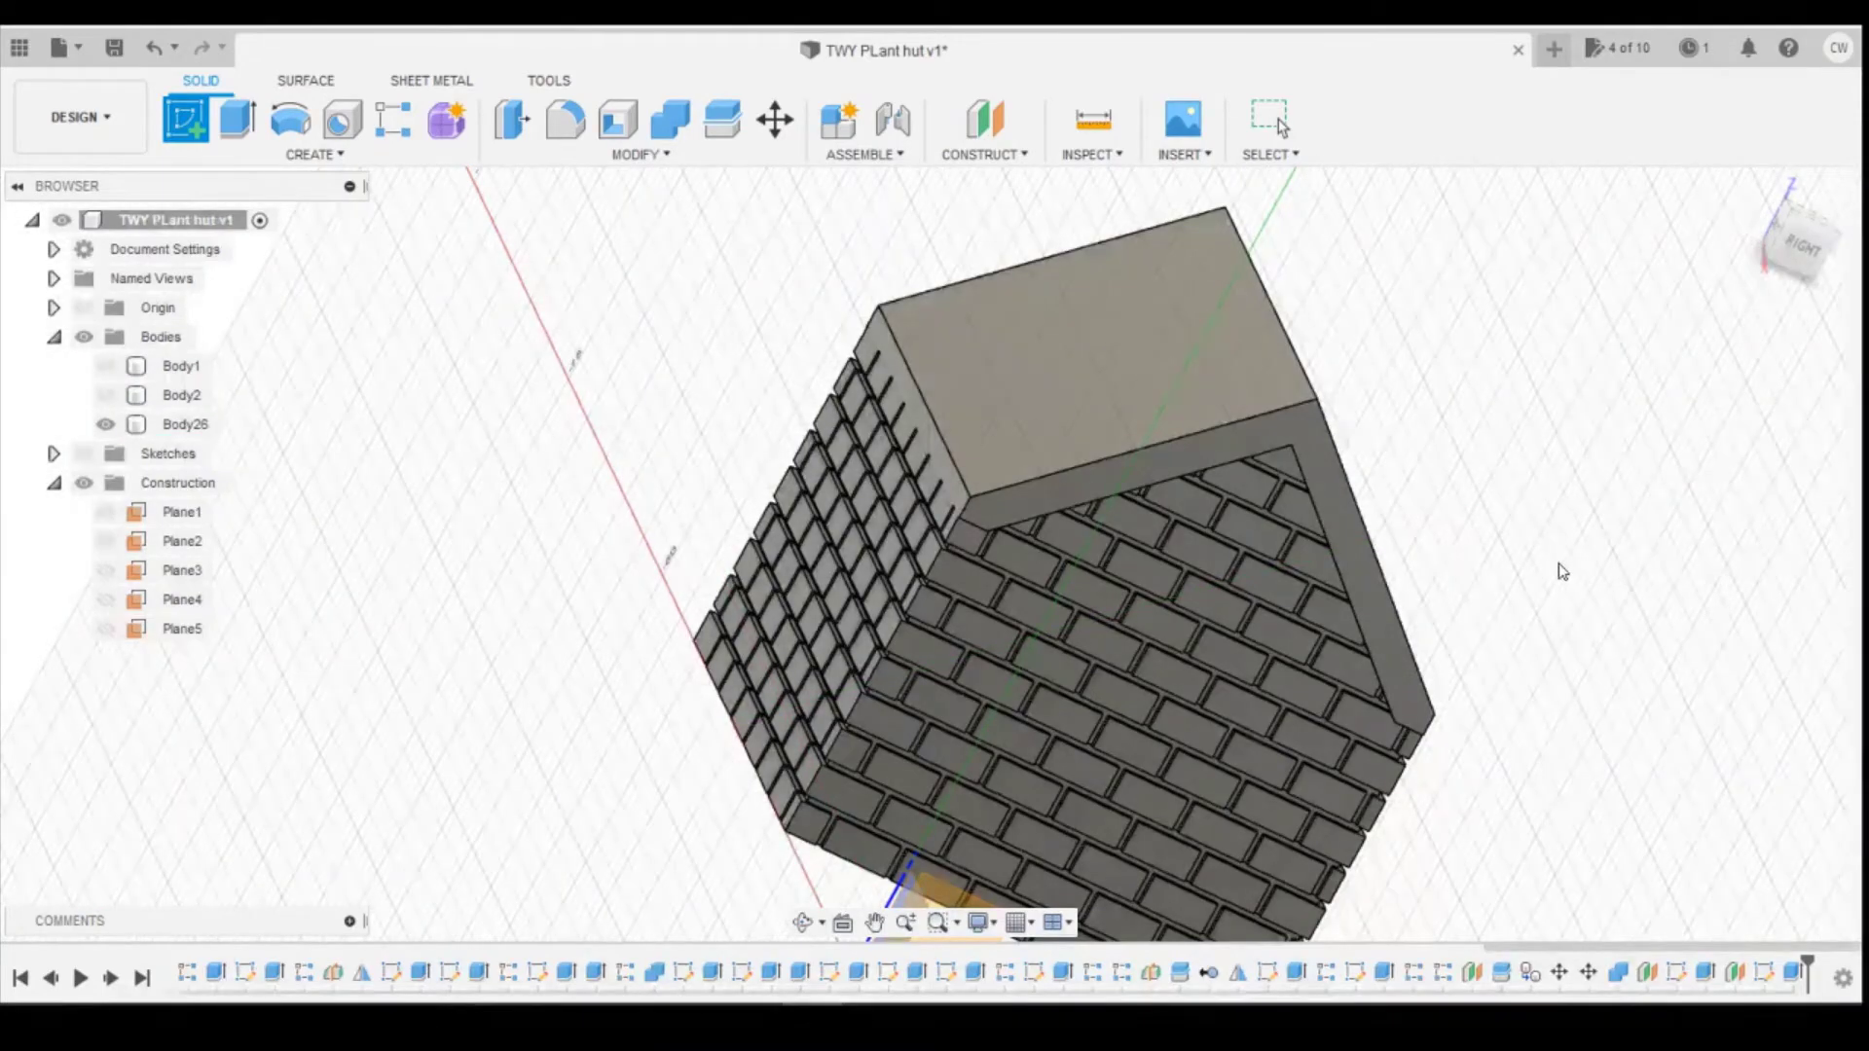
left_click(1198, 368)
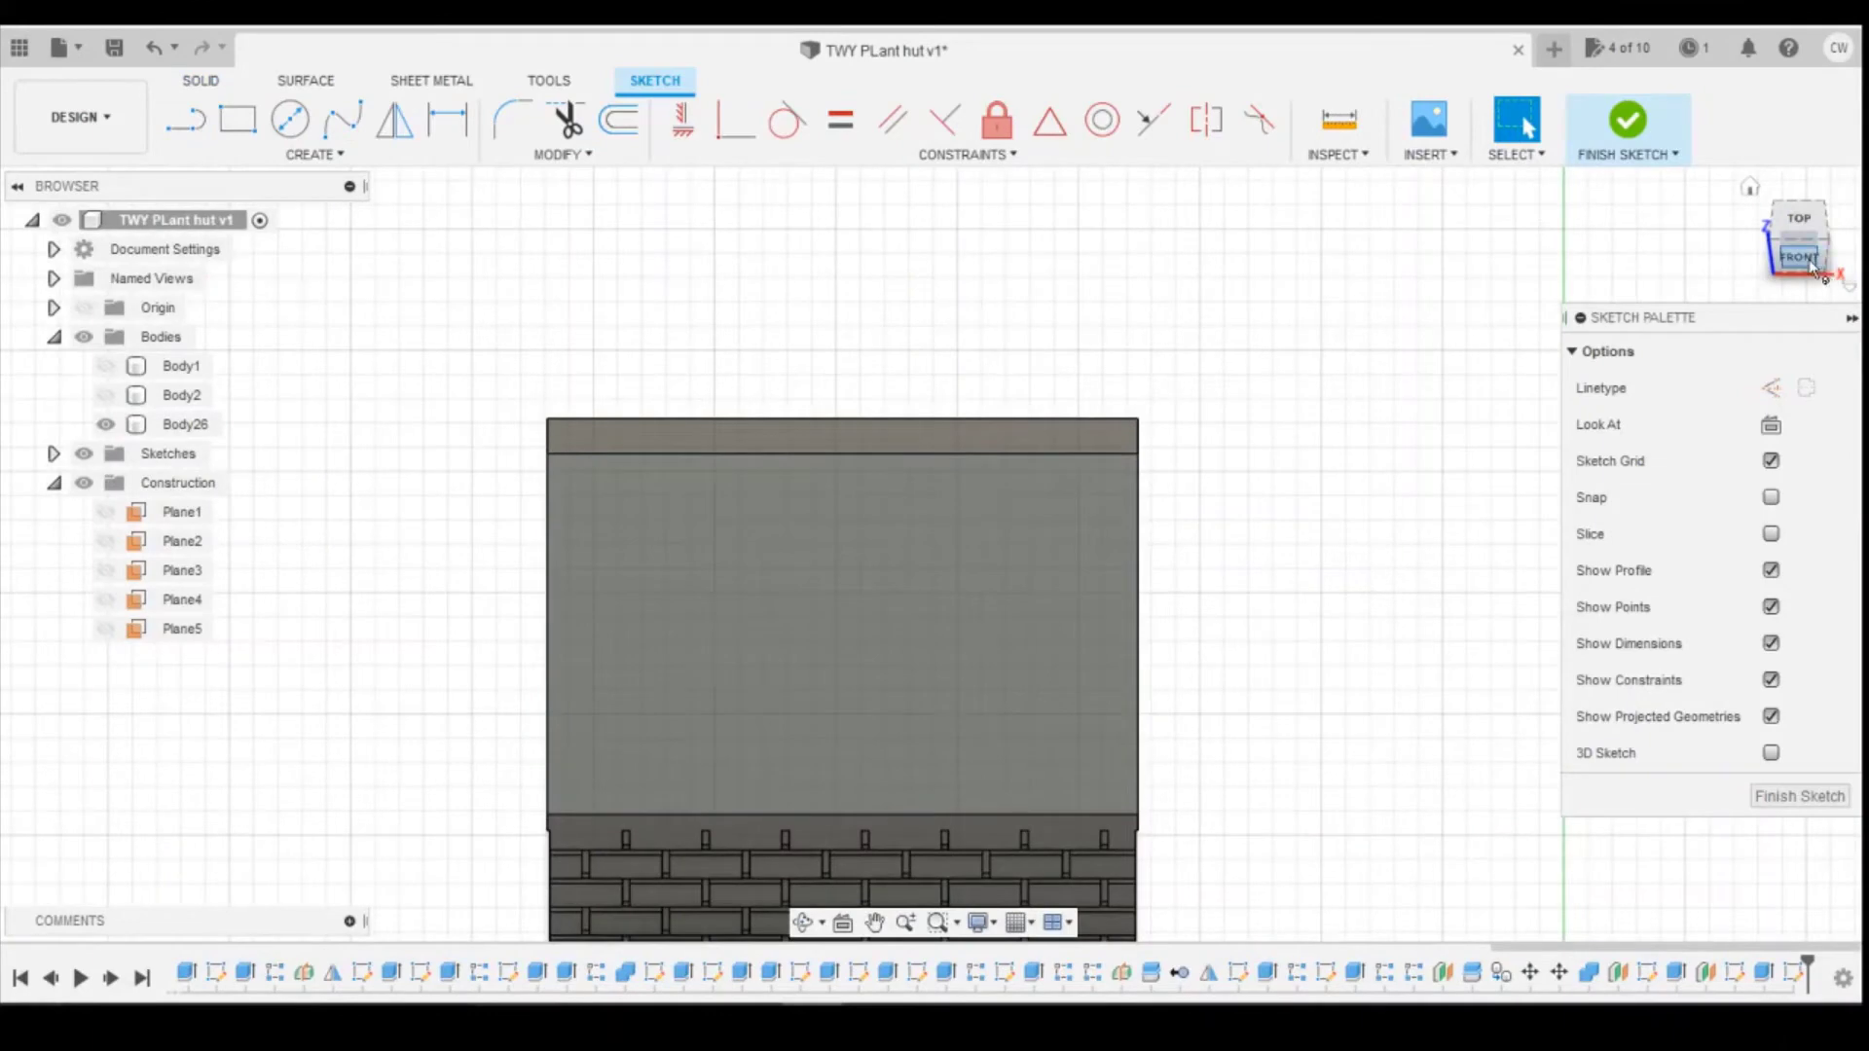
left_click(1813, 268)
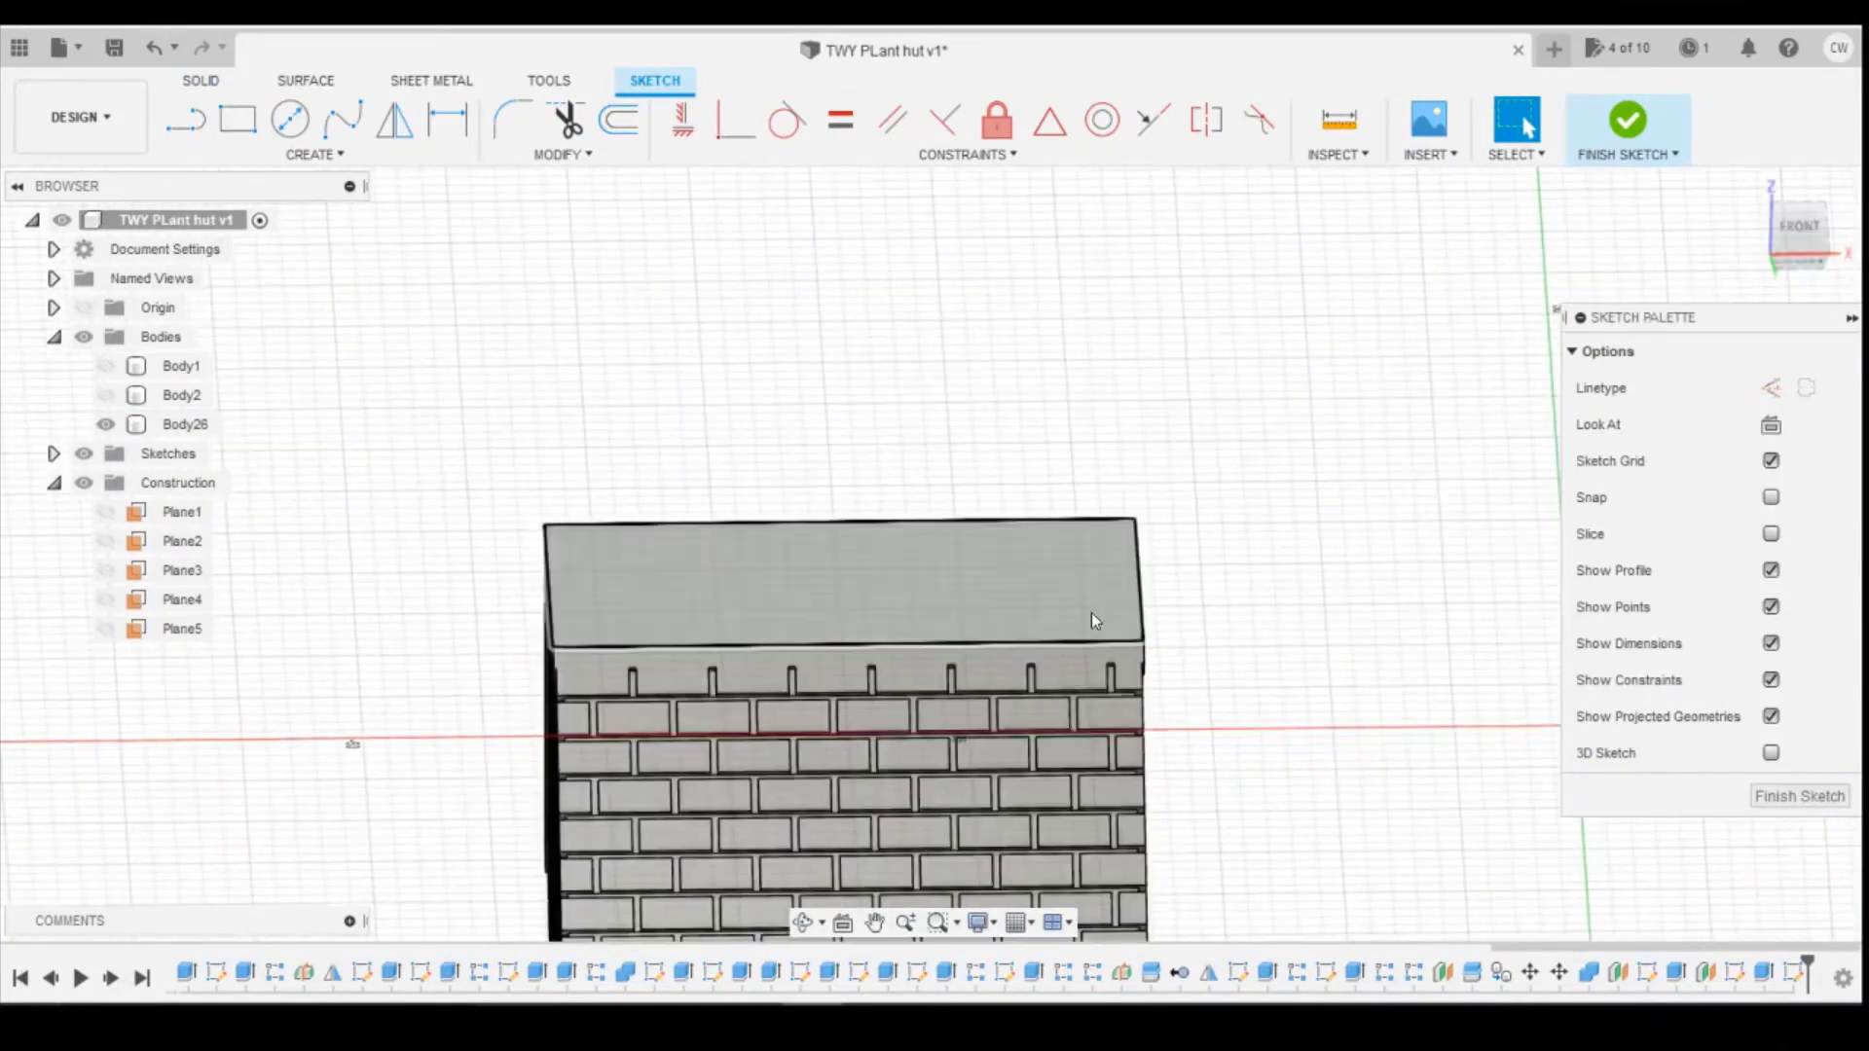
Step: Try to sketch a tiny arc at the end corner of the roof slope's lower edge
left_click(236, 123)
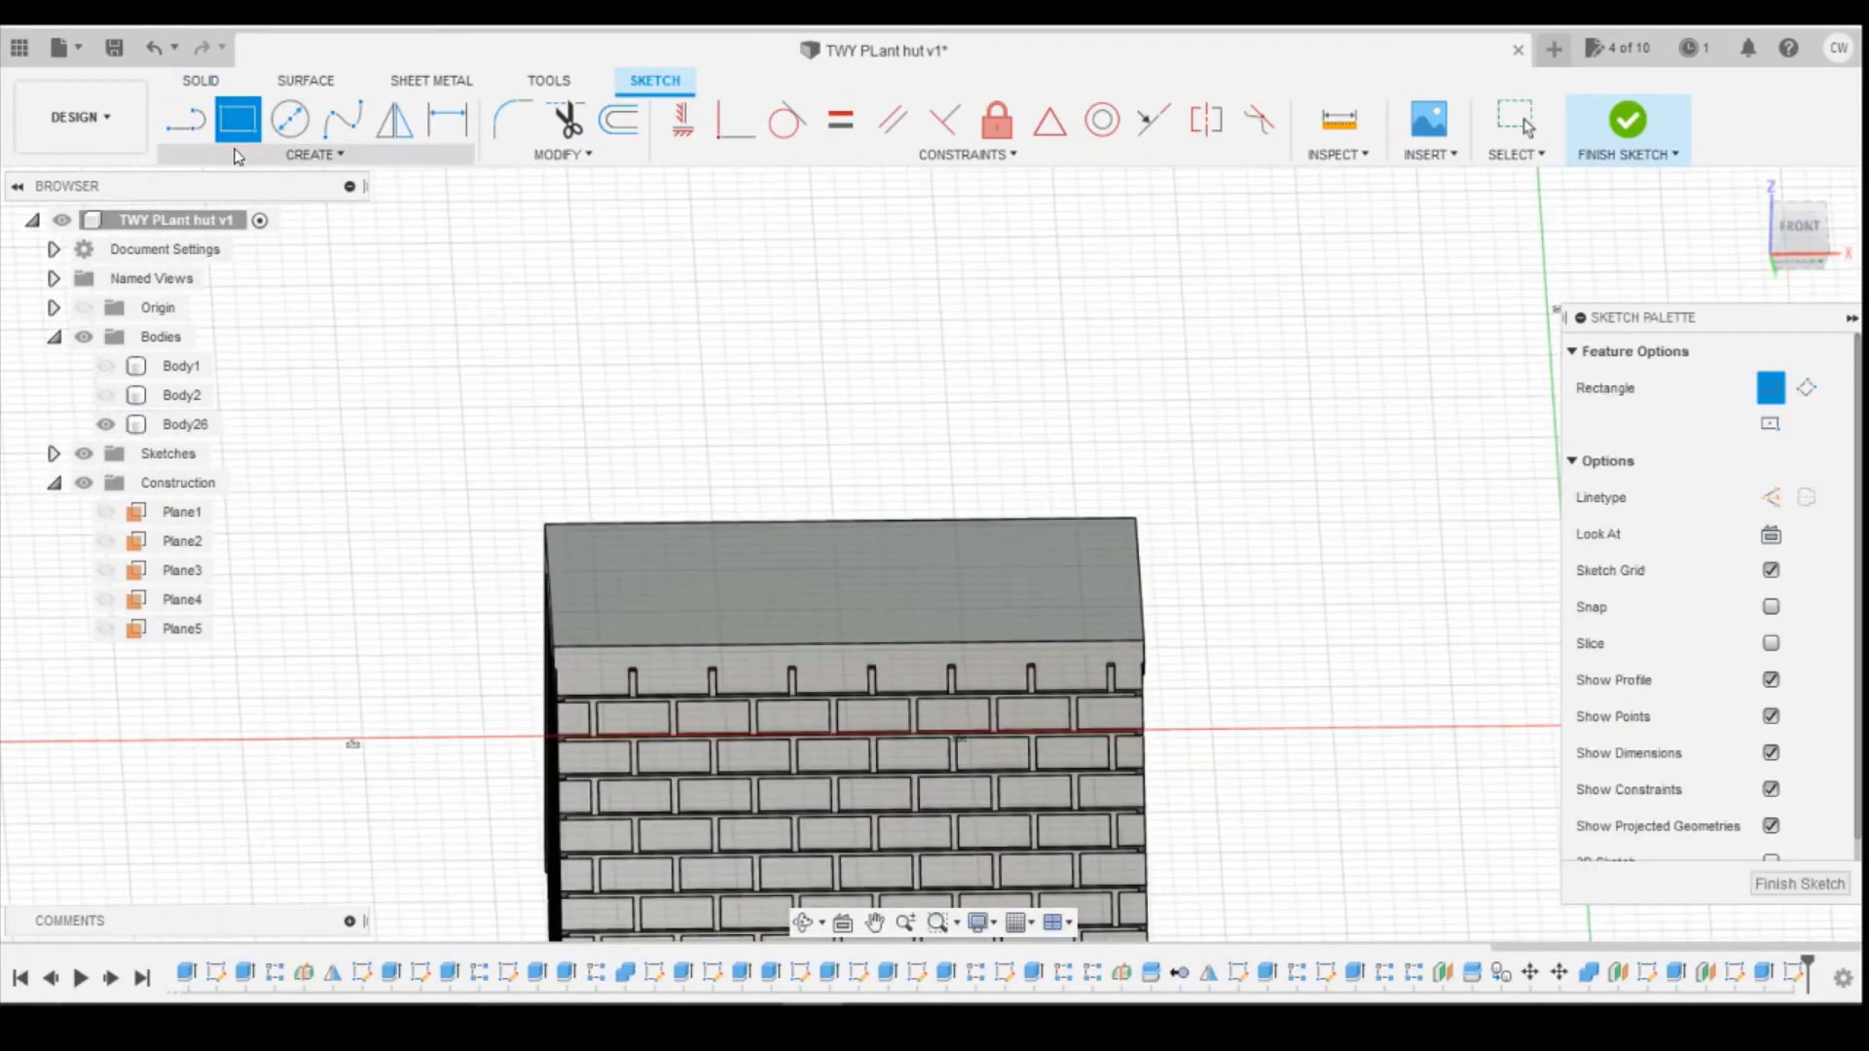
left_click(236, 156)
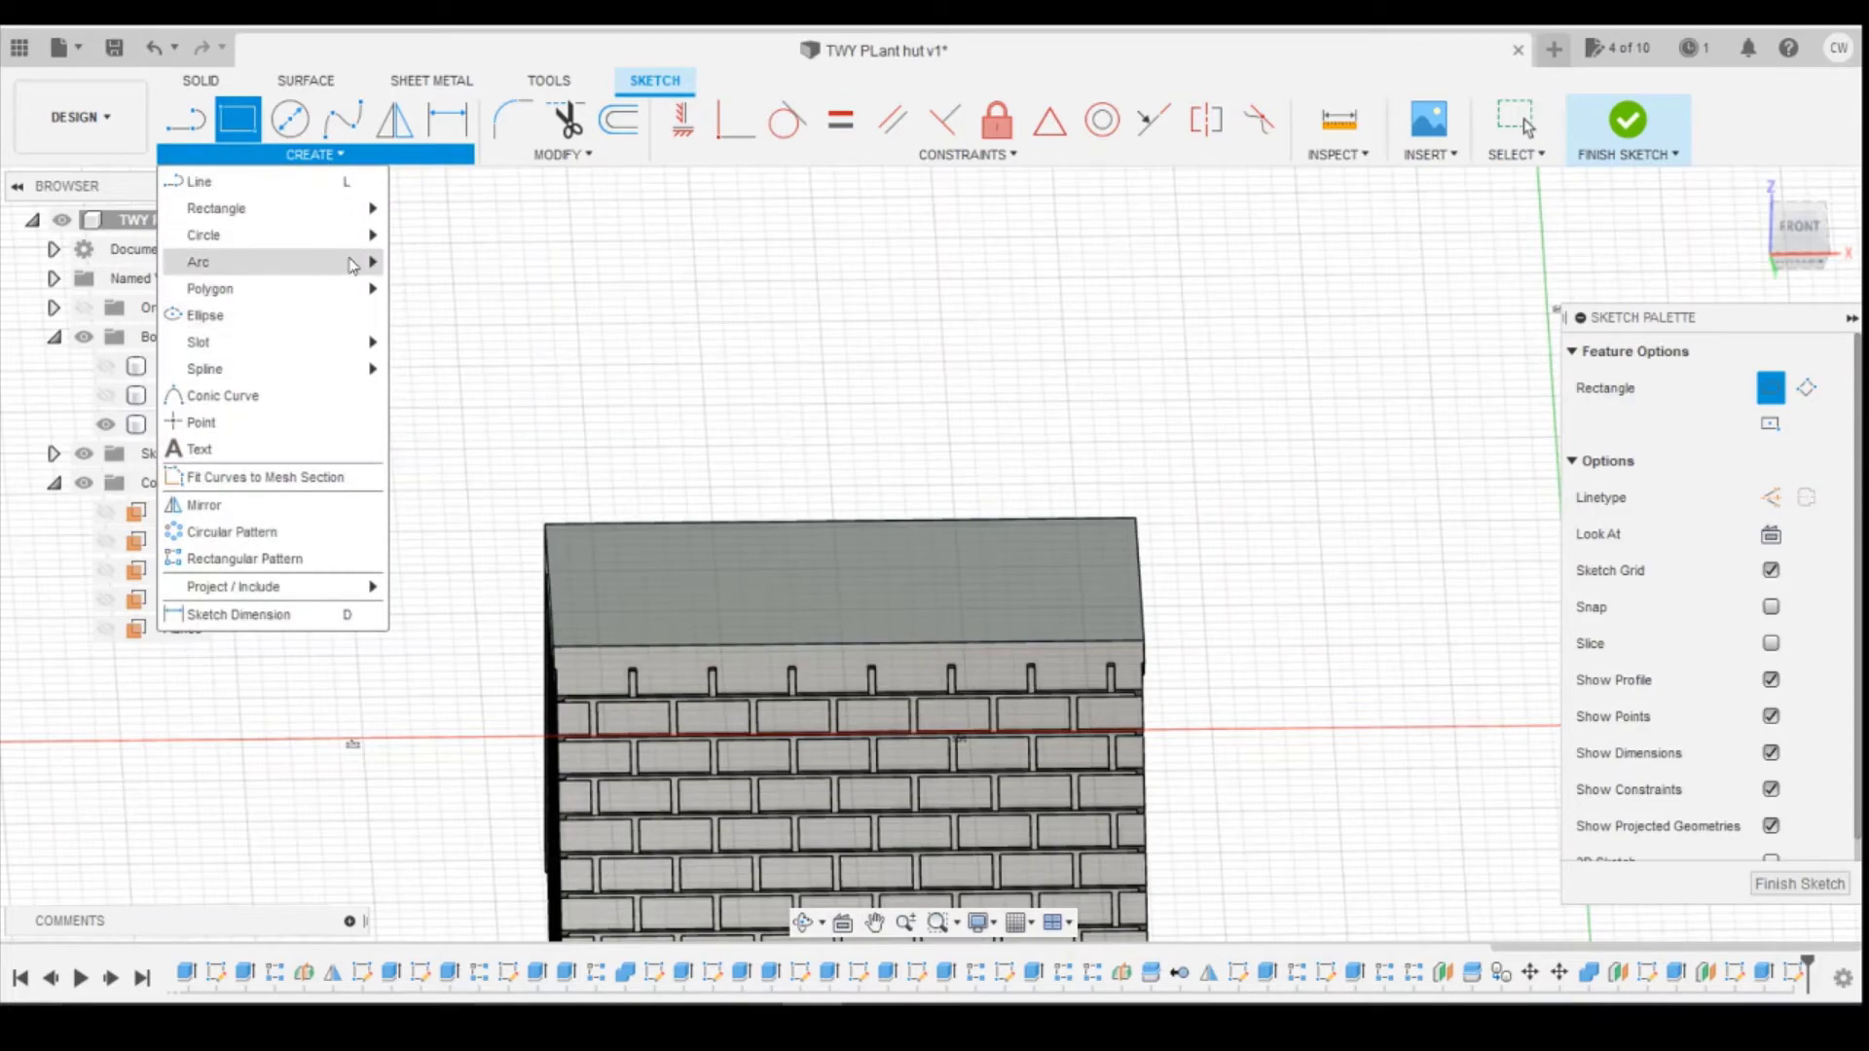
mouse_move(352, 265)
left_click(437, 271)
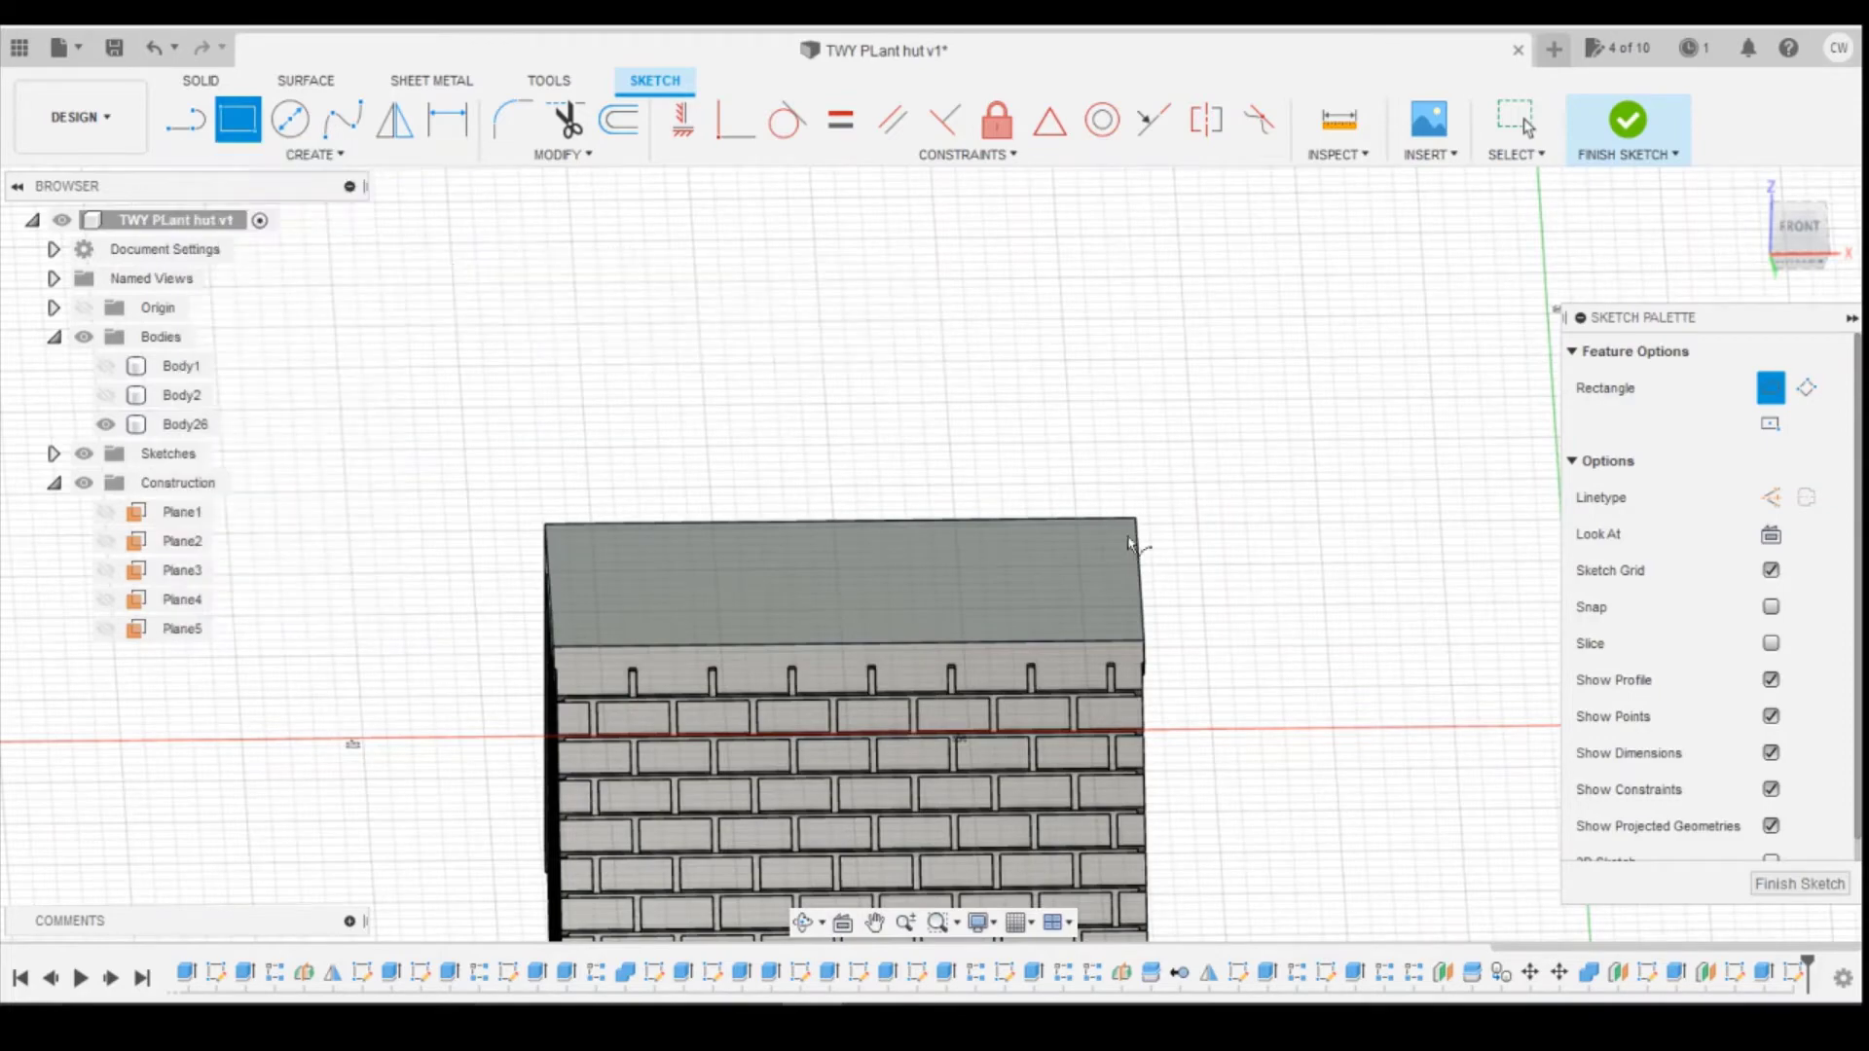
scroll(1051, 552, "up", 6)
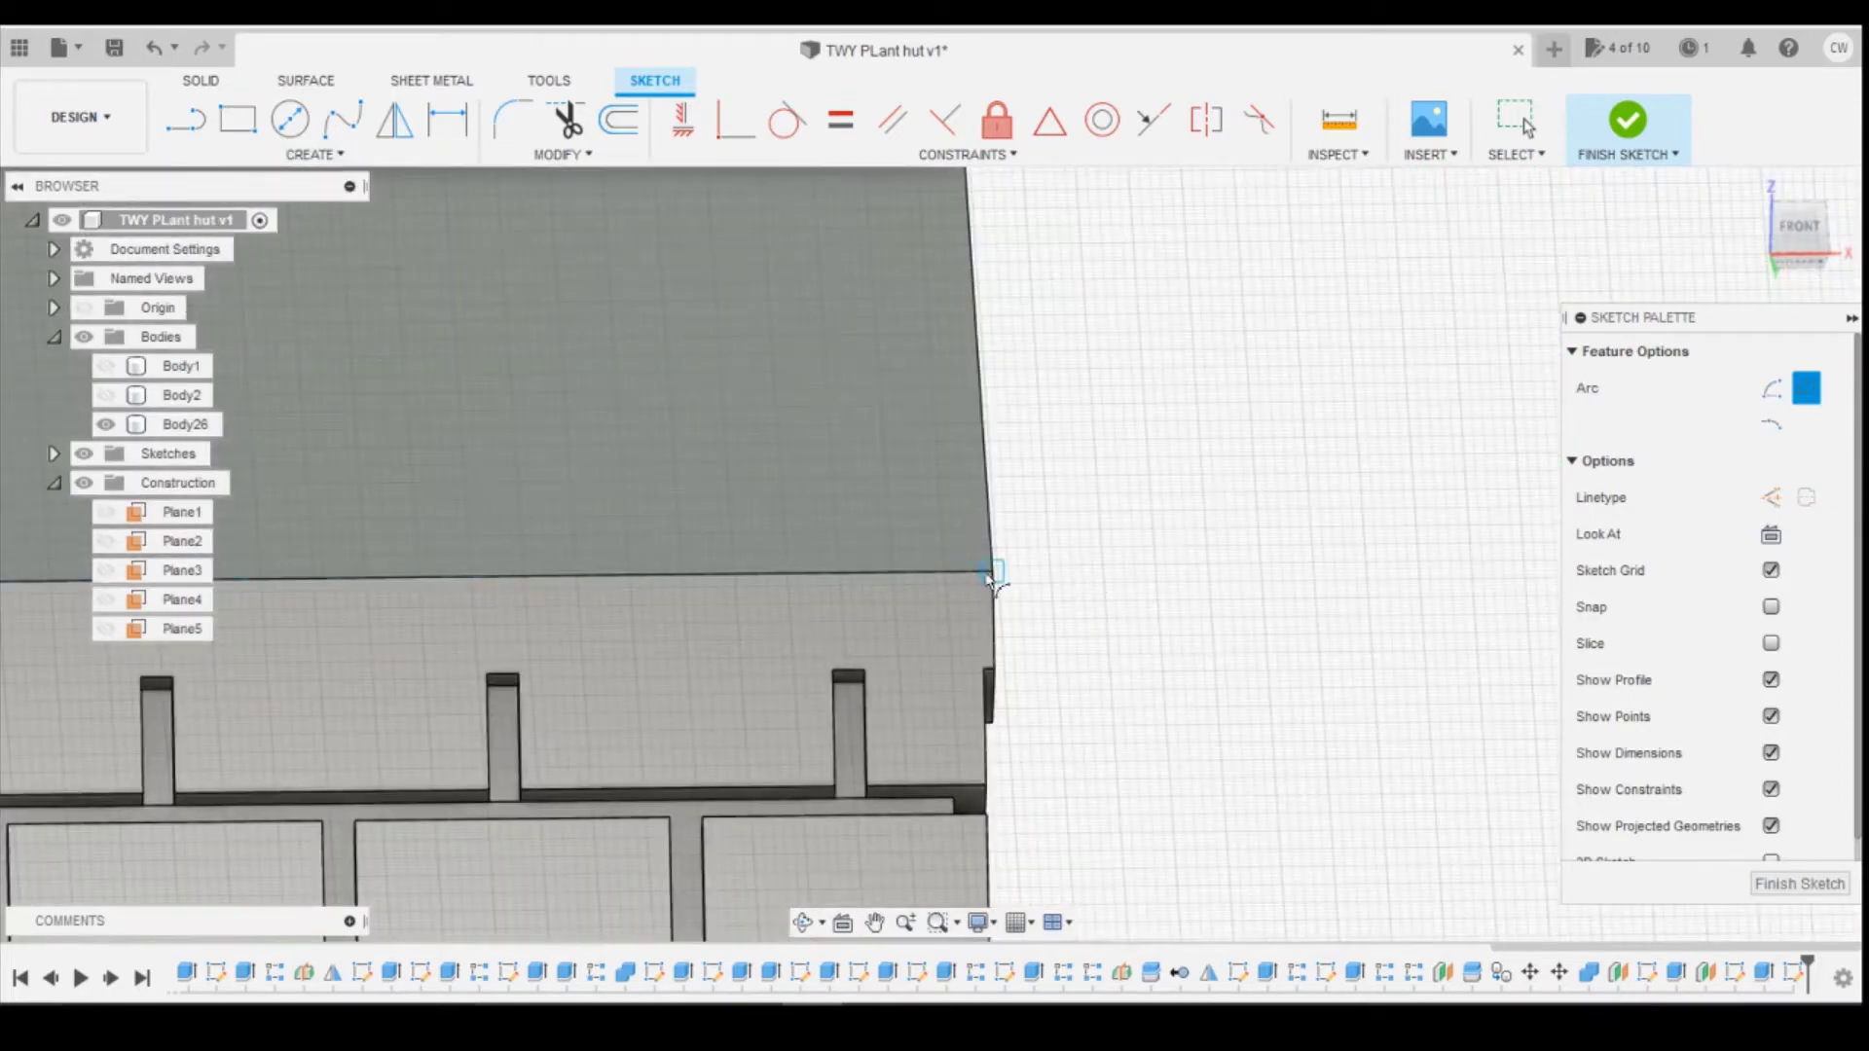
left_click(991, 572)
left_click(952, 569)
left_click(971, 566)
mouse_move(1807, 234)
left_mouse_down()
mouse_move(1807, 249)
mouse_move(1773, 222)
mouse_move(1781, 198)
mouse_move(1812, 243)
mouse_move(1754, 218)
mouse_move(1799, 223)
left_mouse_up()
middle_click_drag(1799, 258, 1742, 282, "shift")
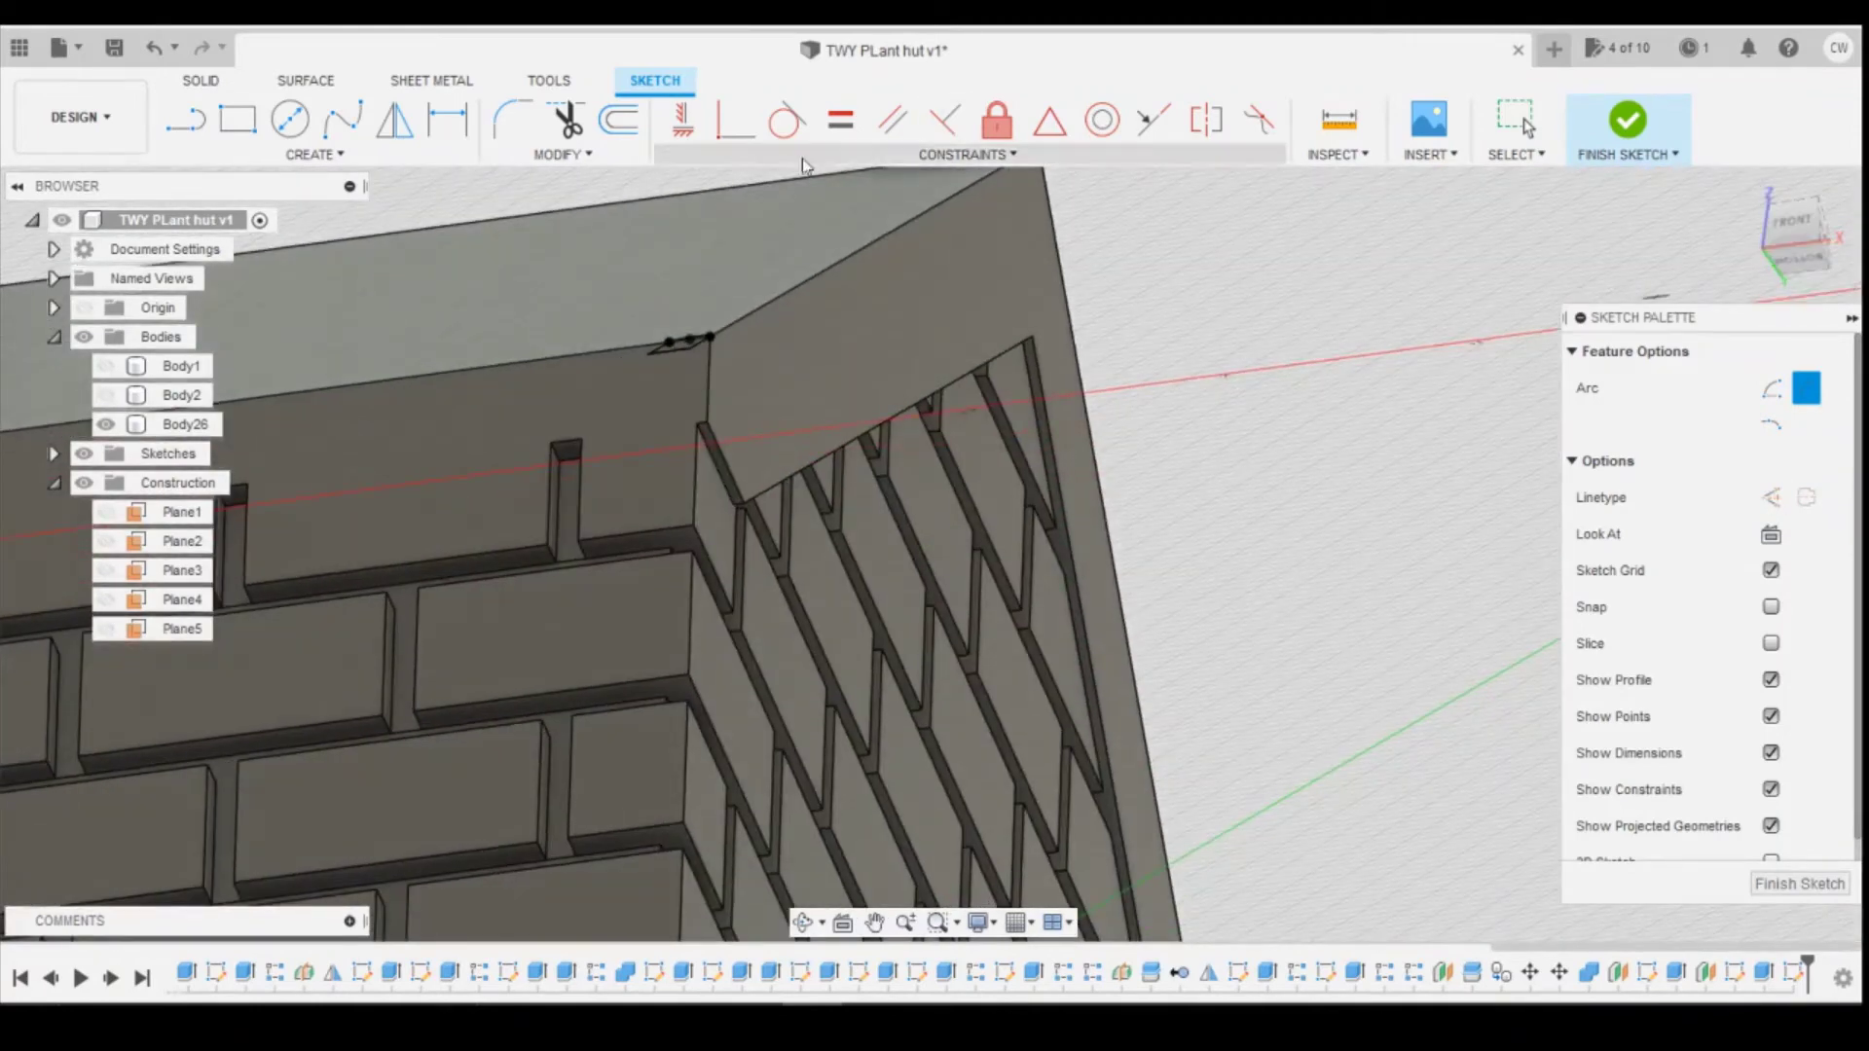
Step: Finish the roof face sketch and delete it from the design history
left_click(1799, 883)
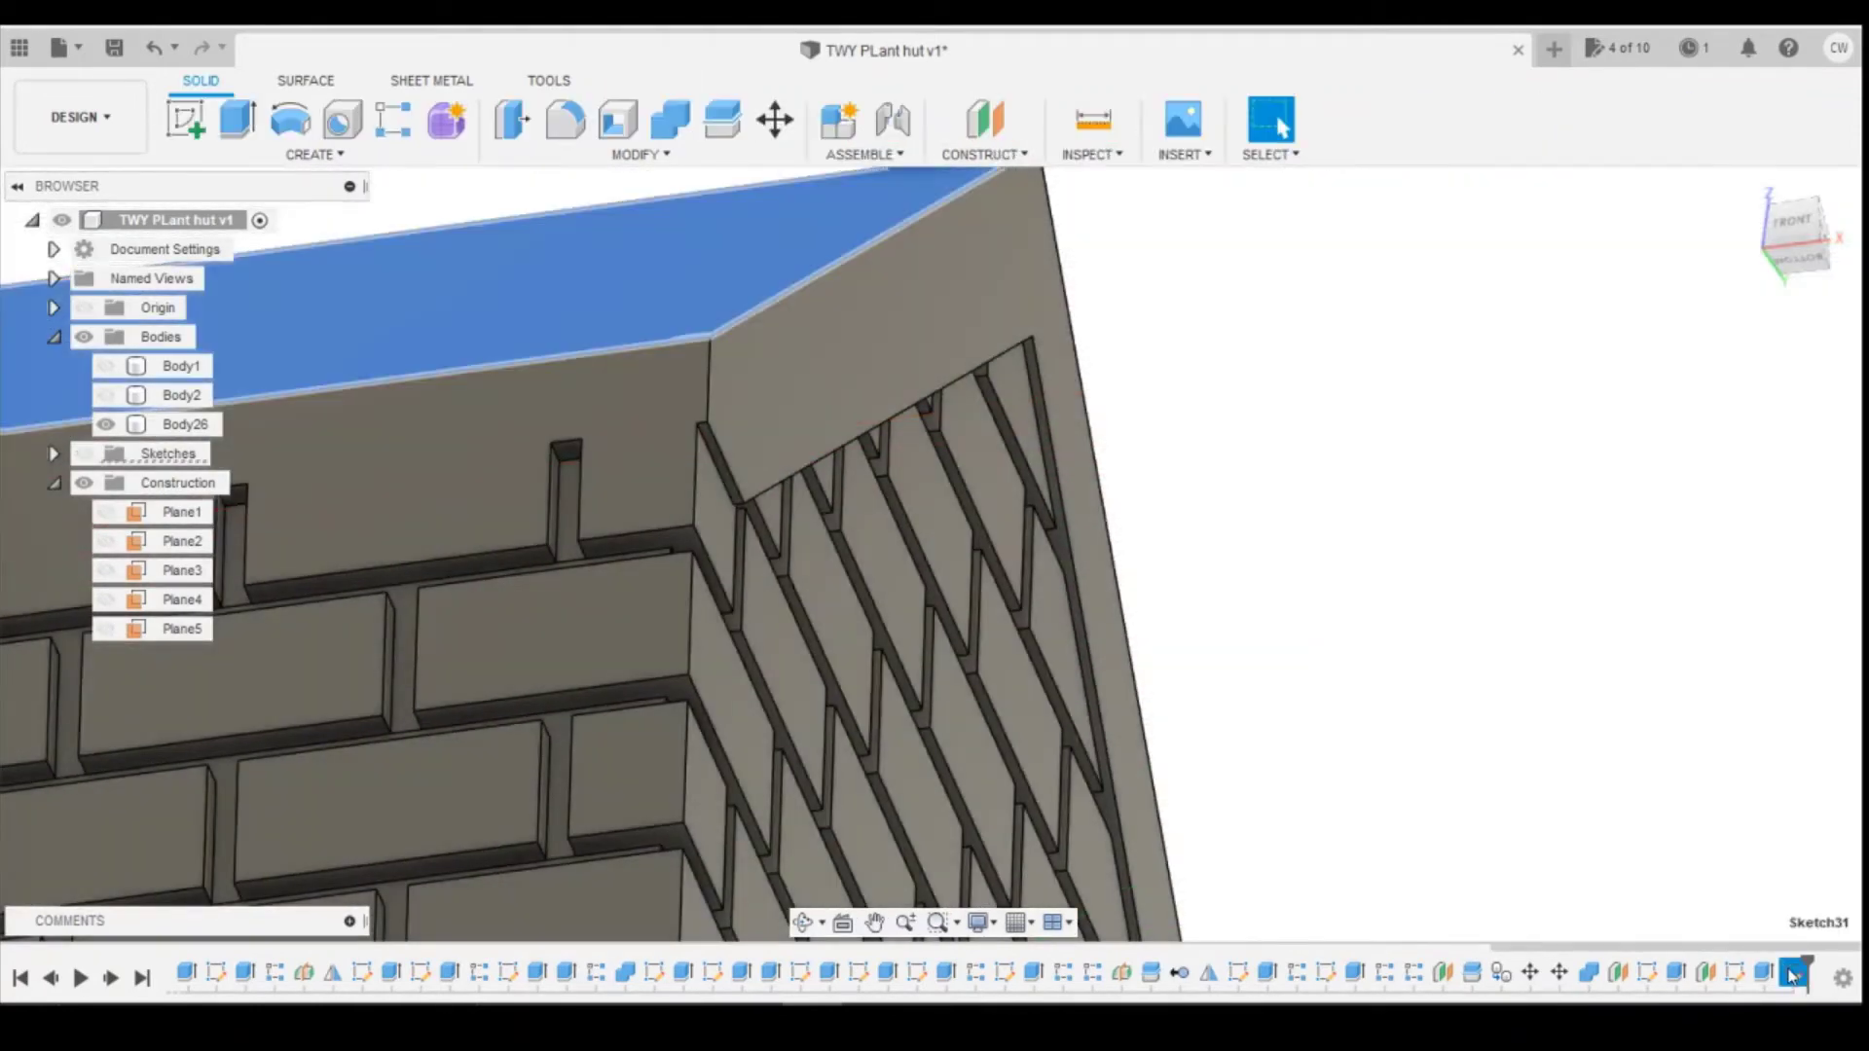
right_click(1793, 976)
left_click(1718, 726)
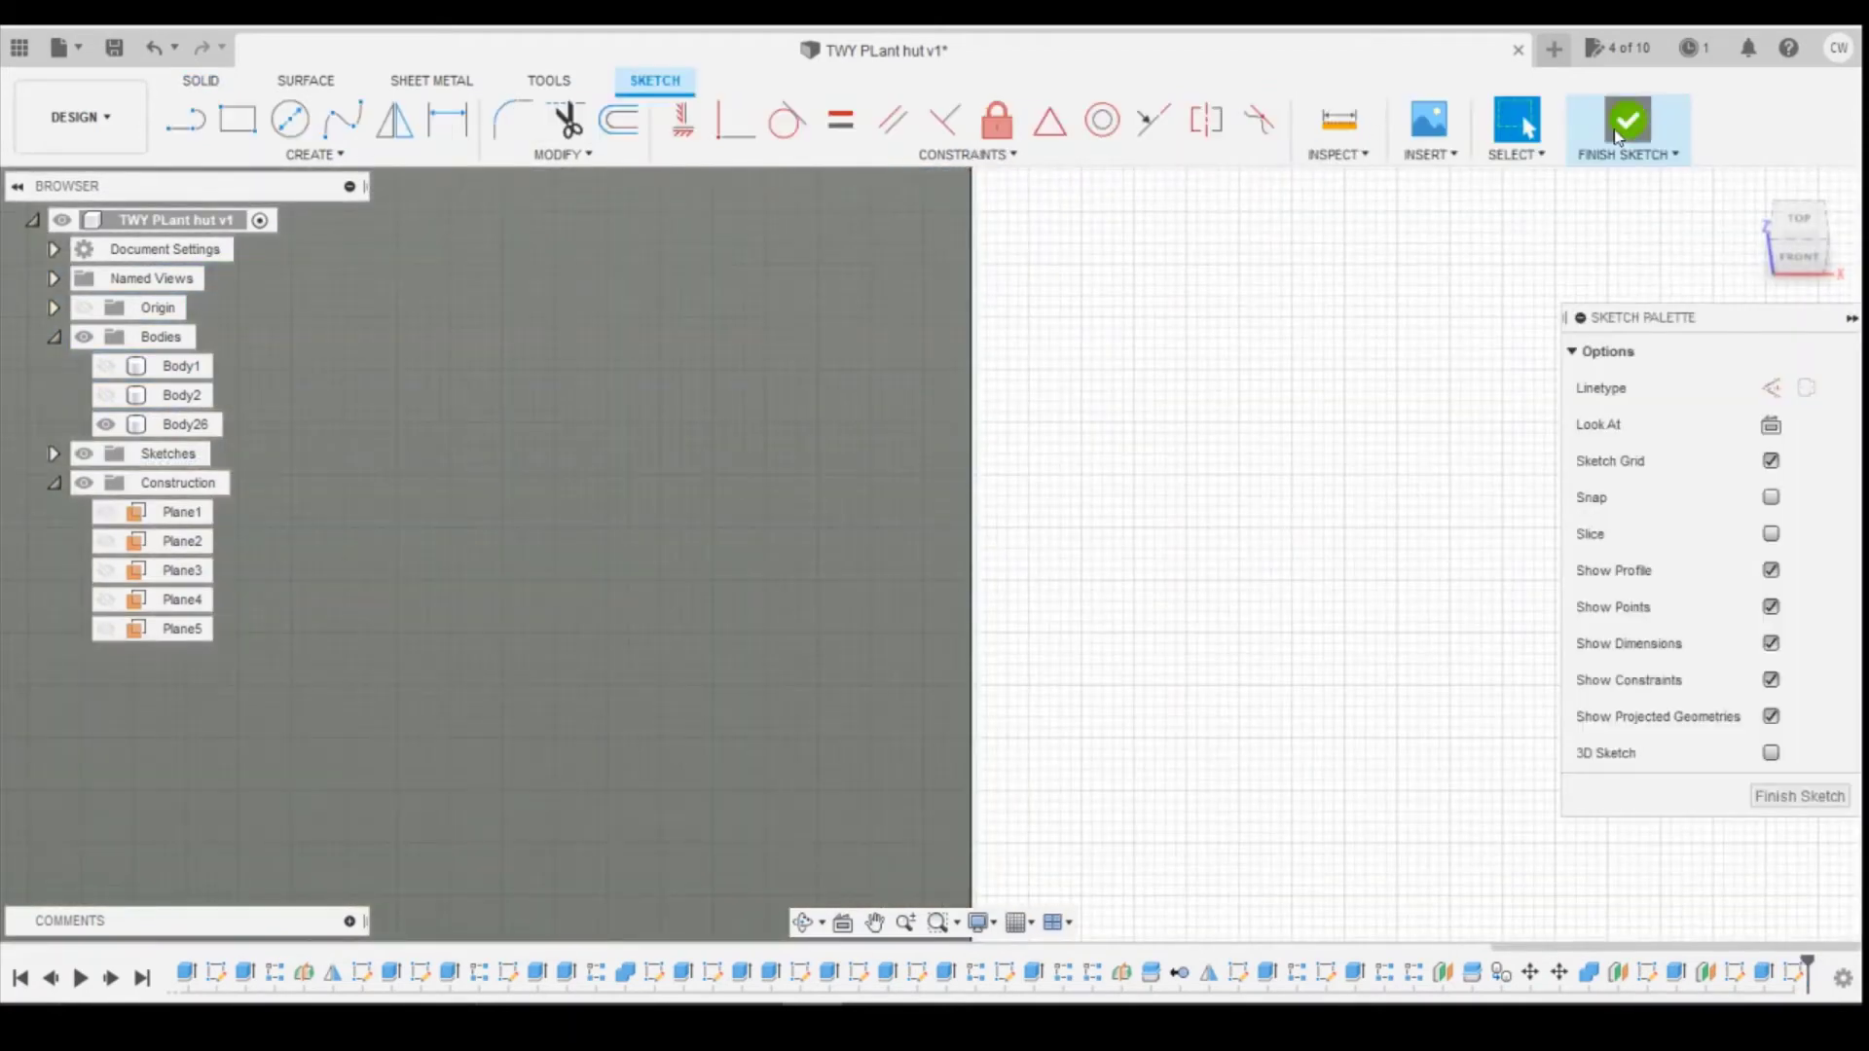
left_click(1615, 136)
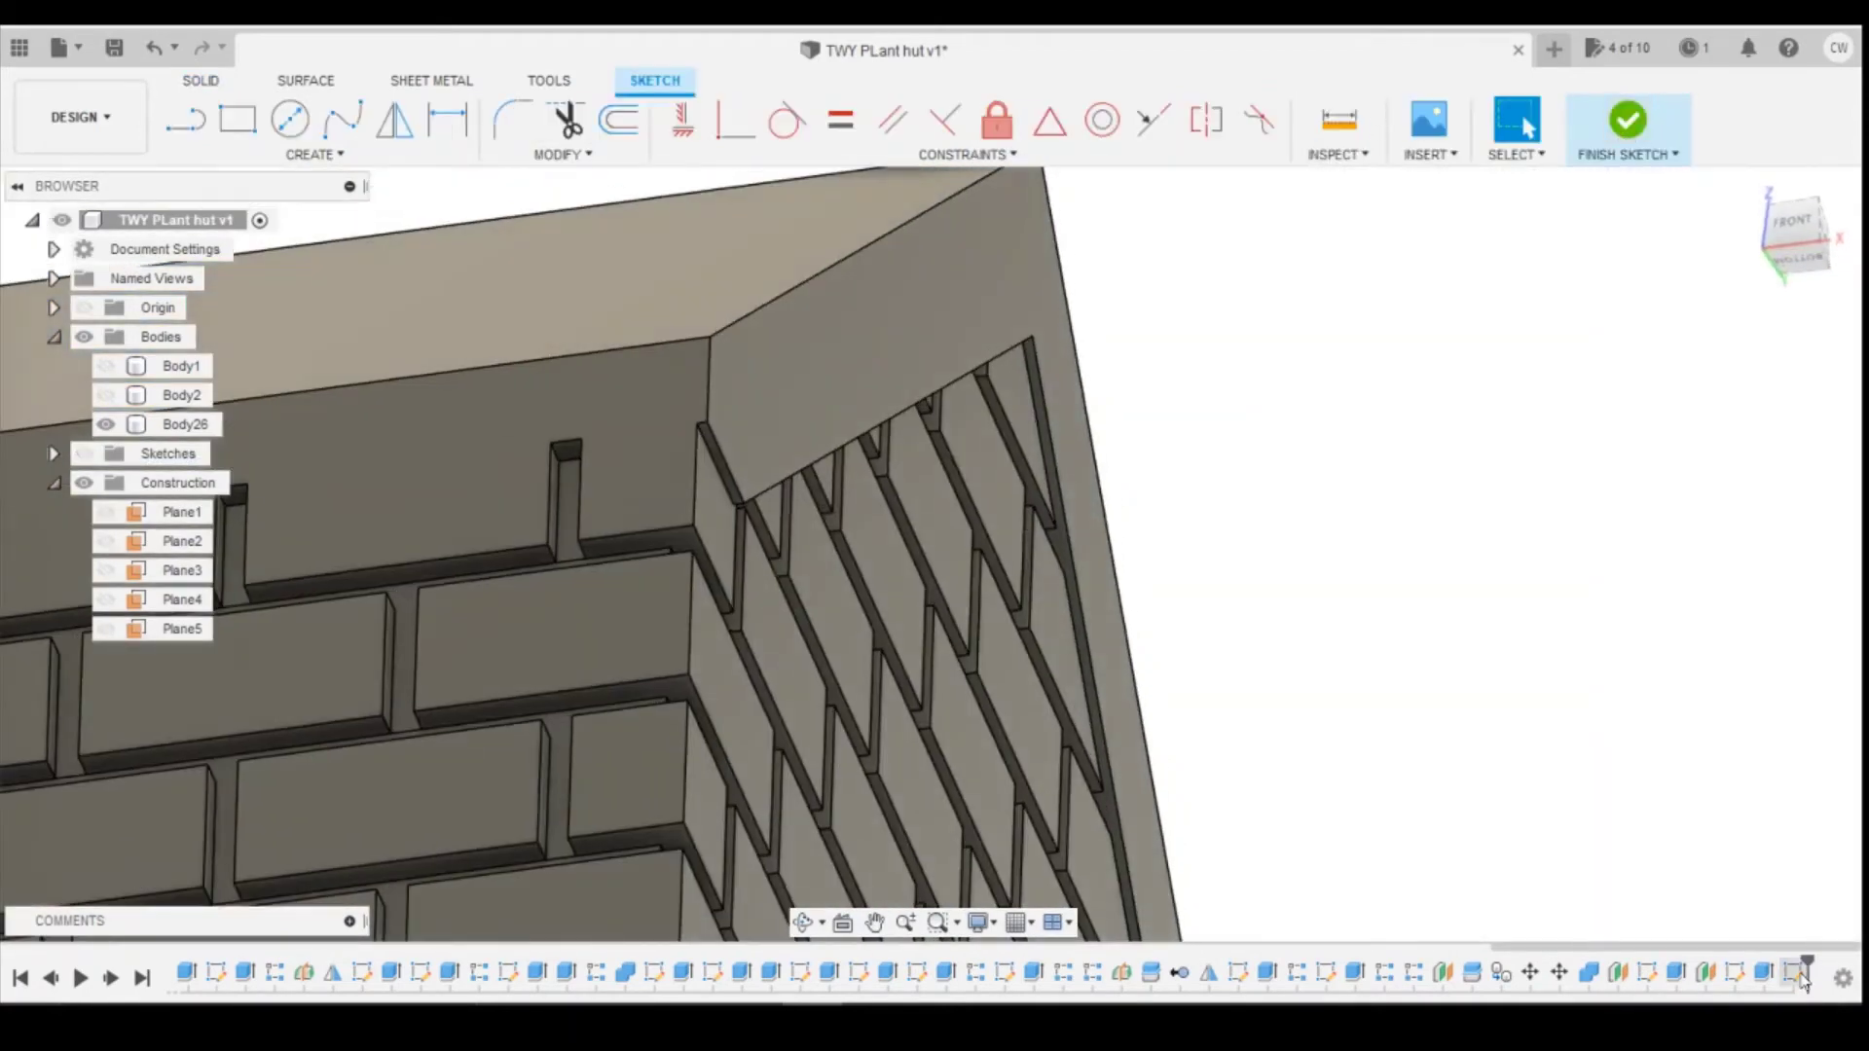
right_click(1793, 976)
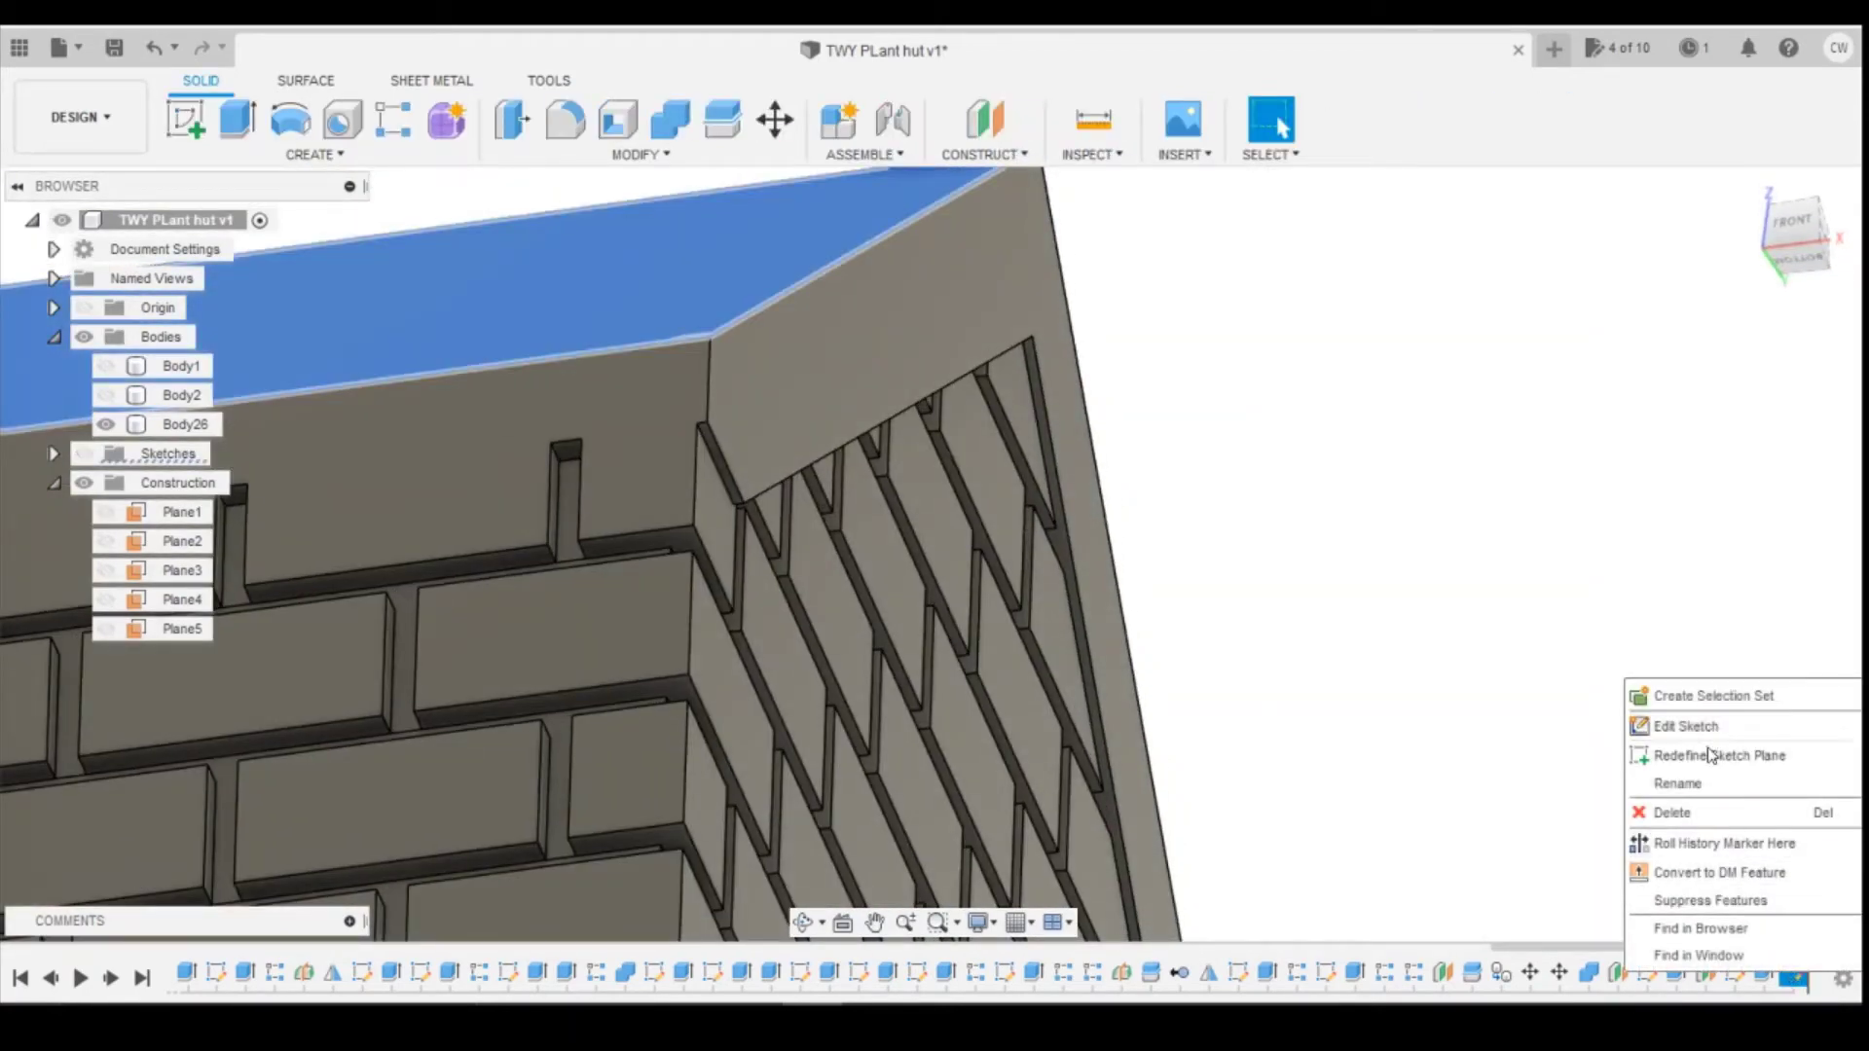
left_click(1686, 818)
scroll(1235, 580, "down", 3)
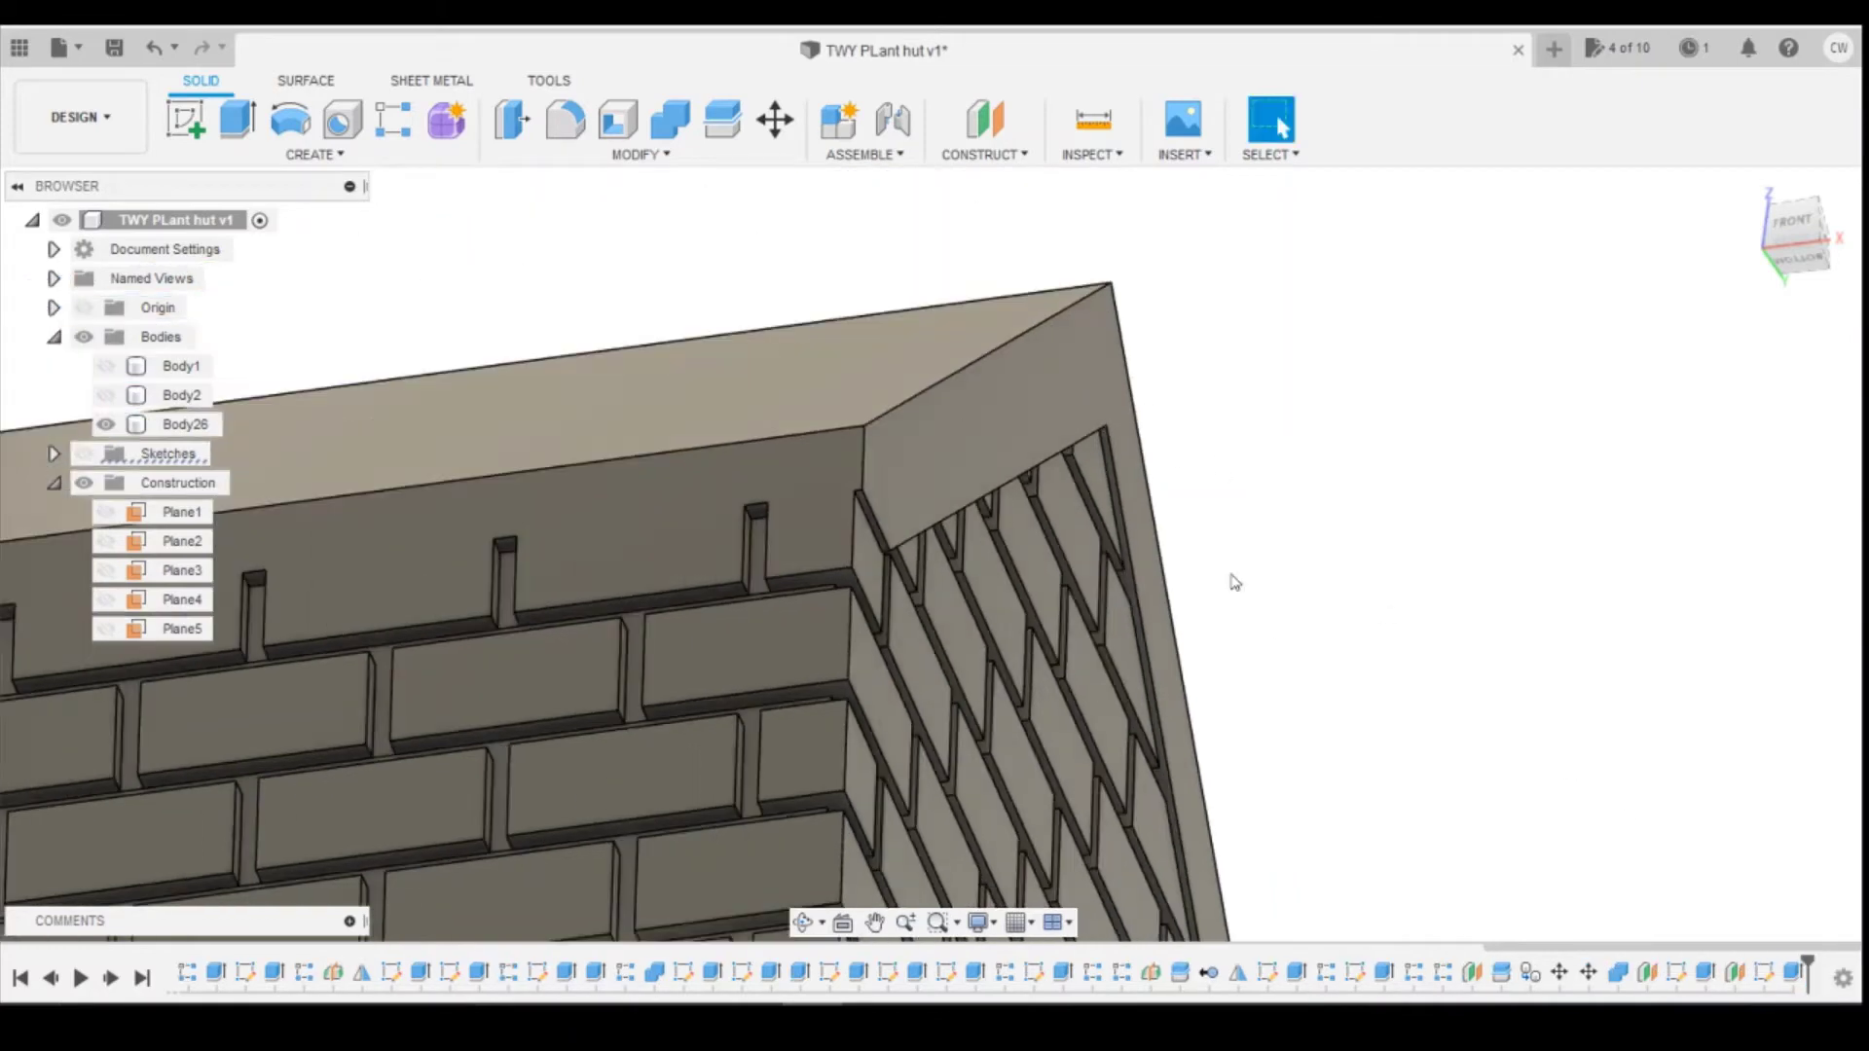
Step: Create a construction plane at a 45 degree angle through the lower front edge of the roof slope
left_click(839, 362)
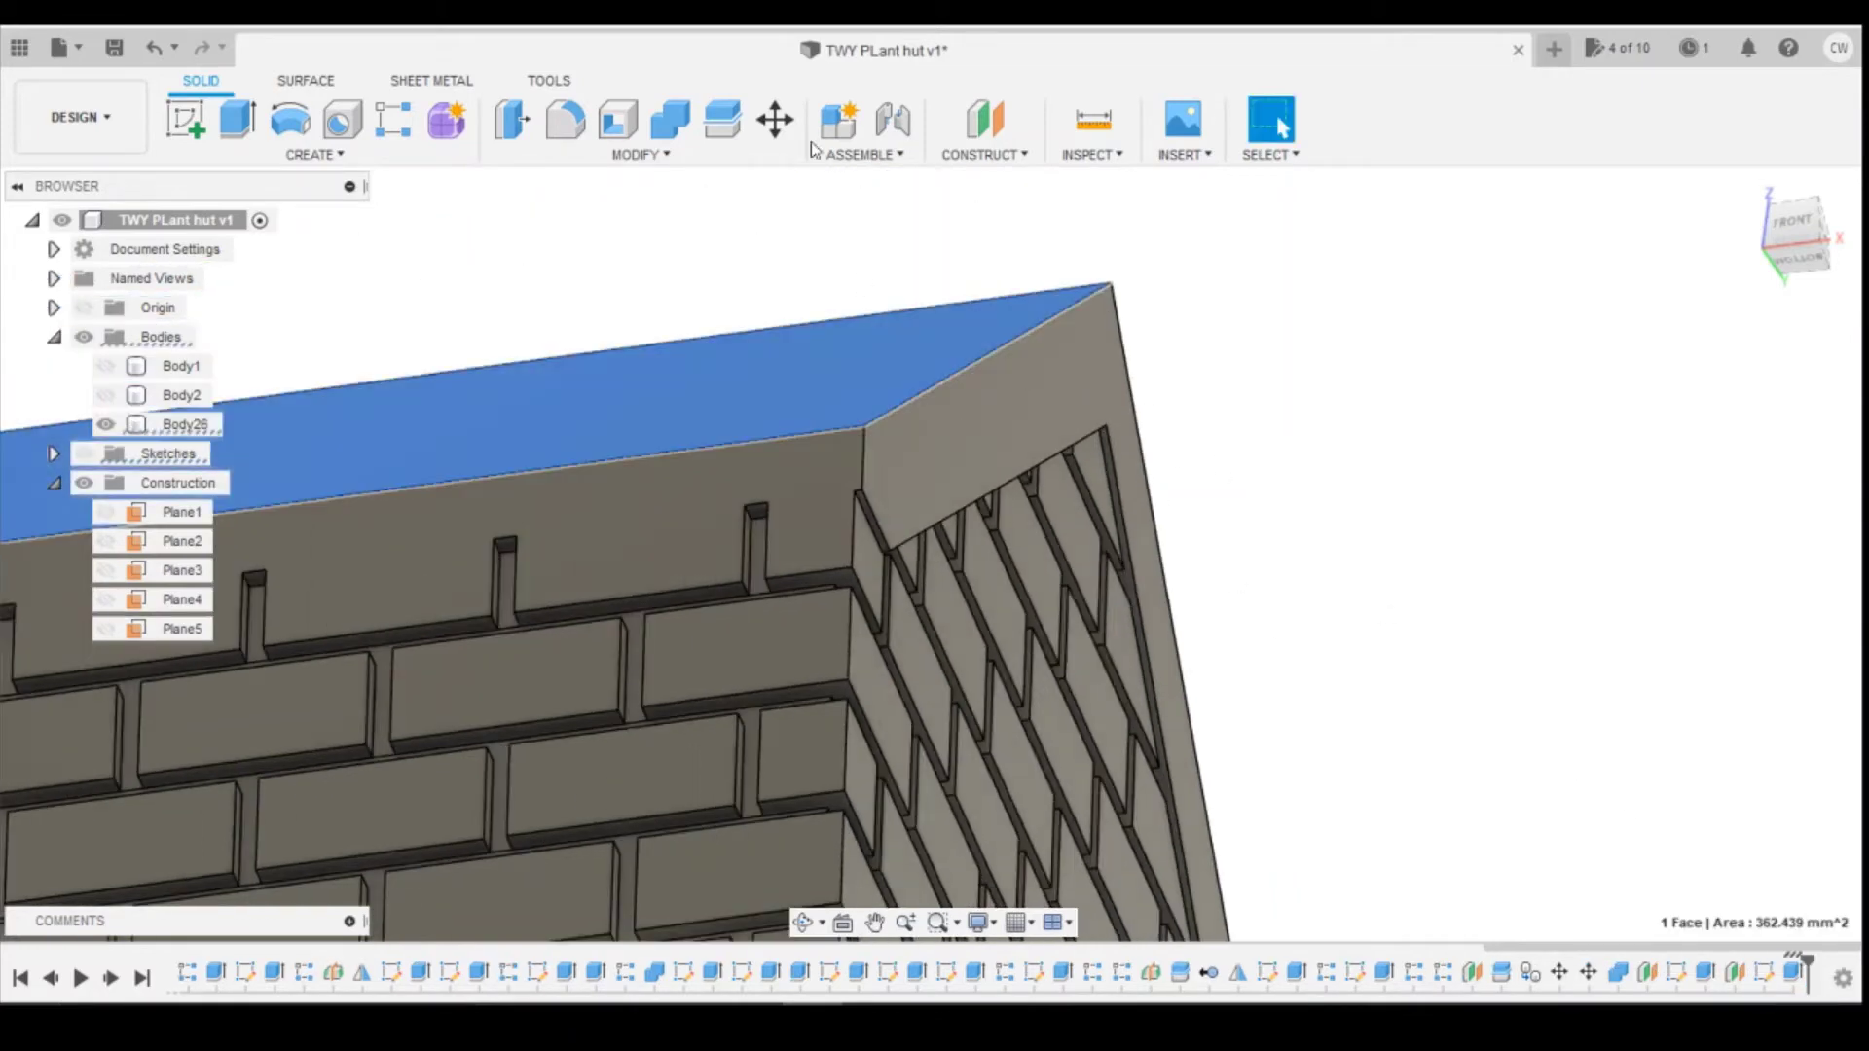
left_click(985, 154)
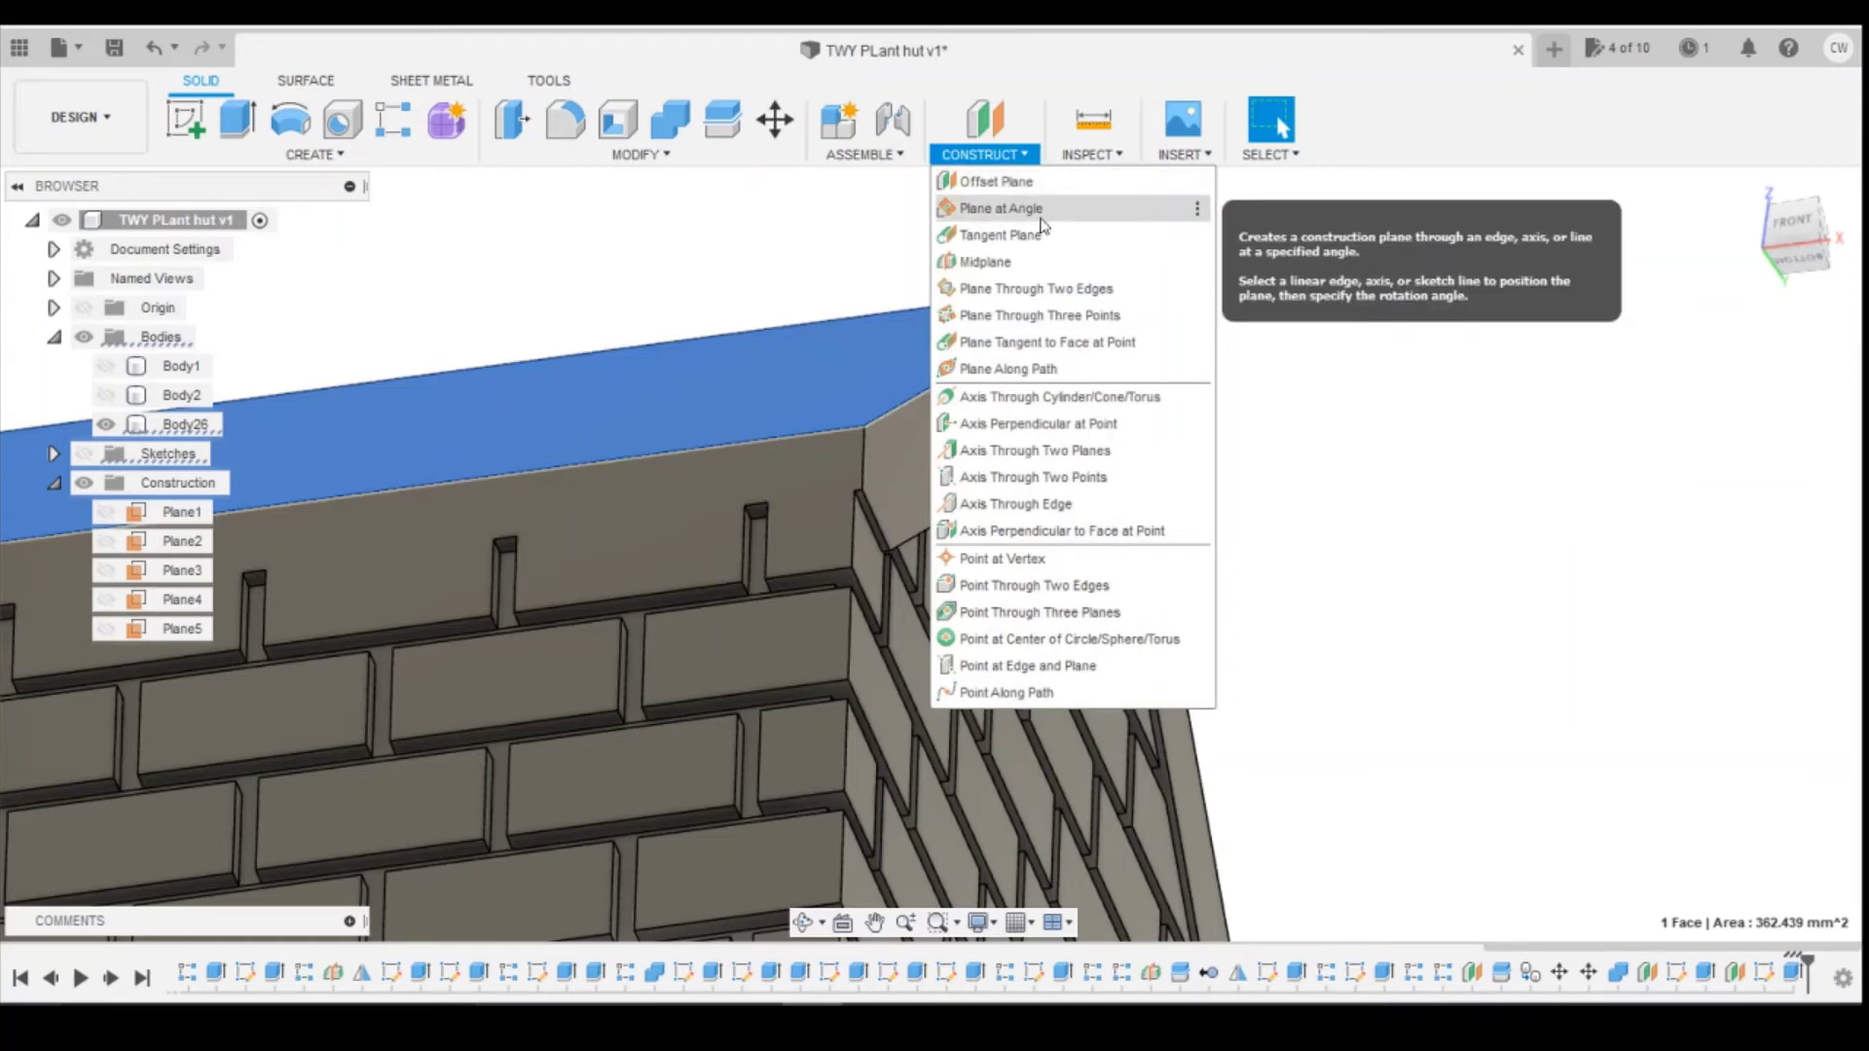
left_click(1003, 209)
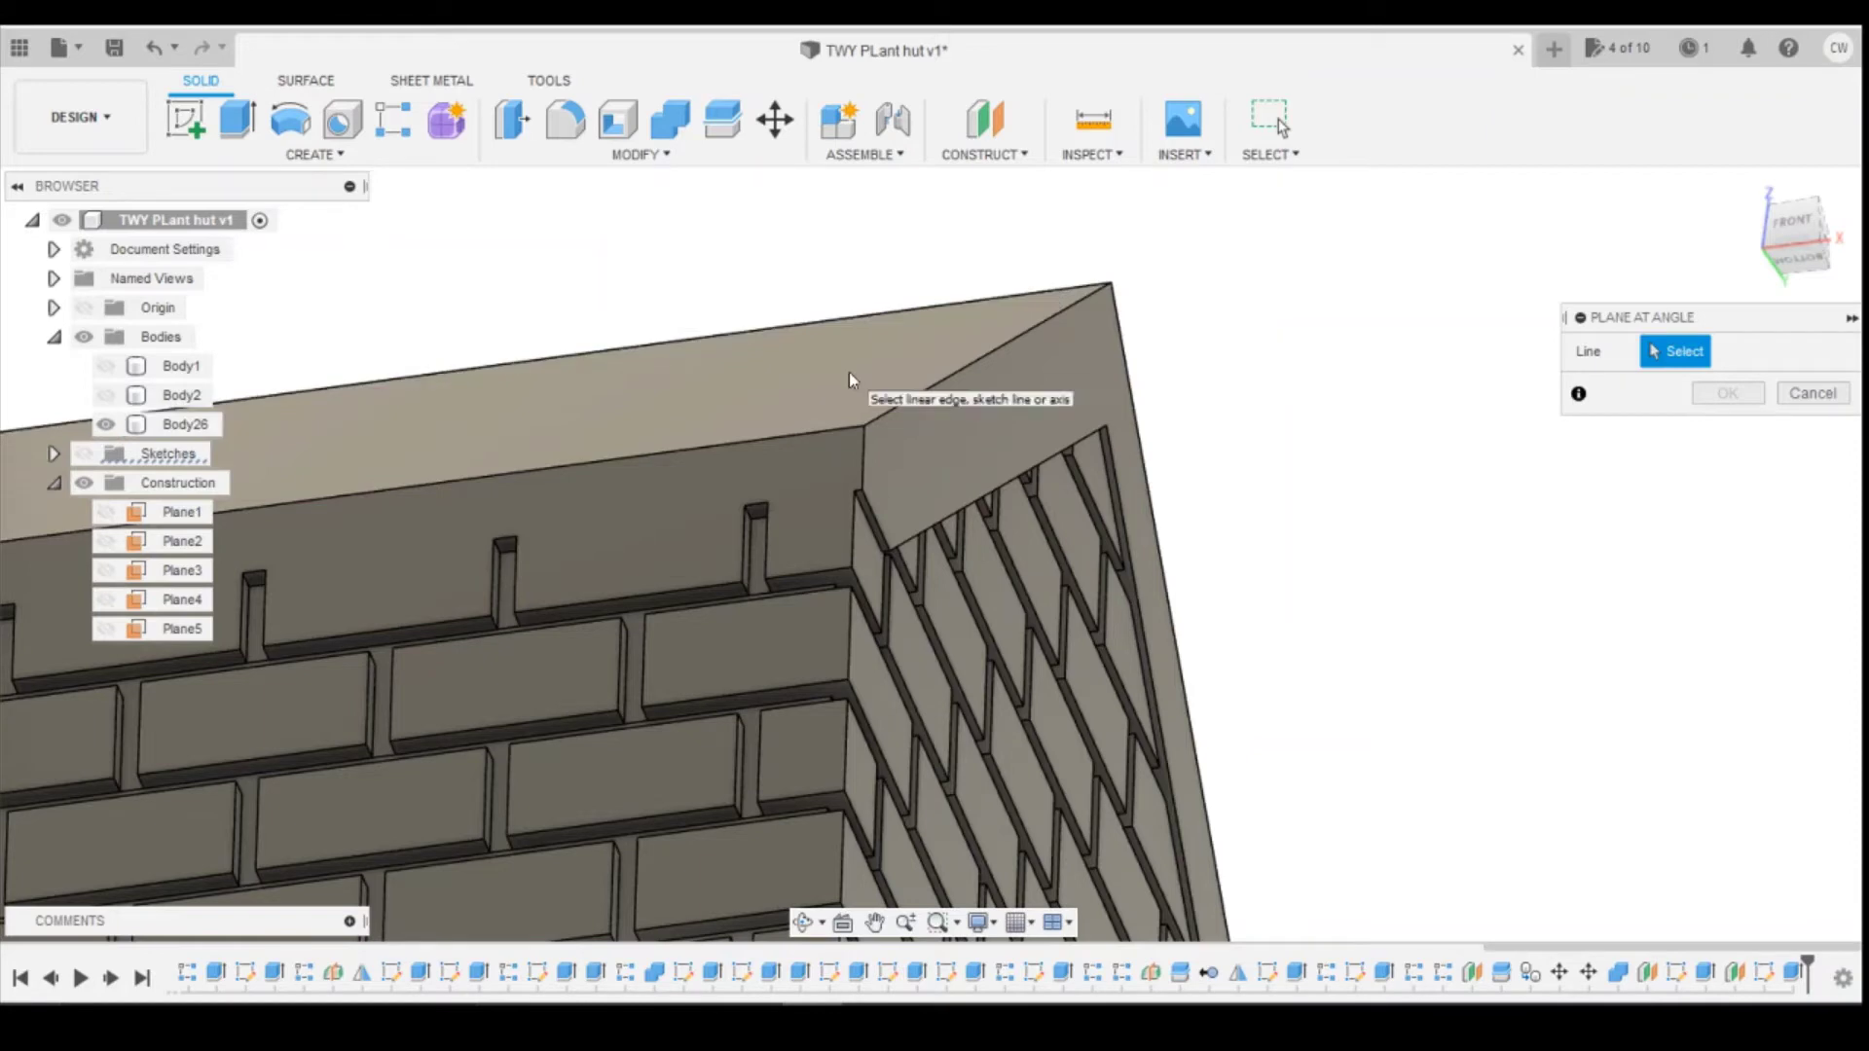
left_click(842, 439)
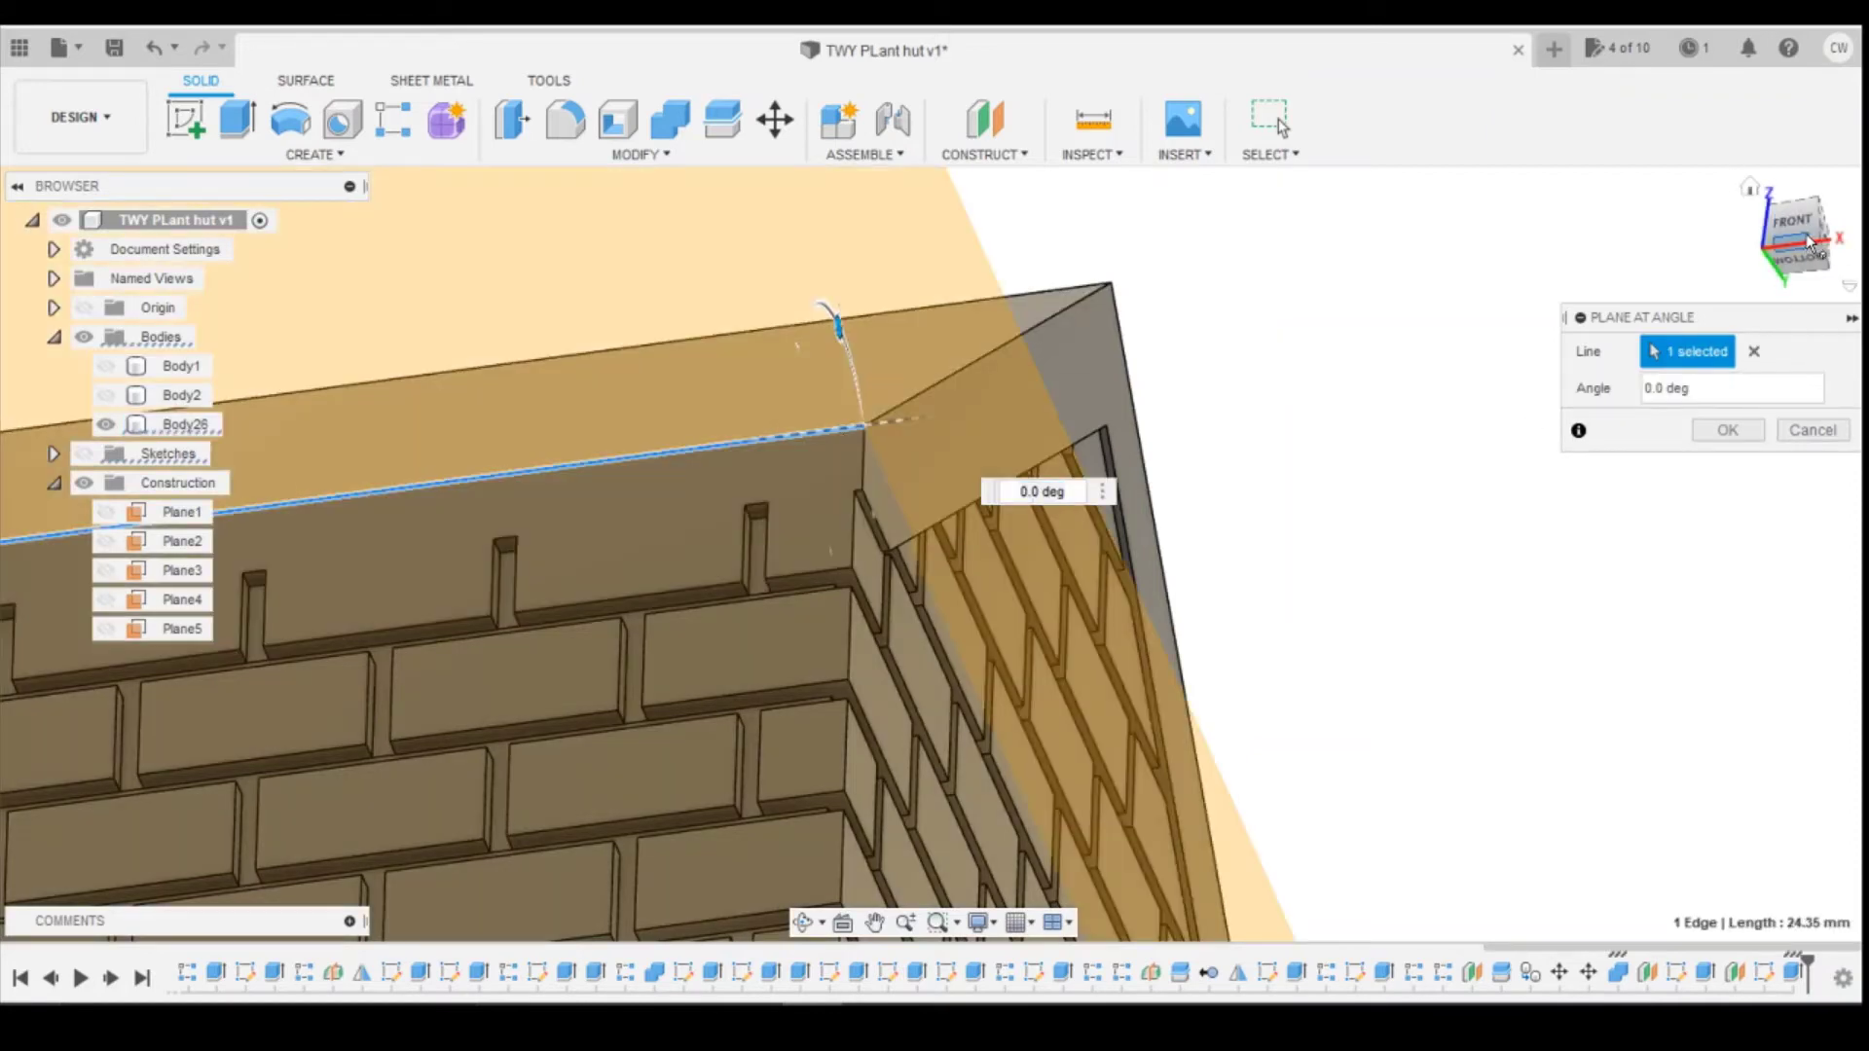
left_click(1809, 243)
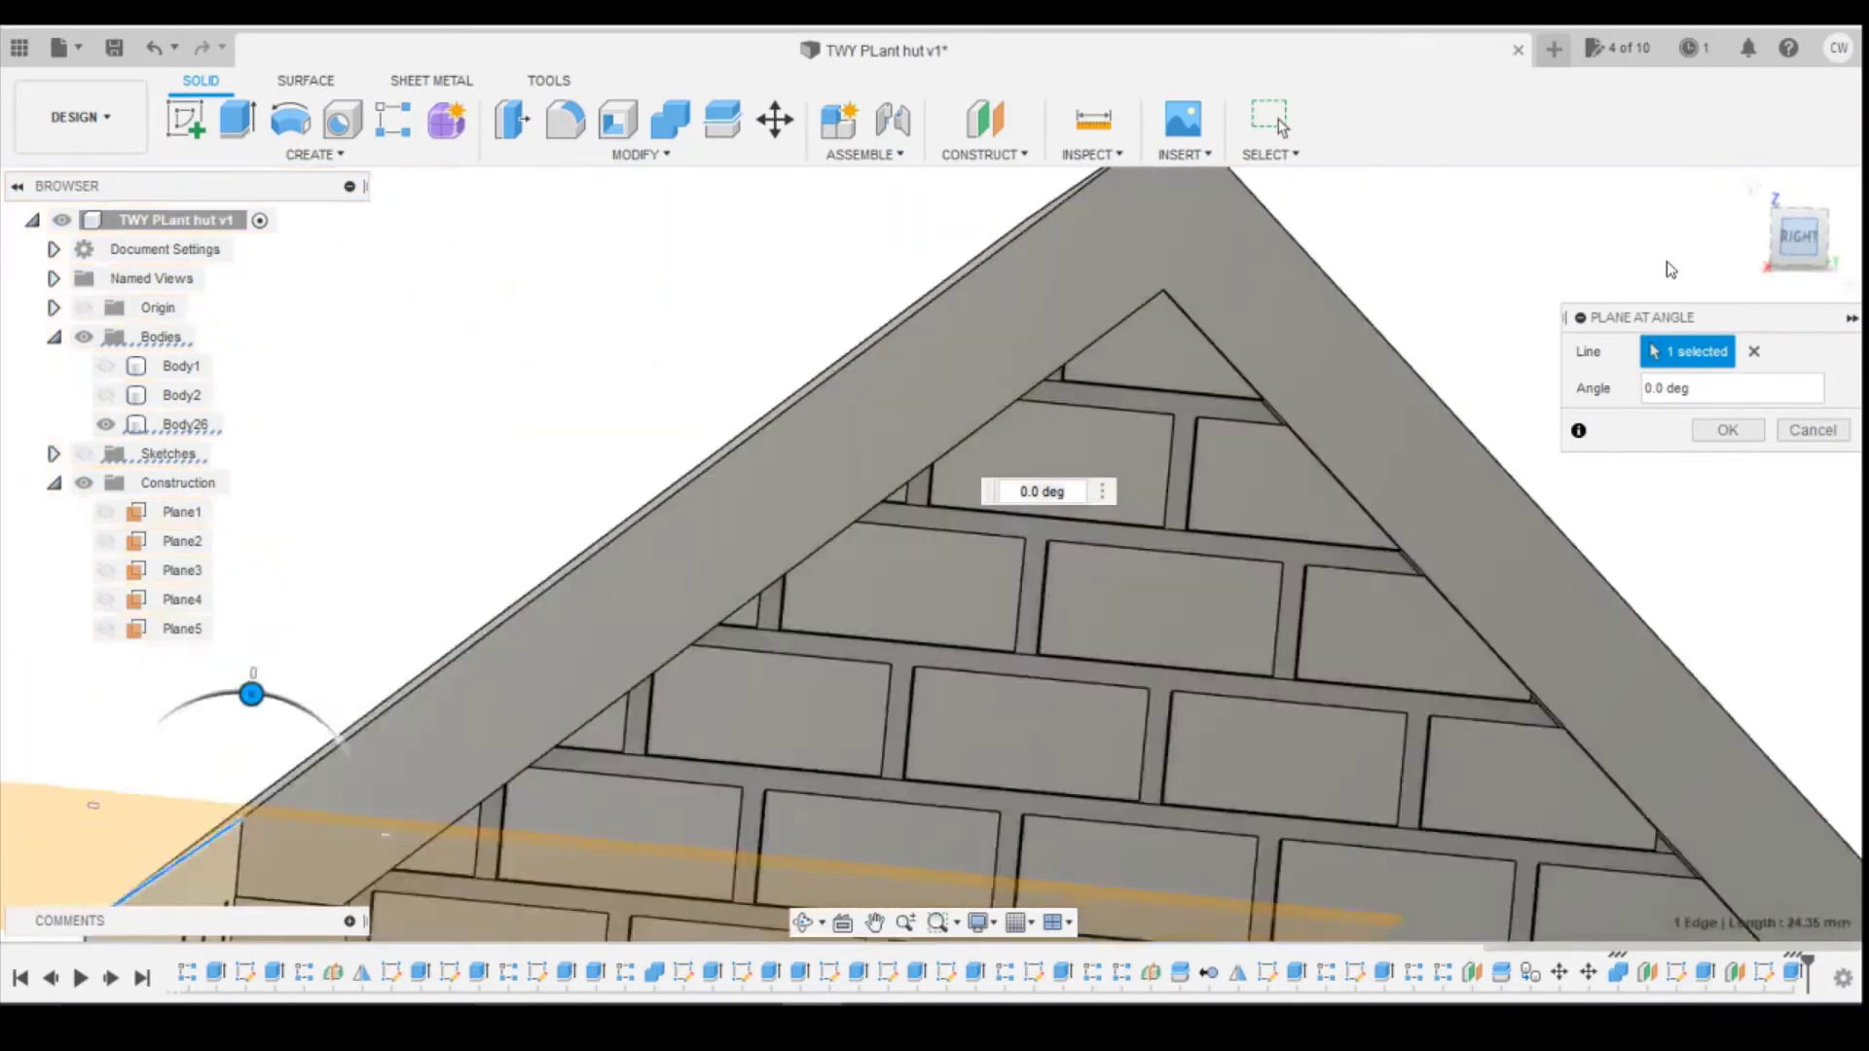
left_click_drag(811, 485, 889, 516)
scroll(868, 628, "up", 3)
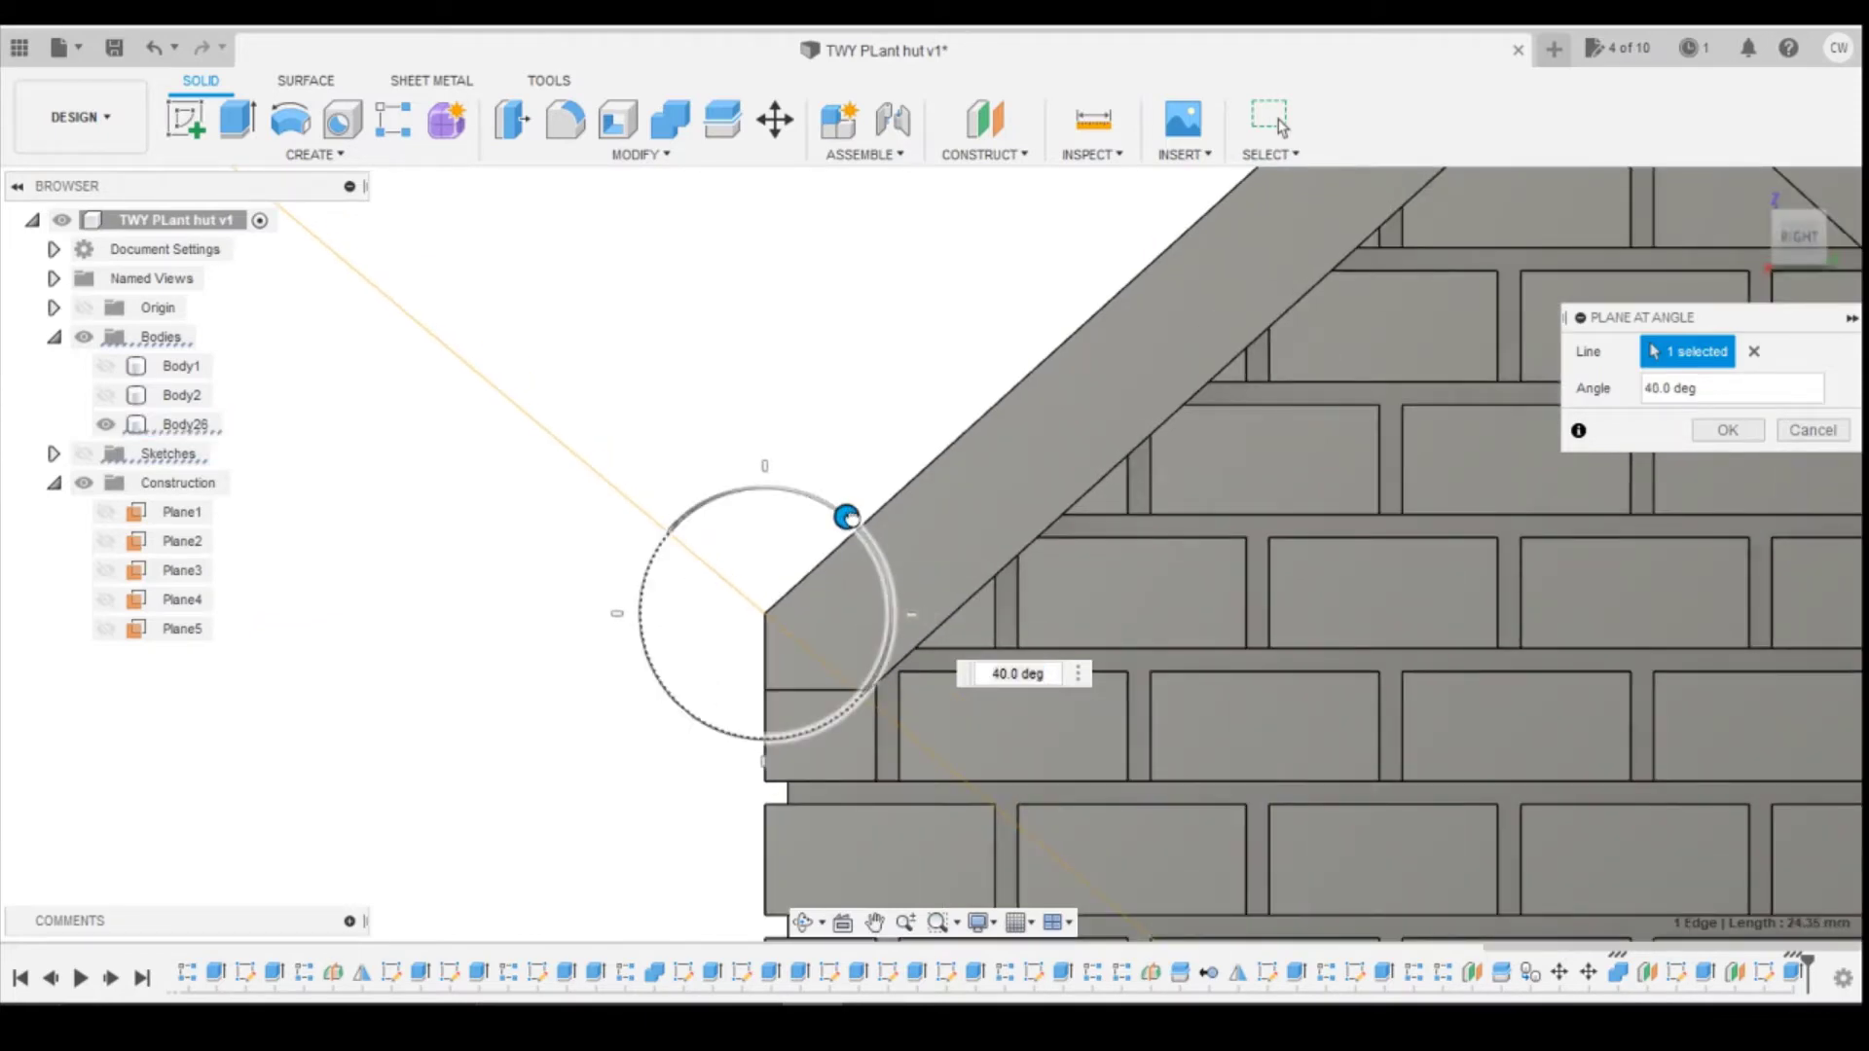
left_click_drag(849, 517, 856, 522)
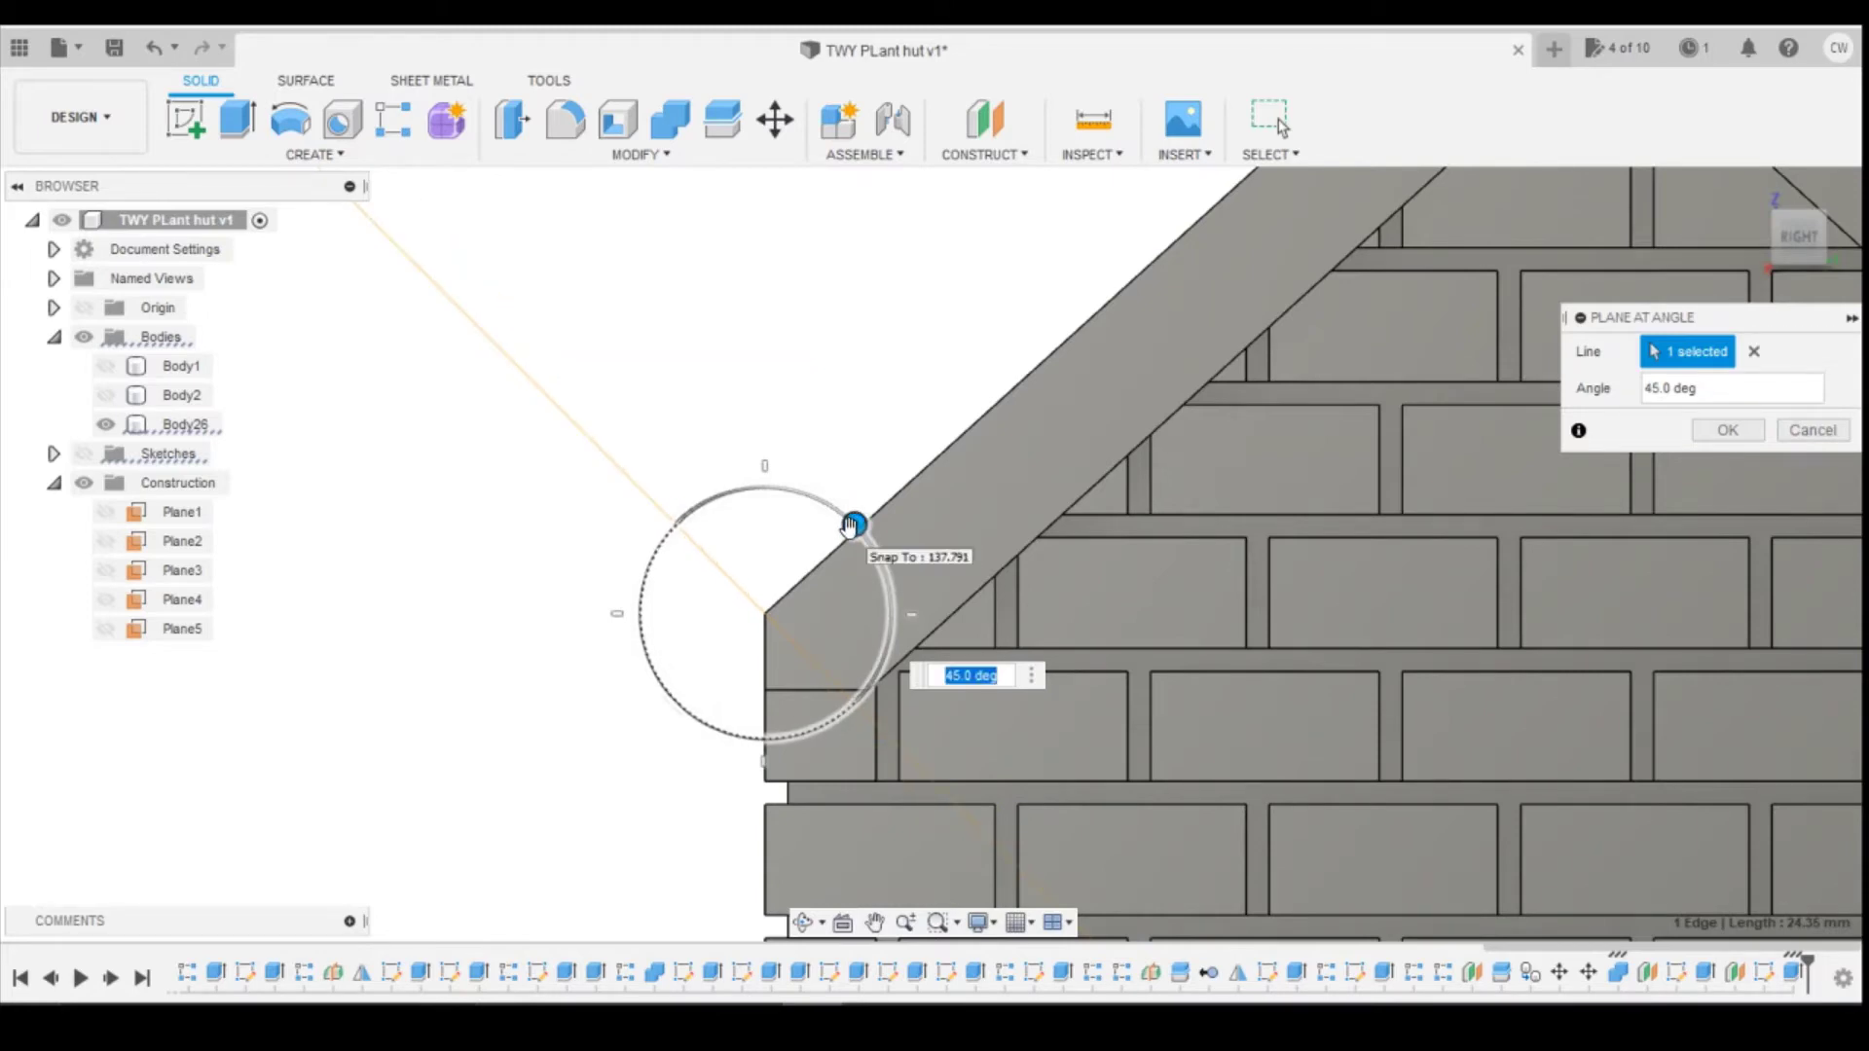
key("Return")
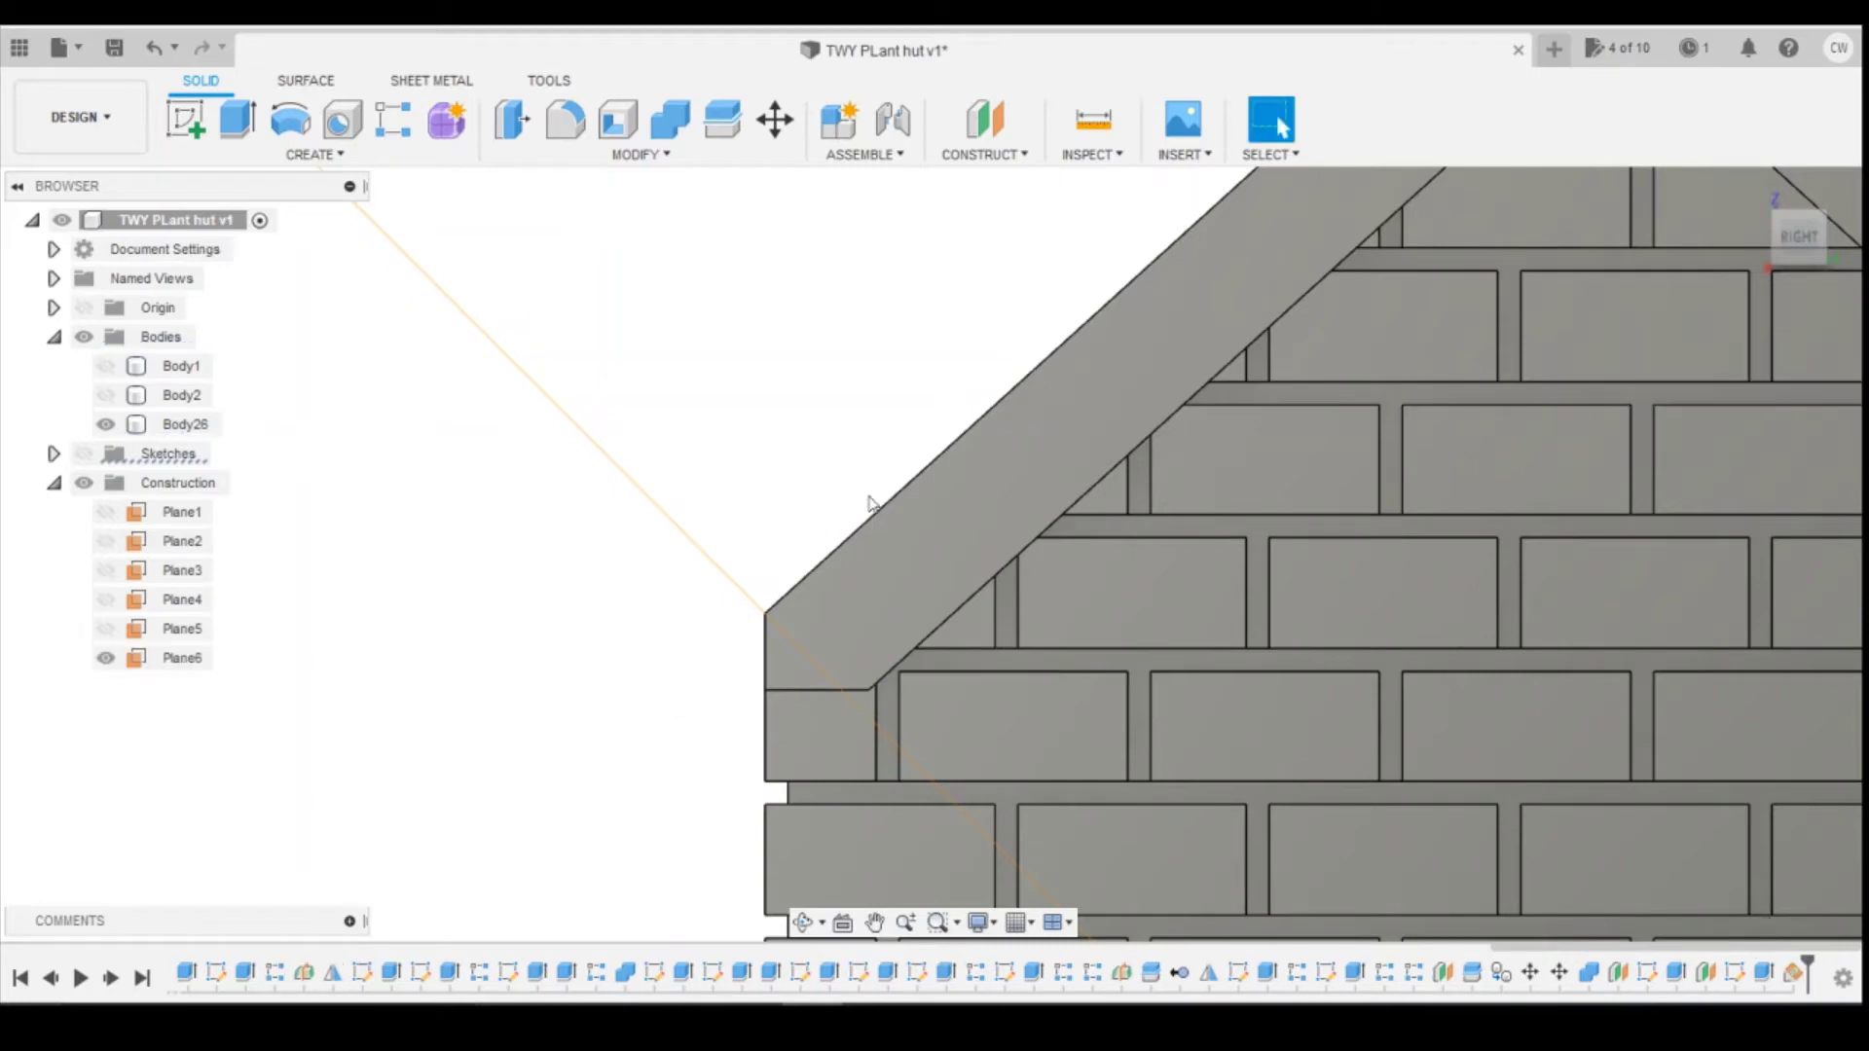
Step: Measure the angle between the short vertical eave edge and the sloping roof edge on the gable end
left_click(853, 578)
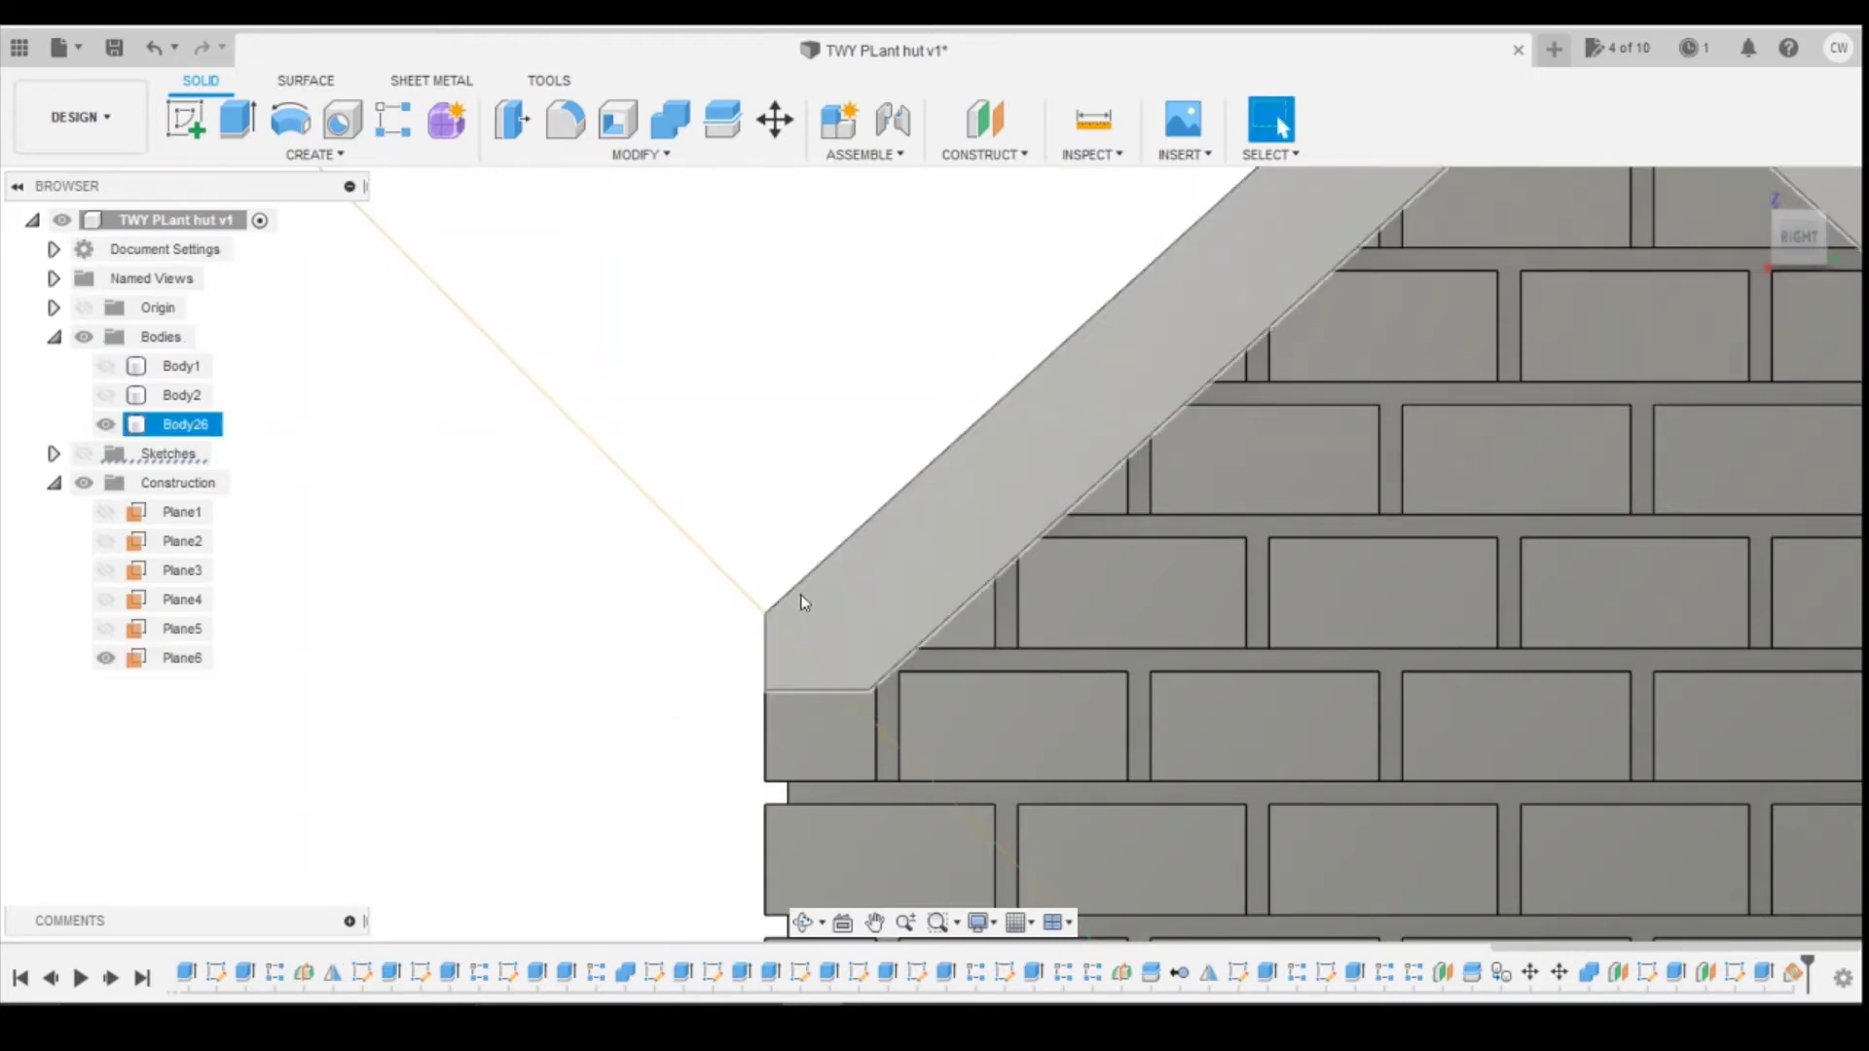
left_click(633, 230)
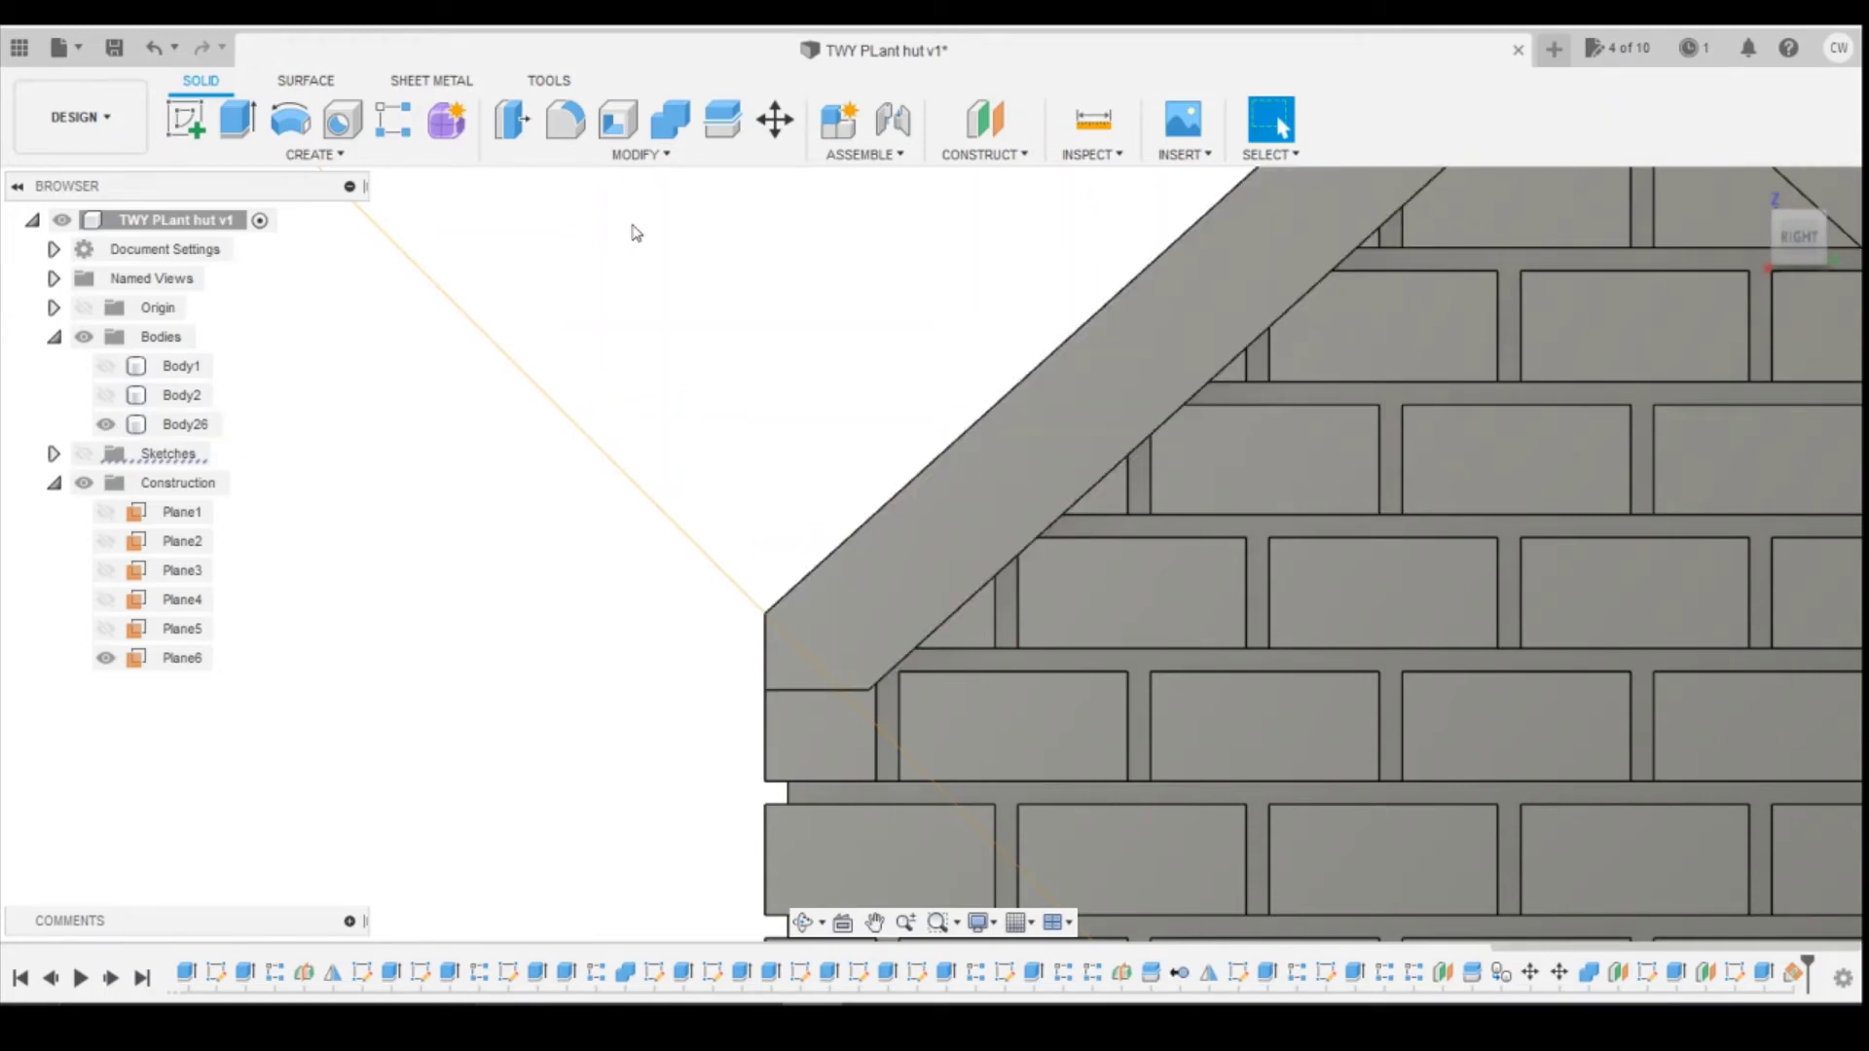
left_click(1094, 134)
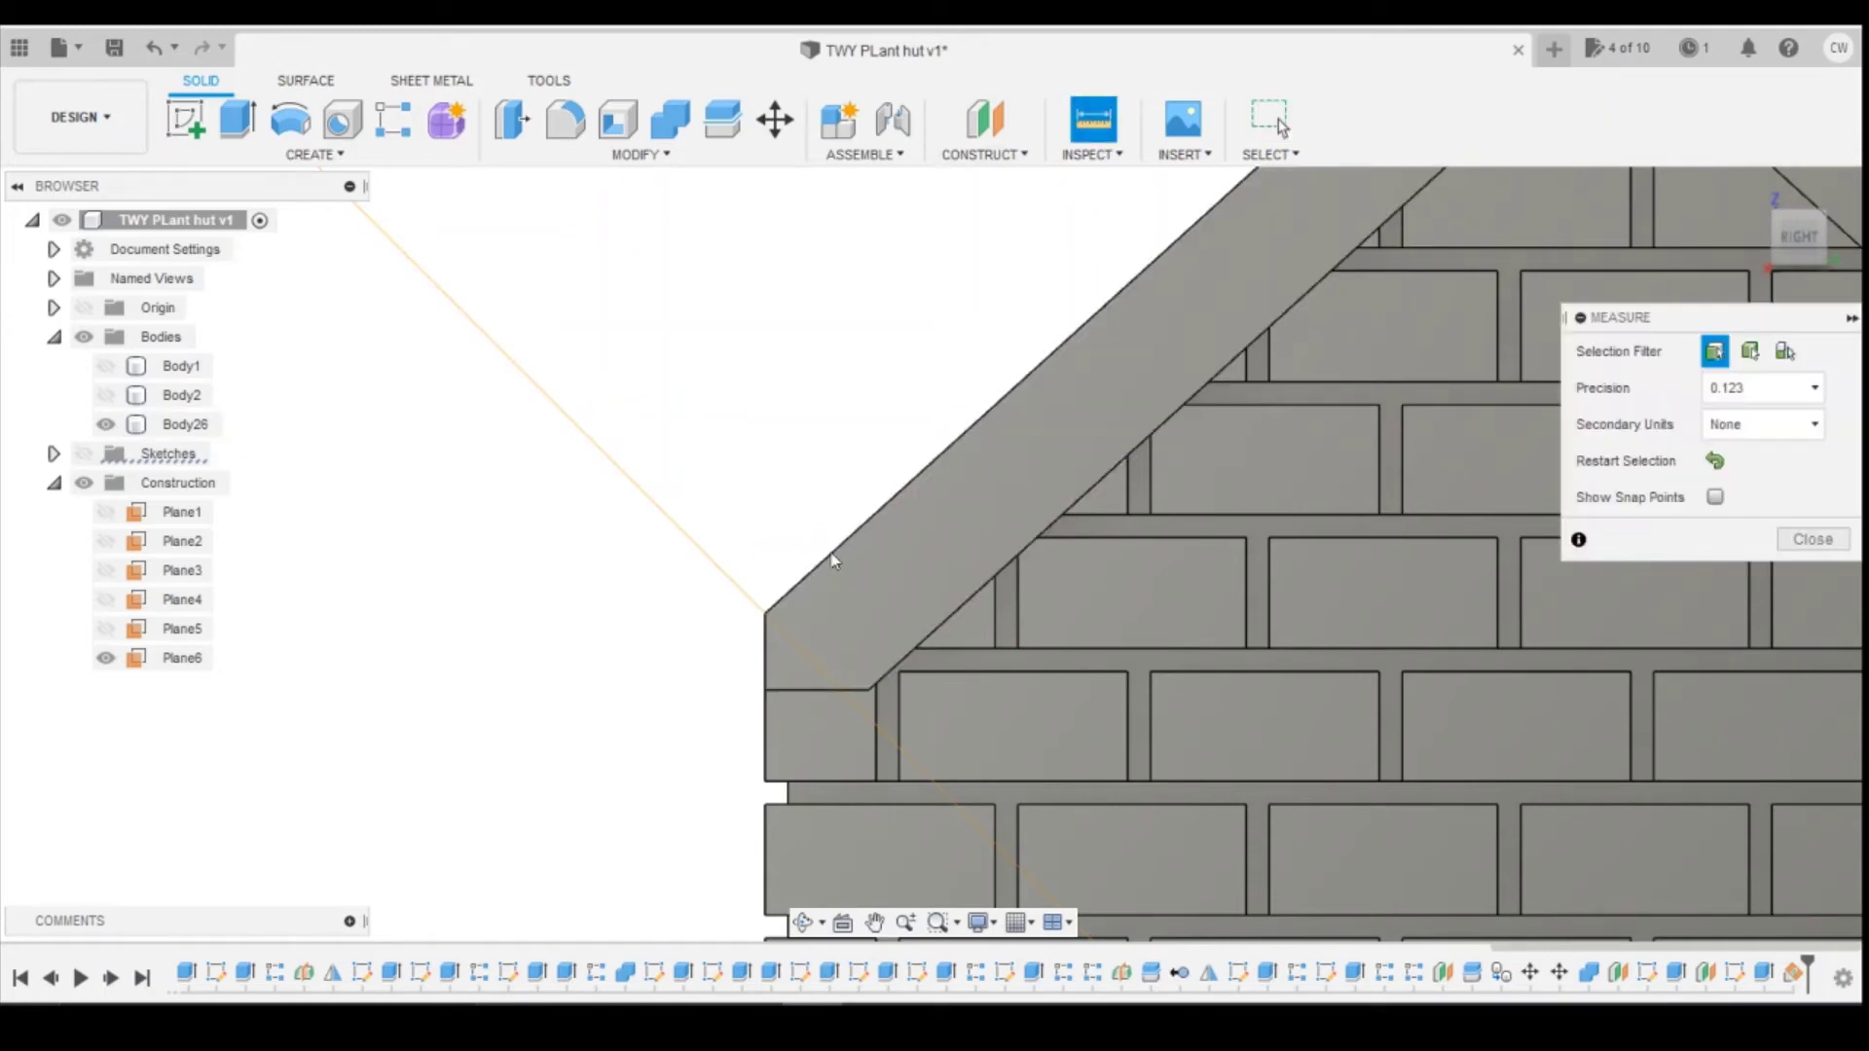
left_click(767, 648)
left_click(789, 596)
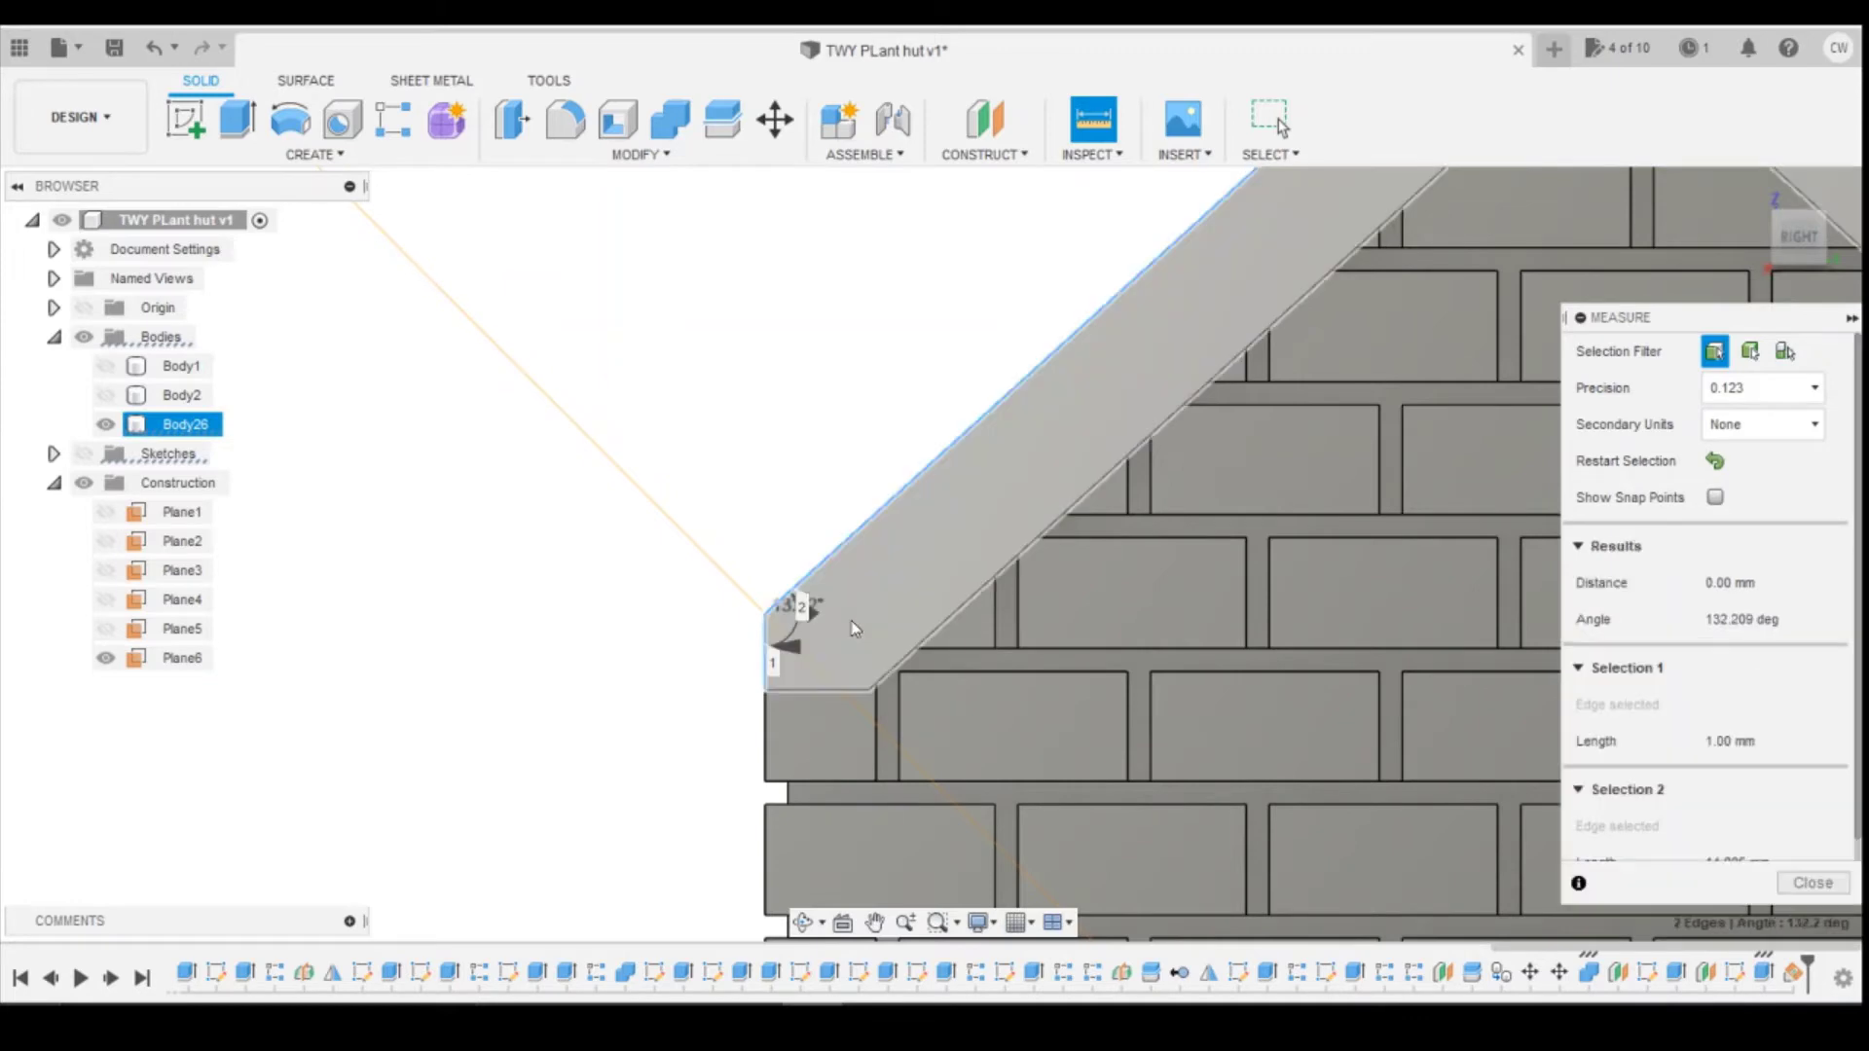
scroll(774, 633, "up", 5)
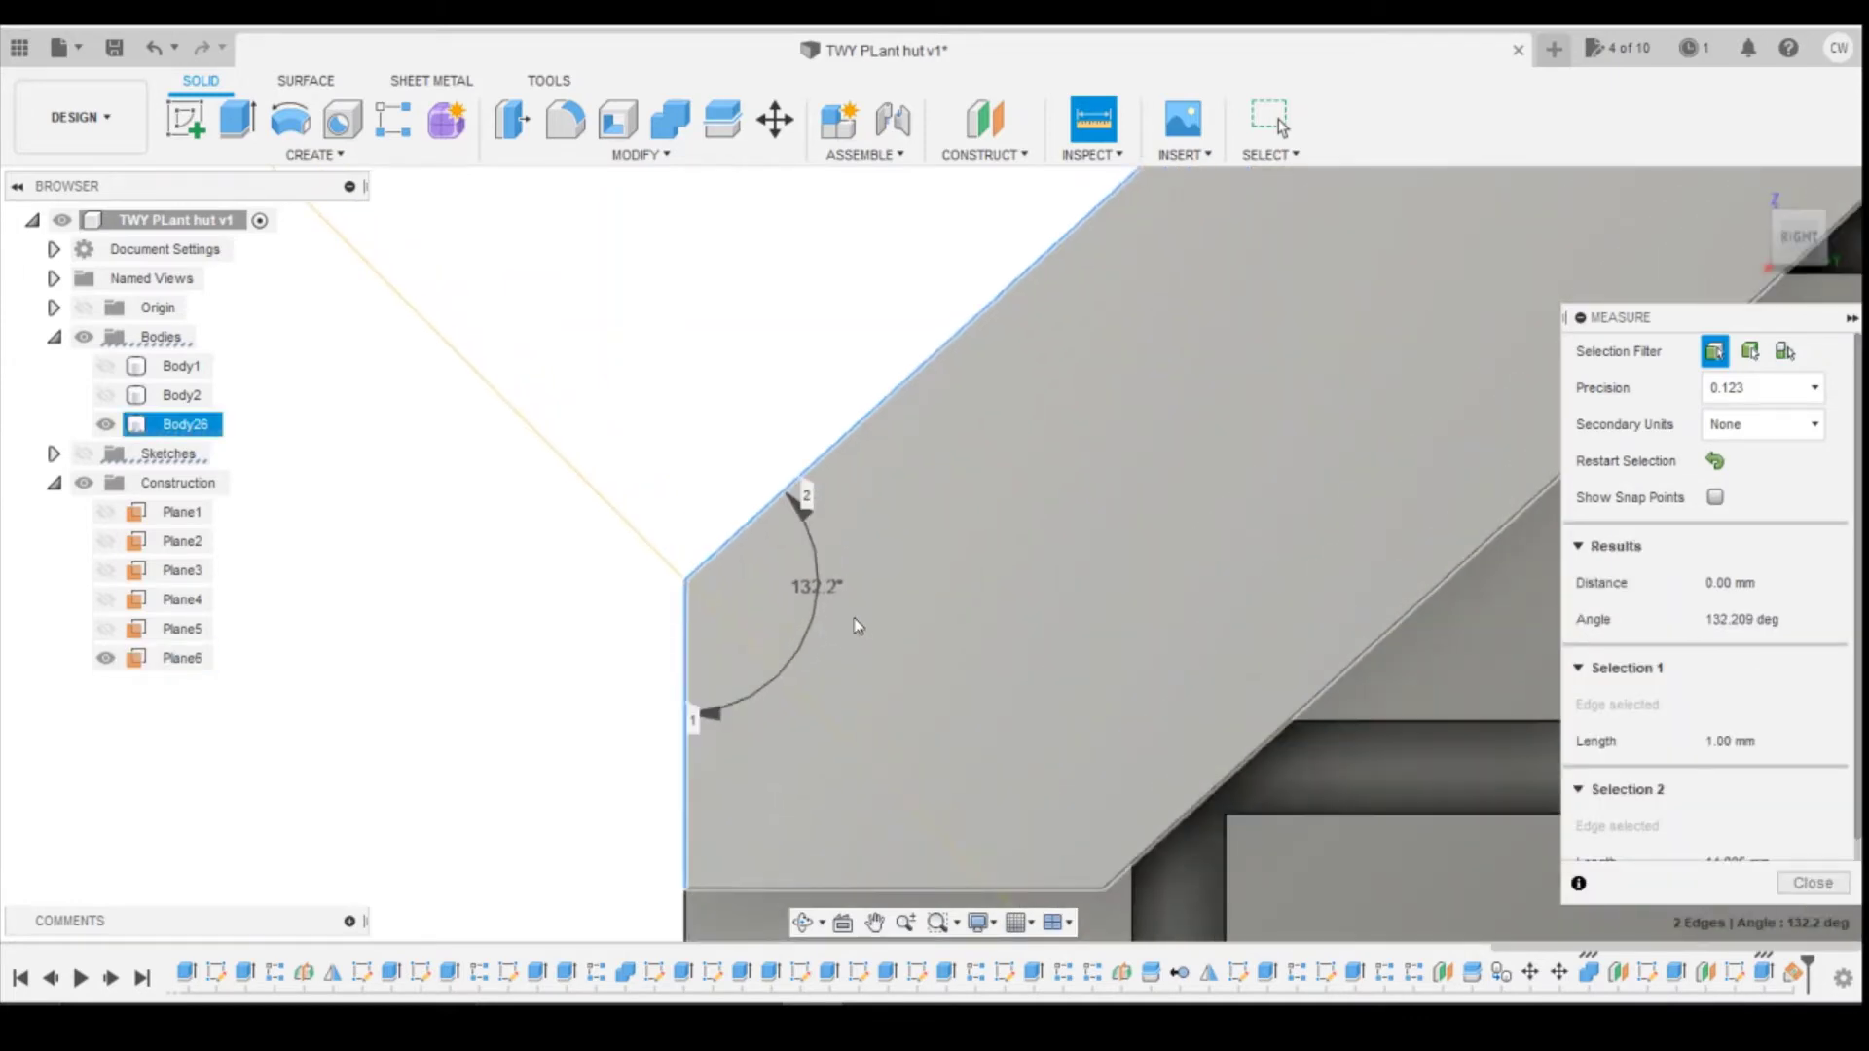
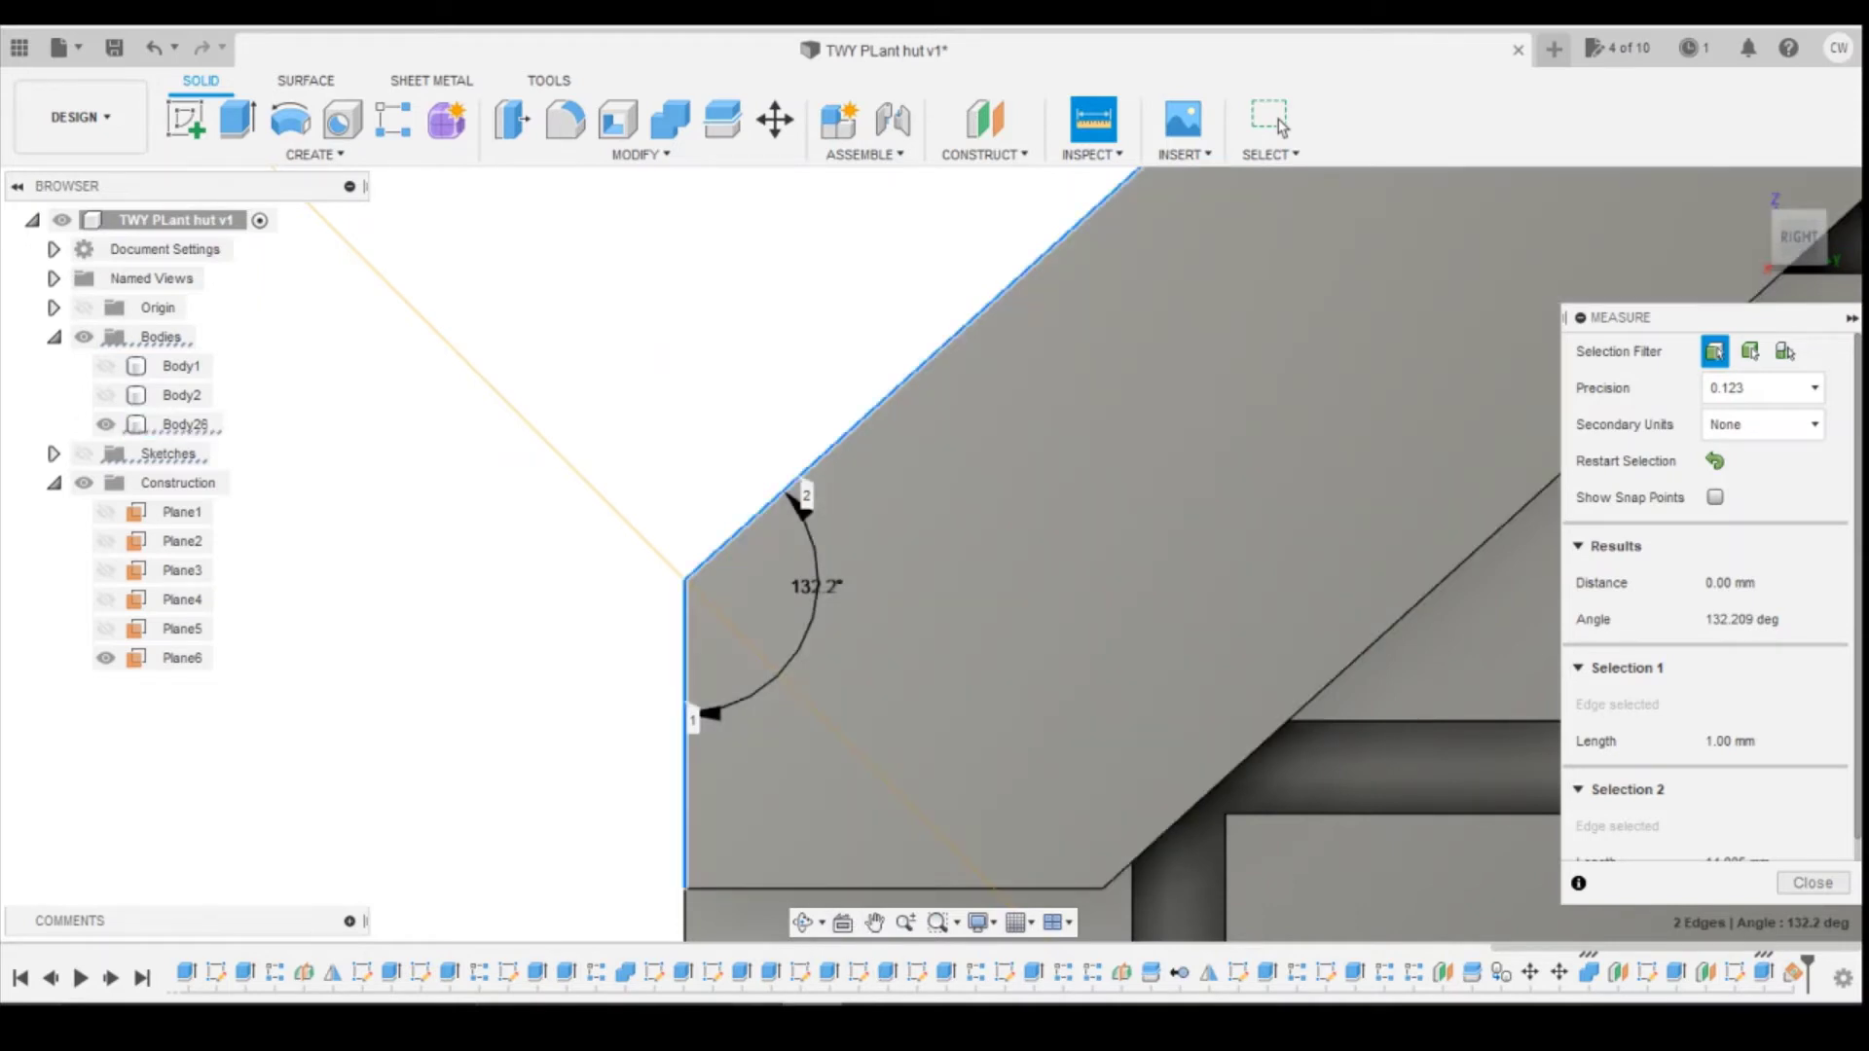
Step: Switch to Calculator and subtract 132 from 180 to work out the plane's angle
left_click(376, 1020)
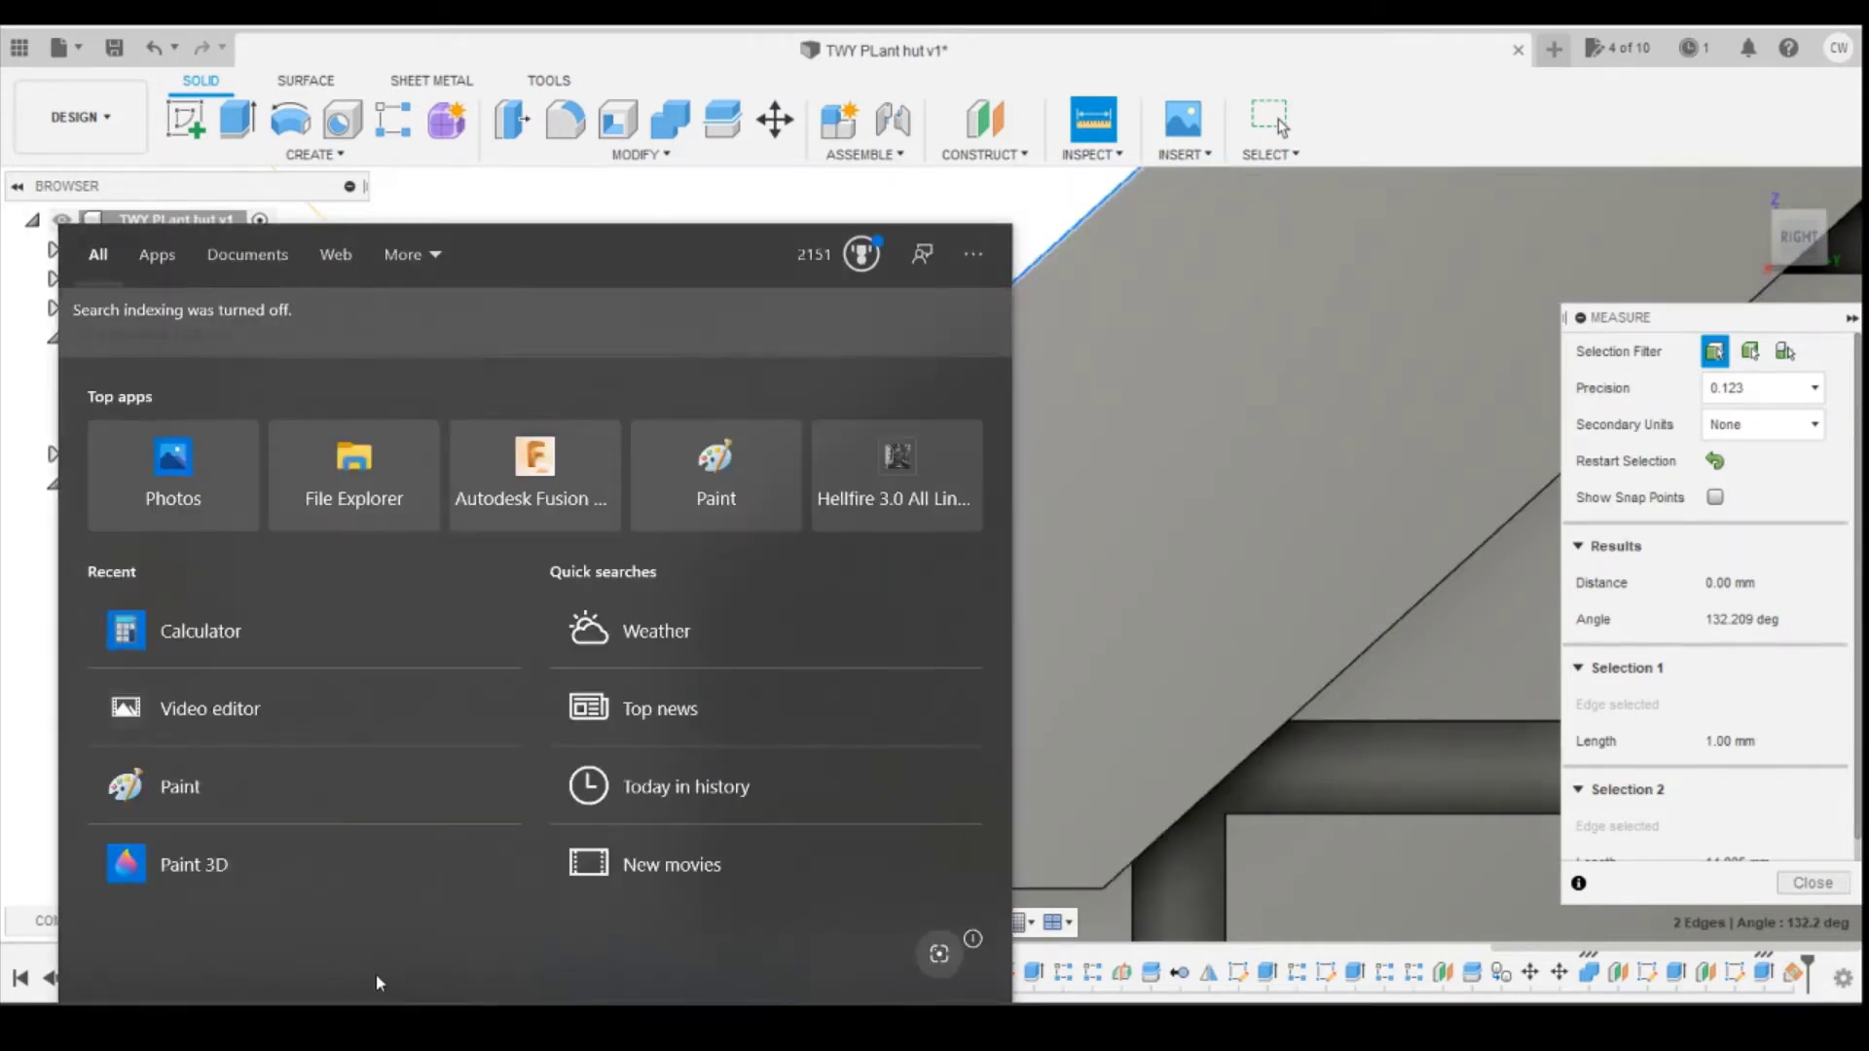
left_click(314, 628)
left_click(1131, 797)
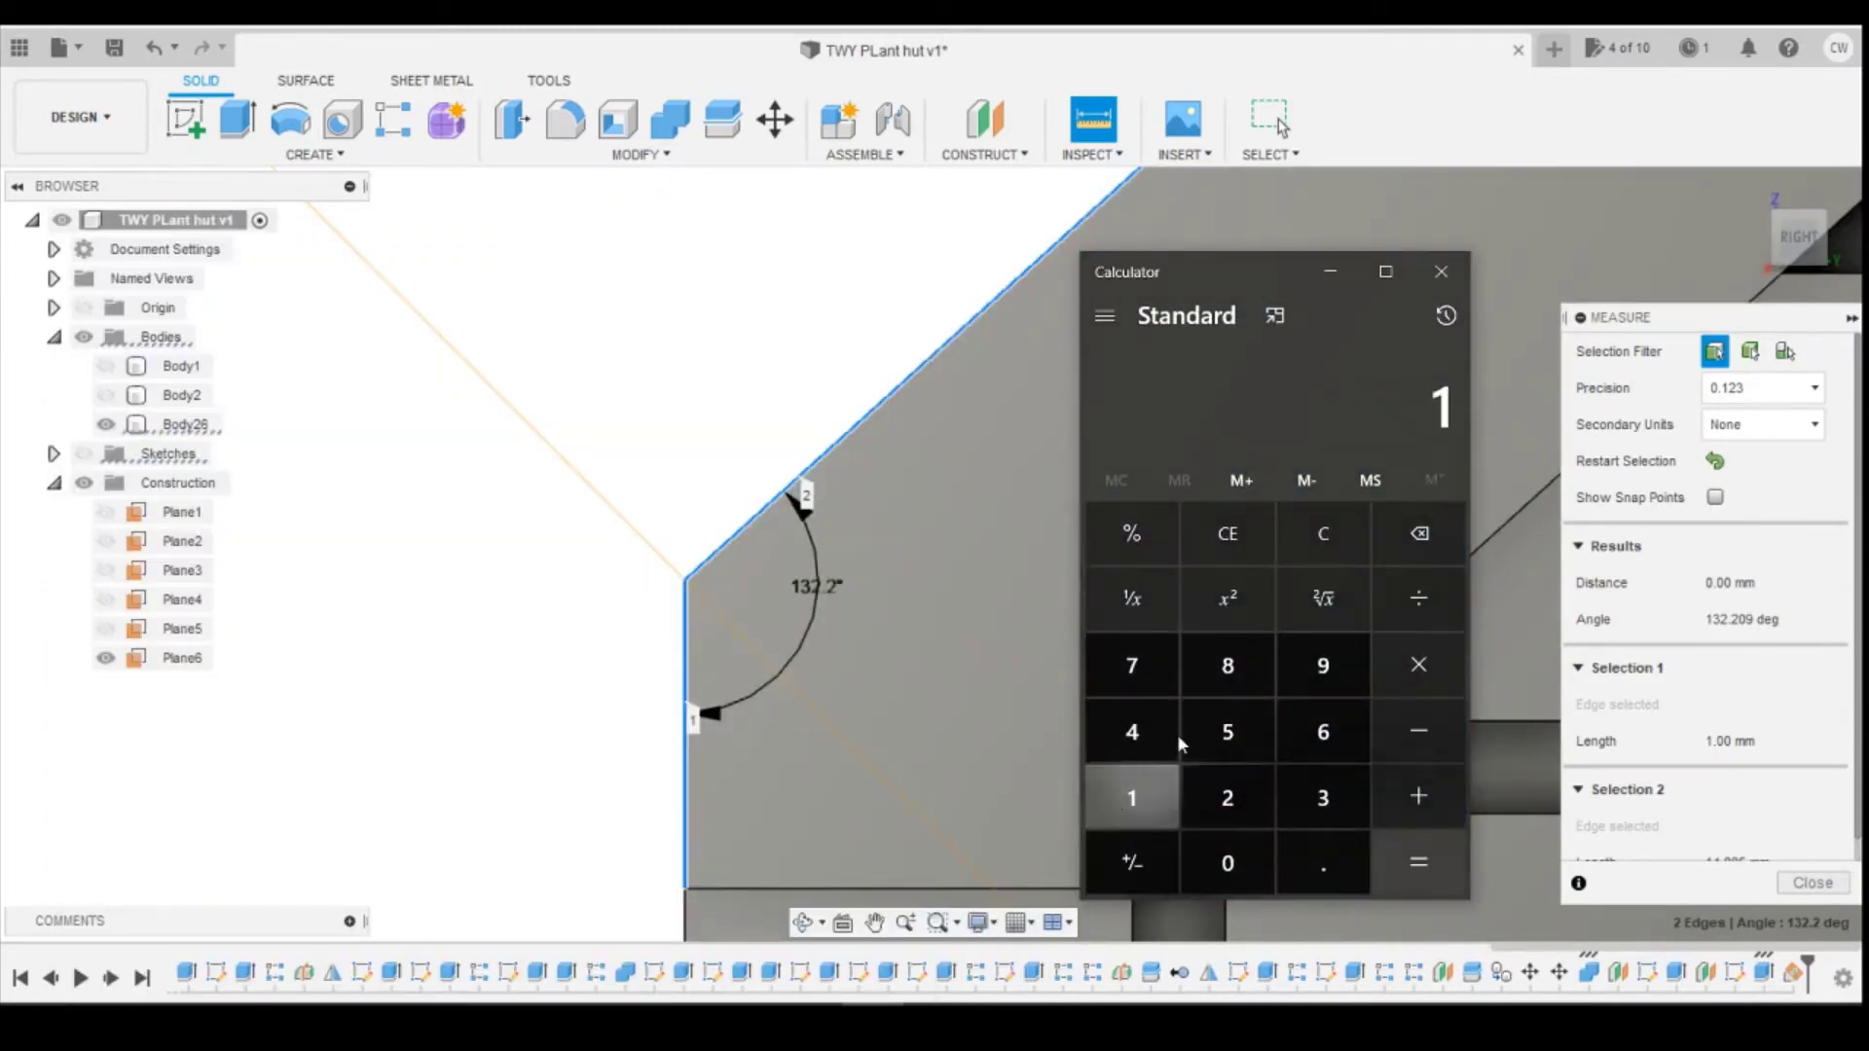
left_click(1227, 665)
left_click(1228, 863)
left_click(1418, 731)
left_click(1131, 797)
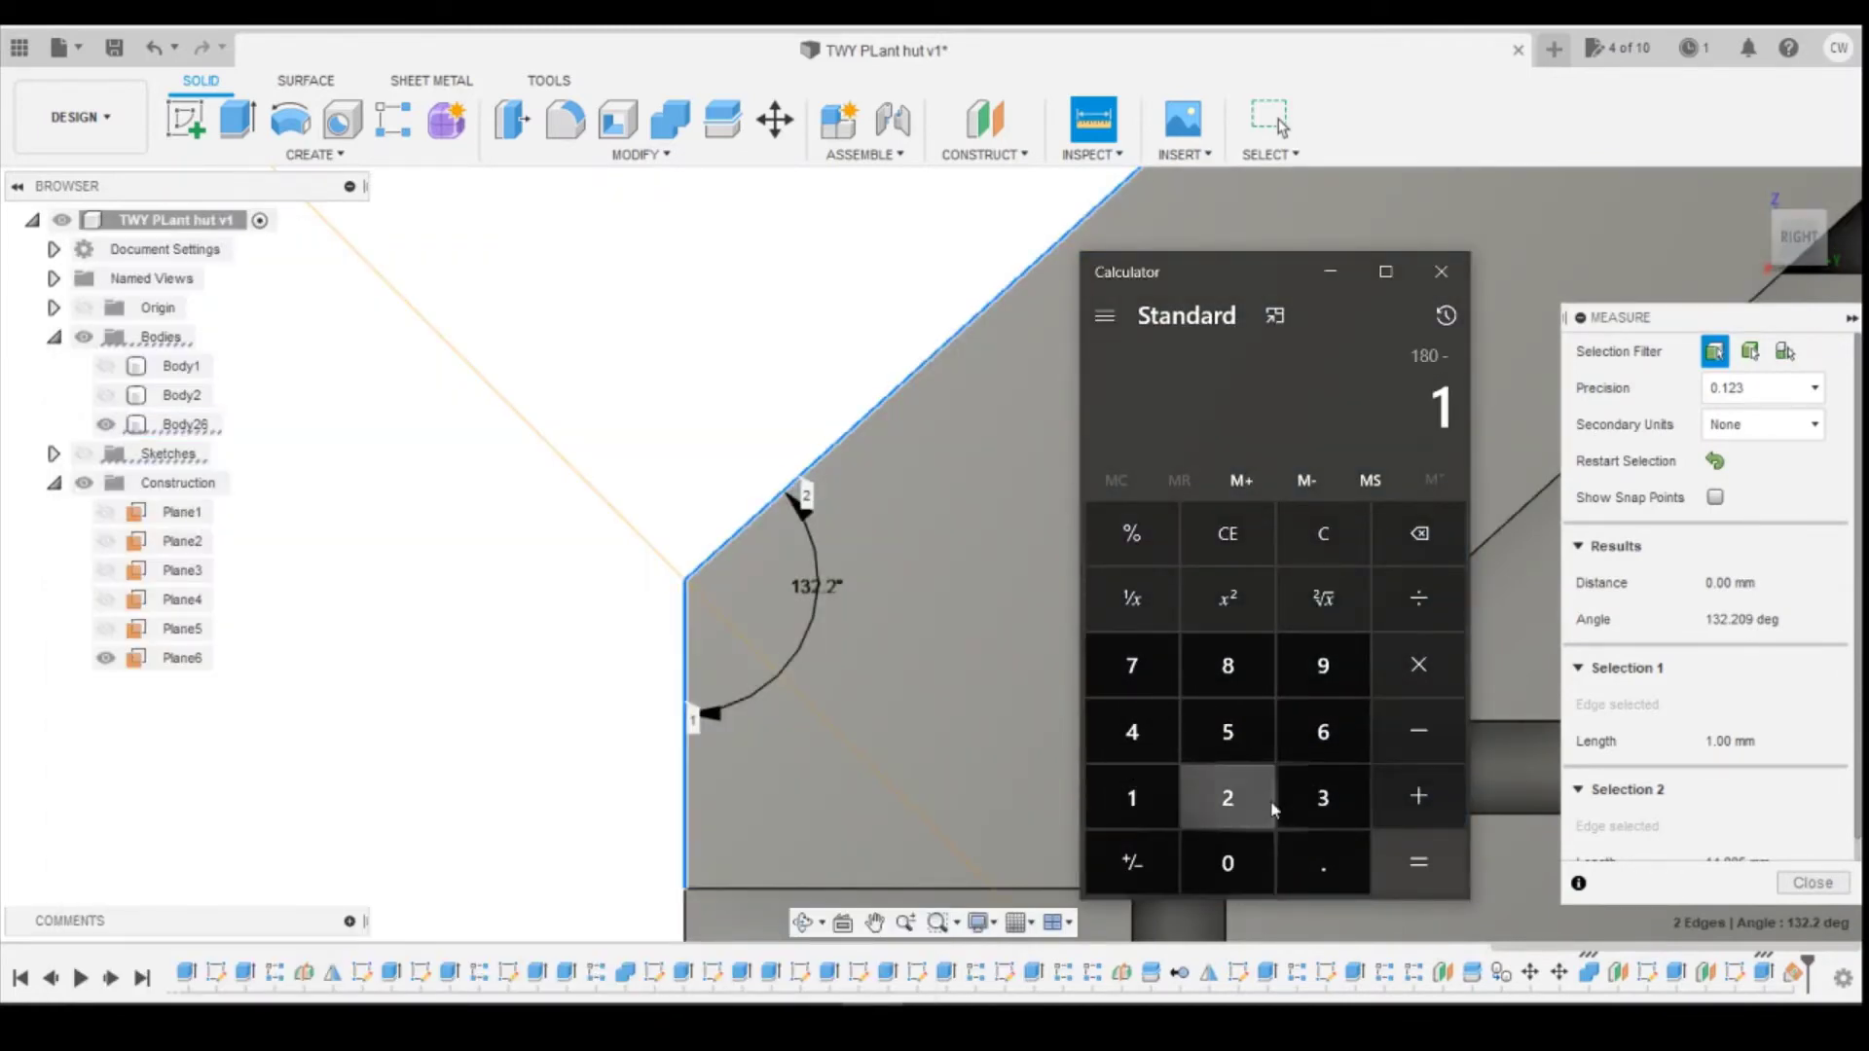
left_click(1323, 798)
left_click(1232, 804)
left_click(1323, 862)
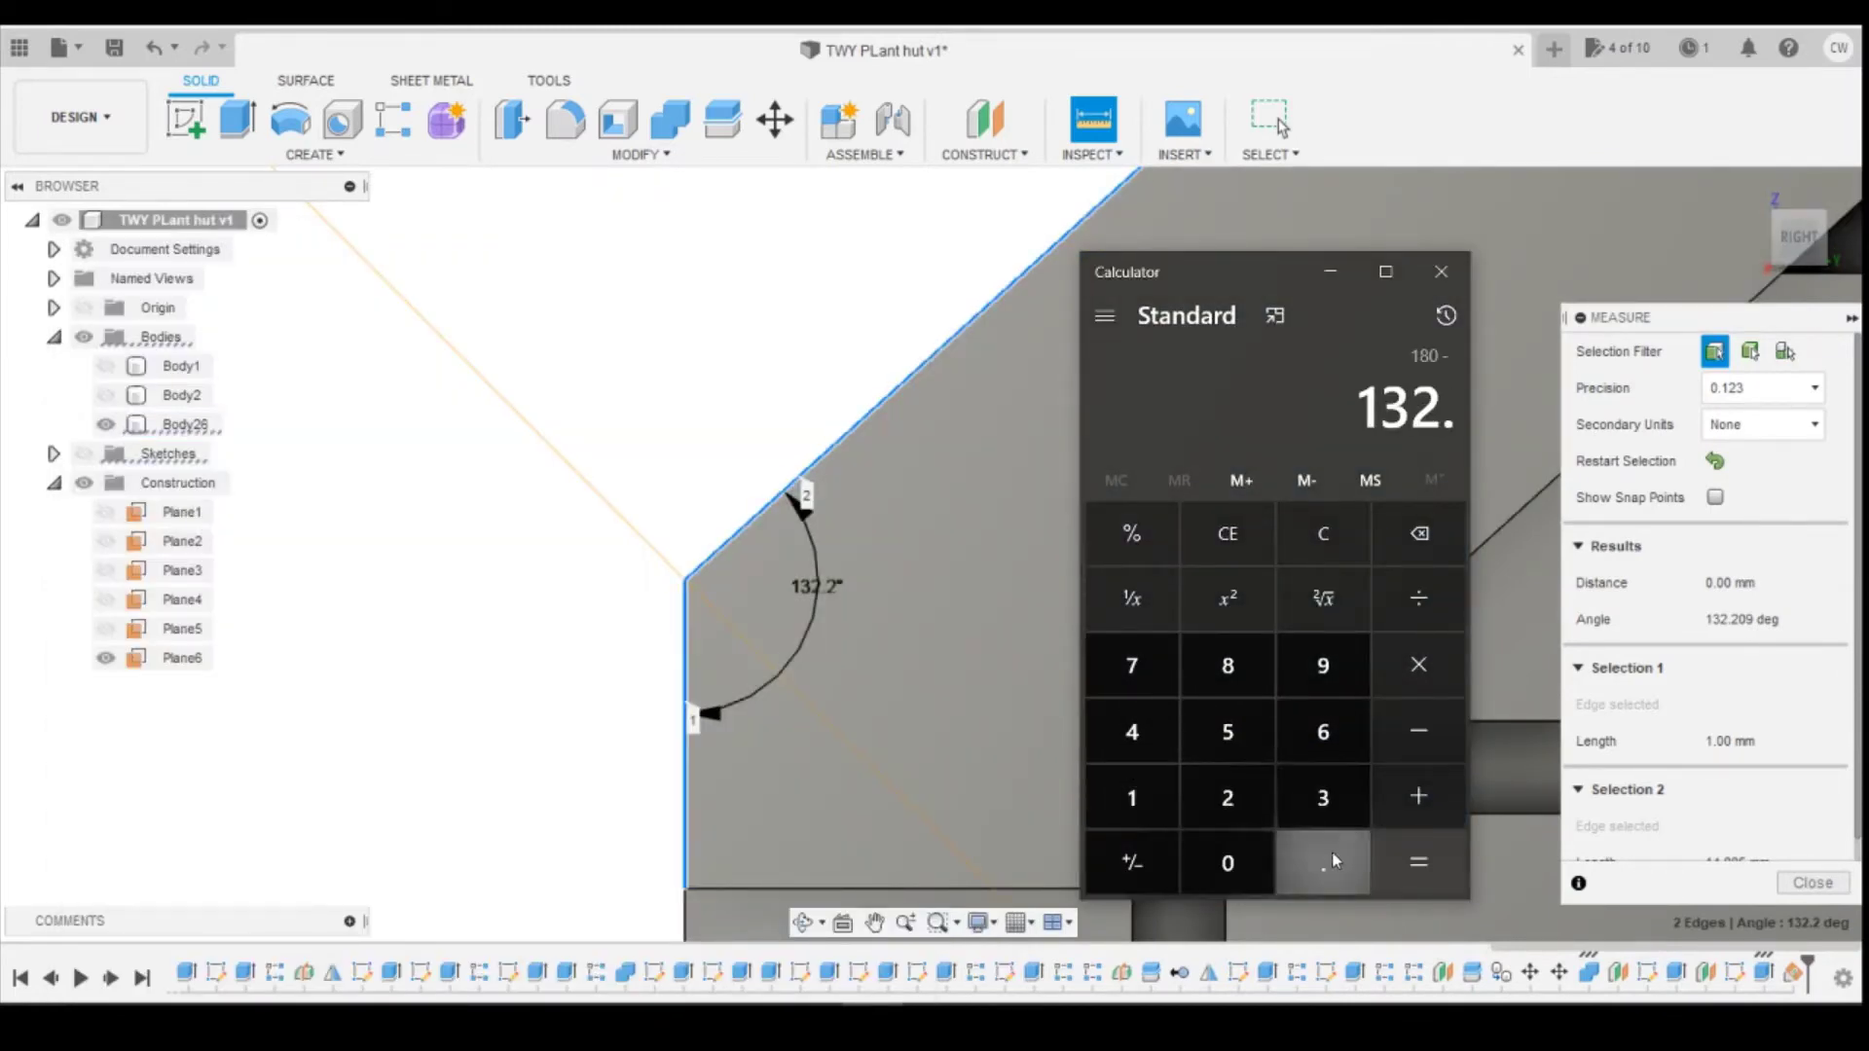
left_click(1418, 861)
Step: Edit the angled construction plane at the eave and set its angle to 48 degrees
left_click(1794, 978)
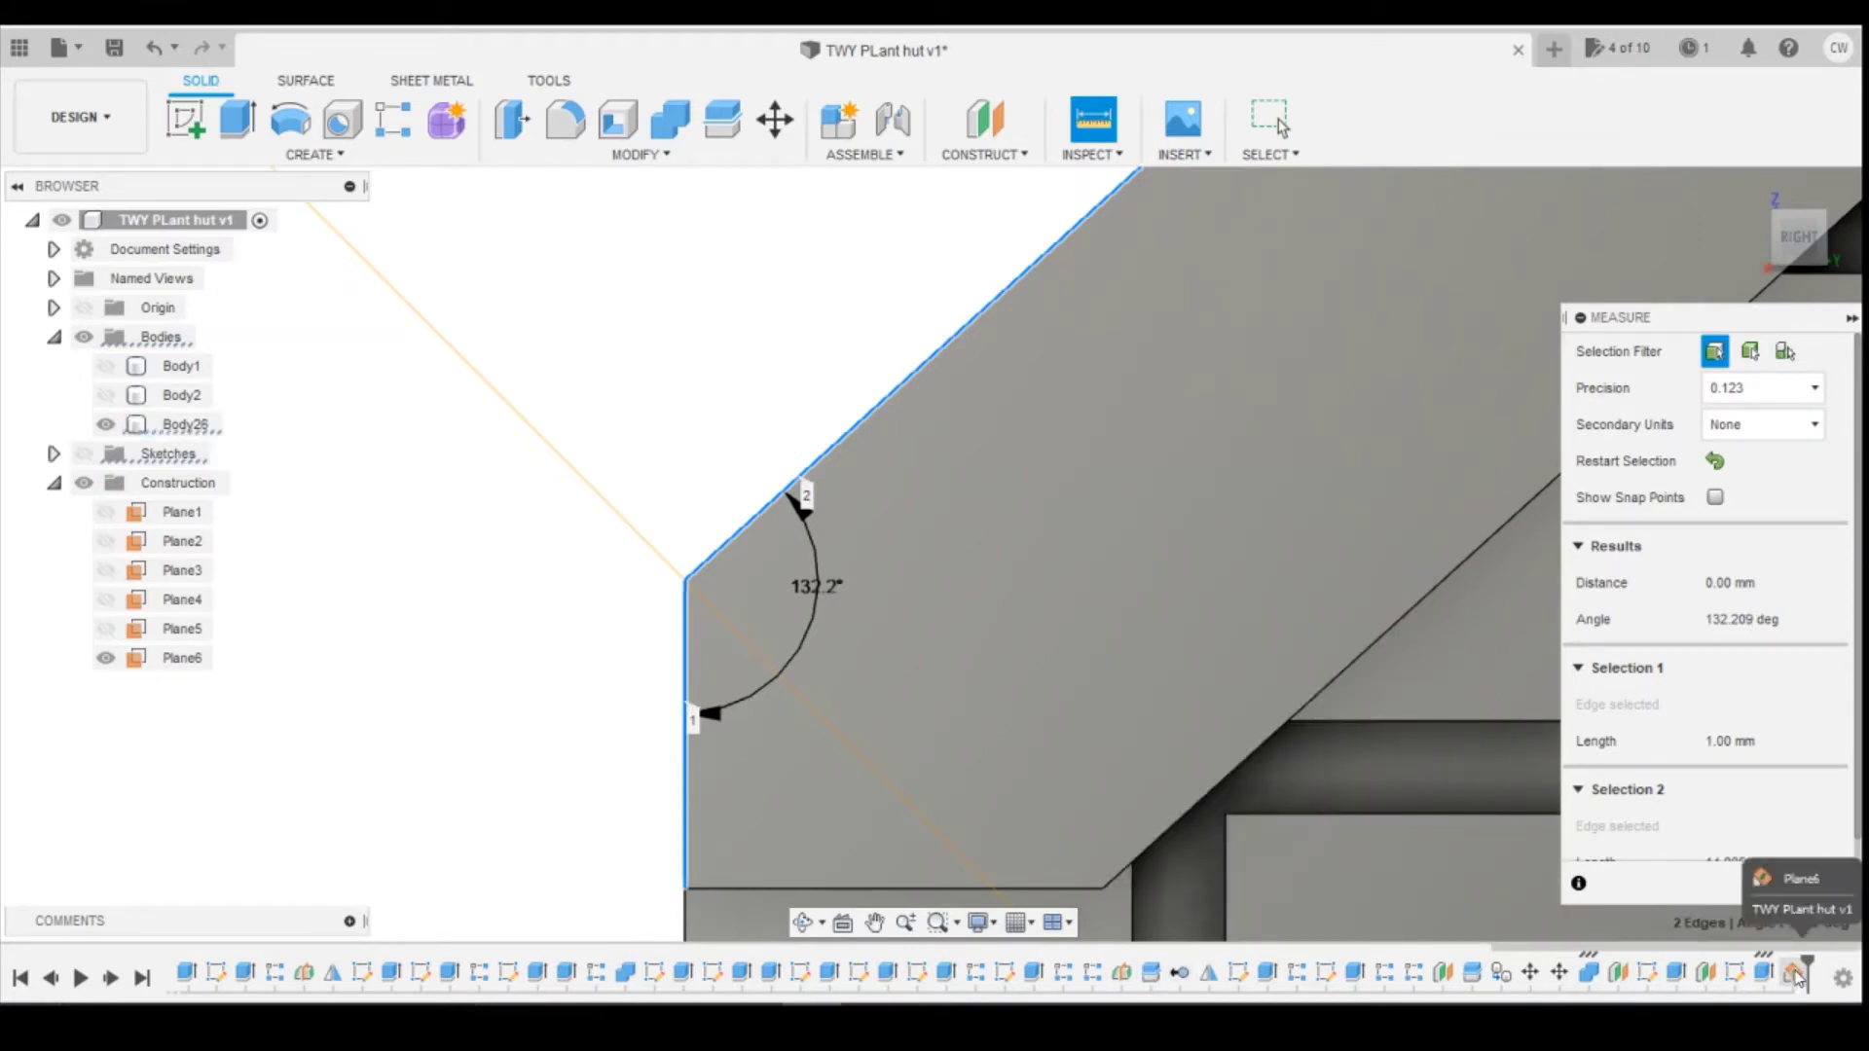
key("Escape")
right_click(1793, 974)
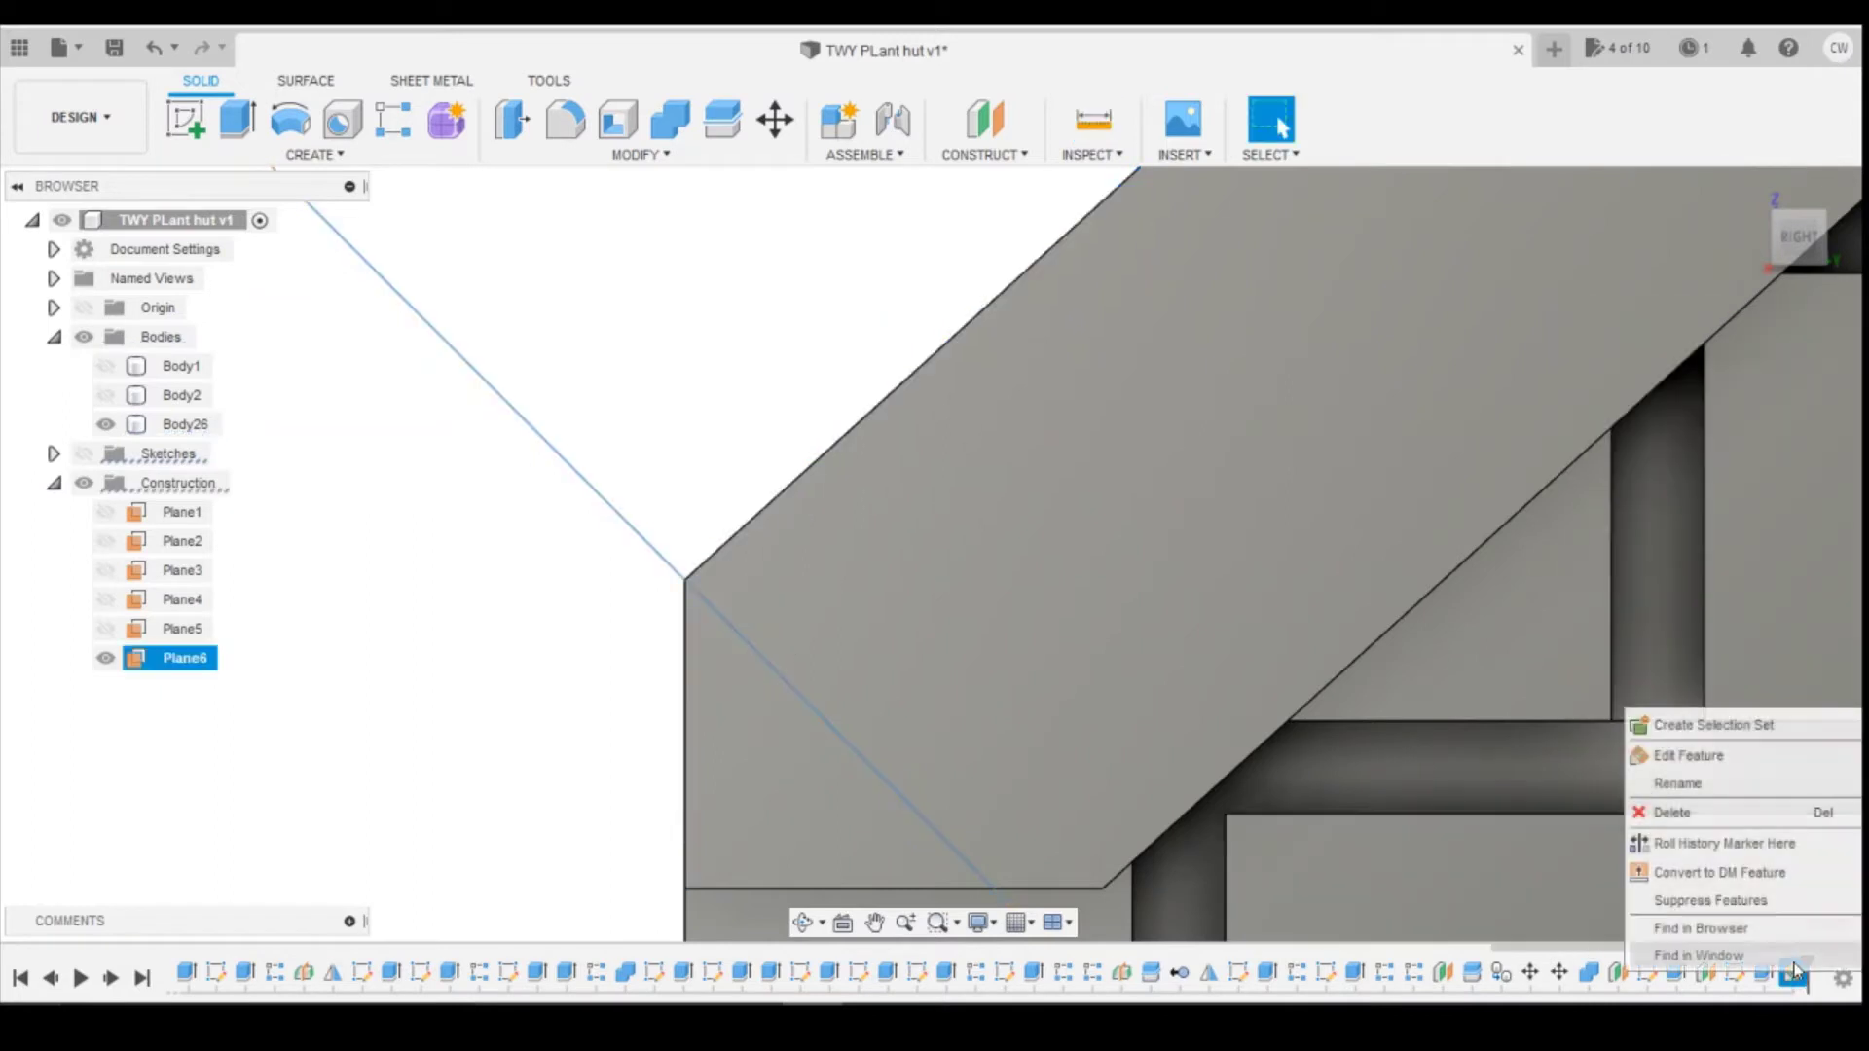
left_click(1688, 755)
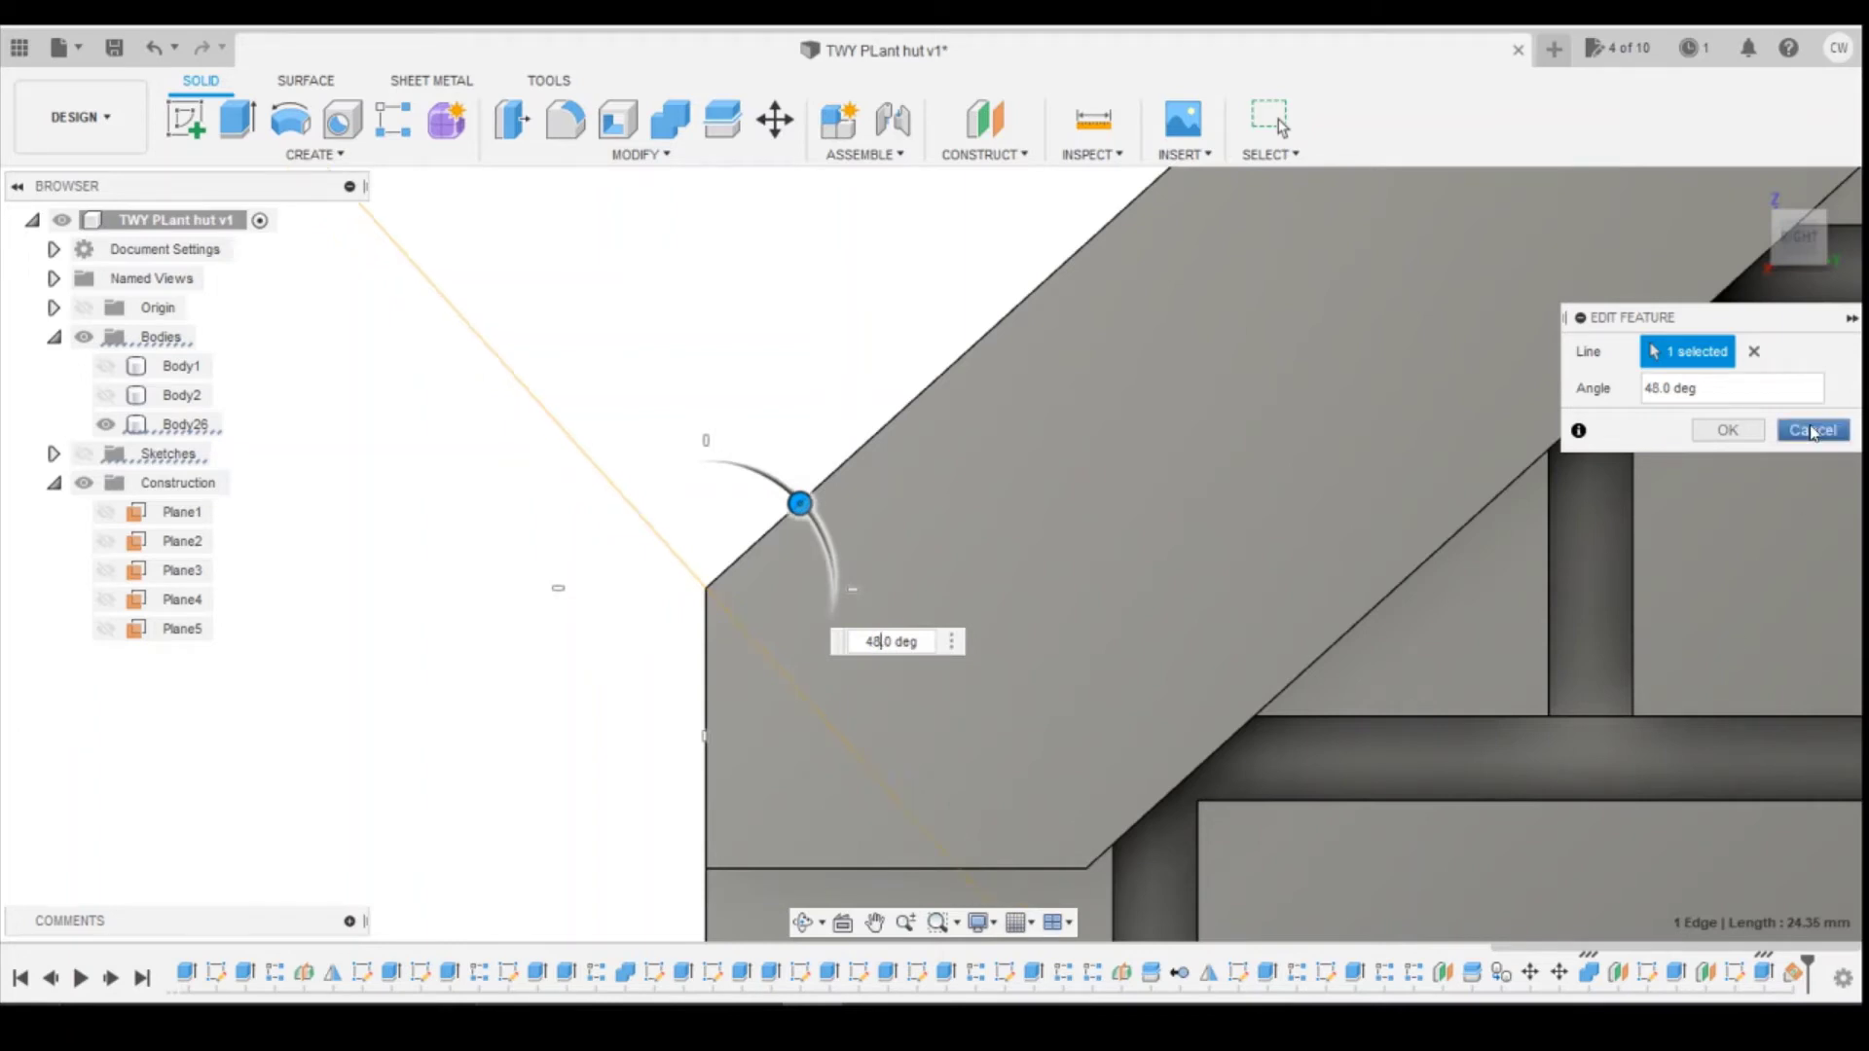
left_click(1750, 434)
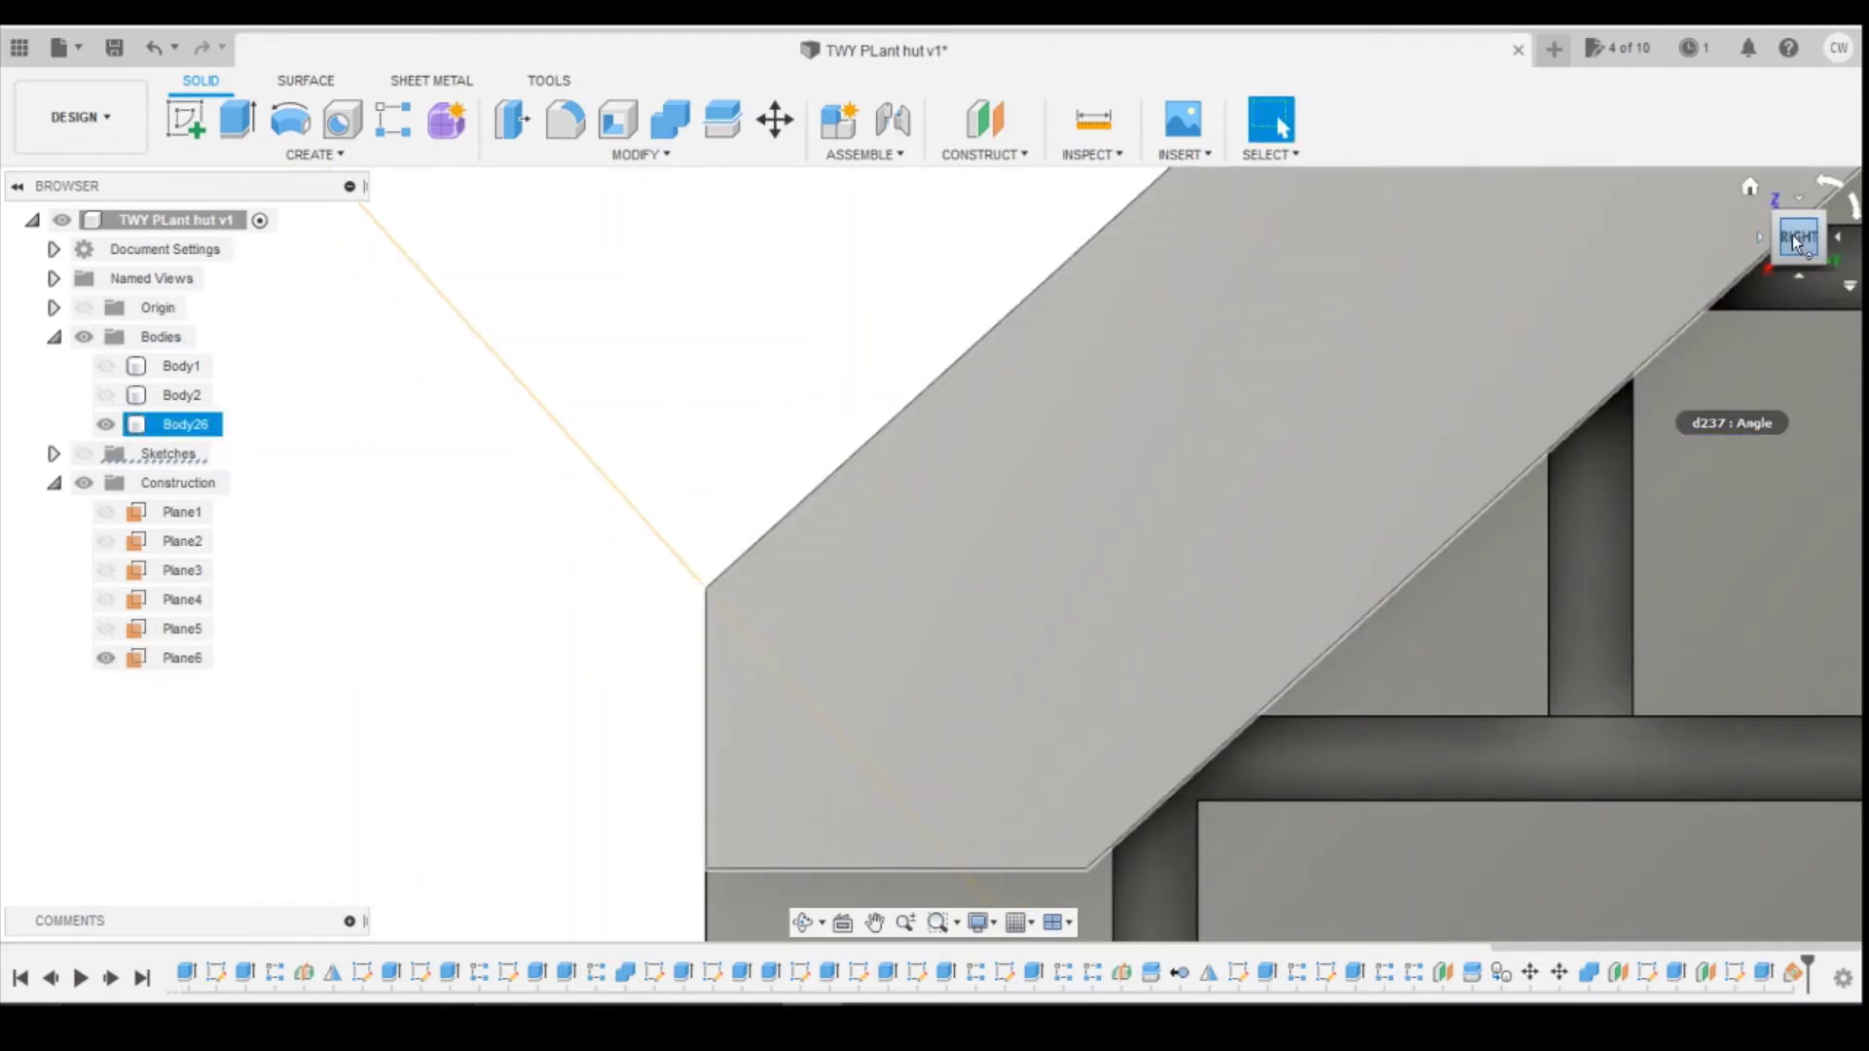
Step: Start a sketch on the angled construction plane through the roof's lower edge
left_click_drag(1797, 243, 1811, 234)
left_click(186, 121)
left_click(825, 345)
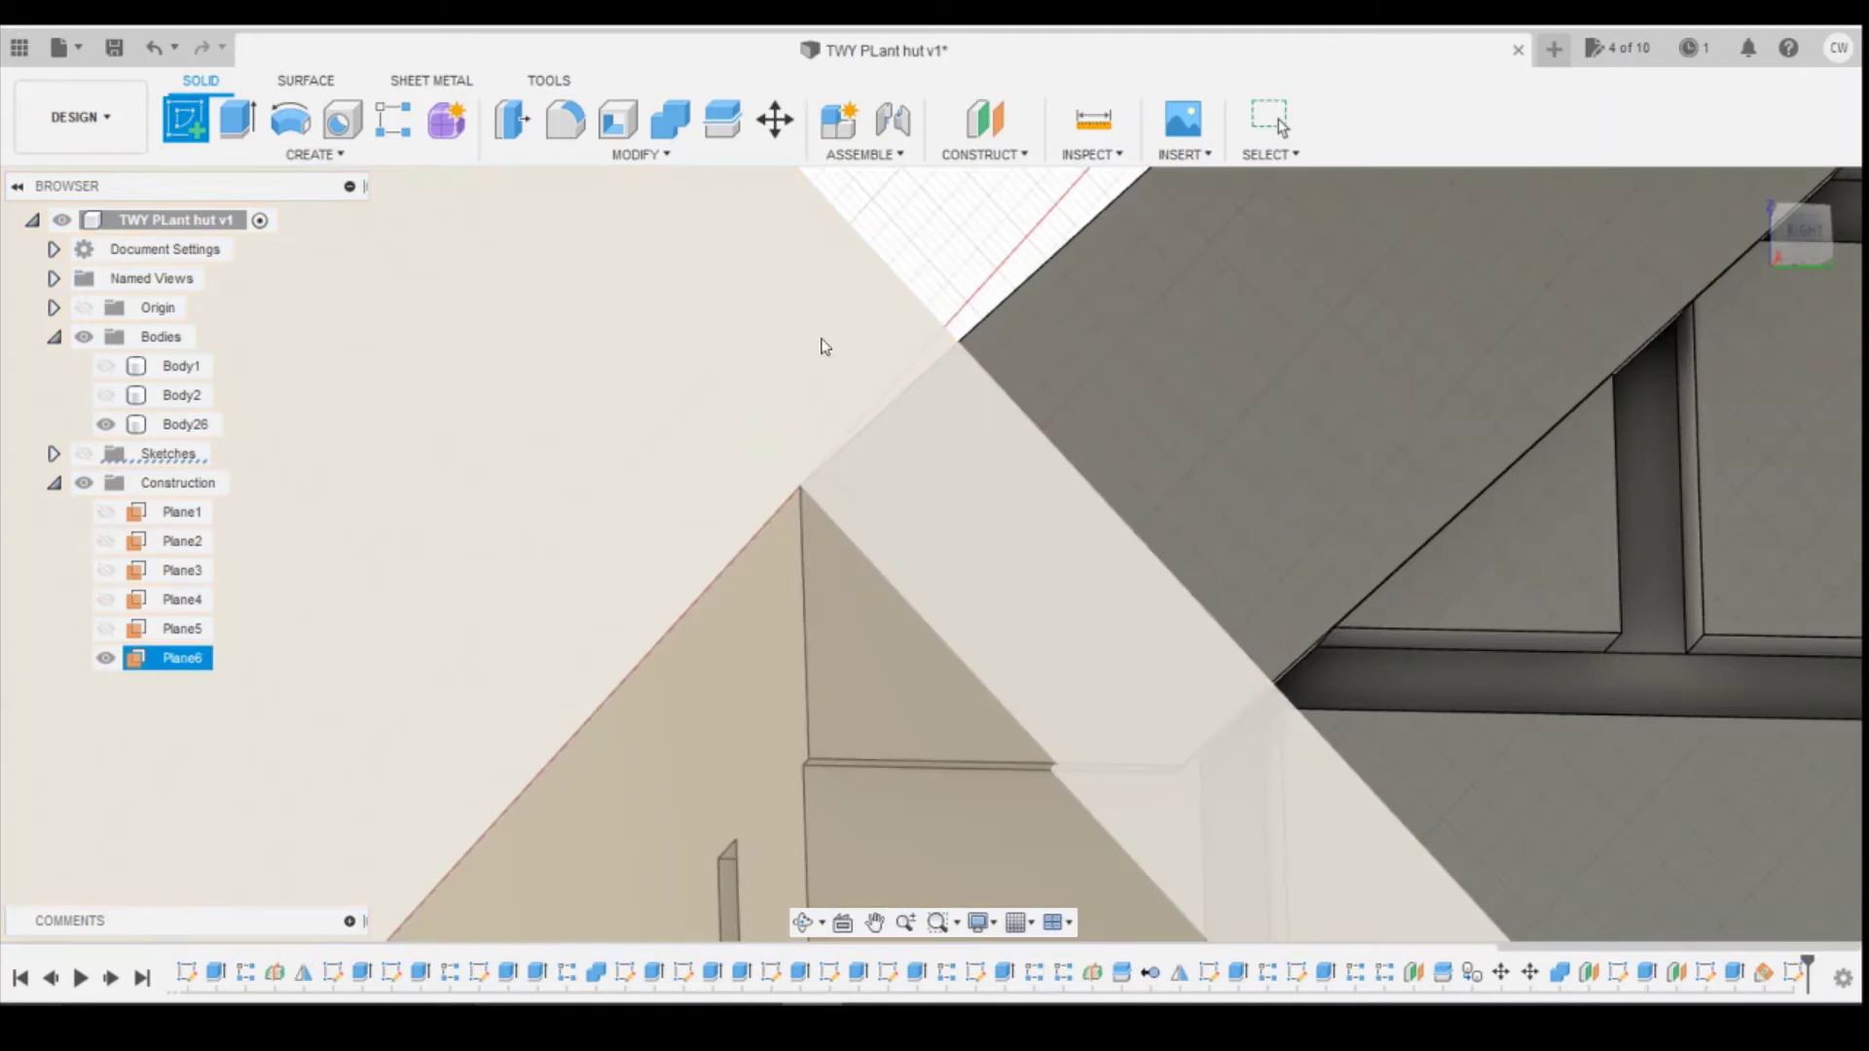
scroll(1047, 409, "down", 4)
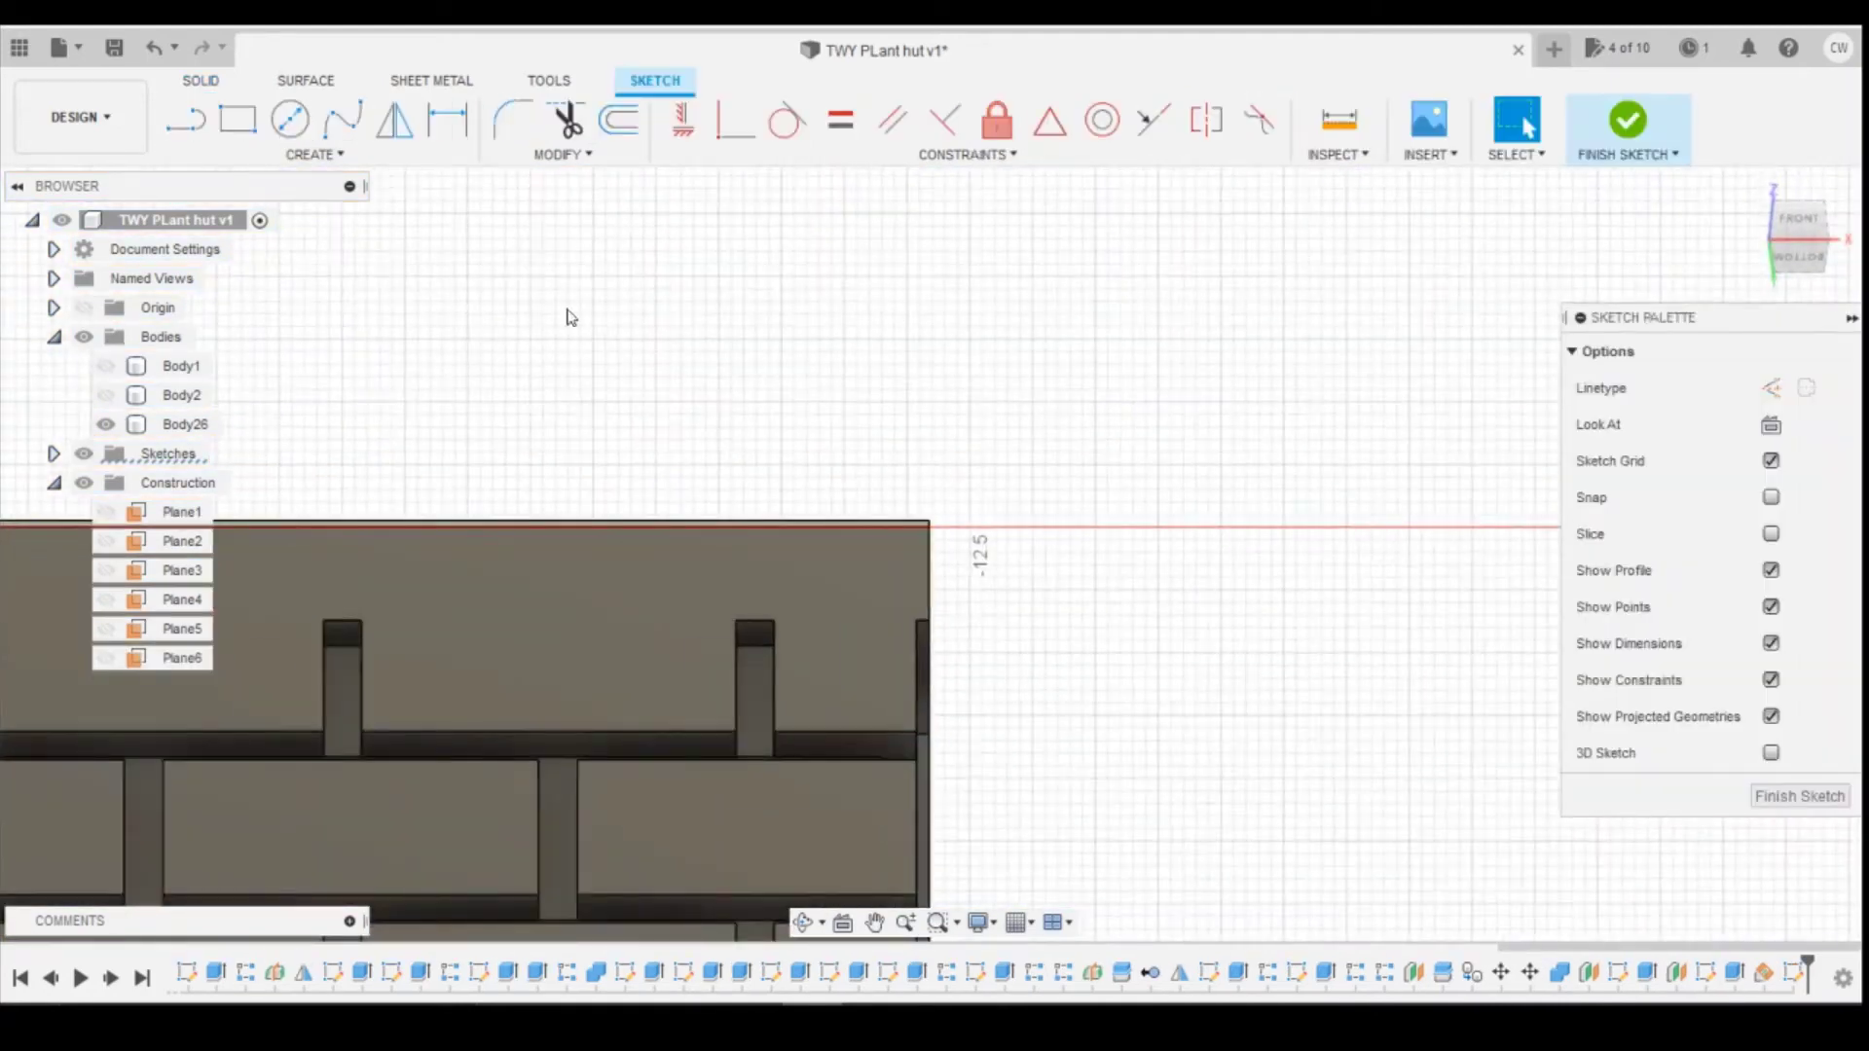
left_click(312, 153)
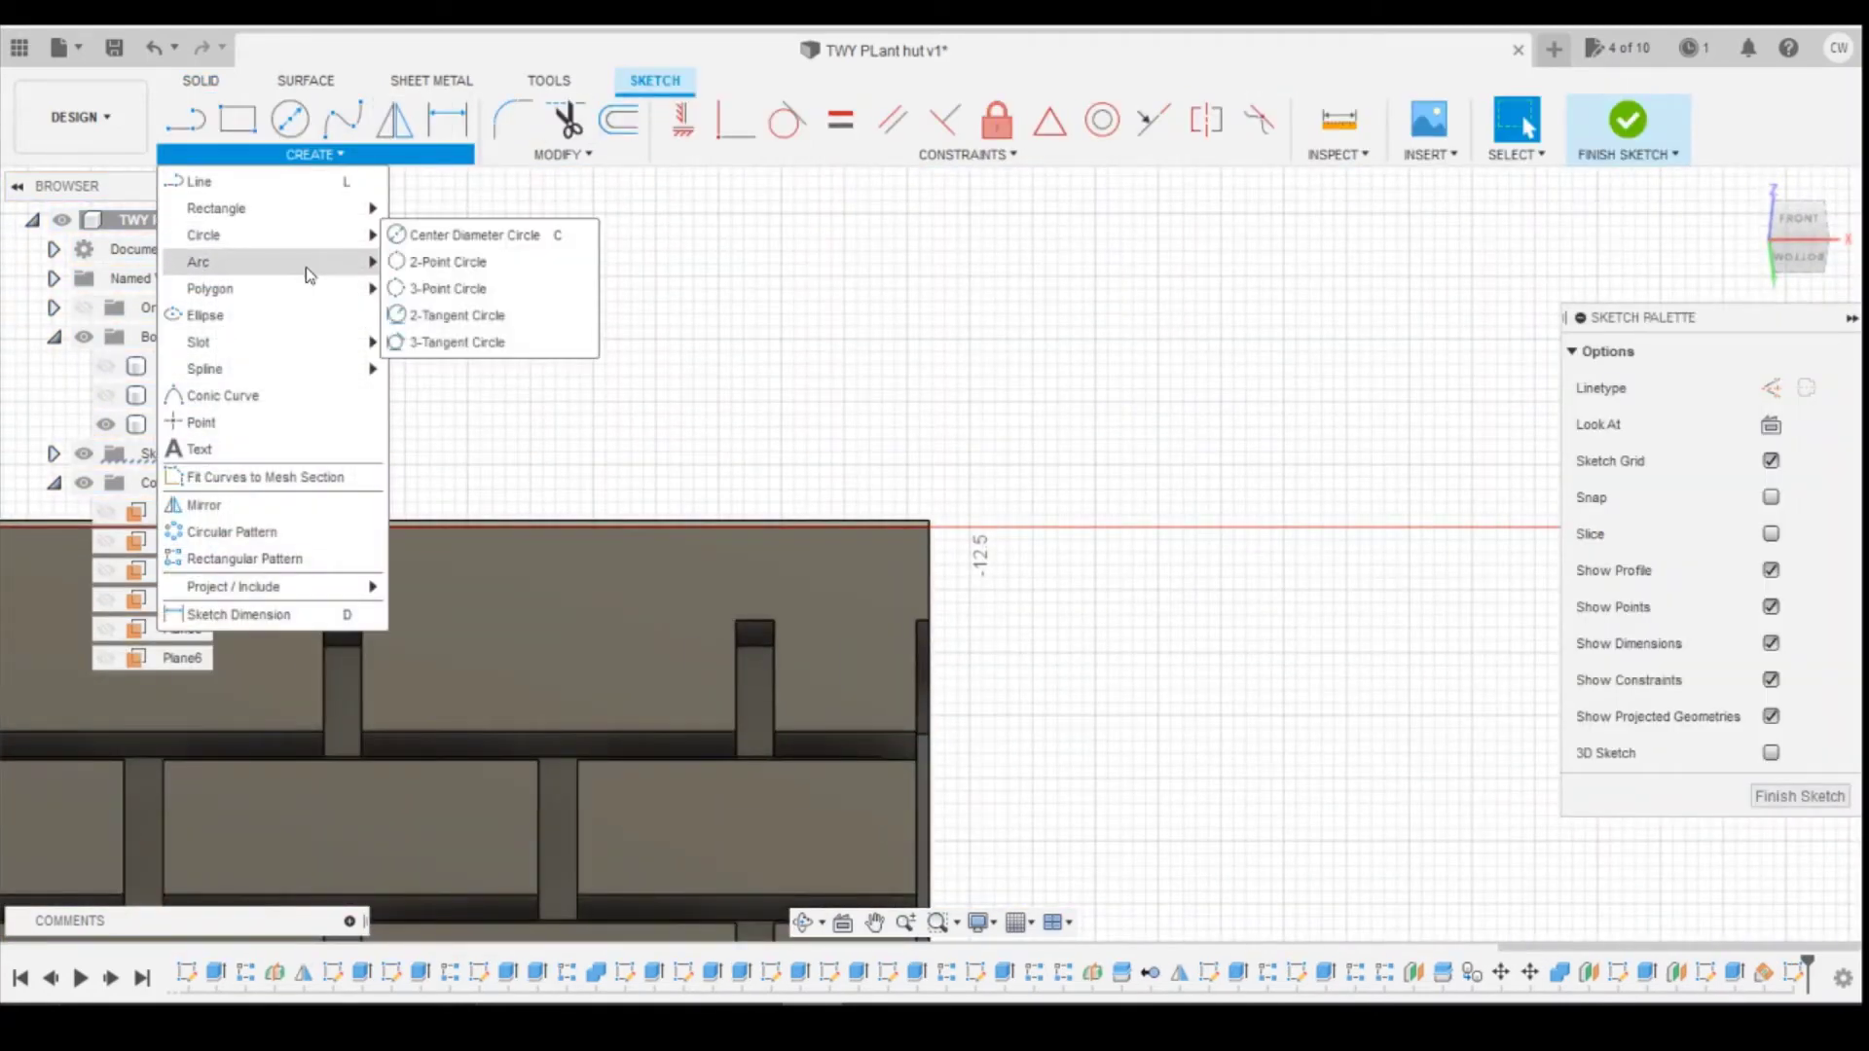
mouse_move(305, 267)
left_click(443, 261)
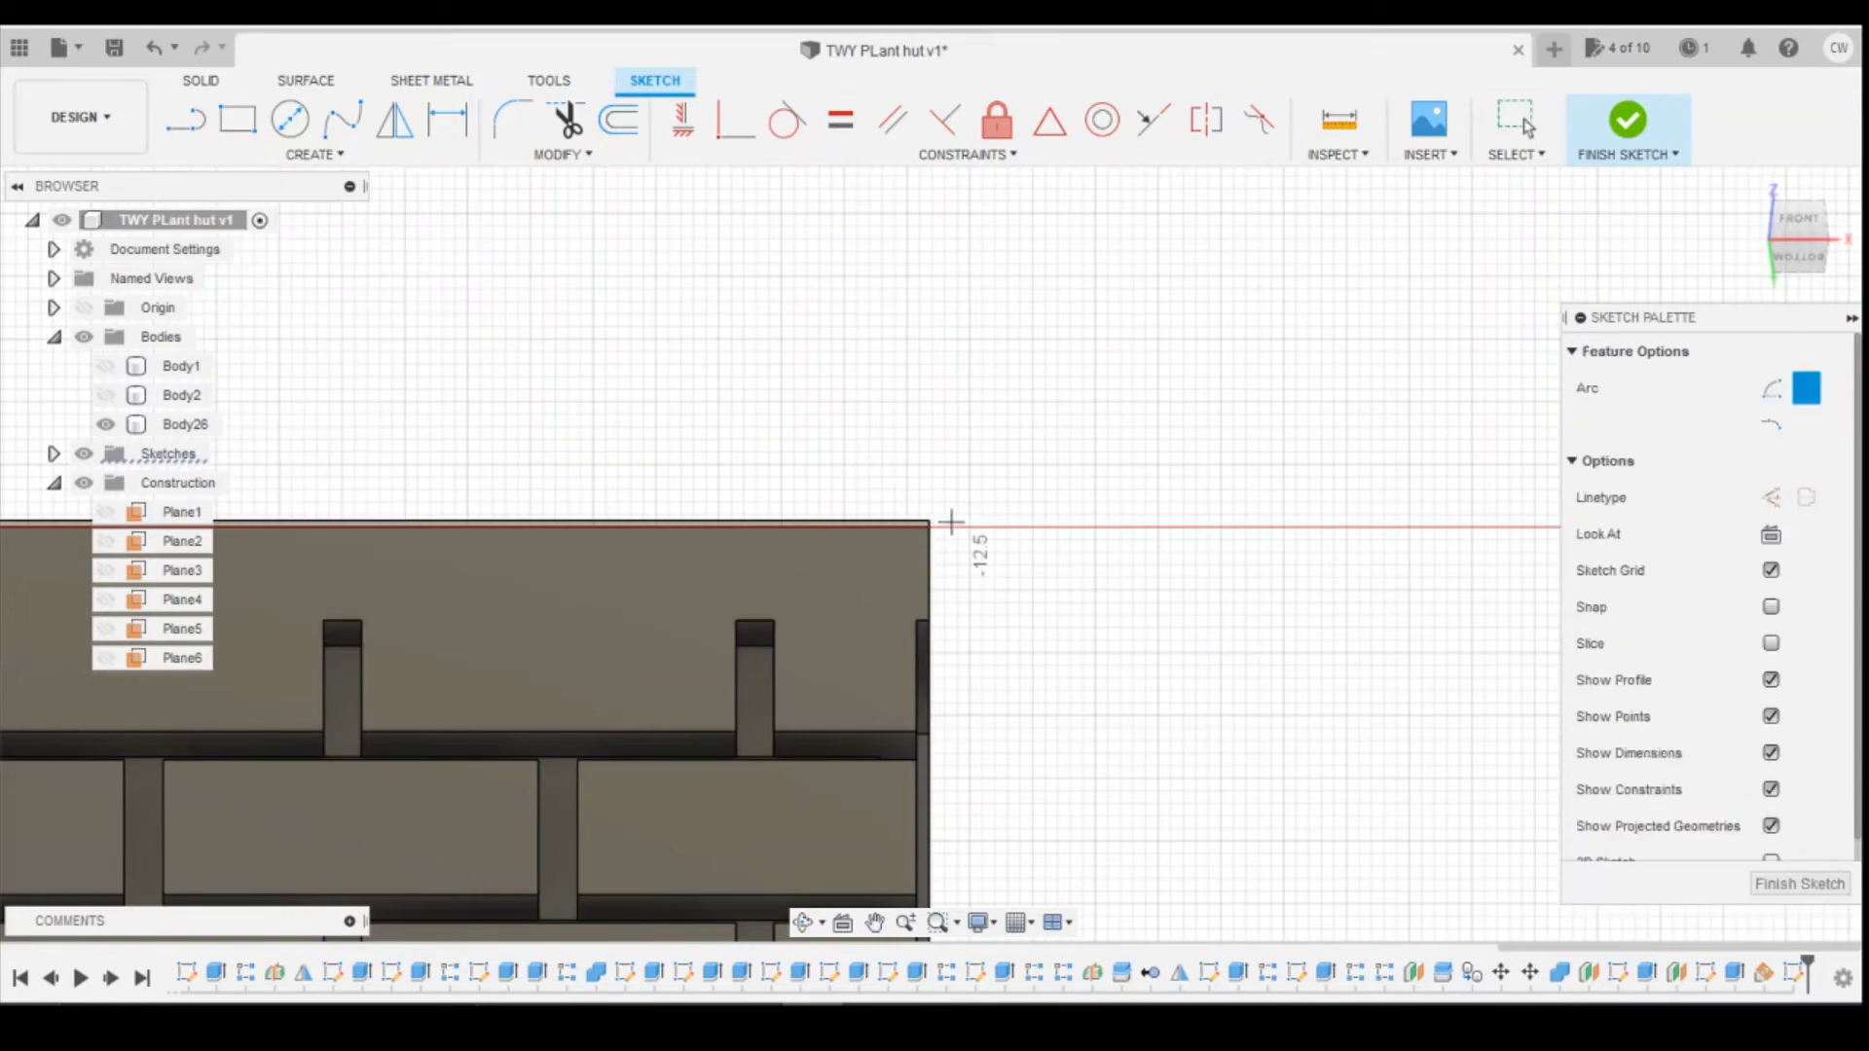
middle_click_drag(925, 542, 839, 543, "shift")
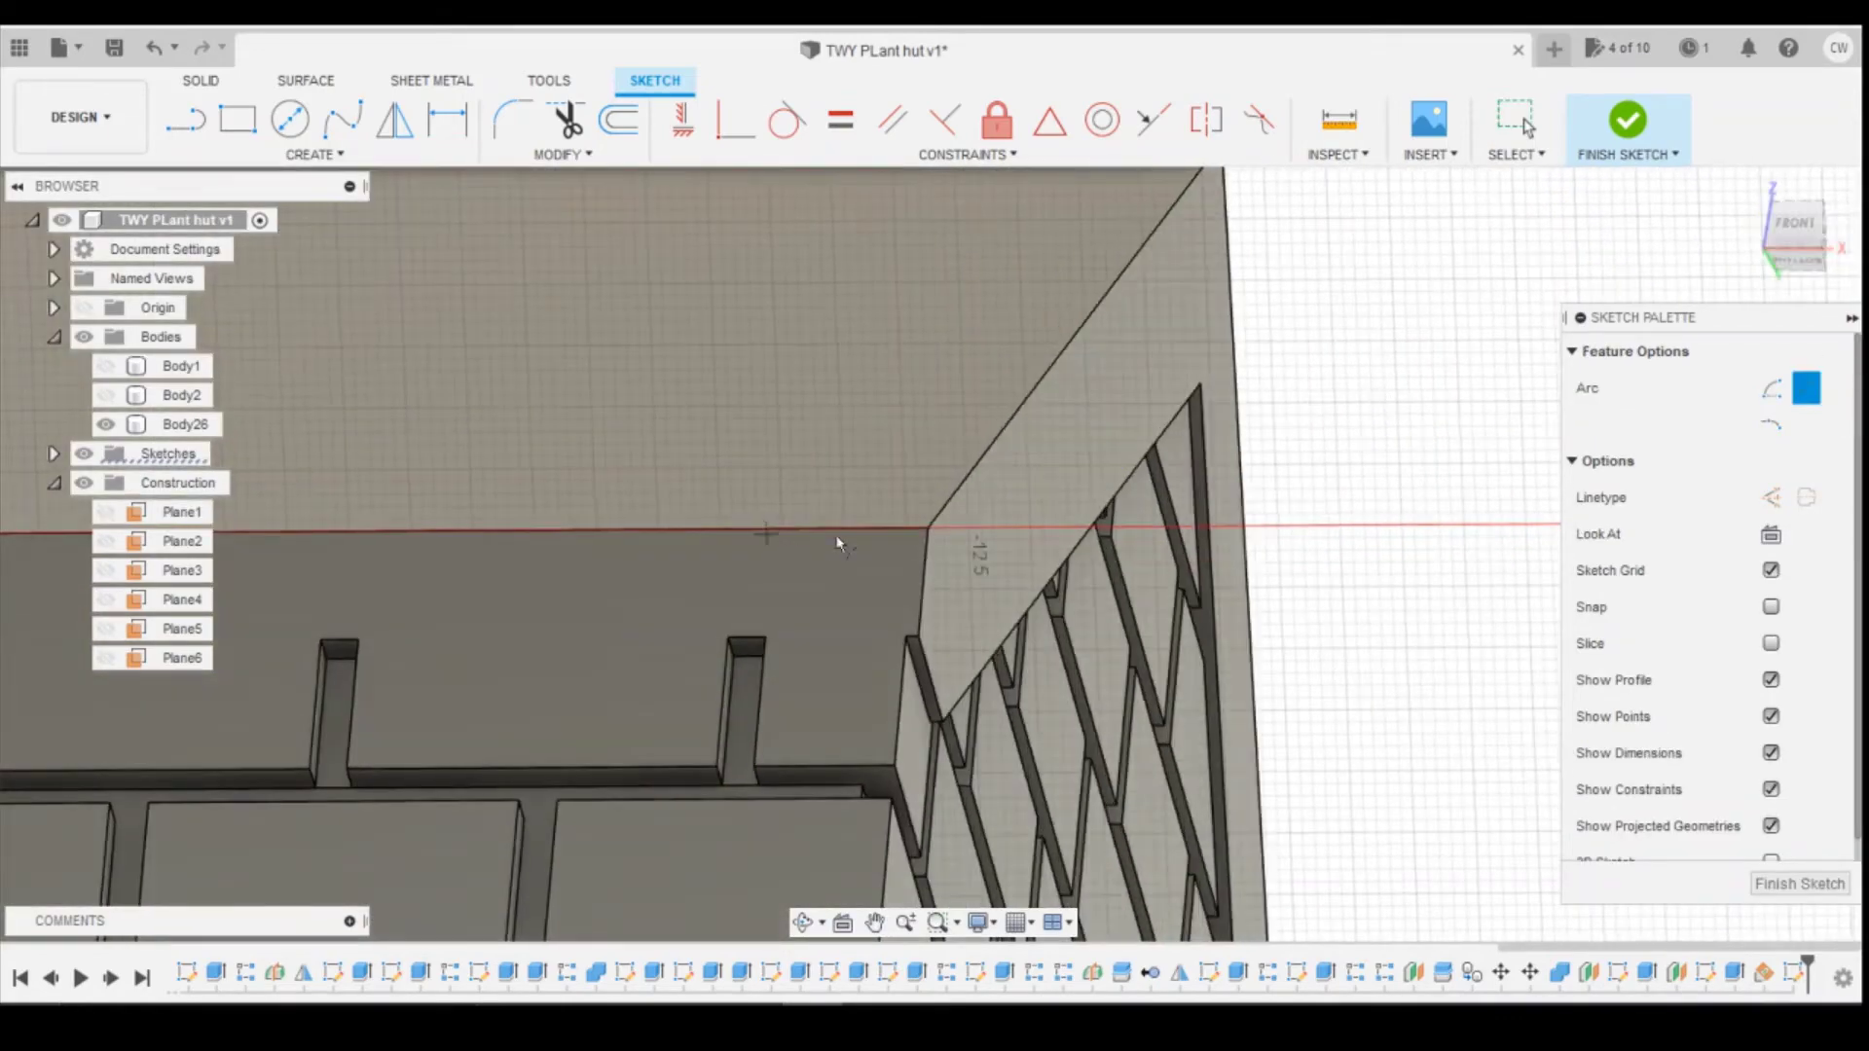
key("Escape")
left_click(951, 536)
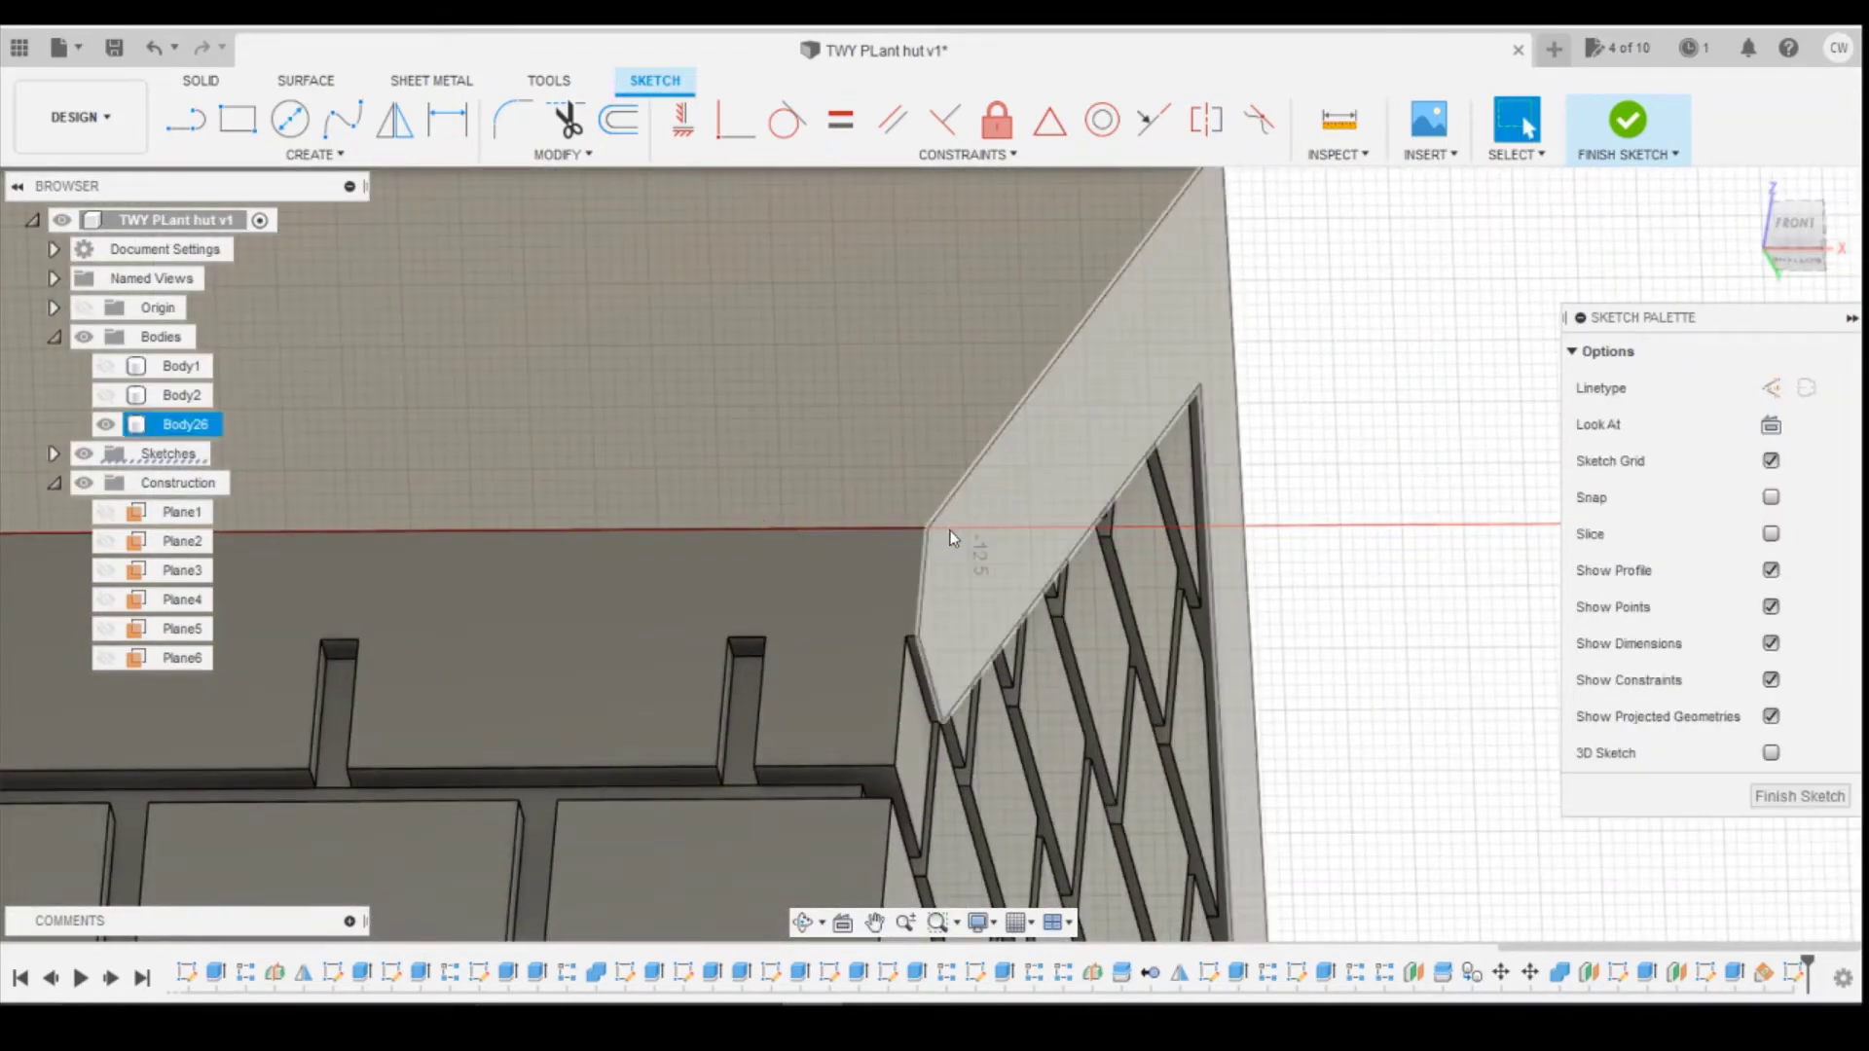
key("Escape")
Step: Project the eave corner point and the roof slope's lower front edge into the sketch
key("p")
left_click(928, 531)
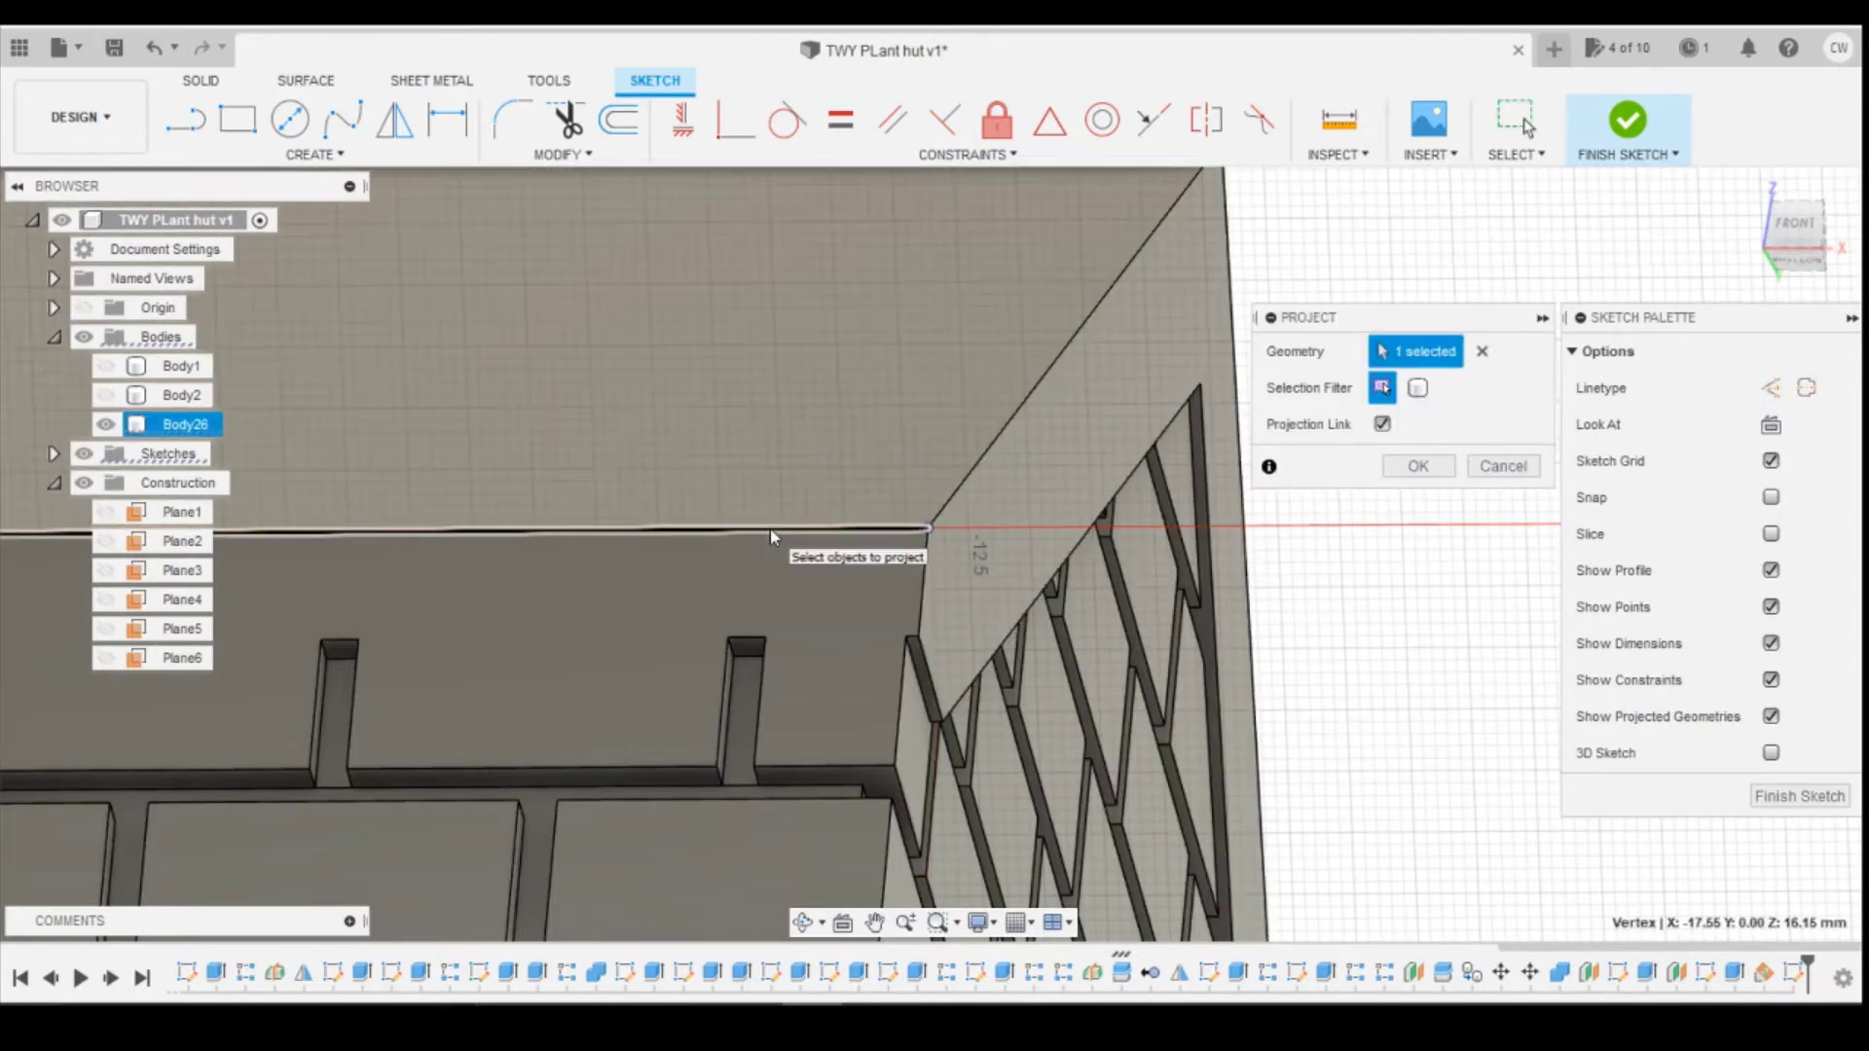
left_click(915, 530)
left_click(1418, 466)
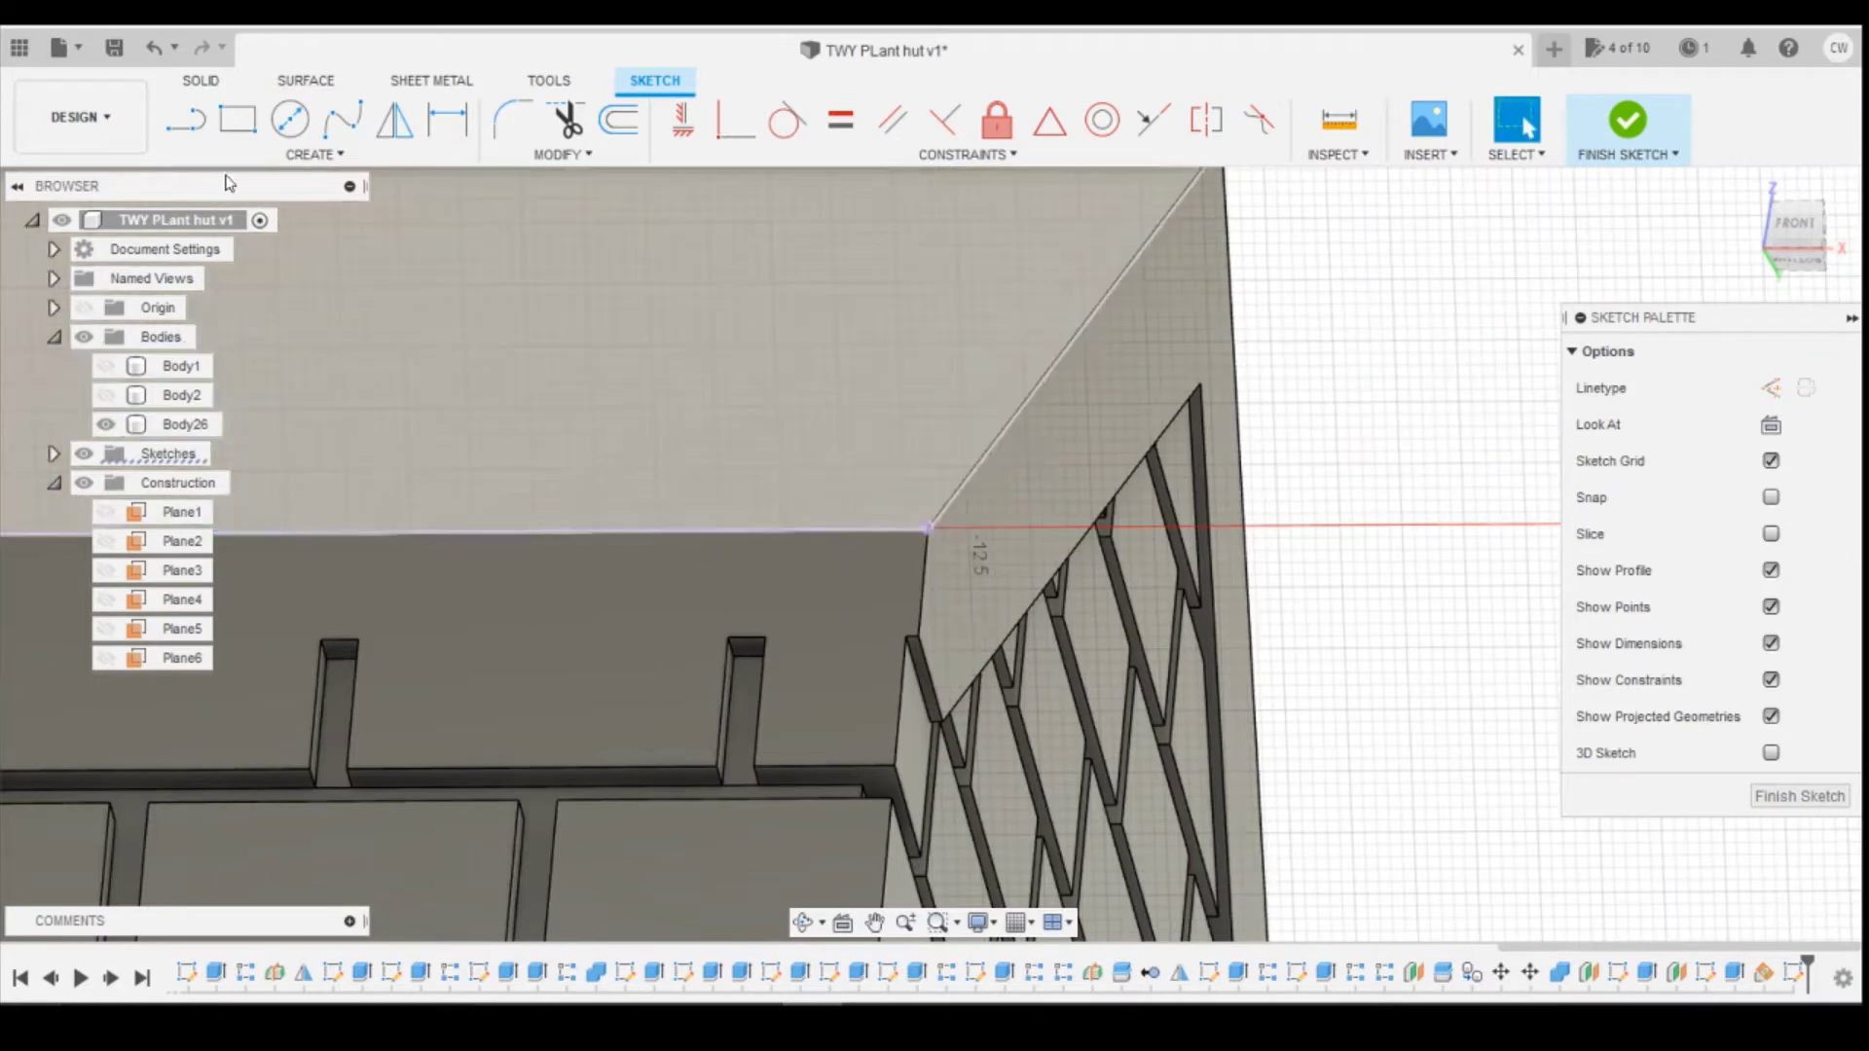
Step: Draw a three-point arc from the projected eave corner, spanning 0.4 mm along the eave edge and bulging upward above the line
left_click(226, 158)
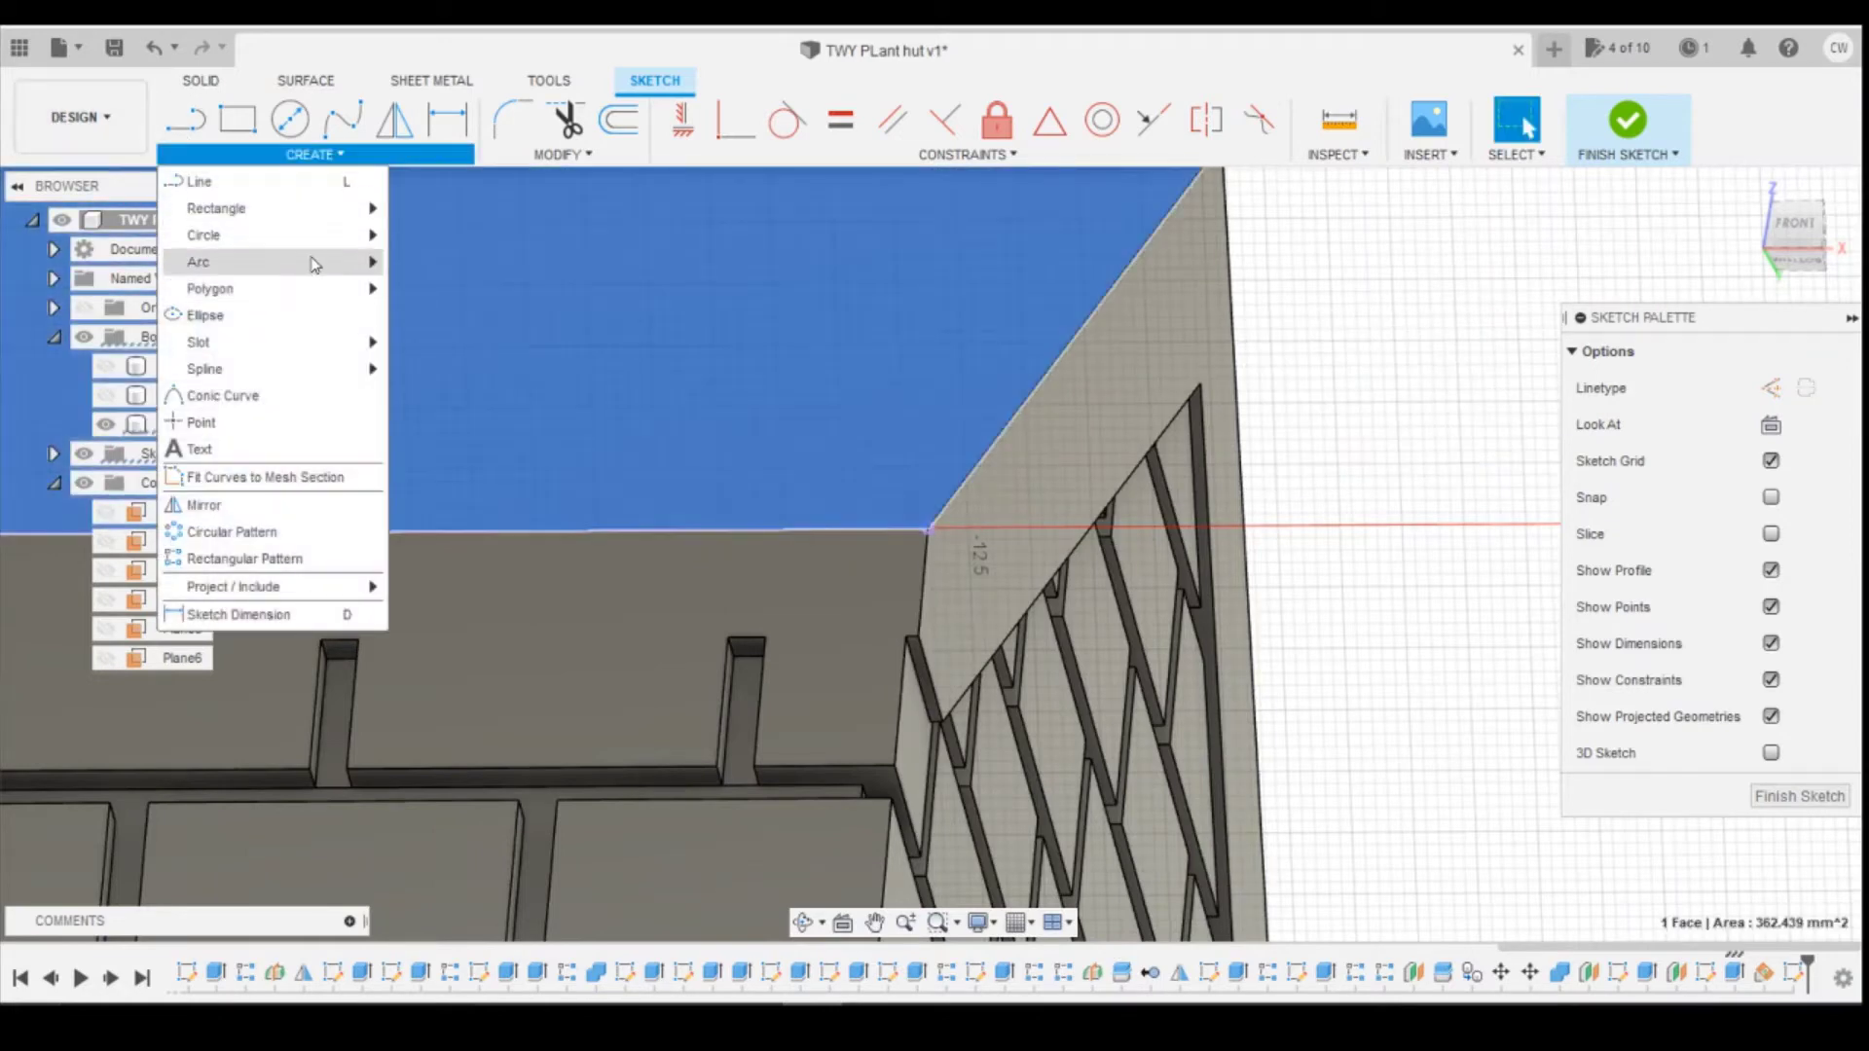
mouse_move(341, 267)
left_click(447, 290)
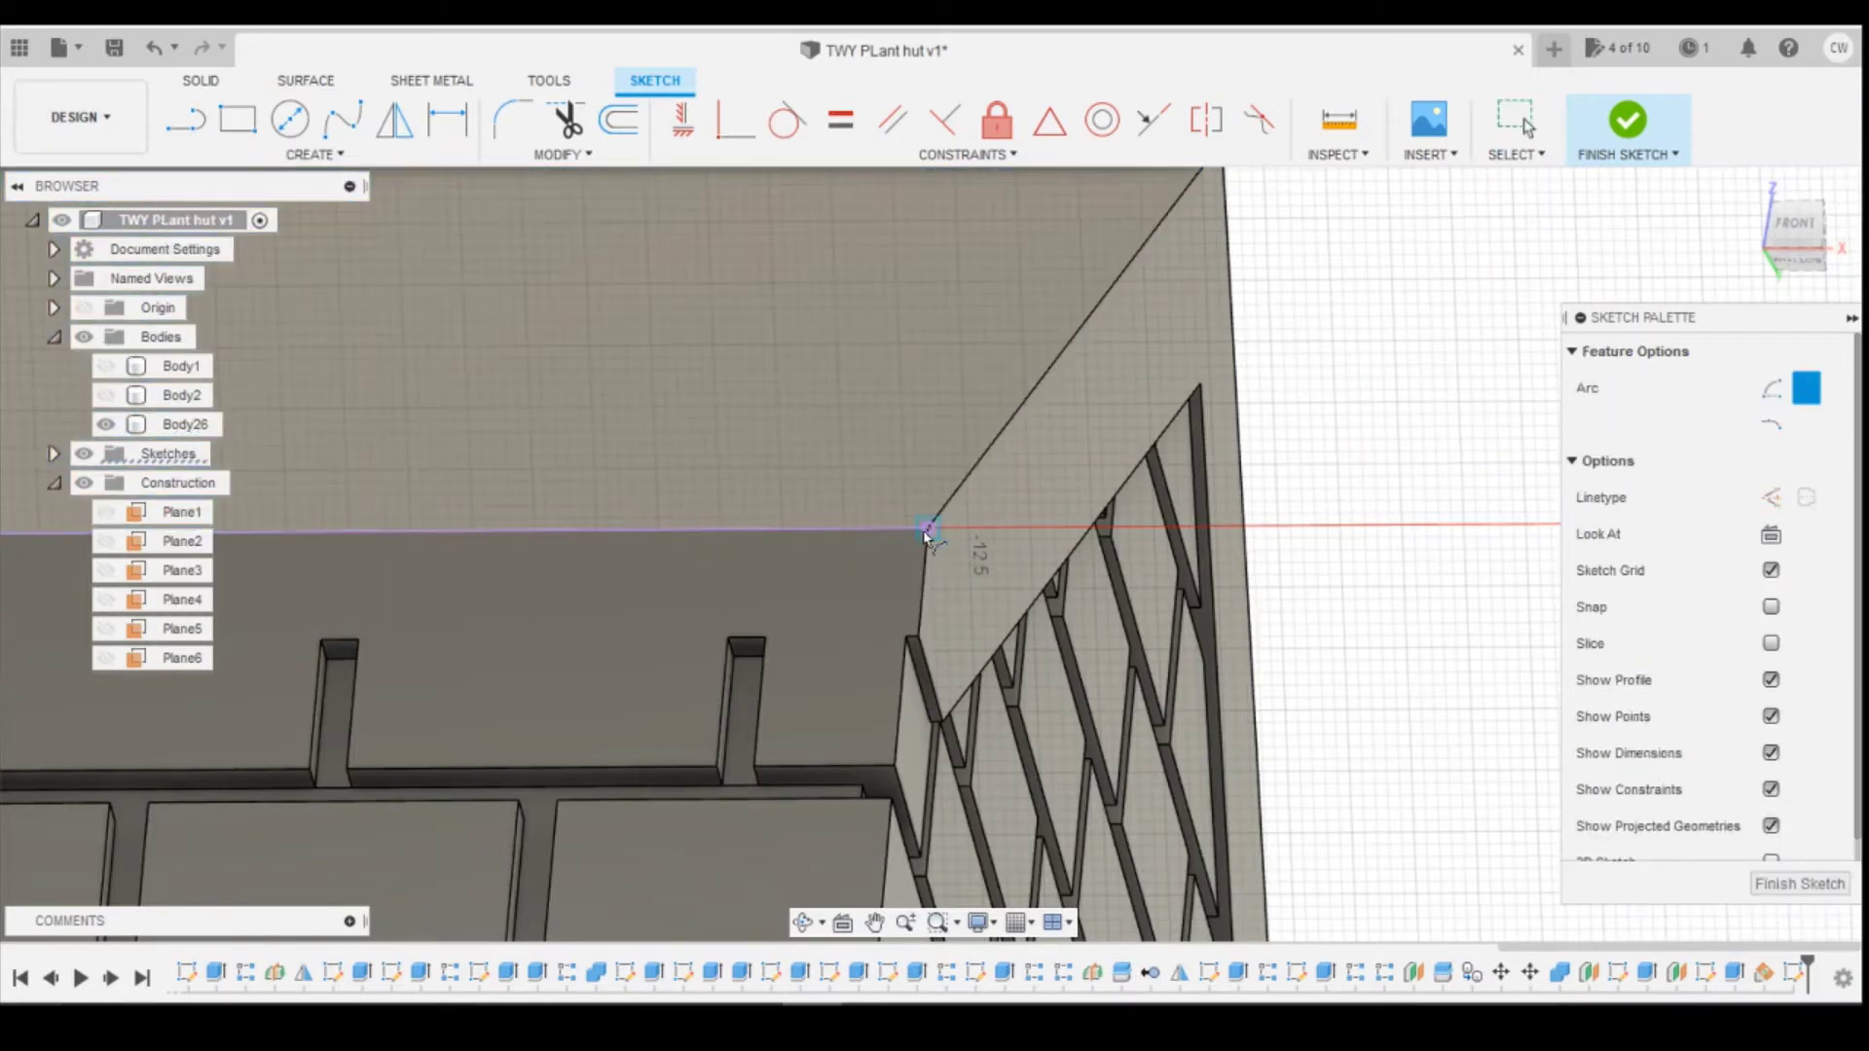
left_click(926, 530)
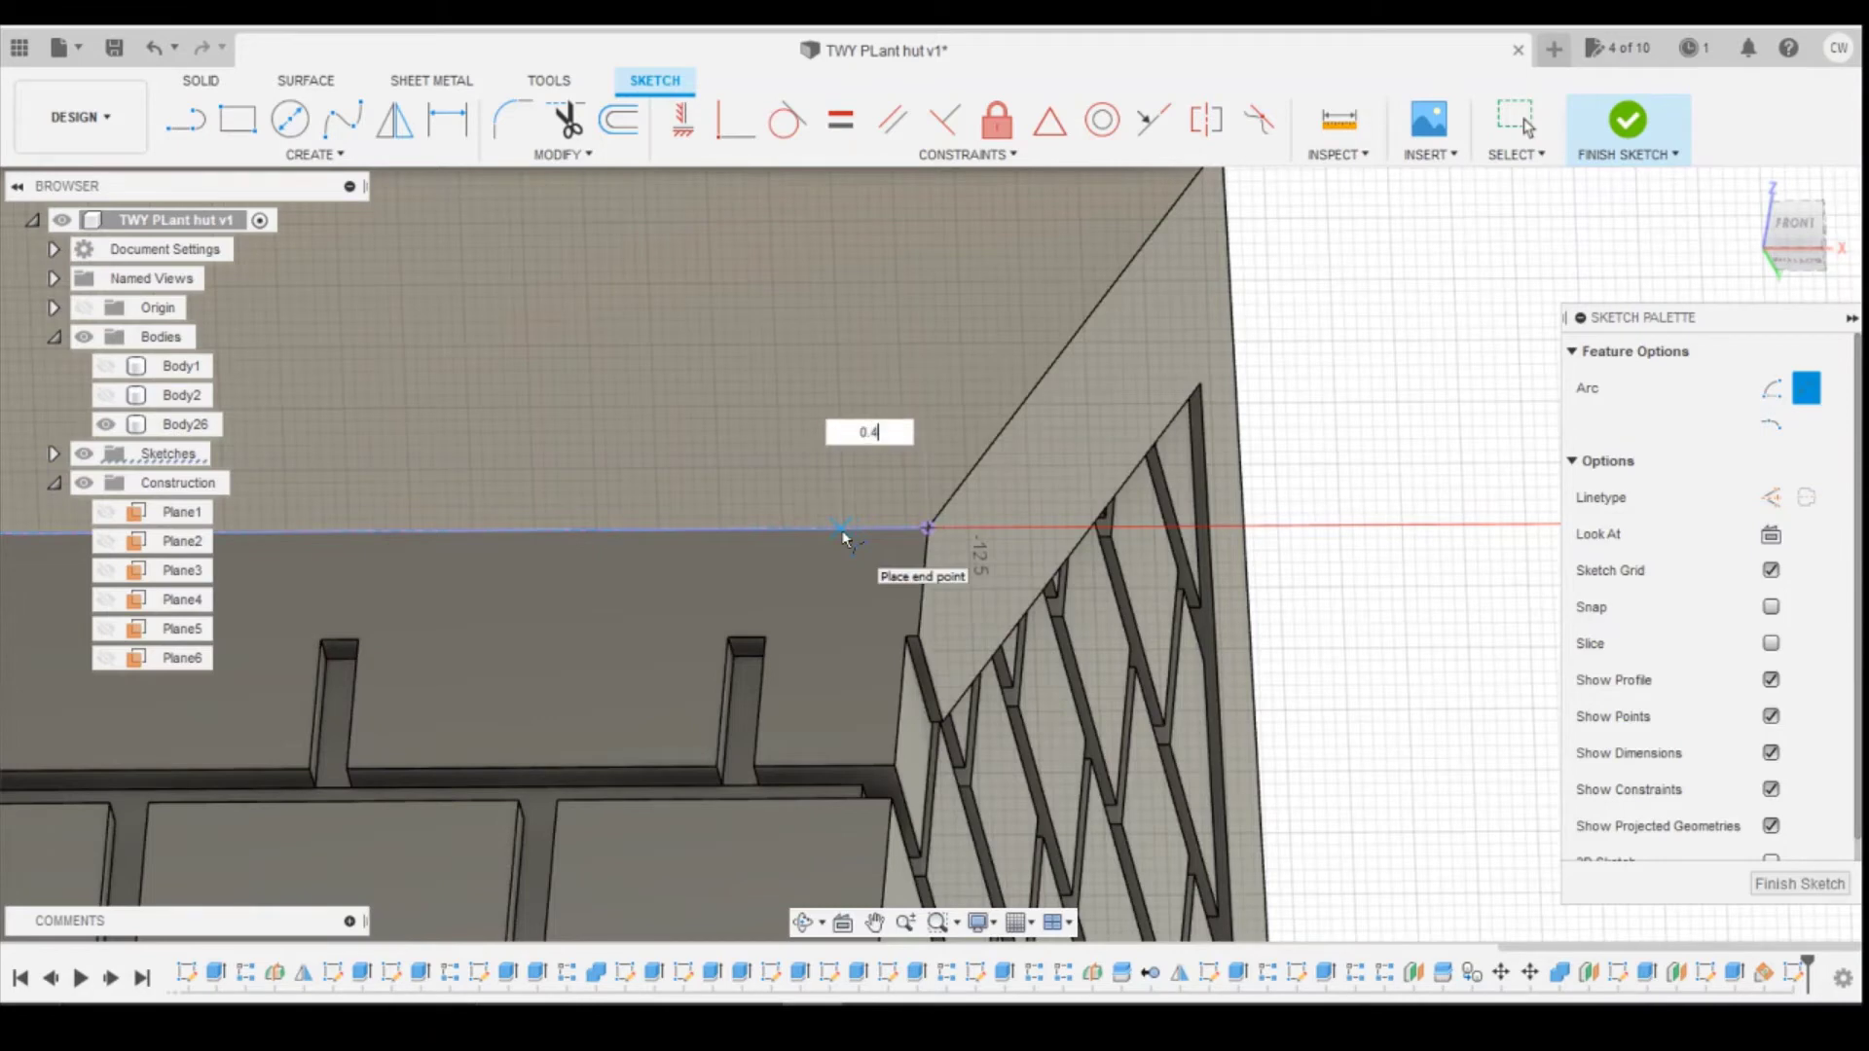
key("Tab")
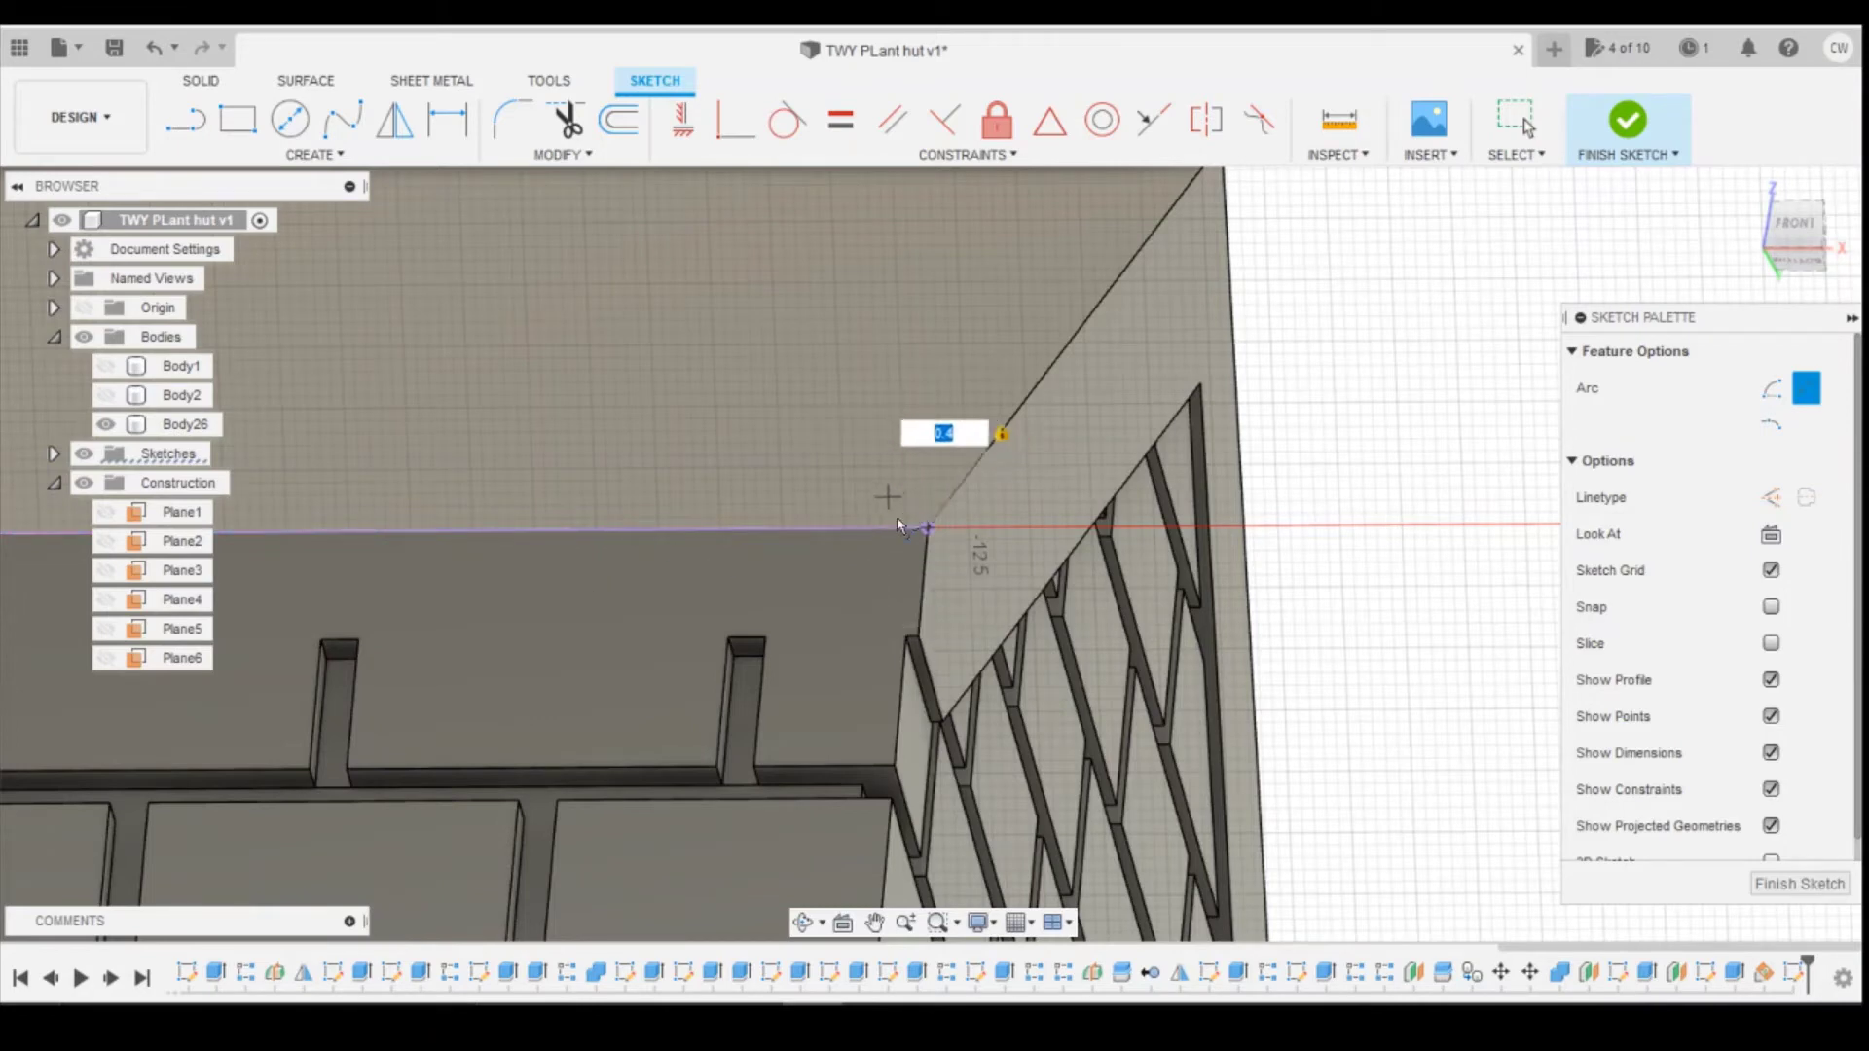
key("Tab")
left_click(876, 529)
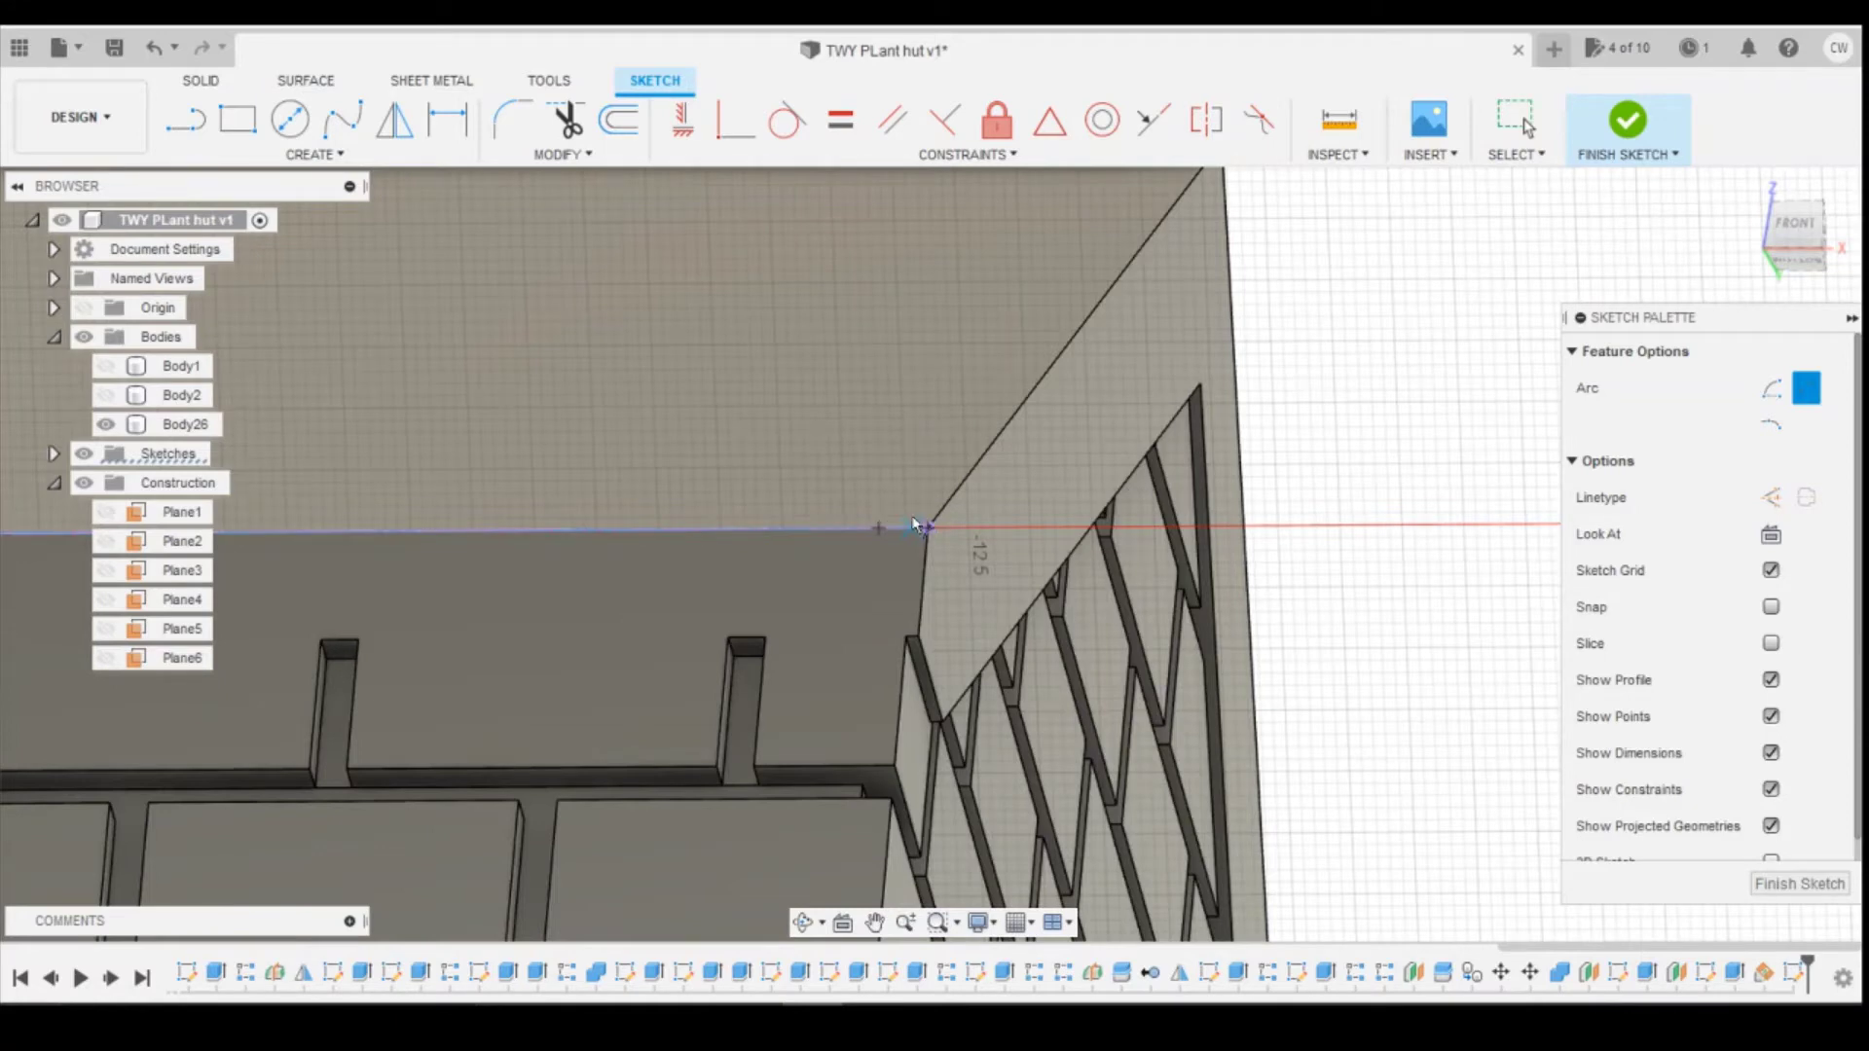
left_click(908, 508)
scroll(1024, 496, "up", 3)
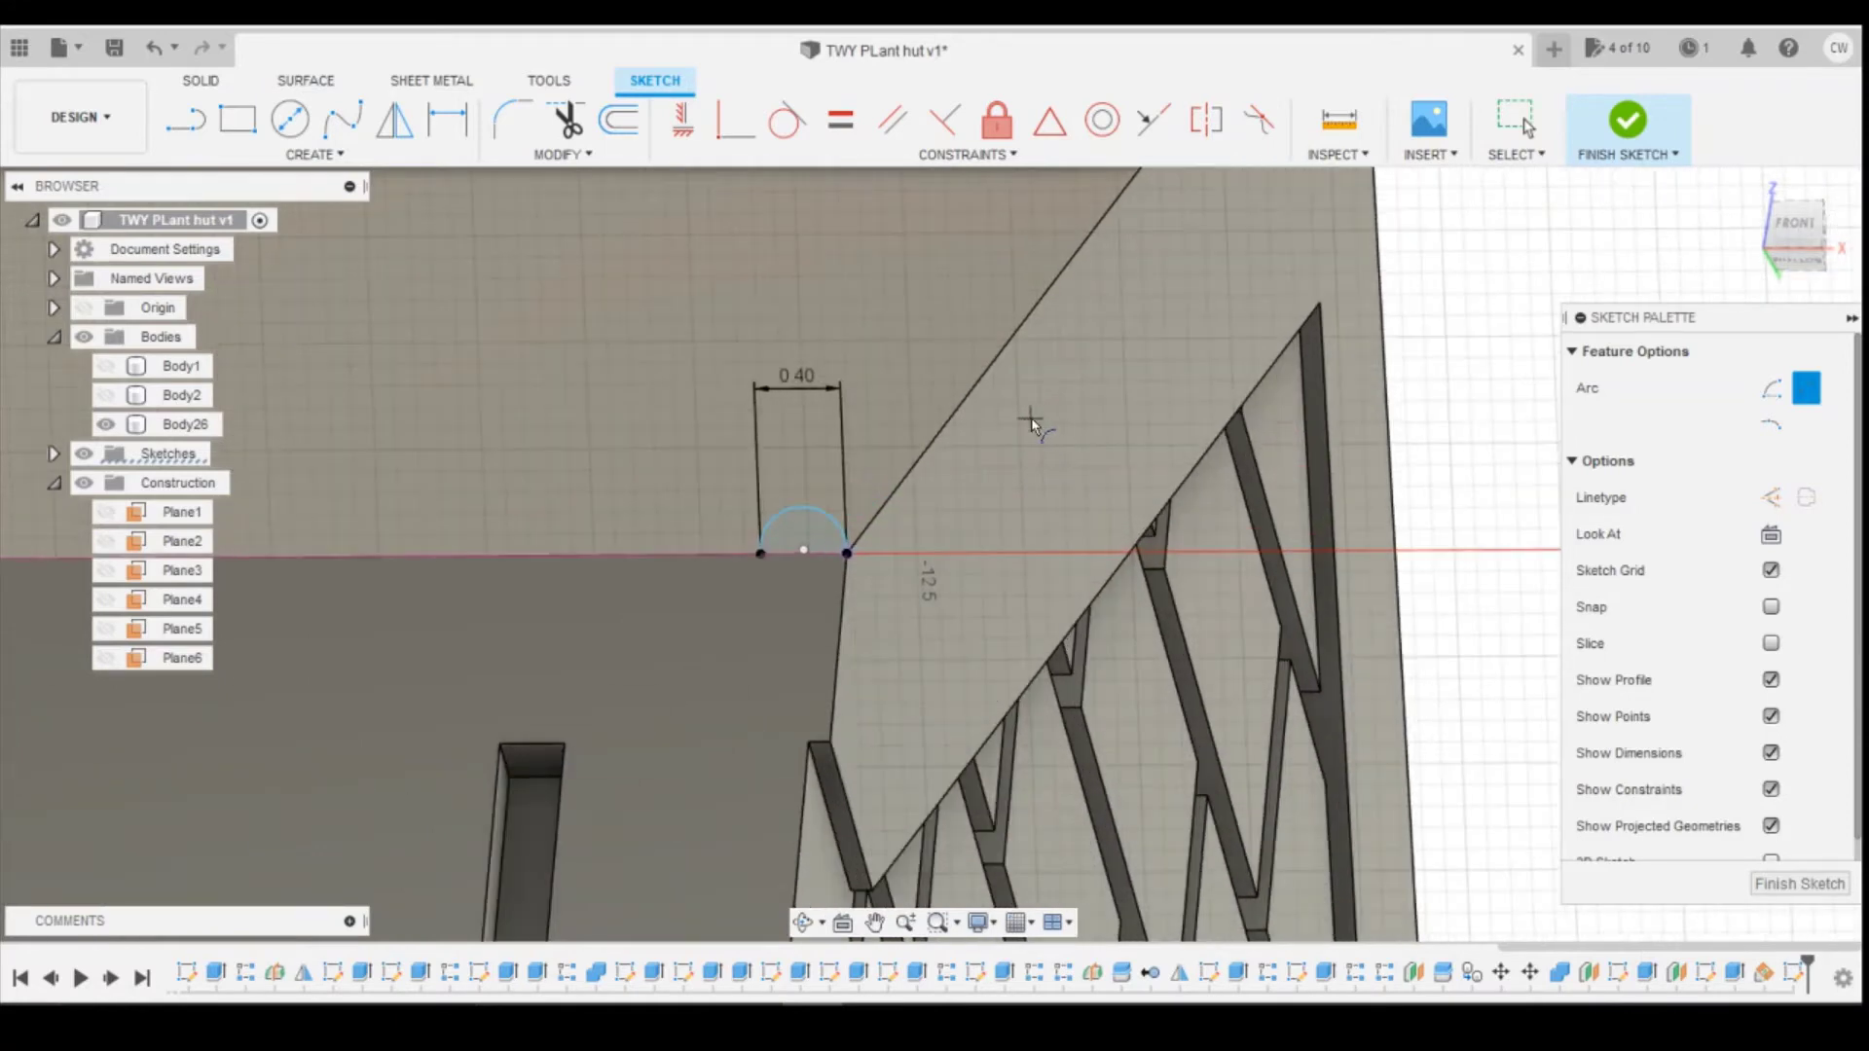
left_click(781, 135)
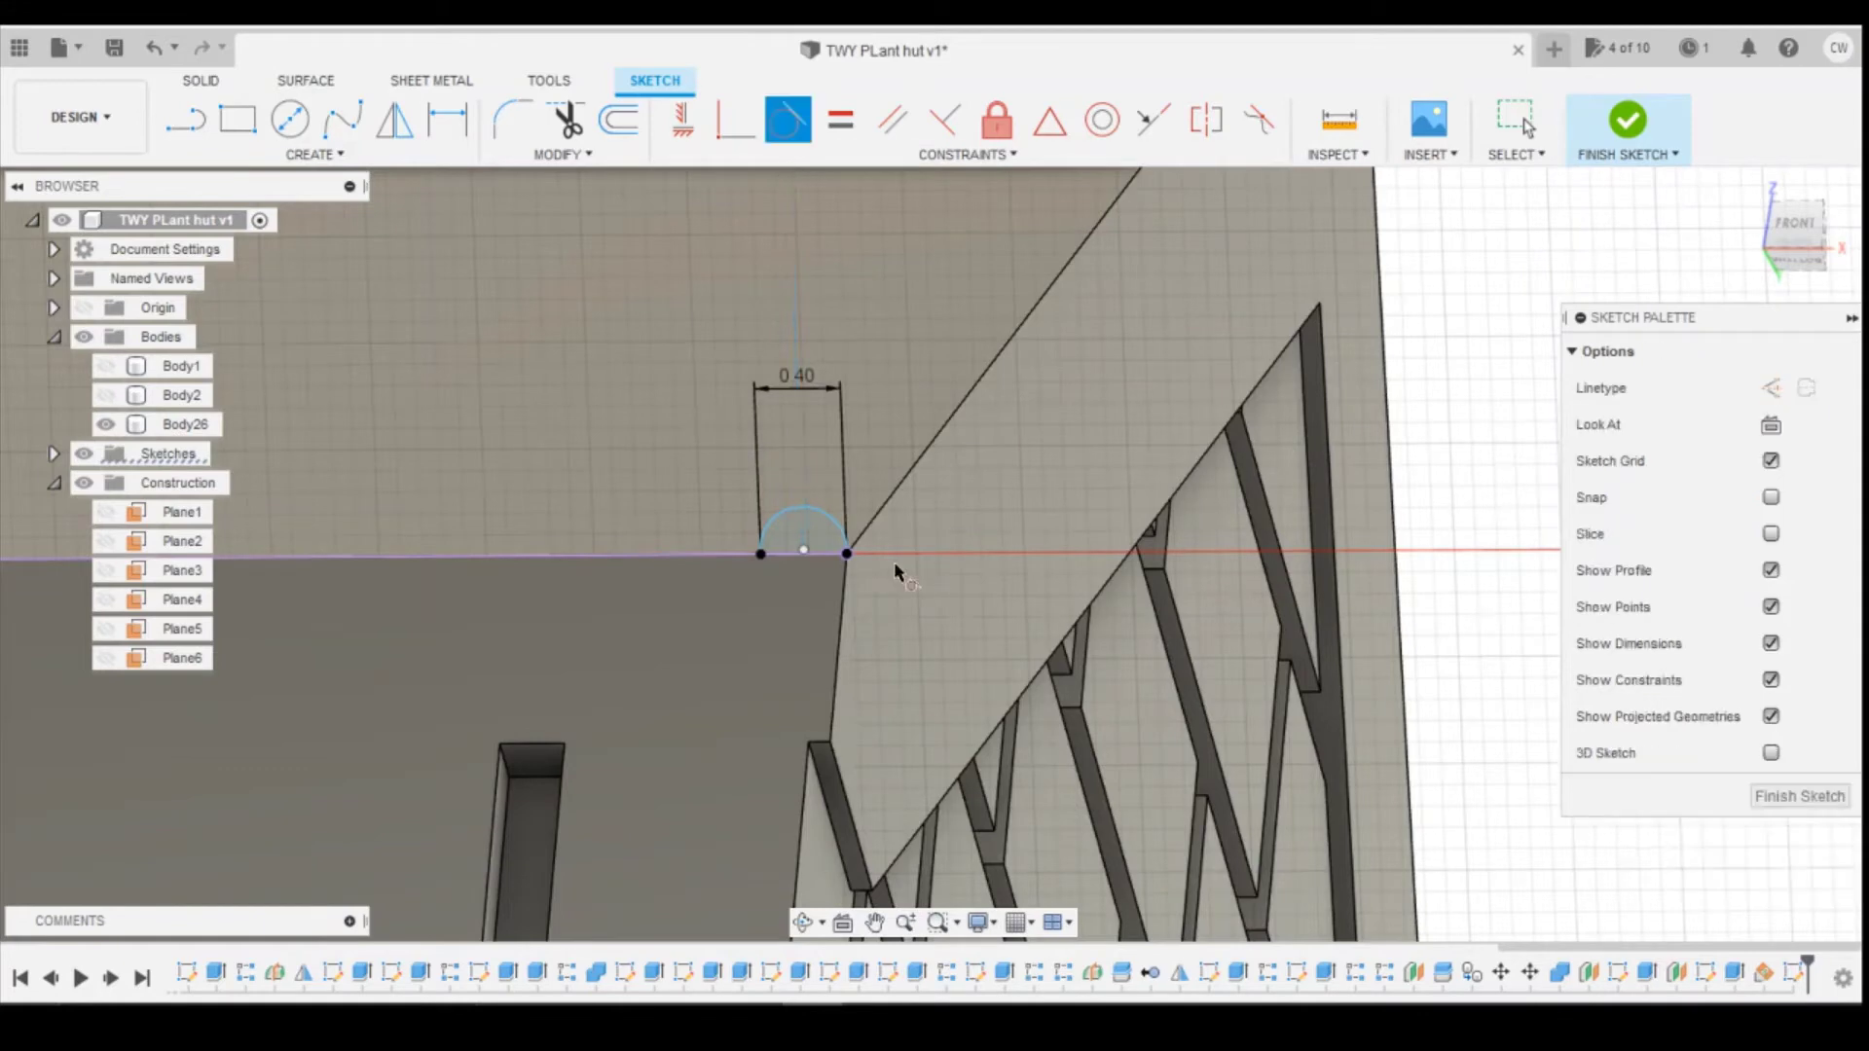
left_click(847, 552)
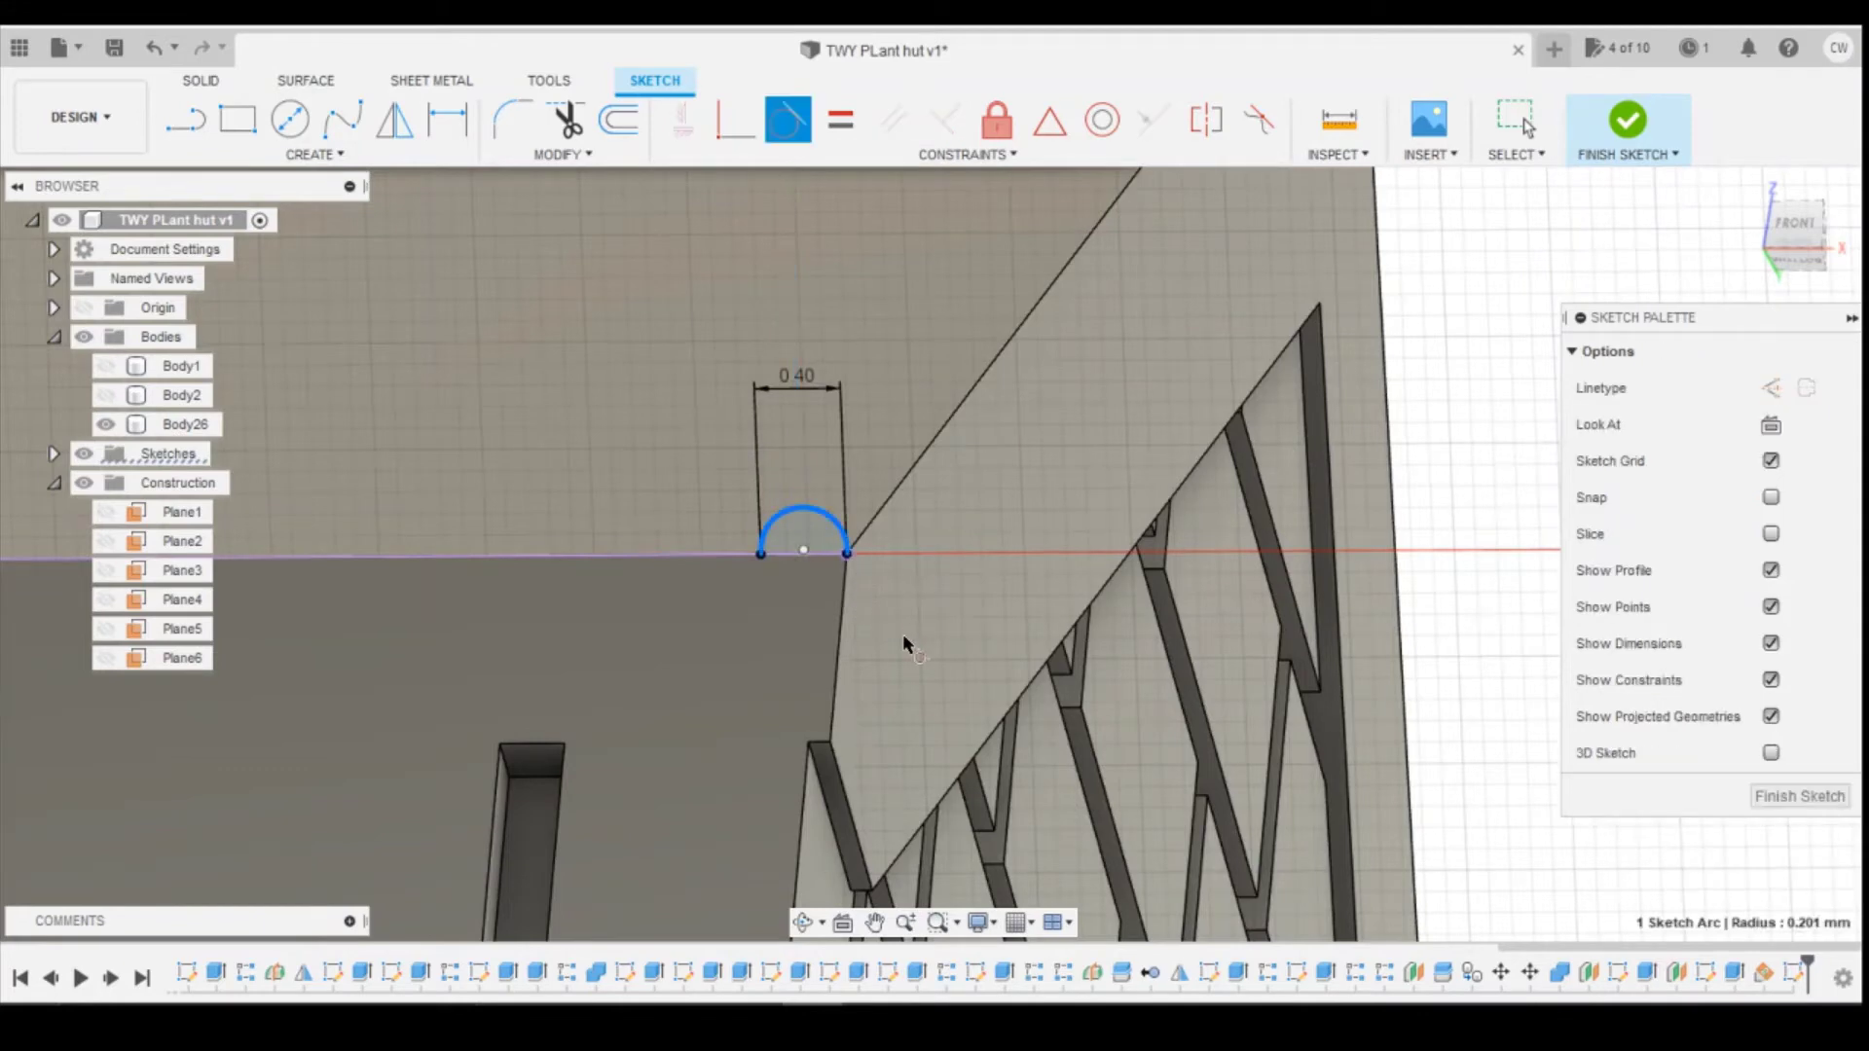
key("Escape")
key("d")
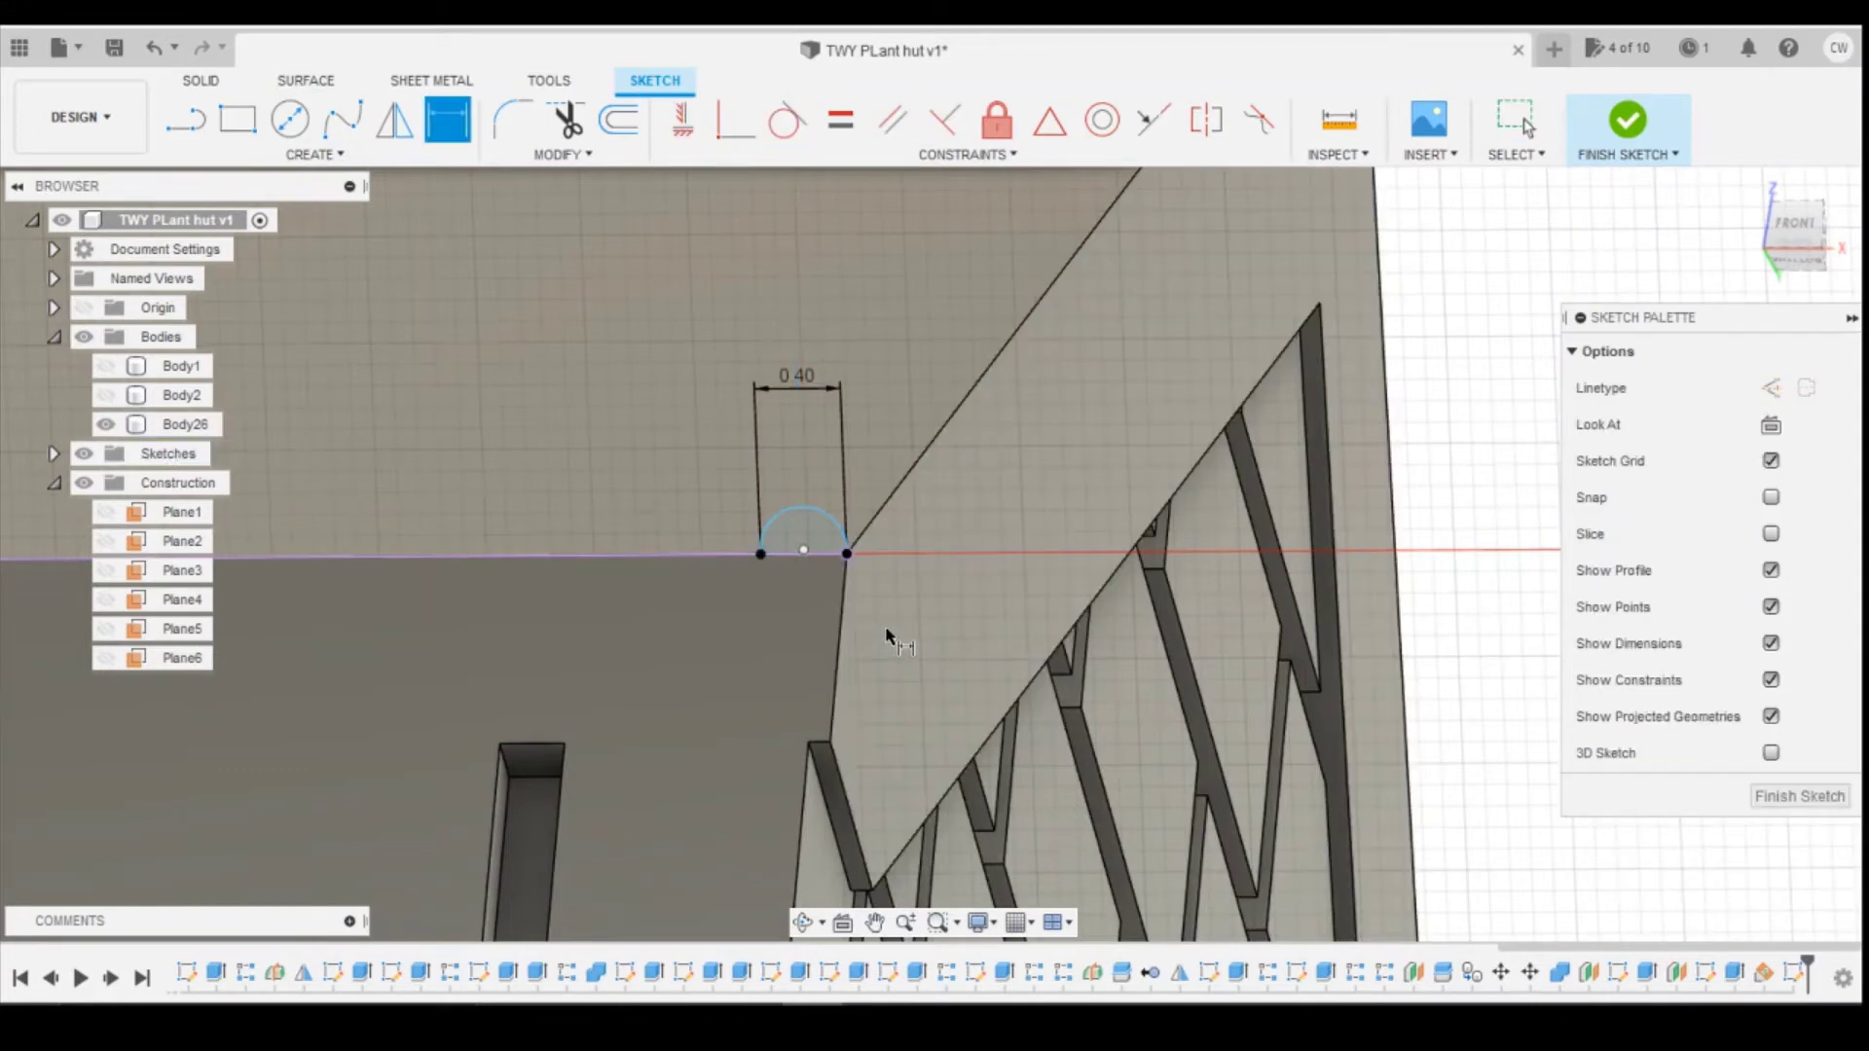
key("Escape")
Step: Project the short edge running down from the eave corner and make the arc tangent to it
key("p")
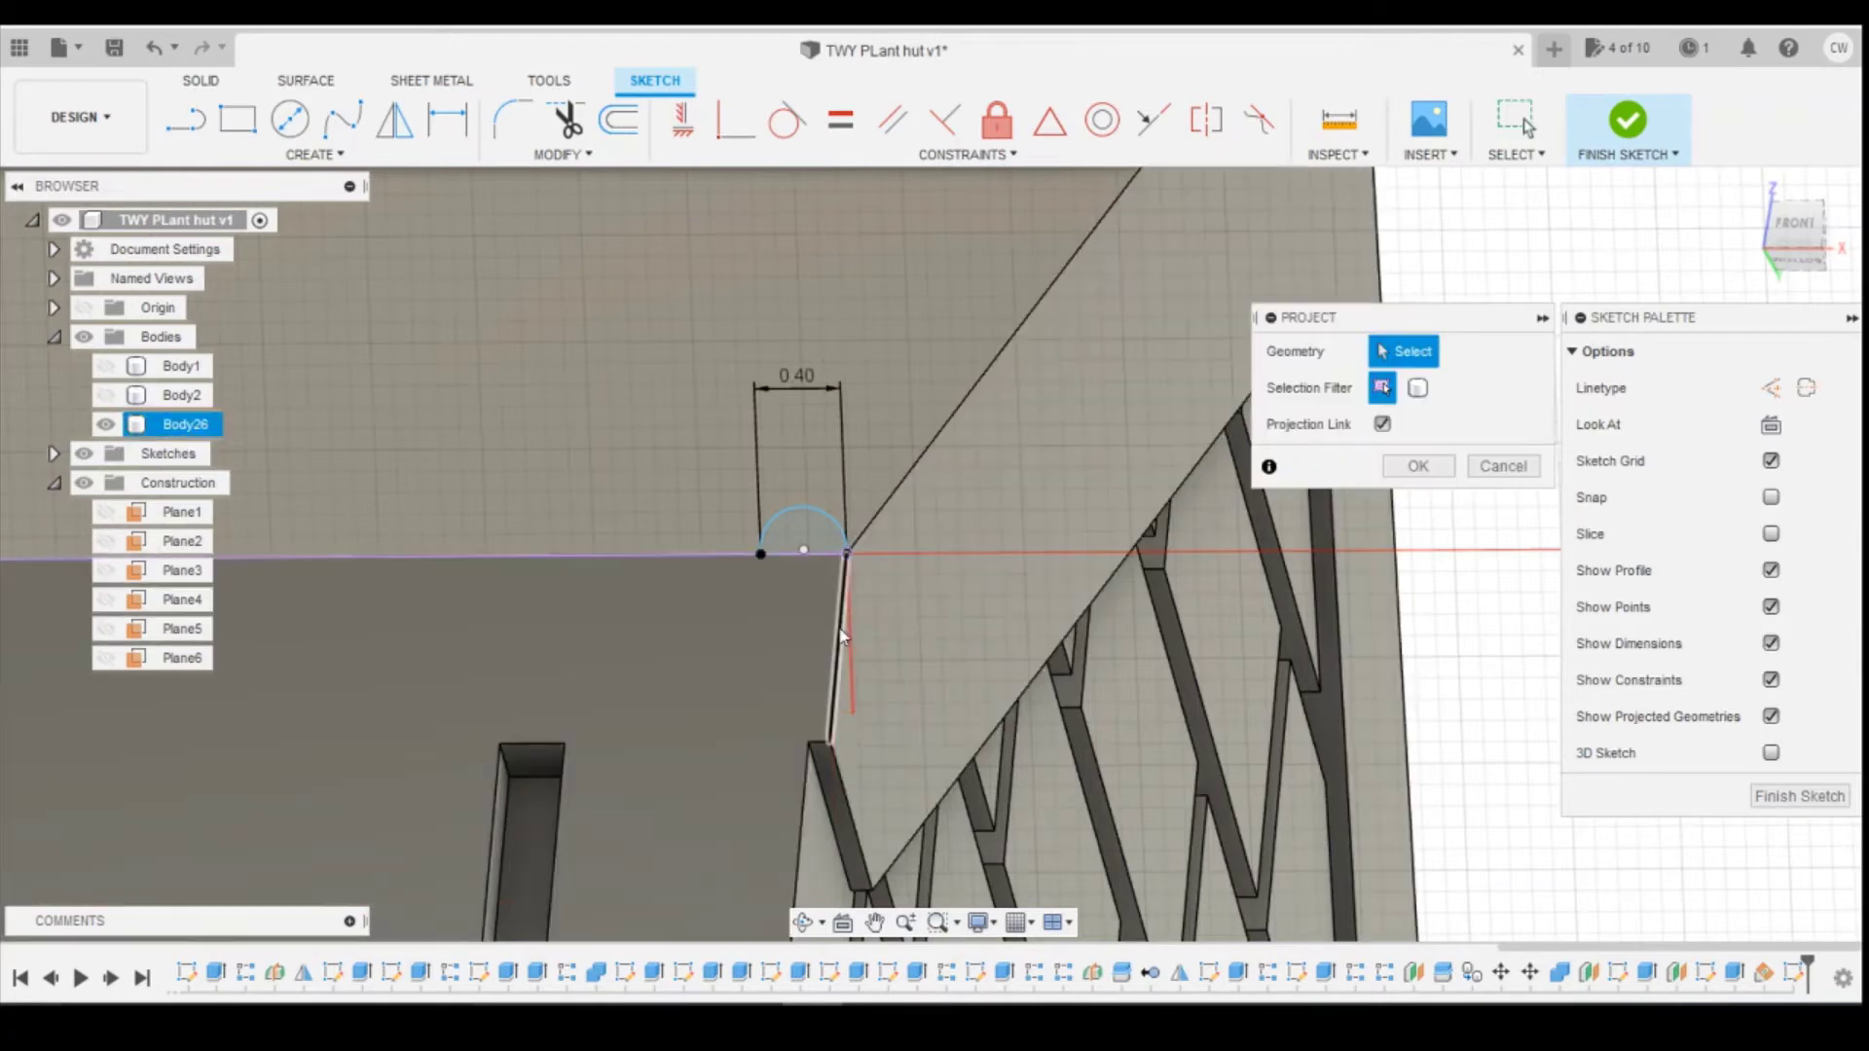
left_click(841, 637)
left_click(1417, 466)
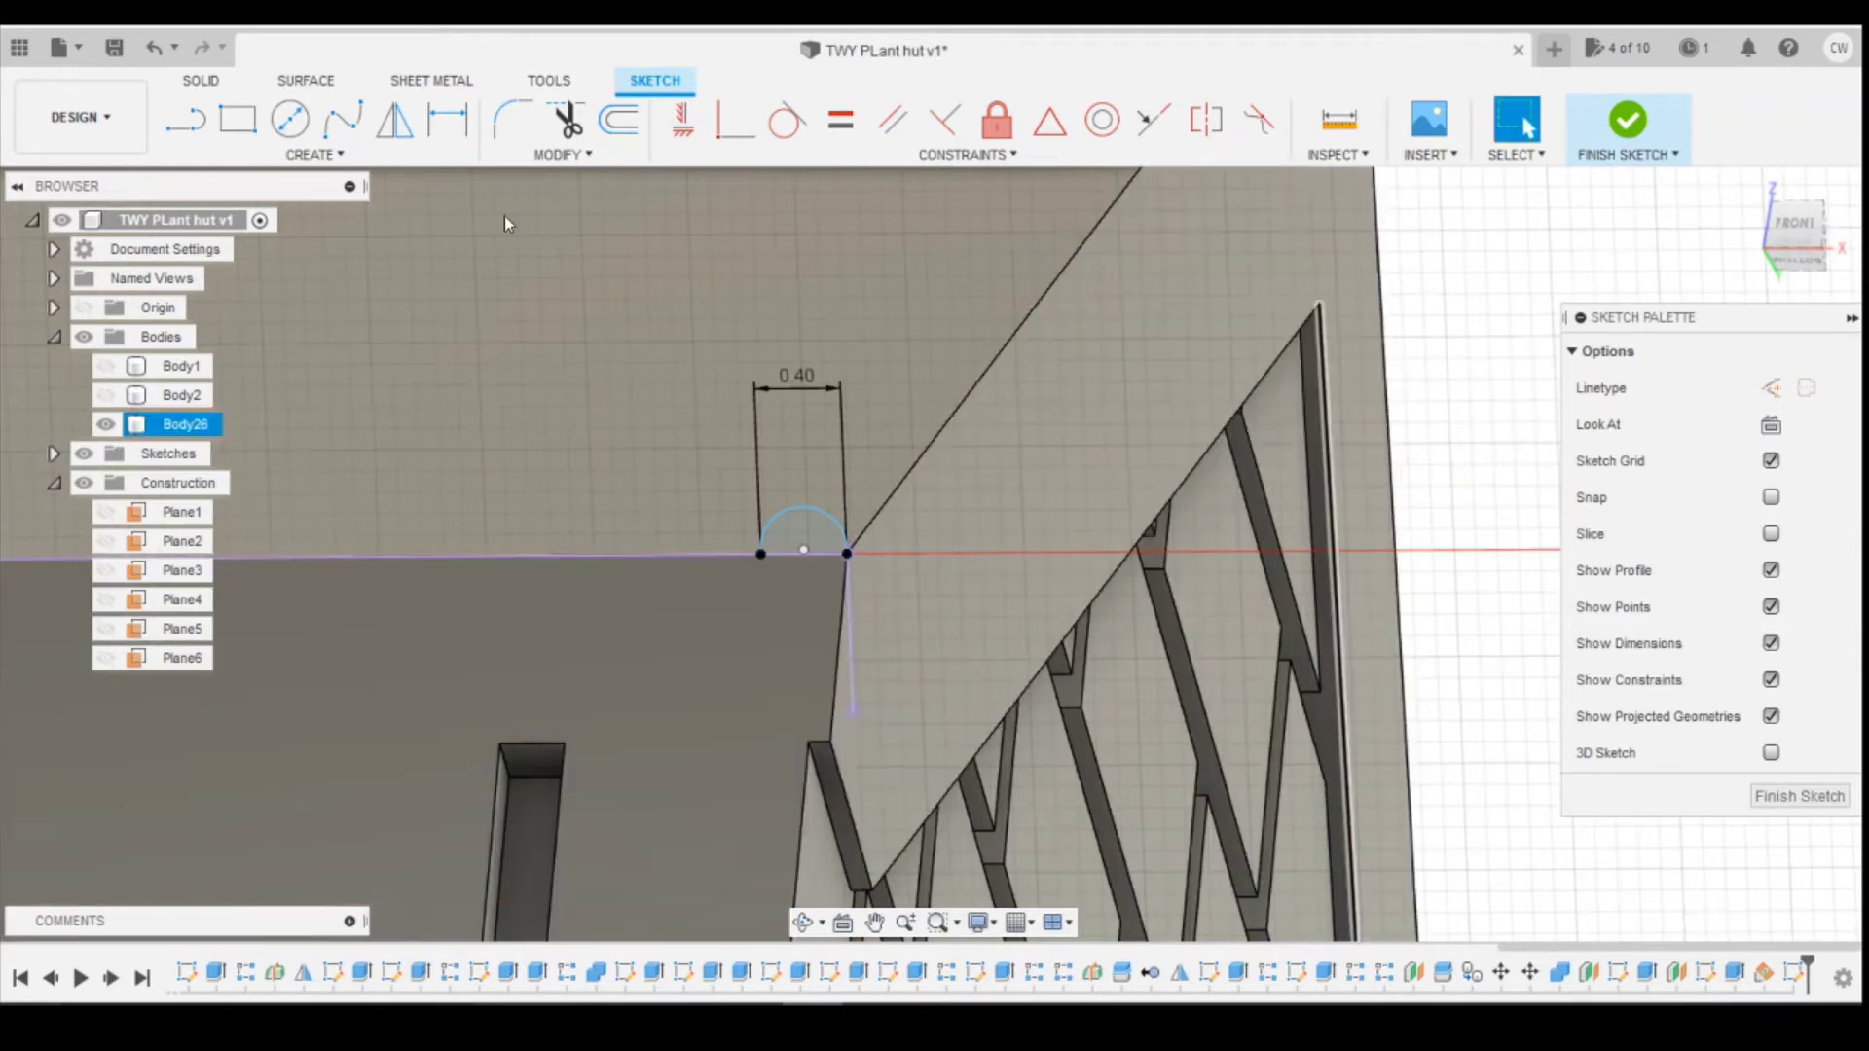
left_click(788, 122)
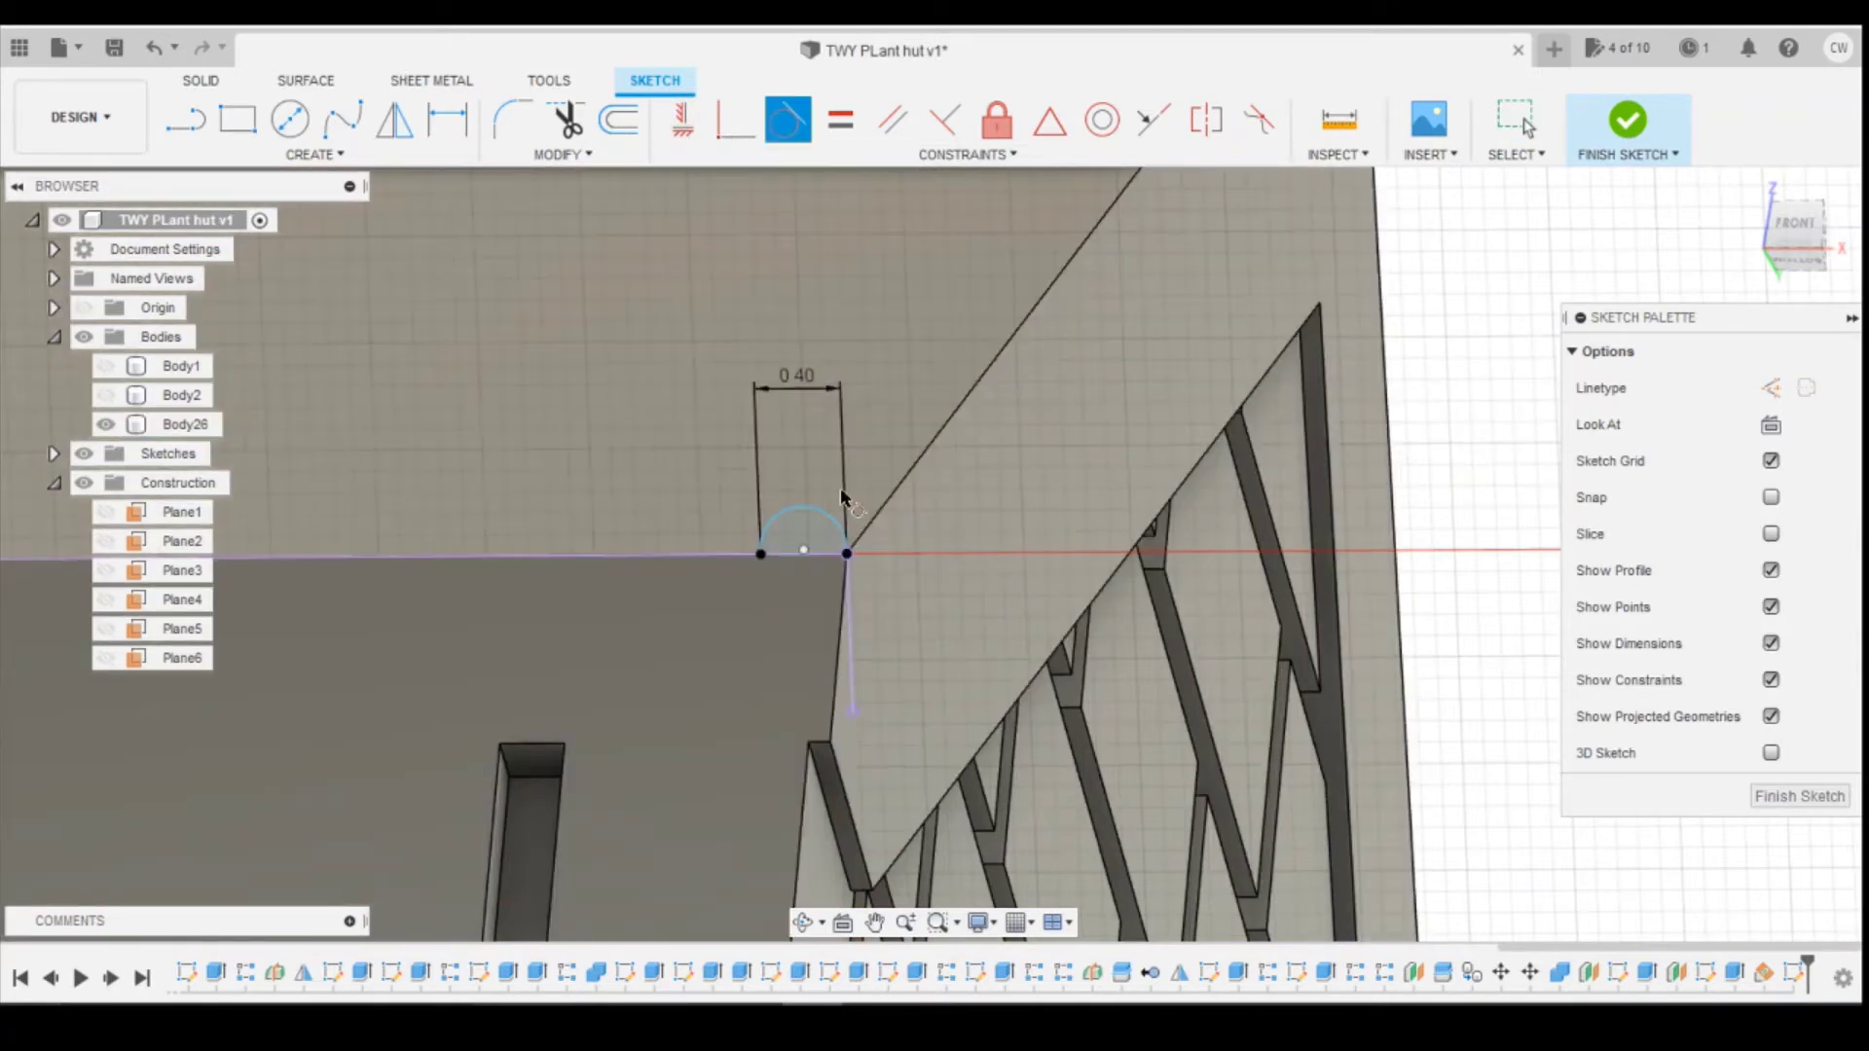
left_click(845, 588)
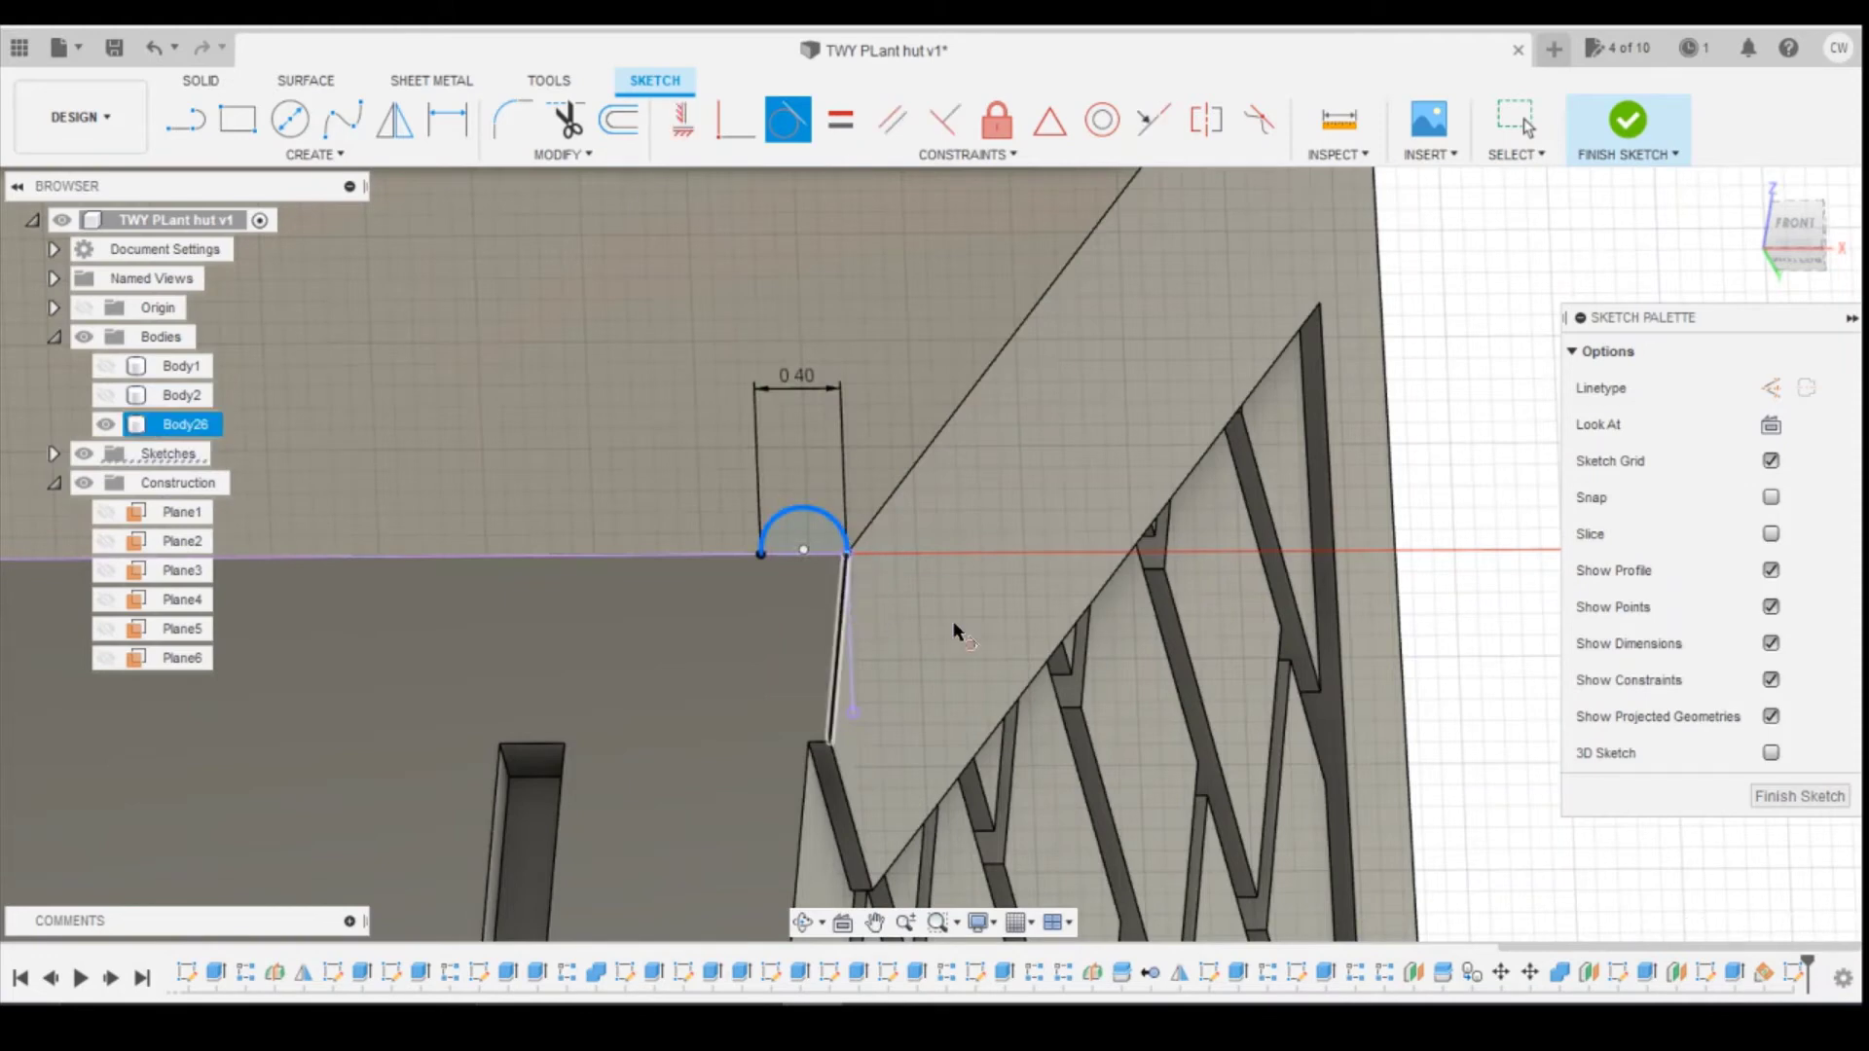
Step: Draw a second three-point arc from the first arc's free end, spanning 0.4 mm along the eave edge and bulging downward
scroll(947, 612, "down", 3)
scroll(1051, 584, "down", 2)
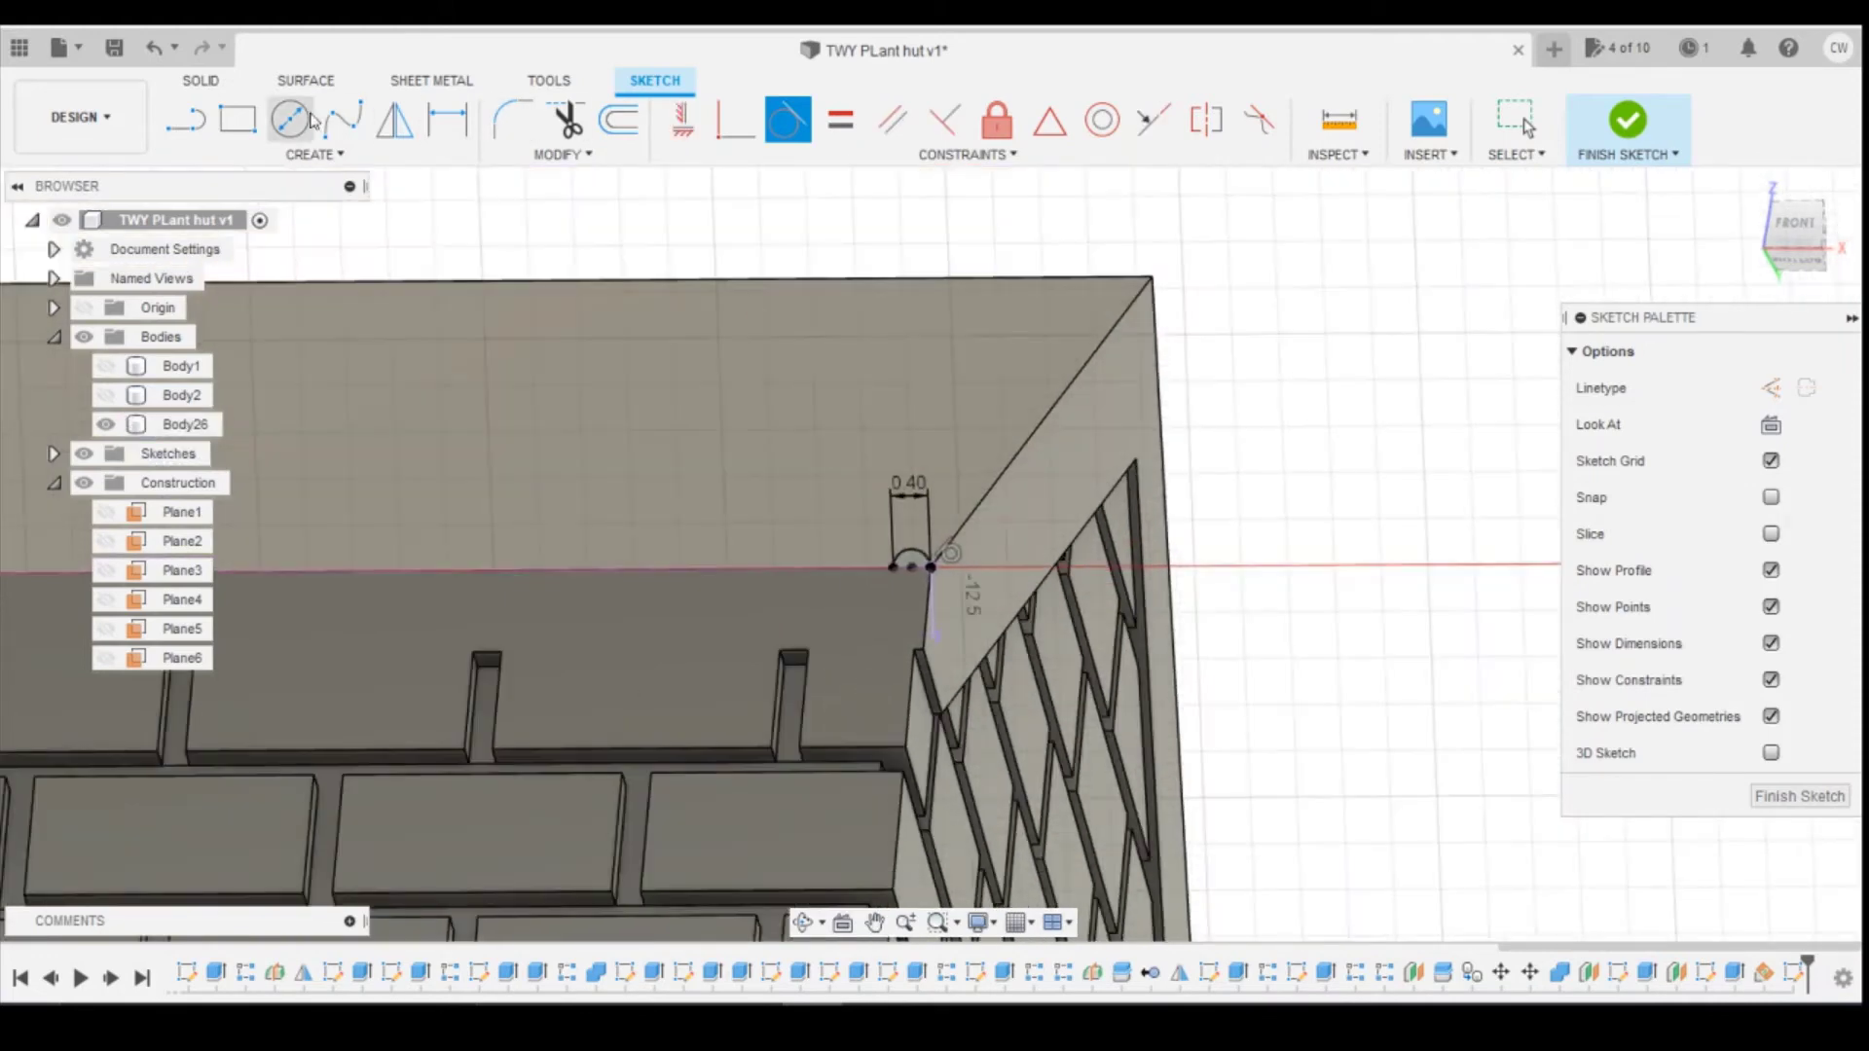
left_click(314, 154)
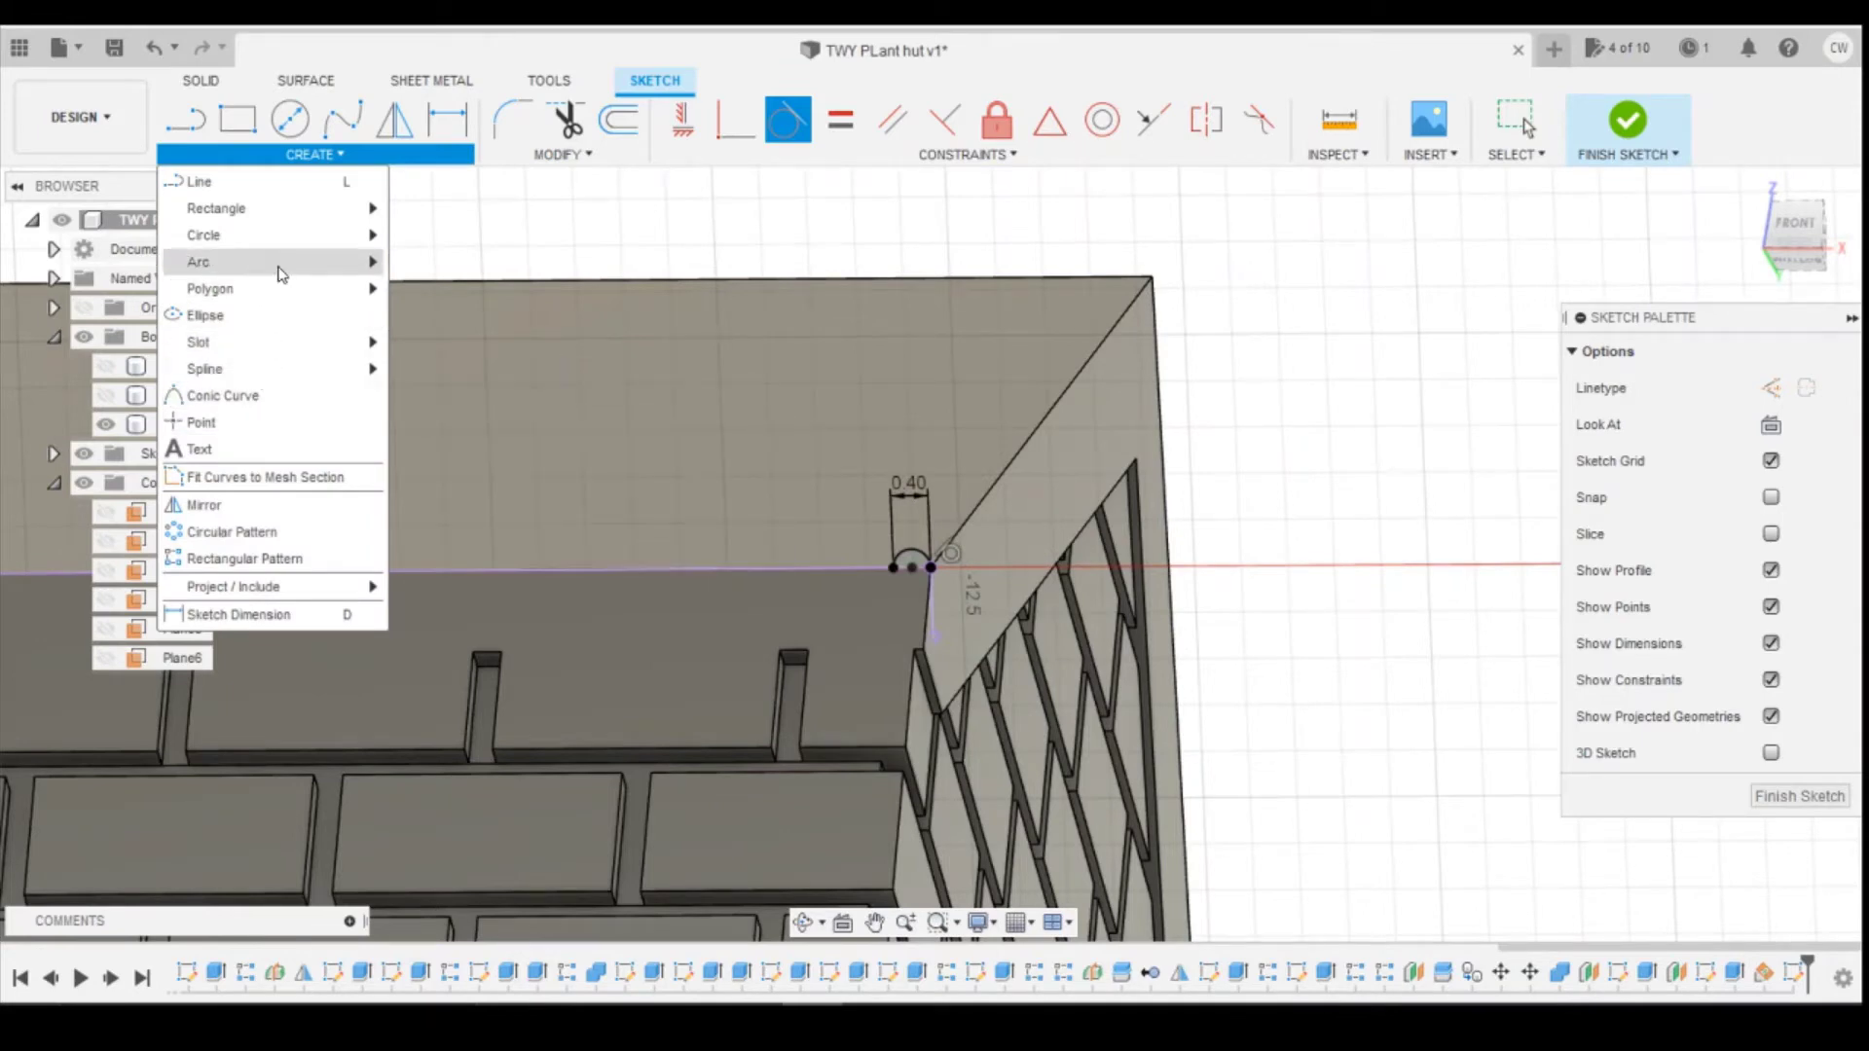
mouse_move(279, 263)
left_click(408, 261)
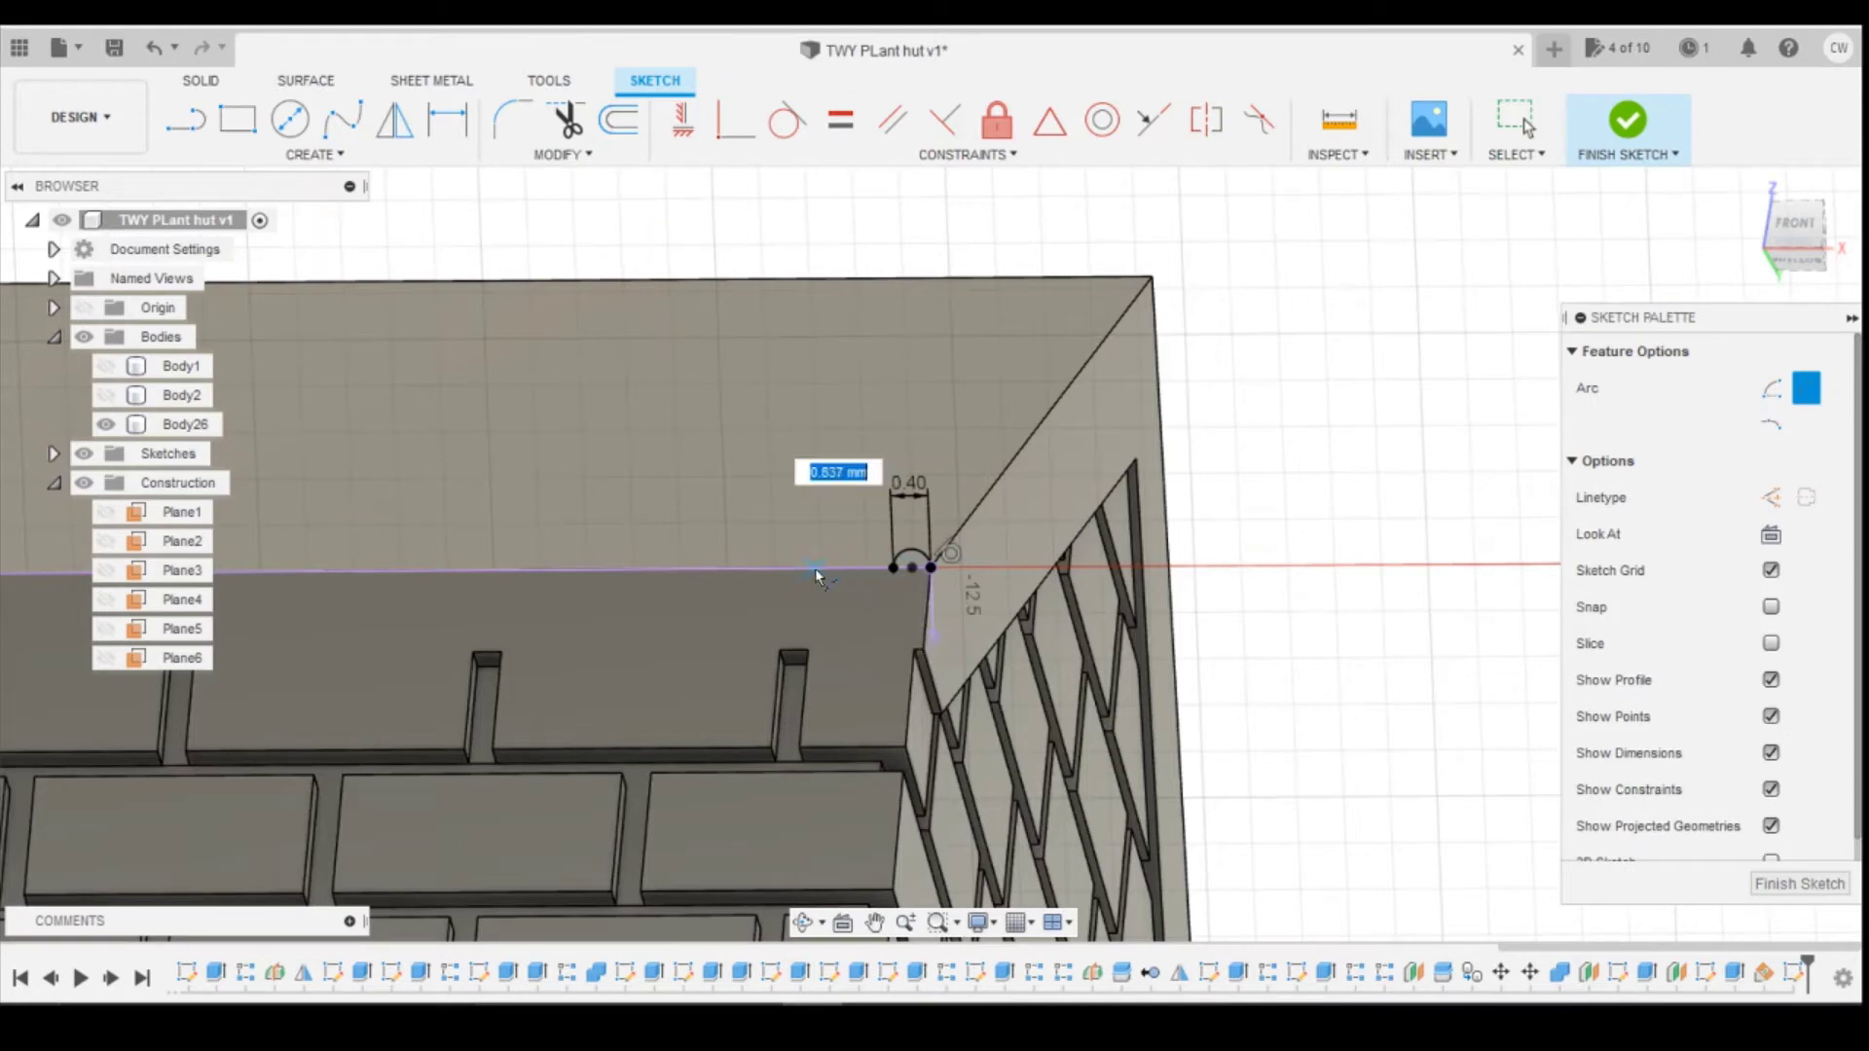
type("0.4")
key("Tab")
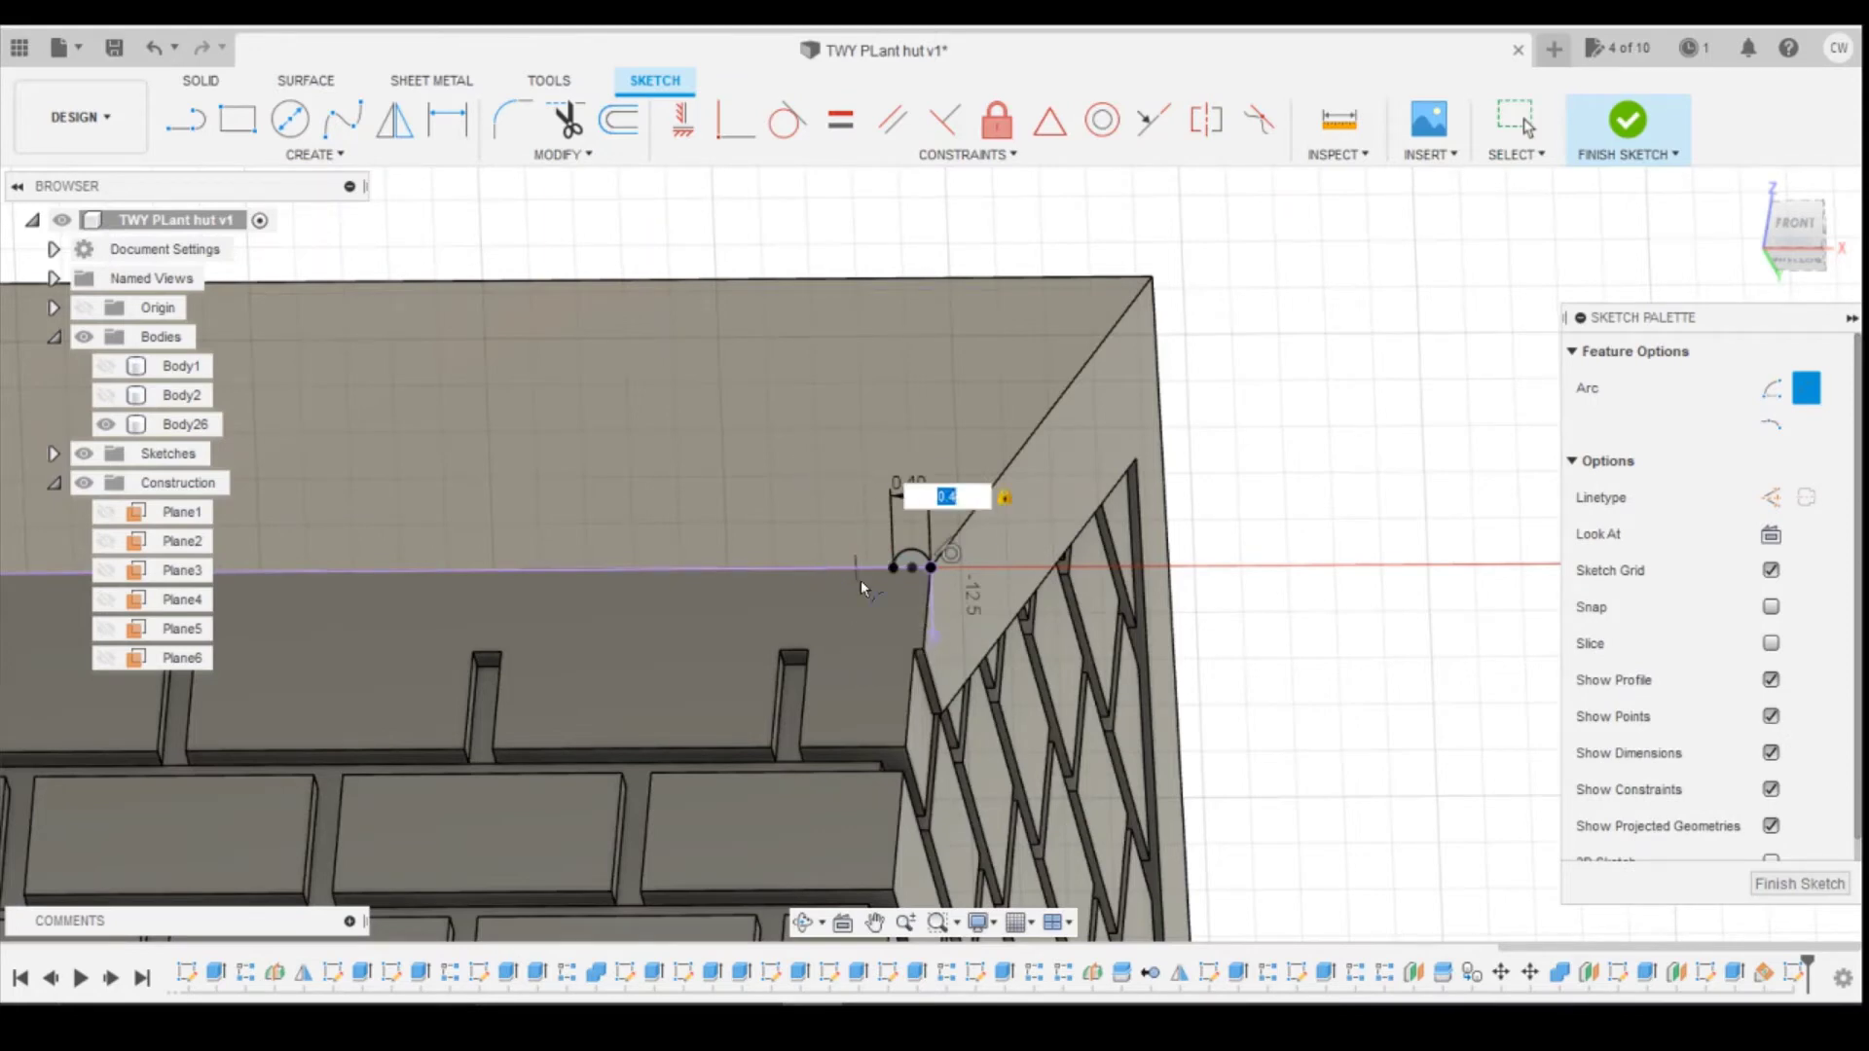
scroll(861, 580, "up", 5)
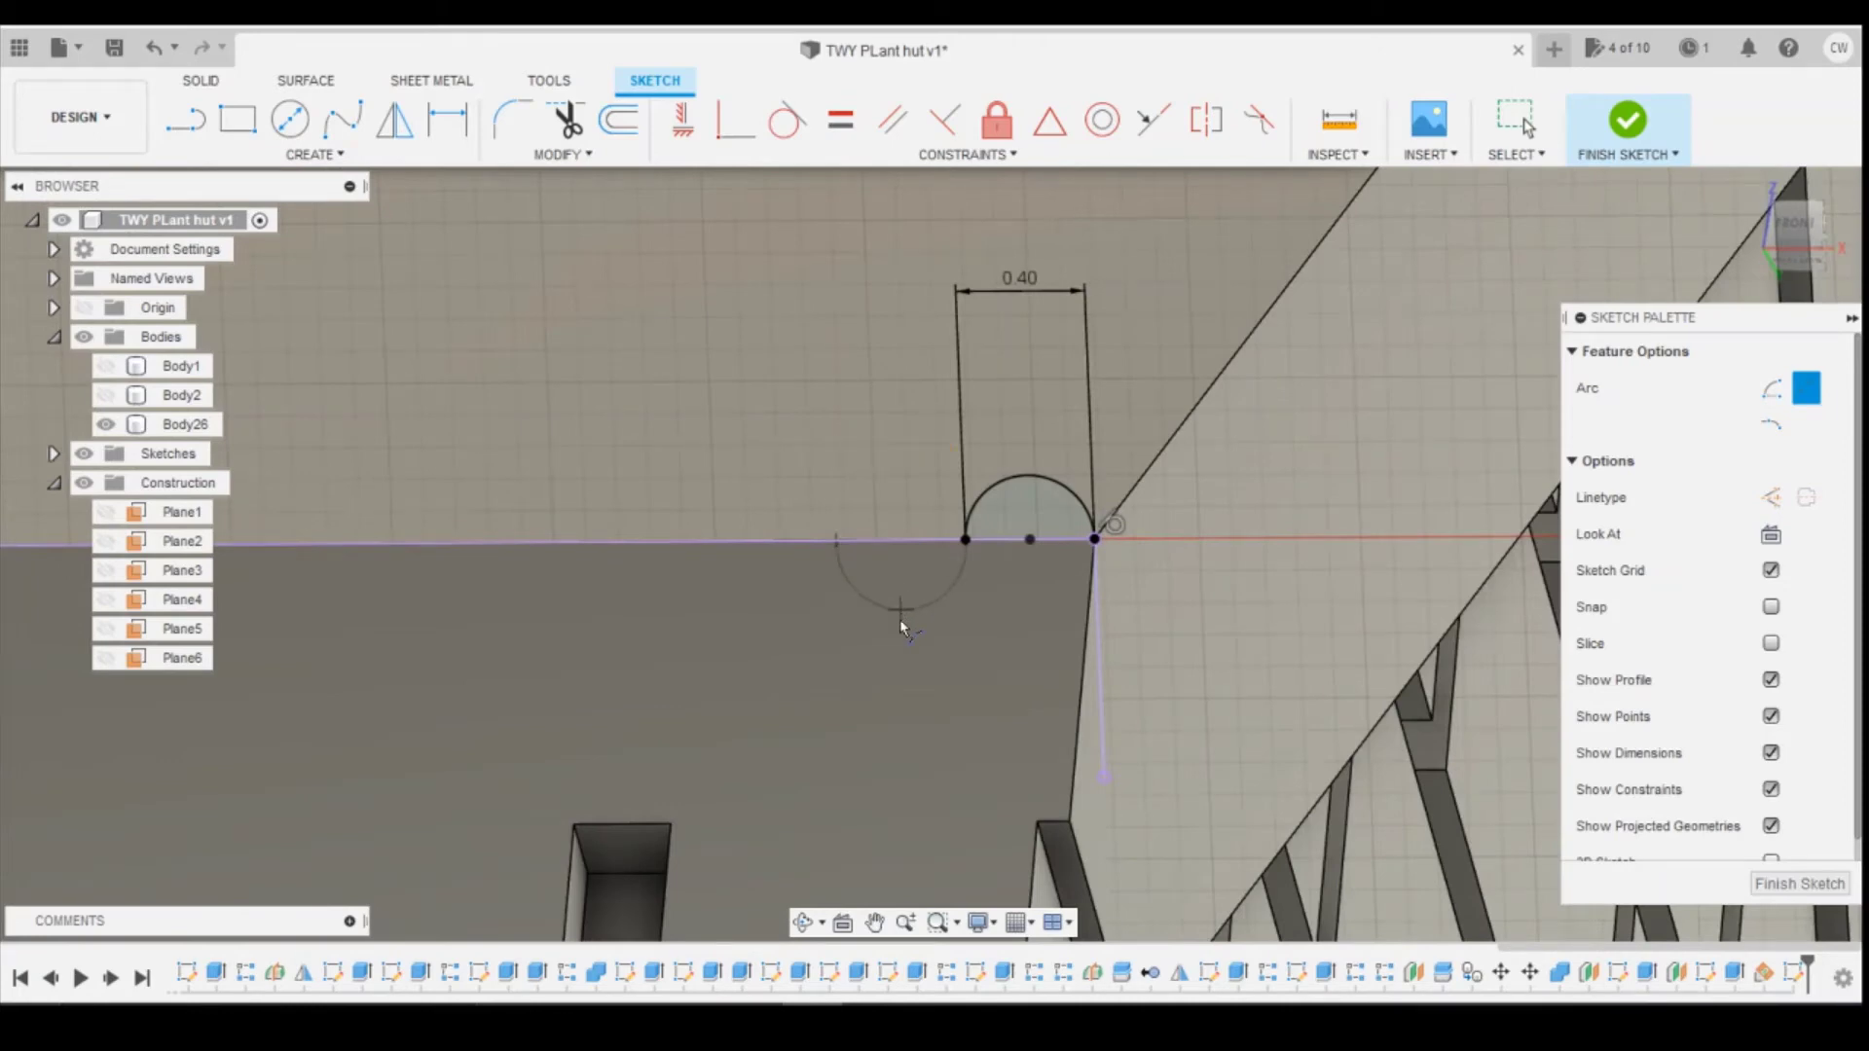
left_click(878, 596)
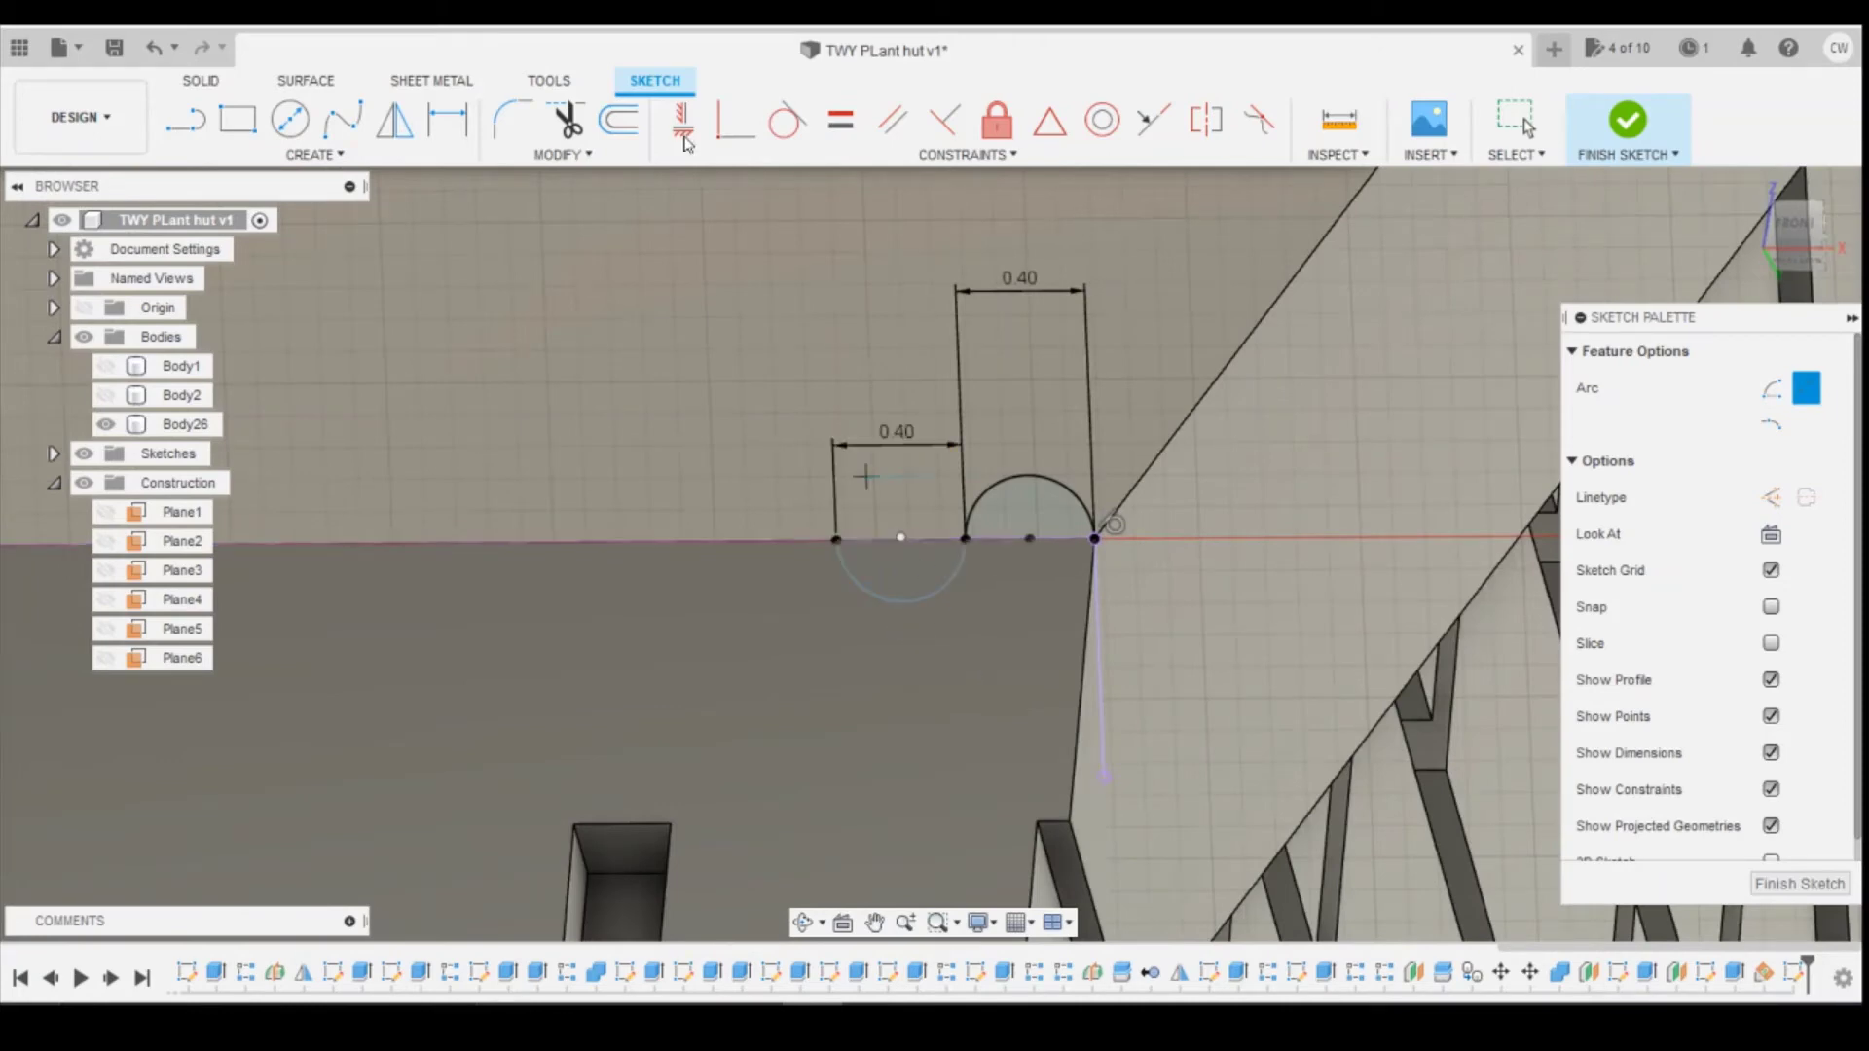
Step: Apply a Tangent constraint between the two adjoining arcs
left_click(787, 121)
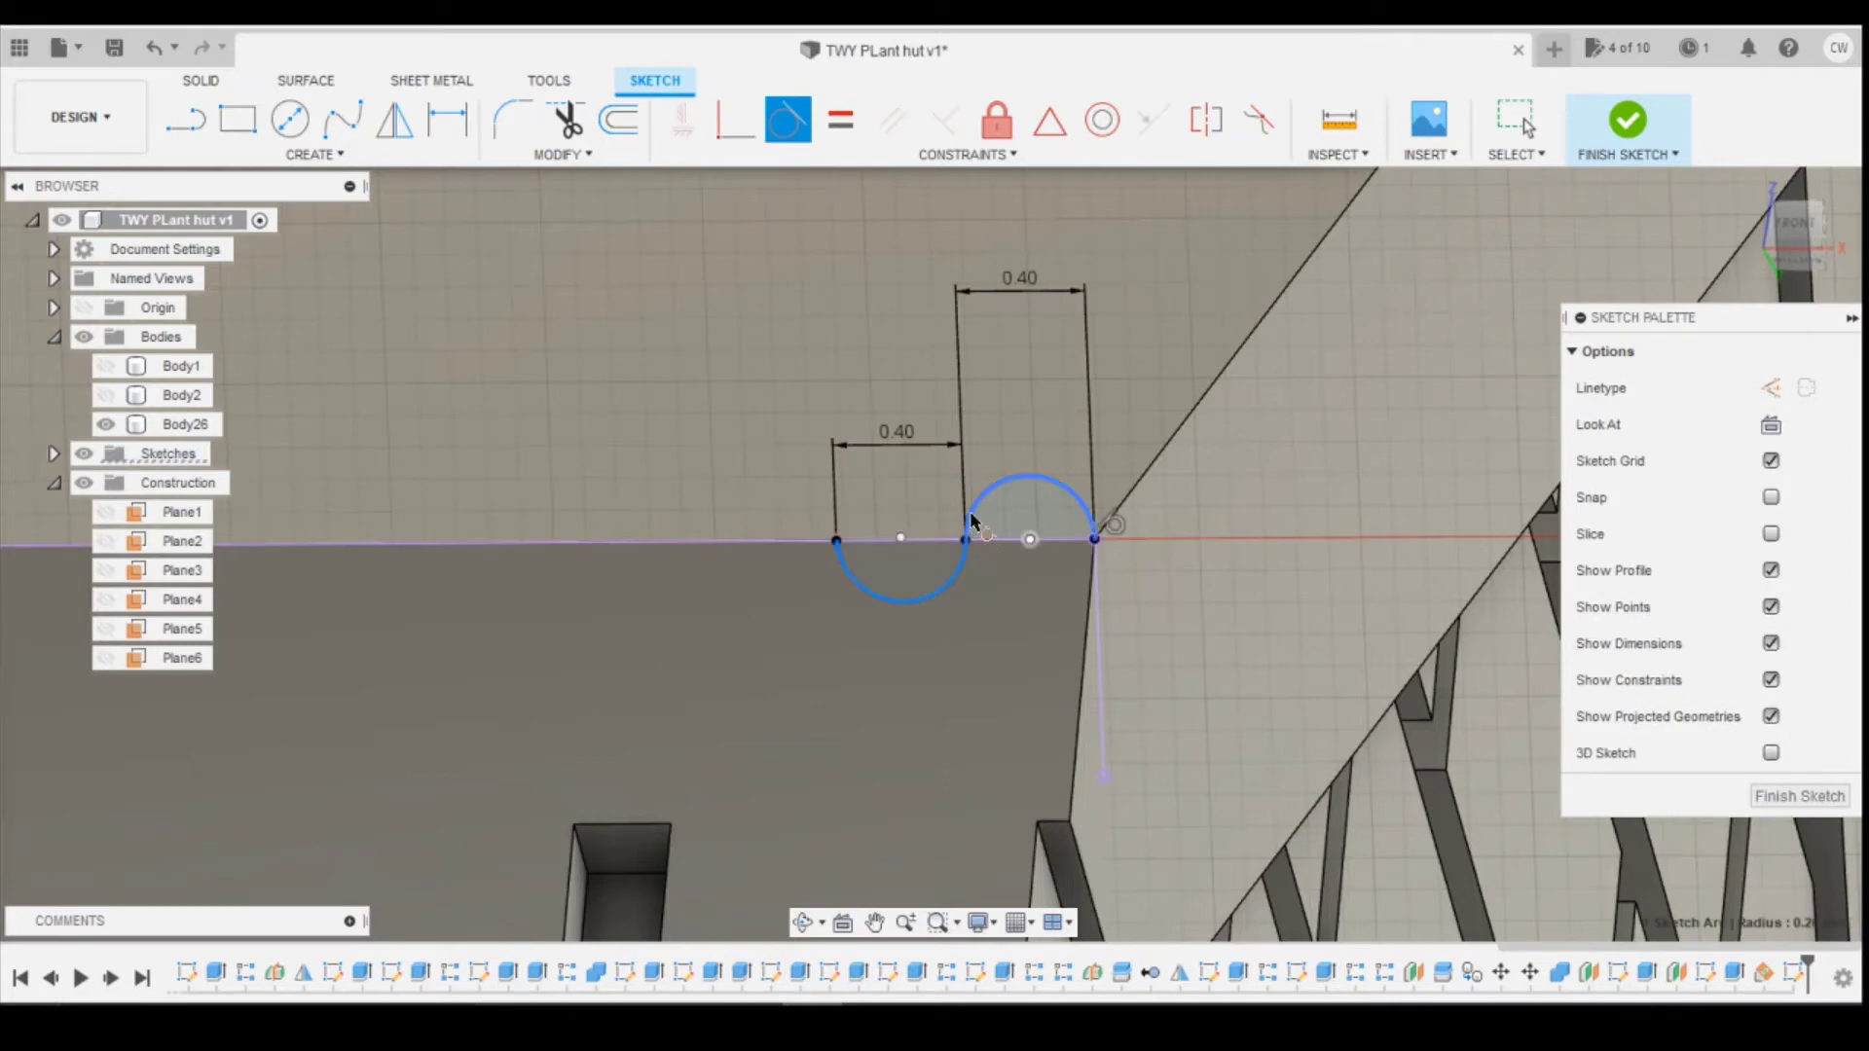
left_click(969, 511)
scroll(1106, 584, "down", 3)
key("Escape")
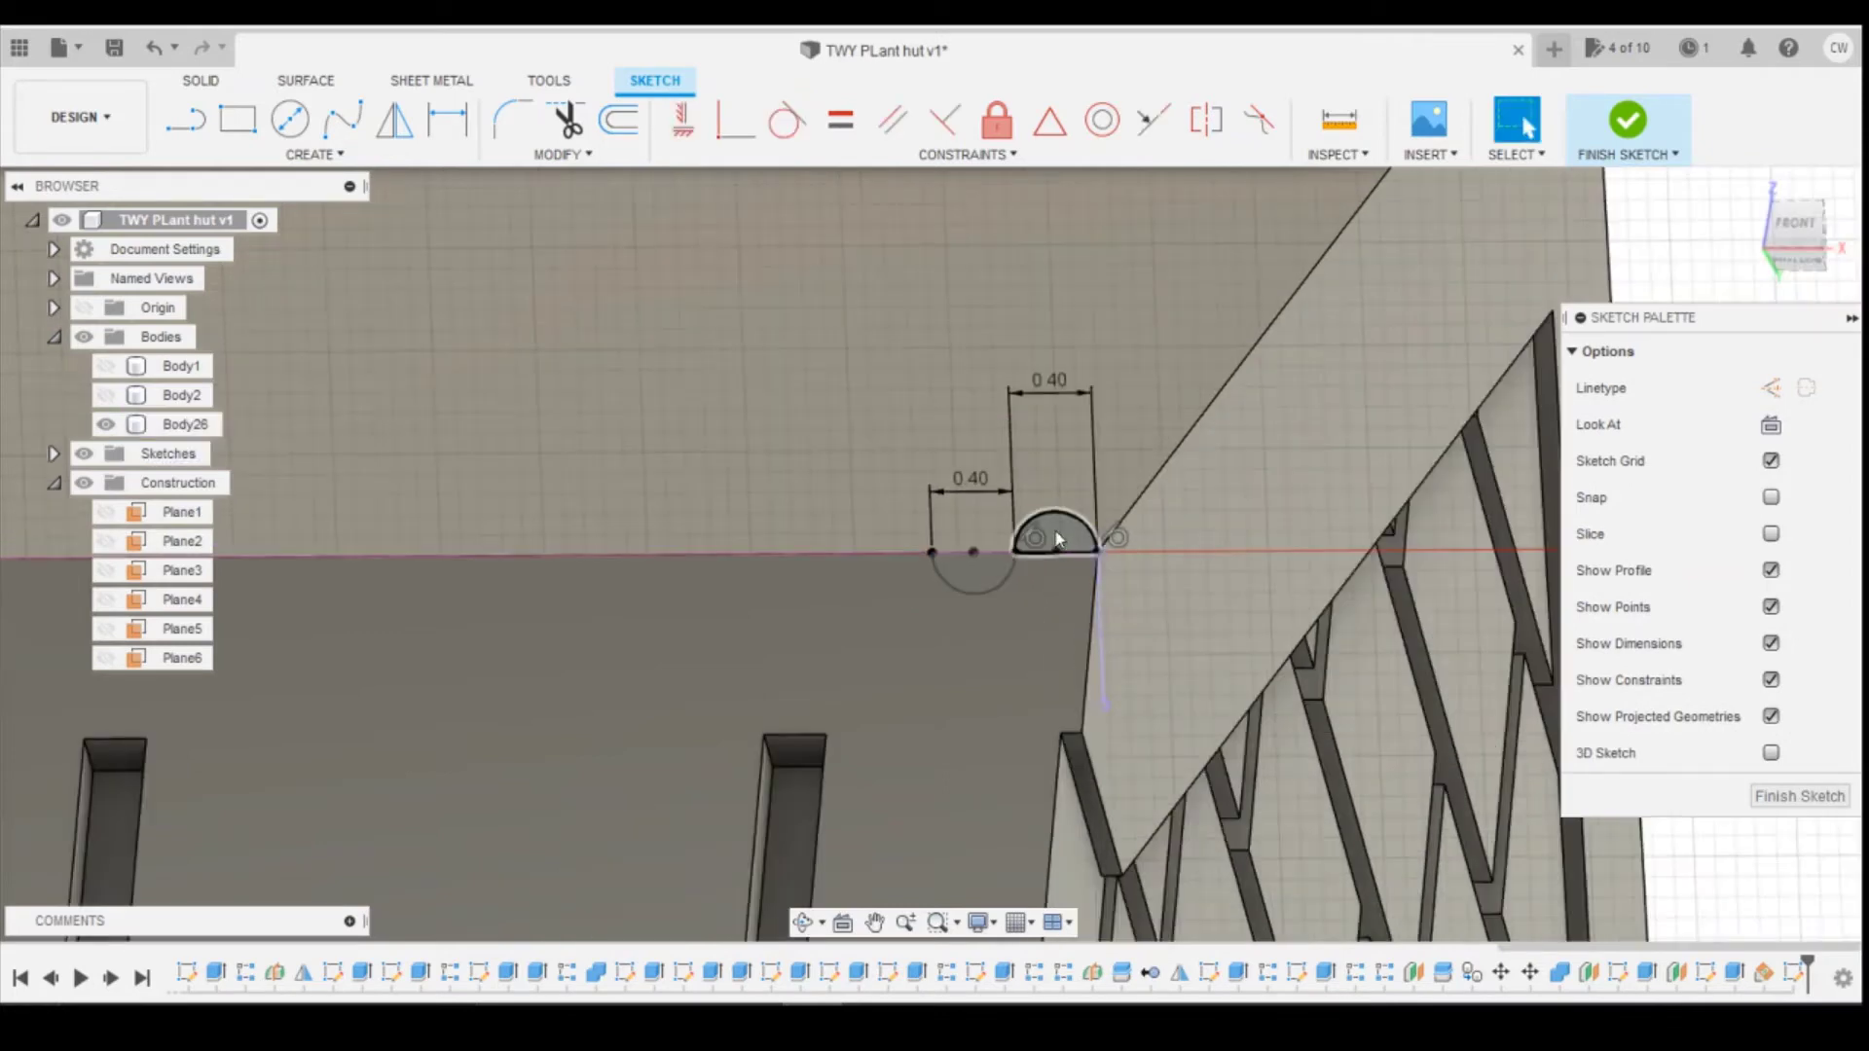
Step: Try to extrude the upper semicircular profile 14.88 mm along the roof slope from the eave to the ridge
left_click(1059, 538)
right_click(1061, 542)
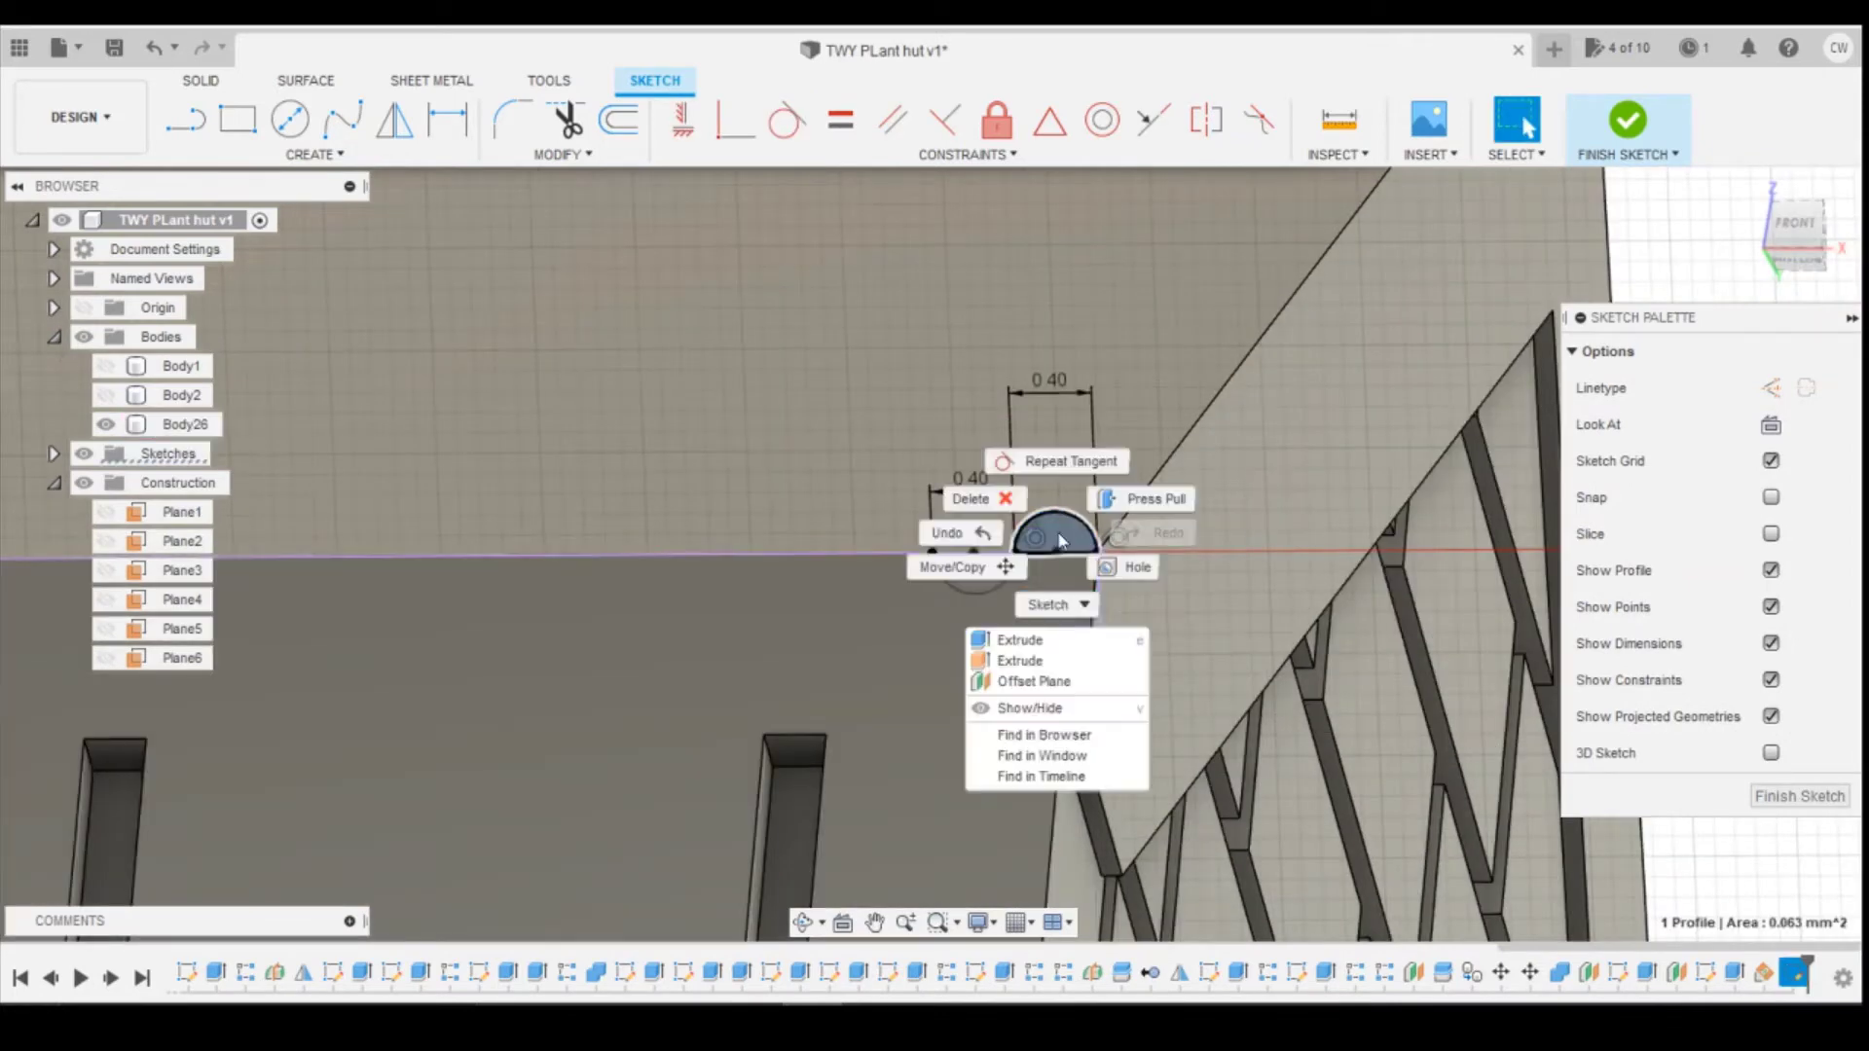
left_click(1020, 639)
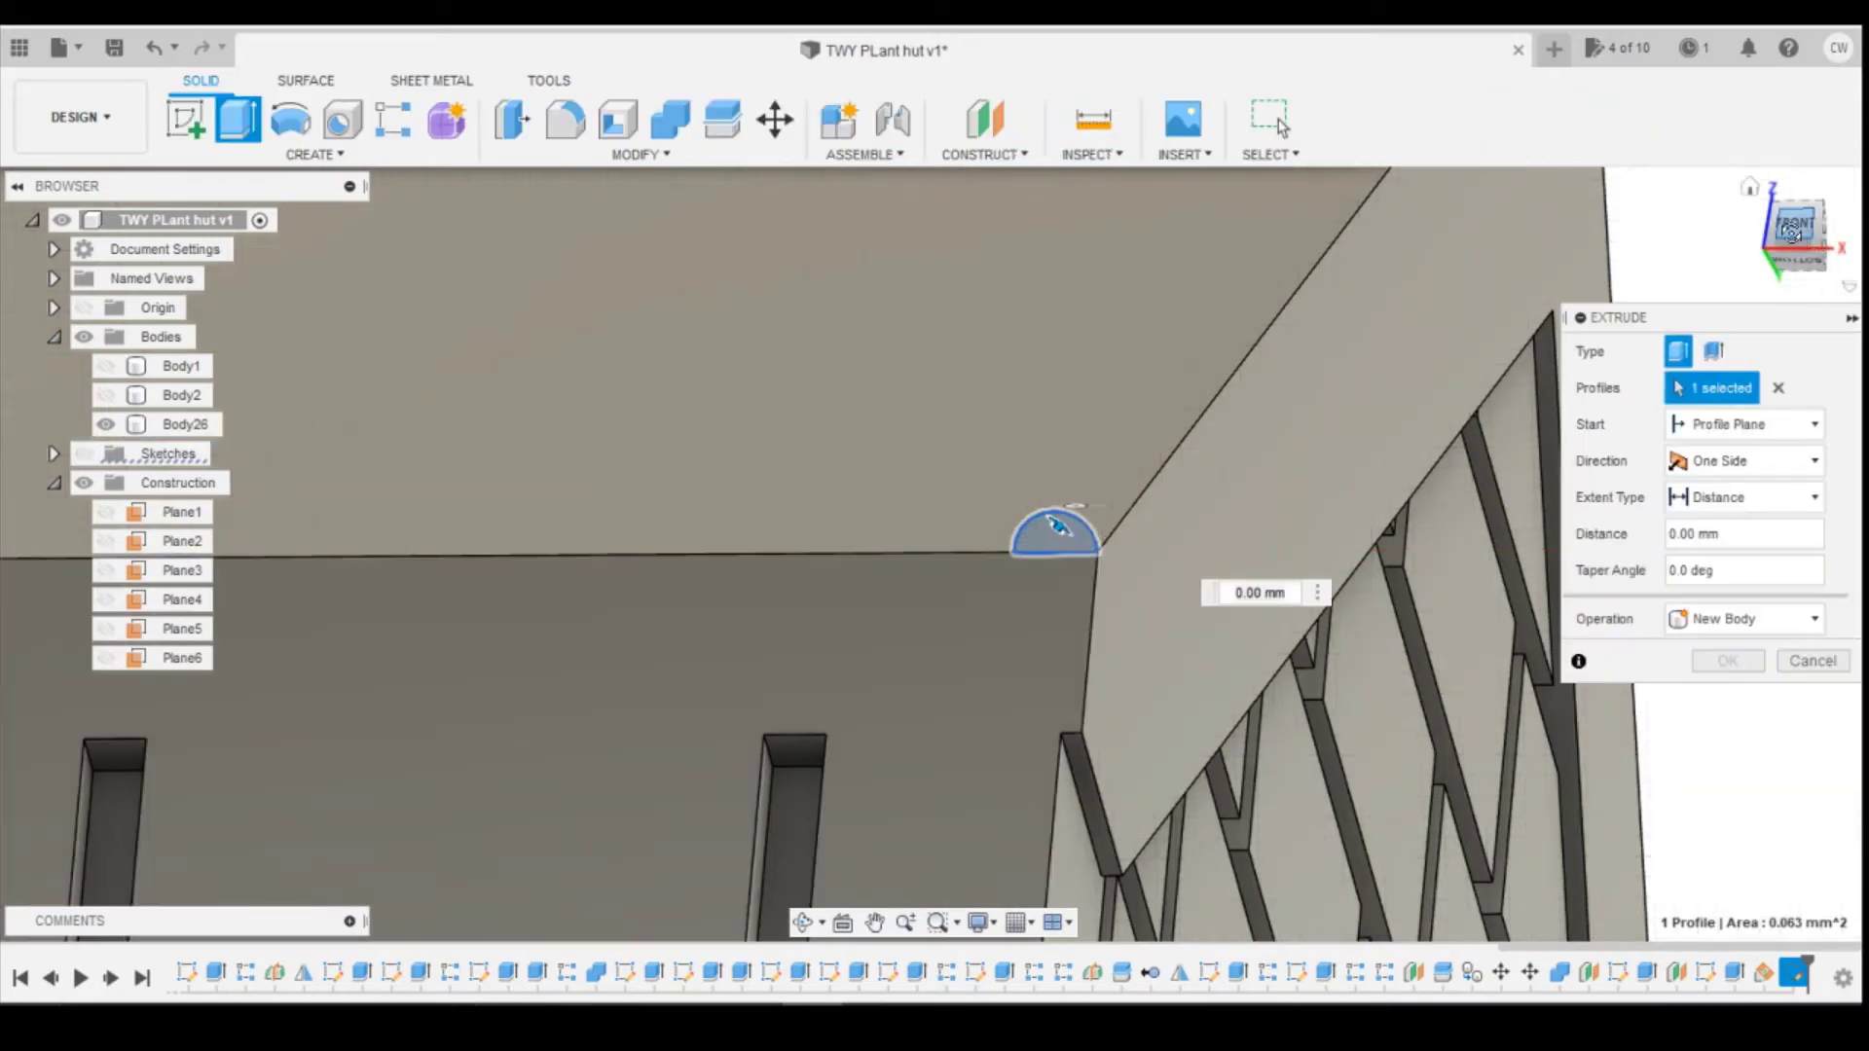
left_click_drag(1791, 233, 1742, 259)
scroll(646, 548, "down", 5)
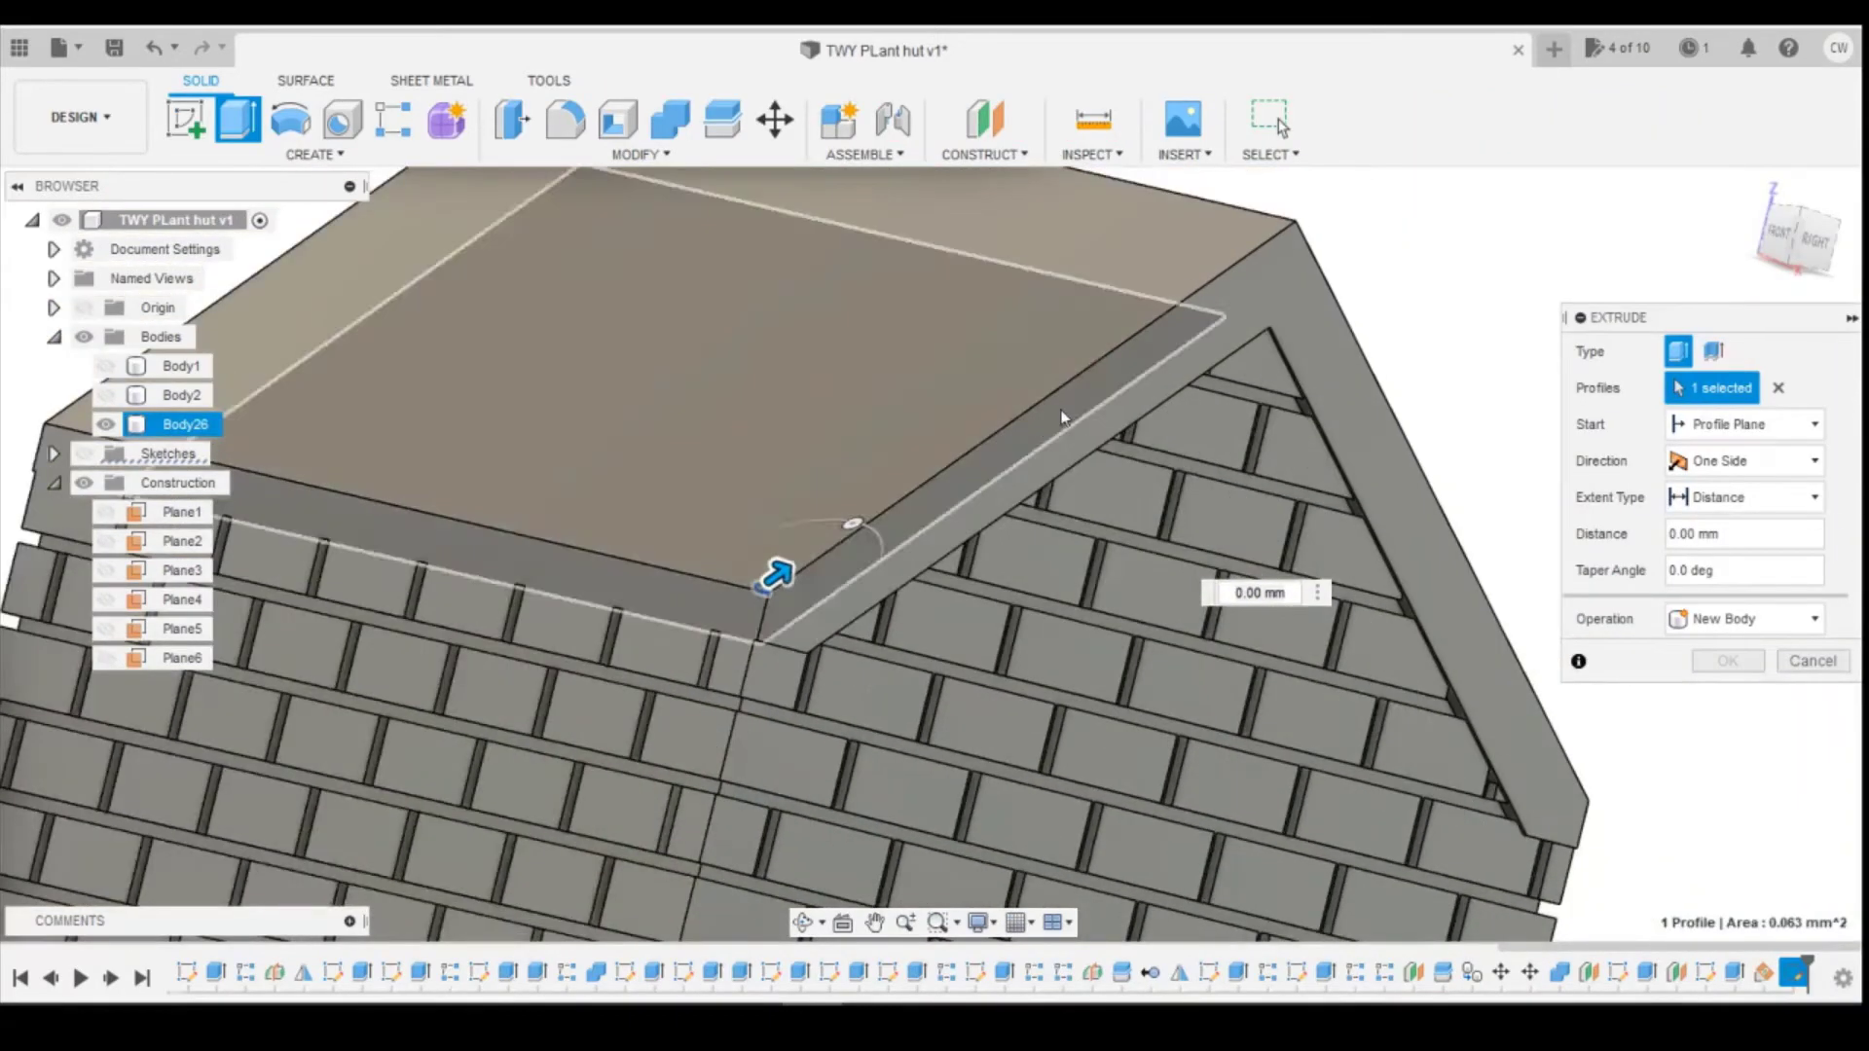
left_click_drag(775, 576, 1329, 221)
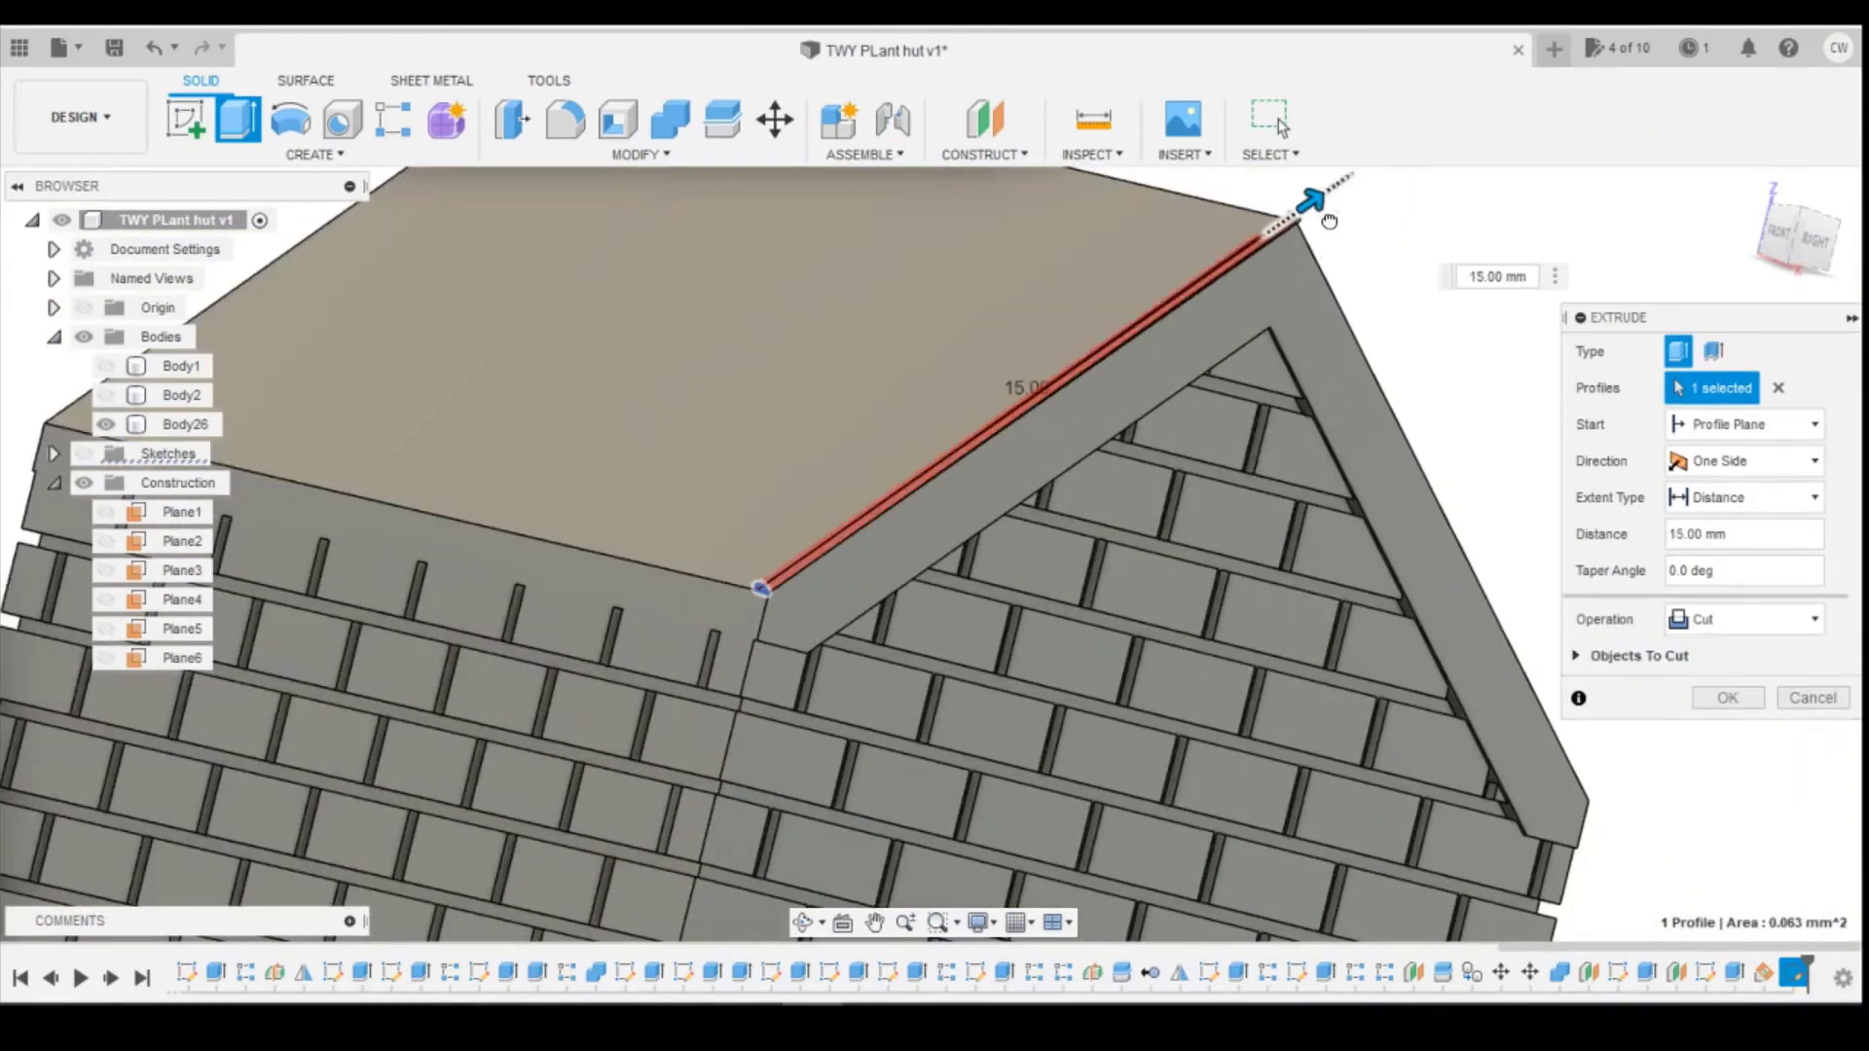
left_click_drag(1794, 238, 1438, 285)
left_click_drag(1056, 389, 1061, 394)
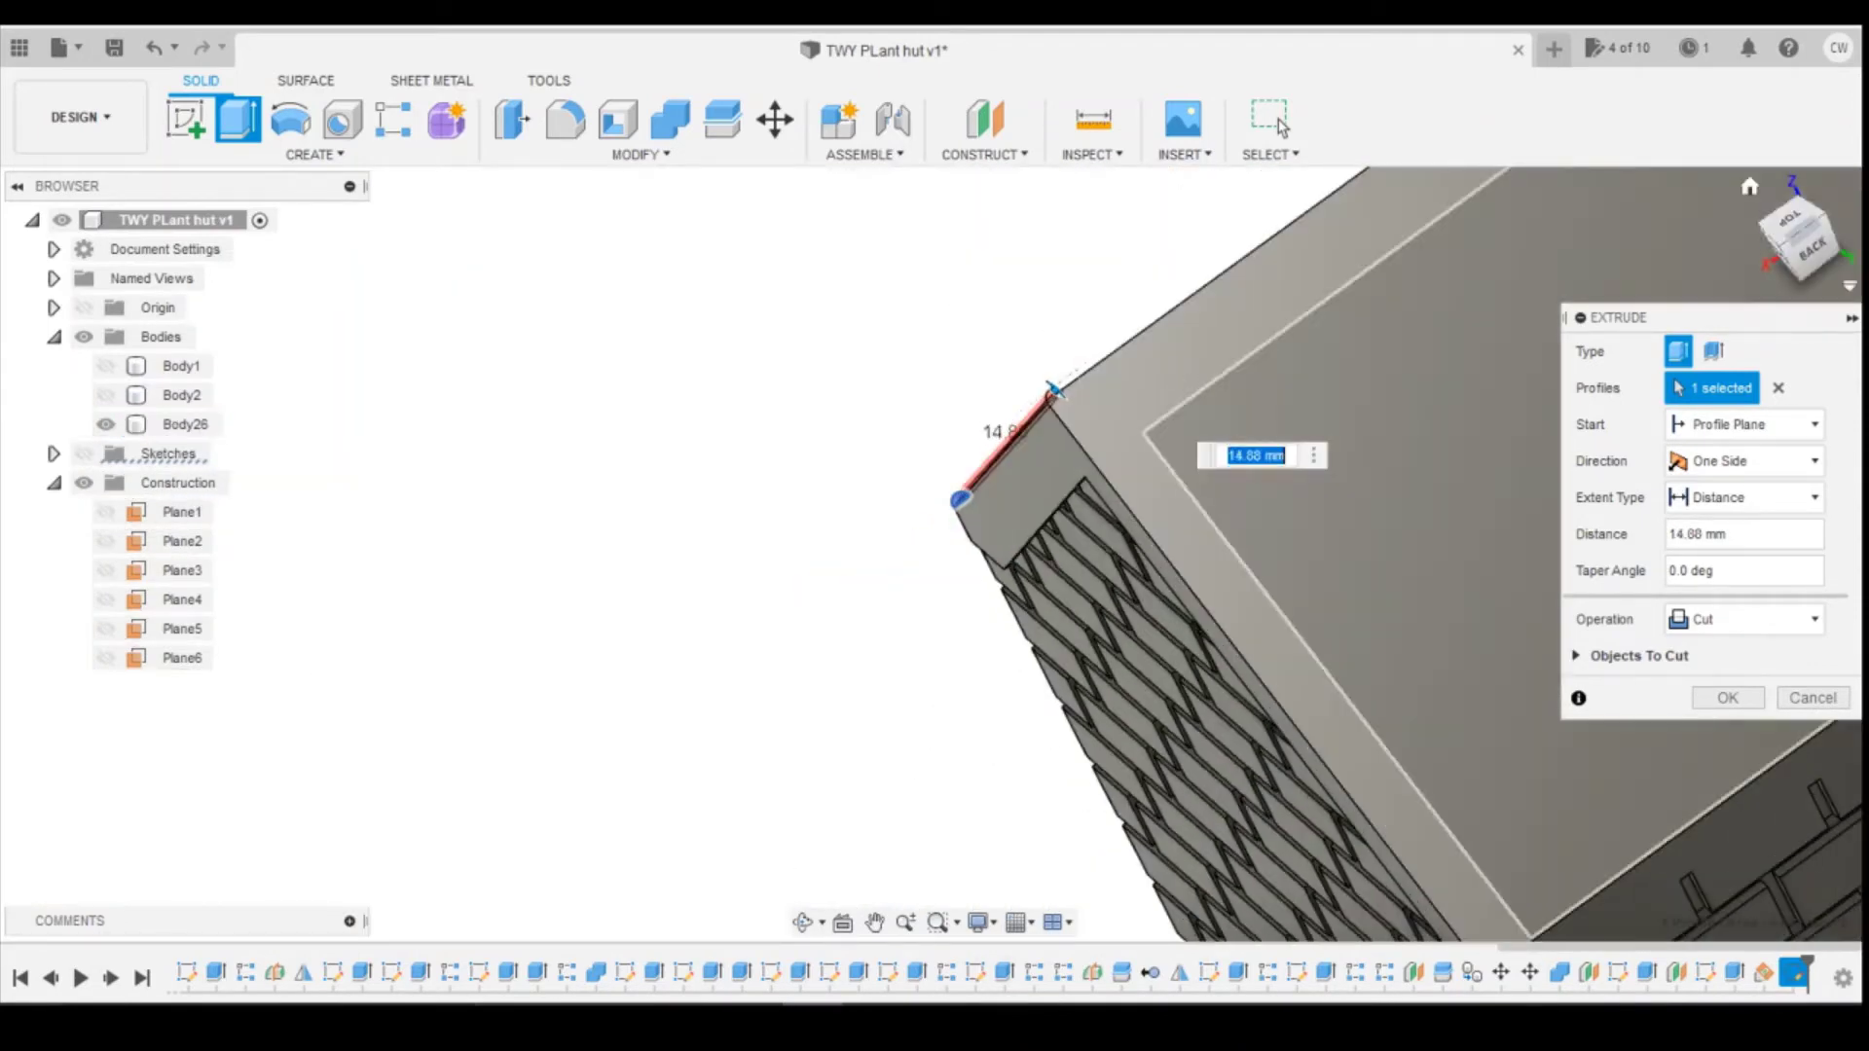
left_click(1789, 255)
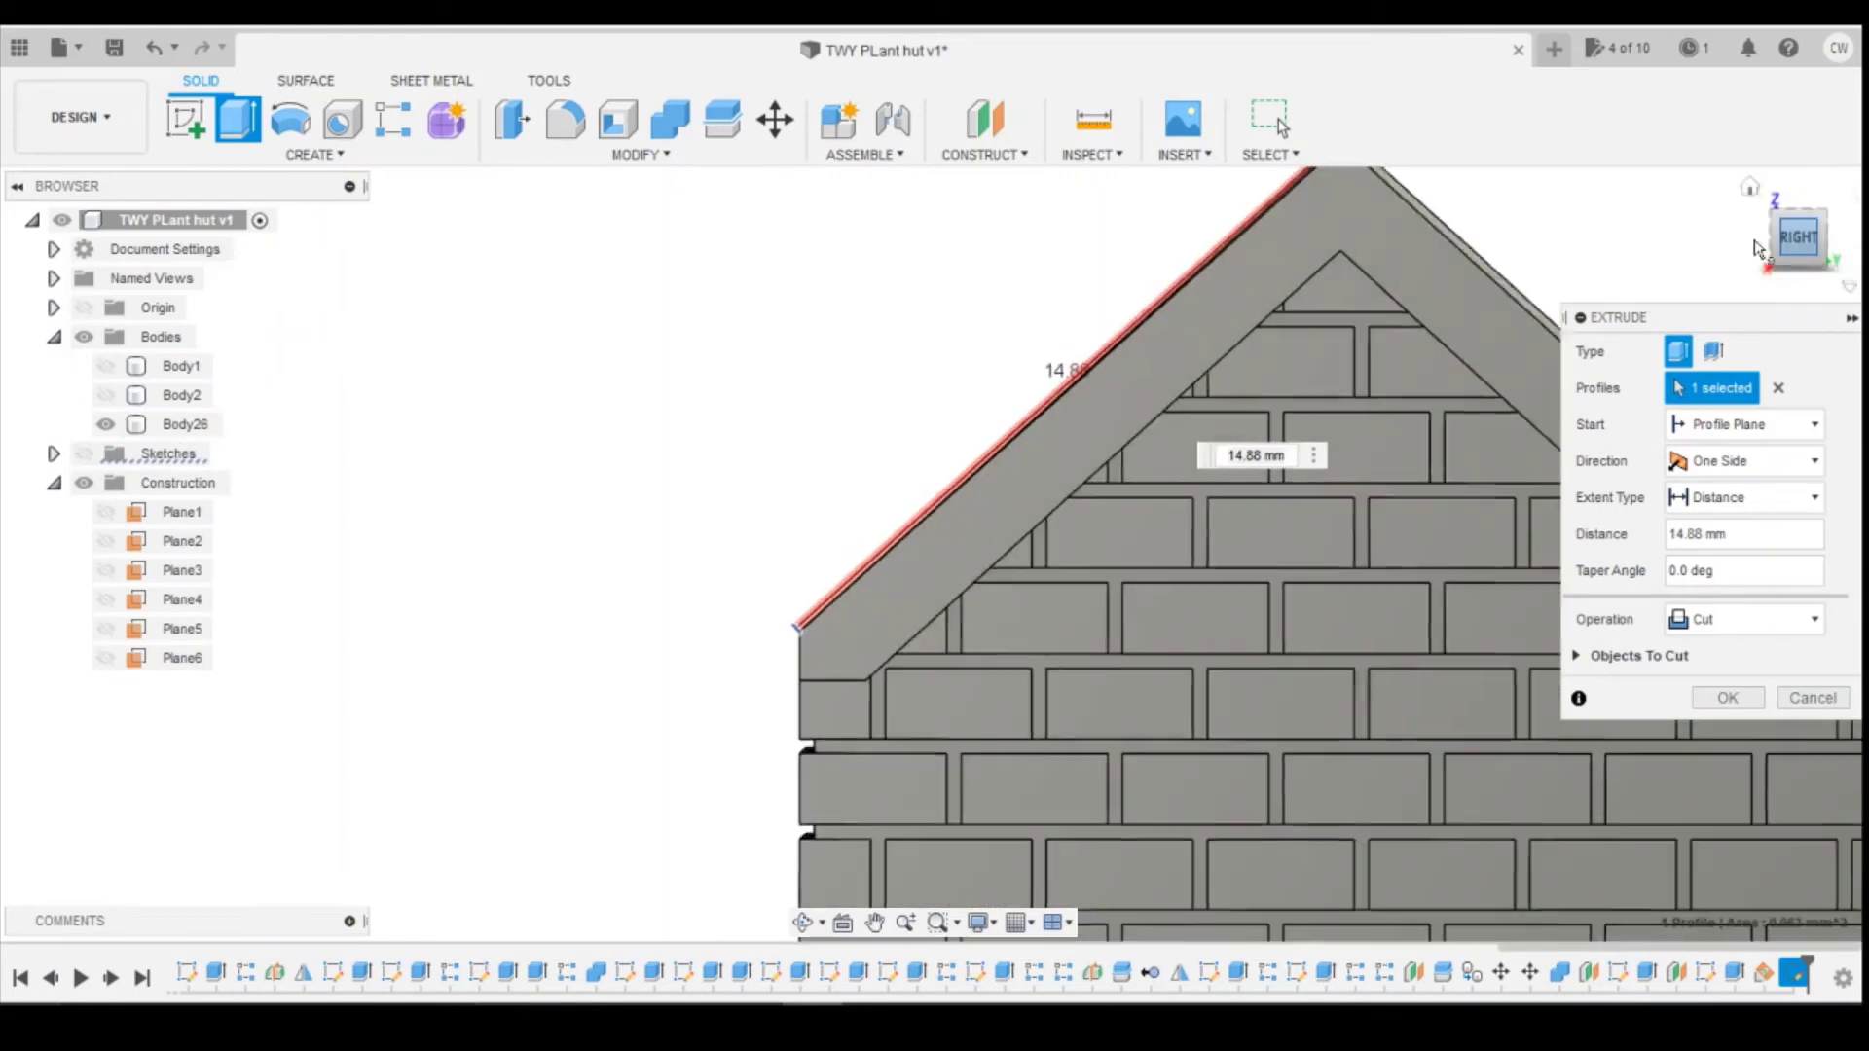
scroll(1309, 312, "up", 5)
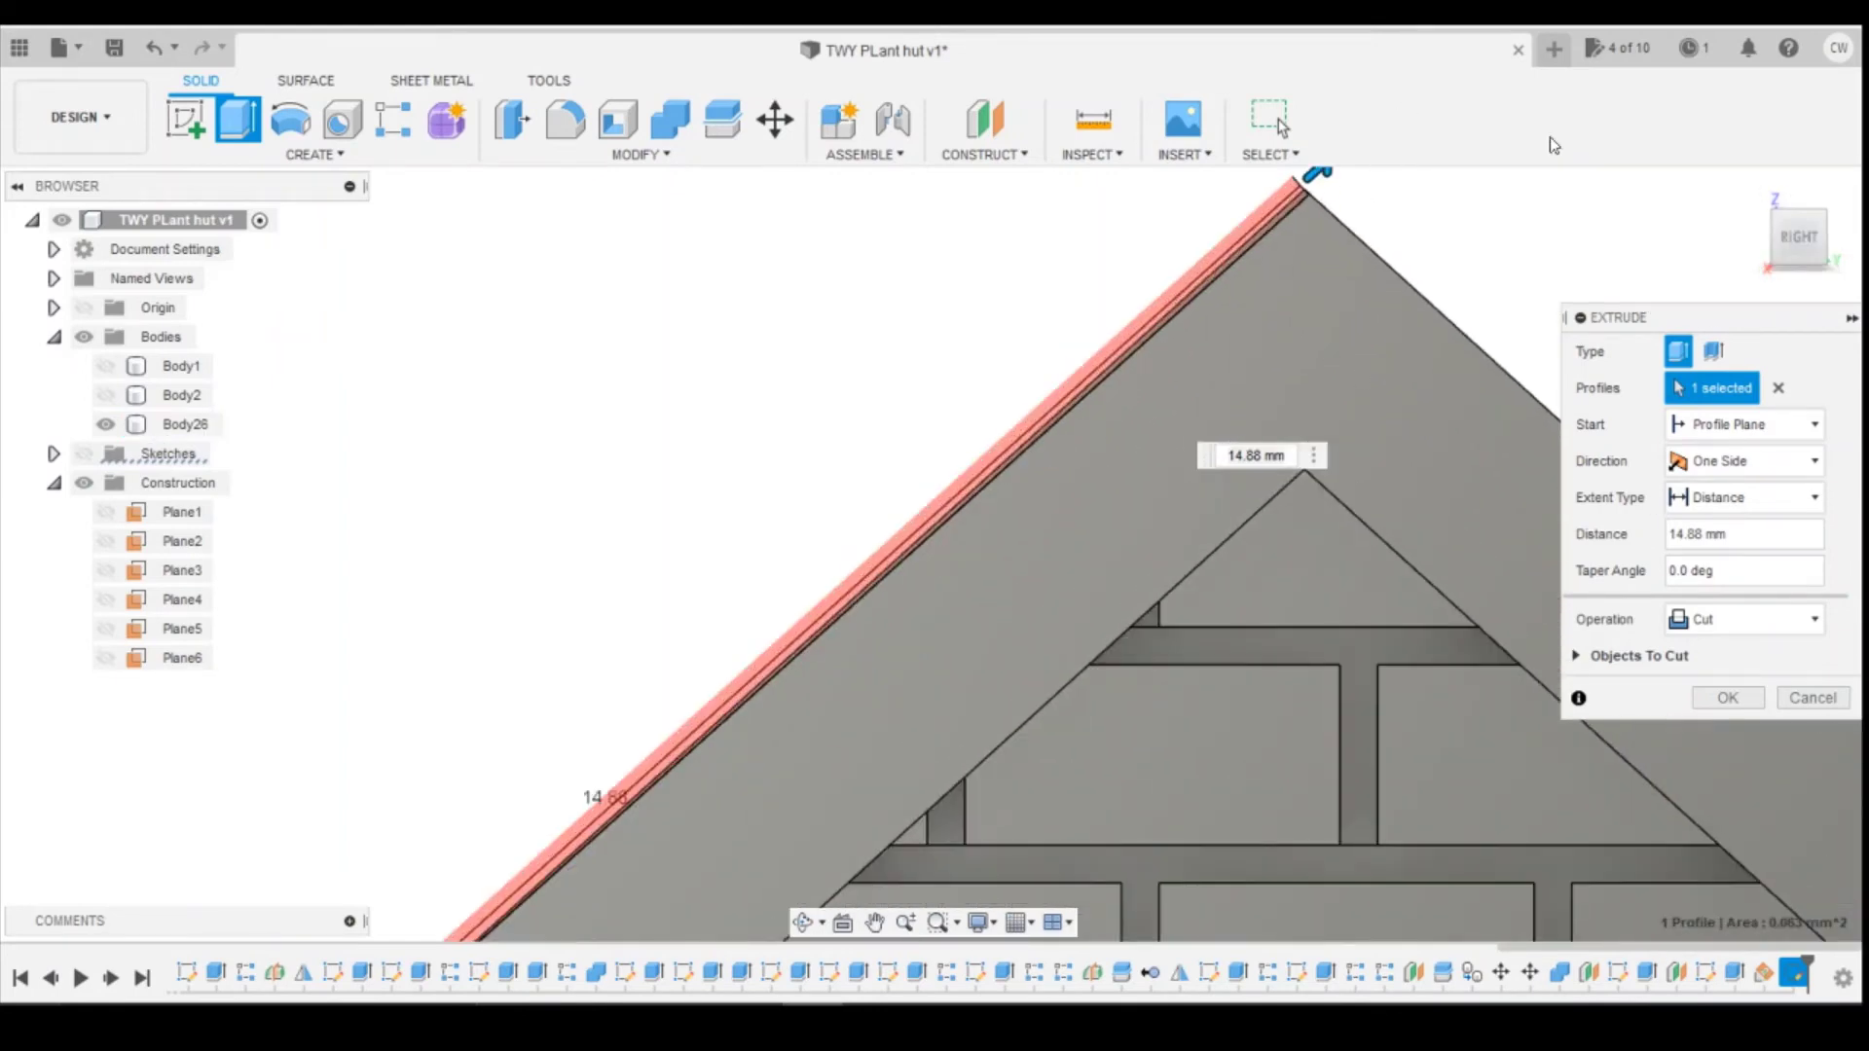
Step: Set the semicircular extrusion's operation to Join
left_click(1742, 619)
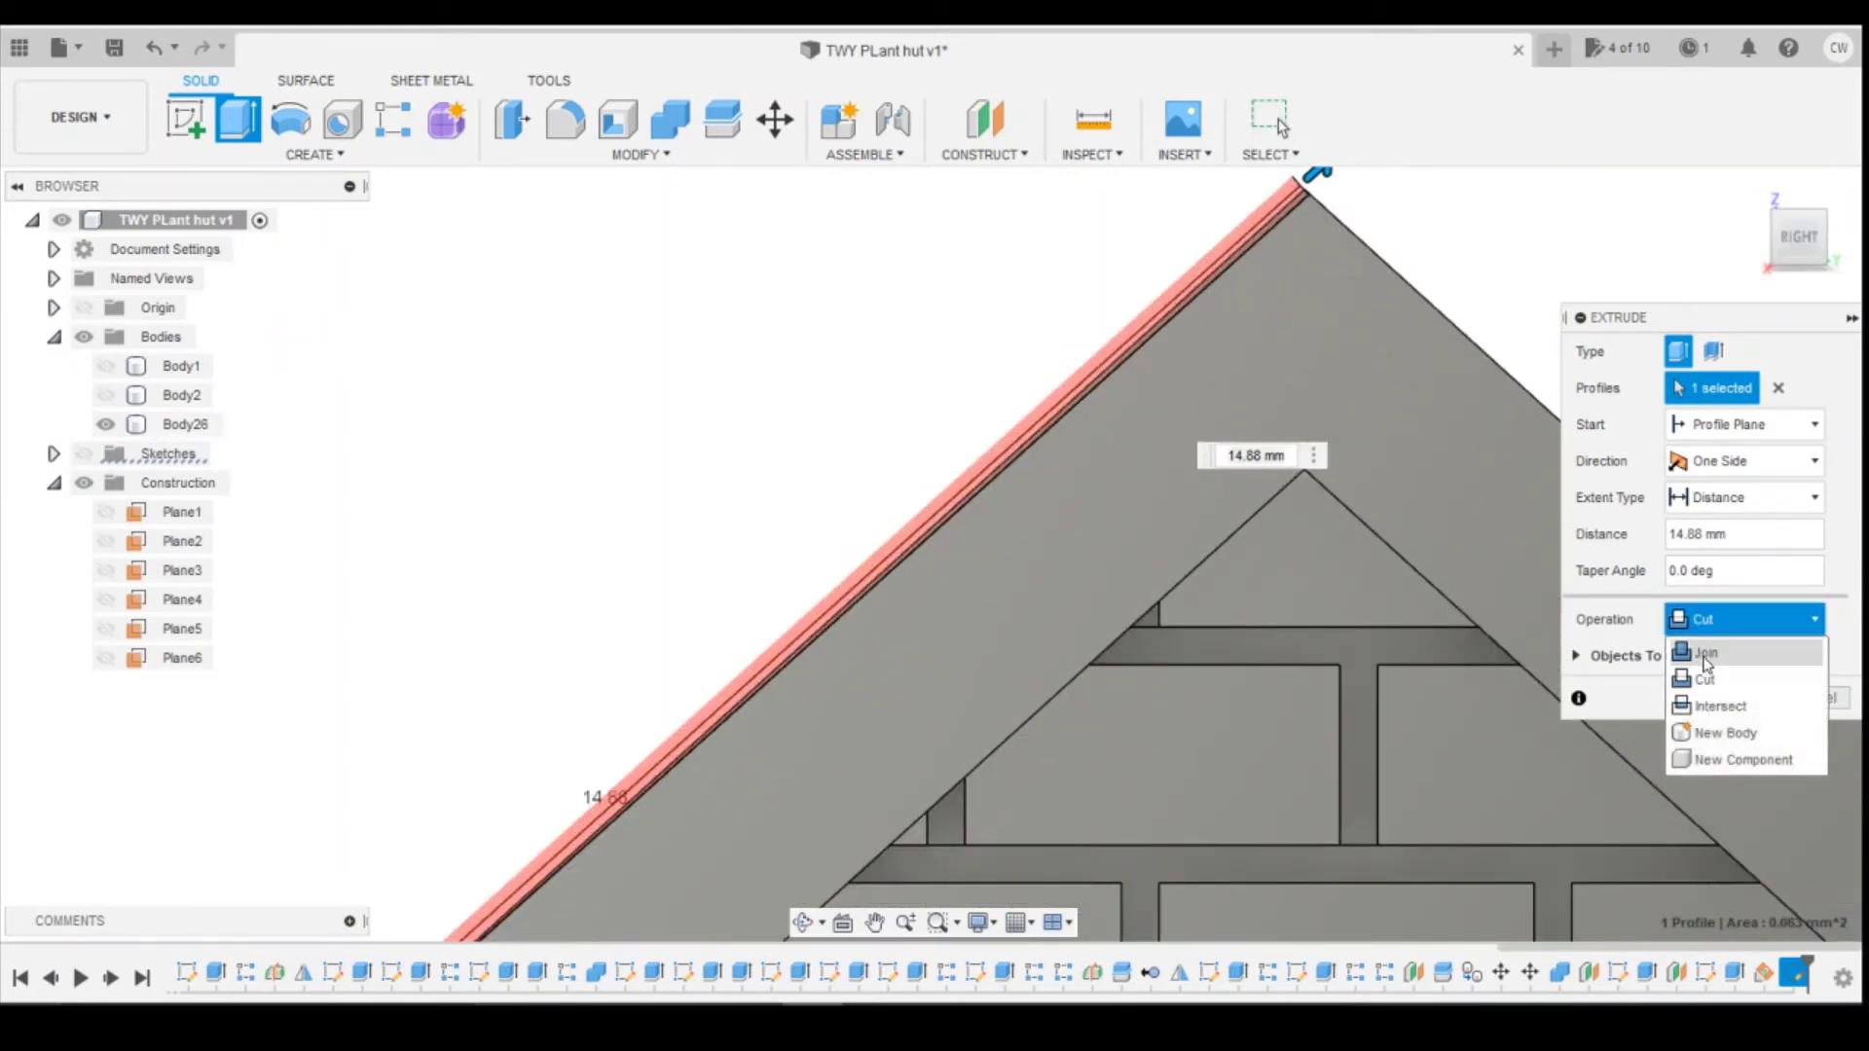
left_click(1706, 650)
middle_click_drag(1857, 205, 1118, 513, "shift")
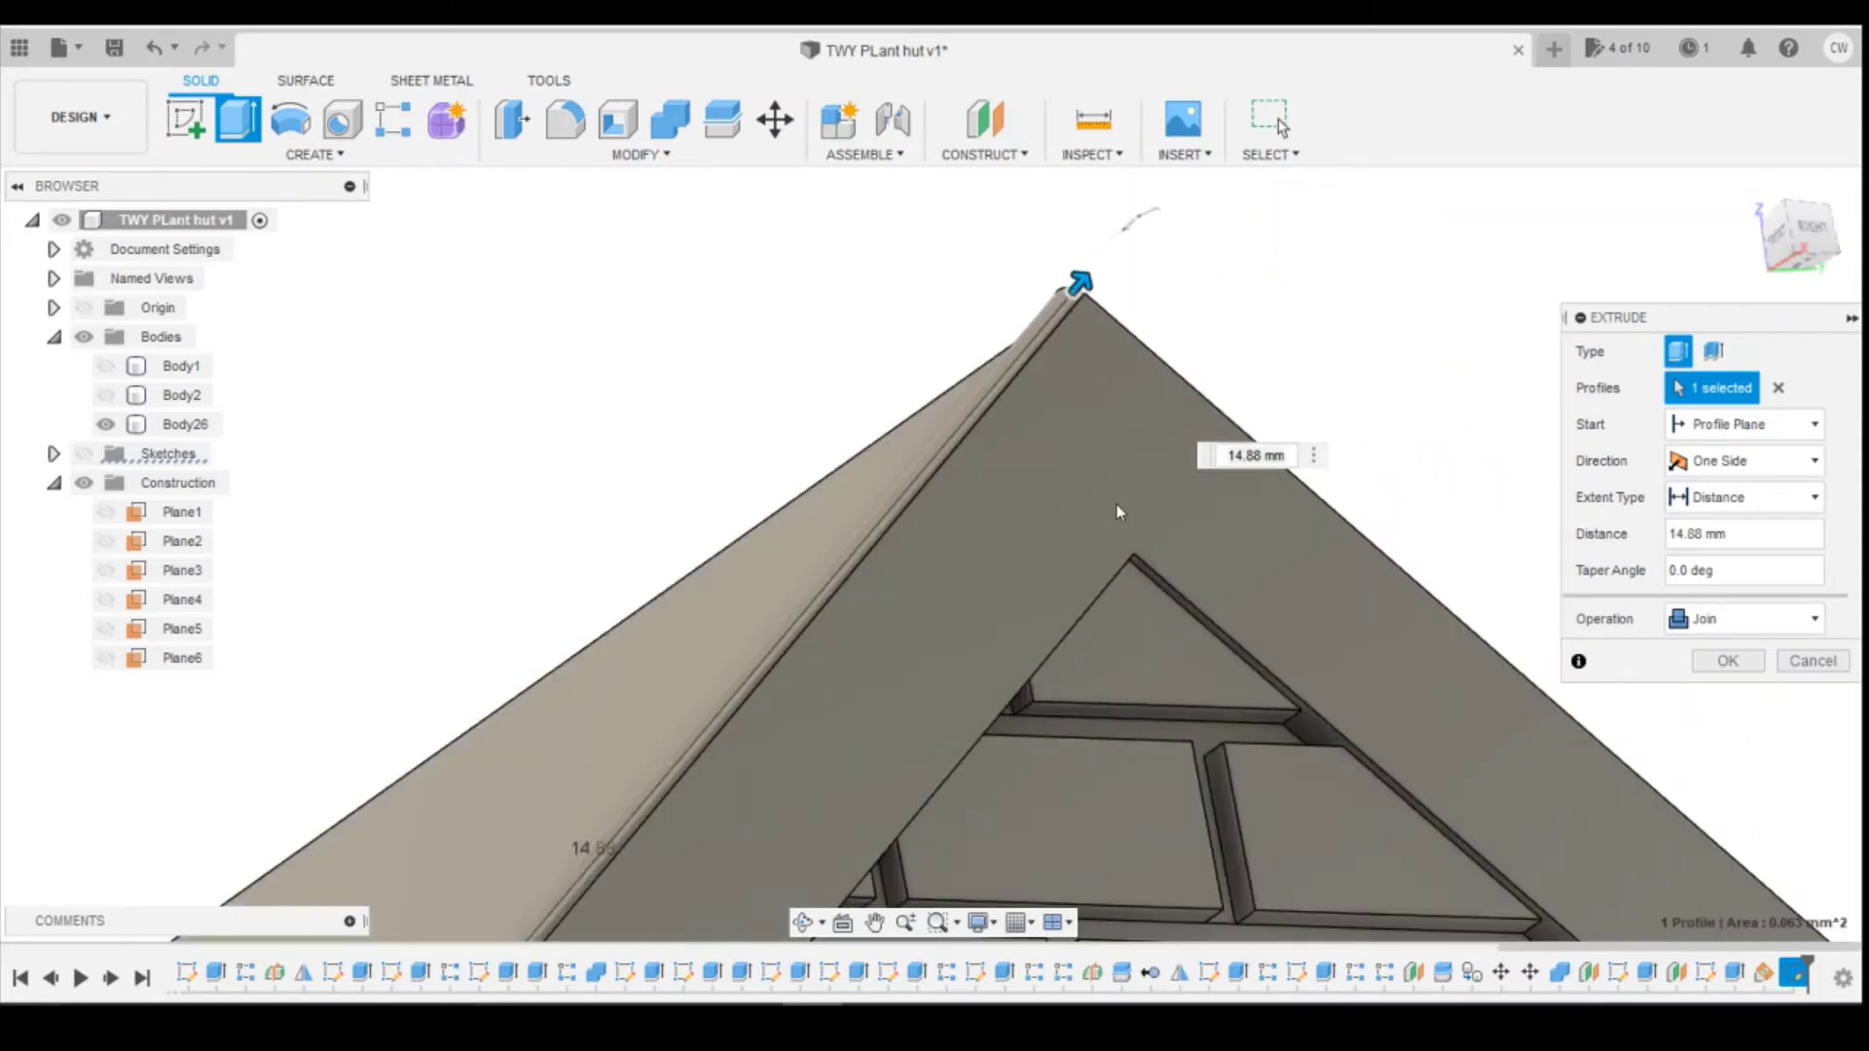
Step: Show the sketches and reopen the eave sketch containing the two small arcs for editing
scroll(1090, 487, "down", 5)
scroll(860, 709, "up", 5)
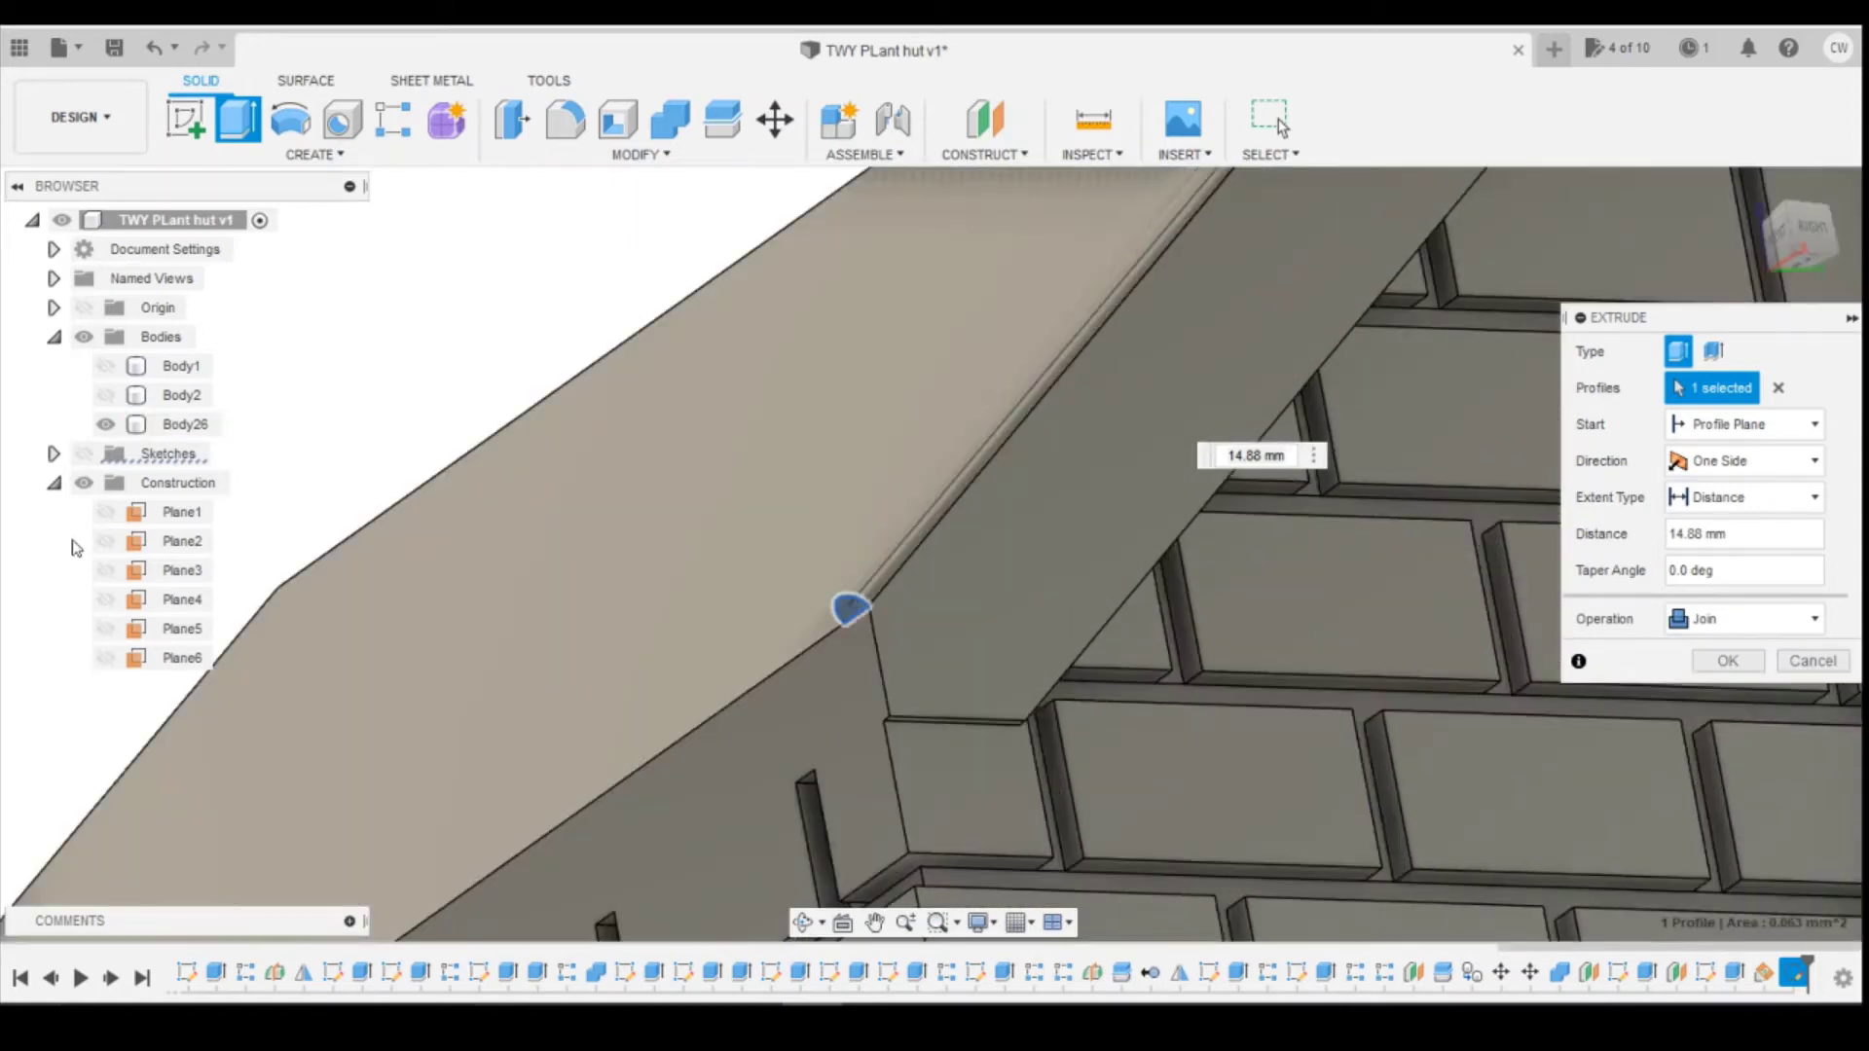
left_click(54, 454)
scroll(139, 343, "down", 5)
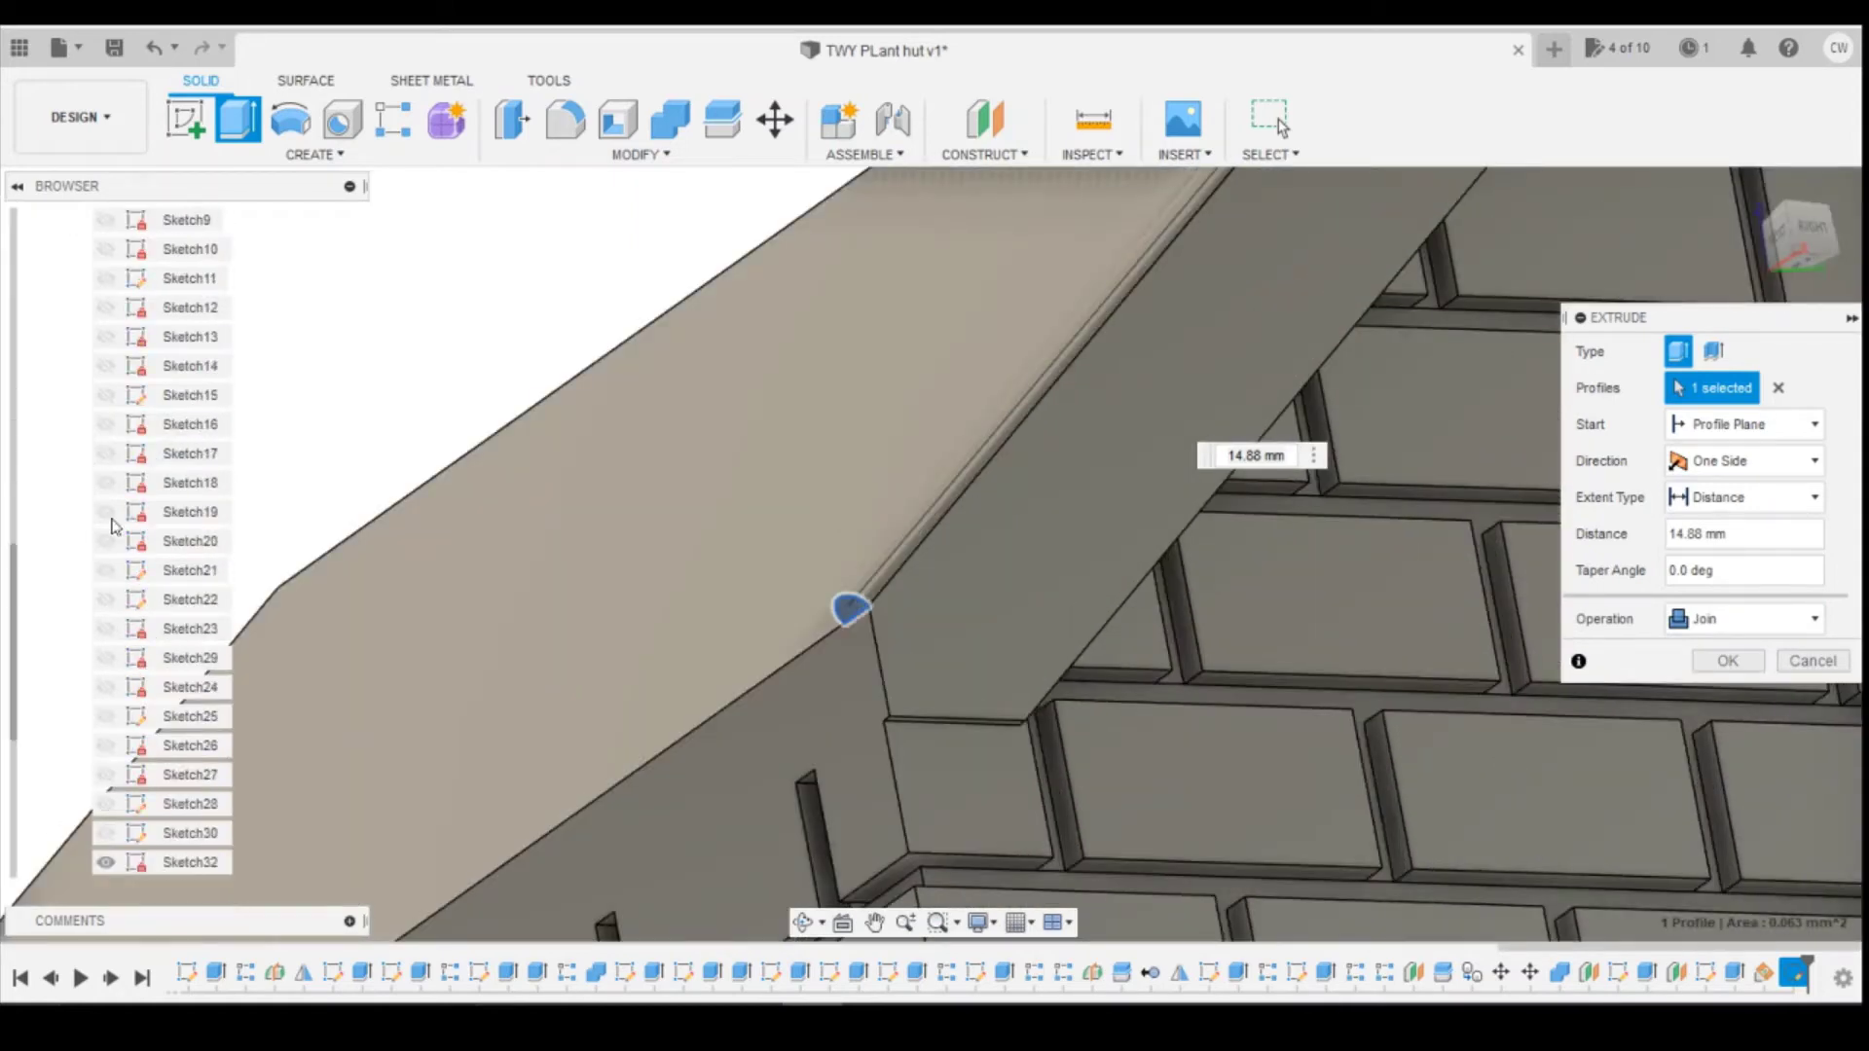
scroll(87, 338, "up", 4)
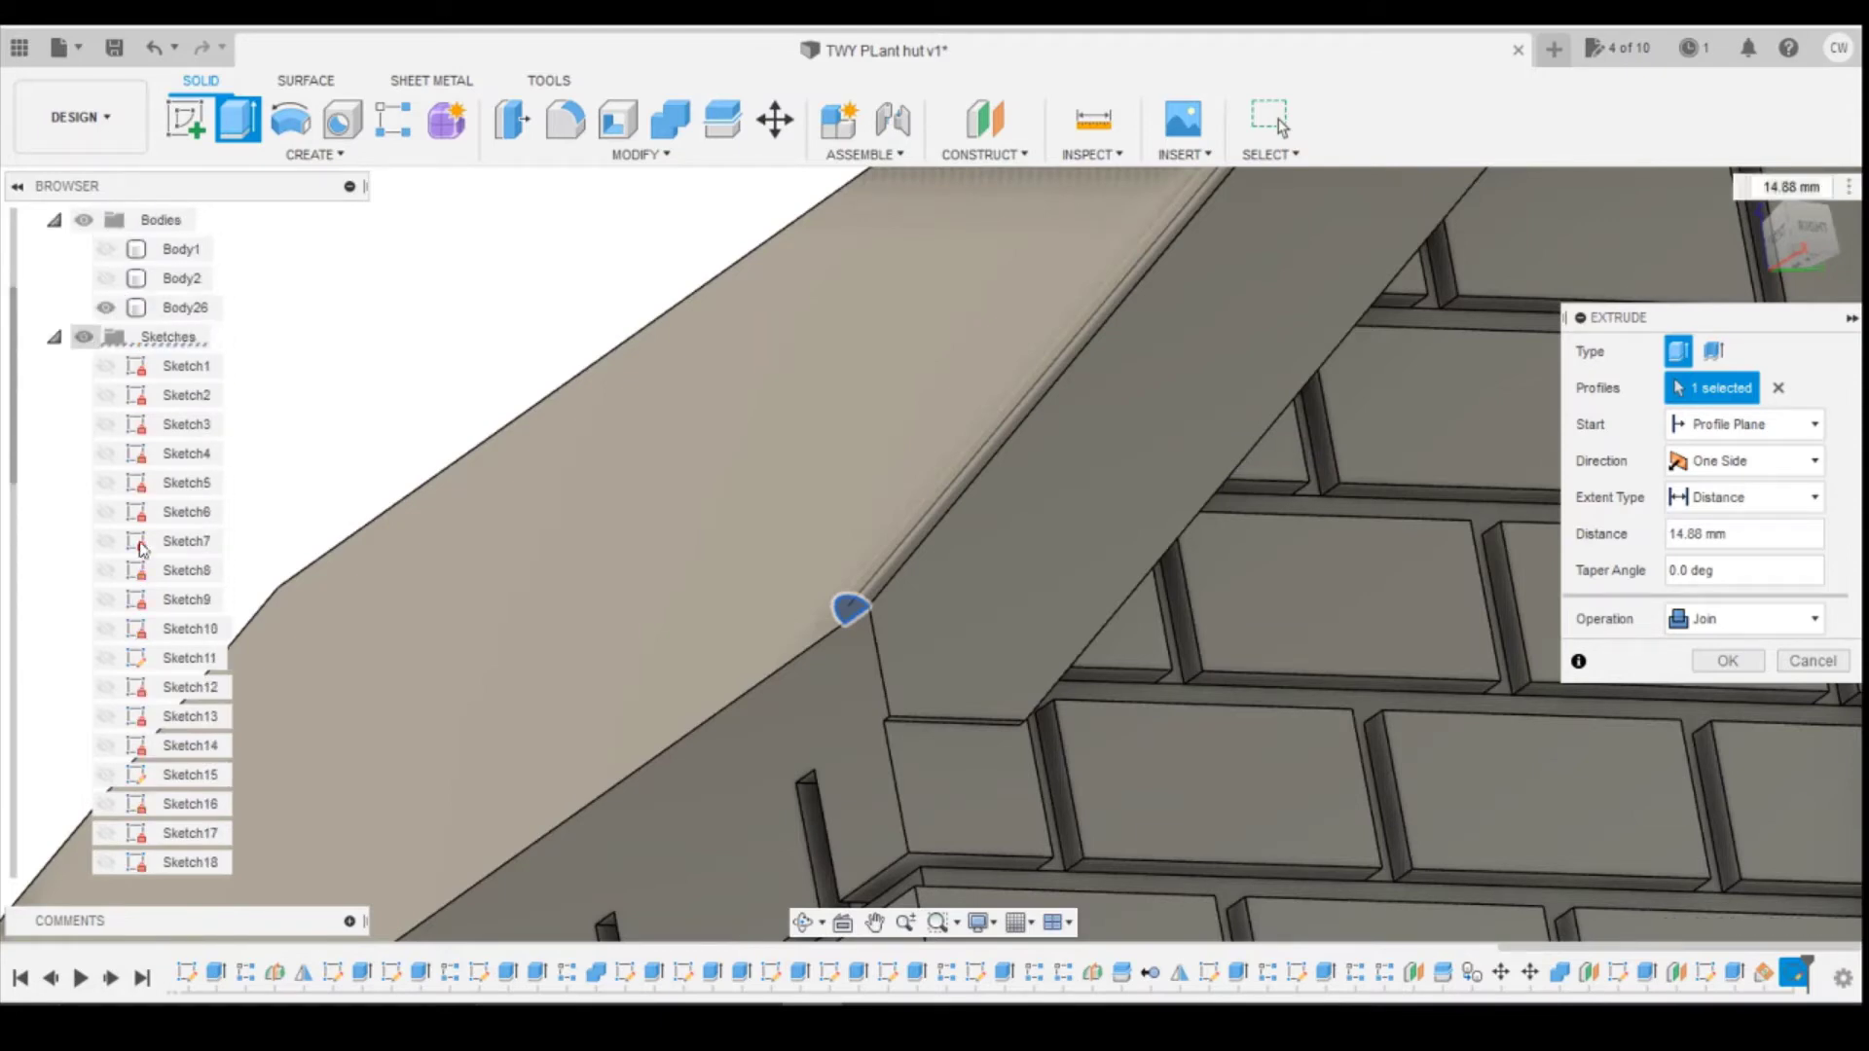
scroll(173, 650, "down", 3)
scroll(173, 650, "down", 4)
scroll(851, 651, "up", 4)
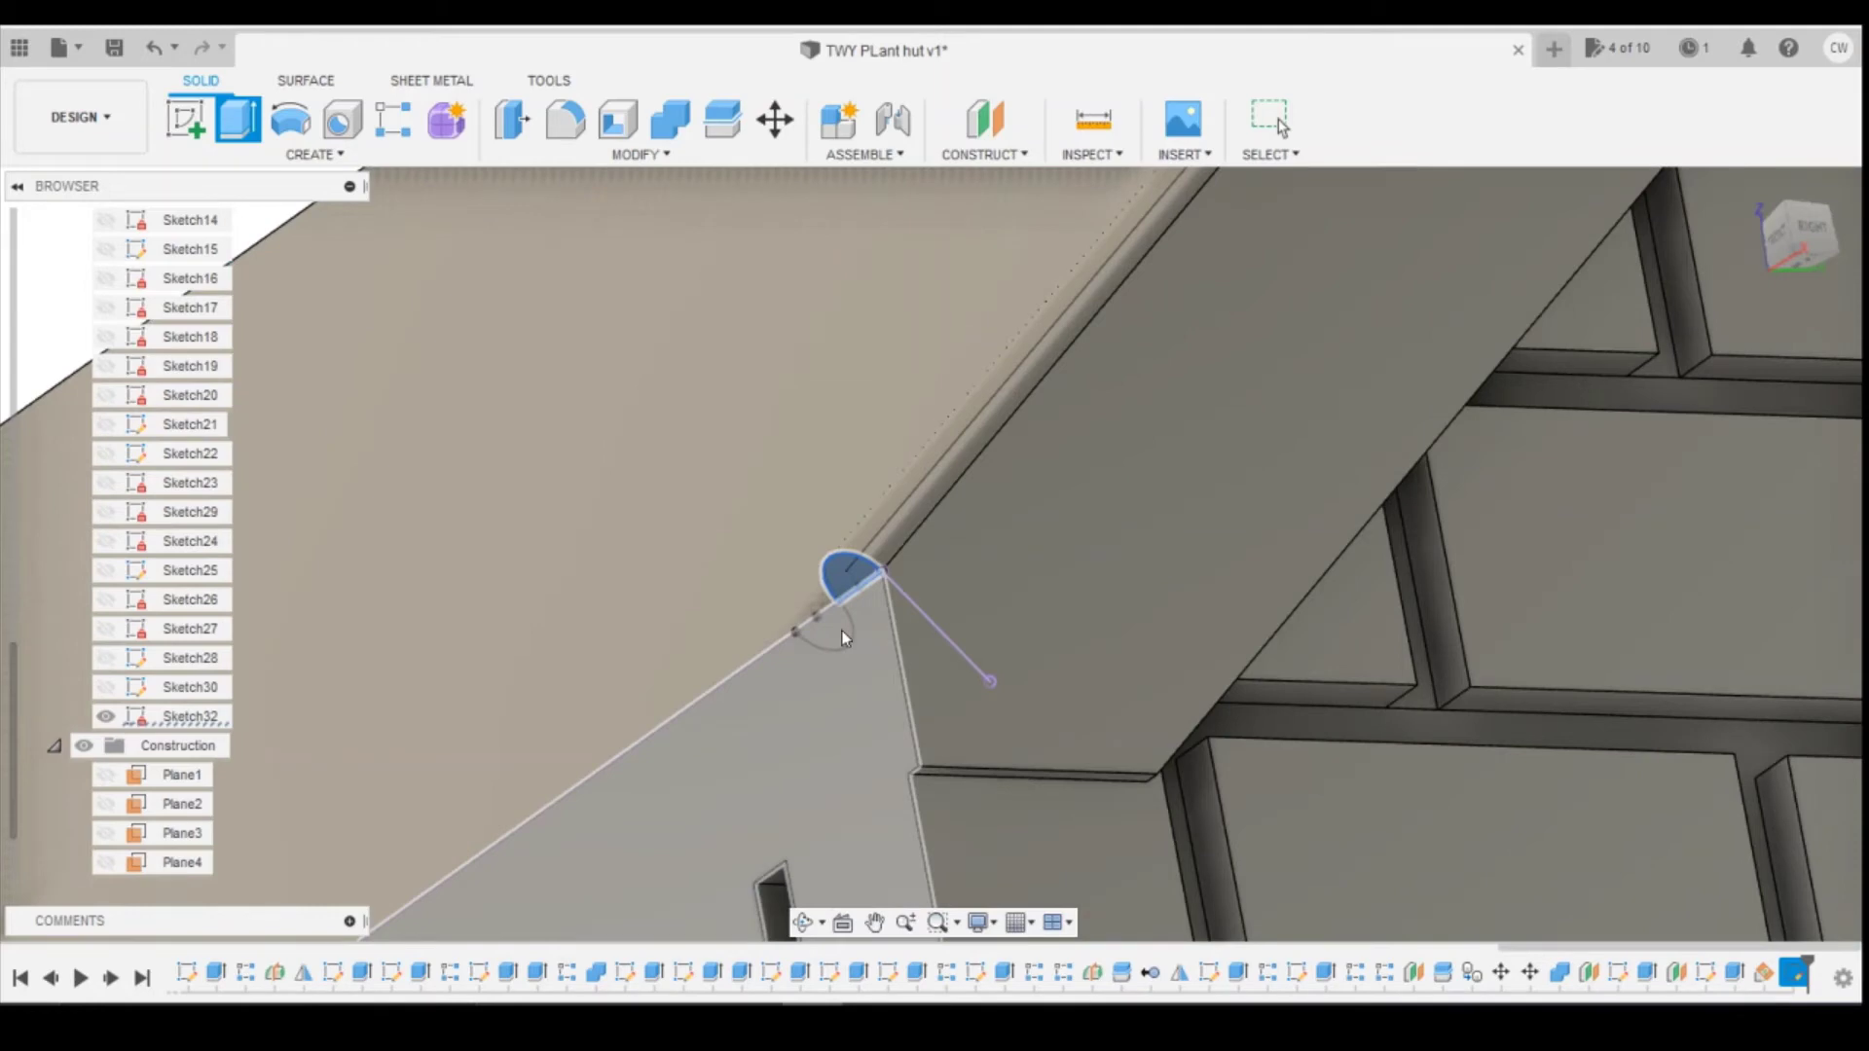
double_click(841, 629)
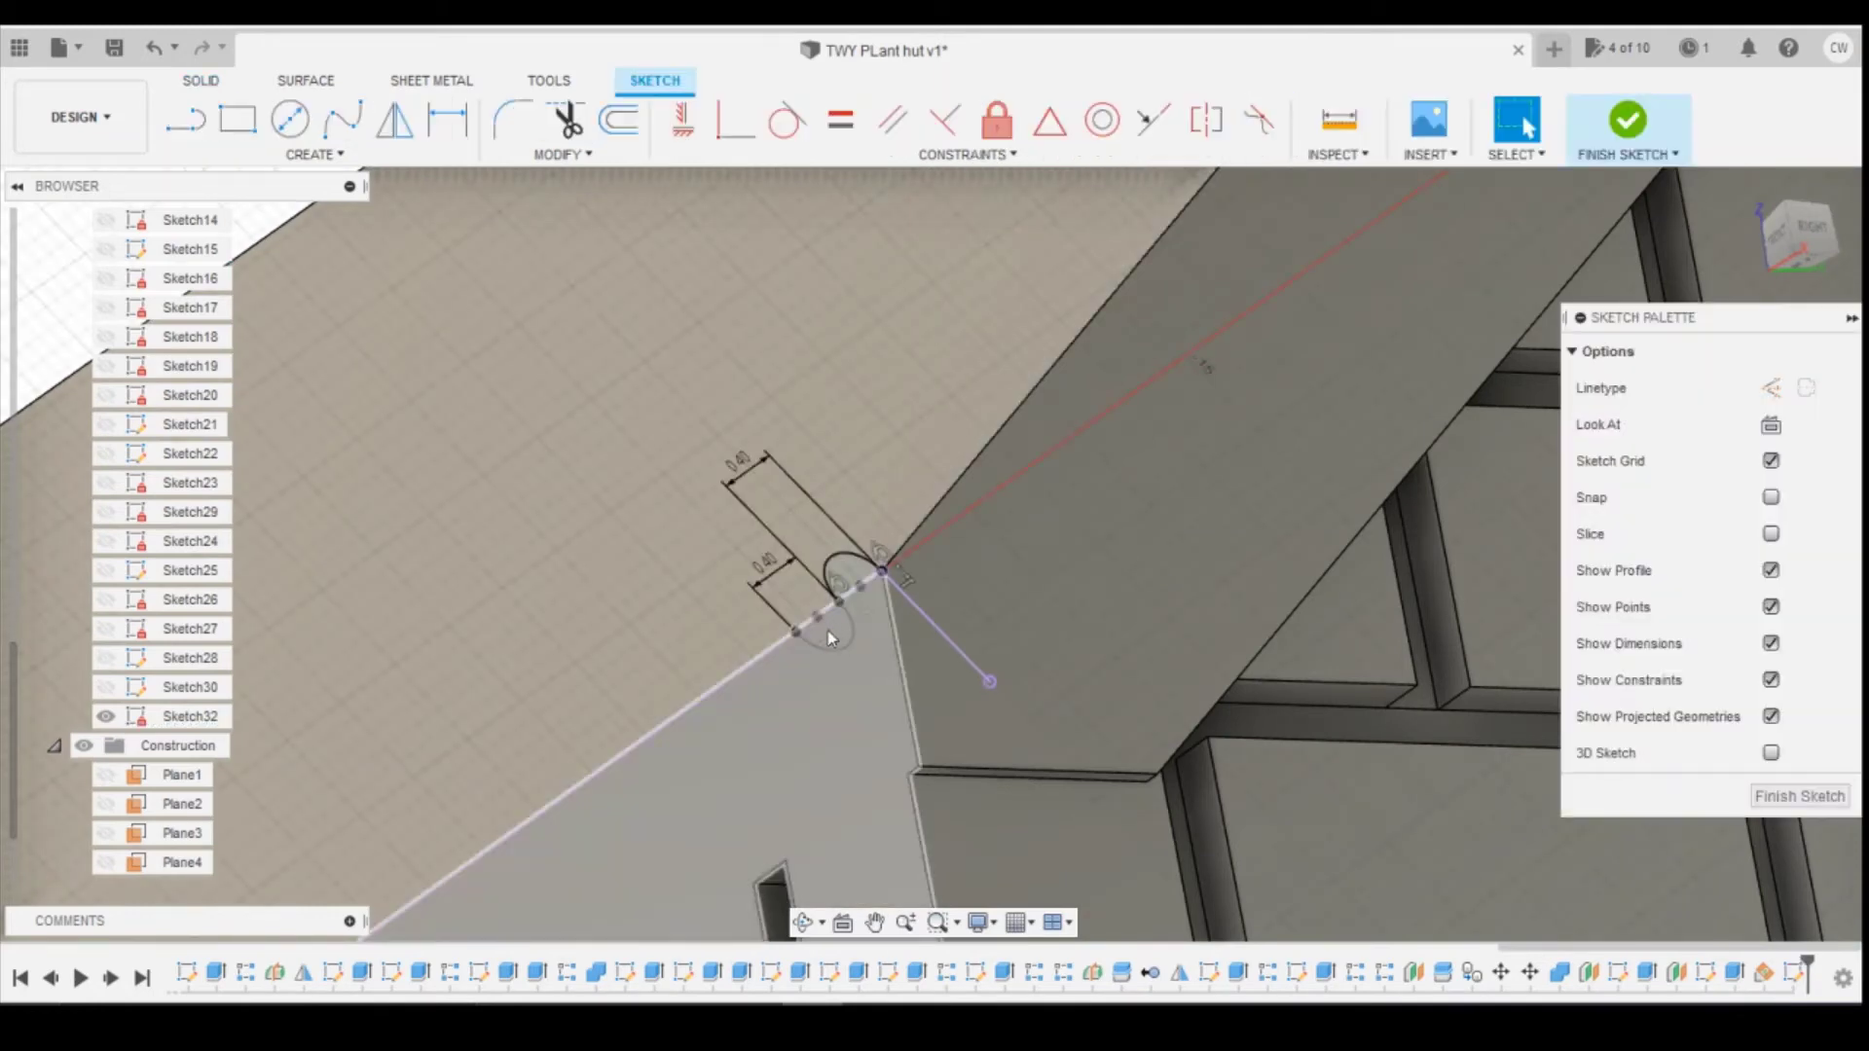
Step: Cut the lower semicircular profile 14.90 mm along the roof slope from the eave towards the ridge
left_click(831, 638)
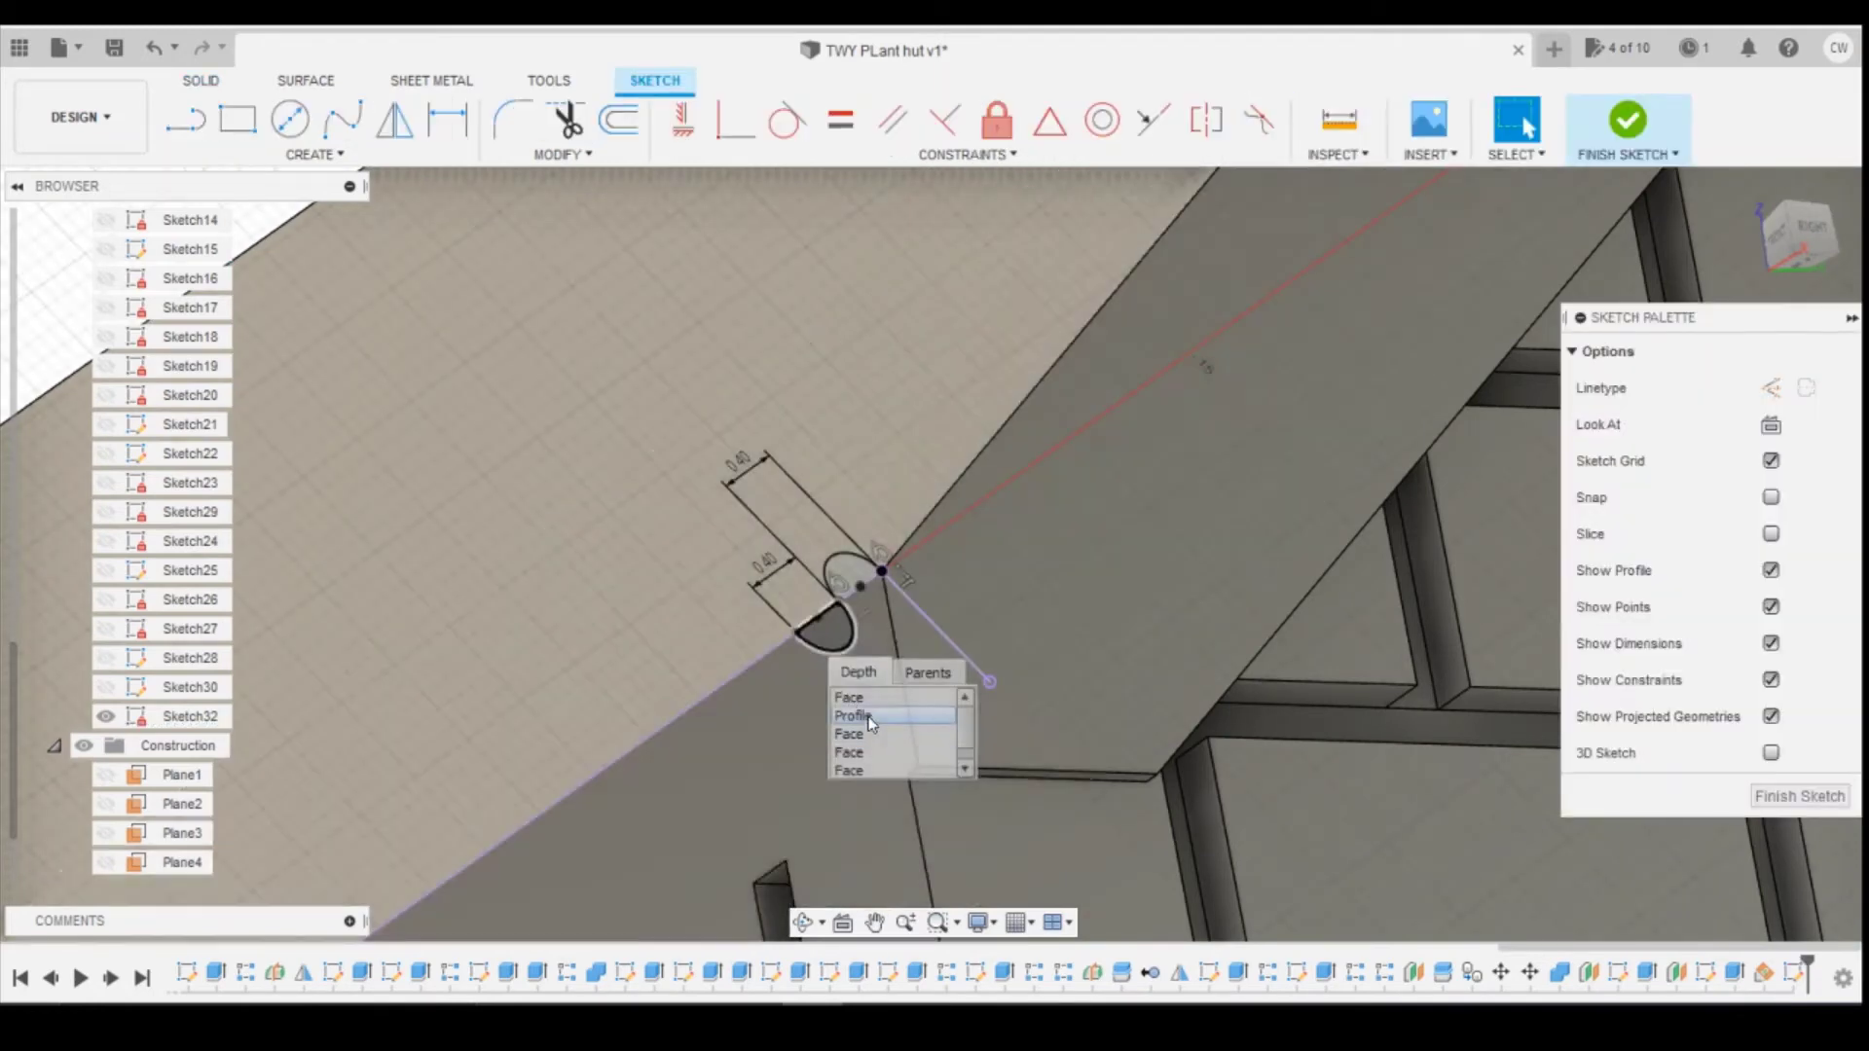
left_click(854, 716)
right_click(825, 628)
left_click(785, 736)
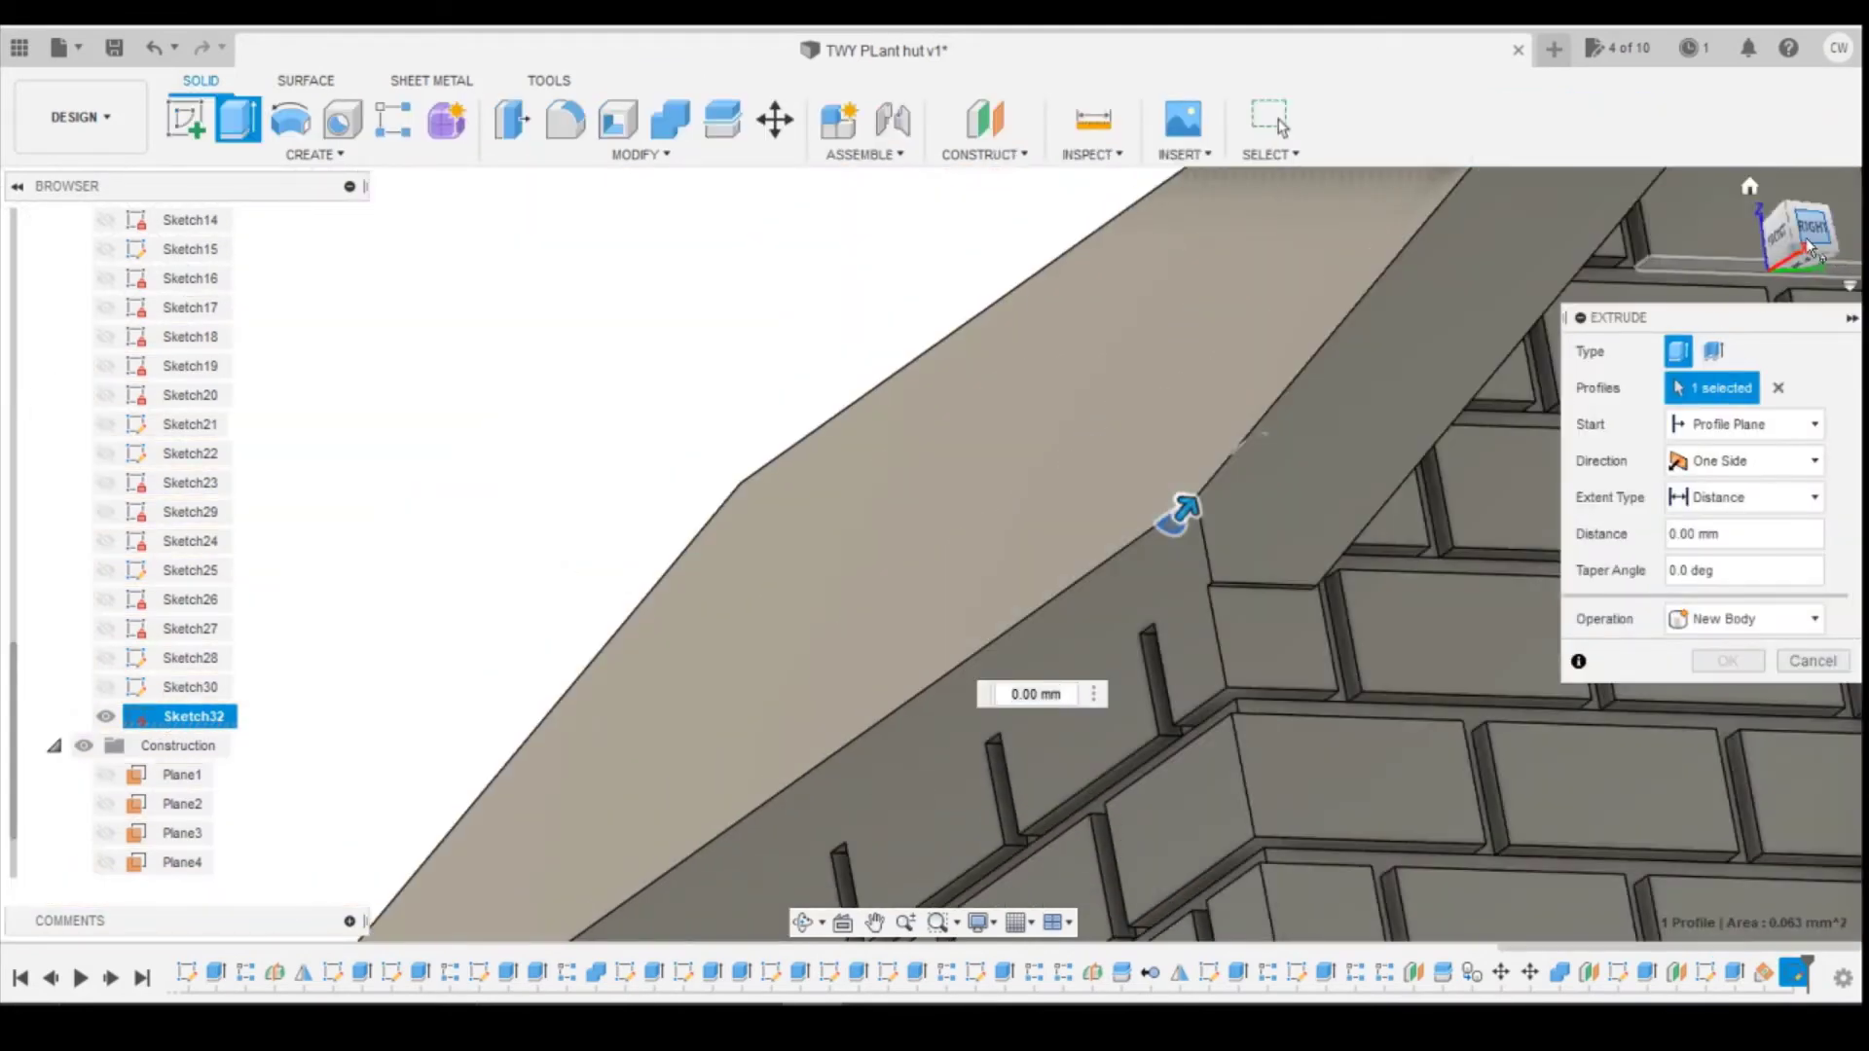
left_click_drag(1809, 249, 1201, 493)
left_click_drag(637, 791, 635, 929)
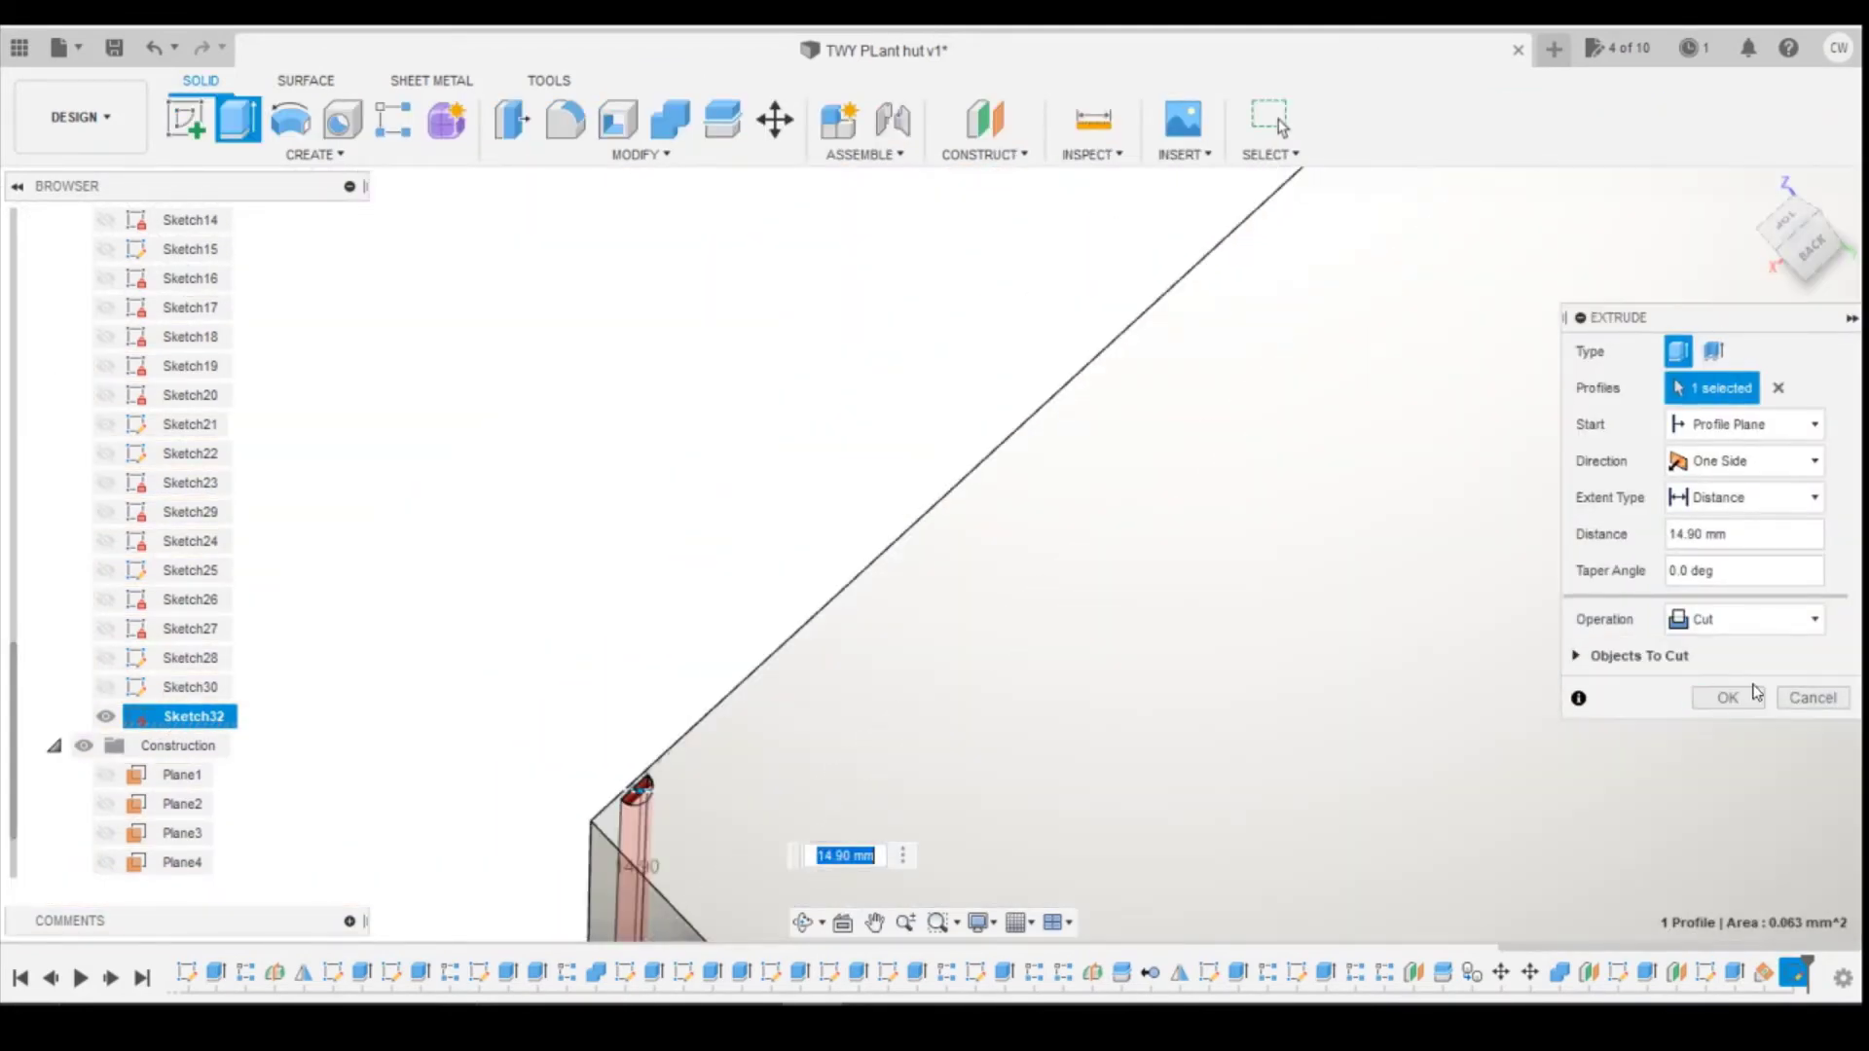
left_click(1747, 697)
Step: Edit the semicircular groove cut and extend its distance to 16.50 mm, past the ridge
scroll(747, 850, "up", 2)
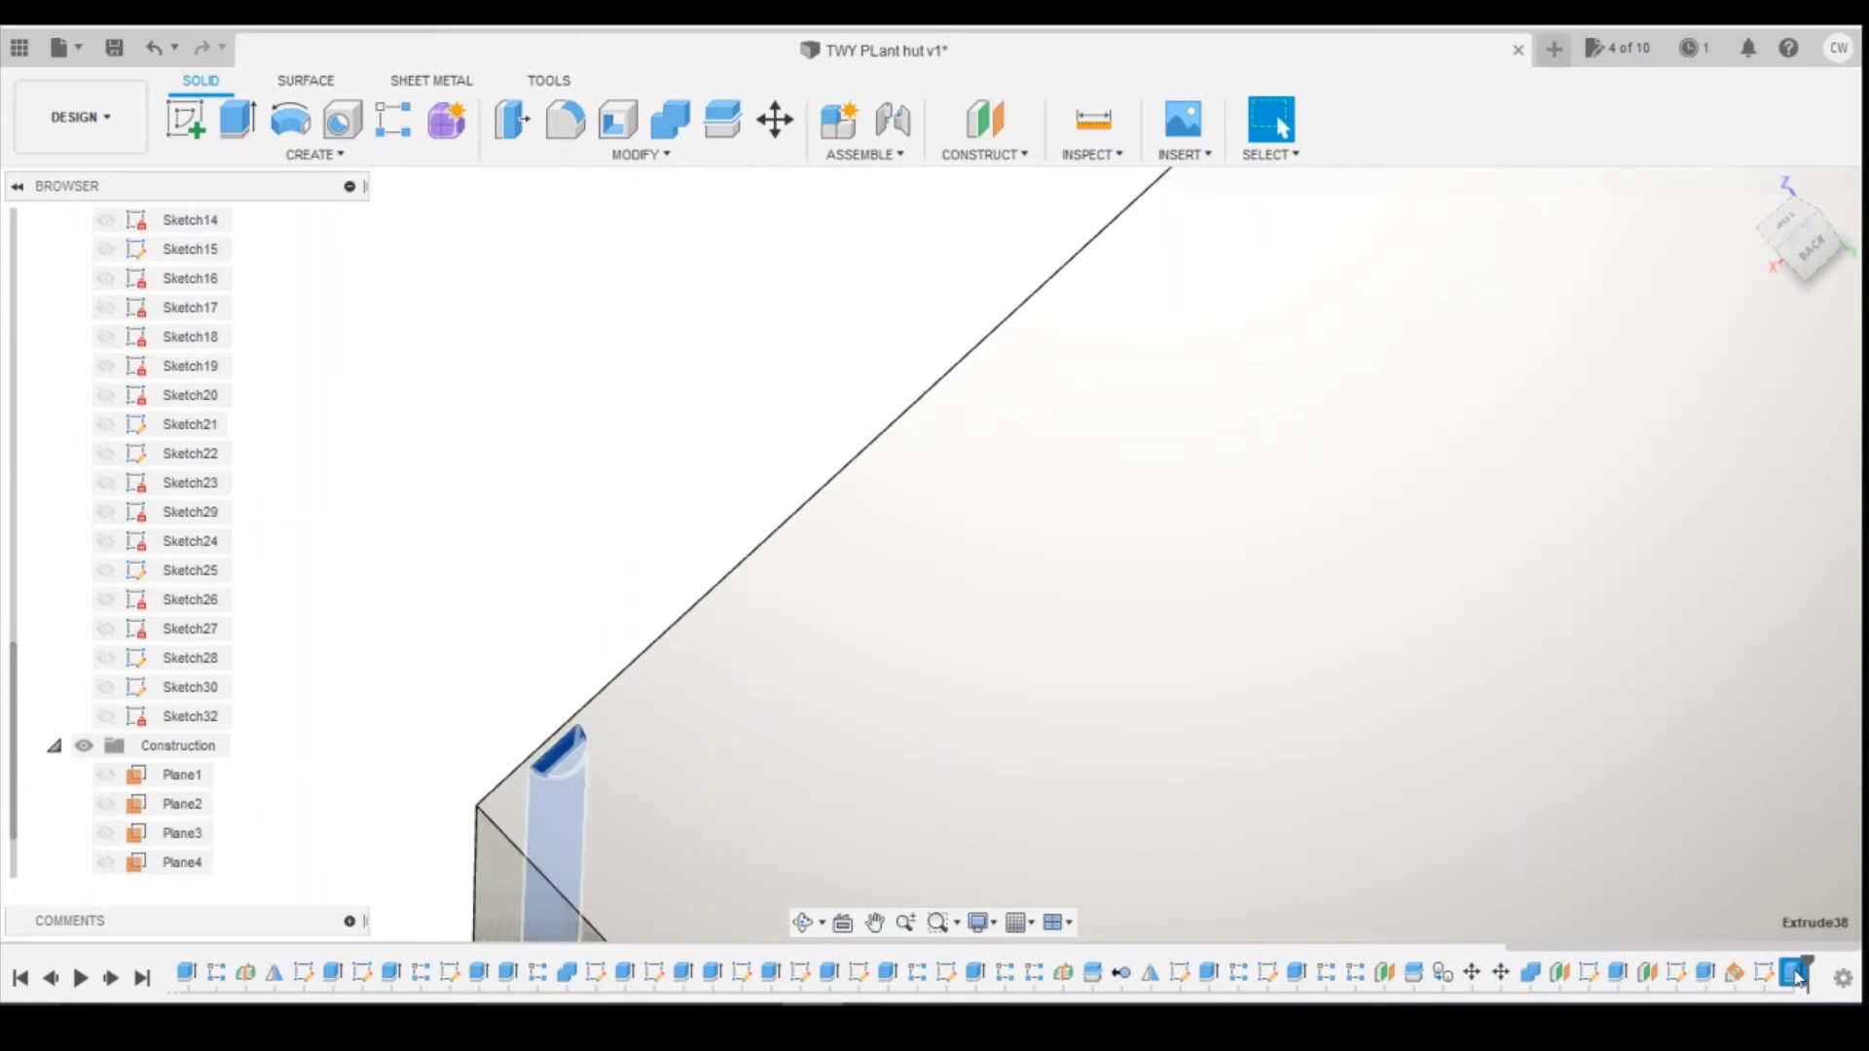
right_click(1792, 972)
left_click(1705, 725)
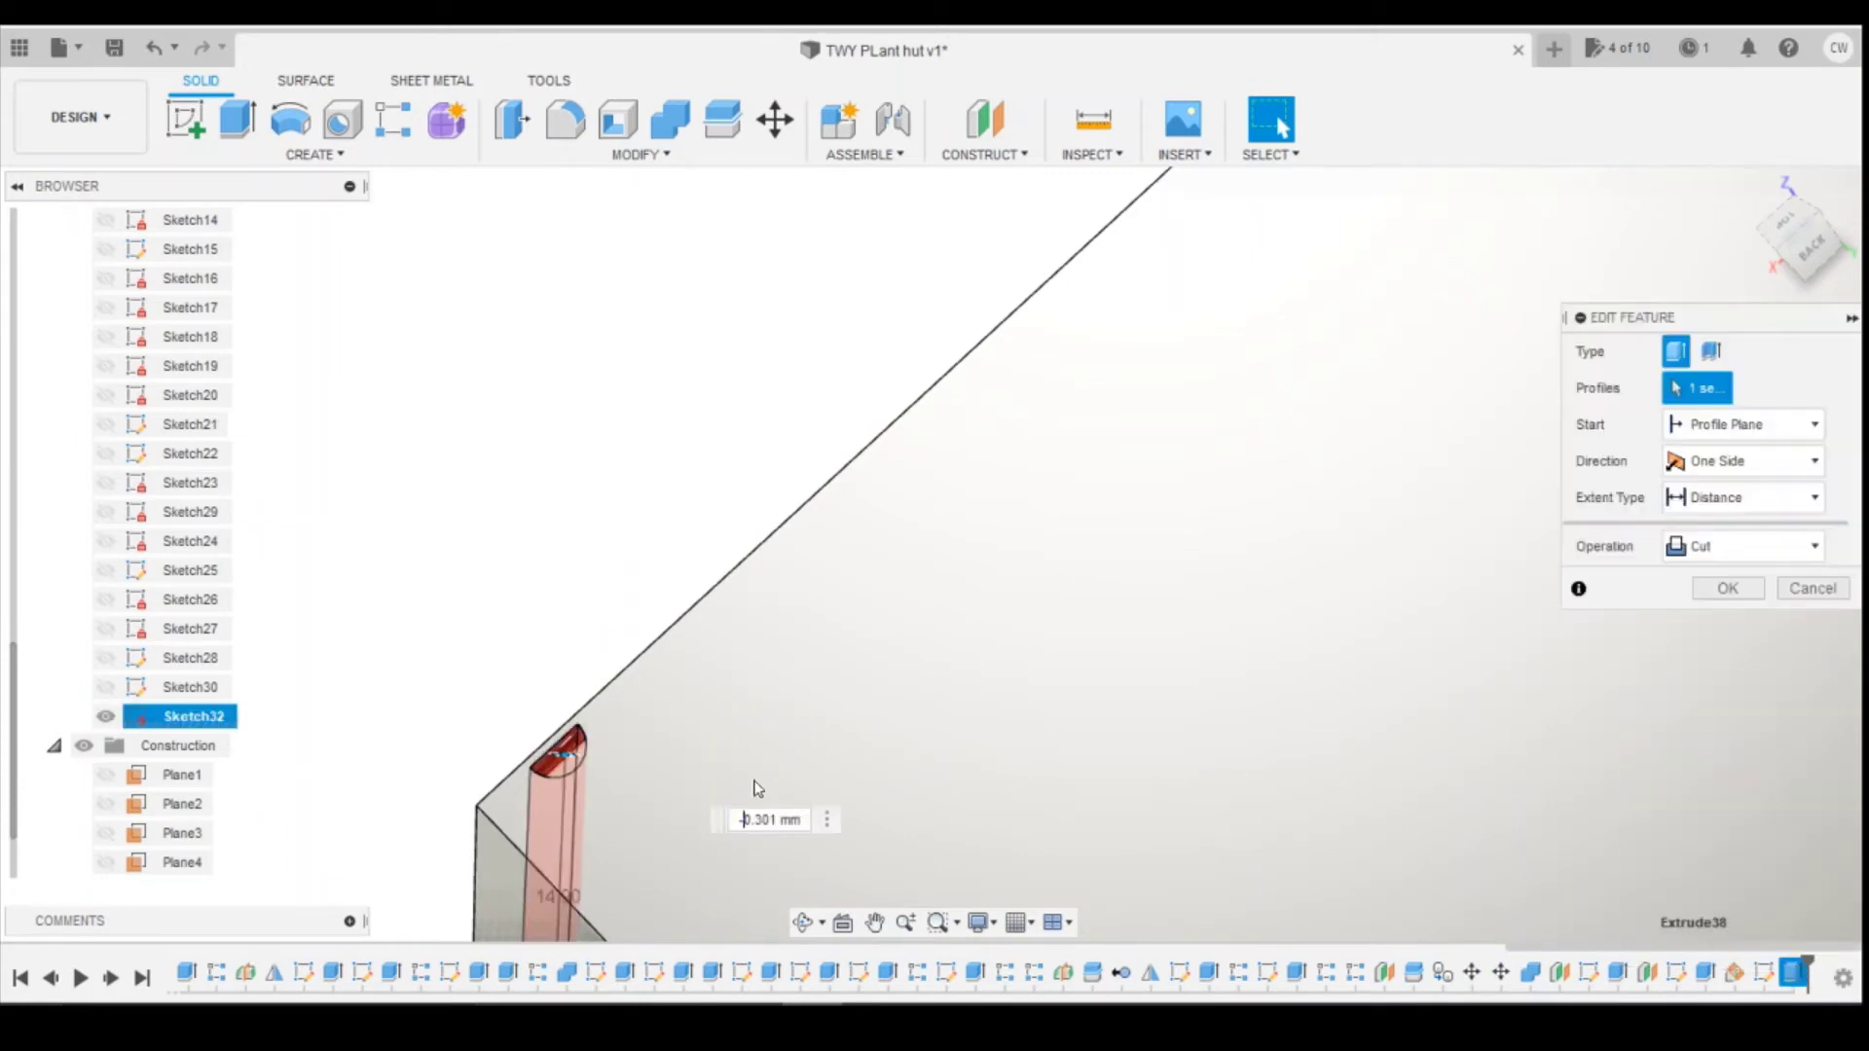
scroll(567, 756, "up", 5)
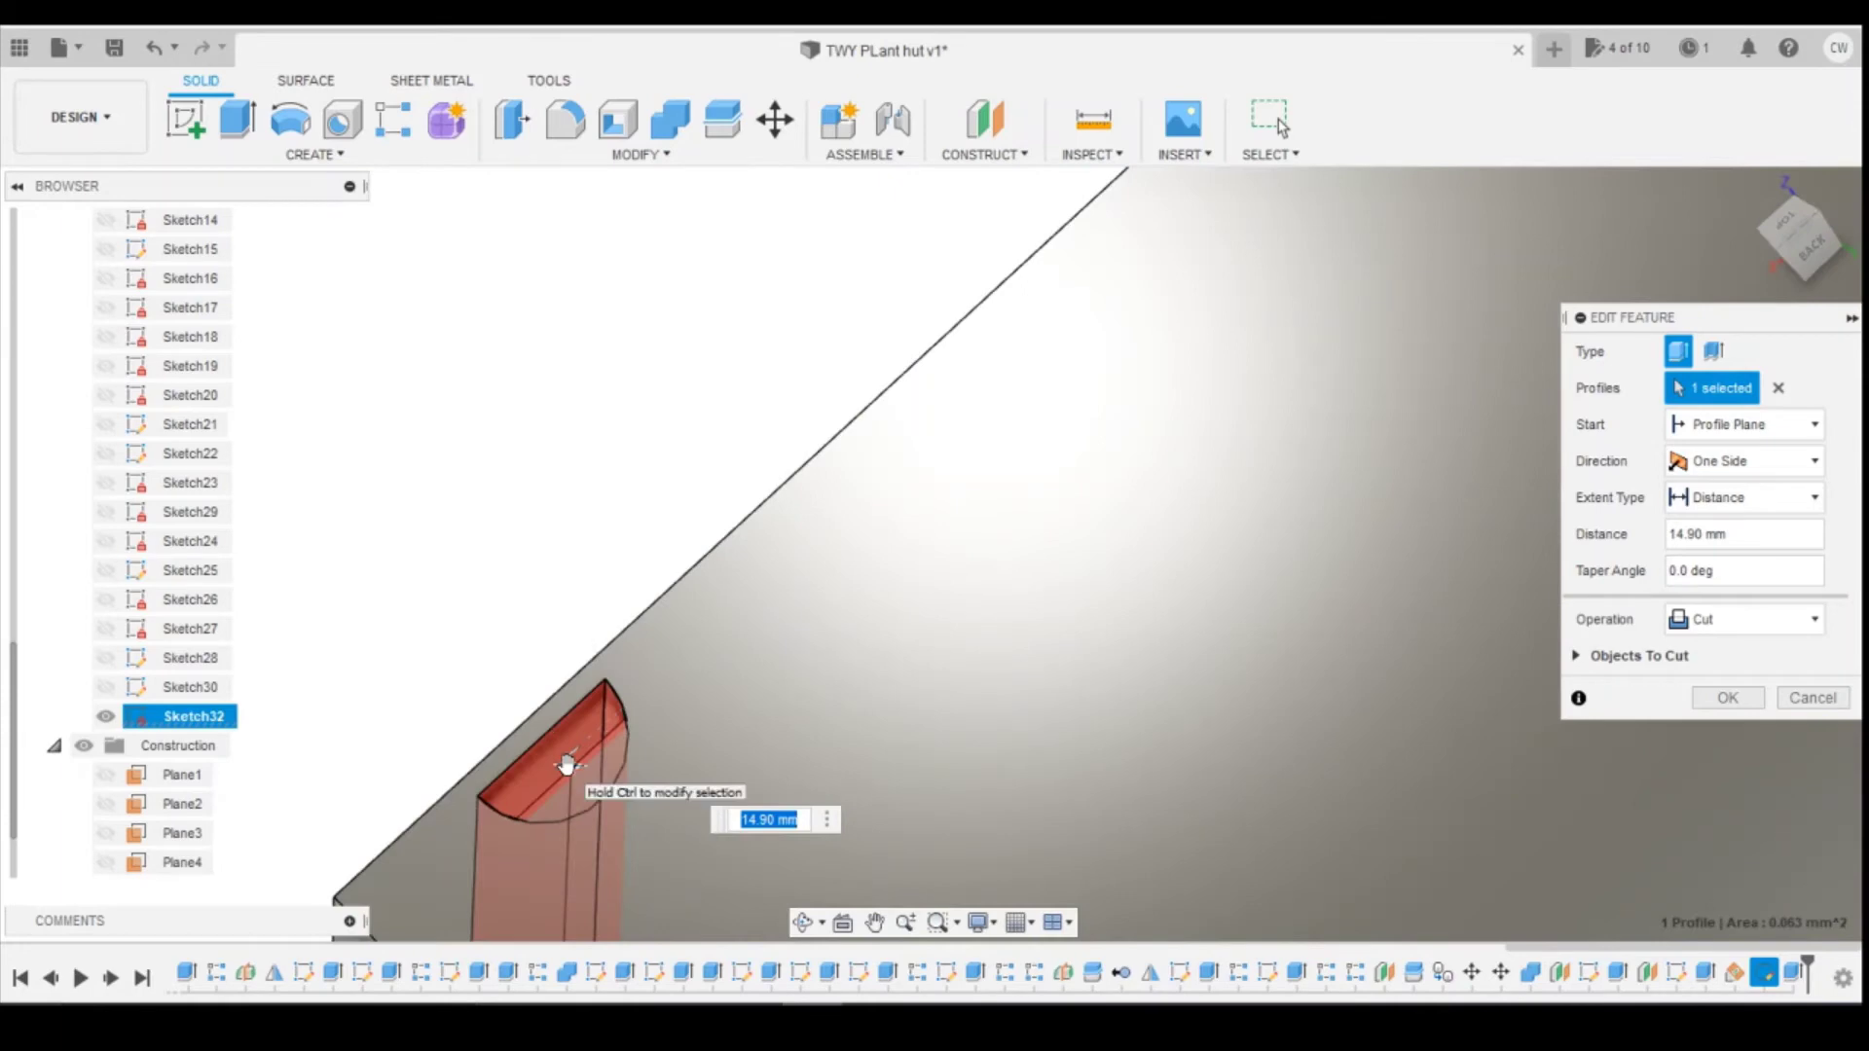
left_click_drag(568, 764, 575, 672)
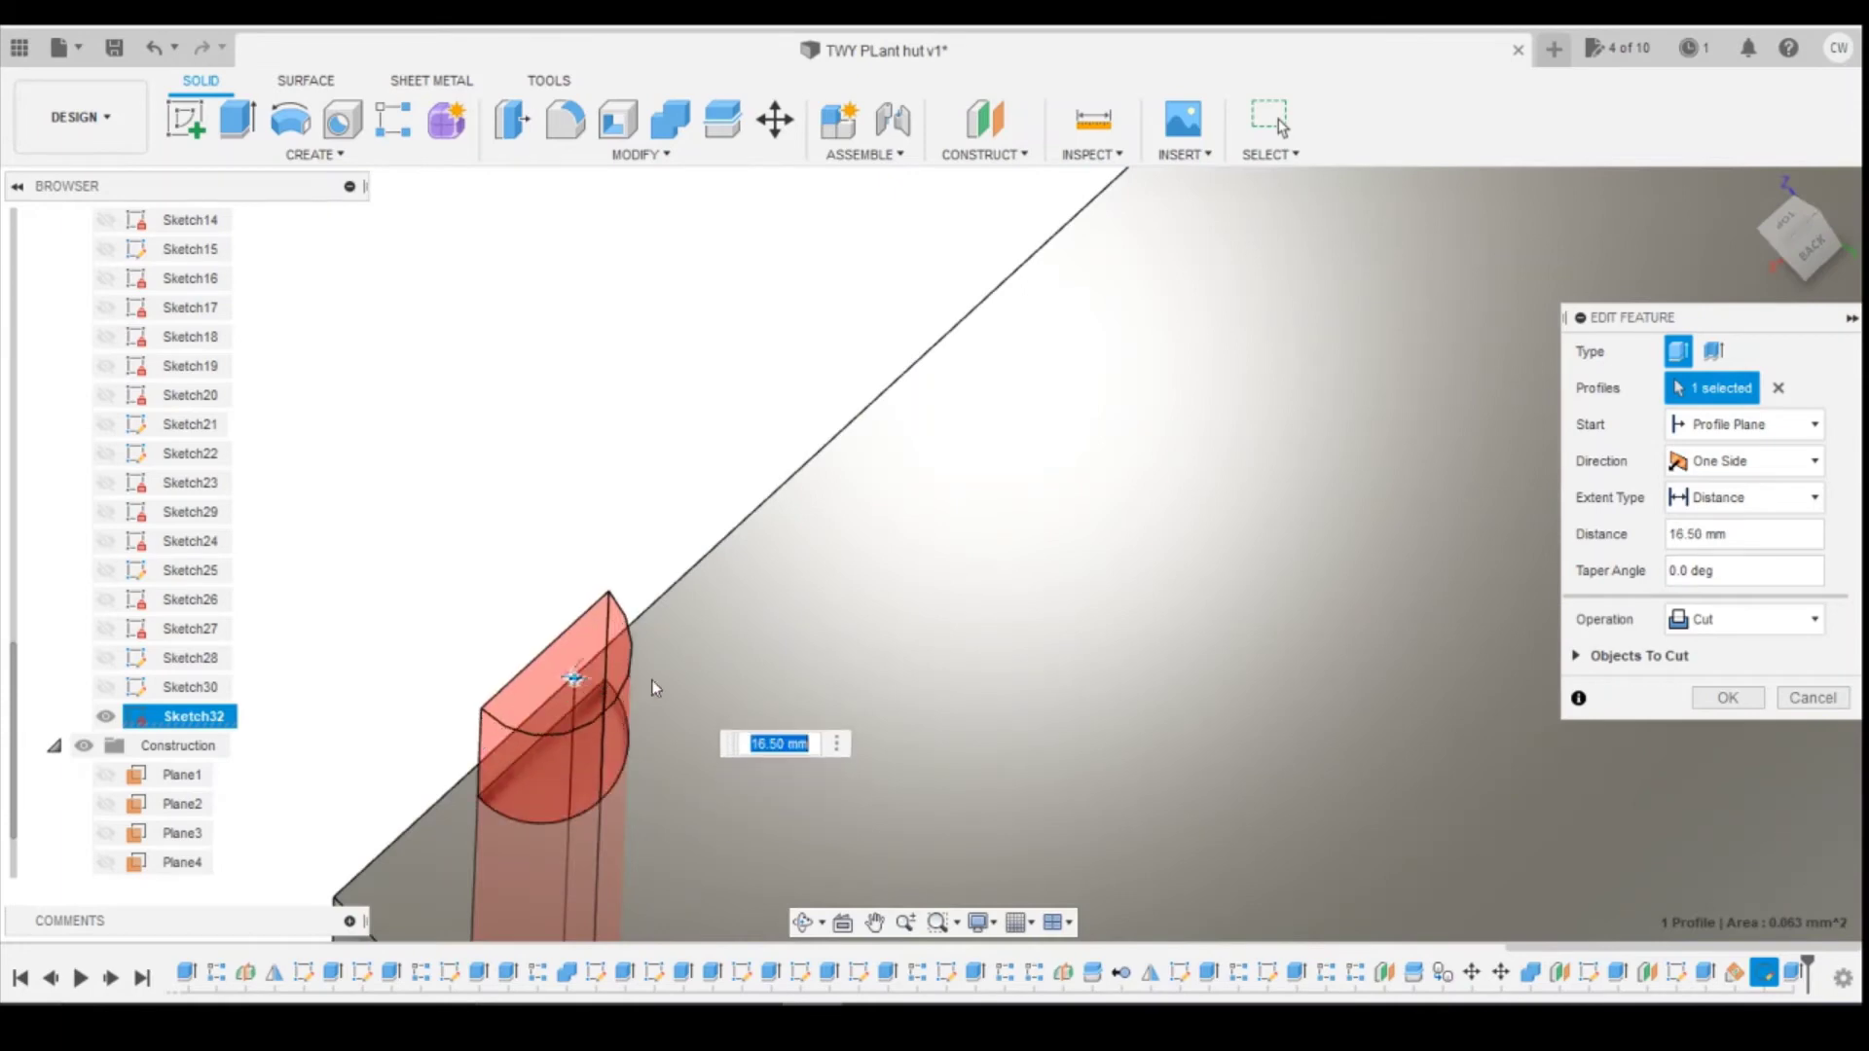
left_click(1742, 699)
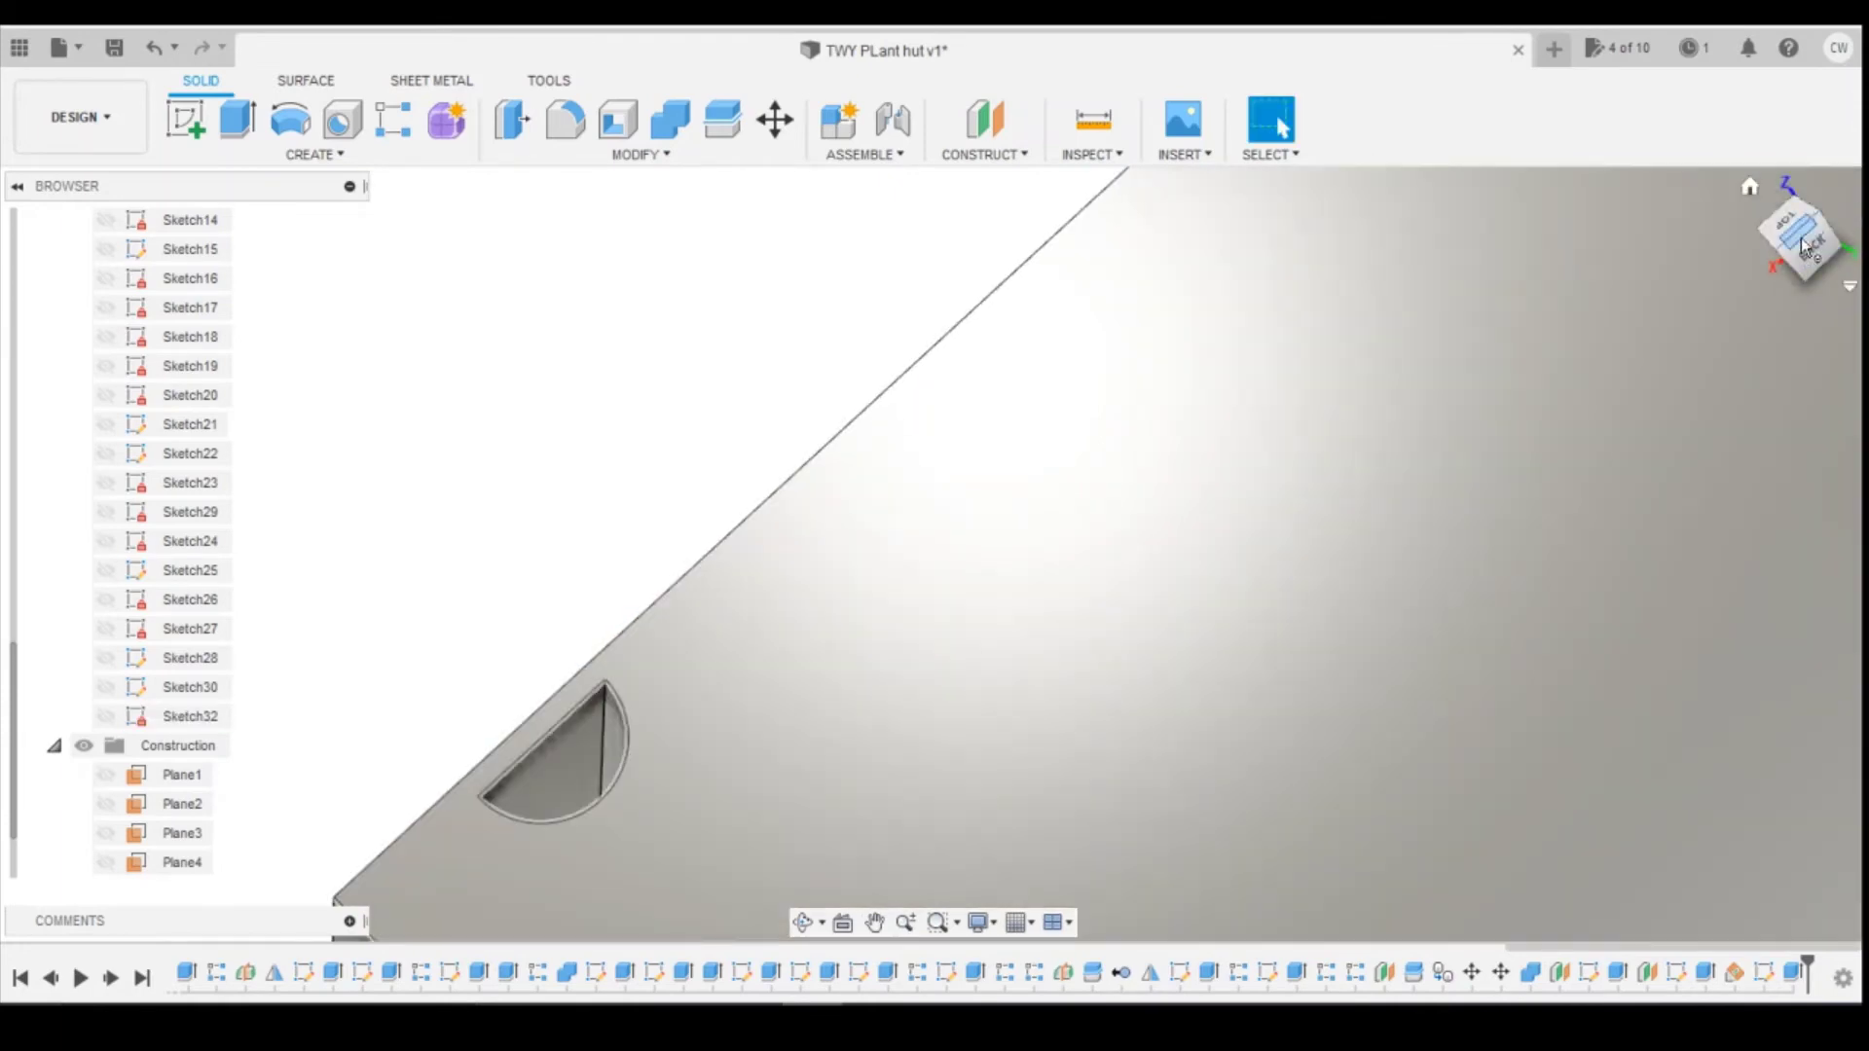
Step: Examine the groove along the roof edge and open the angled plane at the eave for editing
mouse_move(1802, 242)
left_mouse_down()
mouse_move(1834, 237)
mouse_move(1853, 200)
left_mouse_up()
scroll(960, 547, "down", 3)
scroll(960, 547, "down", 2)
scroll(1195, 732, "up", 3)
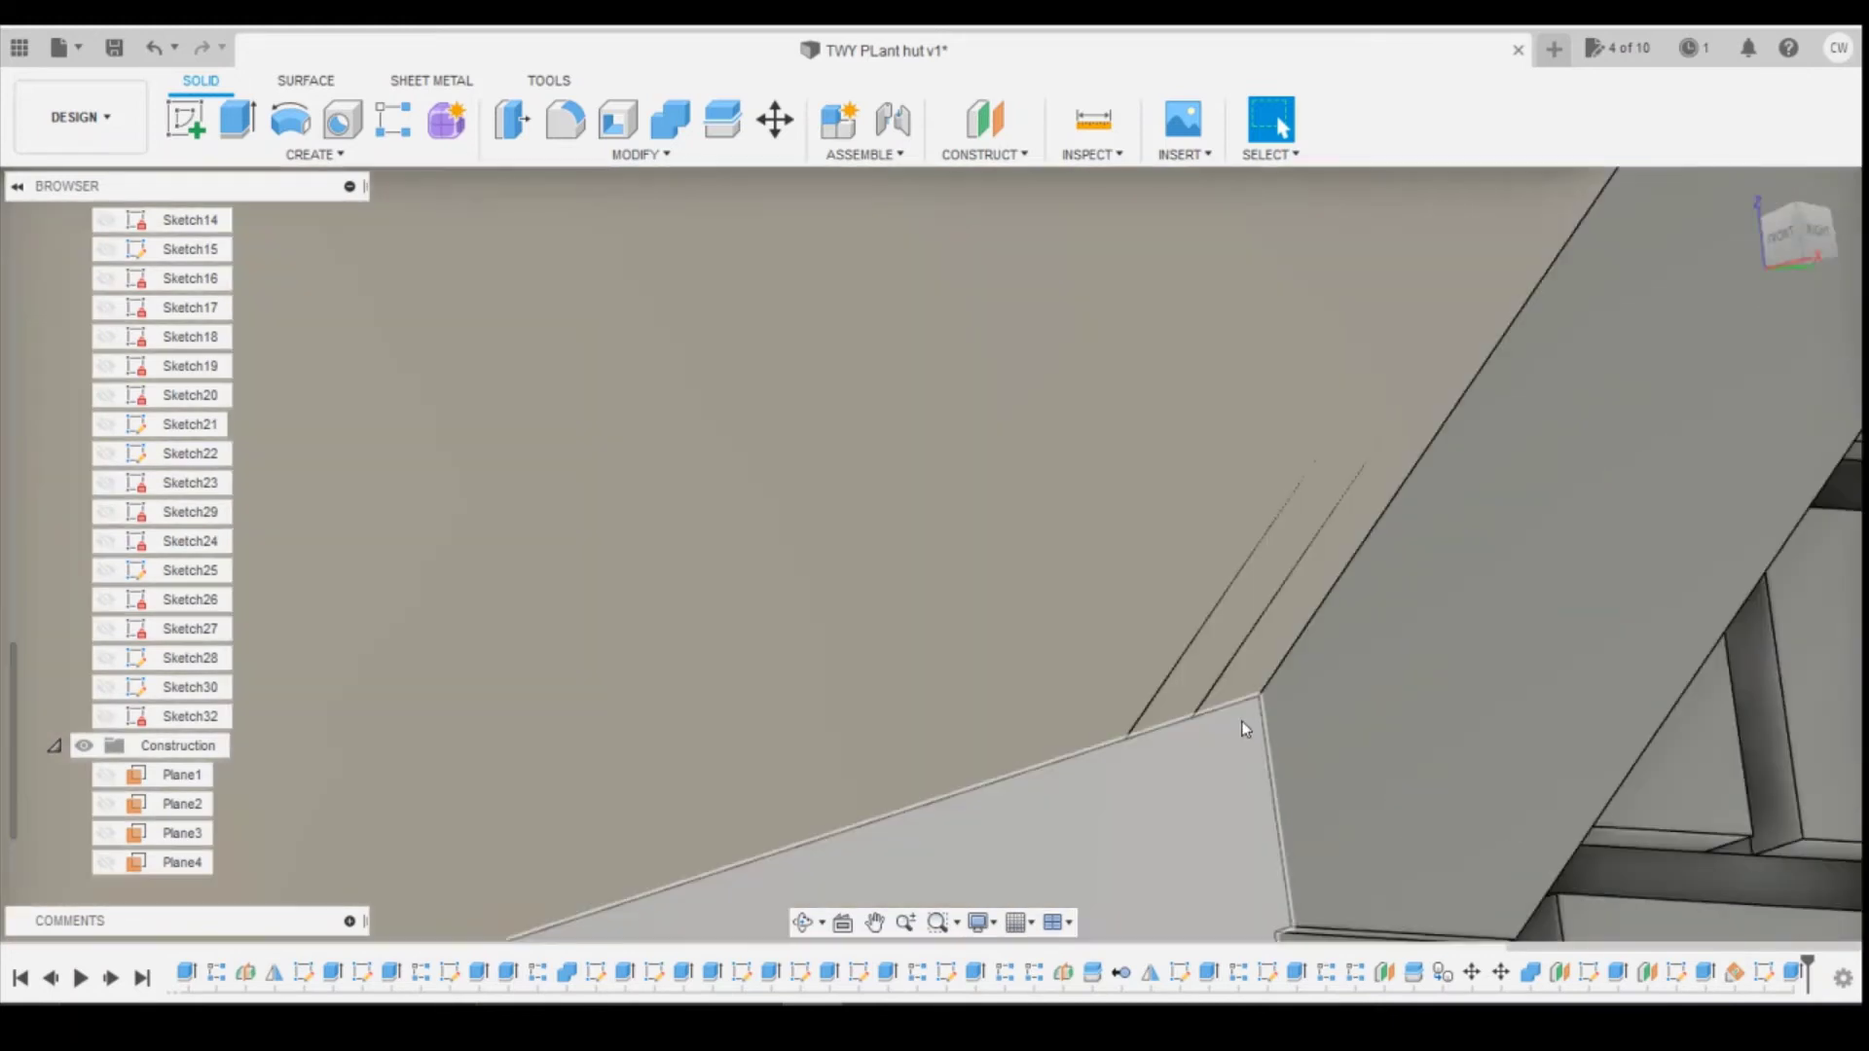
scroll(1242, 726, "down", 2)
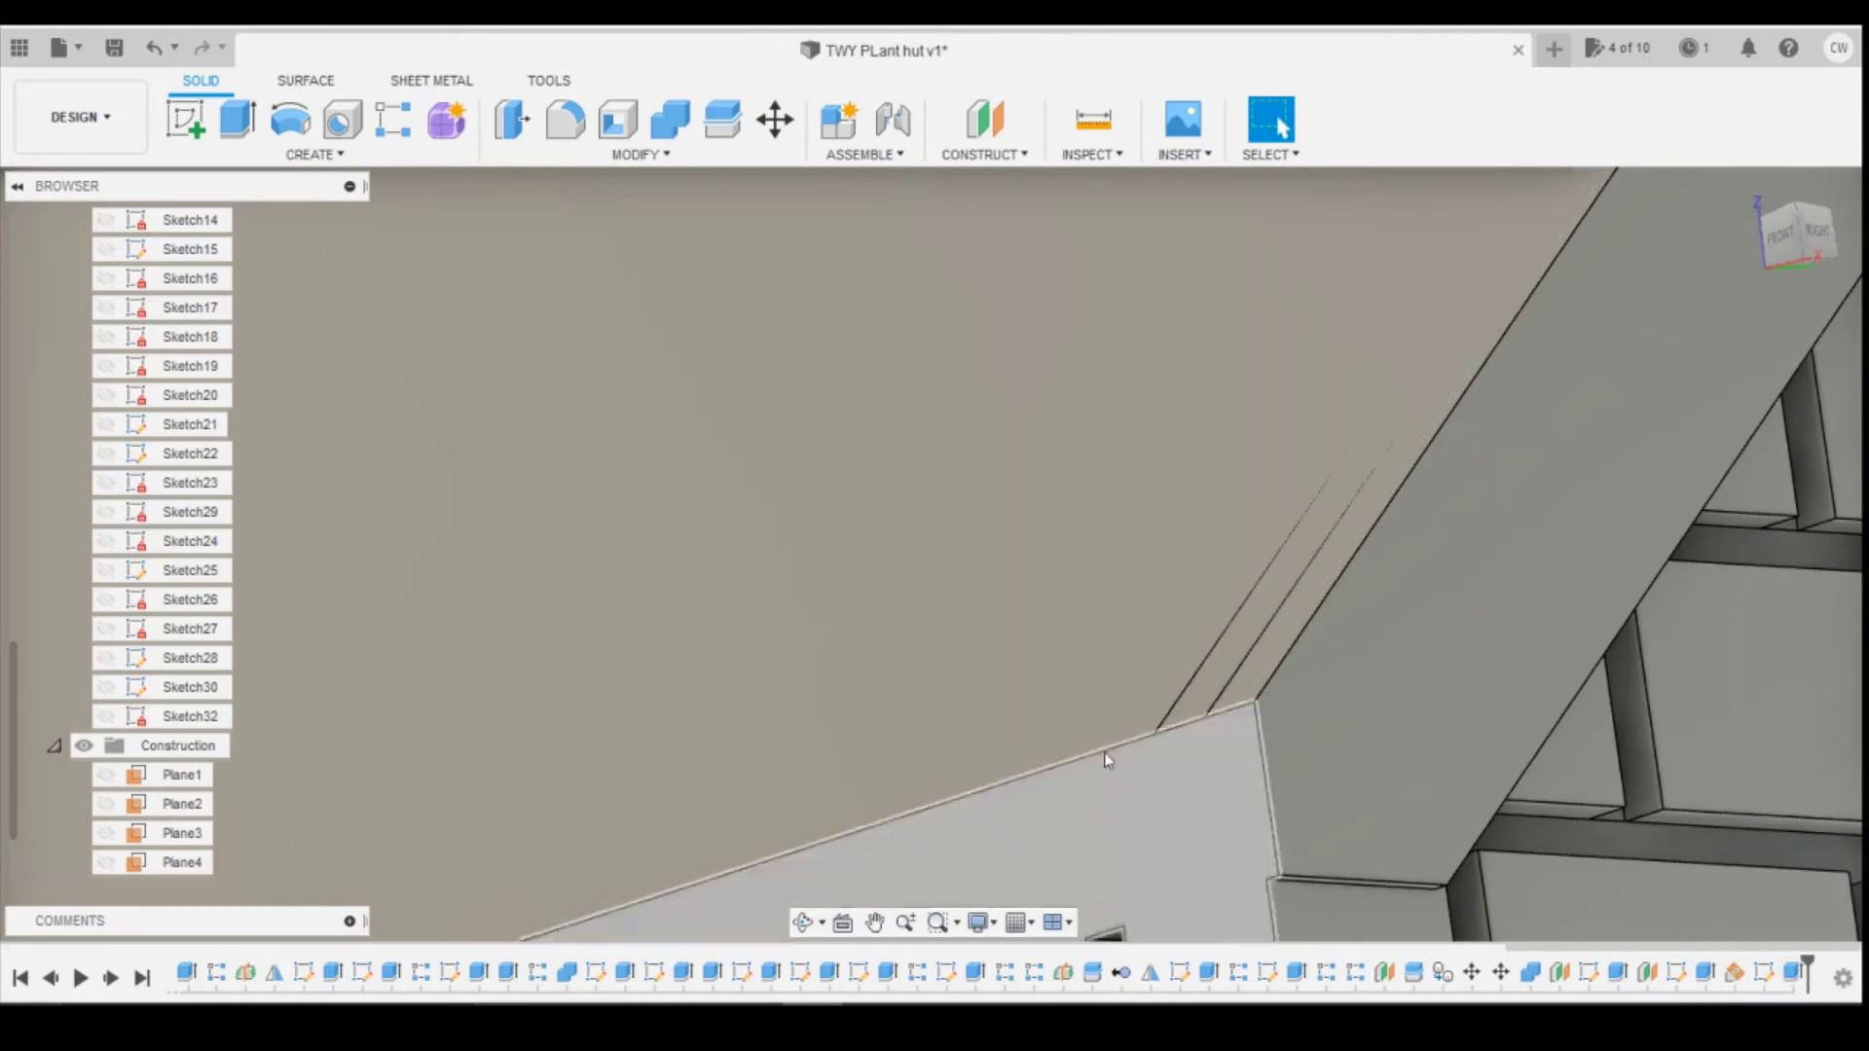
scroll(1104, 756, "down", 2)
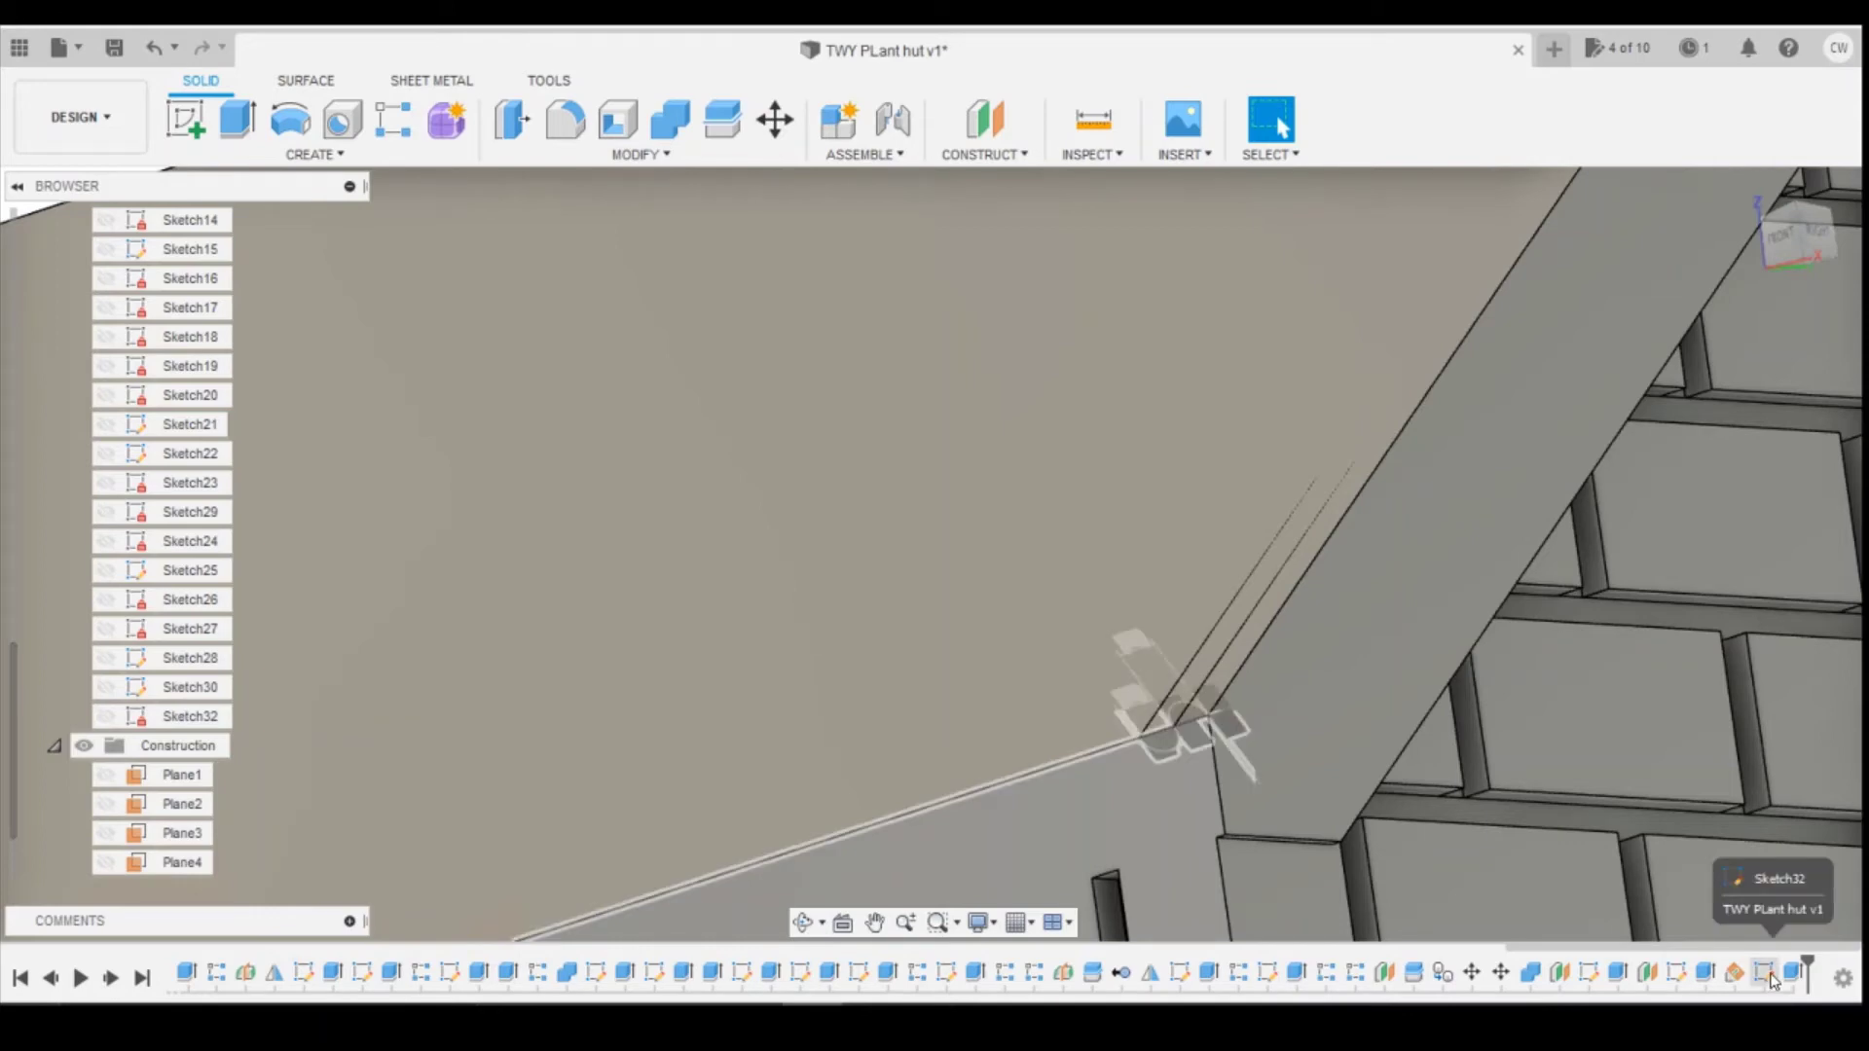
right_click(1734, 973)
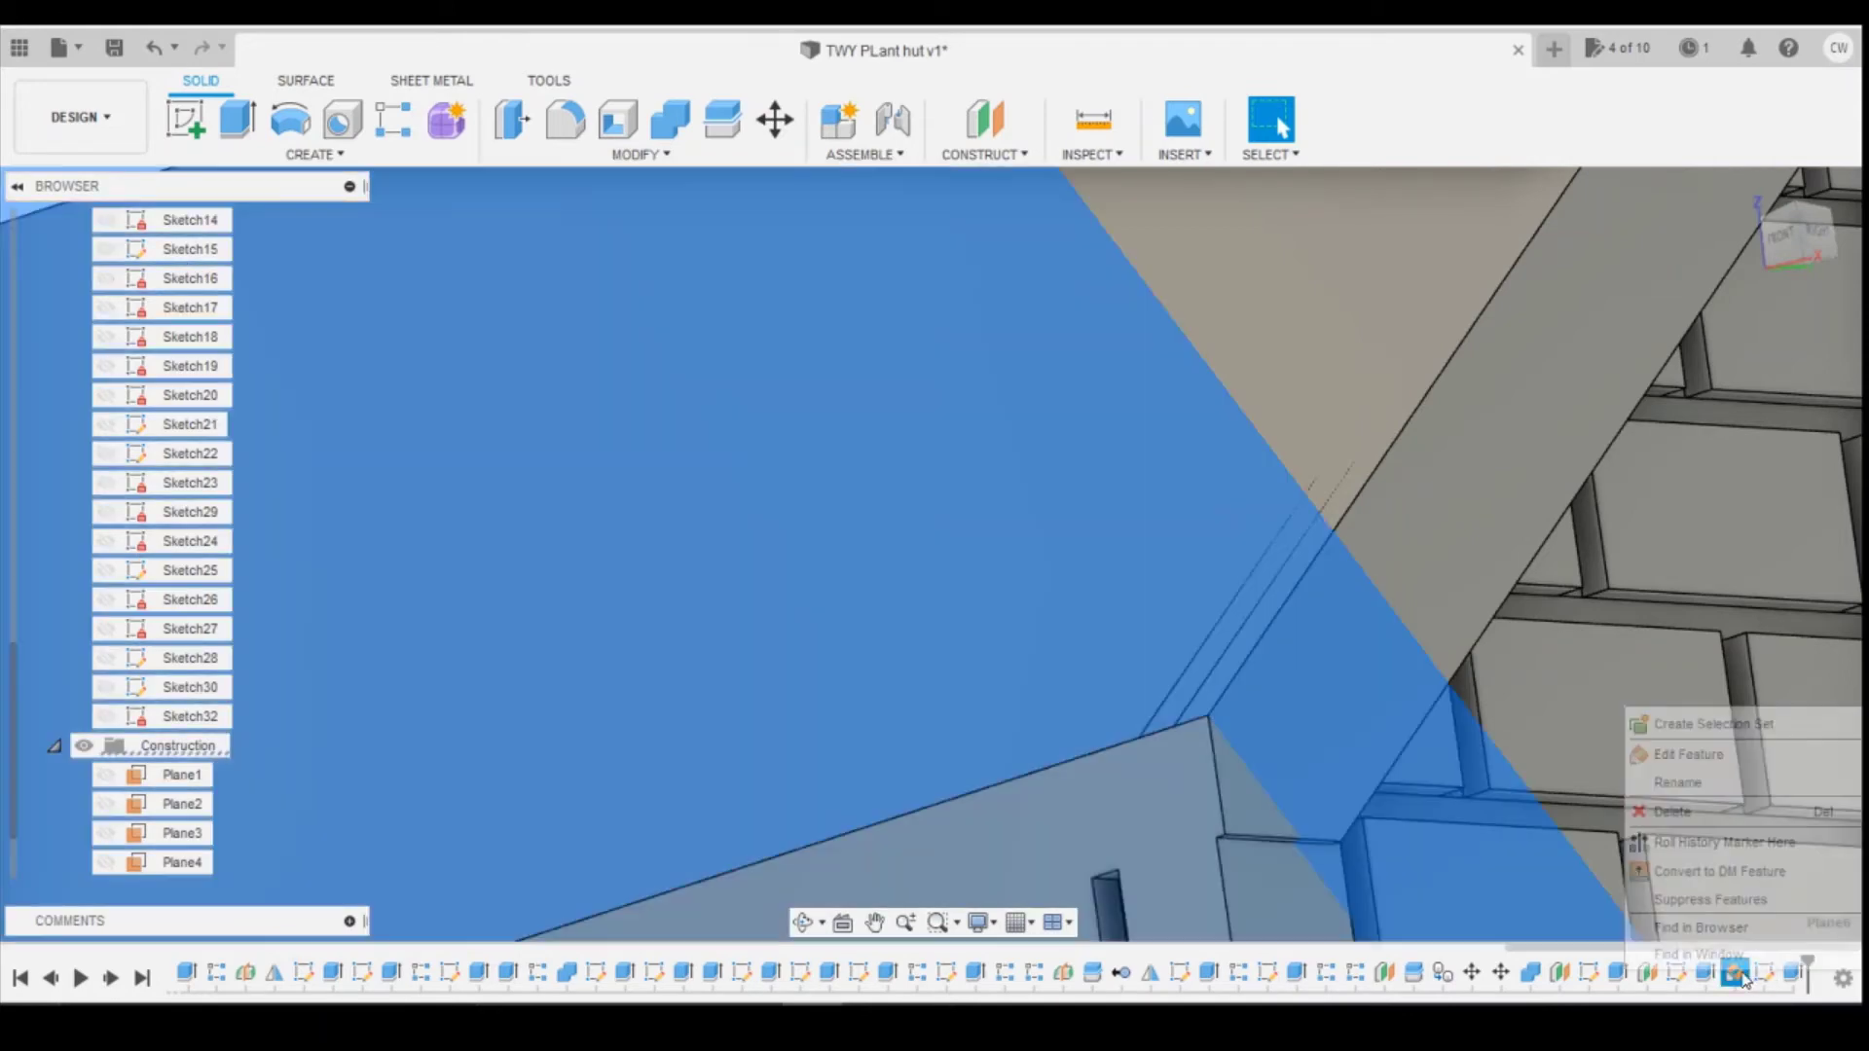
left_click(1684, 761)
scroll(1211, 667, "down", 3)
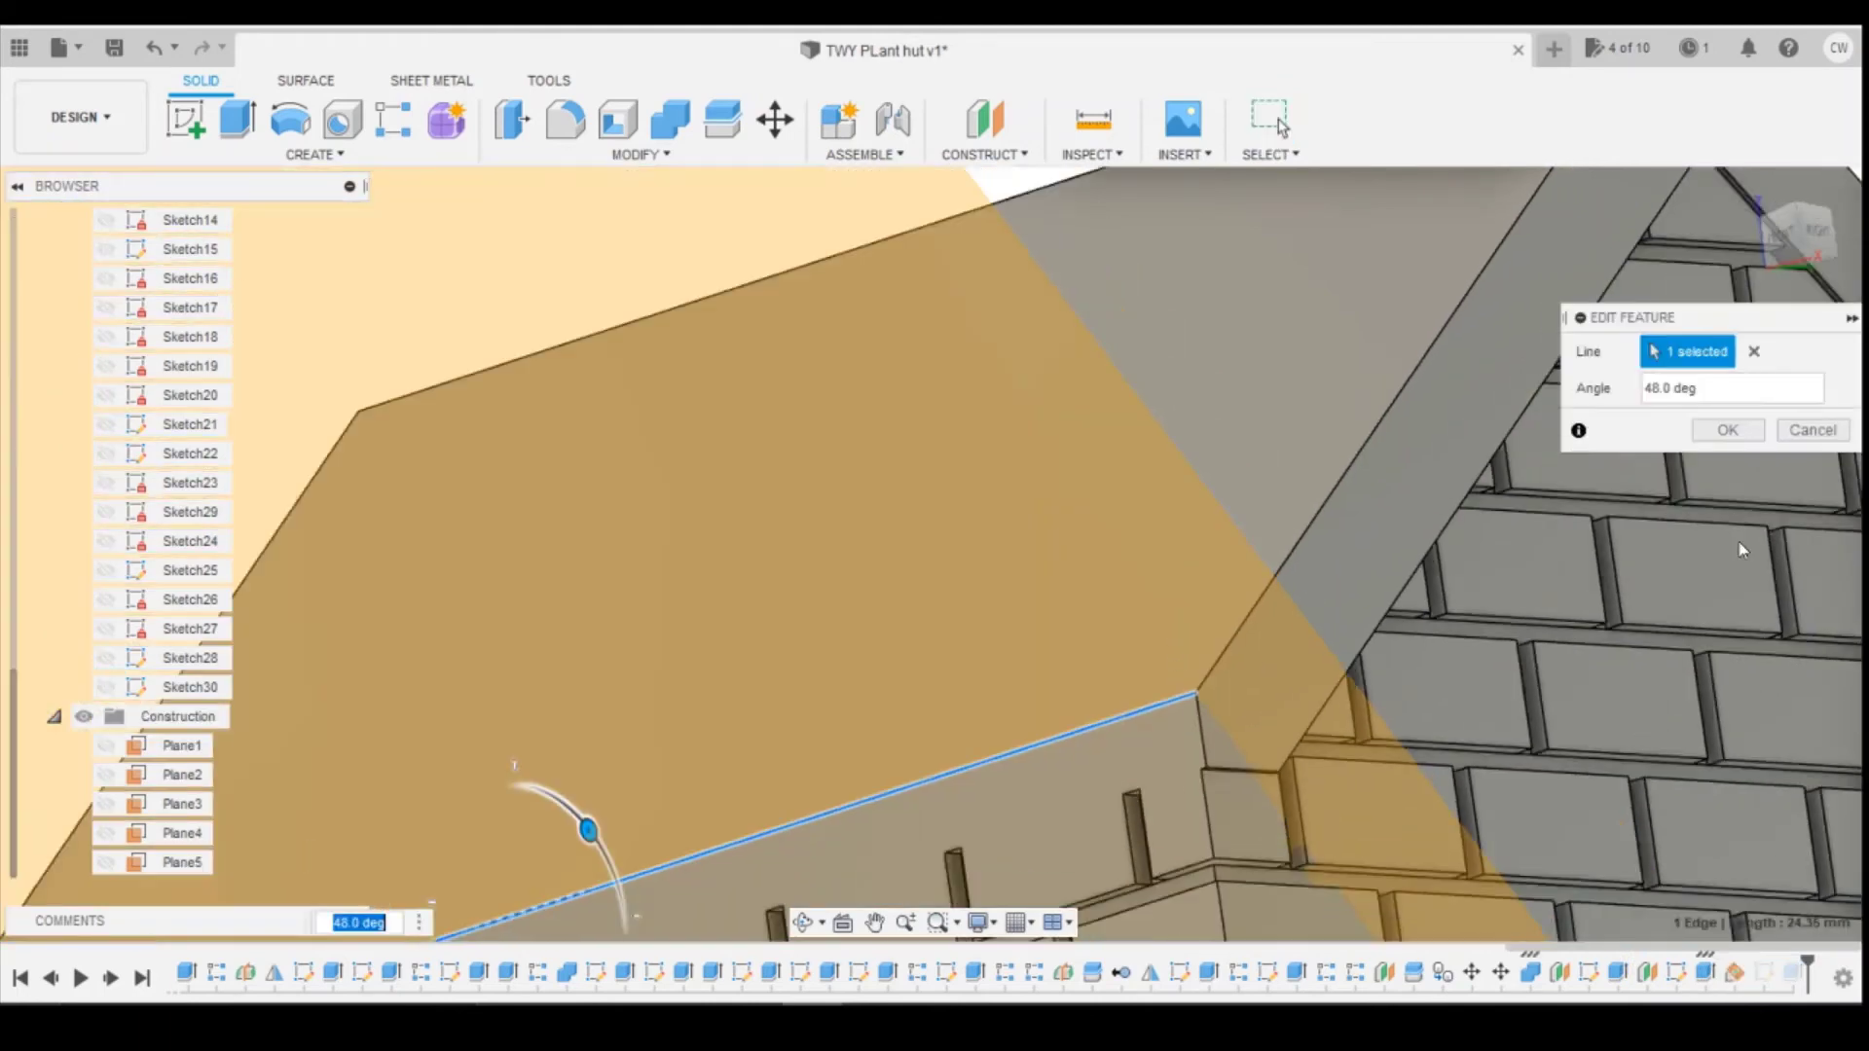
left_click(1818, 244)
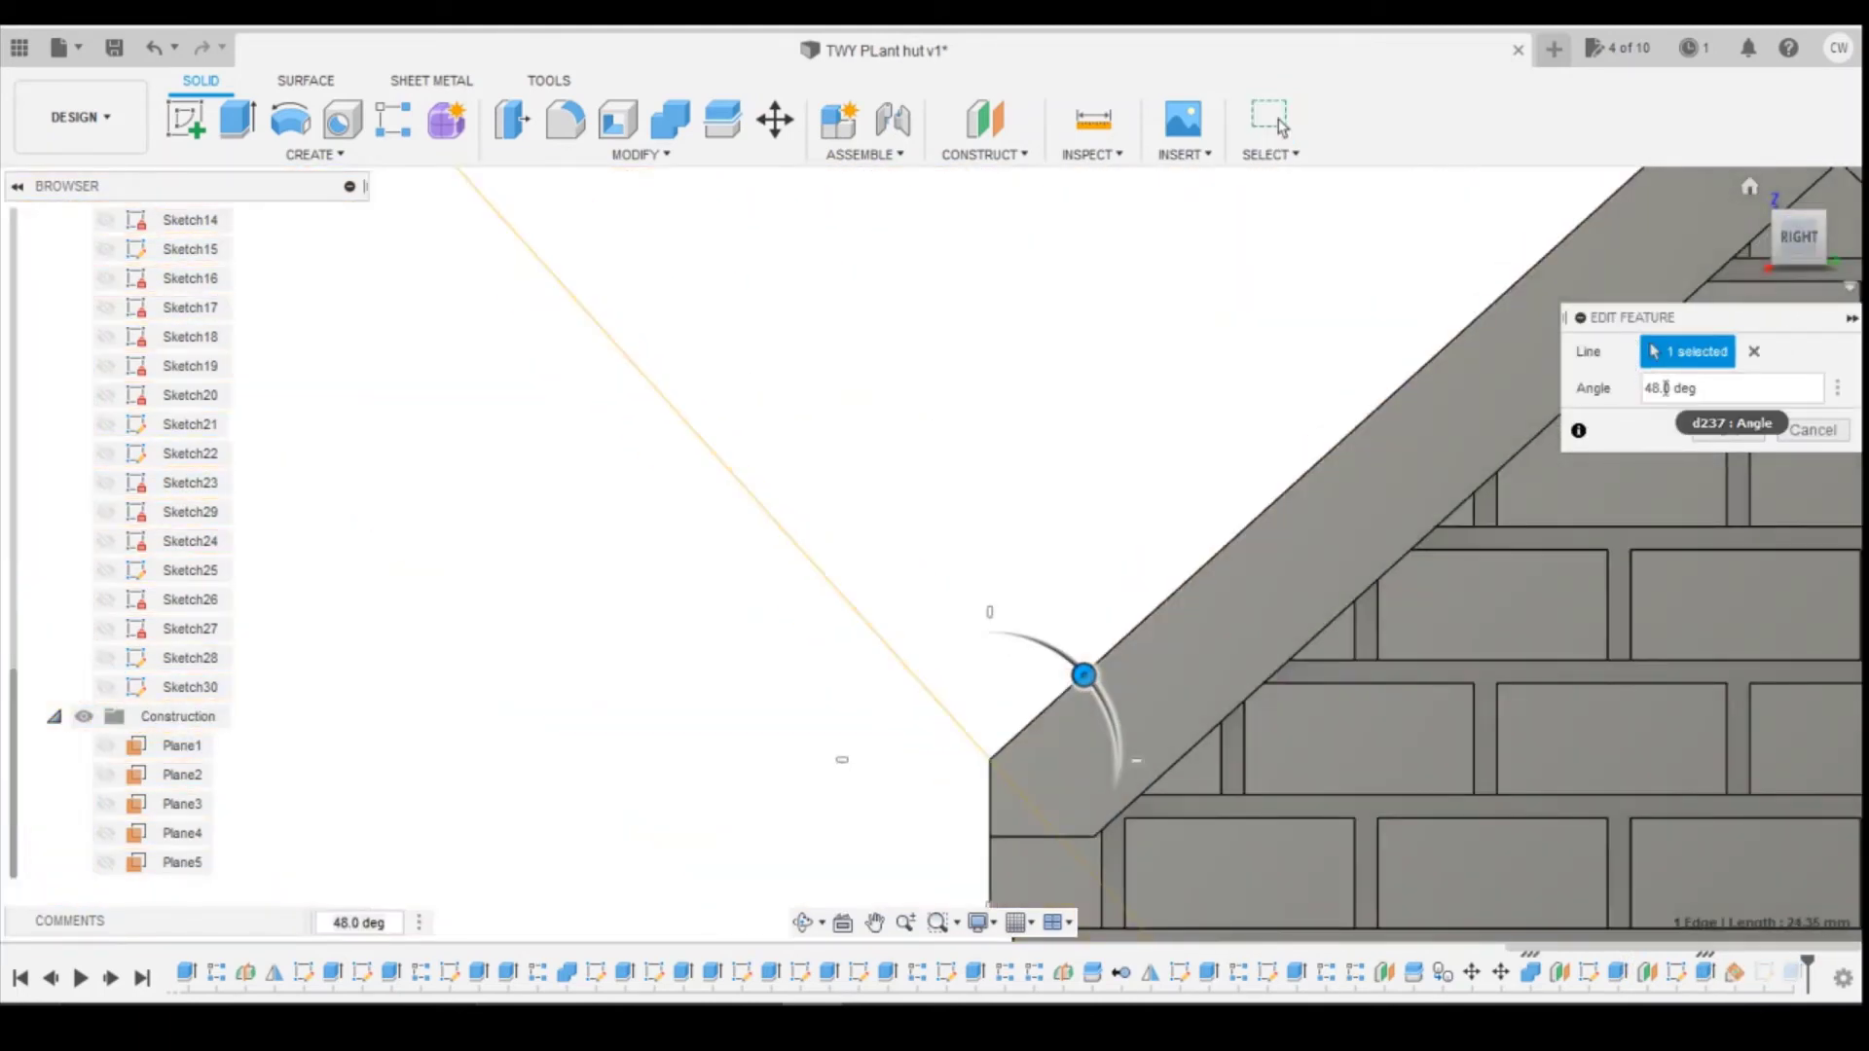
Step: Switch to Calculator and divide 180 by 132.2
left_click(874, 1023)
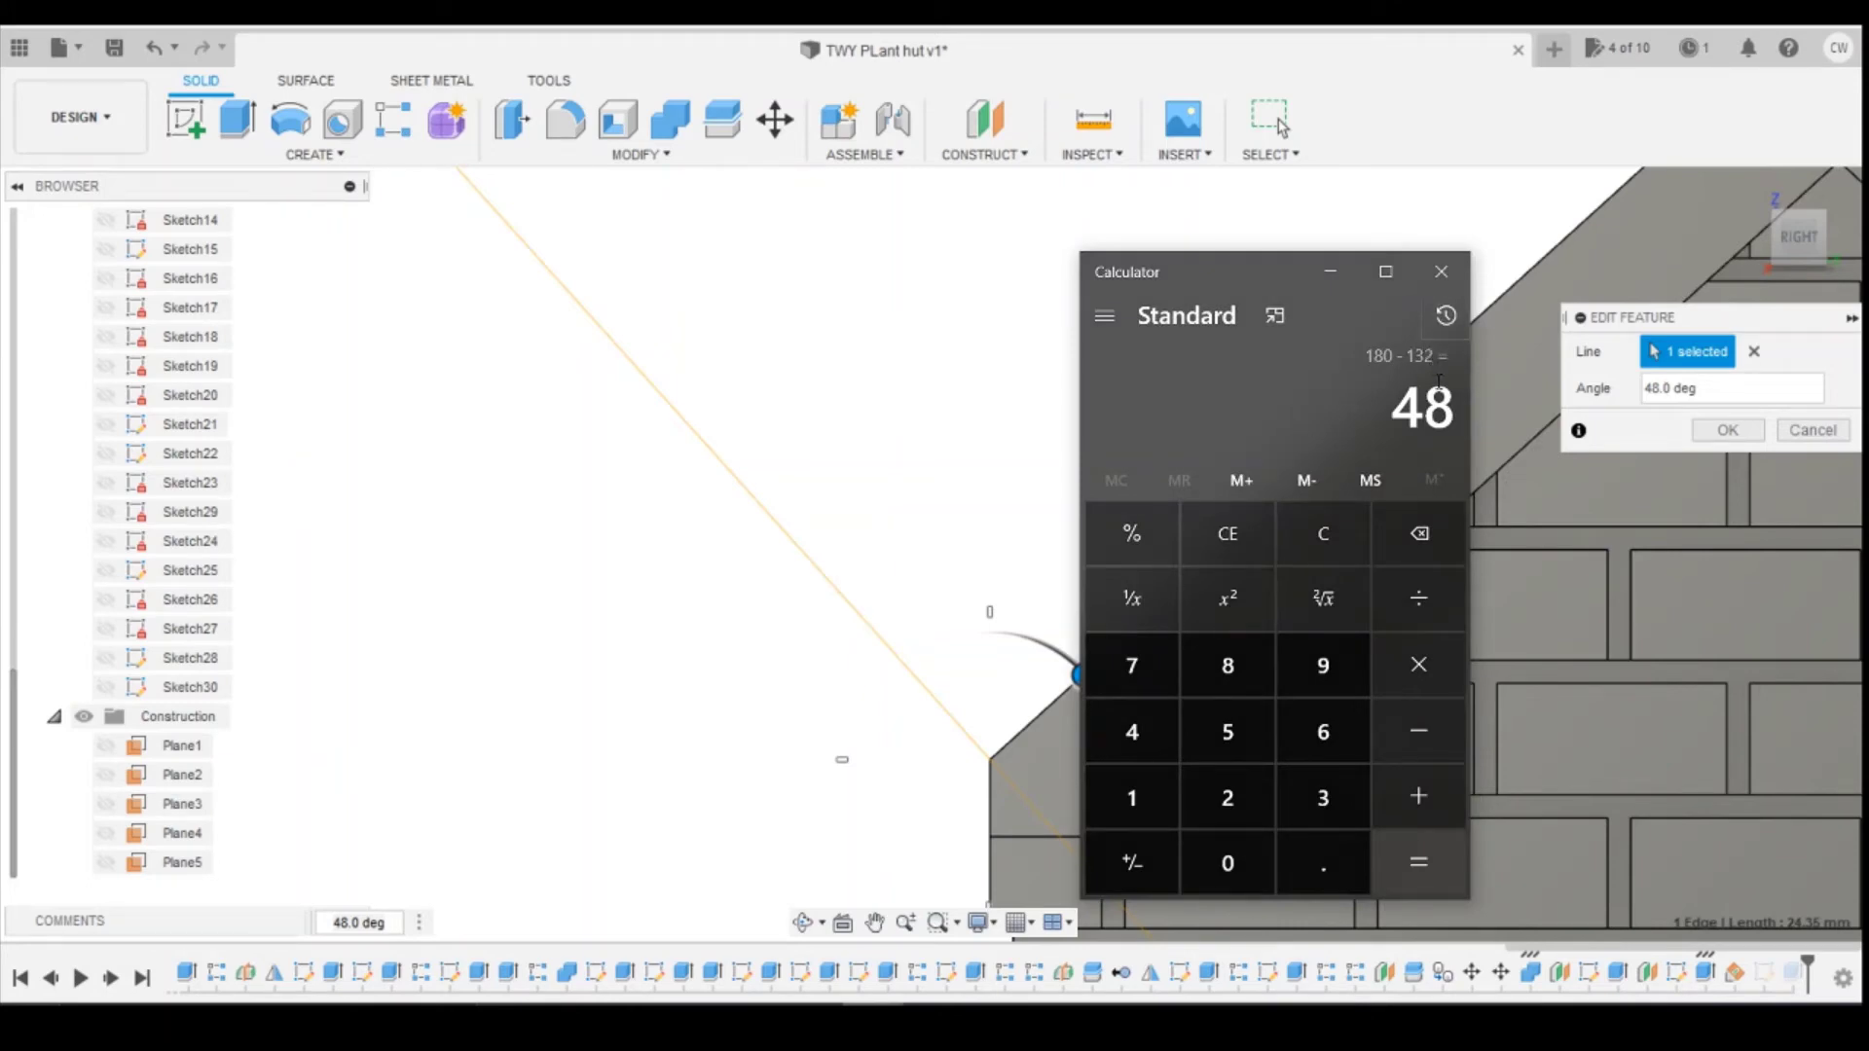
type("18")
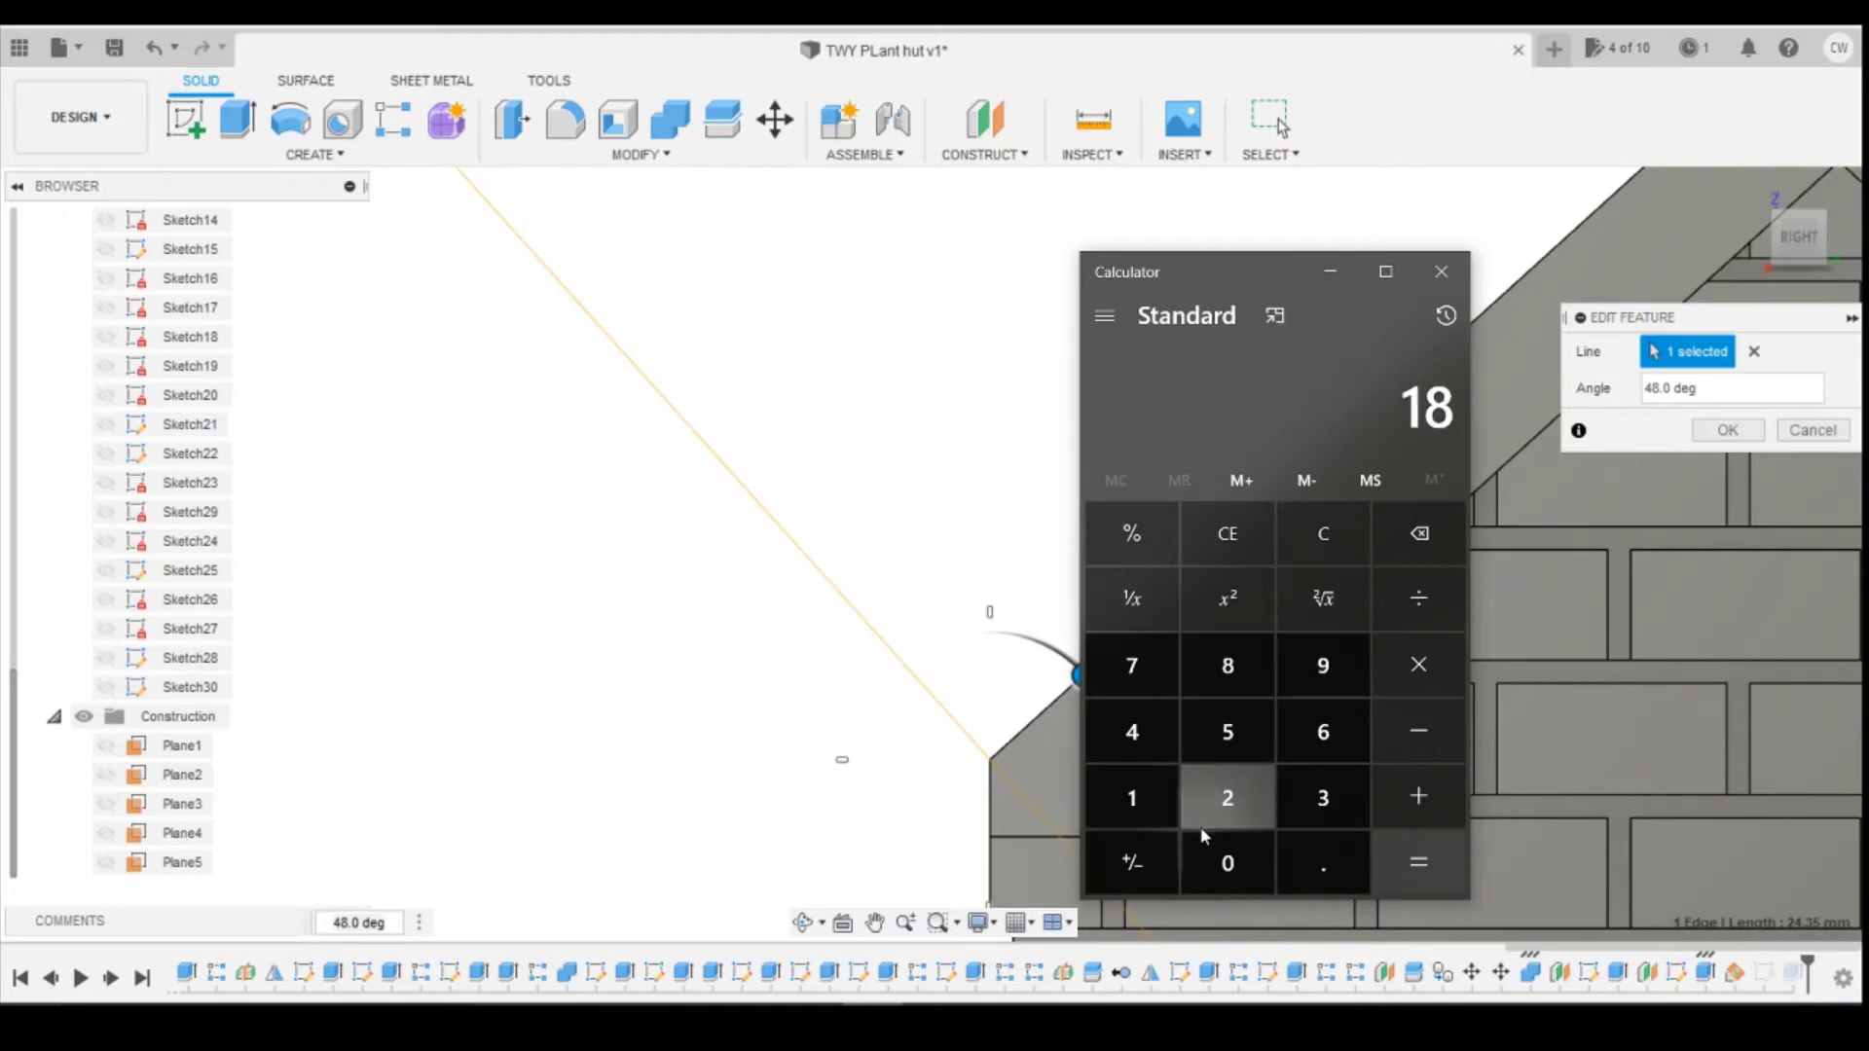
type("0")
left_click(1426, 600)
type("13")
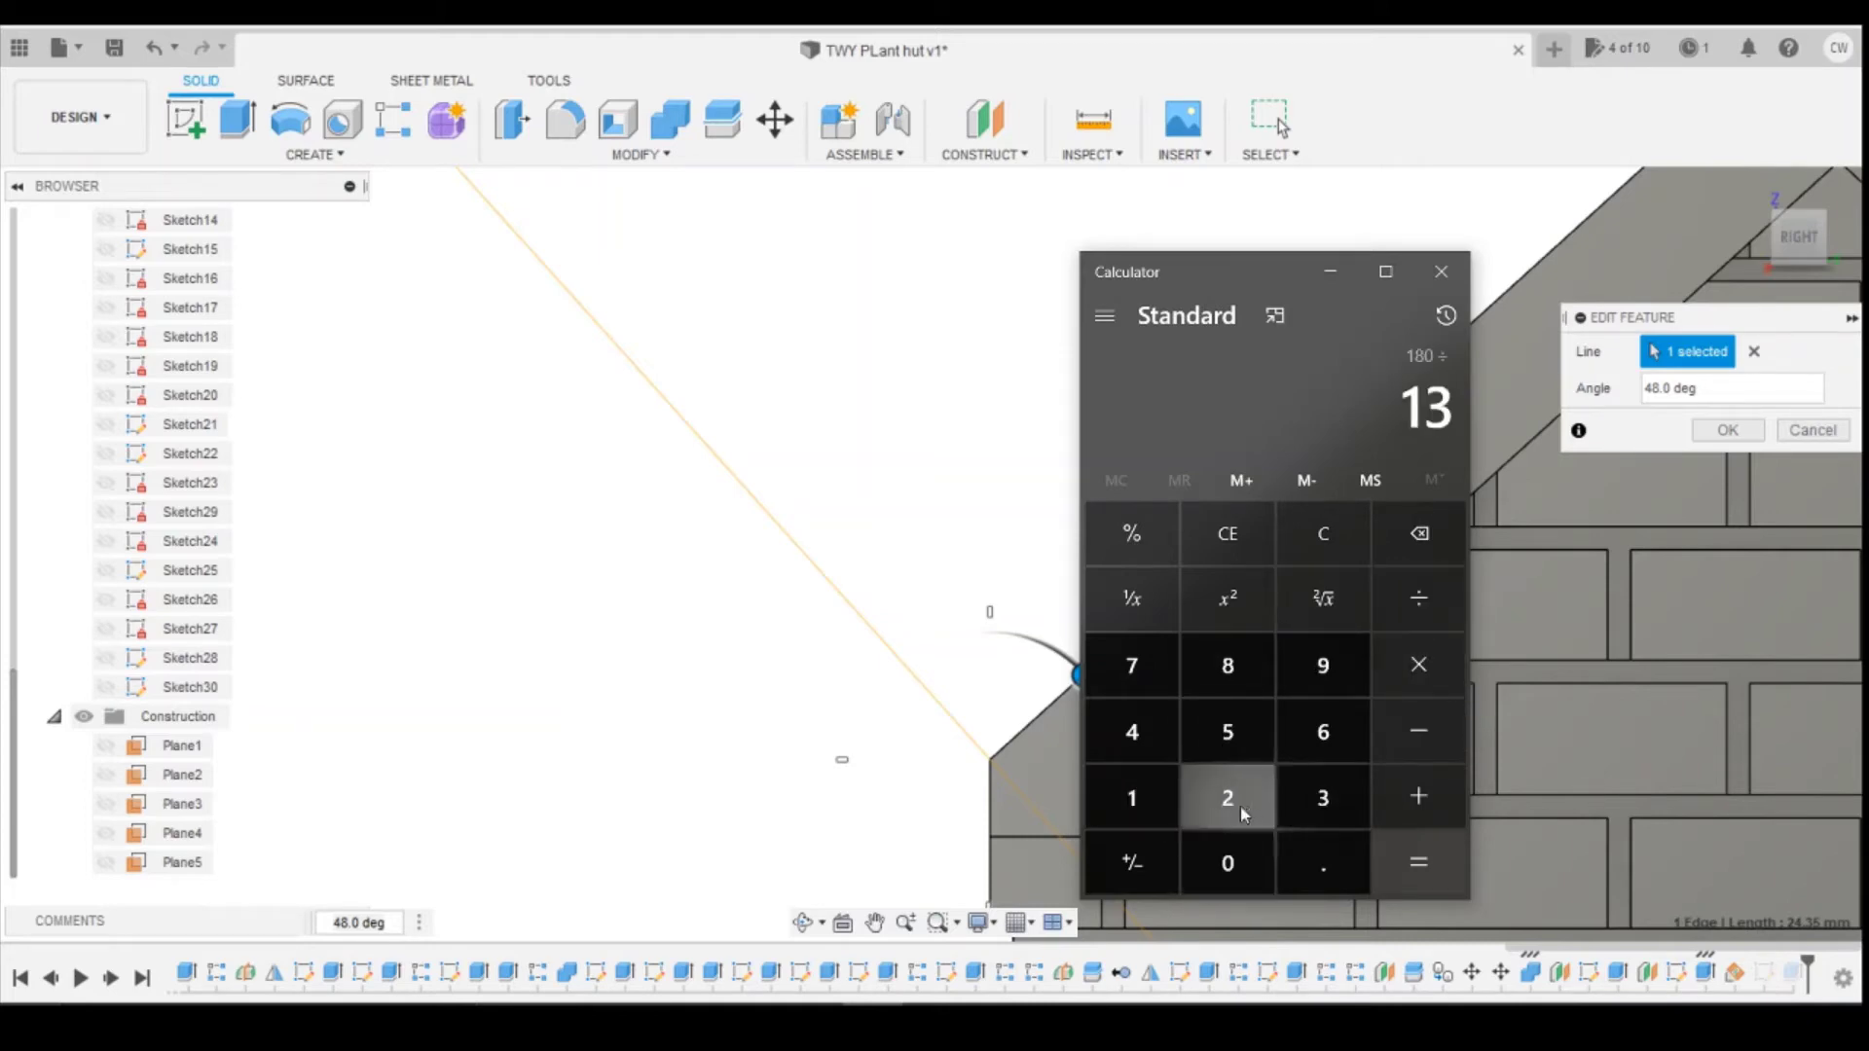
type("2.2")
left_click(1418, 862)
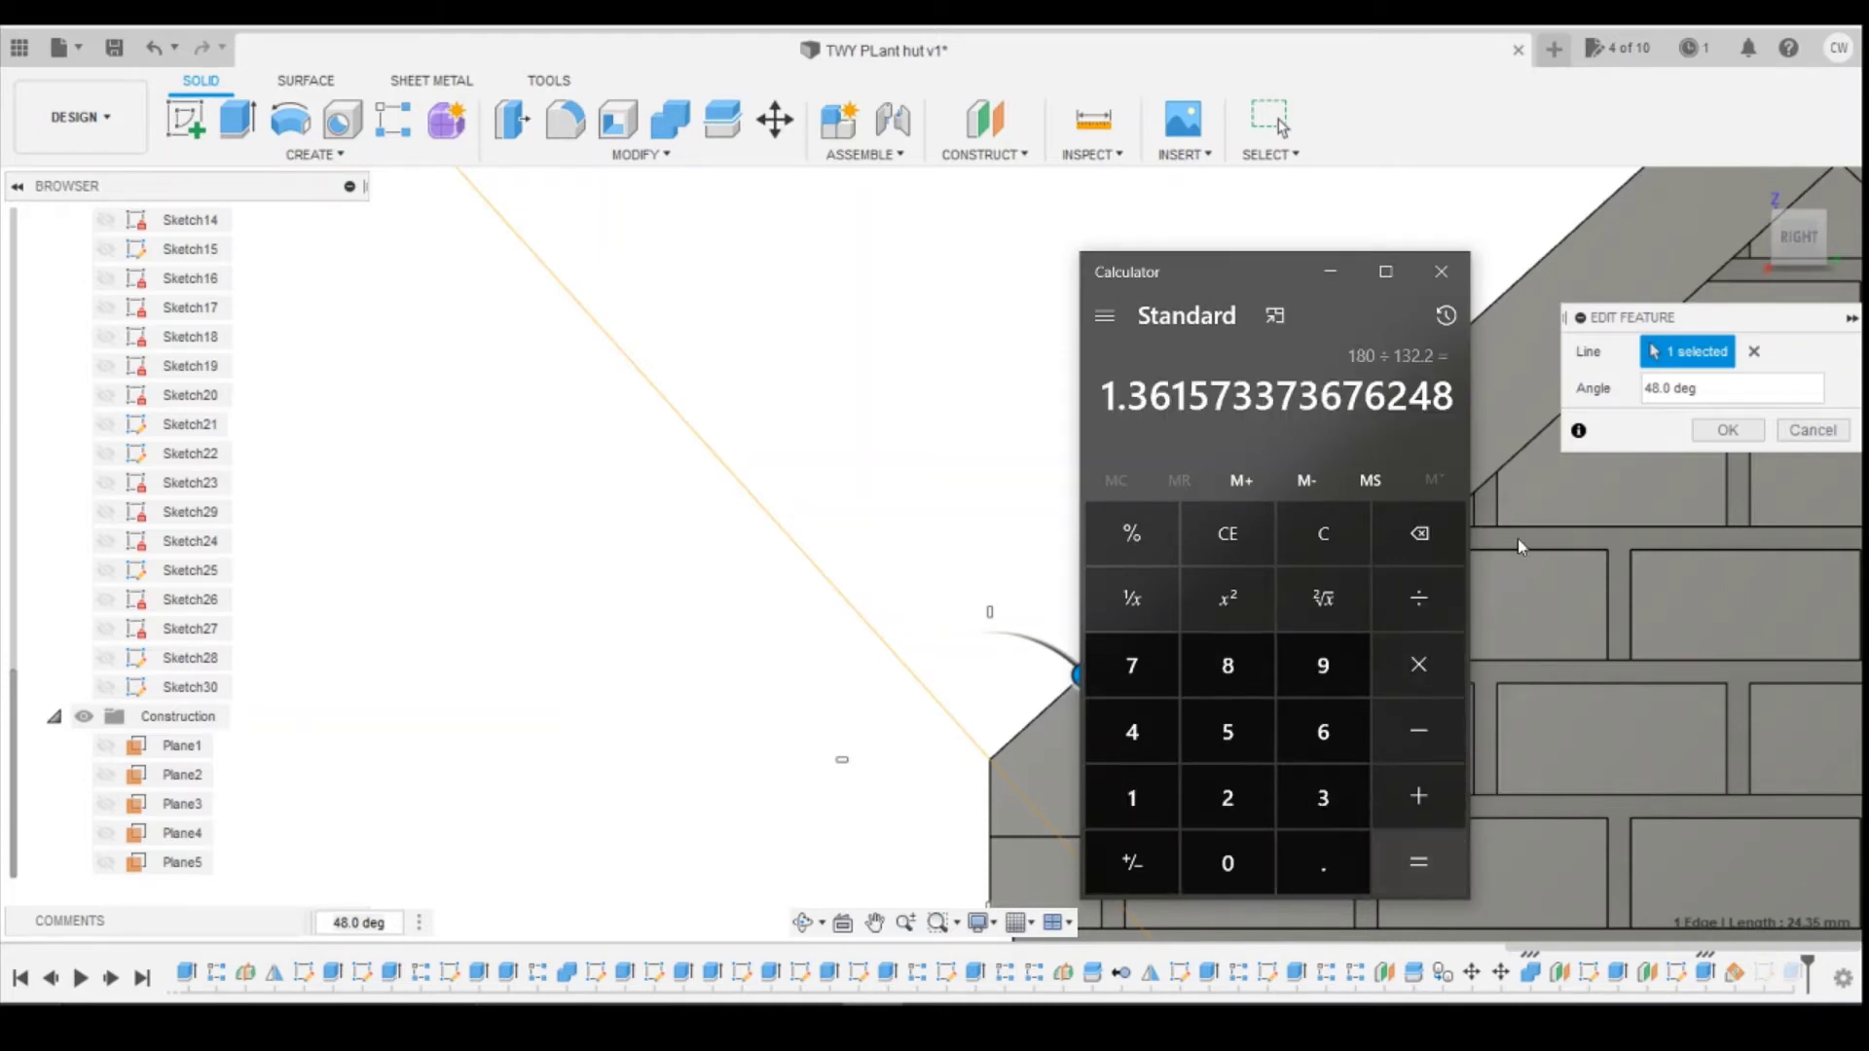
left_click(1814, 436)
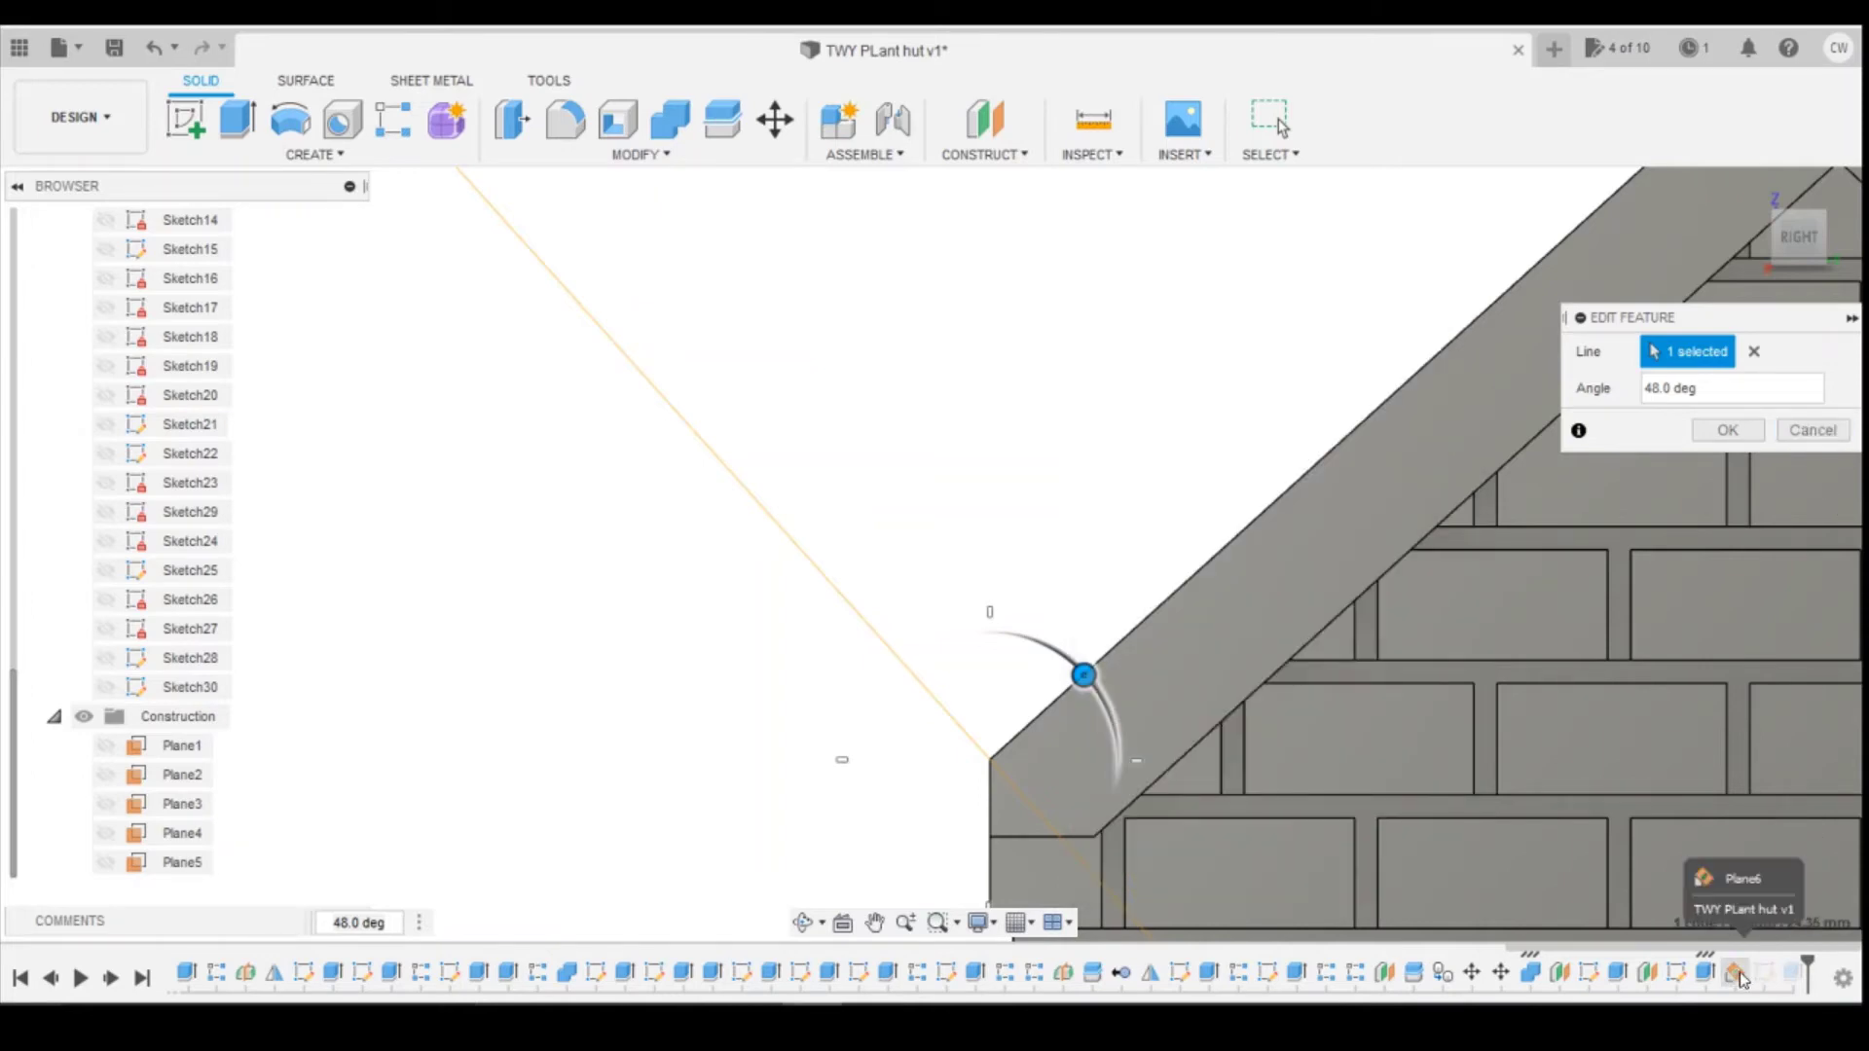
left_click(1818, 435)
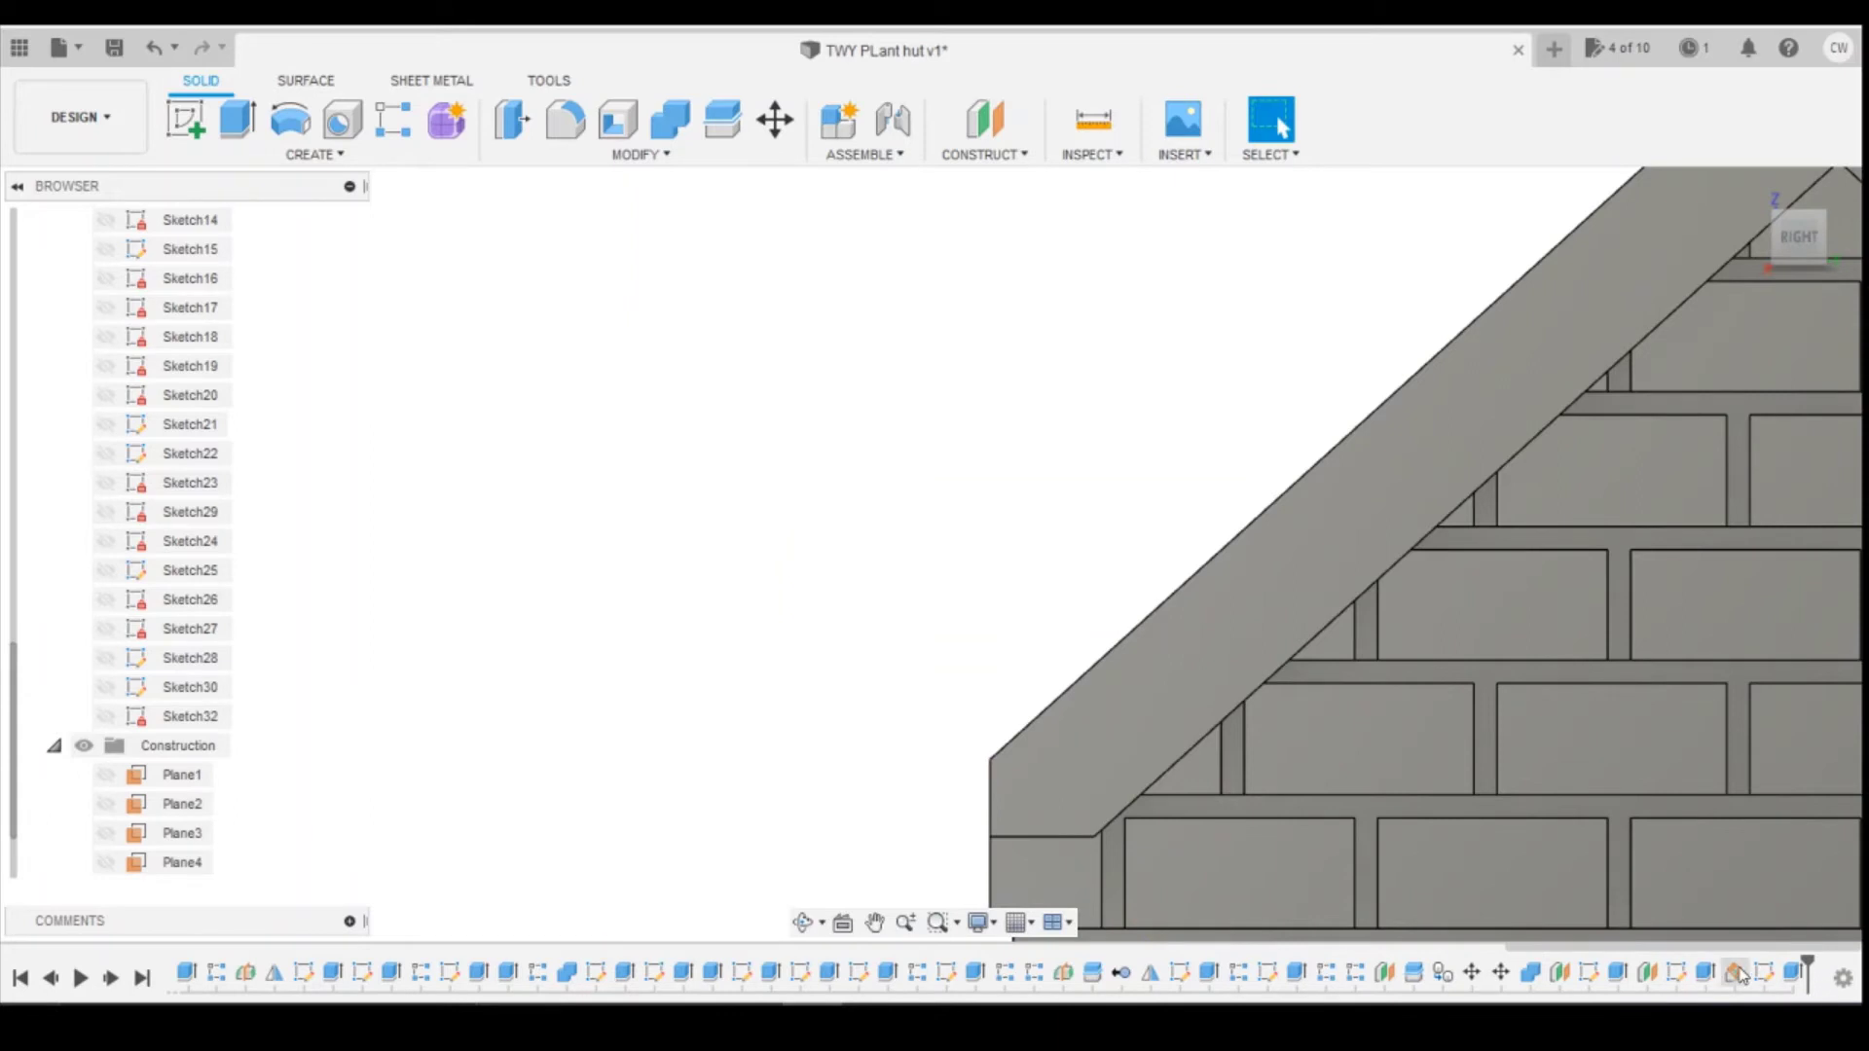
right_click(1737, 973)
left_click(1687, 835)
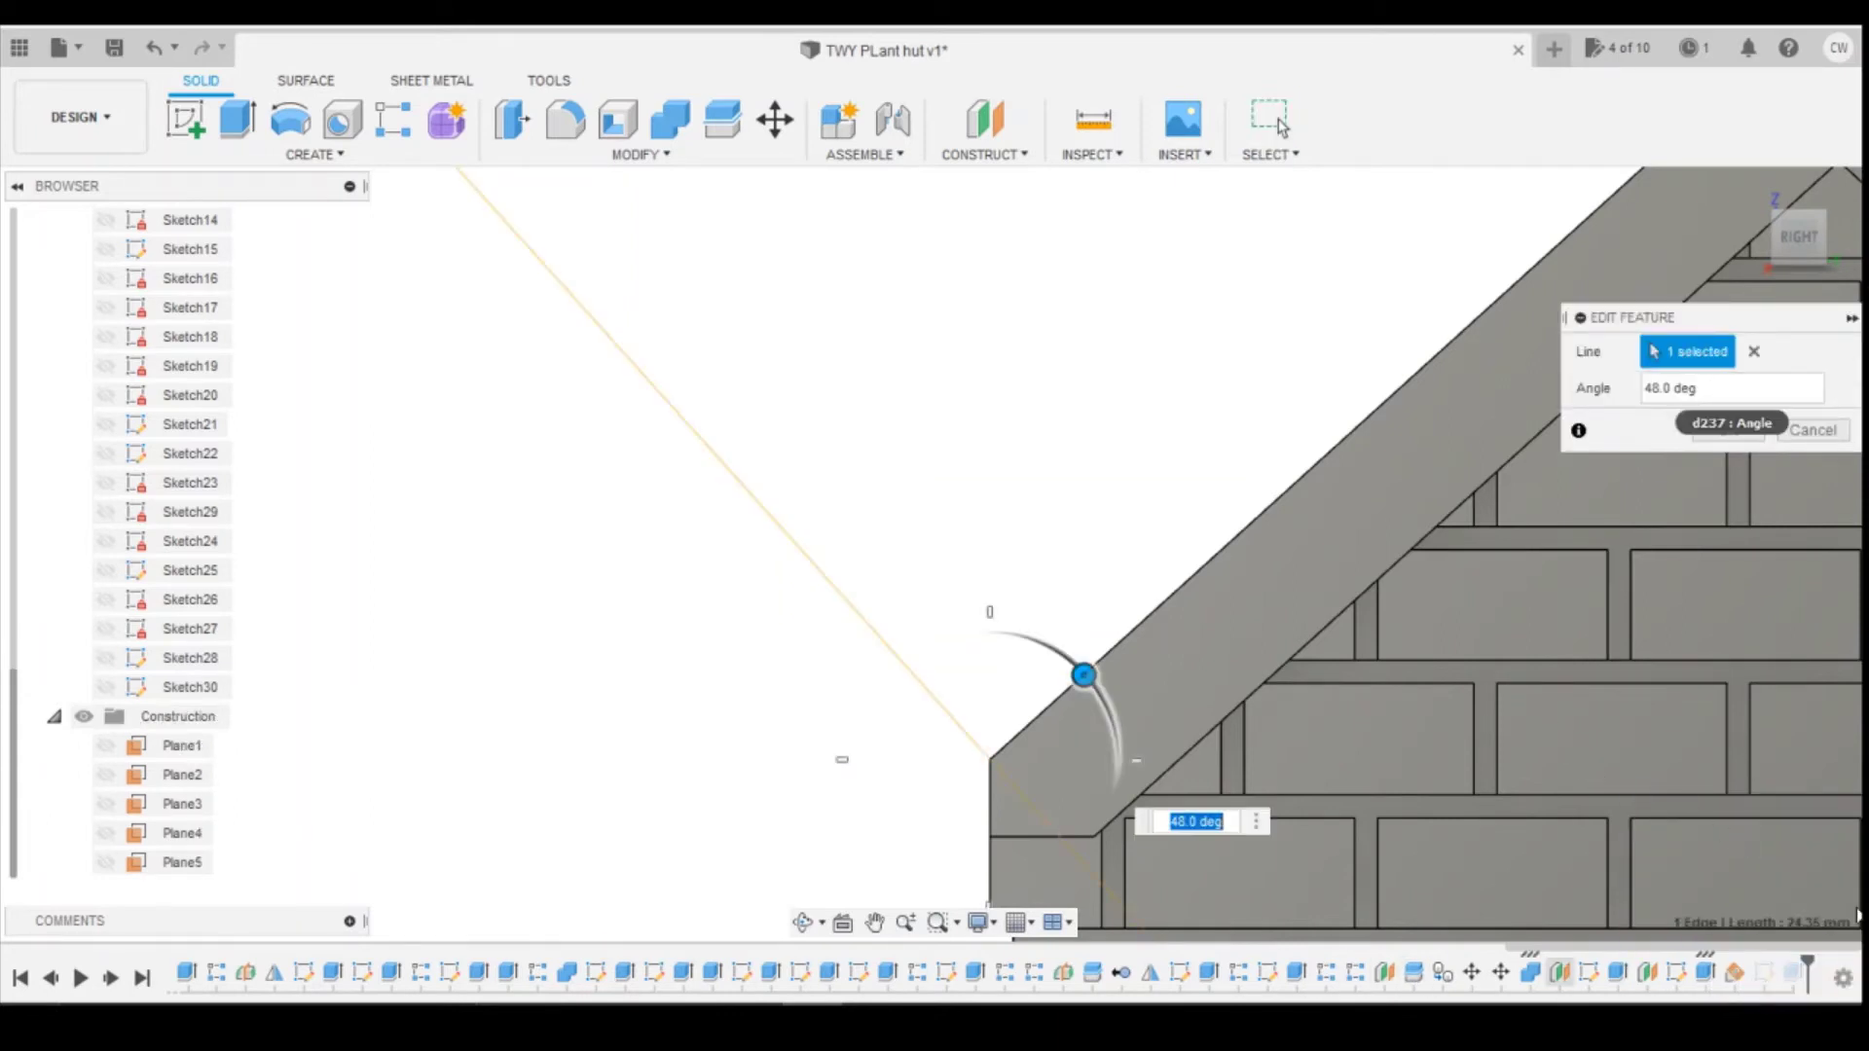
left_click(1820, 437)
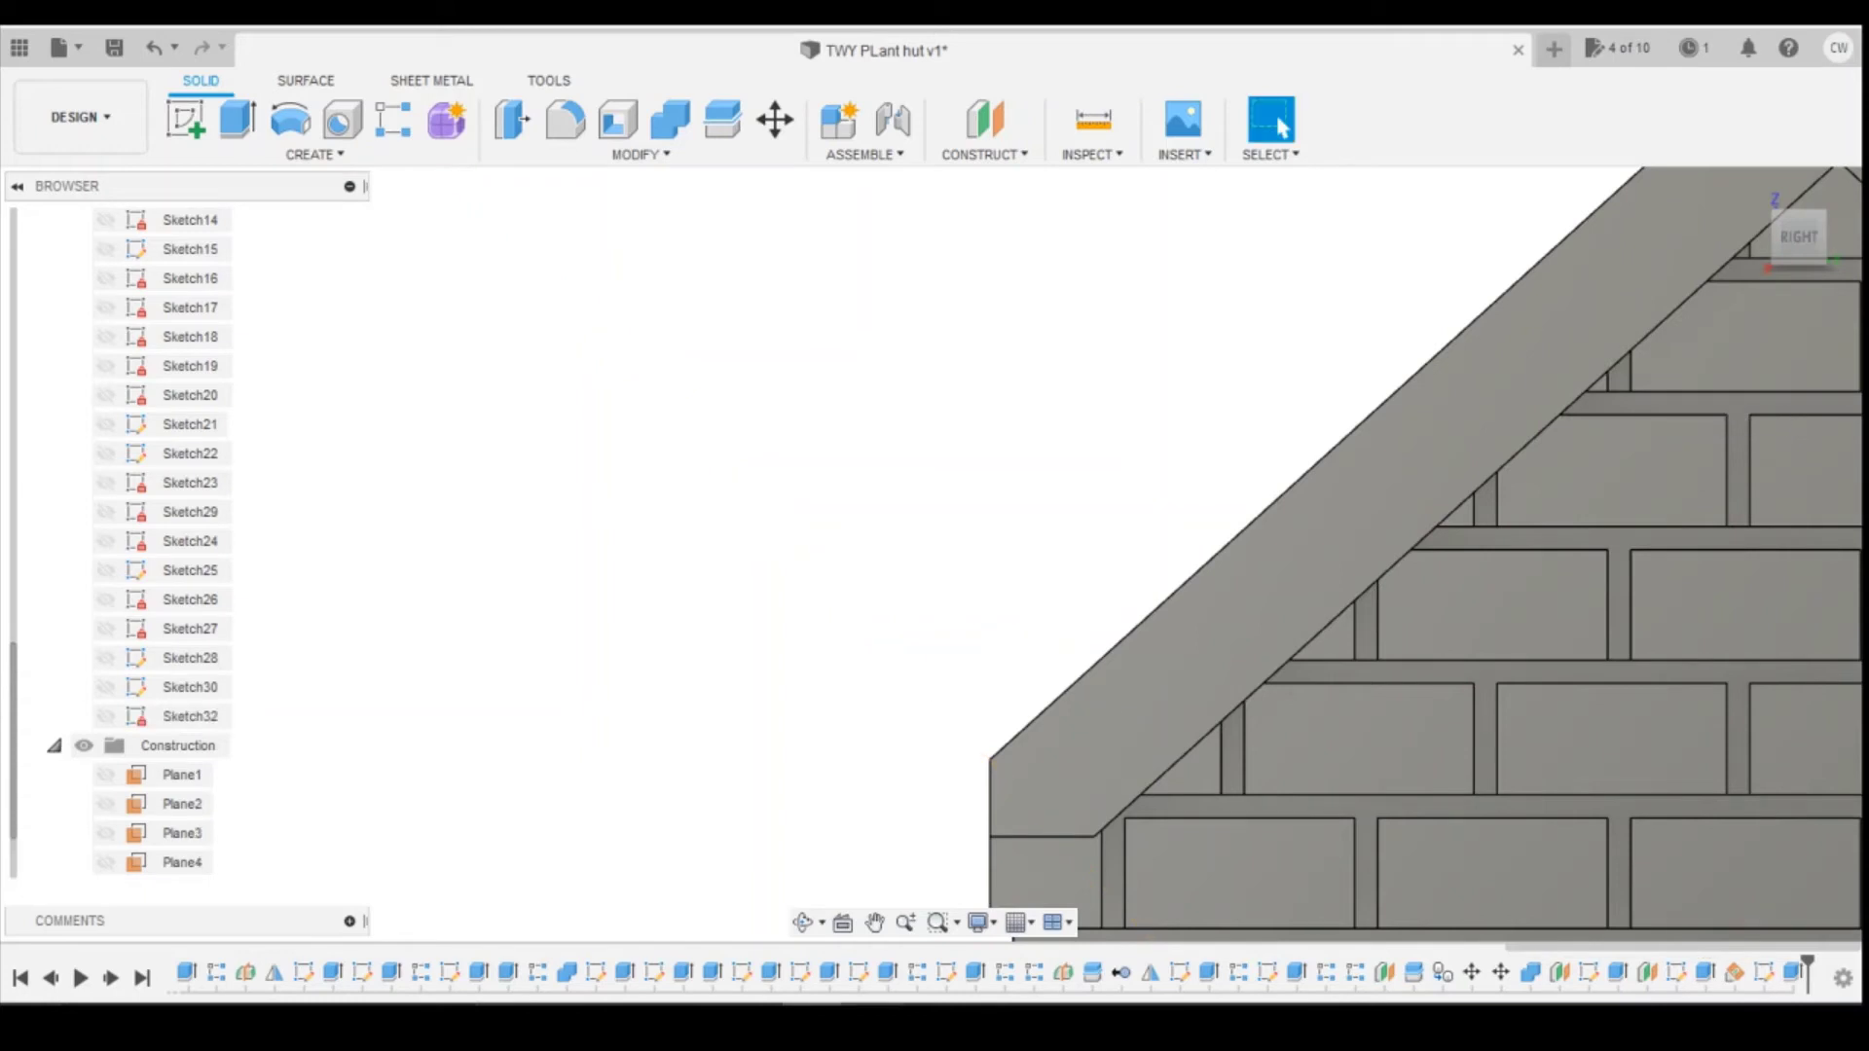
Step: Switch to Calculator and subtract 132.2 from 180
left_click(872, 1024)
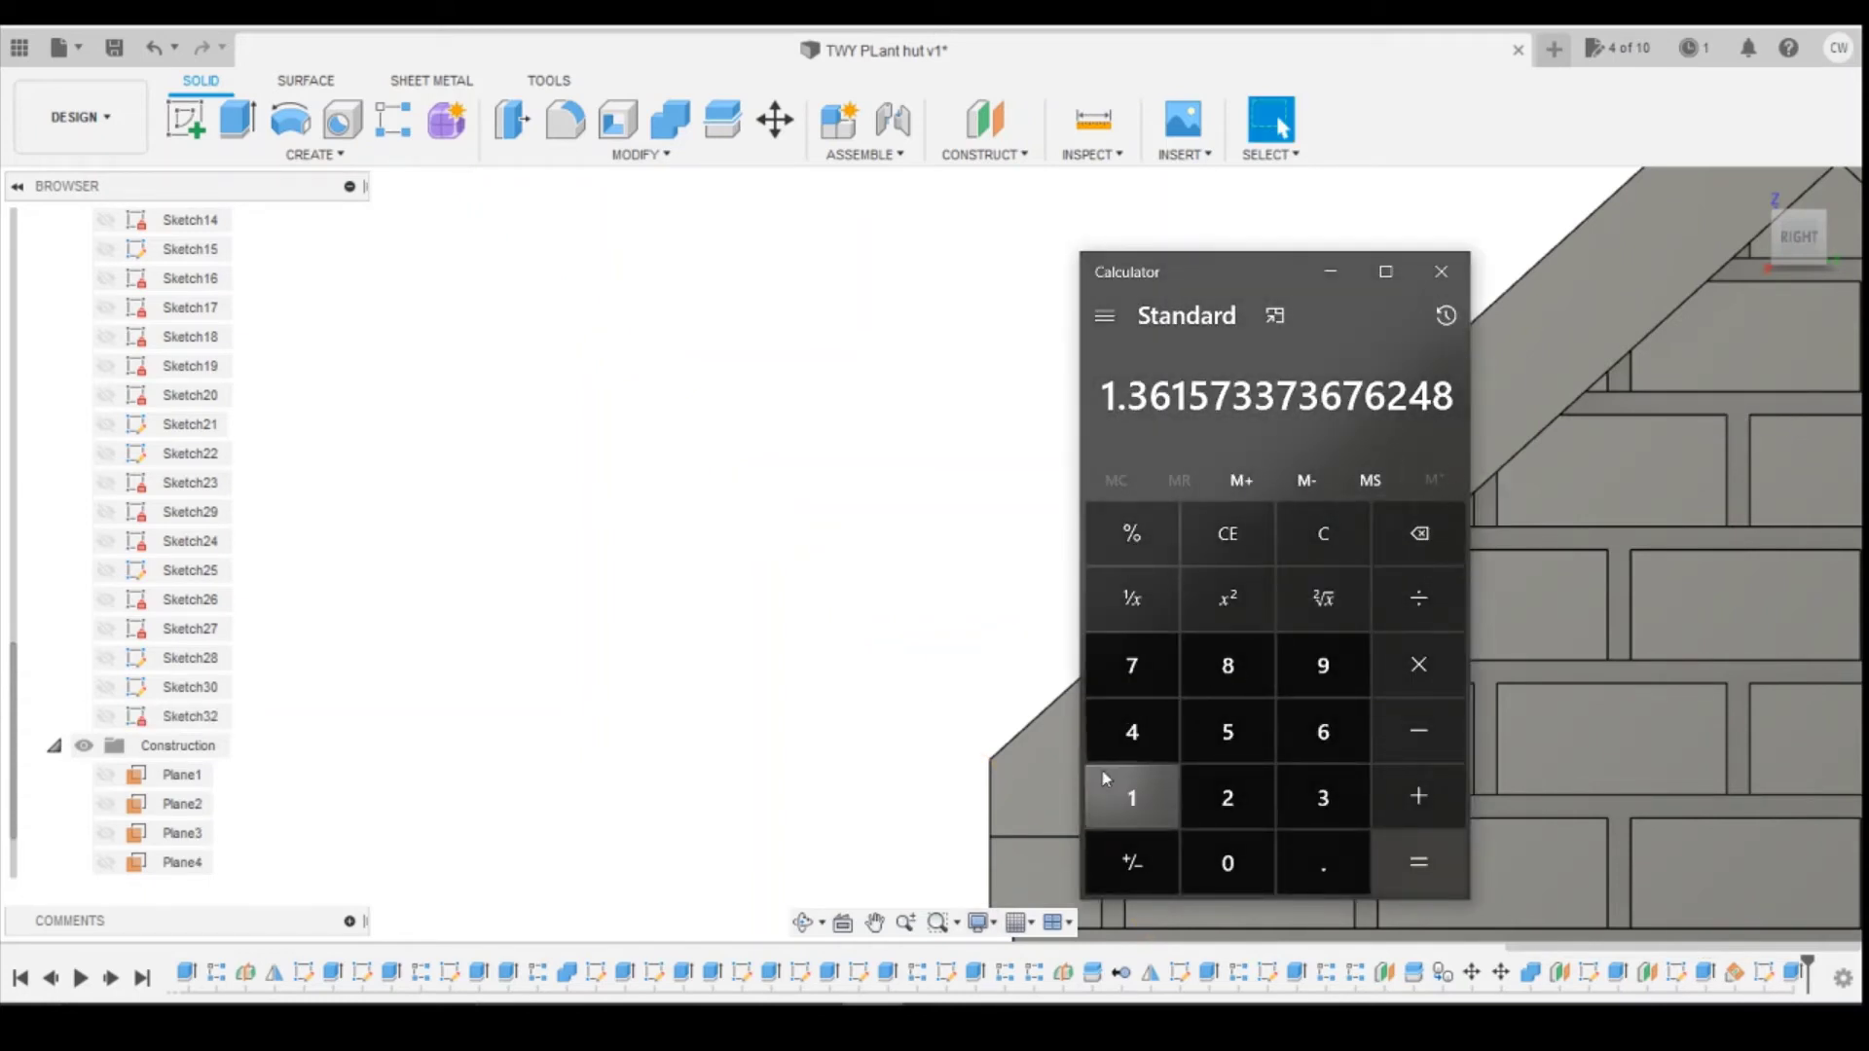
left_click(1131, 797)
left_click(1228, 665)
left_click(1227, 860)
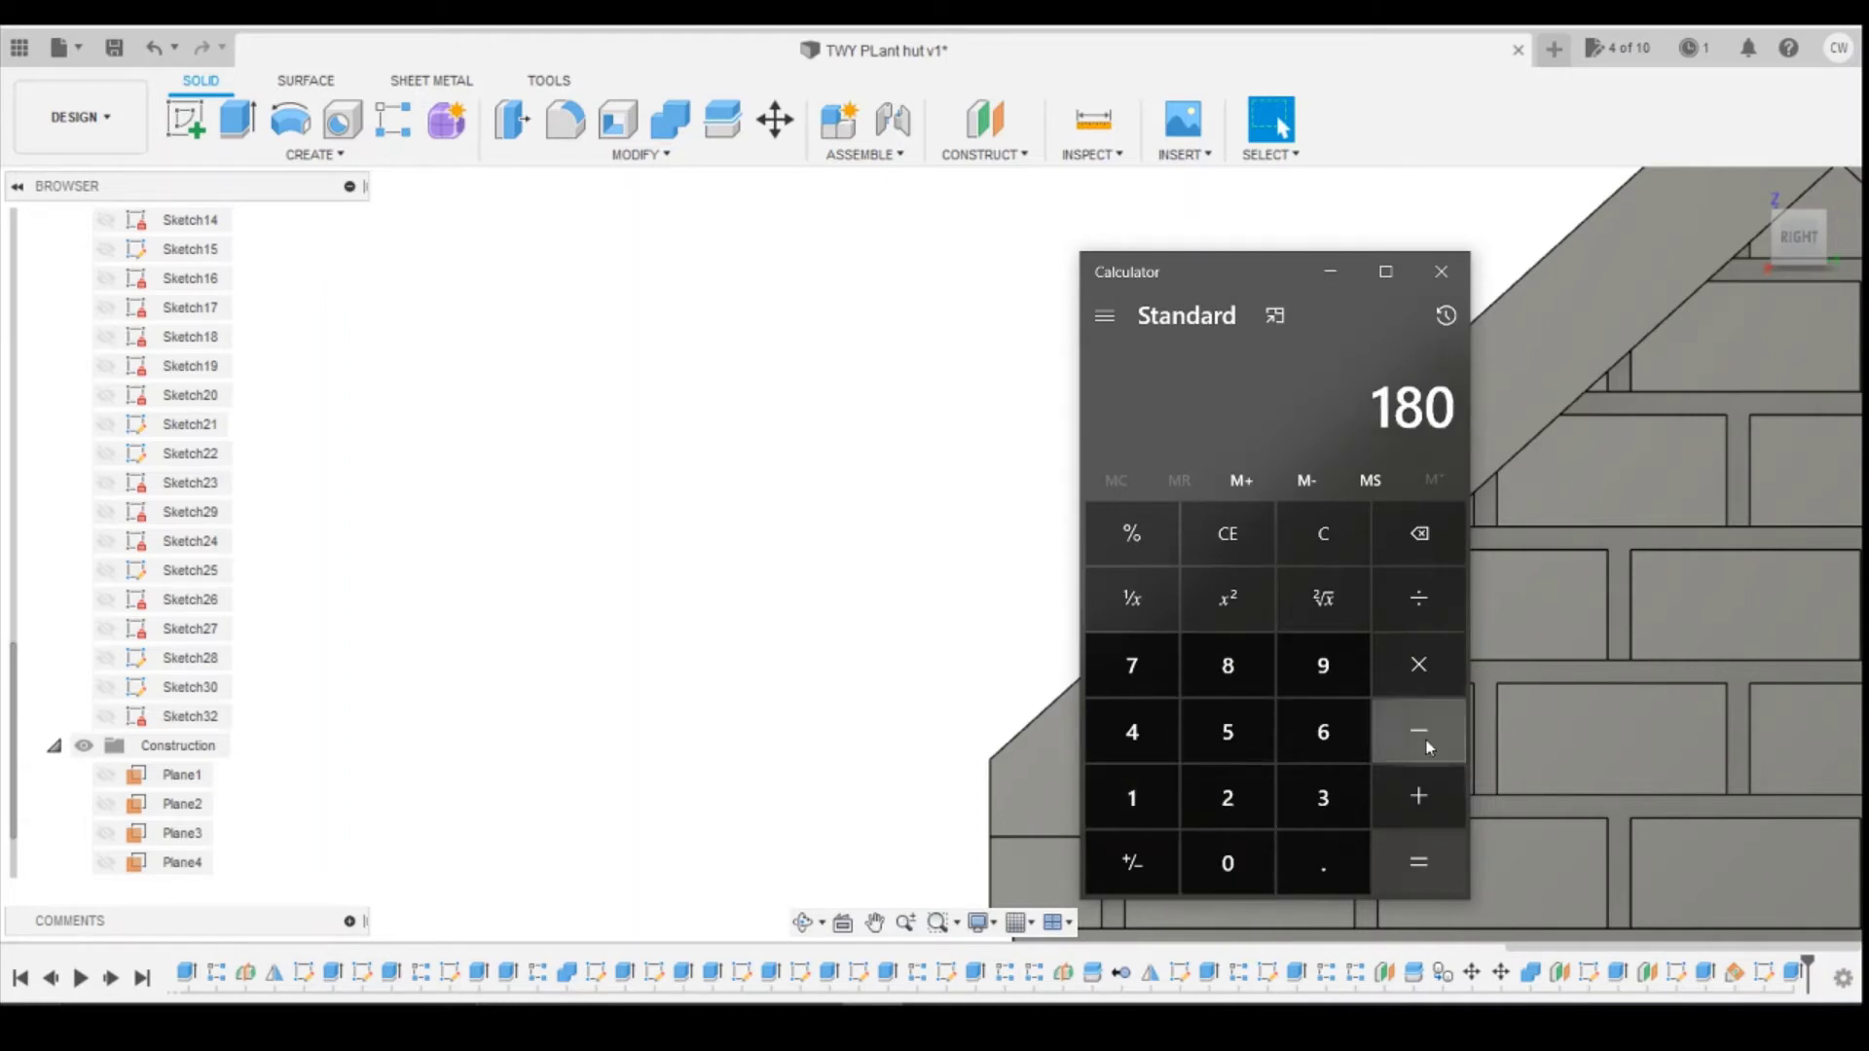
left_click(1418, 731)
left_click(1131, 798)
left_click(1322, 798)
left_click(1231, 800)
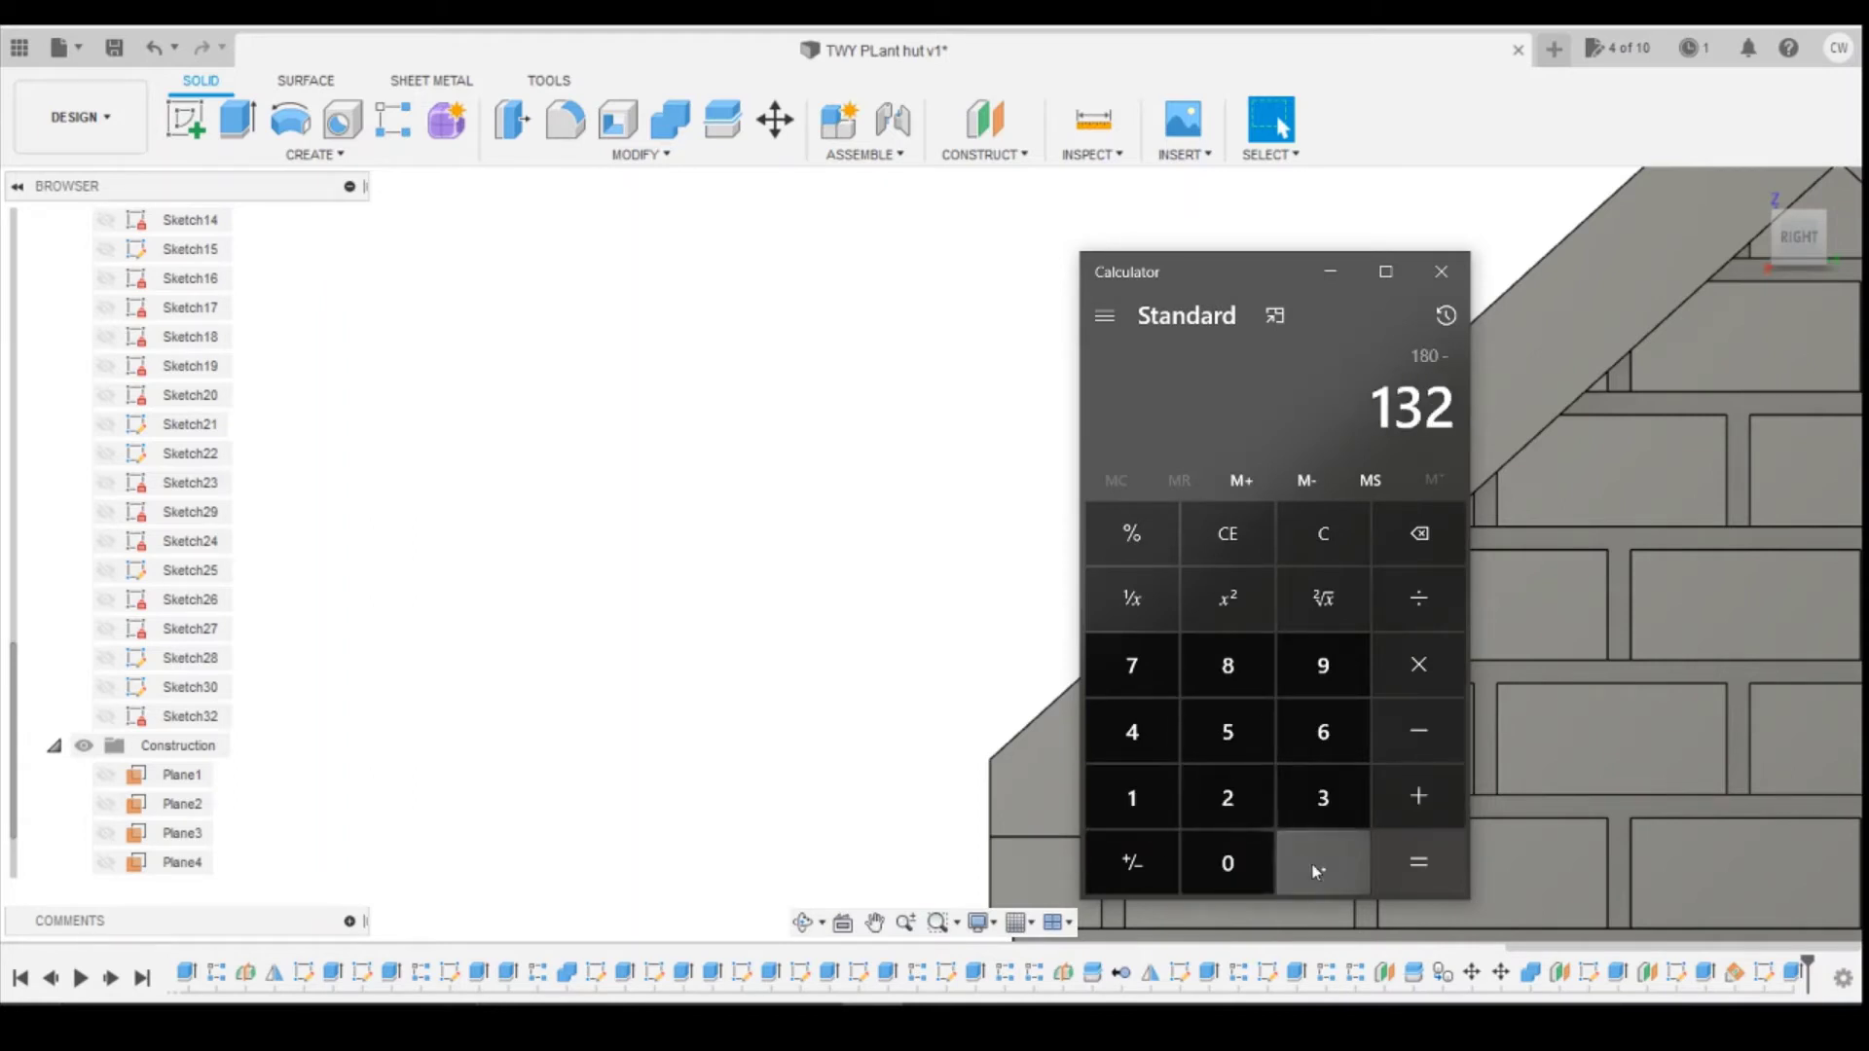
left_click(1323, 862)
left_click(1227, 797)
left_click(1418, 861)
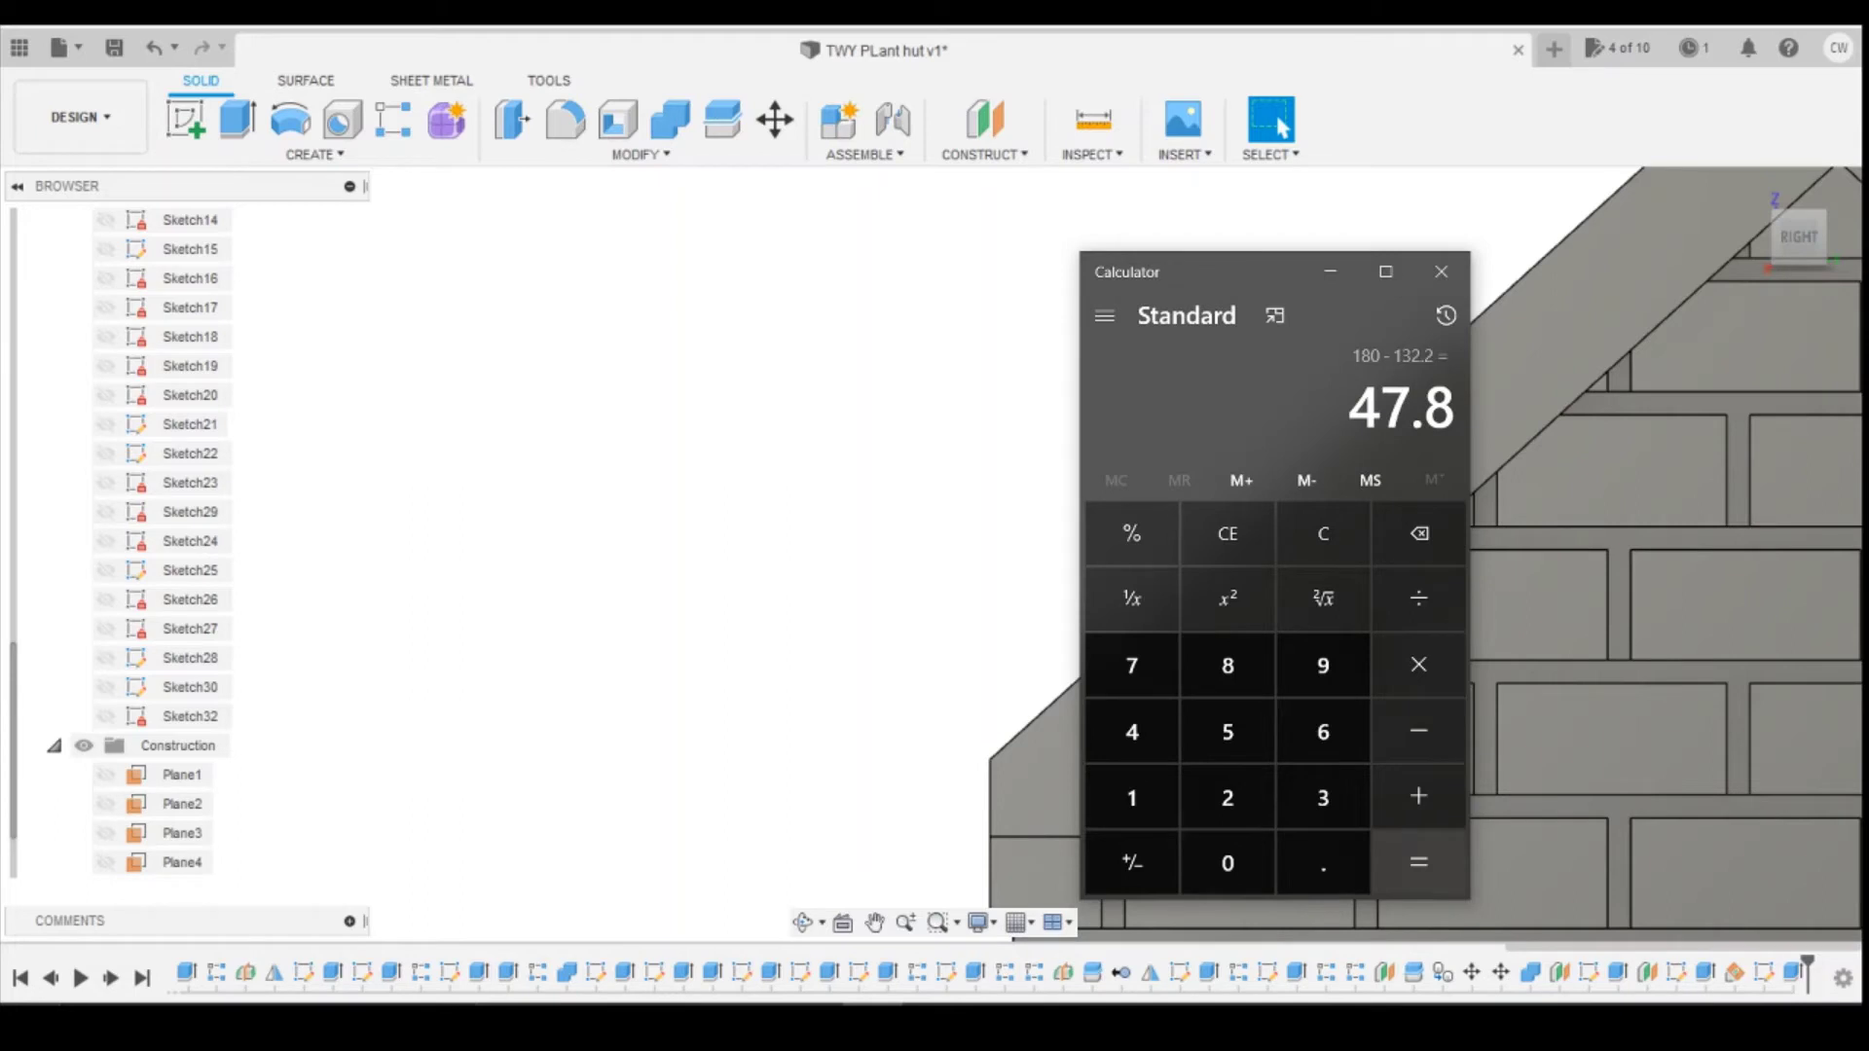
Step: Set the angle of the construction plane at the eave to 47.8 degrees
left_click(1735, 974)
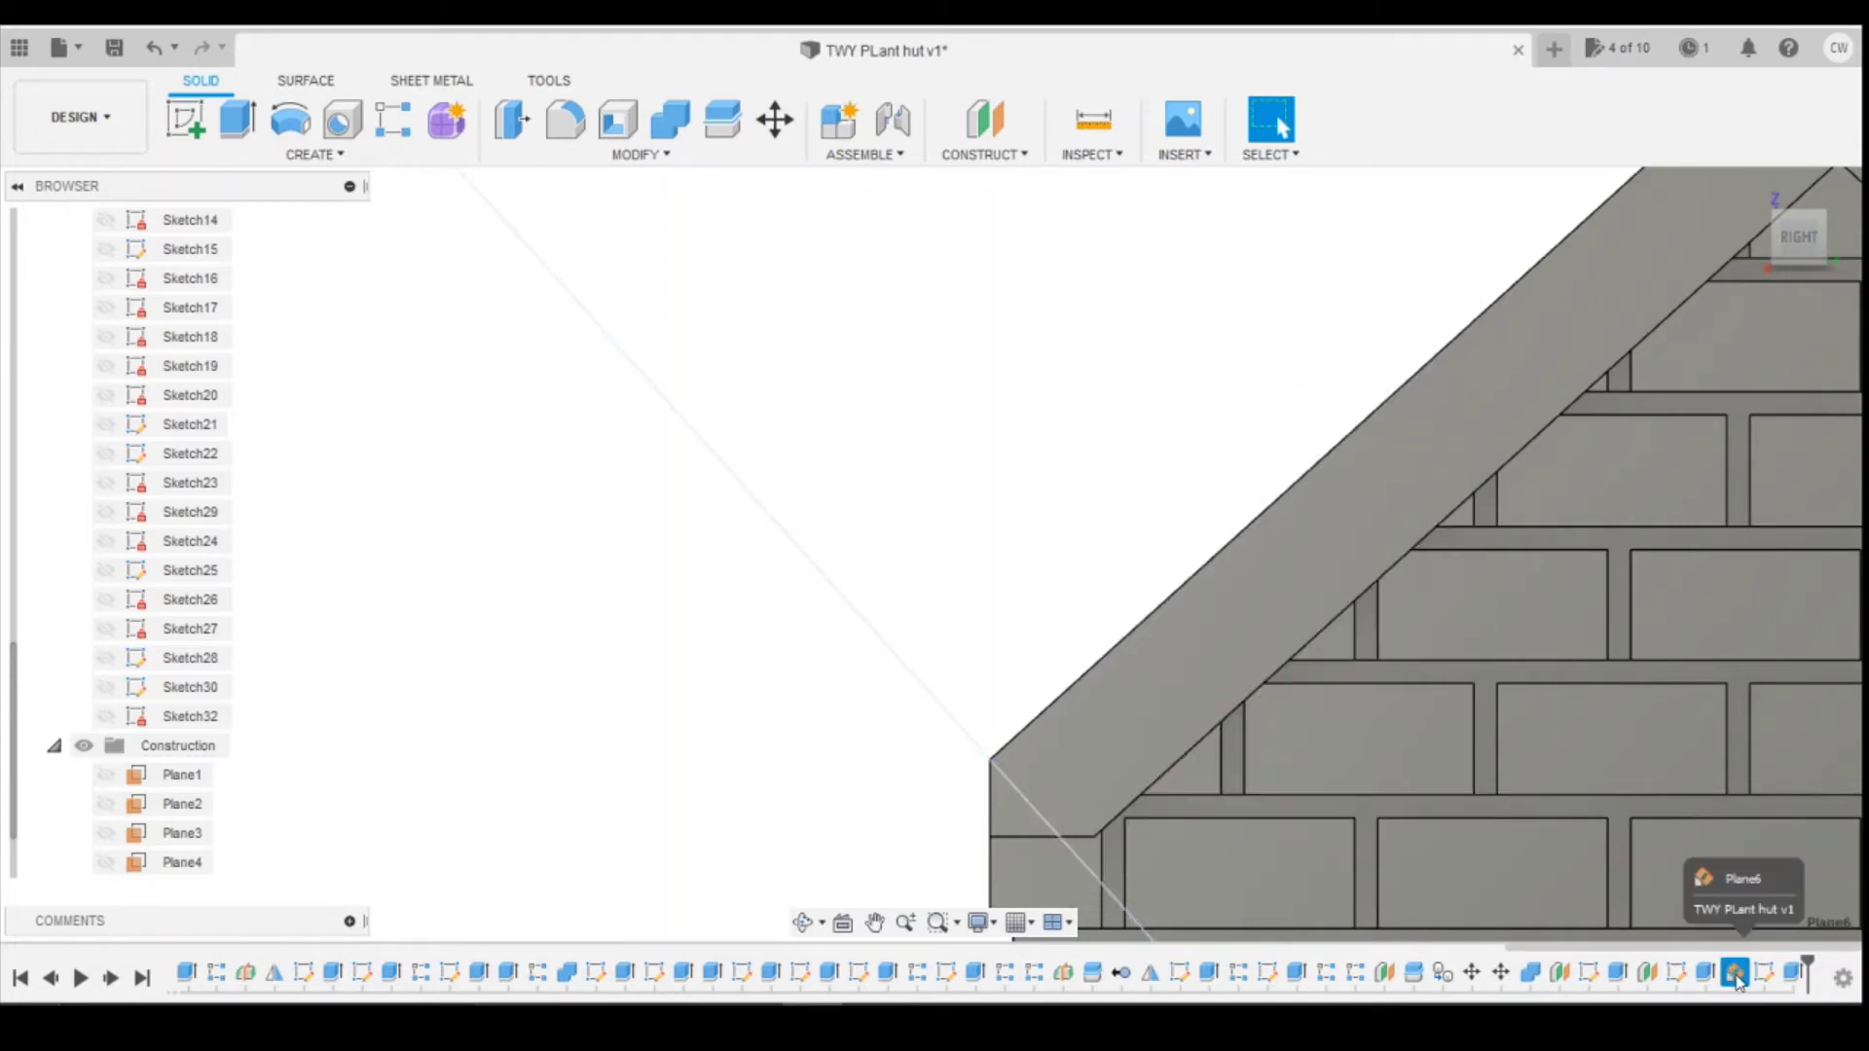
right_click(1736, 975)
left_click(1655, 756)
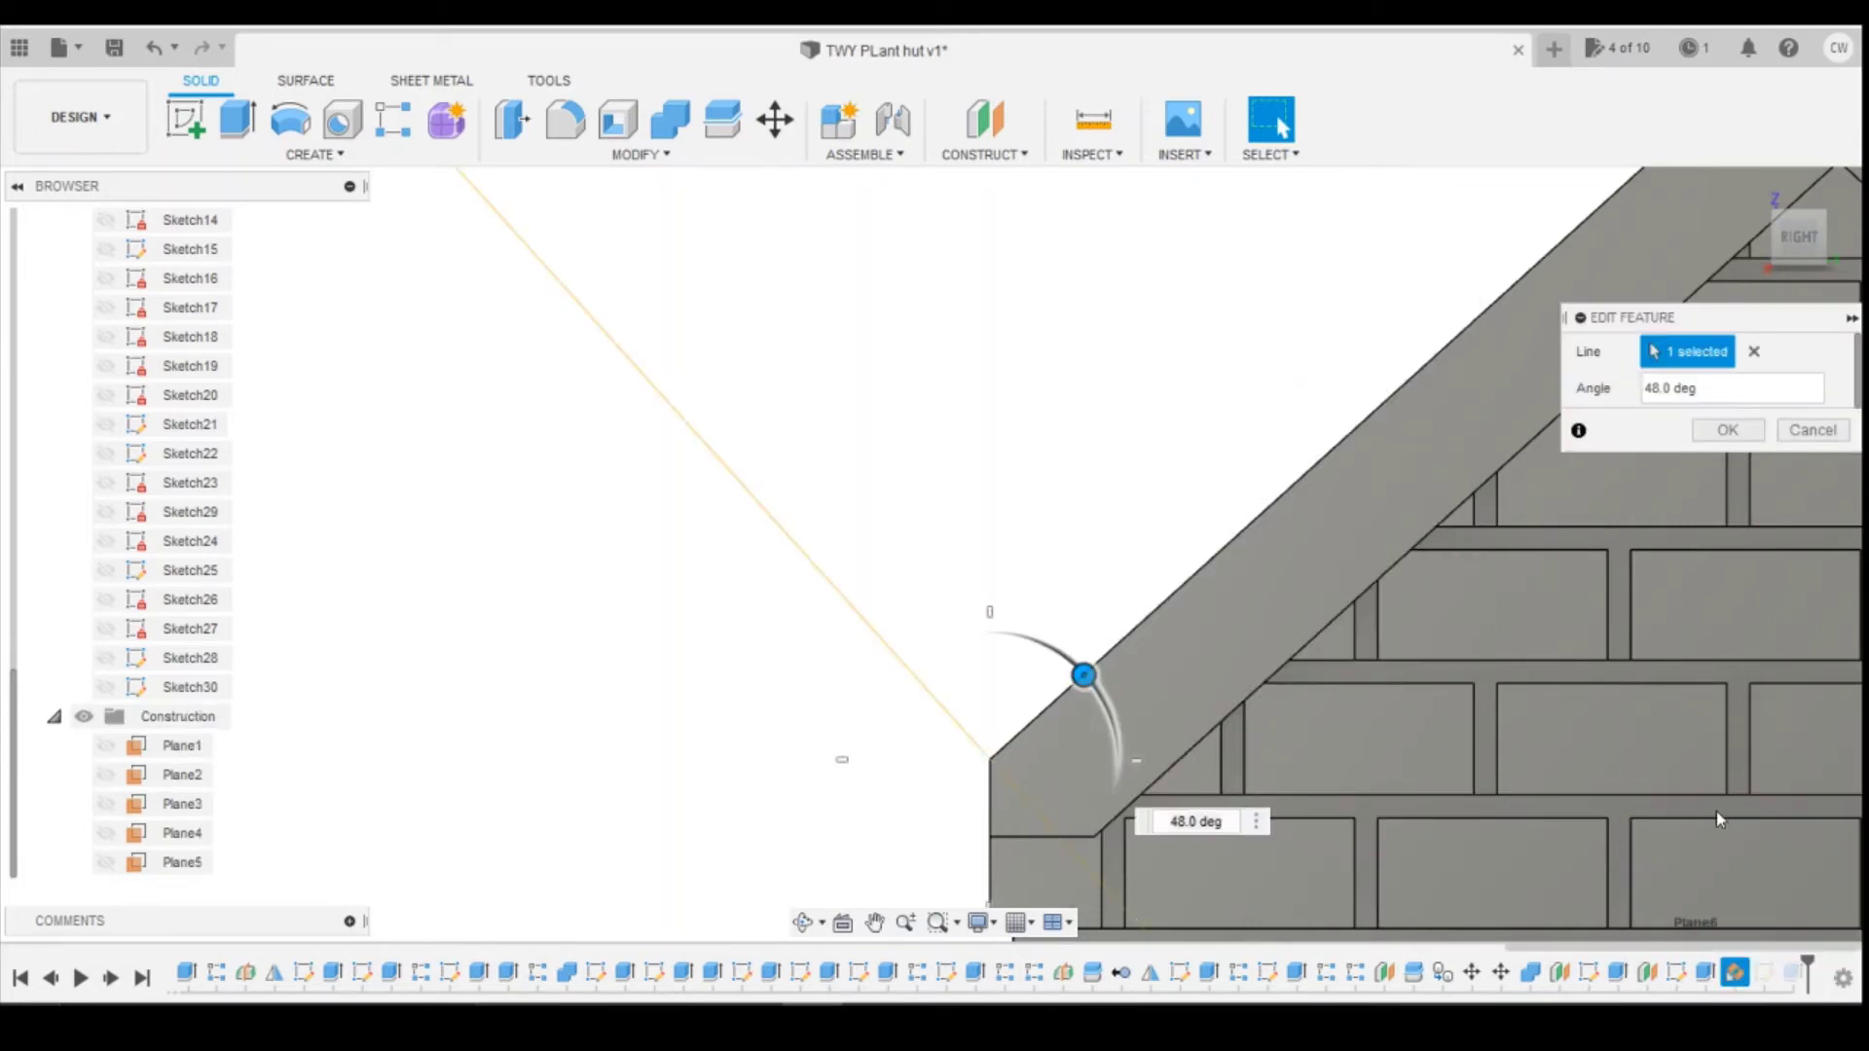
type("47")
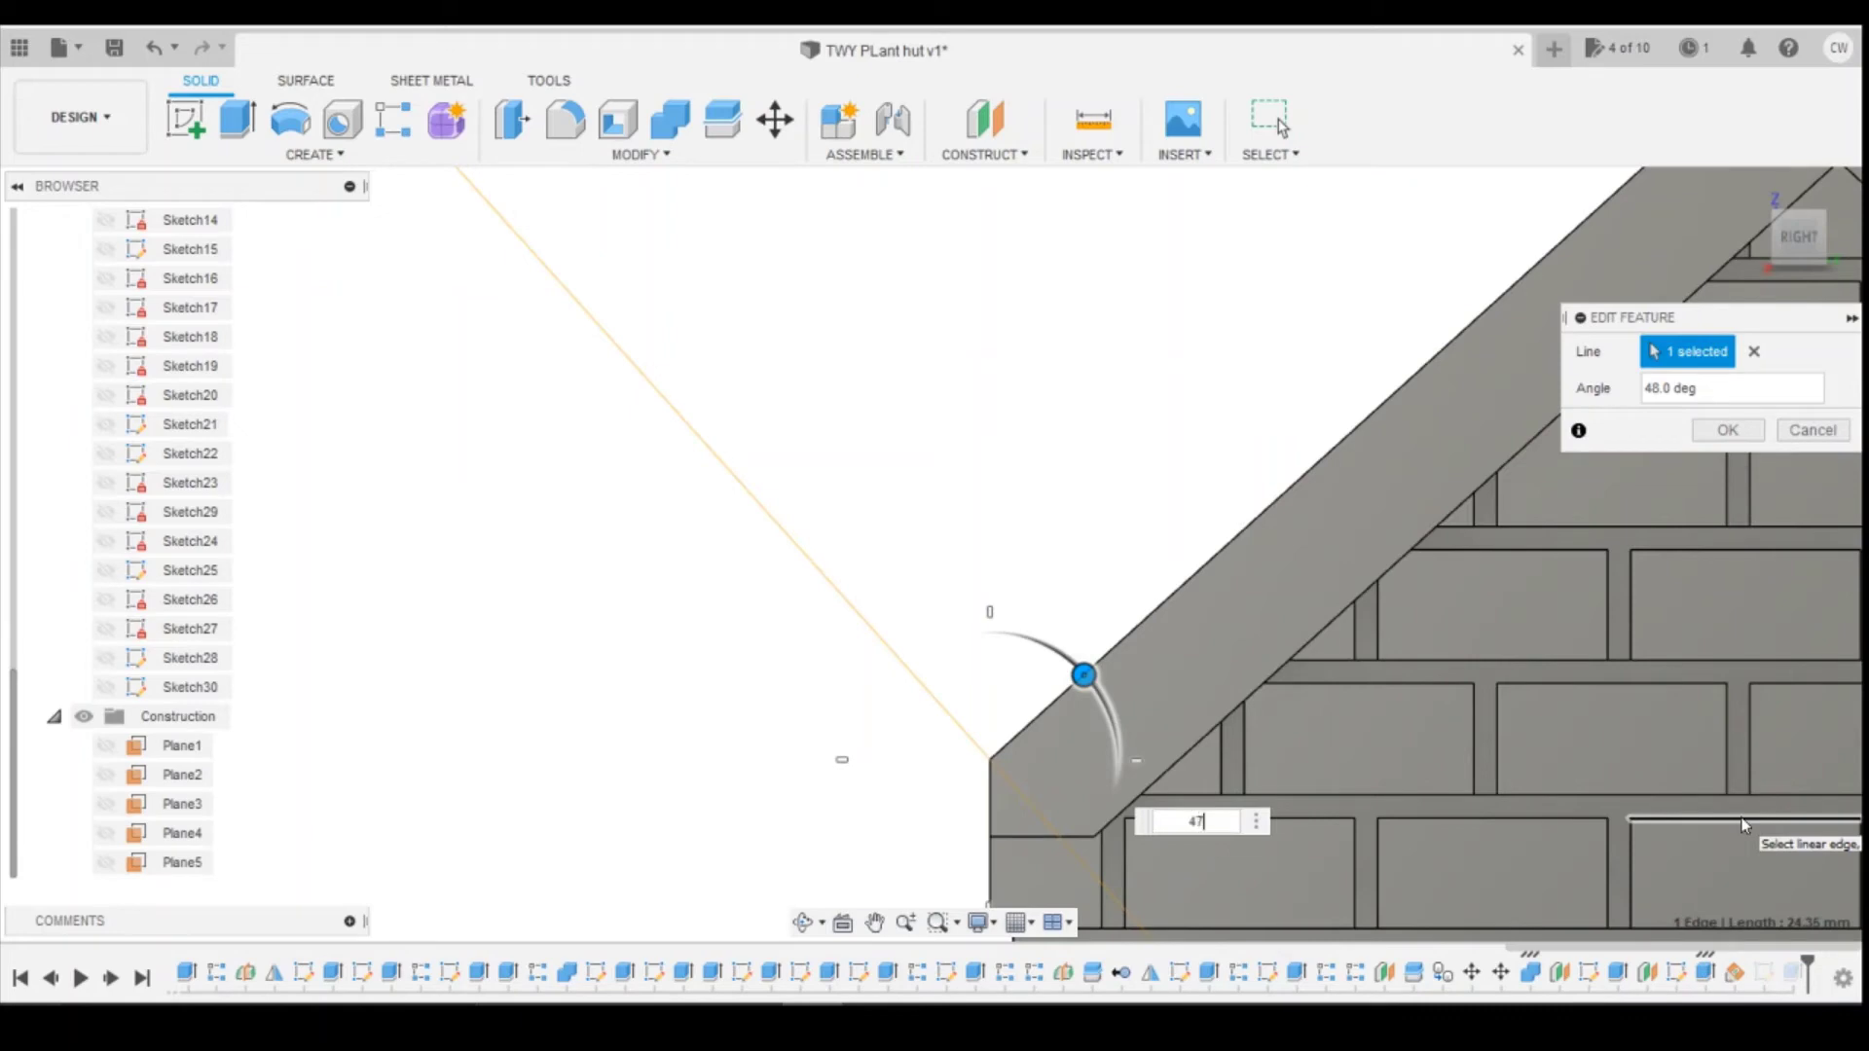
type(".8")
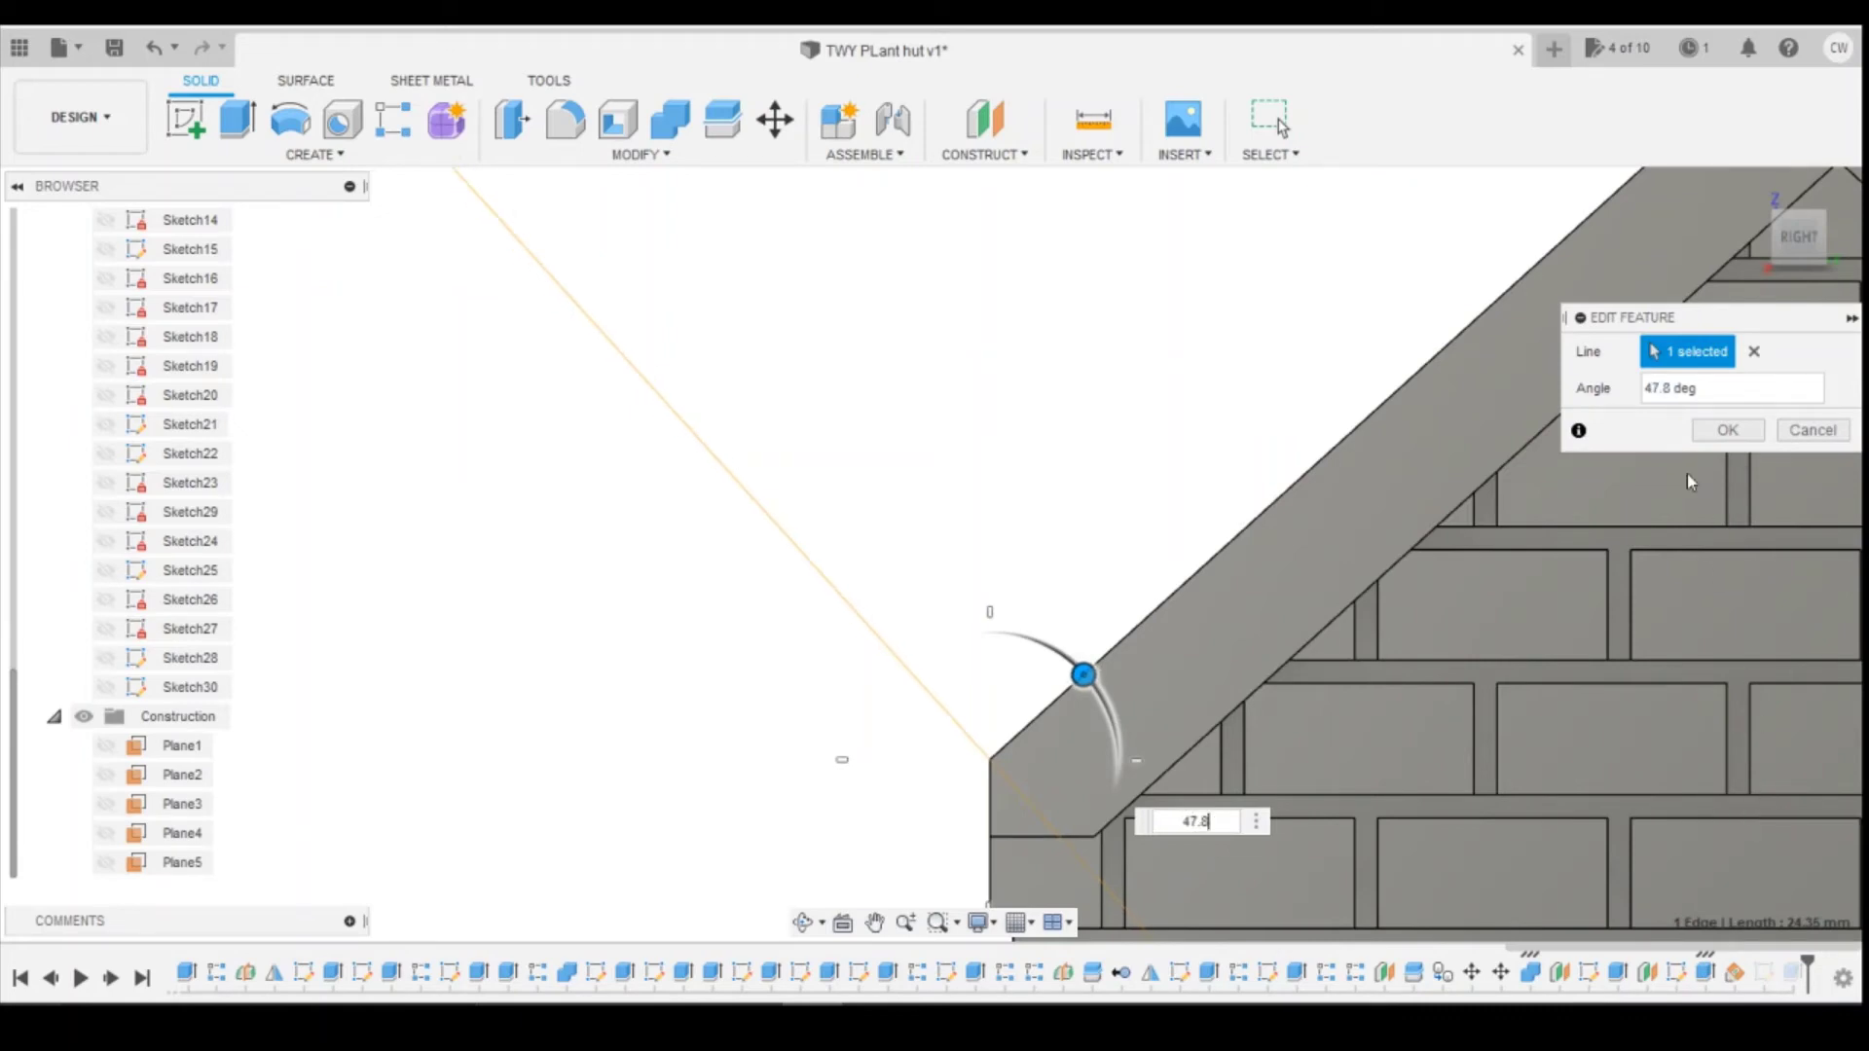
left_click(1717, 433)
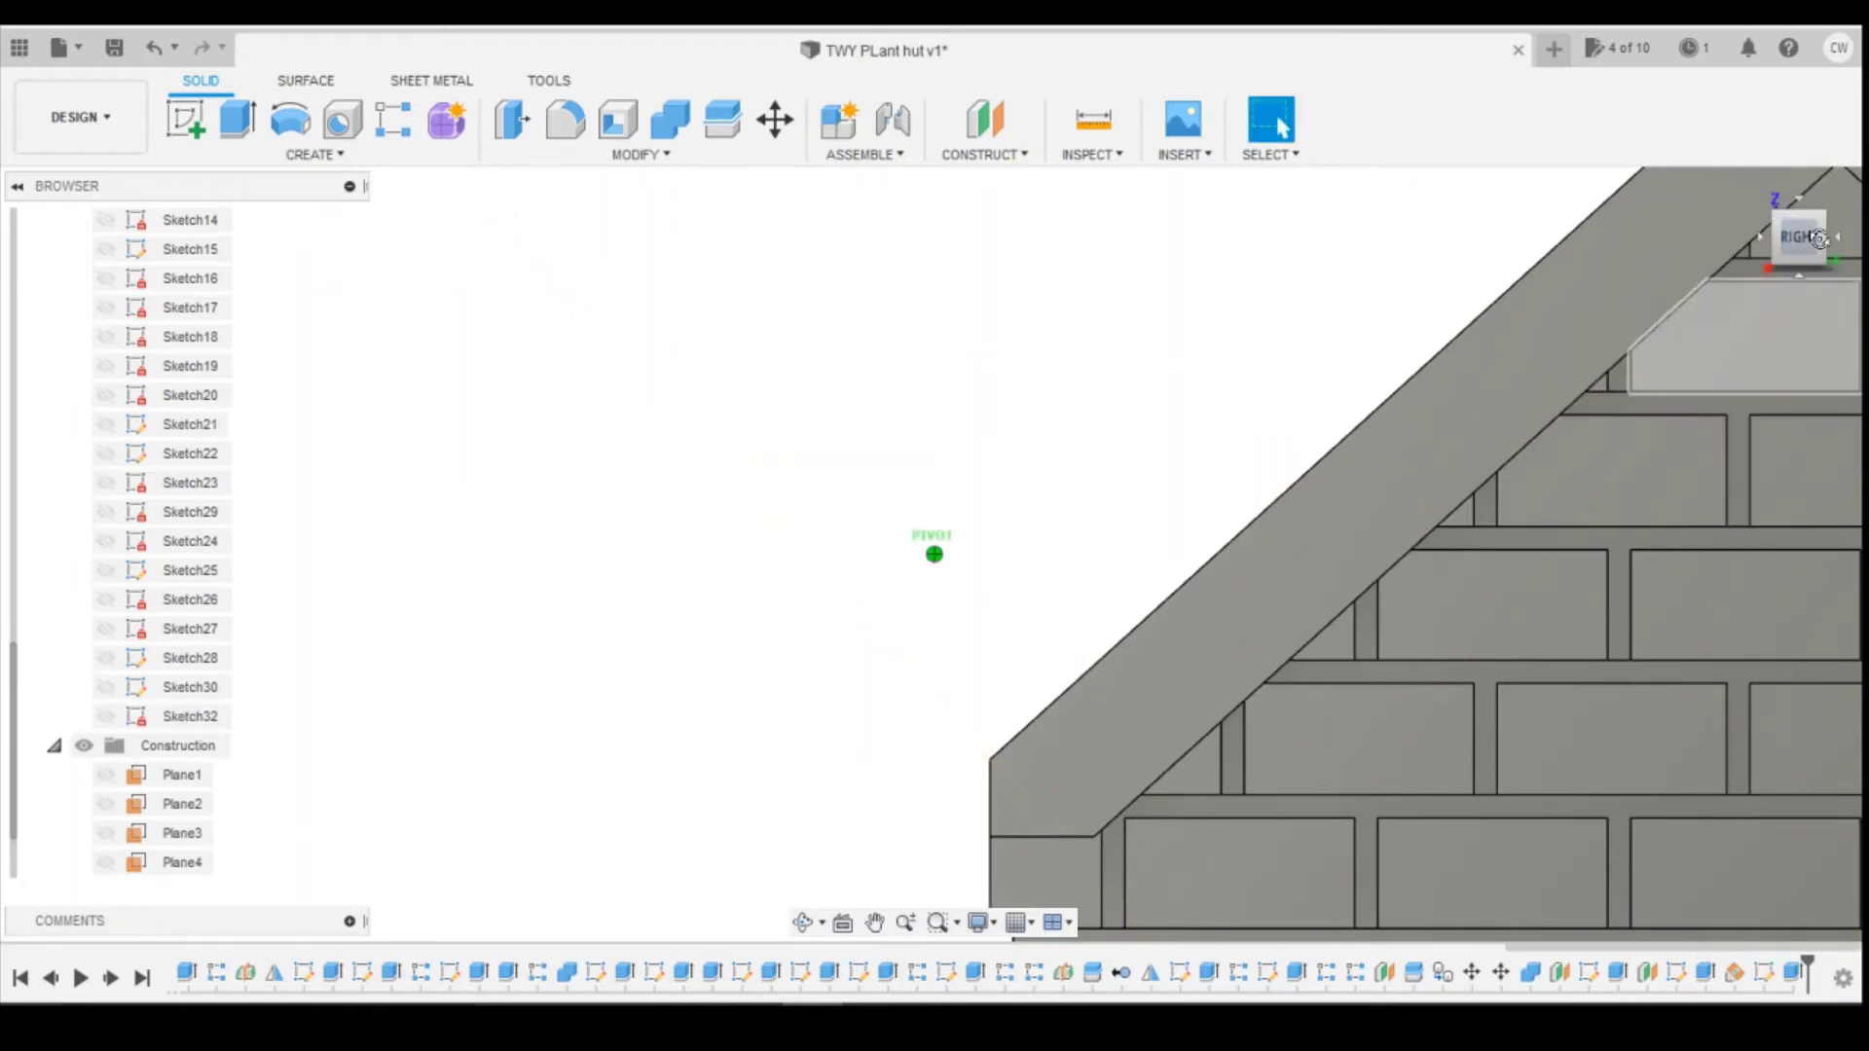
Step: Reopen the groove's cut extrusion, examine how it runs along the roof slope, and close it
left_click_drag(1818, 238, 1794, 238)
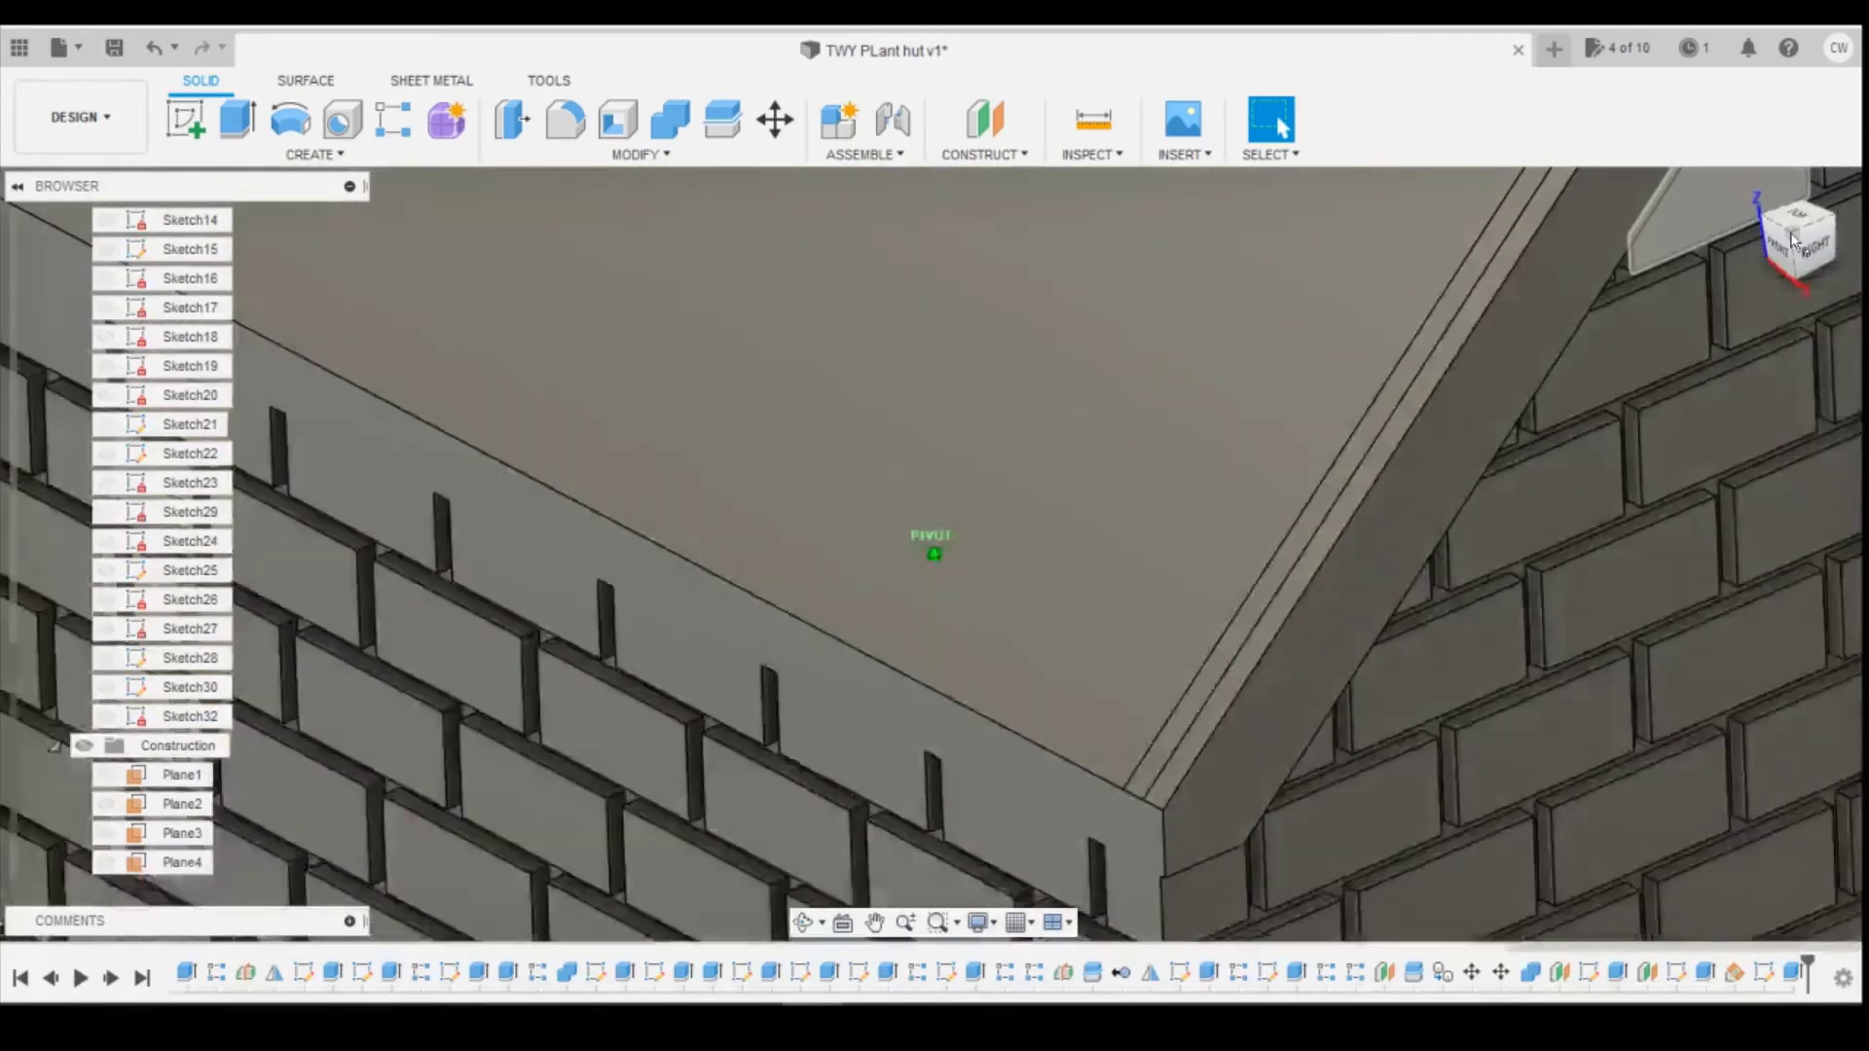
scroll(1329, 545, "down", 3)
scroll(1295, 754, "up", 2)
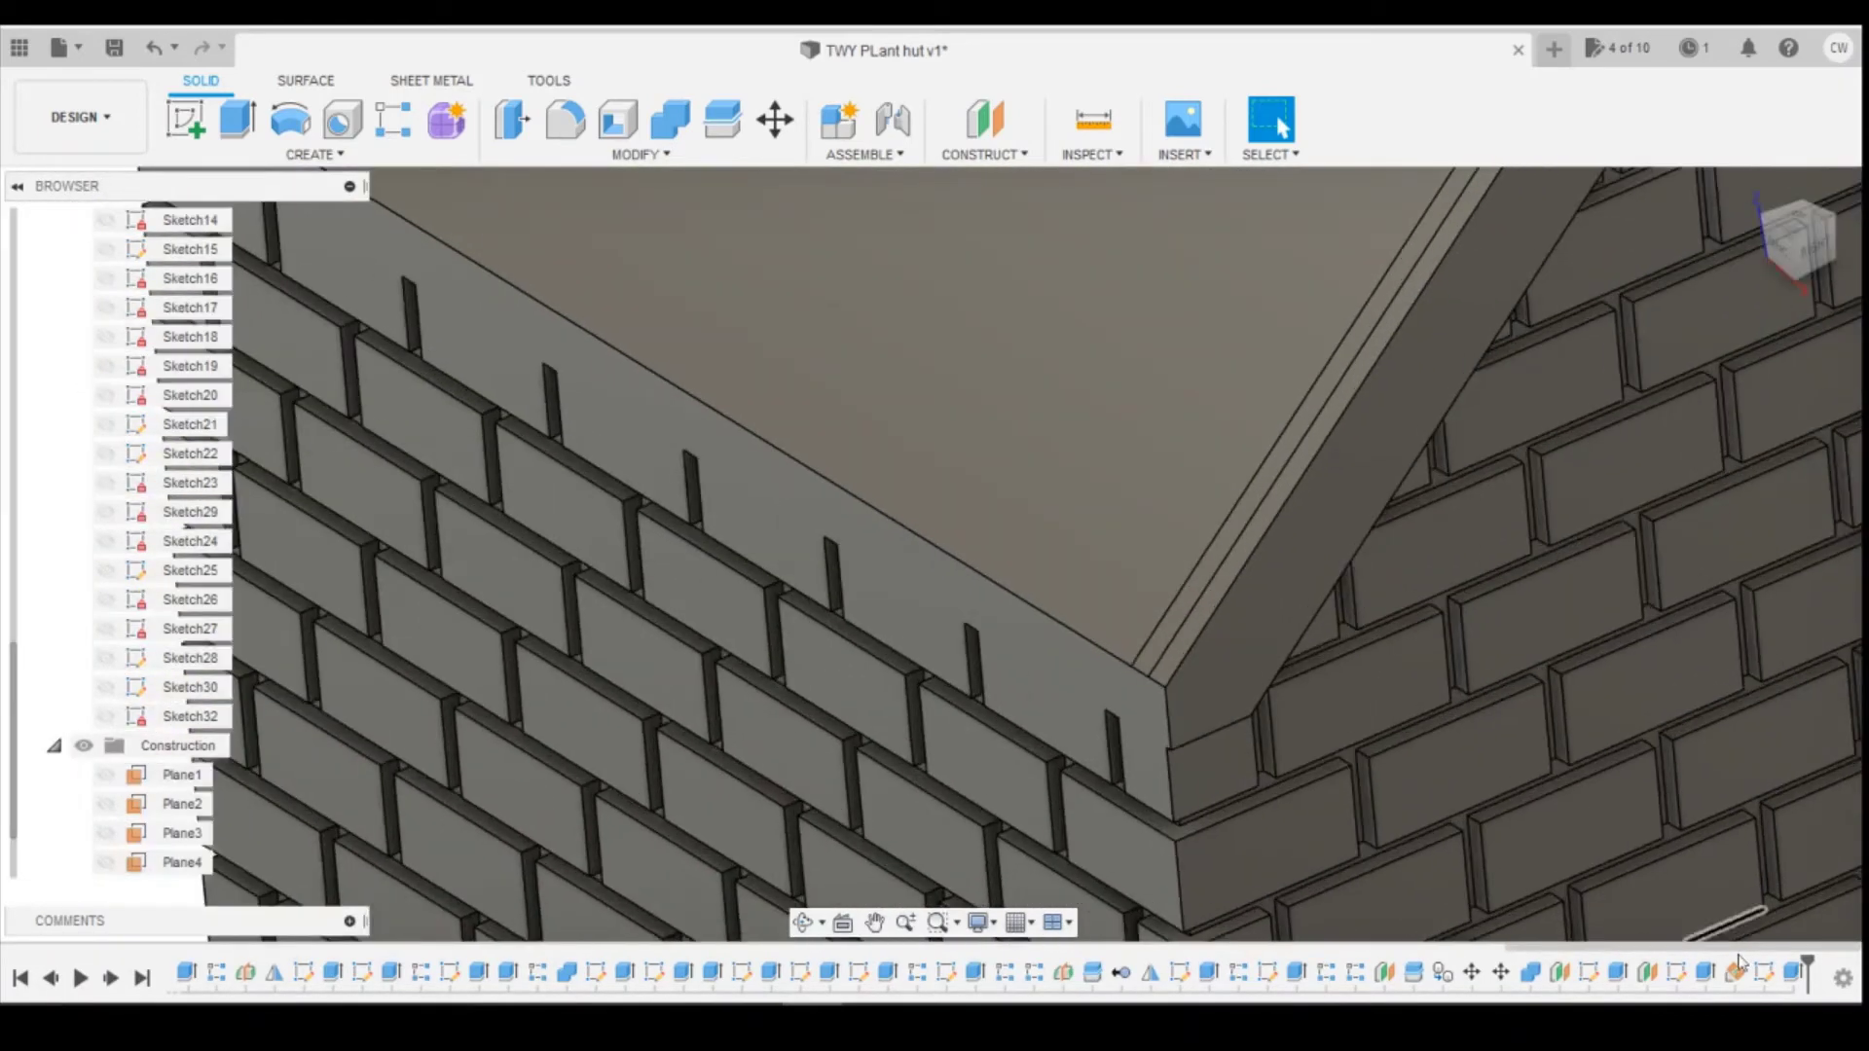
right_click(1793, 973)
left_click(1766, 730)
scroll(1484, 944, "down", 3)
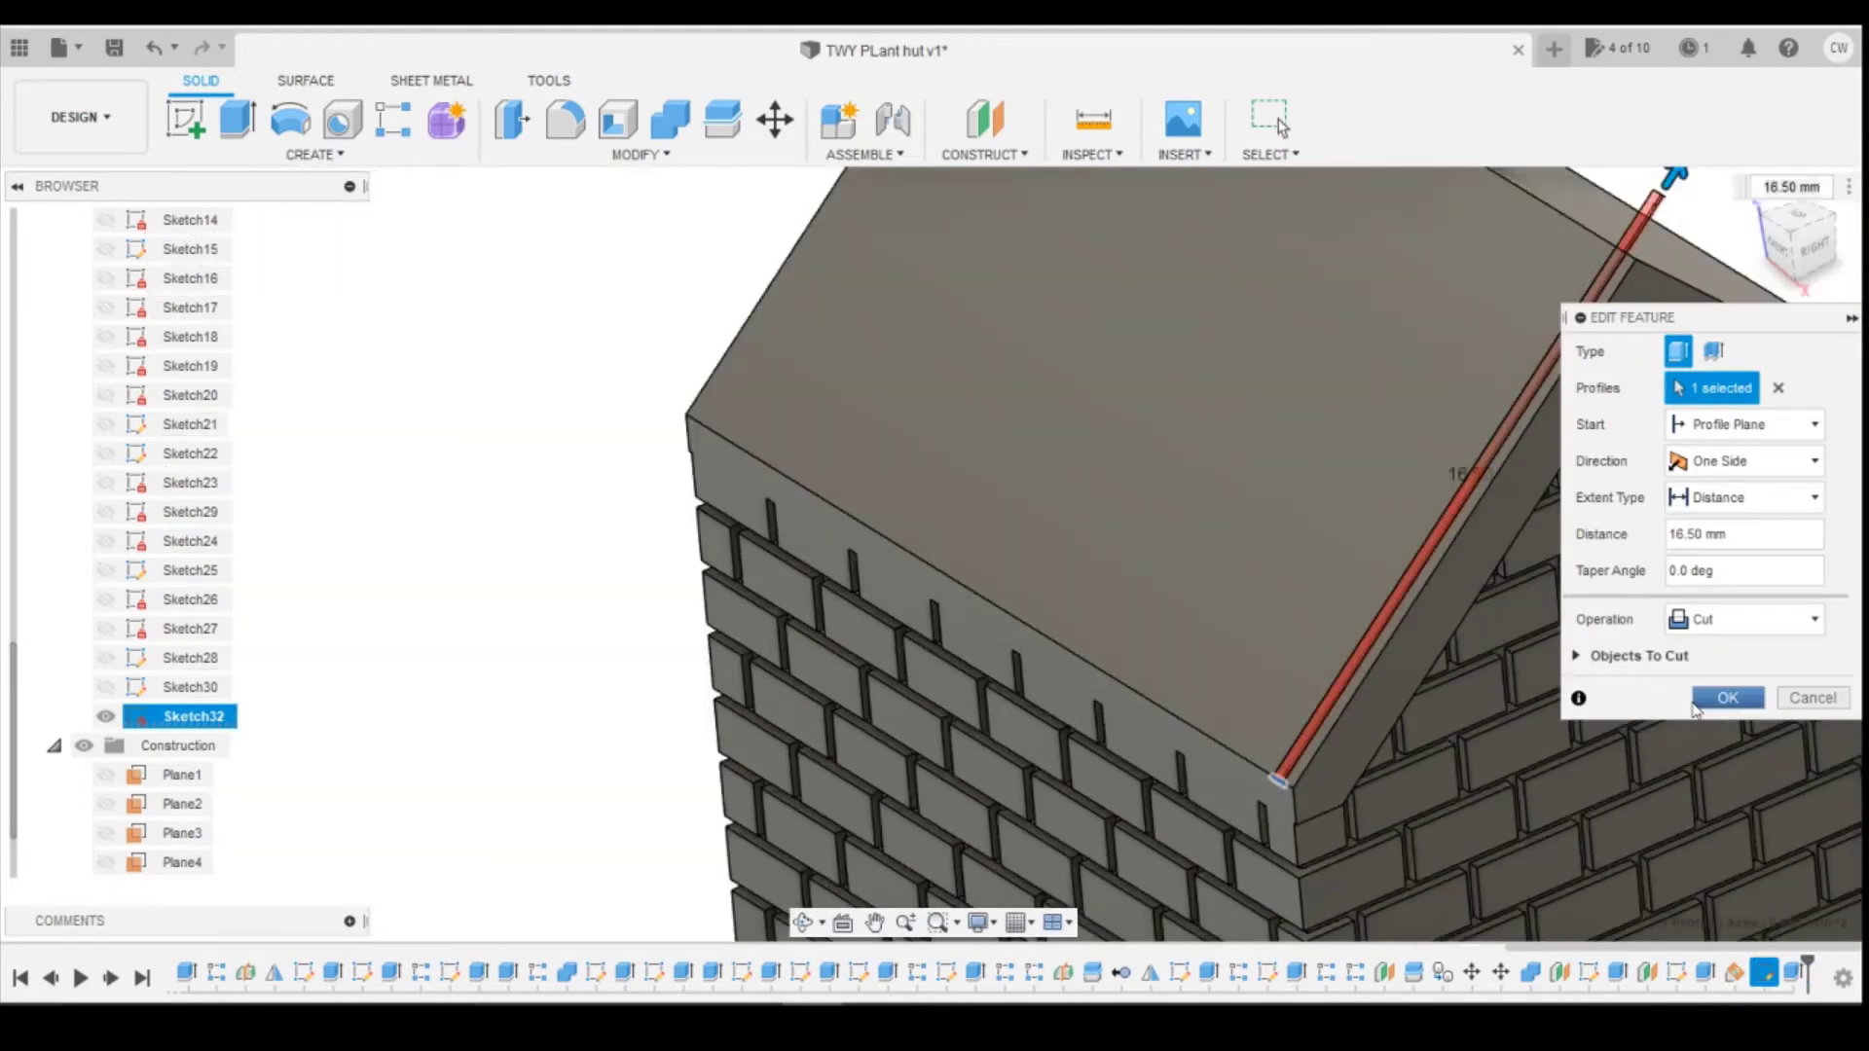
mouse_move(1789, 251)
left_mouse_down()
mouse_move(1808, 230)
mouse_move(1796, 216)
mouse_move(1818, 222)
mouse_move(1773, 268)
left_mouse_up()
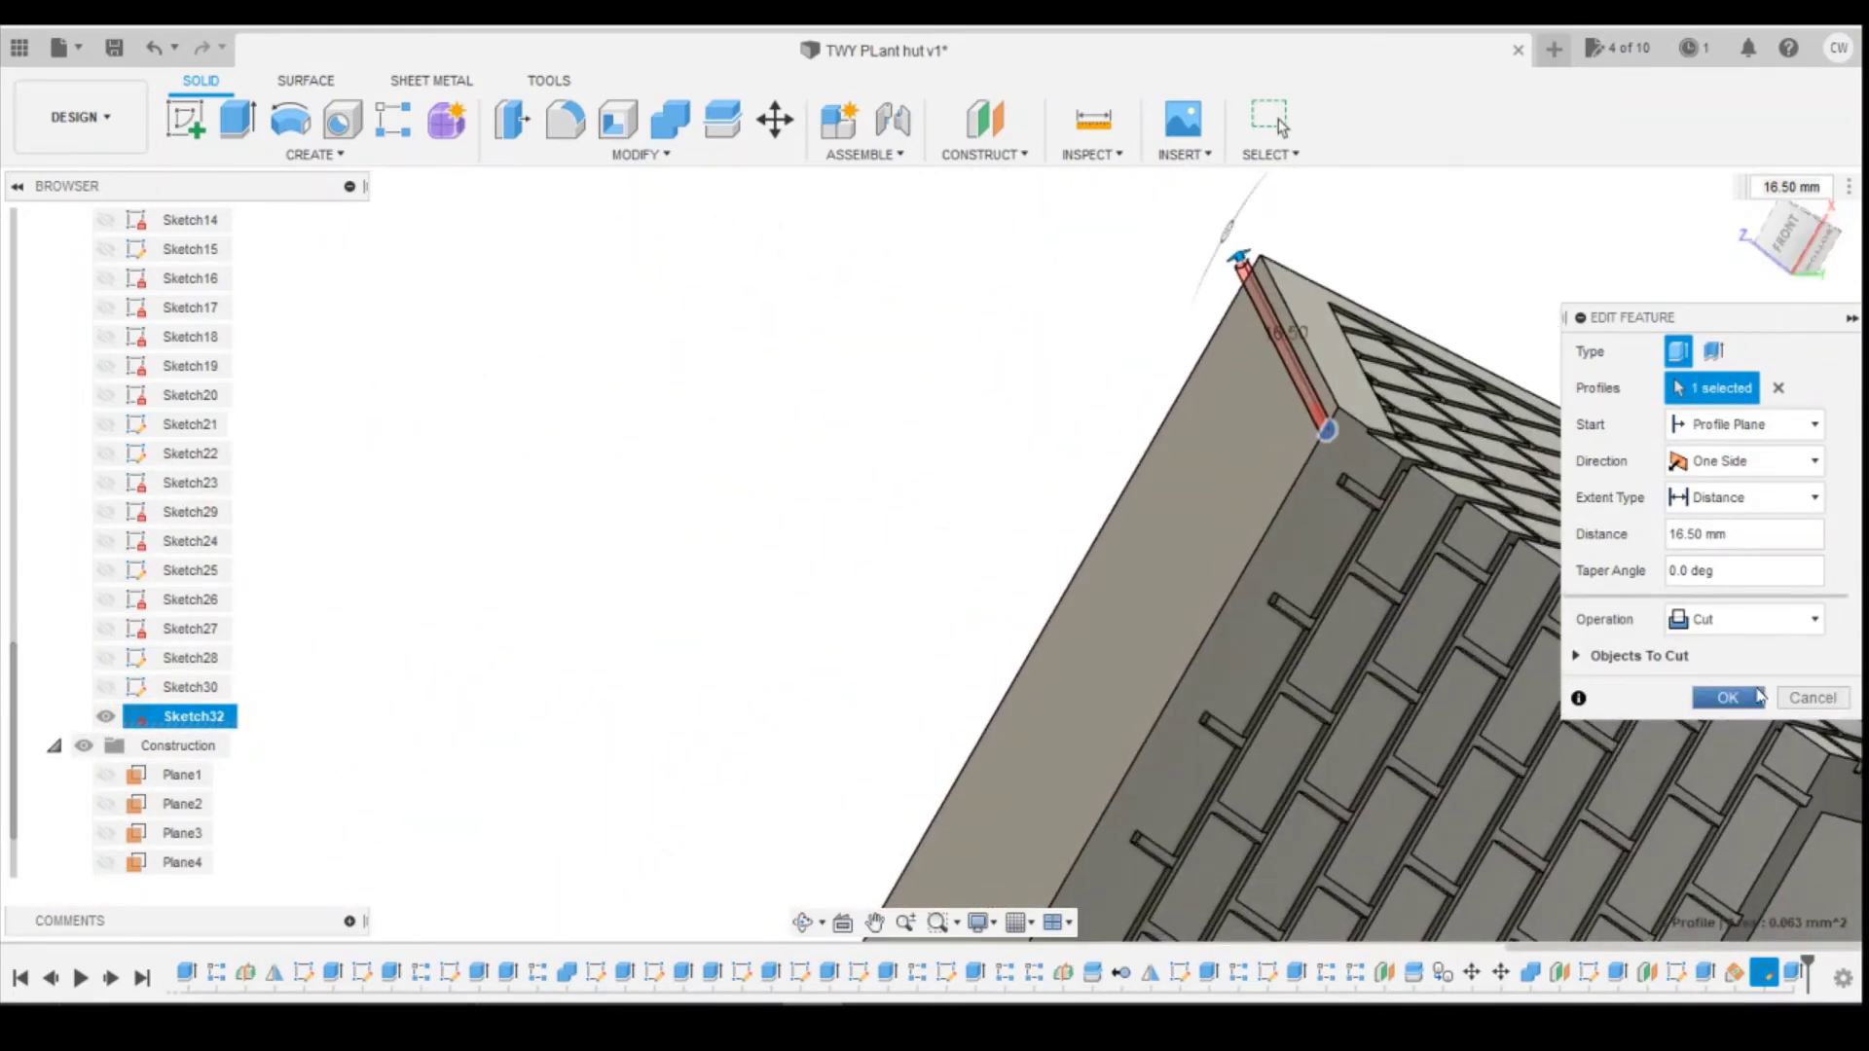
left_click(1752, 697)
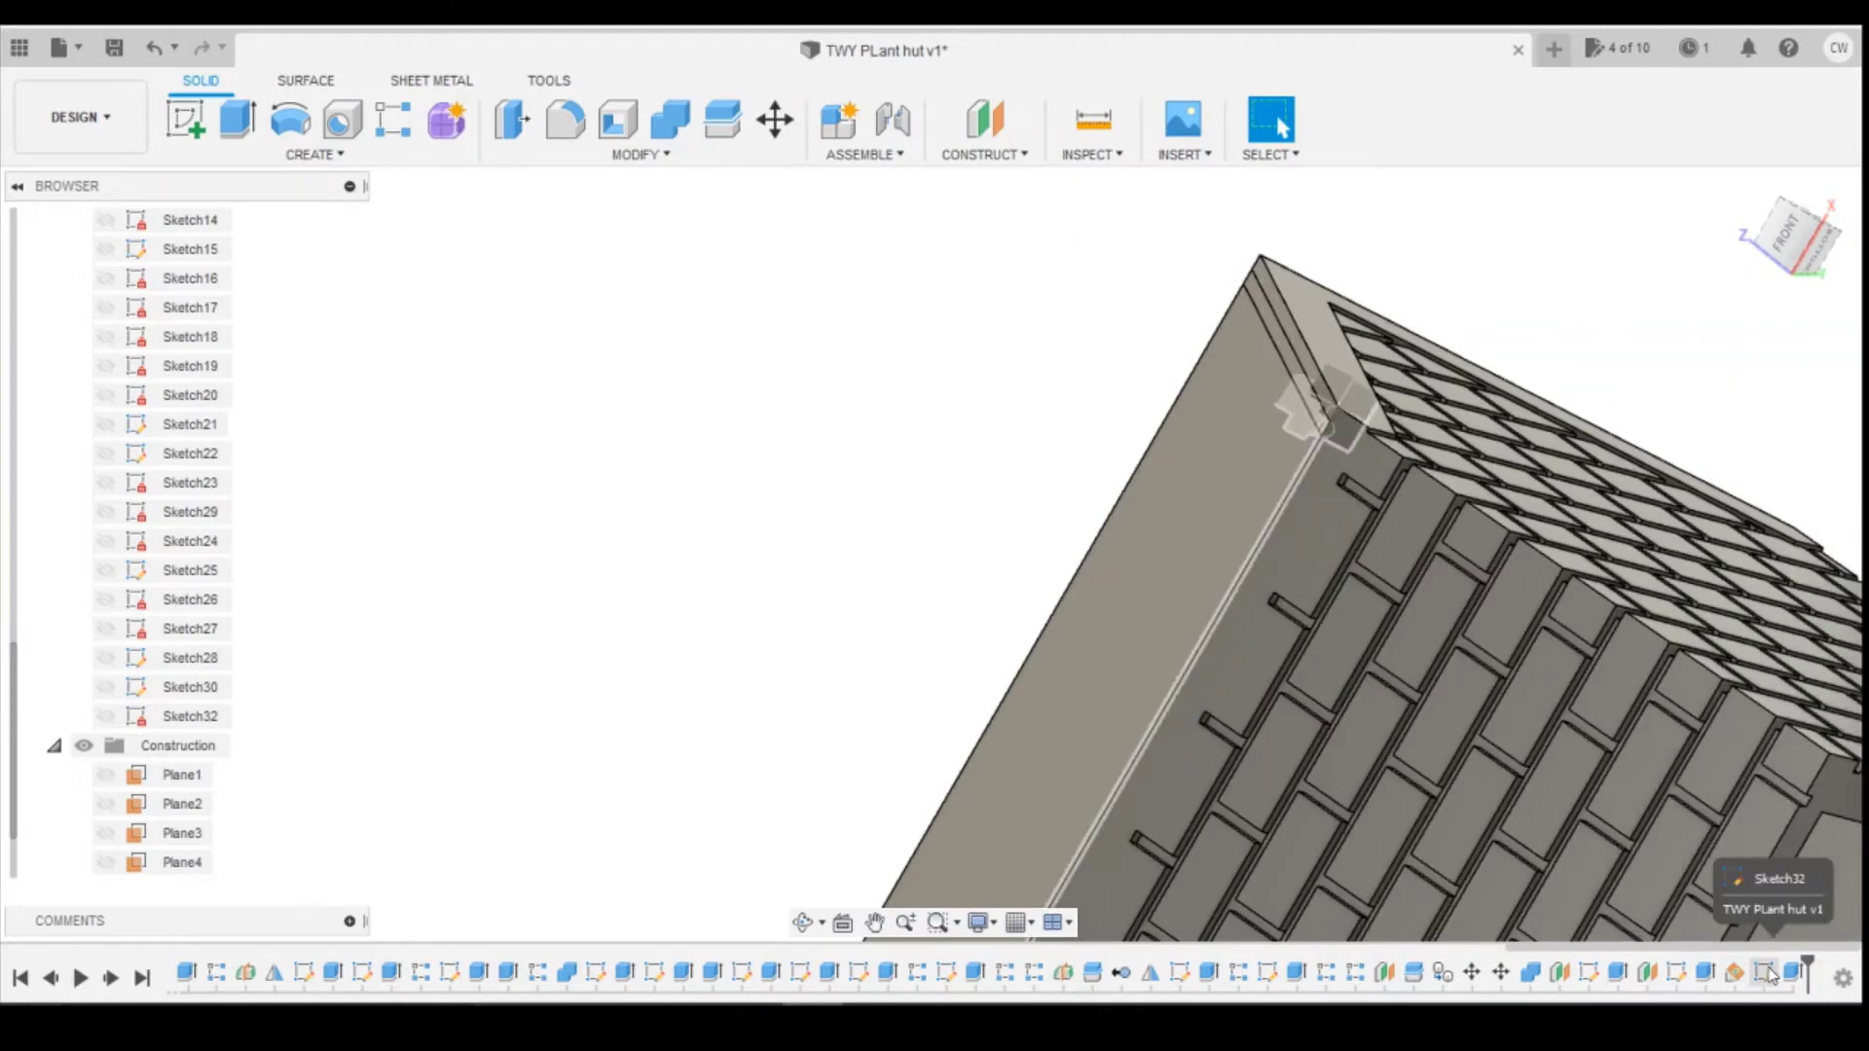
Step: Measure the angle between the short vertical eave edge and the sloping roof edge, and compare it with the Calculator subtraction
scroll(1720, 915, "up", 4)
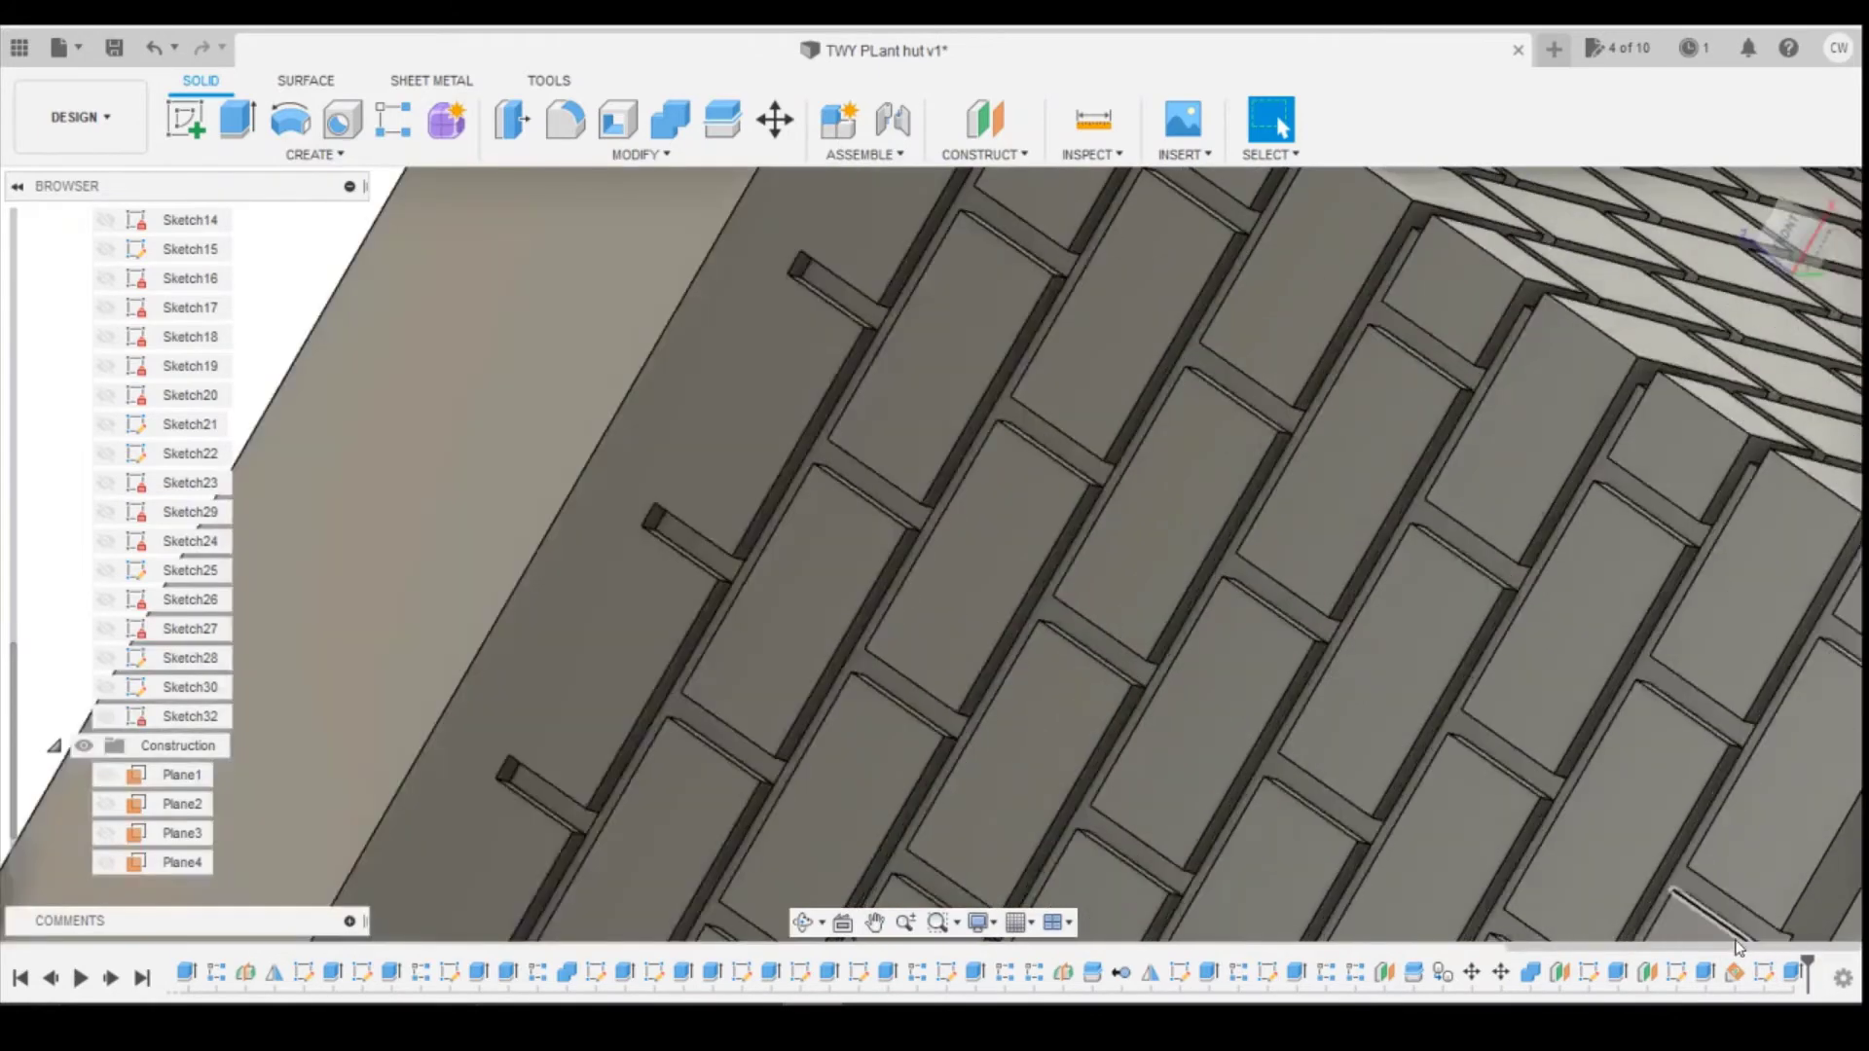
scroll(1349, 449, "down", 3)
scroll(1084, 389, "up", 4)
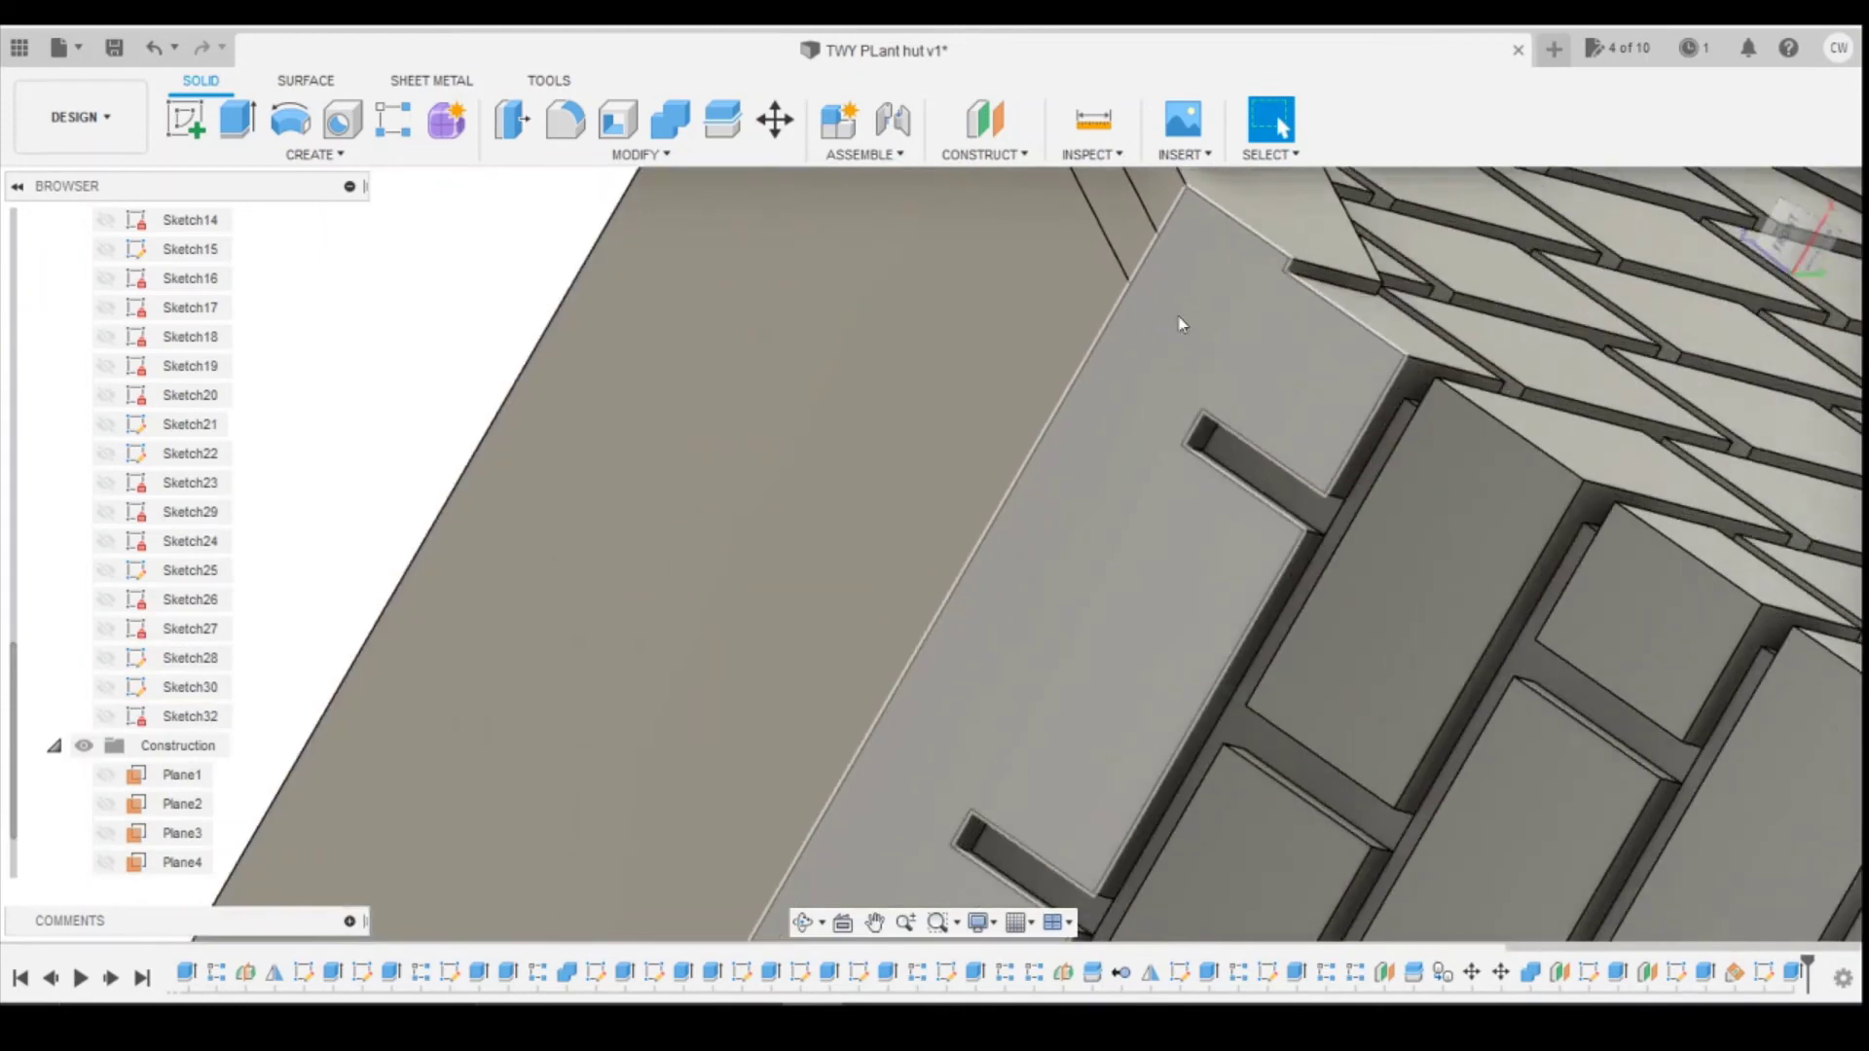
scroll(1181, 321, "down", 2)
scroll(1236, 433, "up", 2)
scroll(1212, 314, "up", 2)
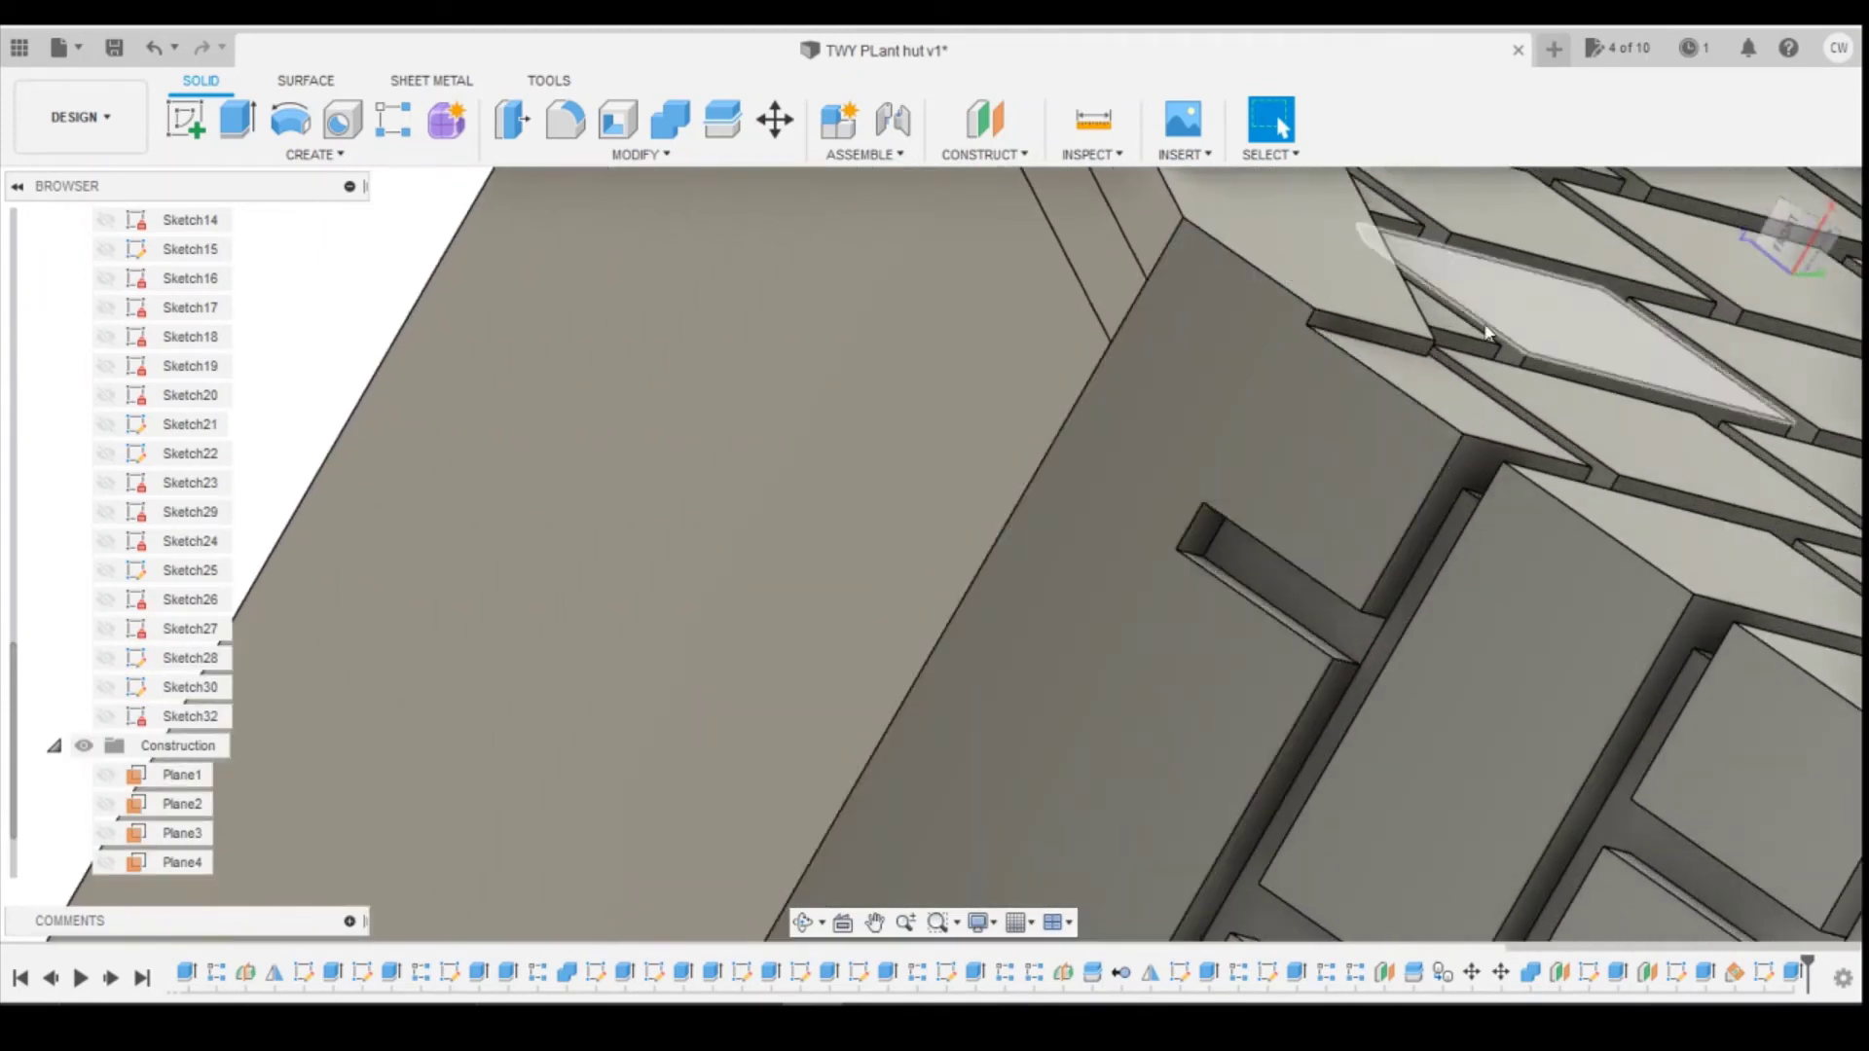
left_click_drag(1812, 231, 1723, 290)
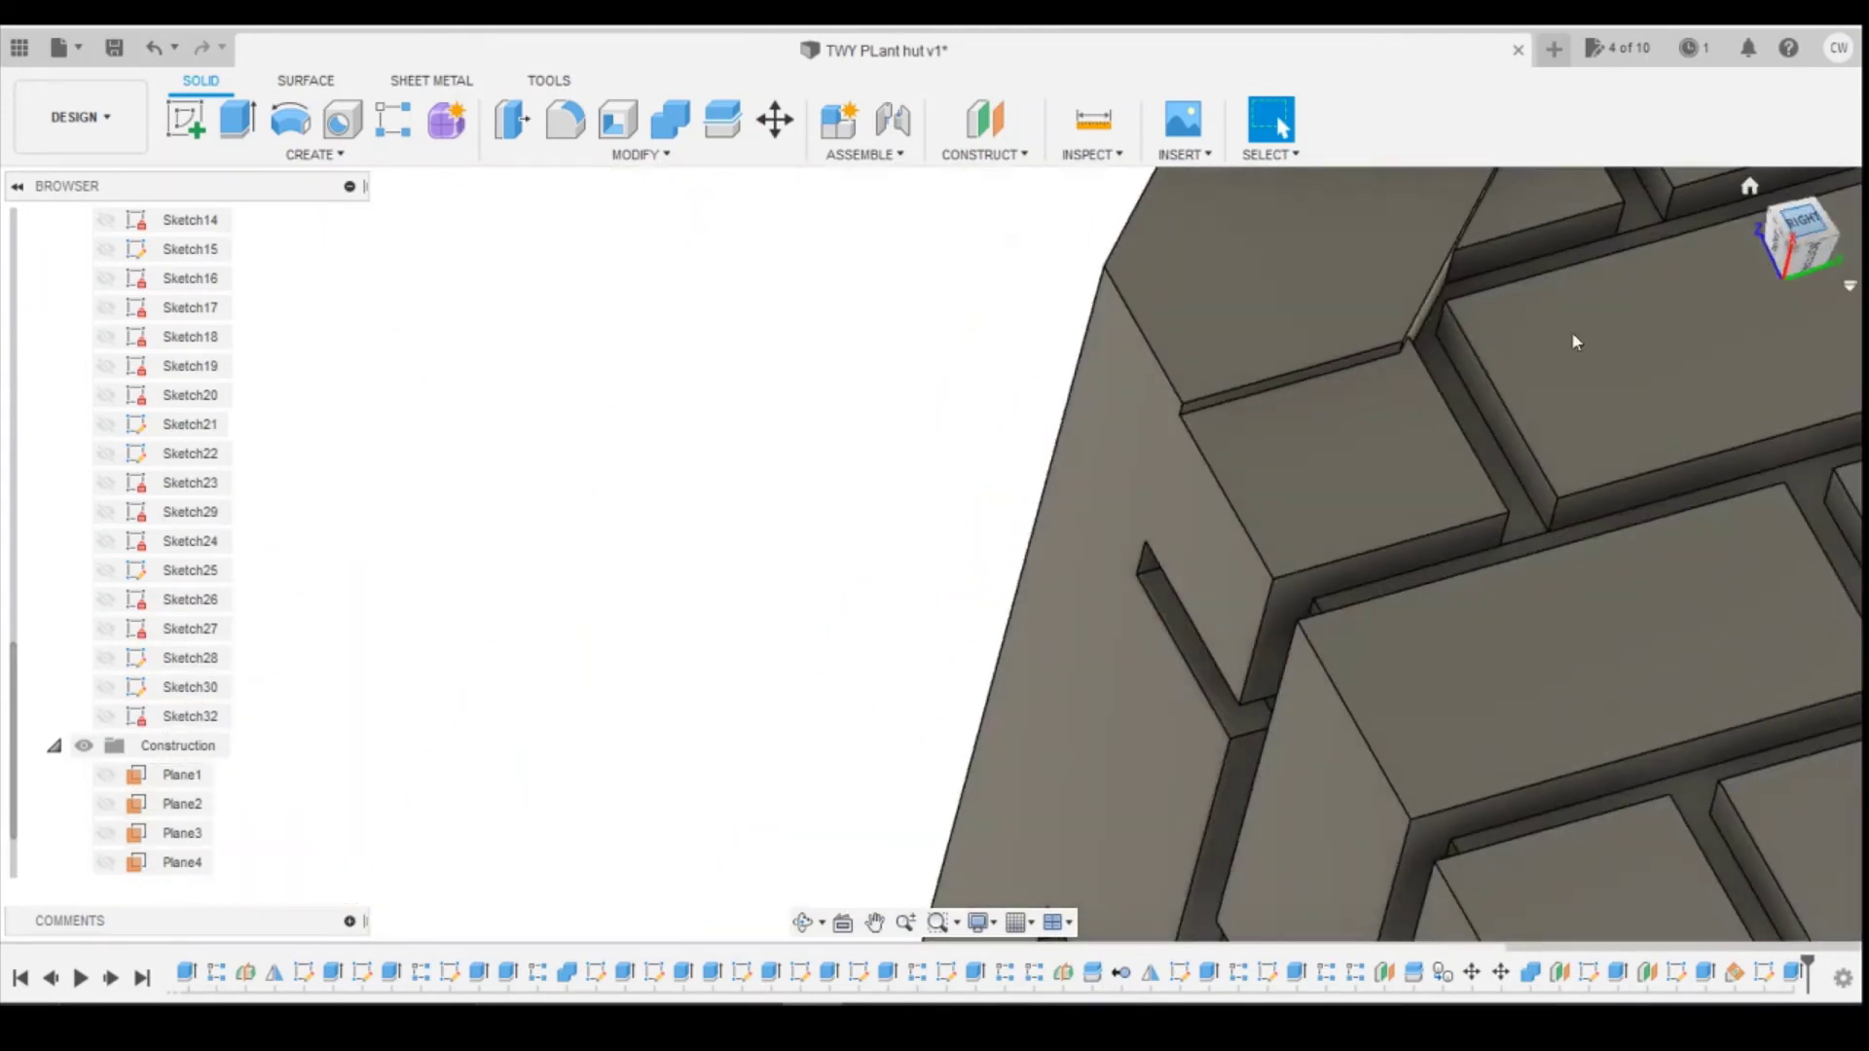
left_click(1072, 161)
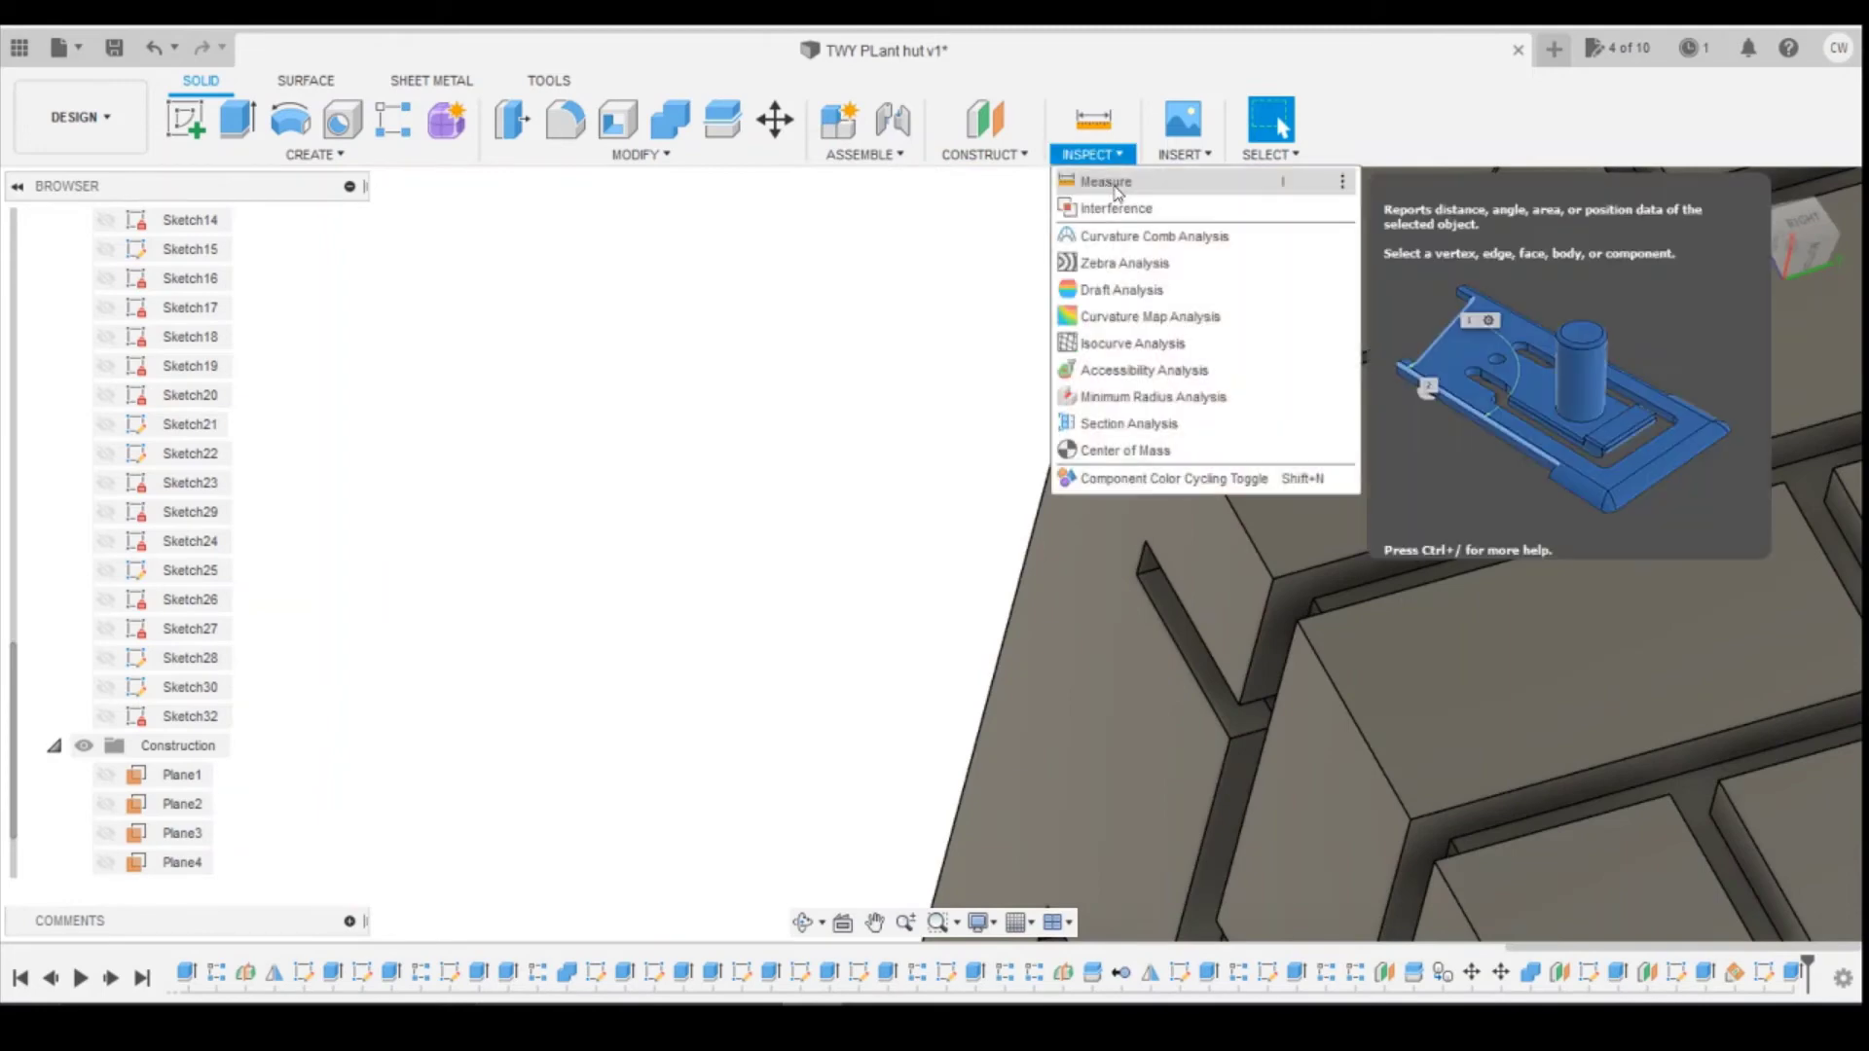
left_click(1117, 185)
left_click(1122, 264)
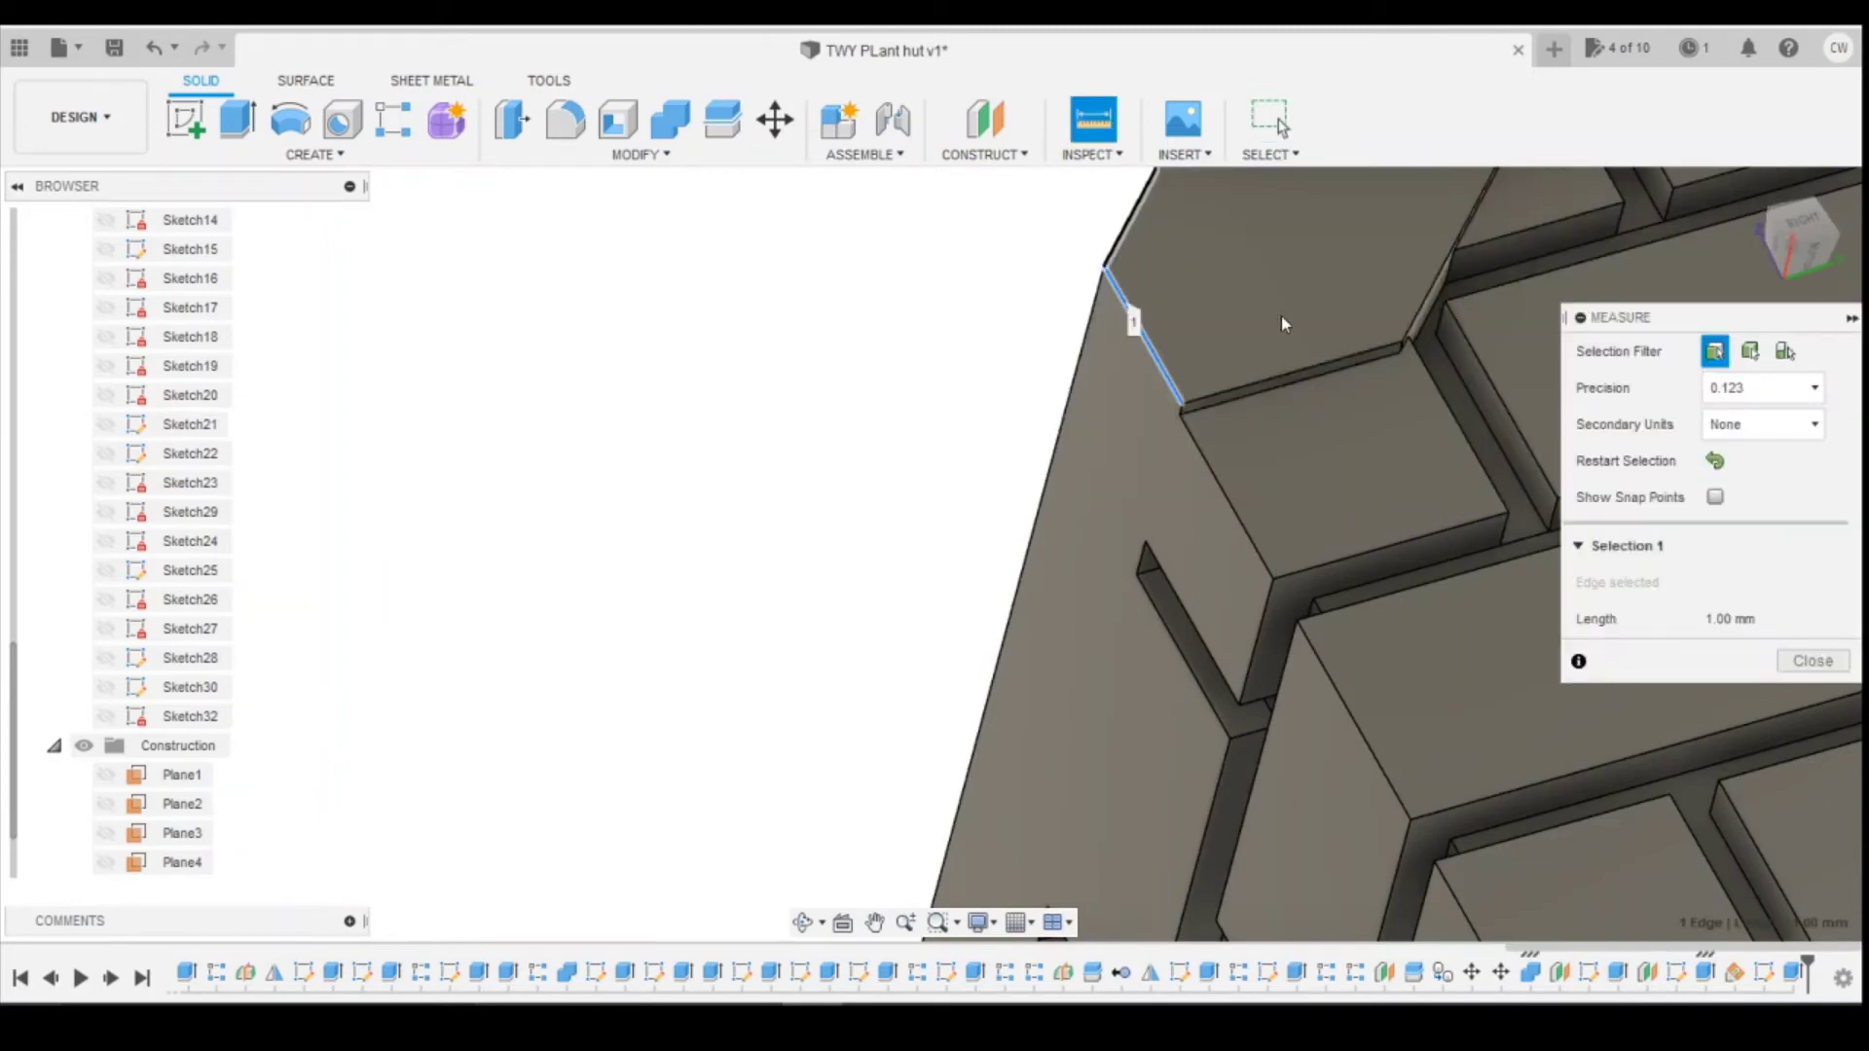
left_click(1131, 229)
scroll(1179, 284, "up", 5)
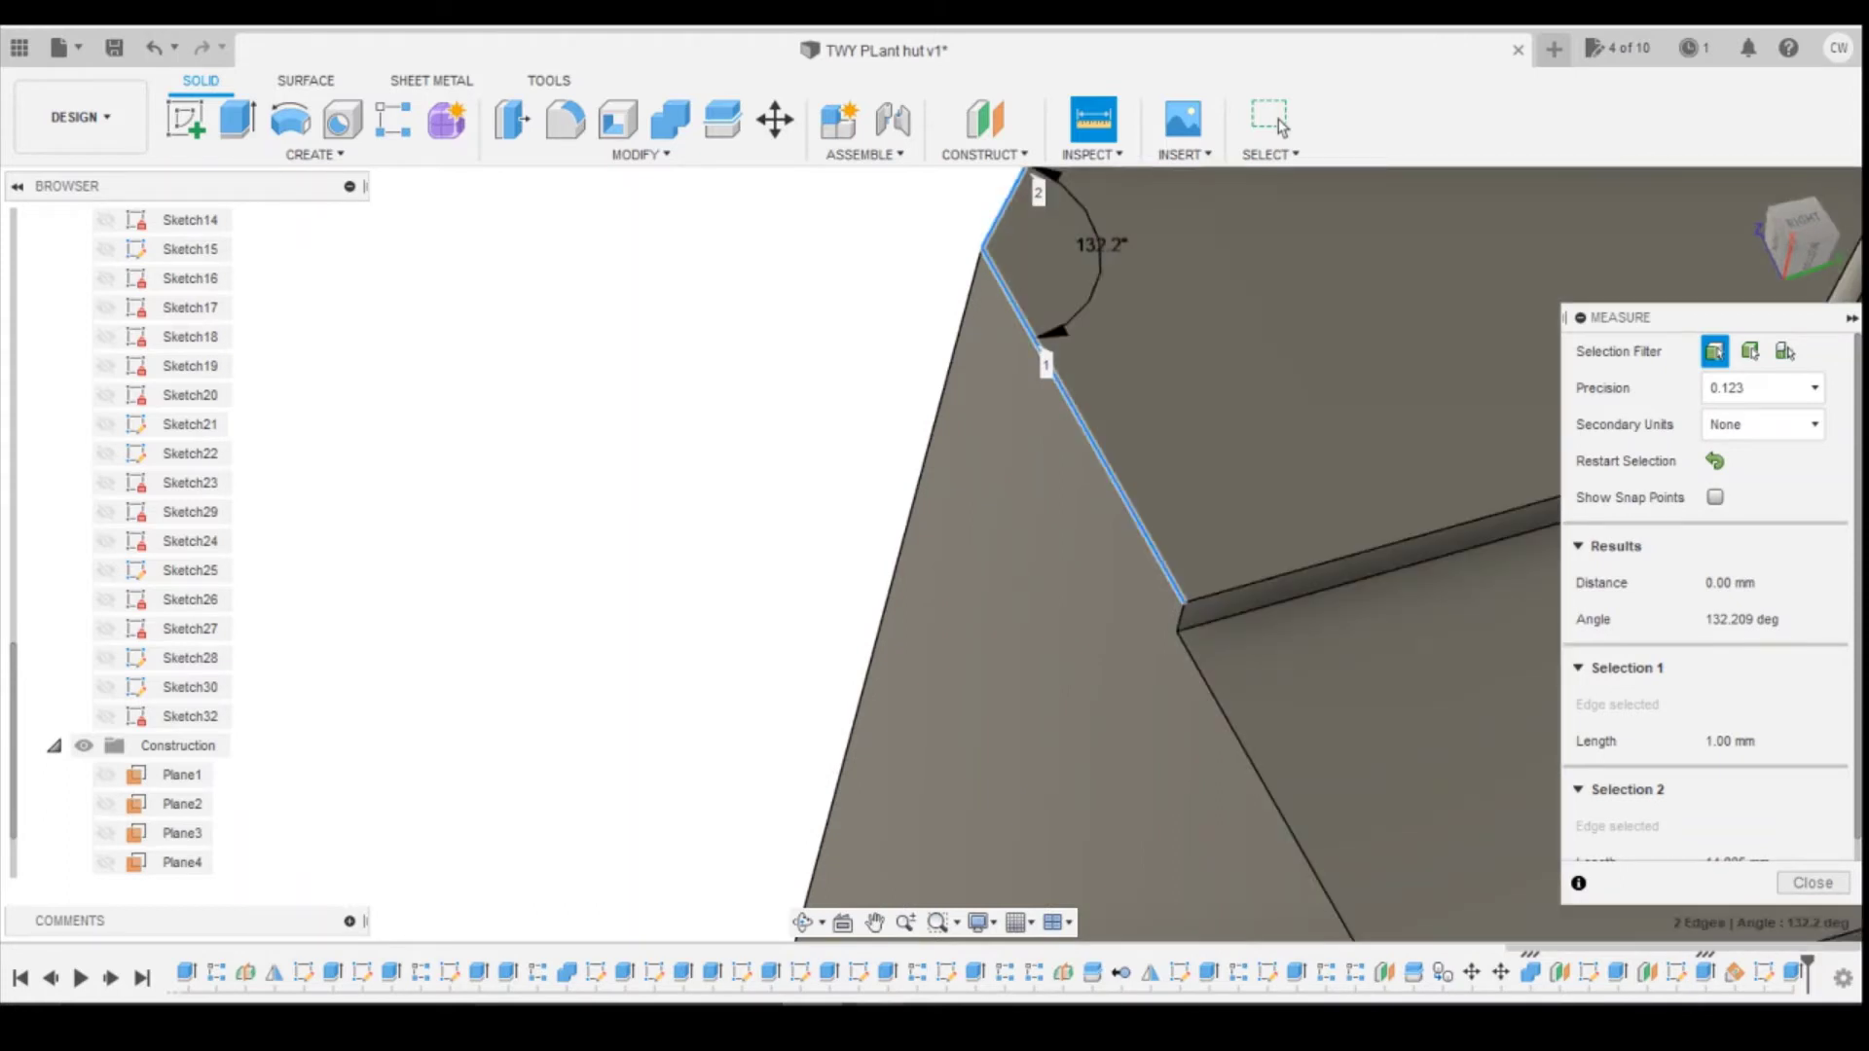
left_click(875, 1020)
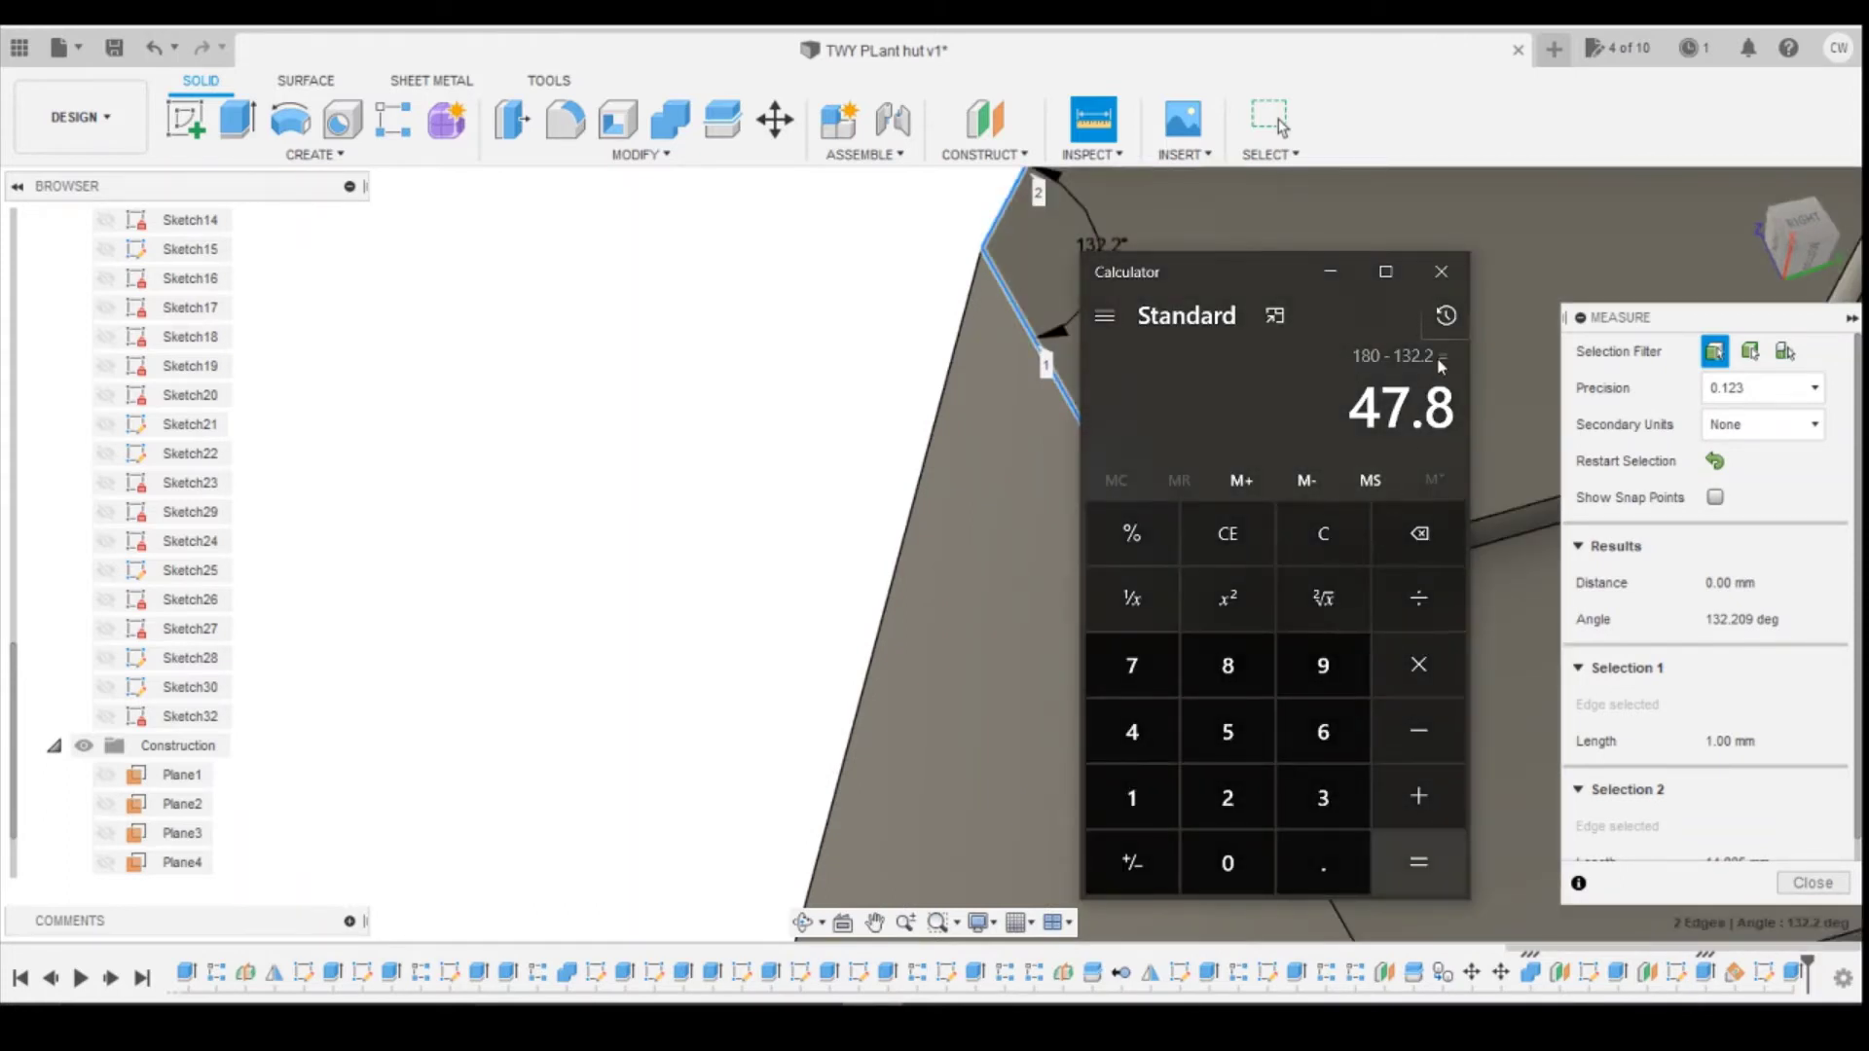
left_click(1812, 882)
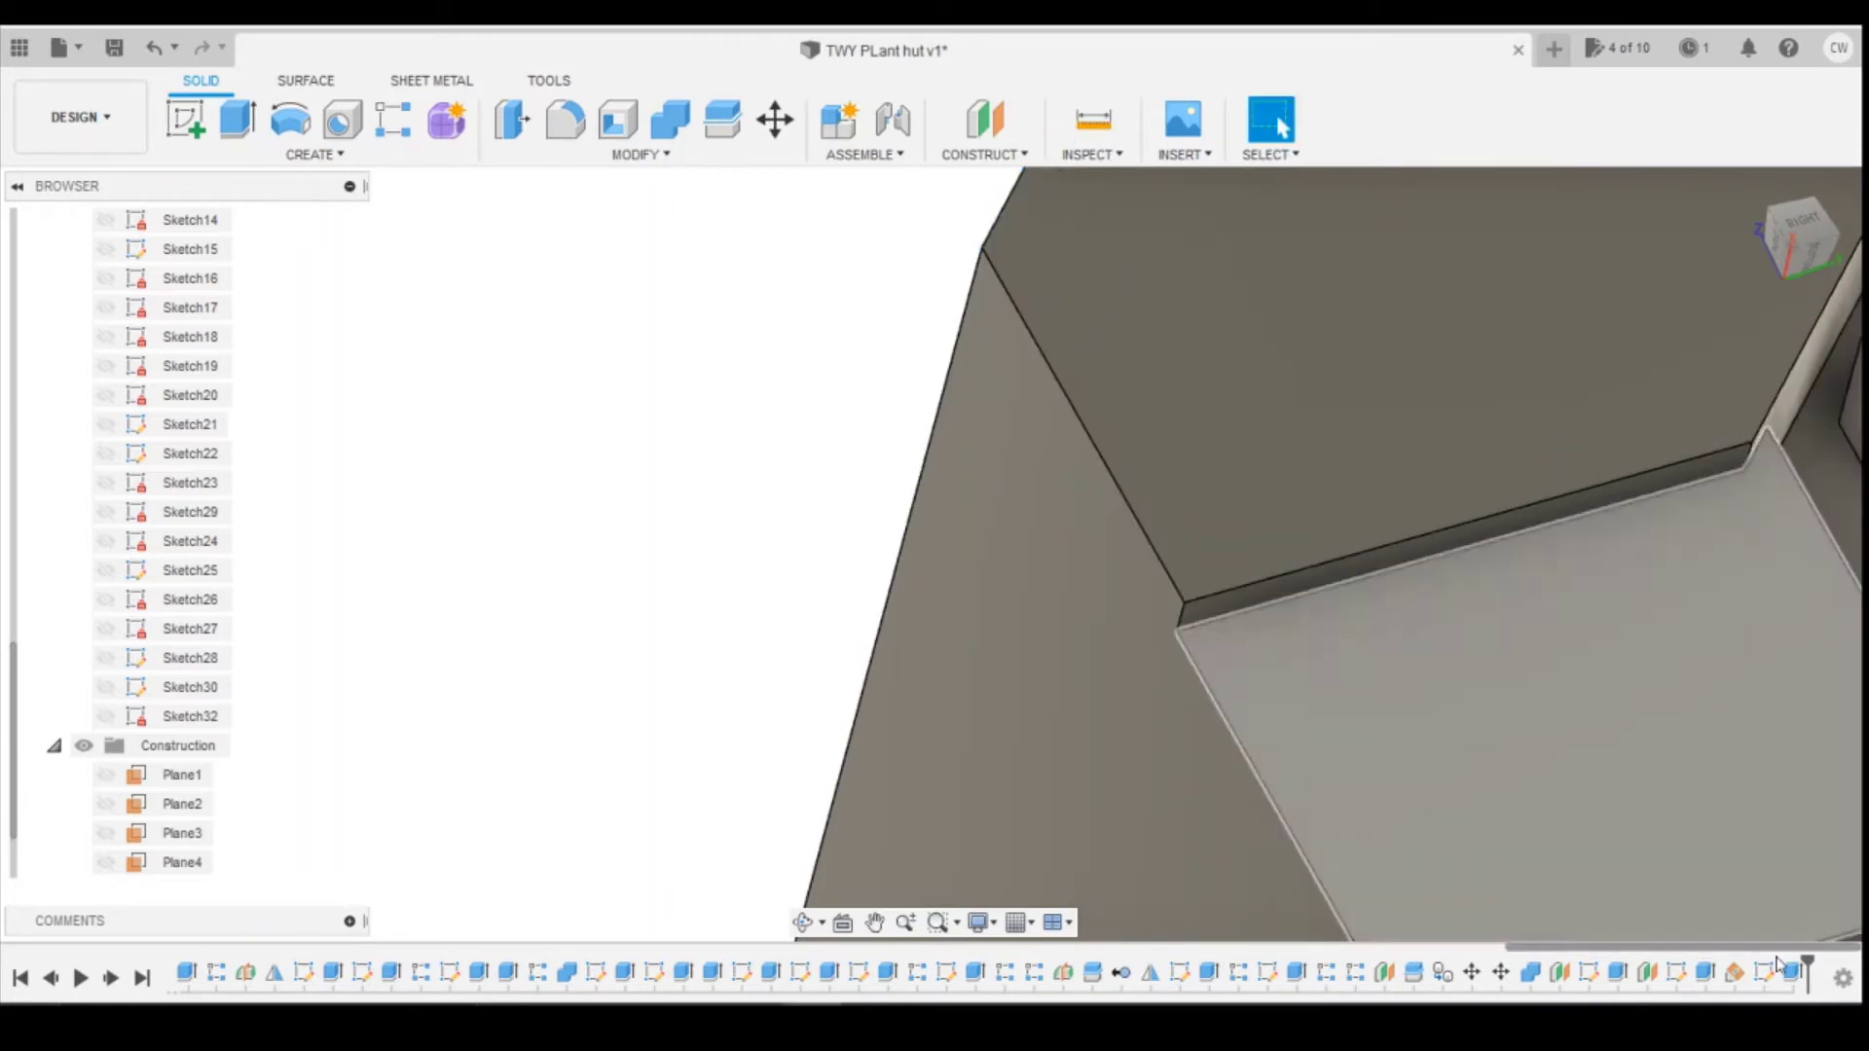
Step: Start a sketch on the roof's gable end face and draw a vertical line upward from the eave corner
scroll(1569, 732, "down", 3)
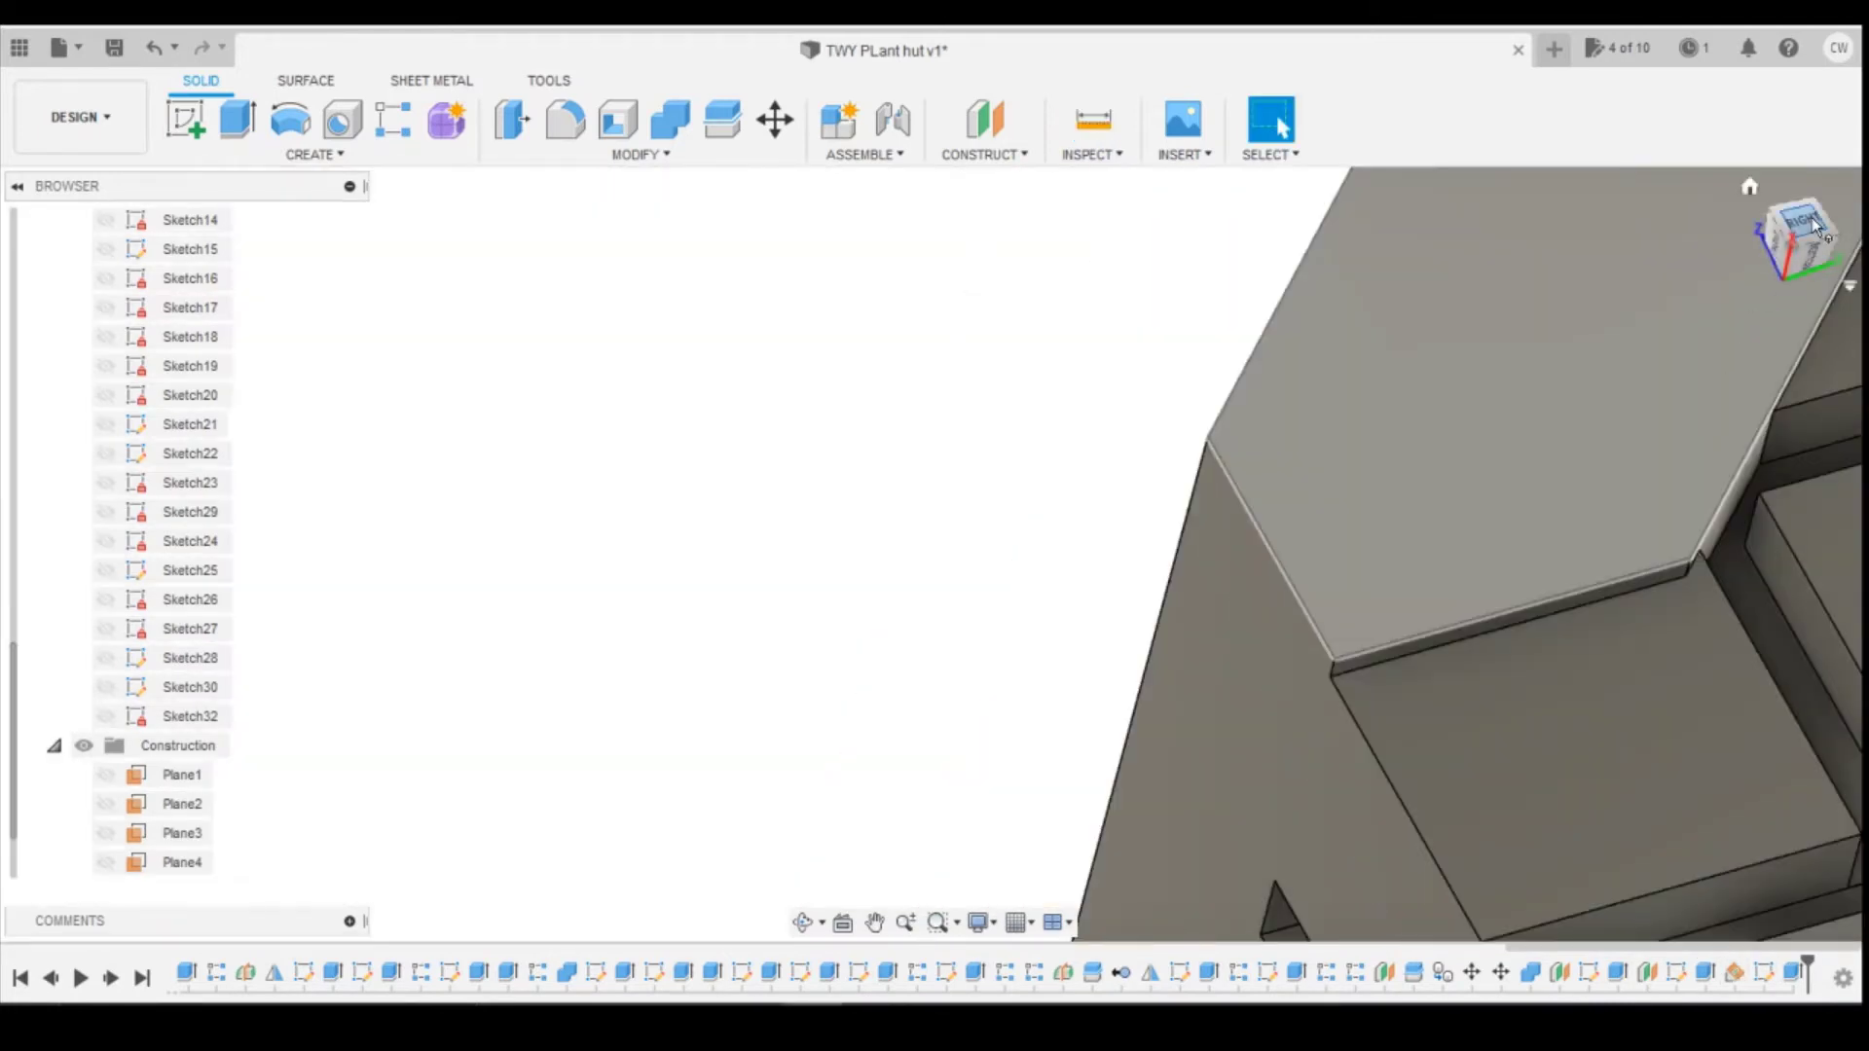
left_click_drag(1815, 226, 1775, 255)
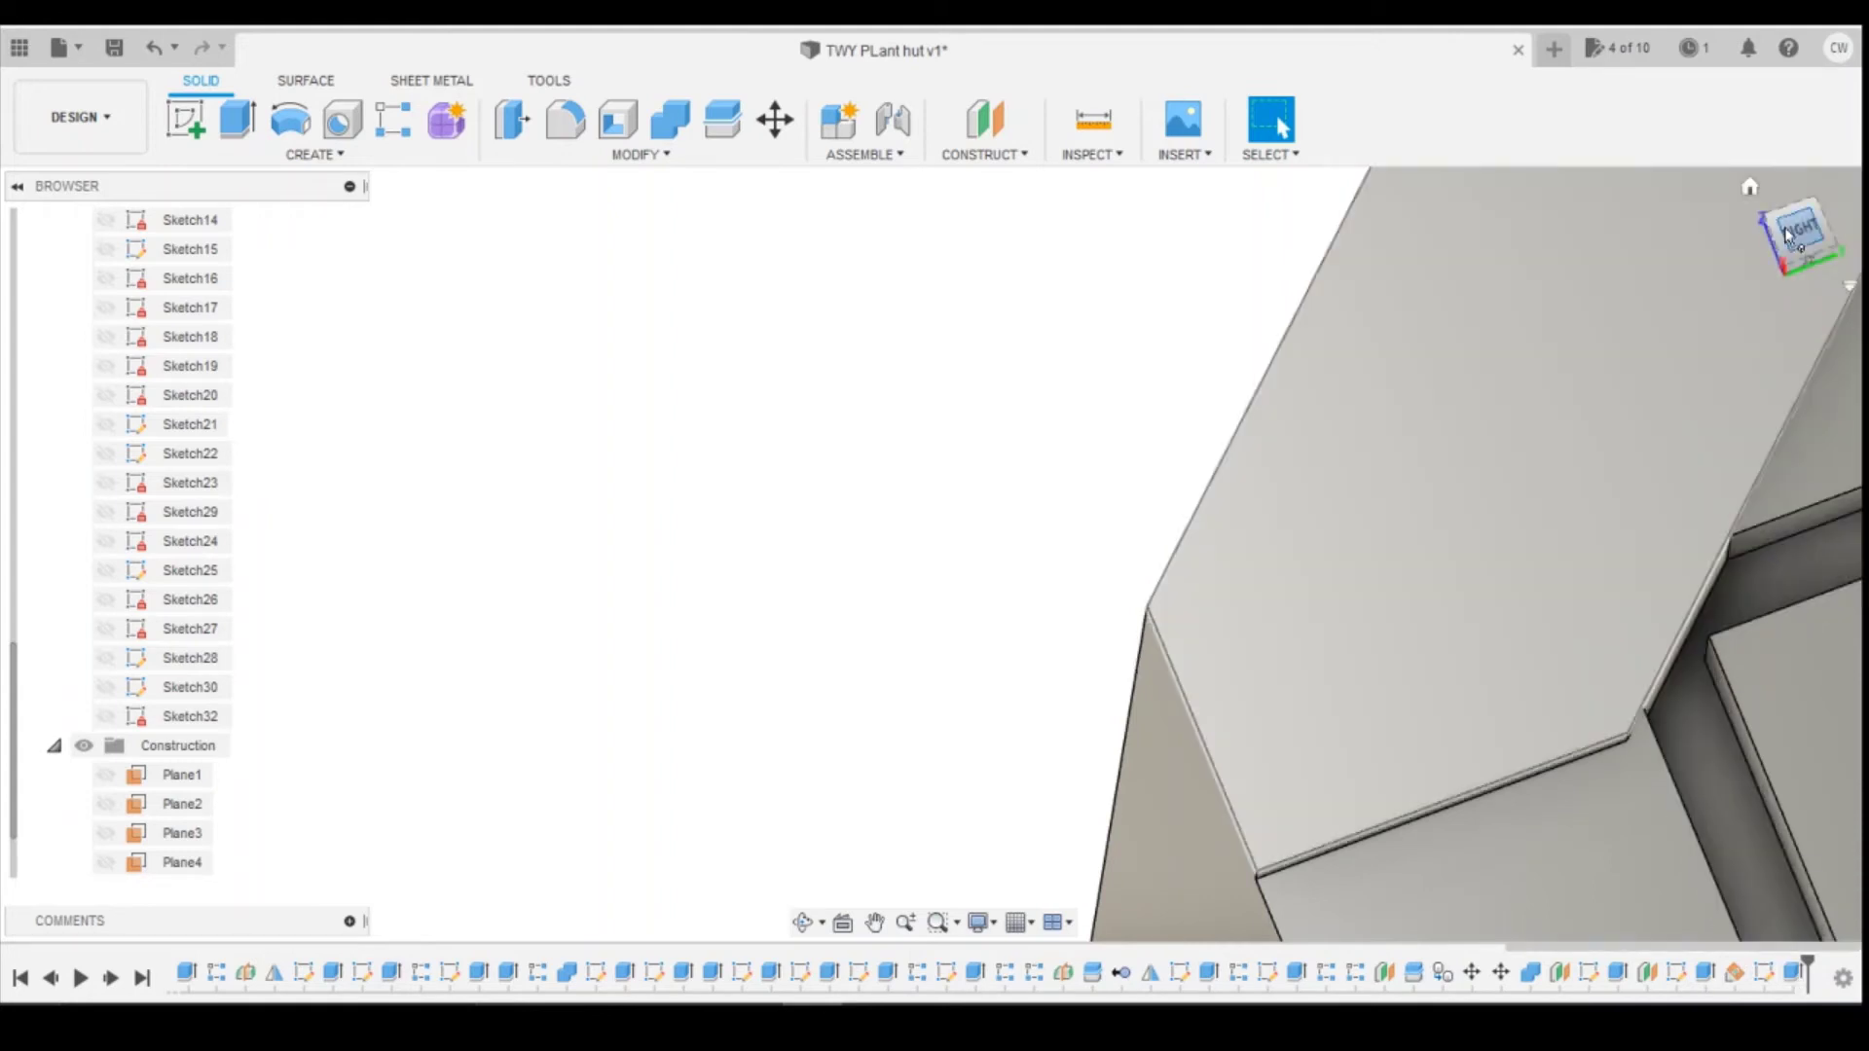
left_click_drag(1784, 225, 1777, 254)
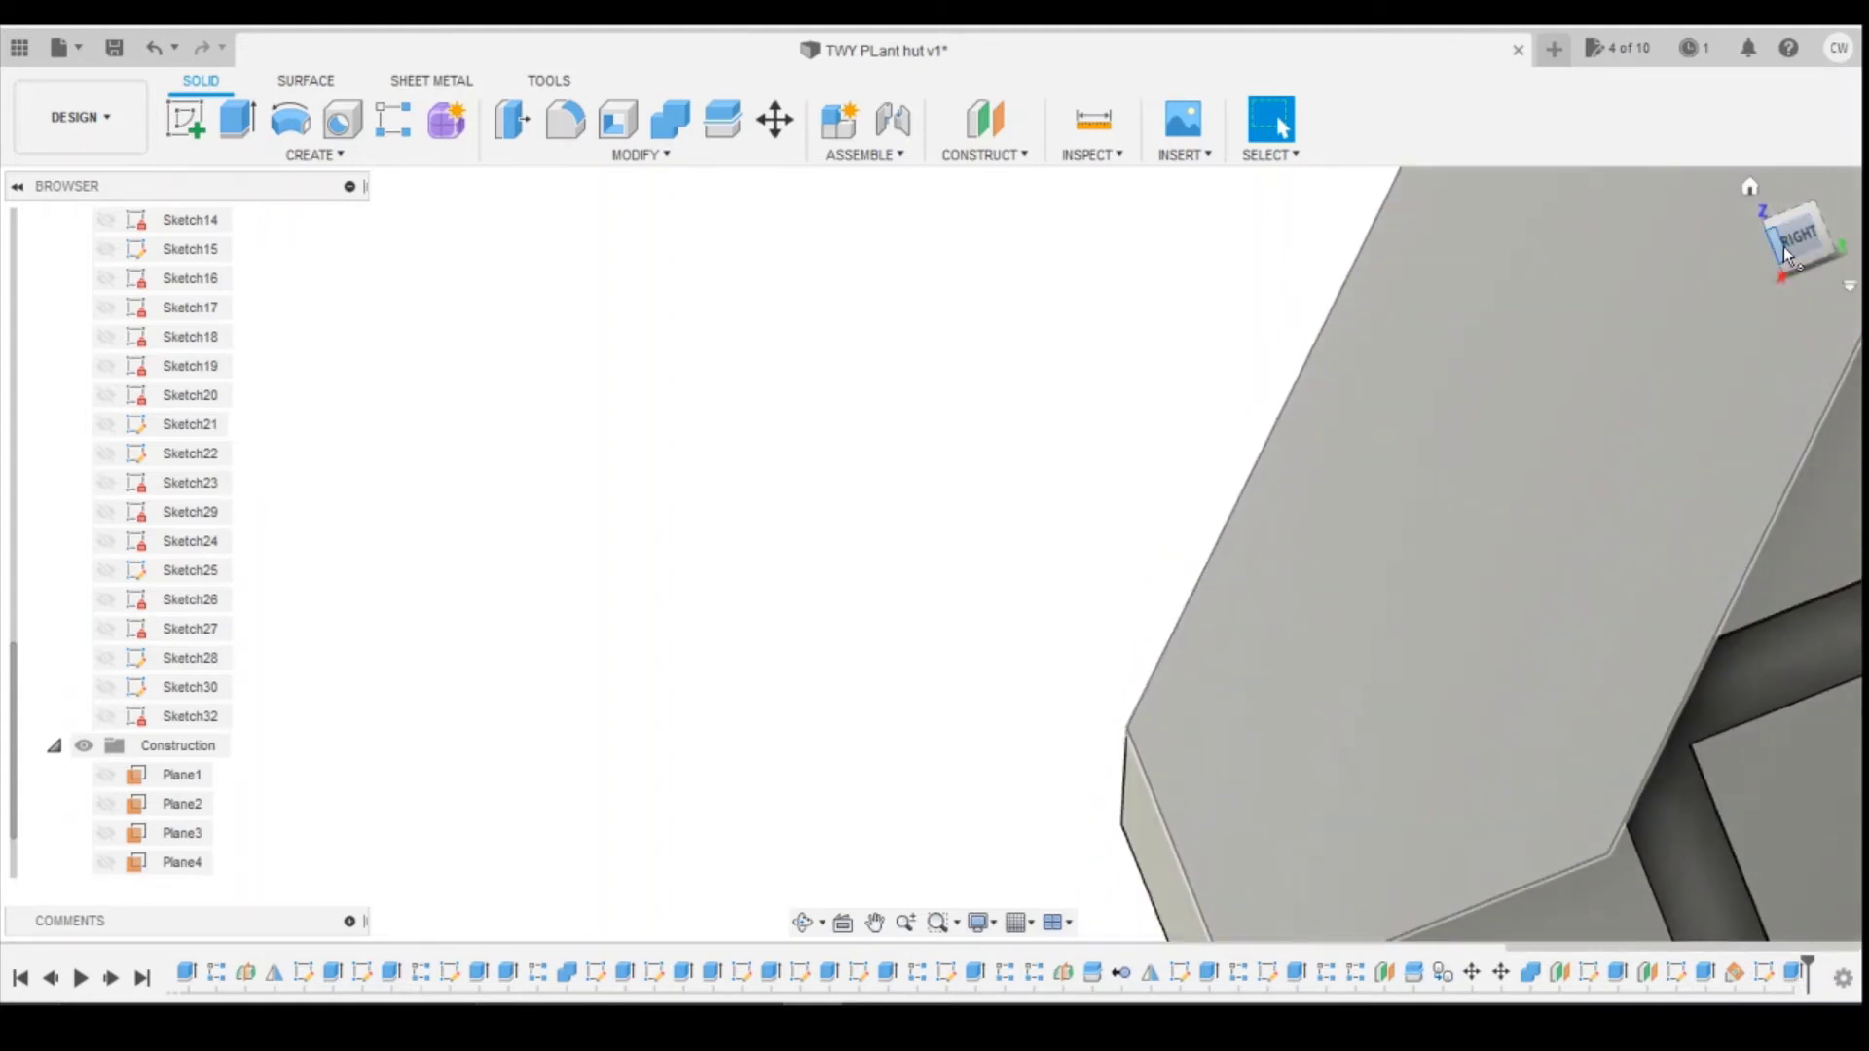
left_click(1783, 247)
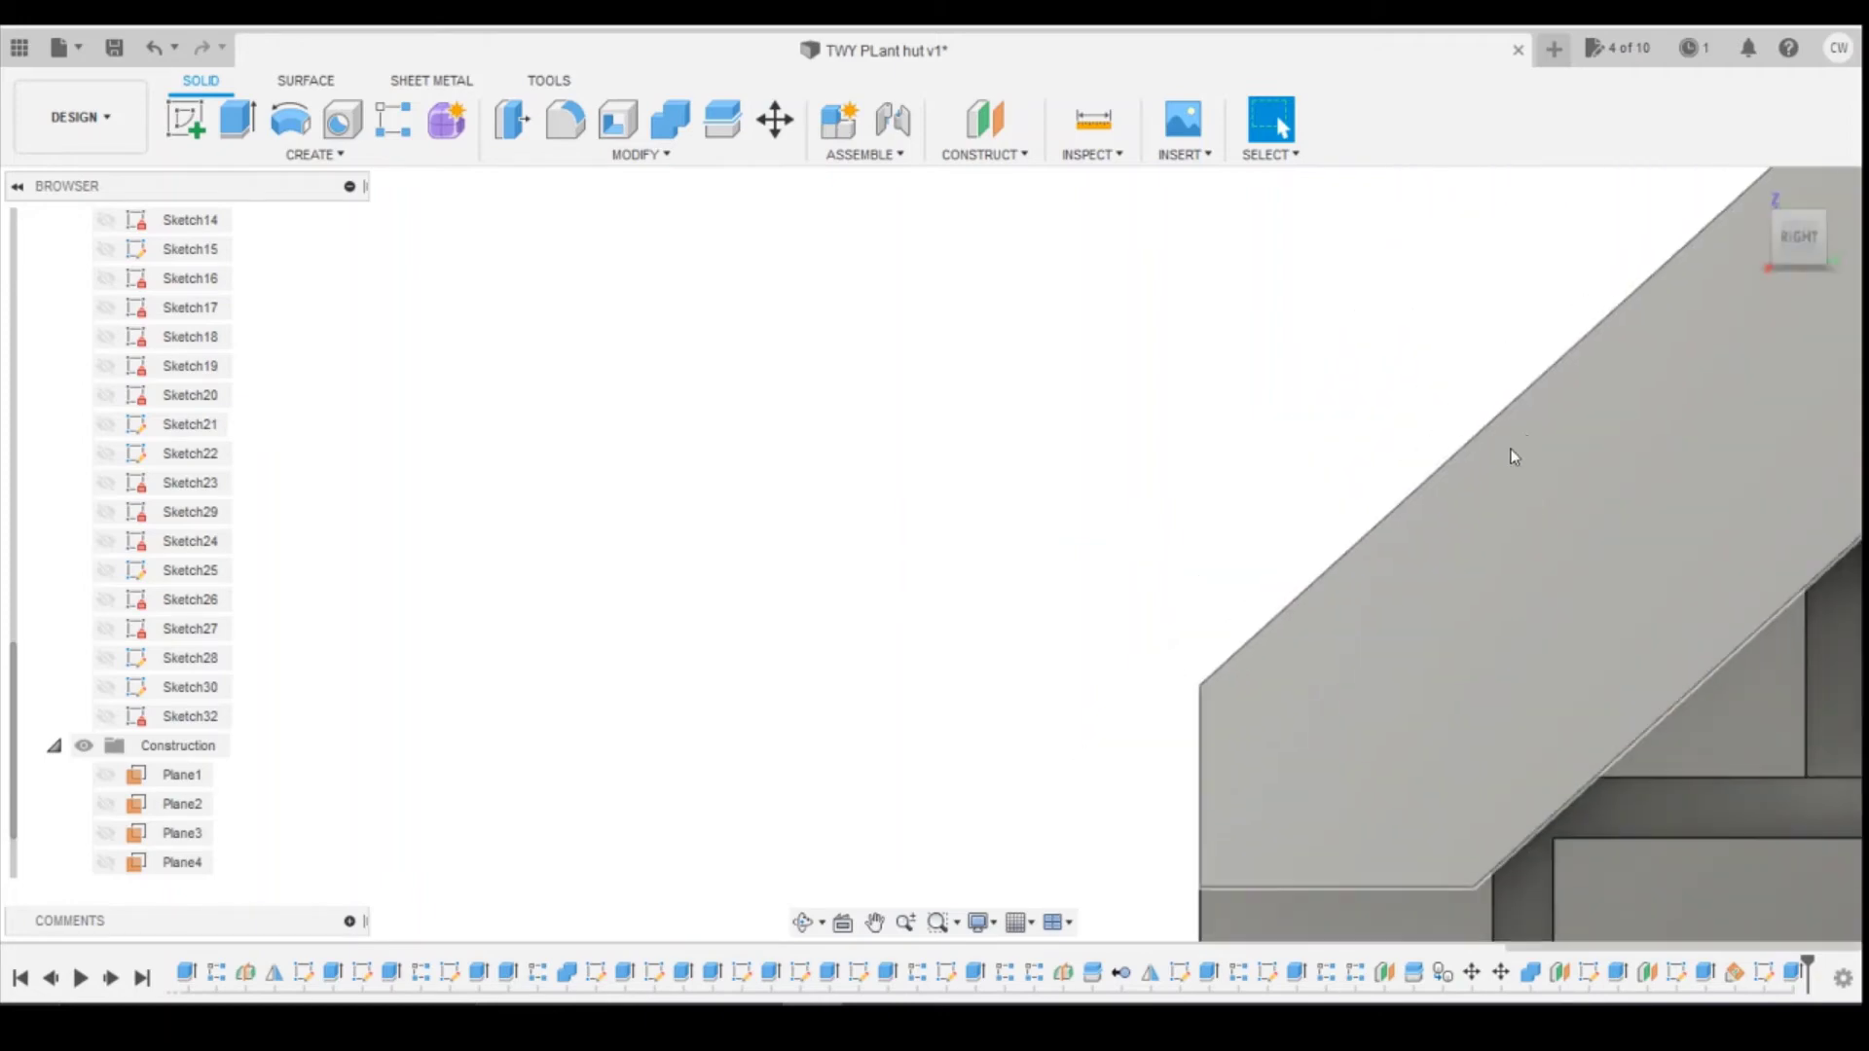
scroll(1499, 455, "down", 2)
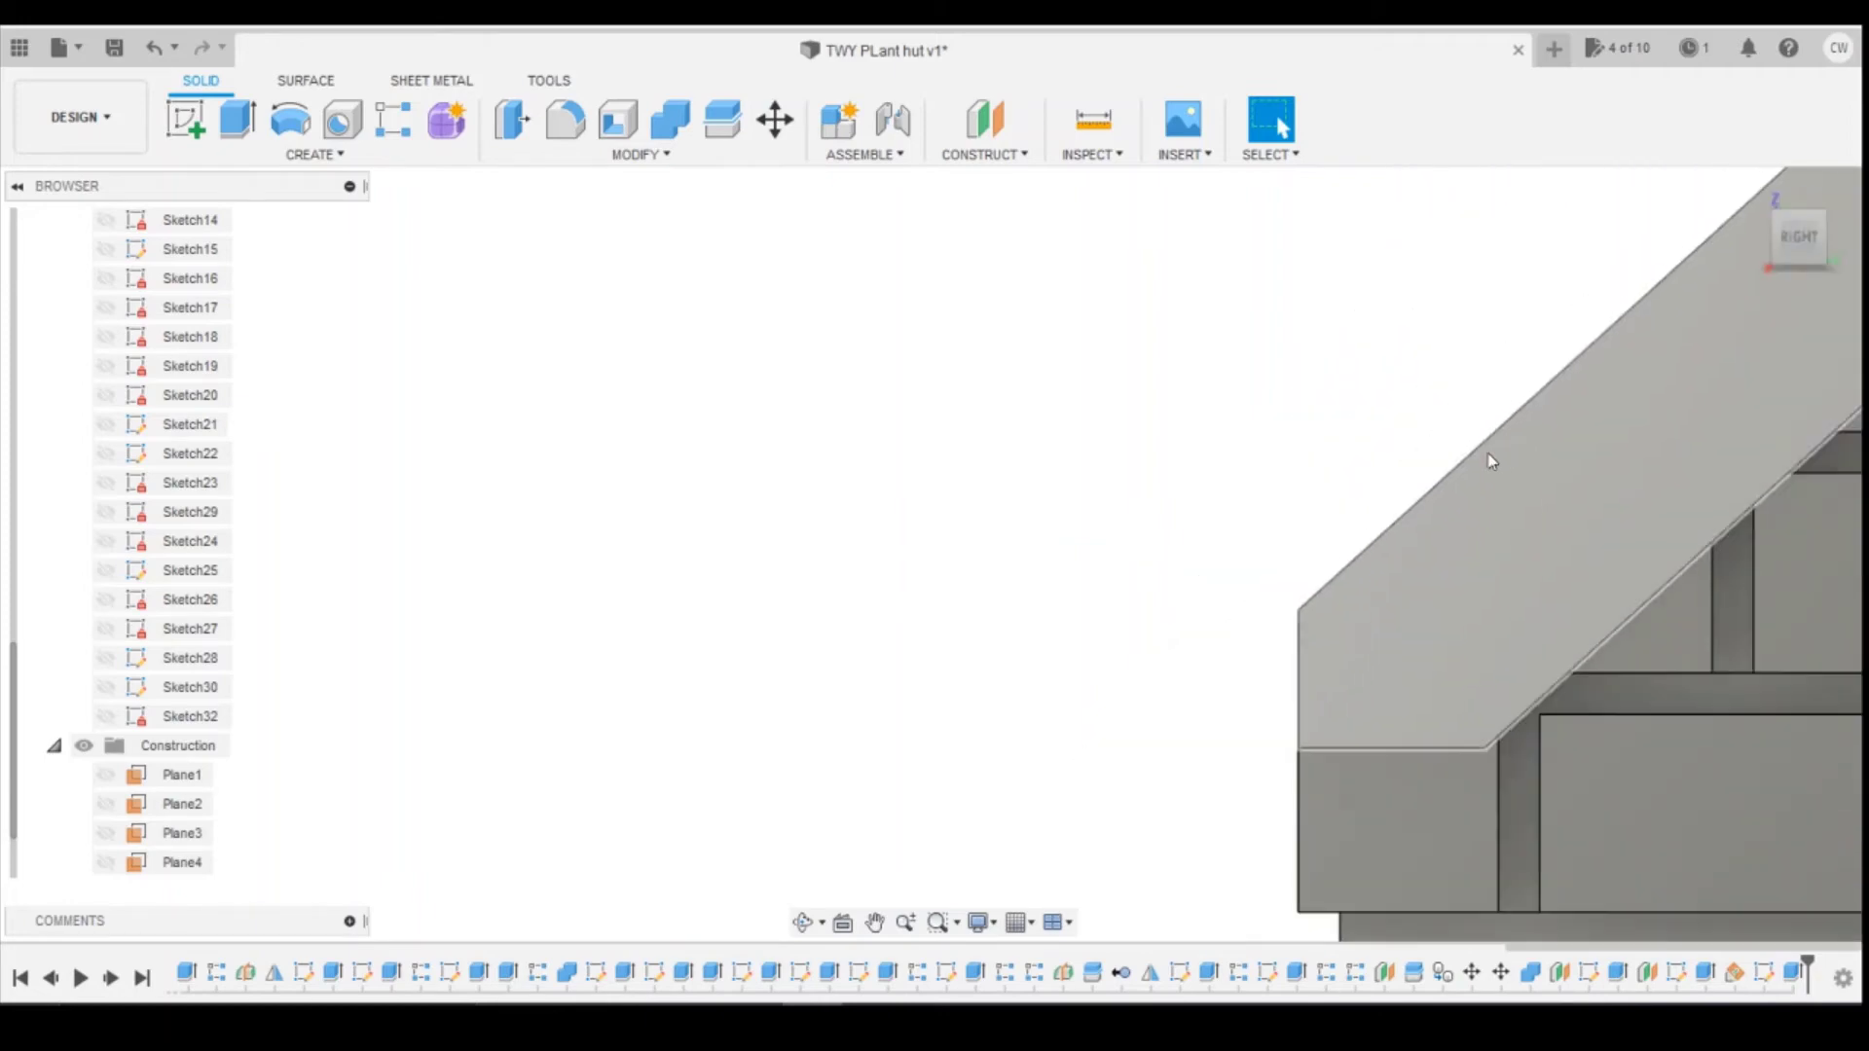
left_click(187, 118)
left_click(1406, 645)
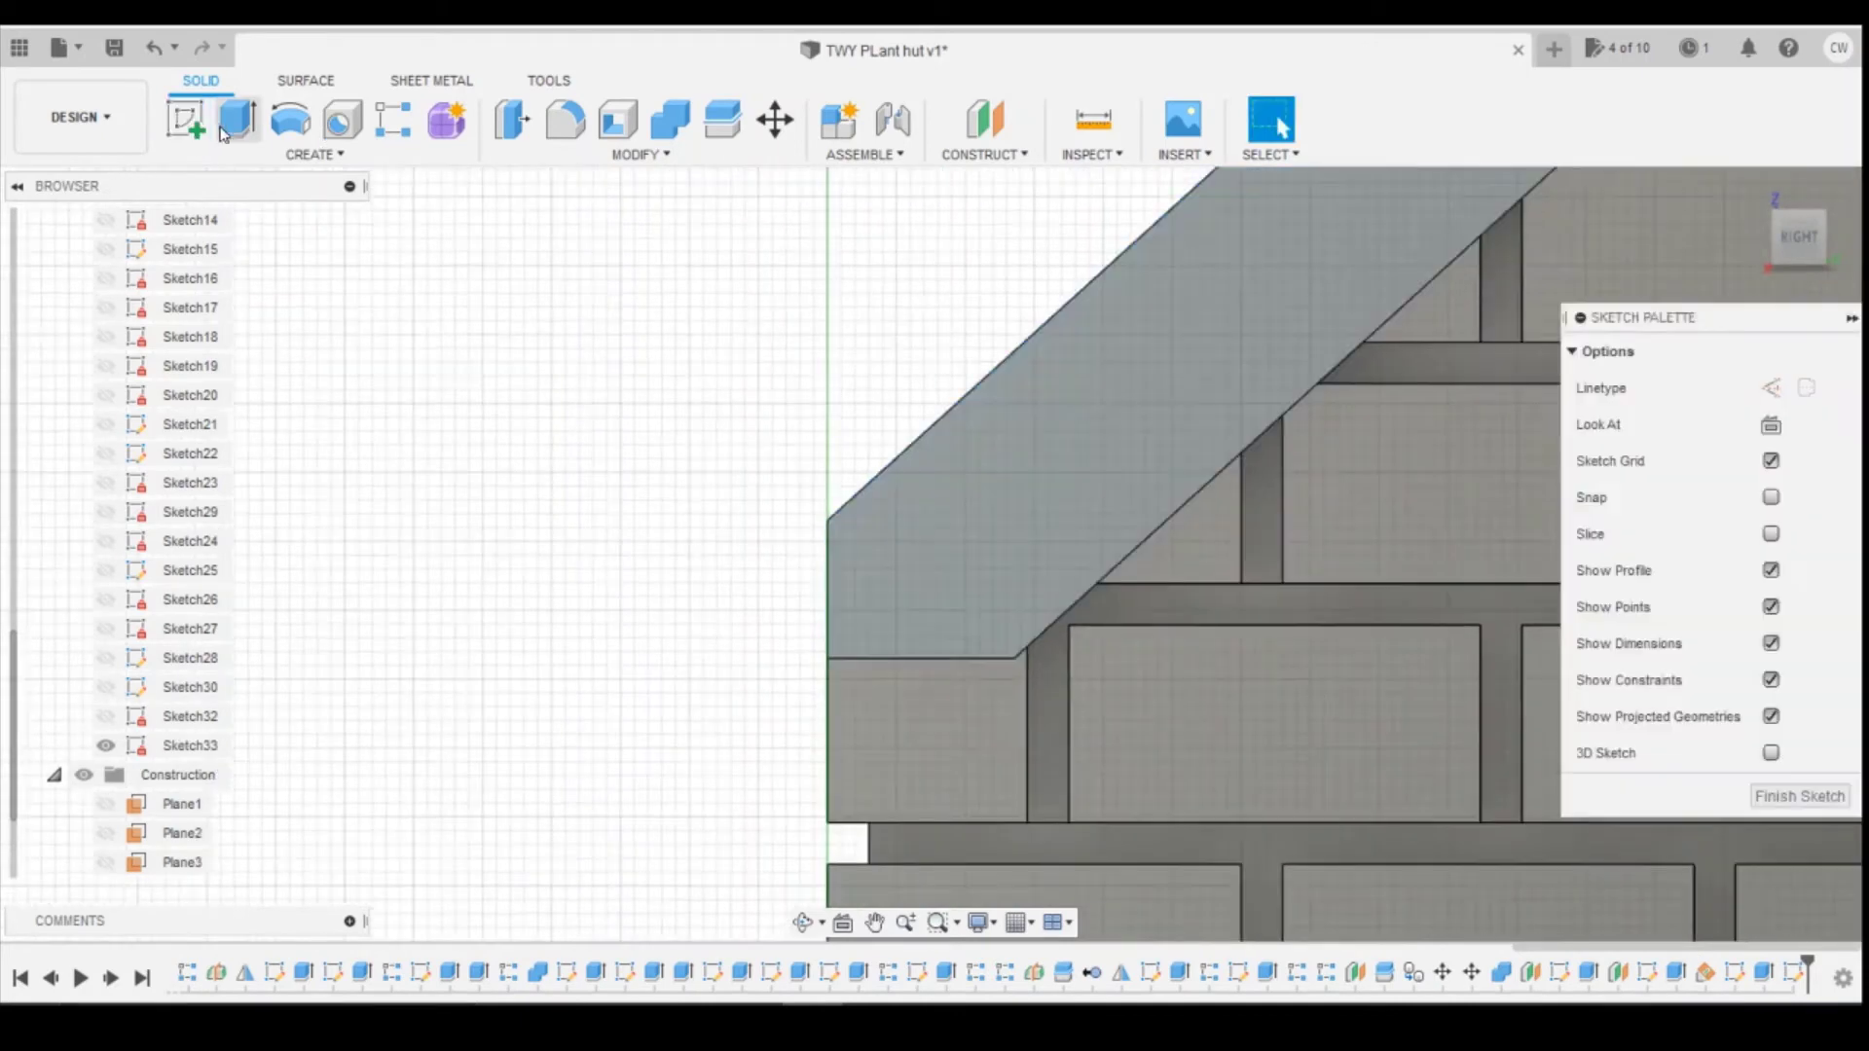
left_click(185, 119)
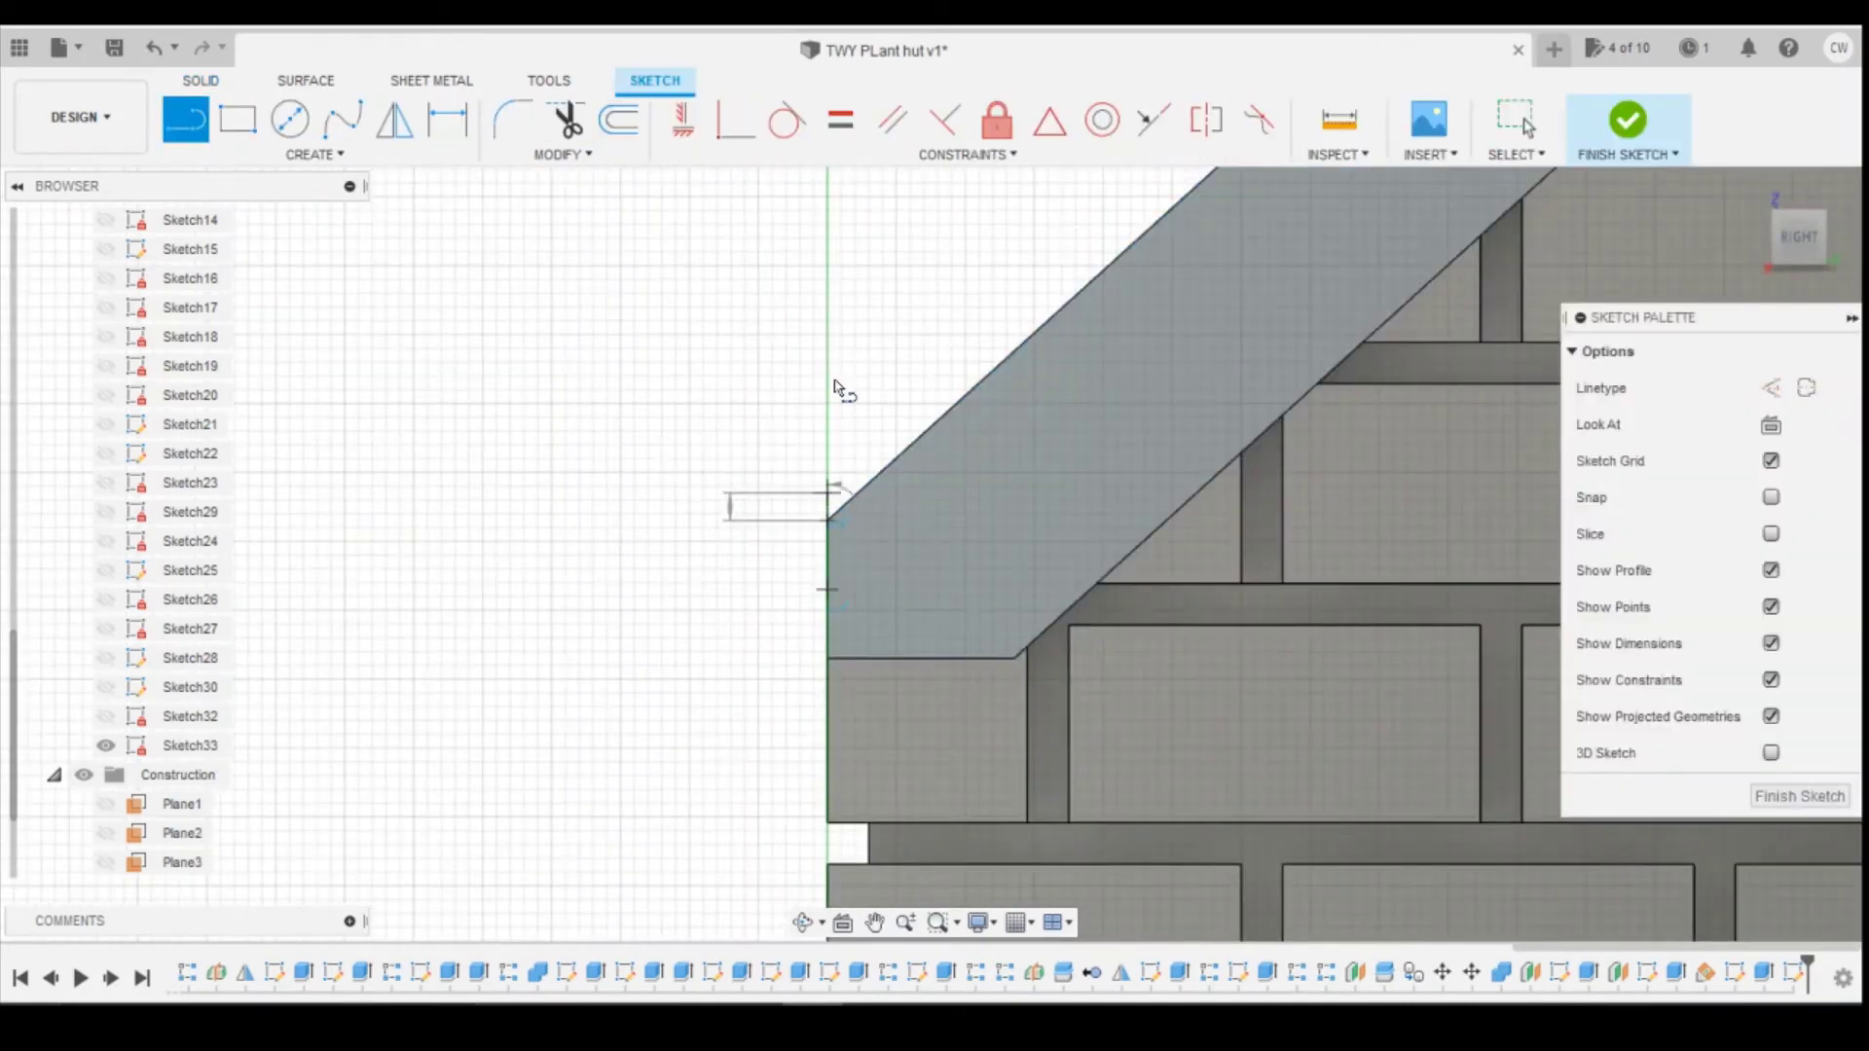
left_click(828, 347)
left_click(827, 520)
key("Escape")
Step: Try to dimension the angle between the vertical sketch line and the sloping roof edge
key("d")
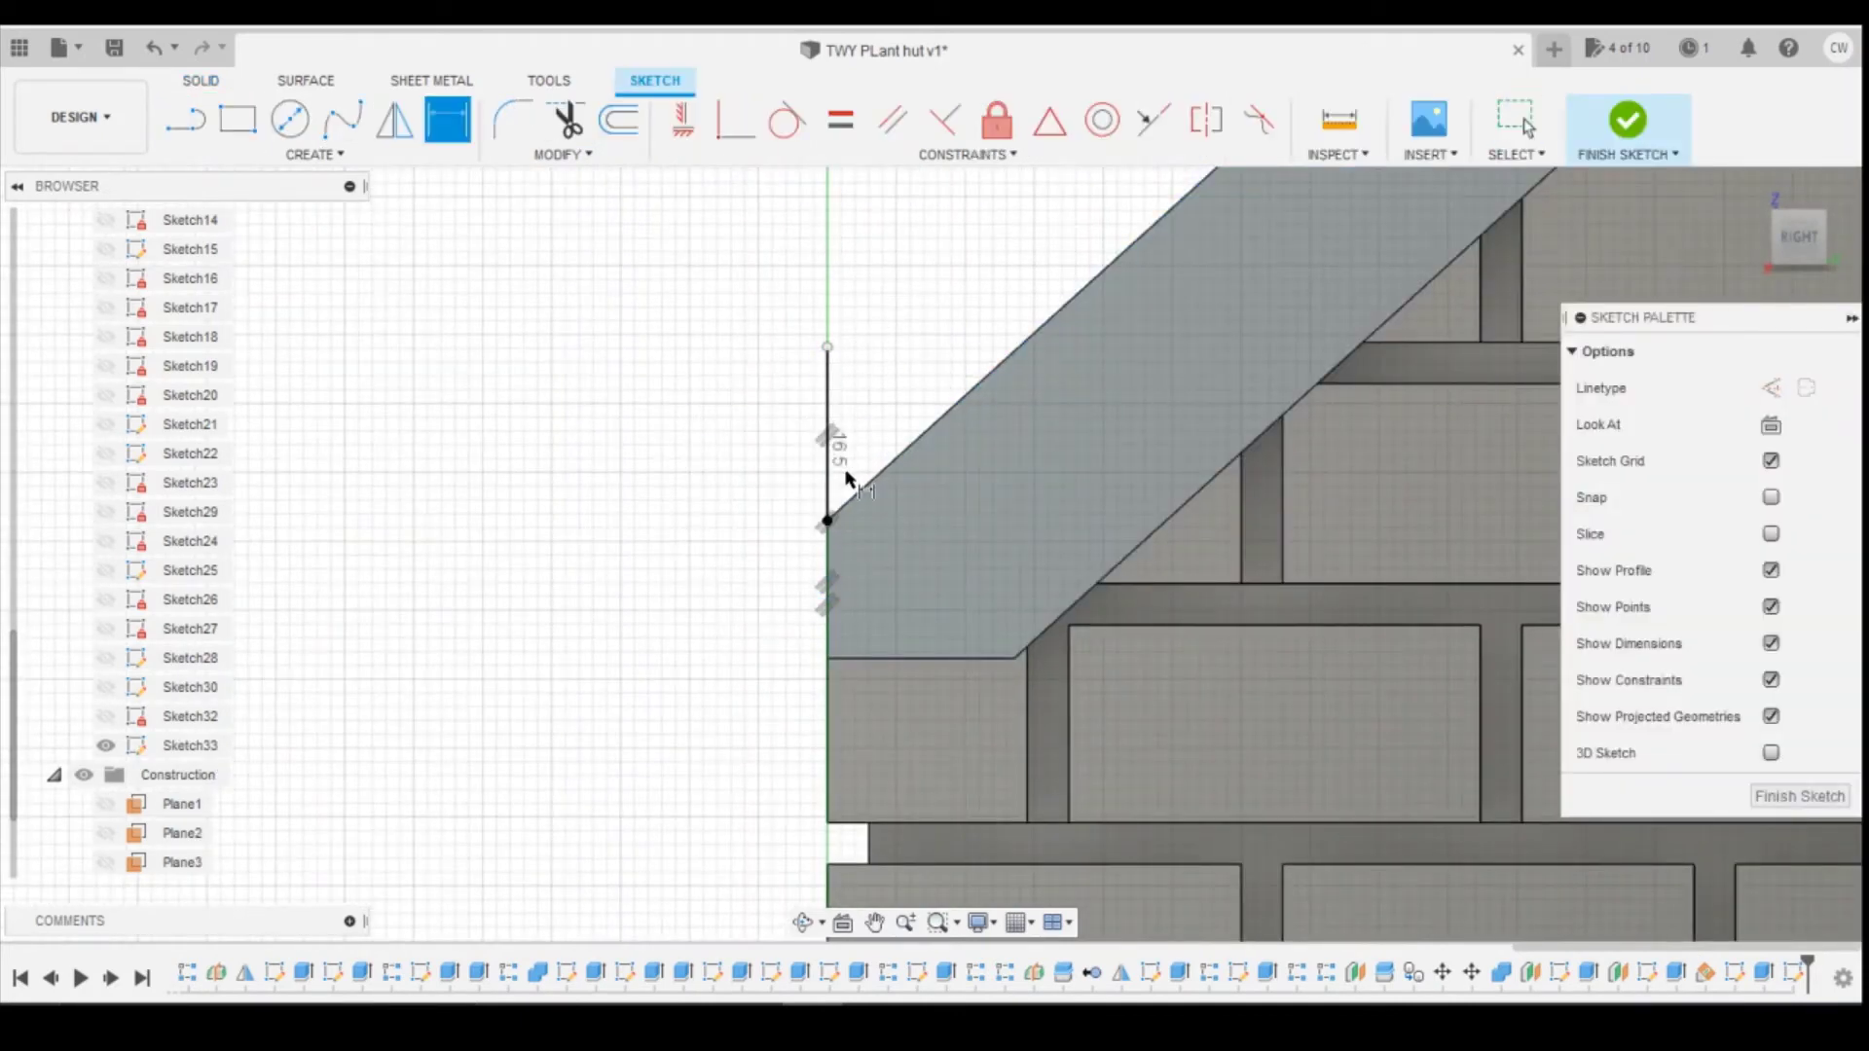
left_click(877, 477)
left_click(827, 438)
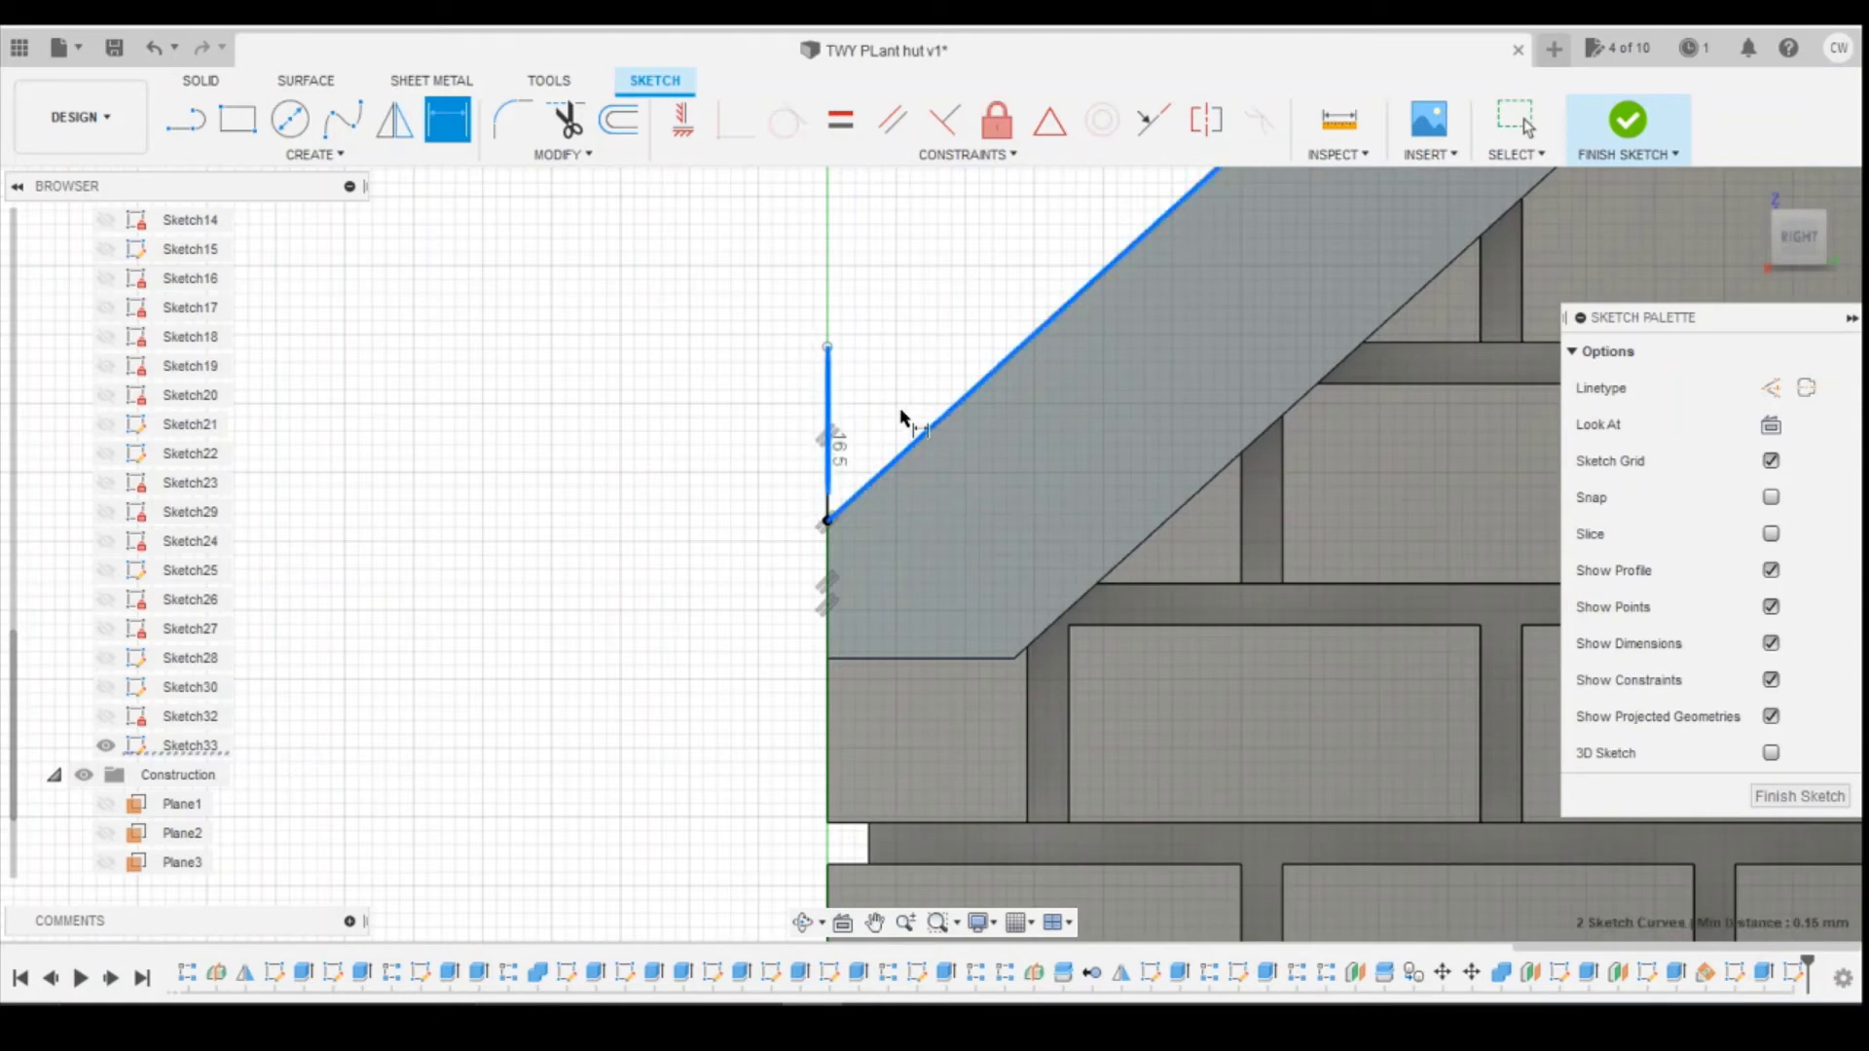
left_click(902, 404)
left_click(1152, 449)
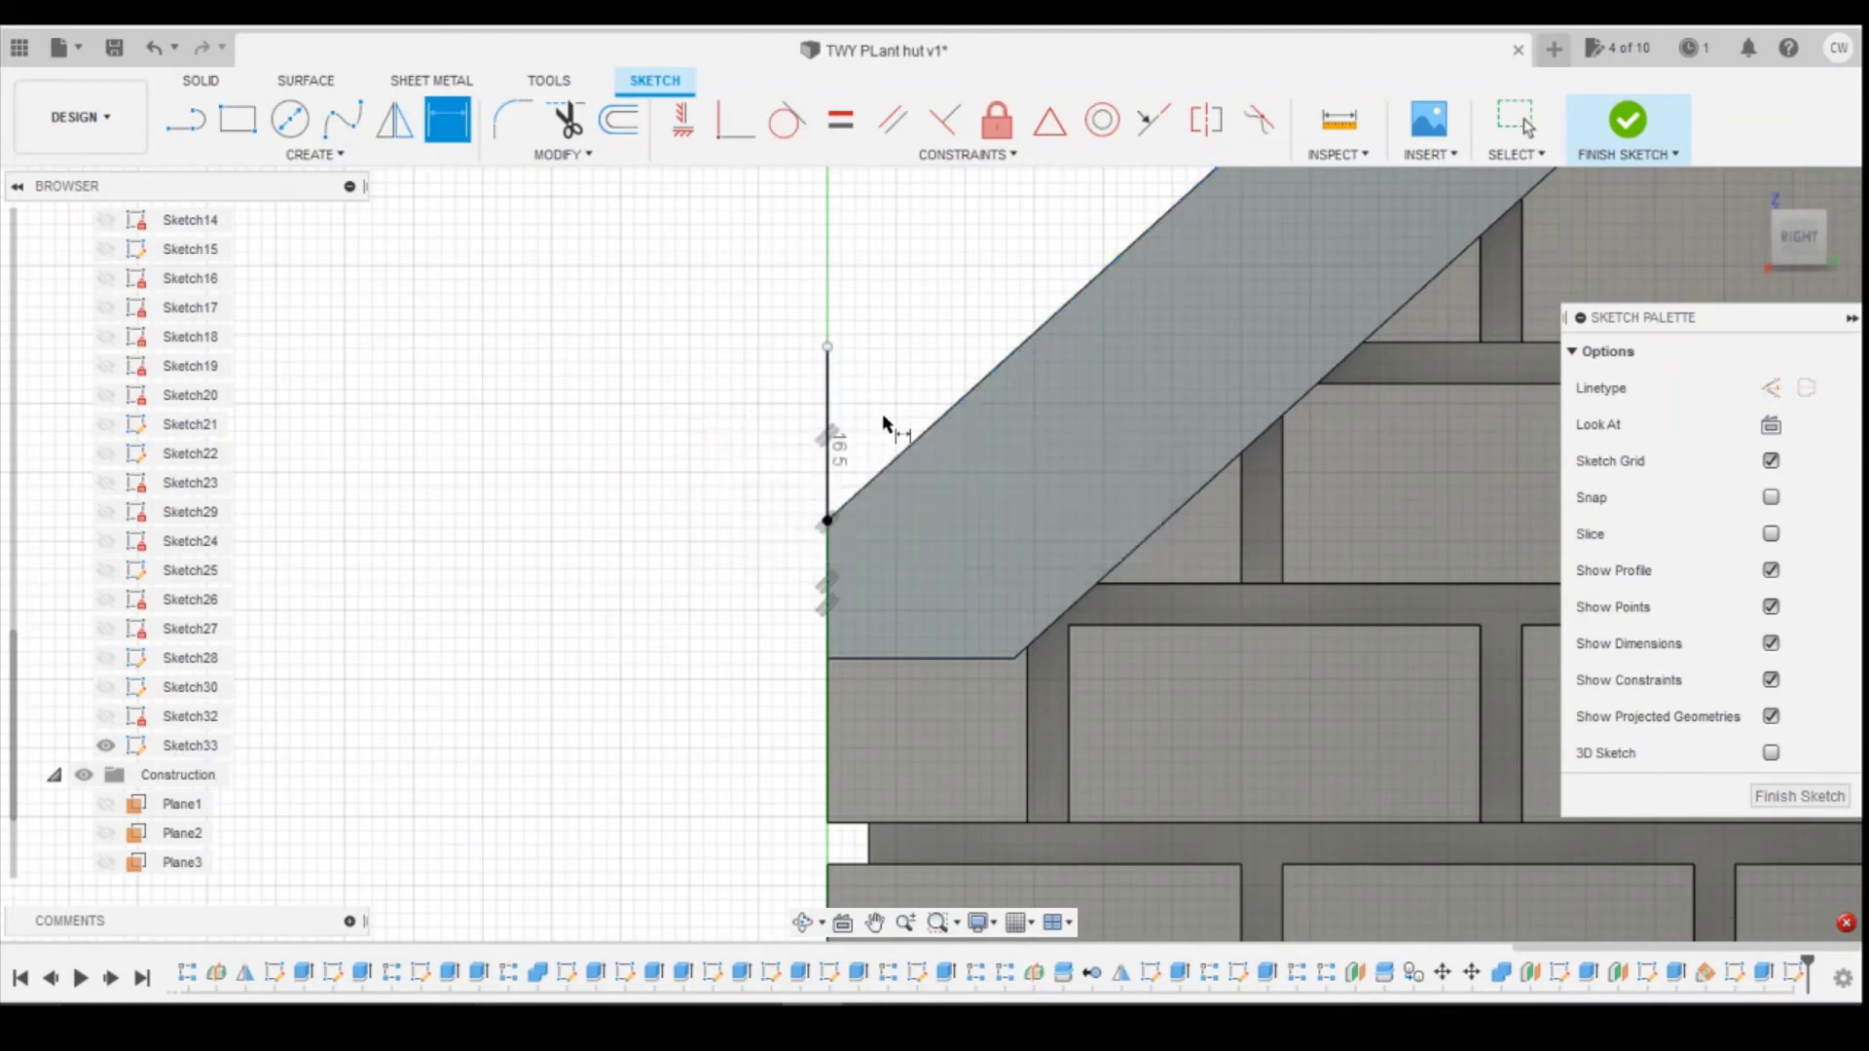
left_click(829, 398)
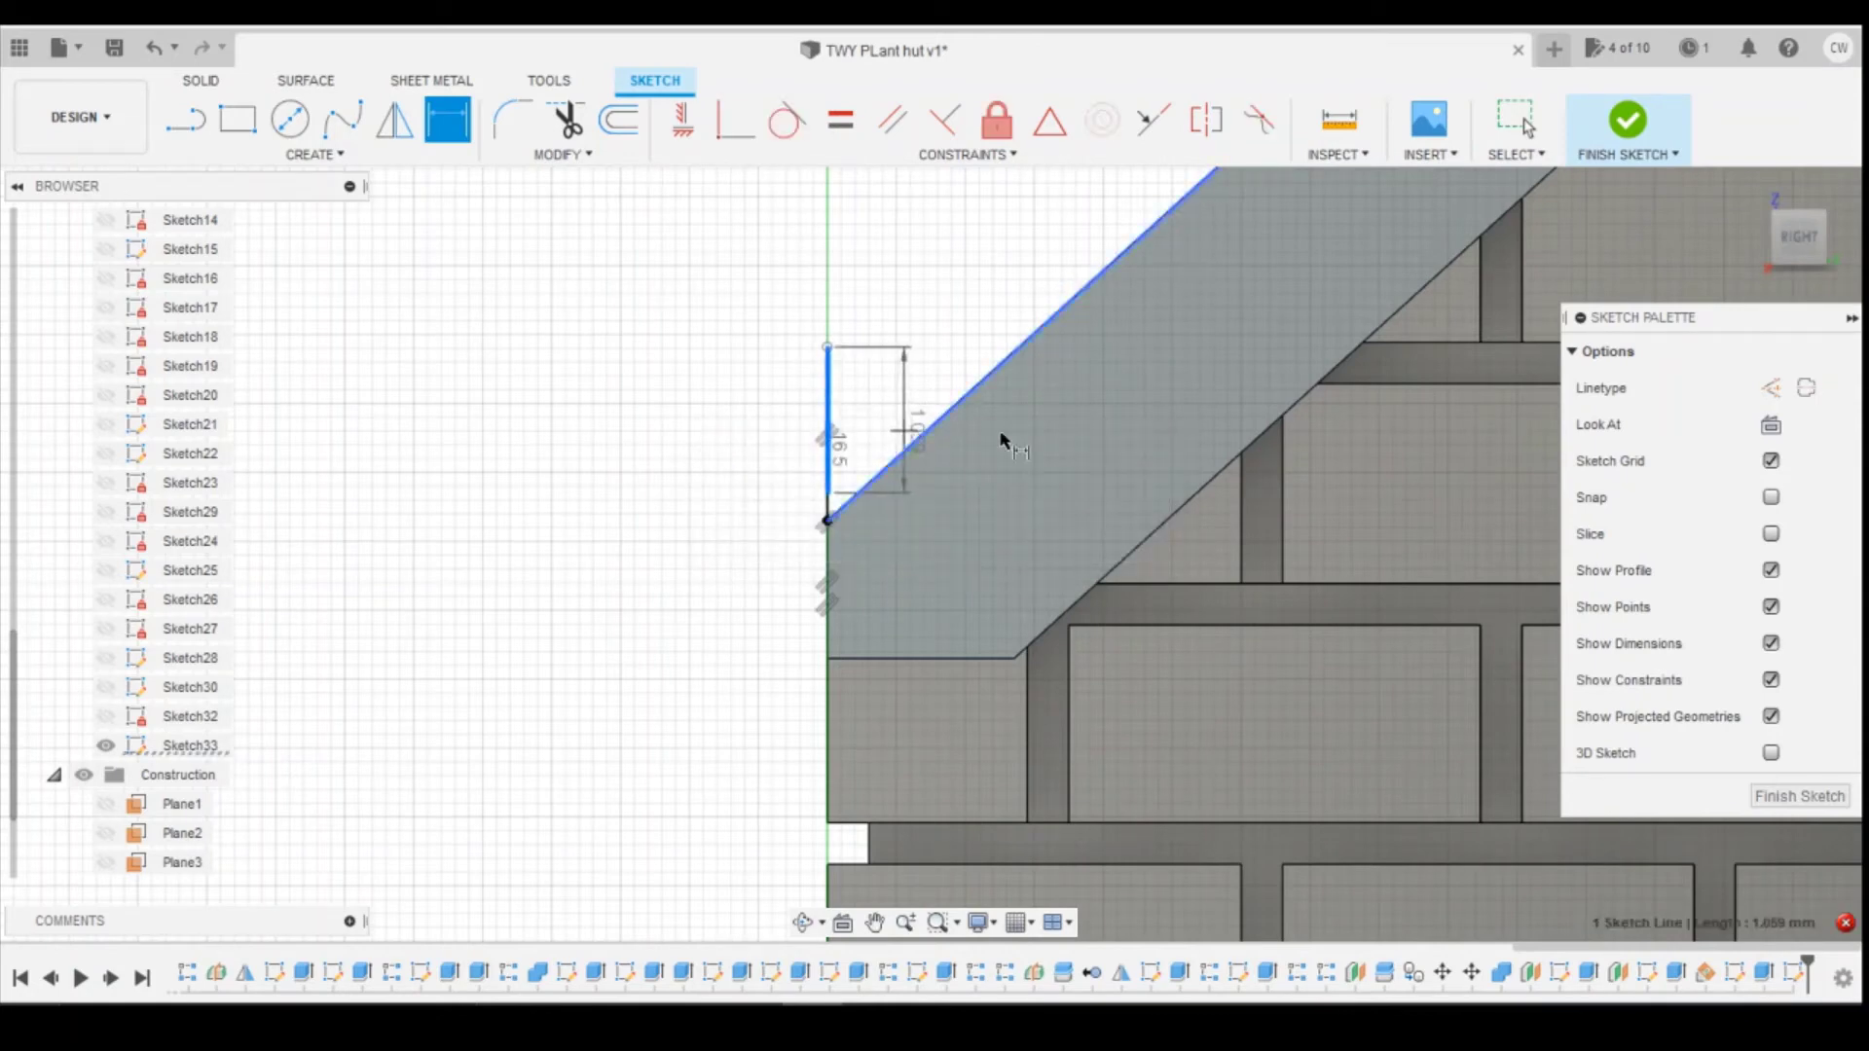
key("Escape")
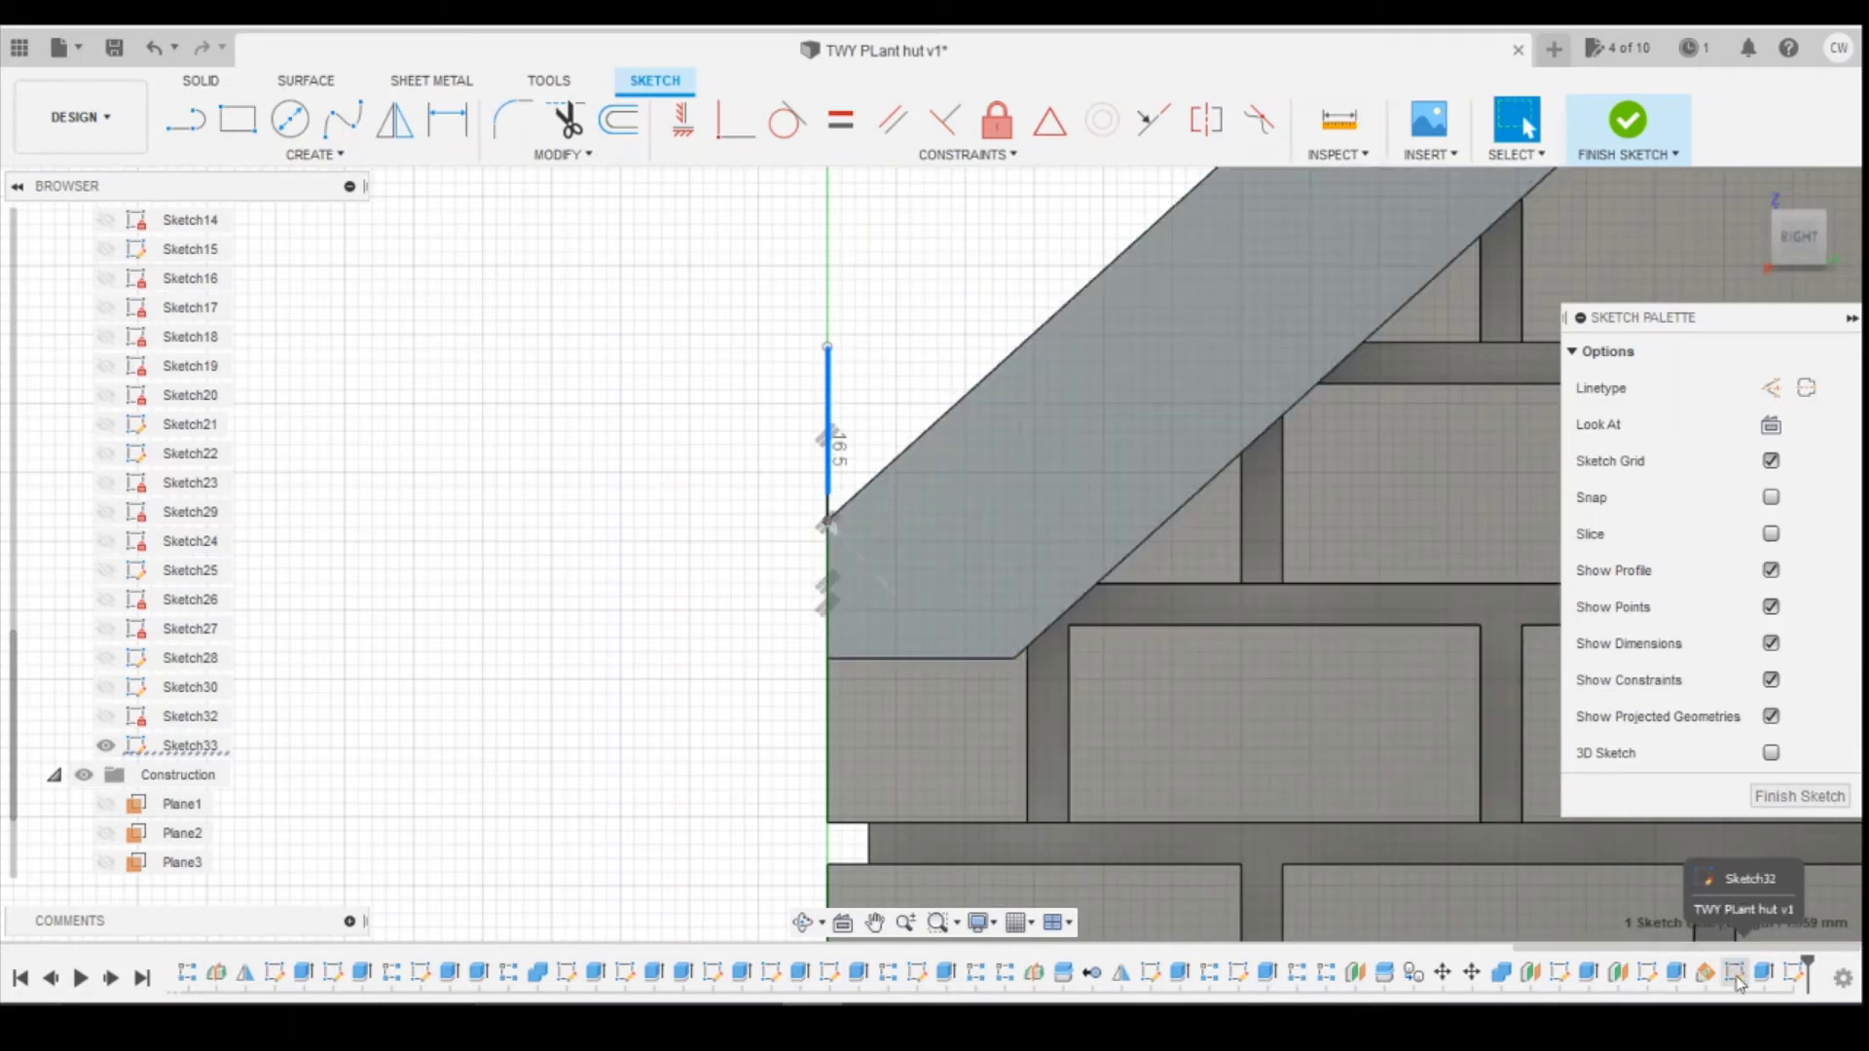
Step: Finish the gable end sketch with the vertical line and delete it
left_click(1830, 806)
right_click(1793, 973)
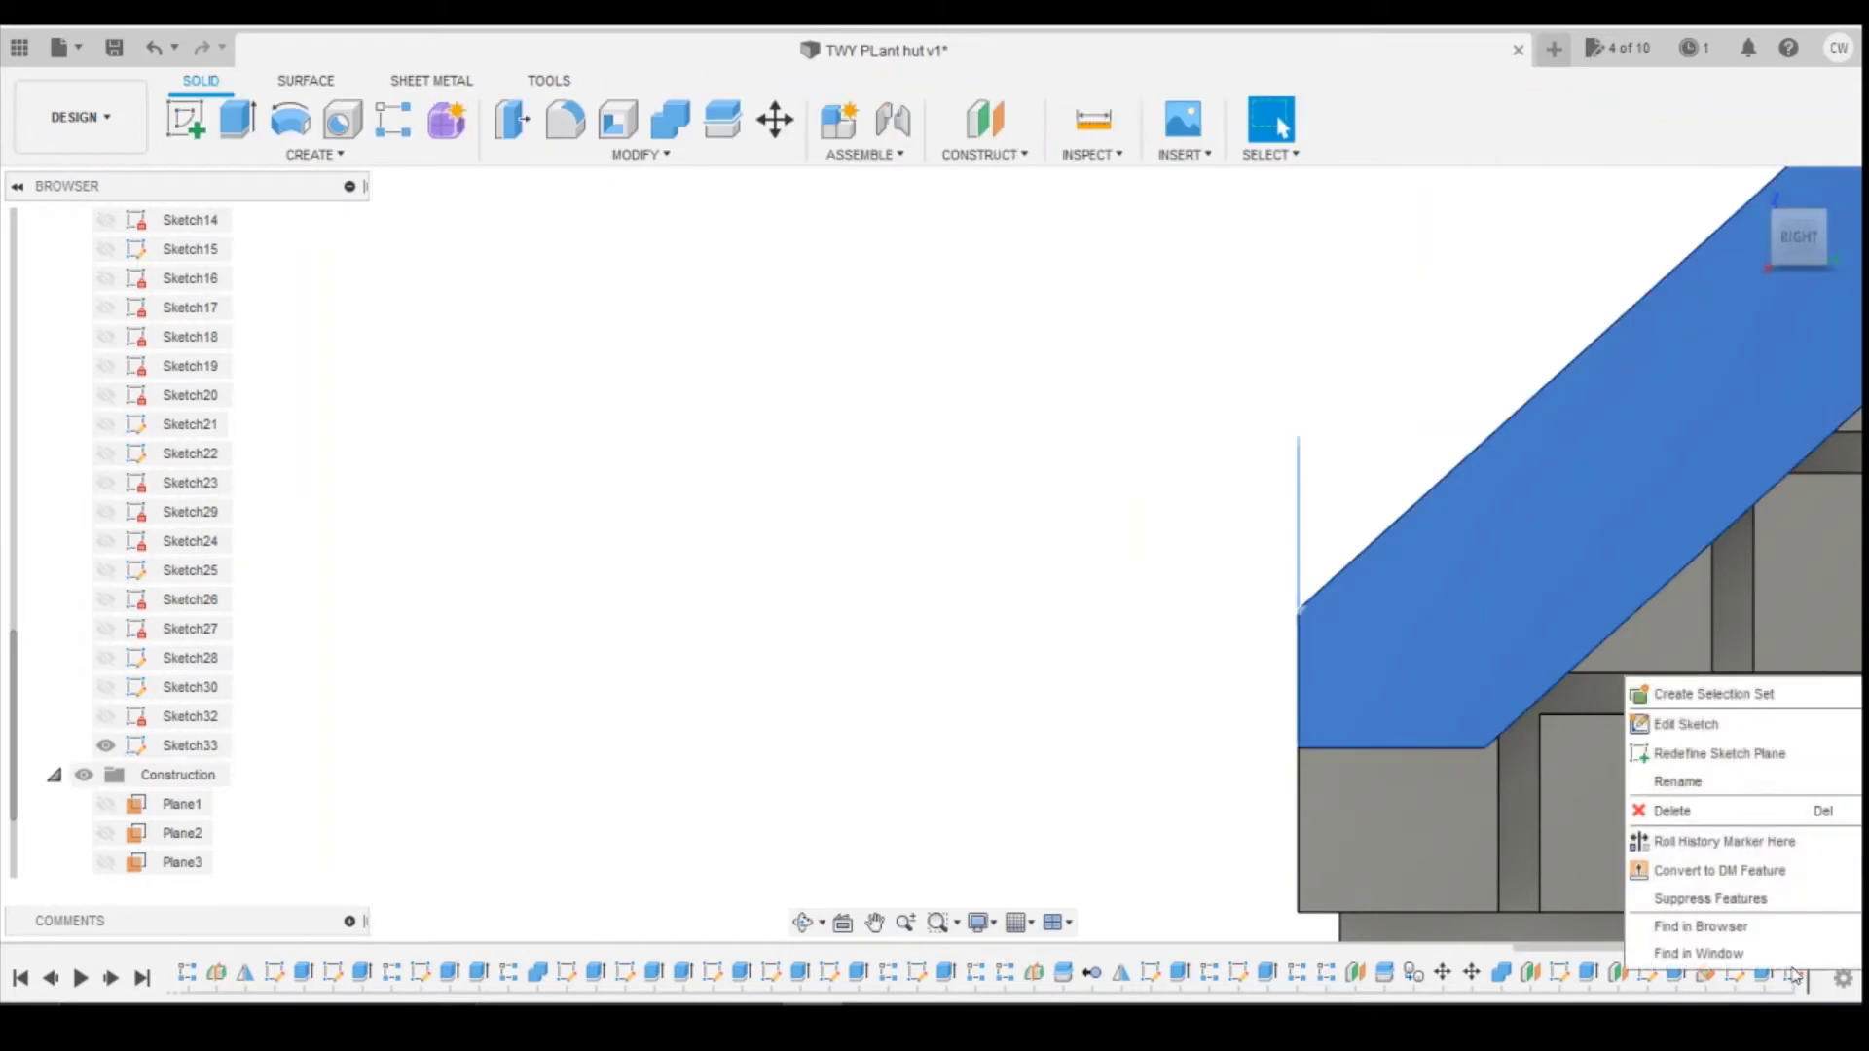
left_click(1709, 806)
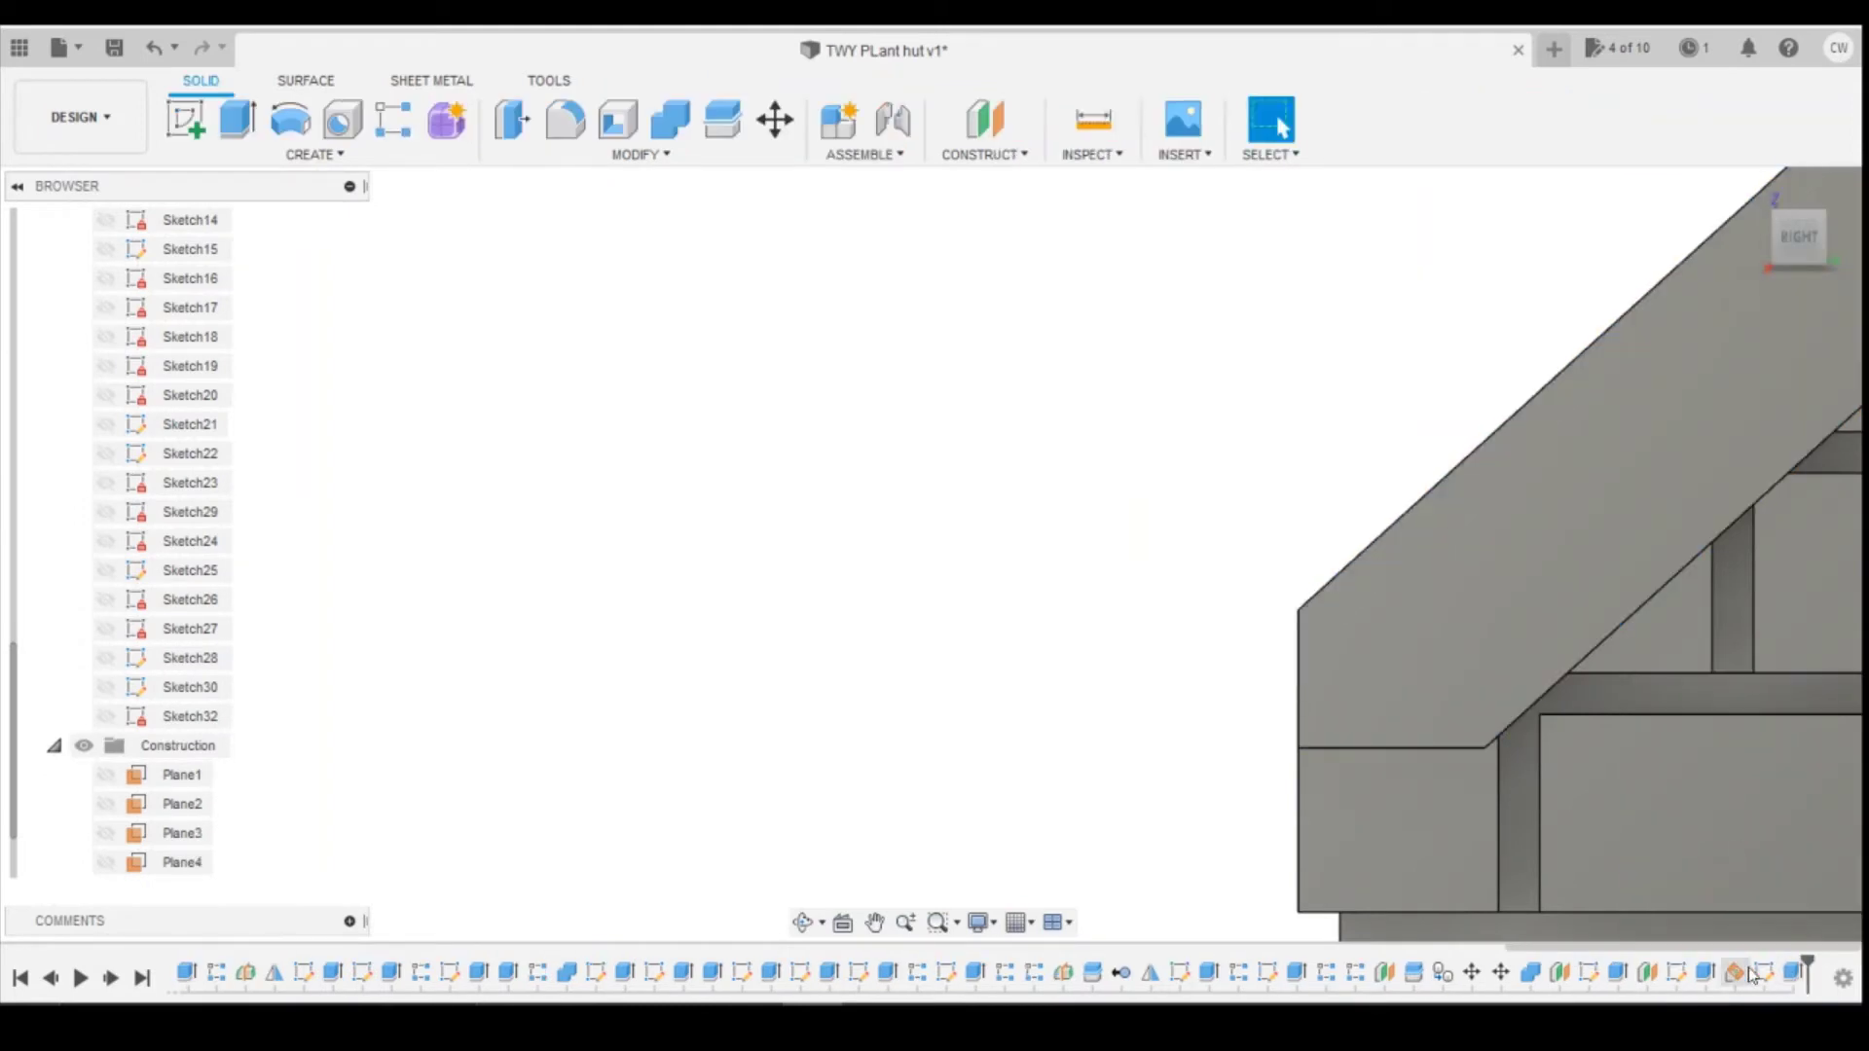
Step: Edit the wavy tile profile sketch, adding a rectangle about 0.4 by 0.1 mm directly above the lower semicircle, and finish the sketch
left_click(1761, 972)
right_click(1764, 973)
left_click(1691, 723)
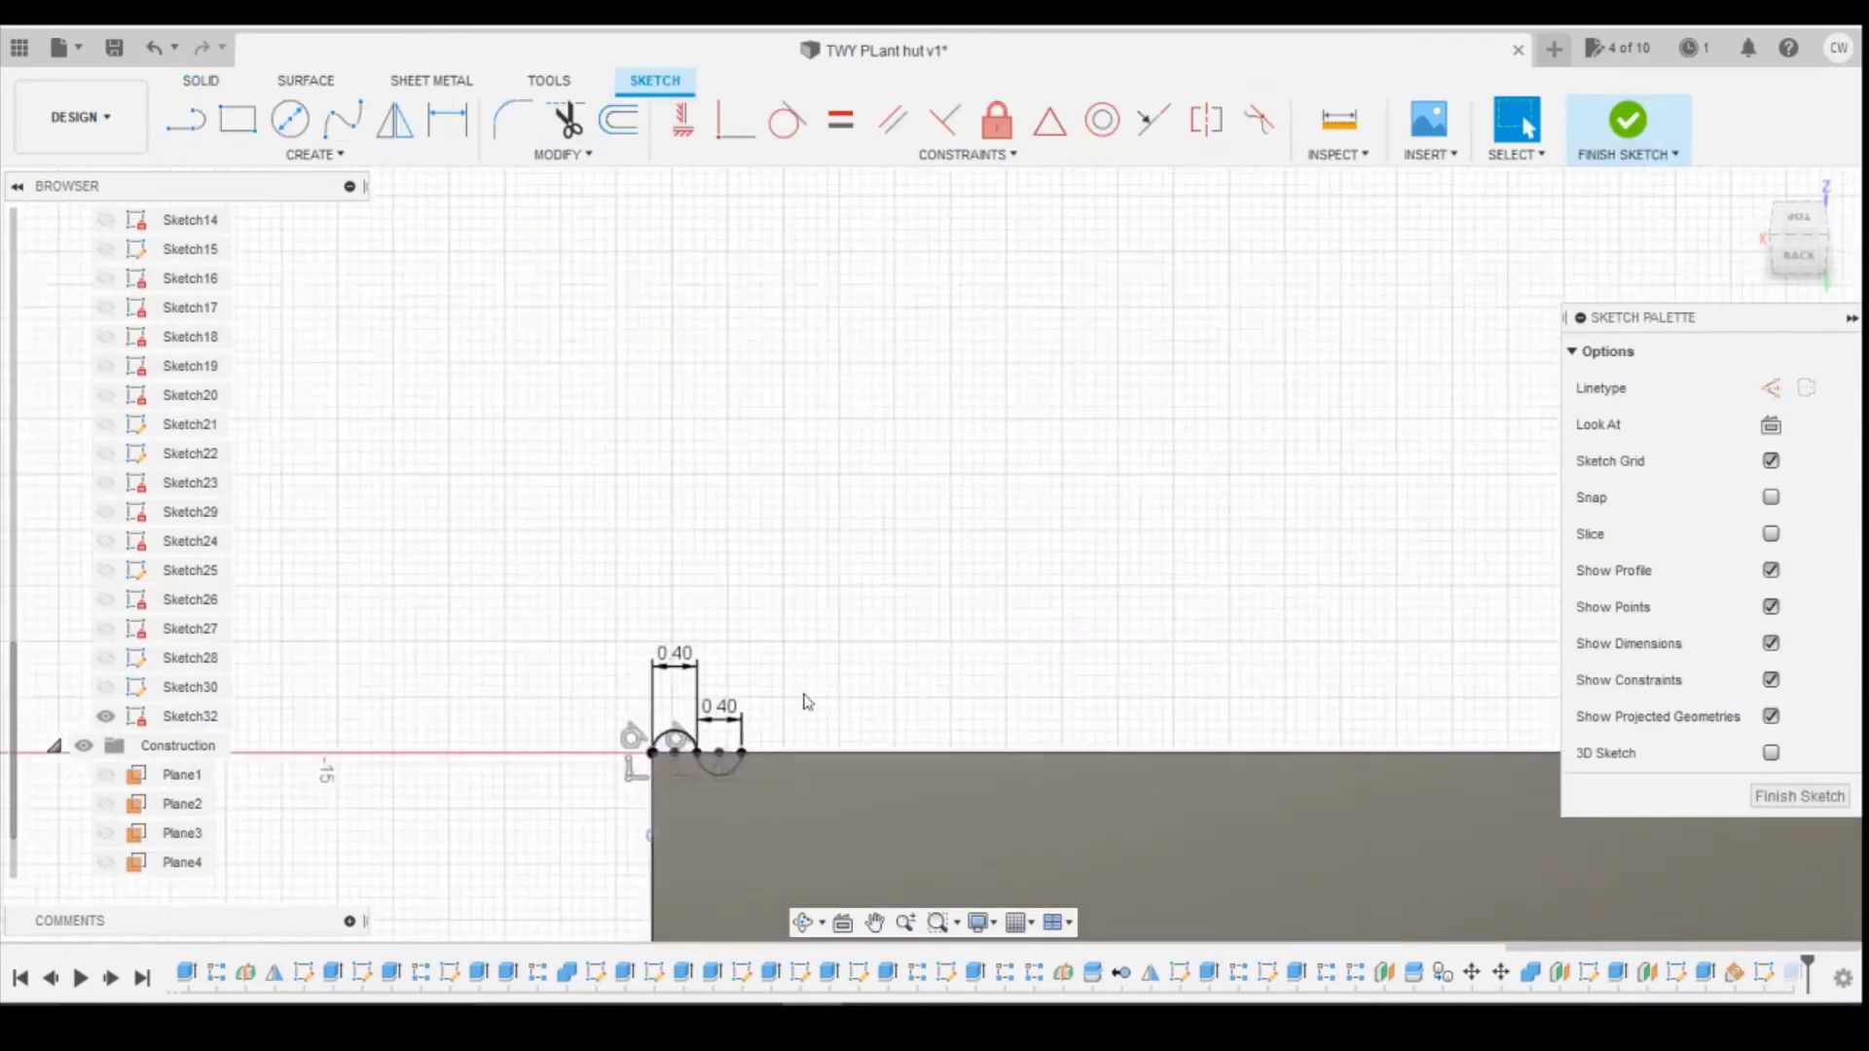
scroll(806, 701, "up", 3)
scroll(708, 796, "up", 2)
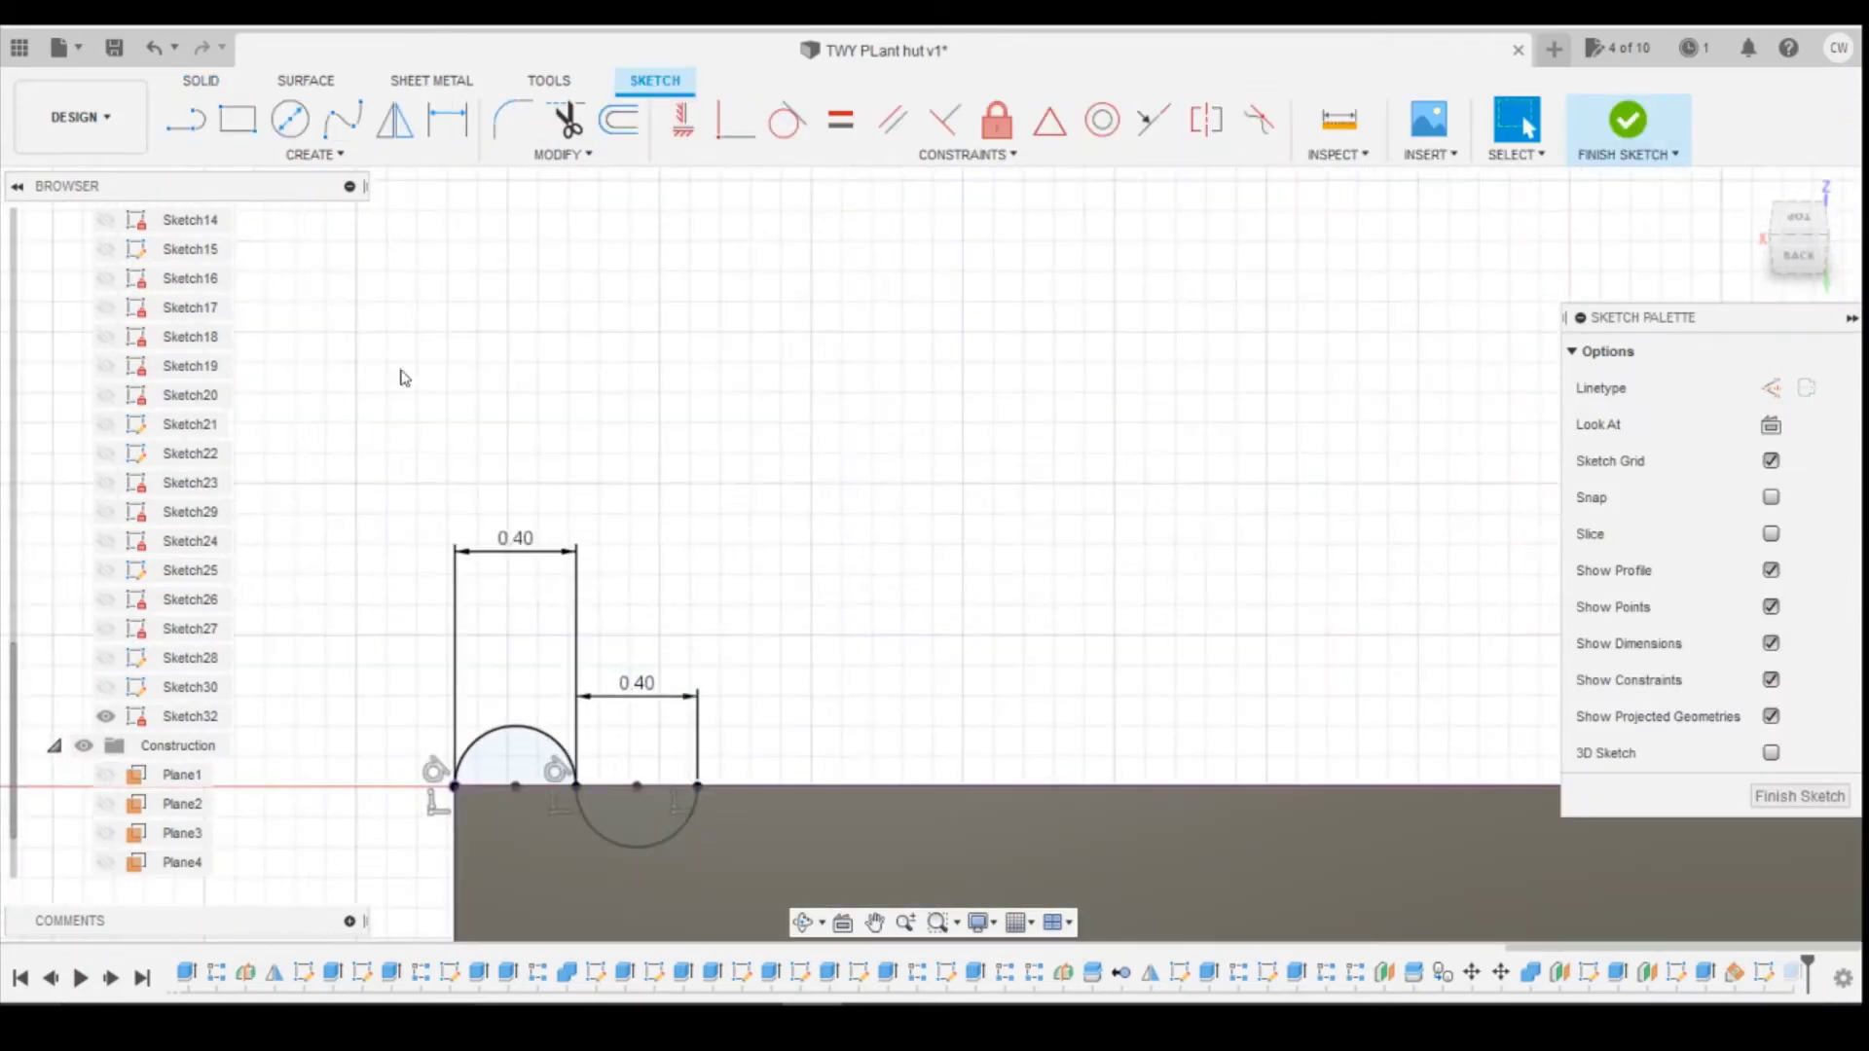
key("l")
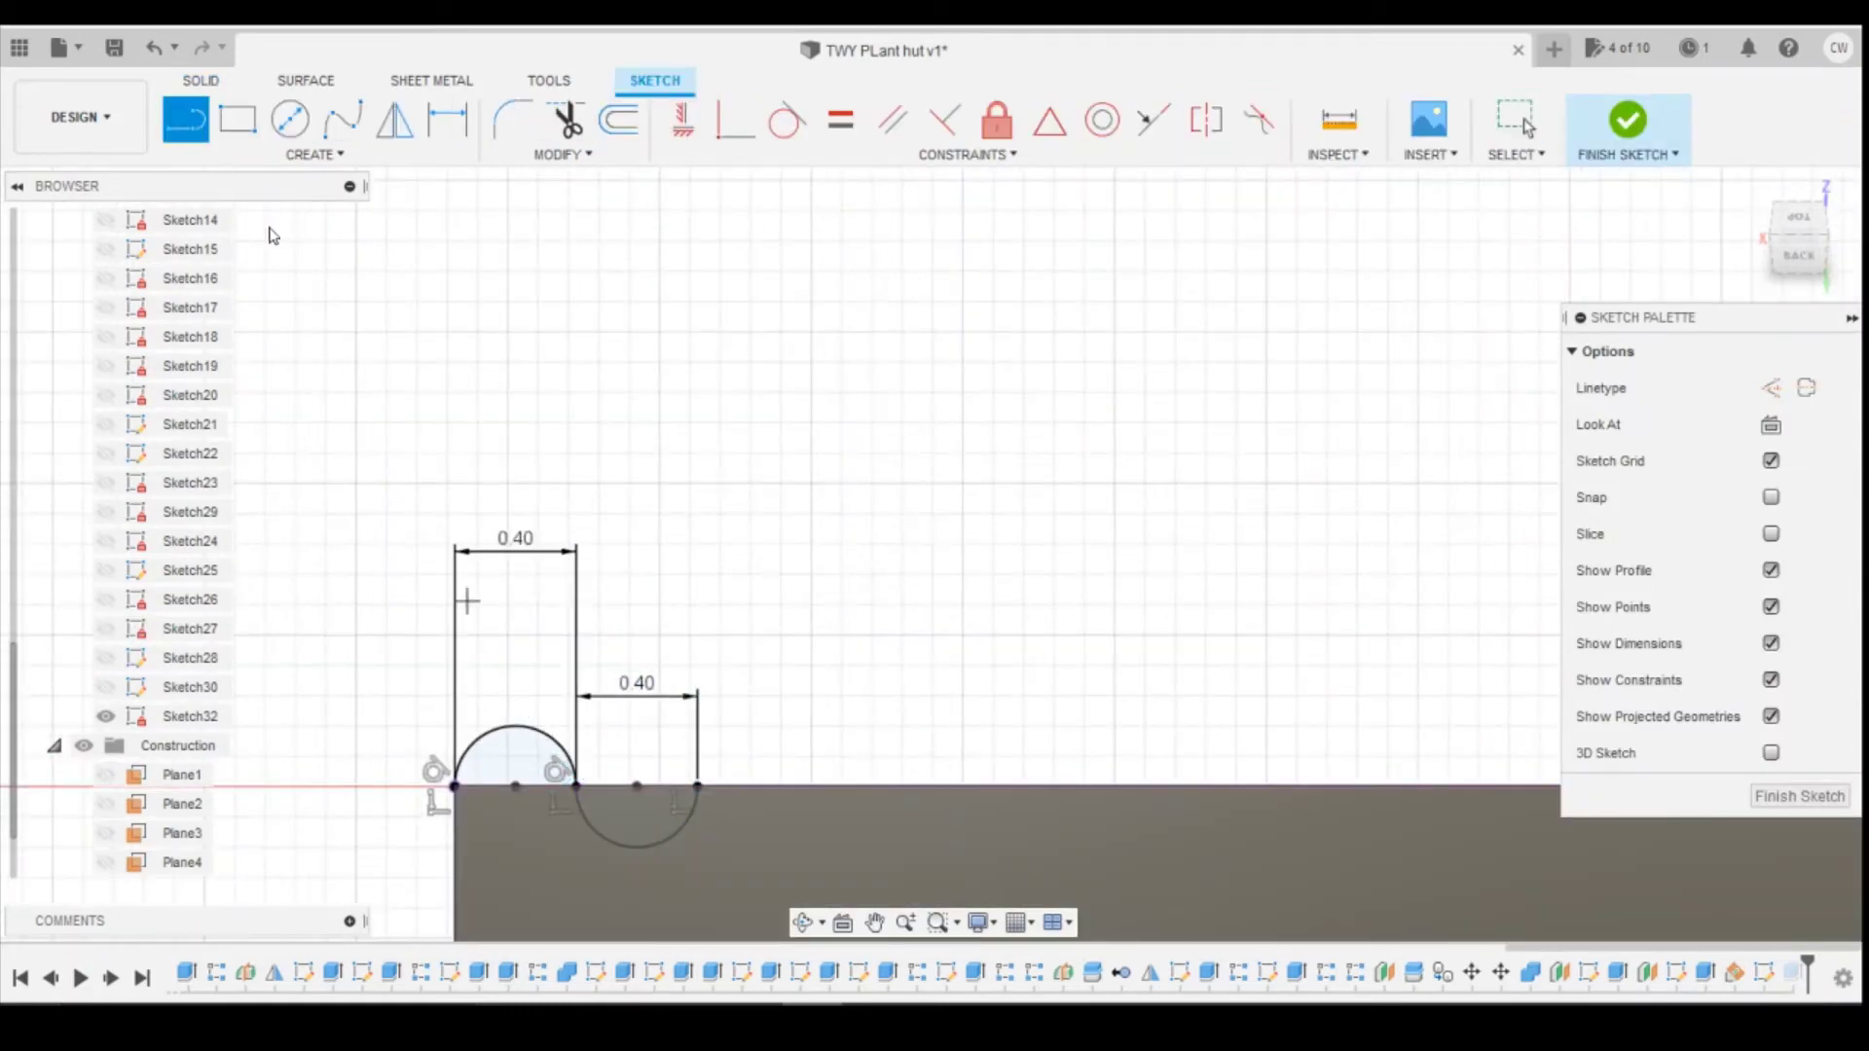
left_click(234, 128)
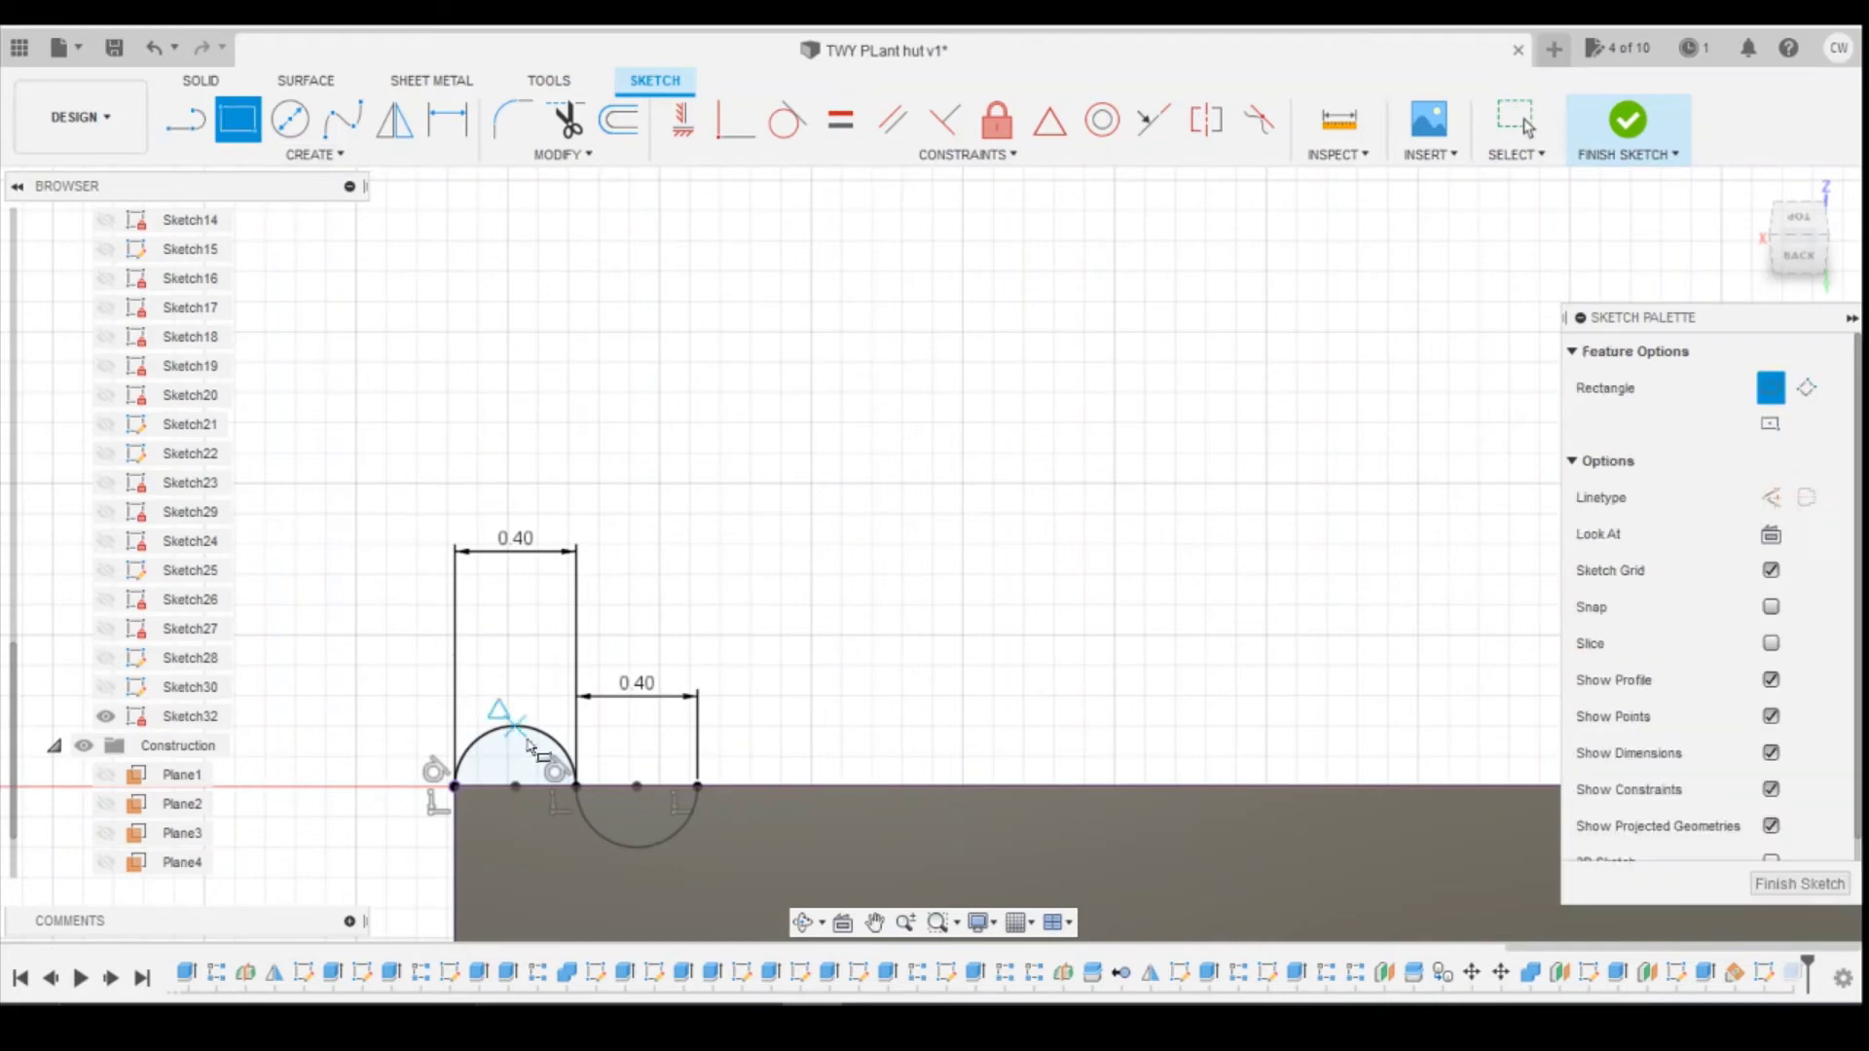
left_click(577, 786)
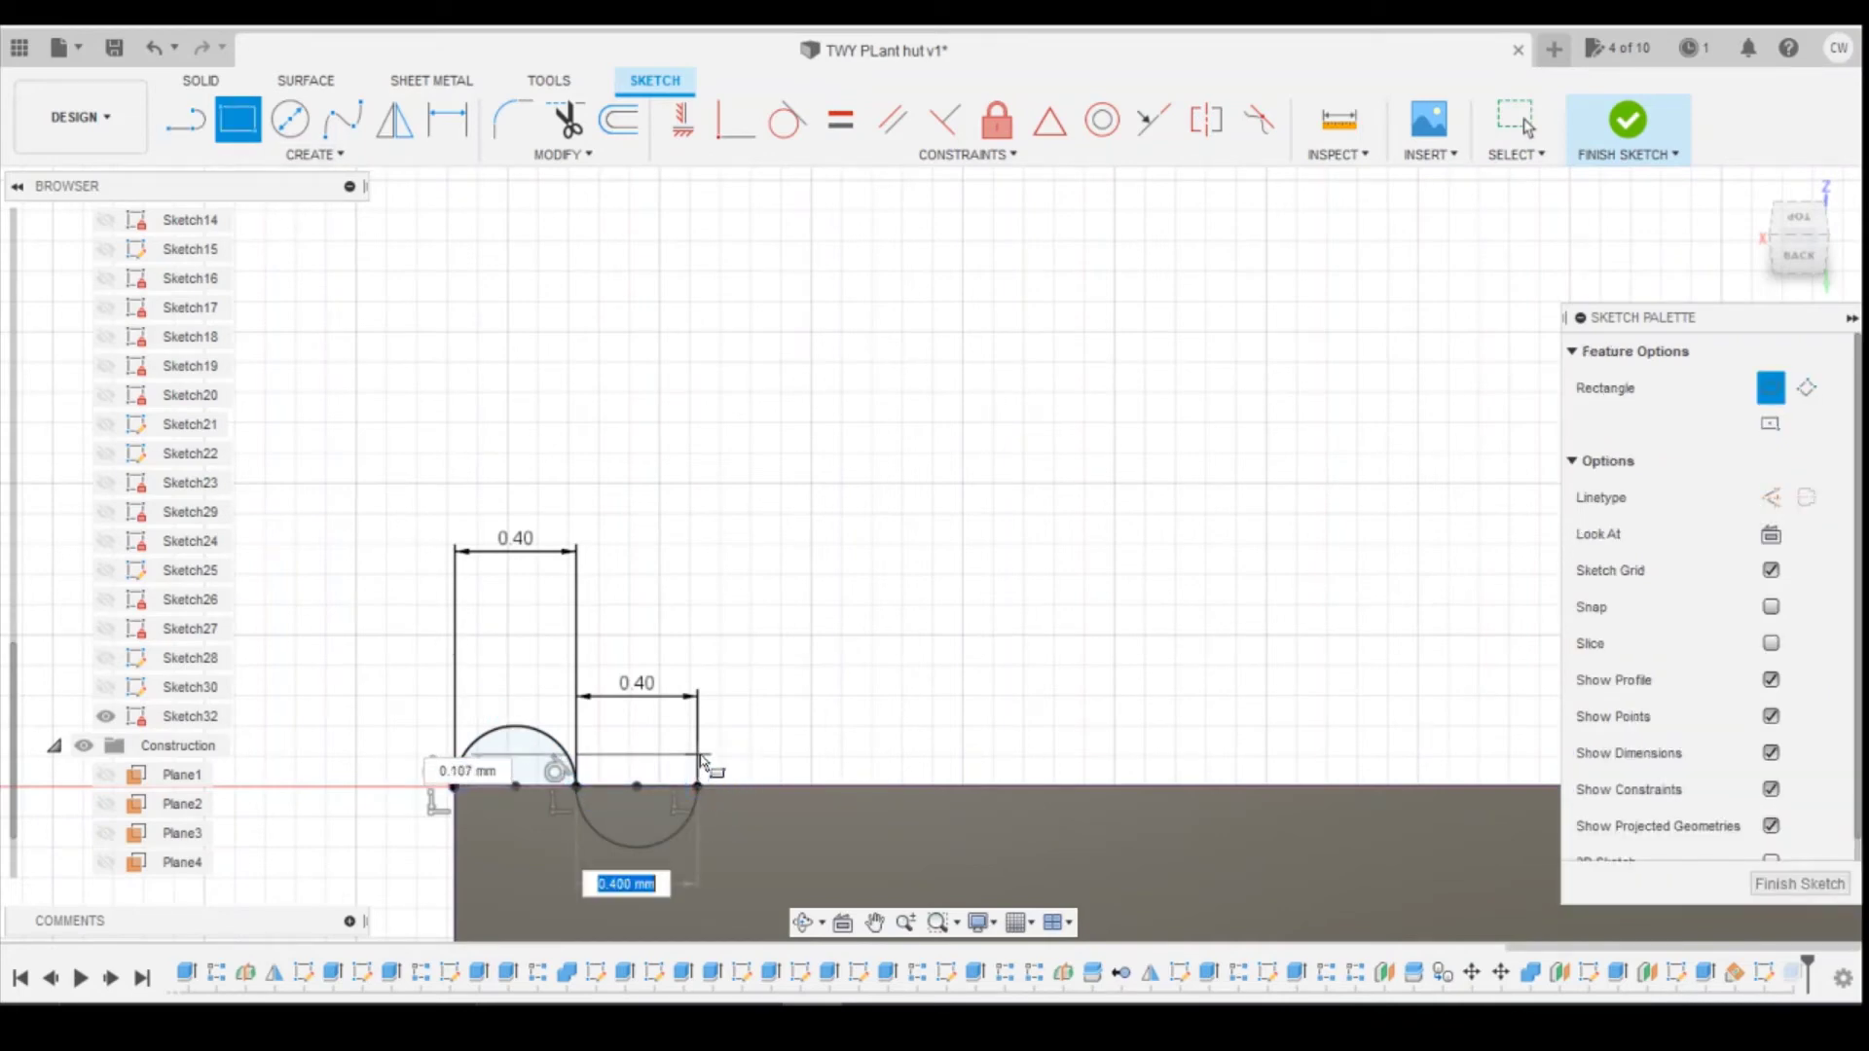
left_click(711, 755)
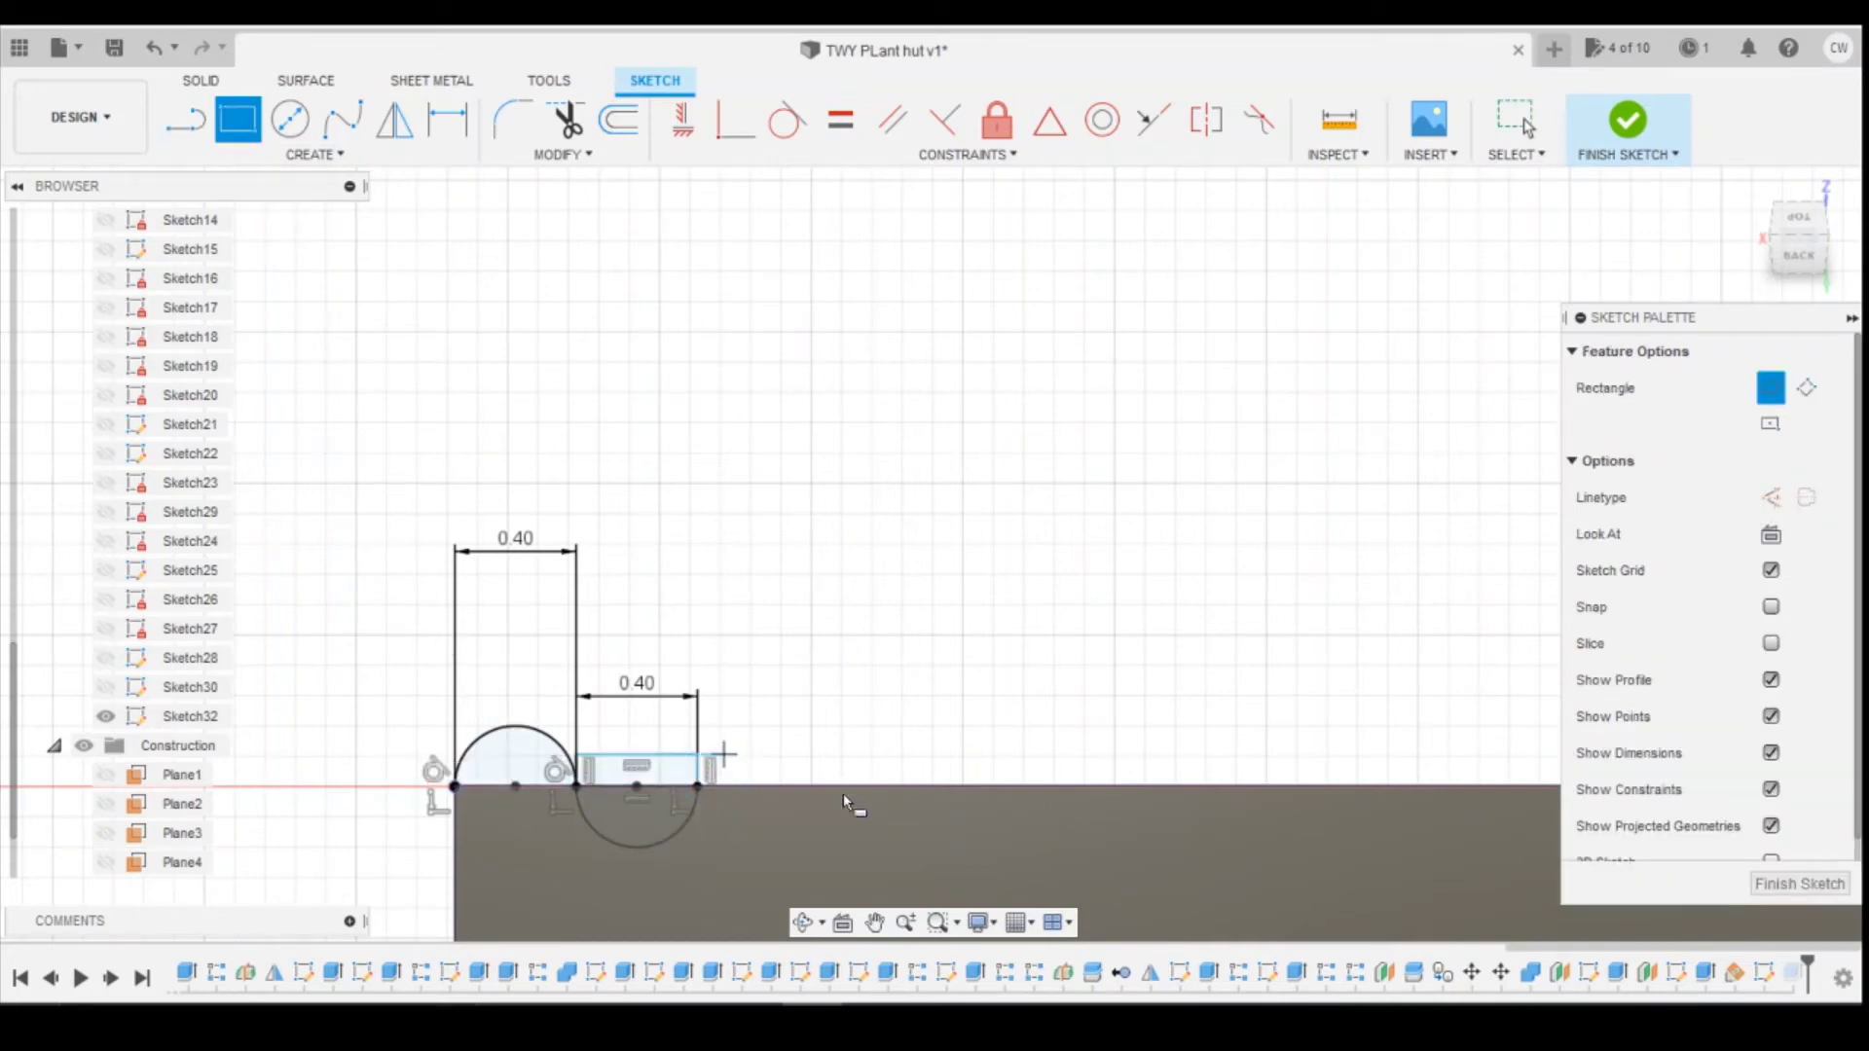
left_click(1618, 126)
Step: Edit the groove's cut extrusion to include the small rectangle above the lower semicircle as a second profile
right_click(1799, 979)
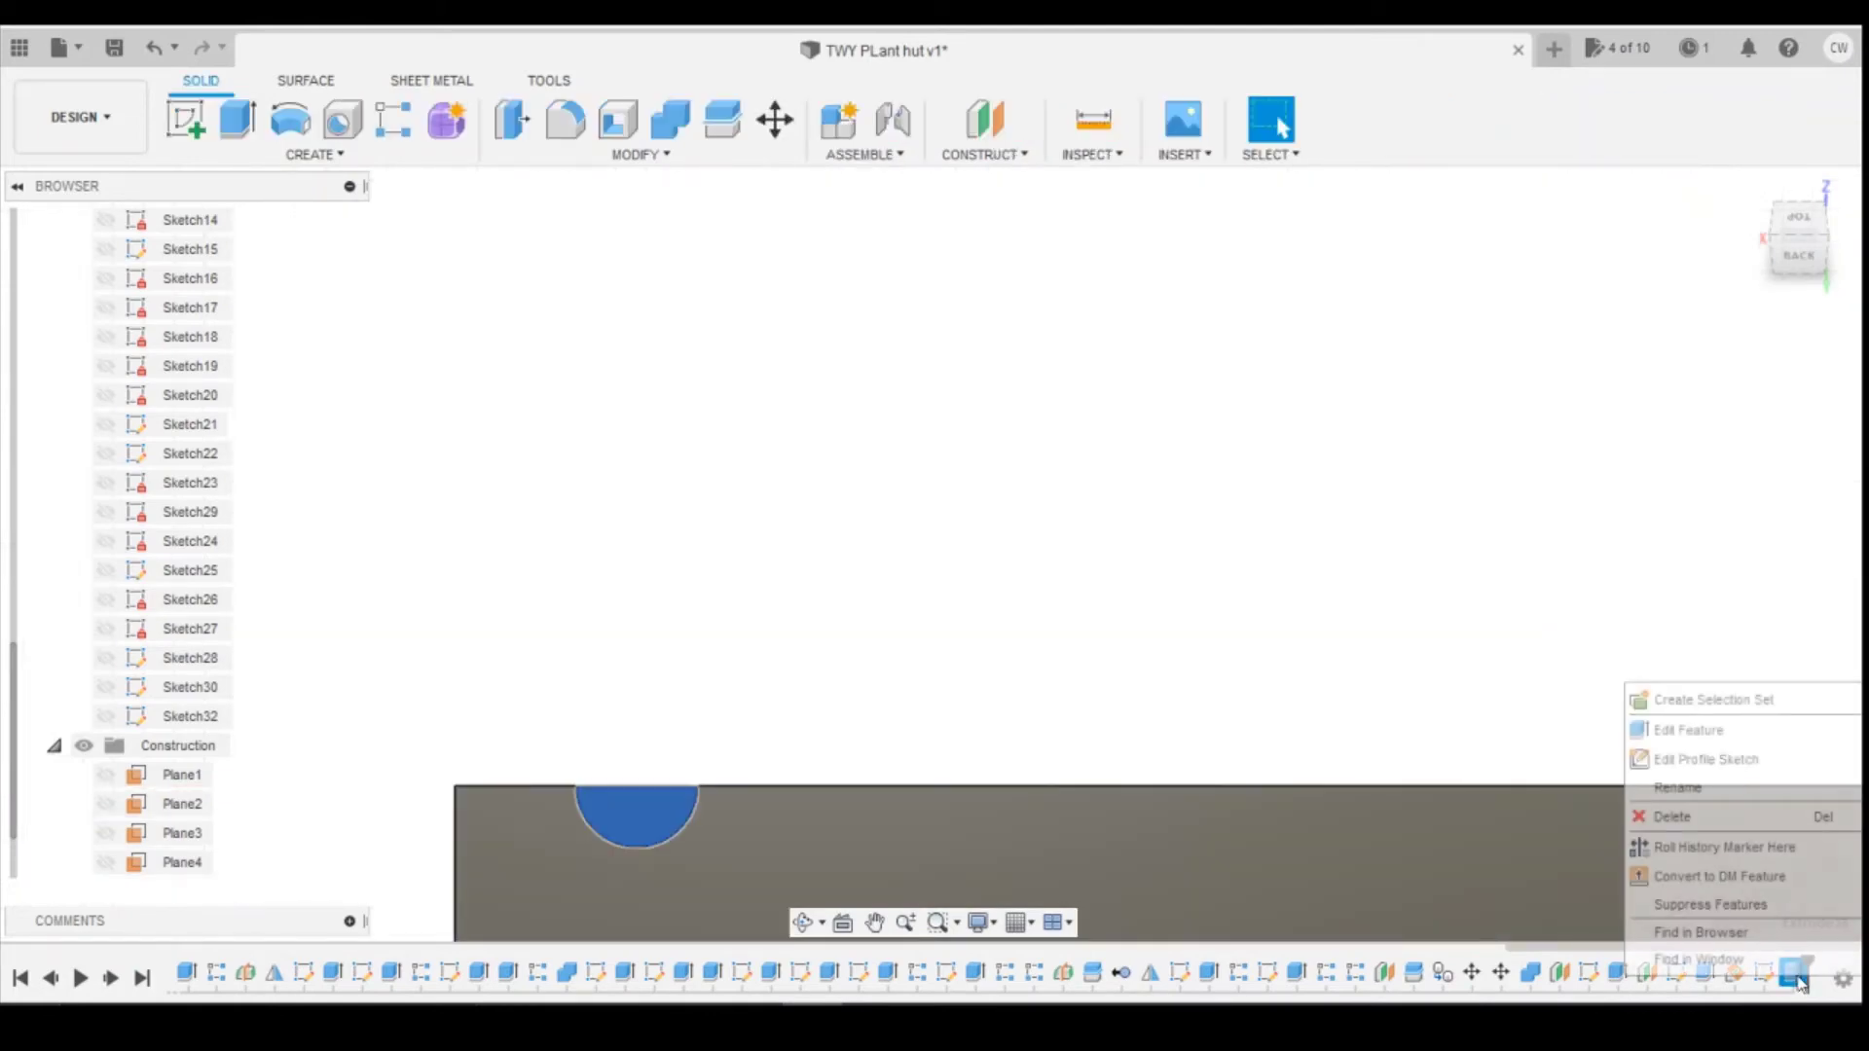
left_click(779, 730)
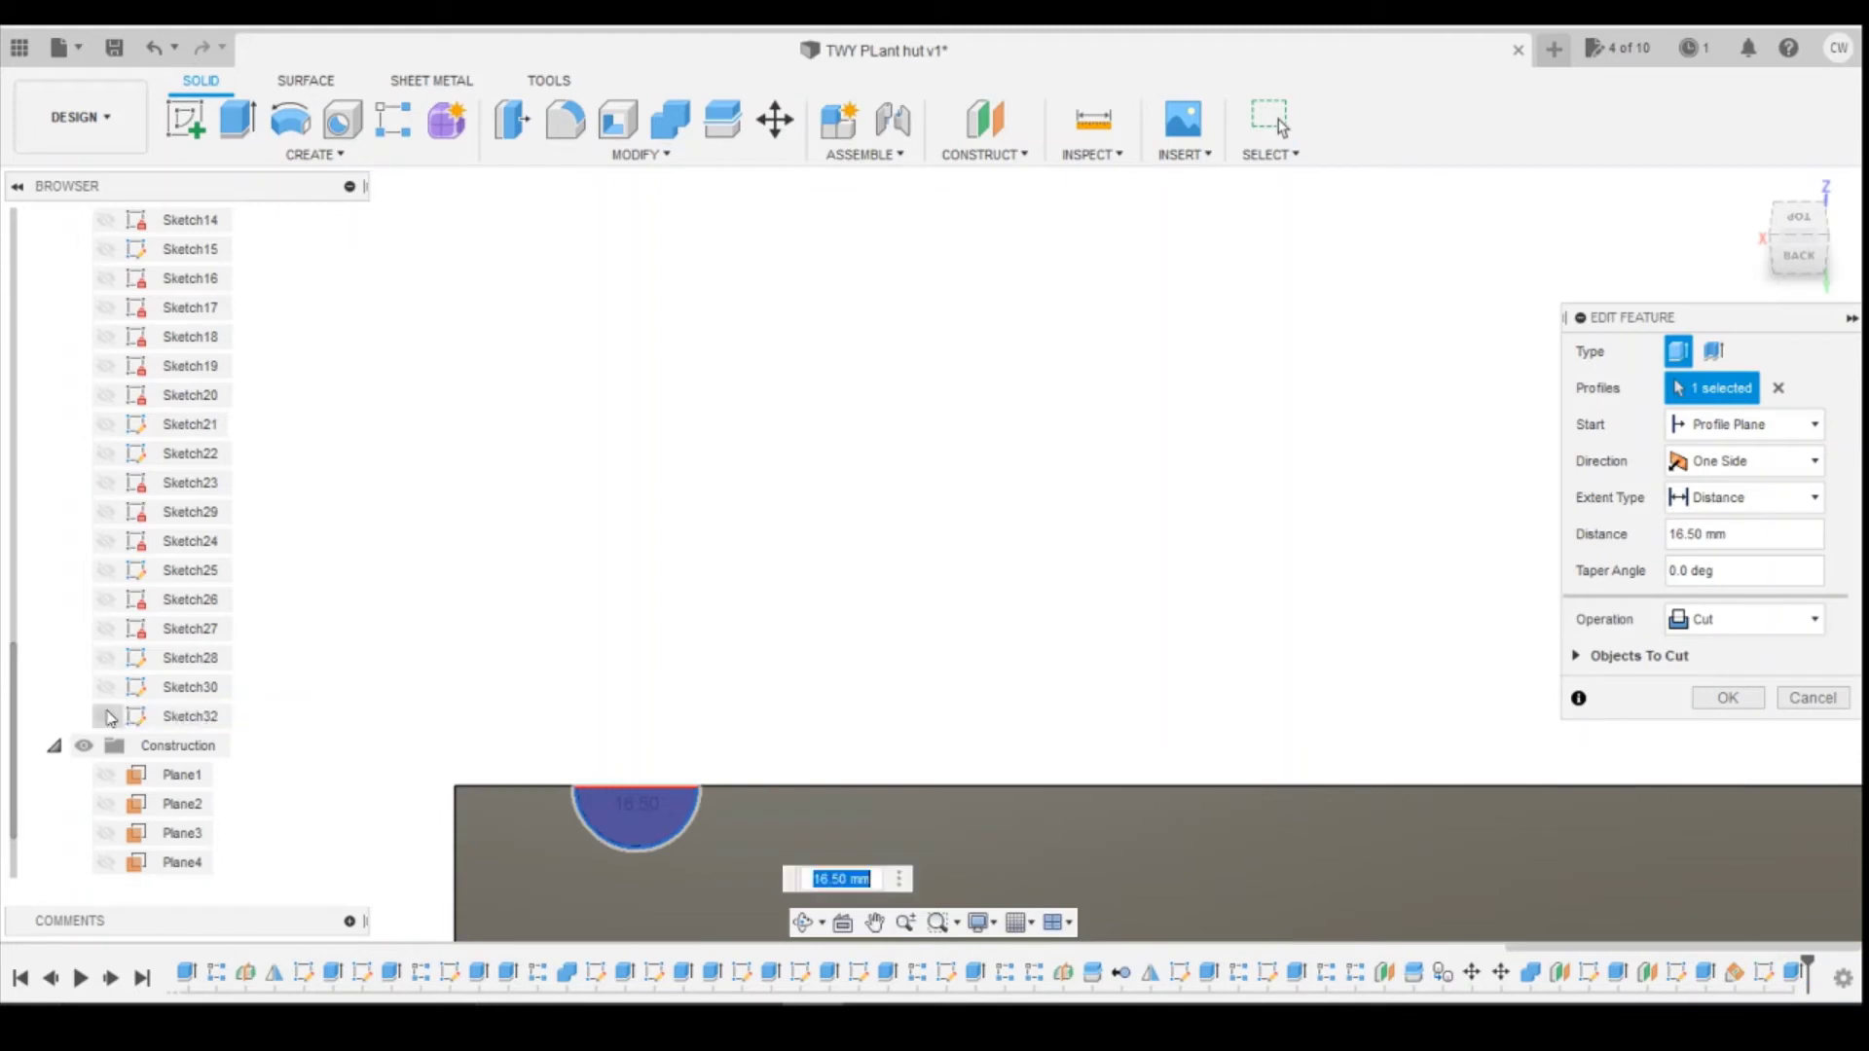
scroll(105, 681, "up", 3)
scroll(109, 611, "up", 2)
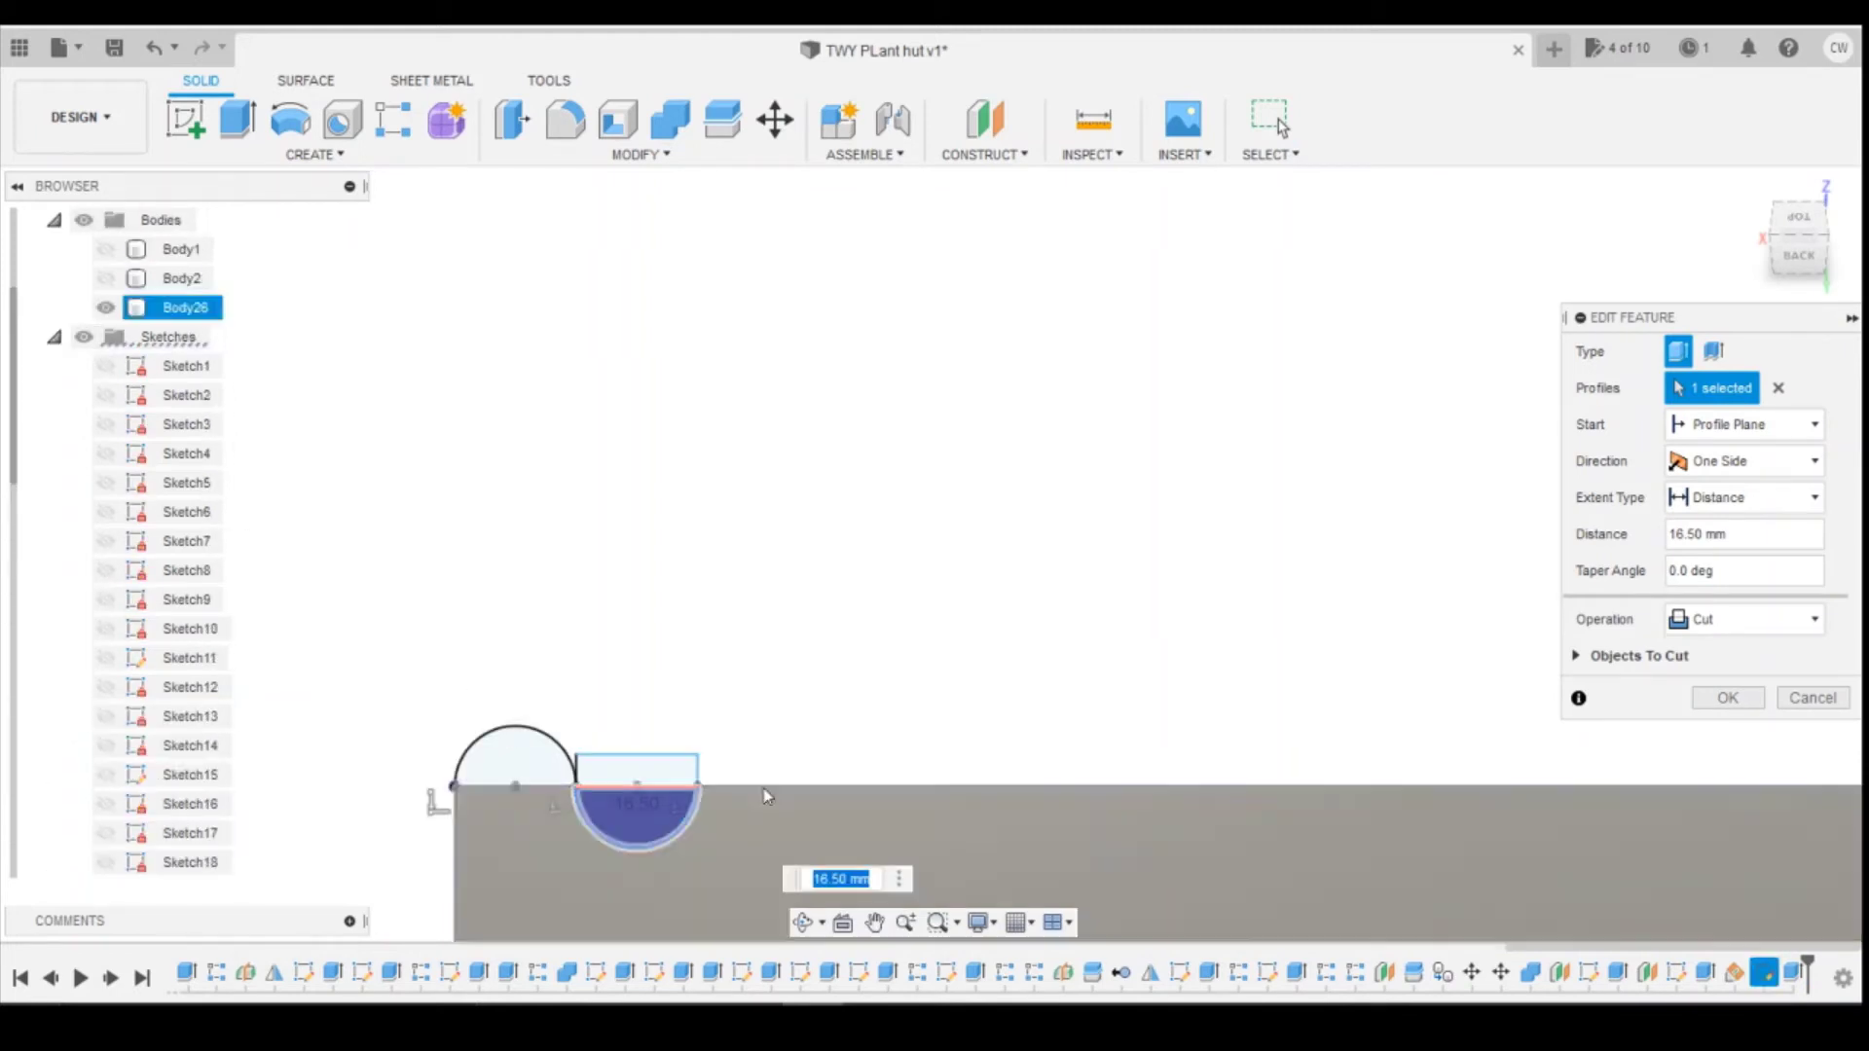
left_click(637, 769)
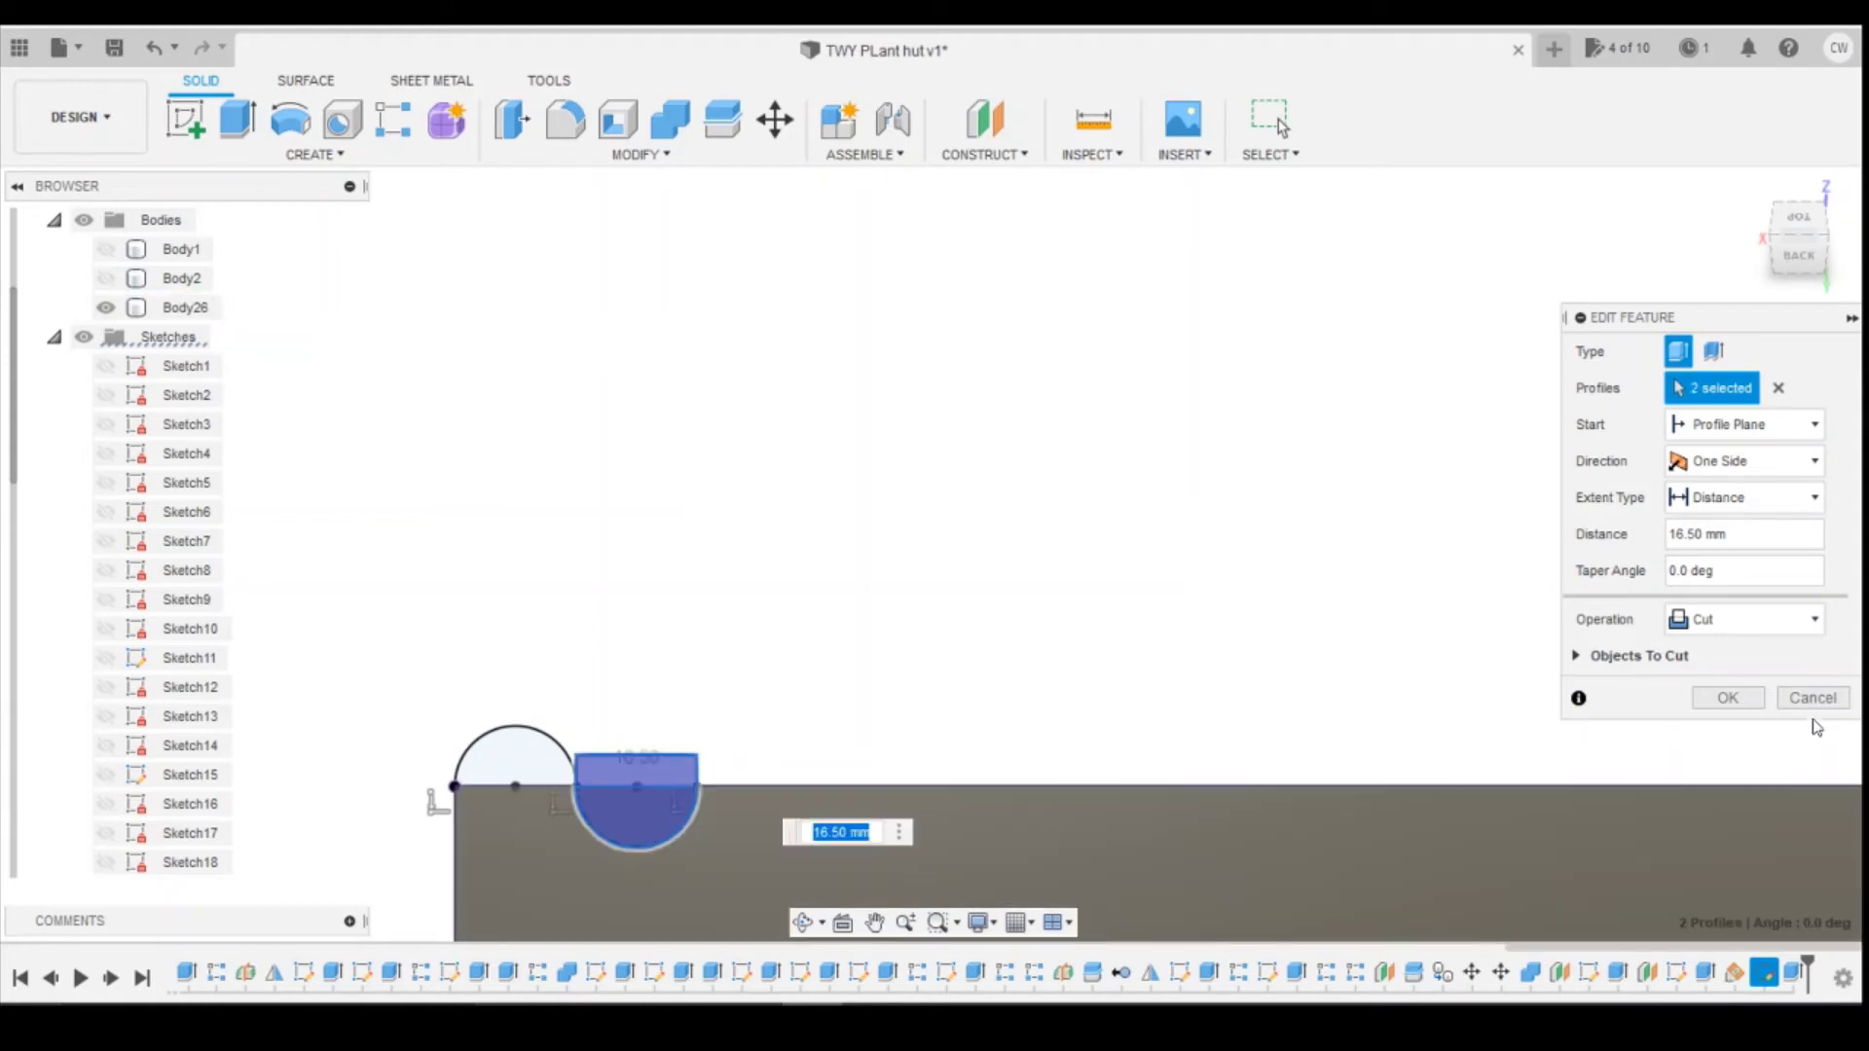
left_click(1738, 694)
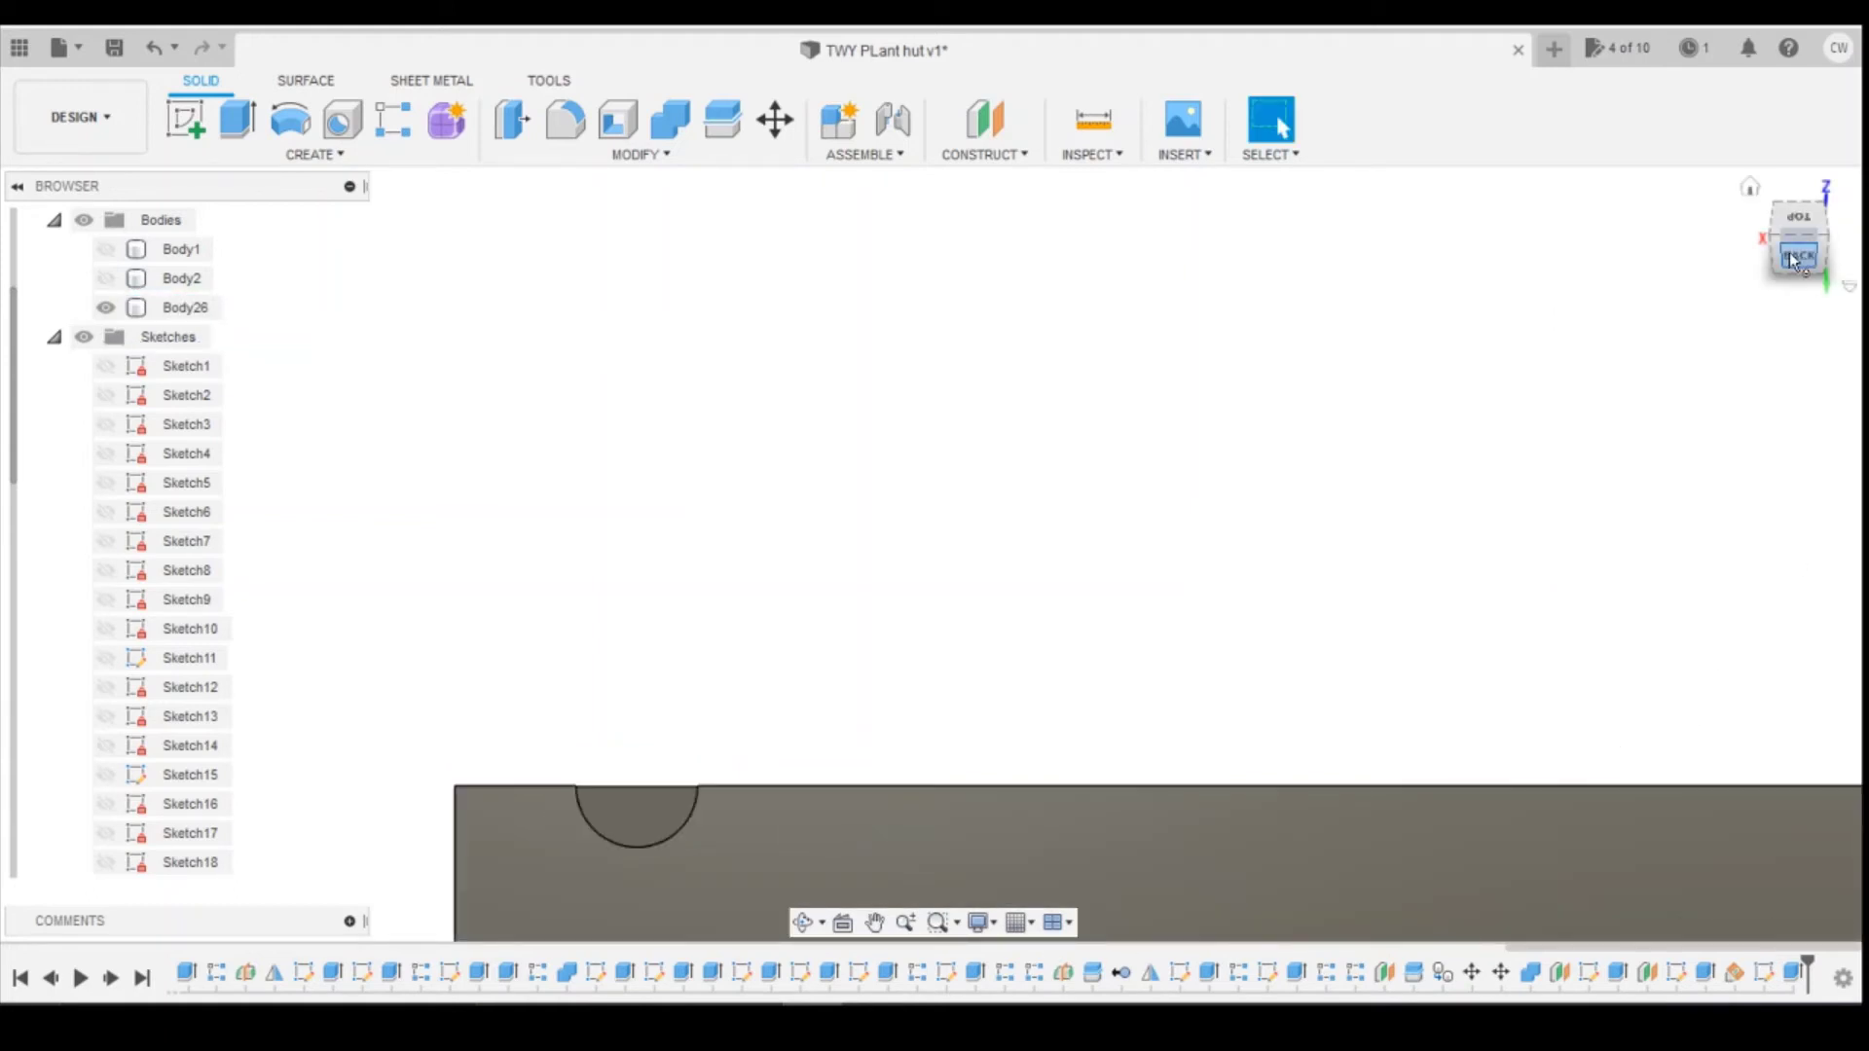
Step: Change the groove cut to two sides, extending it 2 mm past the eave on the second side
left_click_drag(1791, 255, 1771, 285)
scroll(1299, 348, "down", 5)
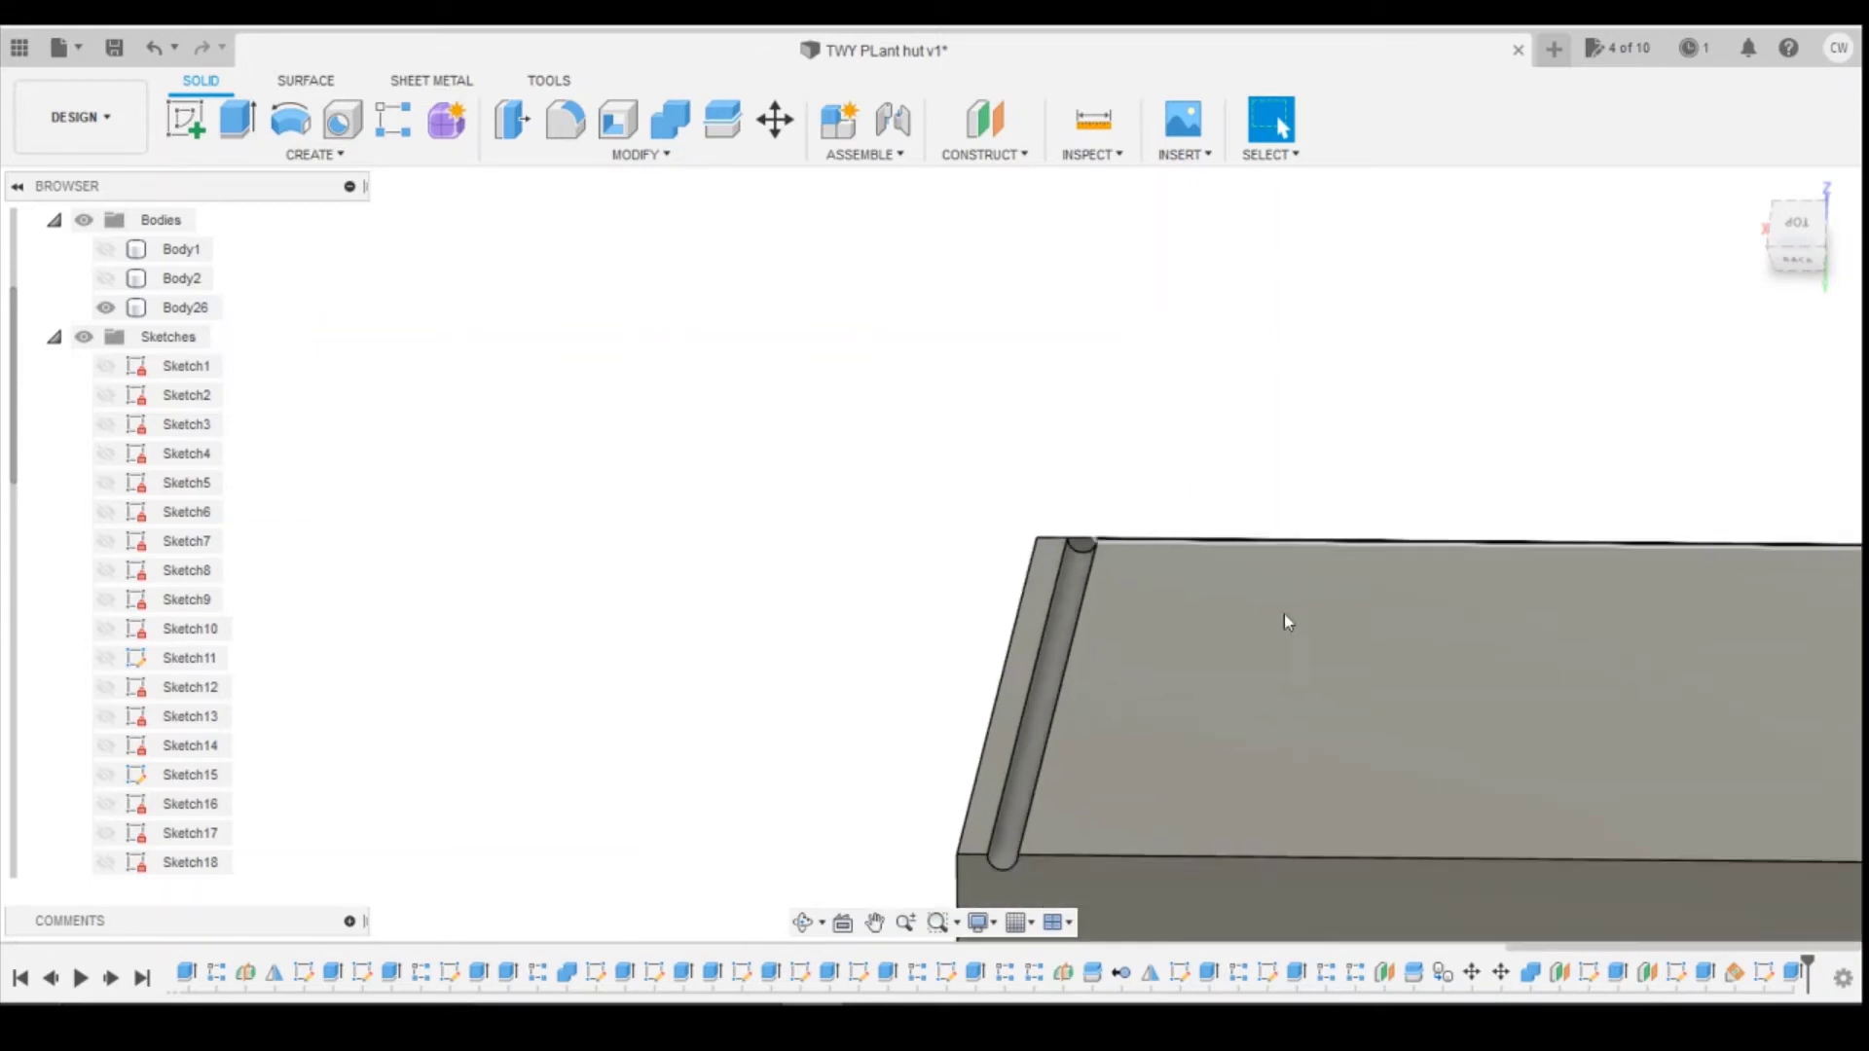
scroll(1284, 619, "down", 3)
right_click(1793, 974)
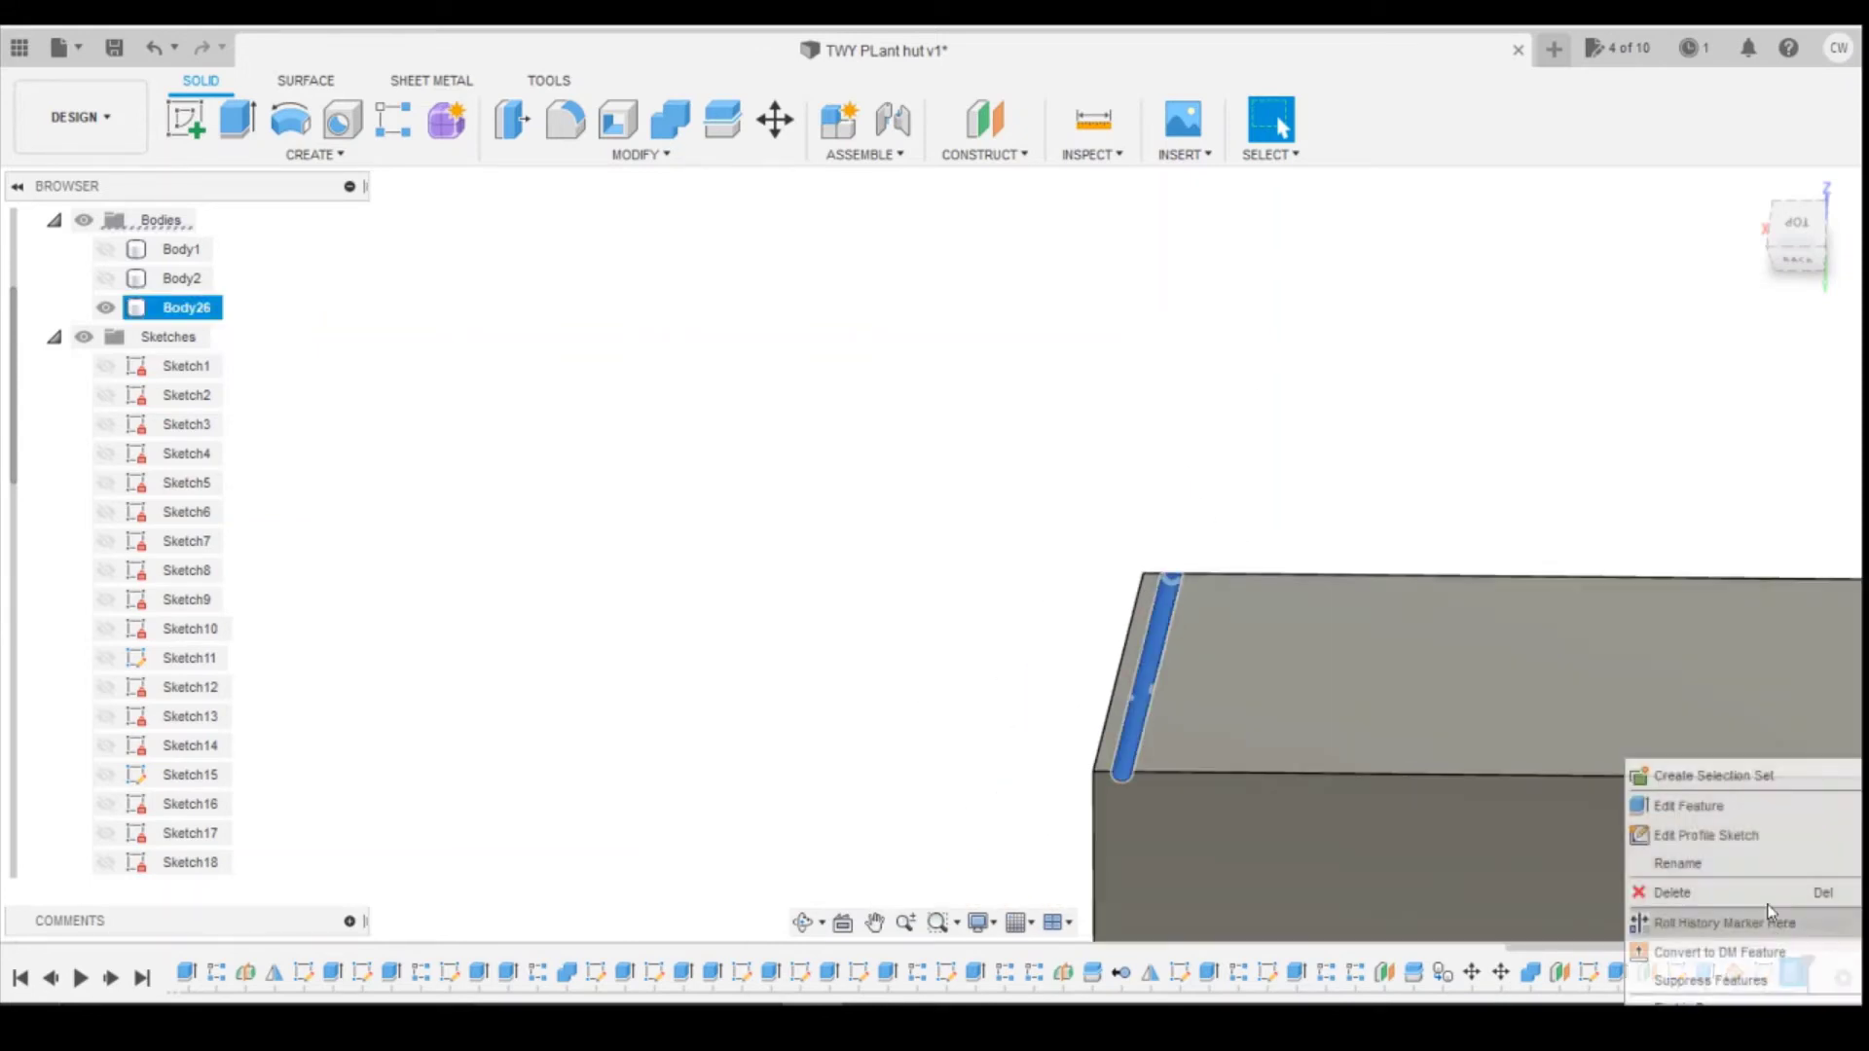
left_click(1713, 810)
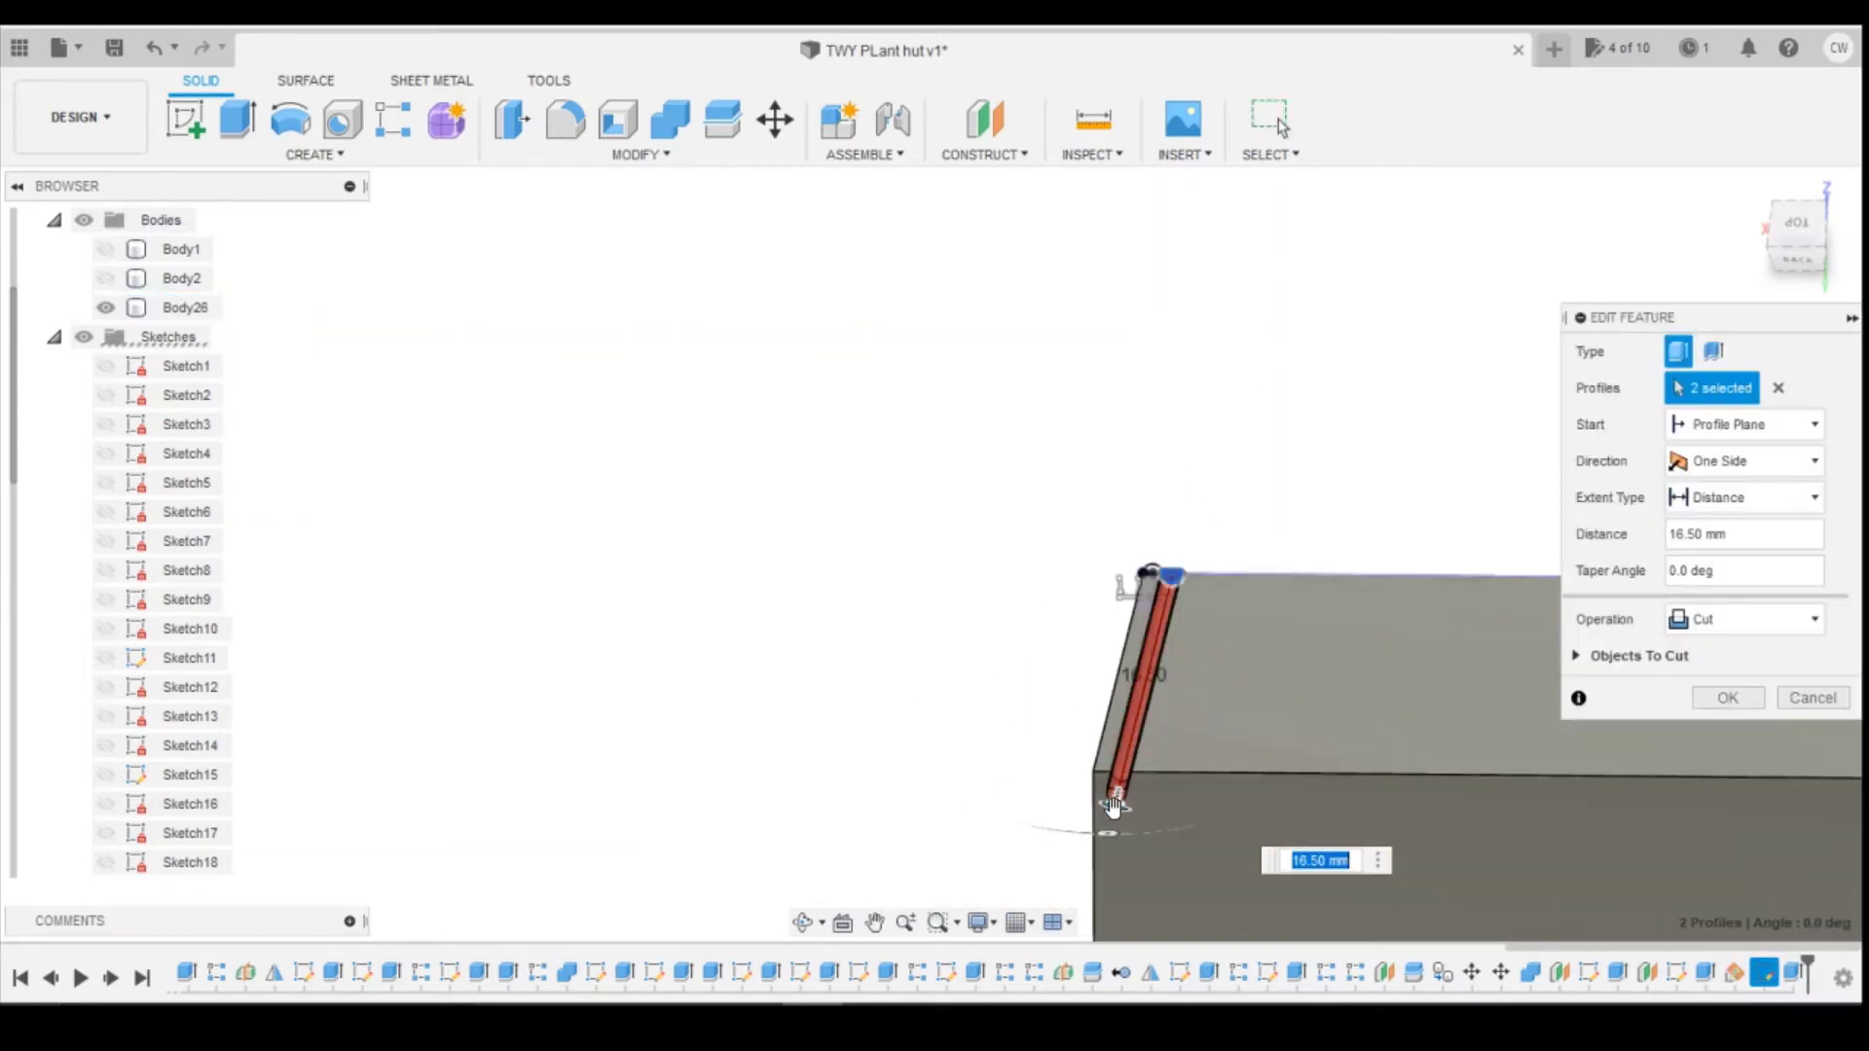
left_click(1818, 258)
left_click(1725, 463)
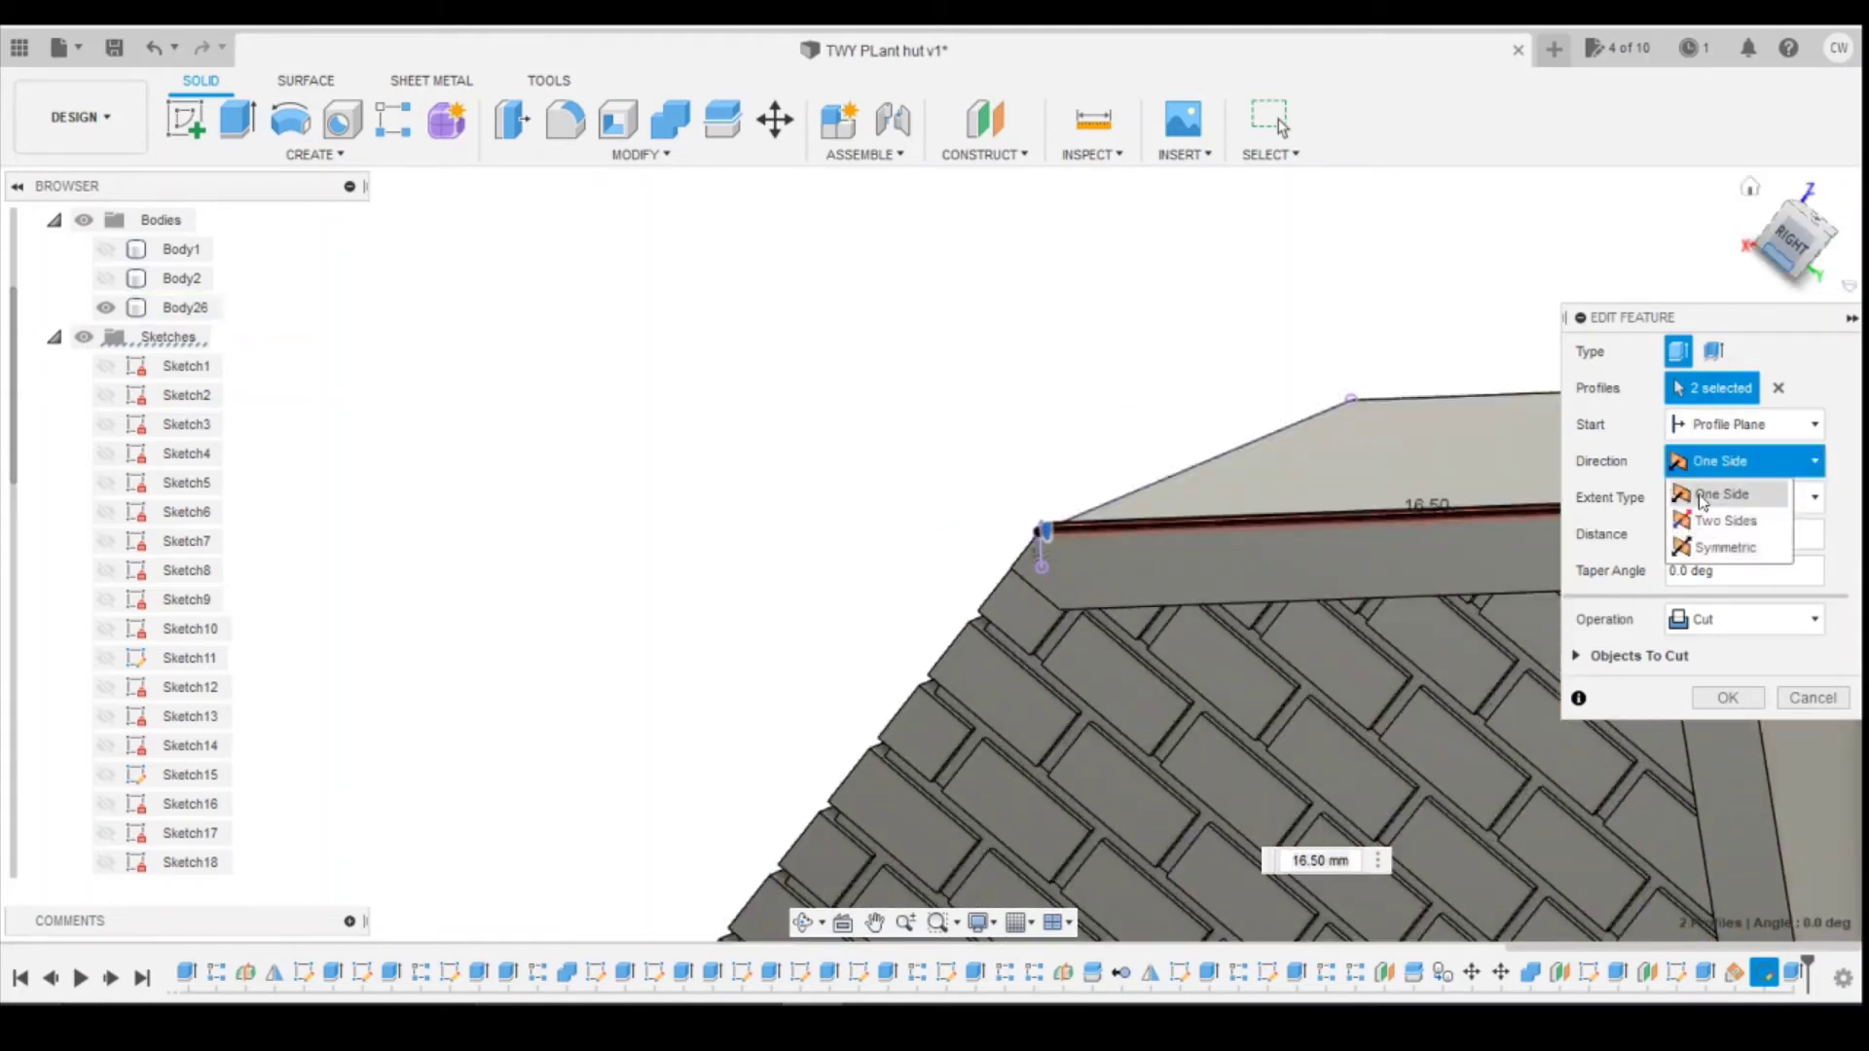
left_click(1725, 521)
left_click_drag(1037, 533, 887, 543)
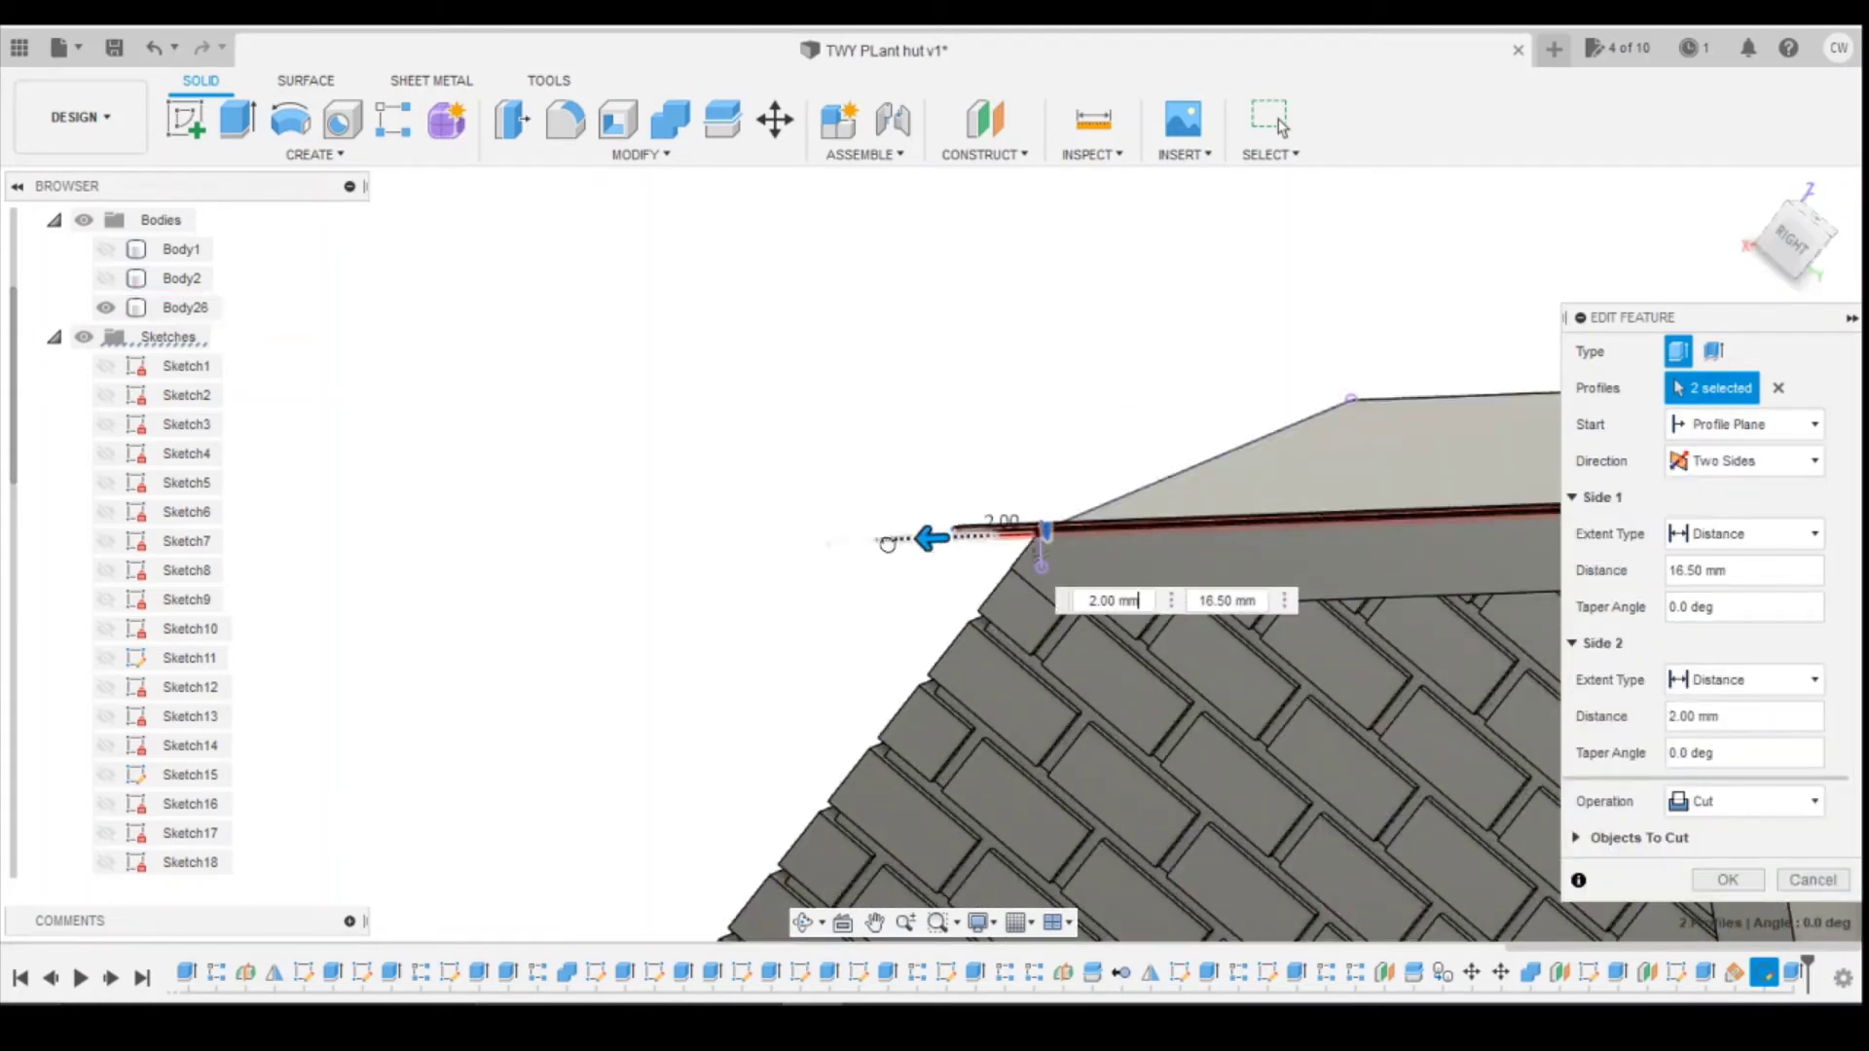
key("Return")
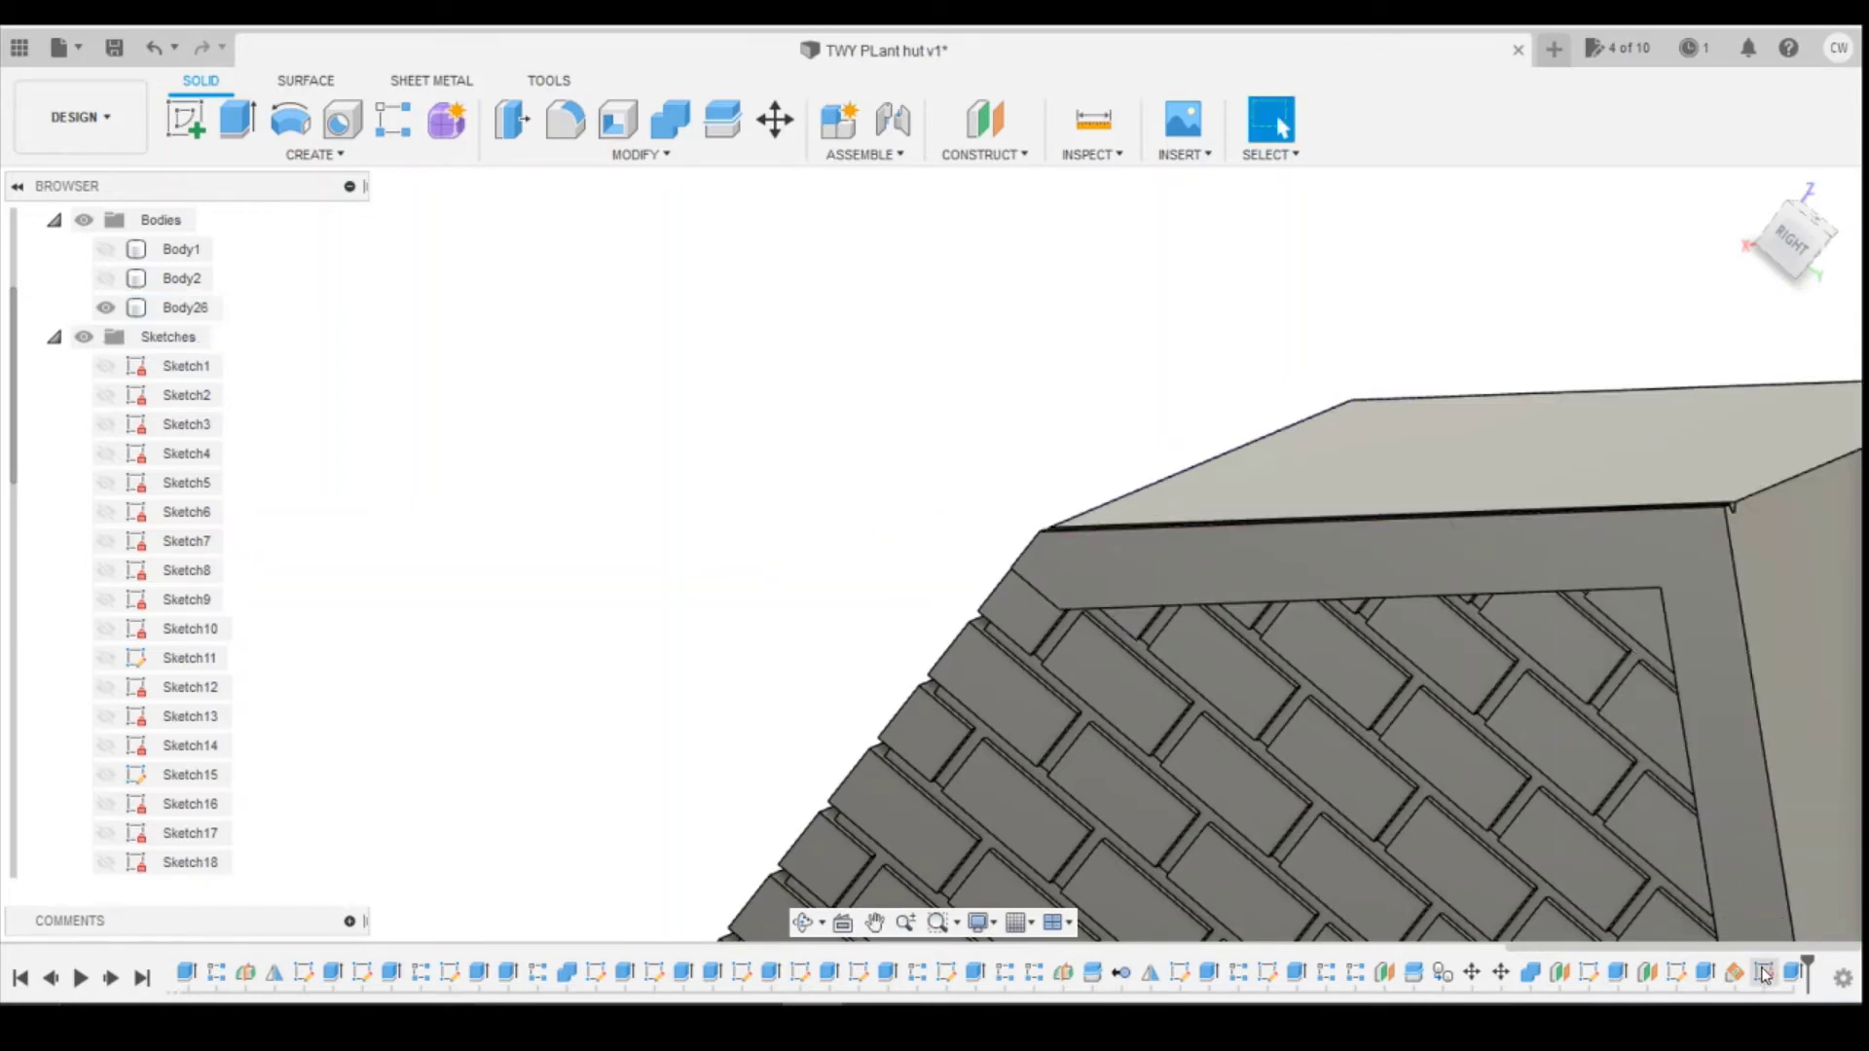
Step: Extrude the upper semicircle of the tile profile sketch 14.875 mm up the roof slope to the ridge, joined to the body
right_click(1764, 971)
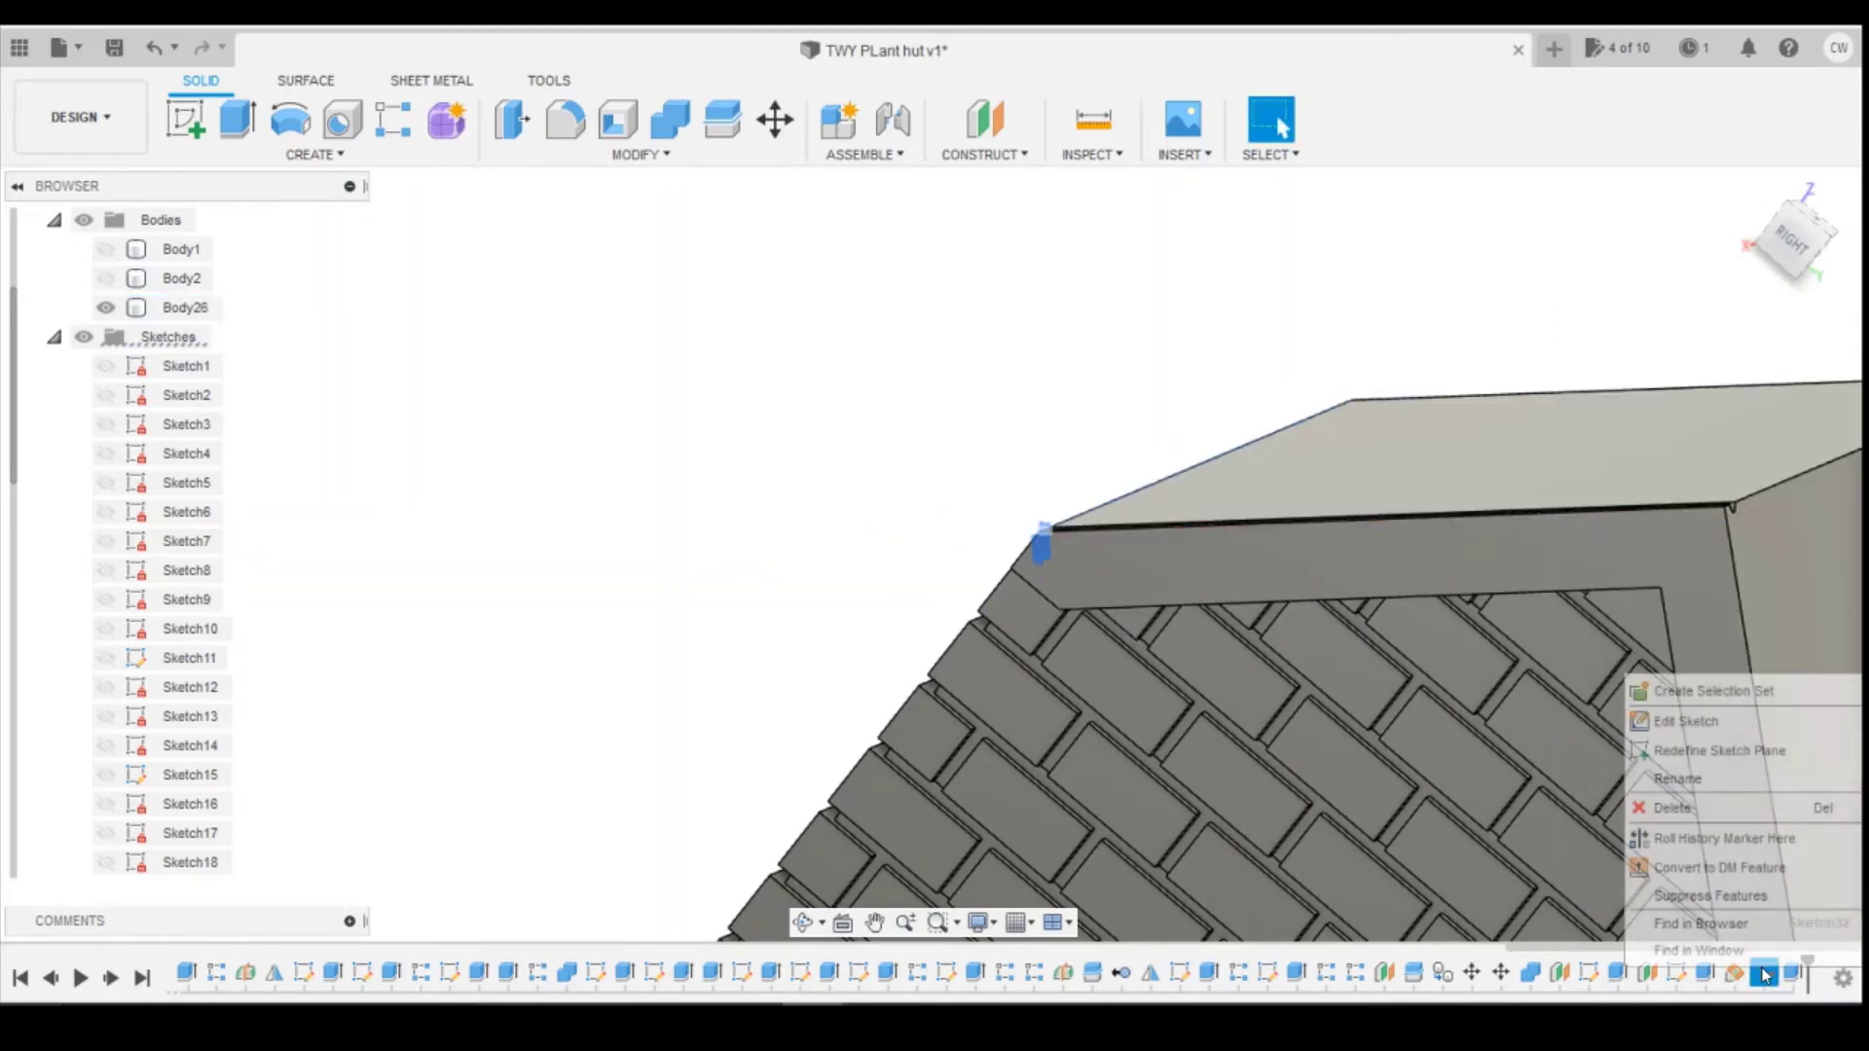
left_click(1716, 720)
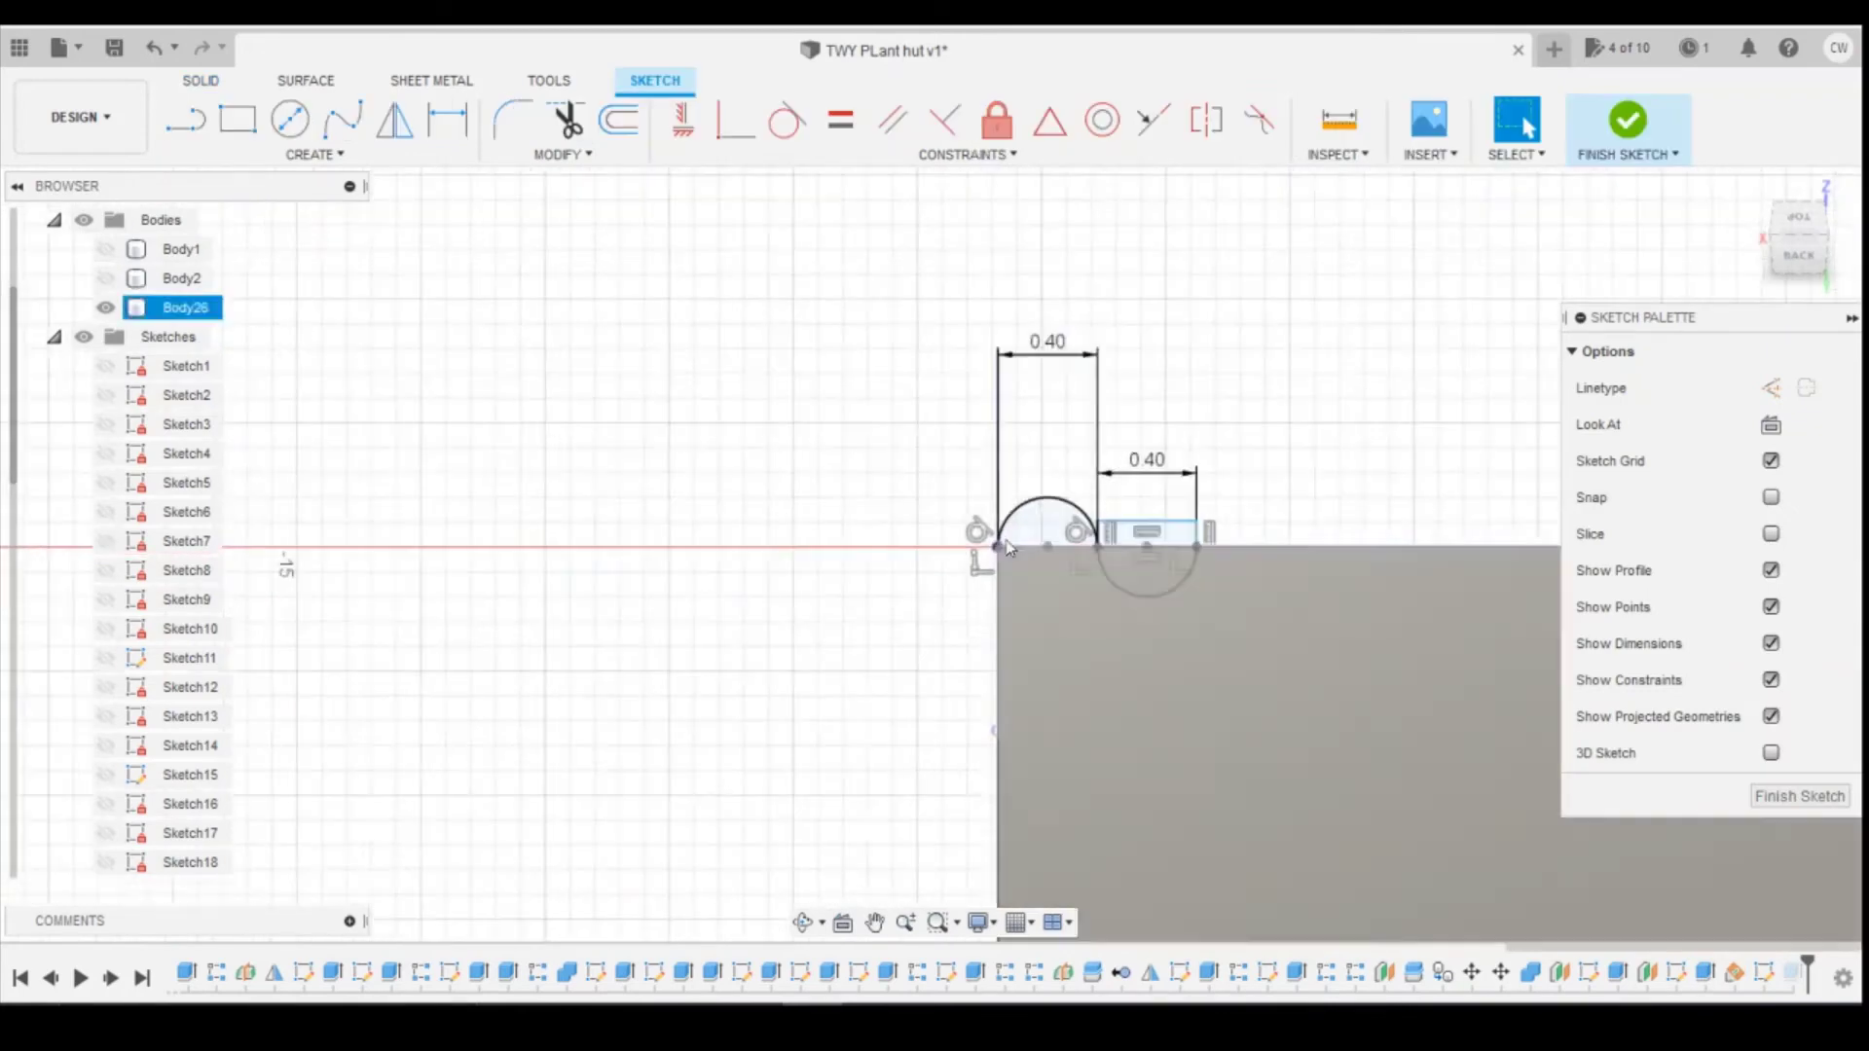
right_click(1041, 512)
left_click(1043, 627)
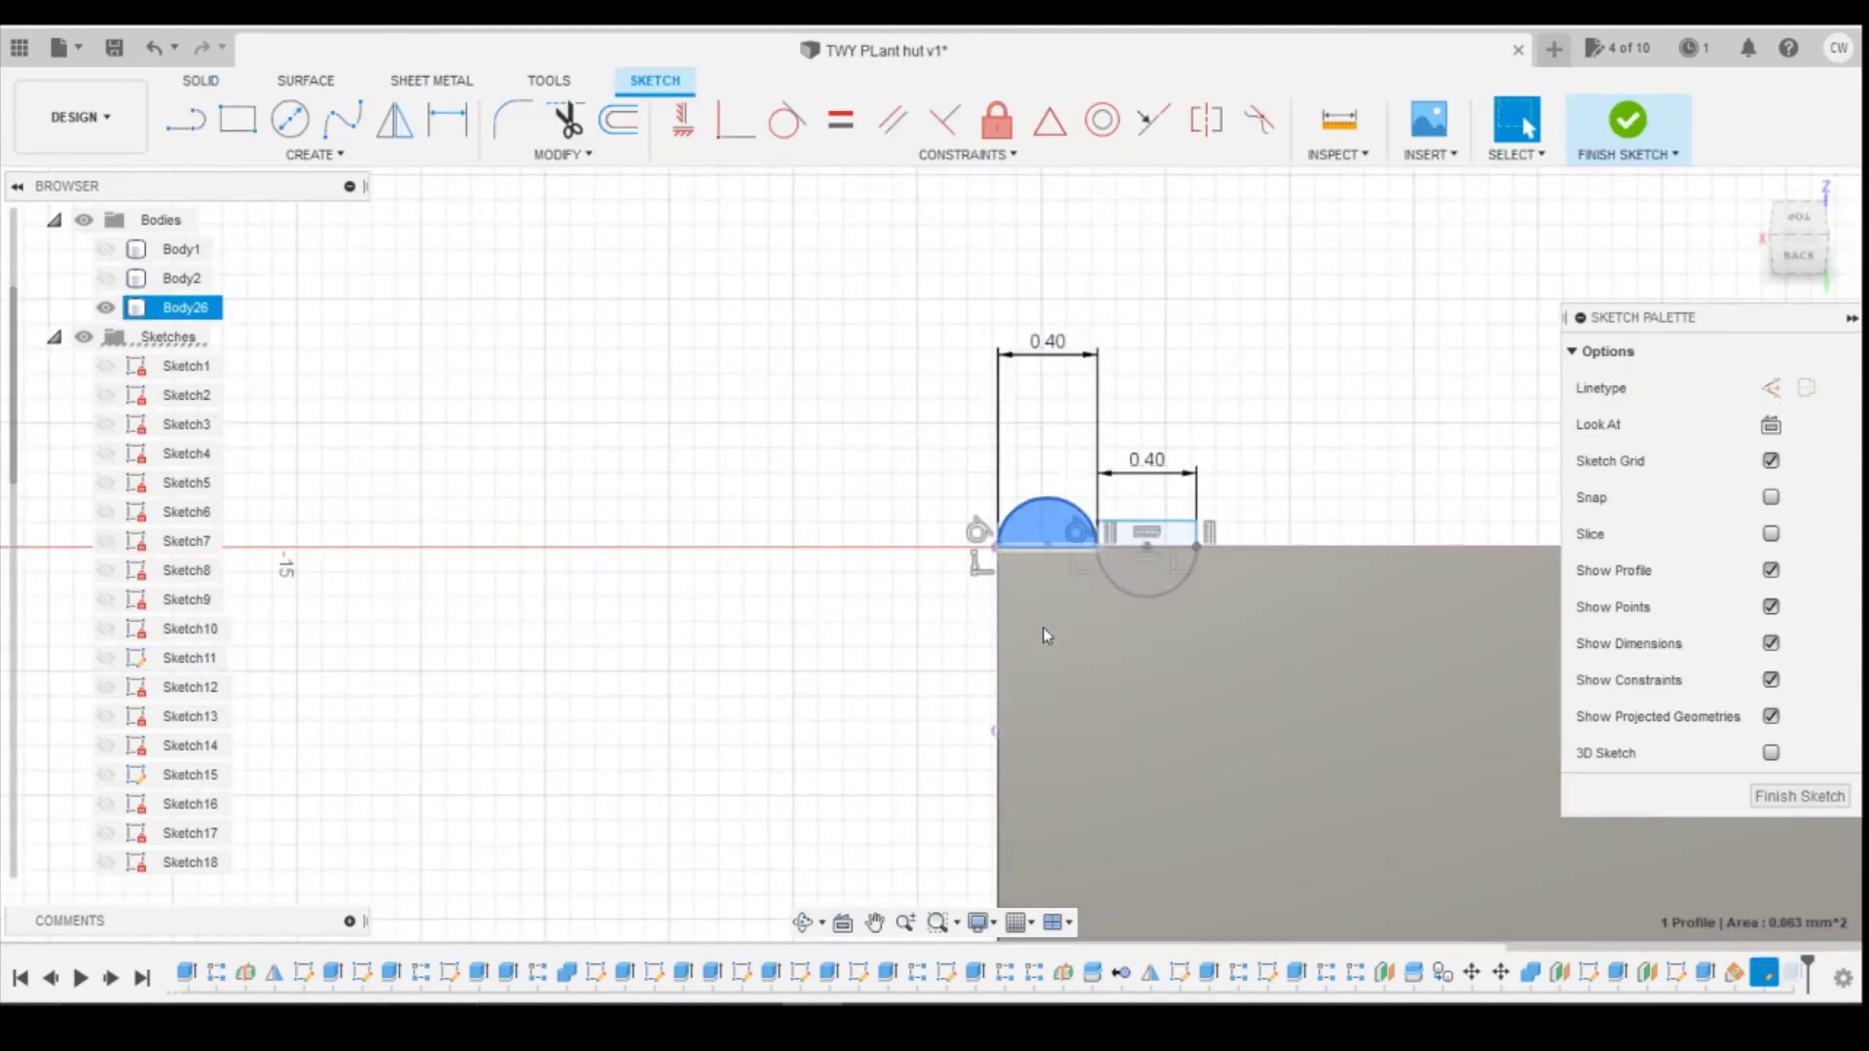
middle_click_drag(1061, 623, 1697, 311, "shift")
scroll(763, 655, "down", 5)
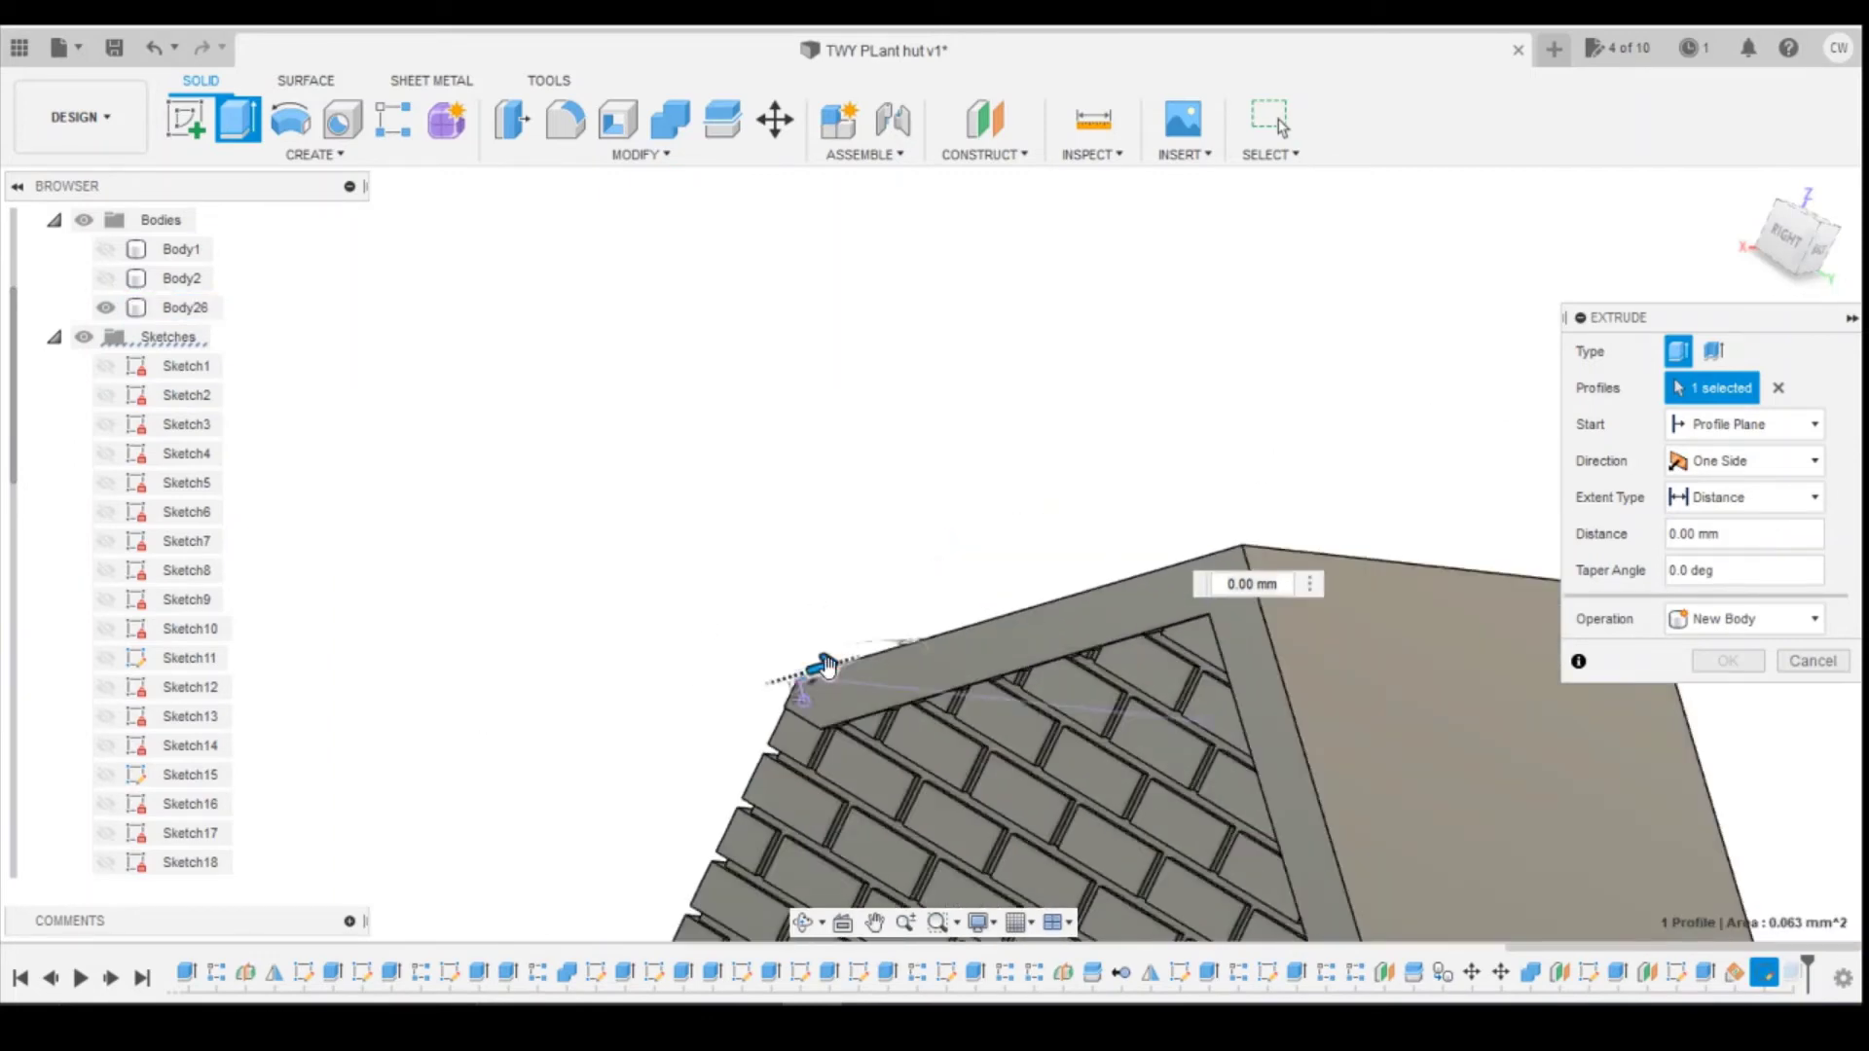
left_click_drag(825, 665, 1358, 503)
left_click(1715, 623)
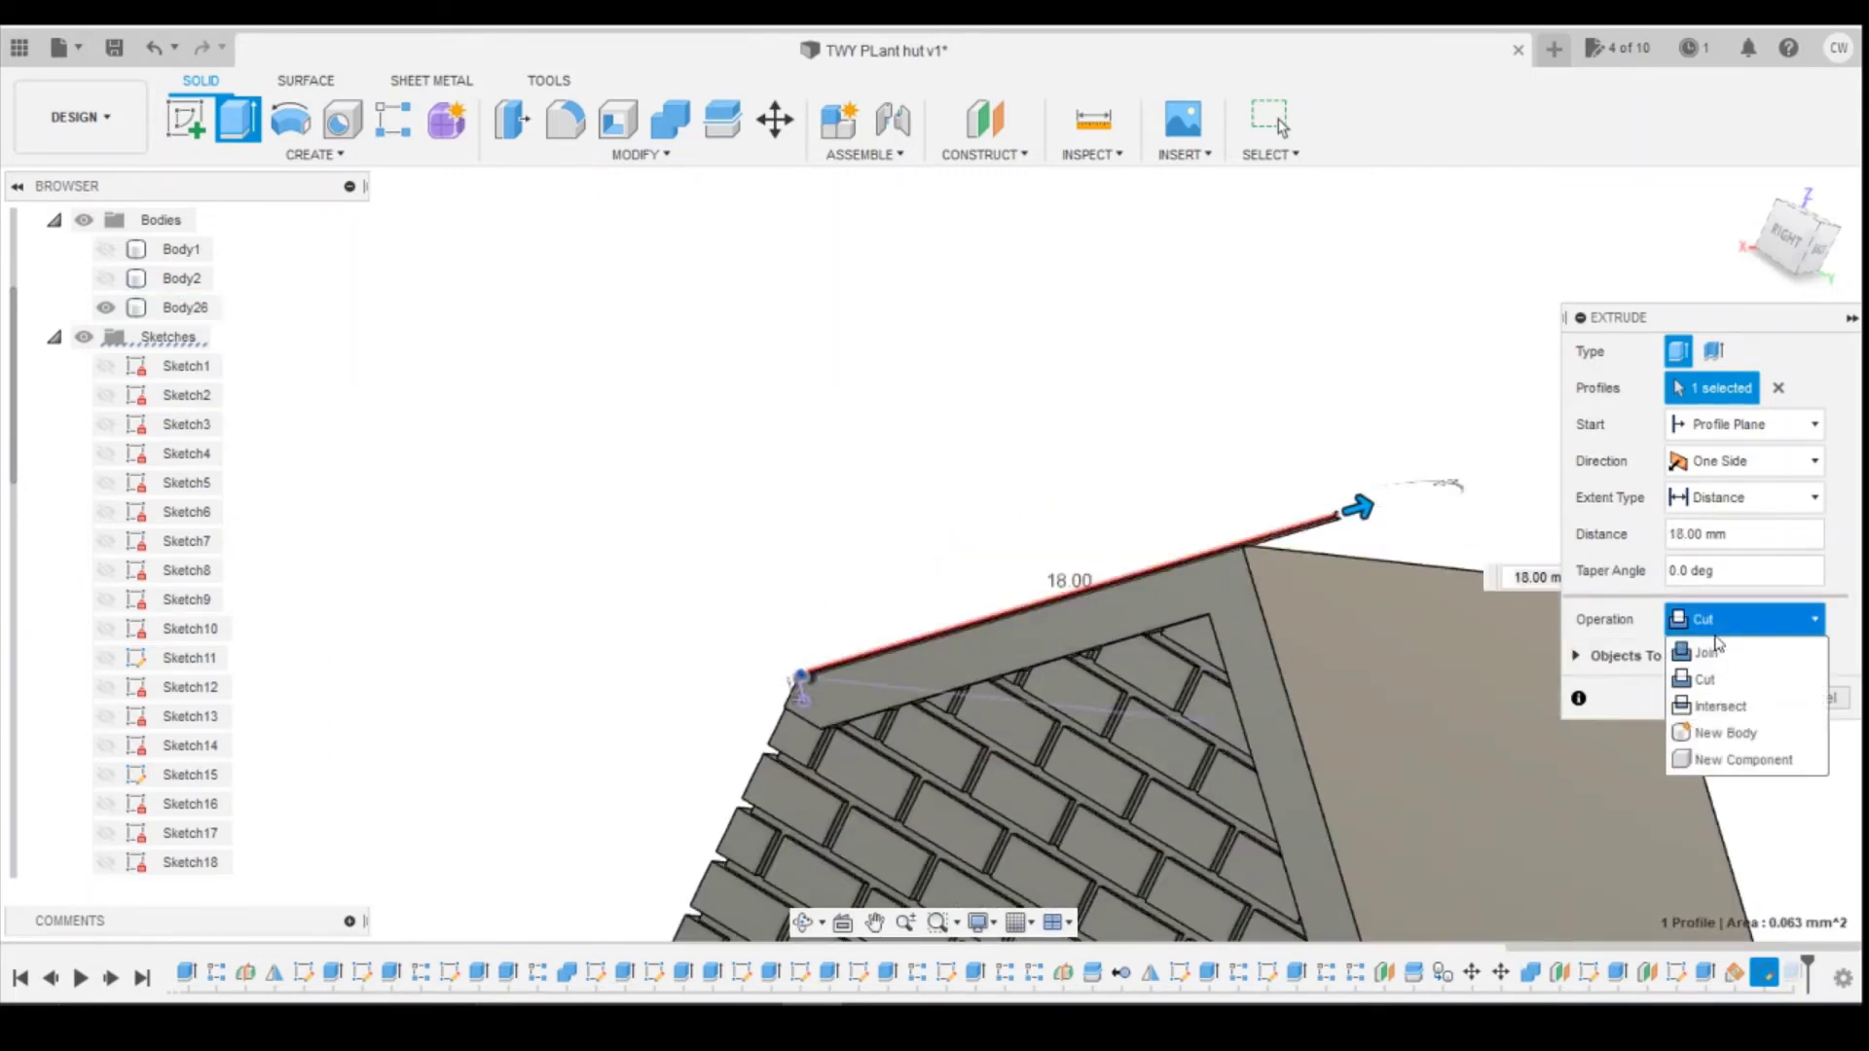
left_click(1705, 651)
scroll(1299, 582, "up", 3)
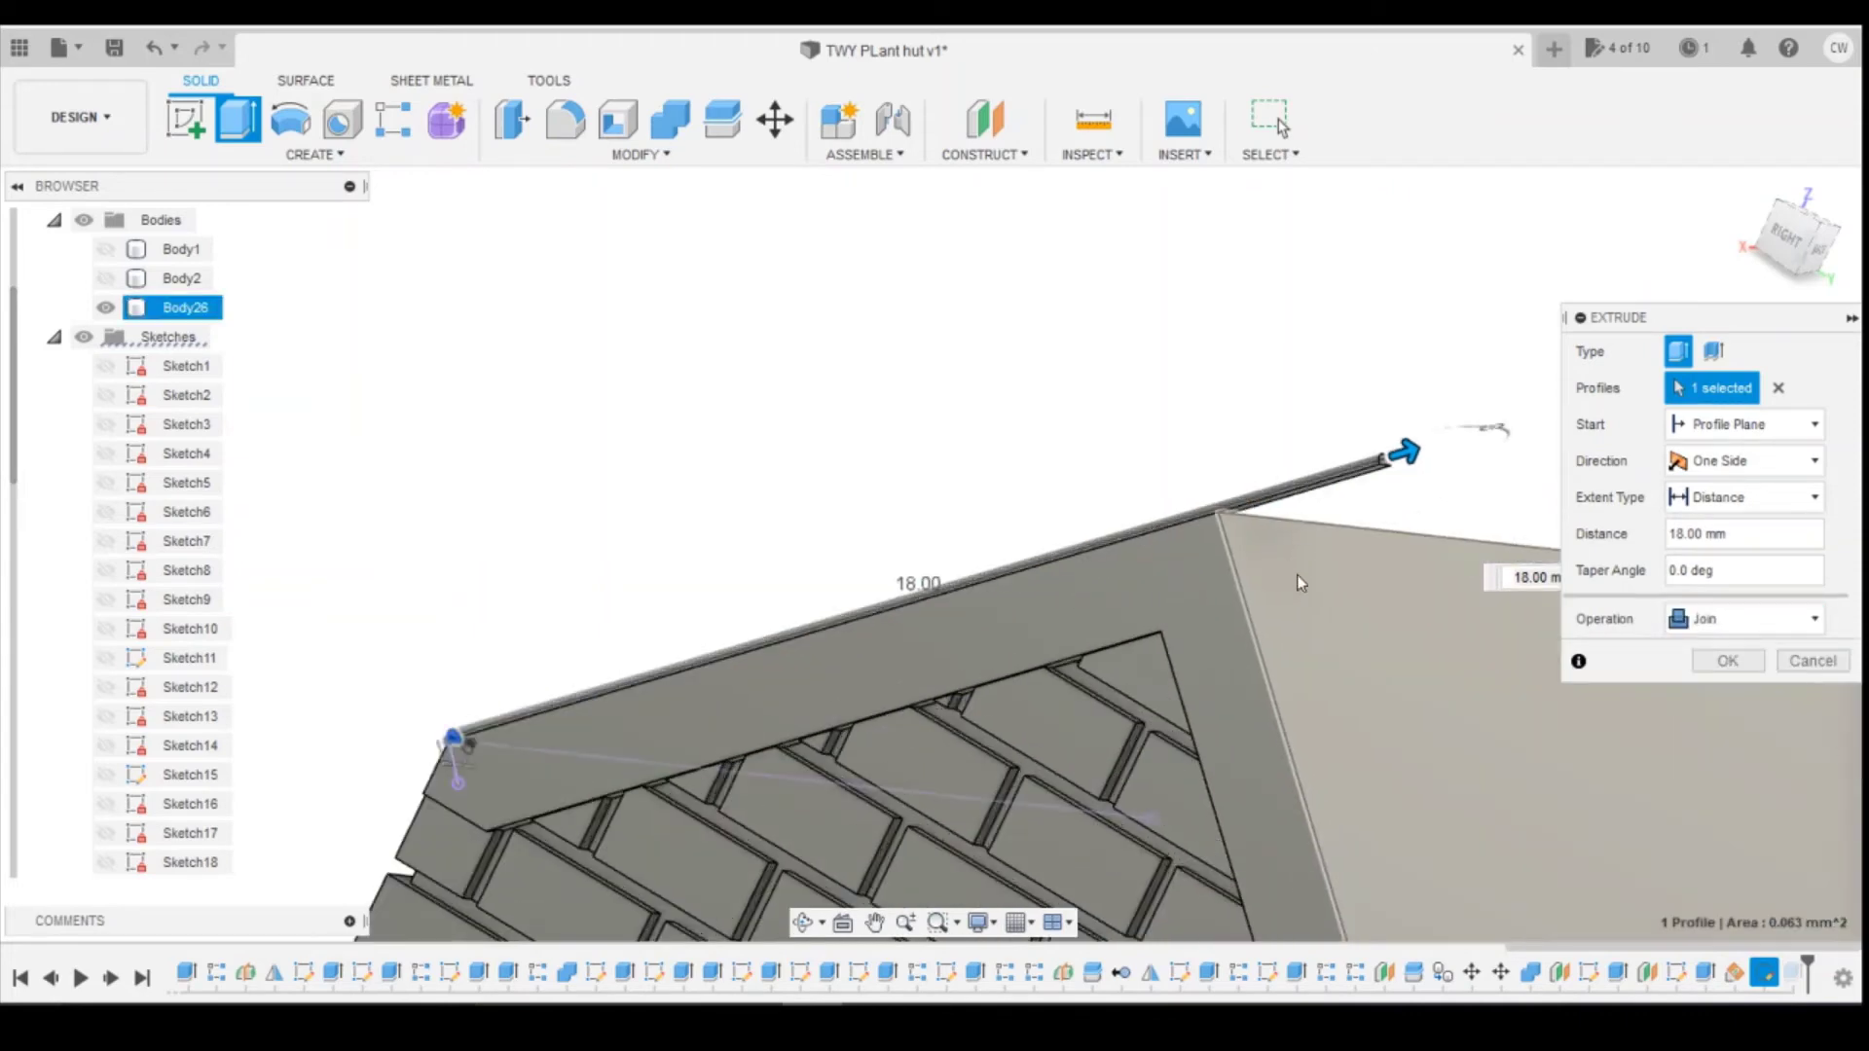
left_click(1282, 616)
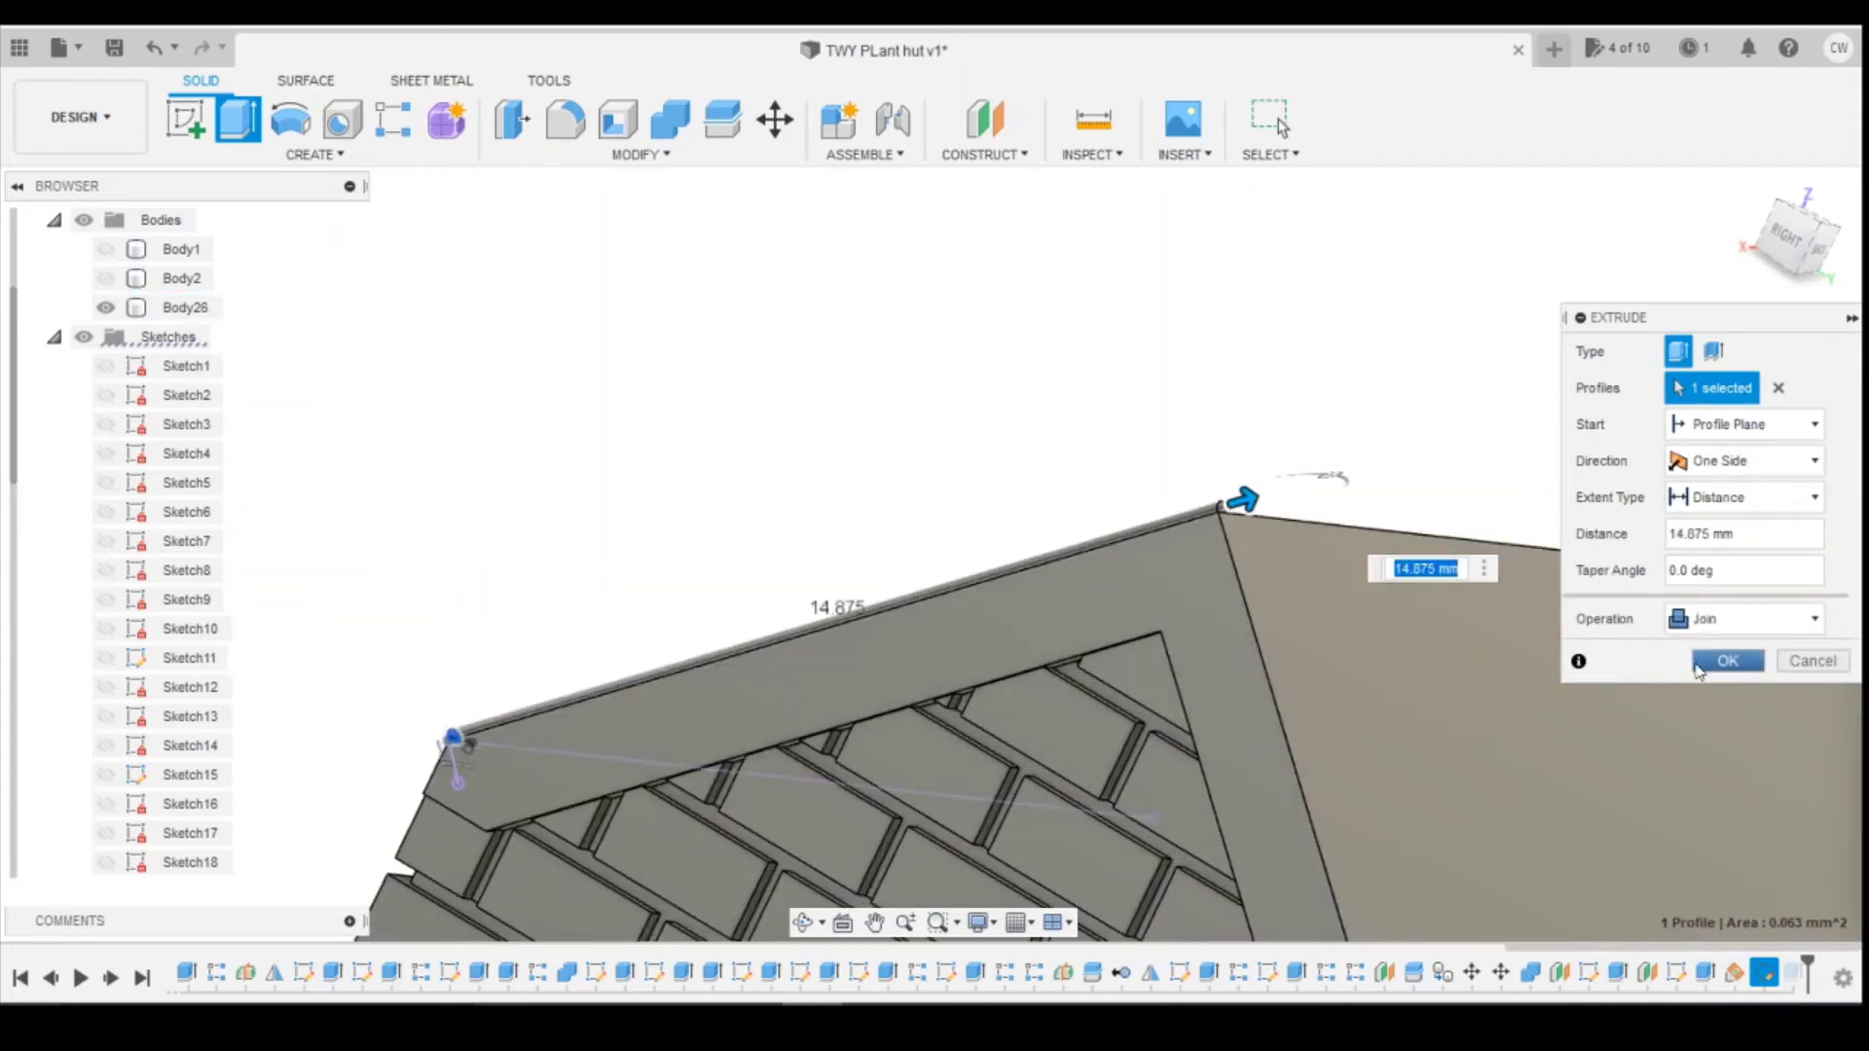
left_click(1697, 666)
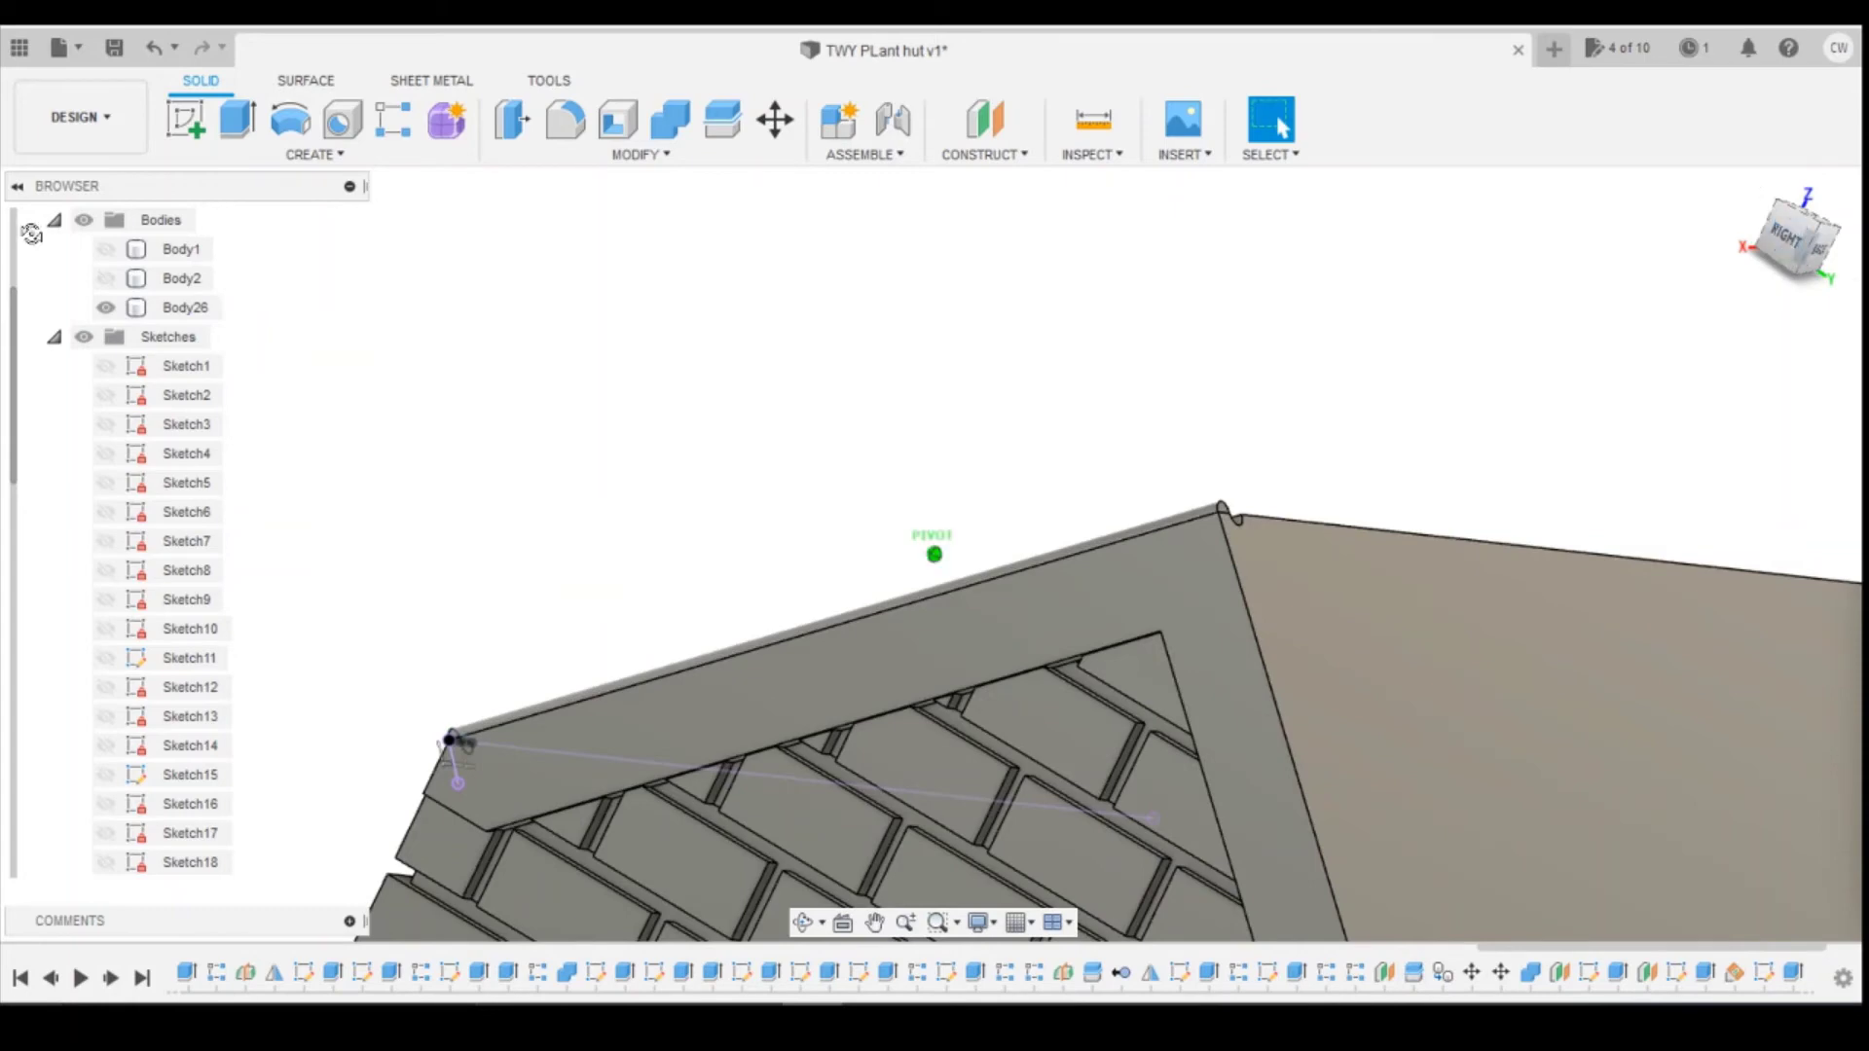
Step: Start a rectangular pattern of the semicircular rib and groove features along the eave edge with an extent of -24 mm
mouse_move(32, 234)
left_mouse_down()
mouse_move(1829, 268)
mouse_move(1703, 312)
left_mouse_up()
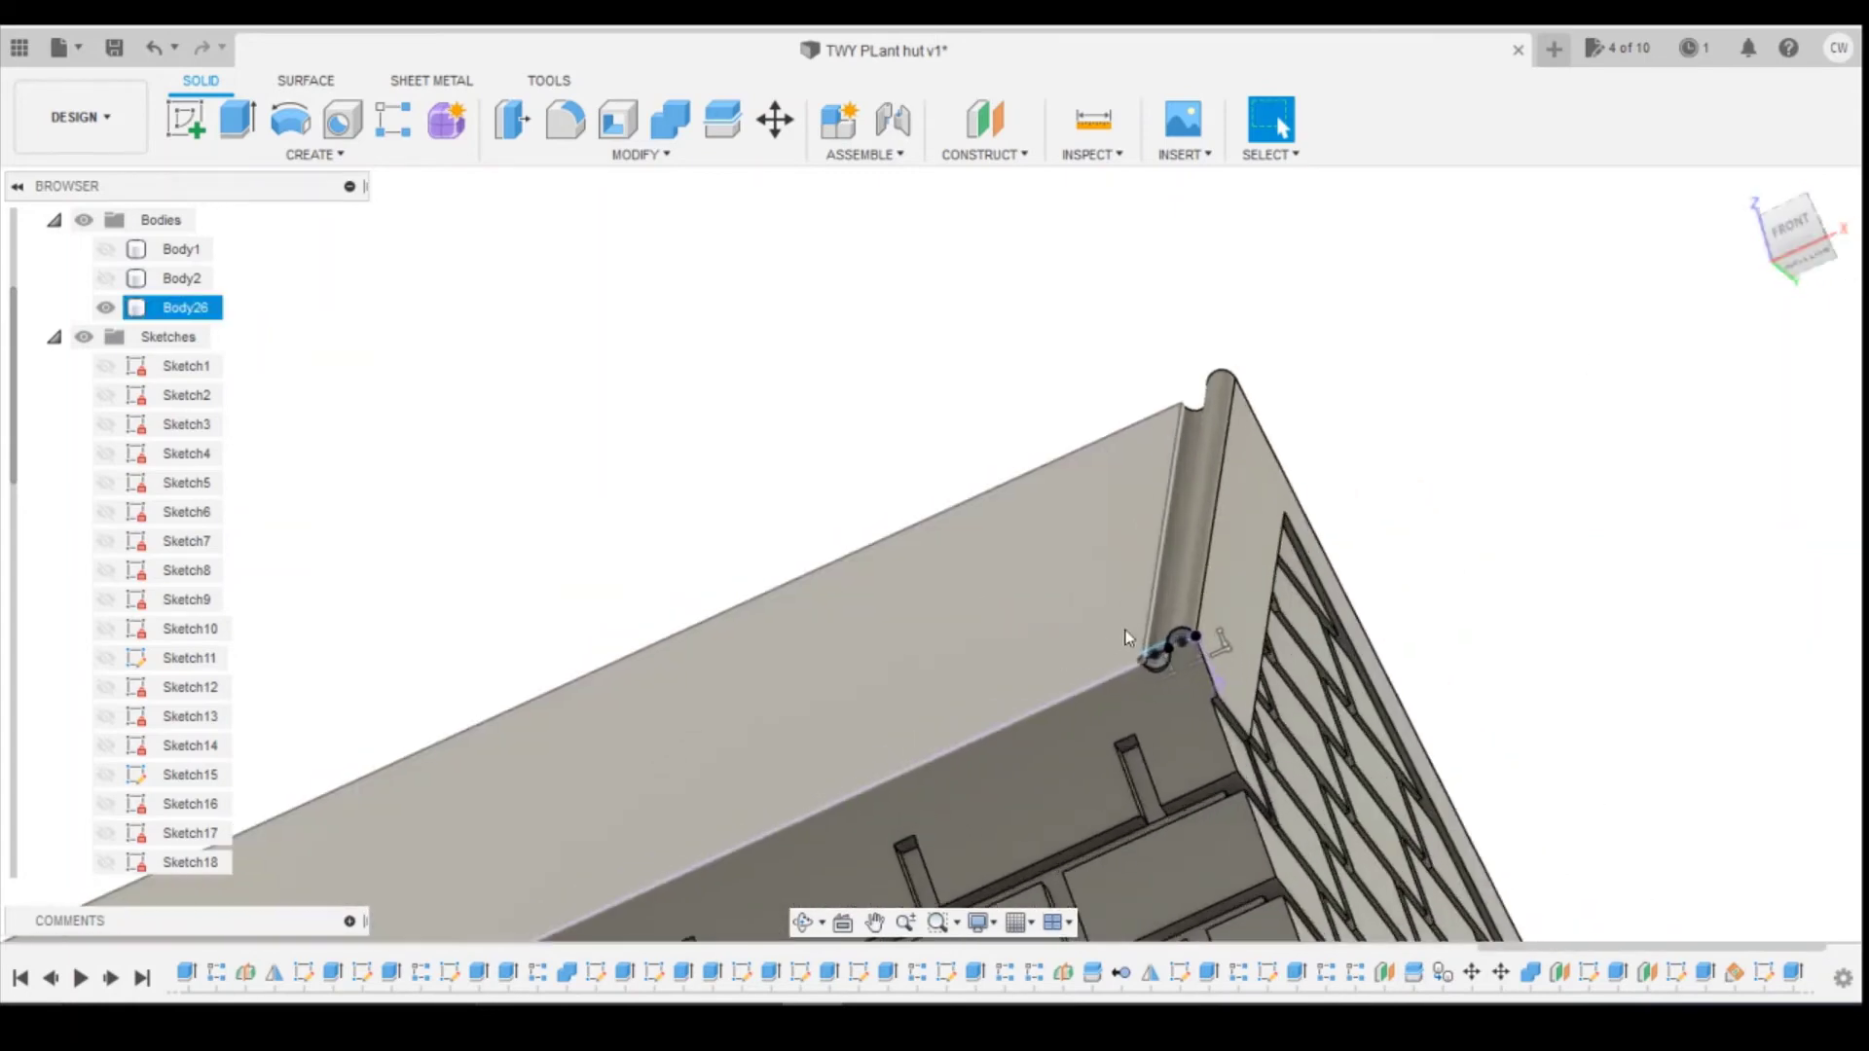
left_click(823, 414)
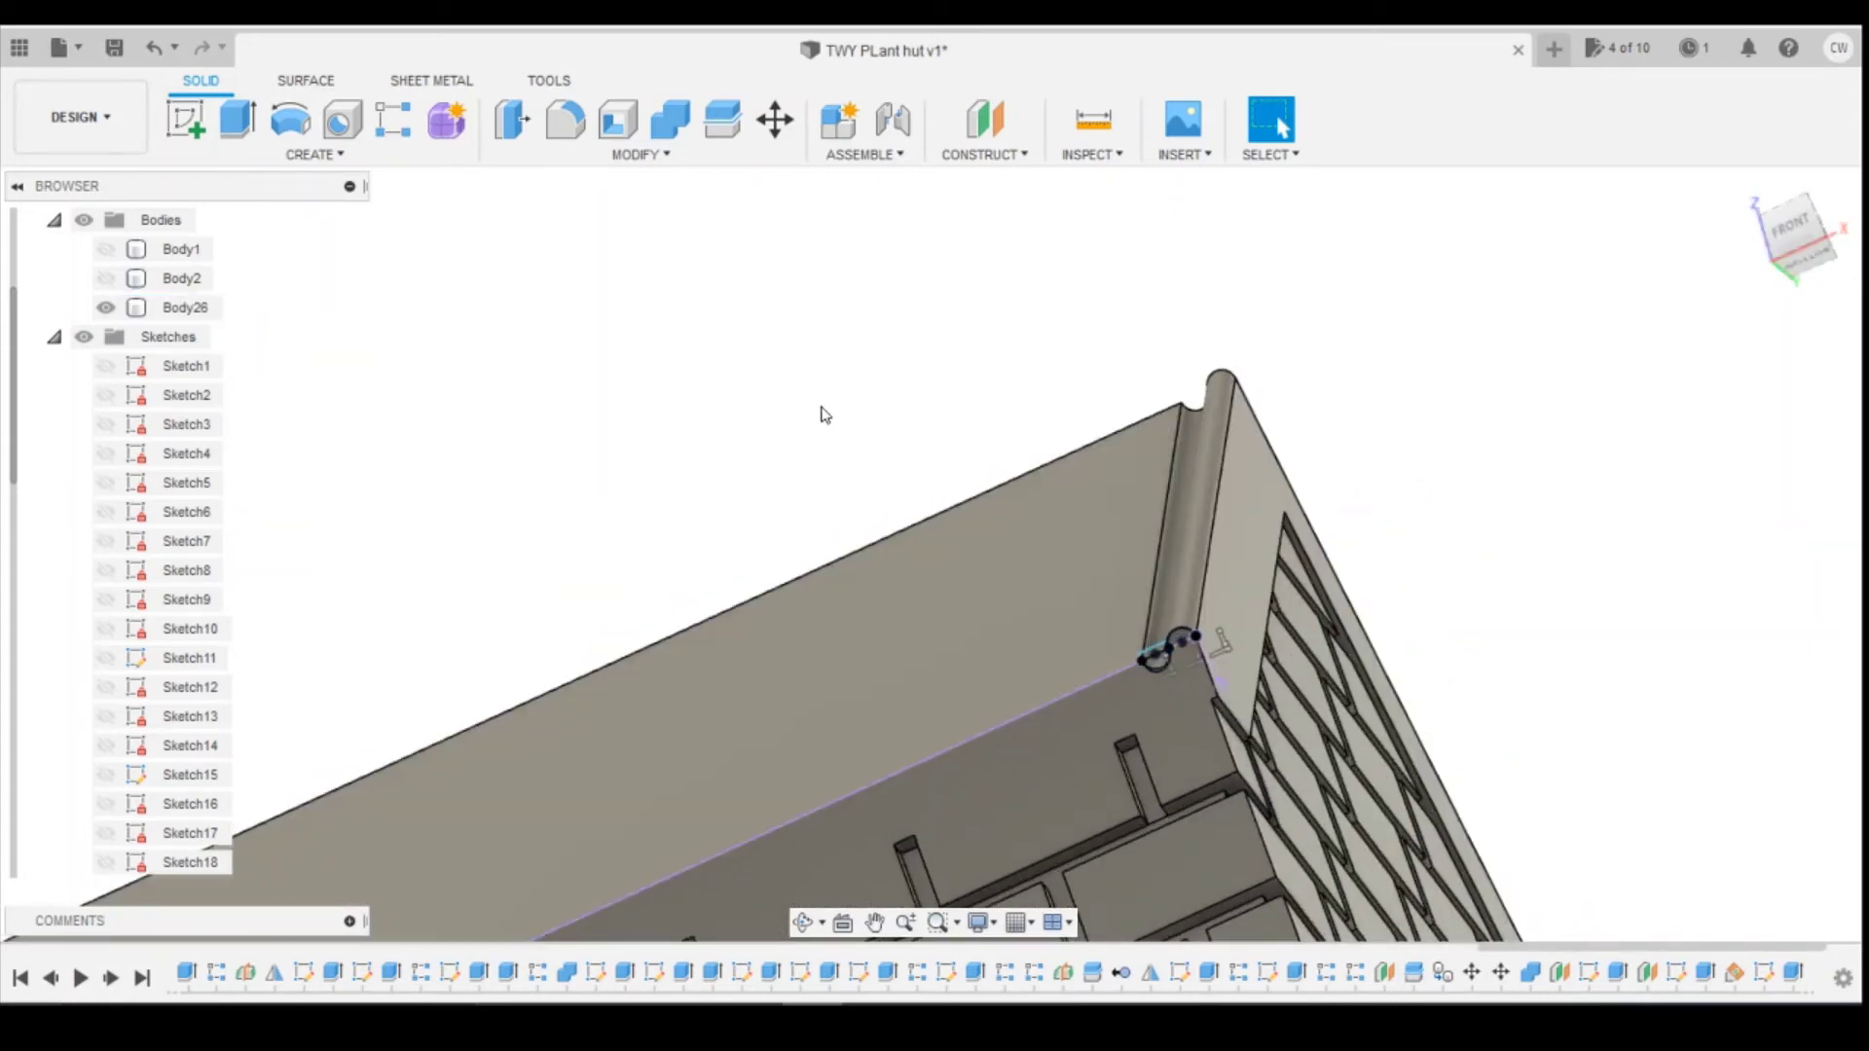
scroll(692, 188, "down", 5)
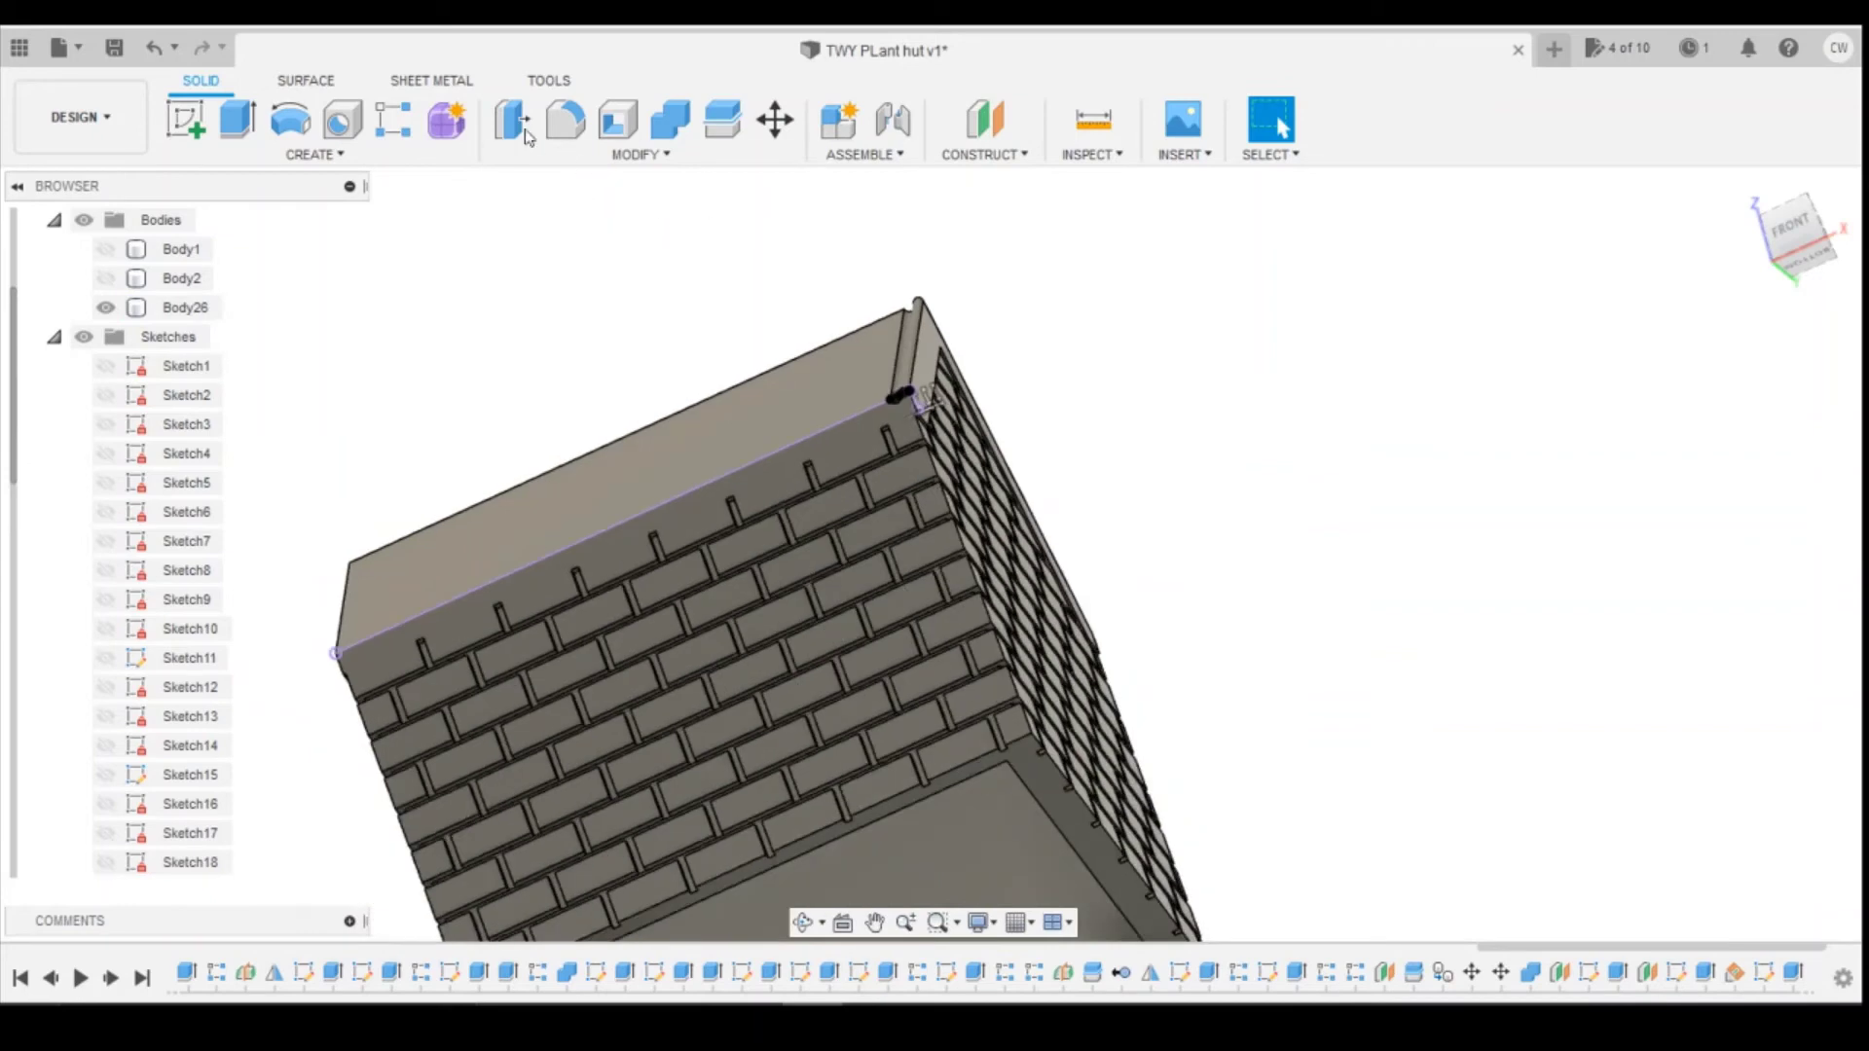
left_click(394, 118)
left_click(1793, 973)
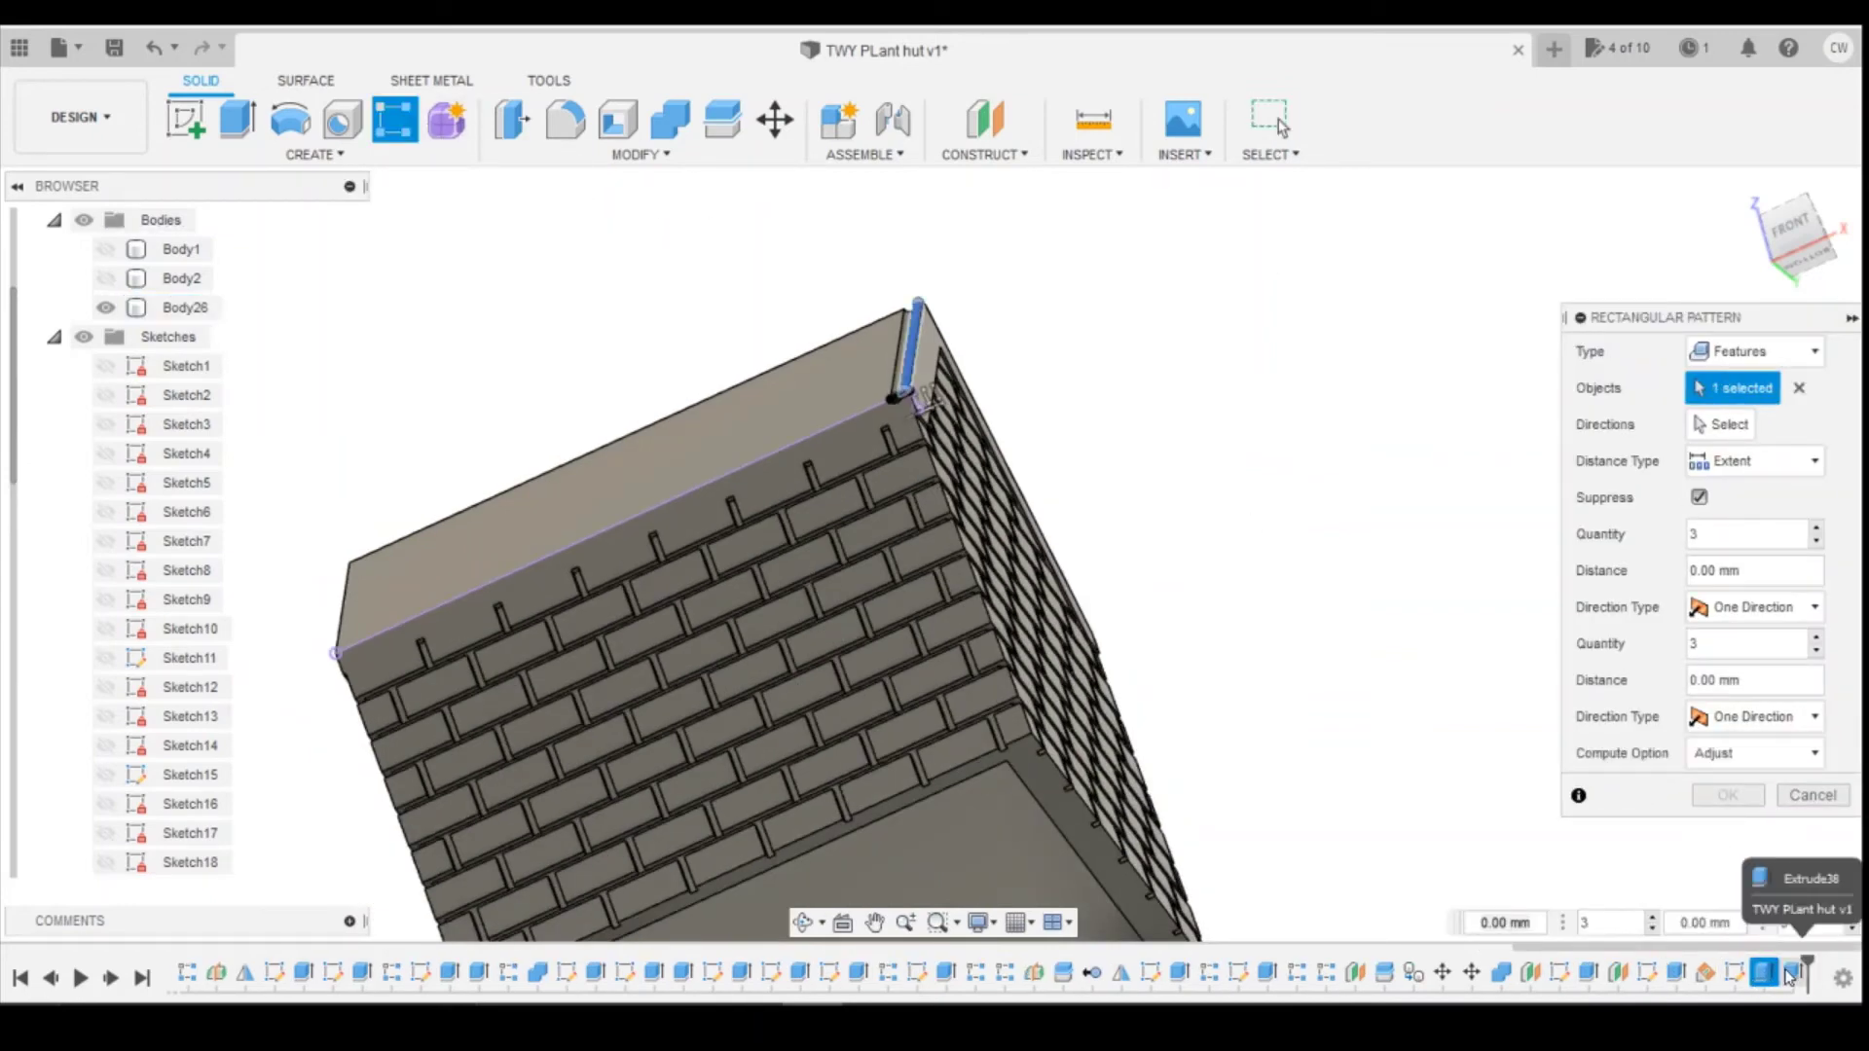
left_click(1792, 973)
left_click(1720, 426)
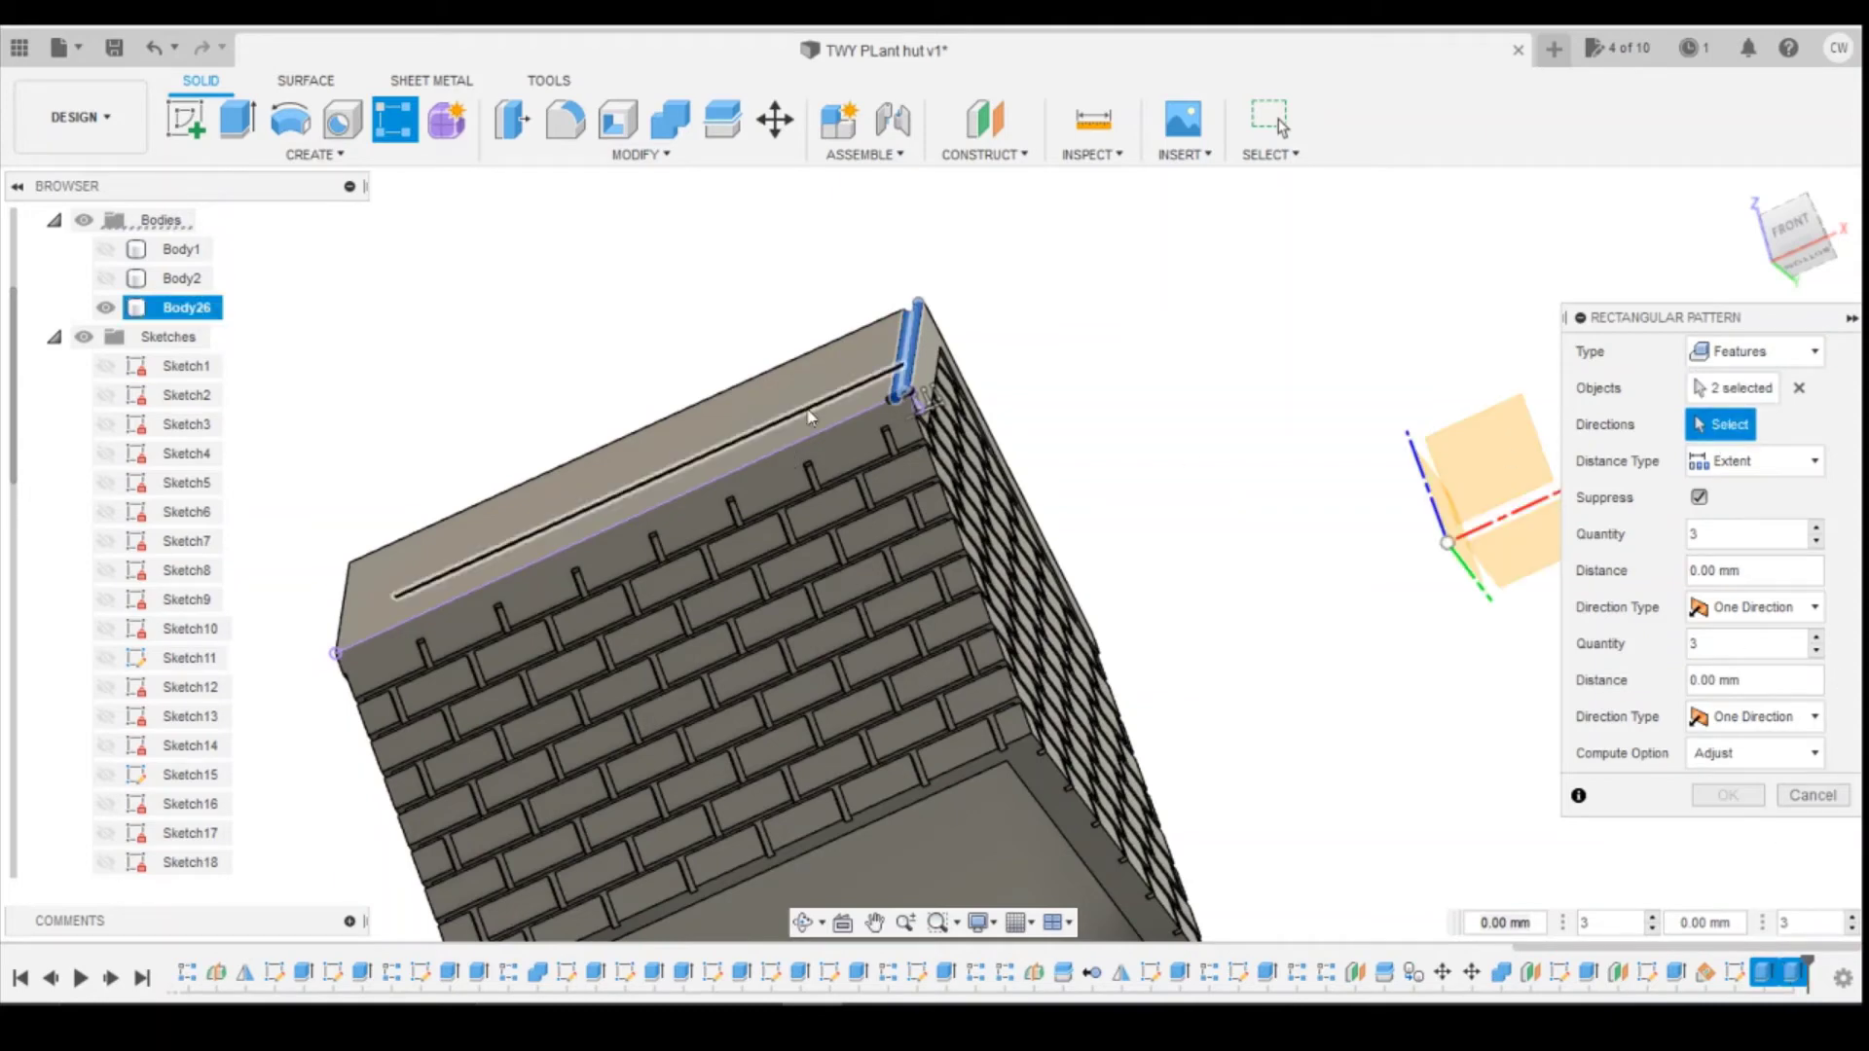
left_click(804, 434)
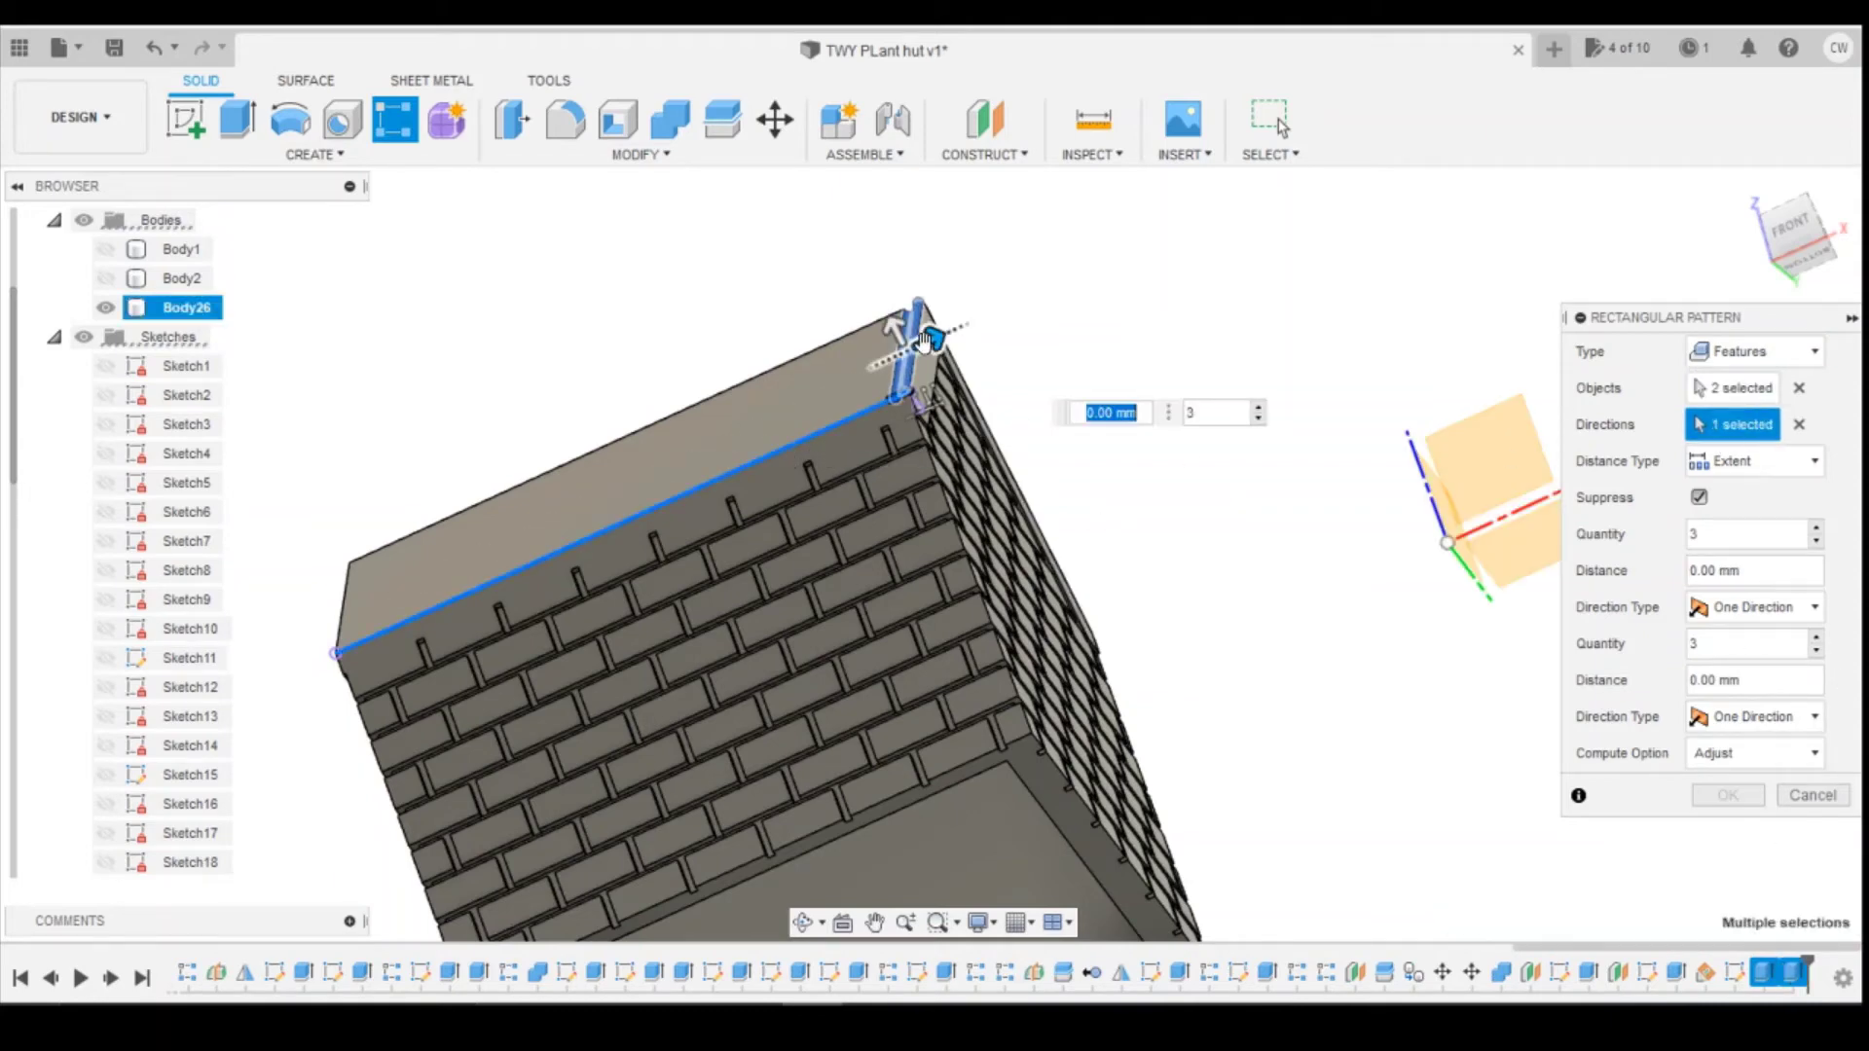
left_click_drag(922, 333, 329, 655)
scroll(397, 601, "up", 5)
scroll(643, 603, "down", 4)
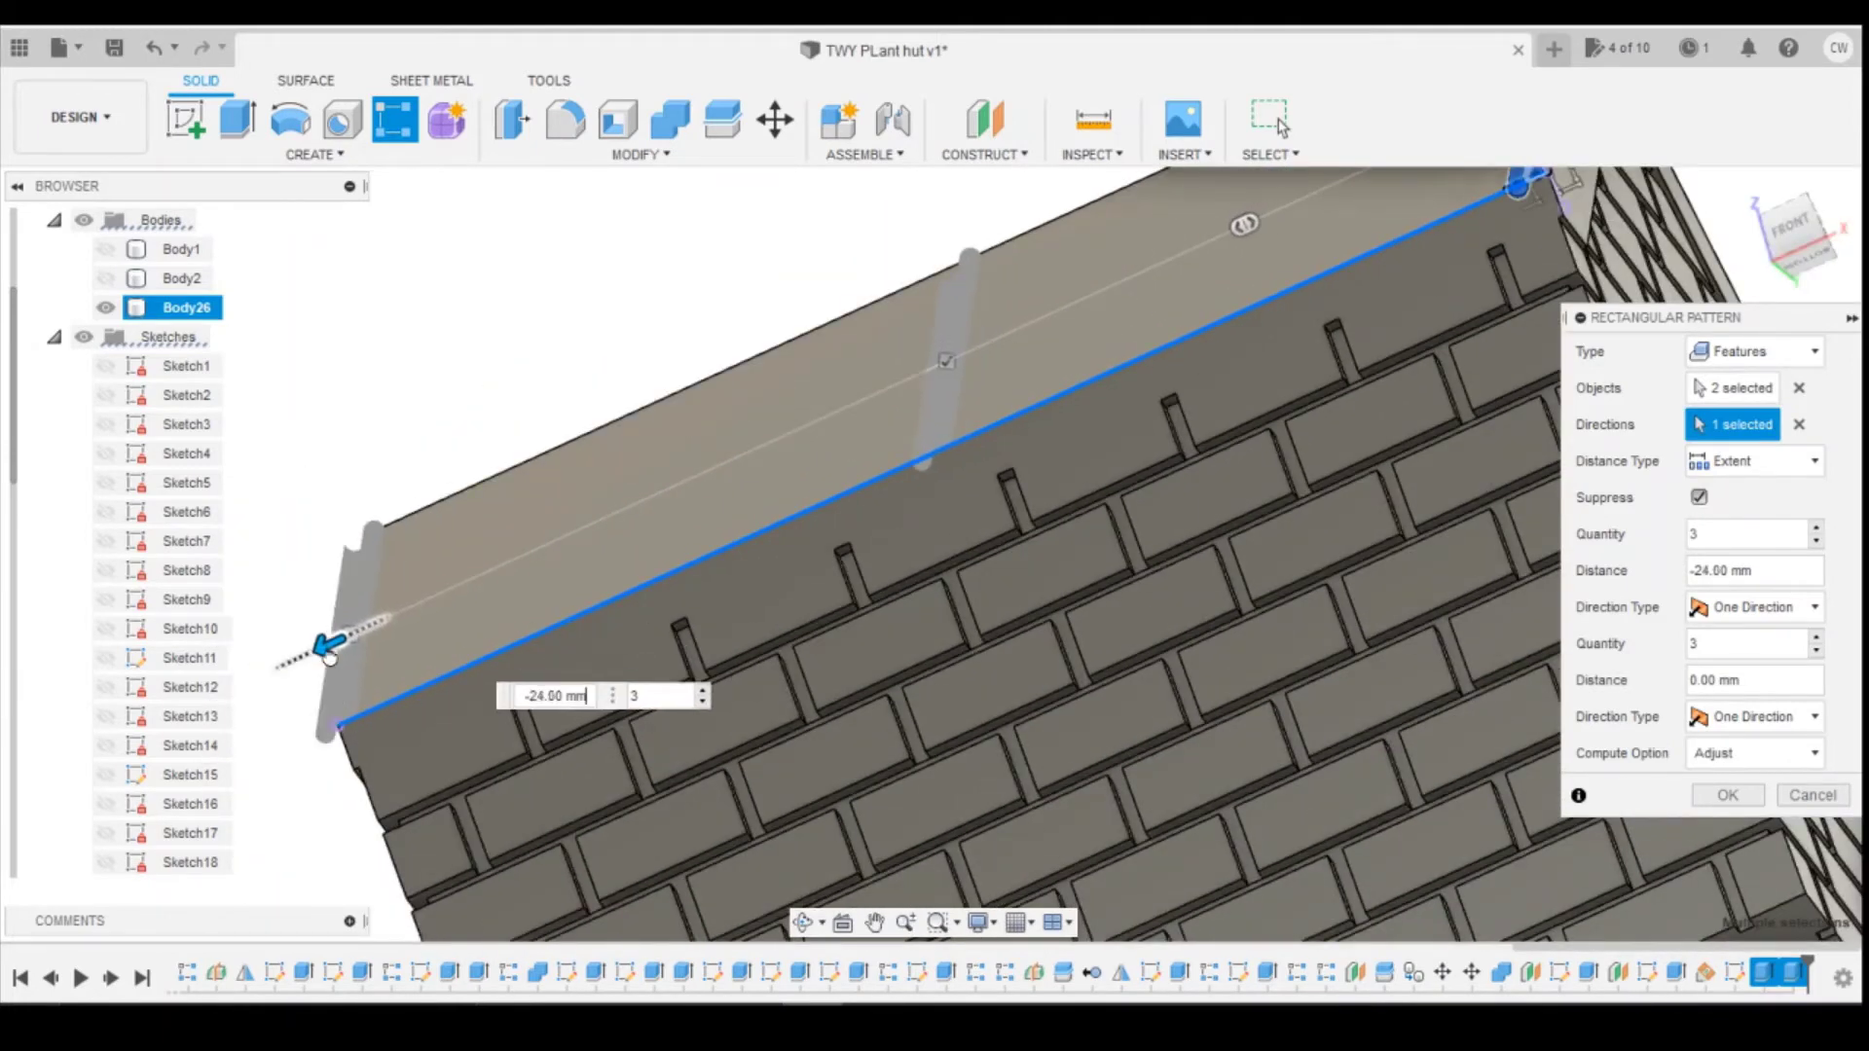
Step: Raise the rectangular pattern's quantity to 31 over the -24 mm extent along the eave and create the pattern
scroll(584, 686, "down", 2)
left_click(657, 695)
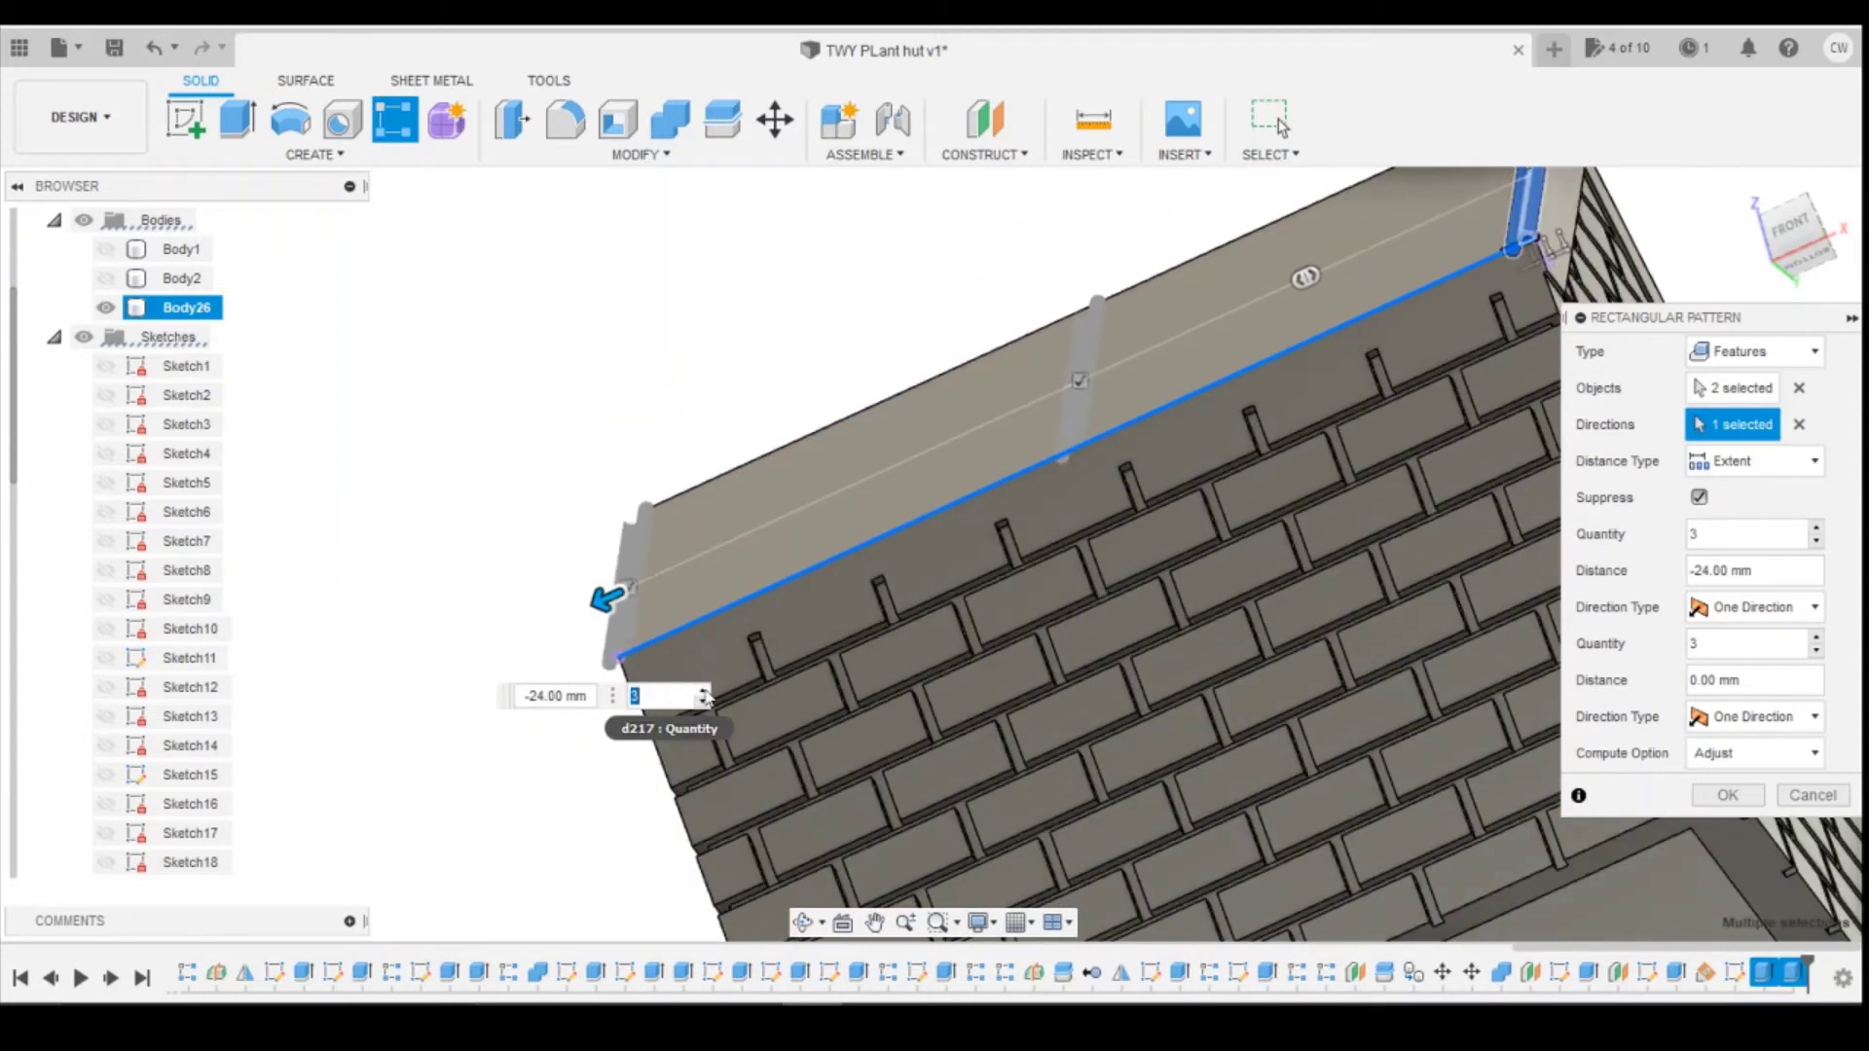
left_click(704, 691)
left_click(982, 644)
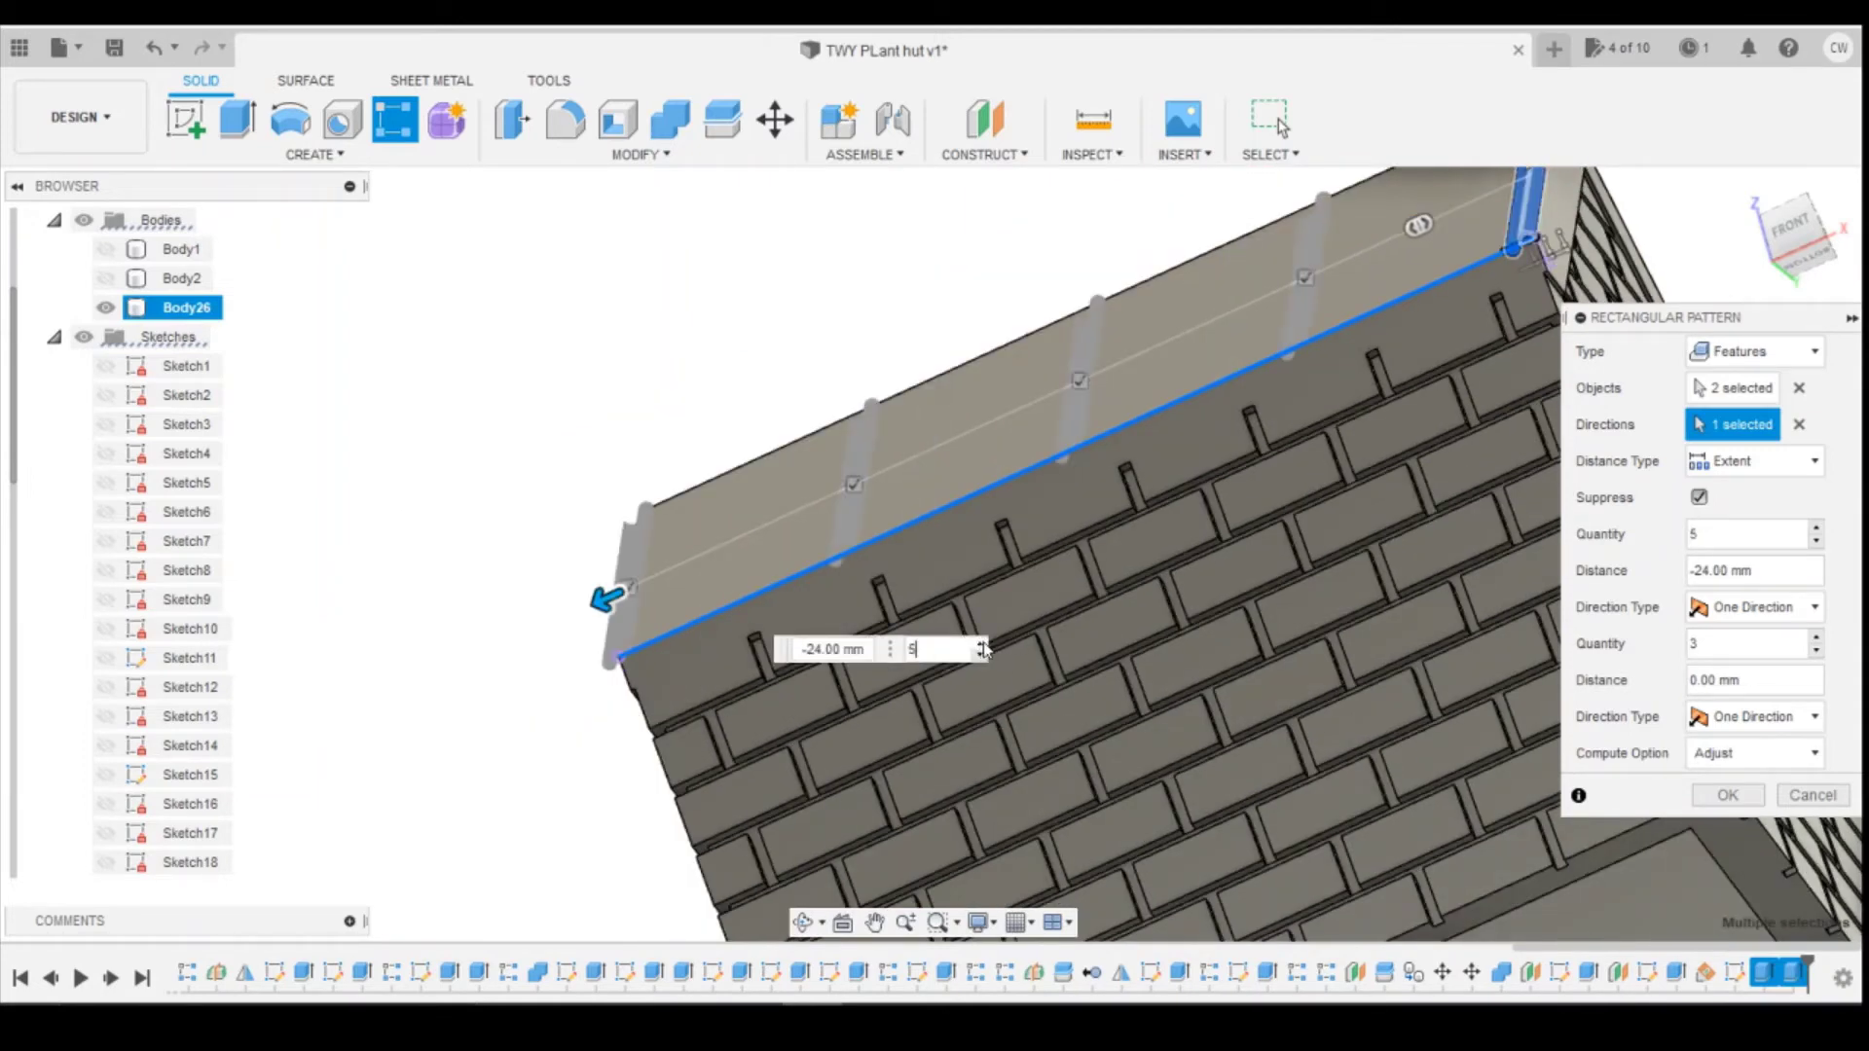
left_click(981, 645)
left_click(981, 645)
left_click(981, 645)
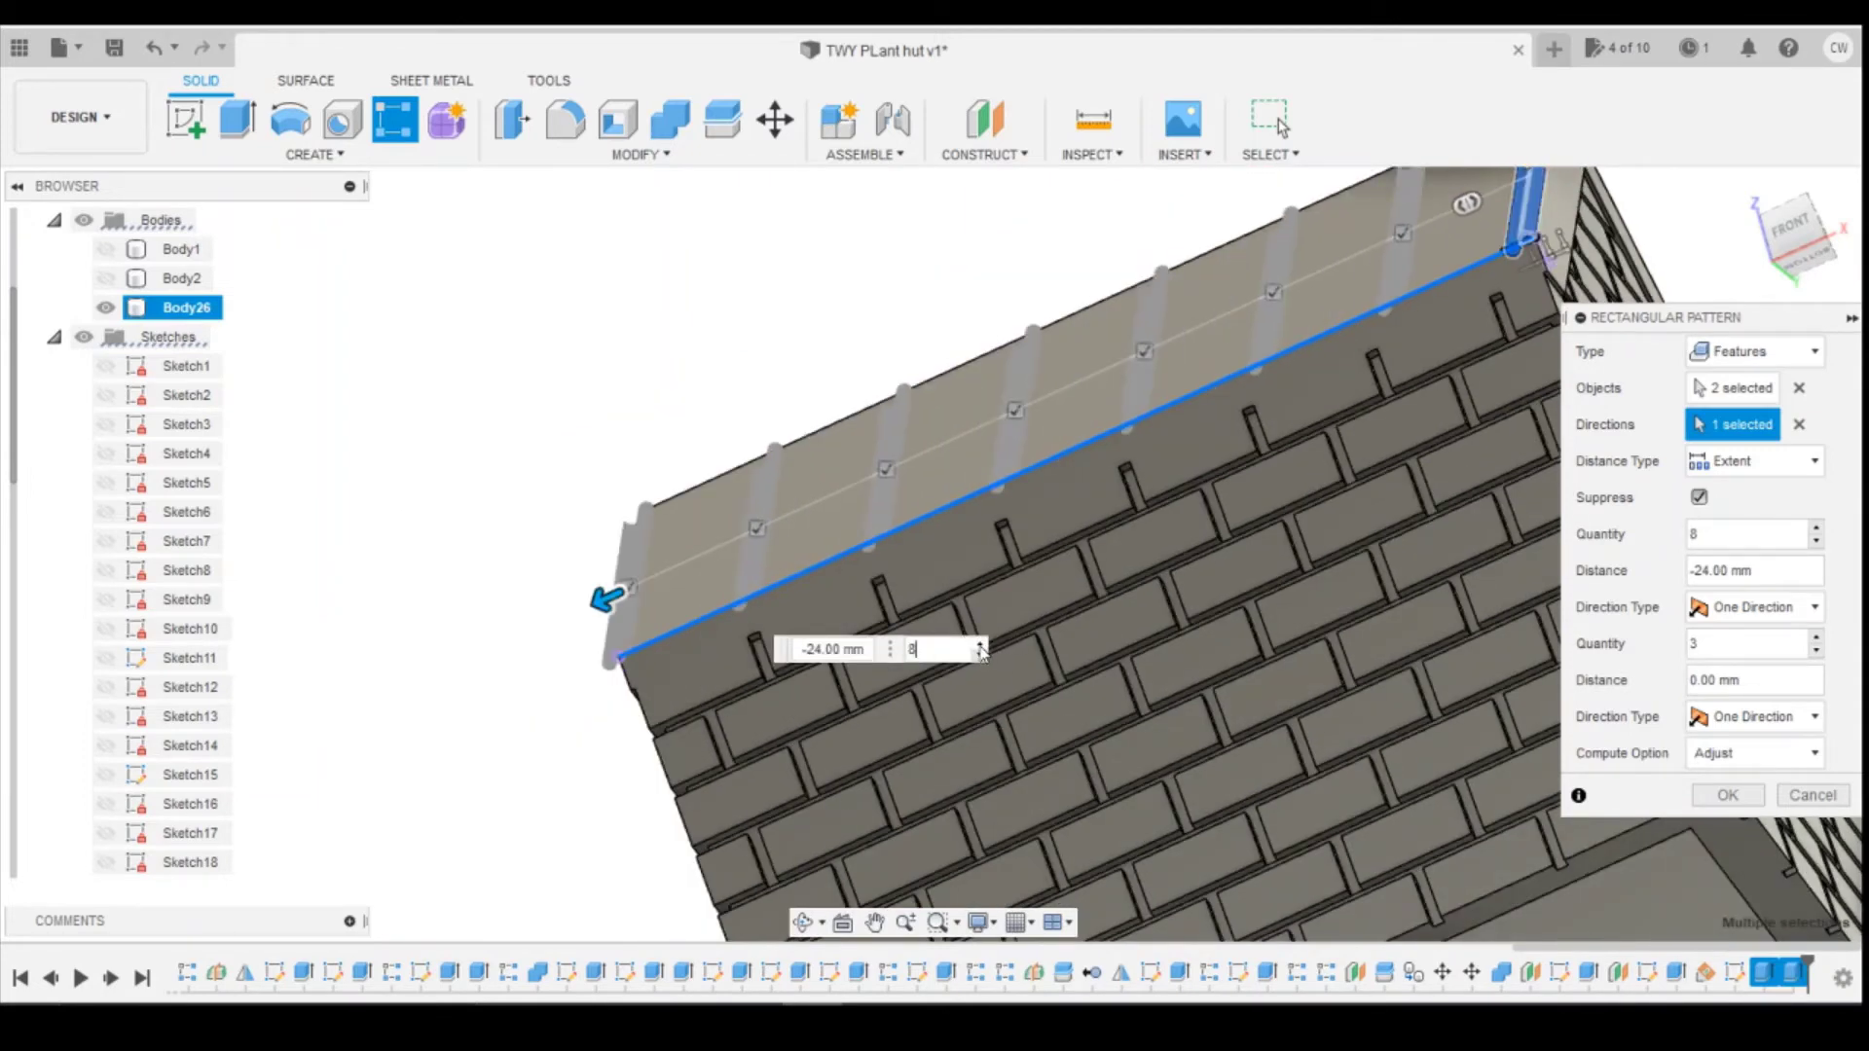
left_click(981, 645)
left_click(981, 646)
left_click(981, 645)
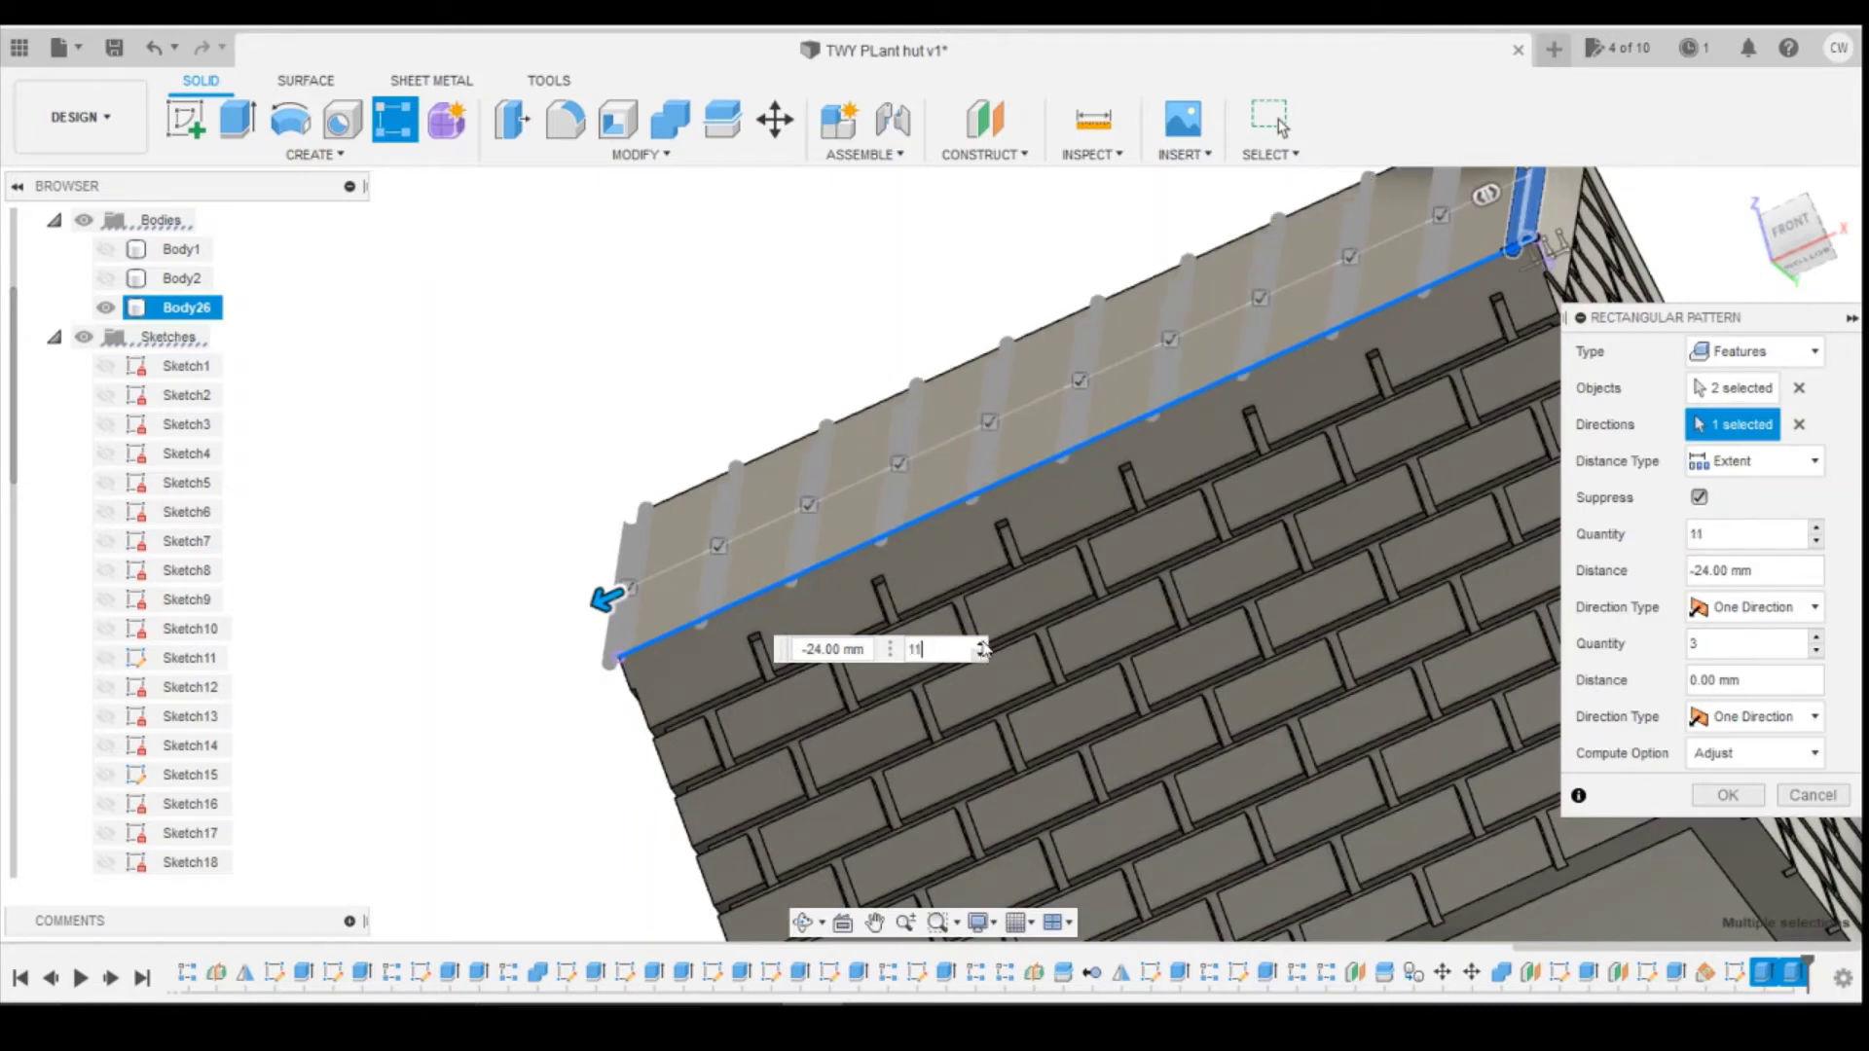
left_click(981, 645)
left_click(981, 645)
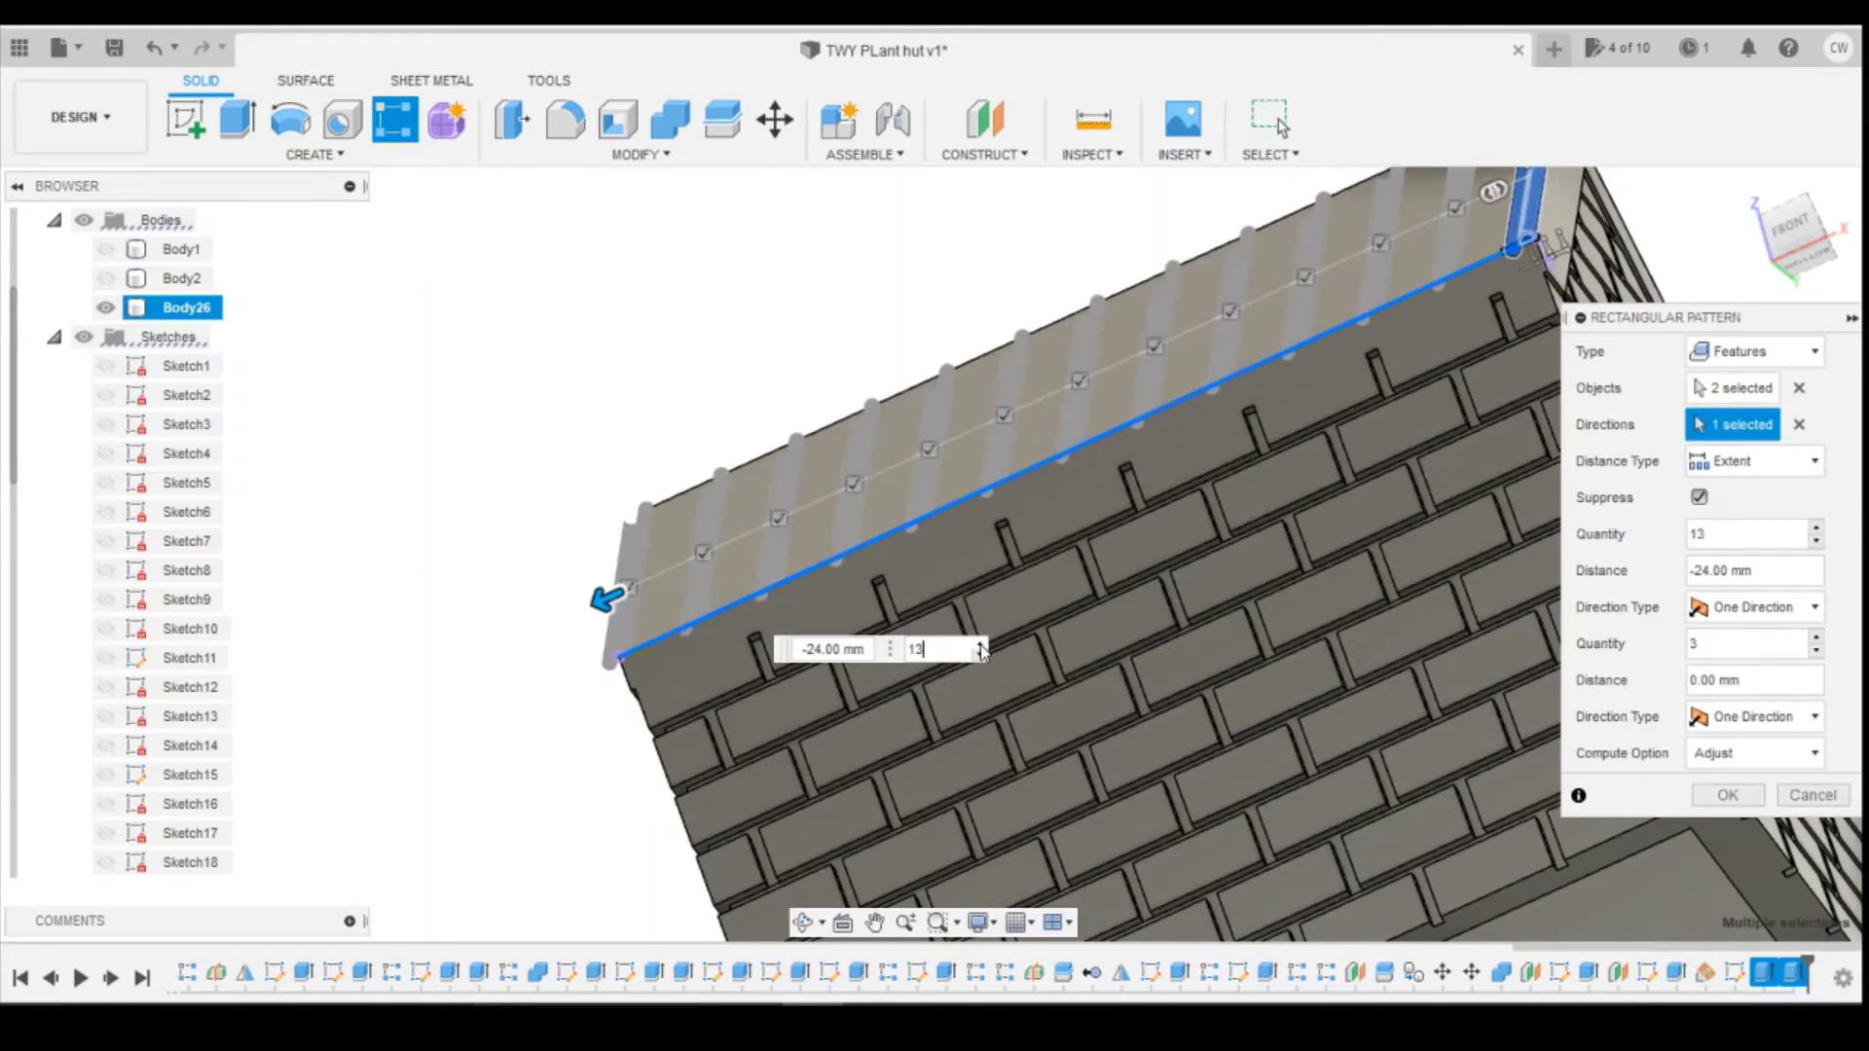
left_click(982, 645)
left_click(981, 645)
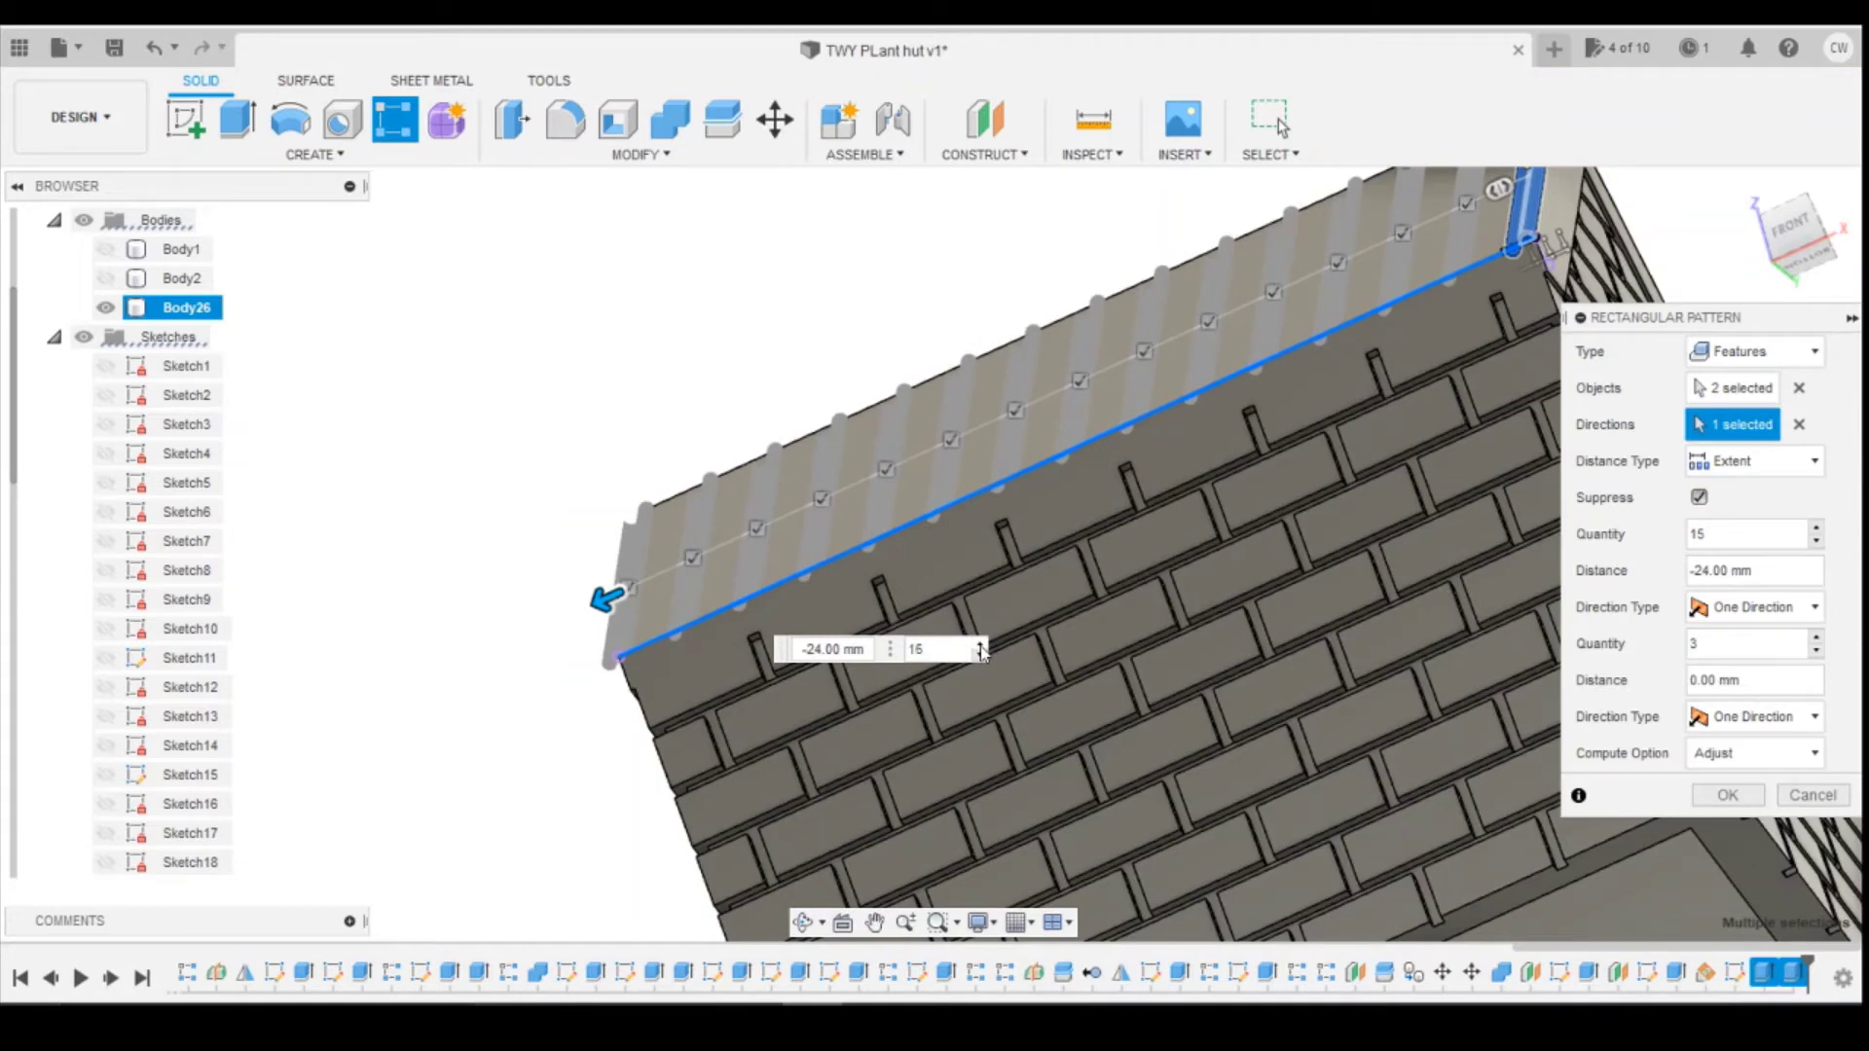
left_click(981, 645)
left_click(981, 645)
left_click(980, 645)
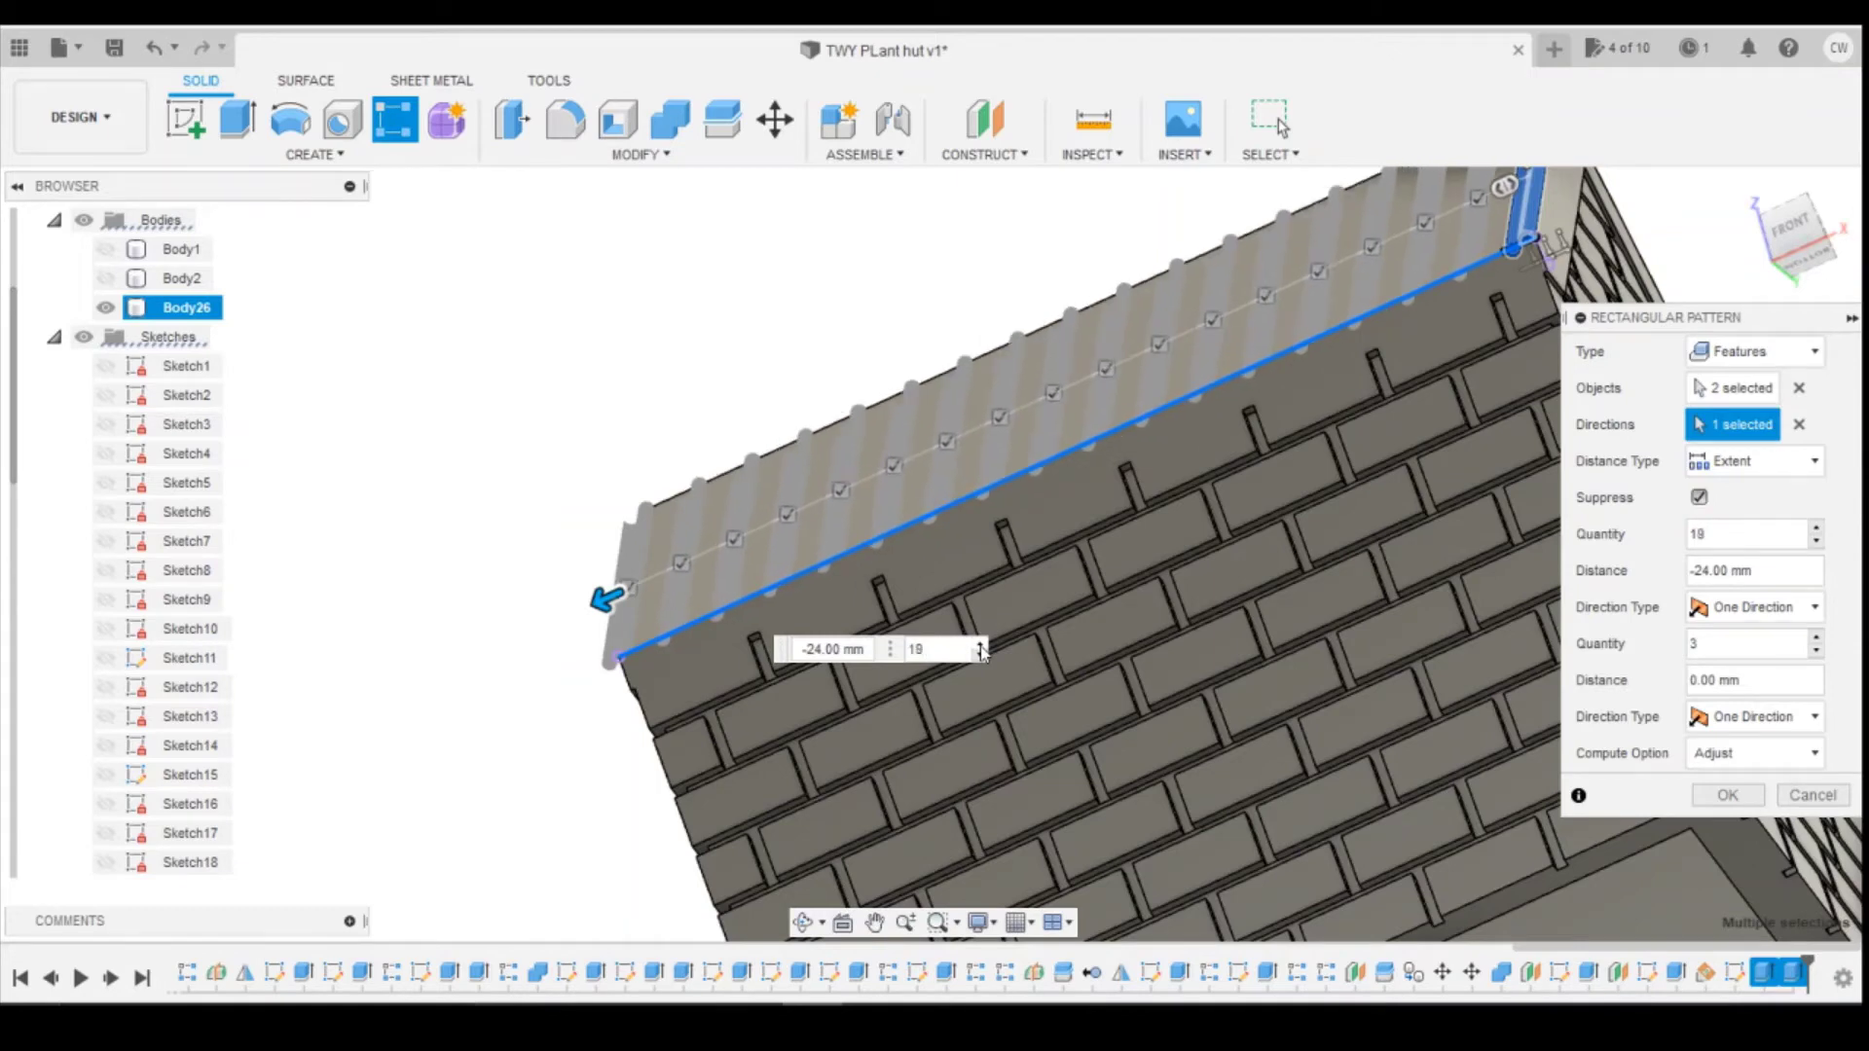
left_click(980, 646)
left_click(980, 645)
left_click(980, 646)
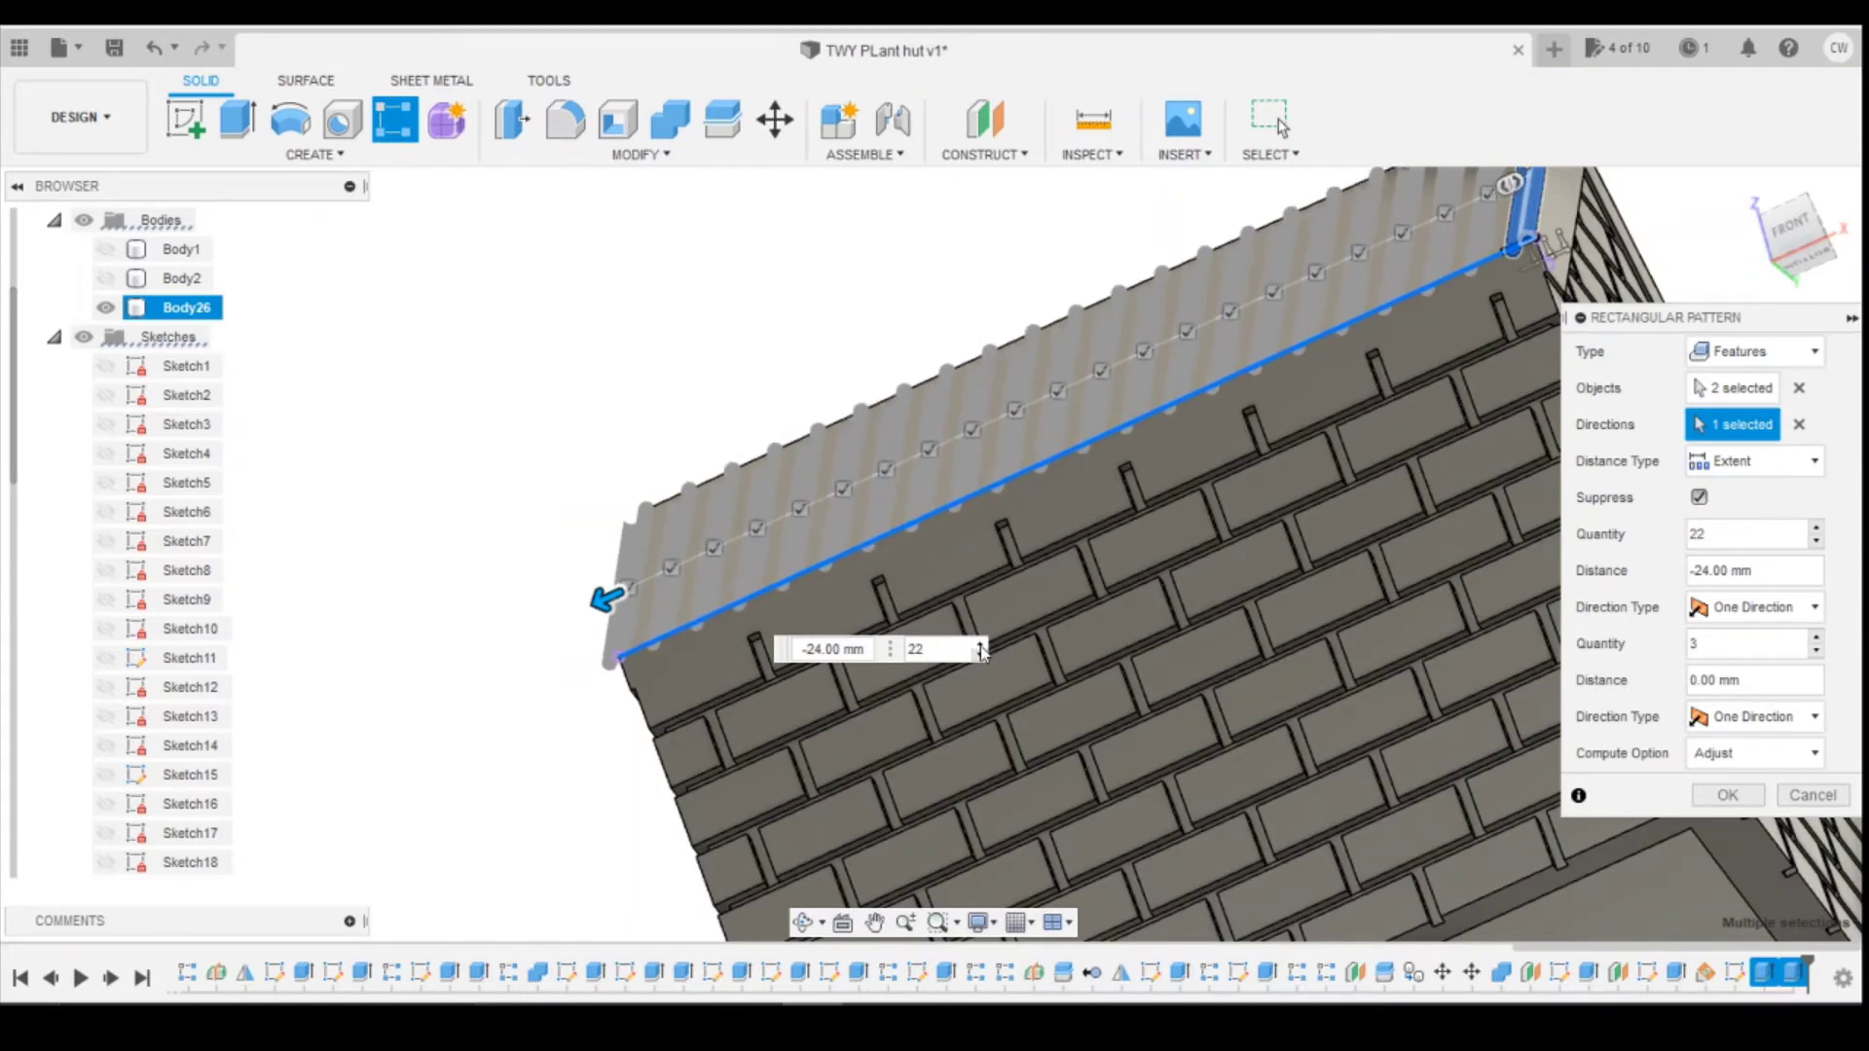
scroll(981, 650, "down", 2)
scroll(1055, 442, "up", 8)
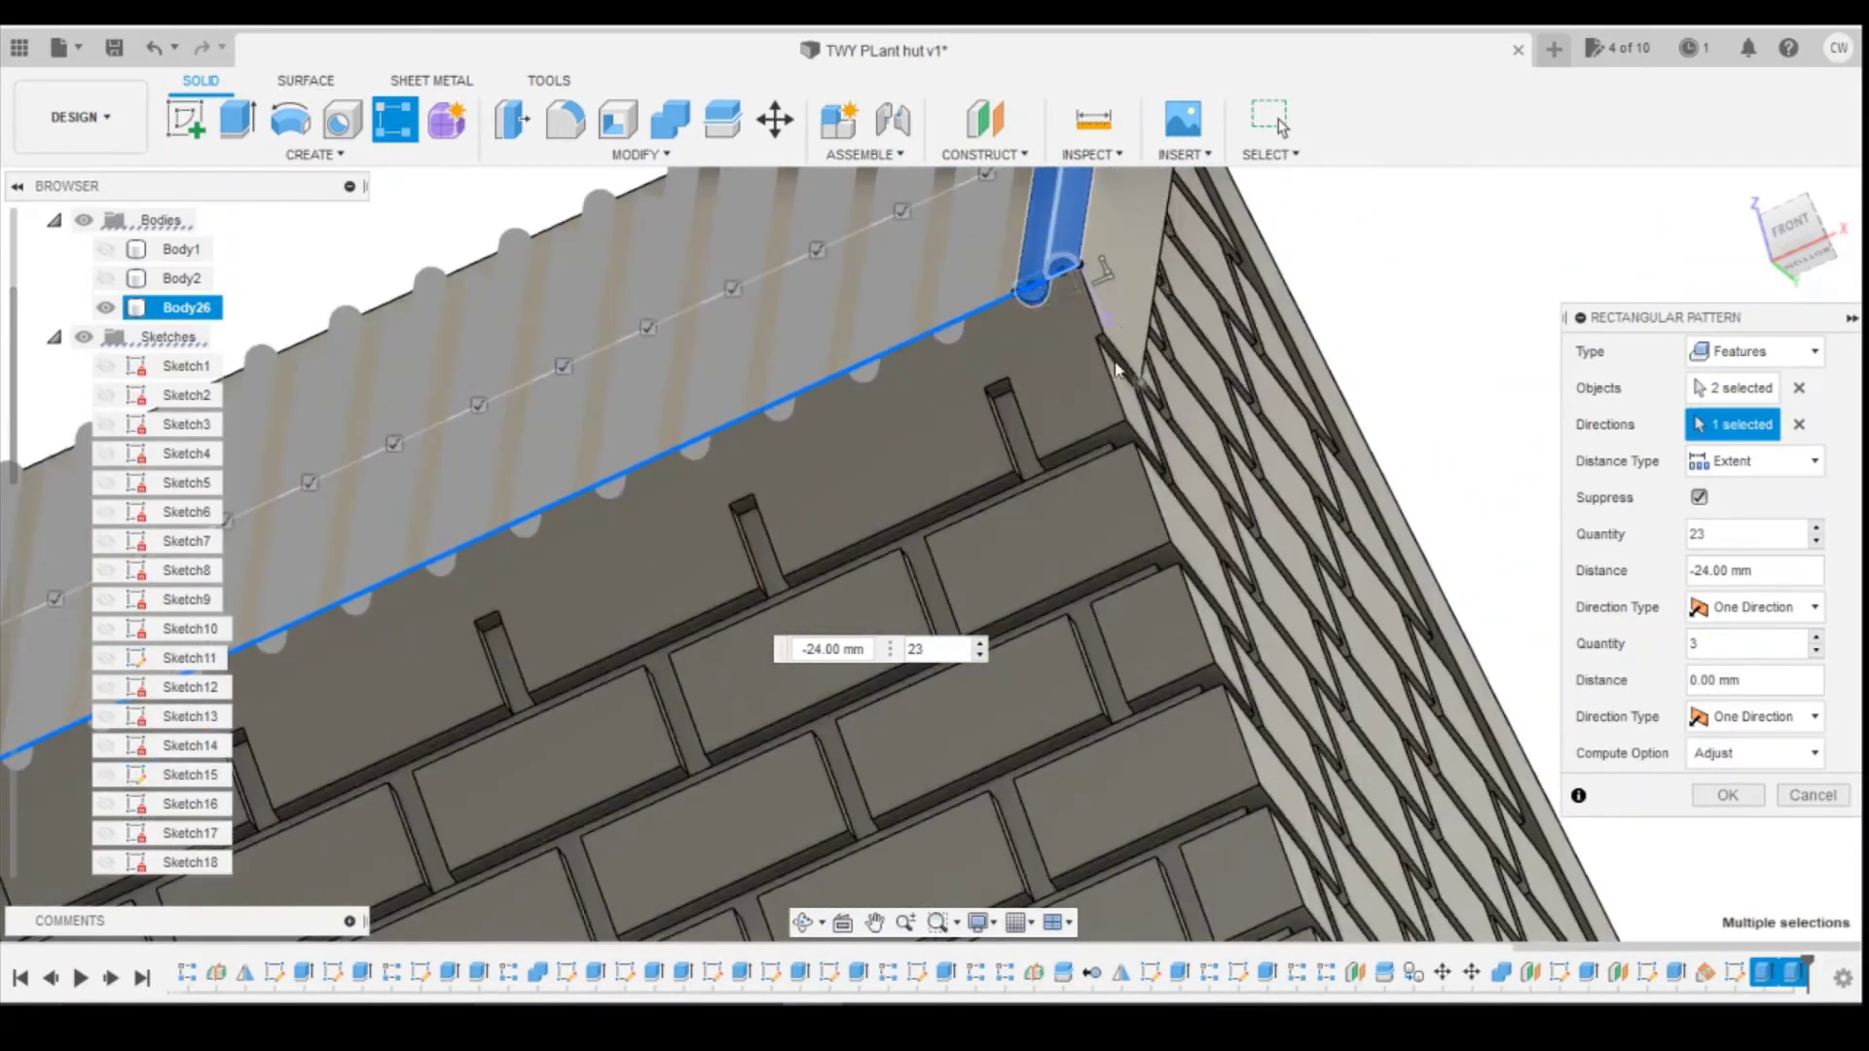
scroll(1055, 442, "down", 1)
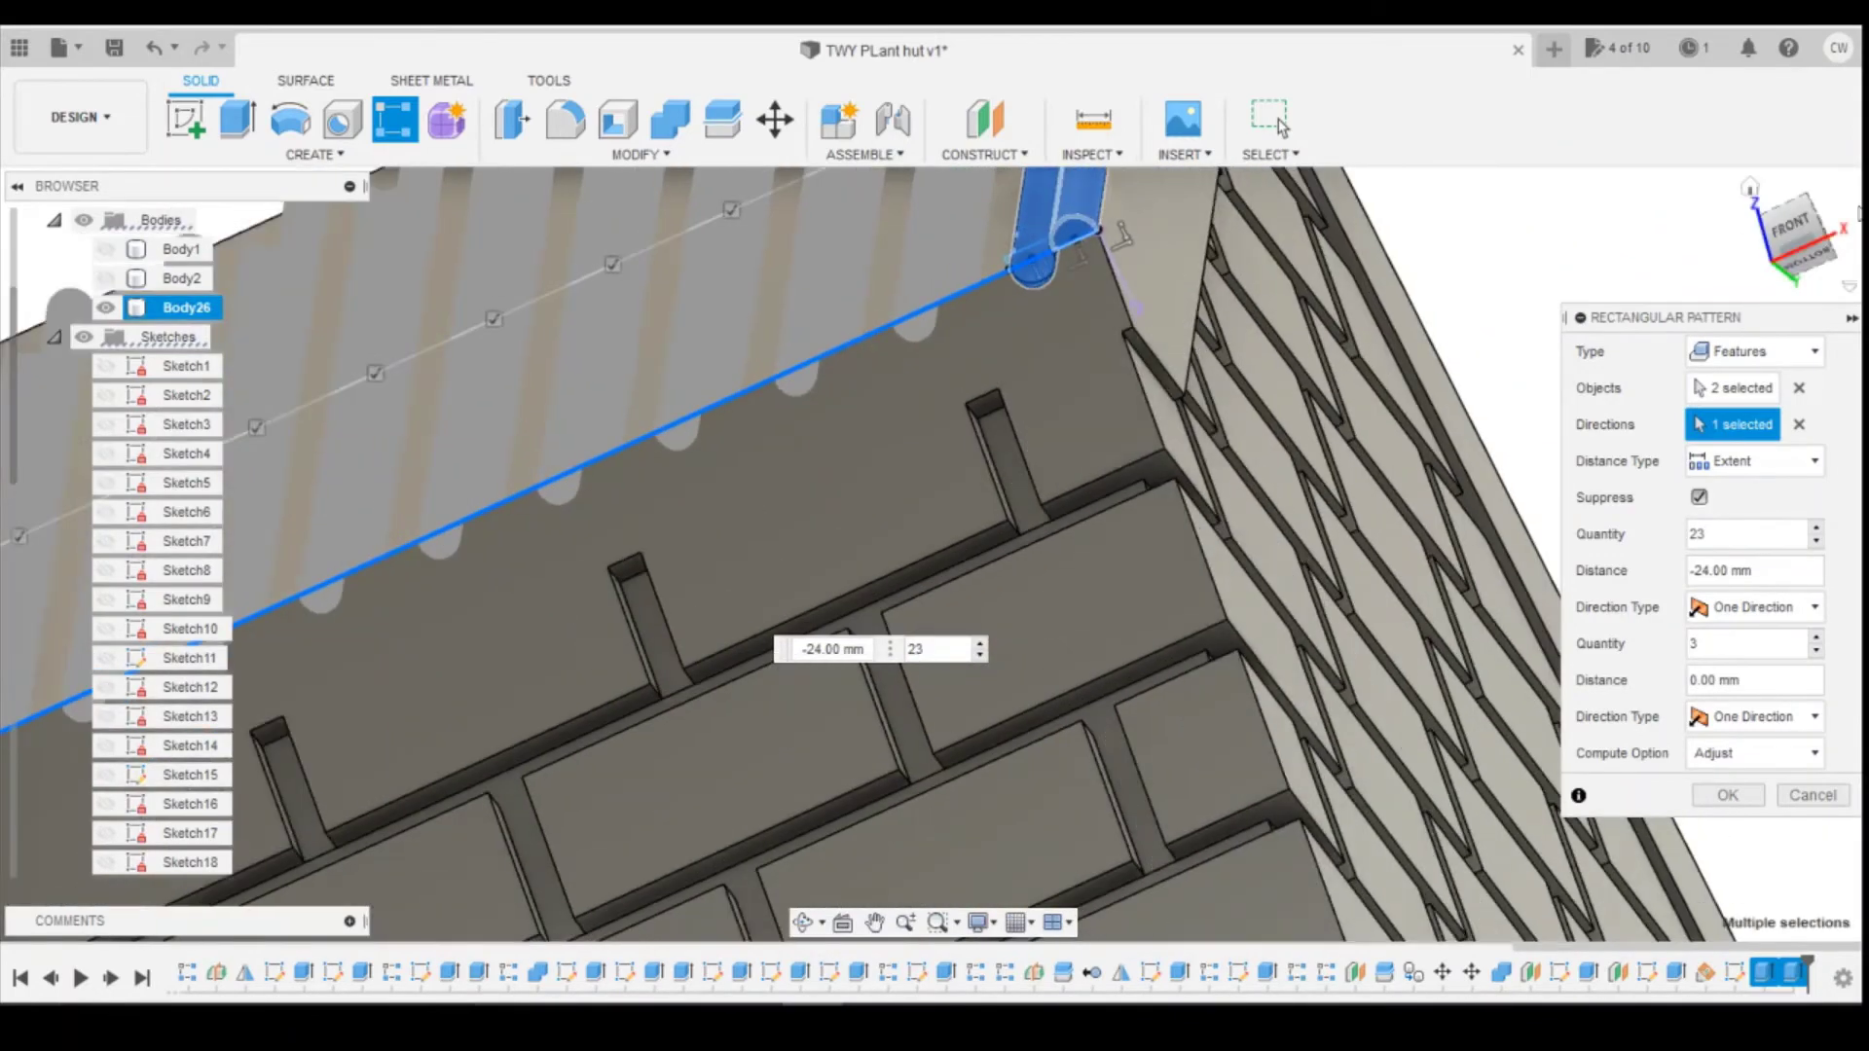
left_click(1794, 229)
middle_click_drag(1205, 506, 1214, 390, "shift")
left_click(981, 646)
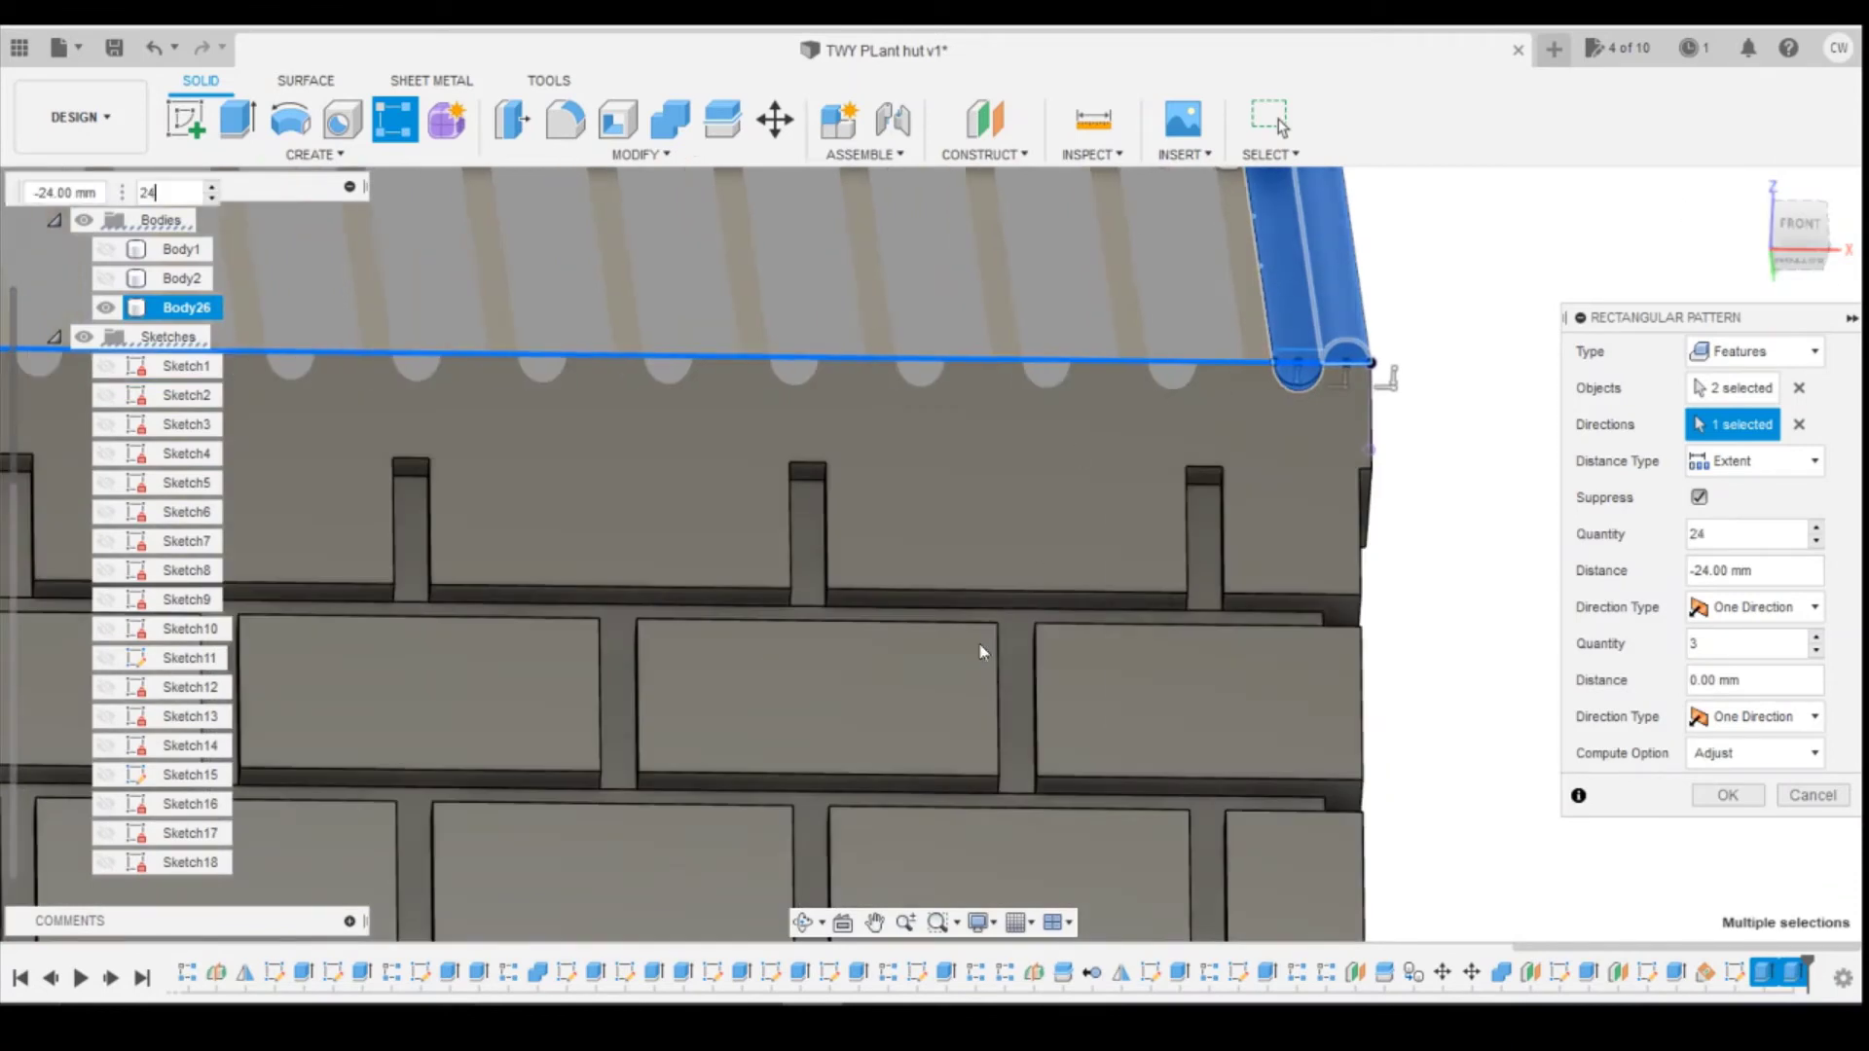
left_click(1816, 528)
left_click(1817, 528)
left_click(1816, 528)
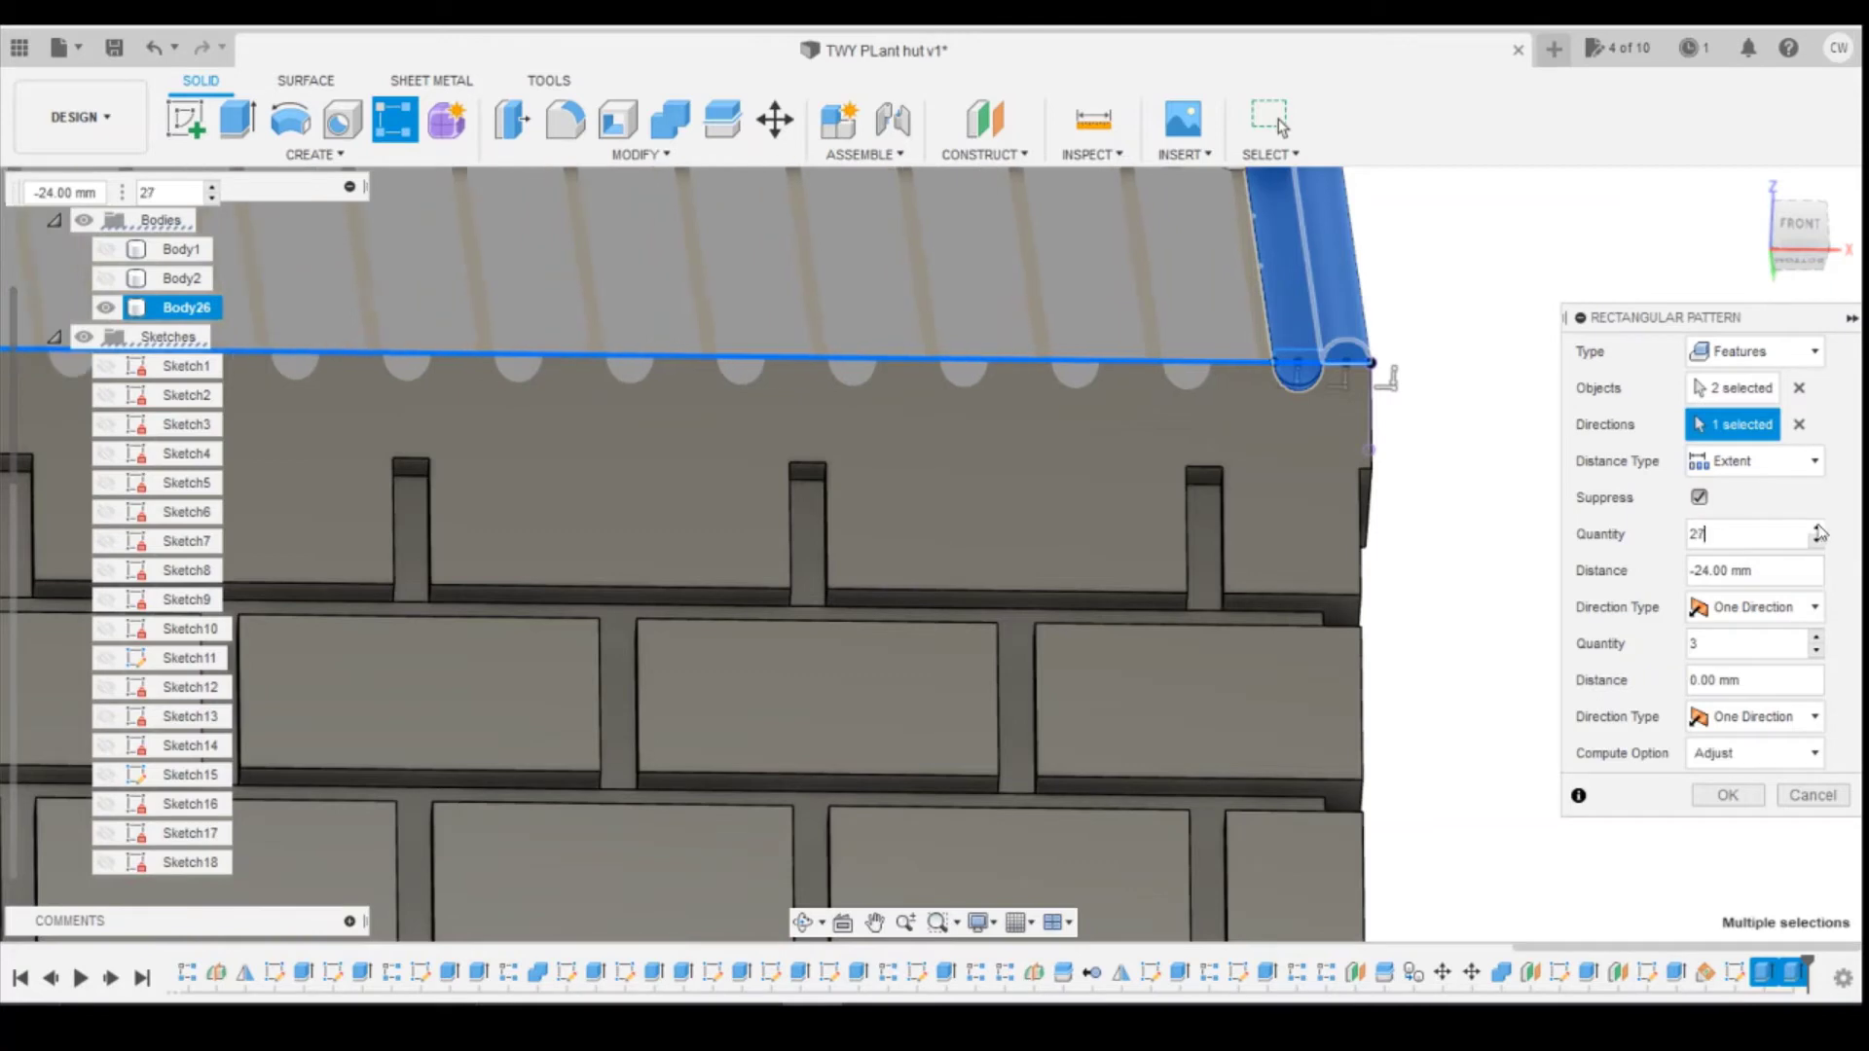
left_click(1817, 528)
left_click(1816, 529)
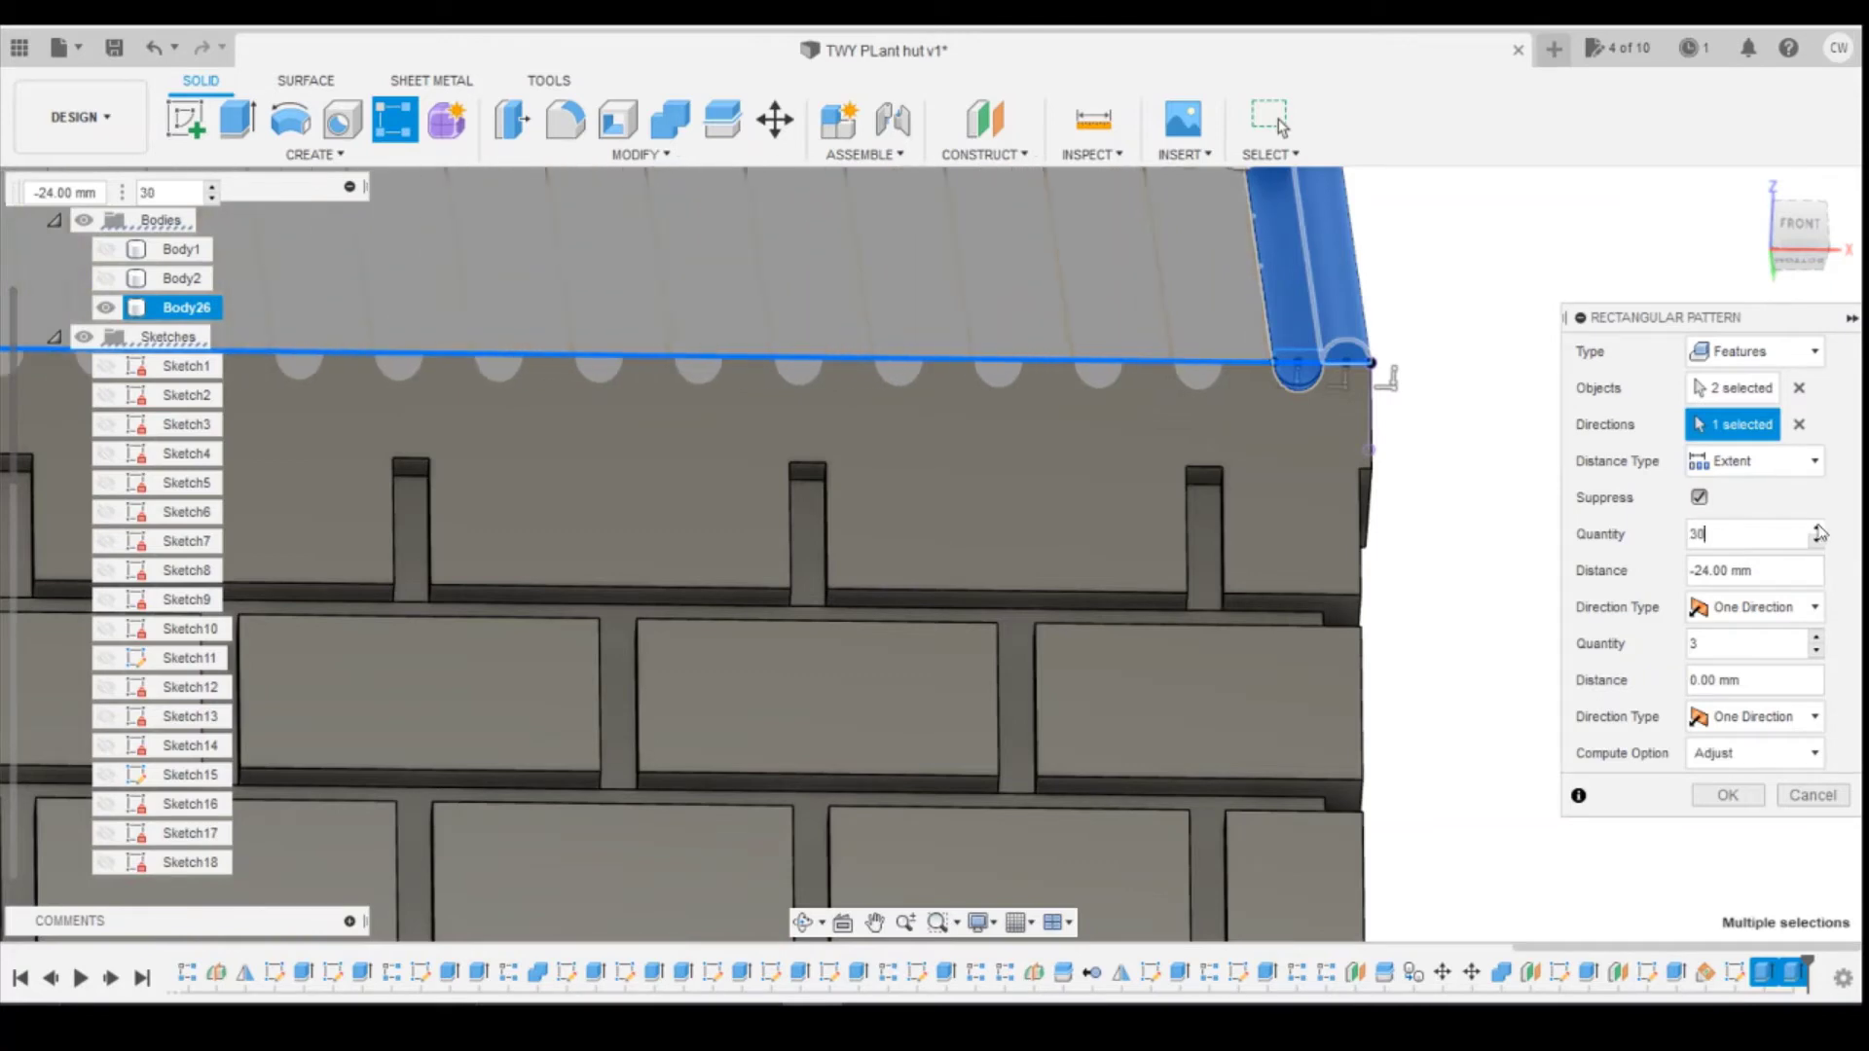
left_click(1816, 528)
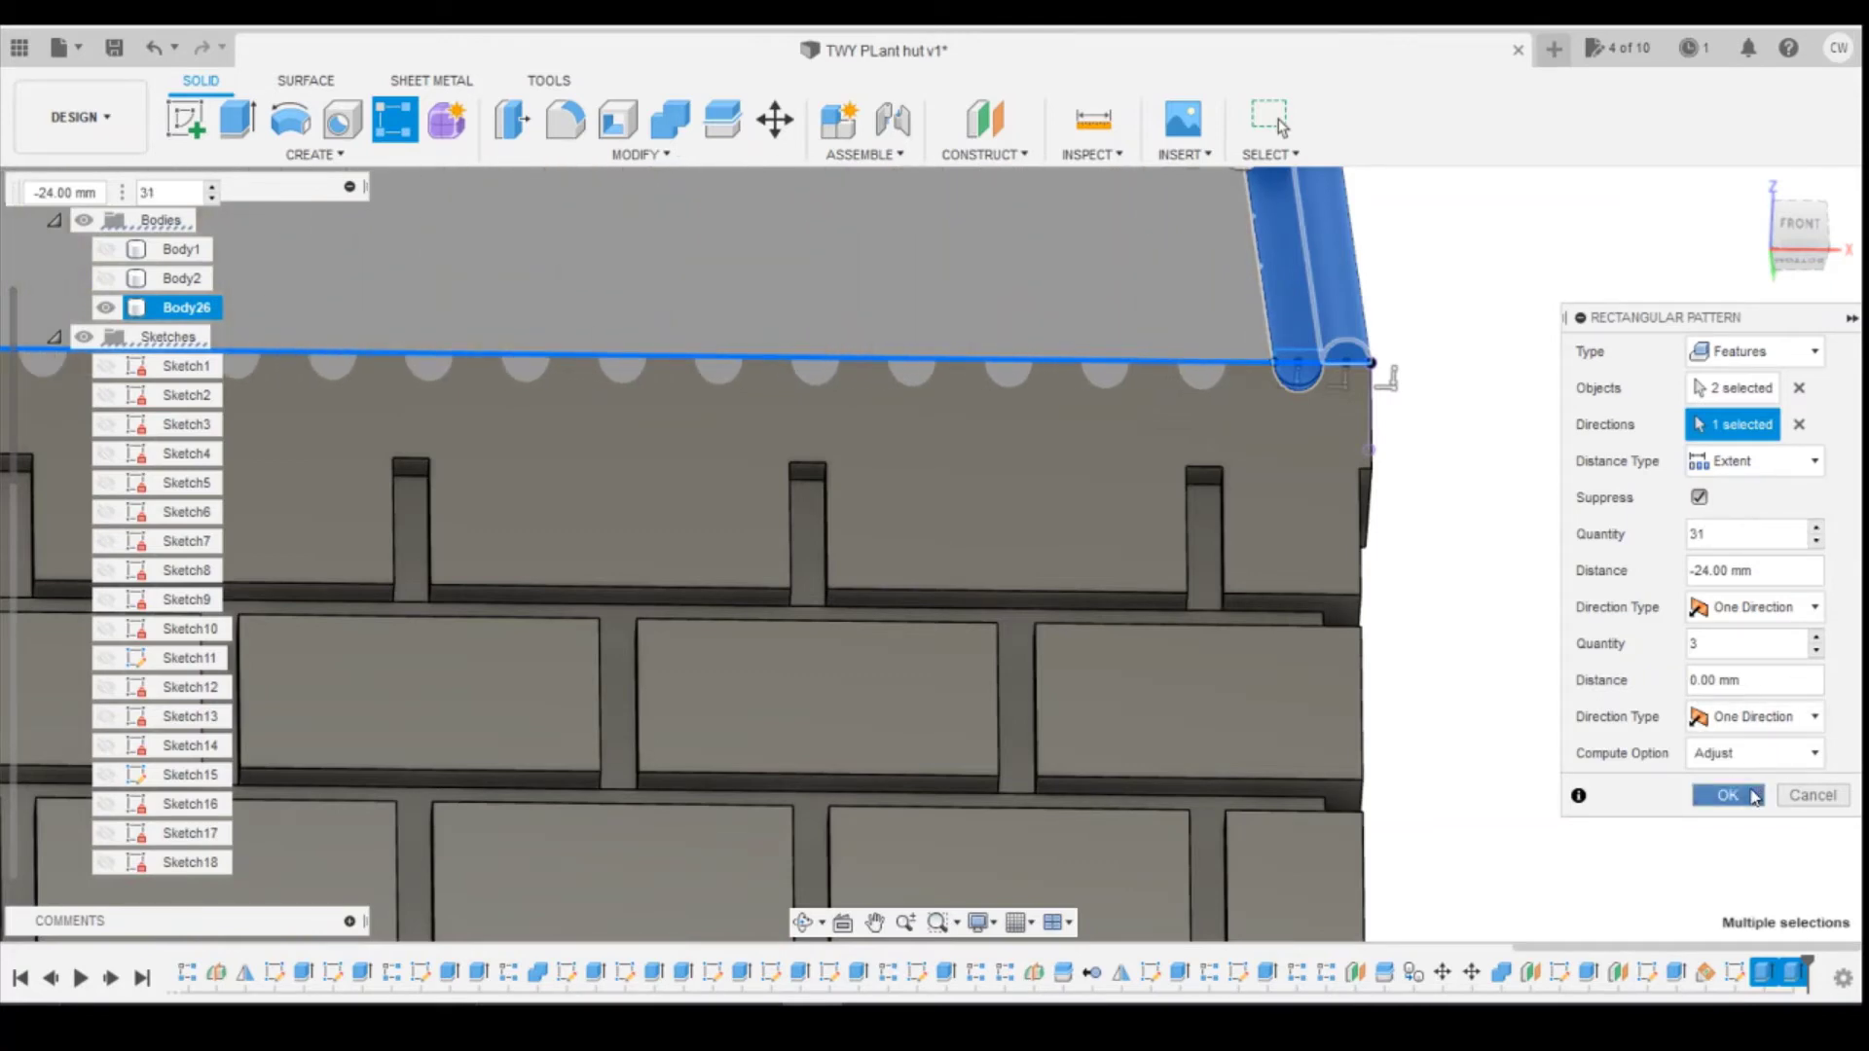
left_click(1728, 795)
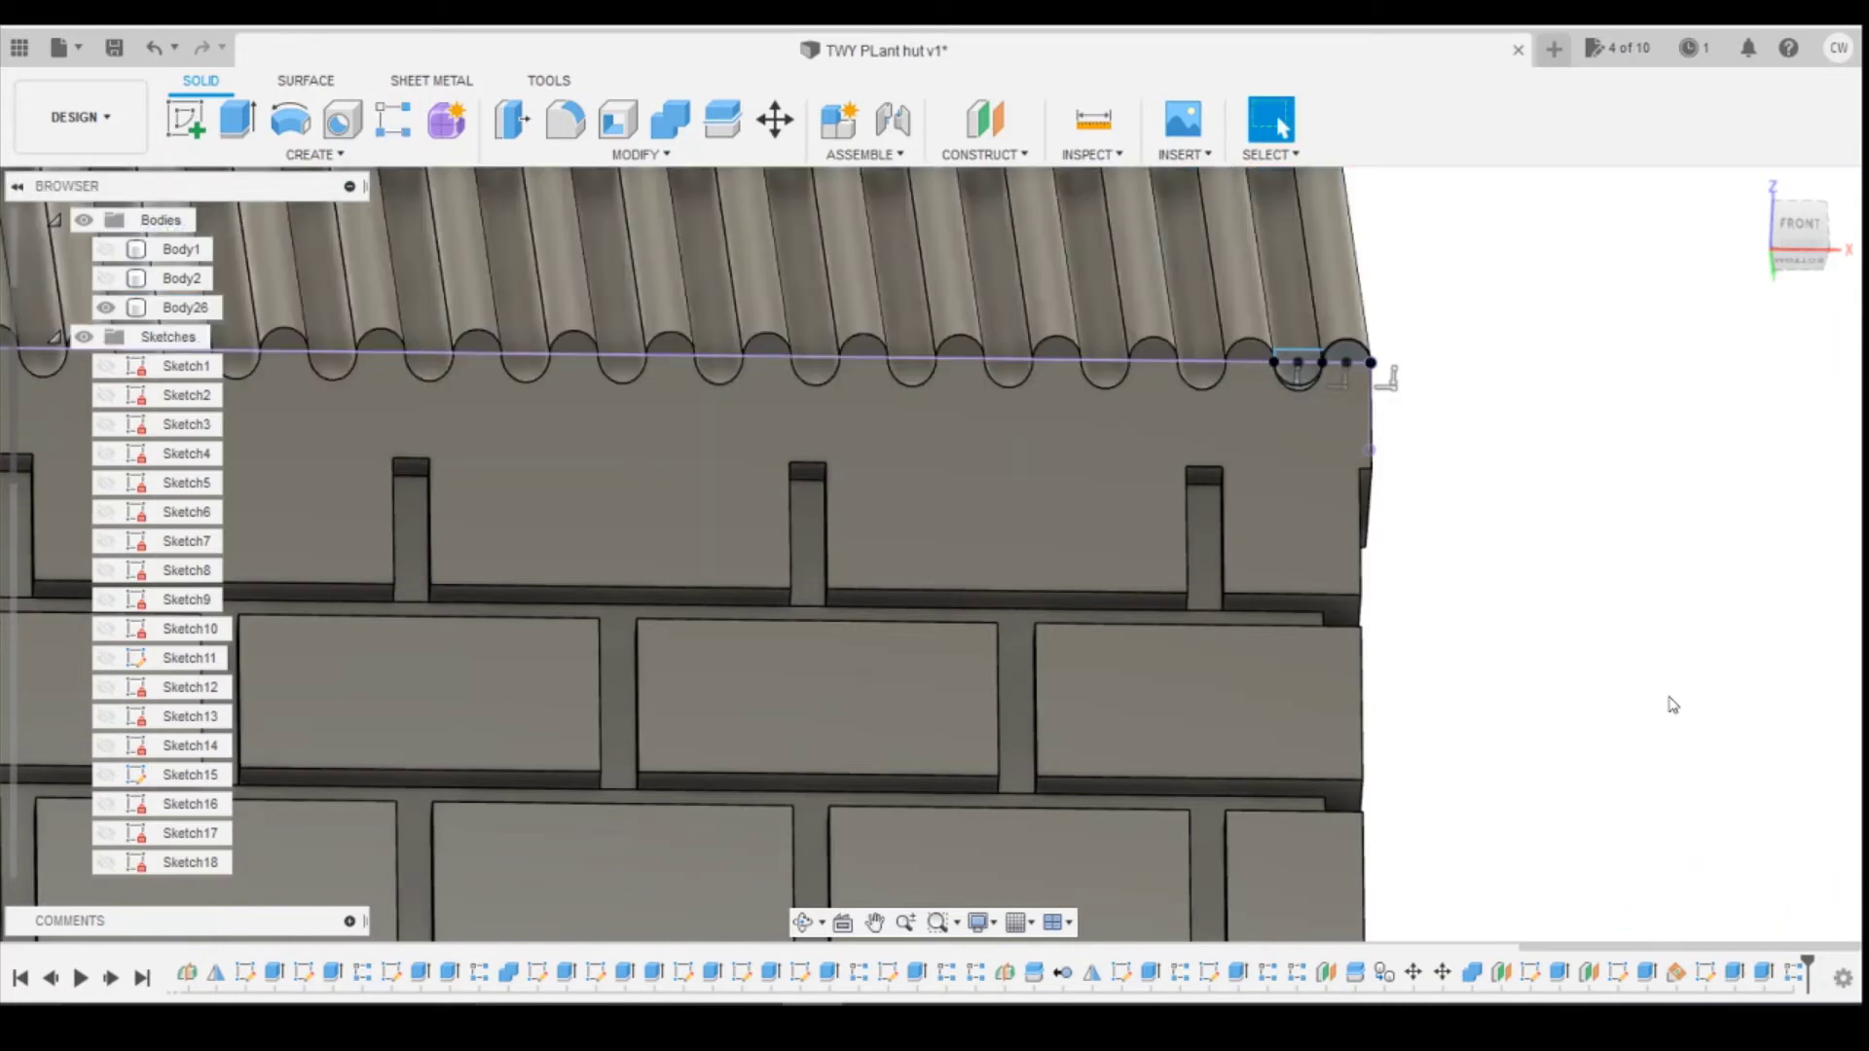
Step: Hide the tile profile sketch, Sketch32, at the eave
scroll(1557, 299, "up", 4)
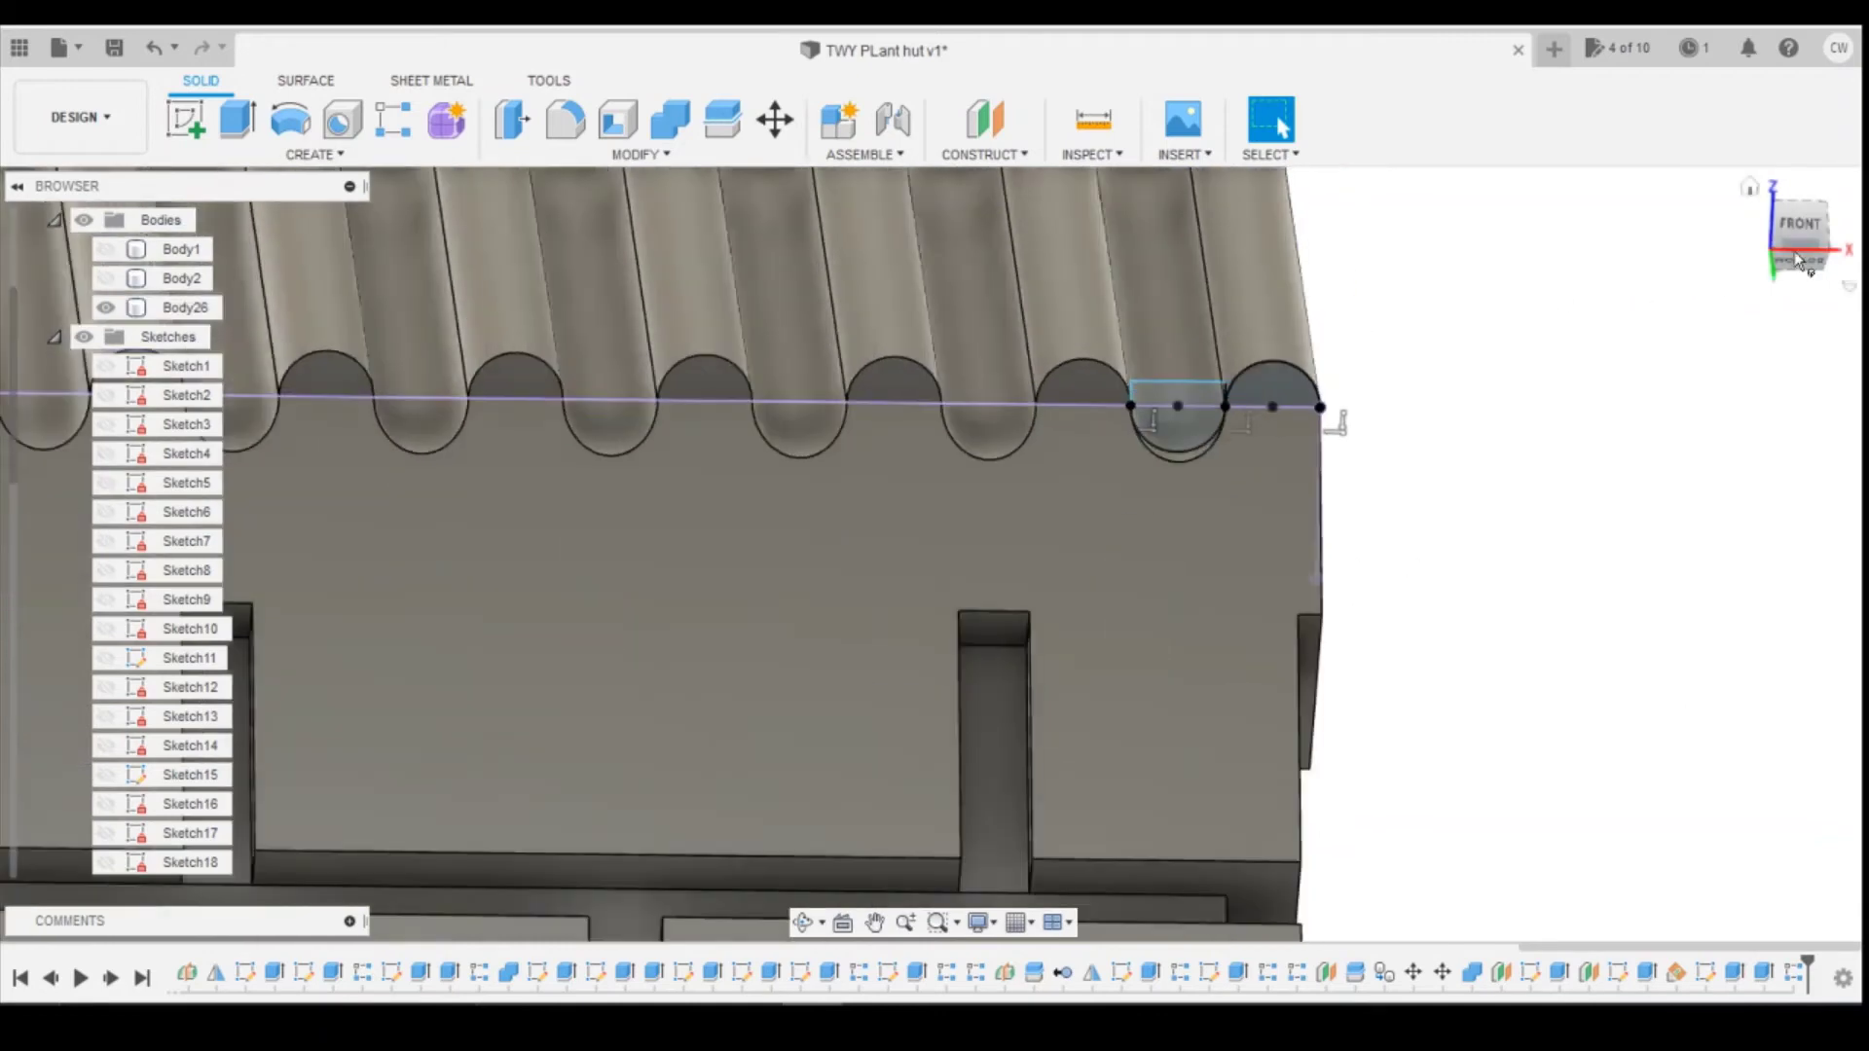
scroll(134, 806, "down", 7)
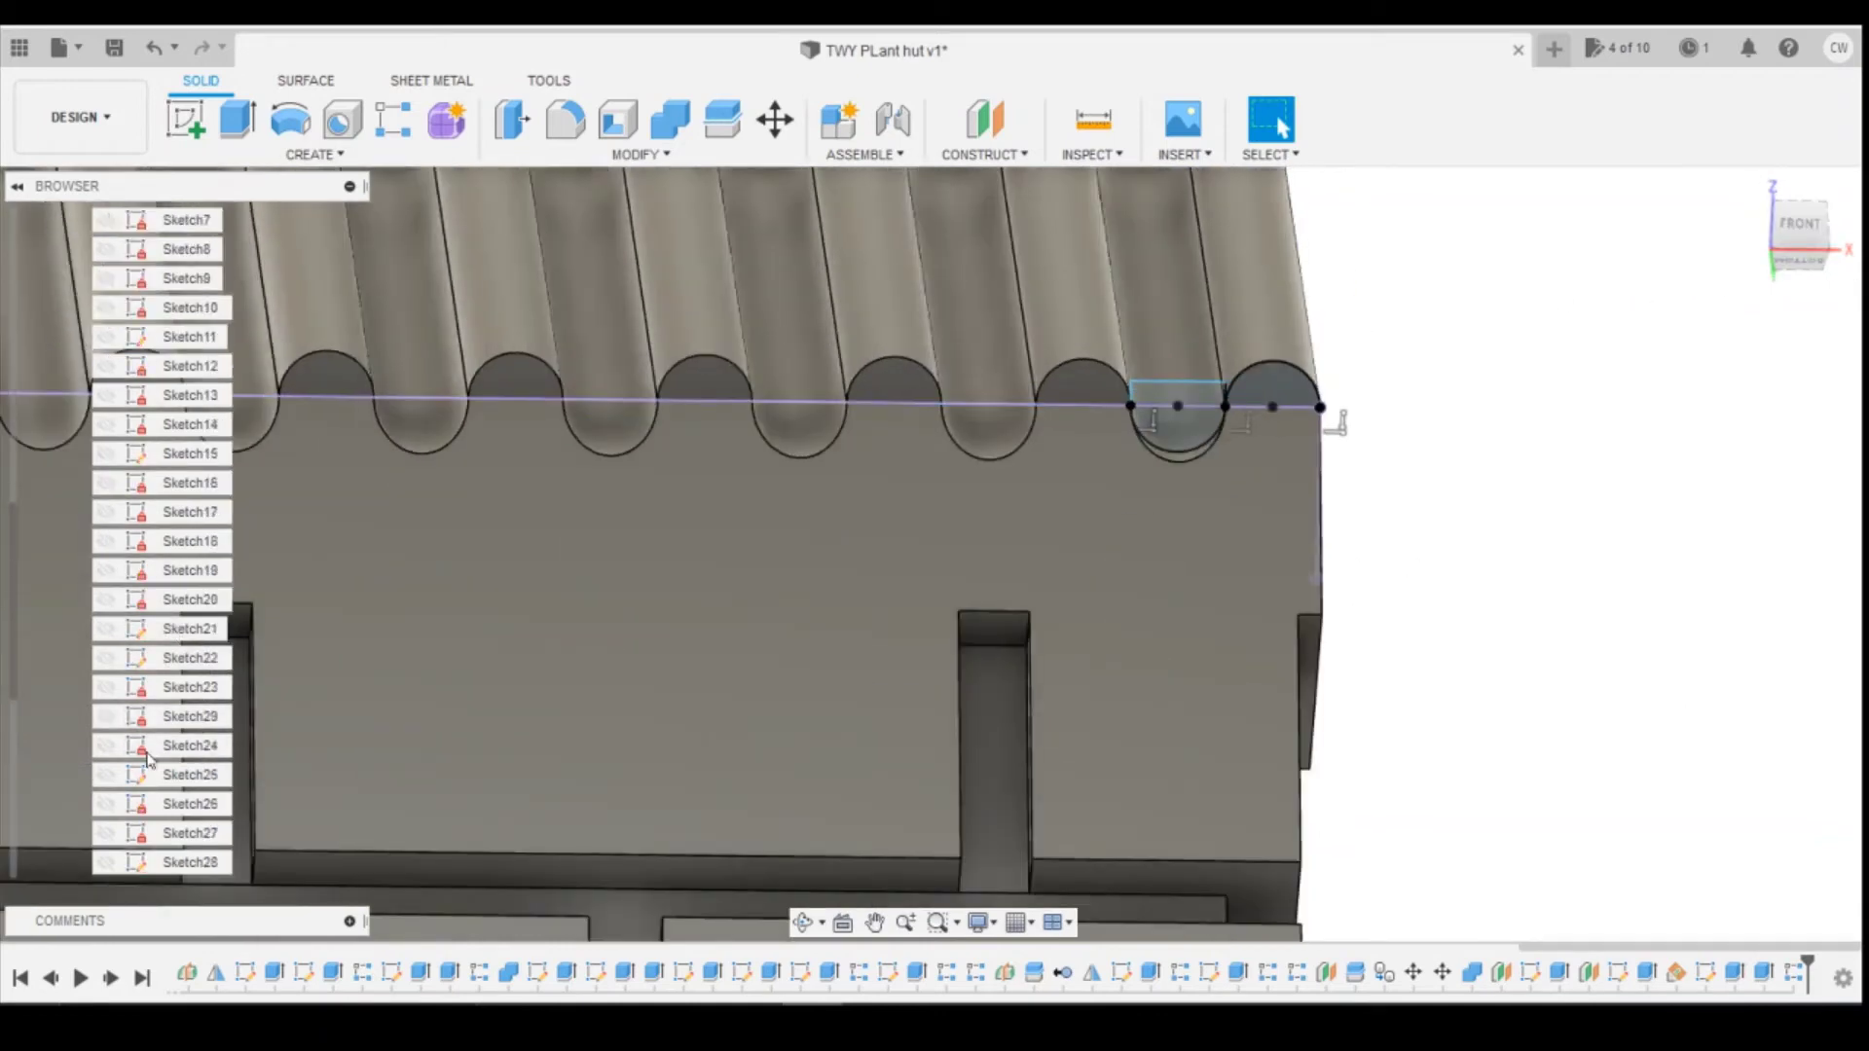
left_click(105, 660)
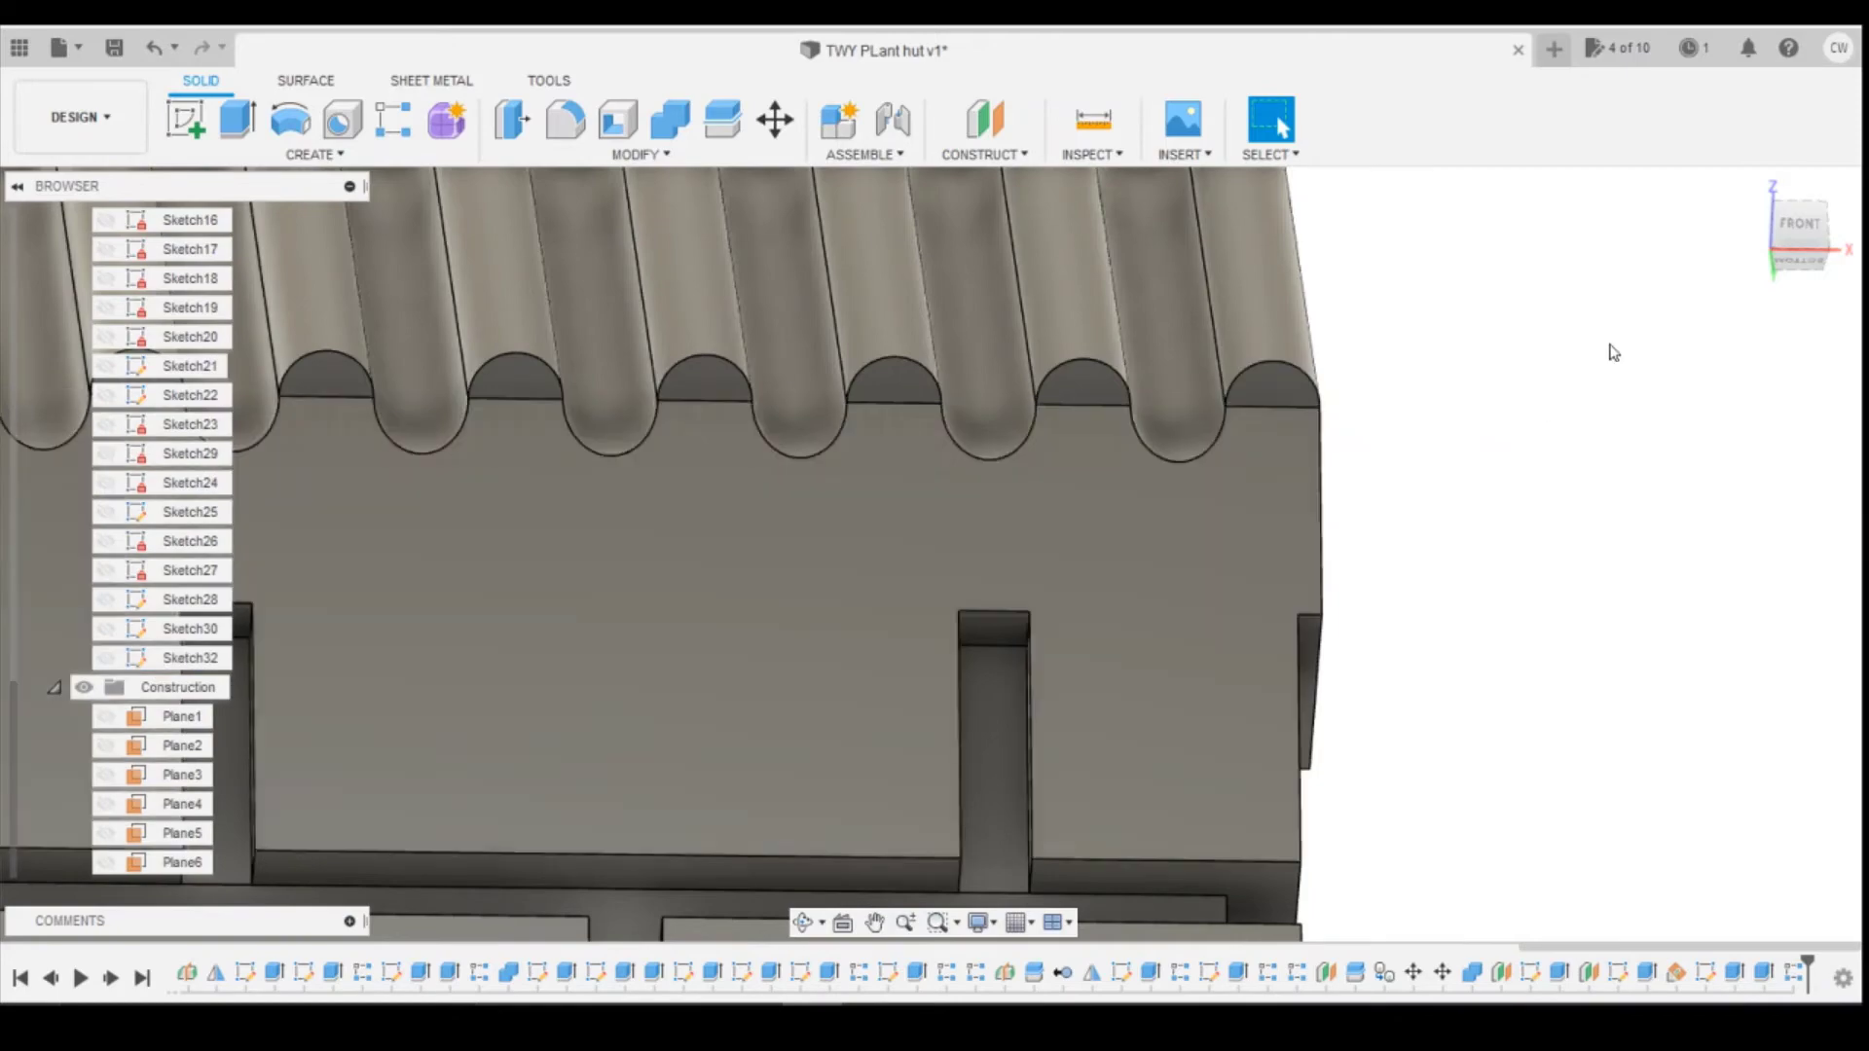
Step: Start a mirror of type Features with the roof's rectangular pattern and the rib and groove extrusions as objects
mouse_move(1778, 250)
left_mouse_down()
mouse_move(1766, 231)
mouse_move(1768, 253)
left_mouse_up()
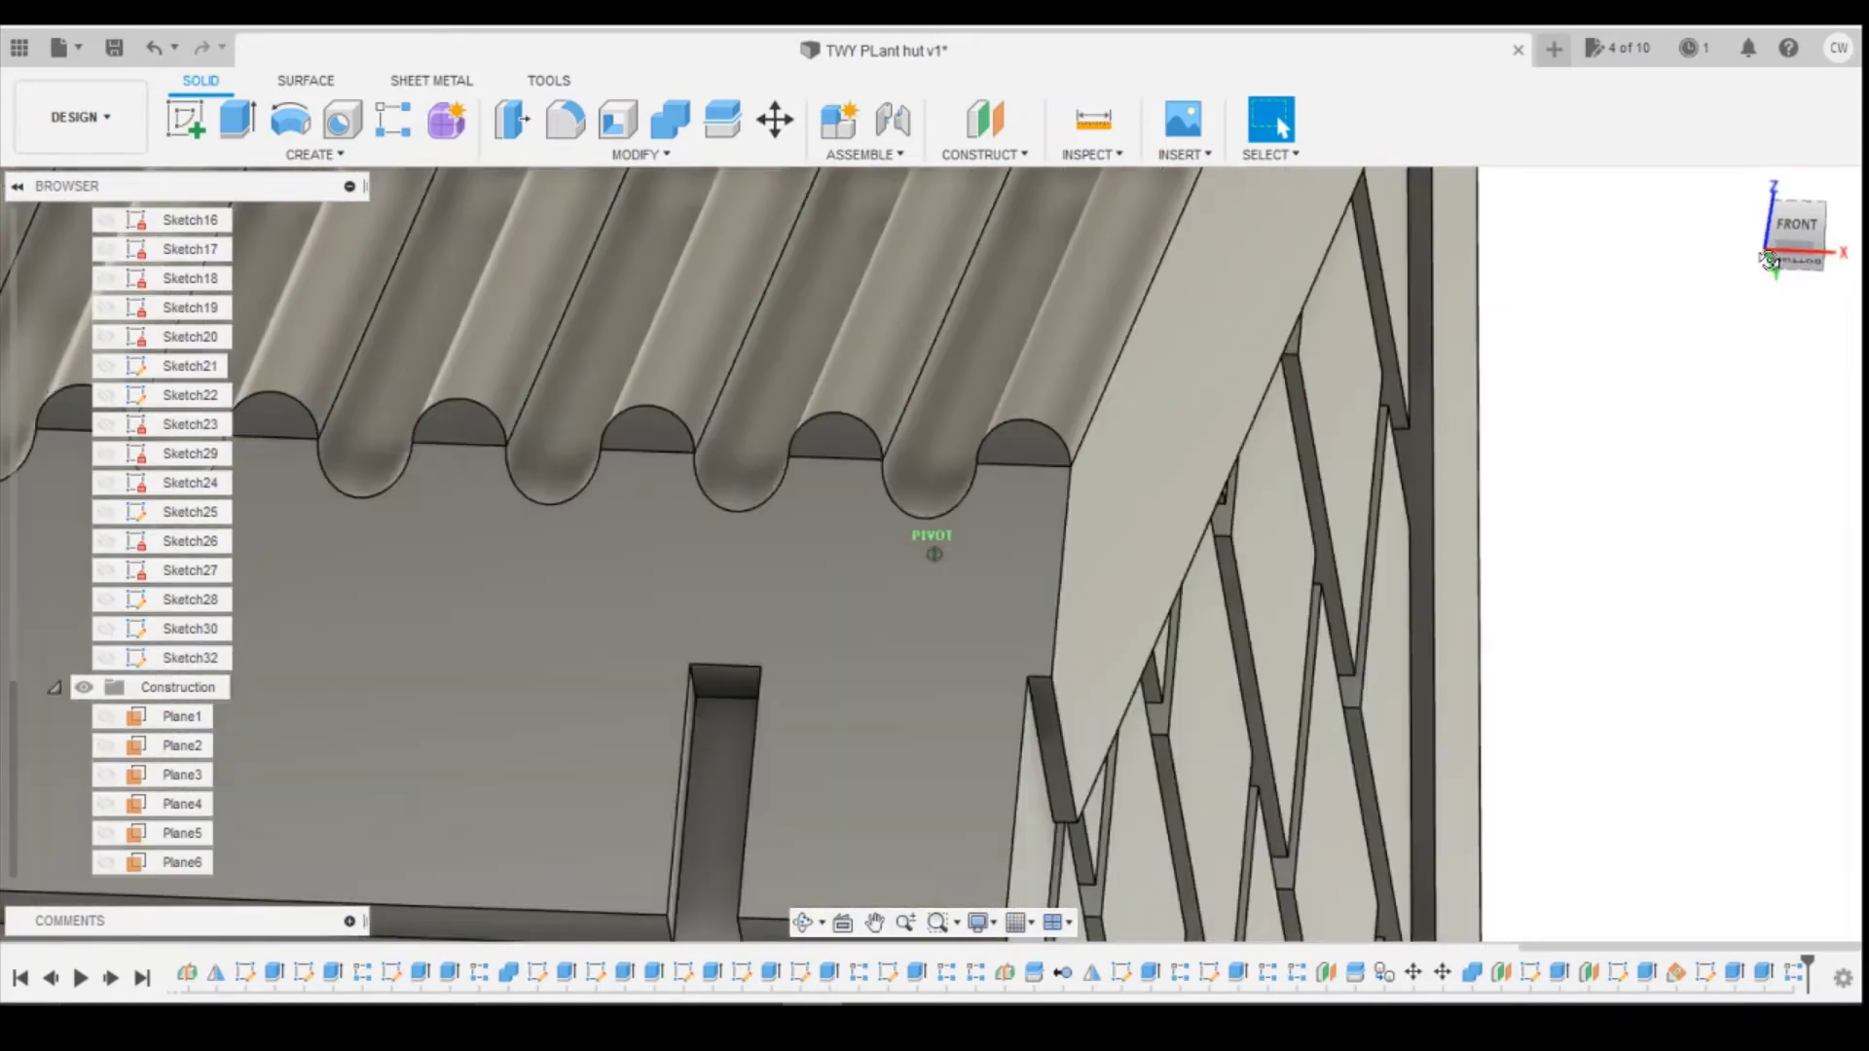
scroll(1470, 348, "down", 4)
scroll(1251, 405, "down", 5)
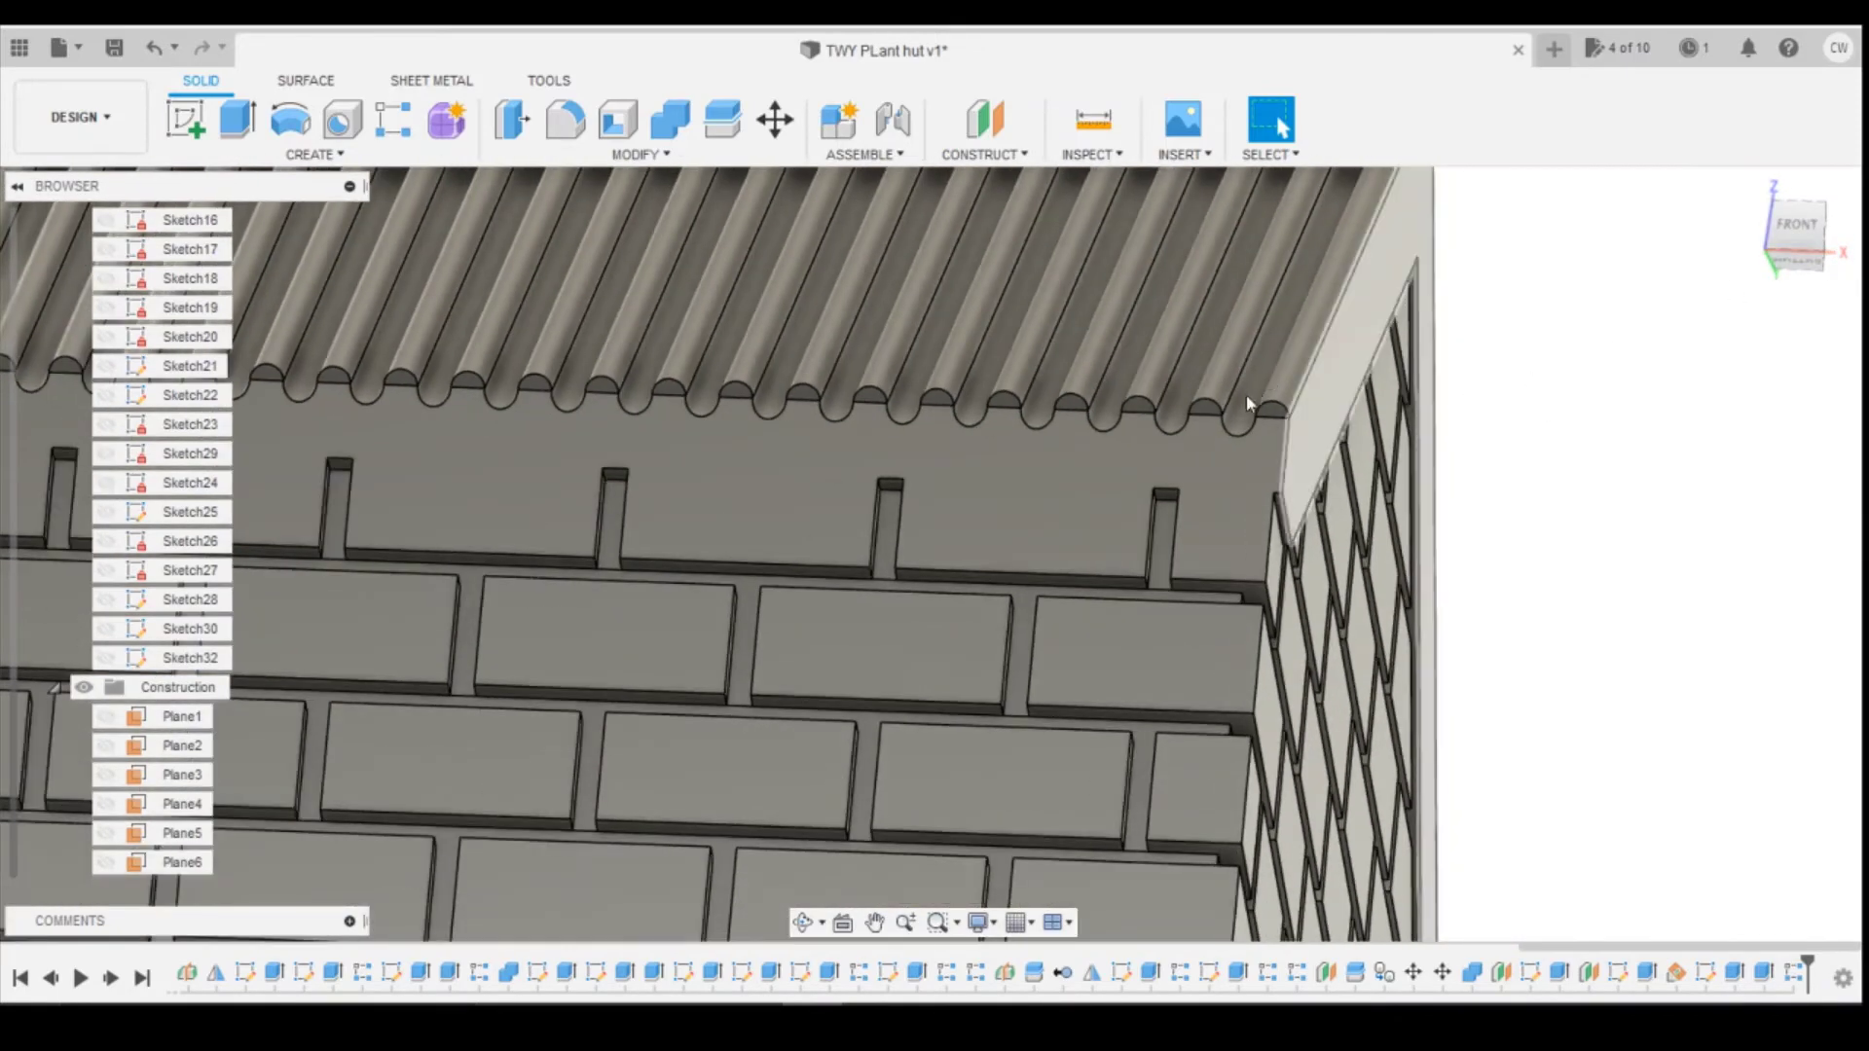
scroll(1268, 336, "up", 2)
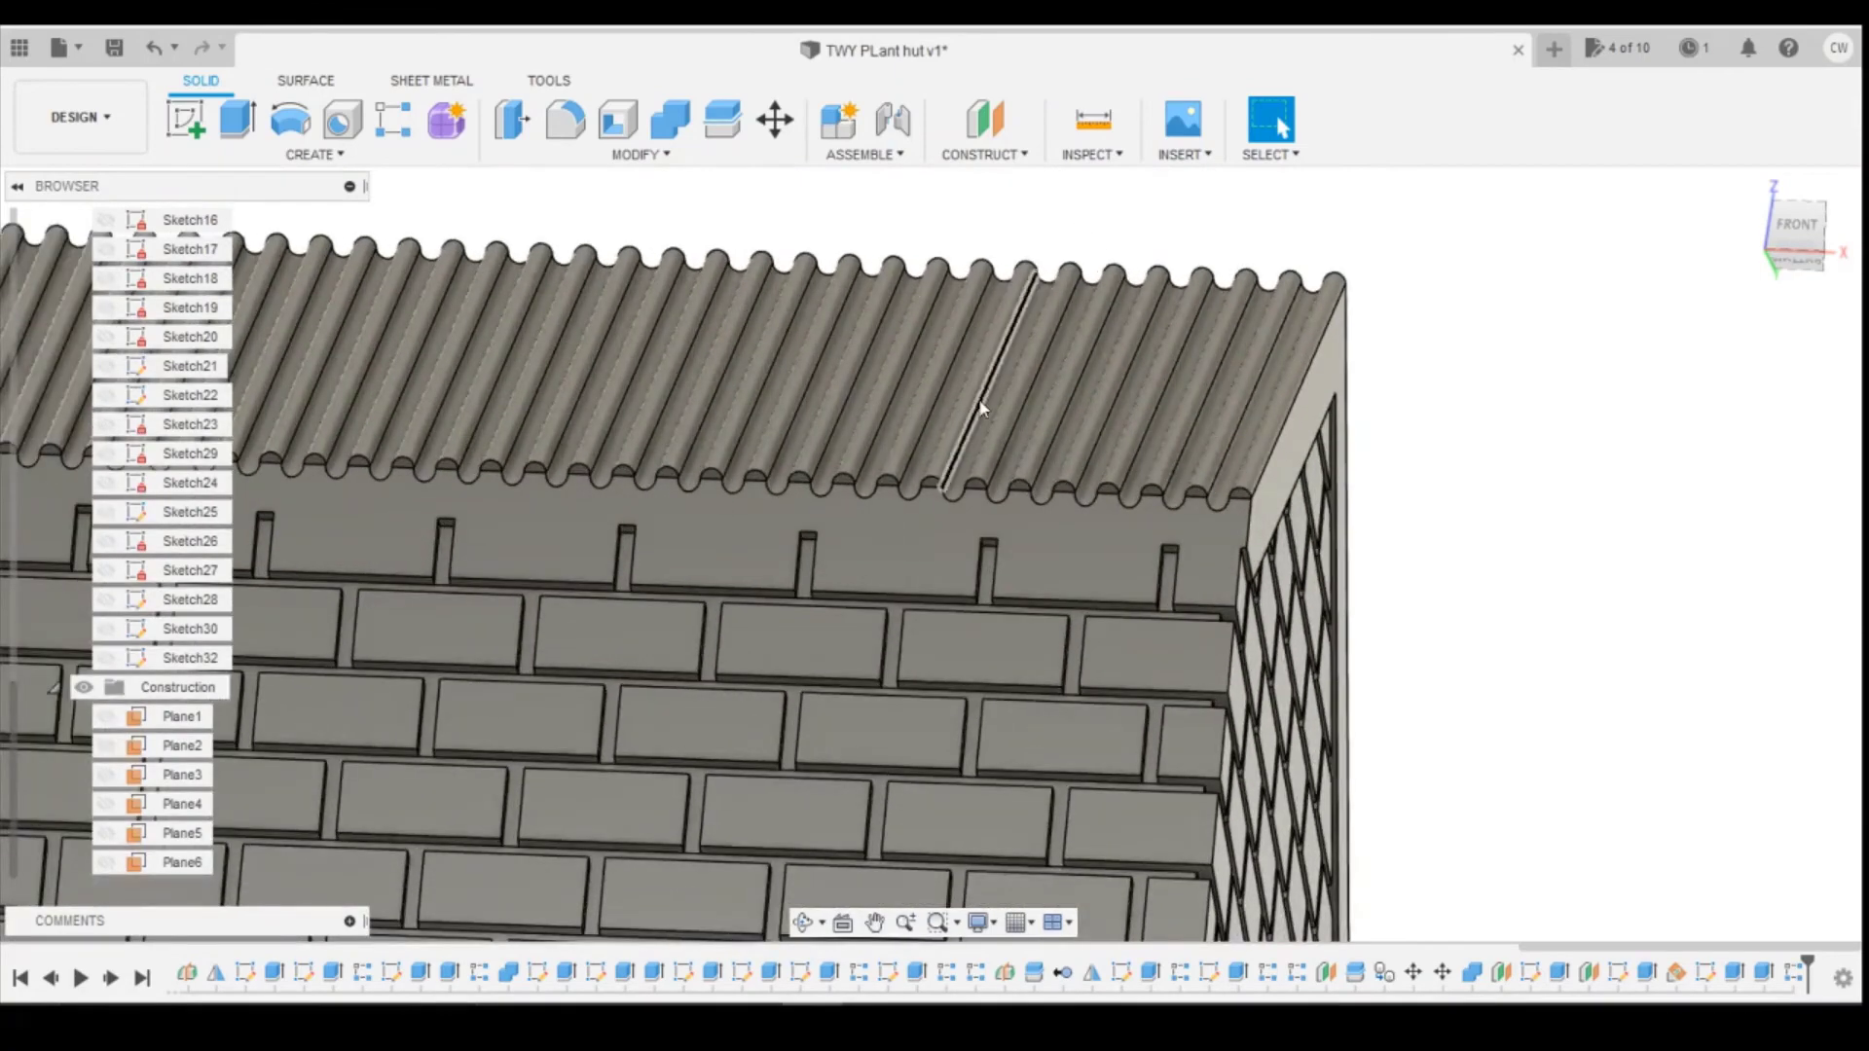
scroll(146, 404, "up", 3)
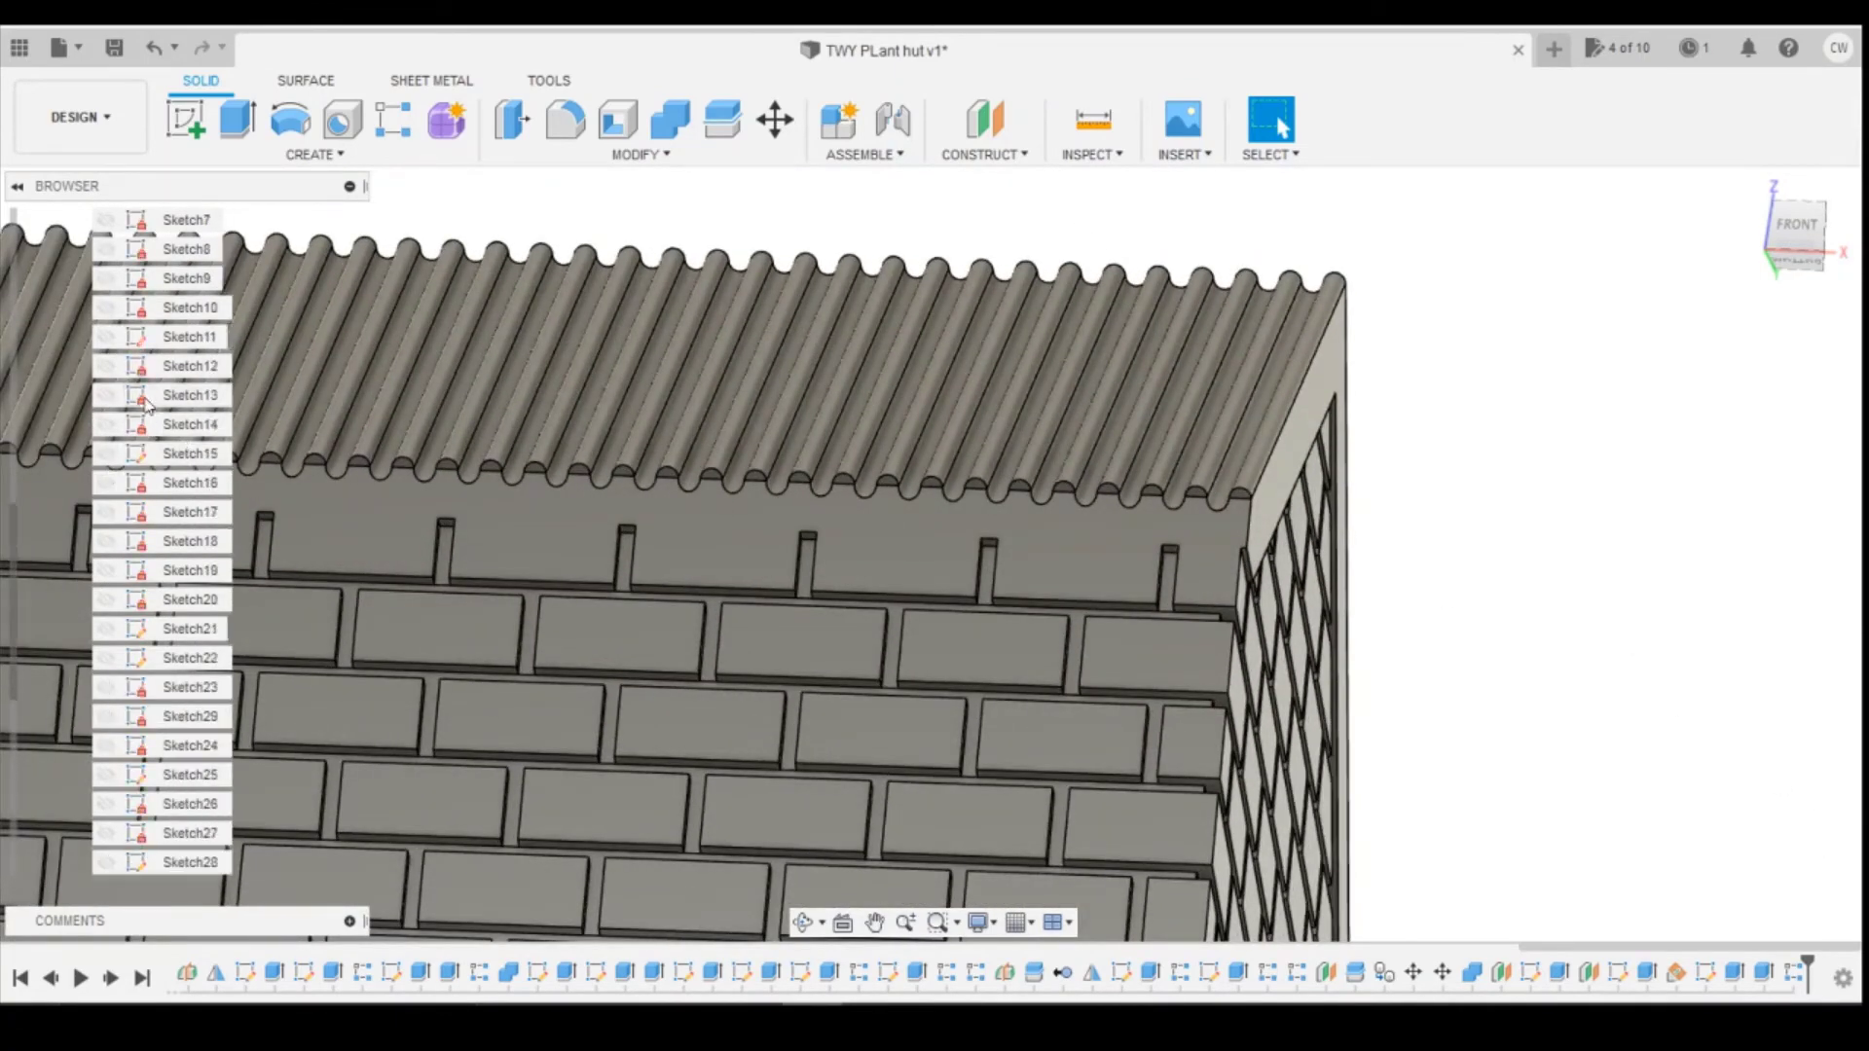
scroll(146, 404, "up", 4)
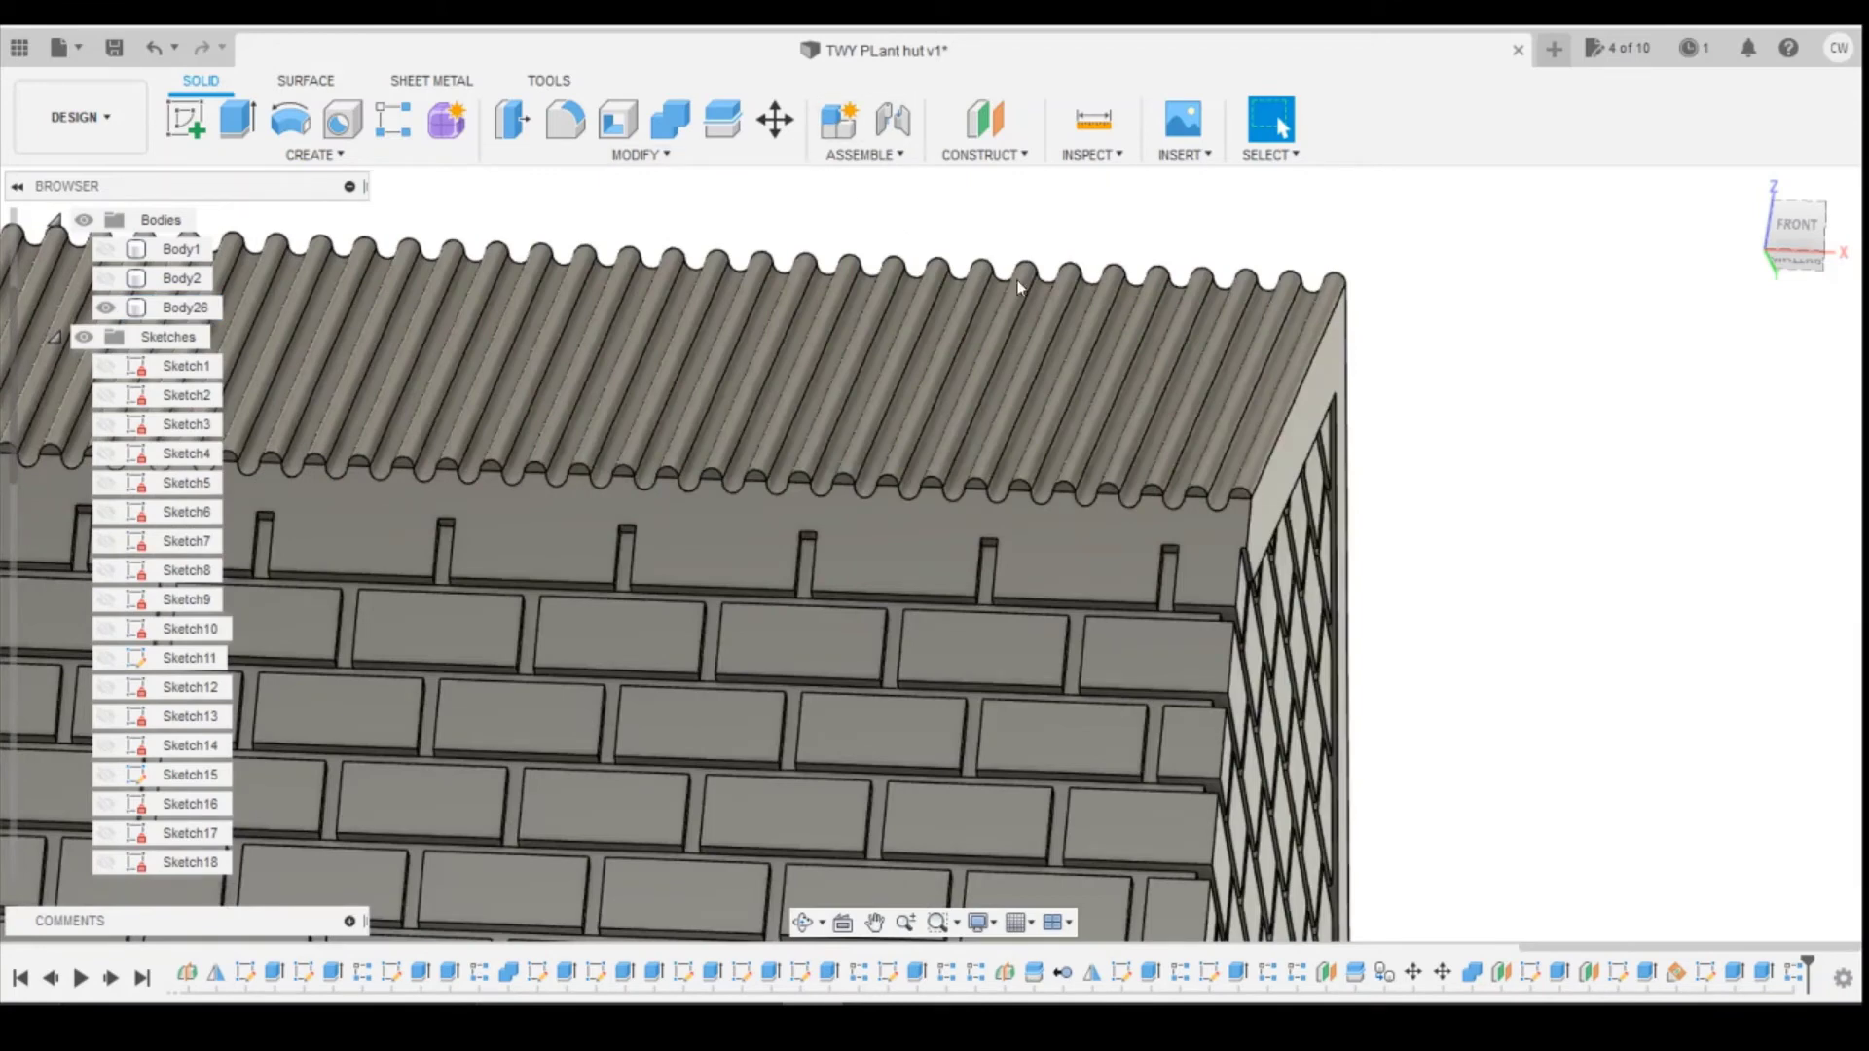
left_click(380, 161)
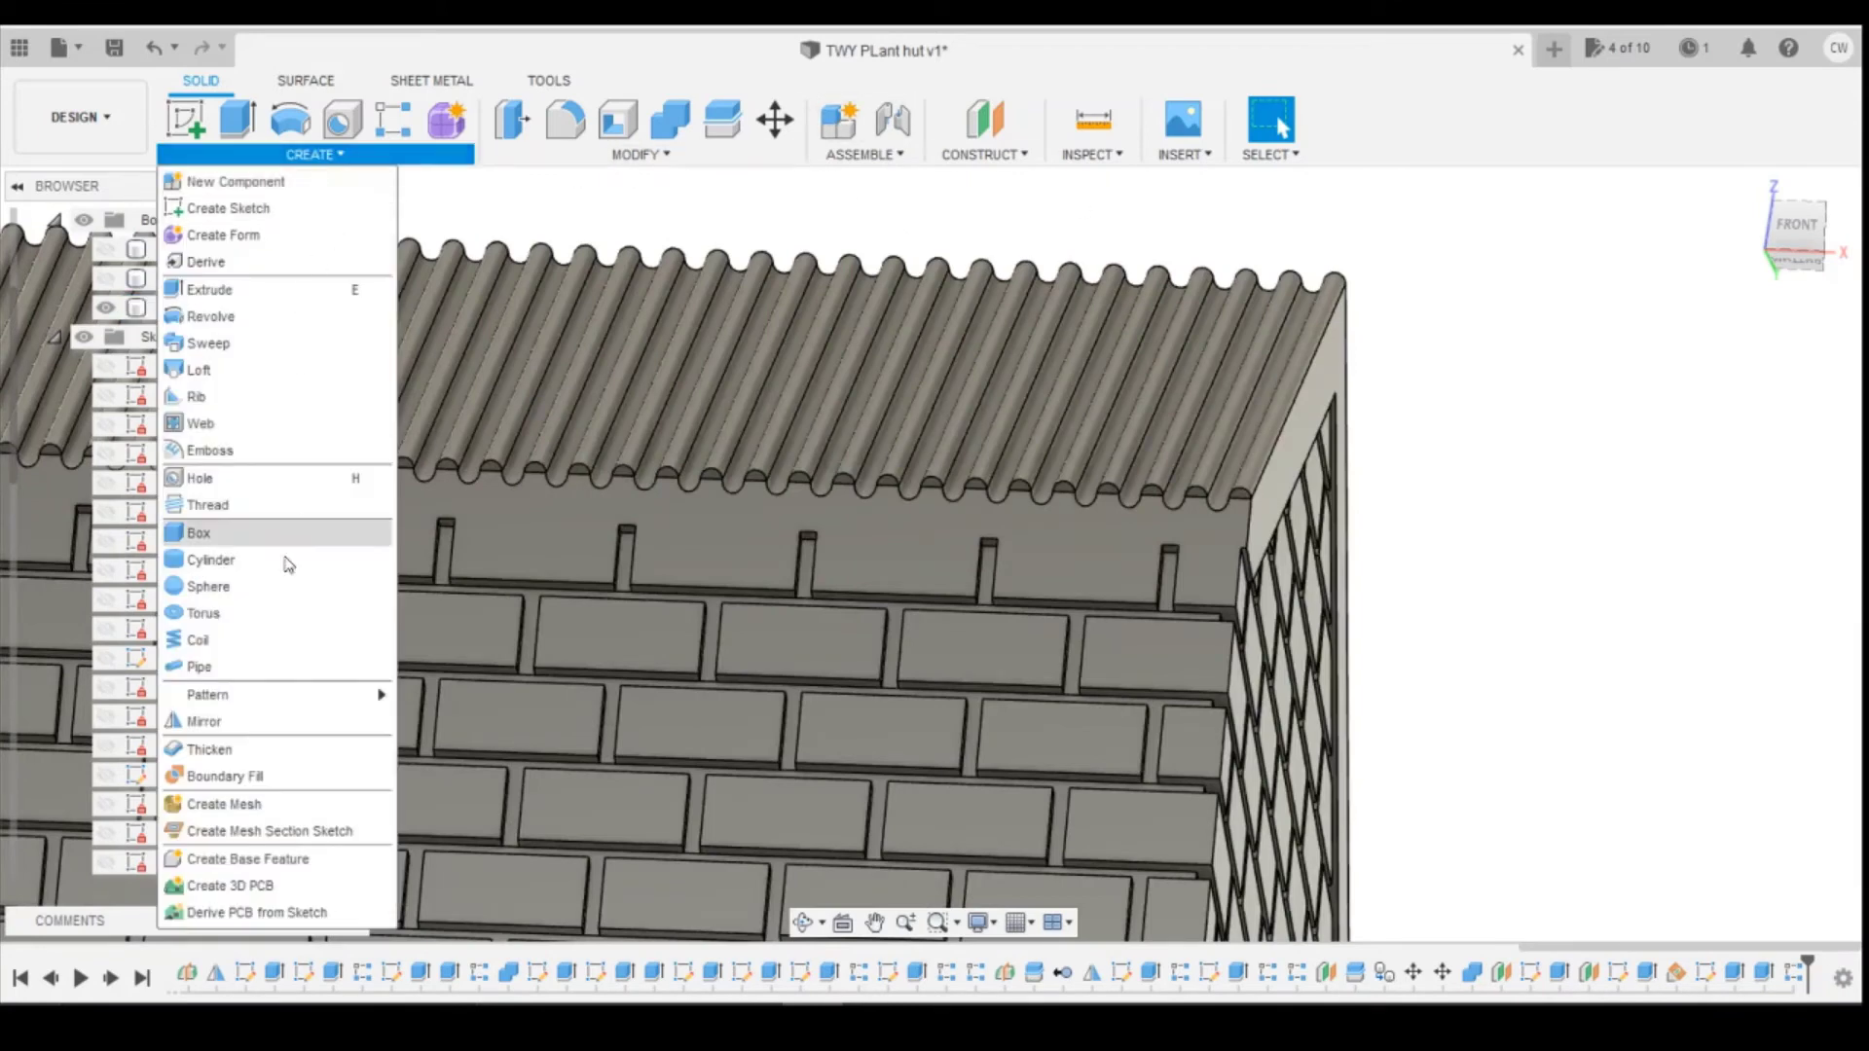
left_click(237, 725)
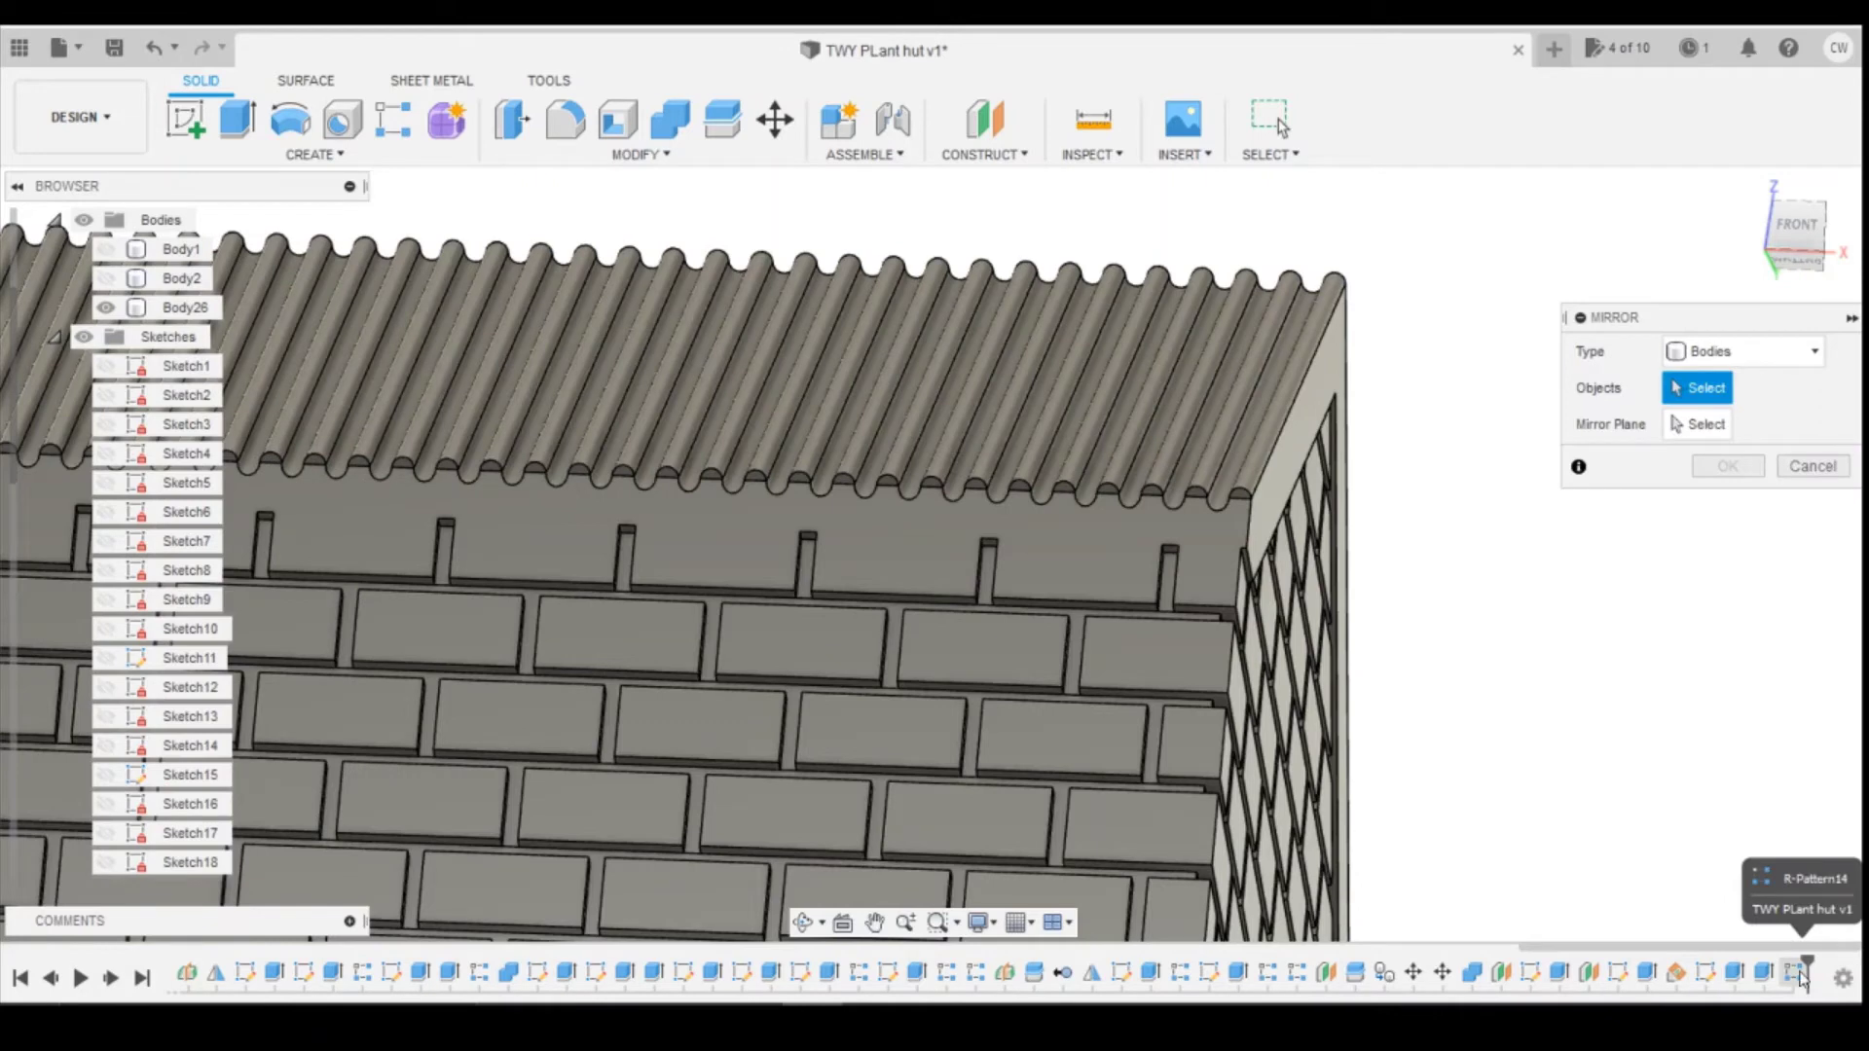
left_click(1752, 353)
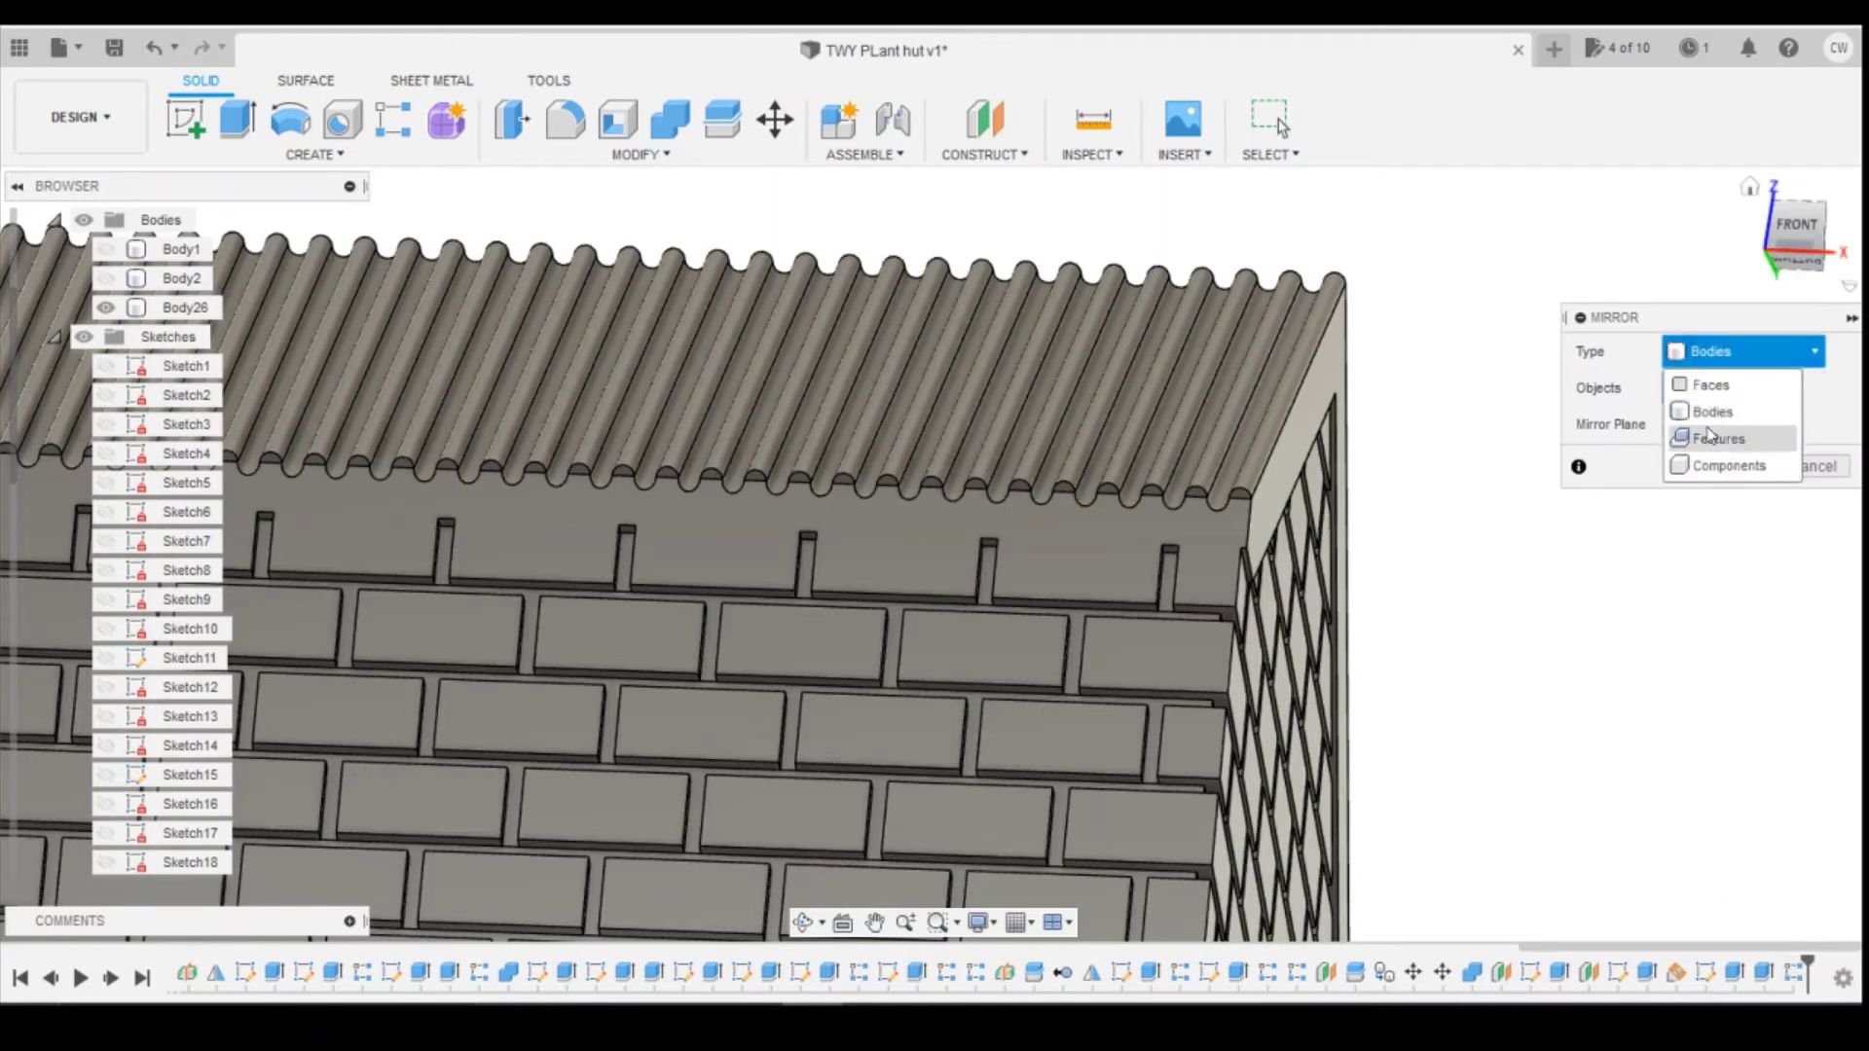
left_click(1715, 438)
left_click(1788, 975)
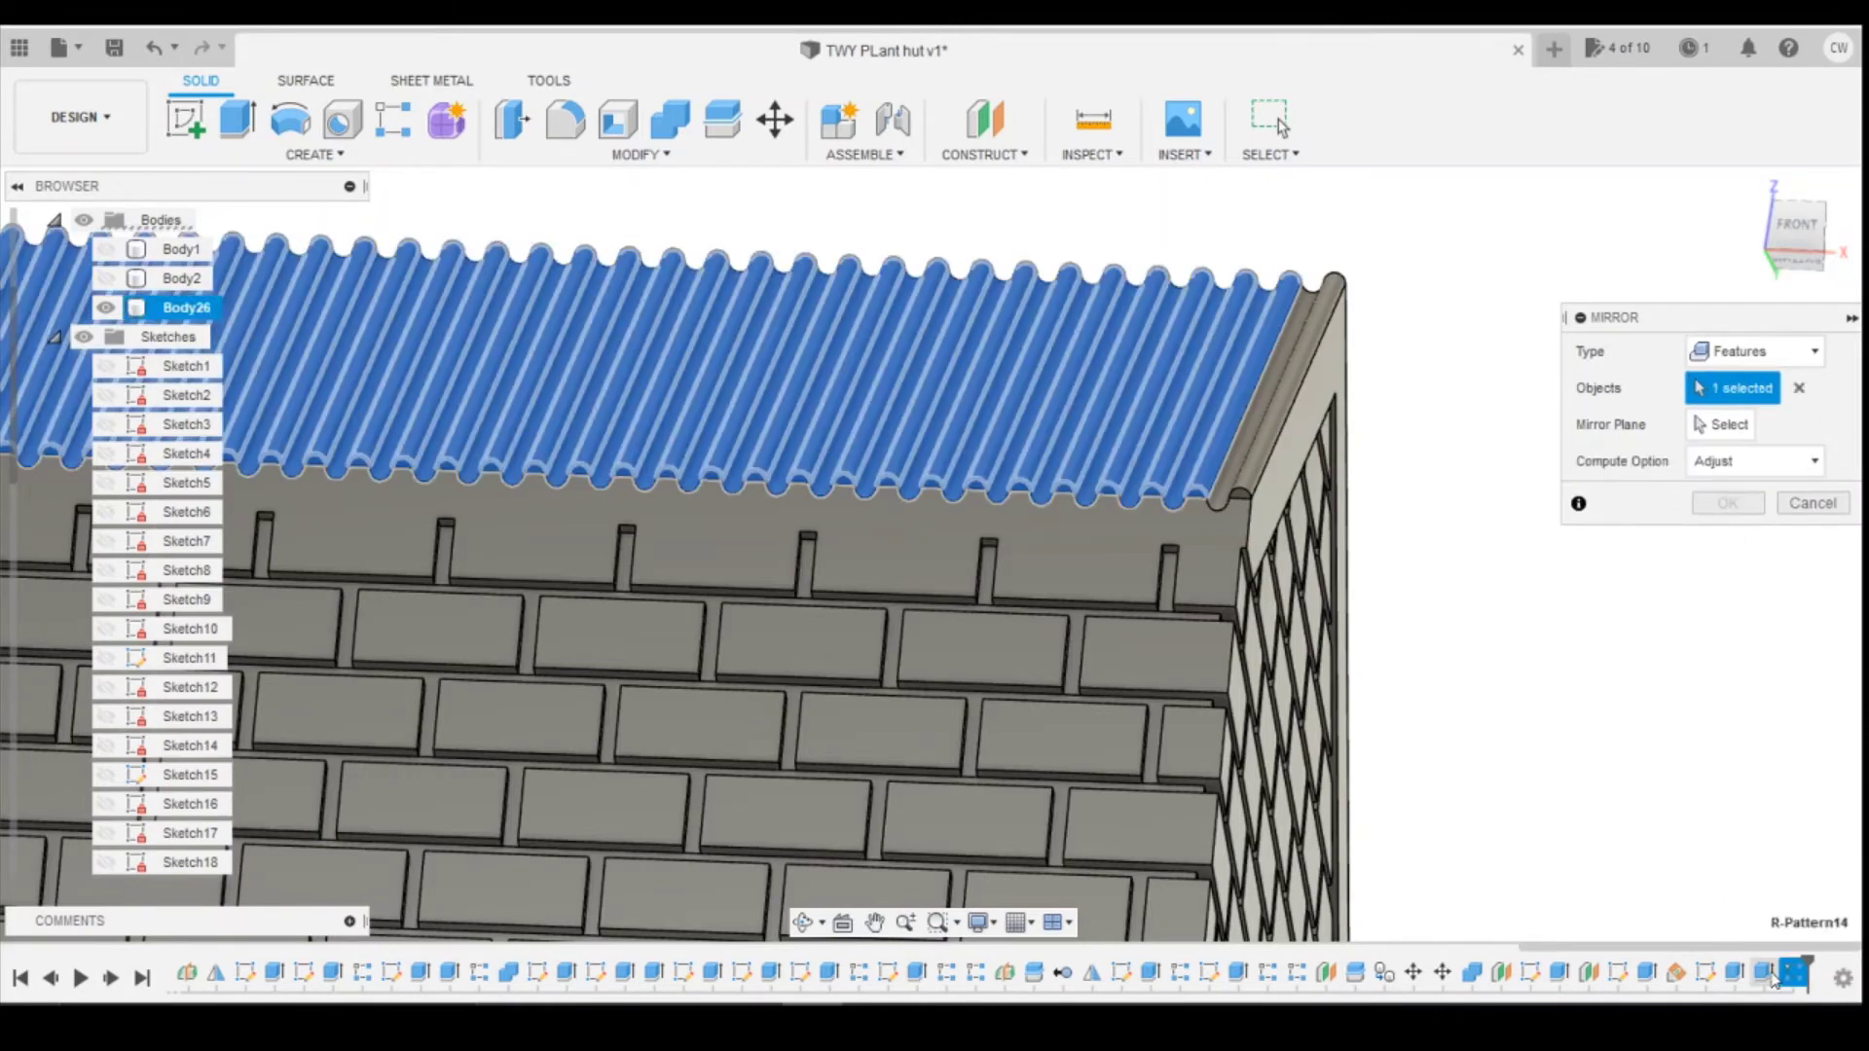
left_click(1764, 974)
left_click(1736, 974)
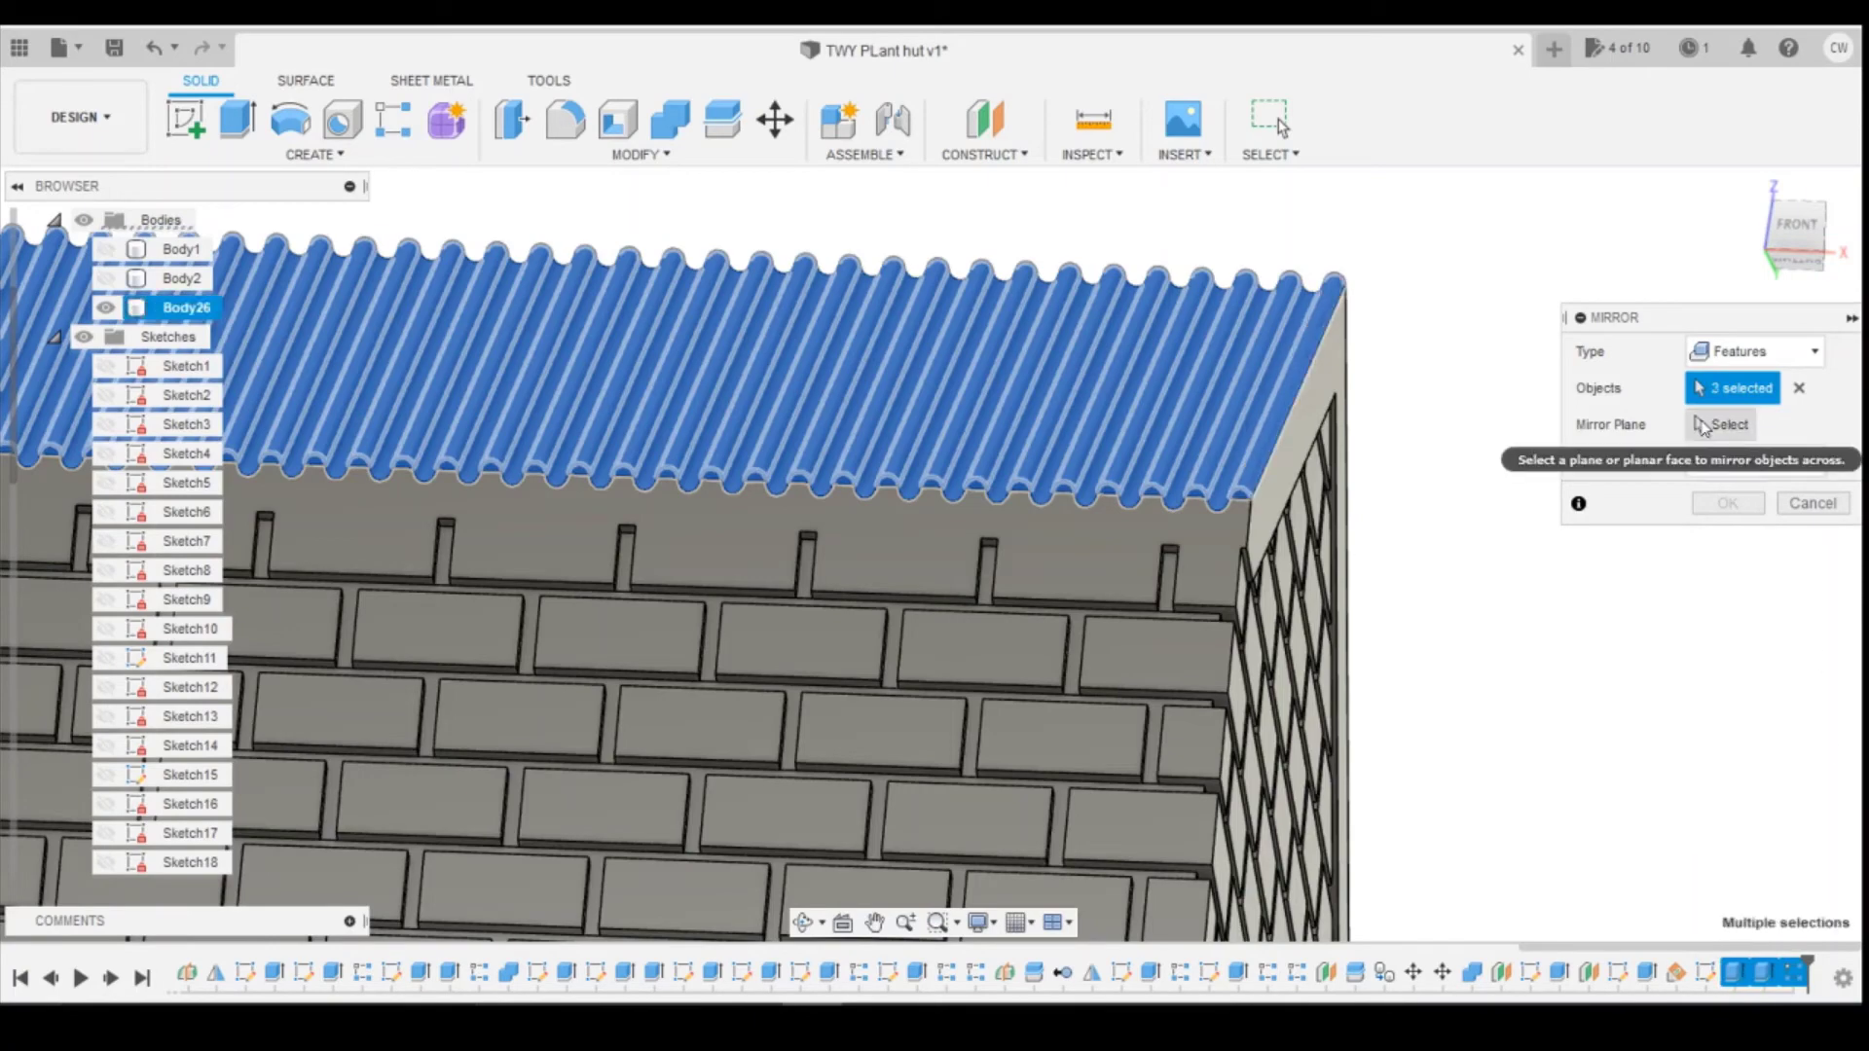
Step: Show Plane2, the vertical midplane through the gable, and choose it as the mirror plane
left_click(1719, 424)
left_click(54, 338)
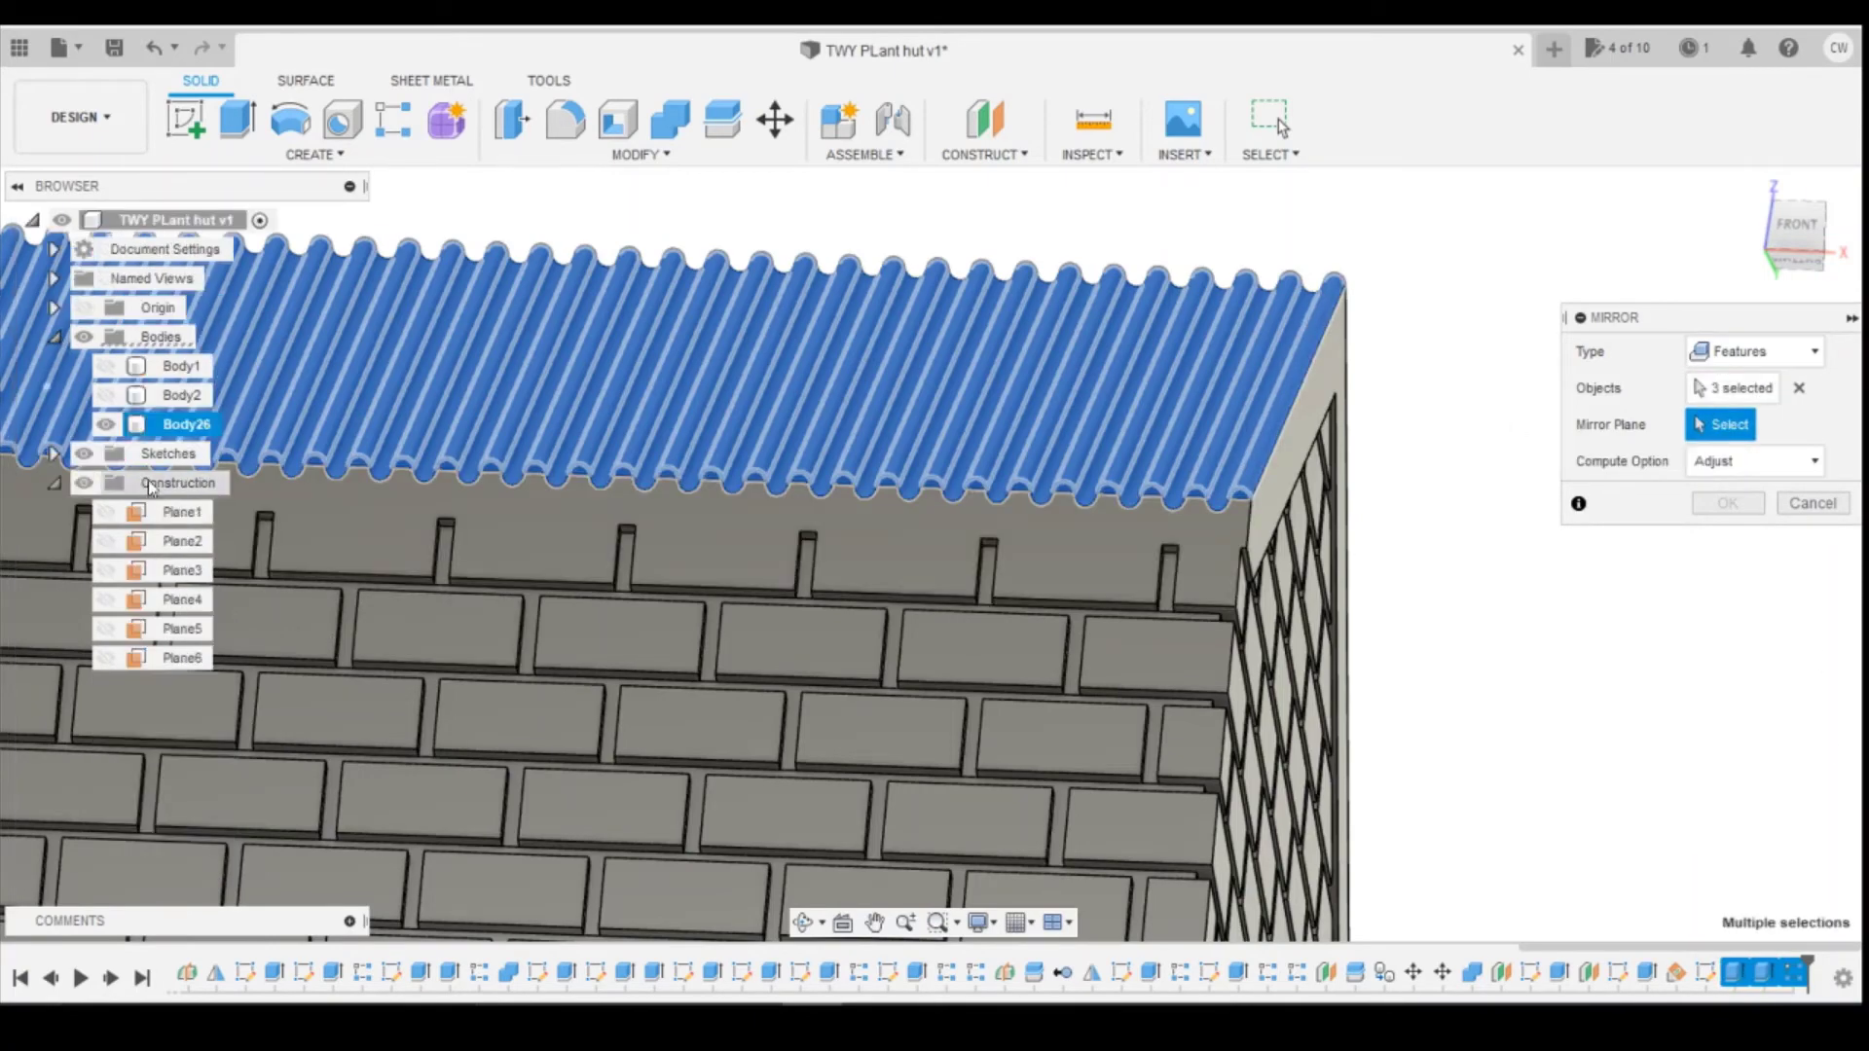
left_click_drag(1783, 224, 1810, 232)
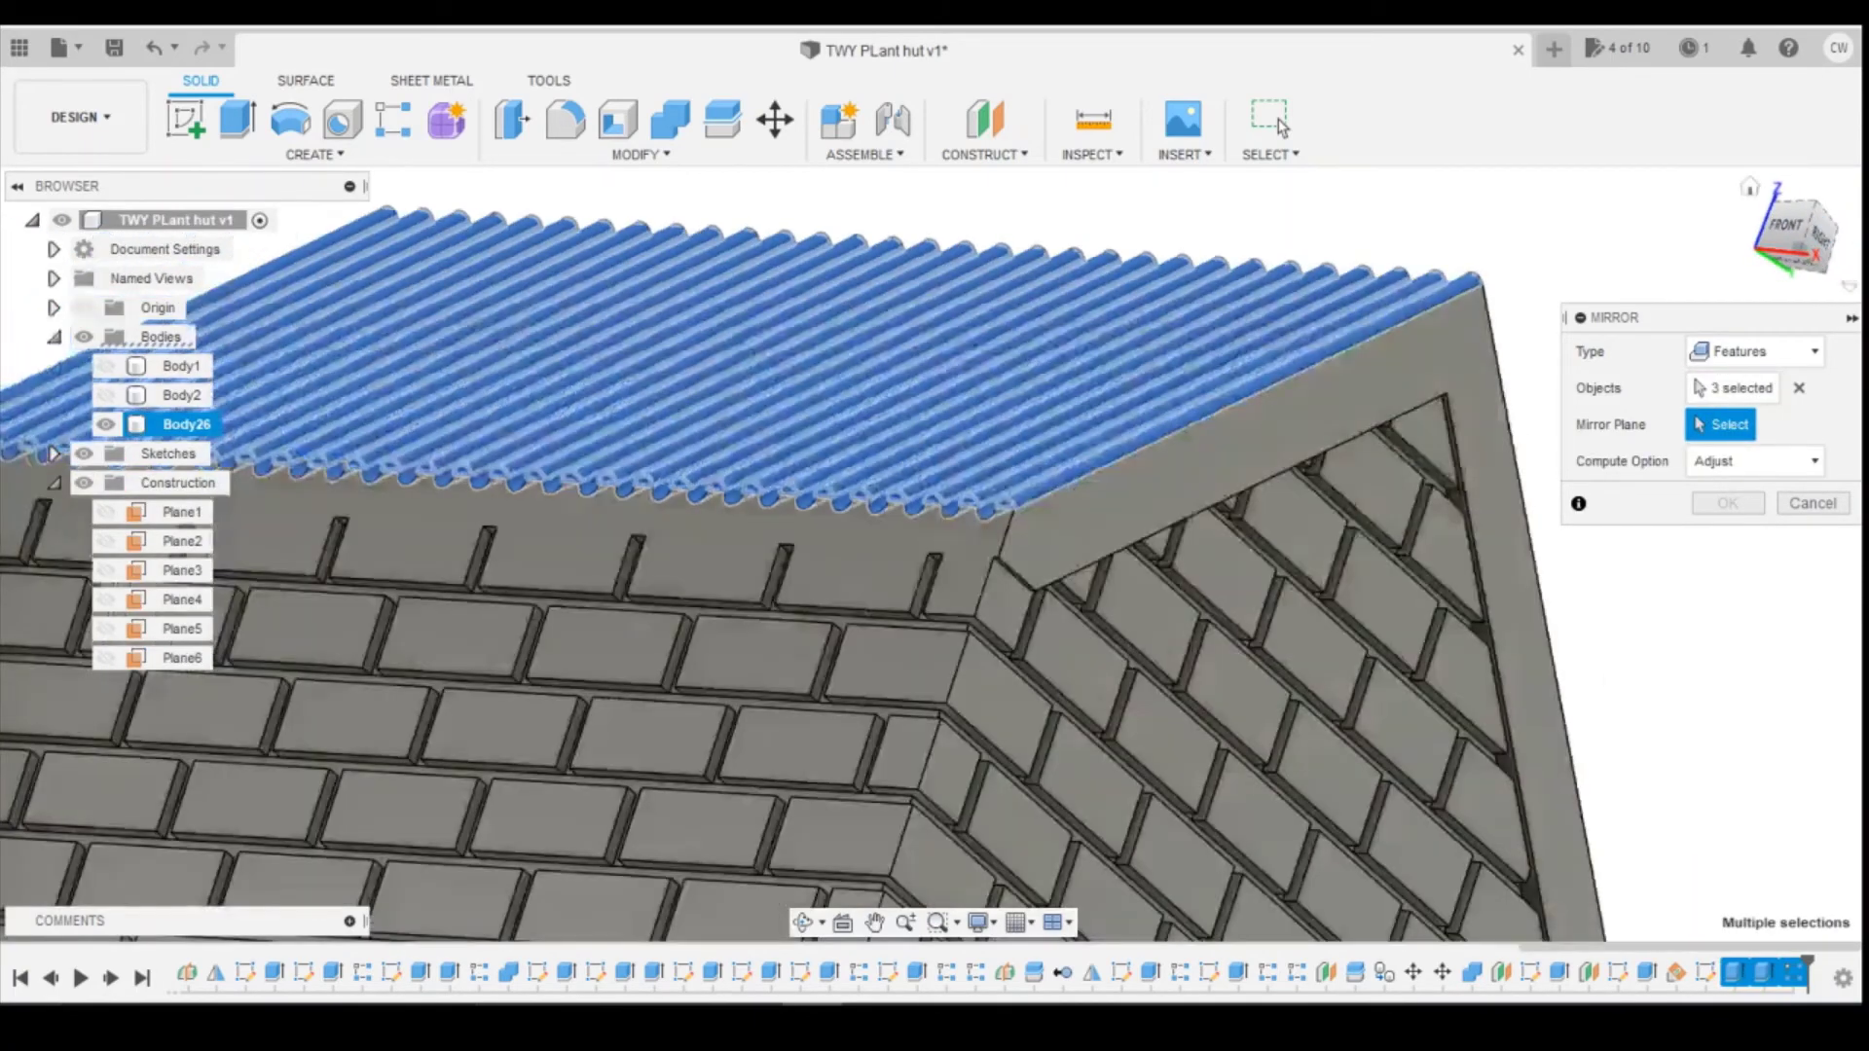
left_click(1822, 229)
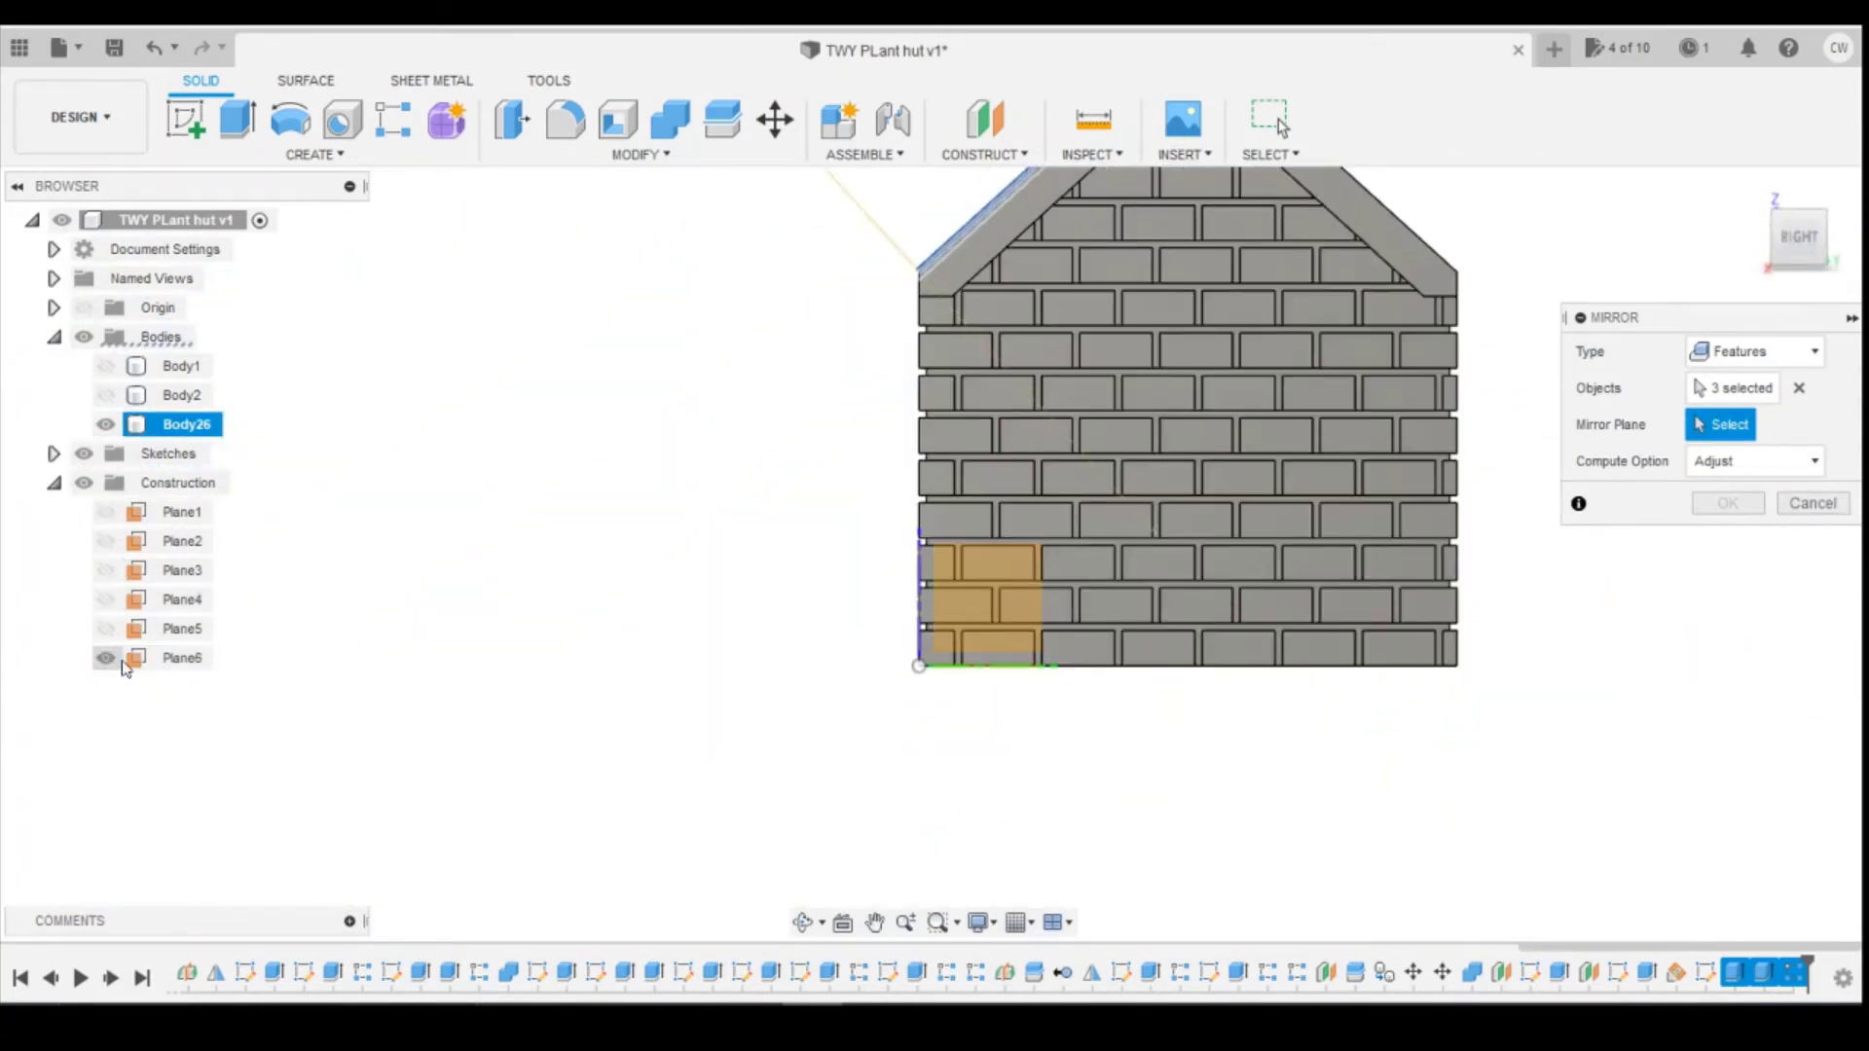
left_click(109, 630)
left_click(107, 629)
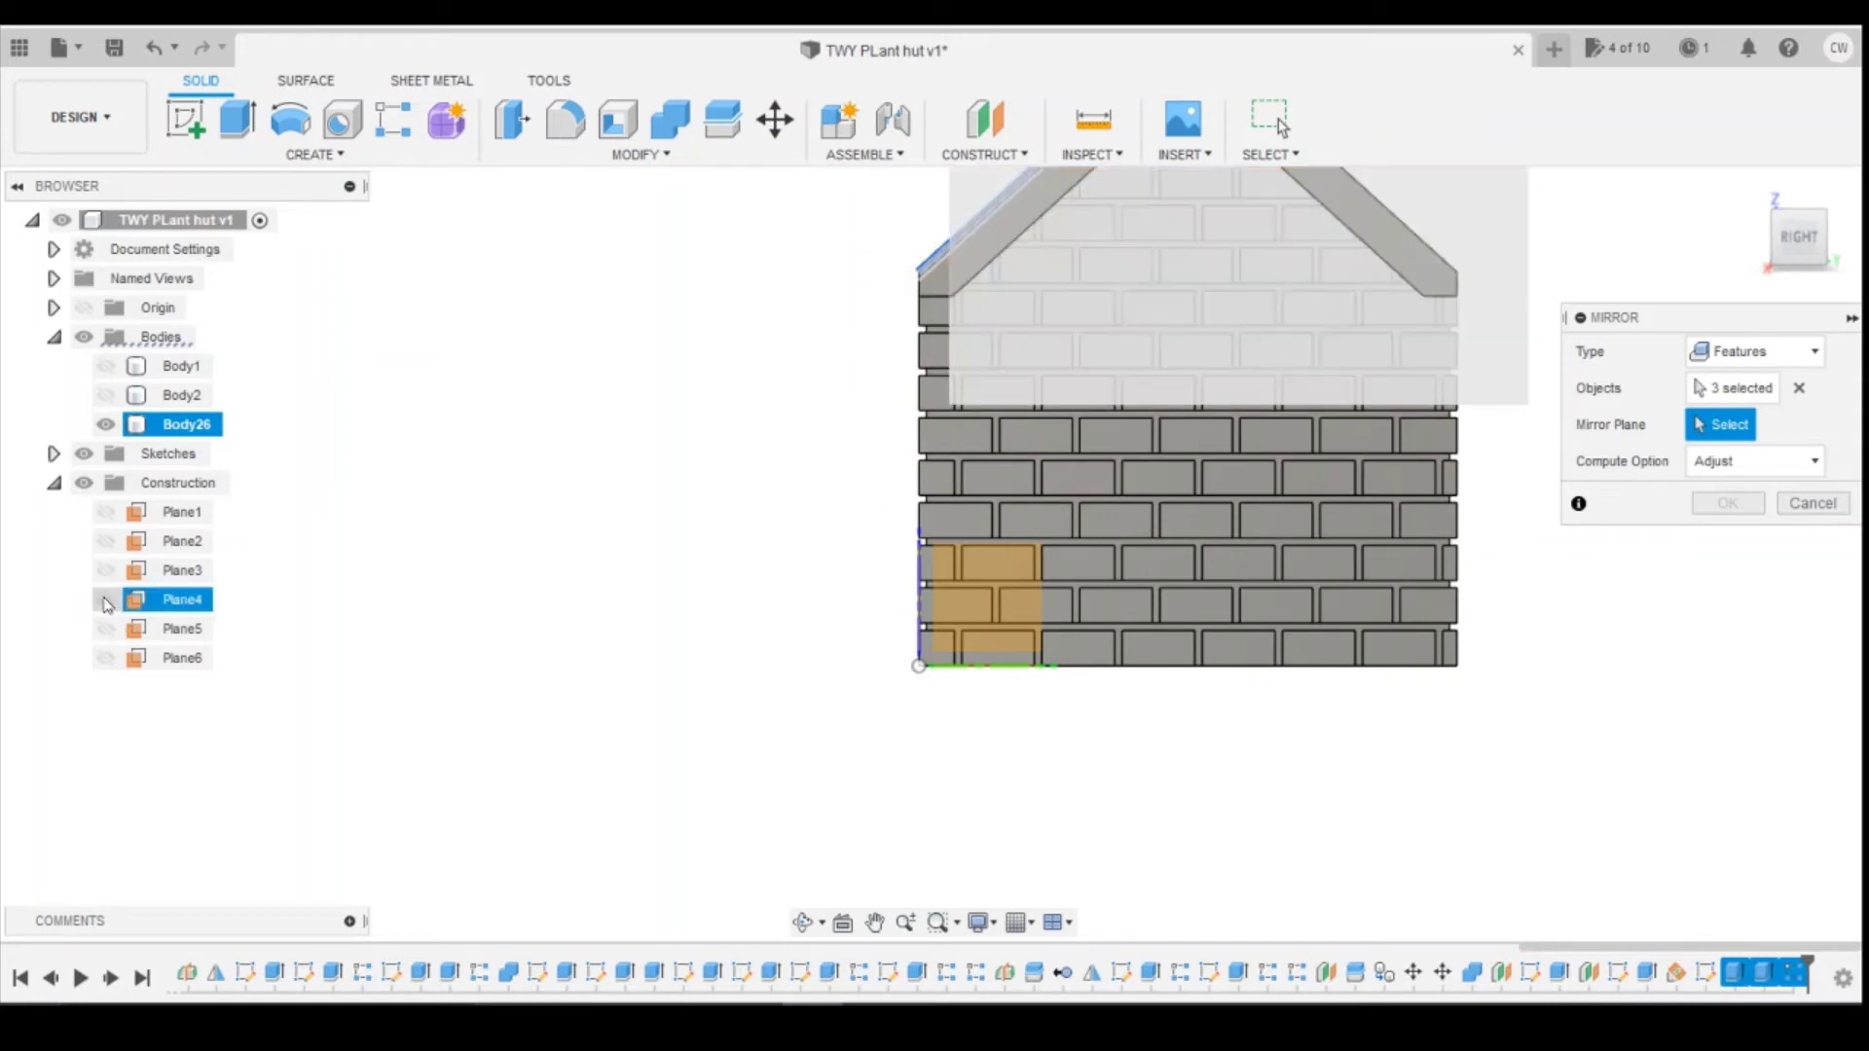
left_click(105, 598)
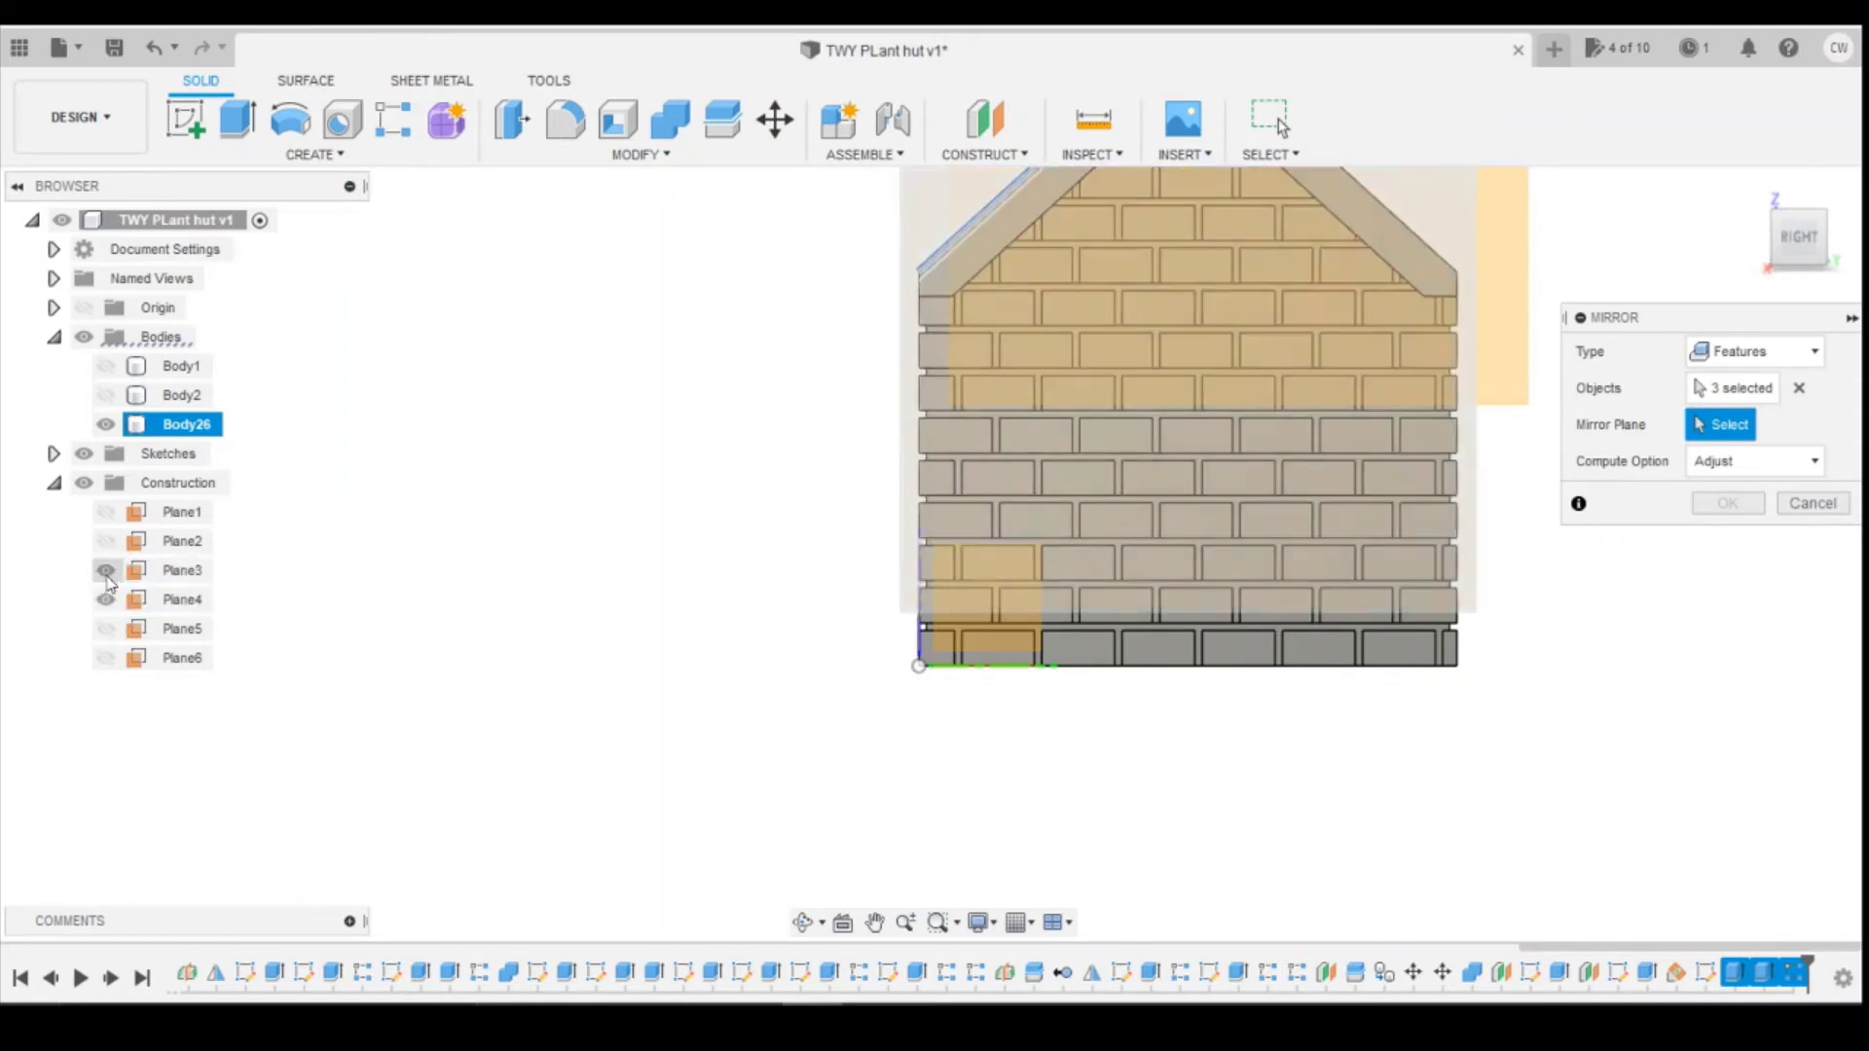
left_click(107, 574)
left_click(105, 571)
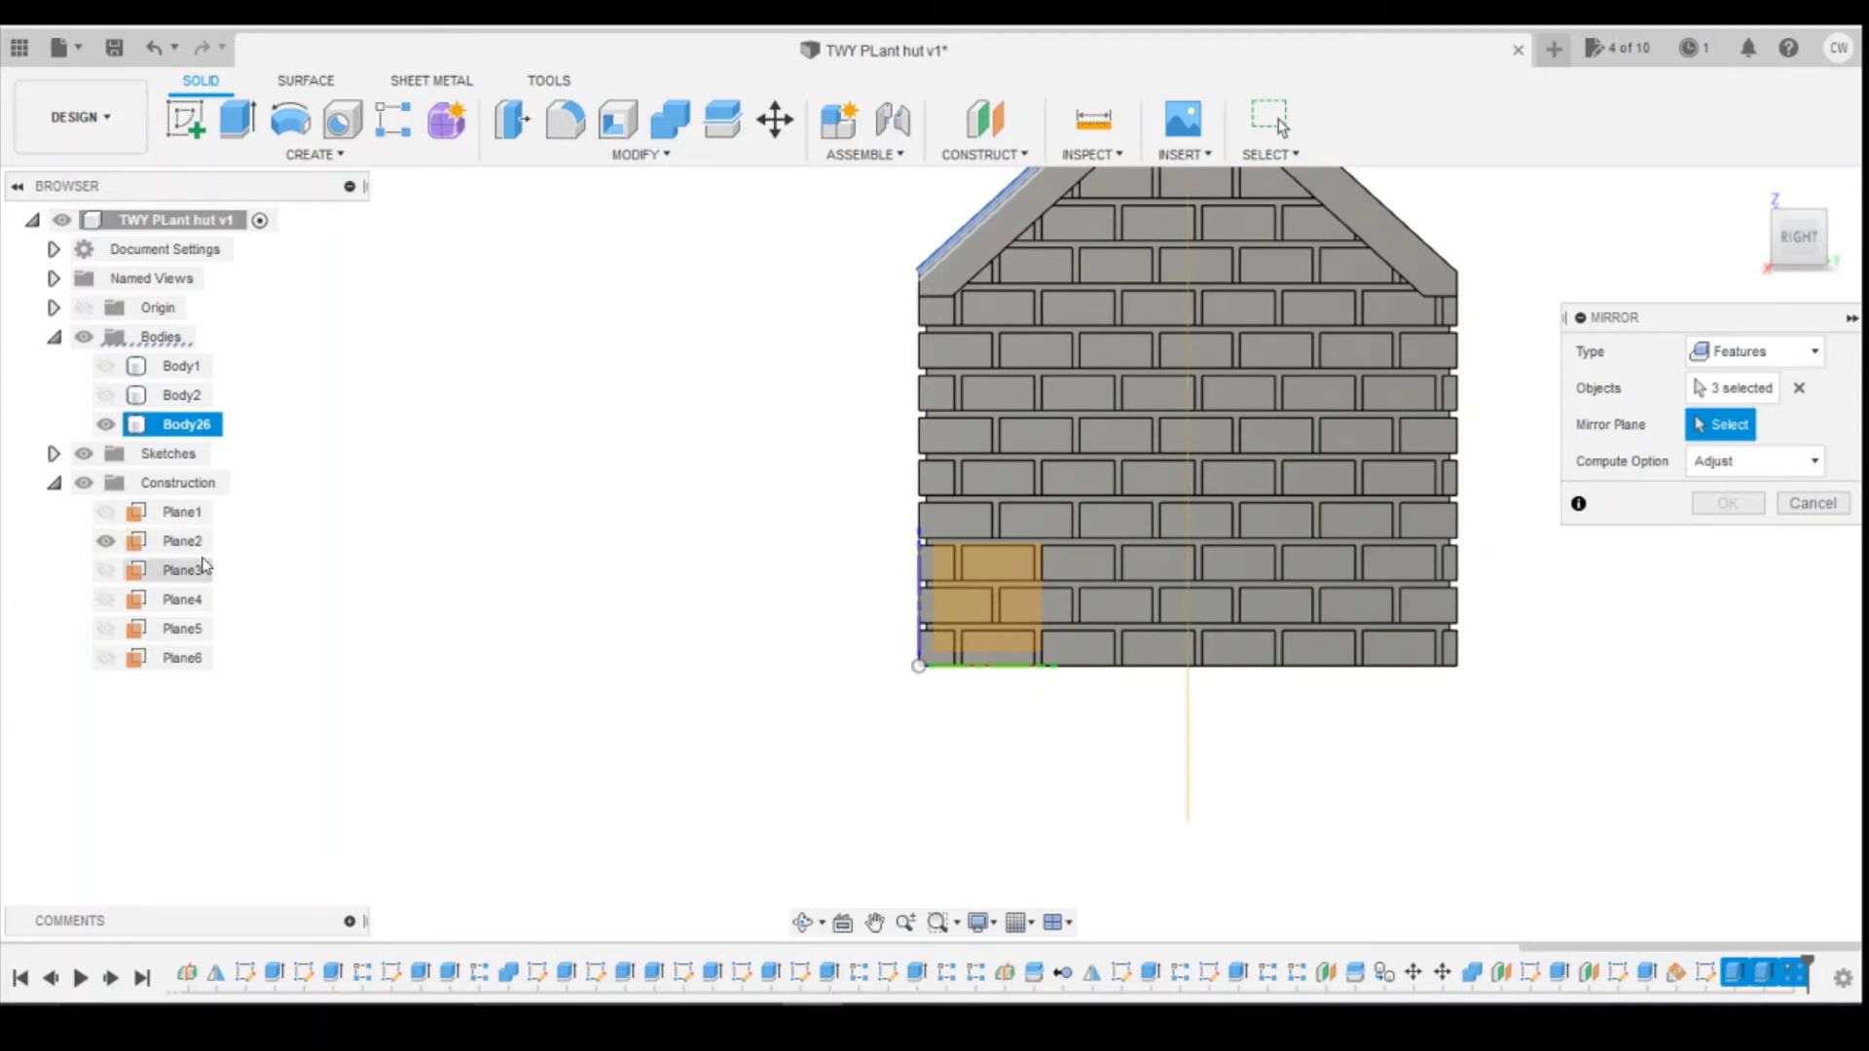
left_click(1189, 738)
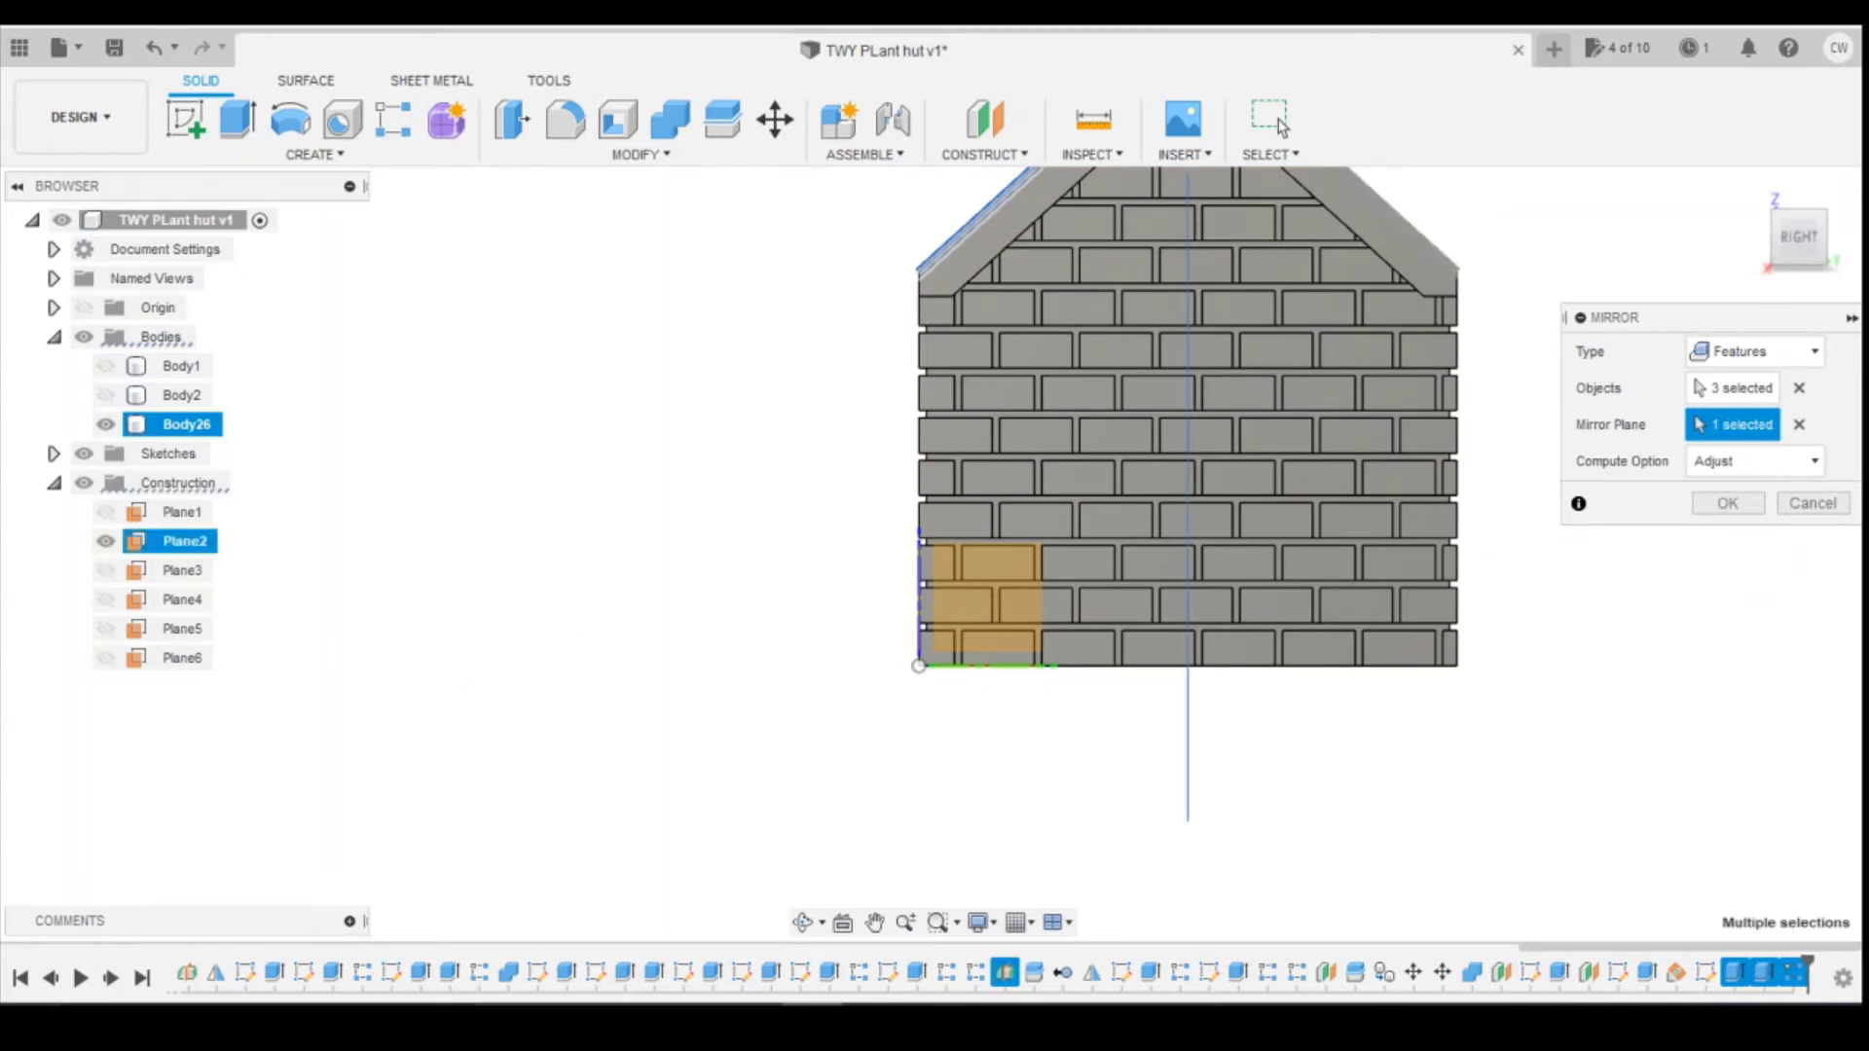
Step: Create the mirror of the rib and groove pattern onto the opposite roof slope and hide Plane2
scroll(1333, 796, "down", 3)
scroll(1227, 447, "up", 4)
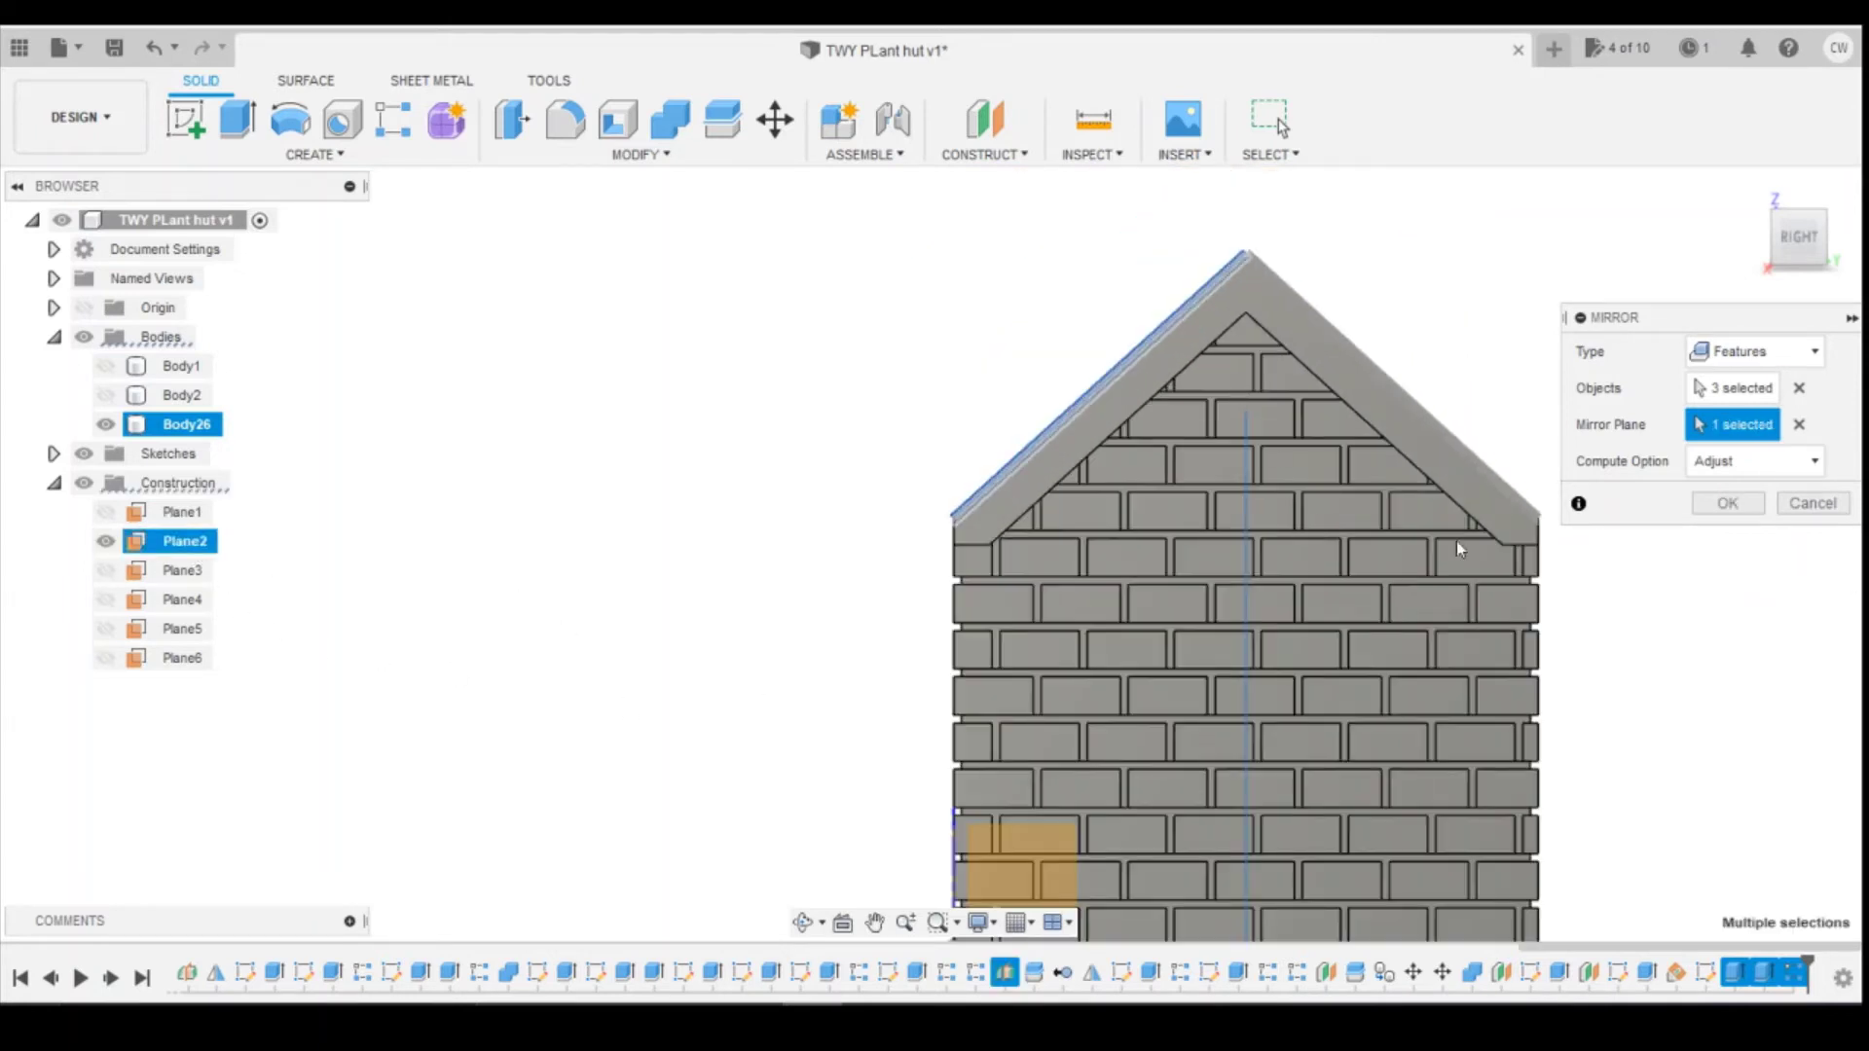
left_click(1728, 504)
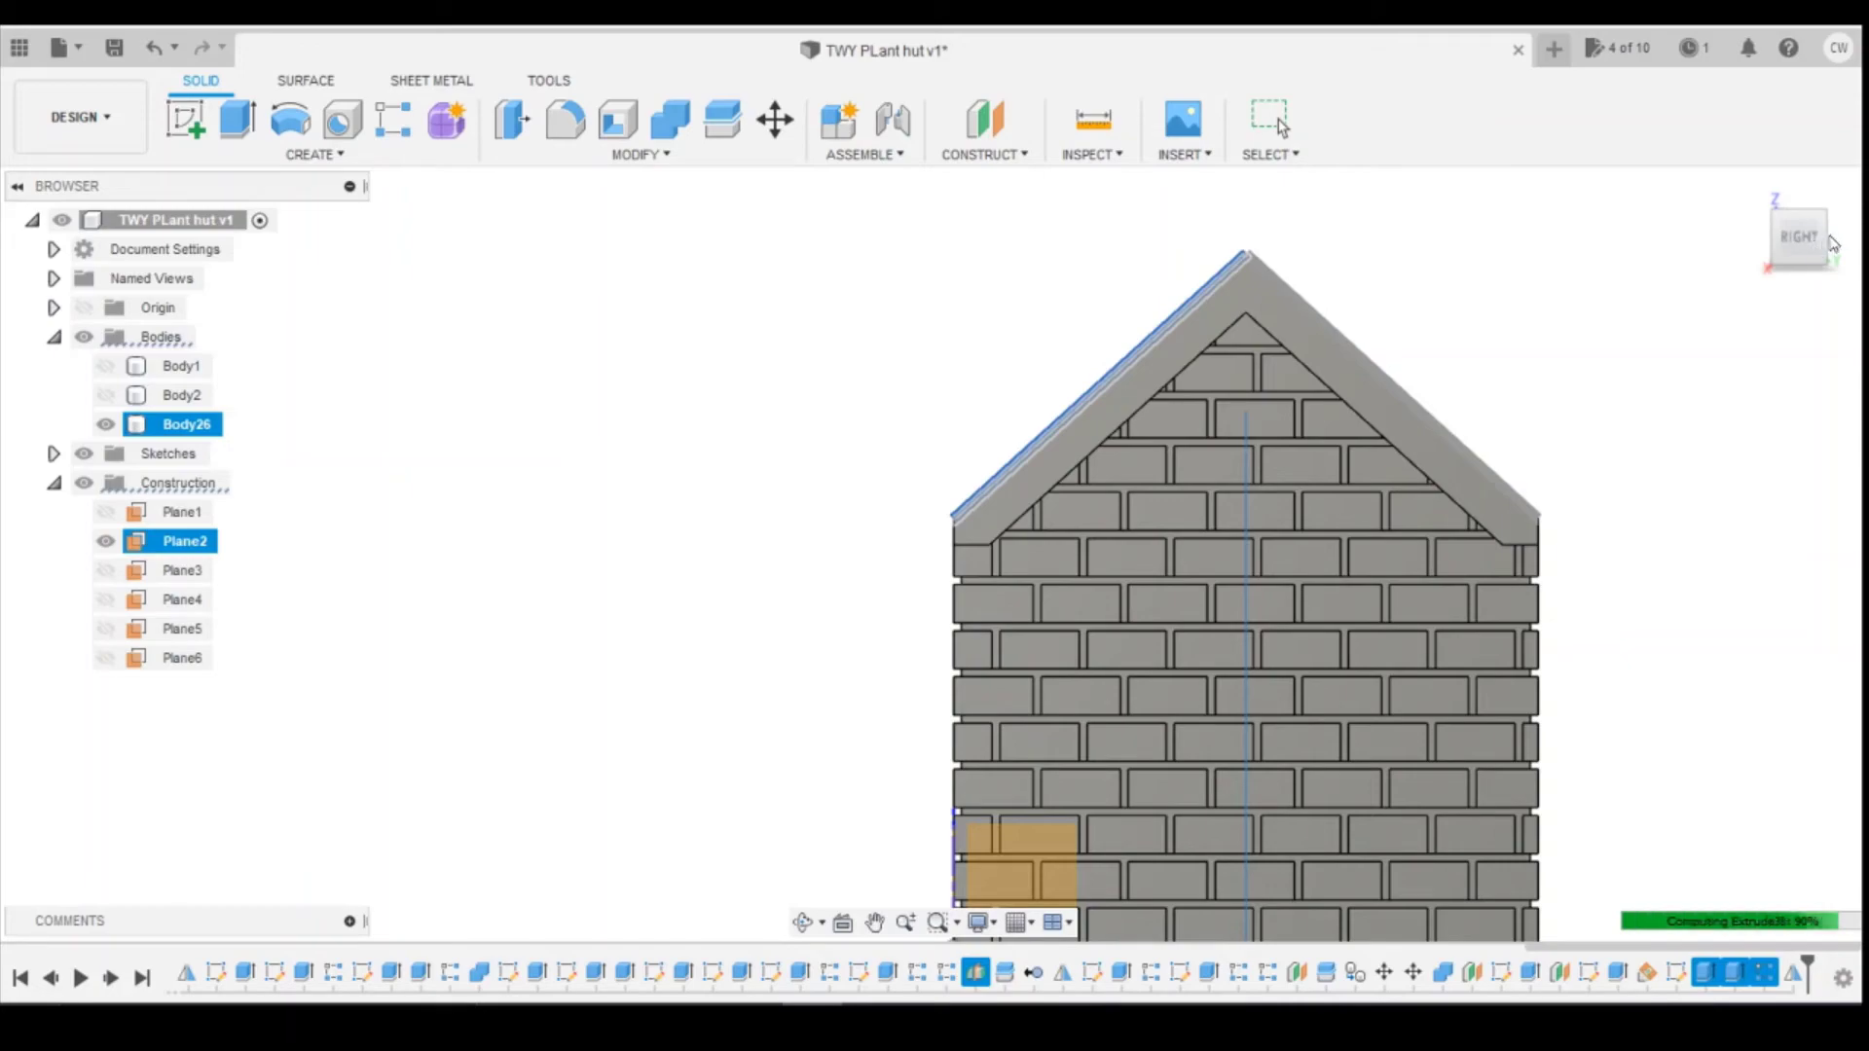
middle_click_drag(933, 553, 681, 506, "shift")
middle_click_drag(876, 507, 1557, 322, "shift")
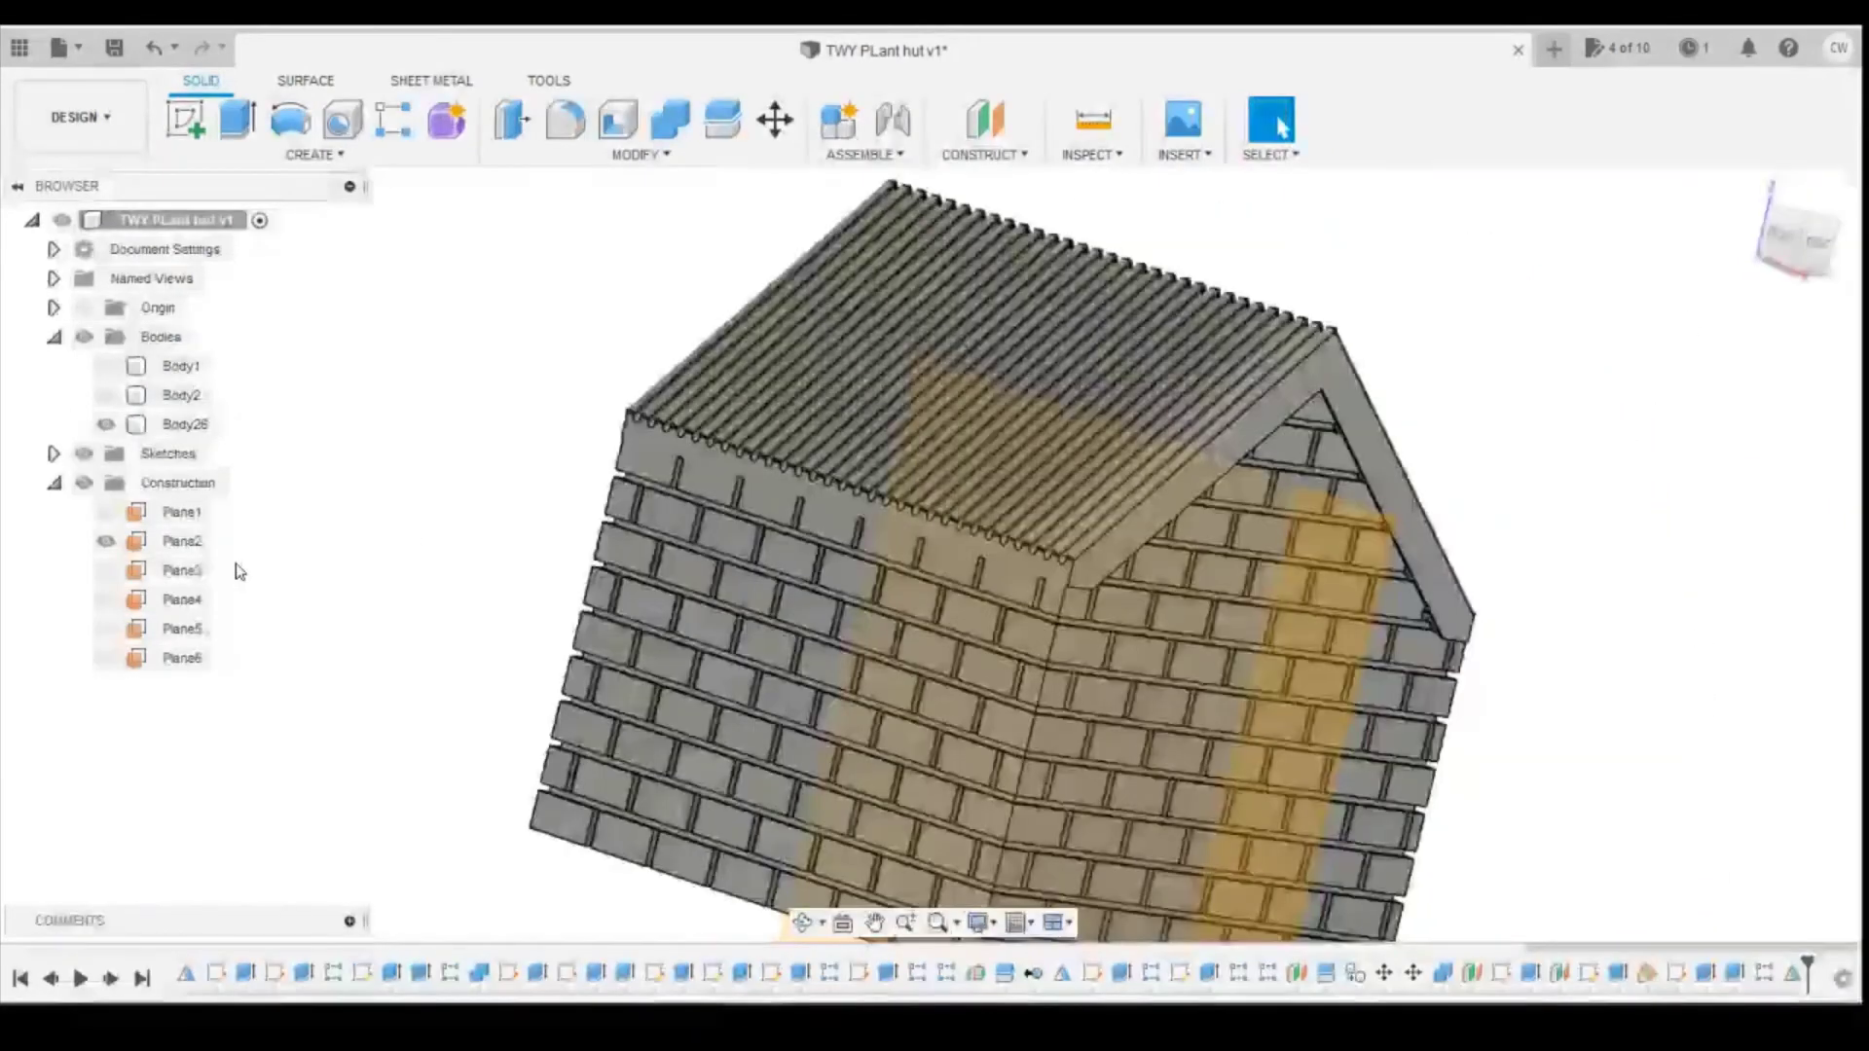
left_click(175, 542)
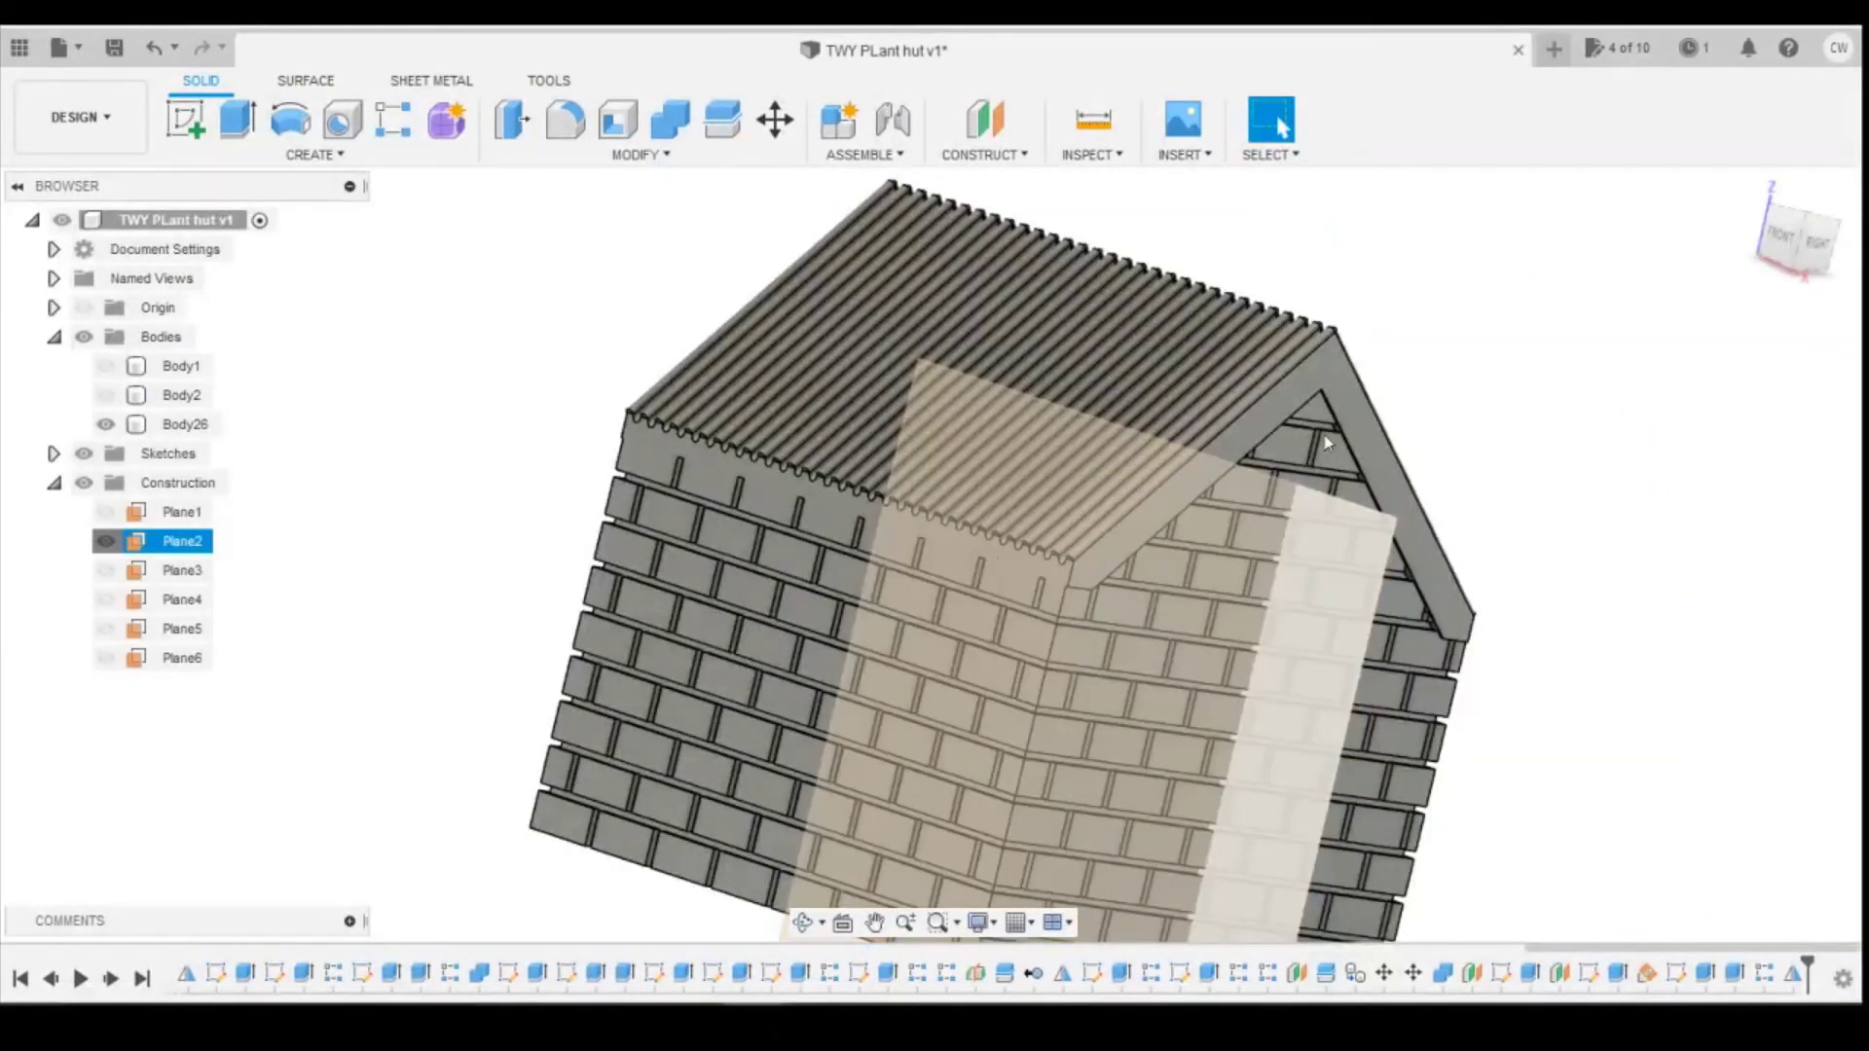
key("v")
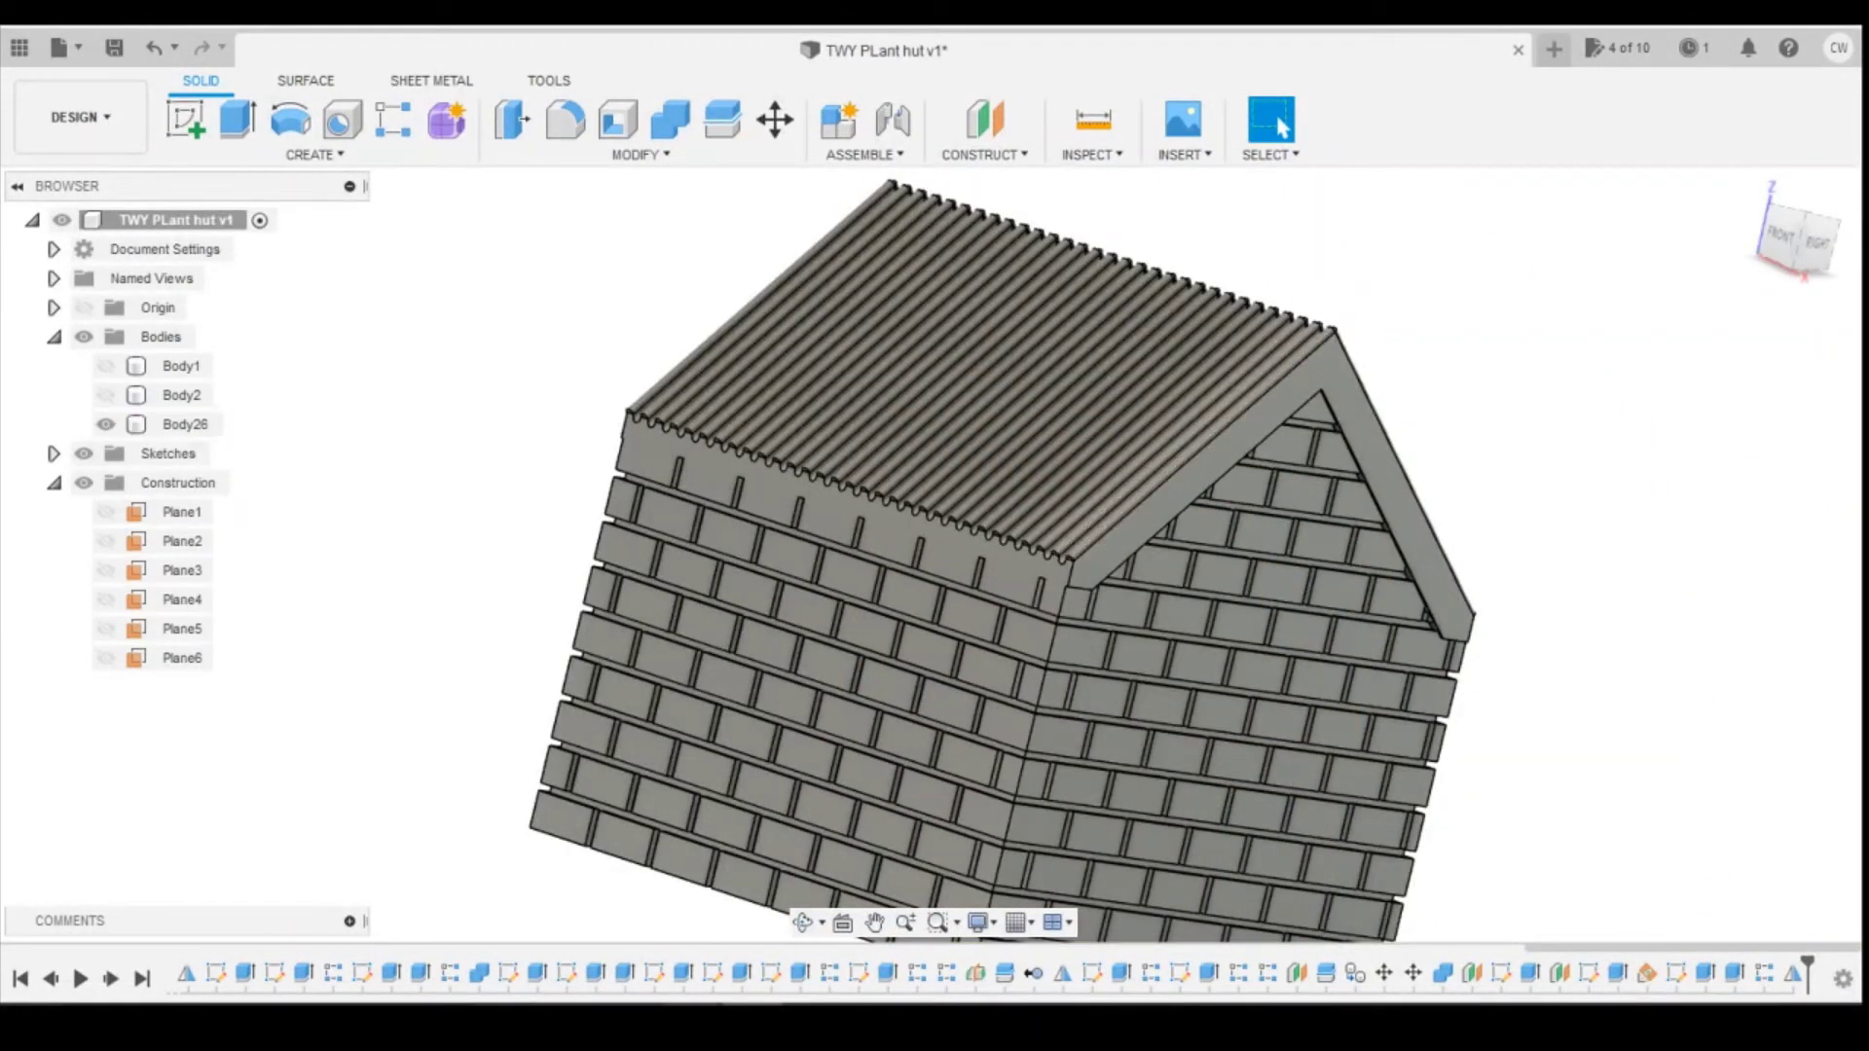
Step: Check the ridge in the reference photo in Photos, return to the hut model and start a sketch on the gable's roof-edge face
left_click(1207, 915)
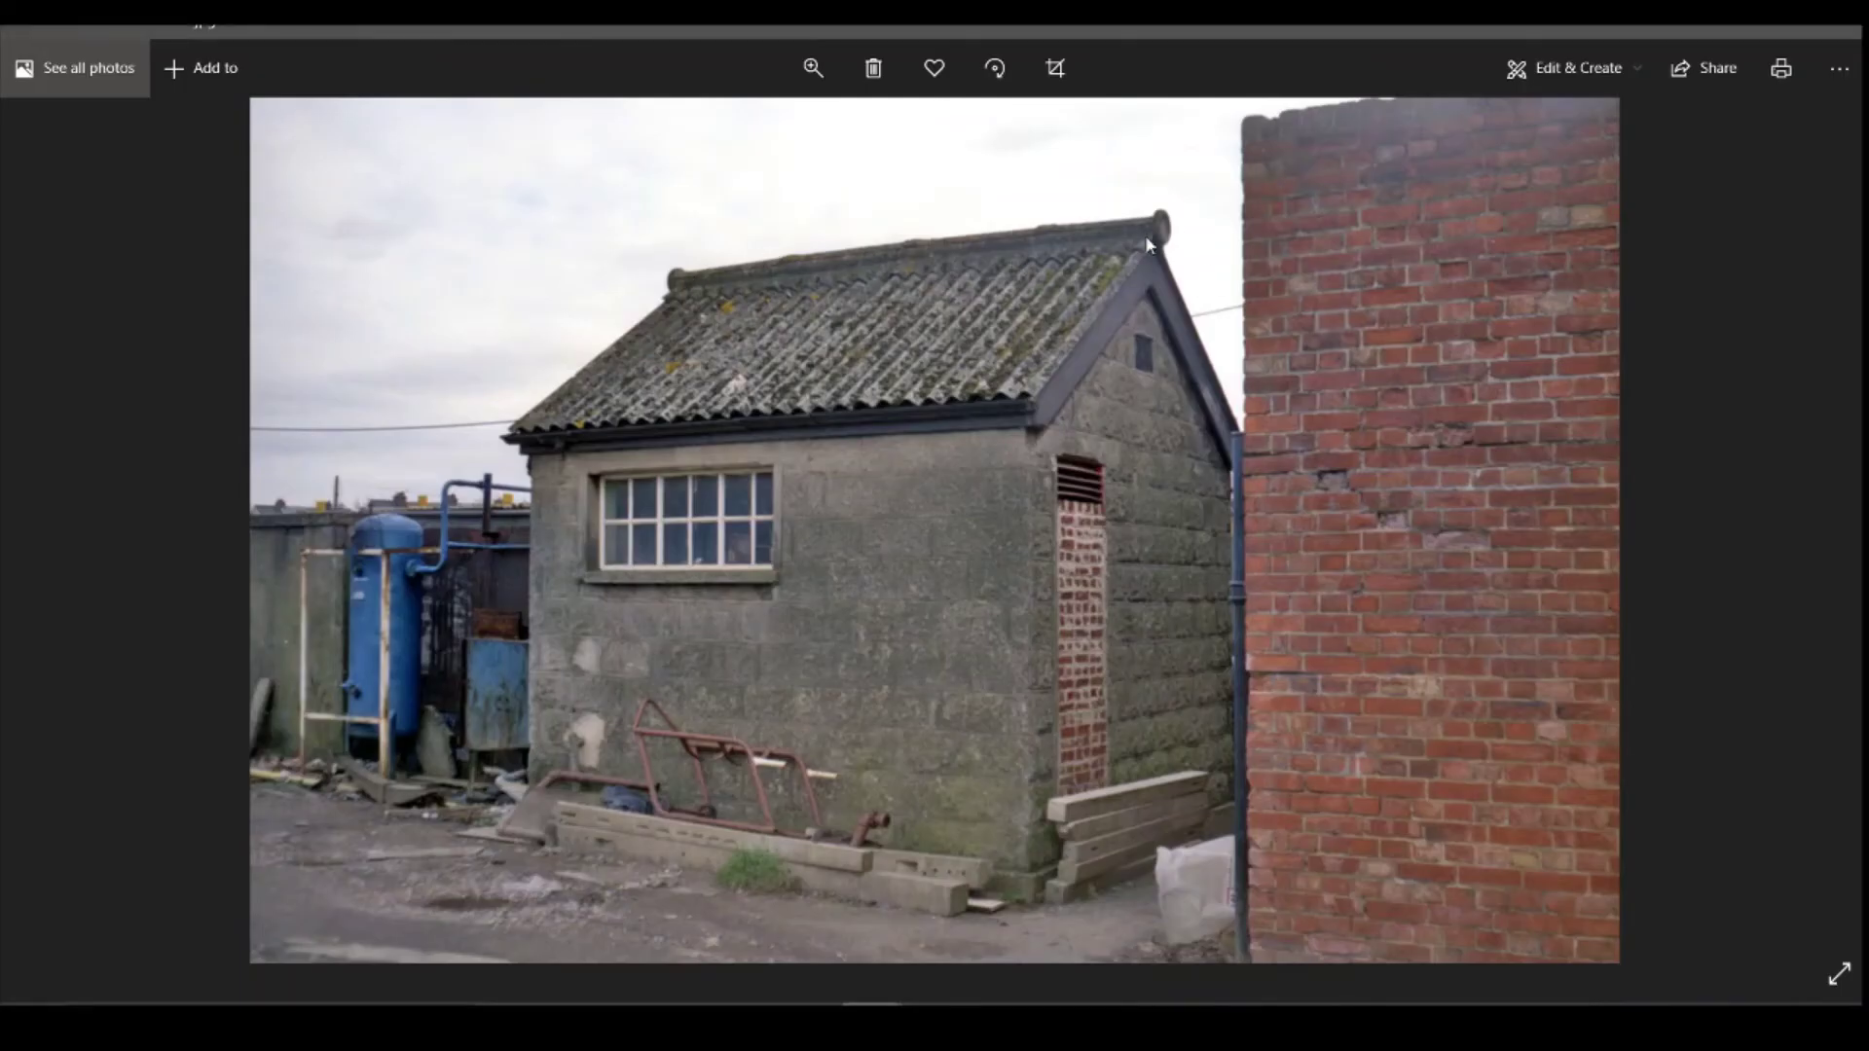
left_click(768, 1022)
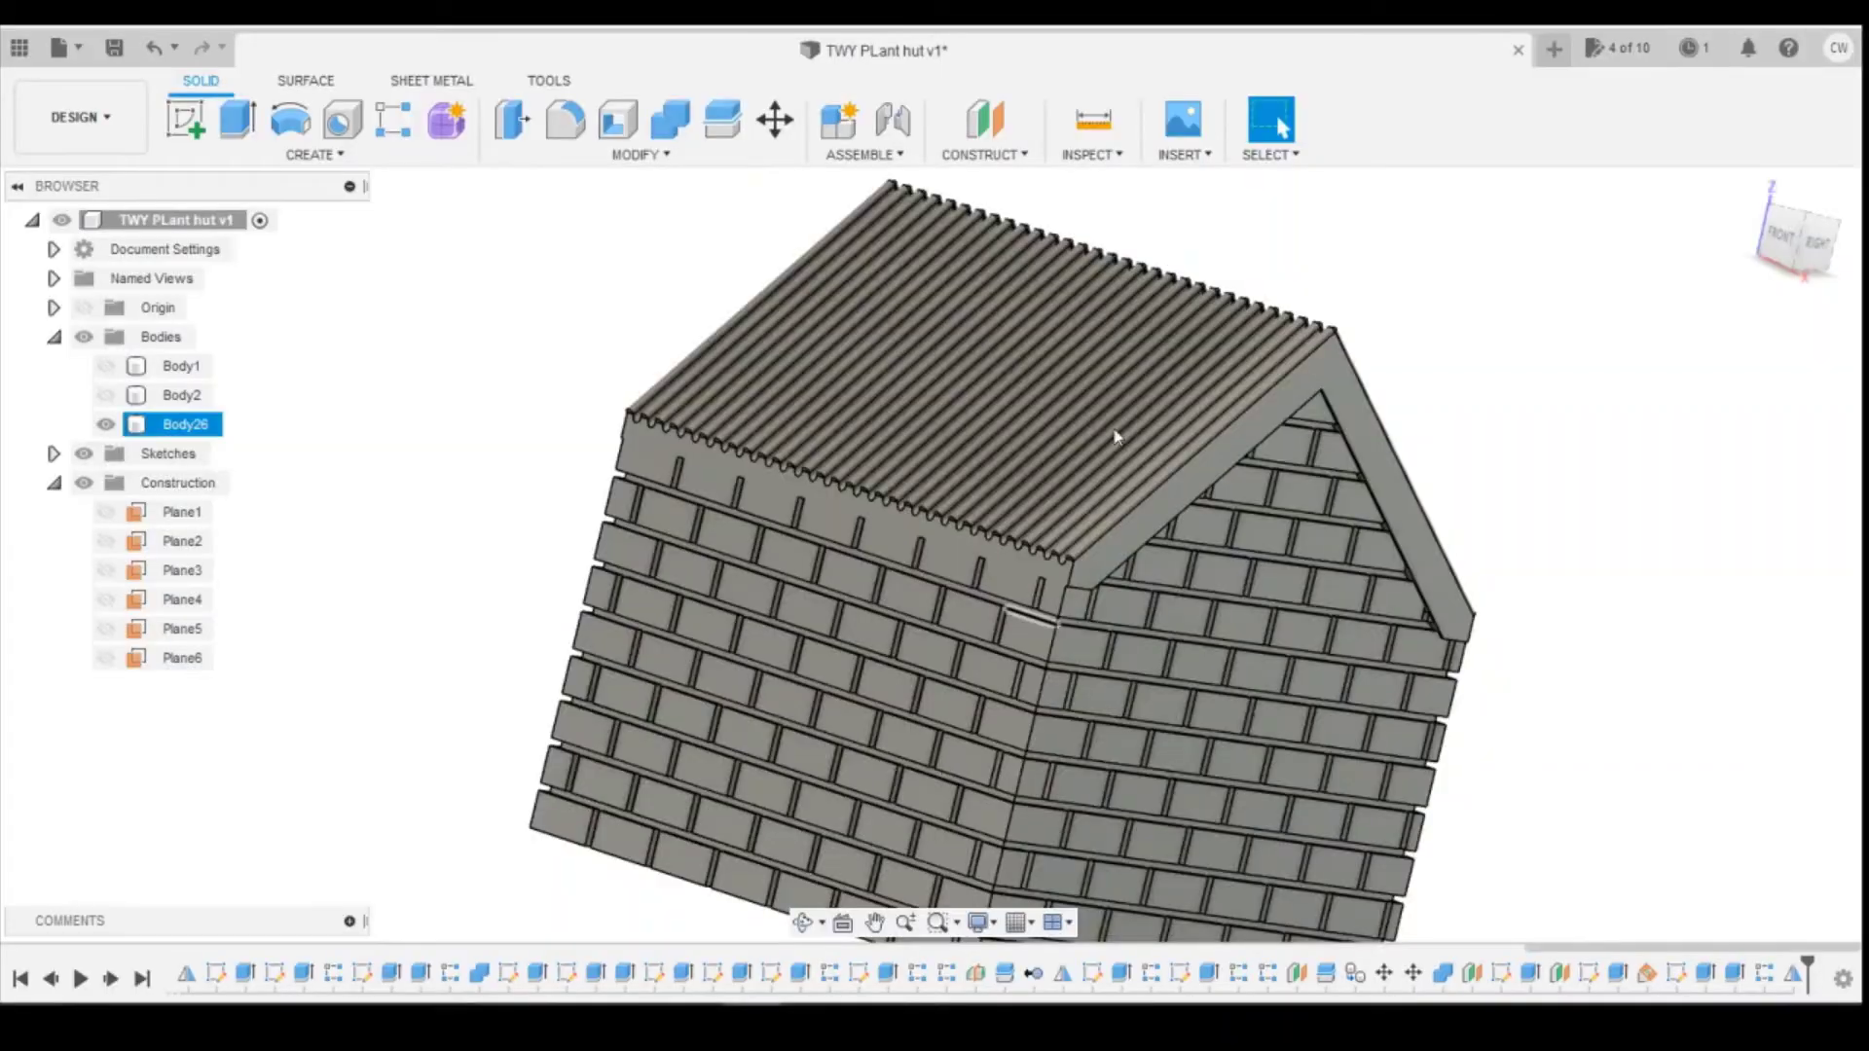
left_click(195, 133)
left_click(195, 132)
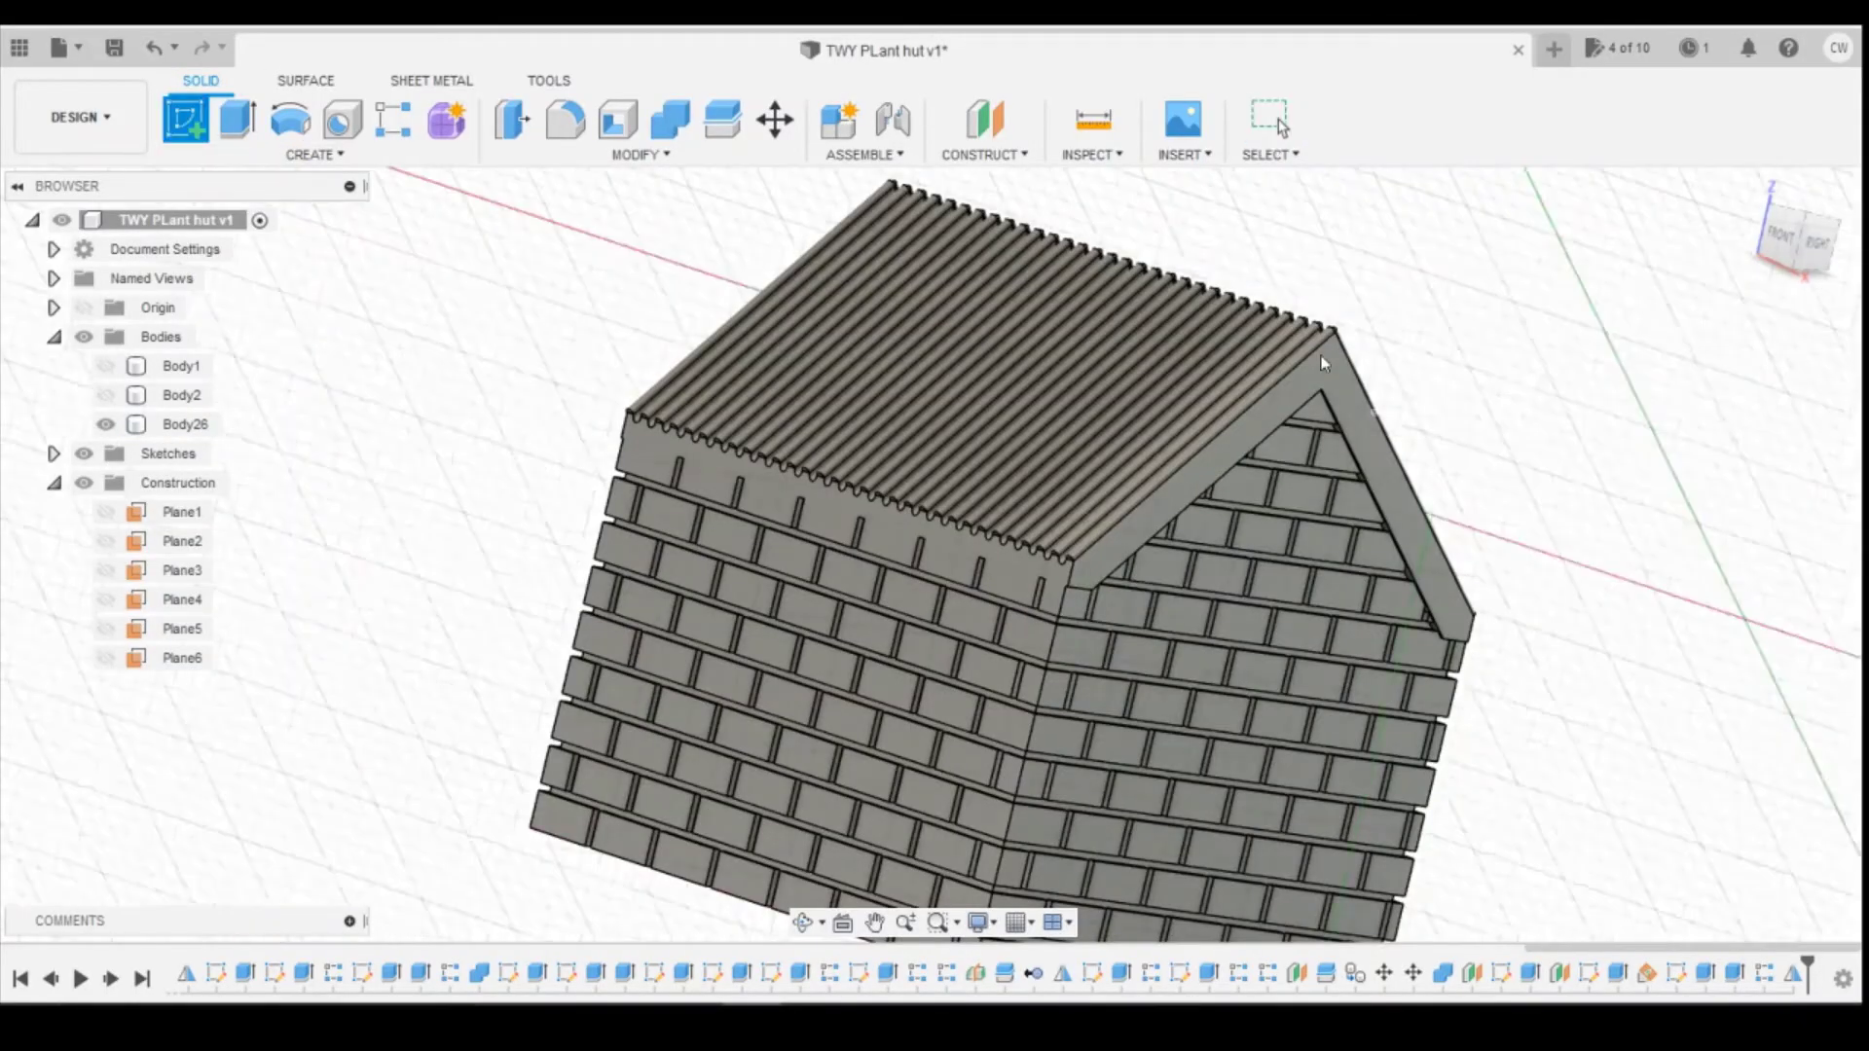
left_click(1330, 372)
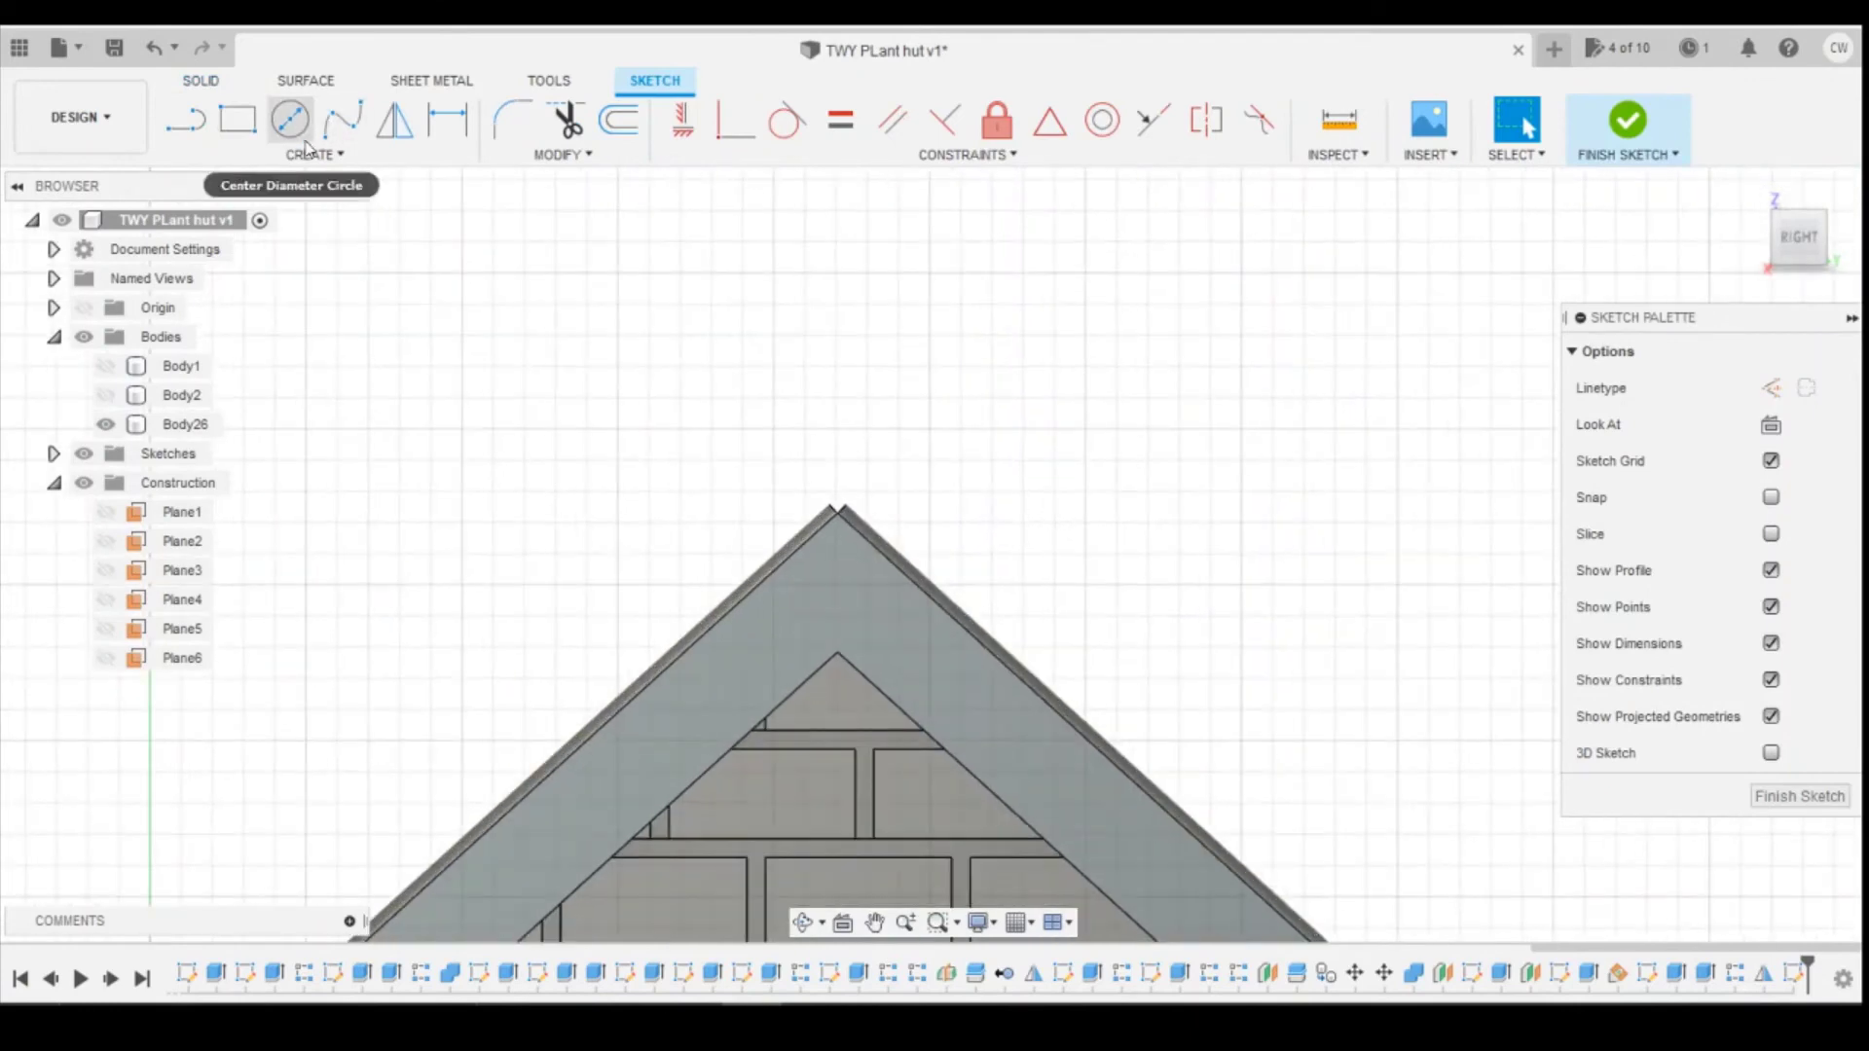
Step: Draw a 1.5 mm diameter circle centred on the roof apex
left_click(289, 119)
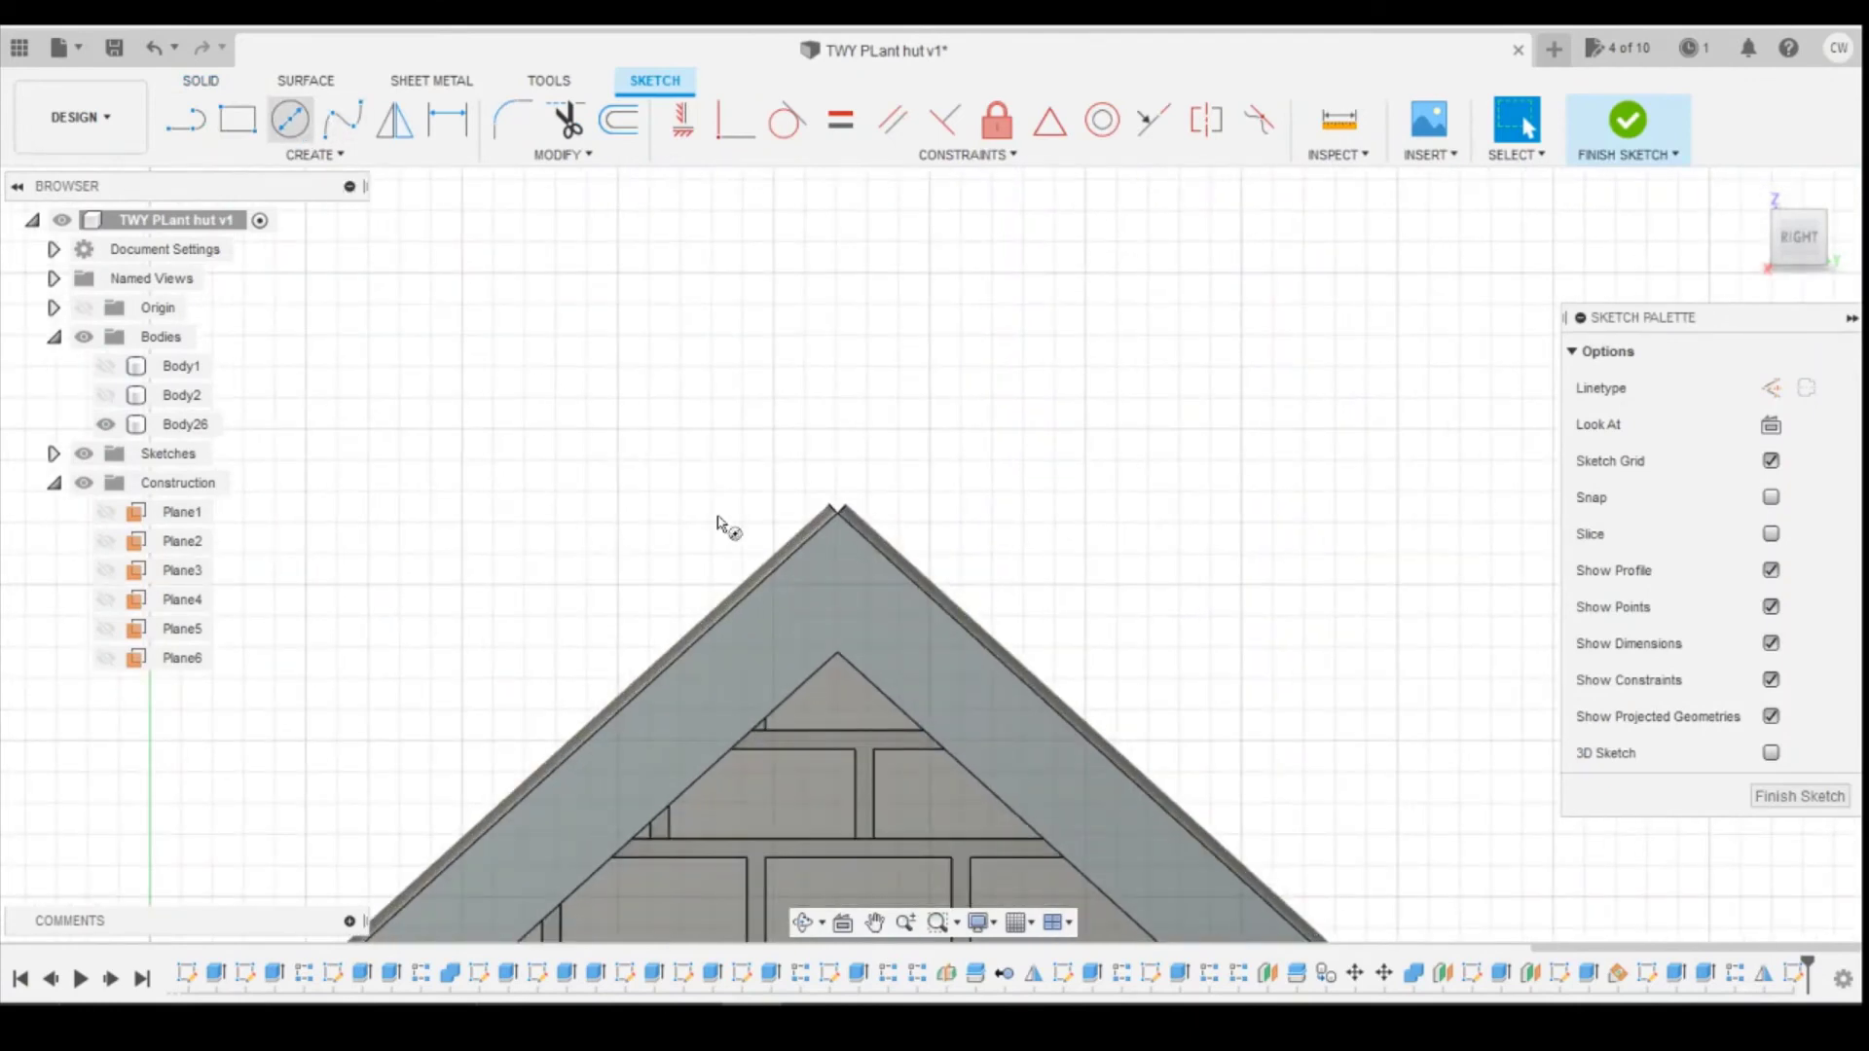
left_click(837, 510)
type("1")
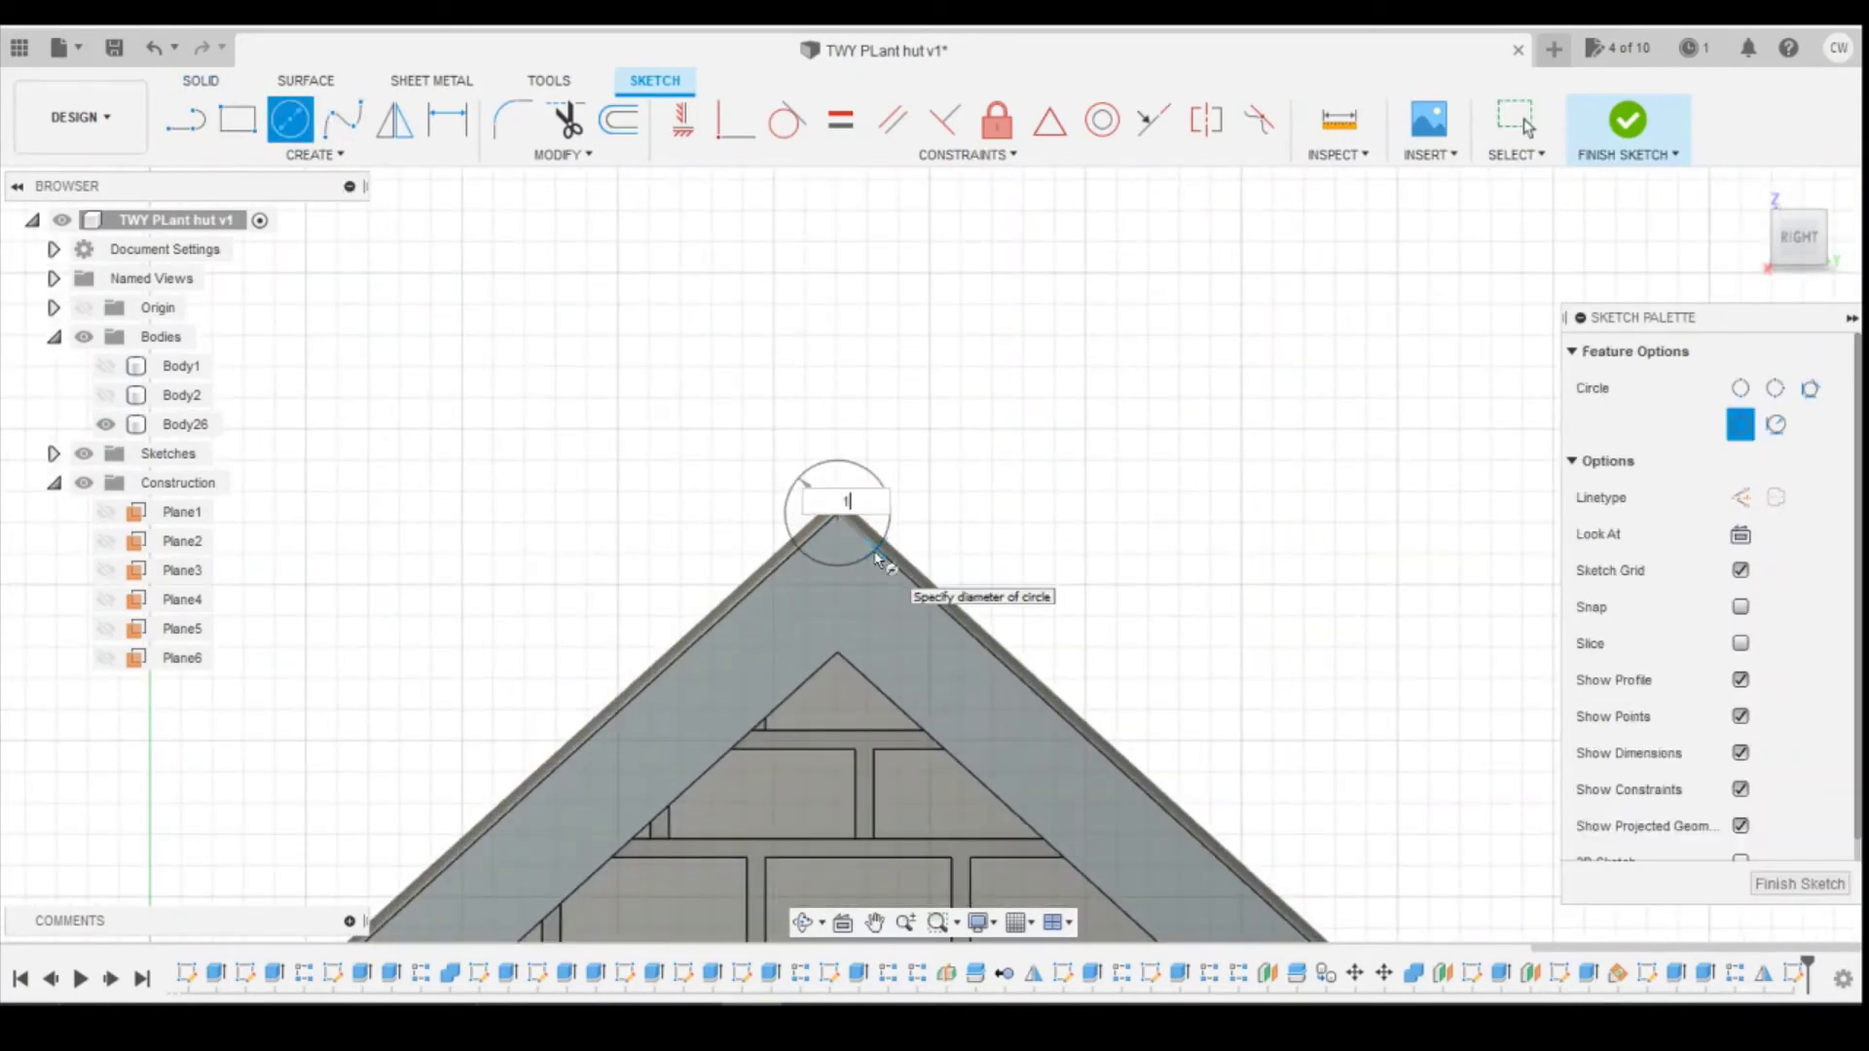
type(".5")
key("Tab")
key("Return")
key("Escape")
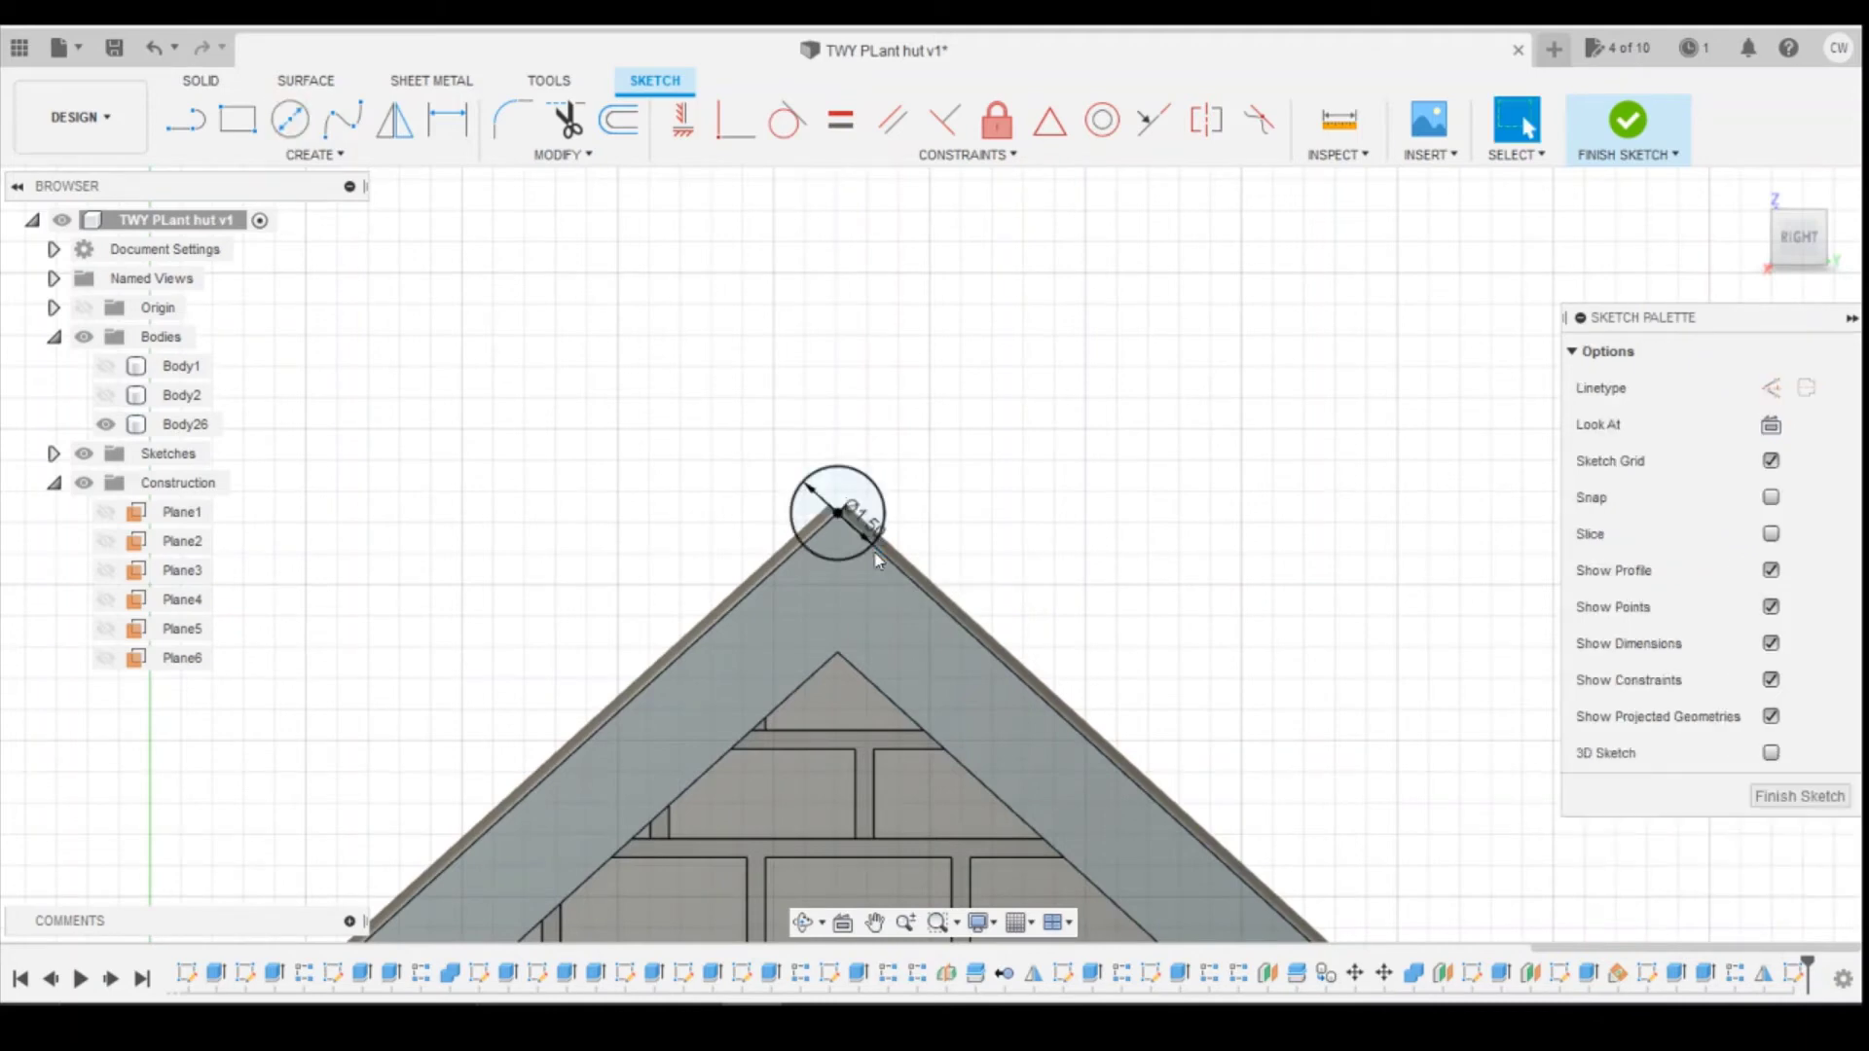
Step: Start extruding both profiles of the ridge circle with direction Two Sides and a Side 1 distance of 0.50 mm
left_click(842, 487)
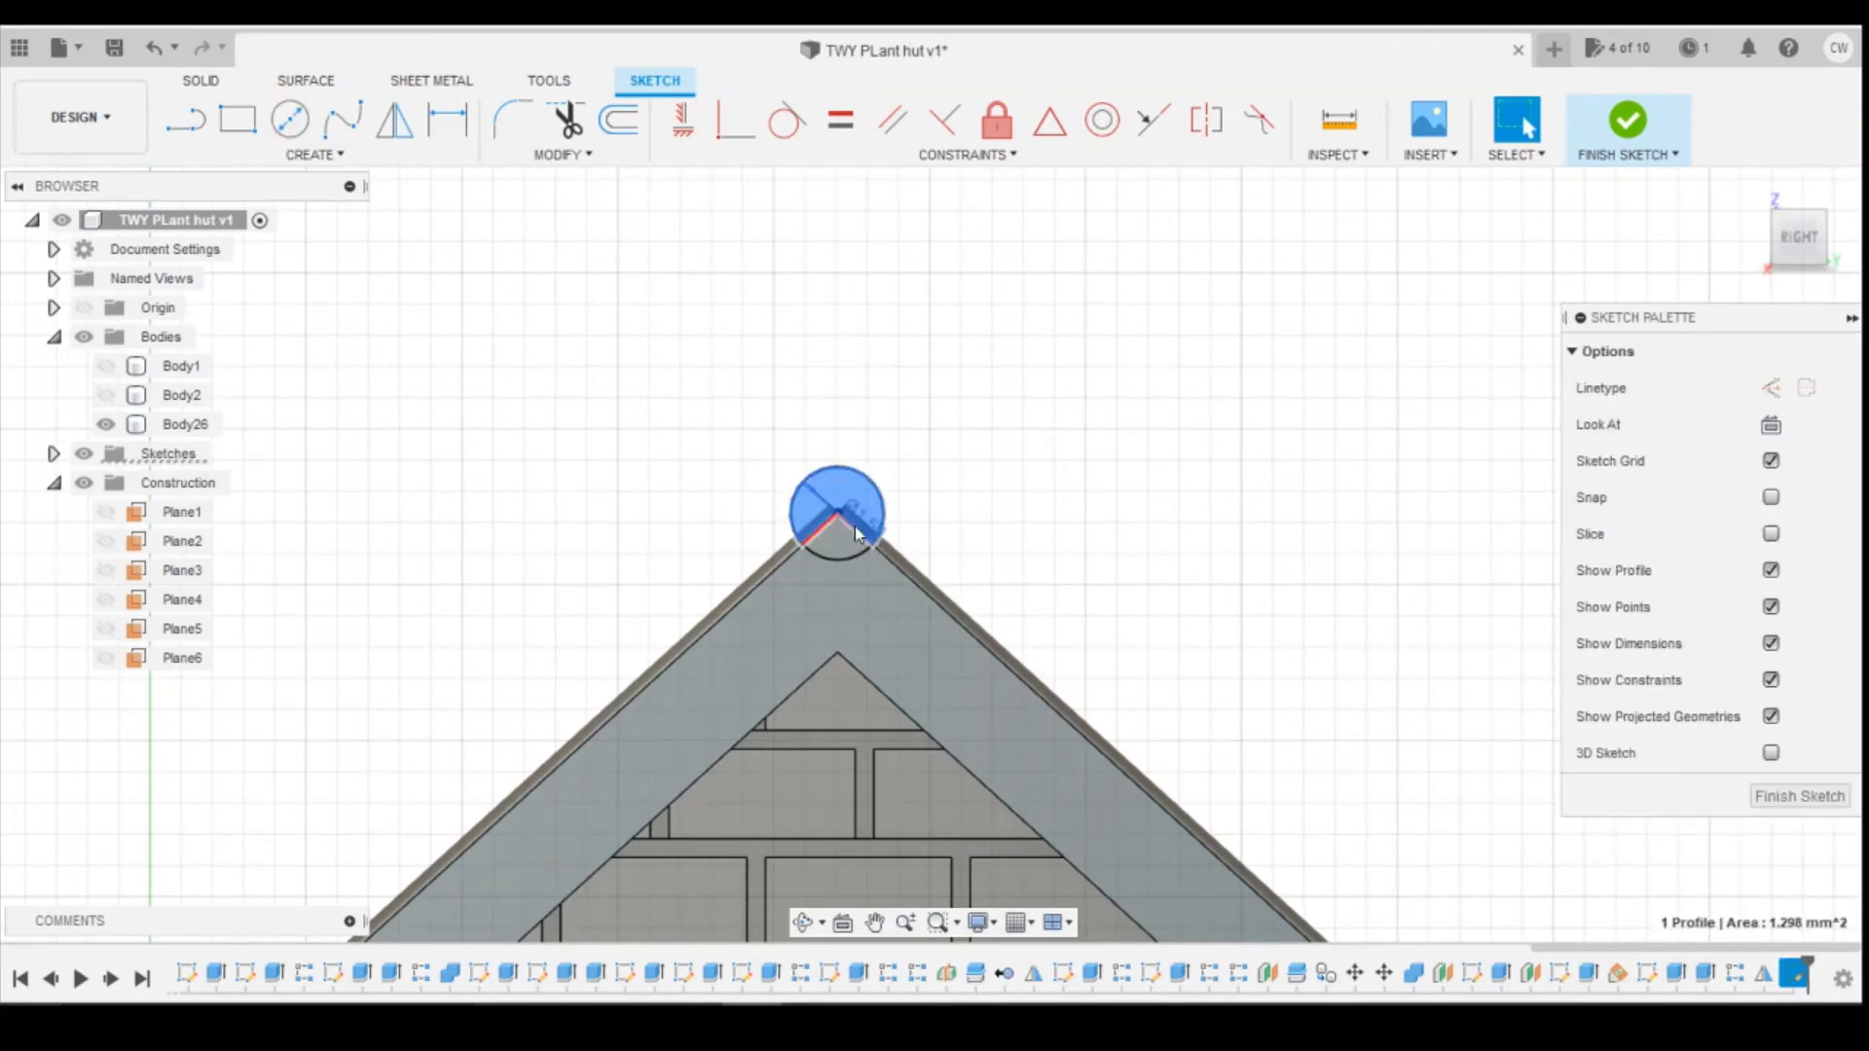
left_click(843, 550, "shift")
right_click(843, 550)
left_click(838, 652)
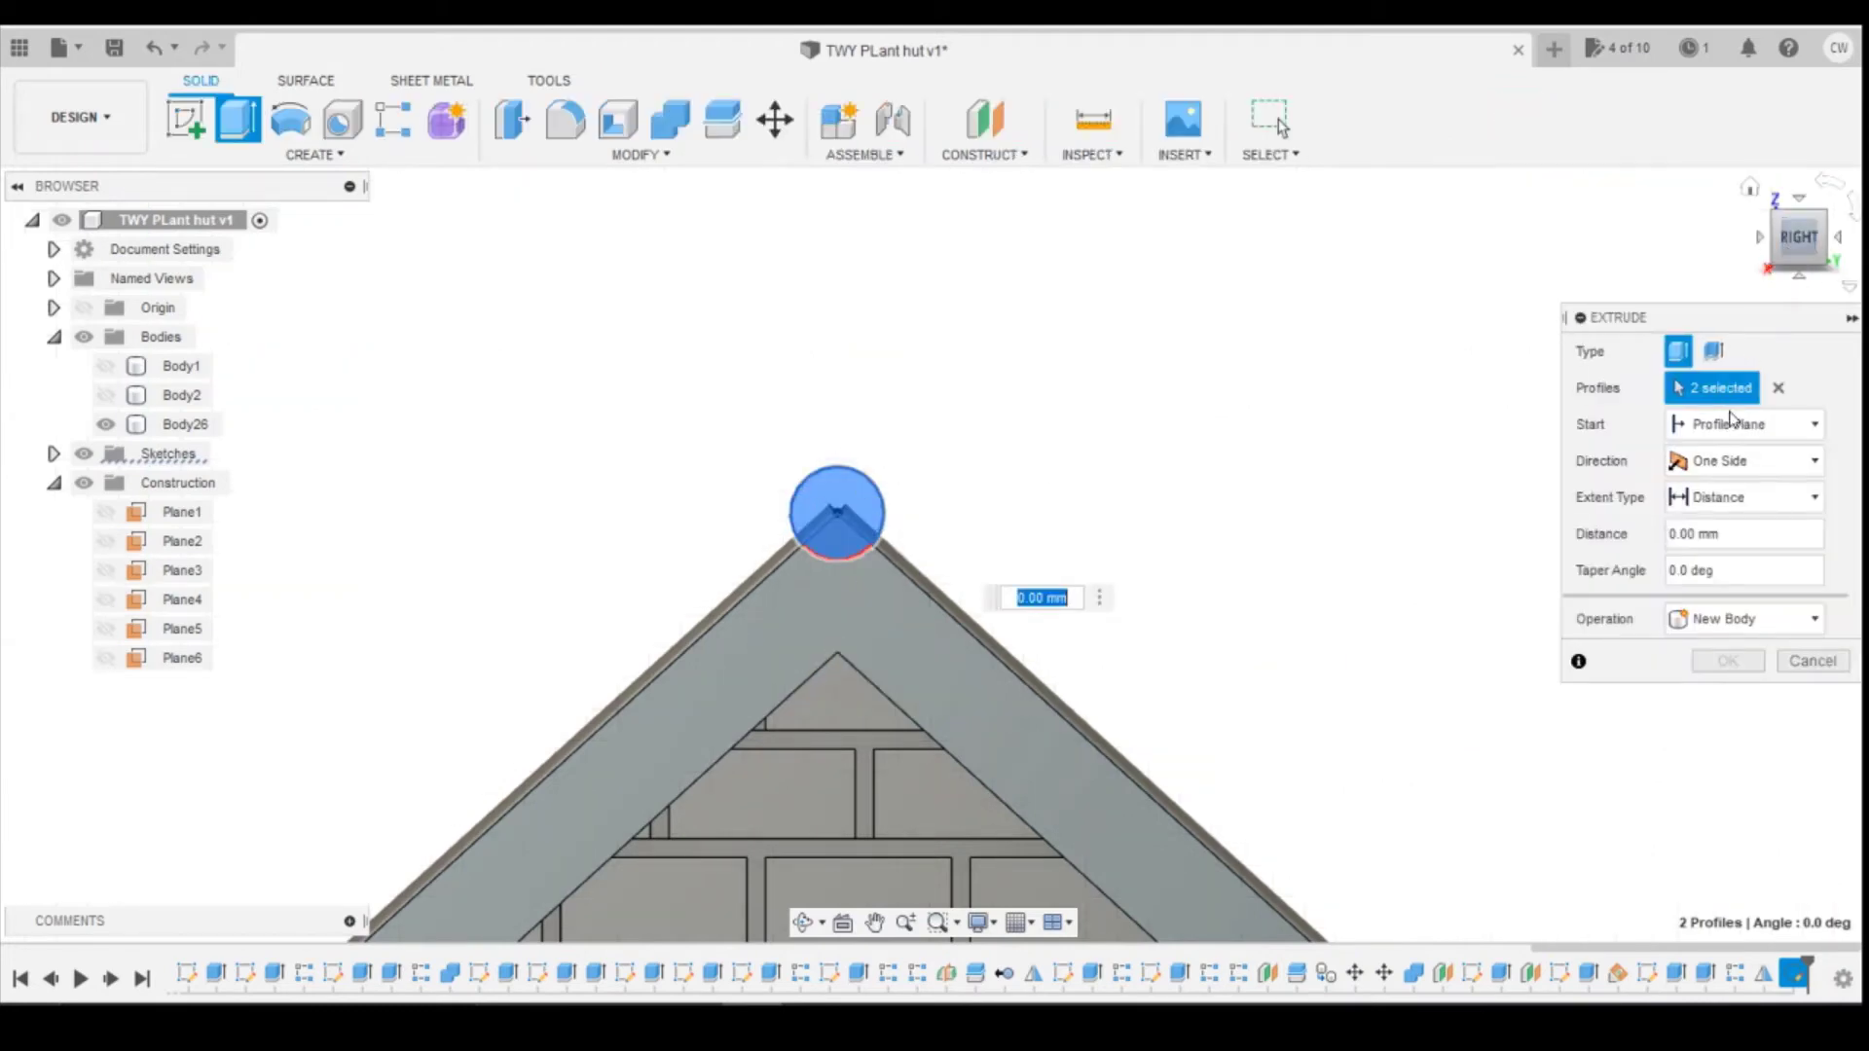
left_click(1740, 464)
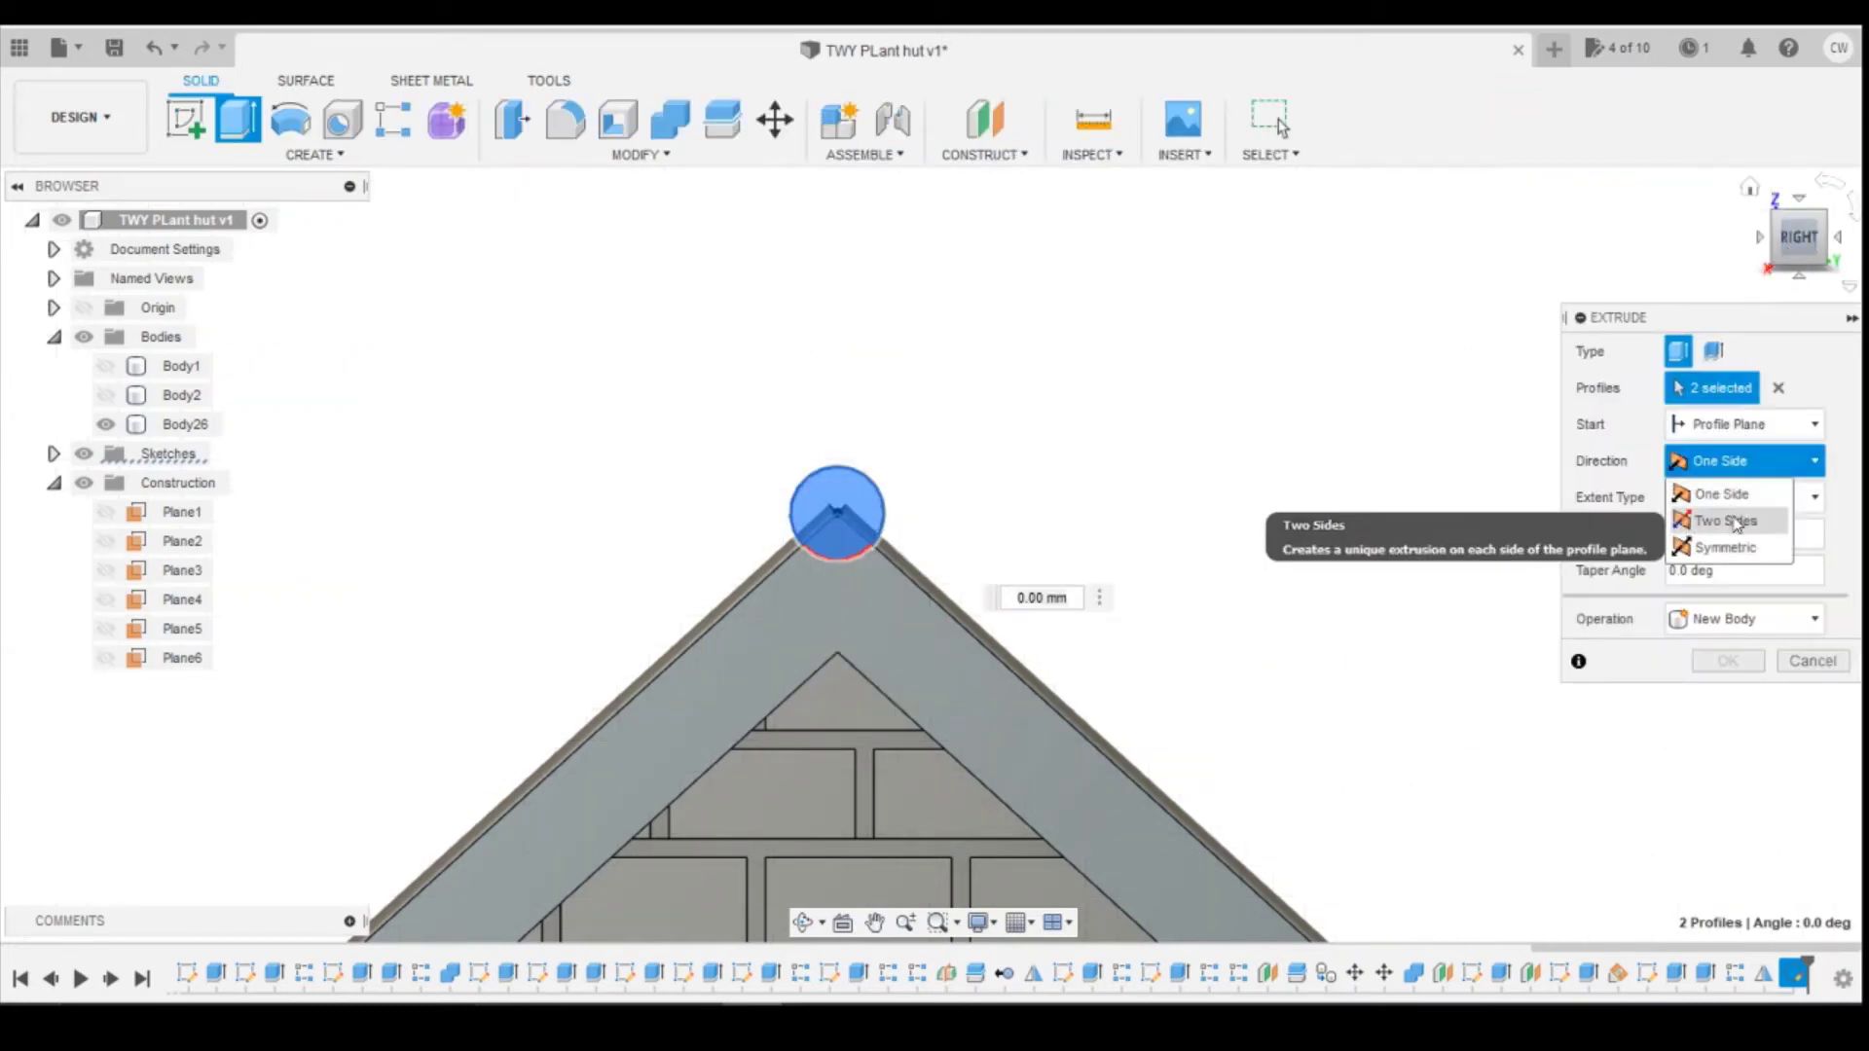
left_click(1737, 524)
middle_click_drag(1353, 455, 1290, 451, "shift")
scroll(1397, 418, "down", 3)
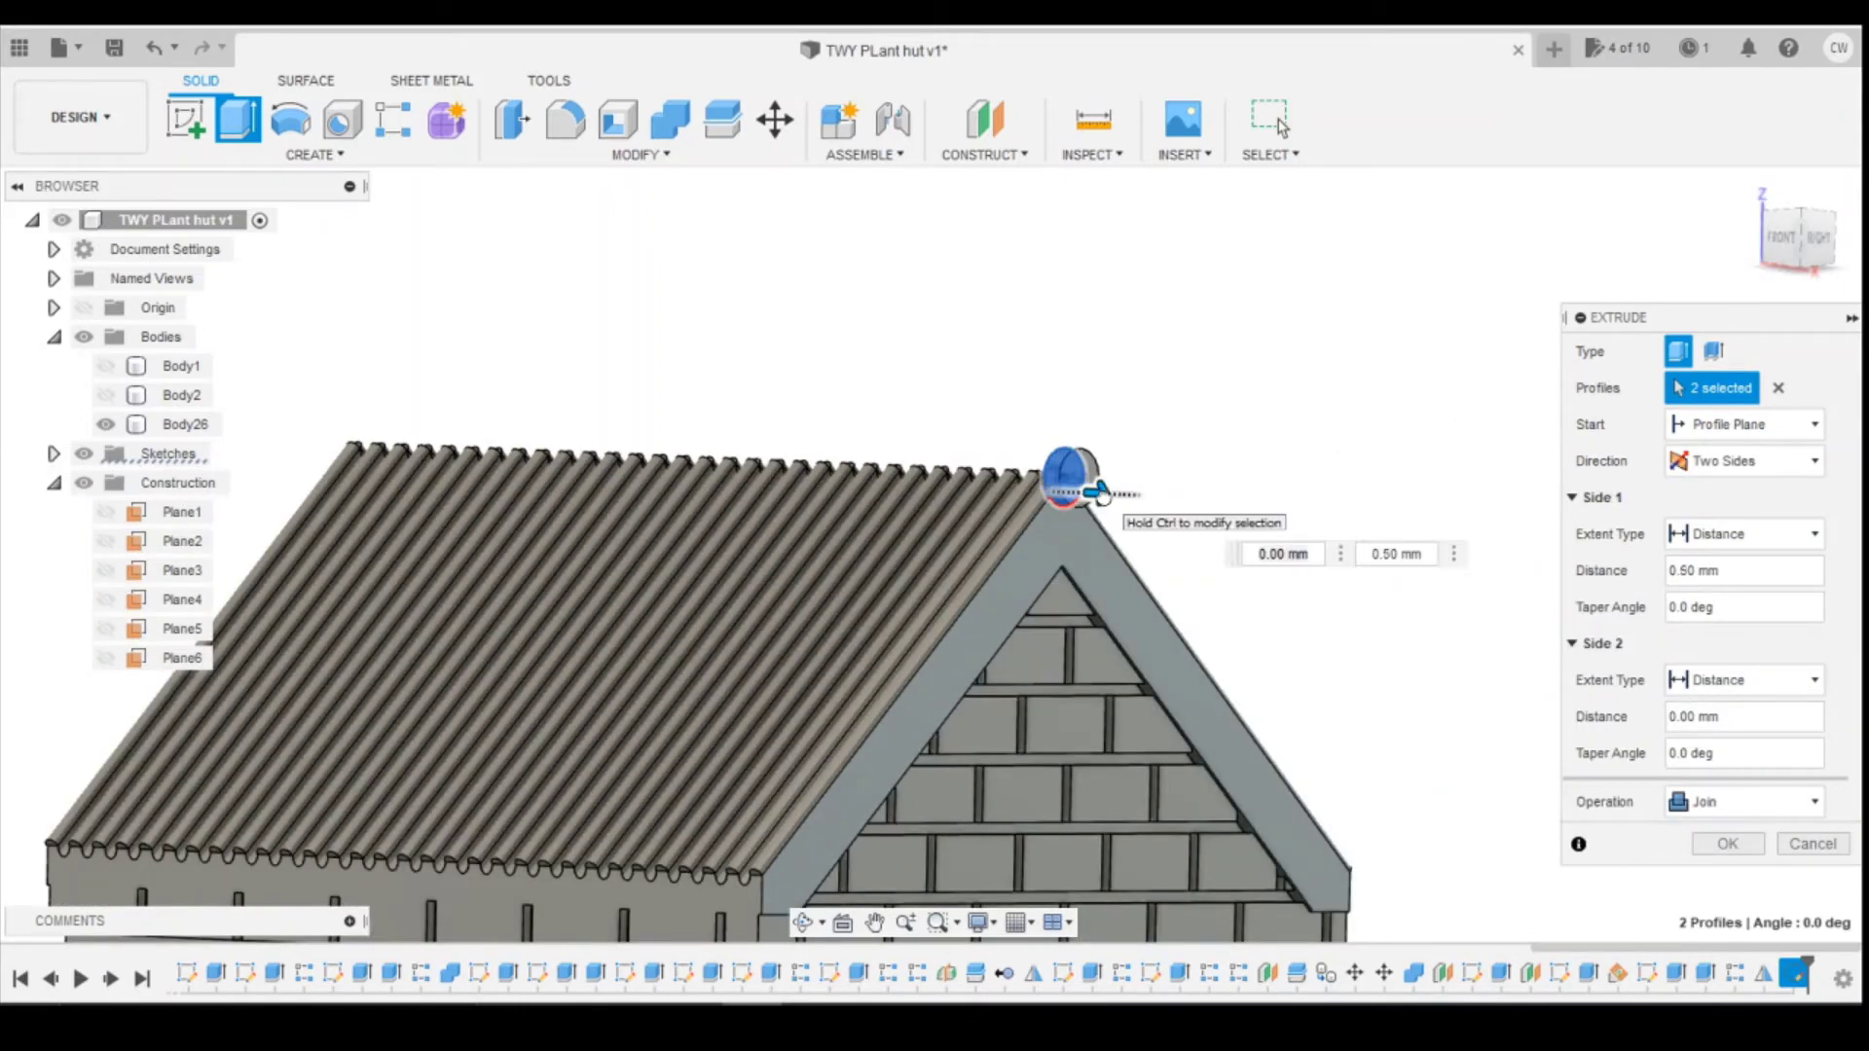
left_click_drag(1080, 494, 1096, 493)
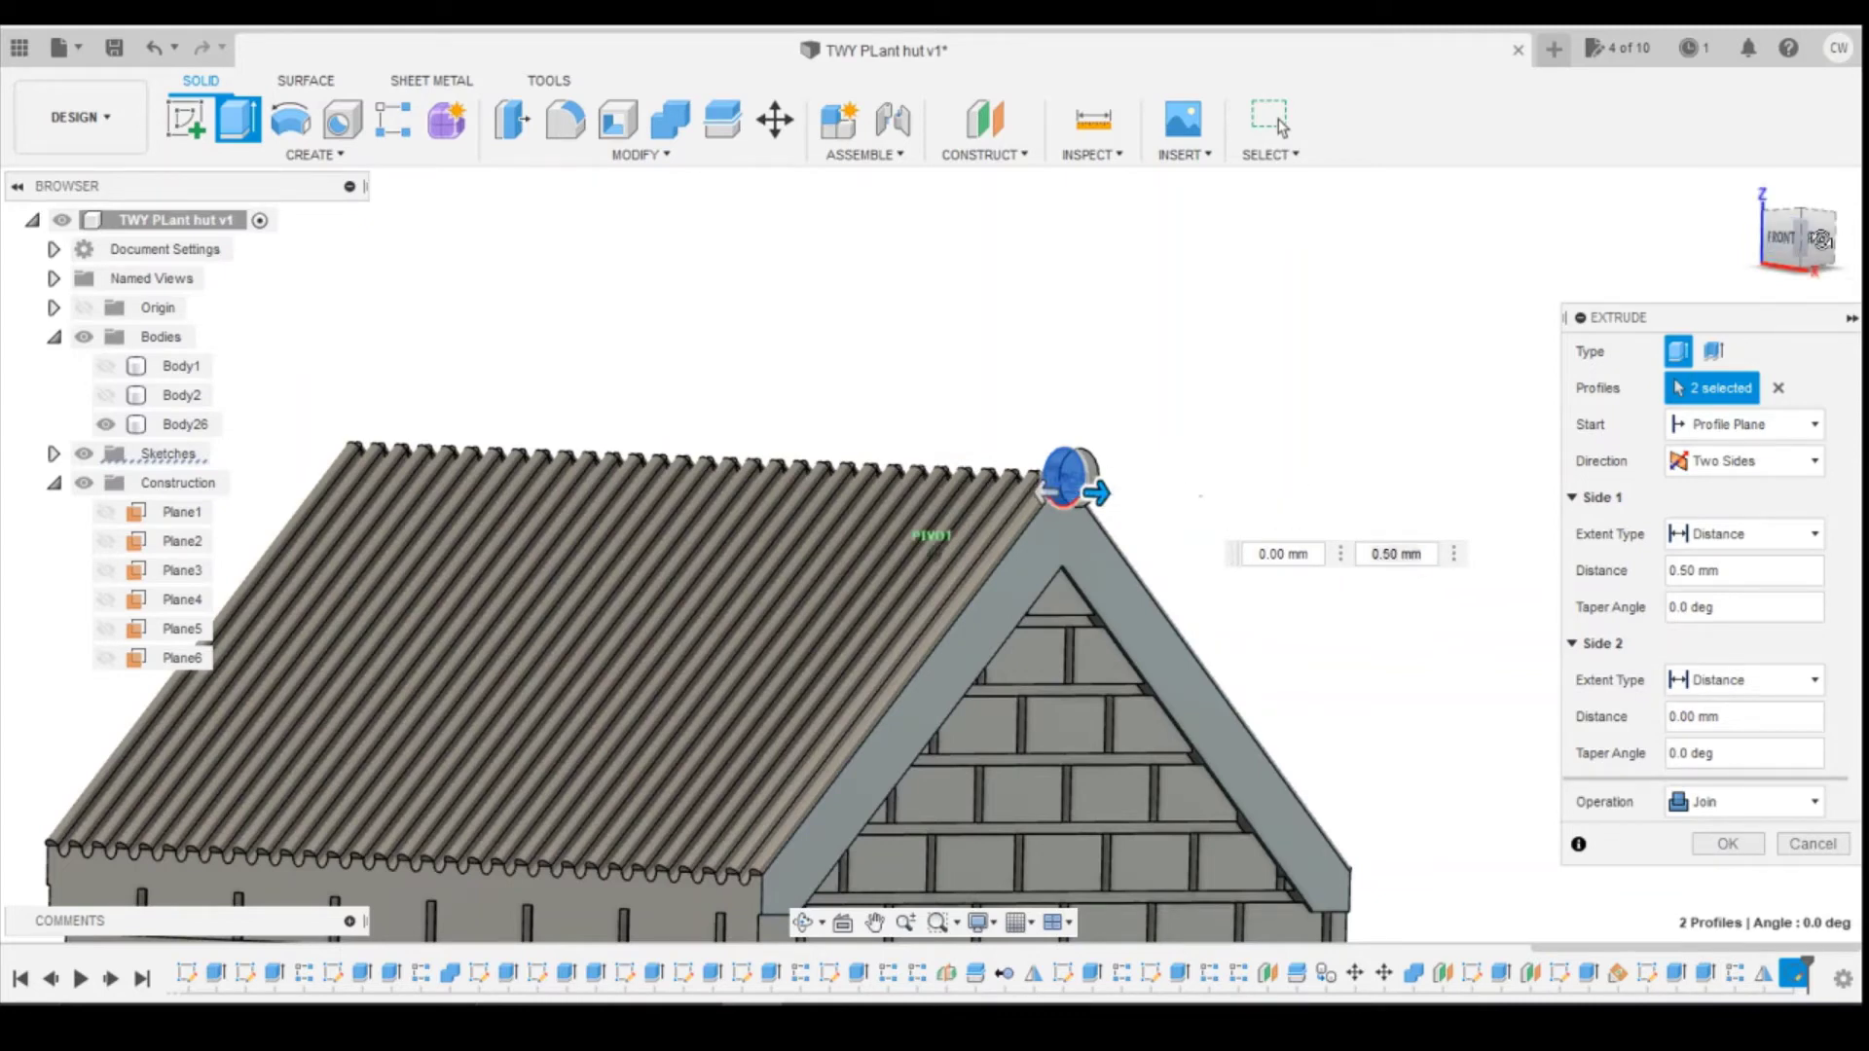
Step: Extend Side 2 of the extrusion along the ridge to just beyond the far gable, at a distance of 24.85 mm
left_click_drag(1821, 240, 1842, 246)
left_click(1045, 491)
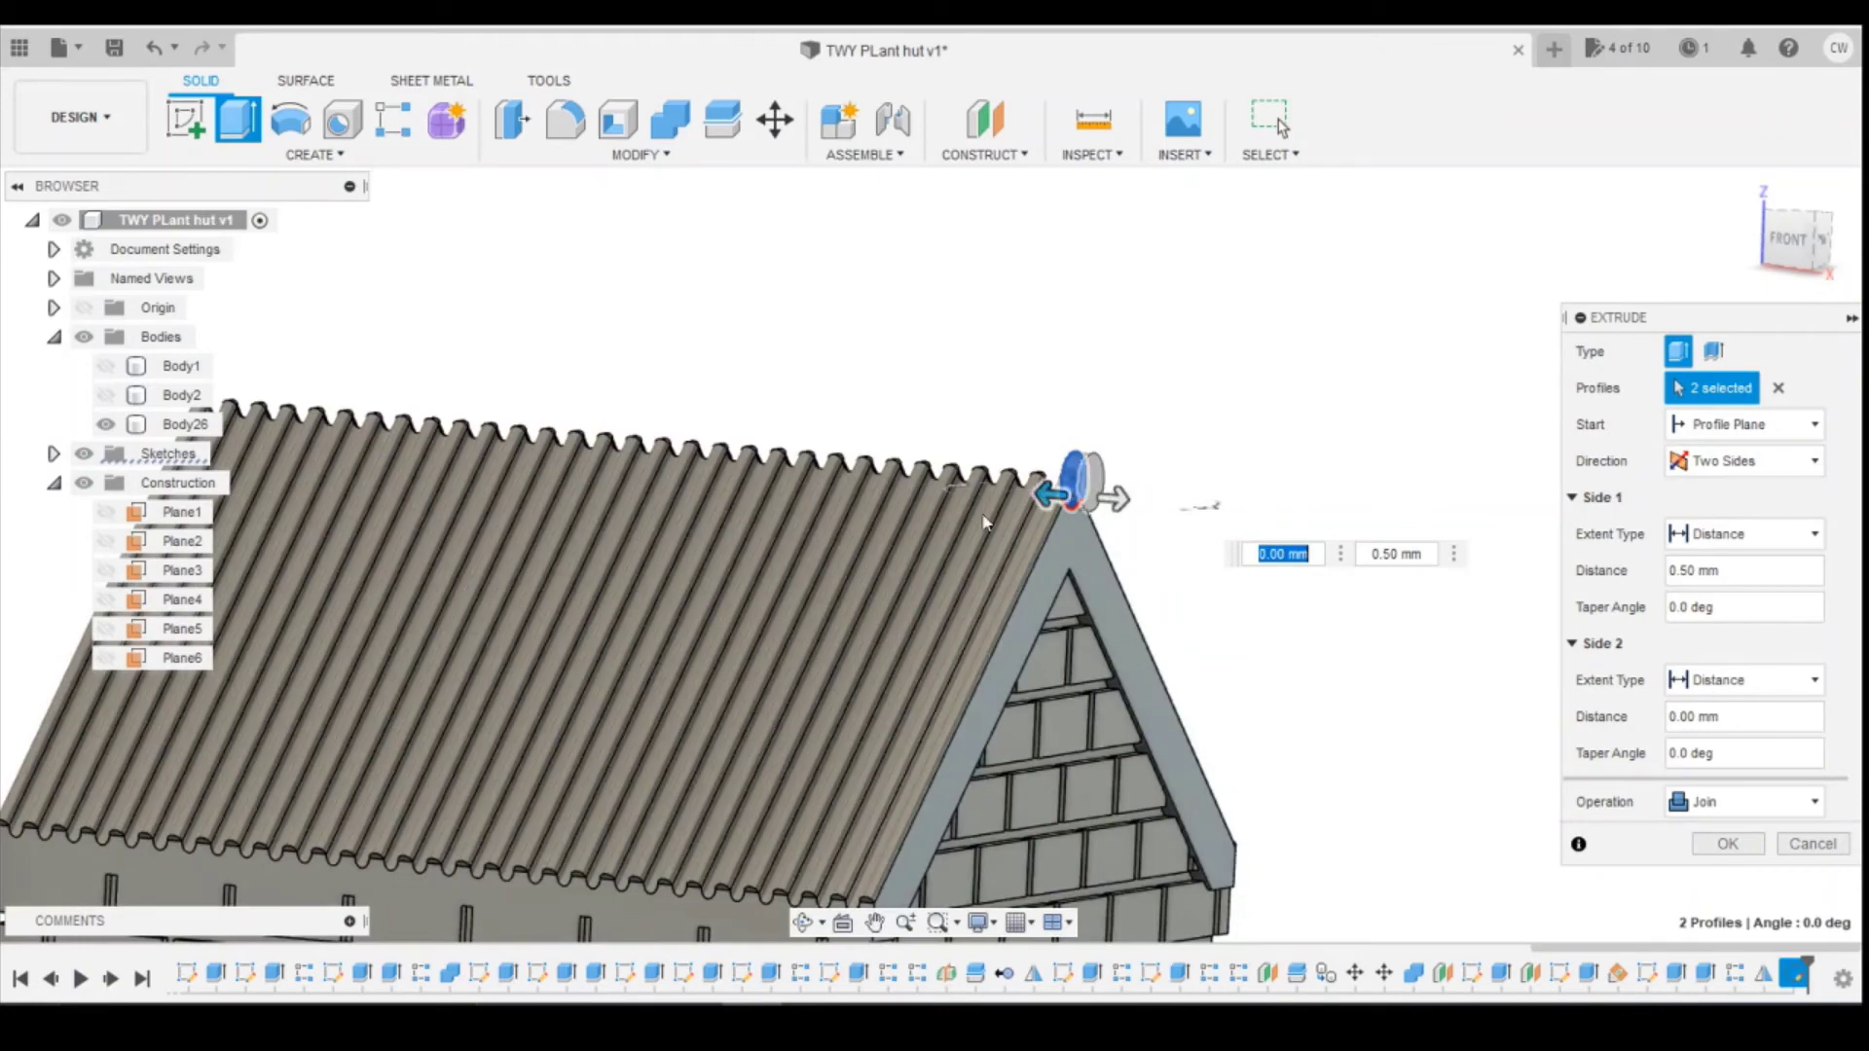
mouse_move(1796, 239)
left_mouse_down()
mouse_move(19, 234)
mouse_move(1800, 244)
left_mouse_up()
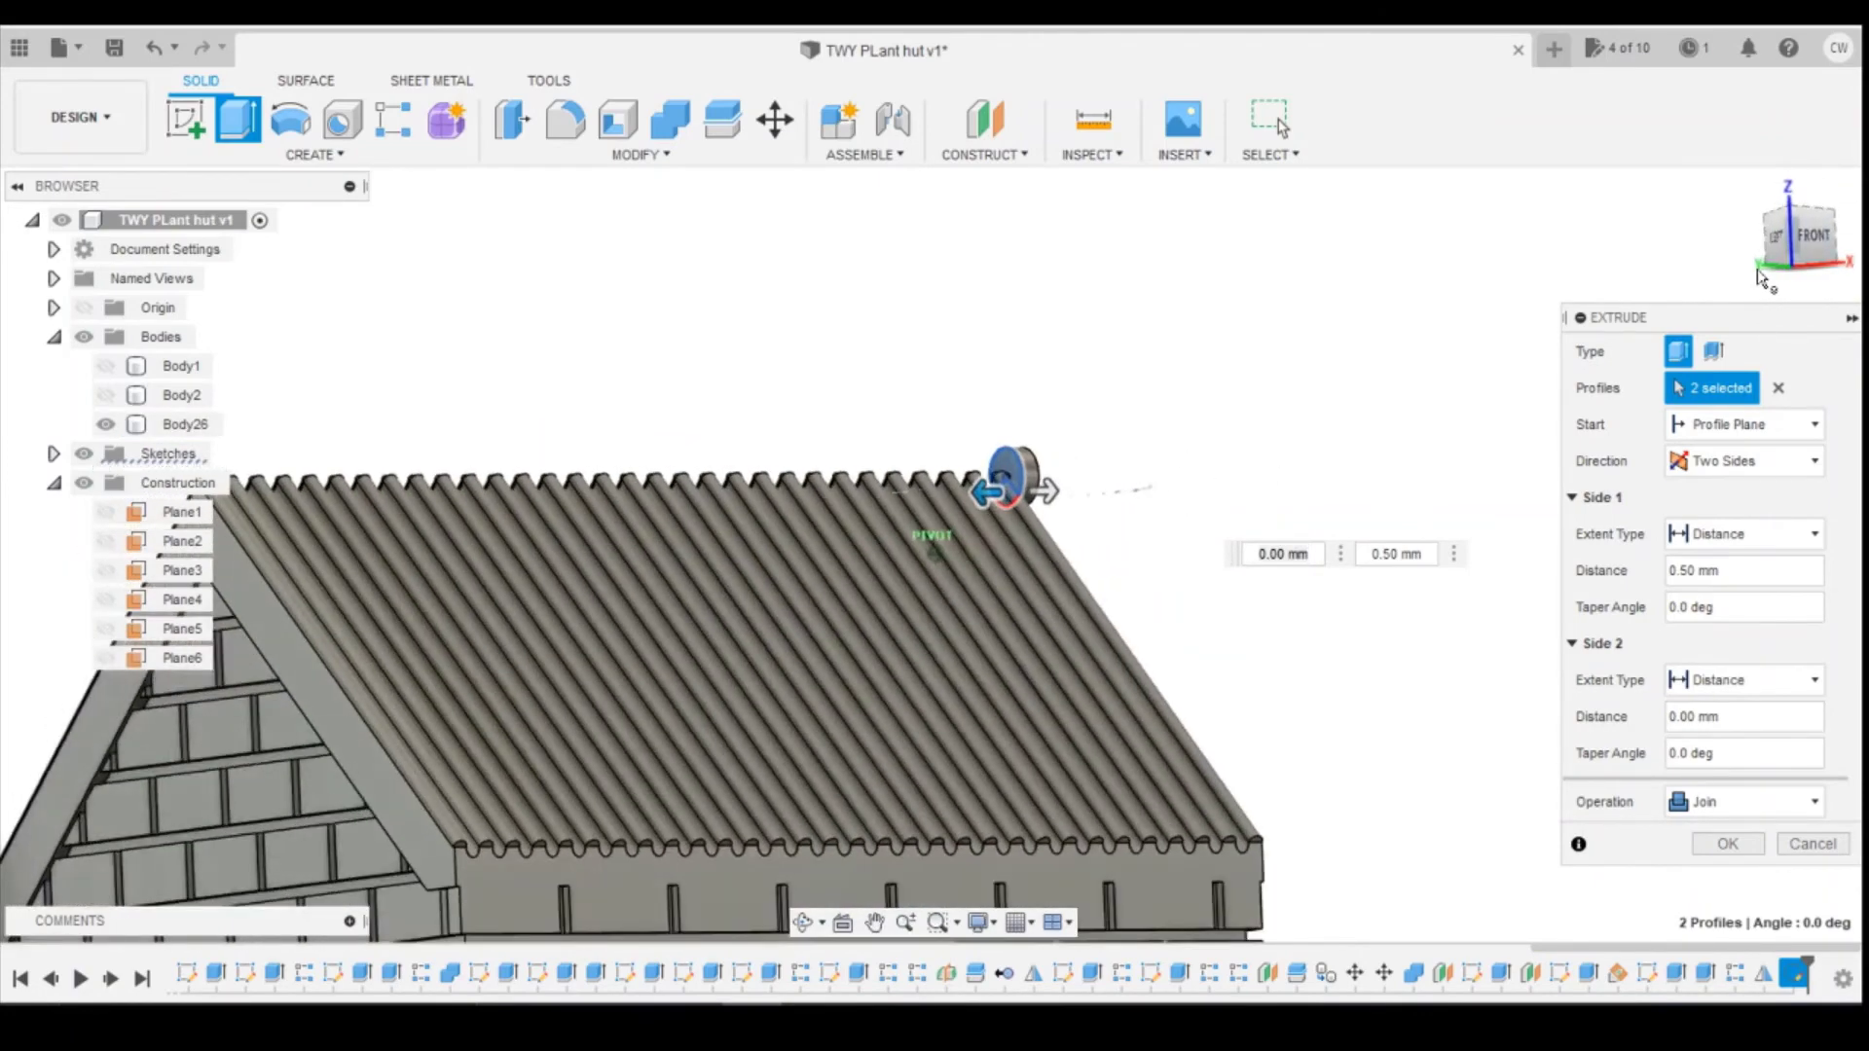
scroll(875, 545, "down", 3)
scroll(326, 543, "up", 1)
left_click(425, 526)
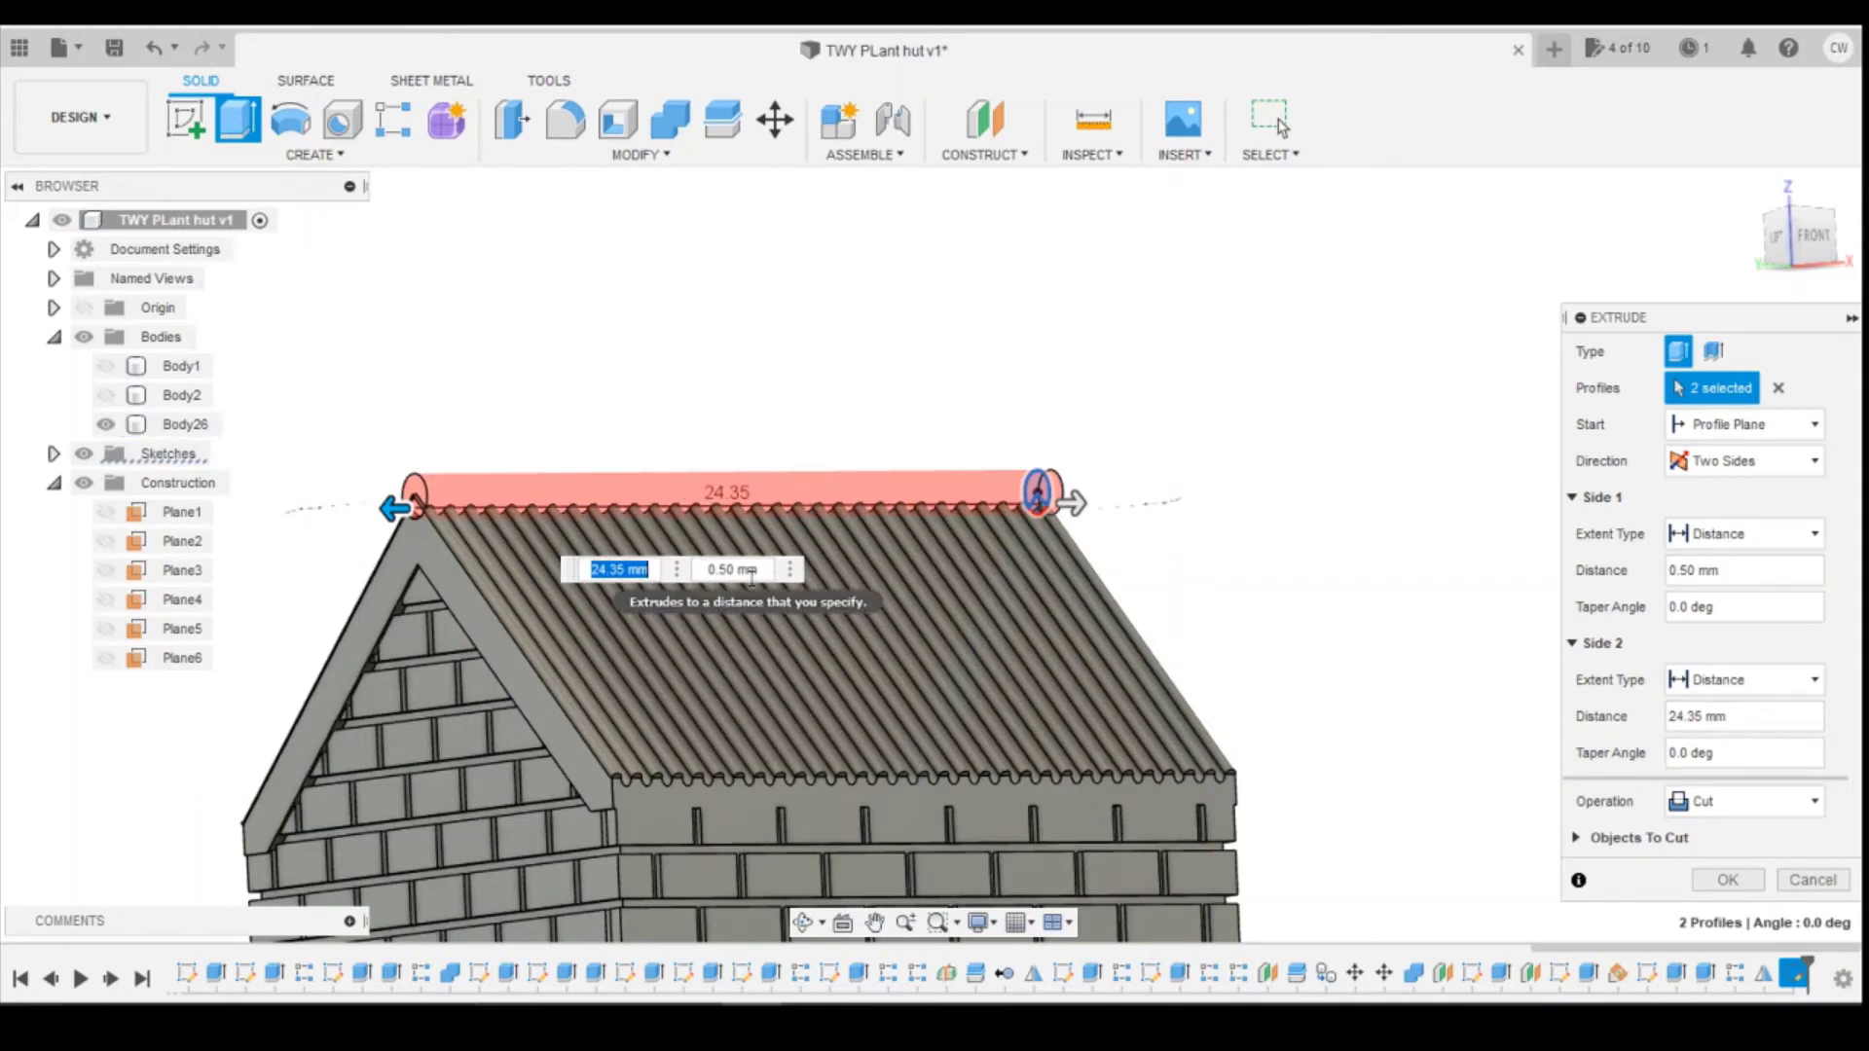
left_click(632, 572)
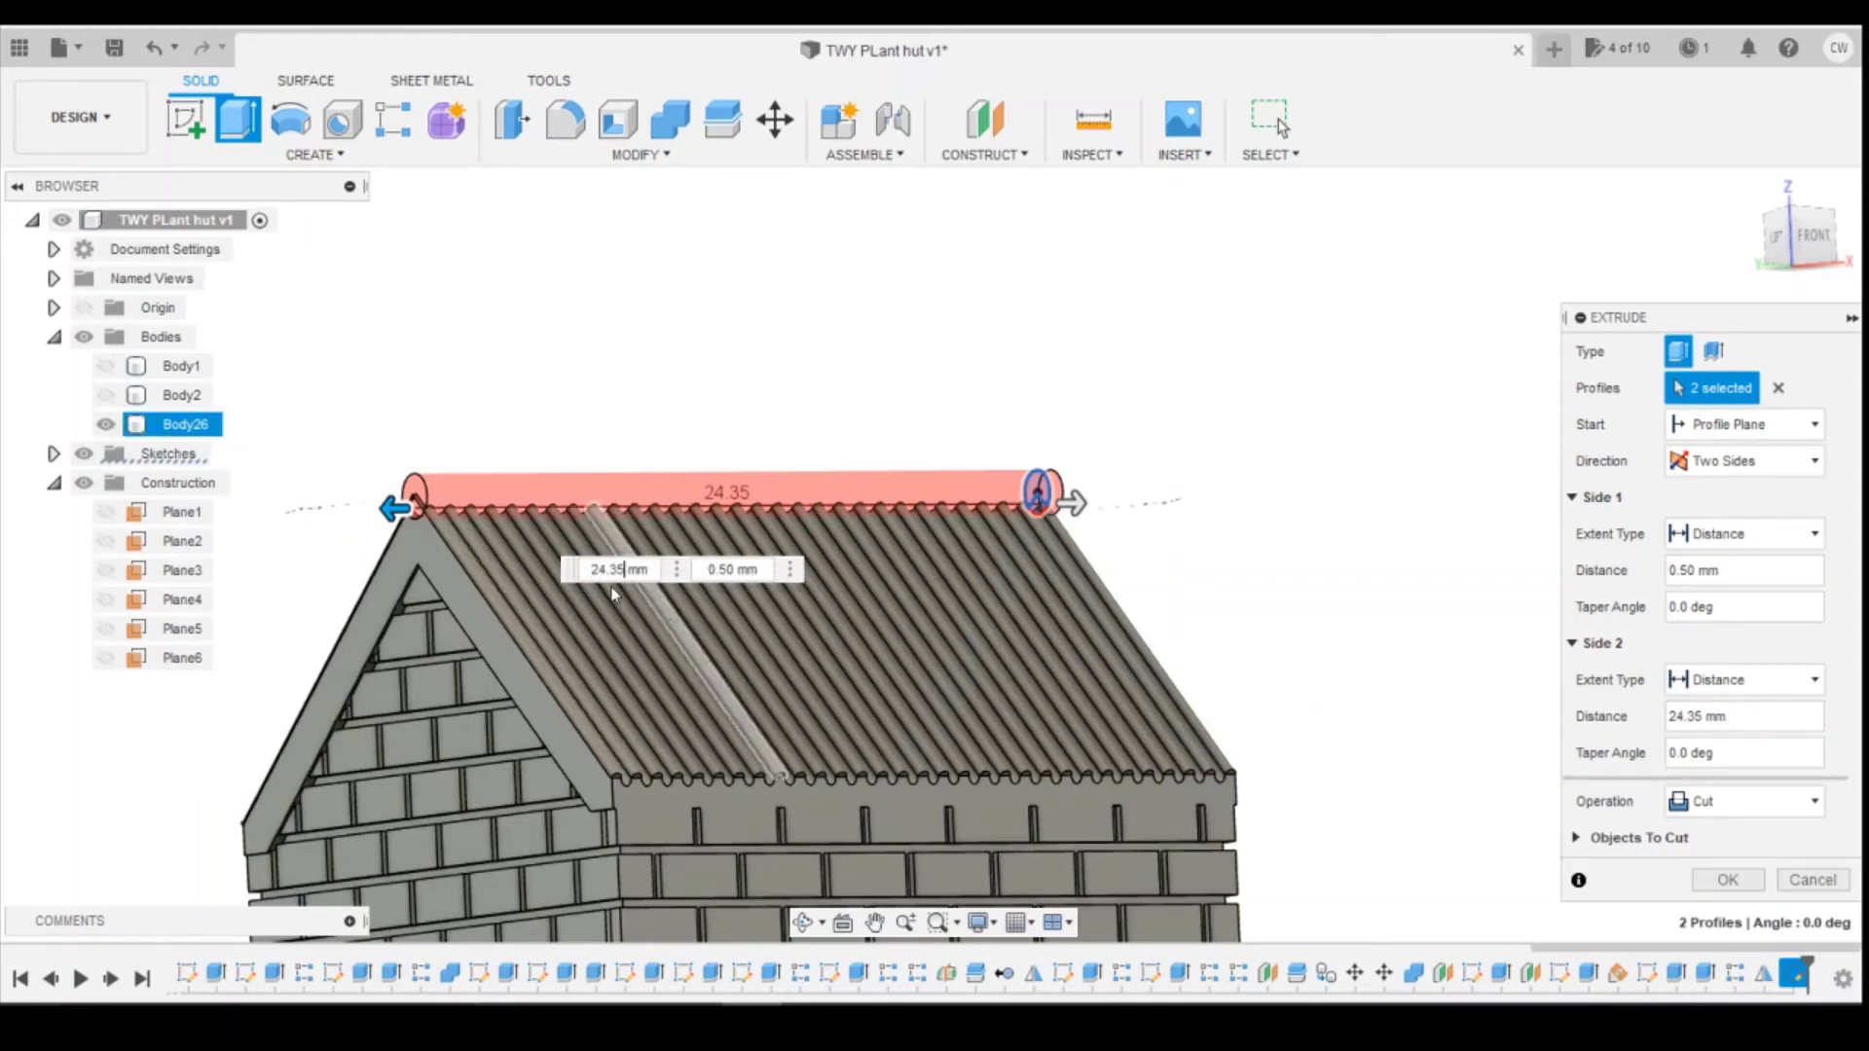
left_click(620, 572)
key("BackSpace")
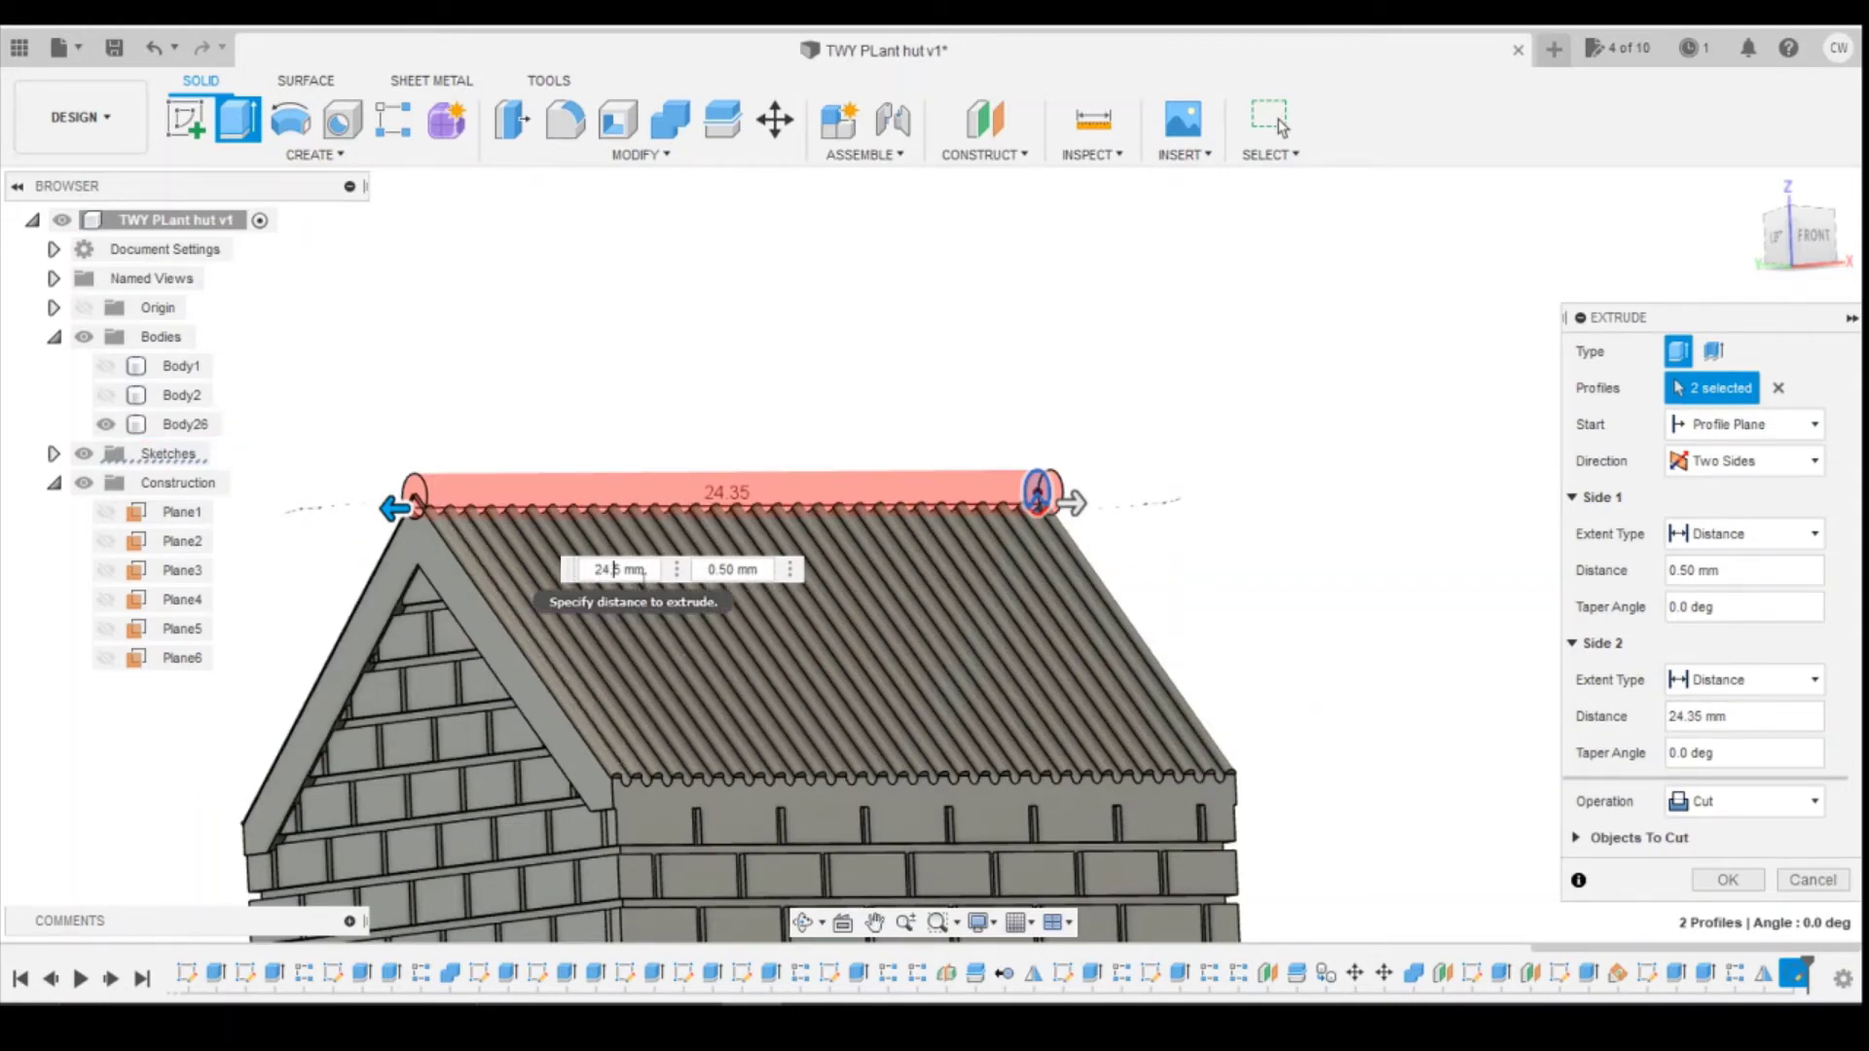
type("5")
key("BackSpace")
type("8")
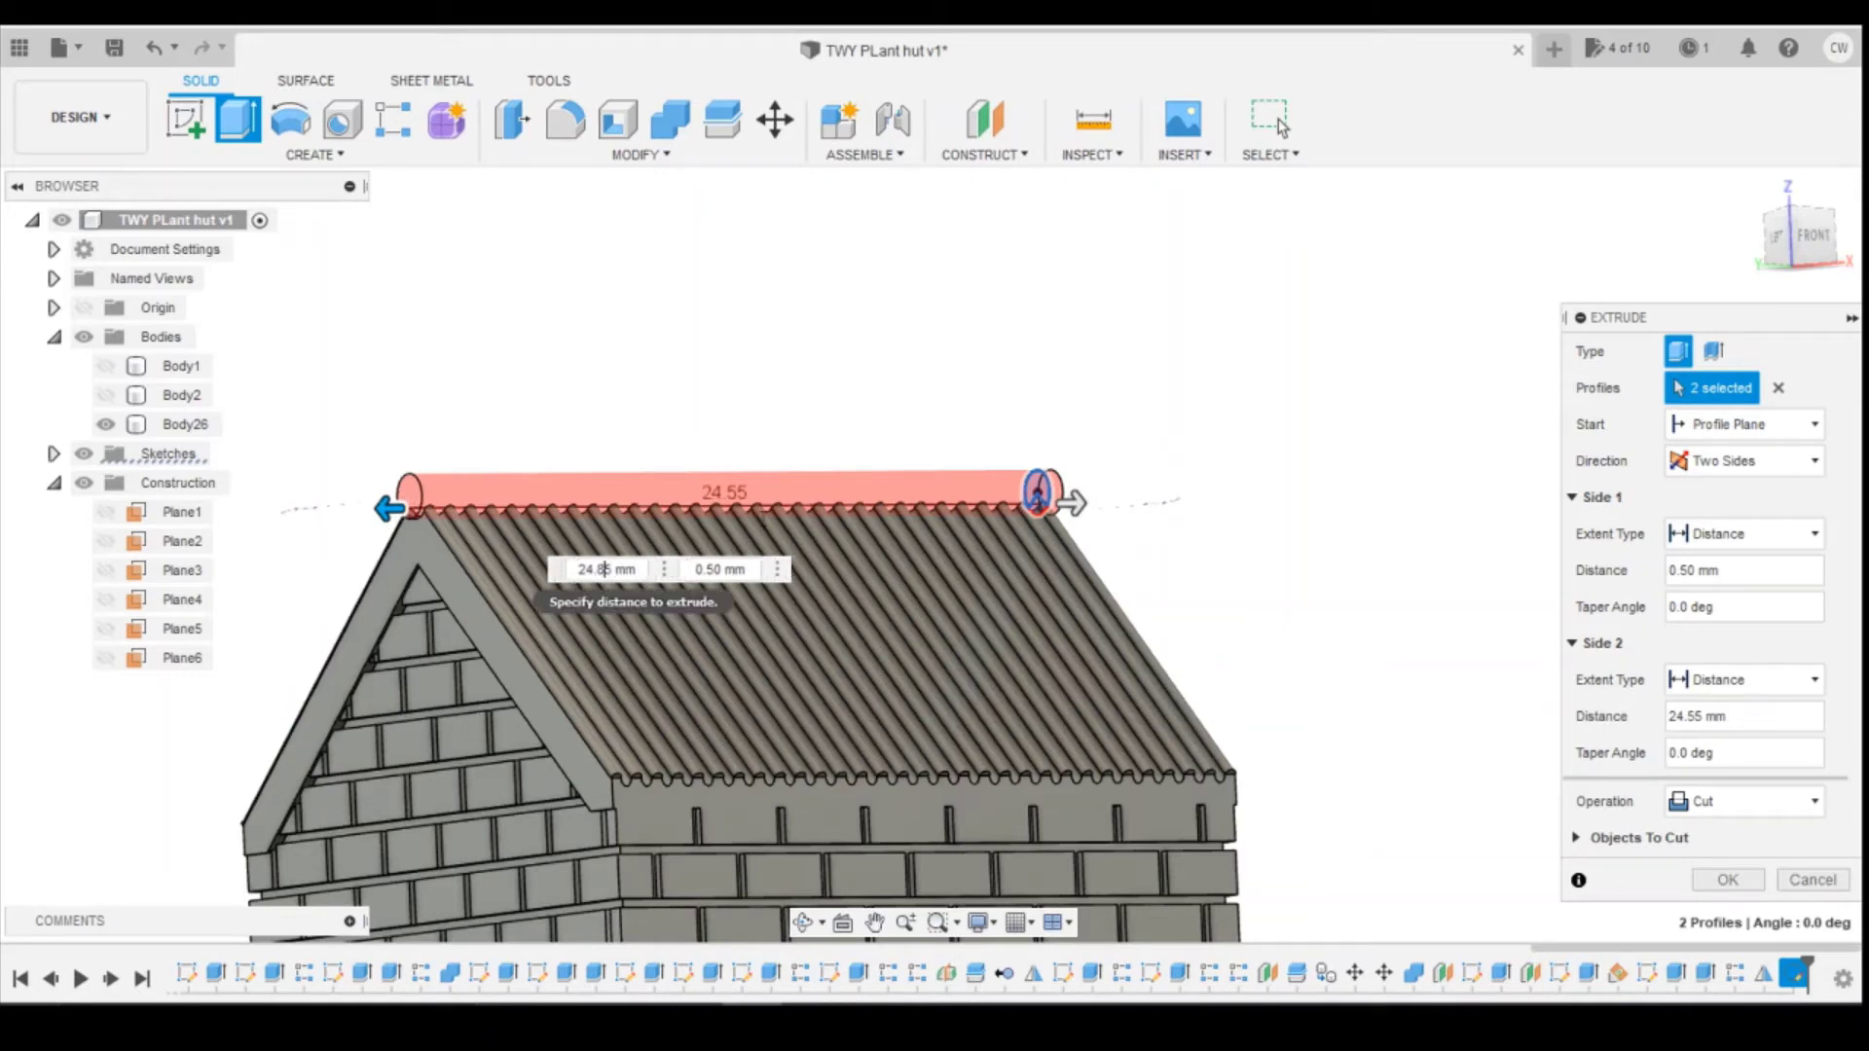
Step: Change the extrusion's operation to Join and create the cylindrical ridge cap
left_click(1705, 806)
left_click(1704, 835)
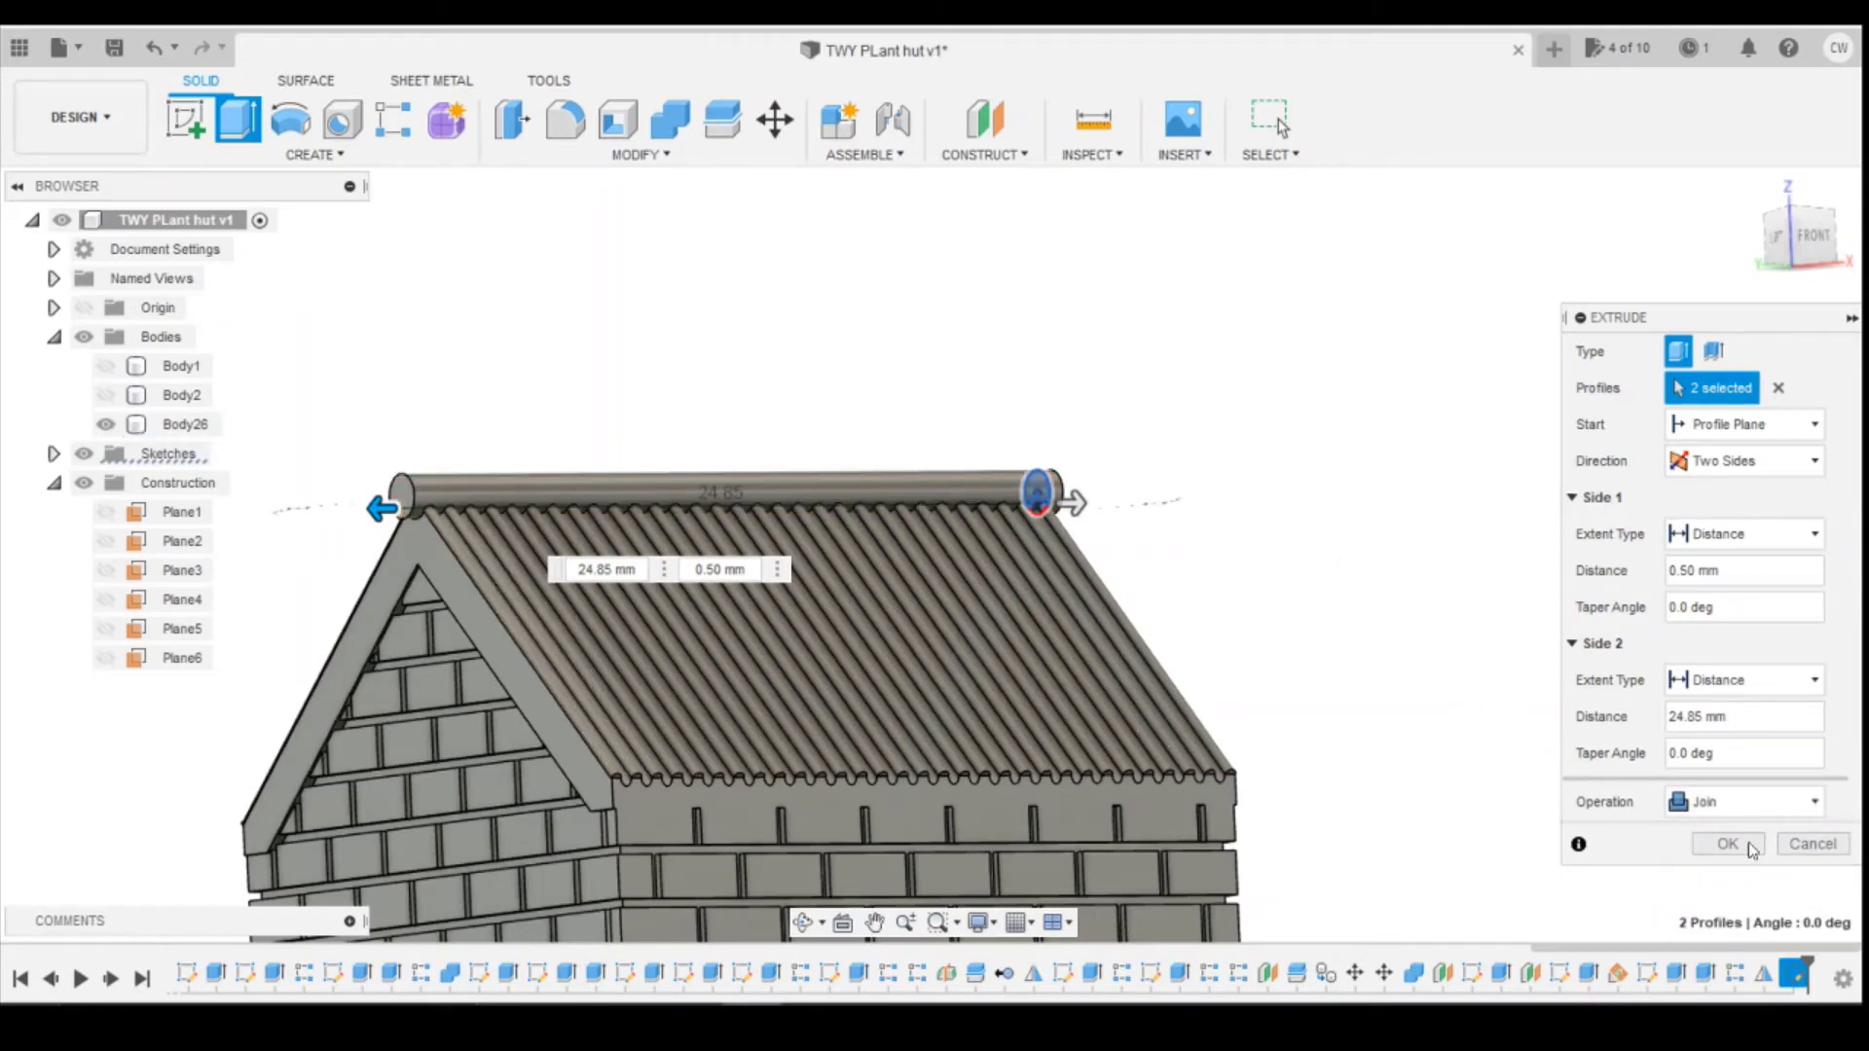
left_click(1752, 849)
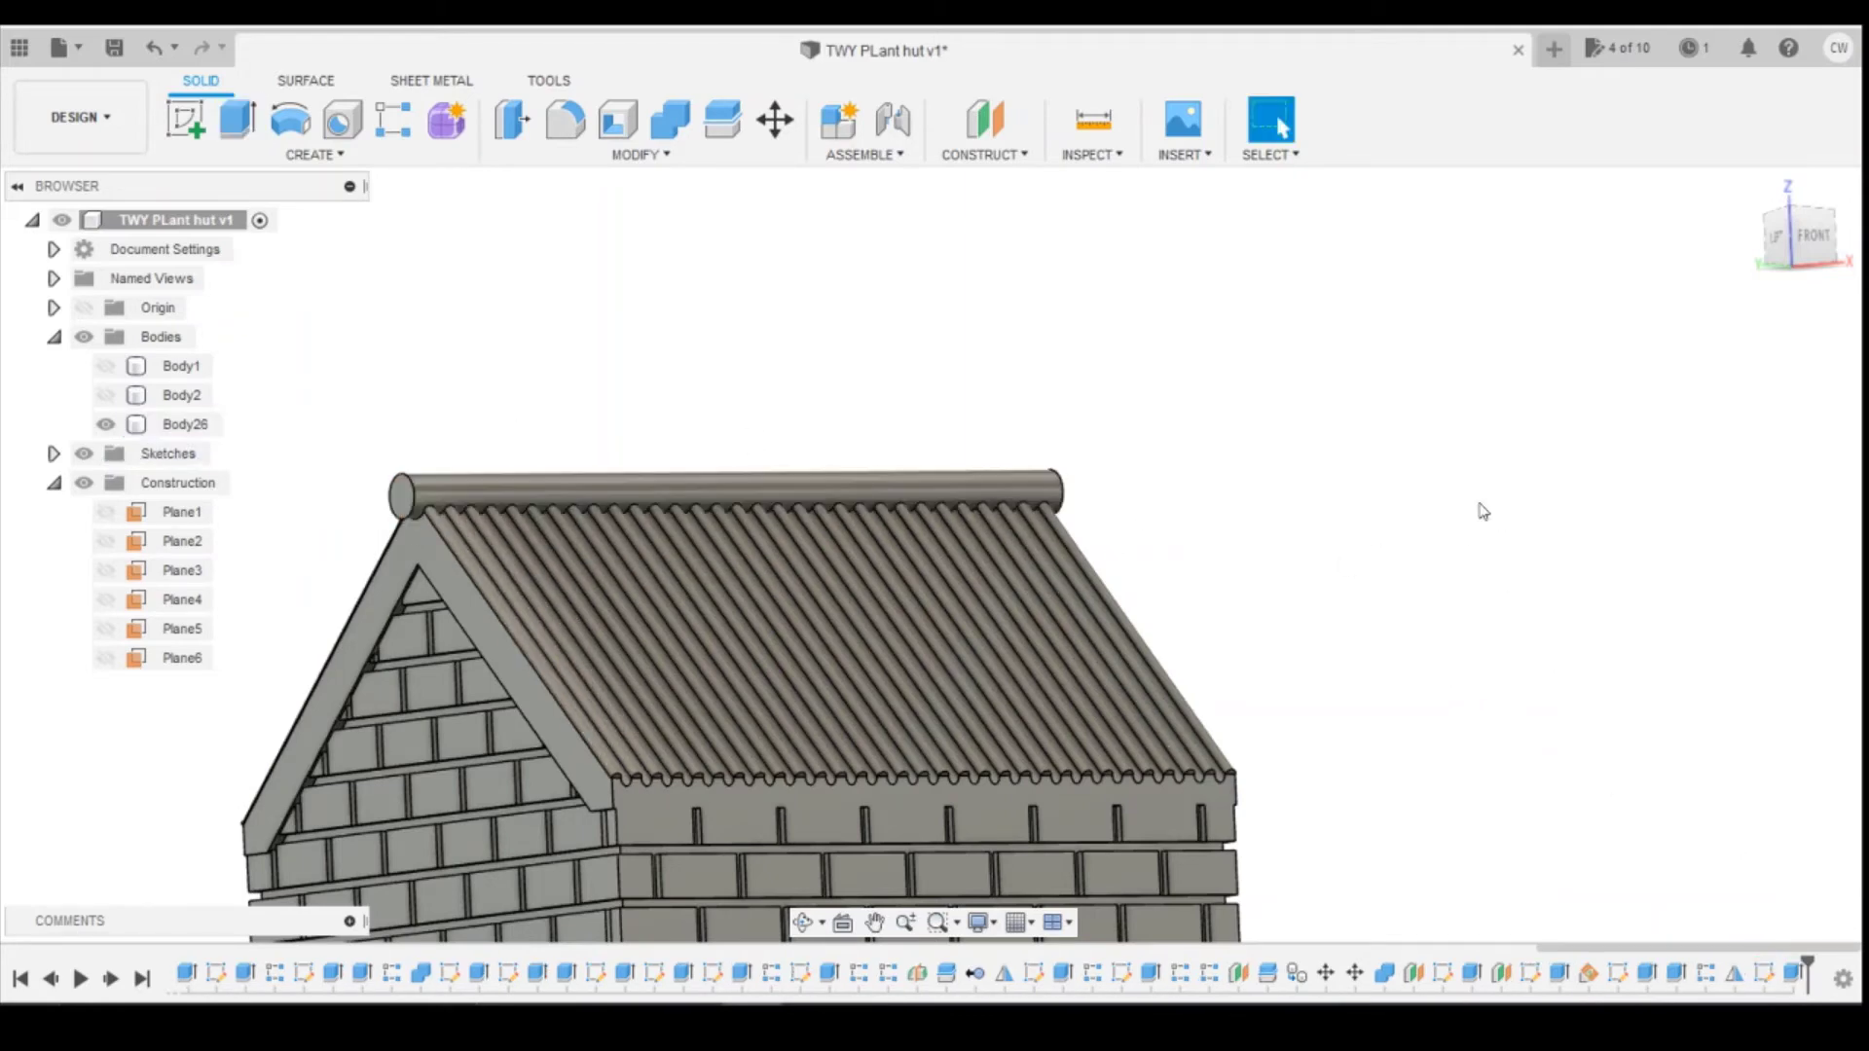
Step: Check the roof in the reference photo in Photos, return to the model and start a sketch on the opposite gable's roof-edge face
mouse_move(932, 553)
middle_mouse_down("shift")
mouse_move(779, 560)
mouse_move(876, 557)
mouse_move(1022, 598)
middle_mouse_up("shift")
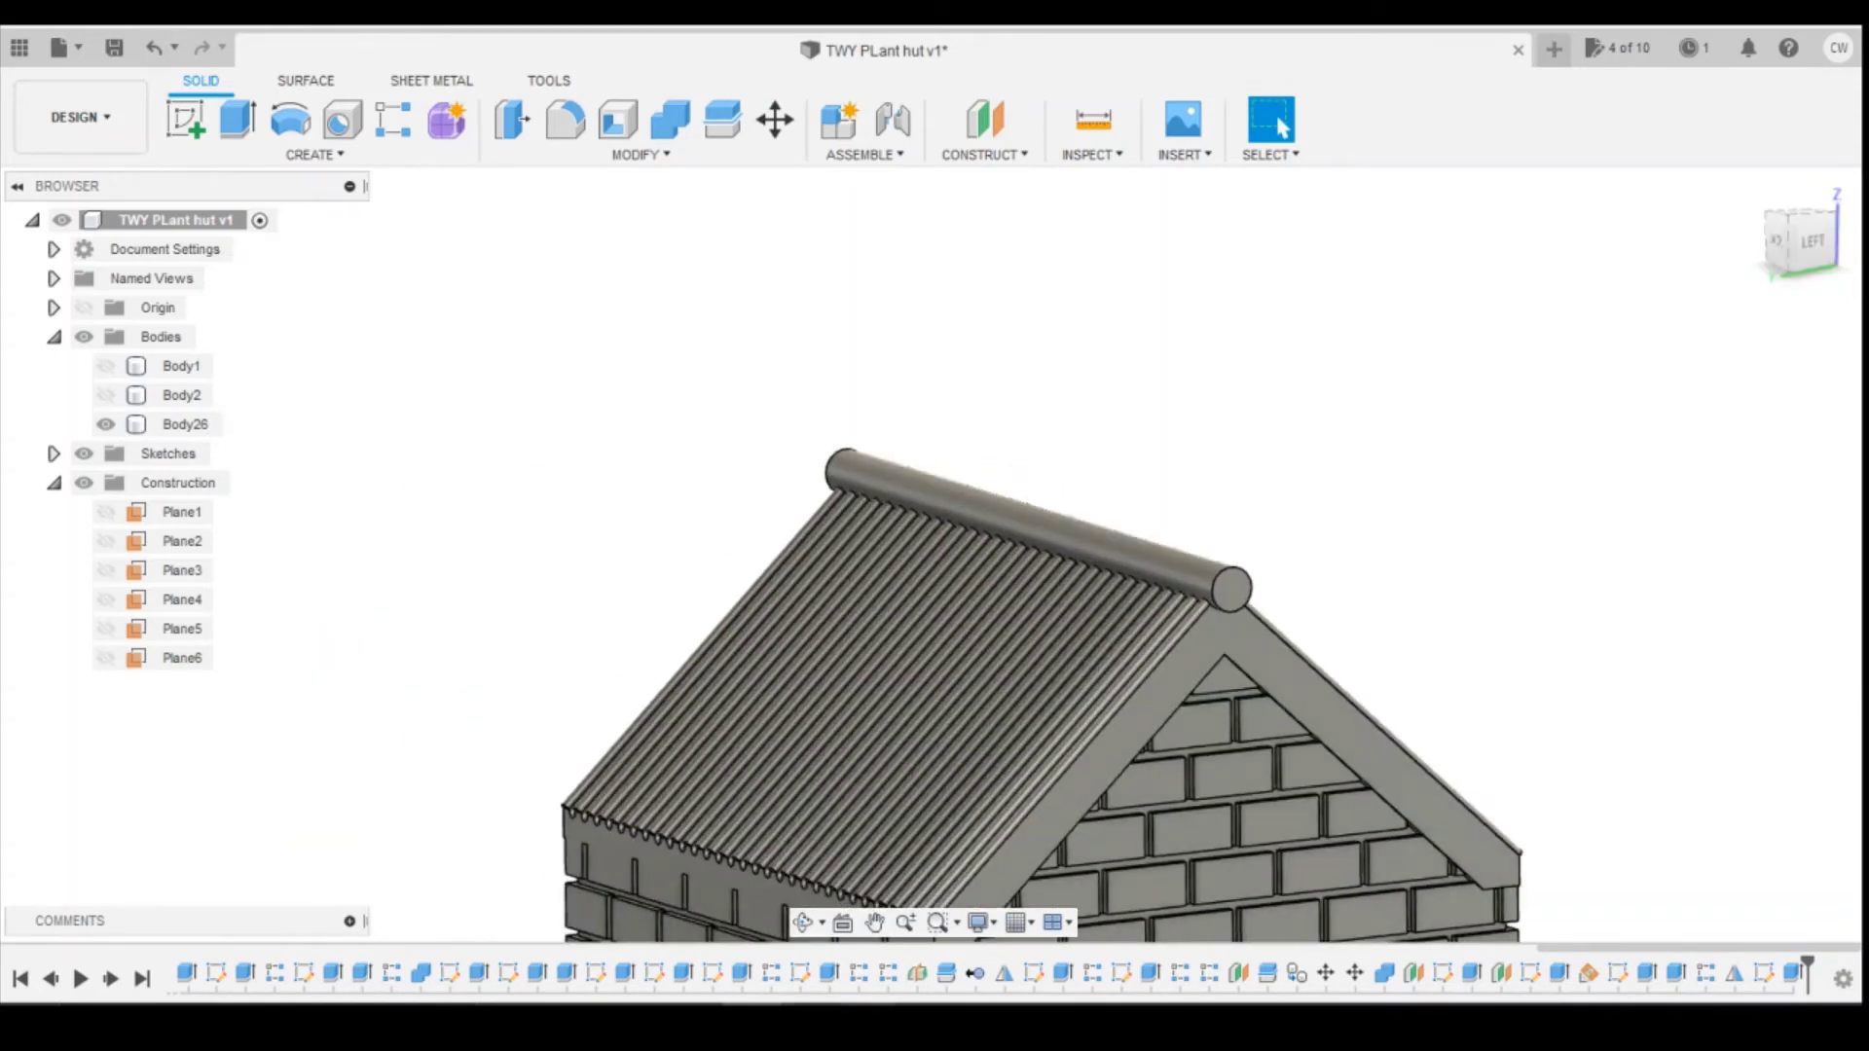
left_click(1108, 932)
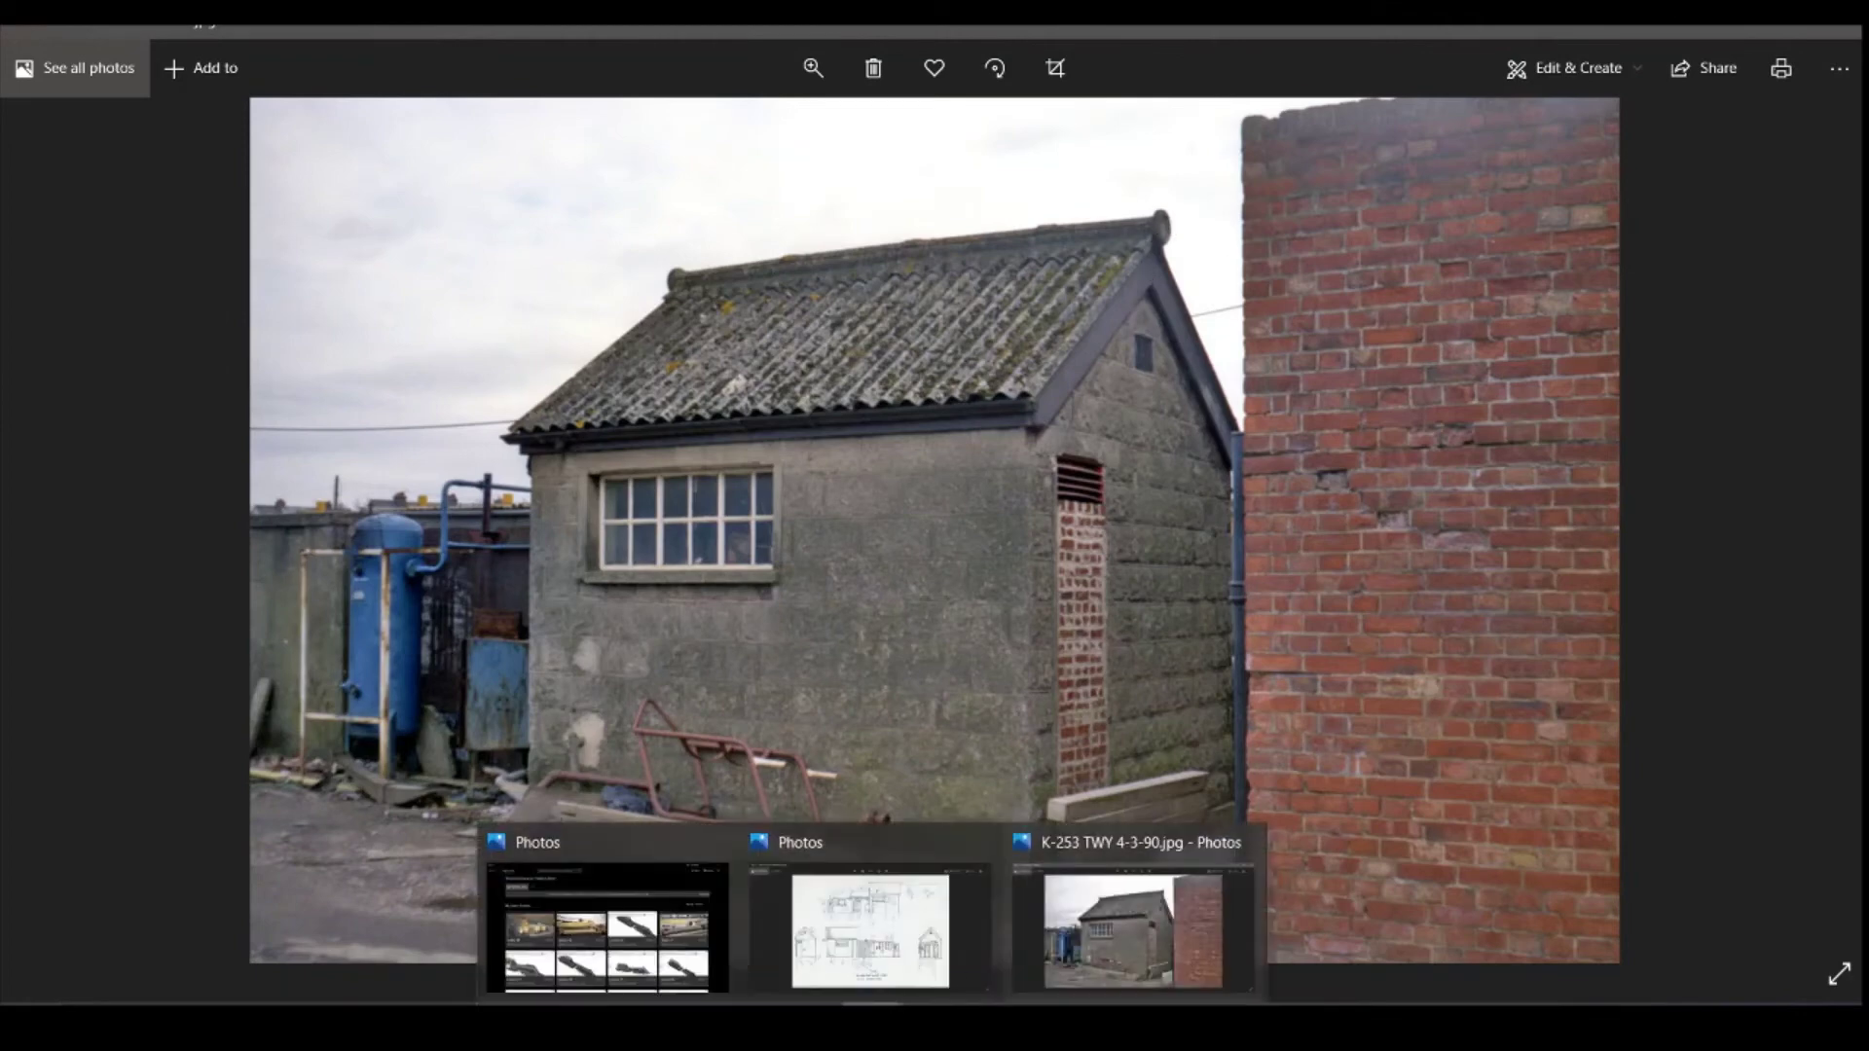
left_click(763, 920)
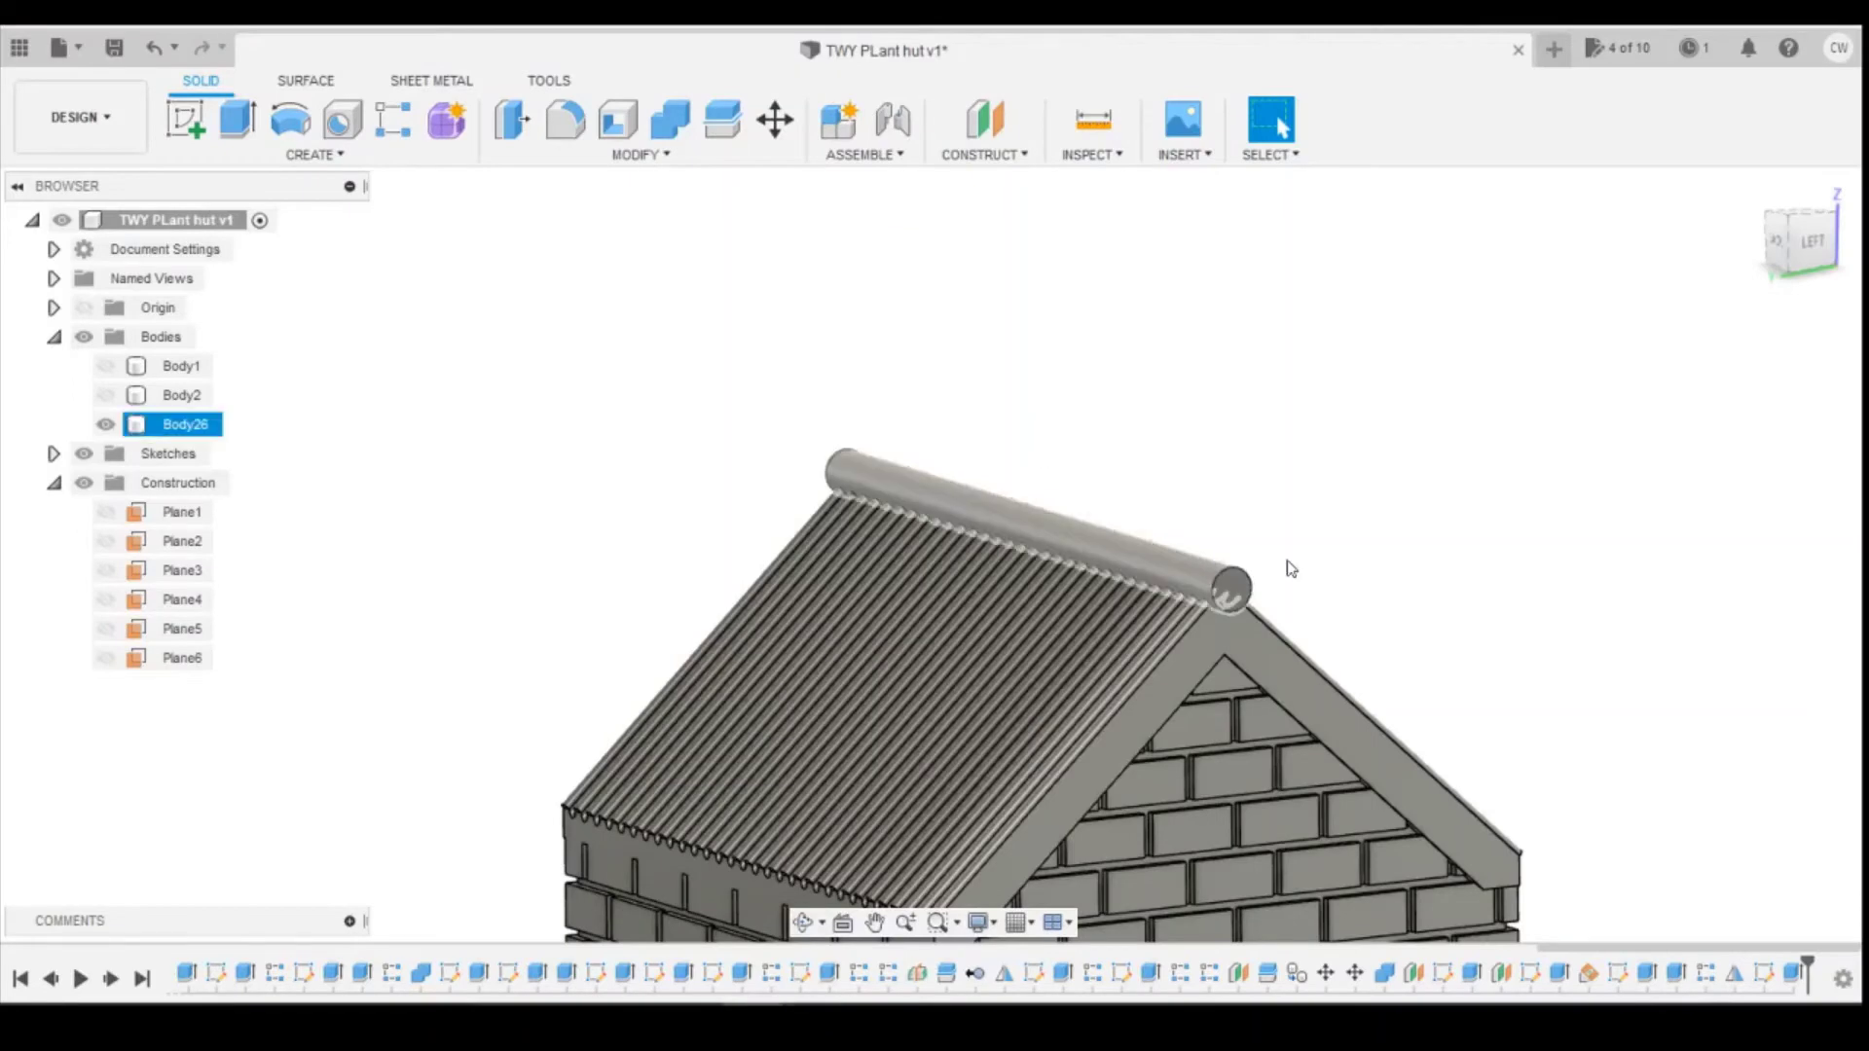
scroll(1147, 425, "down", 3)
scroll(1010, 780, "up", 5)
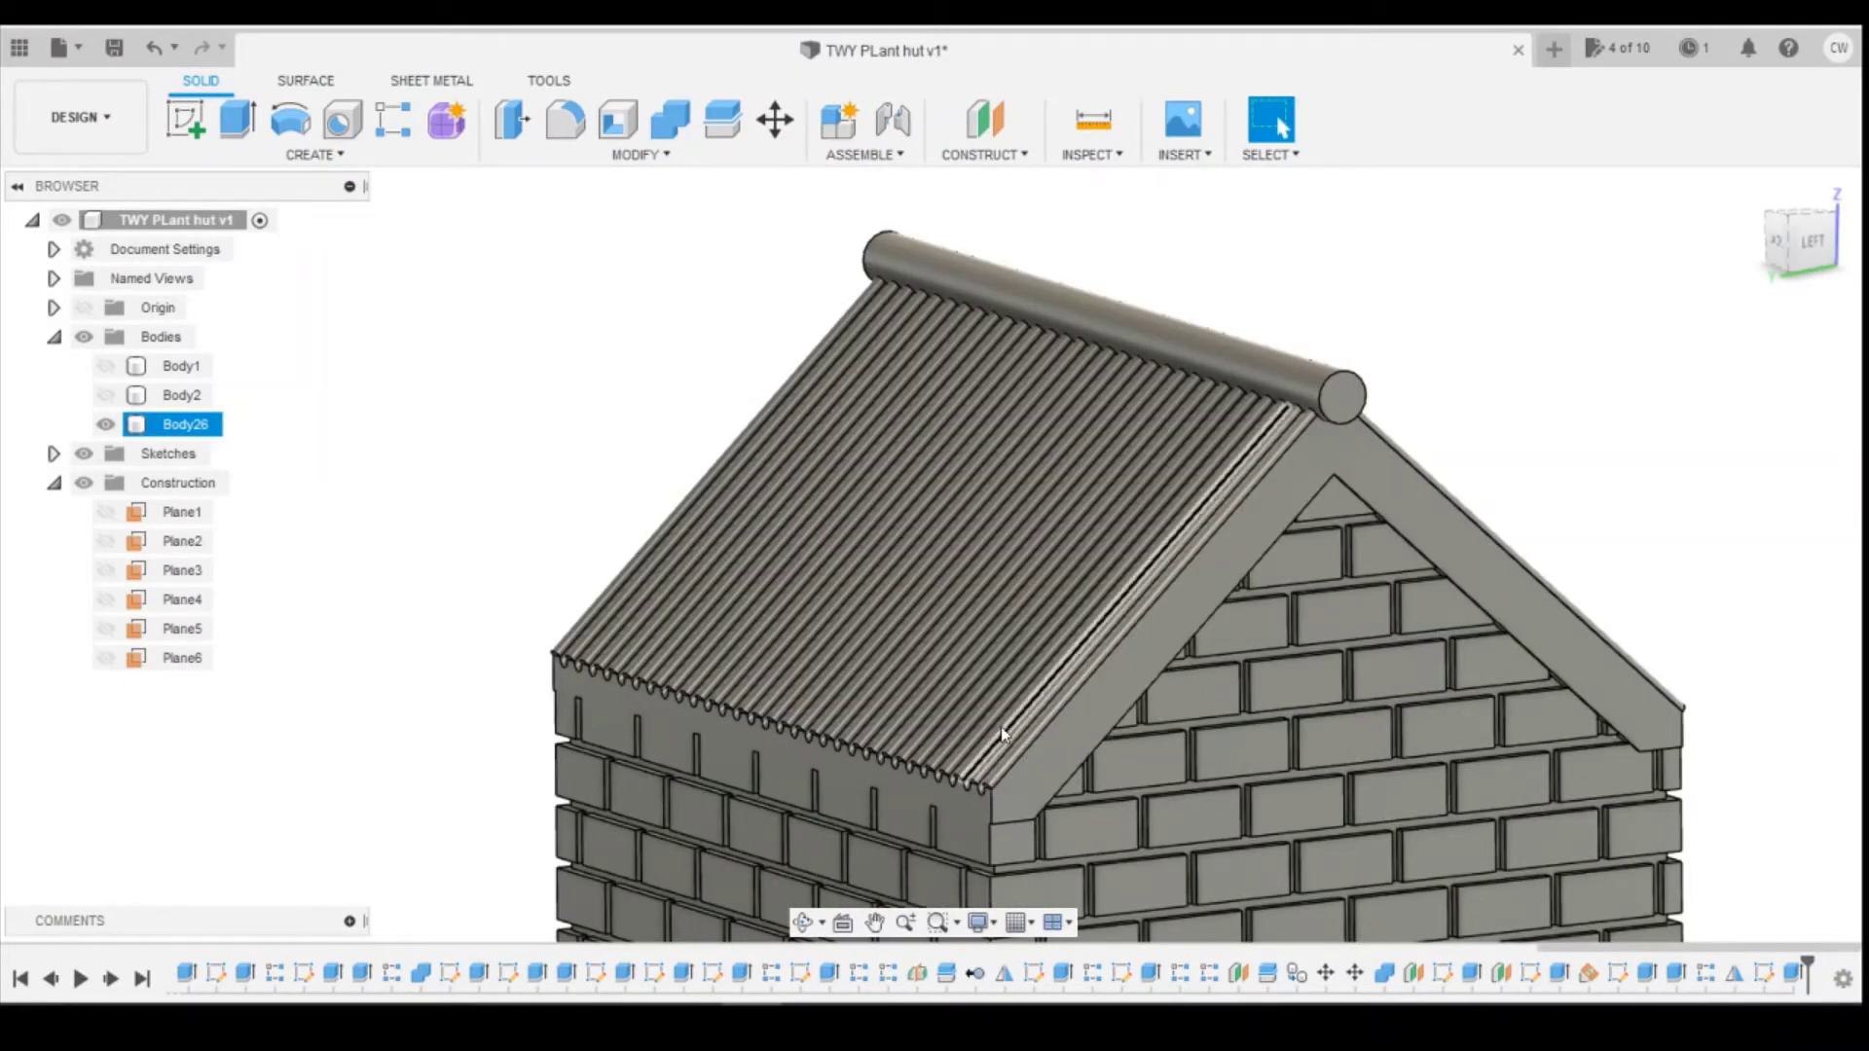
key("Escape")
left_click(185, 119)
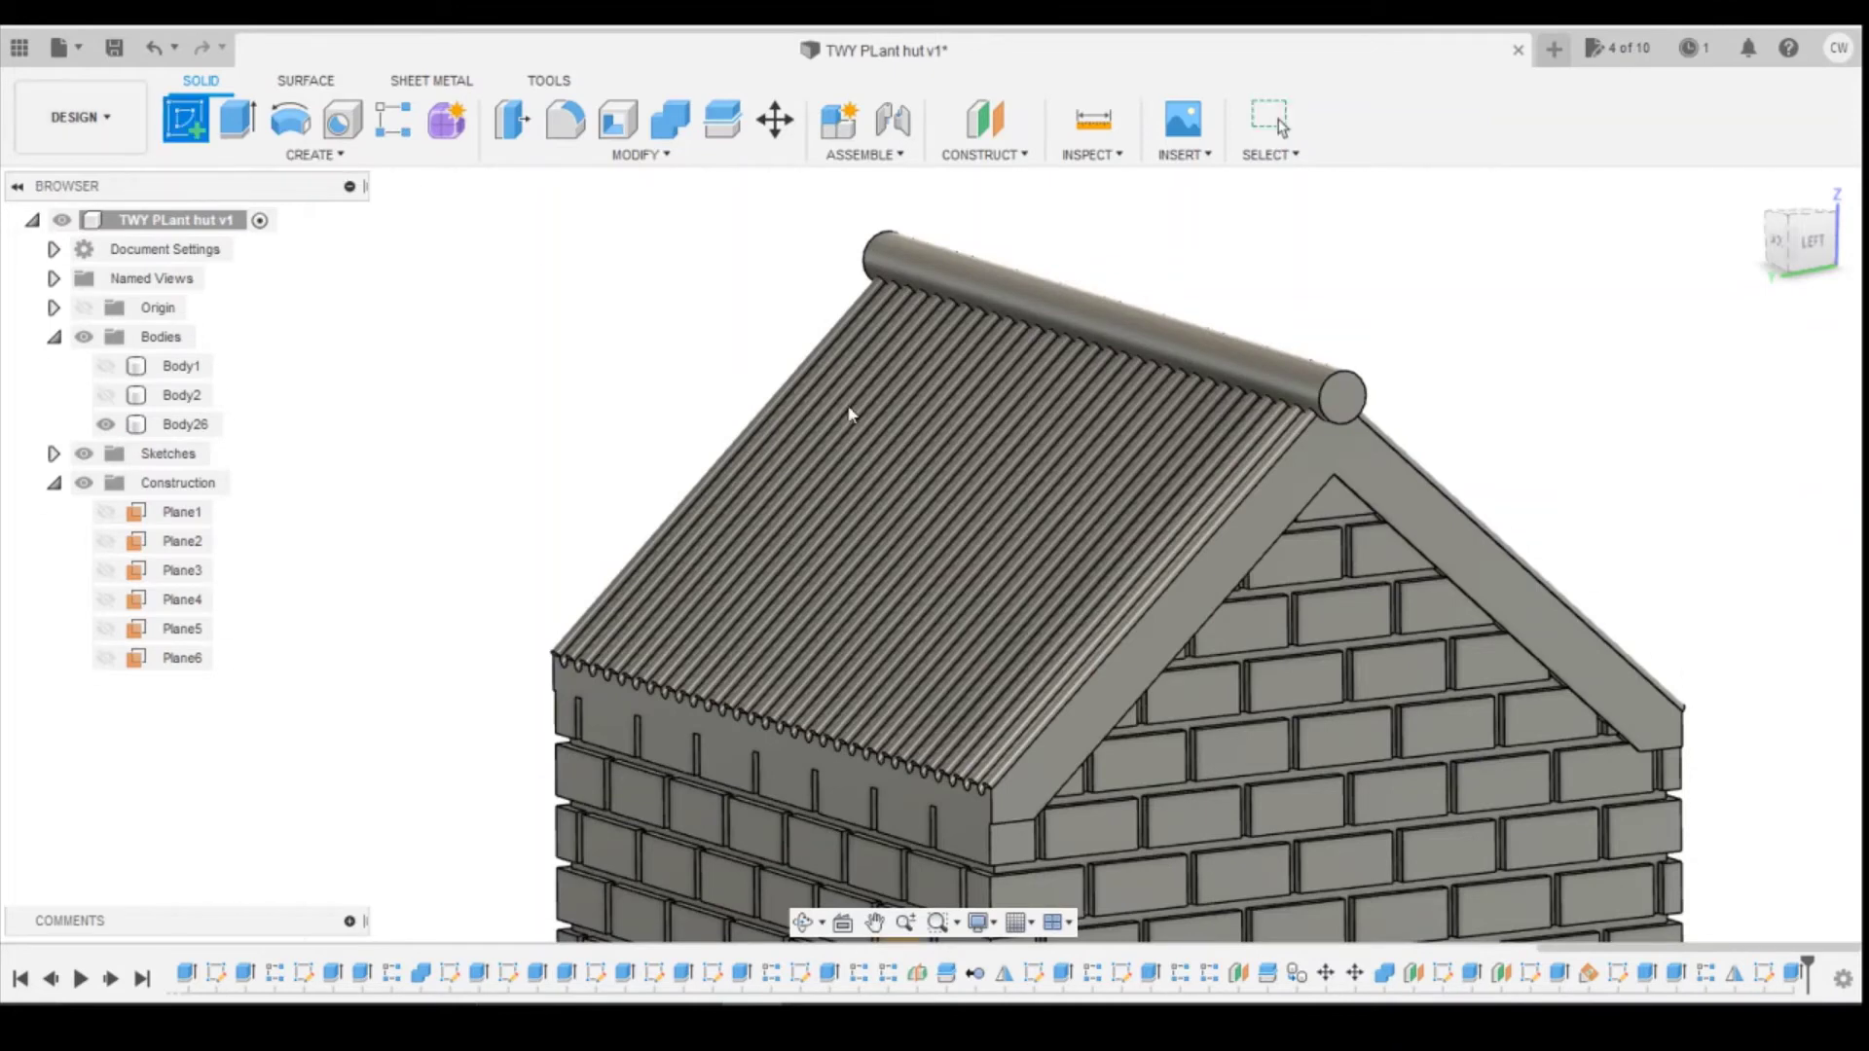
left_click(1029, 784)
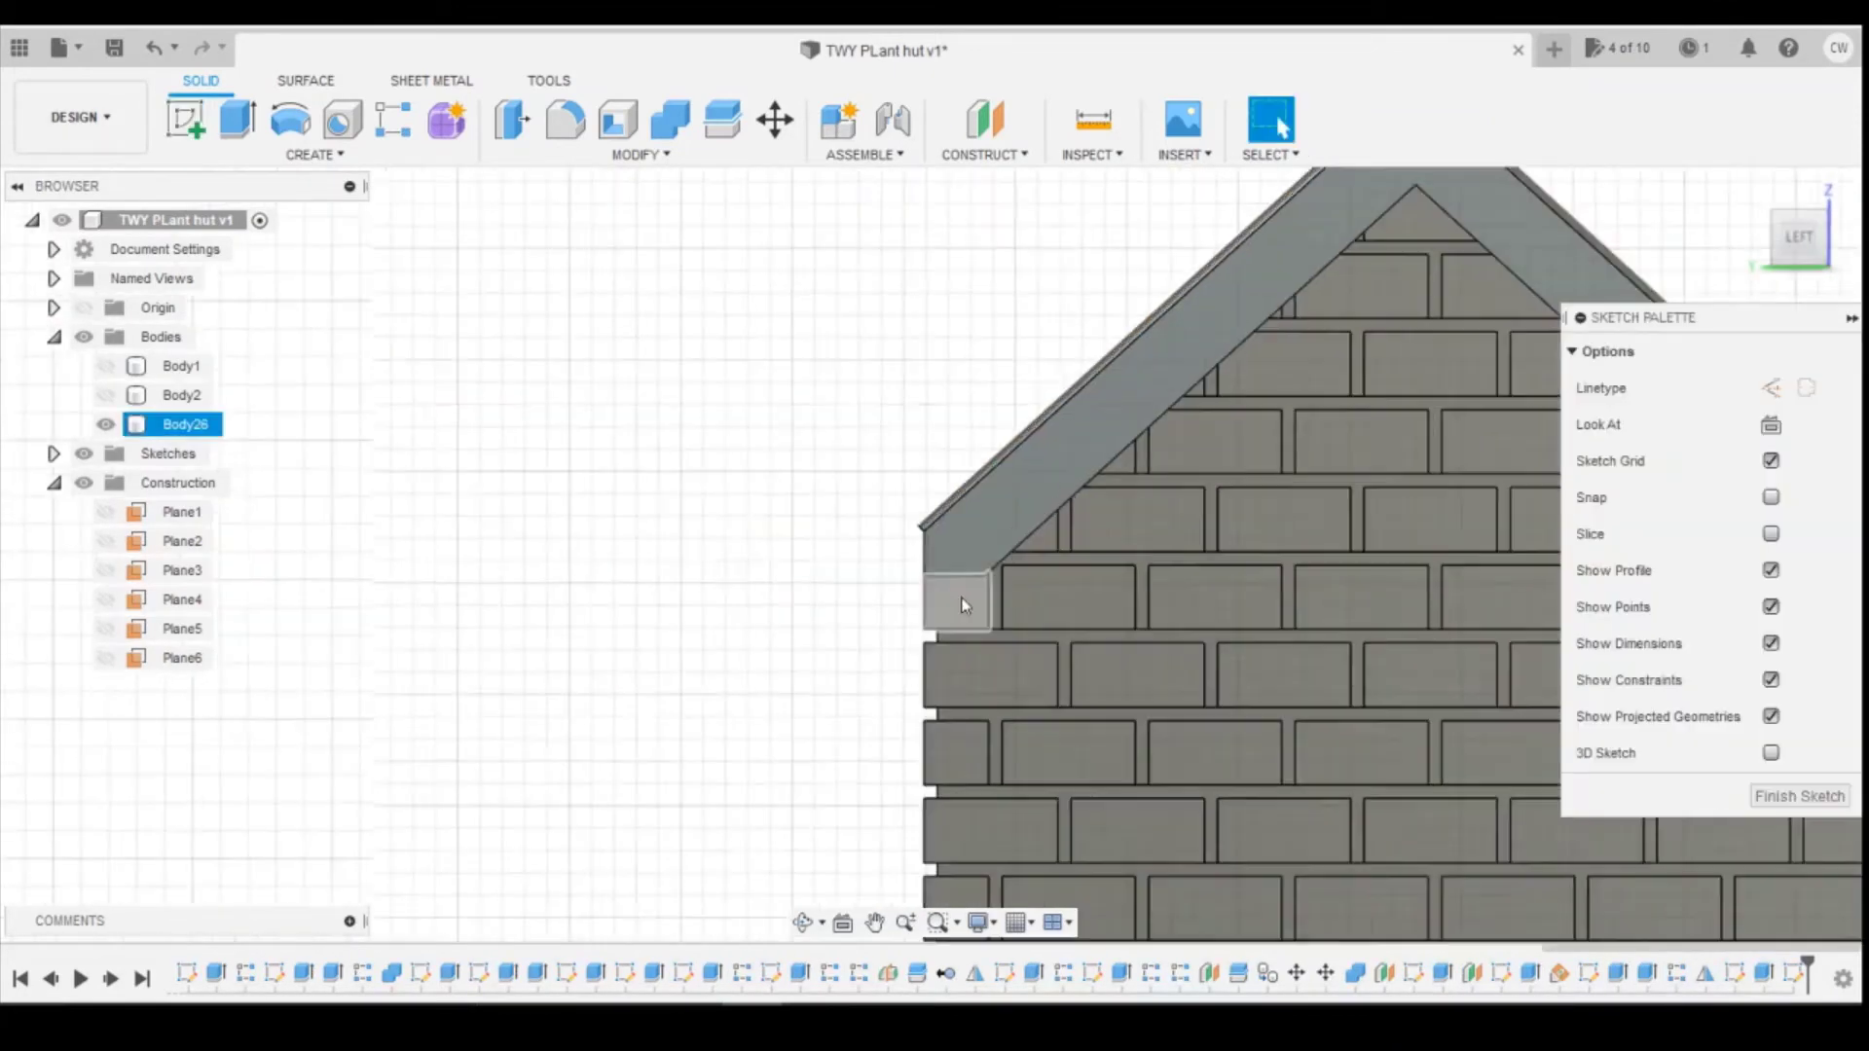
scroll(963, 606, "up", 5)
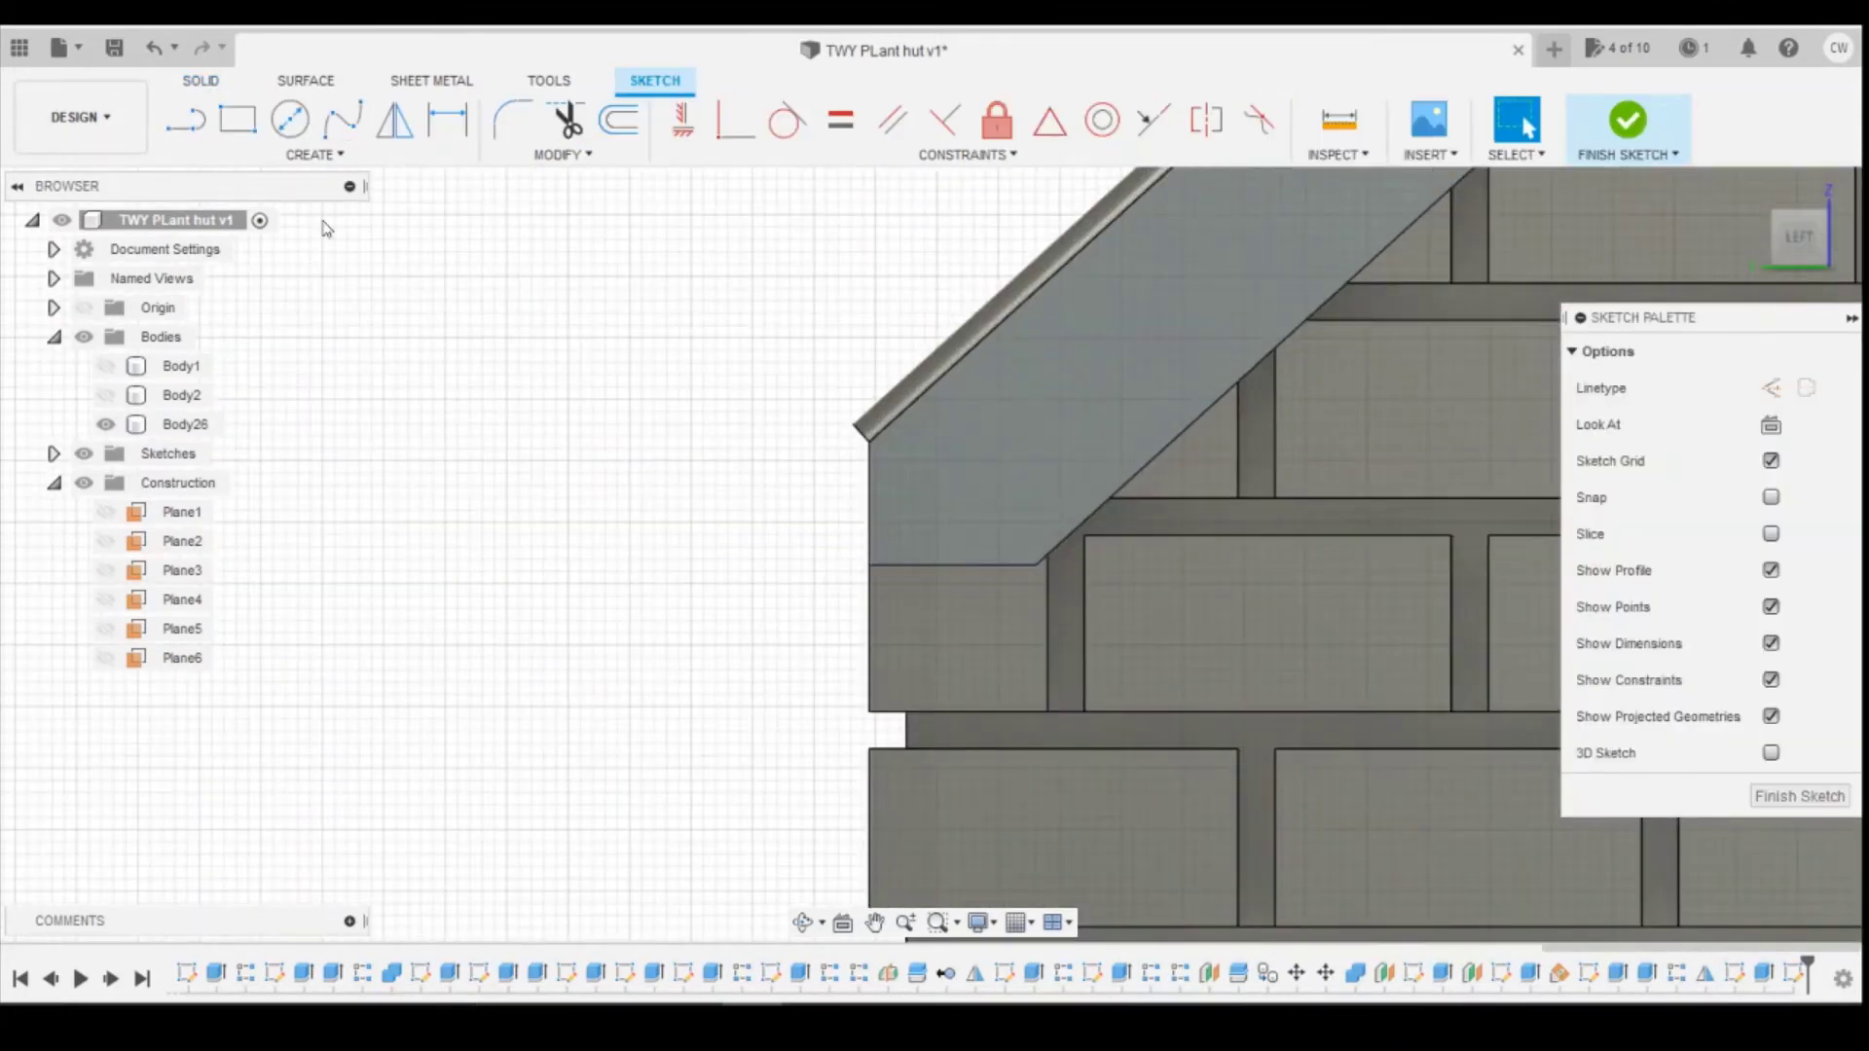
Step: Sketch a 0.6 mm diameter circle beside the outer eaves corner of the gable's roof-edge face
key("c")
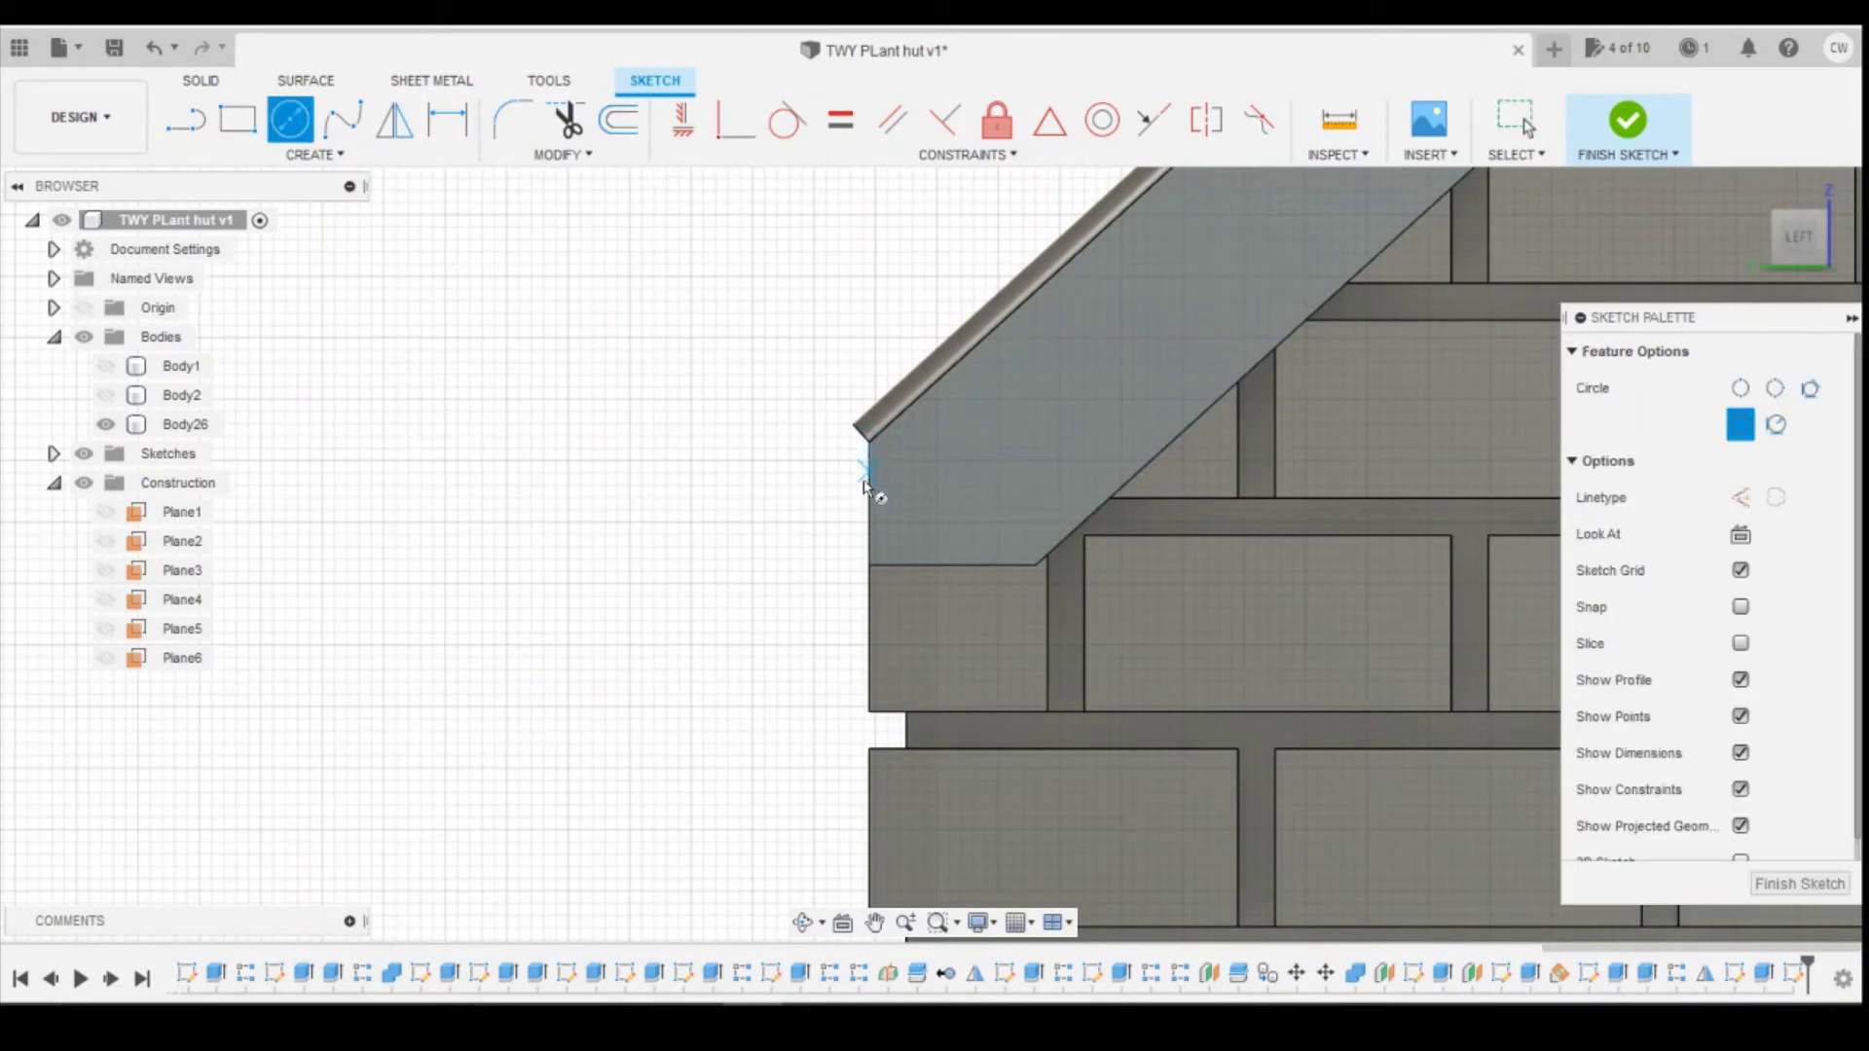
left_click(843, 484)
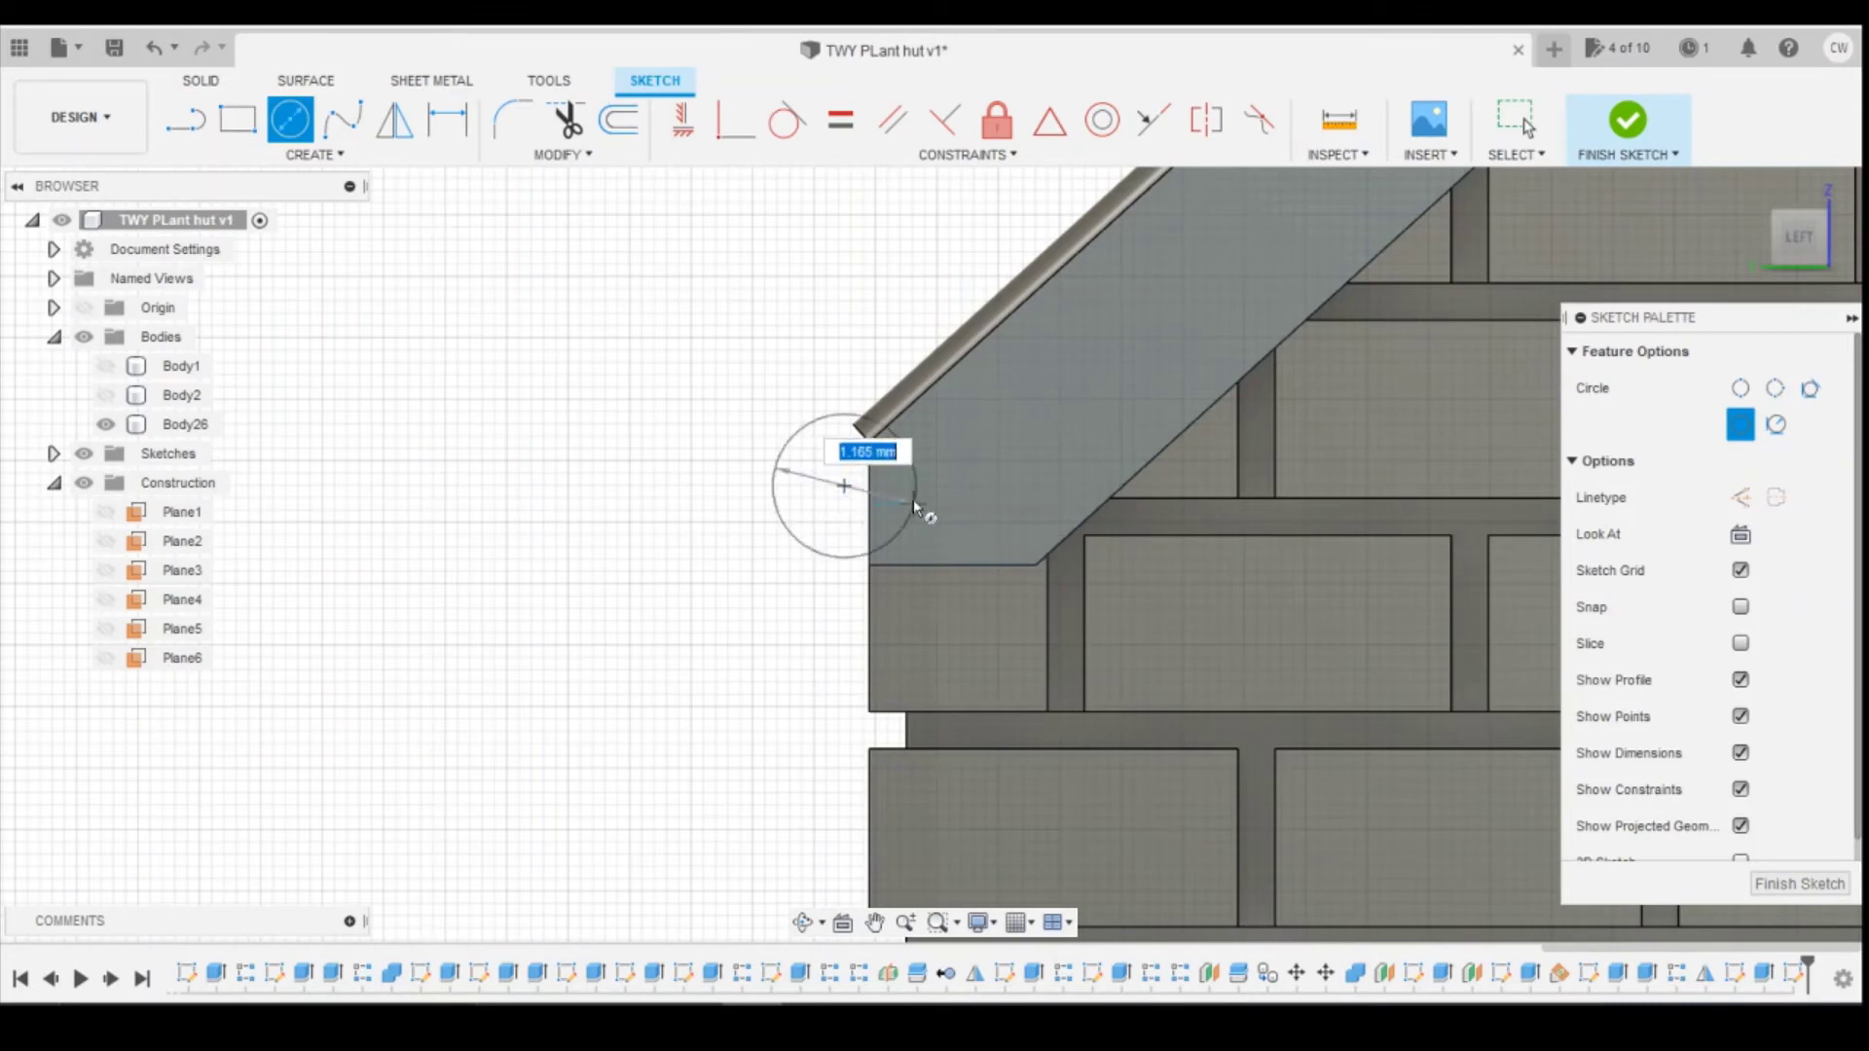
type("0.7")
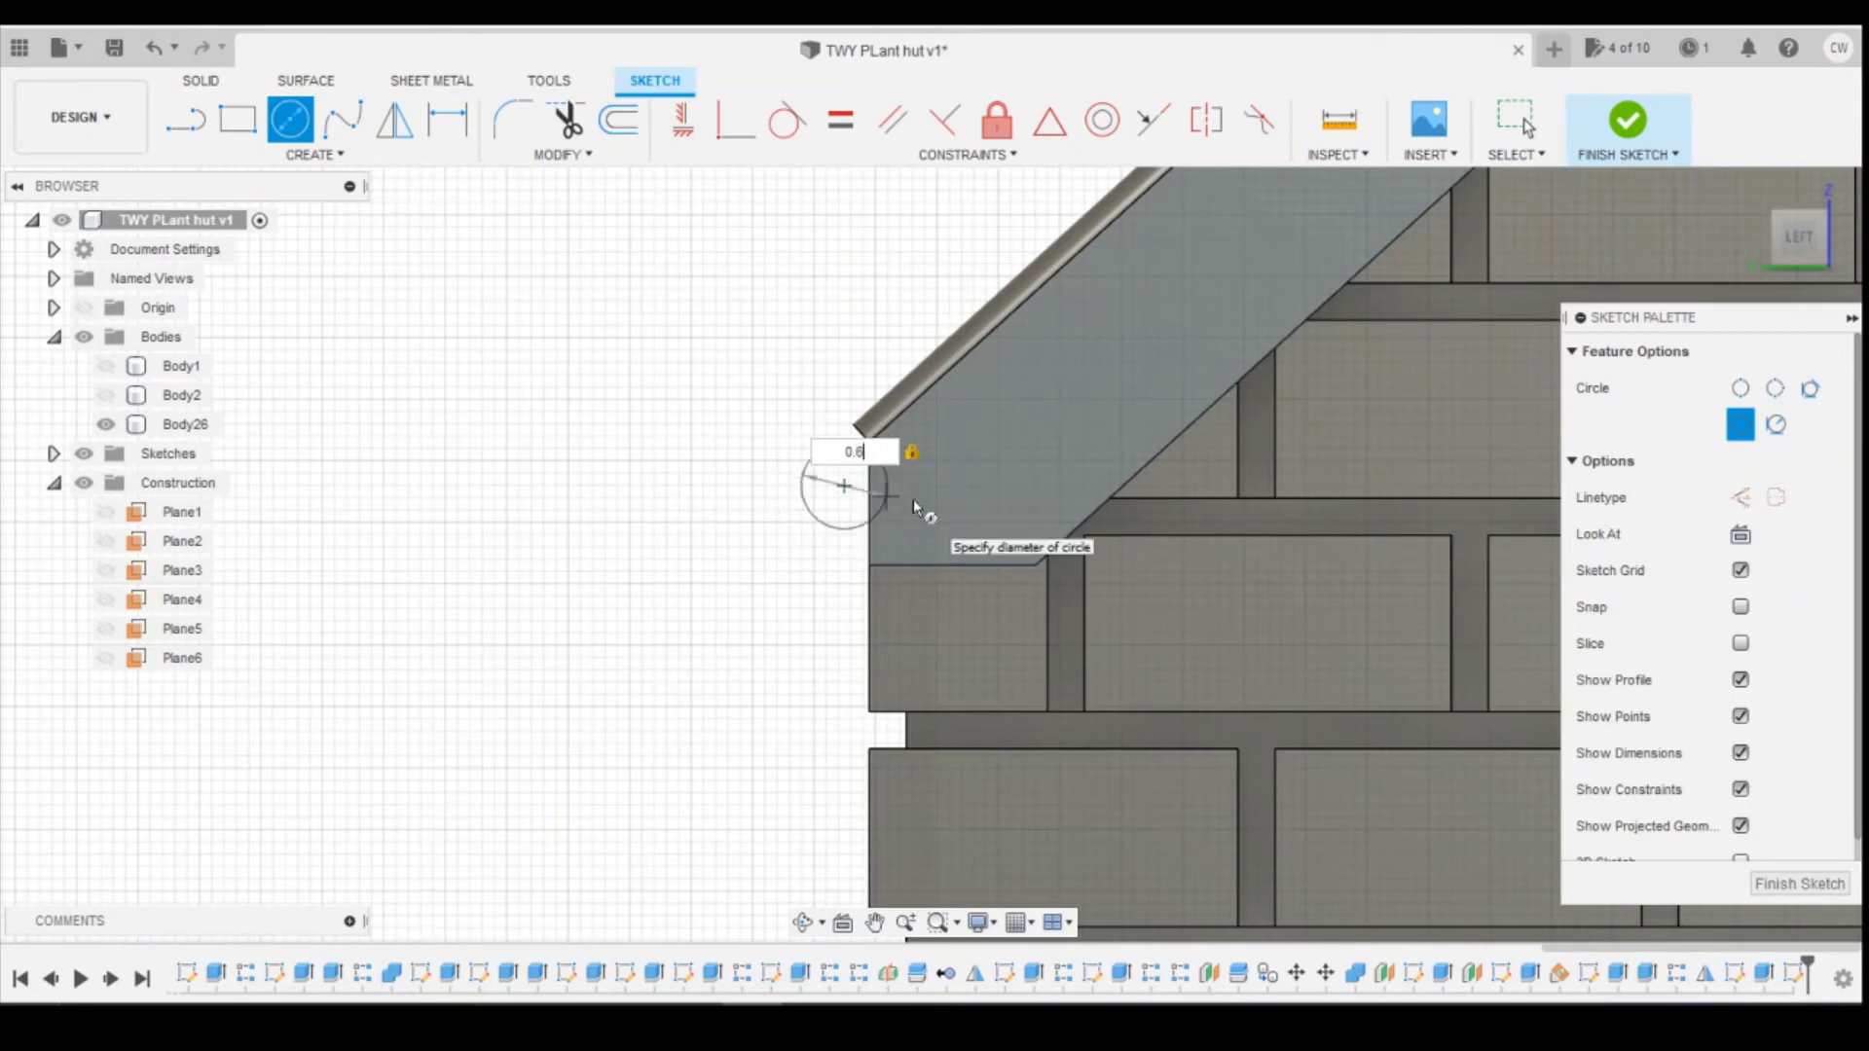
key("Return")
key("Escape")
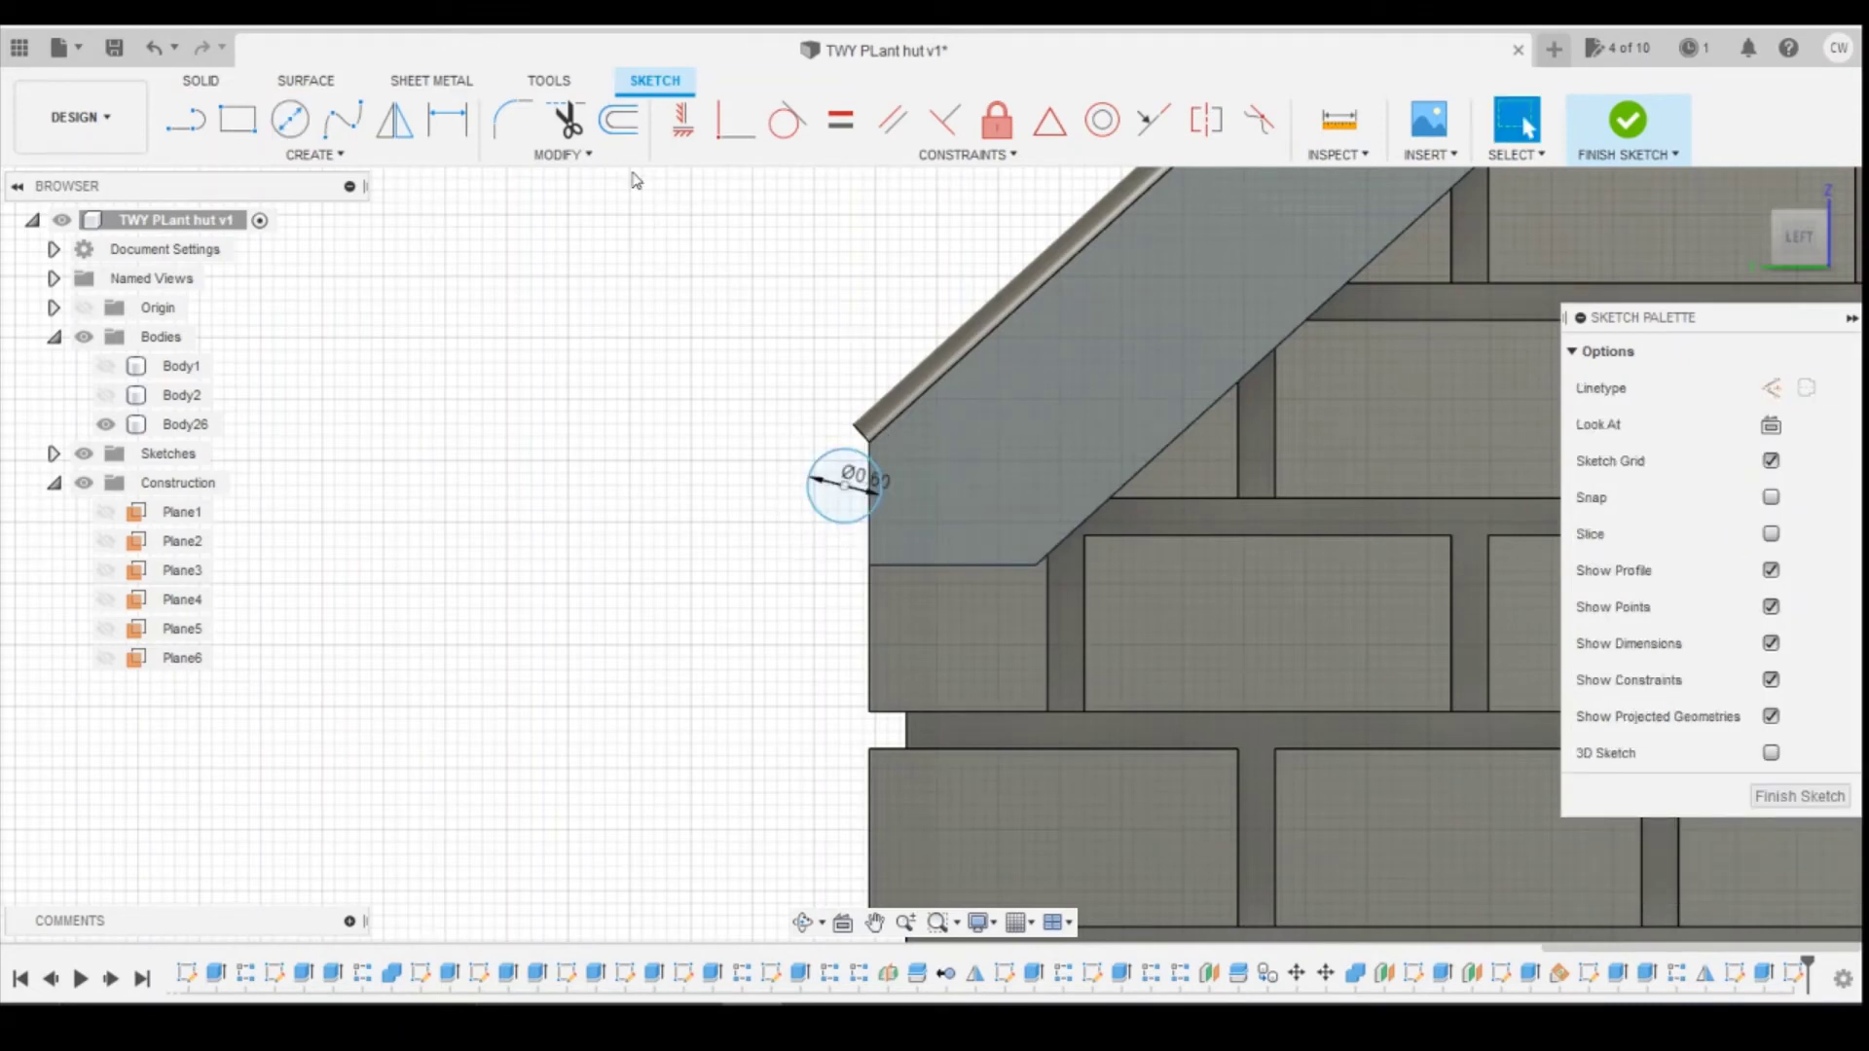
Step: Offset the eaves circle outward by 0.2 mm to outline a ring-shaped gutter profile
left_click(619, 119)
left_click(854, 523)
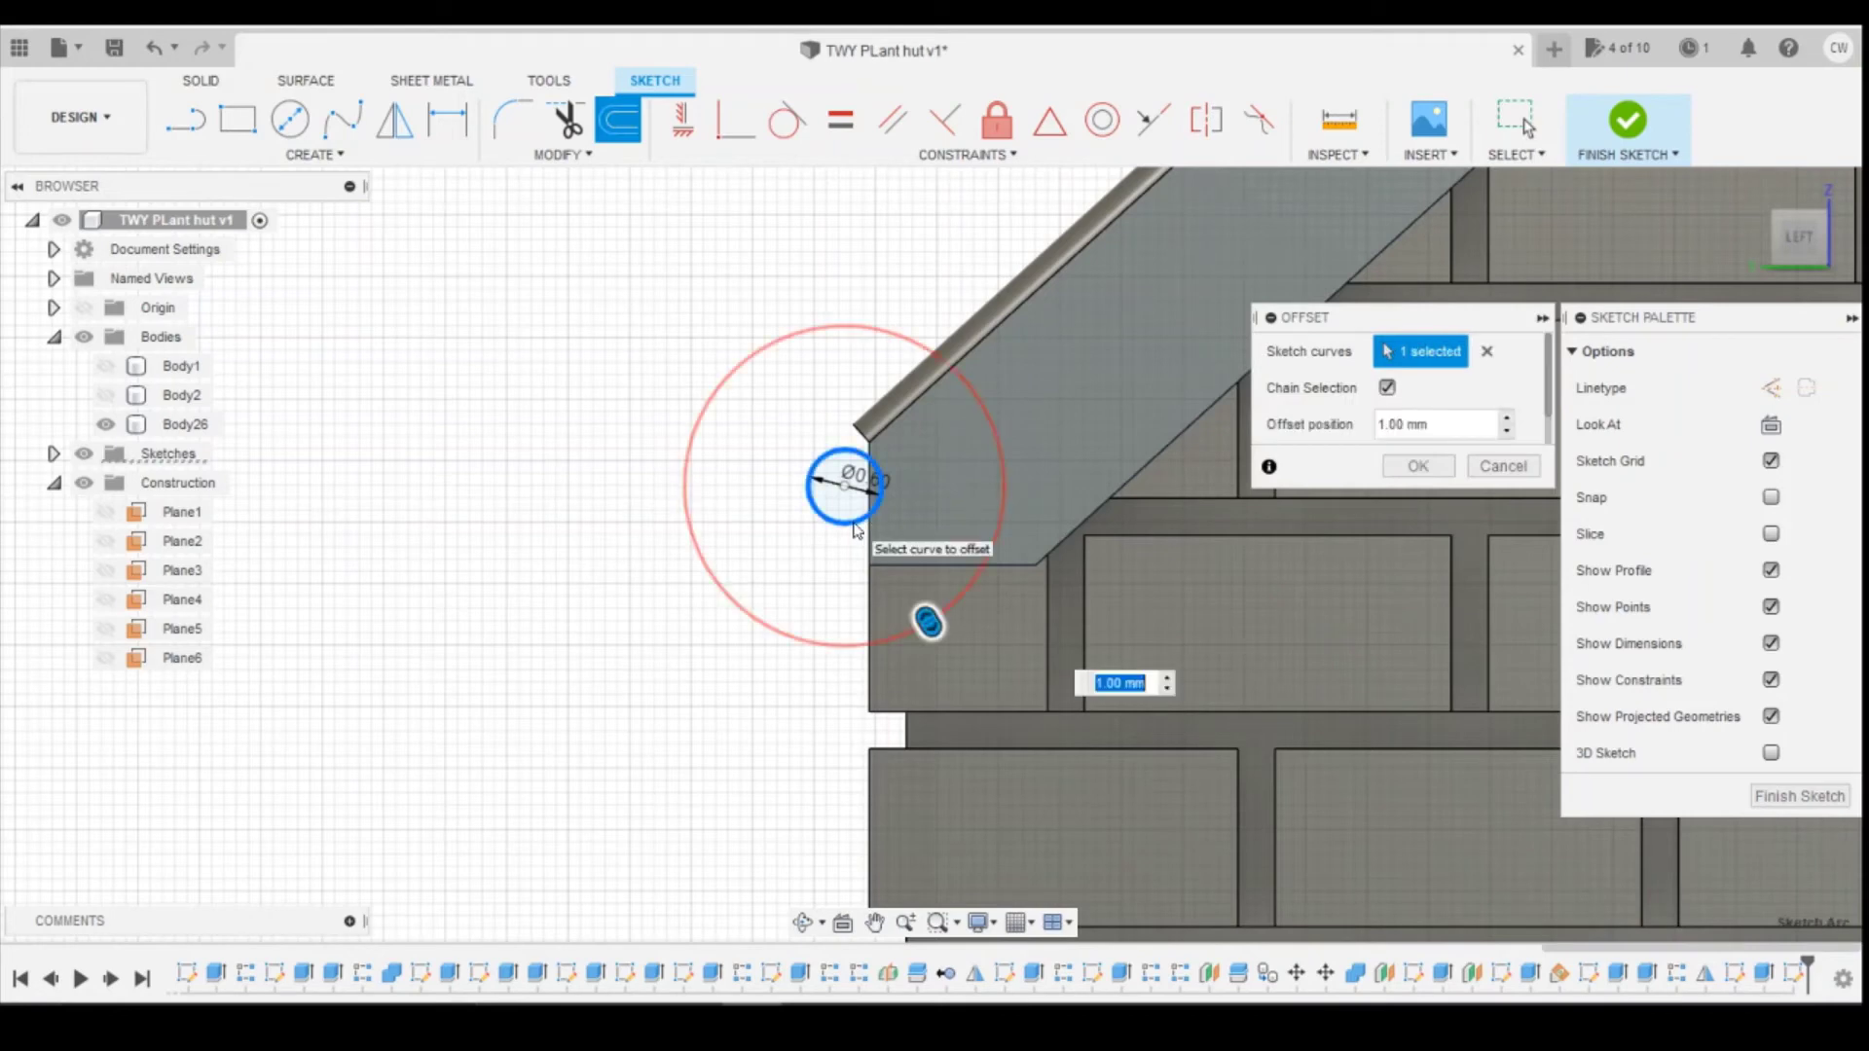
type("0.3")
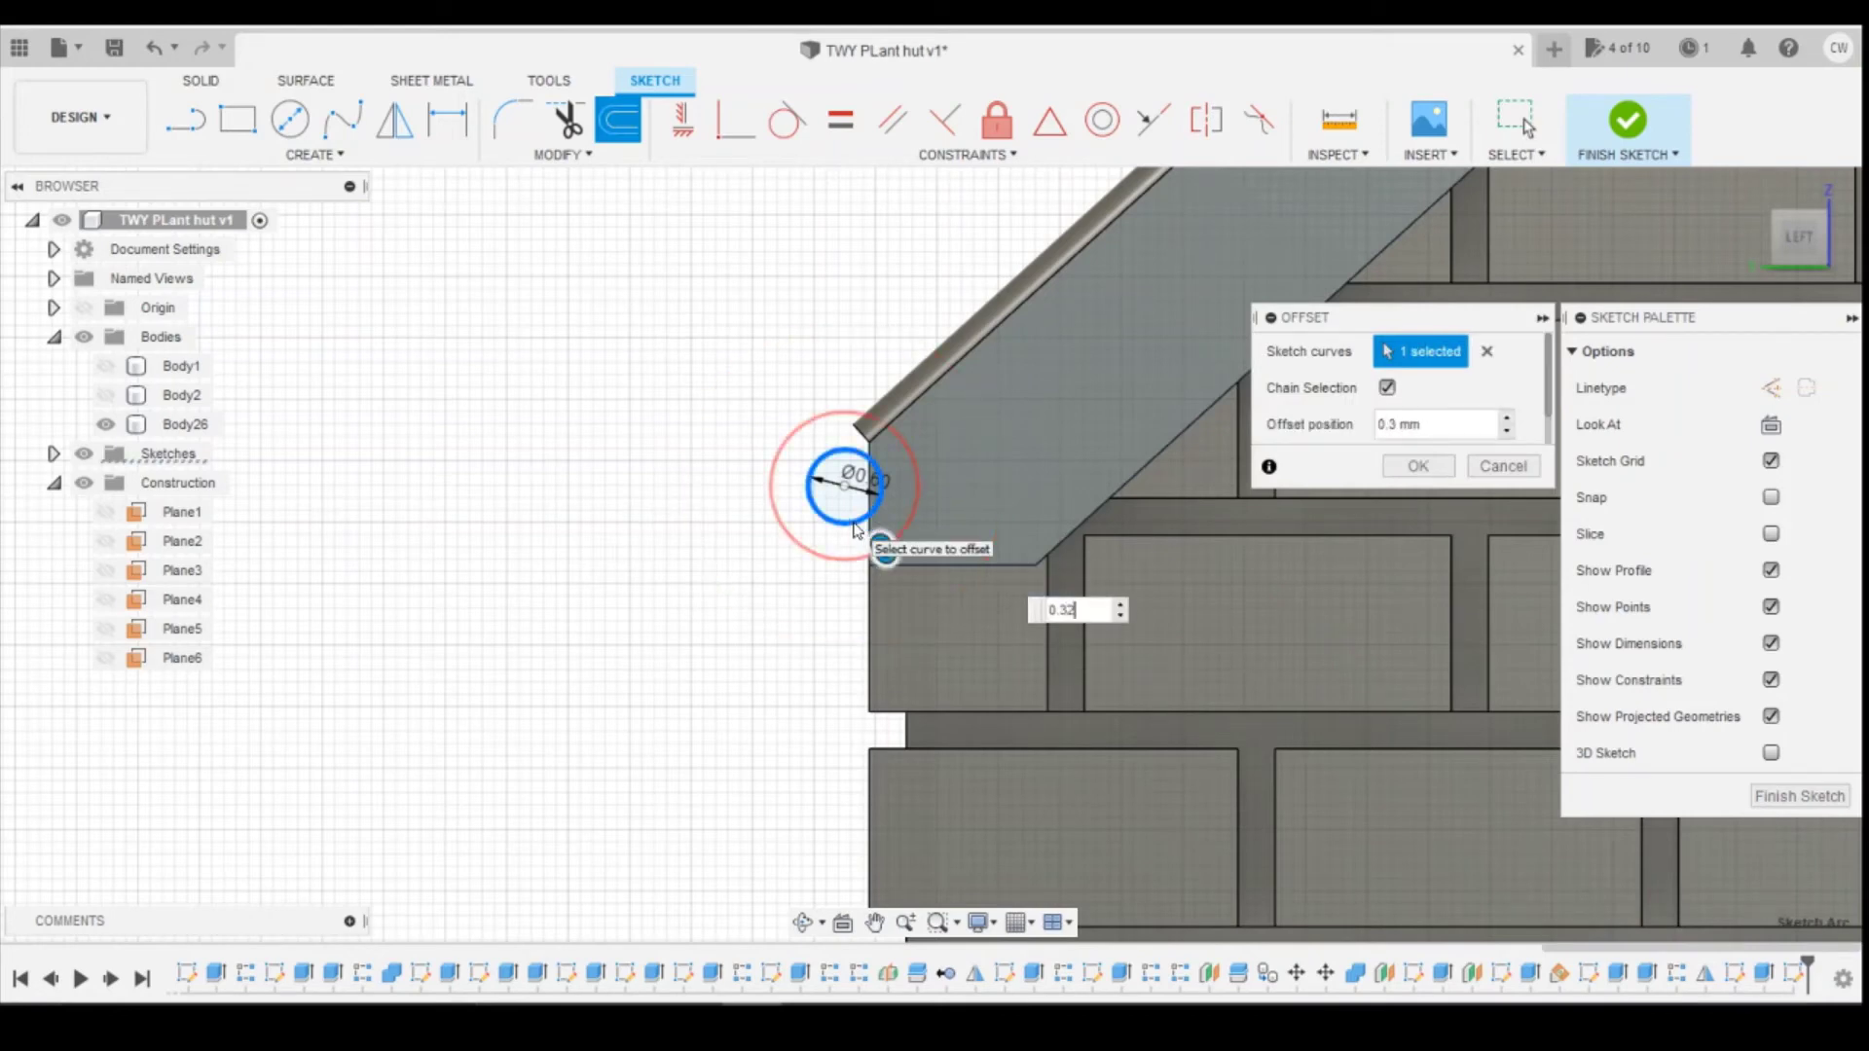
type("2")
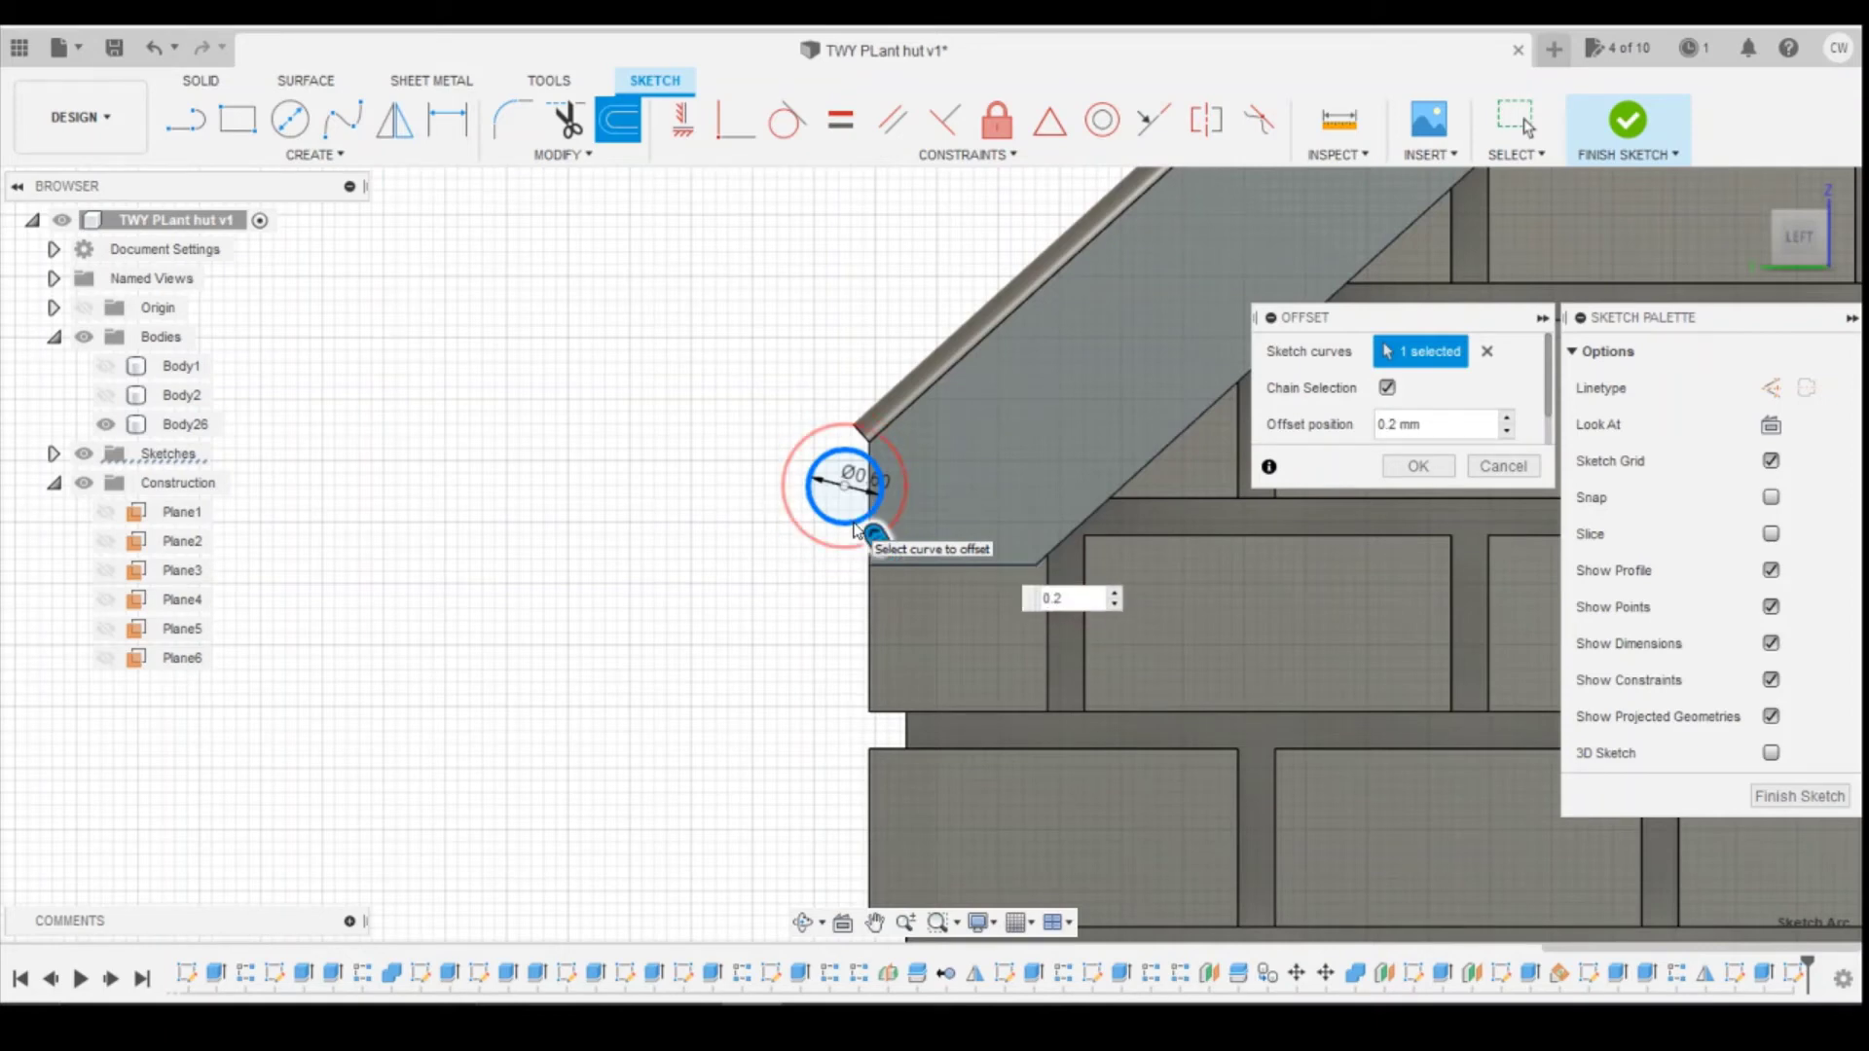
key("Return")
scroll(852, 516, "up", 3)
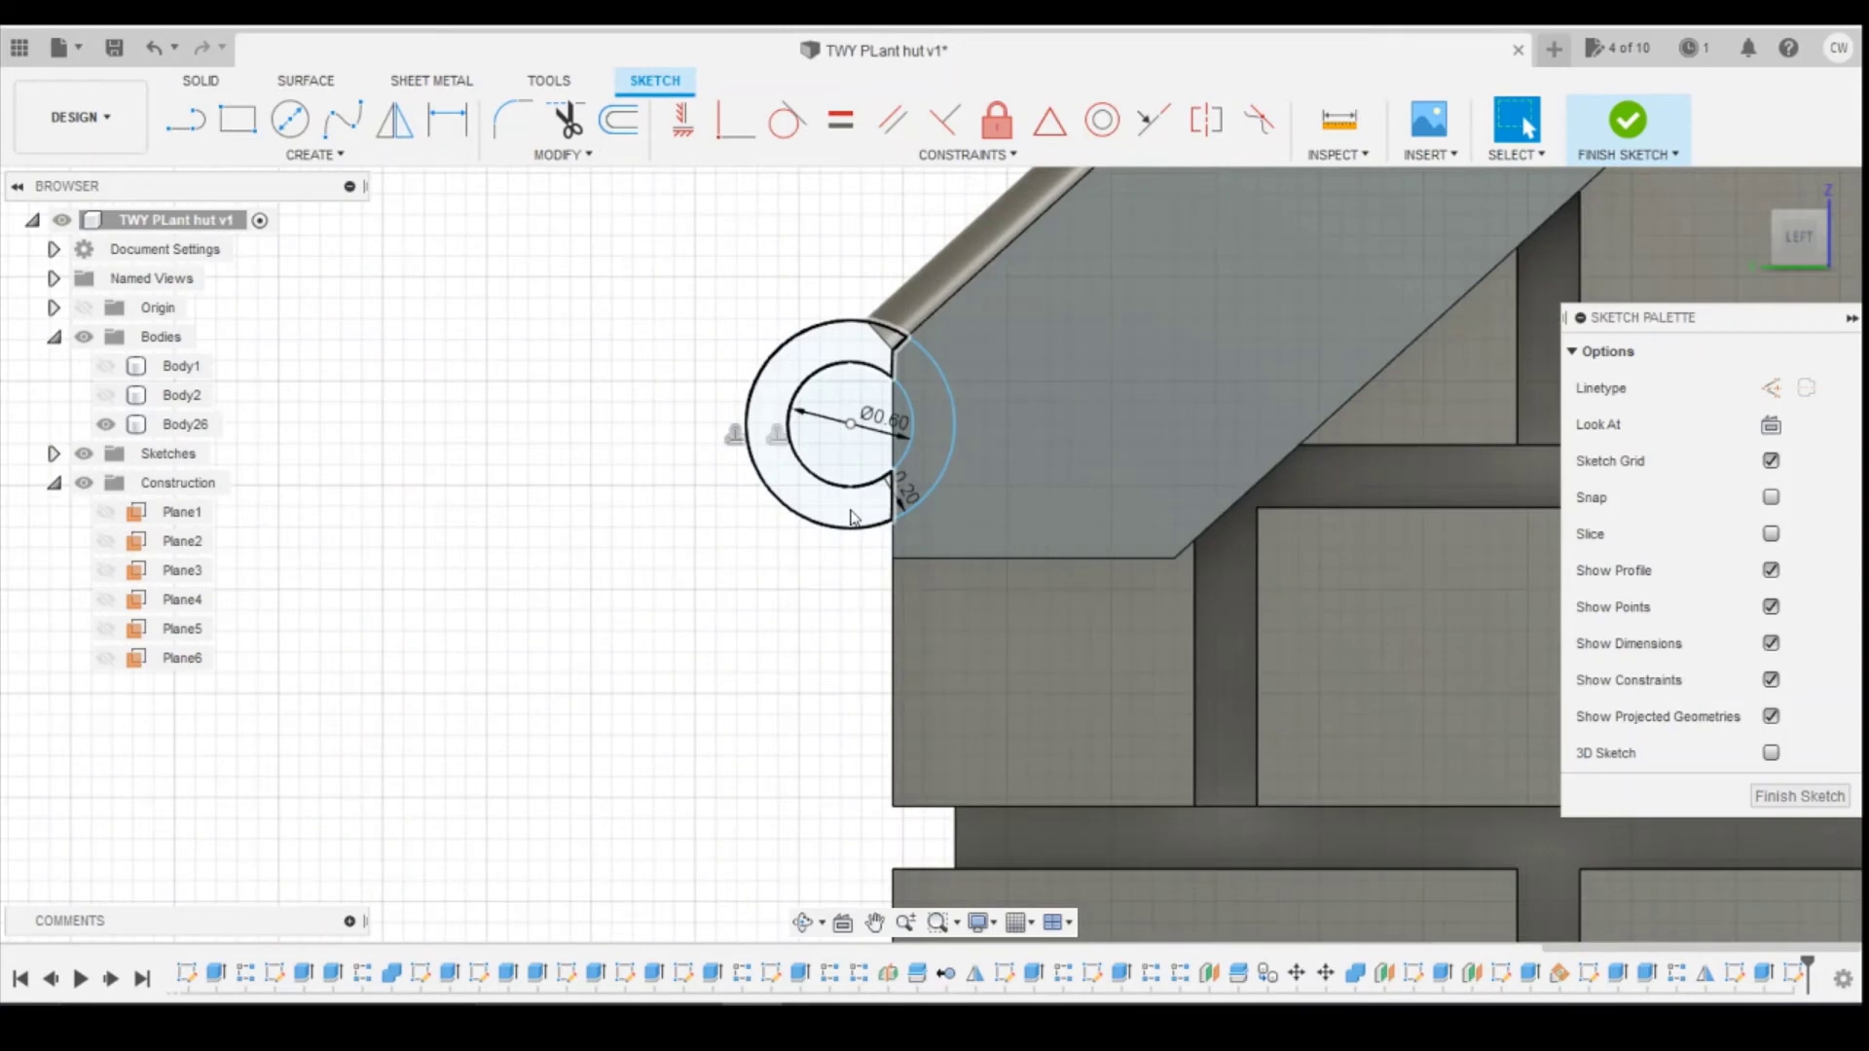
Step: Draw a horizontal line through the centre of both circles, extending past the ring on each side
left_click(203, 122)
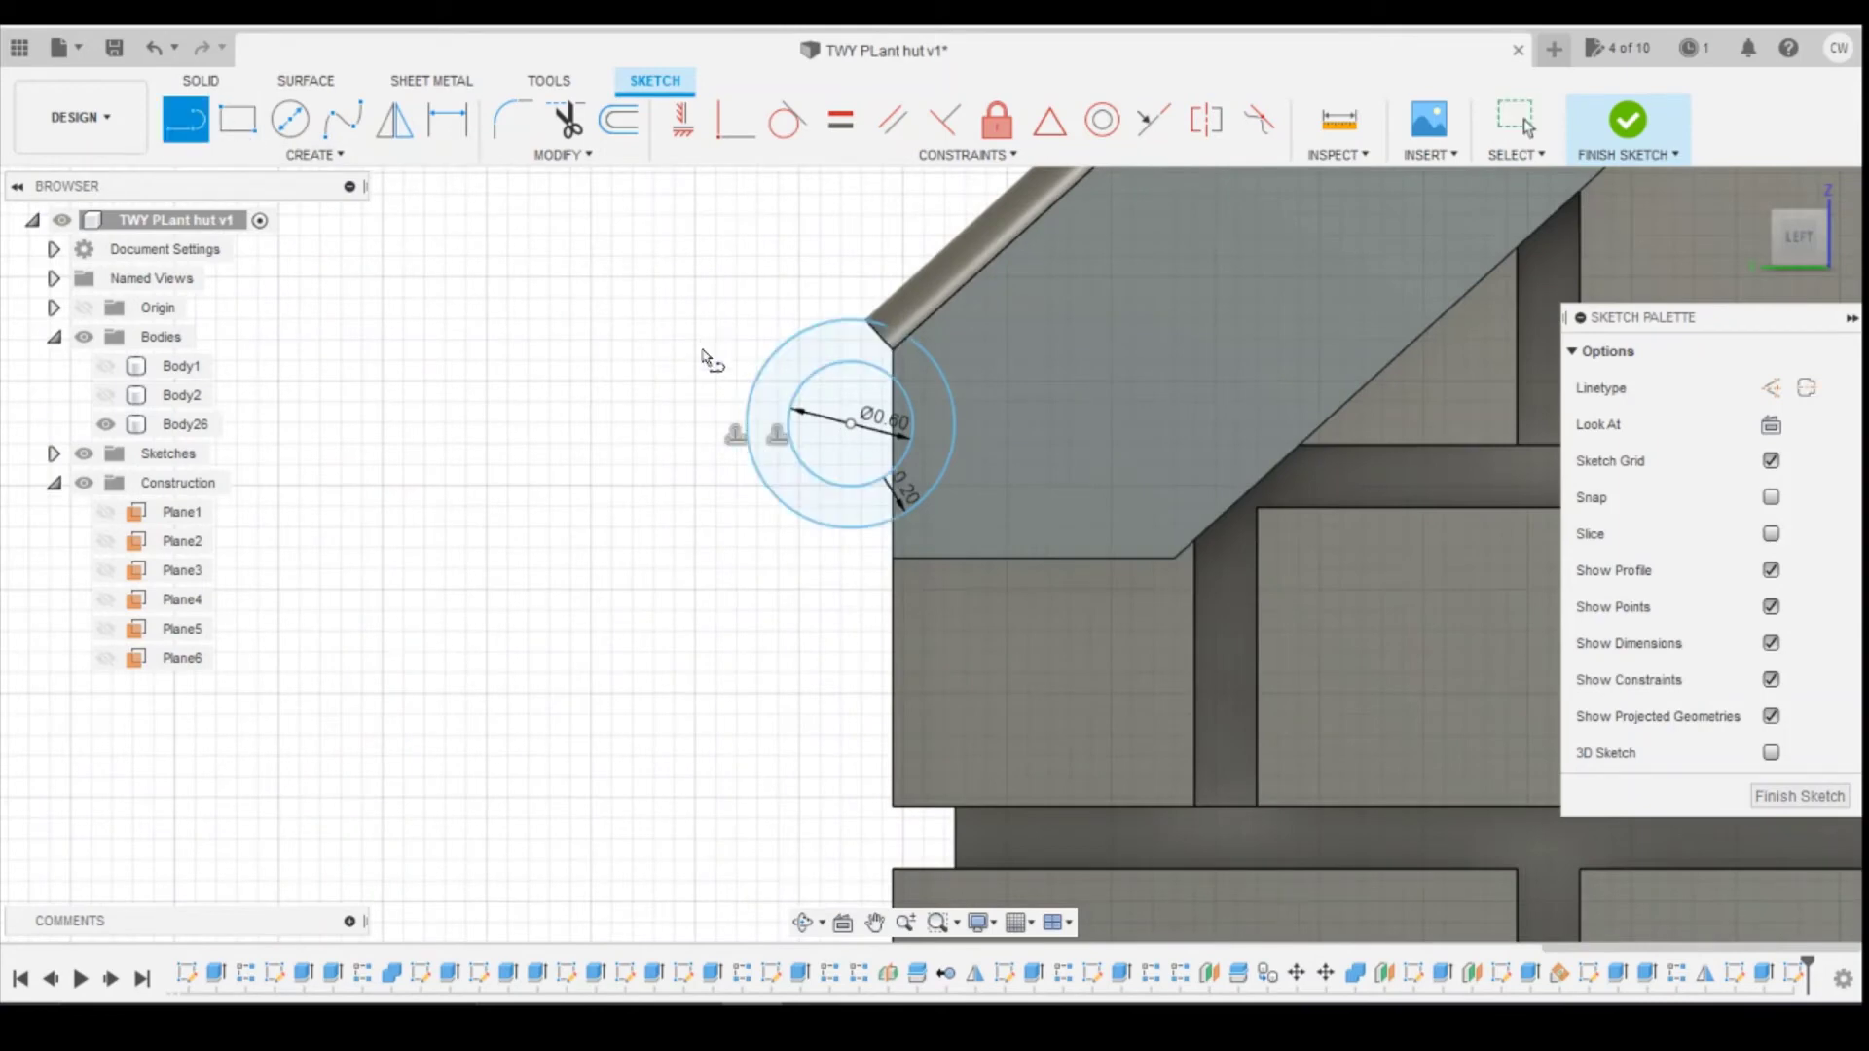
left_click(708, 424)
left_click(1010, 424)
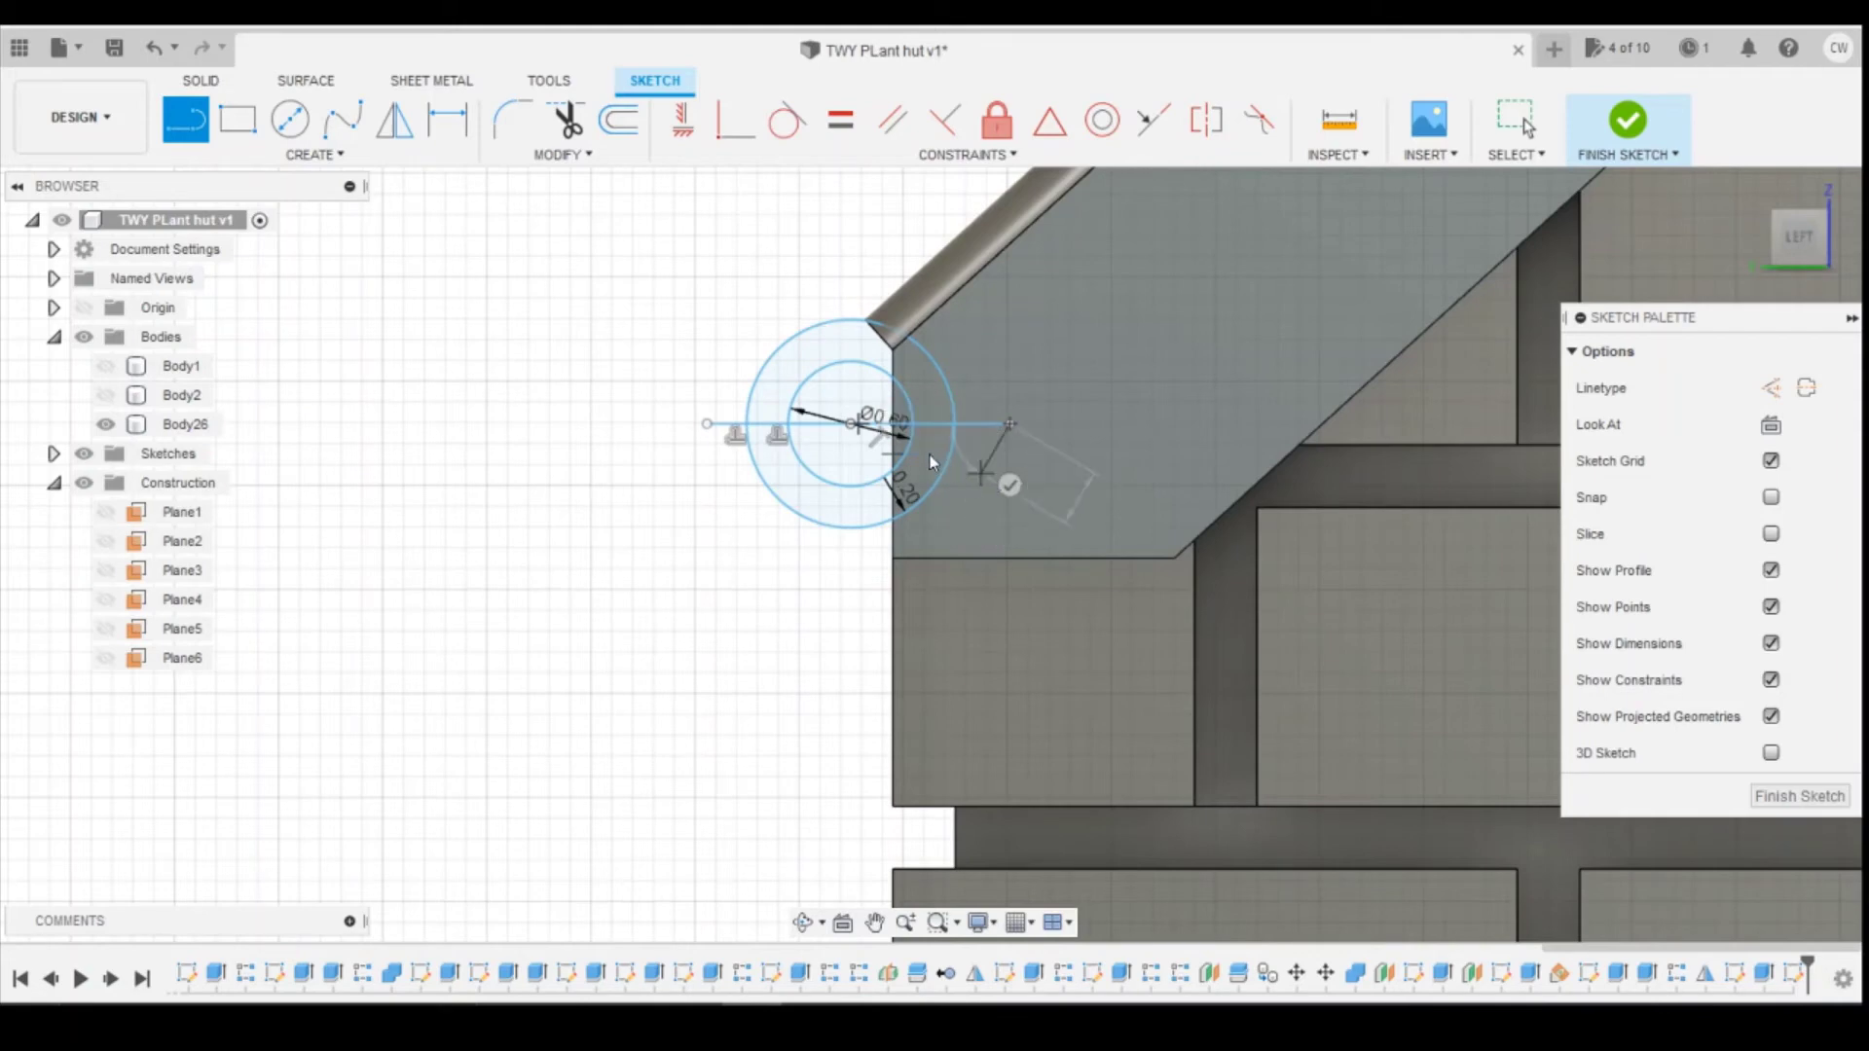
key("Escape")
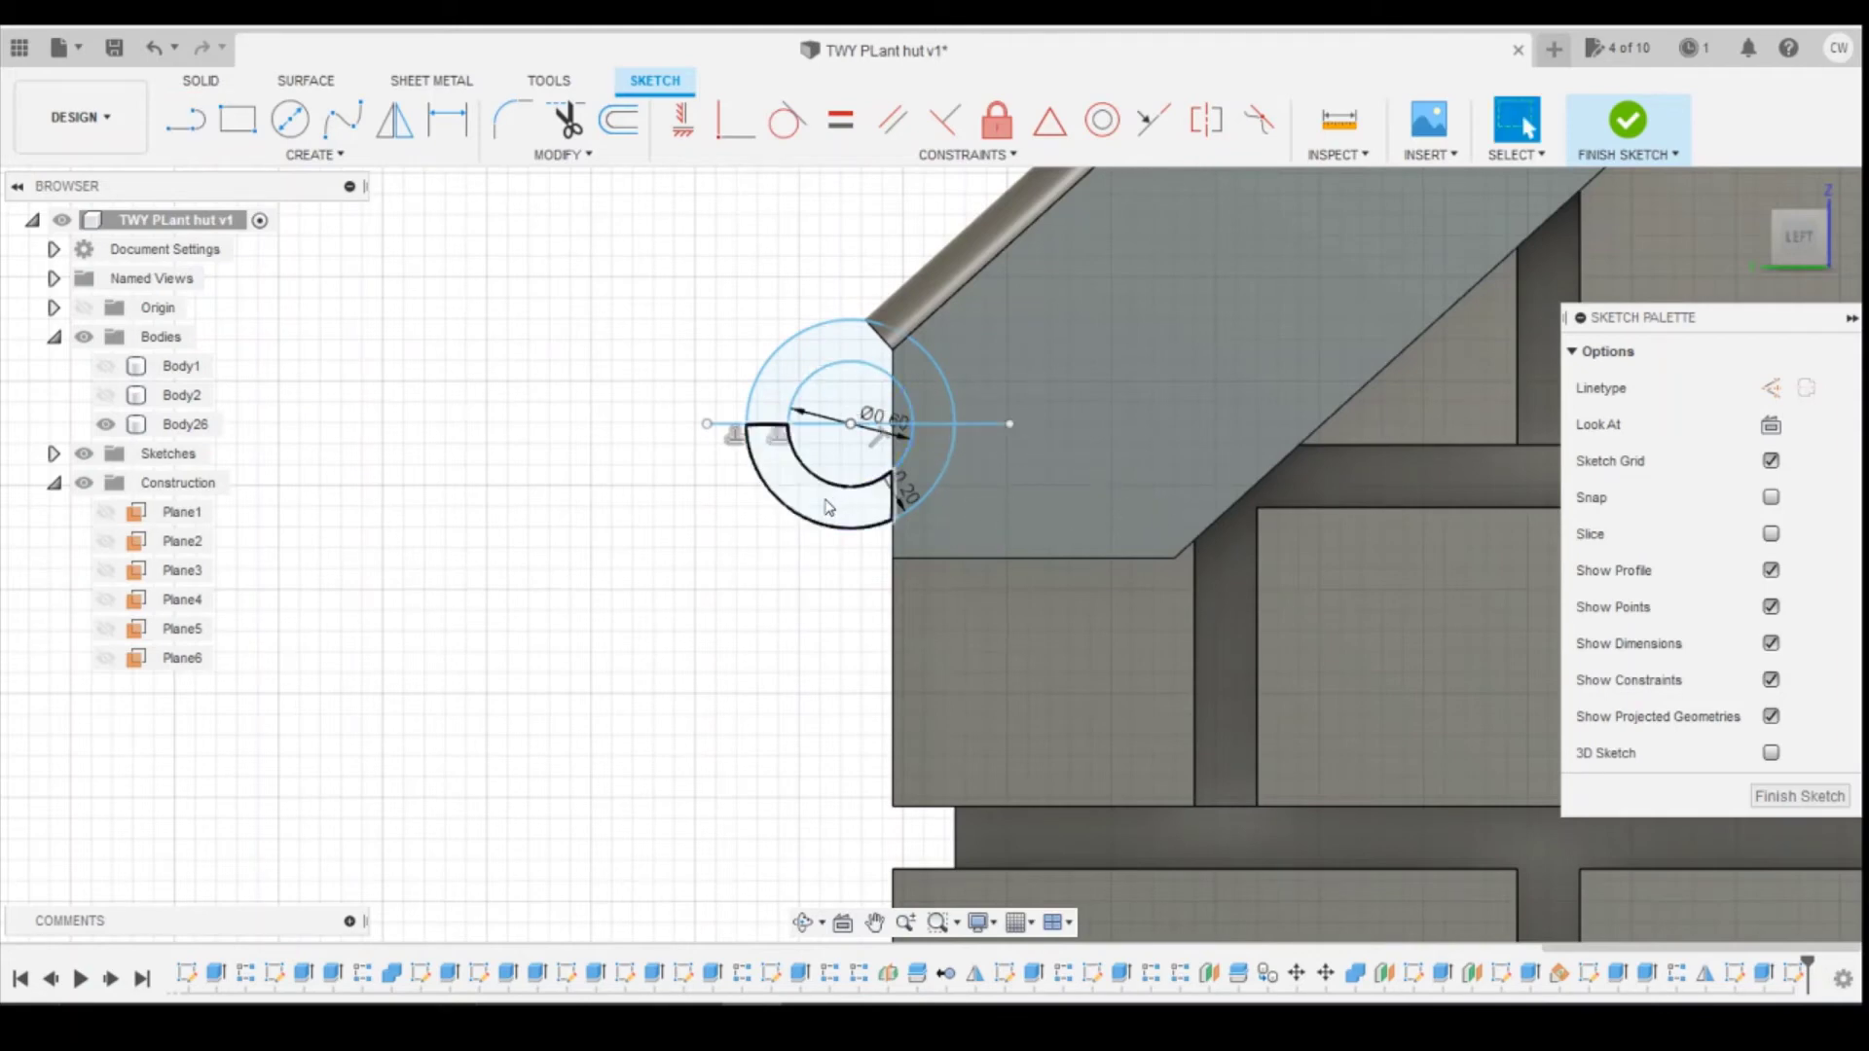
Step: Extrude the two lower half-ring profiles -24.35 mm along the eaves to the far gable
left_click(828, 507)
left_click(921, 472, "ctrl")
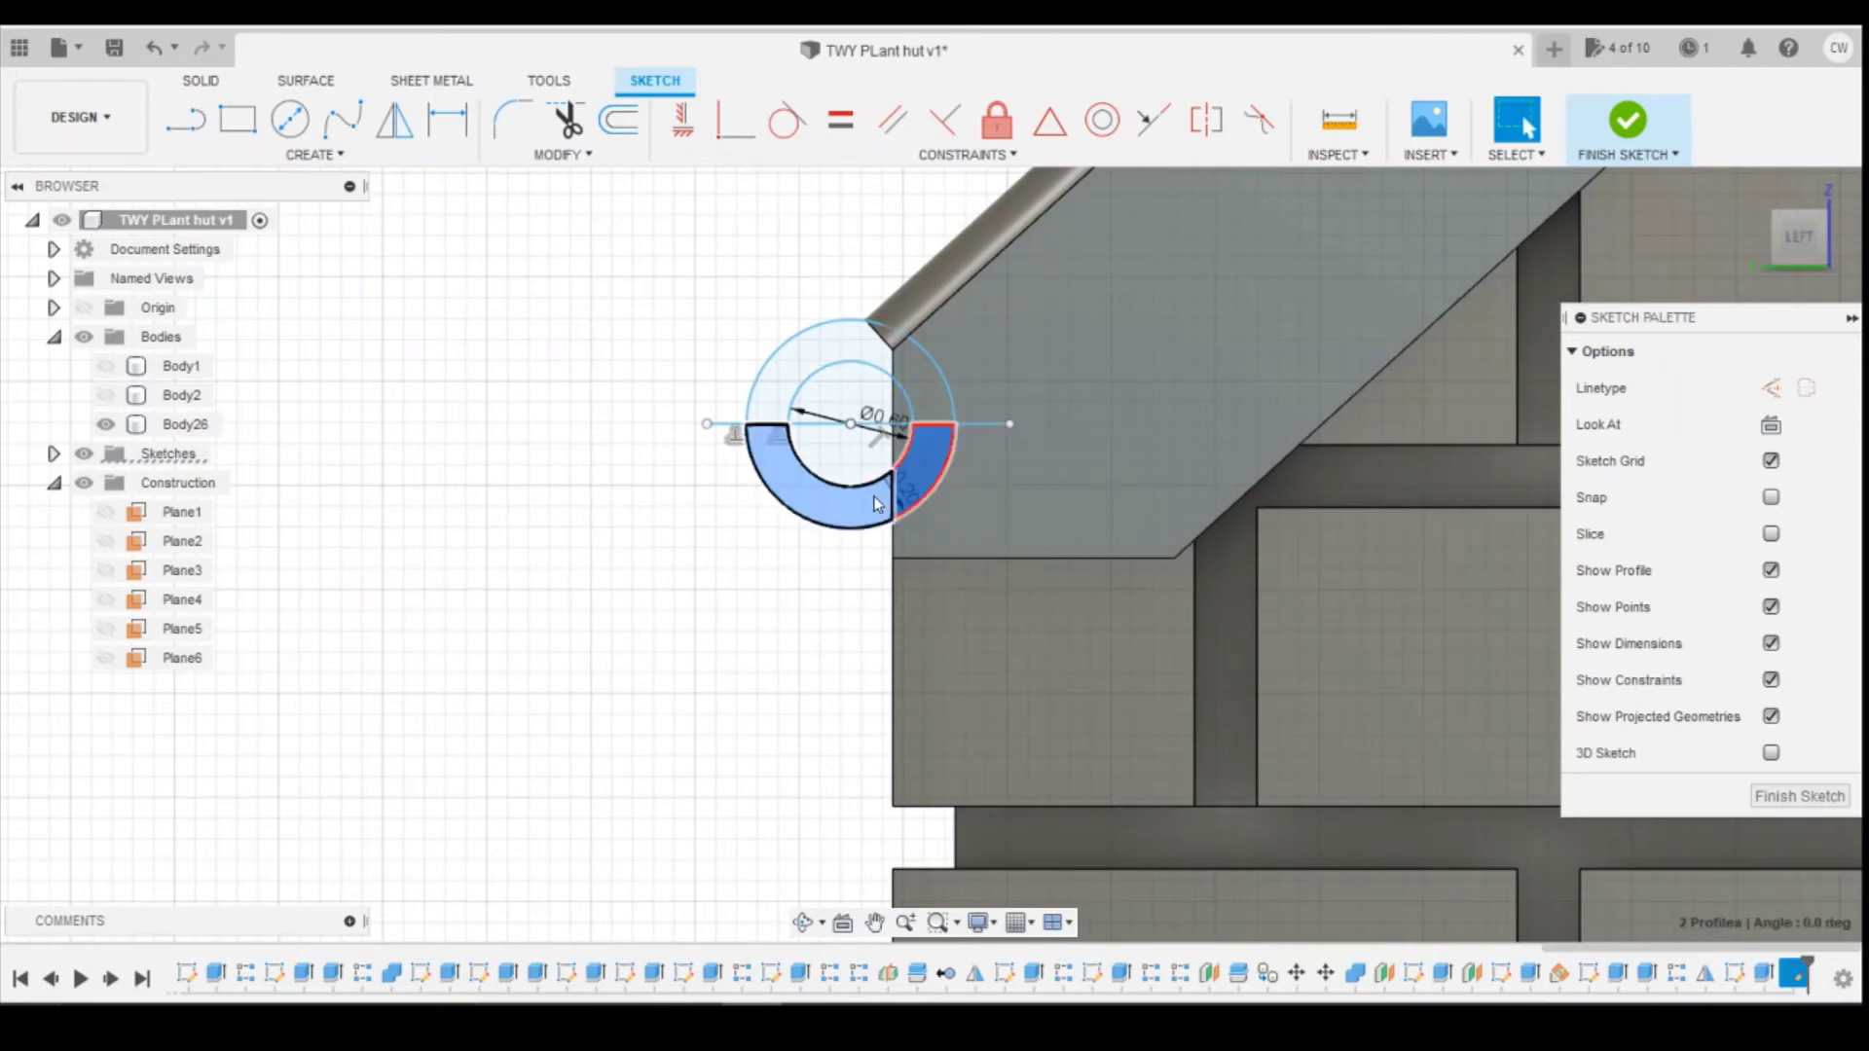
right_click(873, 494)
left_click(851, 598)
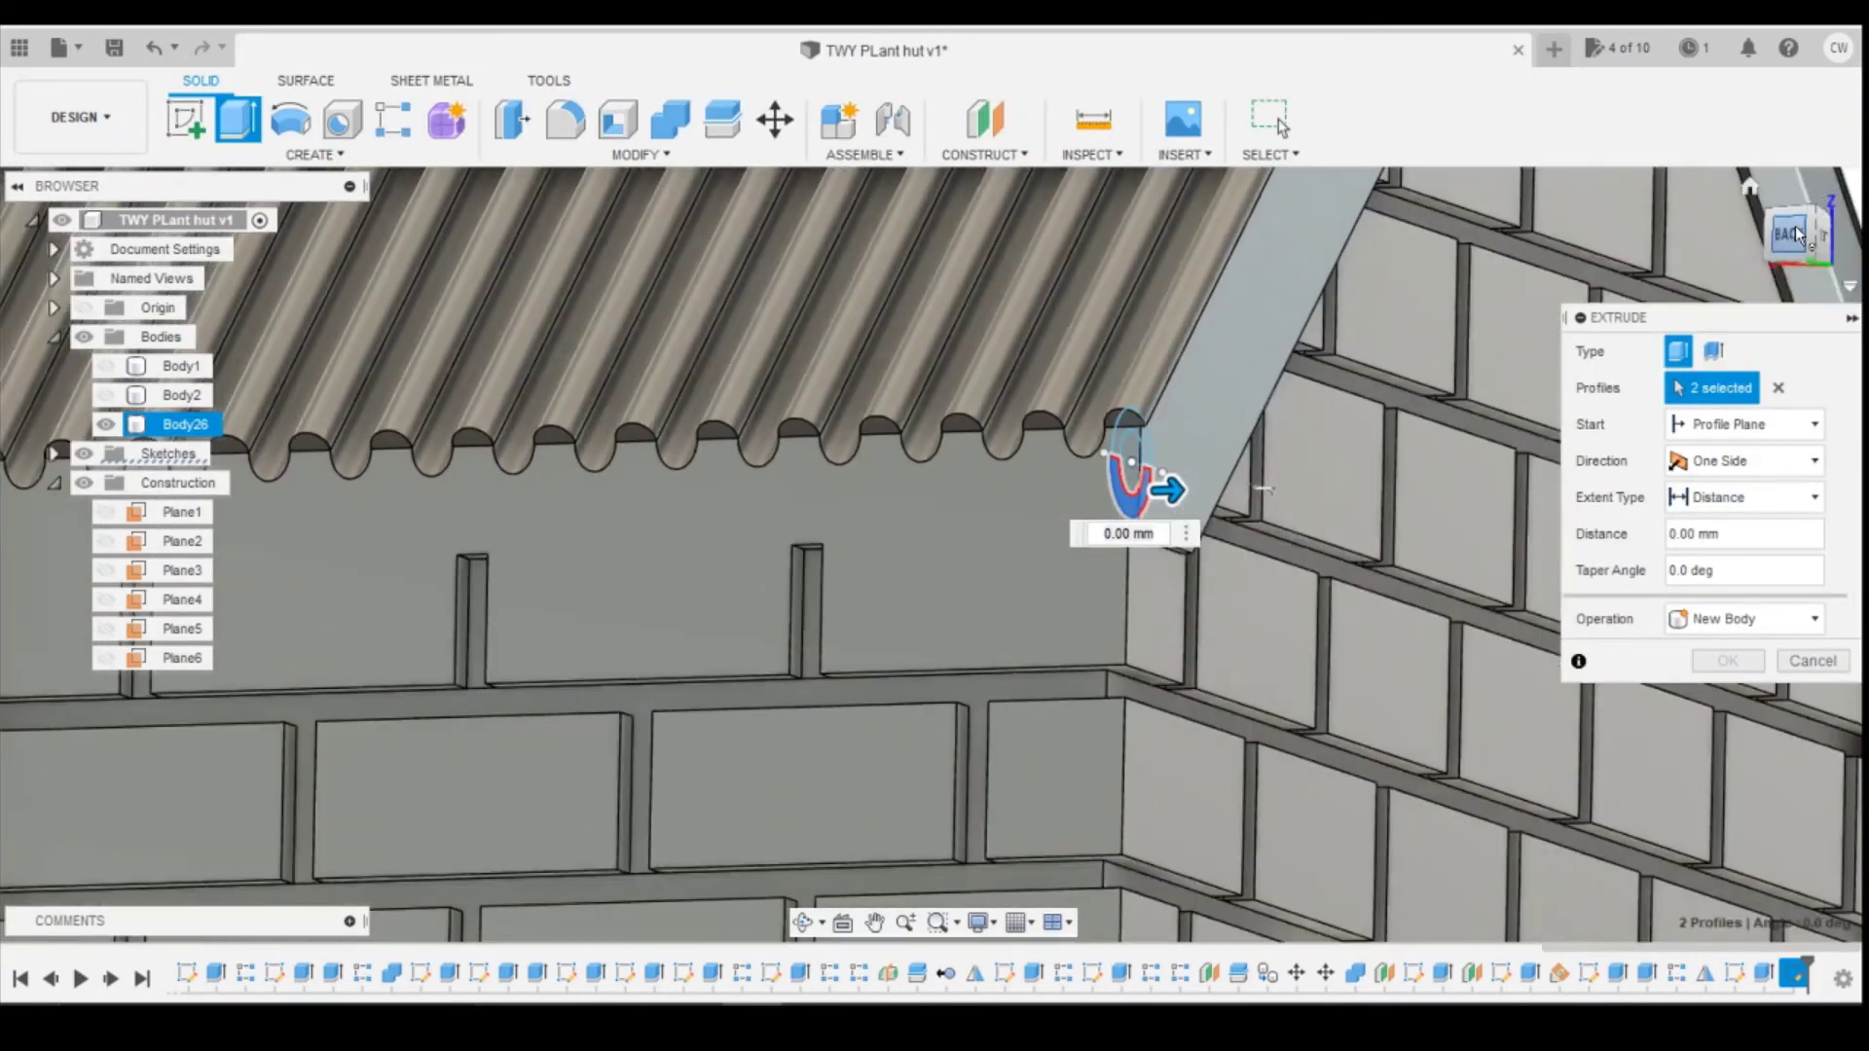
left_click_drag(1795, 227, 1849, 235)
scroll(983, 480, "down", 3)
left_click_drag(1034, 459, 483, 535)
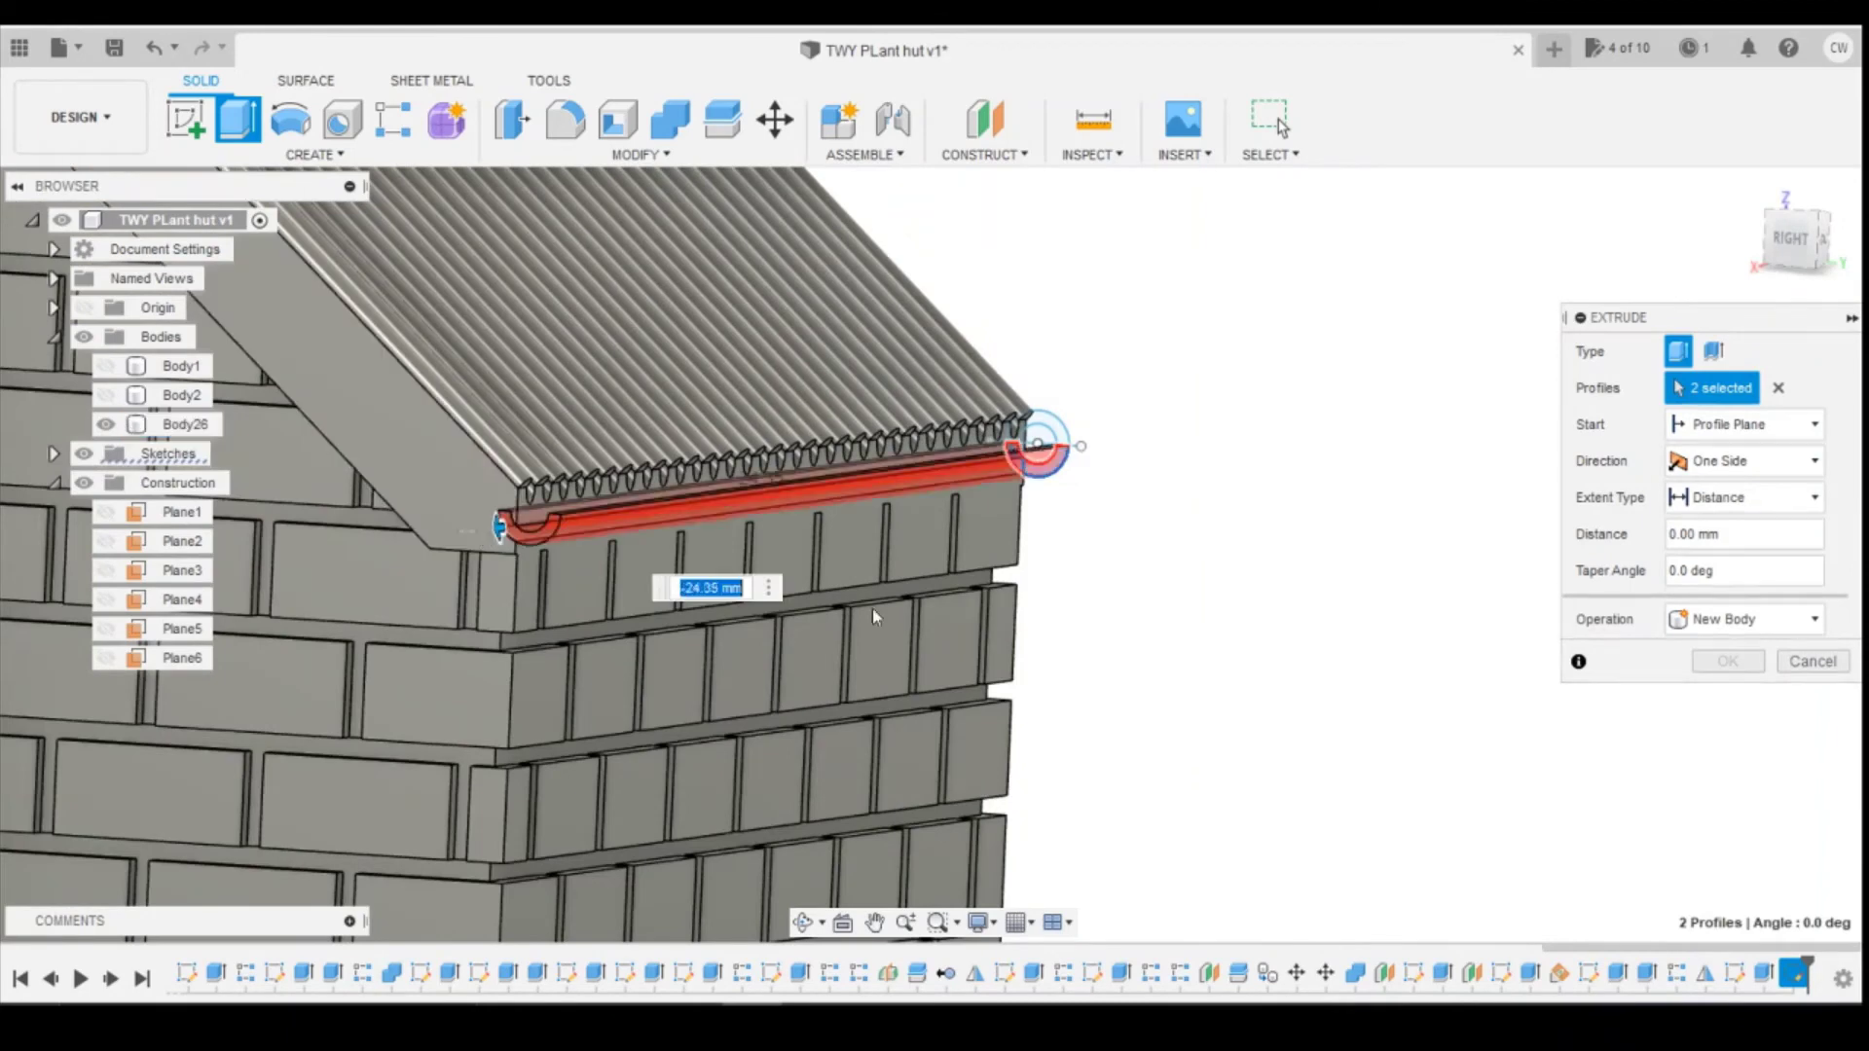
left_click(1699, 697)
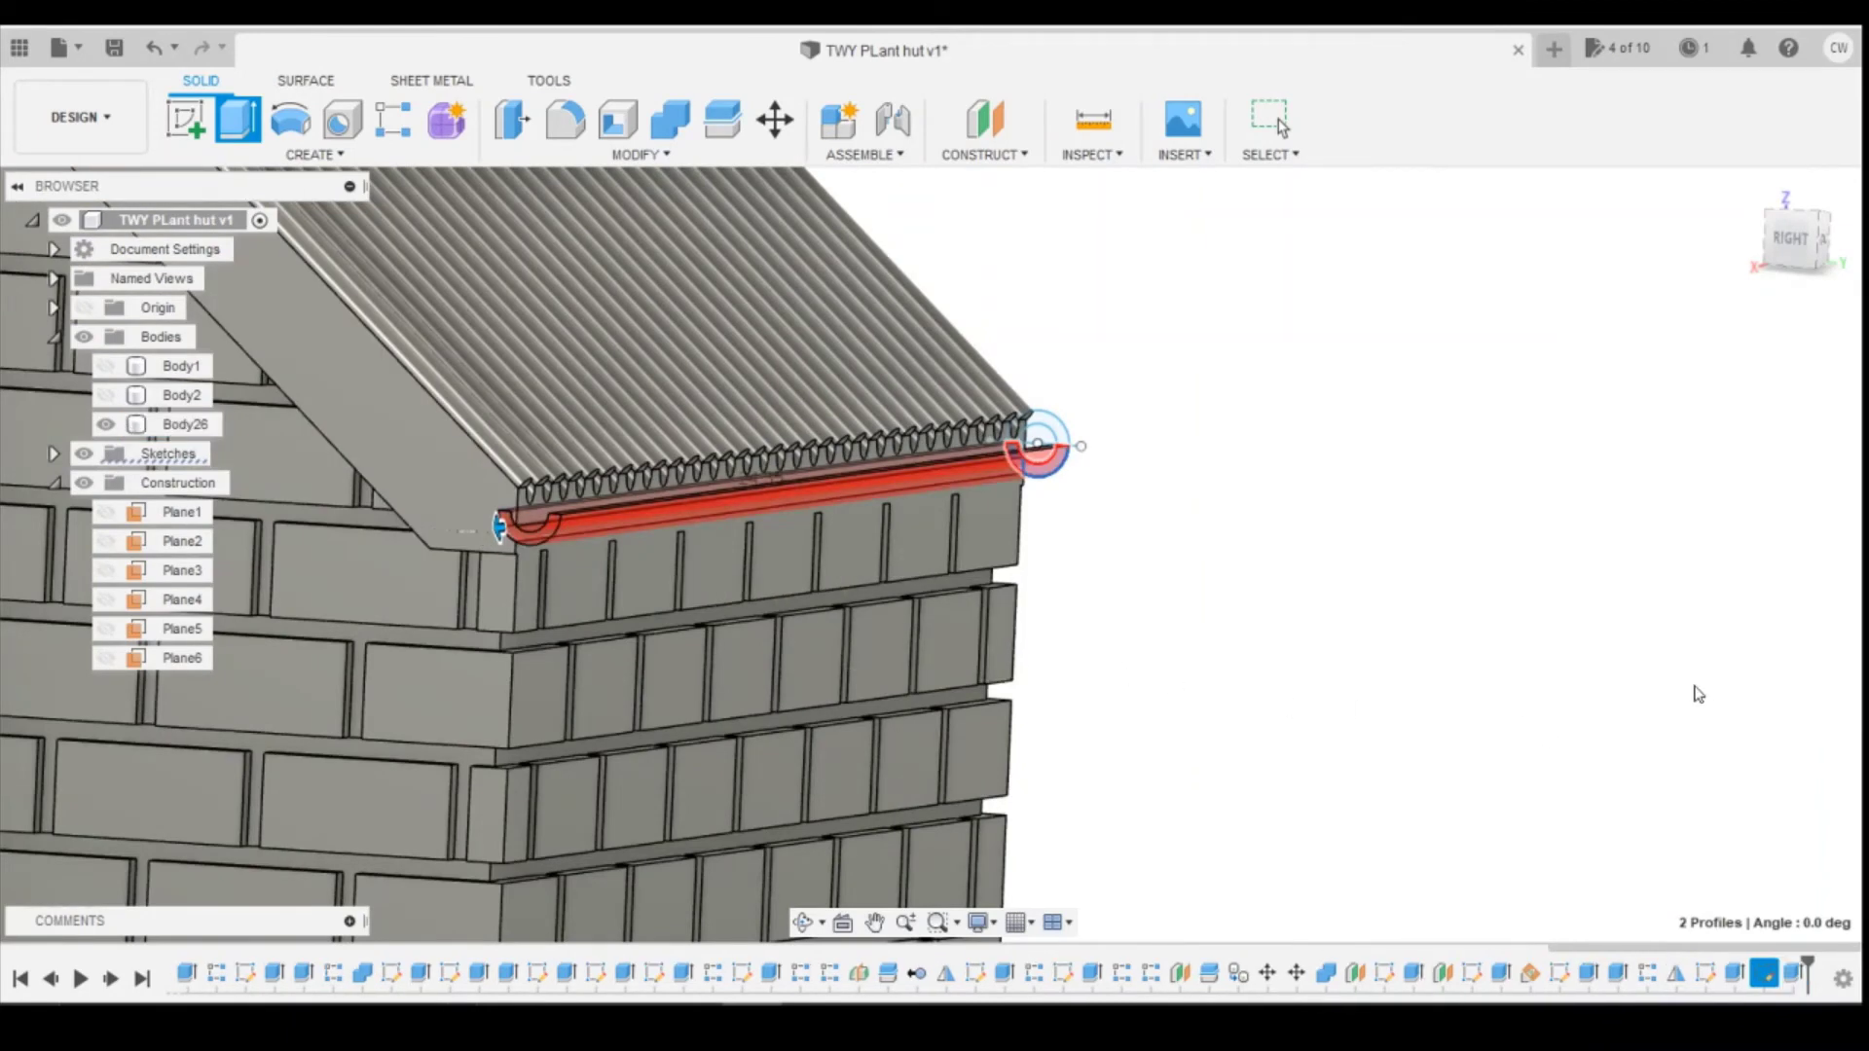
scroll(1131, 589, "up", 2)
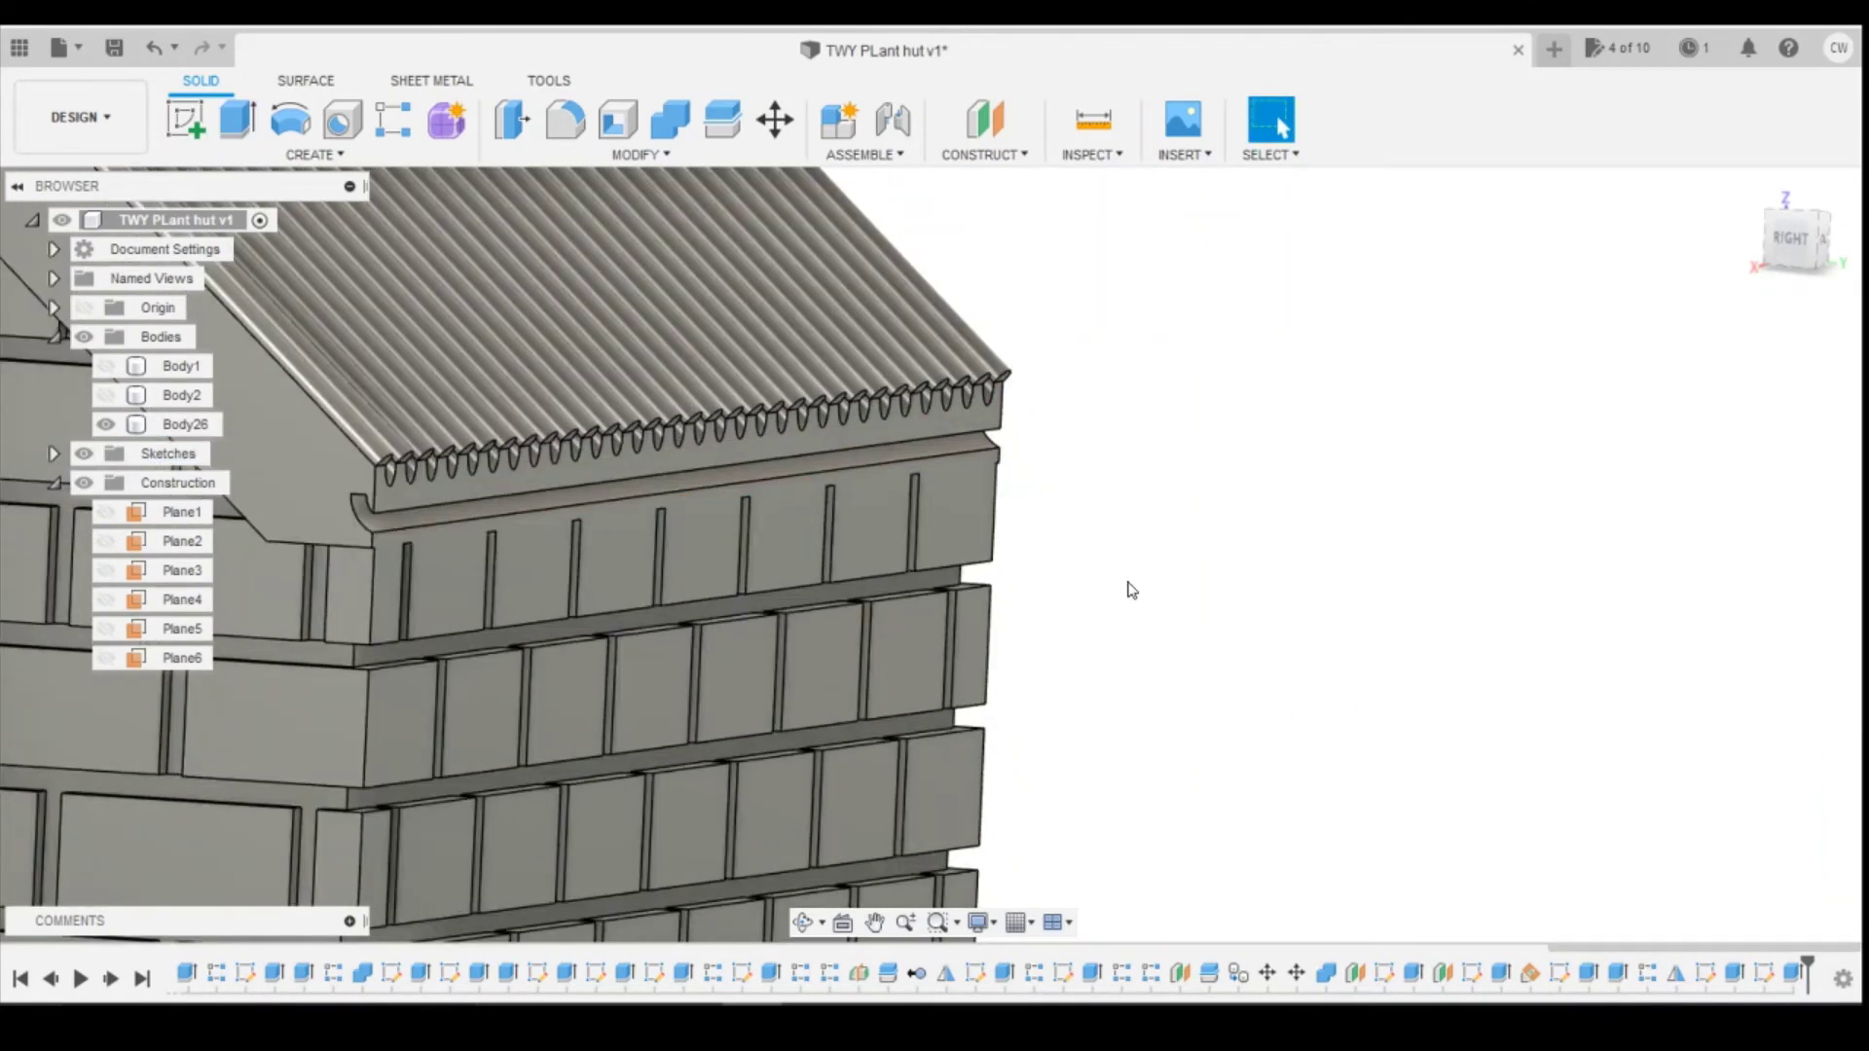
Step: Edit the gutter extrusion and change its operation to Join
right_click(1793, 974)
left_click(1721, 730)
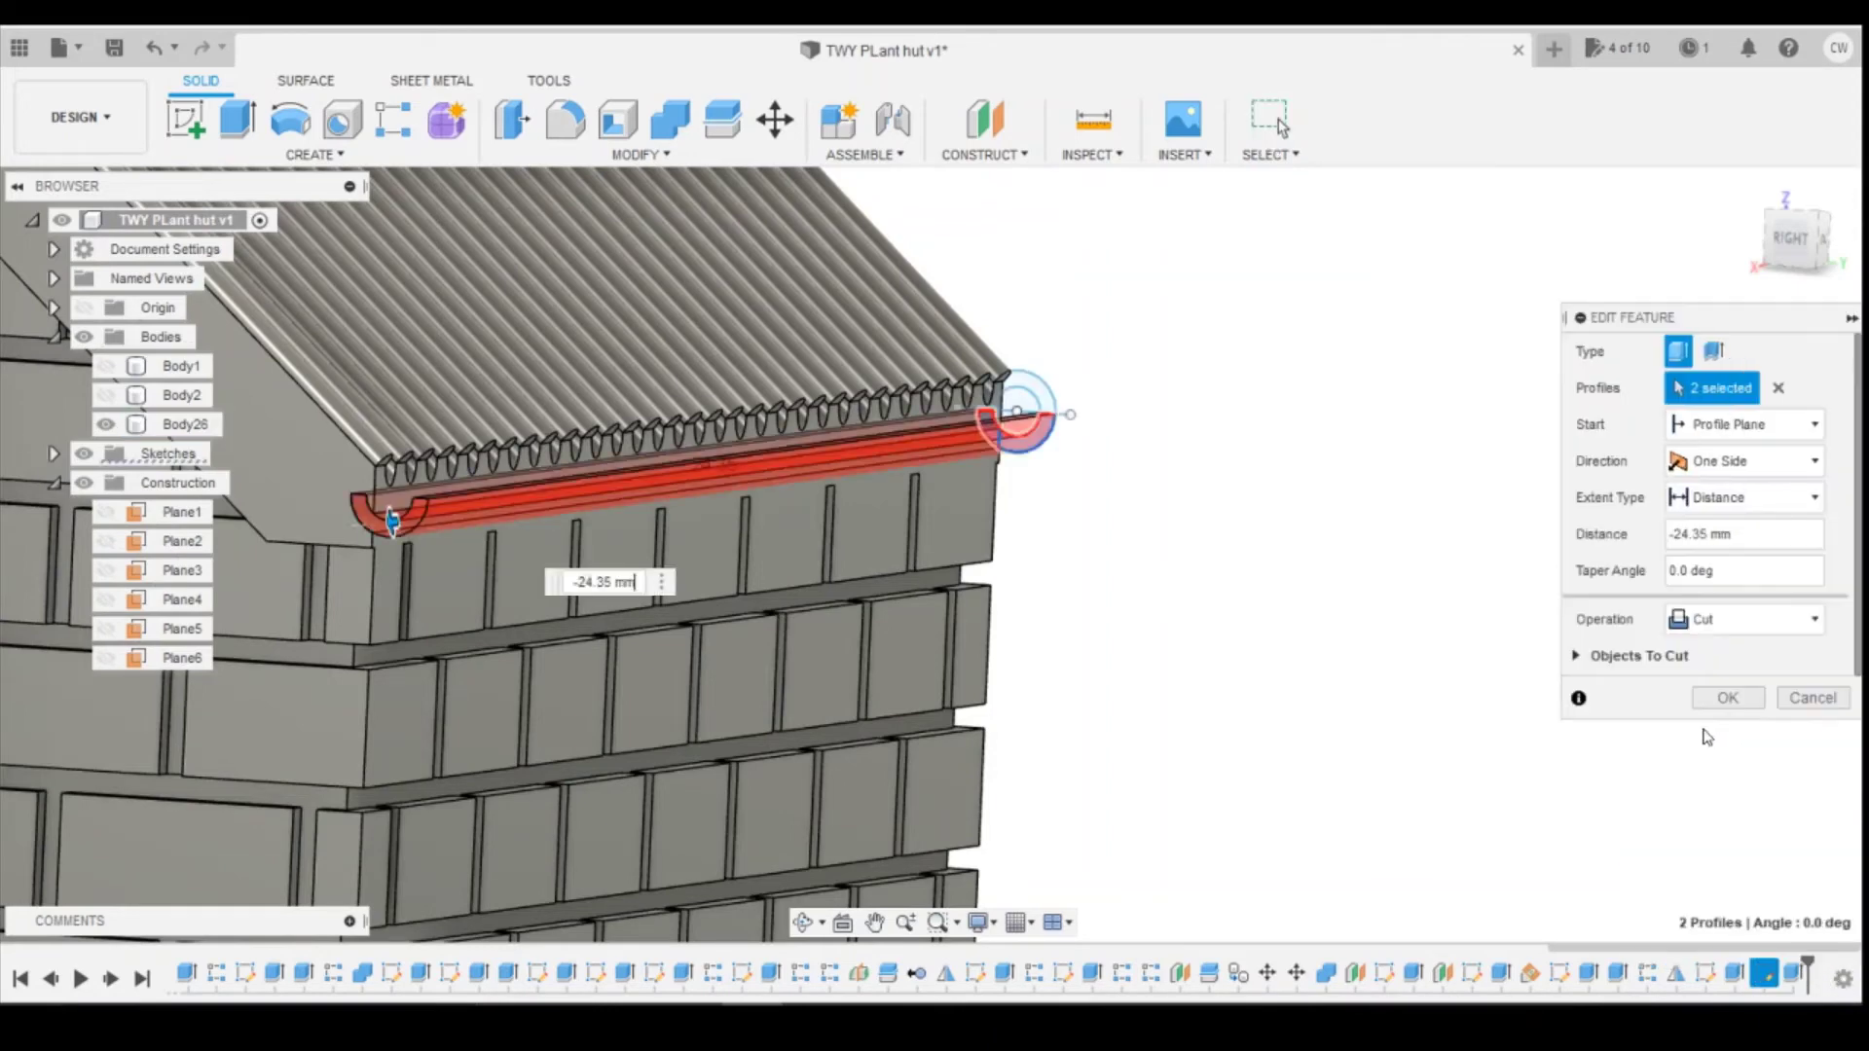
left_click(1736, 623)
left_click(1719, 652)
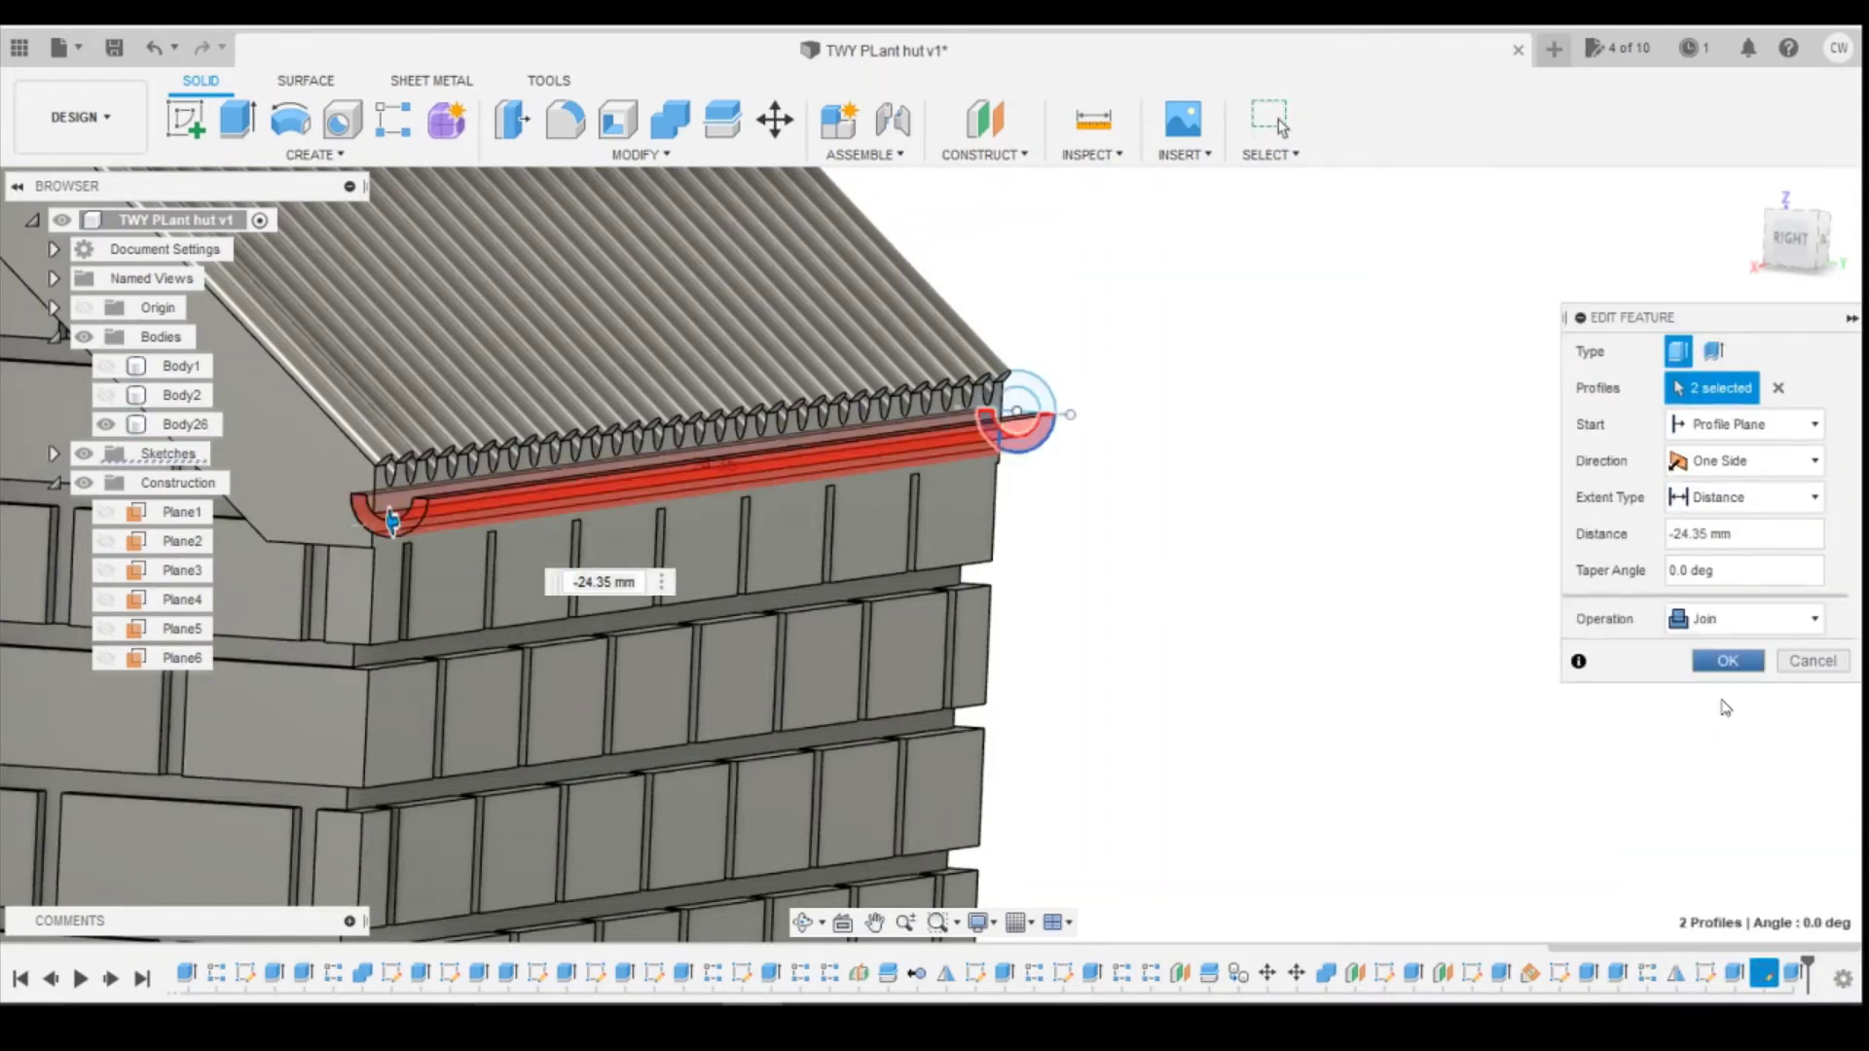
left_click(1721, 658)
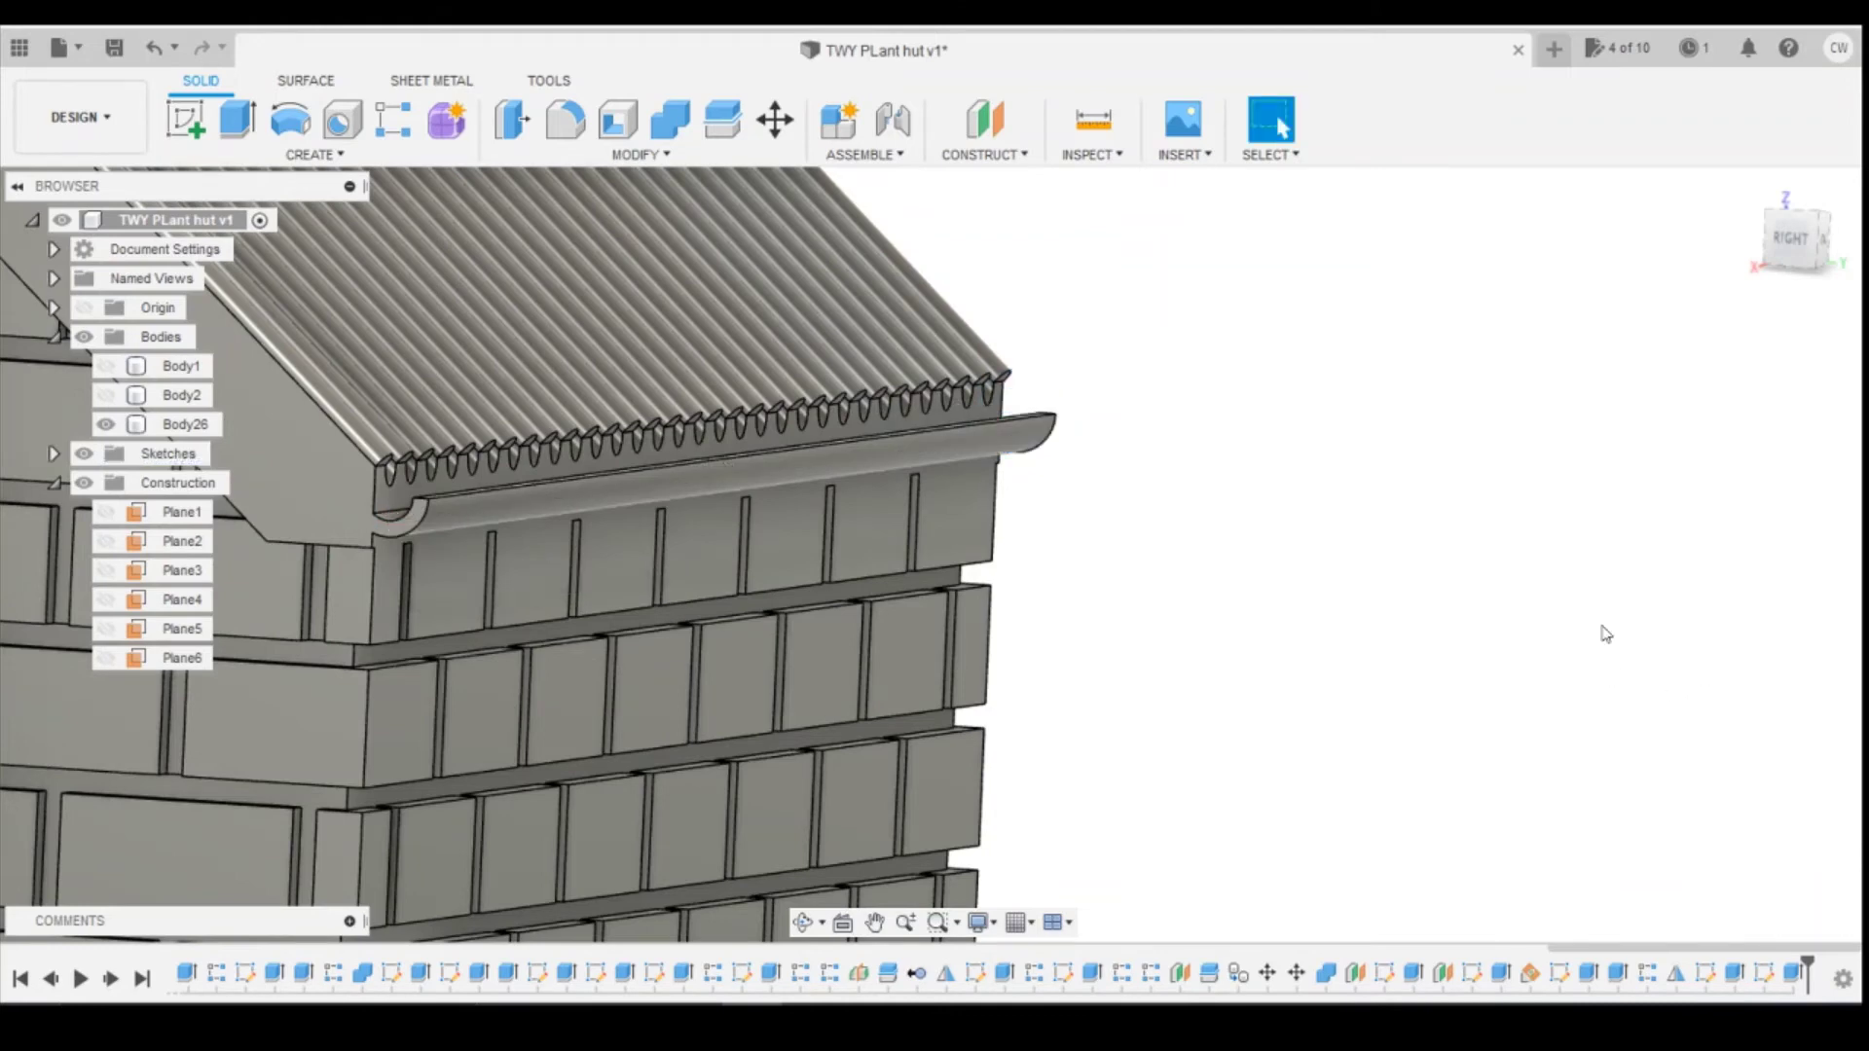
mouse_move(1801, 250)
left_mouse_down()
mouse_move(1748, 226)
mouse_move(1772, 240)
left_mouse_up()
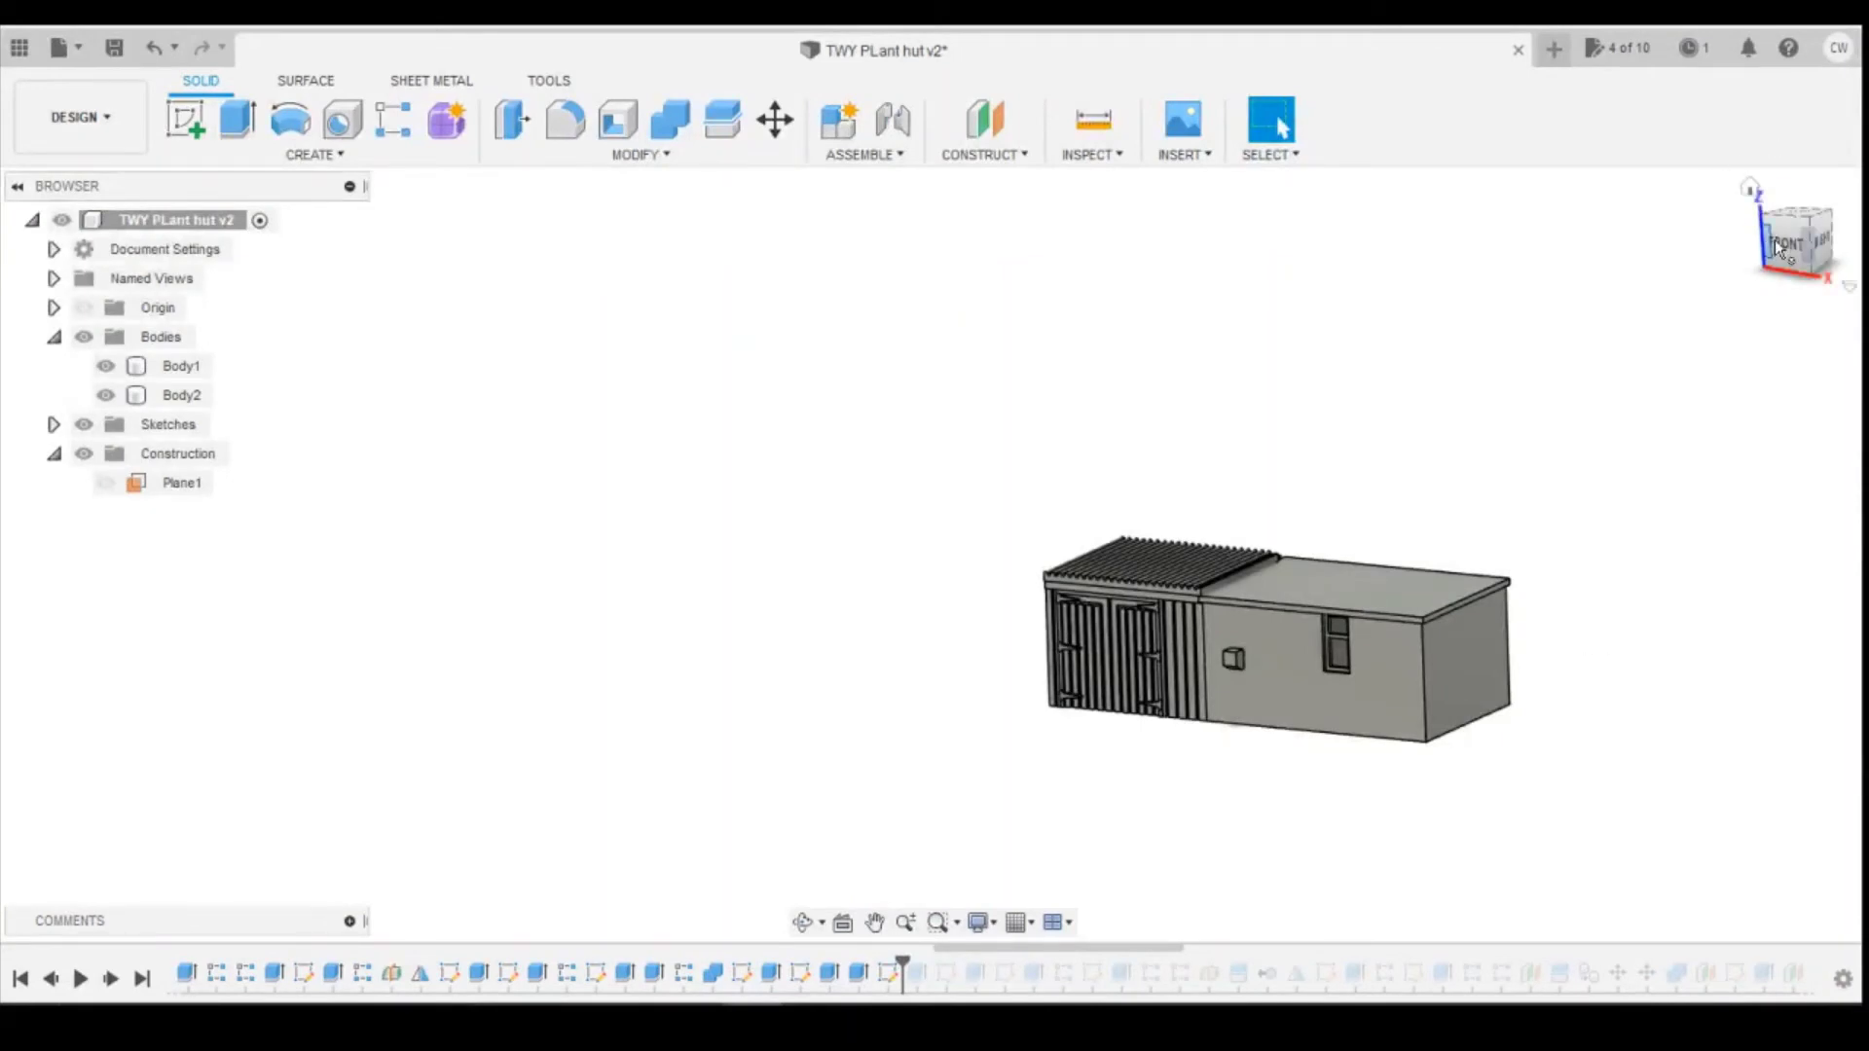
mouse_move(1774, 240)
left_mouse_down()
mouse_move(1857, 244)
mouse_move(1861, 311)
mouse_move(1760, 282)
mouse_move(1796, 268)
mouse_move(1725, 288)
mouse_move(1802, 240)
mouse_move(1789, 251)
left_mouse_up()
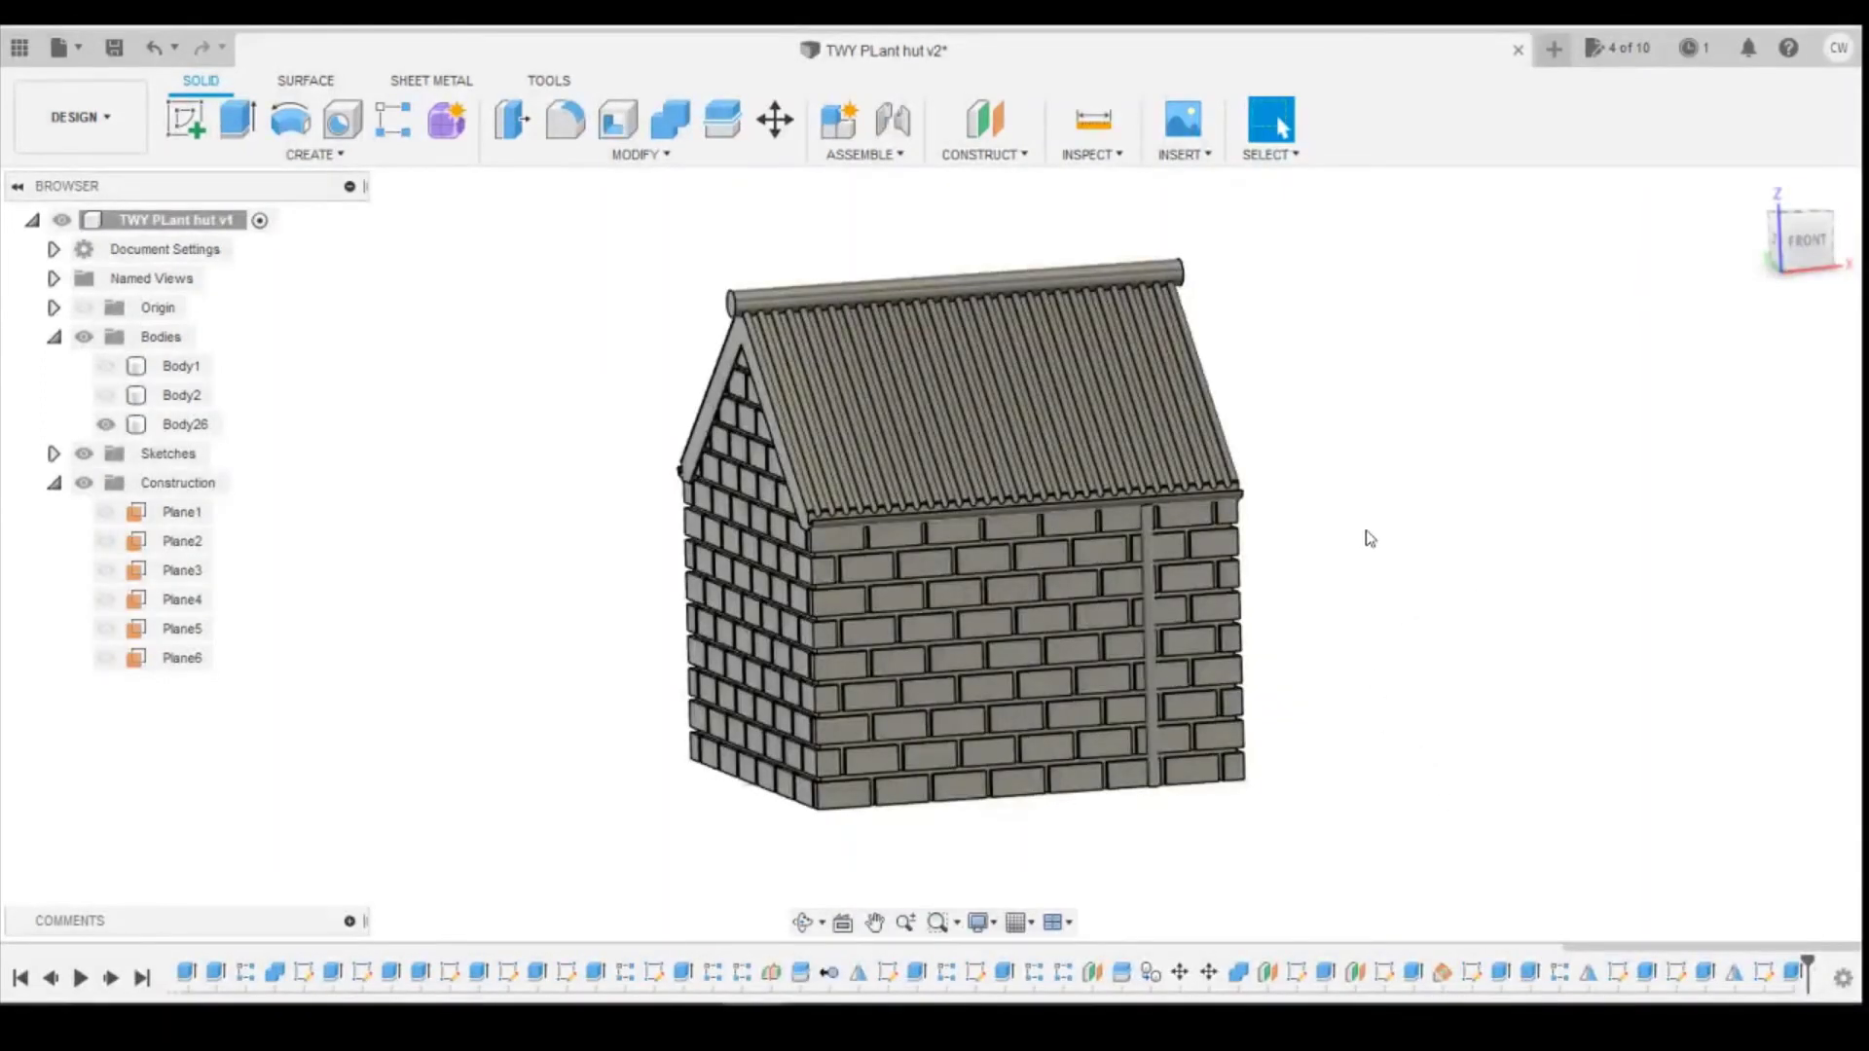
key("Escape")
left_click(905, 935)
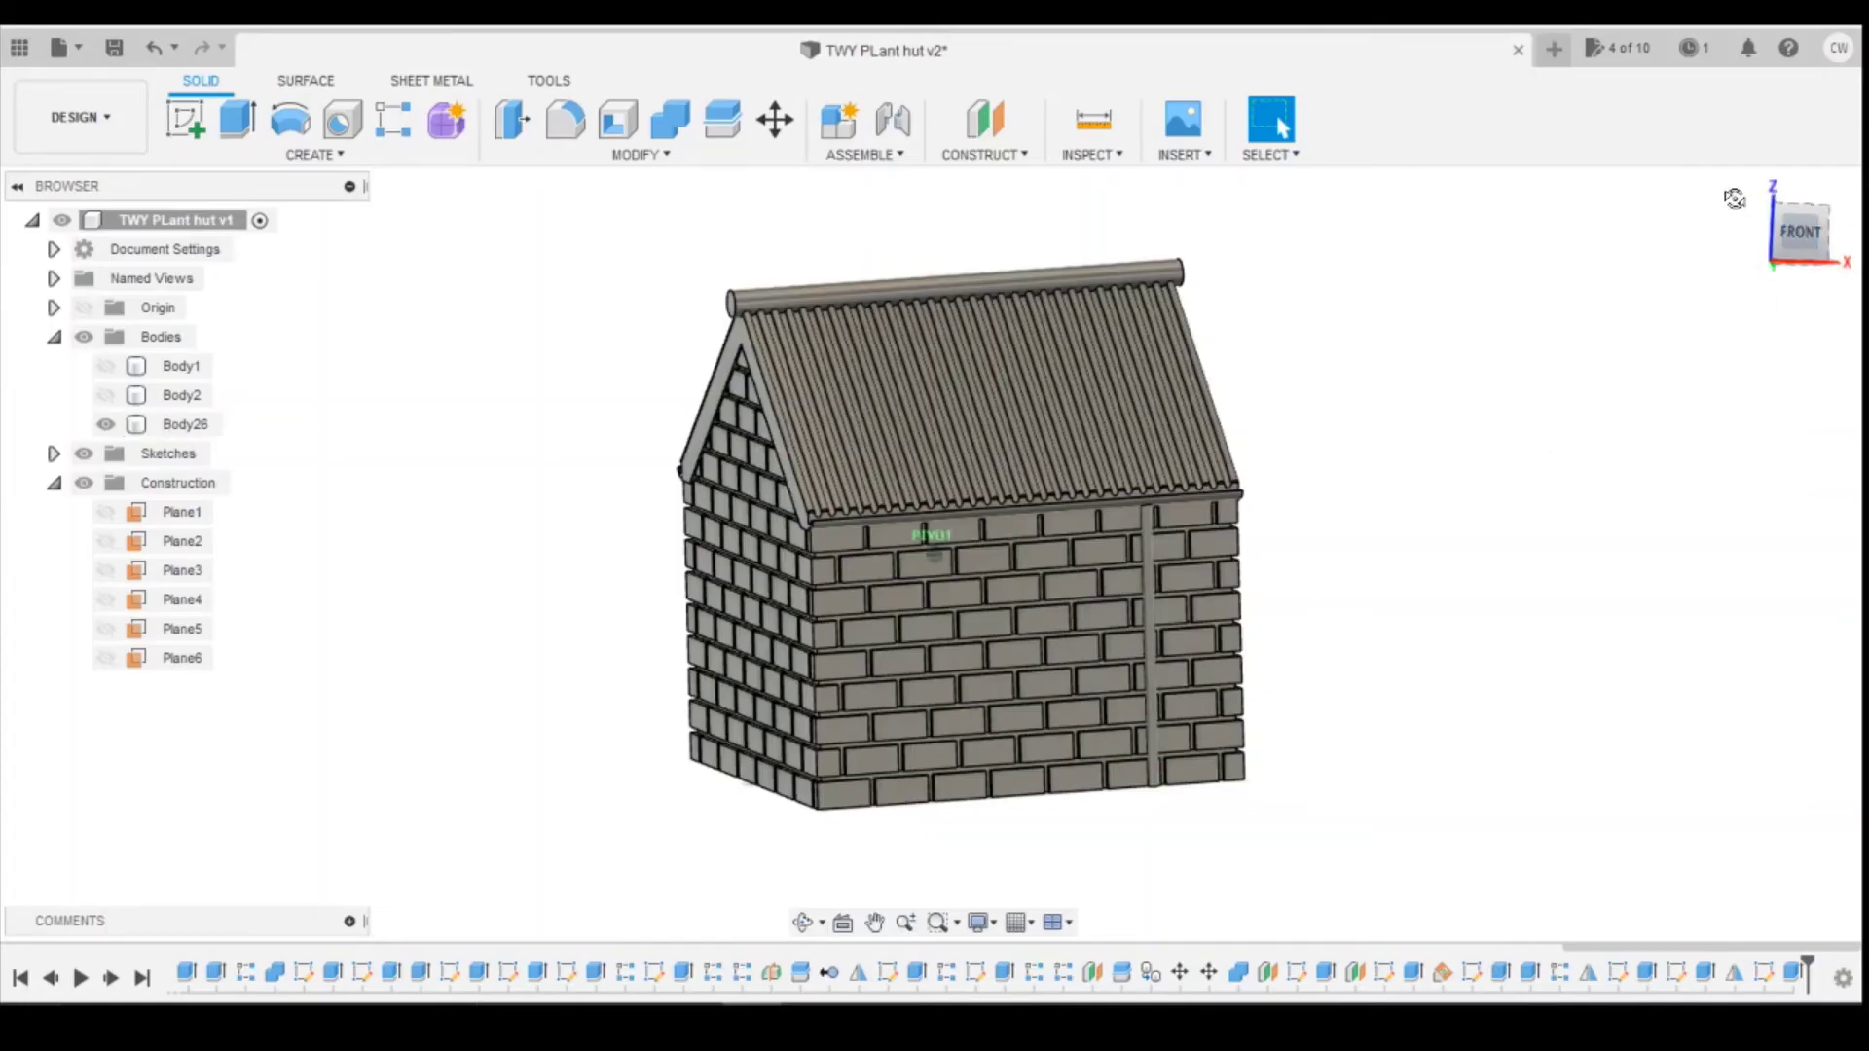
Step: Start a sketch on the inner face of the hut's long wall and turn on Slice
mouse_move(1734, 199)
left_mouse_down()
mouse_move(1655, 127)
mouse_move(1742, 151)
mouse_move(1665, 156)
left_mouse_up()
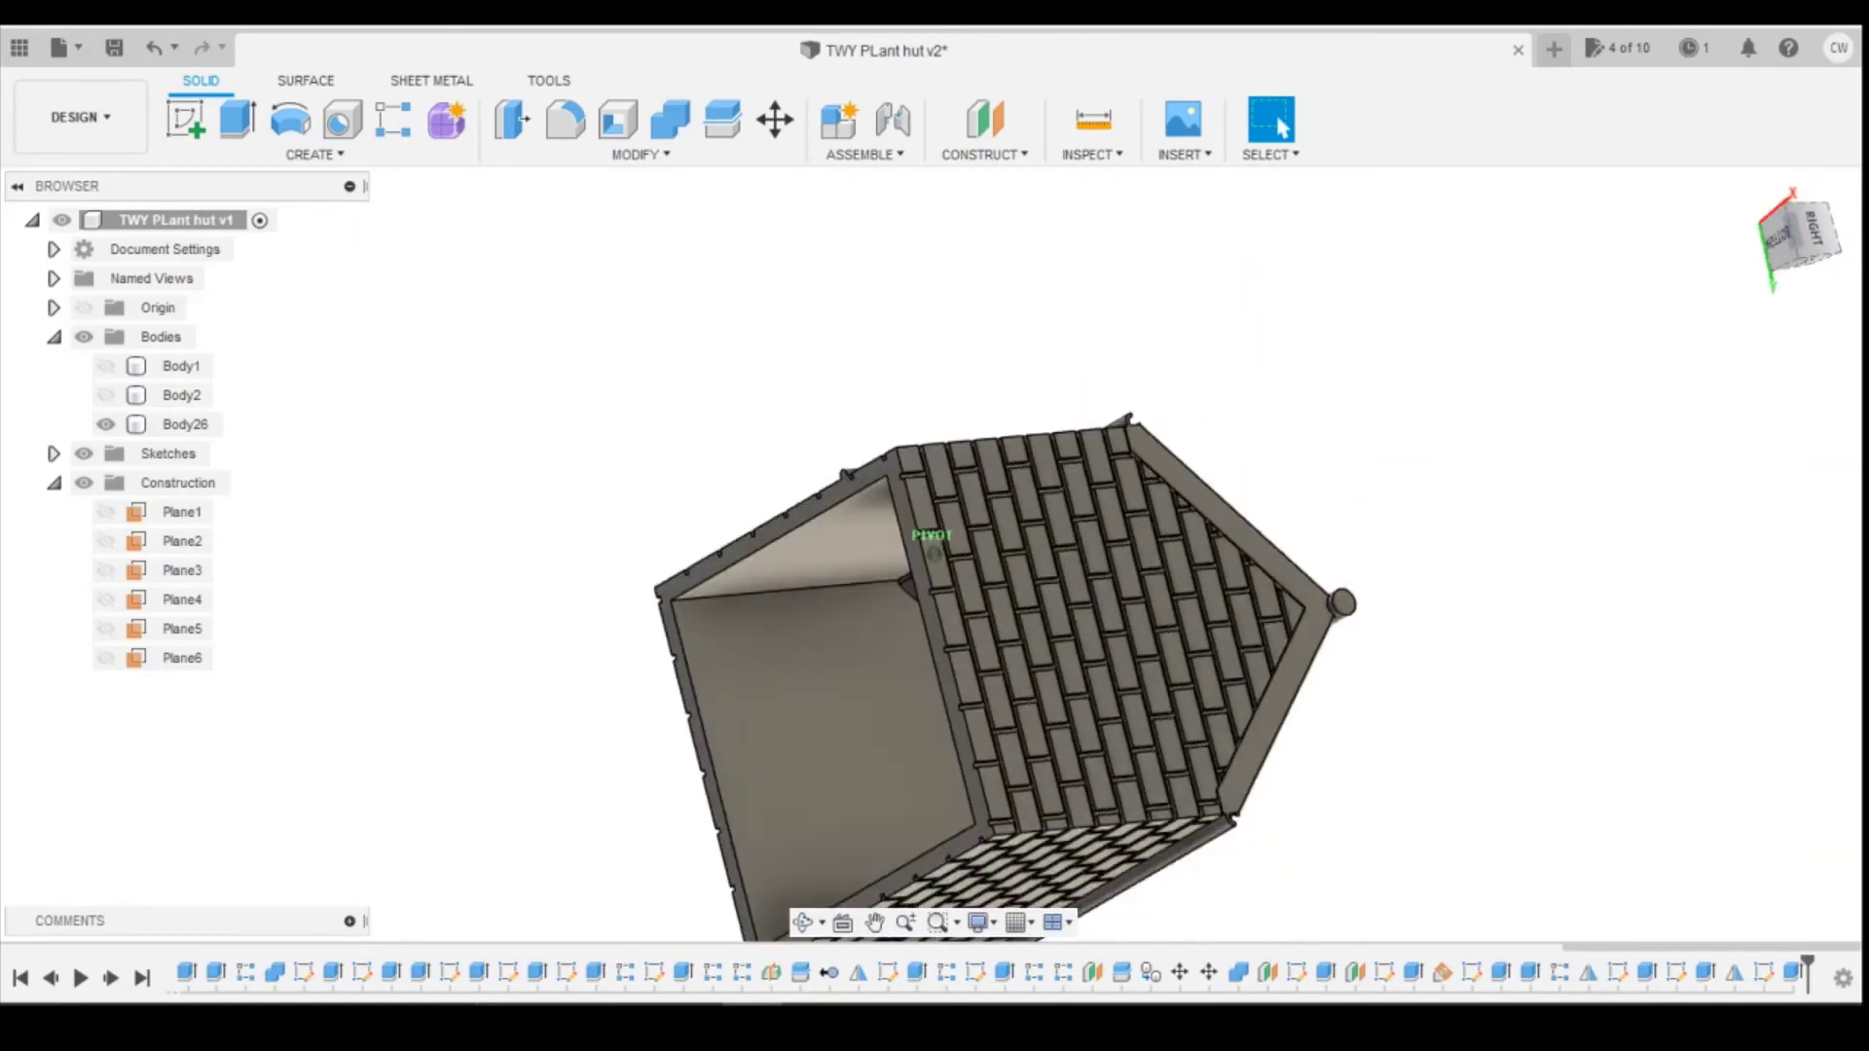
left_click(184, 119)
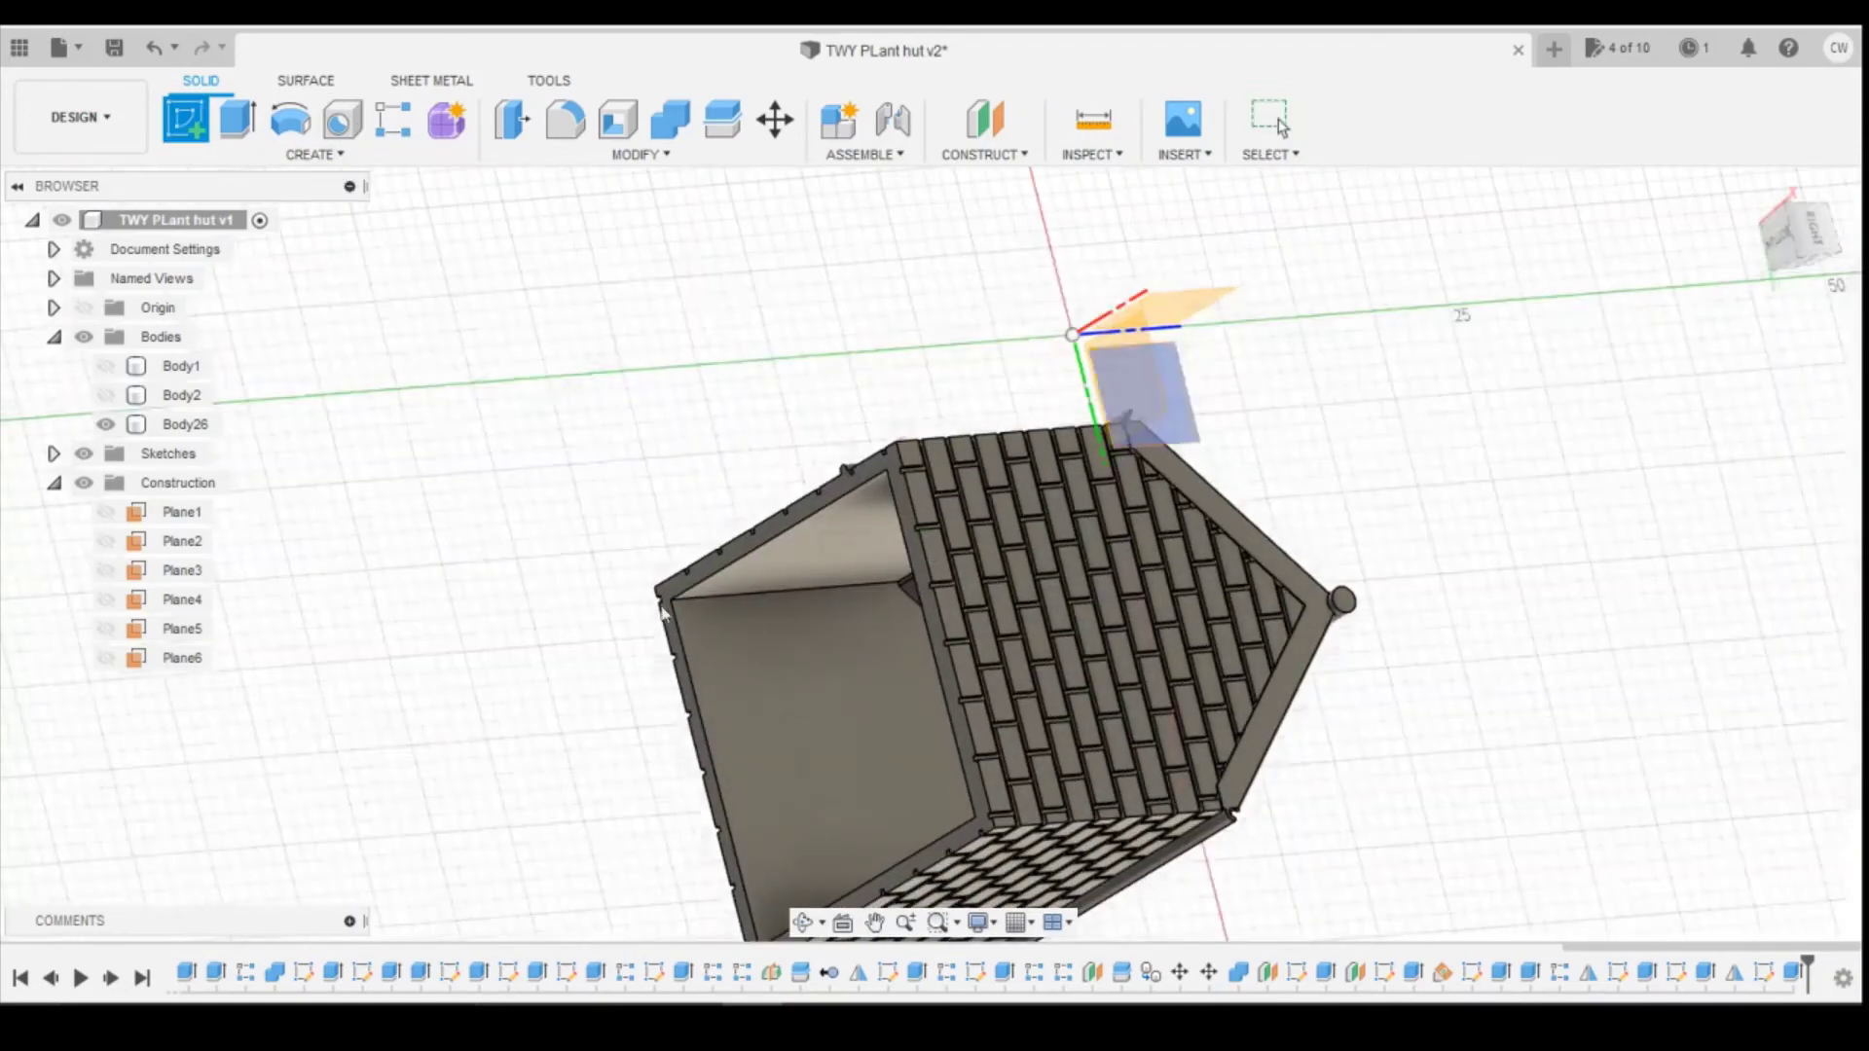
left_click(811, 557)
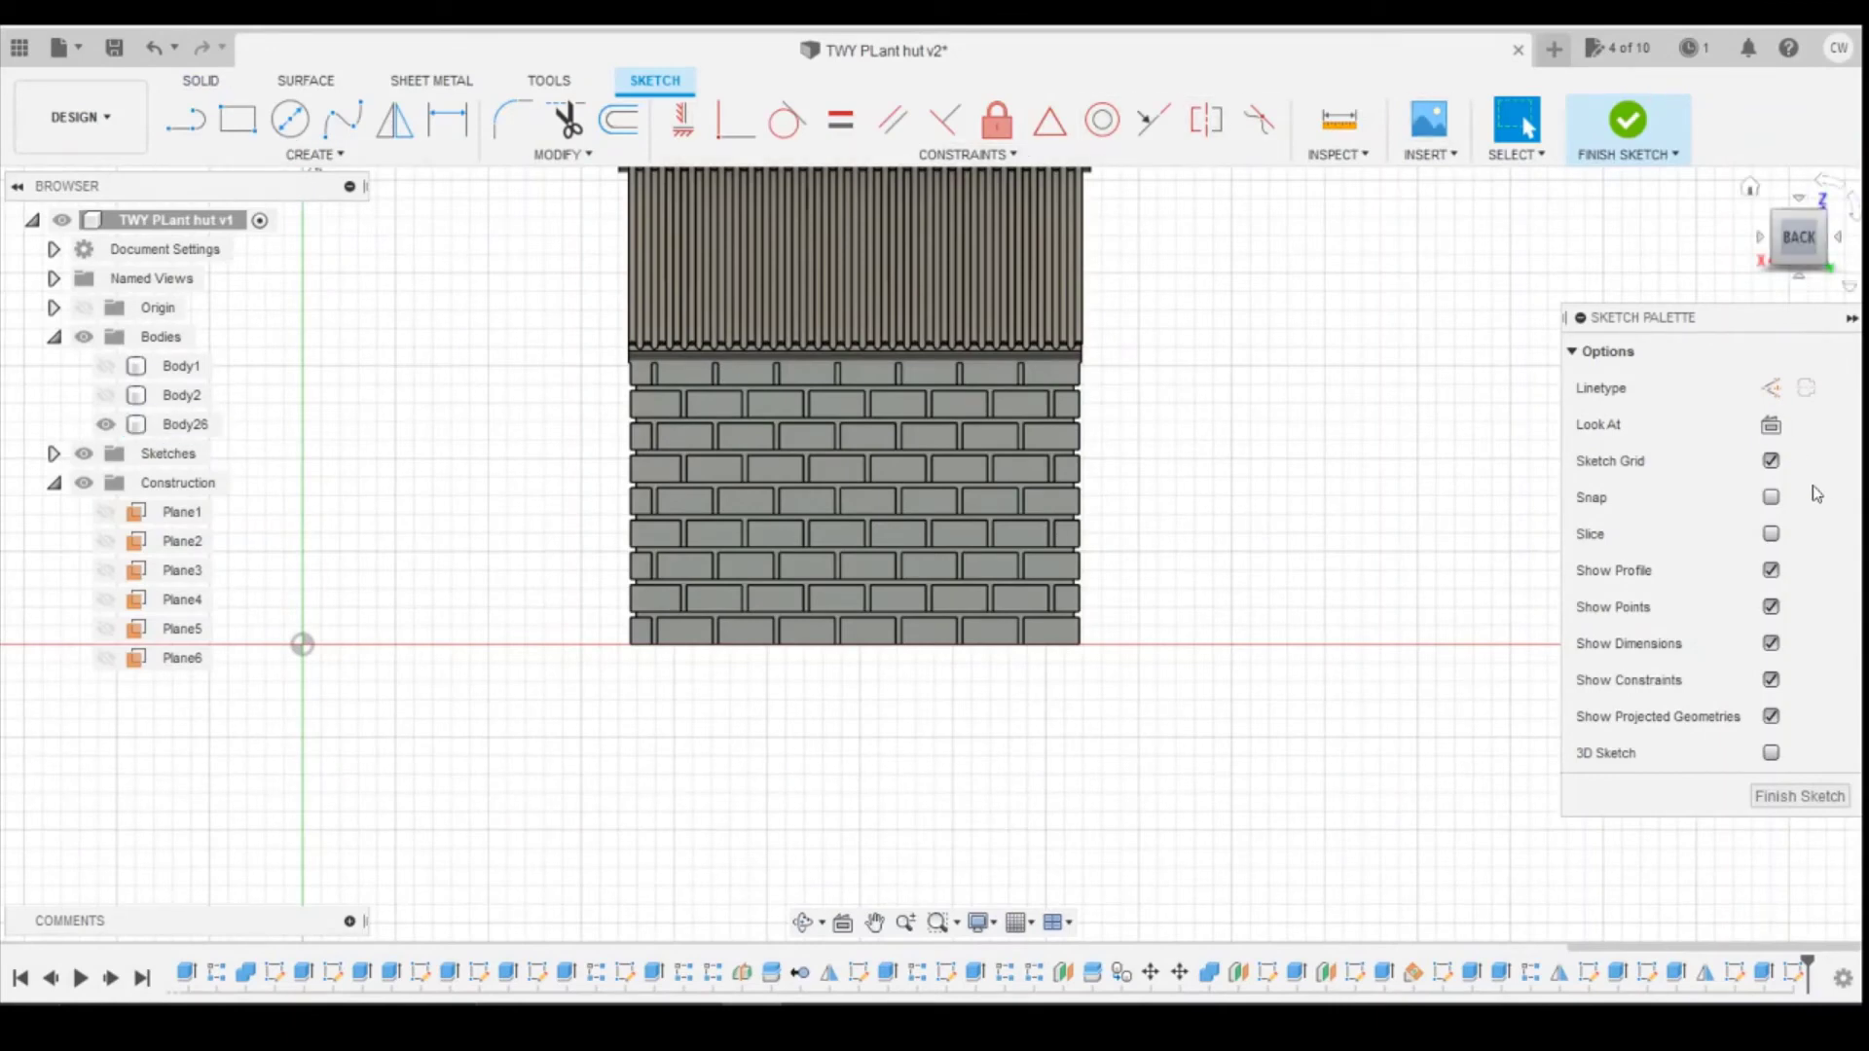
left_click(1770, 535)
Step: Draw a window rectangle about 13.2 mm wide and 5.4 mm high in the upper part of the inner wall
key("r")
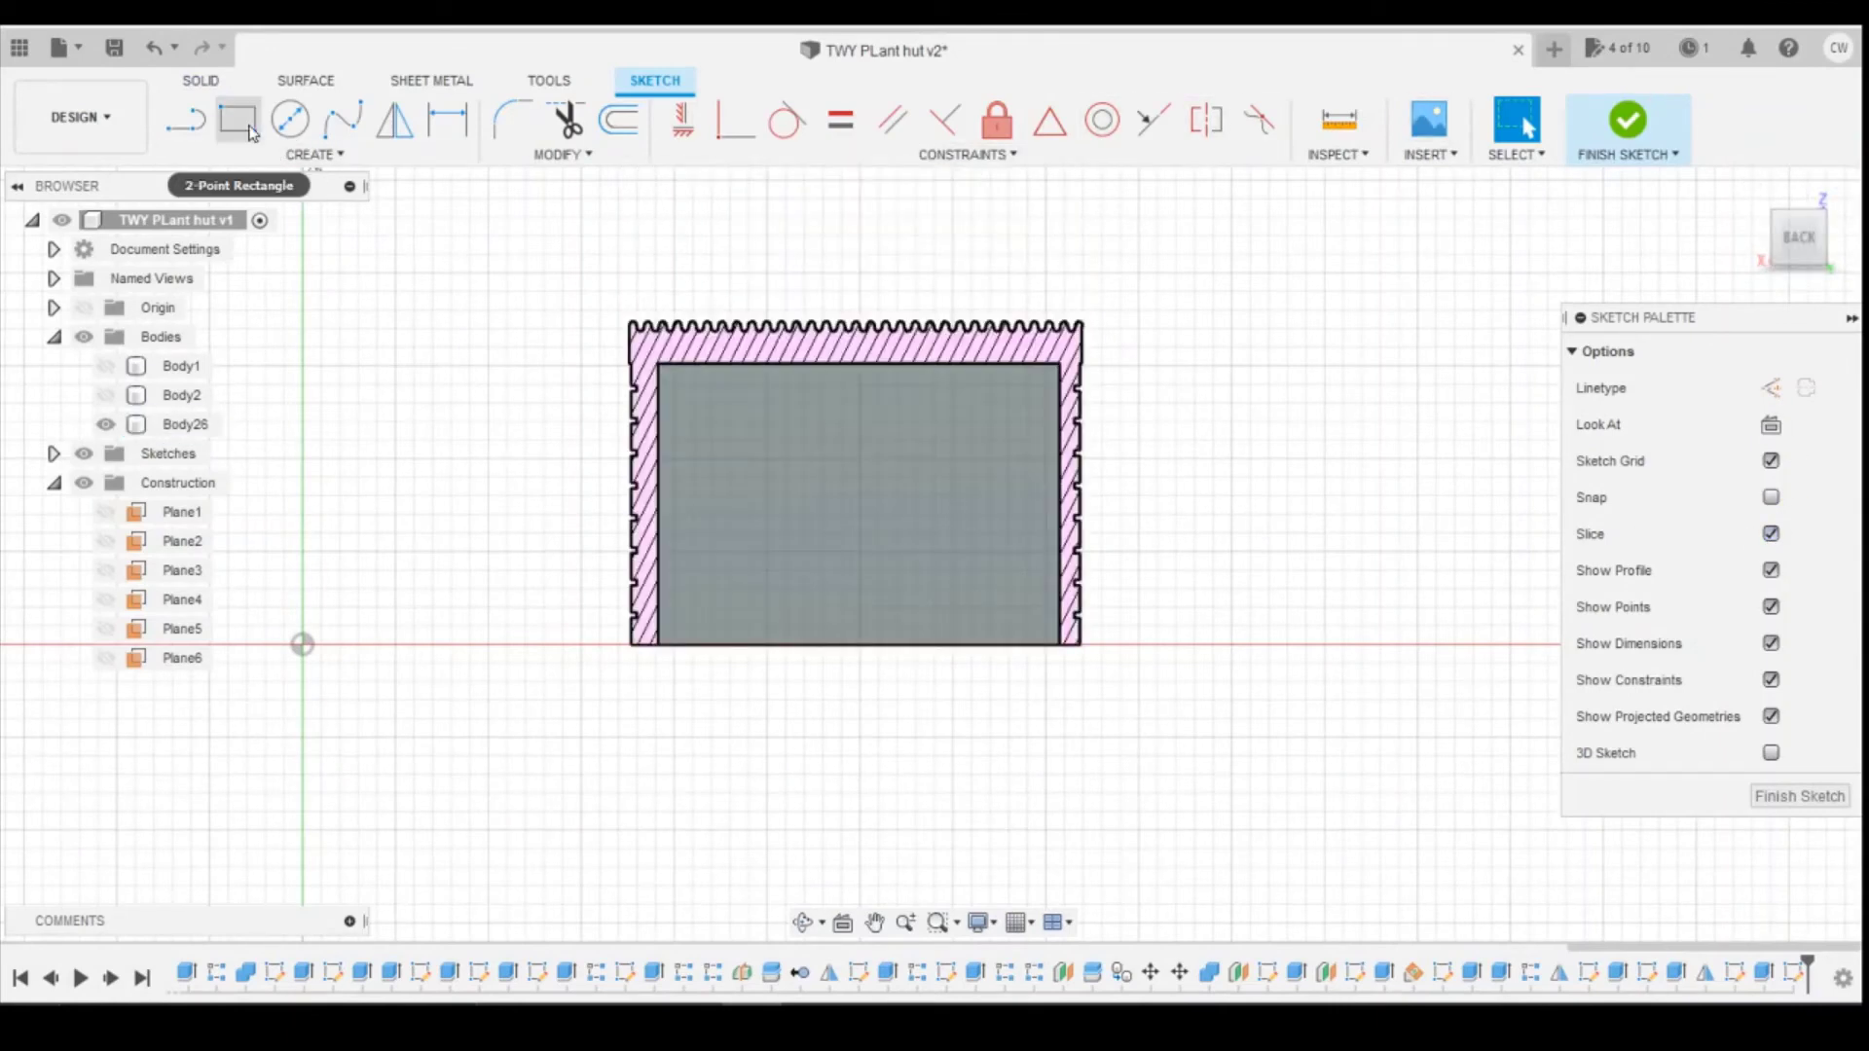
left_click(721, 383)
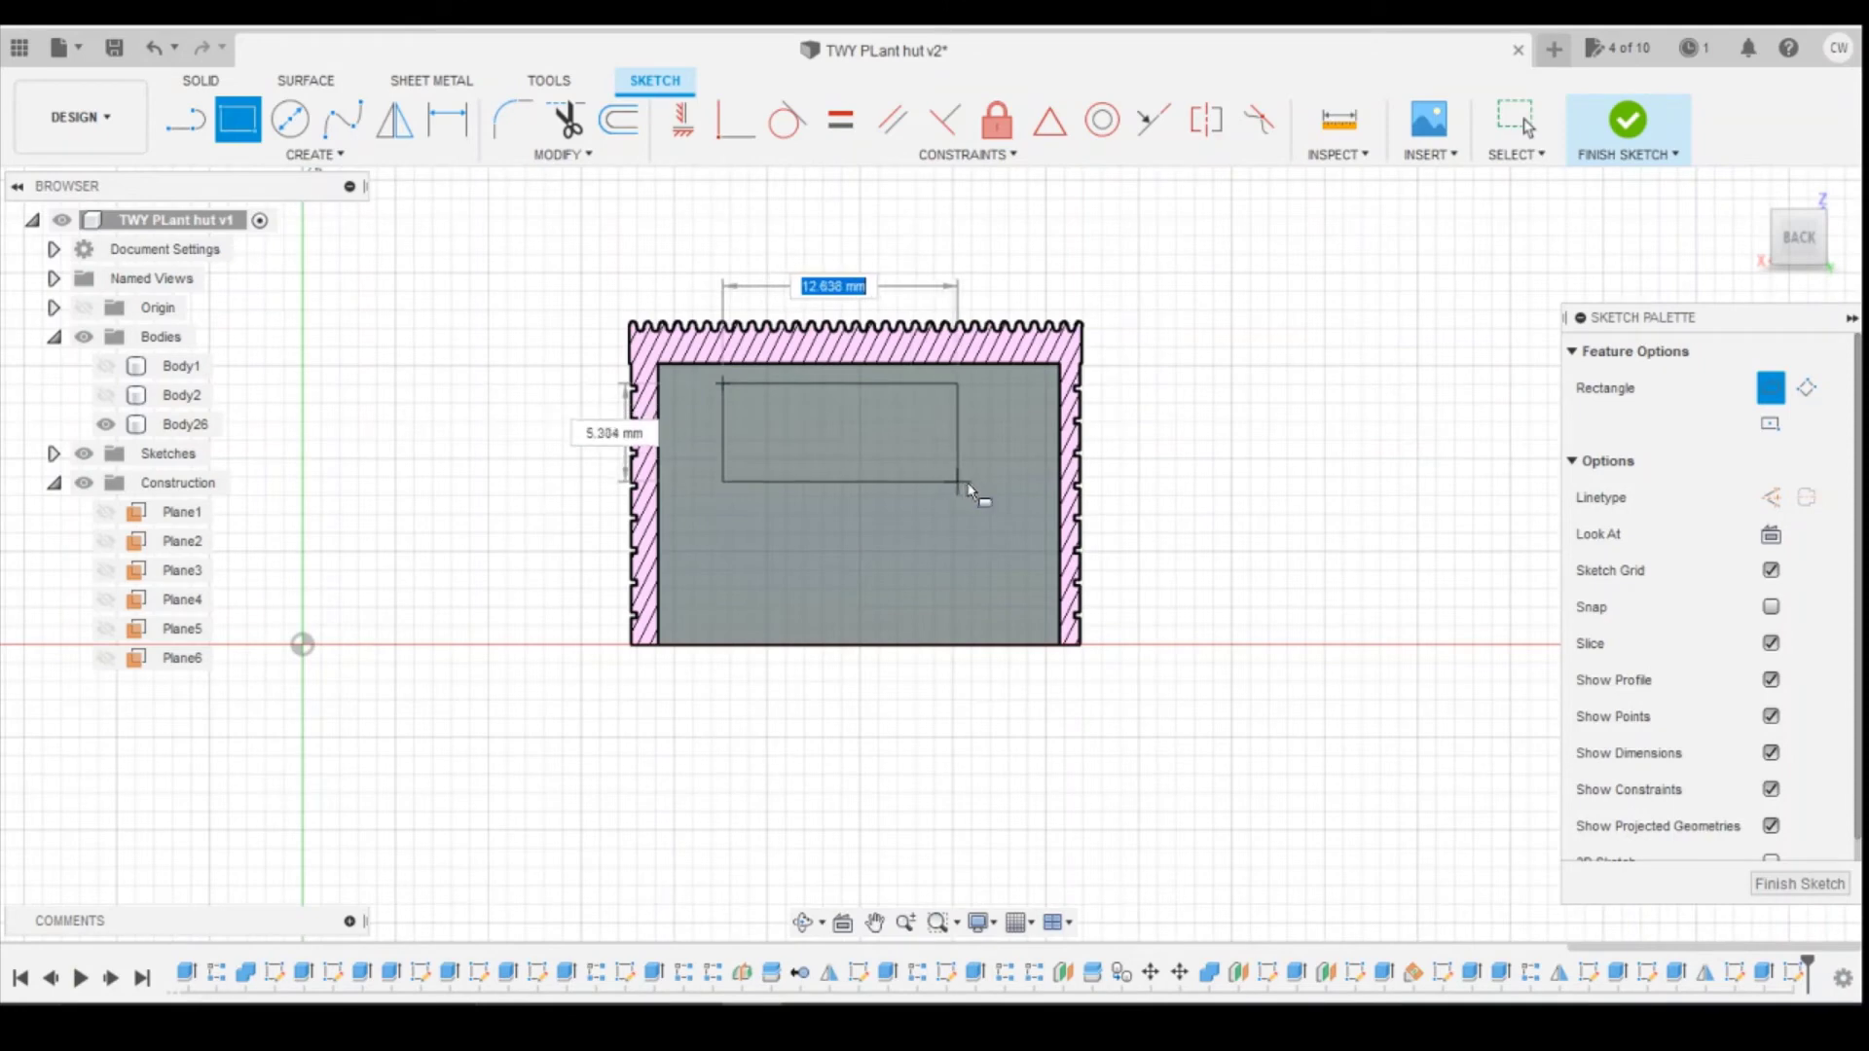
left_click(969, 483)
key("Escape")
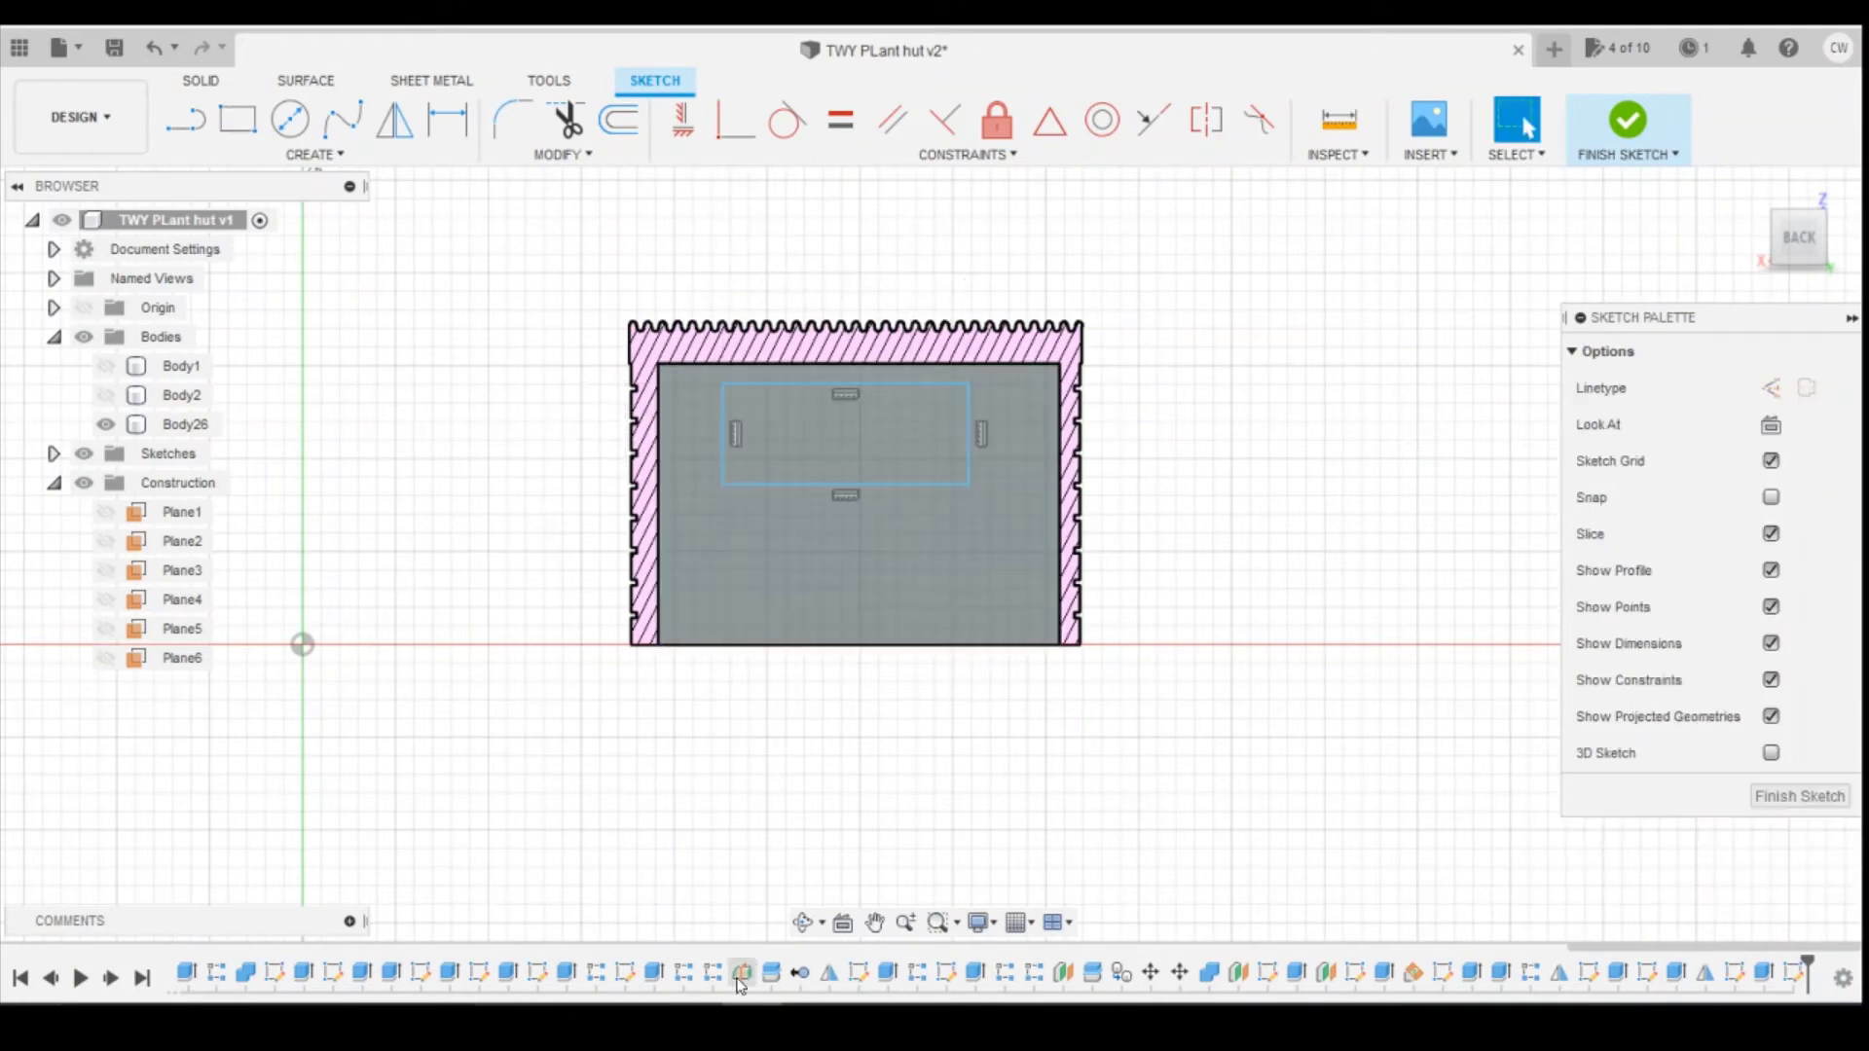
Step: Check the window size in the reference drawing and set the rectangle's height to 4.15 mm
mouse_move(872, 1022)
left_click(872, 983)
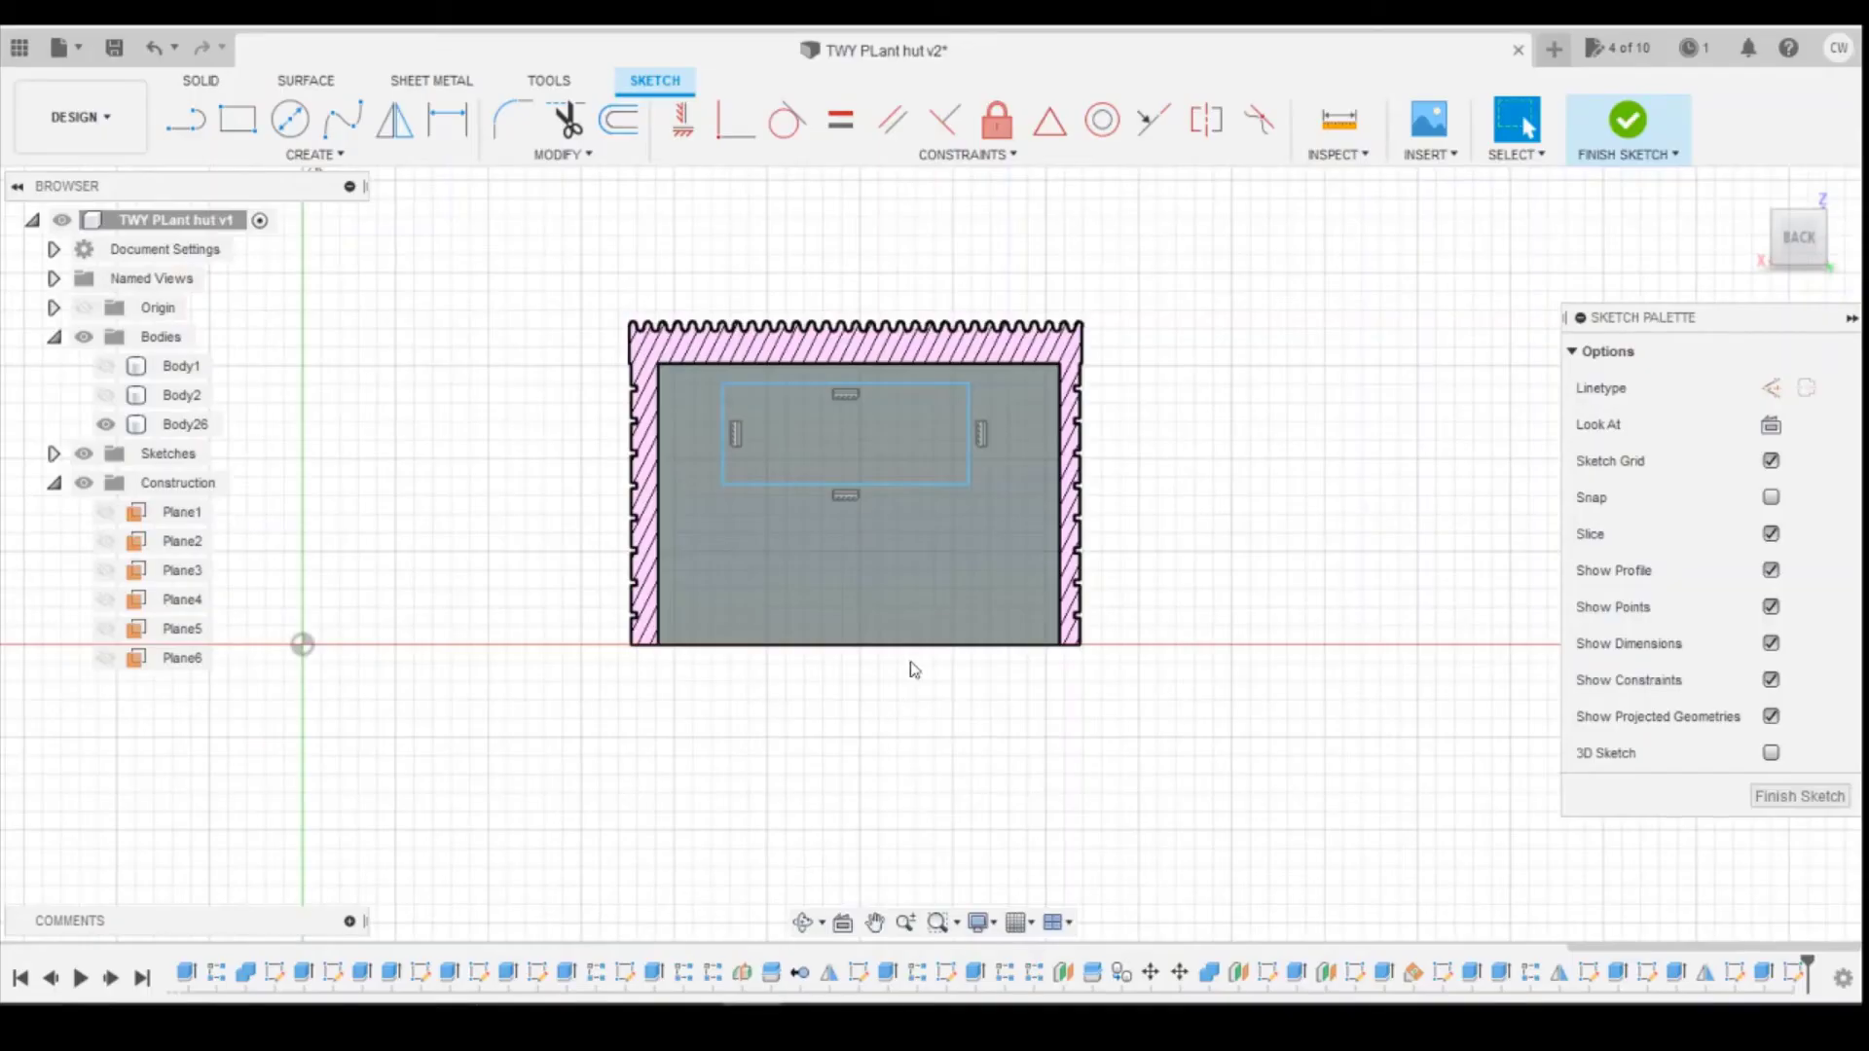
key("p")
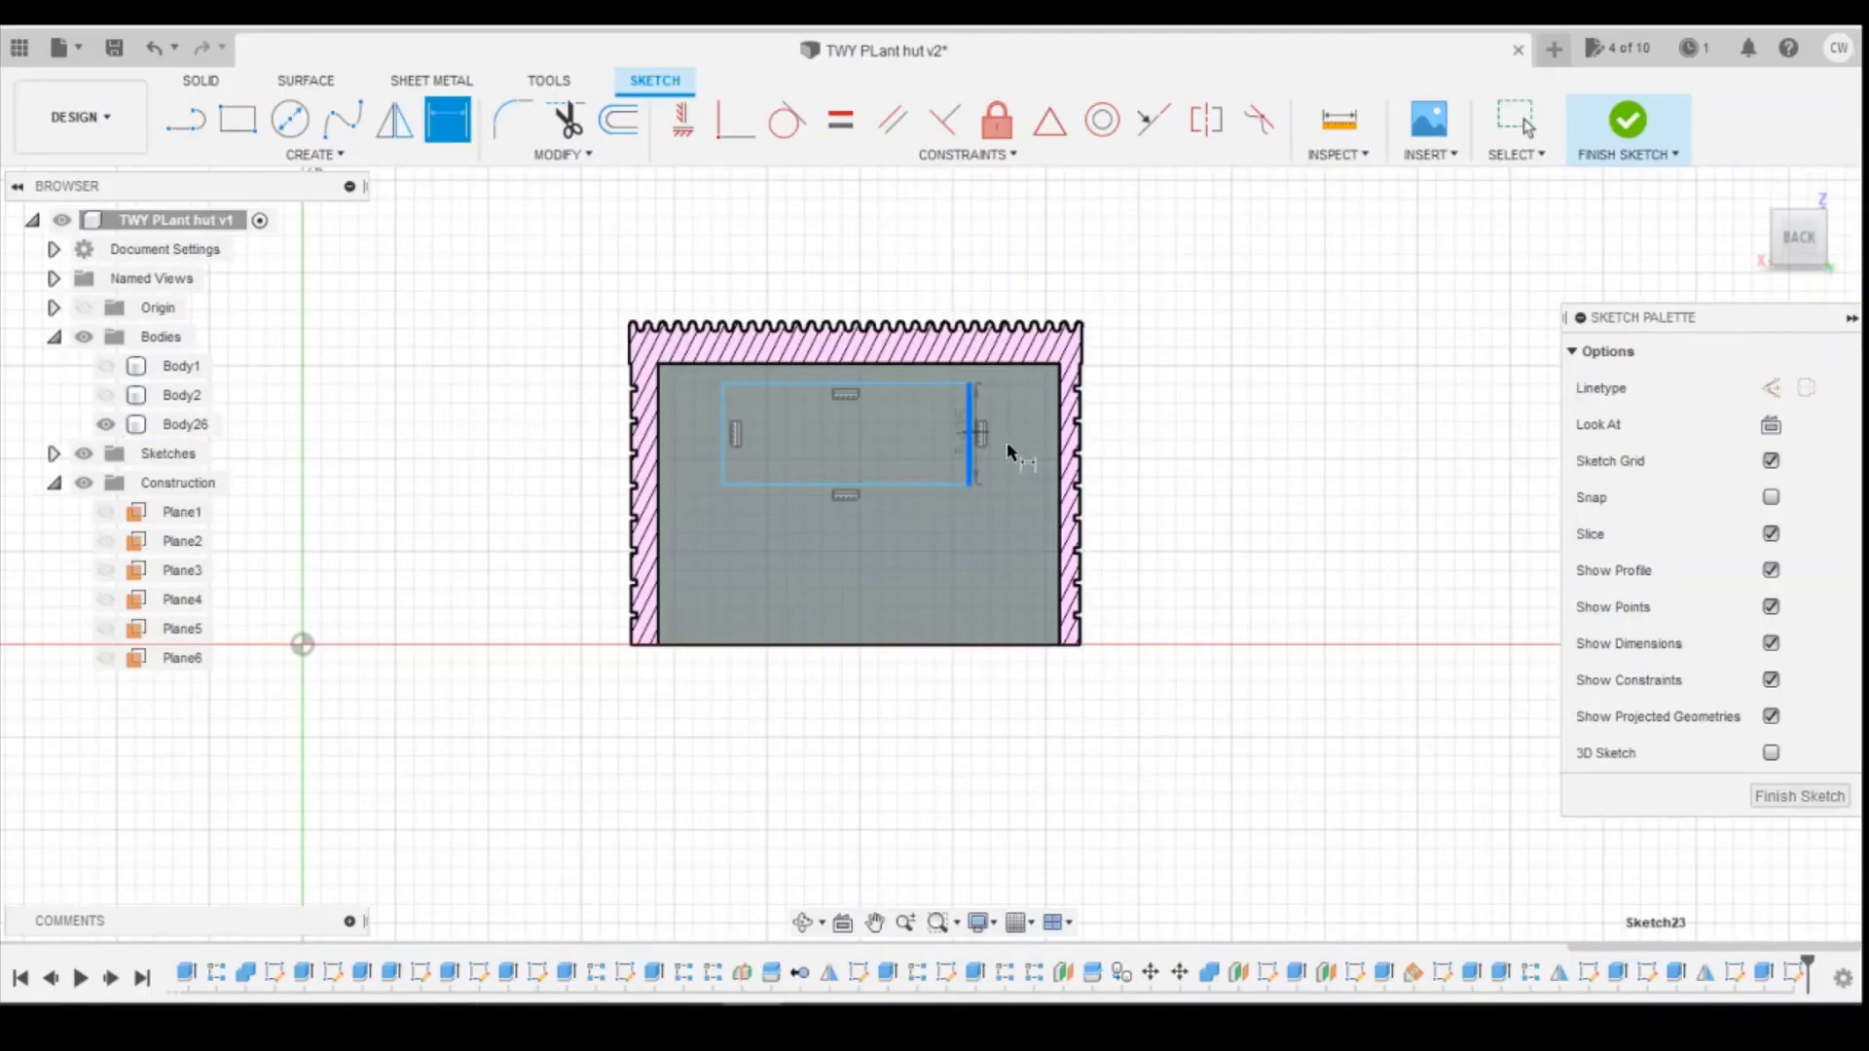
left_click(1095, 489)
type("4.15")
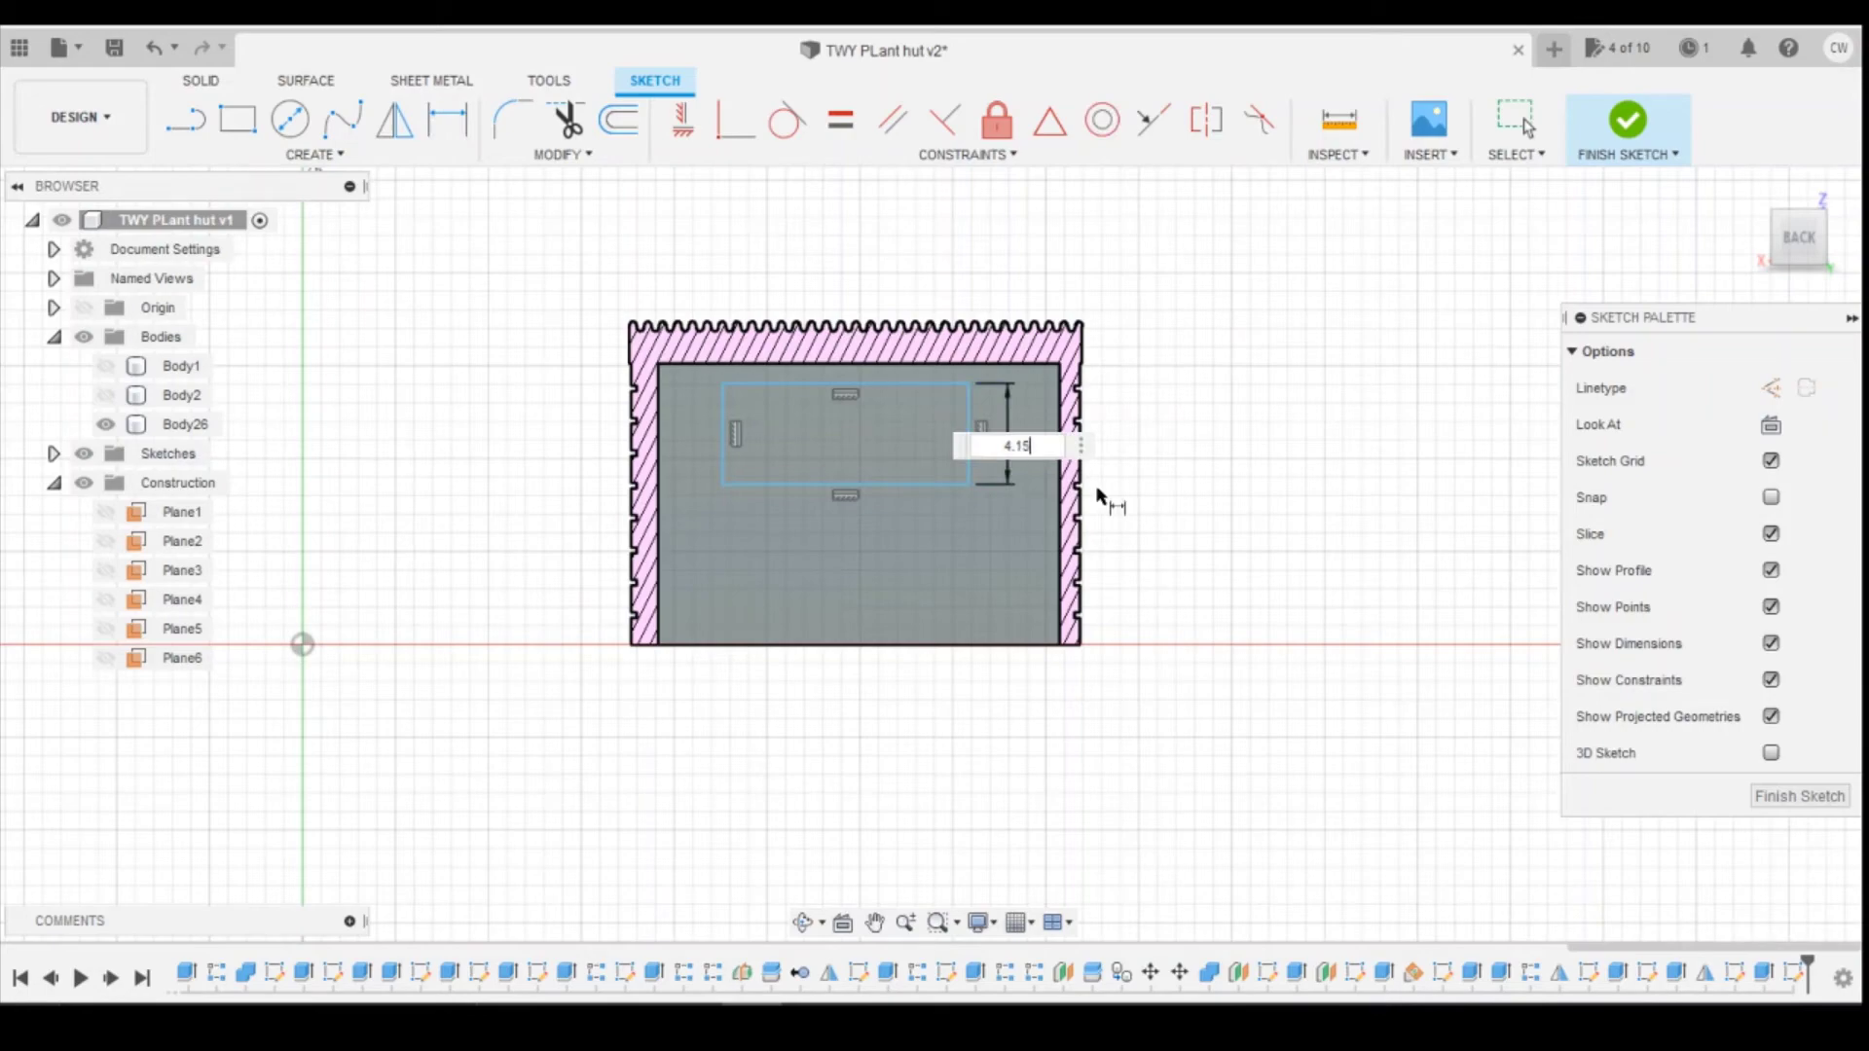
key("Return")
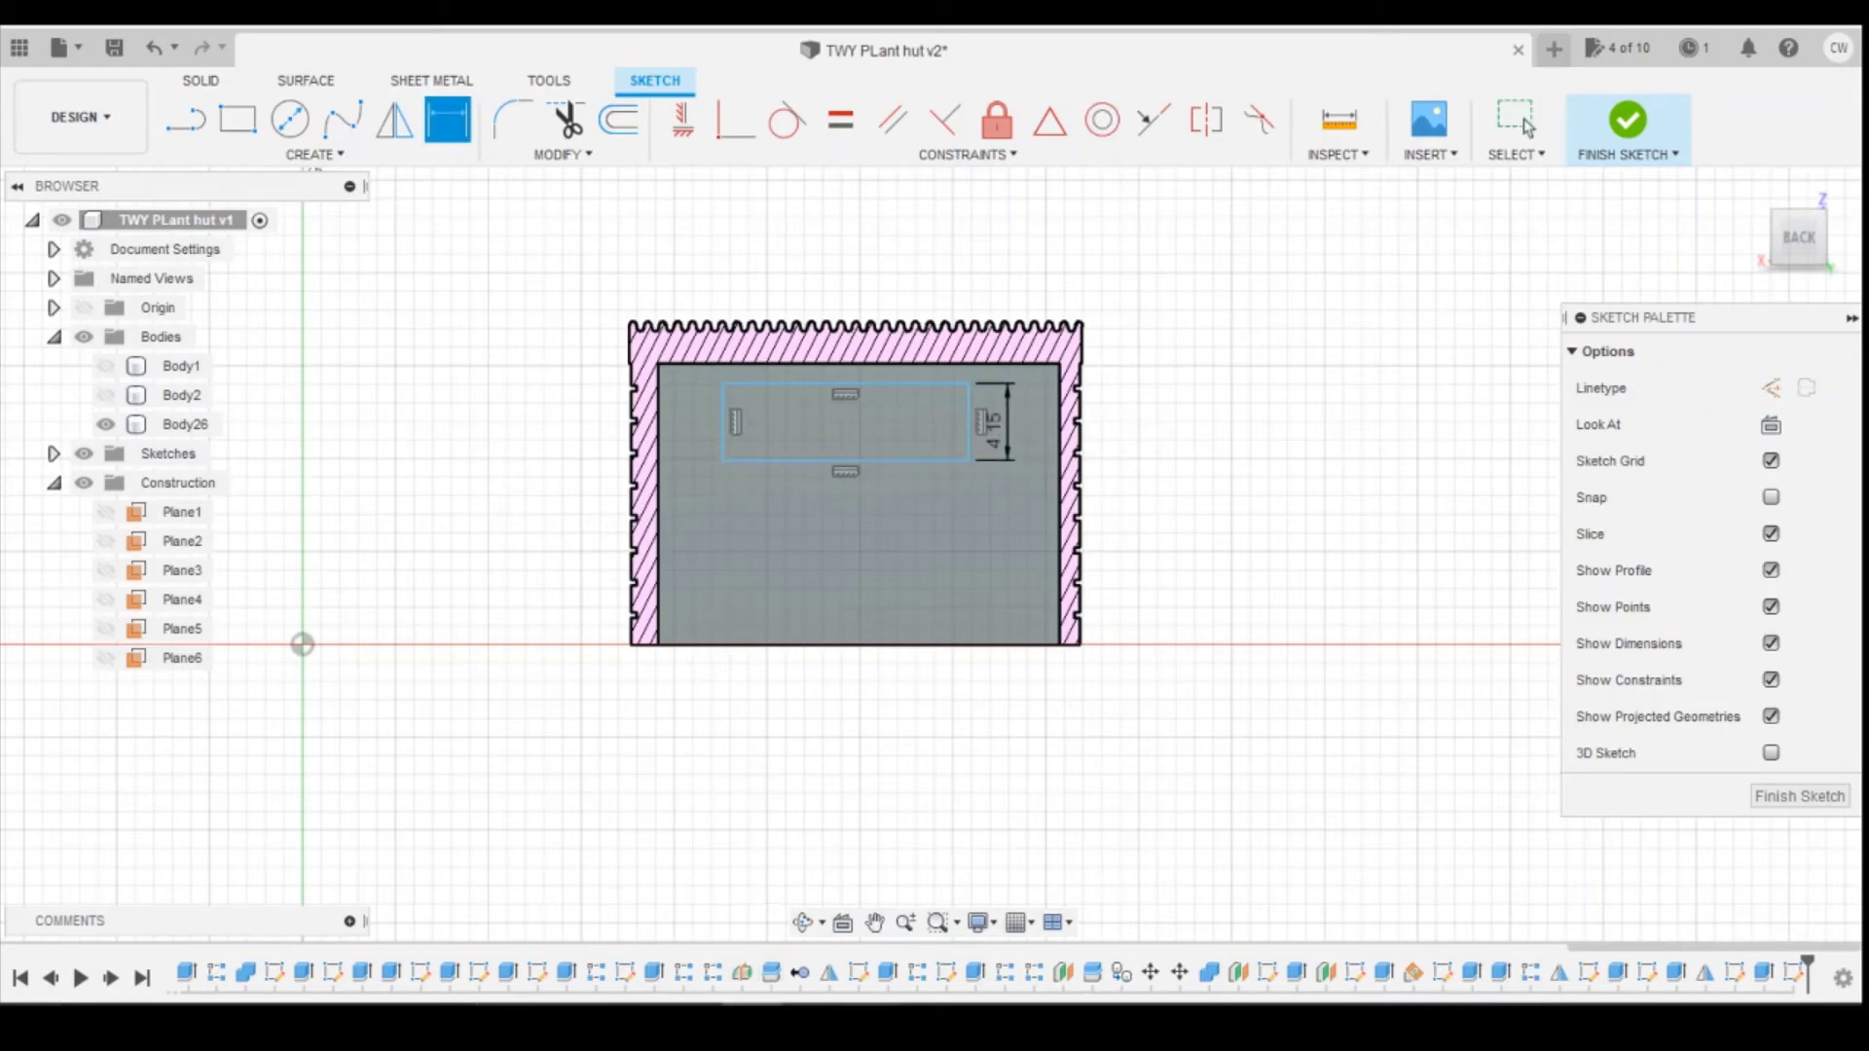
Step: Check the window width in the reference drawing and set the rectangle's width to 10.5 mm
mouse_move(873, 1022)
left_click(872, 925)
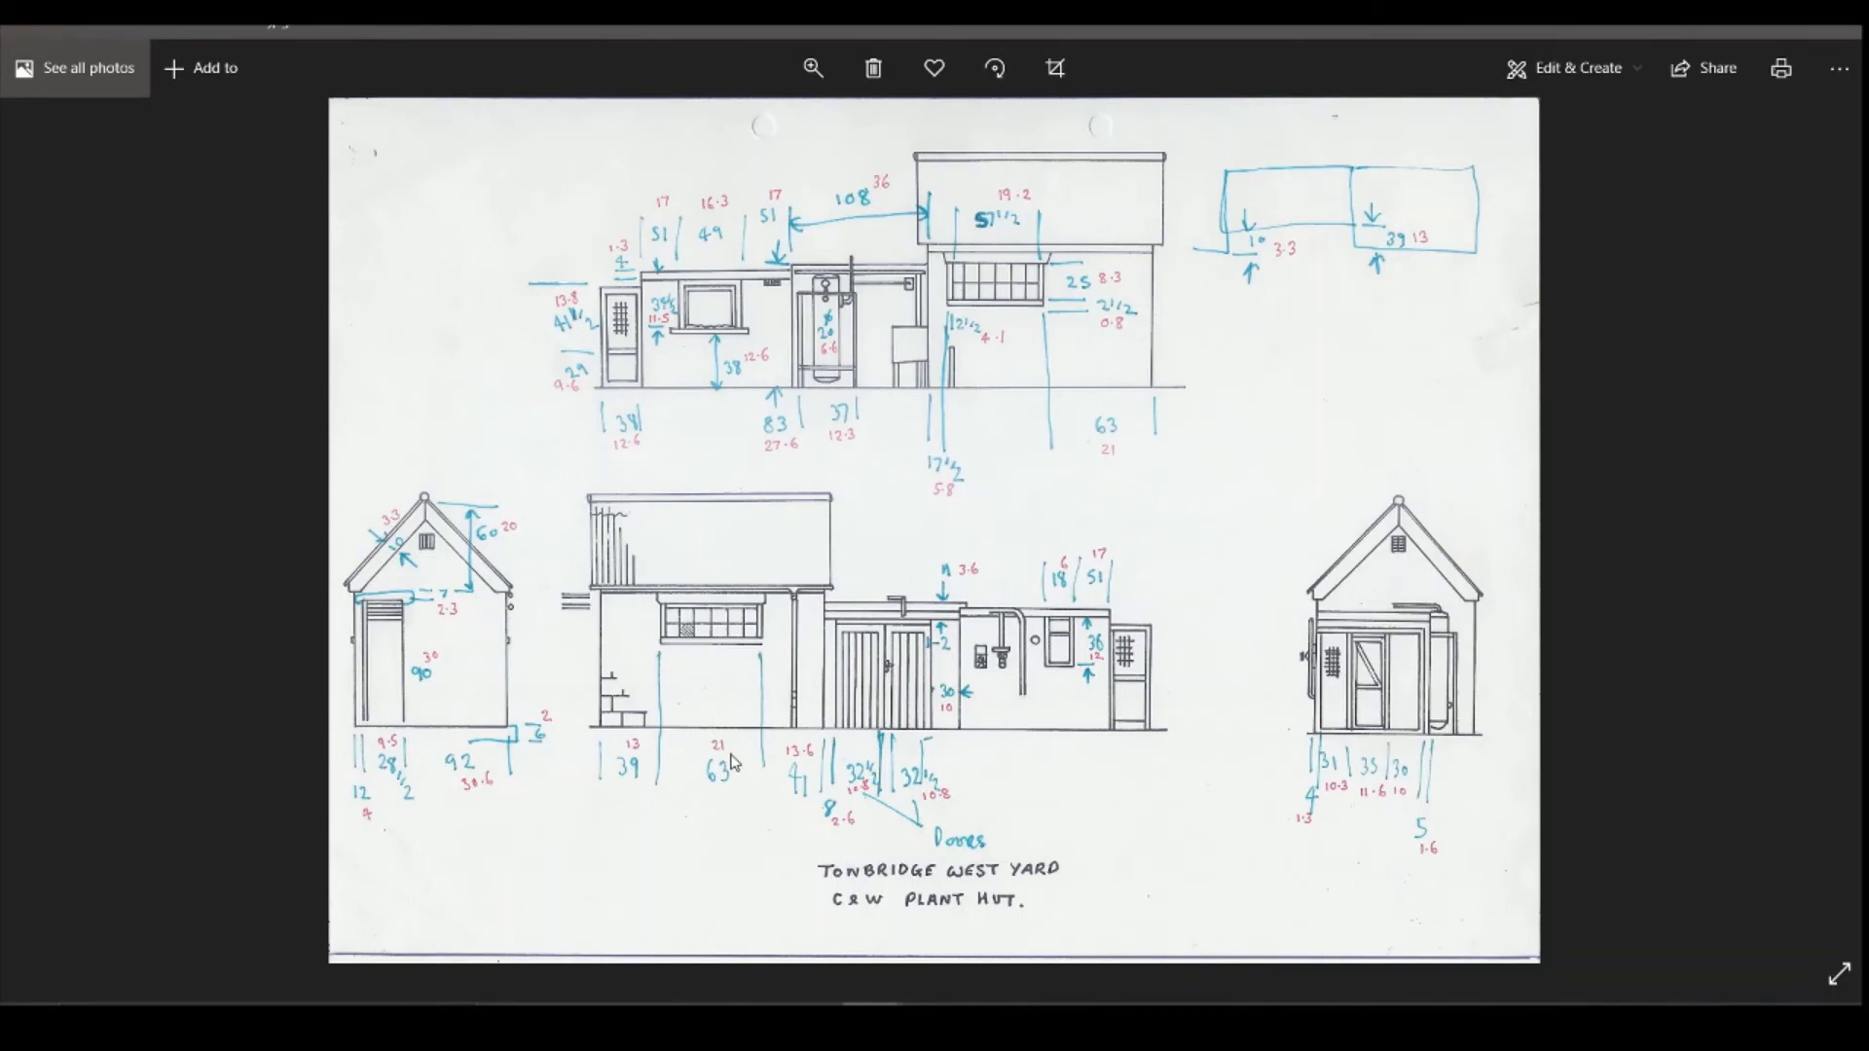
left_click(750, 1022)
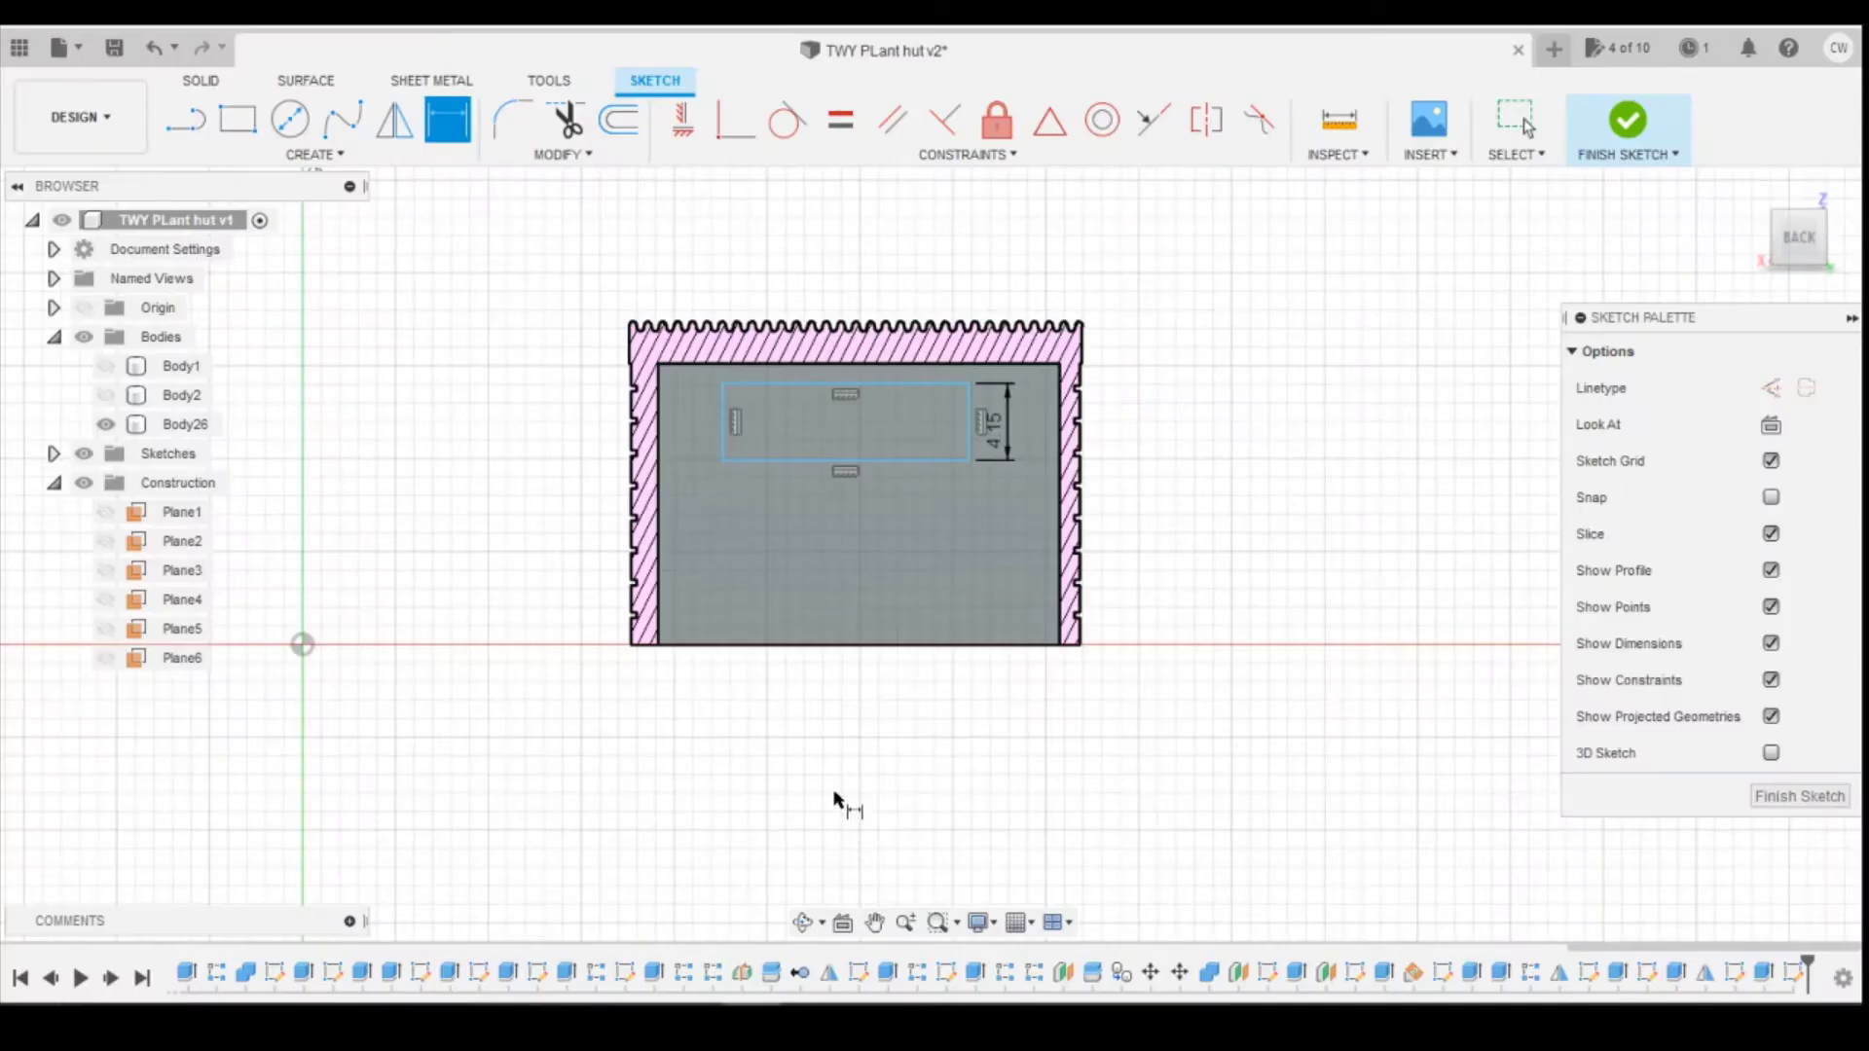
left_click(888, 464)
left_click(888, 502)
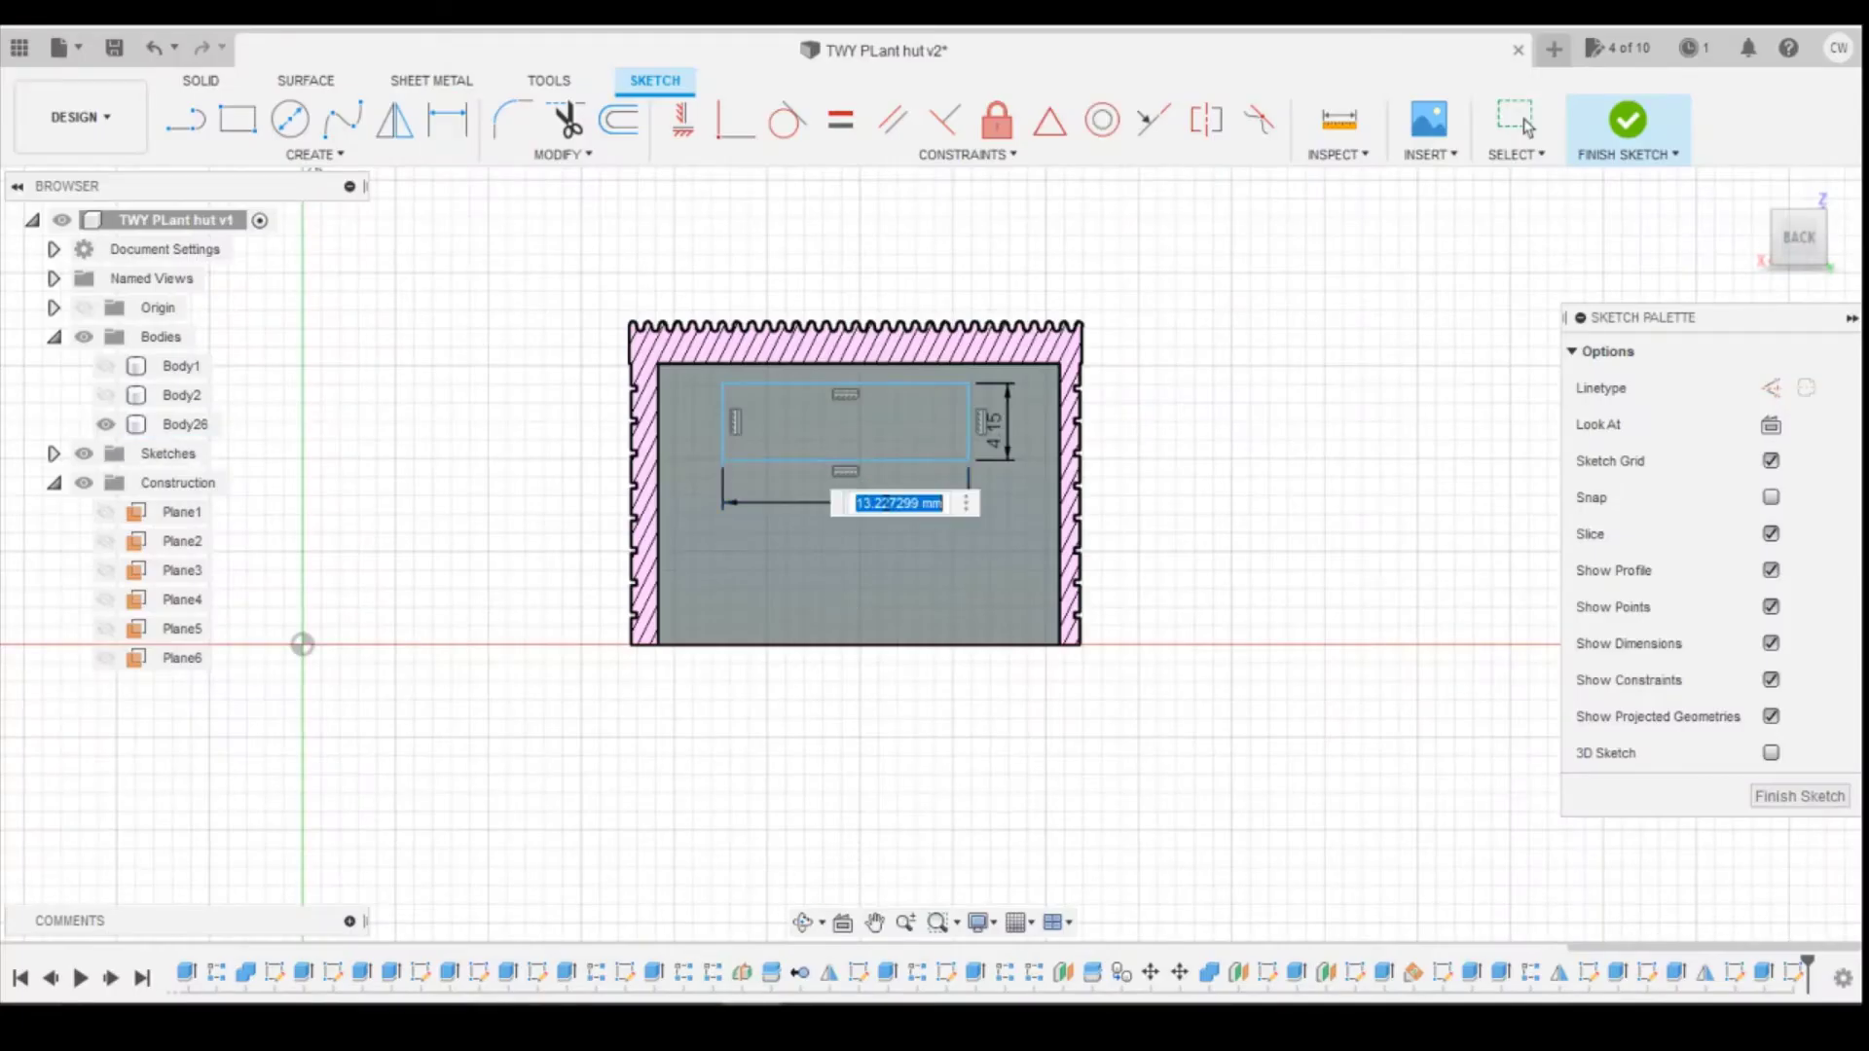
type("10.5")
key("Return")
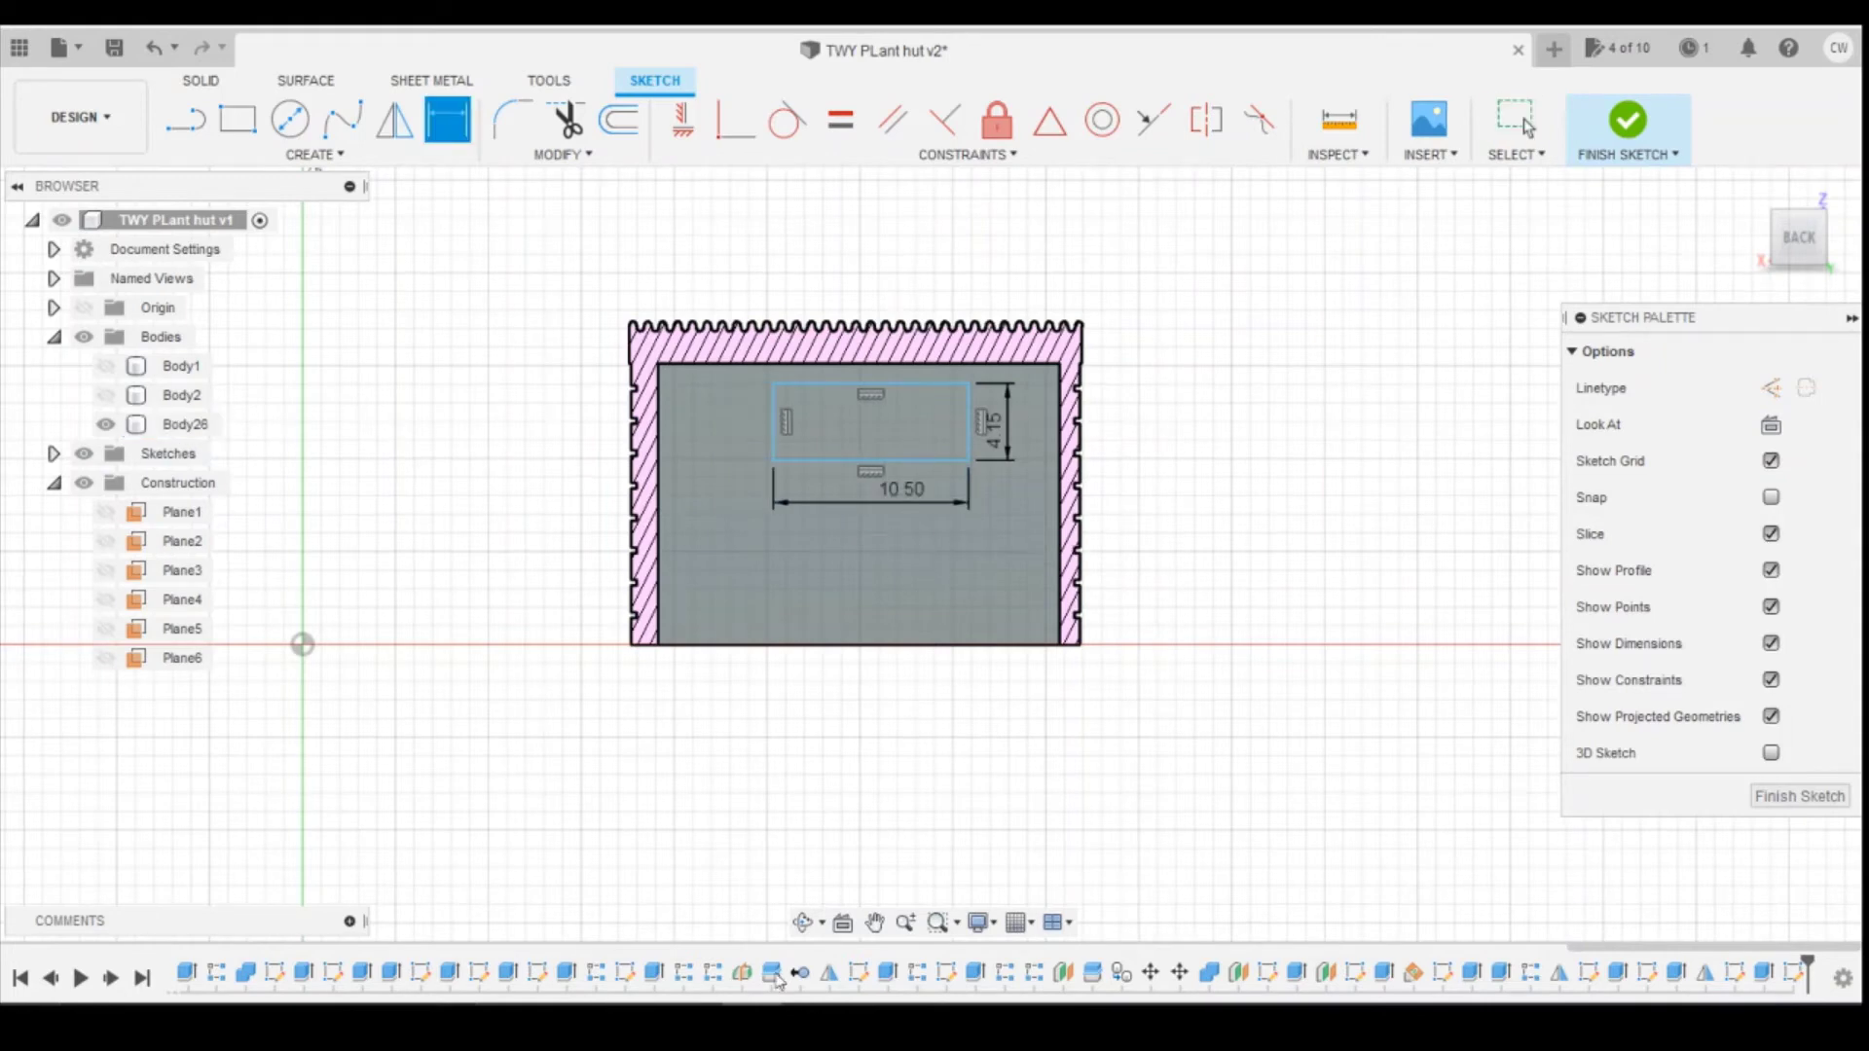
Step: Check the window's side offset in the reference drawing and set the rectangle 6.5 mm from the outer edge of the hut's free end wall
mouse_move(874, 1020)
left_click(902, 965)
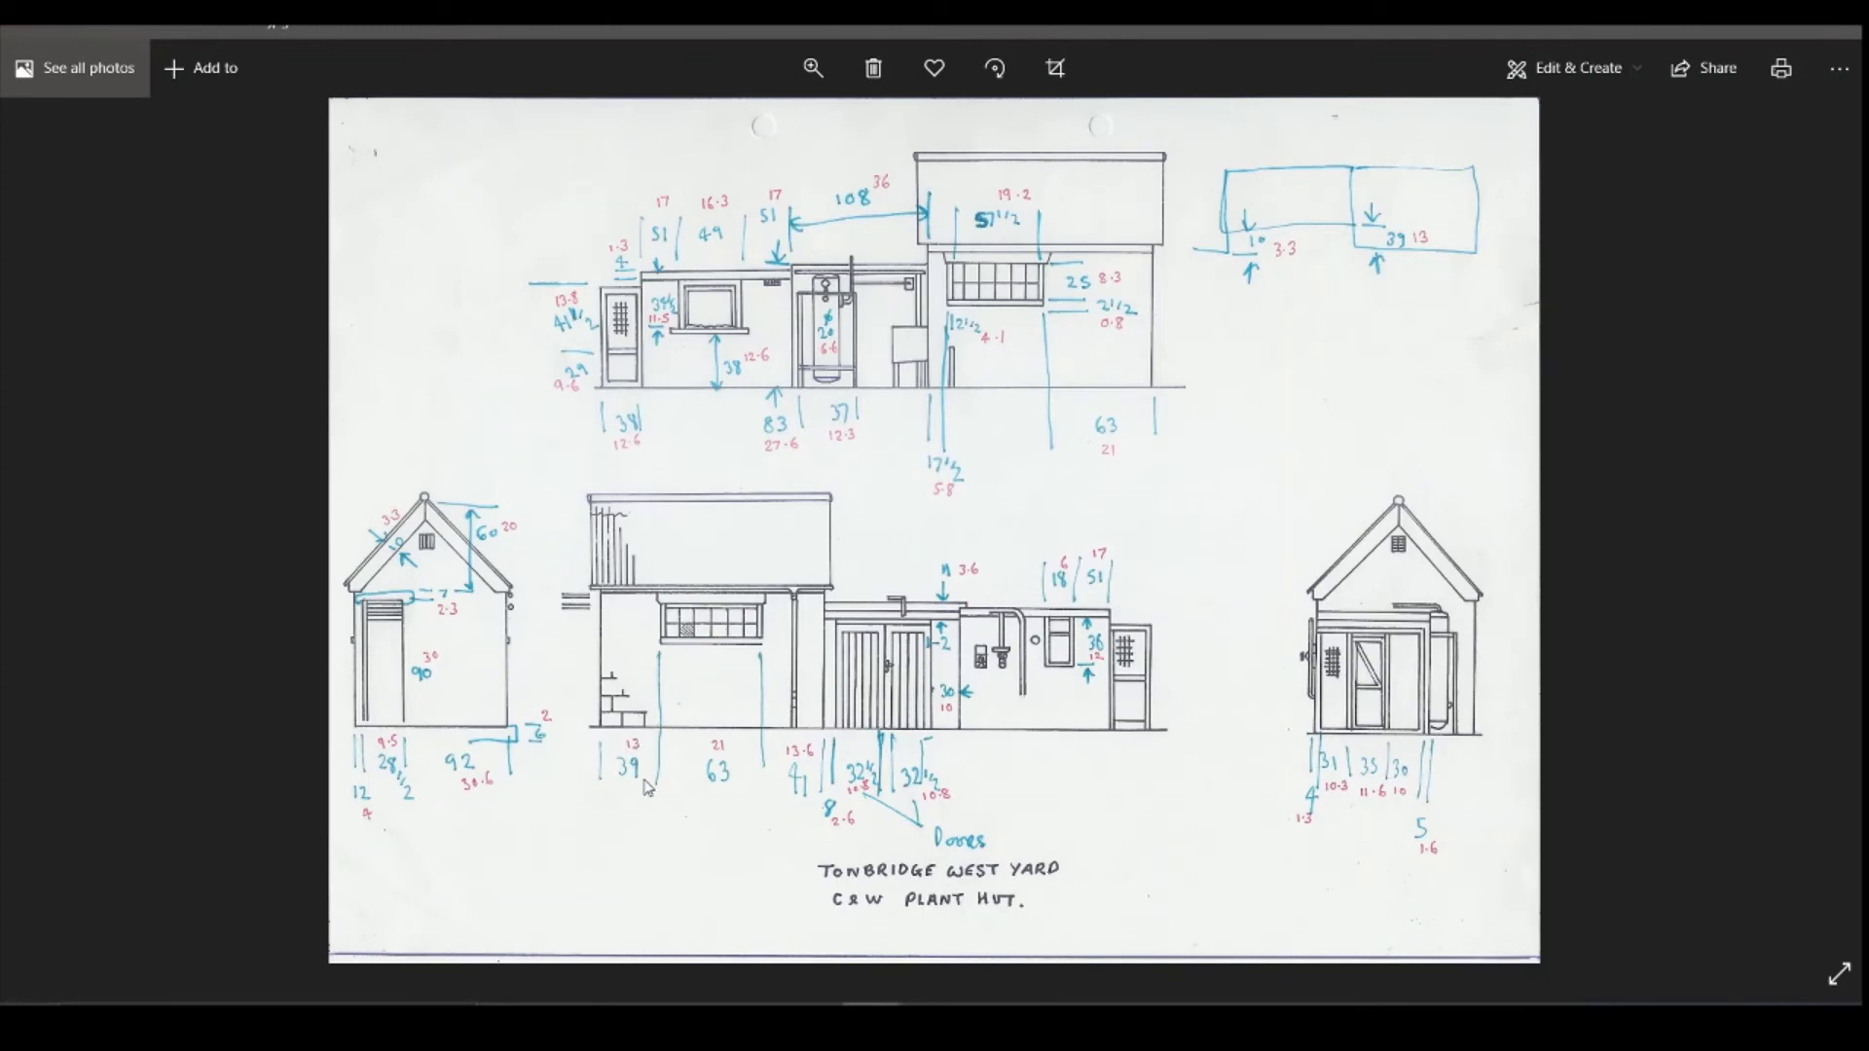
left_click(749, 1020)
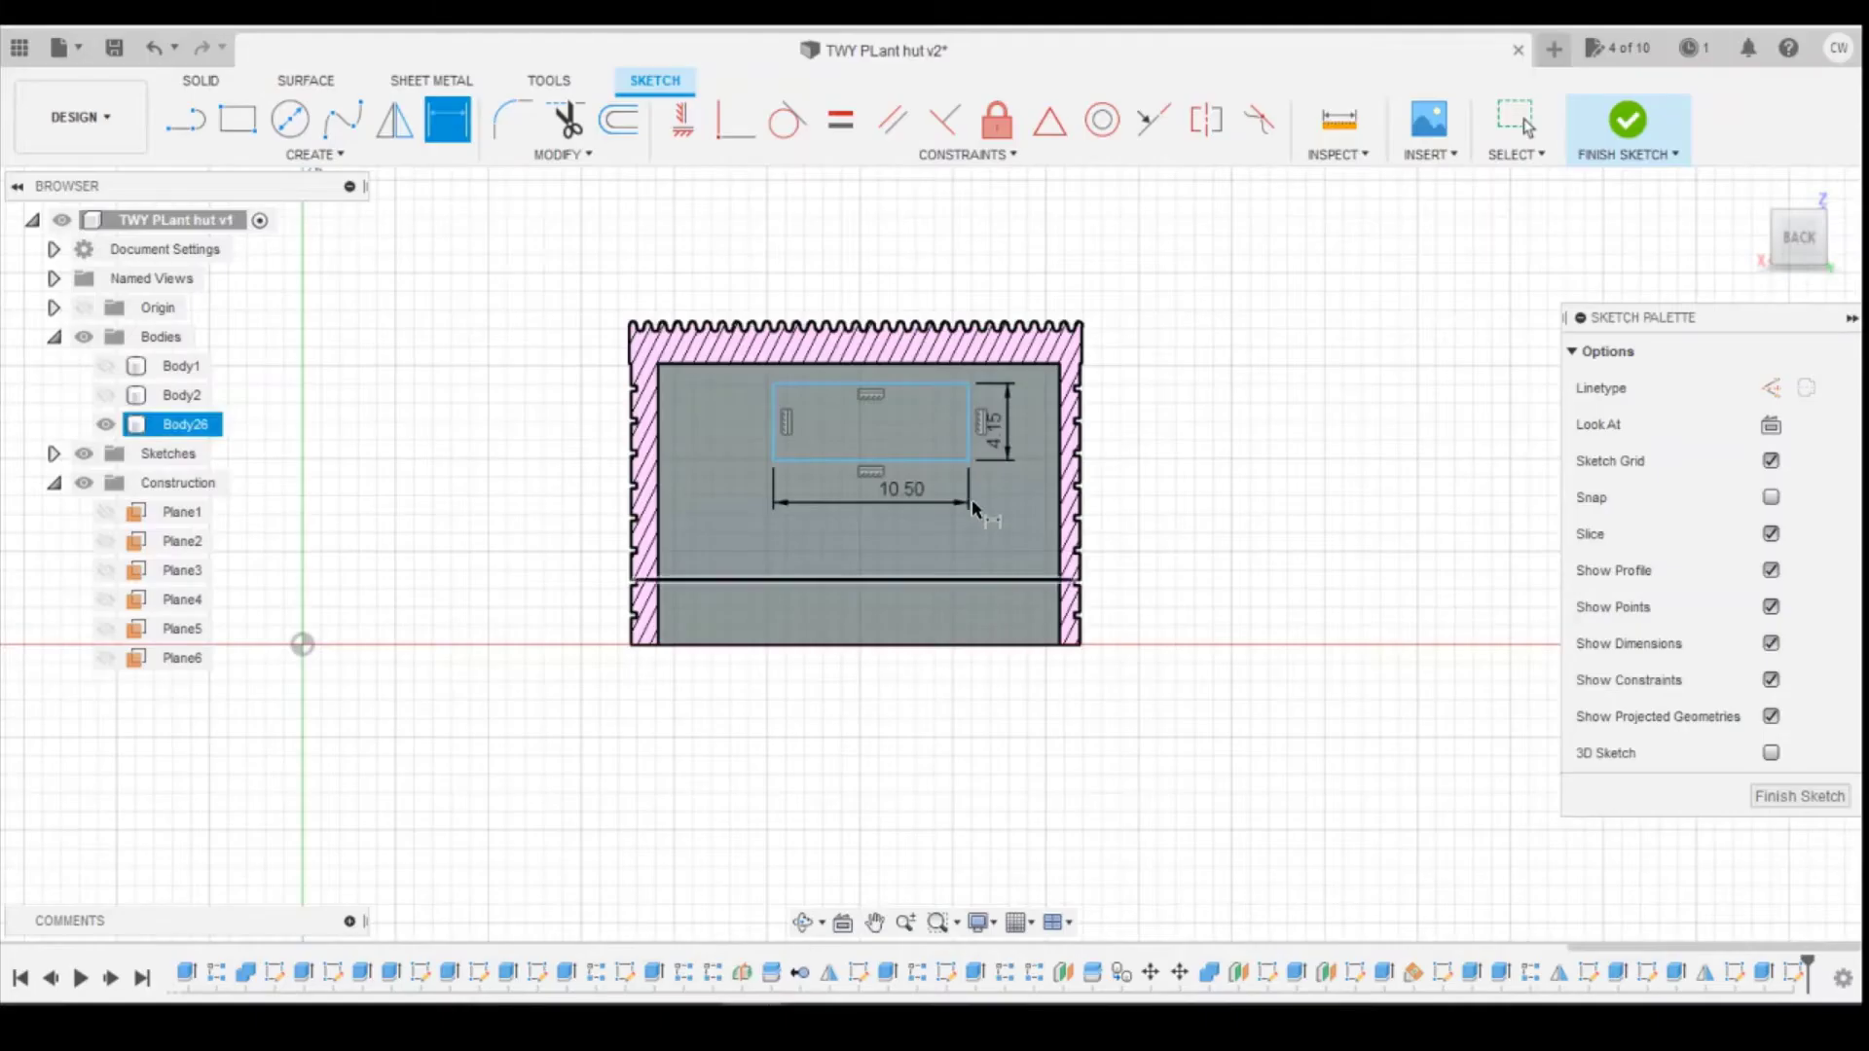
left_click(968, 461)
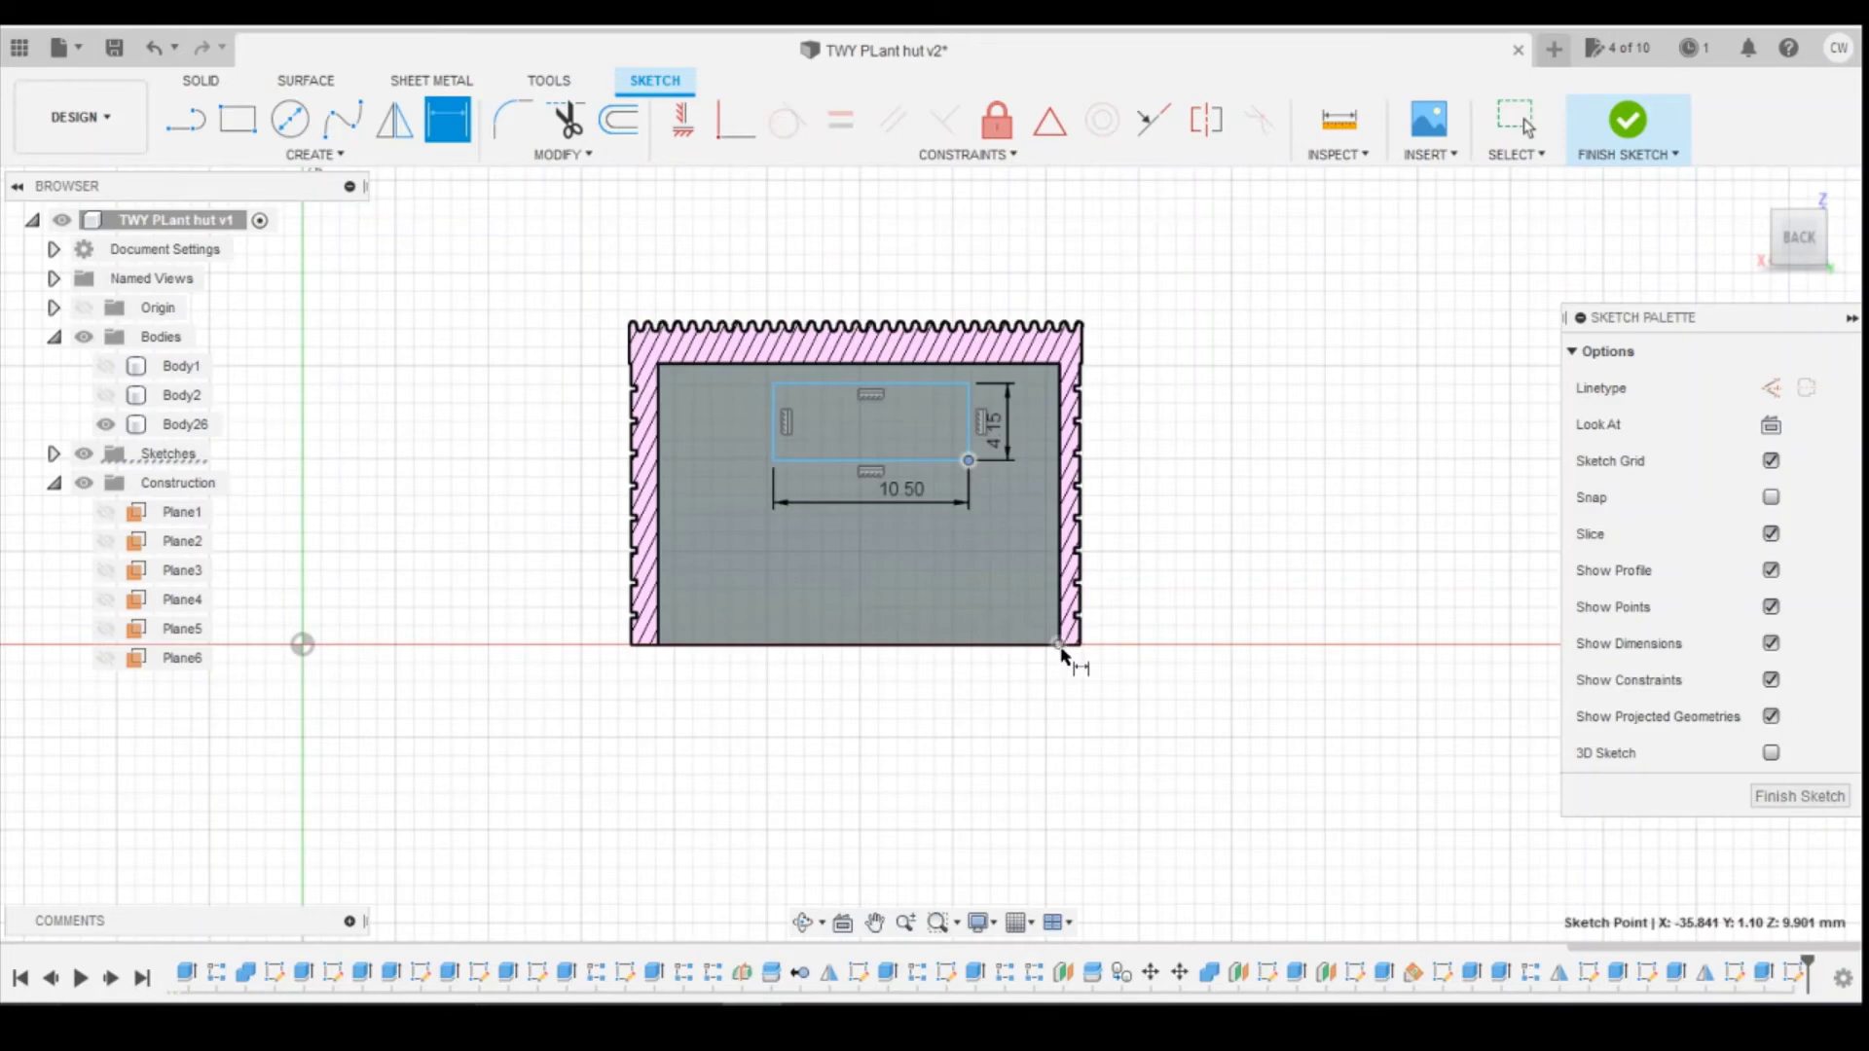
left_click(1080, 460)
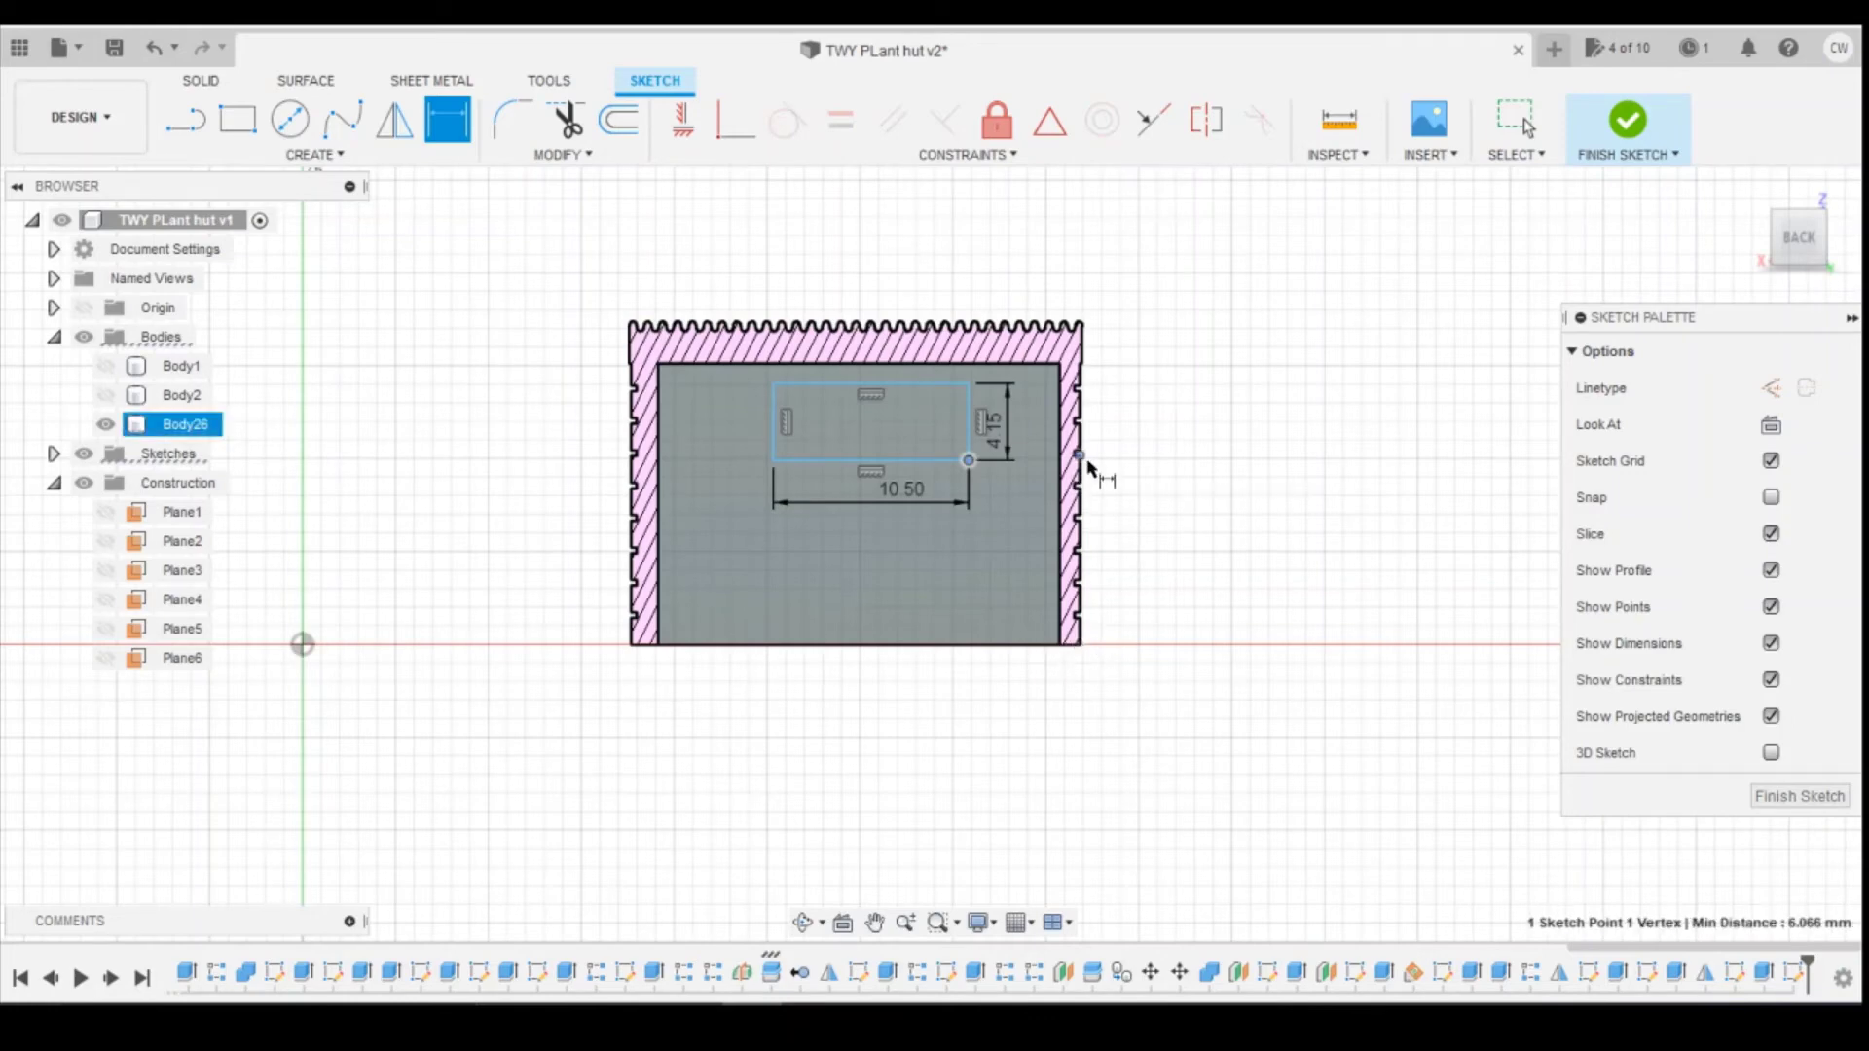
scroll(1086, 486, "up", 2)
scroll(1083, 516, "up", 2)
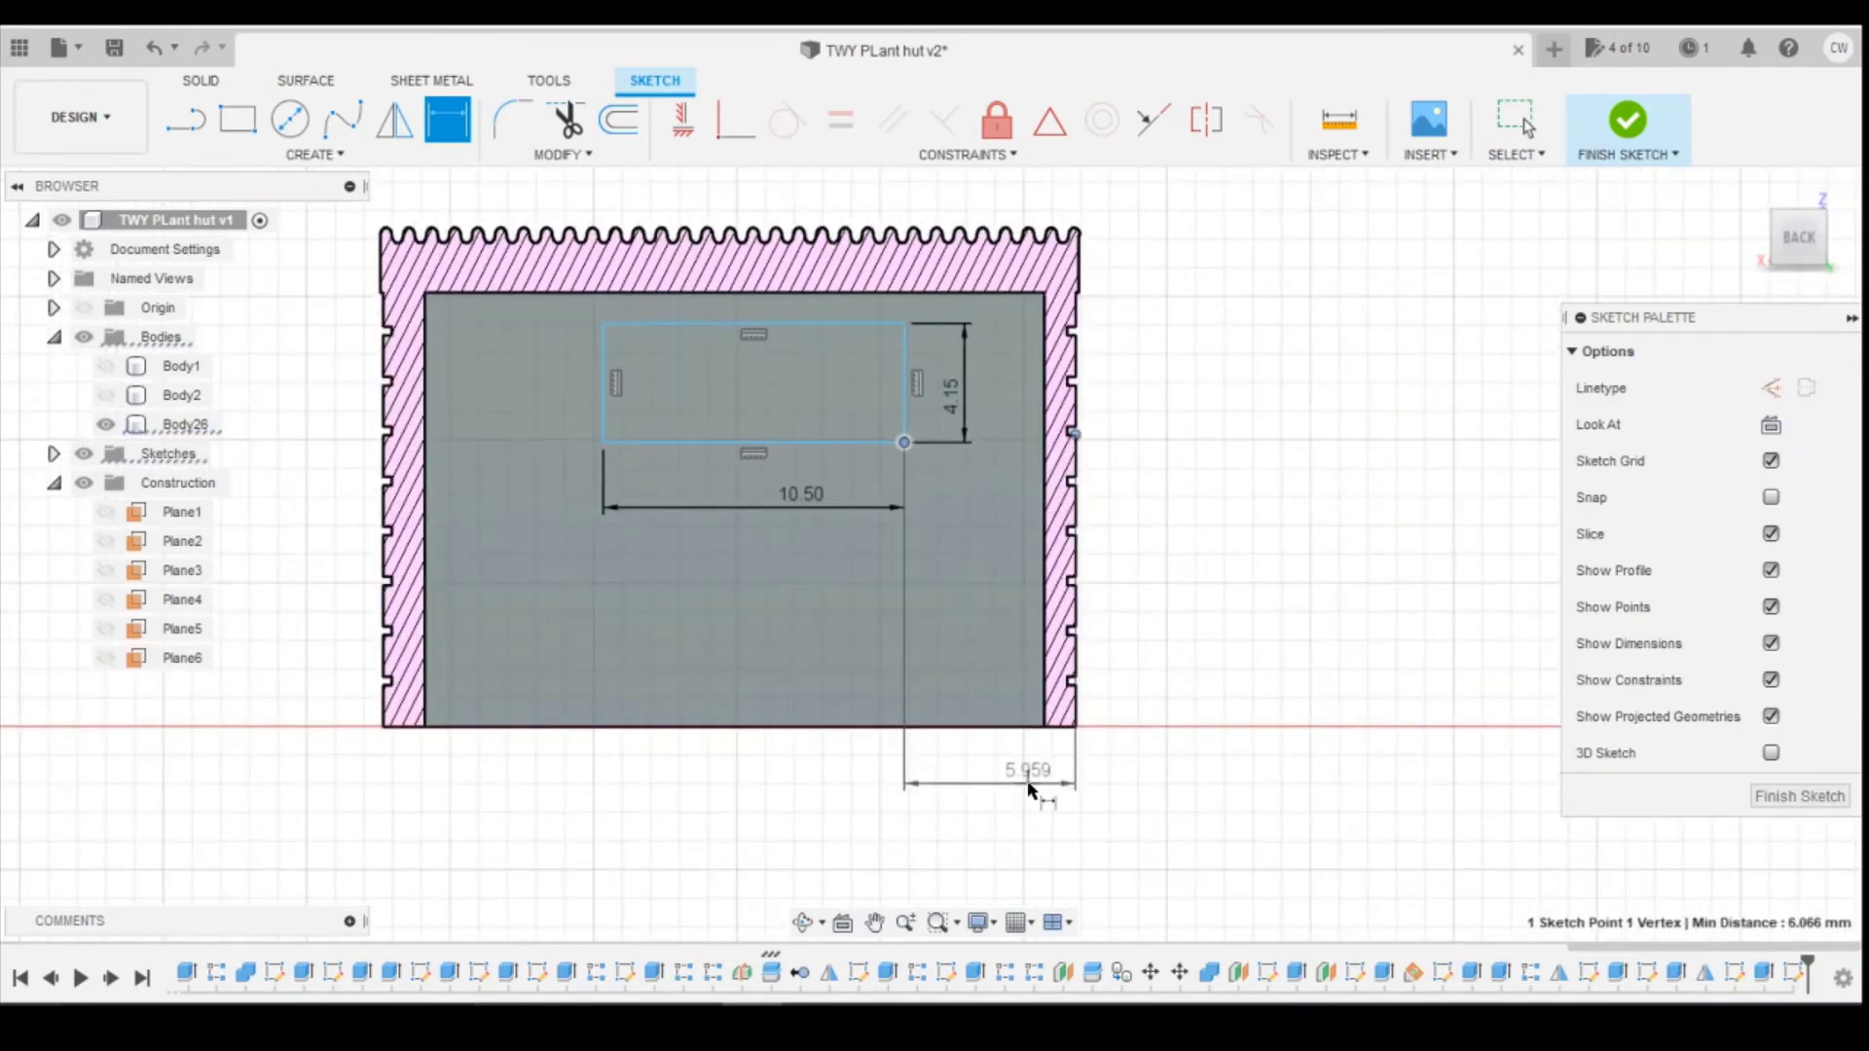
left_click(1051, 810)
type("6.5")
key("Return")
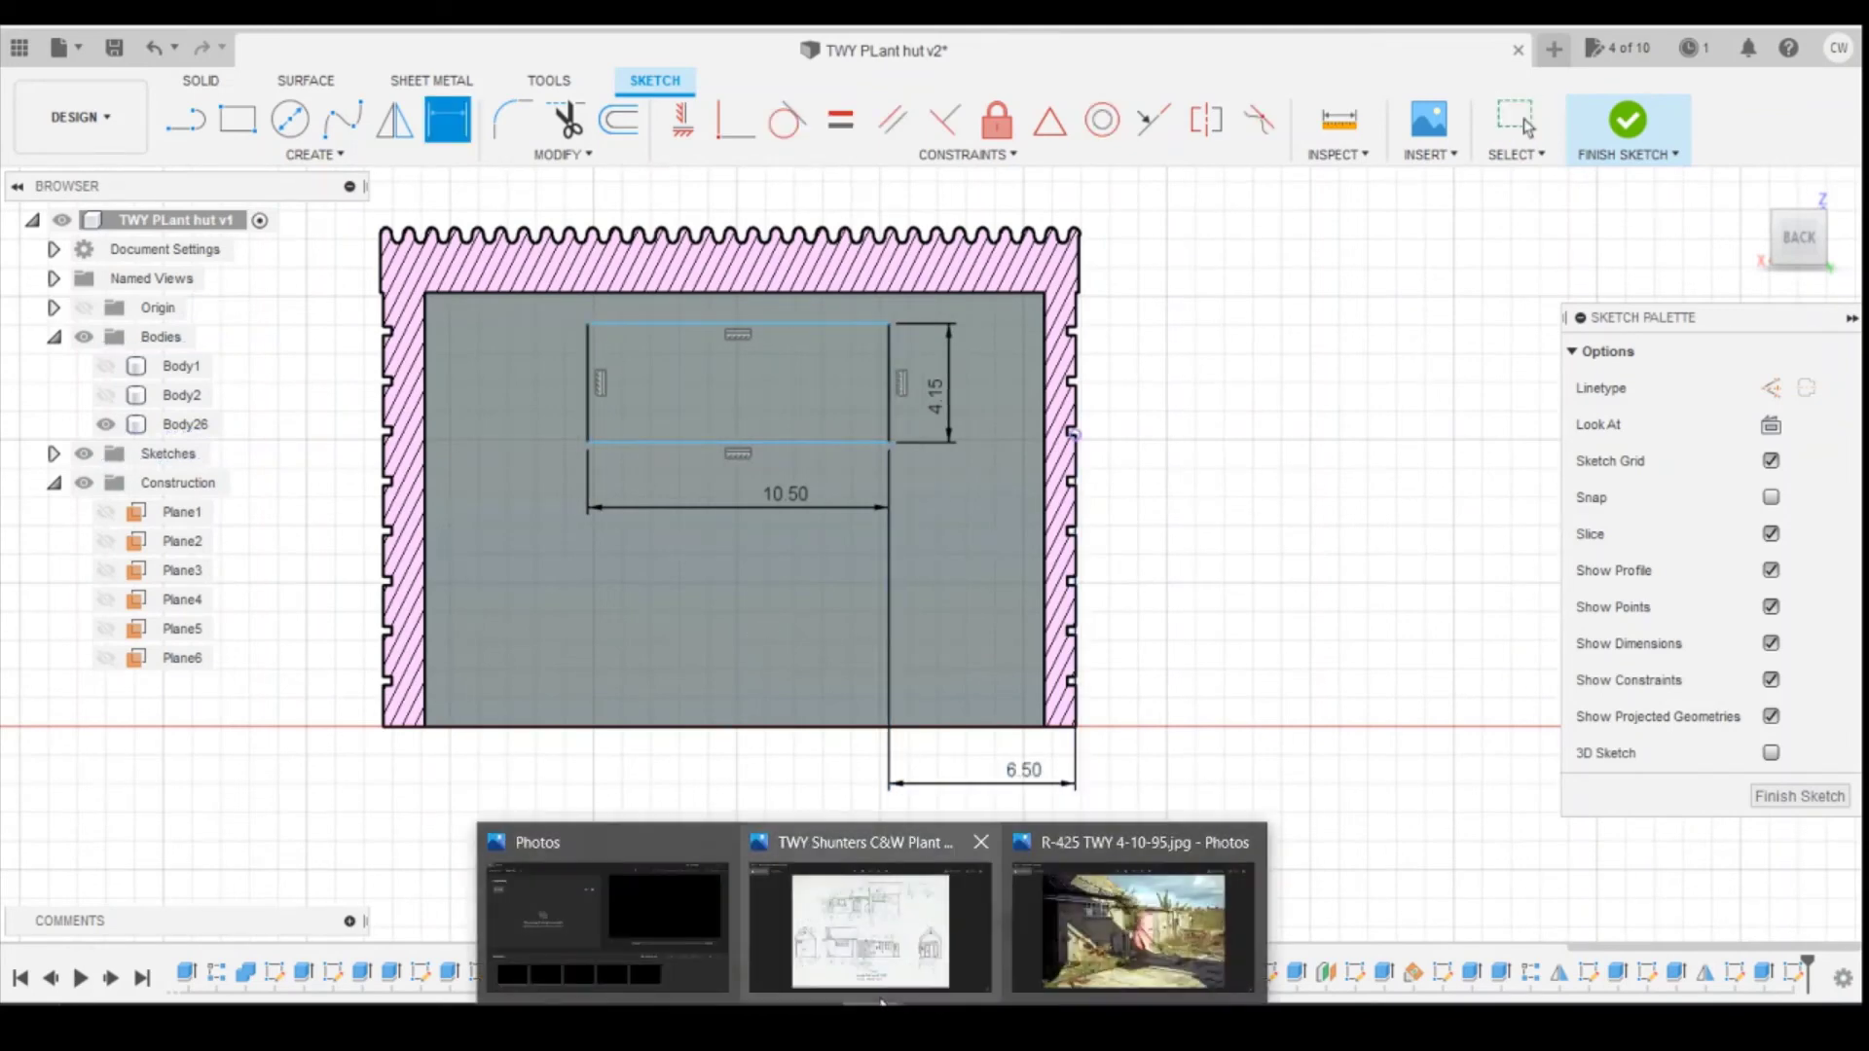
Step: Check the reference drawing and set the rectangle's lower edge 9.5 mm above the base of the wall
left_click(905, 923)
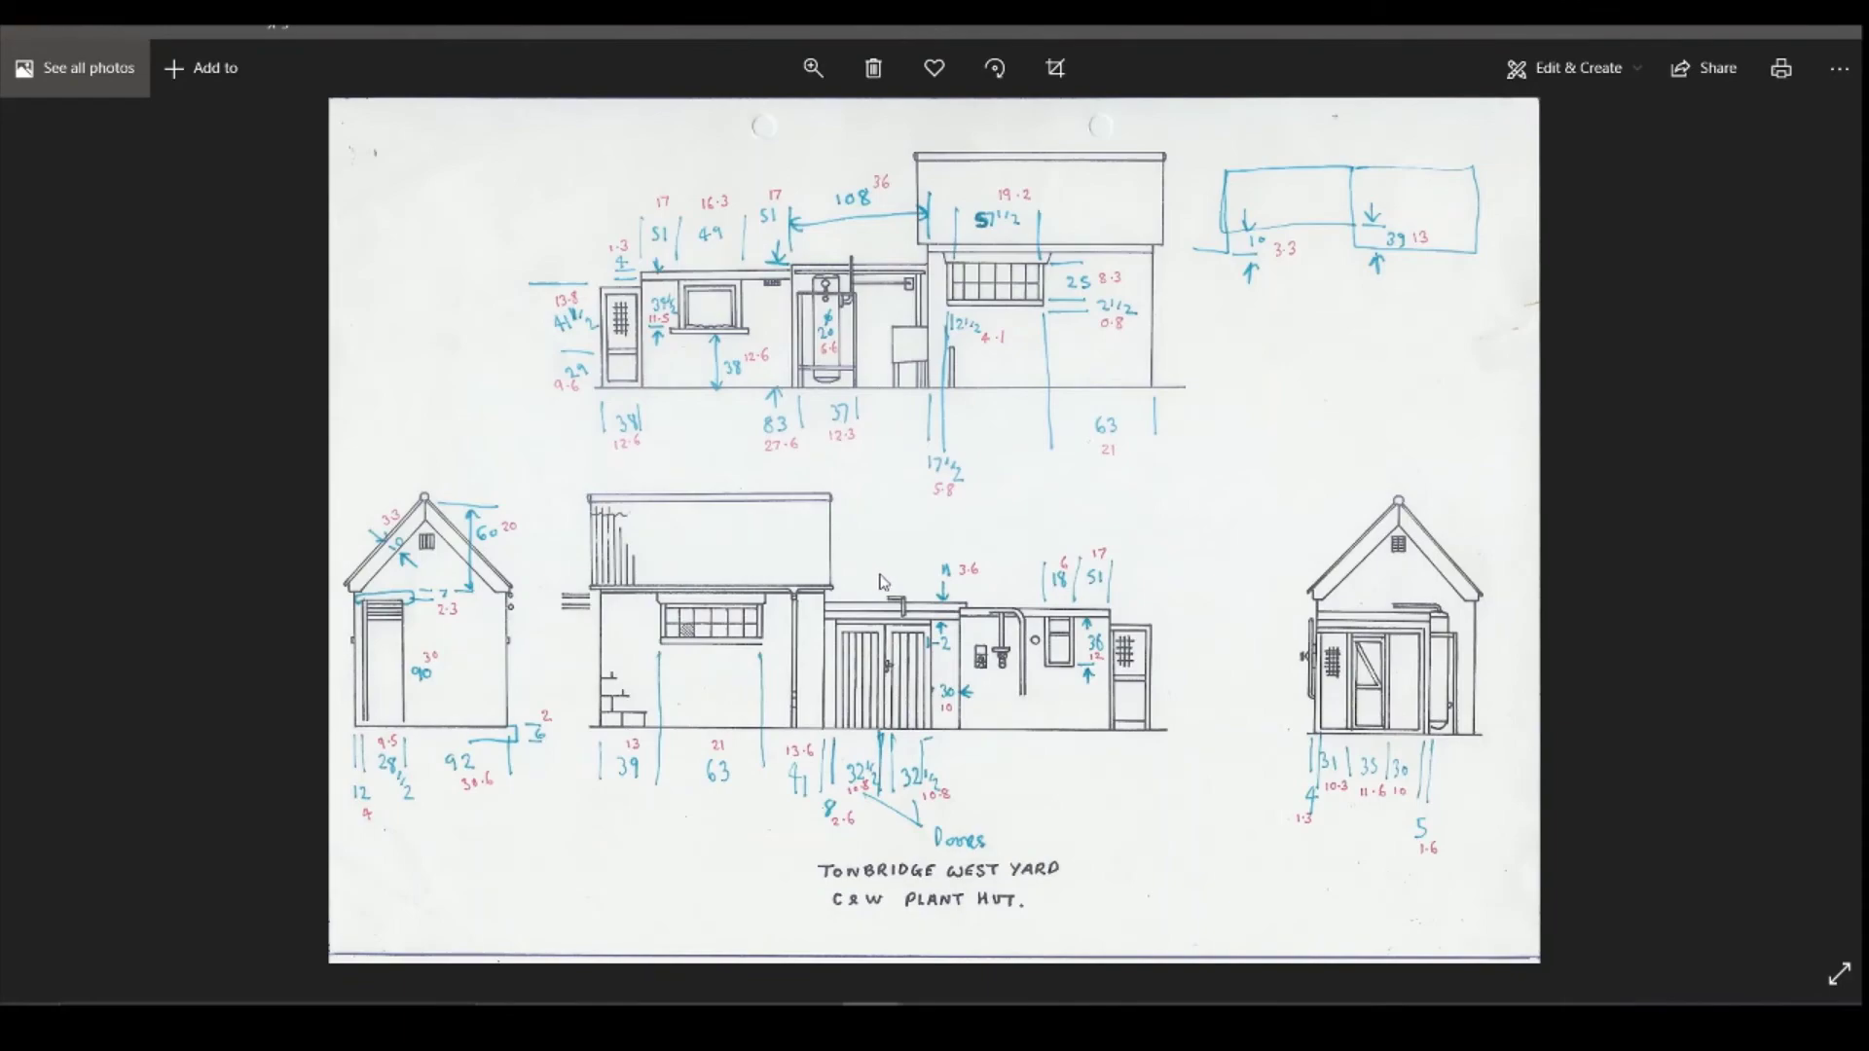
left_click(755, 1017)
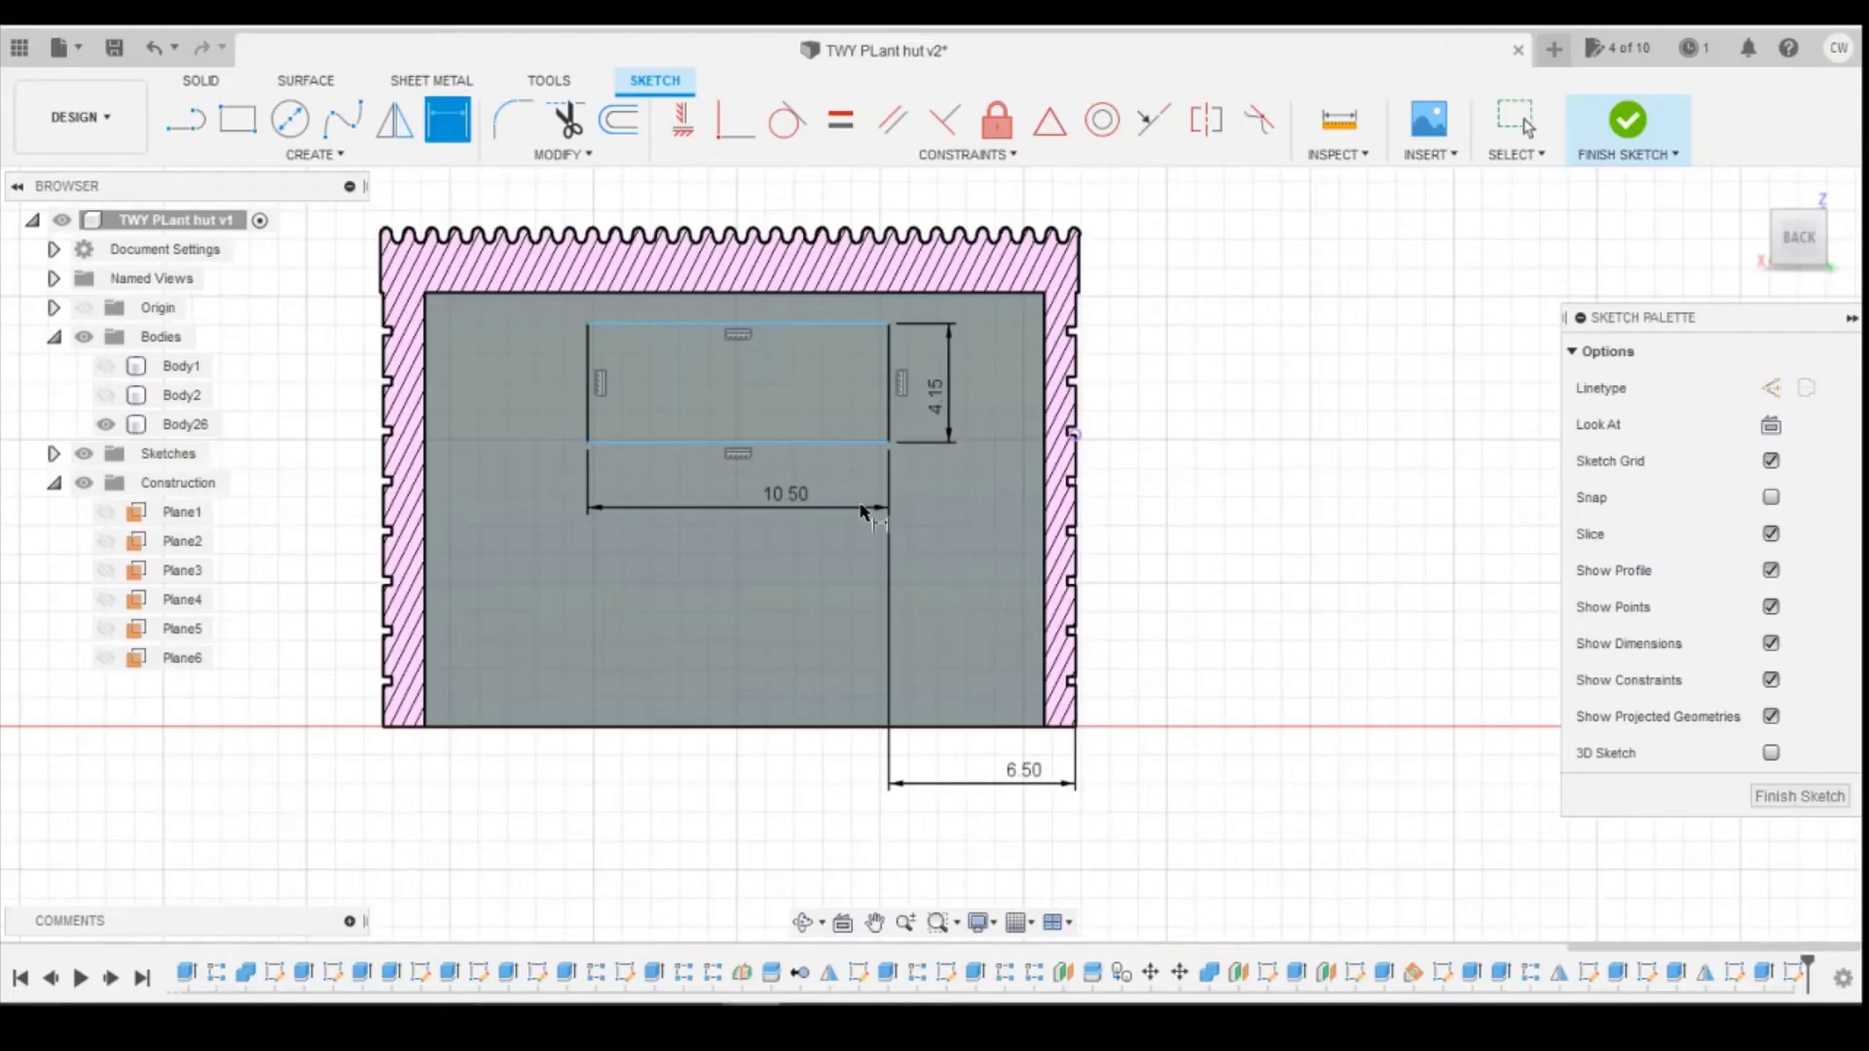
left_click(796, 445)
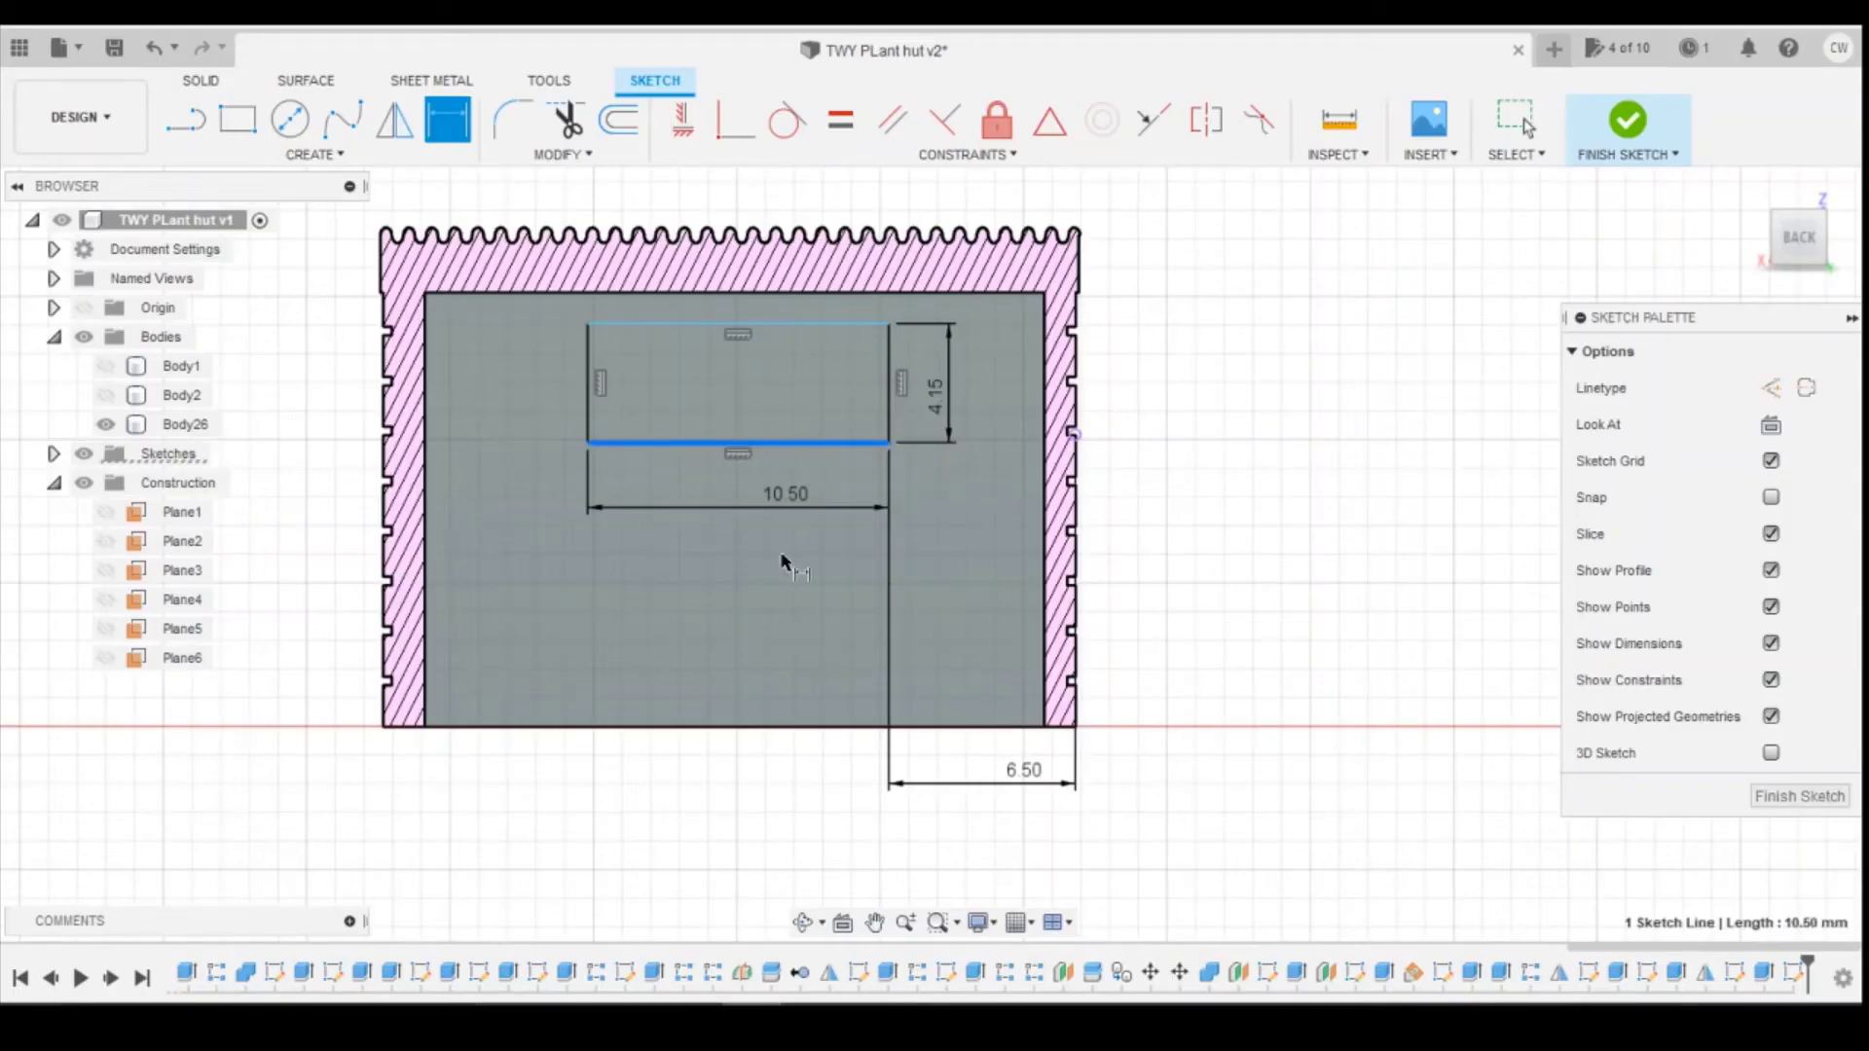
left_click(784, 728)
left_click(793, 604)
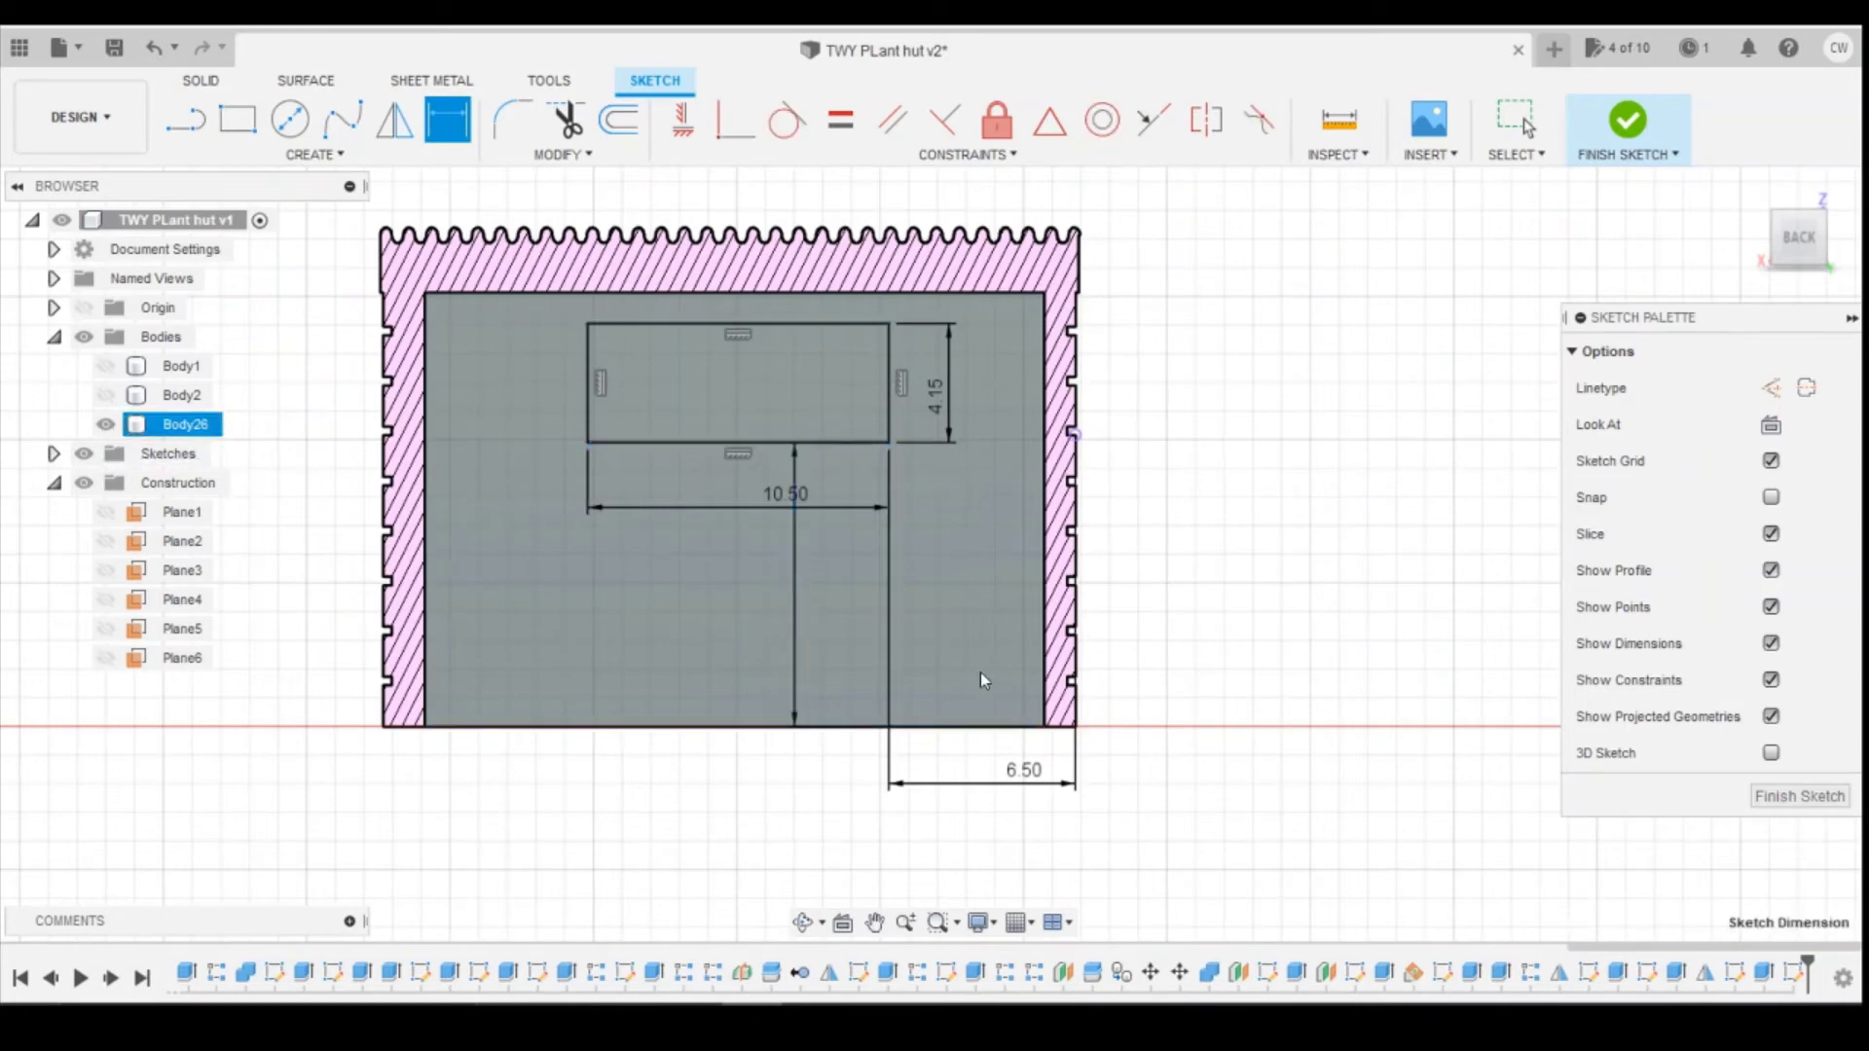
type("9.5")
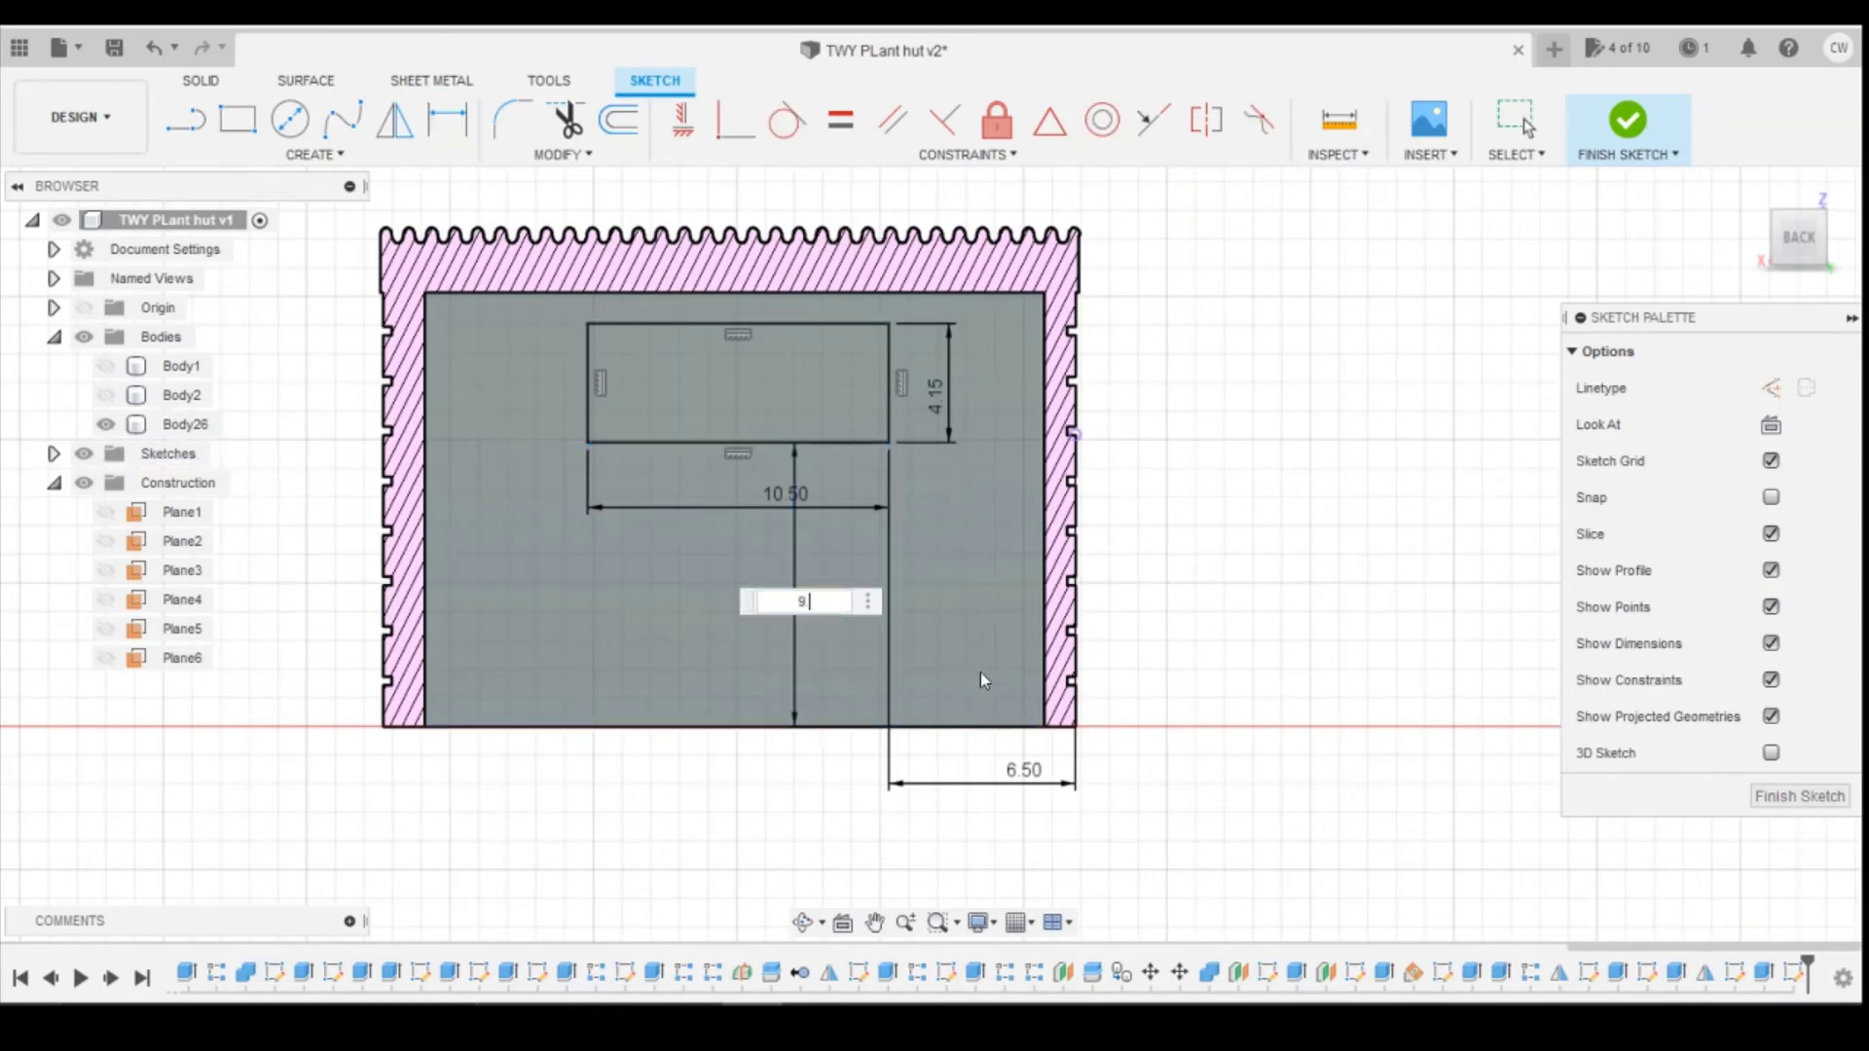
key("Return")
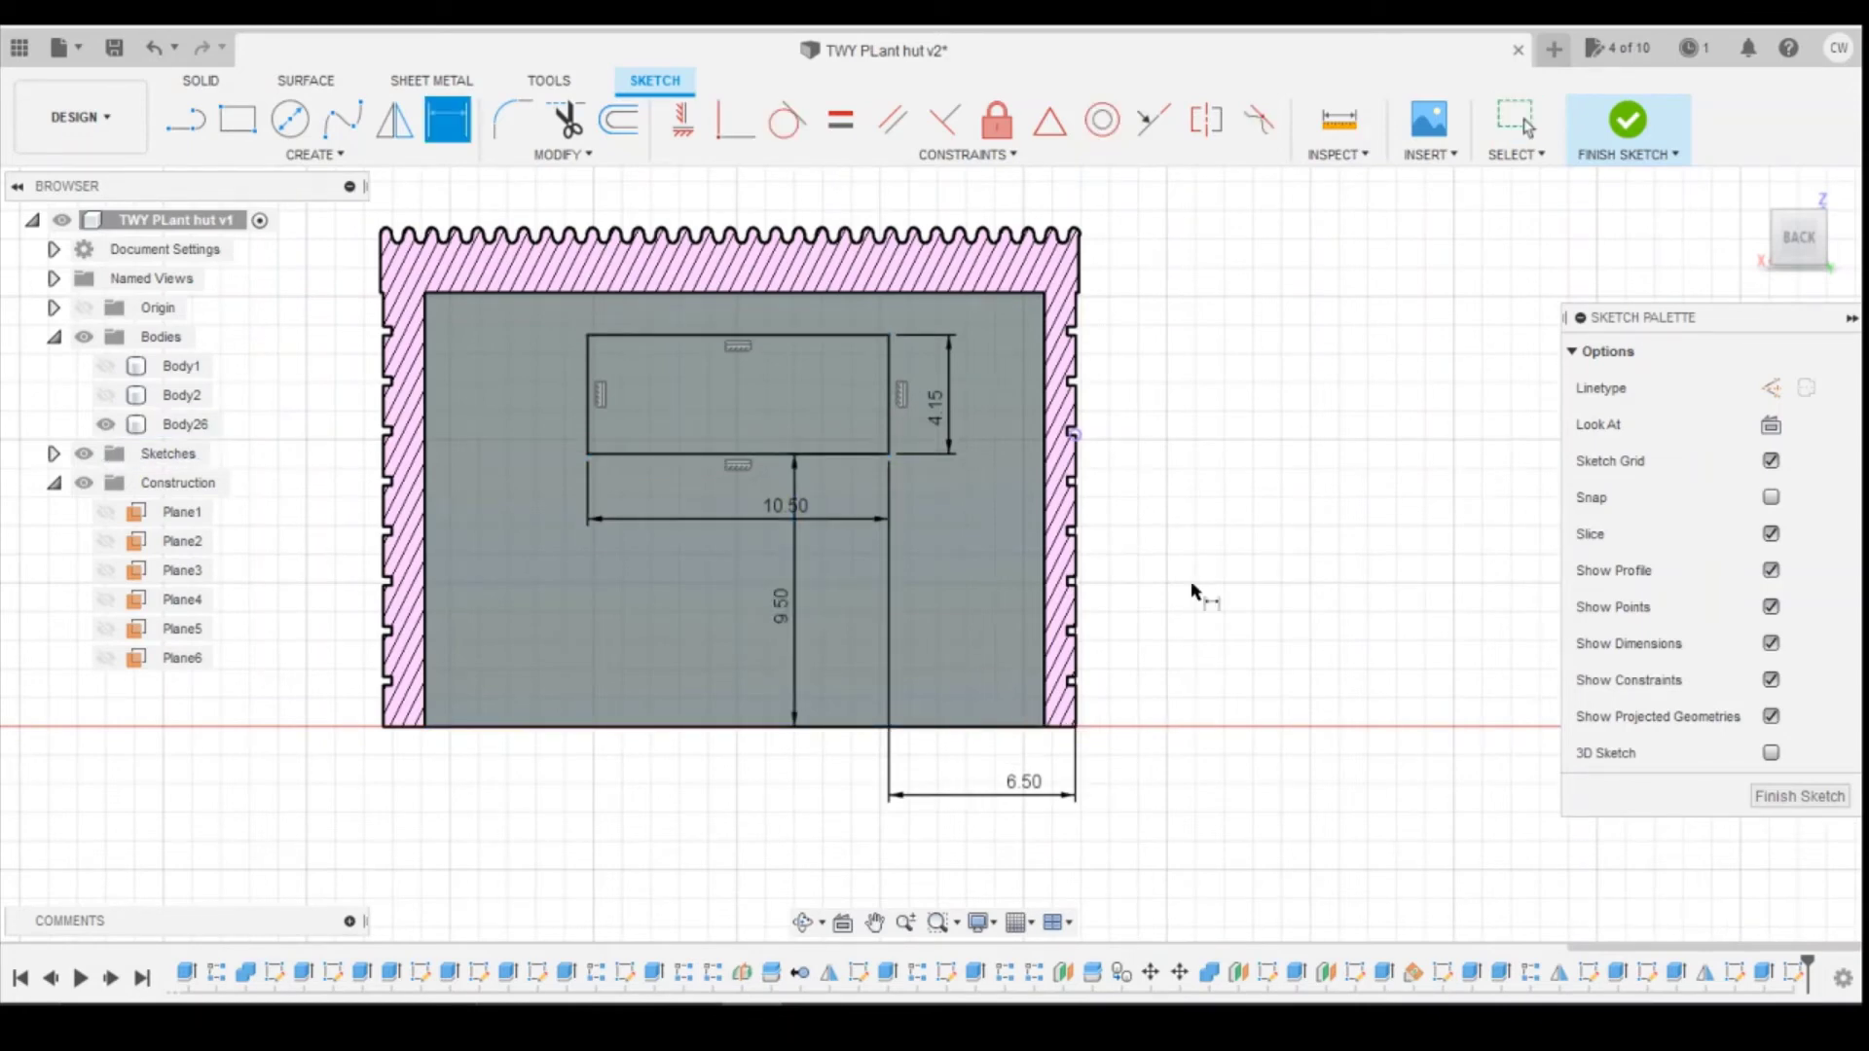
key("Escape")
Step: Extrude the window rectangle 7 mm outward as a Cut through the hut's long wall
left_click(798, 395)
right_click(798, 395)
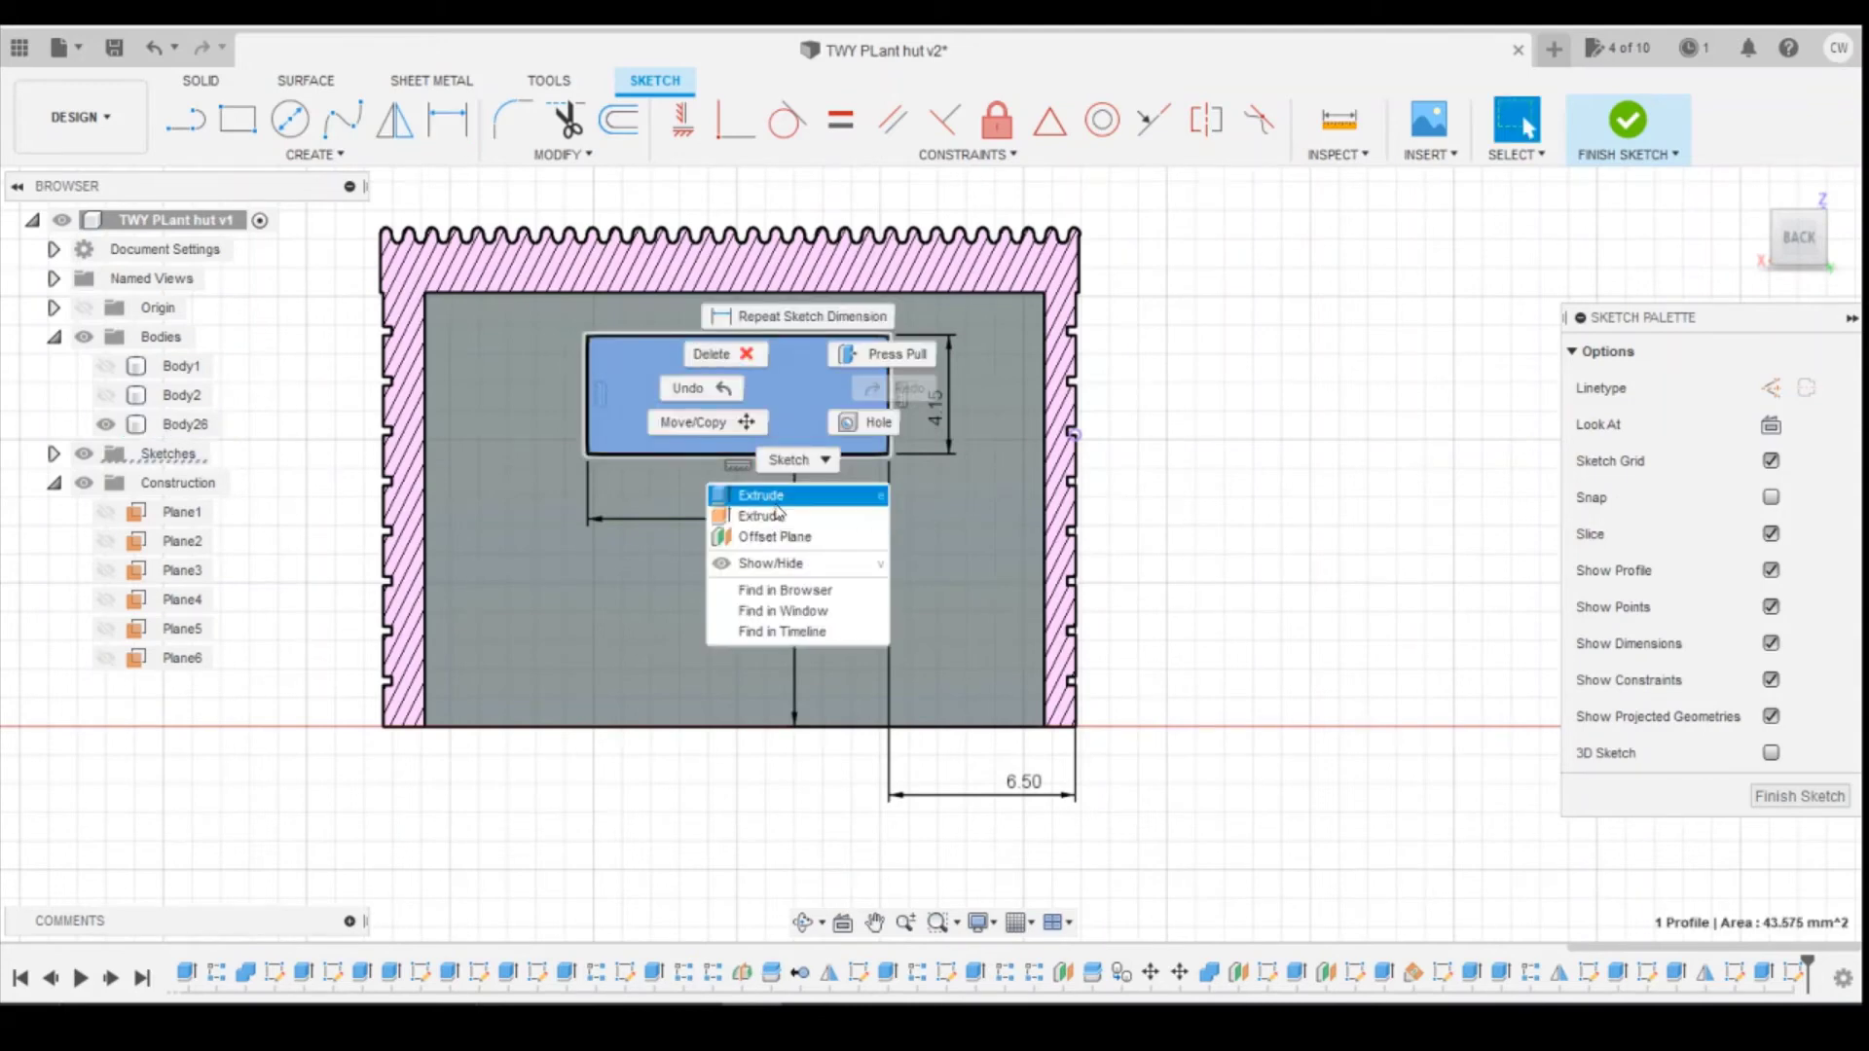
left_click(770, 494)
middle_click_drag(930, 542, 835, 396, "shift")
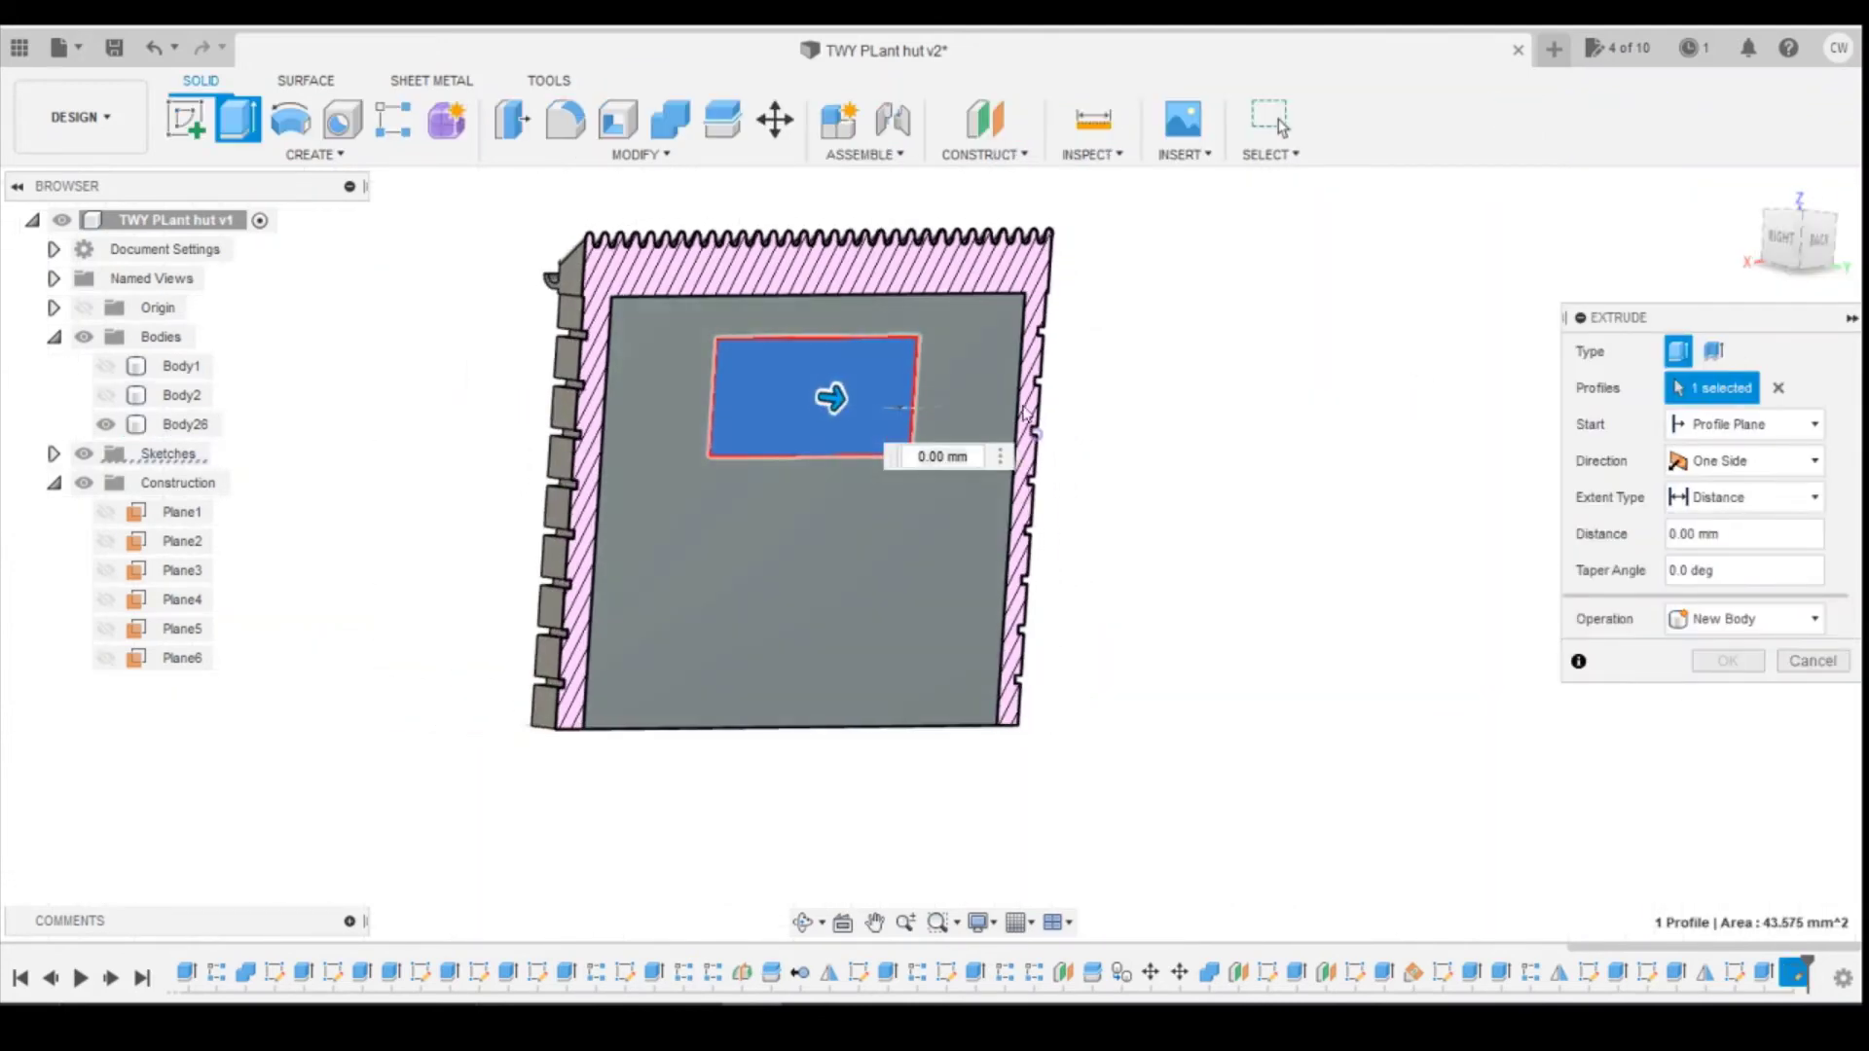
left_click_drag(834, 396, 646, 376)
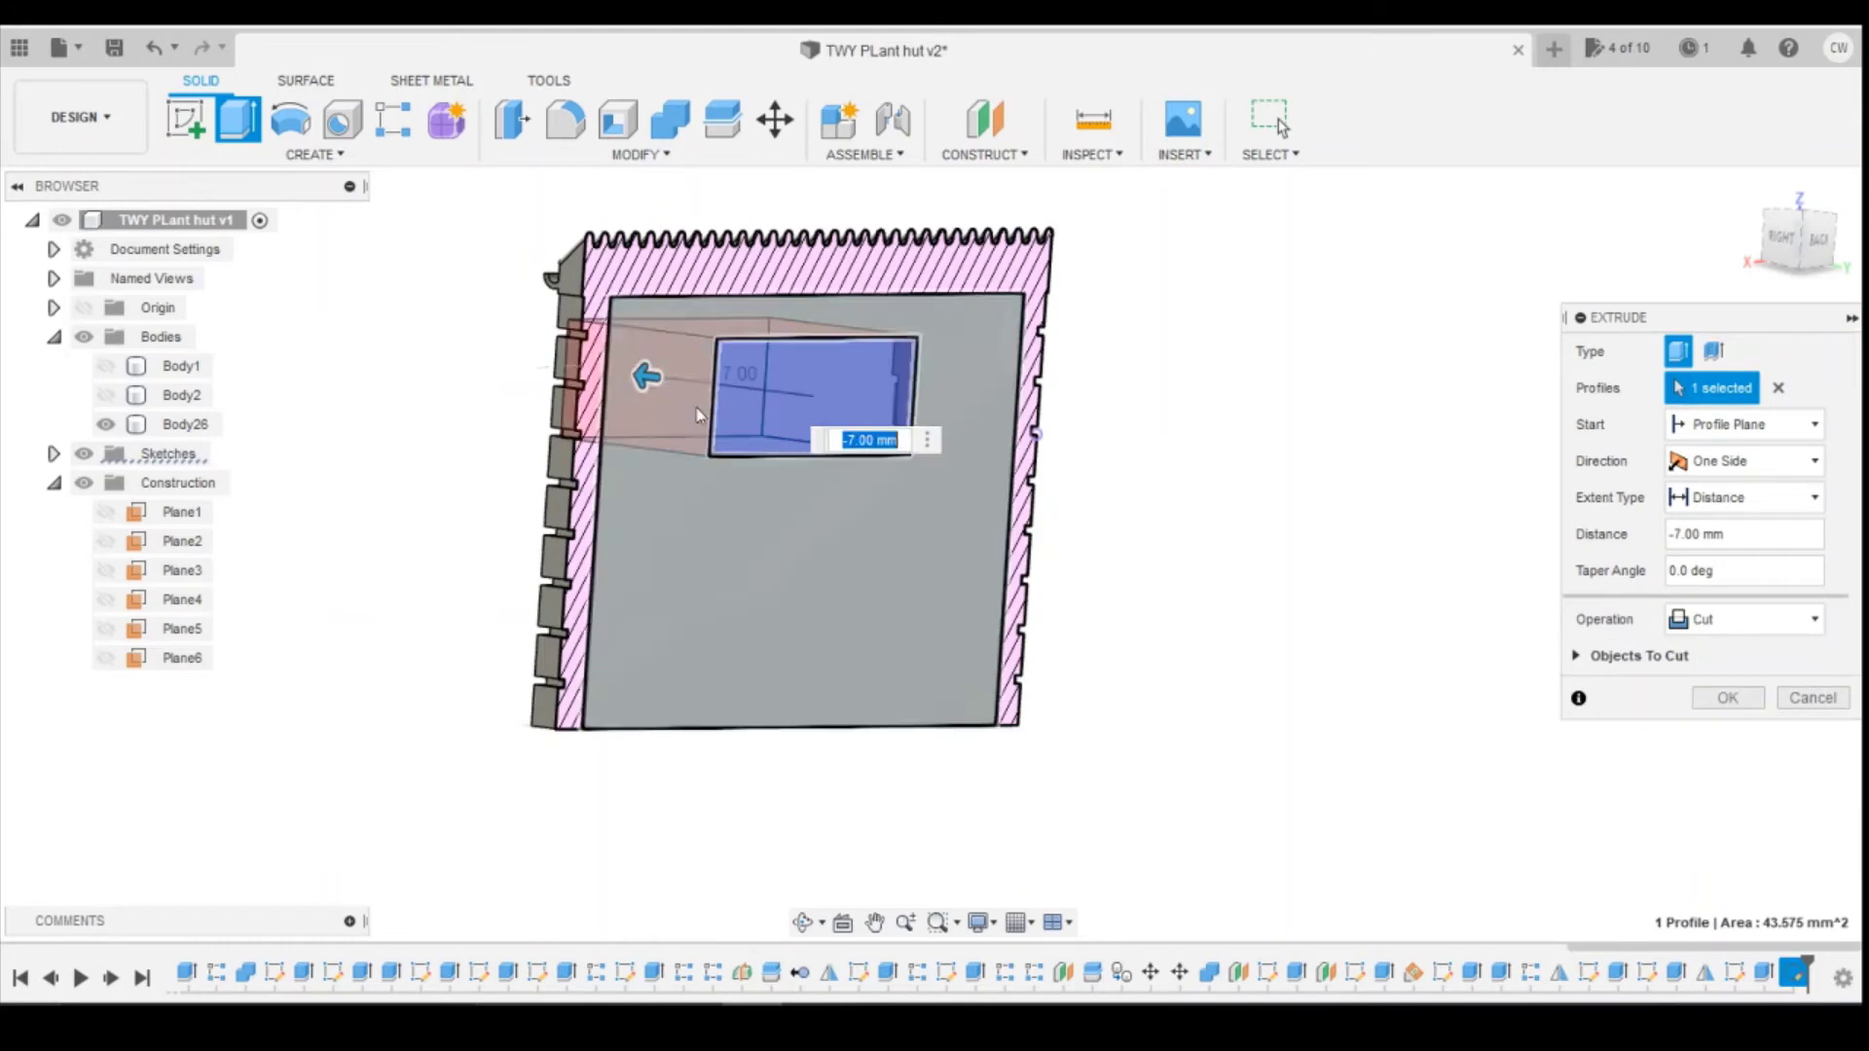
left_click(1726, 696)
Step: Show Body1 and Body2 and compare the whole building's front view with the reference drawing
left_click_drag(1789, 251, 1821, 245)
left_click(1752, 193)
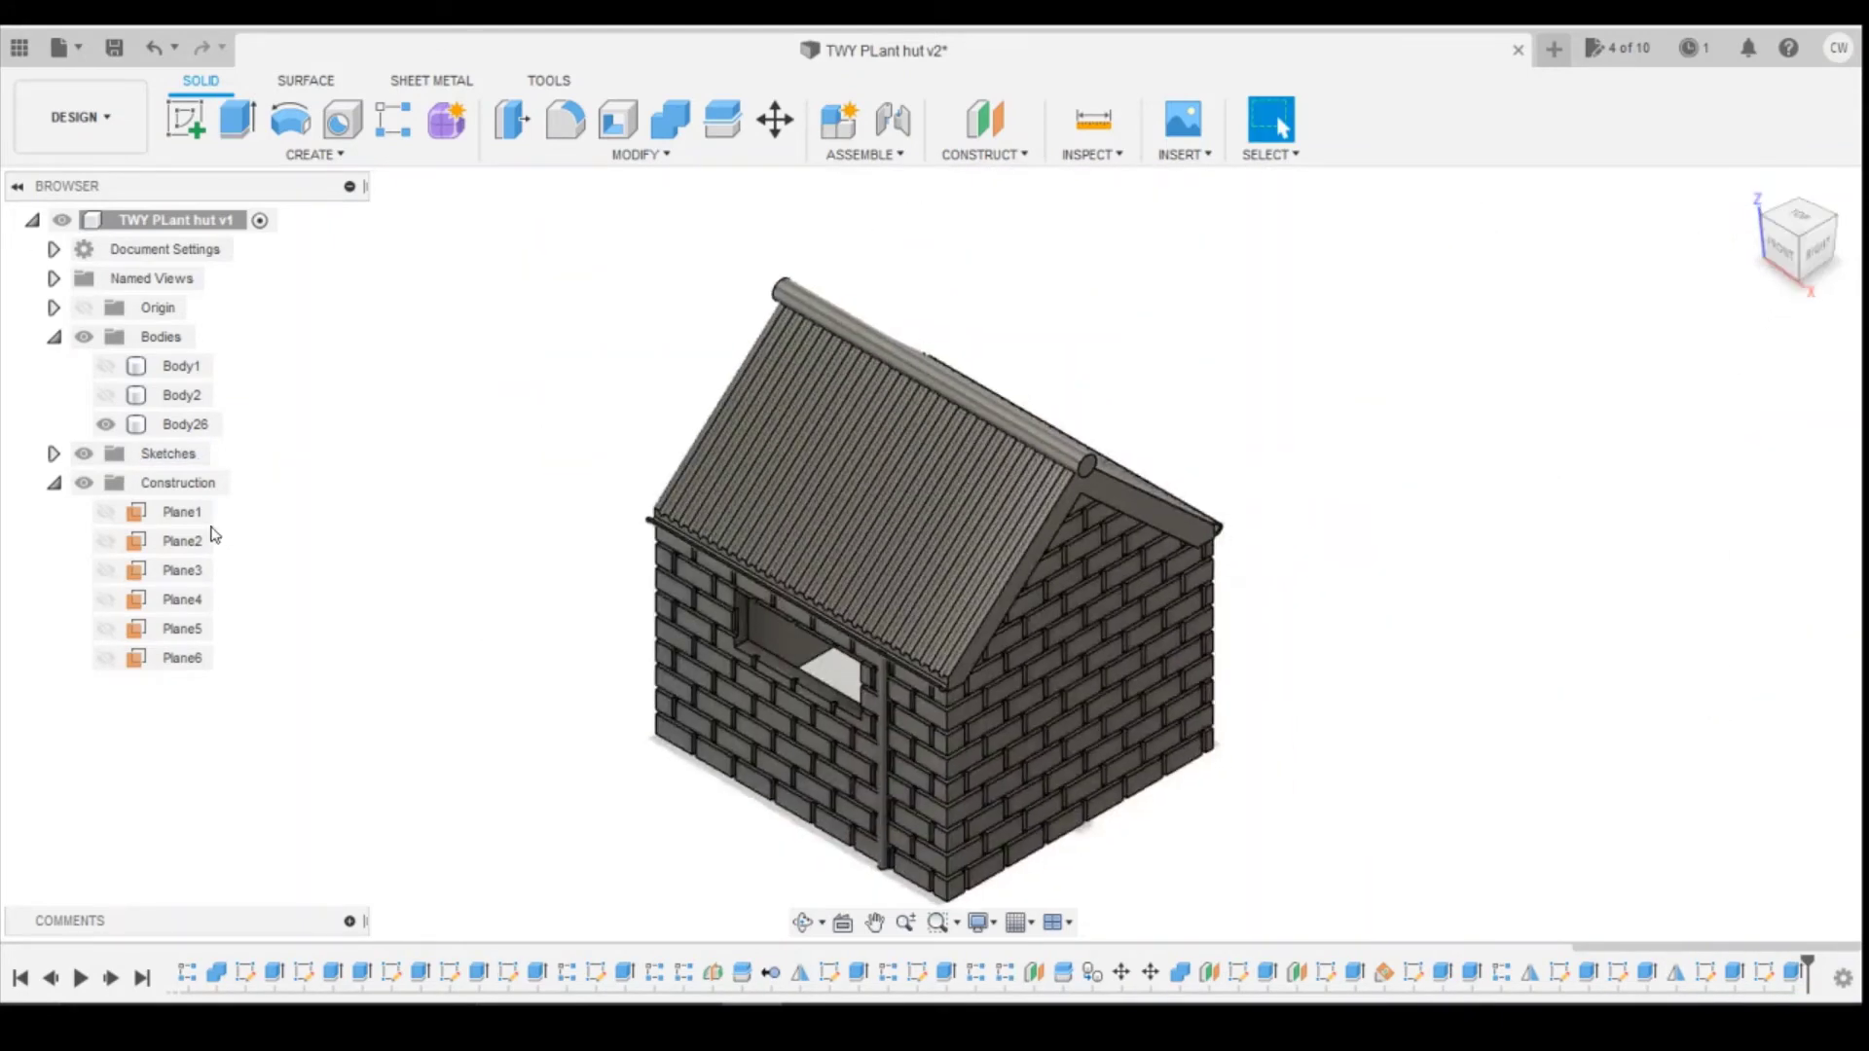
left_click(106, 366)
left_click(107, 395)
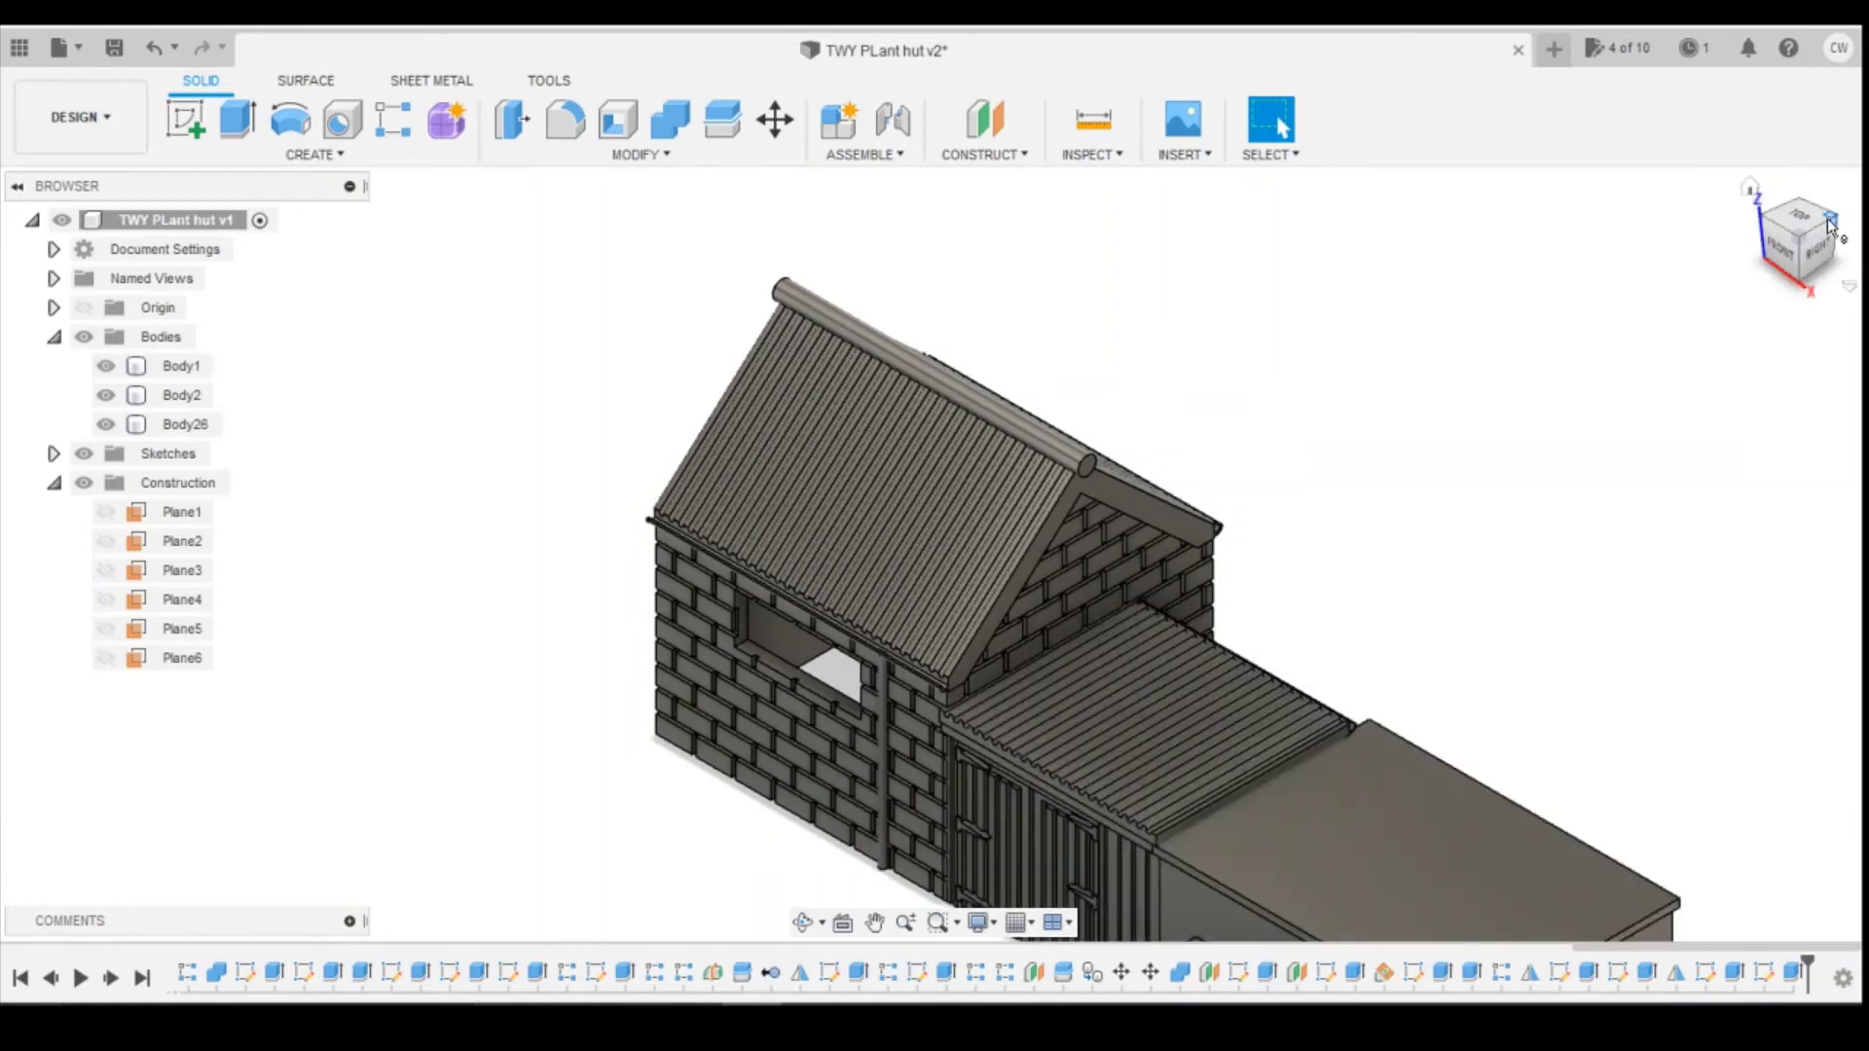
left_click(1782, 248)
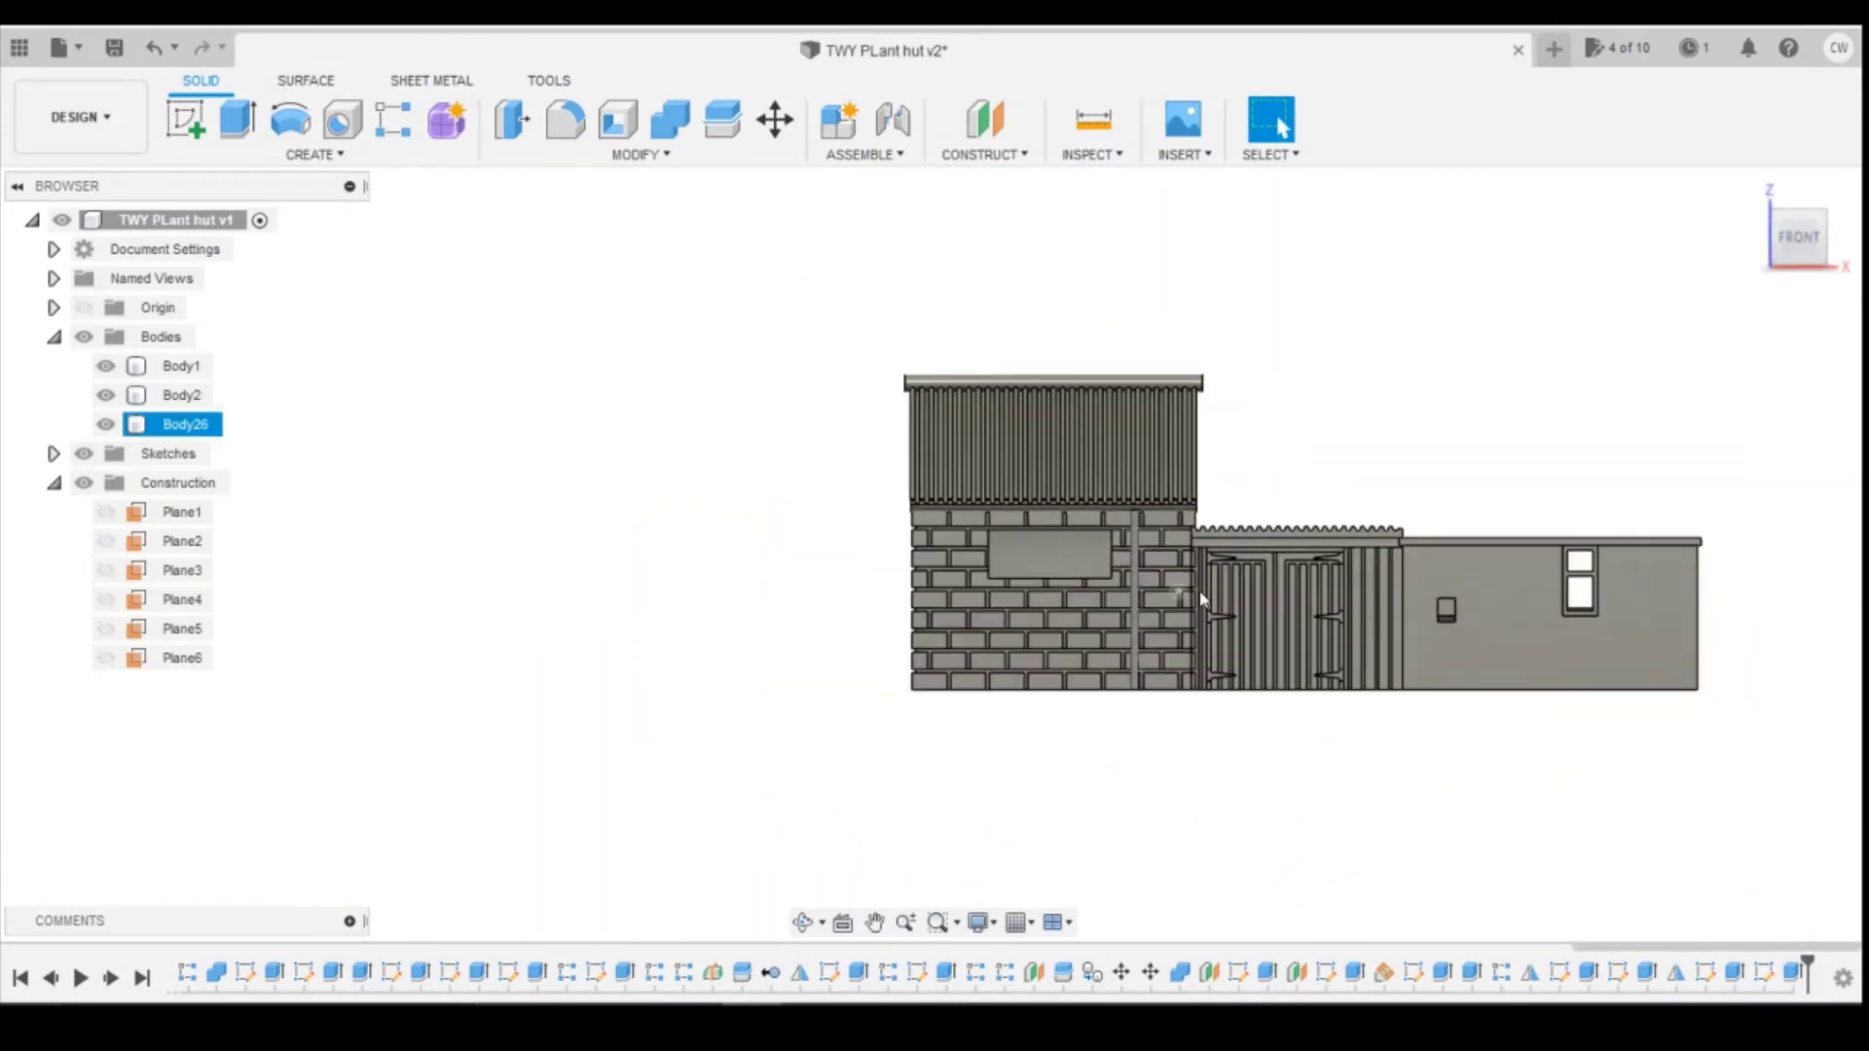
left_click(940, 920)
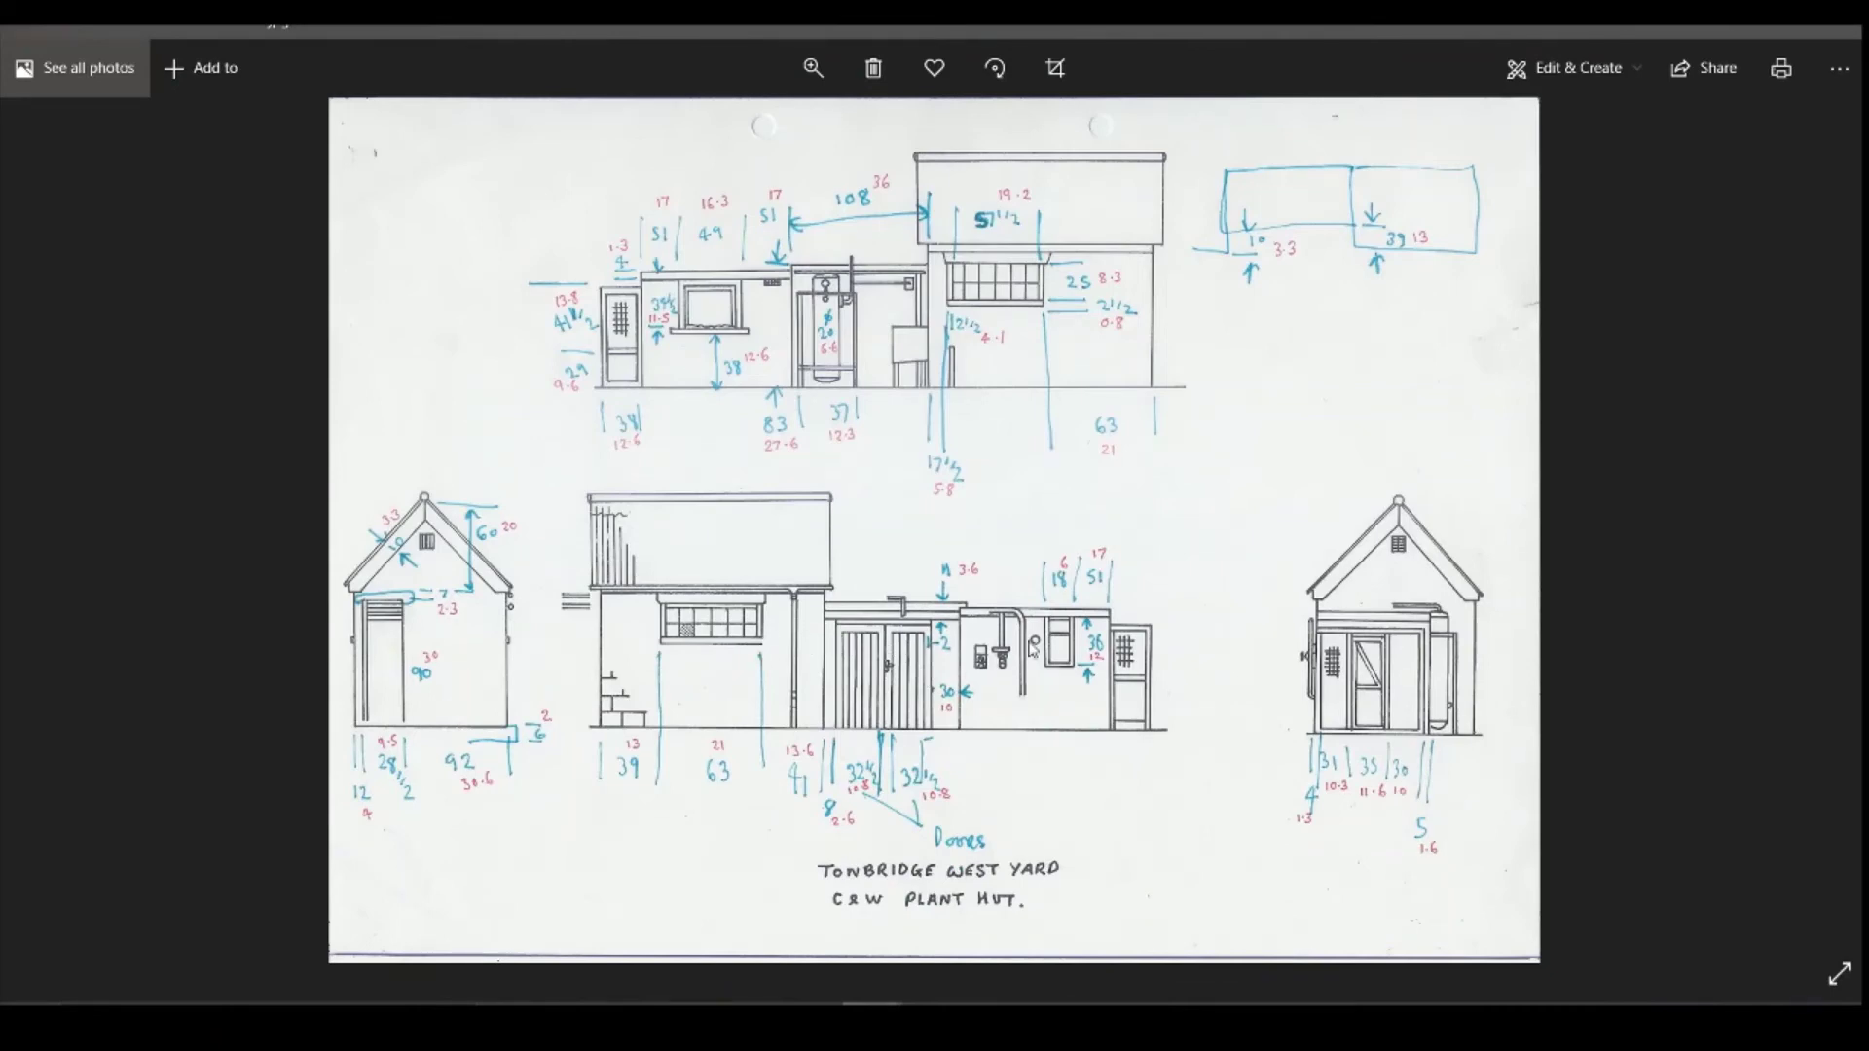
left_click(873, 1022)
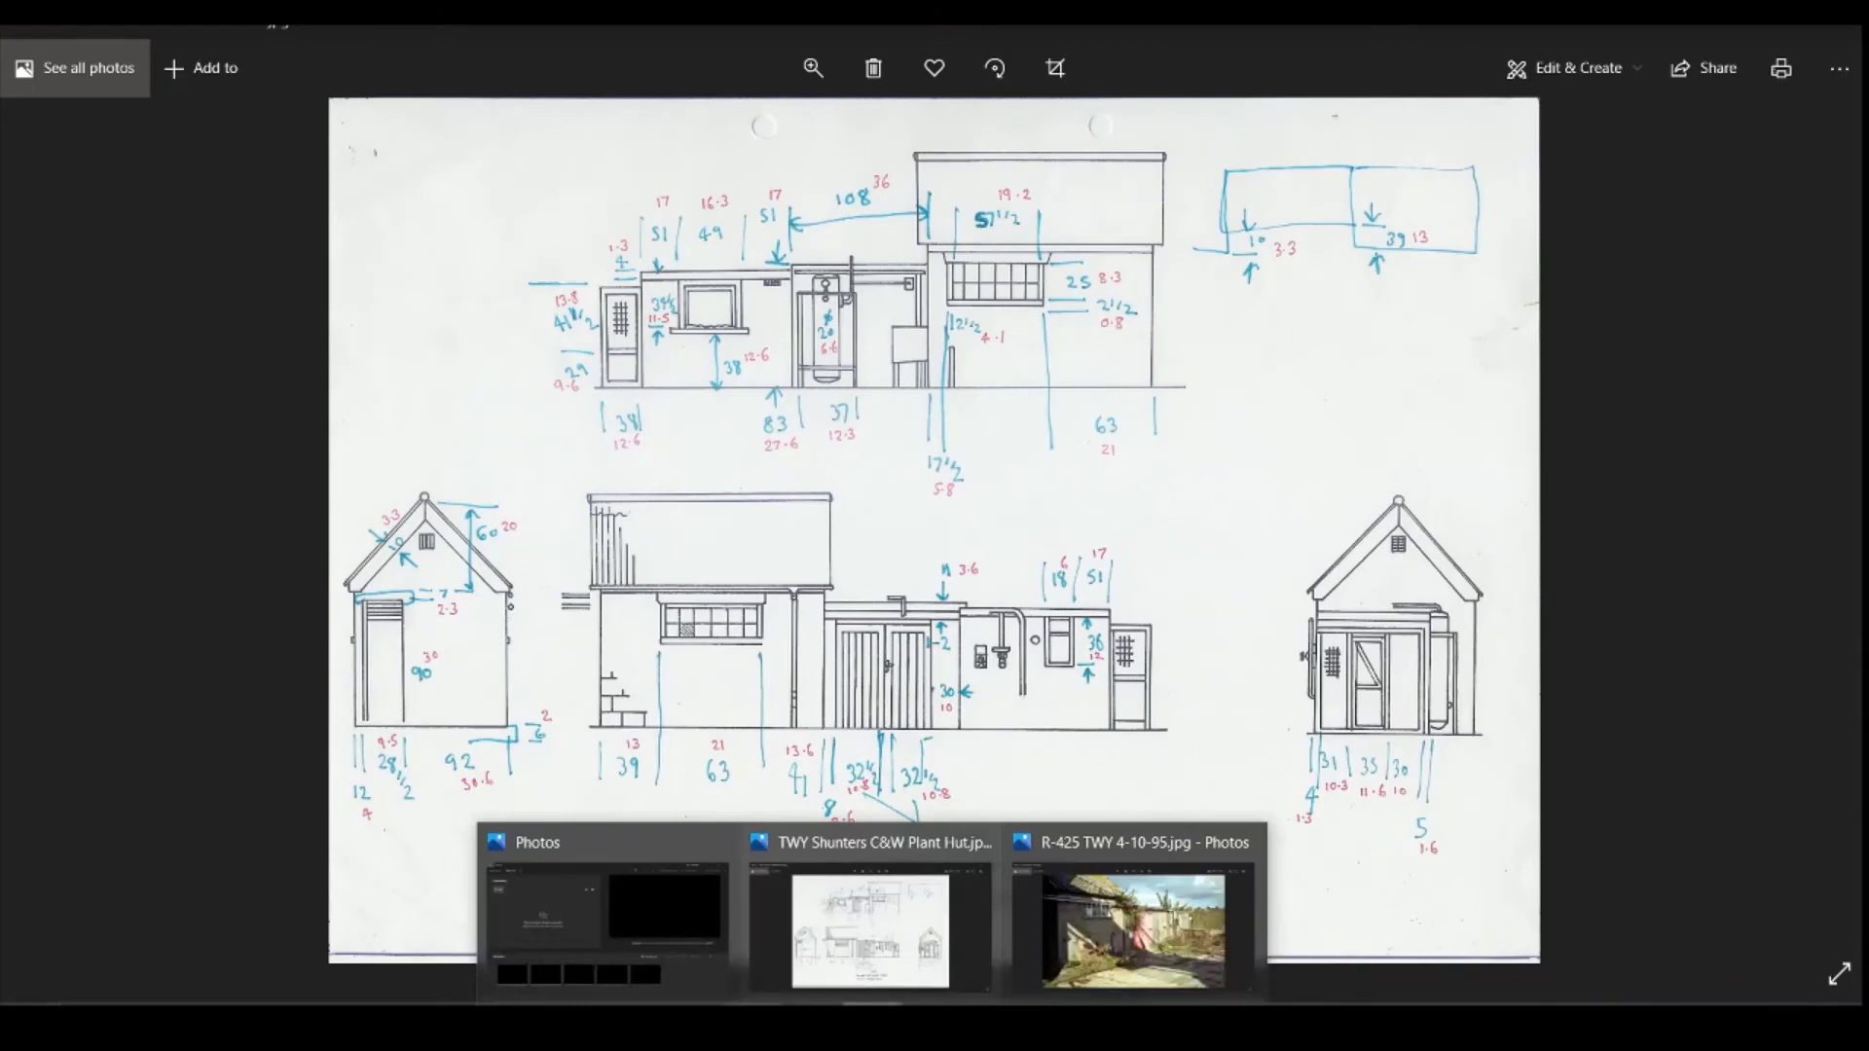
left_click(751, 1022)
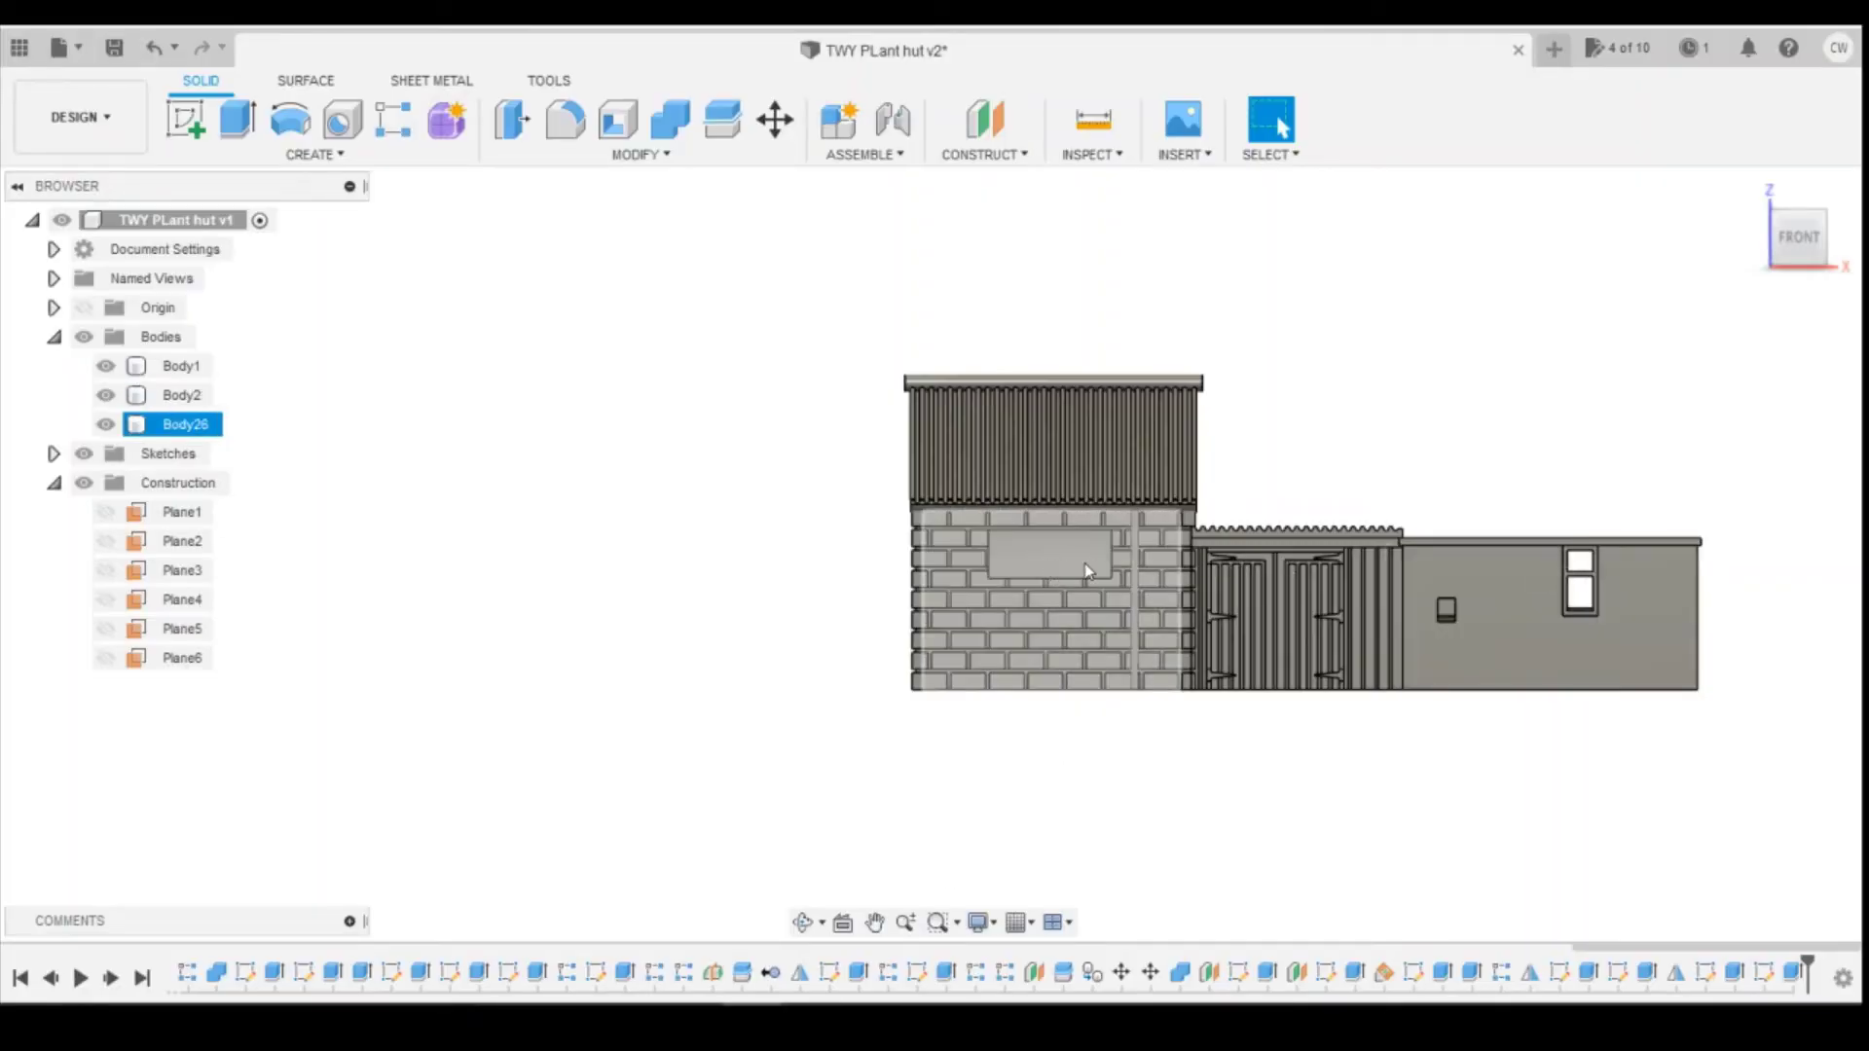
Step: Start a sketch on the inner face of the hut's opposite long wall with Body1 and Body2 hidden, and turn on Slice
mouse_move(1789, 251)
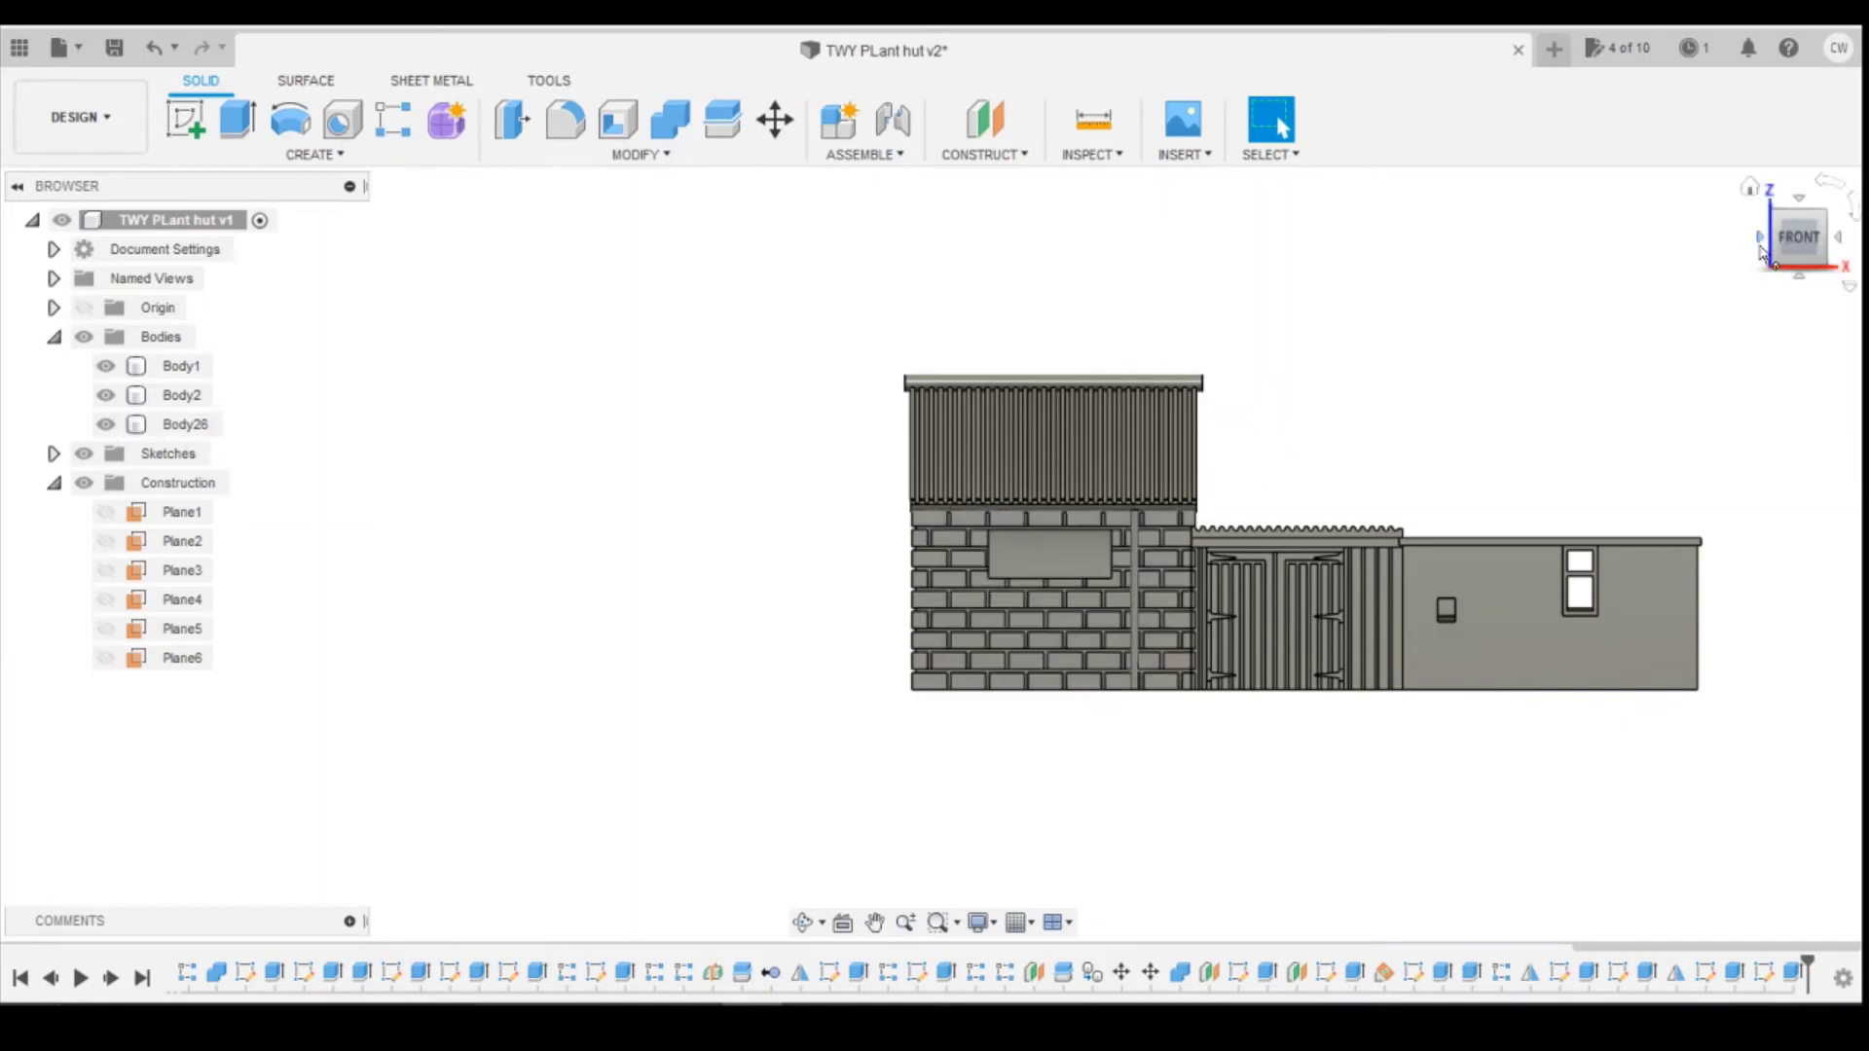
mouse_move(1789, 254)
left_mouse_down()
mouse_move(1764, 254)
mouse_move(1769, 199)
left_mouse_up()
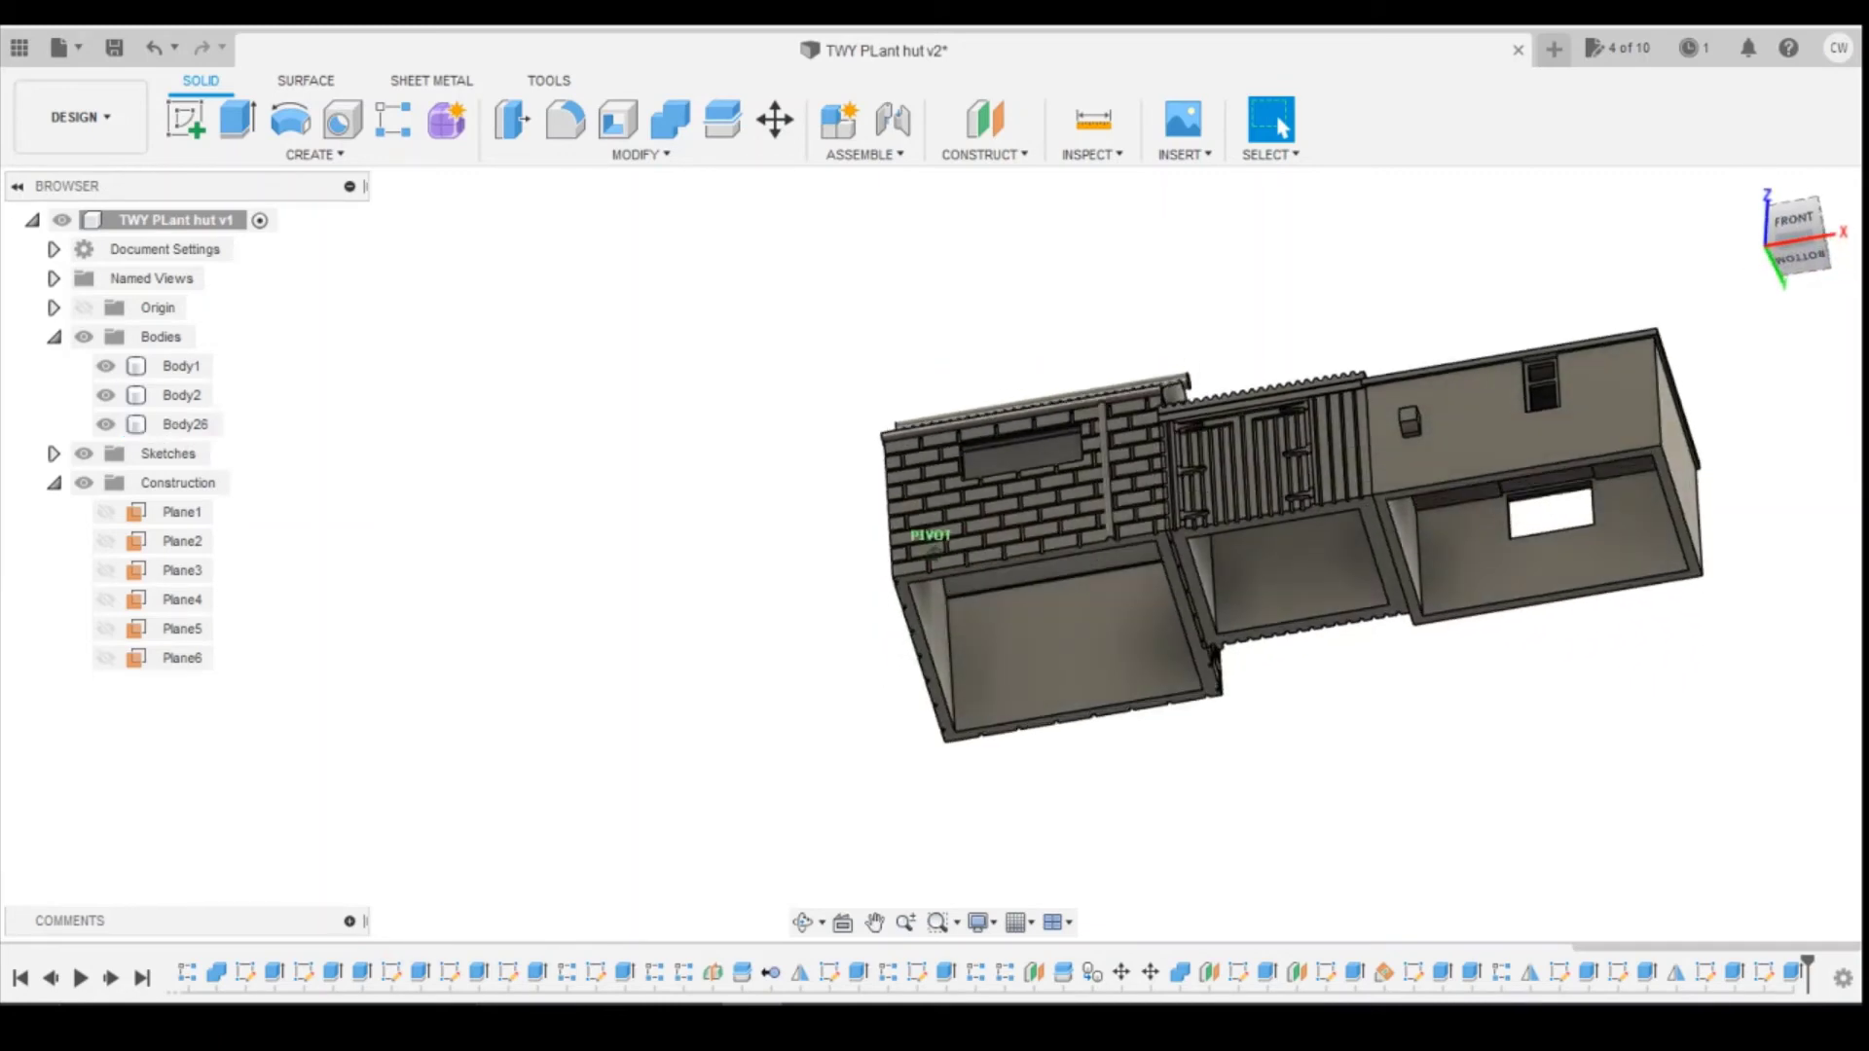
left_click(185, 119)
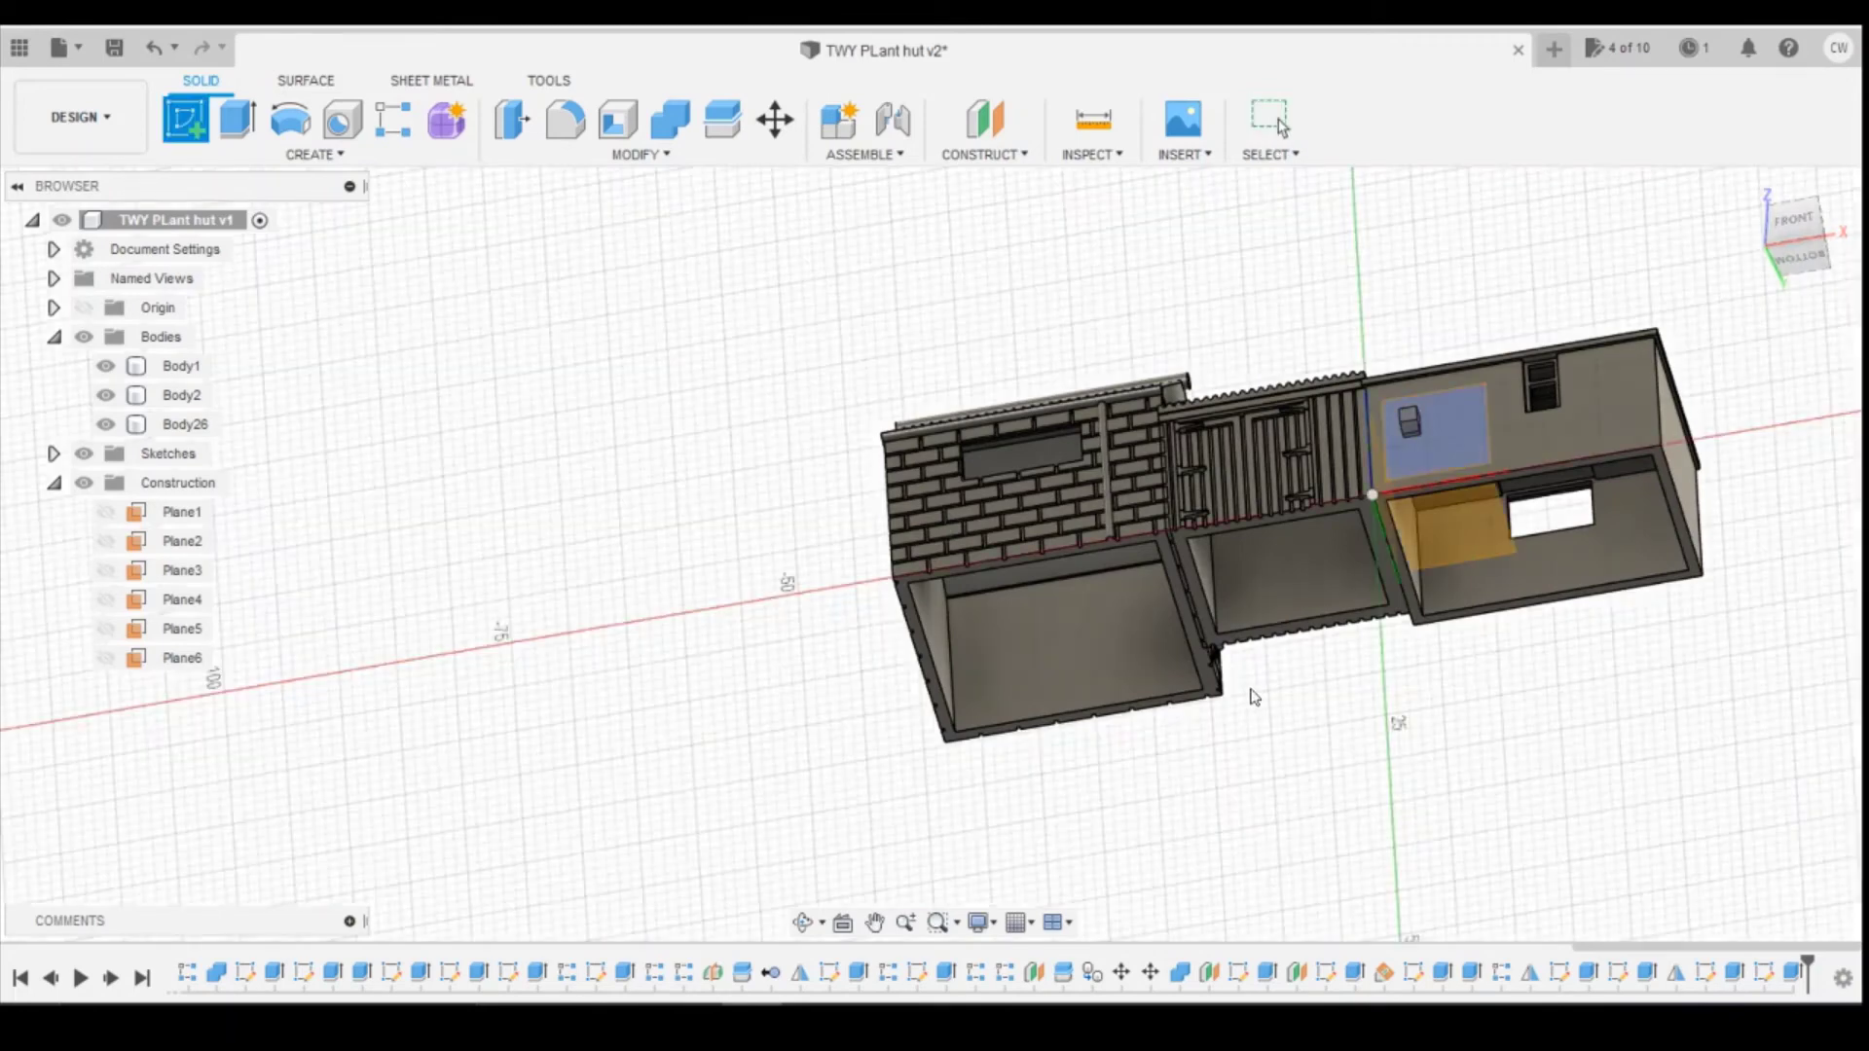
left_click(1121, 623)
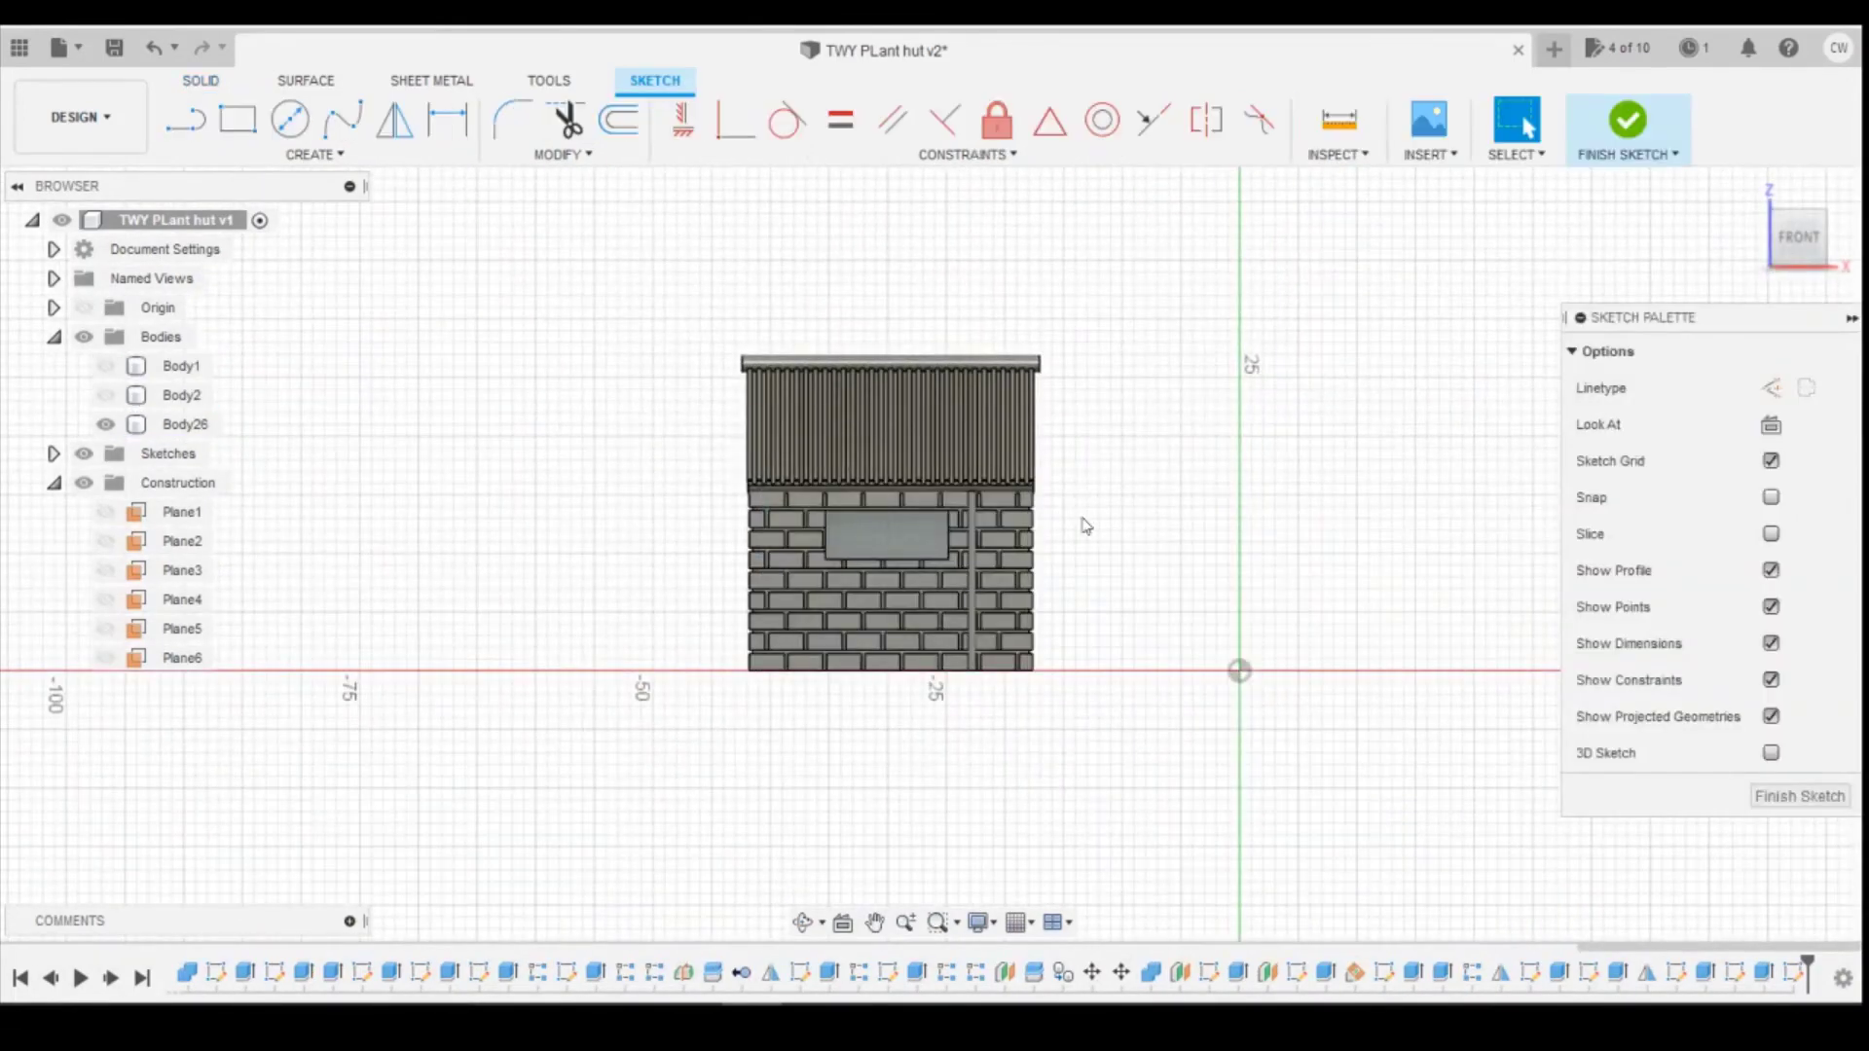
left_click(1771, 534)
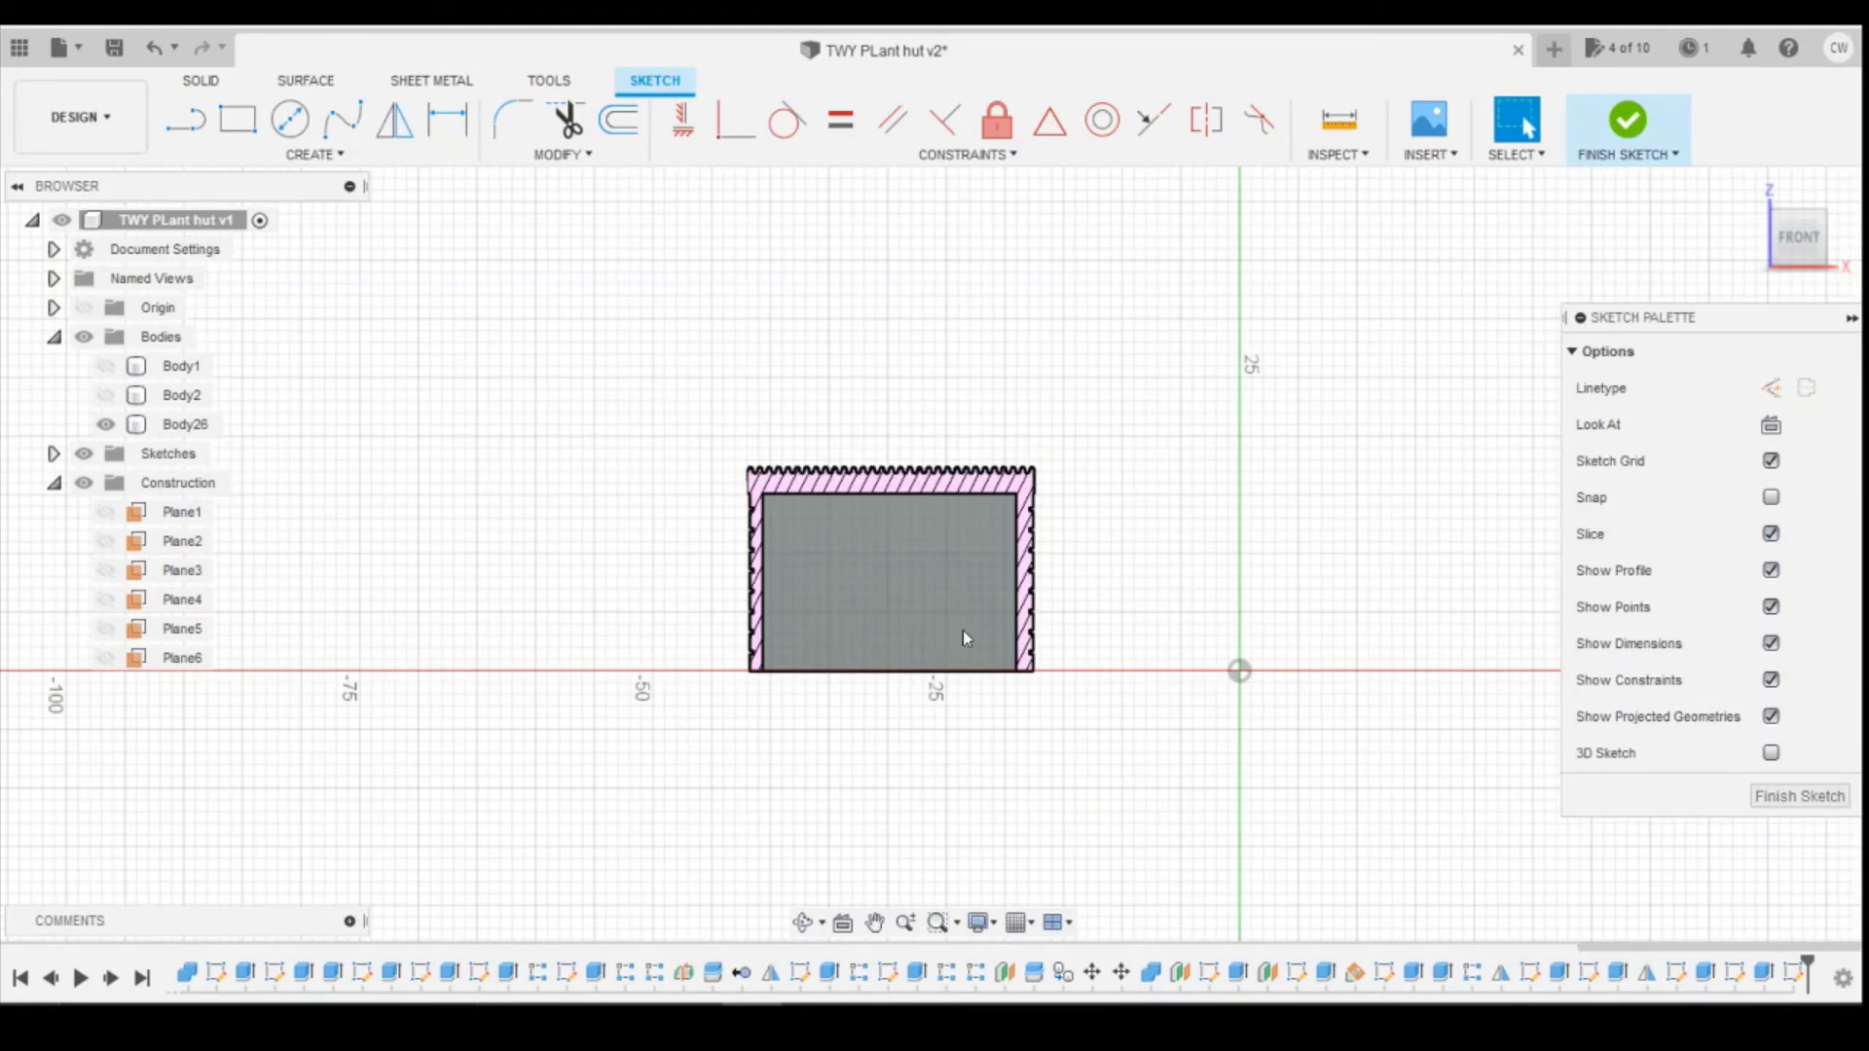
Step: Draw a window rectangle in the upper part of the opposite inner wall, just below the roof section
scroll(962, 629, "up", 3)
key("r")
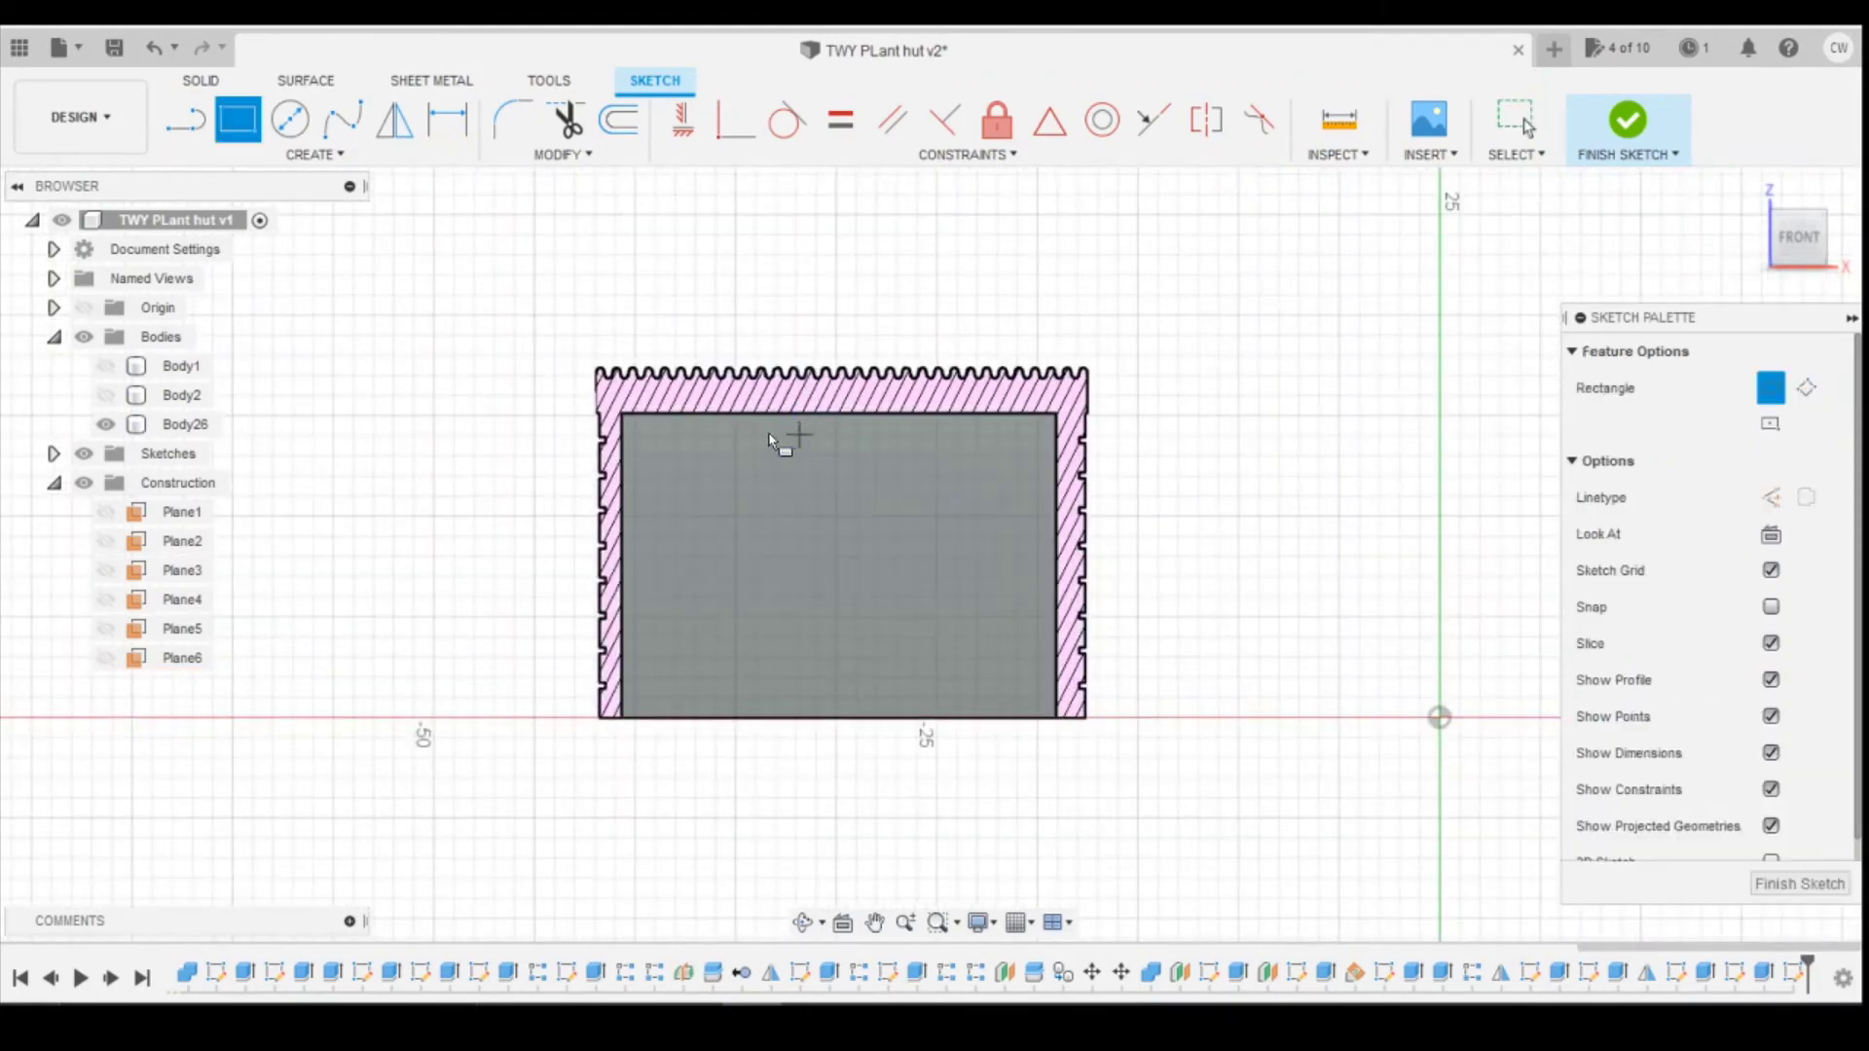
left_click(768, 432)
left_click(1001, 516)
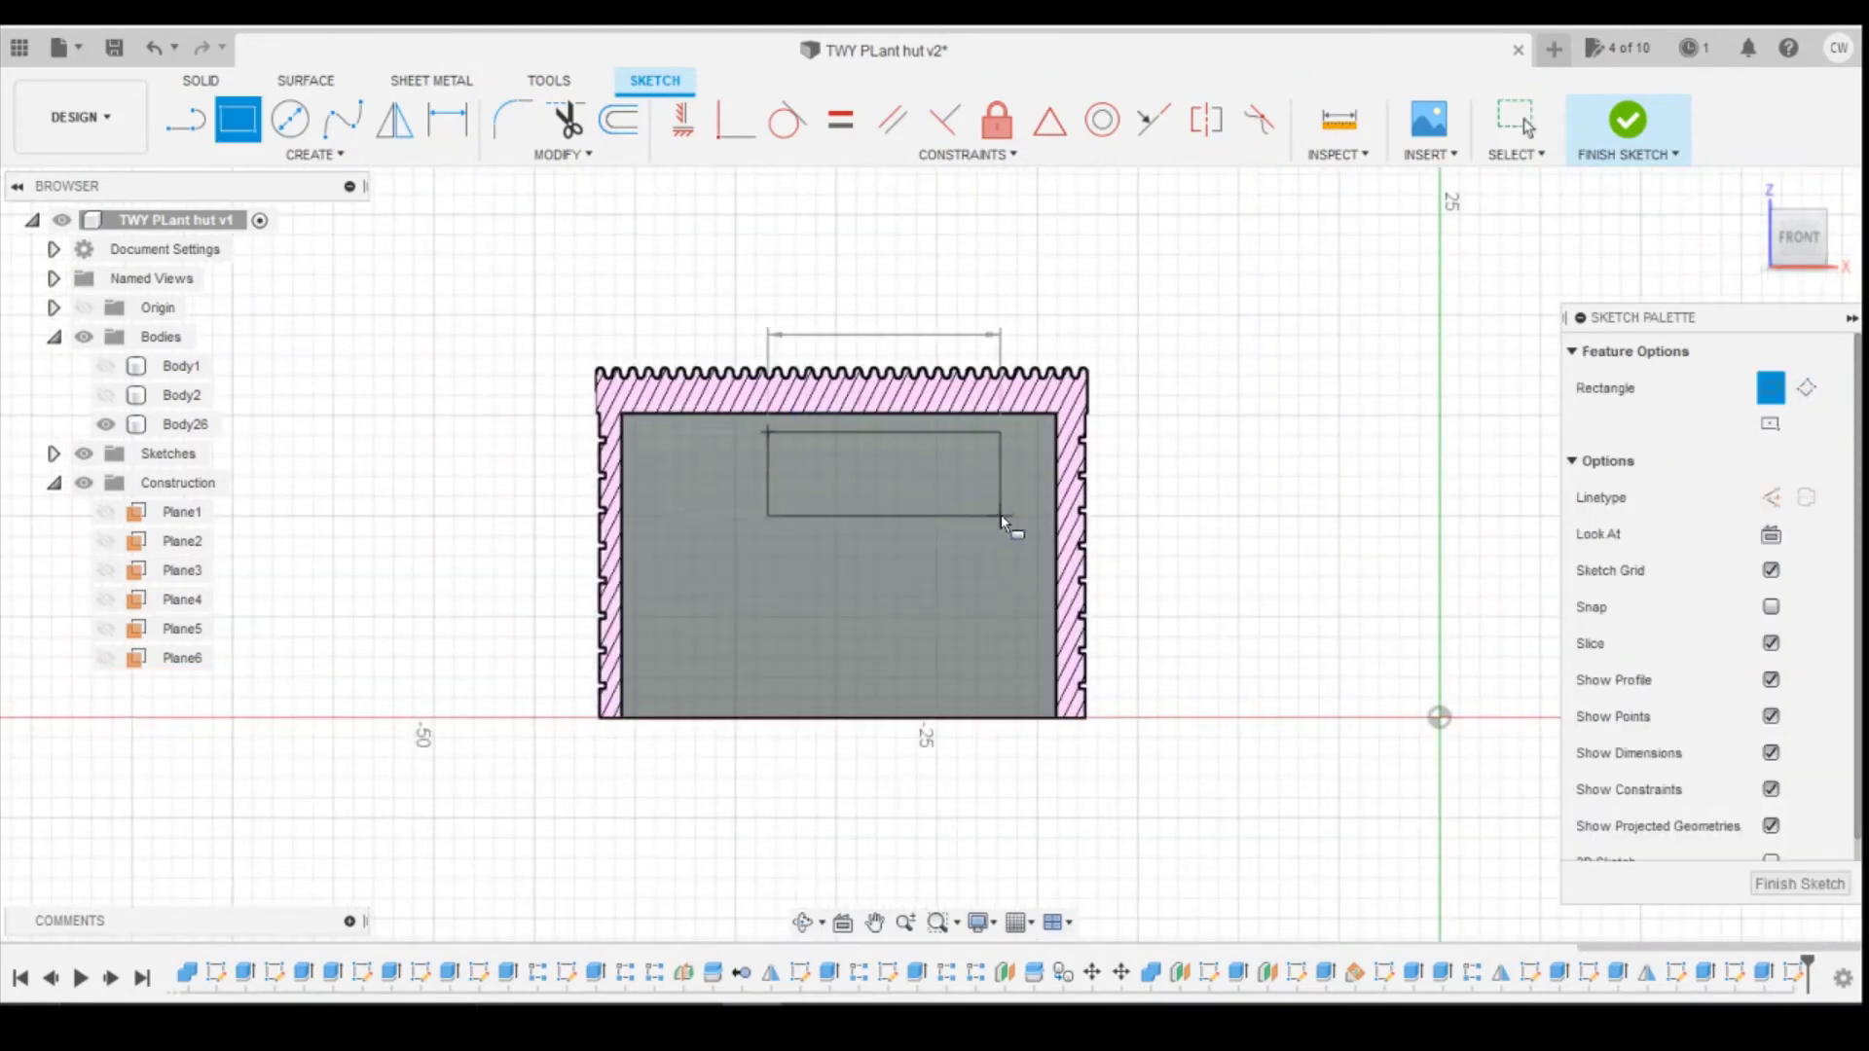
Step: Check the reference drawing and set the window rectangle's height to 4.15 mm
left_click(870, 1017)
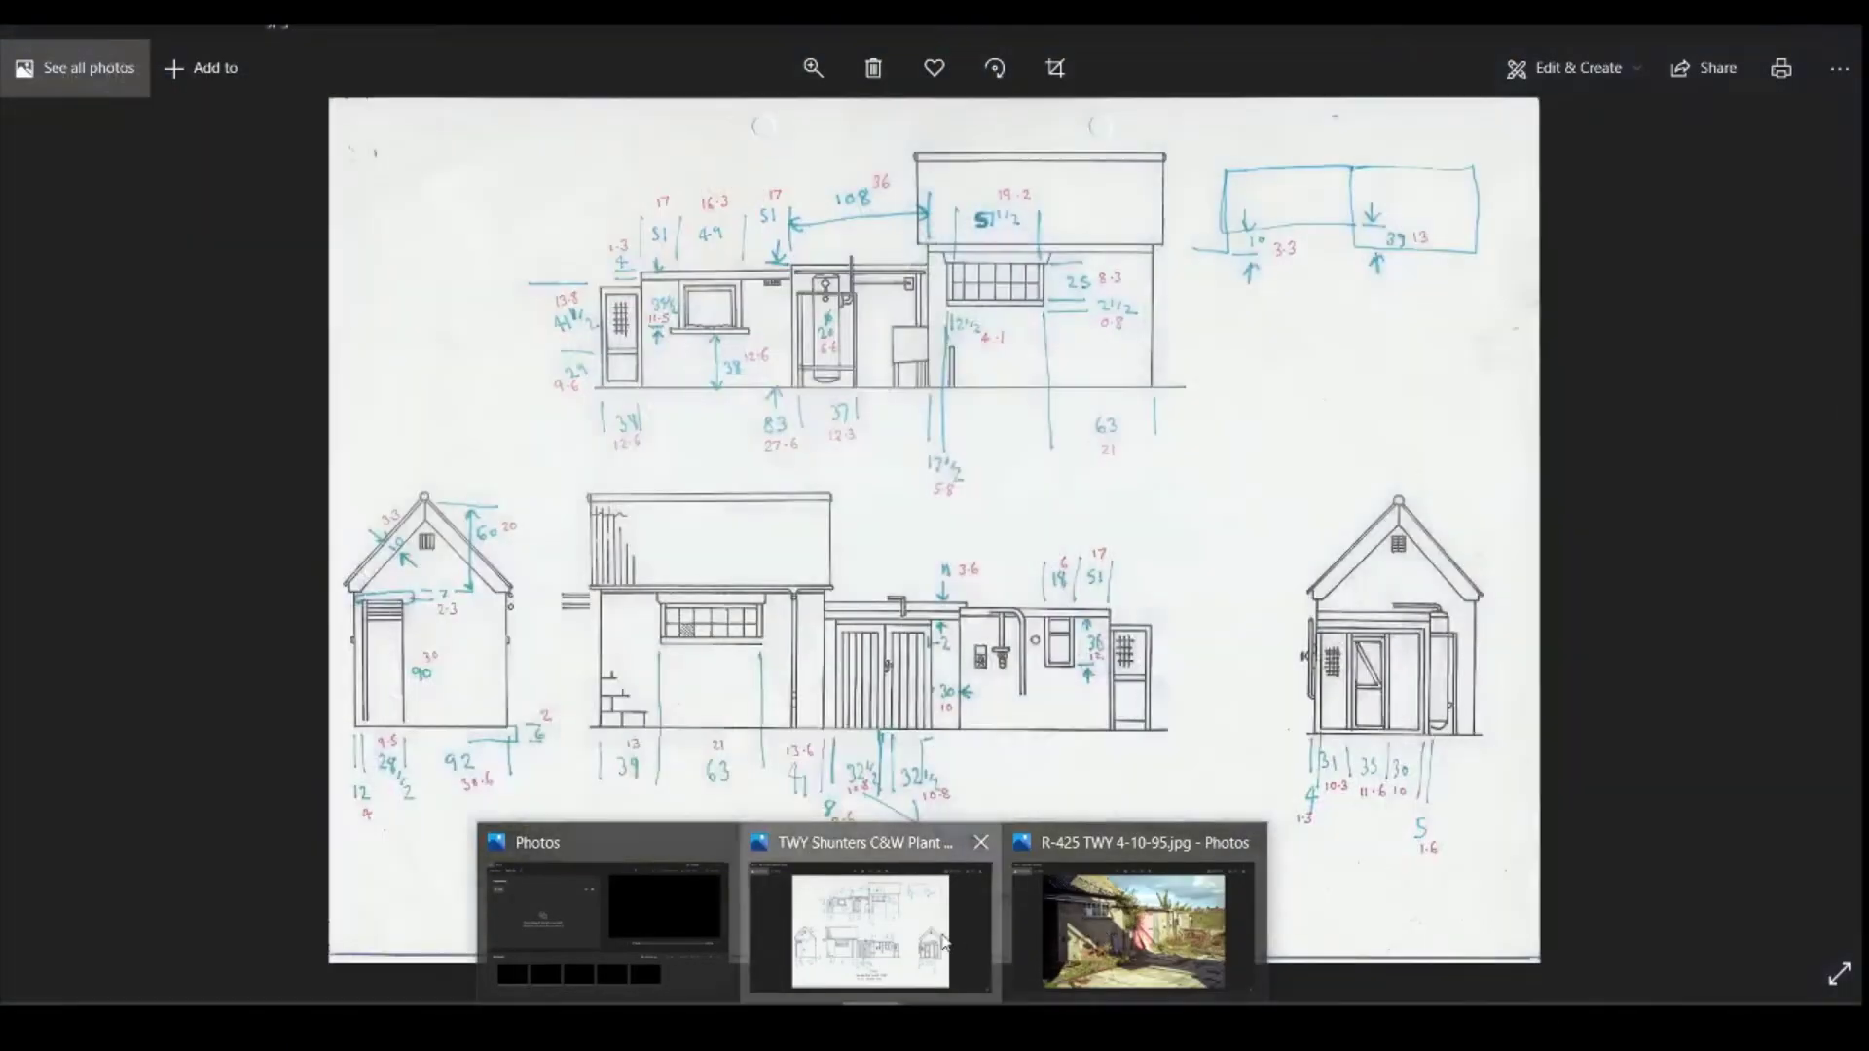
left_click(942, 940)
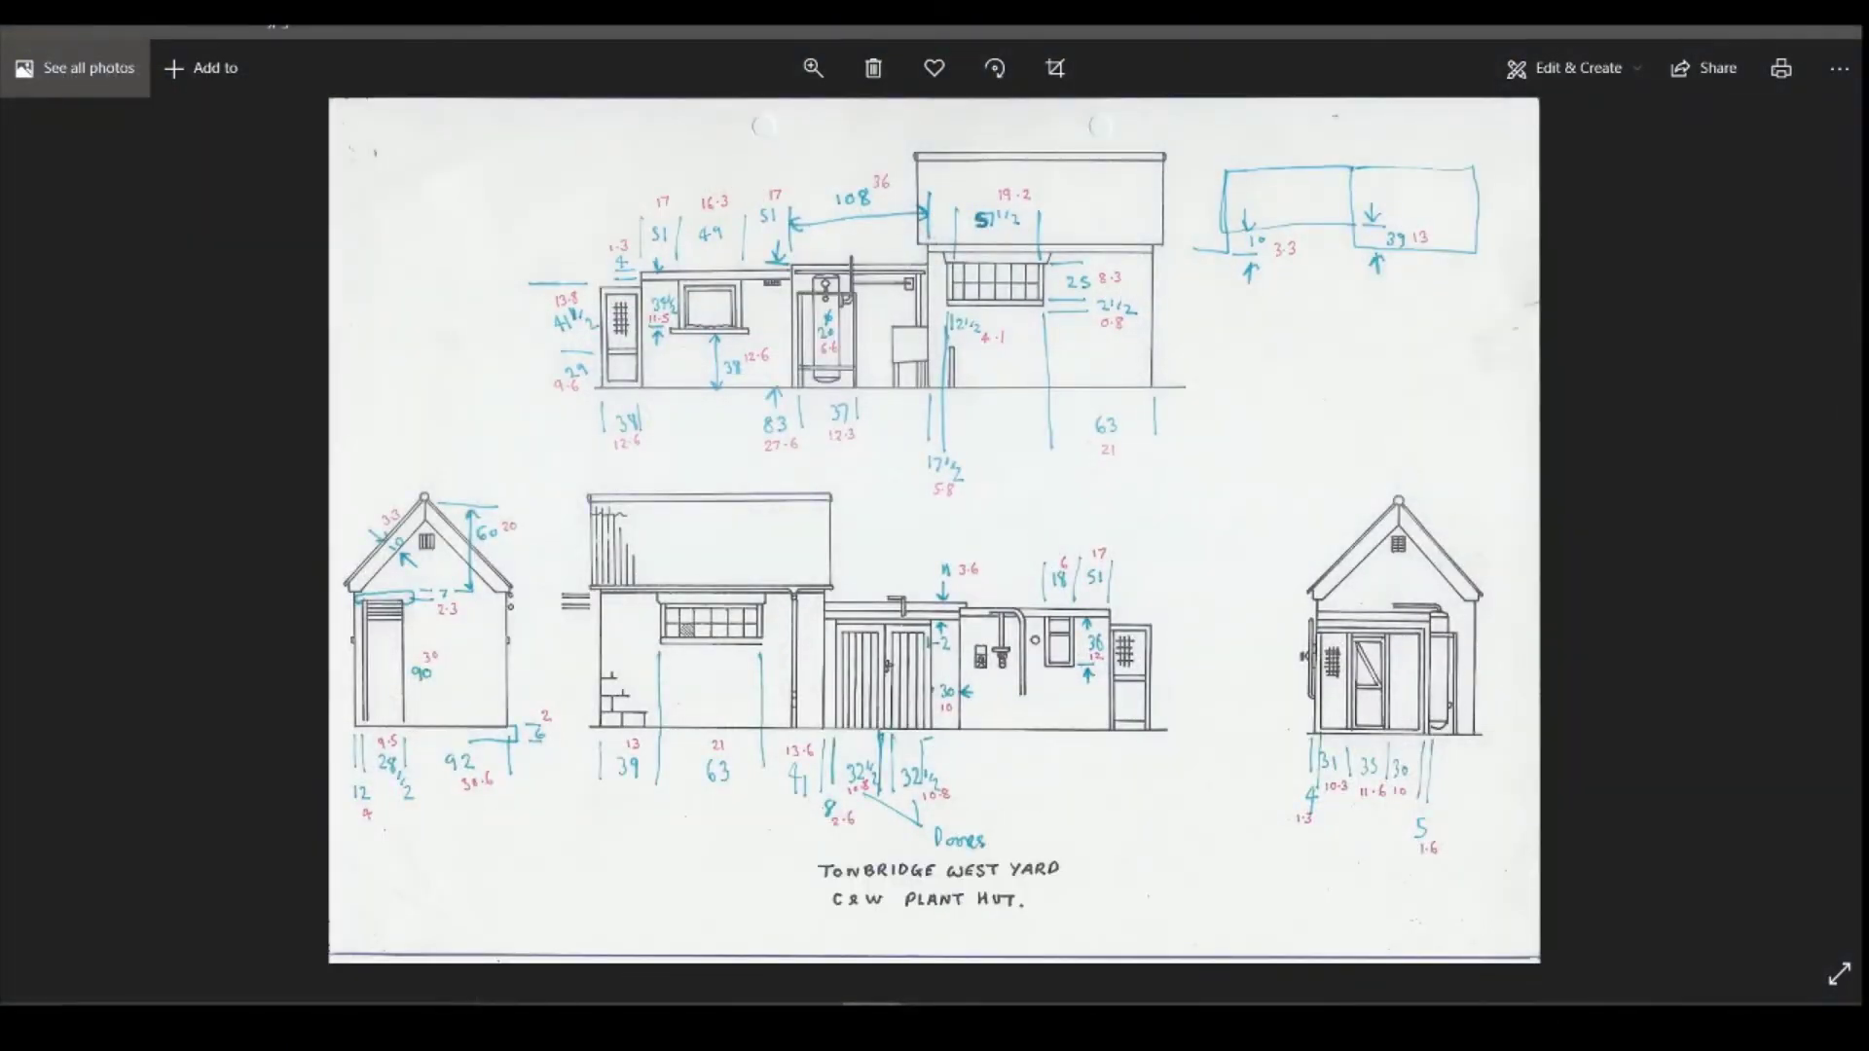
left_click(751, 1017)
key("d")
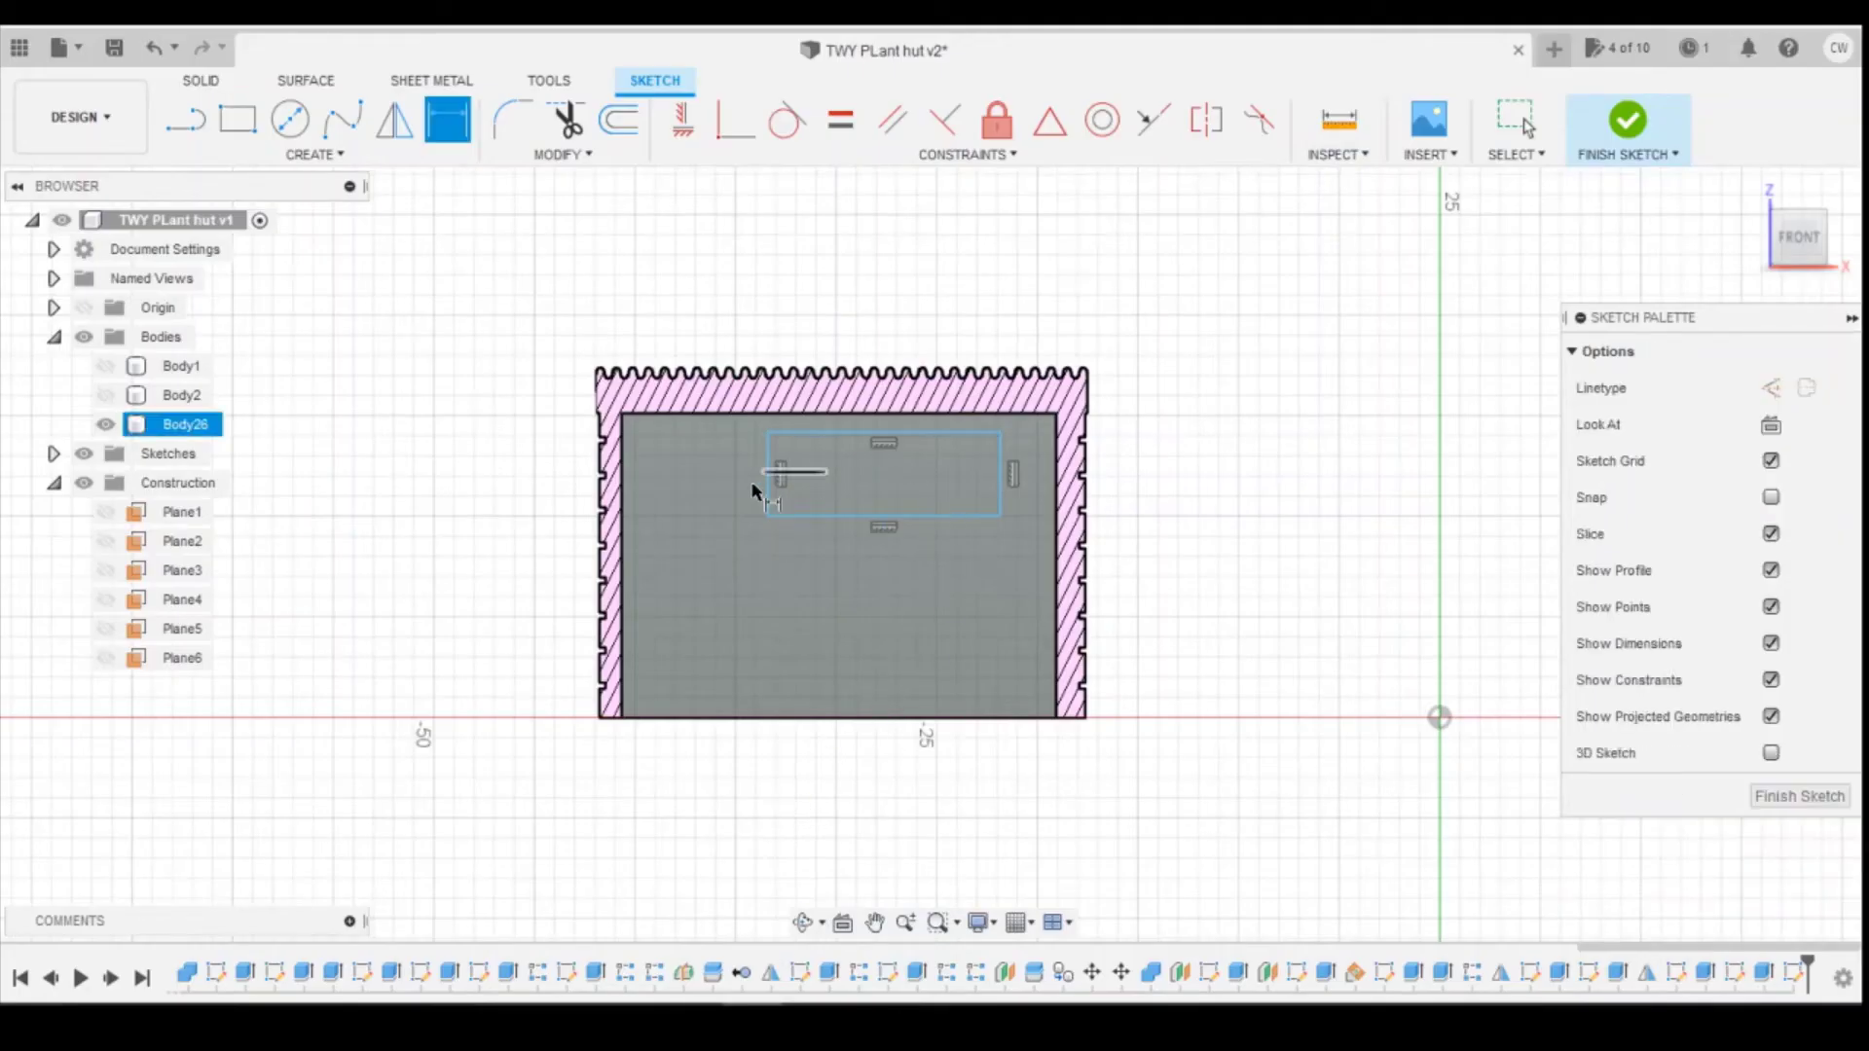
left_click(766, 489)
left_click(701, 493)
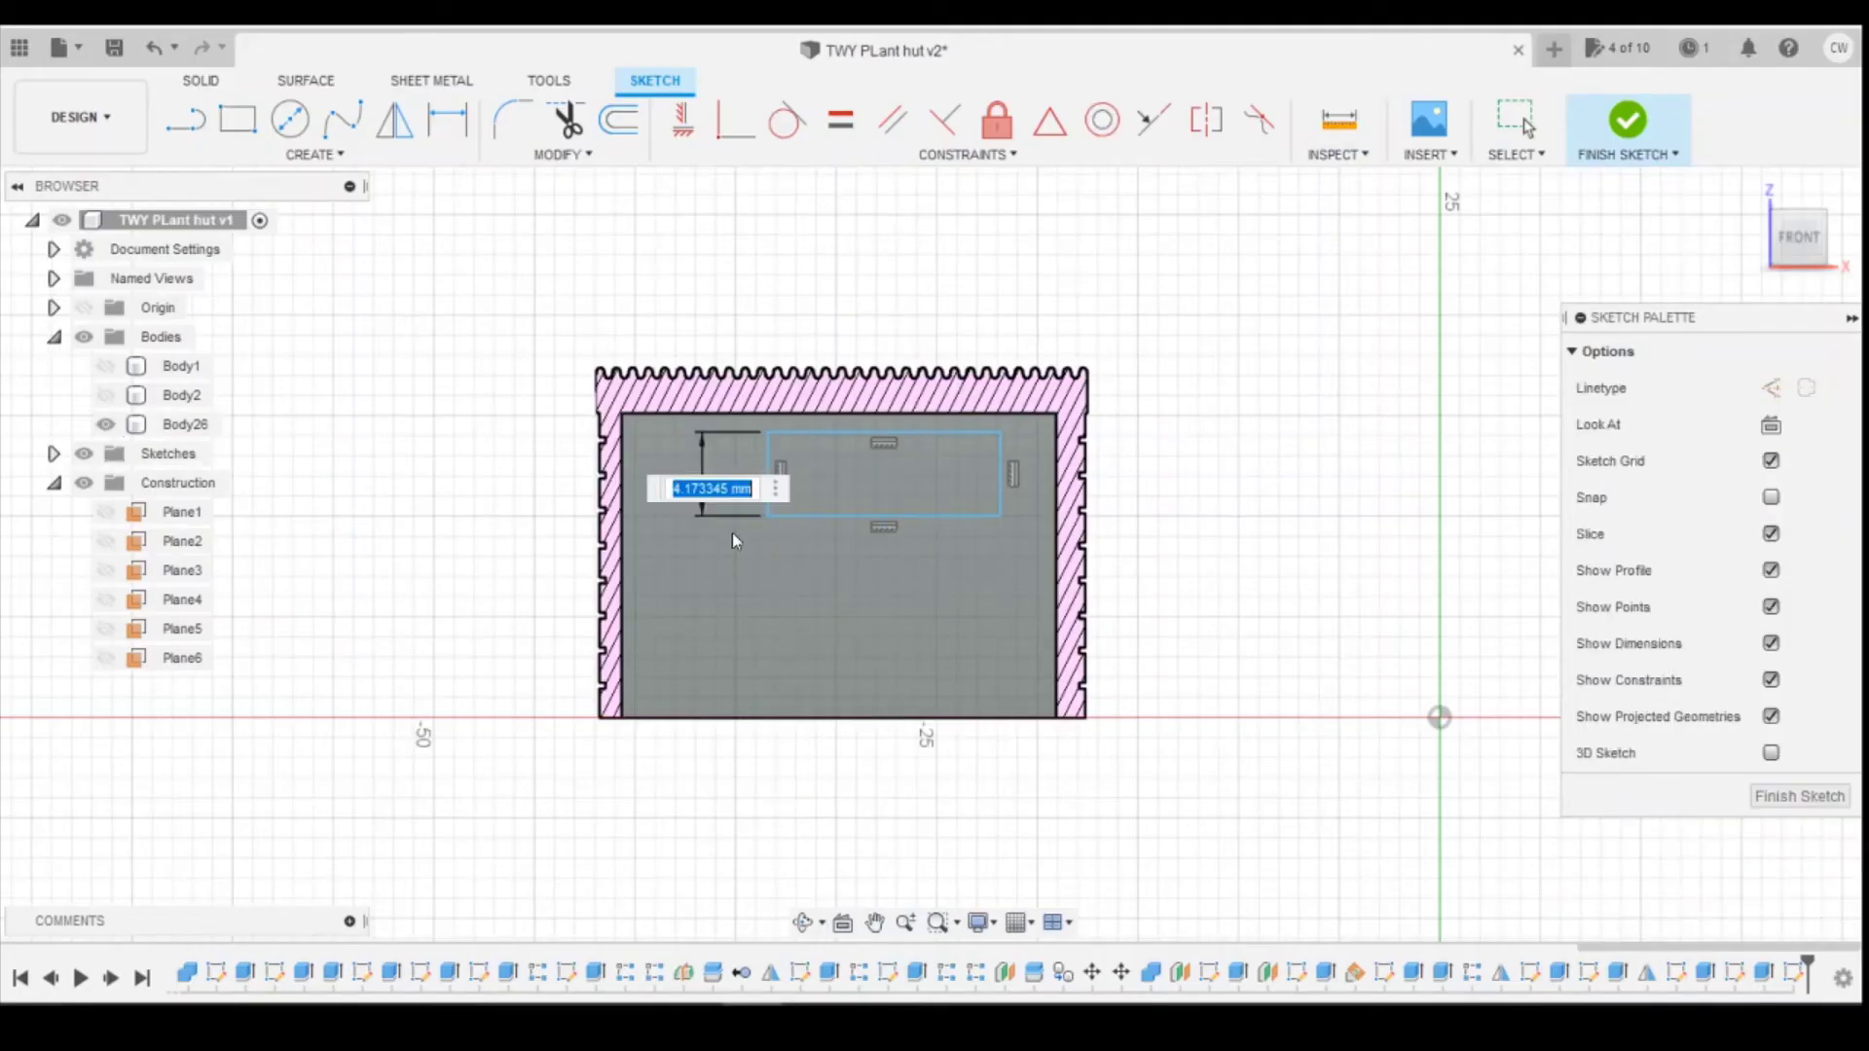
type("4.15")
key("Return")
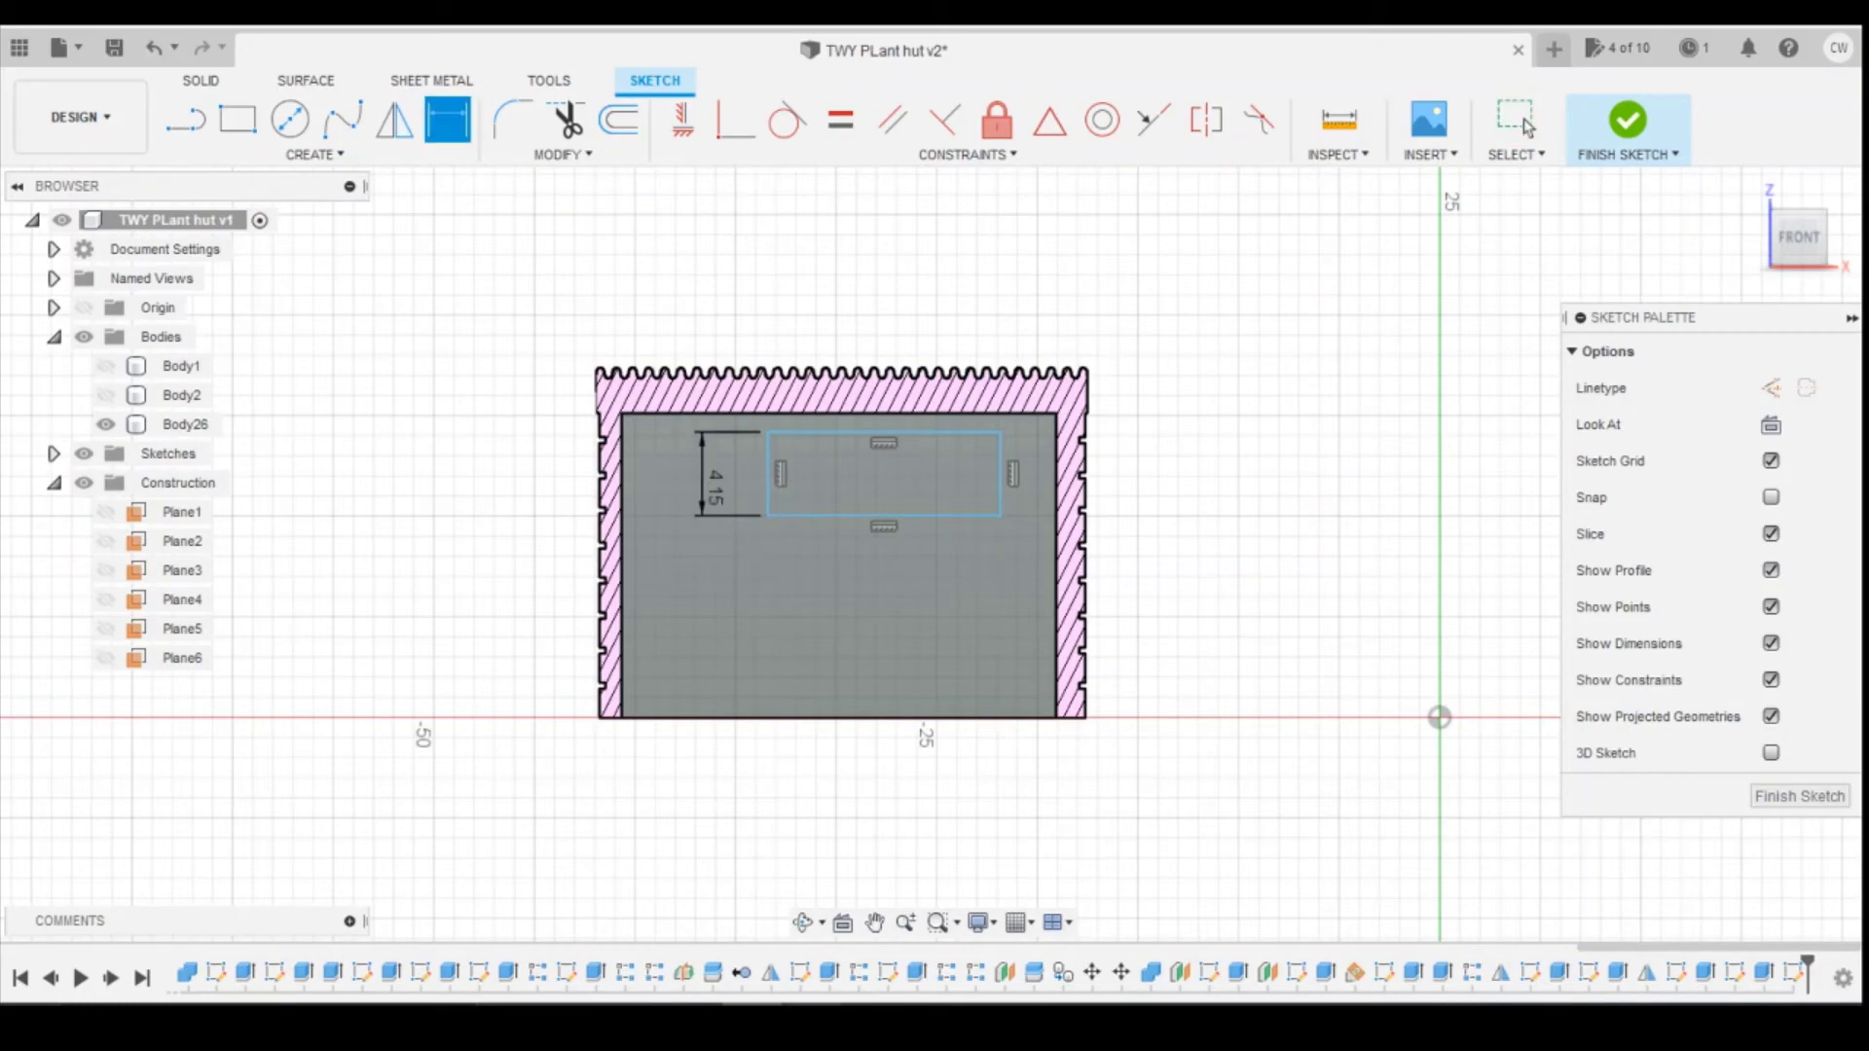
Step: Look up the opposite window's width in the reference drawing and dimension the rectangle 10.5 mm wide
mouse_move(872, 967)
left_click(871, 863)
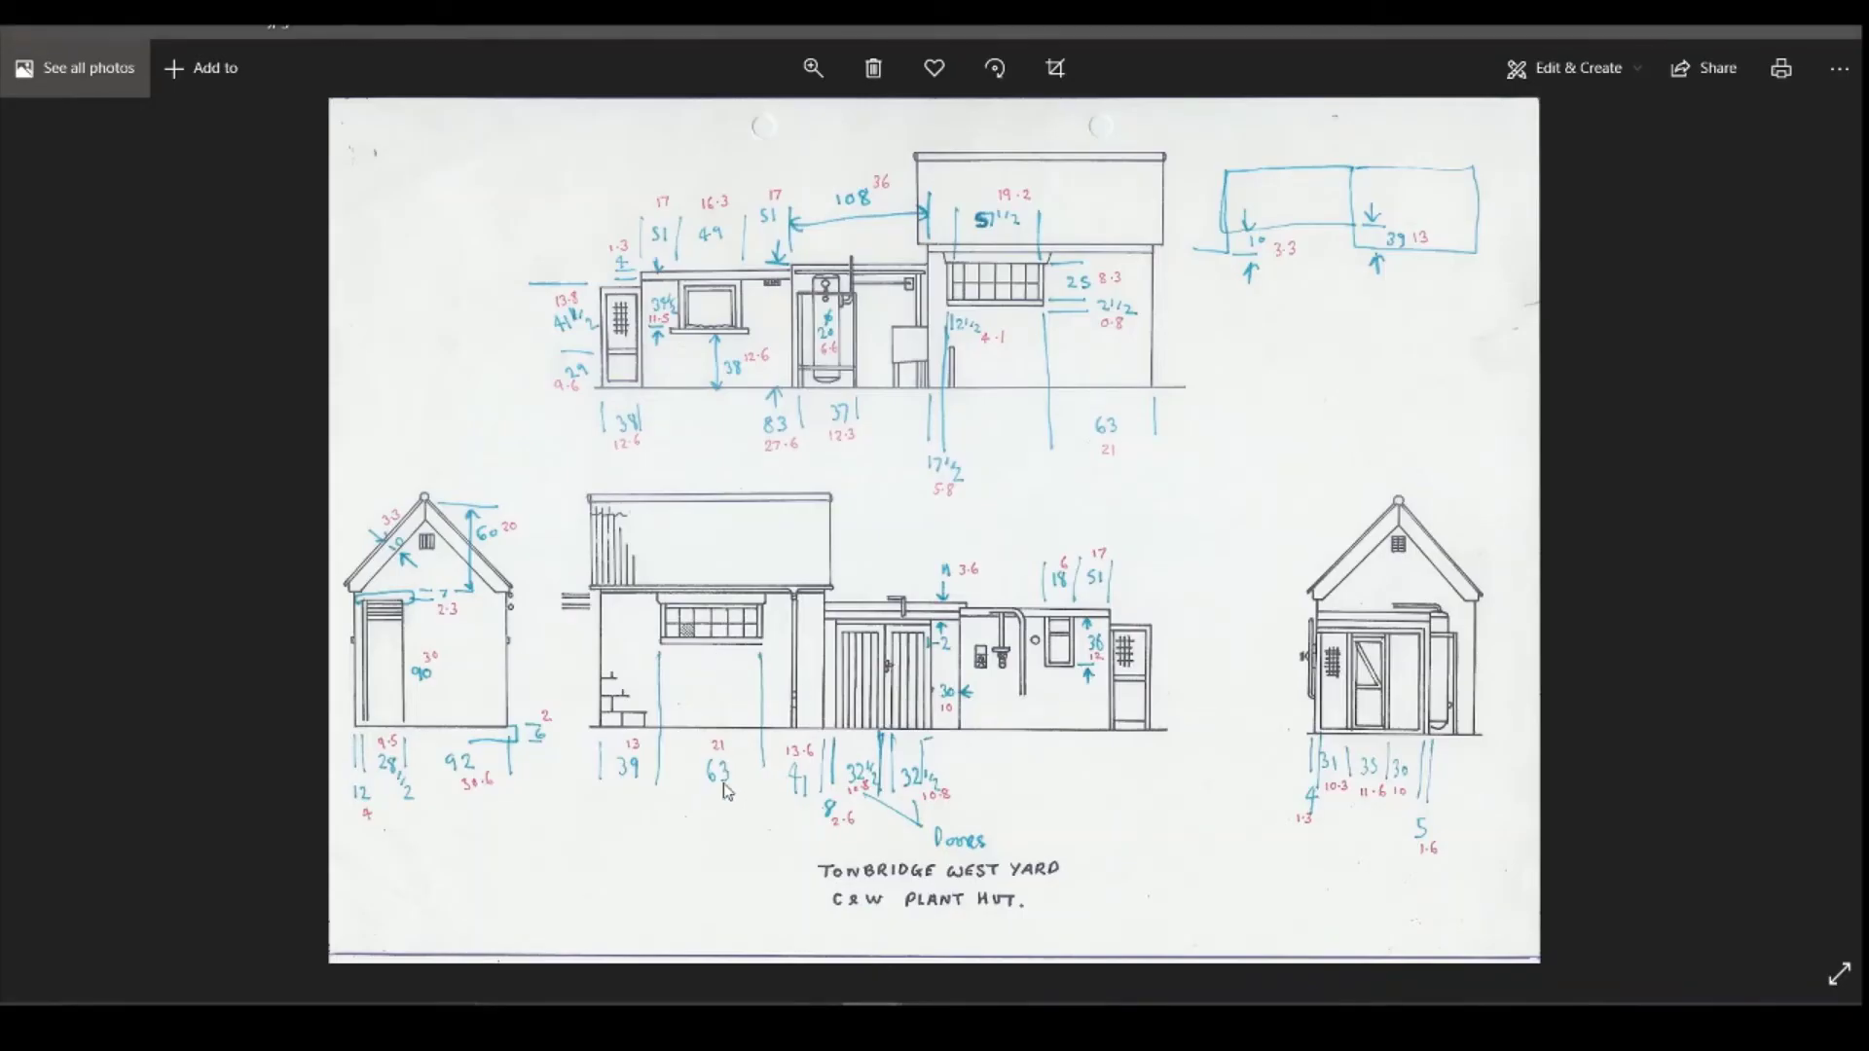
key("alt+Tab")
left_click(925, 518)
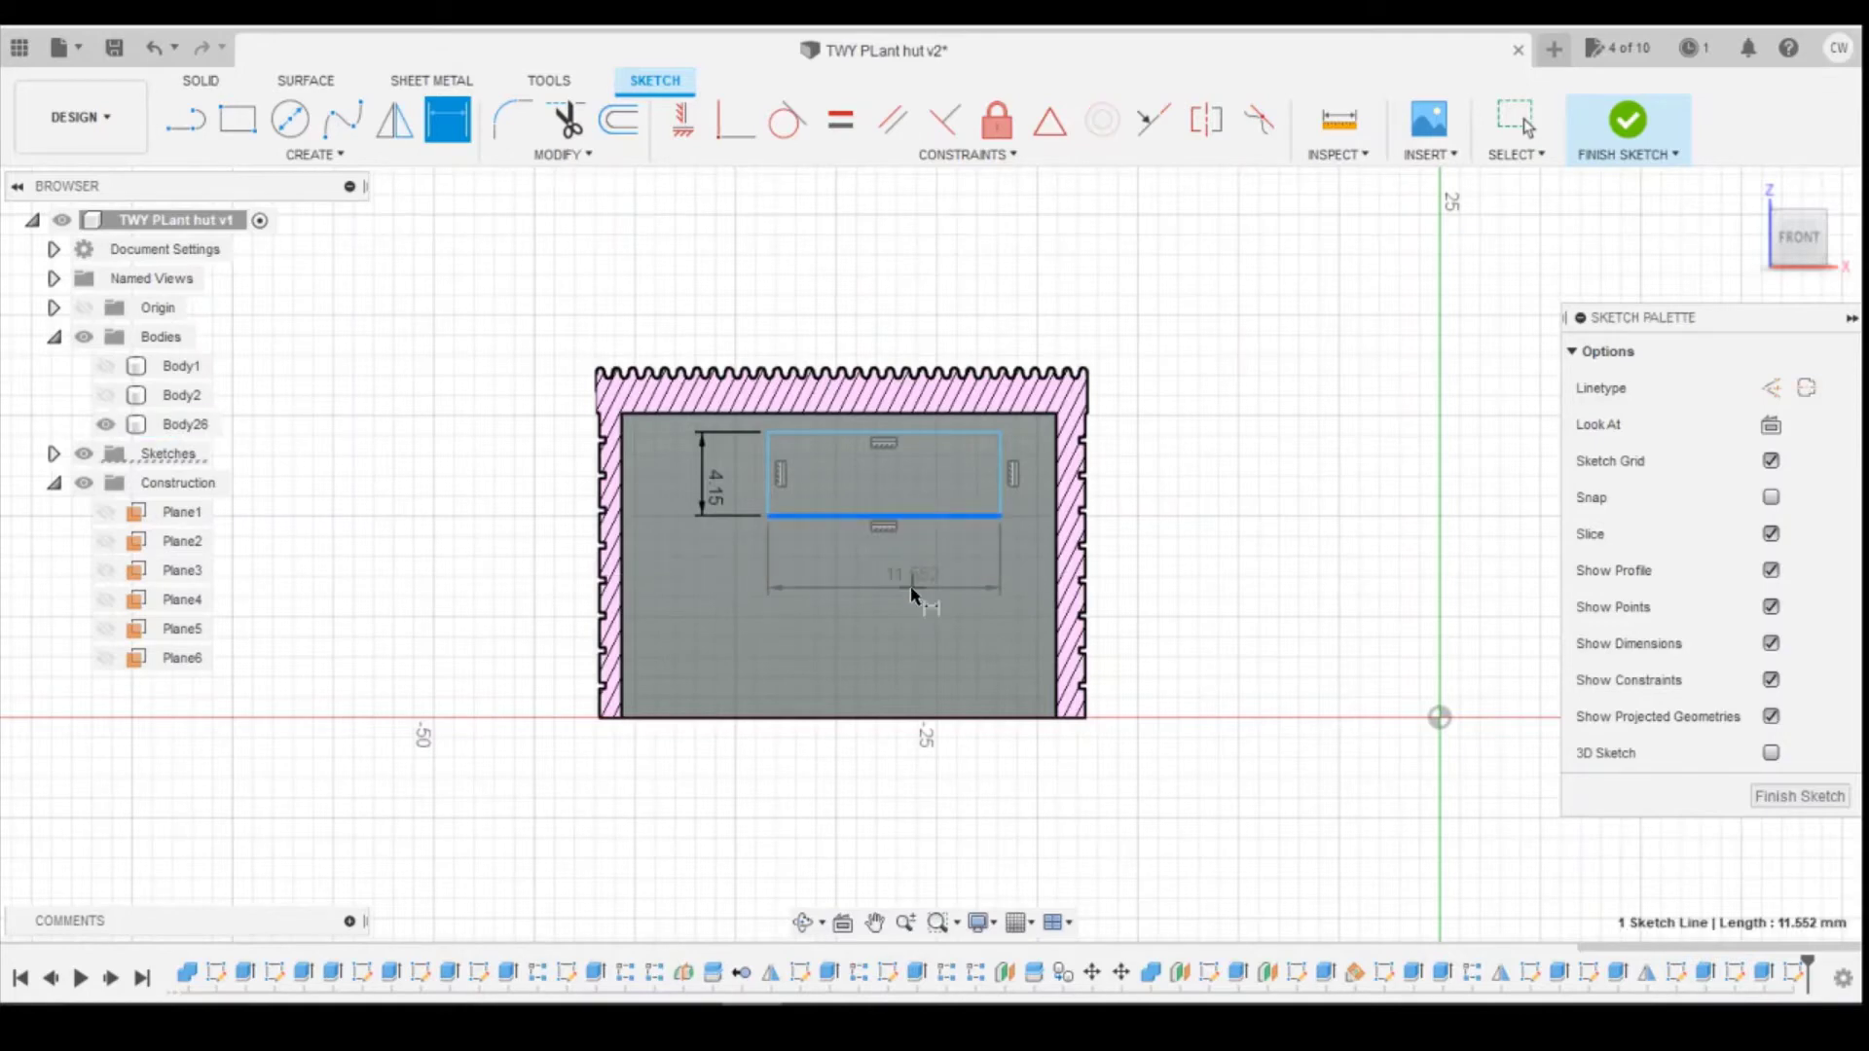
left_click(911, 588)
type("10.5")
key("Return")
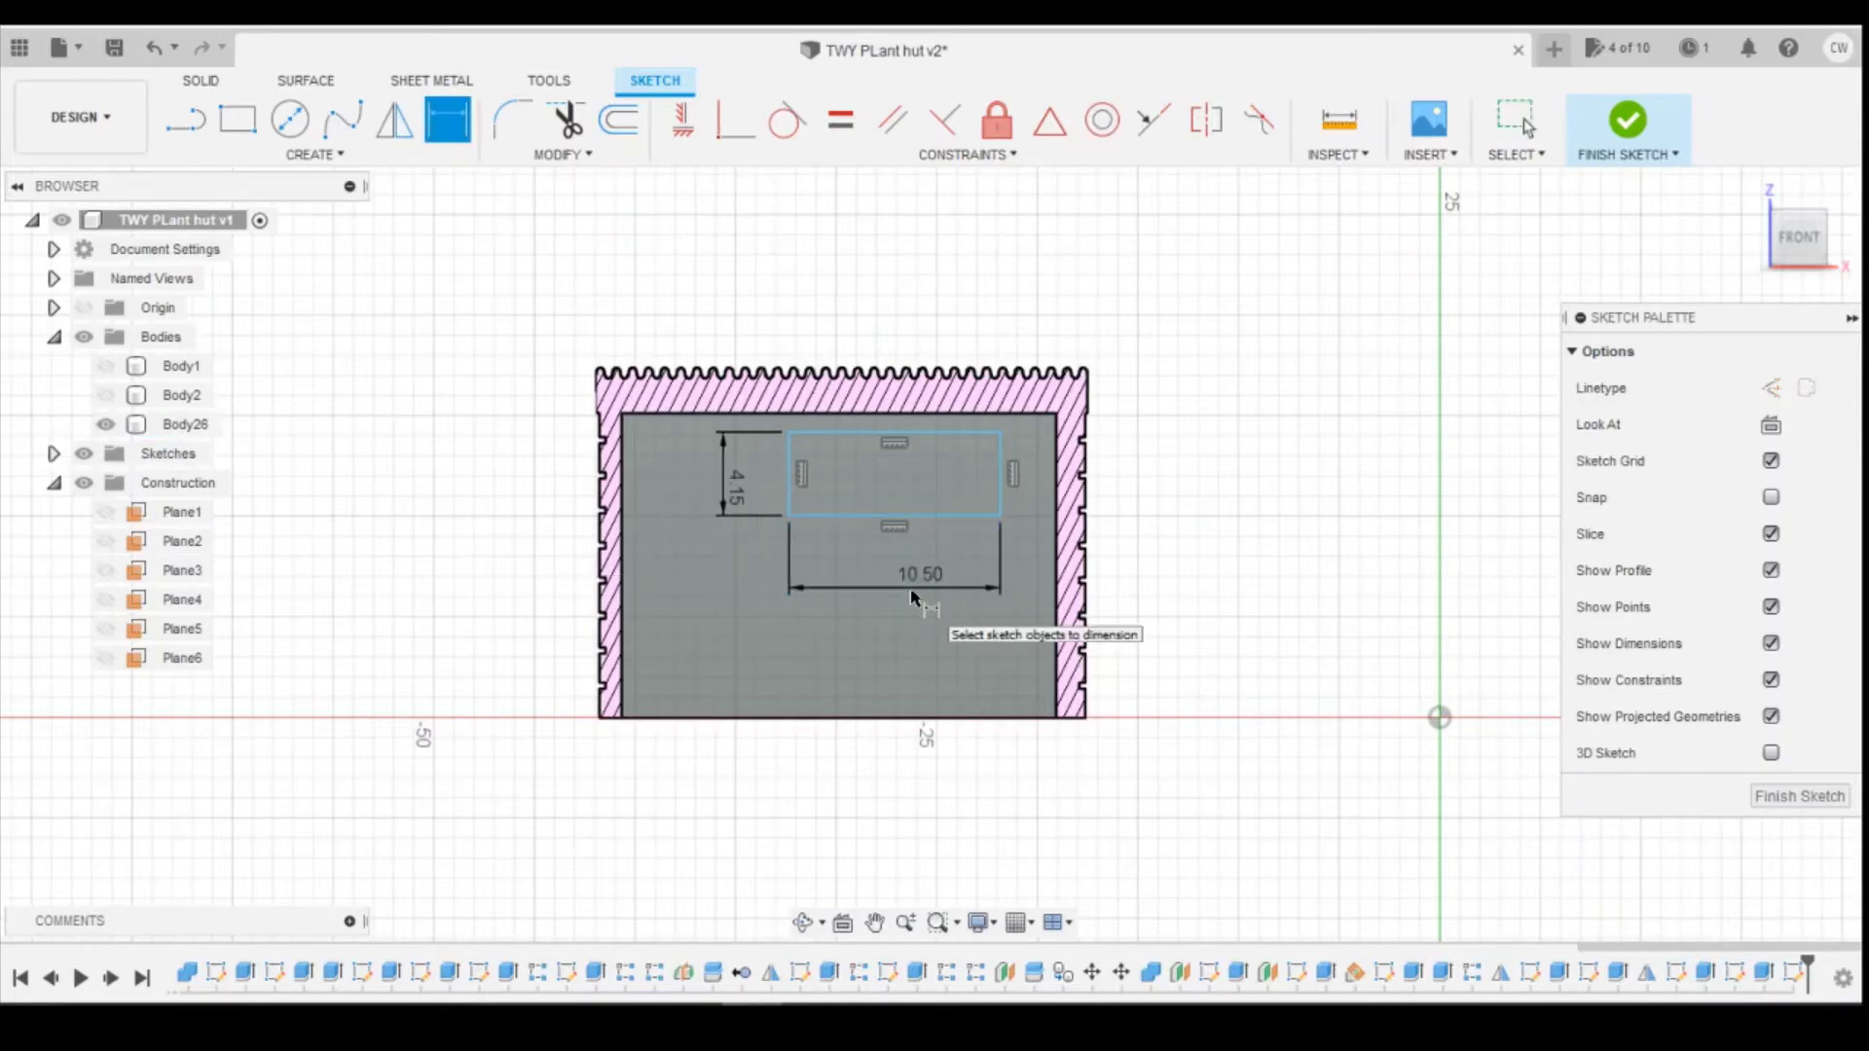
Step: Consult the reference drawing and position the window's lower-left corner 10.5 mm horizontally from the hut's outer lower-left corner
mouse_move(872, 967)
left_click(869, 866)
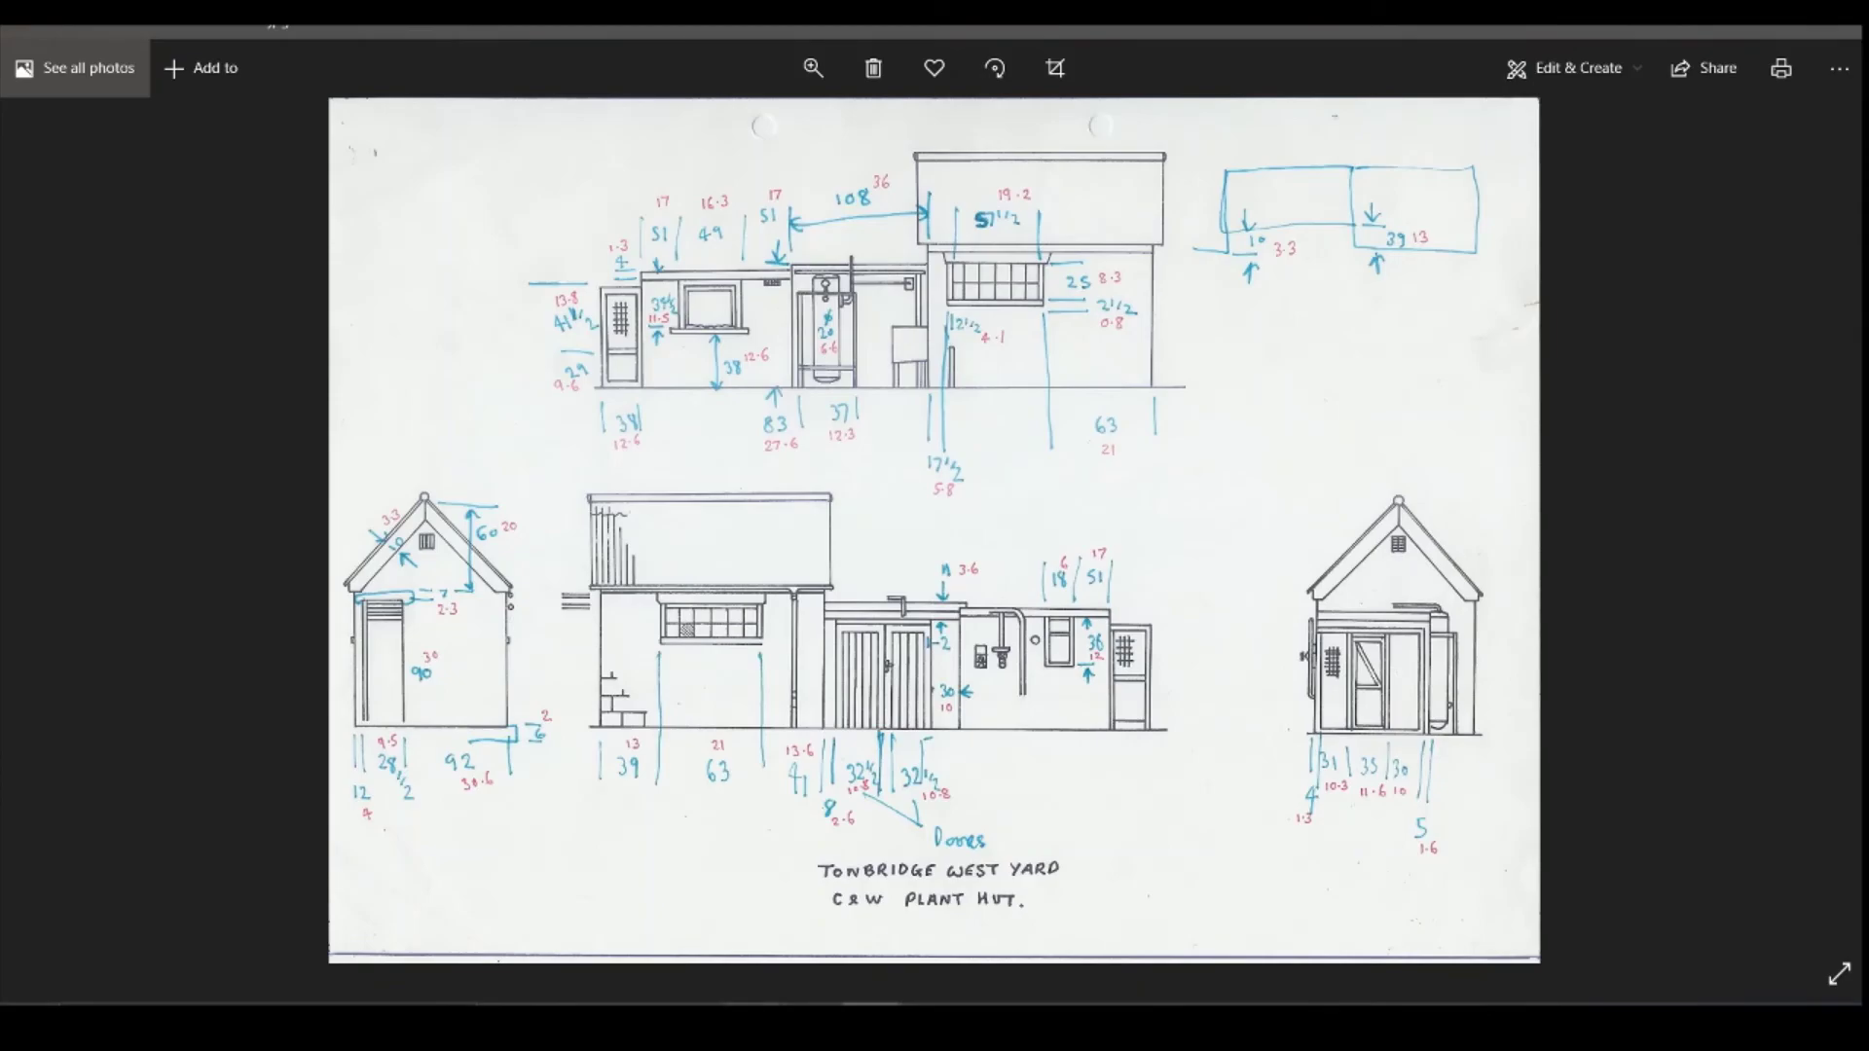
key("alt+Tab")
left_click(790, 515)
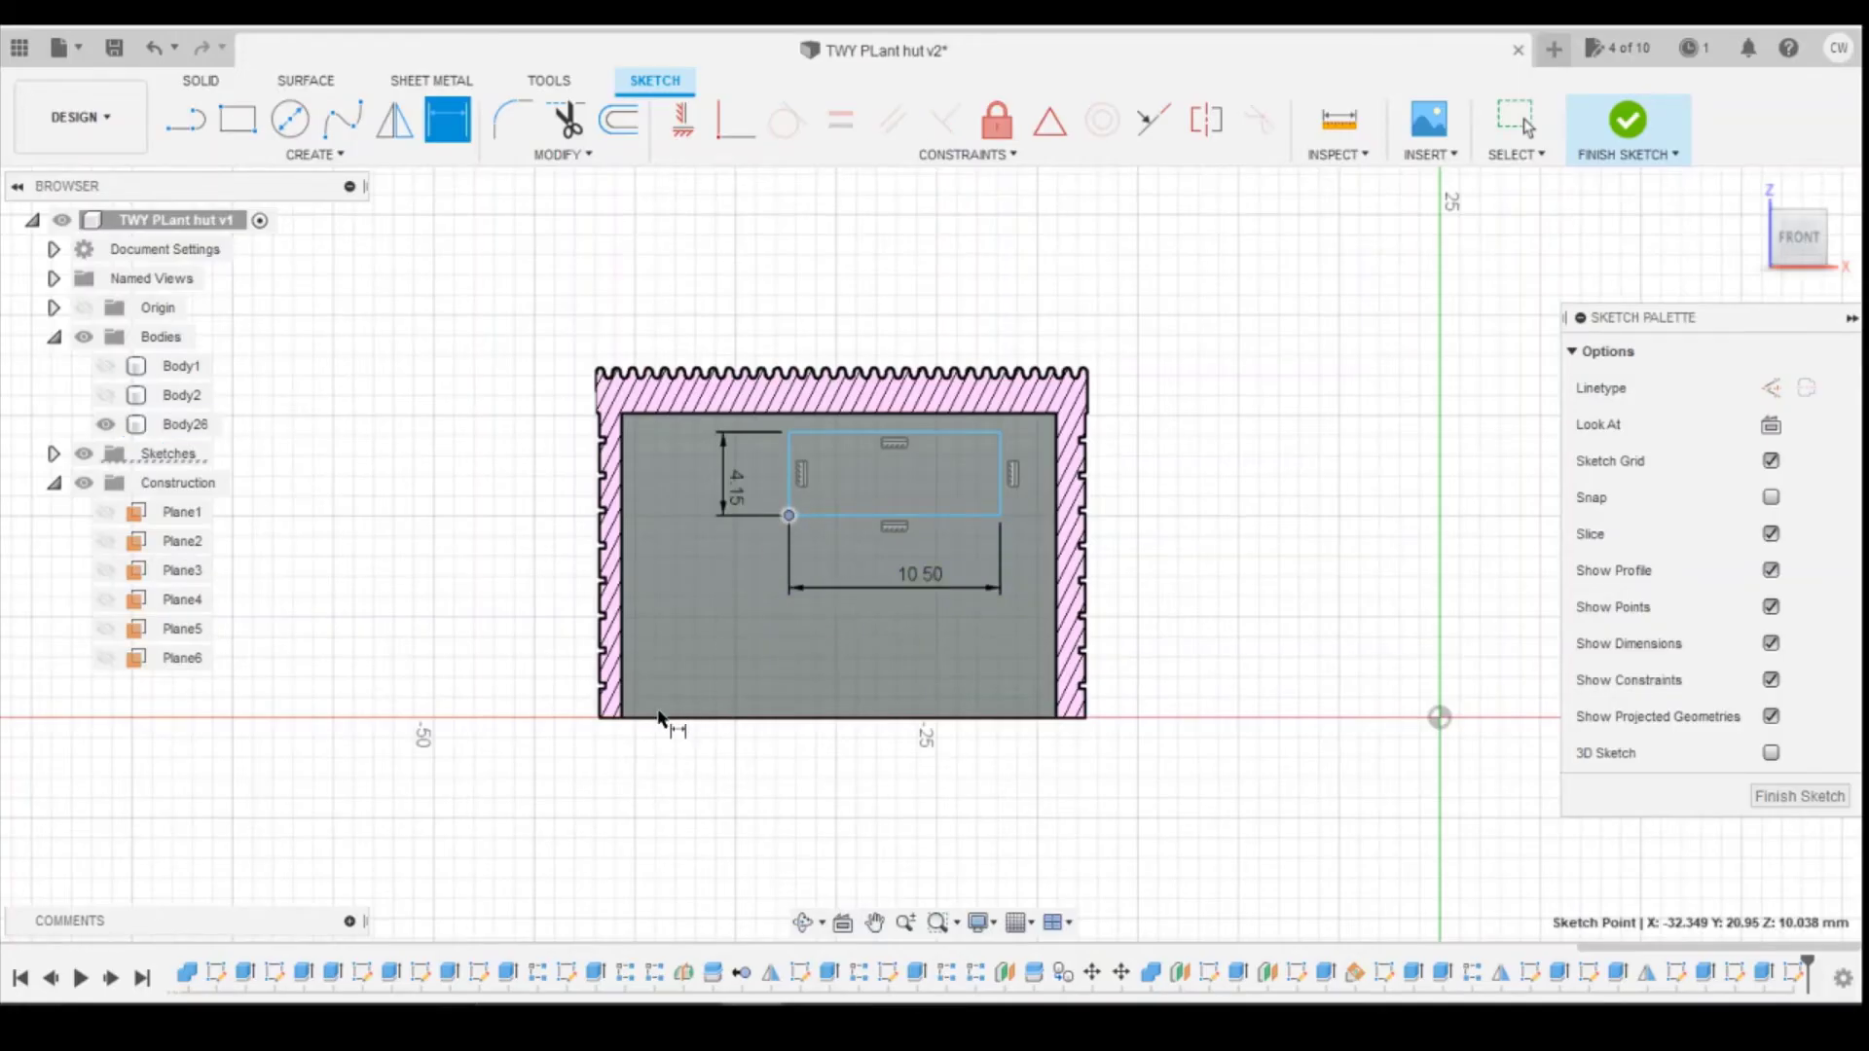
left_click(598, 717)
left_click(697, 833)
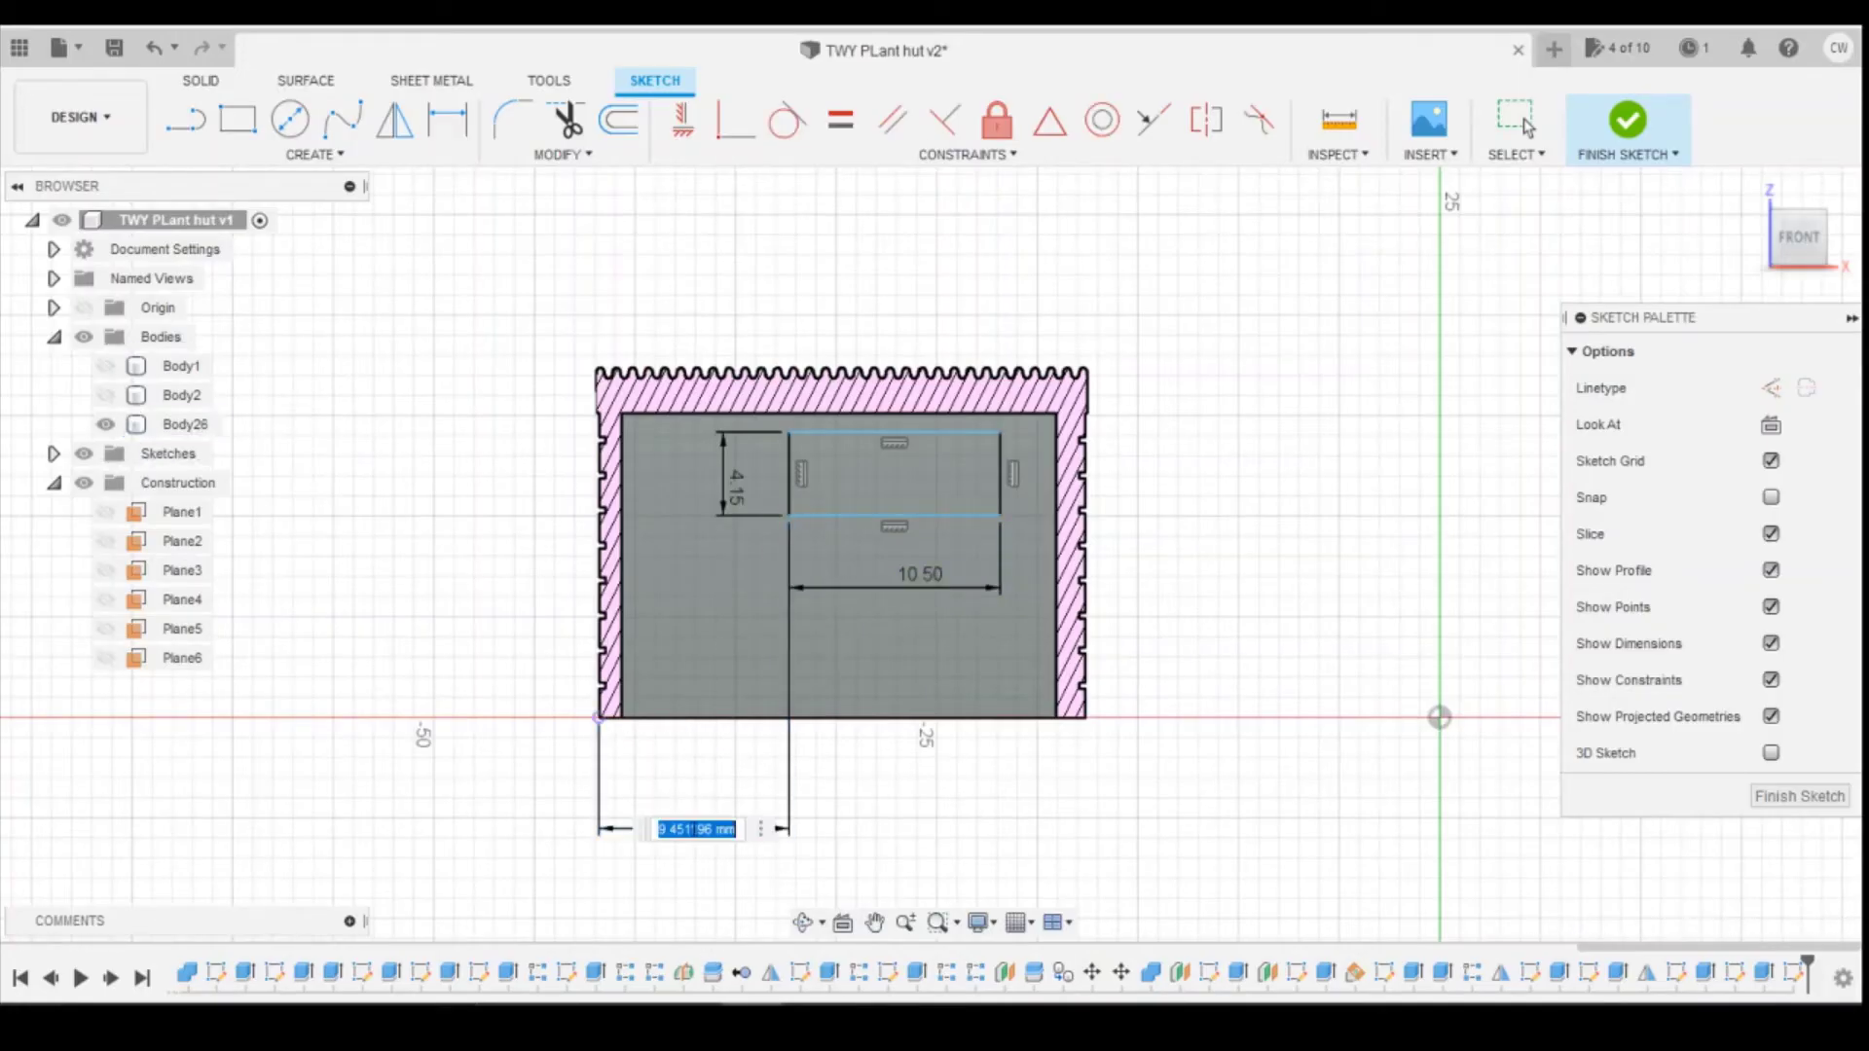
type("10.5")
key("Return")
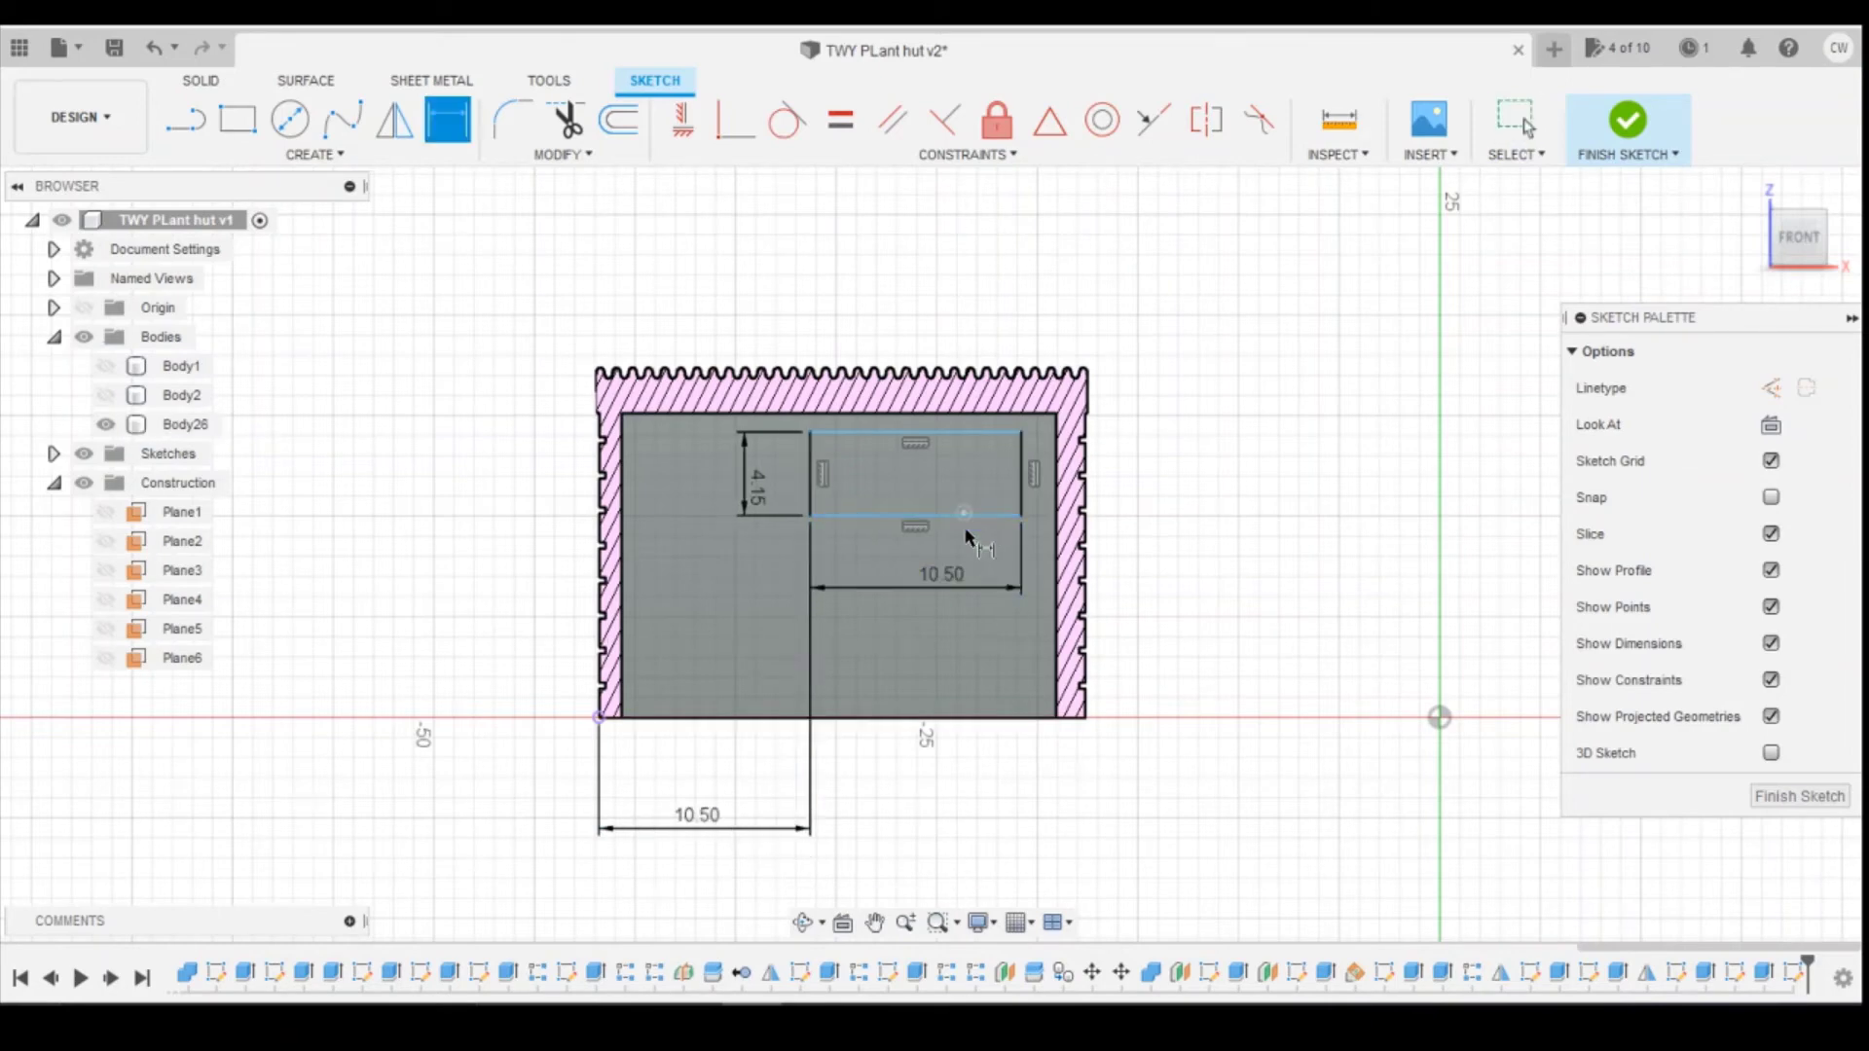
Step: Check the drawing's window heights and set the window's lower edge 9.5 mm above the wall's base
mouse_move(866, 1003)
left_click(908, 971)
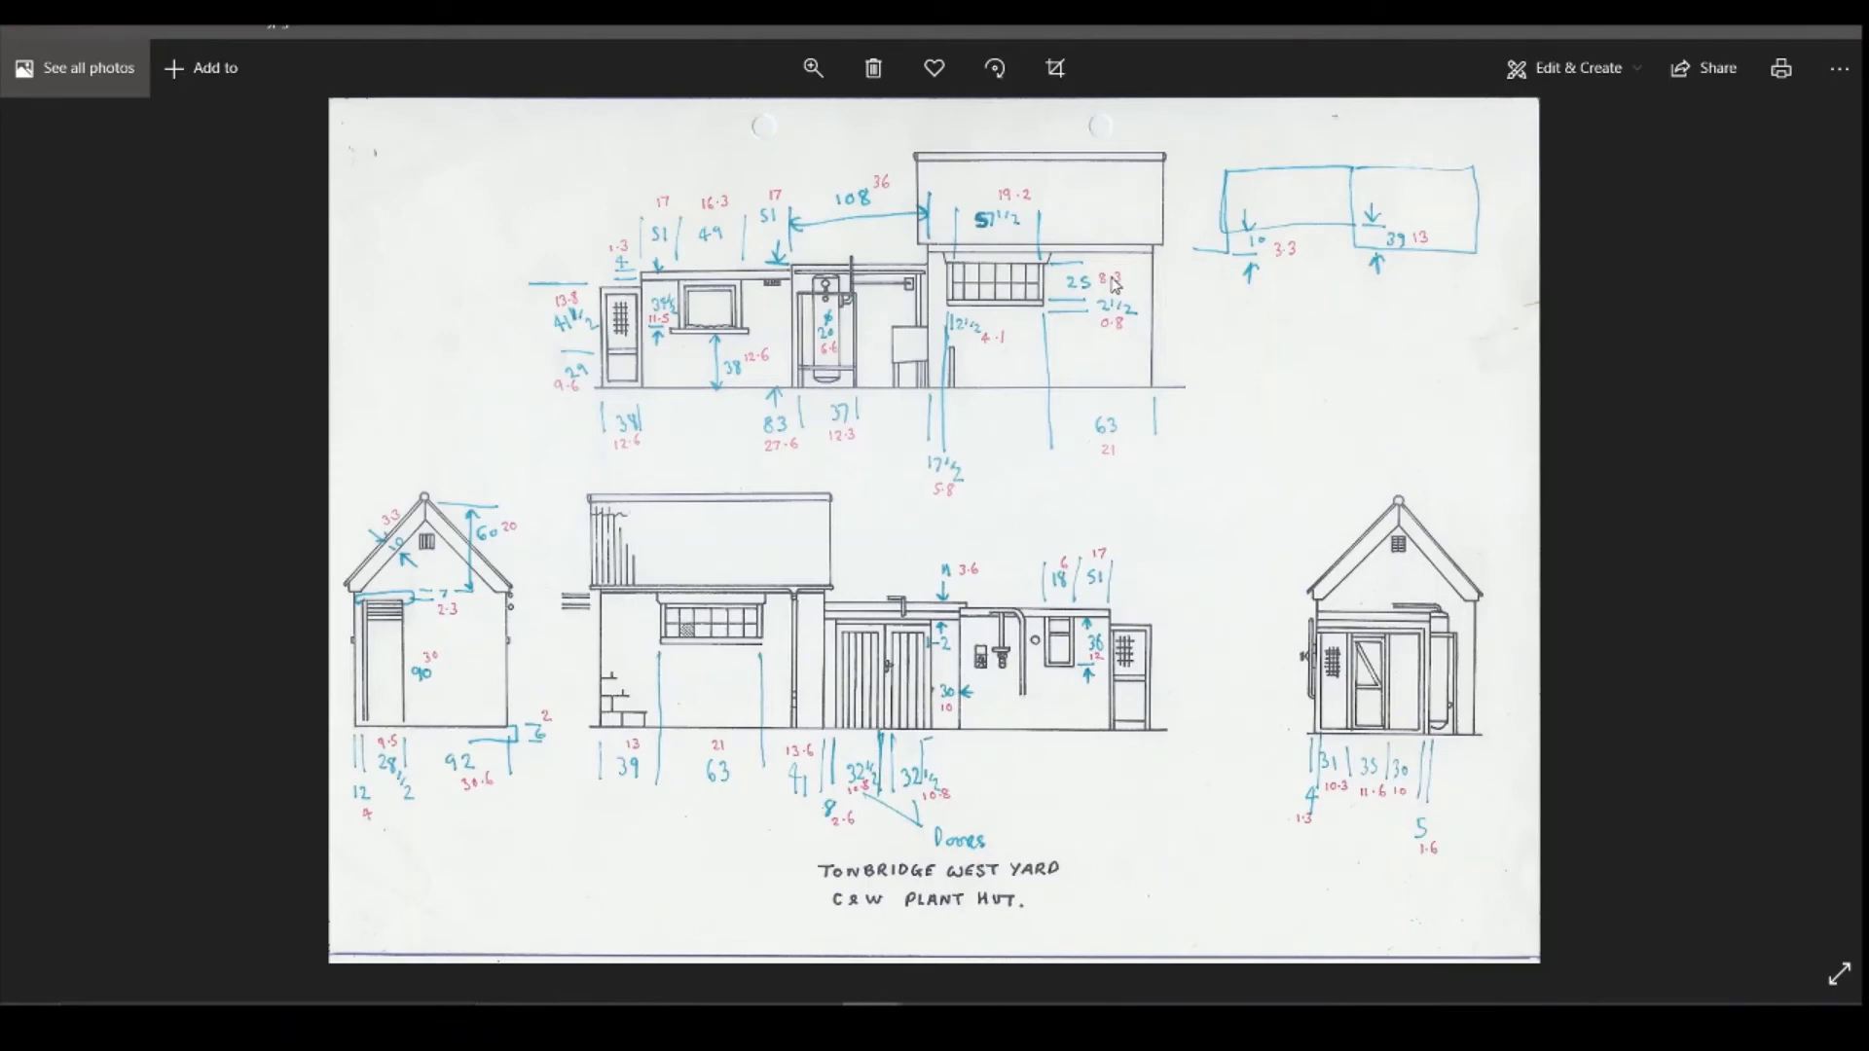
key("alt+Tab")
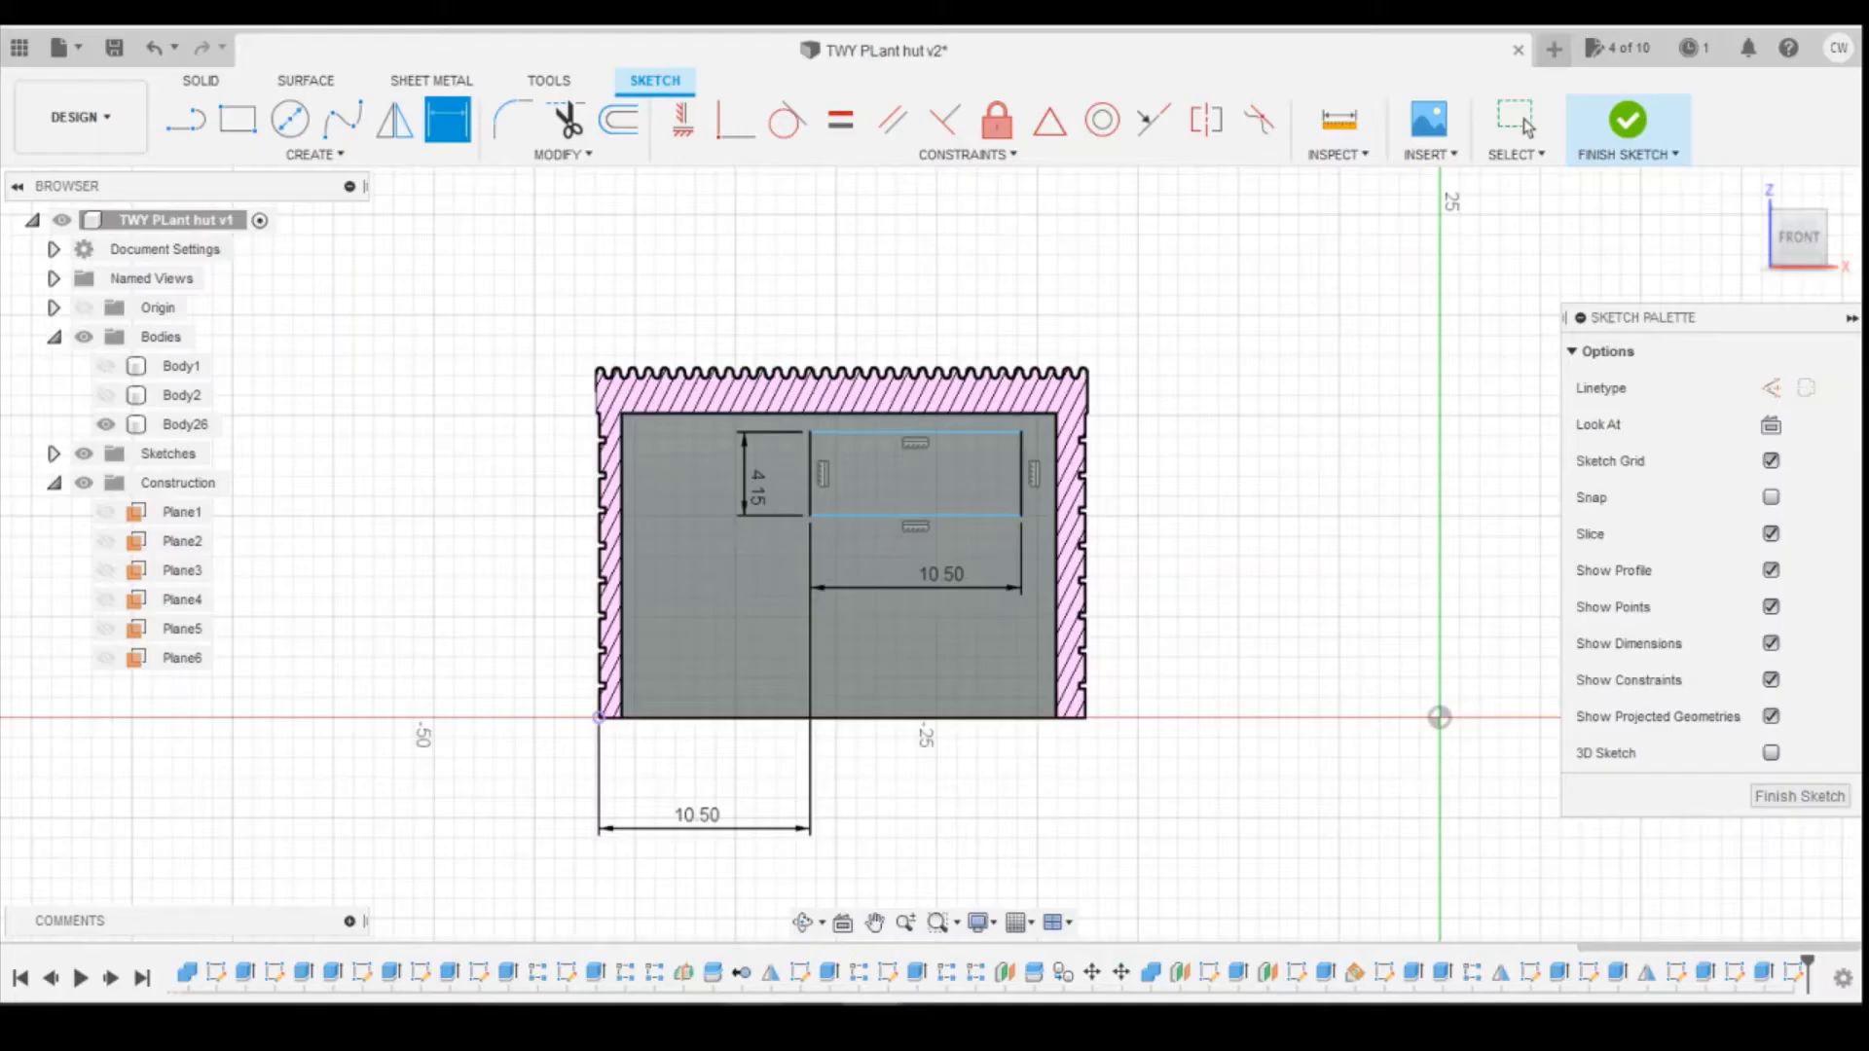
left_click(978, 514)
left_click(973, 718)
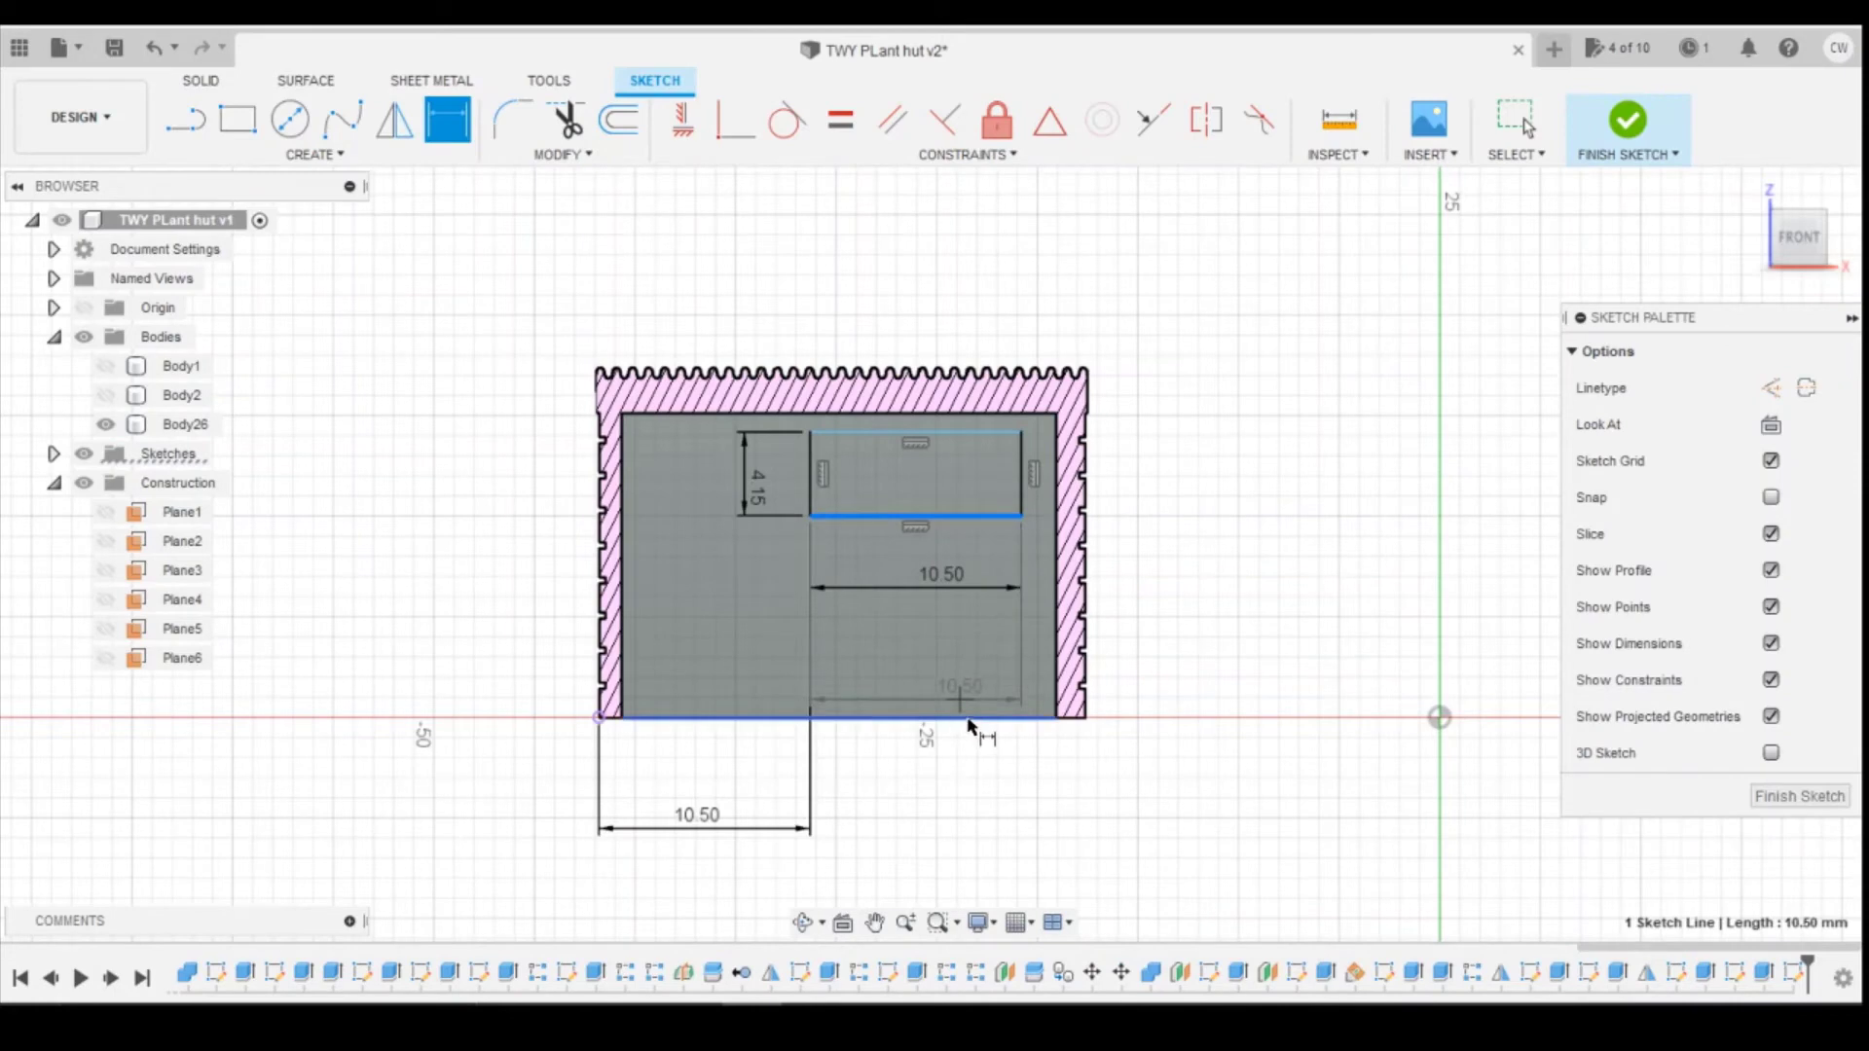
left_click(1374, 634)
type("9.5")
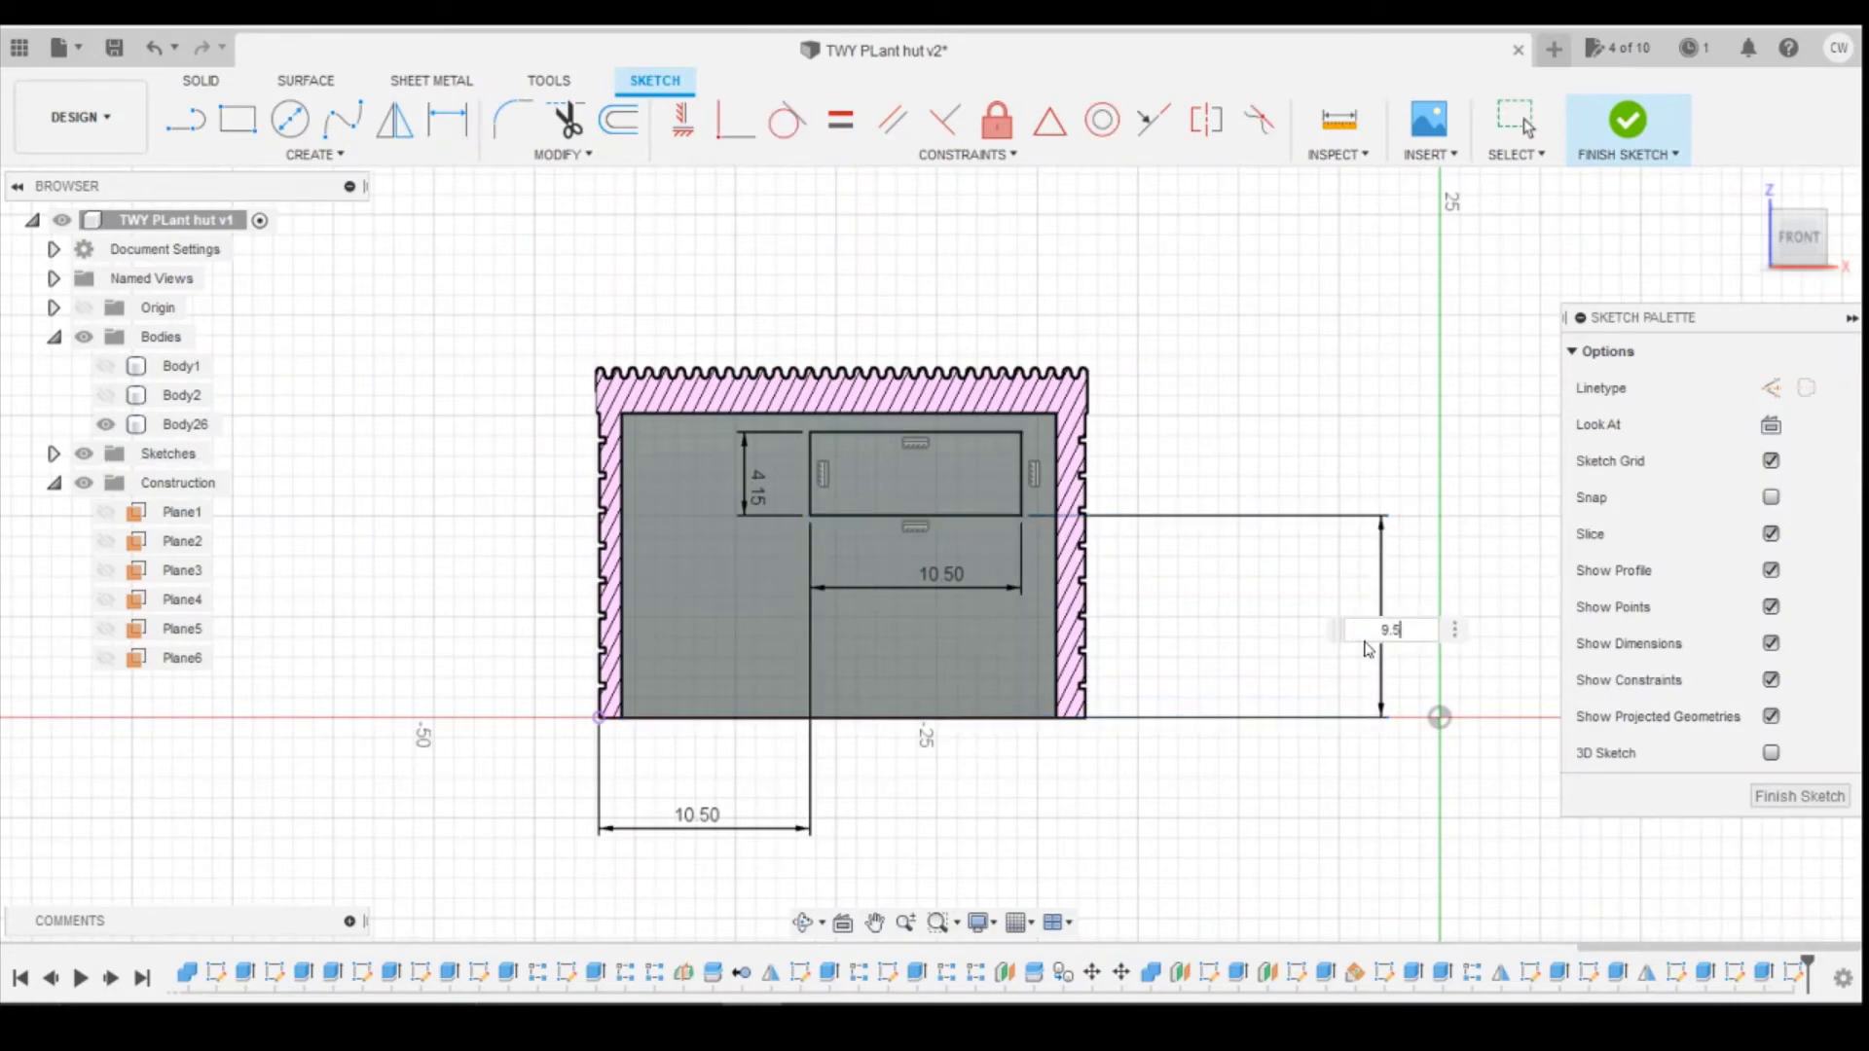
key("Return")
key("Escape")
Step: Extrude the window rectangle 9 mm outward through the opposite long wall as a Cut
left_click(1002, 483)
right_click(979, 475)
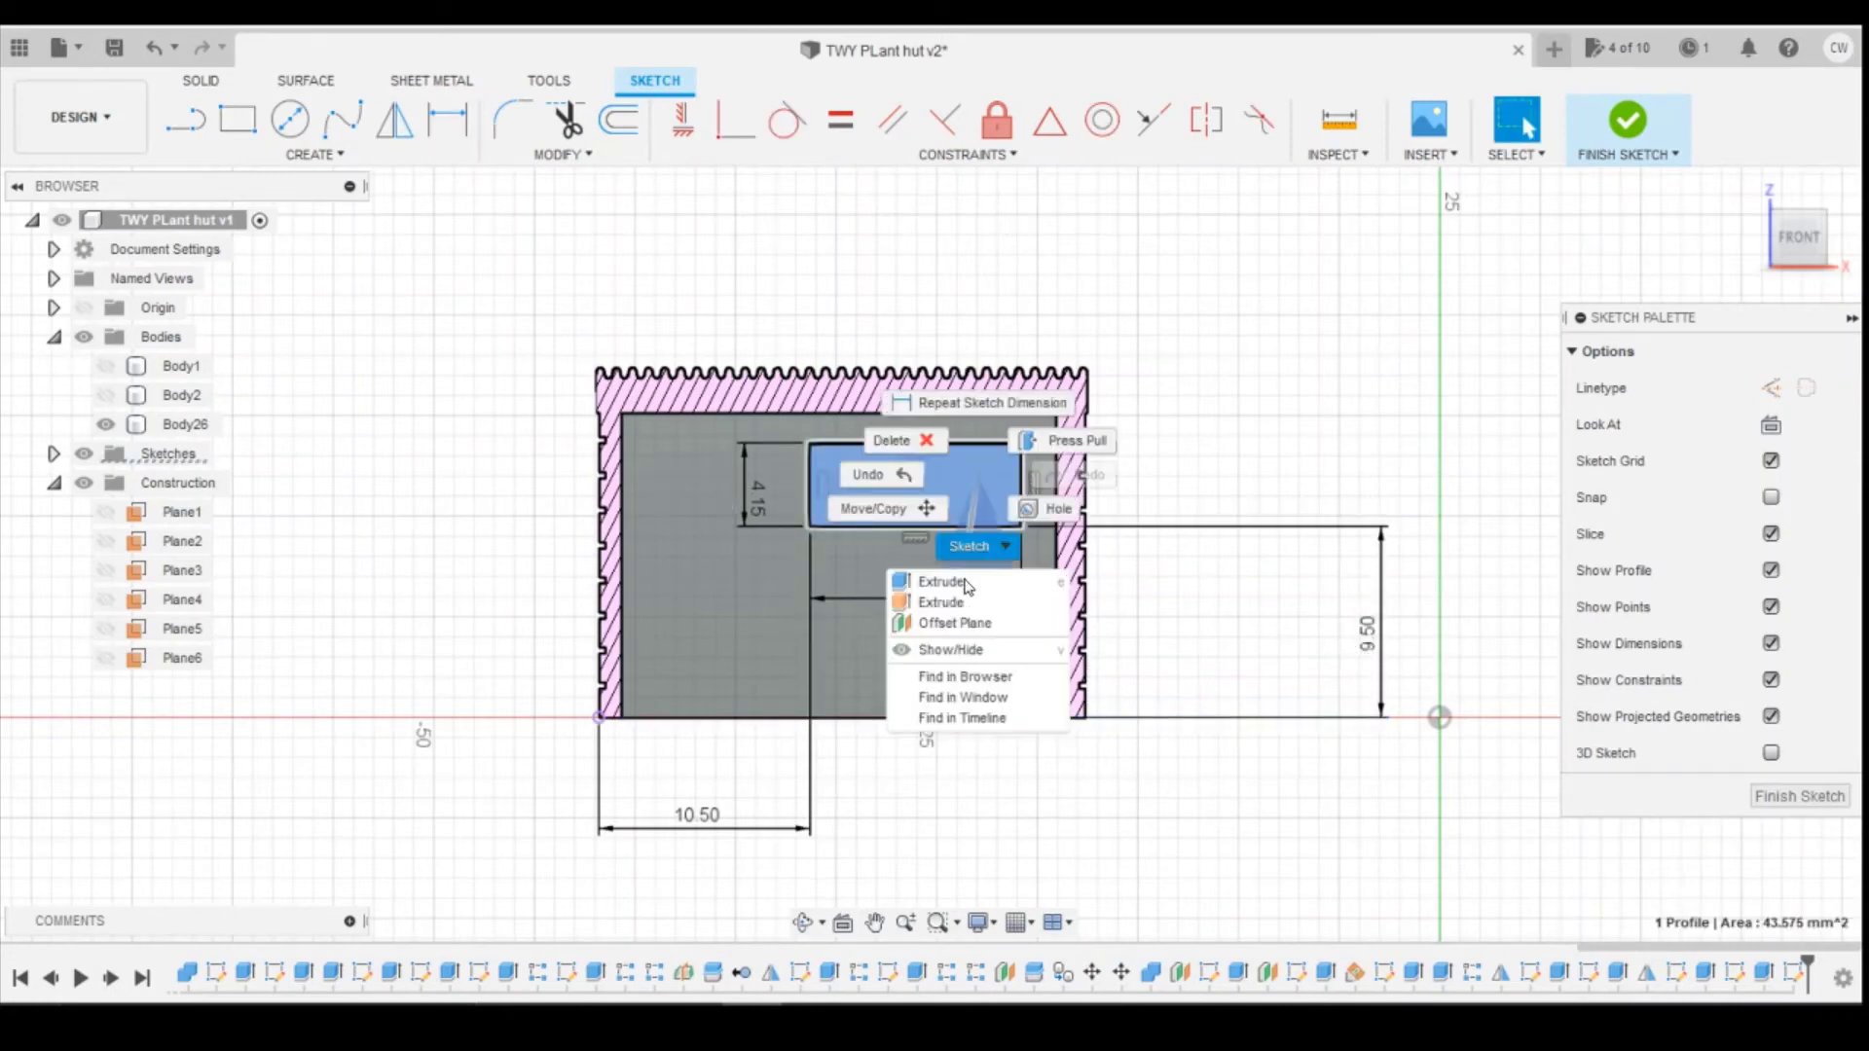
left_click(967, 584)
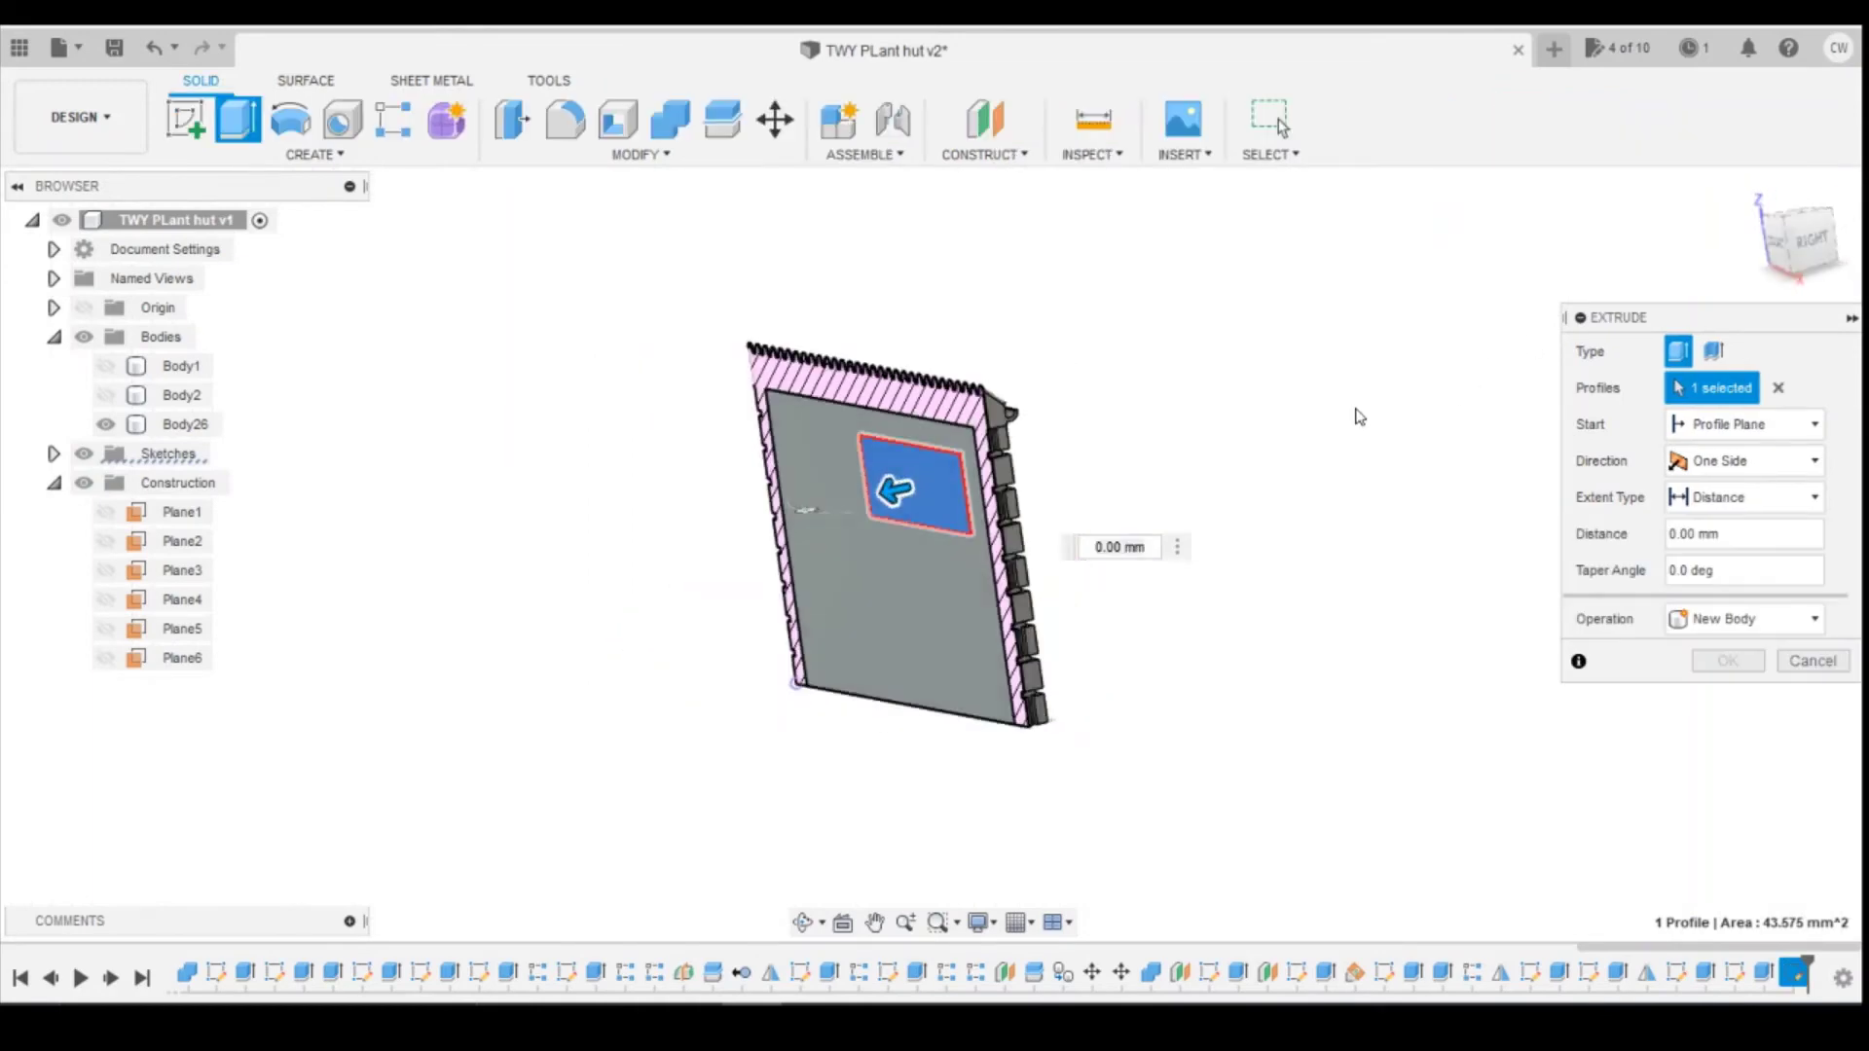
left_click_drag(894, 490, 1093, 443)
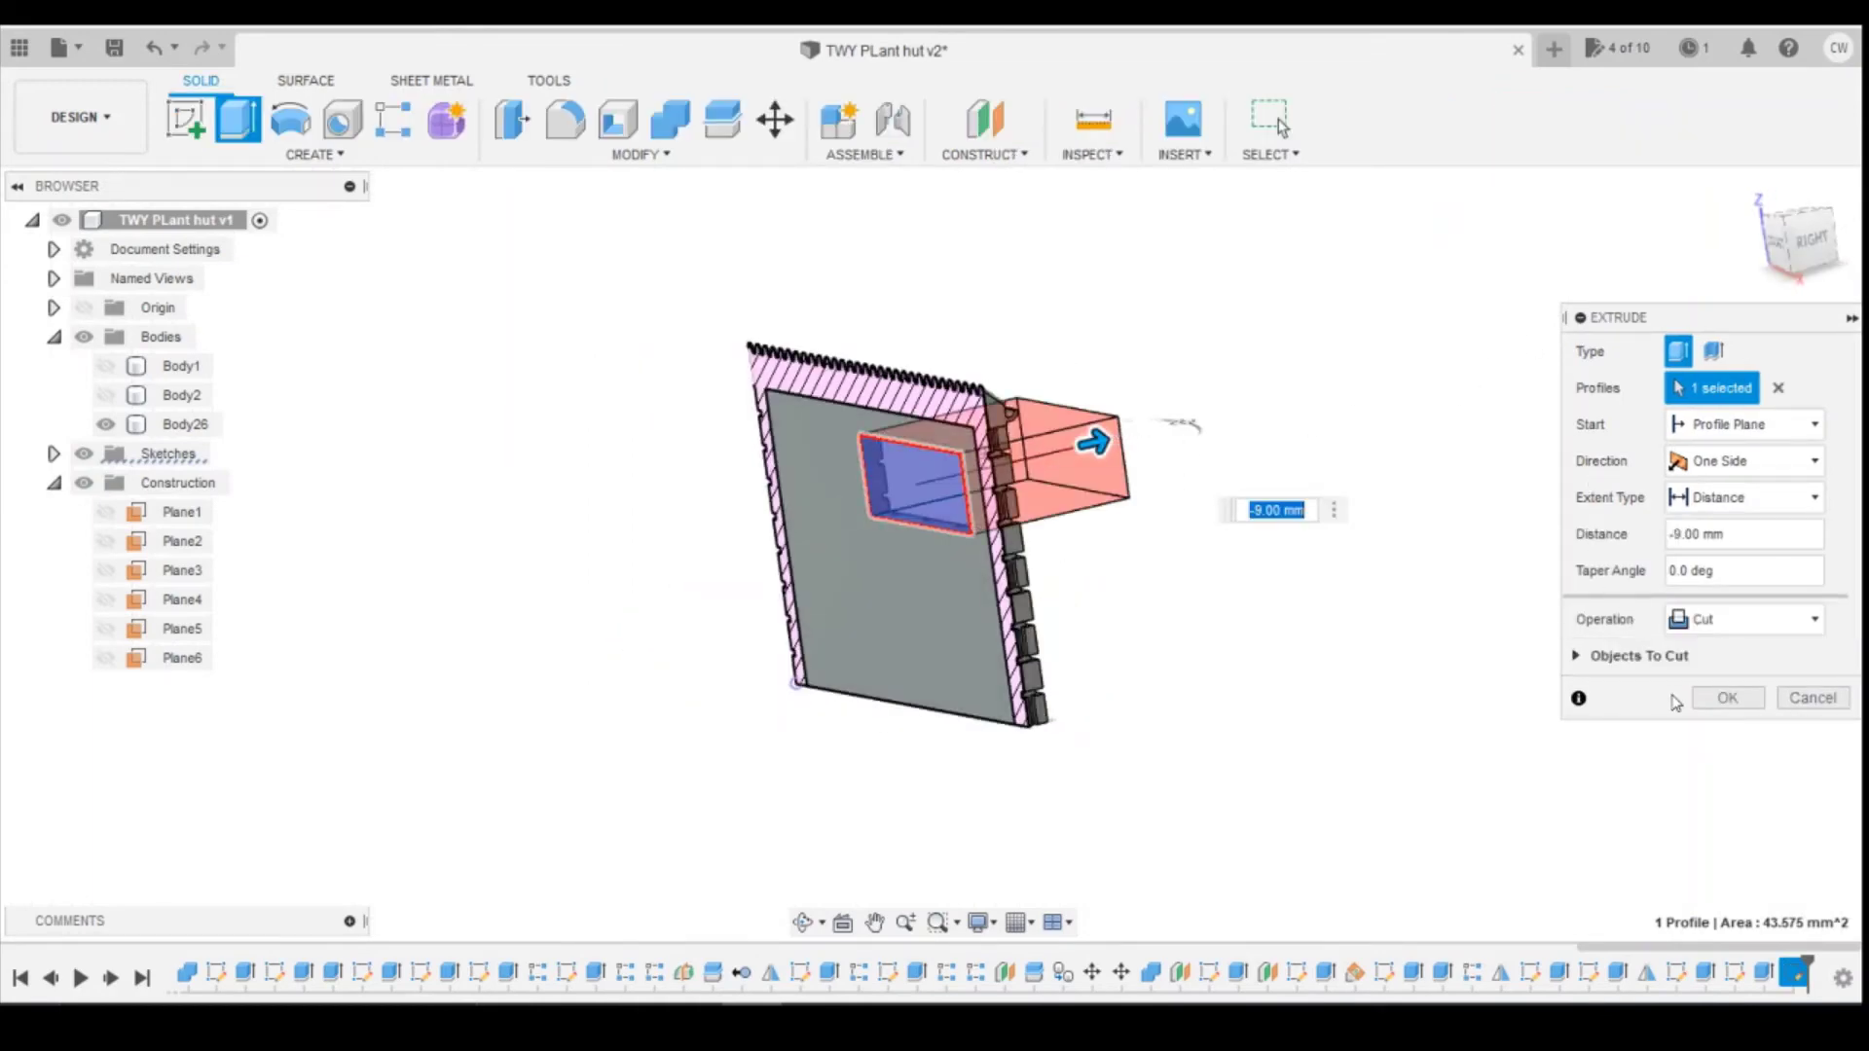
left_click(1713, 699)
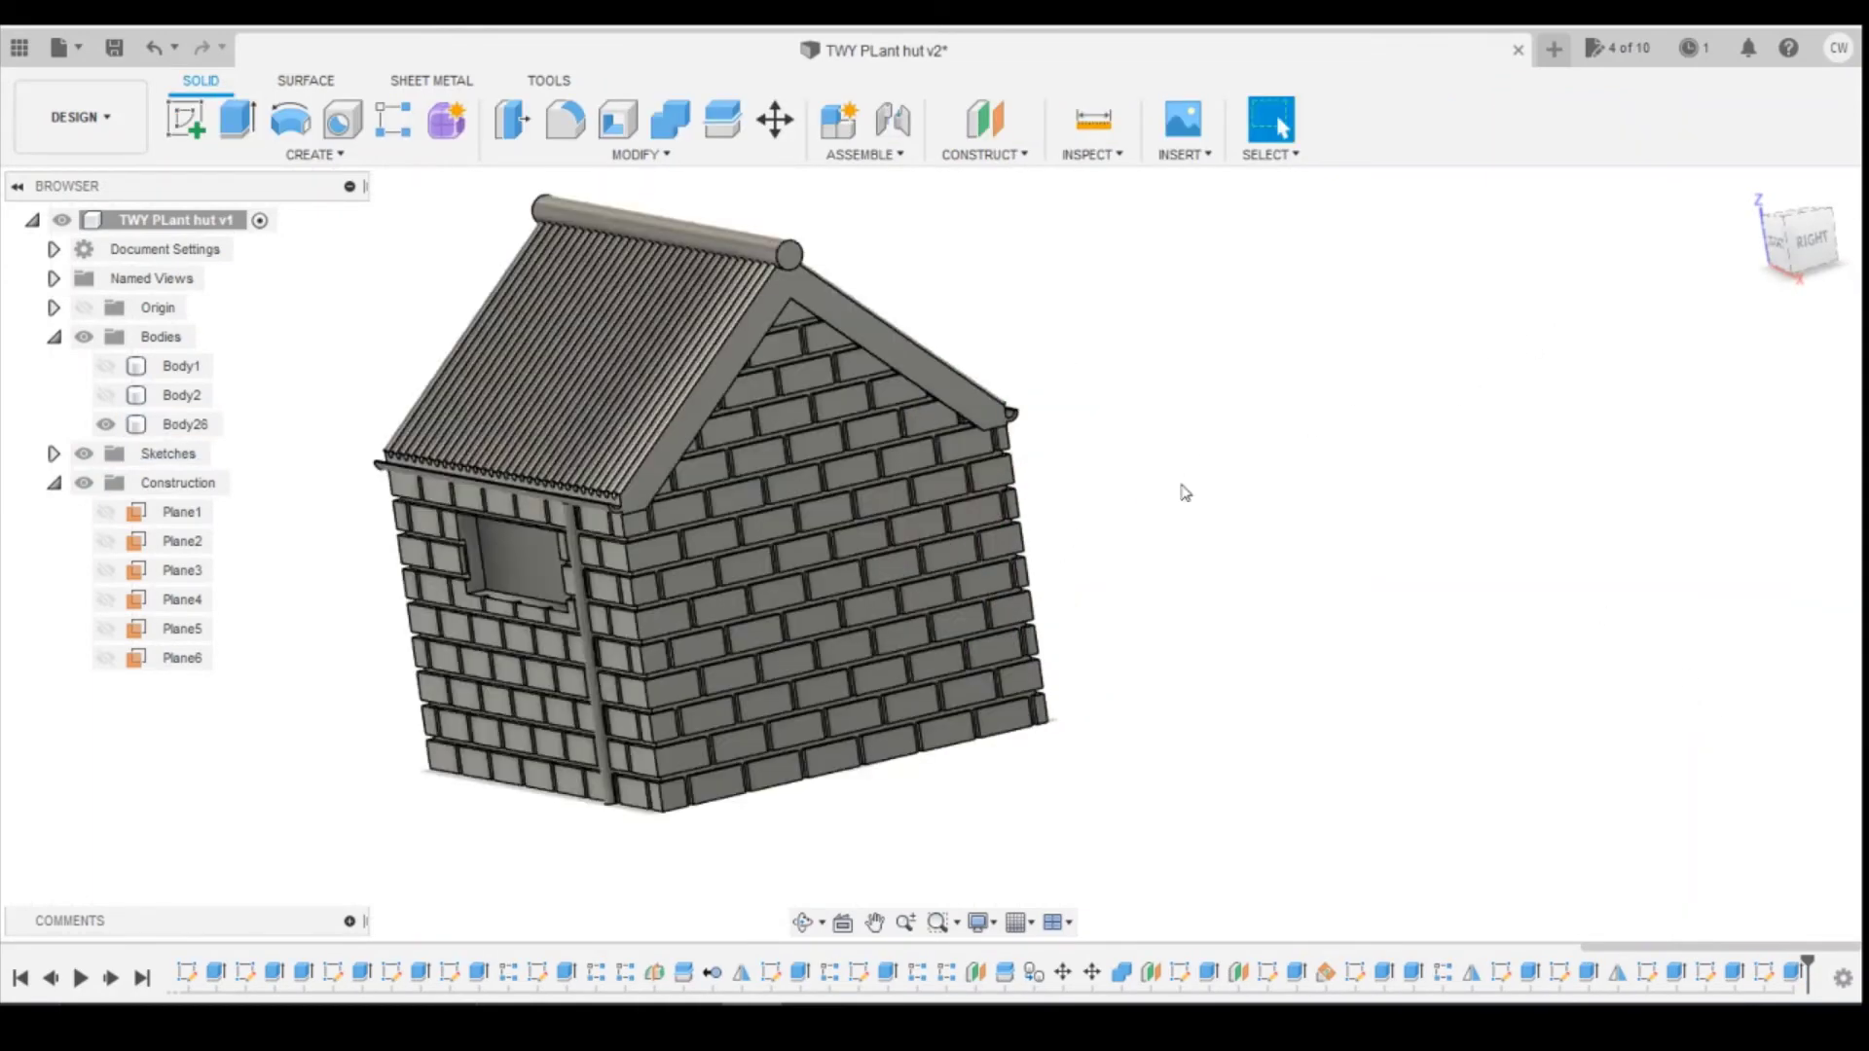
Step: Start a sketch on the inner face of the first long wall, around its window opening, and turn on Slice
mouse_move(1811, 249)
left_mouse_down()
mouse_move(1771, 156)
mouse_move(1722, 146)
mouse_move(1718, 199)
left_mouse_up()
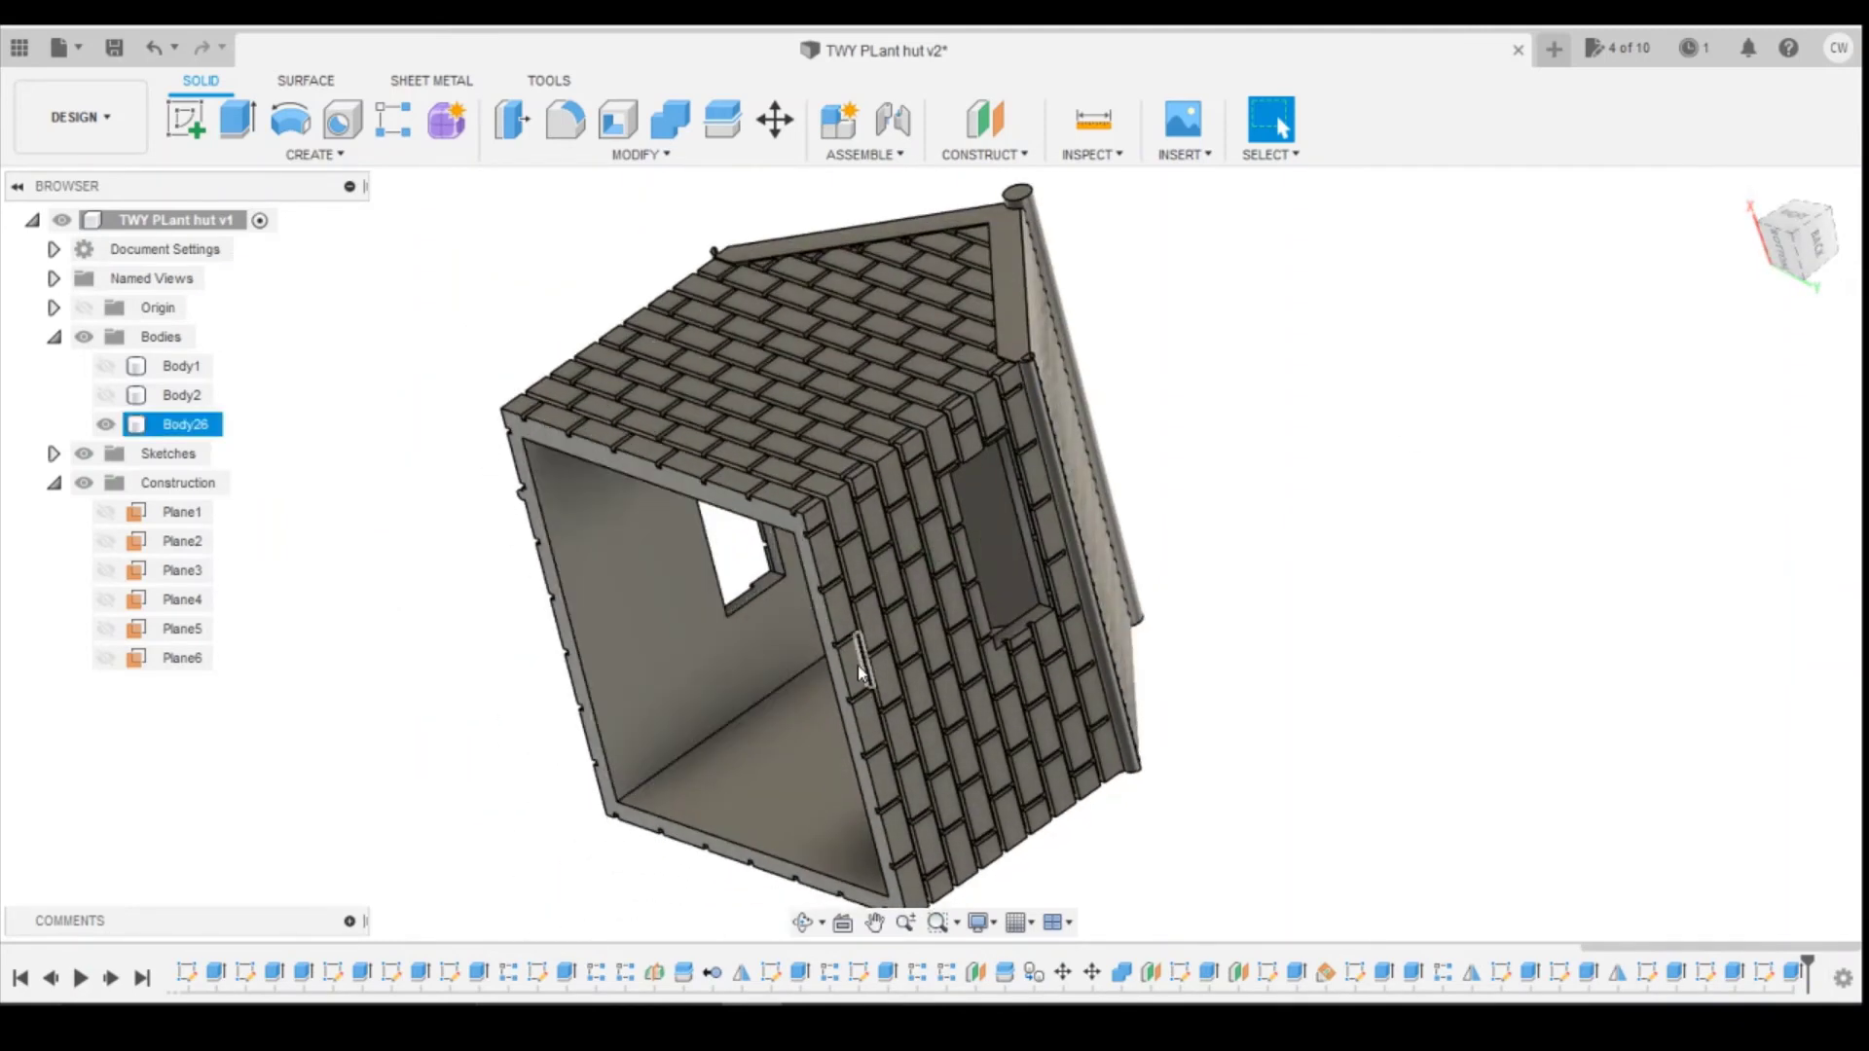
left_click(522, 359)
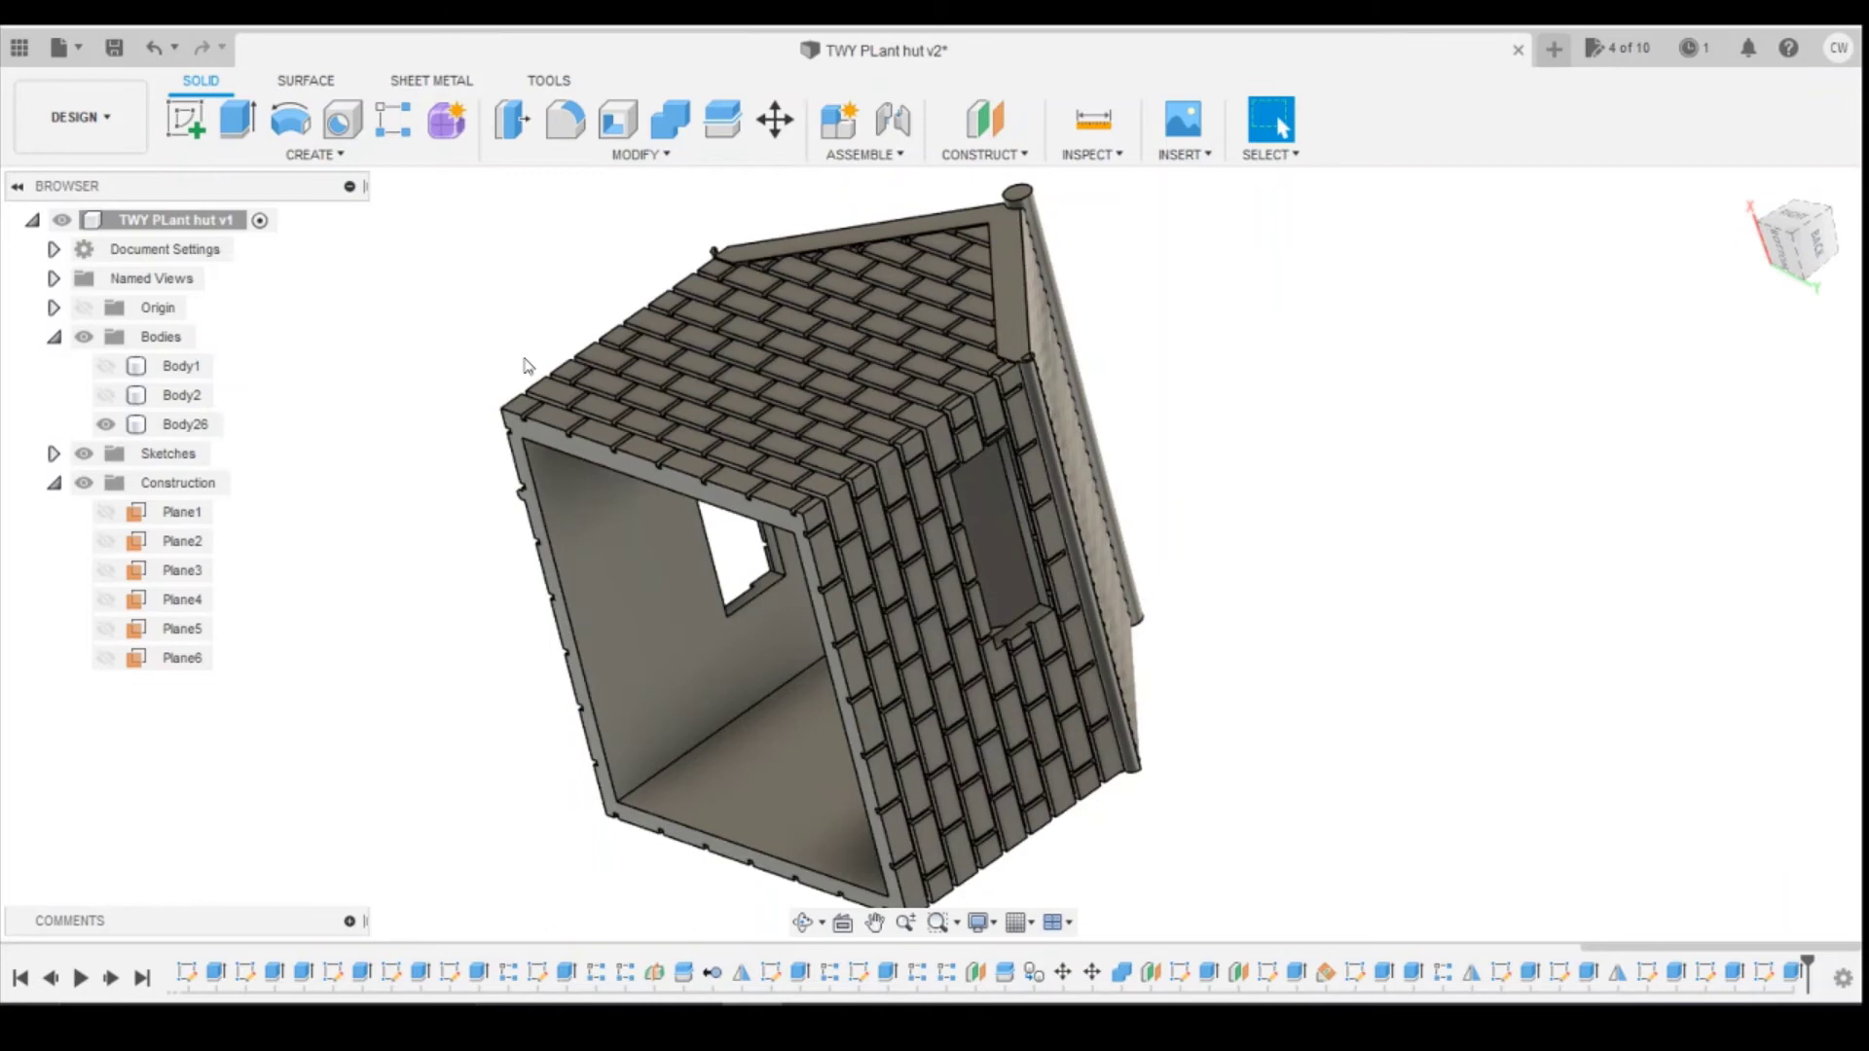
left_click(183, 128)
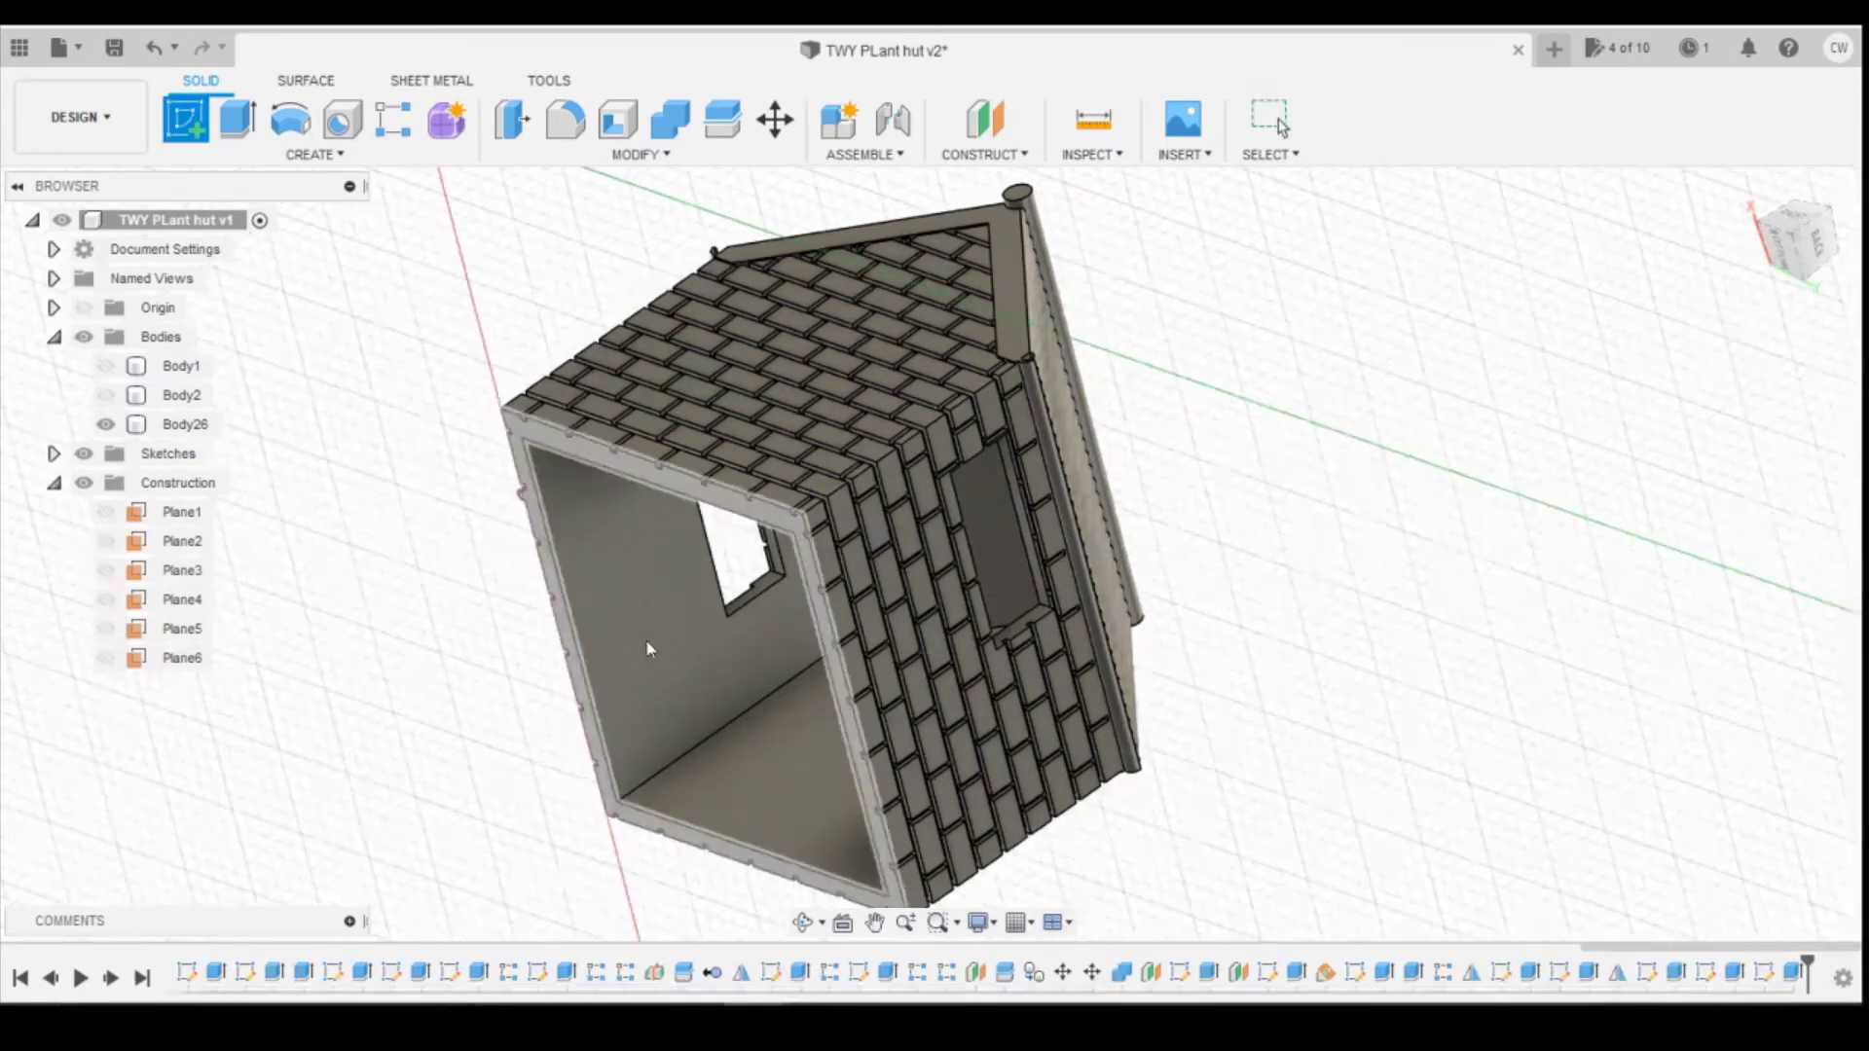
left_click(672, 642)
left_click(851, 640)
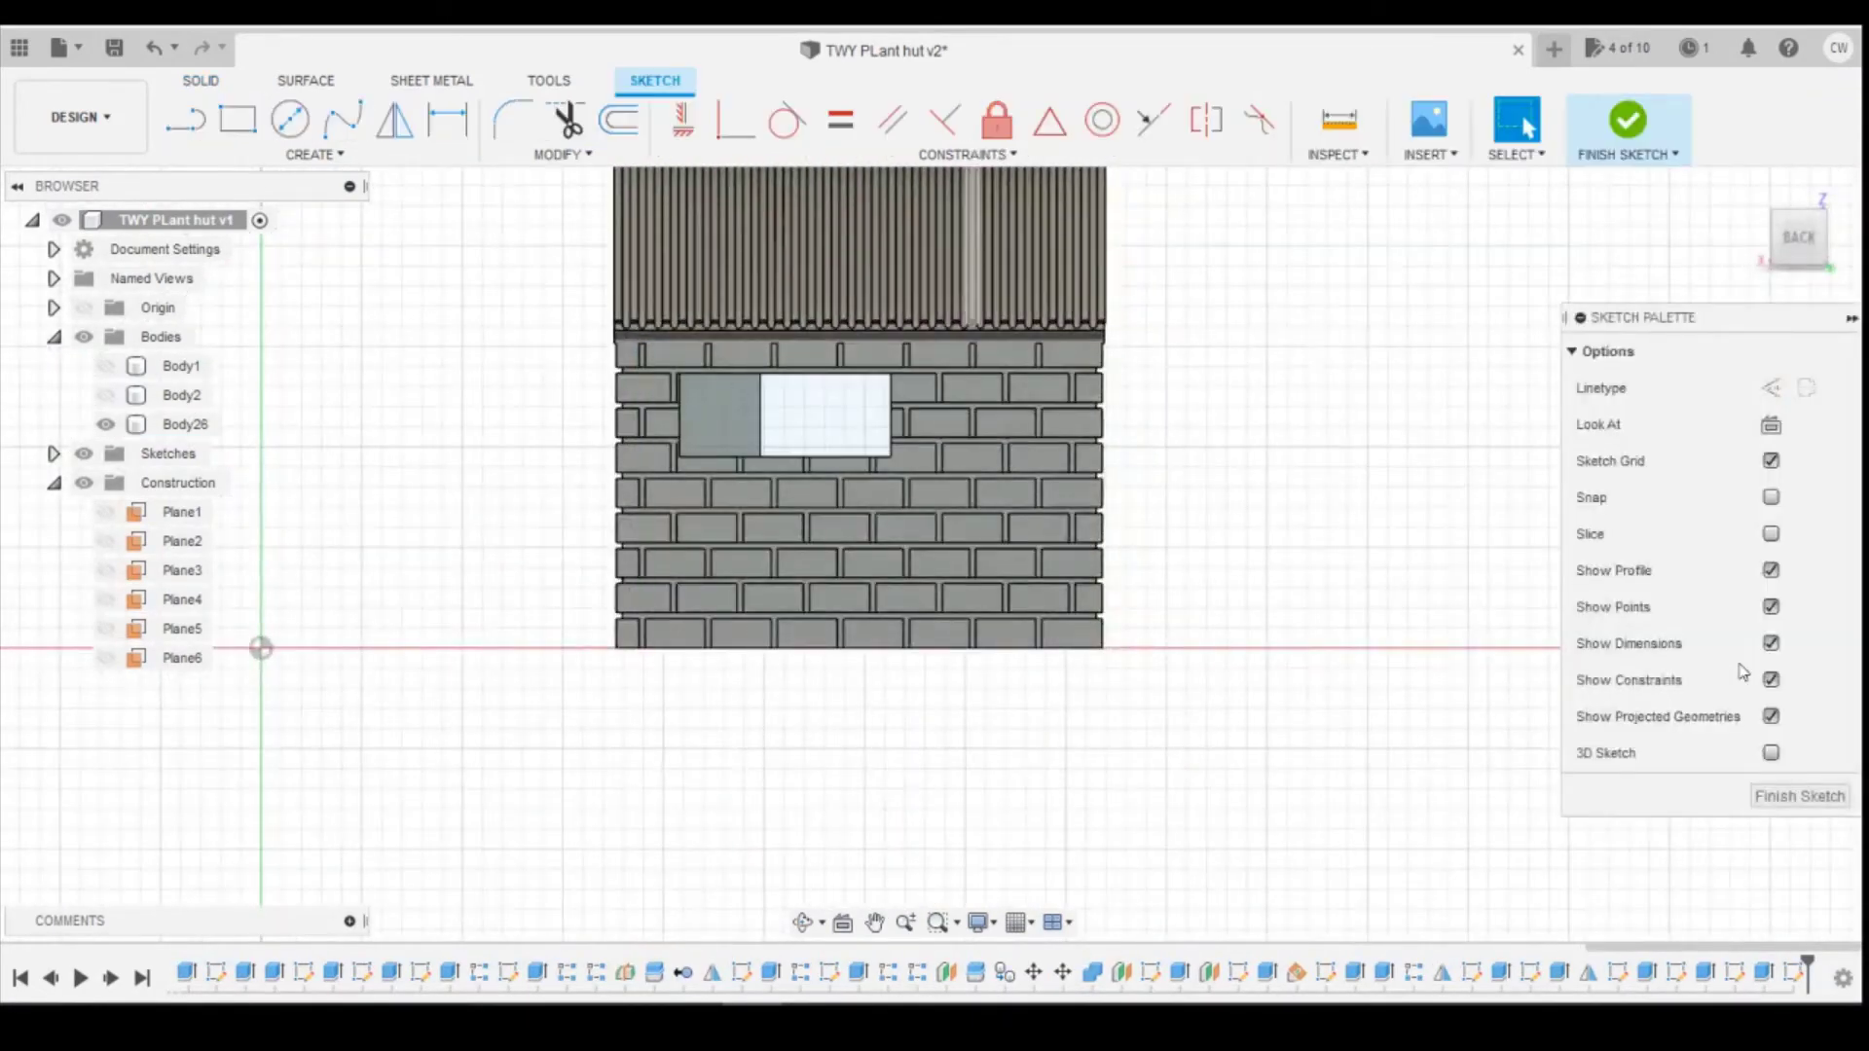
left_click(1772, 534)
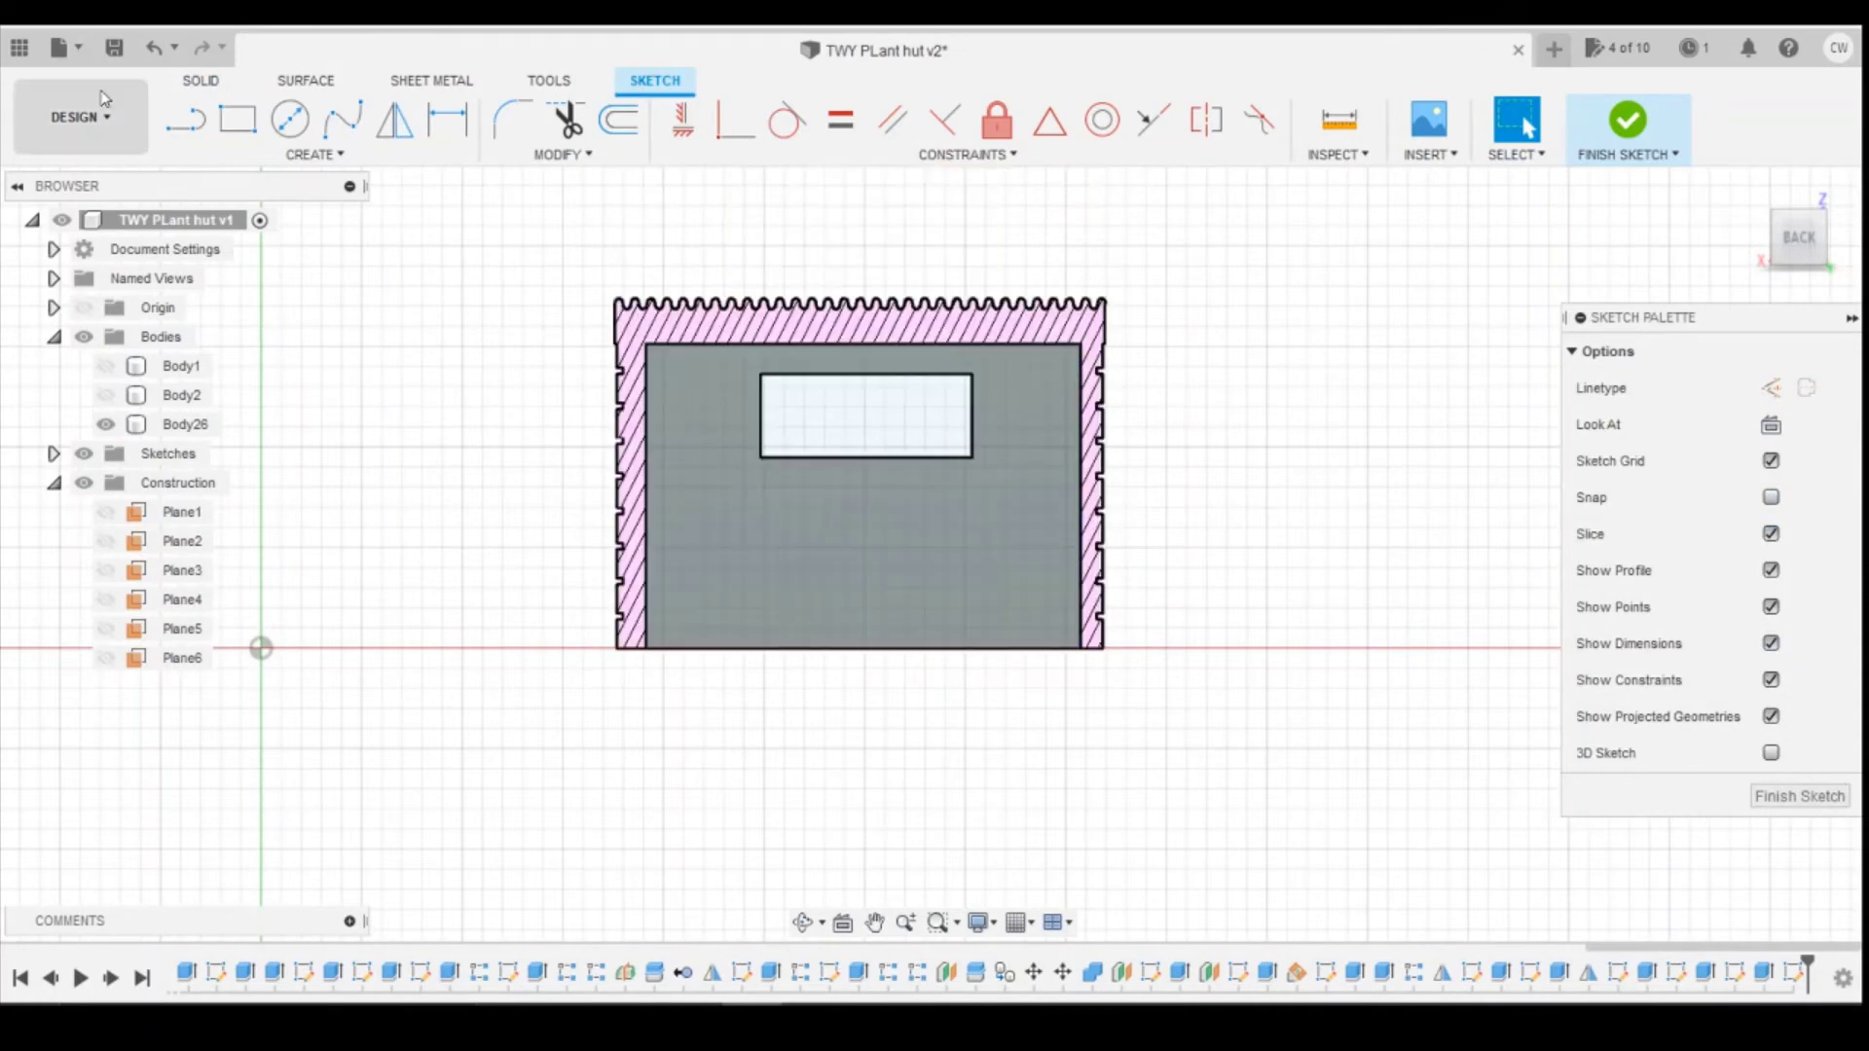
Step: Offset the window opening's outline 0.4 mm inward to form the window frame
left_click(234, 122)
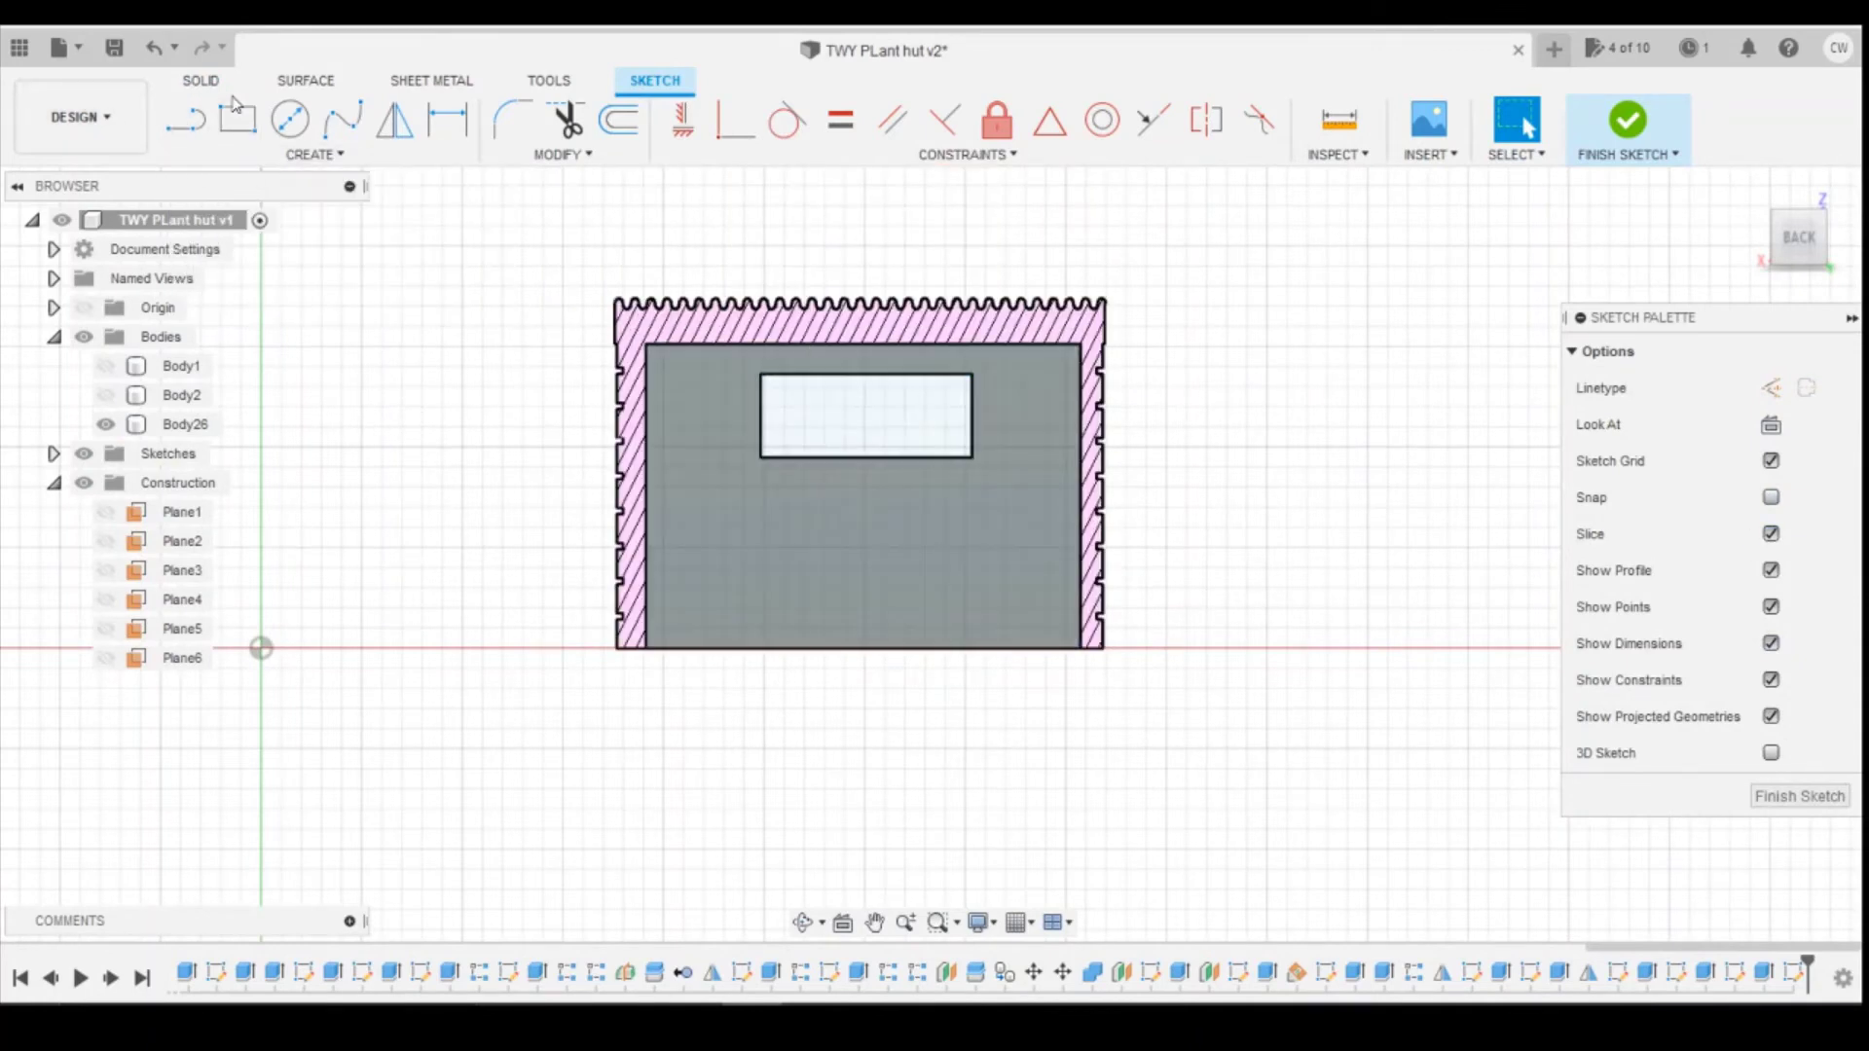
left_click(618, 119)
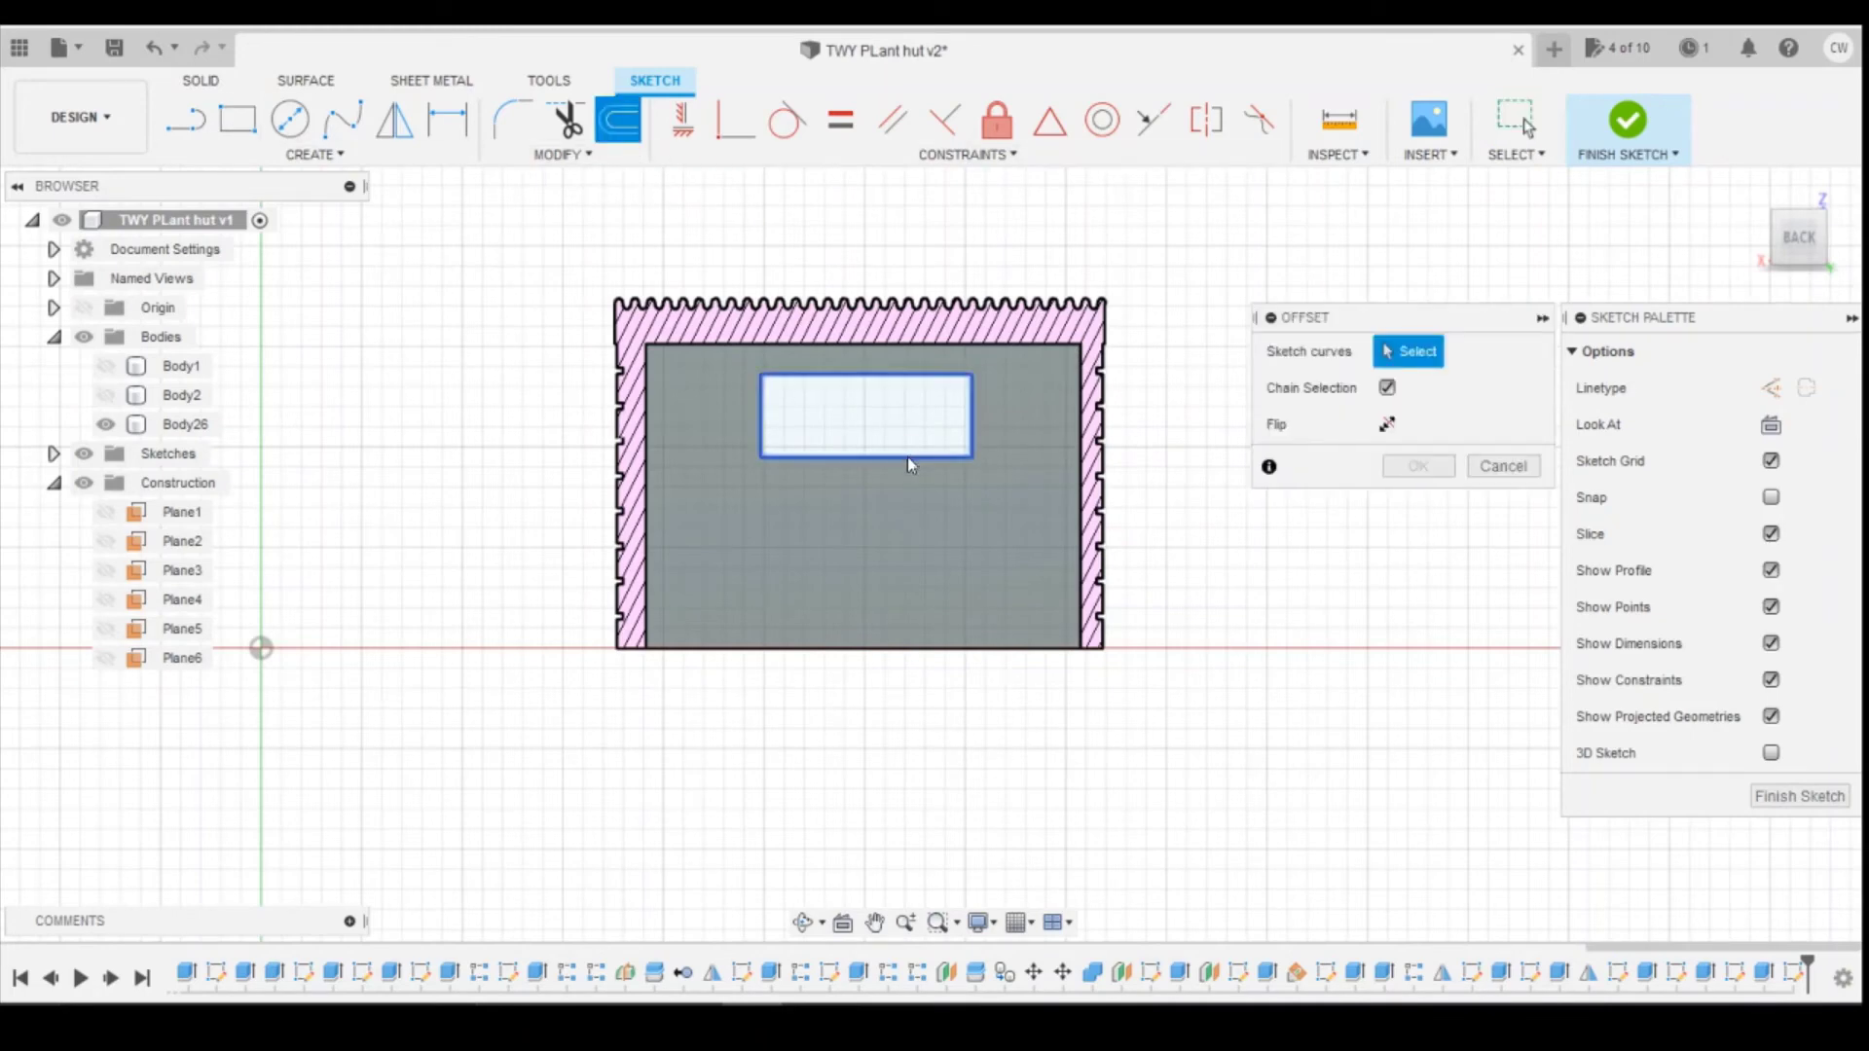
left_click(908, 457)
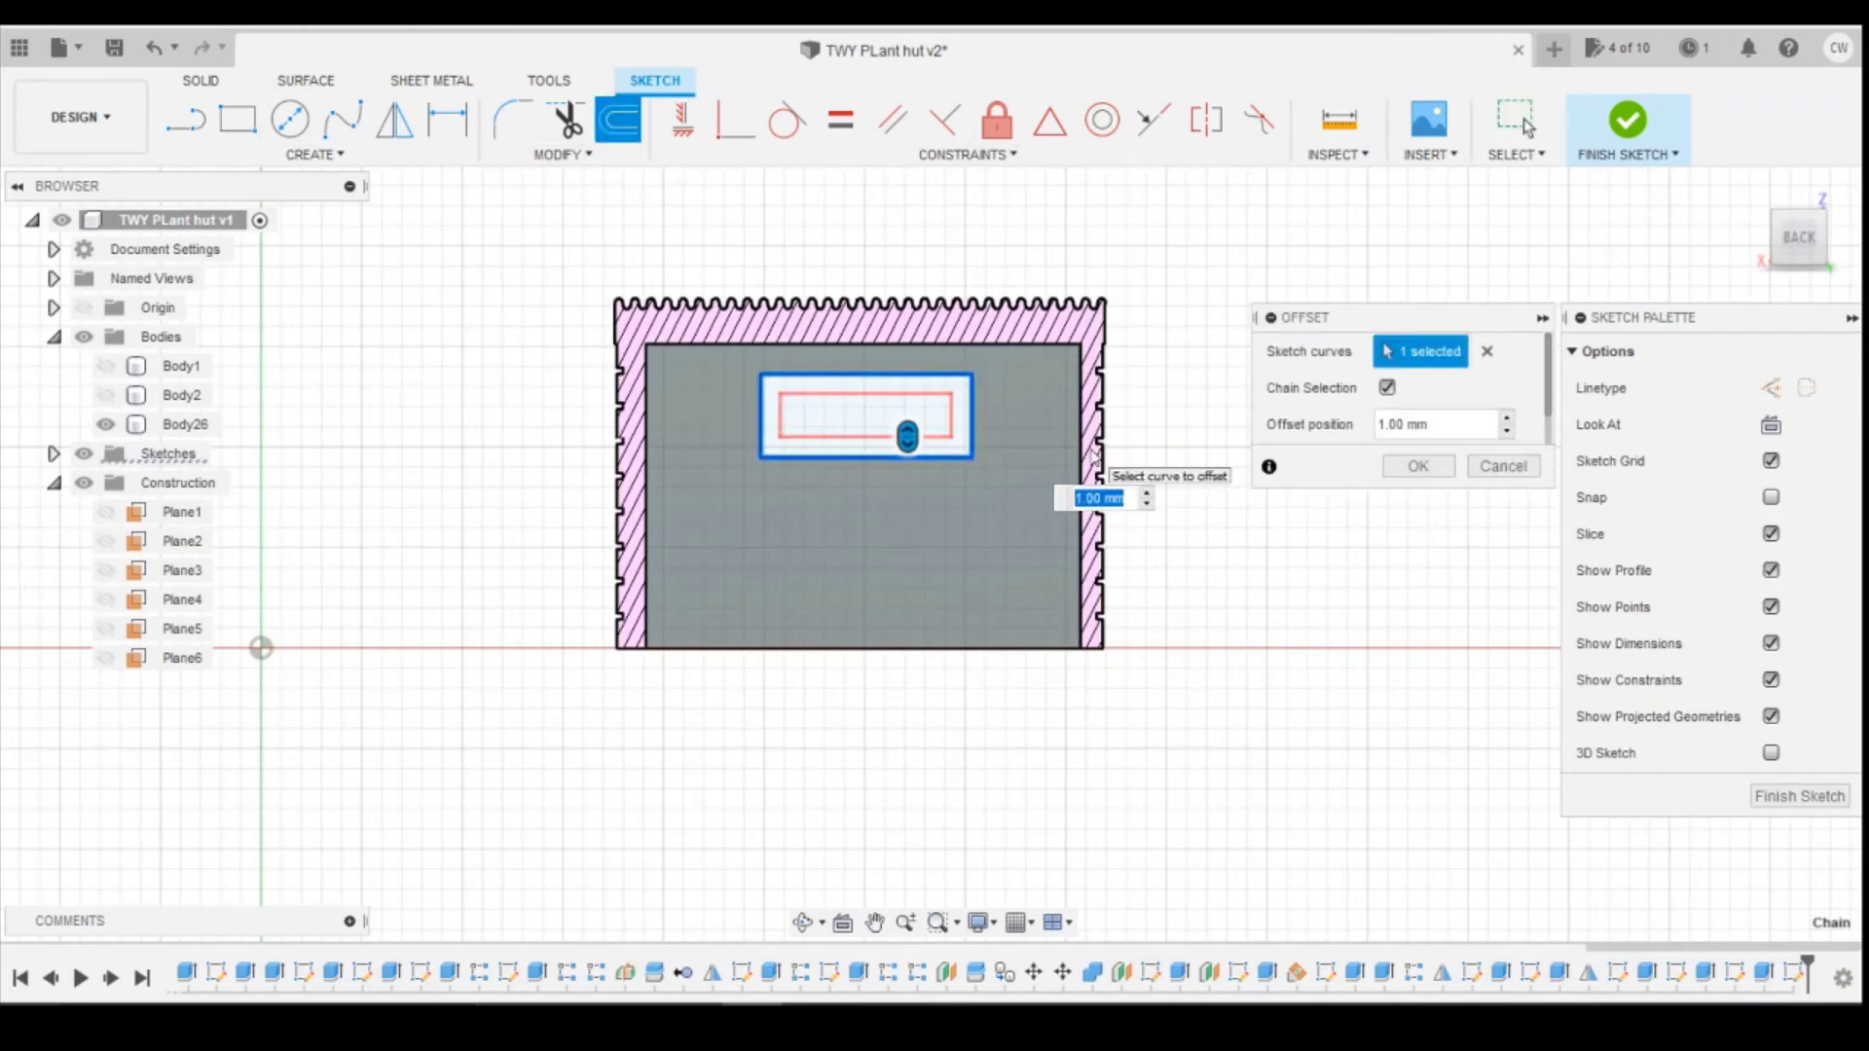
type("0.4")
key("Return")
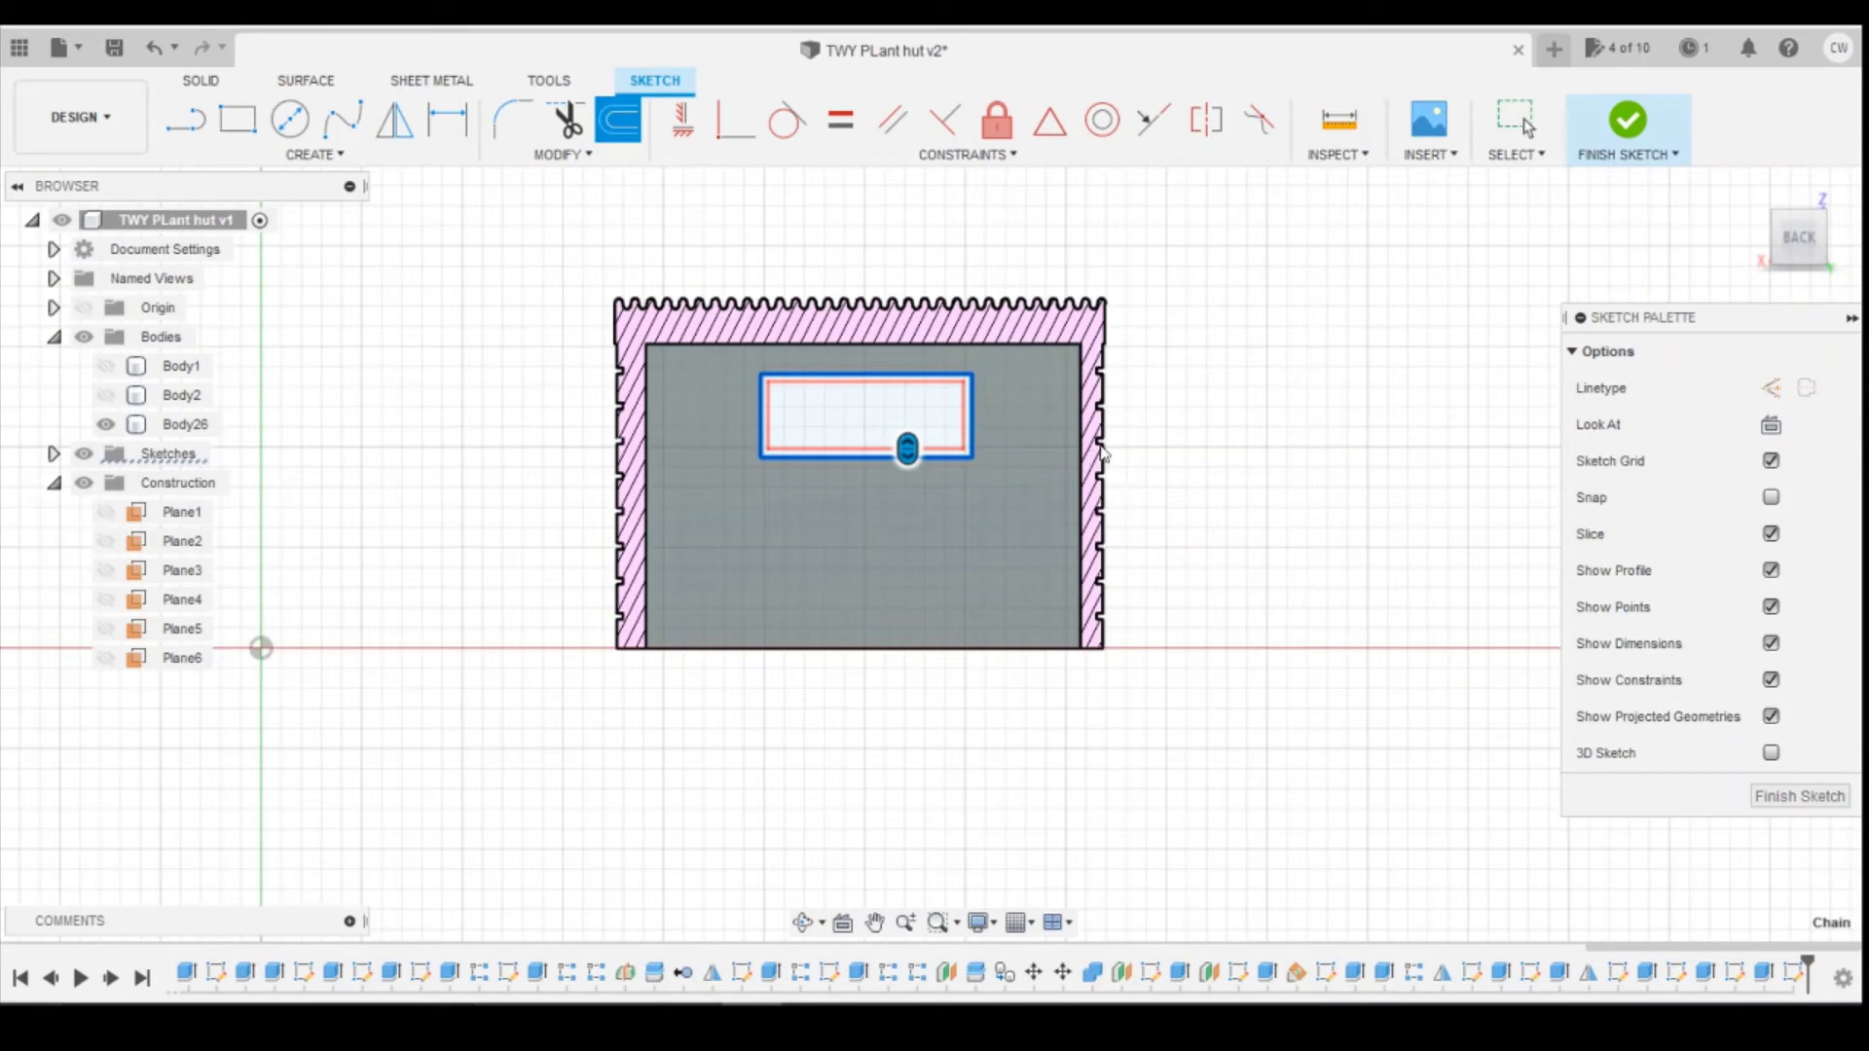
Step: Select the narrow frame profile between the two window outlines for extruding
scroll(957, 411, "up", 2)
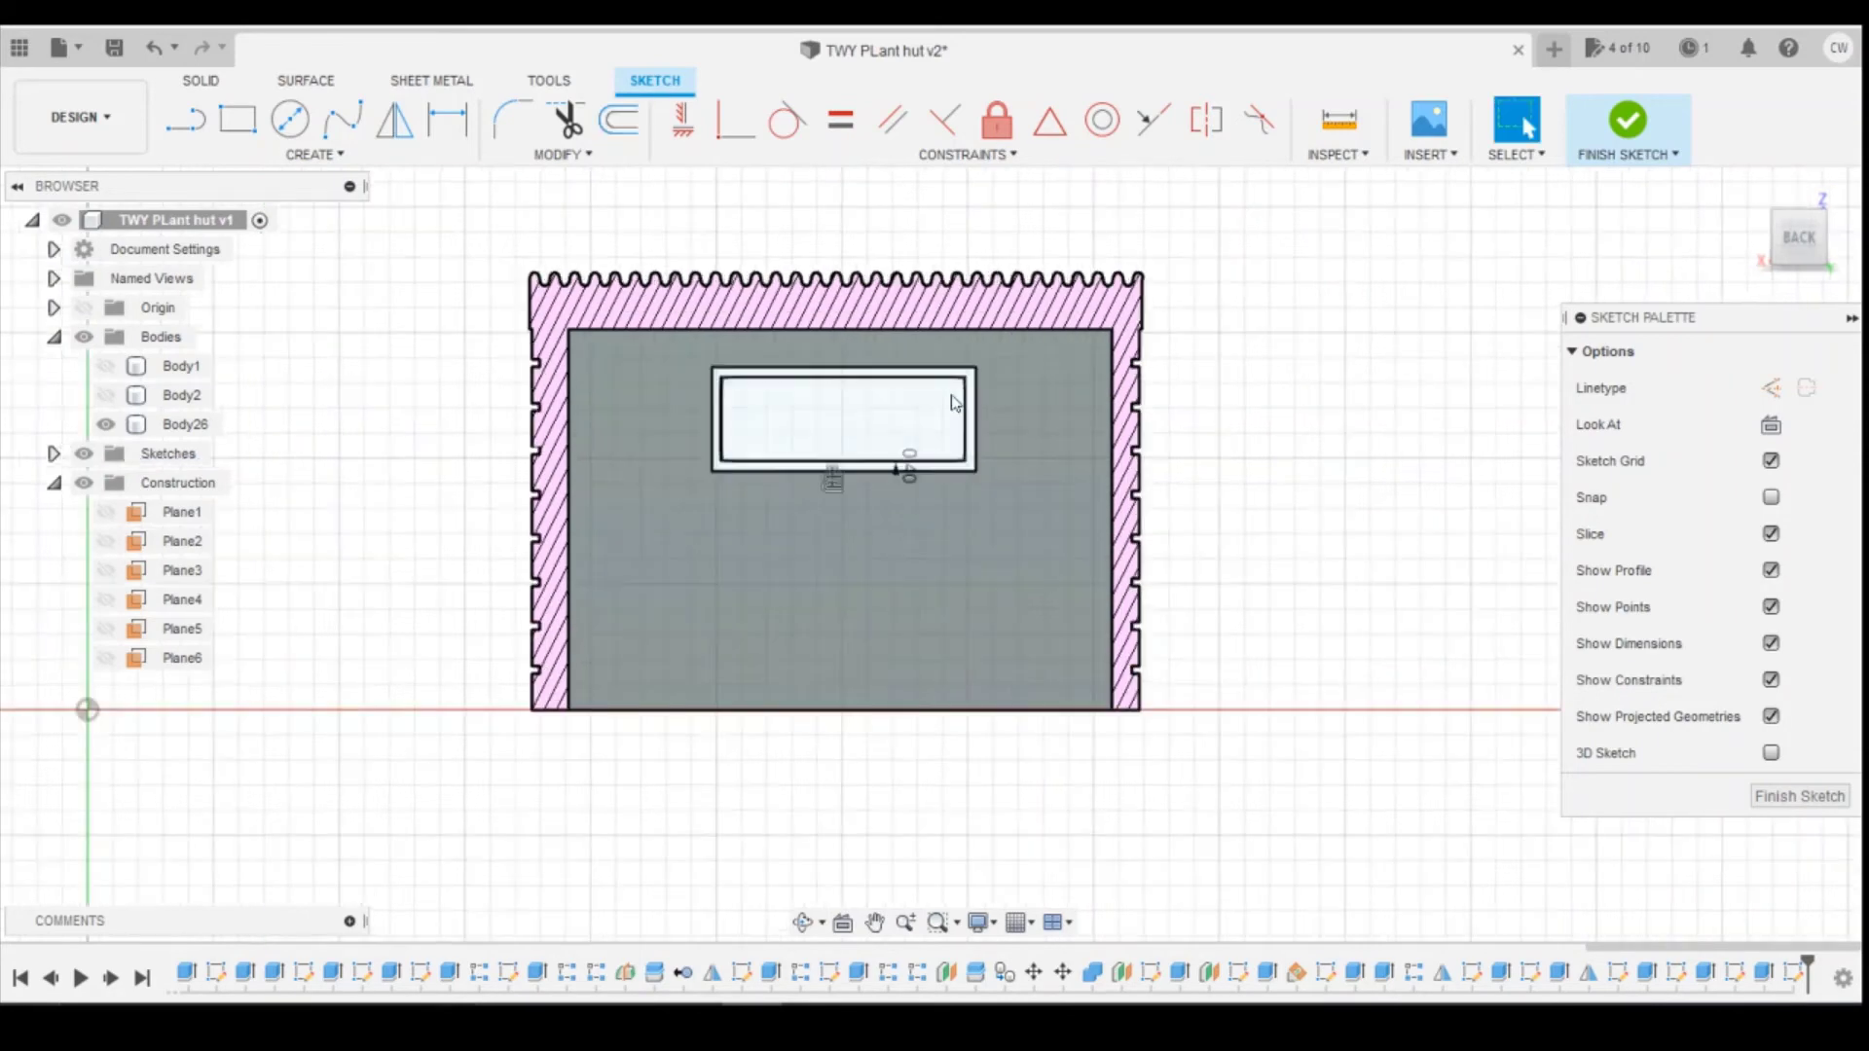
scroll(974, 413, "up", 5)
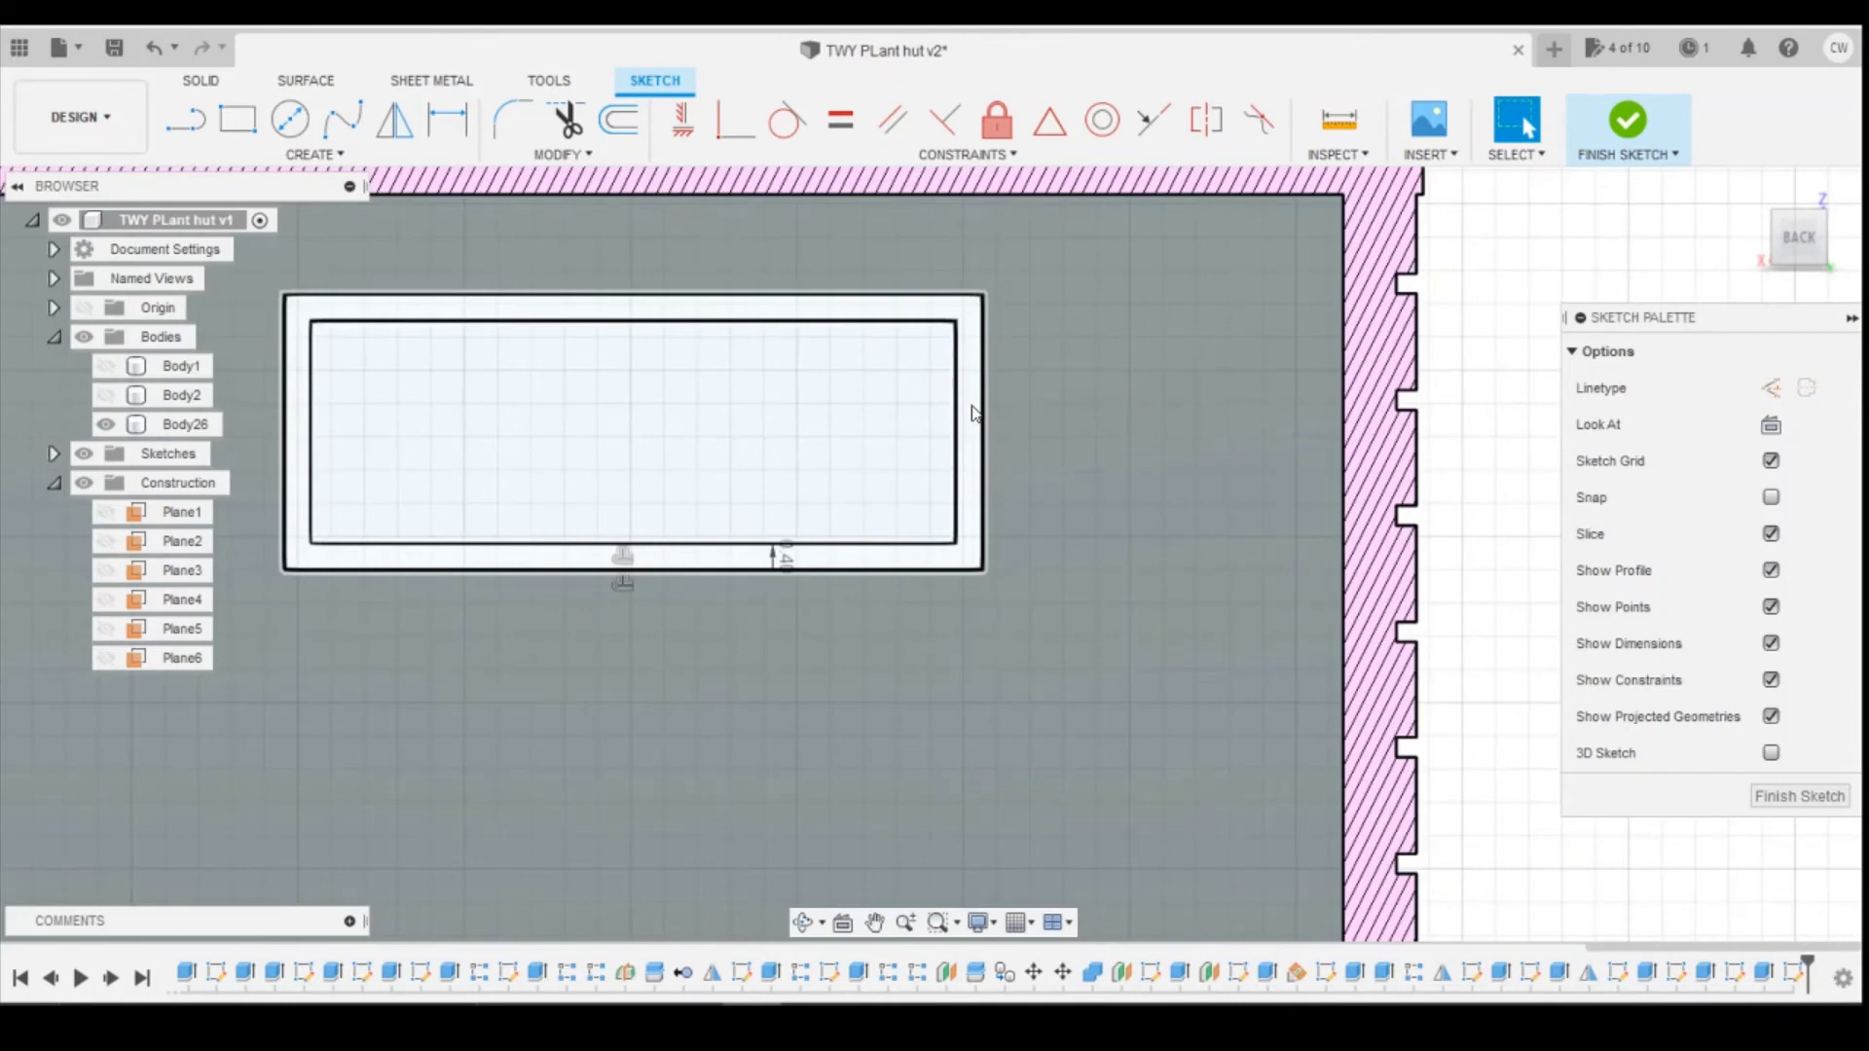
left_click(973, 413)
right_click(973, 413)
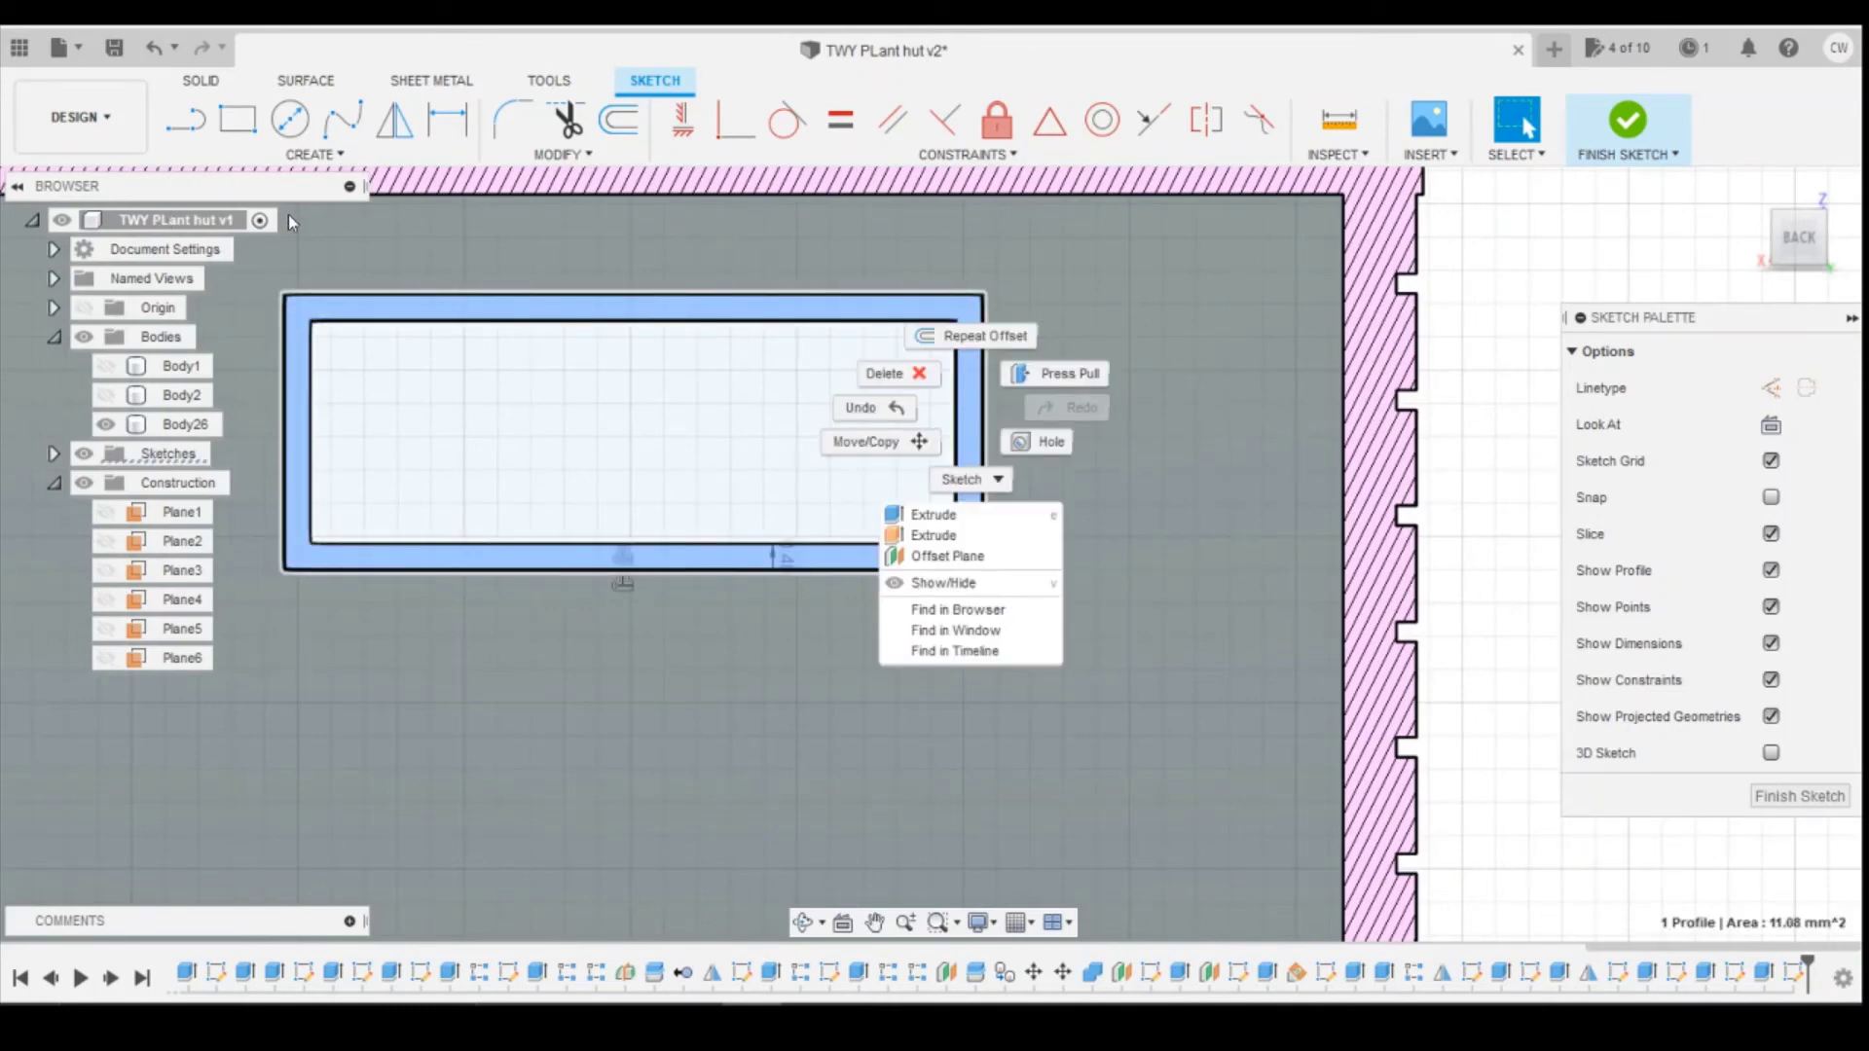
Step: Sketch a center rectangle 0.4 mm high in the middle of the window frame's inner opening, spanning most of its width
left_click(241, 124)
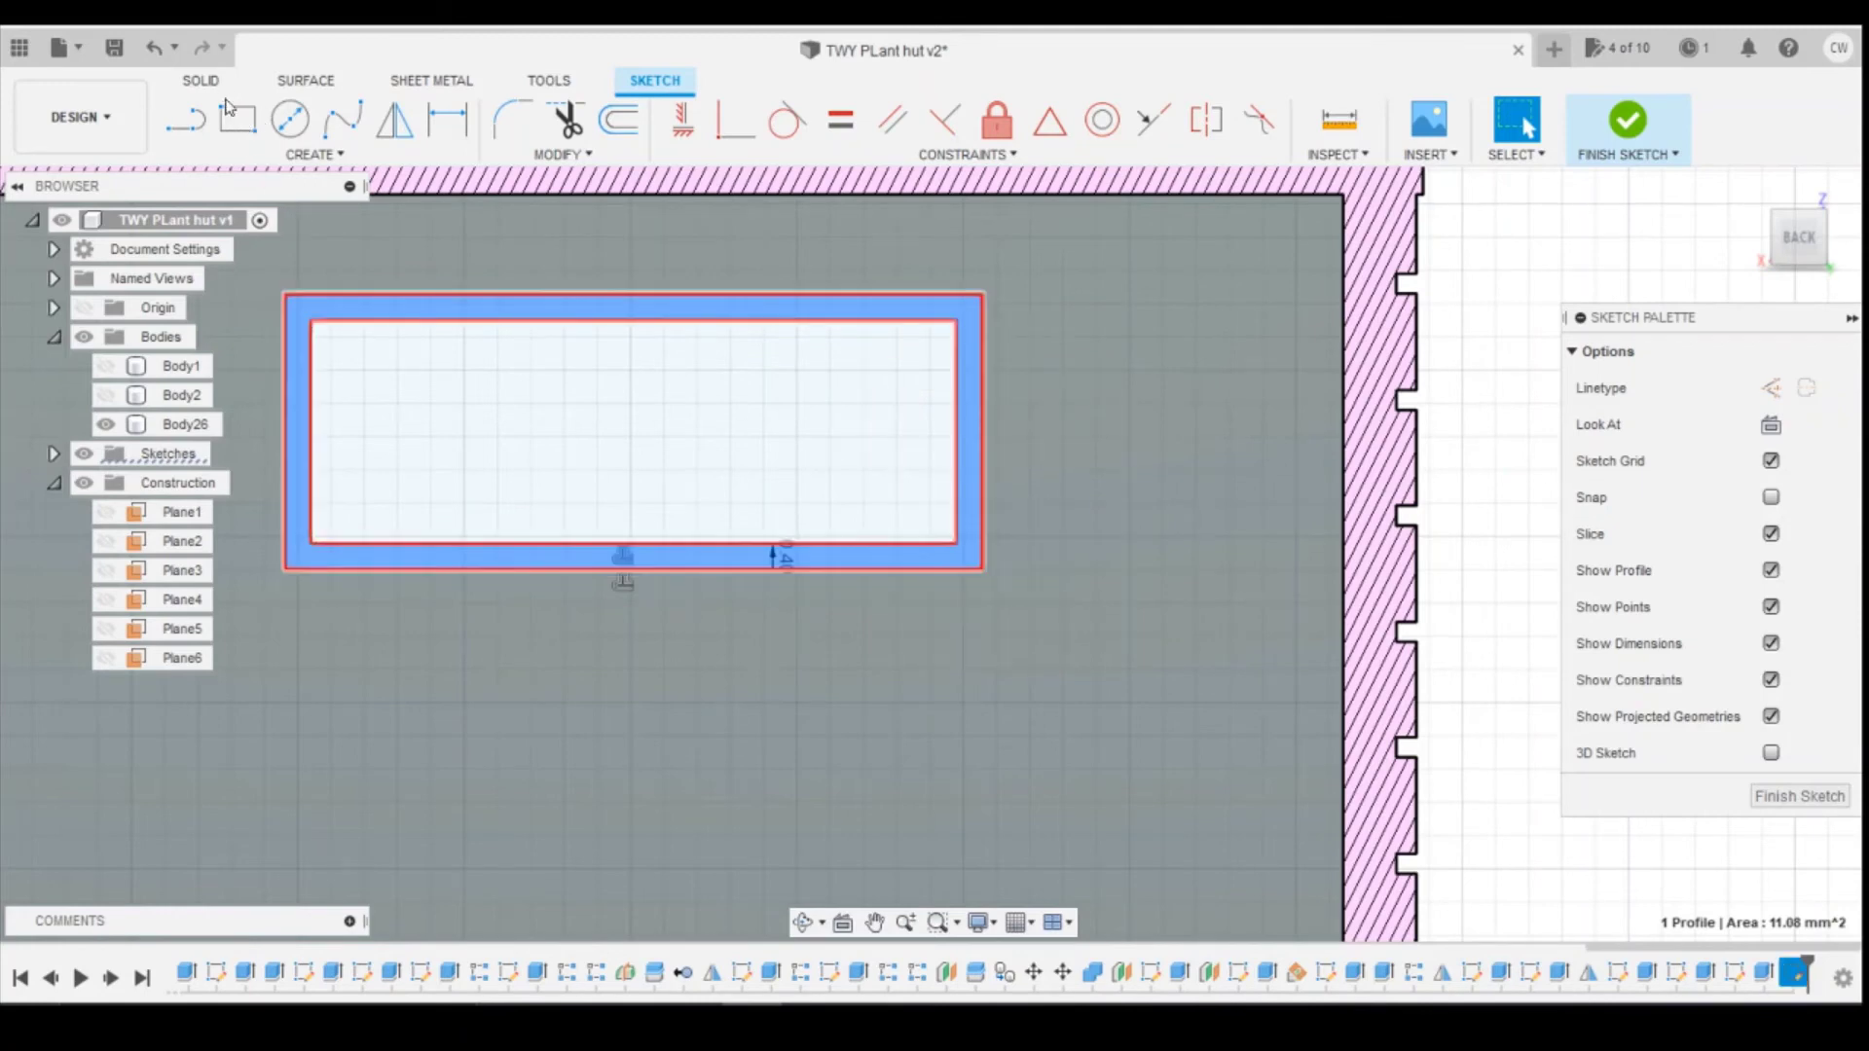
left_click(241, 124)
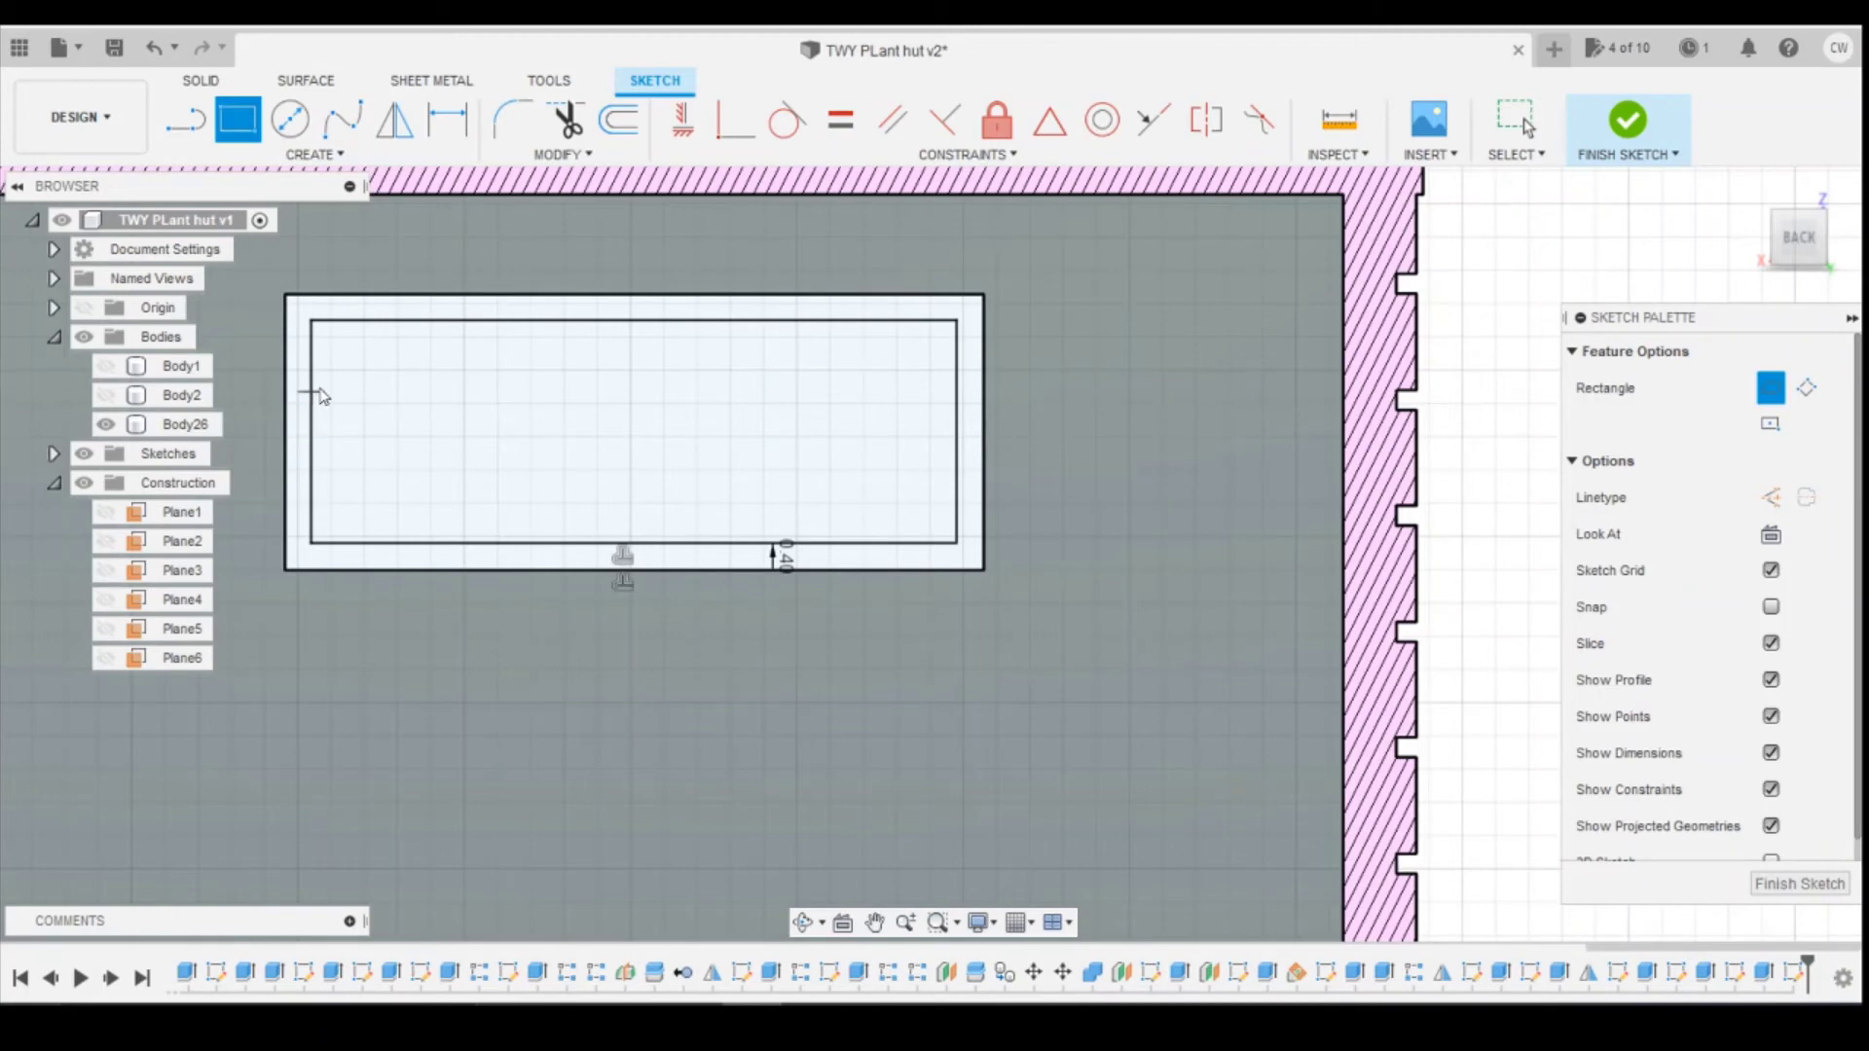
key("Escape")
left_click(243, 129)
left_click(313, 154)
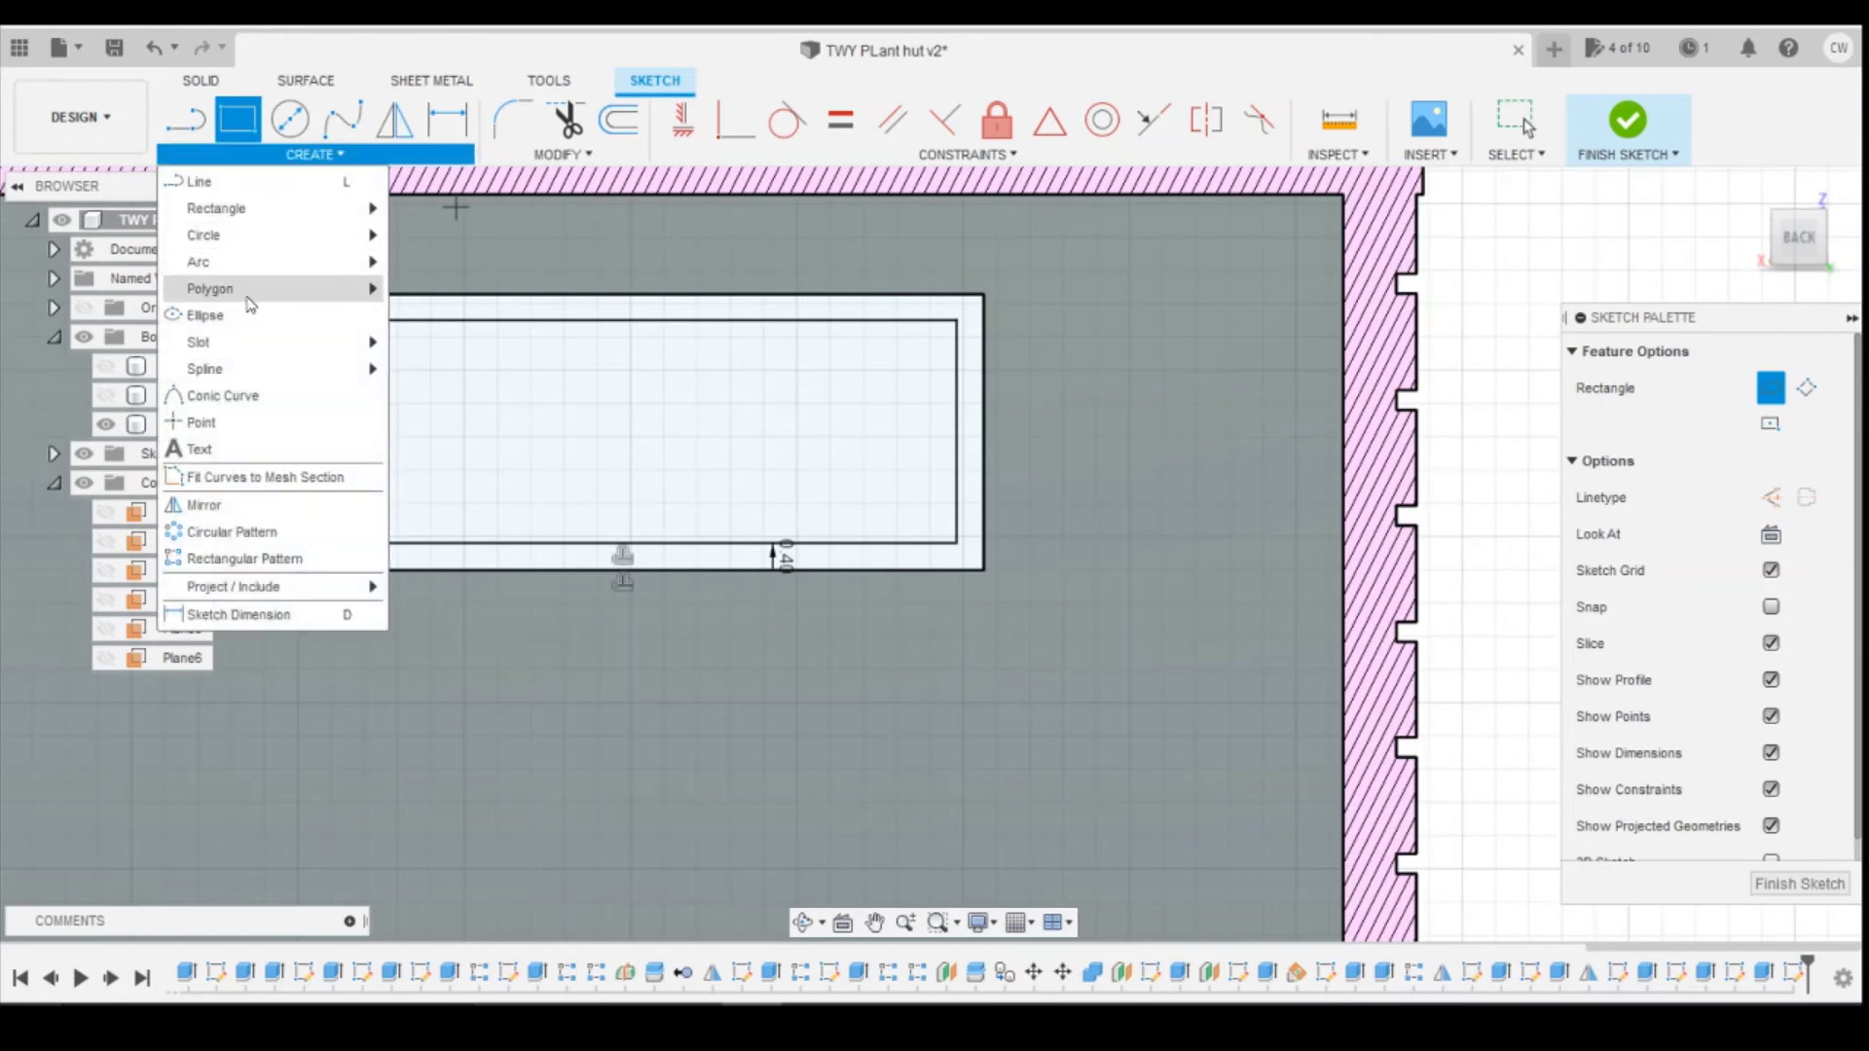
mouse_move(312, 208)
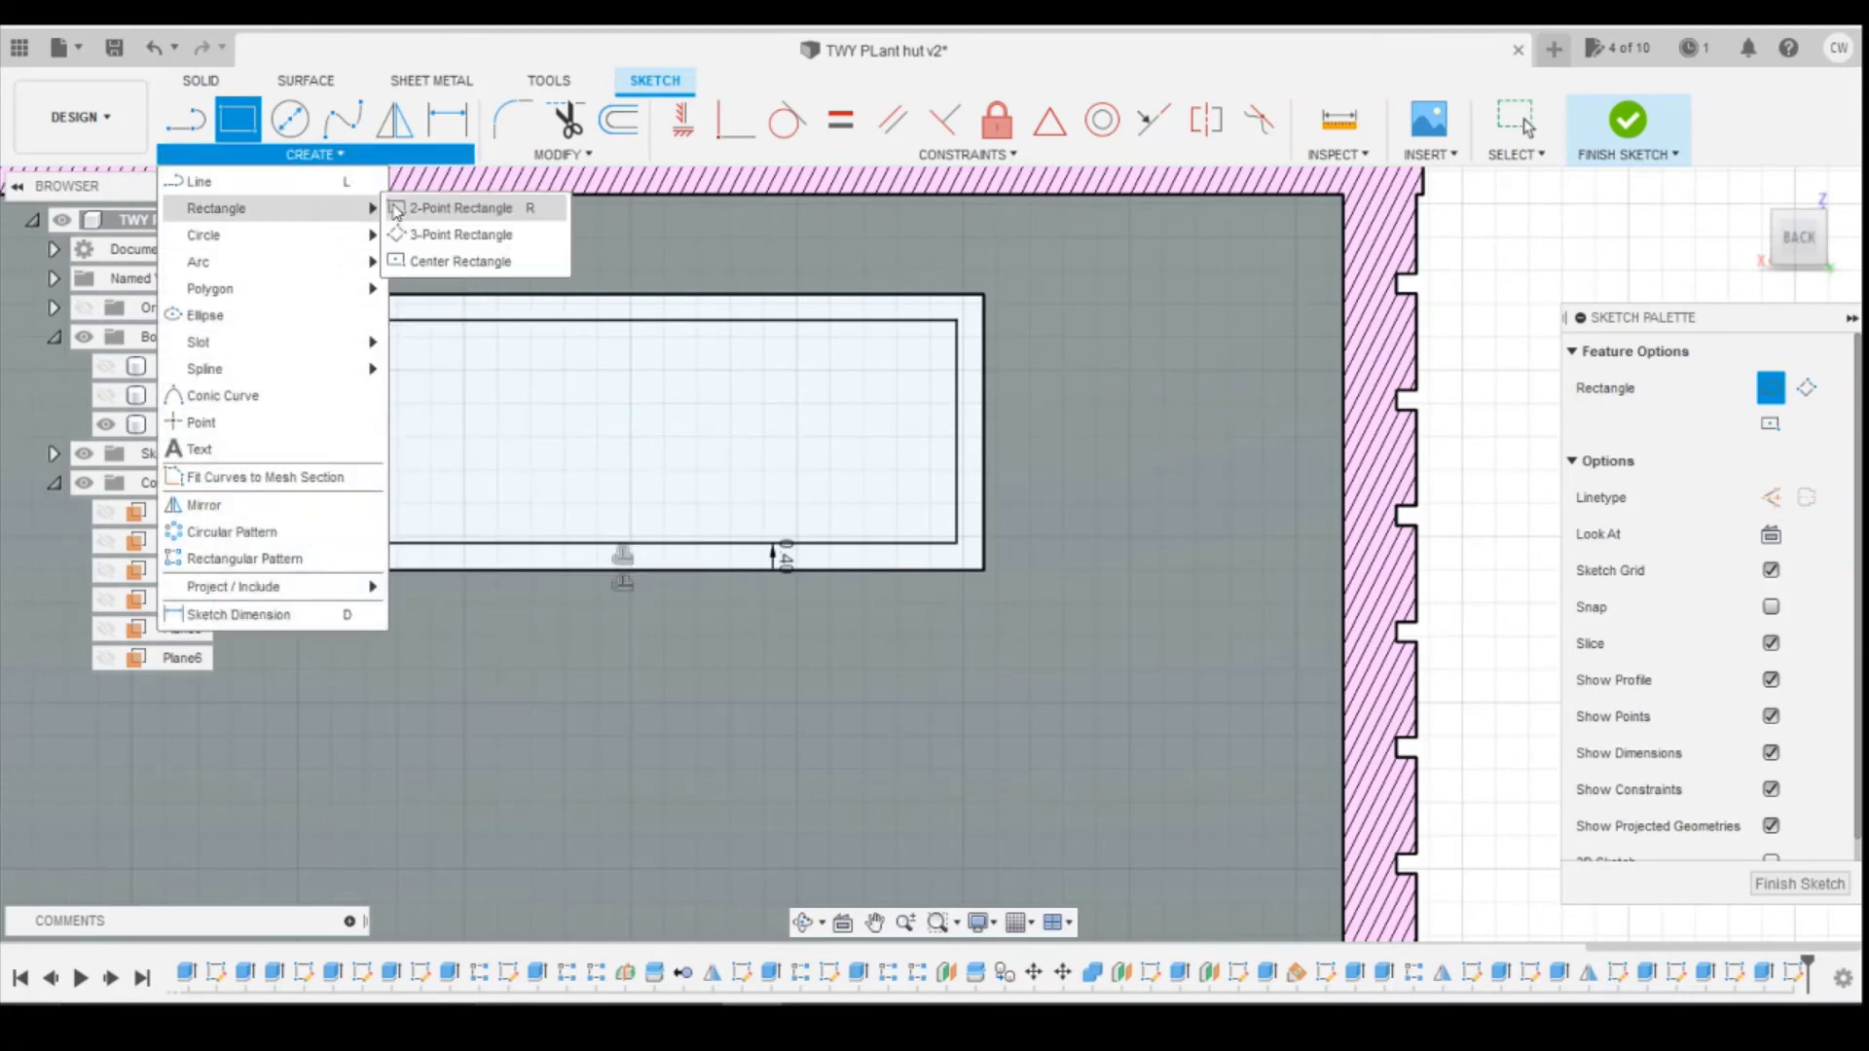
left_click(433, 261)
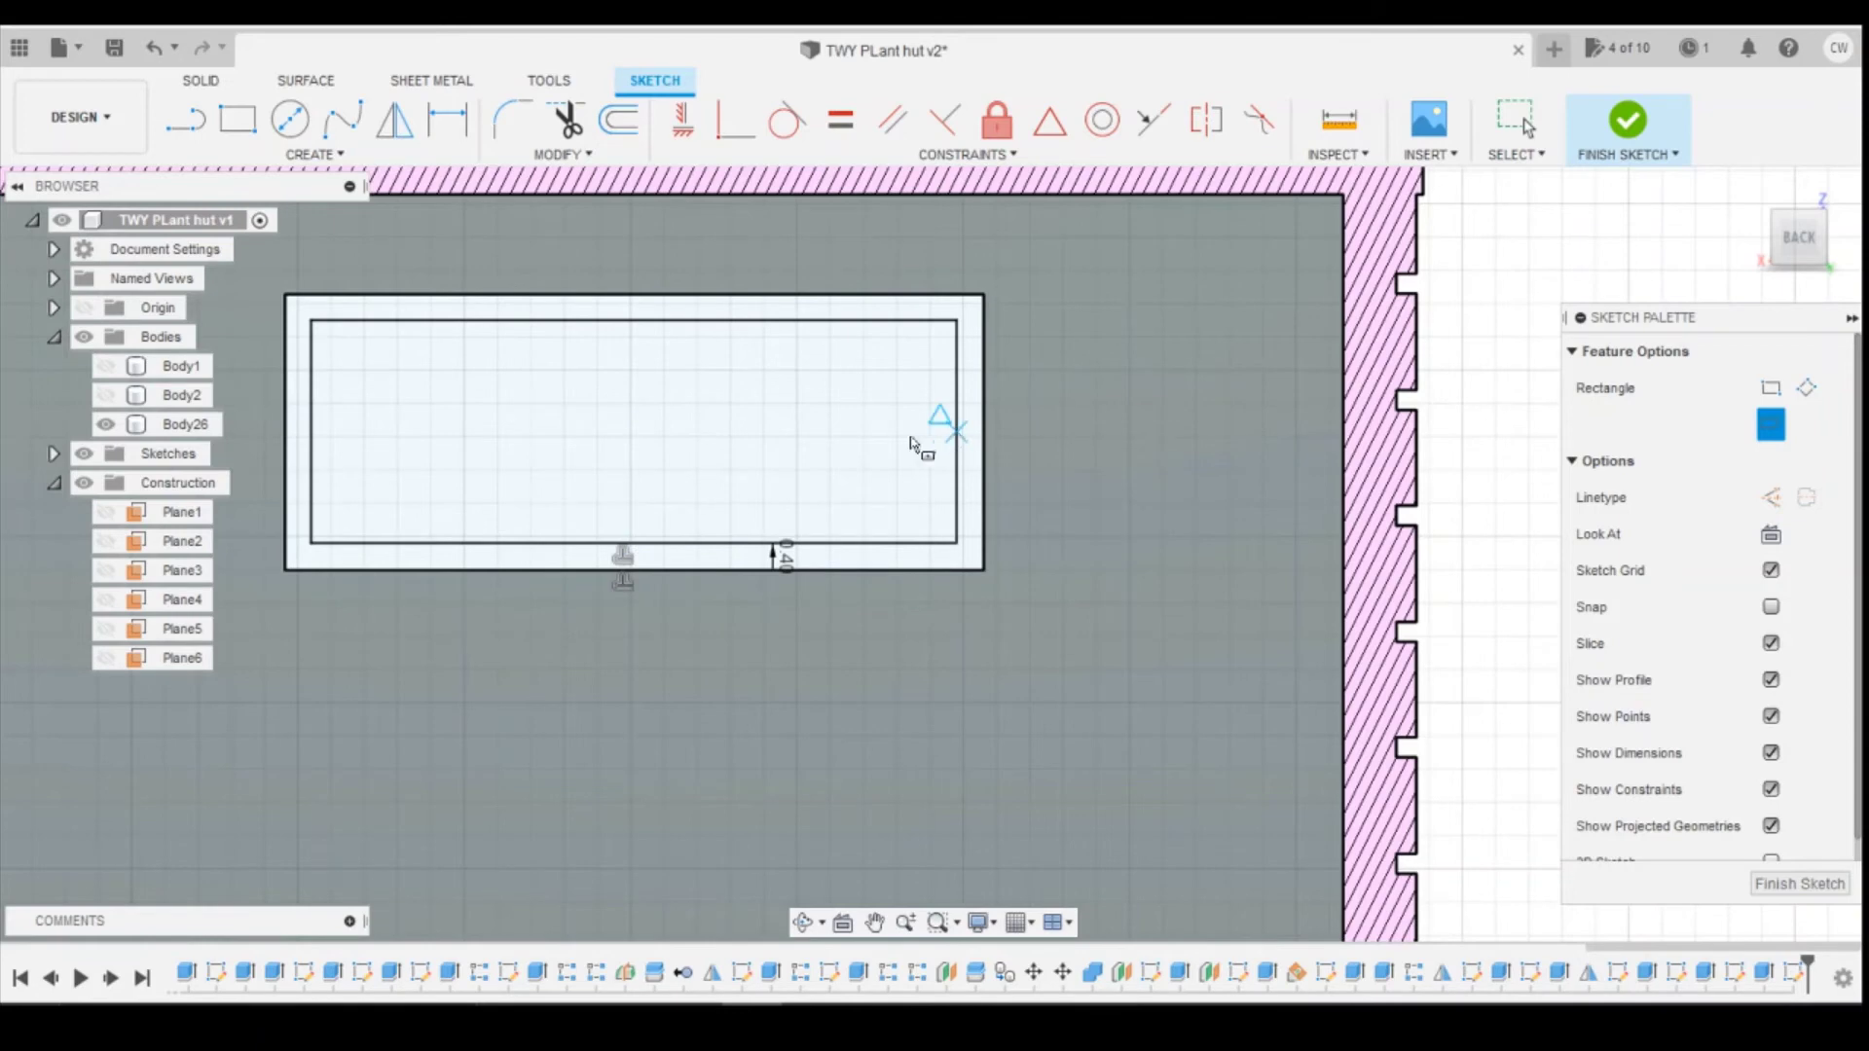
left_click(633, 431)
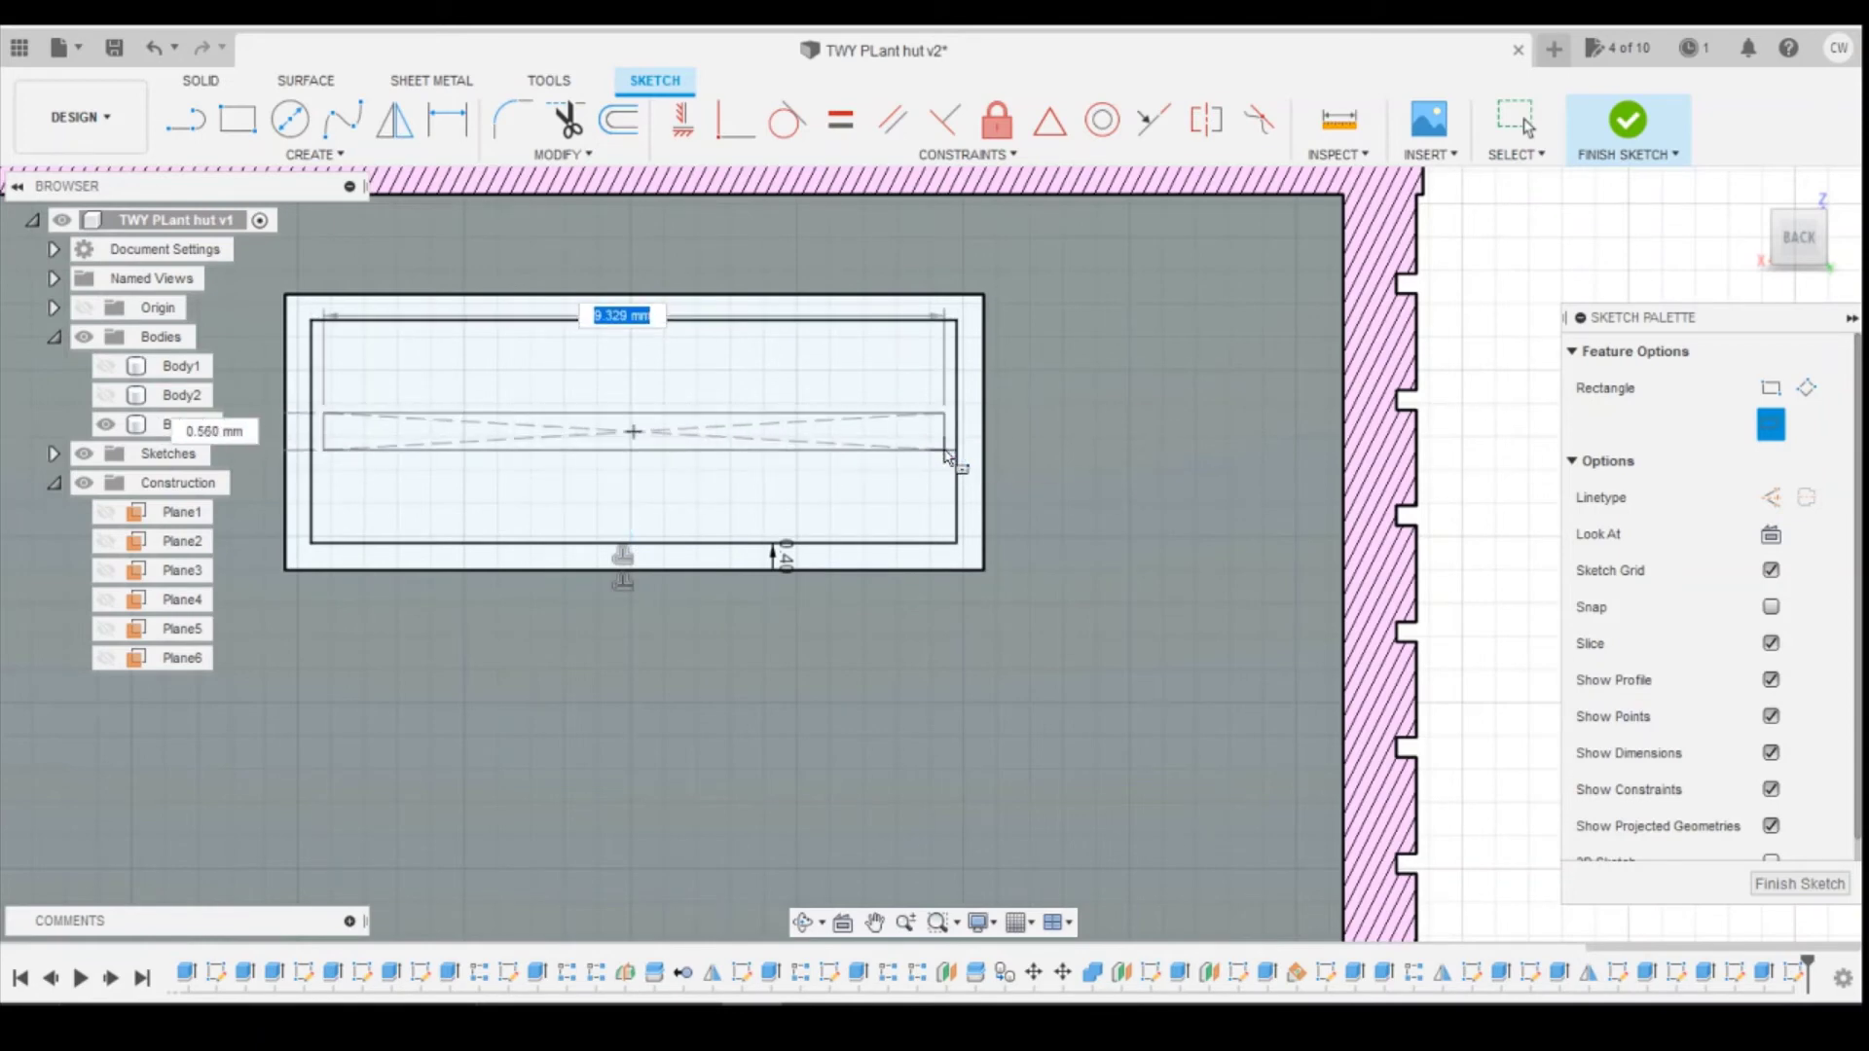
key("Tab")
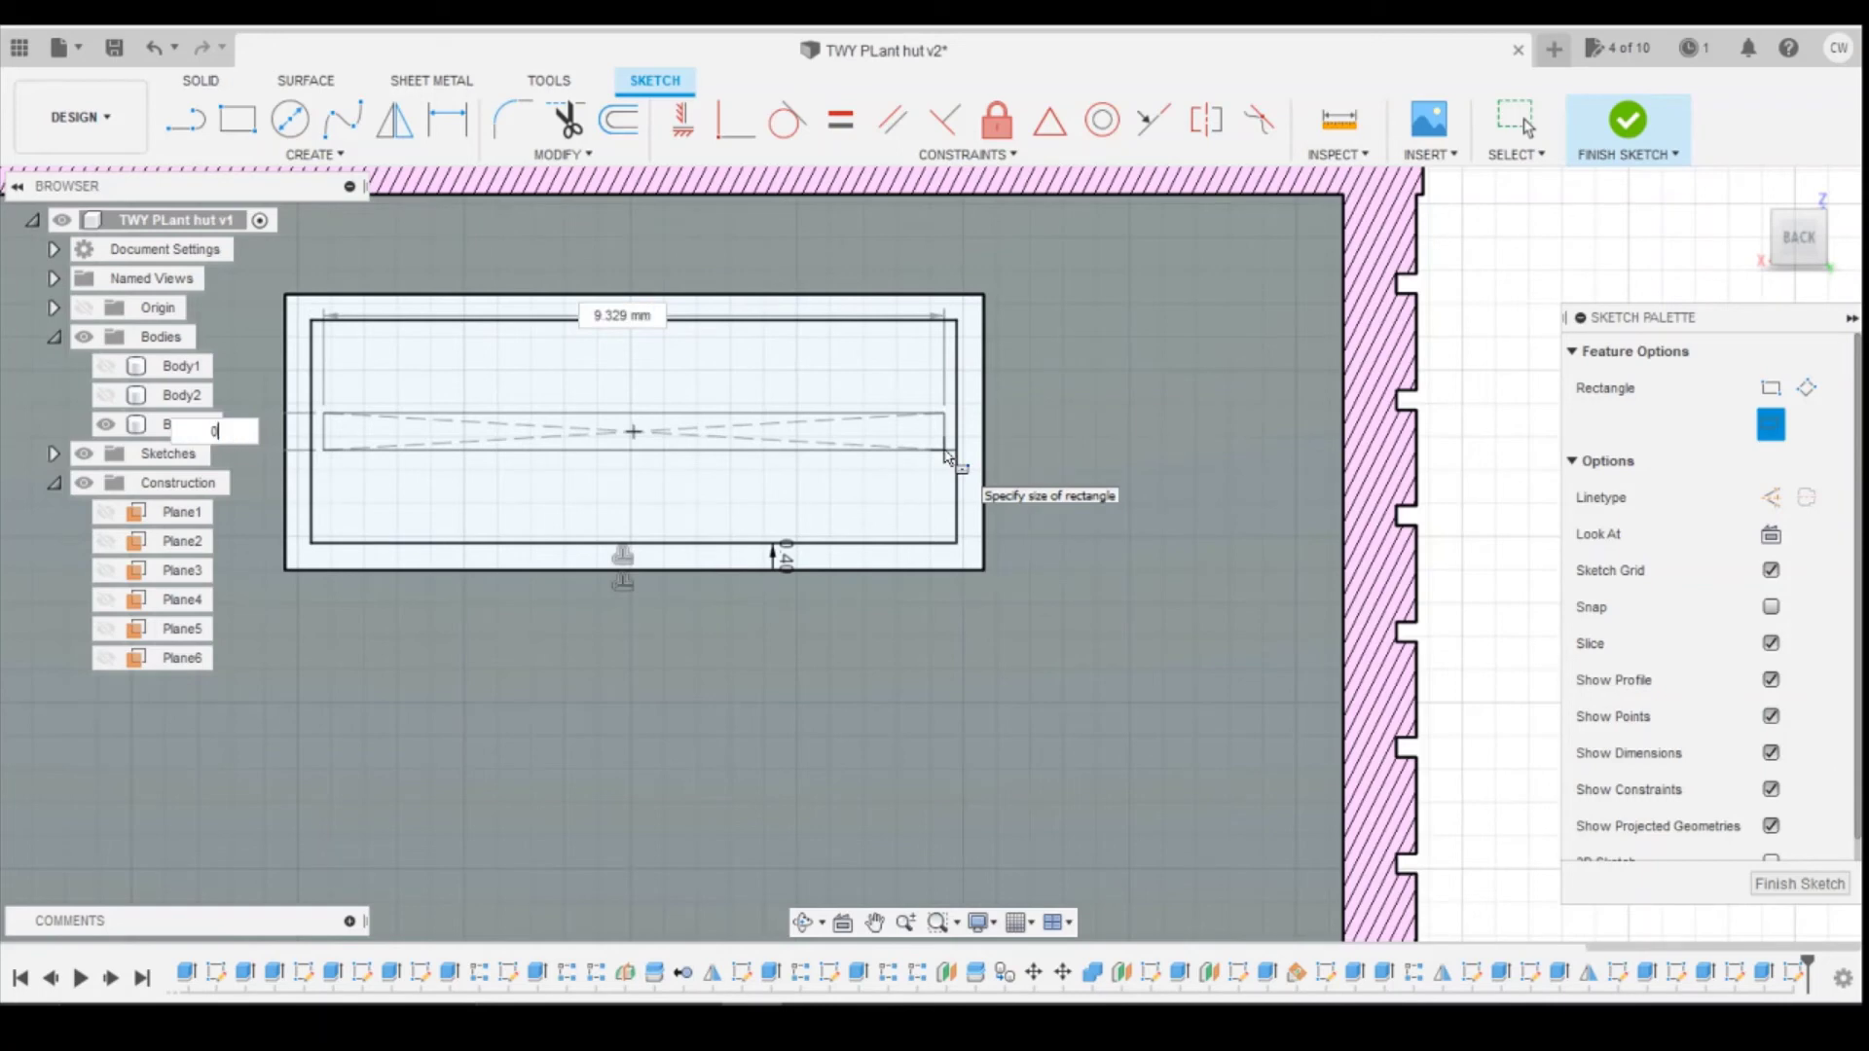
type("0.4")
key("Return")
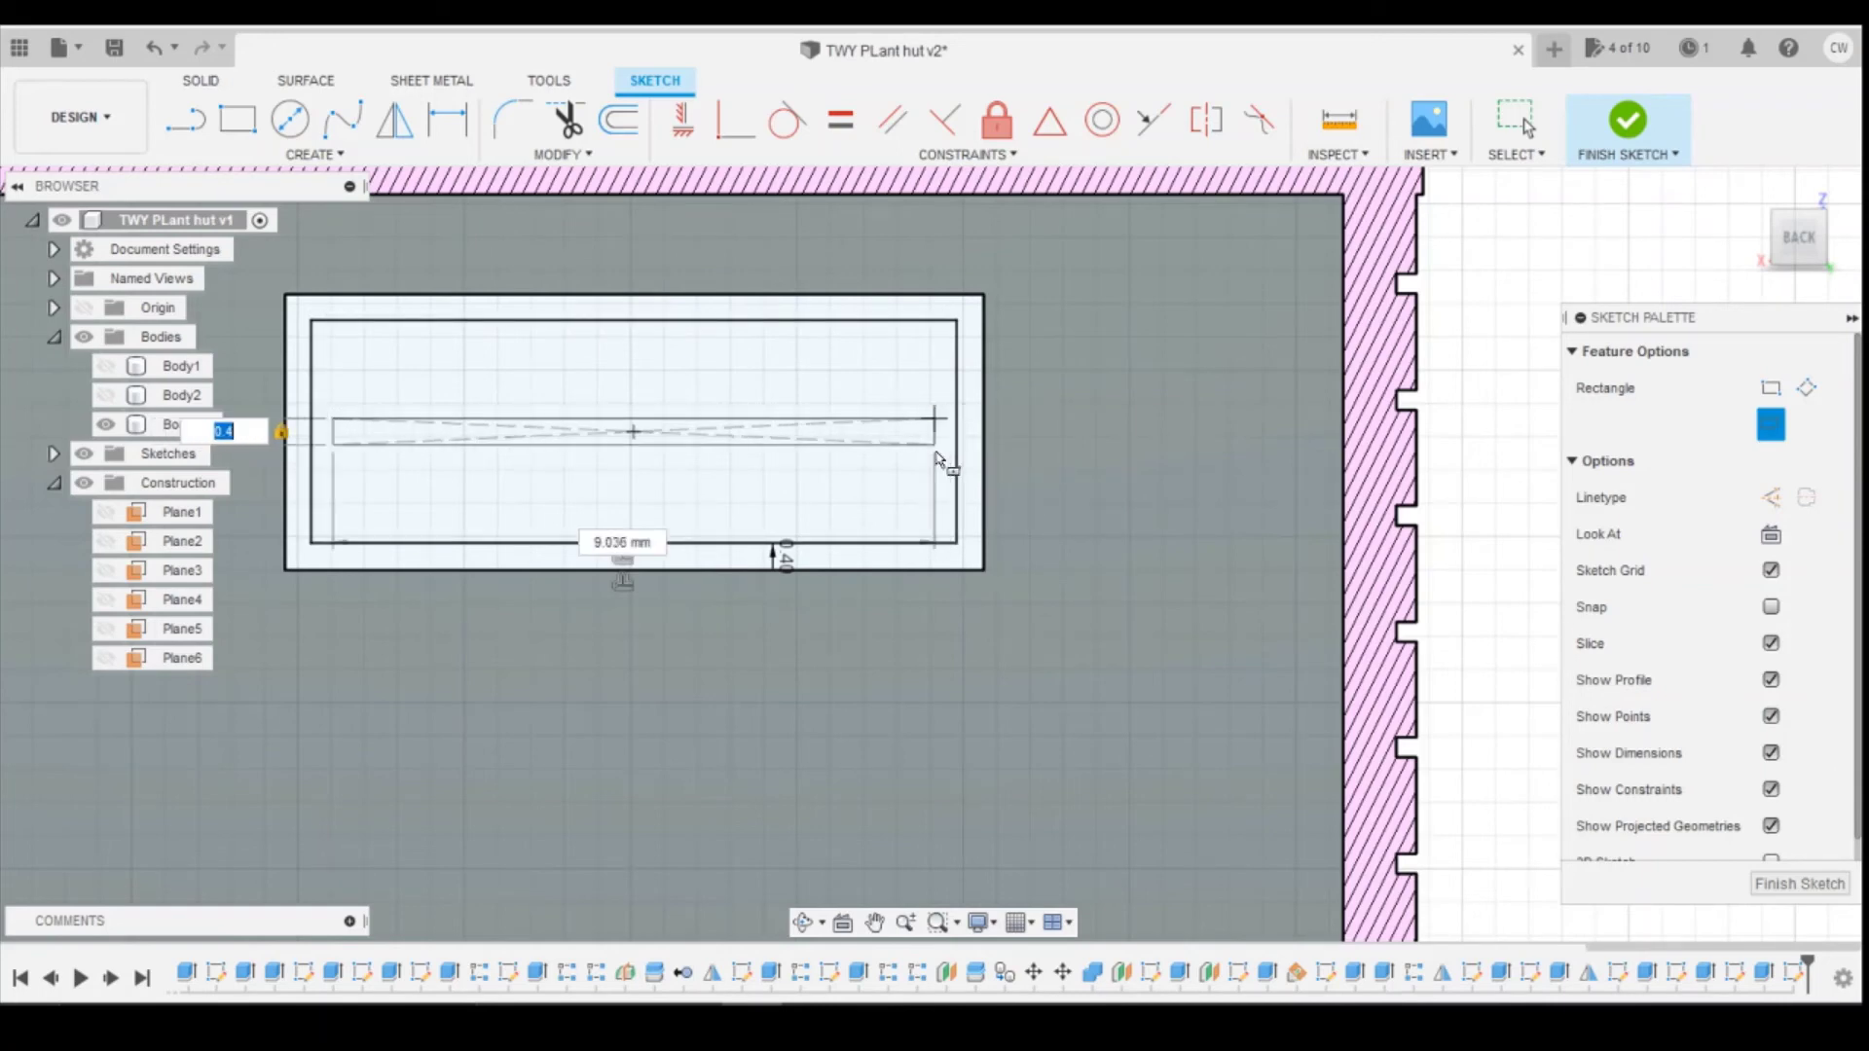
Step: Constrain both ends of the horizontal bar coincident with the side edges of the inner frame rectangle
left_click(736, 121)
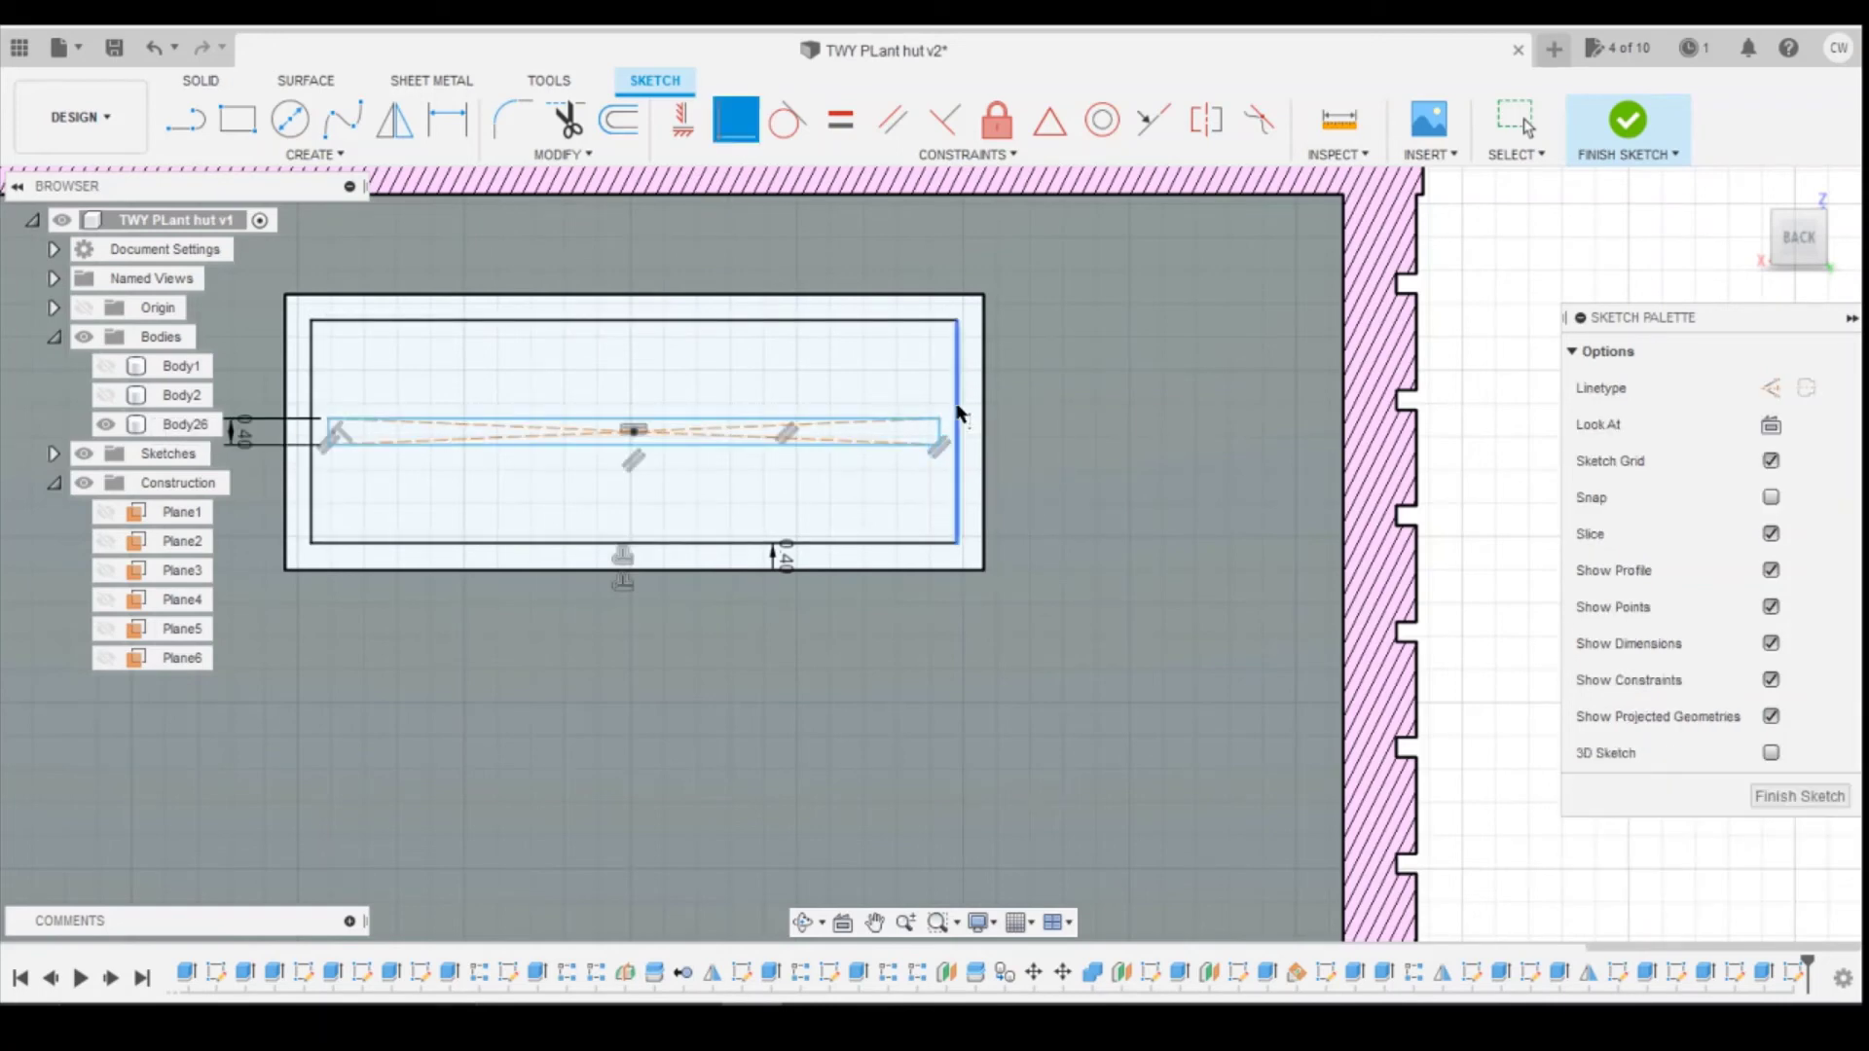
left_click(945, 421)
left_click(958, 417)
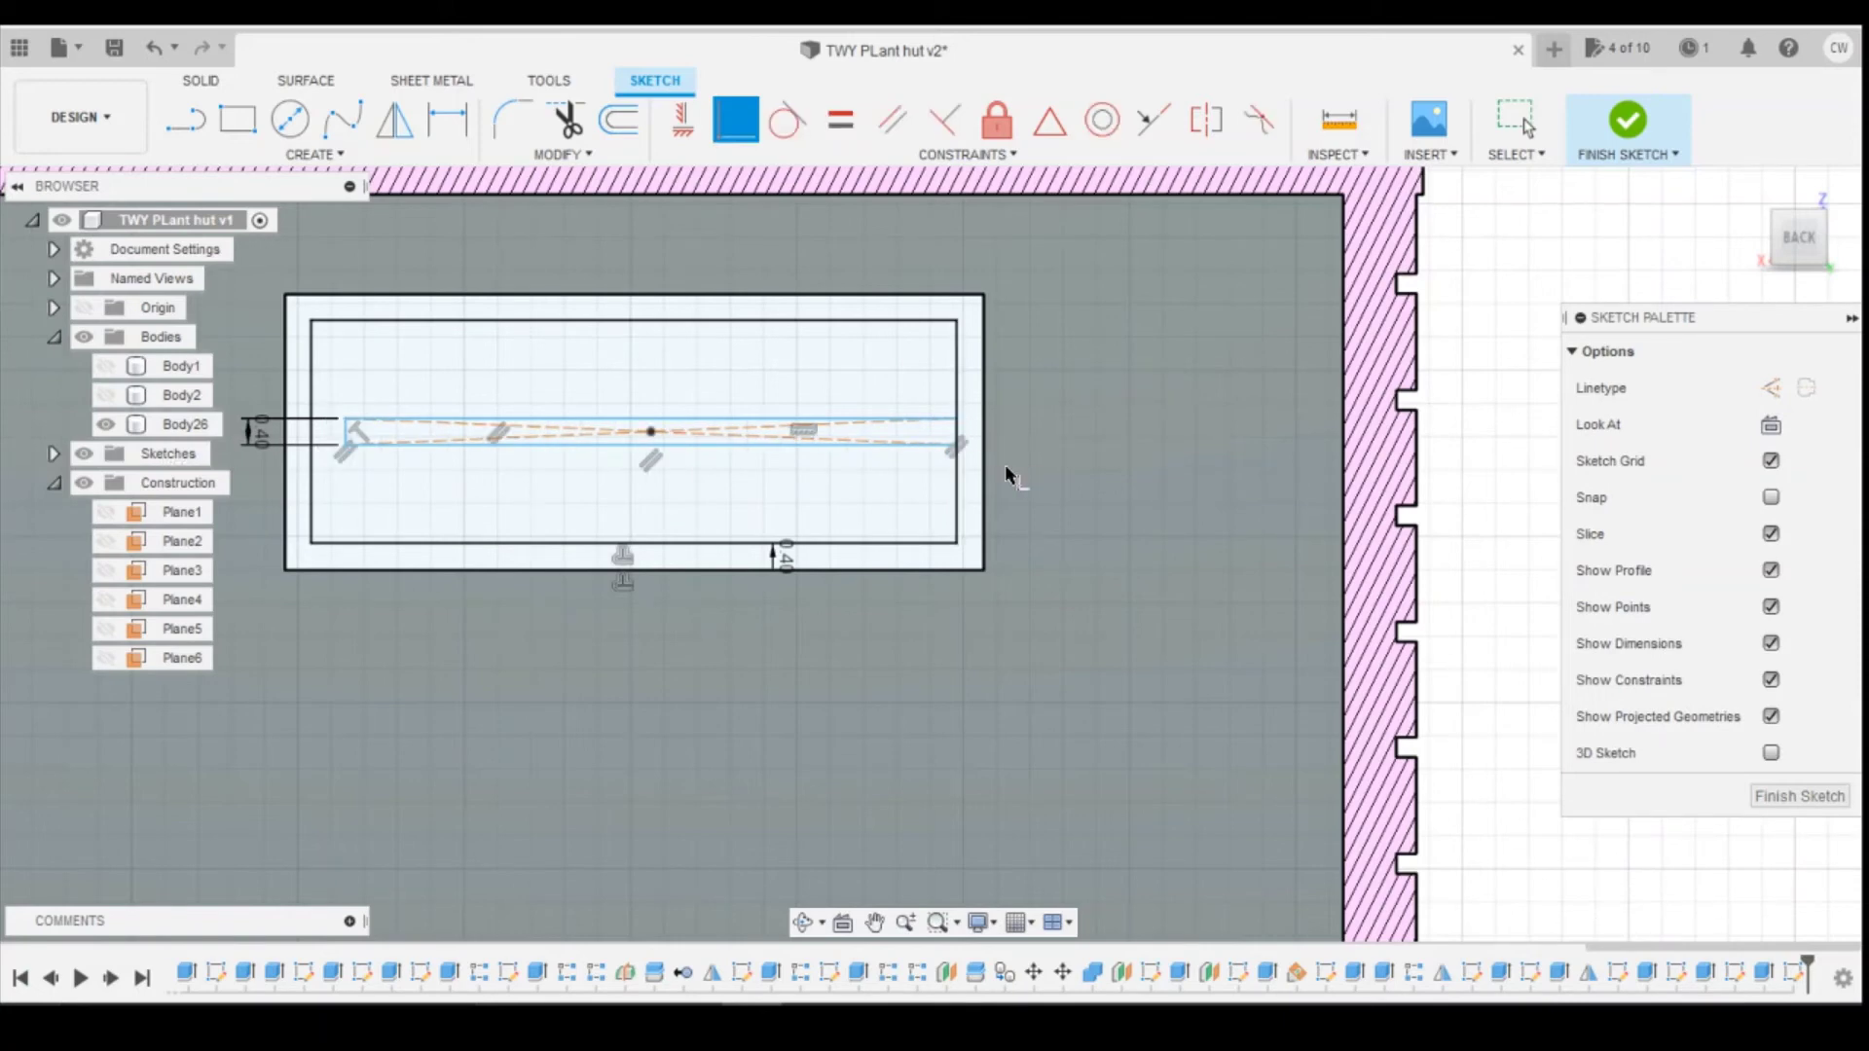
left_click(346, 420)
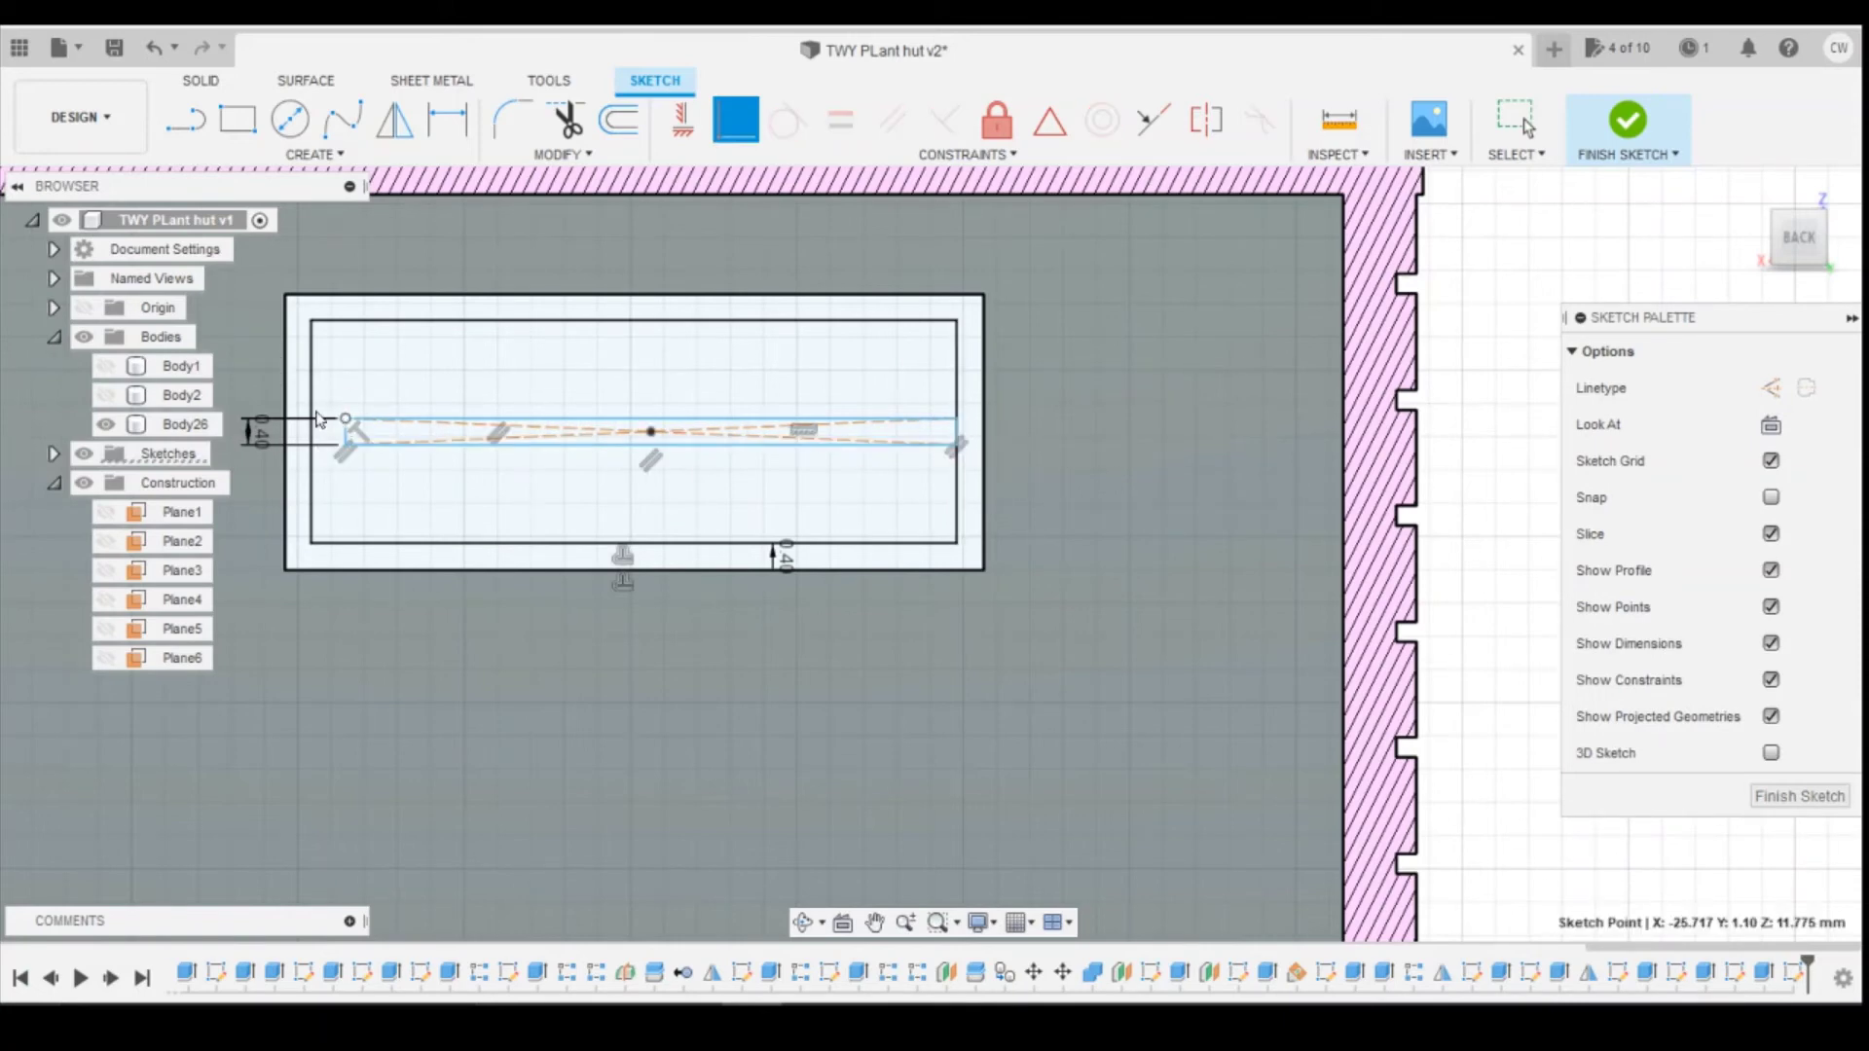
left_click(575, 436)
Step: Extrude the outer frame profile and the horizontal bar profile by -0.50 mm as a new body
scroll(672, 434, "up", 2)
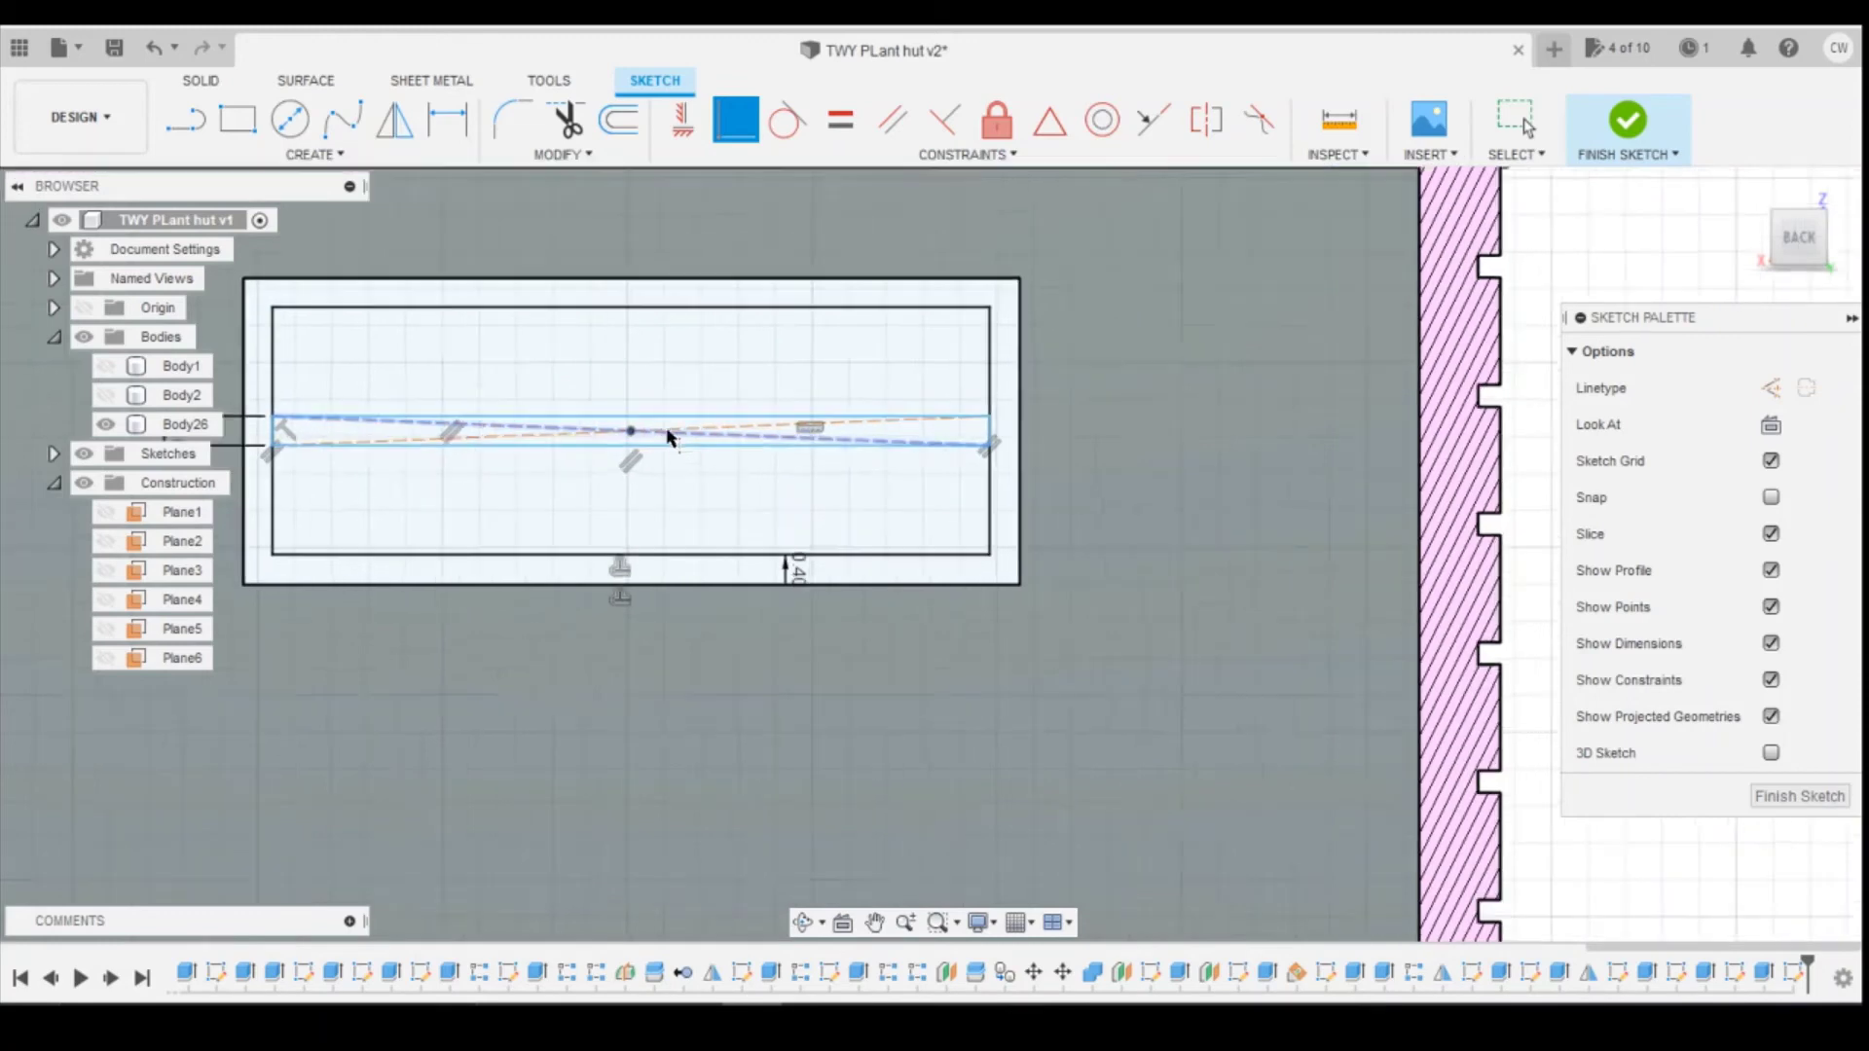
scroll(707, 428, "down", 2)
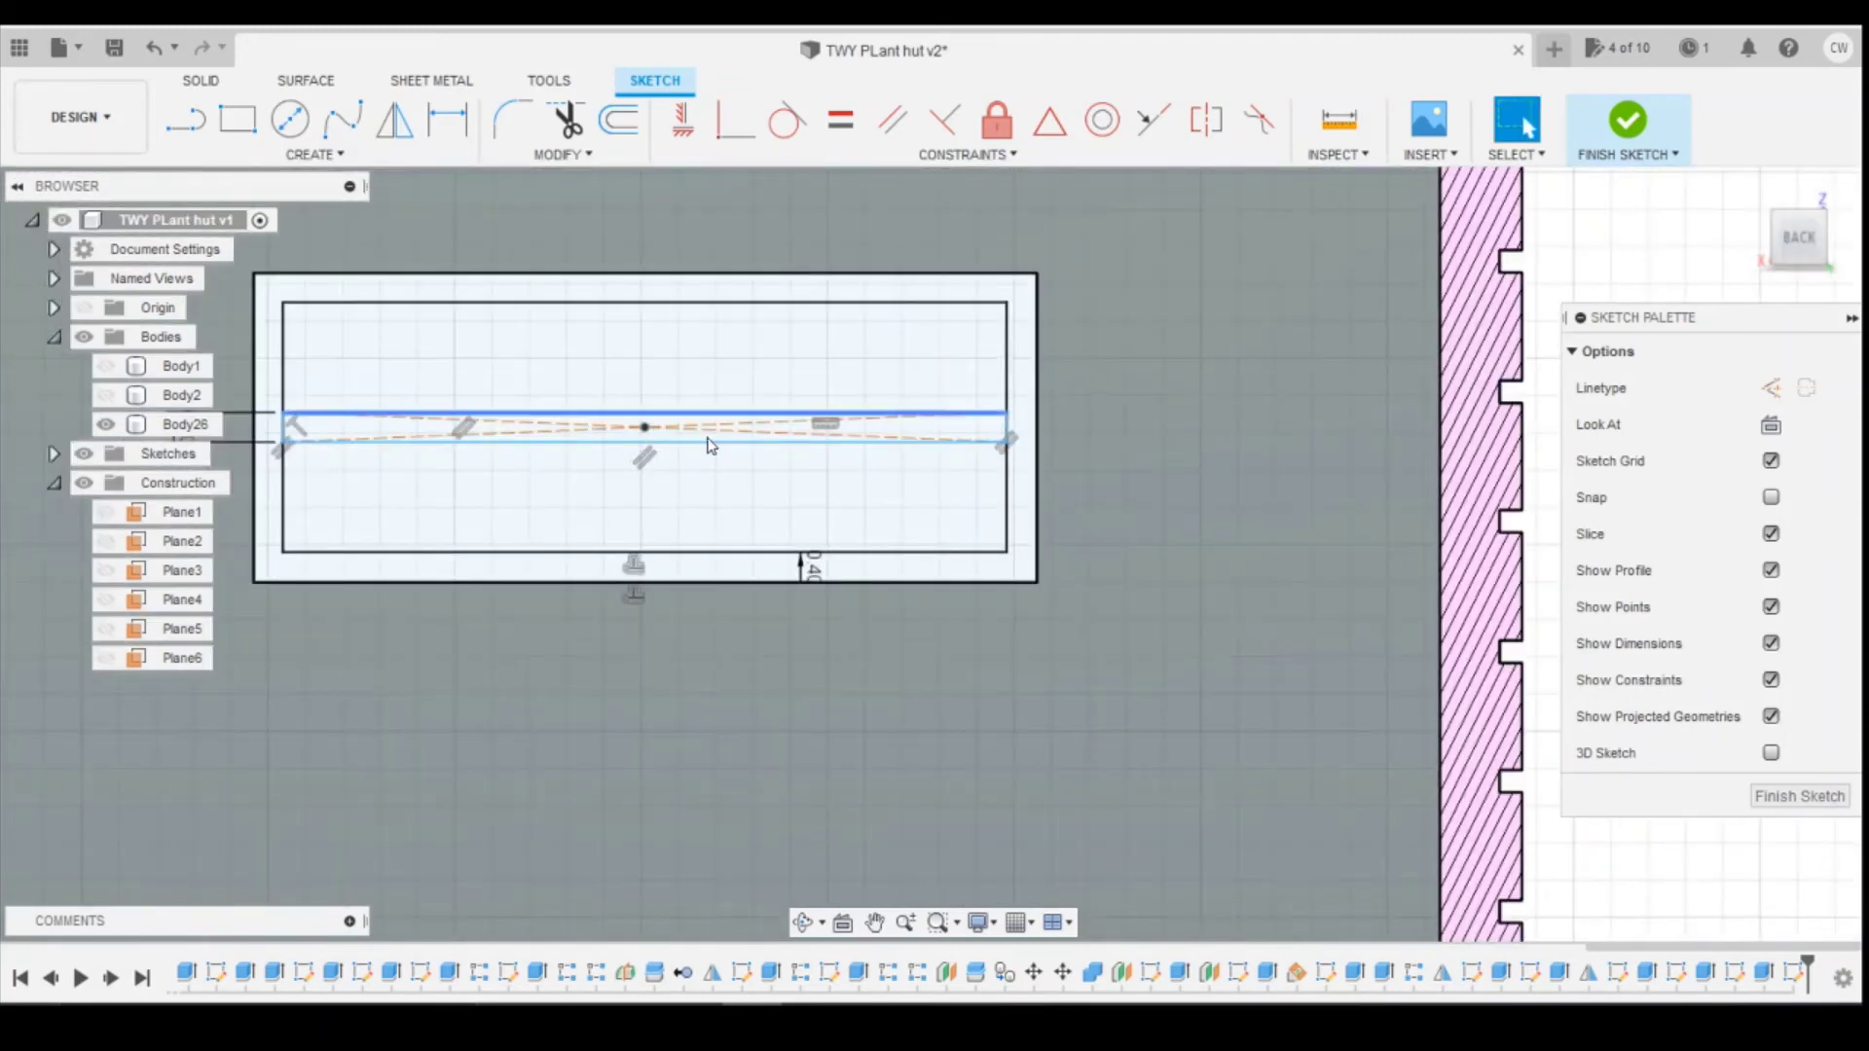
scroll(811, 443, "up", 3)
scroll(1112, 422, "down", 2)
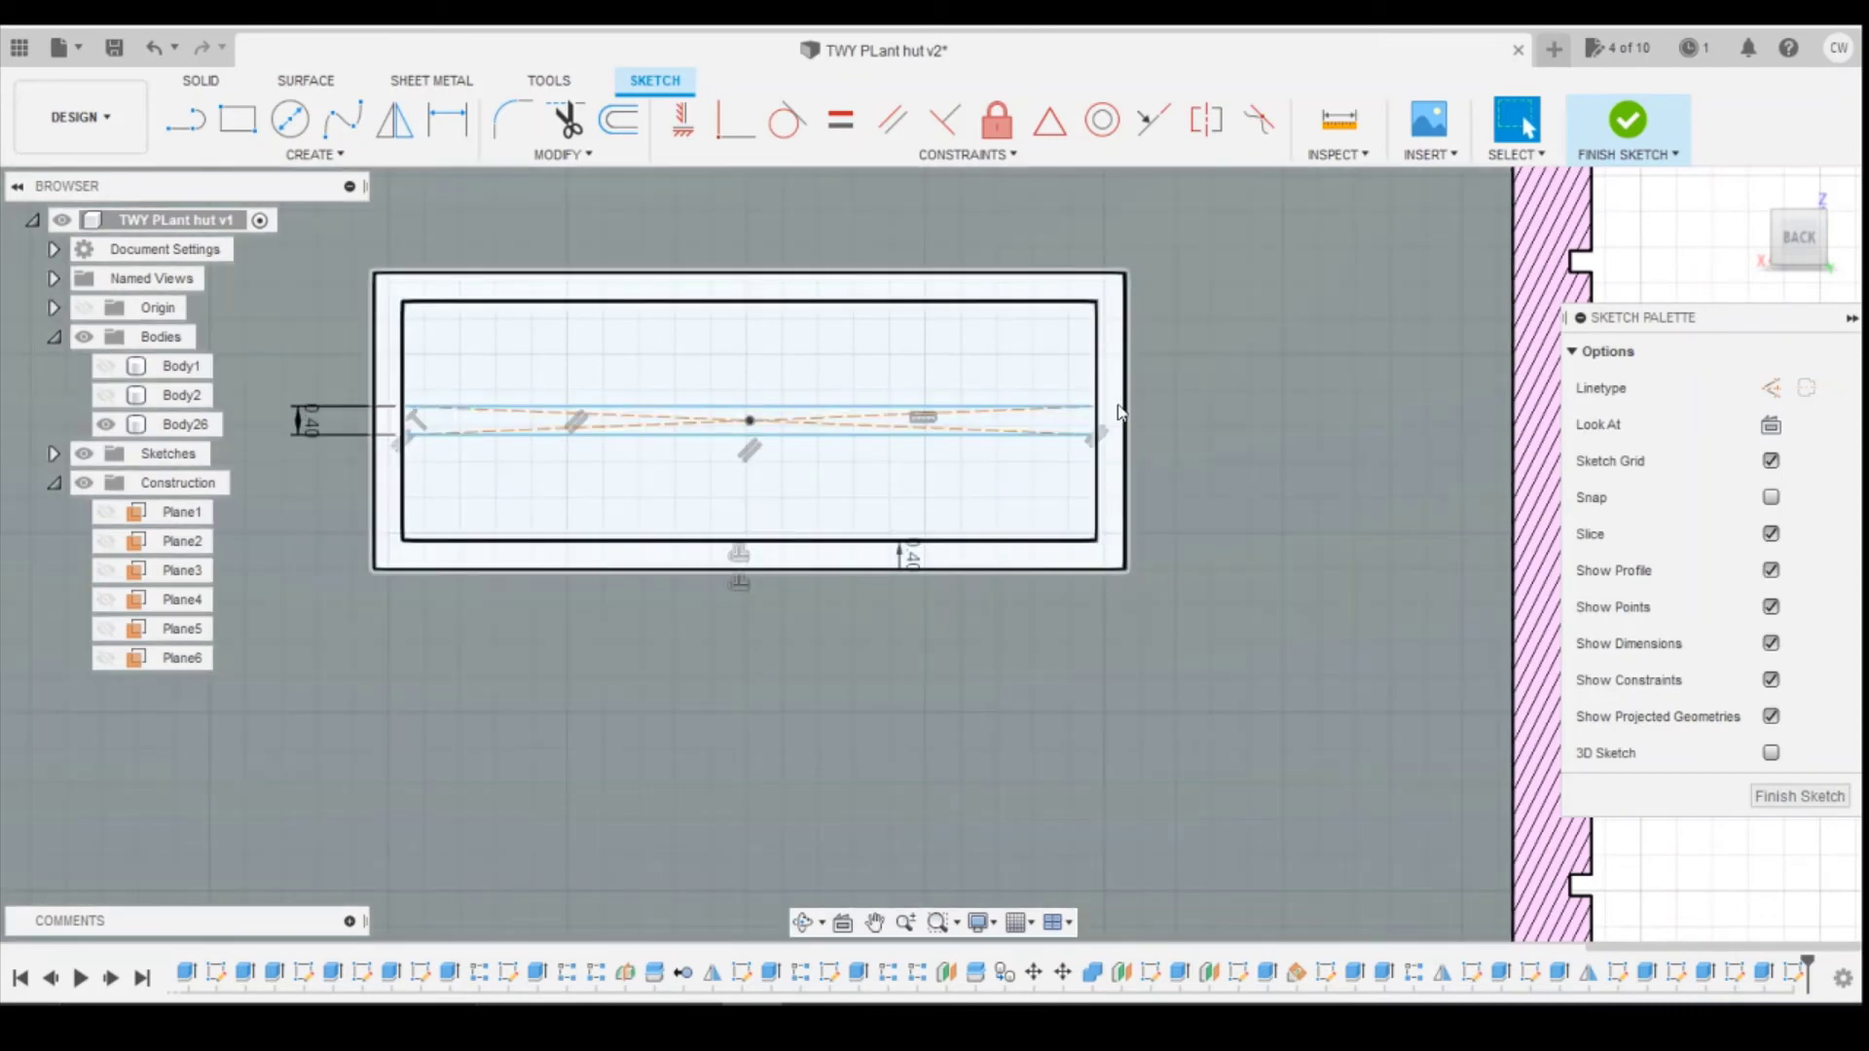
left_click(1117, 410)
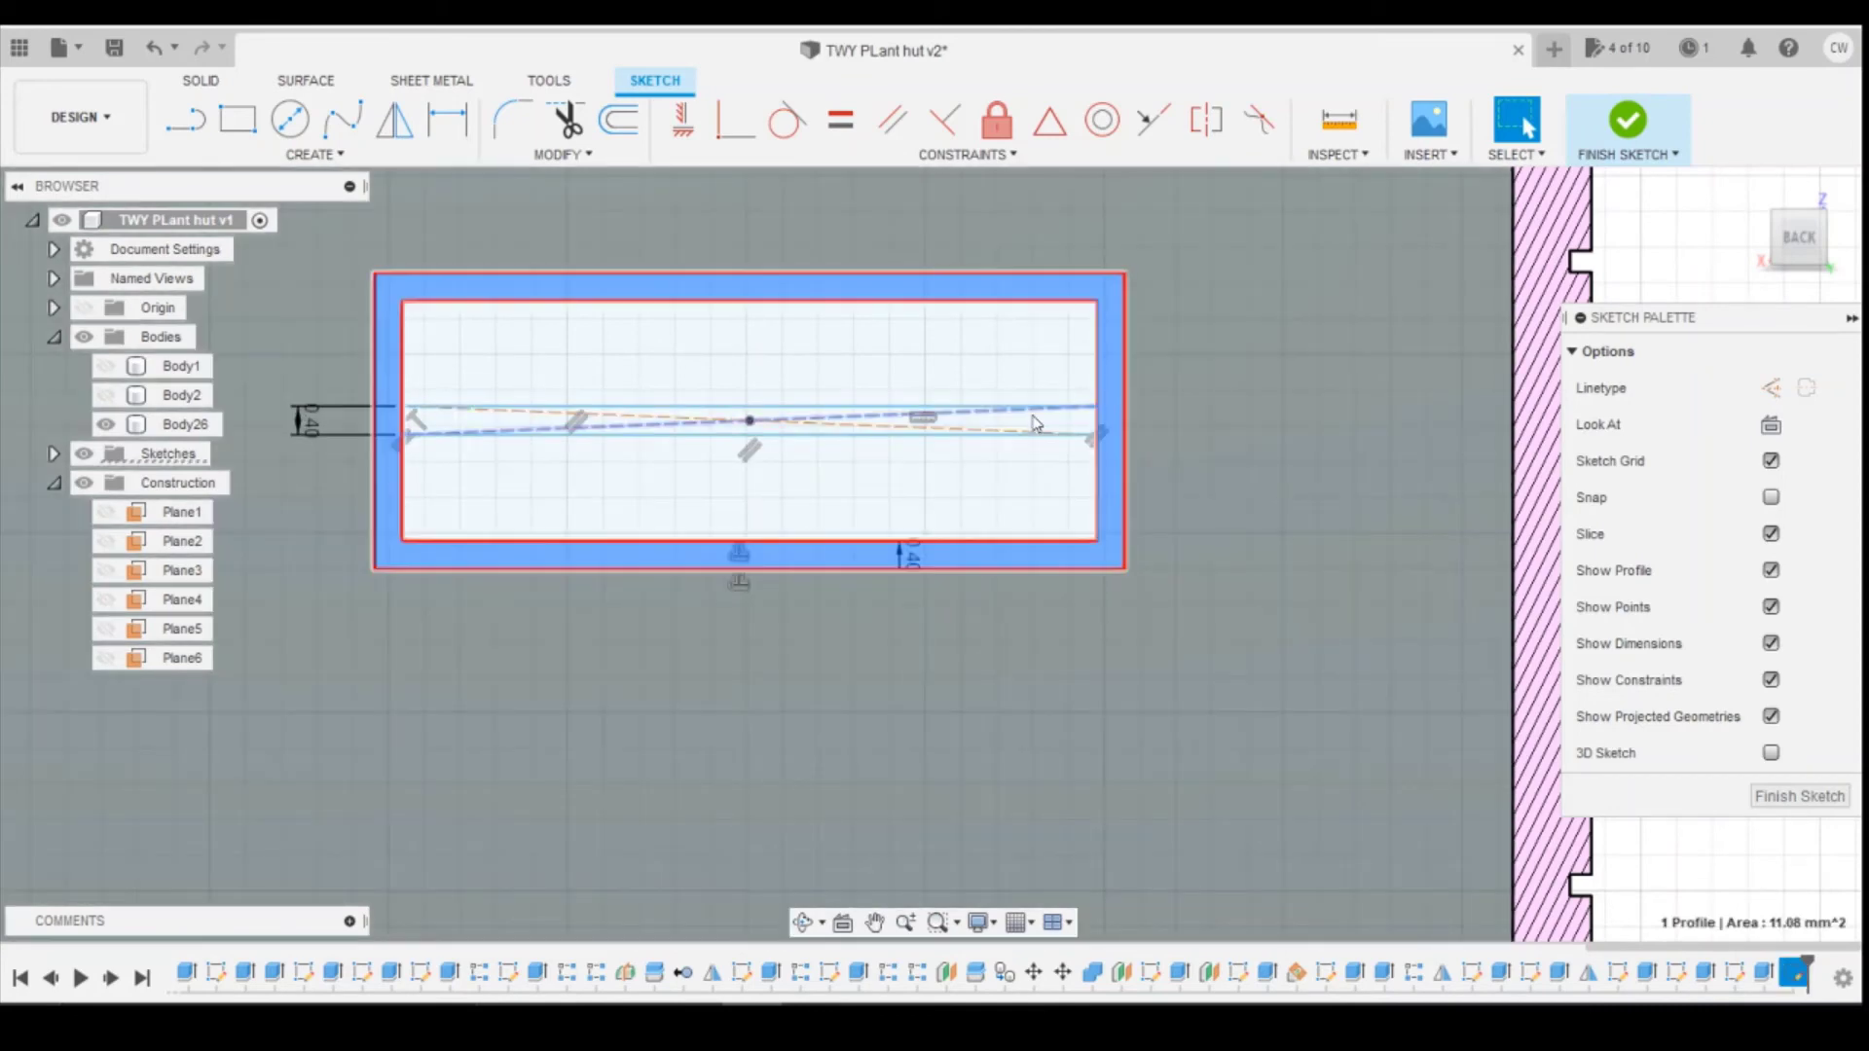
left_click(1040, 426, "shift")
right_click(1042, 423)
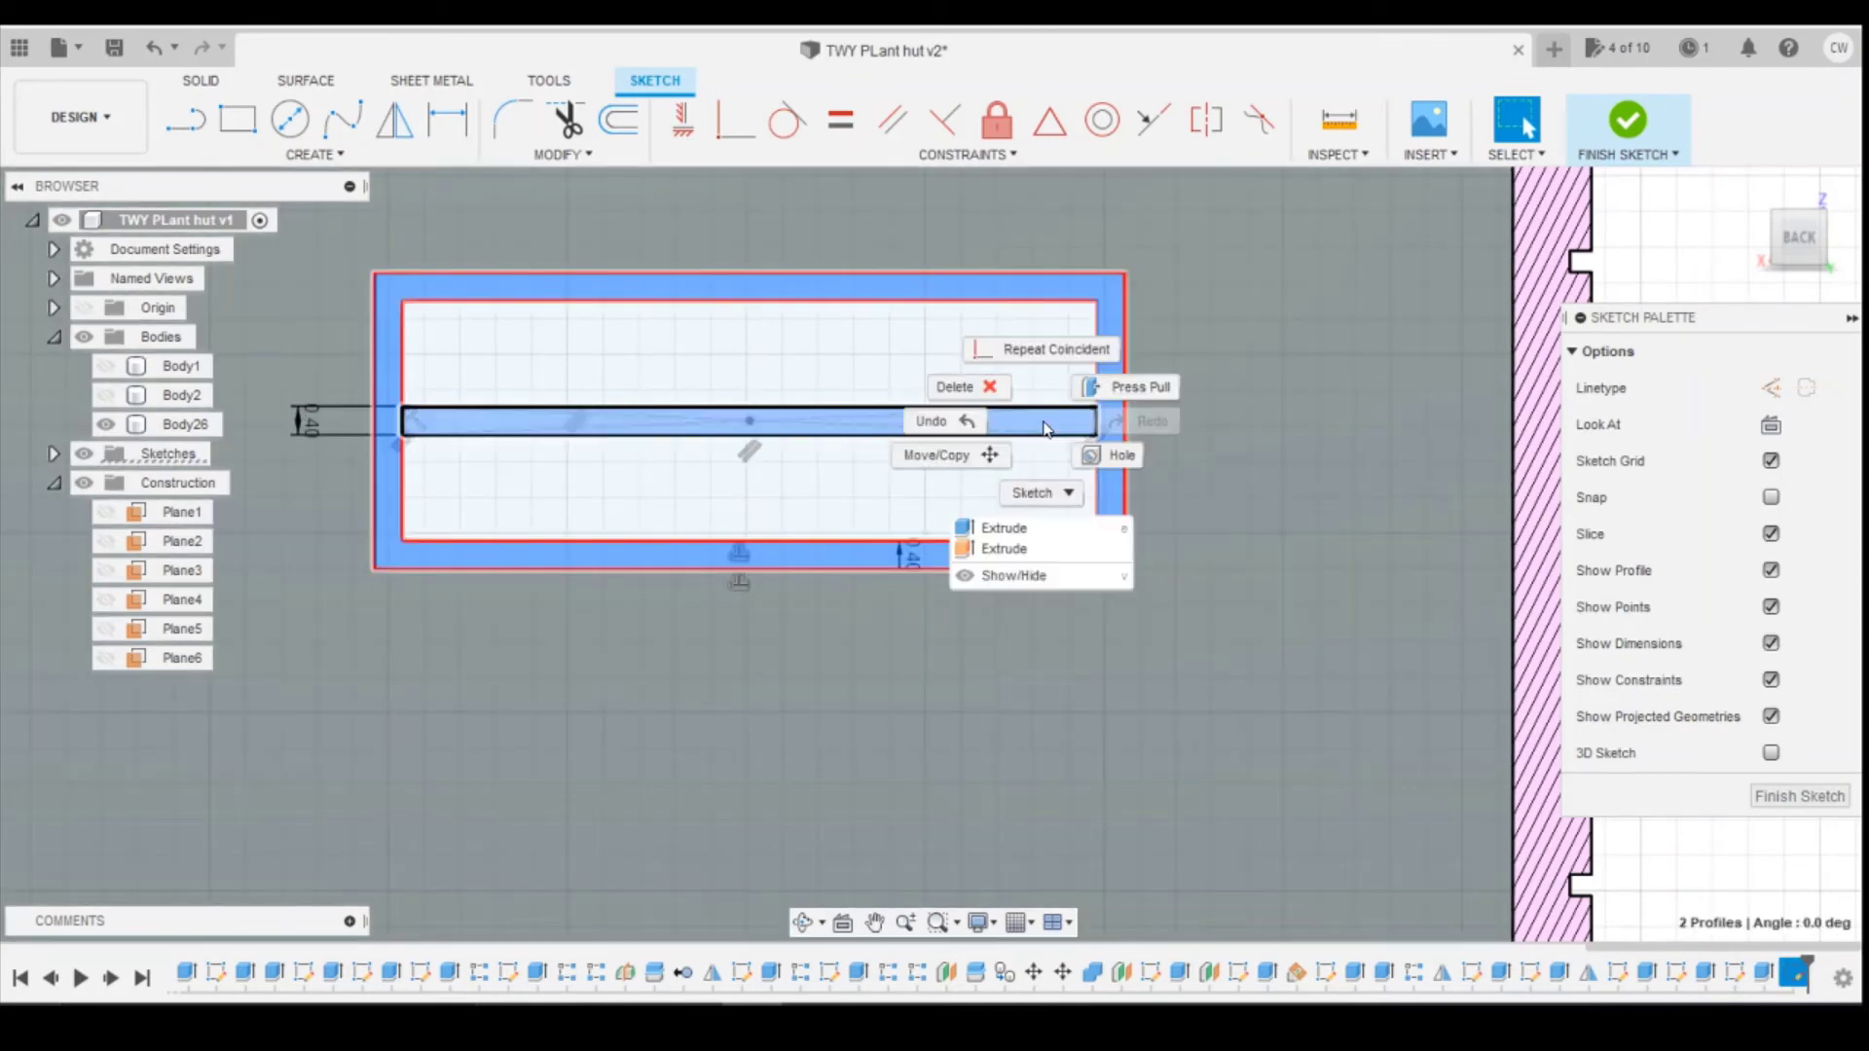
left_click(1022, 531)
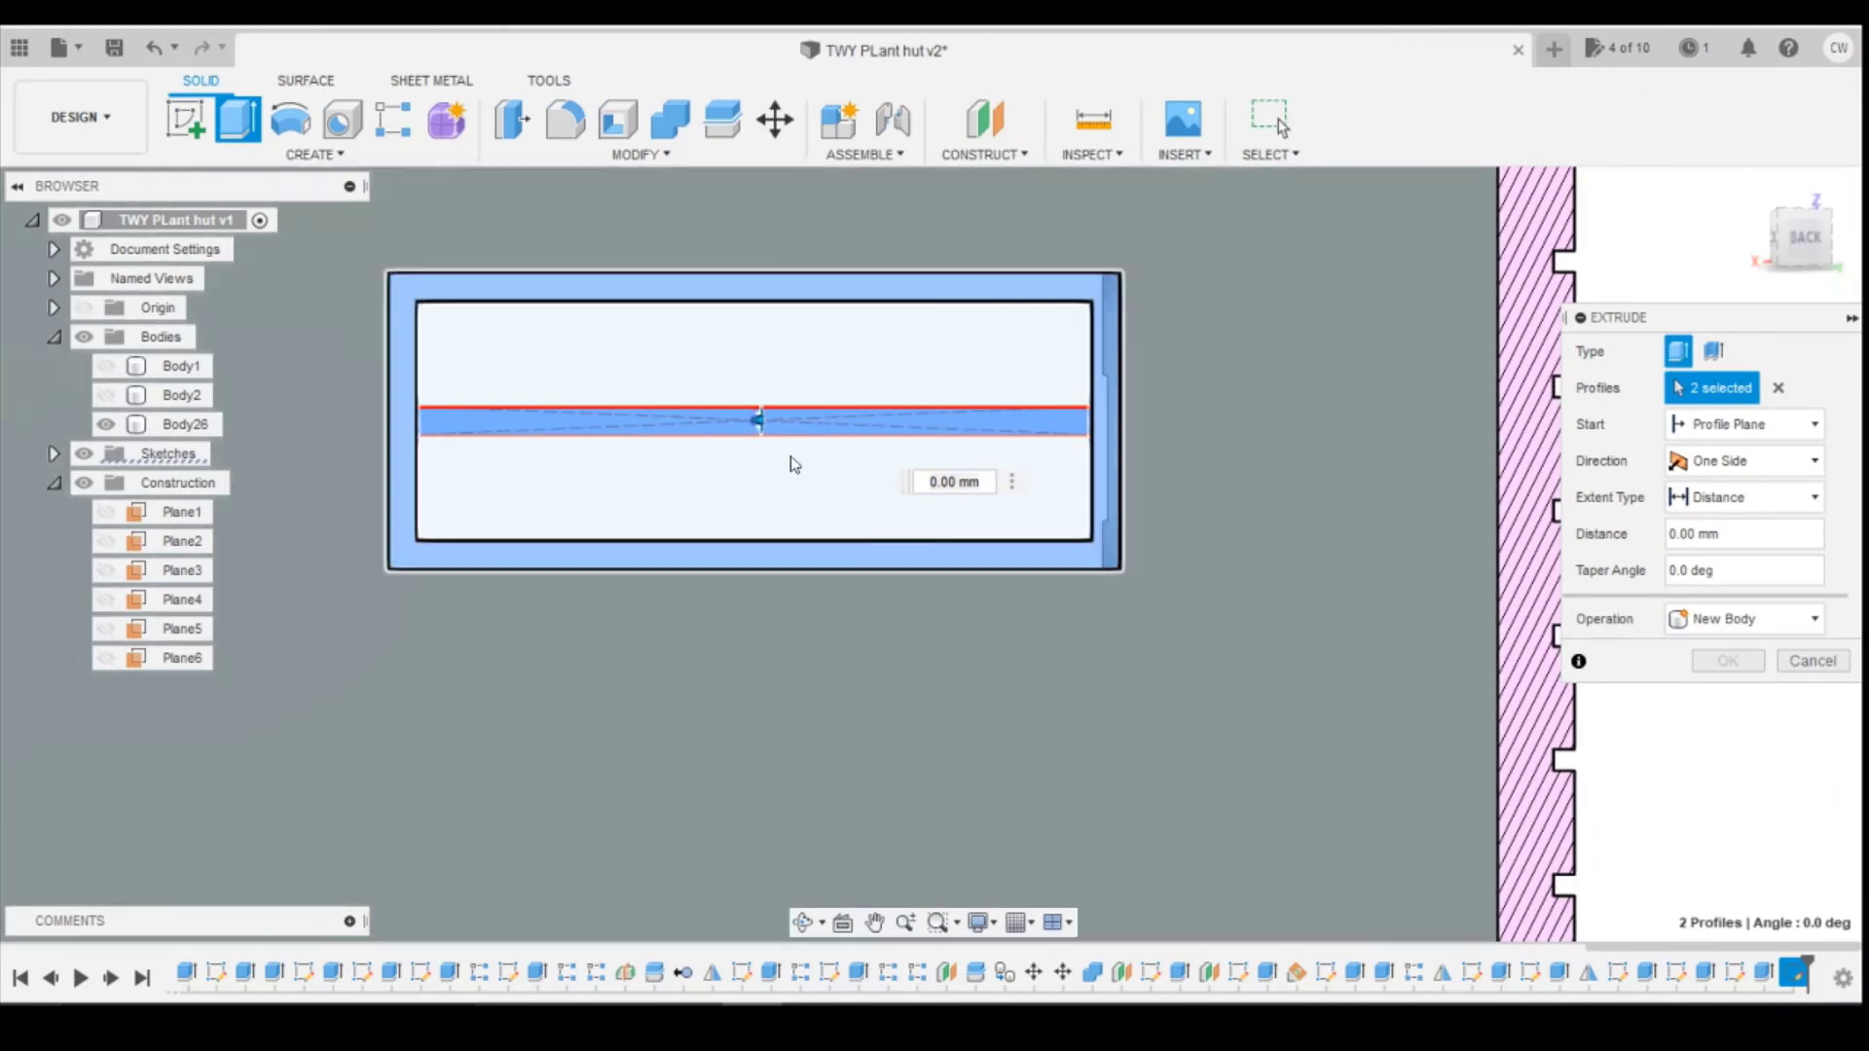
left_click_drag(757, 418, 743, 418)
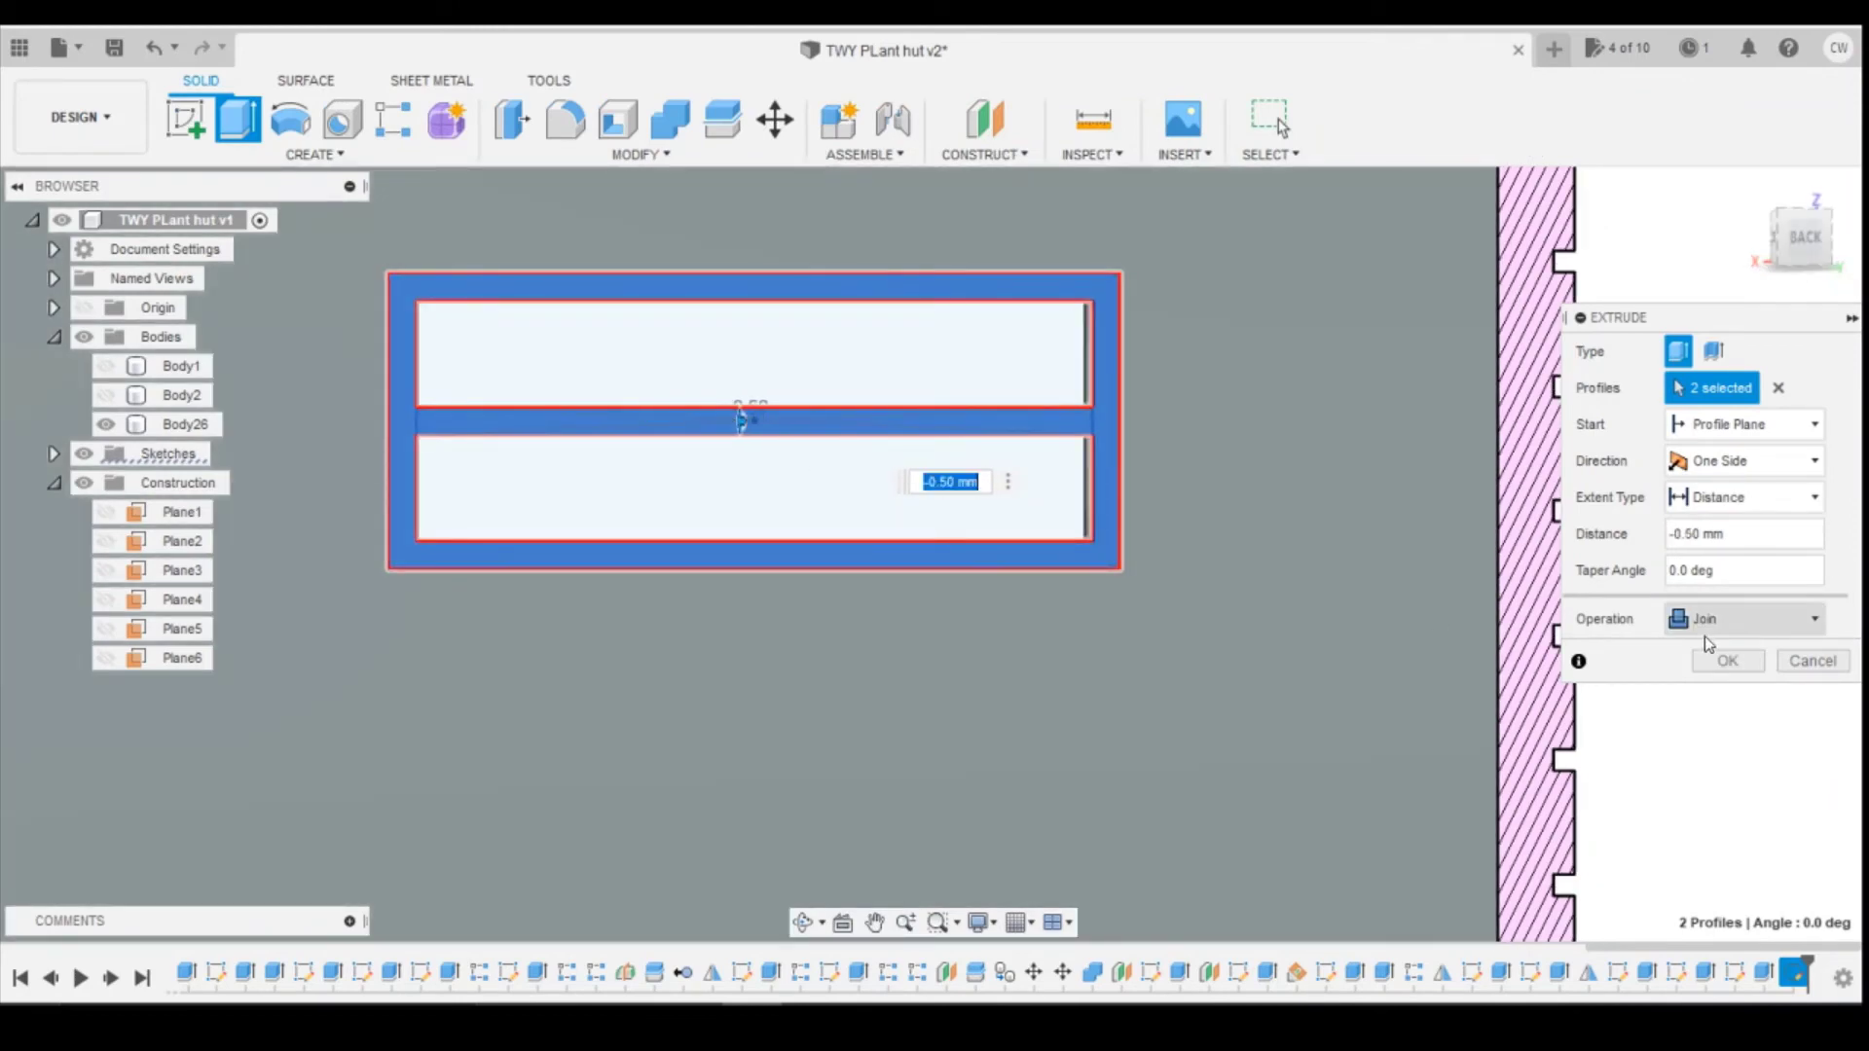
left_click(1730, 625)
left_click(1727, 732)
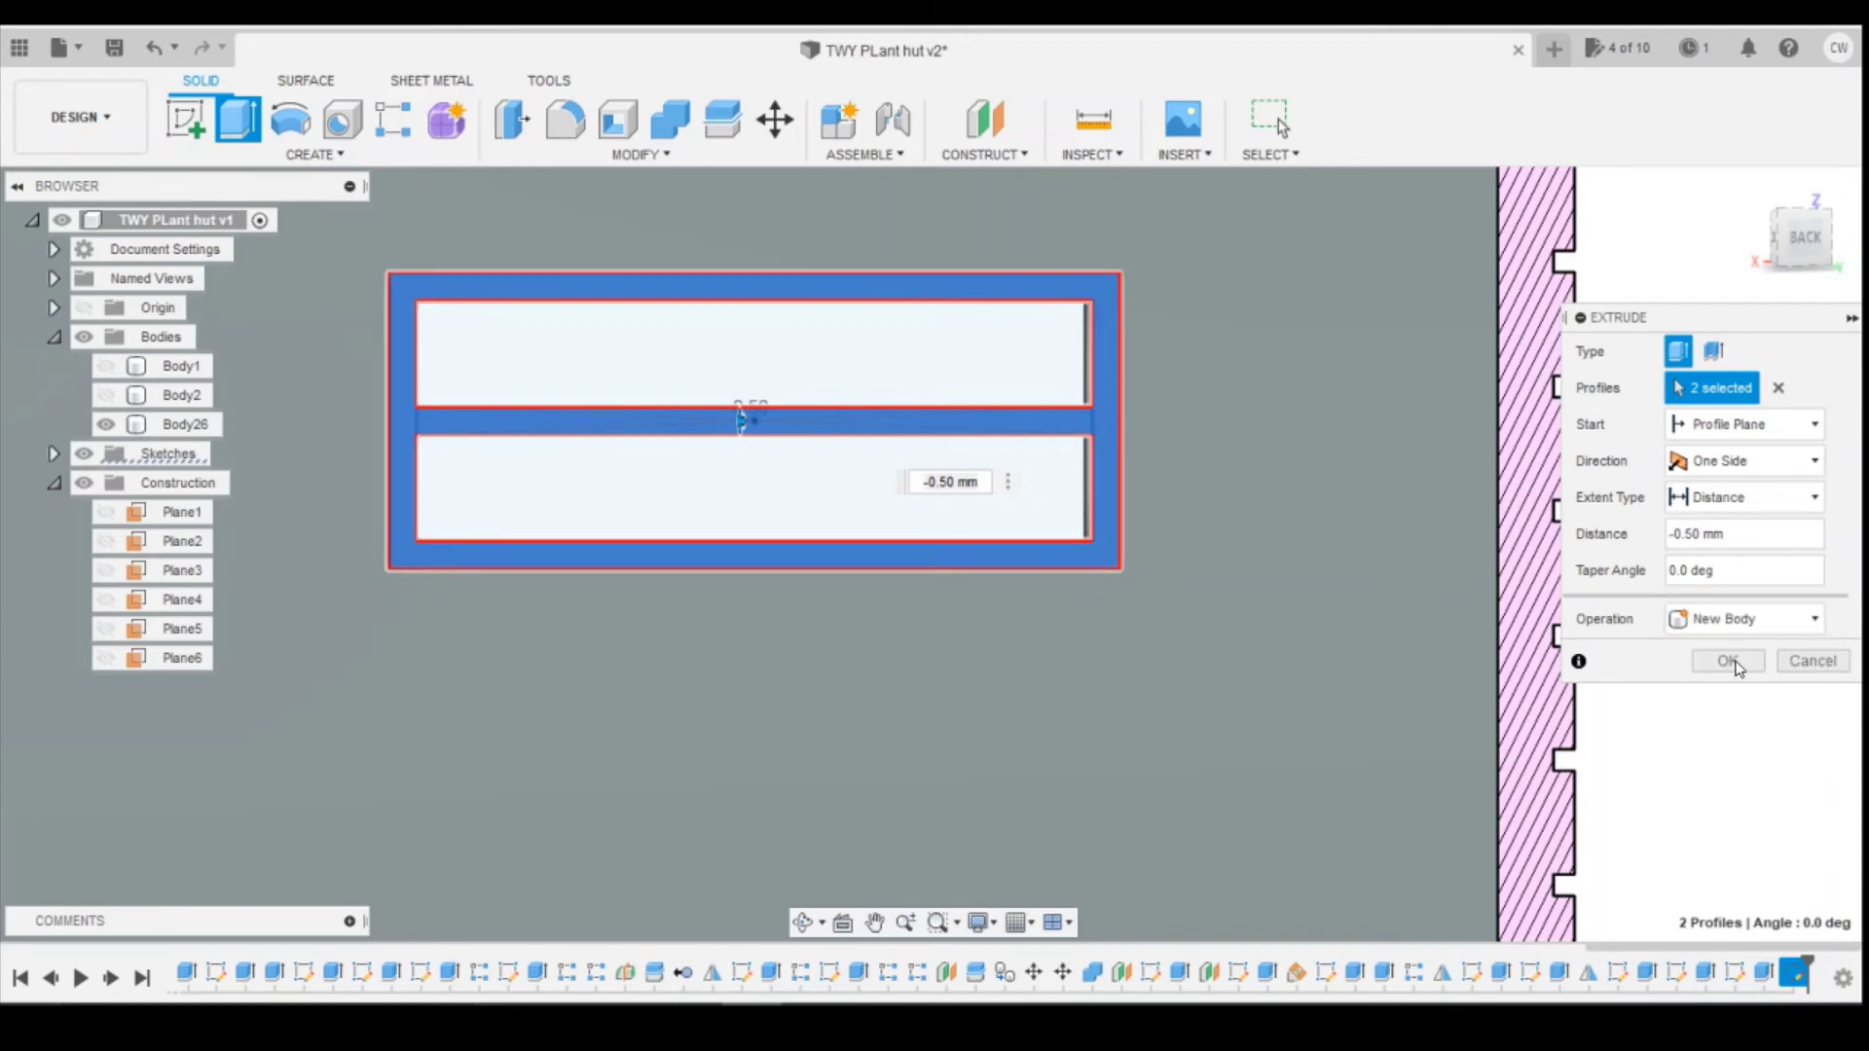
left_click(1727, 662)
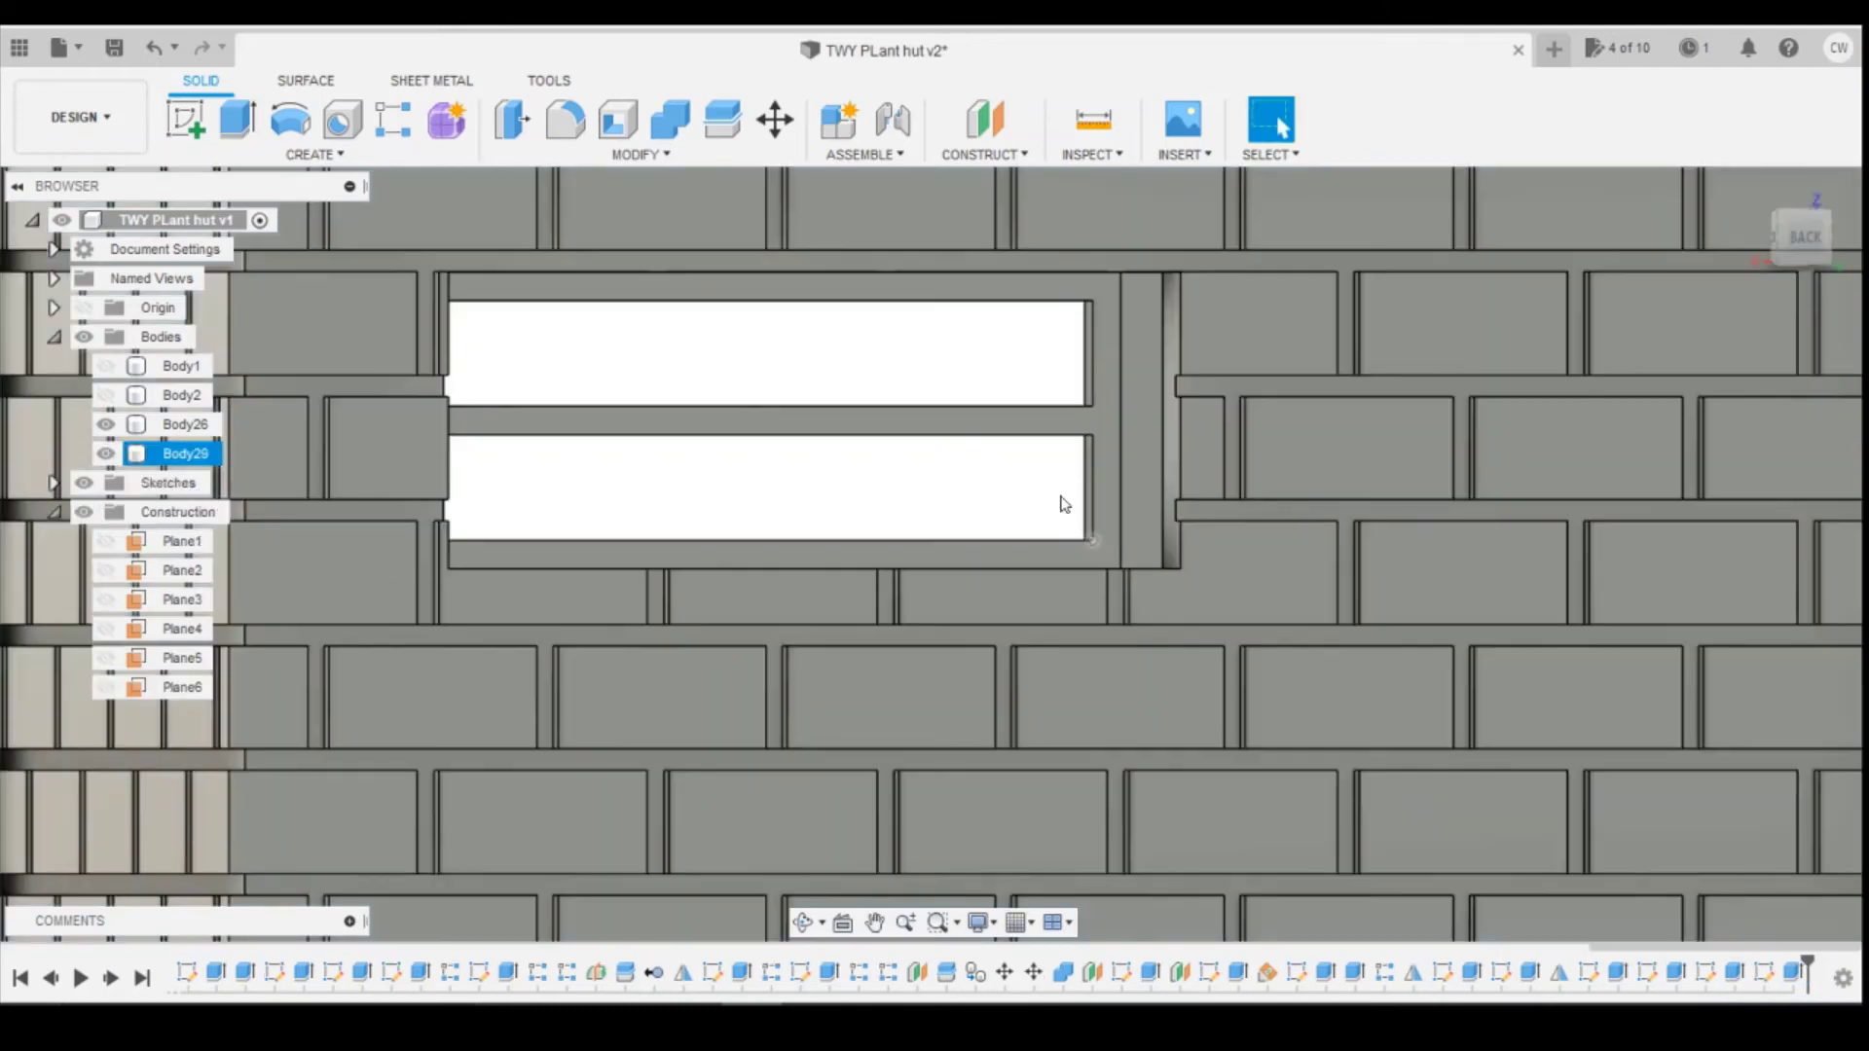
Step: Create a sketch on the window frame's face and enable slicing of the model at the sketch plane
scroll(1187, 510, "down", 2)
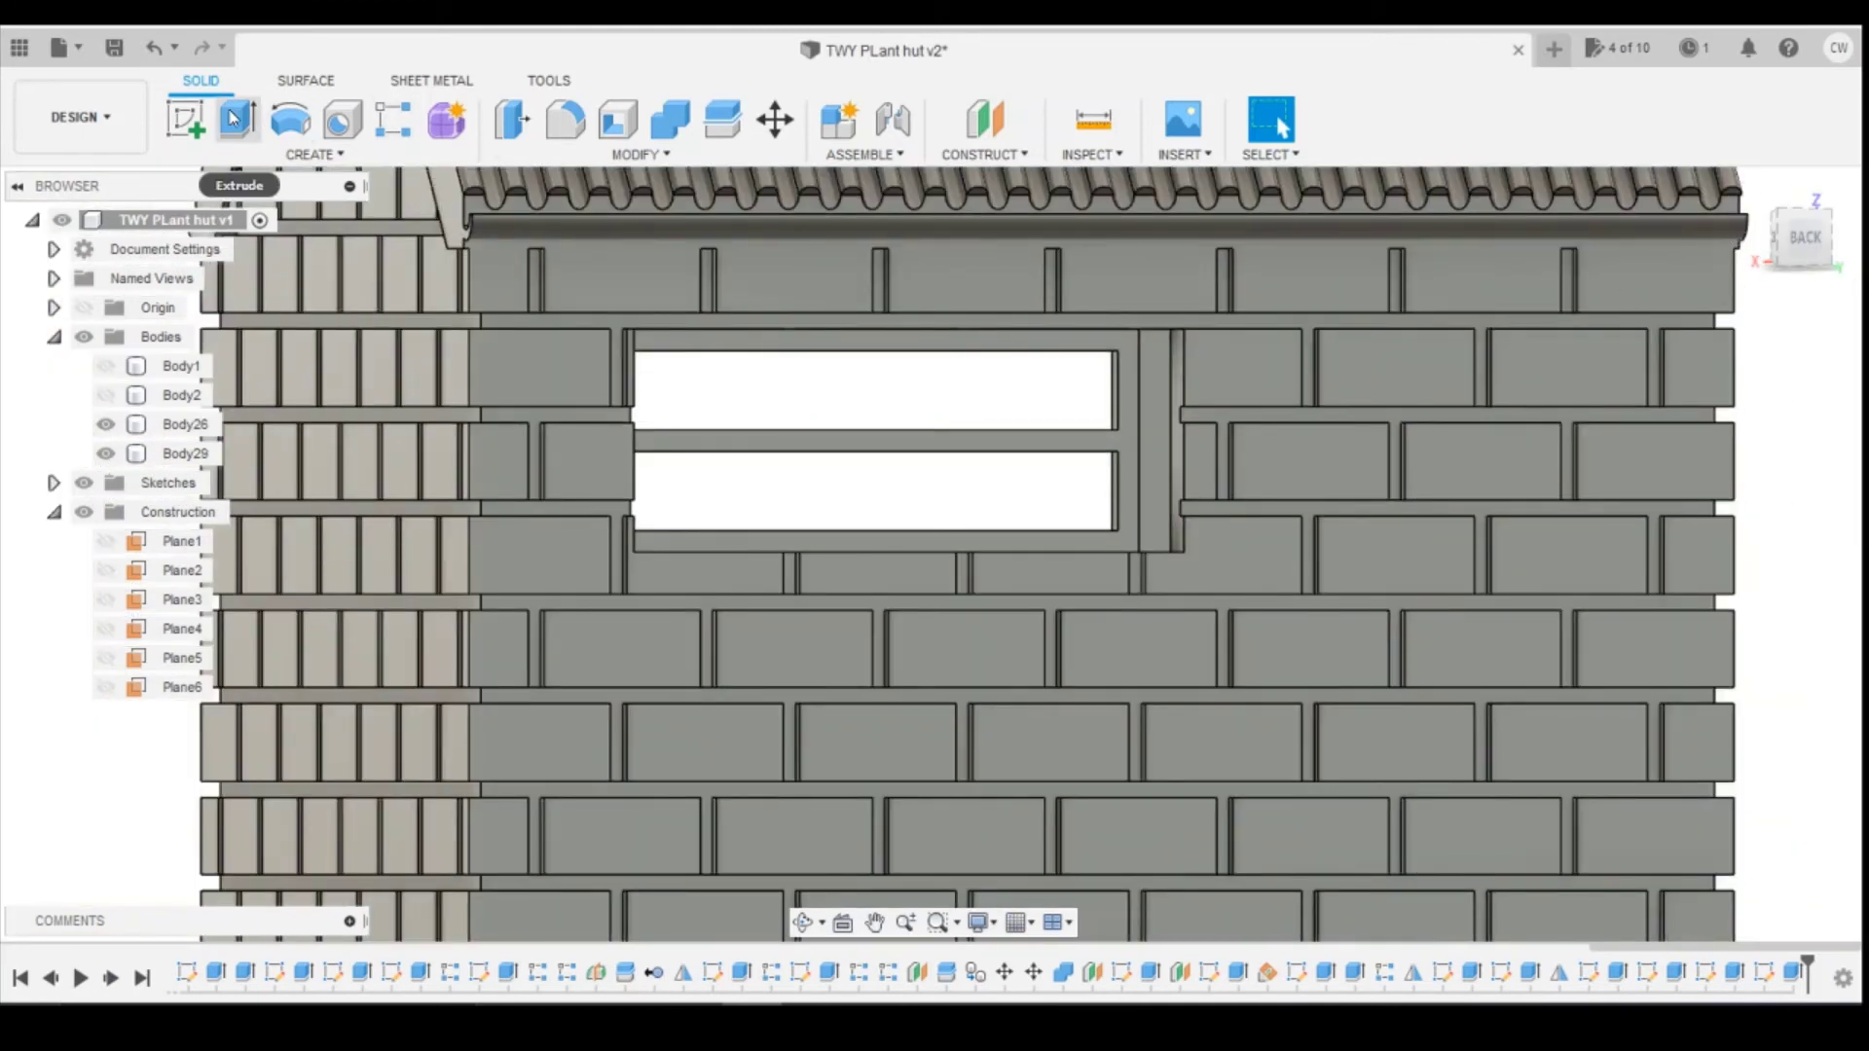
left_click(185, 119)
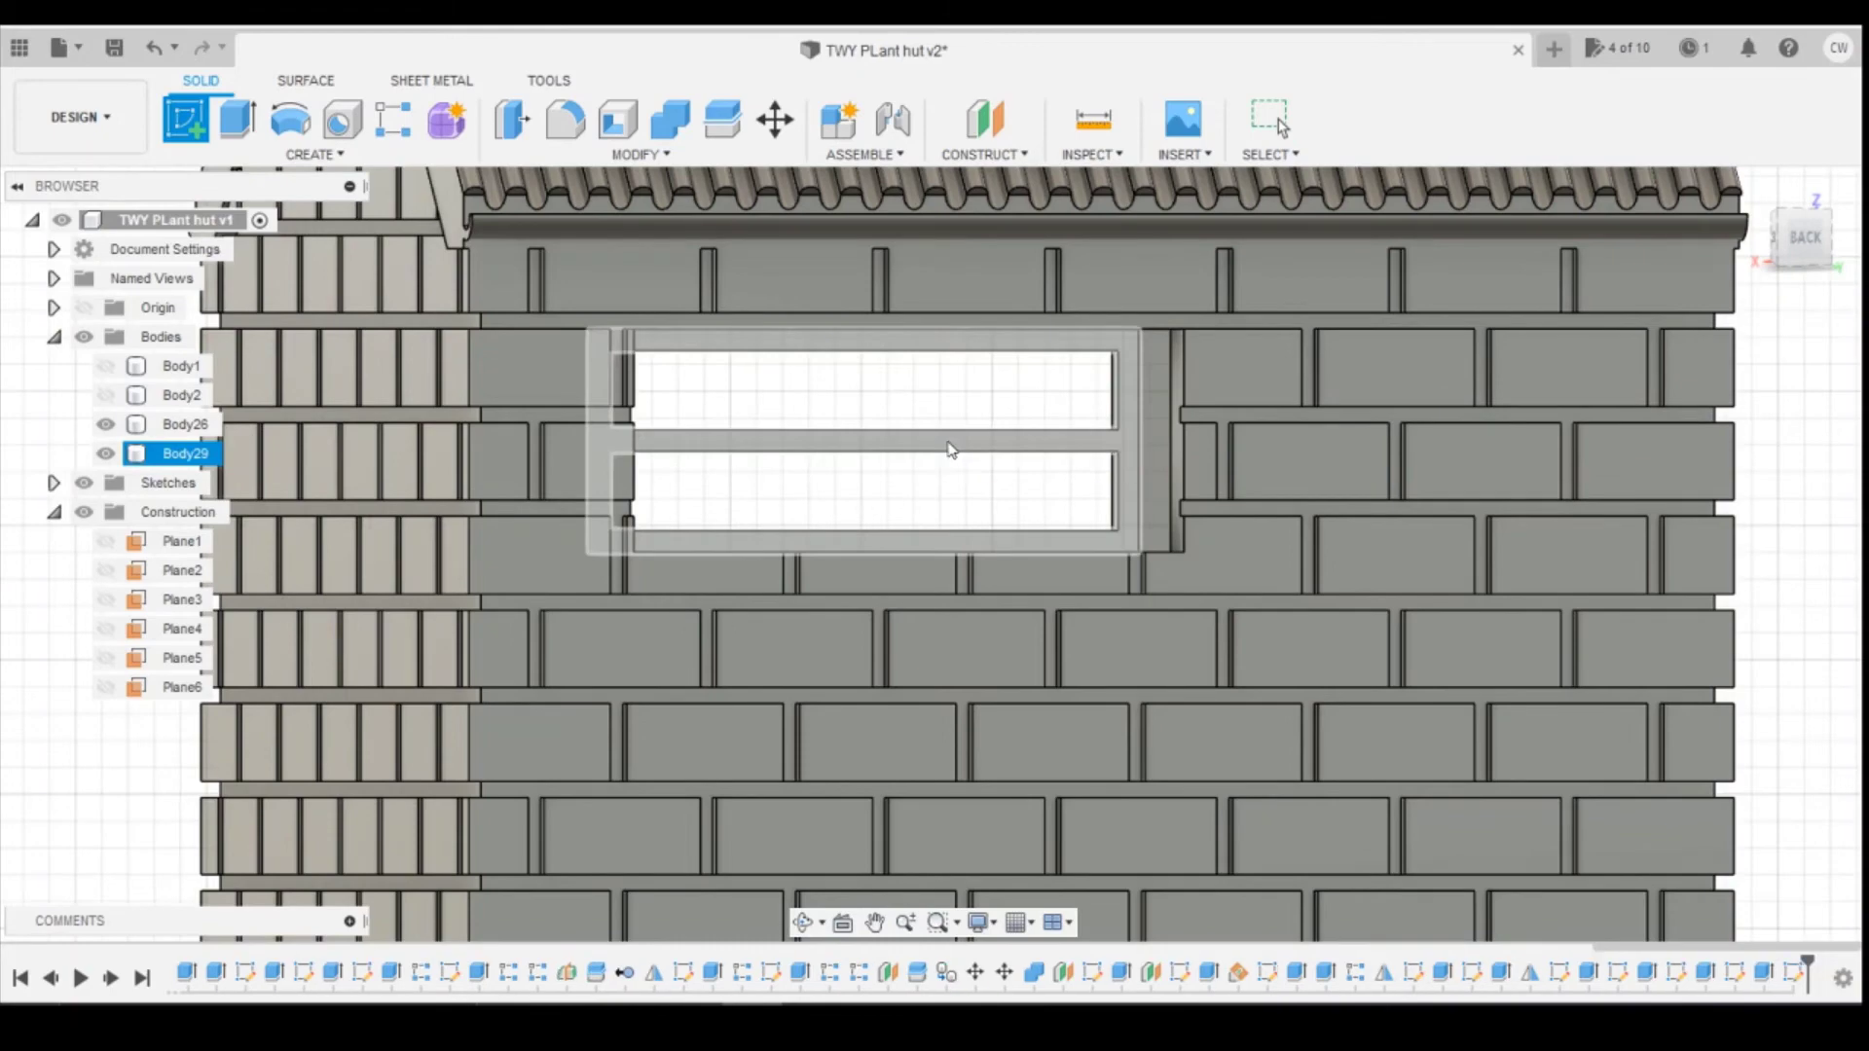
left_click(950, 444)
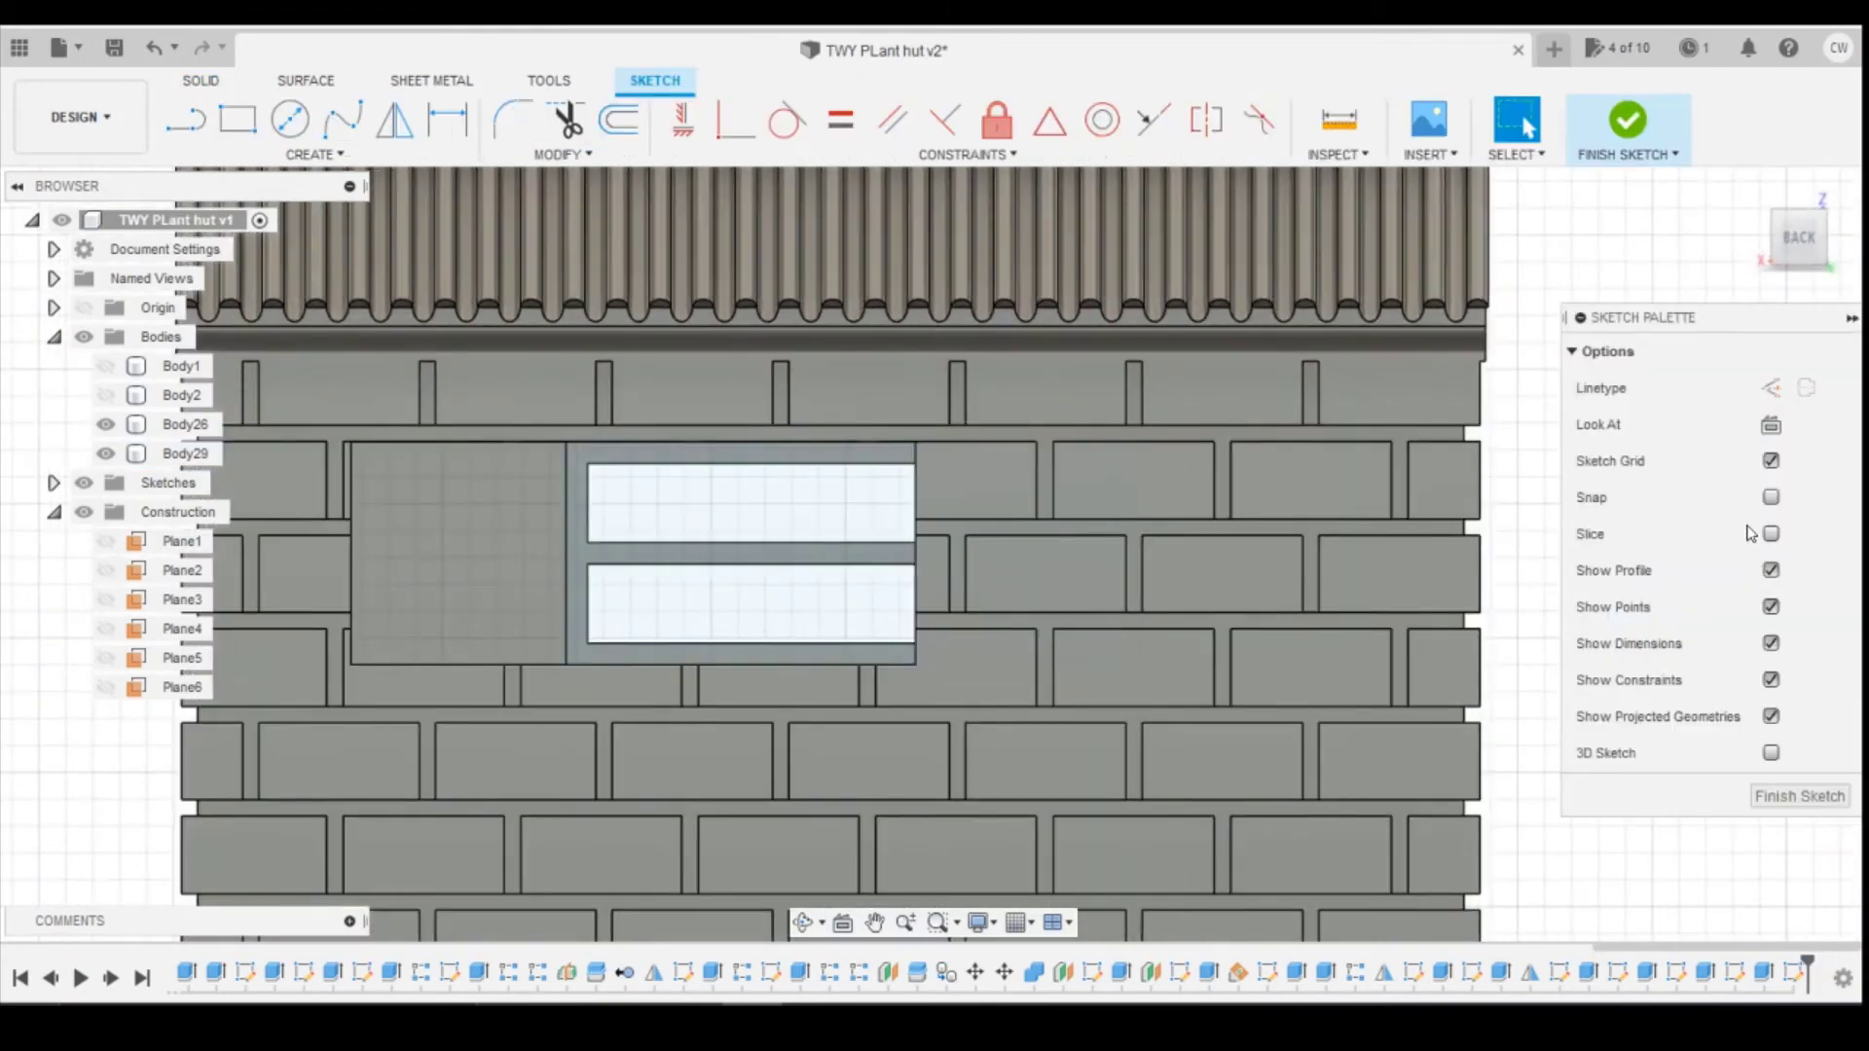
left_click(1770, 533)
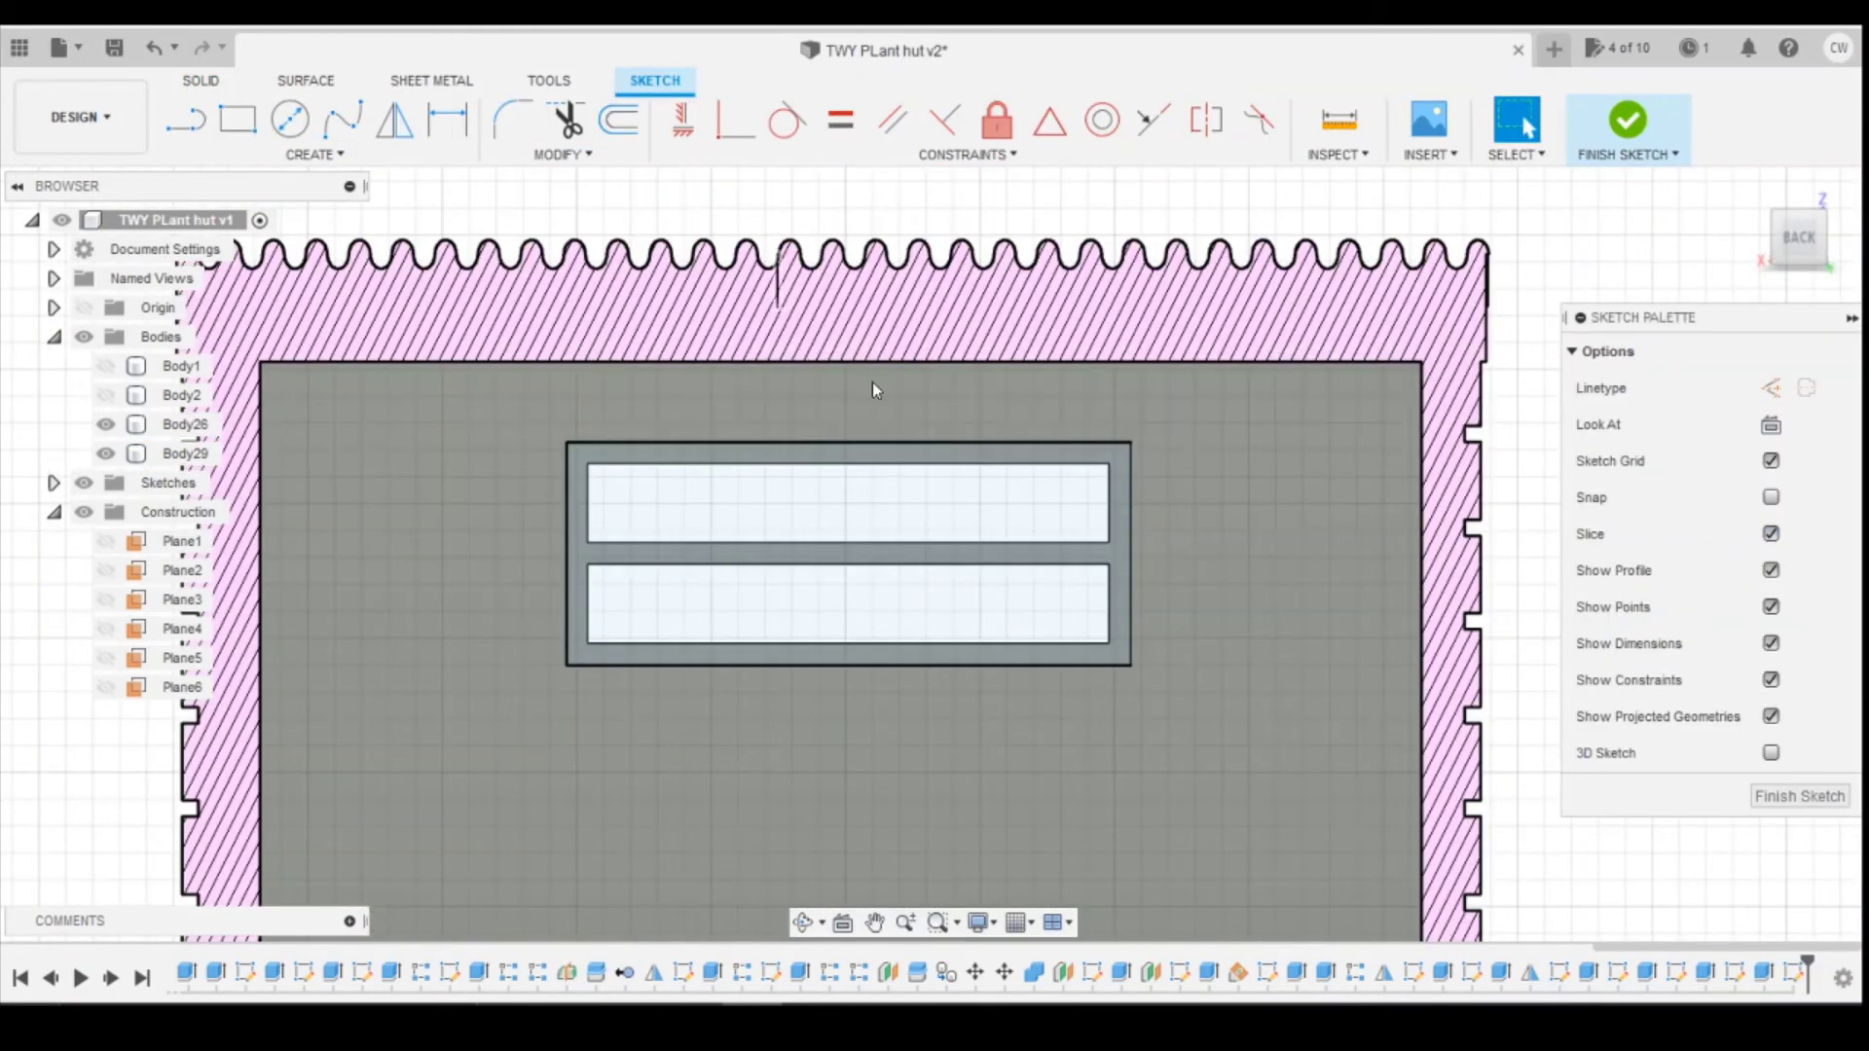
scroll(856, 404, "up", 5)
scroll(855, 419, "down", 1)
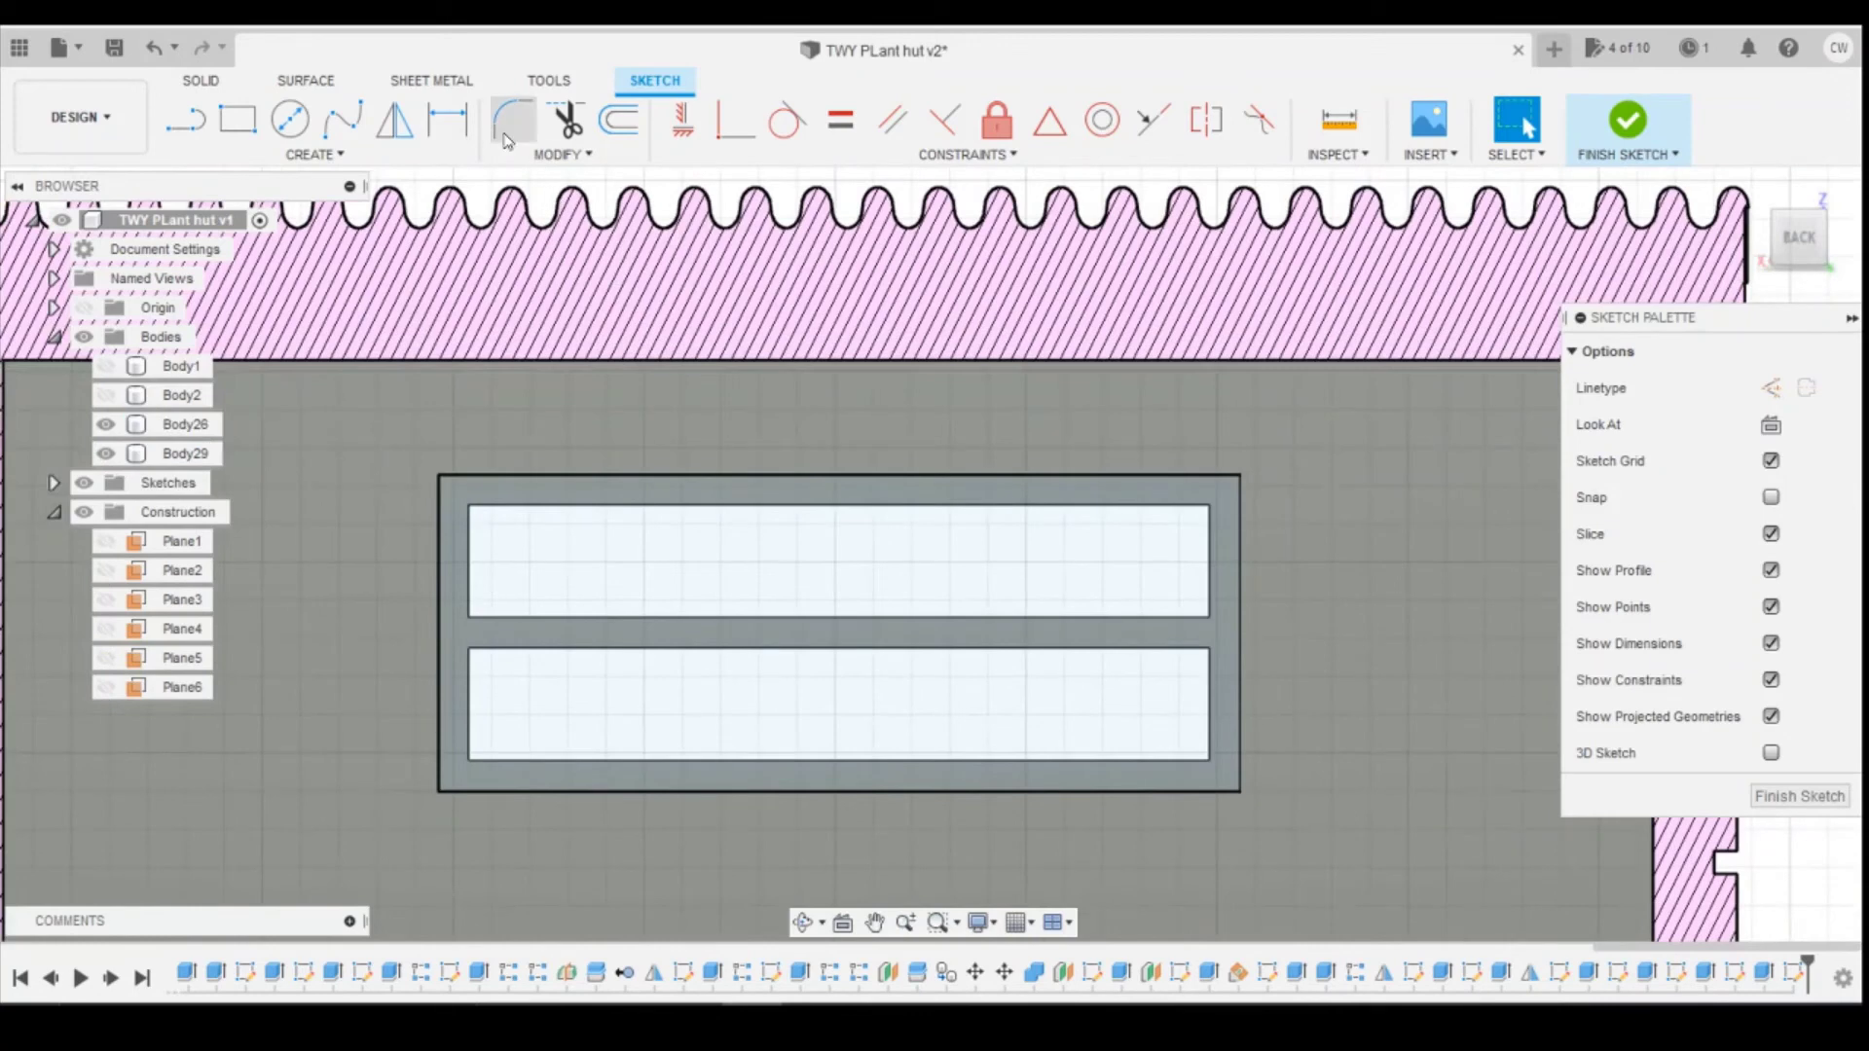
left_click(245, 156)
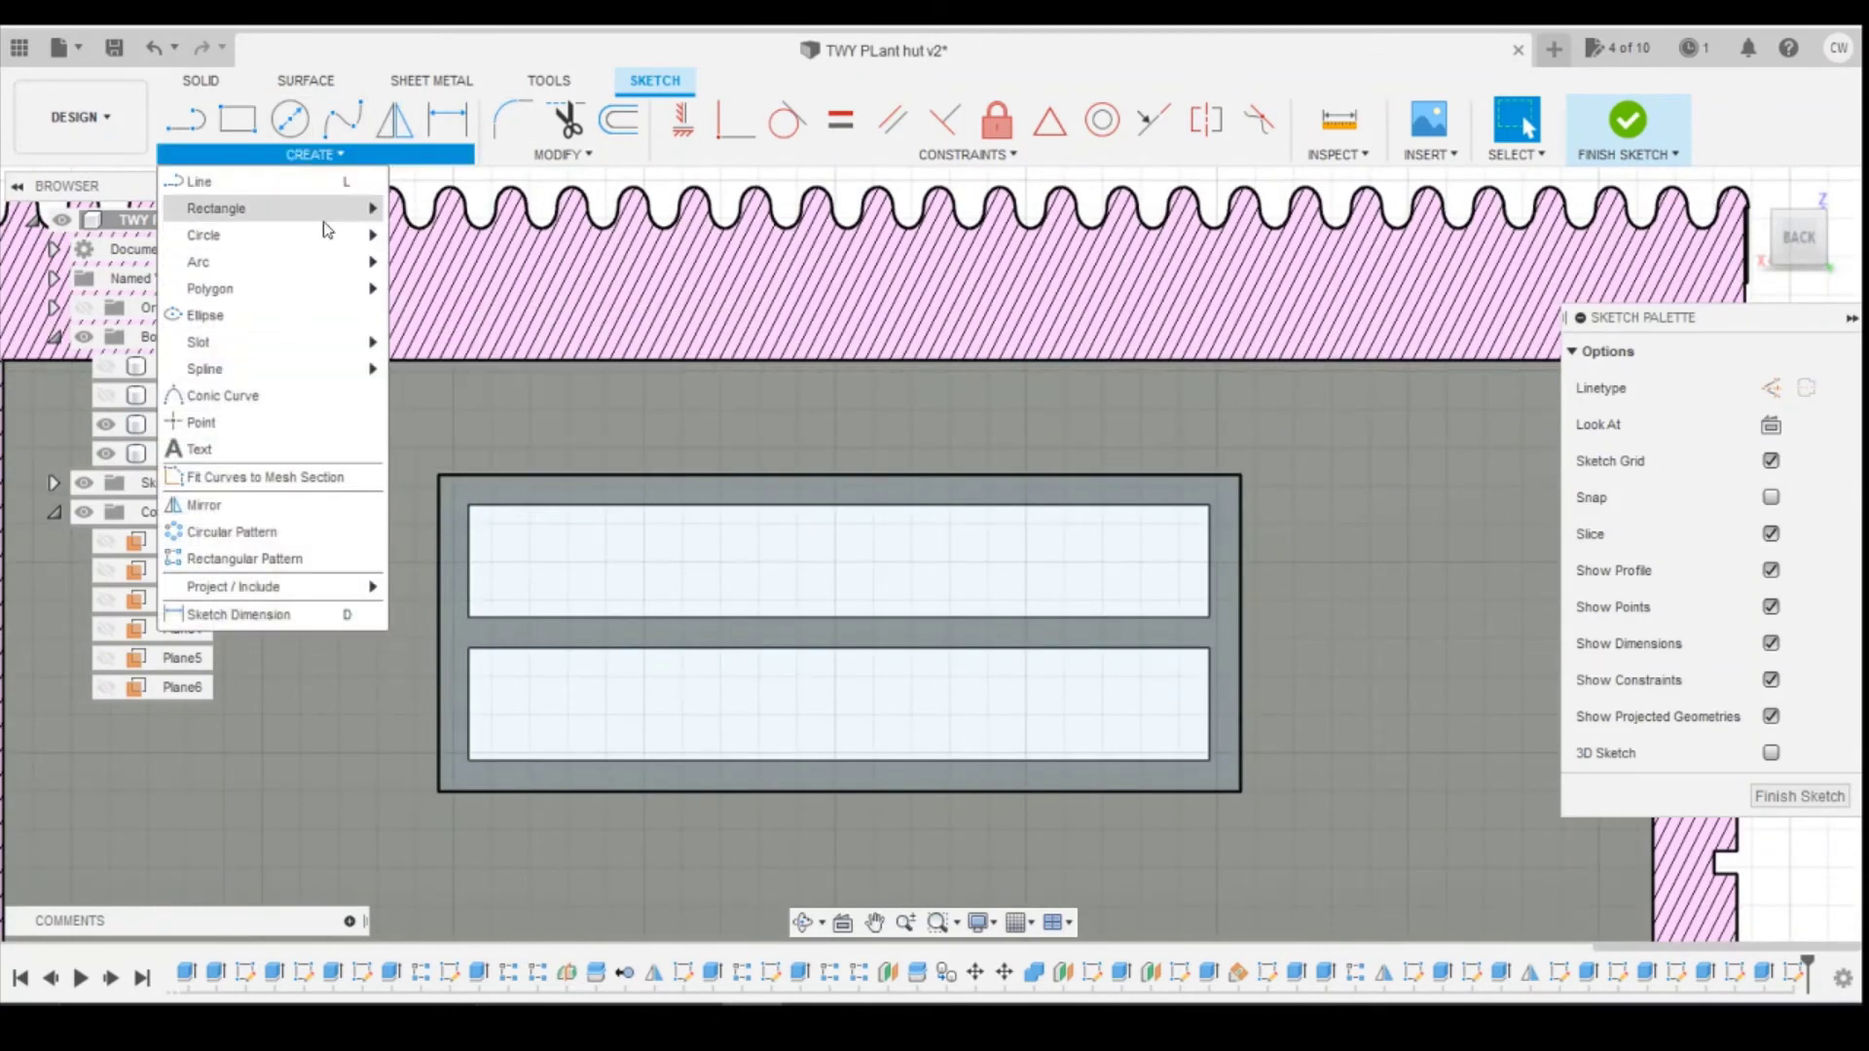
mouse_move(376, 211)
left_click(457, 261)
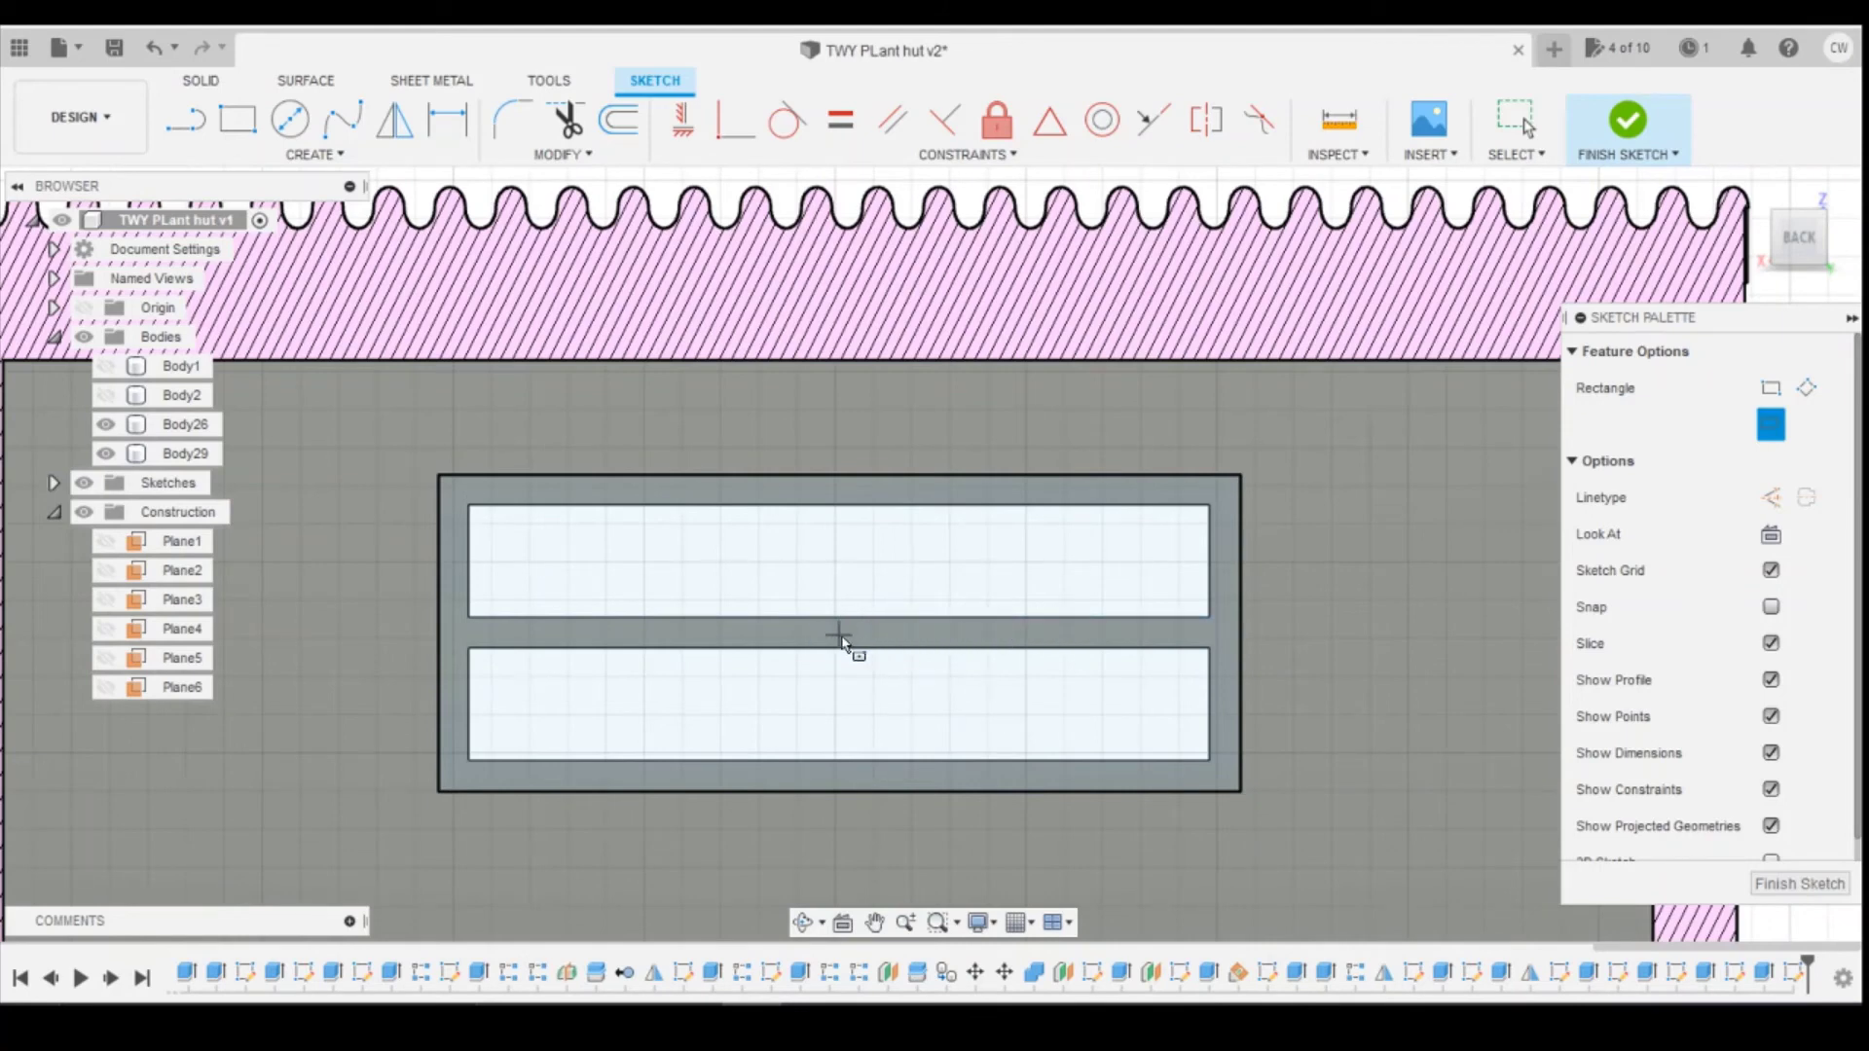
scroll(843, 632, "up", 3)
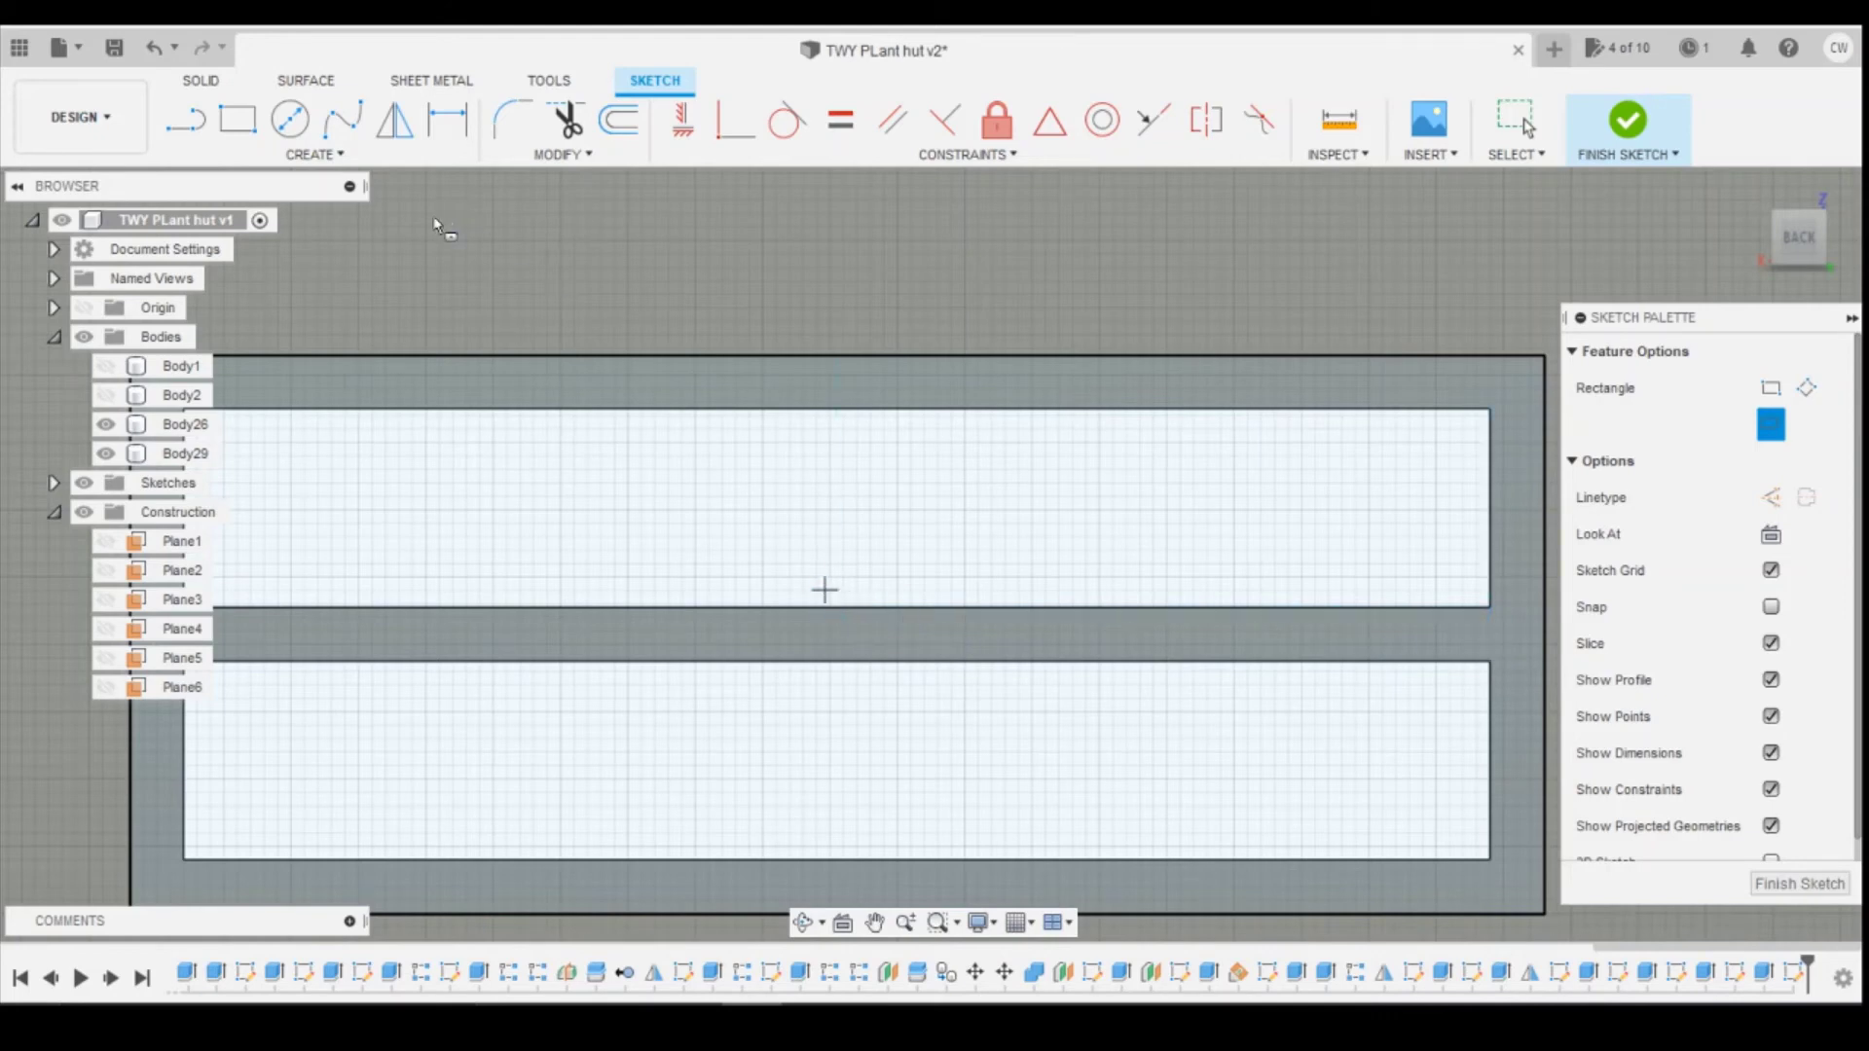
key("Escape")
Step: Try to sketch a two-point rectangle 0.2 mm wide and 0.2 mm high from the upper pane opening's top edge
left_click(237, 120)
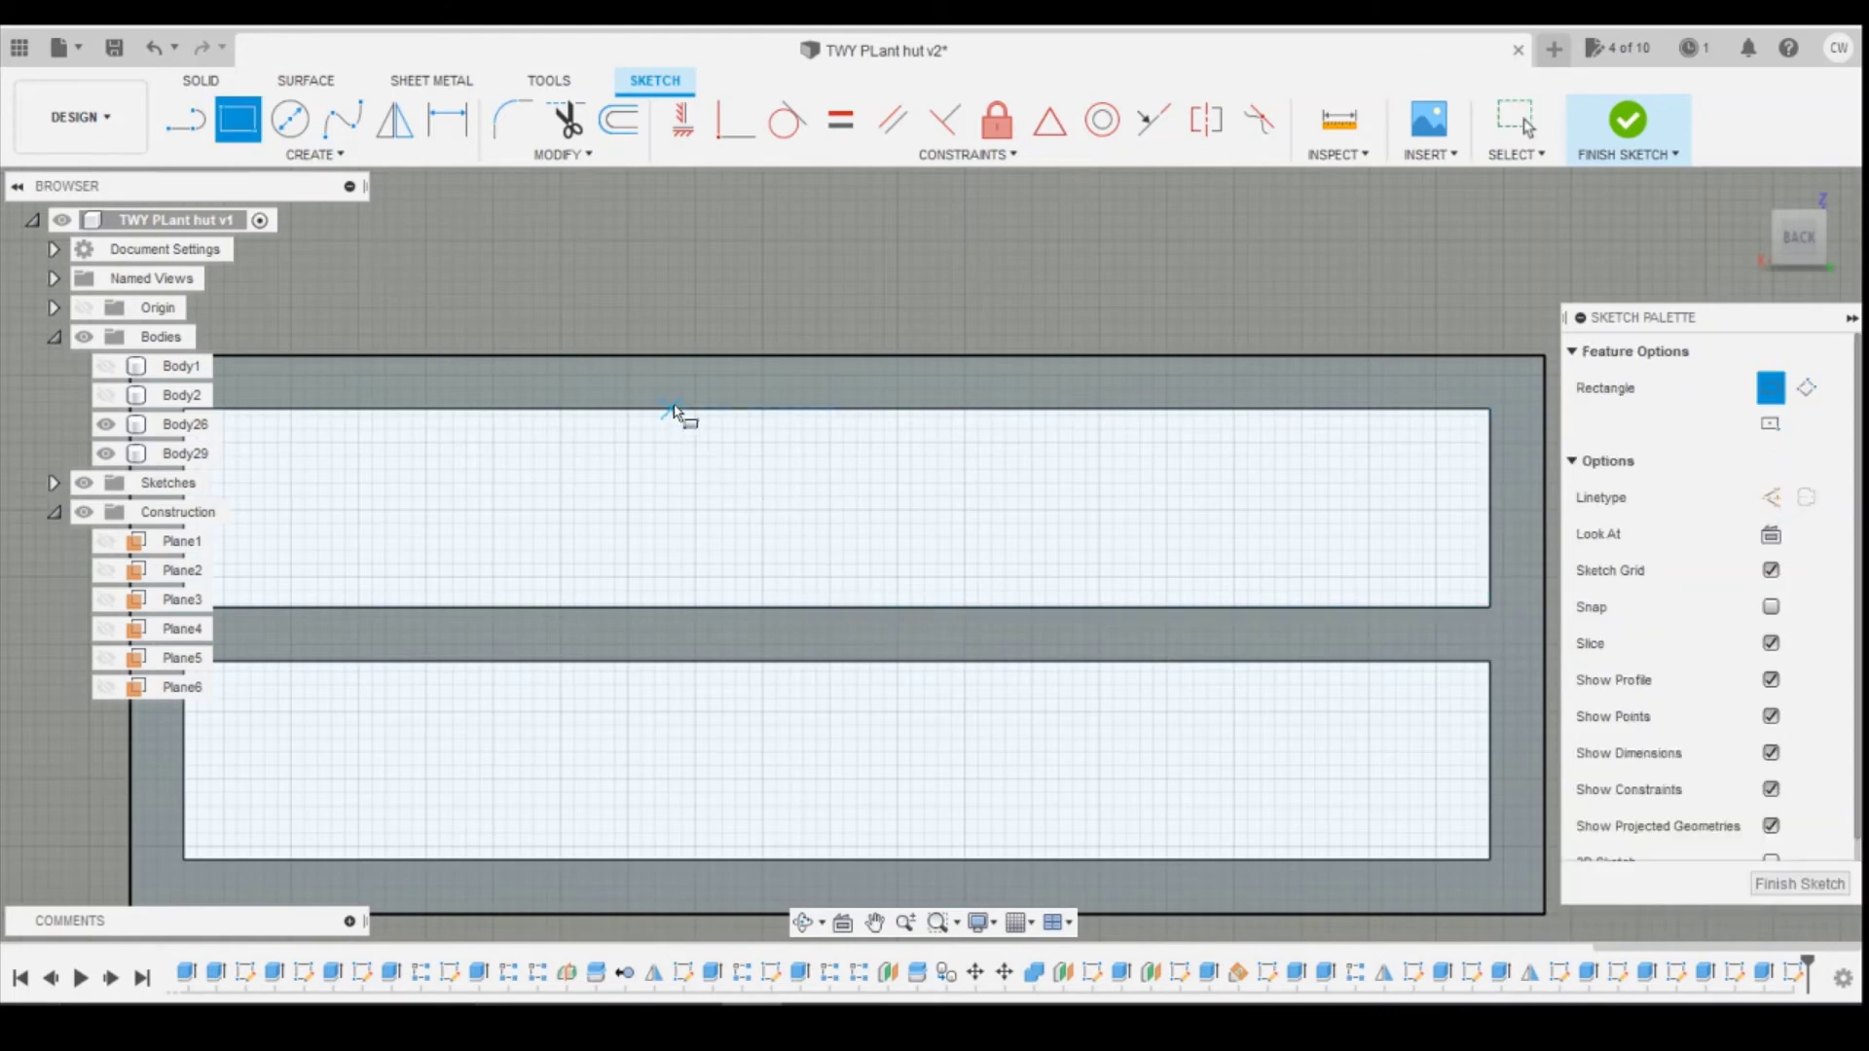
left_click(836, 407)
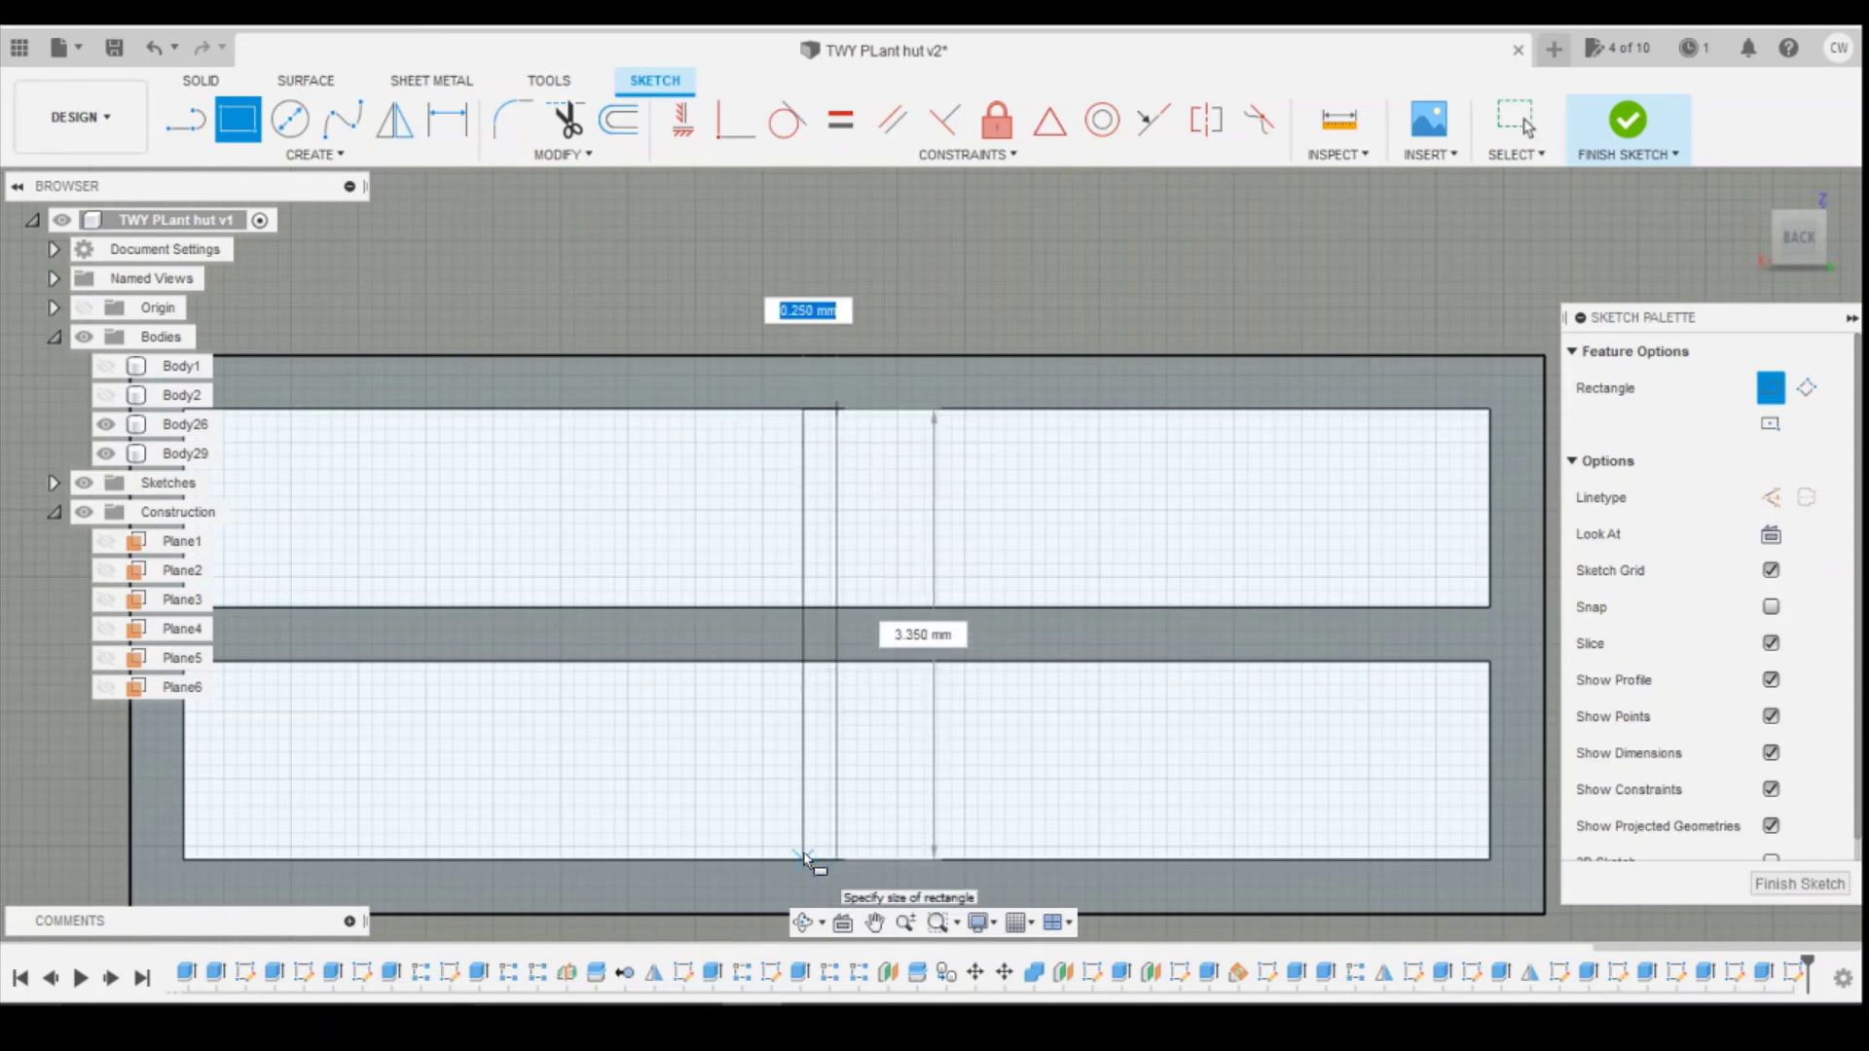
key("Tab")
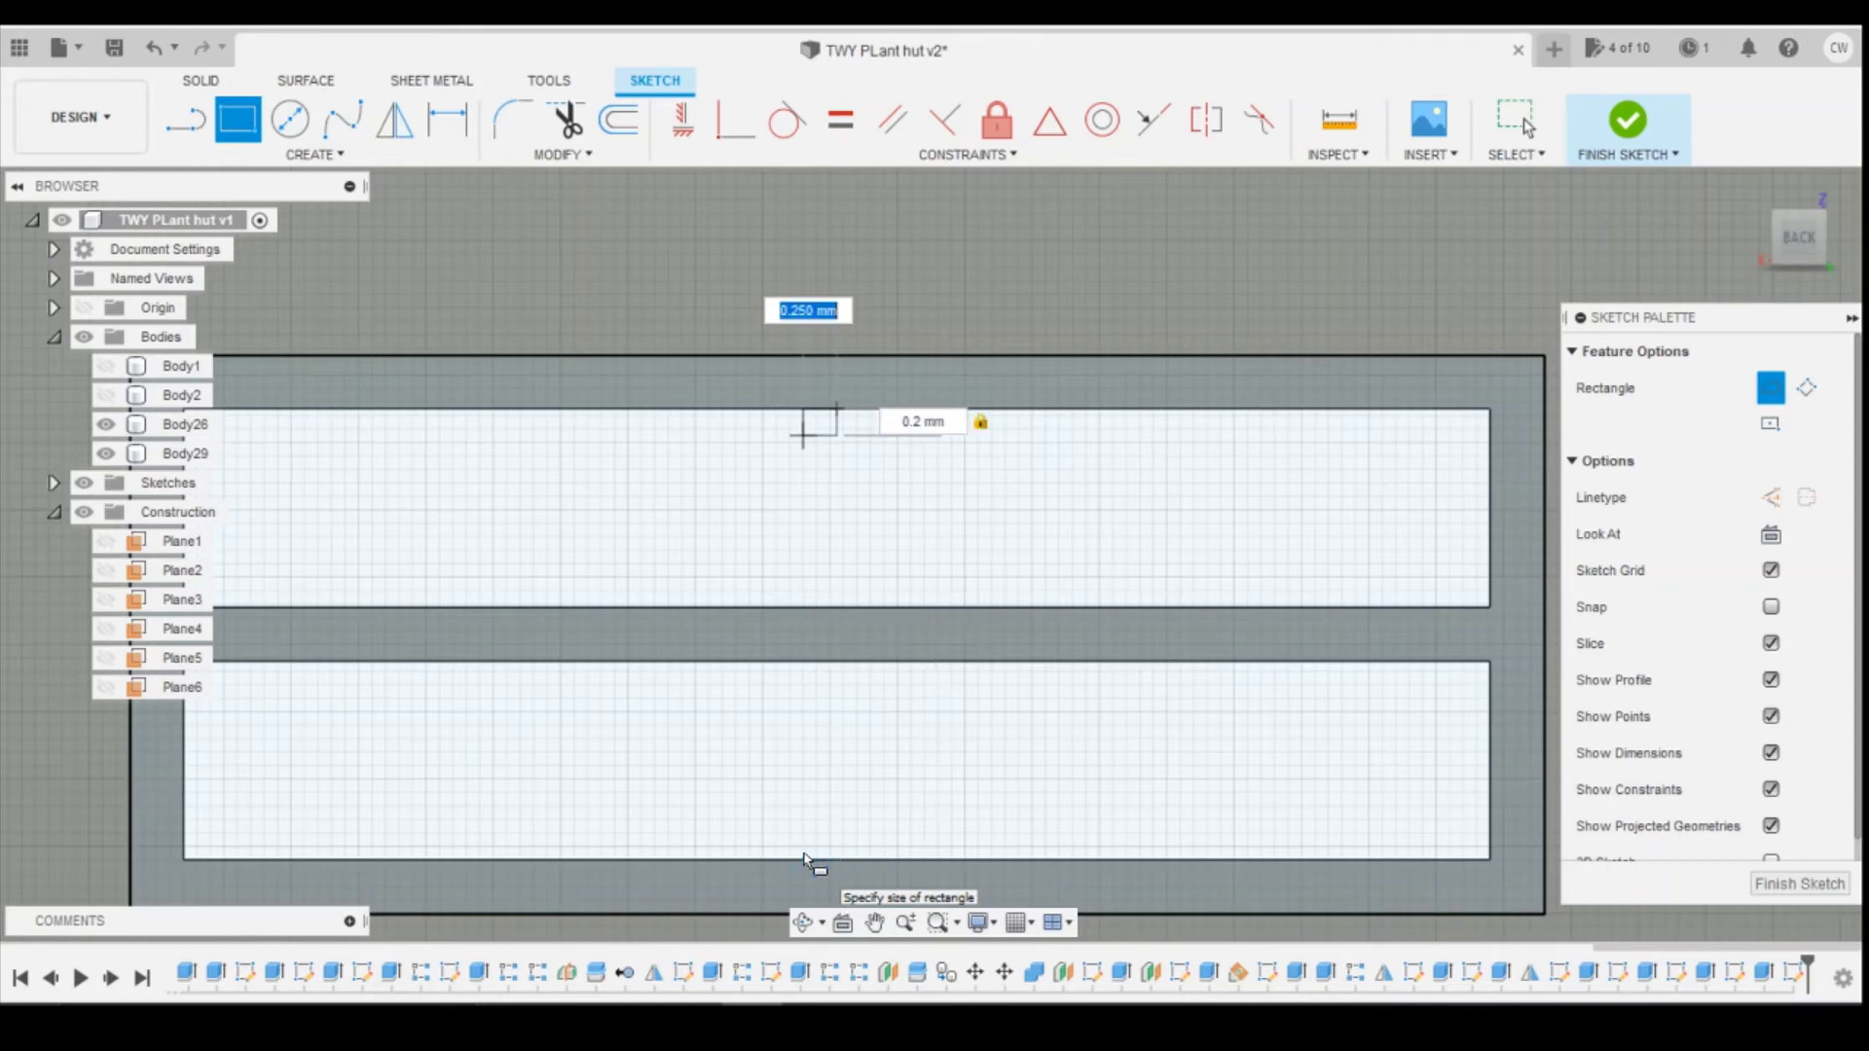
type("0.2")
key("Tab")
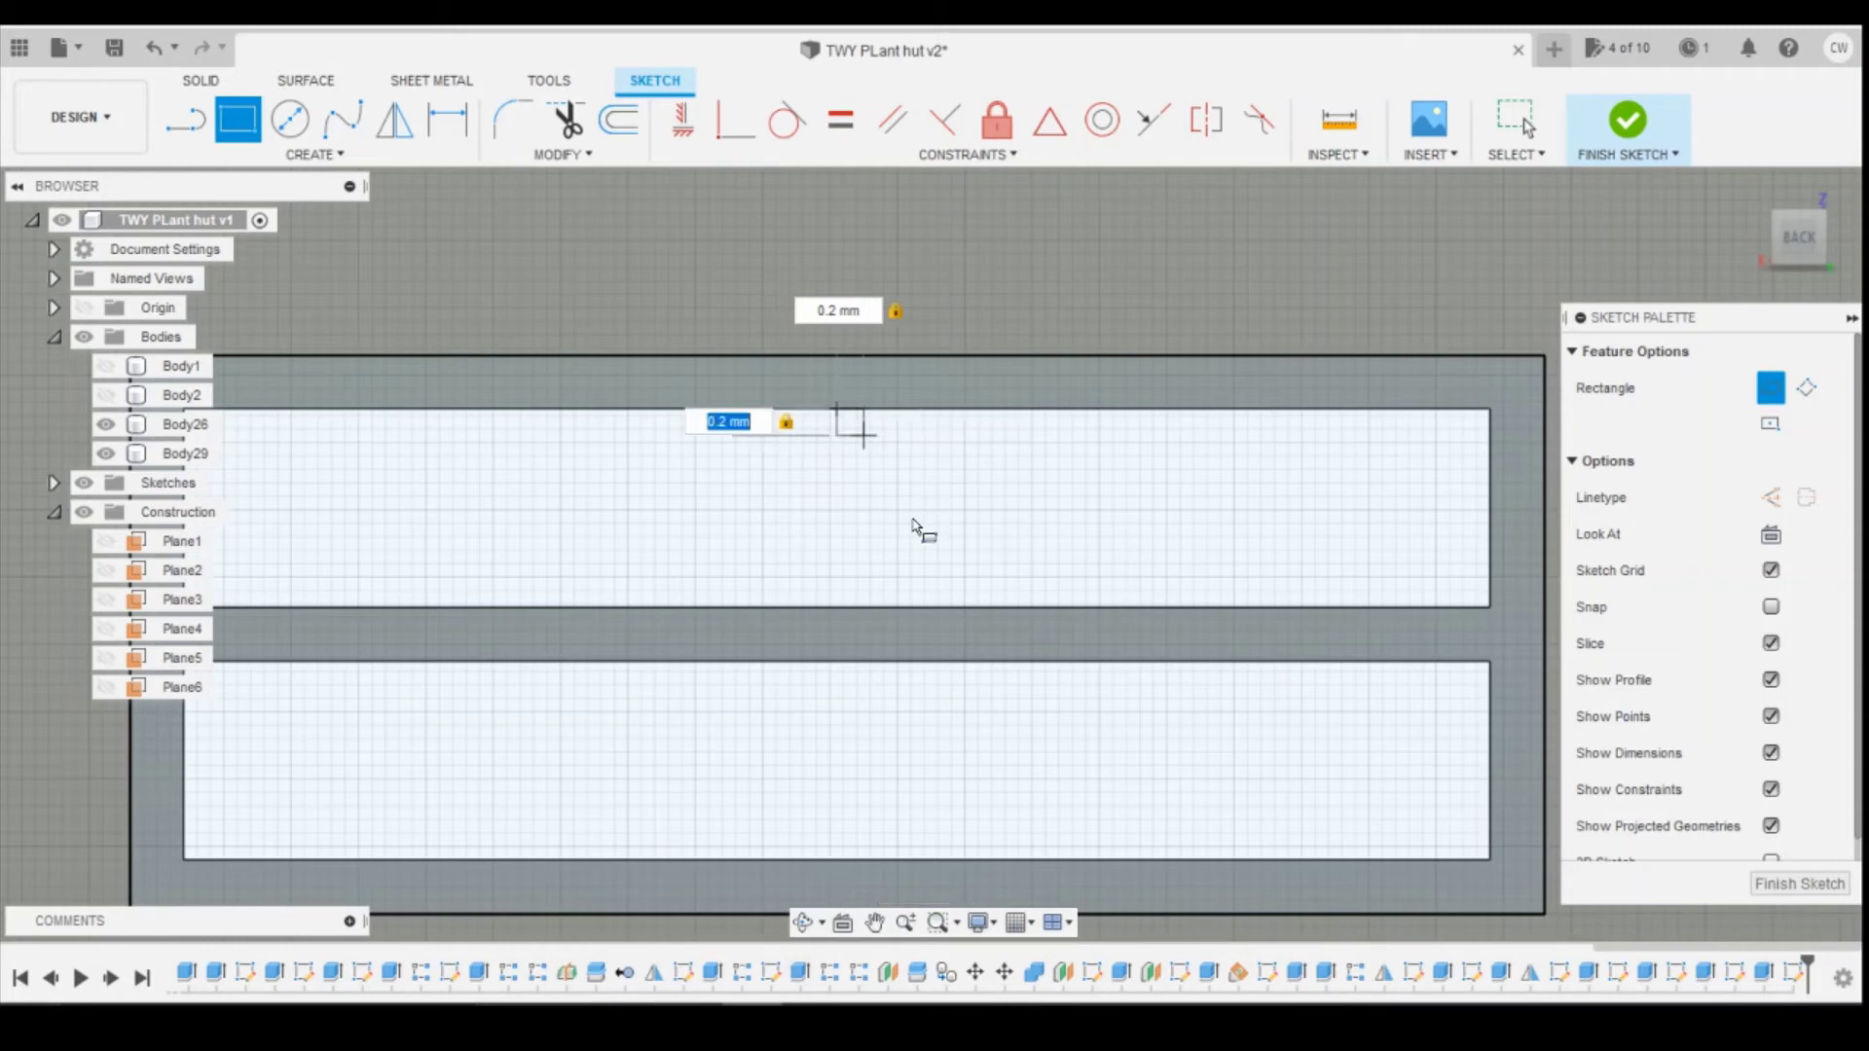
left_click(781, 445)
key("Escape")
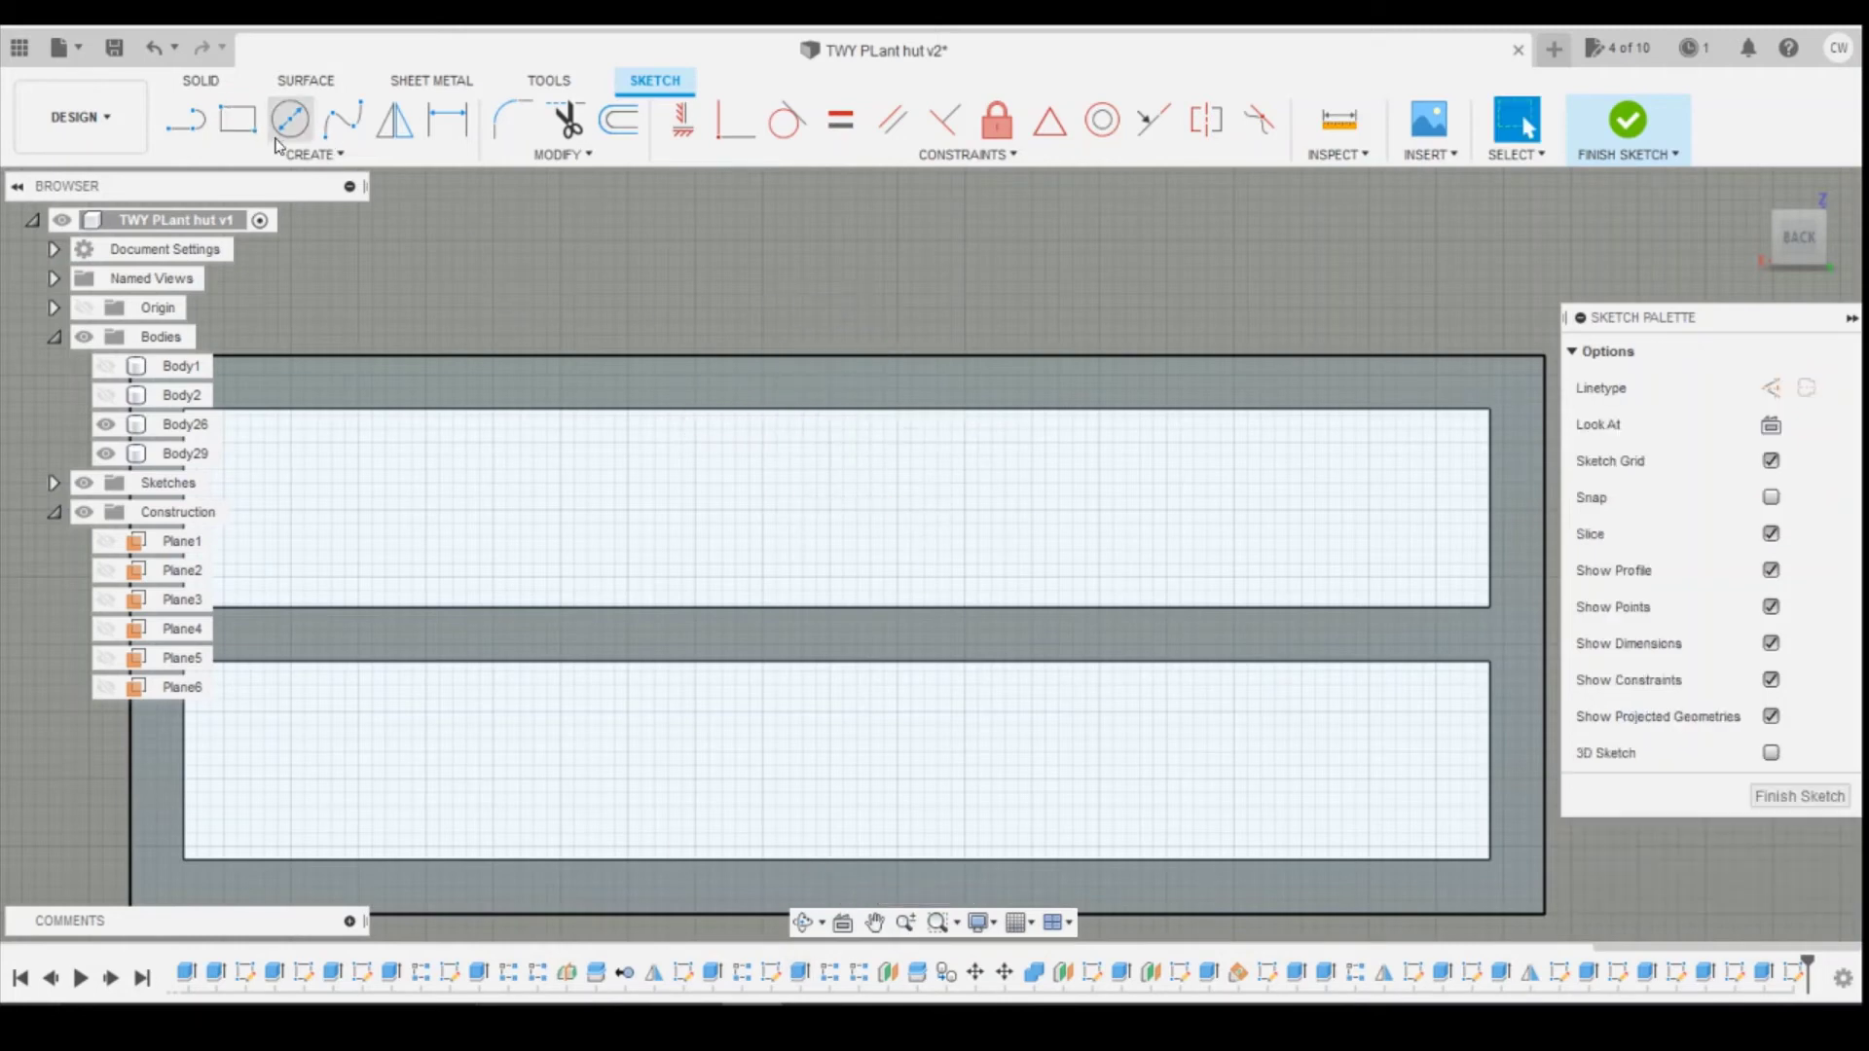
Step: Sketch a two-point rectangle 0.2 mm wide from the midpoint of the upper opening's top edge down to the lower opening's bottom edge
left_click(236, 122)
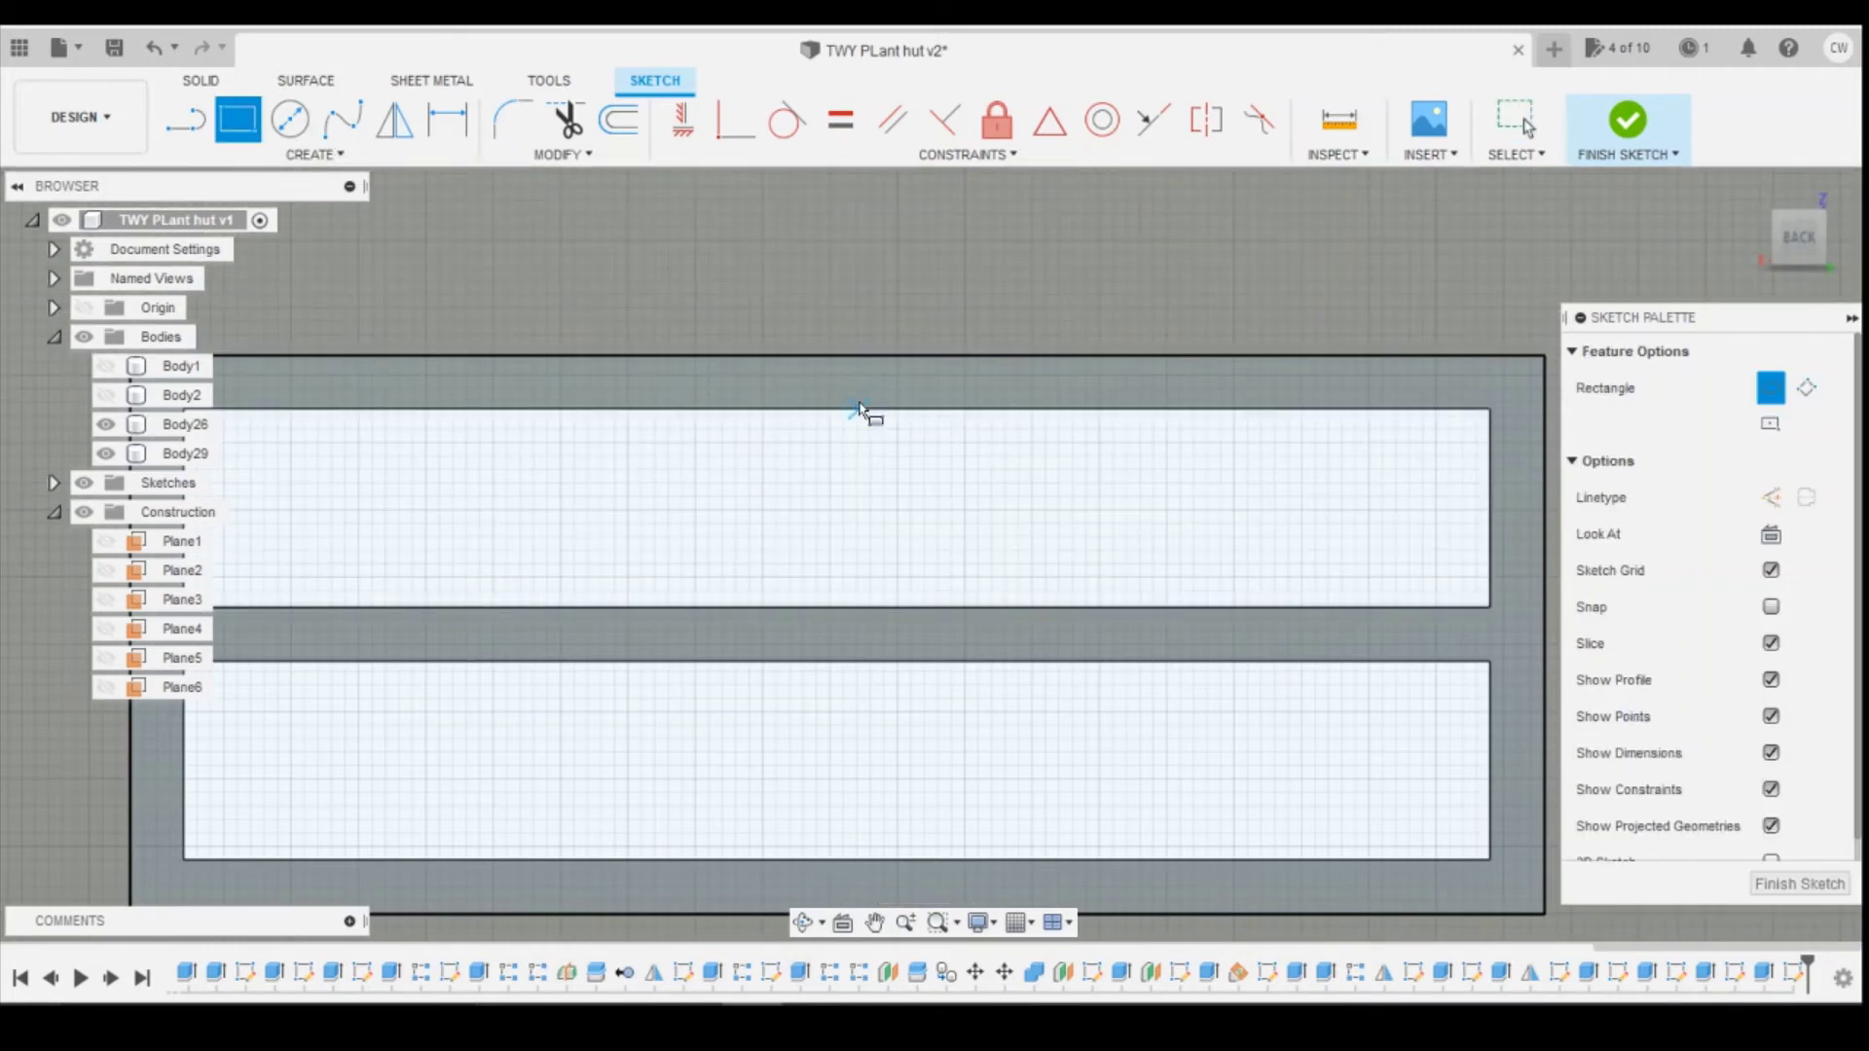
left_click(835, 407)
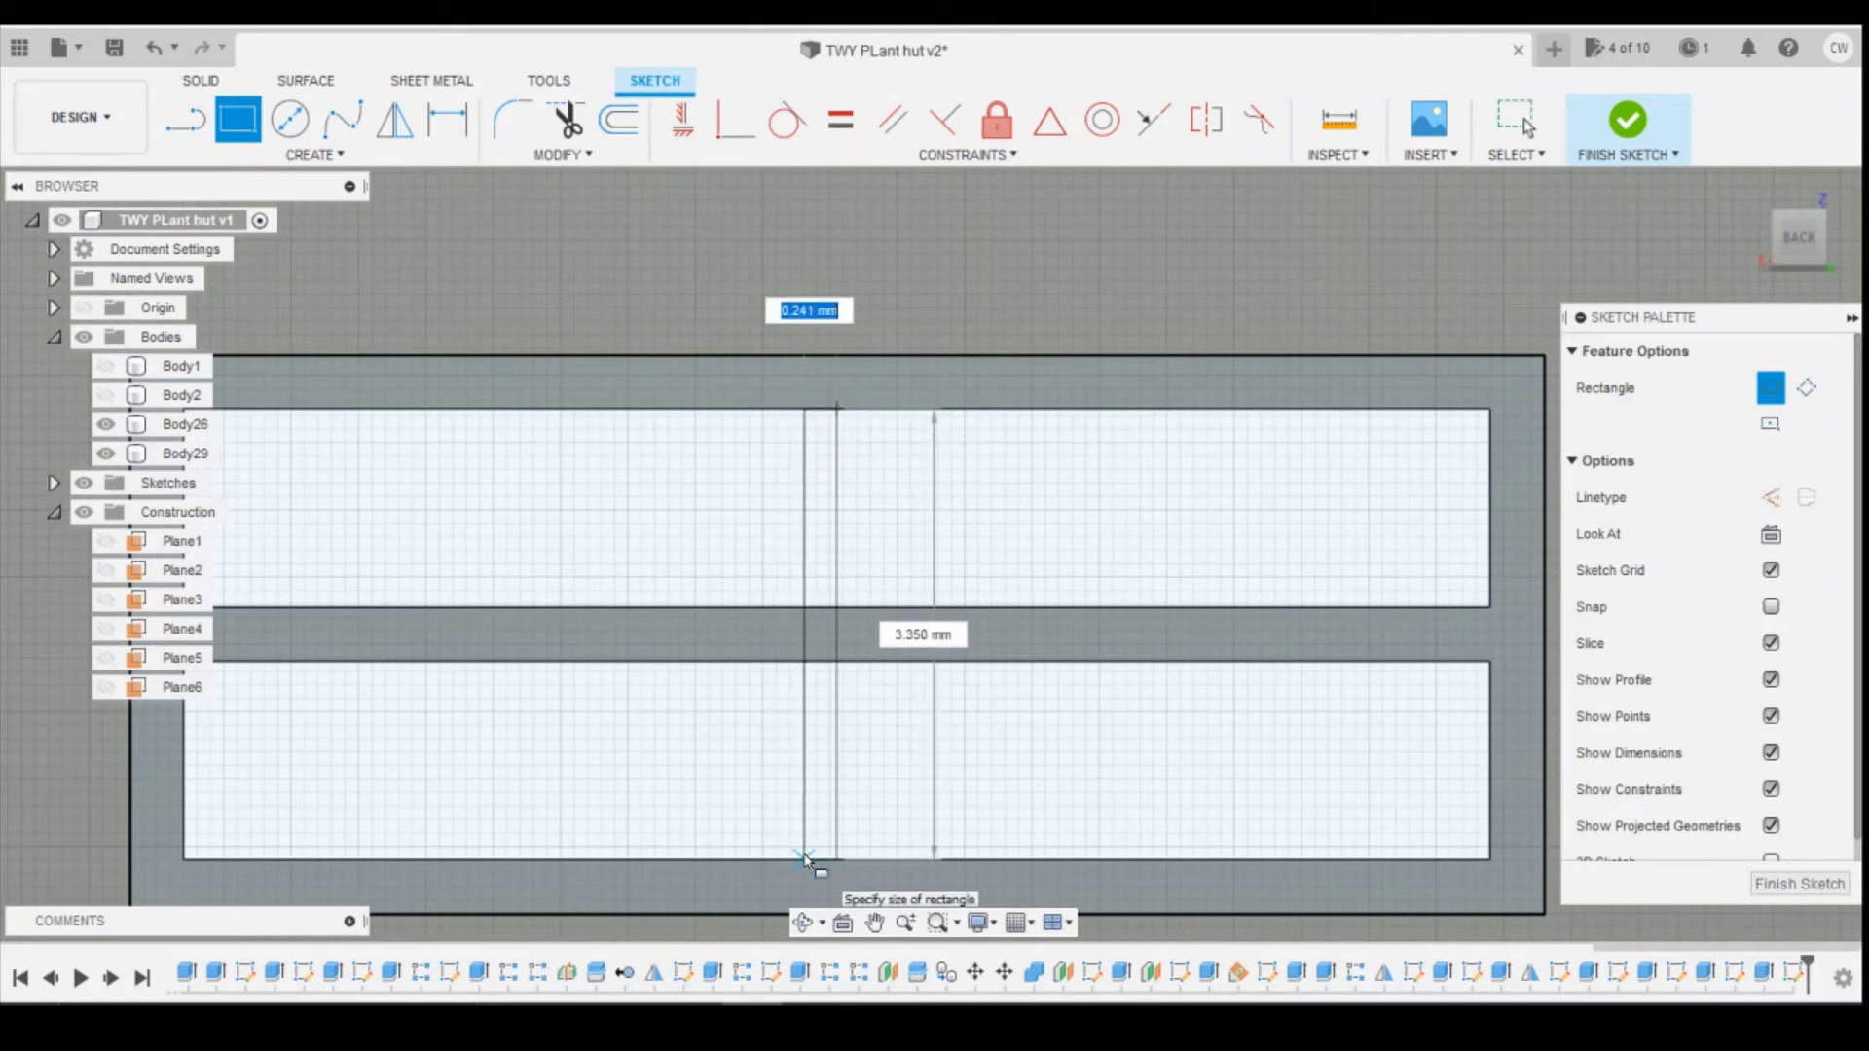
key("Tab")
key("Tab")
key("Tab")
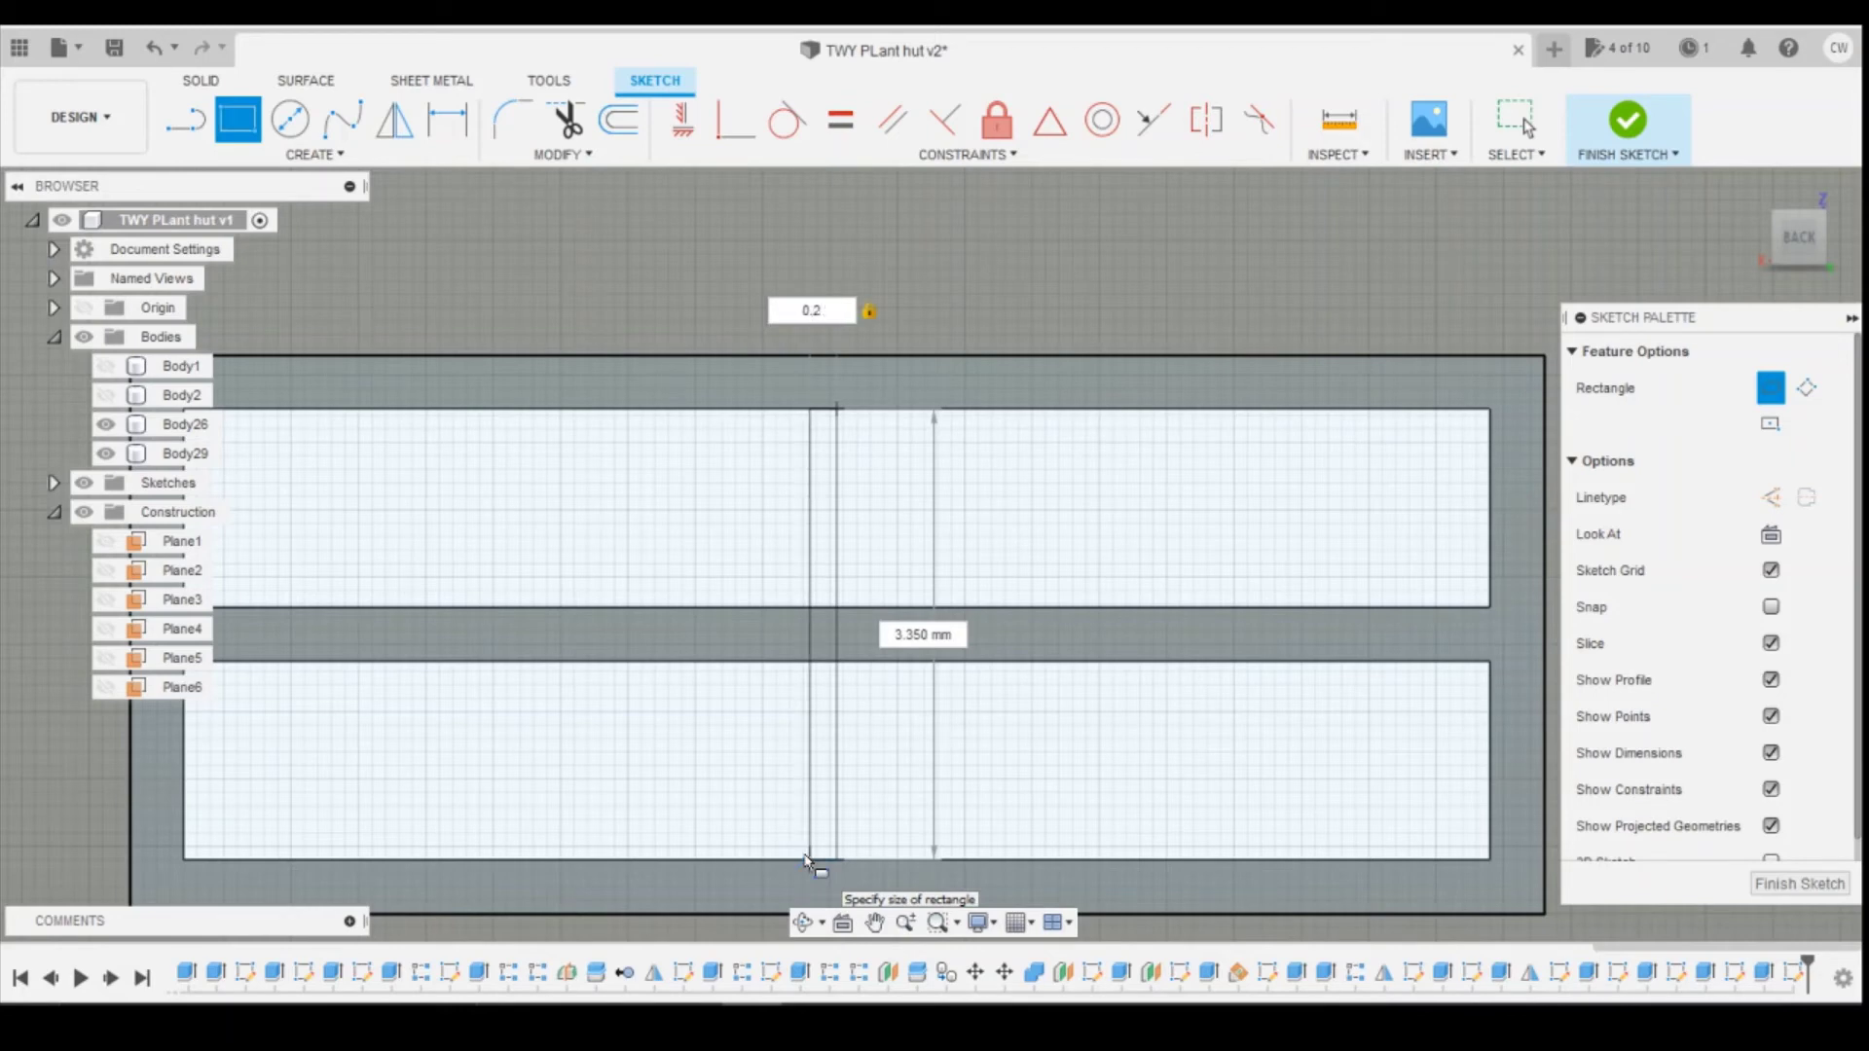
key("Return")
Step: Sketch a second 0.2 mm wide rectangle of the same height on the other side of the window's centre line, adjoining the first
left_click(236, 120)
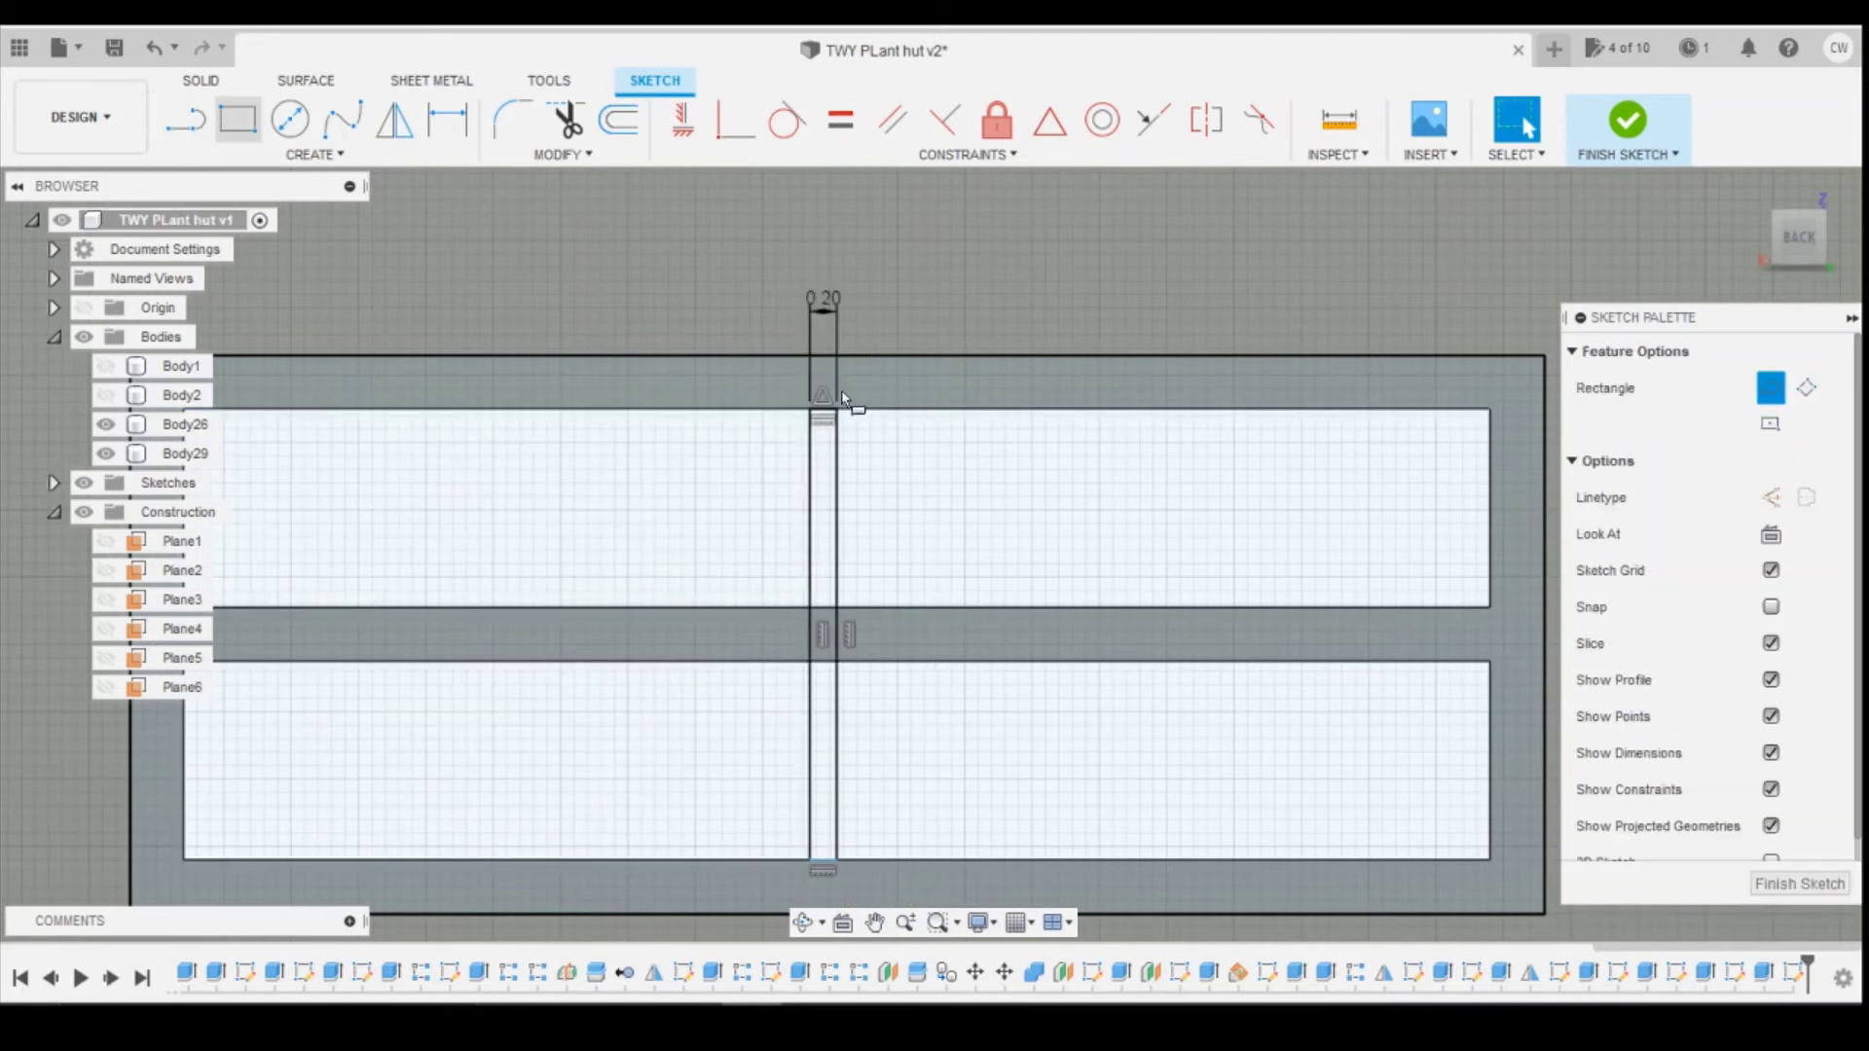
key("r")
left_click(835, 409)
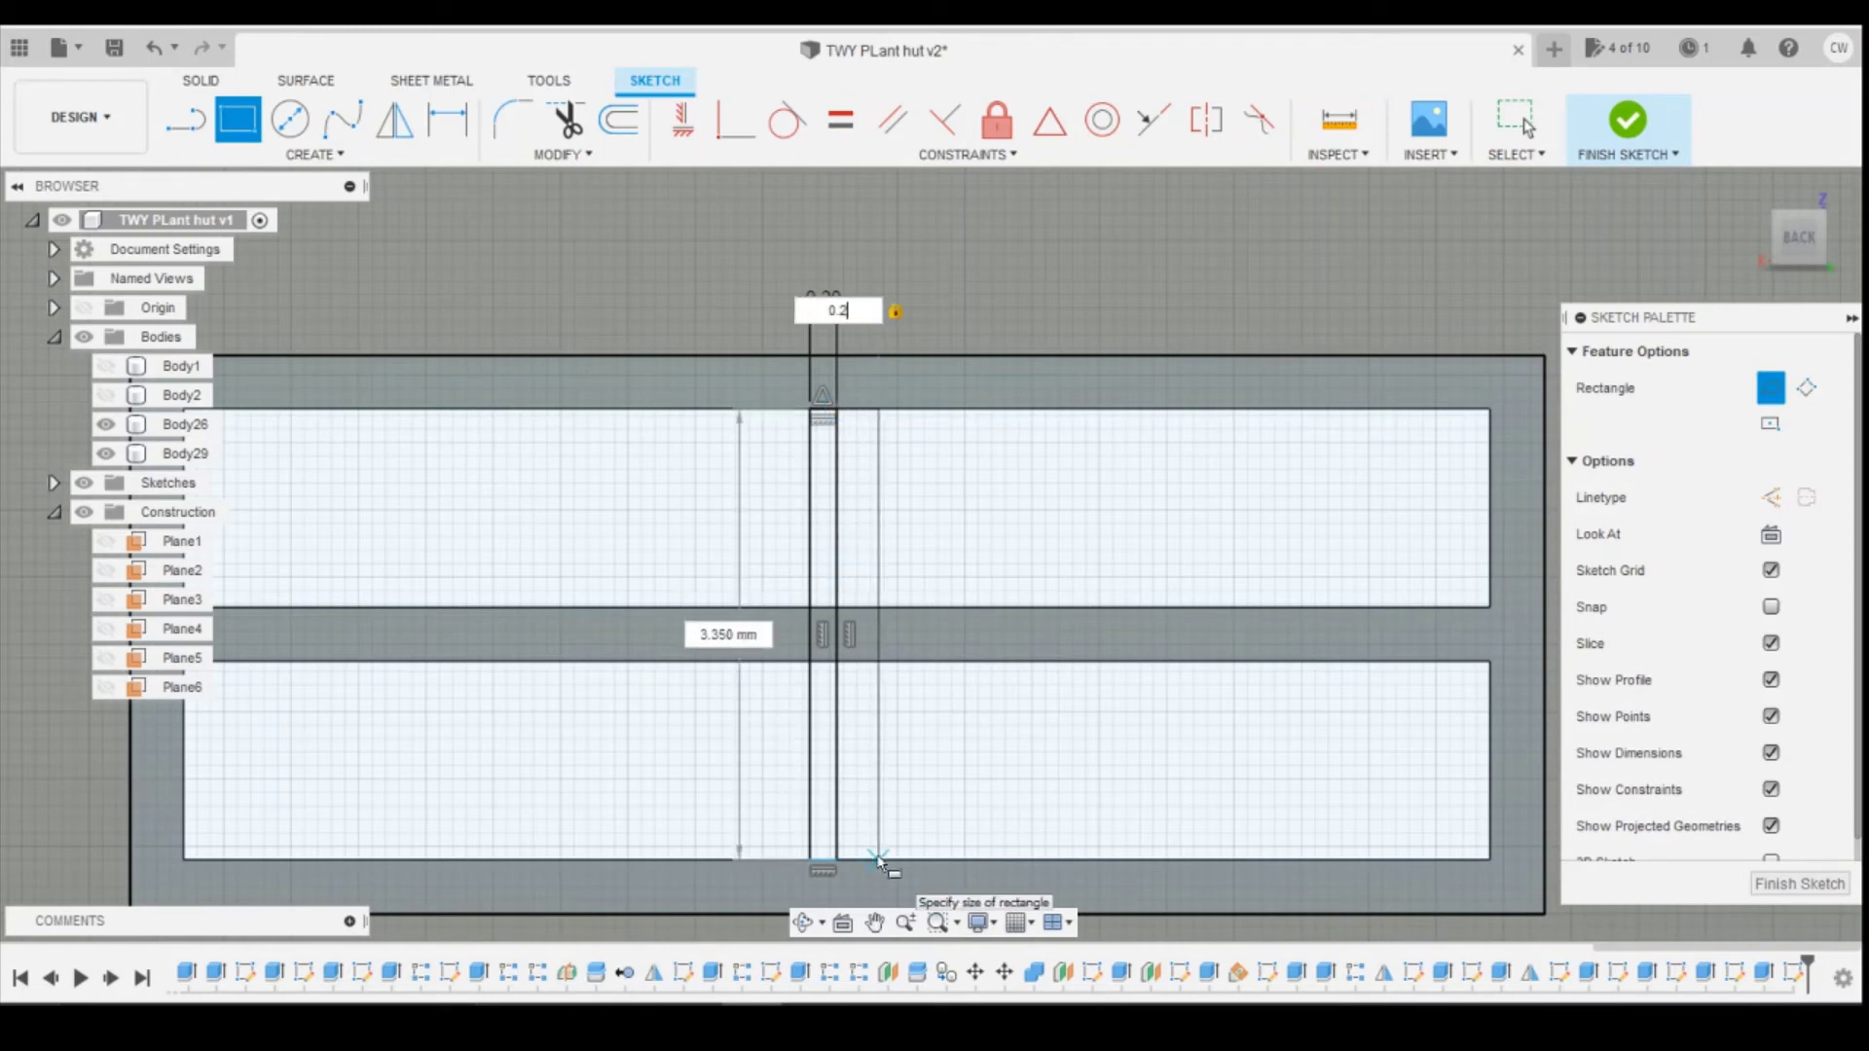
key("Return")
key("Escape")
Step: Extrude all six profiles of the two adjoining vertical rectangles by -0.50 mm as a new body
scroll(960, 768, "down", 2)
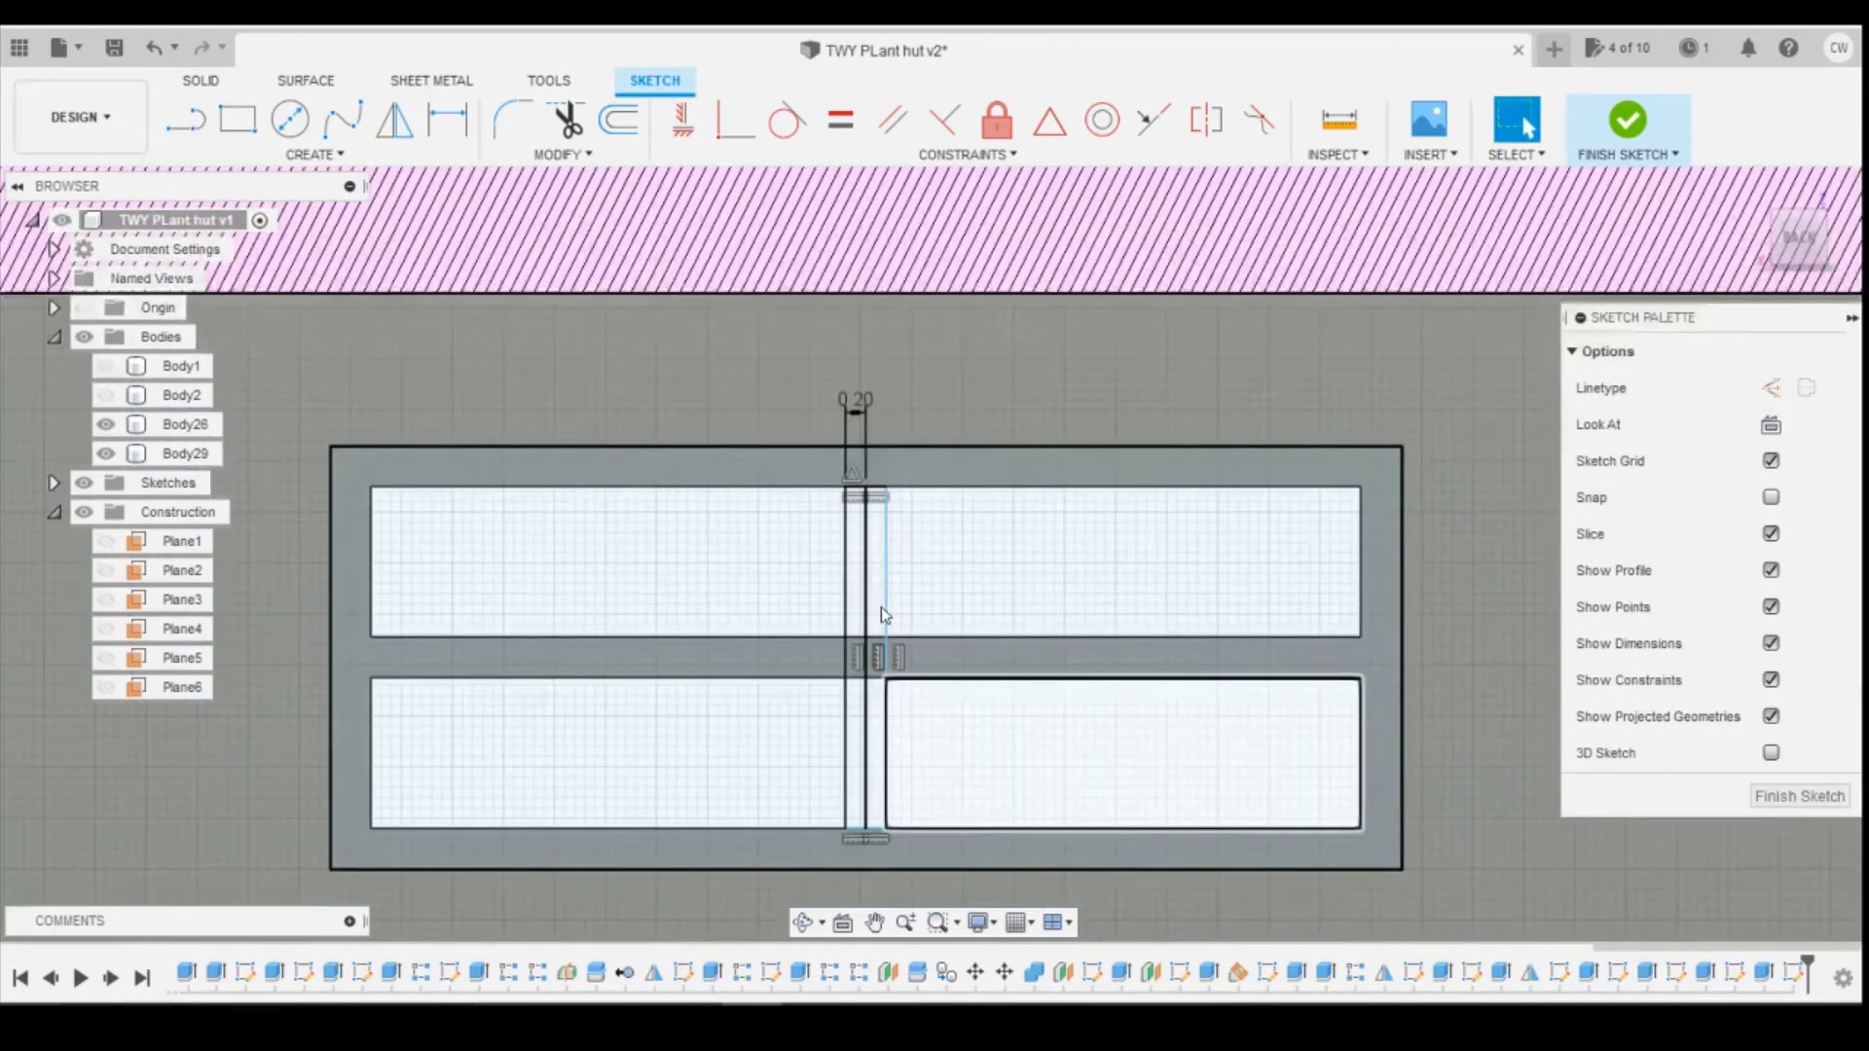
left_click(879, 590)
left_click(856, 584, "shift")
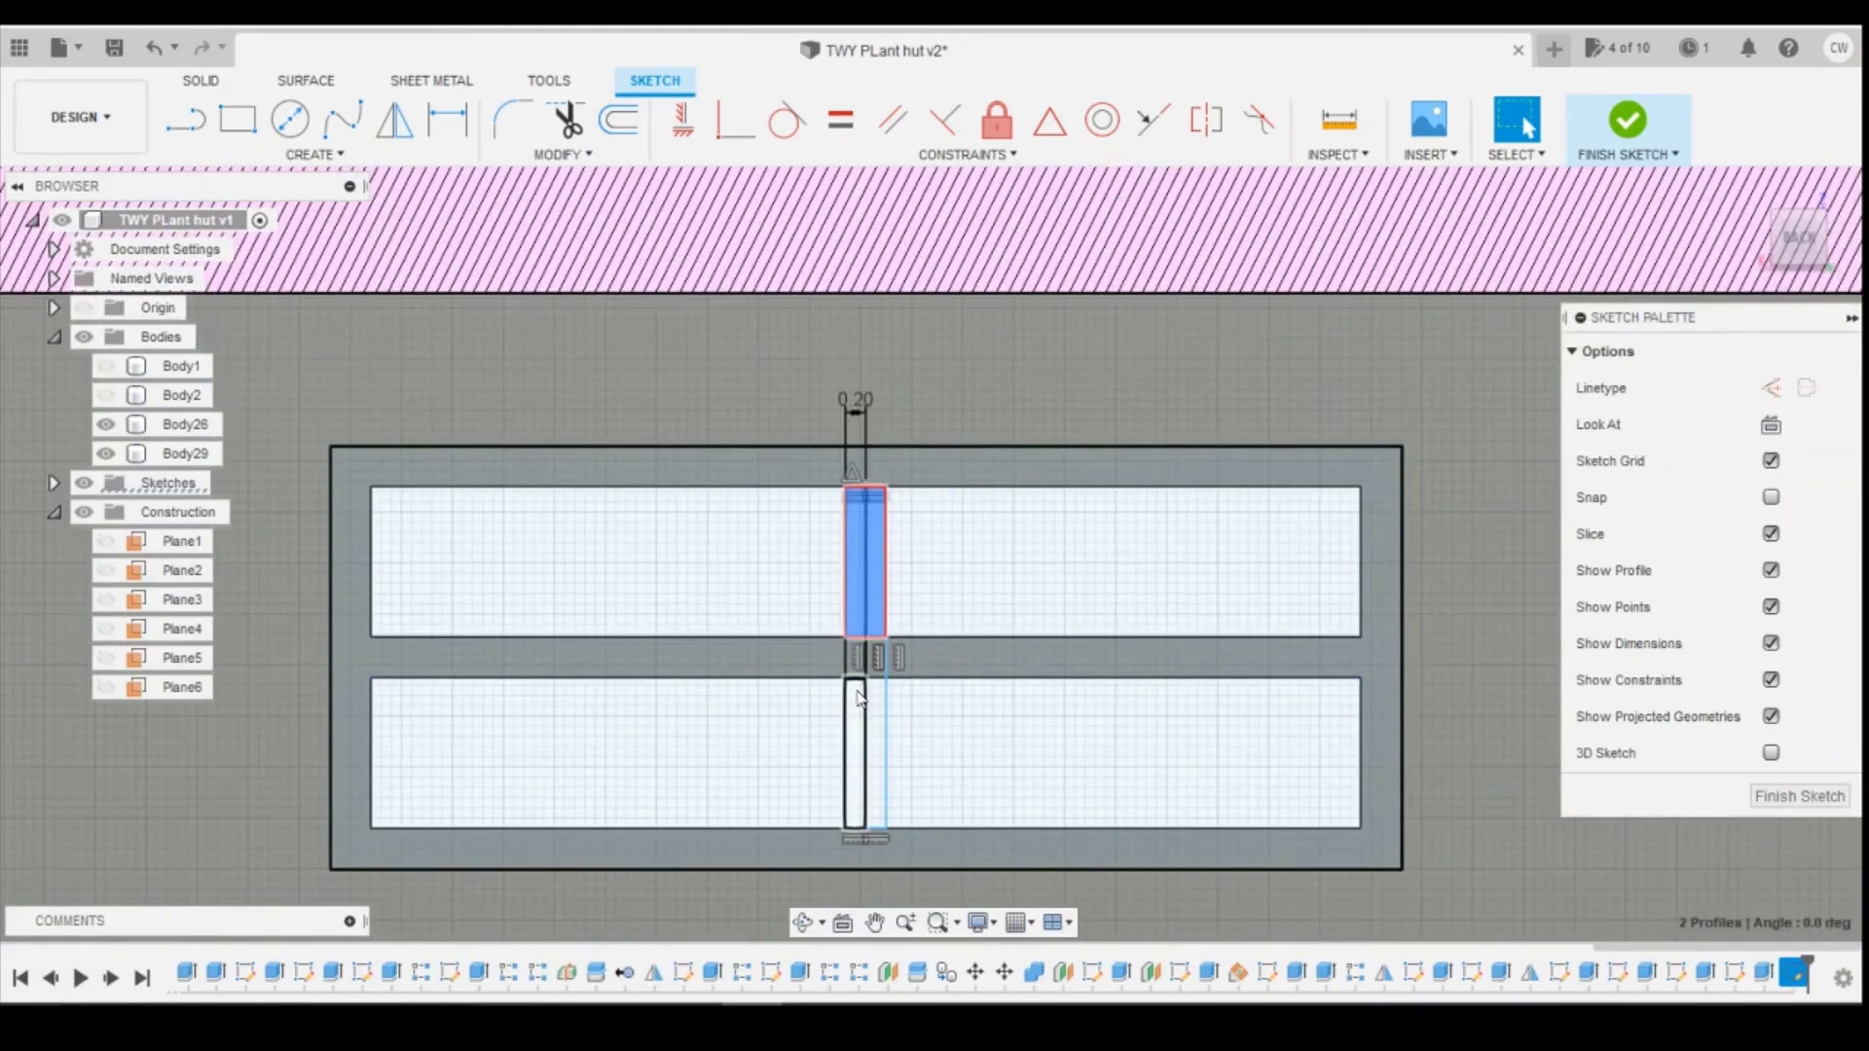
left_click(862, 709, "shift")
left_click(877, 706, "shift")
scroll(882, 688, "up", 3)
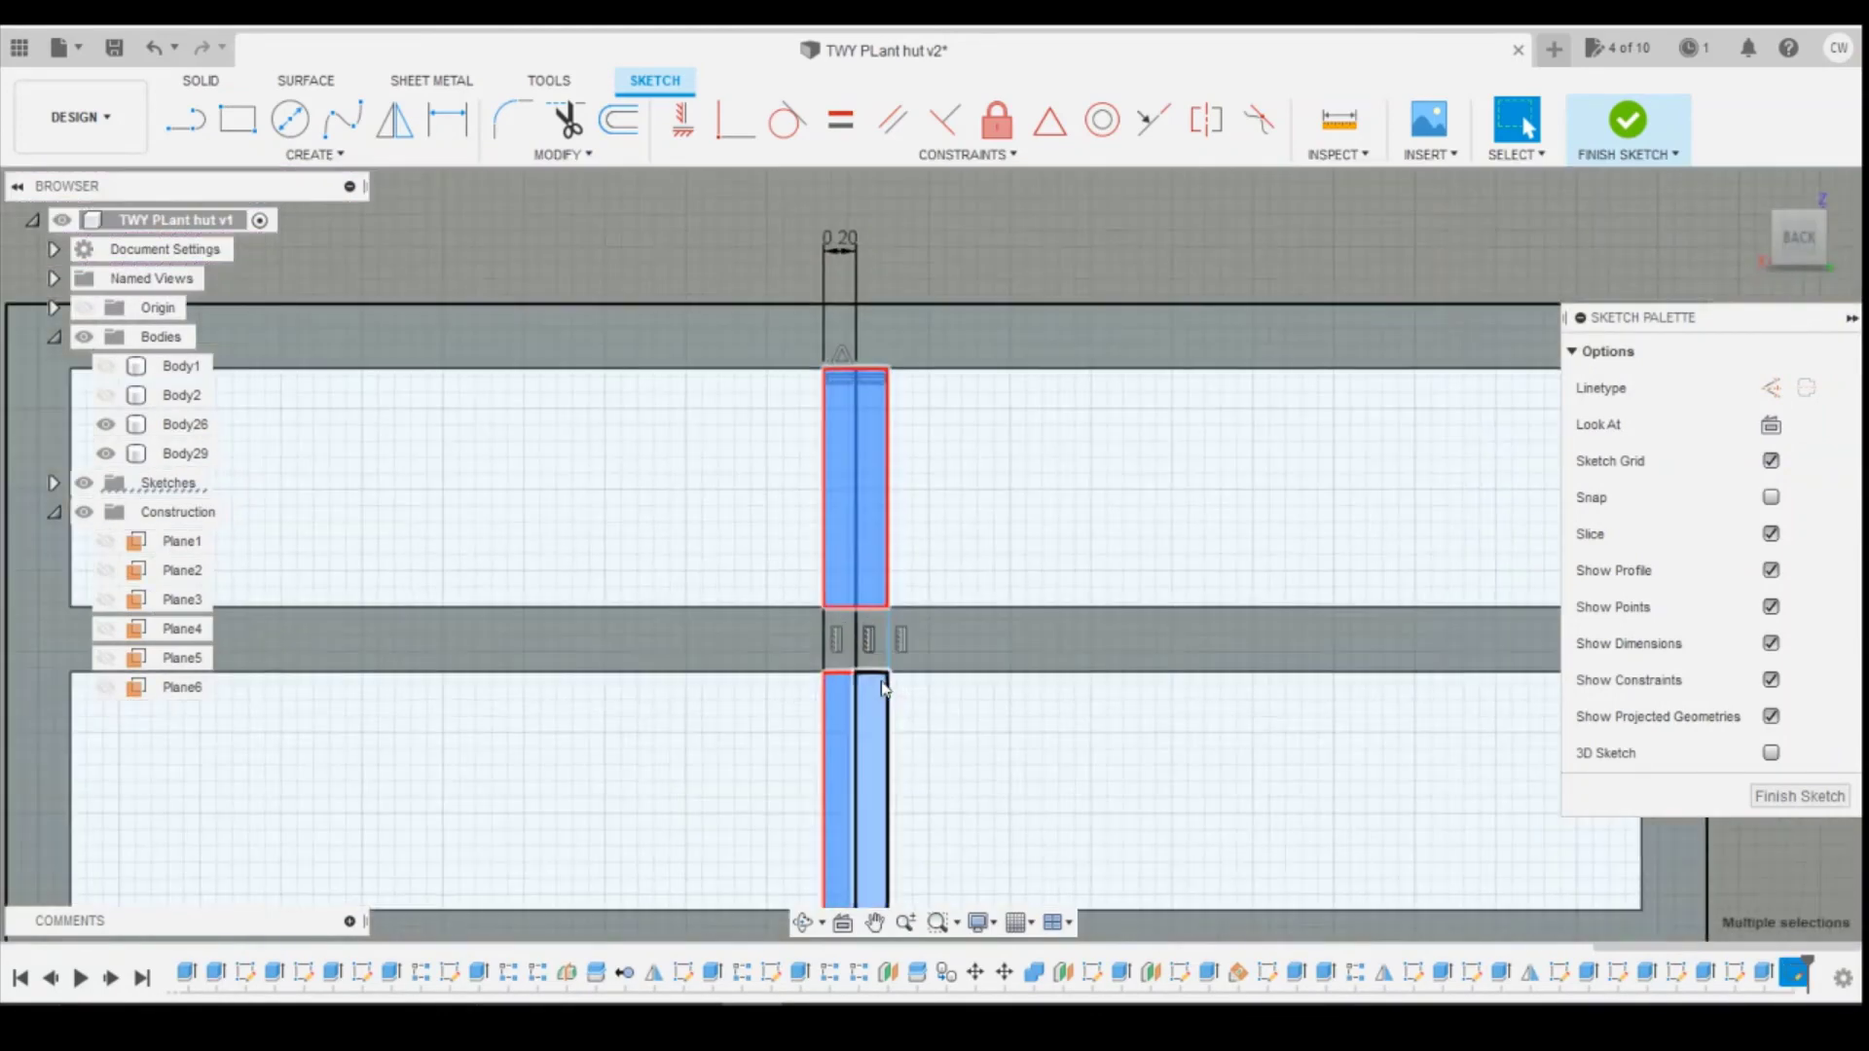
left_click(882, 665, "shift")
left_click(834, 663, "shift")
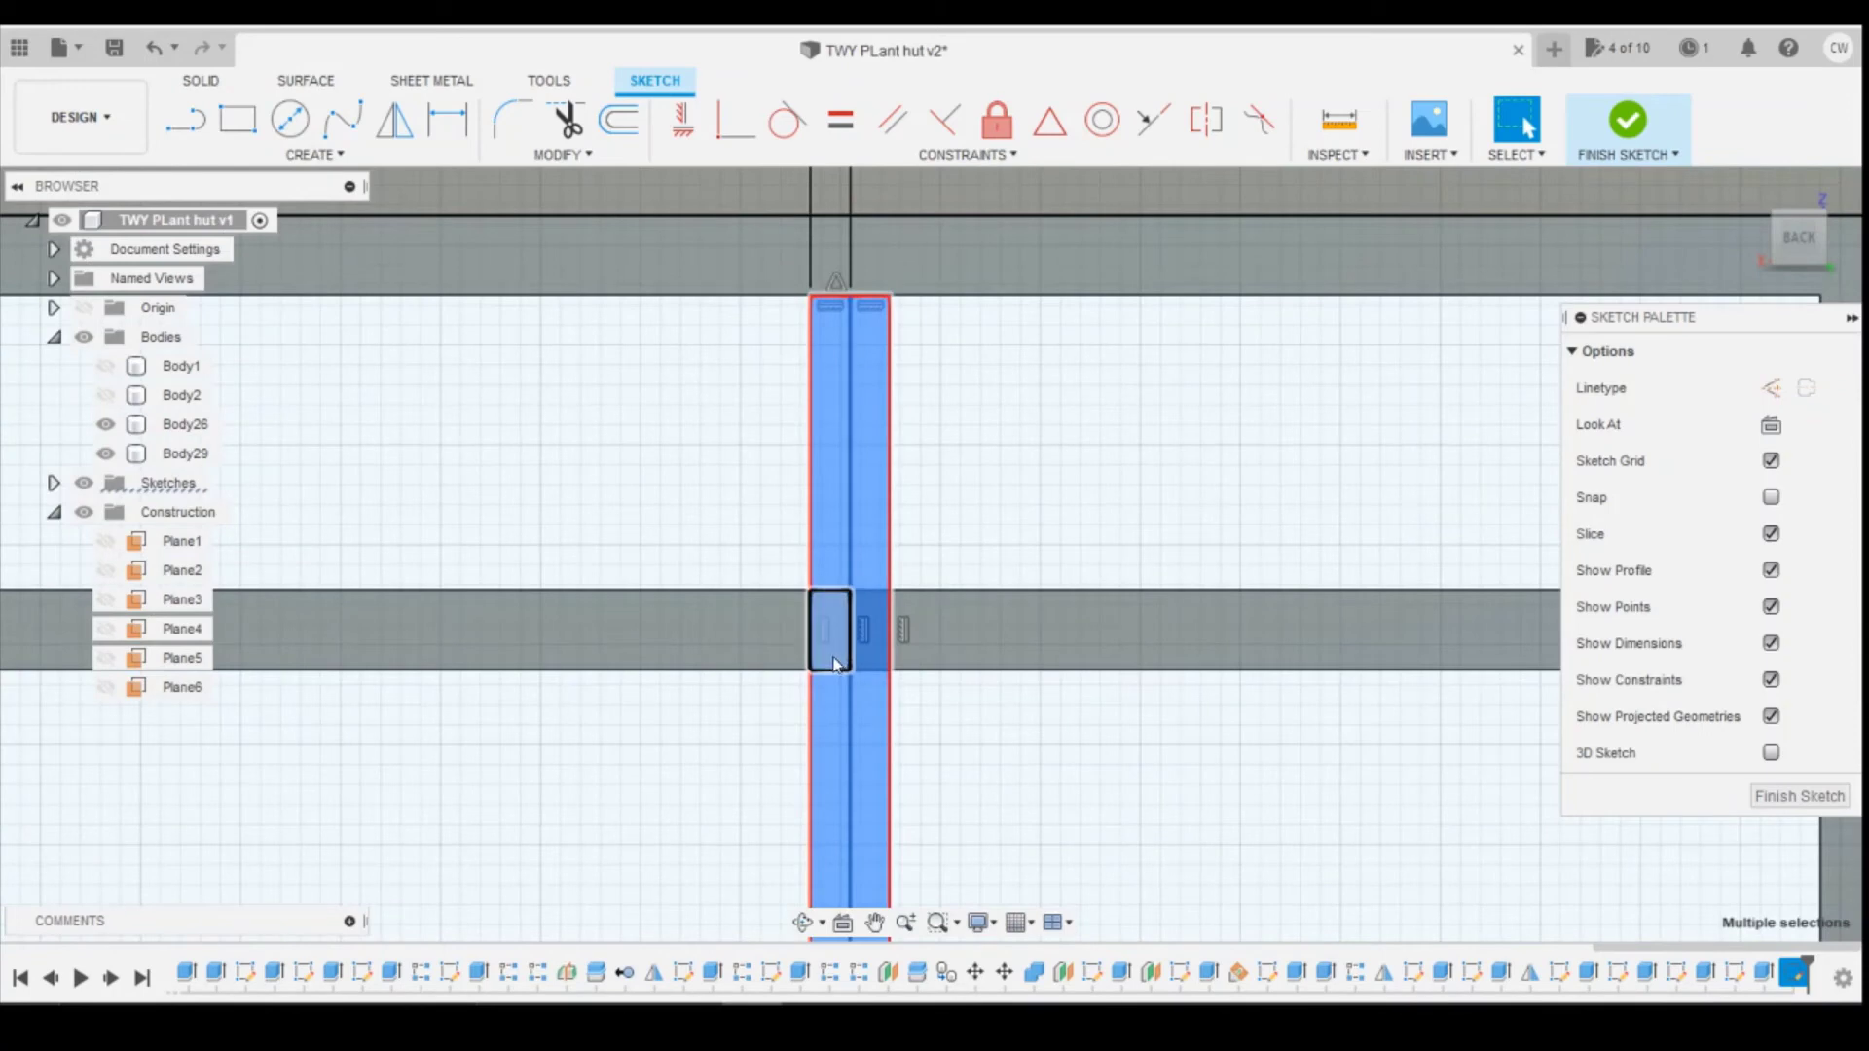
right_click(834, 663)
left_click(795, 761)
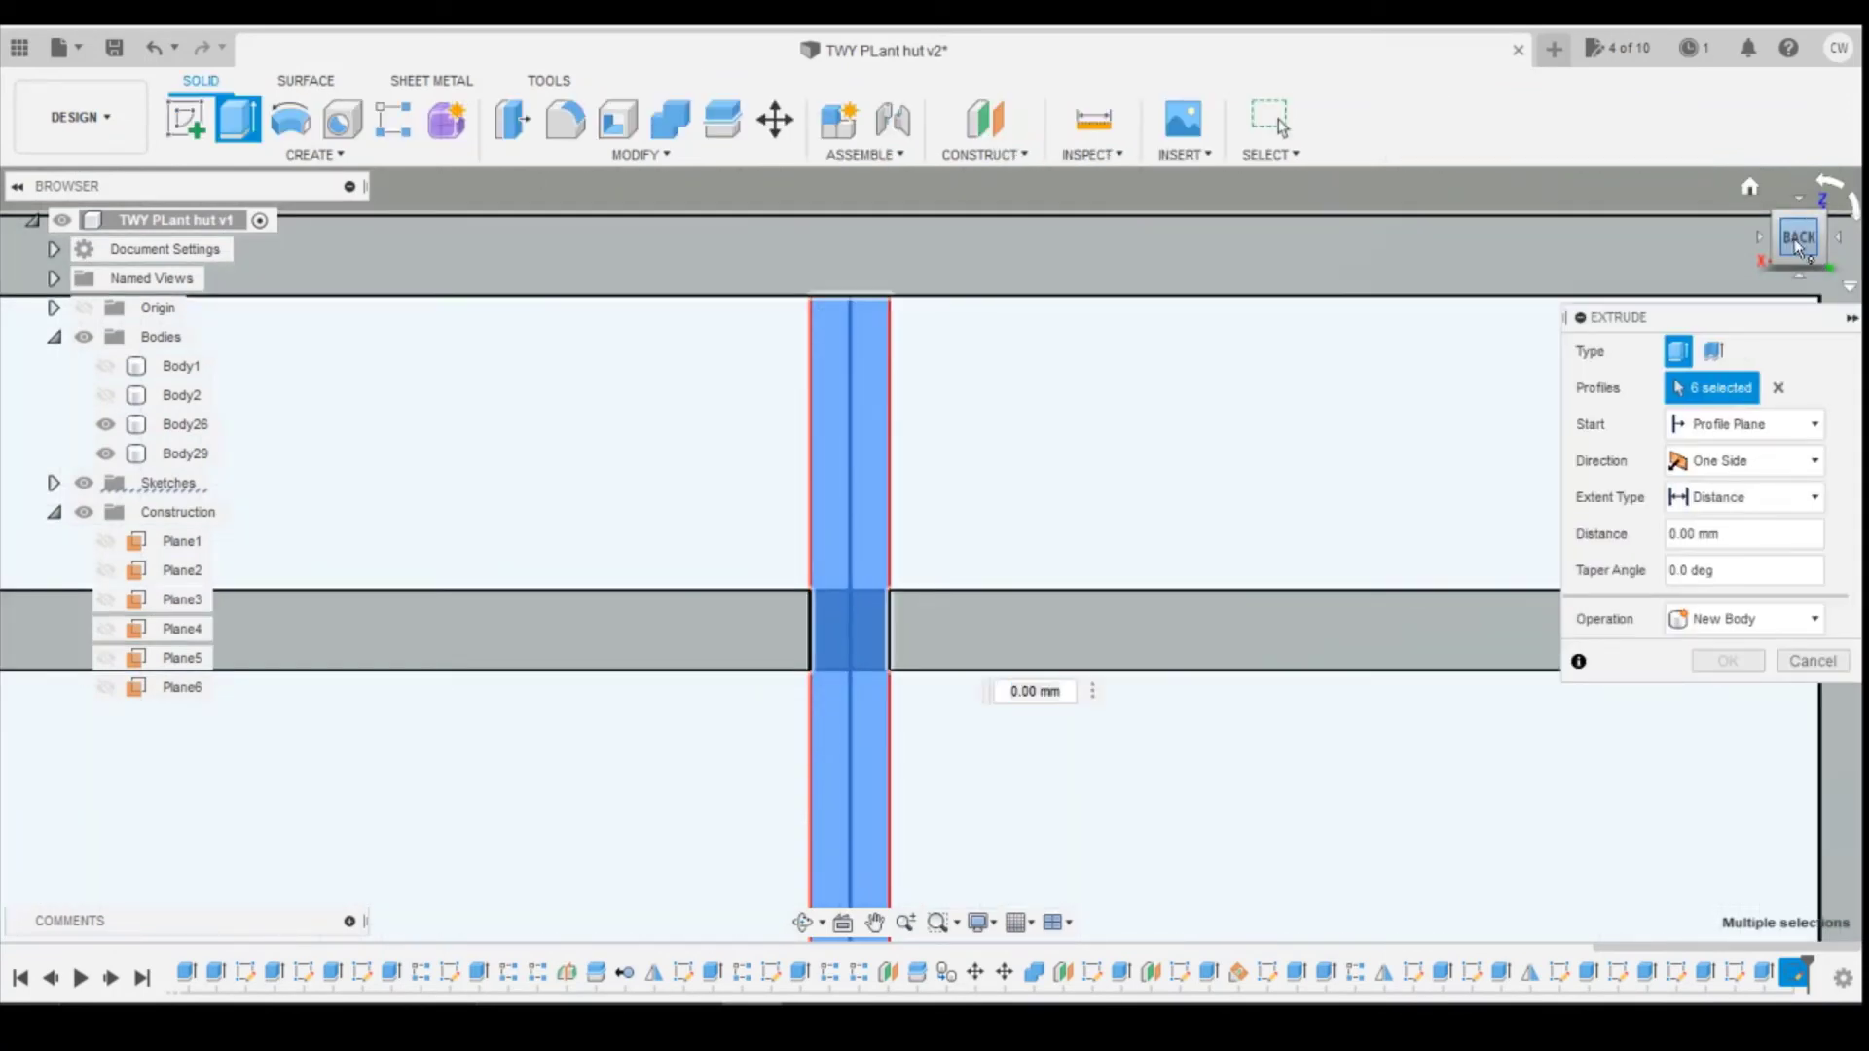
left_click_drag(1797, 248, 1838, 247)
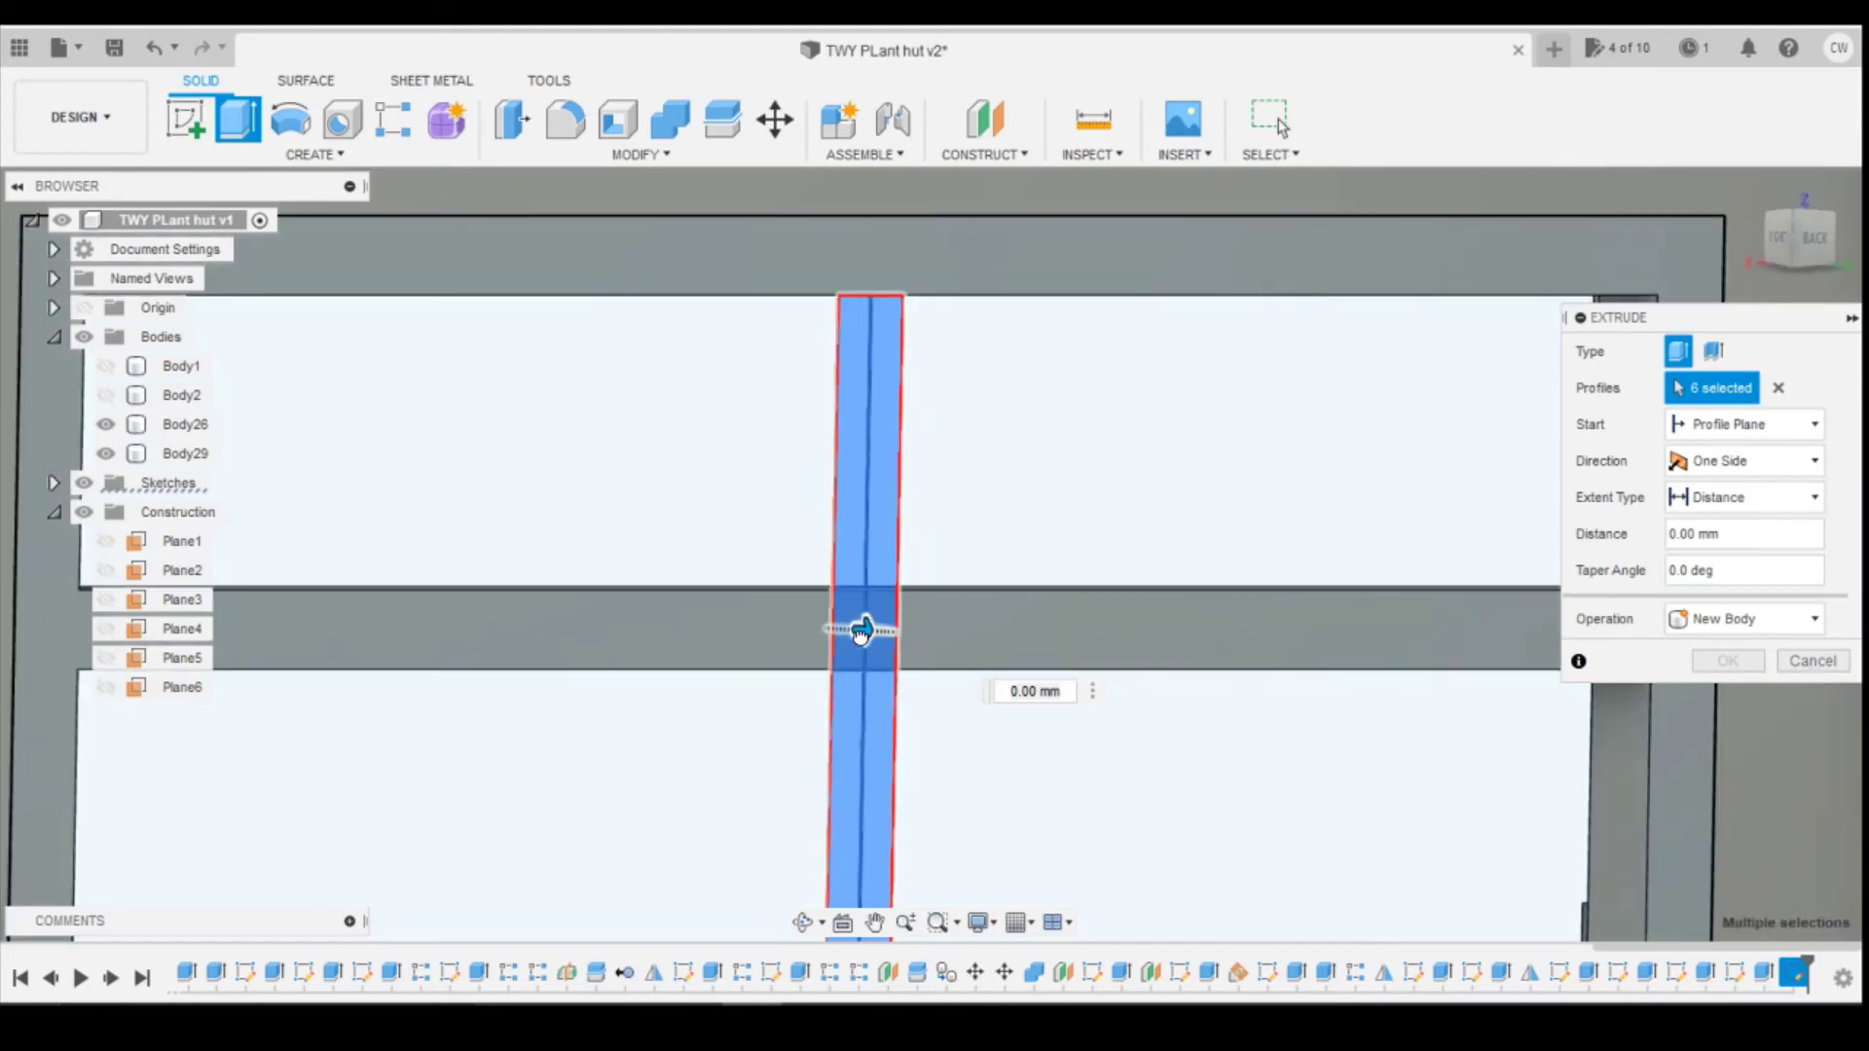
left_click_drag(860, 631, 774, 626)
left_click(1719, 623)
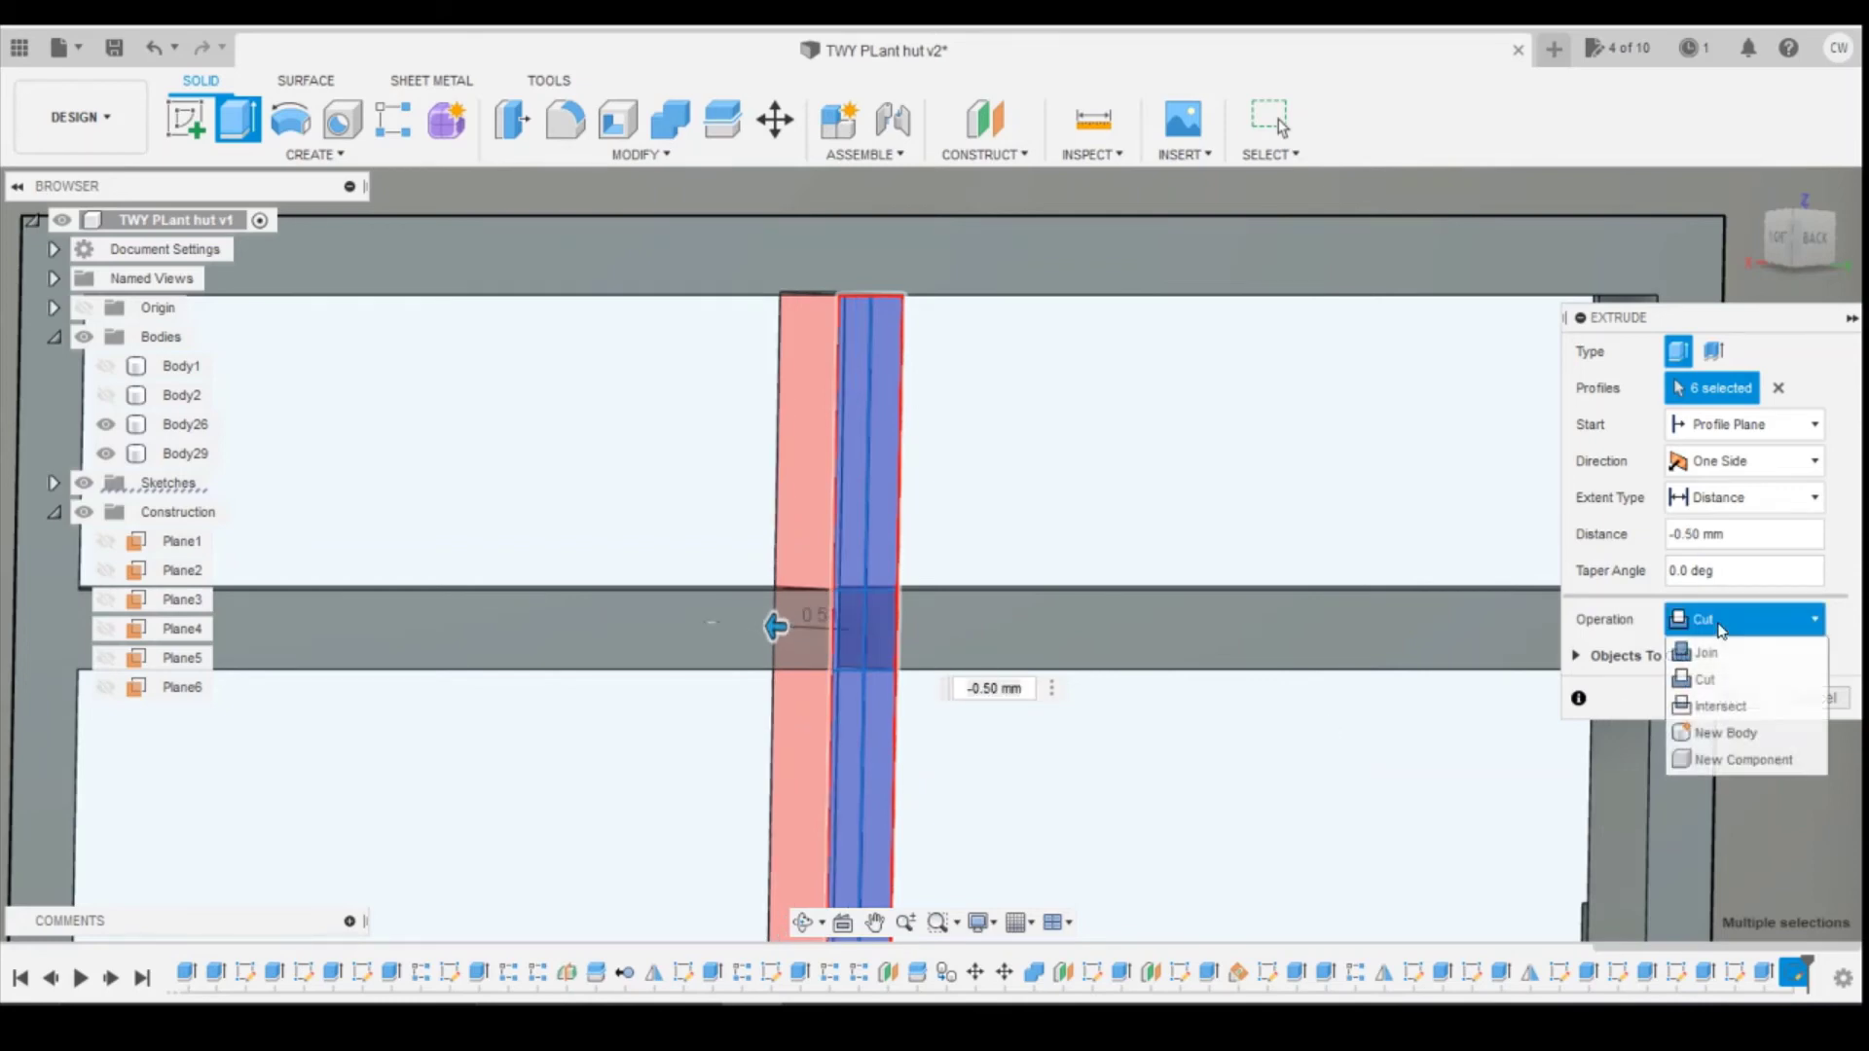
left_click(1726, 733)
left_click(1719, 659)
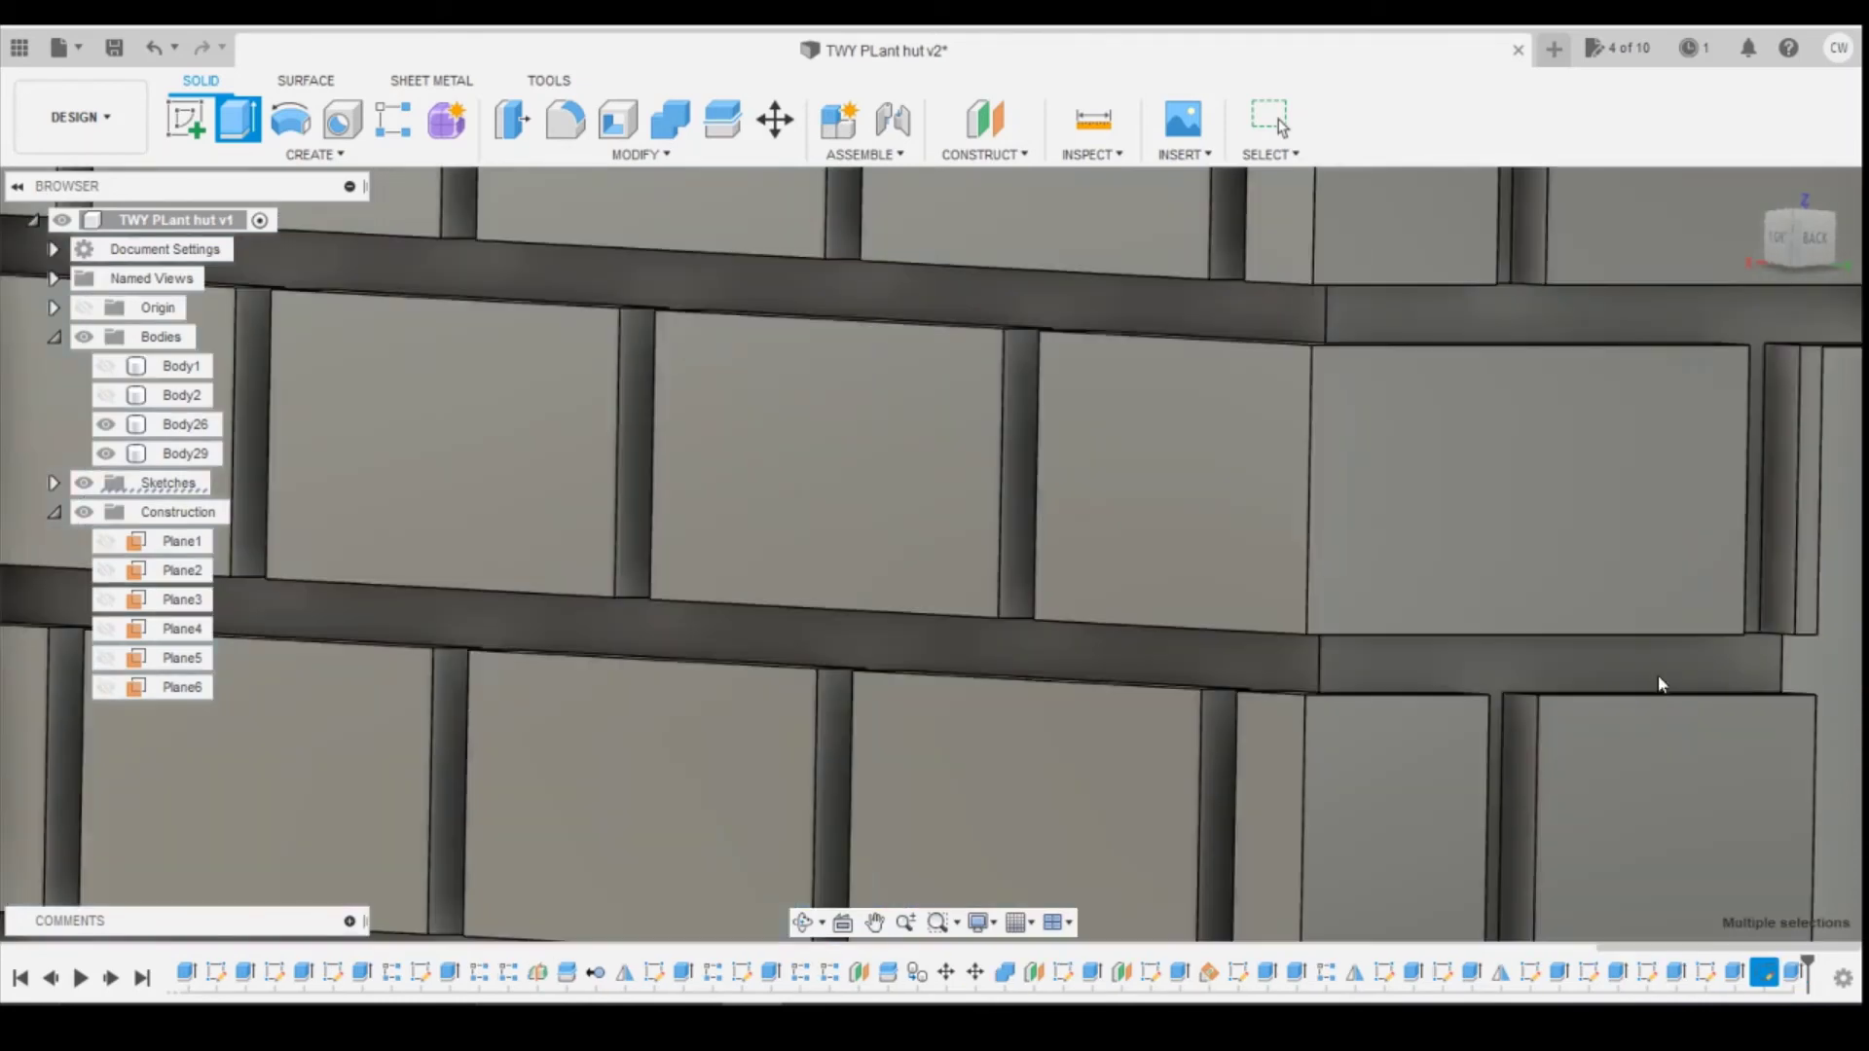
Step: From the front view, pattern the vertical bar body along the horizontal bar's edge with quantity 3 over a 3.40 mm extent
scroll(1680, 598, "down", 2)
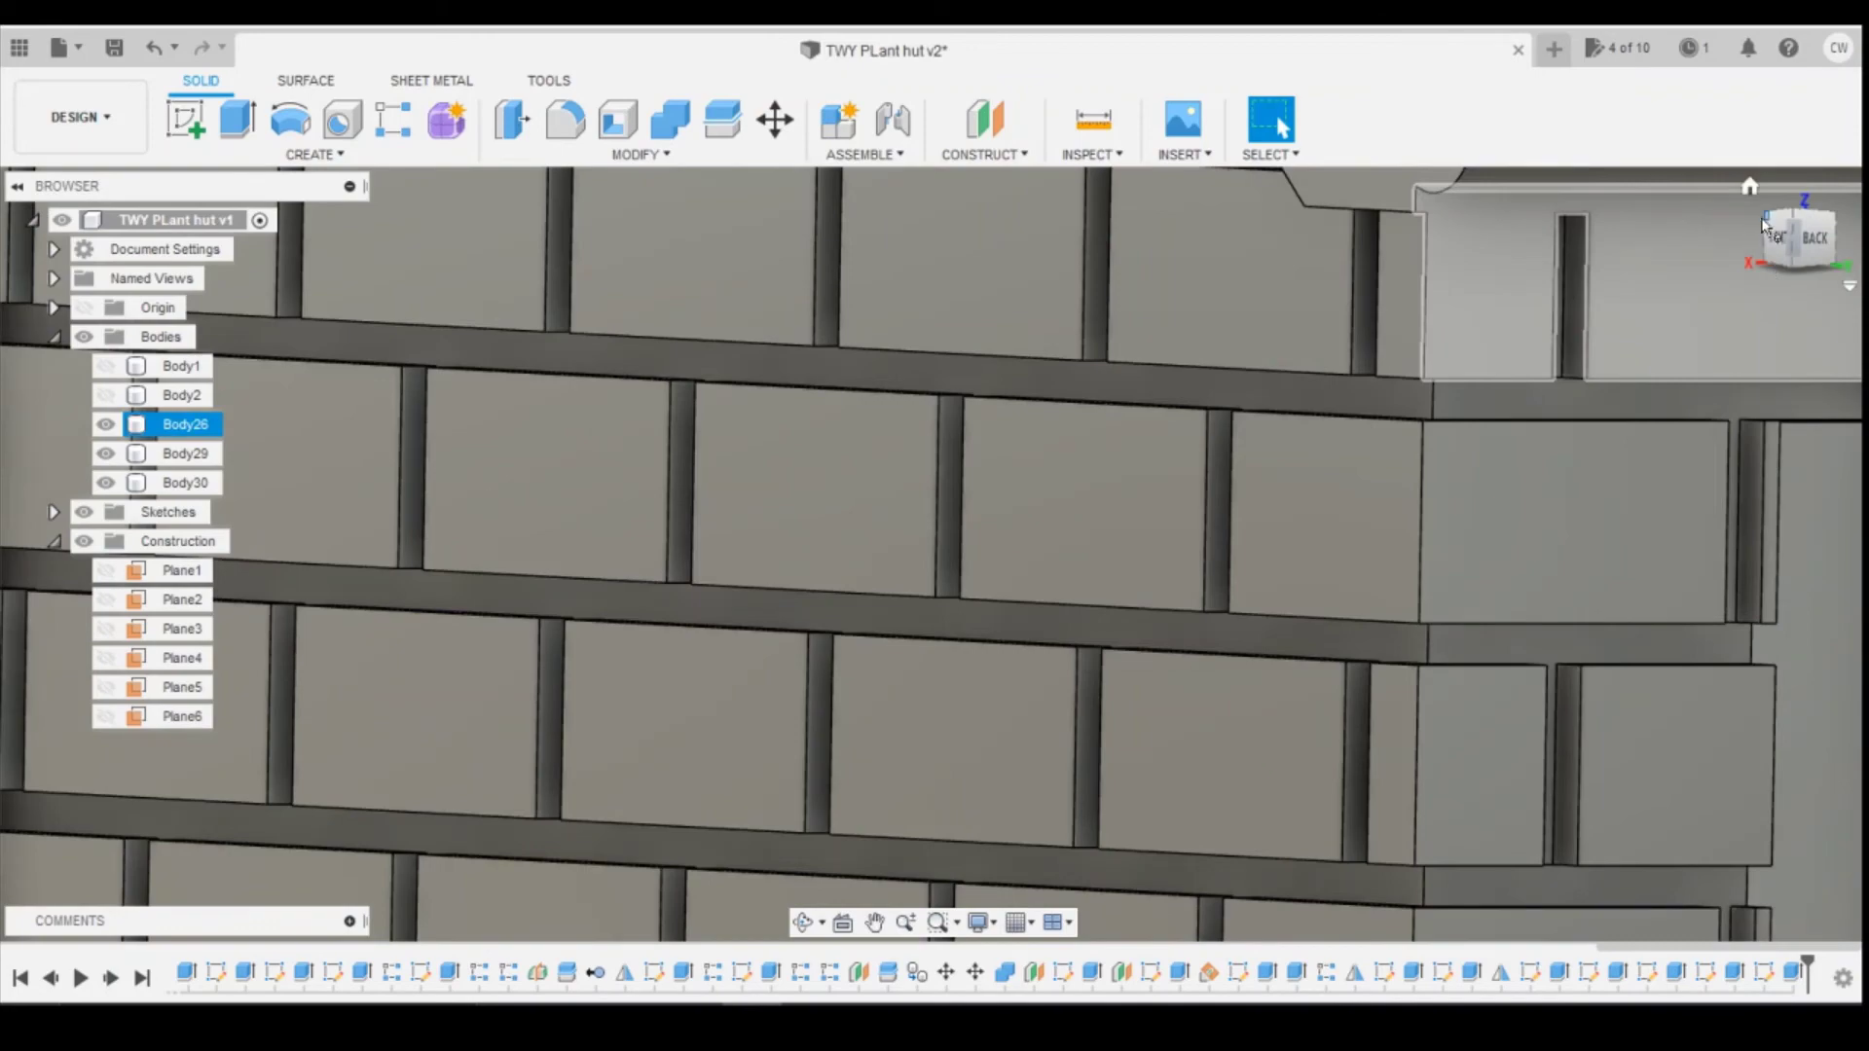
left_click(1773, 232)
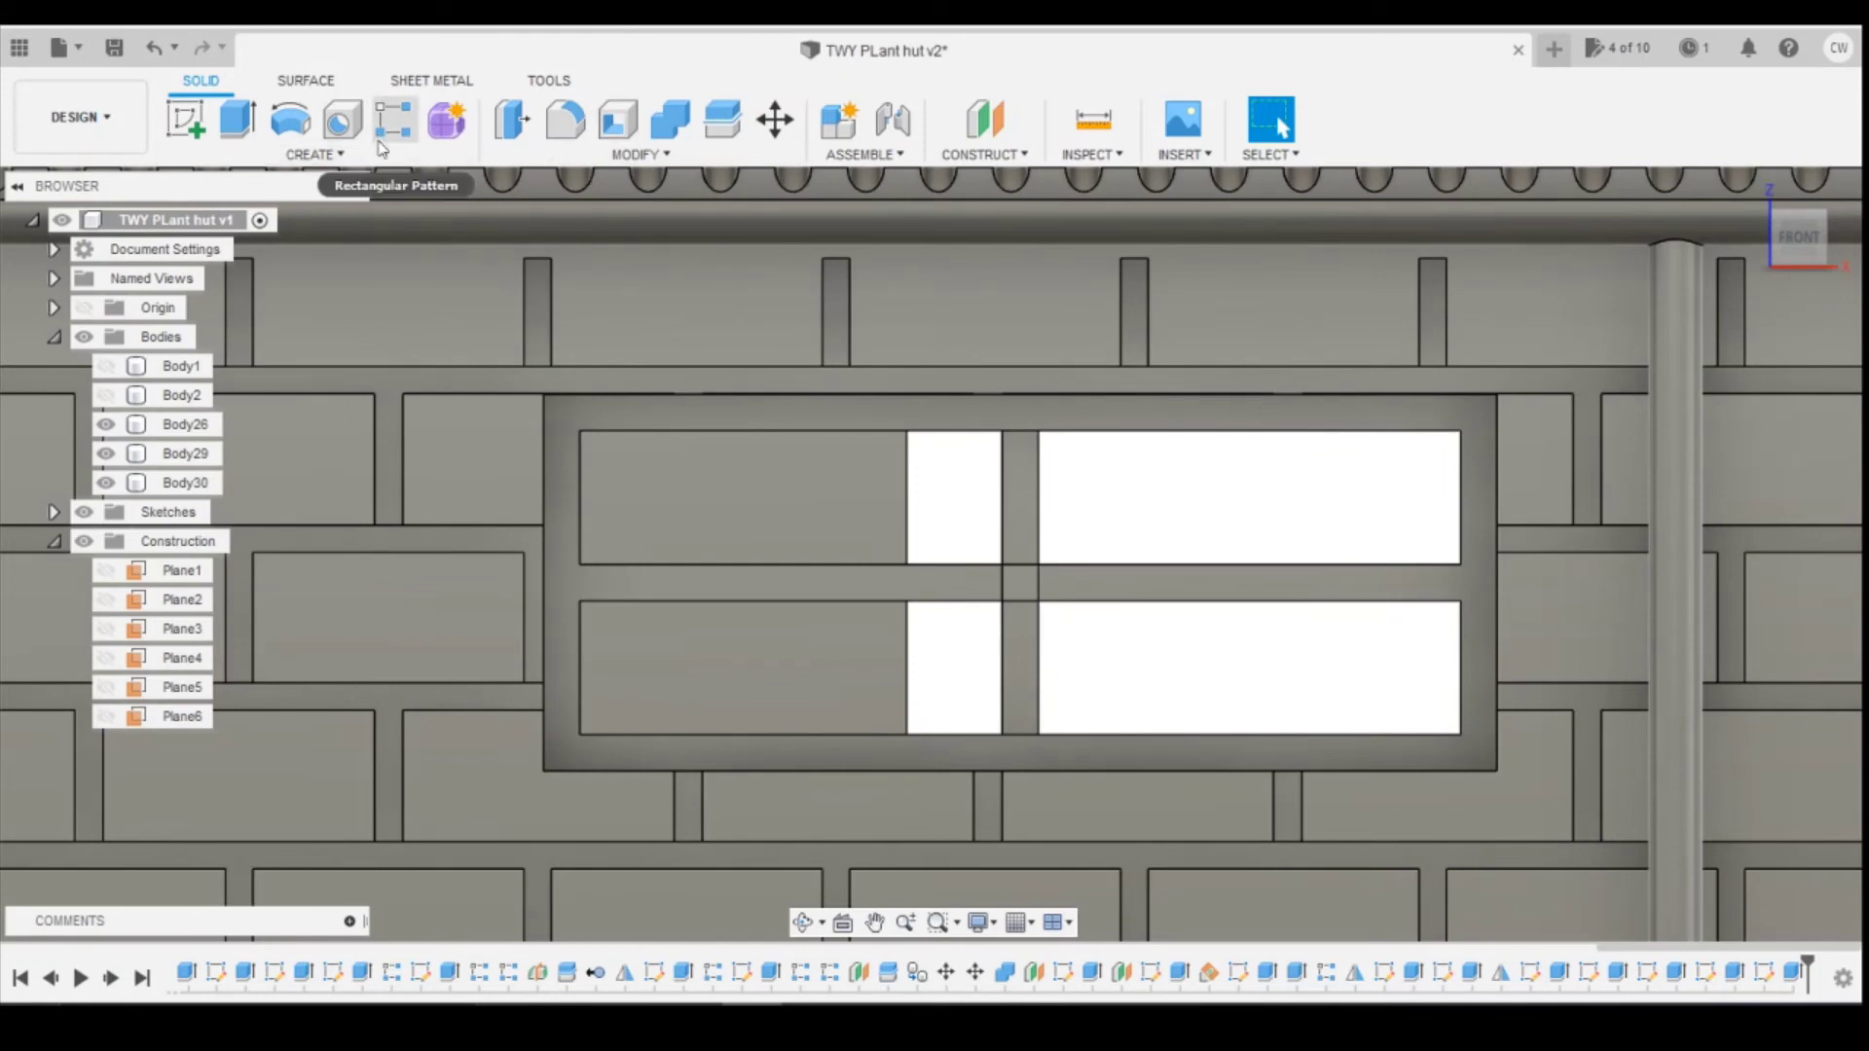
left_click(393, 119)
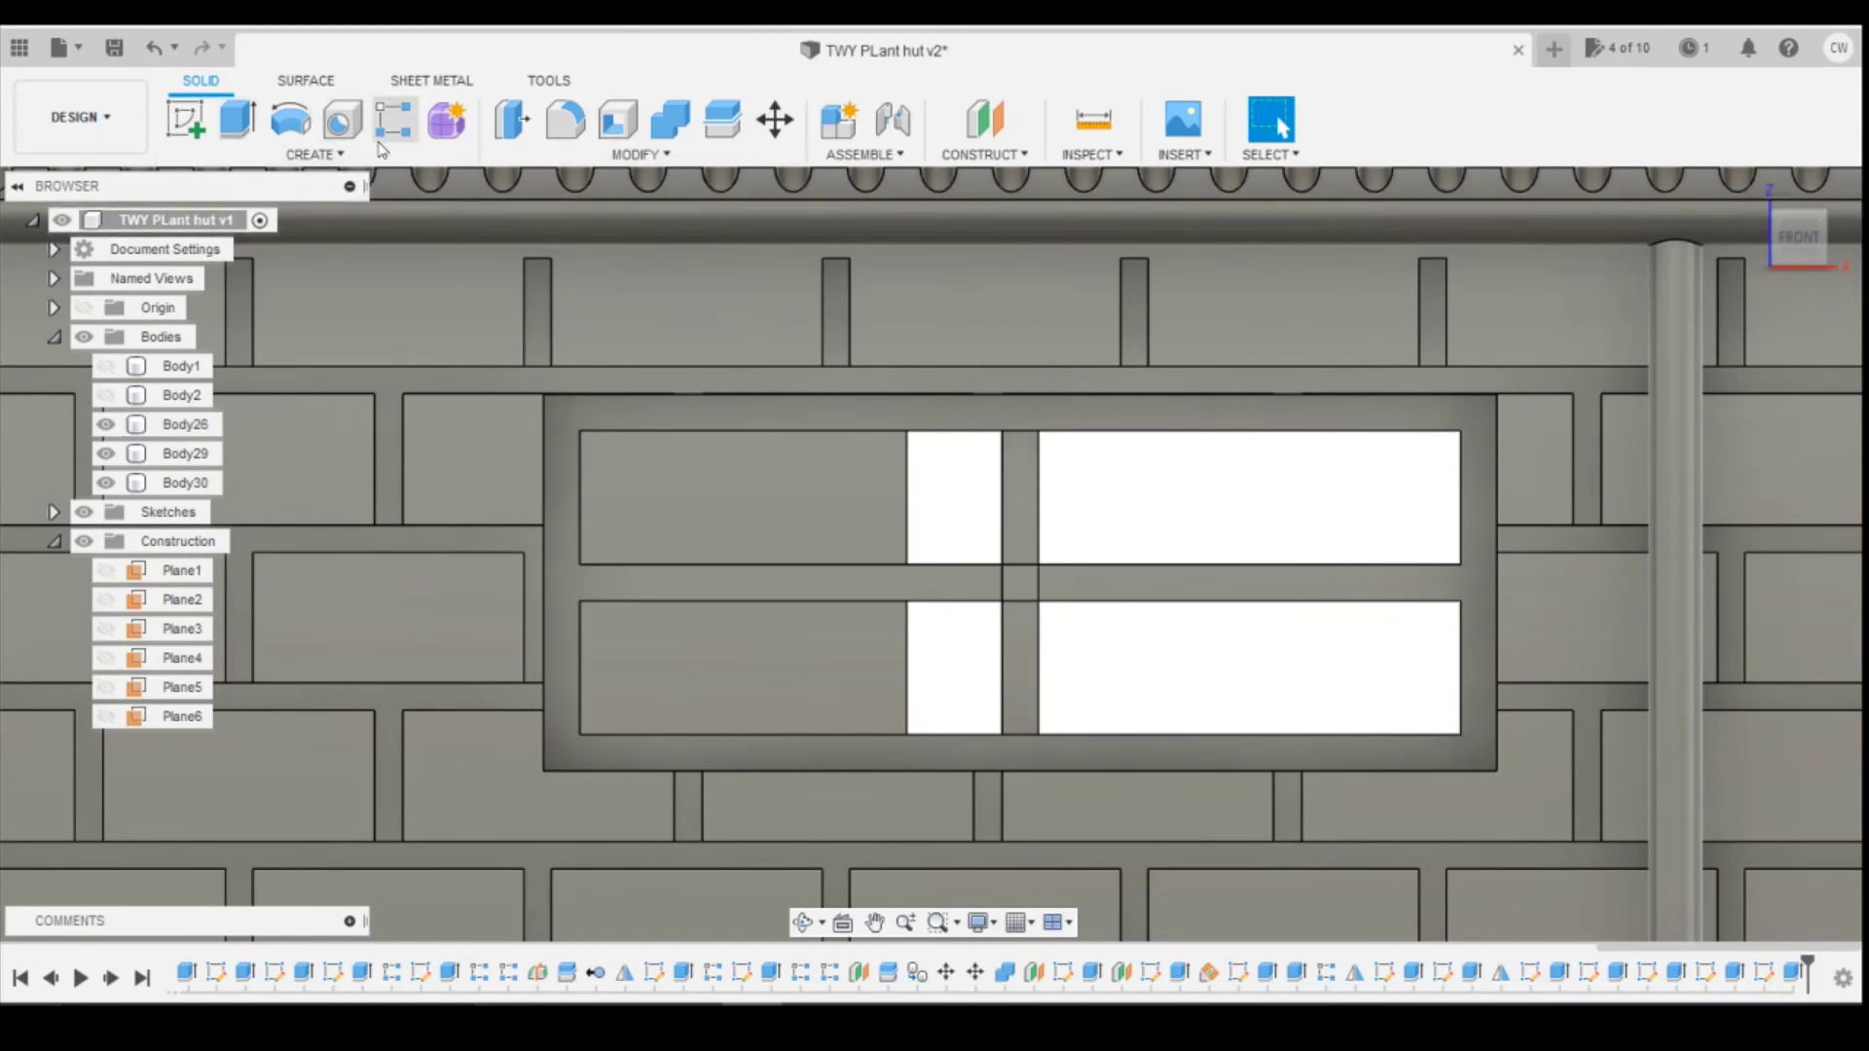
left_click(1012, 530)
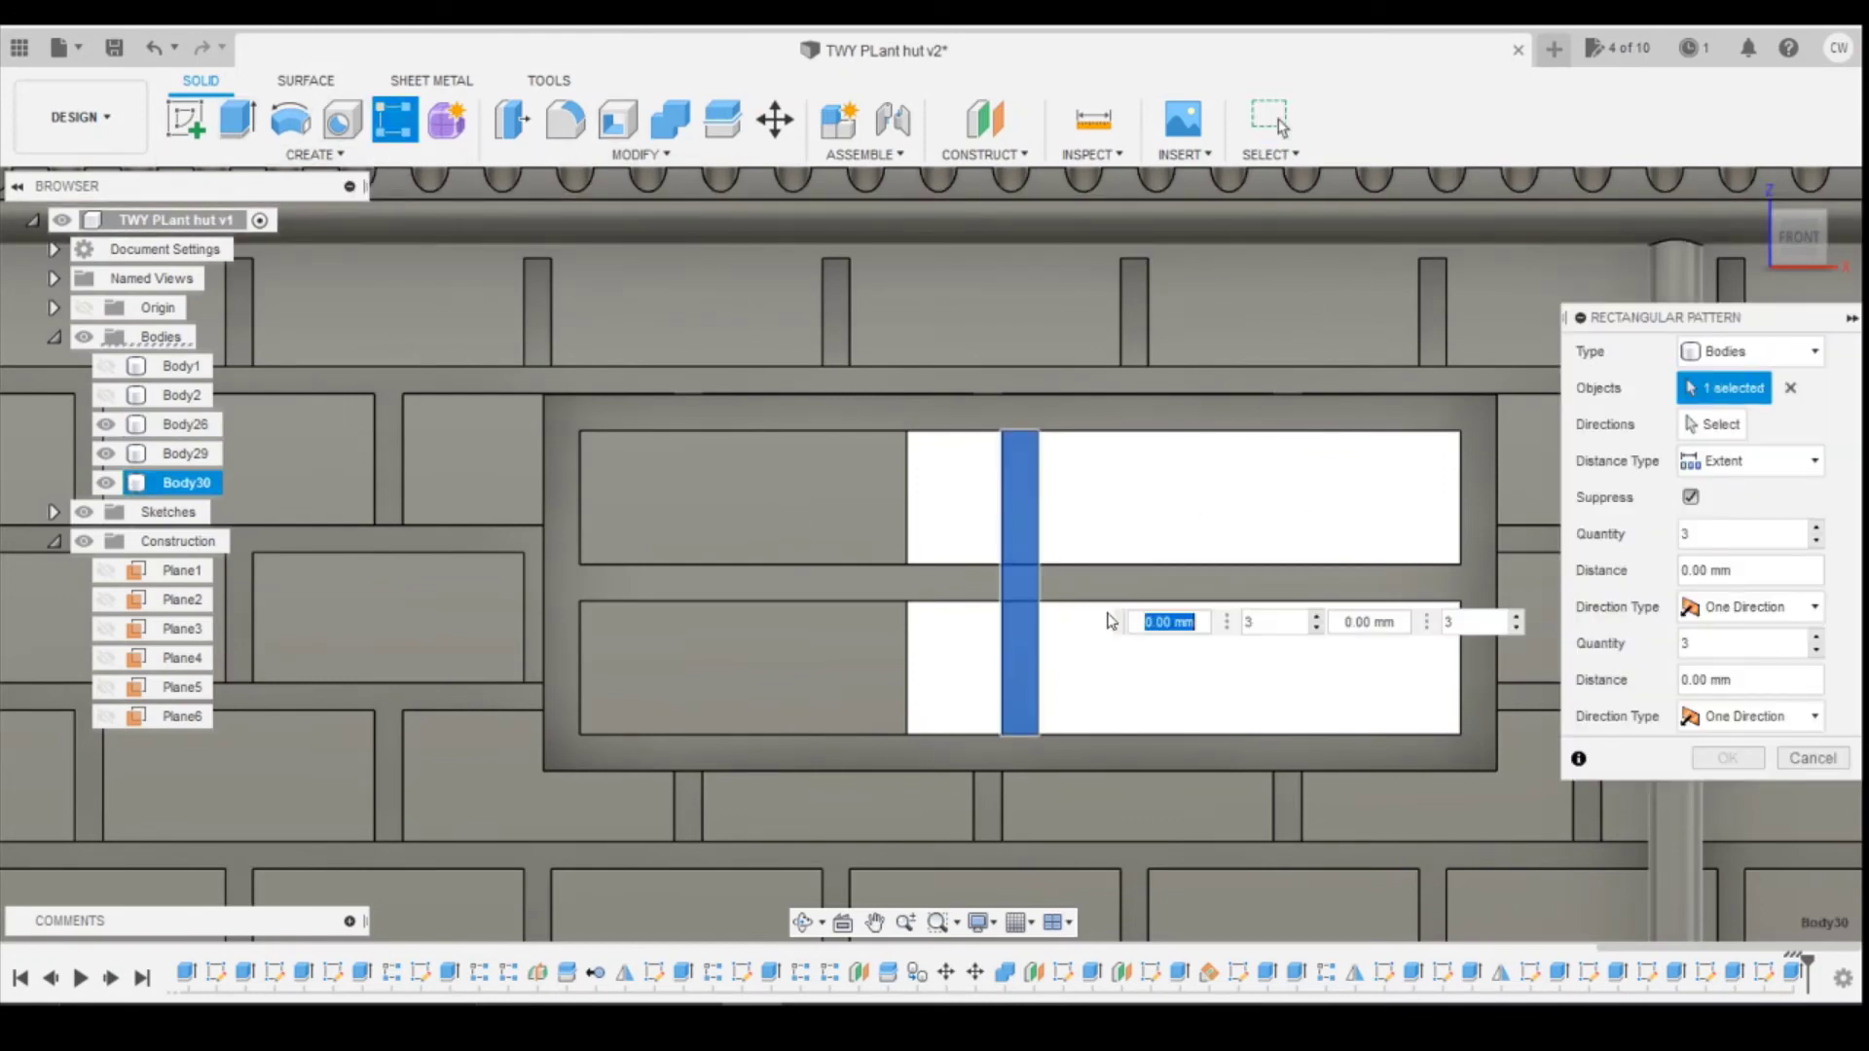
left_click(1711, 424)
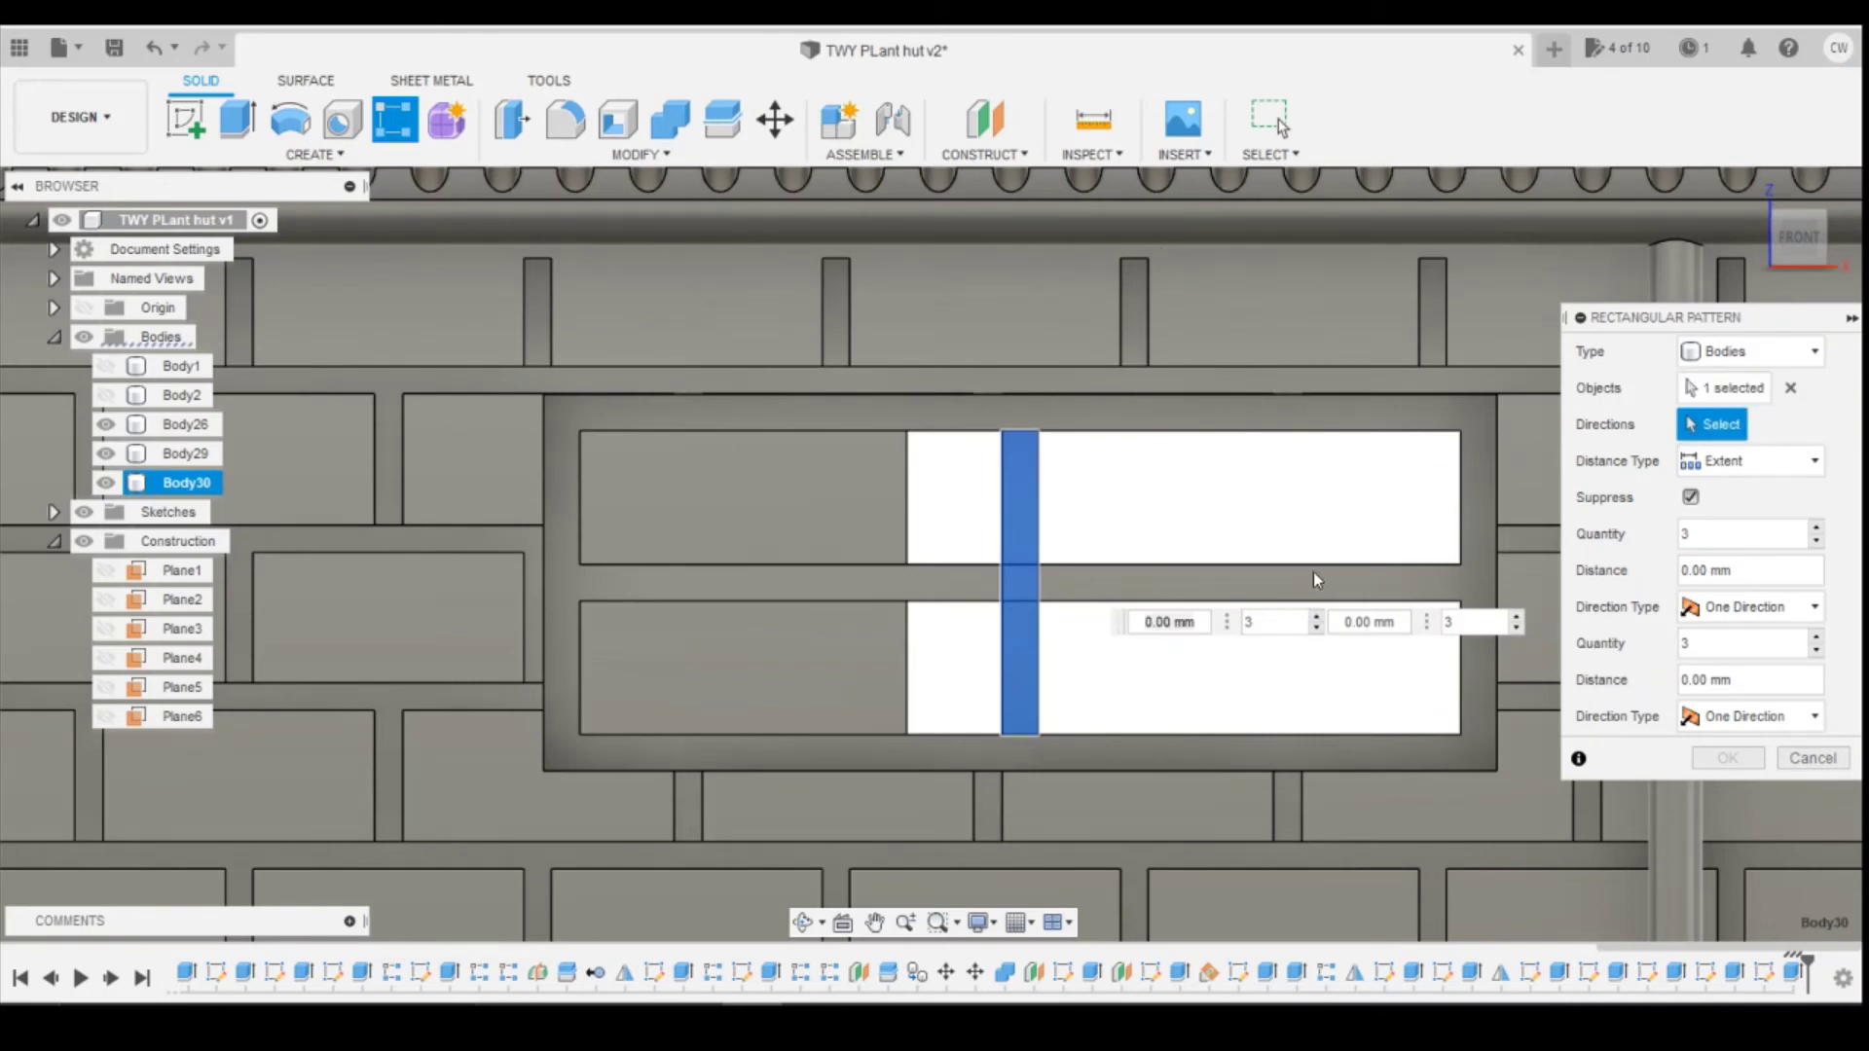
left_click(1314, 571)
left_click_drag(1041, 581, 1330, 587)
scroll(1360, 576, "up", 3)
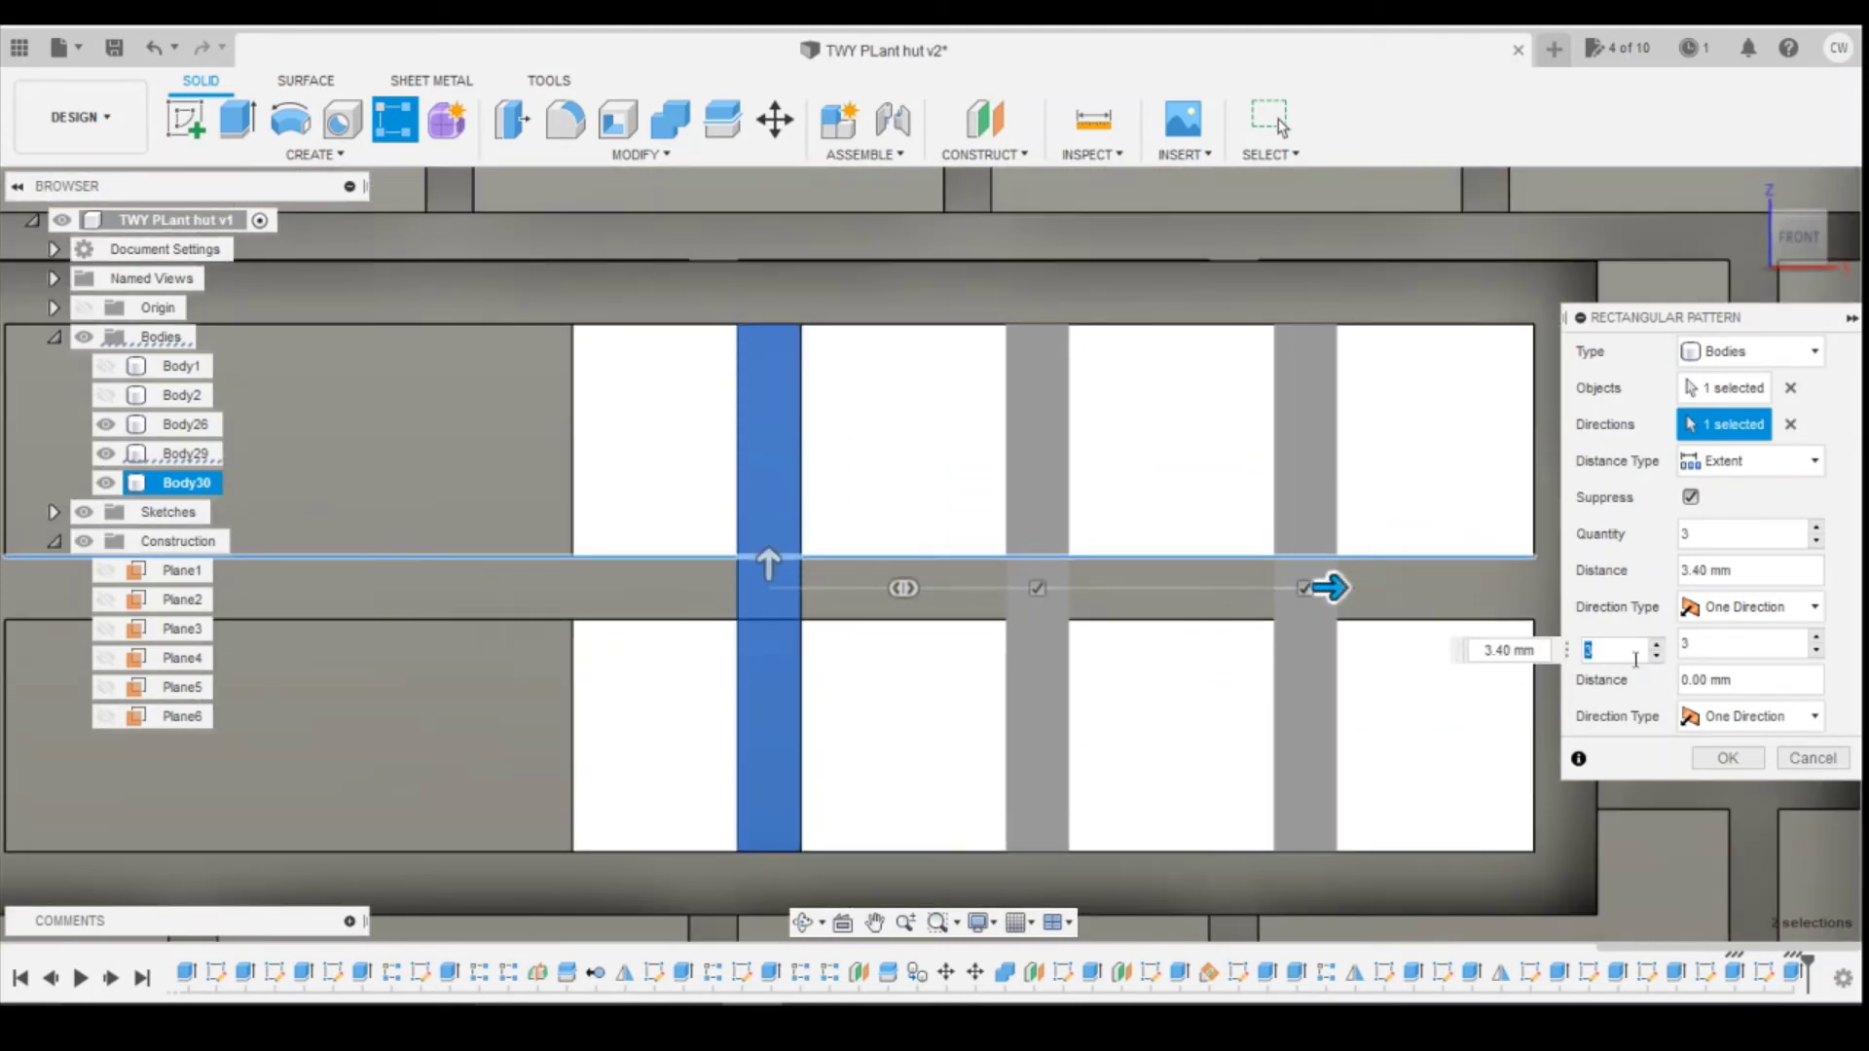
key("Return")
Step: Pattern the central vertical bar body in the opposite direction along the horizontal bar's edge, with quantity 3 and a -3.40 mm extent
scroll(1384, 569, "down", 3)
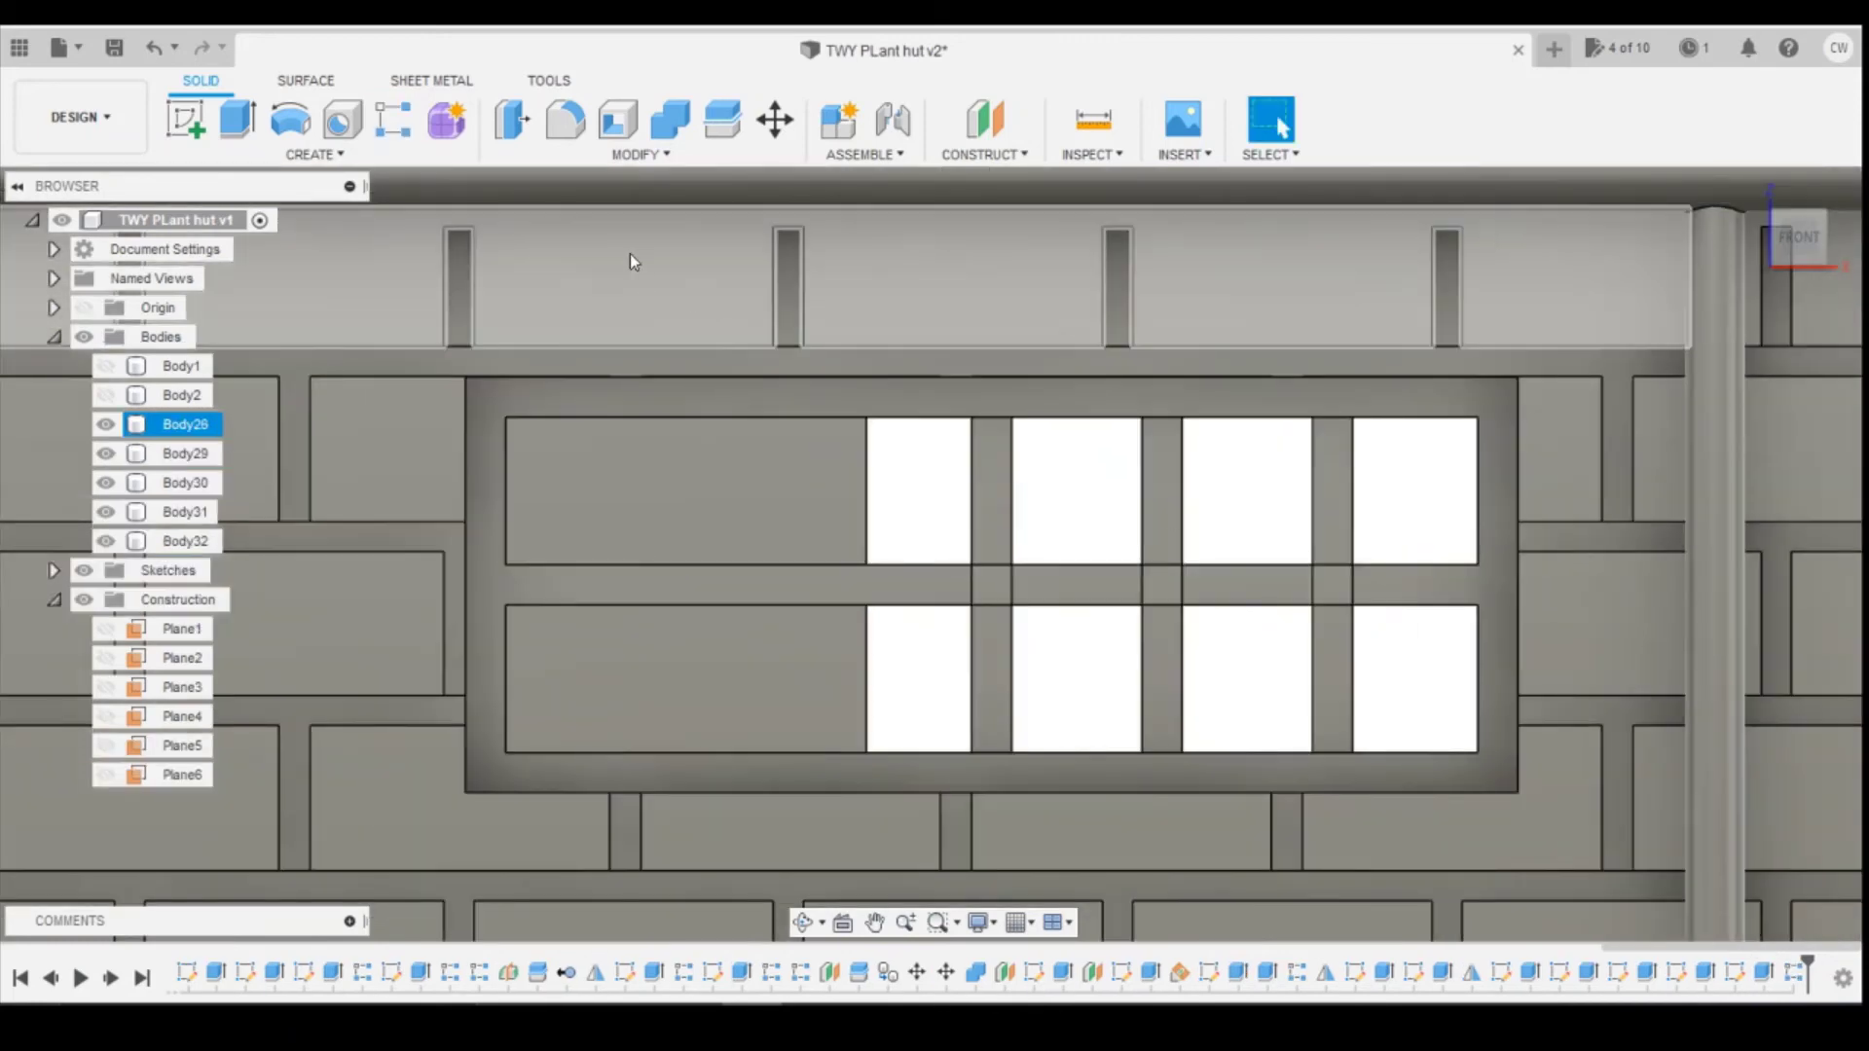
left_click(395, 119)
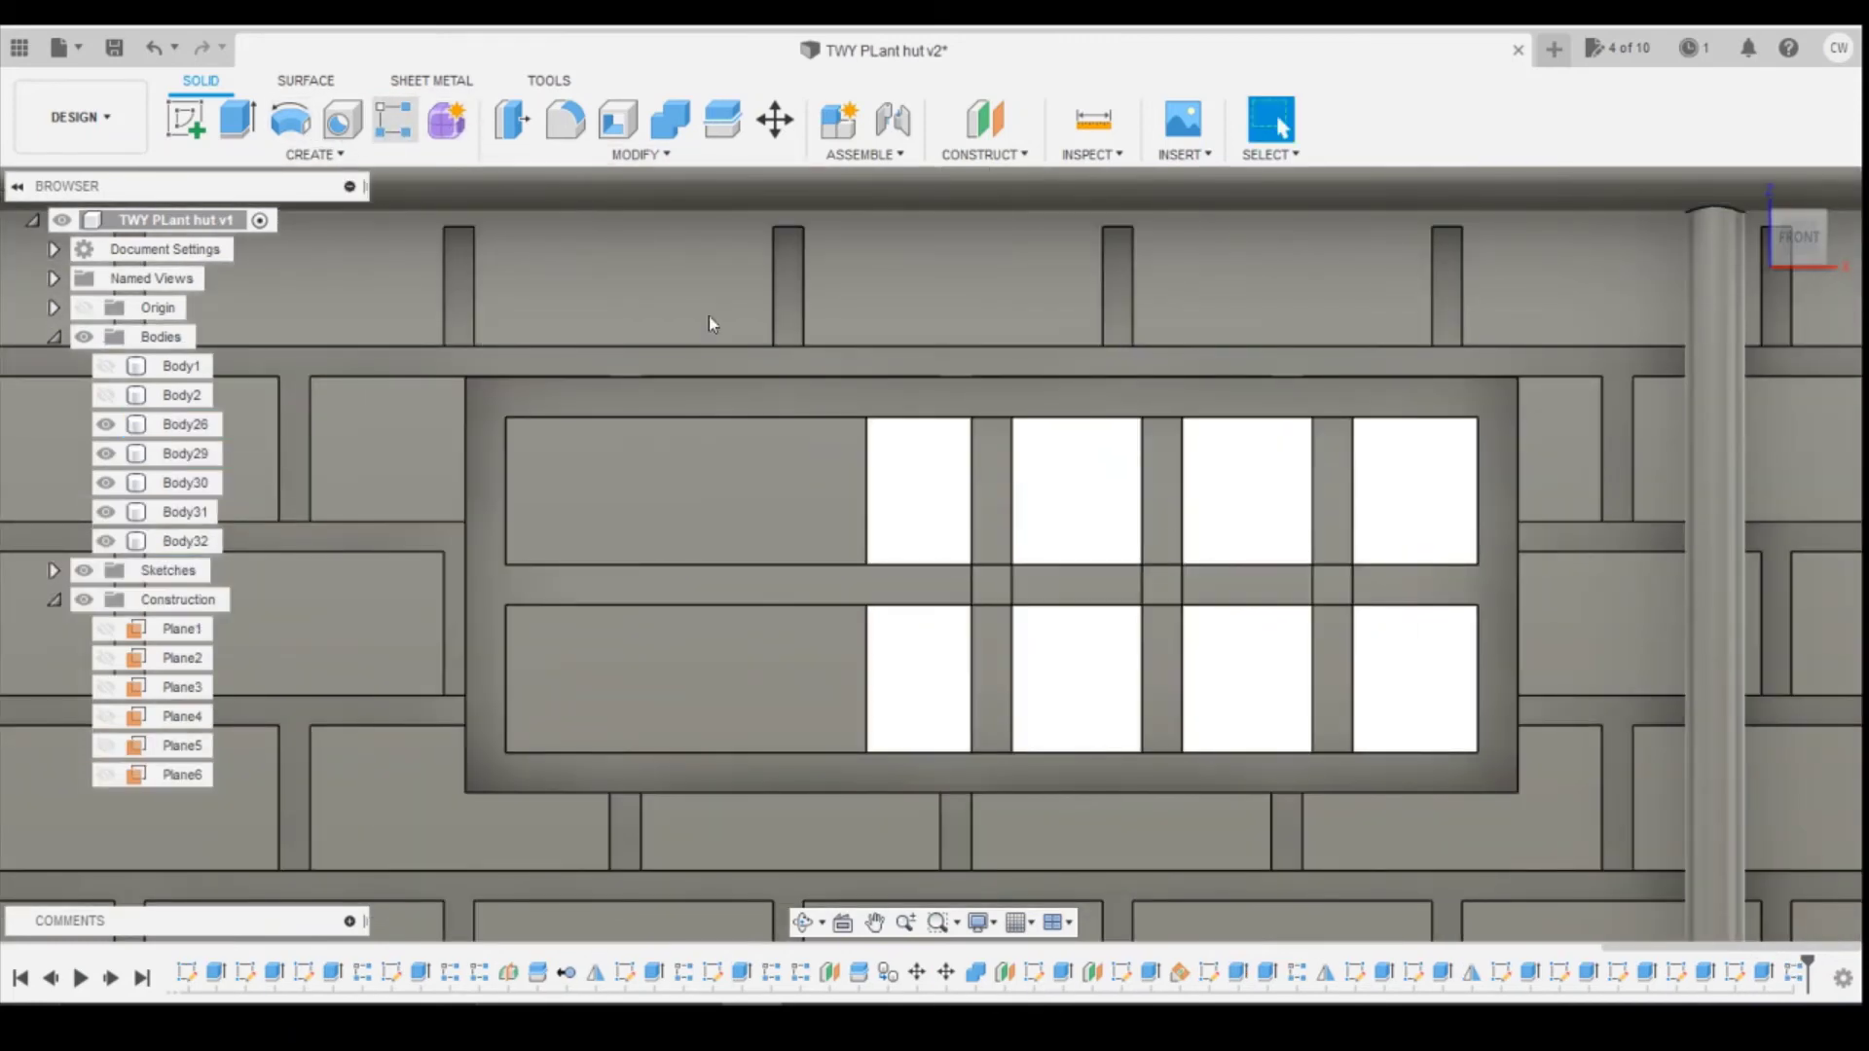
left_click(993, 514)
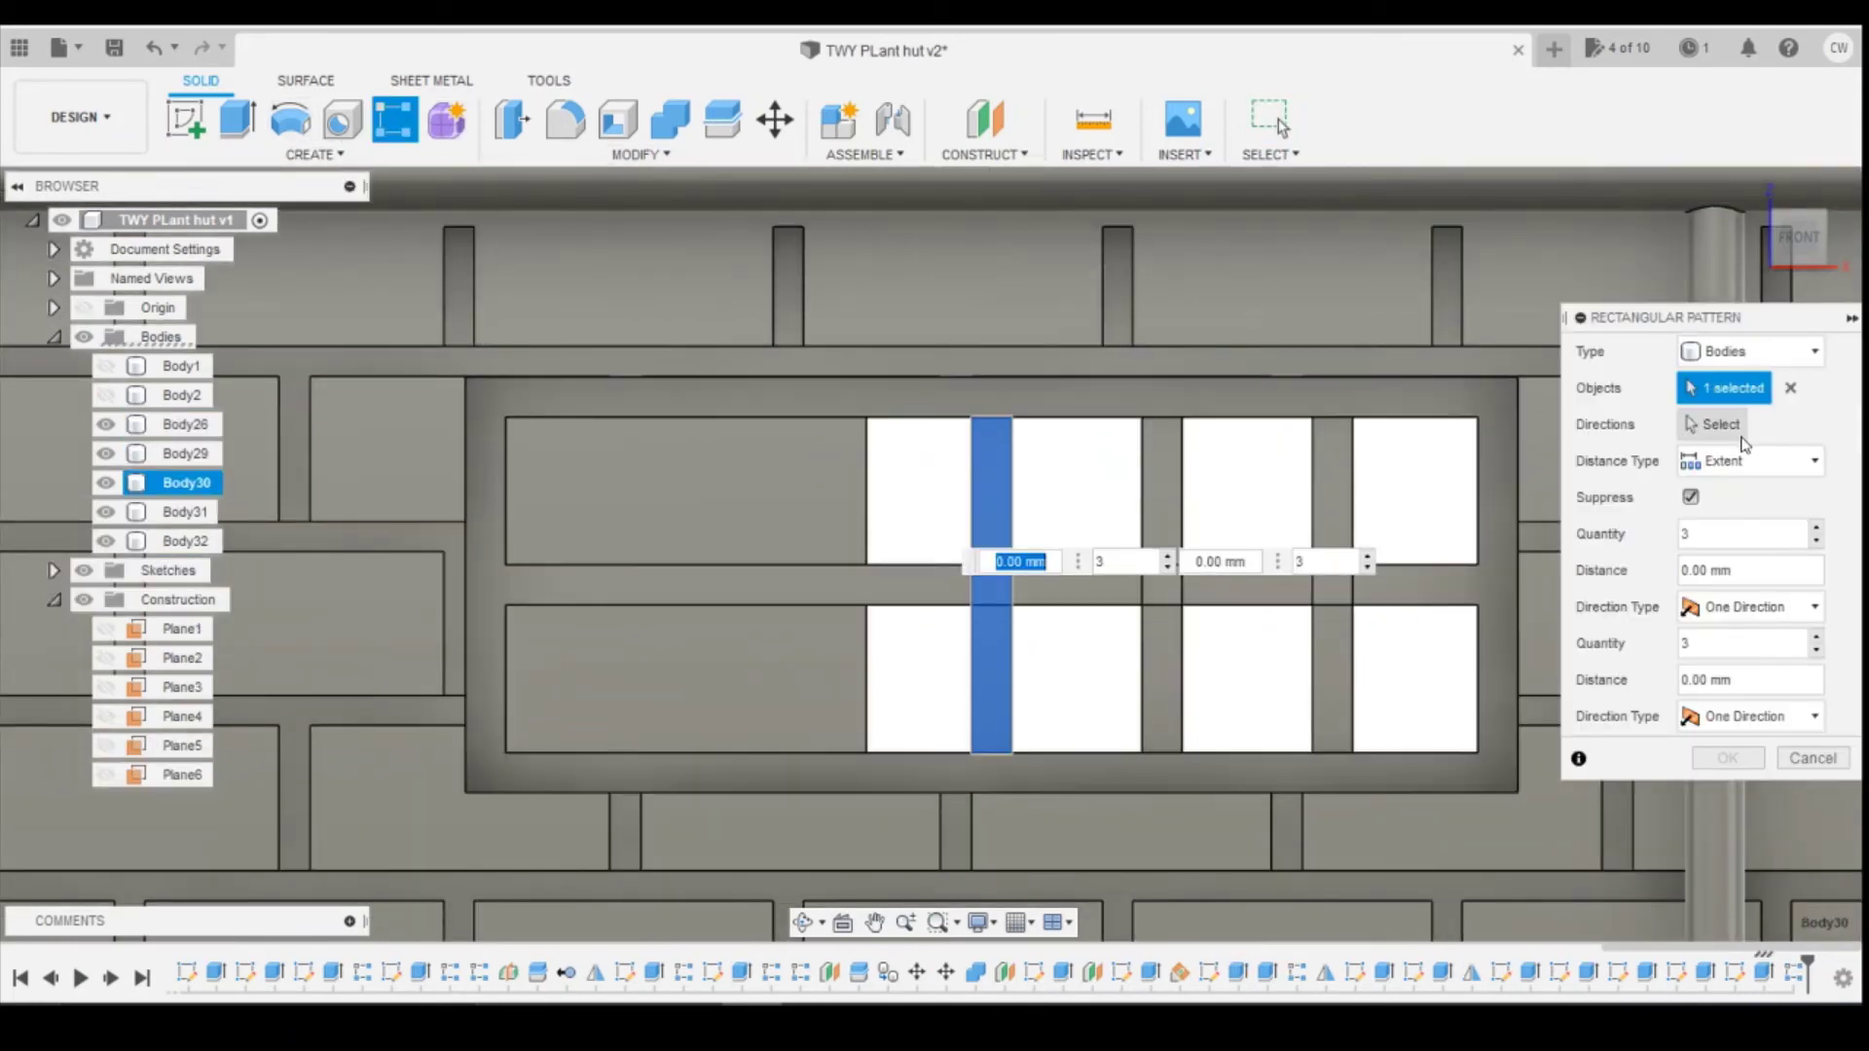
left_click(1741, 438)
left_click(998, 565)
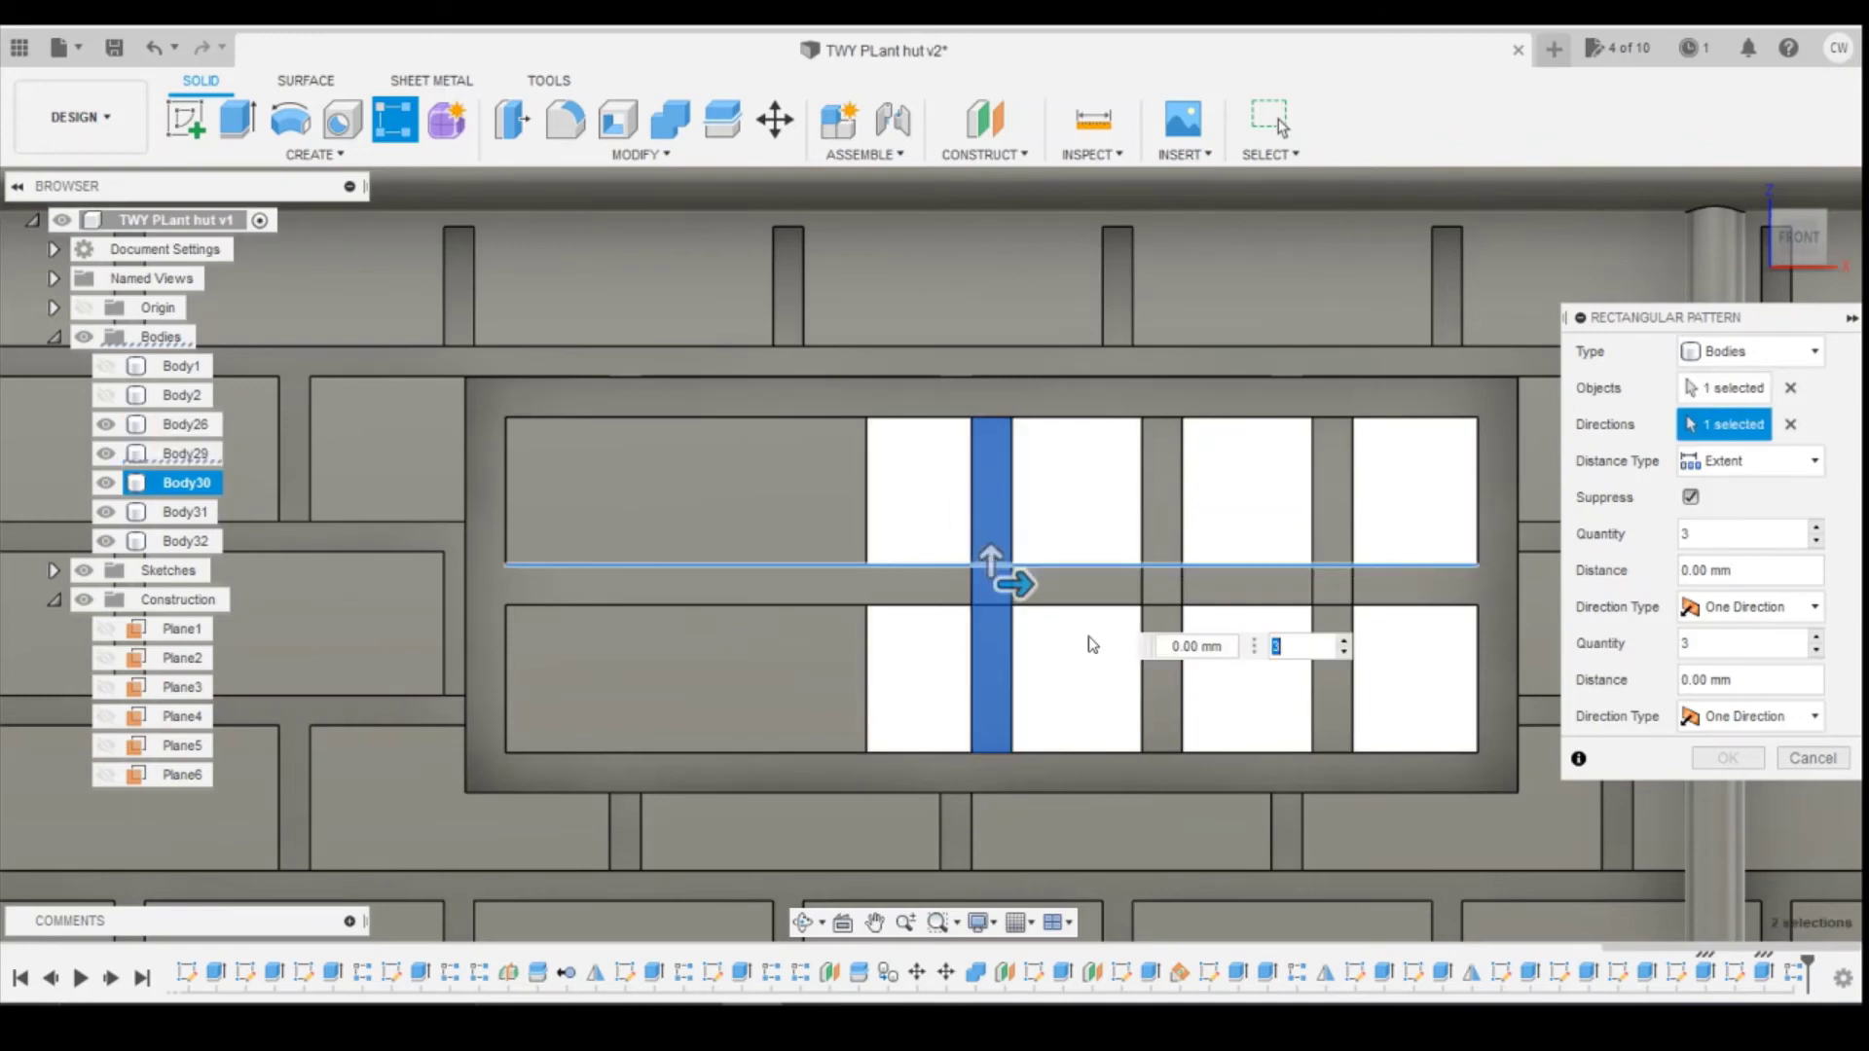
left_click_drag(998, 576, 688, 595)
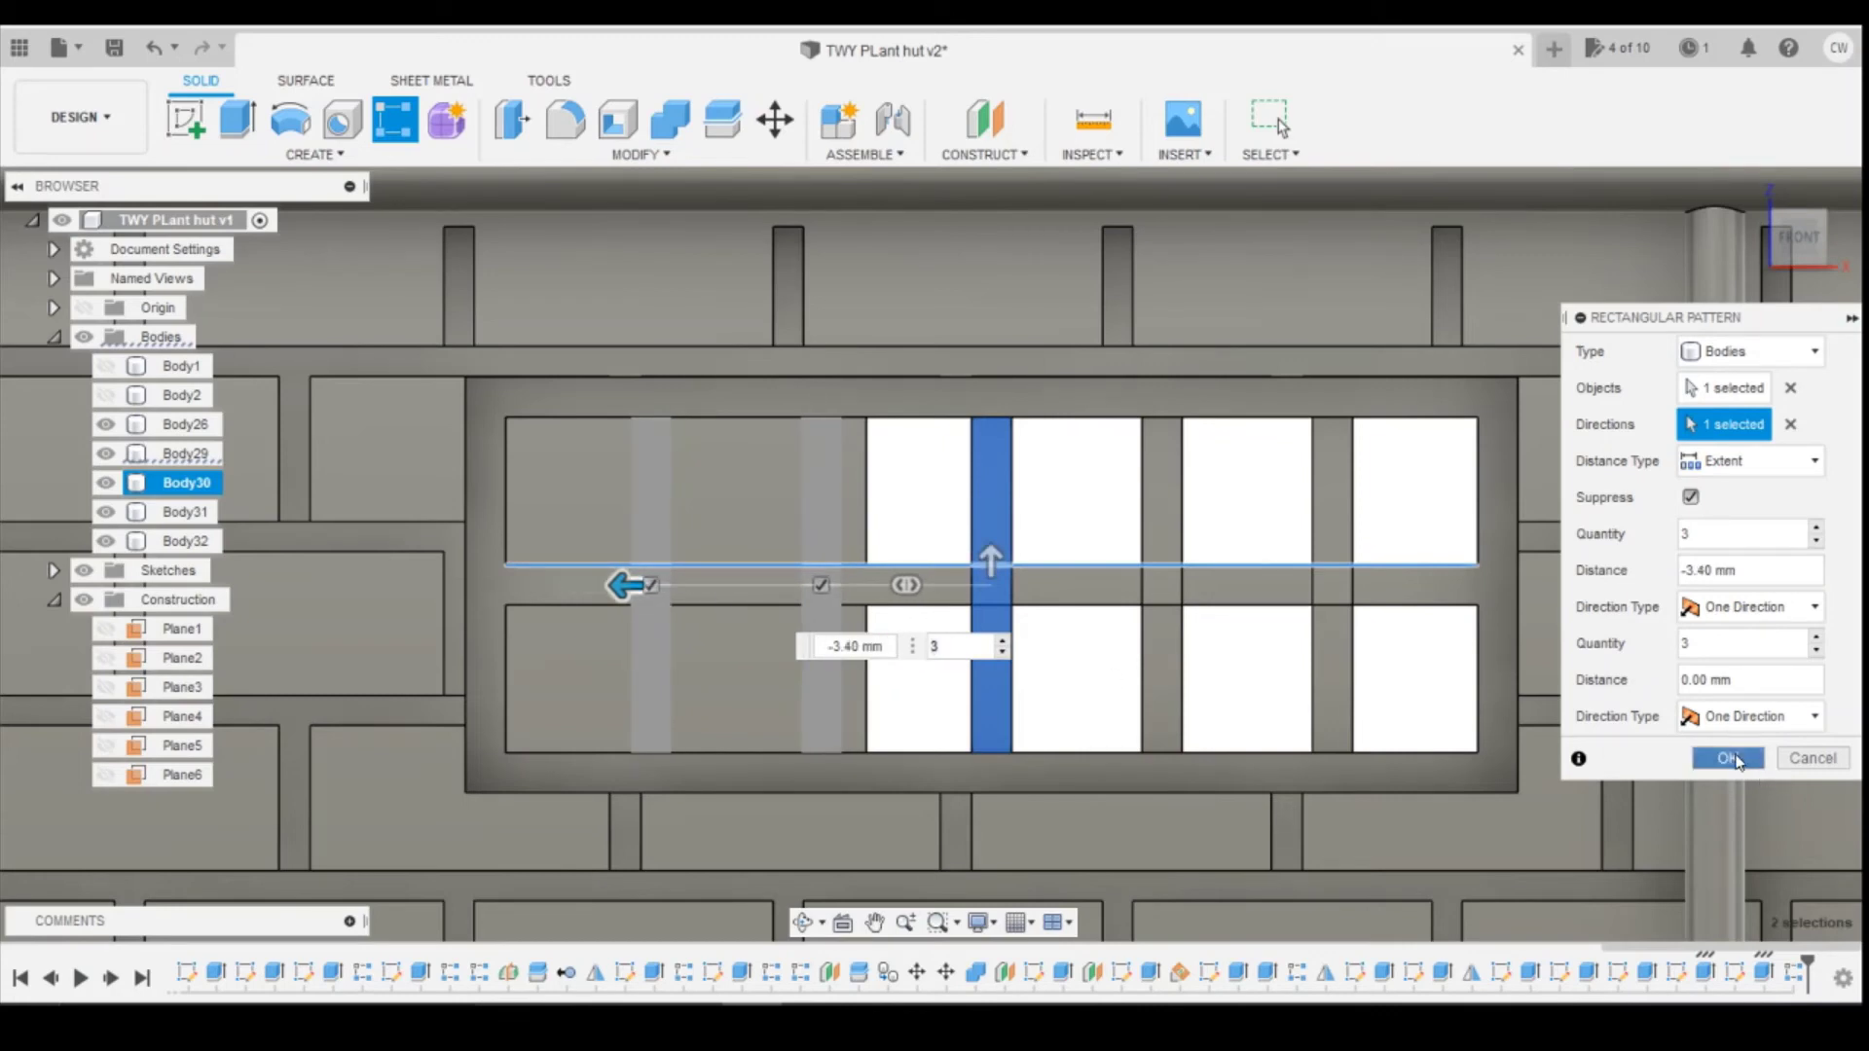
left_click(1729, 758)
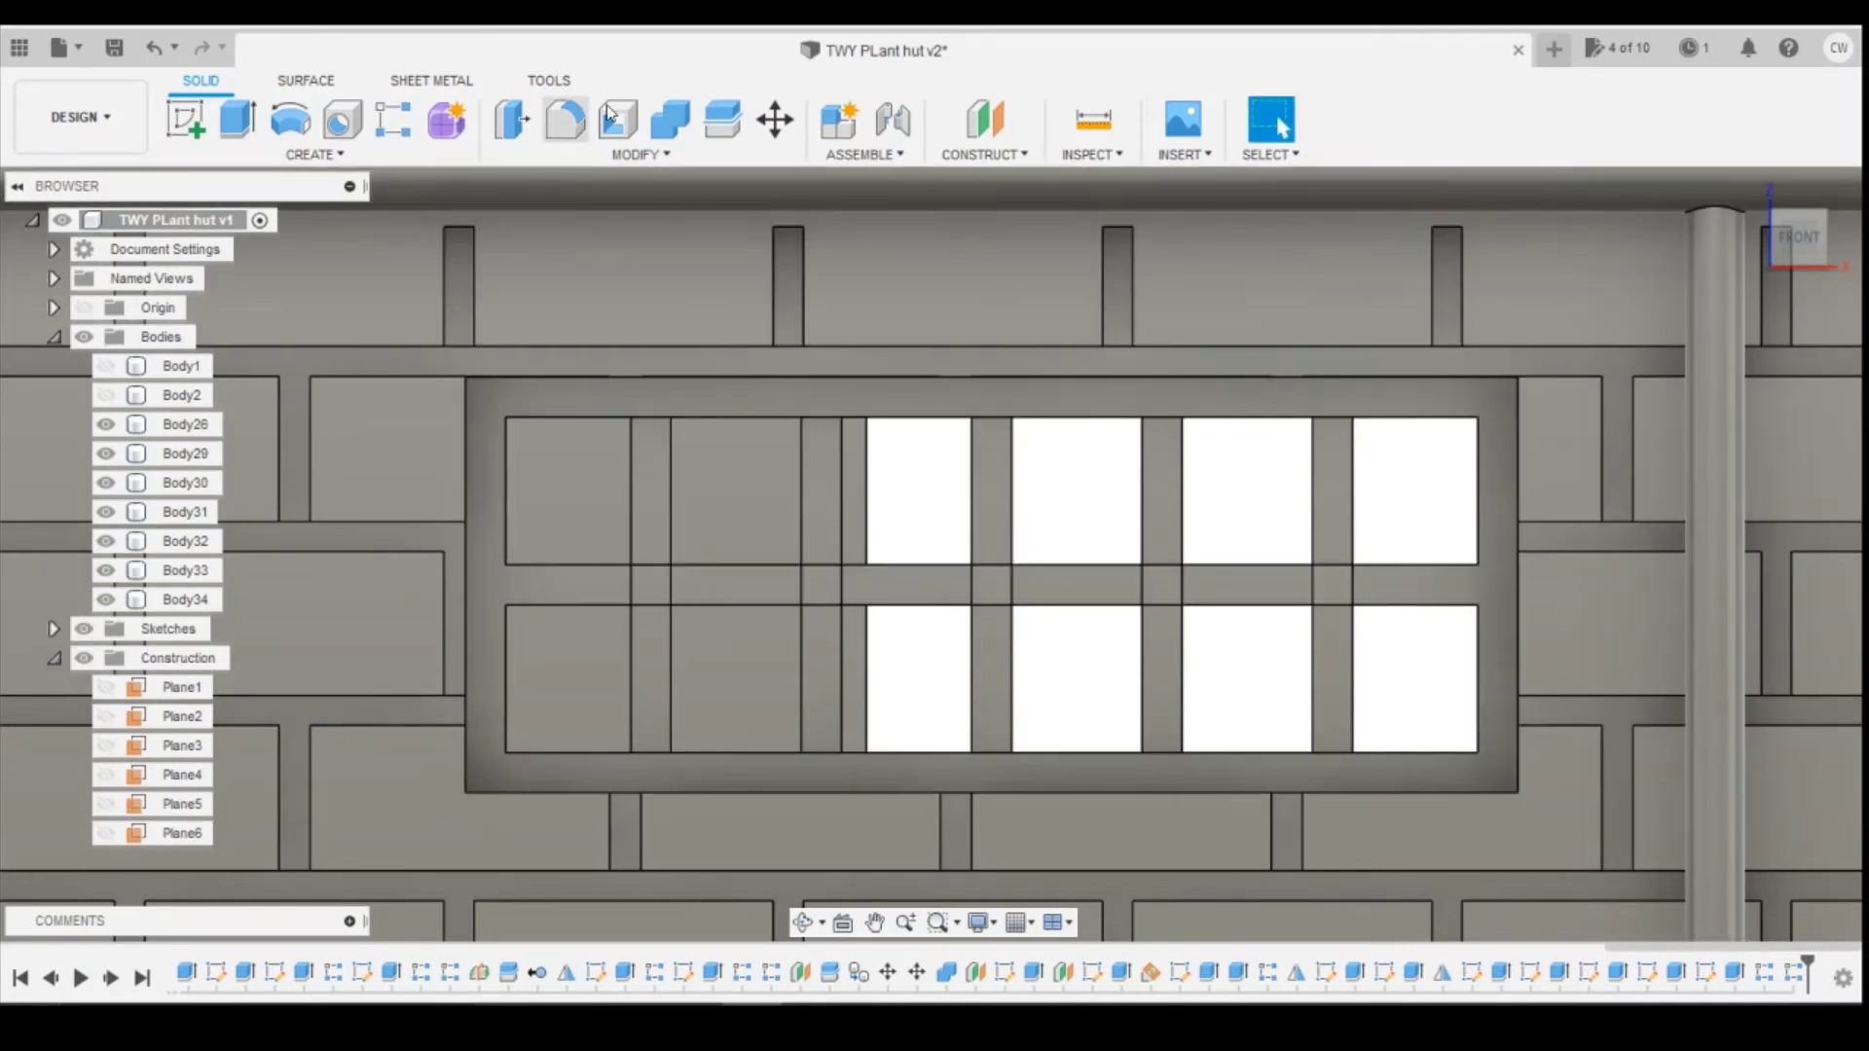
Step: Hide the hut body Body26 and join the five vertical bar bodies to the window frame Body29 with Combine
left_click(671, 119)
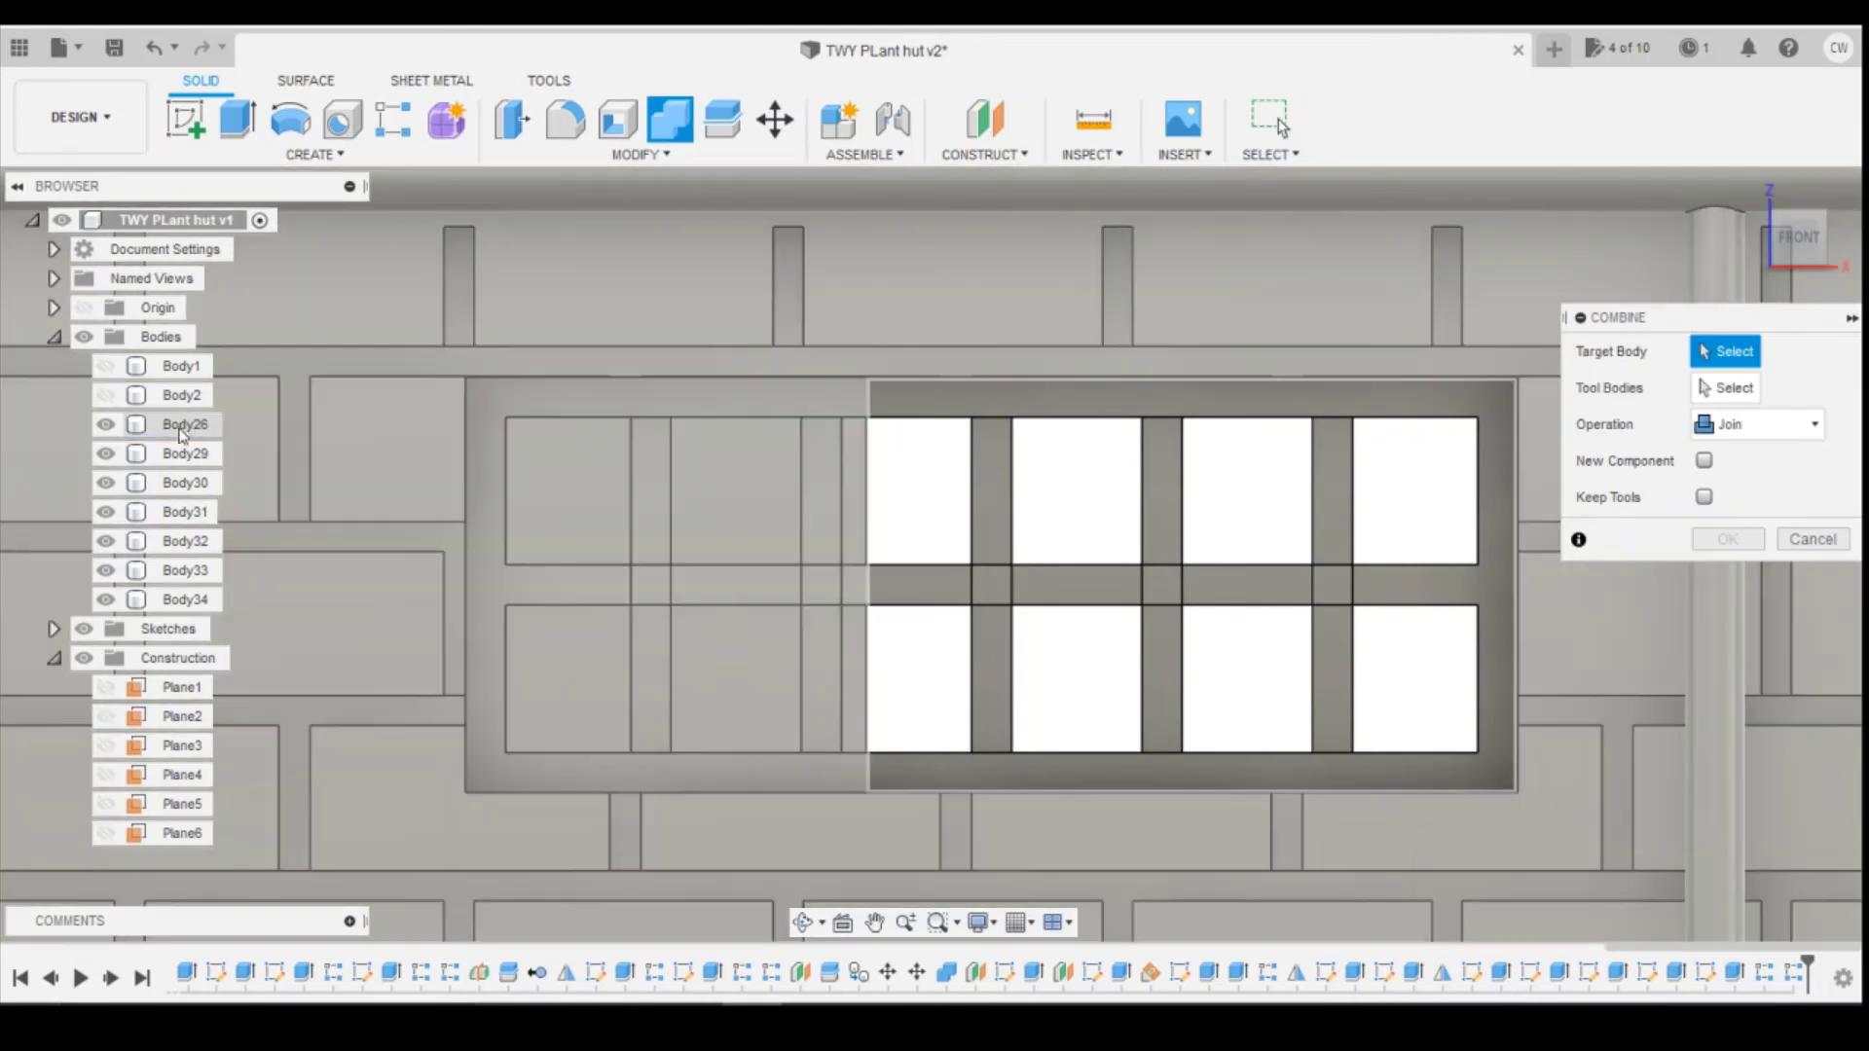
left_click(105, 424)
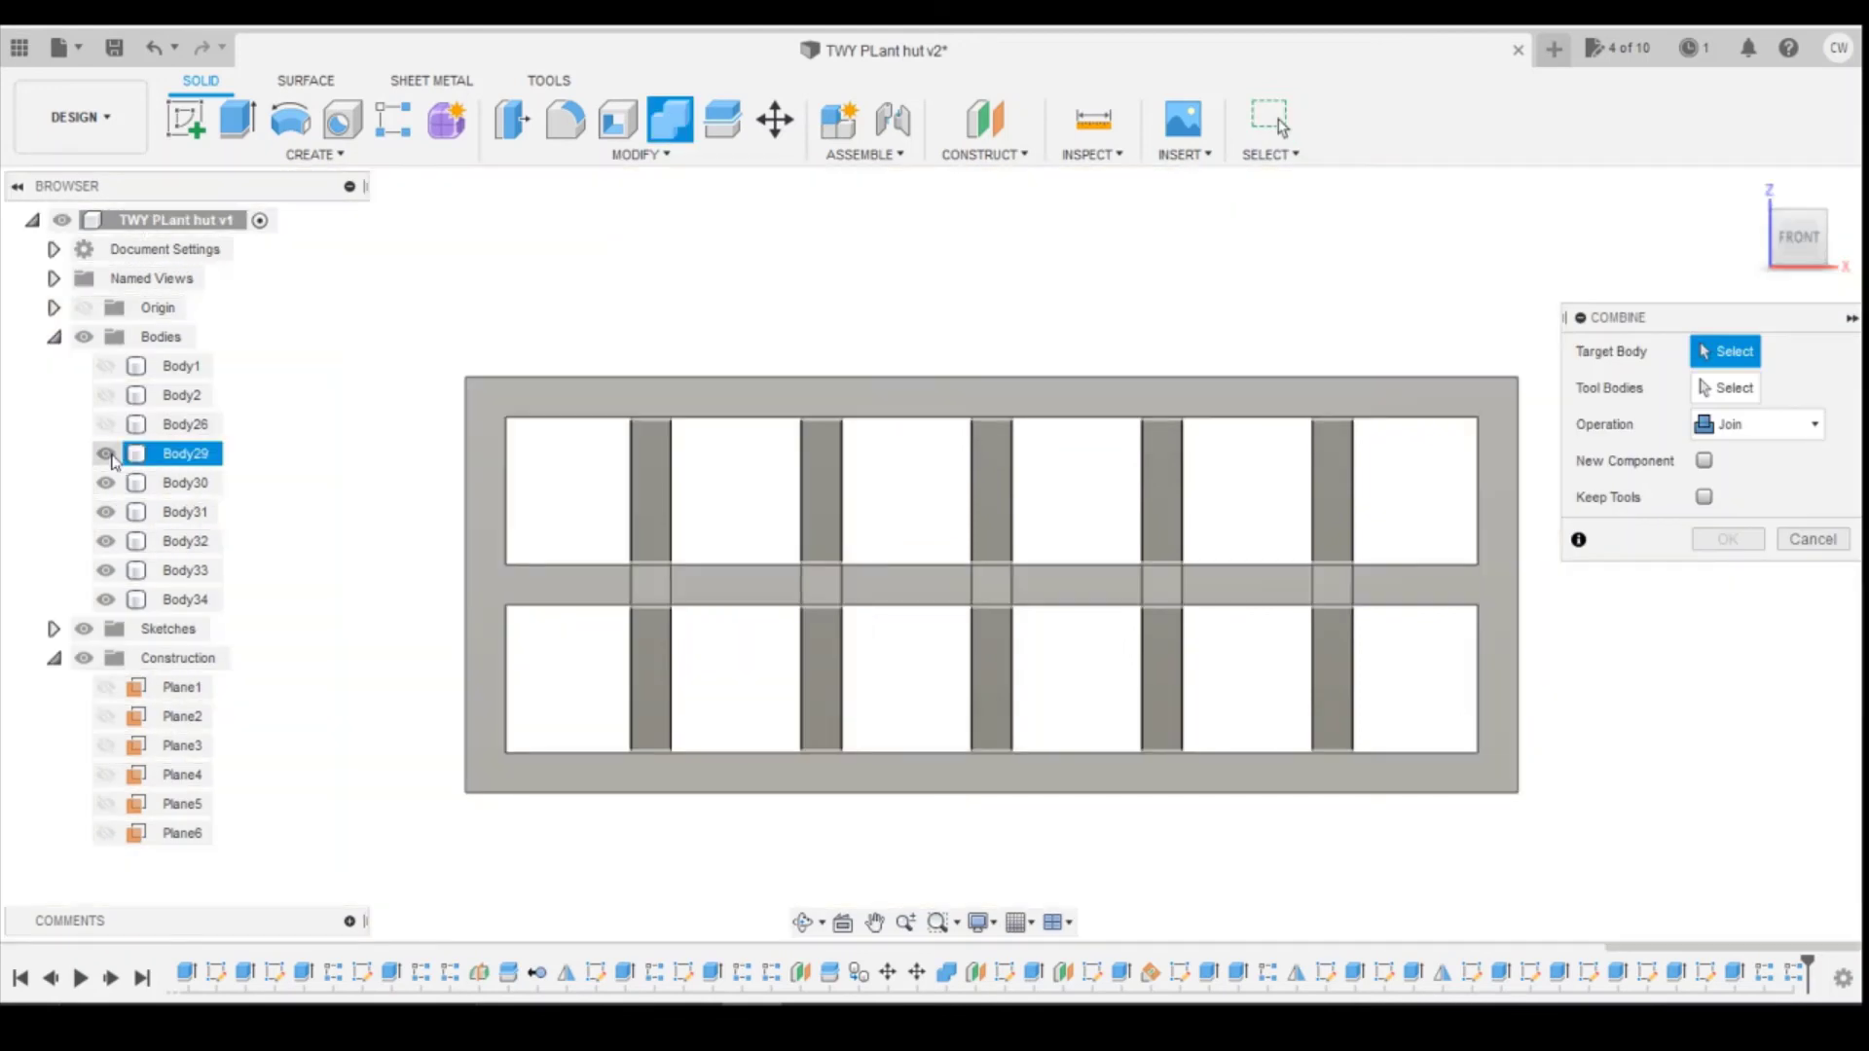
left_click(106, 453)
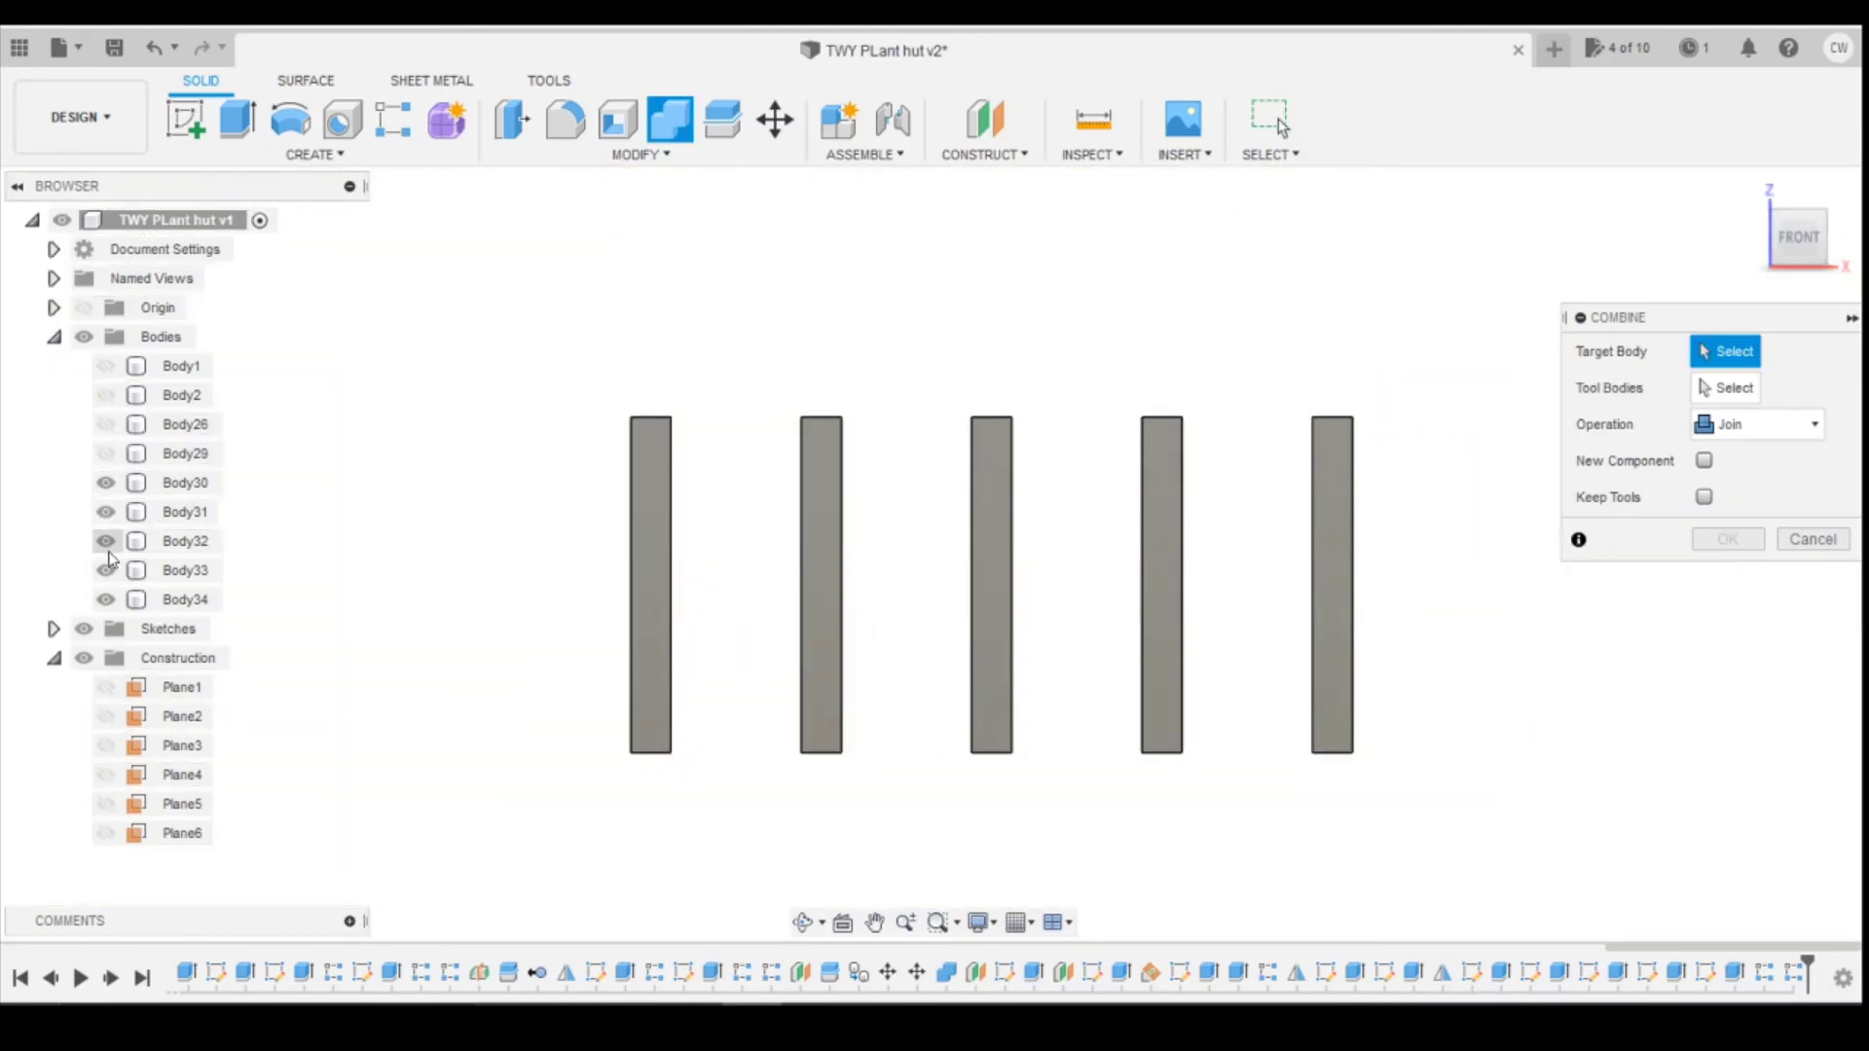
left_click(106, 454)
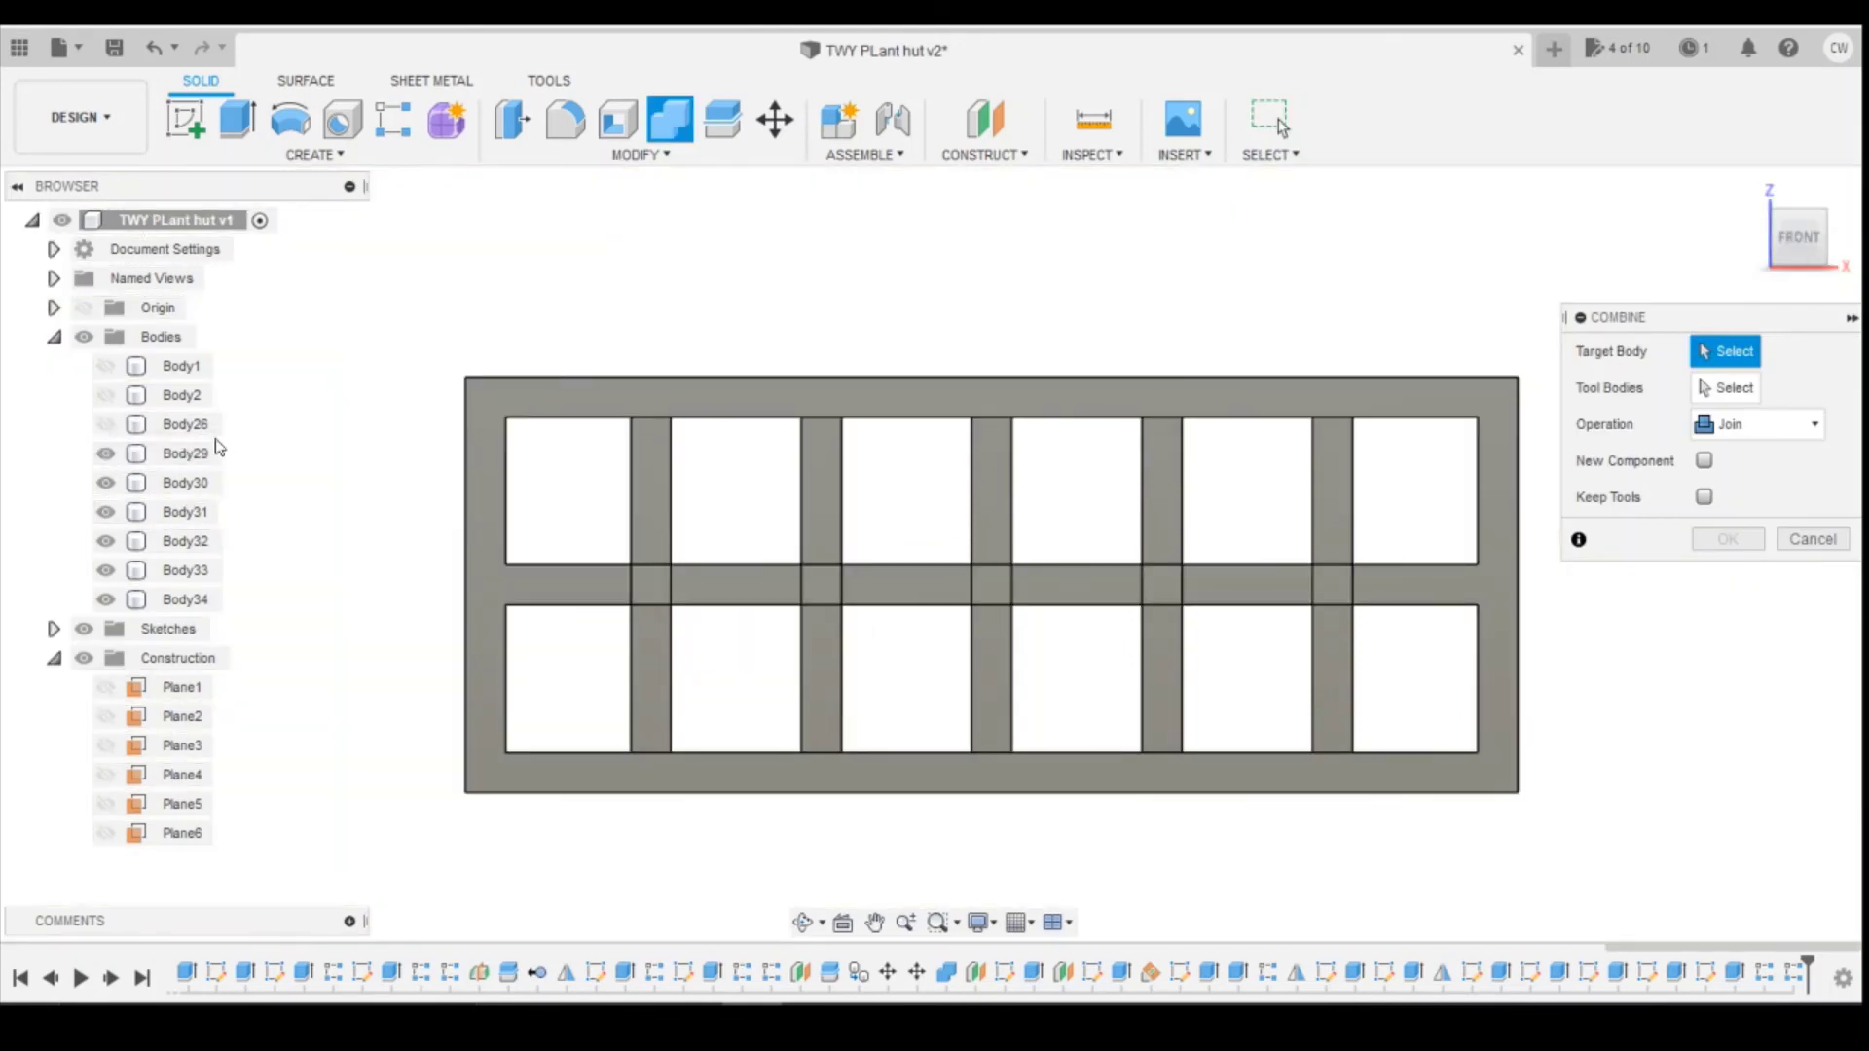
left_click(185, 455)
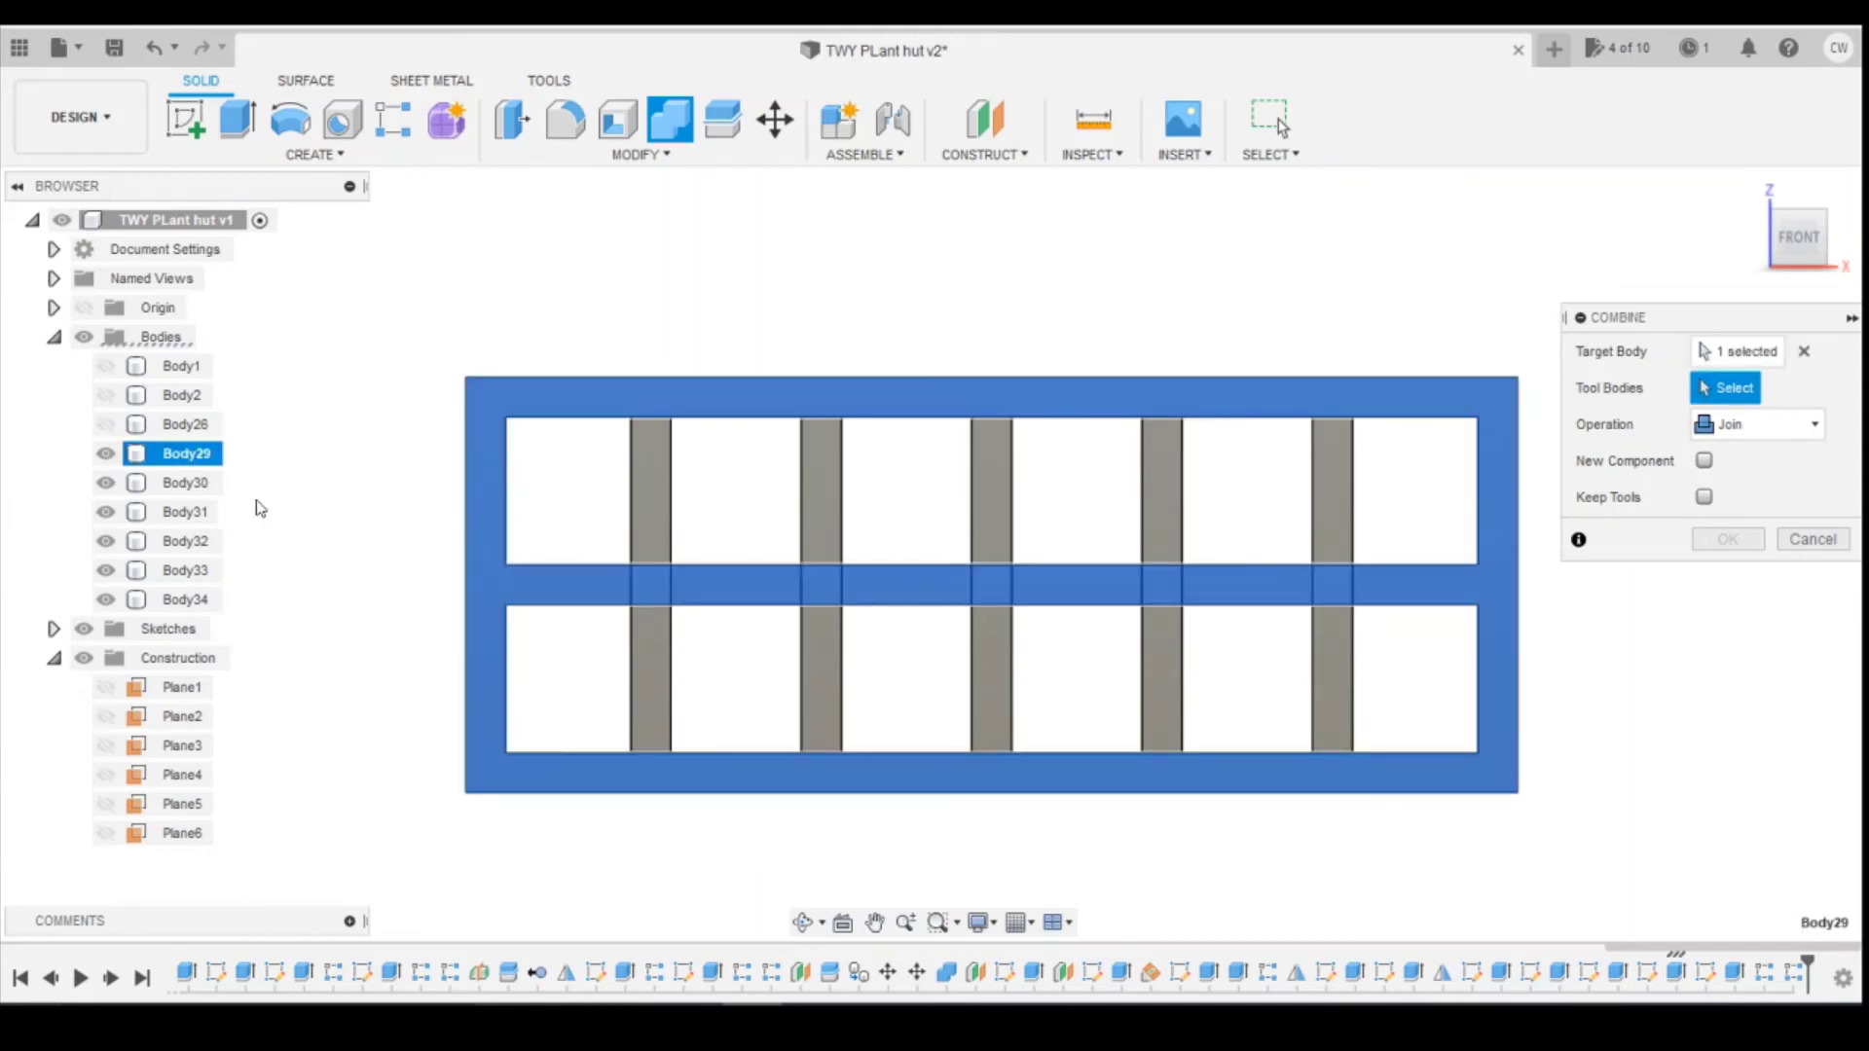
left_click(194, 482)
left_click(212, 602, "shift")
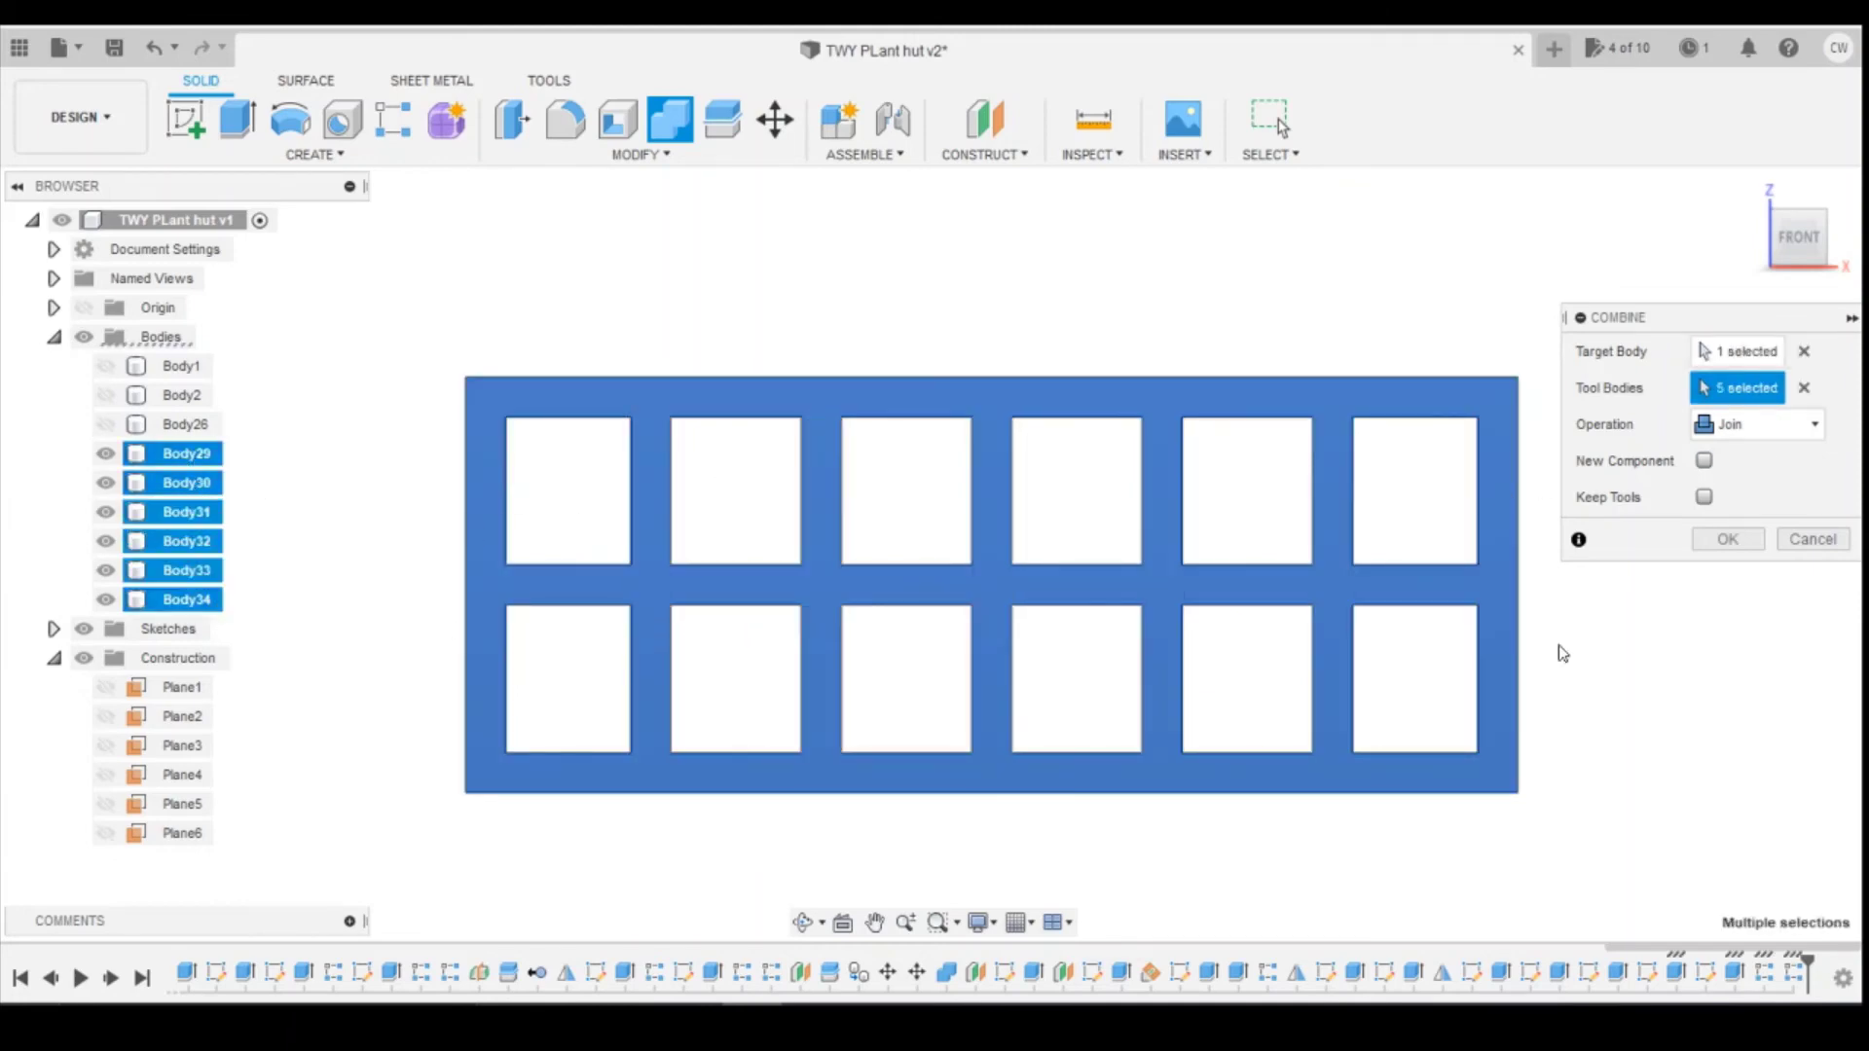
left_click(1760, 542)
Step: Show the hut body Body26 again and copy the window frame body Body29
scroll(1211, 695, "down", 3)
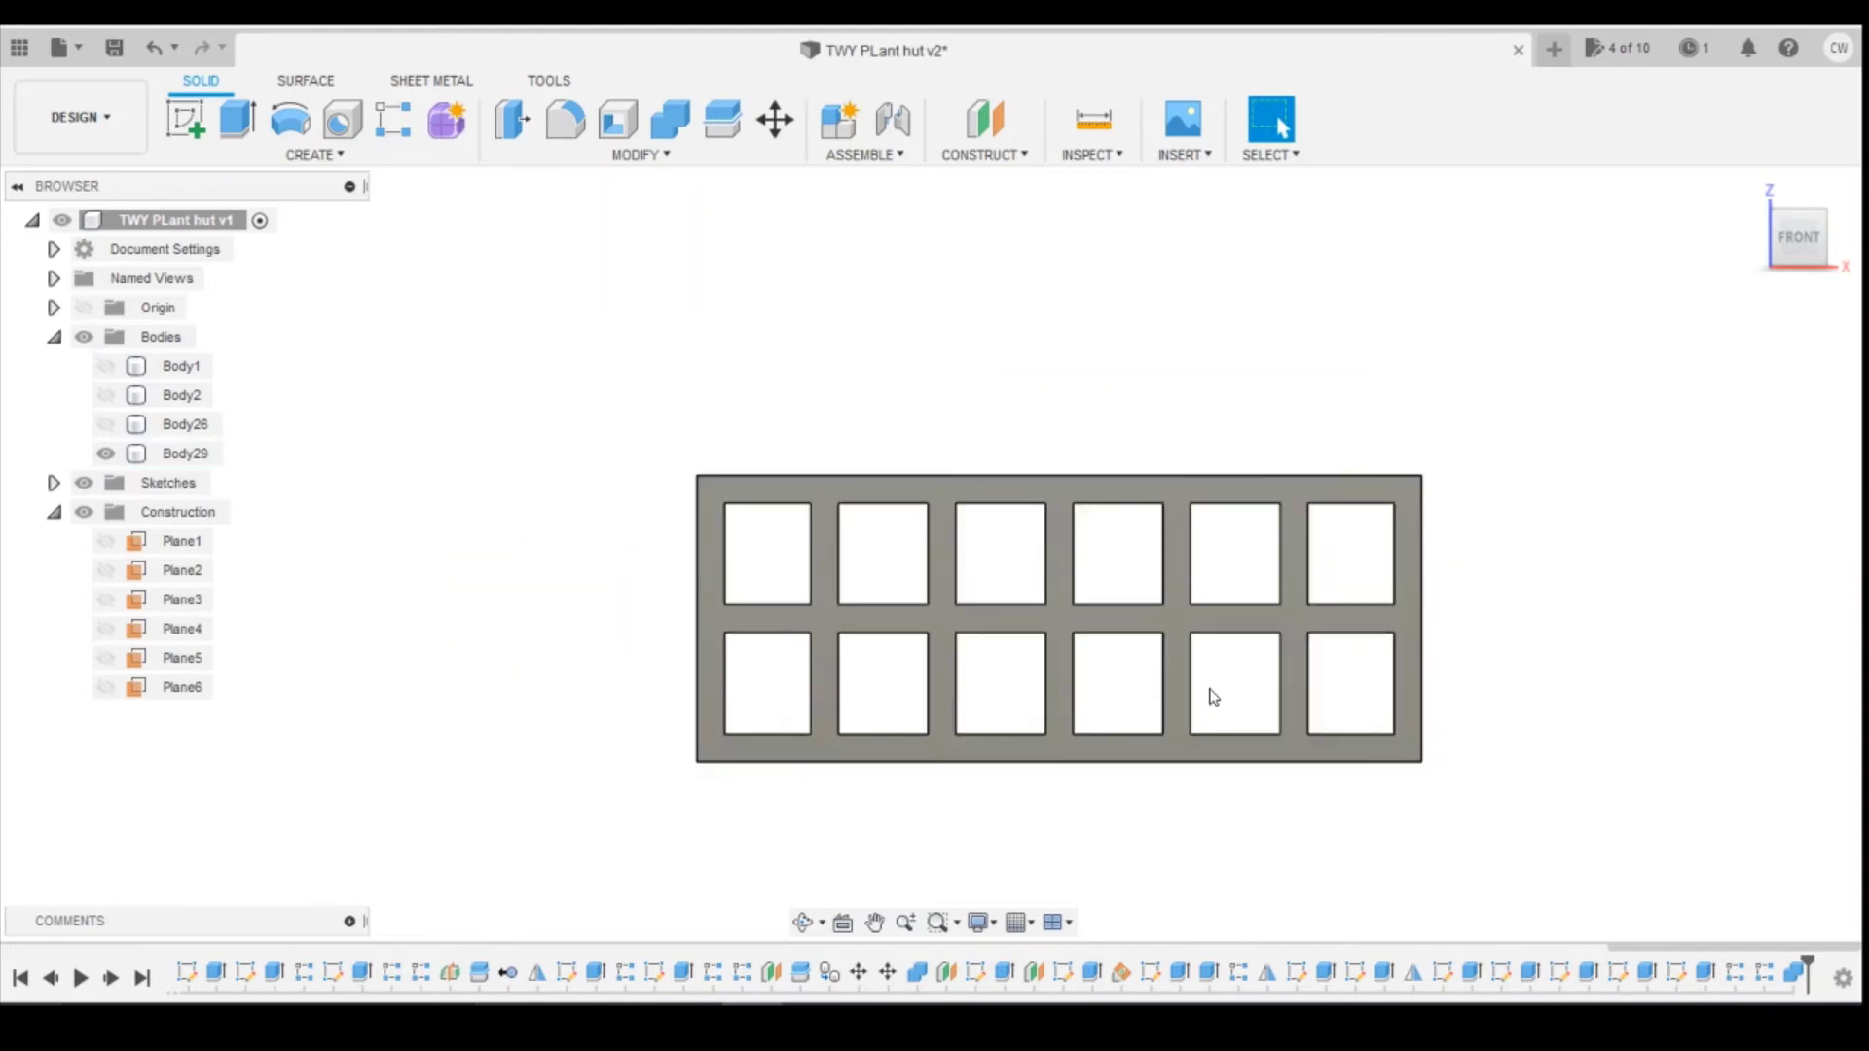
left_click(105, 425)
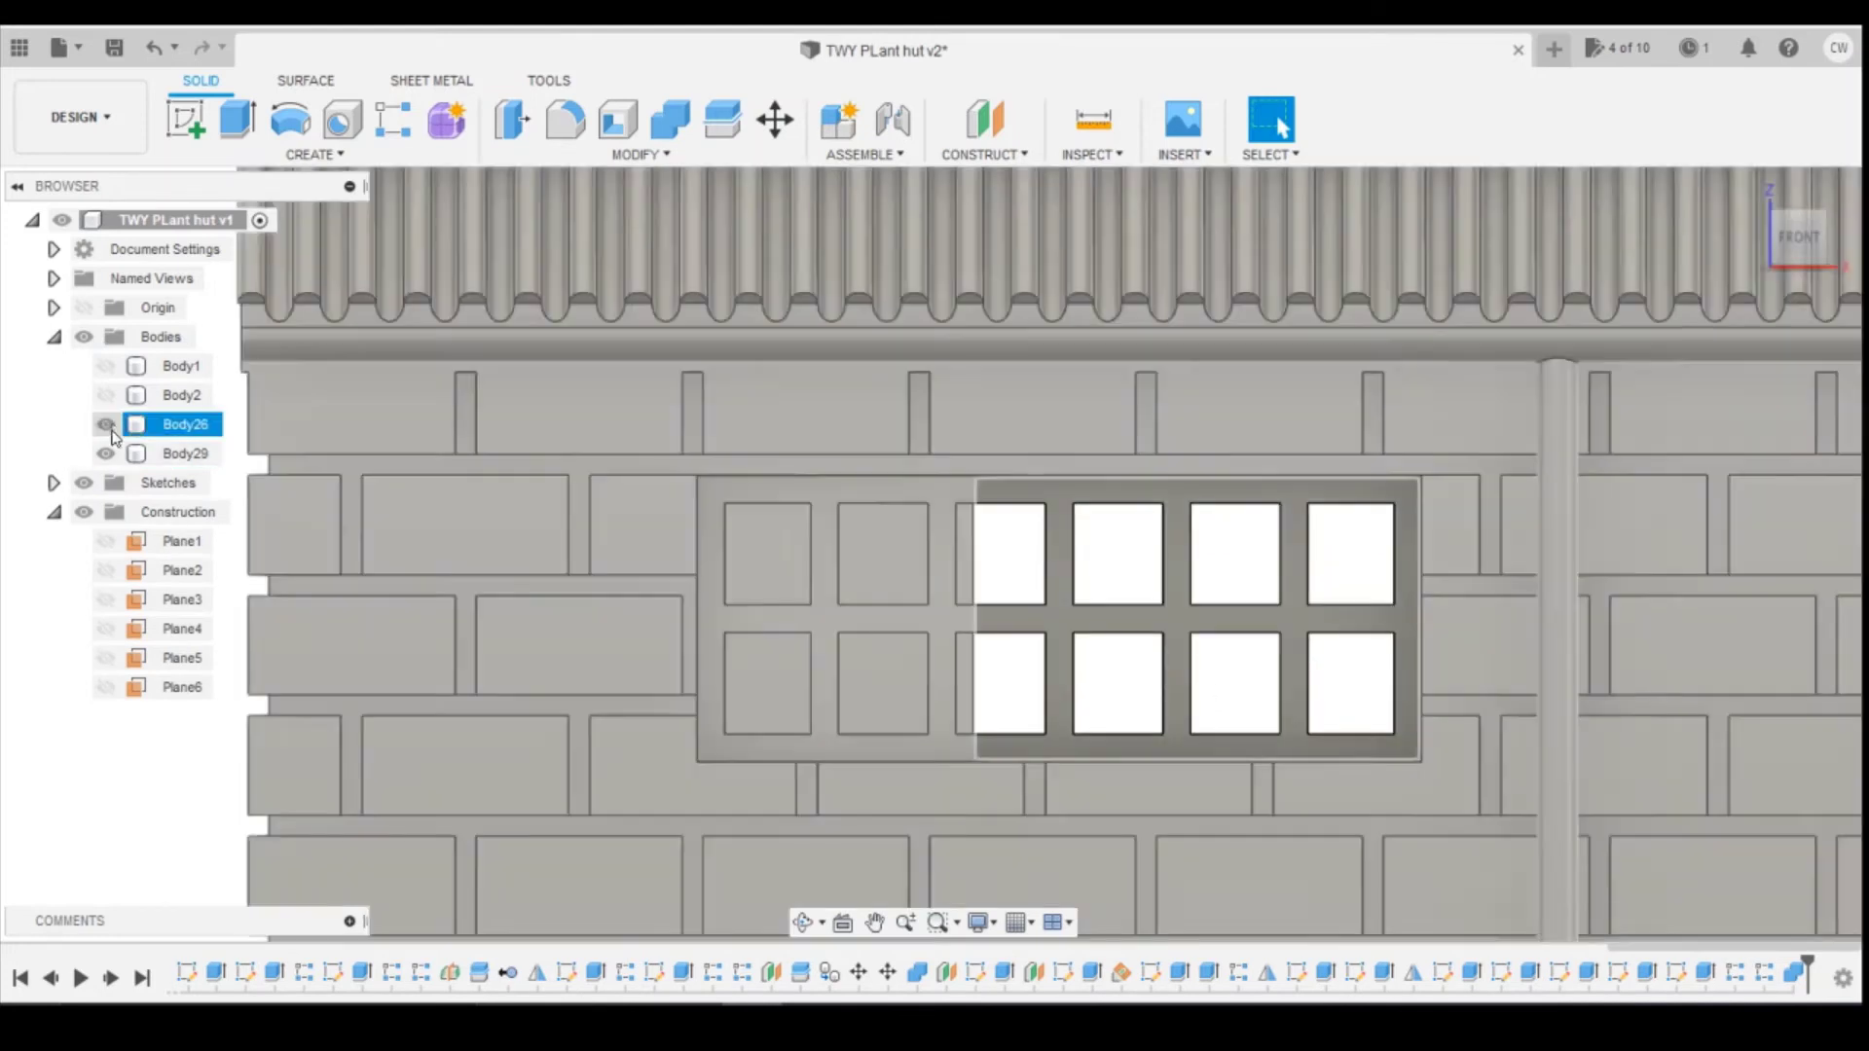
right_click(194, 459)
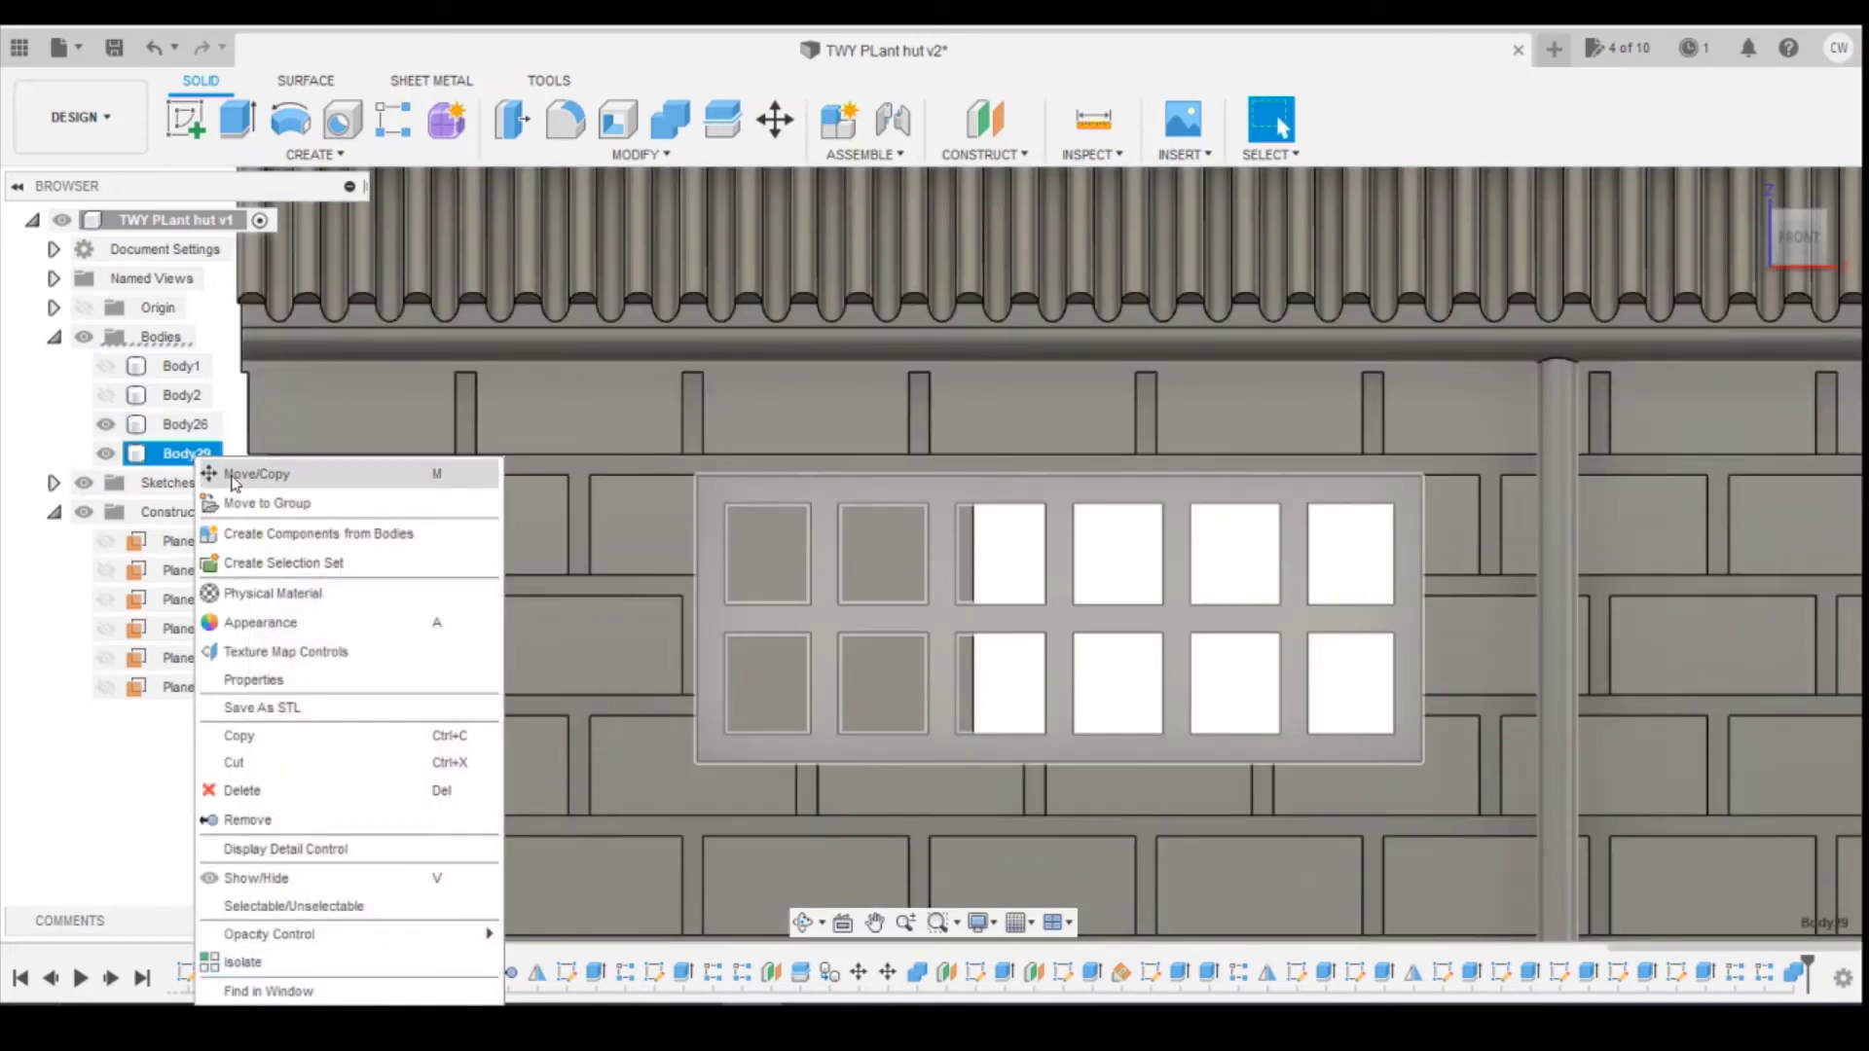
left_click(259, 745)
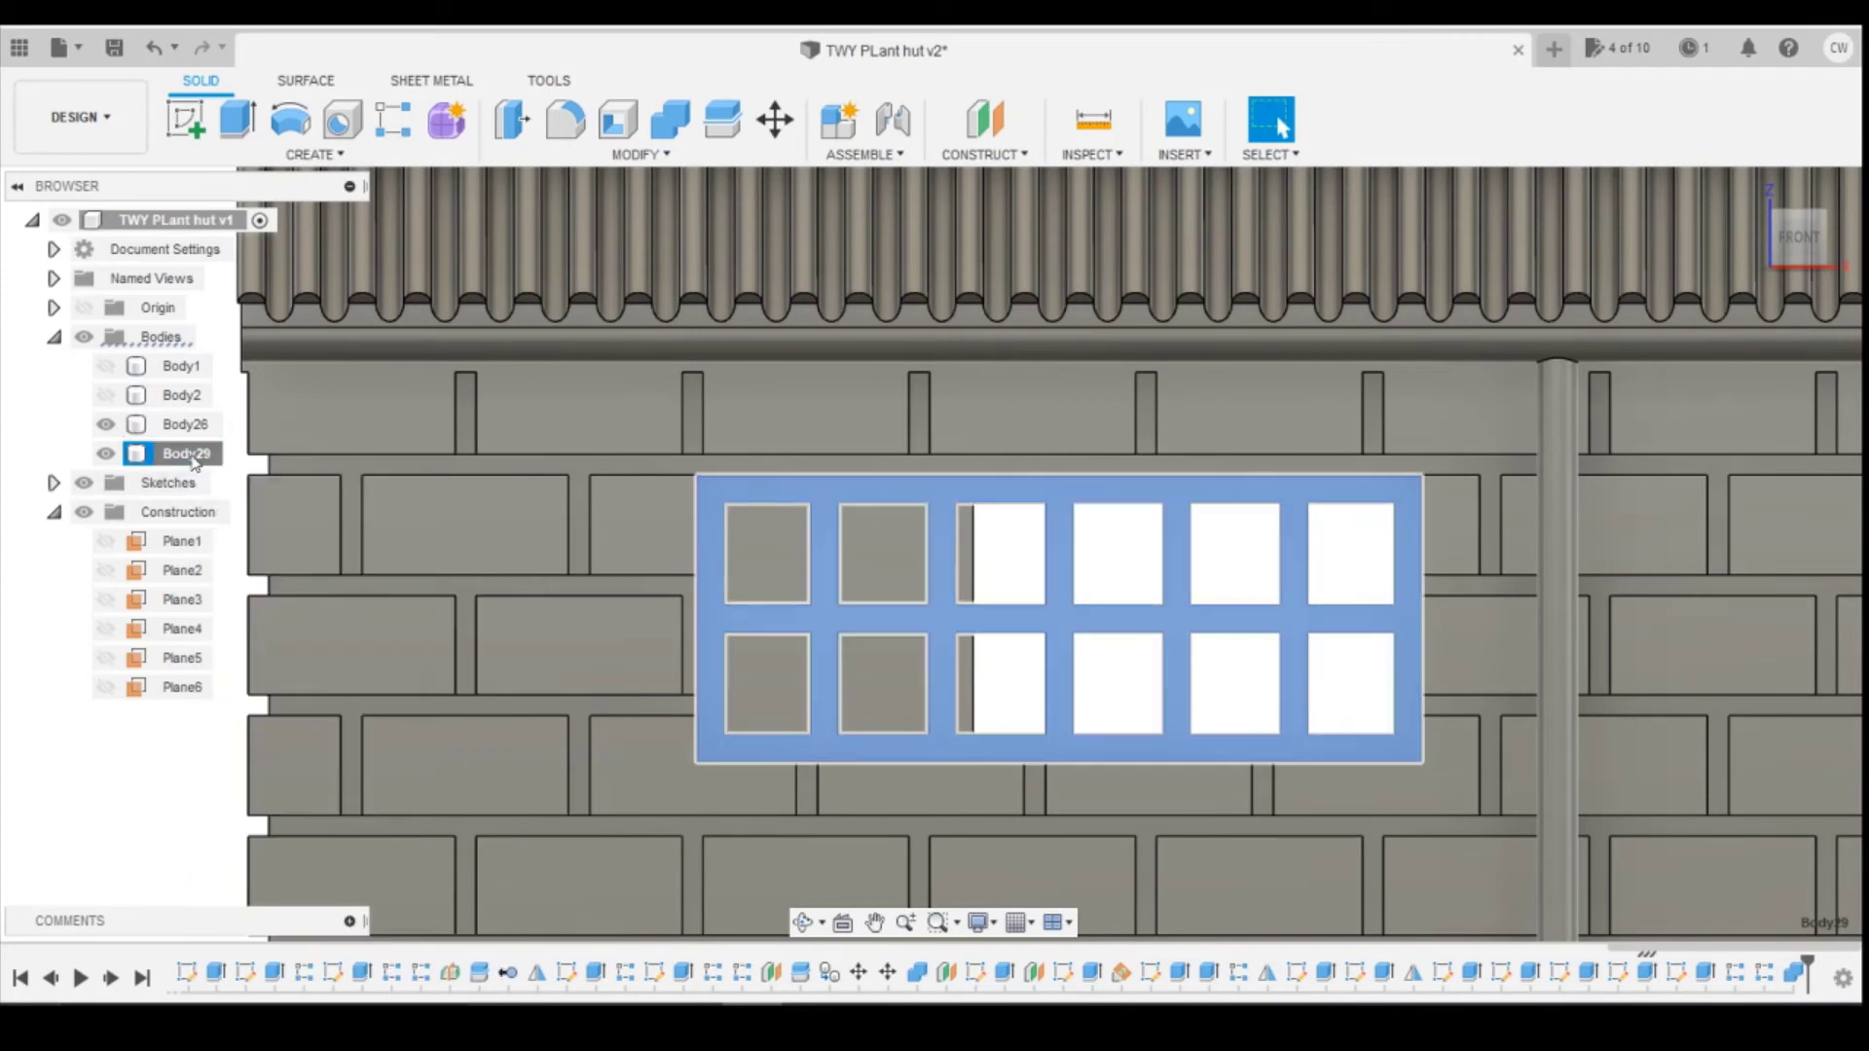
Step: Paste the copied window frame body and move it 10 mm in Y and 5 mm in X
right_click(195, 457)
left_click(243, 789)
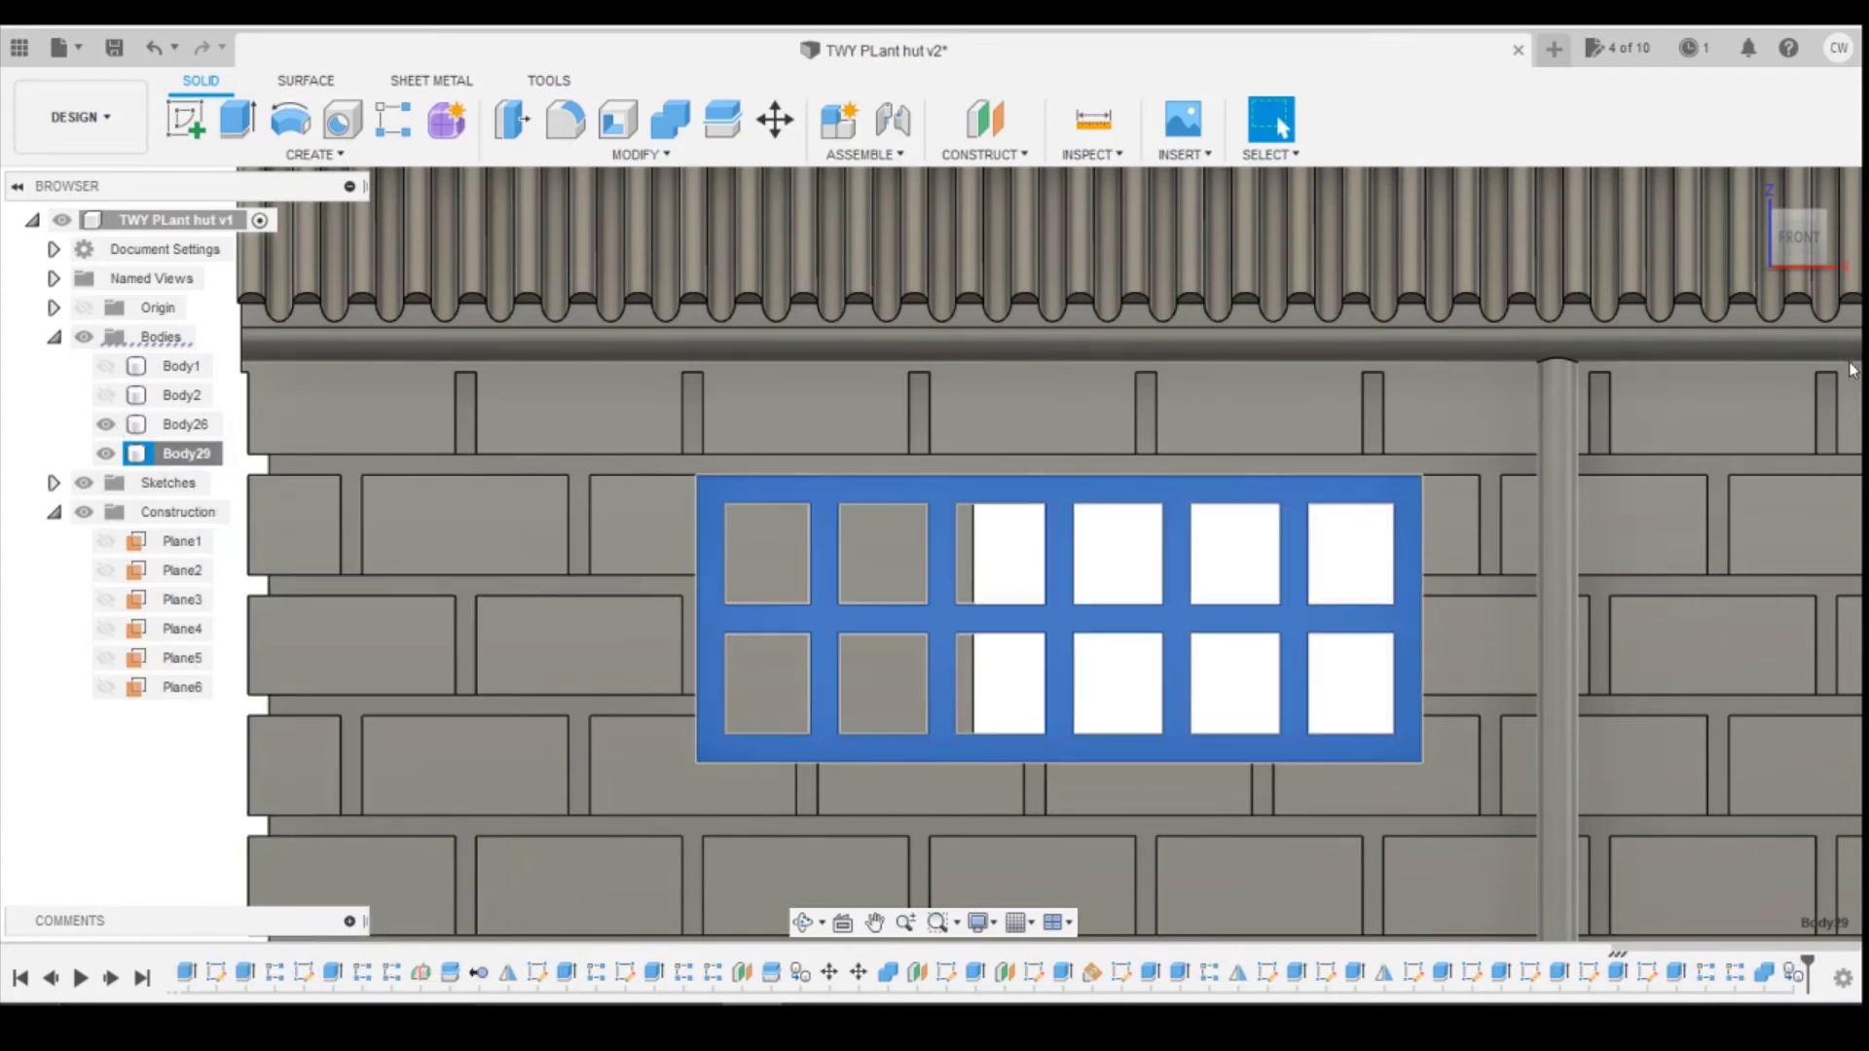
left_click_drag(1808, 251, 1818, 243)
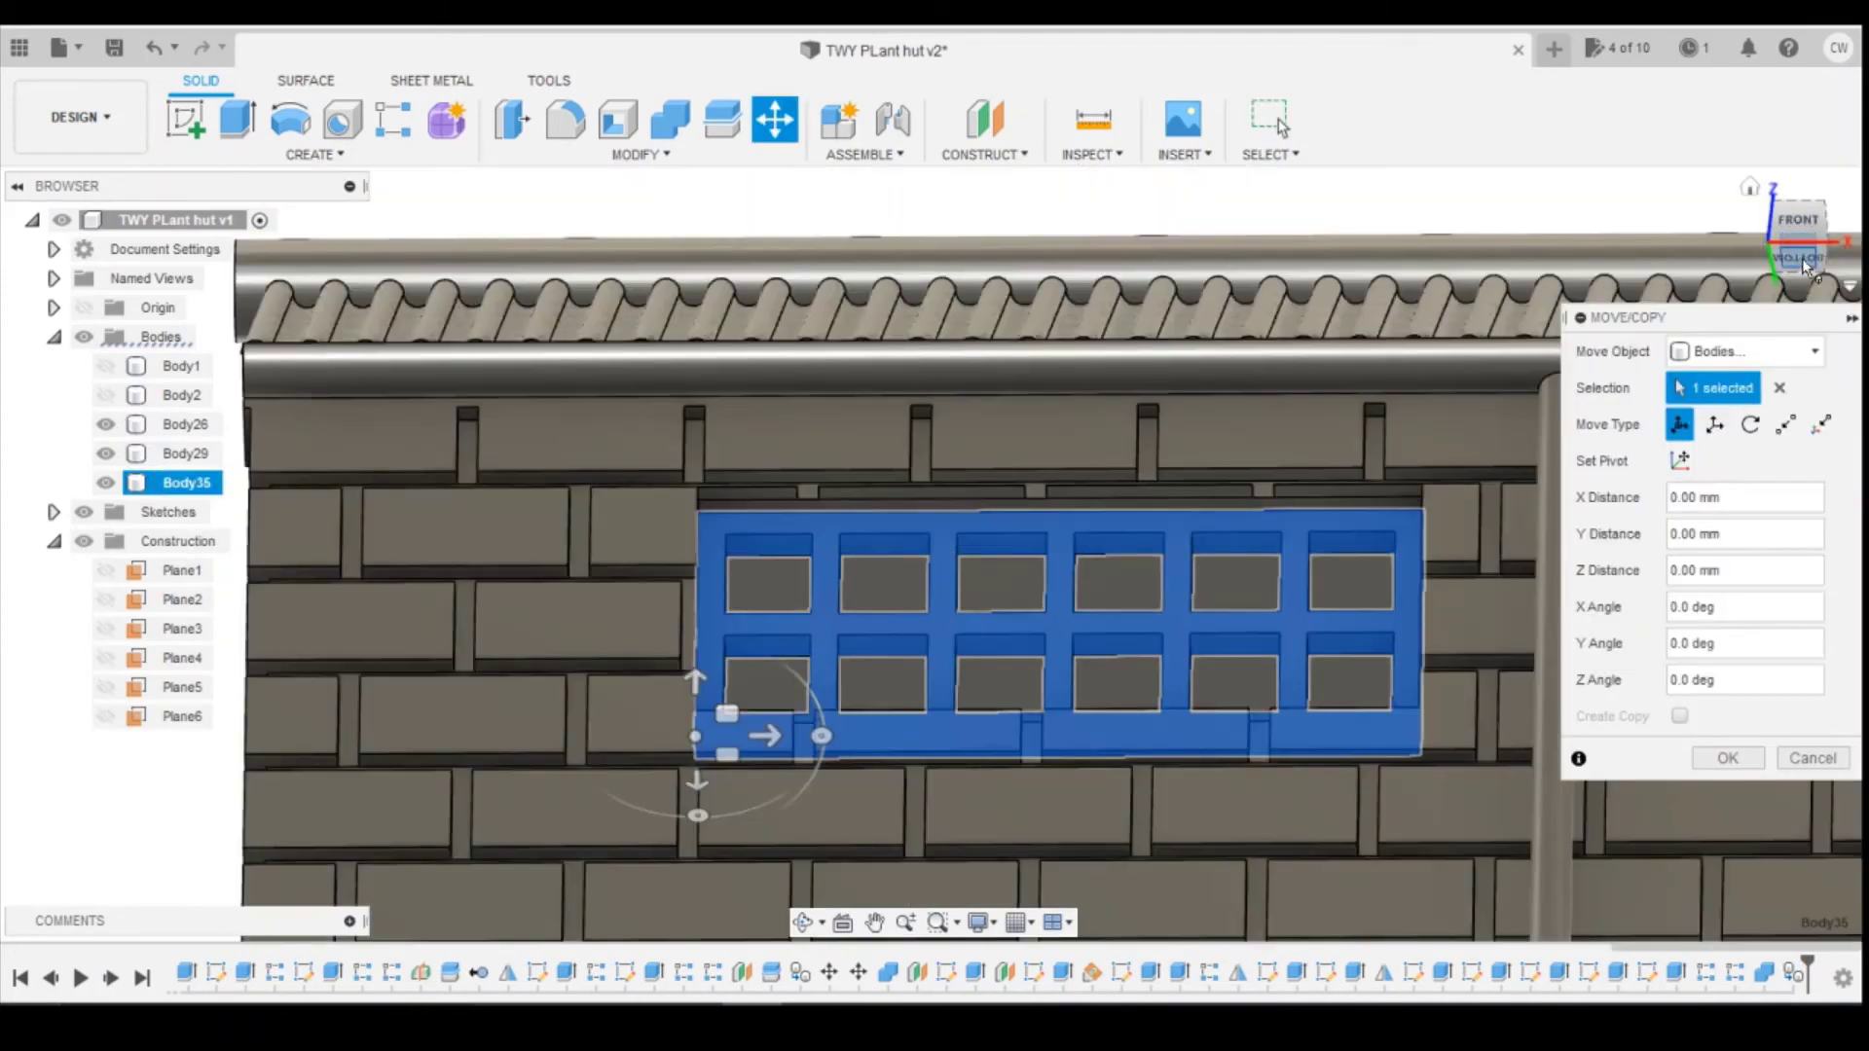
left_click(1806, 265)
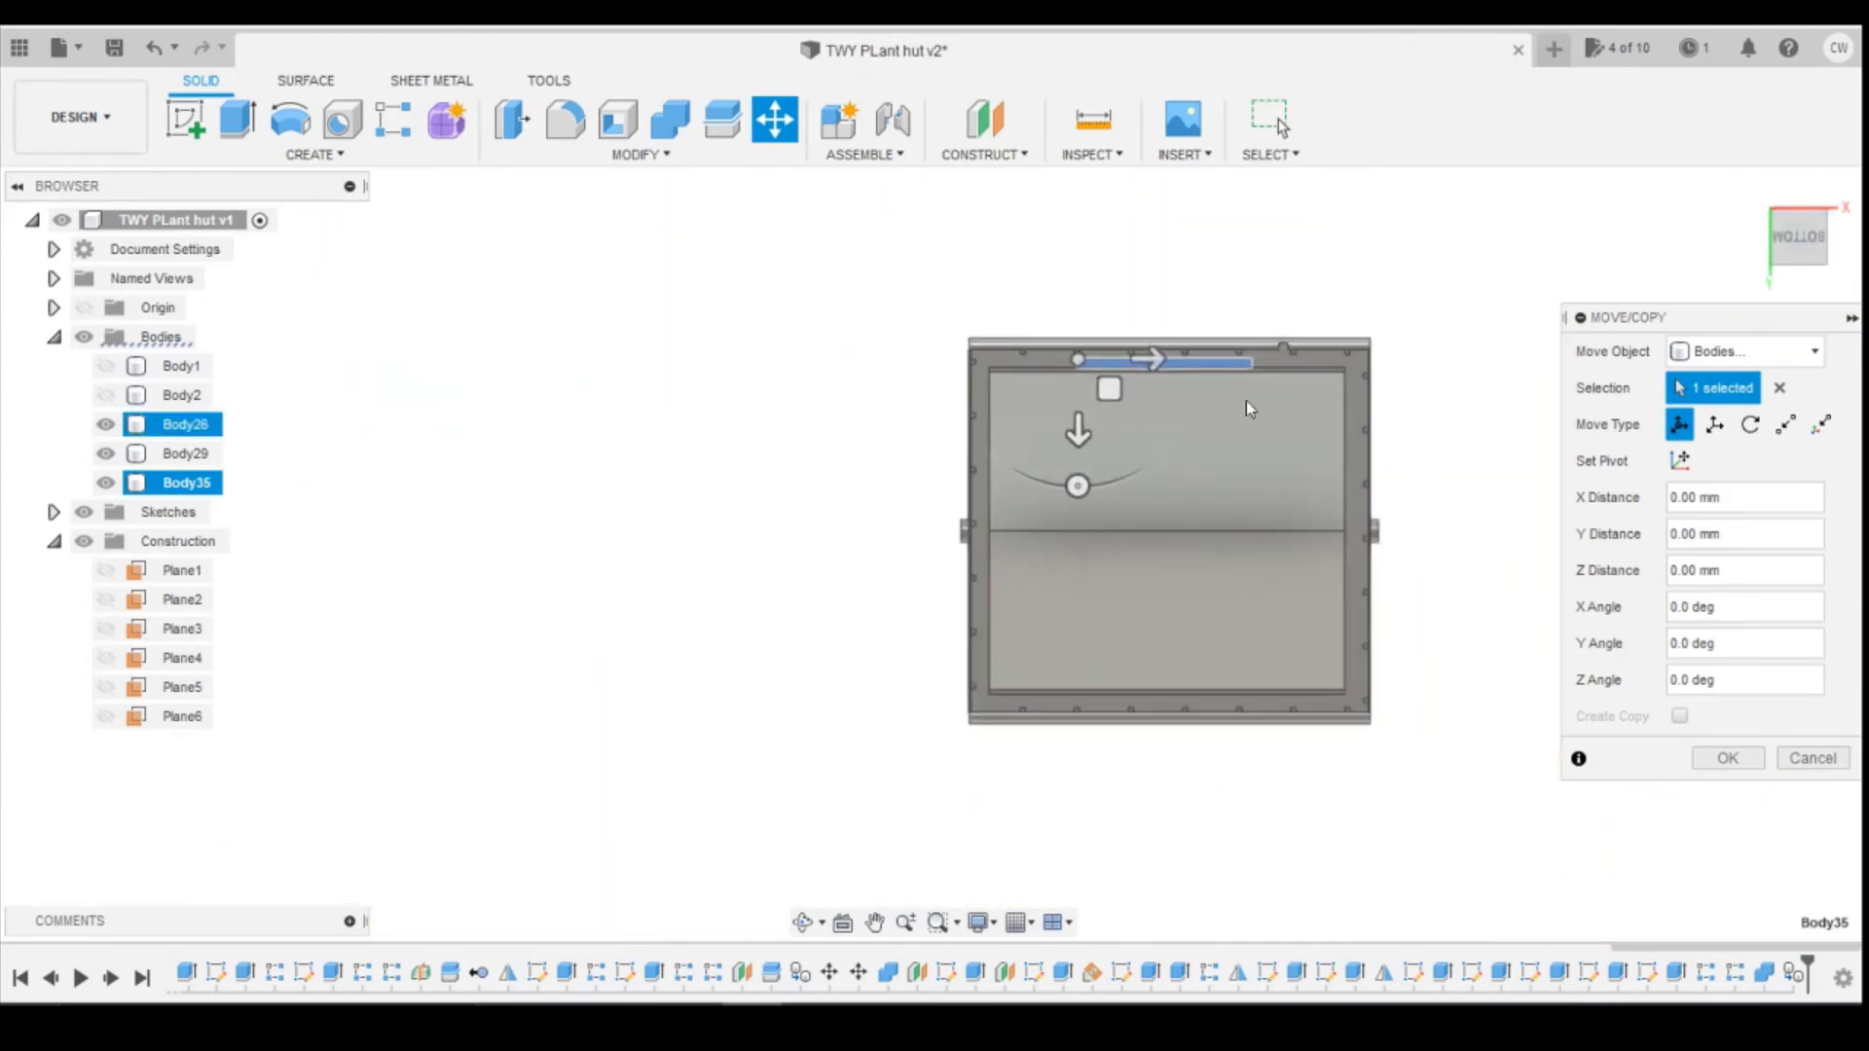
left_click_drag(1070, 424, 1076, 586)
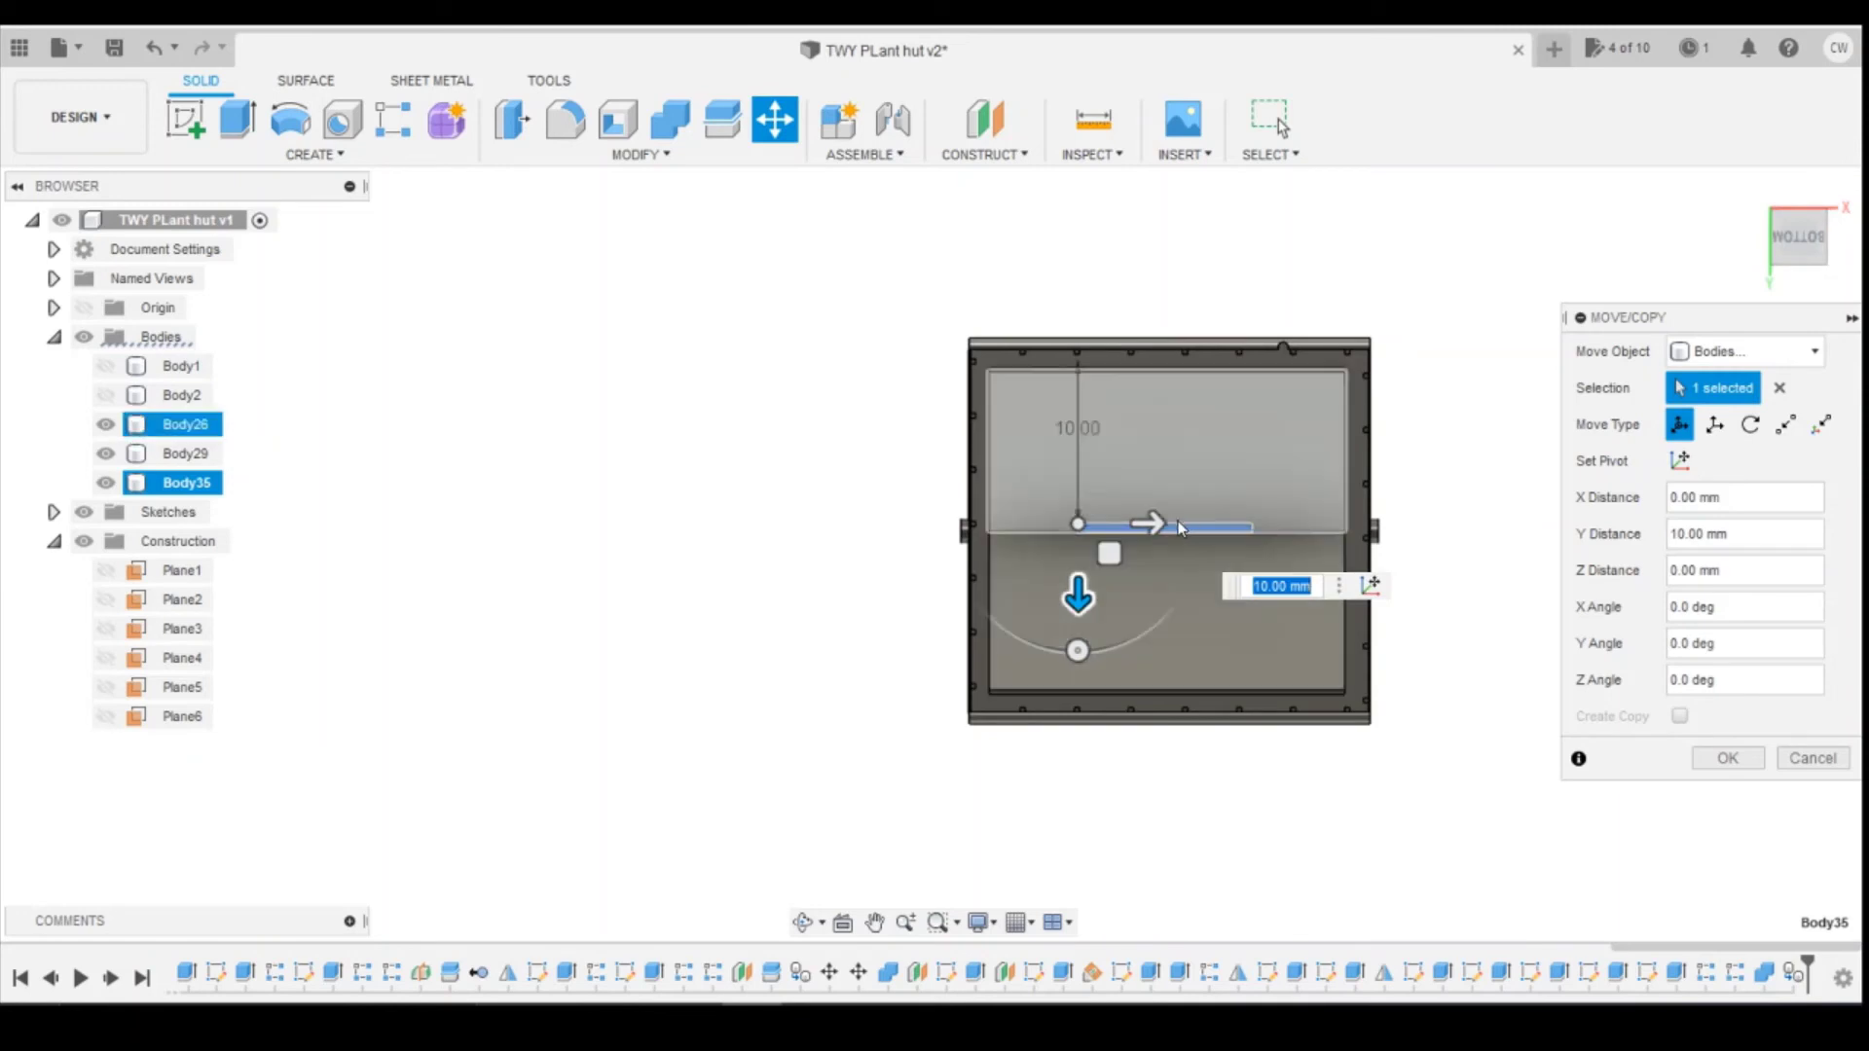
left_click_drag(1287, 527, 1237, 526)
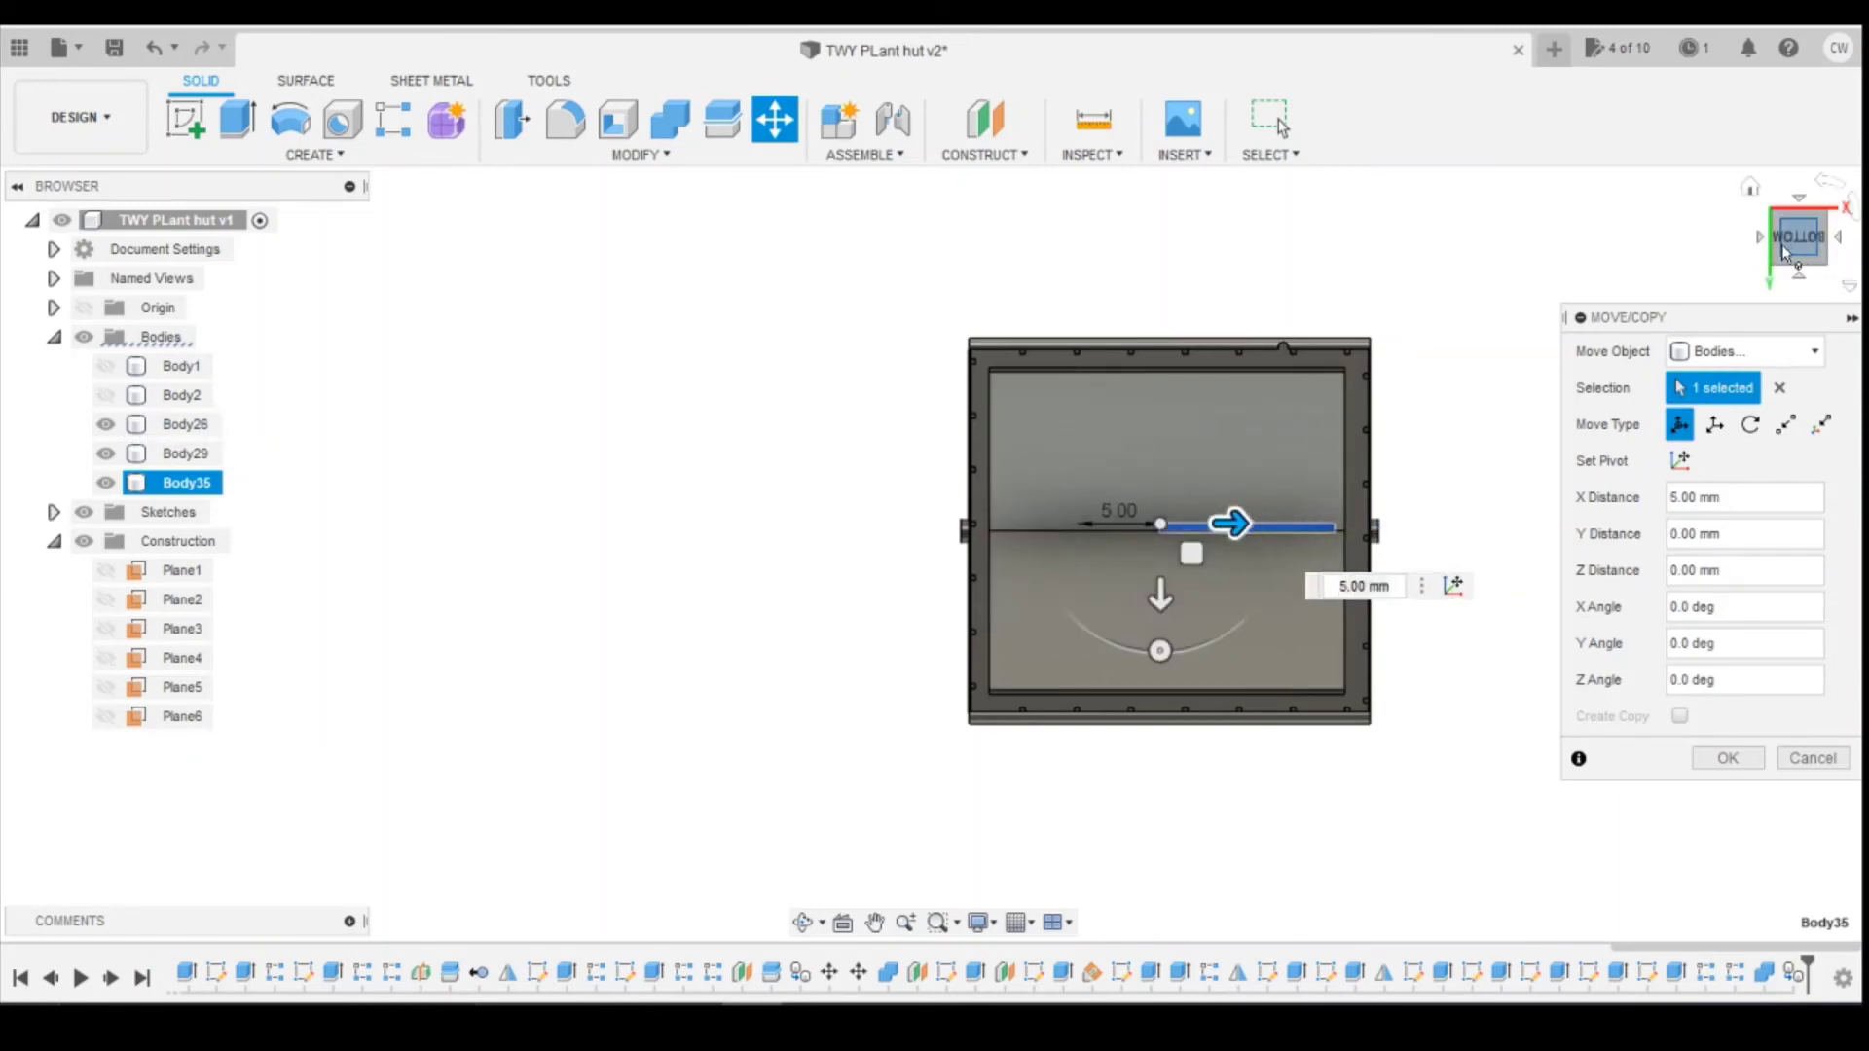
Step: Move the window copy point to point from its lower corner to the matching corner of the opening in the opposite wall
left_click_drag(1794, 255, 1797, 303)
left_click(1785, 425)
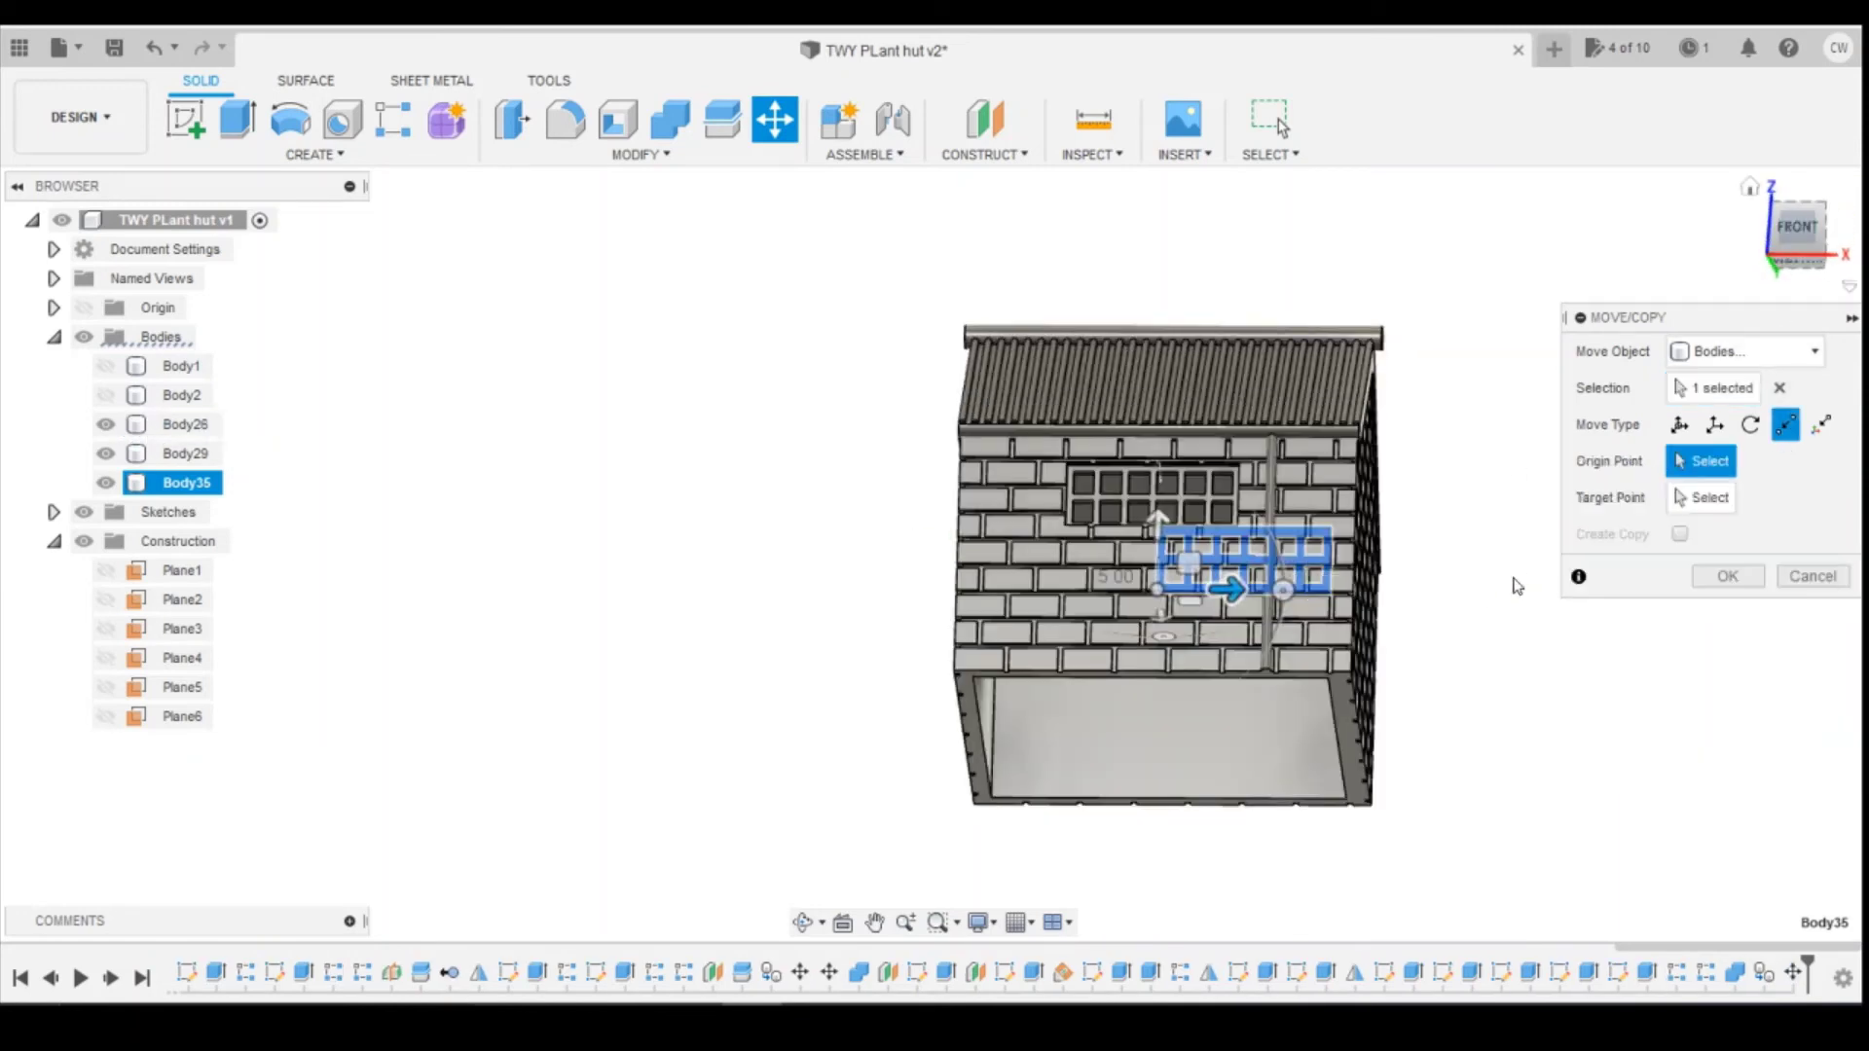
left_click_drag(1791, 230, 1797, 198)
scroll(1179, 626, "up", 3)
scroll(1158, 662, "down", 3)
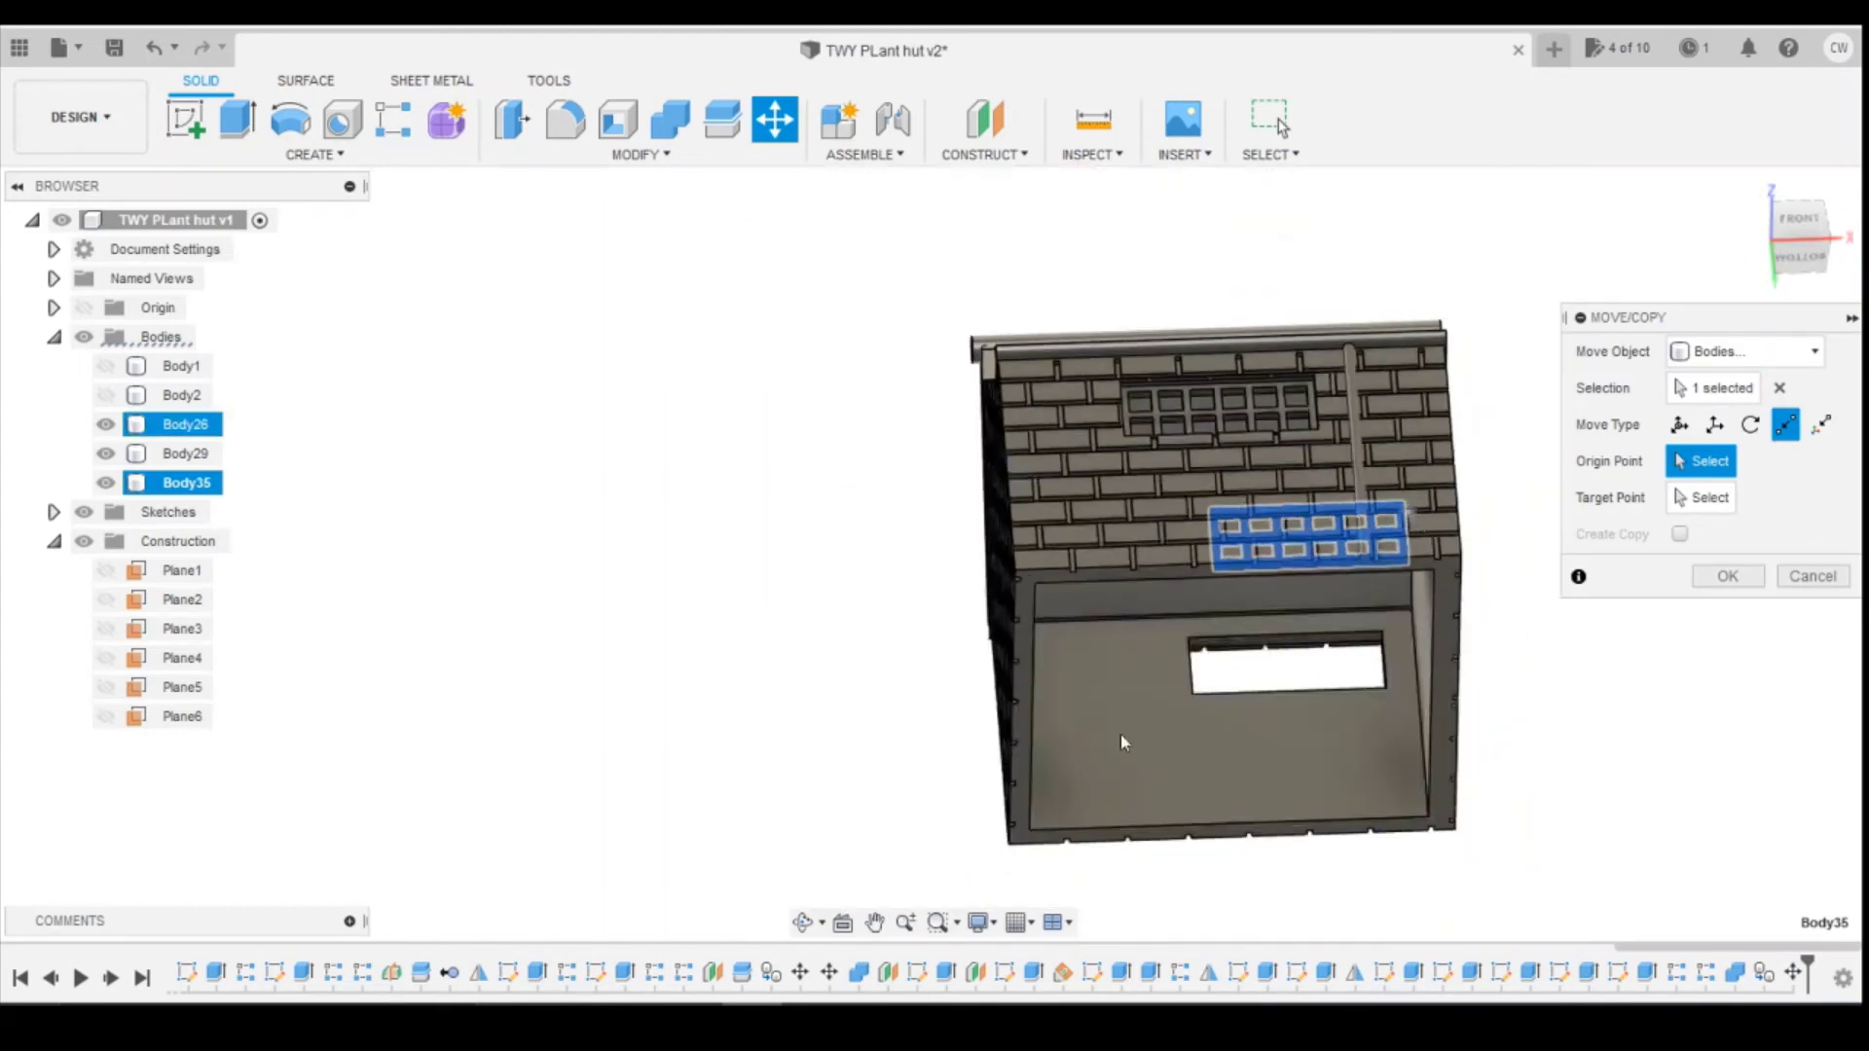
scroll(1122, 738, "up", 5)
left_click_drag(1801, 259, 1810, 242)
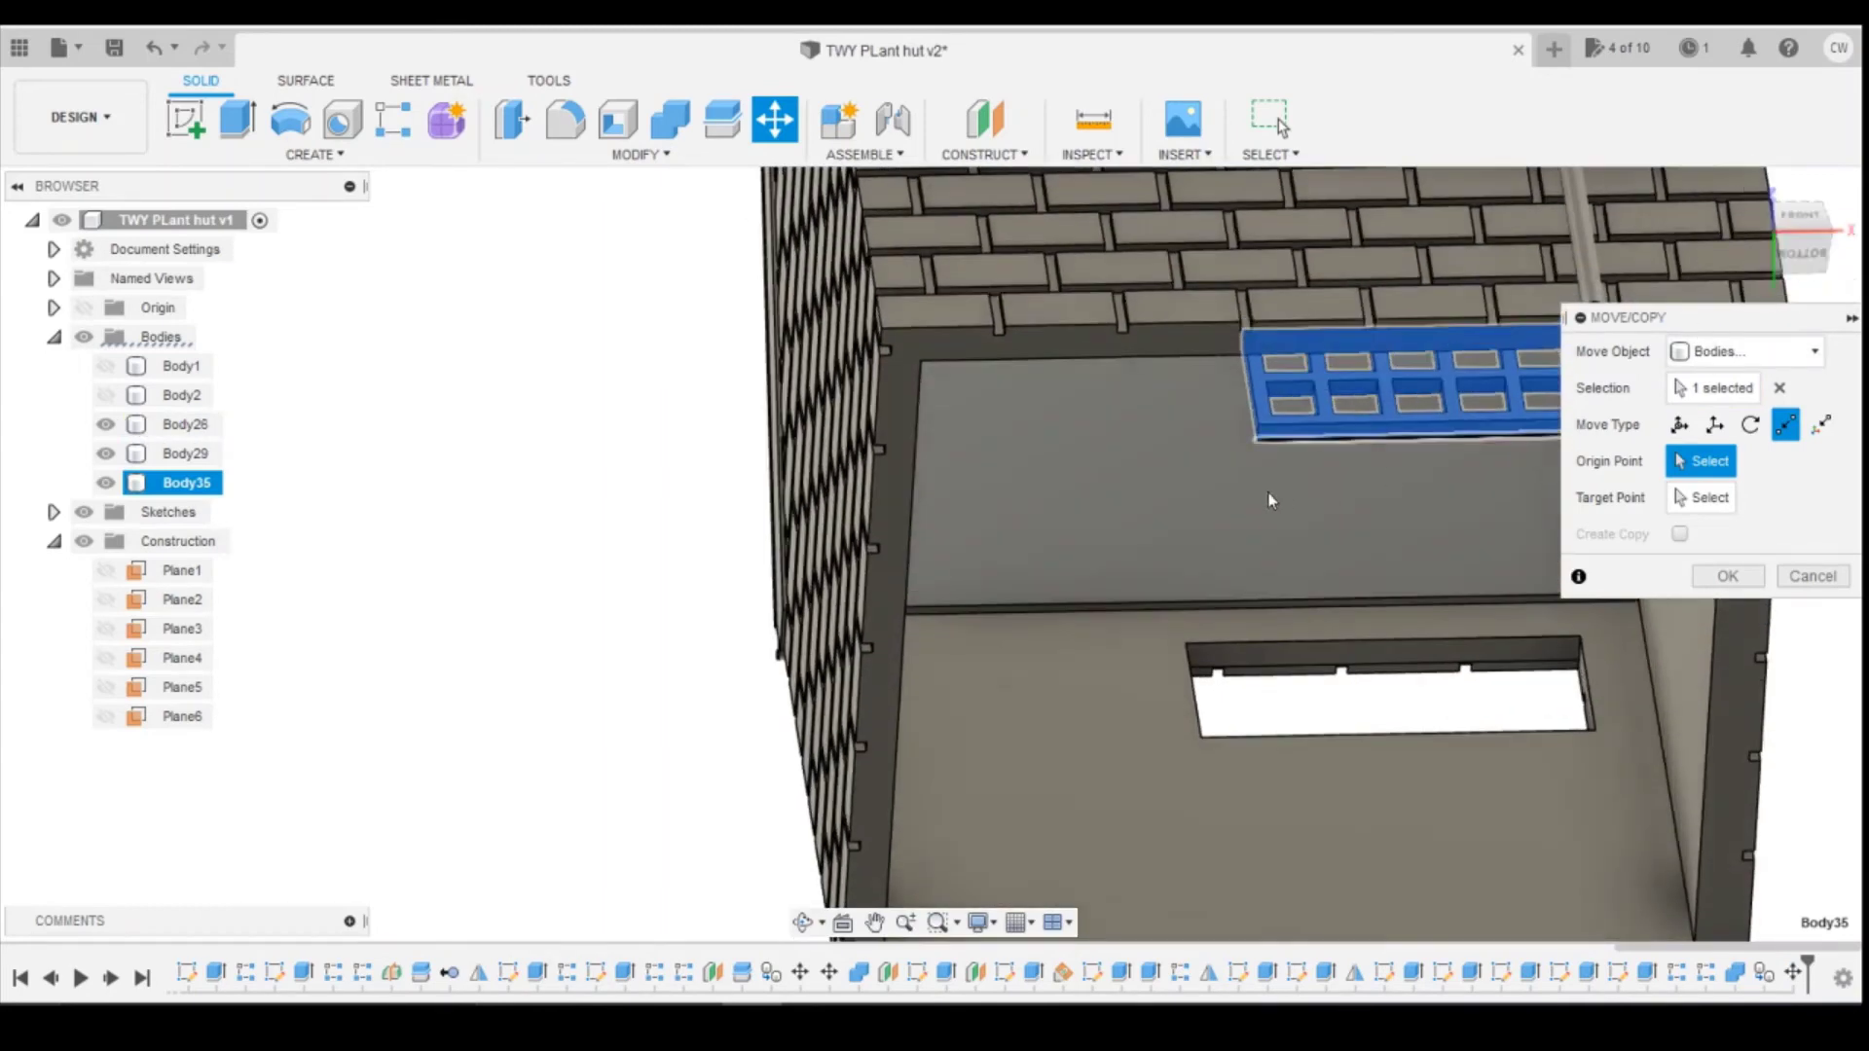
left_click(1252, 444)
scroll(1217, 725, "up", 4)
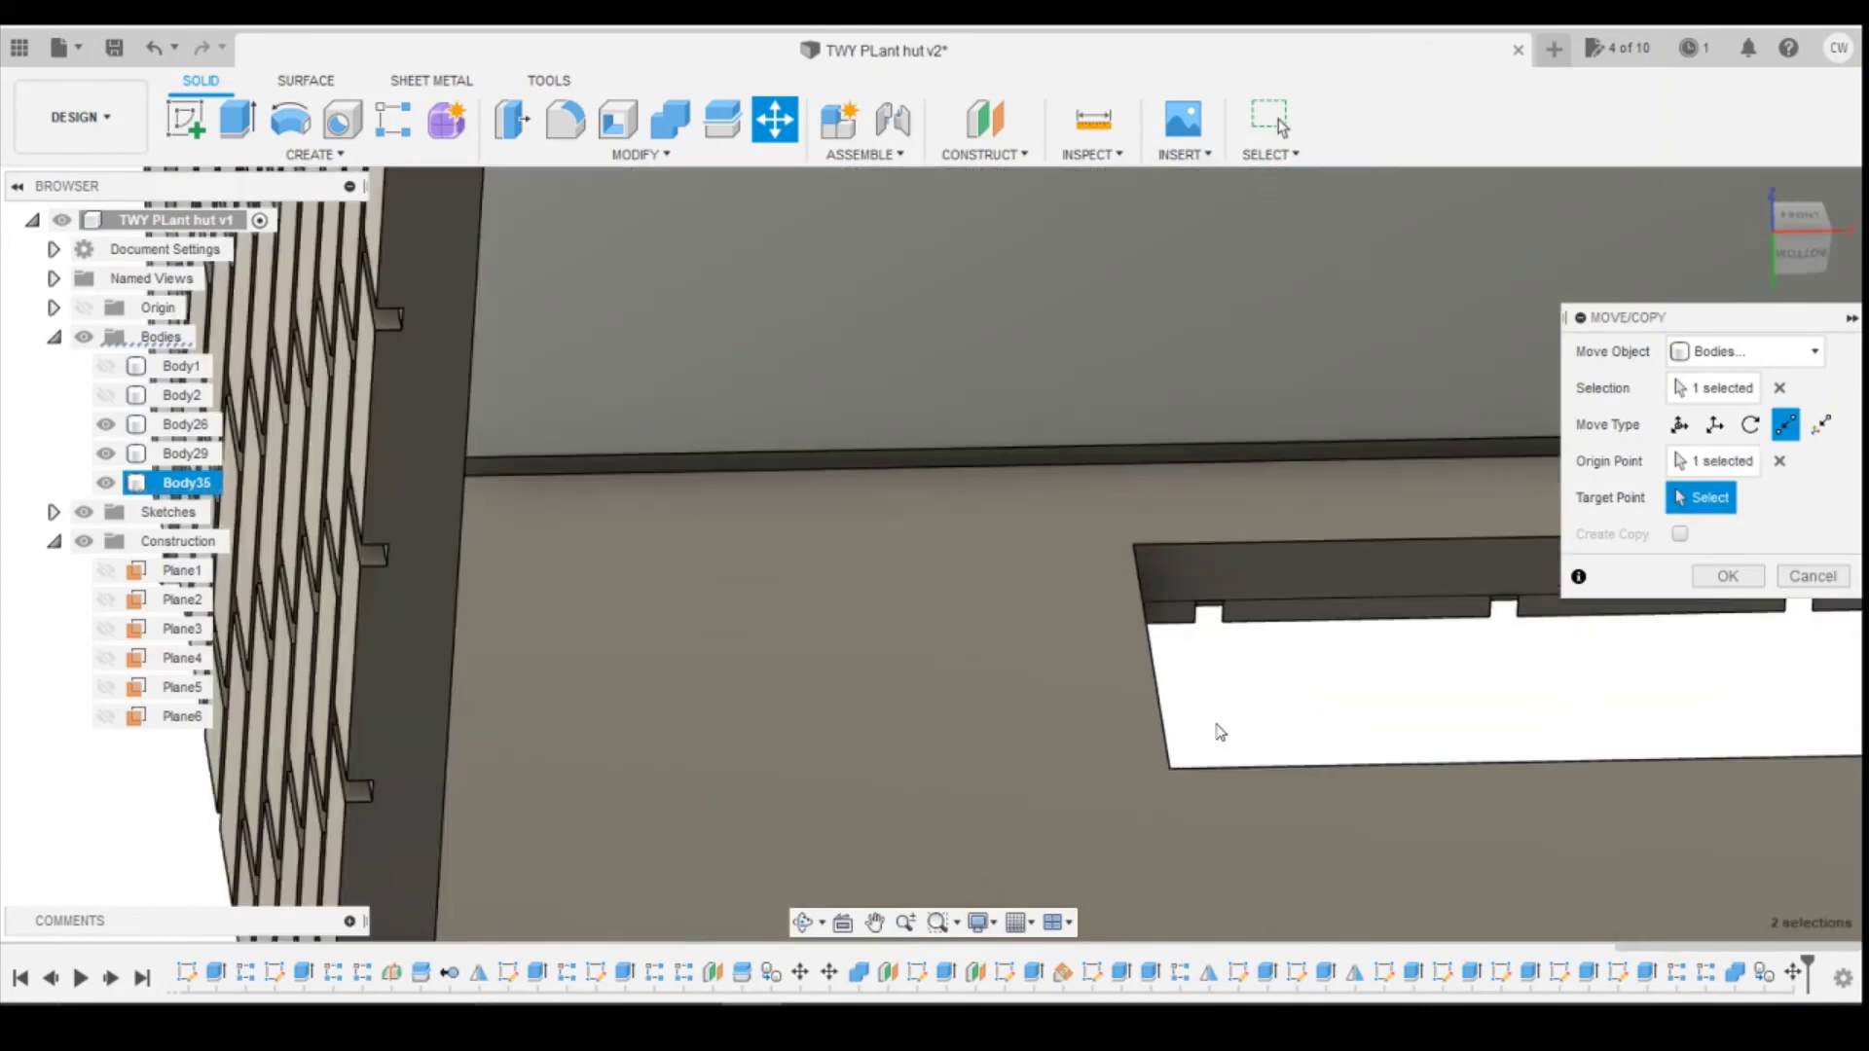
left_click(1171, 777)
scroll(1172, 779, "down", 3)
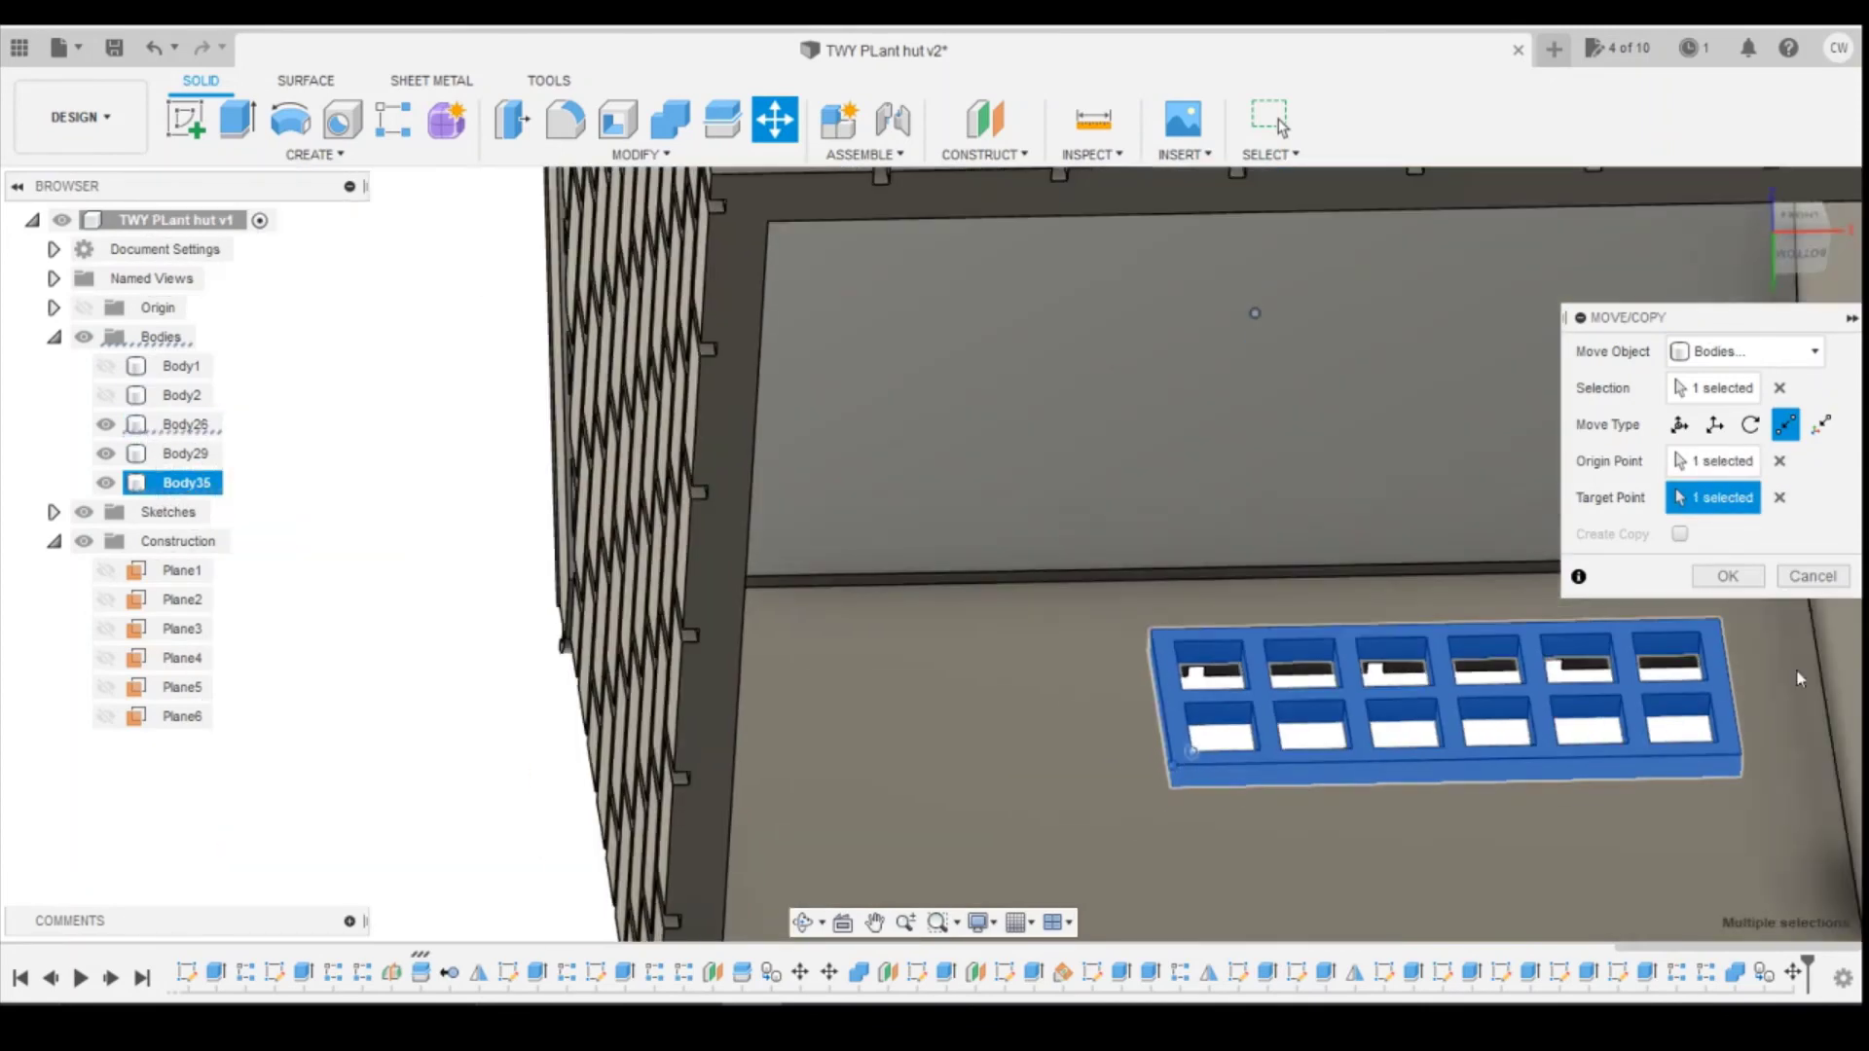
left_click(1727, 577)
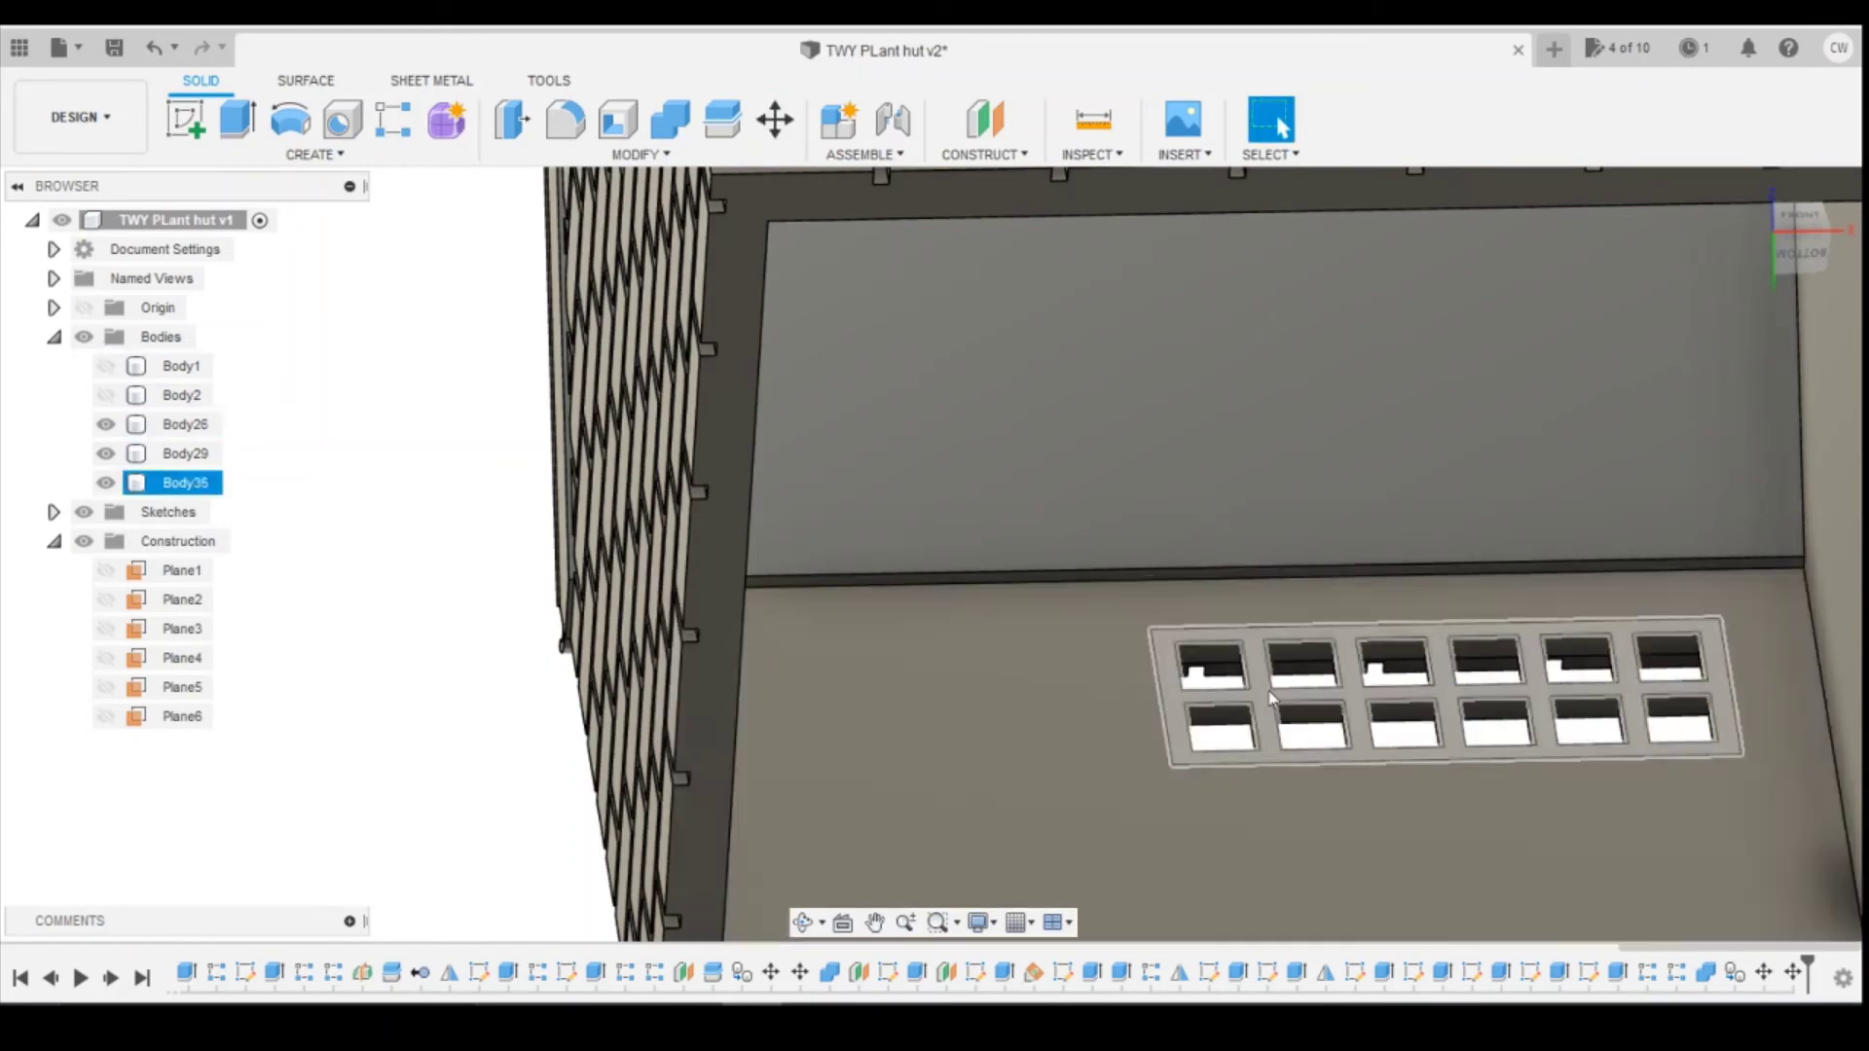
left_click(1277, 621)
scroll(977, 675, "down", 2)
key("Escape")
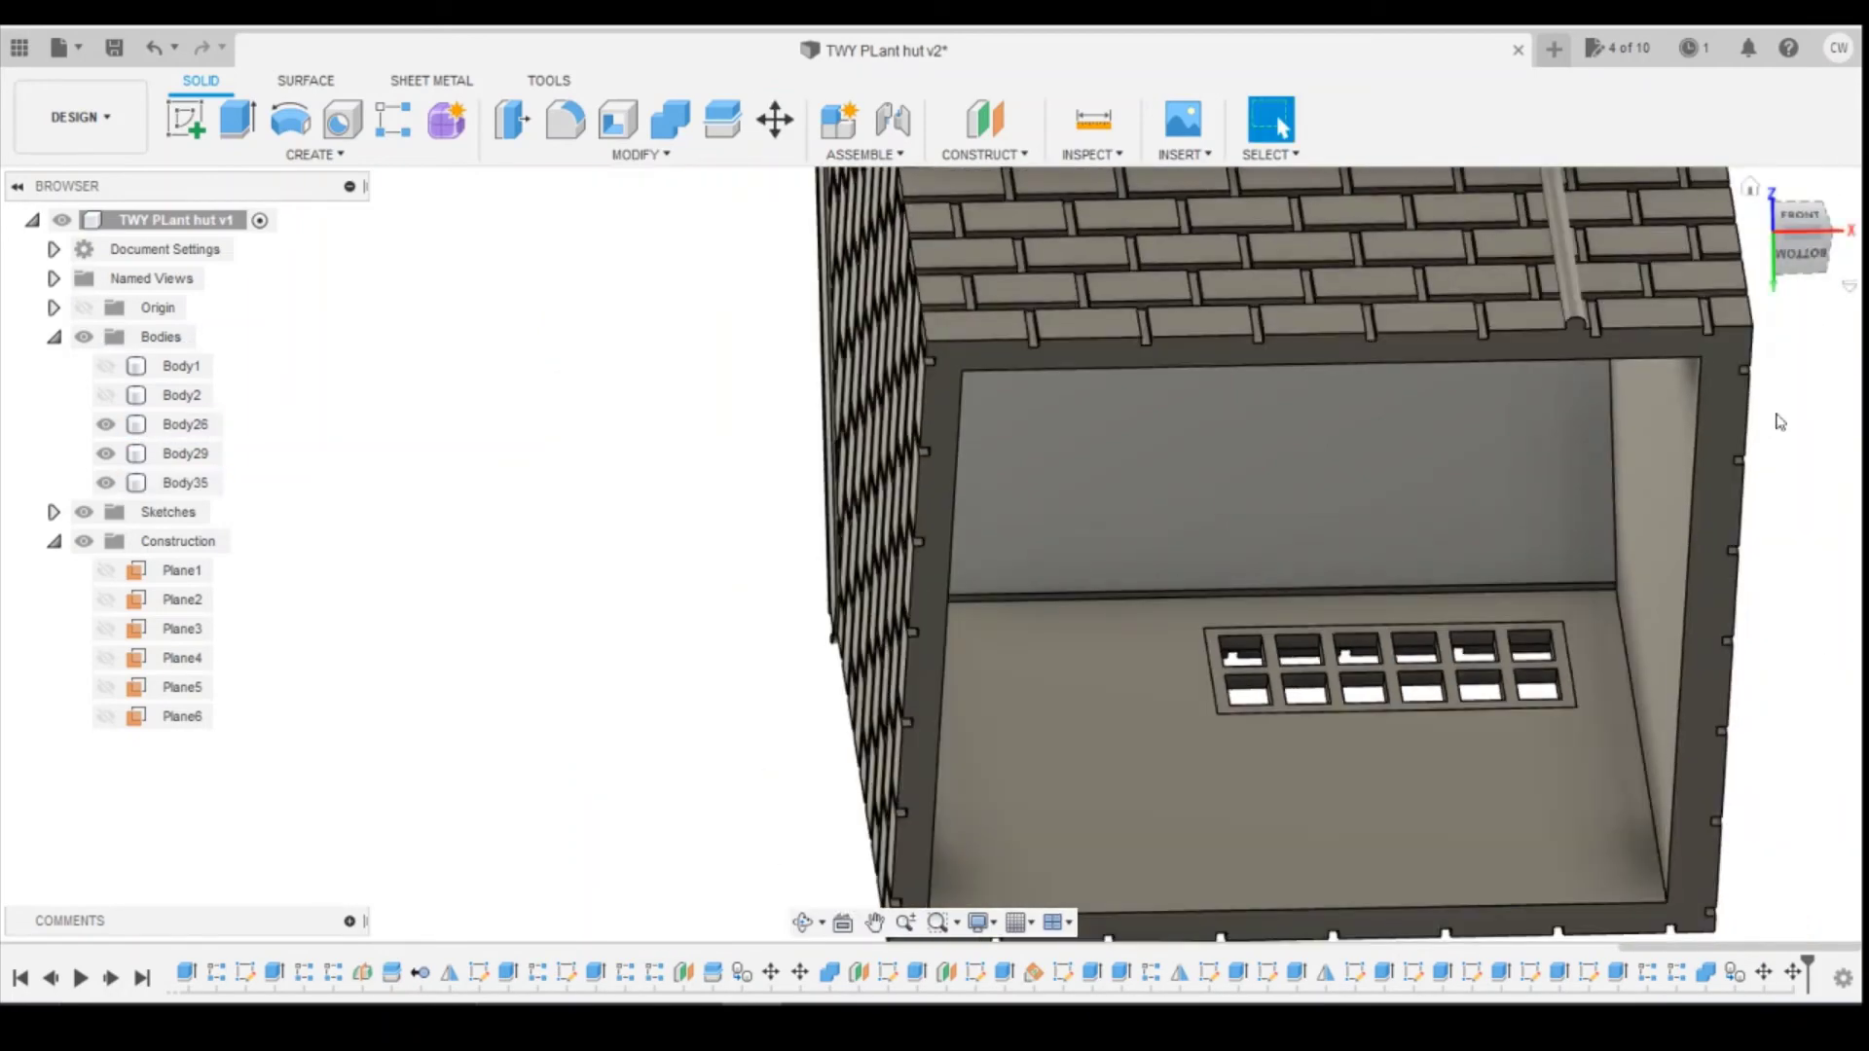
Step: Join both window bodies, Body29 and Body35, to the hut body Body26 with Combine
scroll(1780, 421, "down", 2)
mouse_move(1796, 255)
left_mouse_down()
mouse_move(1748, 293)
mouse_move(1576, 287)
mouse_move(1752, 277)
left_mouse_up()
left_click(669, 118)
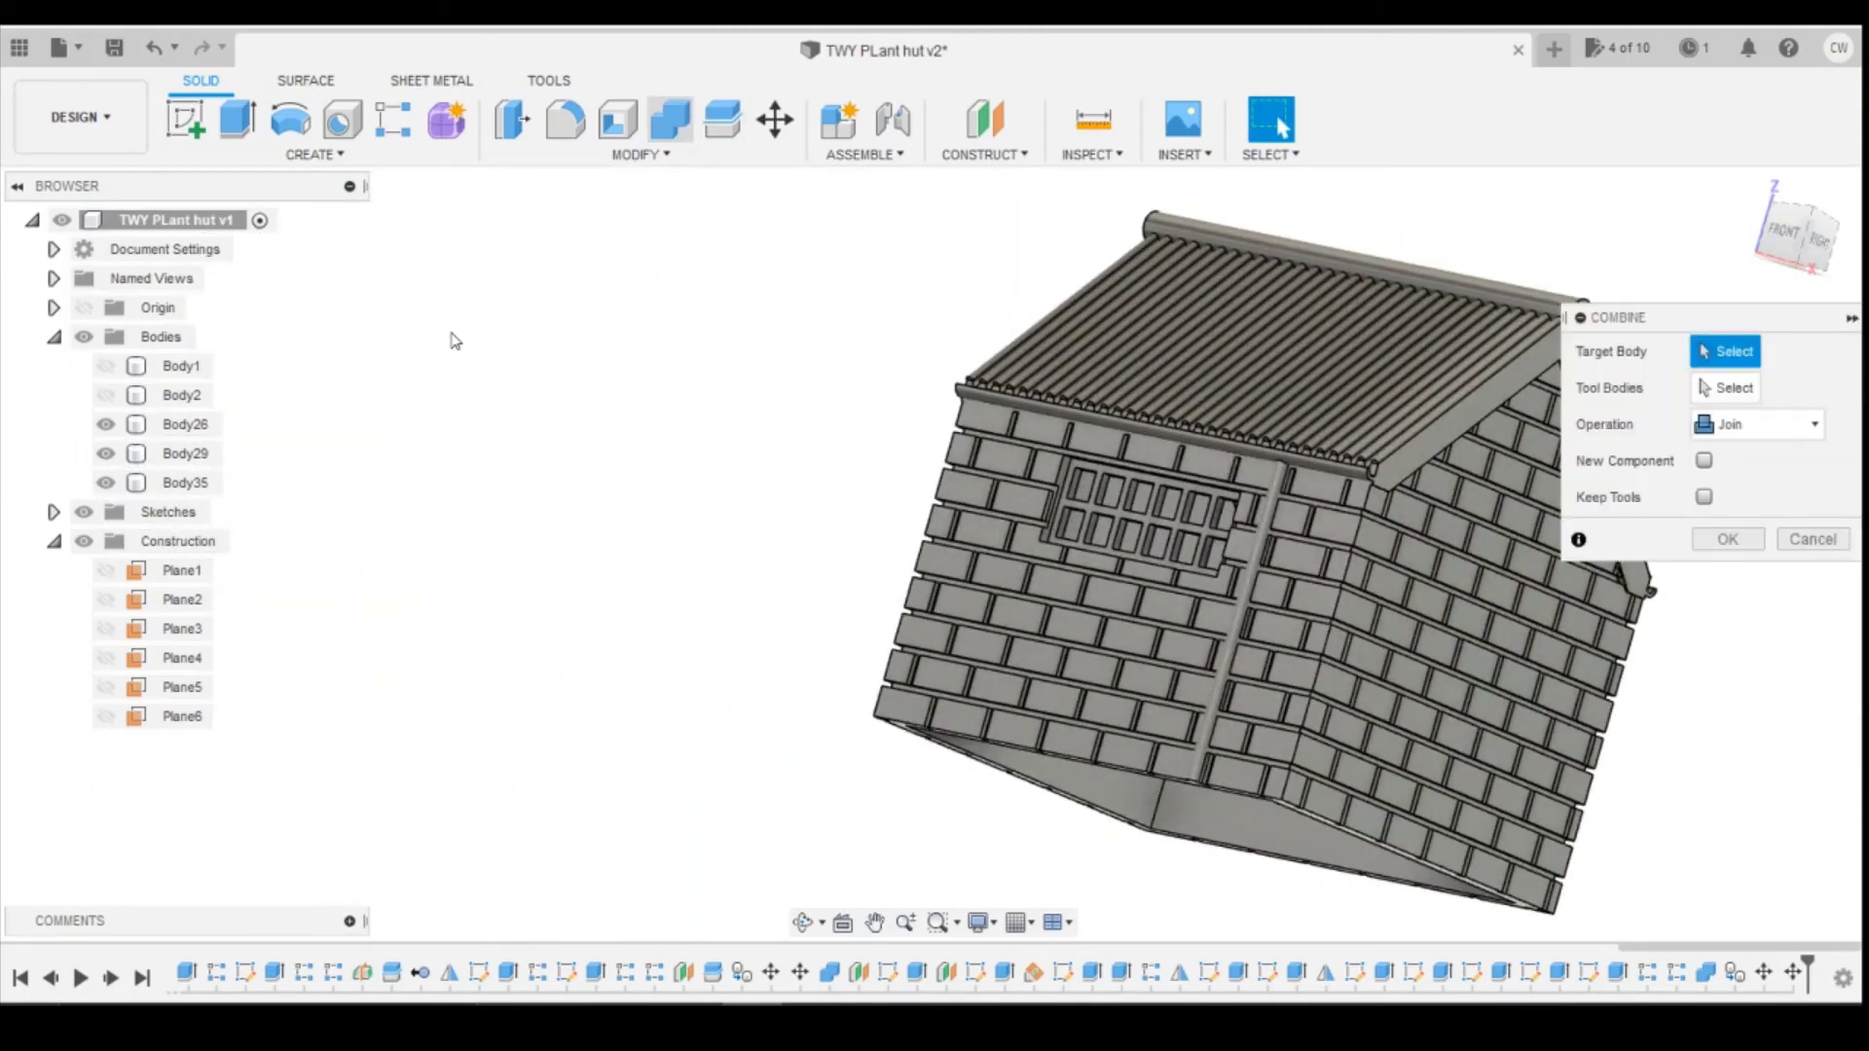
left_click(178, 426)
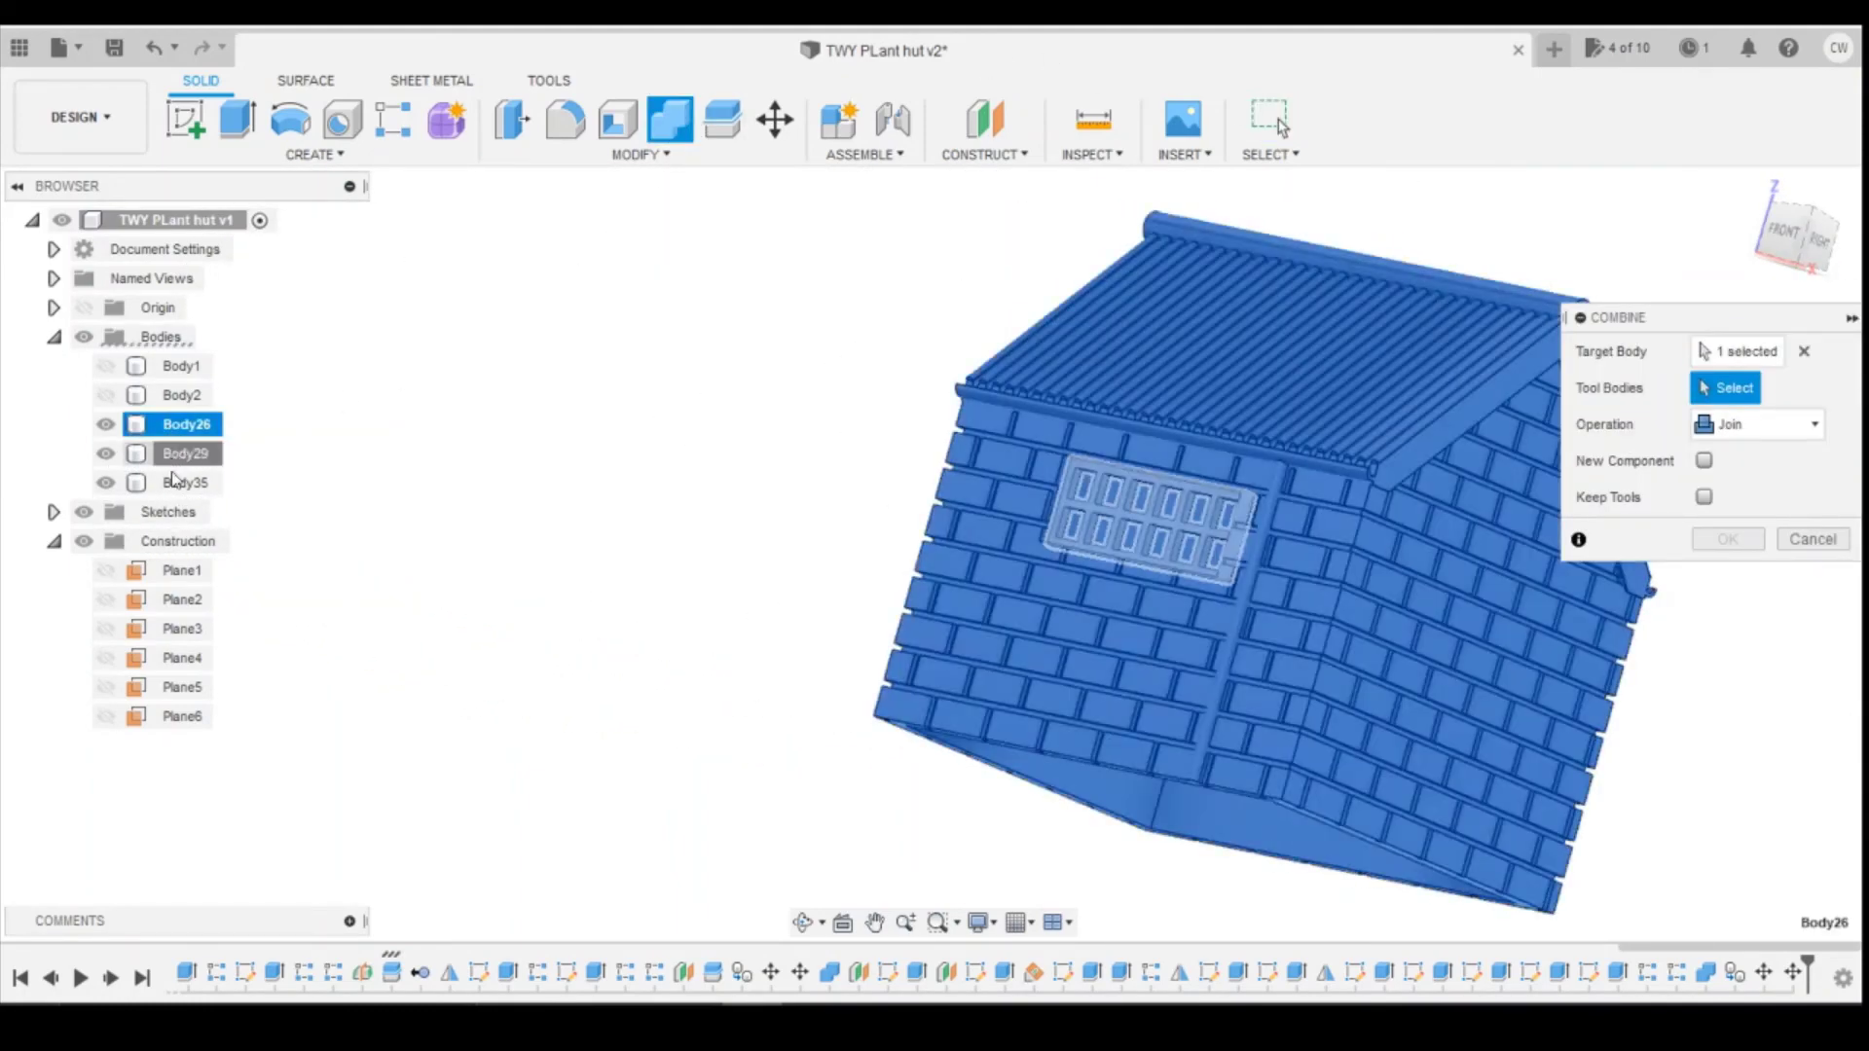
left_click(178, 453)
left_click(175, 482)
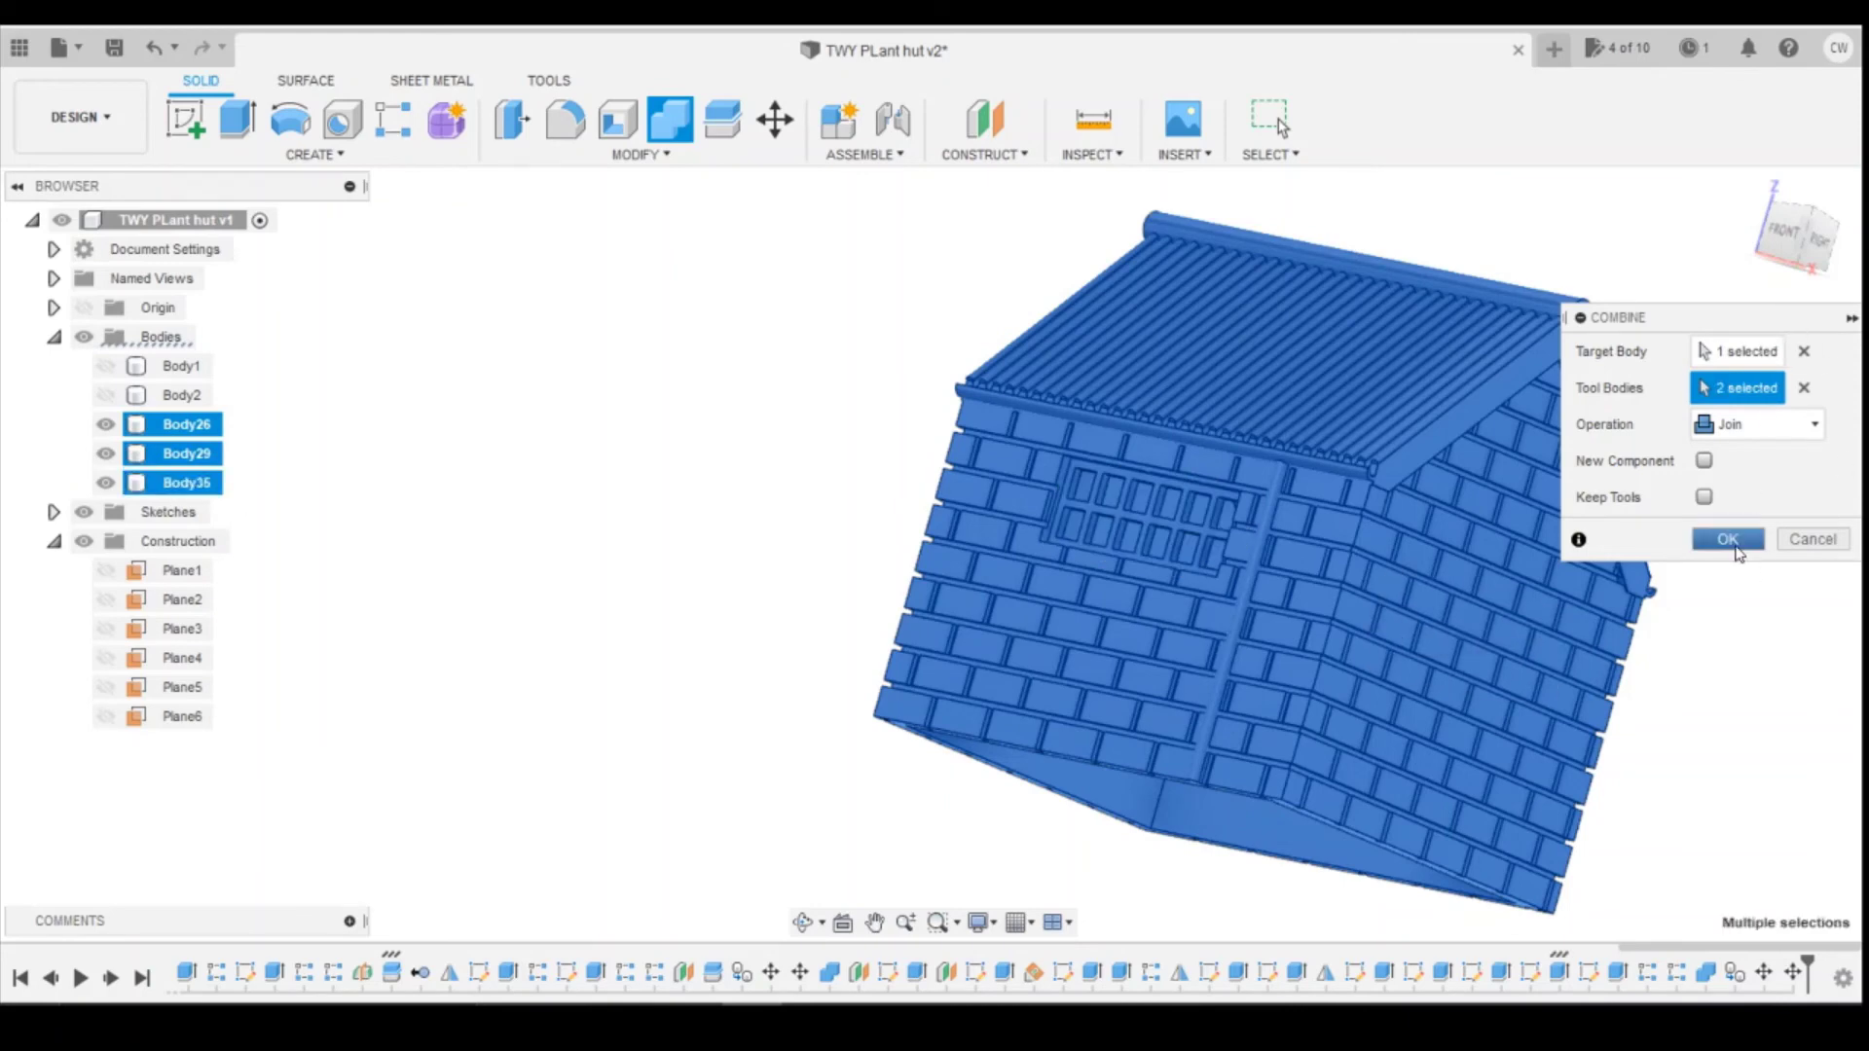
left_click(1736, 545)
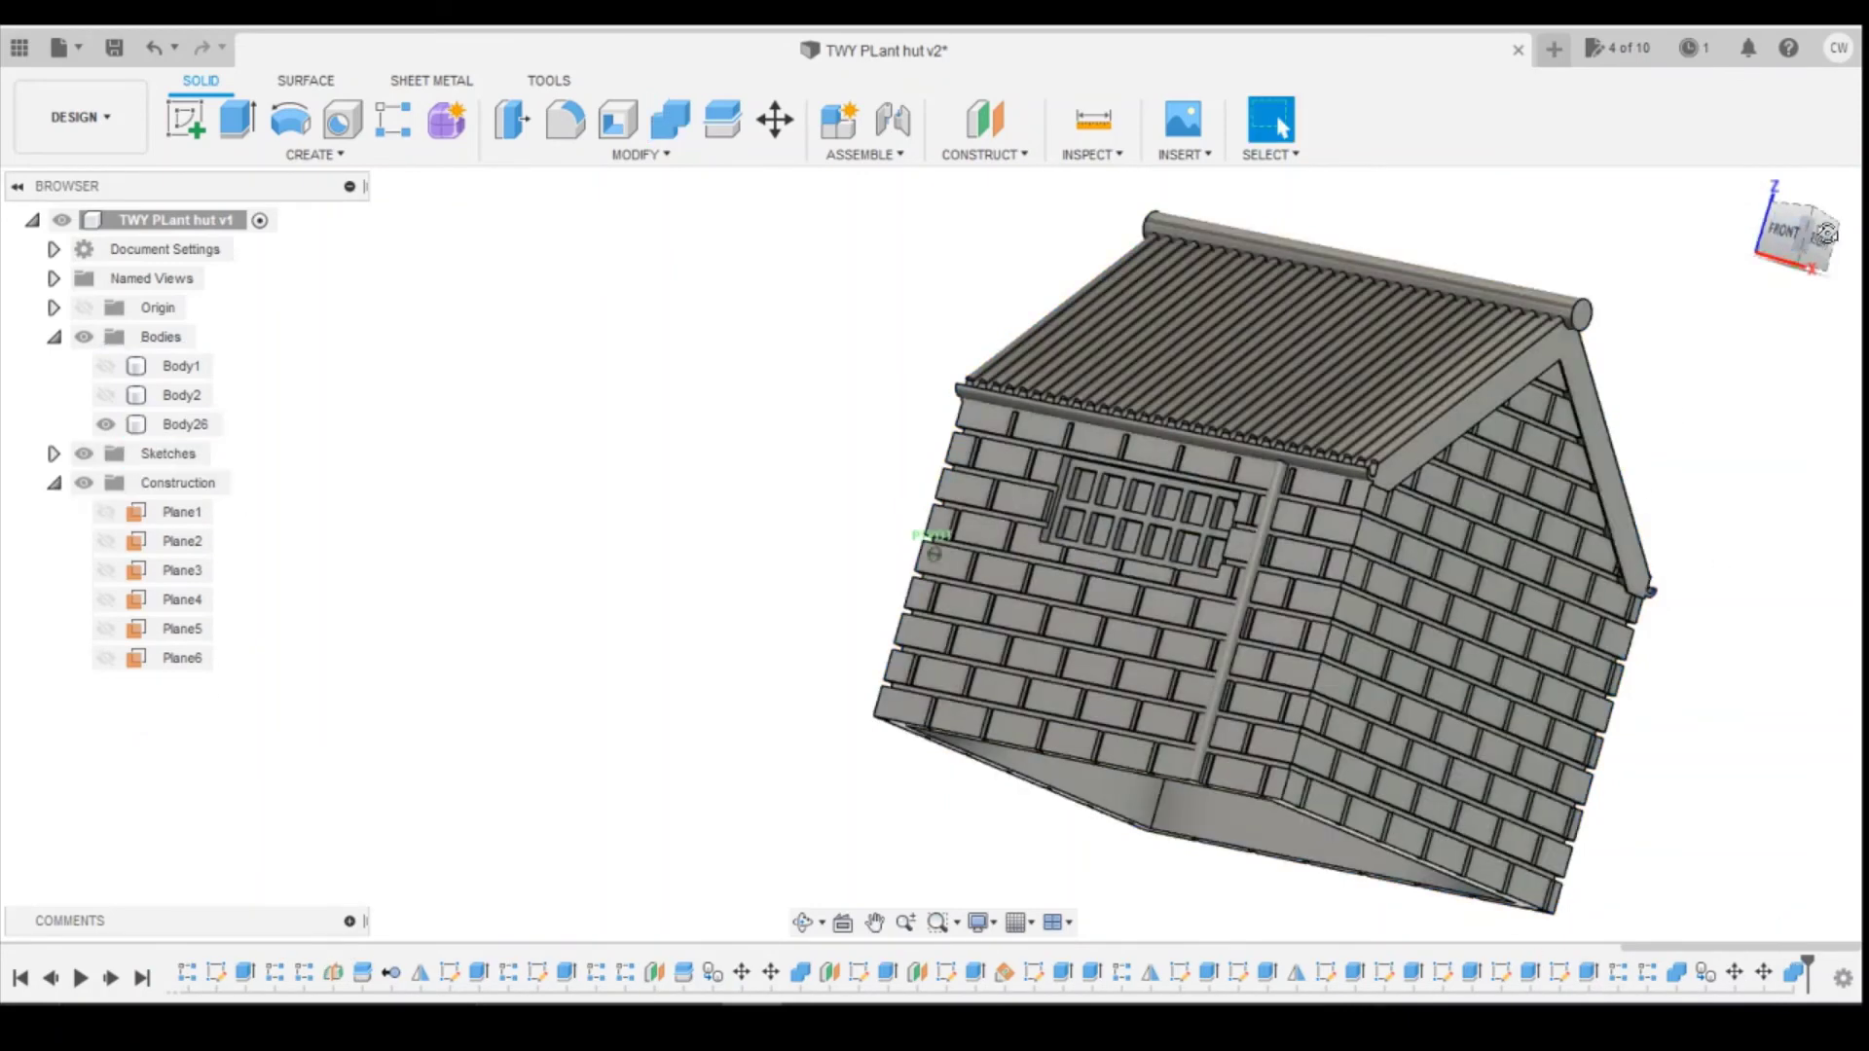
Step: Return from the reference photo to Fusion 360 and start a sliced sketch on the opposite wall's inner face
left_click_drag(1826, 234, 1827, 242)
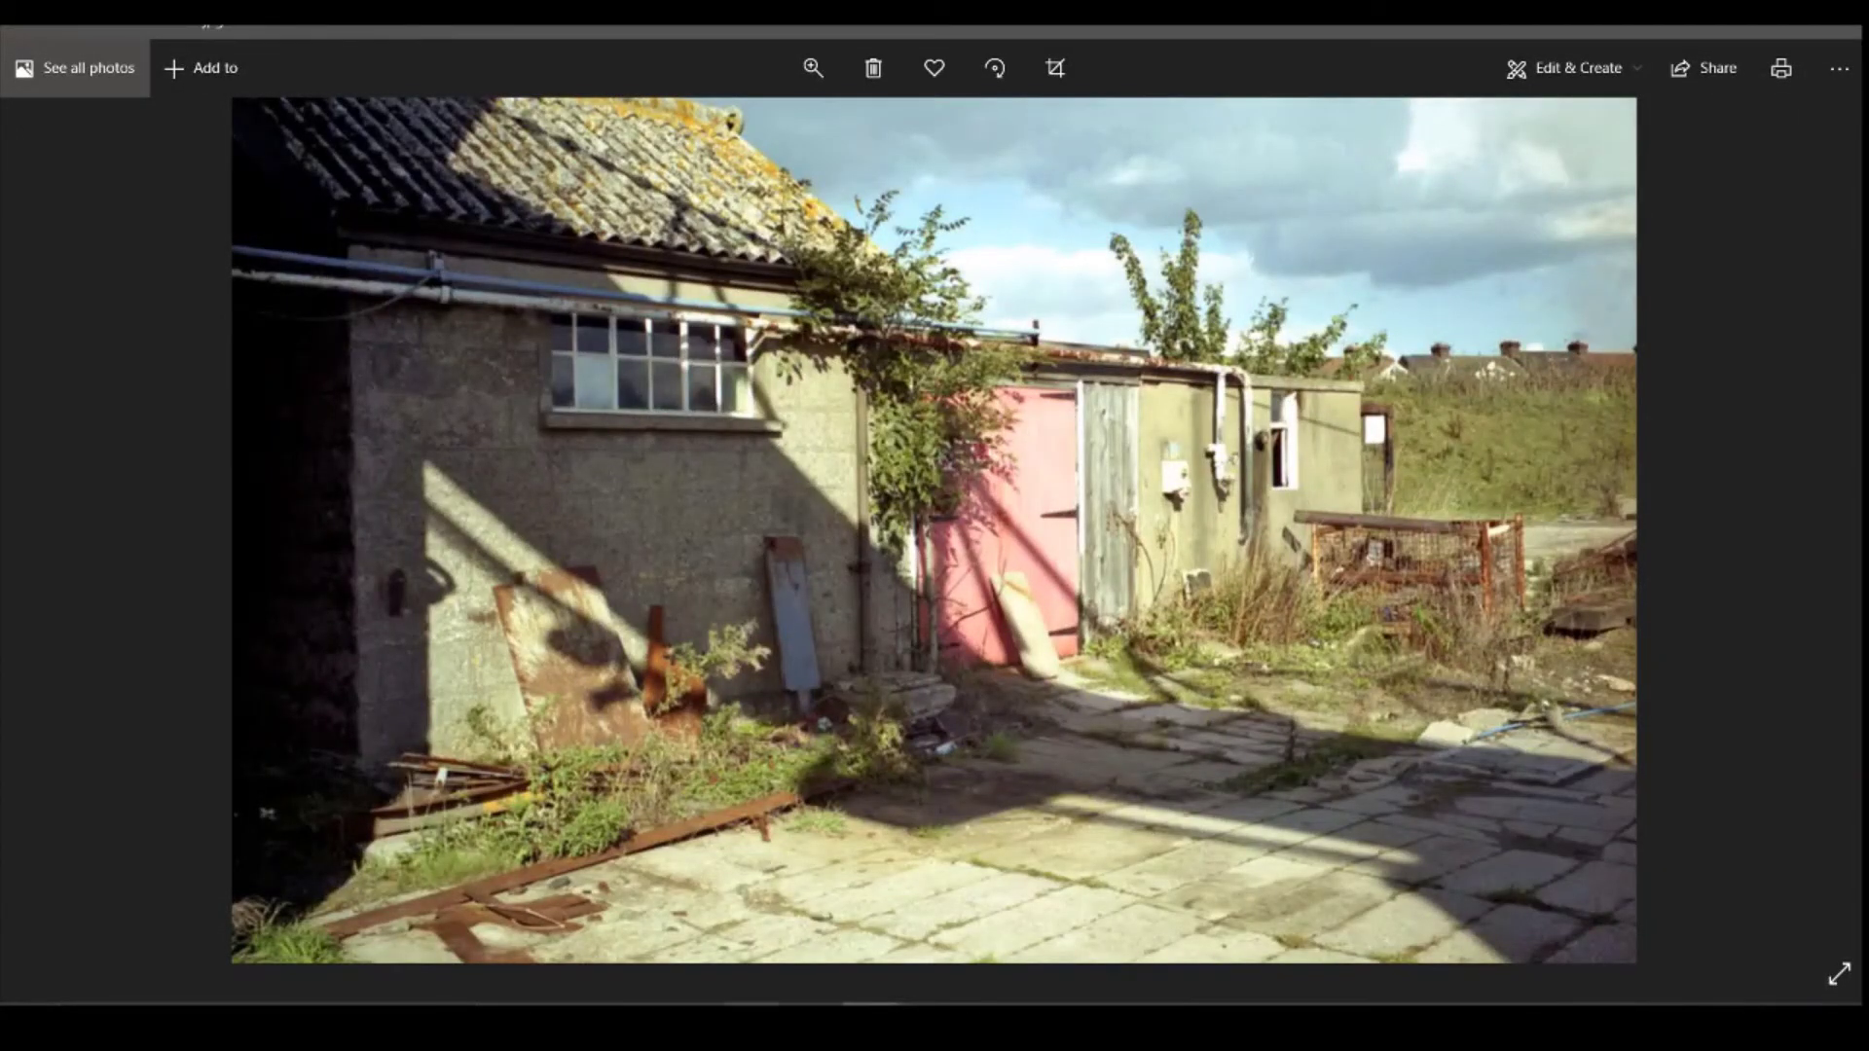
key("alt+Tab")
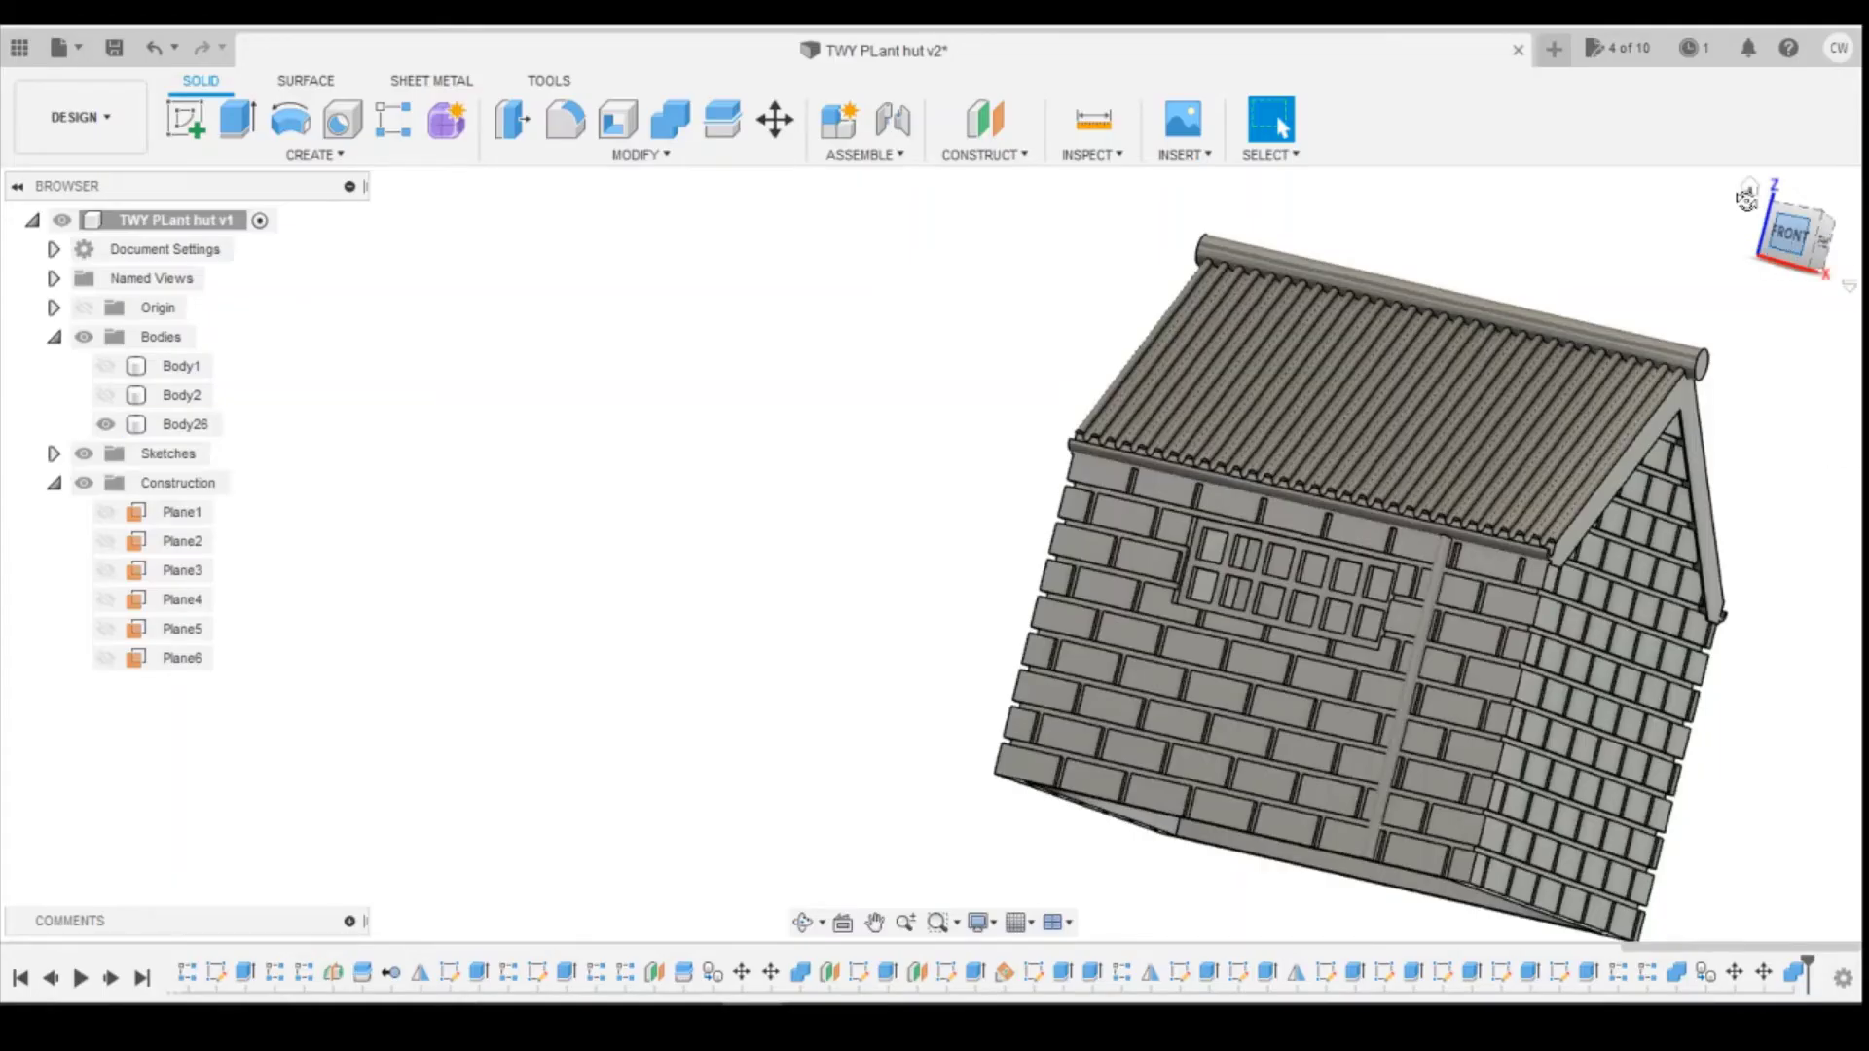
left_click_drag(1747, 199, 1596, 458)
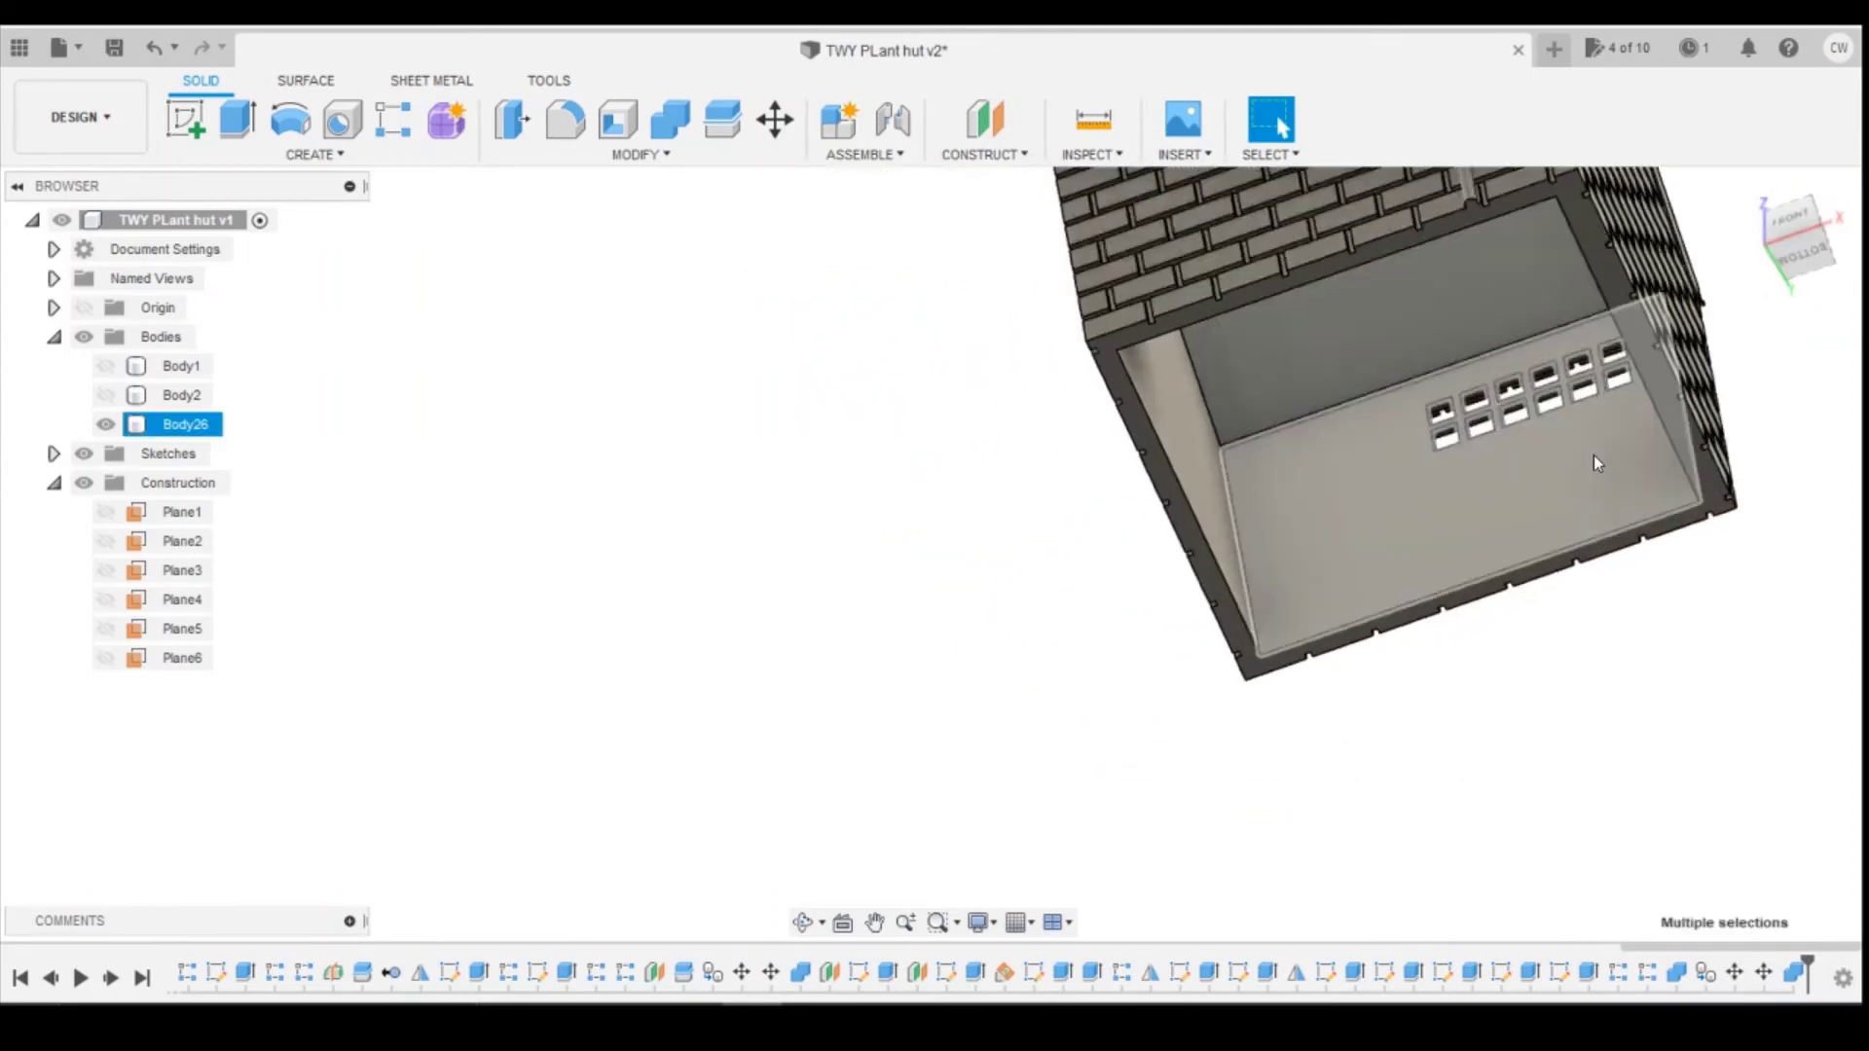
left_click(1592, 460)
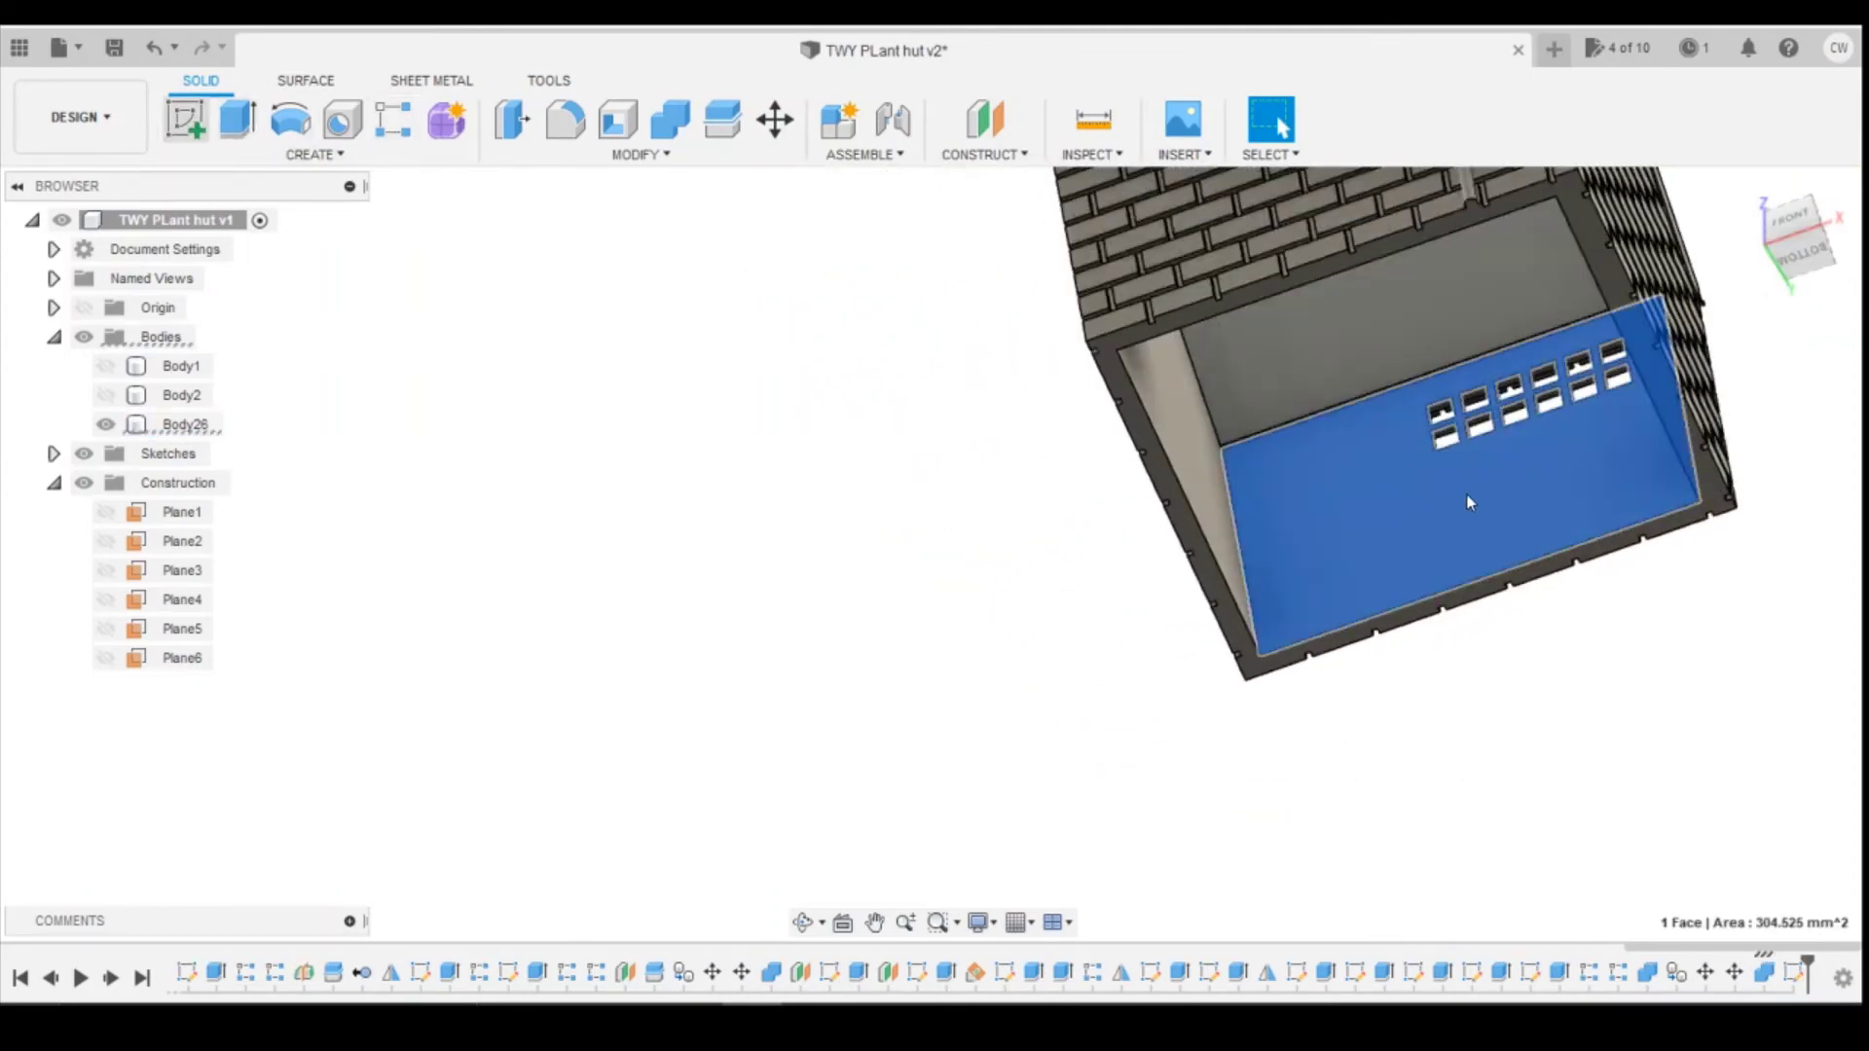
key("s")
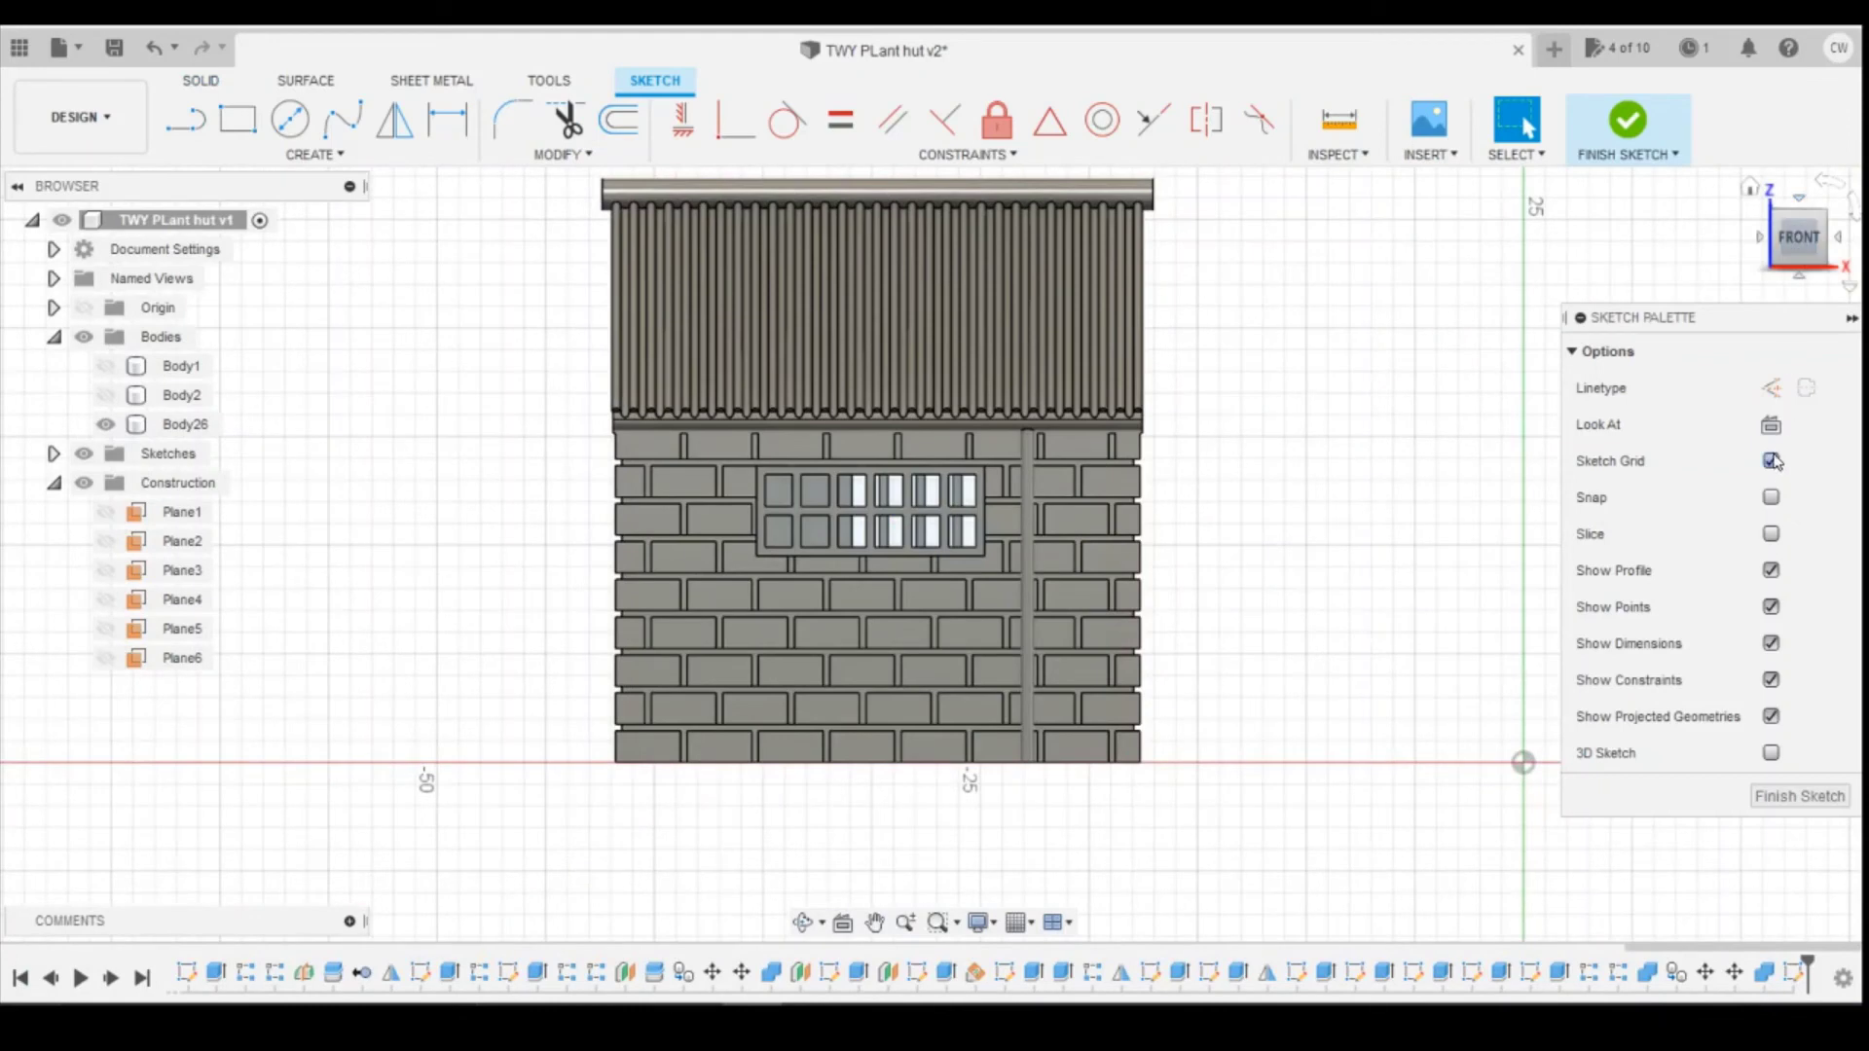
left_click(1769, 534)
scroll(987, 591, "up", 4)
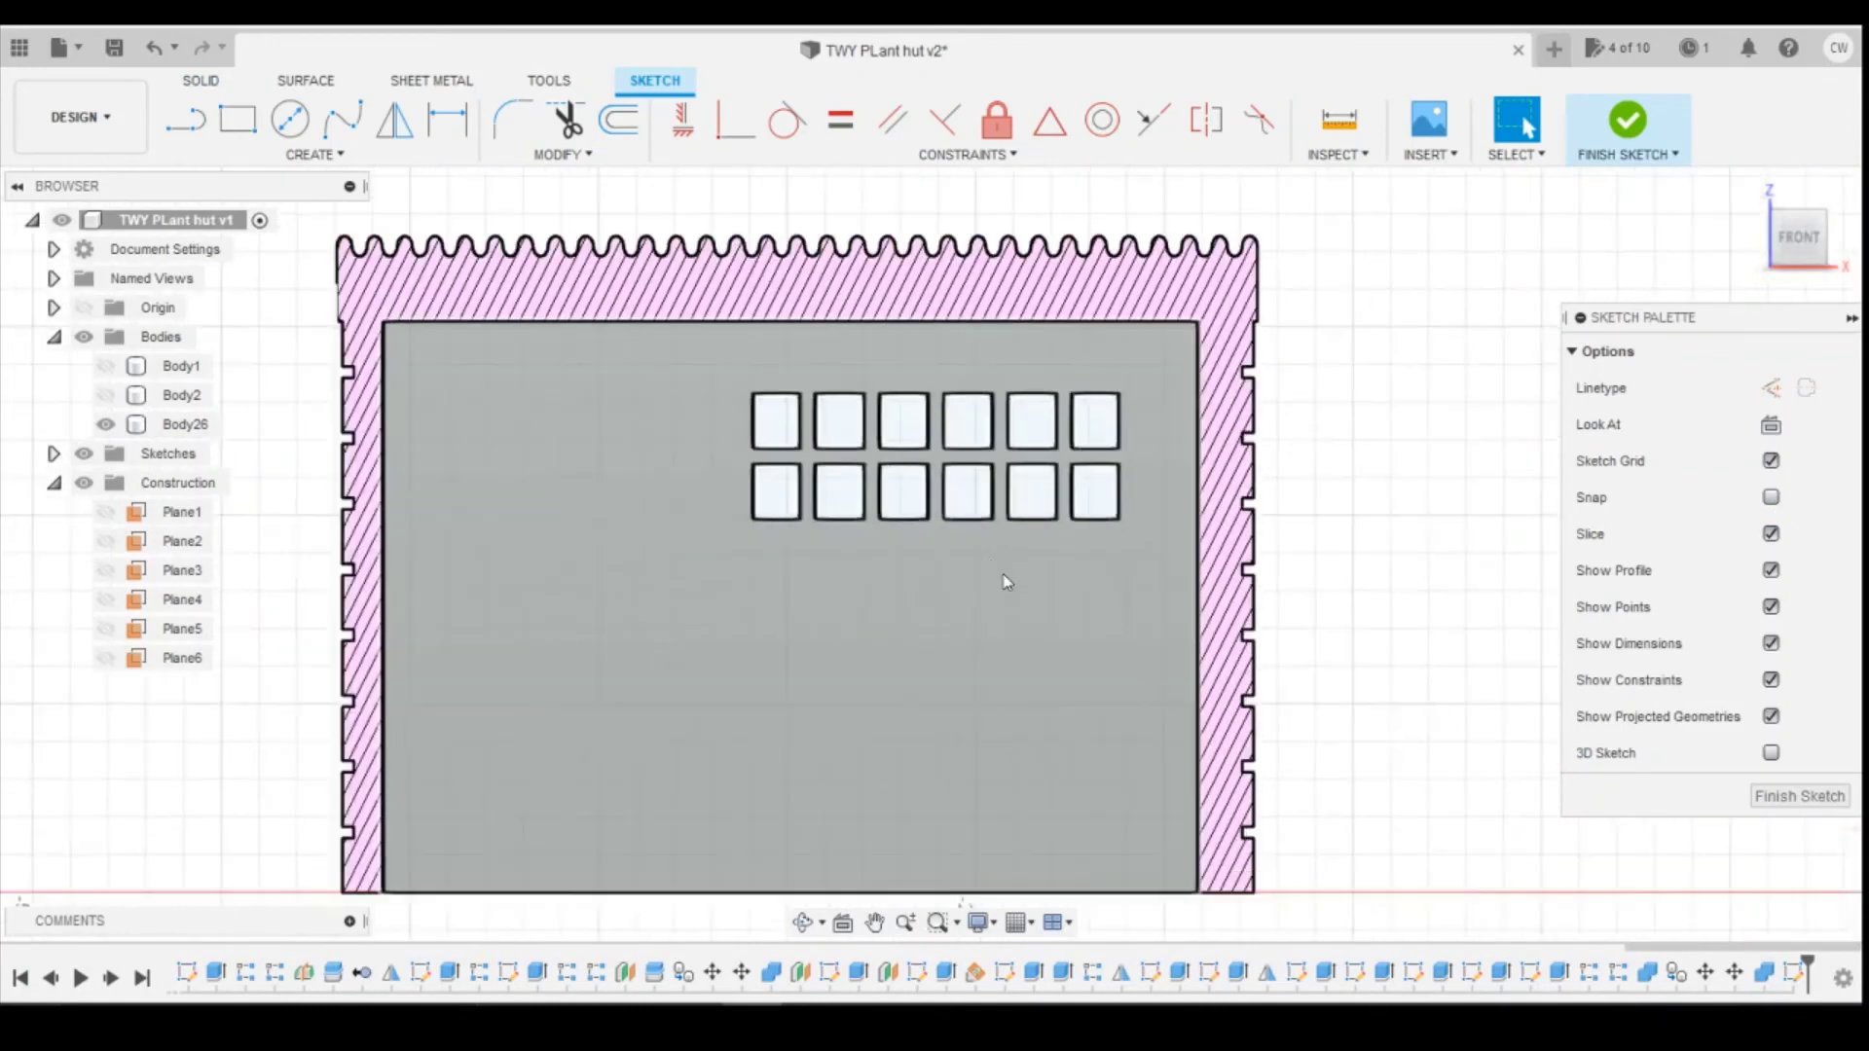
Step: Sketch a horizontal rectangle about 10.8 mm wide and 0.5 mm high above the window panes
left_click(233, 118)
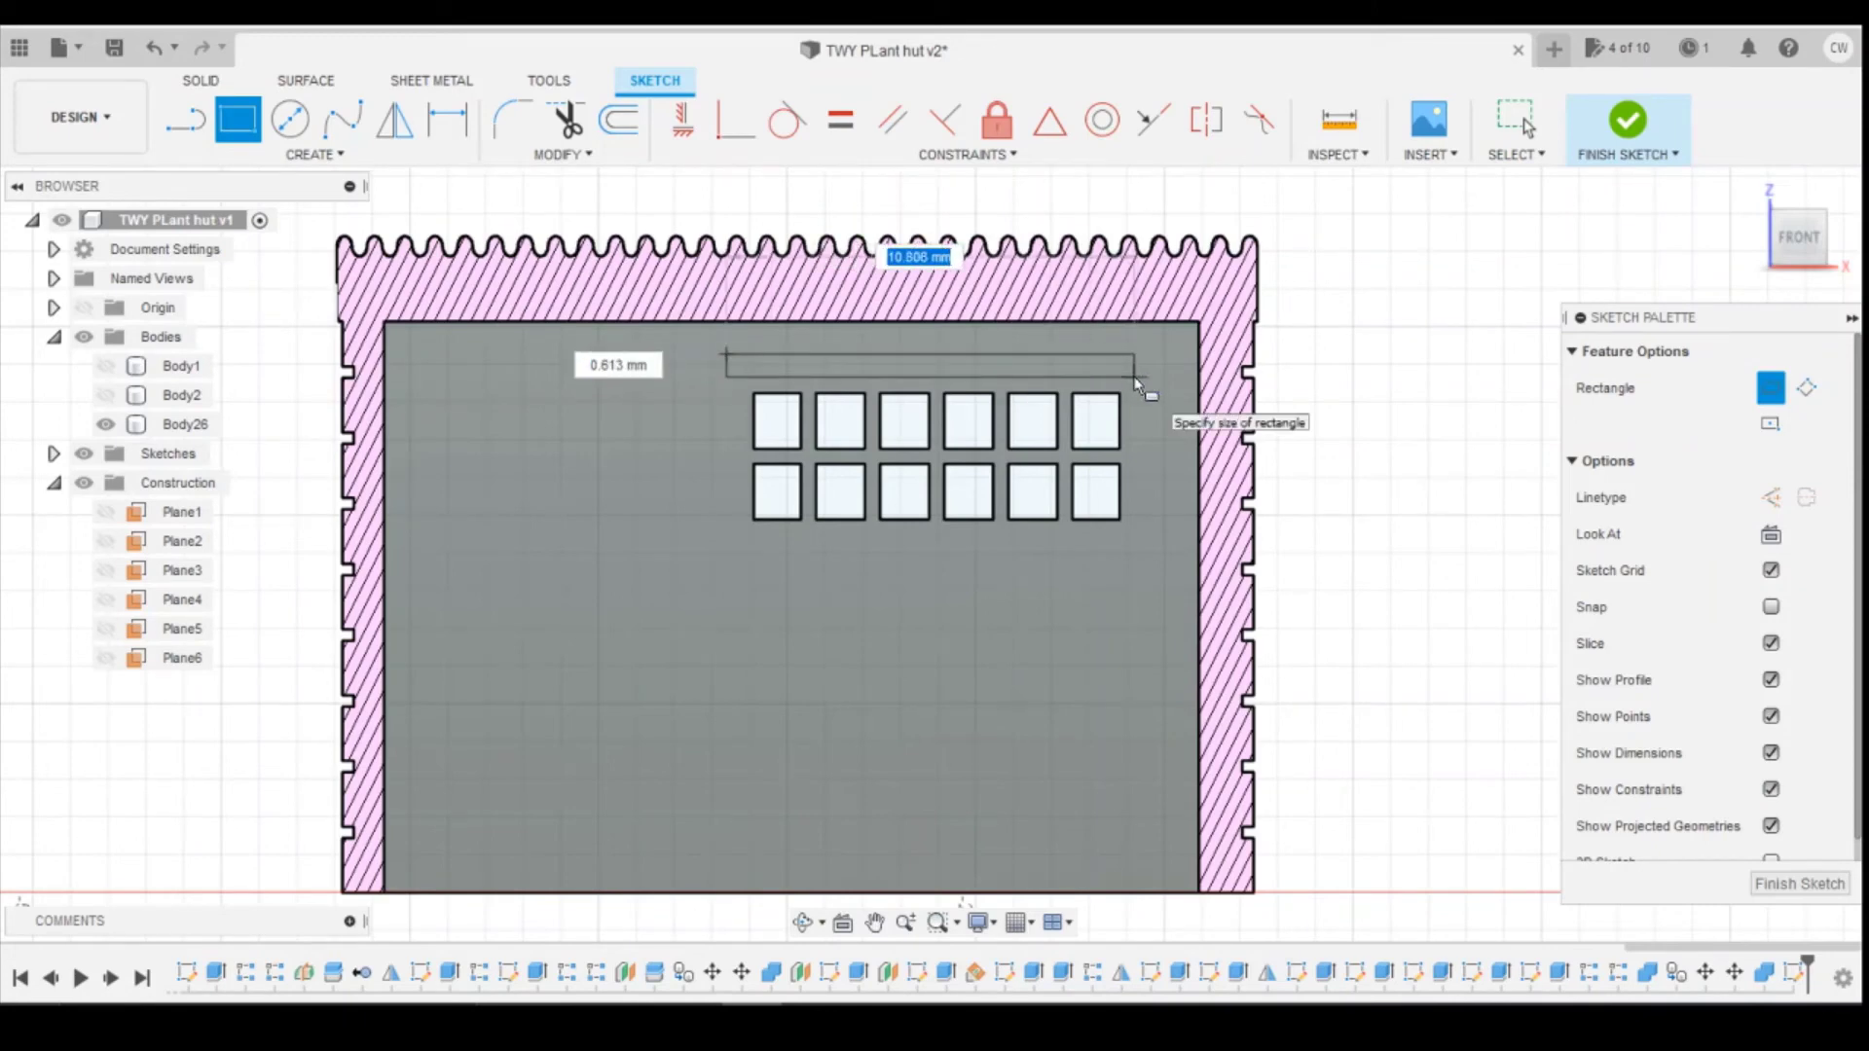
key("Tab")
type("0")
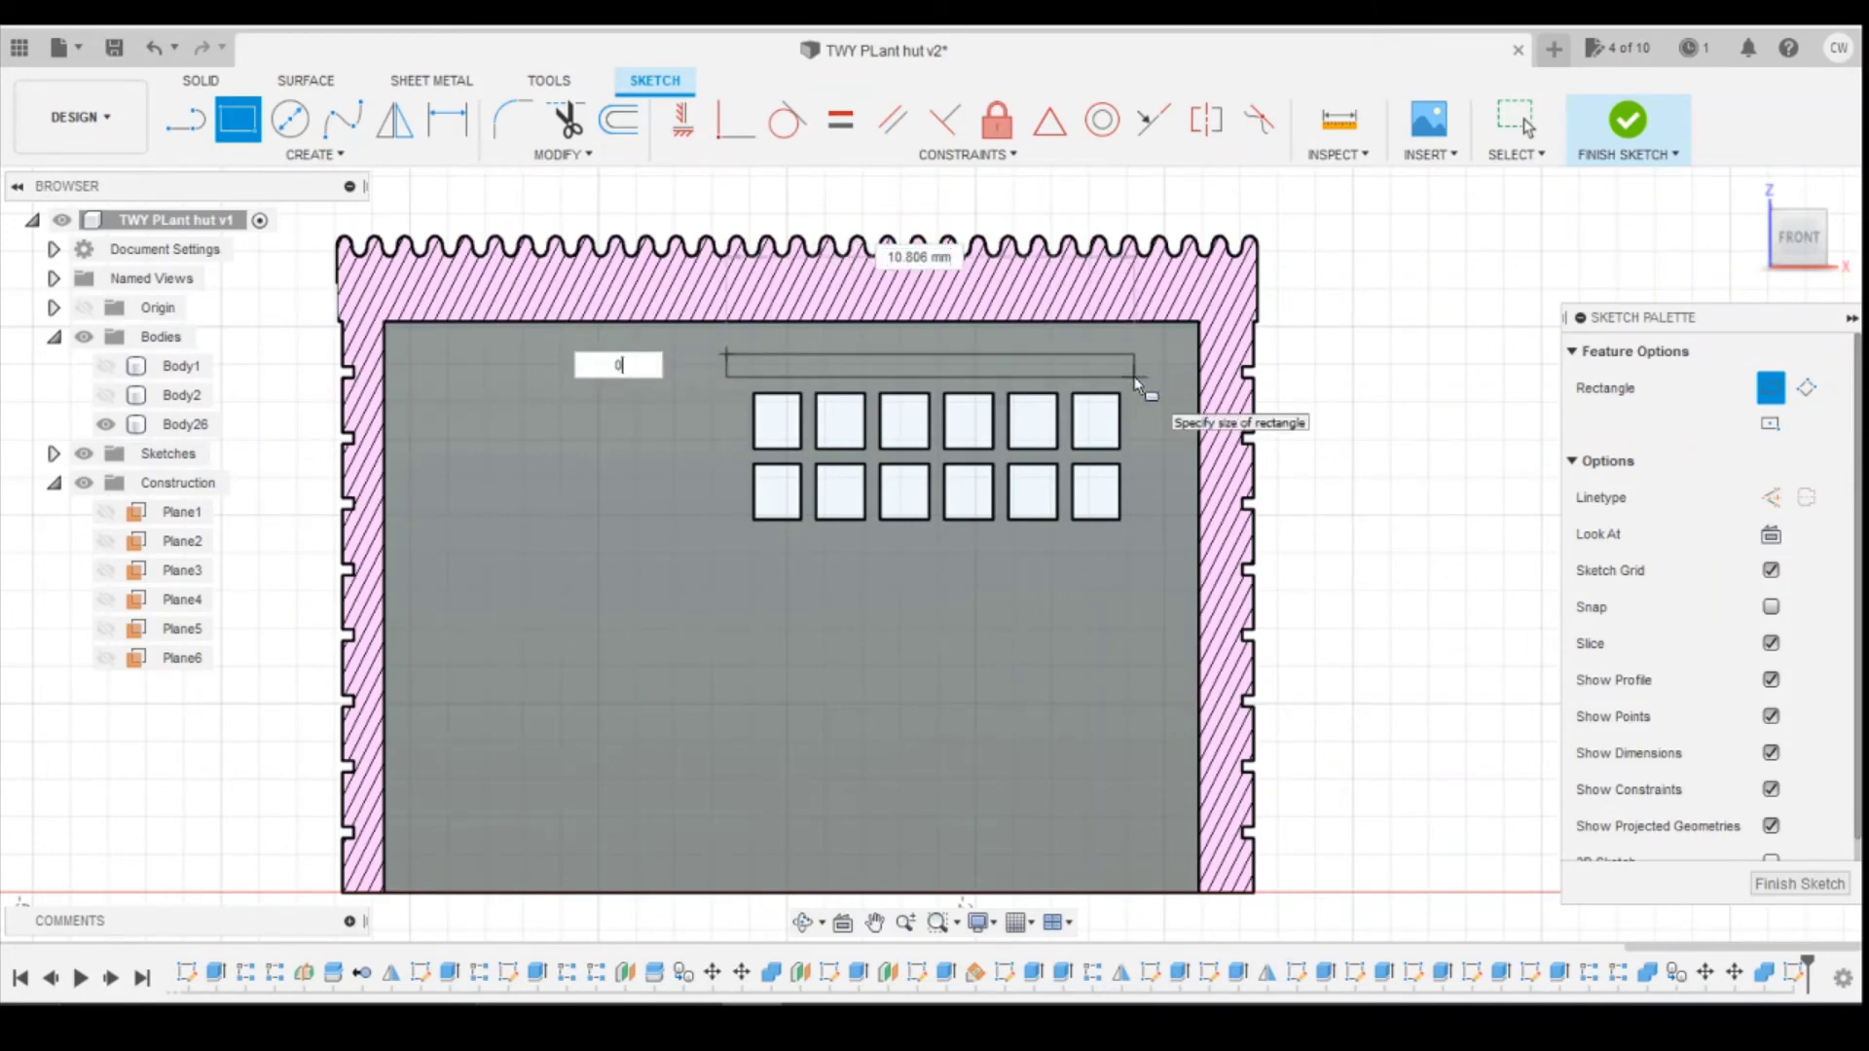
type(".5")
key("Return")
key("Escape")
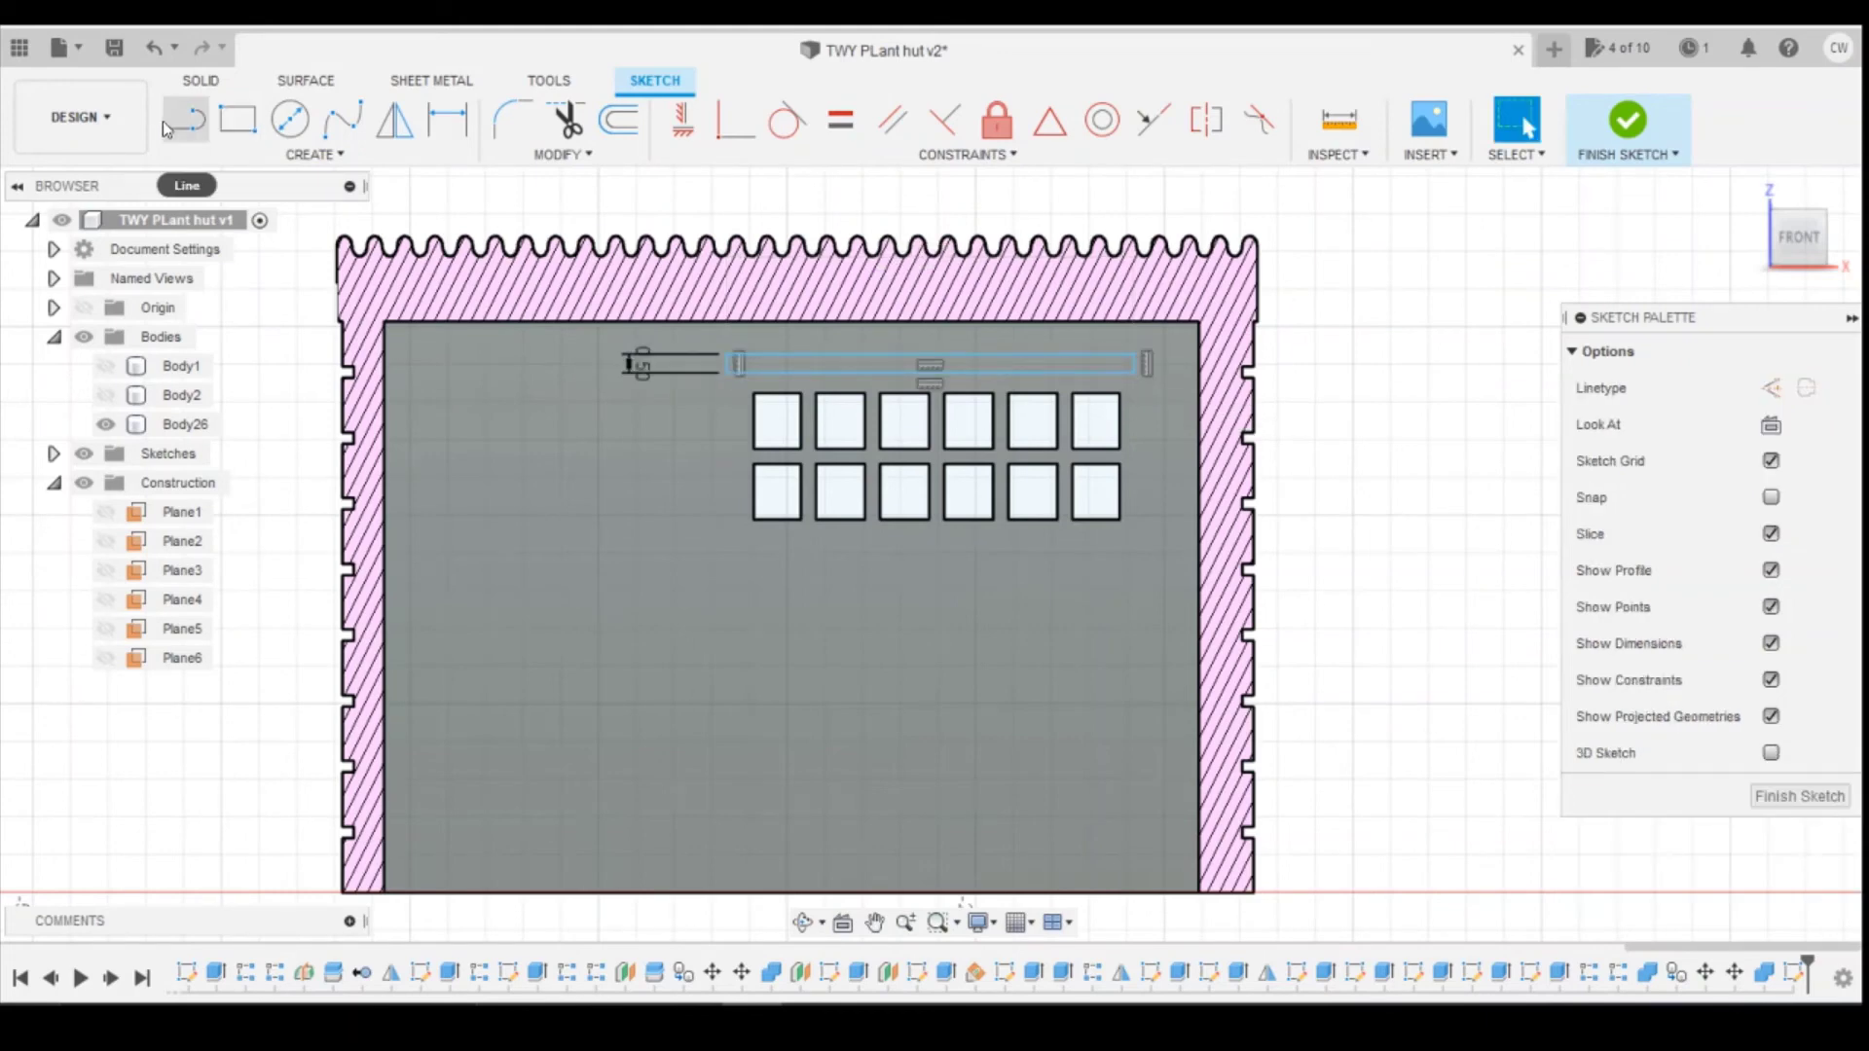
Step: Dimension the vertical gap between the rectangle's lower edge and the top of the window panes as 0.4 mm
key("d")
left_click(726, 374)
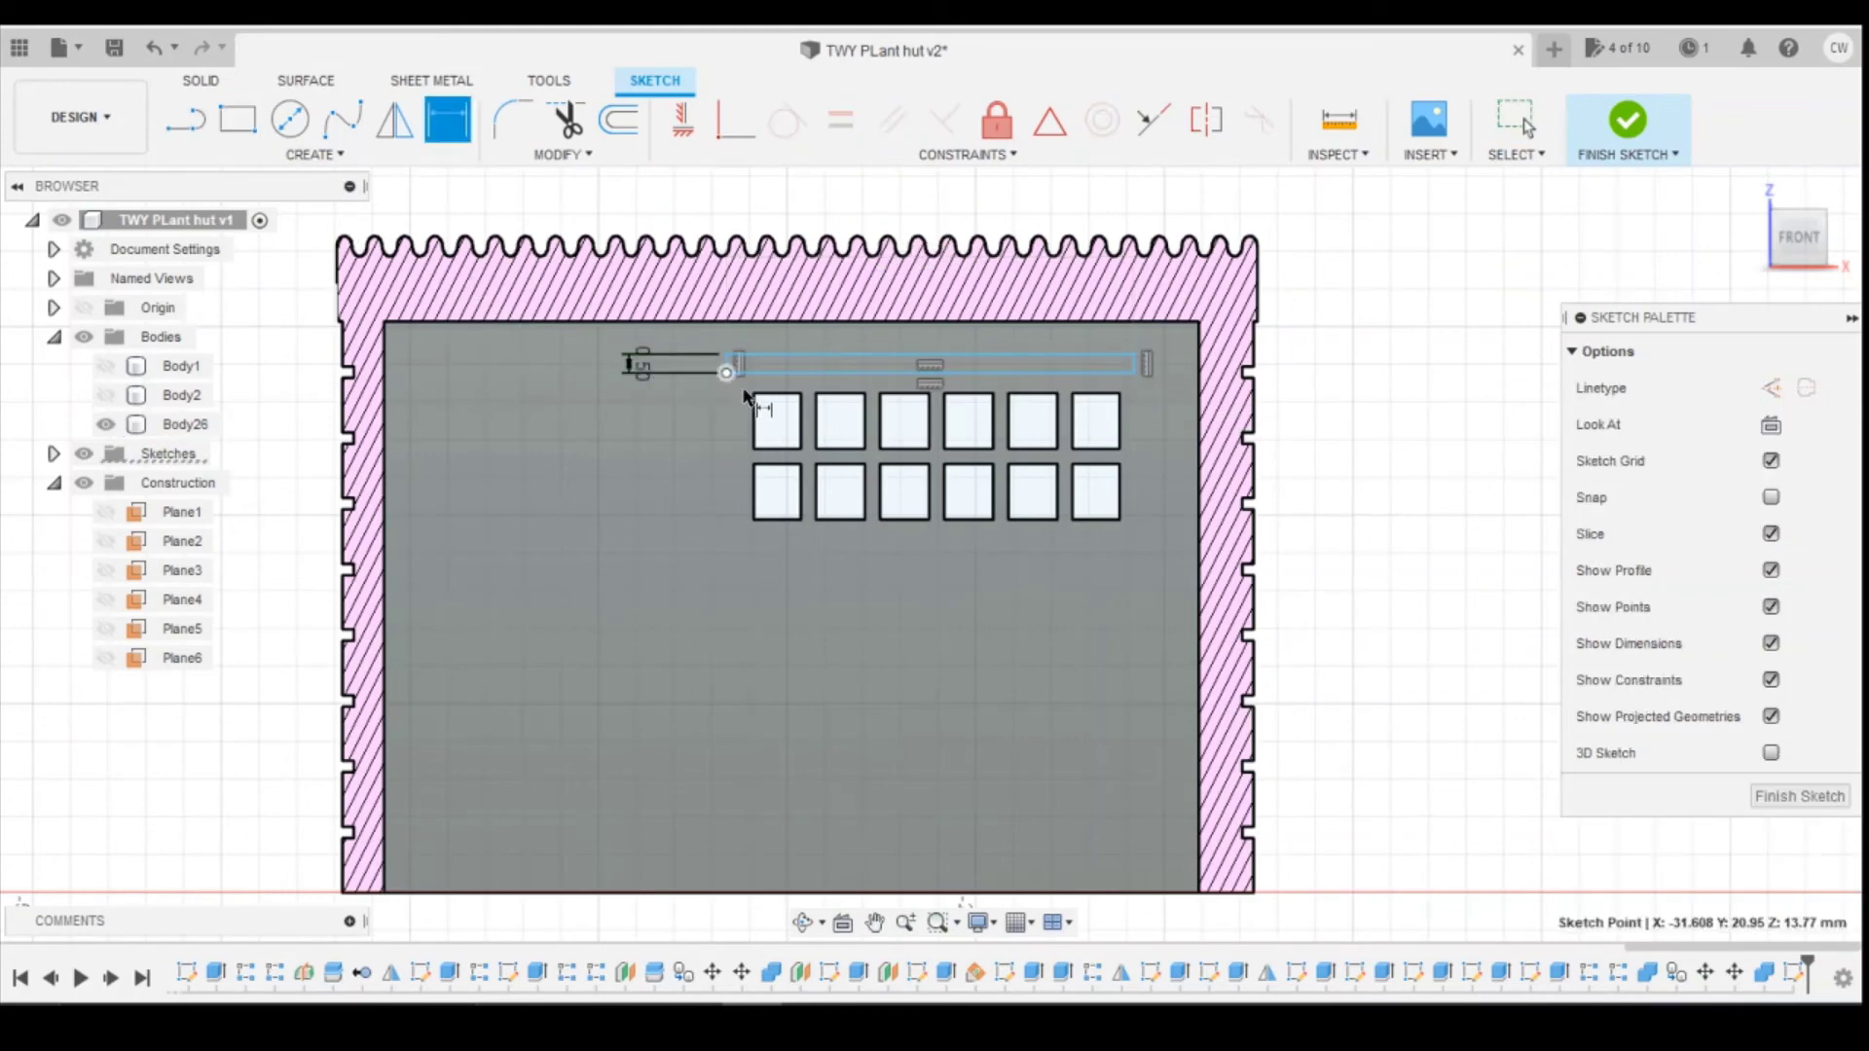
left_click(753, 392)
left_click(687, 388)
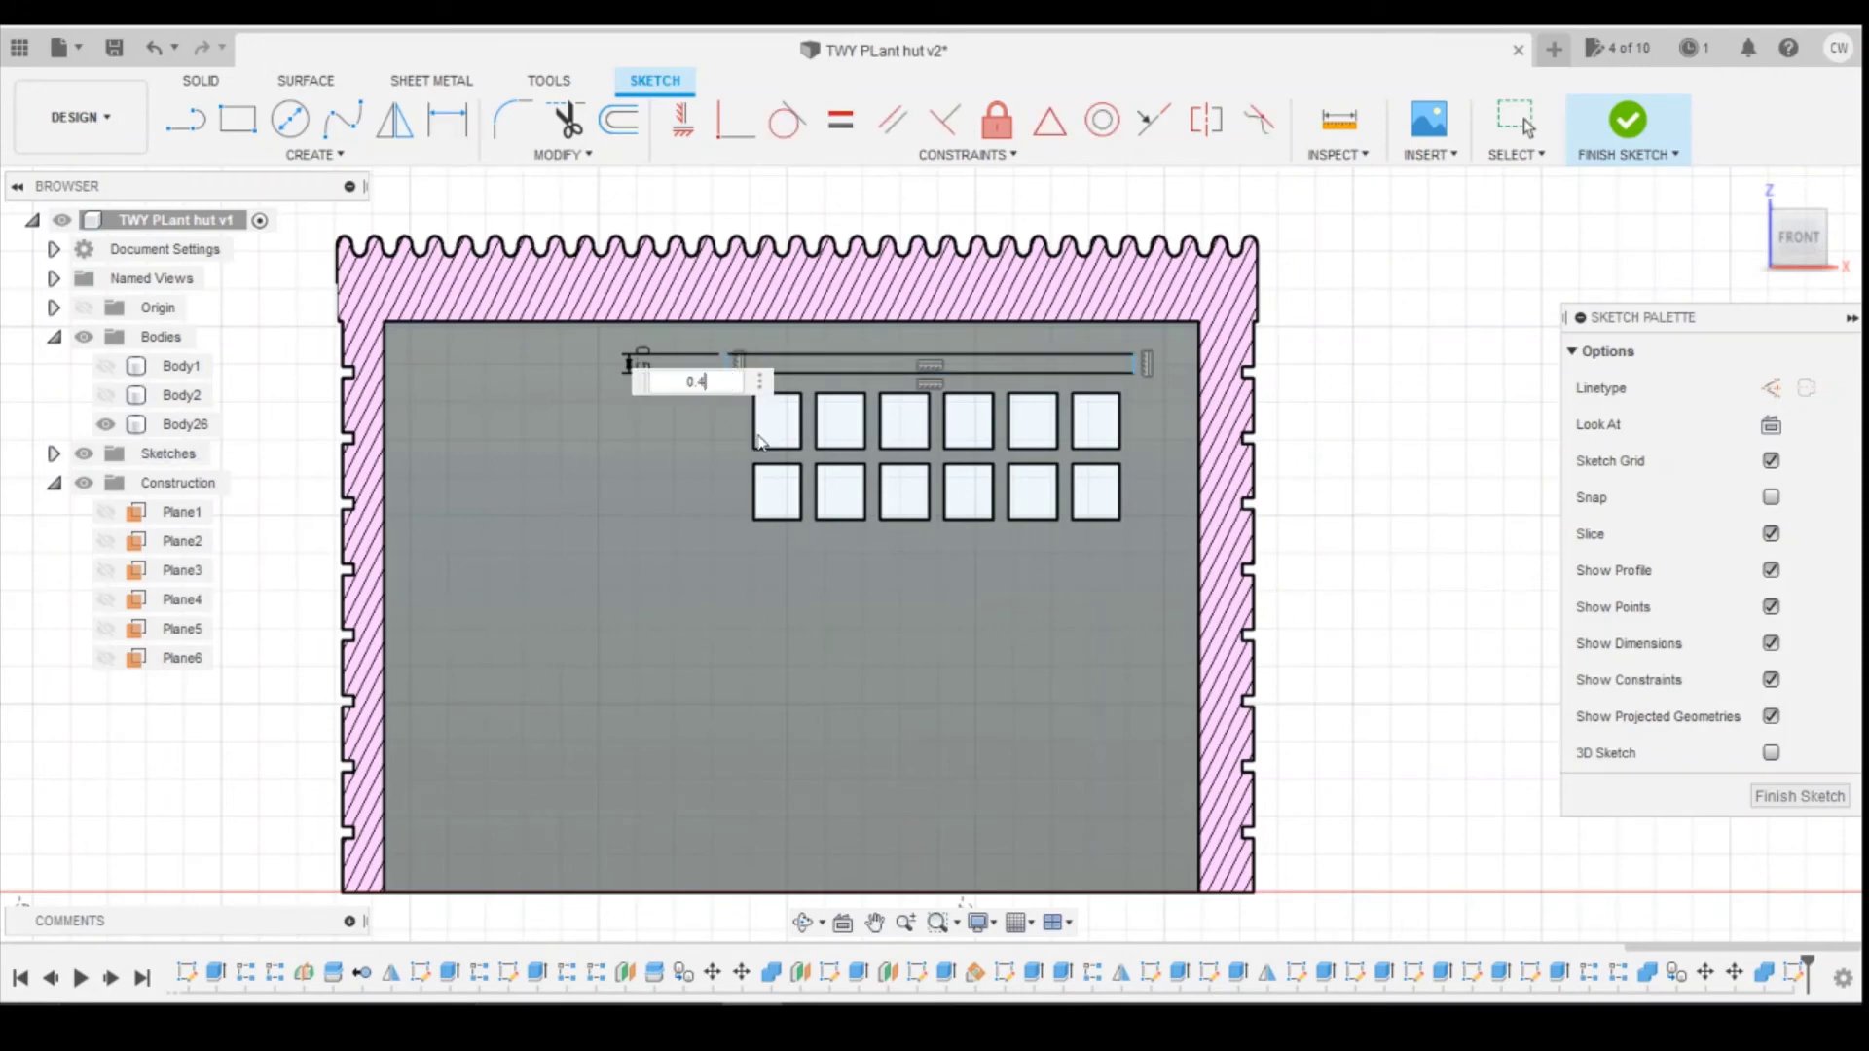
key("Return")
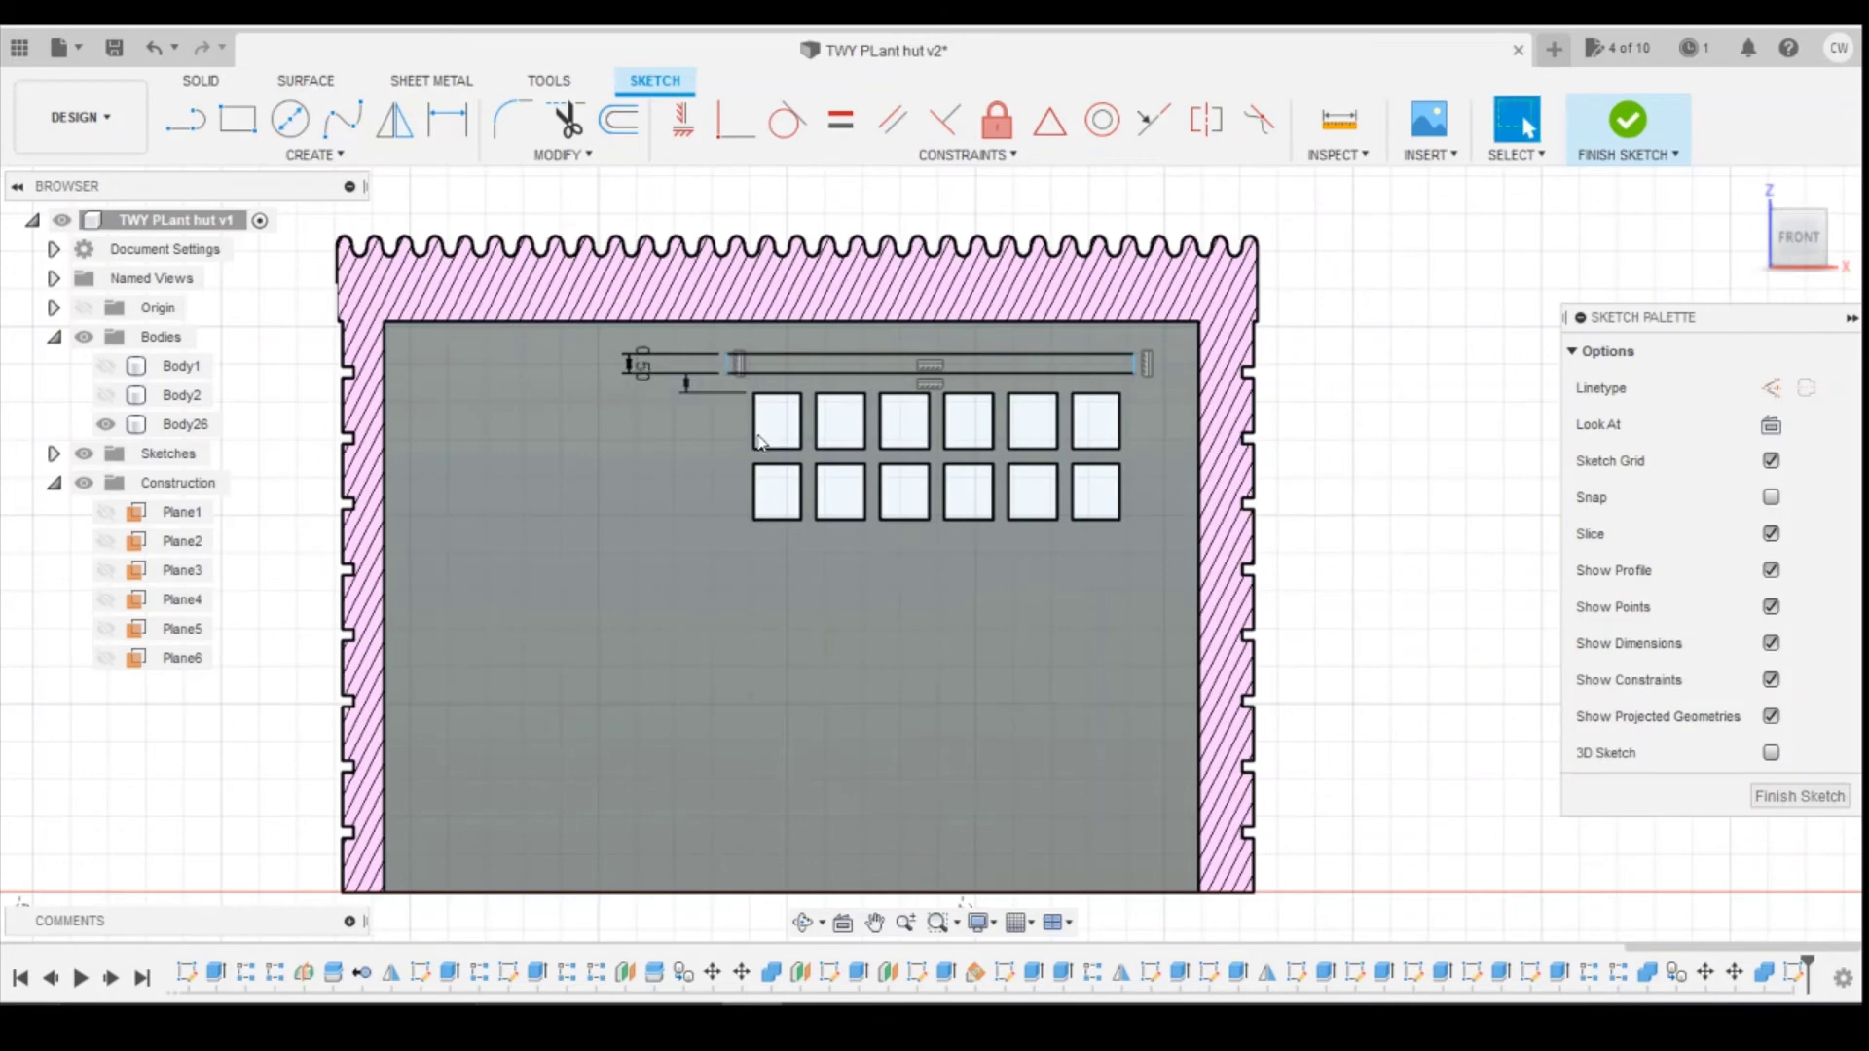
Step: Set the rectangle's left overhang beyond the top-left window pane corner to 0.7 mm
left_click(726, 377)
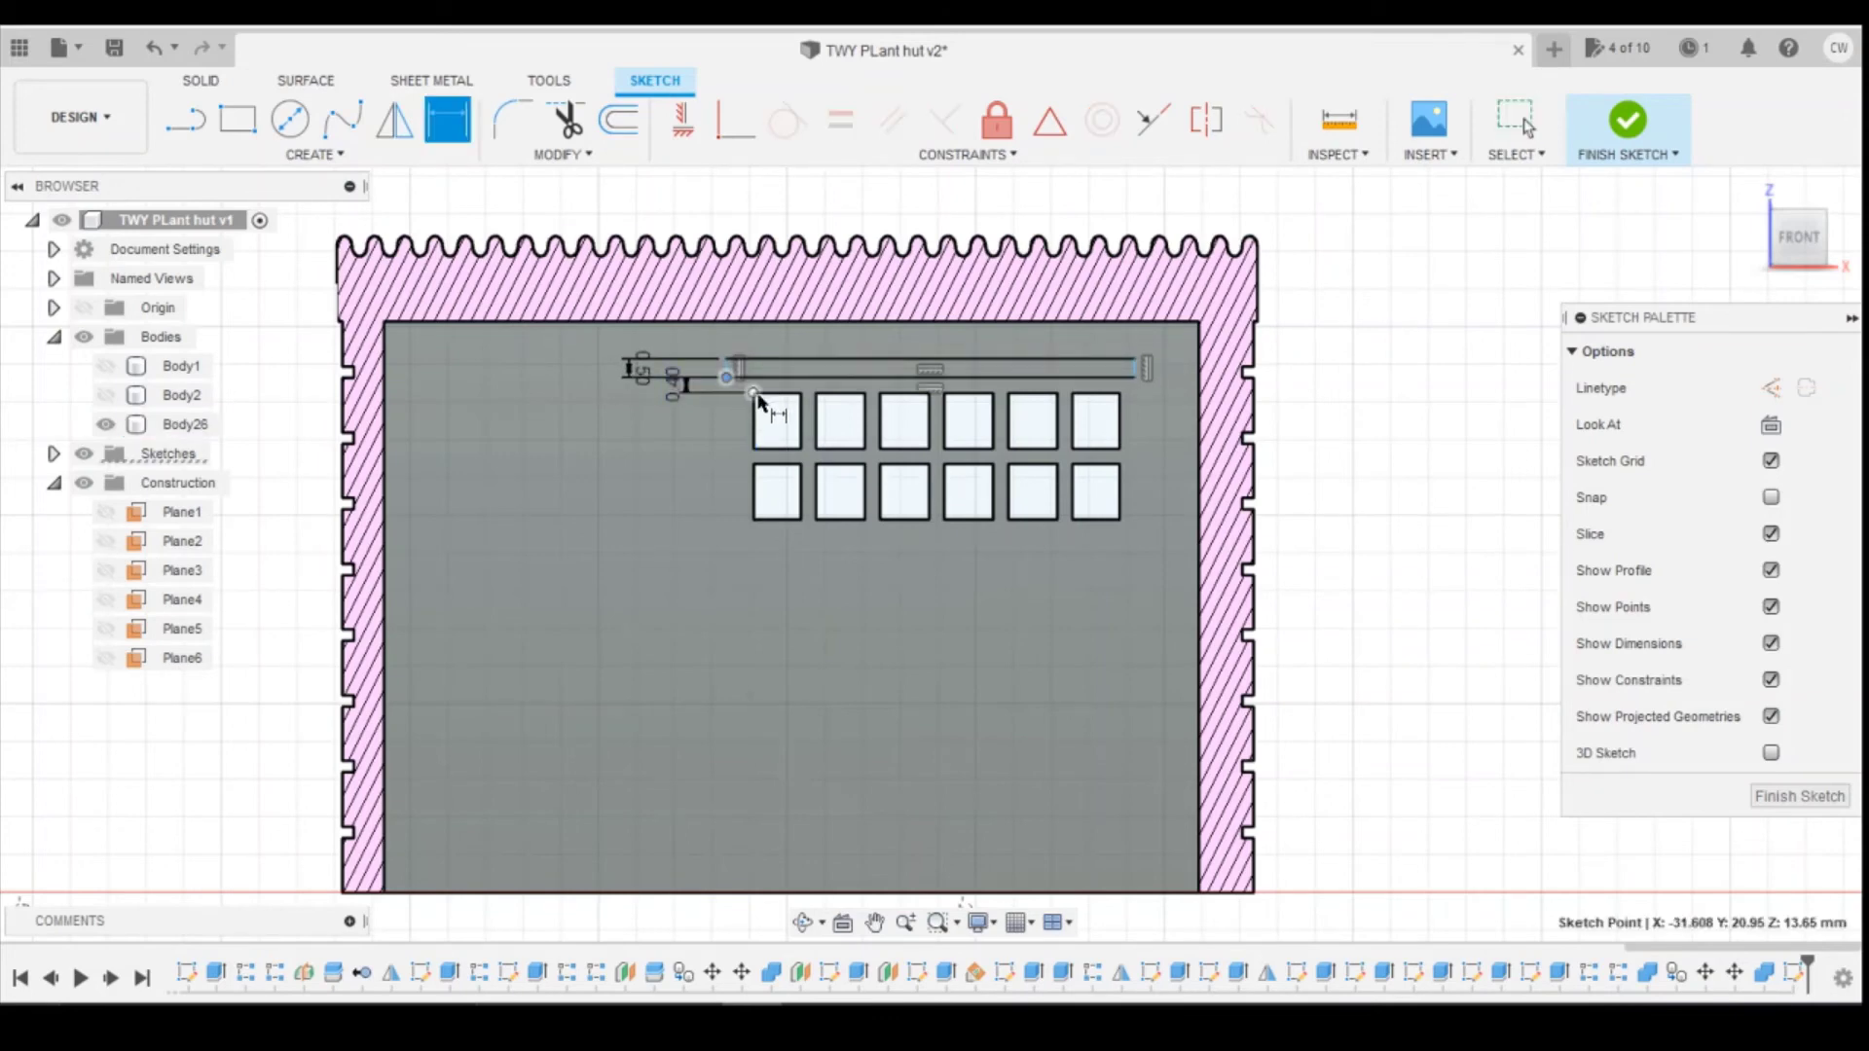
left_click(753, 392)
left_click(739, 433)
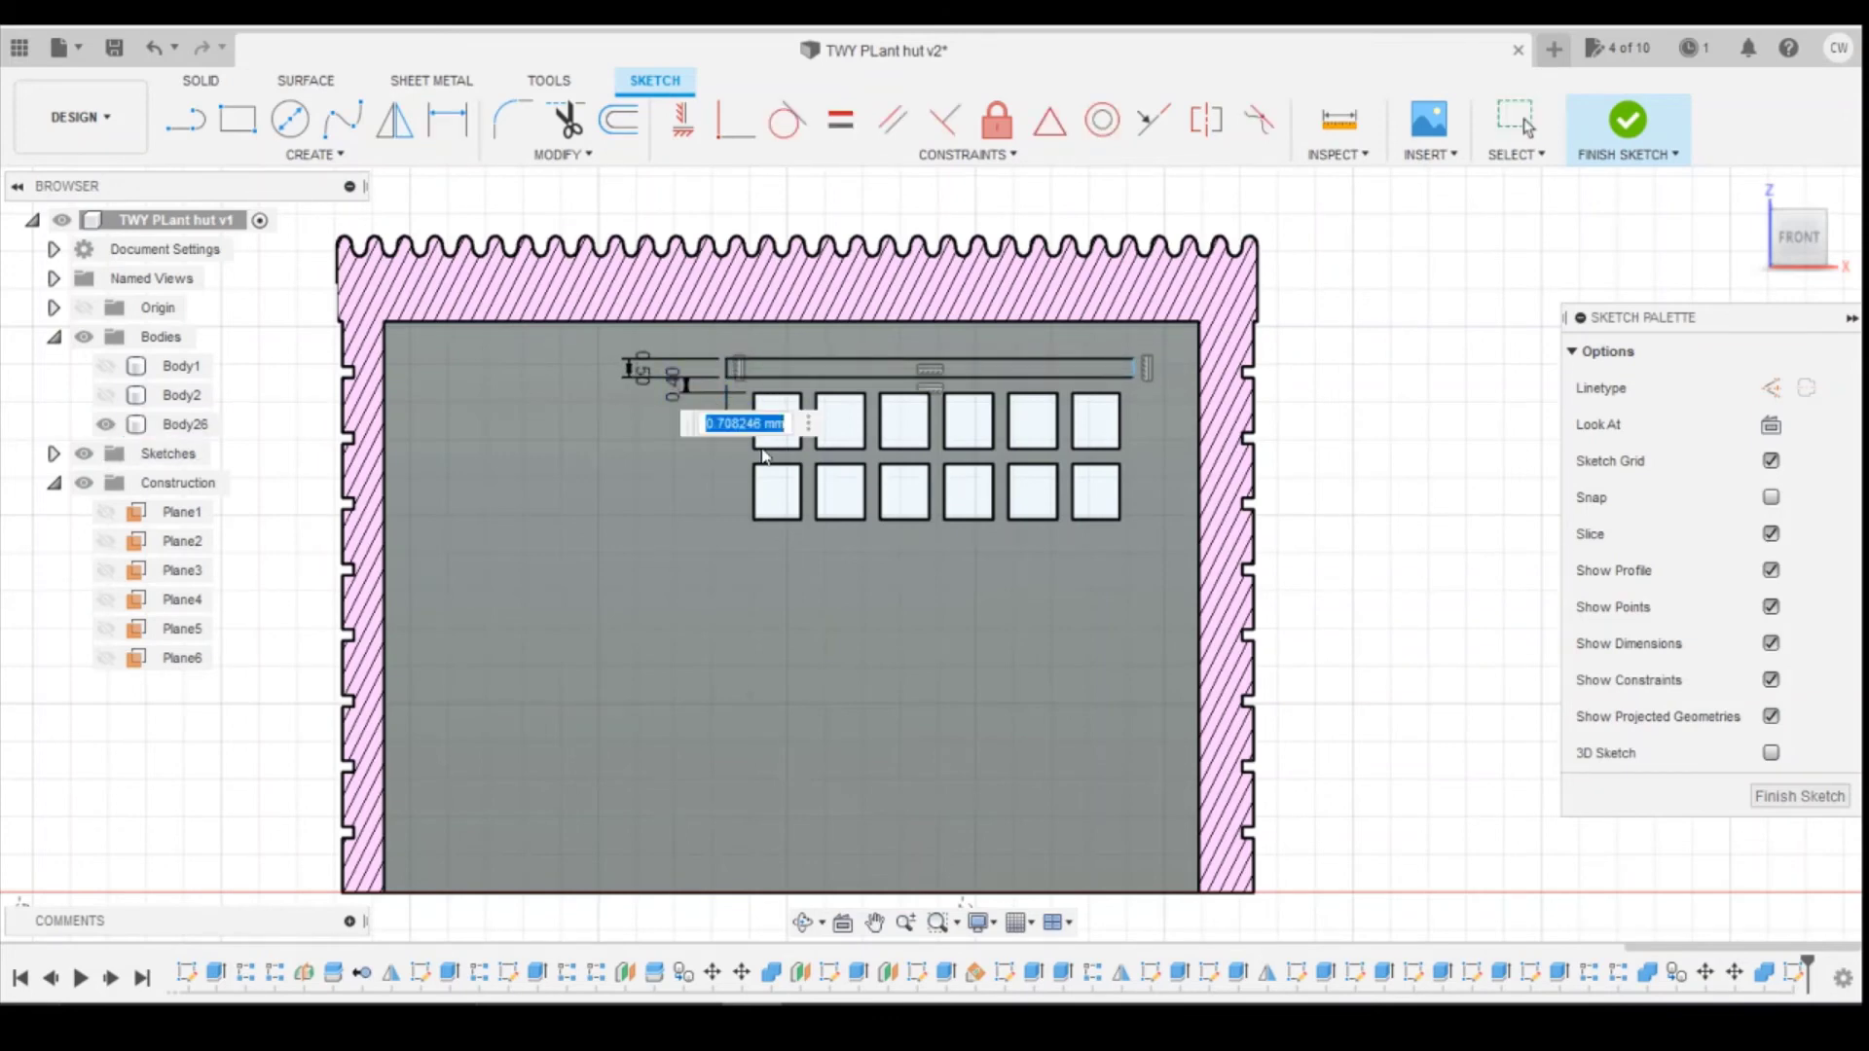
type("0.7")
key("Return")
Step: Set the rectangle's right overhang beyond the top-right window pane corner to 0.7 mm
key("d")
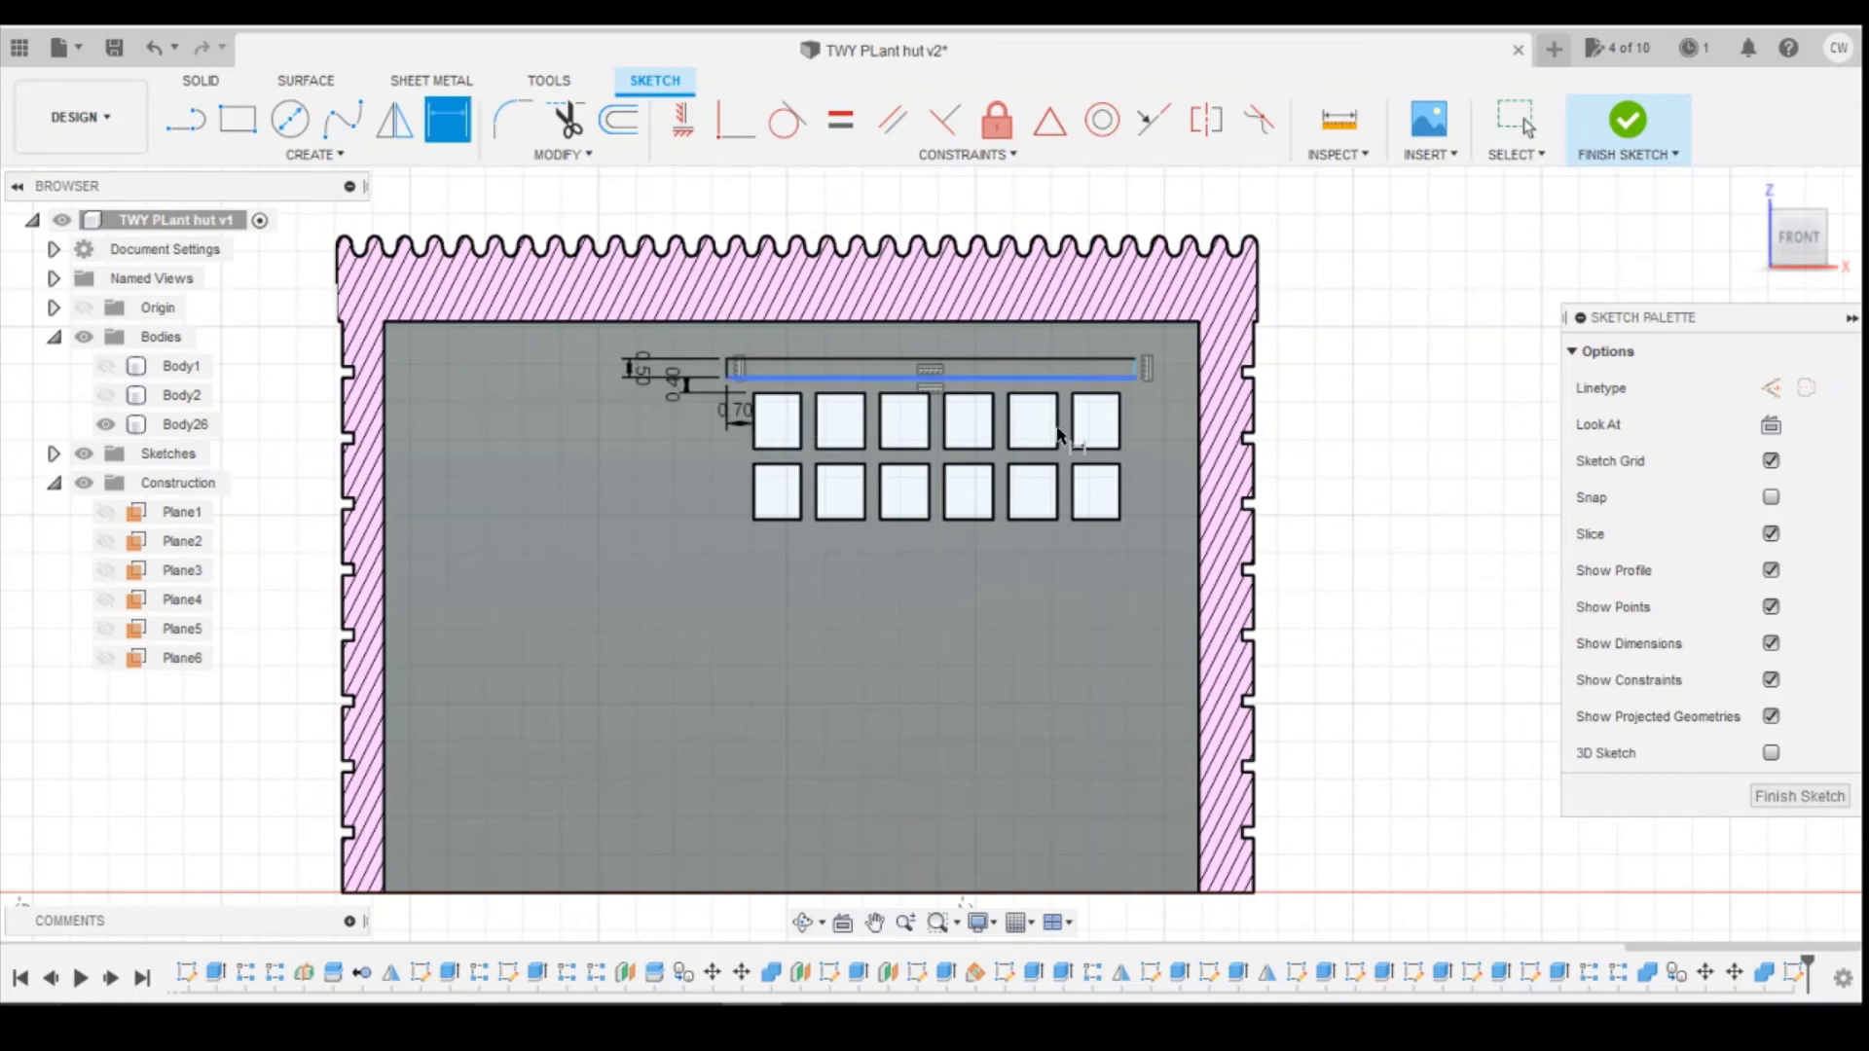
left_click(1133, 378)
left_click(1120, 393)
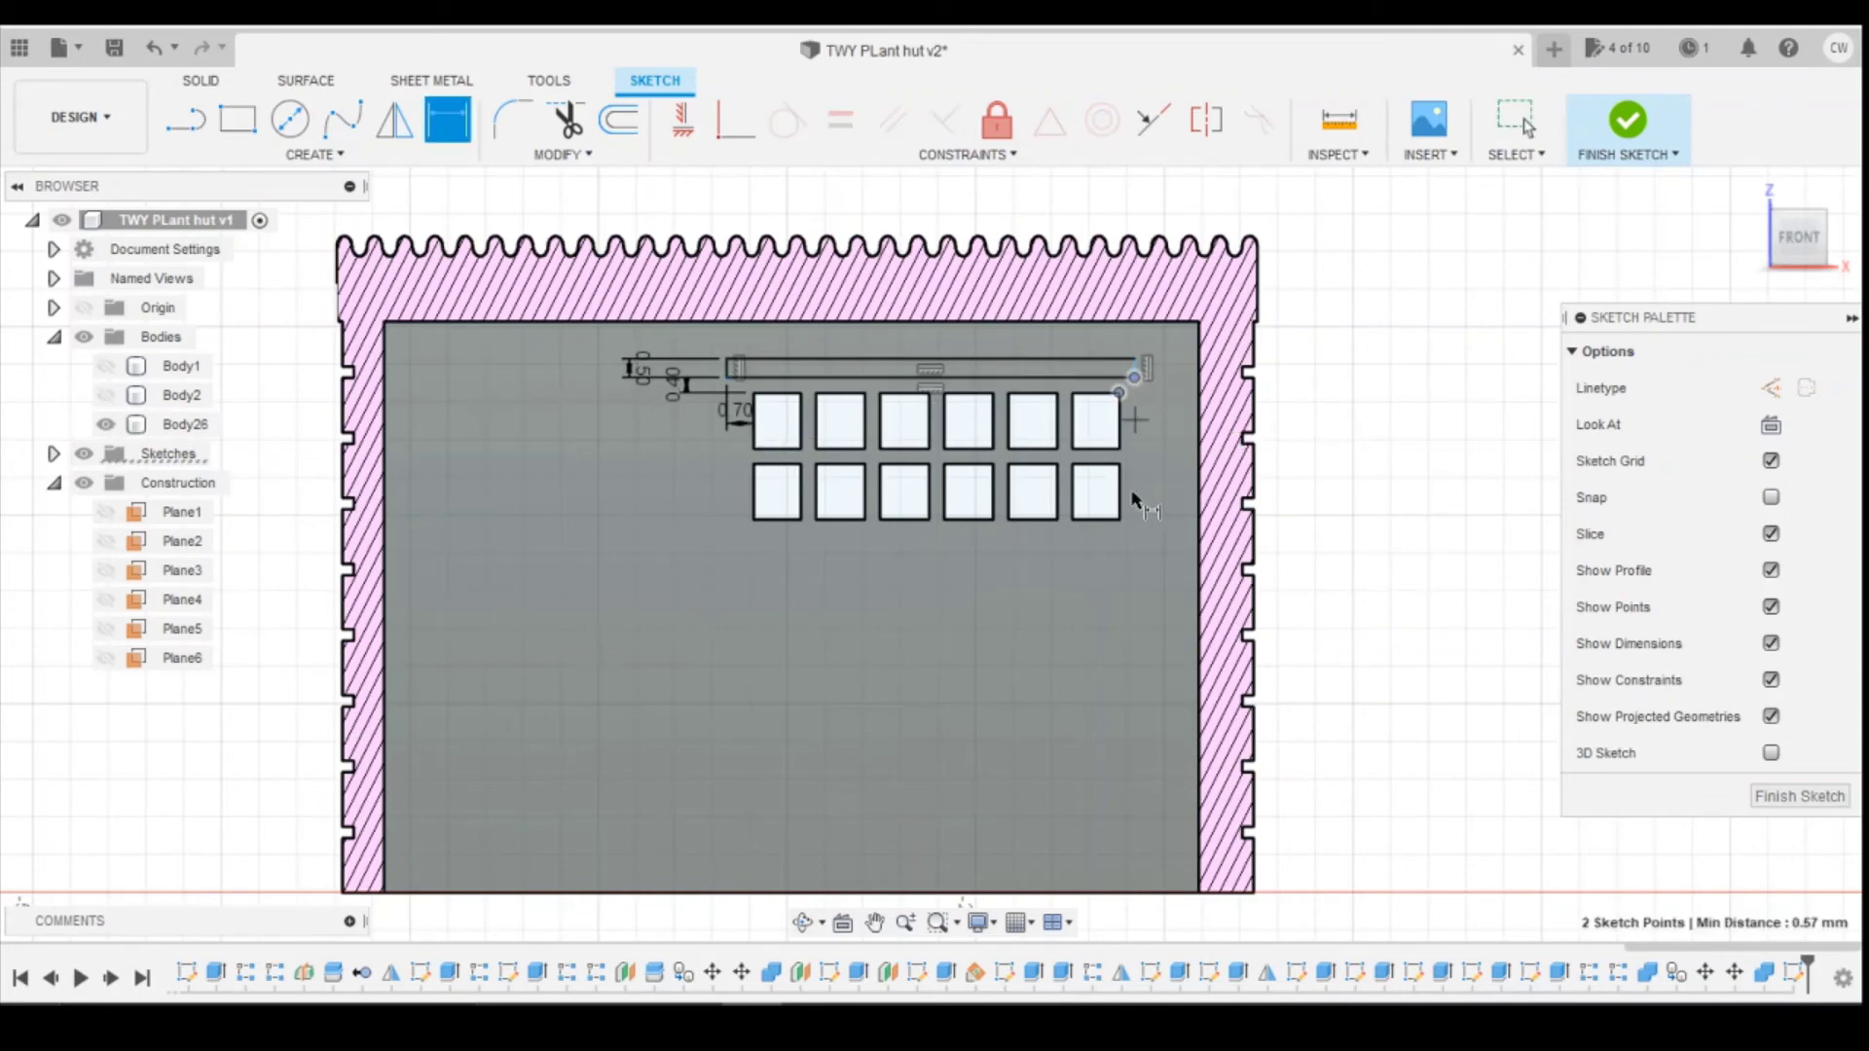
left_click(1126, 553)
type("0.7")
key("Return")
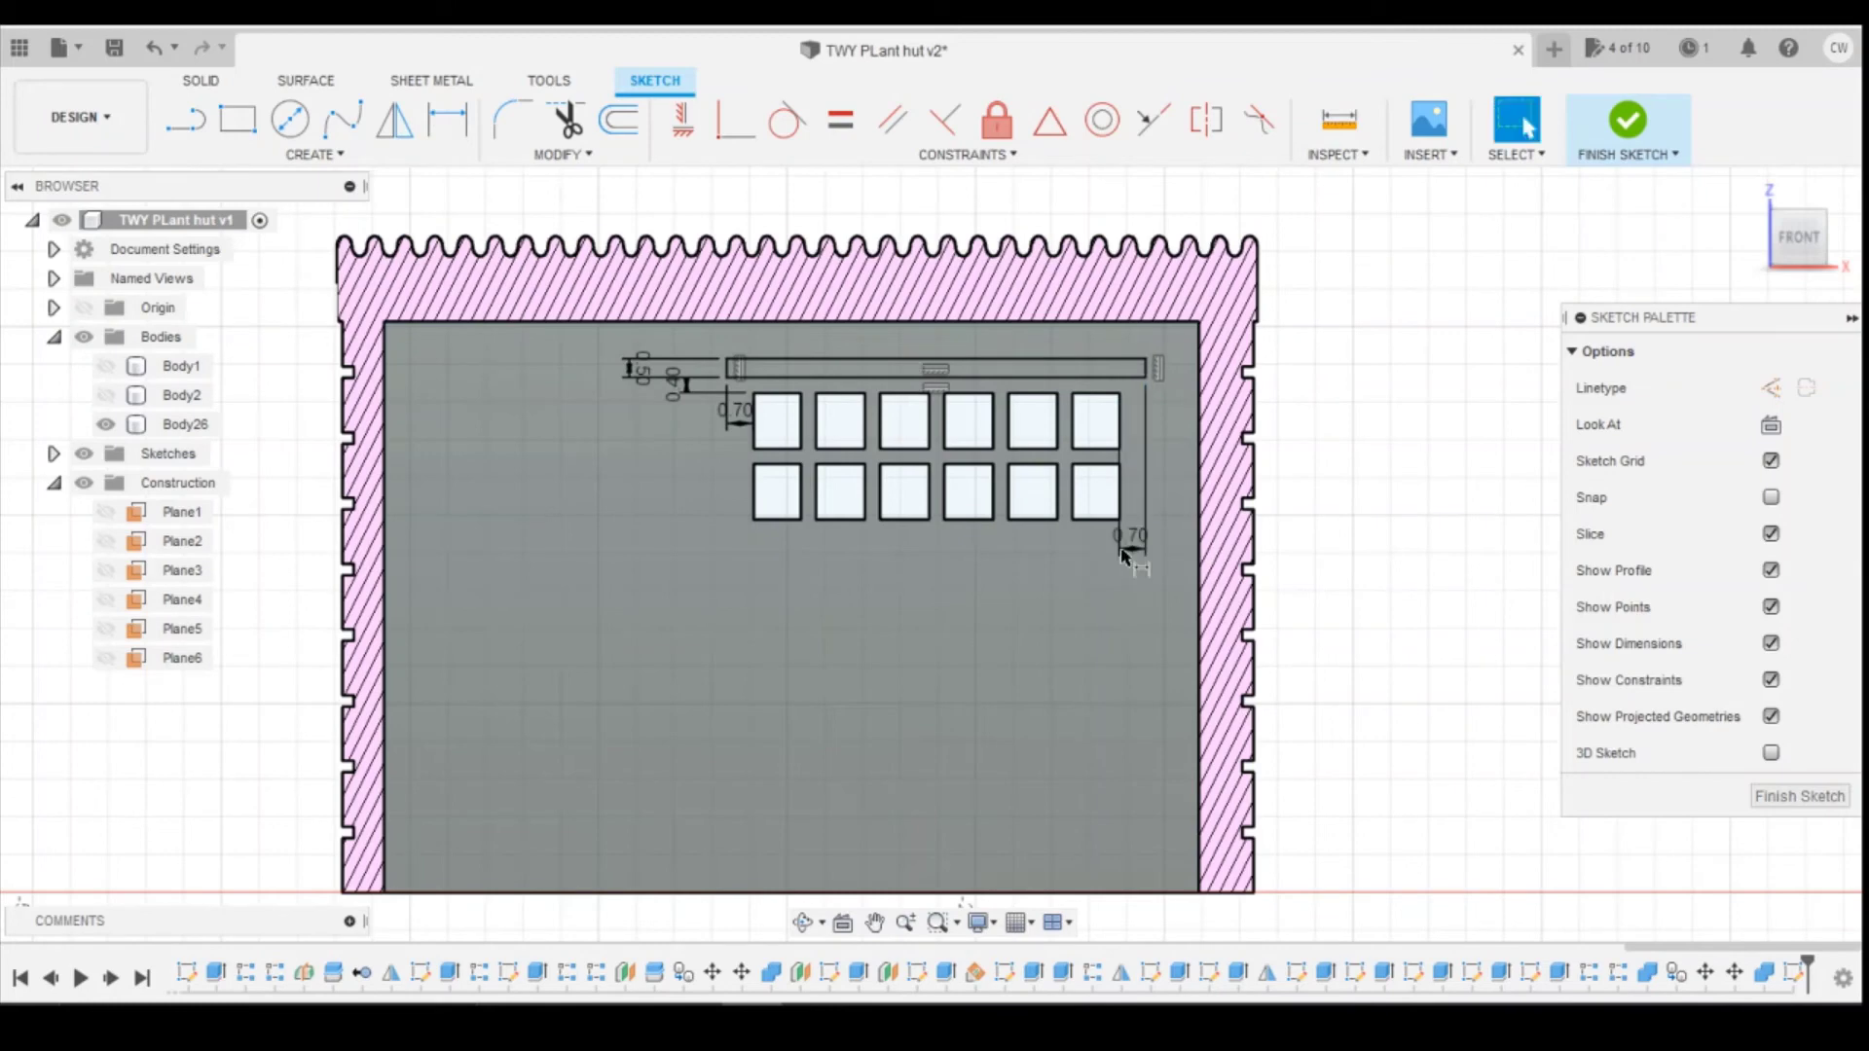
Step: Sketch a horizontal rectangle about 11 mm wide below the window panes and set its height to 0.5 mm
key("d")
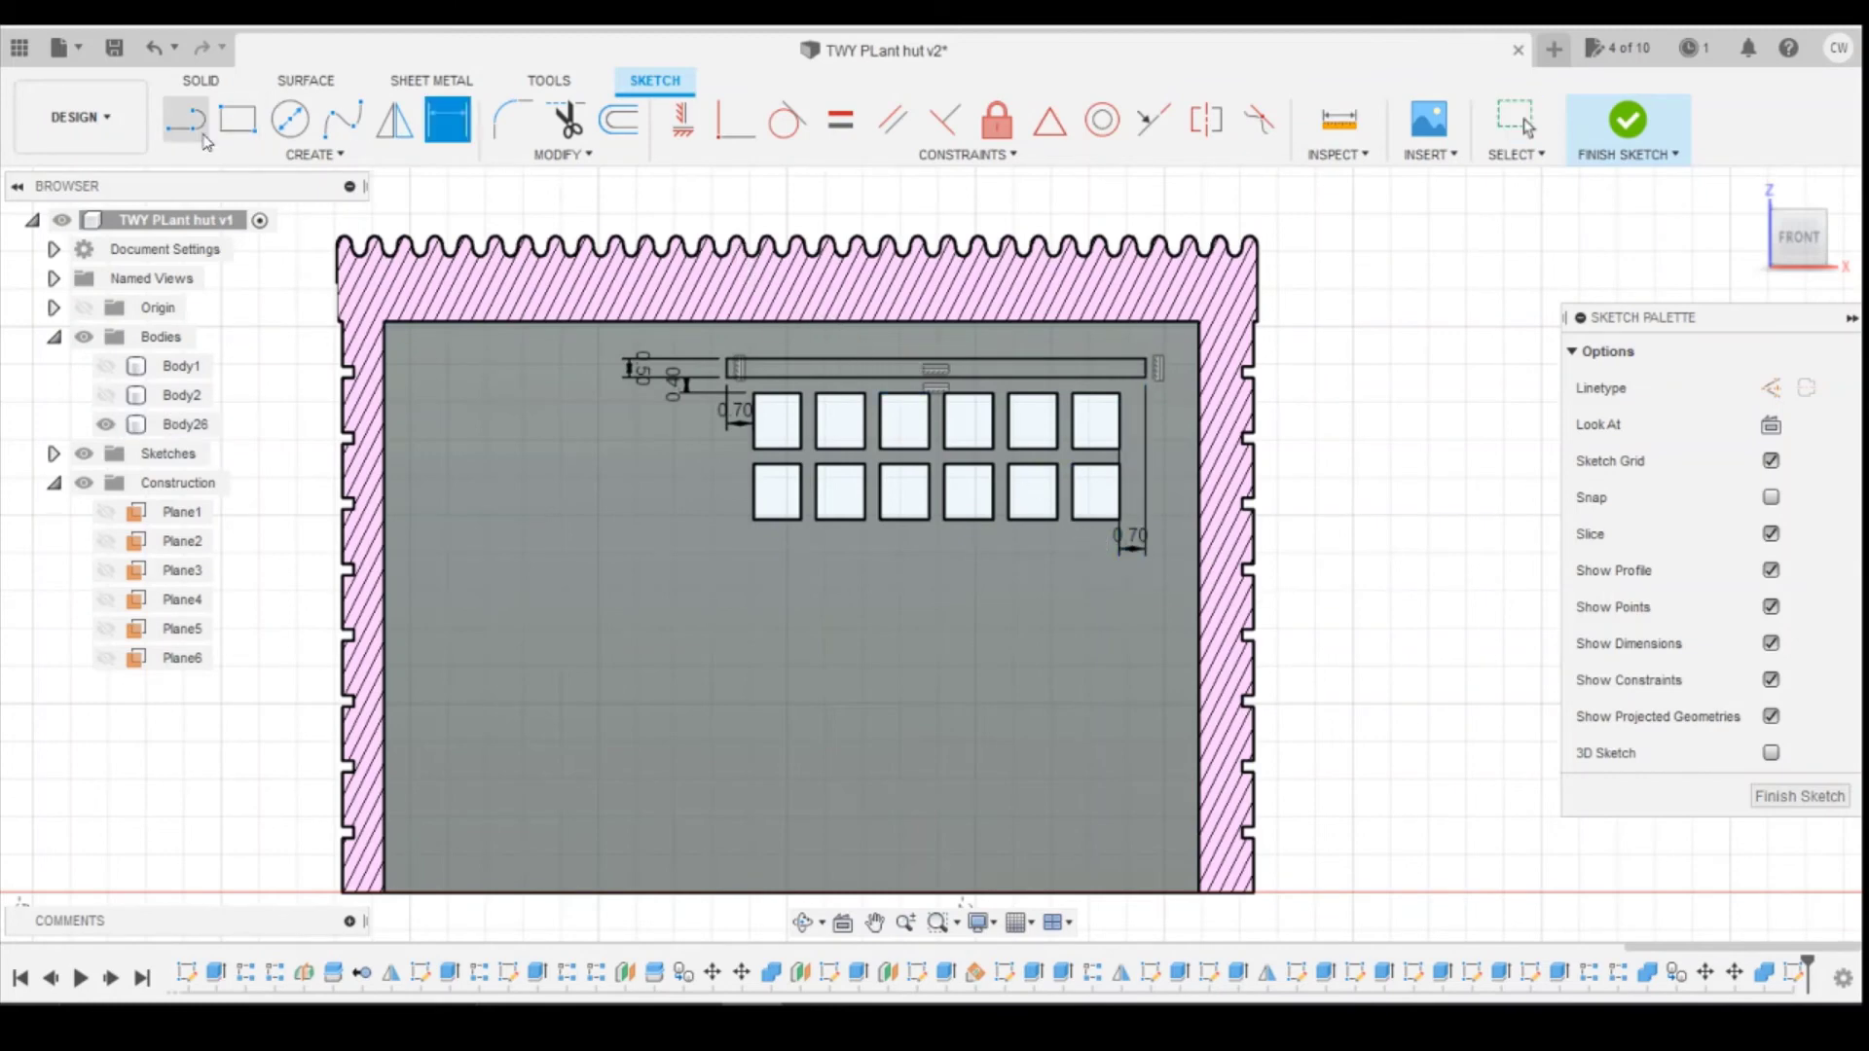
left_click(233, 126)
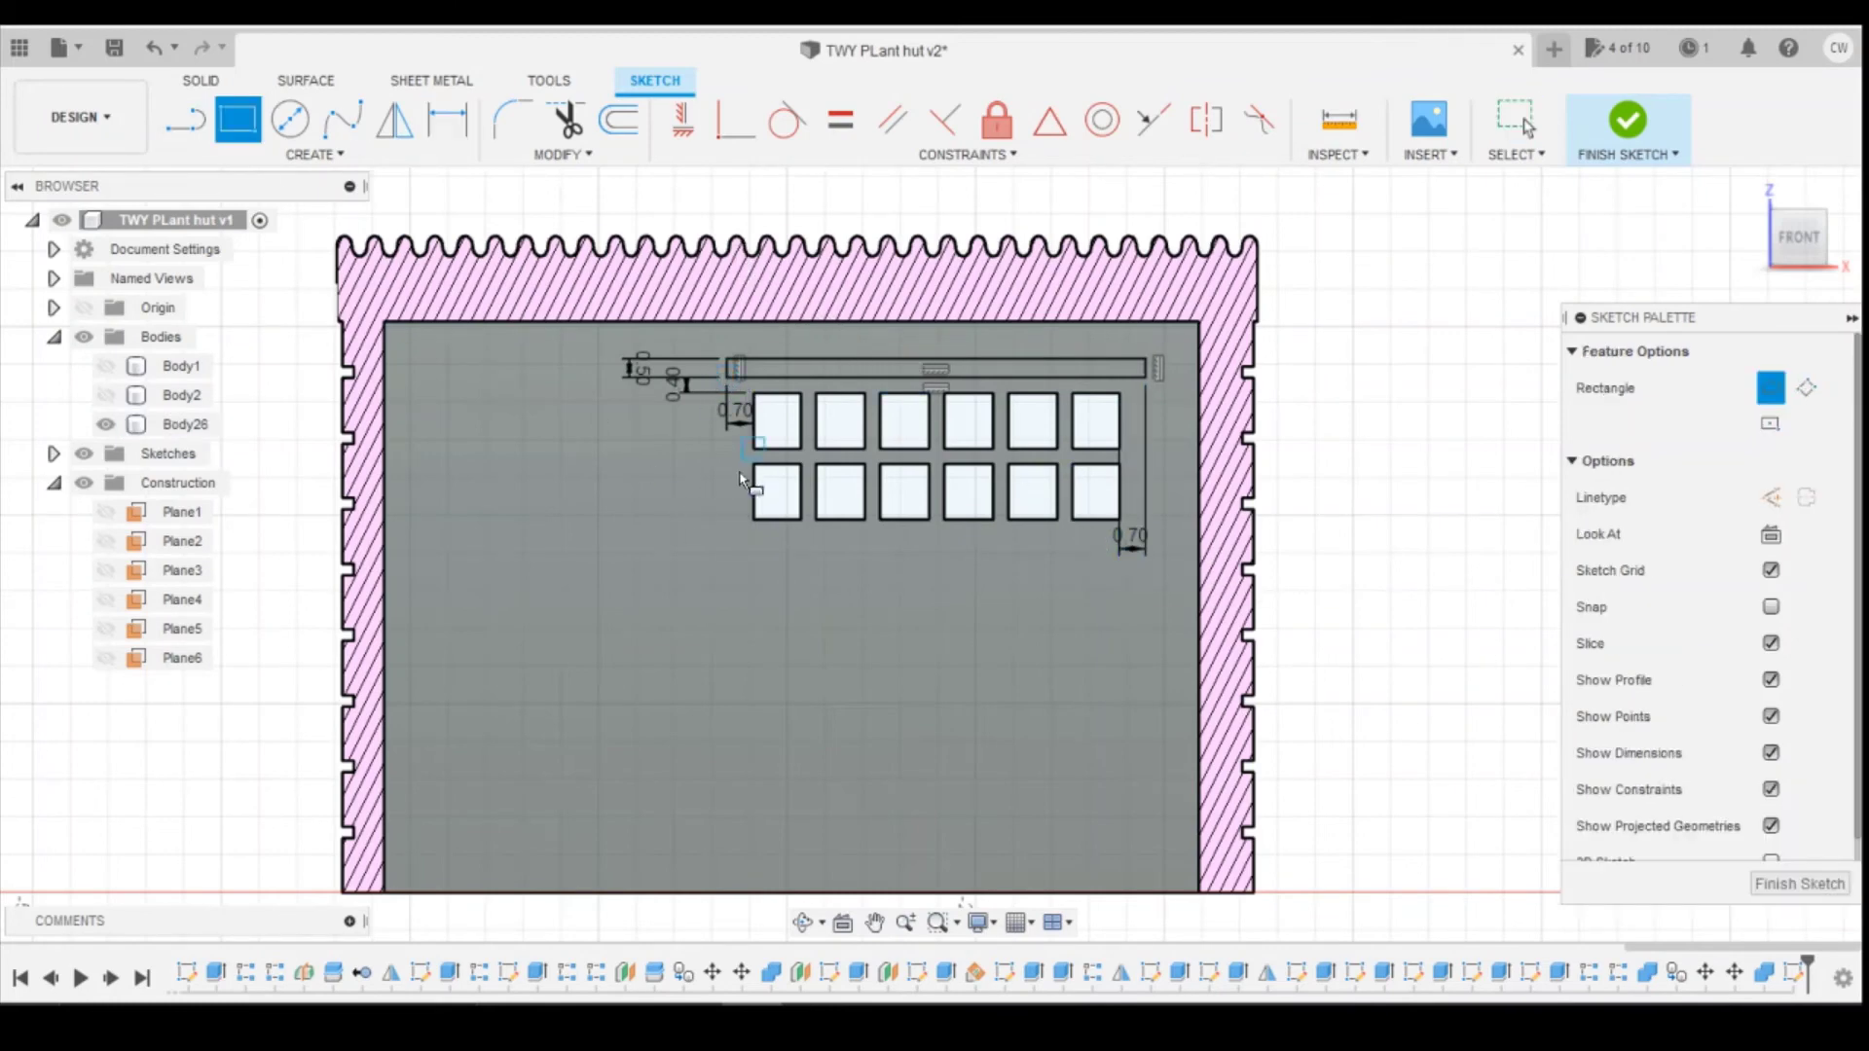
left_click(726, 539)
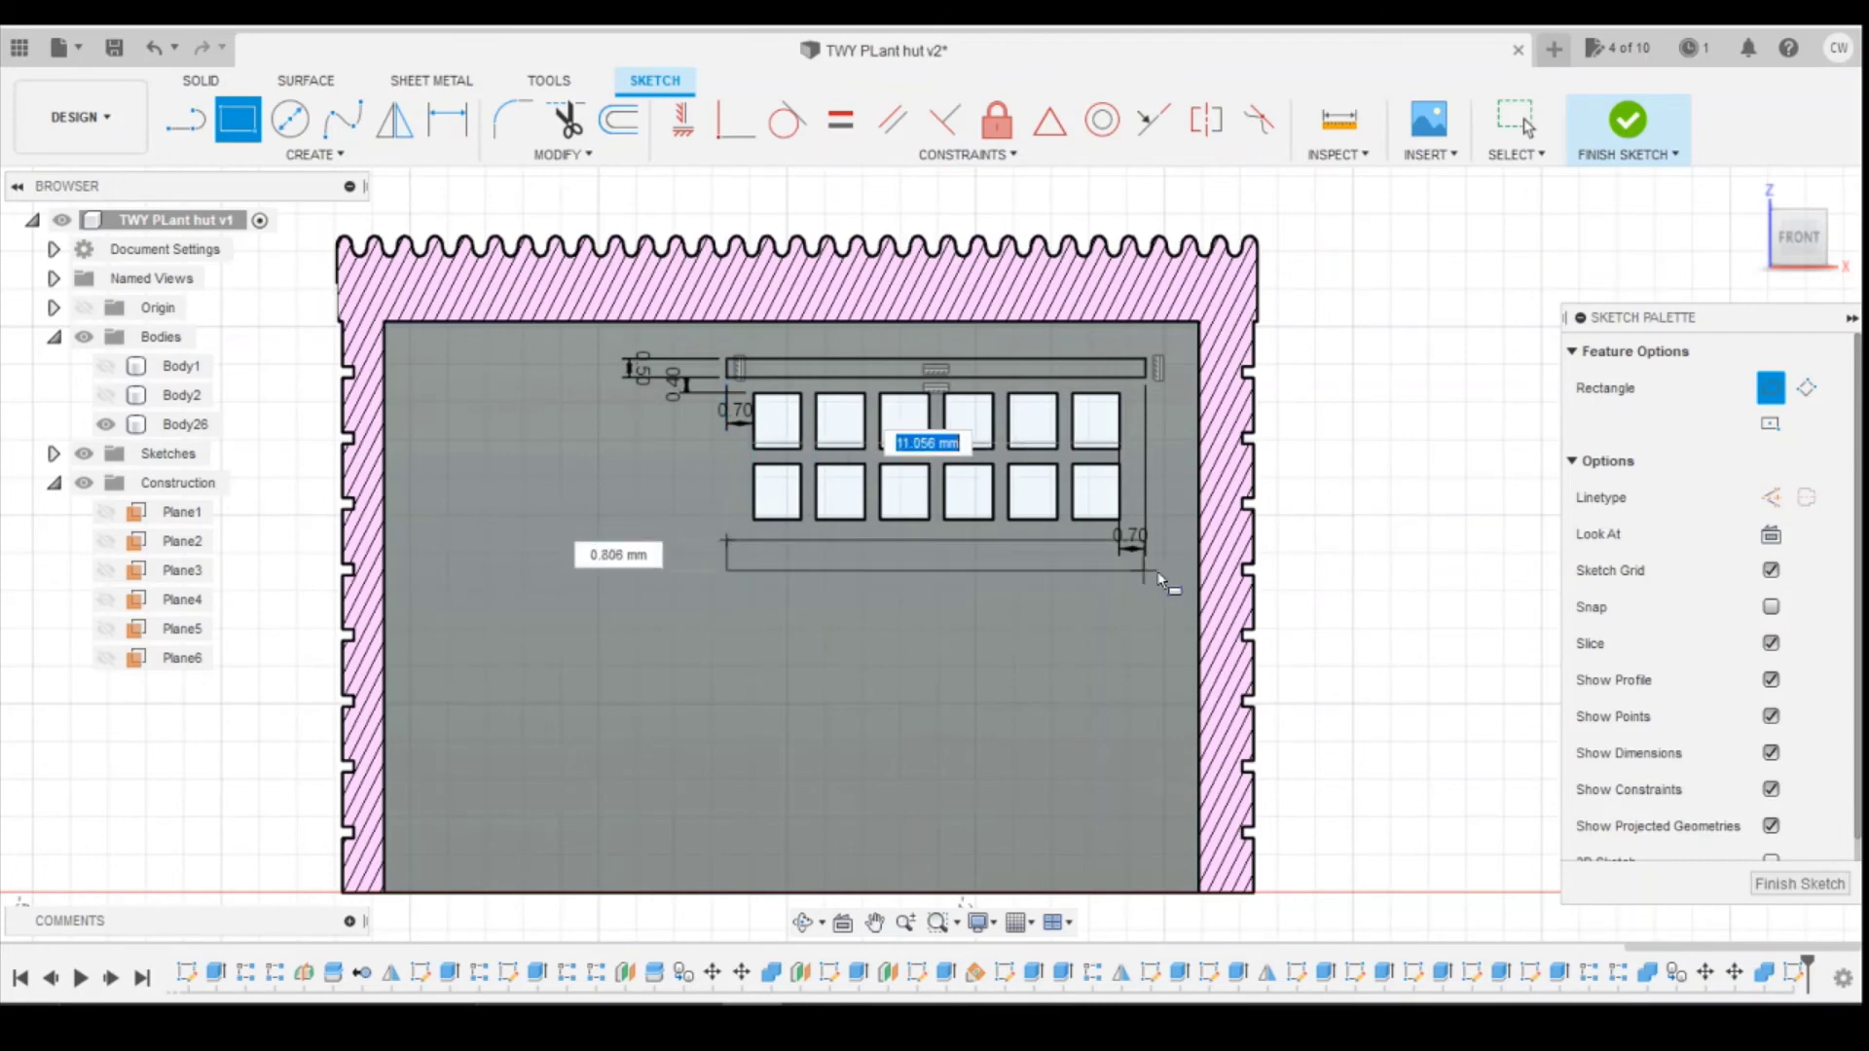
left_click(1143, 586)
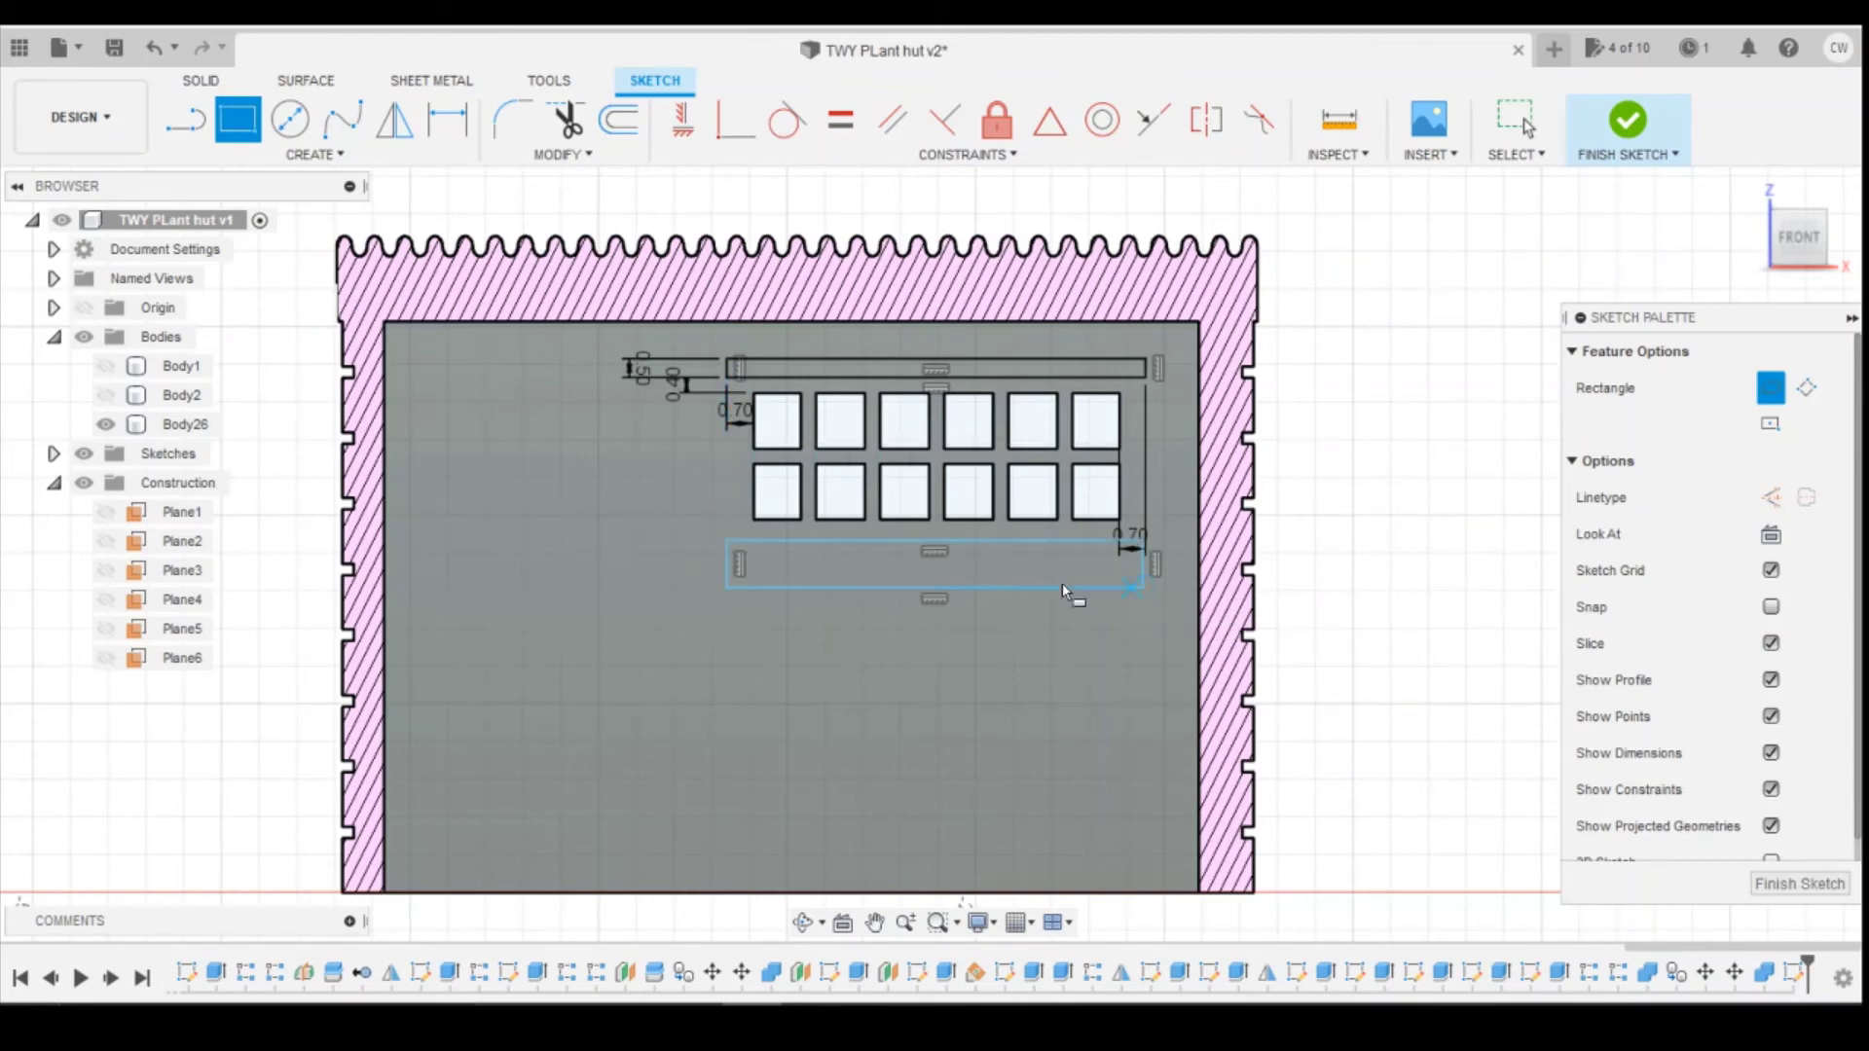
key("d")
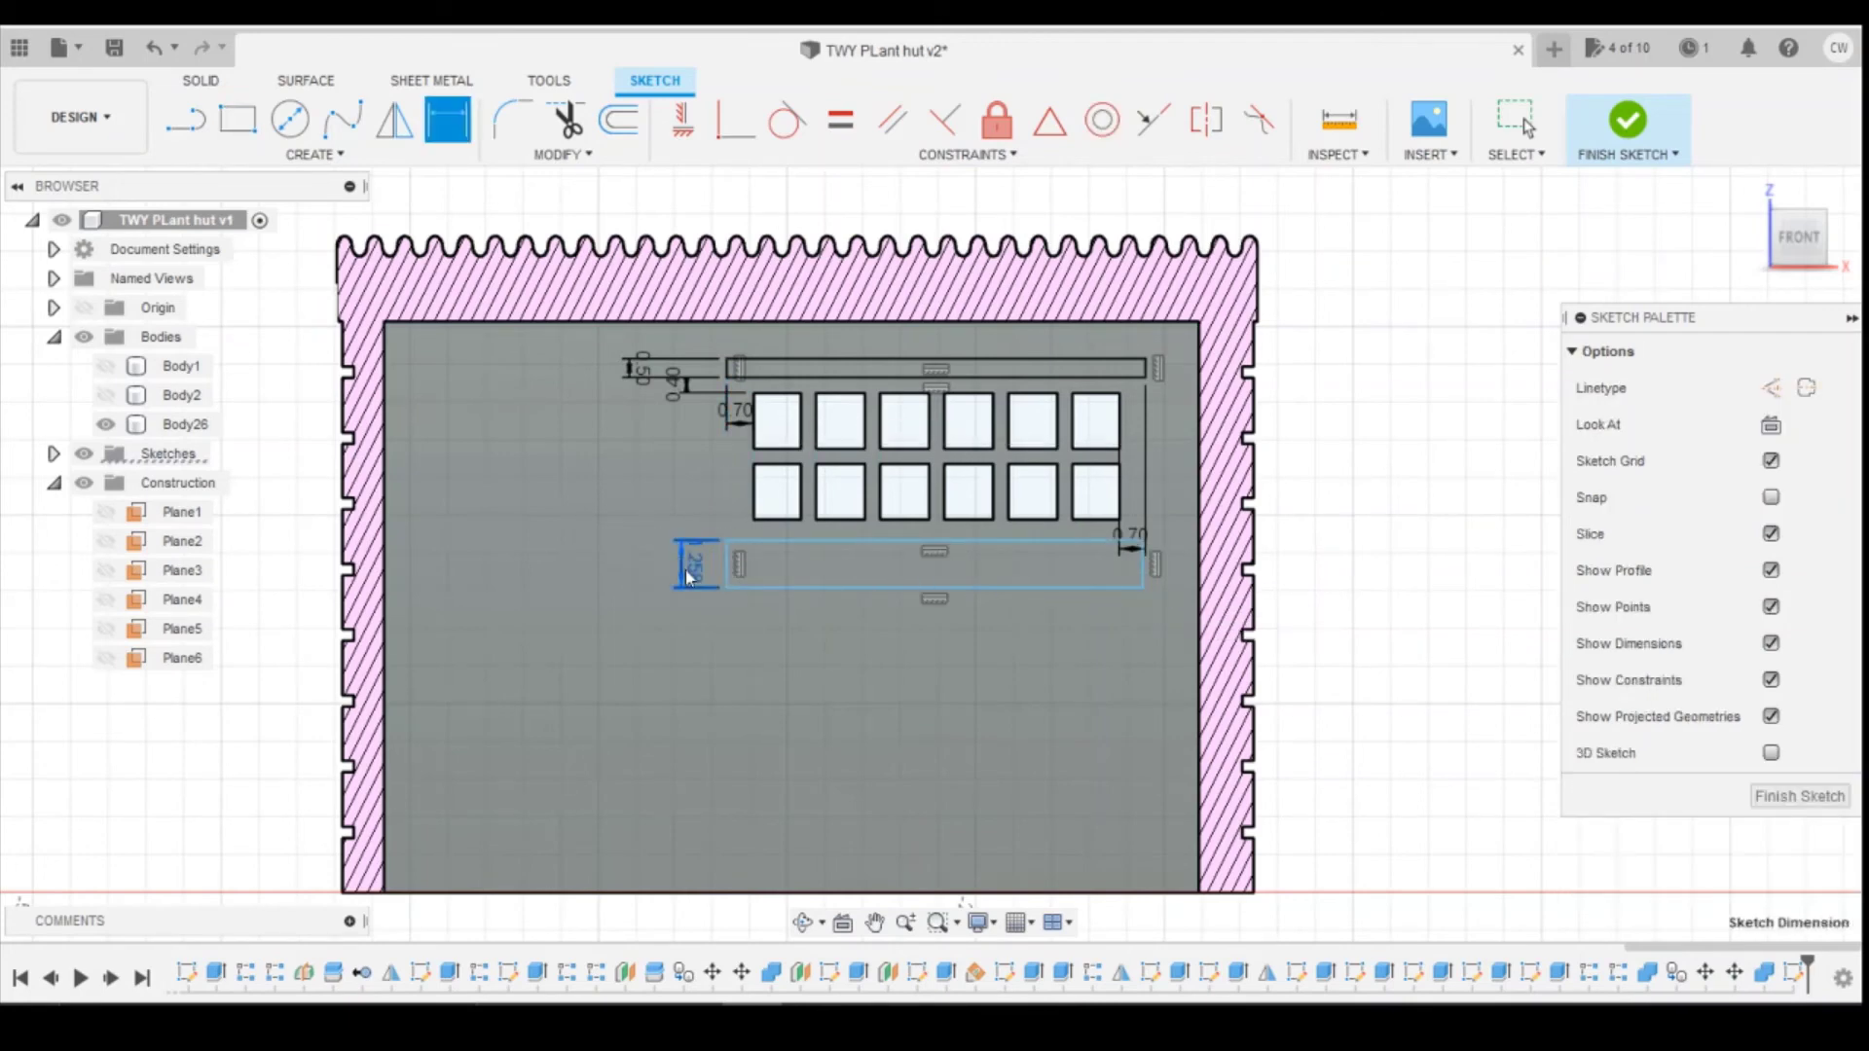
left_click(688, 565)
type("0.5")
key("Return")
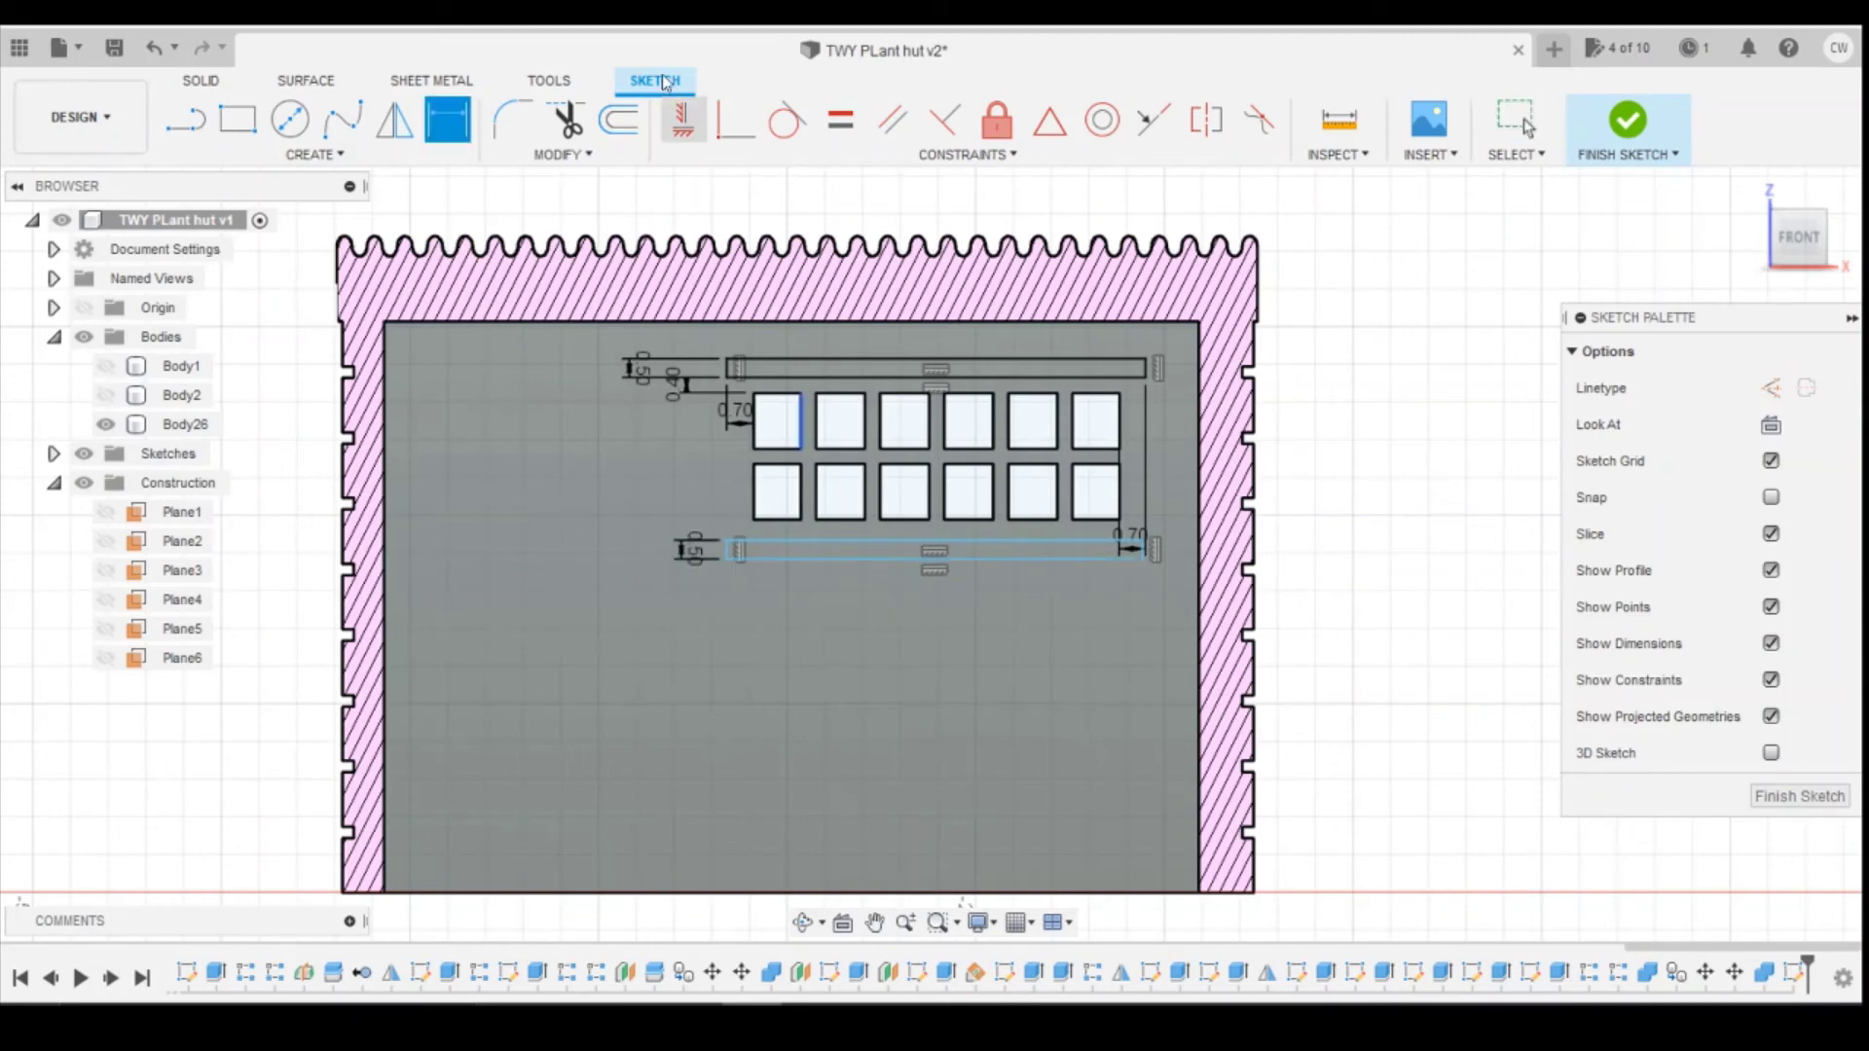
Step: Constrain the lower rectangle's left and right corners to align vertically with those of the rectangle above the panes
left_click(667, 130)
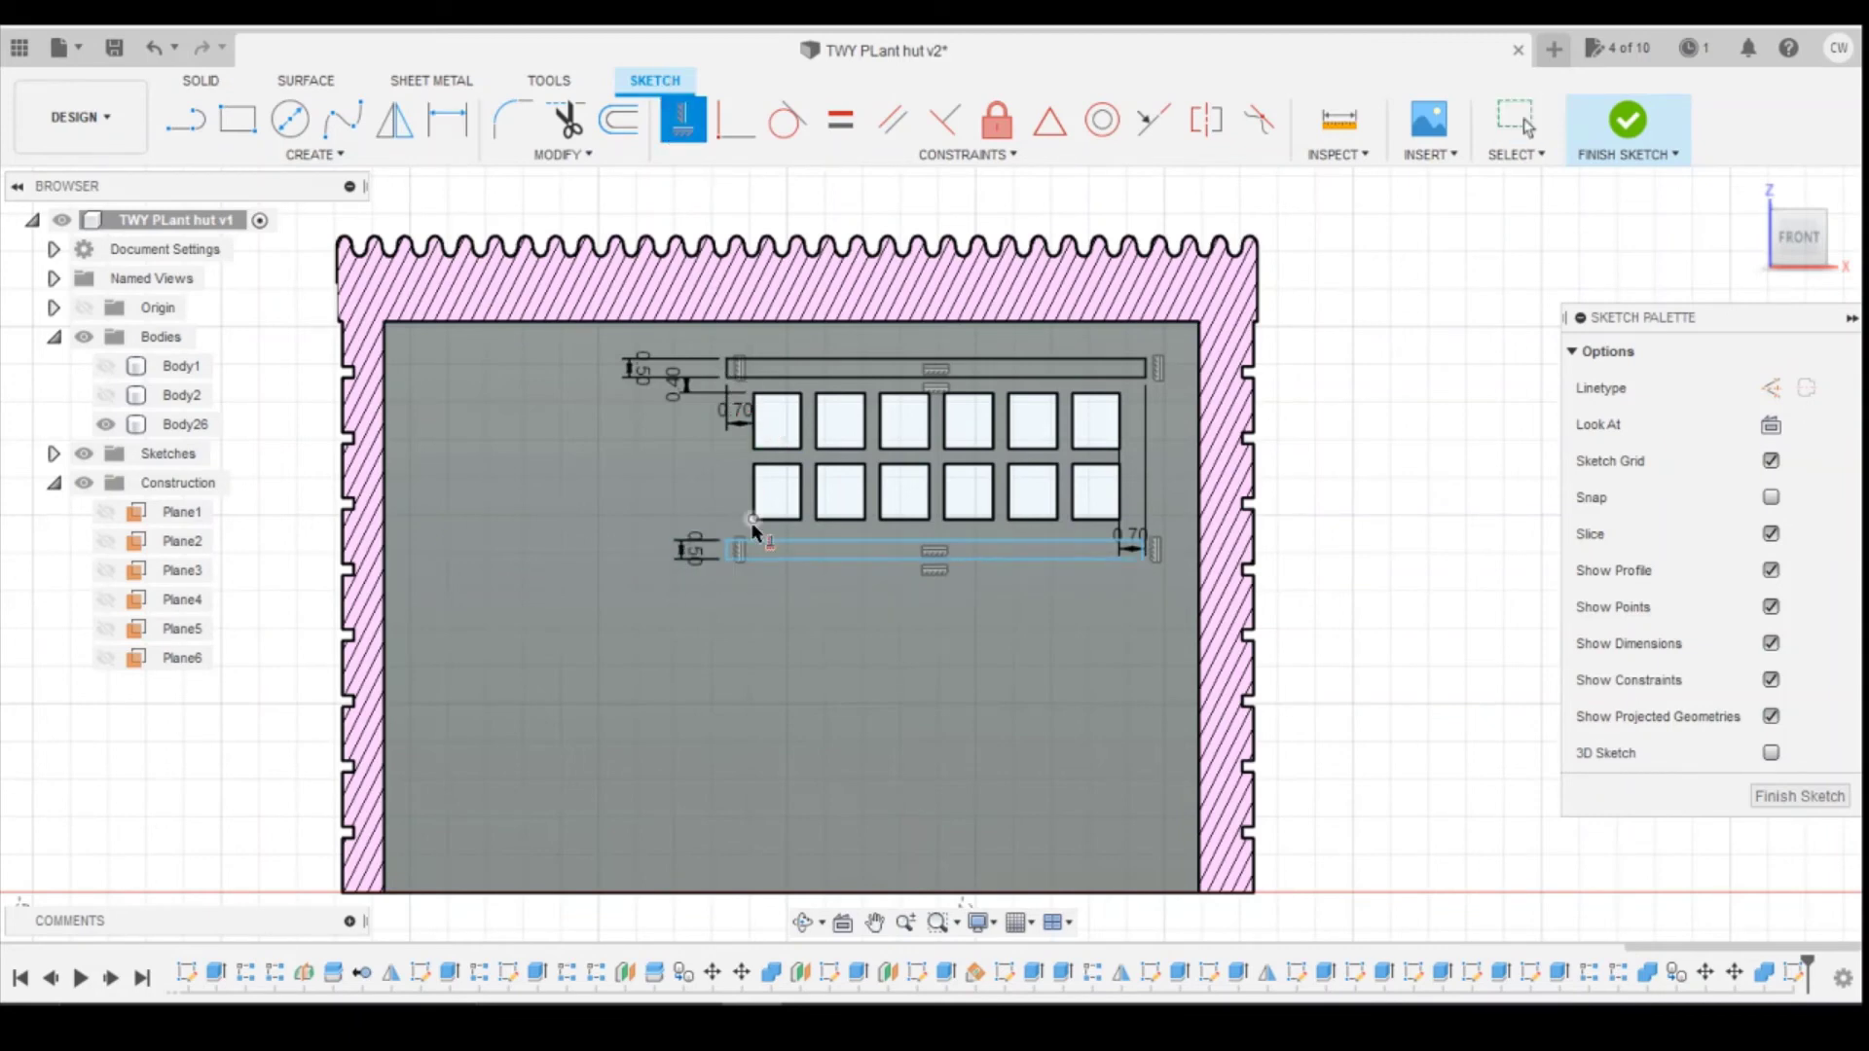
left_click(728, 541)
left_click(727, 377)
left_click(1142, 542)
left_click(1193, 537)
Step: Dimension the vertical gap between the bottom of the window panes and the lower rectangle's upper edge as 0.4 mm
scroll(925, 599, "up", 2)
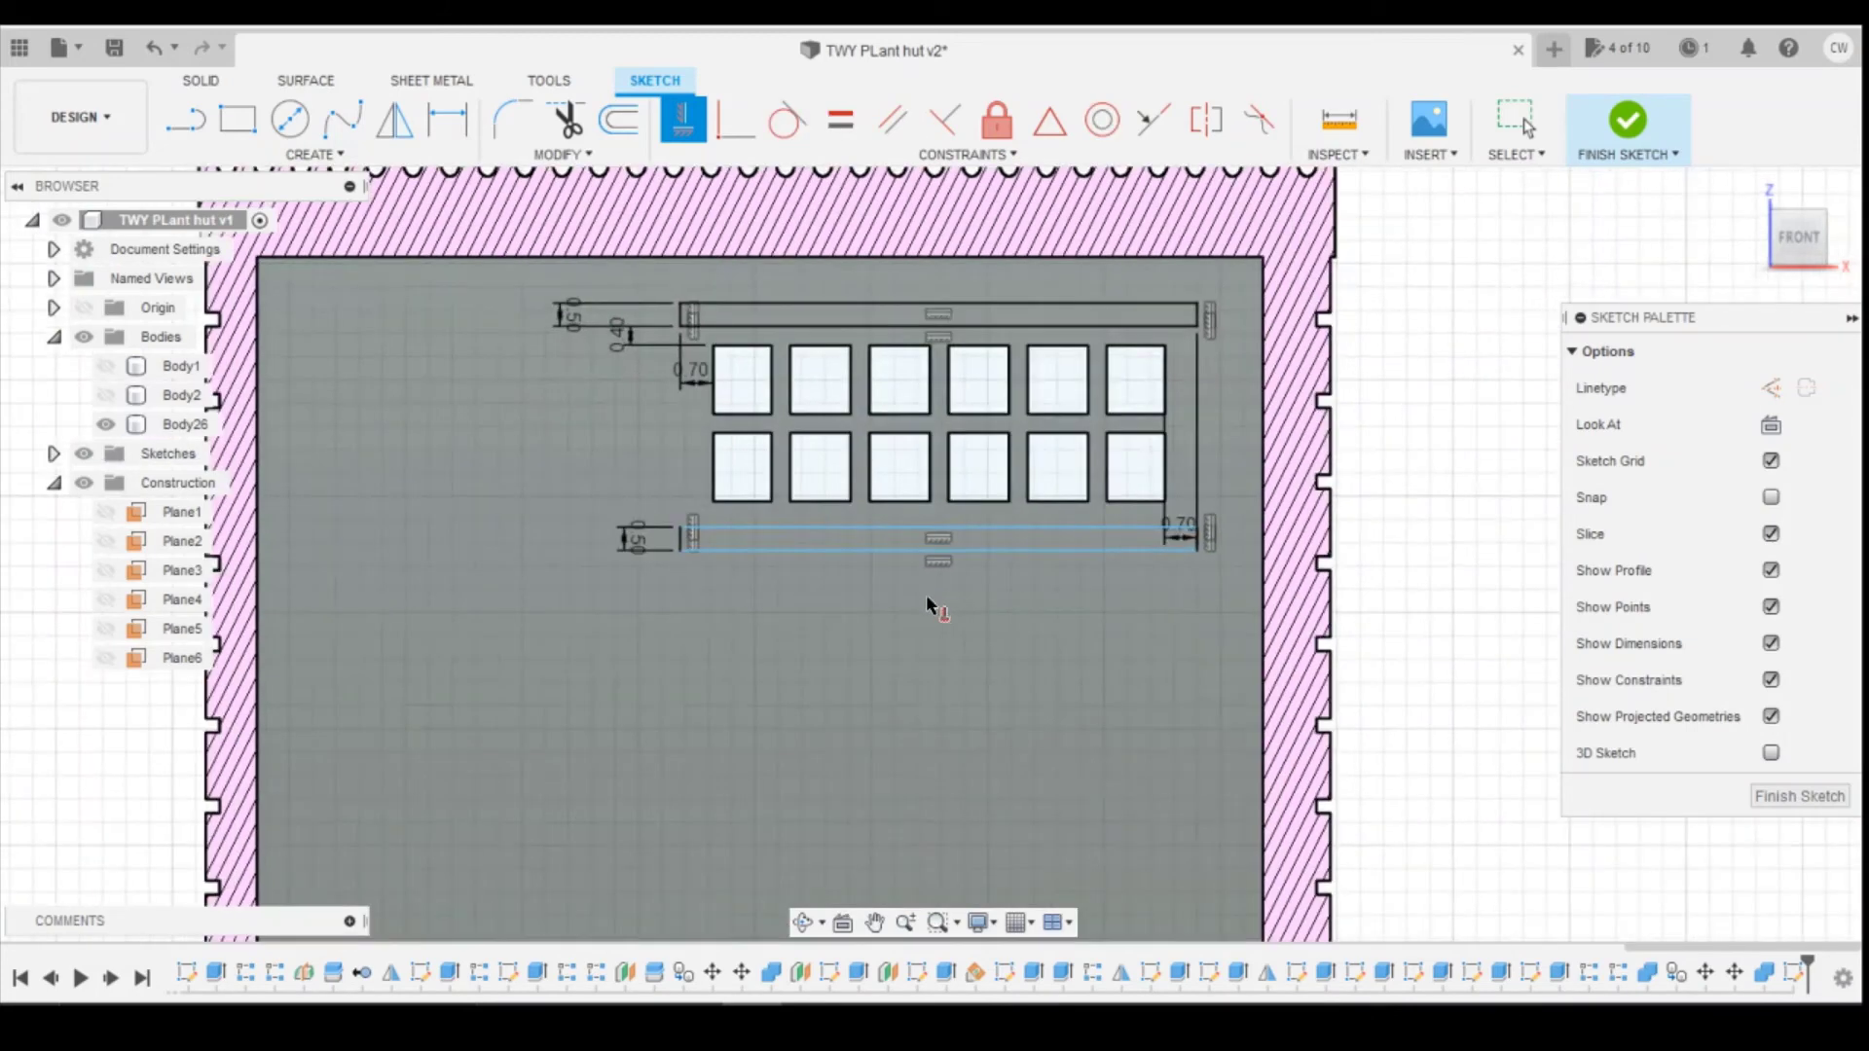
key("d")
left_click(711, 502)
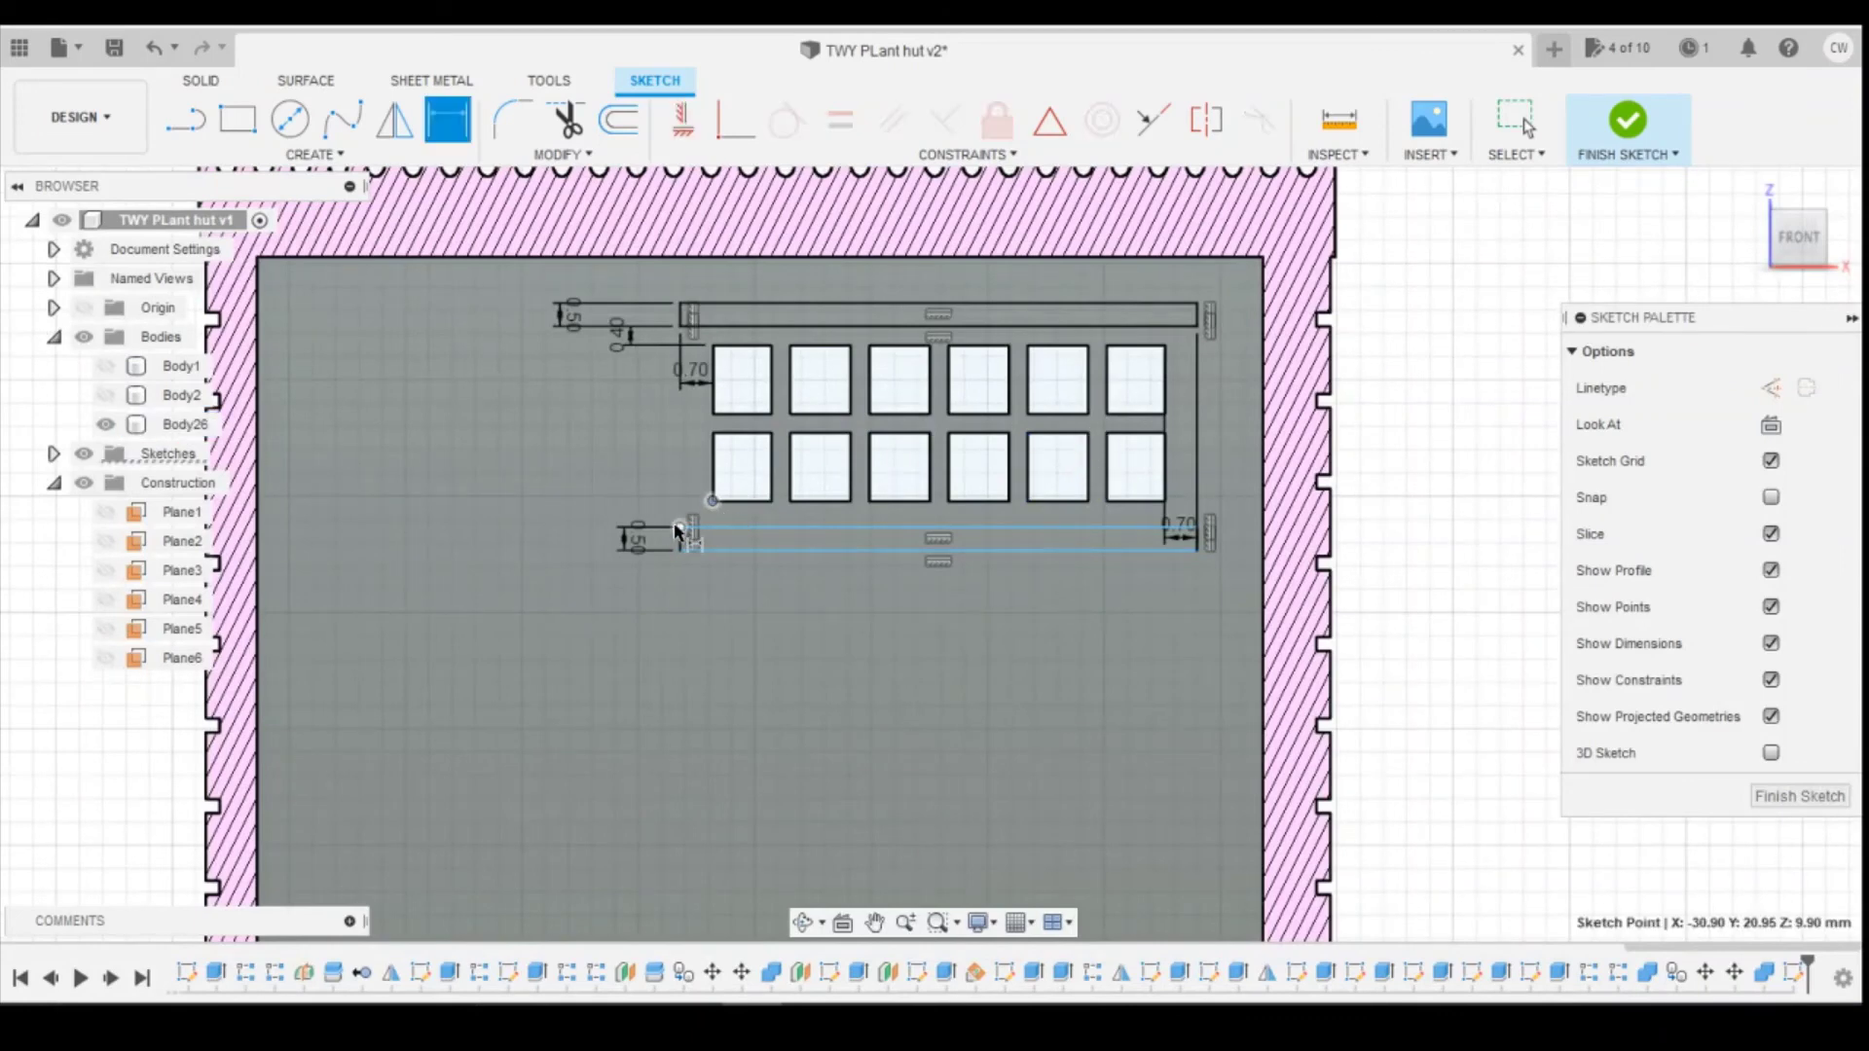
left_click(680, 527)
left_click(557, 543)
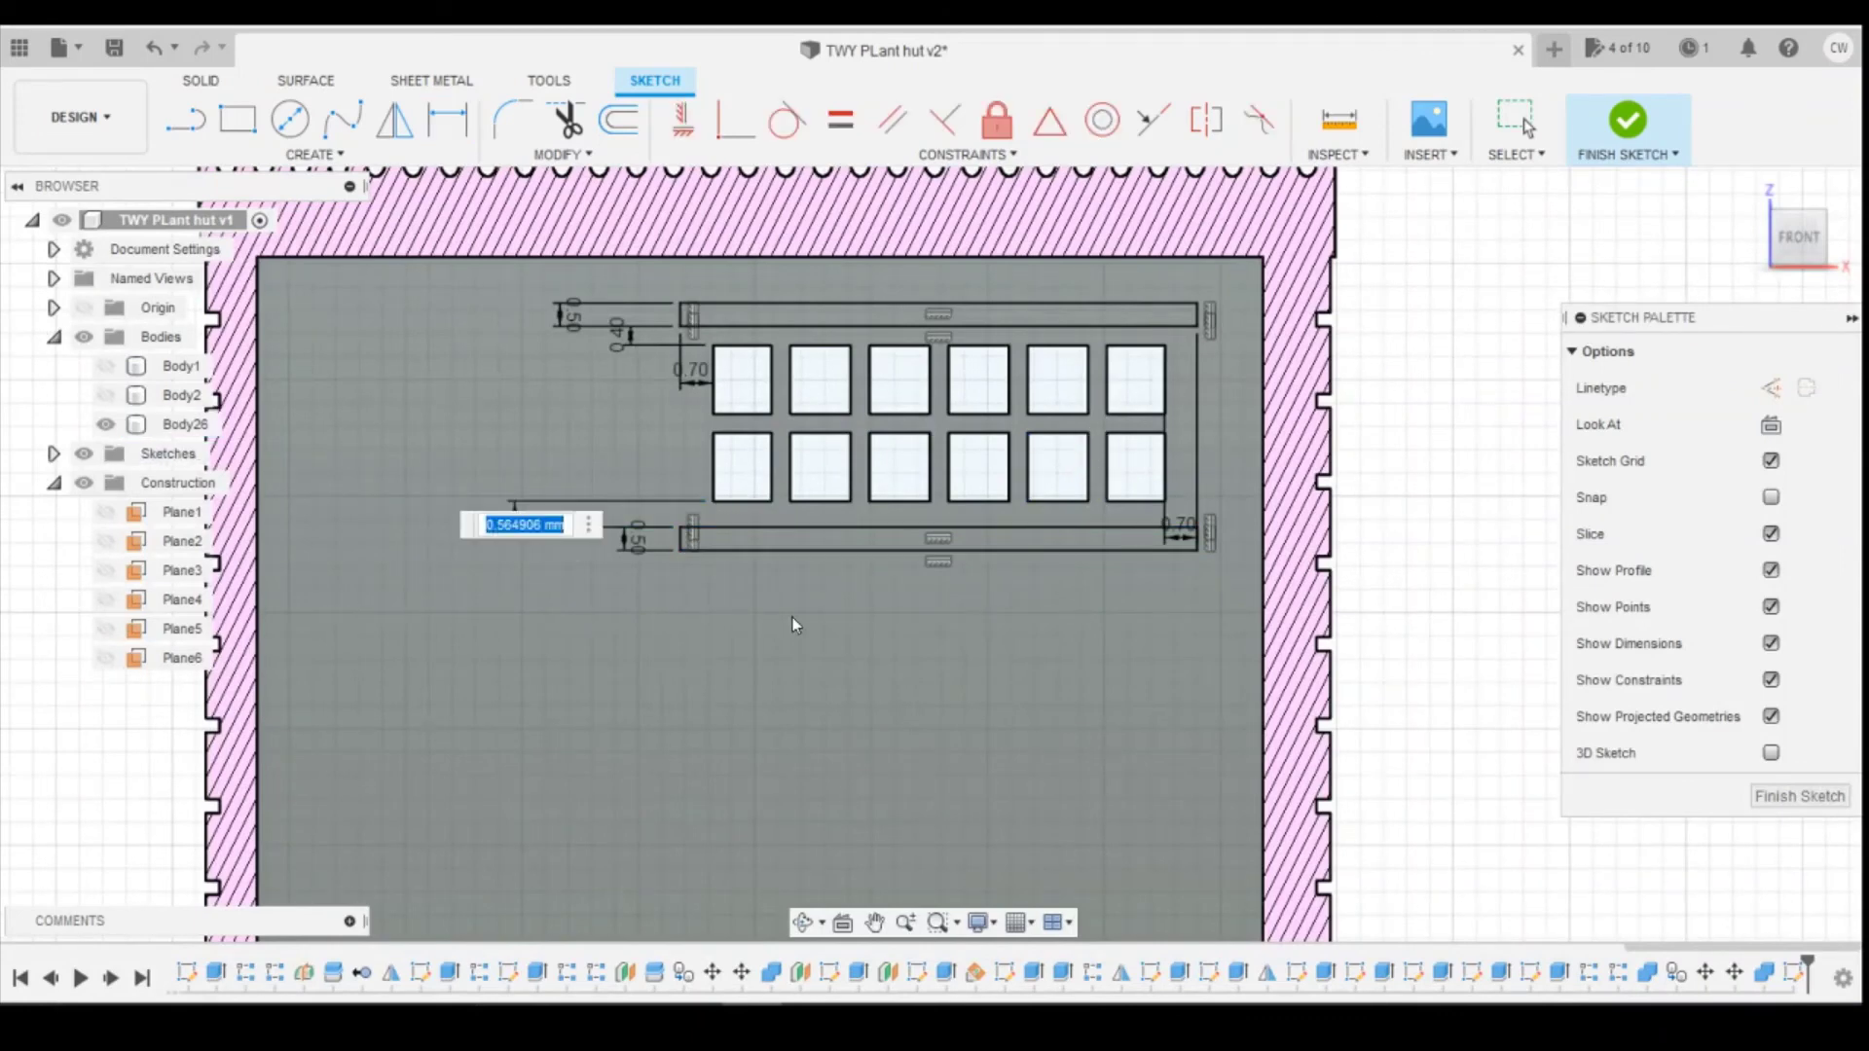
type("0.4")
key("Return")
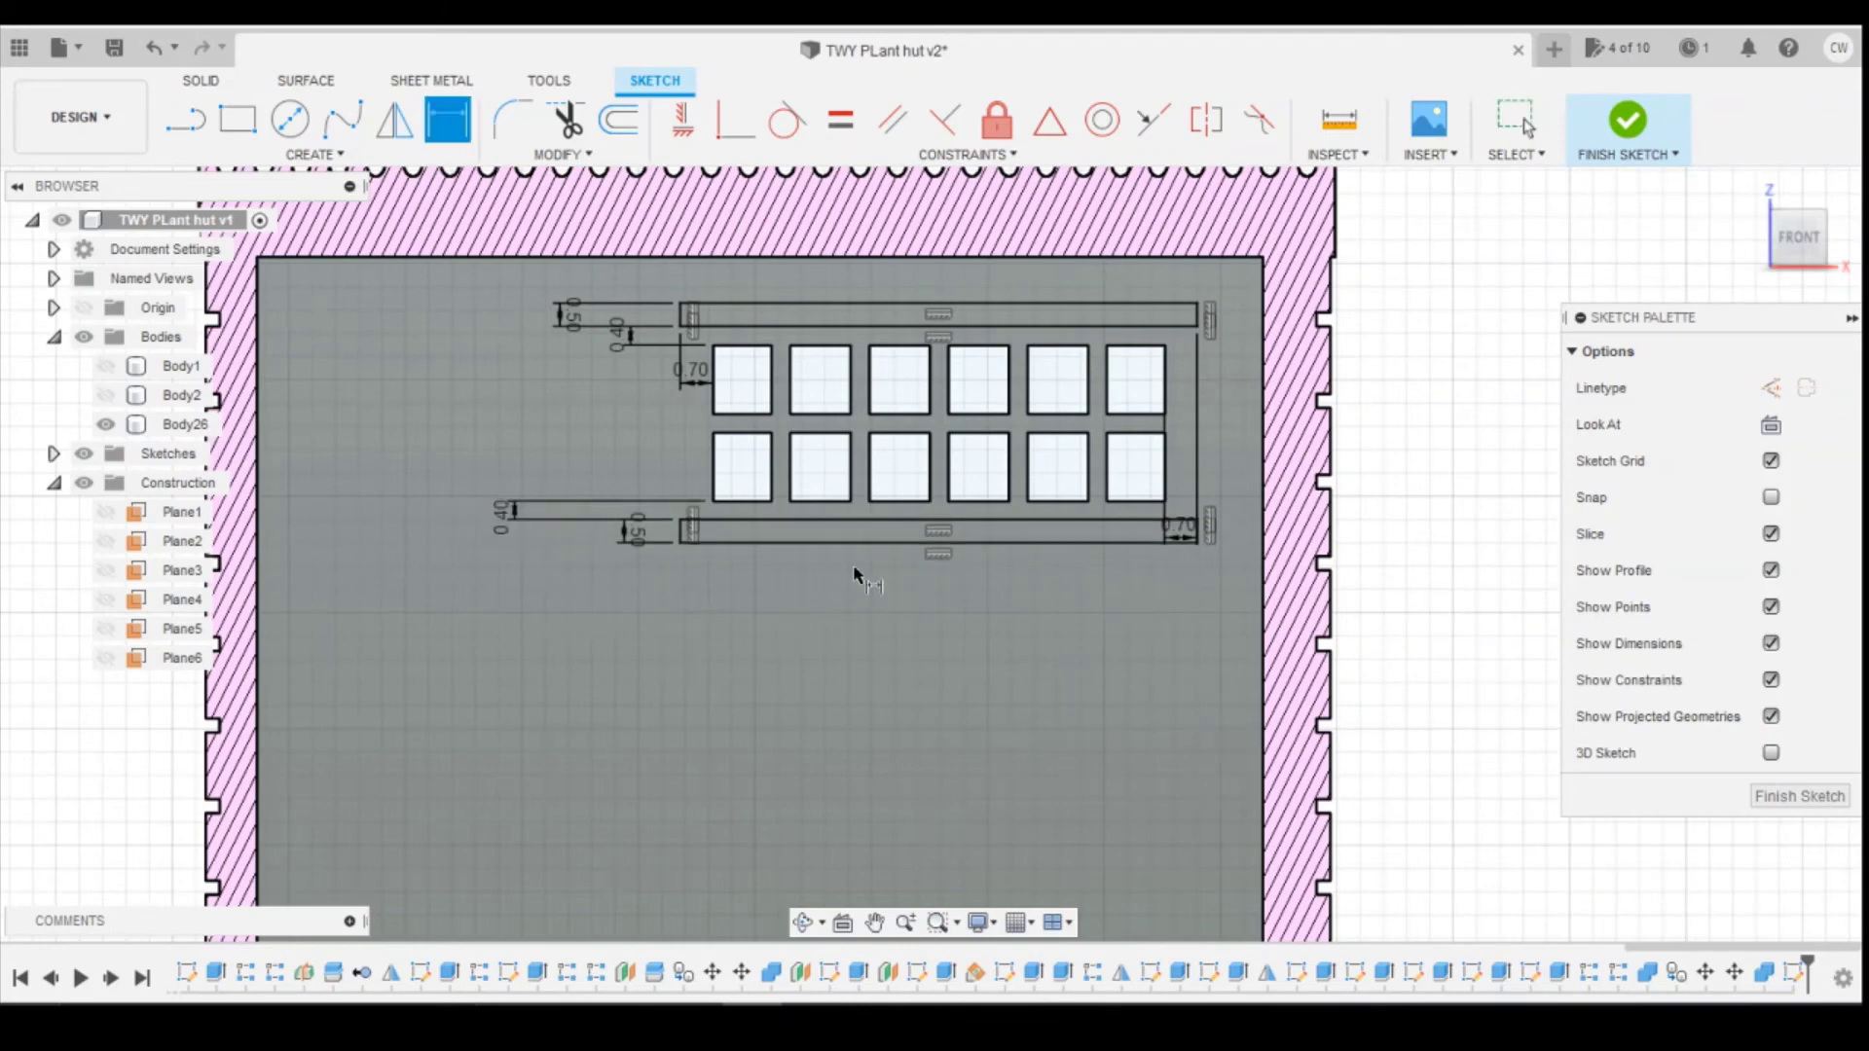
Step: Extrude the rectangles above and below the window panes by -1.5 mm, joining them to the hut body
key("Escape")
left_click(844, 529)
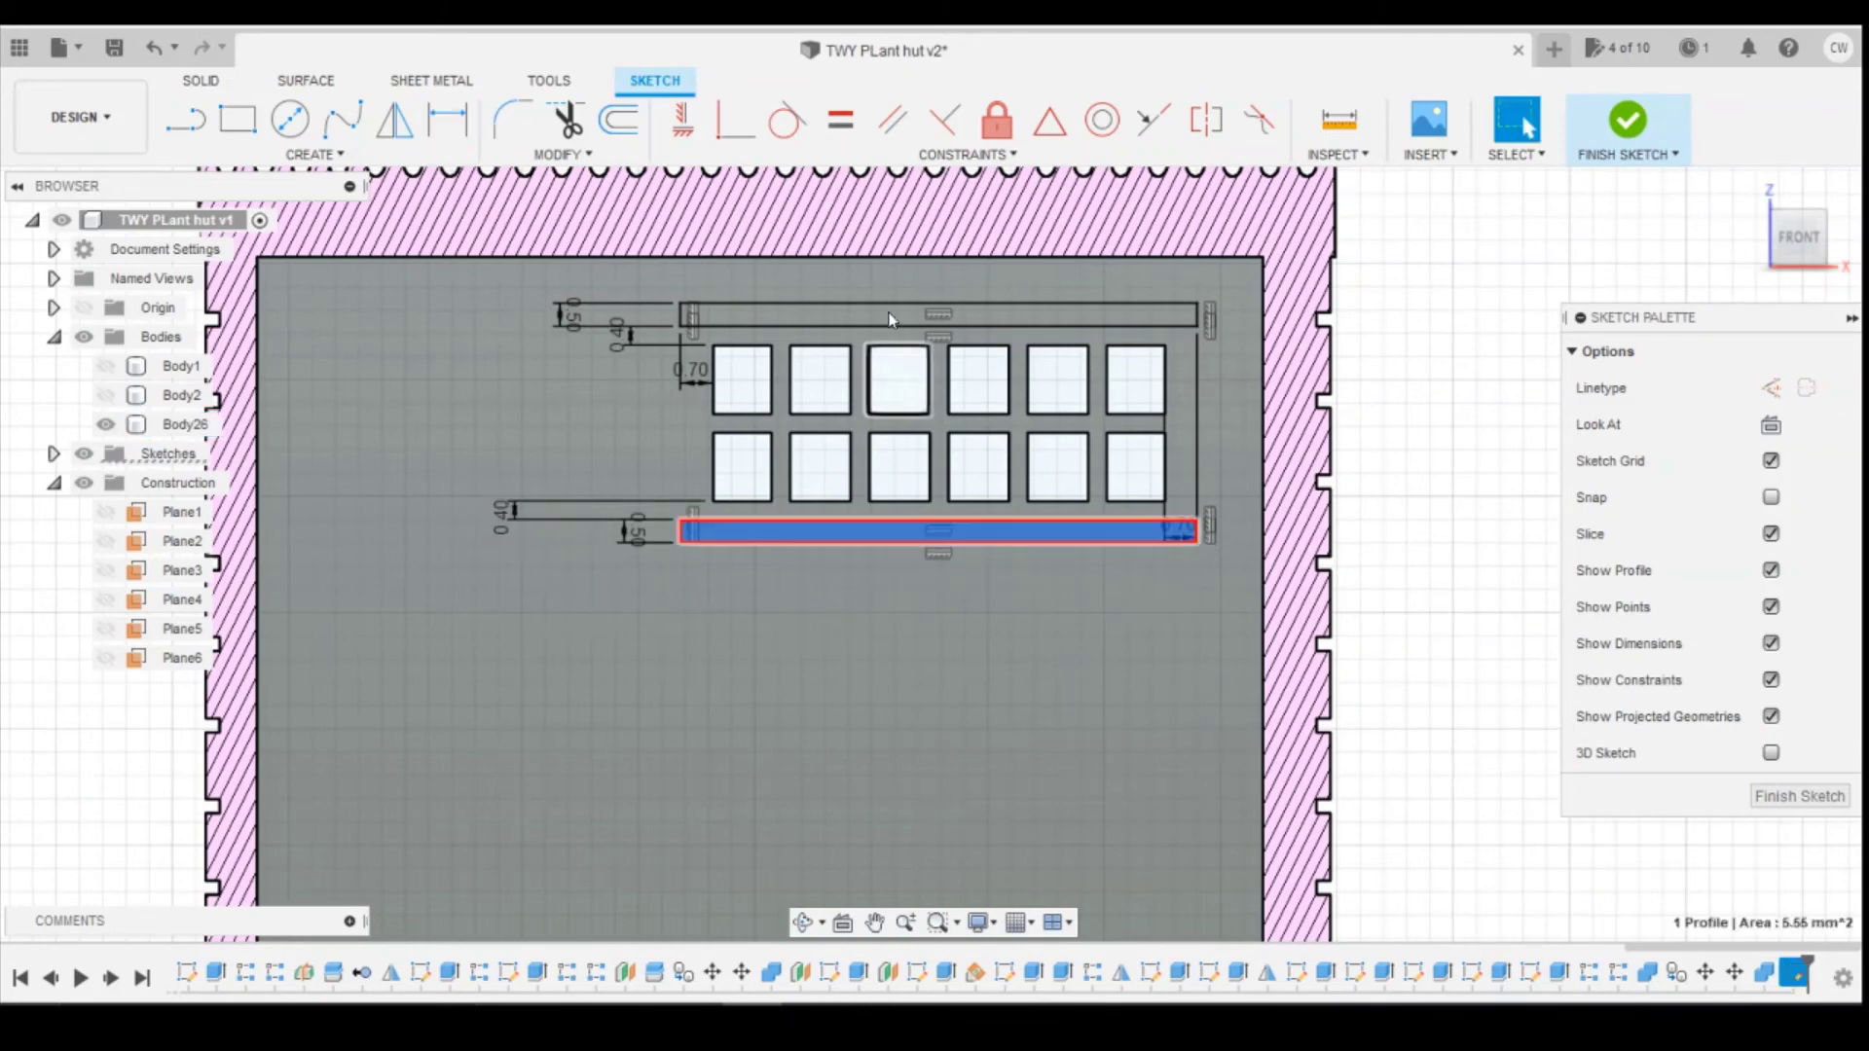
left_click(889, 313, "ctrl")
right_click(888, 316)
left_click(875, 418)
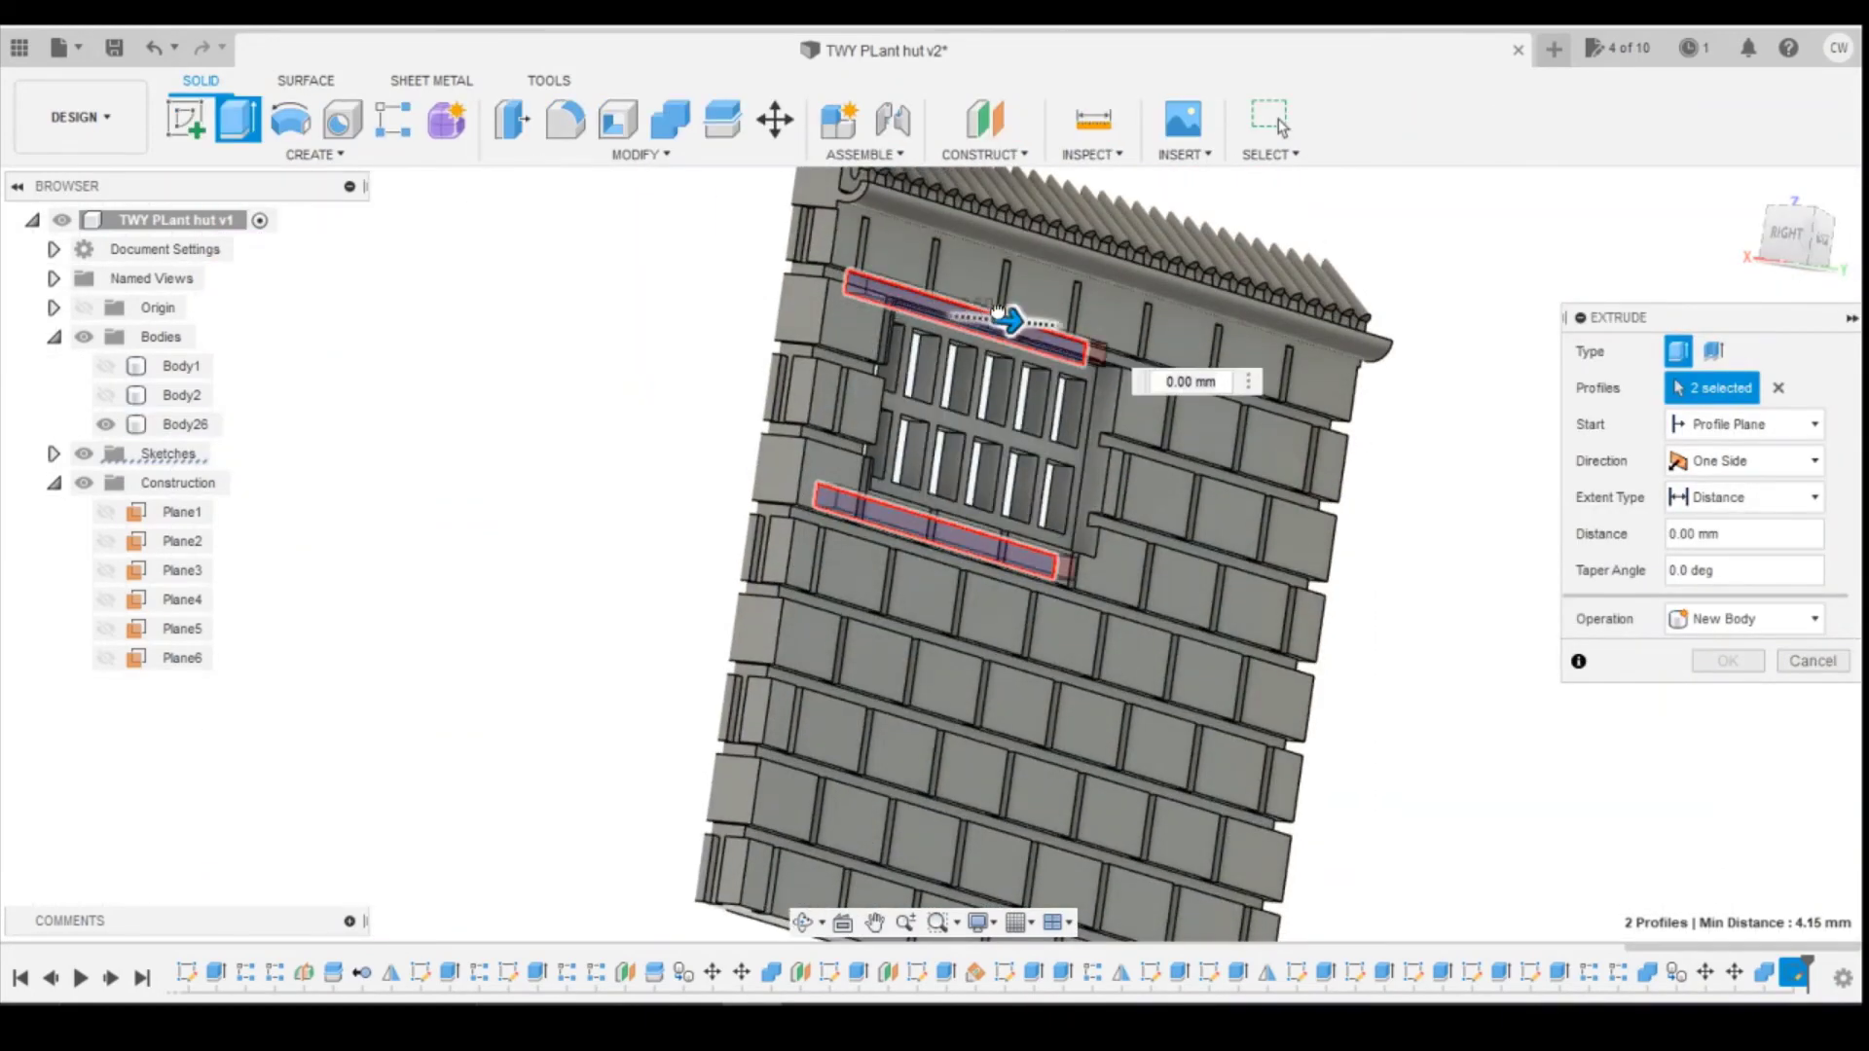
left_click_drag(998, 311, 1034, 308)
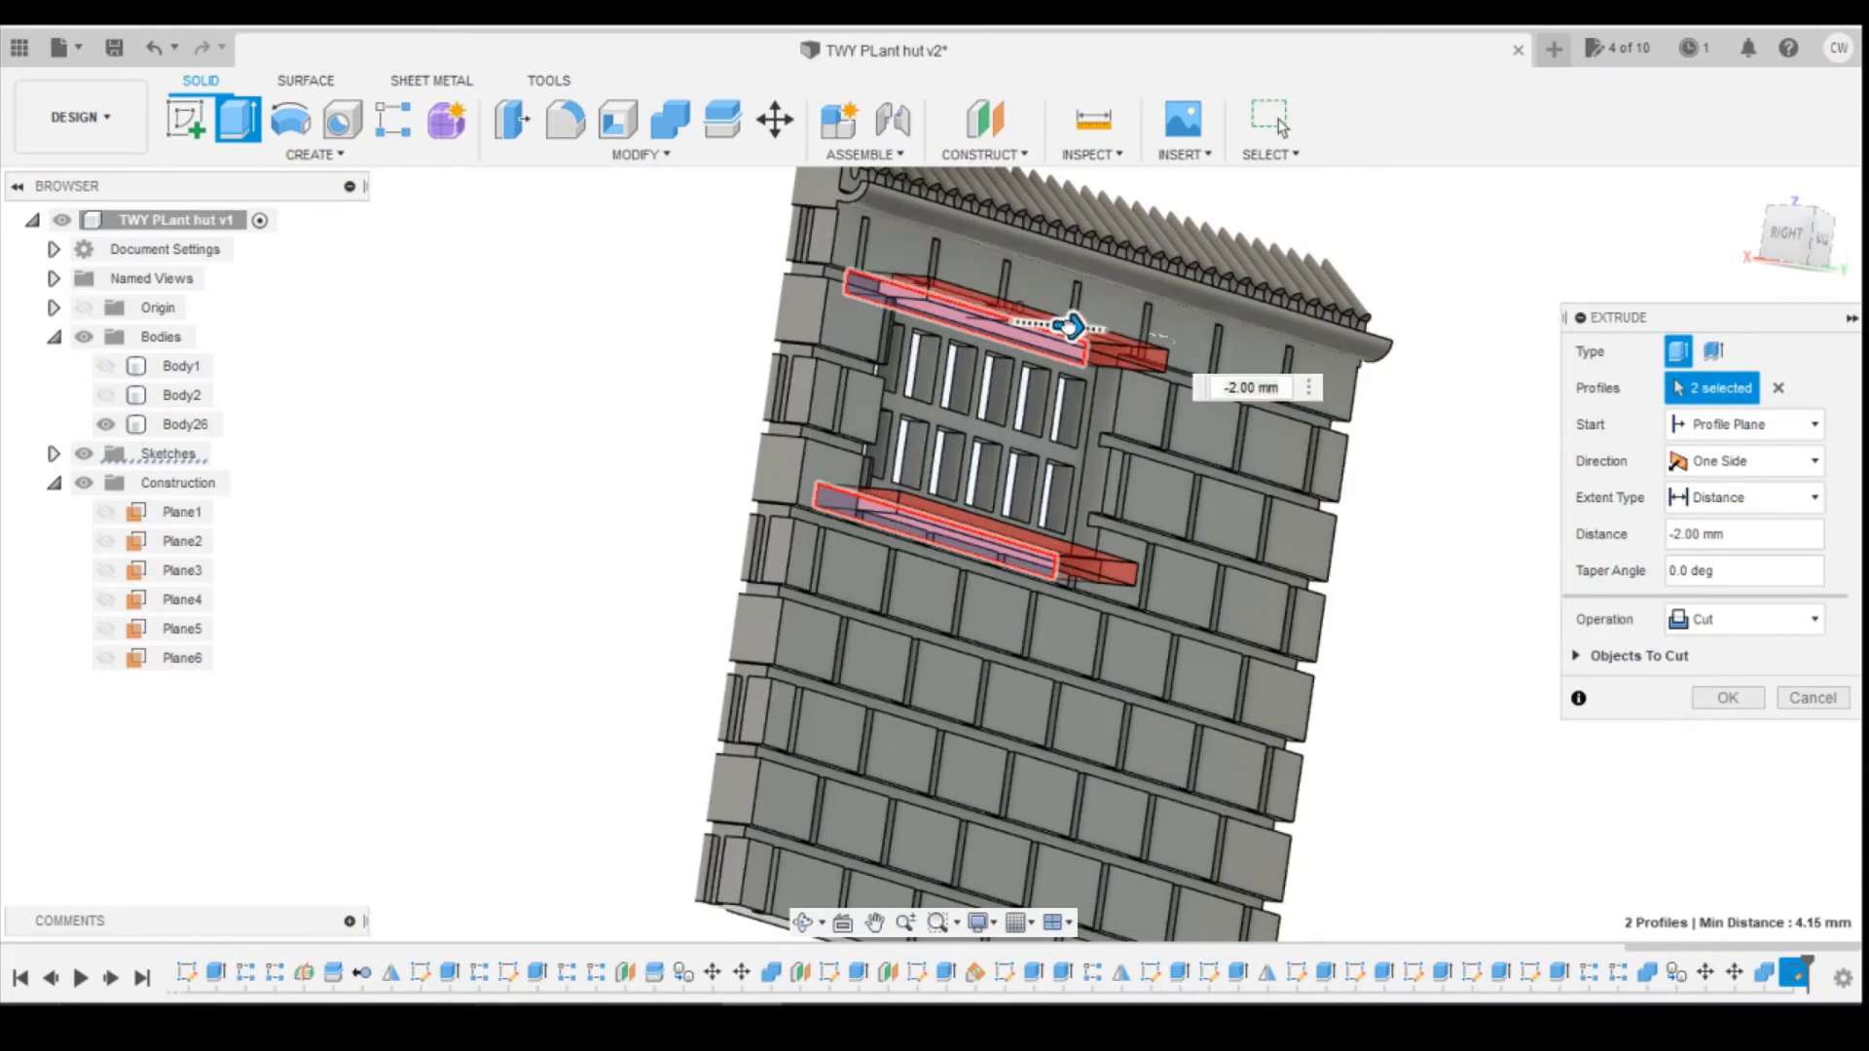
left_click_drag(1071, 326, 1048, 324)
left_click(1749, 620)
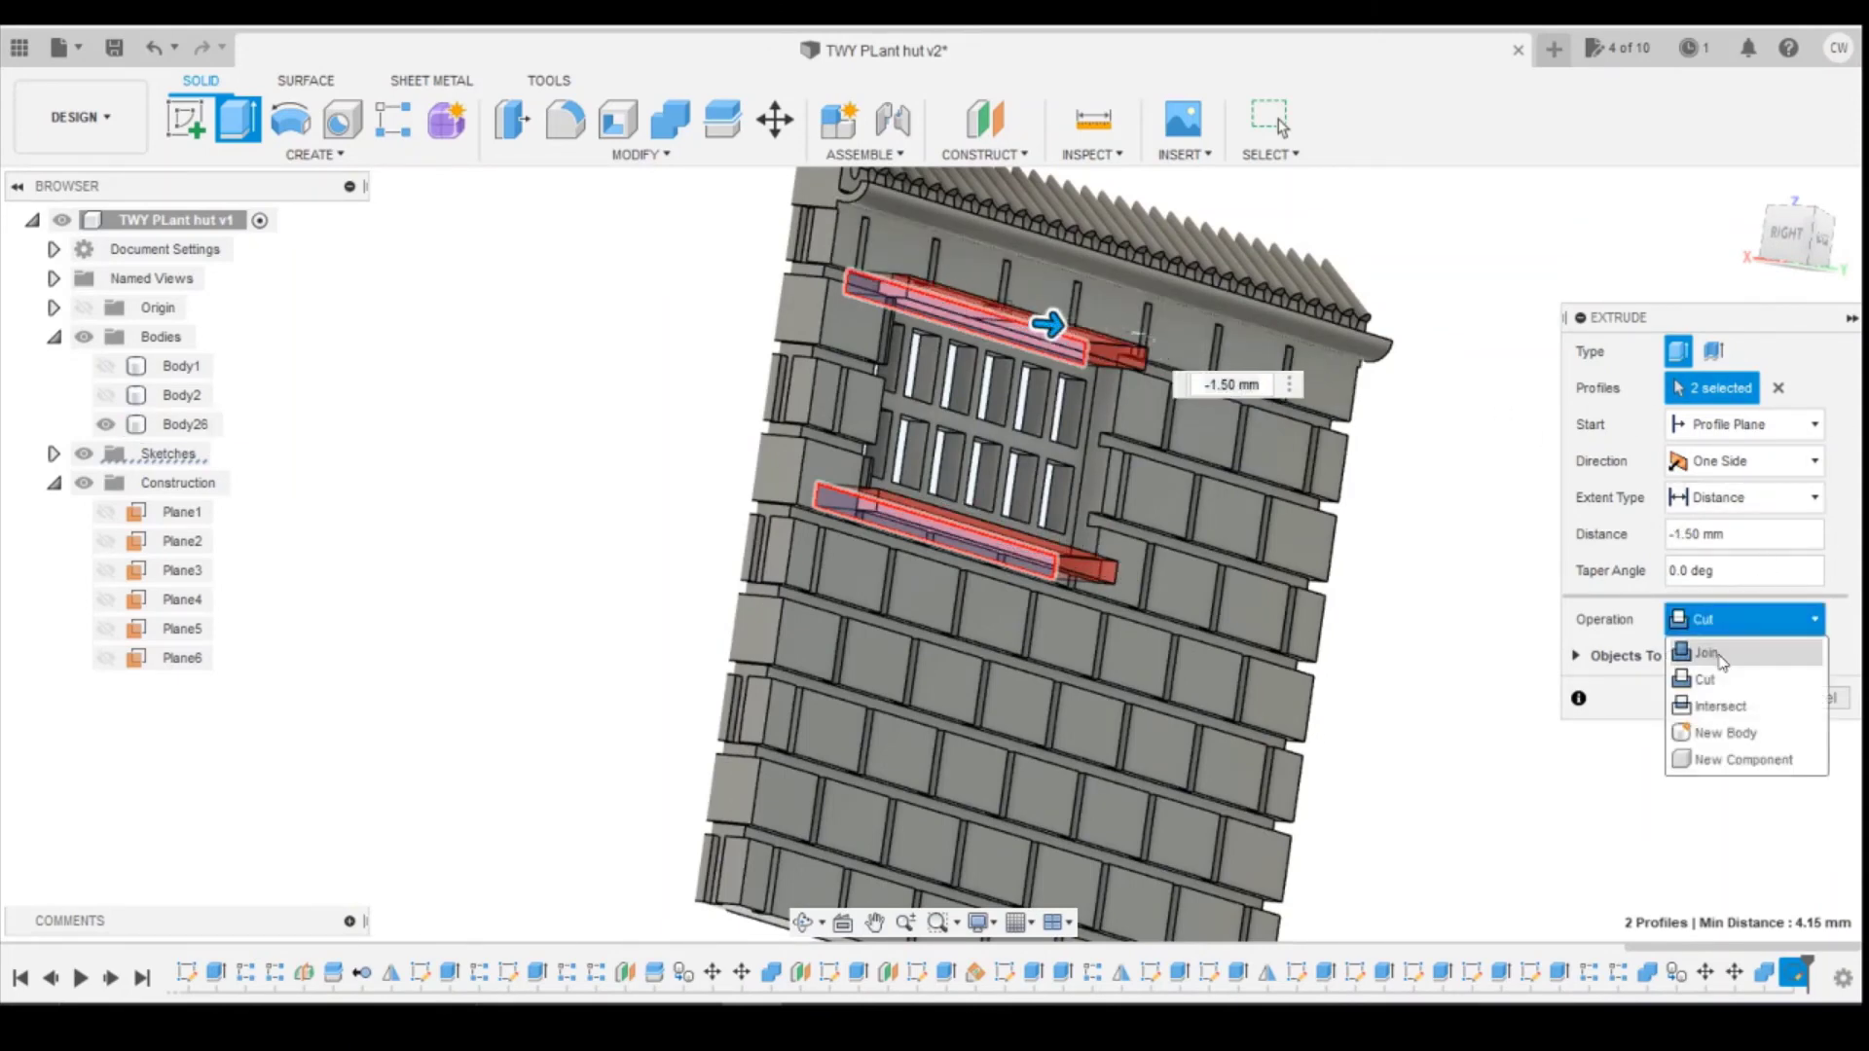
left_click(1713, 653)
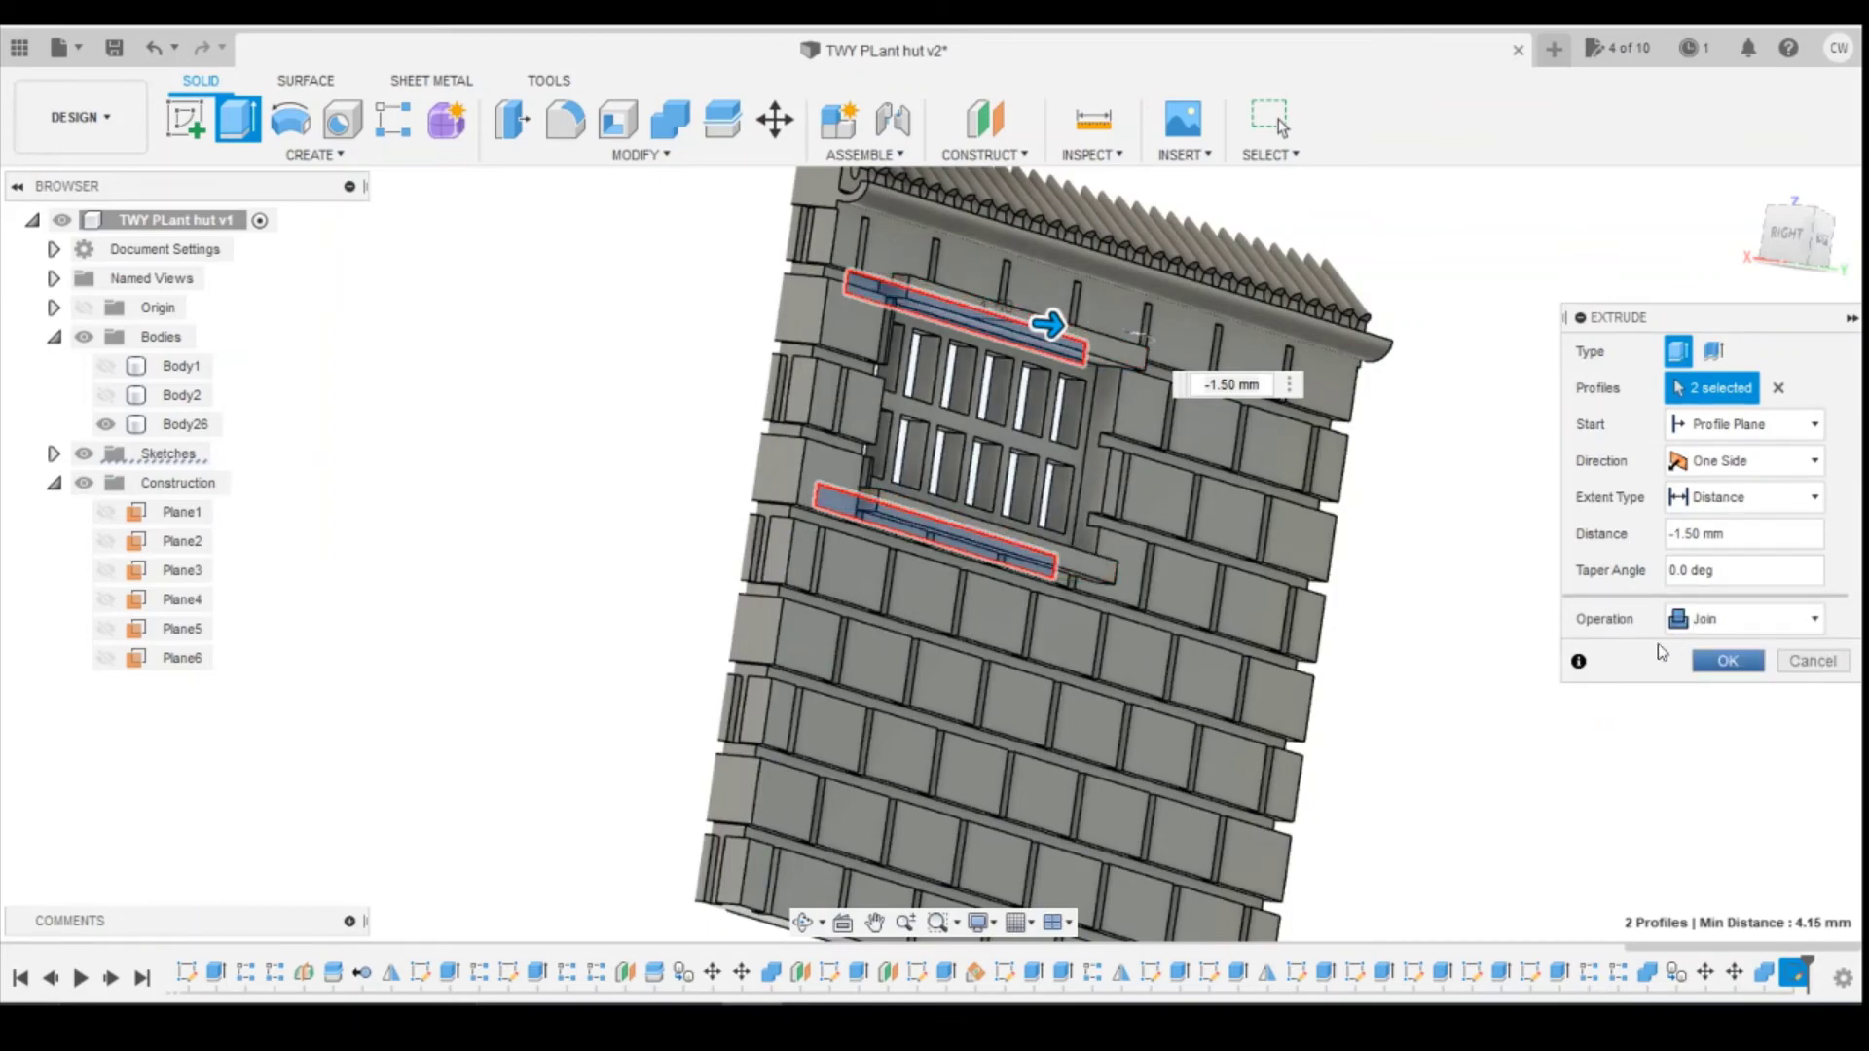
left_click(1727, 662)
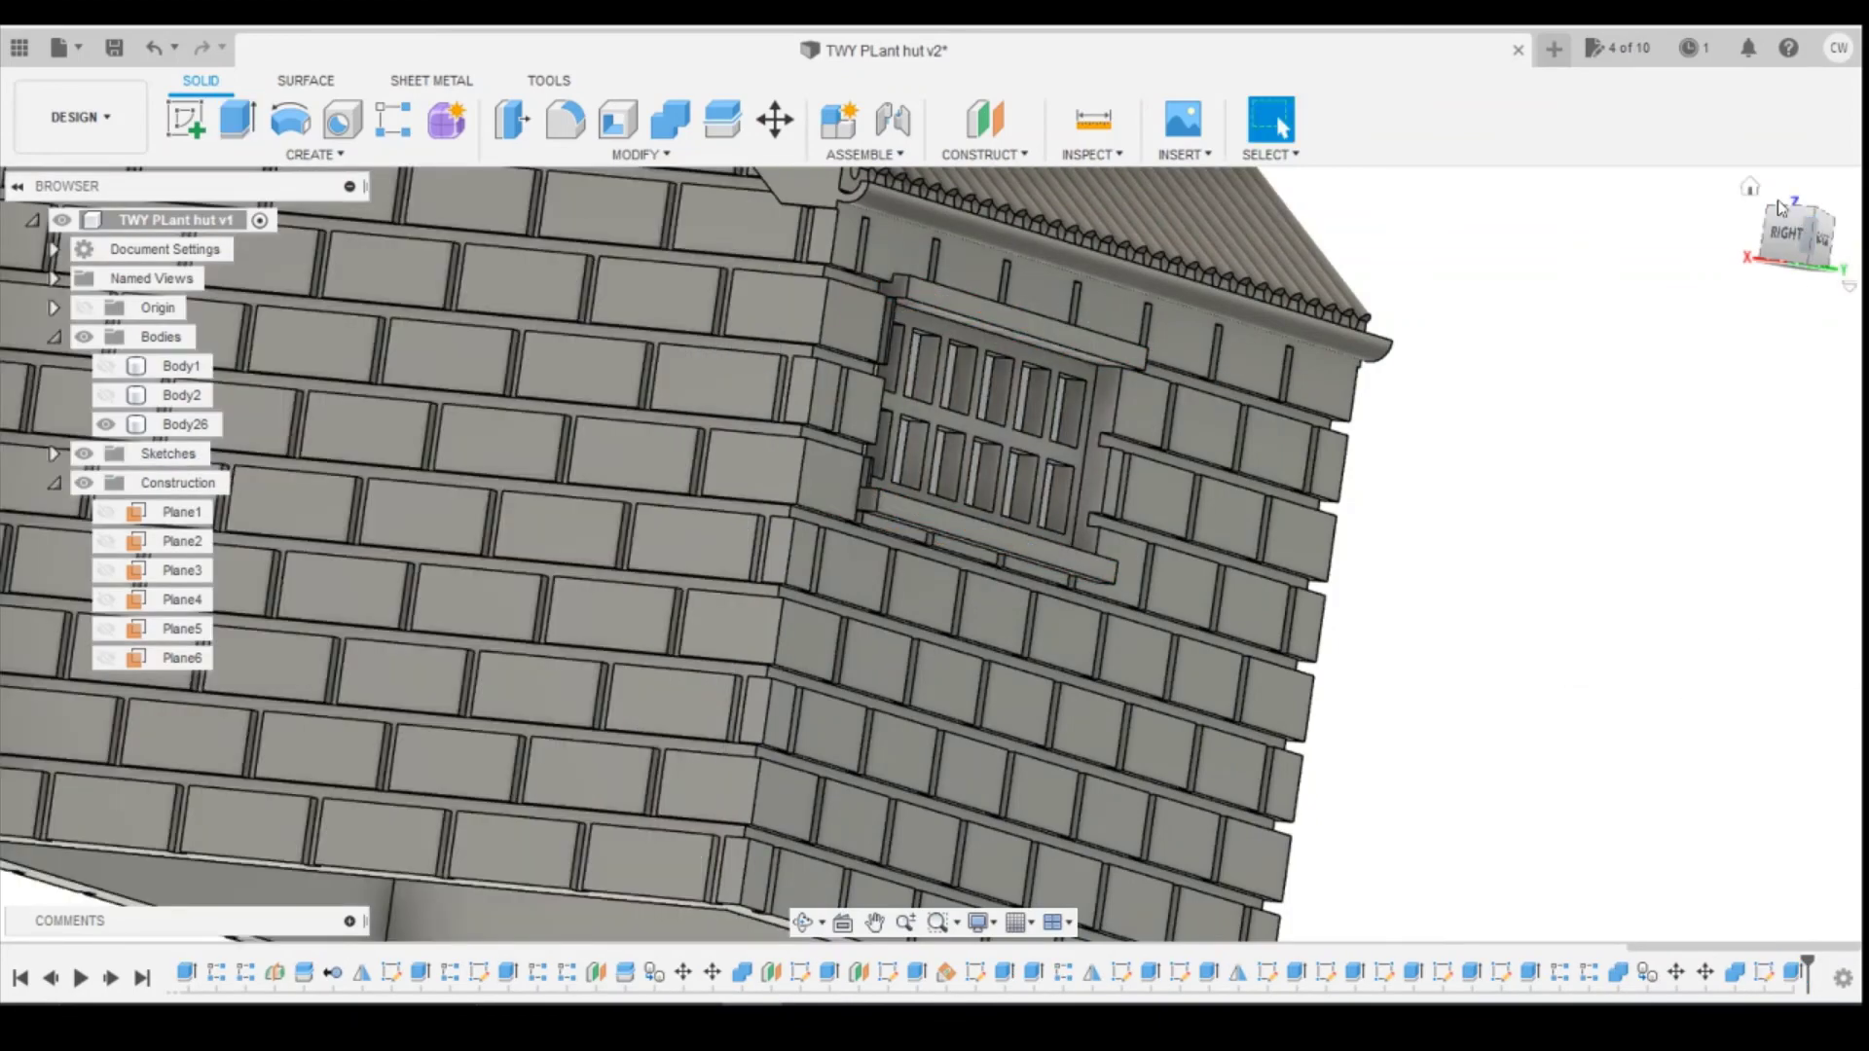
Step: Start a sketch on the inner face of the opposite side wall and show the model sliced at the sketch plane
mouse_move(1783, 243)
left_mouse_down()
mouse_move(1626, 233)
mouse_move(1727, 243)
mouse_move(1720, 267)
mouse_move(1796, 233)
left_mouse_up()
scroll(1577, 623, "down", 5)
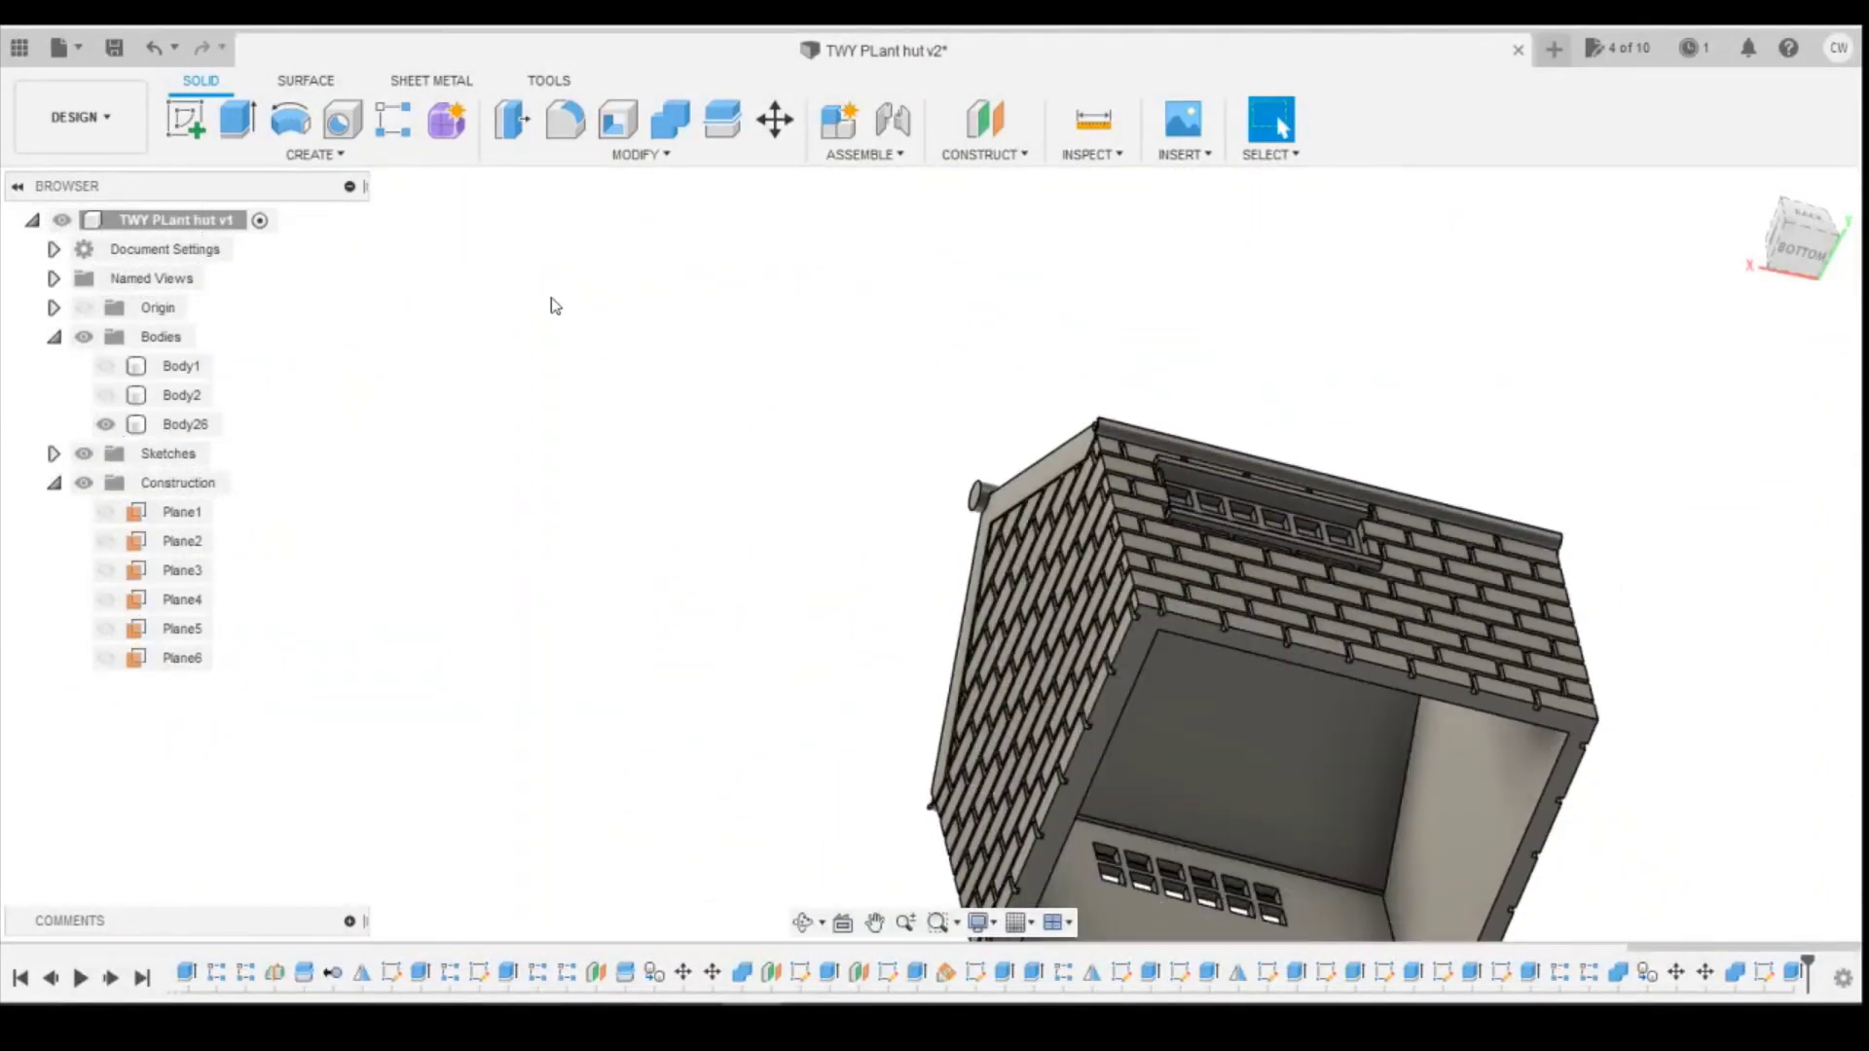
left_click(185, 119)
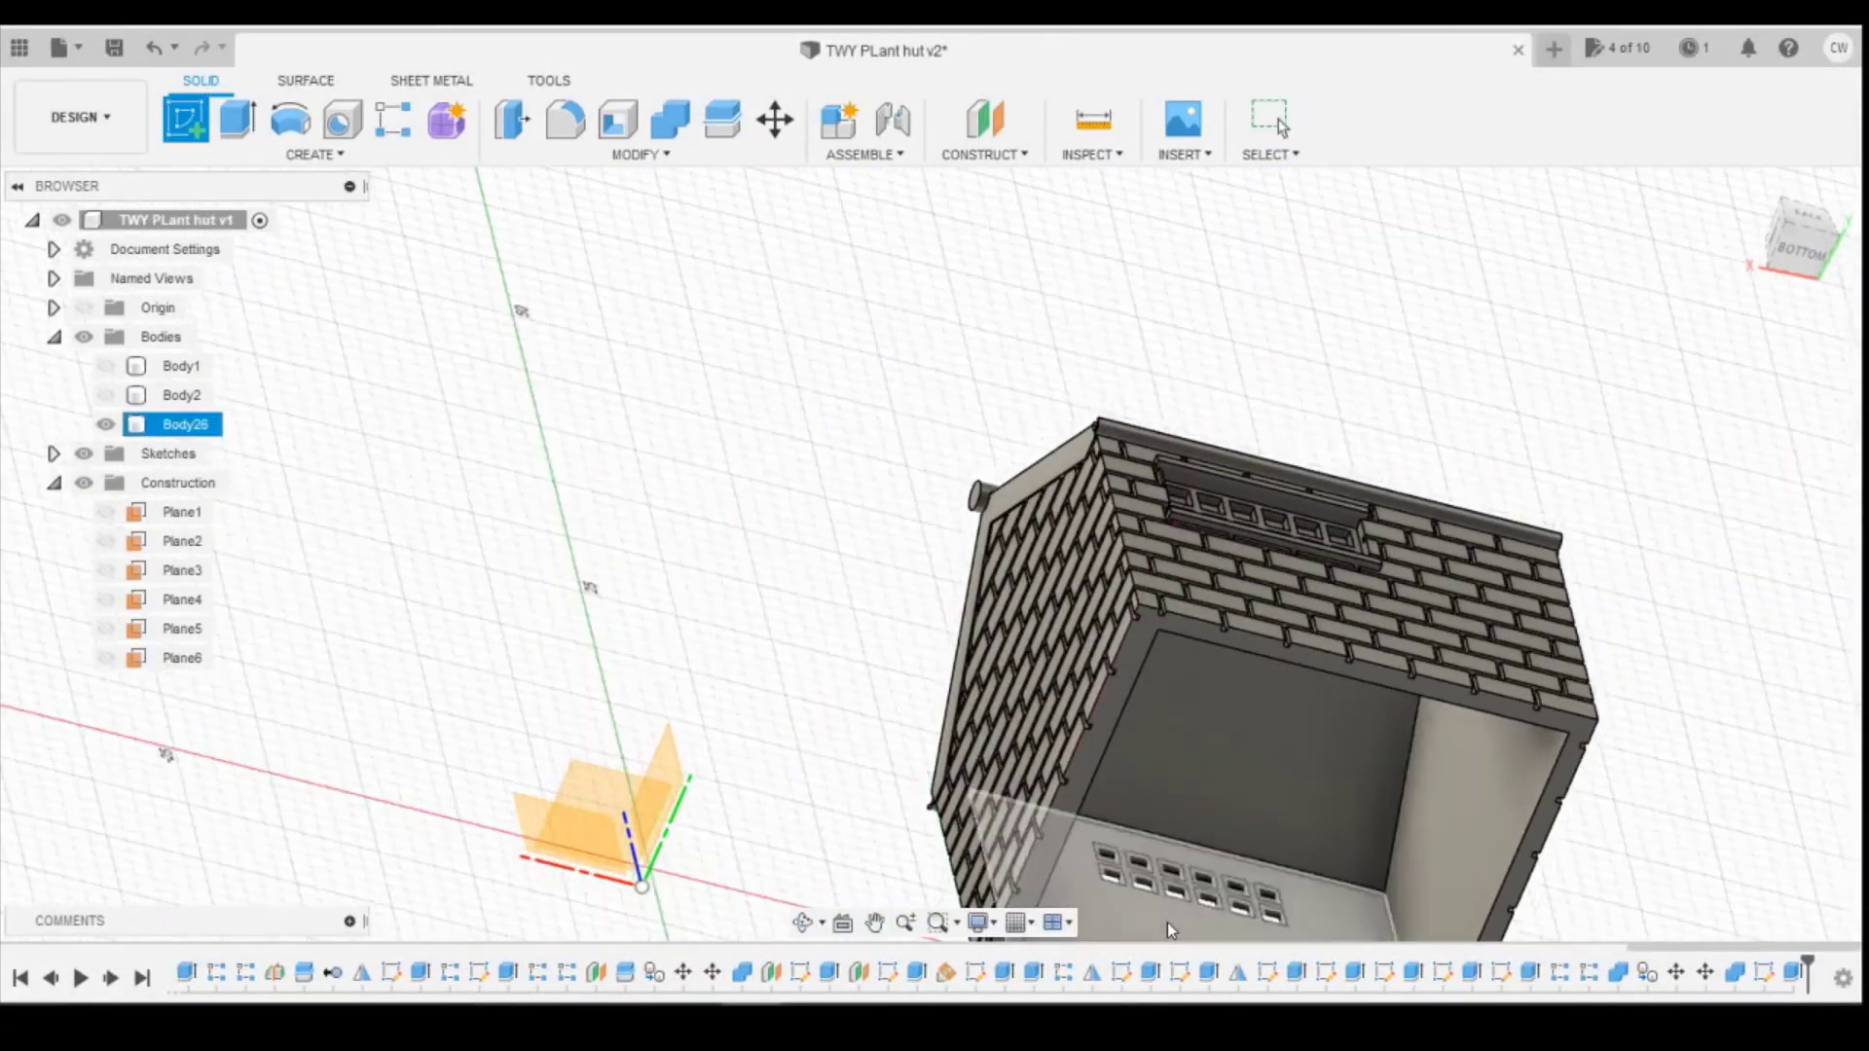
left_click(1170, 921)
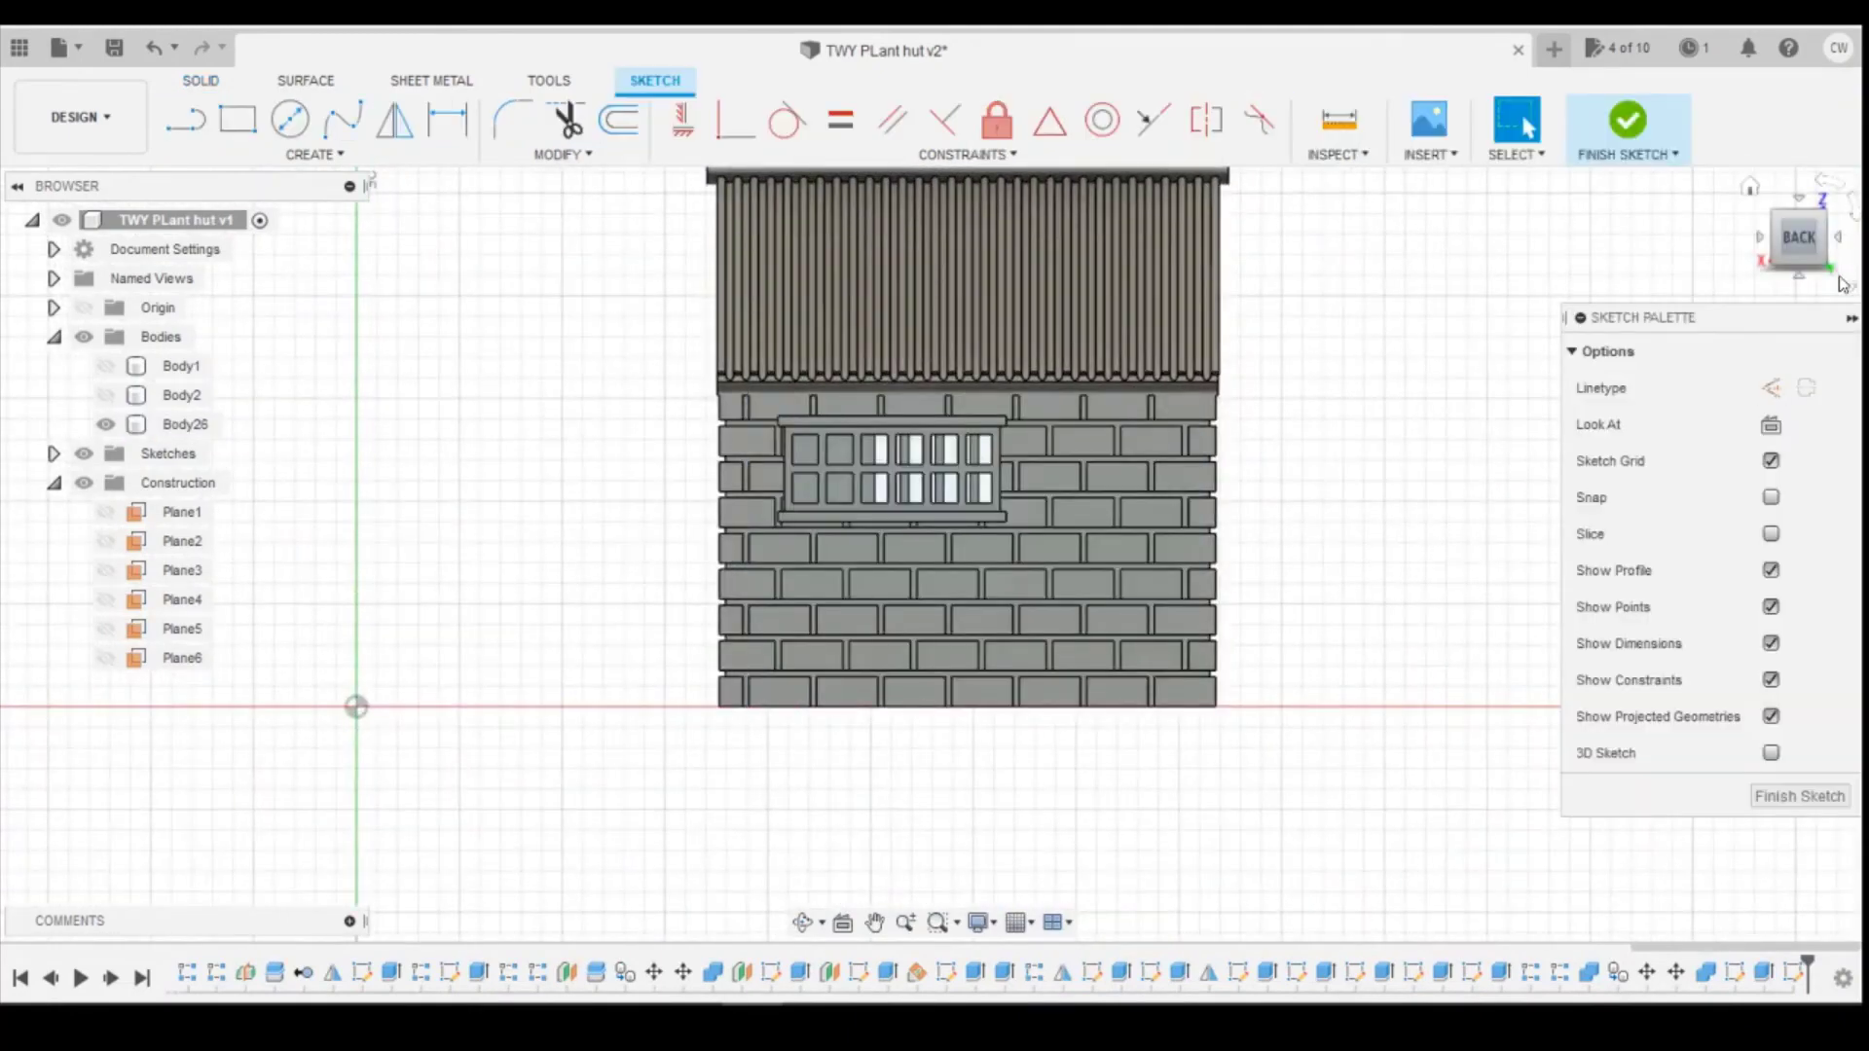
left_click(1772, 535)
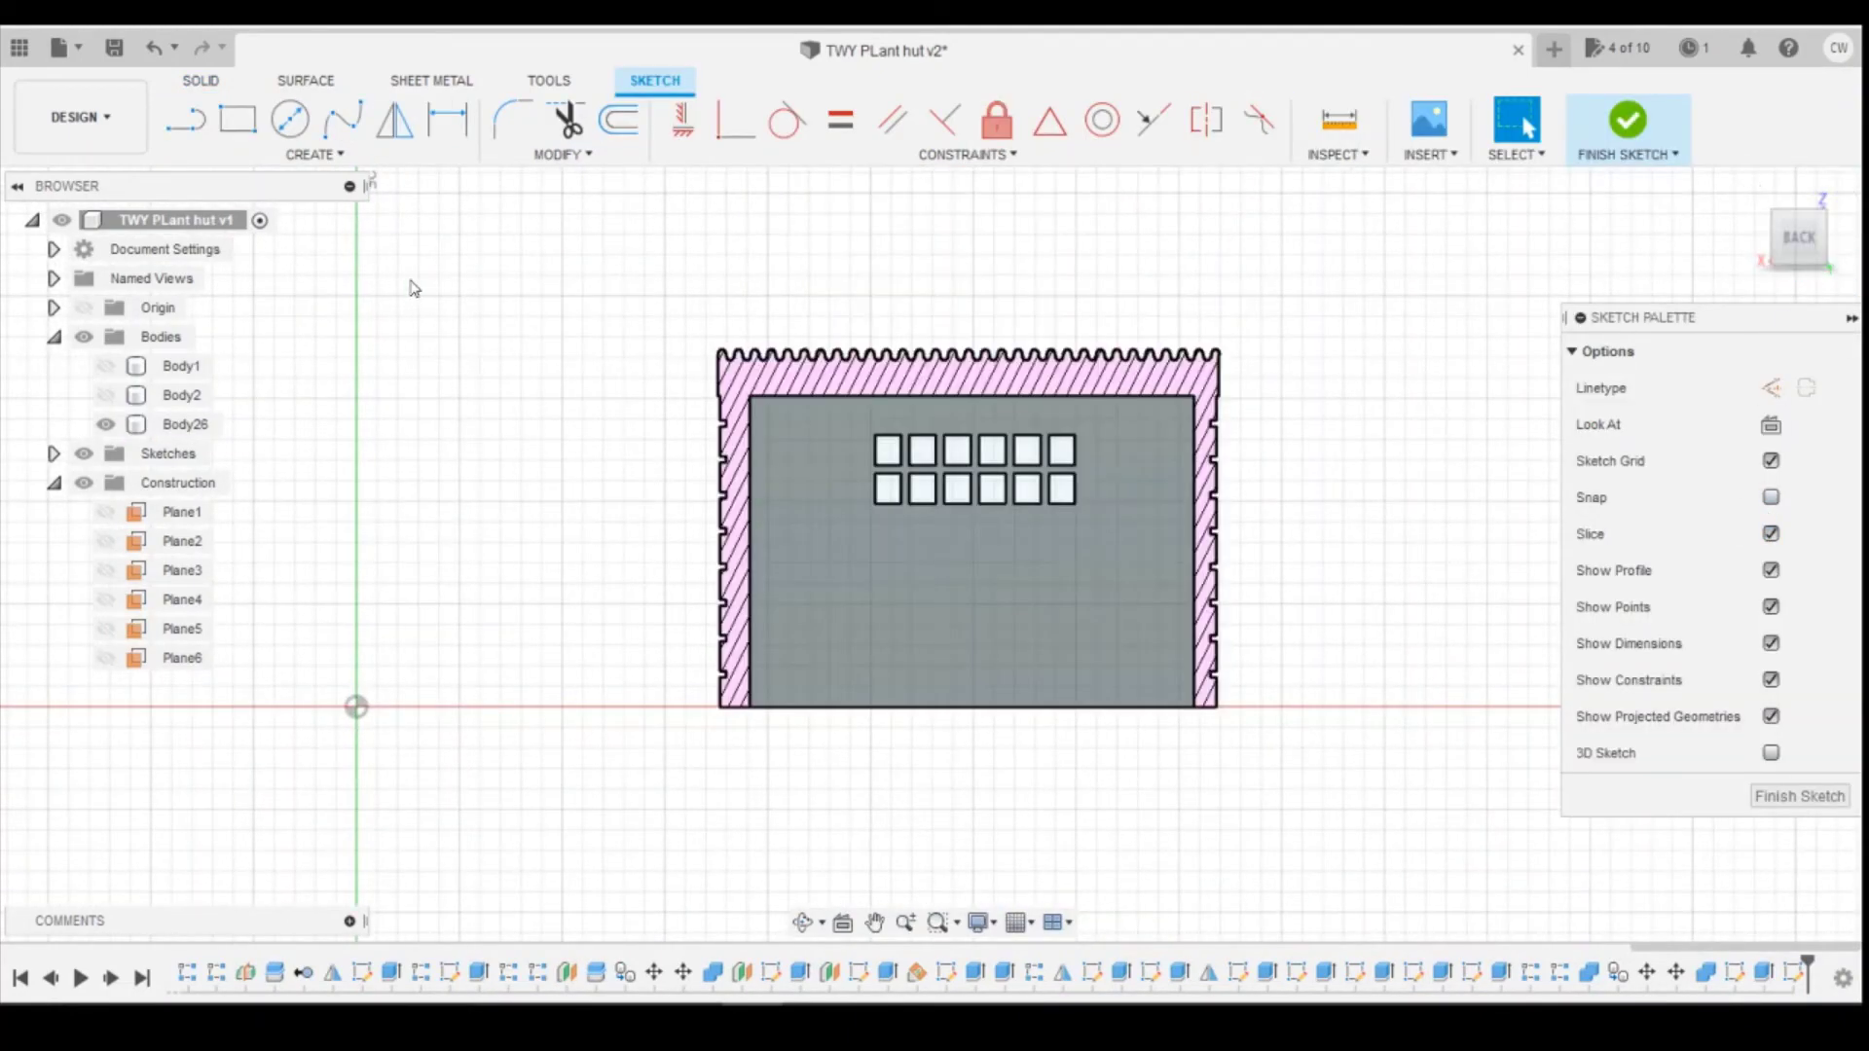
Step: Sketch two horizontal rectangles extending past the panes at both ends, one above the window and one about 0.65 mm high below it
left_click(238, 123)
left_click(851, 409)
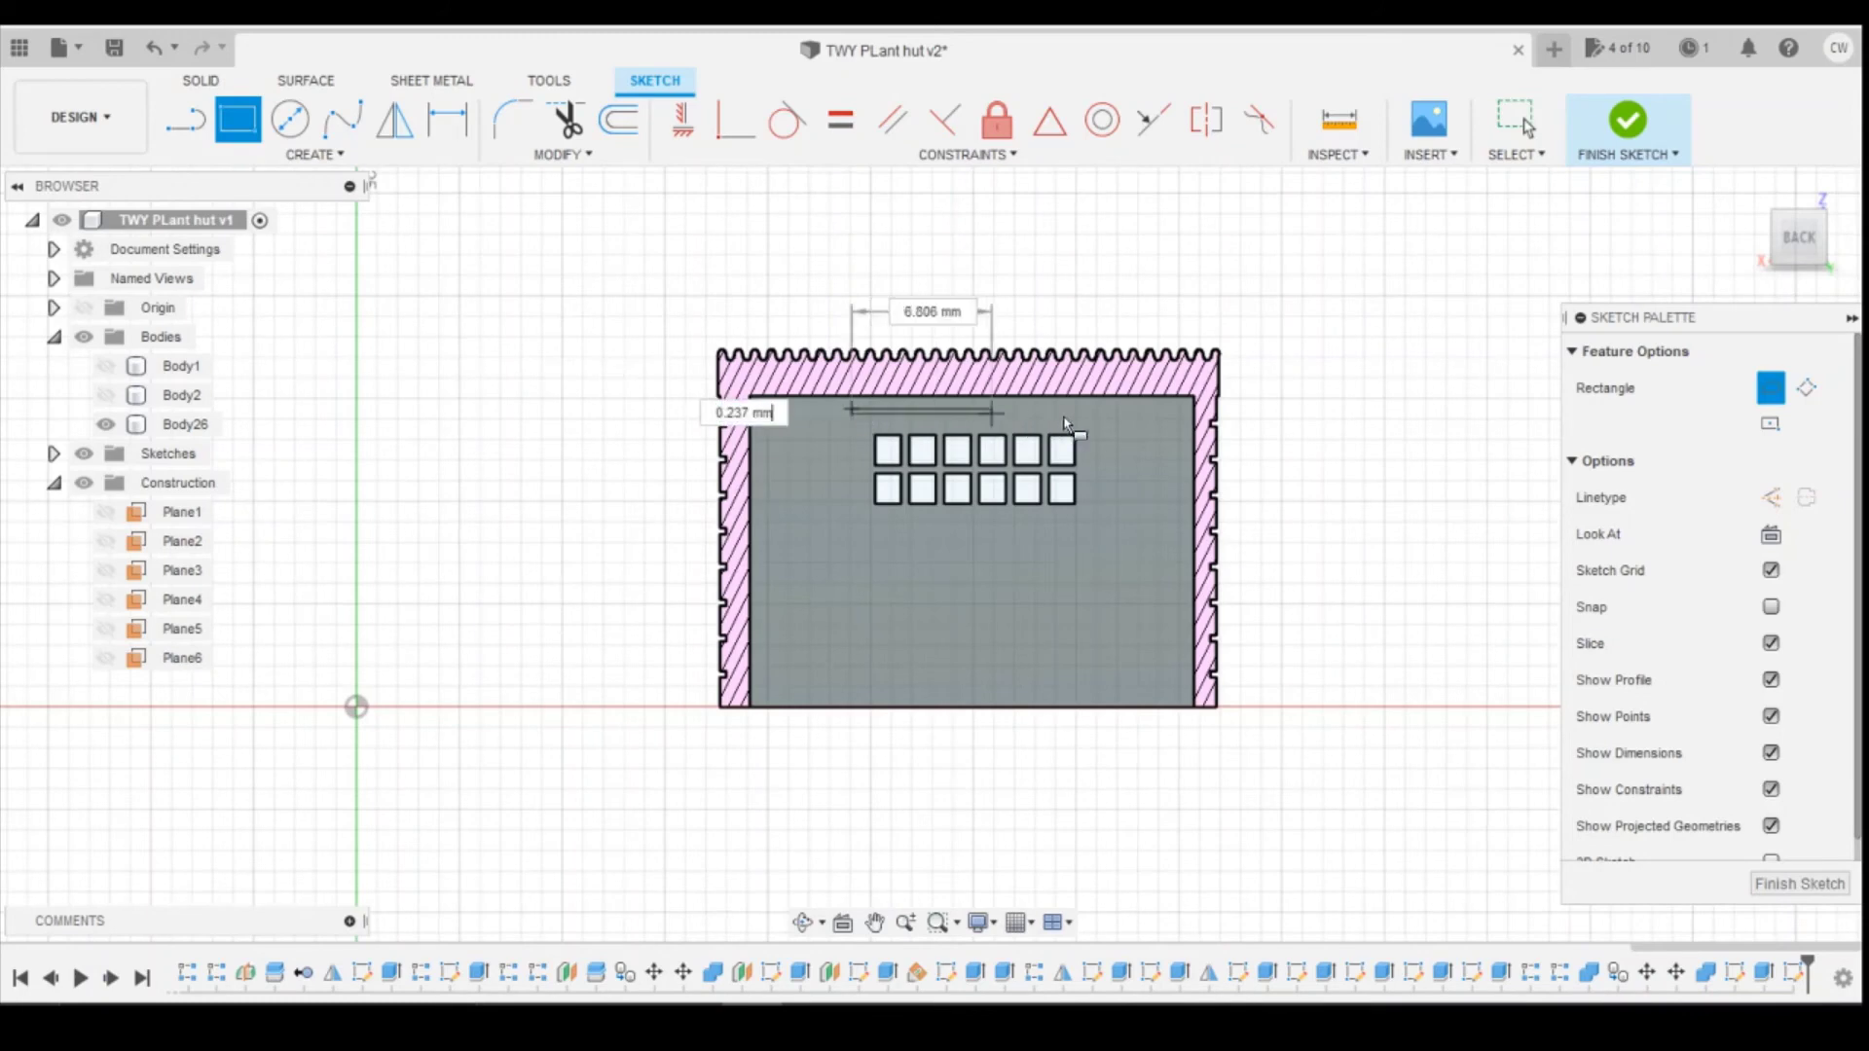
left_click(1107, 421)
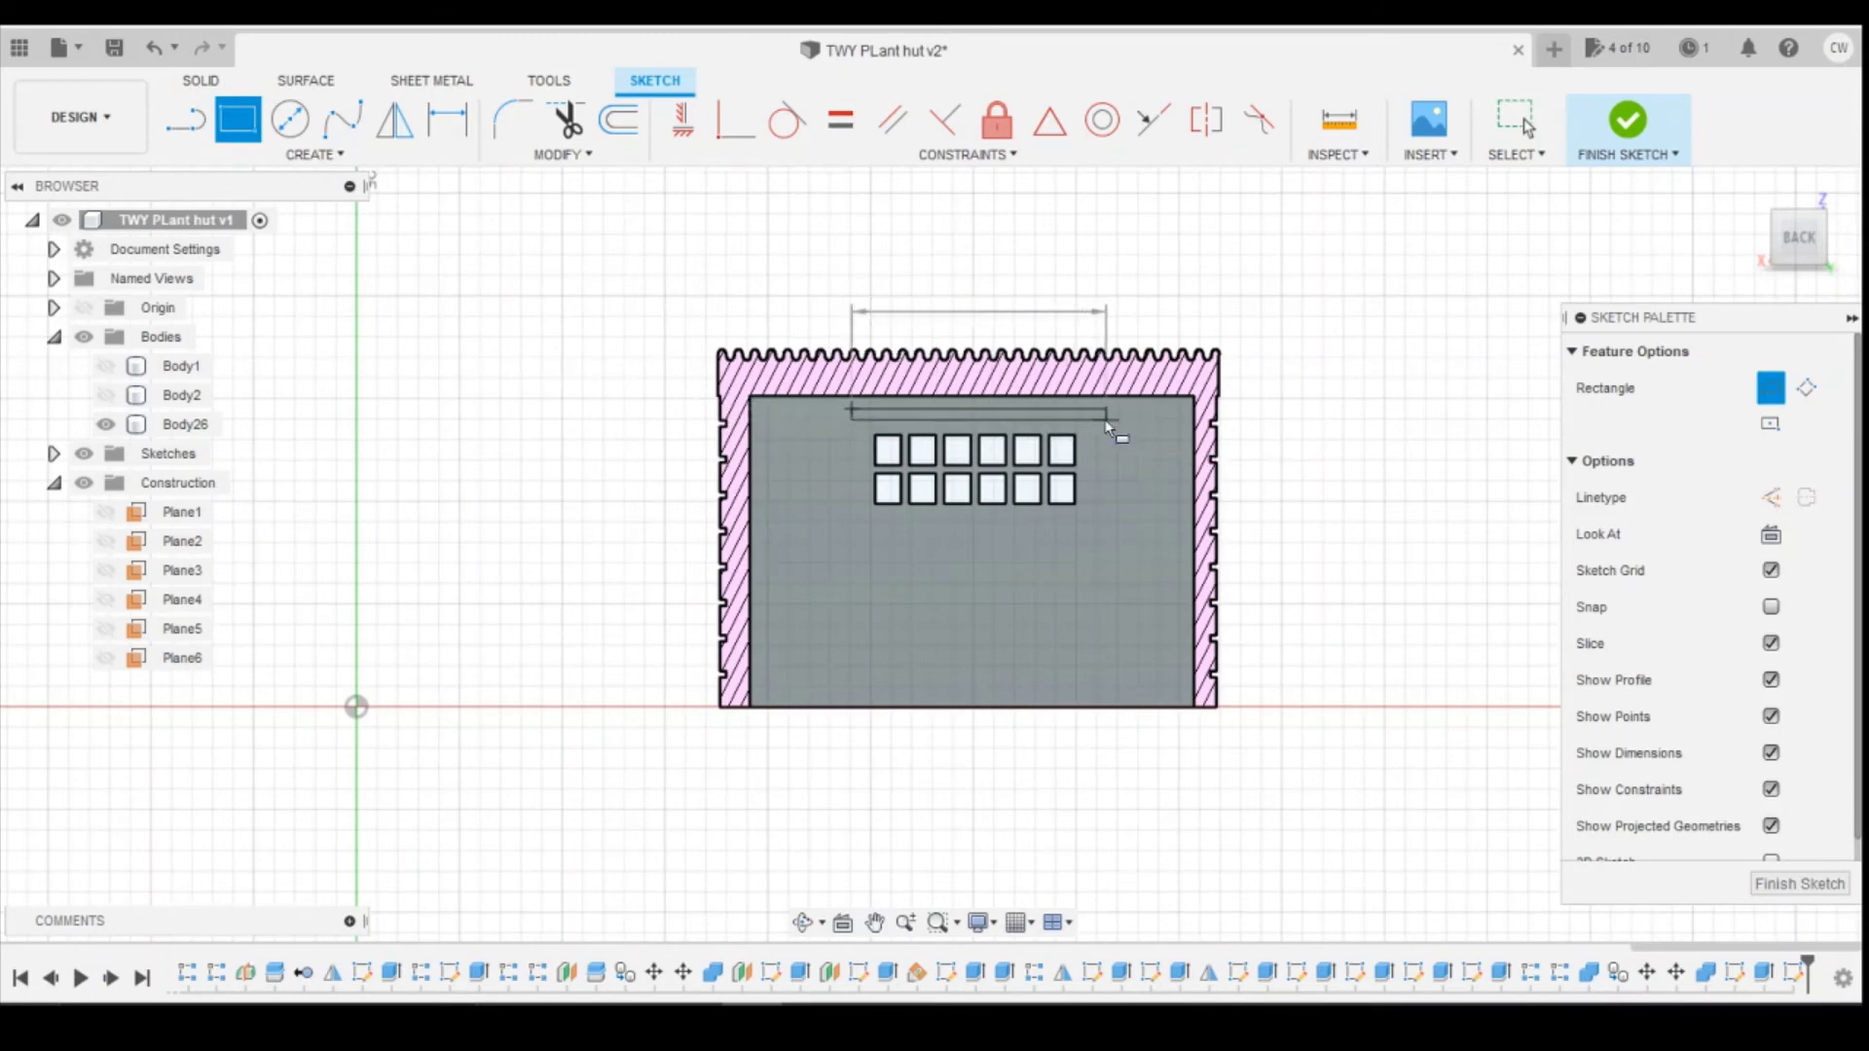
left_click(849, 525)
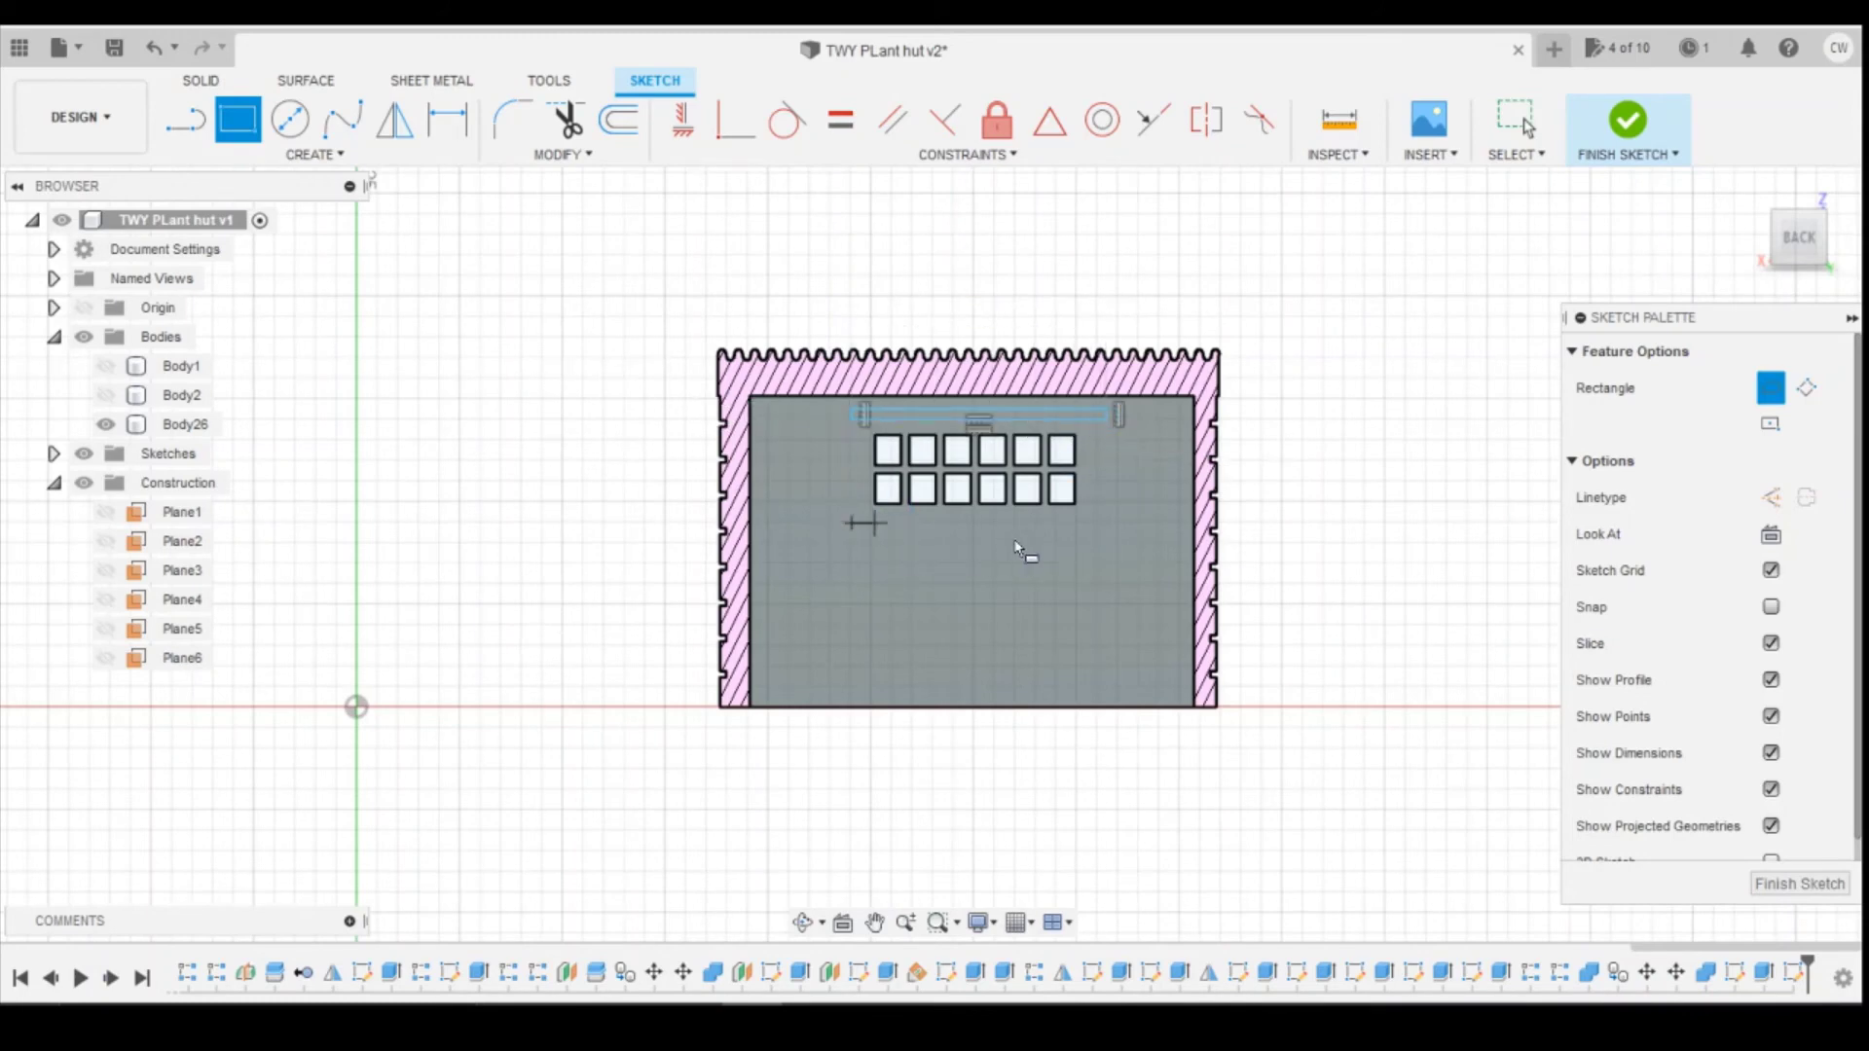
left_click(1109, 538)
scroll(955, 606, "up", 3)
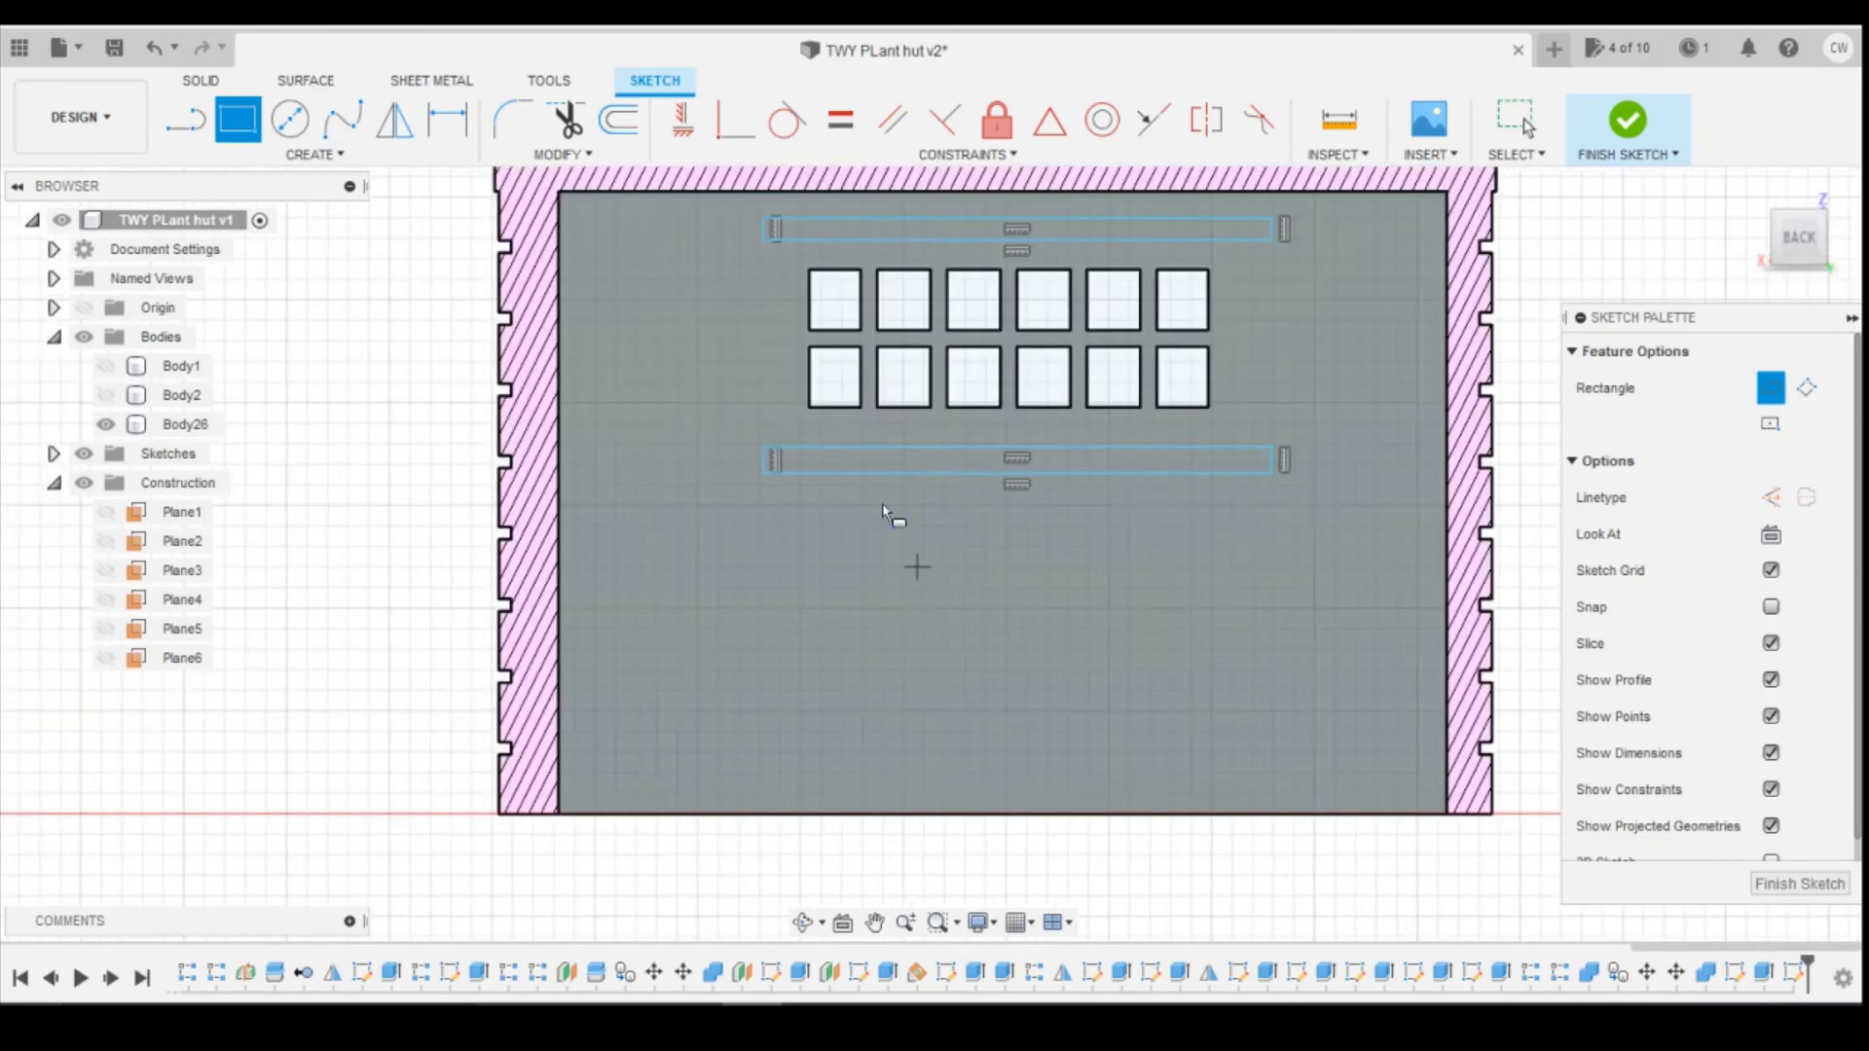
Step: Set the height of the rectangle above the window panes to 0.5 mm
key("d")
scroll(768, 230, "up", 3)
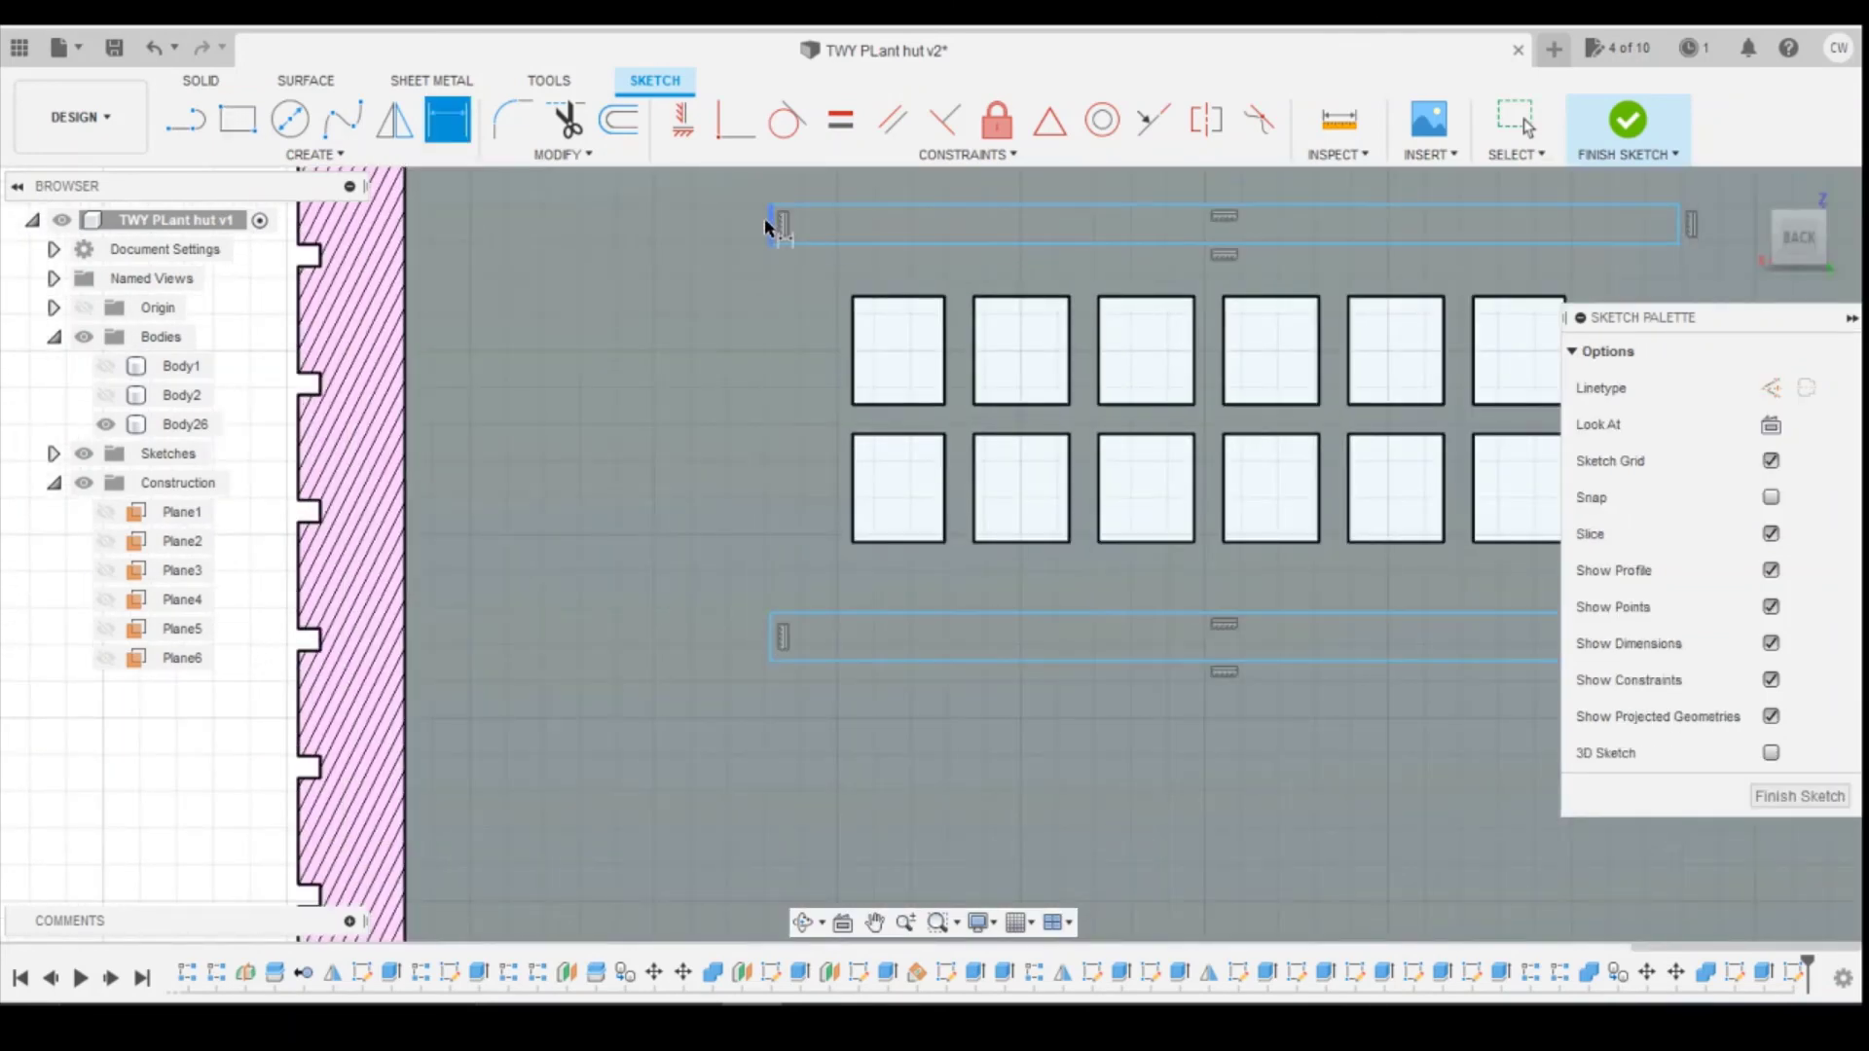
left_click(769, 218)
left_click(705, 231)
type("0")
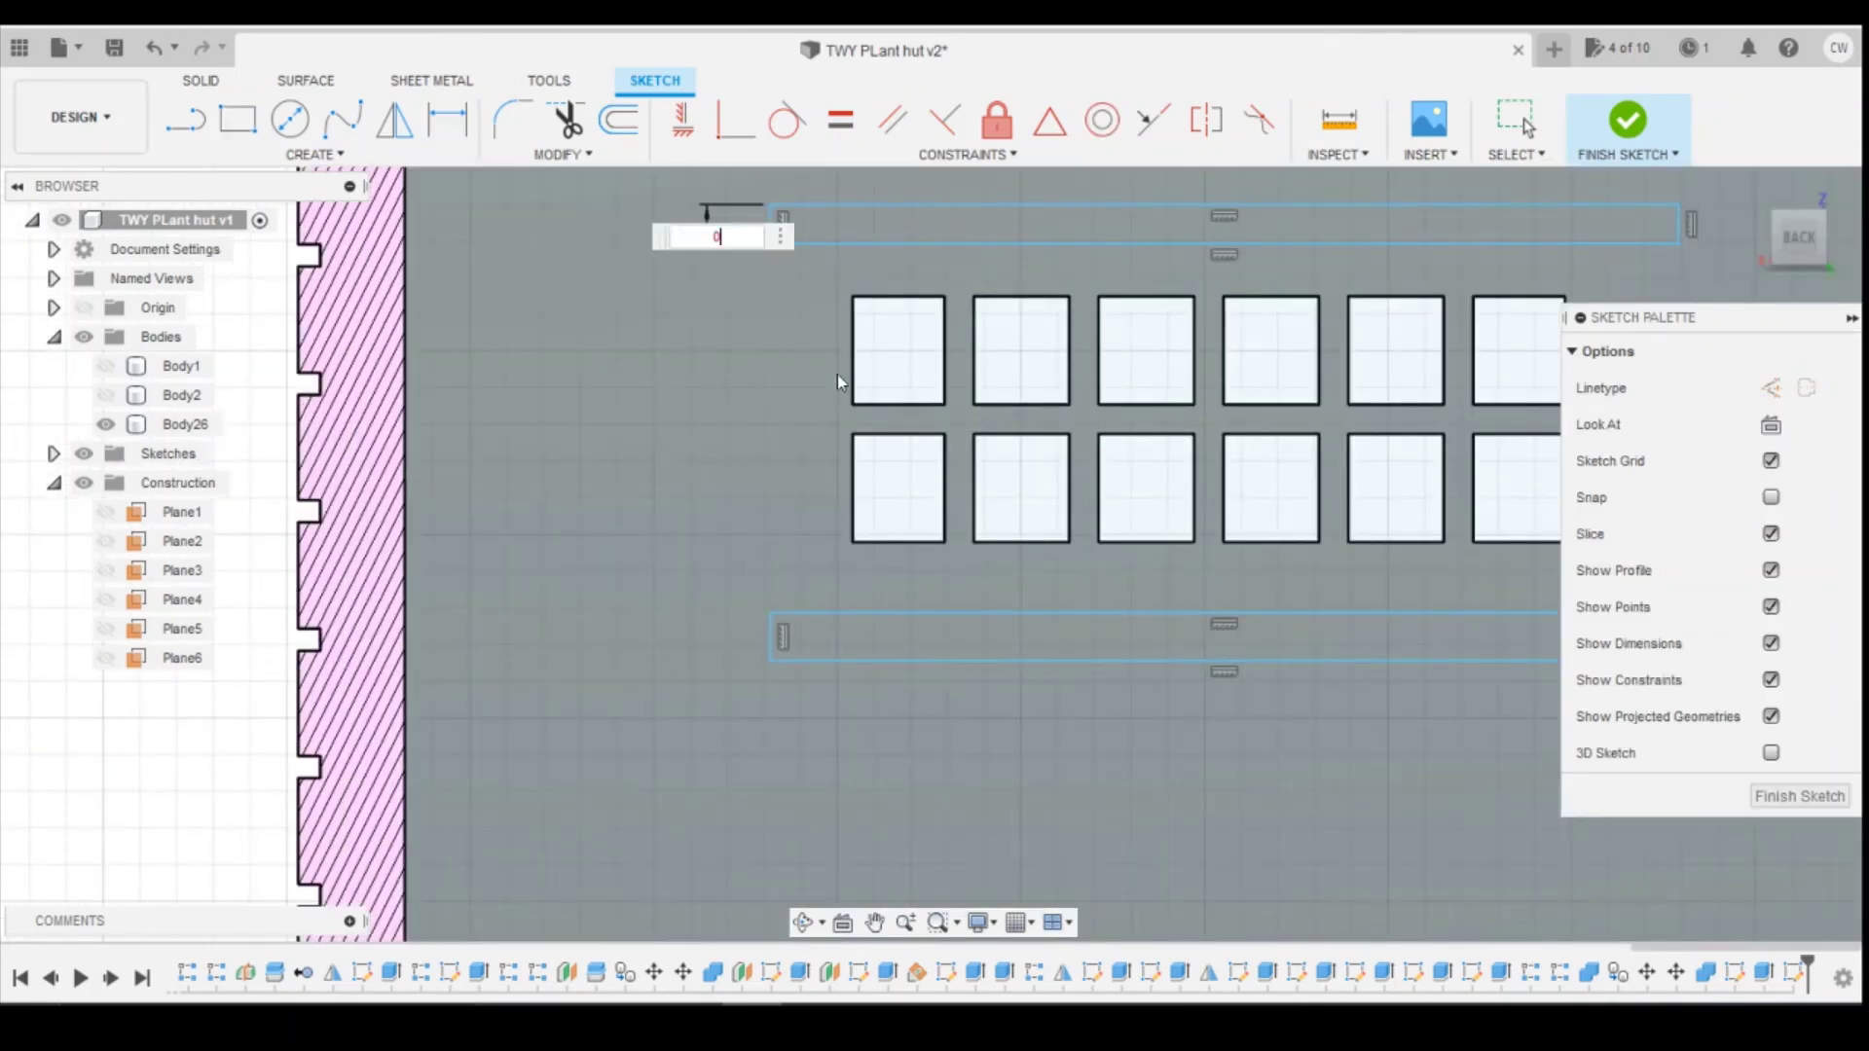
type("0")
key("BackSpace")
type(".5")
key("Return")
Step: Set the height of the rectangle below the window panes to 0.5 mm
left_click(774, 640)
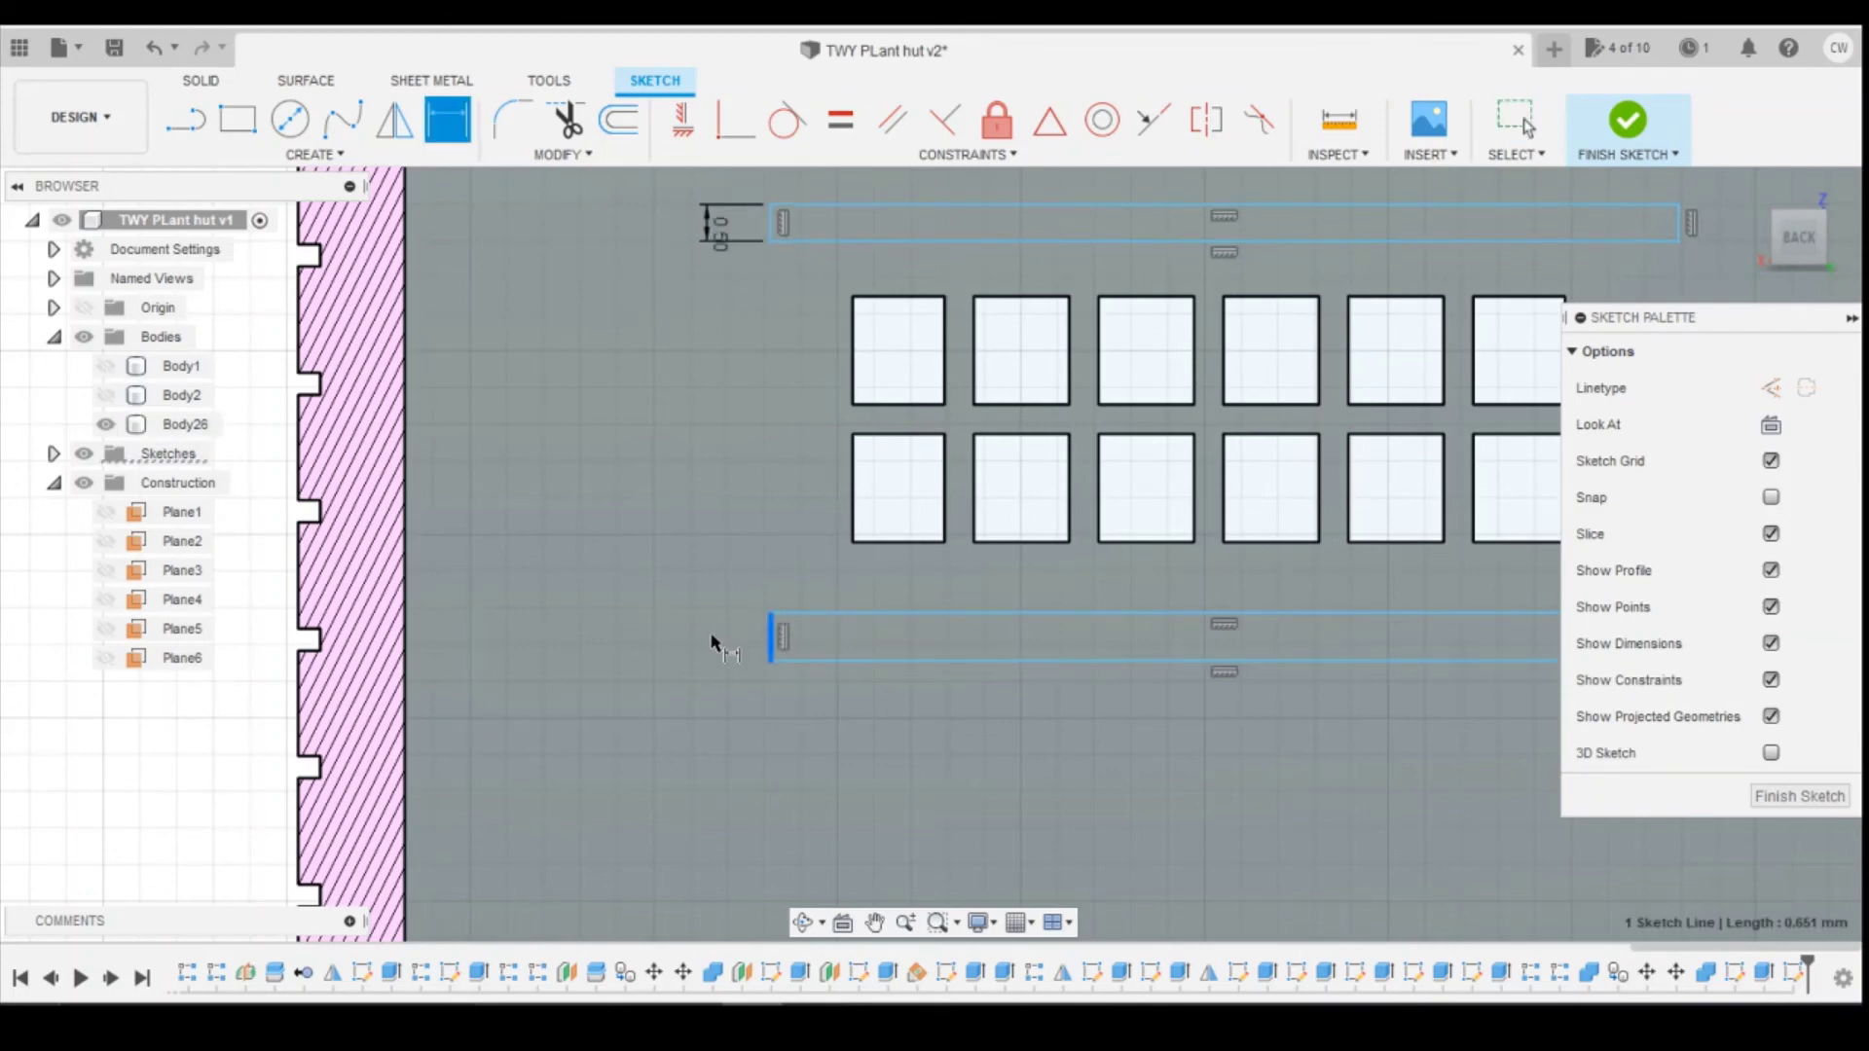
left_click(716, 634)
type("0.5")
key("Return")
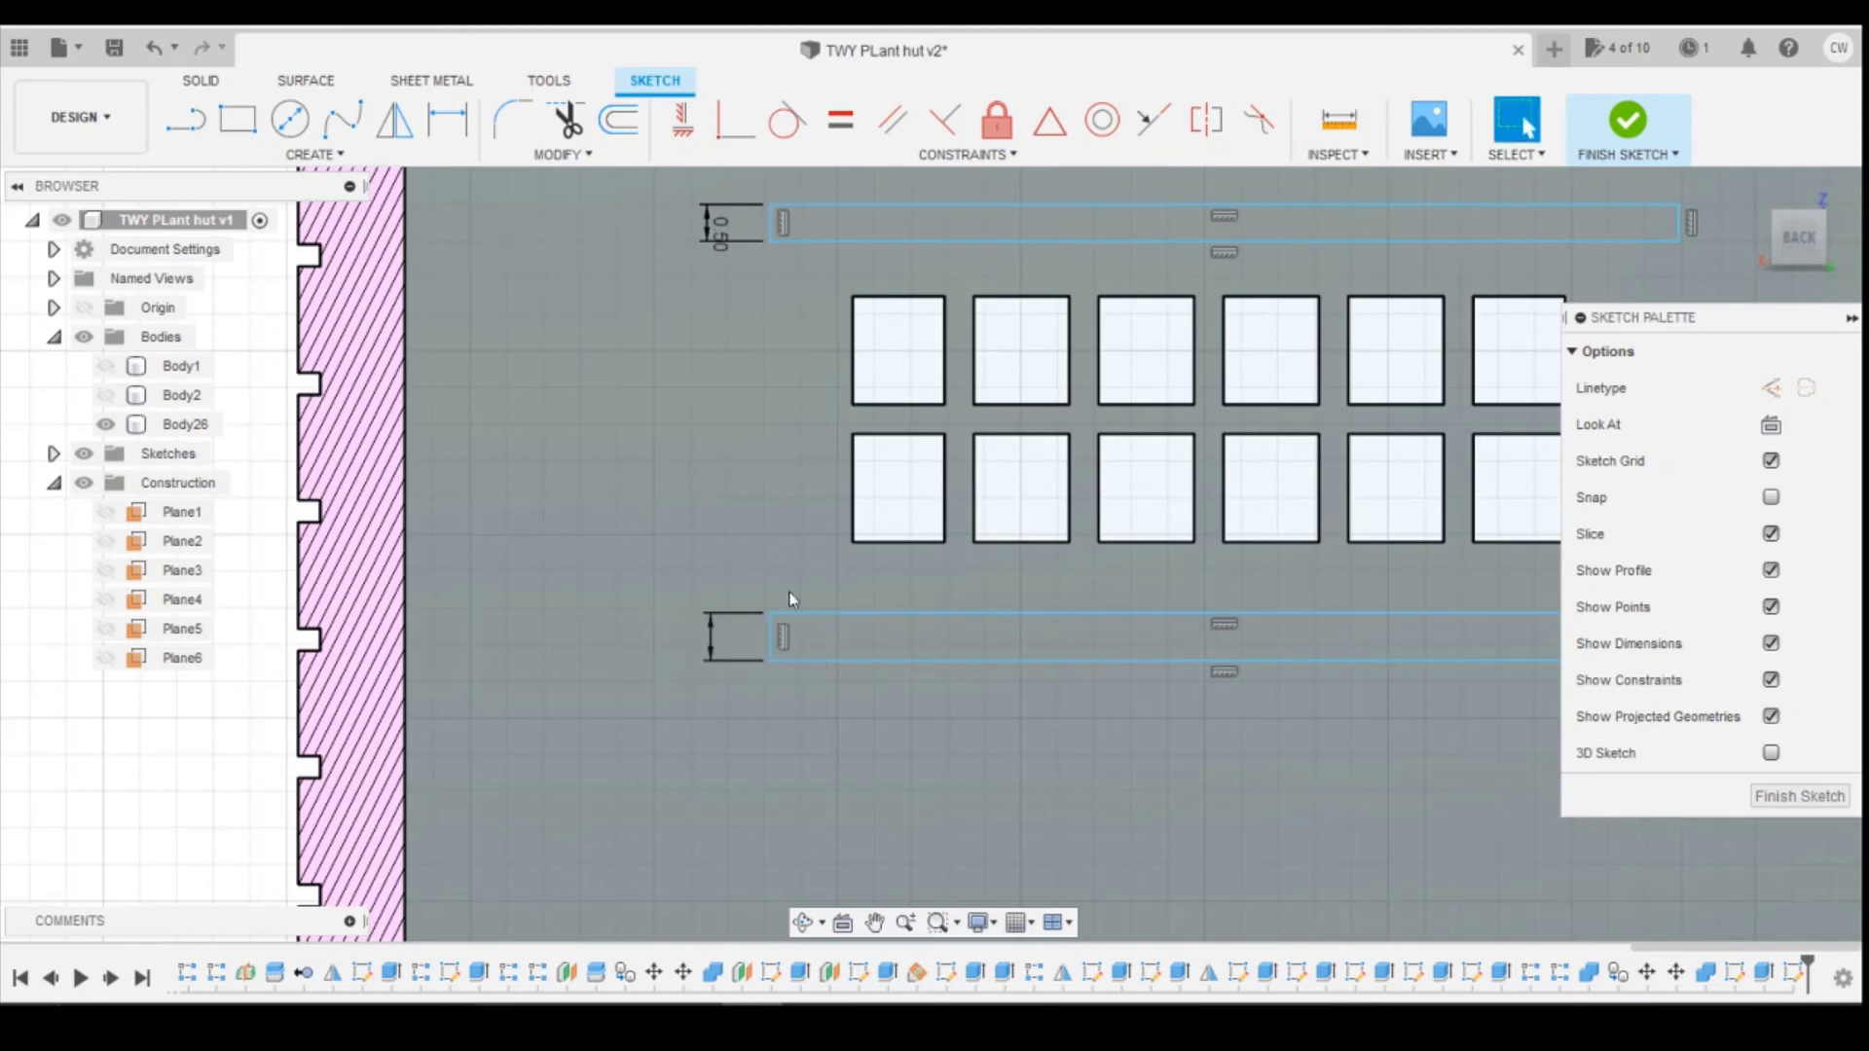
Step: Dimension the vertical gap between the upper rectangle's lower edge and the top of the window panes as 0.4 mm
key("d")
left_click(770, 242)
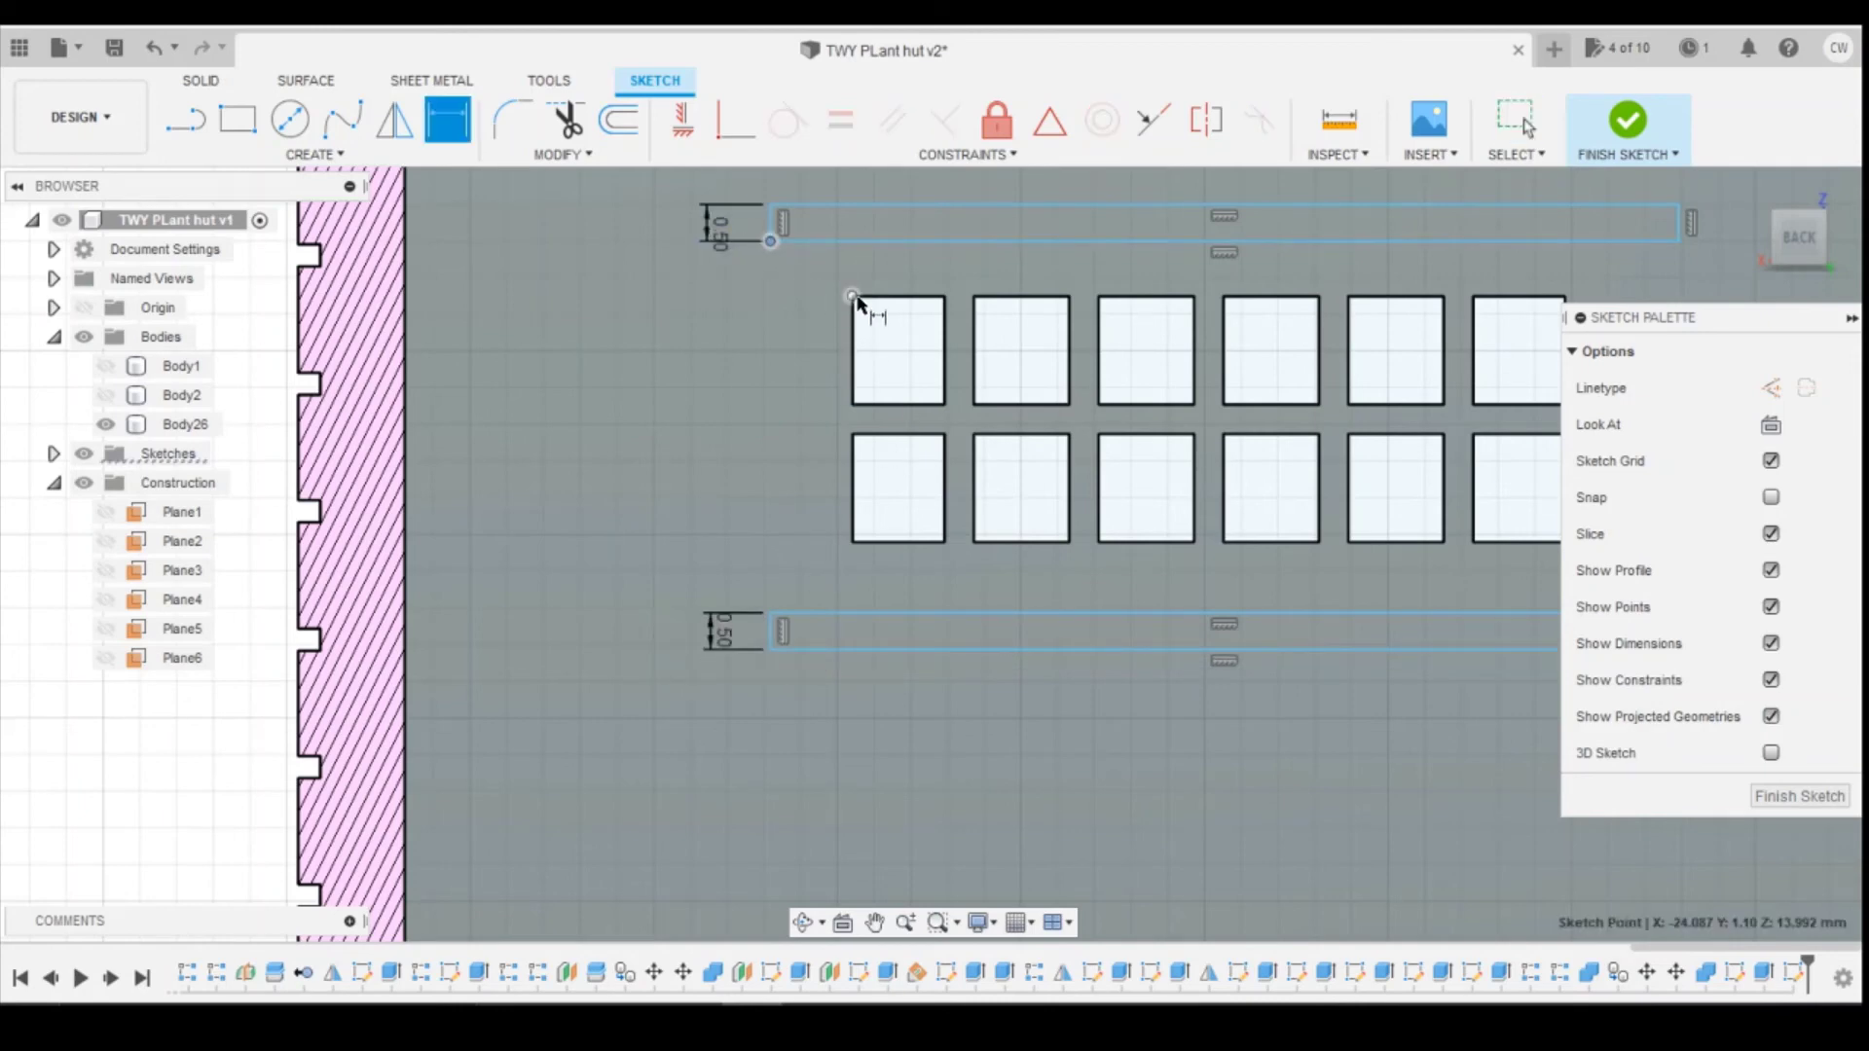
left_click(730, 265)
type("0")
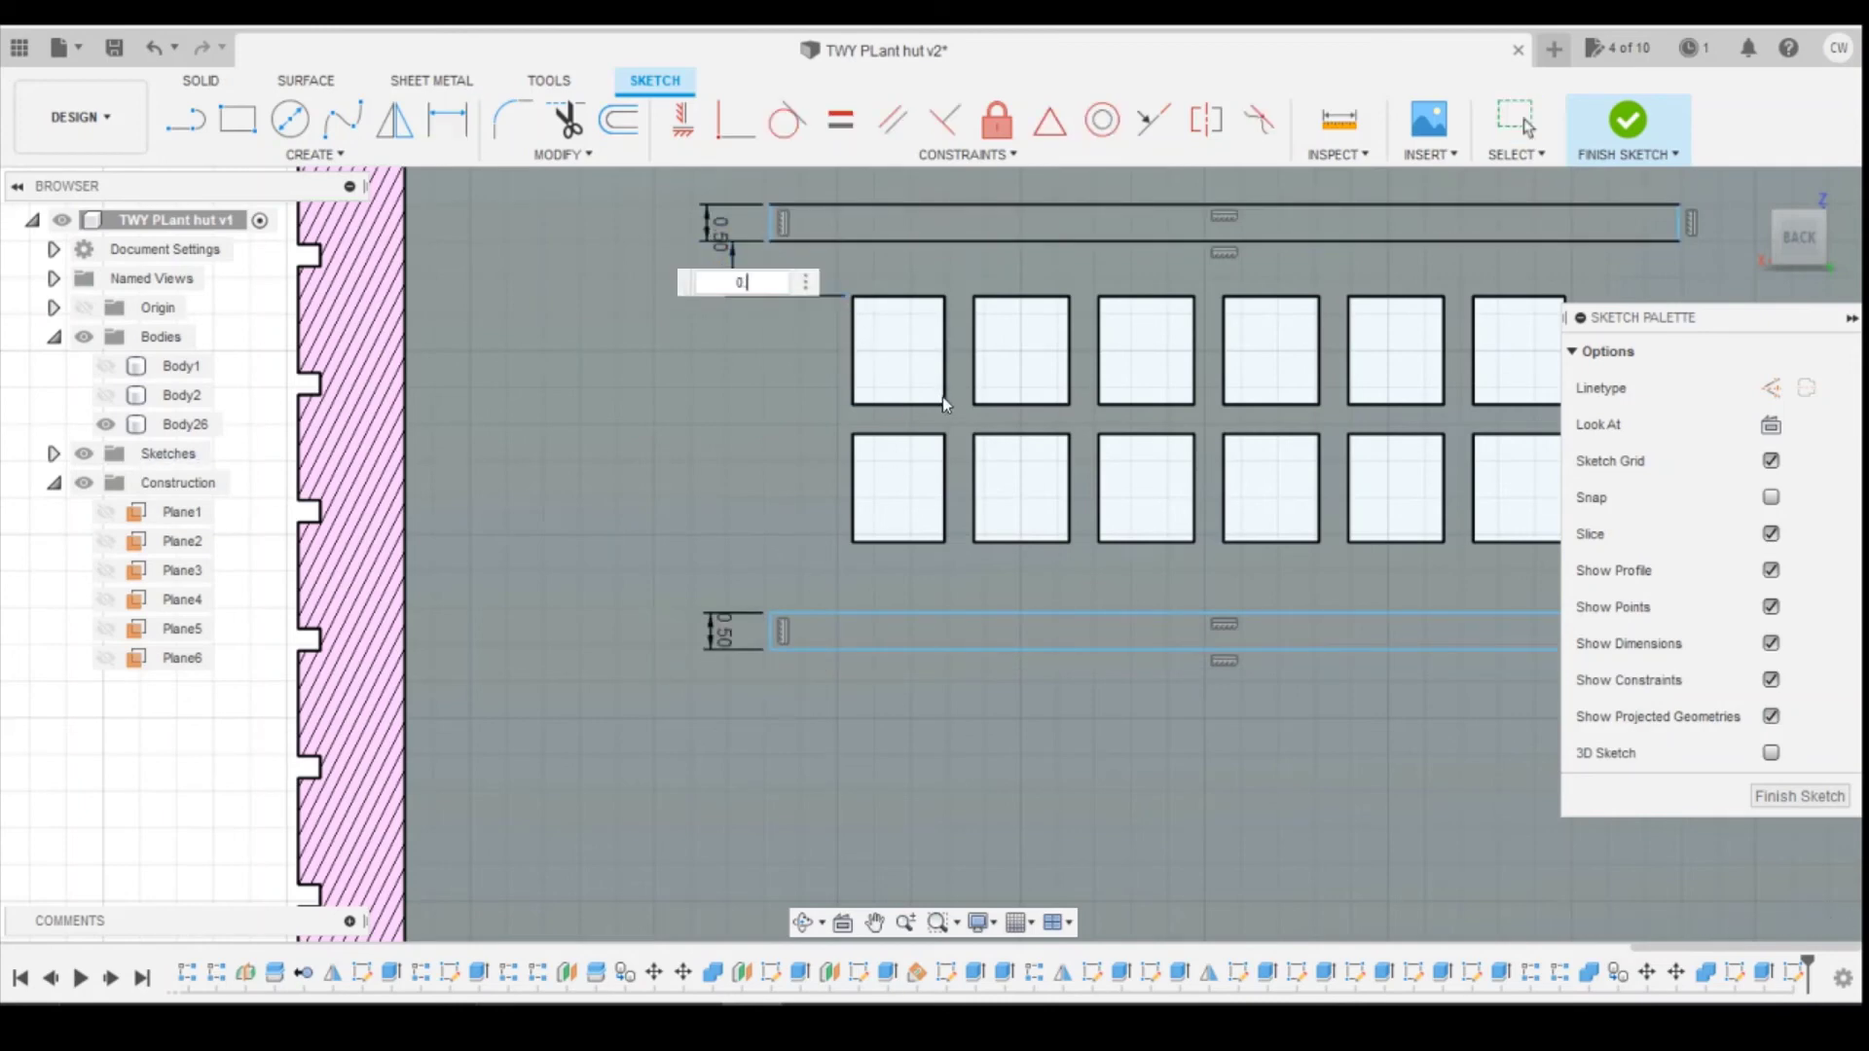
type(".4")
key("Return")
Step: Dimension the vertical gap between the lower rectangle's upper edge and the bottom of the window panes as 0.4 mm
left_click(770, 612)
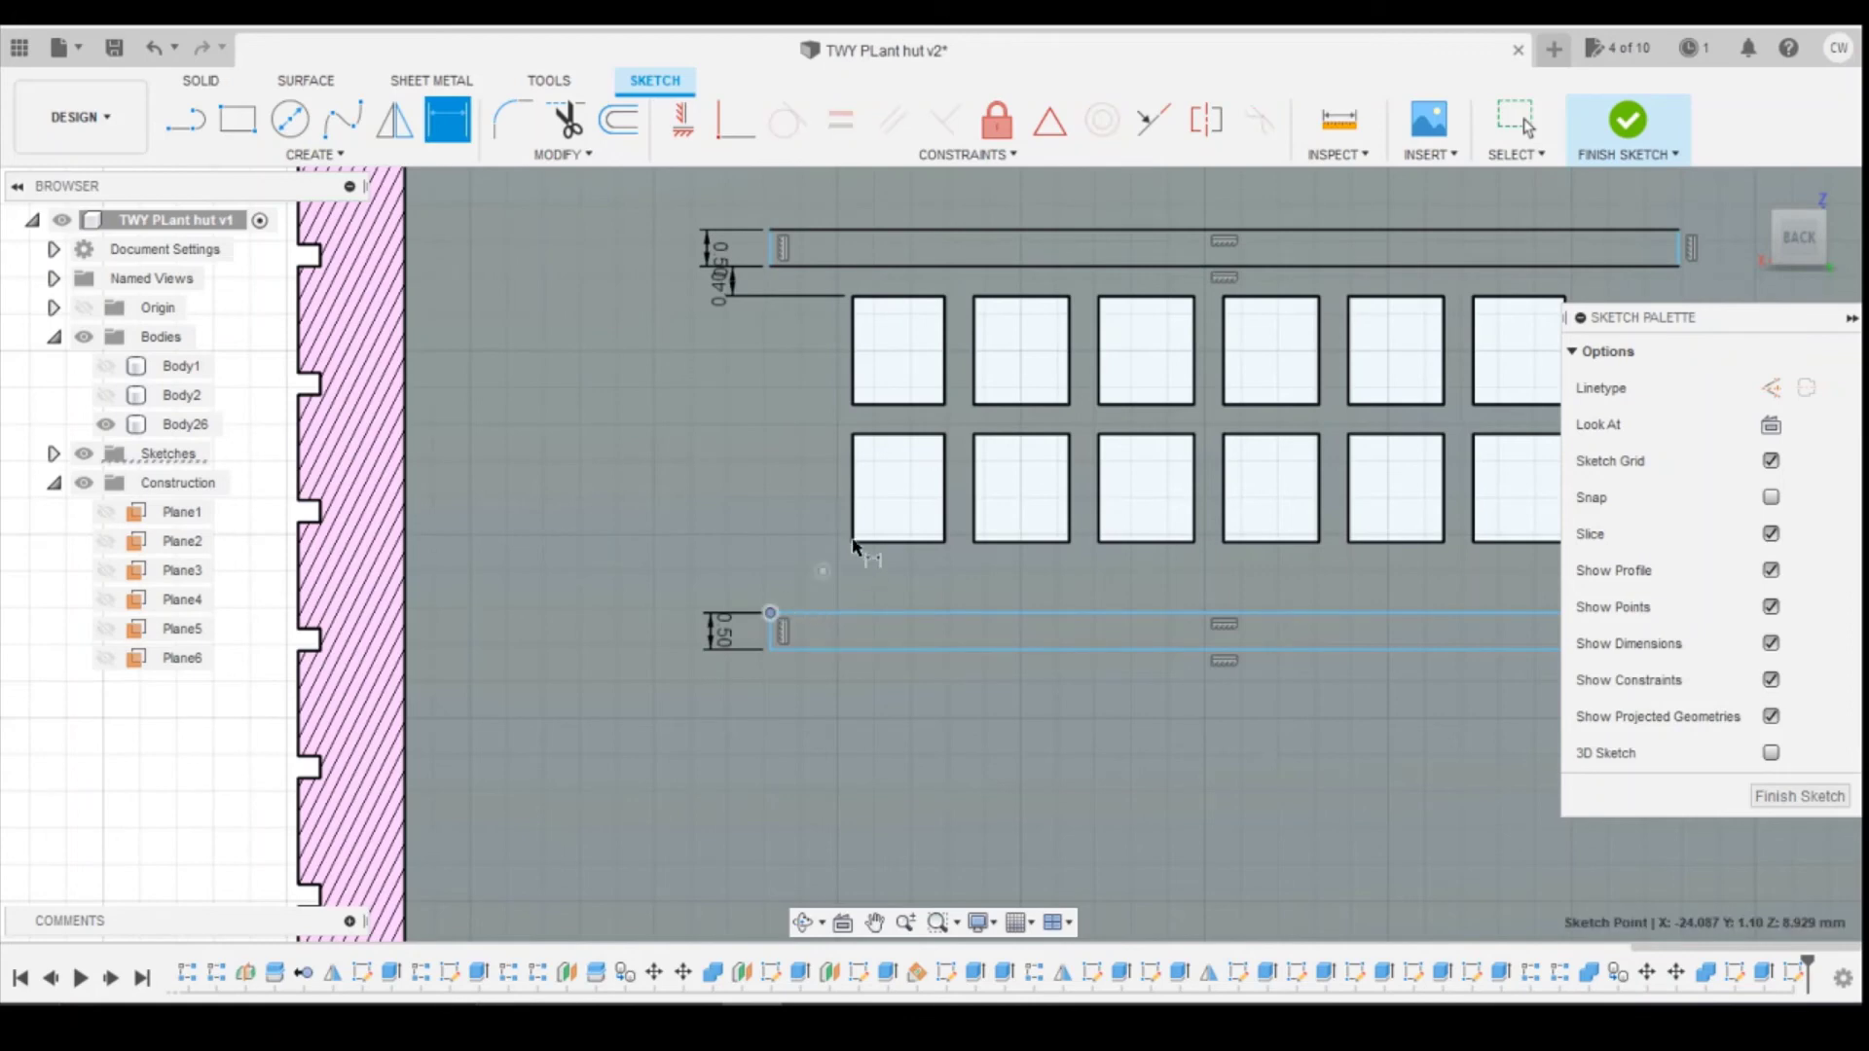
left_click(852, 542)
left_click(725, 577)
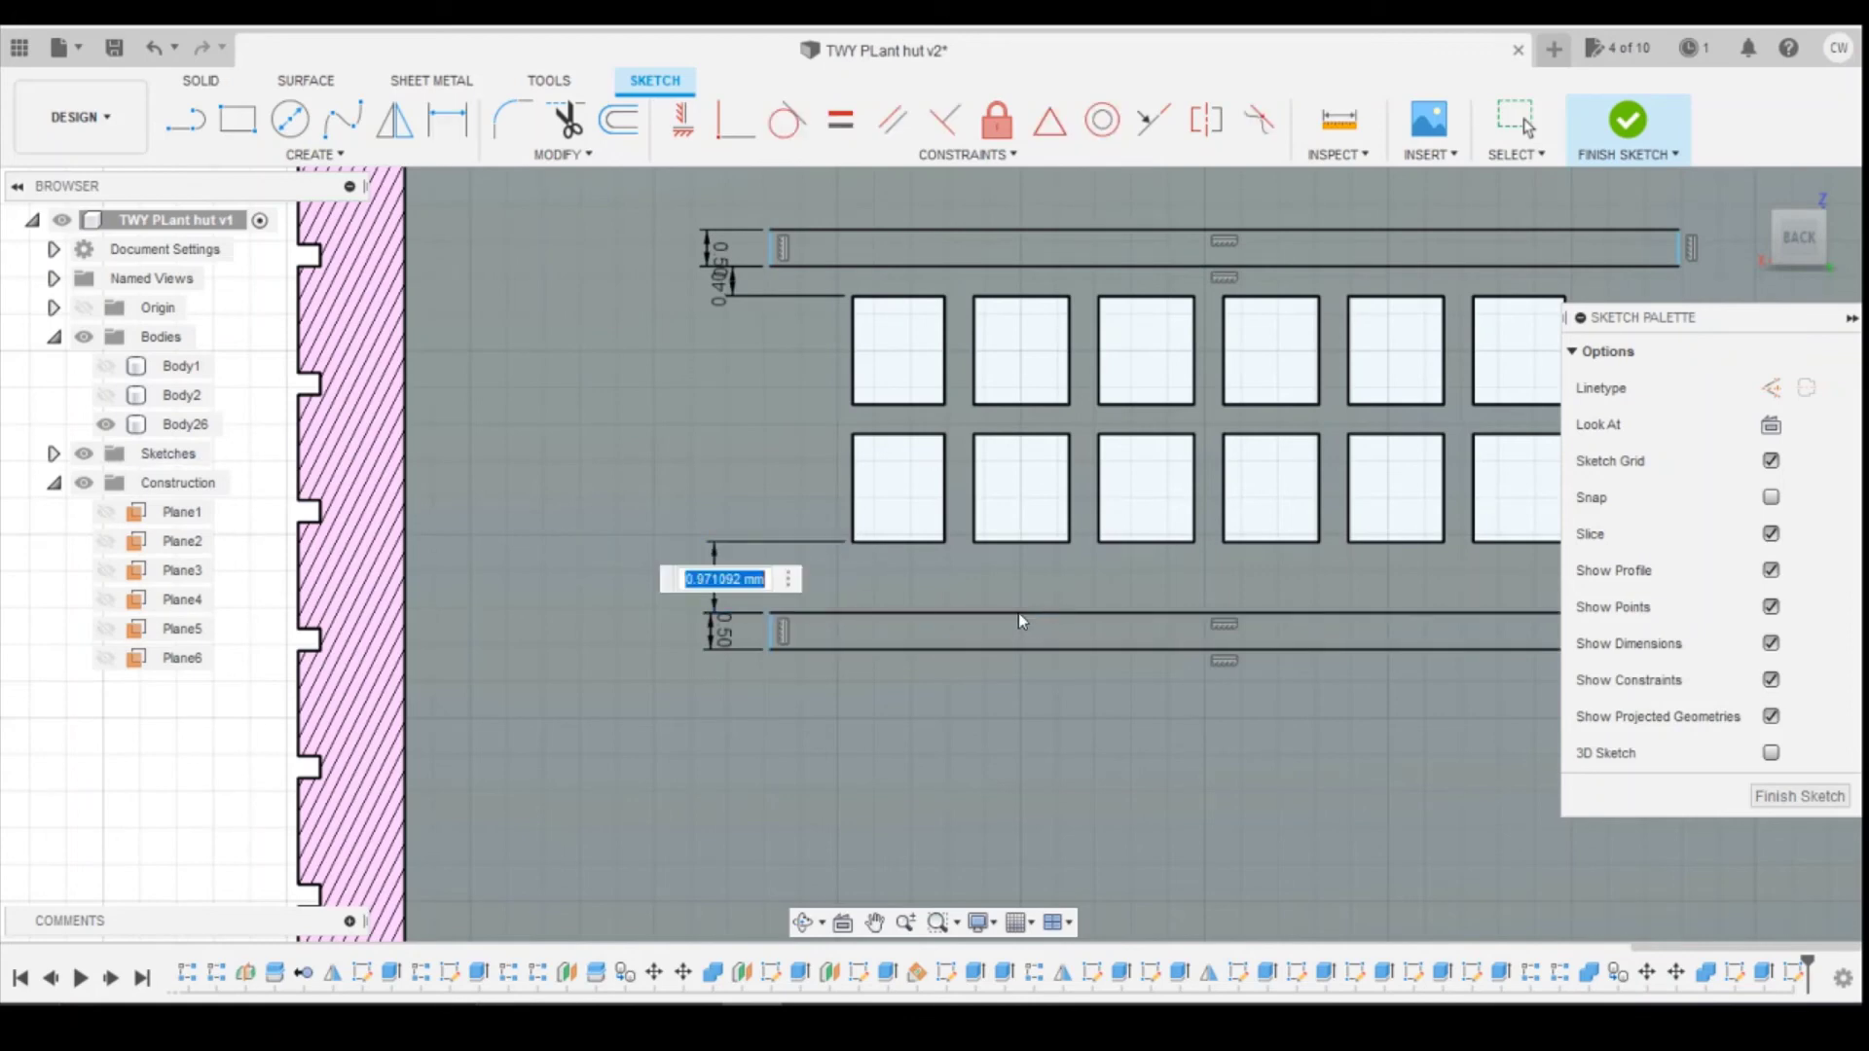
key("Return")
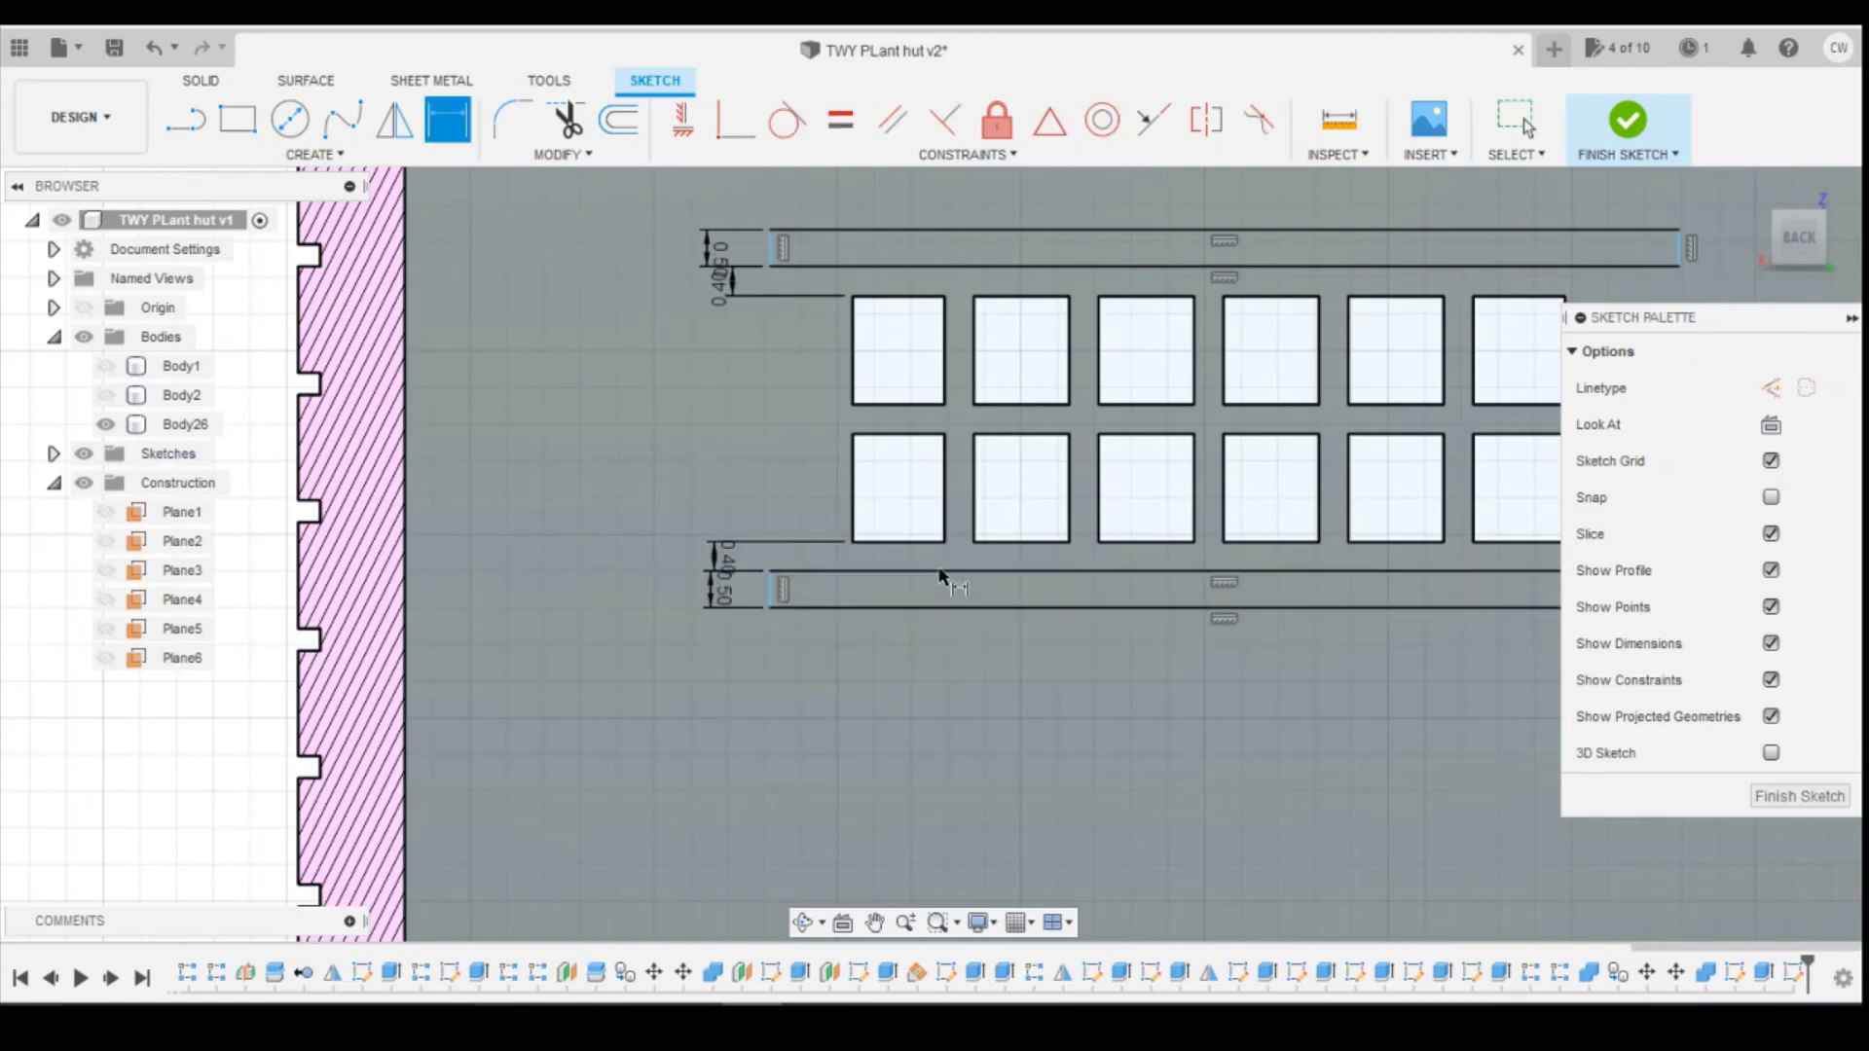
Step: Dimension both ends of the rectangle below the window panes to extend 0.7 mm beyond the outermost panes
left_click(851, 542)
left_click(769, 572)
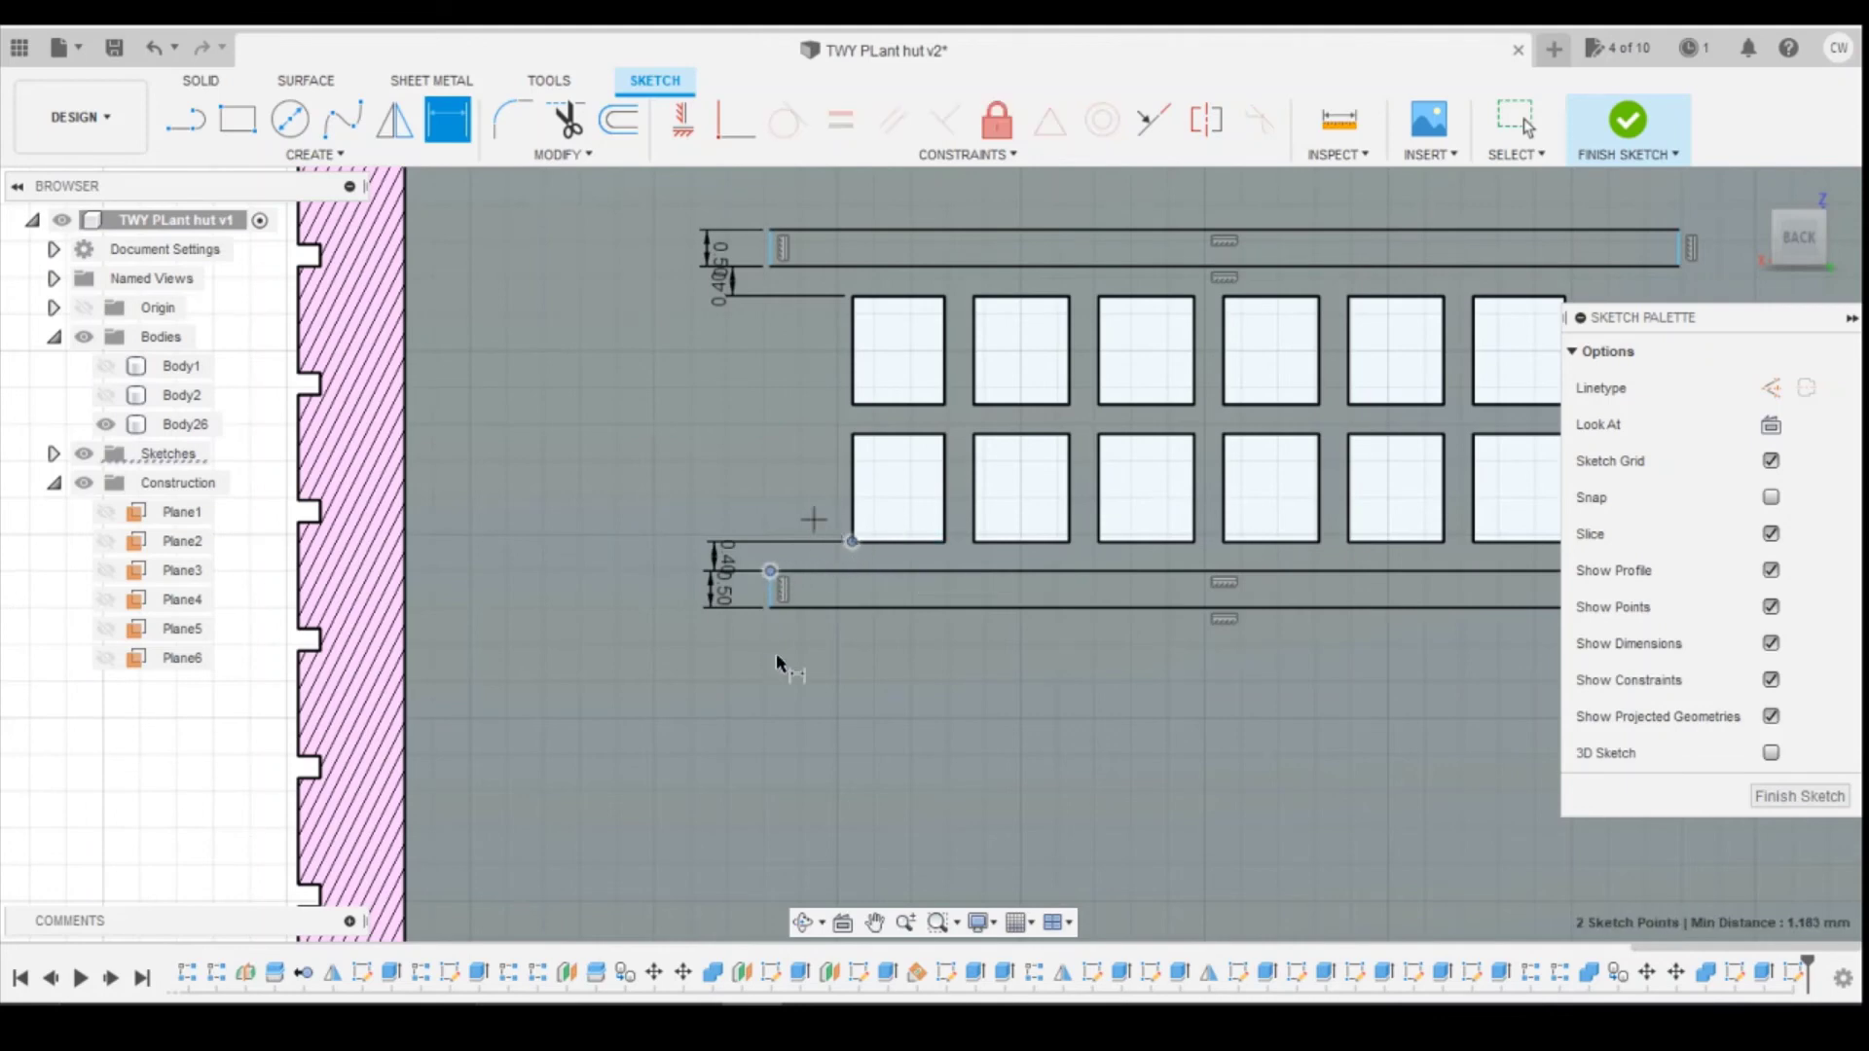
left_click(811, 702)
type("0.7")
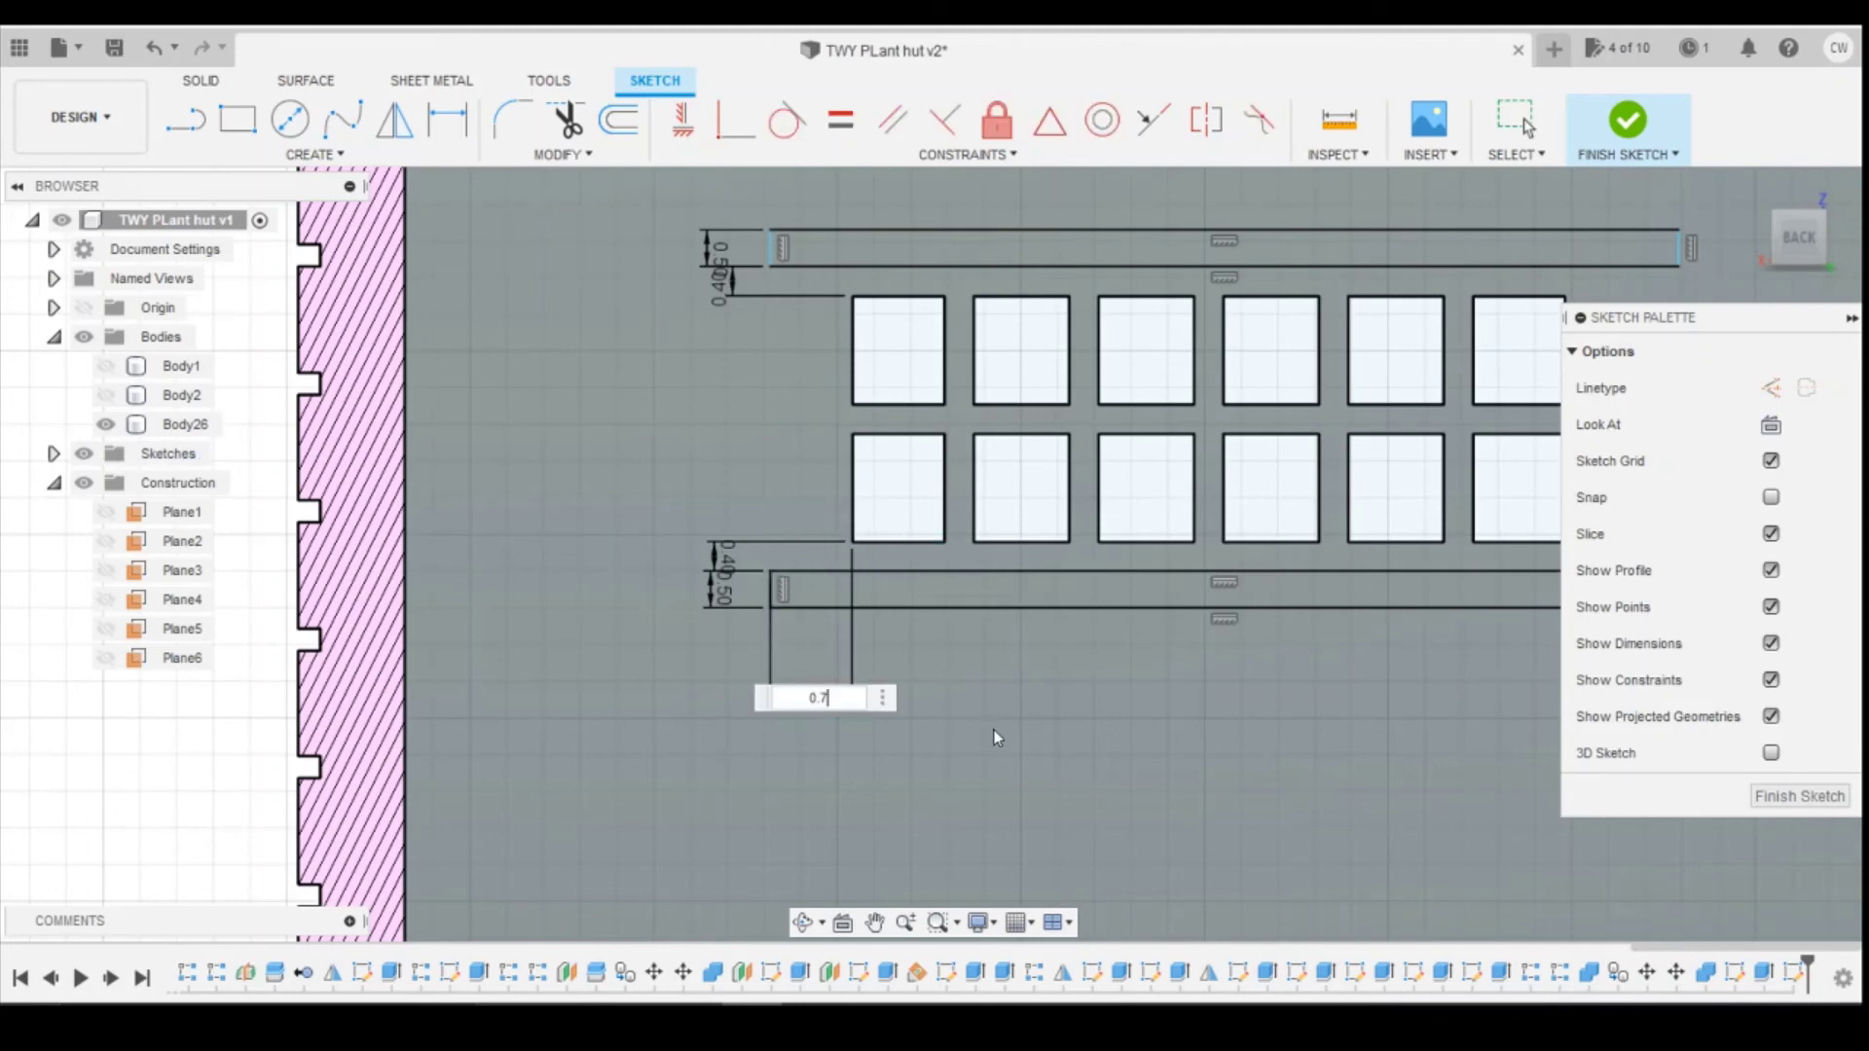
key("Return")
scroll(1070, 662, "down", 3)
left_click(1270, 581)
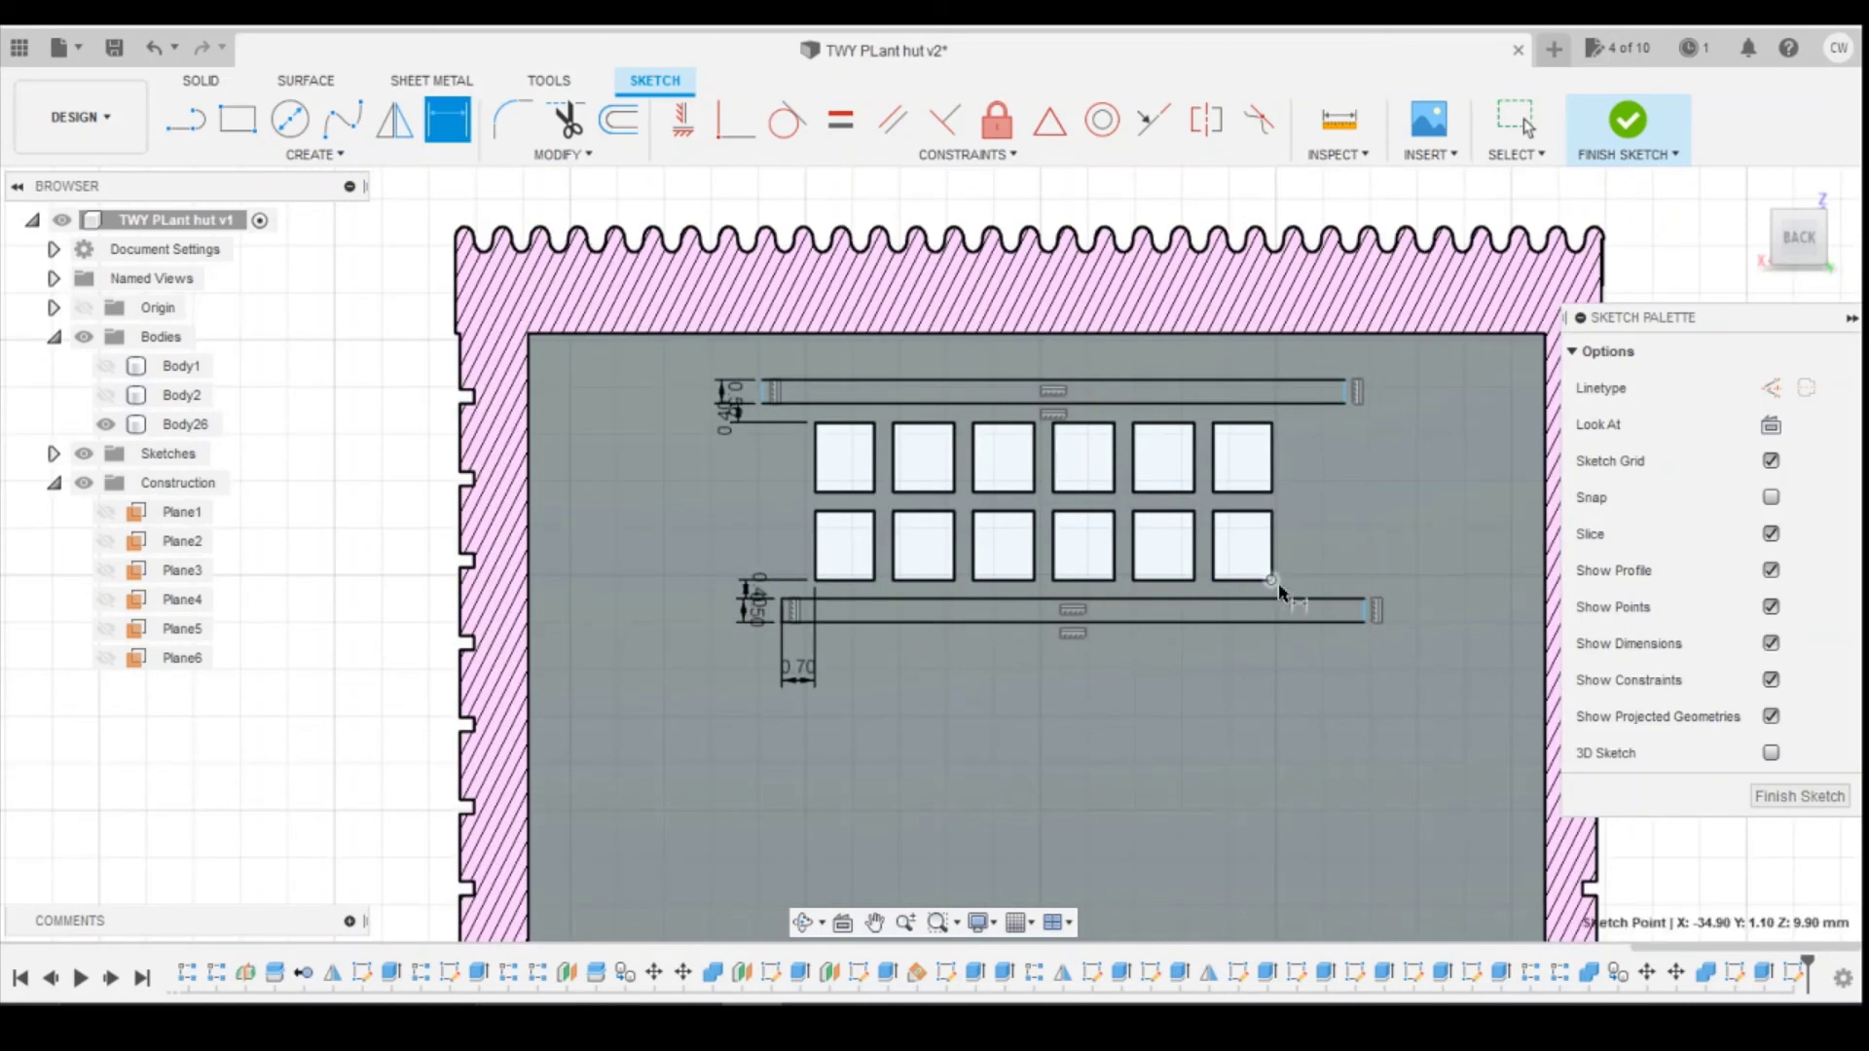
left_click(1363, 610)
left_click(1294, 717)
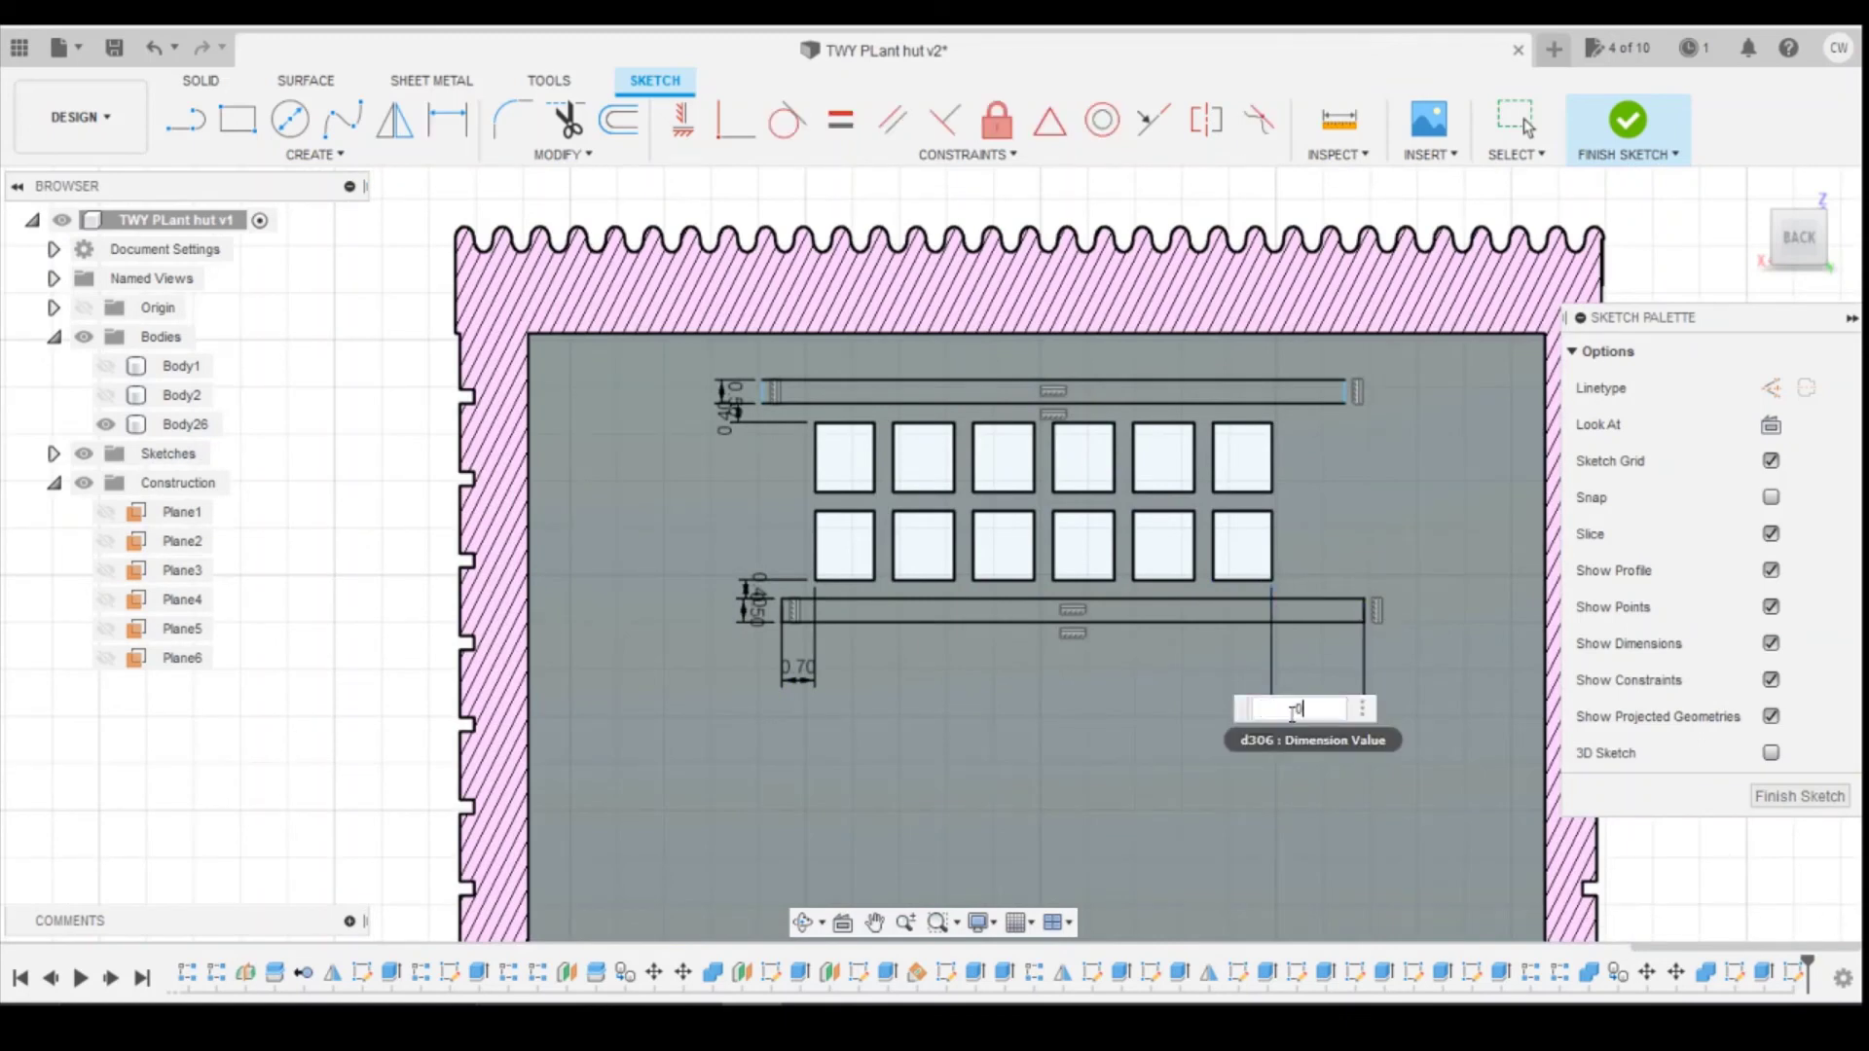
key("Return")
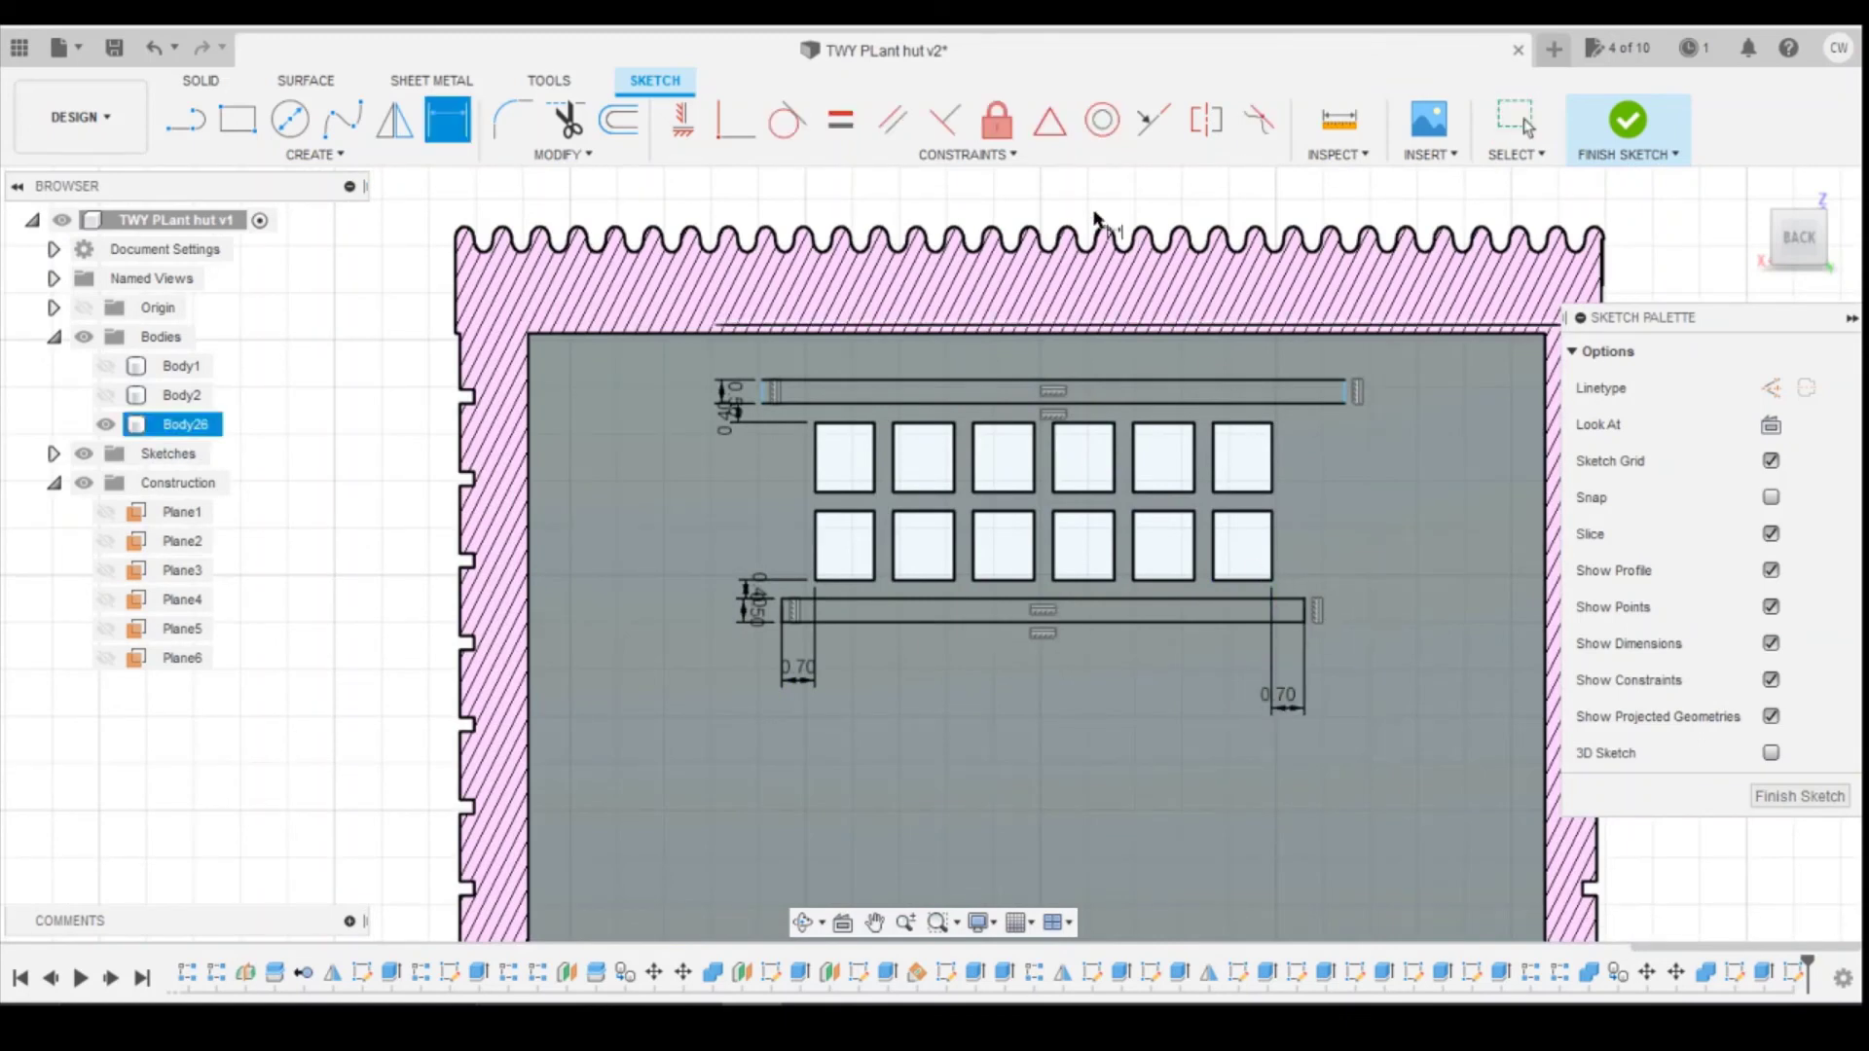
Step: Constrain both ends of the rectangle above the panes to line up vertically with the ends of the lower rectangle
left_click(699, 134)
left_click(763, 405)
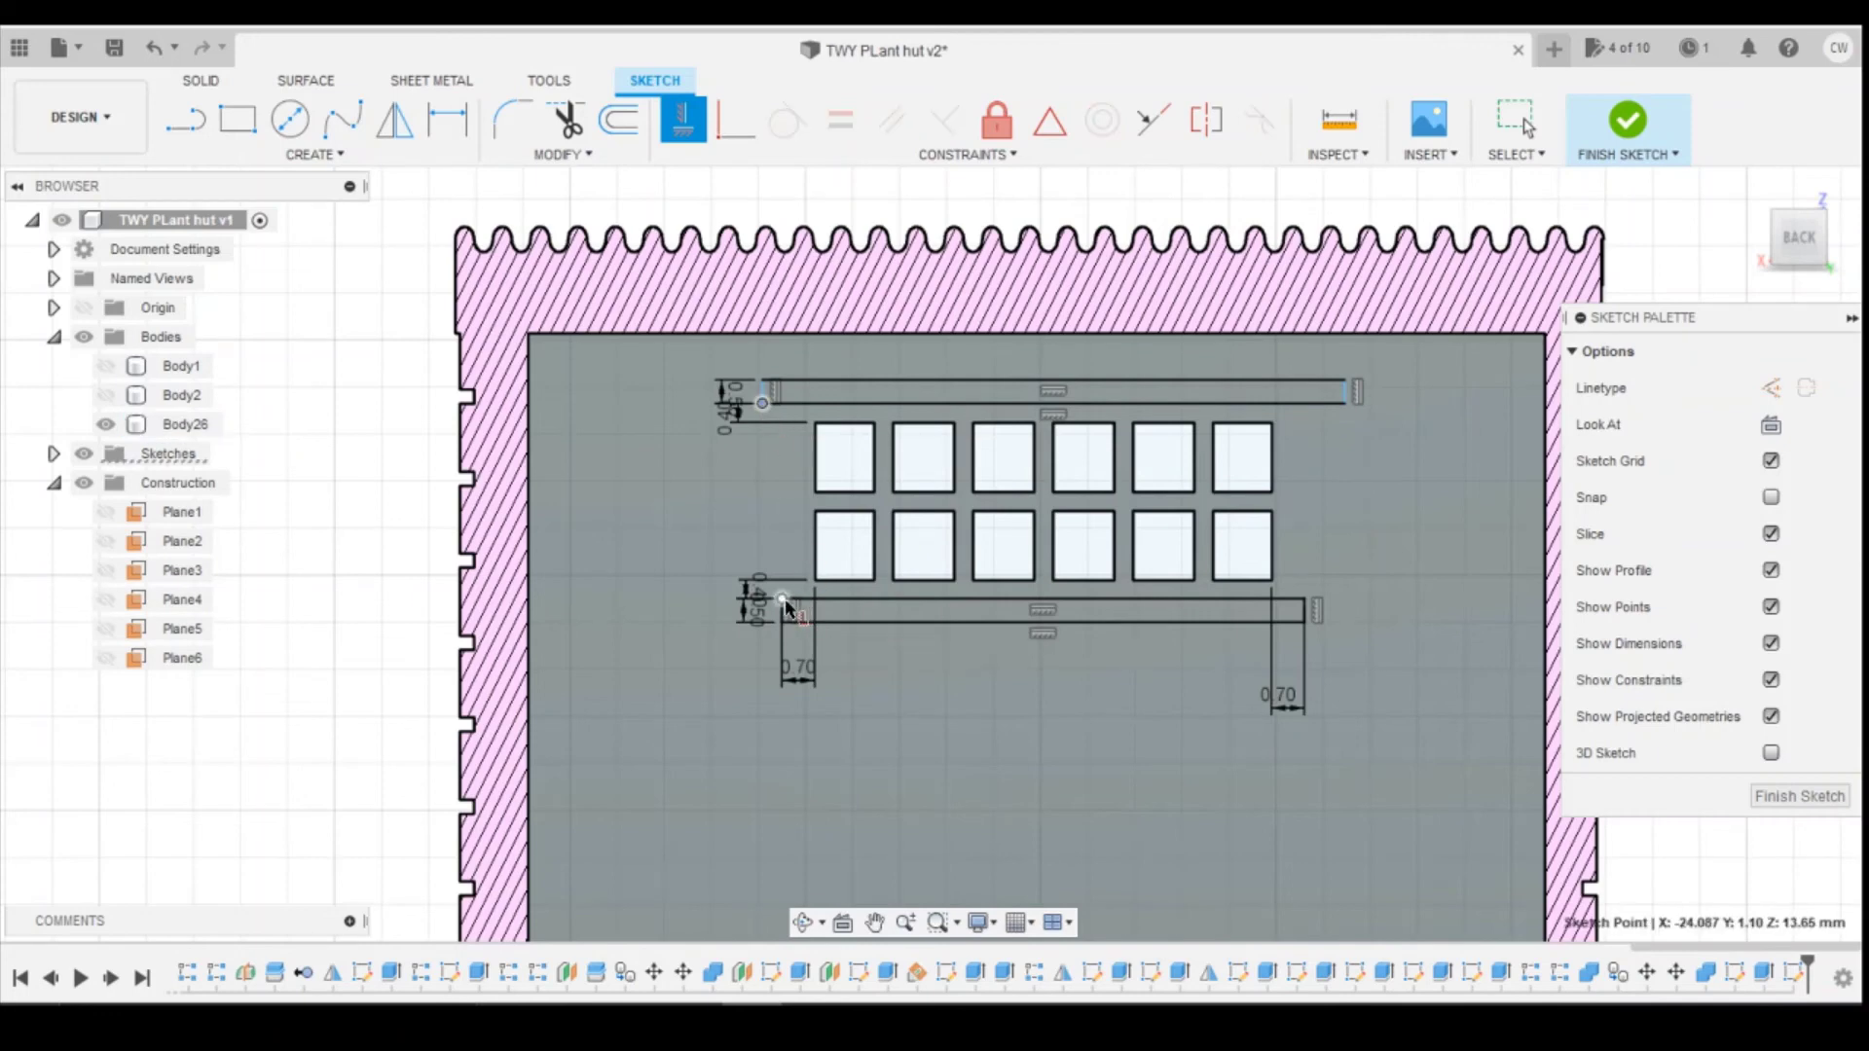
left_click(782, 599)
left_click(1364, 403)
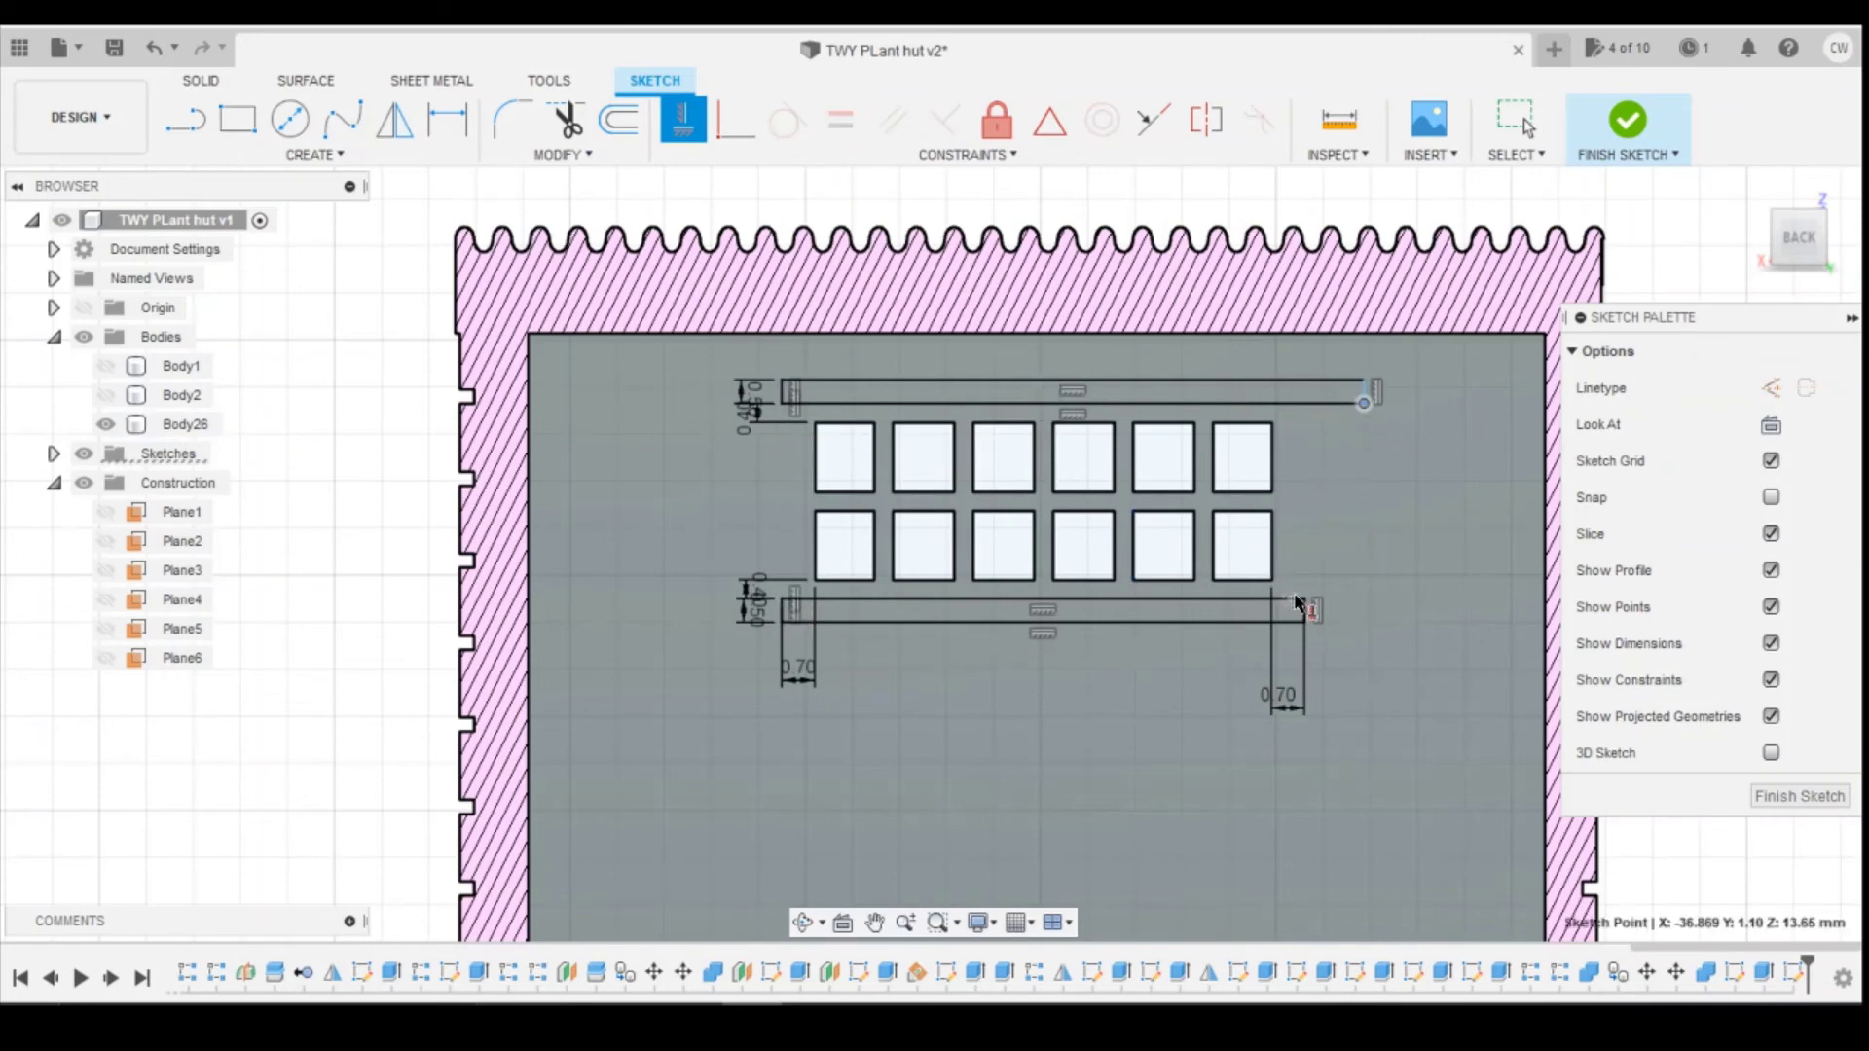
left_click(1303, 601)
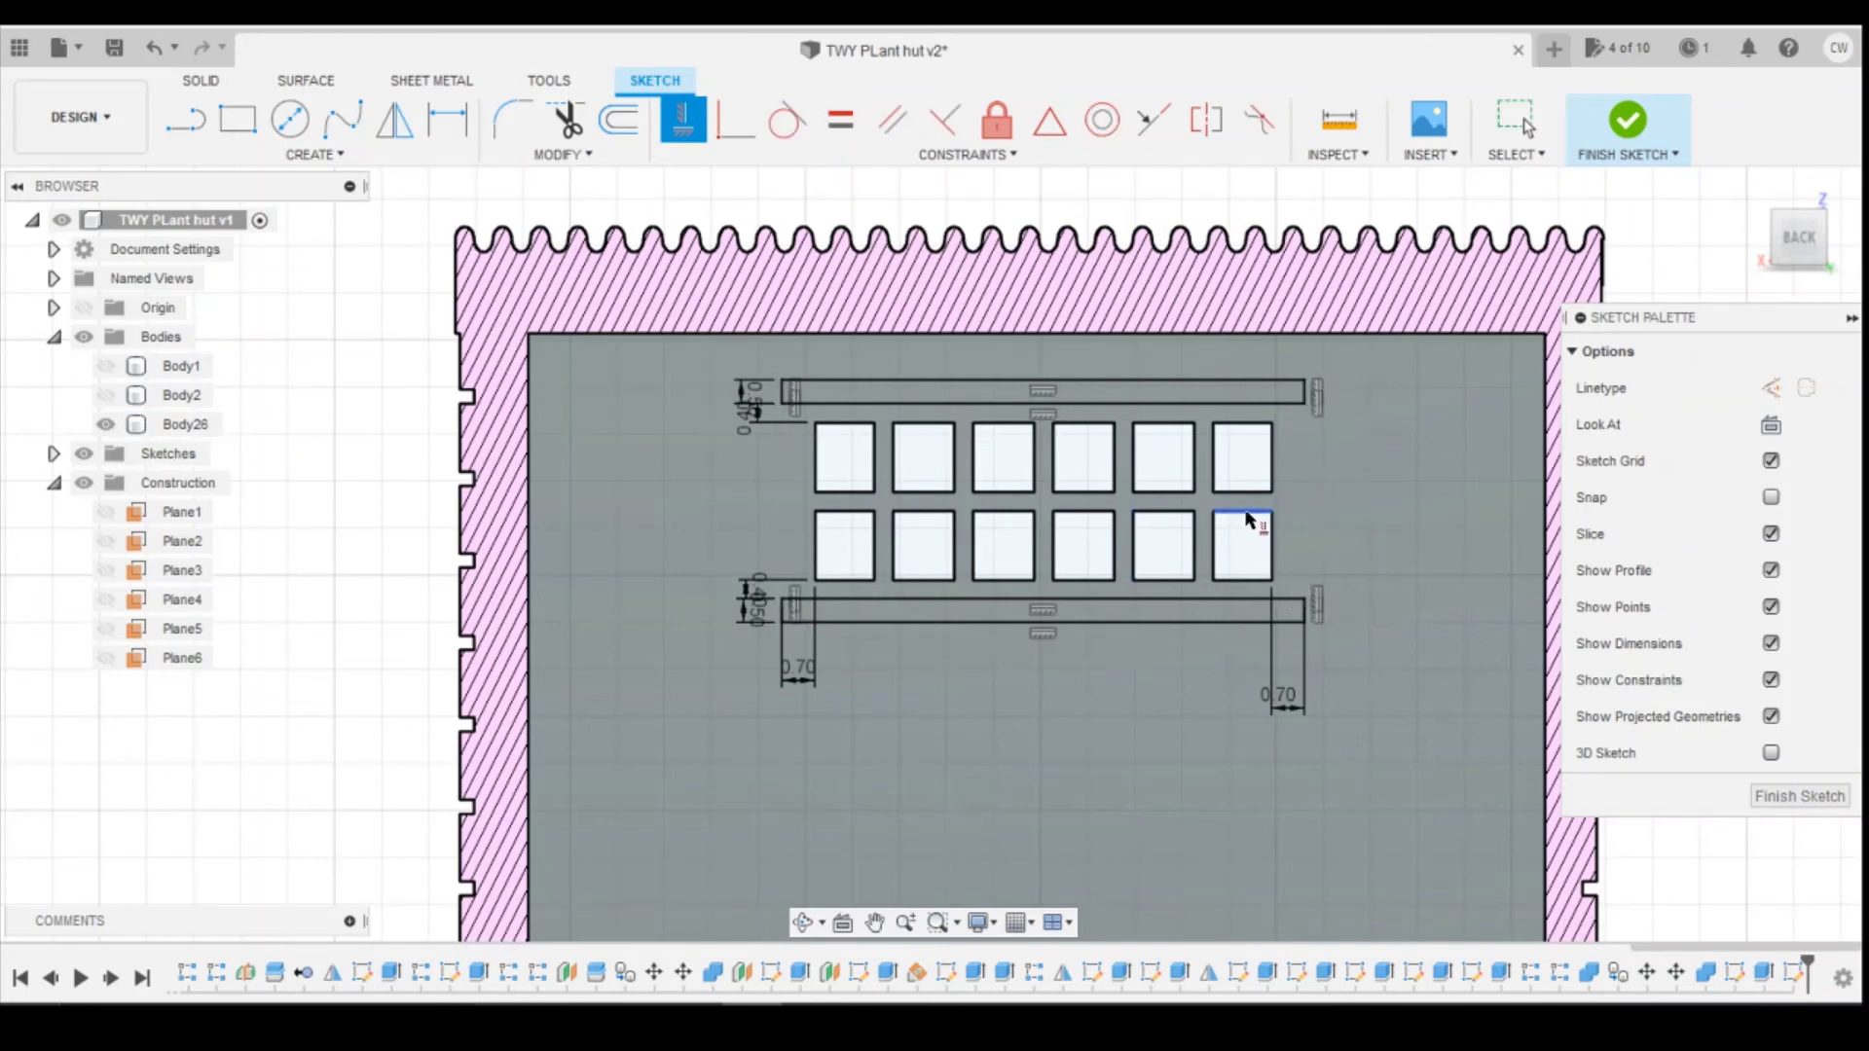
Step: Extrude the rectangles above and below the window panes by -1.5 mm, joining them to the wall as lintel and sill
left_click(1222, 389)
left_click(1230, 615, "shift")
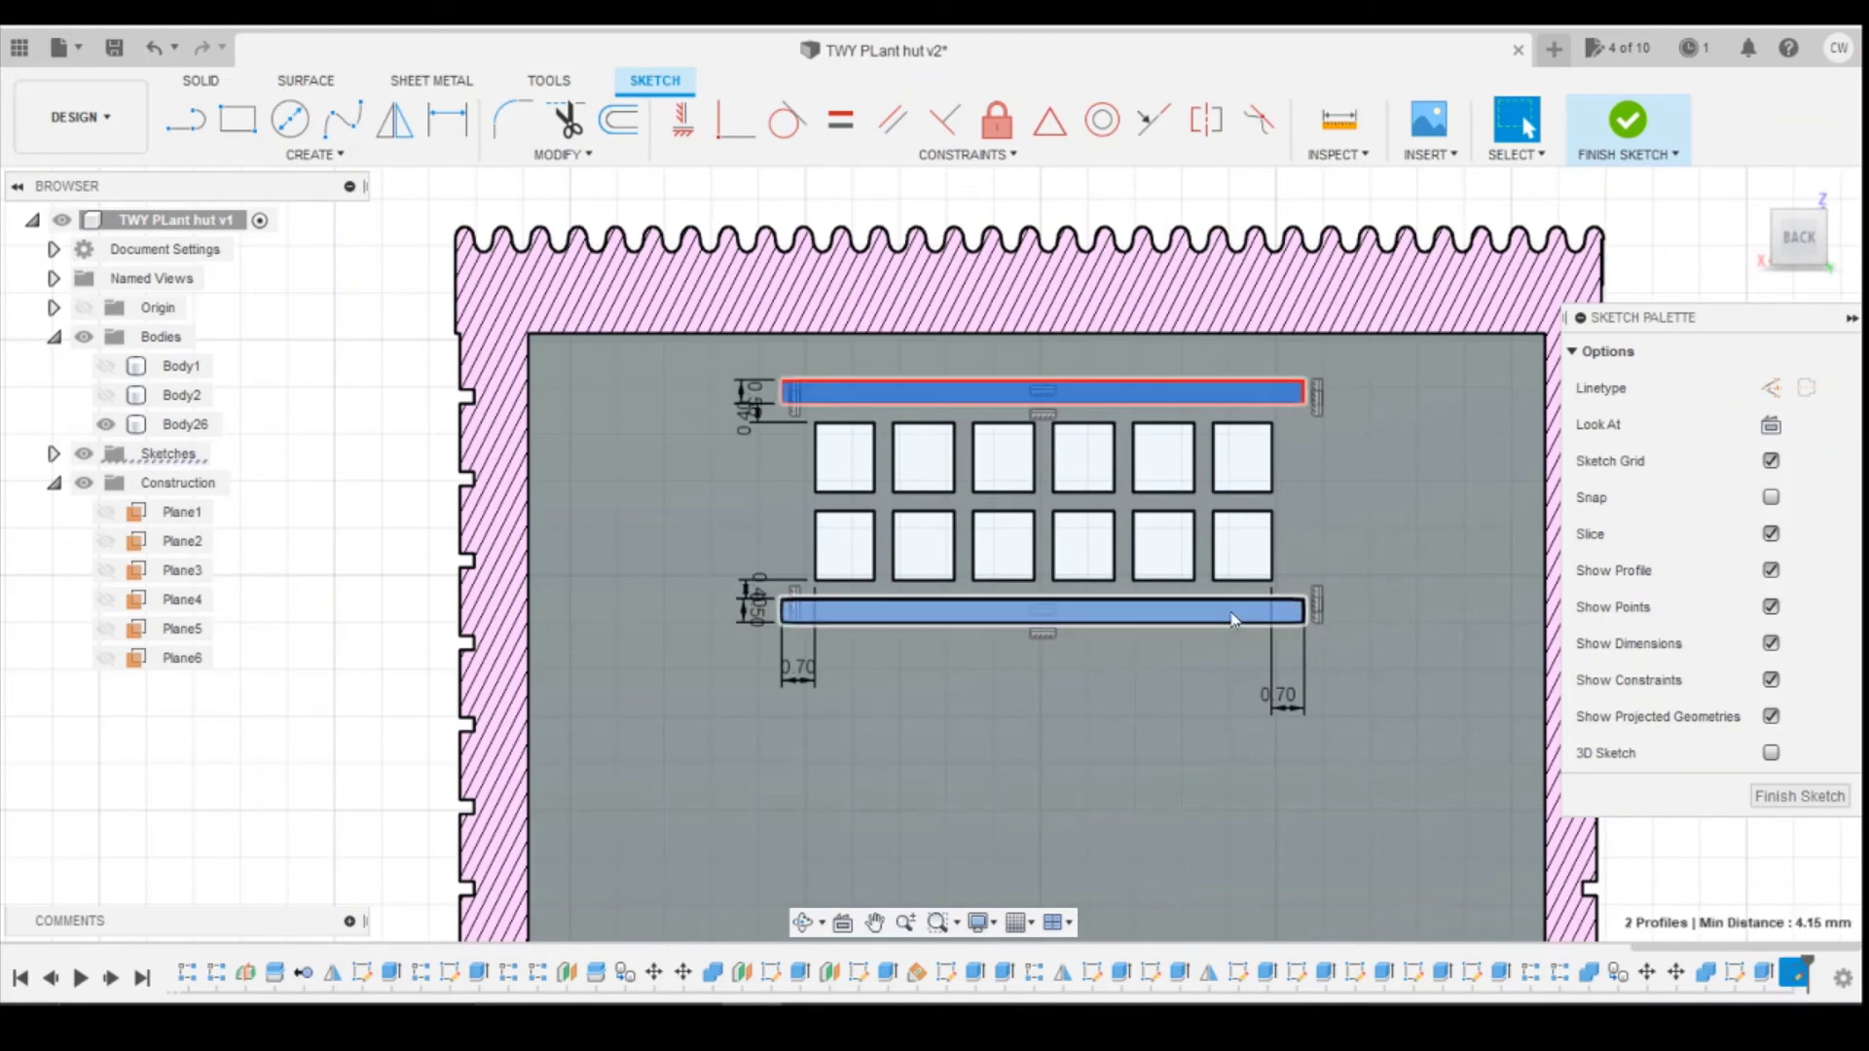
right_click(1230, 615)
left_click(1192, 717)
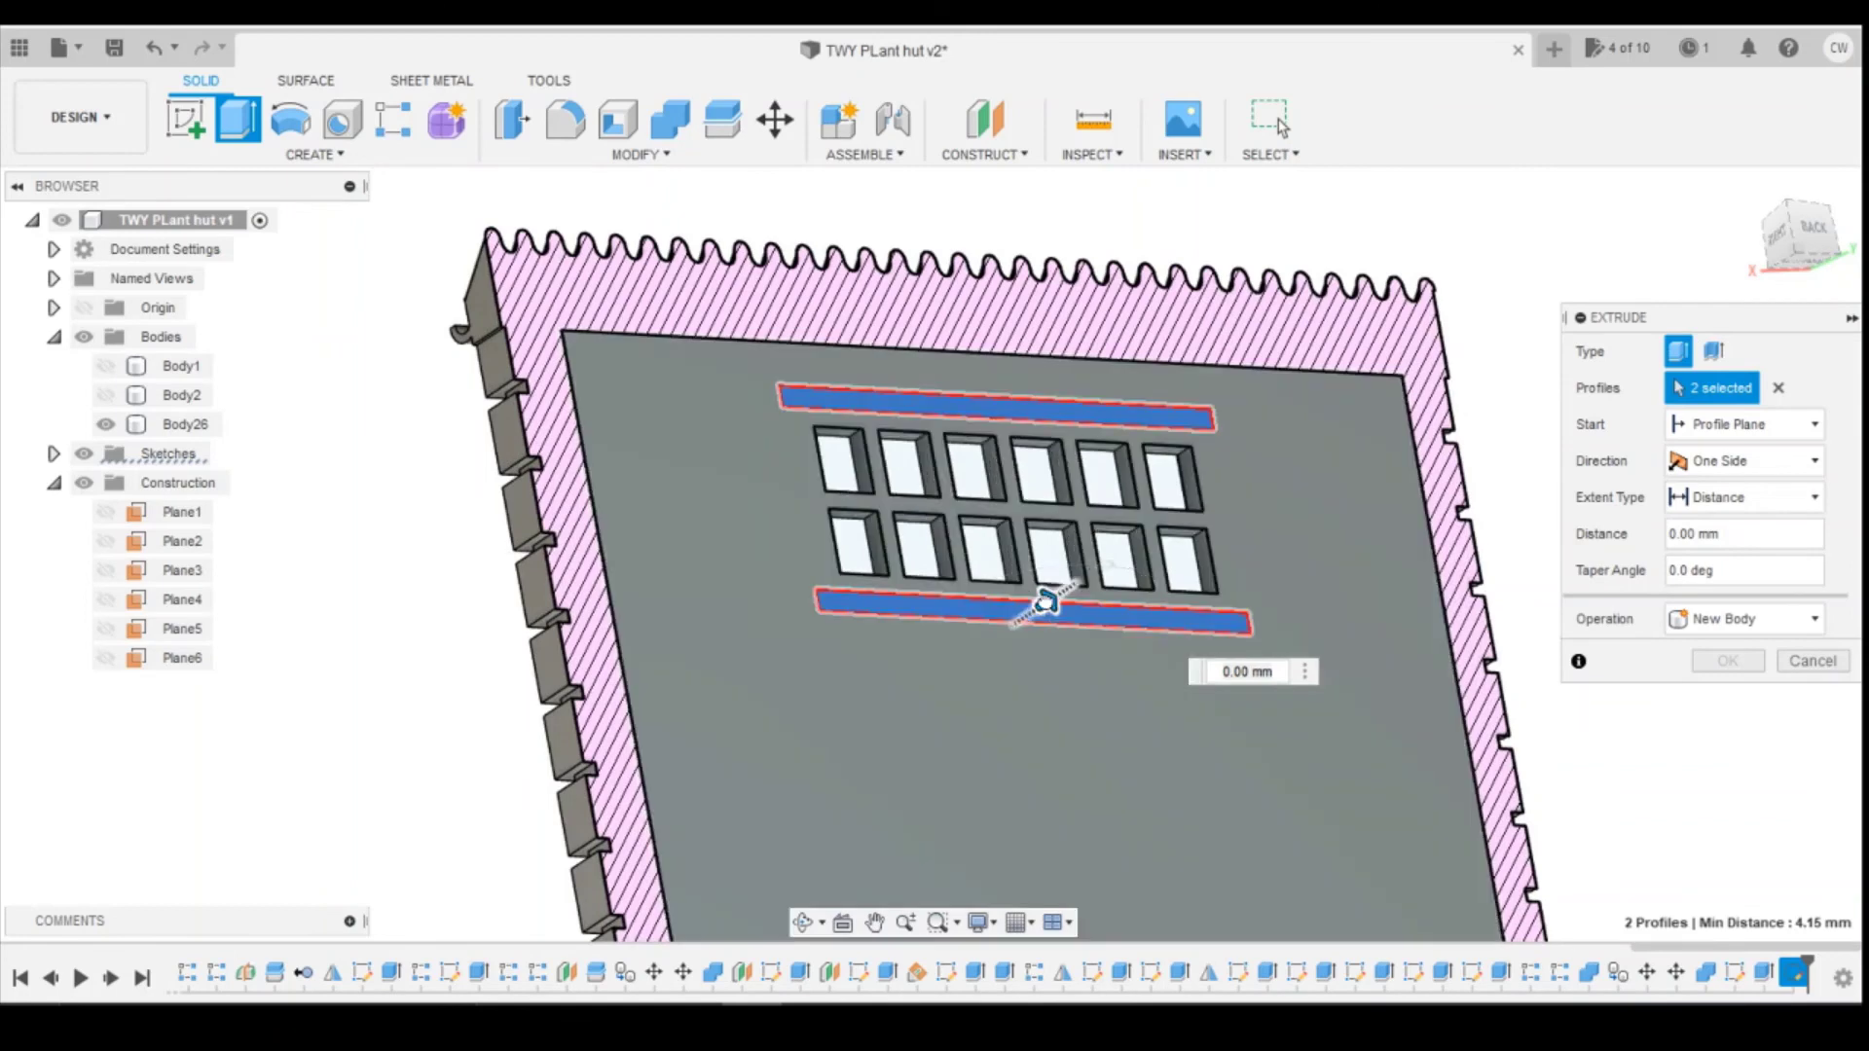
left_click_drag(1044, 599, 968, 655)
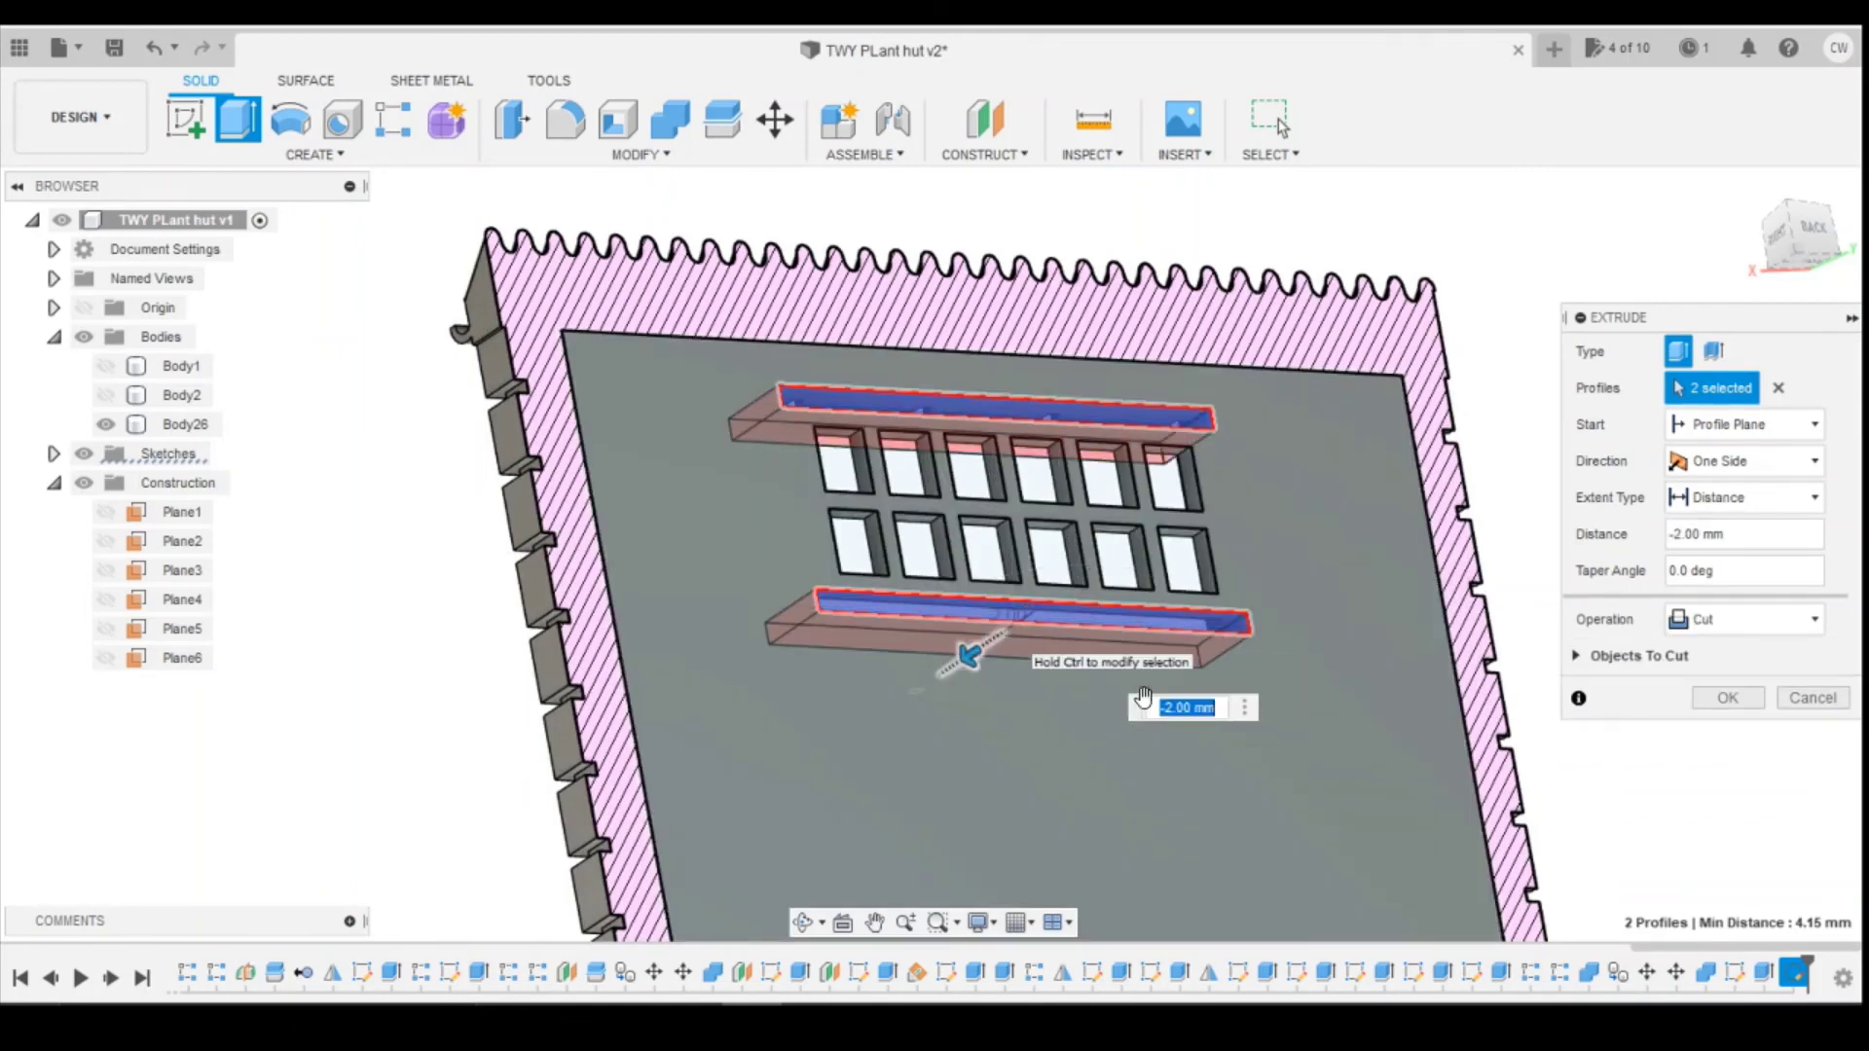
type("-1.5")
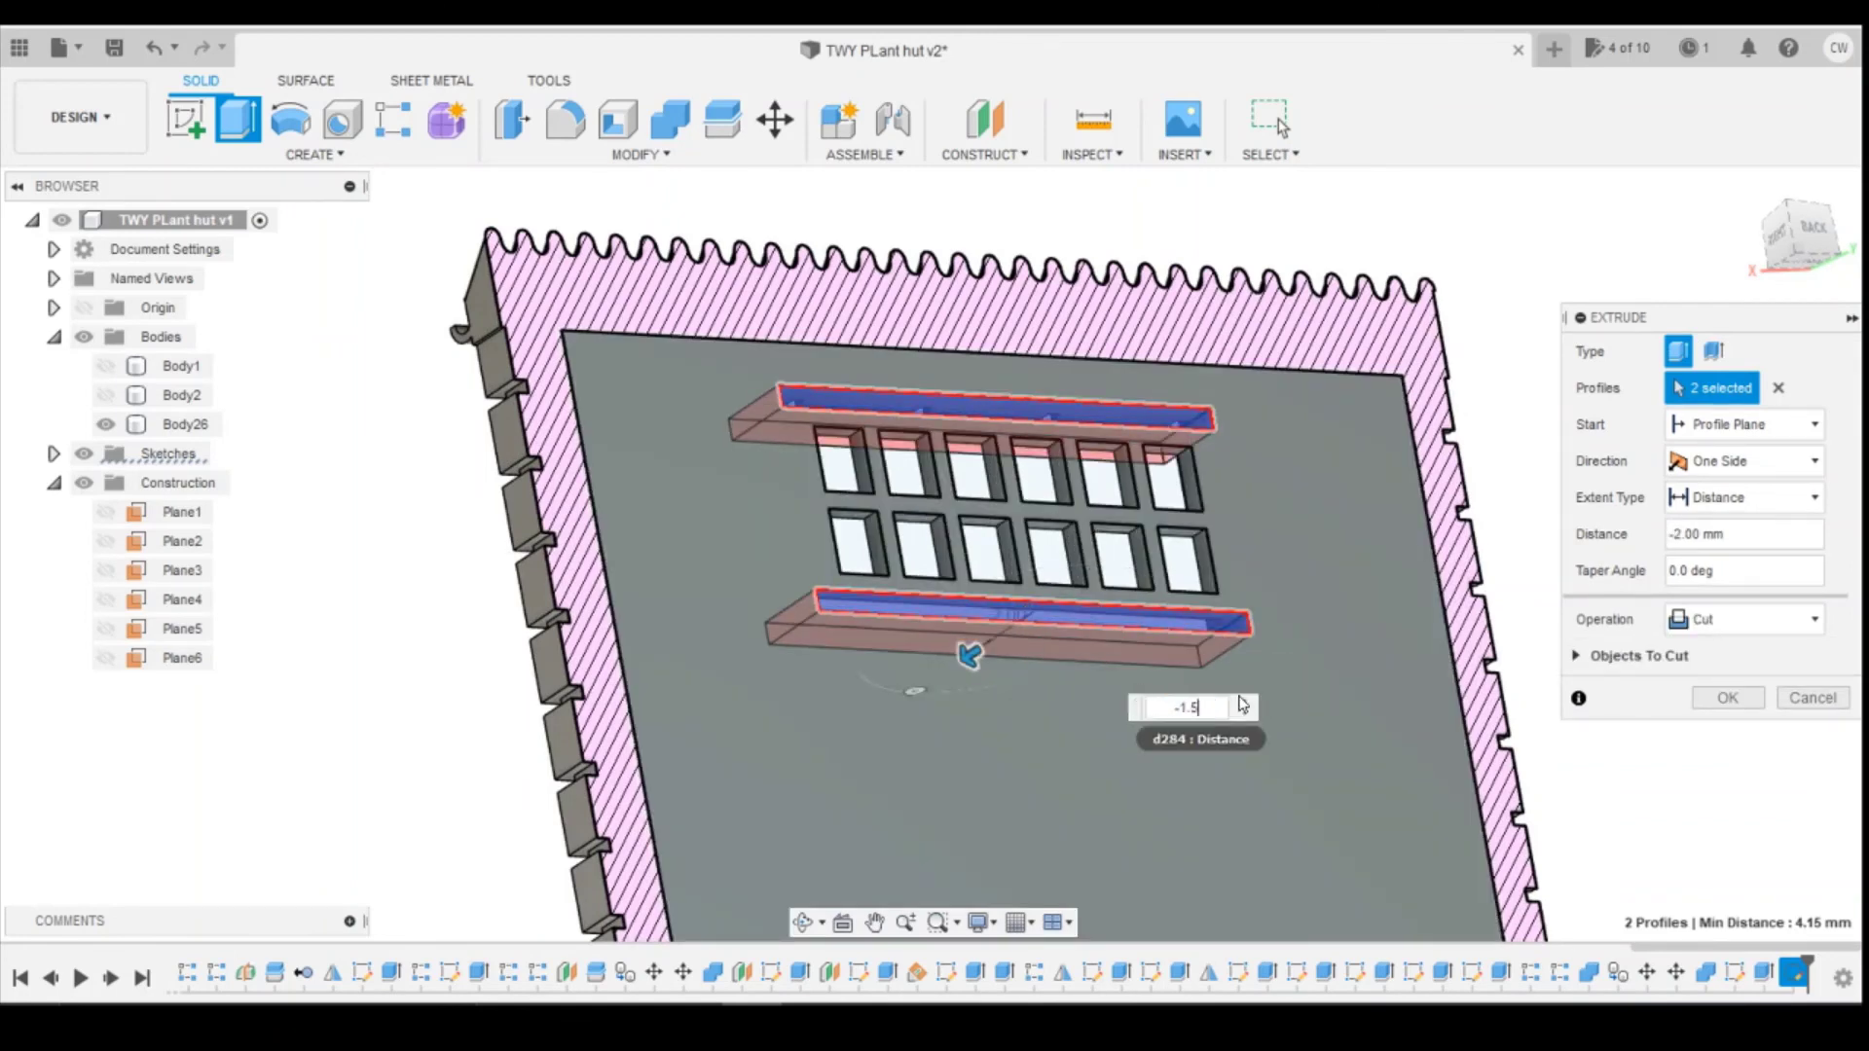
left_click(1735, 625)
left_click(1712, 652)
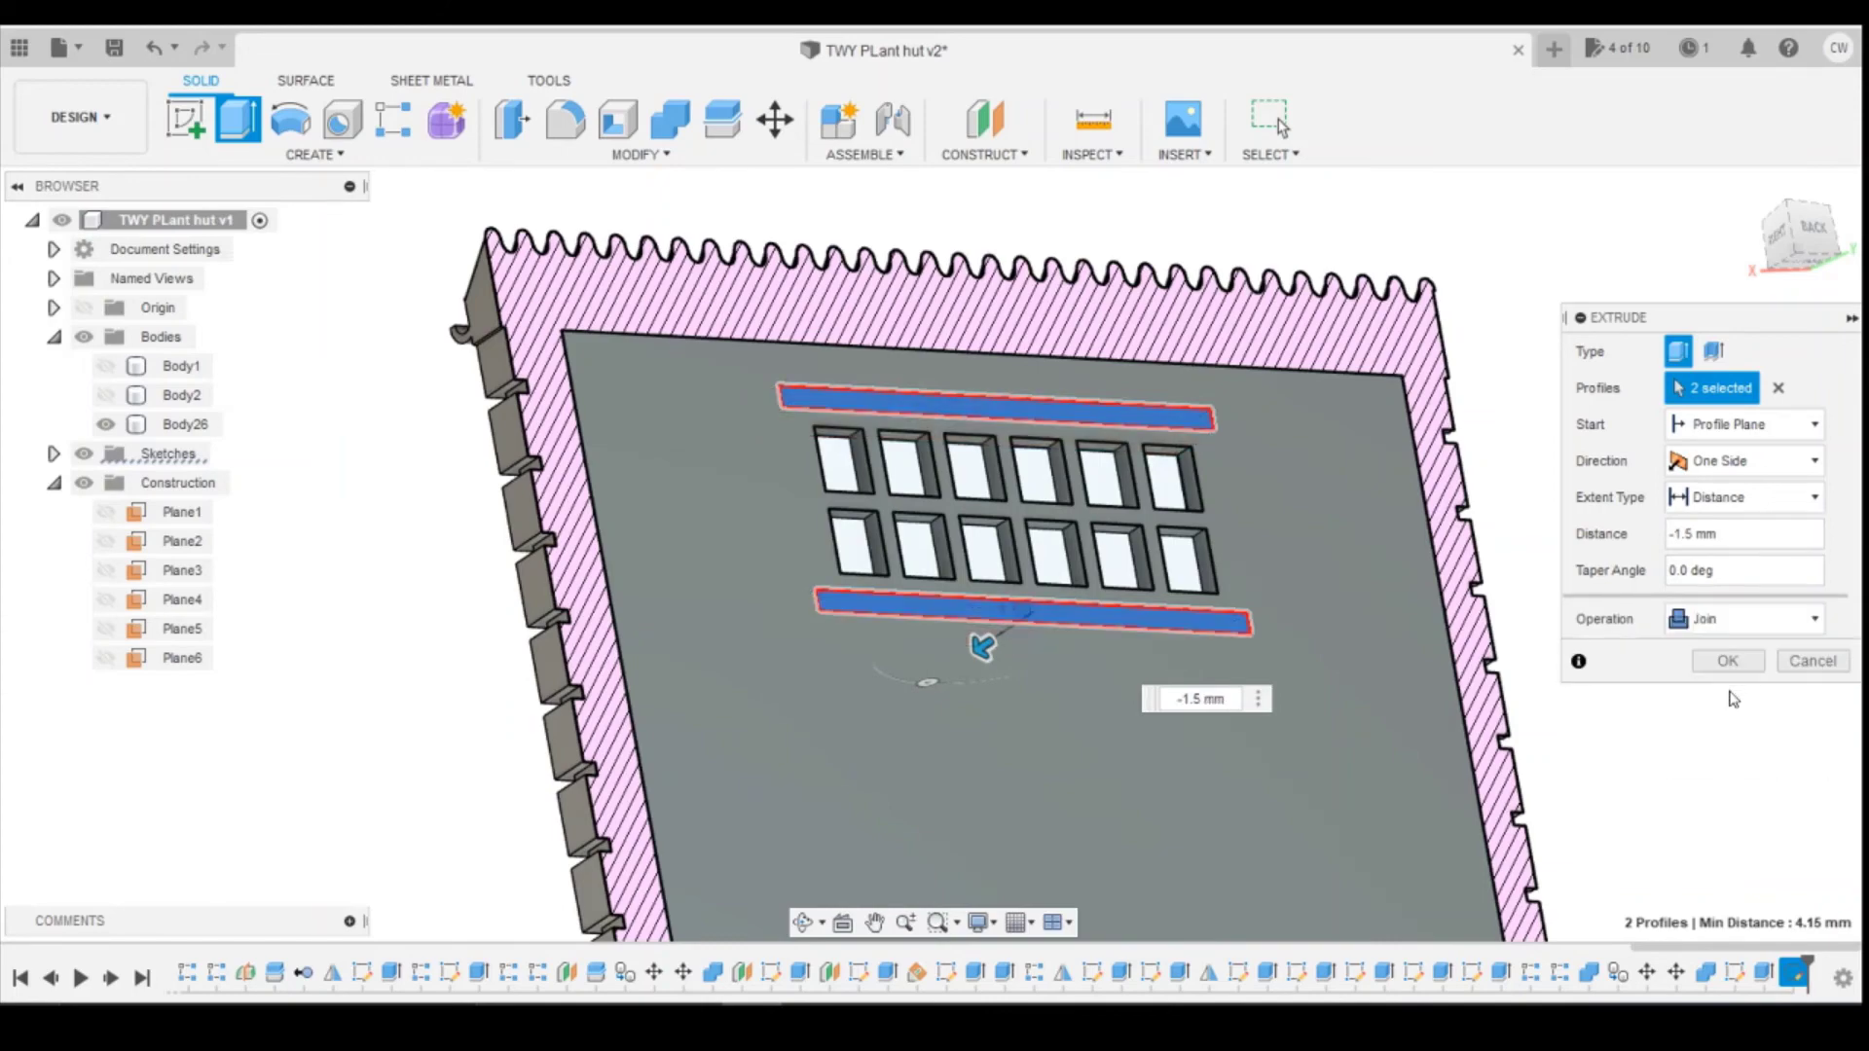
left_click(1736, 660)
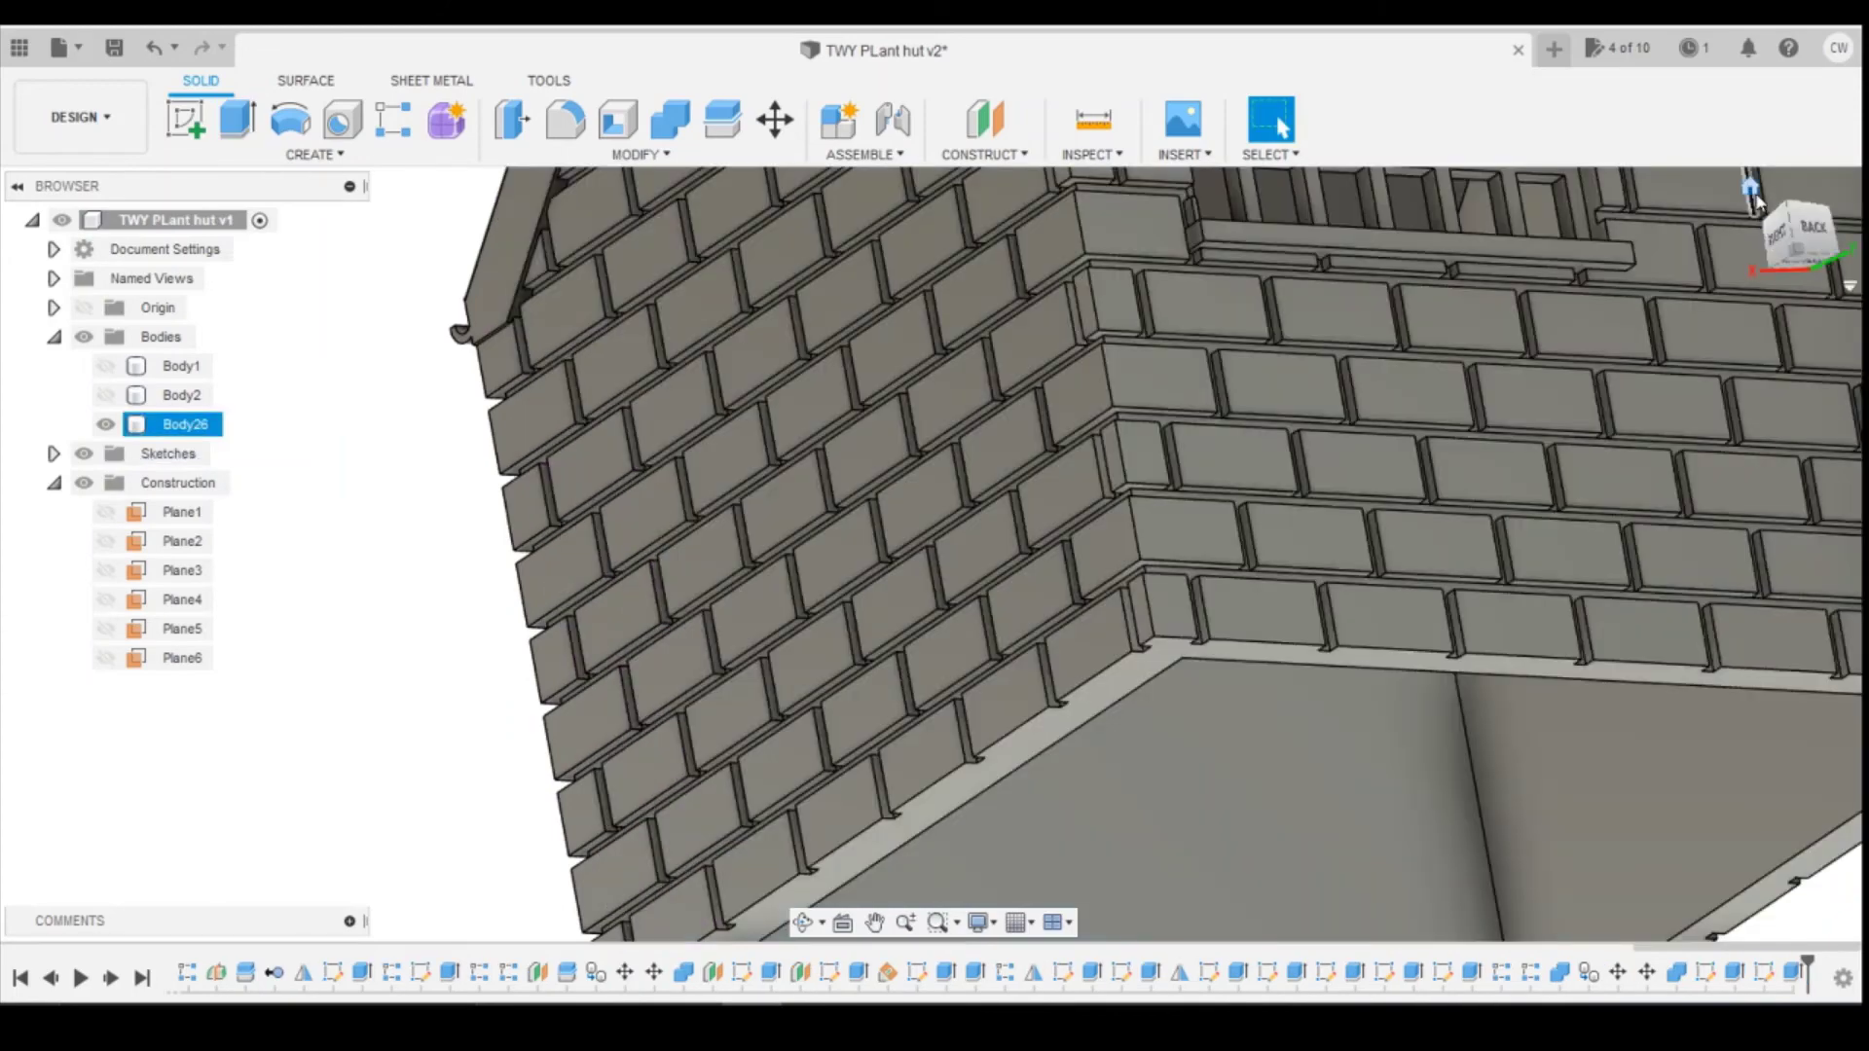
Step: Examine the window's lintel and sill on the front wall from several angles
left_click(1750, 189)
scroll(862, 733, "up", 5)
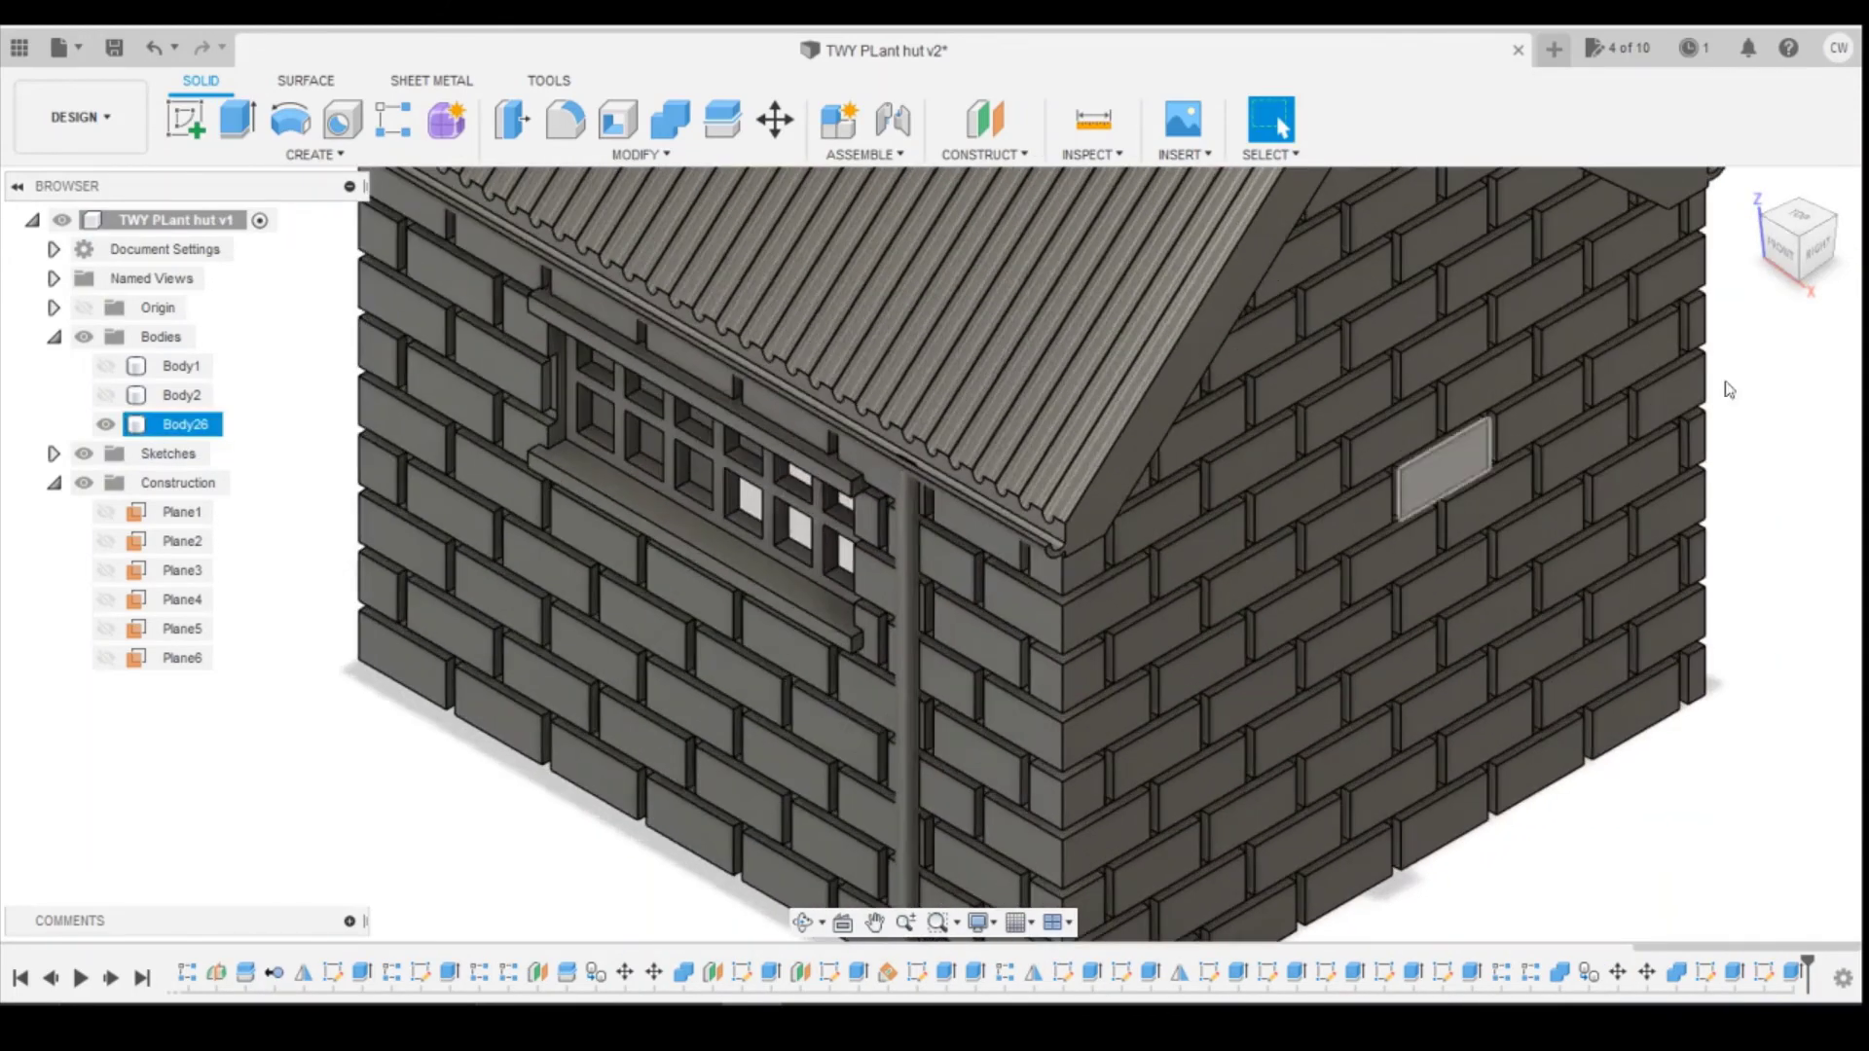
left_click(1727, 389)
left_click(1787, 275)
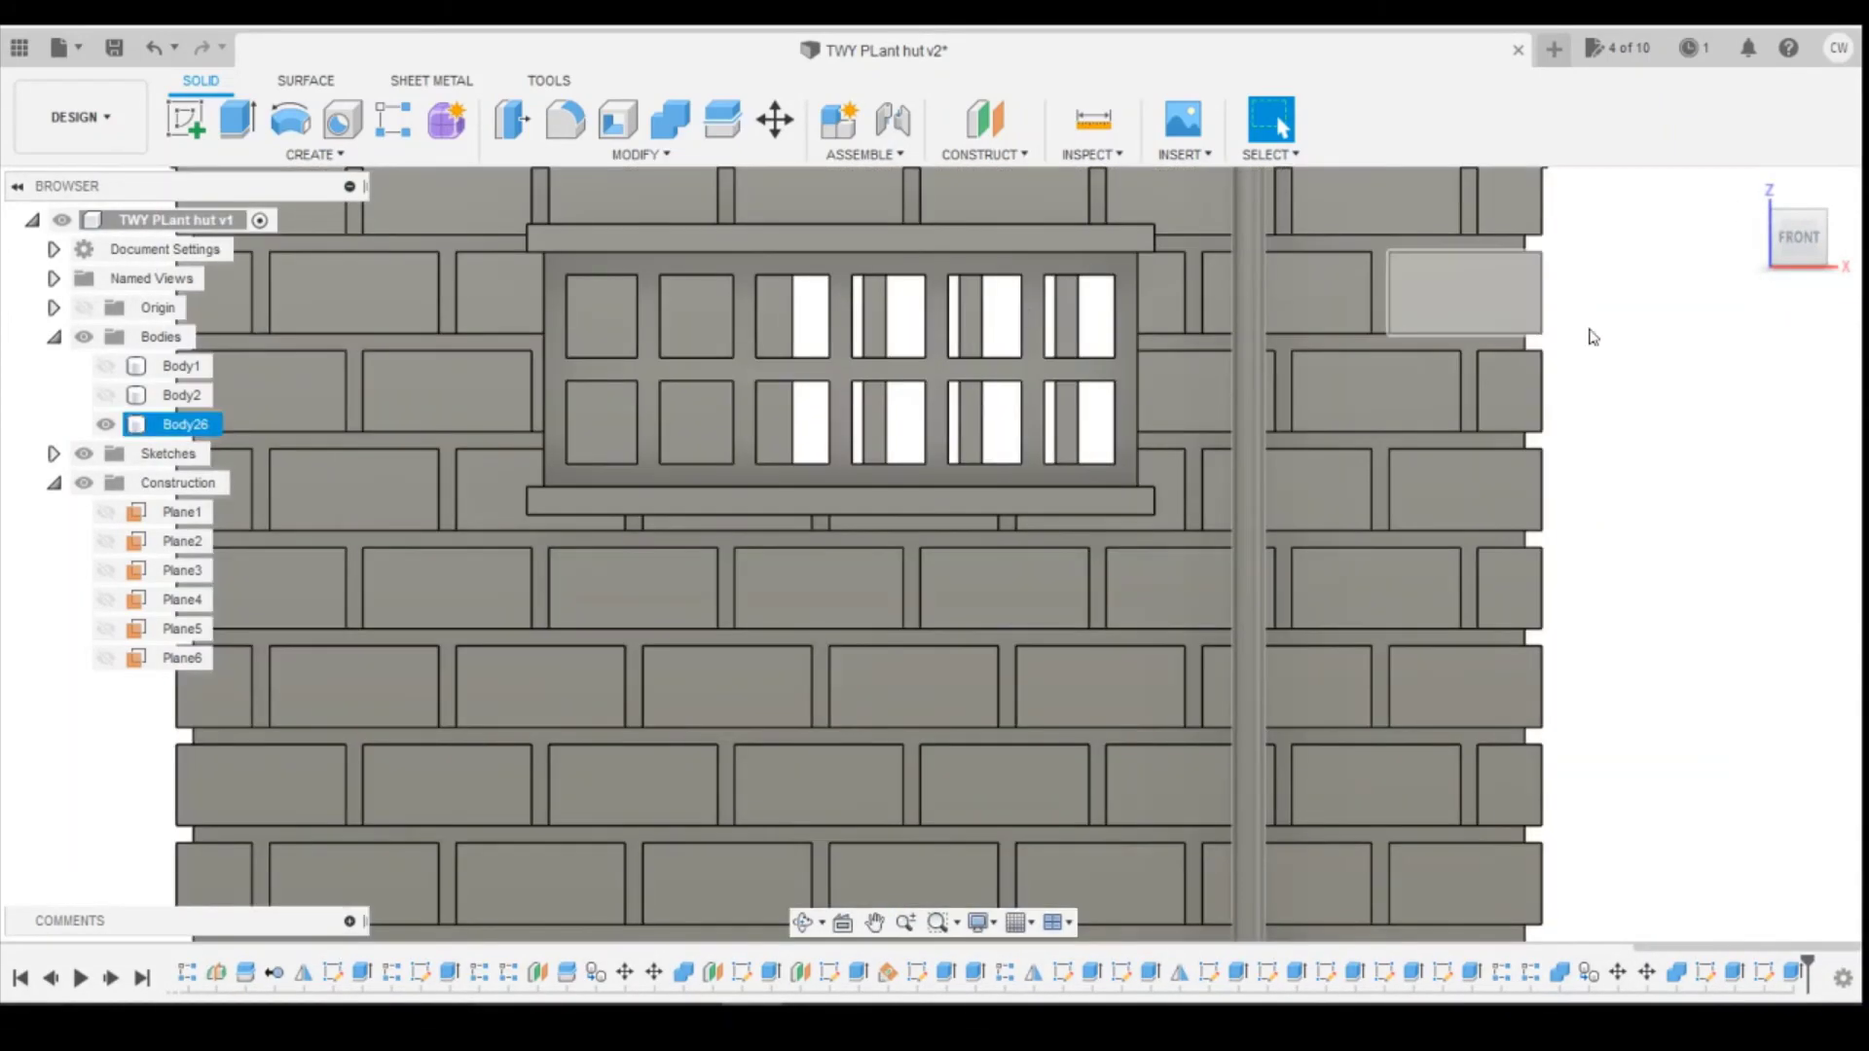
left_click(1592, 337)
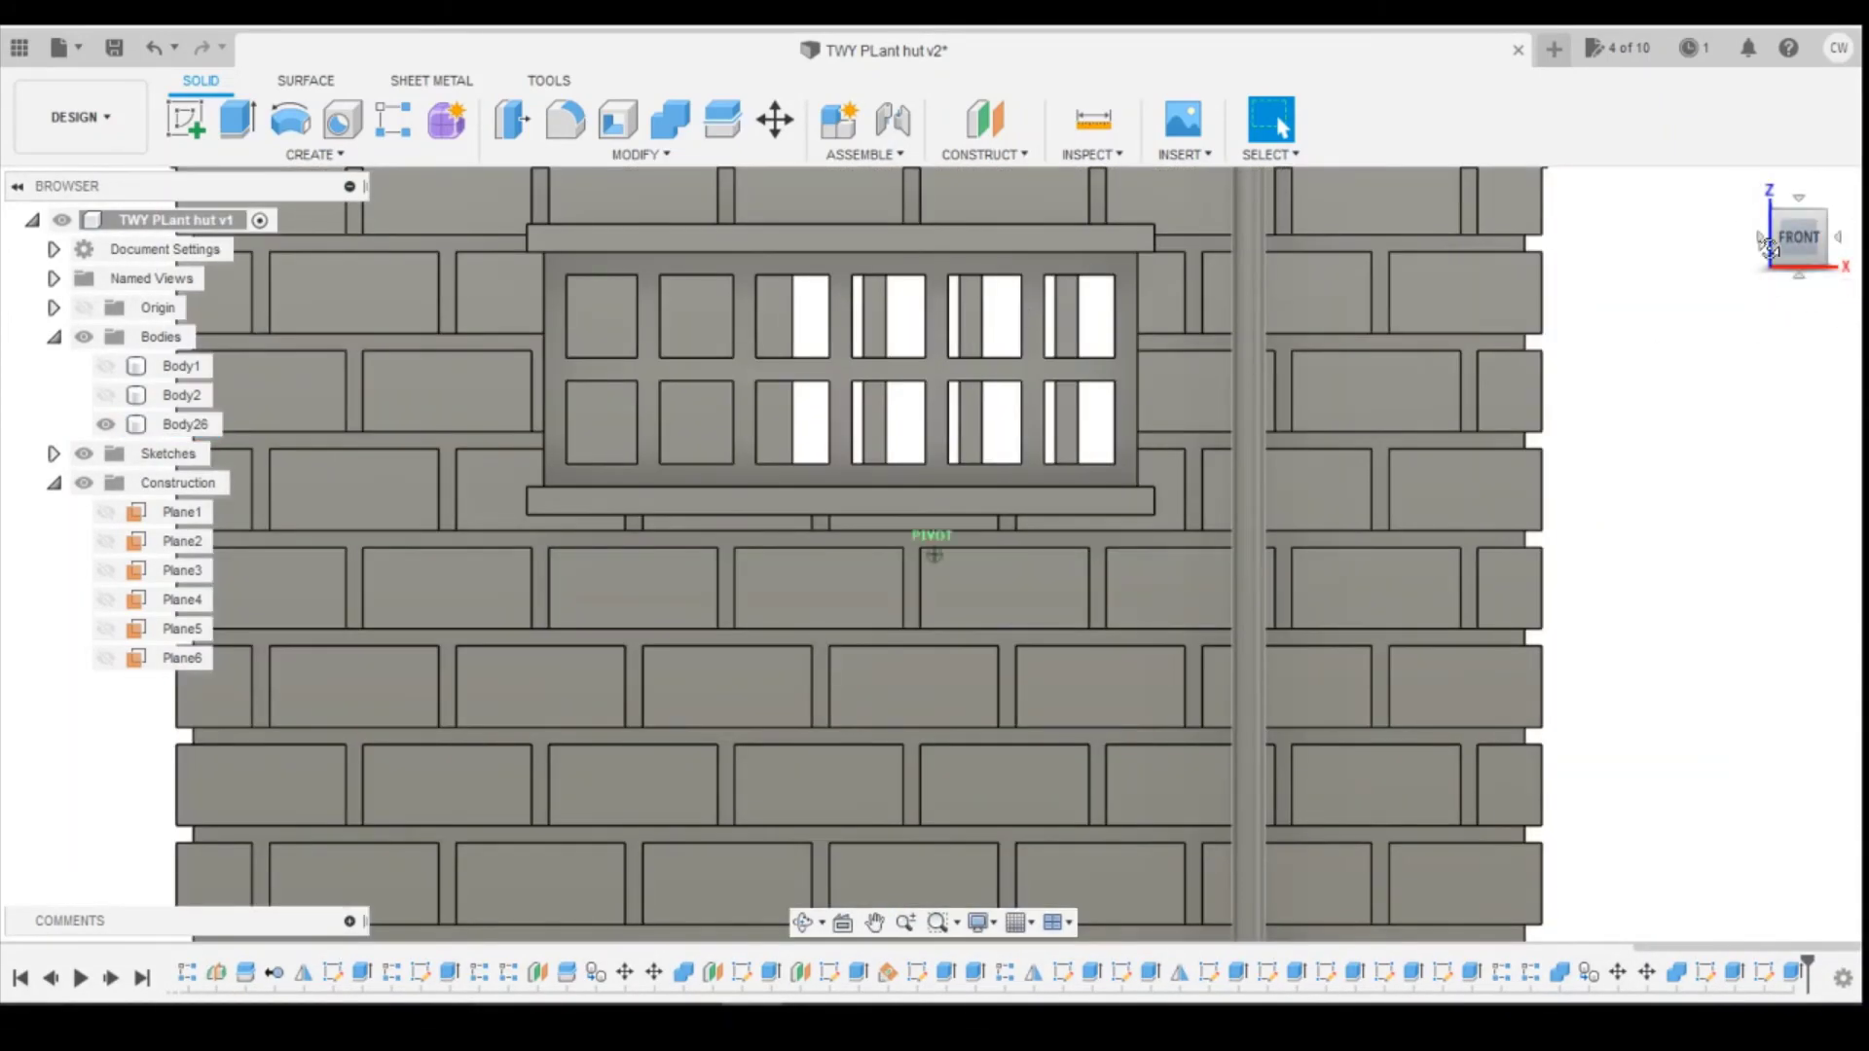
middle_click_drag(935, 546, 1074, 553, "shift")
scroll(1074, 552, "down", 10)
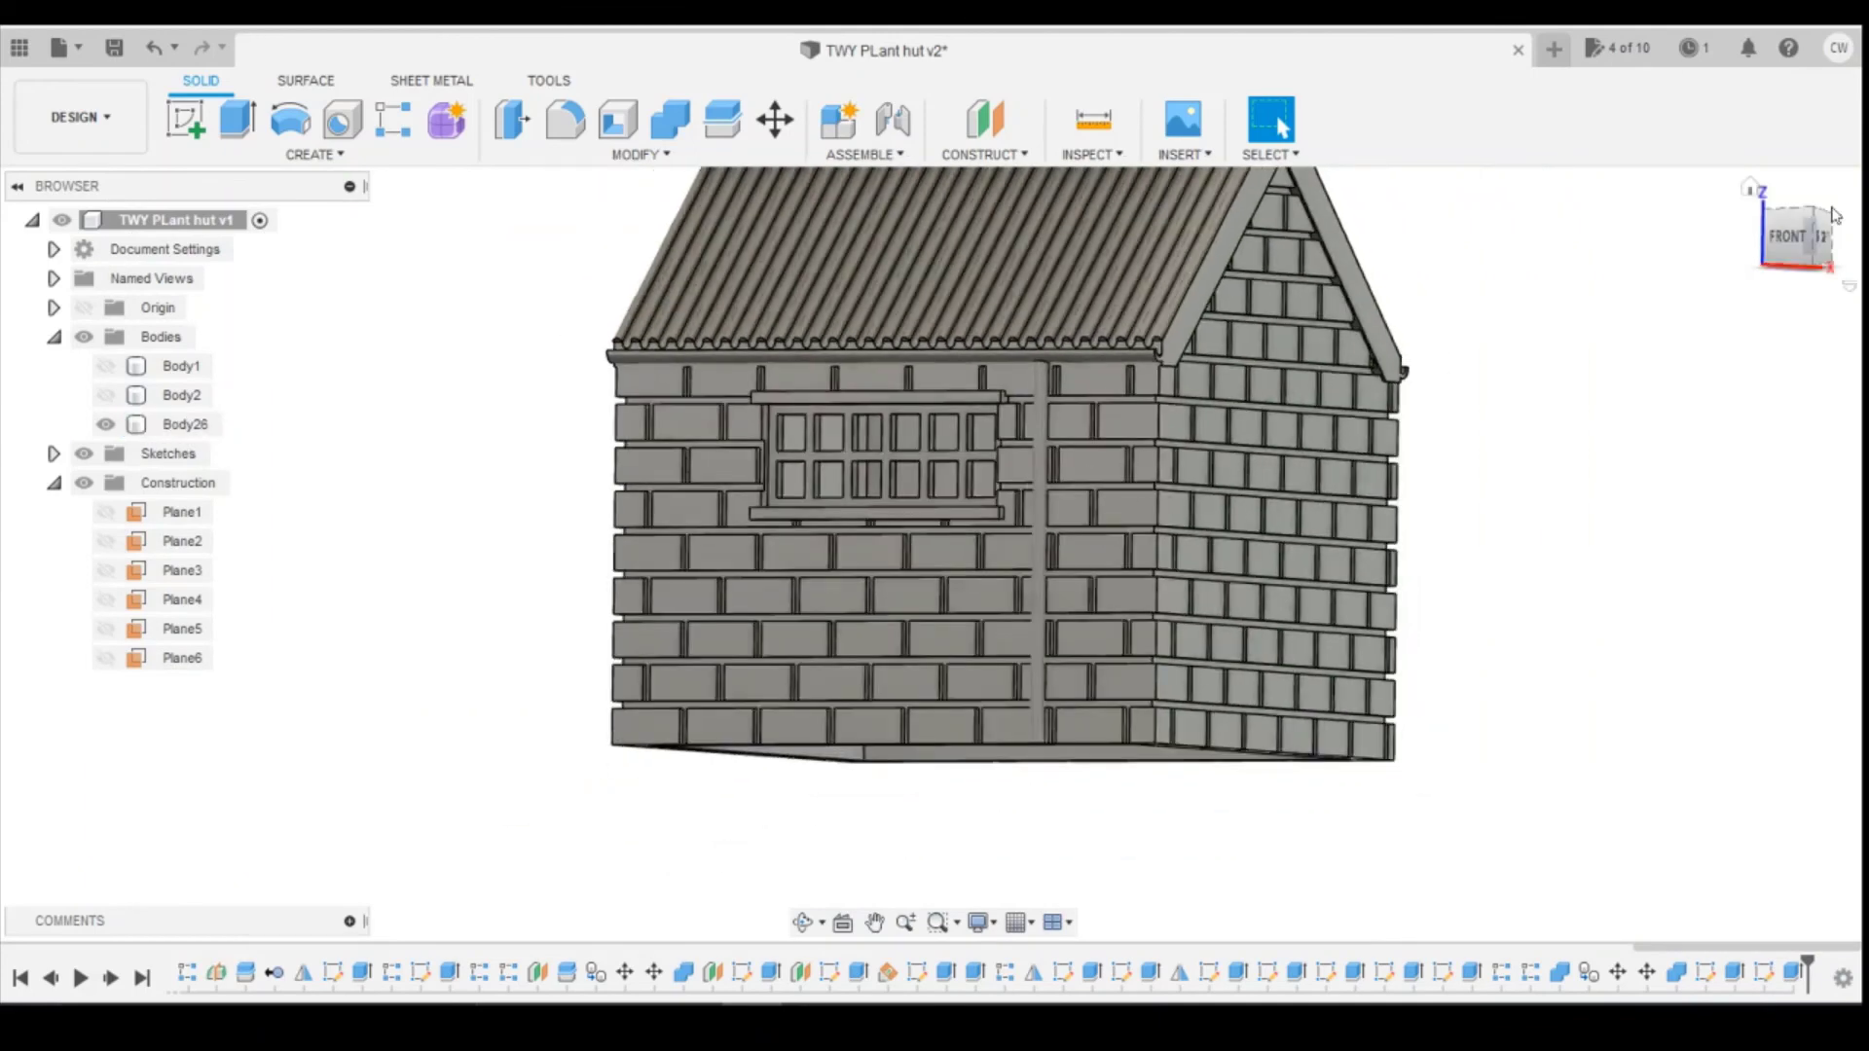
left_click_drag(1769, 239, 1825, 232)
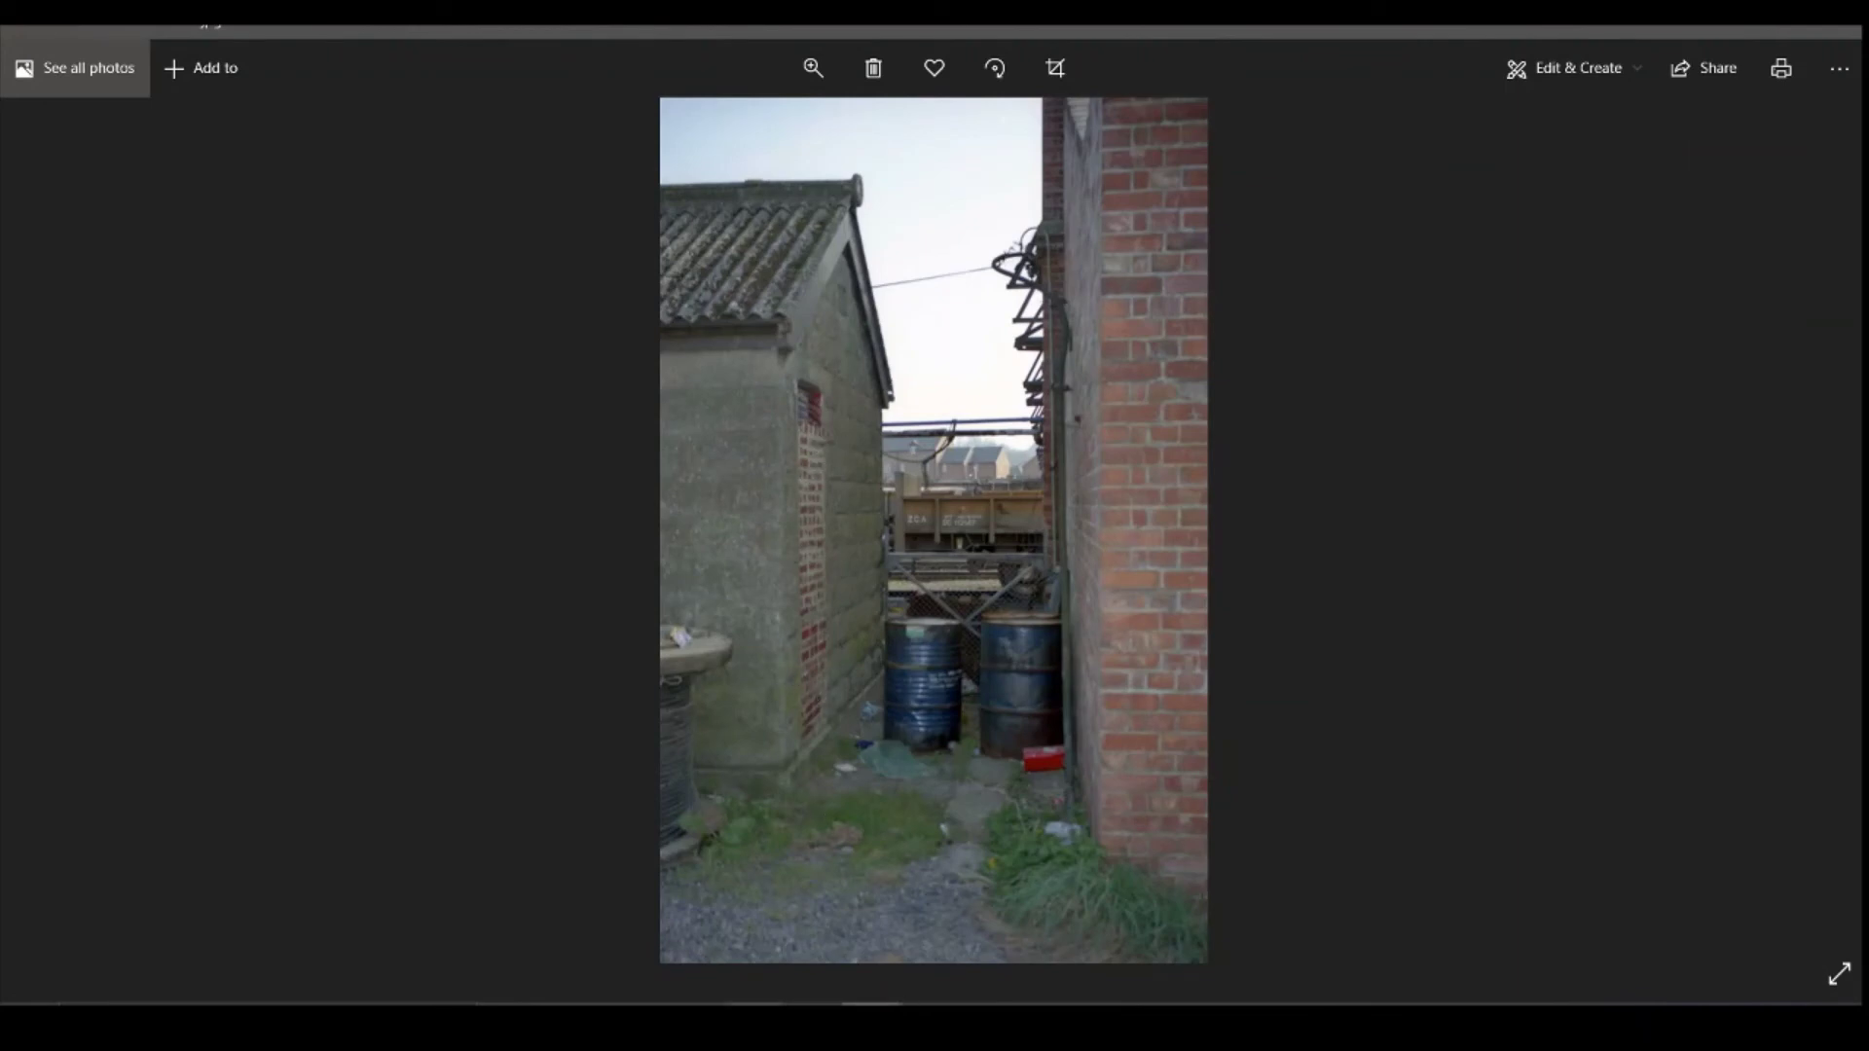
Step: Check the plant hut's elevation drawing in Photos, return to Fusion 360 and start a sketch on the inner face of the brick hut's gable wall
left_click(903, 959)
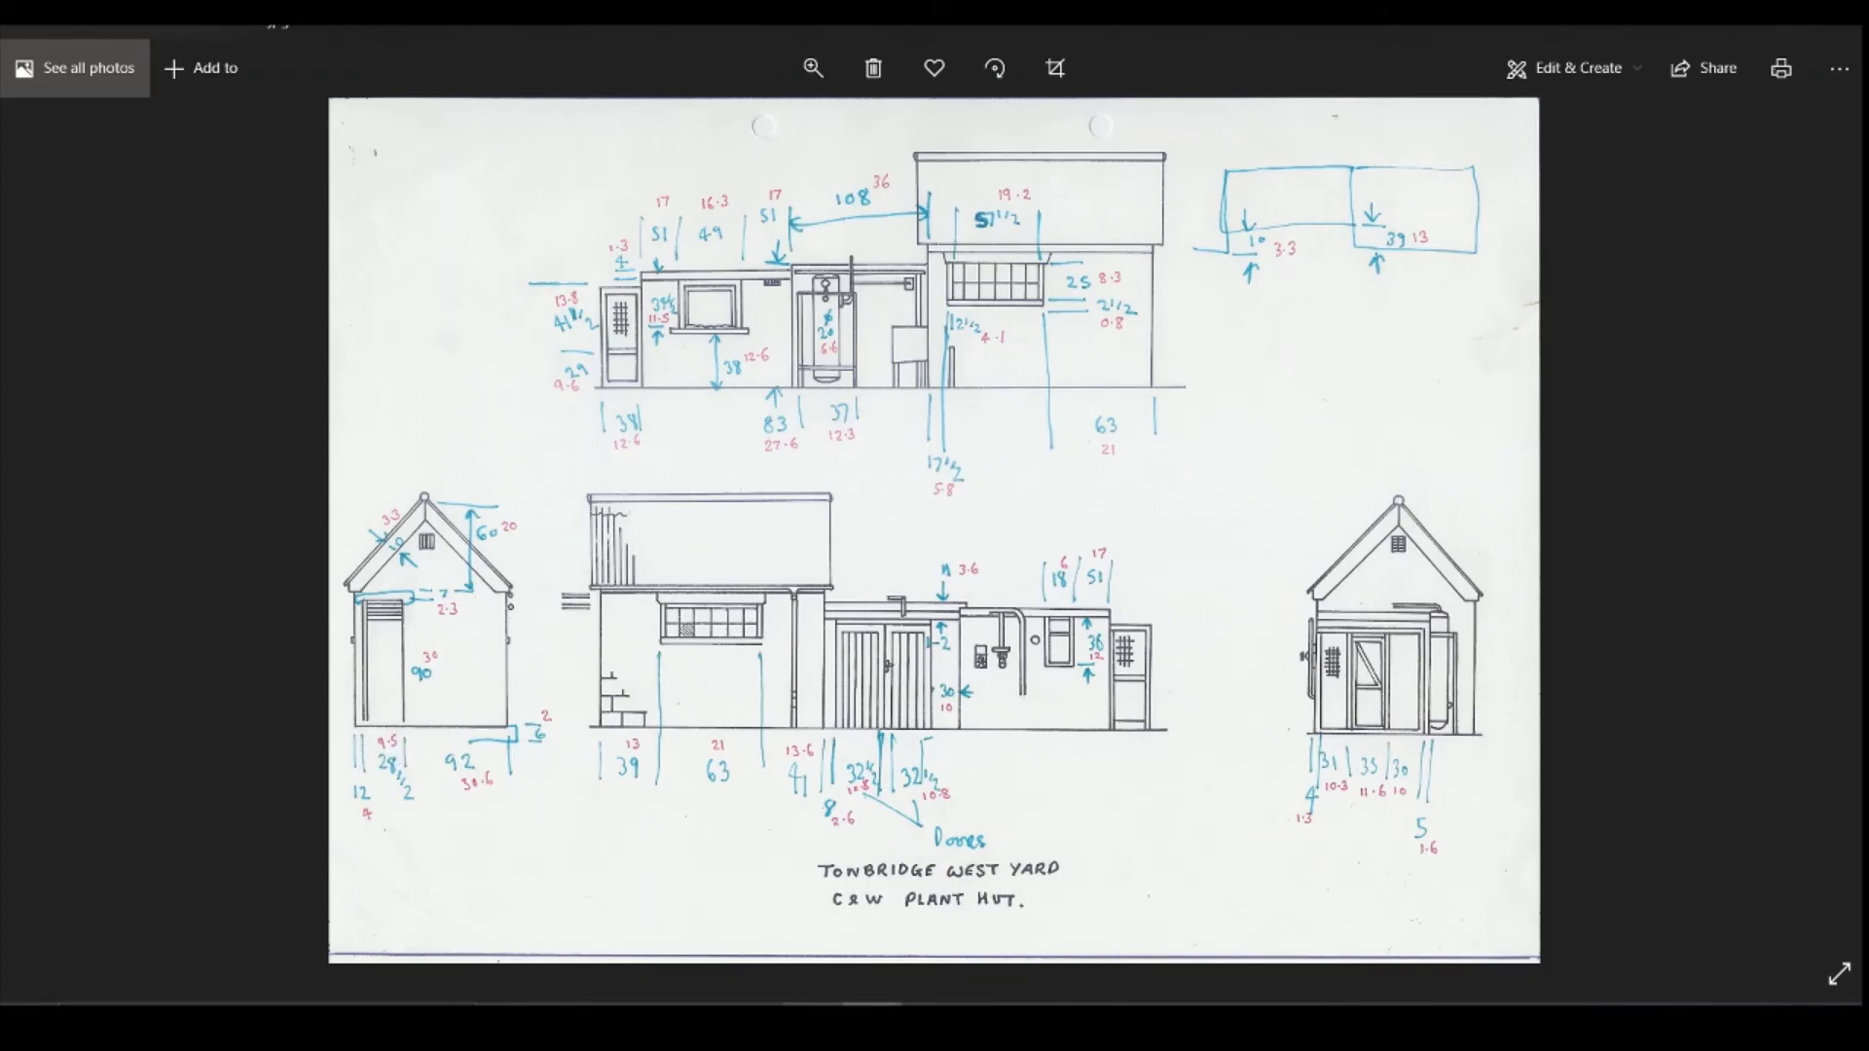
left_click(751, 1024)
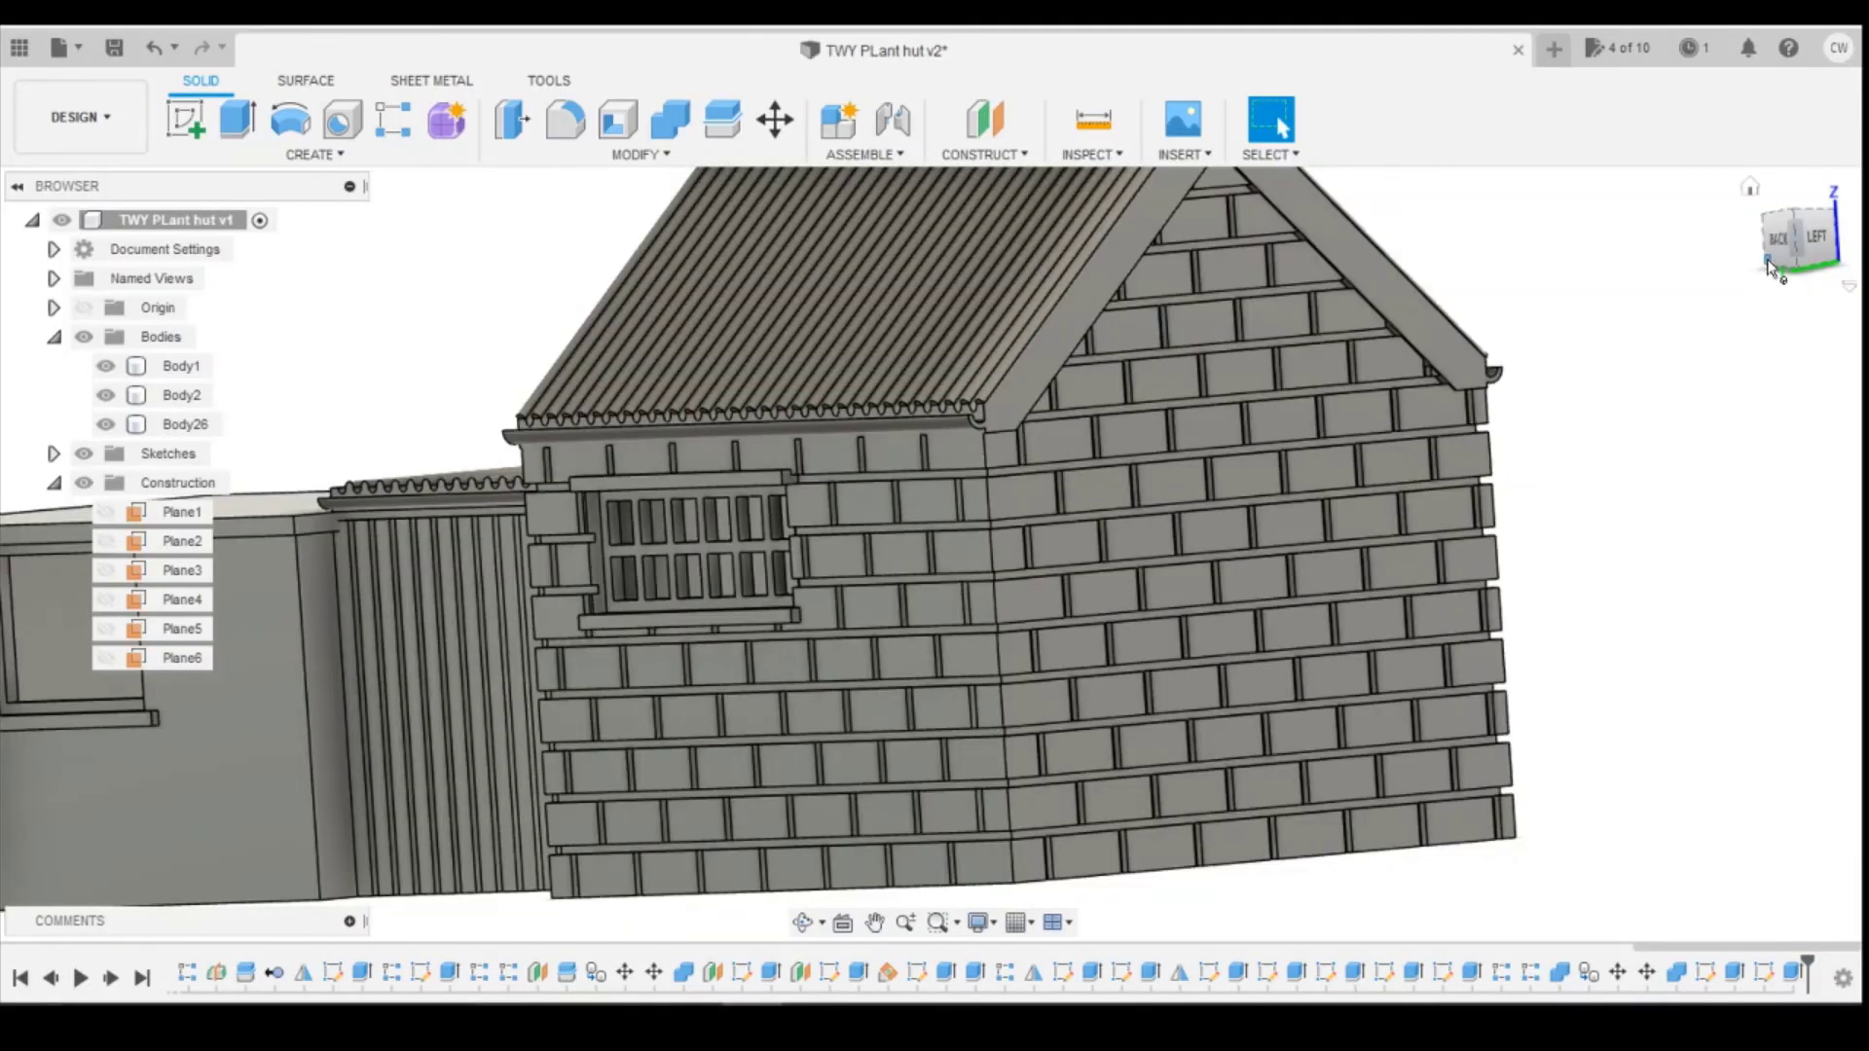
left_click_drag(1788, 245, 1843, 177)
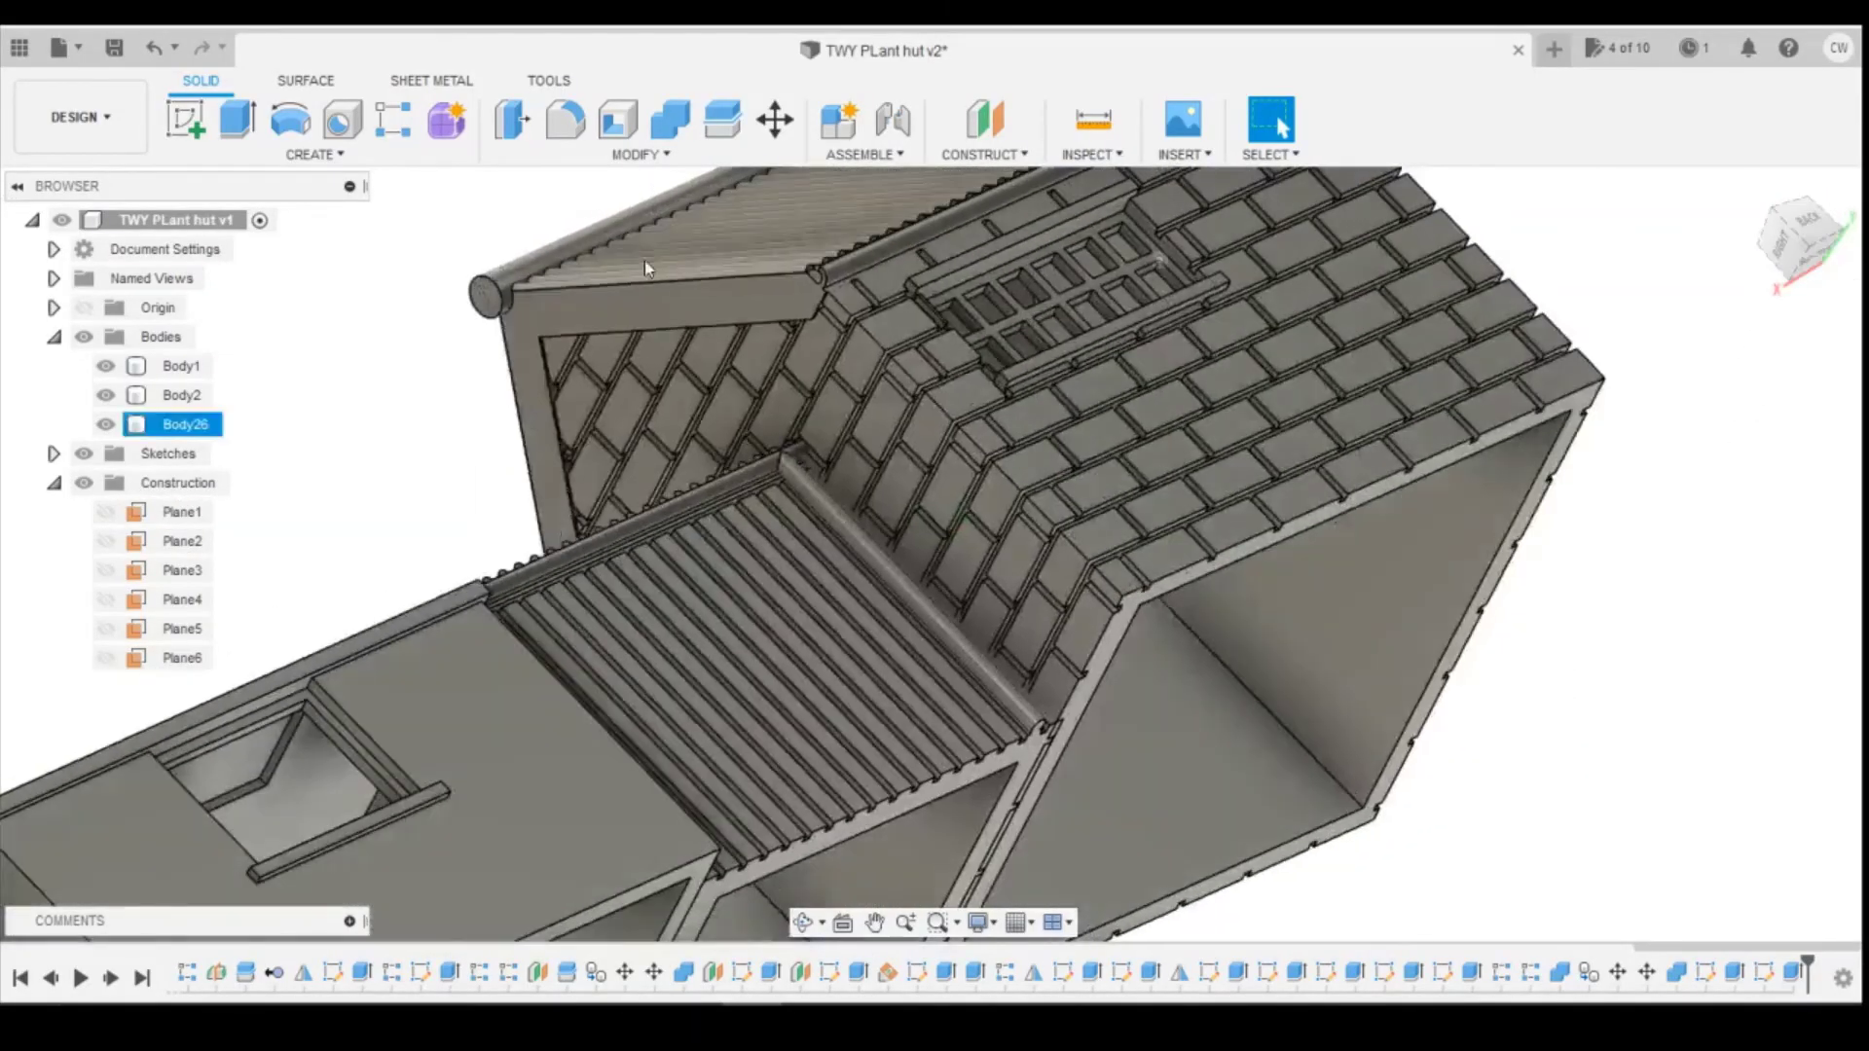
left_click(165, 117)
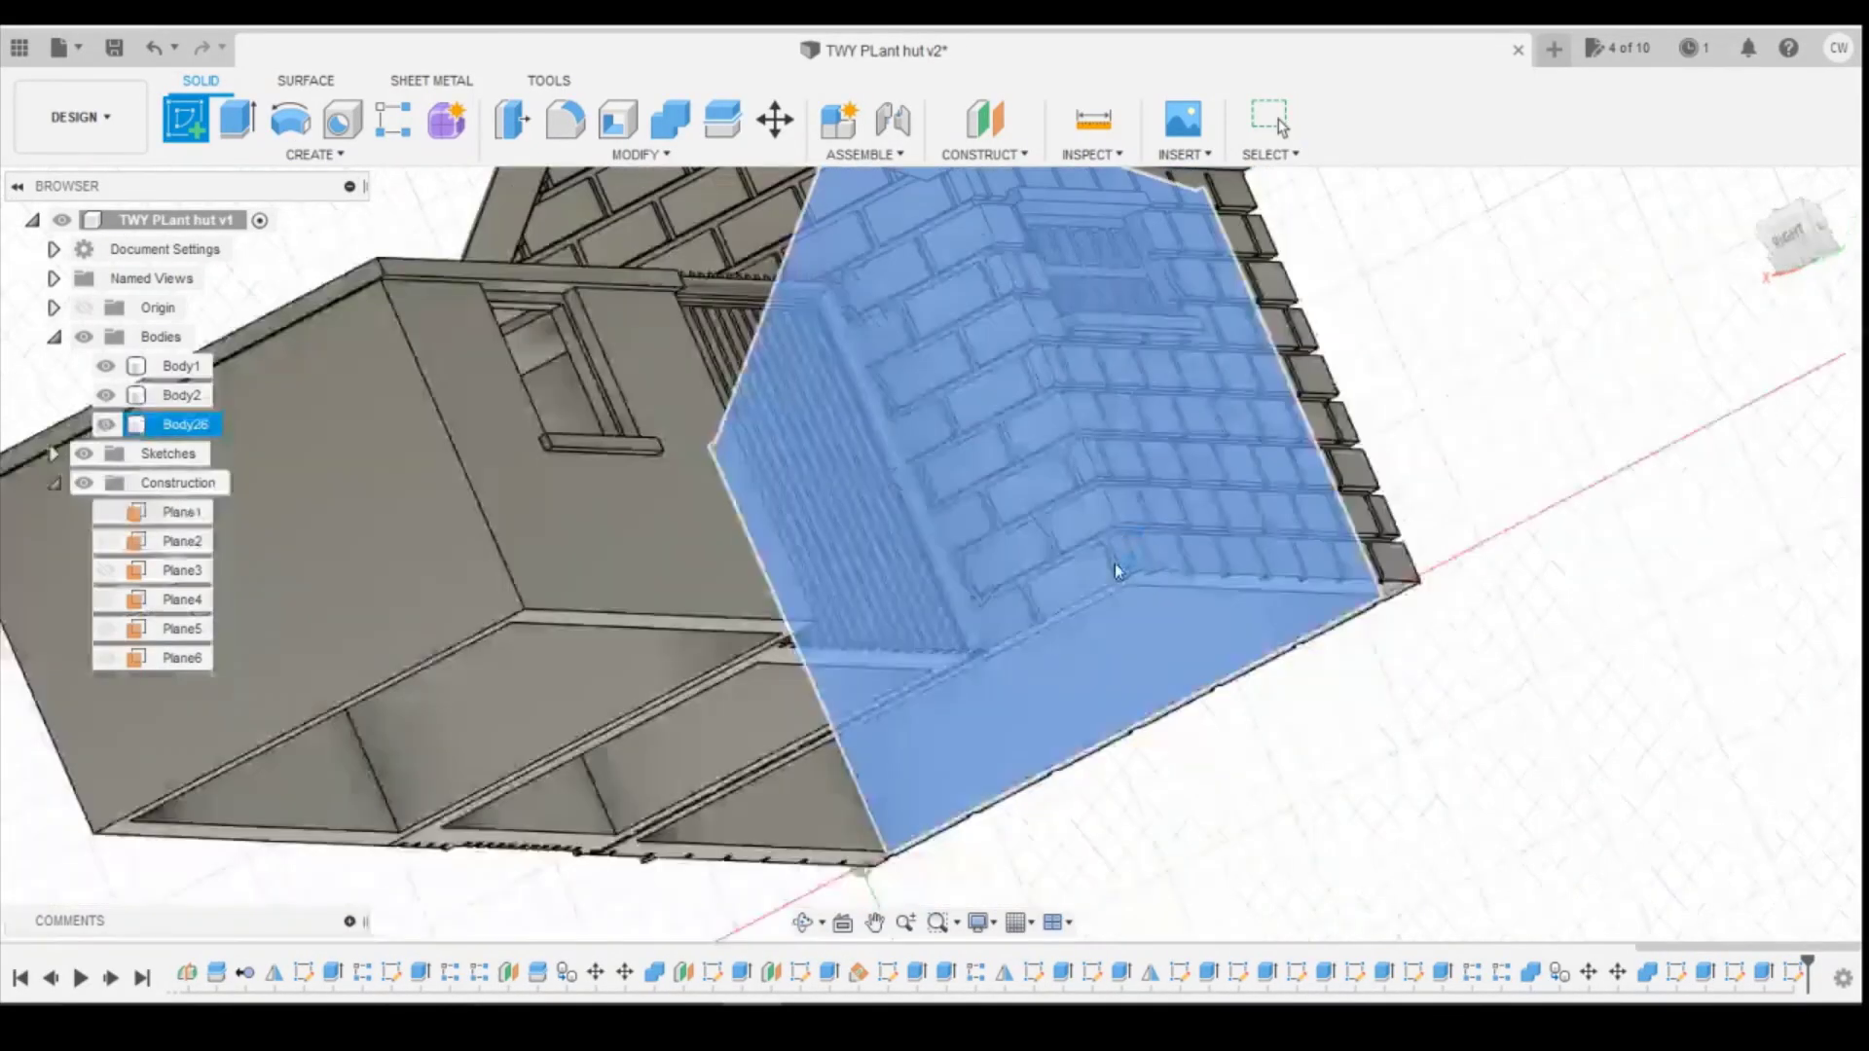
left_click(1113, 562)
left_click(1771, 534)
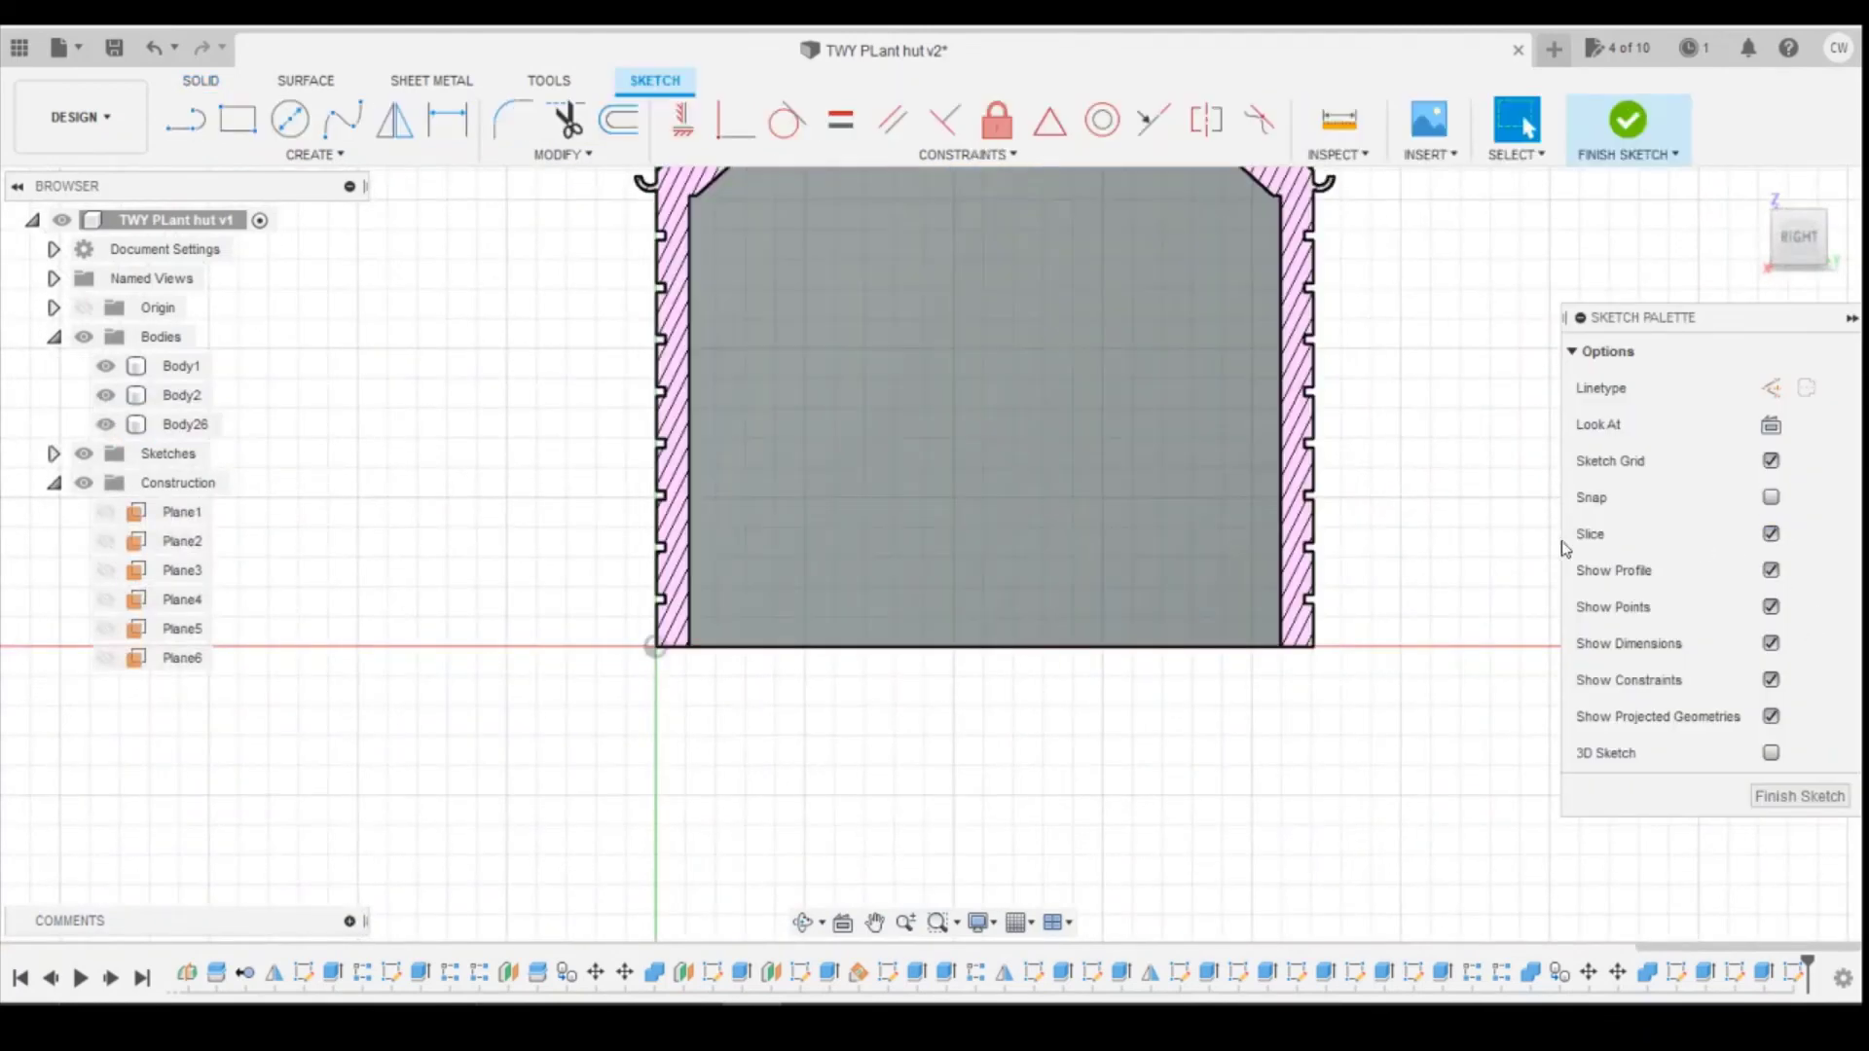
Step: Draw a doorway rectangle 4.75 mm wide and 12 mm high, standing on the gable wall's bottom edge, after consulting the elevation drawing
left_click(238, 119)
left_click(233, 119)
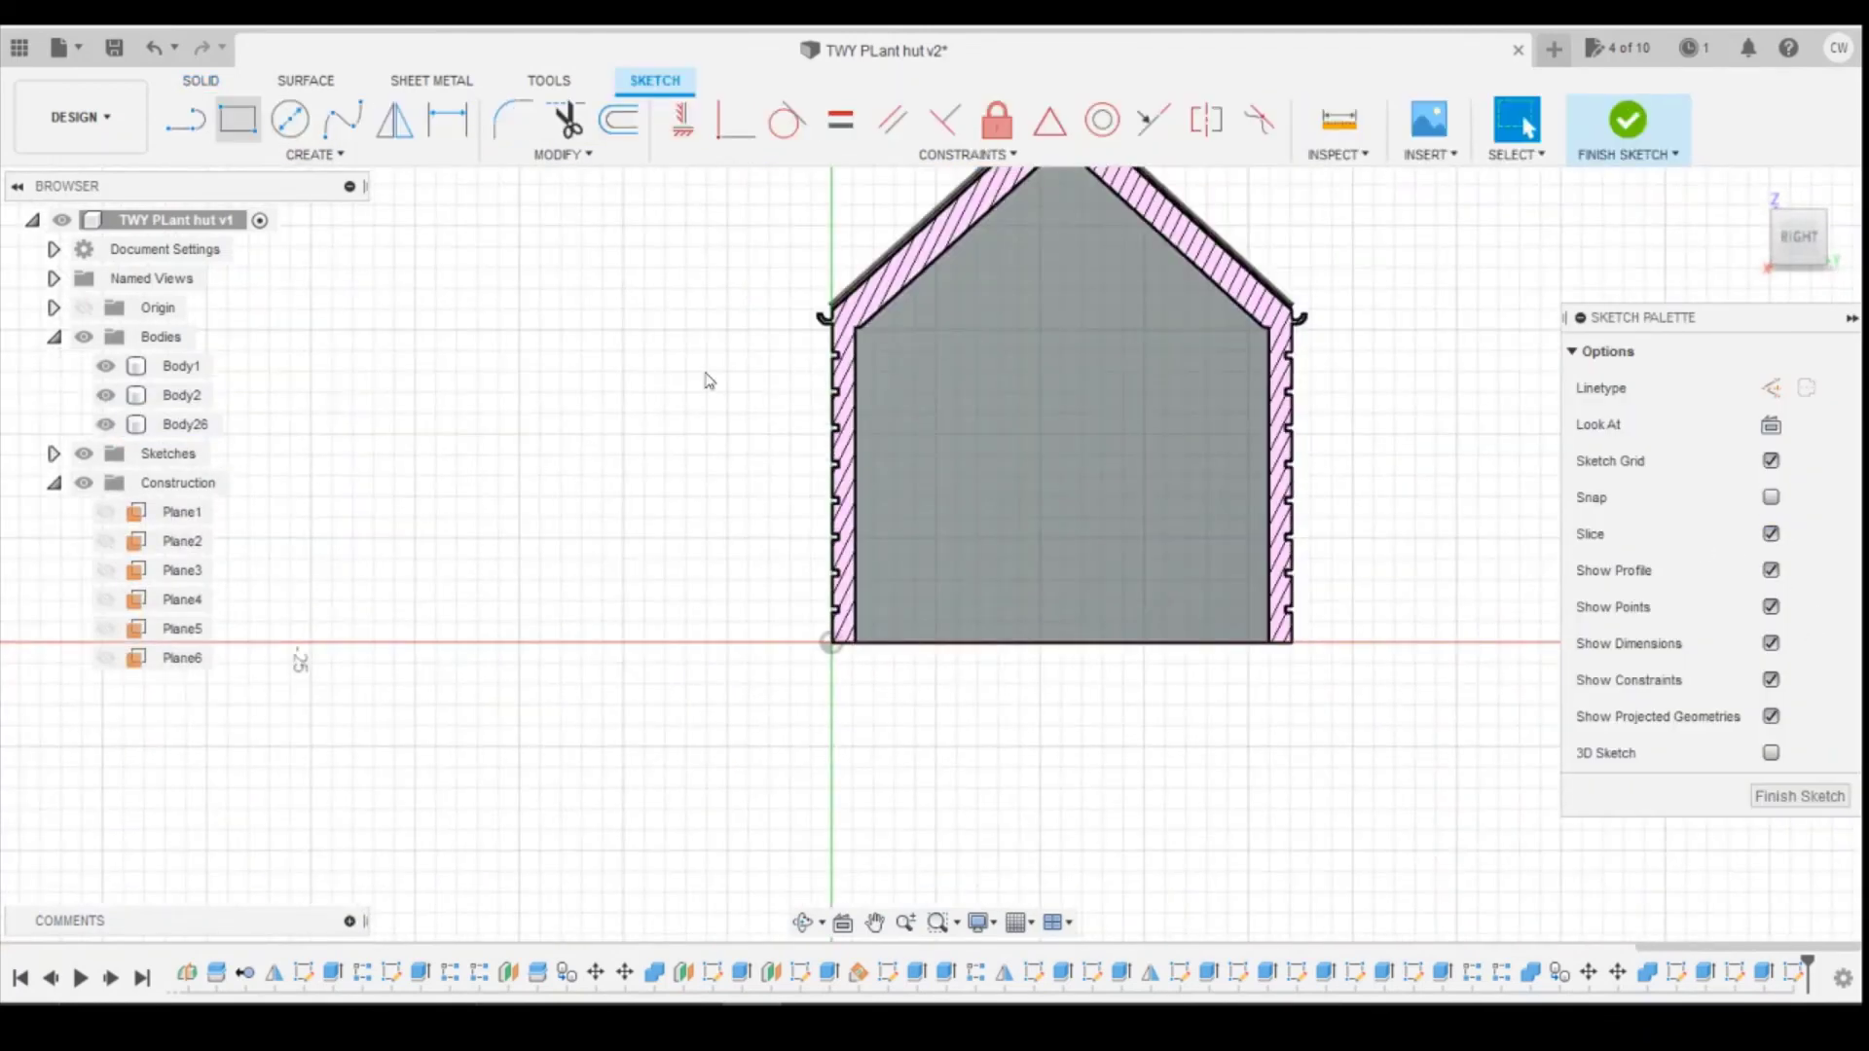
left_click(1230, 642)
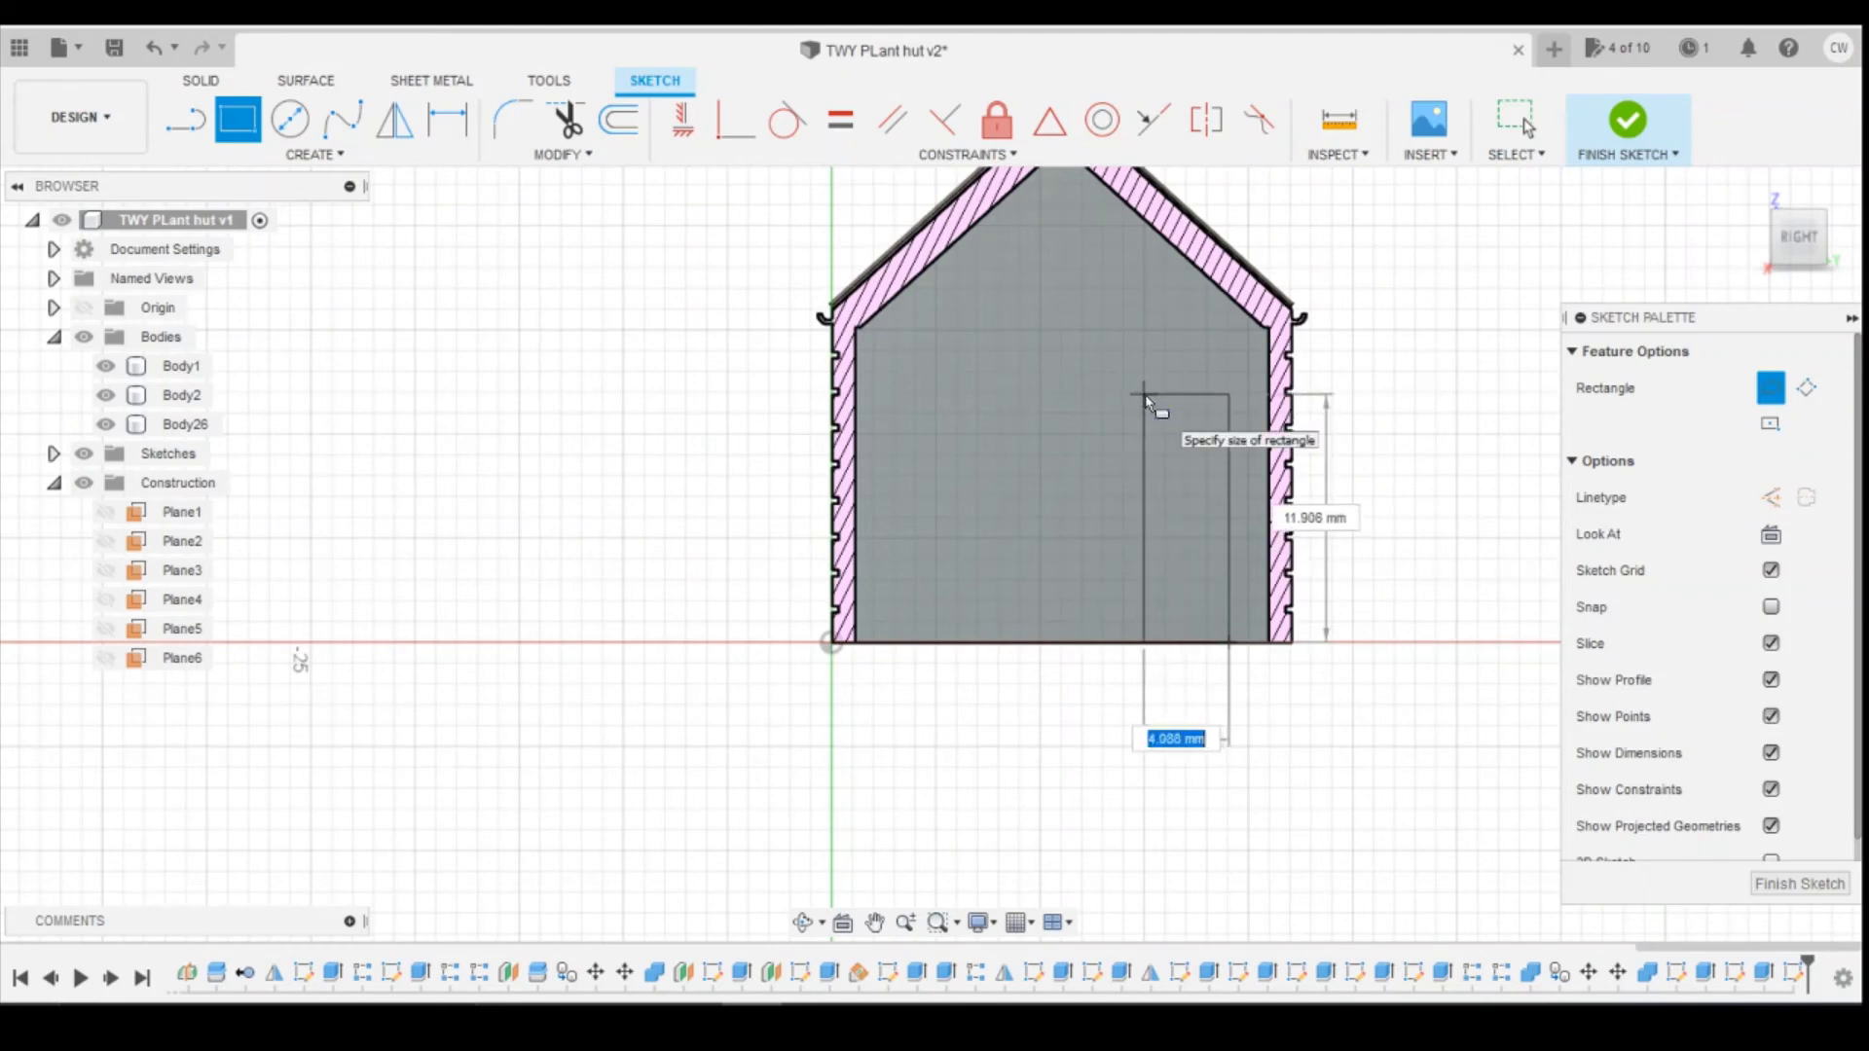
key("Tab")
key("Tab")
type("4.75")
key("Tab")
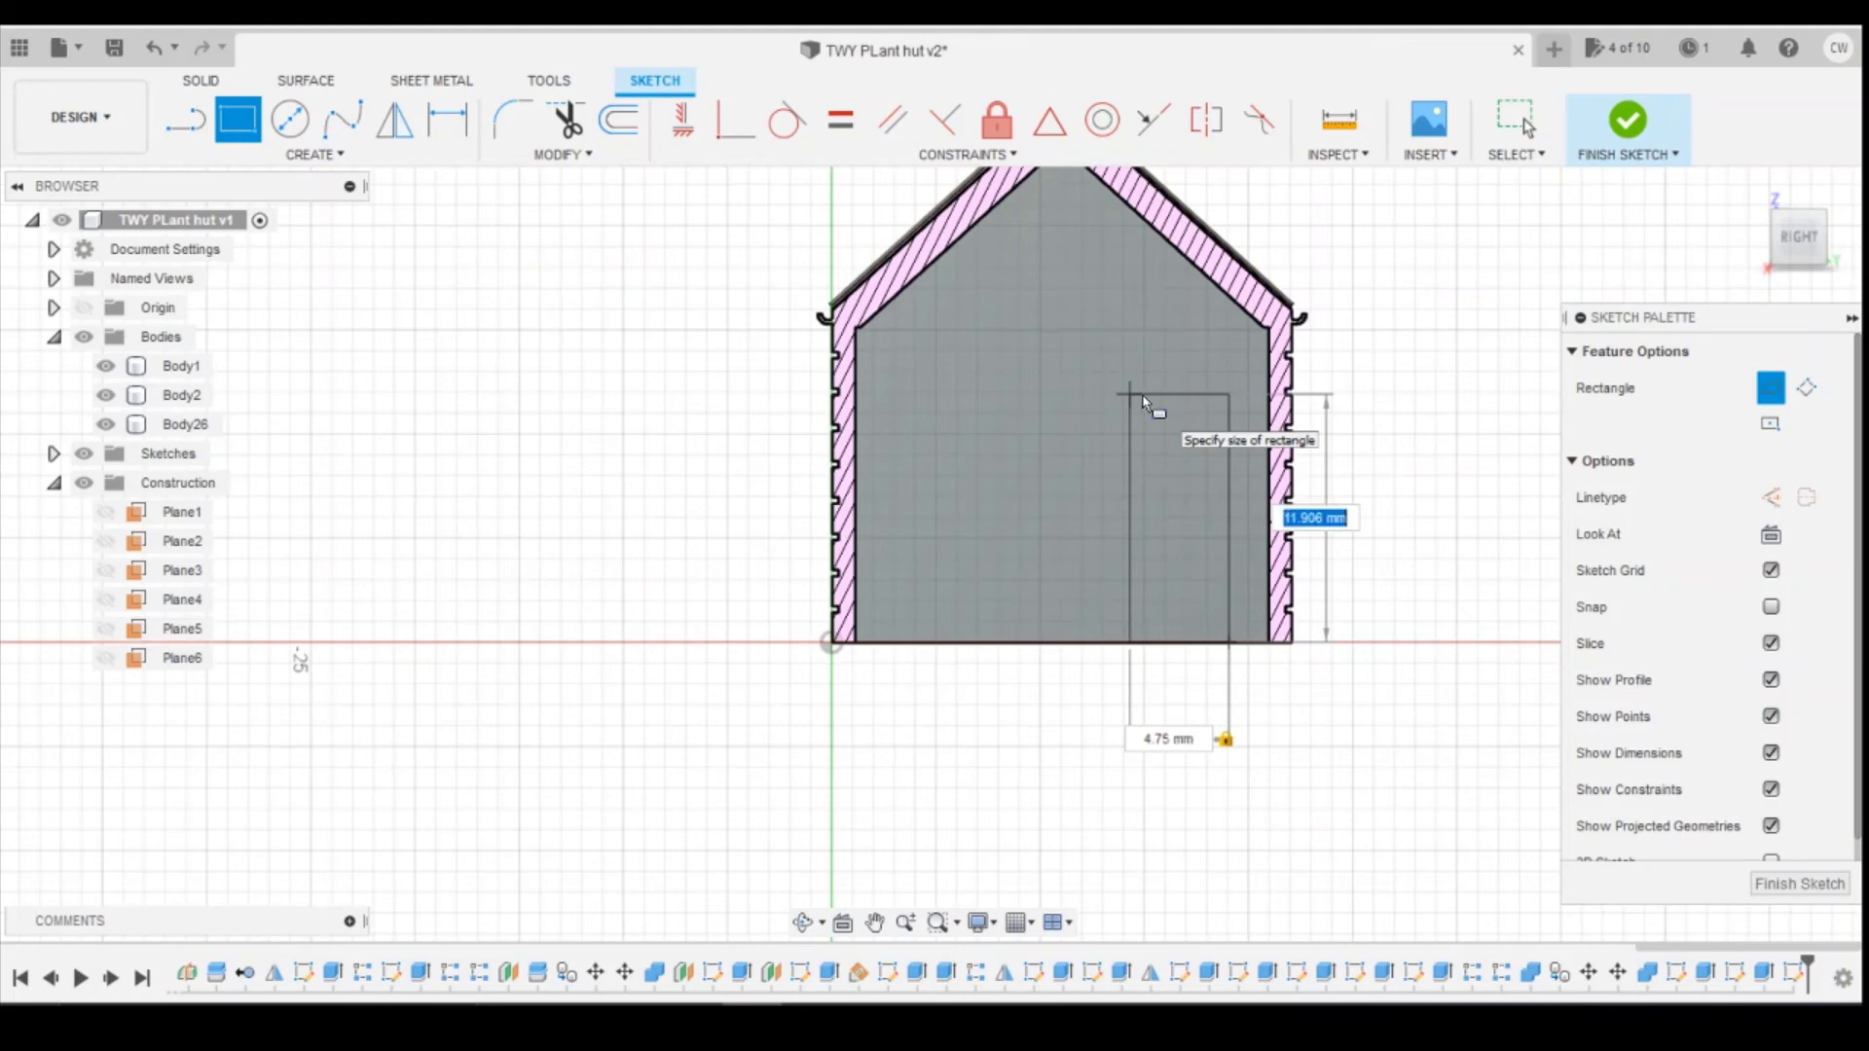
mouse_move(887, 930)
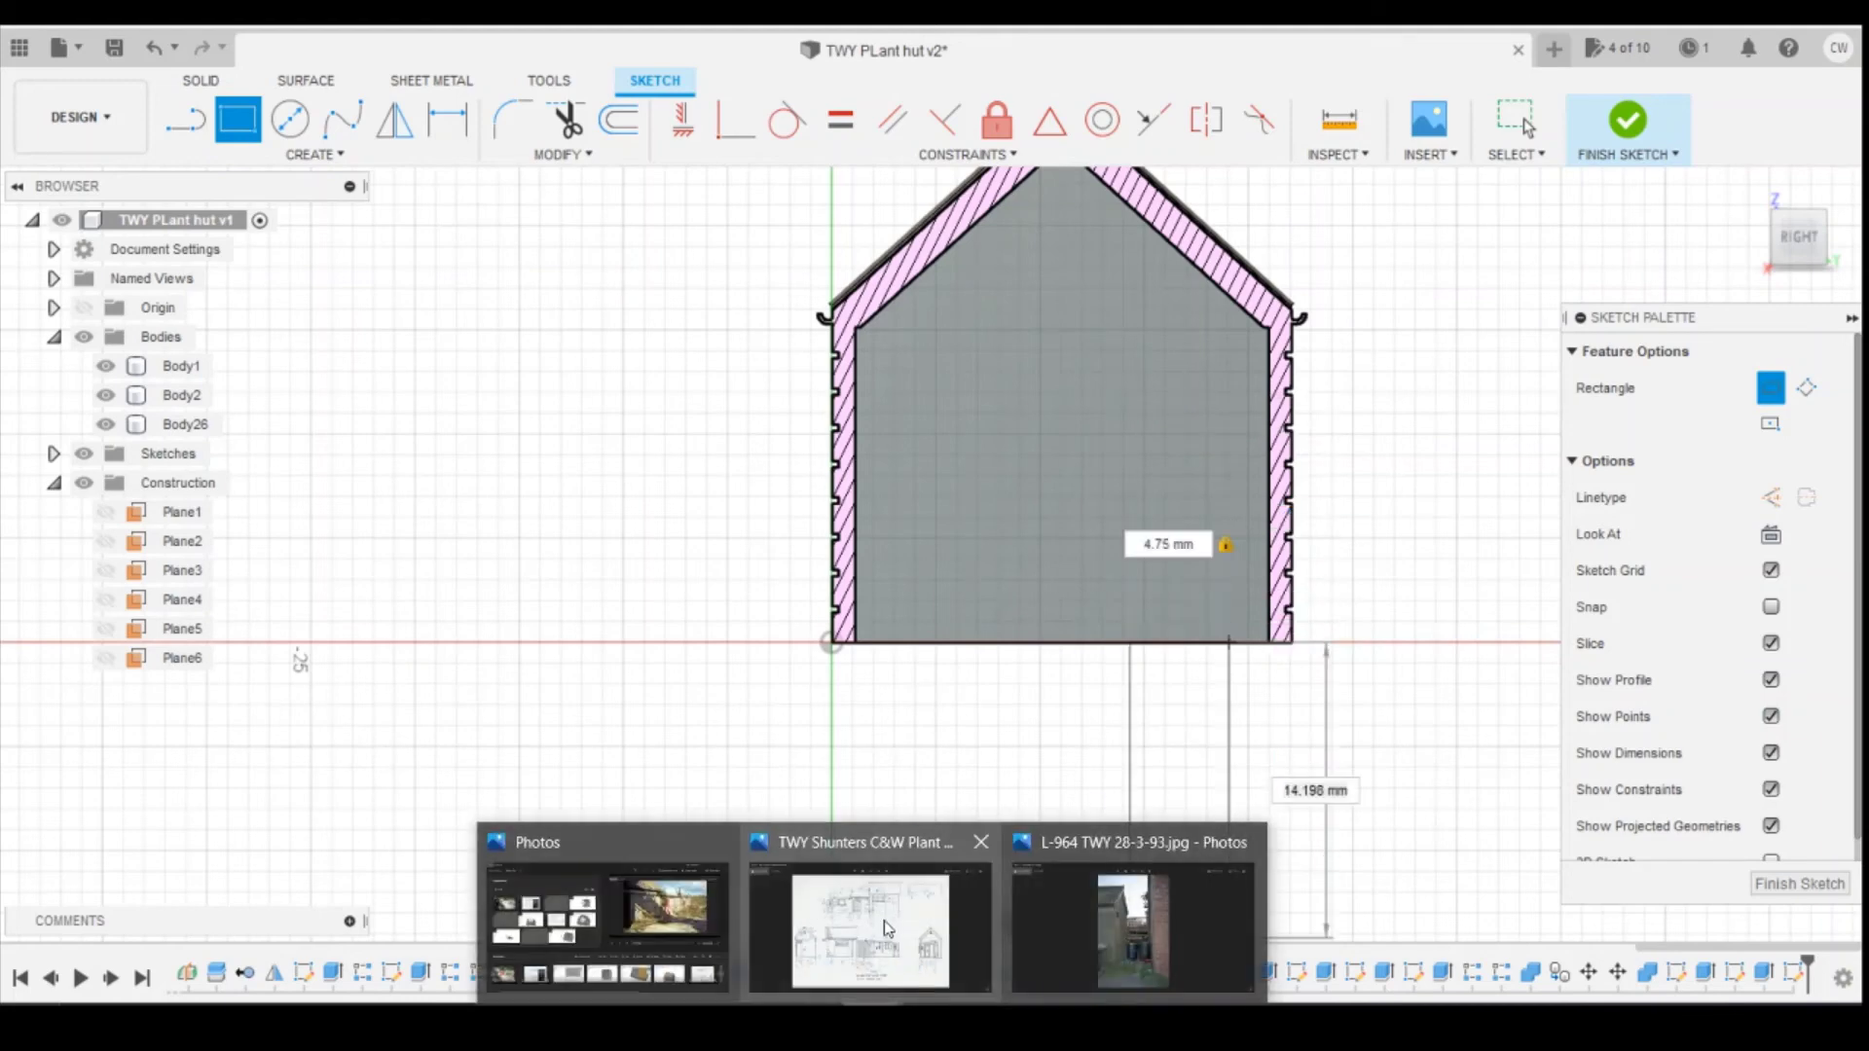
left_click(897, 888)
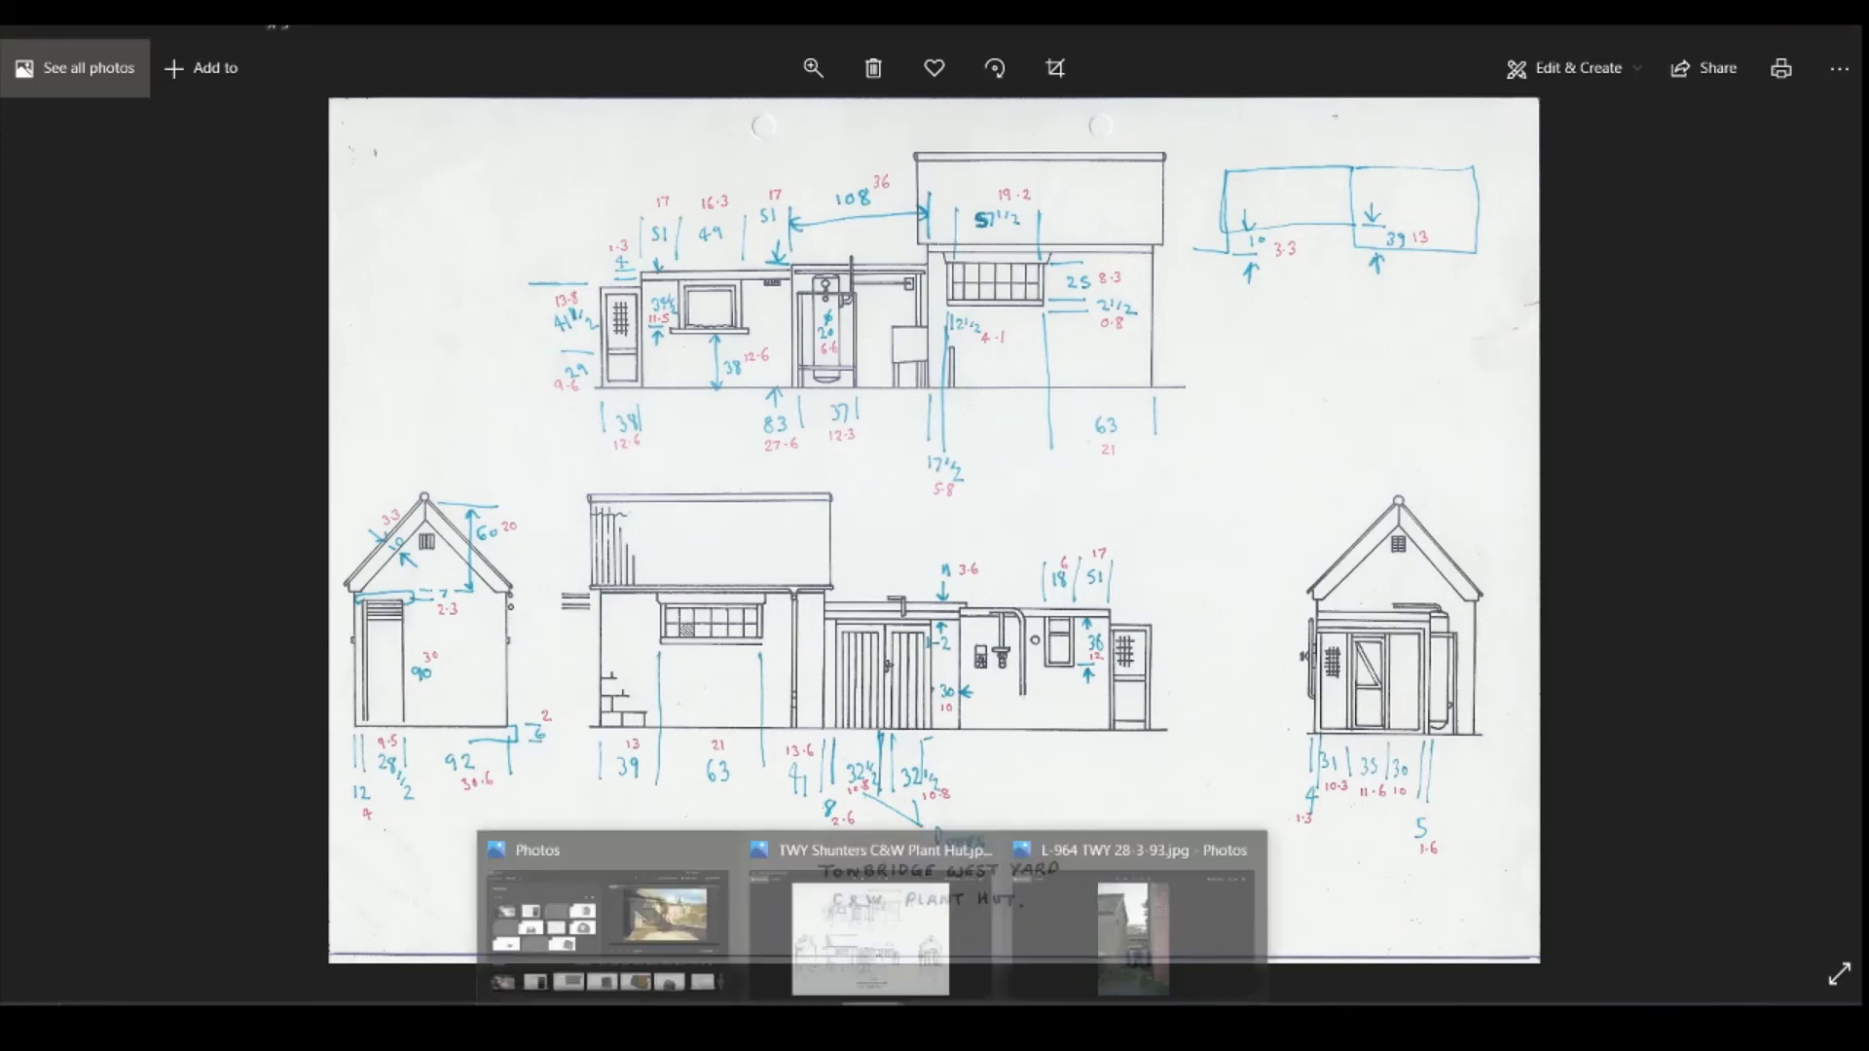
mouse_move(1088, 961)
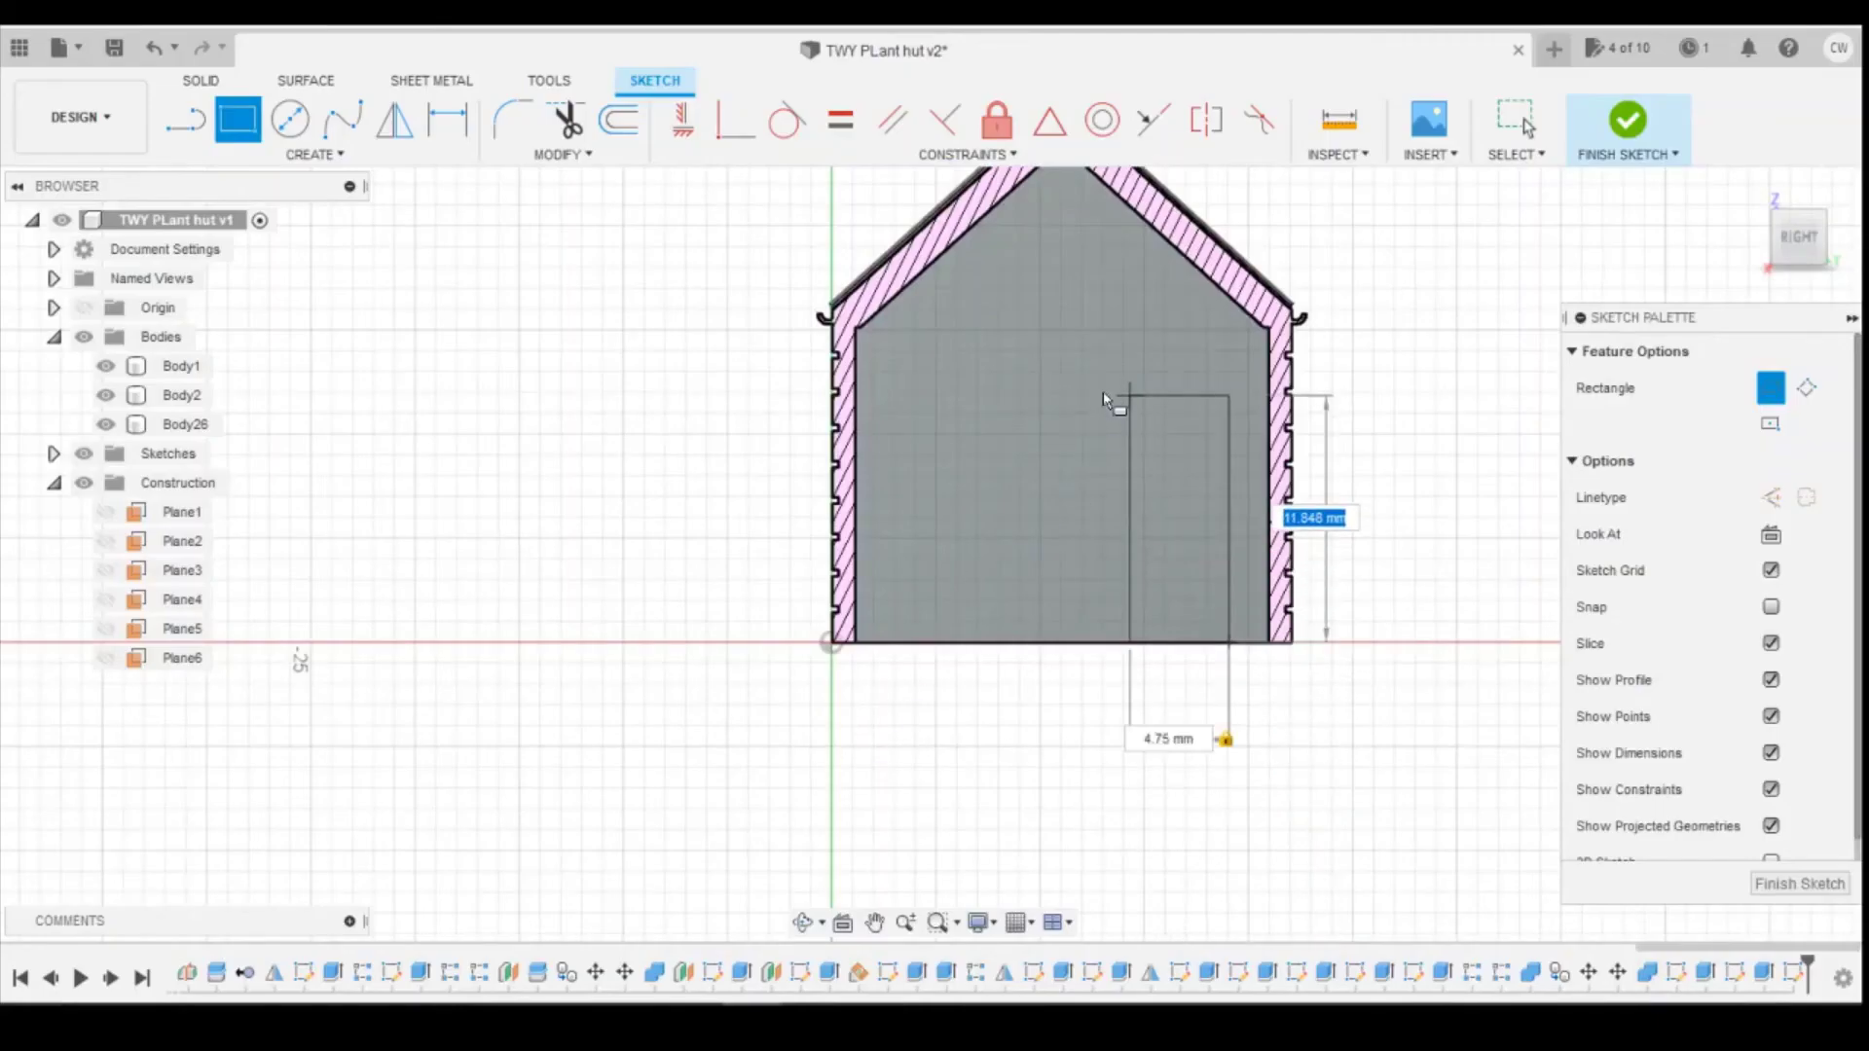
type("12")
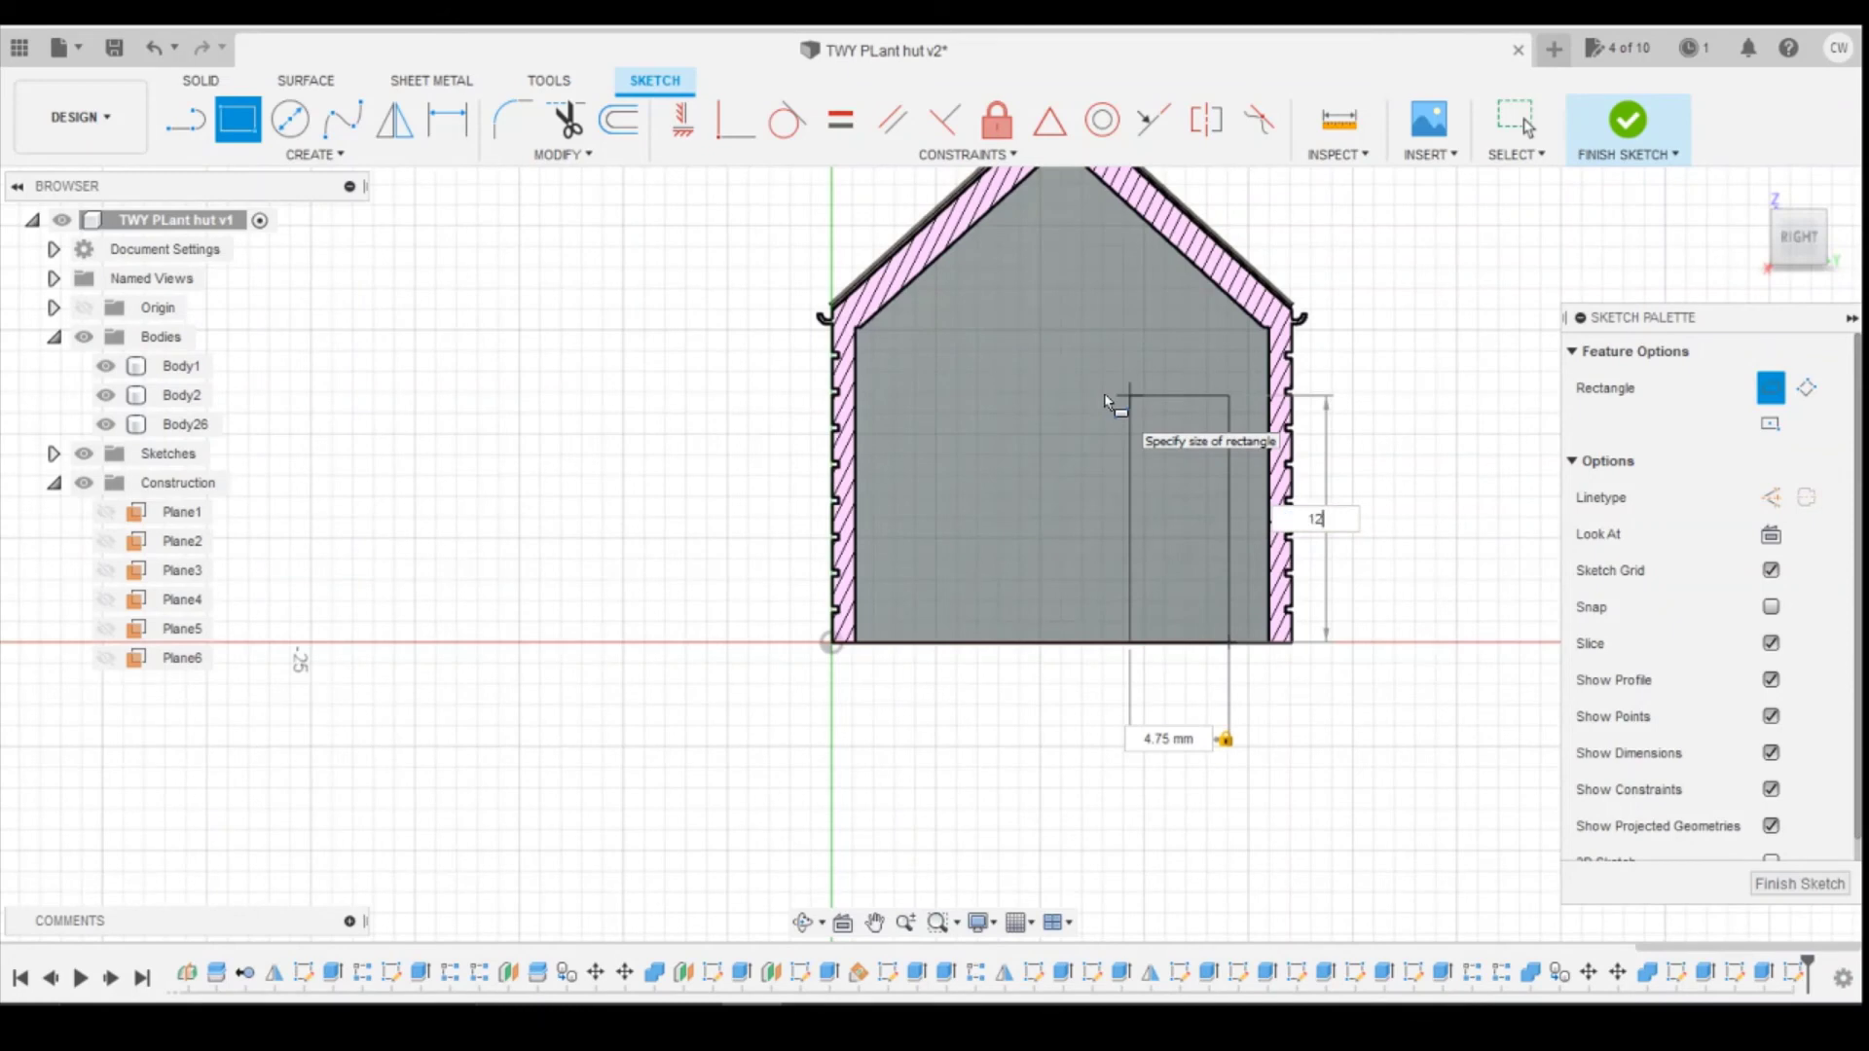
key("Return")
key("Escape")
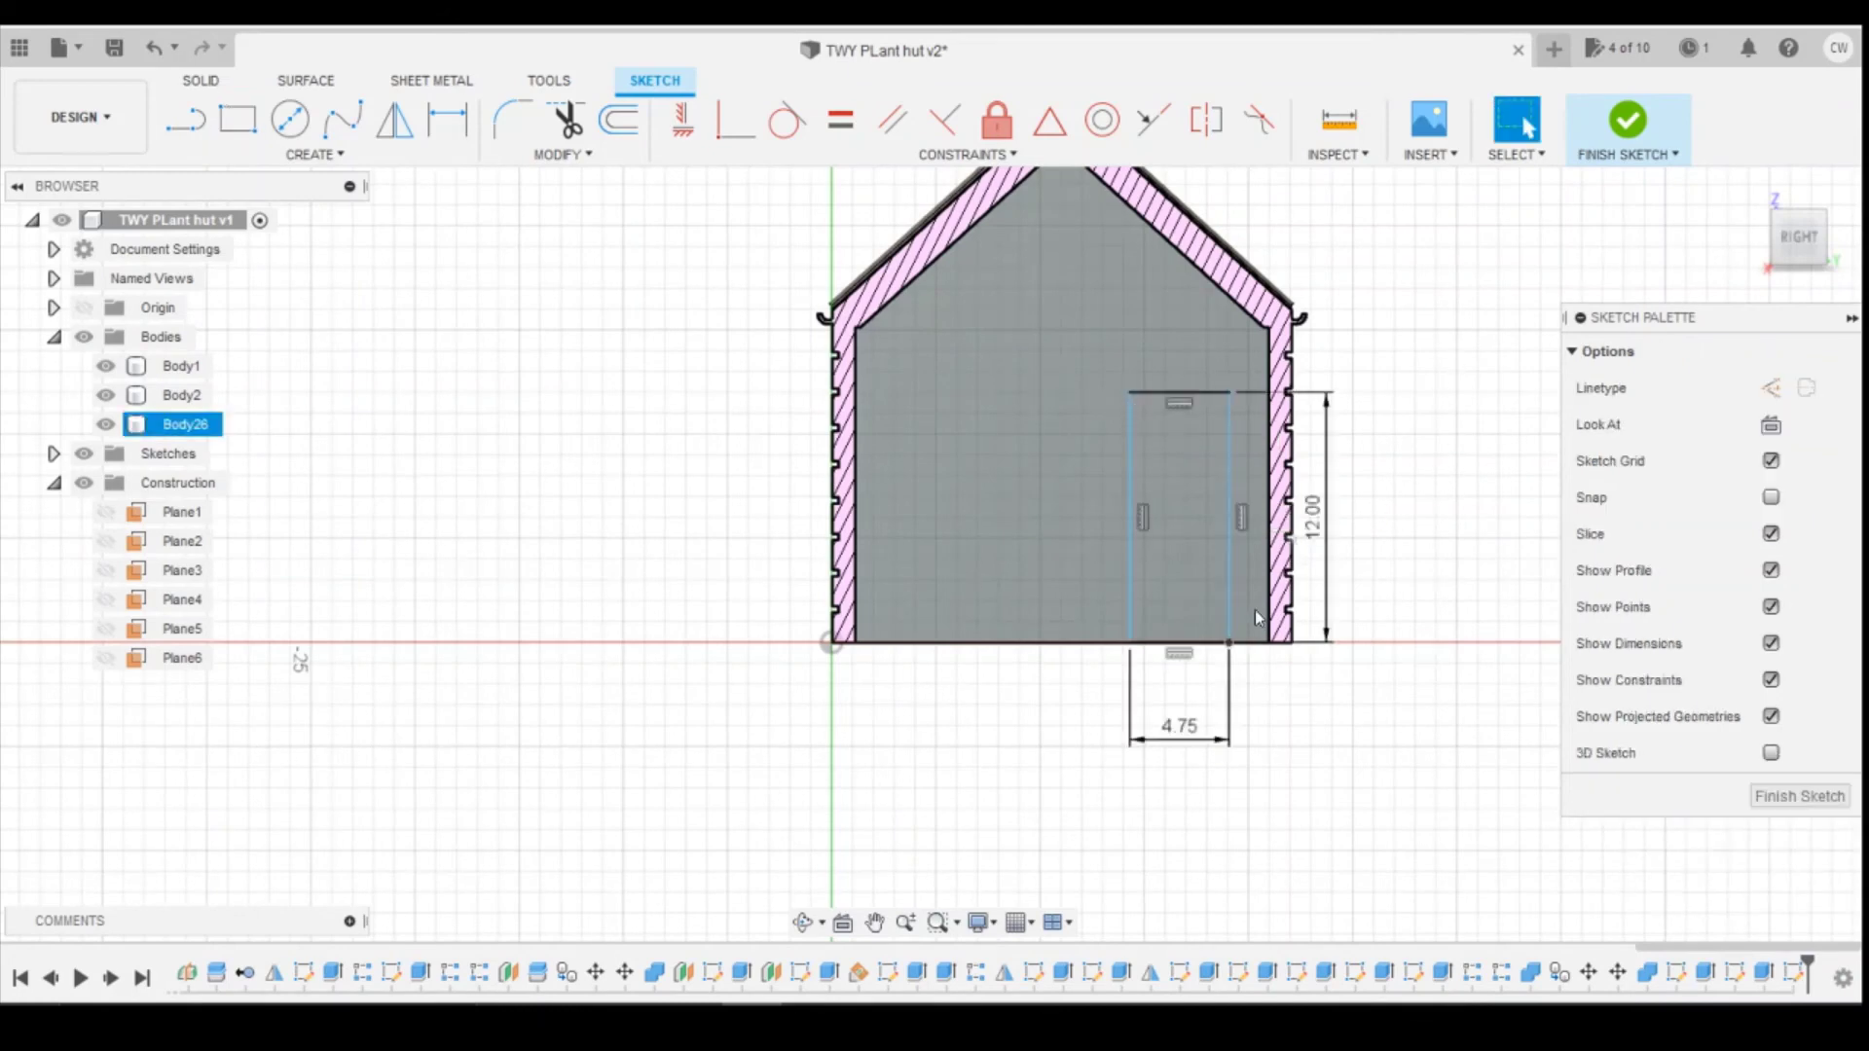
Step: Check the elevation drawing in Photos, return to Fusion 360 and set the doorway rectangle 2 mm from the gable wall's nearer outer edge
left_click(611, 807)
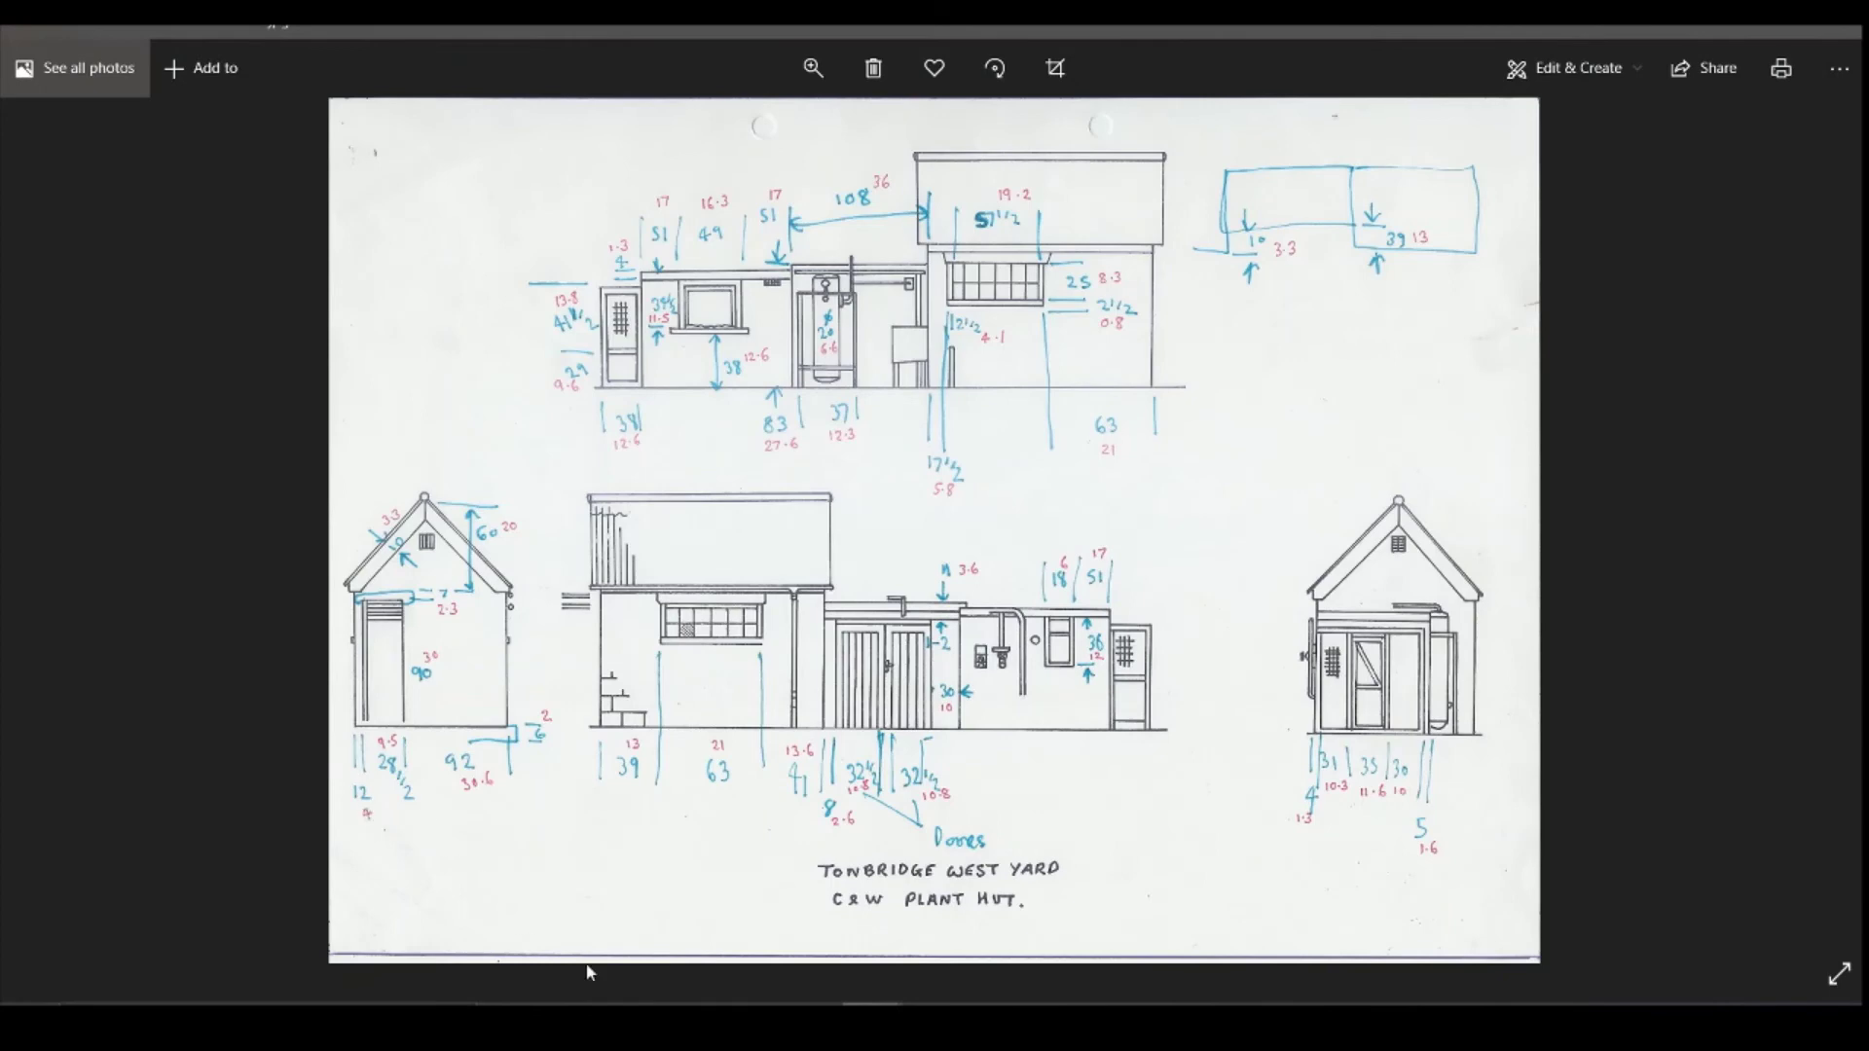
mouse_move(751, 1020)
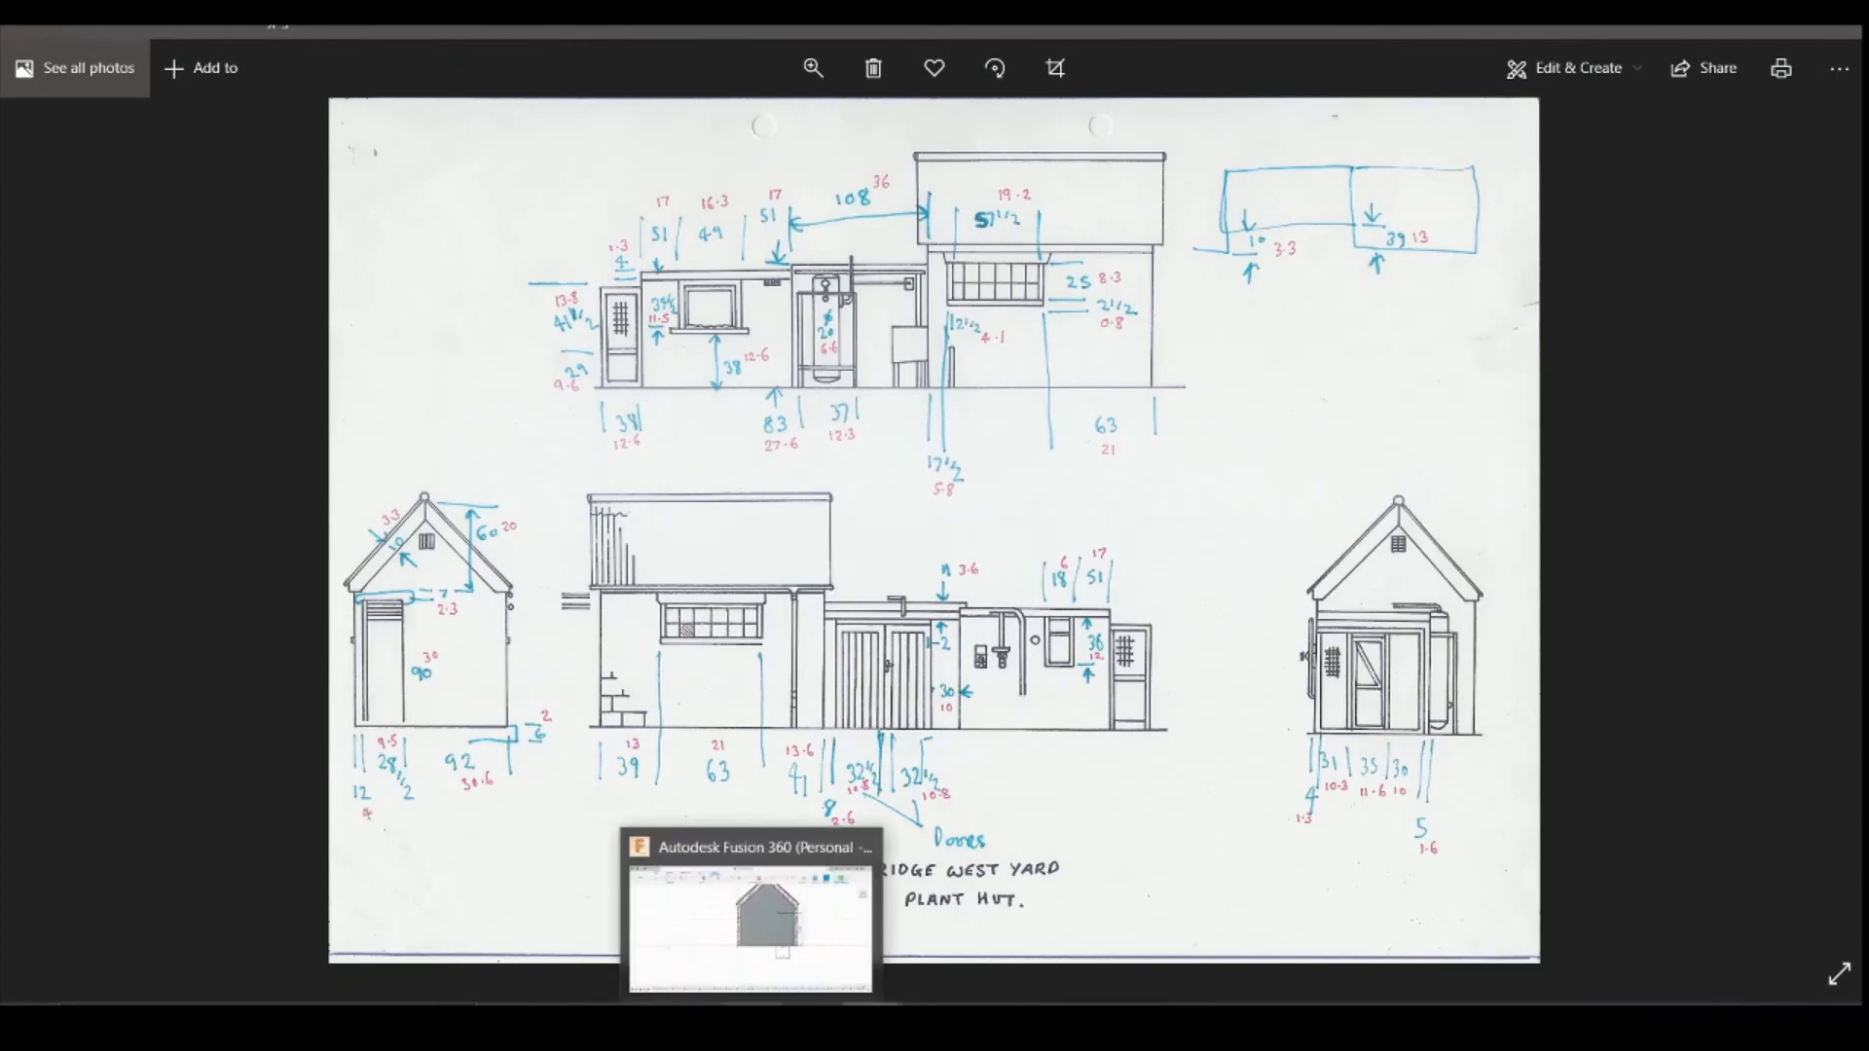
left_click(751, 910)
key("d")
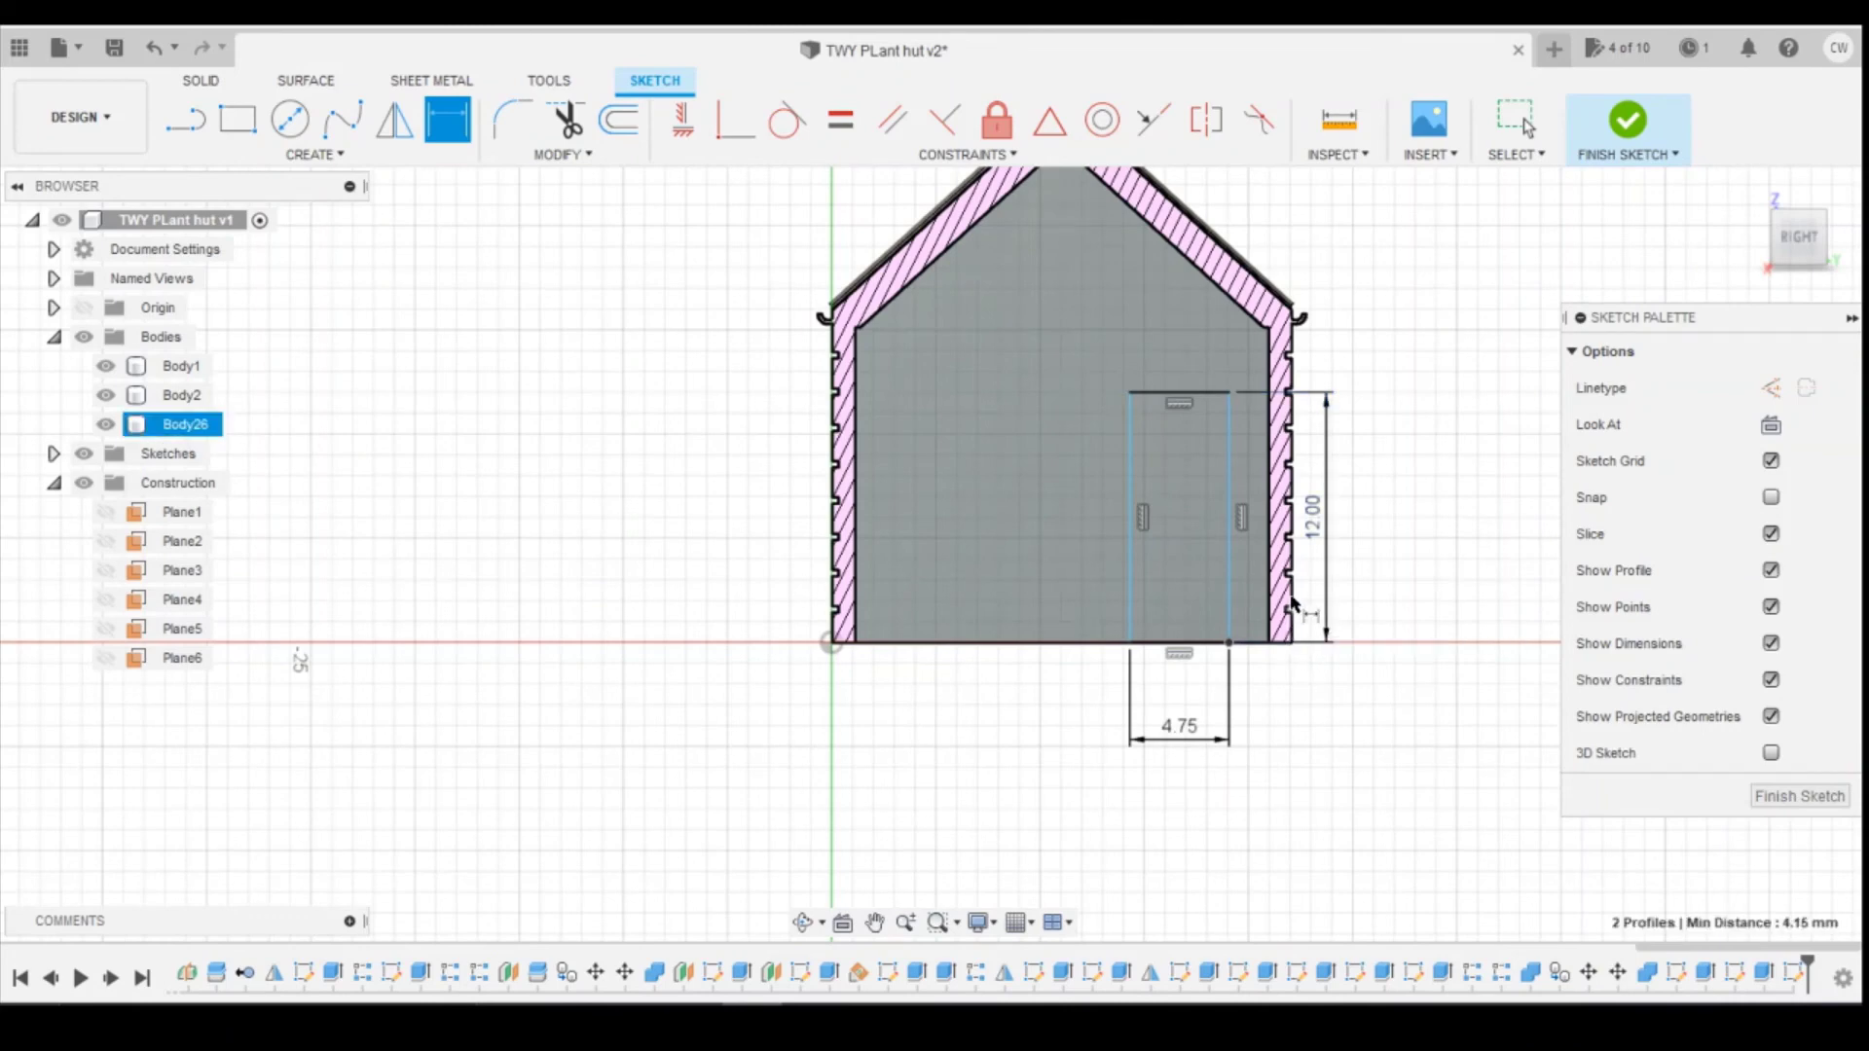
left_click(1234, 600)
left_click(1291, 606)
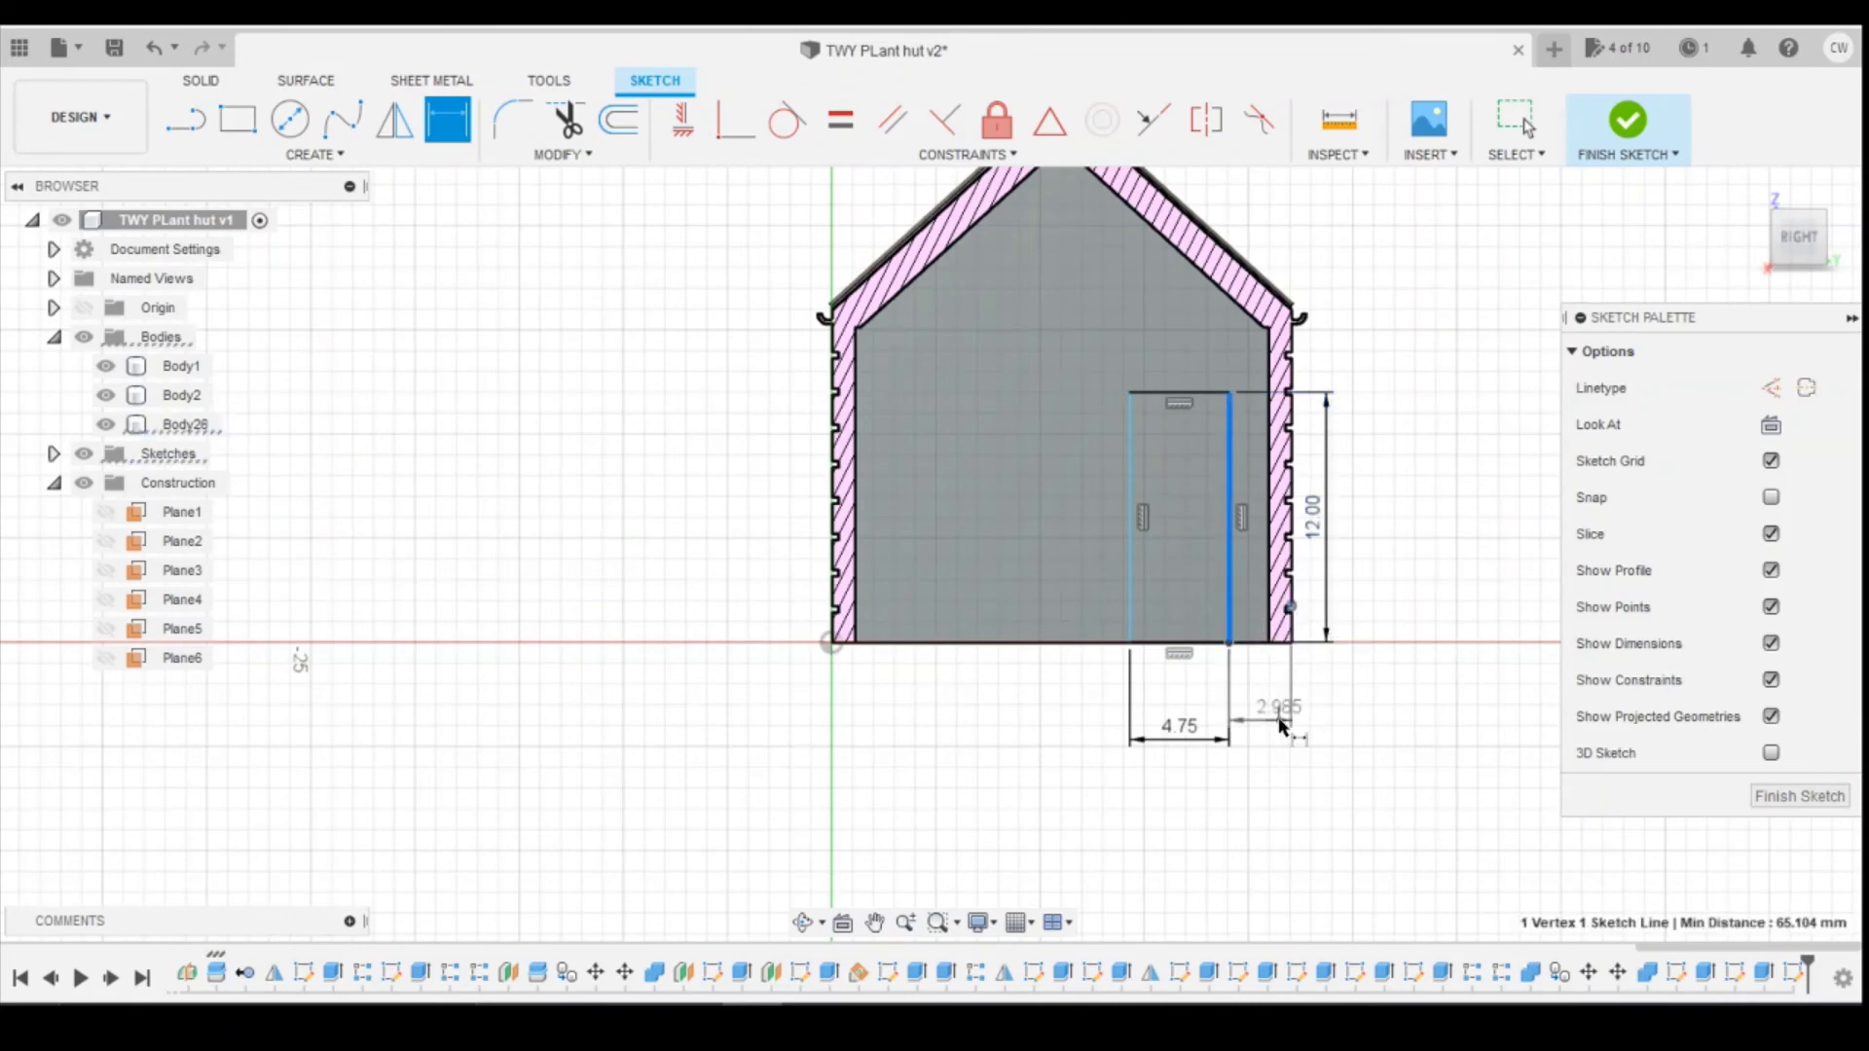
left_click(1349, 802)
type("2")
key("Return")
key("Escape")
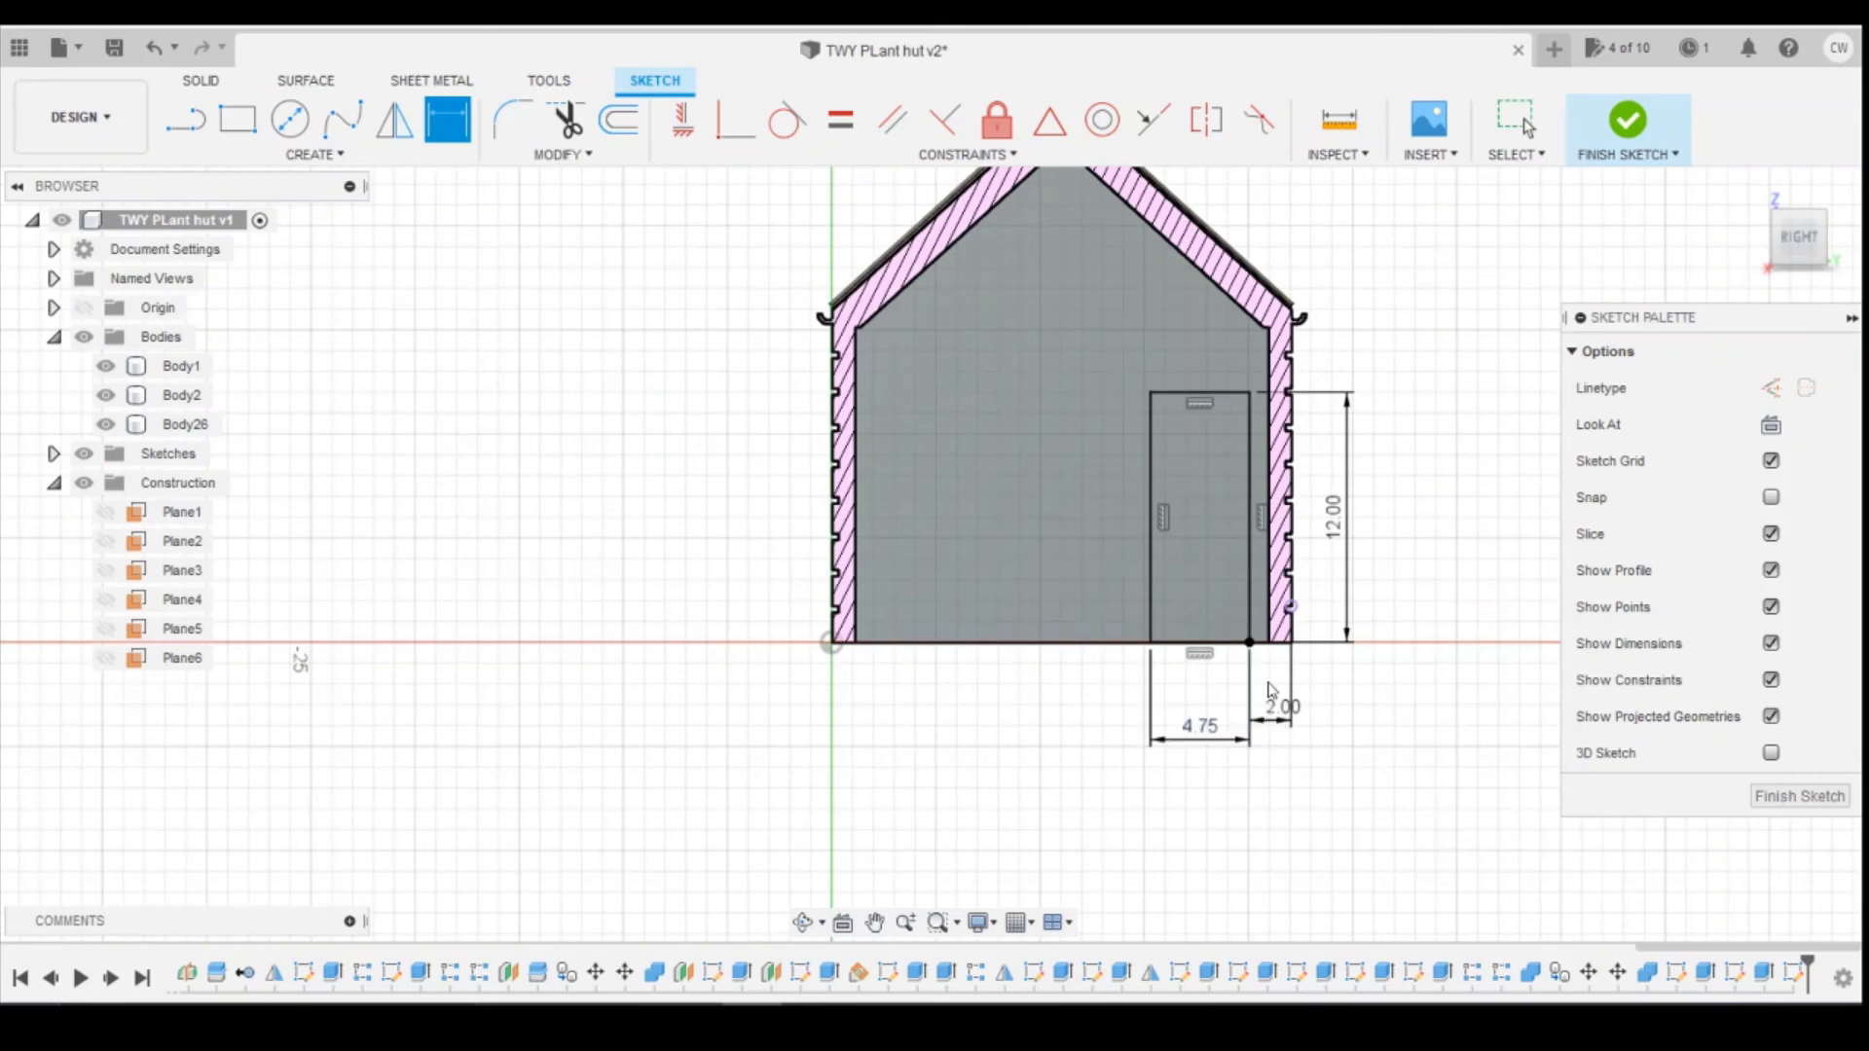
Step: Extrude the doorway rectangle by -1.10 mm, joining it to the brick gable wall as a plain panel
left_click(1219, 562)
right_click(1219, 563)
left_click(1180, 661)
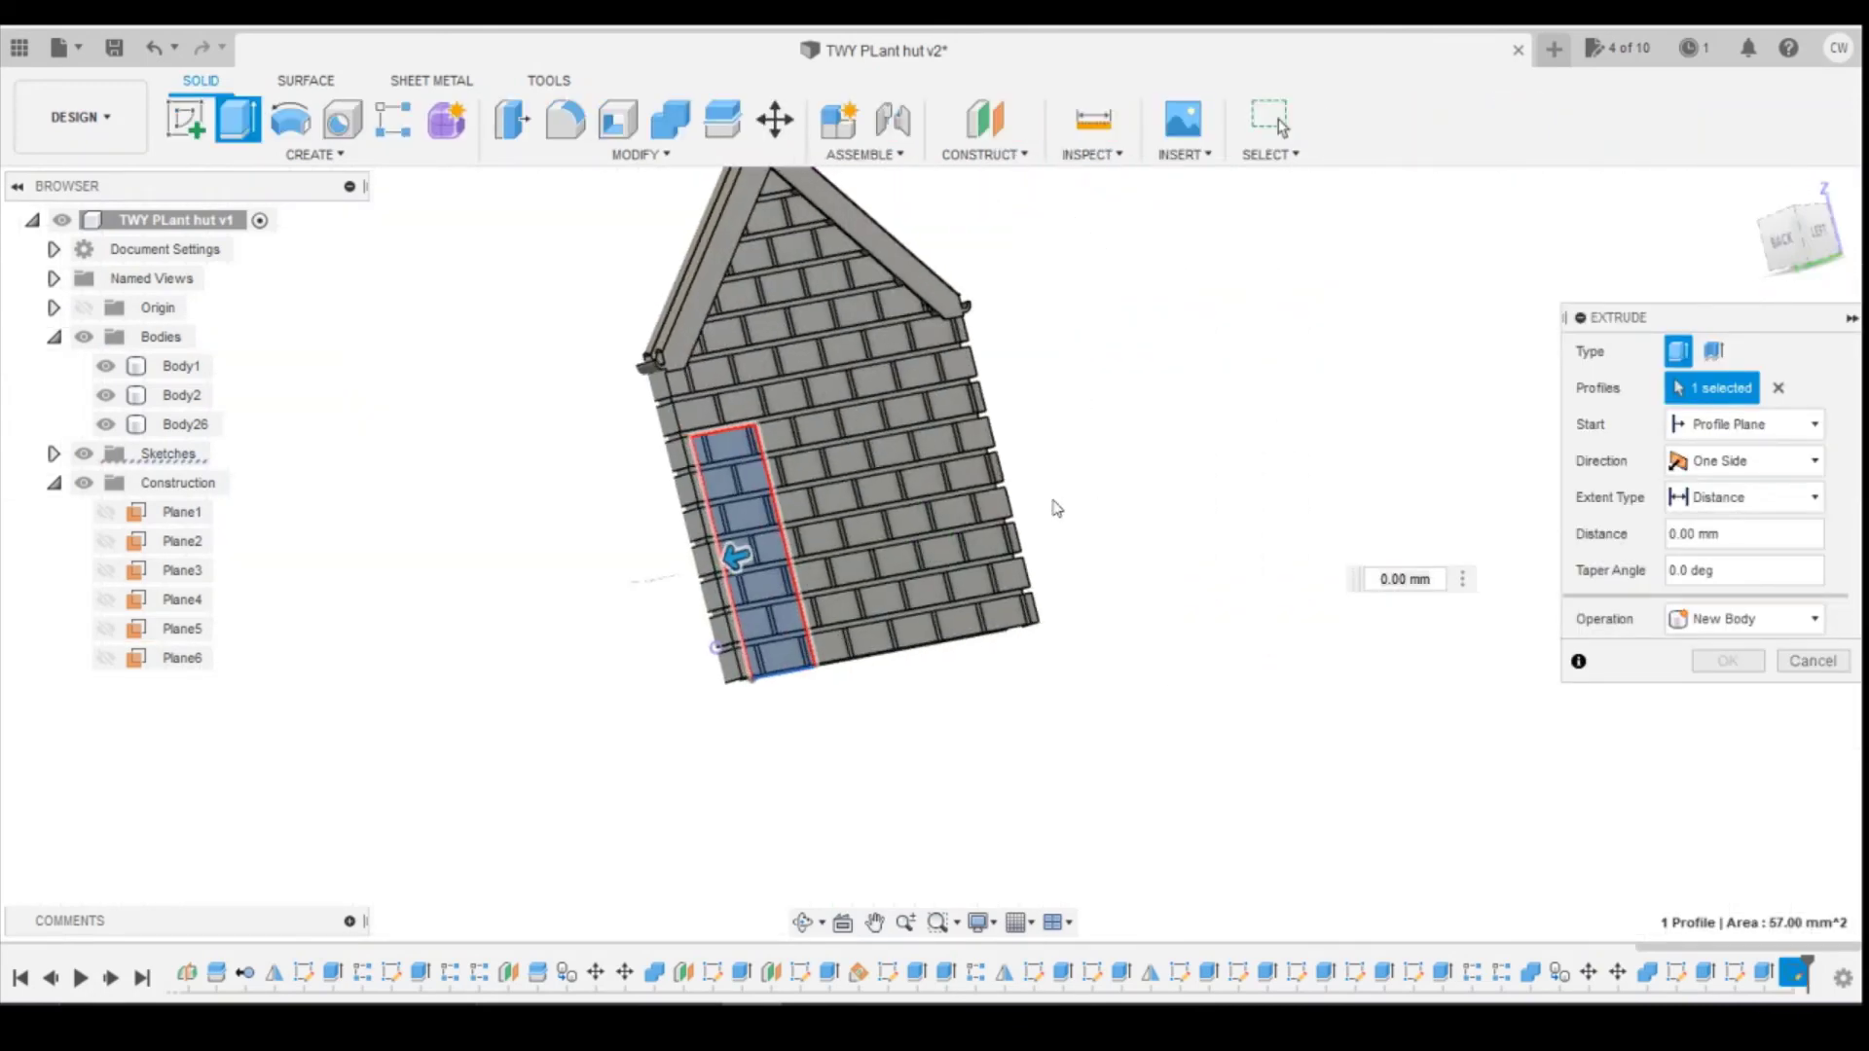
left_click(779, 556)
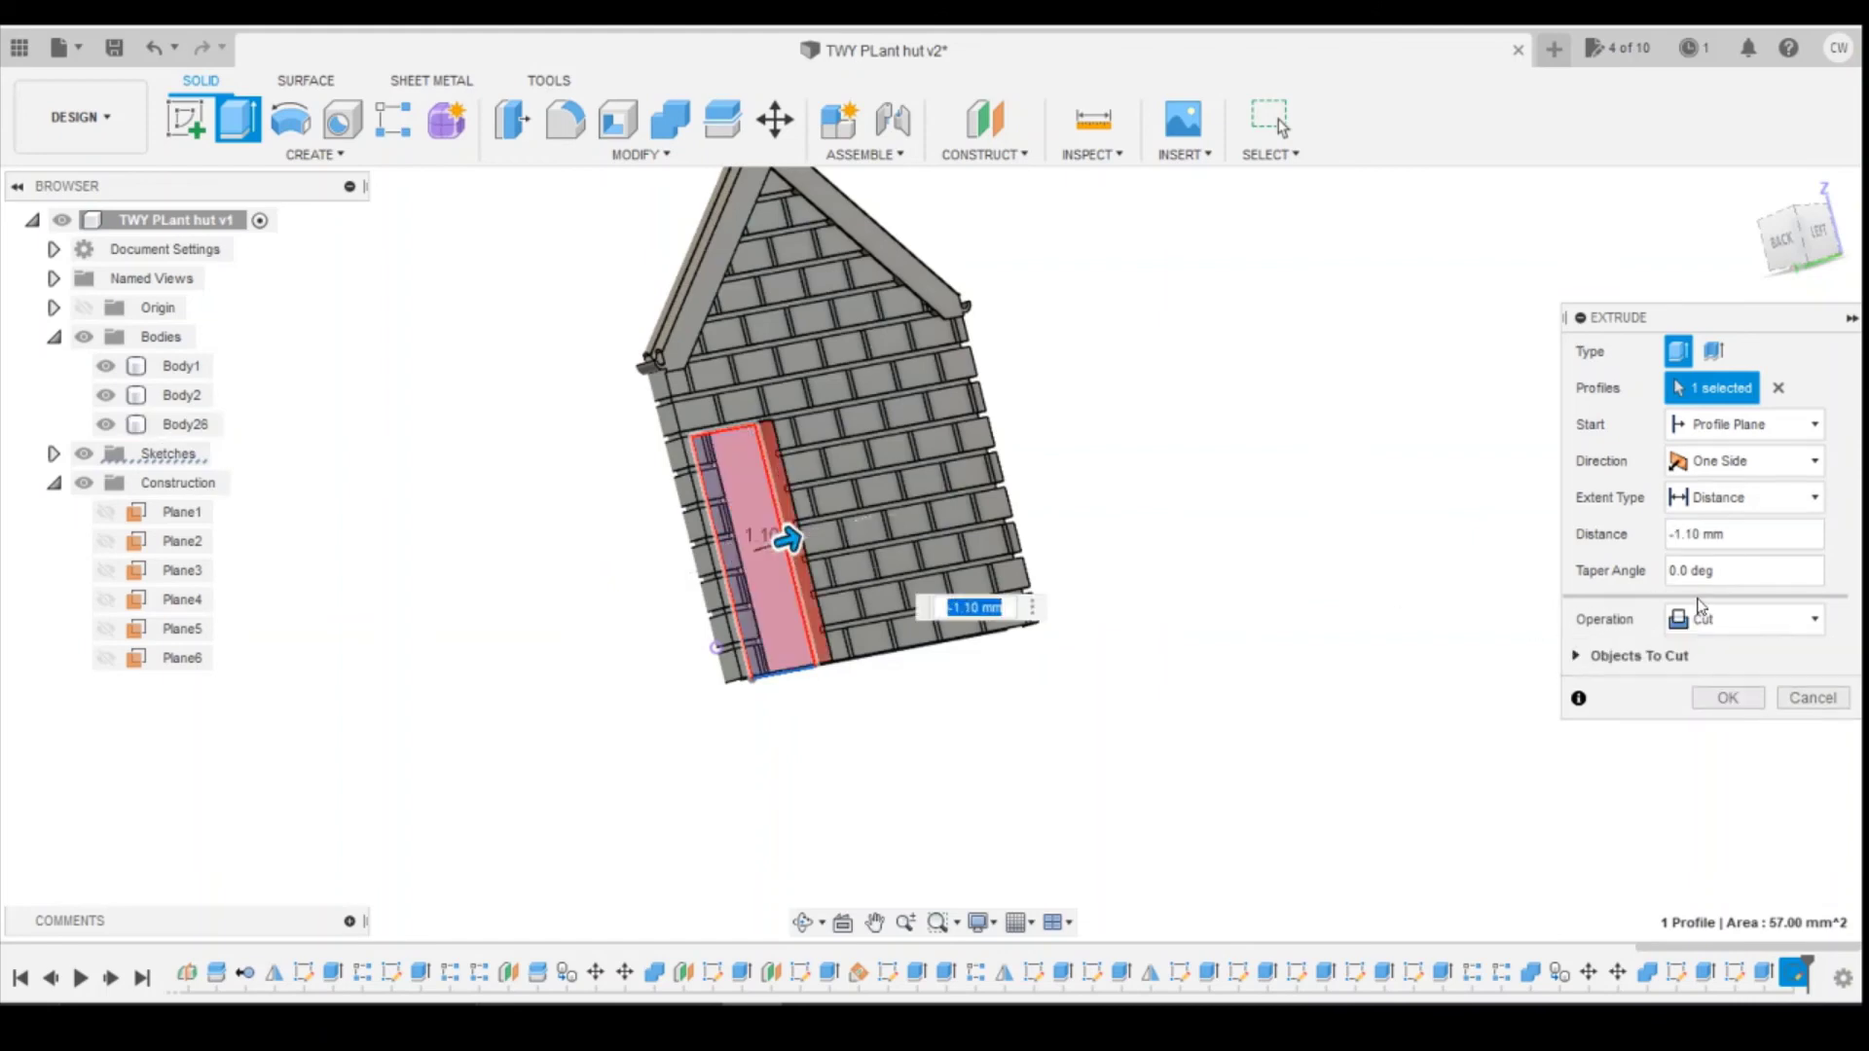
left_click(1742, 619)
left_click(1705, 650)
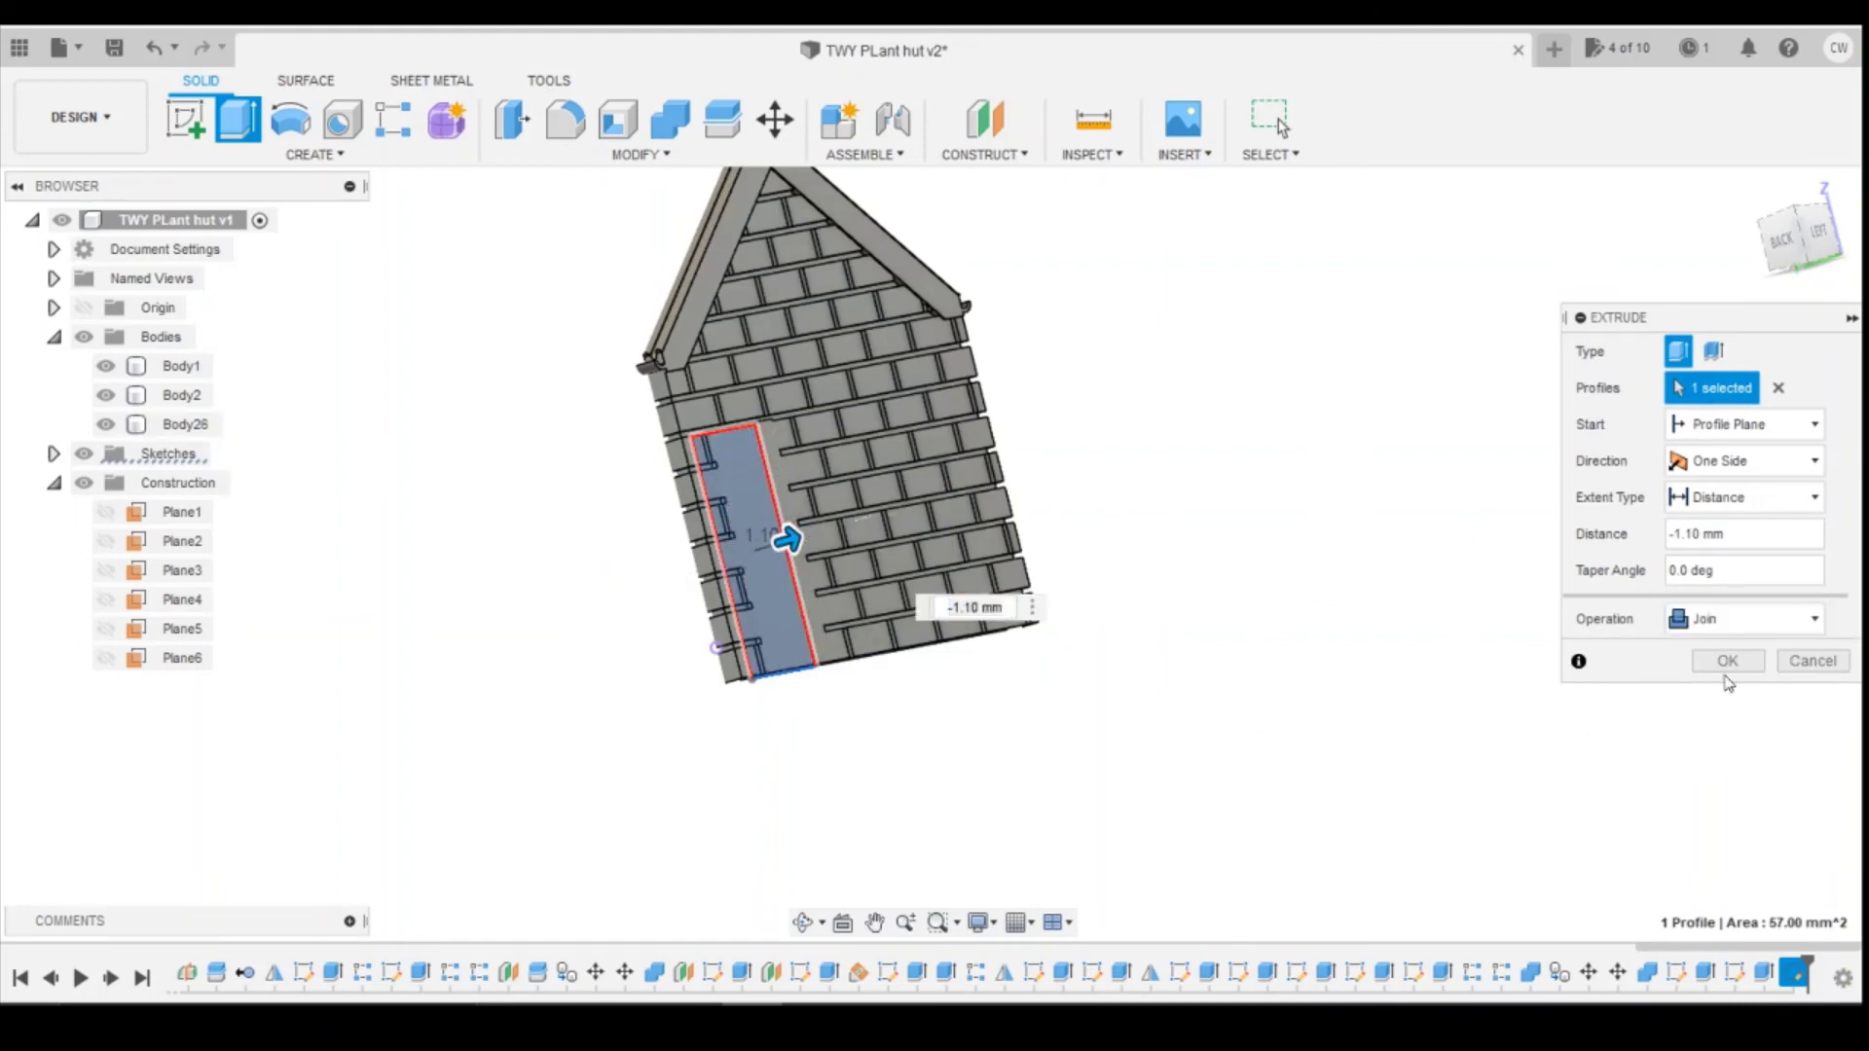
left_click(1725, 662)
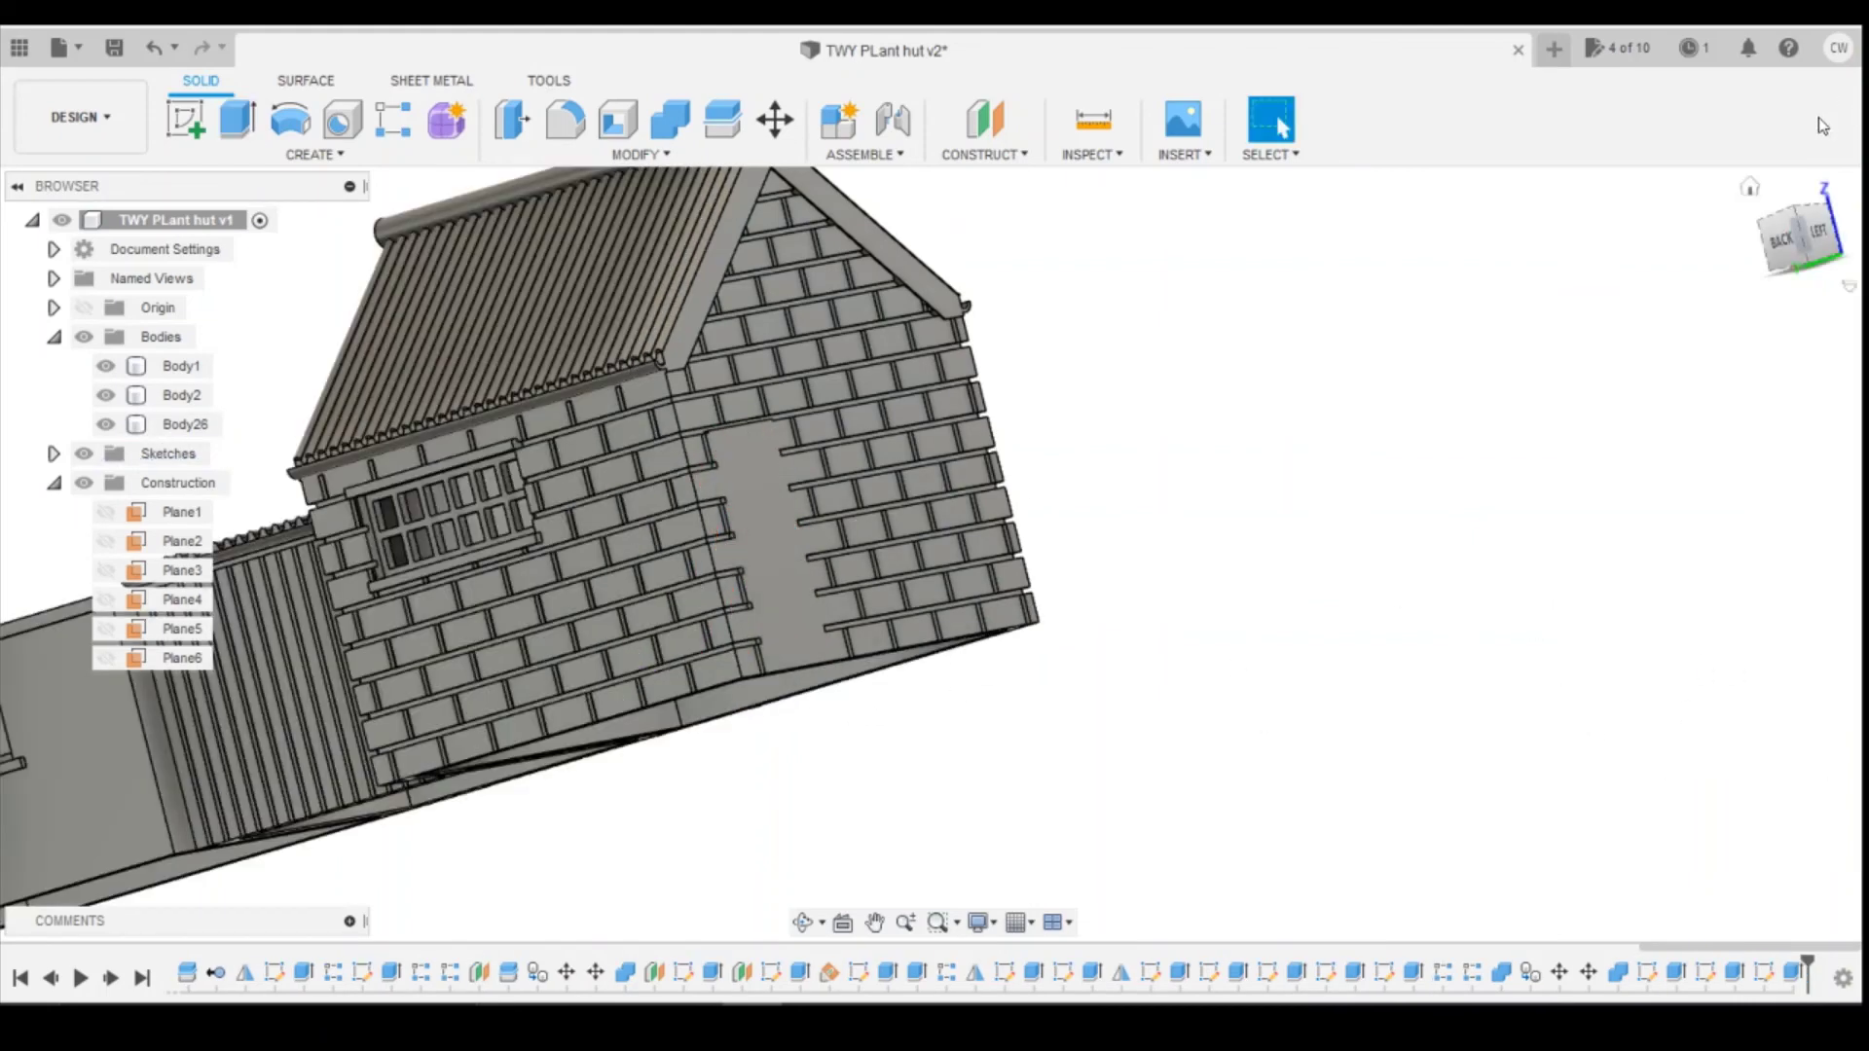
Step: Face the gable wall in the left view and start a sketch on the outer face of the plain doorway panel
left_click(1826, 213)
left_click(1790, 253)
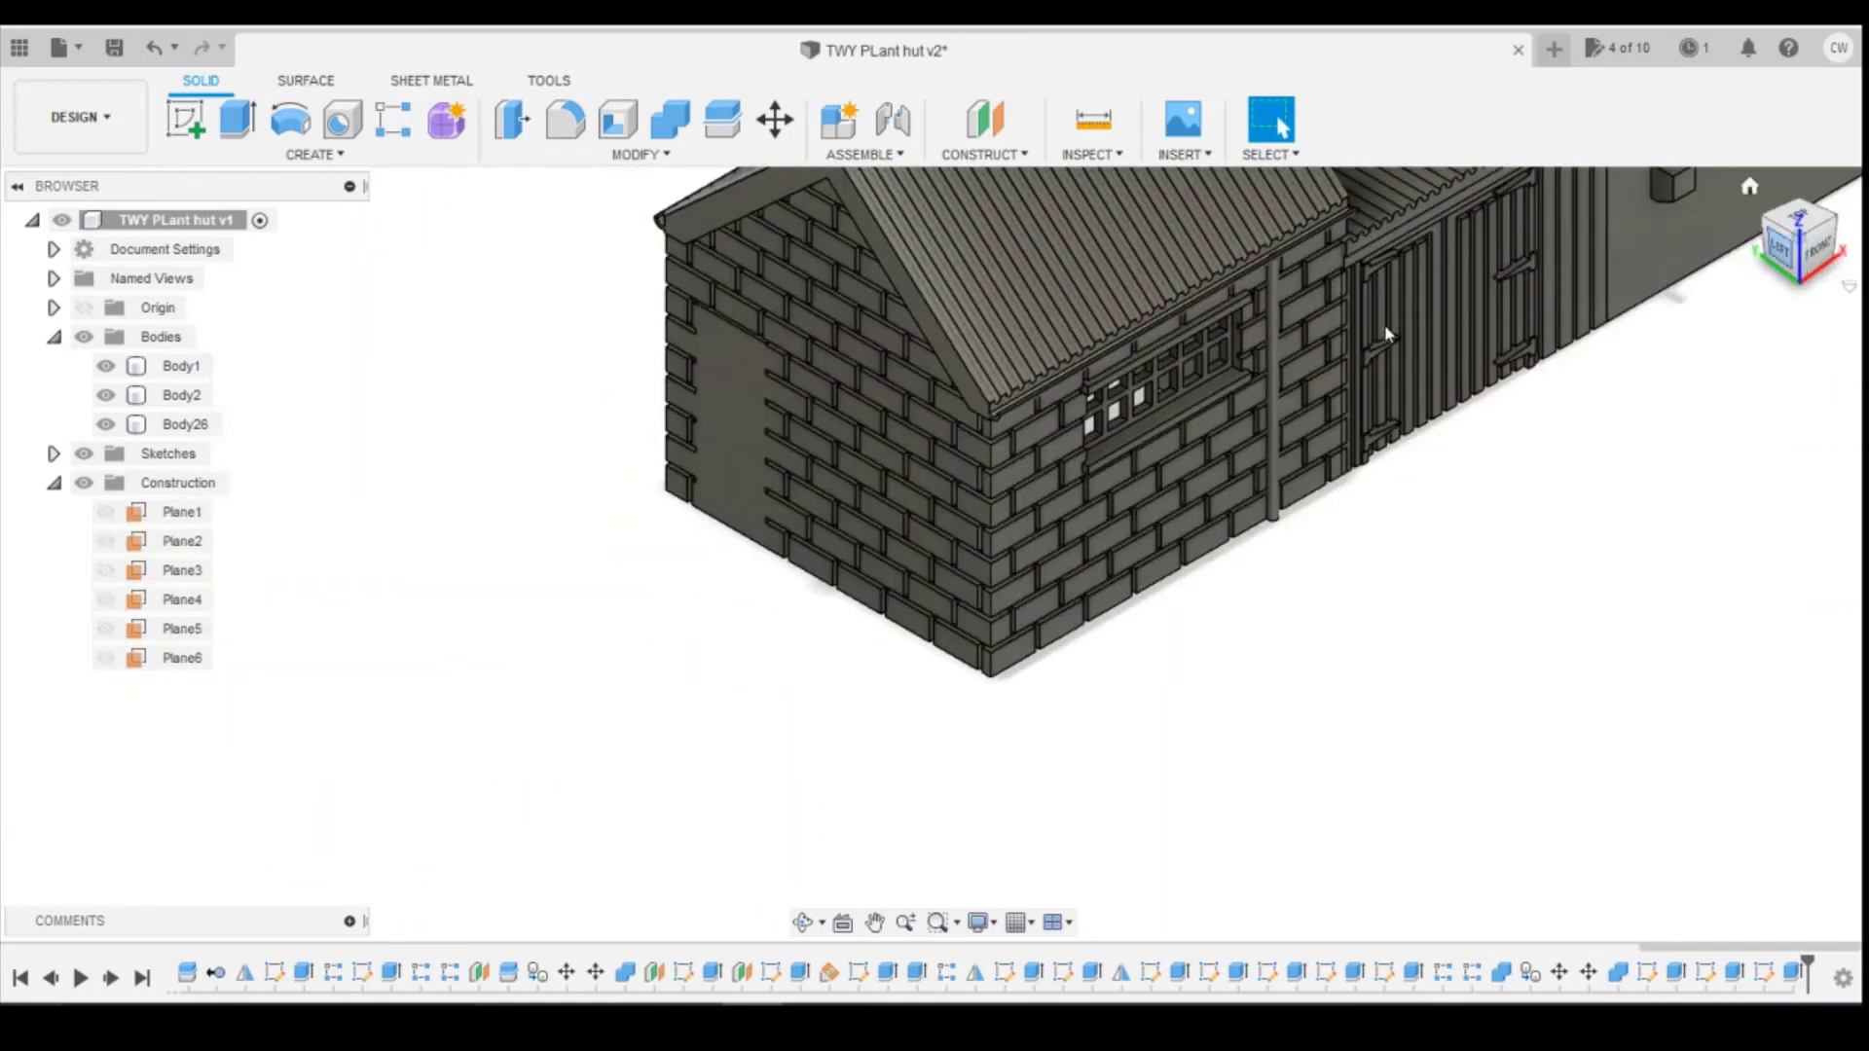
scroll(716, 530, "up", 3)
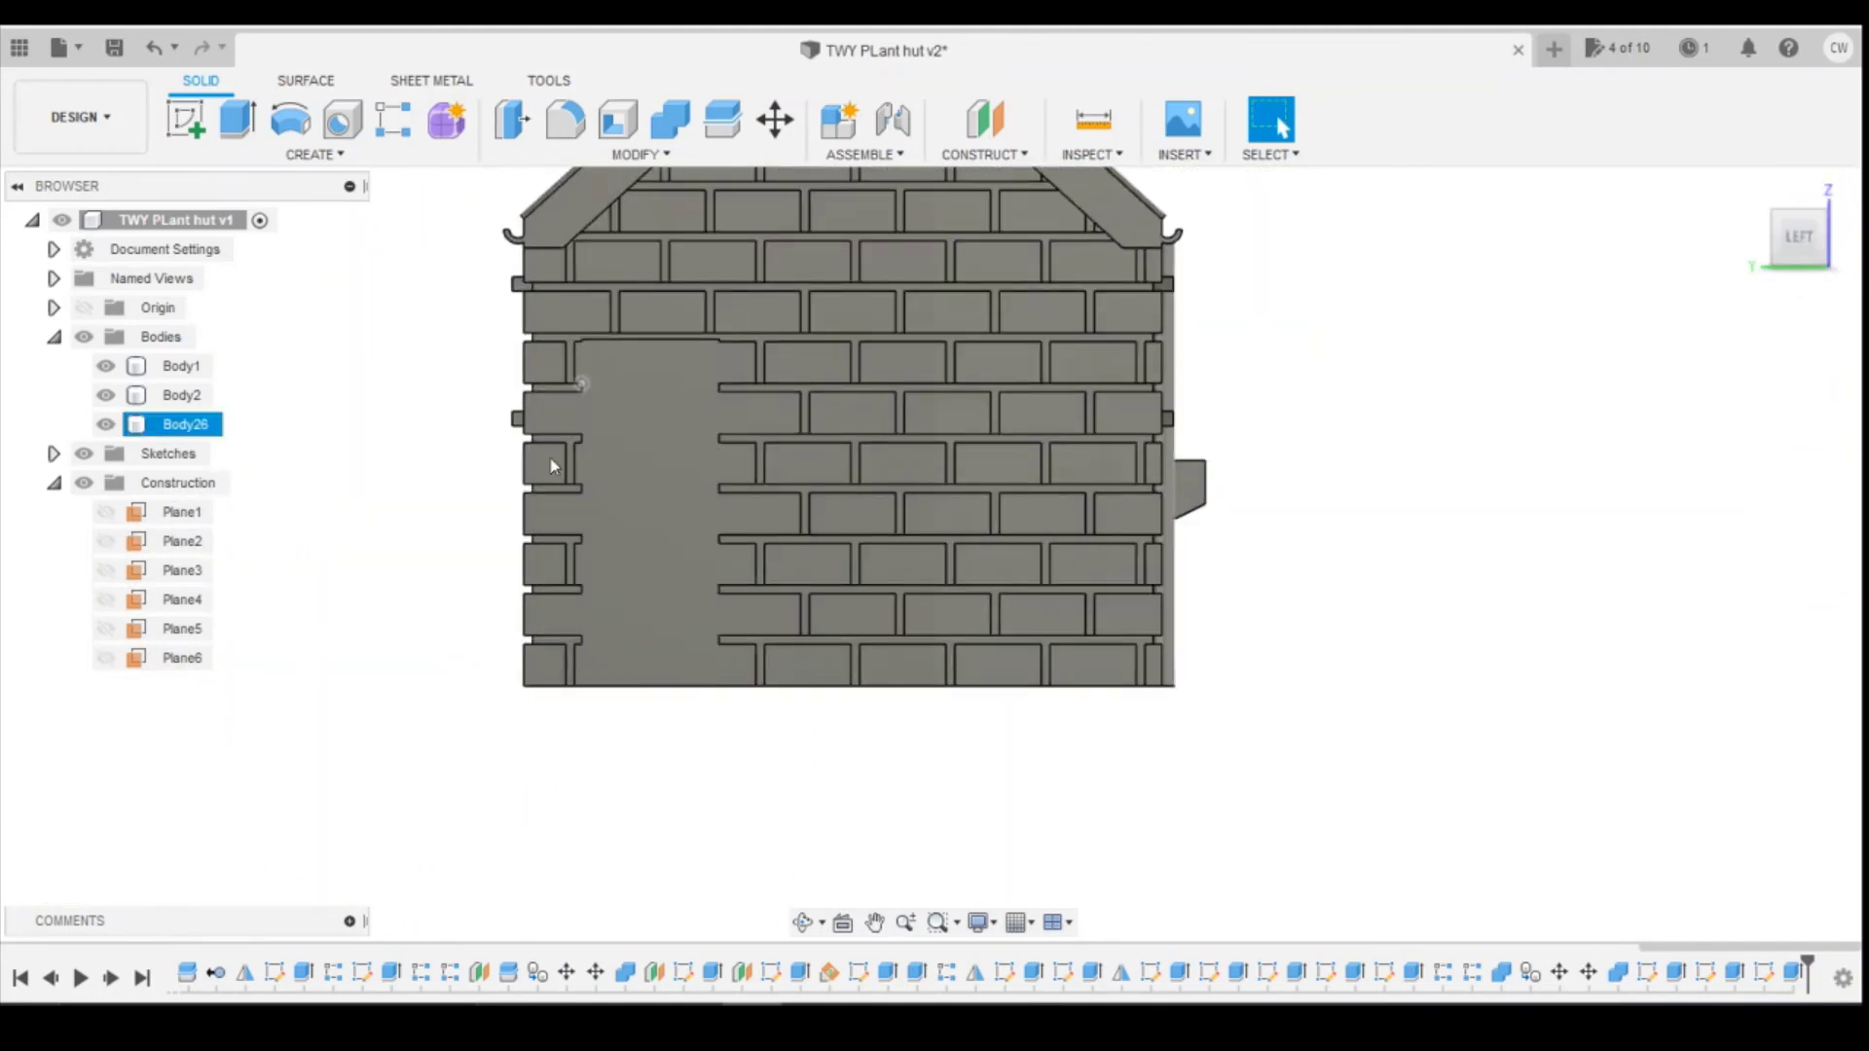
key("Escape")
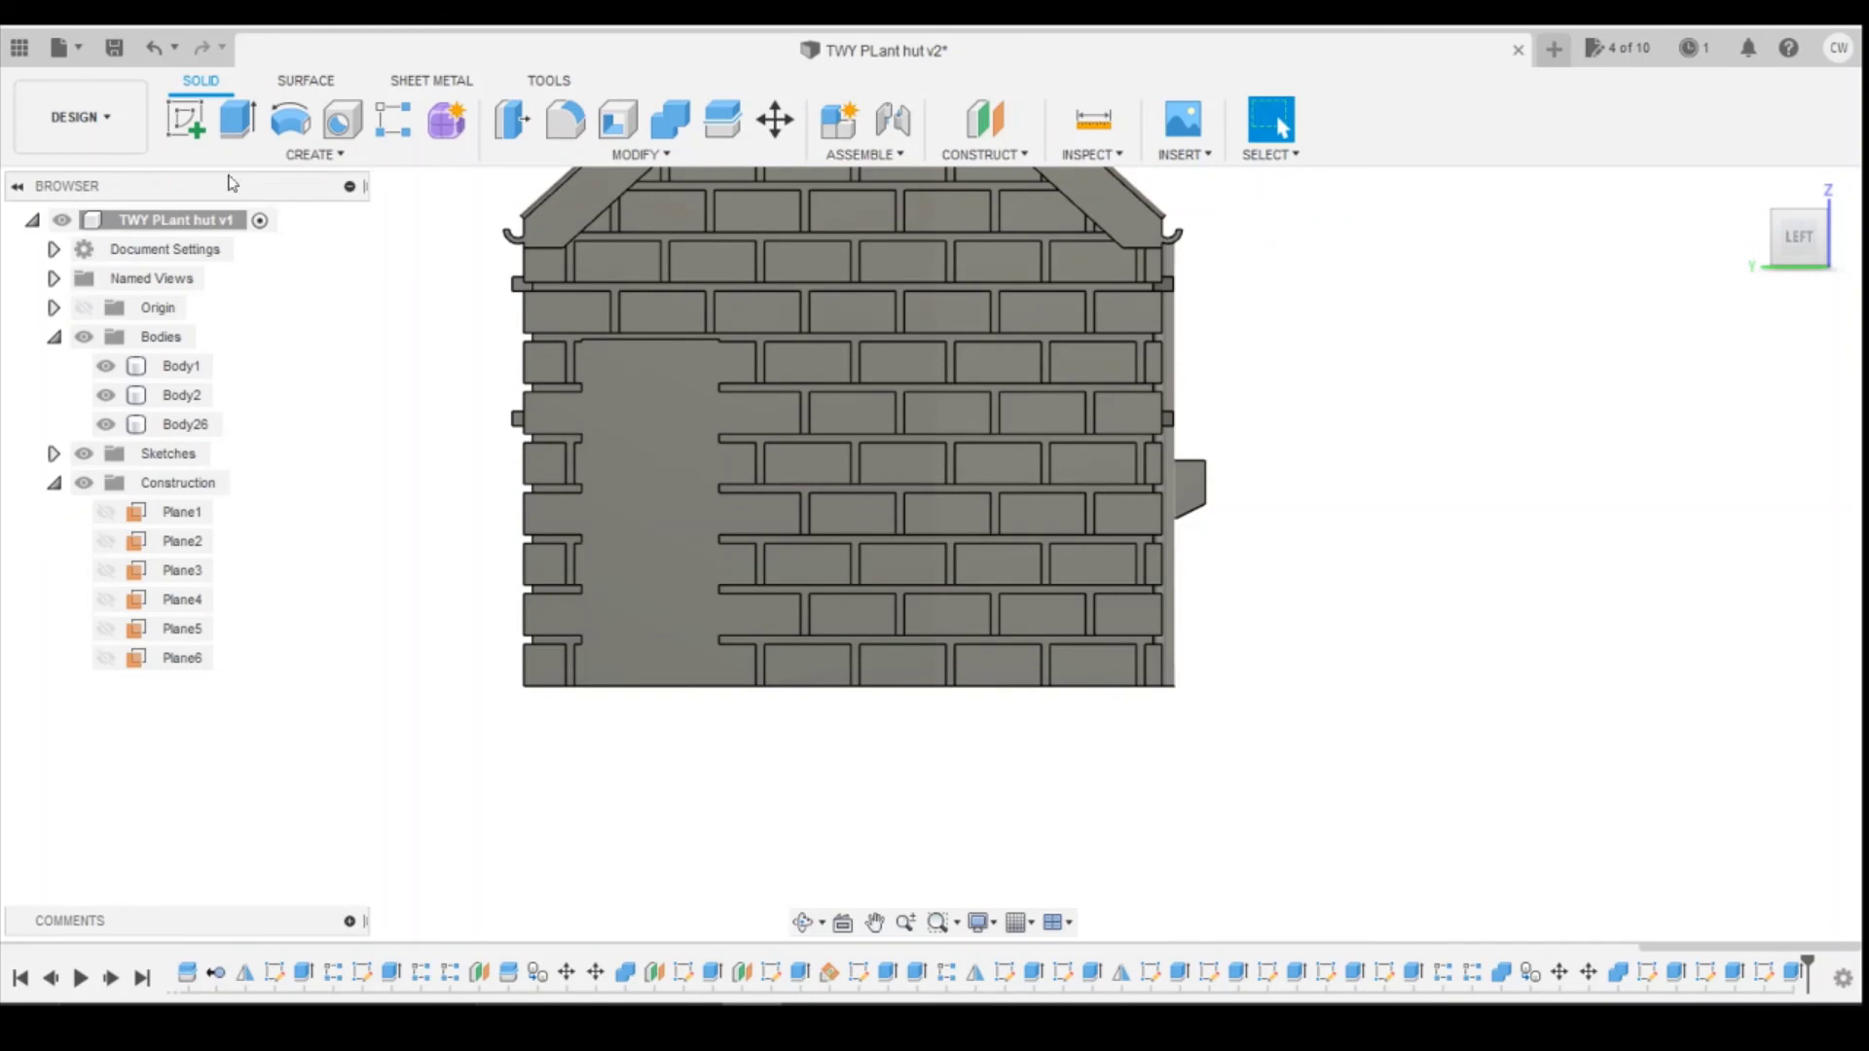
left_click(185, 119)
left_click(610, 504)
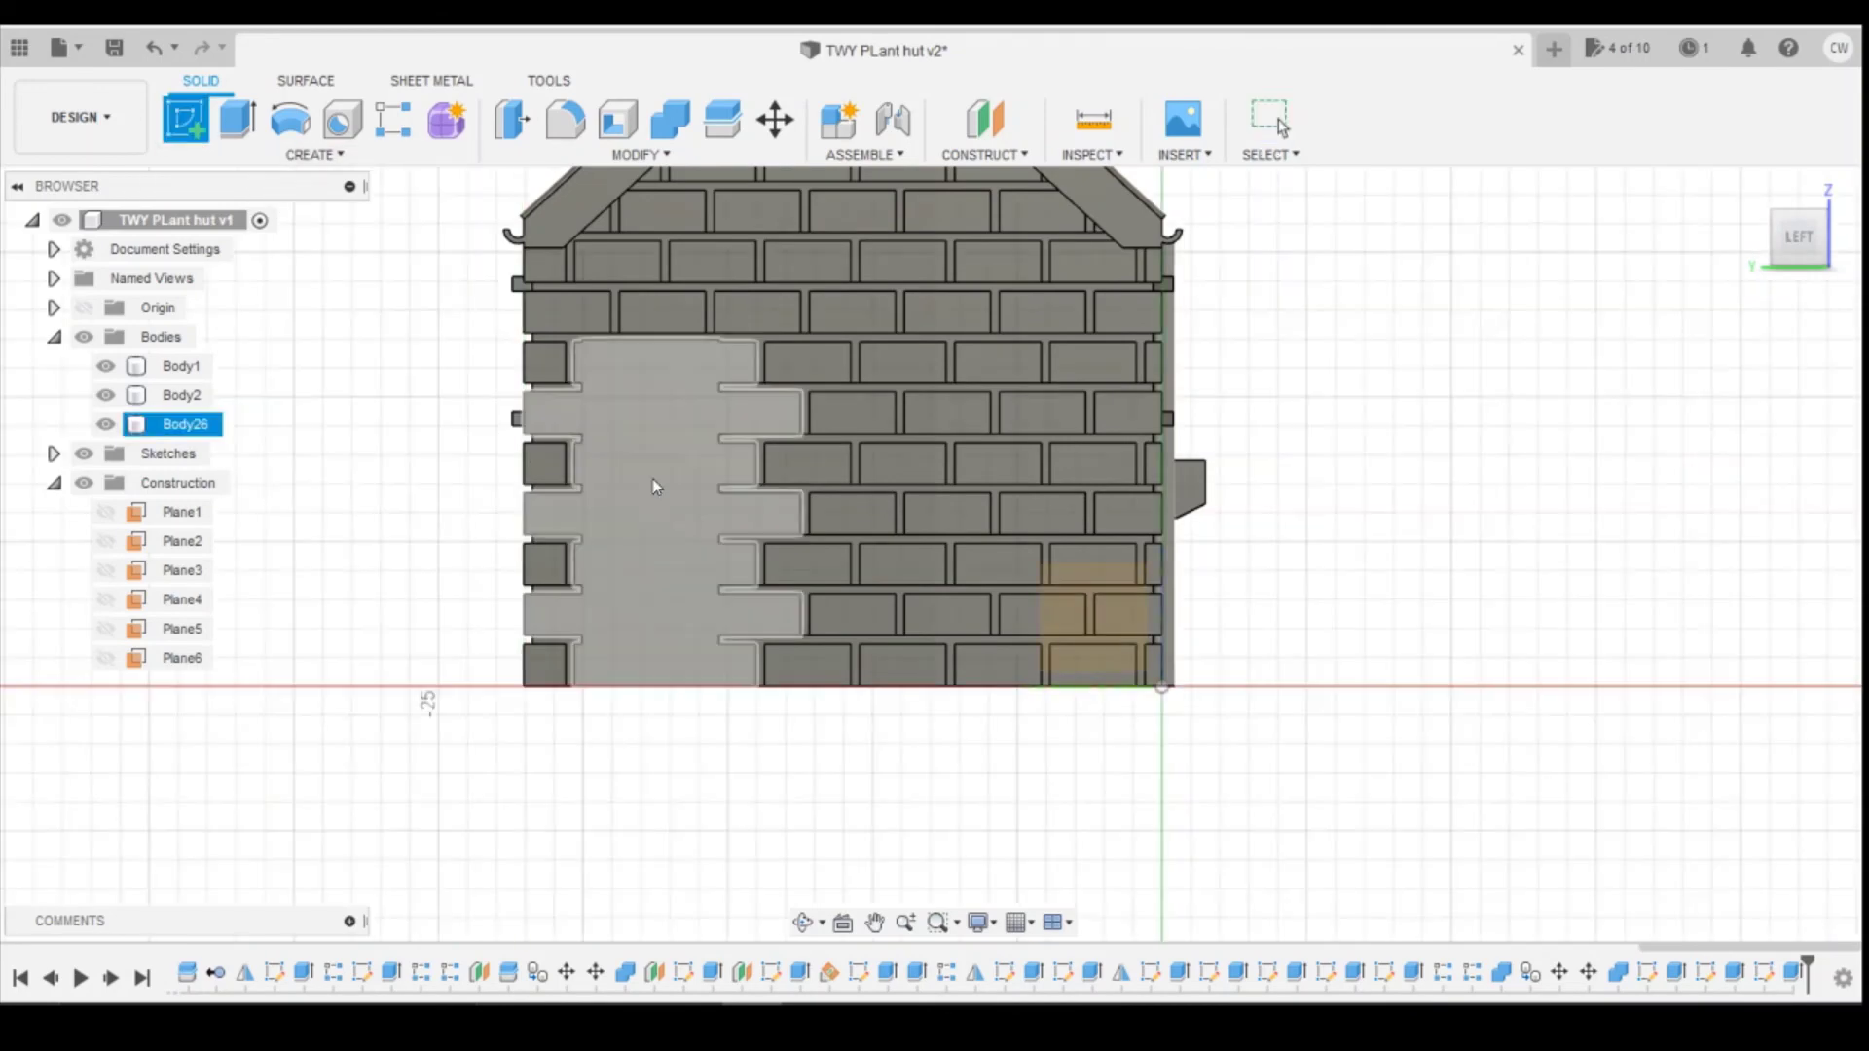
left_click(701, 496)
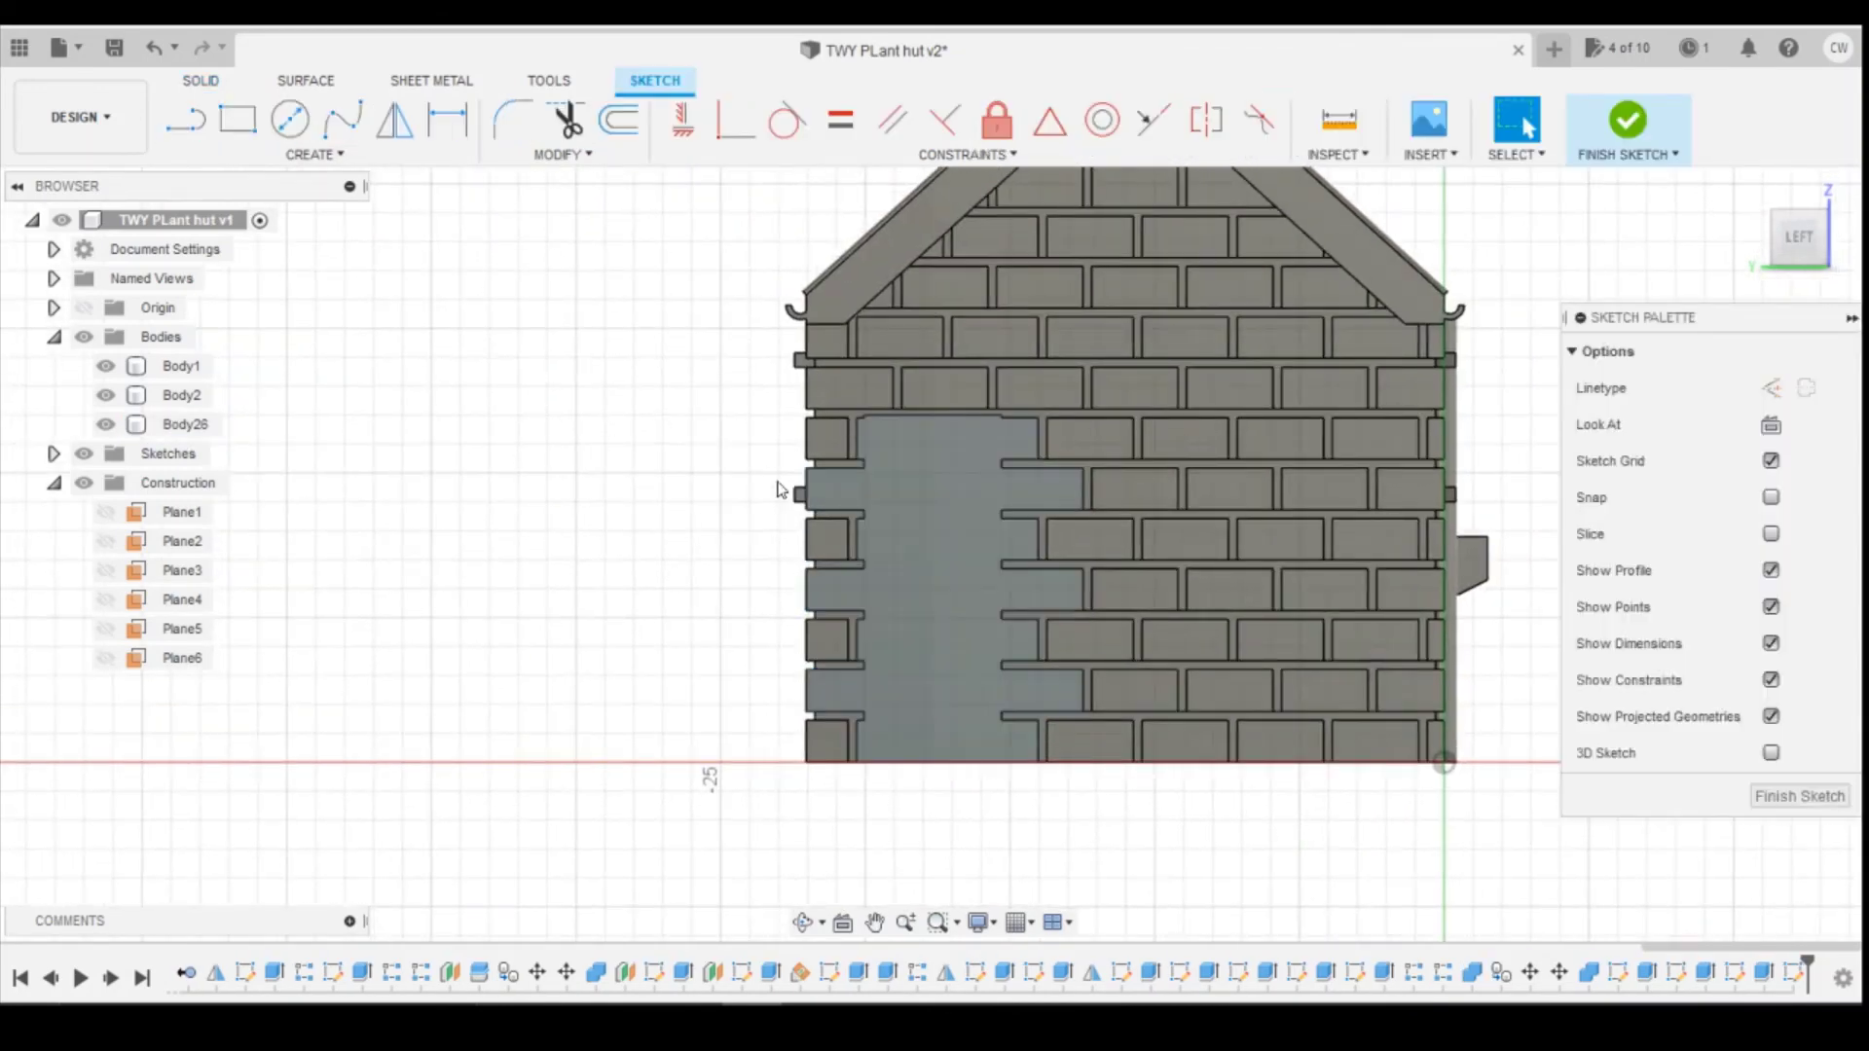
Step: Draw a rectangle over the full doorway panel, from its upper corner down to the wall's base line
left_click(237, 119)
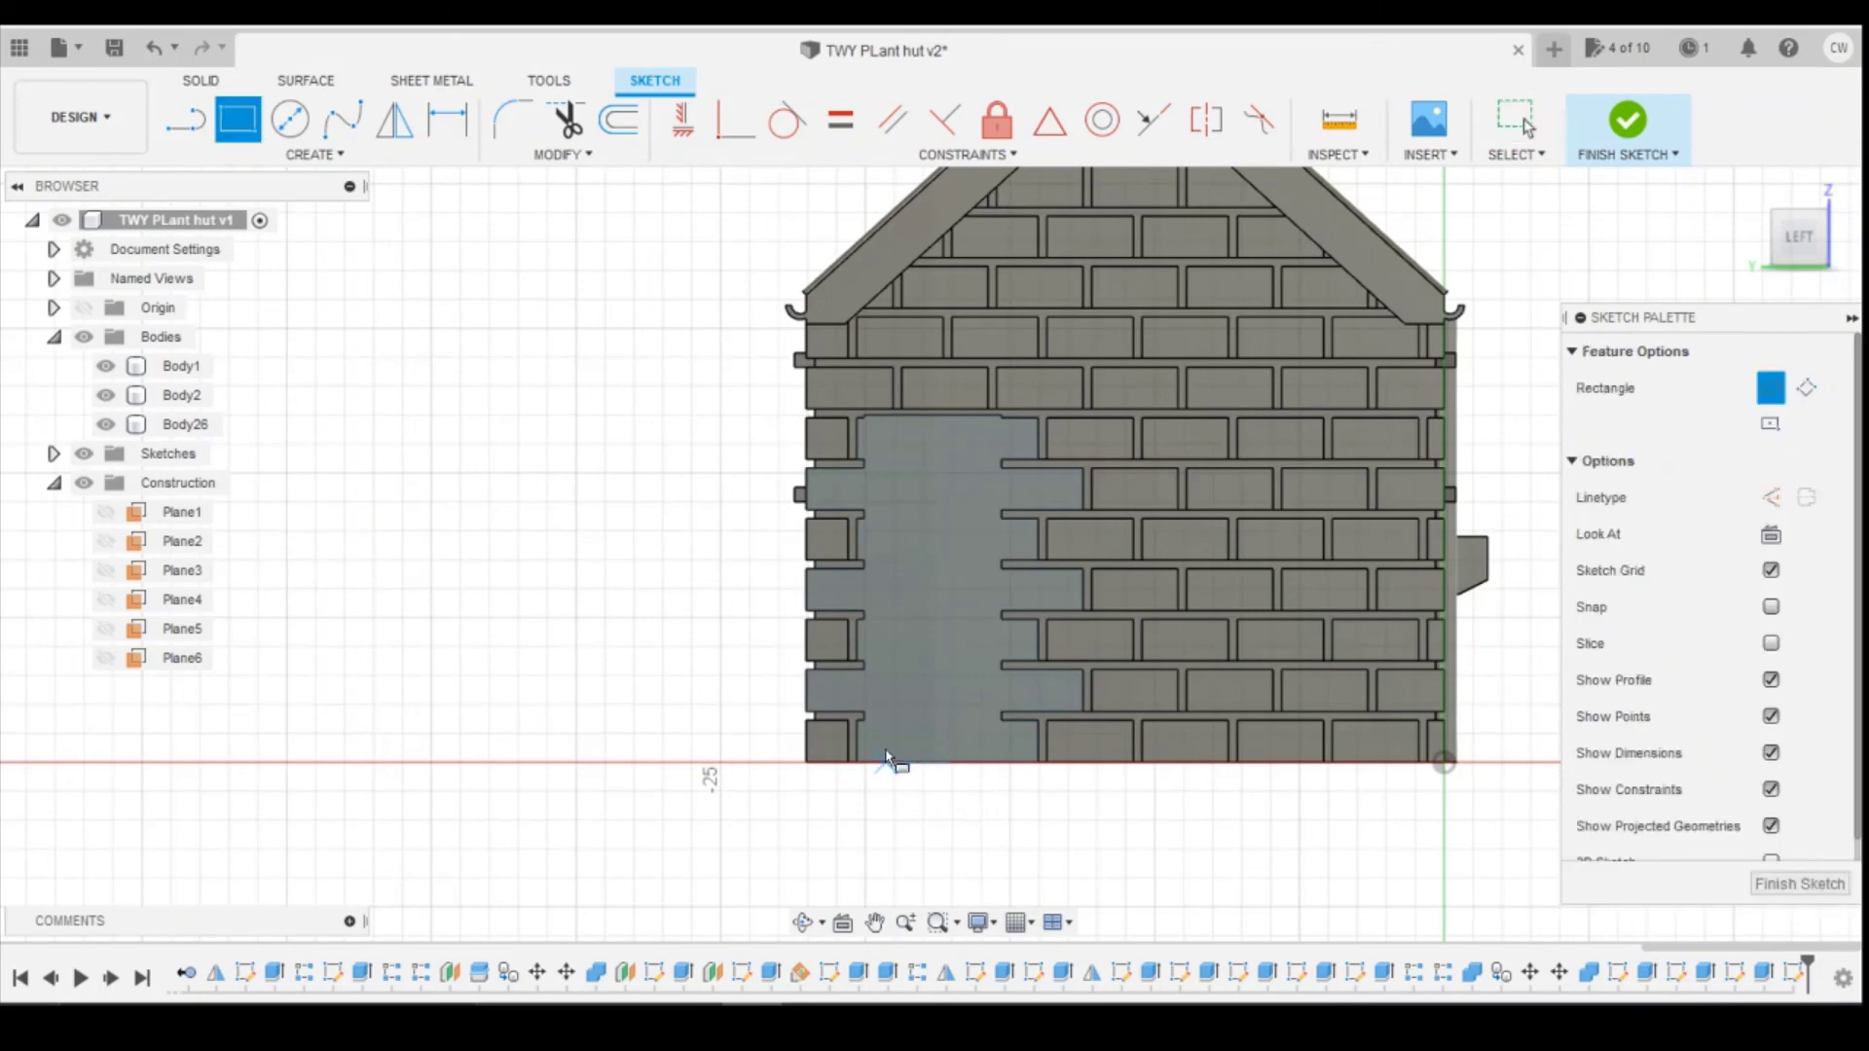
scroll(866, 424, "up", 5)
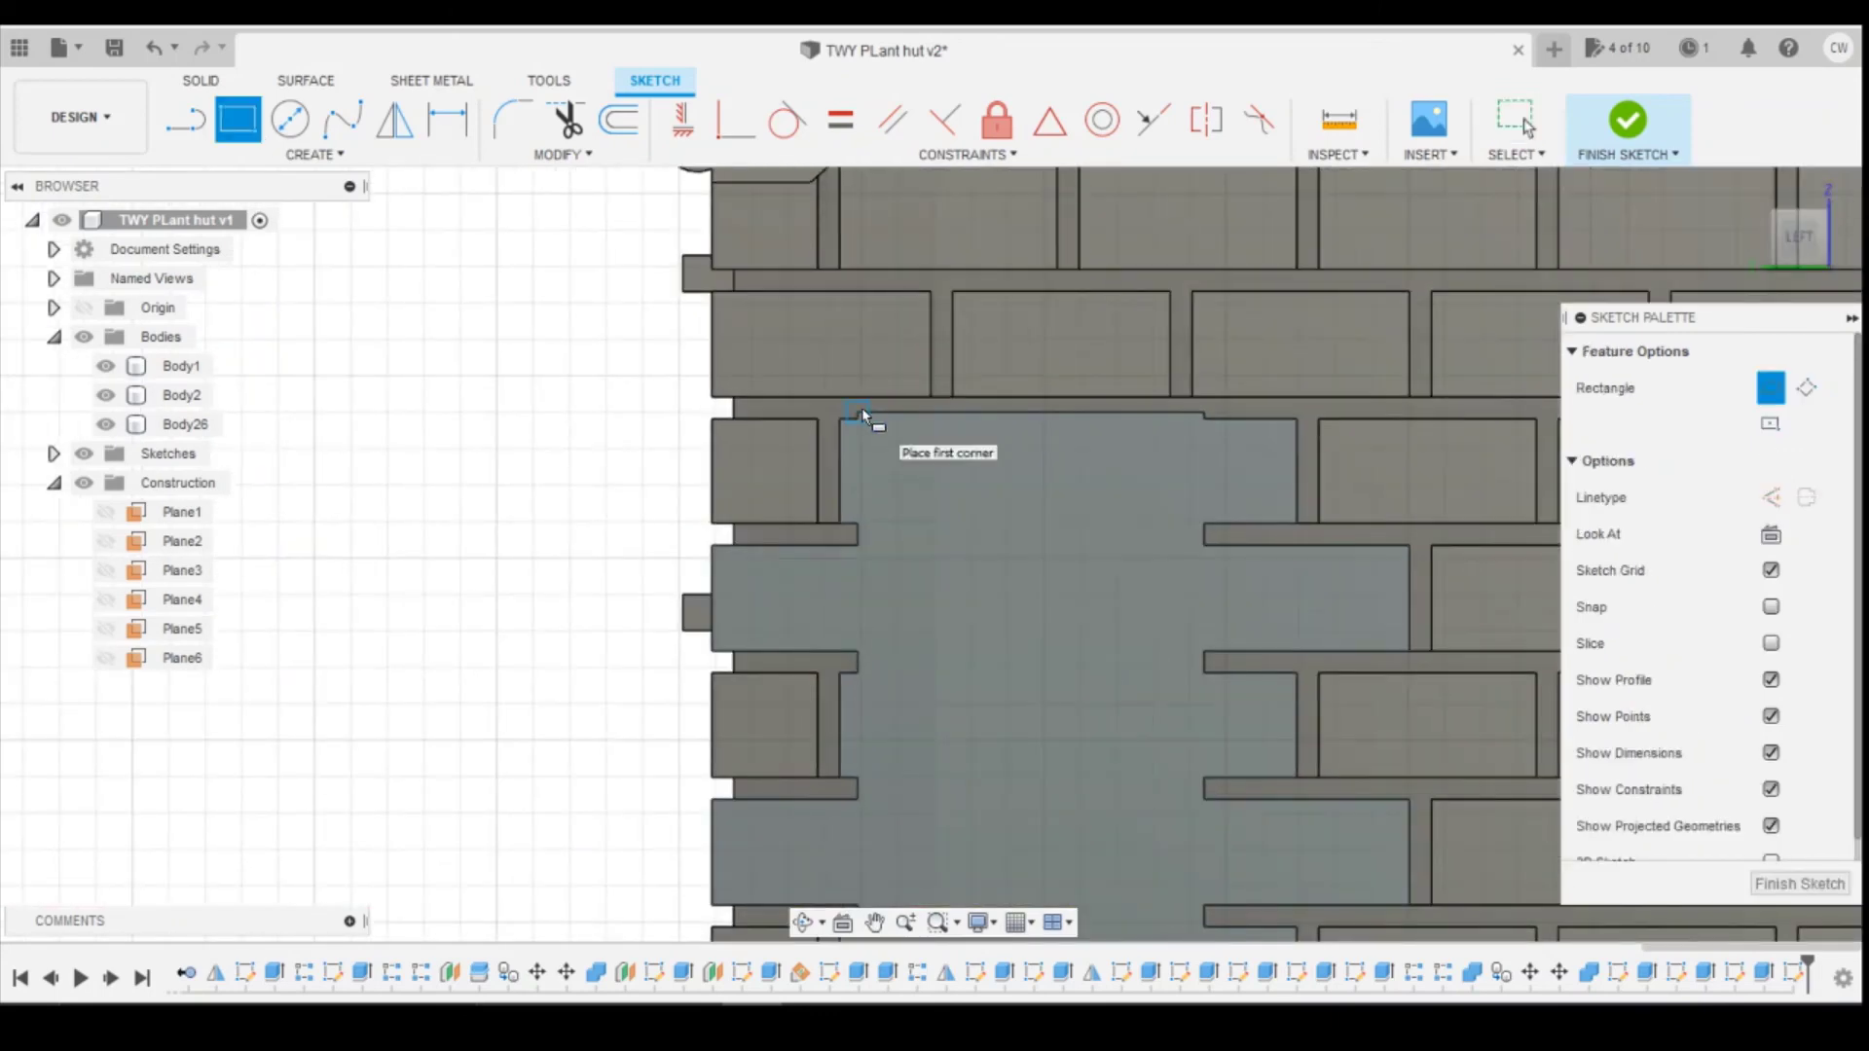
scroll(1183, 653, "down", 5)
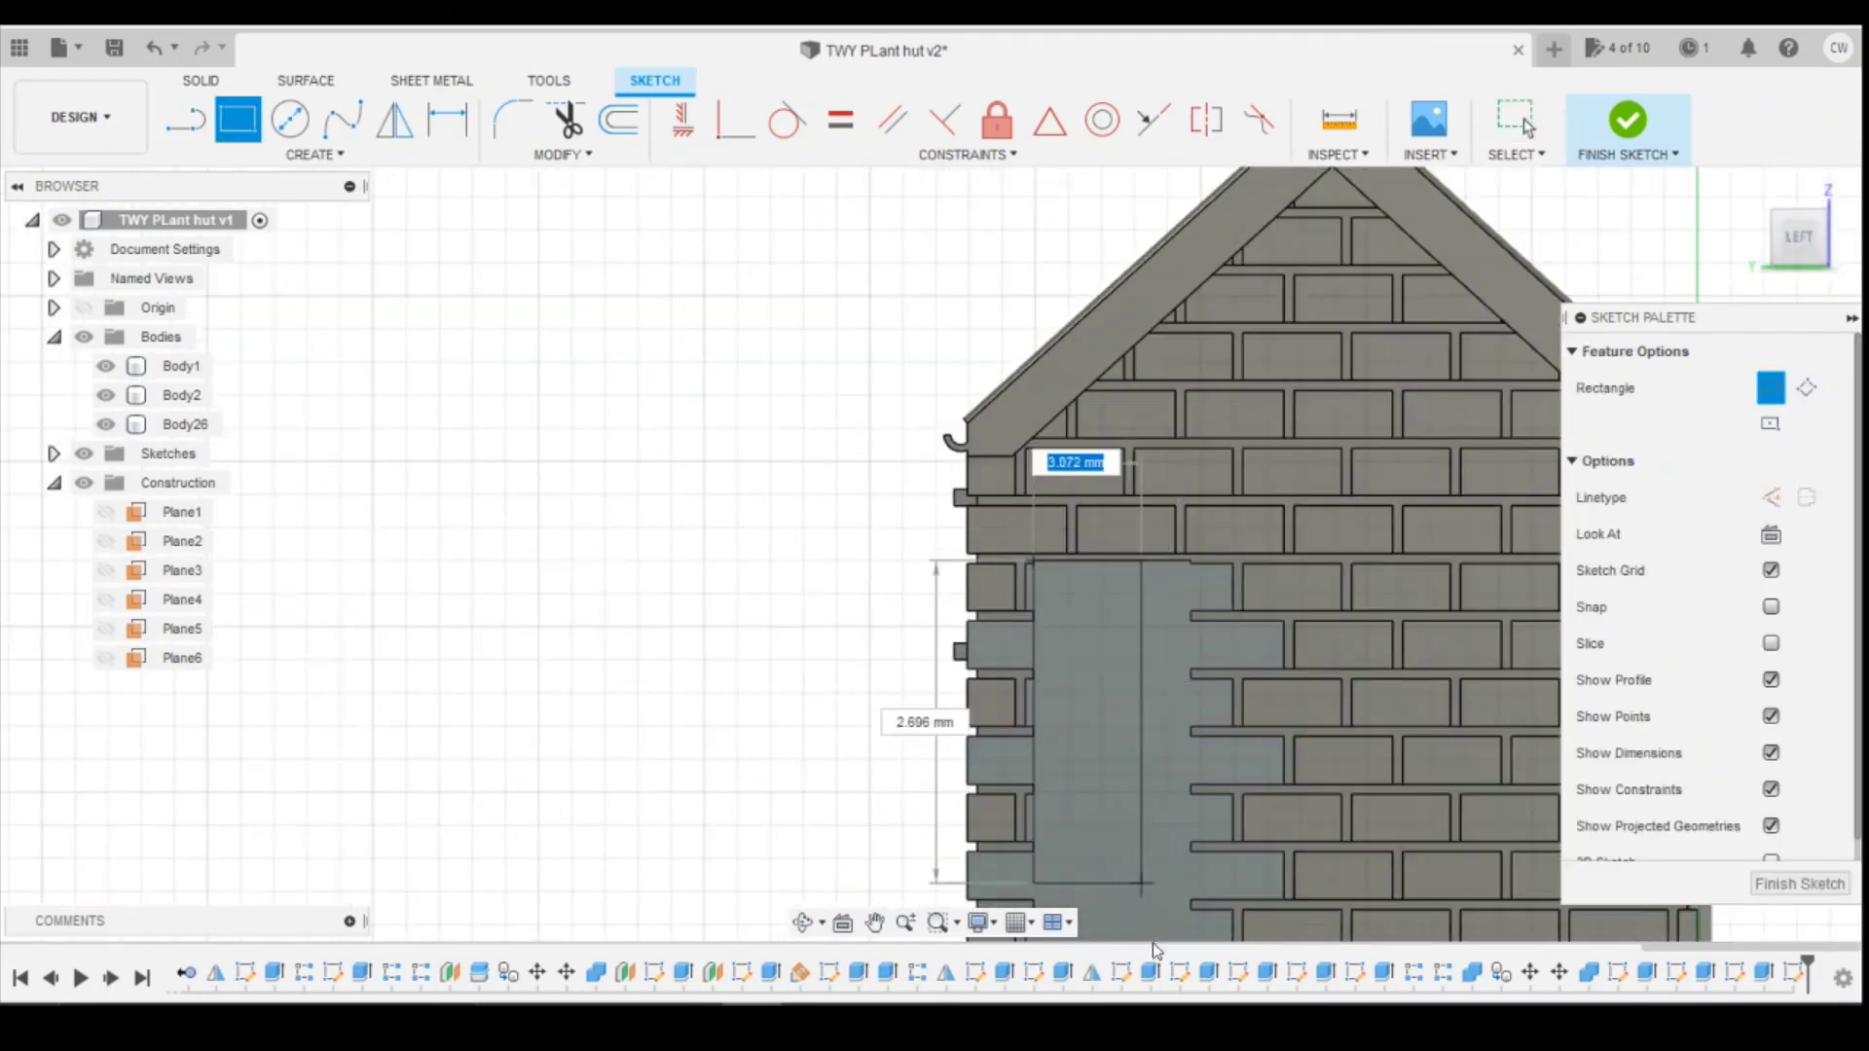
scroll(1205, 527, "down", 3)
scroll(1192, 828, "up", 7)
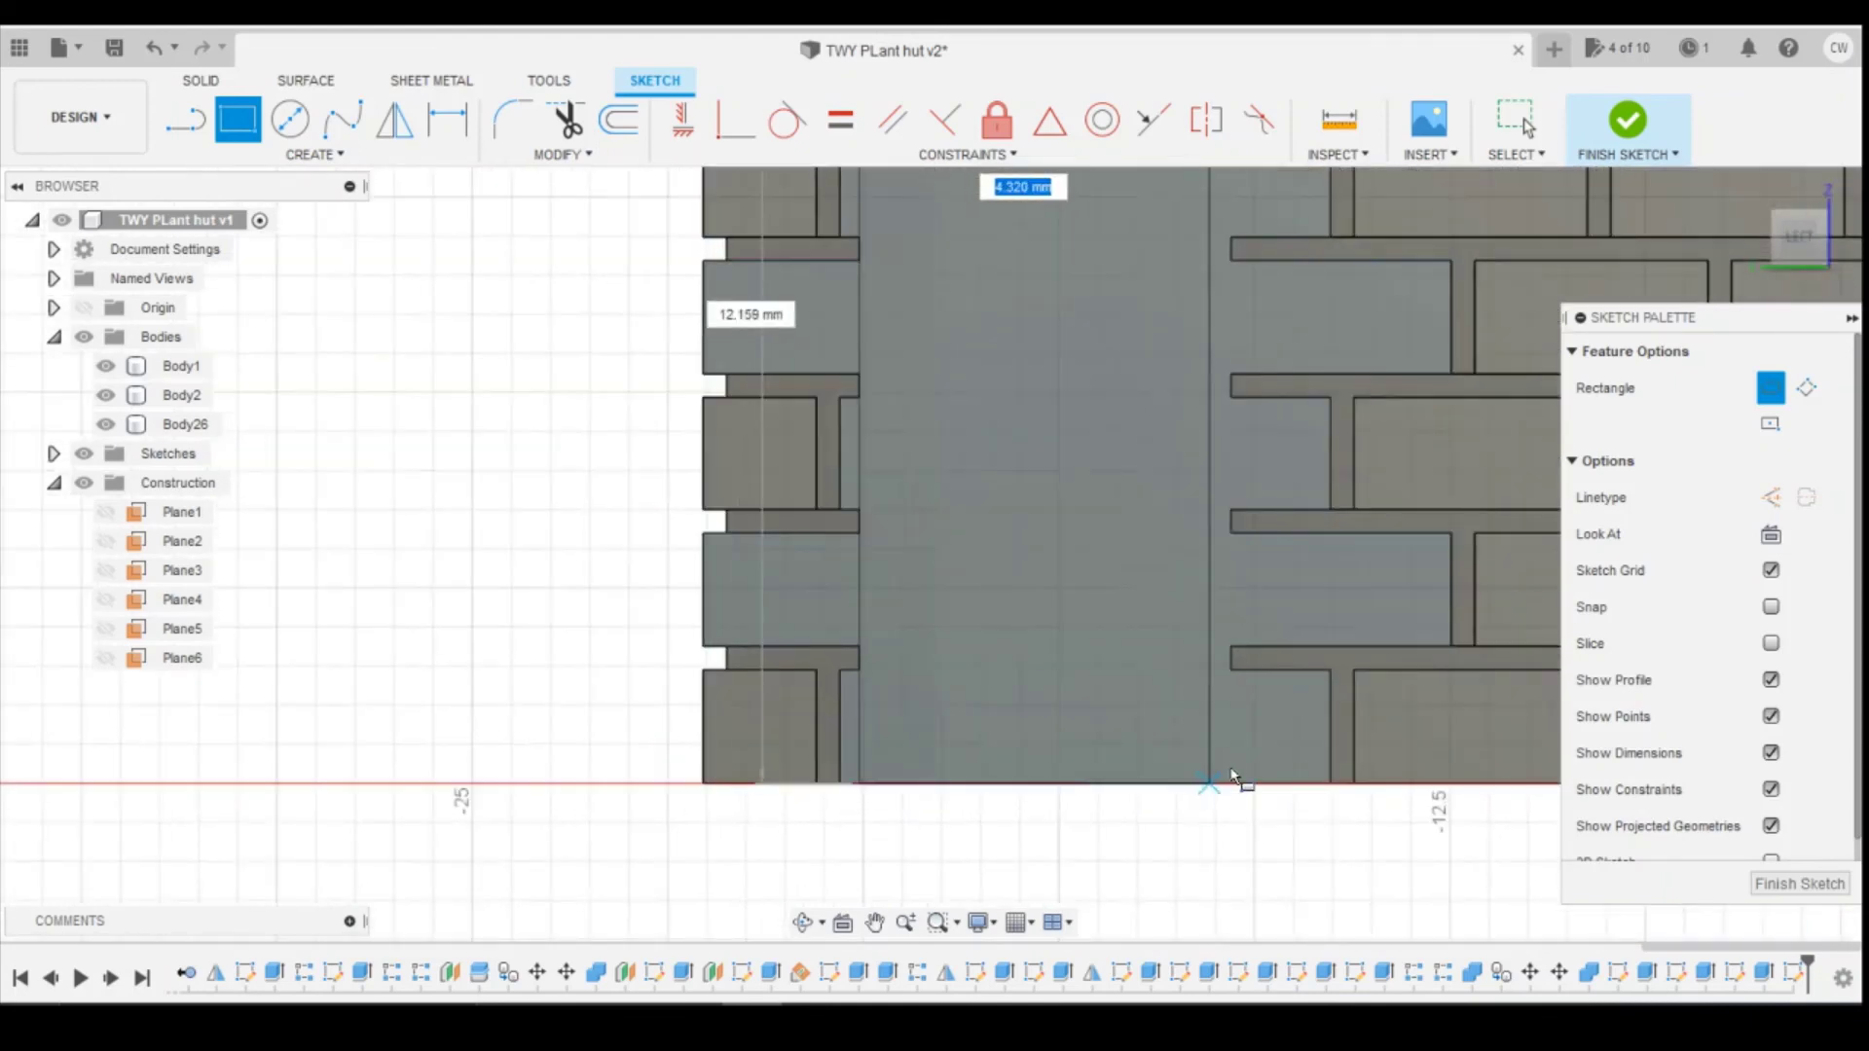
left_click(1236, 783)
scroll(1280, 584, "down", 4)
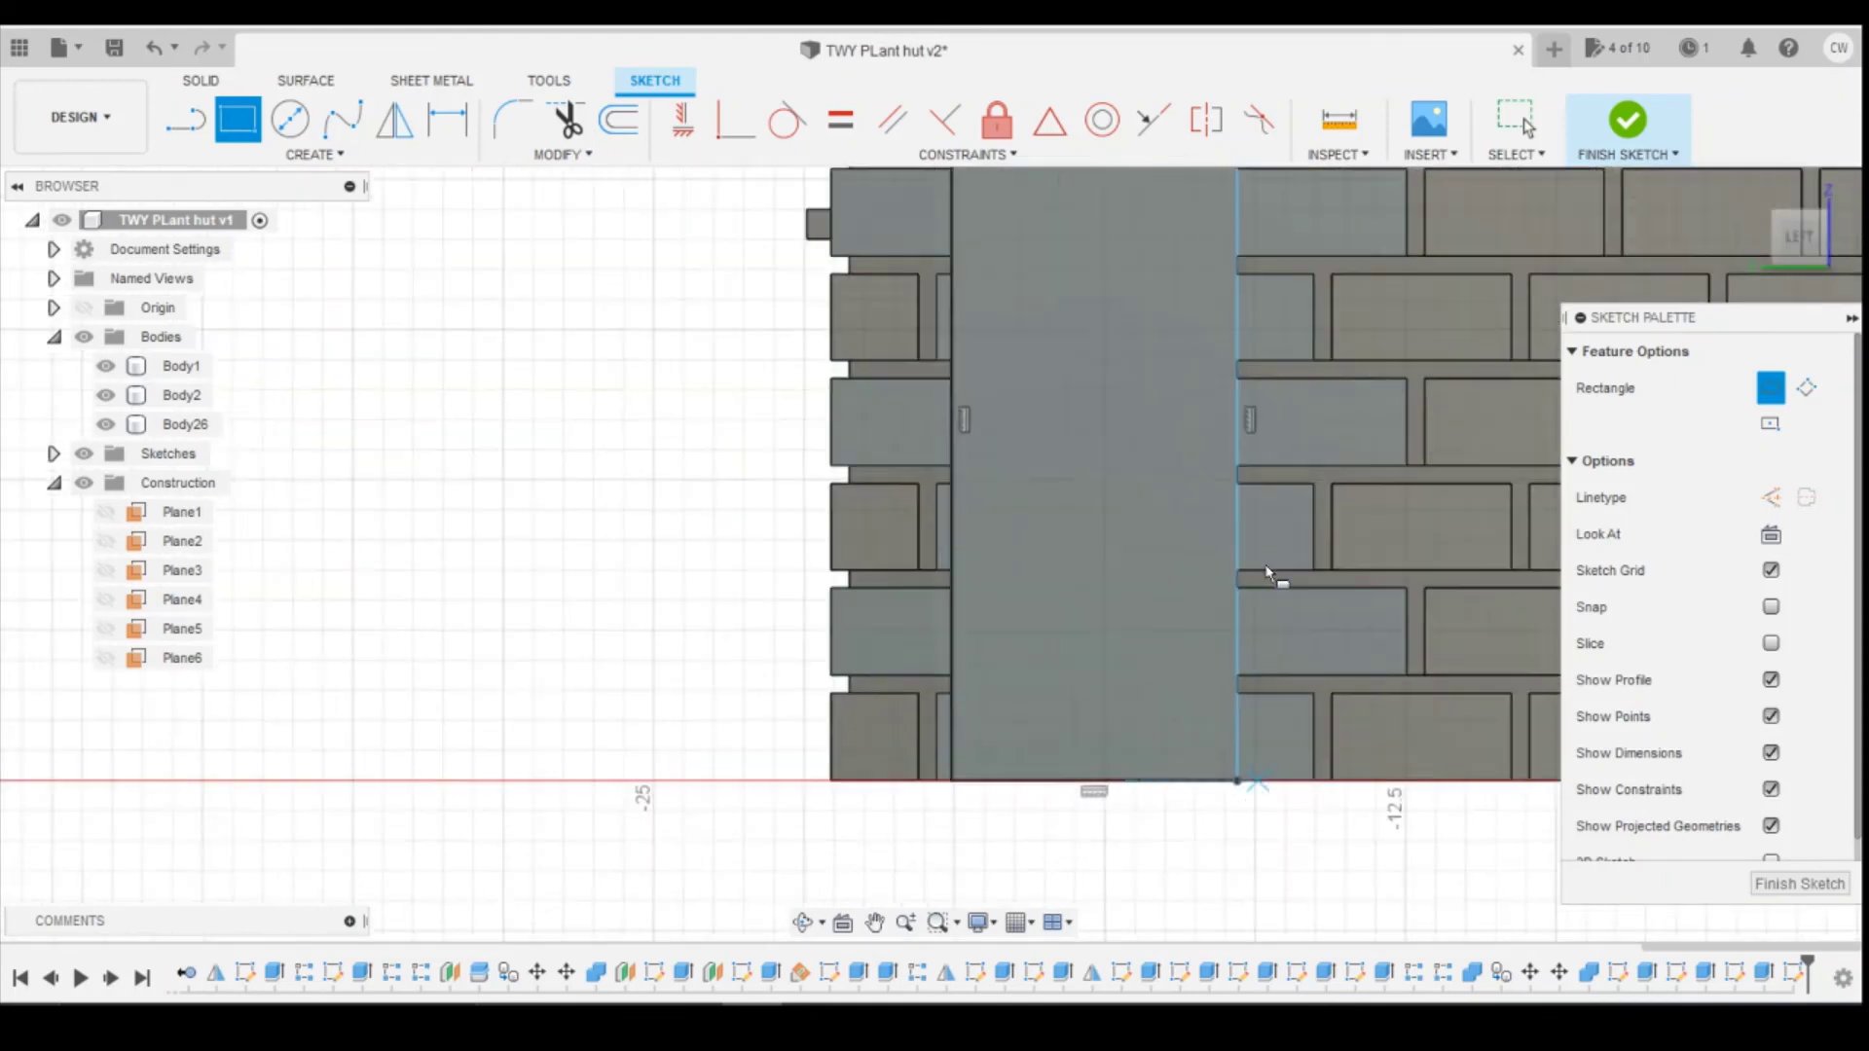
scroll(1273, 261, "up", 5)
scroll(1263, 273, "down", 4)
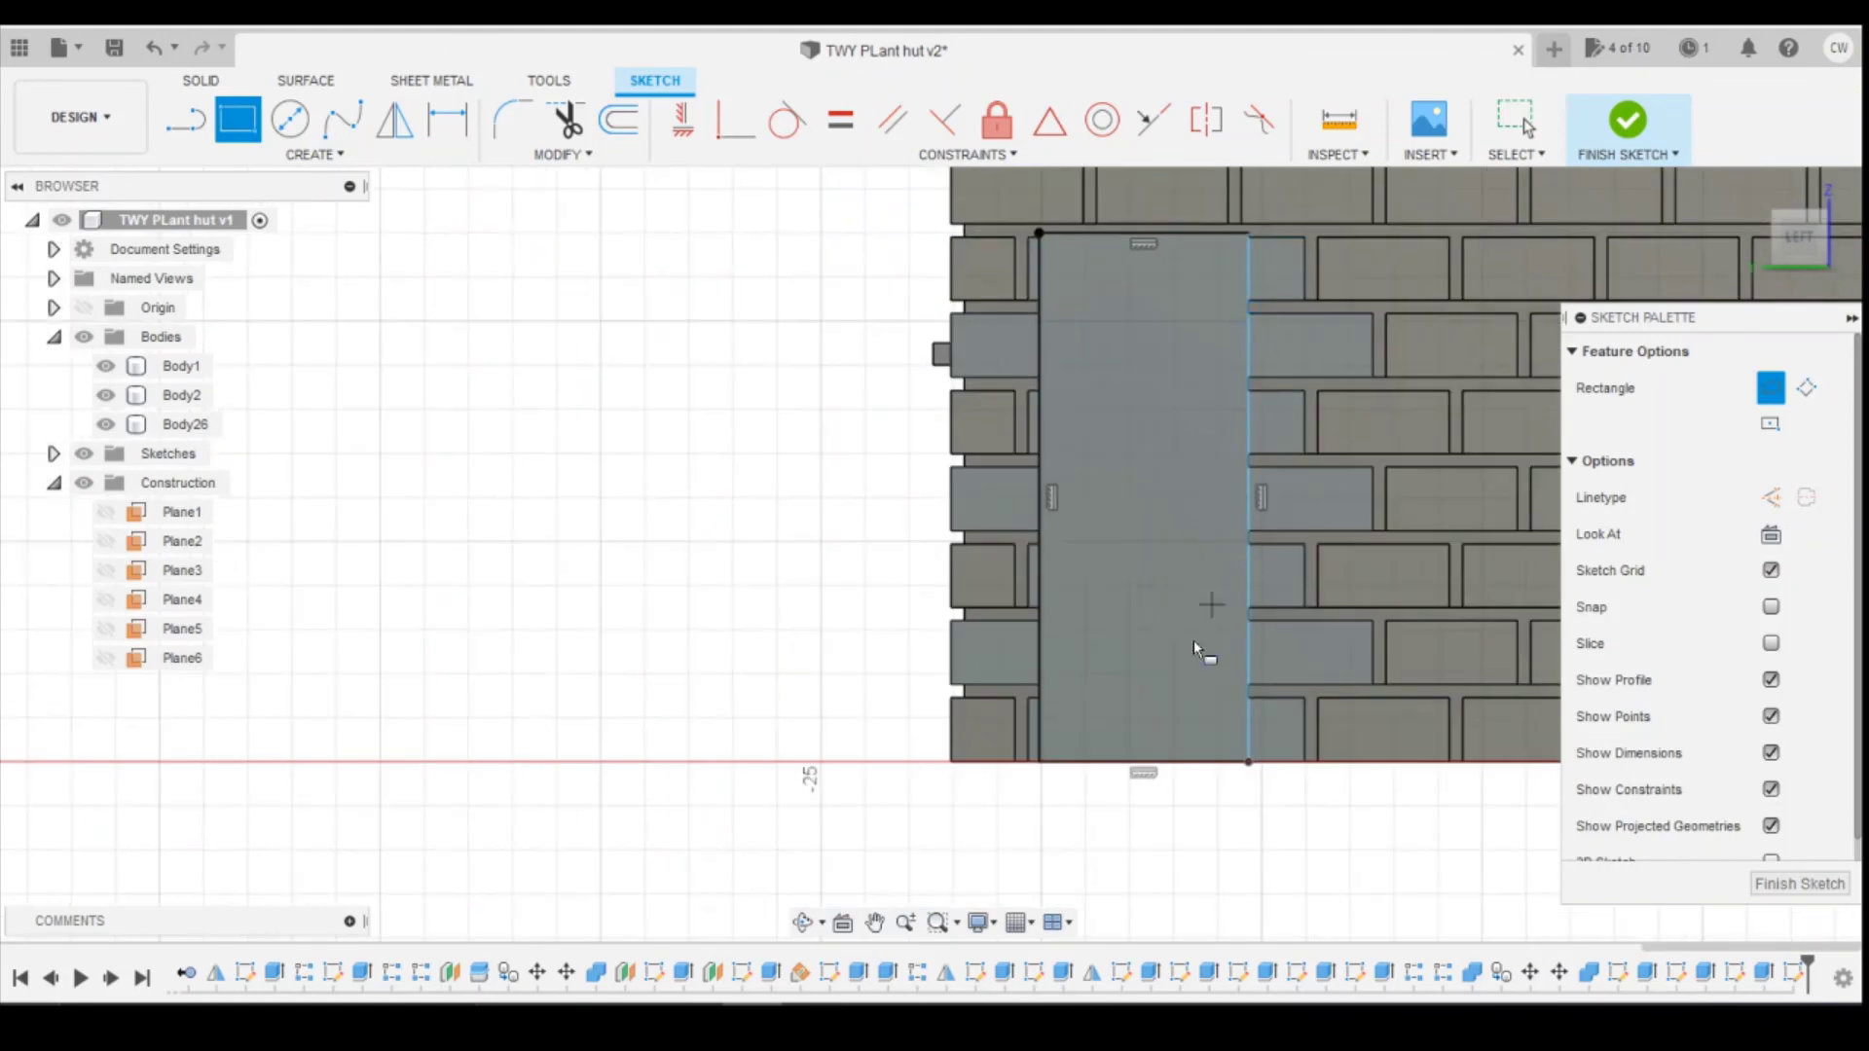
key("Escape")
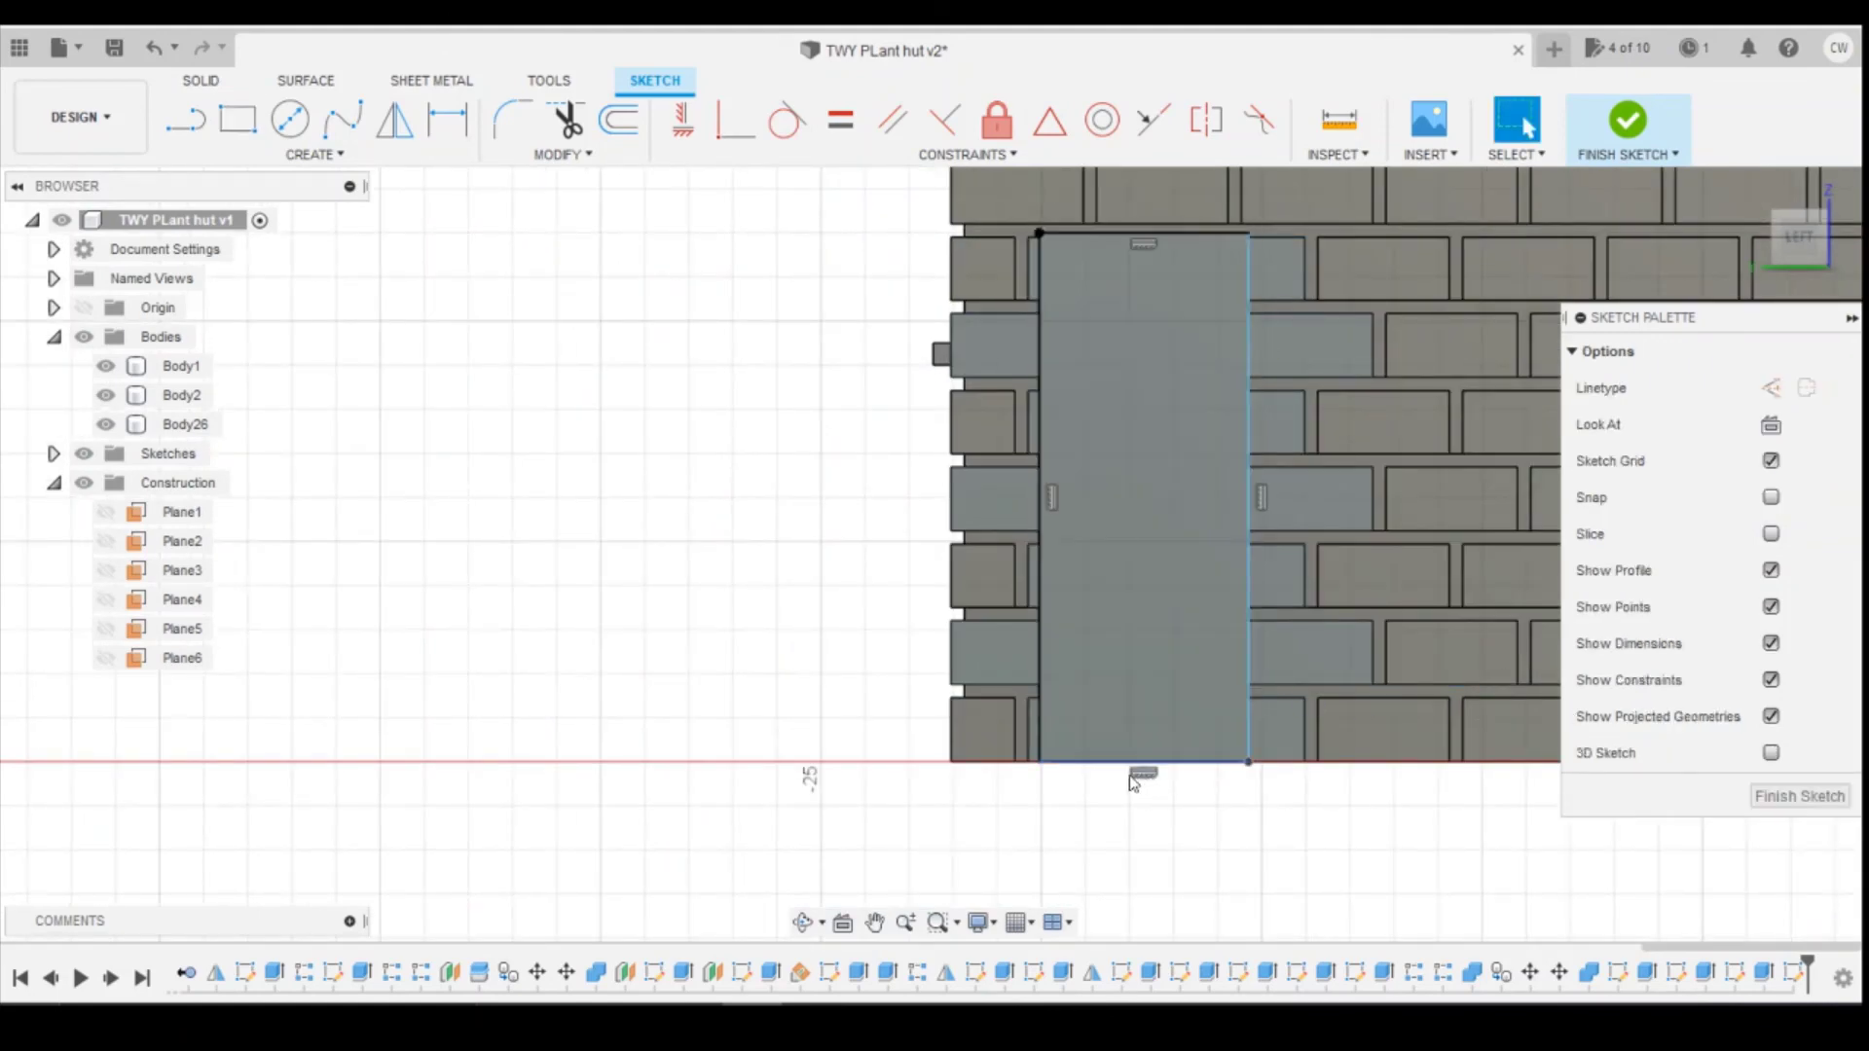
Step: Dimension the doorway rectangle's width along its bottom edge
key("d")
left_click(1156, 764)
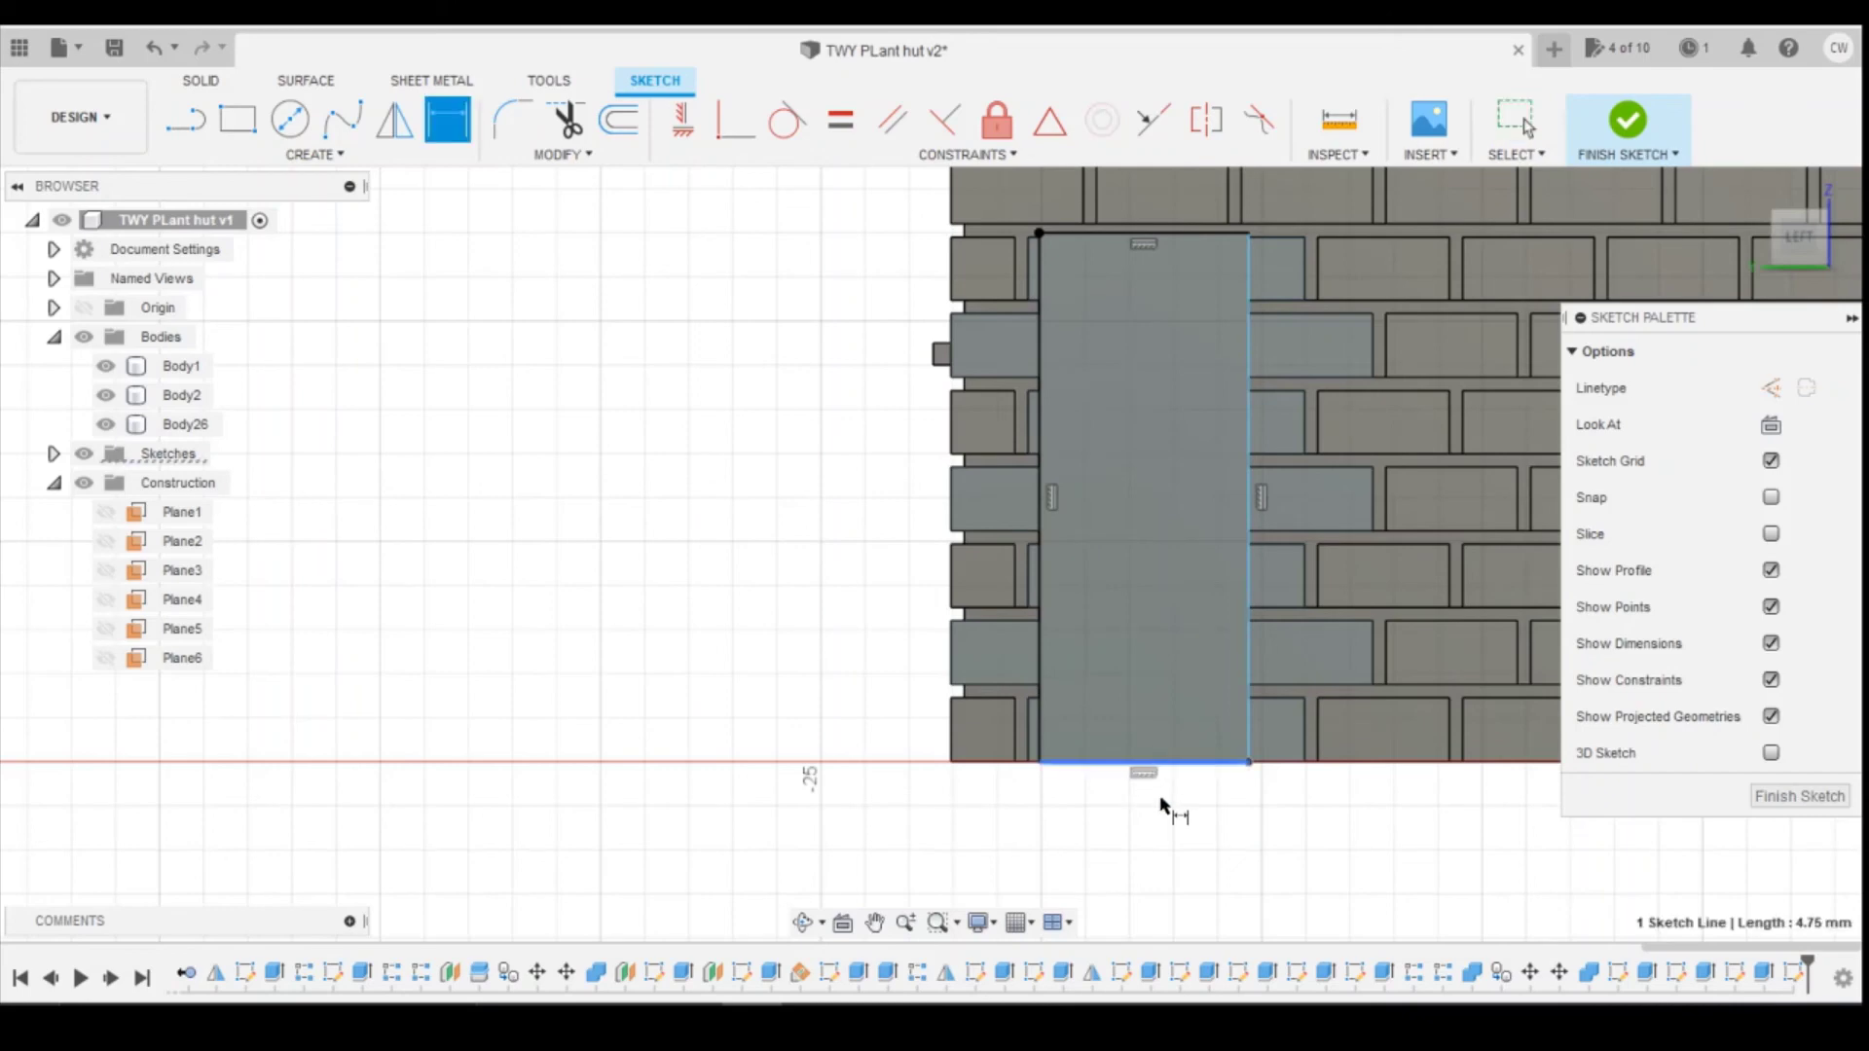
left_click(1217, 845)
key("Return")
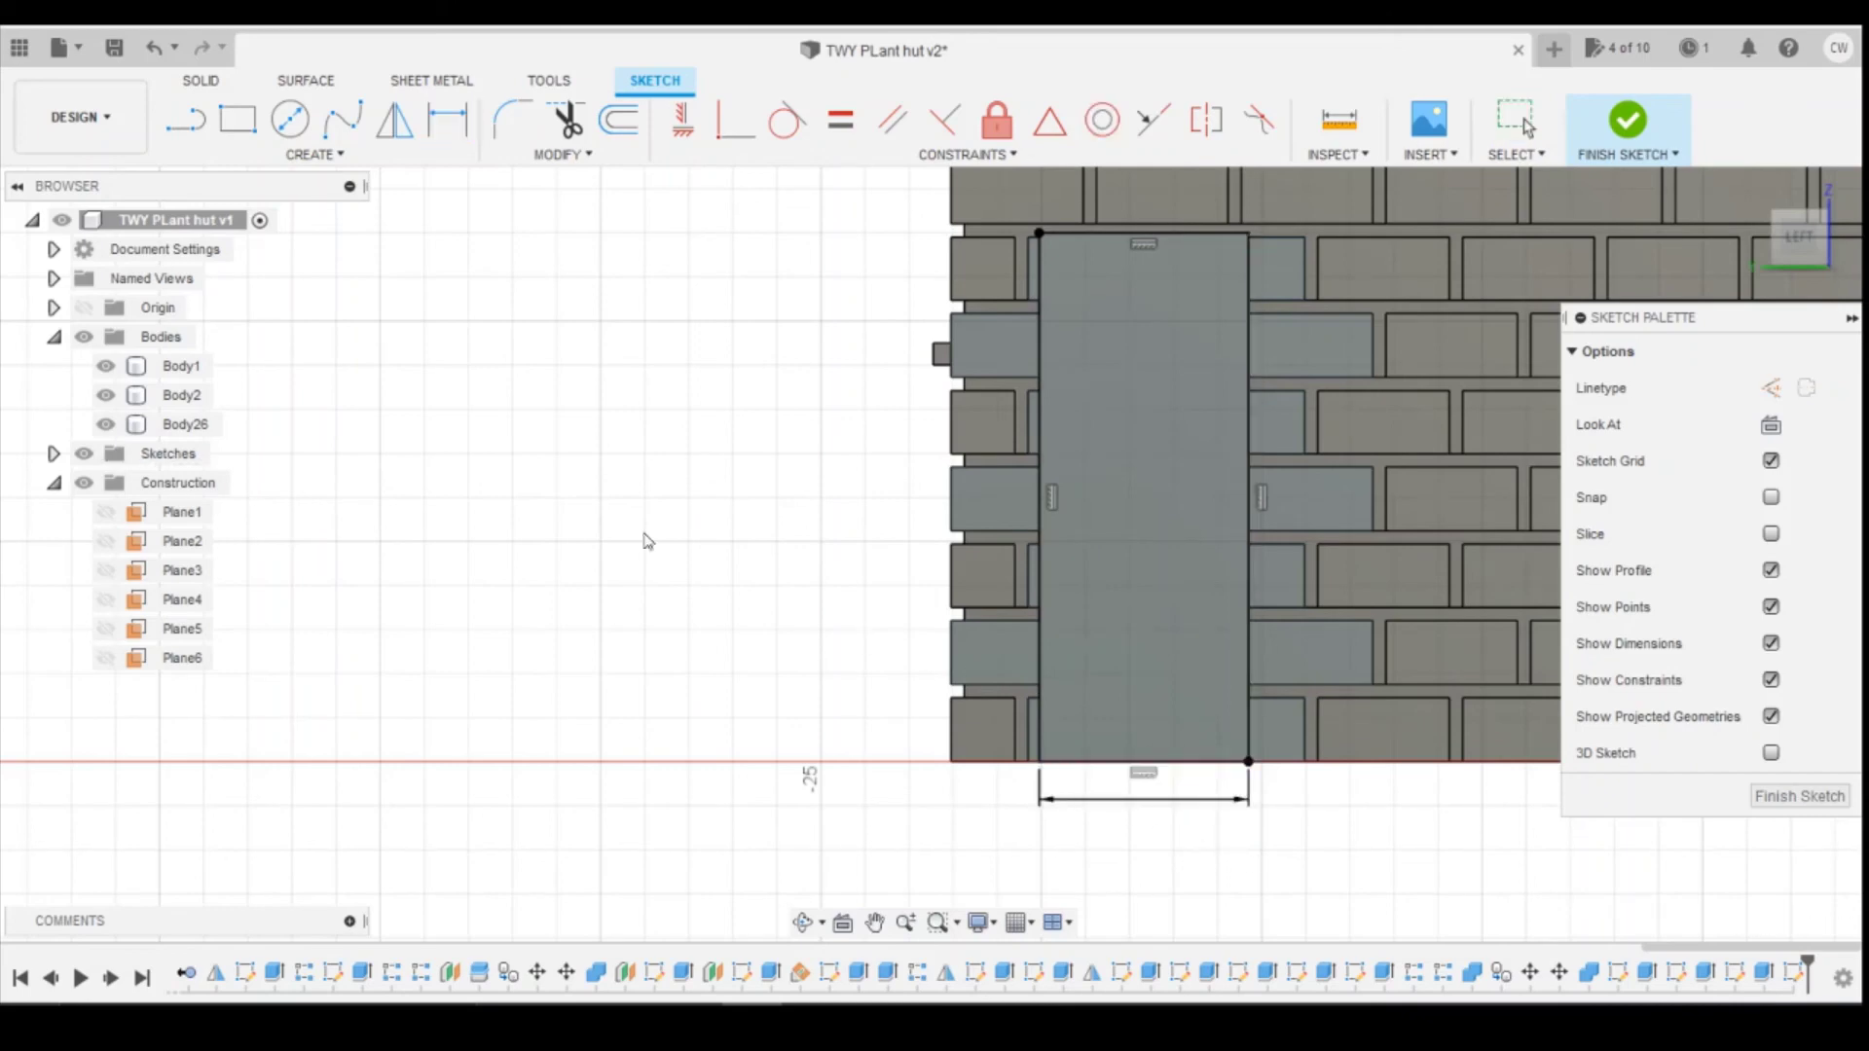
Step: Draw a brick rectangle 1.5 mm wide and 0.5 mm high in the doorway outline's lower left corner
left_click(234, 125)
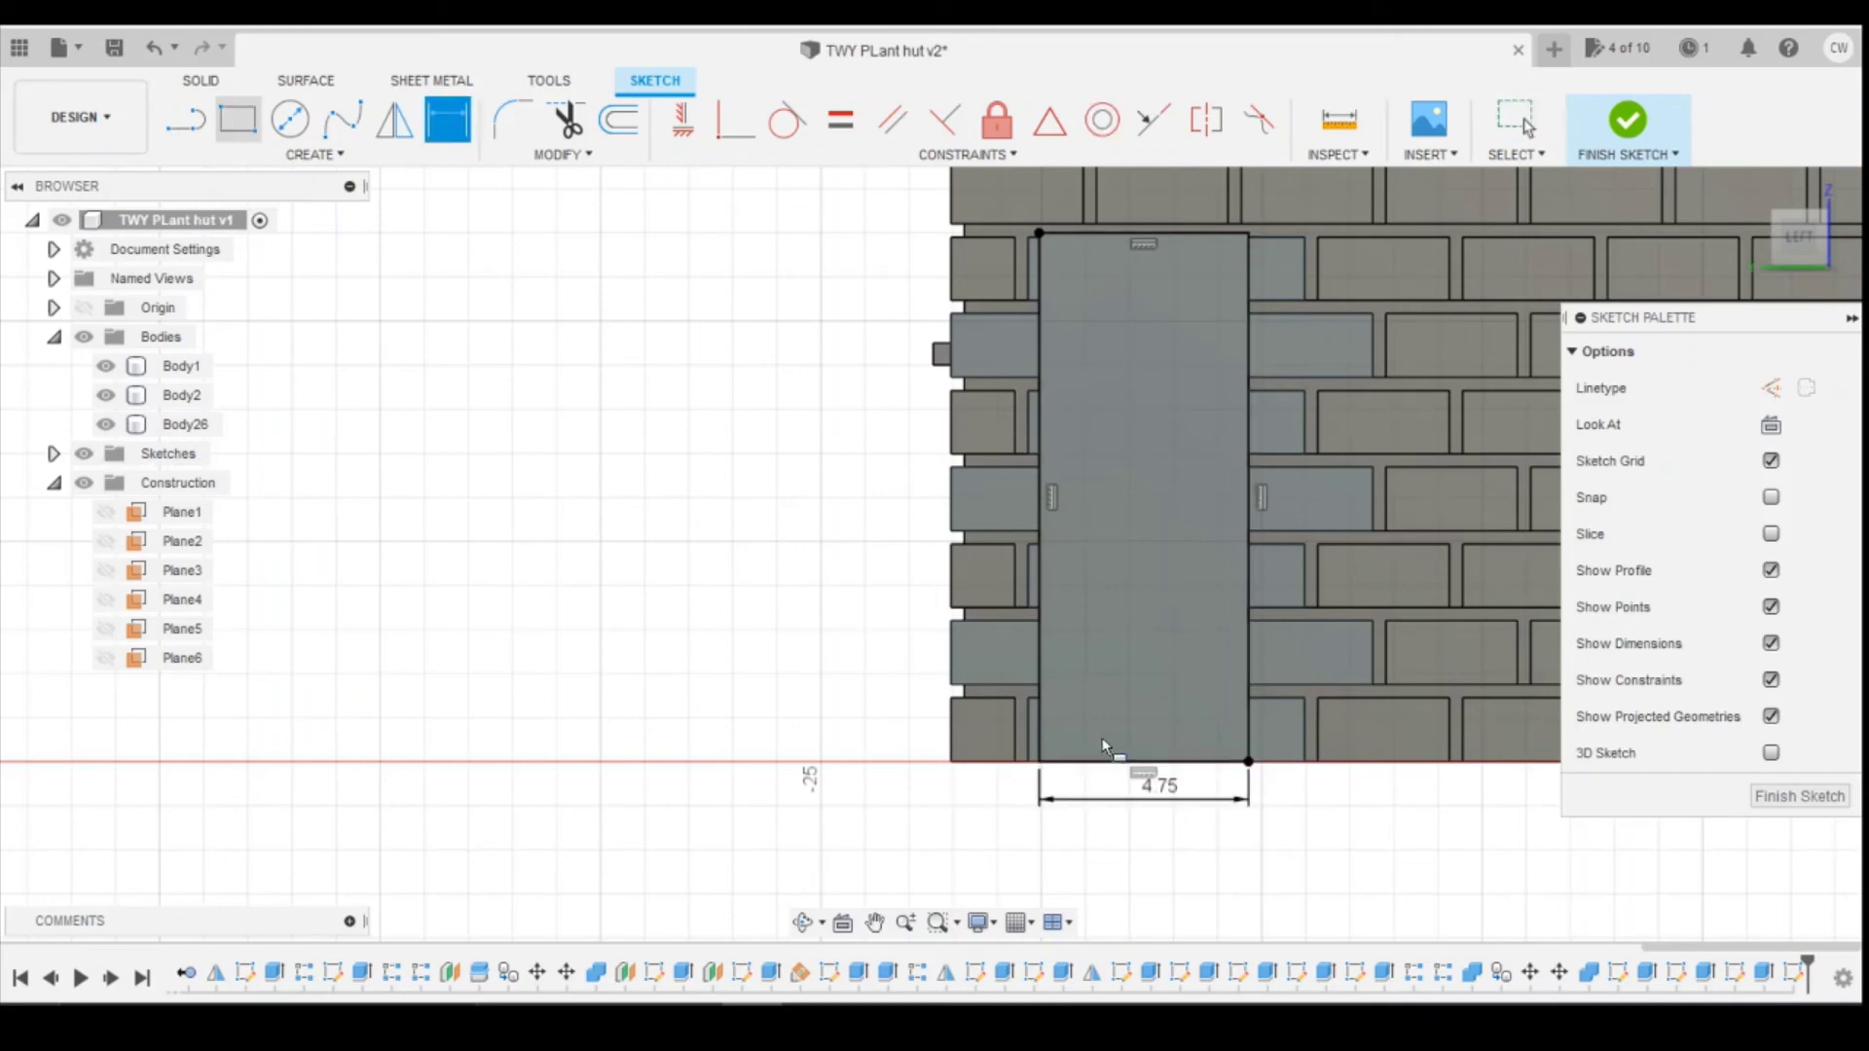
scroll(1106, 751, "up", 3)
left_click(998, 782)
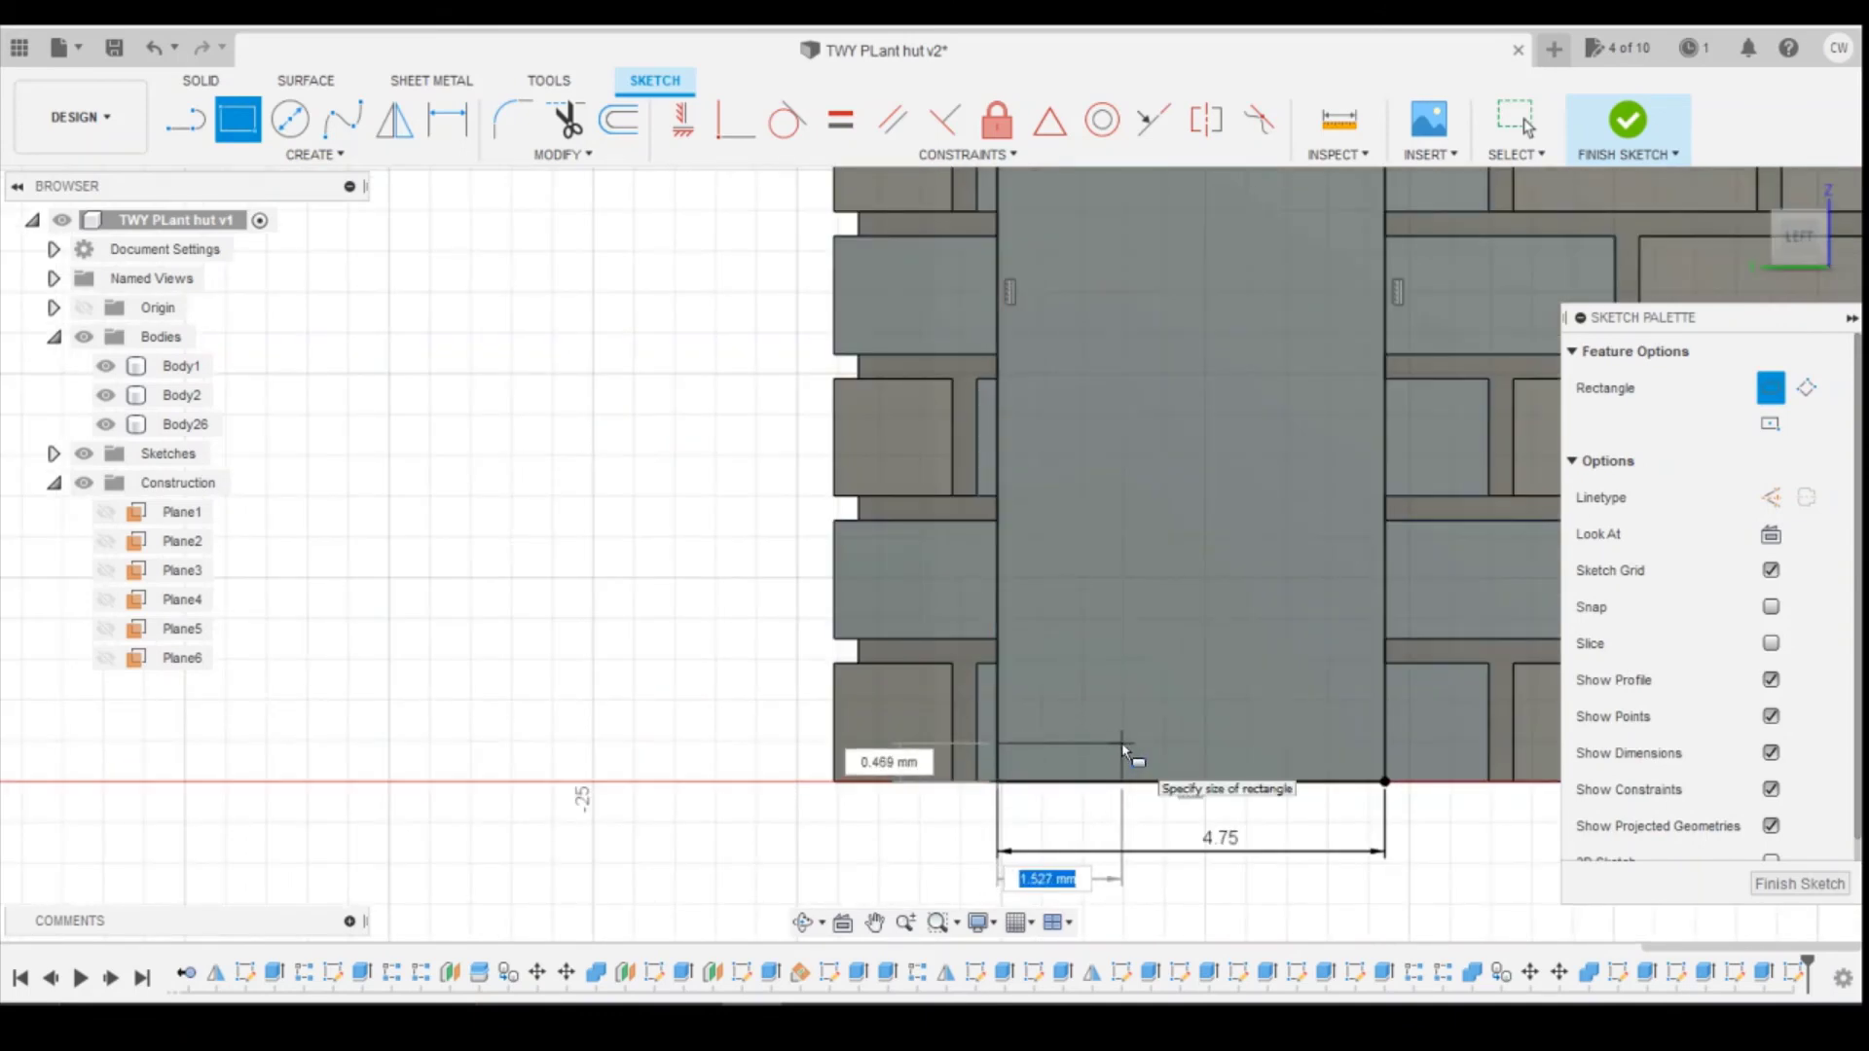
type("1.5")
key("Tab")
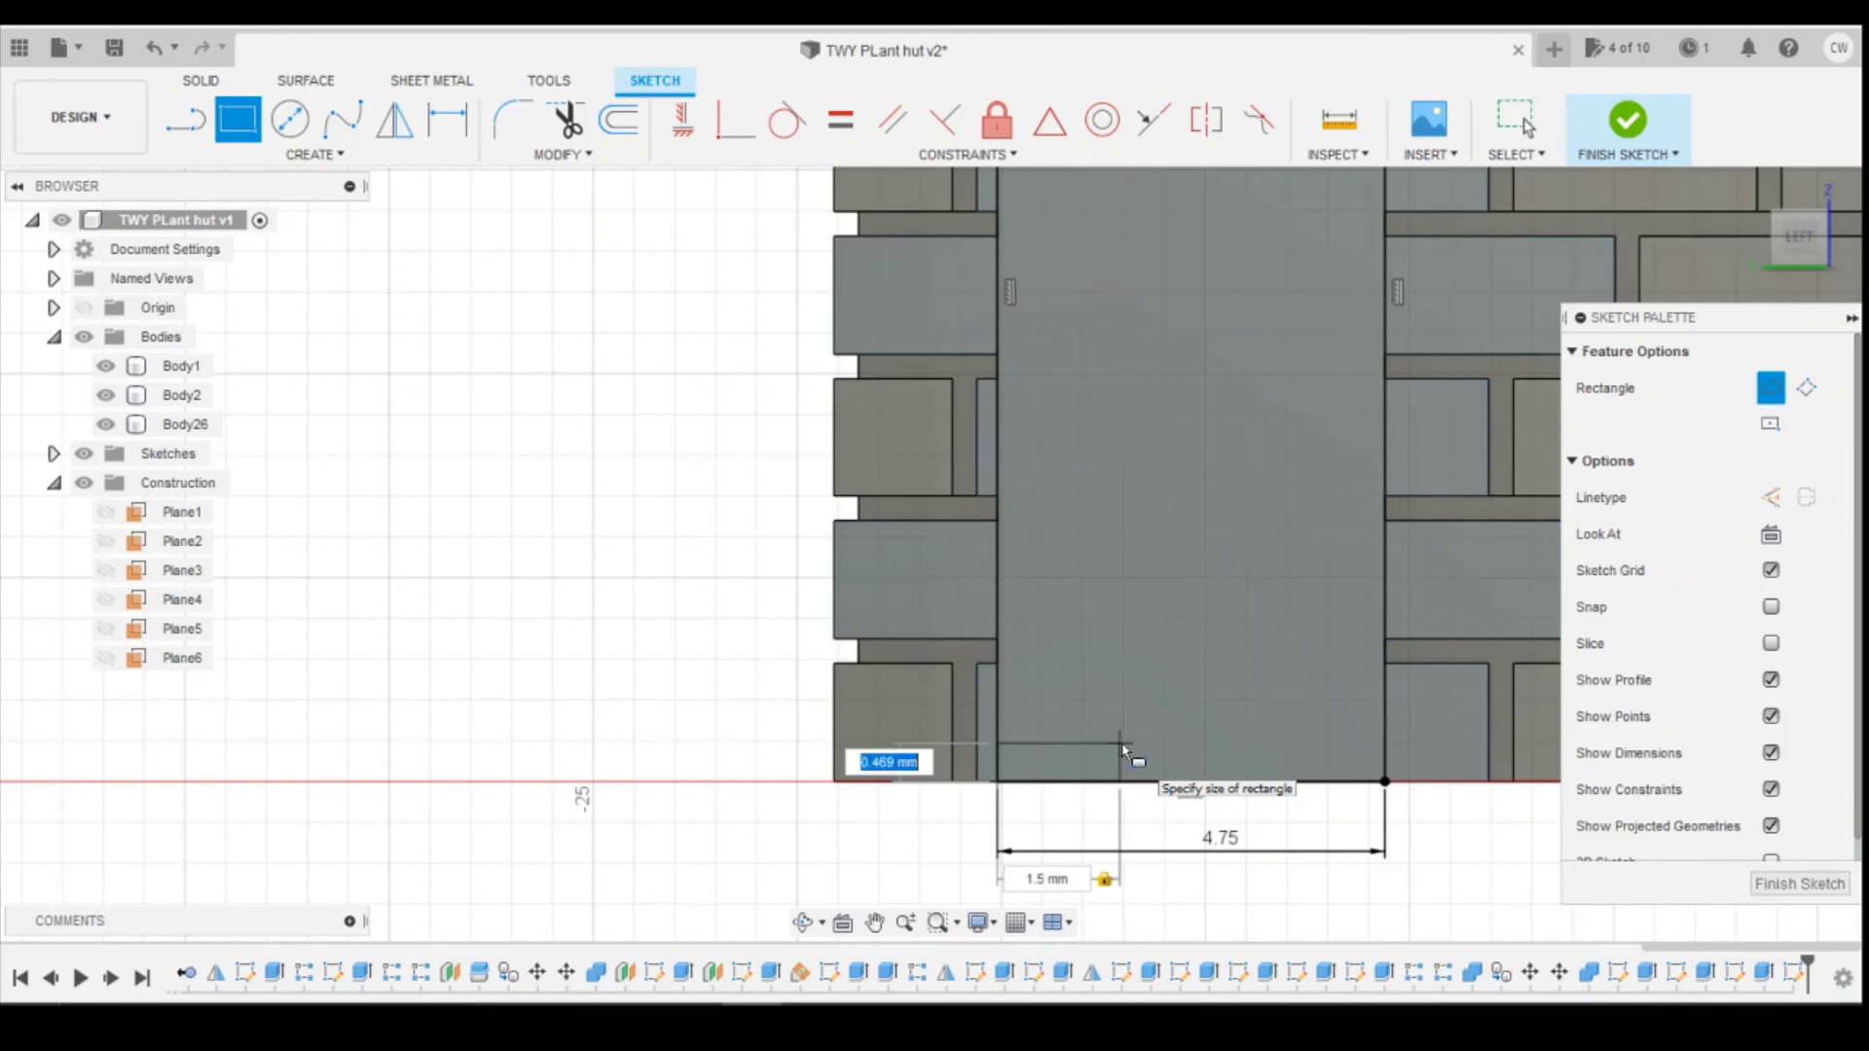
type("0.5")
key("Return")
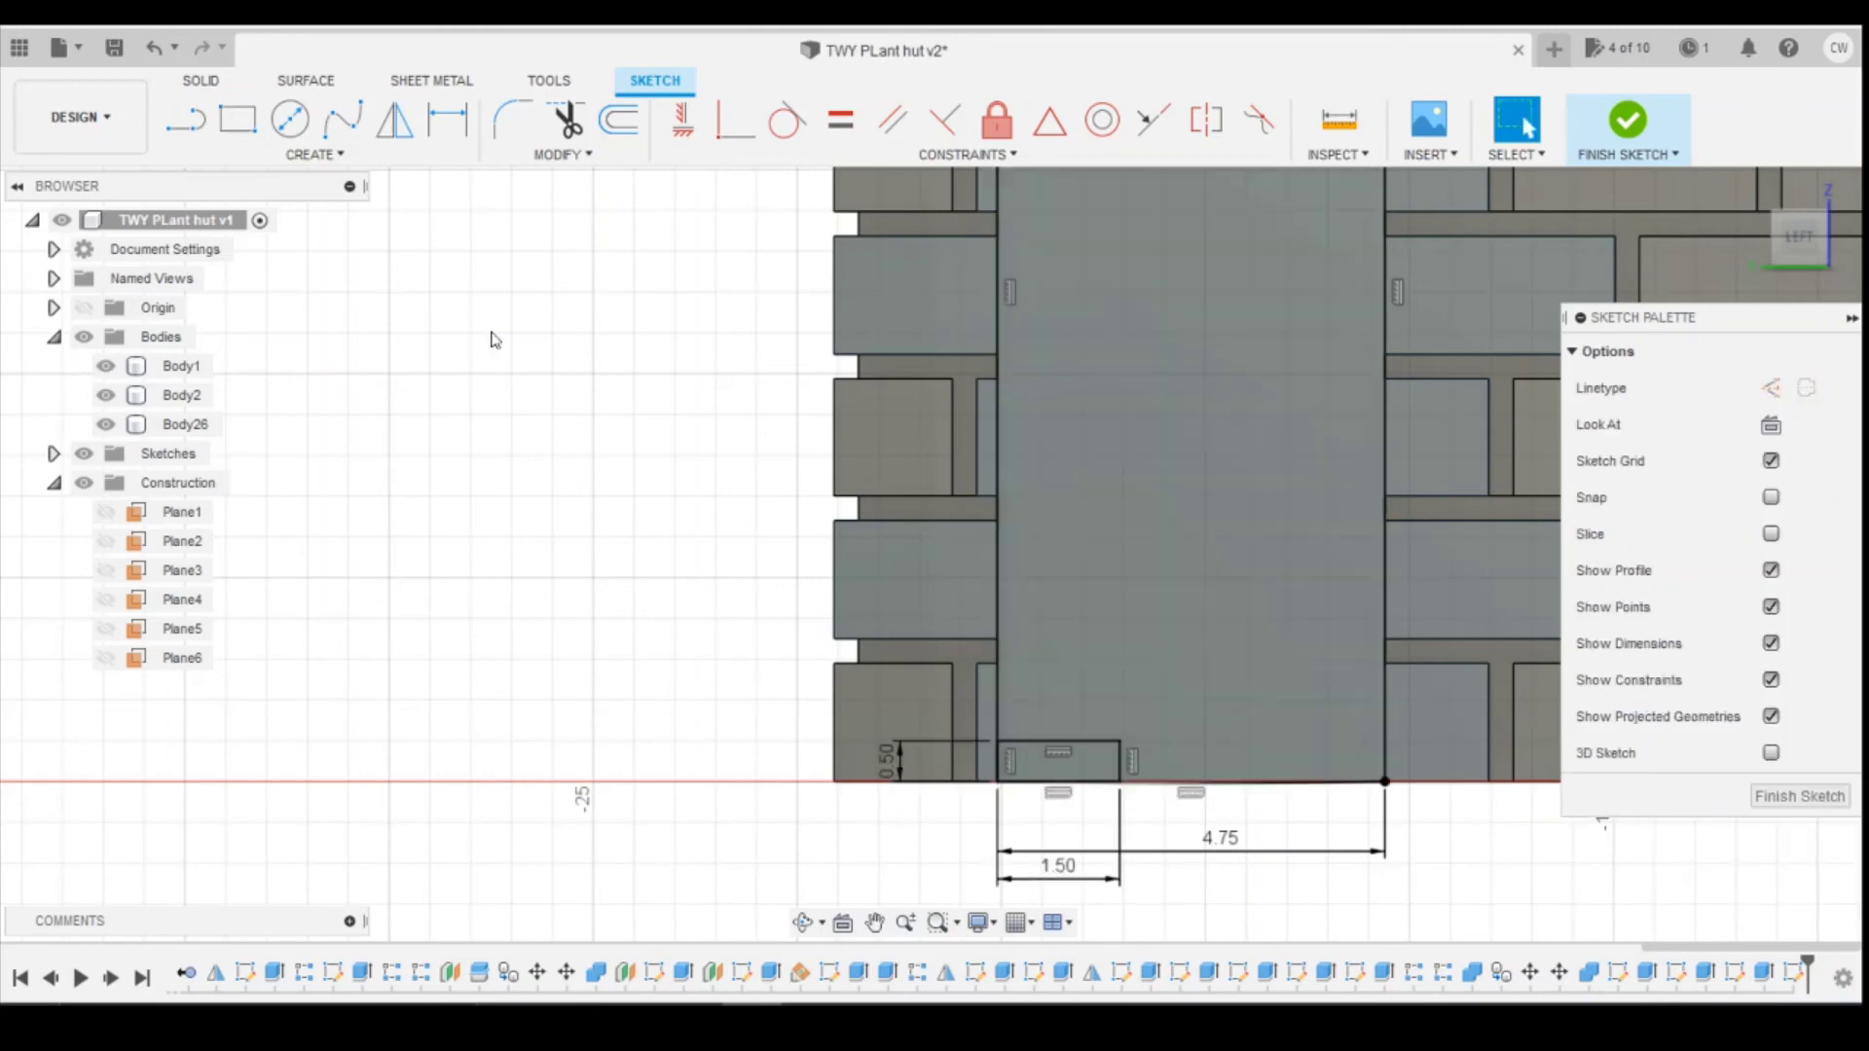
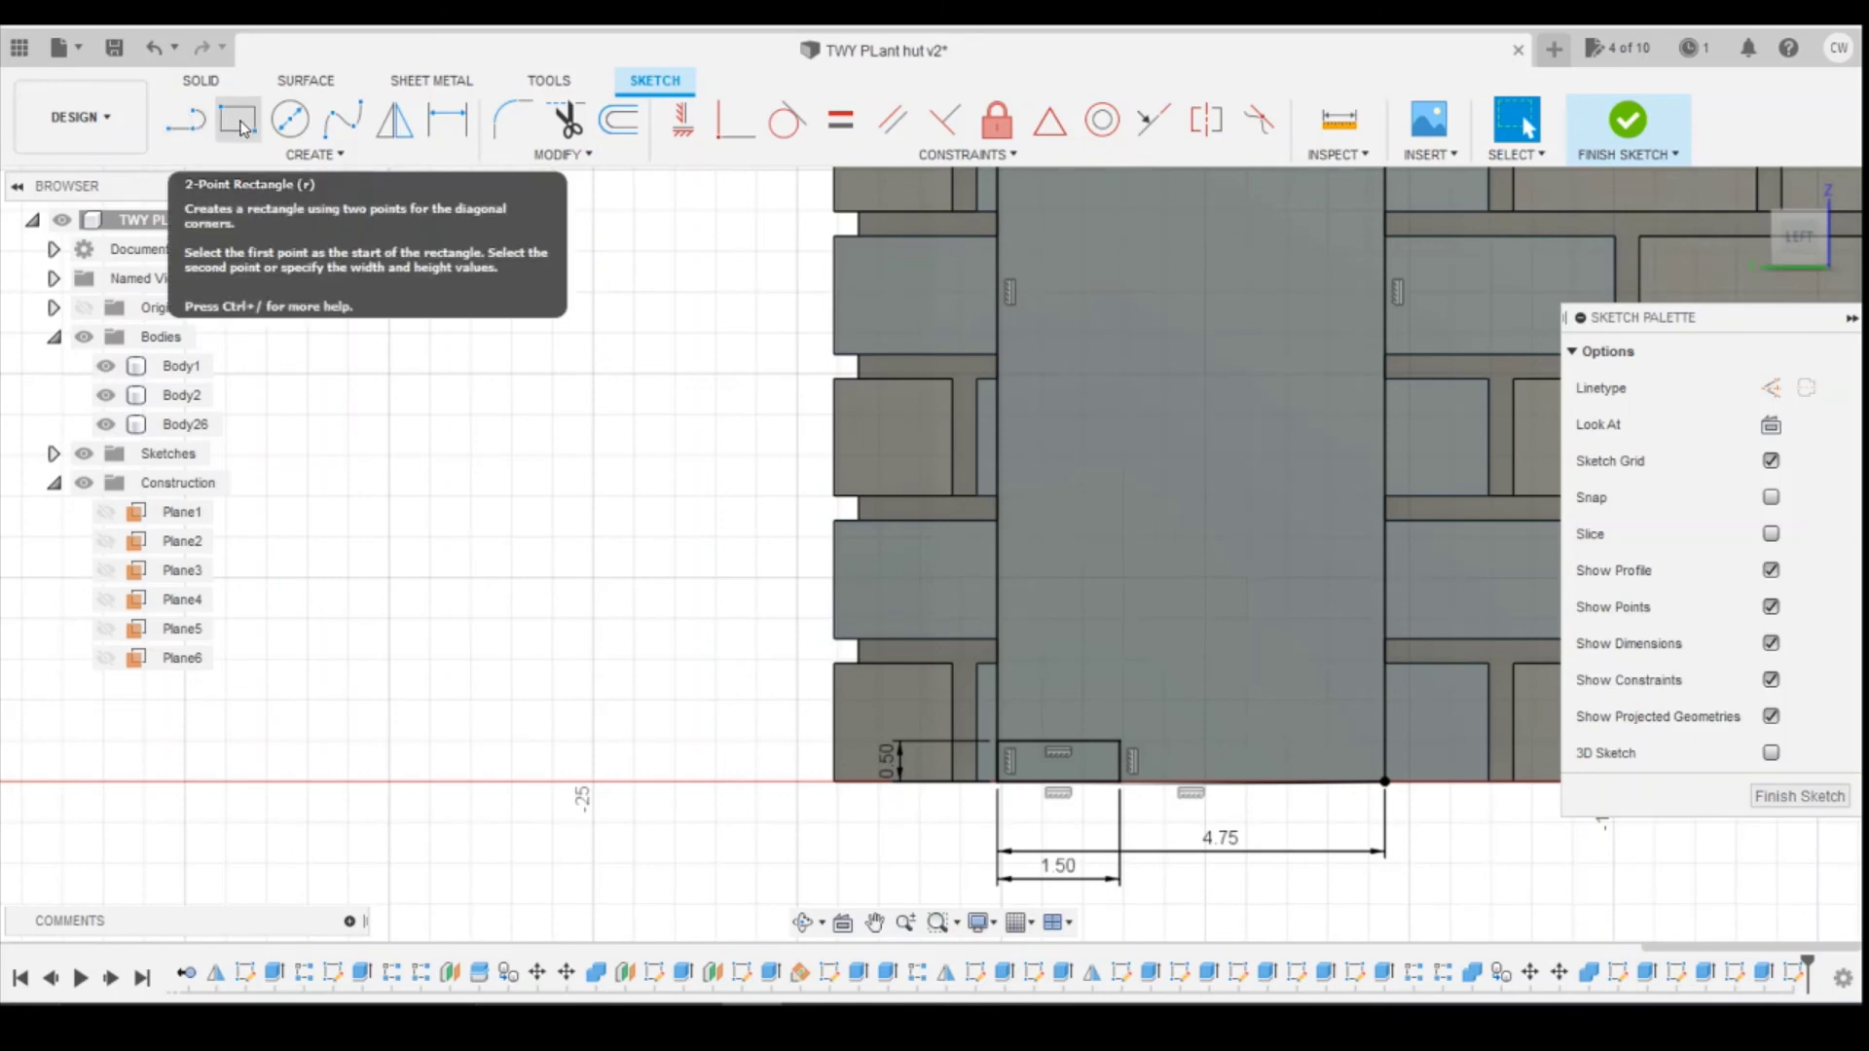
Step: Draw a 0.2 mm high mortar strip across the doorway's full width, directly above the first brick
left_click(234, 122)
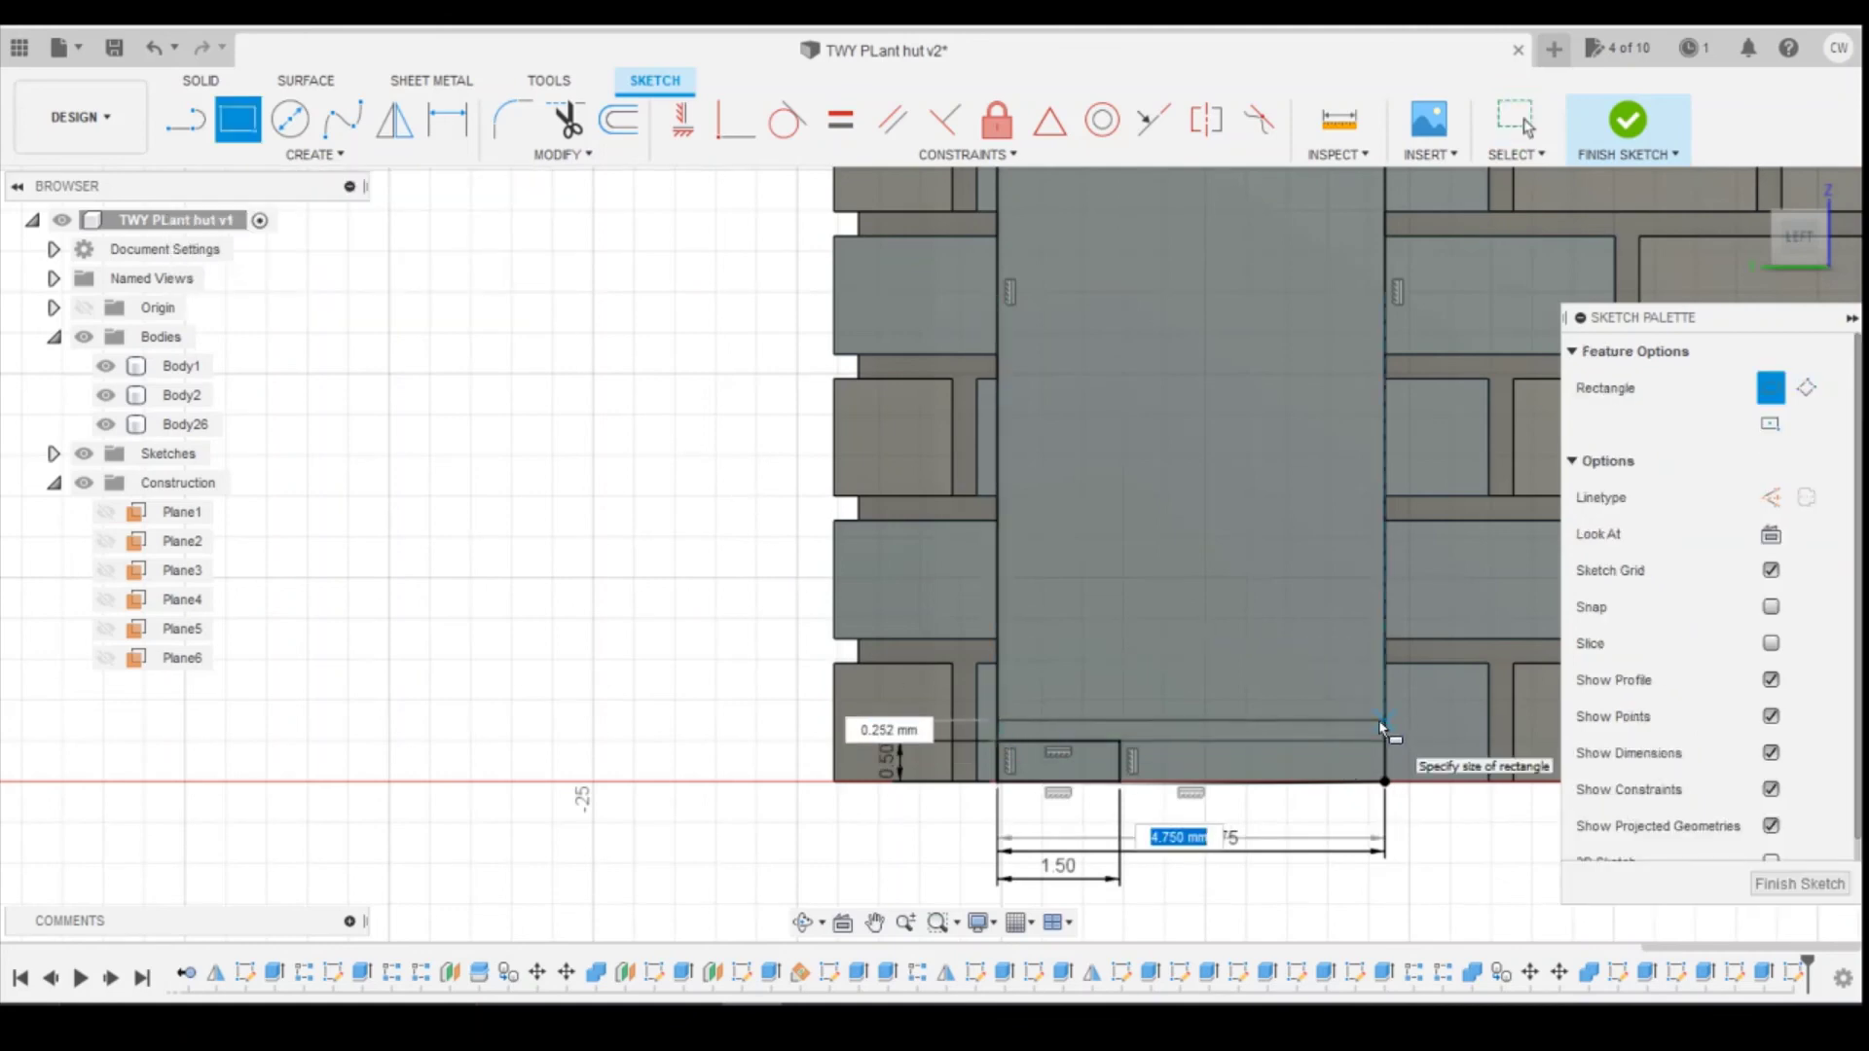
key("Tab")
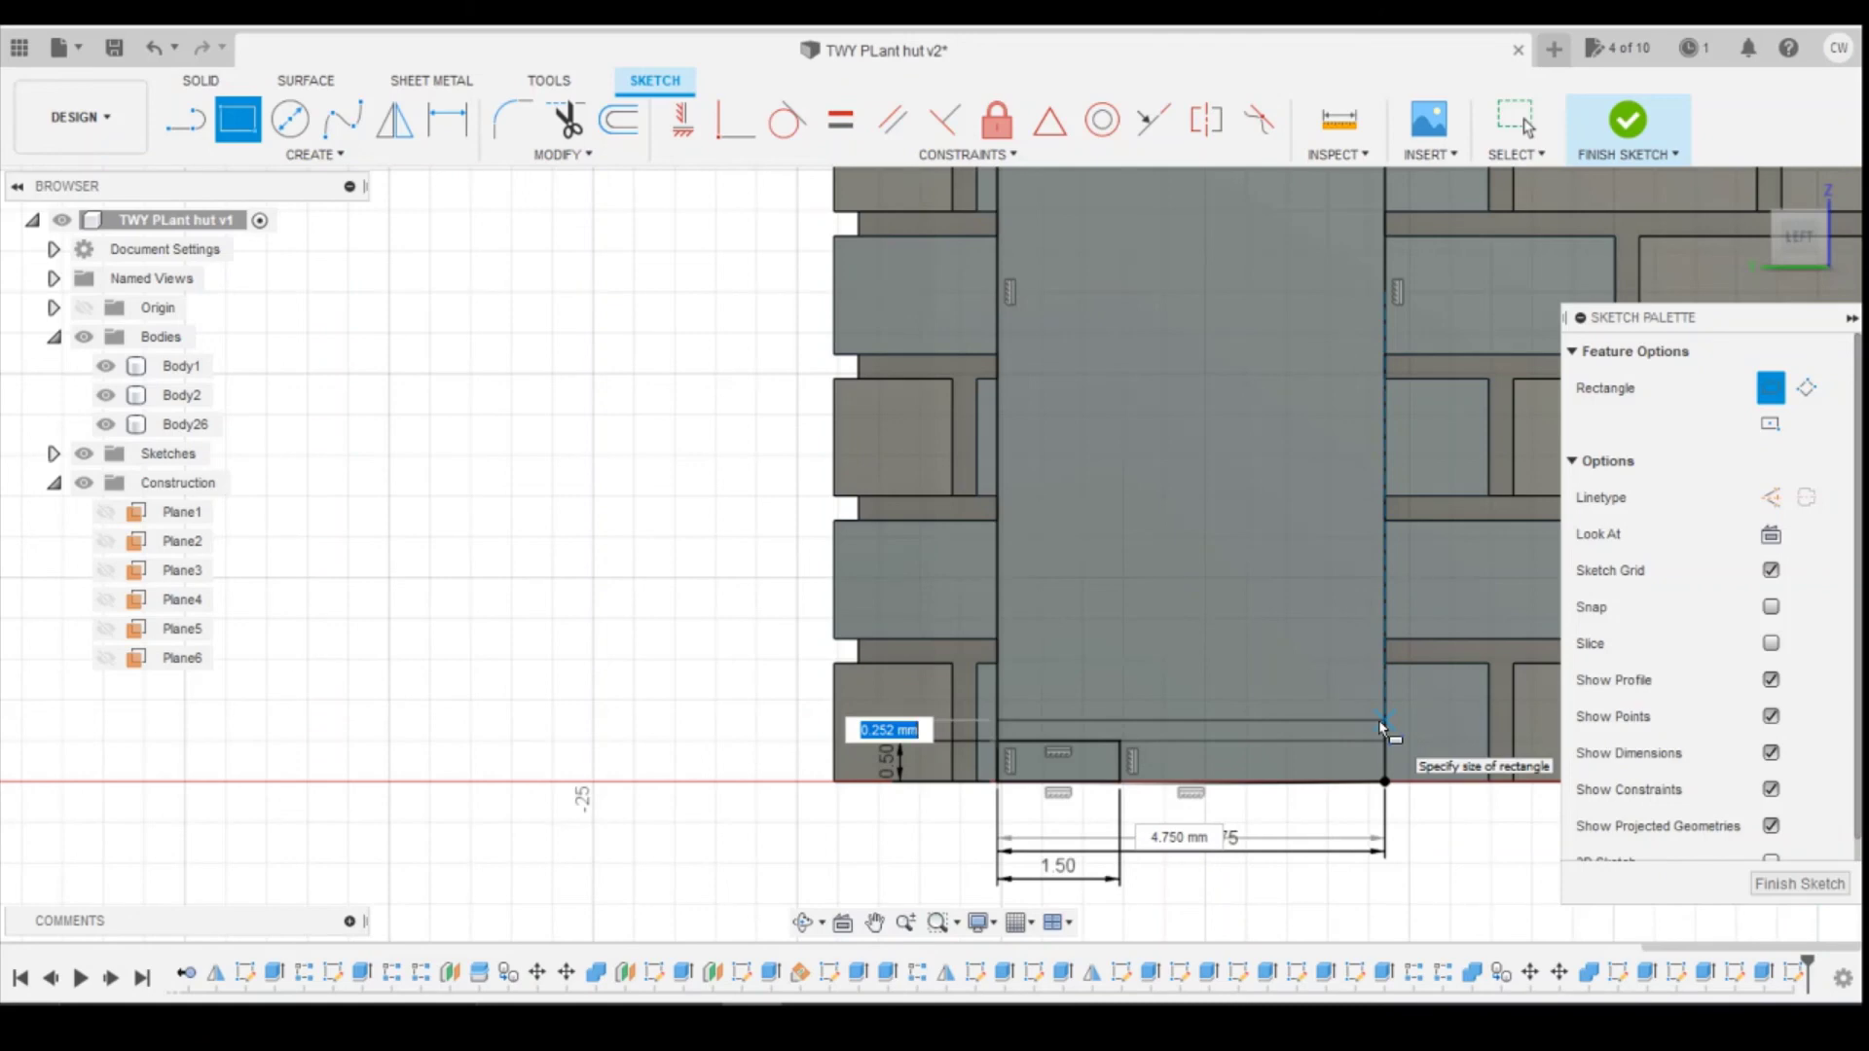
type("0.5")
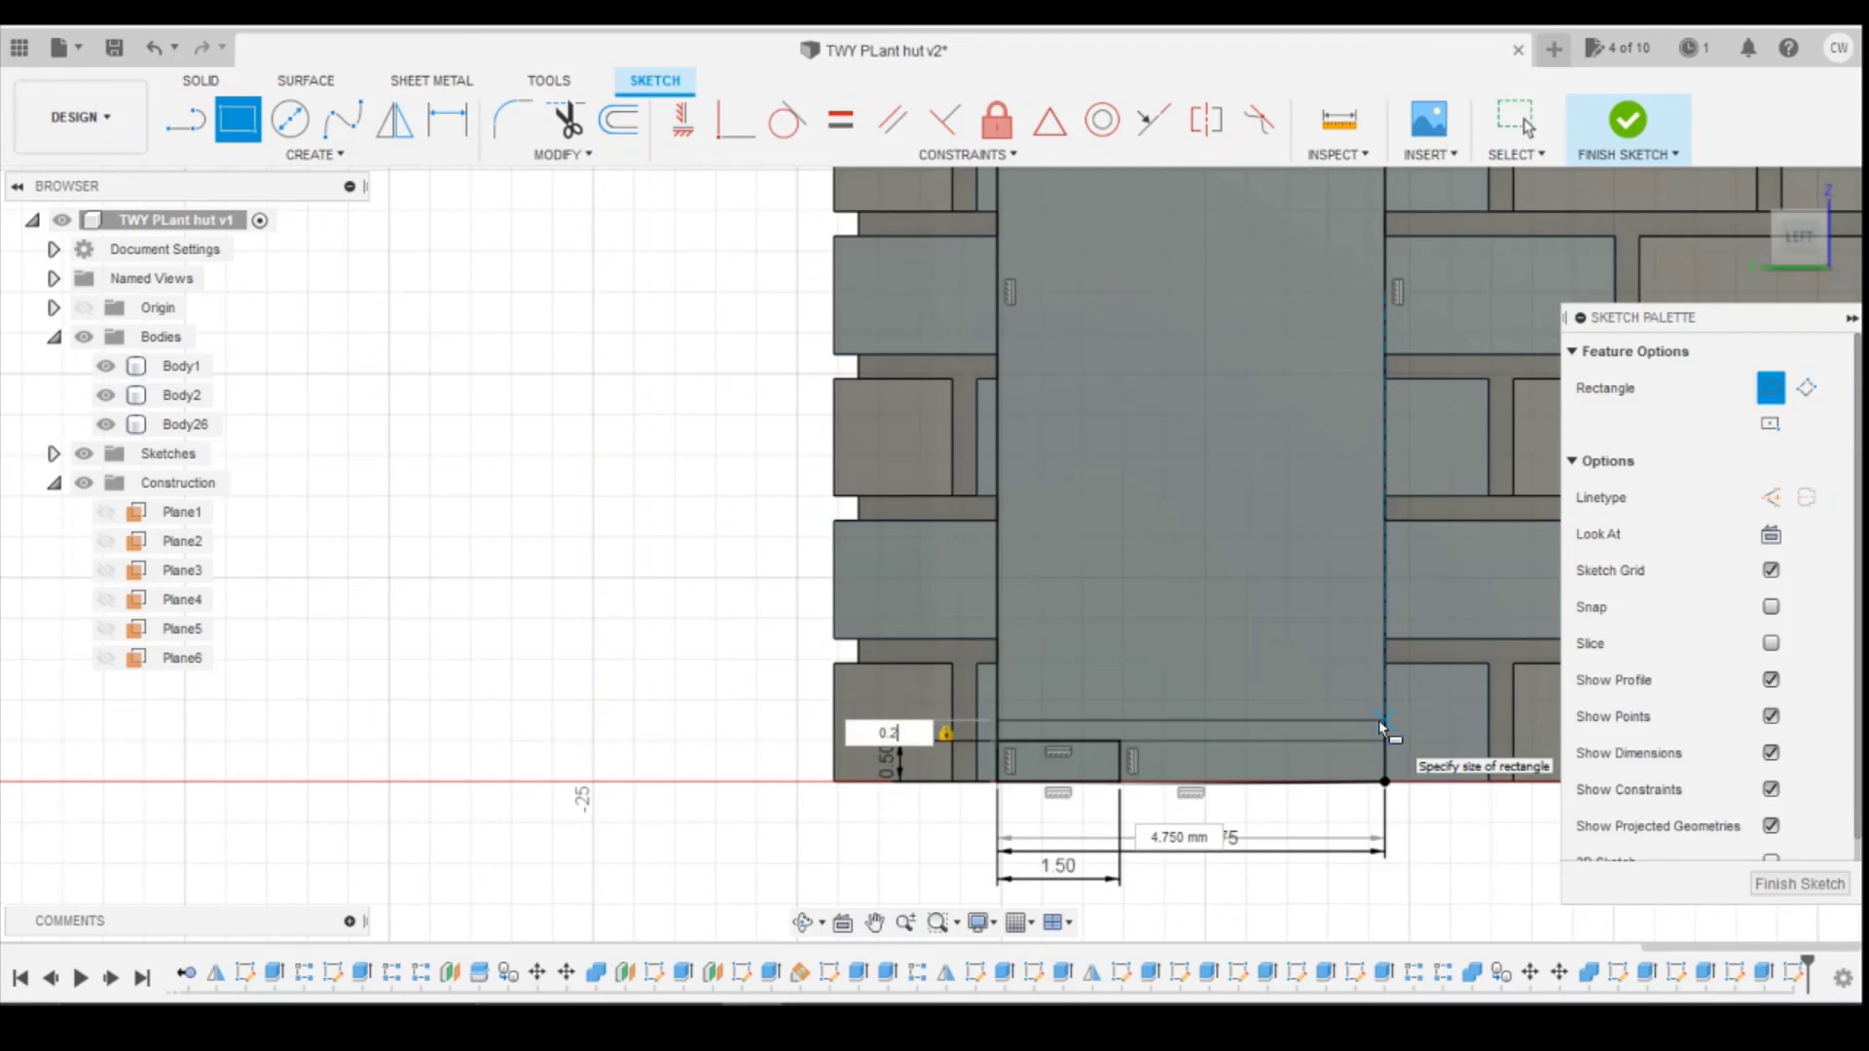
key("Return")
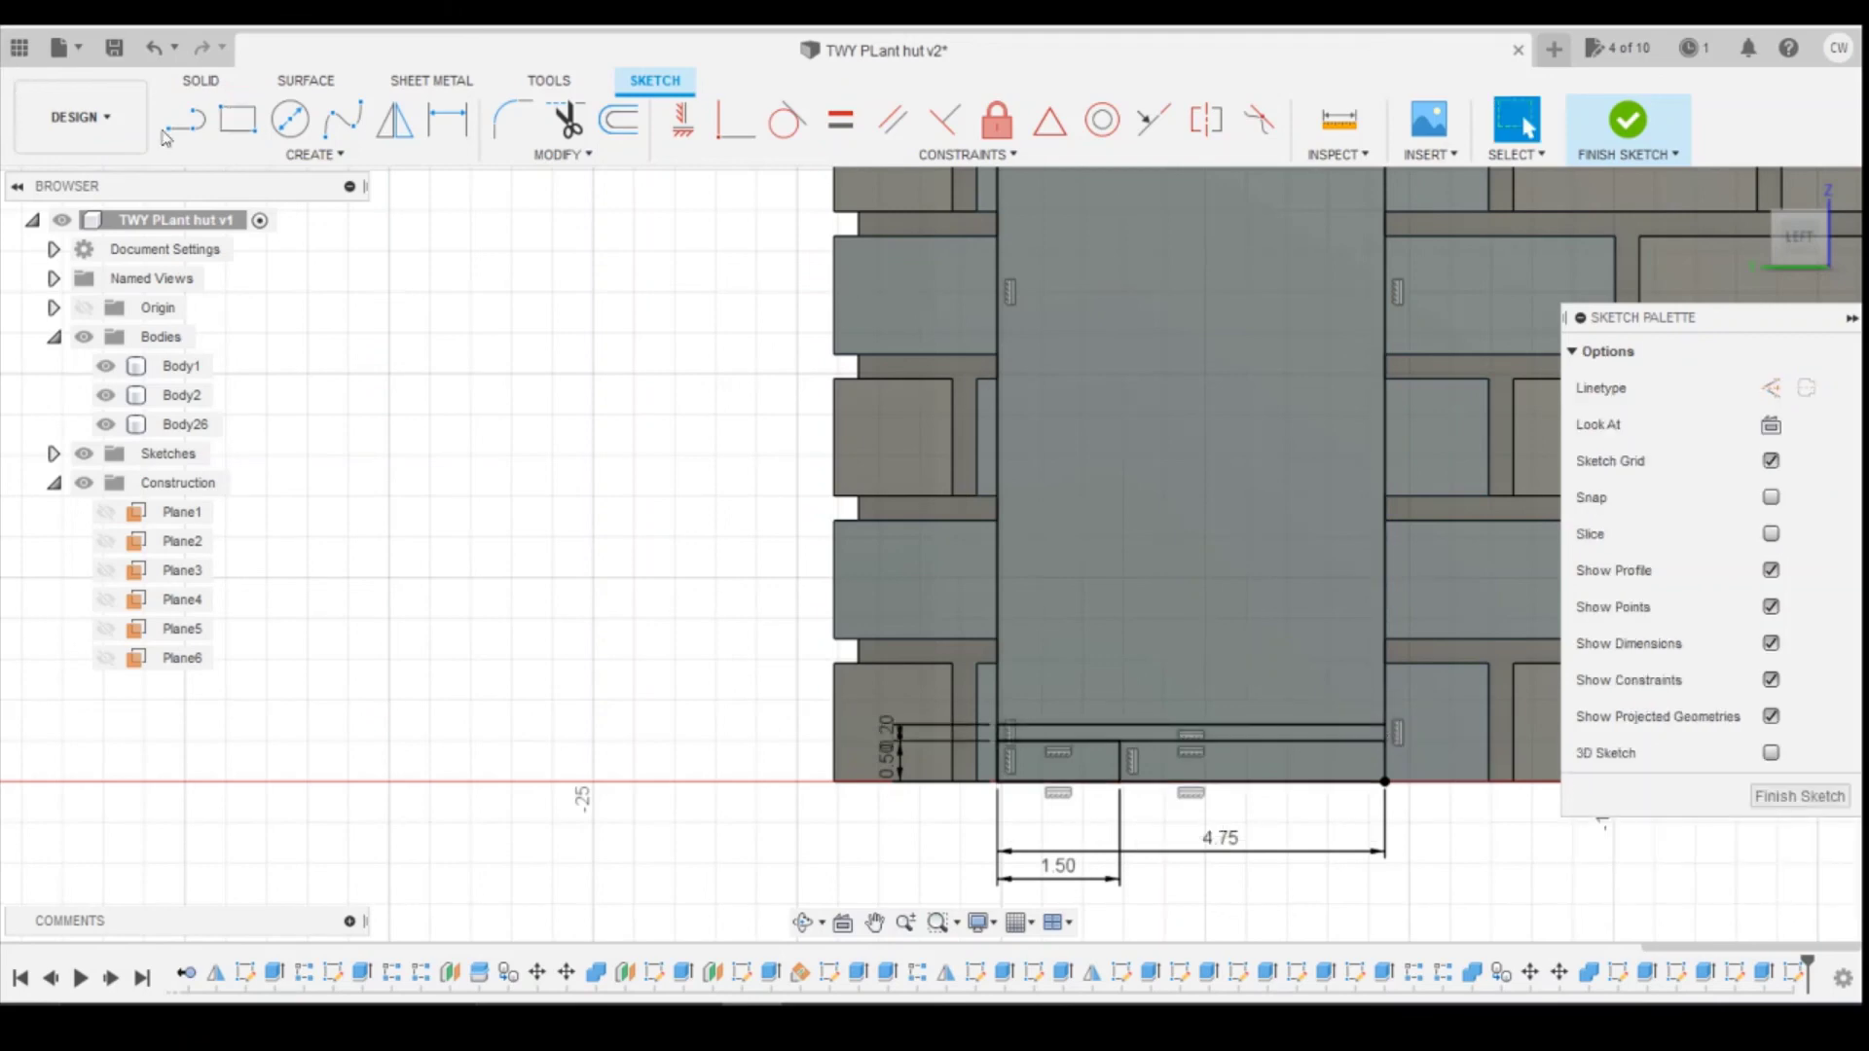
Step: Draw a second brick rectangle 1.5 mm wide beside the first, spanning from the mortar strip down to the base line
left_click(234, 124)
left_click(1142, 742)
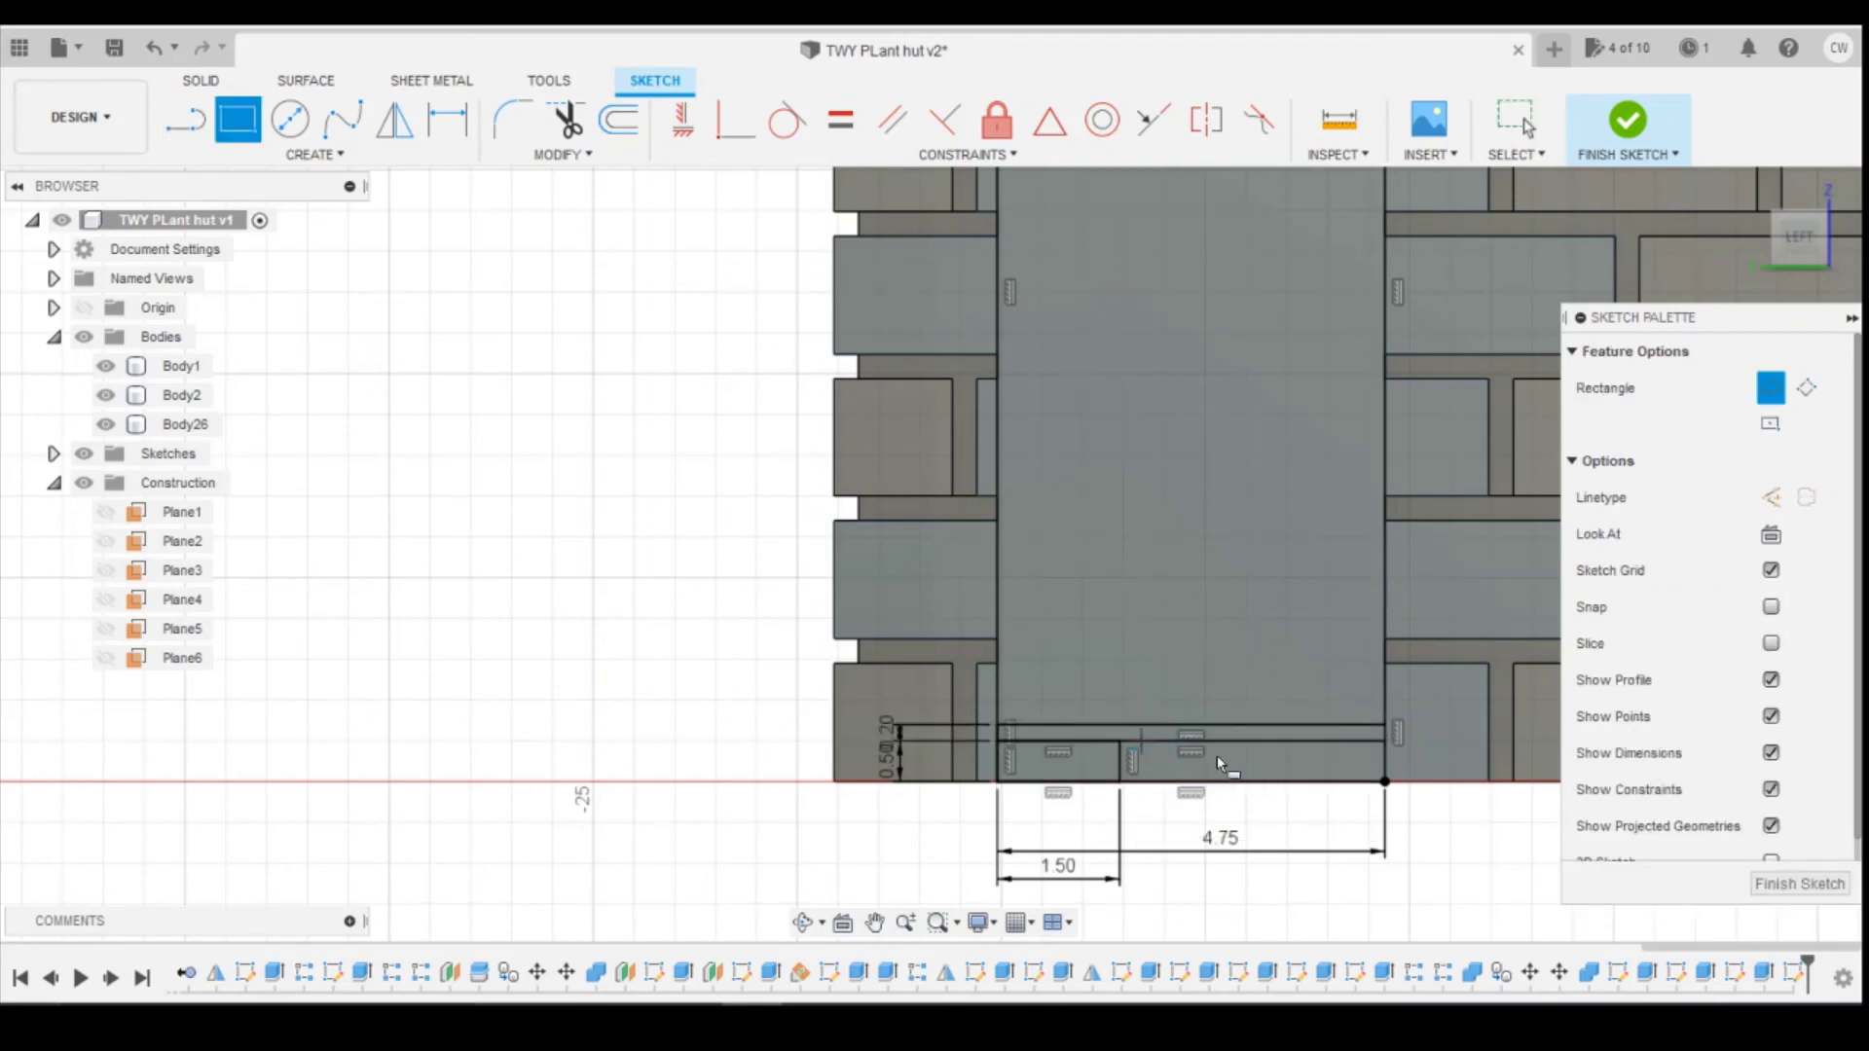
type("1")
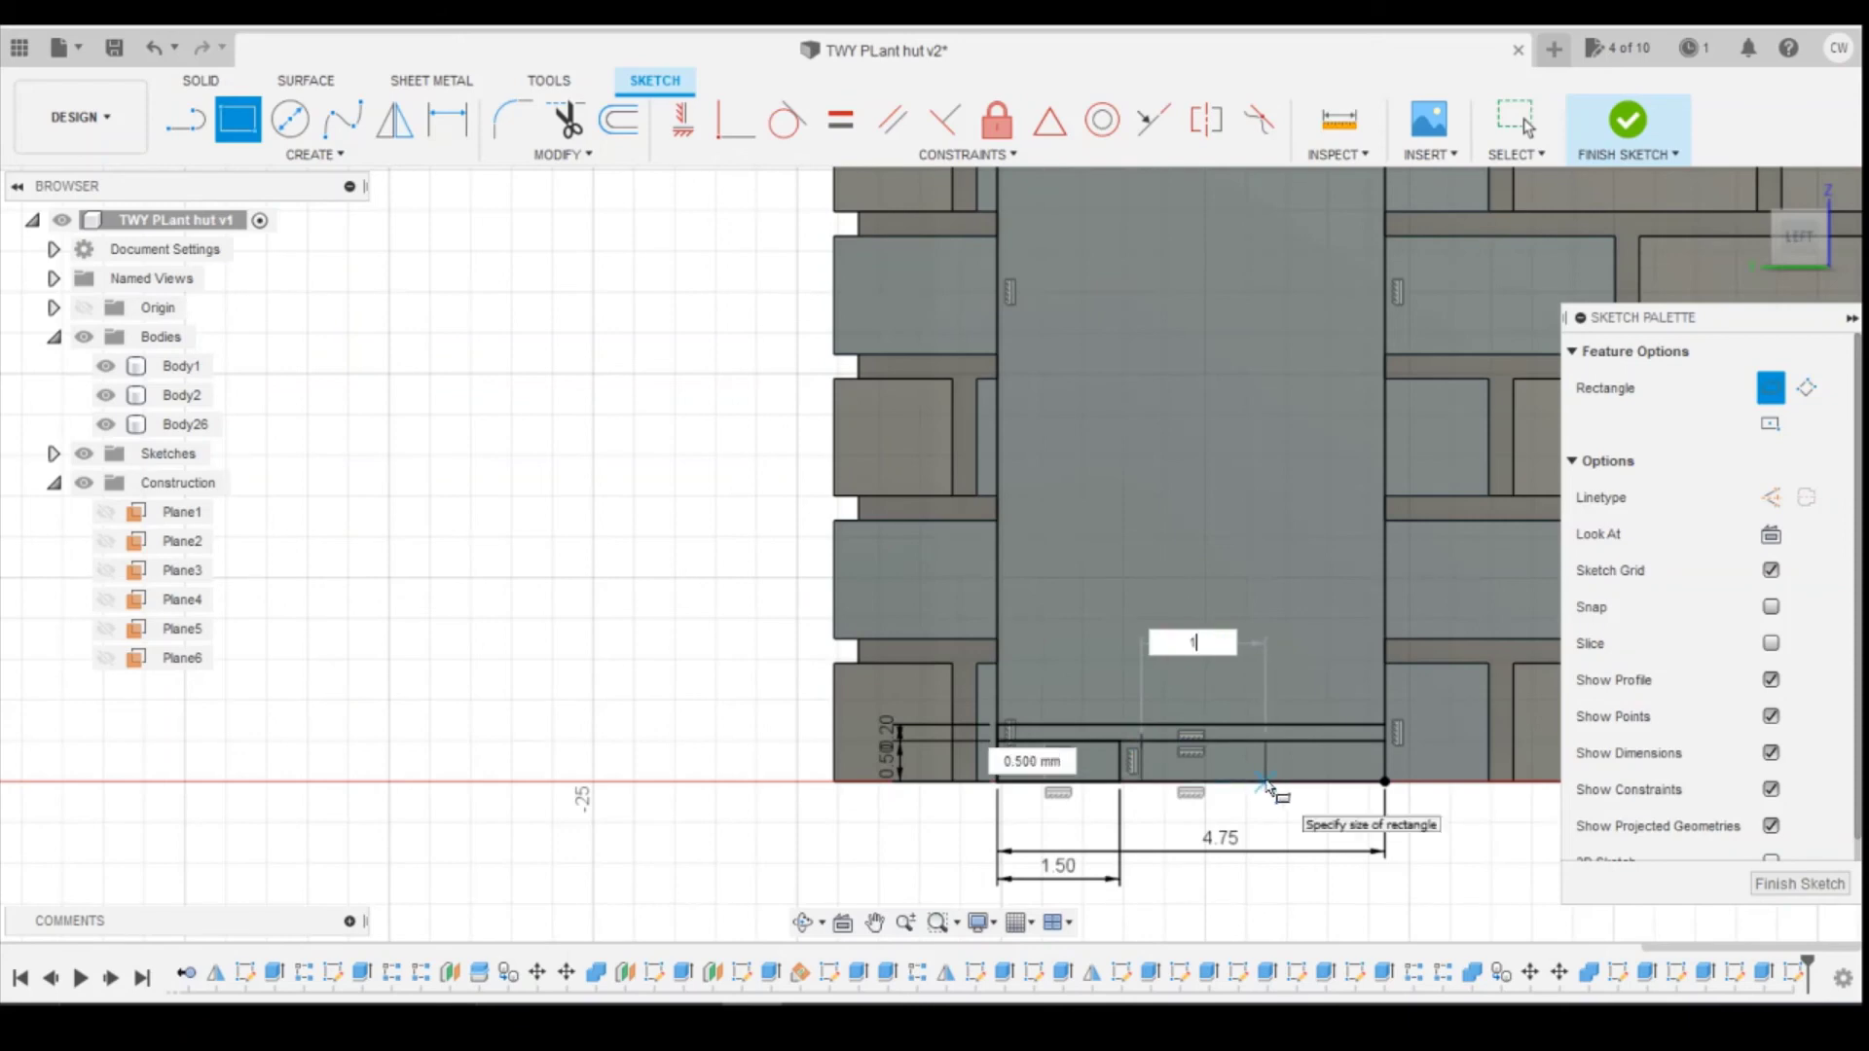
type(".5")
key("Return")
key("Escape")
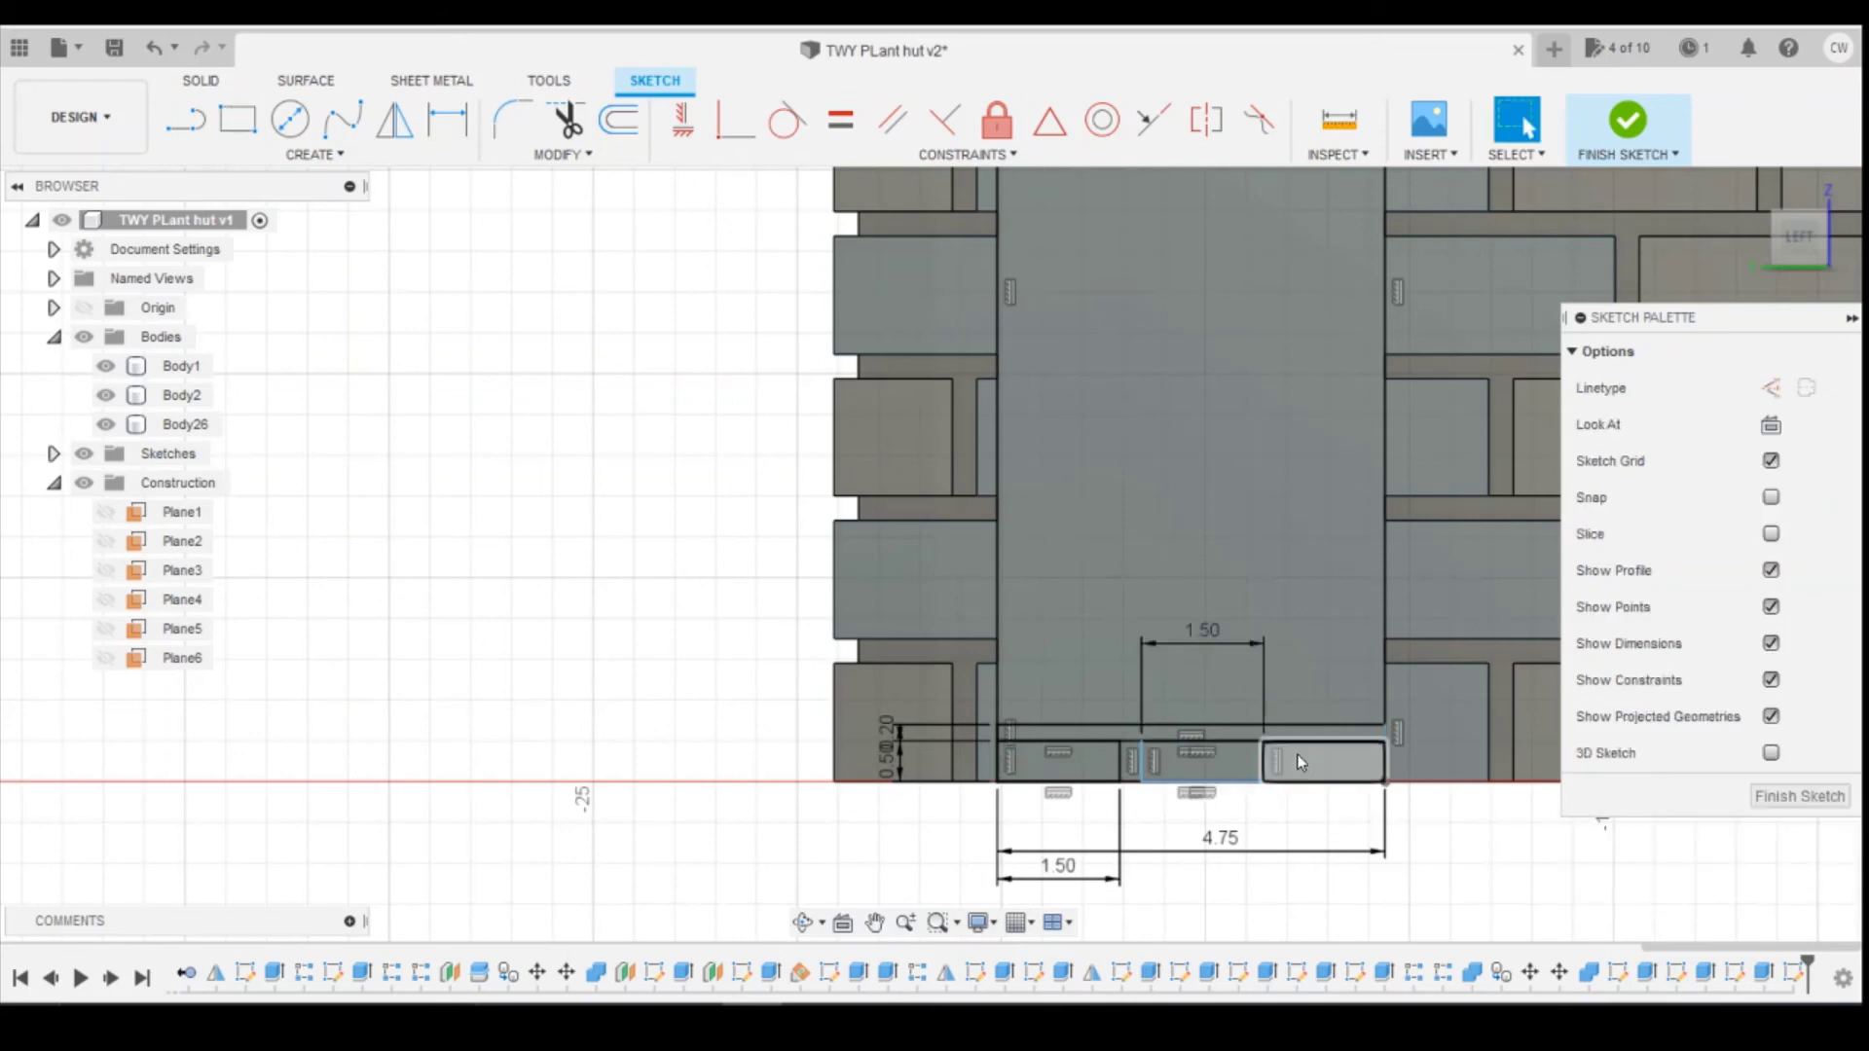
Step: Dimension the gap between the first and second bottom-course bricks along the base line to 0.2 mm
key("d")
left_click(1120, 781)
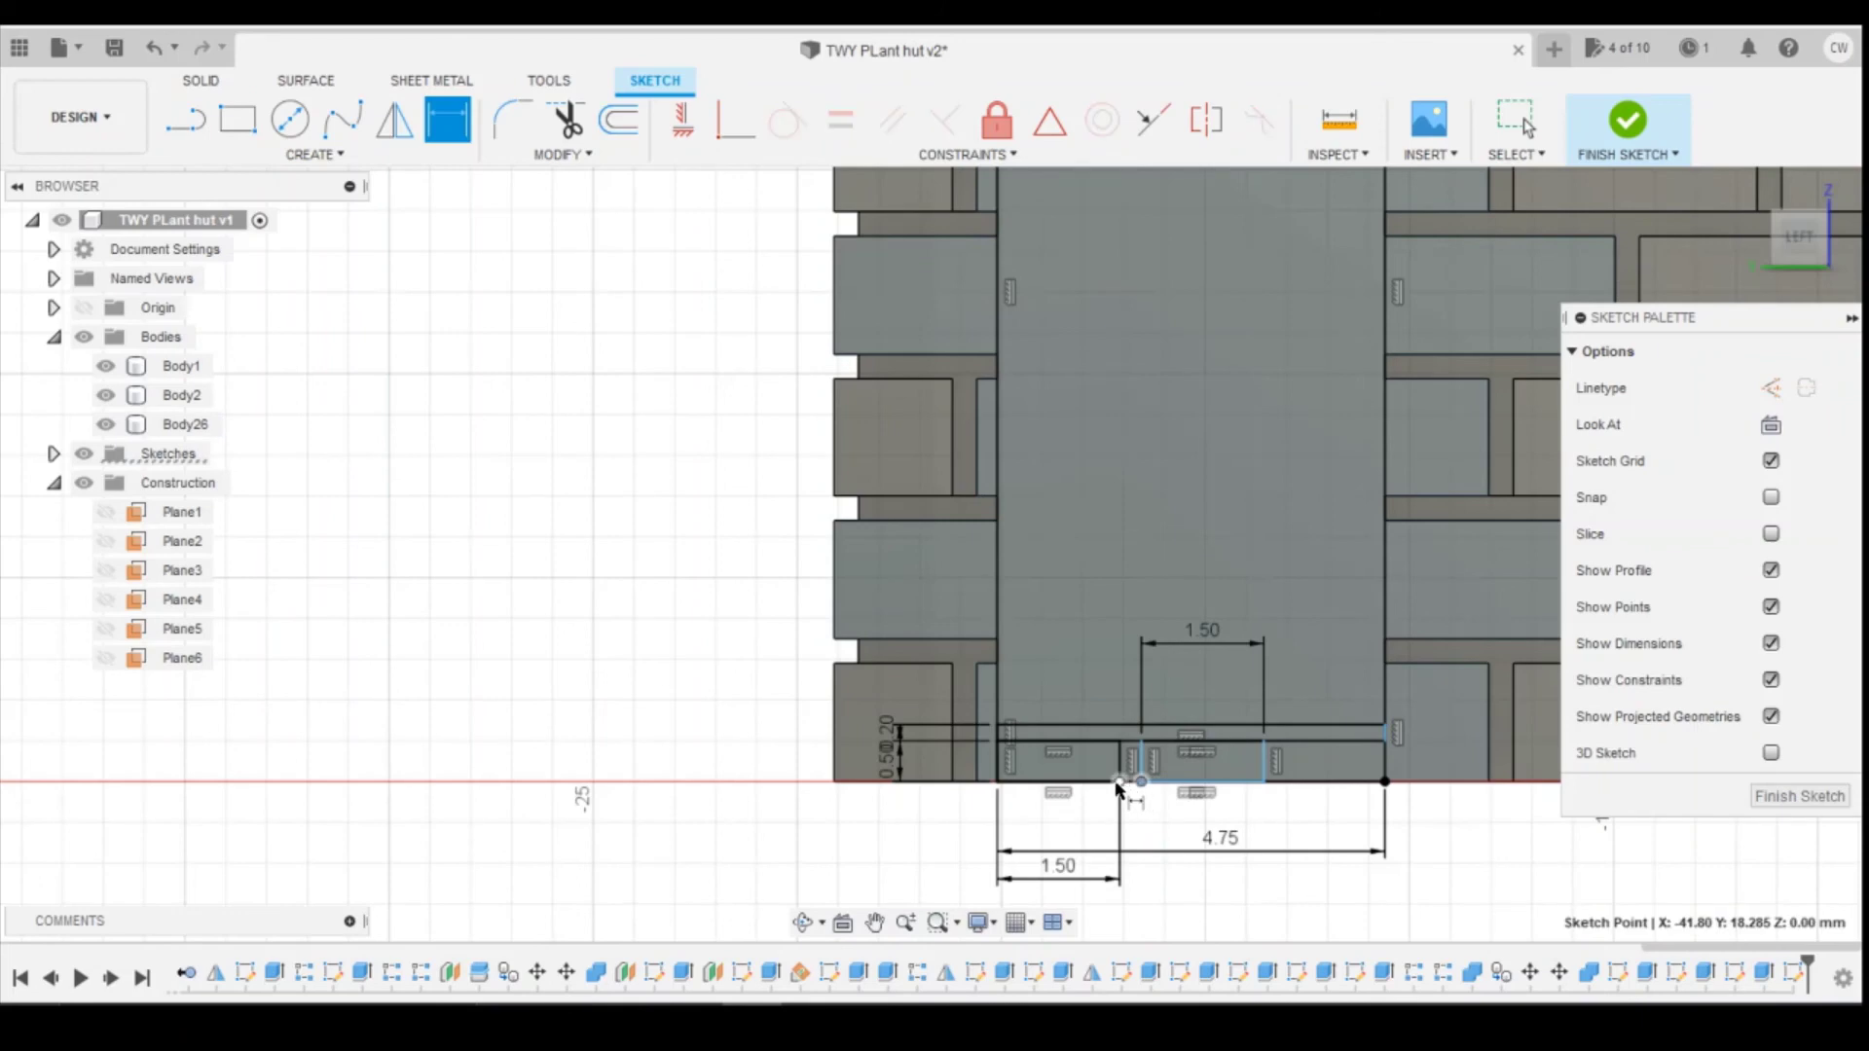
left_click(1142, 780)
left_click(1136, 843)
type(".2")
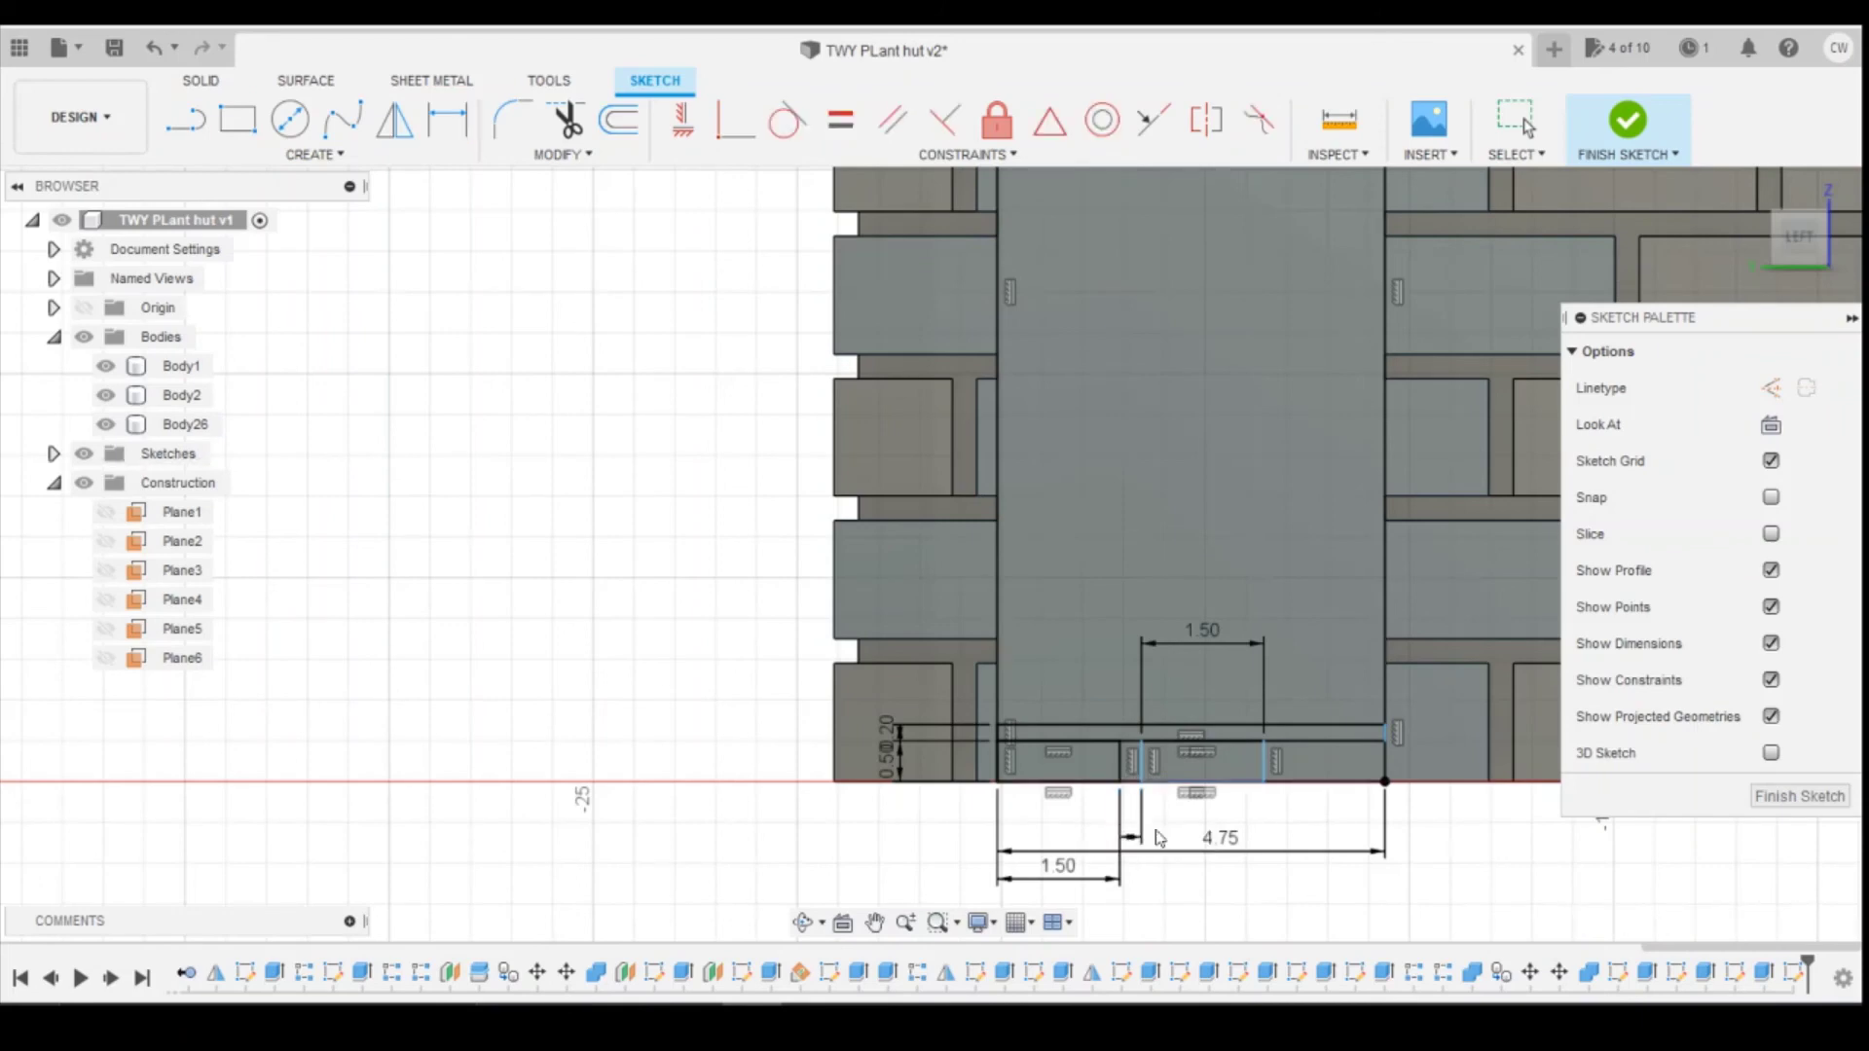
key("Return")
Step: Draw a 0.2 mm wide mortar joint rectangle beside the second brick, from the mortar strip down to the base line
key("r")
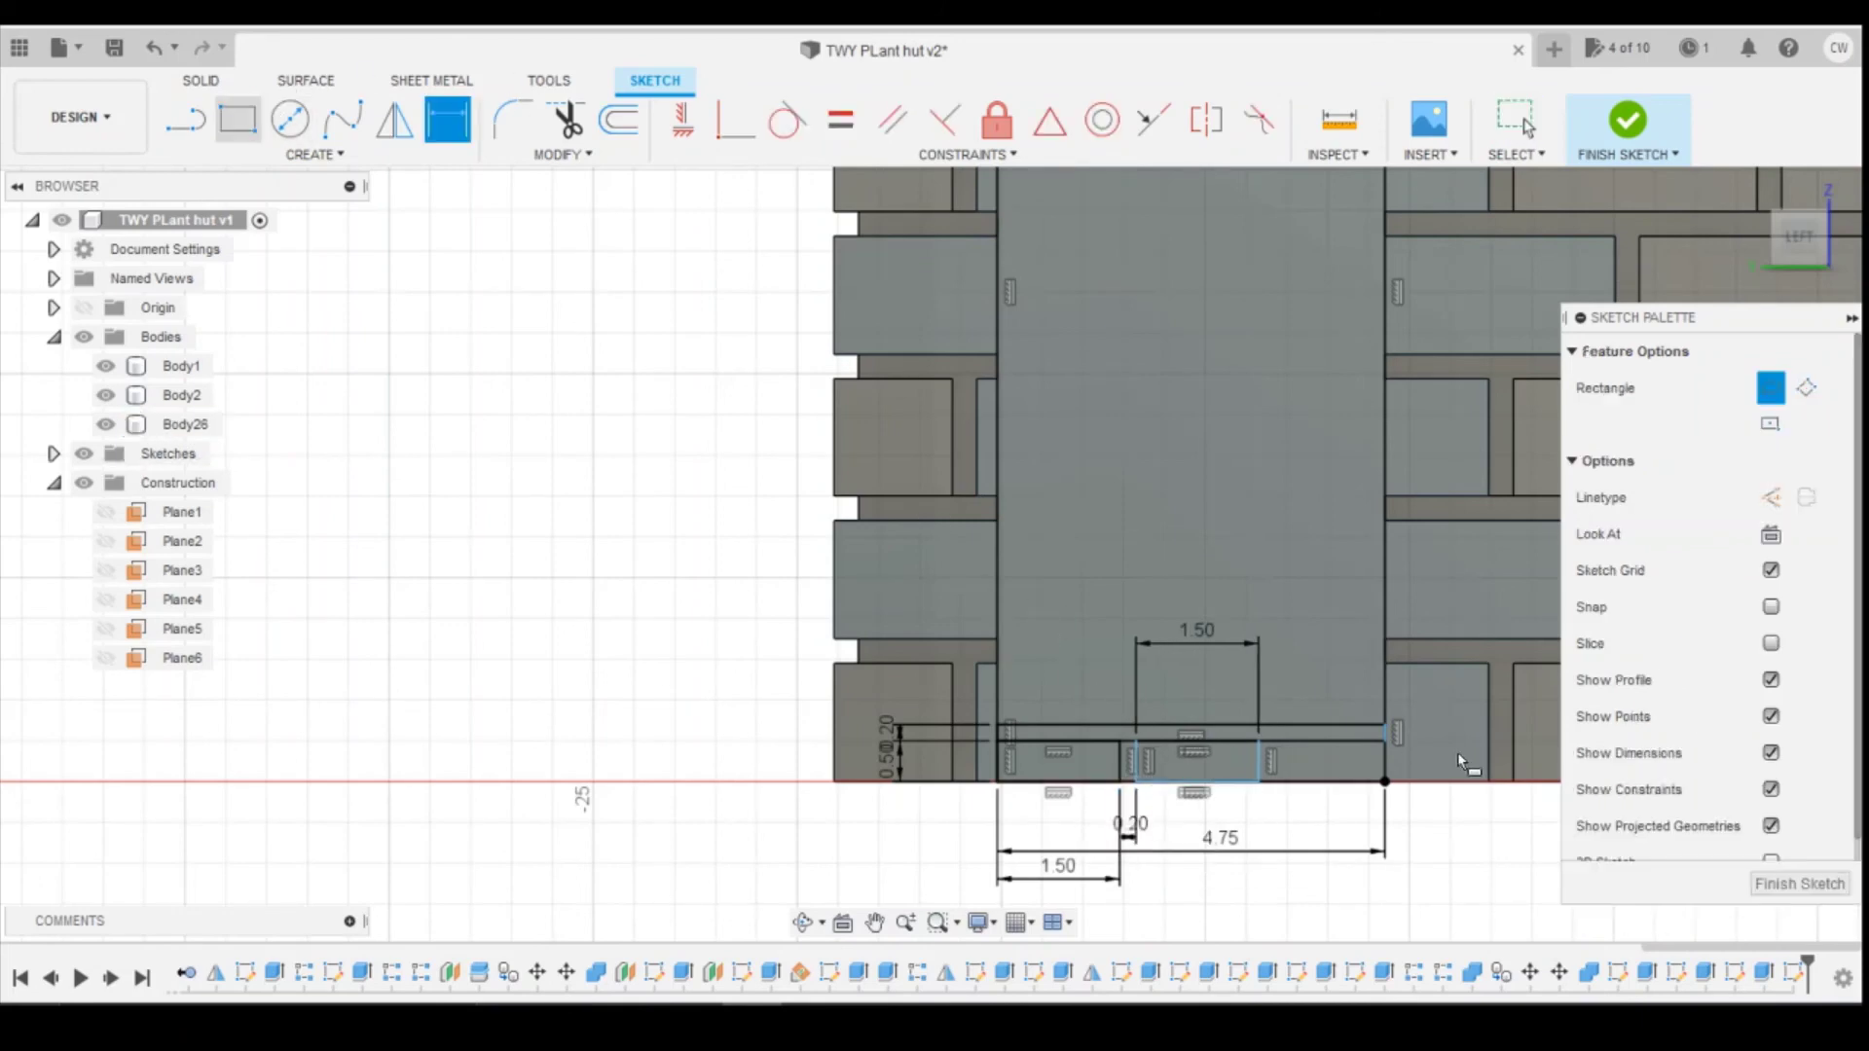
scroll(1297, 750, "up", 3)
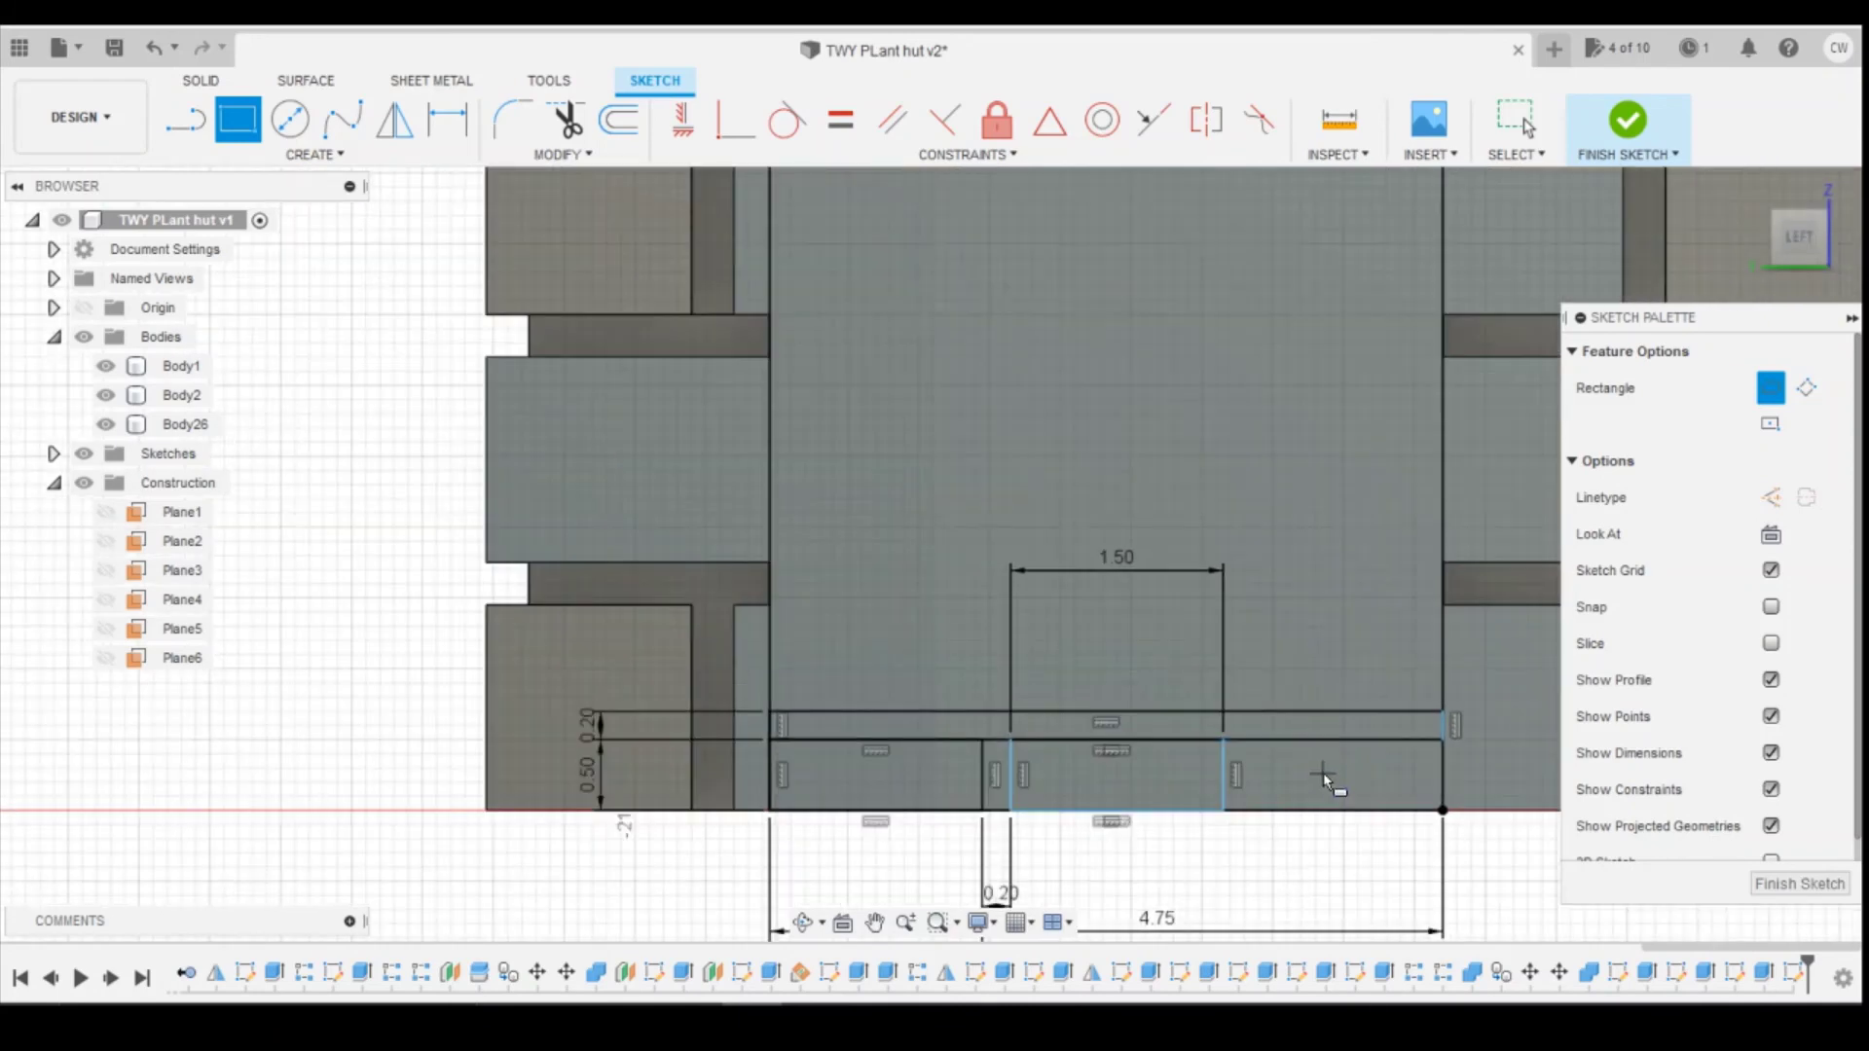
left_click(1226, 741)
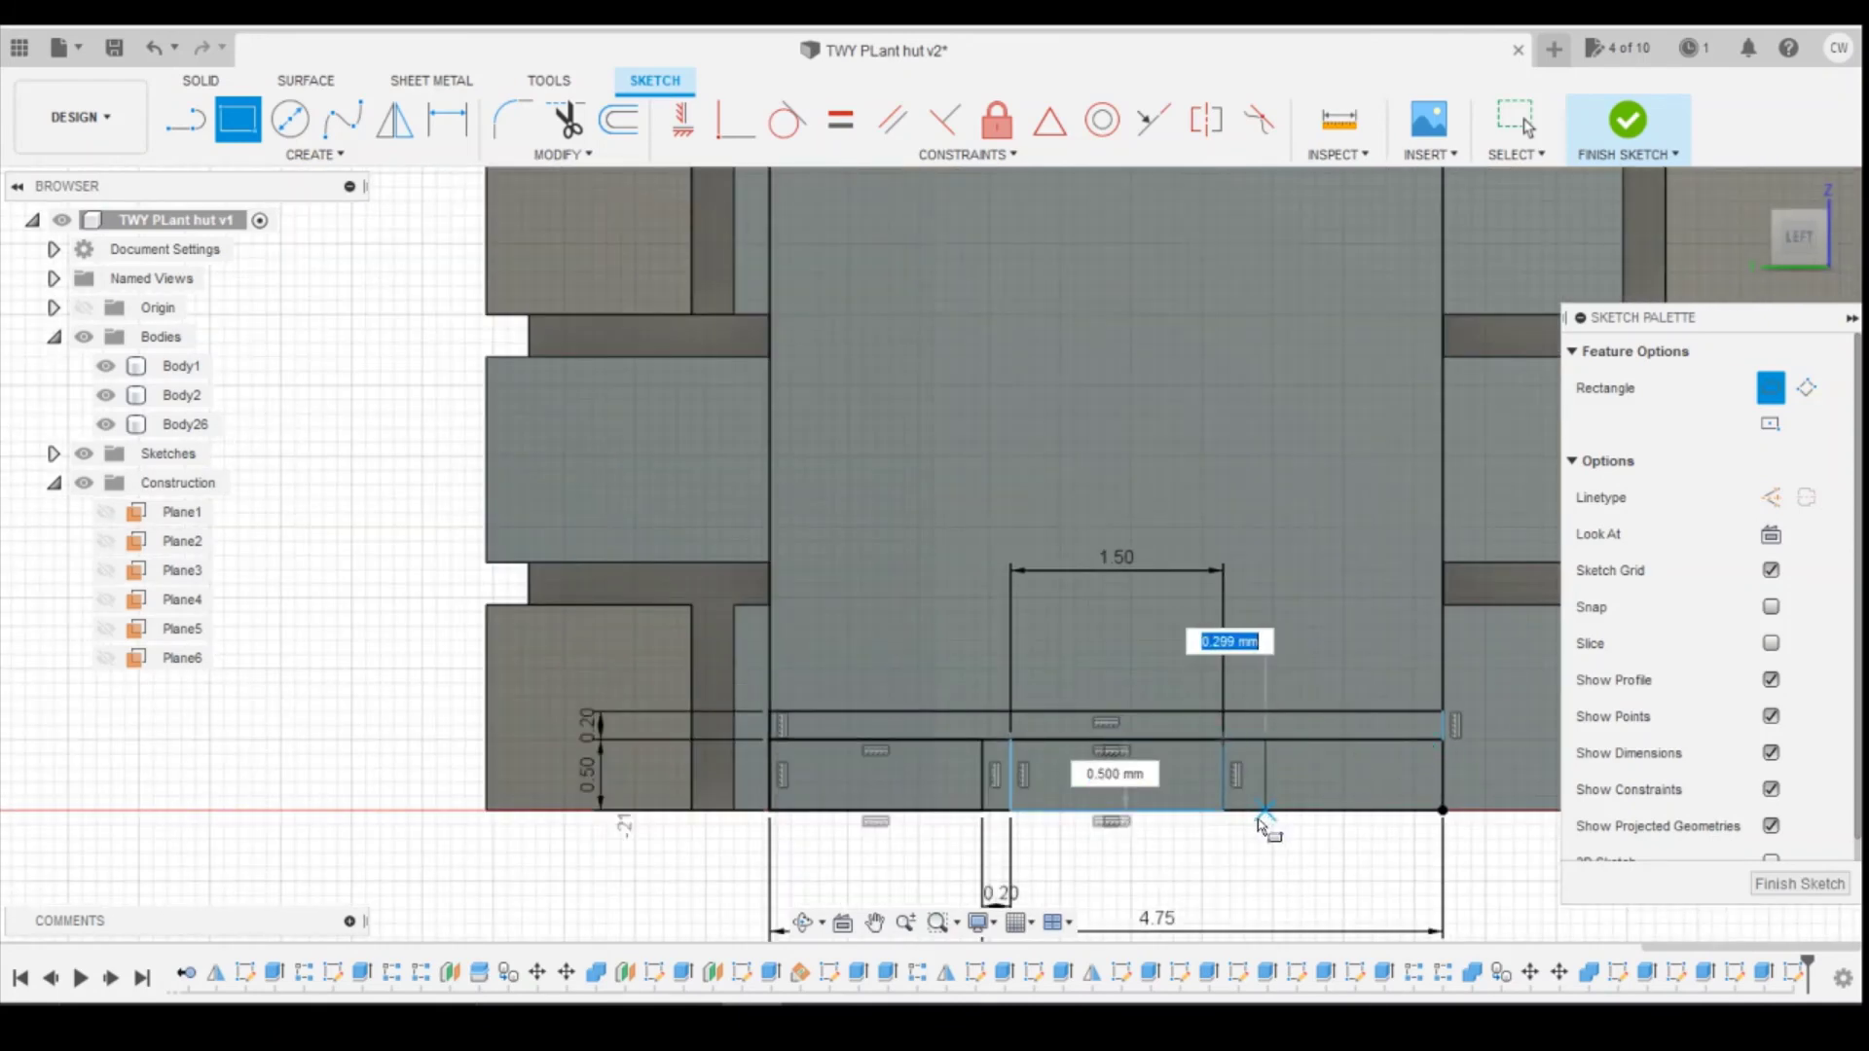
type("0.2")
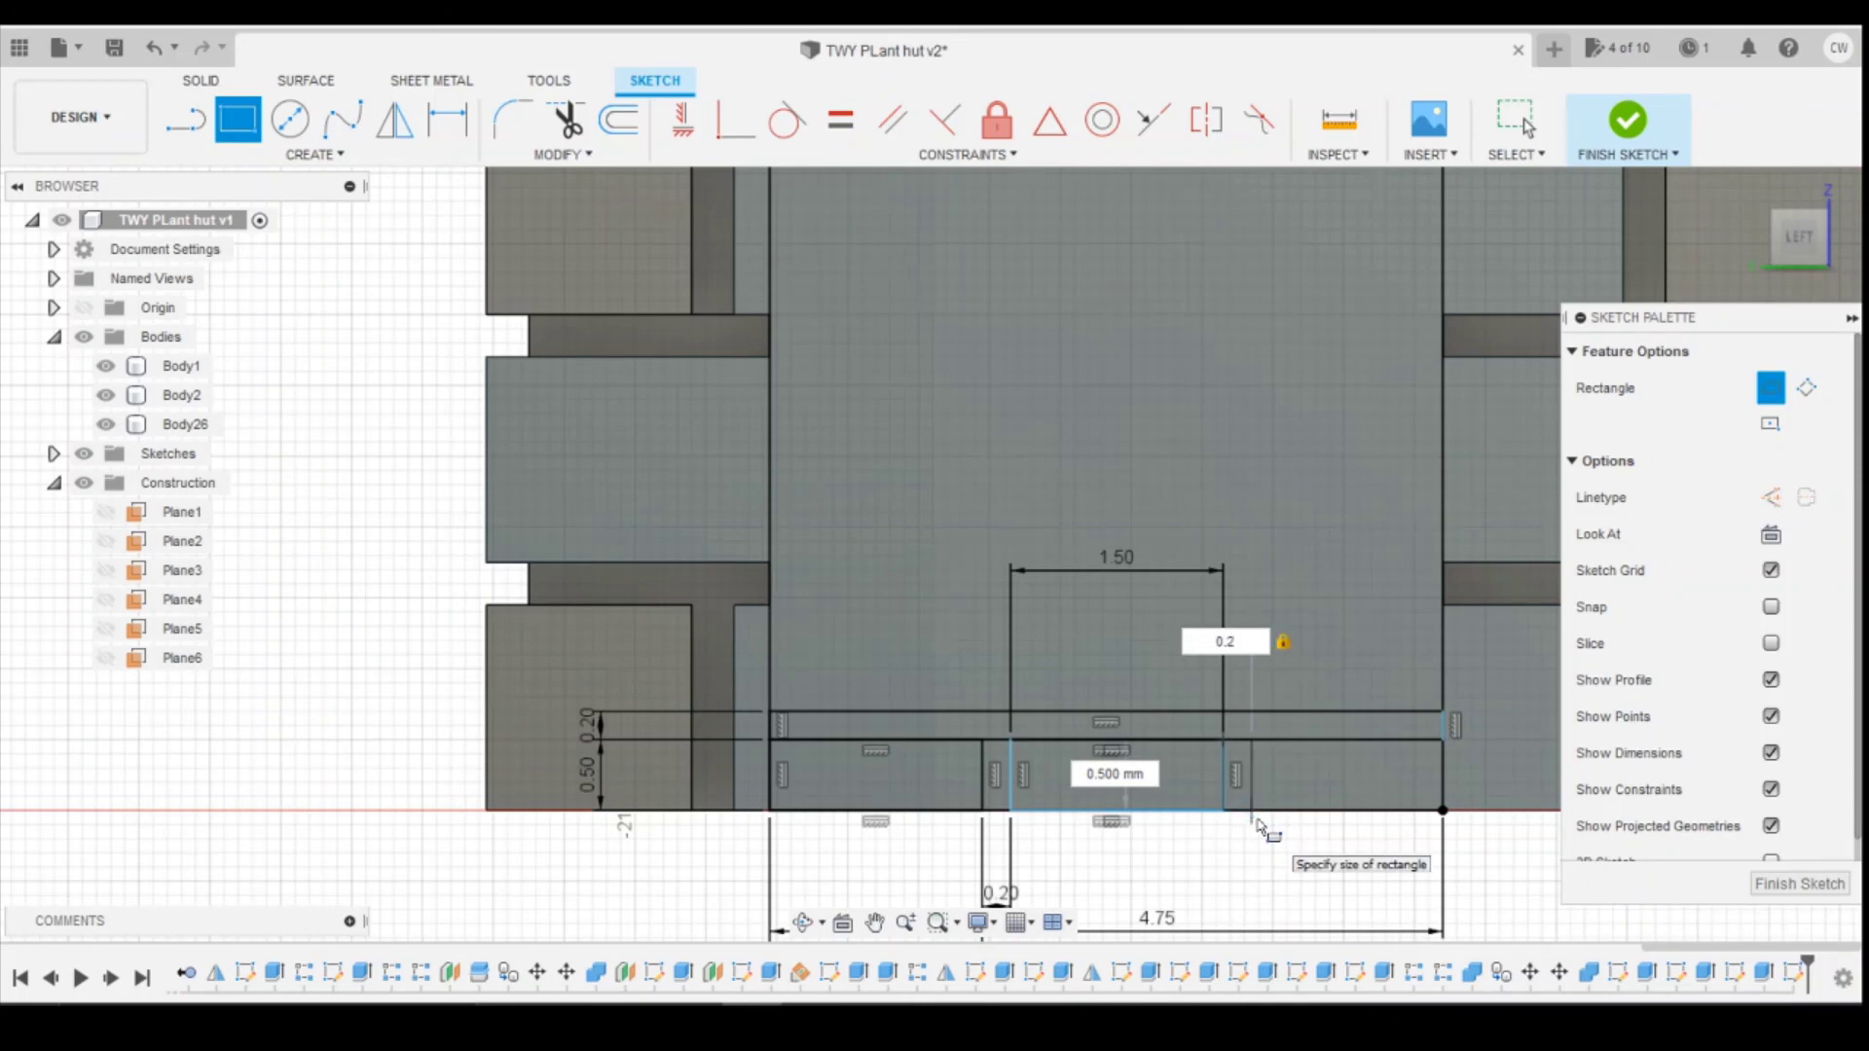
key("Return")
key("Escape")
scroll(1221, 815, "up", 1)
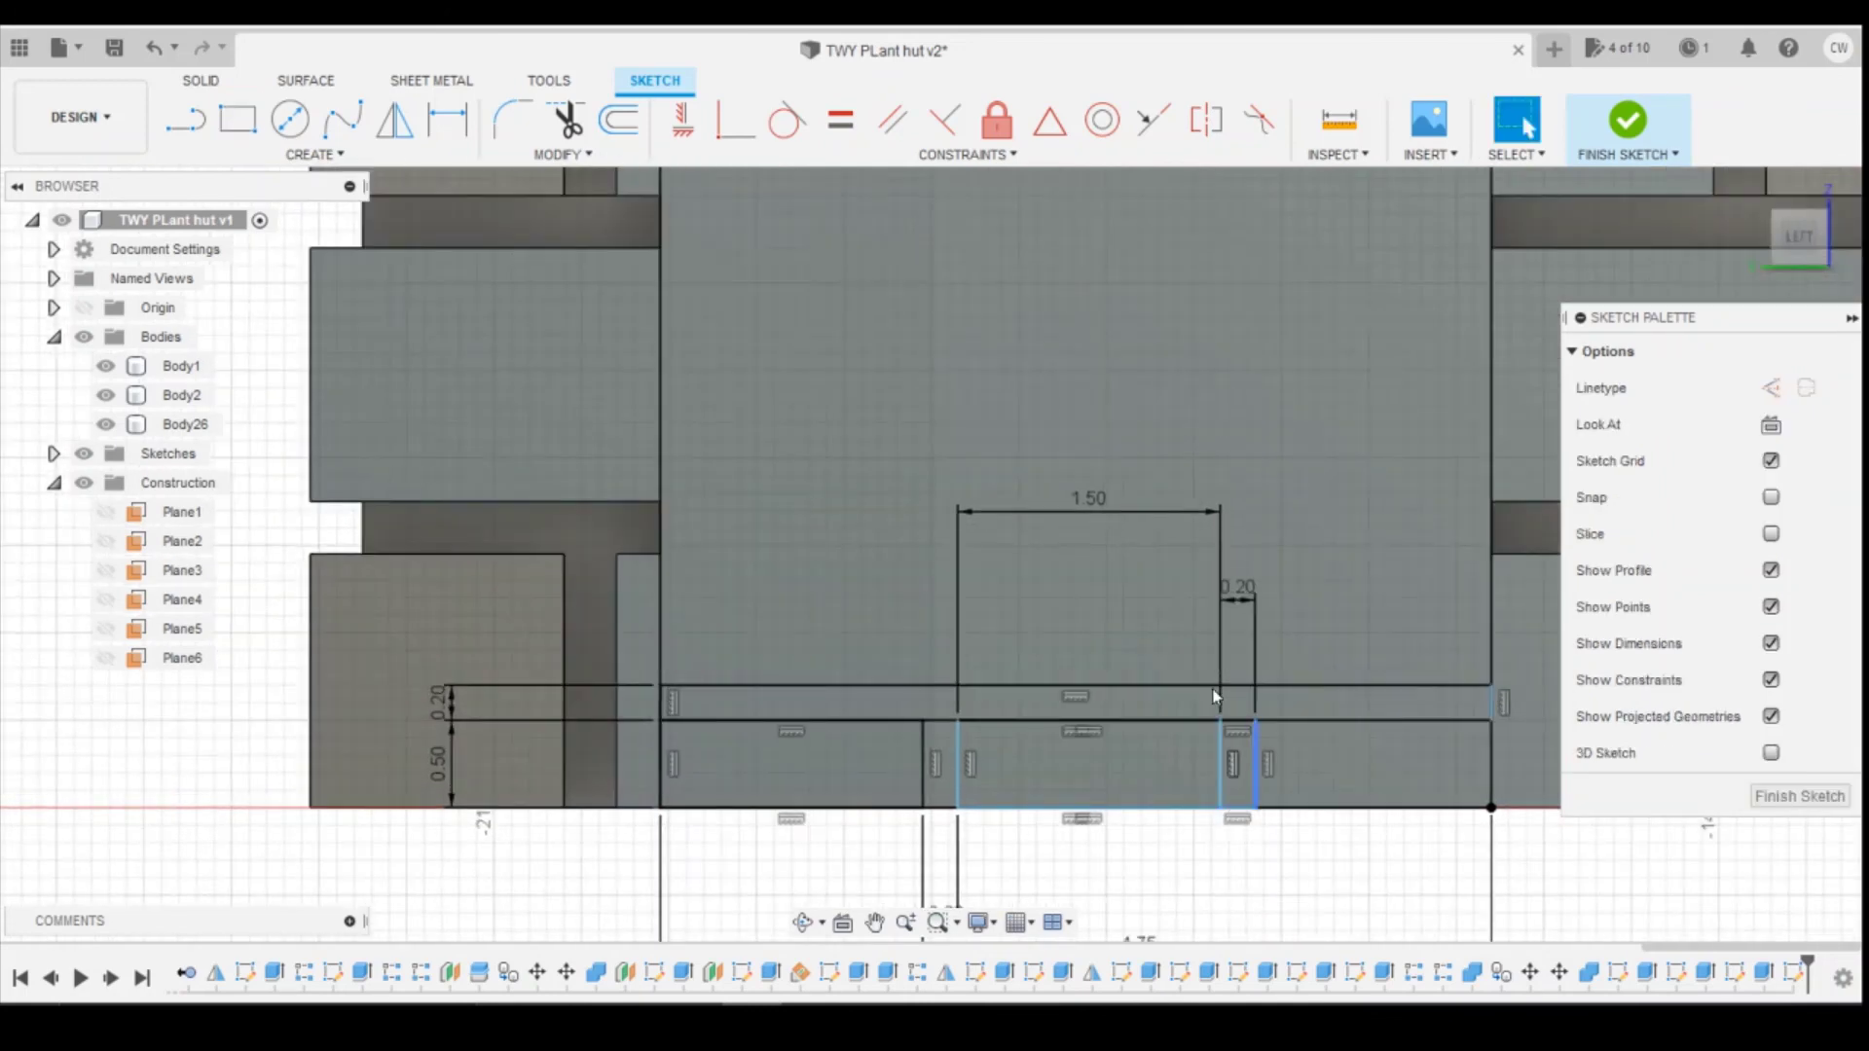
Step: Apply a coincident constraint to fix the new mortar joint's lower end to the doorway's base line
left_click(730, 121)
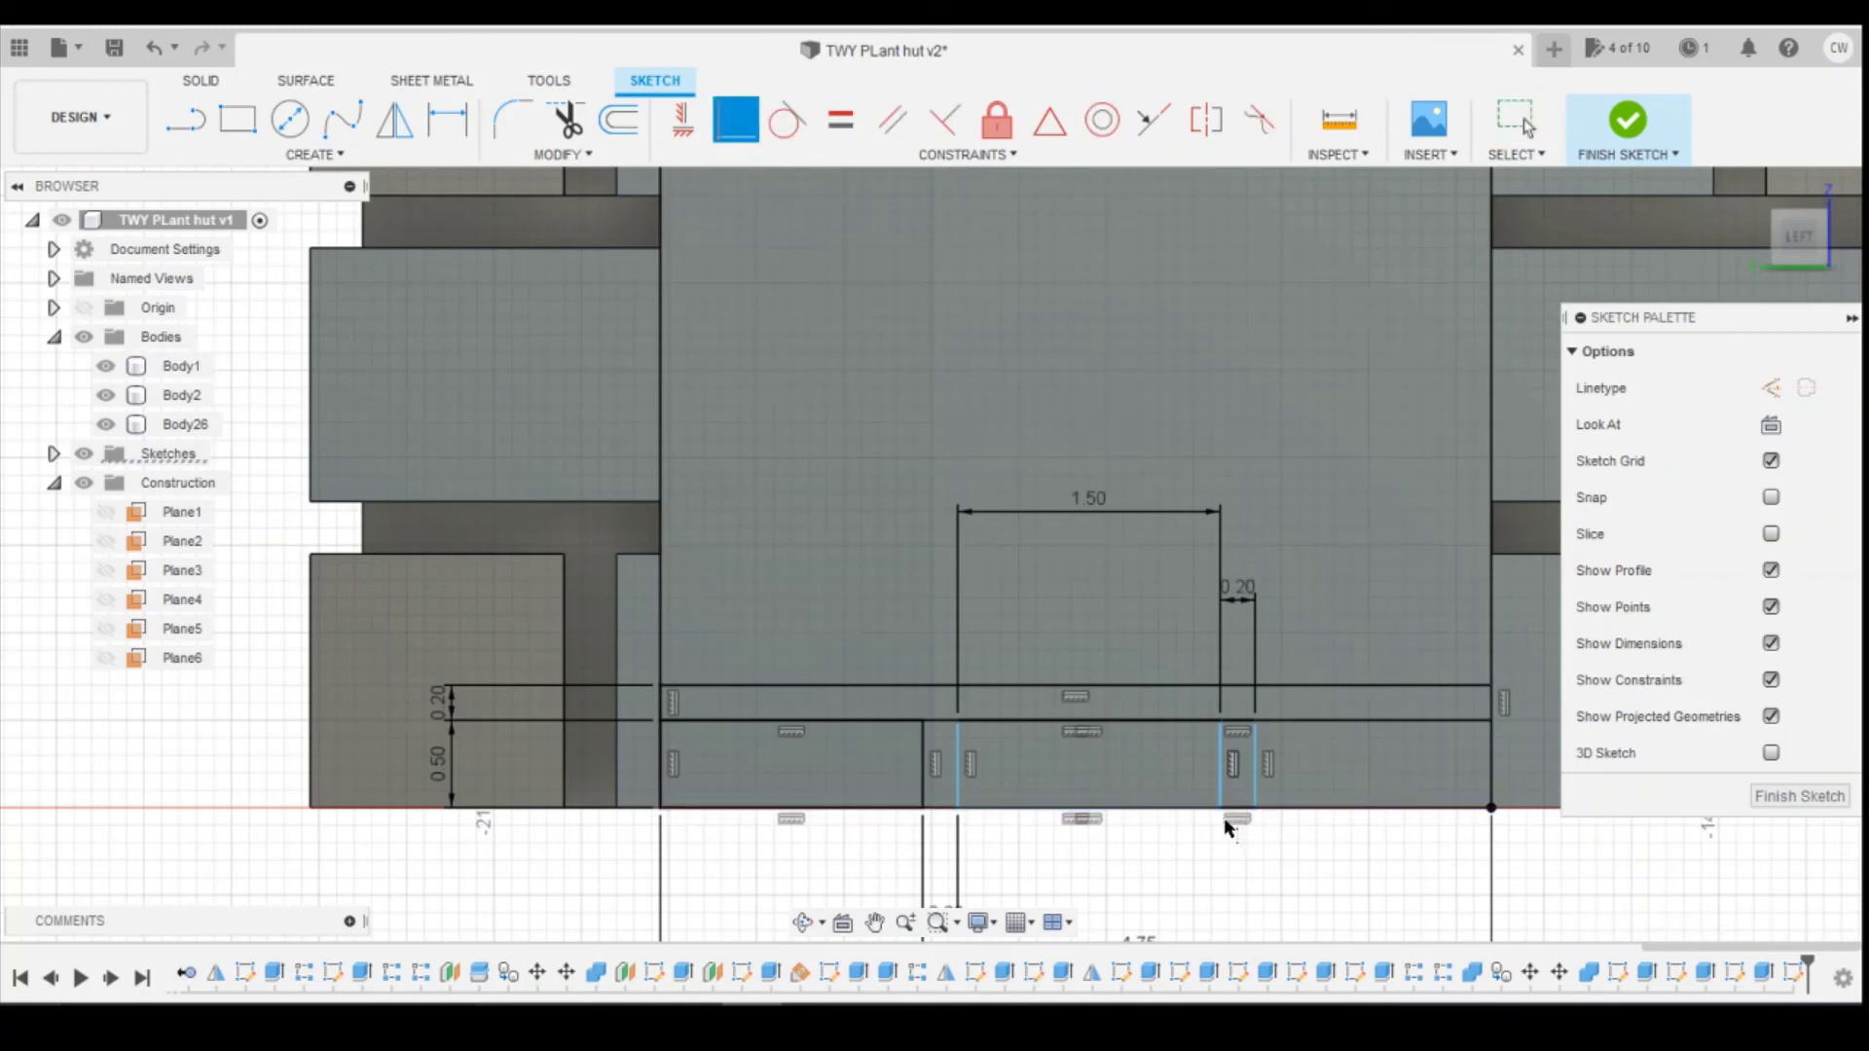
left_click(1295, 808)
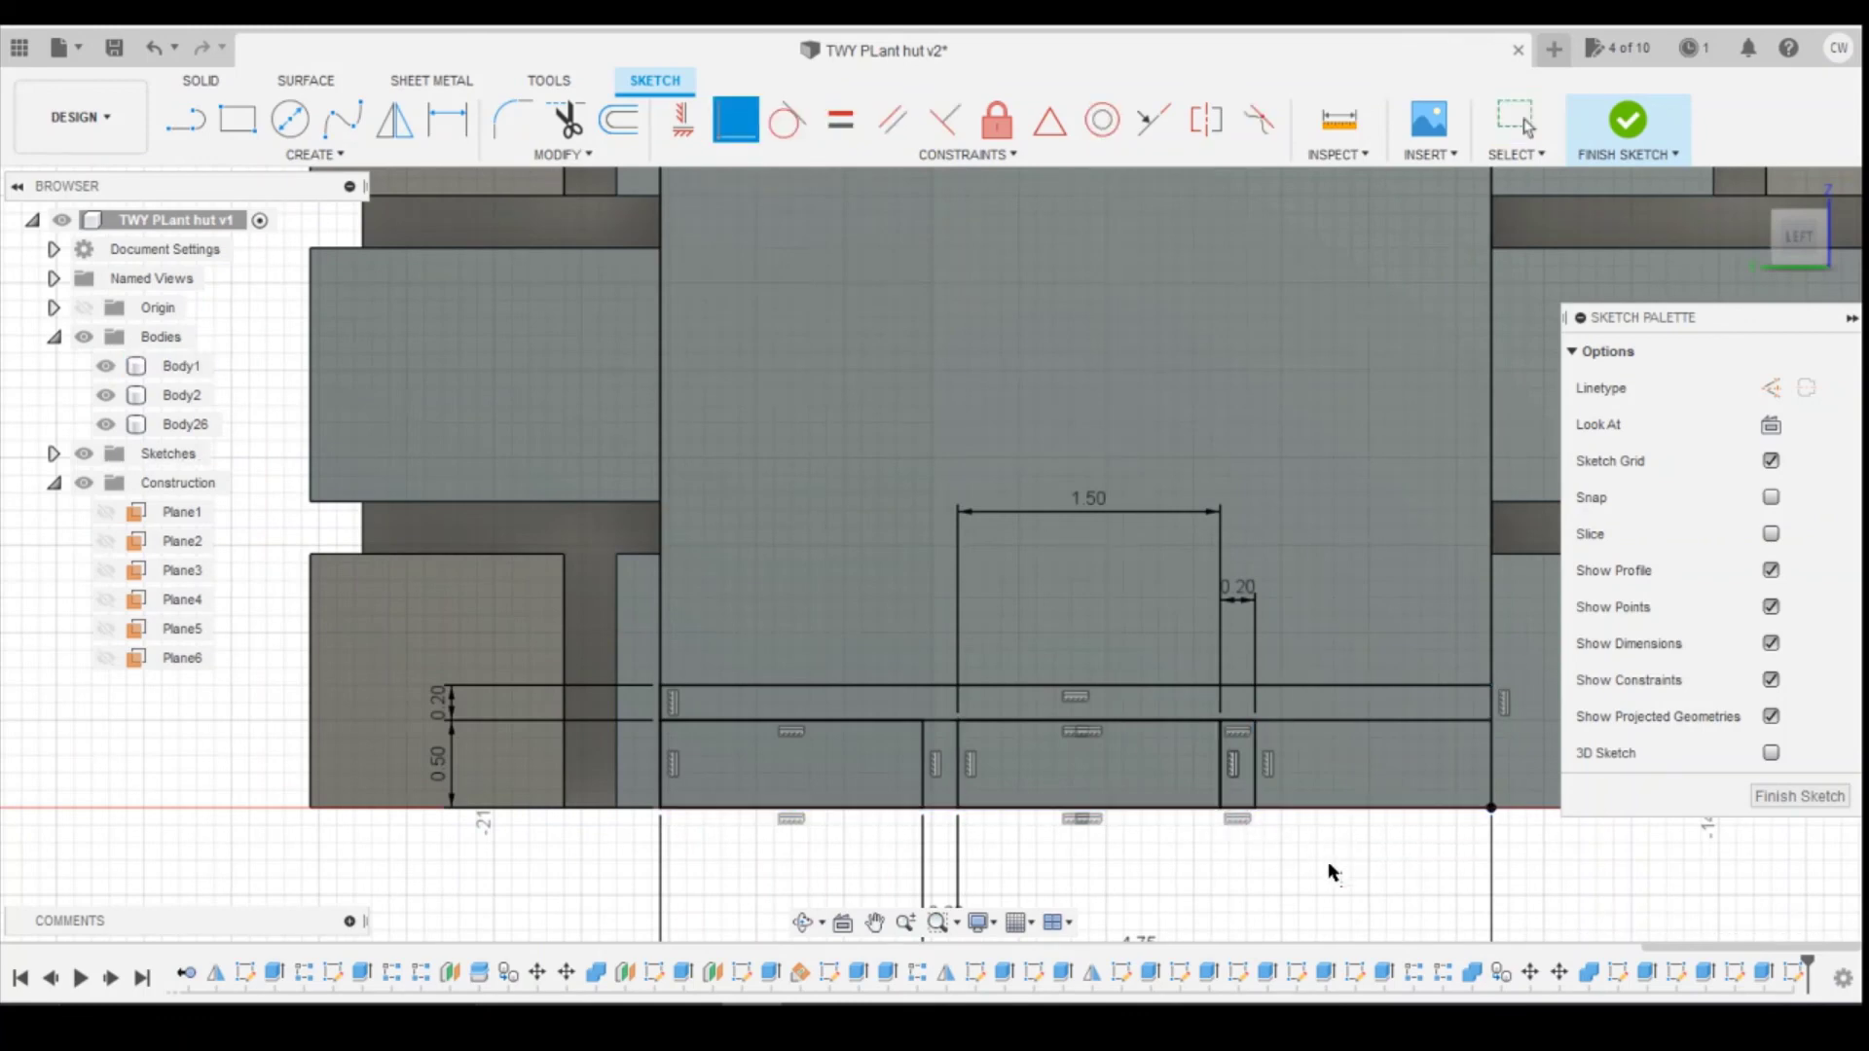
scroll(1241, 852, "down", 2)
key("Escape")
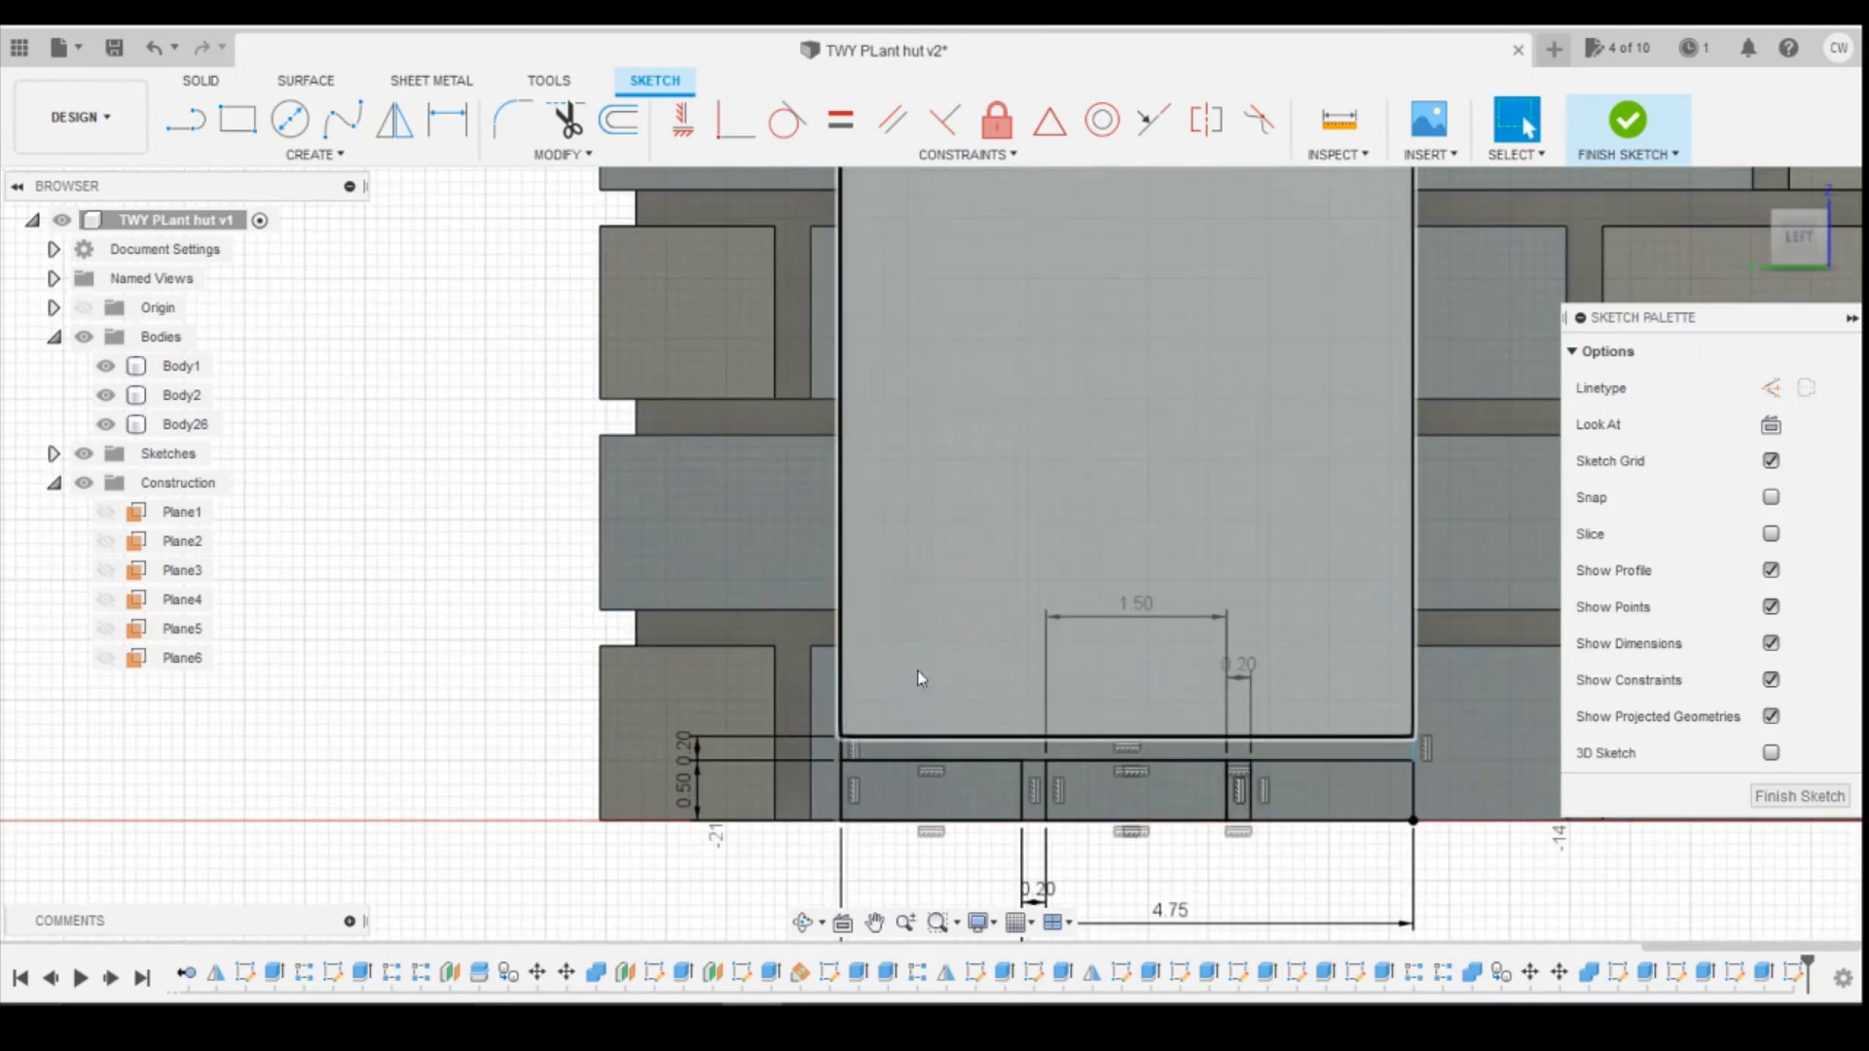
Step: Draw a brick rectangle 0.75 mm wide and 0.5 mm high at the doorway's left edge, directly above the mortar strip
left_click(238, 119)
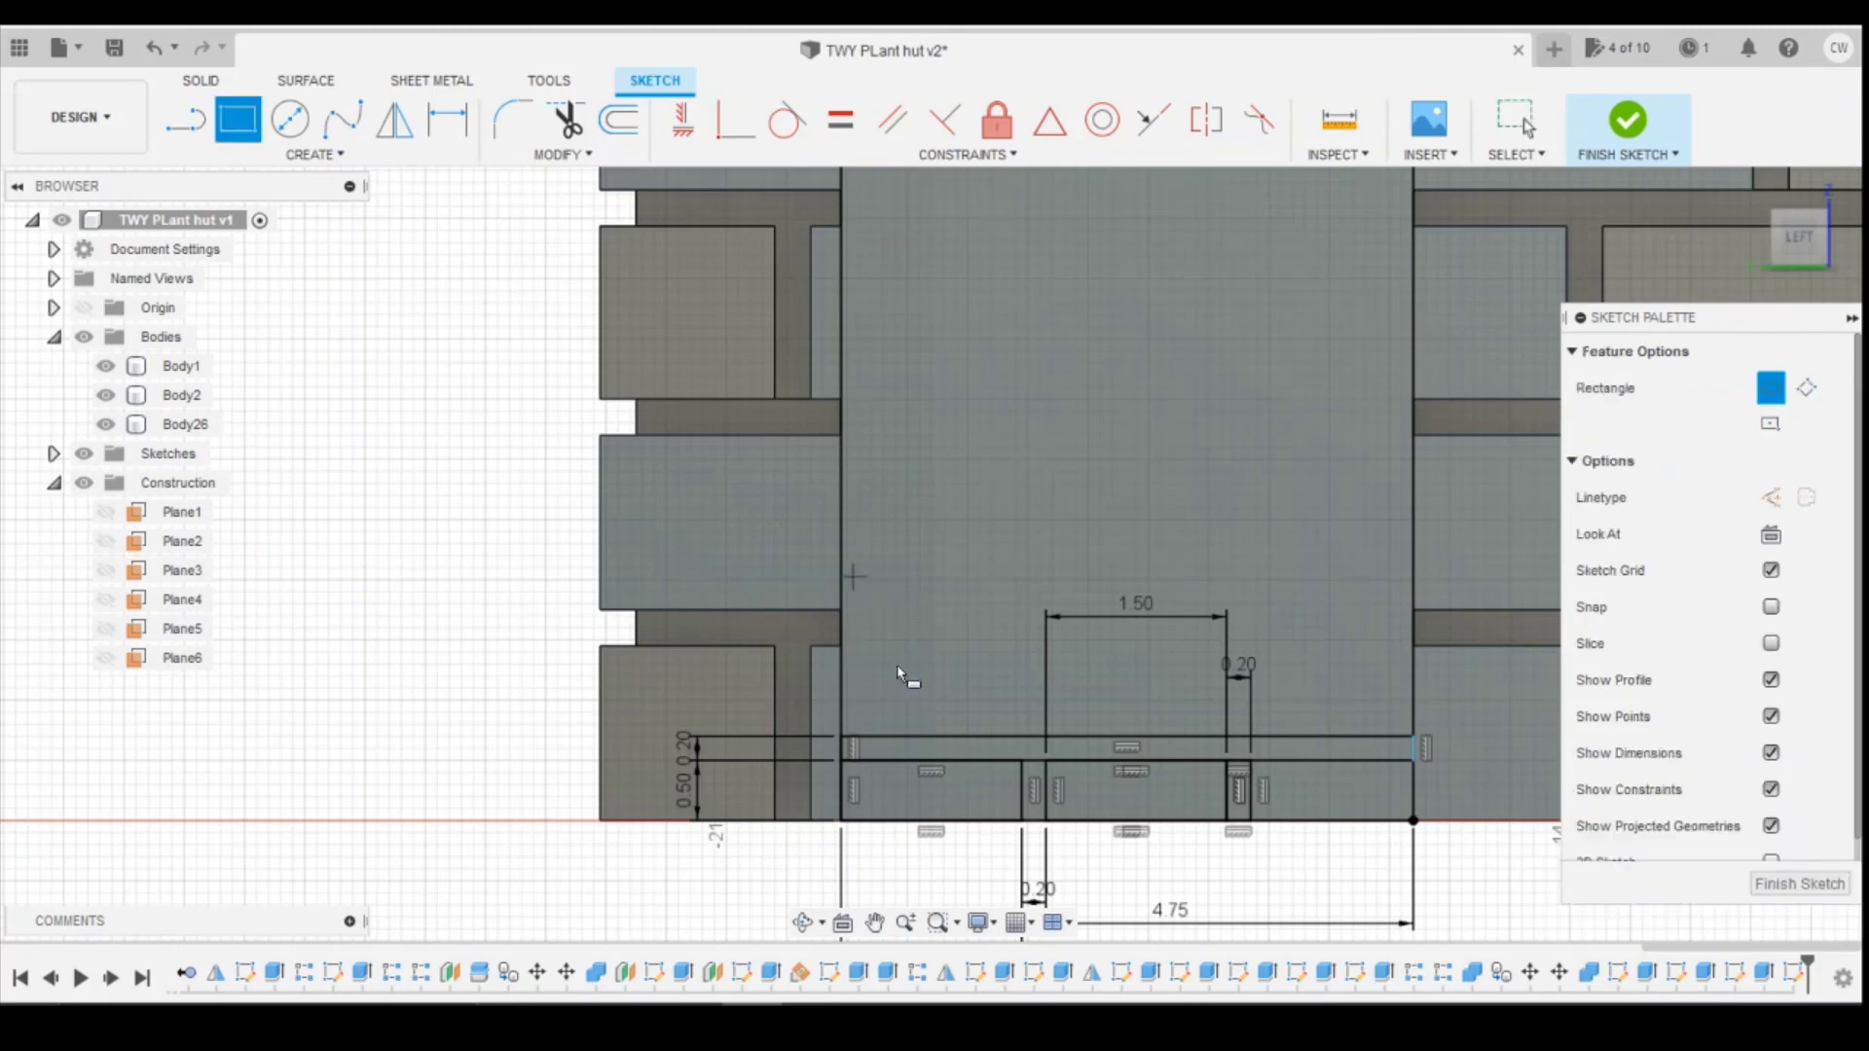
left_click(842, 737)
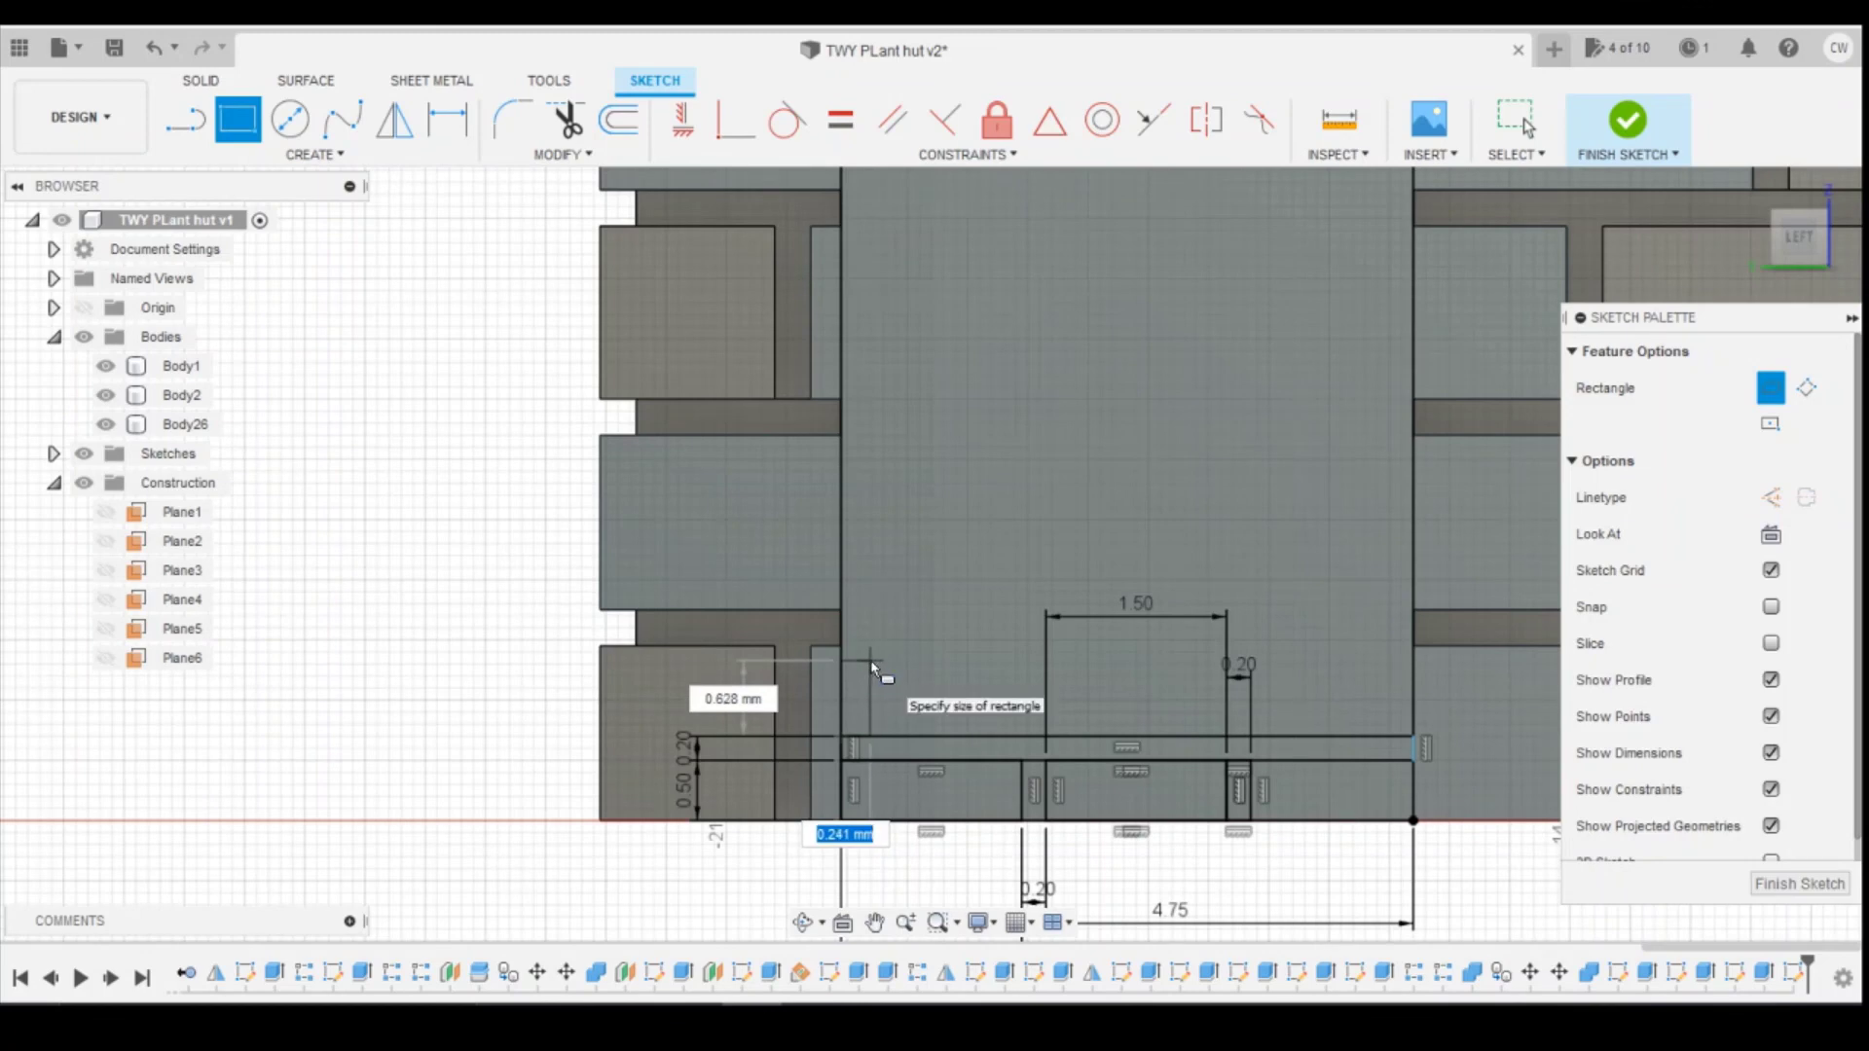
key("Tab")
type("0.5")
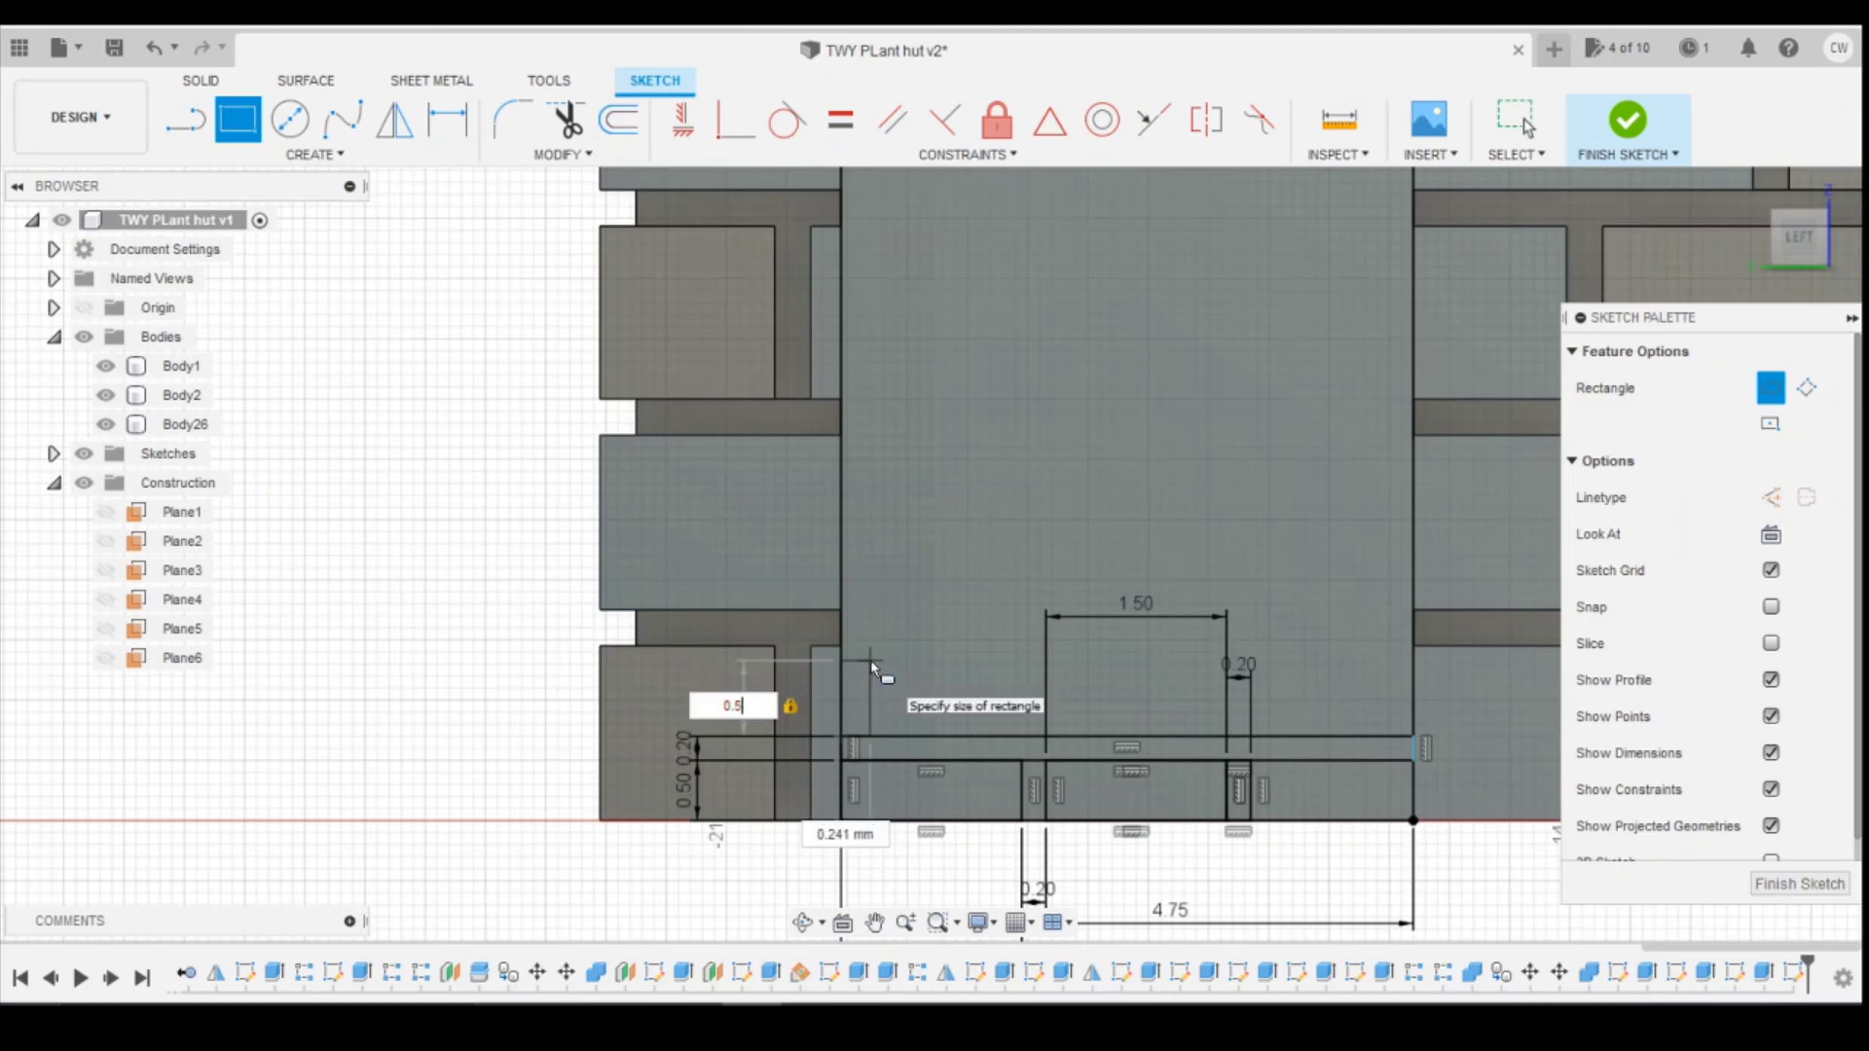
key("Tab")
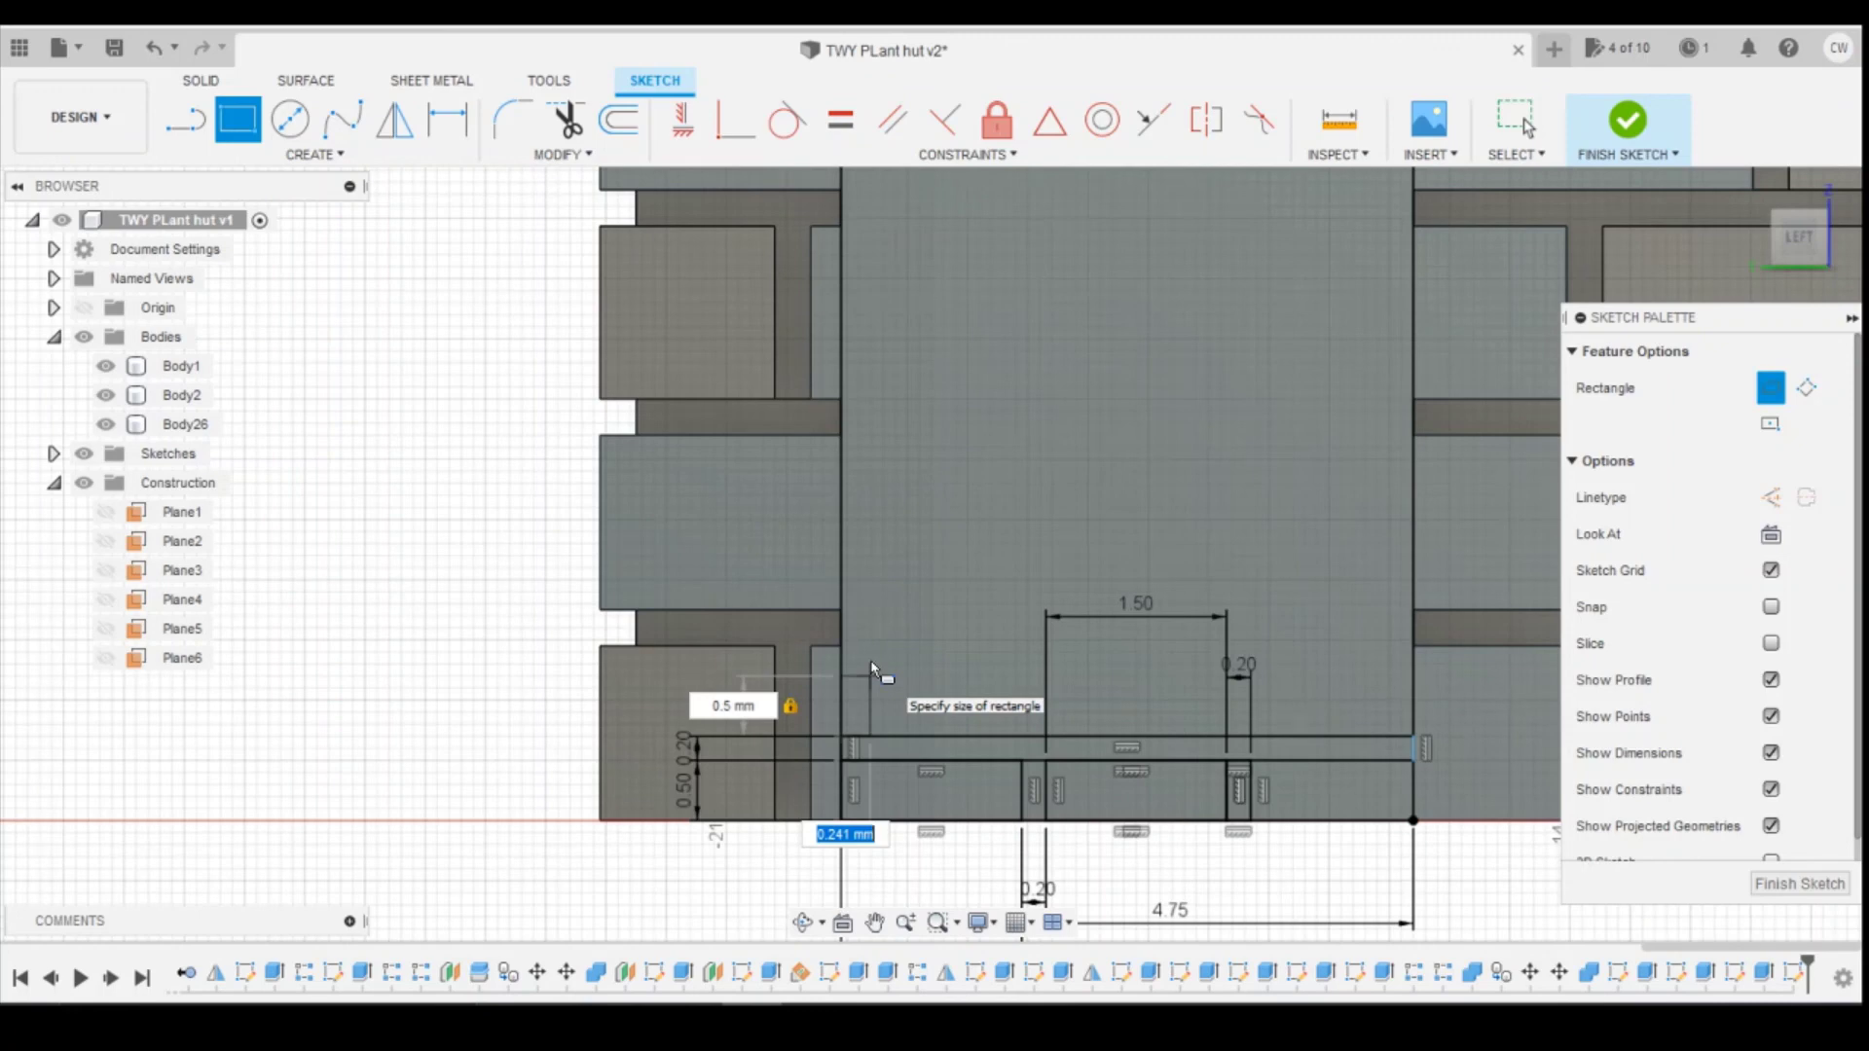
type("0.75")
key("Tab")
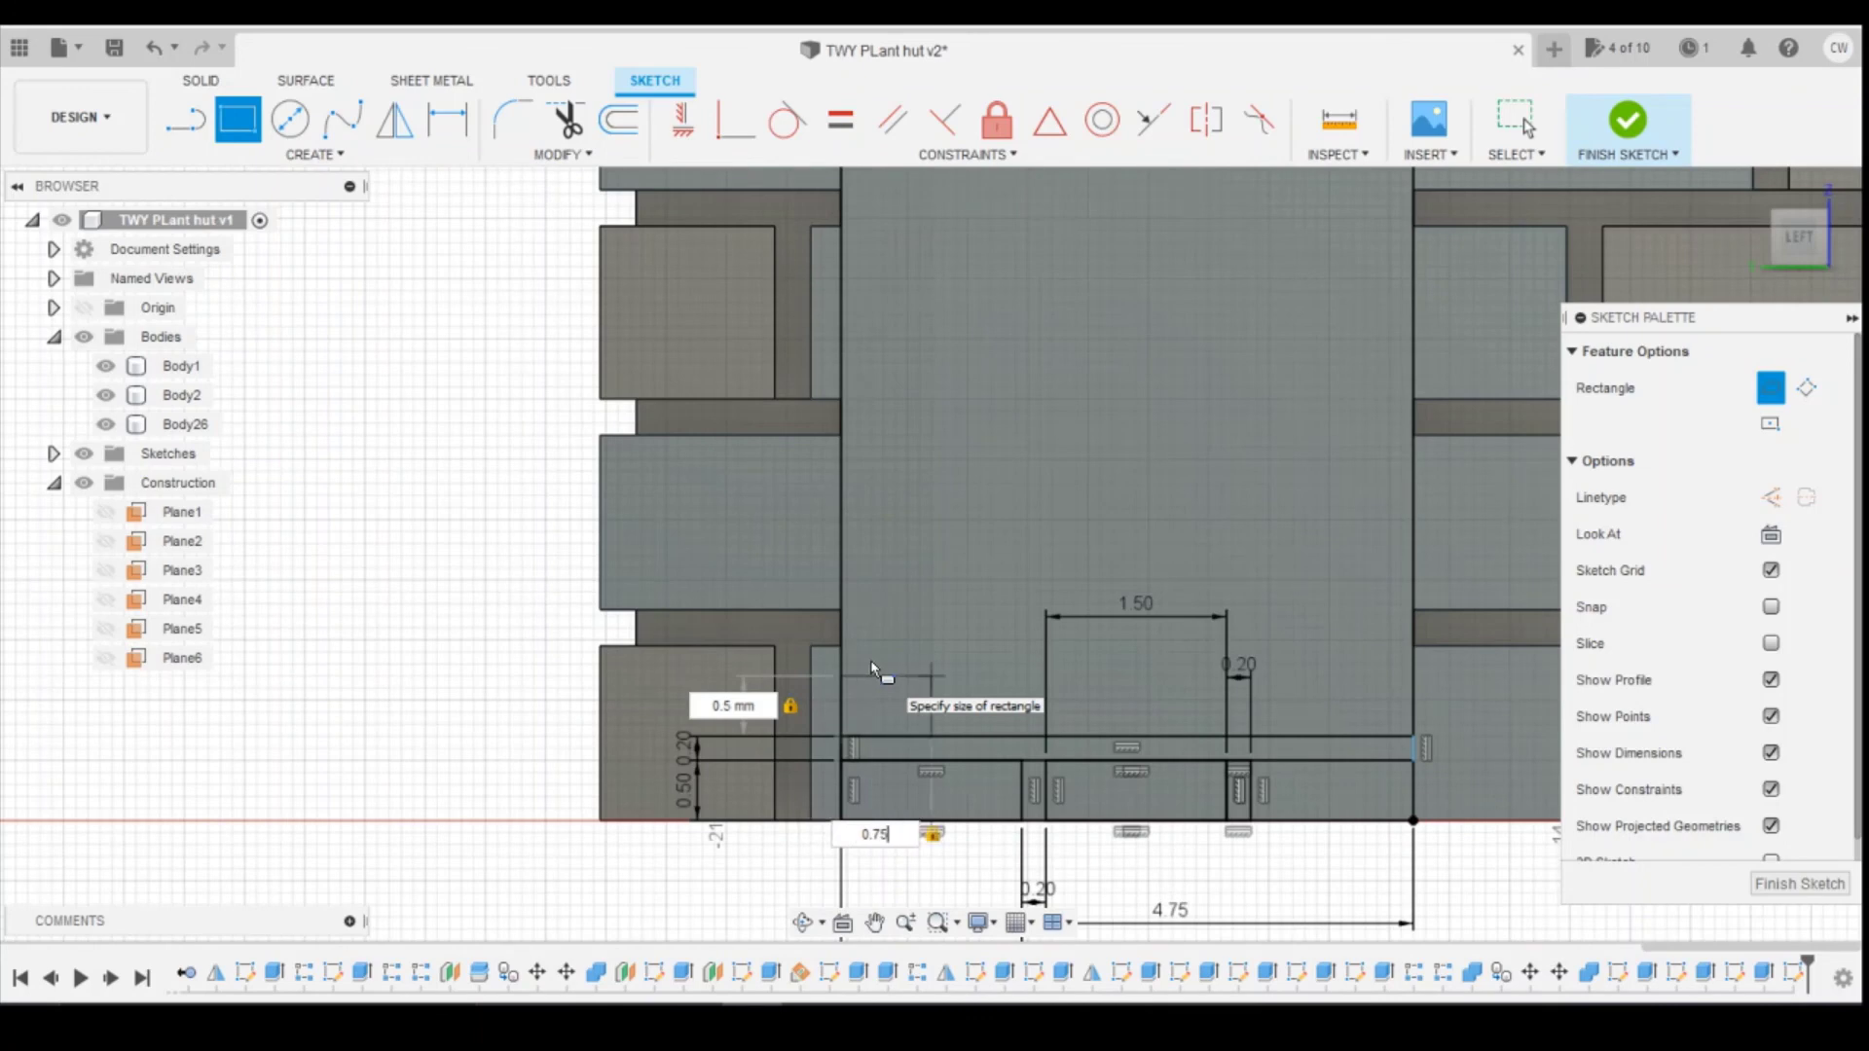
key("Return")
key("Return")
Step: Draw a mortar joint rectangle 0.2 mm wide and 0.5 mm high beside the first brick of the second course
left_click(224, 130)
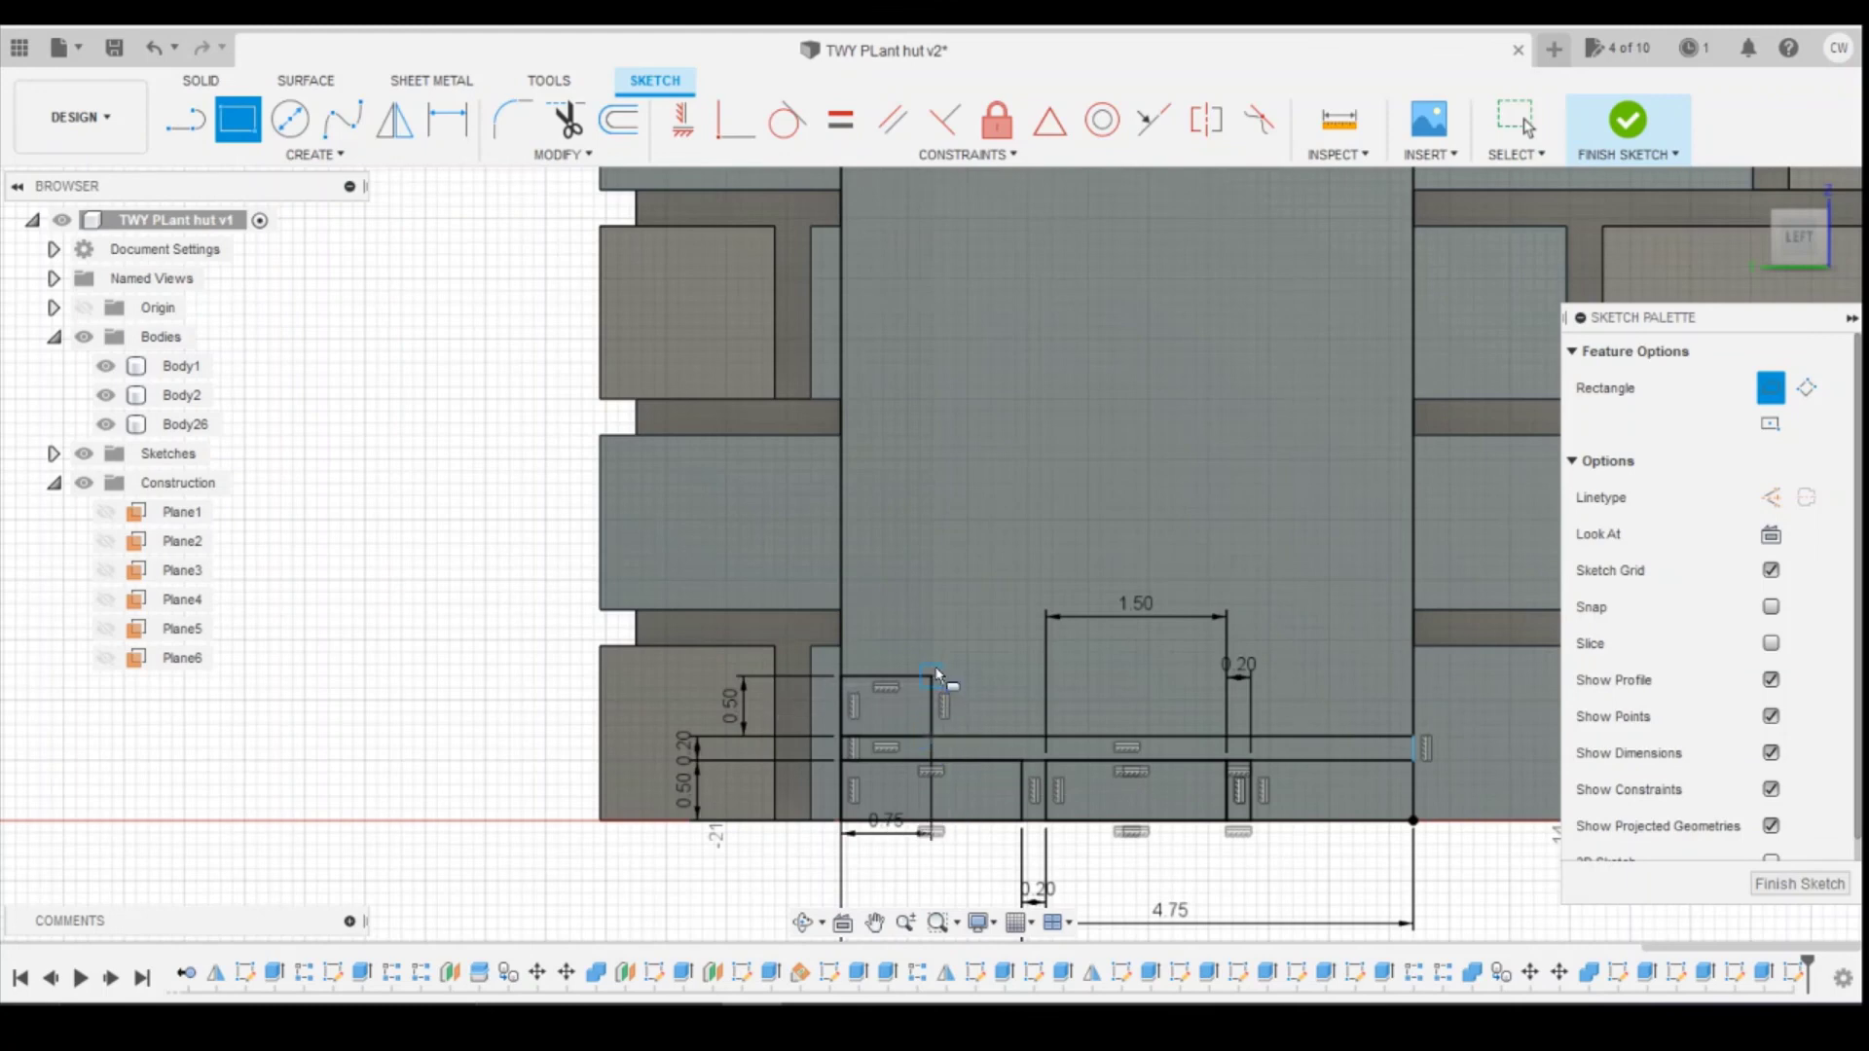
left_click(936, 677)
type("0.2")
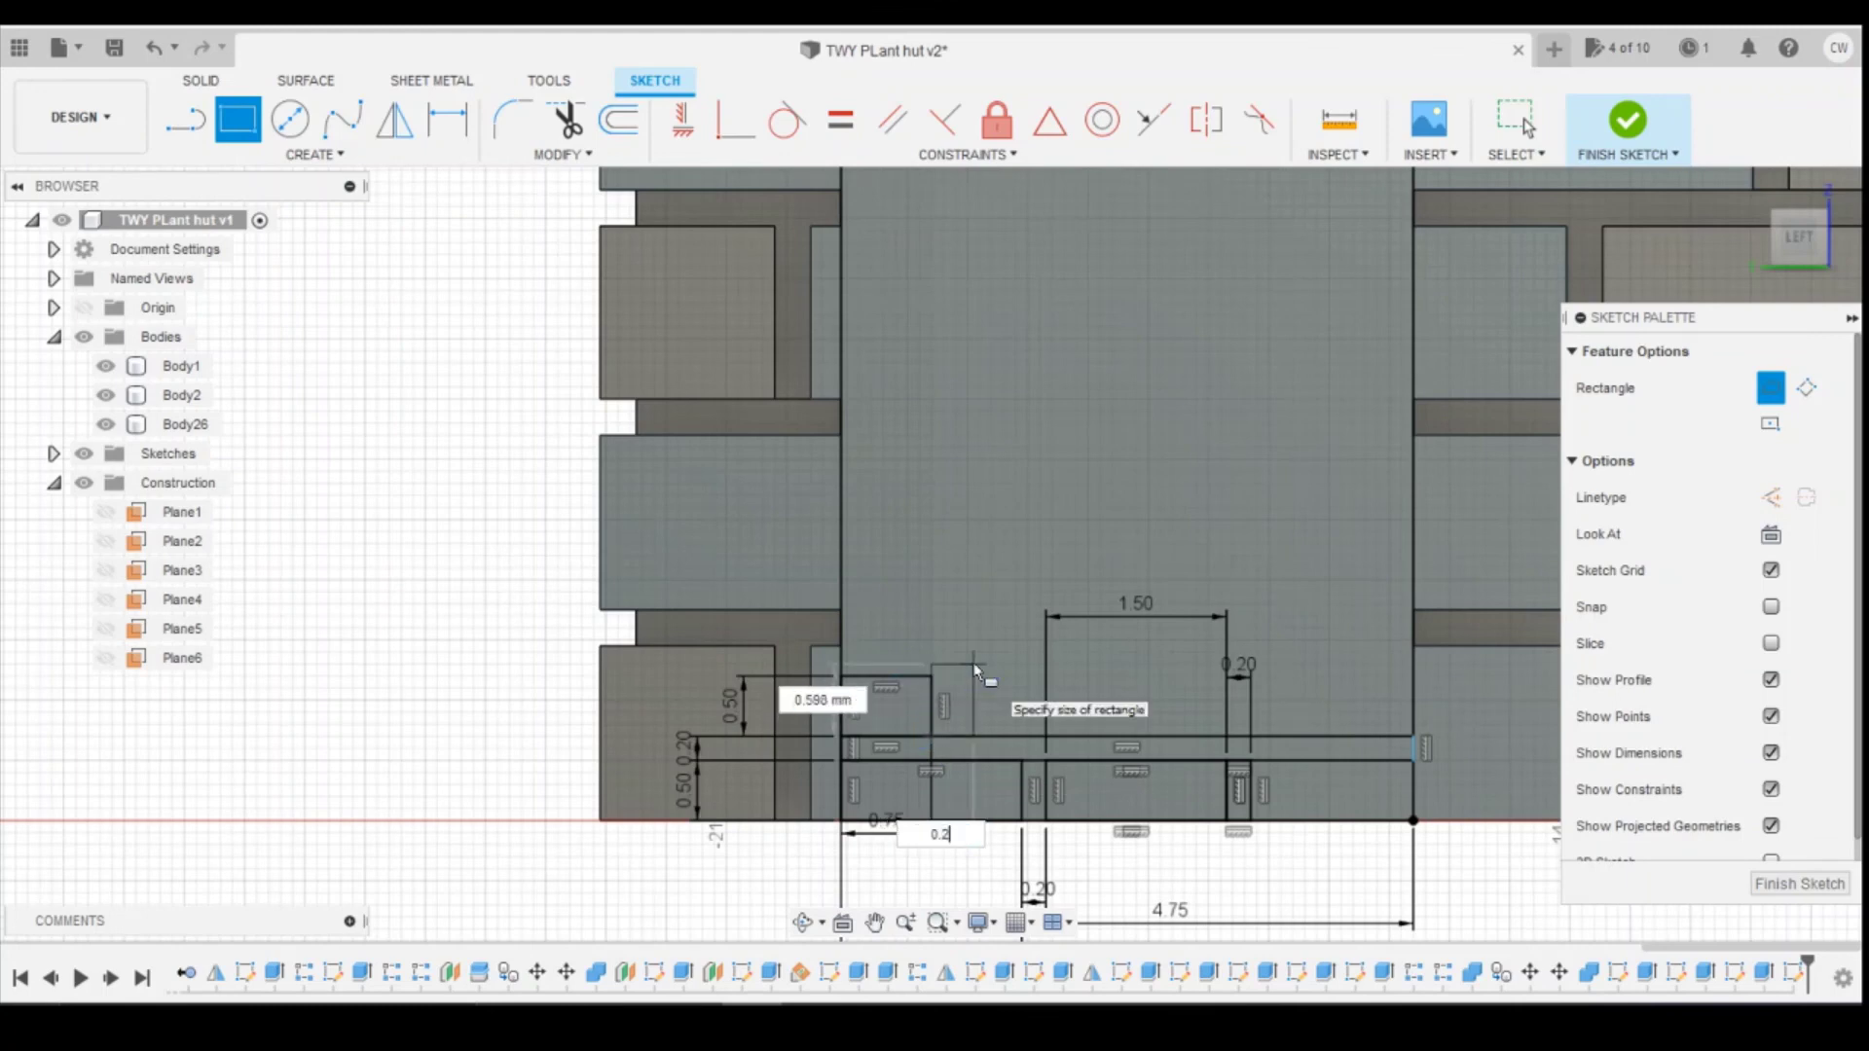
key("Tab")
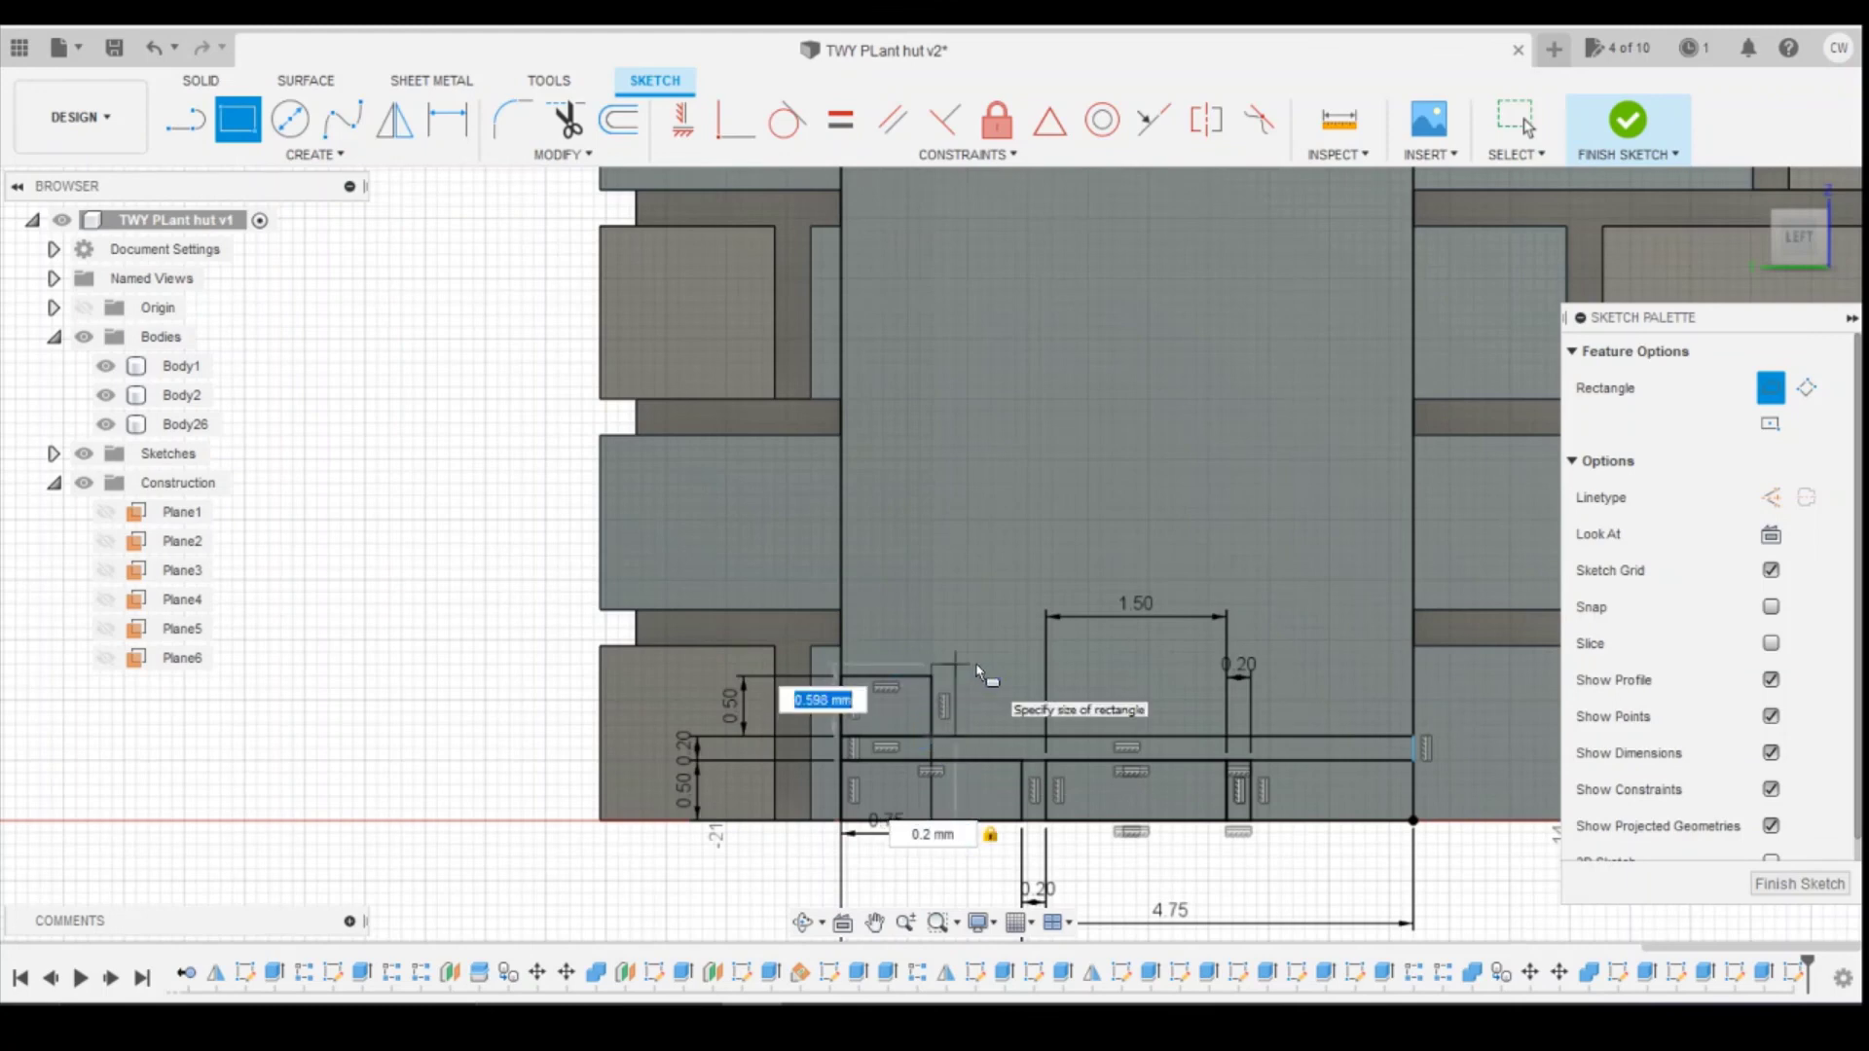
type("0.5")
key("Return")
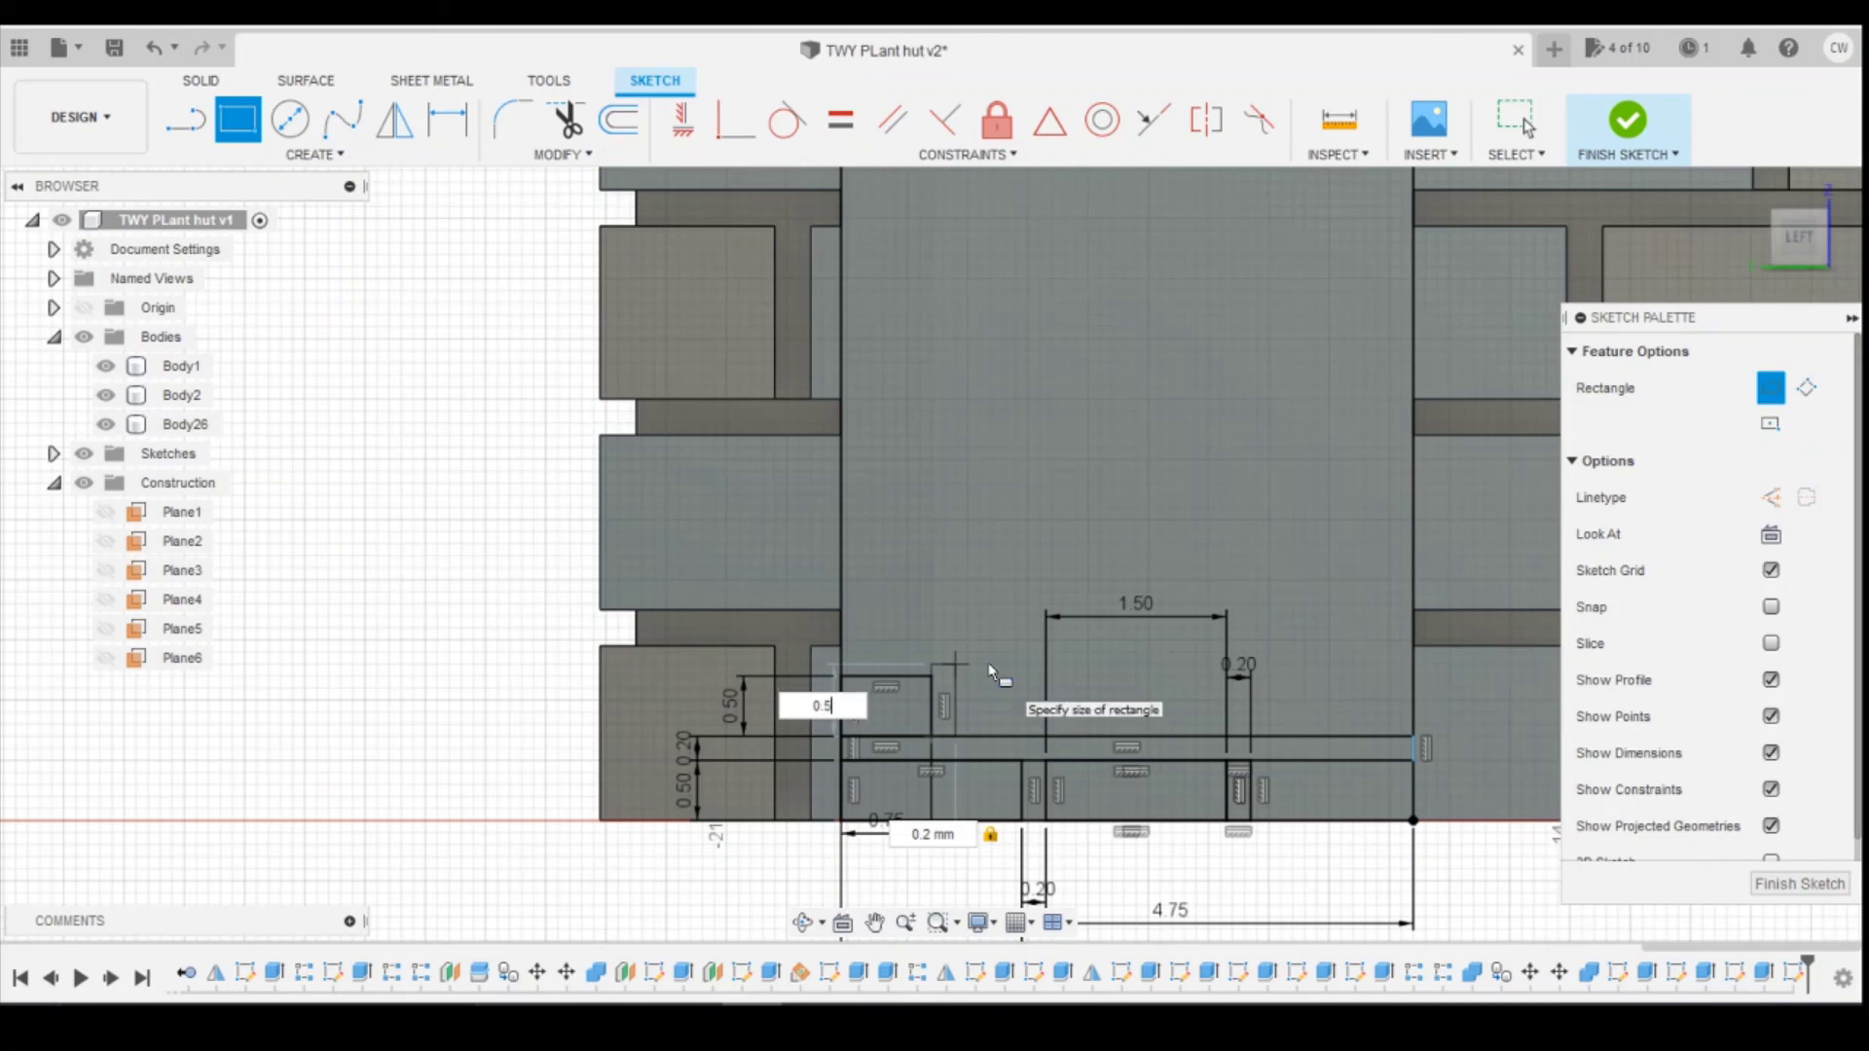
key("Escape")
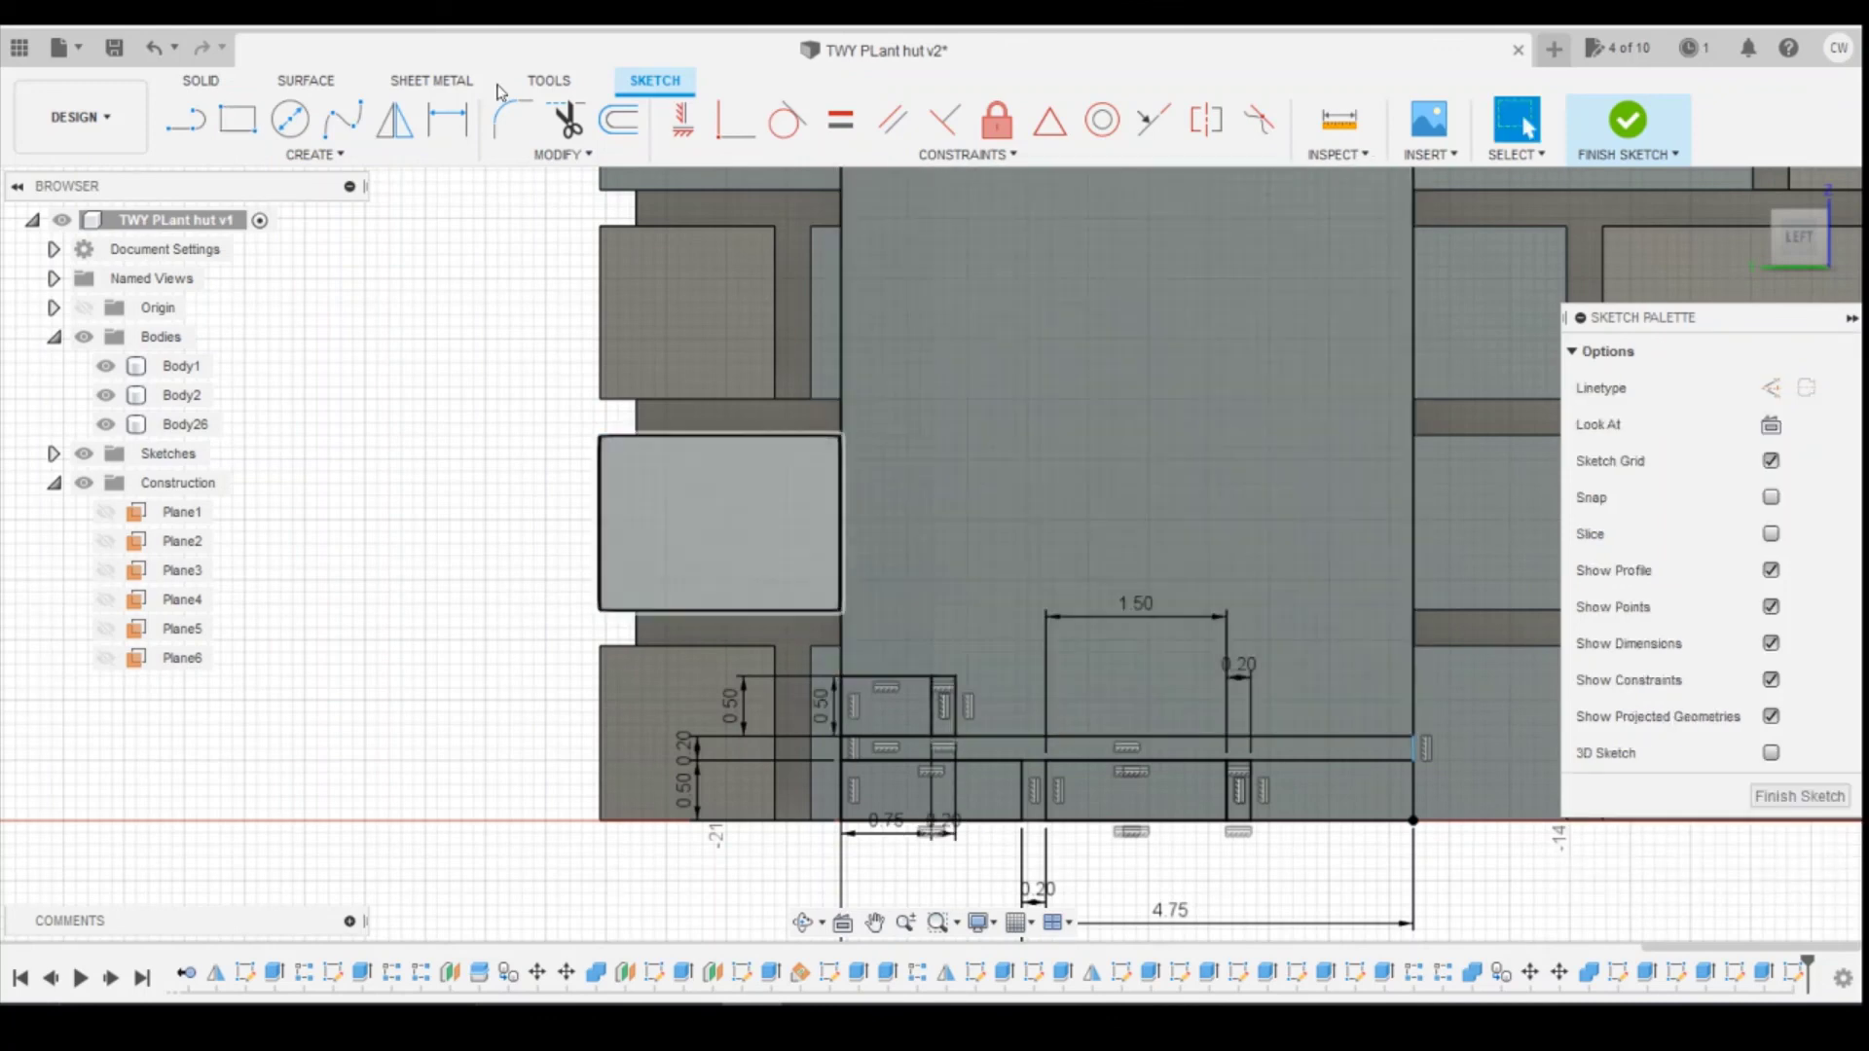
Step: Draw a rectangle 0.5 mm wide beside the second course's mortar joint, reaching down to the mortar strip
left_click(238, 118)
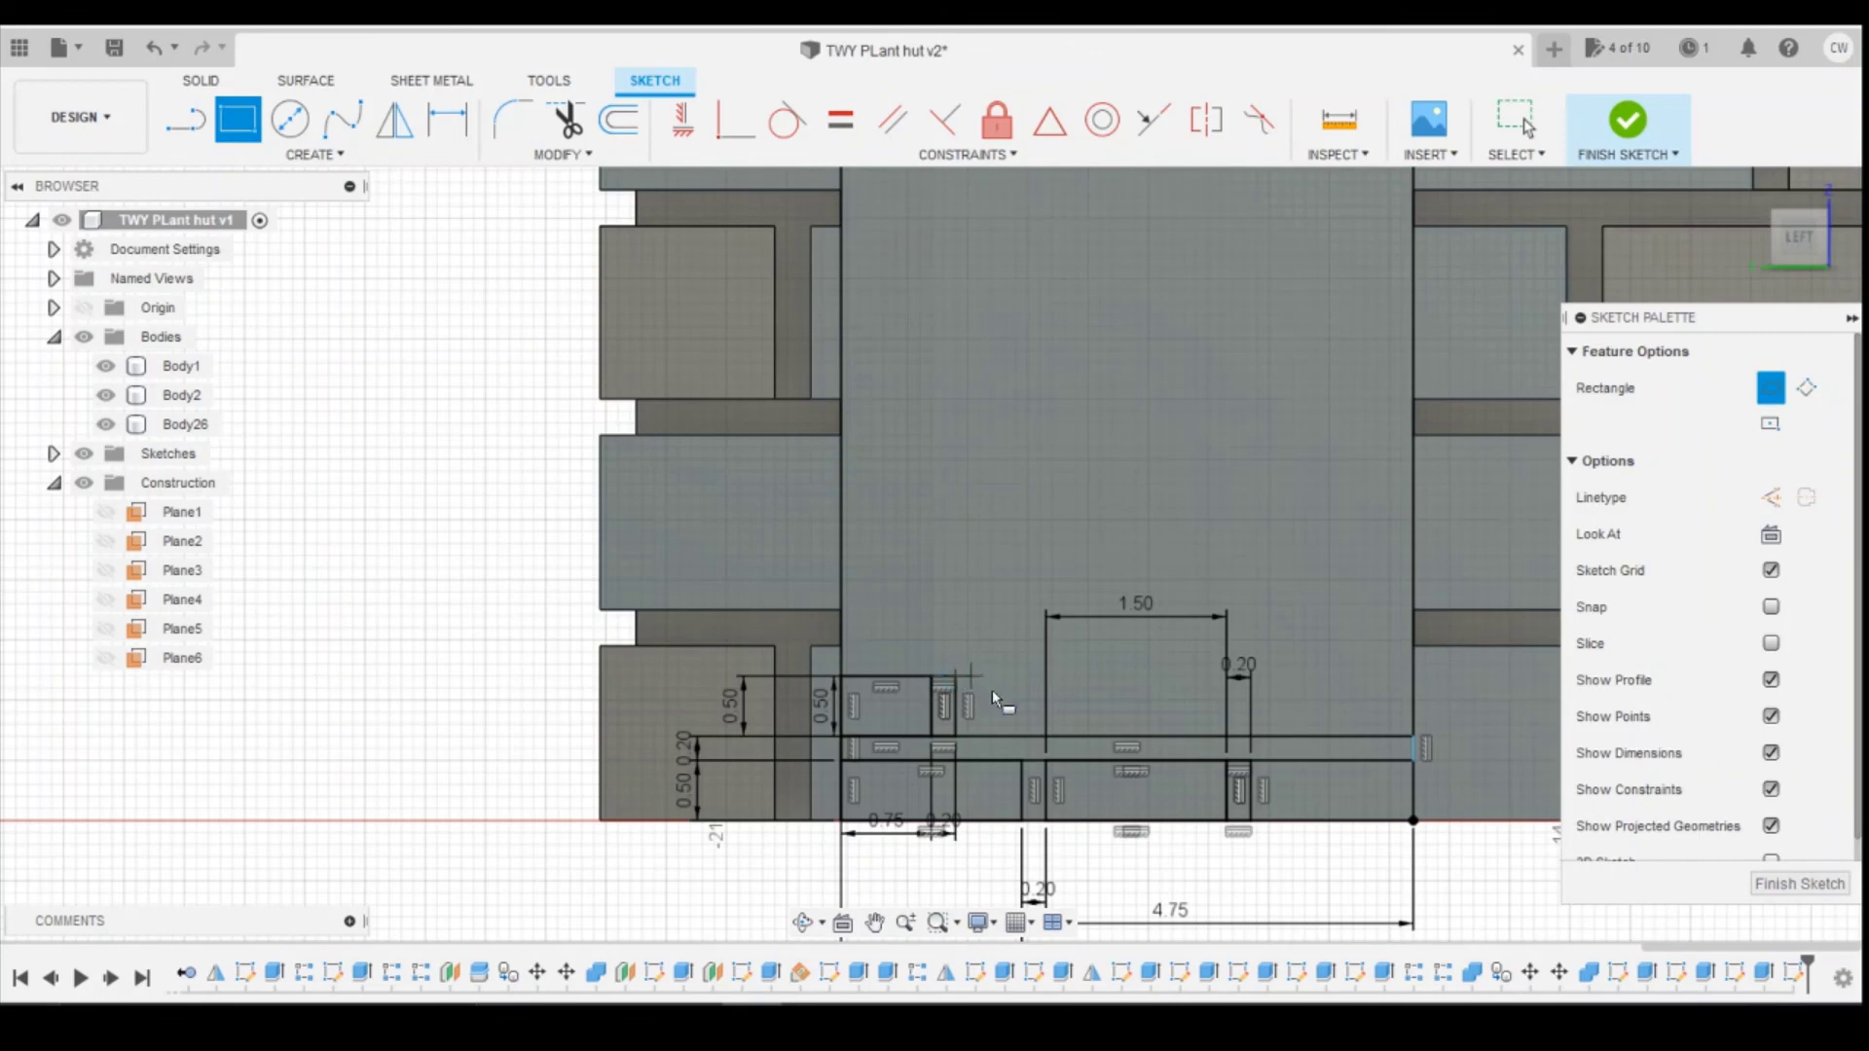
left_click(954, 675)
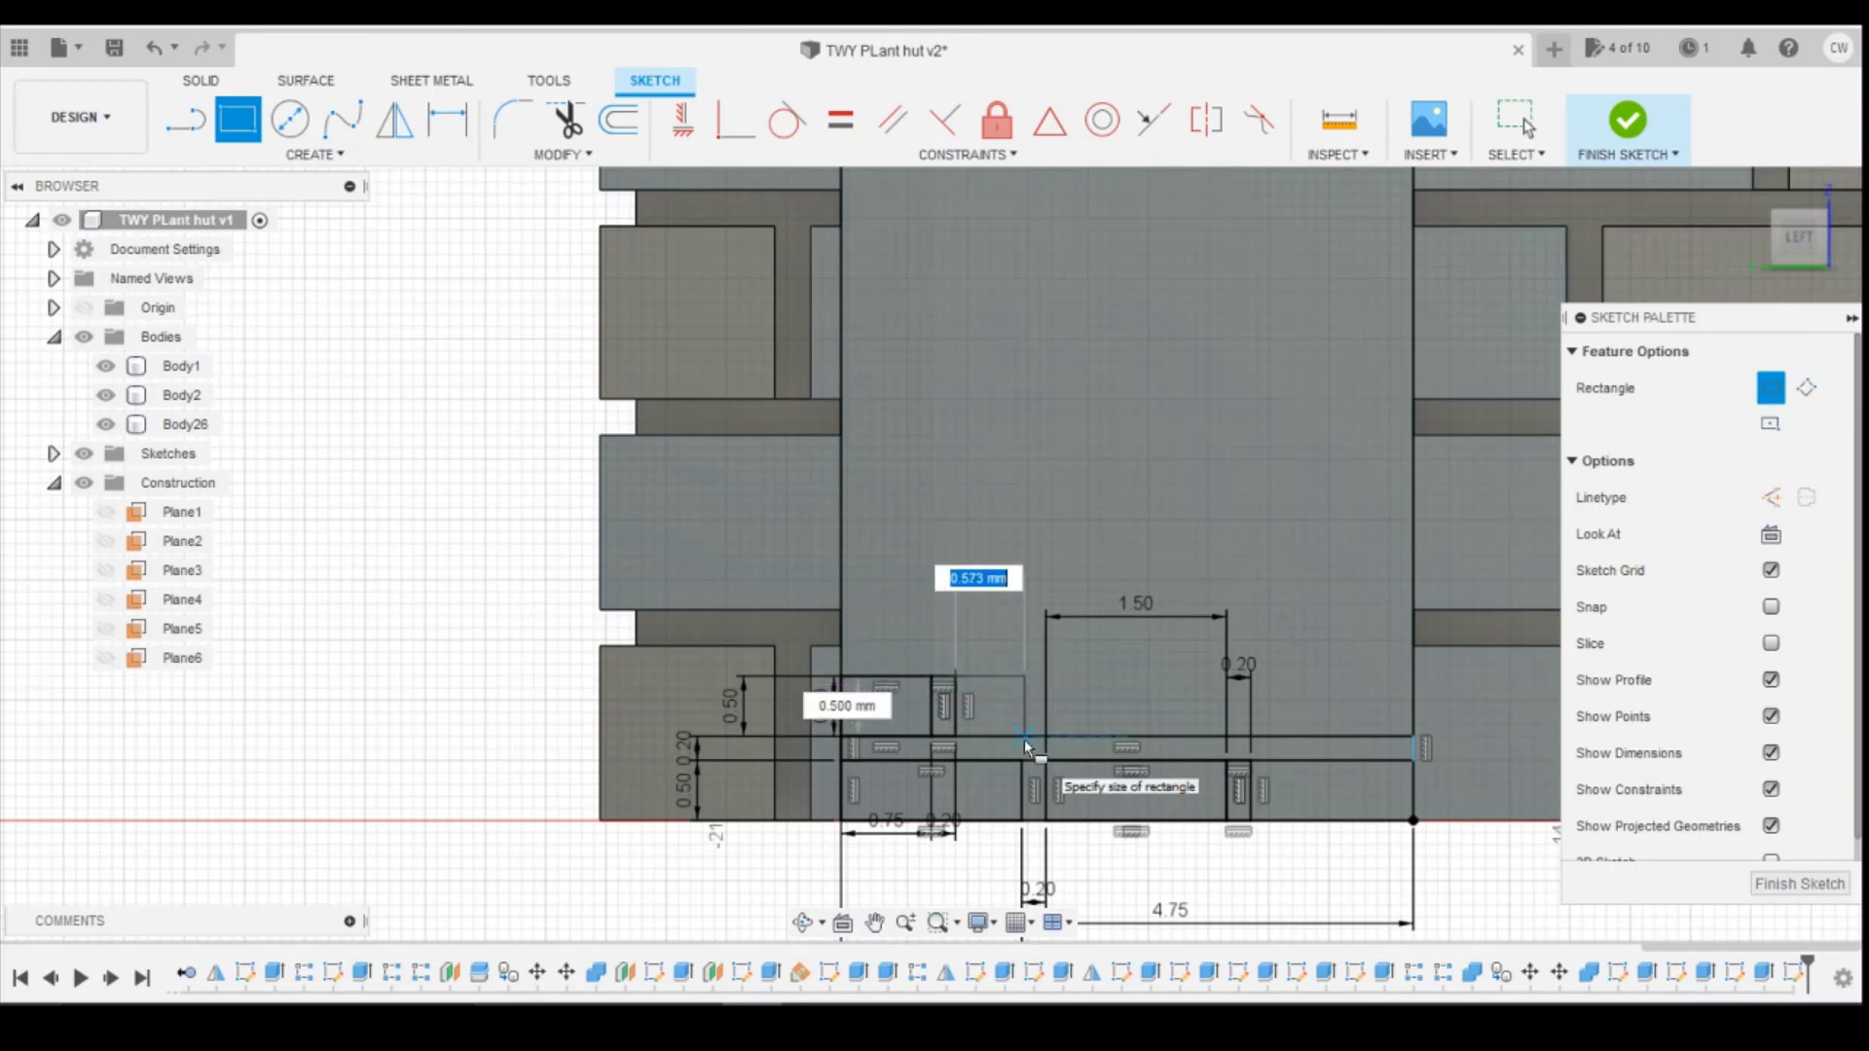
key("Tab")
key("Tab")
type("0.5")
key("Return")
key("Escape")
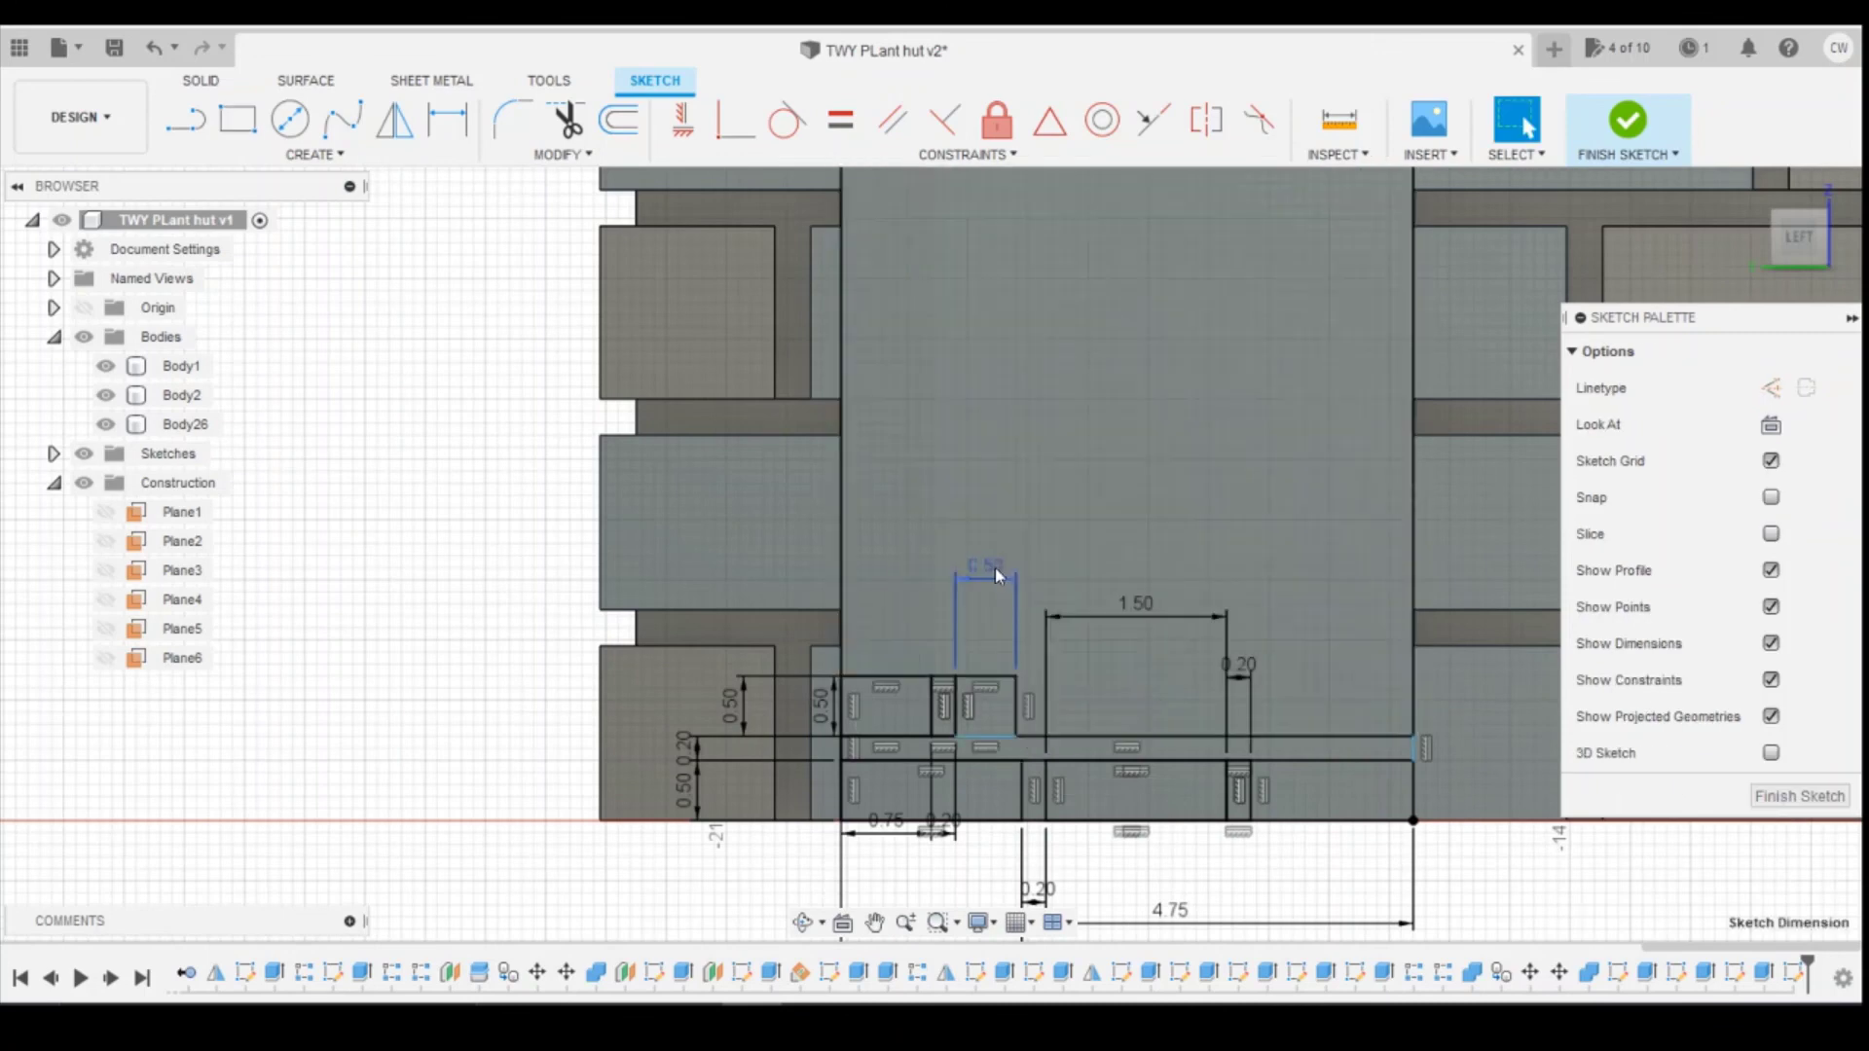
Step: Set the second course's second brick to 0.75 mm wide and make its lower right corner coincident with the mortar strip's upper edge
double_click(997, 575)
type("0.75")
key("Return")
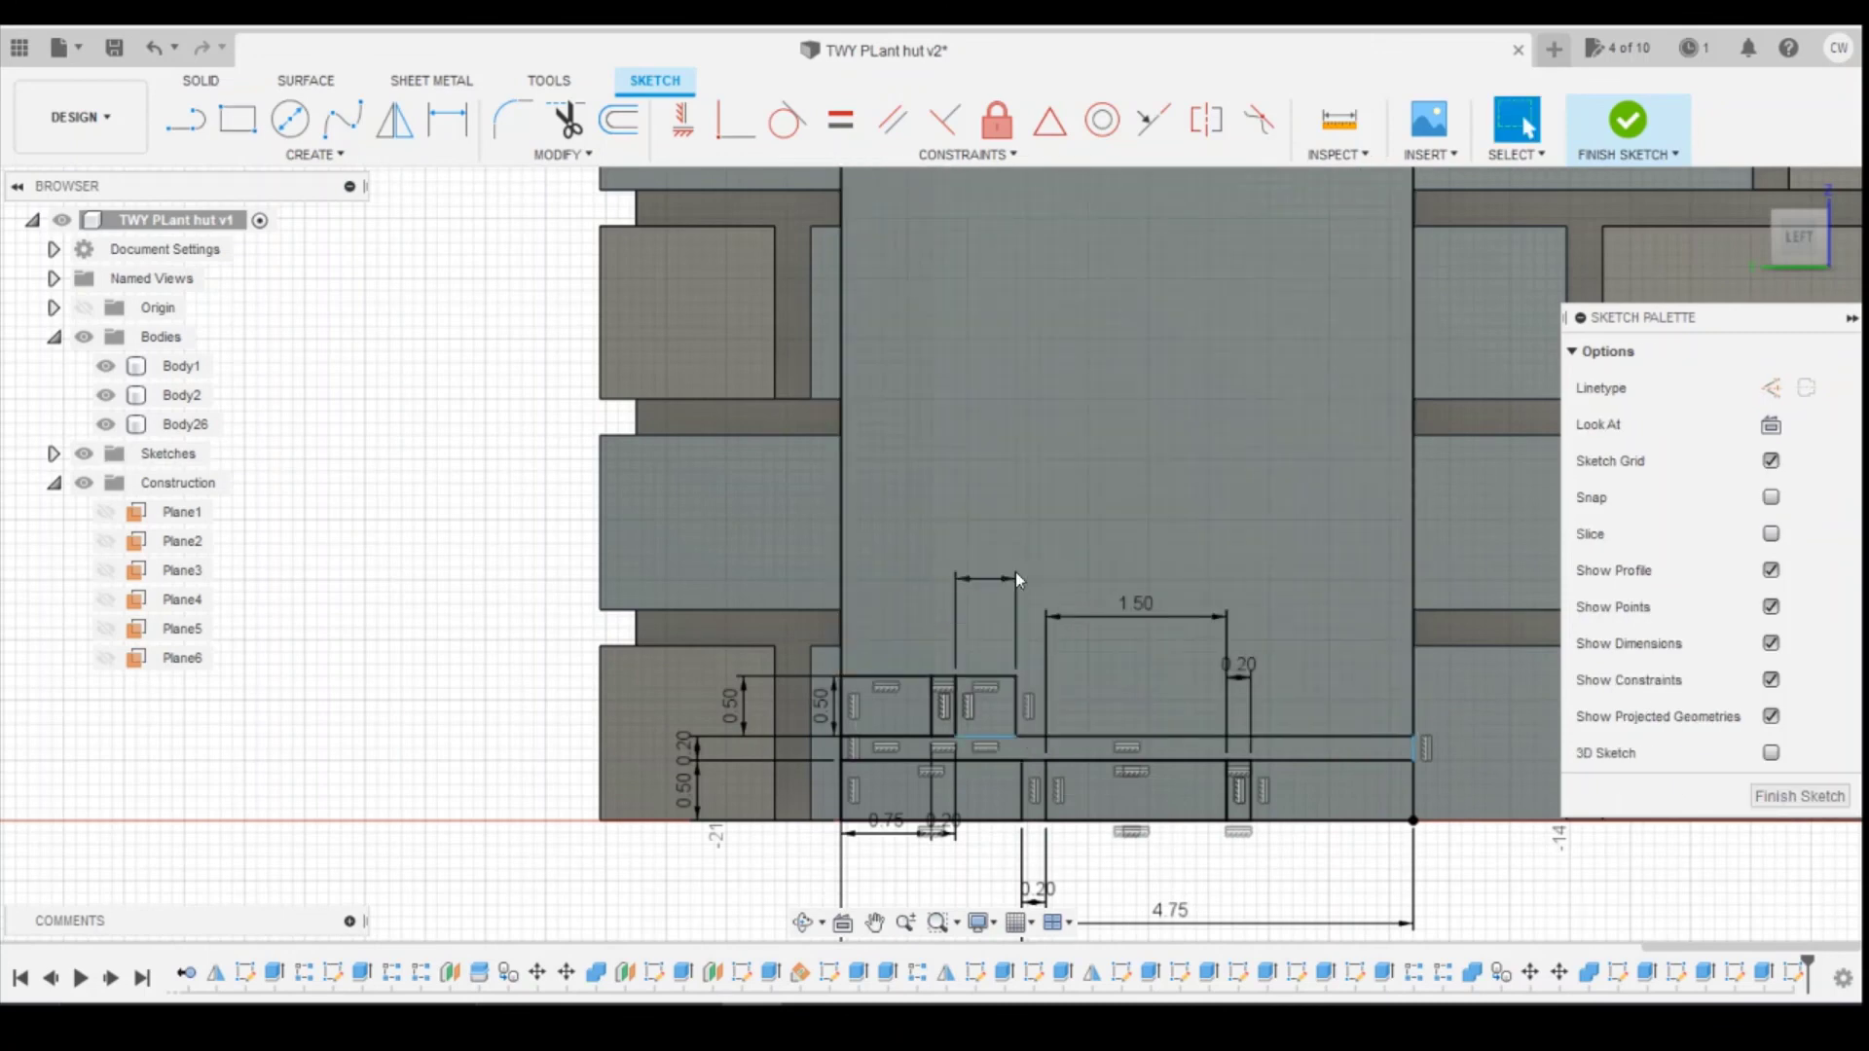
left_click(734, 119)
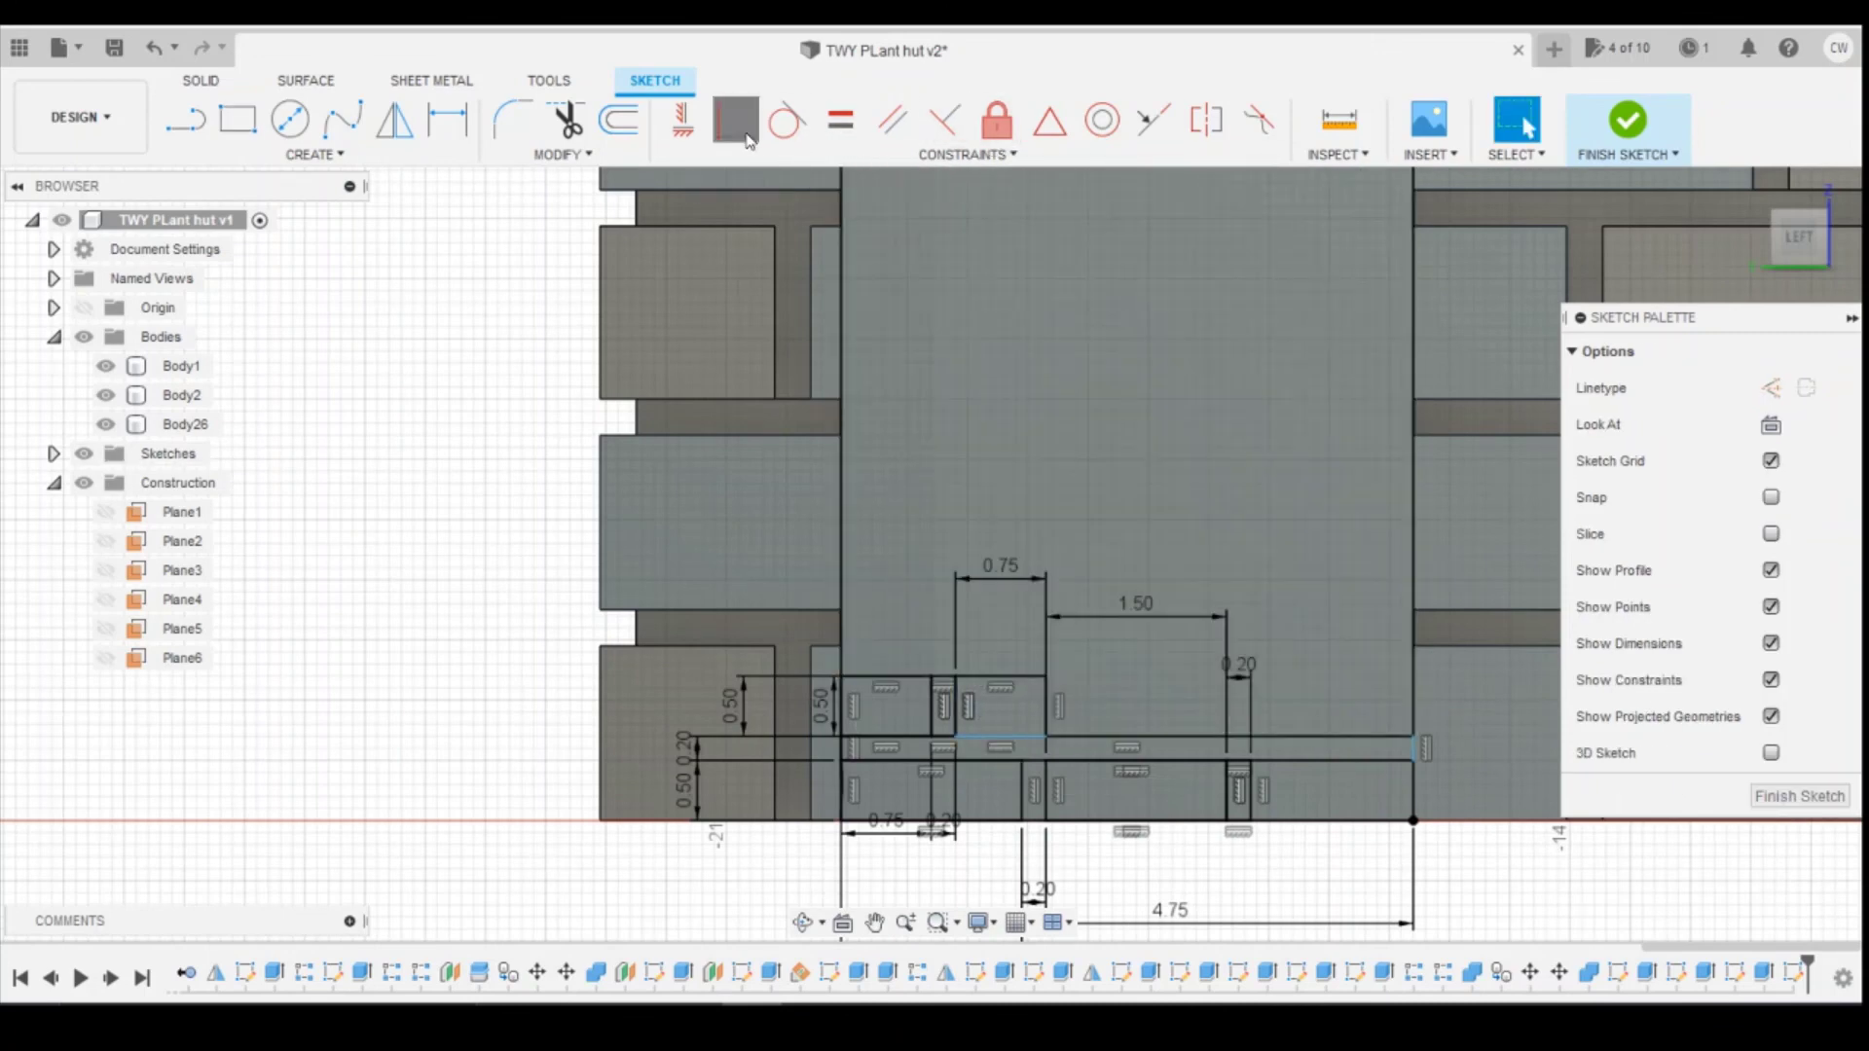
left_click(1046, 738)
left_click(1071, 738)
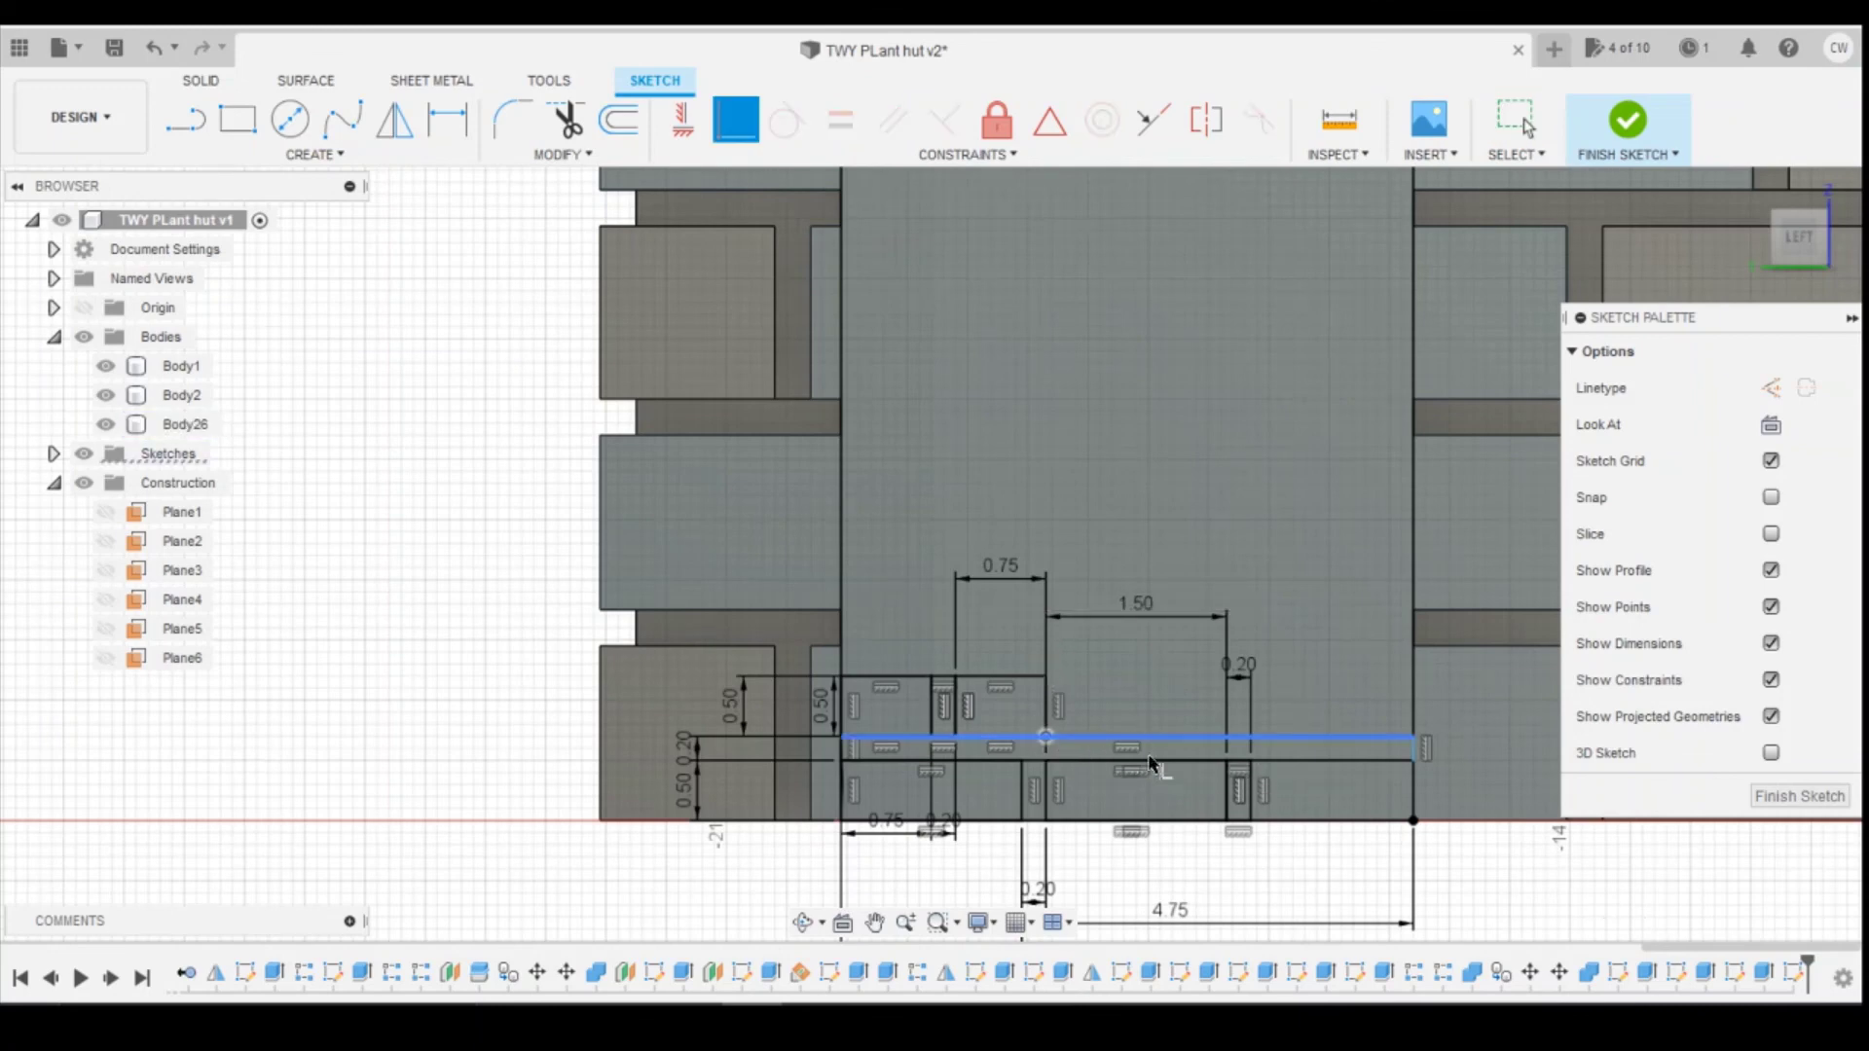
Step: Draw another mortar joint rectangle 0.2 mm wide and 0.5 mm high beside the second brick of the second course
left_click(238, 120)
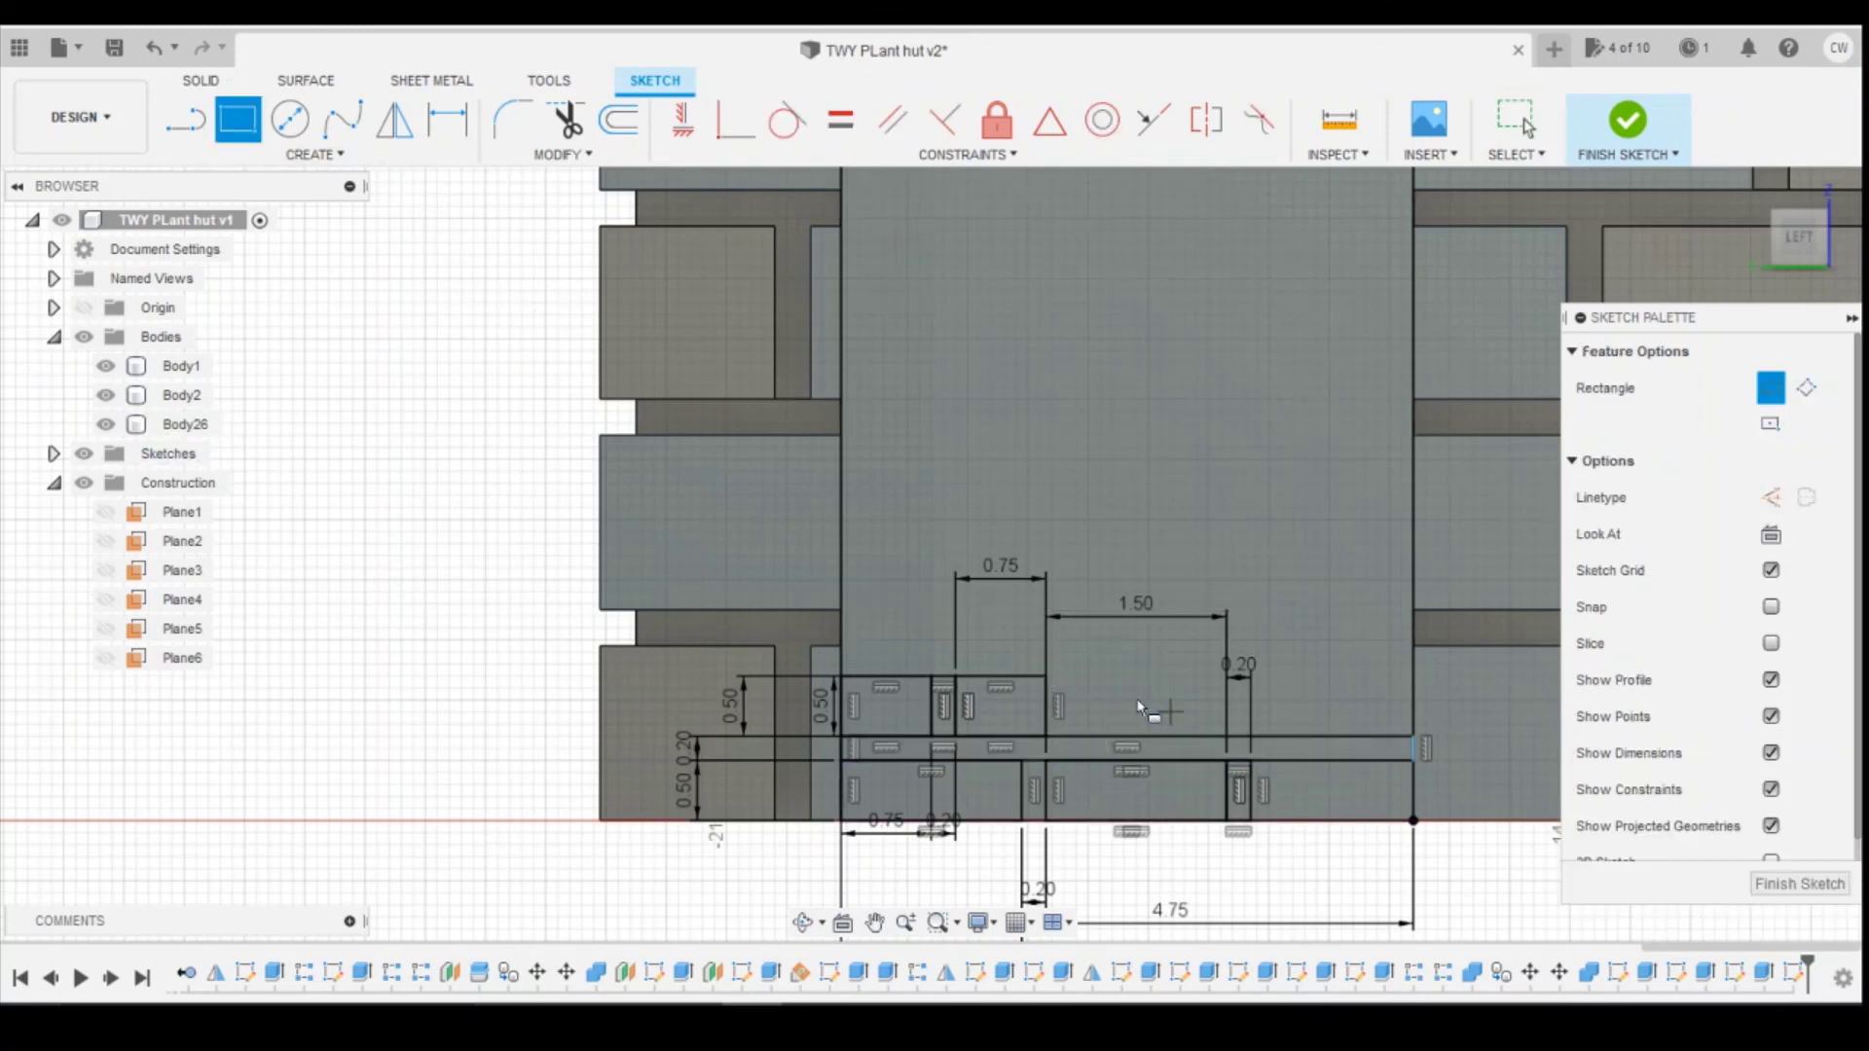
left_click(1047, 677)
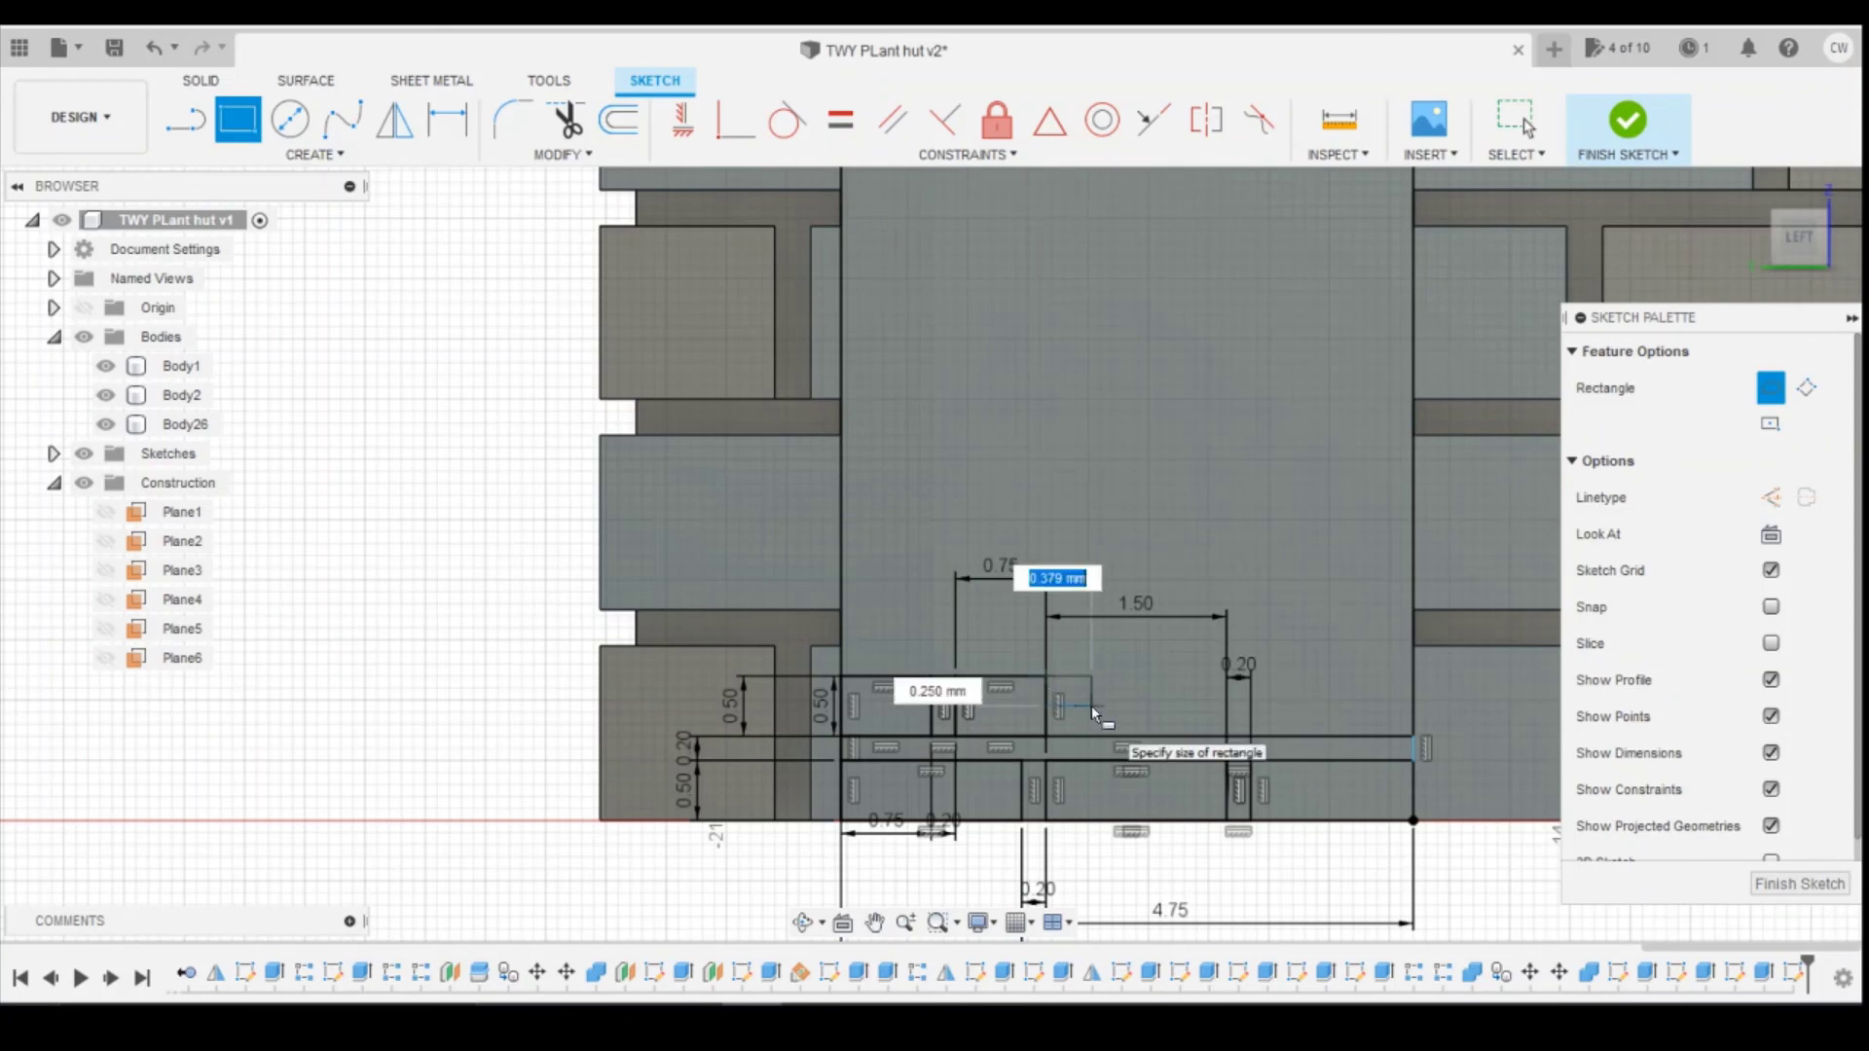
type("0.2")
key("Tab")
key("Tab")
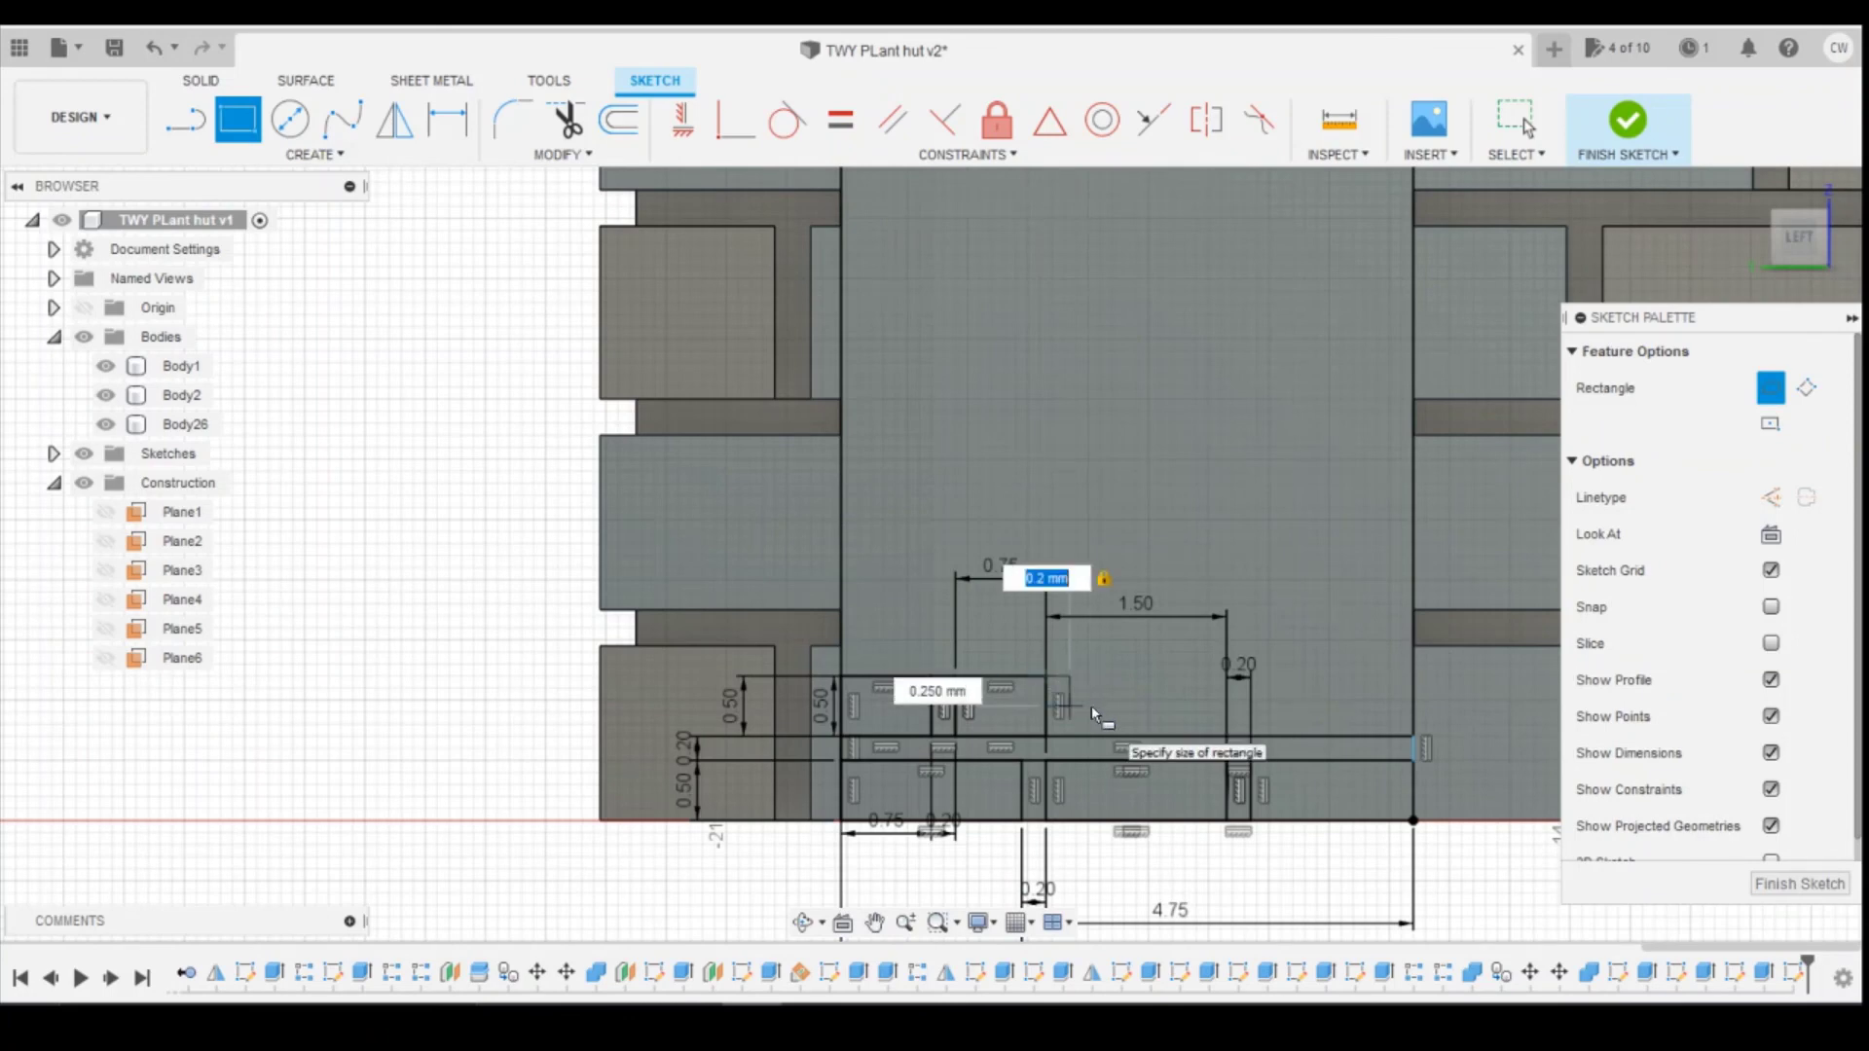
key("Tab")
type("0.5")
key("Return")
key("Escape")
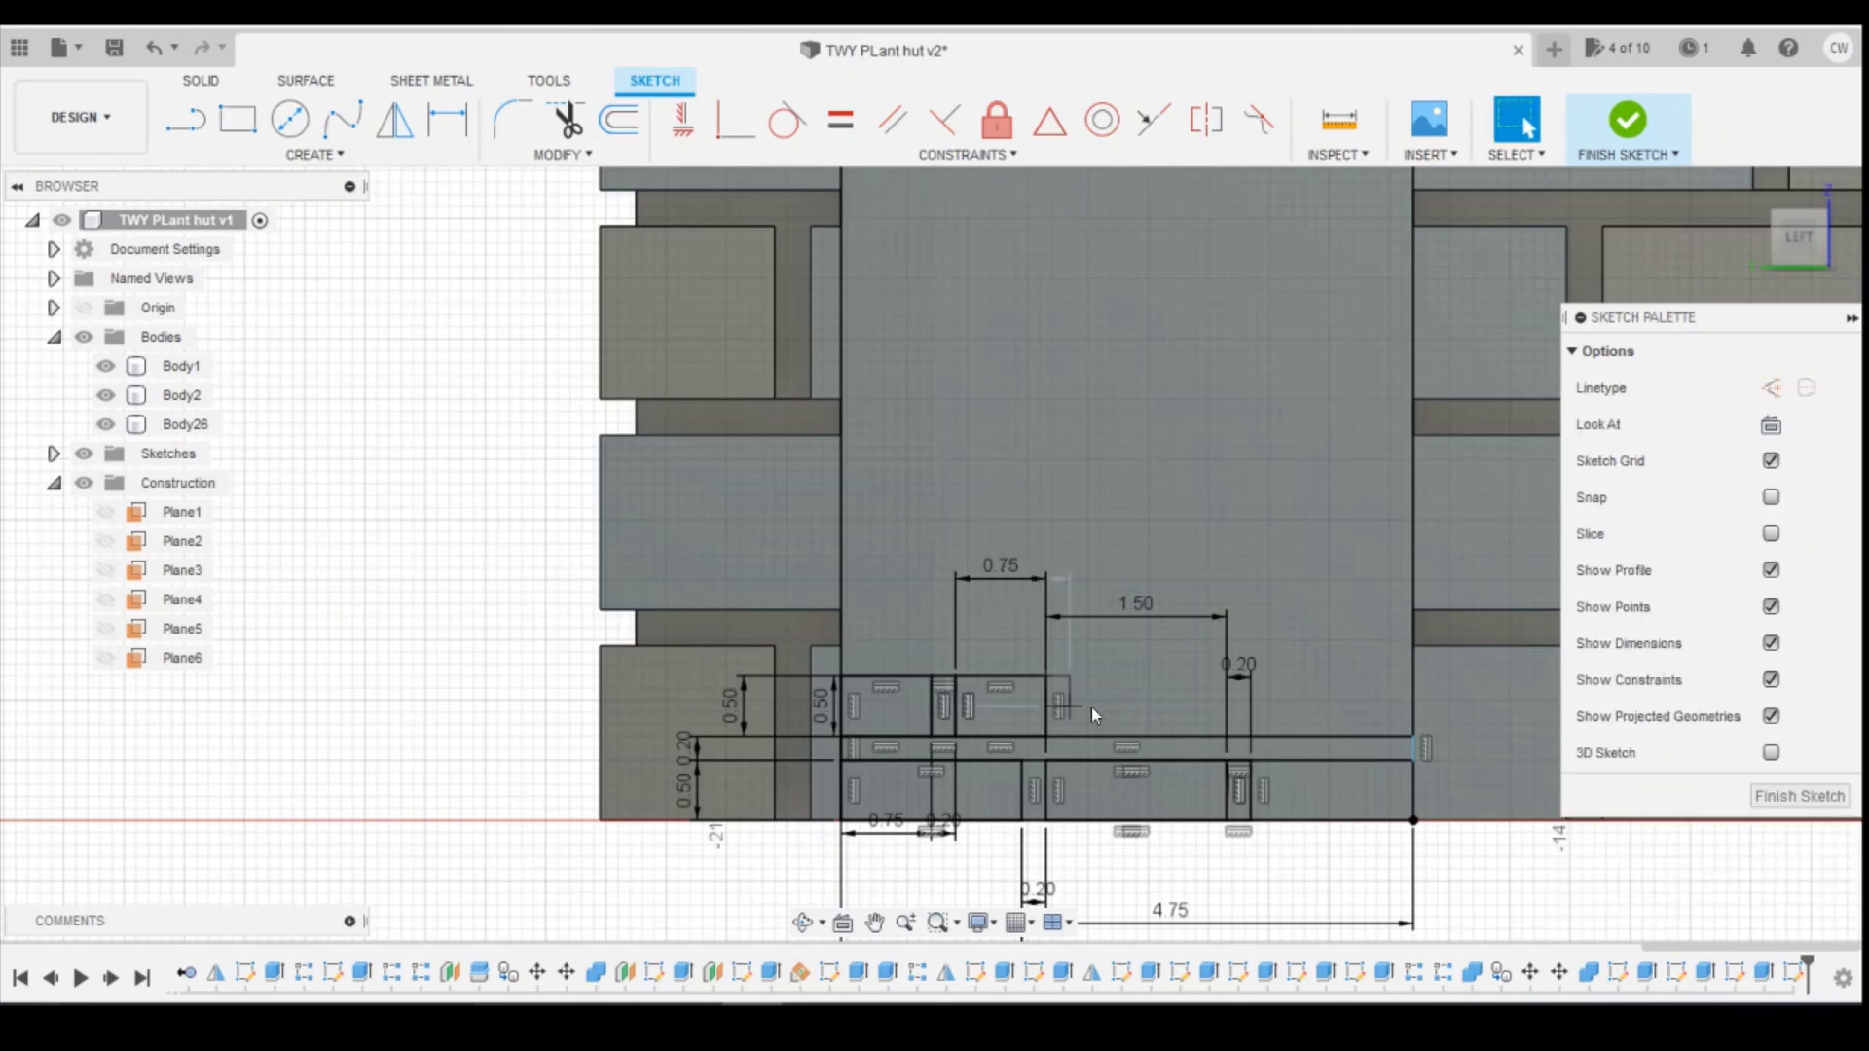
Step: Draw the second course's third brick, 0.75 mm wide and 0.5 mm high, beside the latest mortar joint
left_click(237, 119)
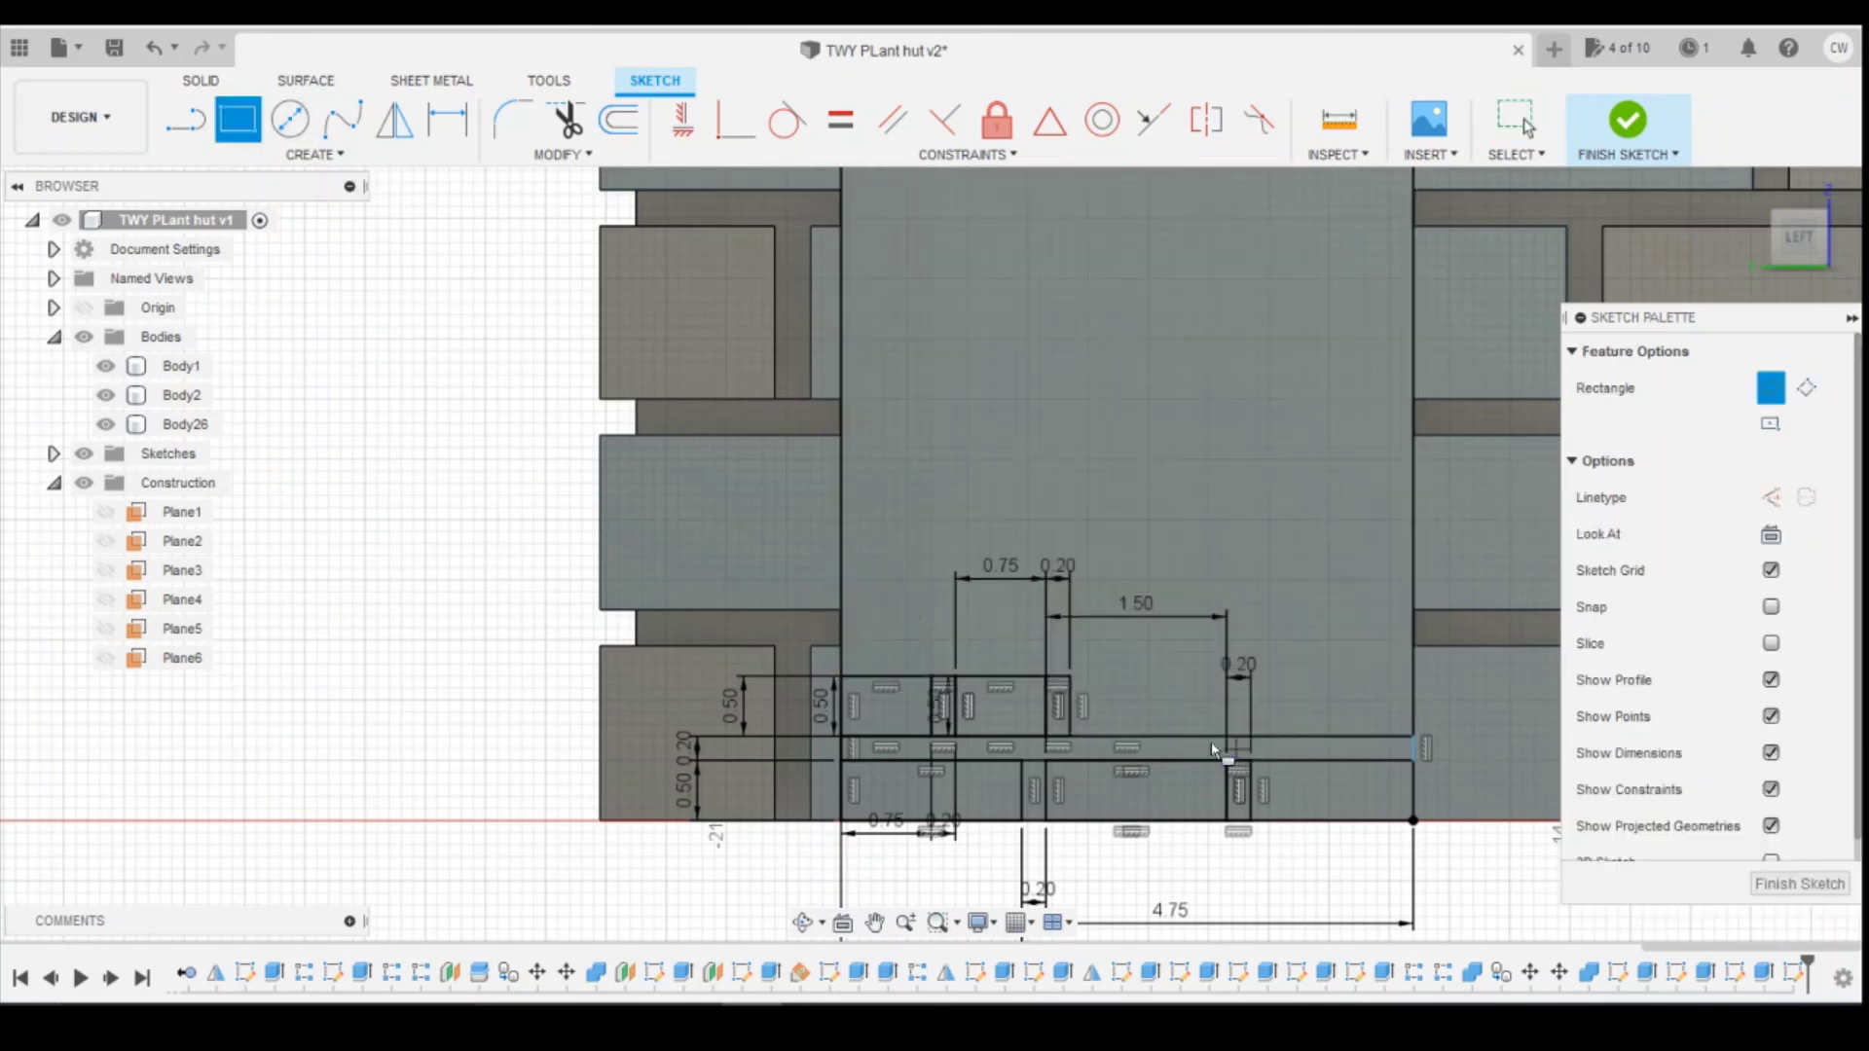
left_click(1071, 677)
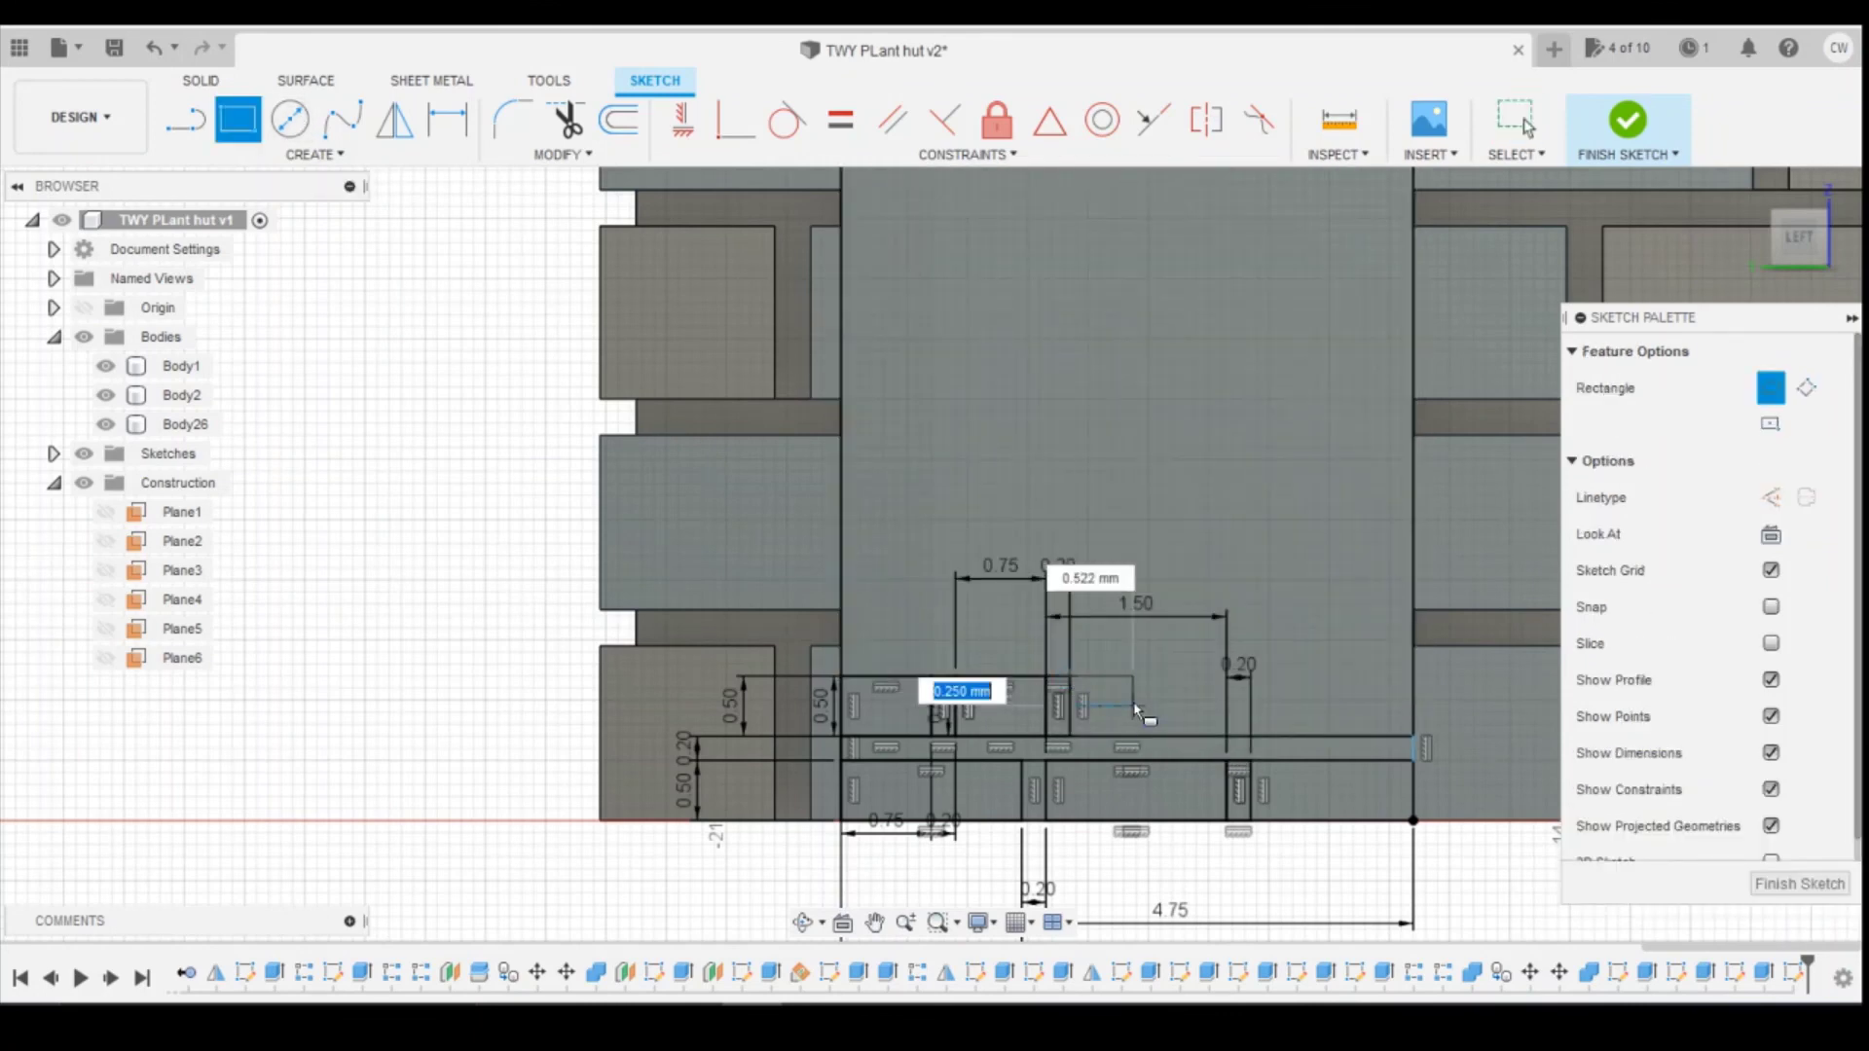
type("0.75")
key("Tab")
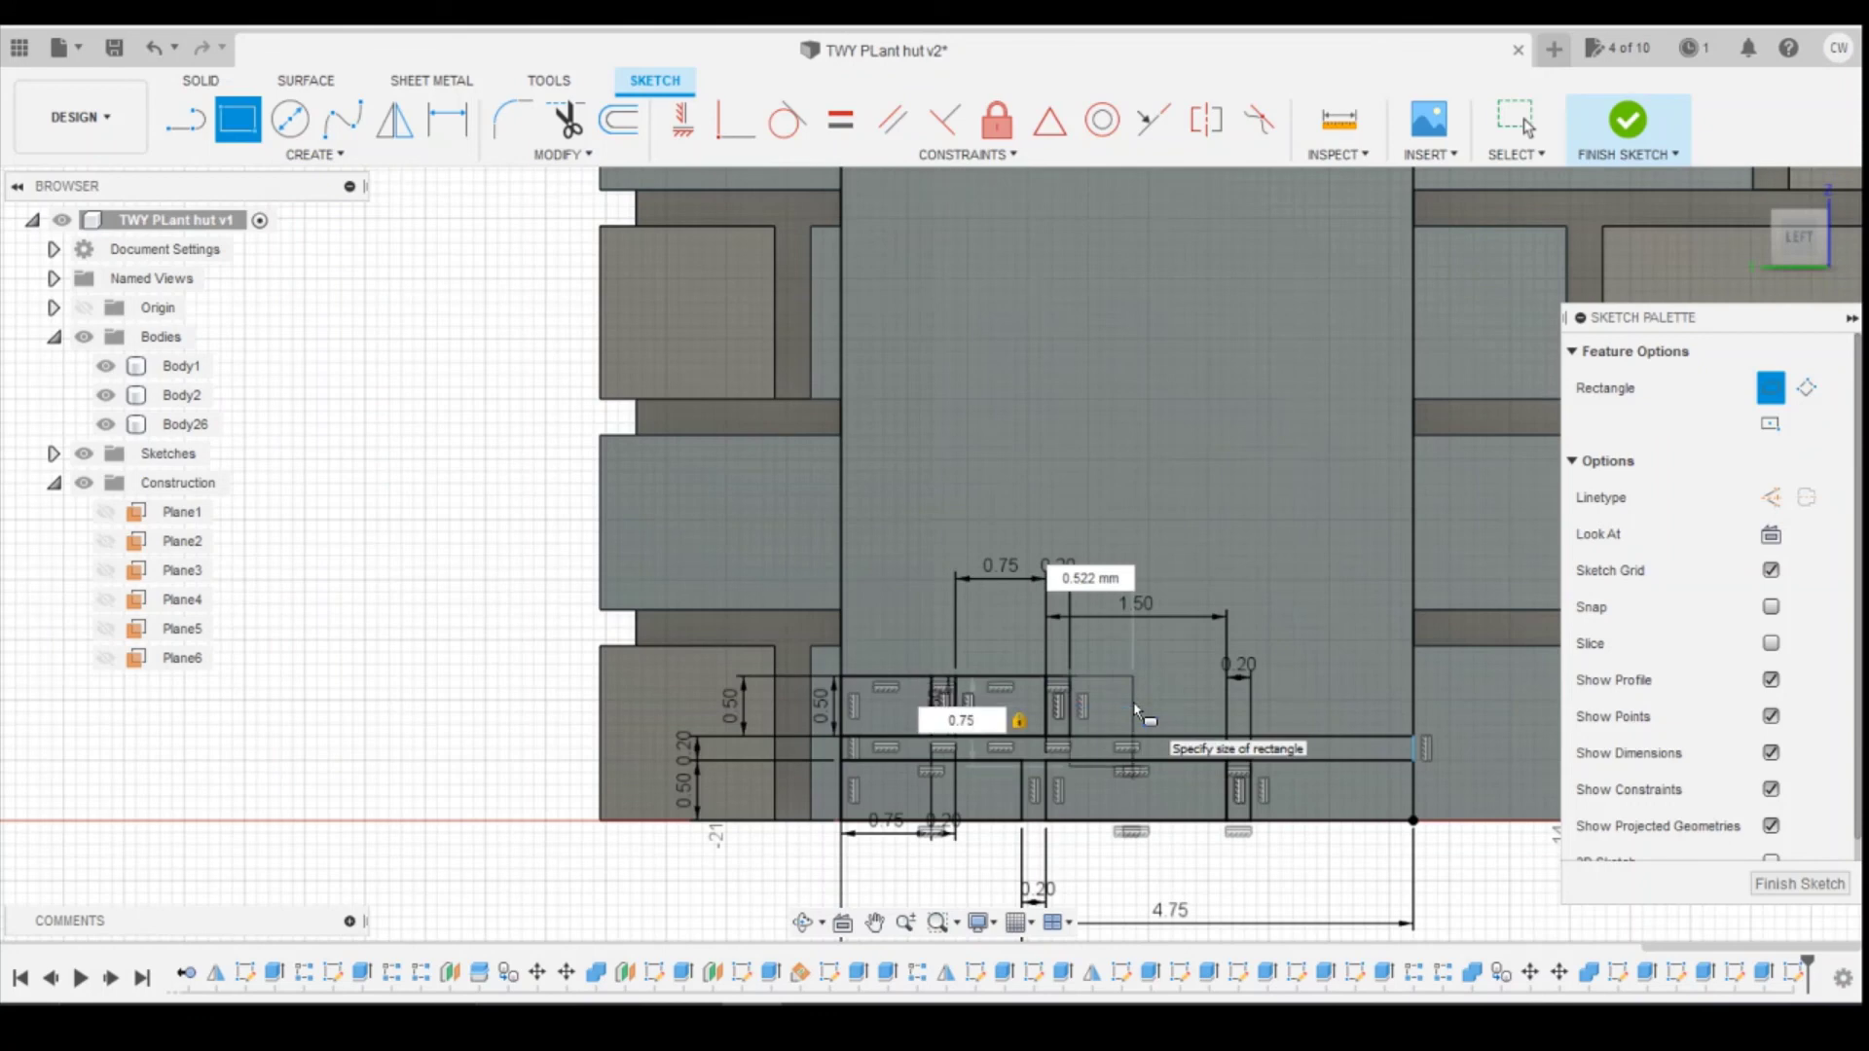
key("Tab")
type("0.5")
key("Tab")
key("BackSpace")
key("BackSpace")
type(".75")
key("Tab")
type("0.75")
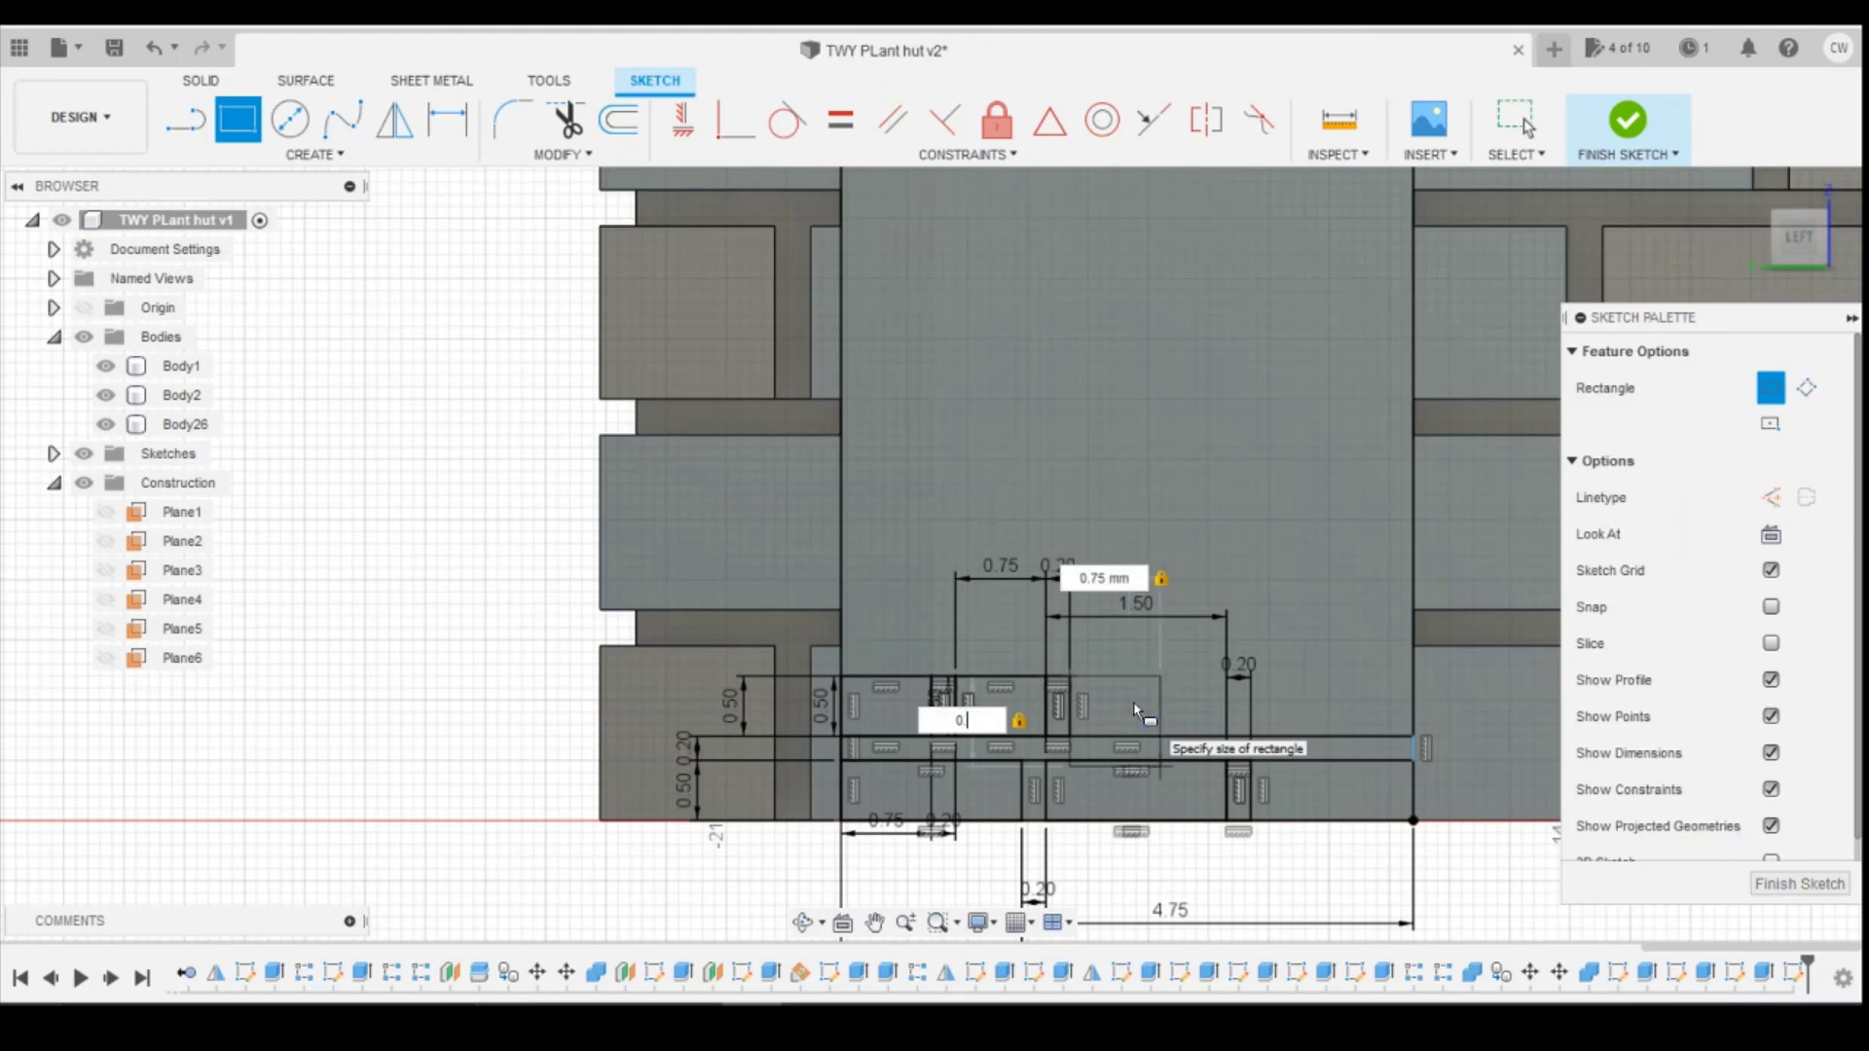
key("Return")
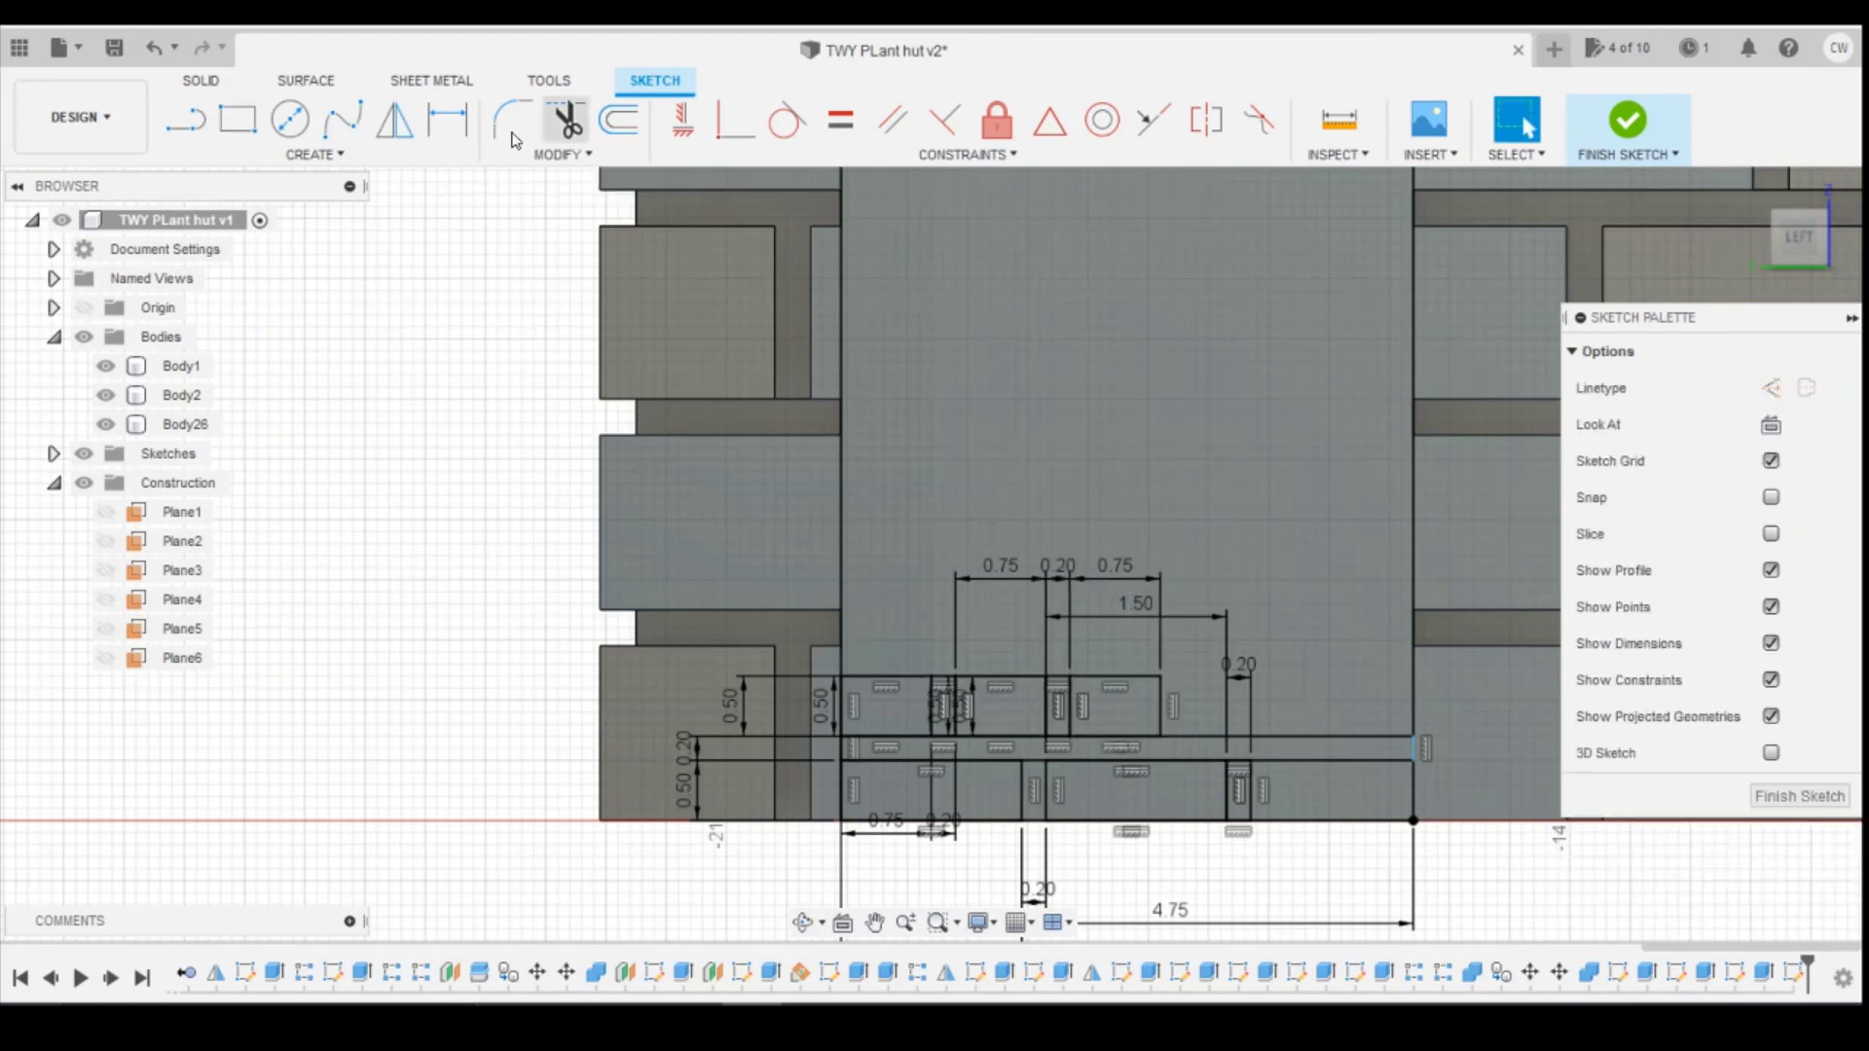
Step: Draw a mortar joint rectangle 0.2 mm wide and 0.5 mm high beside the third brick of the second course
left_click(238, 119)
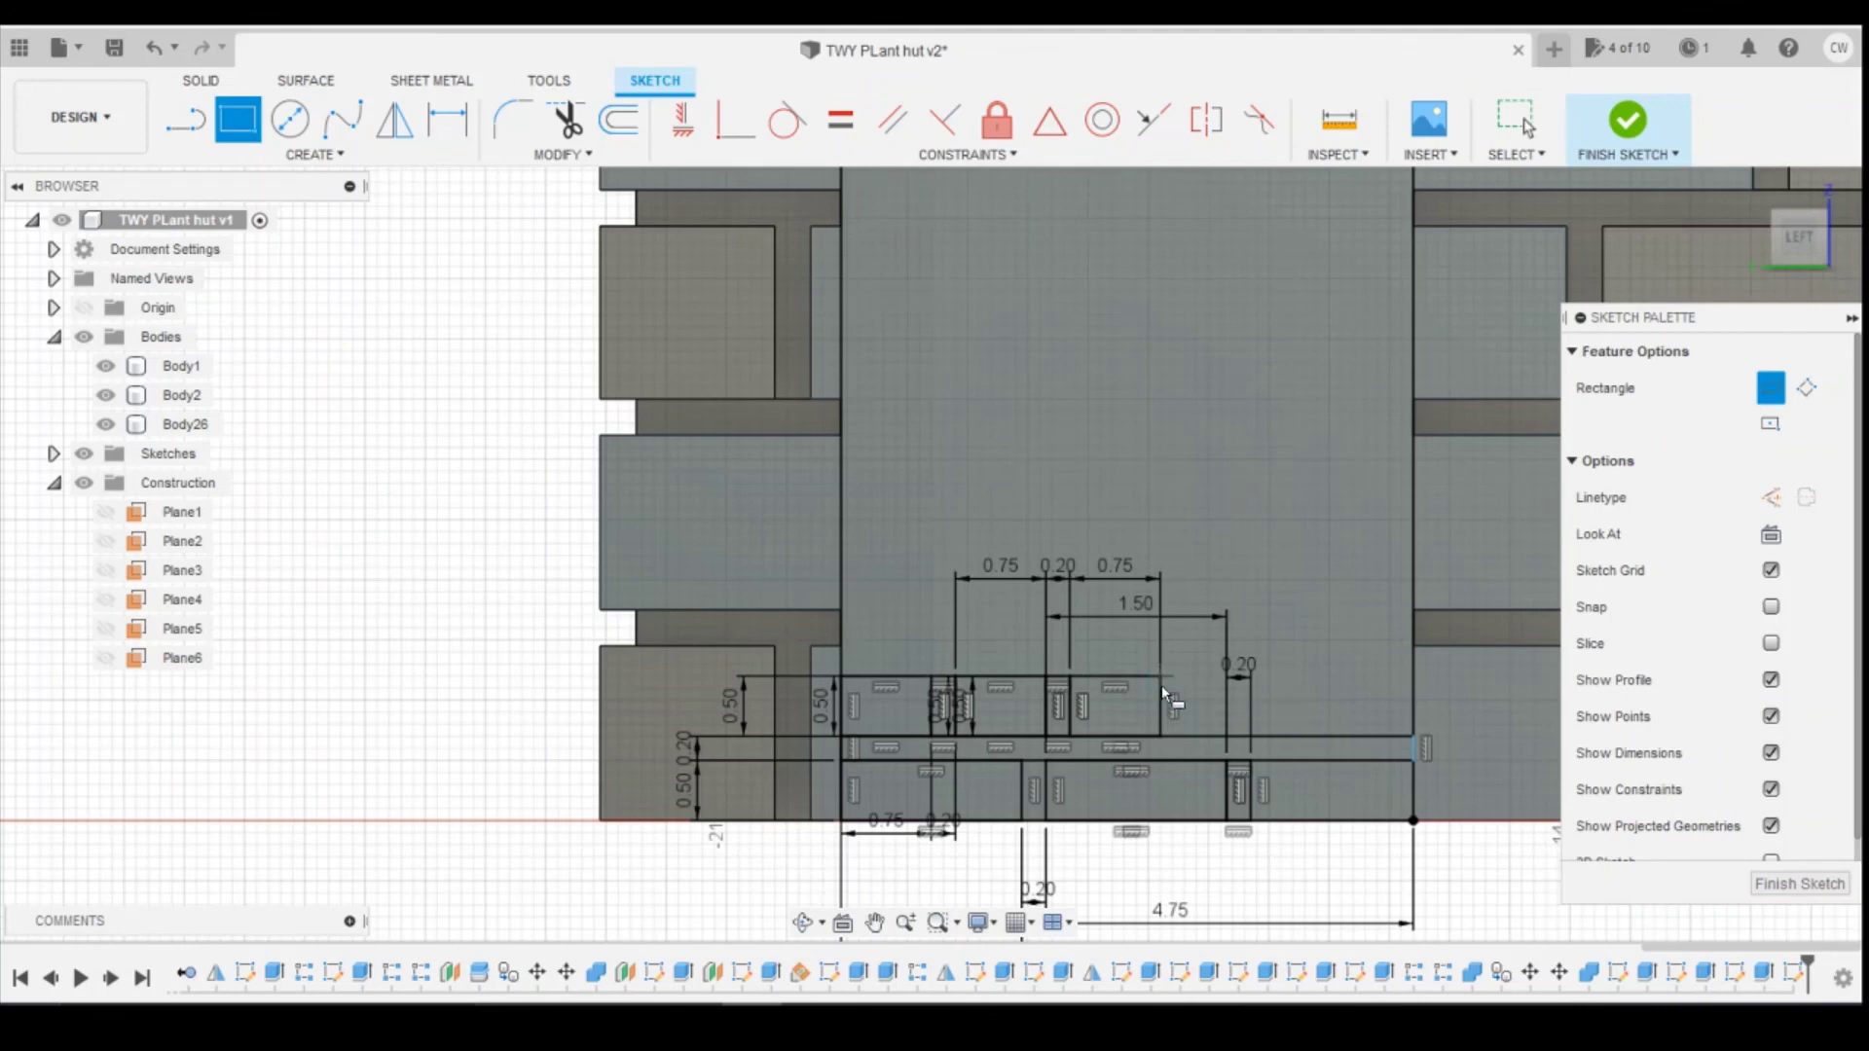
left_click(1178, 706)
type("0.2")
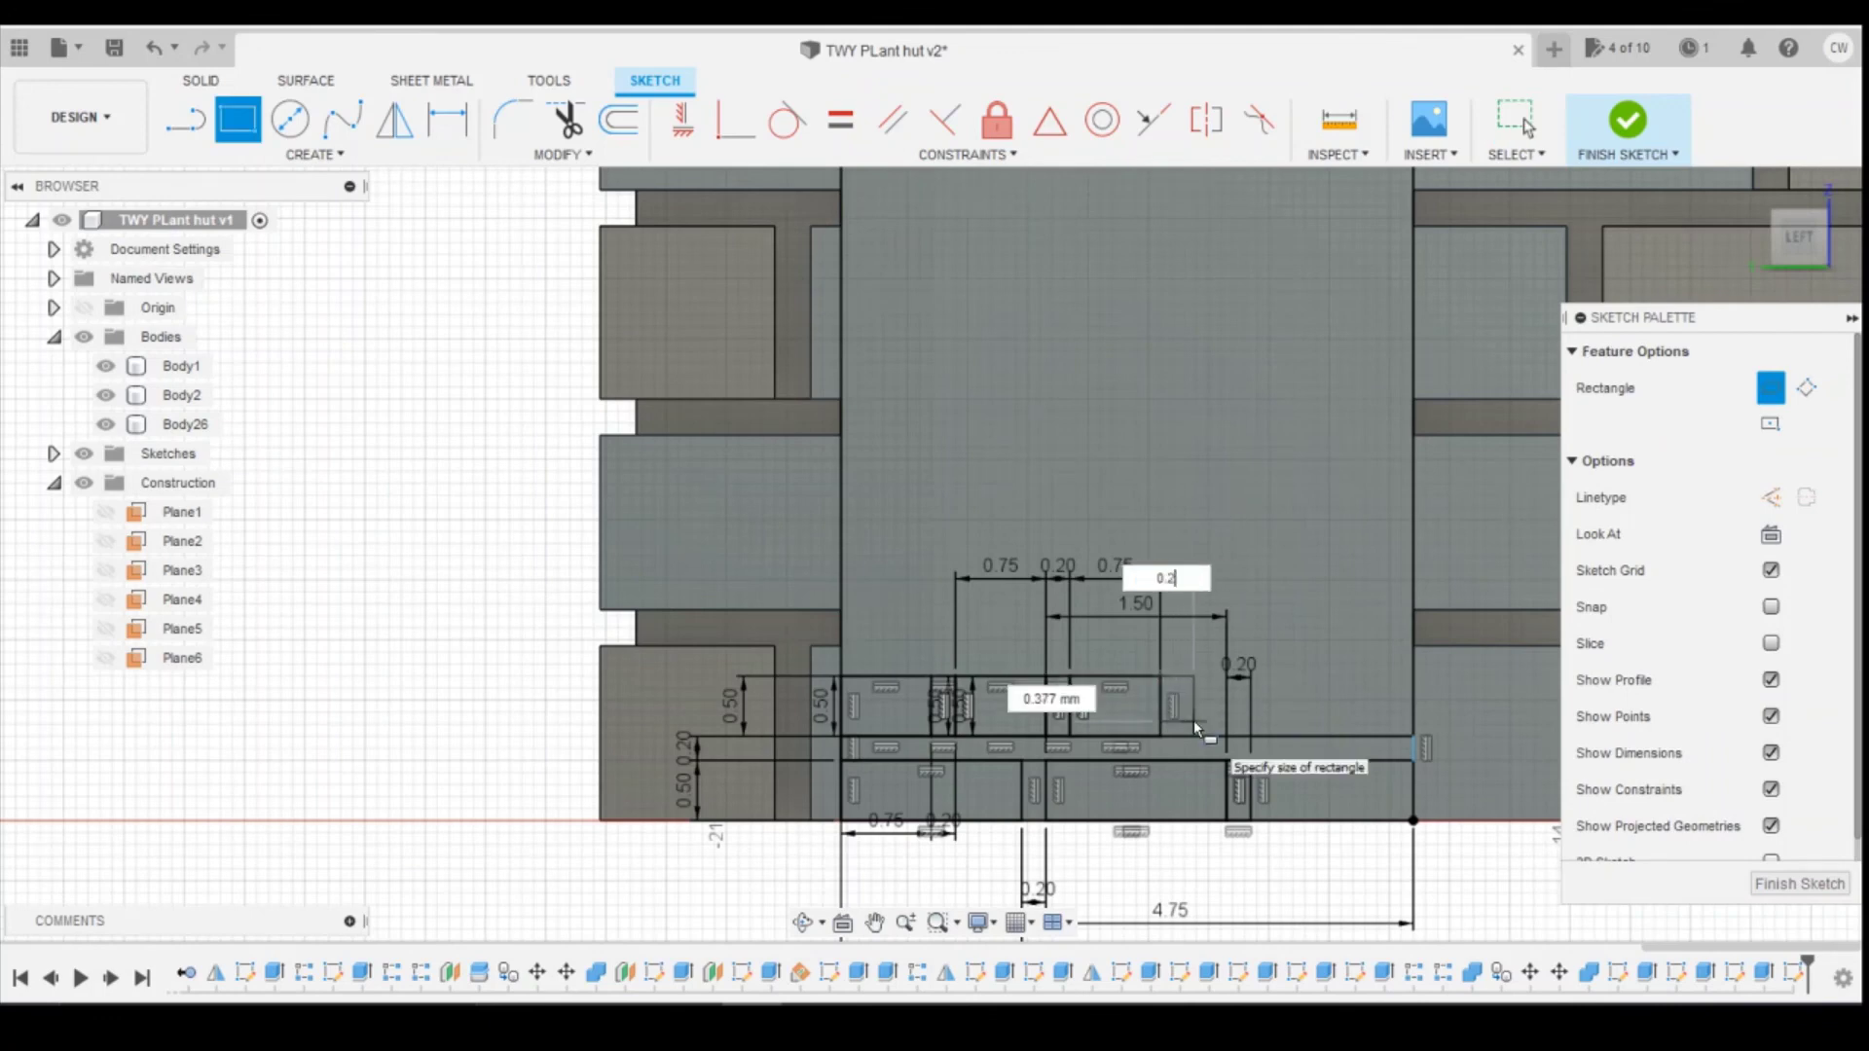
key("Tab")
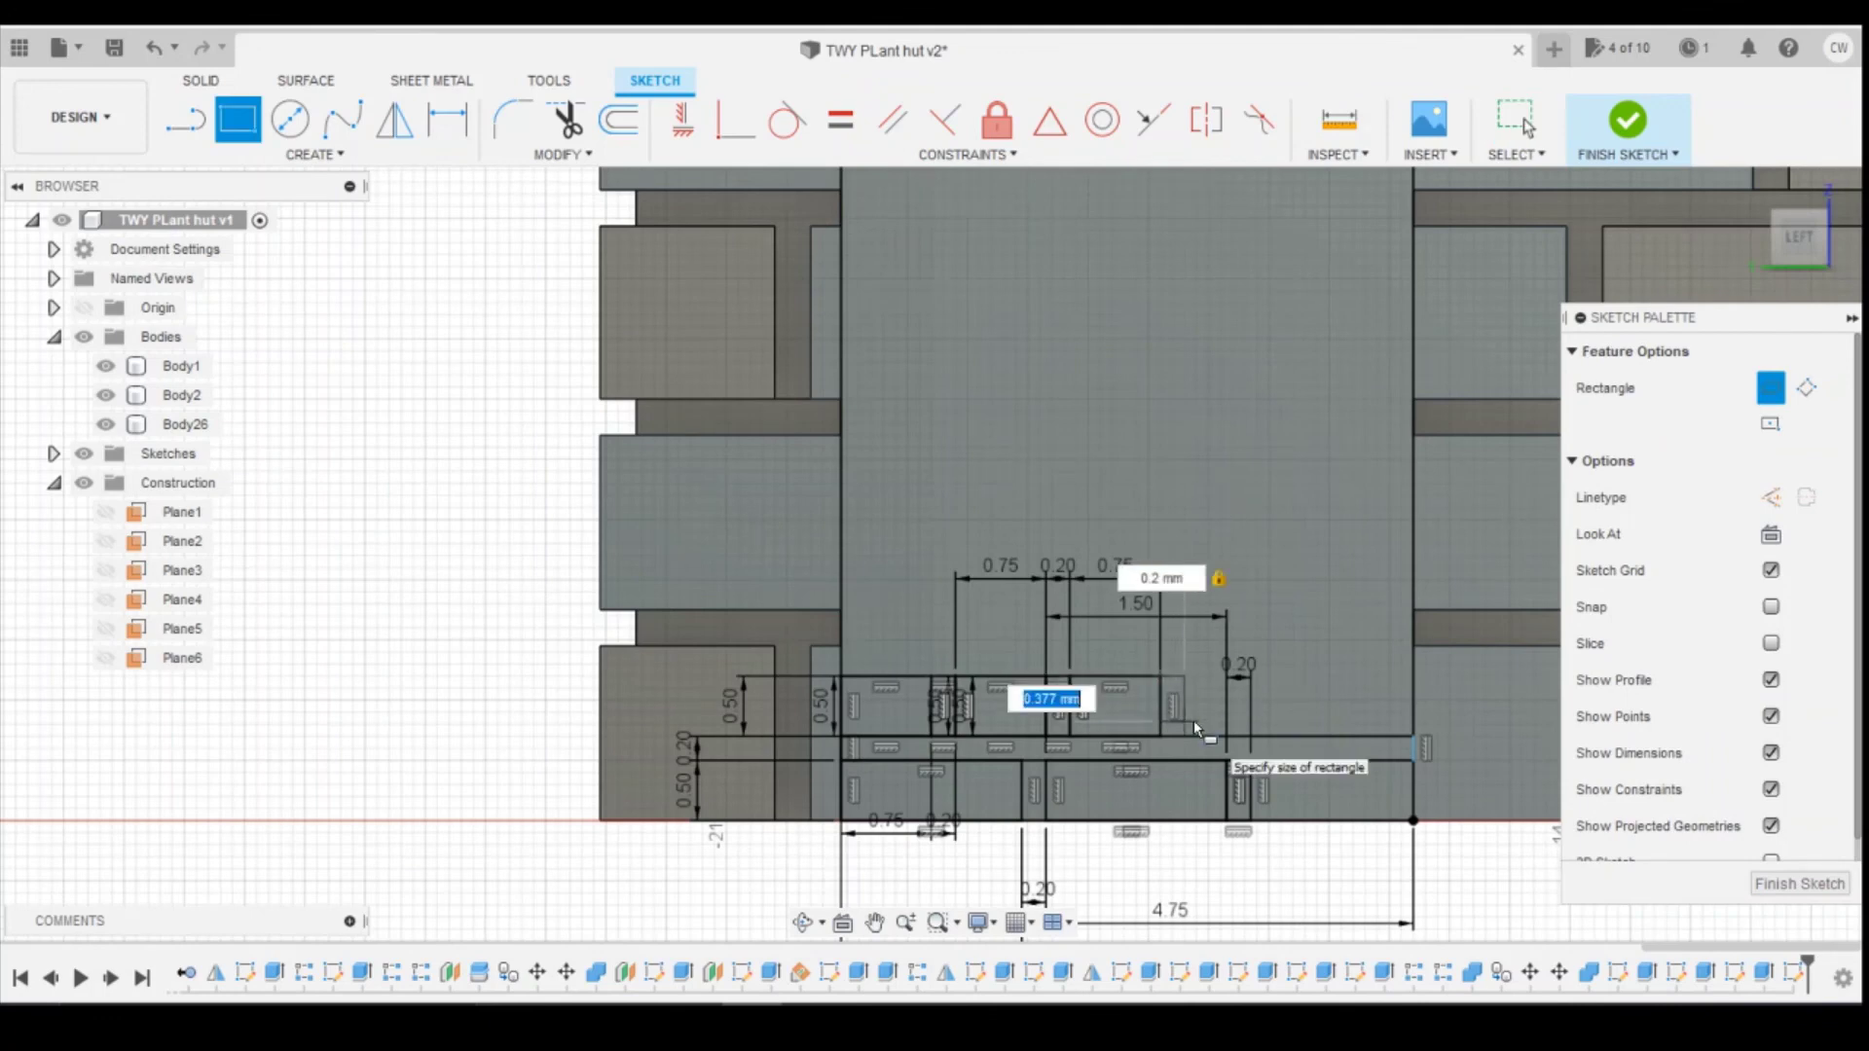
type("0.5")
key("Return")
key("Escape")
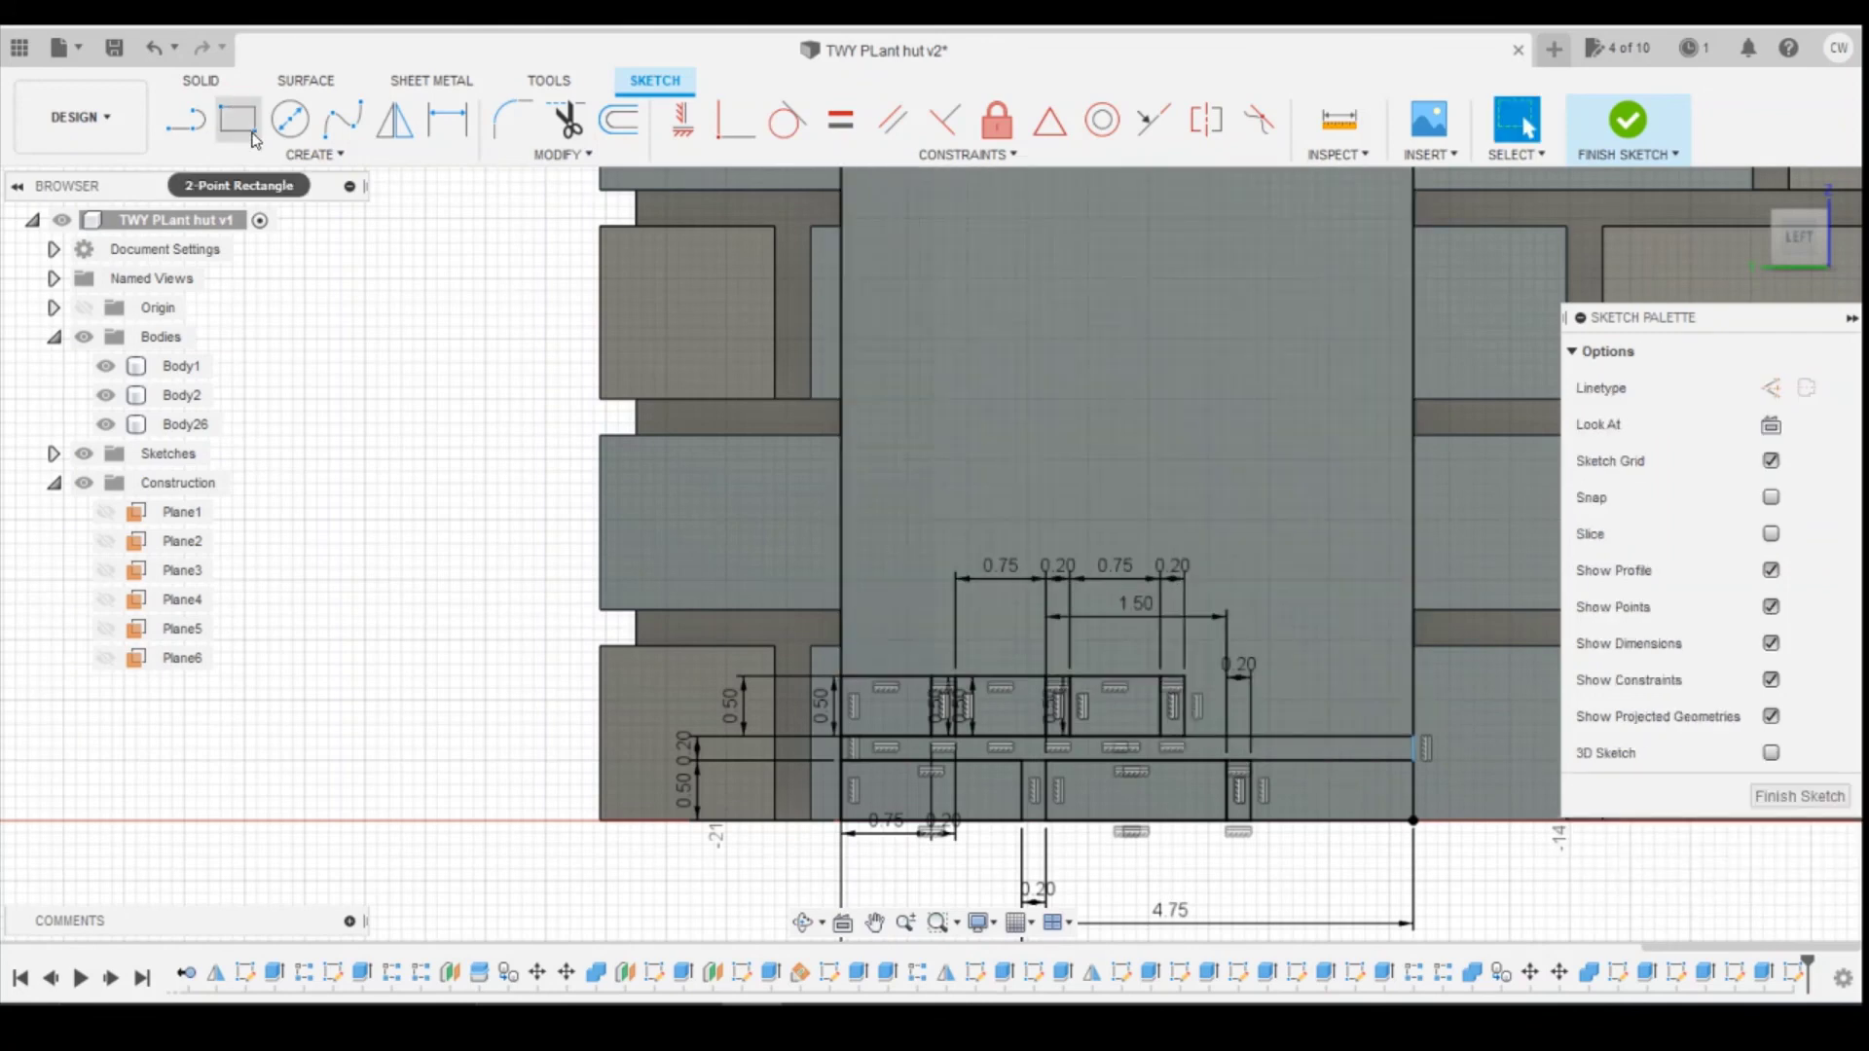
Step: Draw the second course's fourth brick, 0.75 mm wide and 0.5 mm high, beside the newest mortar joint
left_click(251, 138)
left_click(1191, 679)
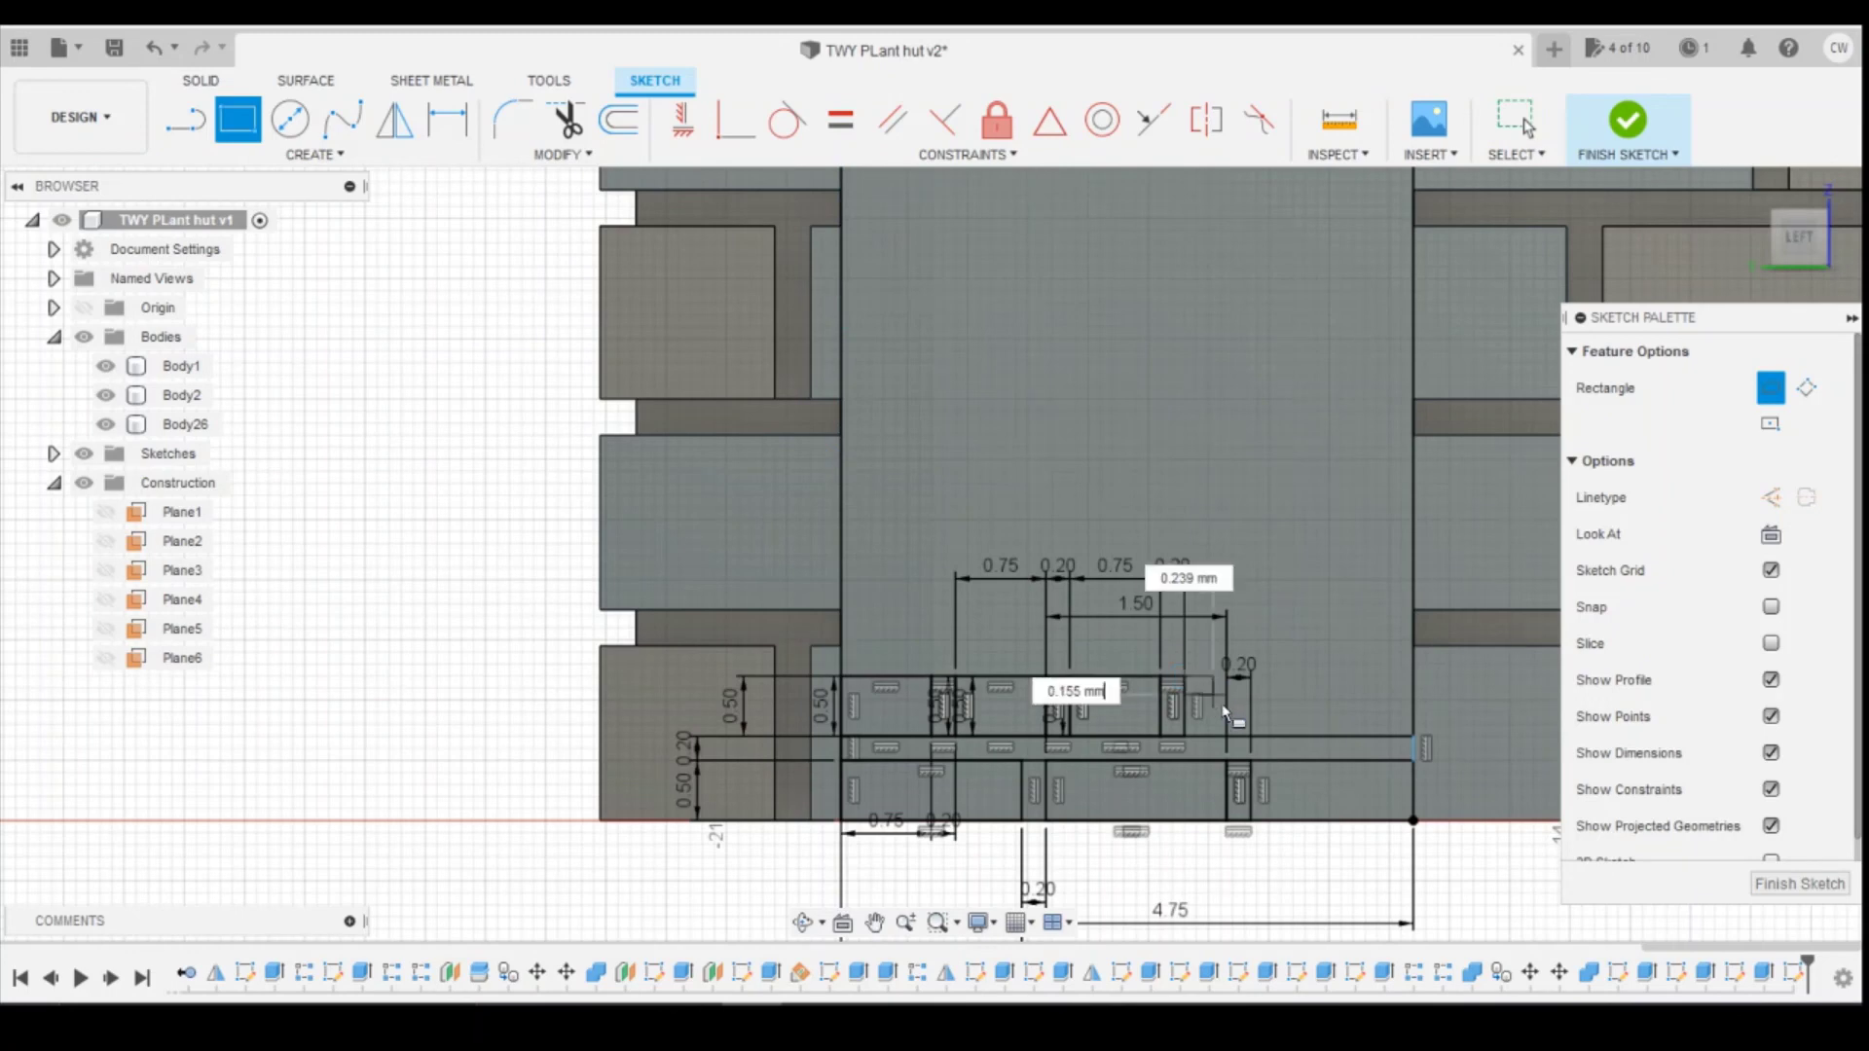
type("0.75")
key("Tab")
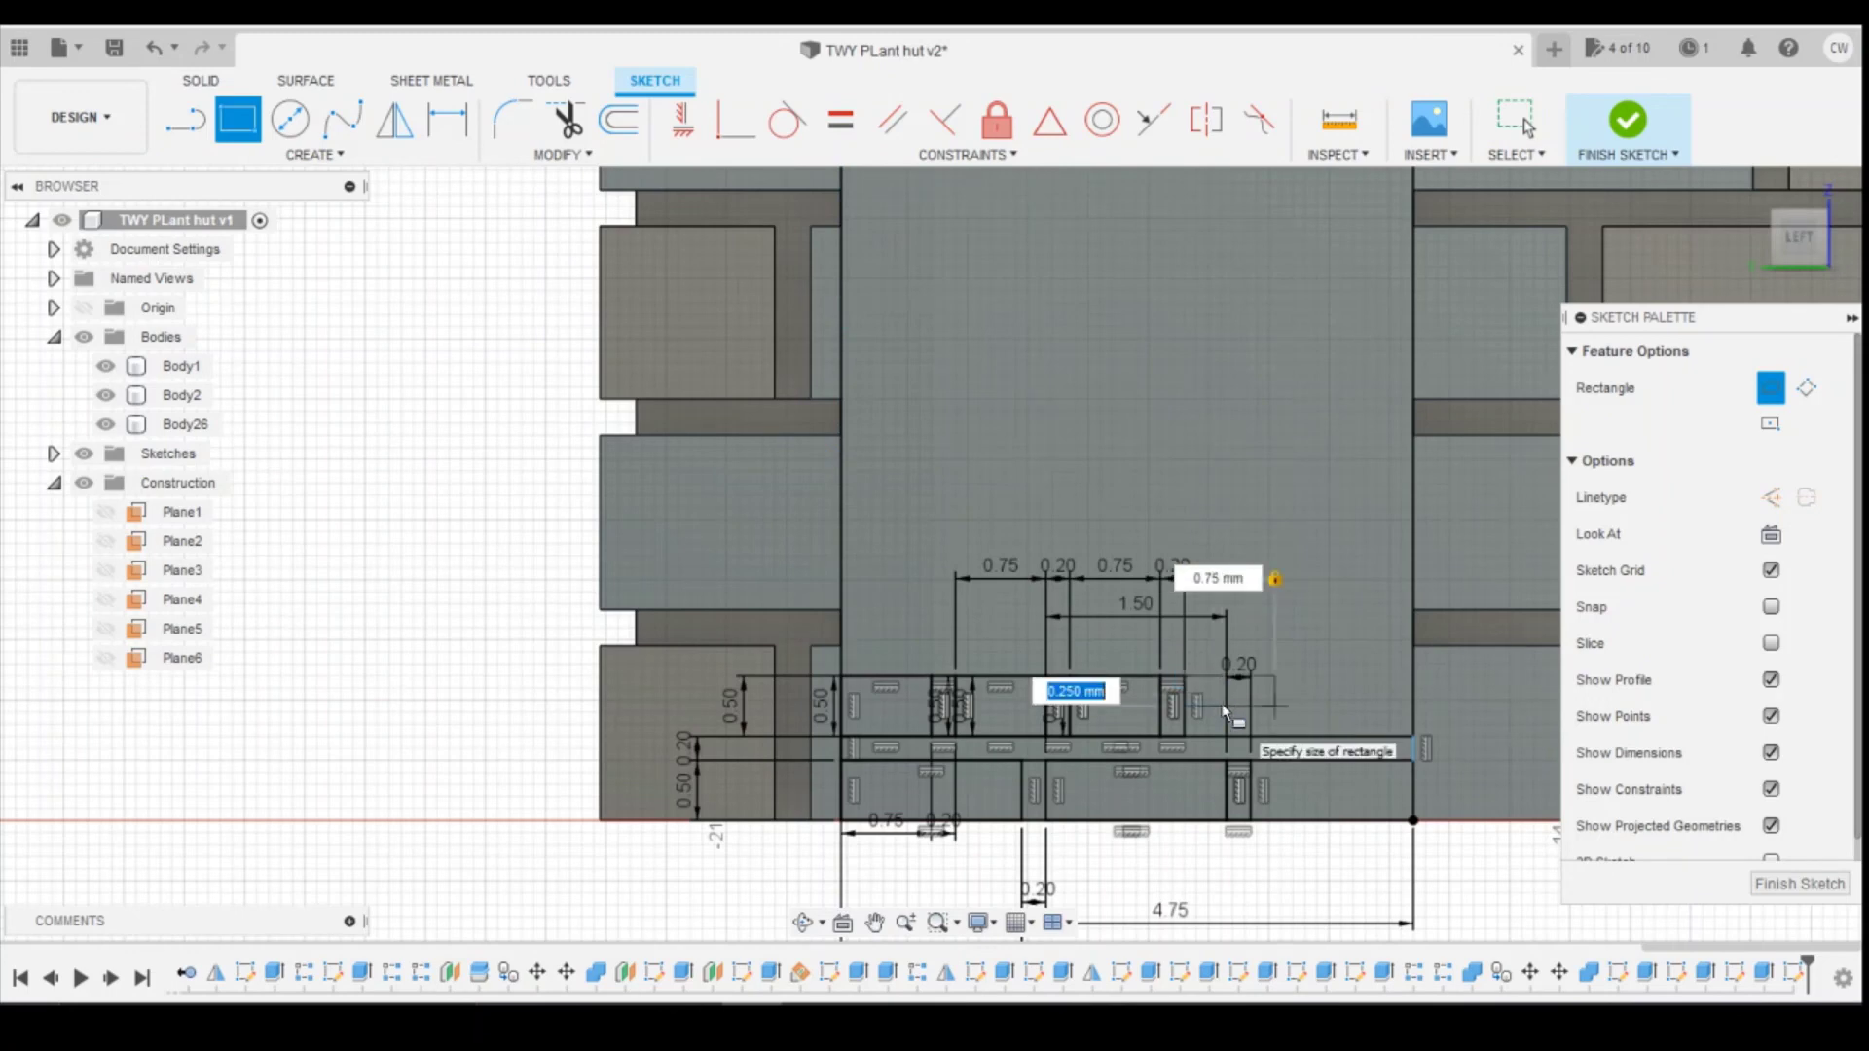
type("0.5")
key("Return")
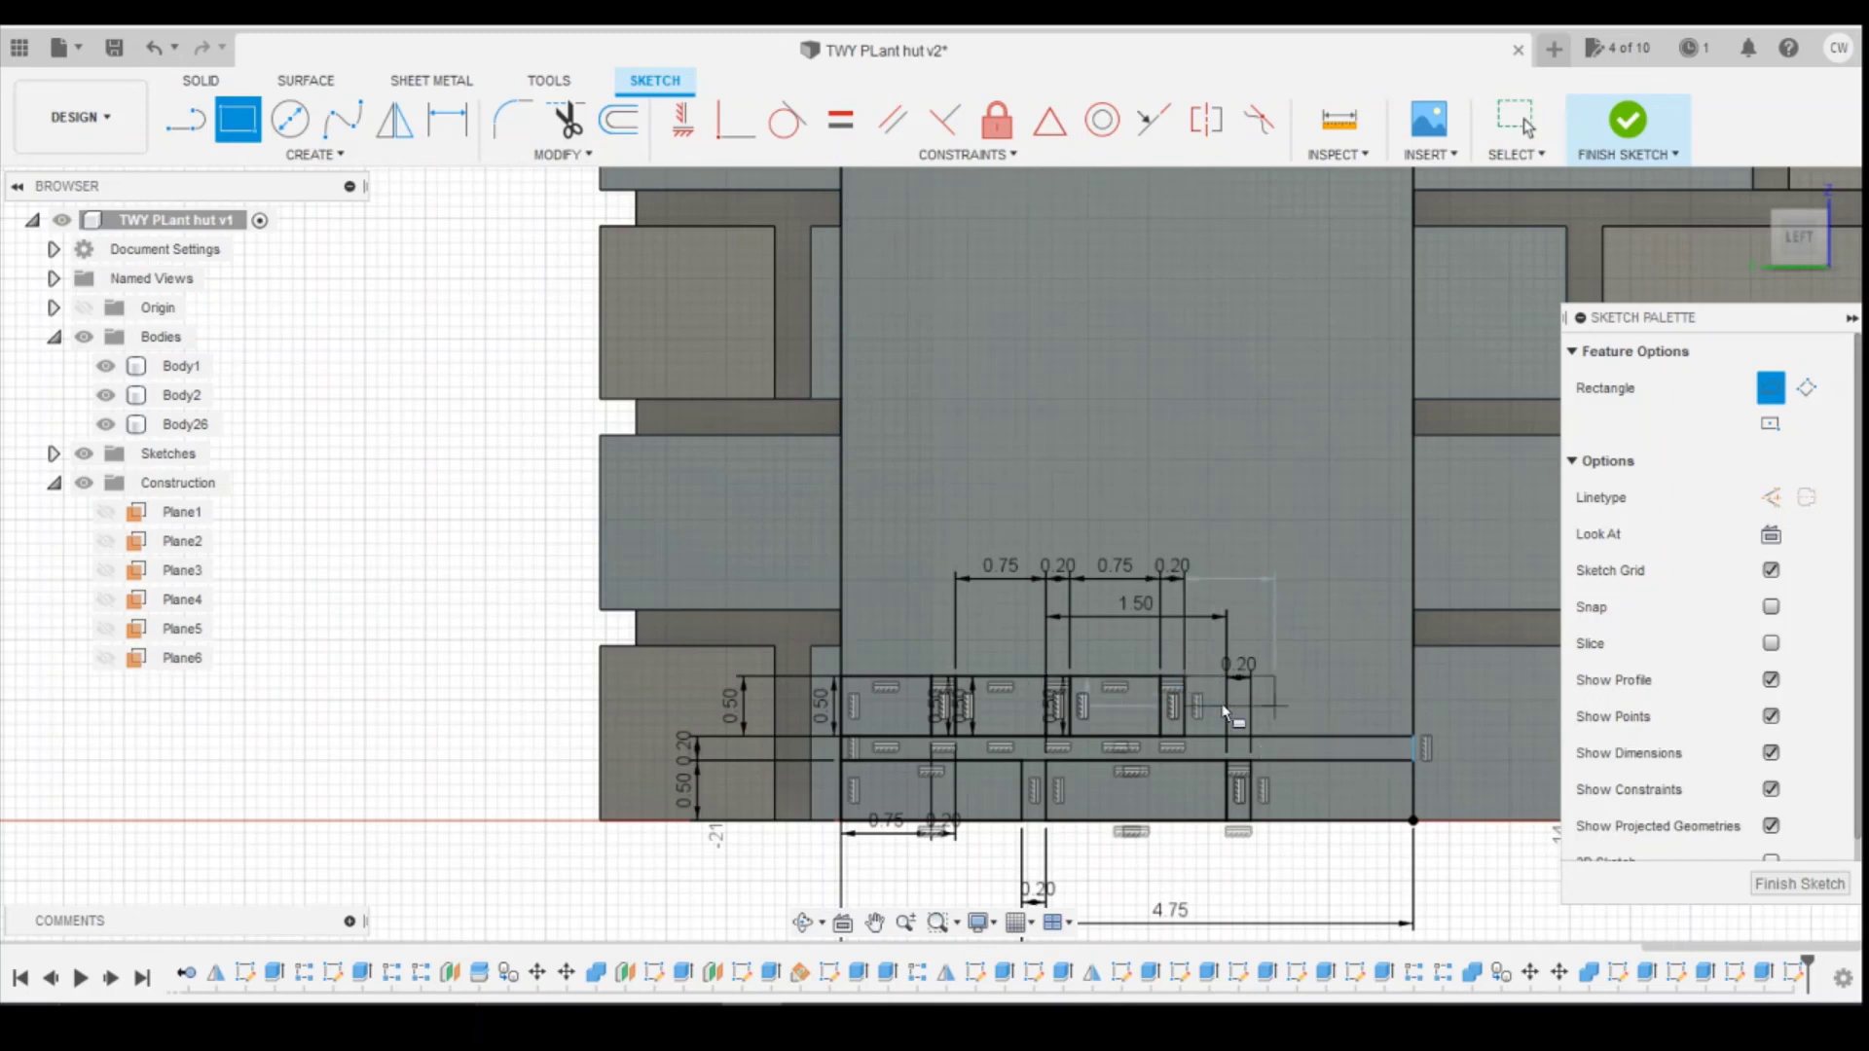
key("Escape")
Step: Draw a rectangle about 0.27 mm wide and 0.2 mm high from the fourth brick's upper outer corner
key("r")
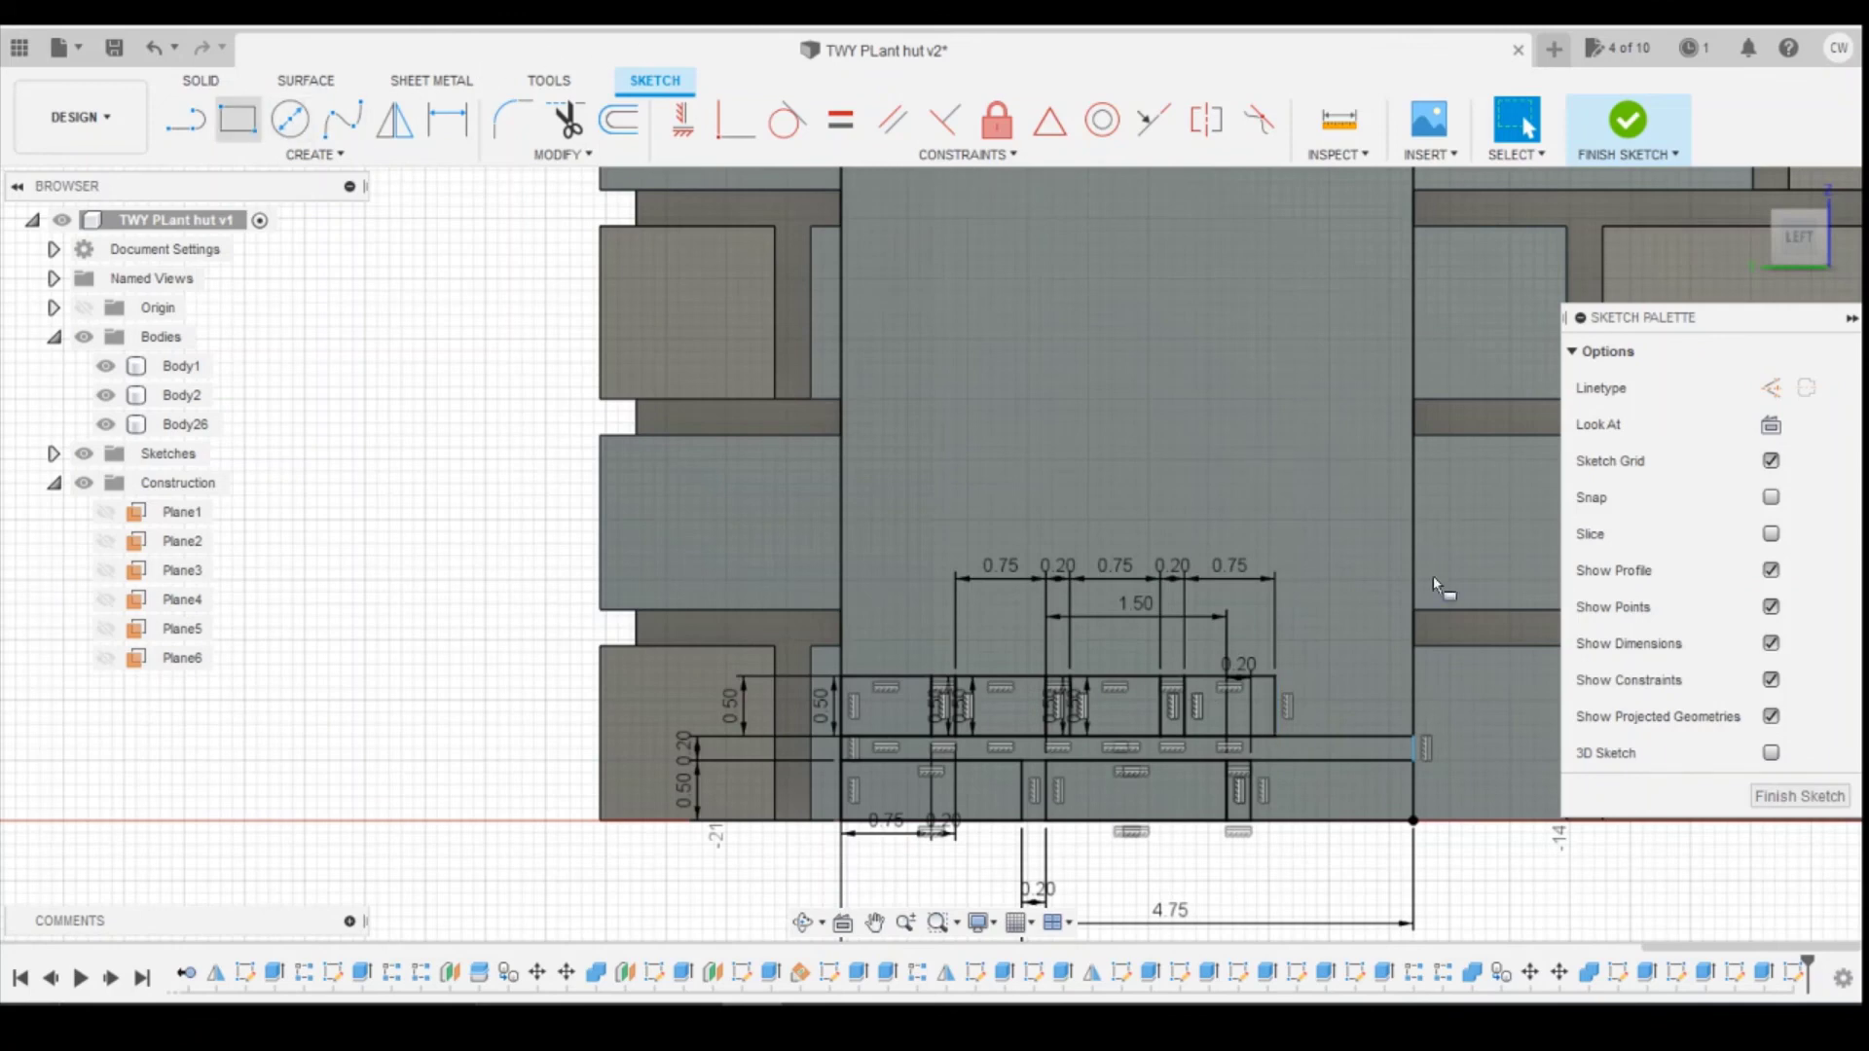
left_click(1270, 677)
type("0.2")
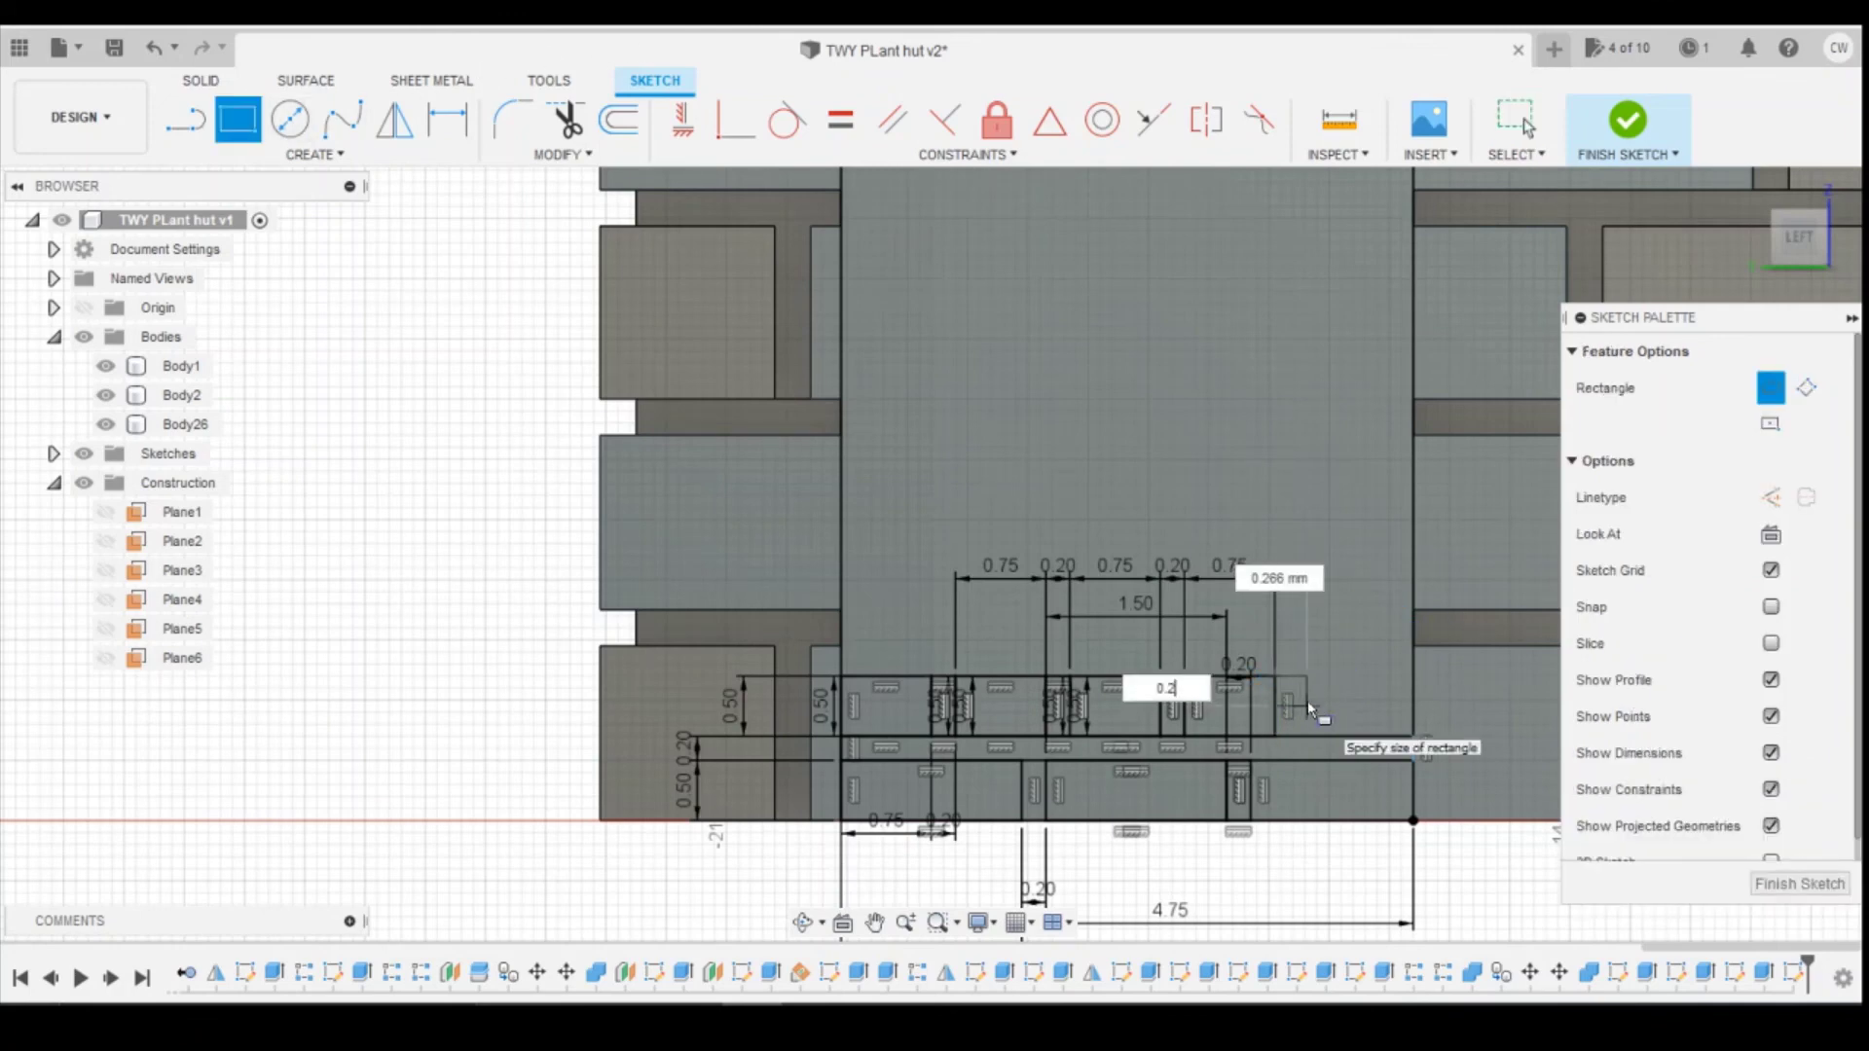
key("Return")
key("Escape")
Step: Set the mortar joint beside the second course's fourth brick to 0.5 mm high and 0.2 mm wide
scroll(1306, 701, "up", 3)
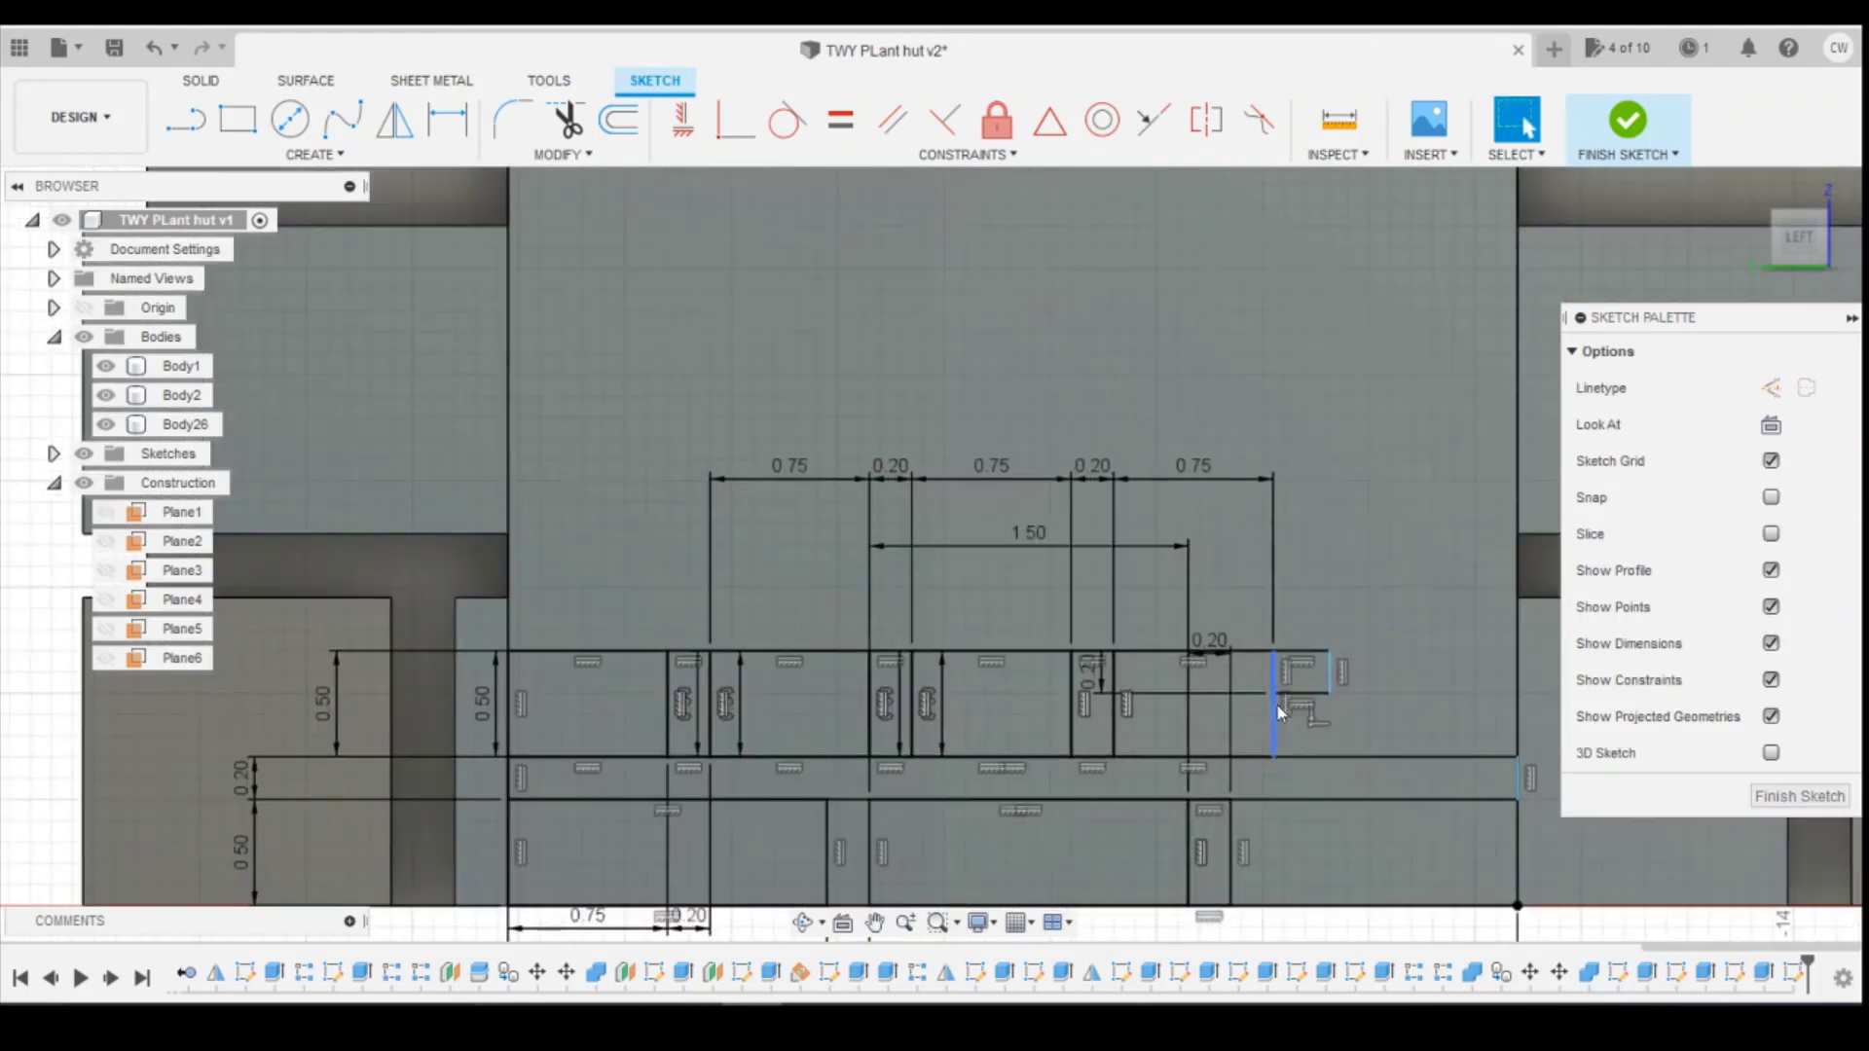
key("d")
left_click(1094, 681)
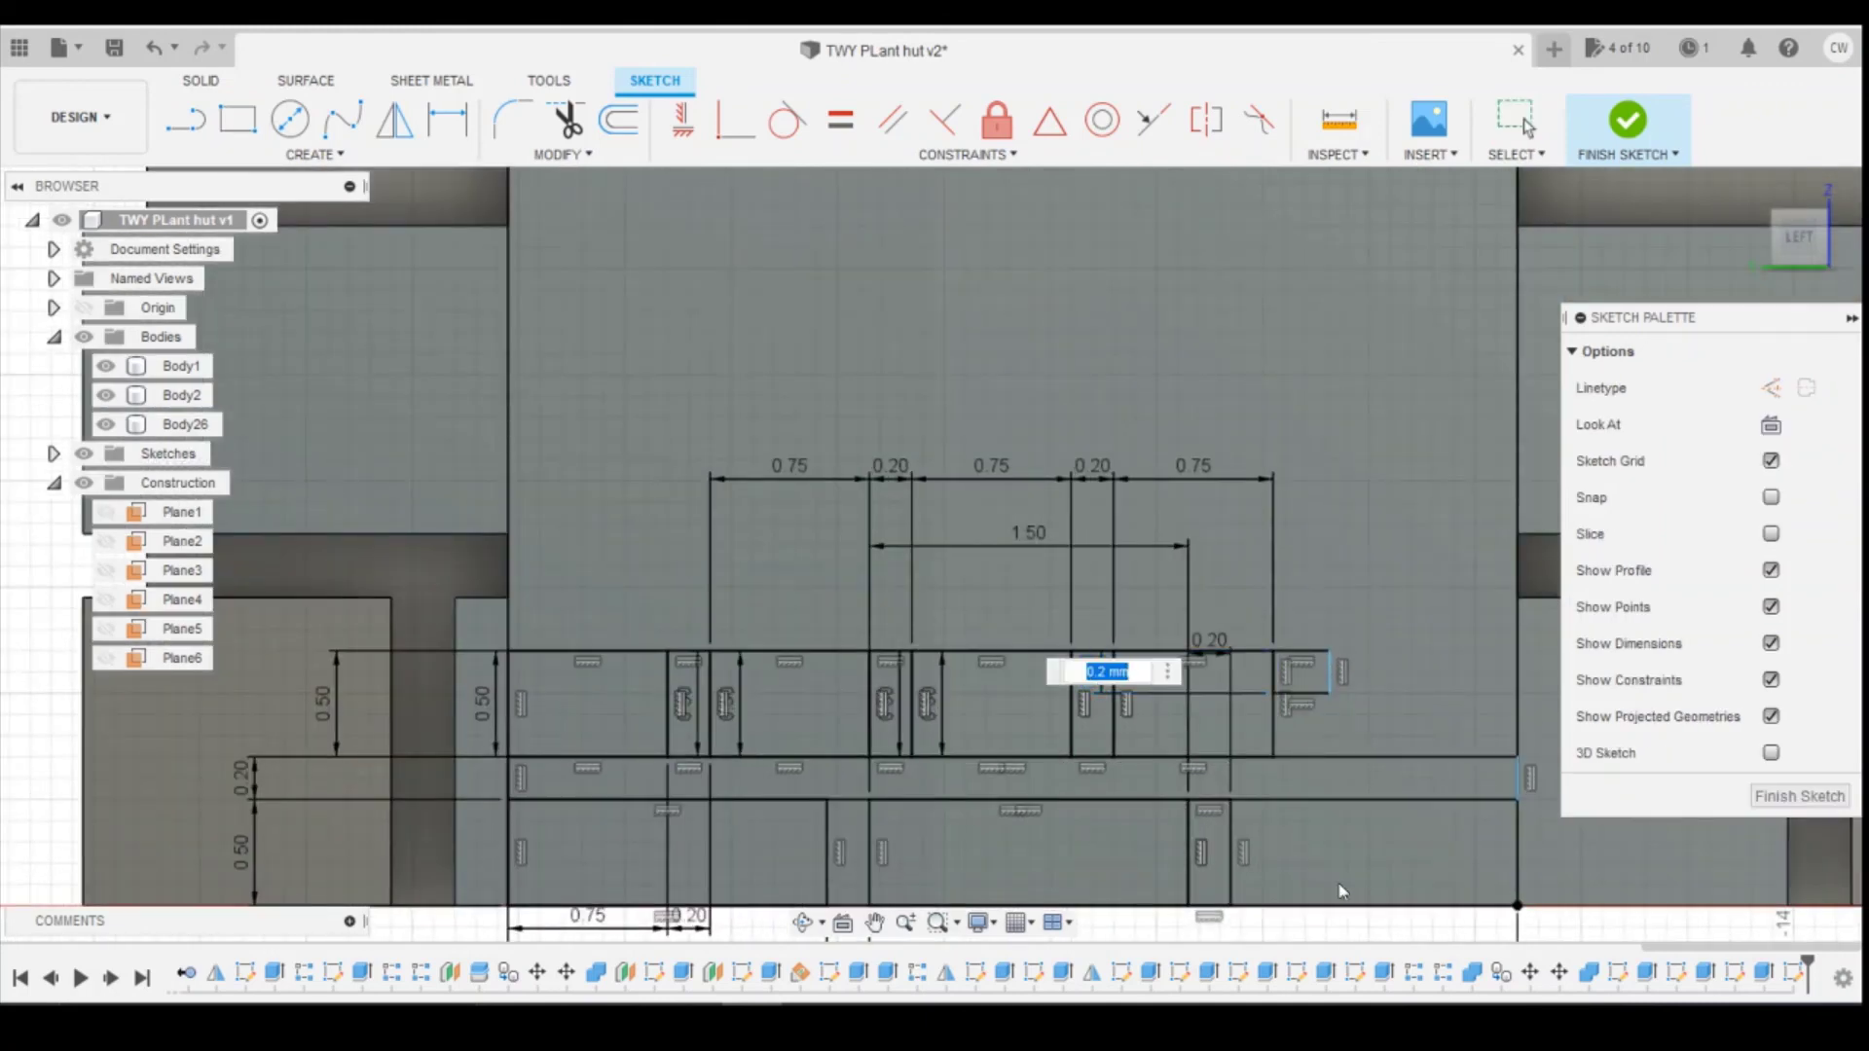
type("0.5")
key("Return")
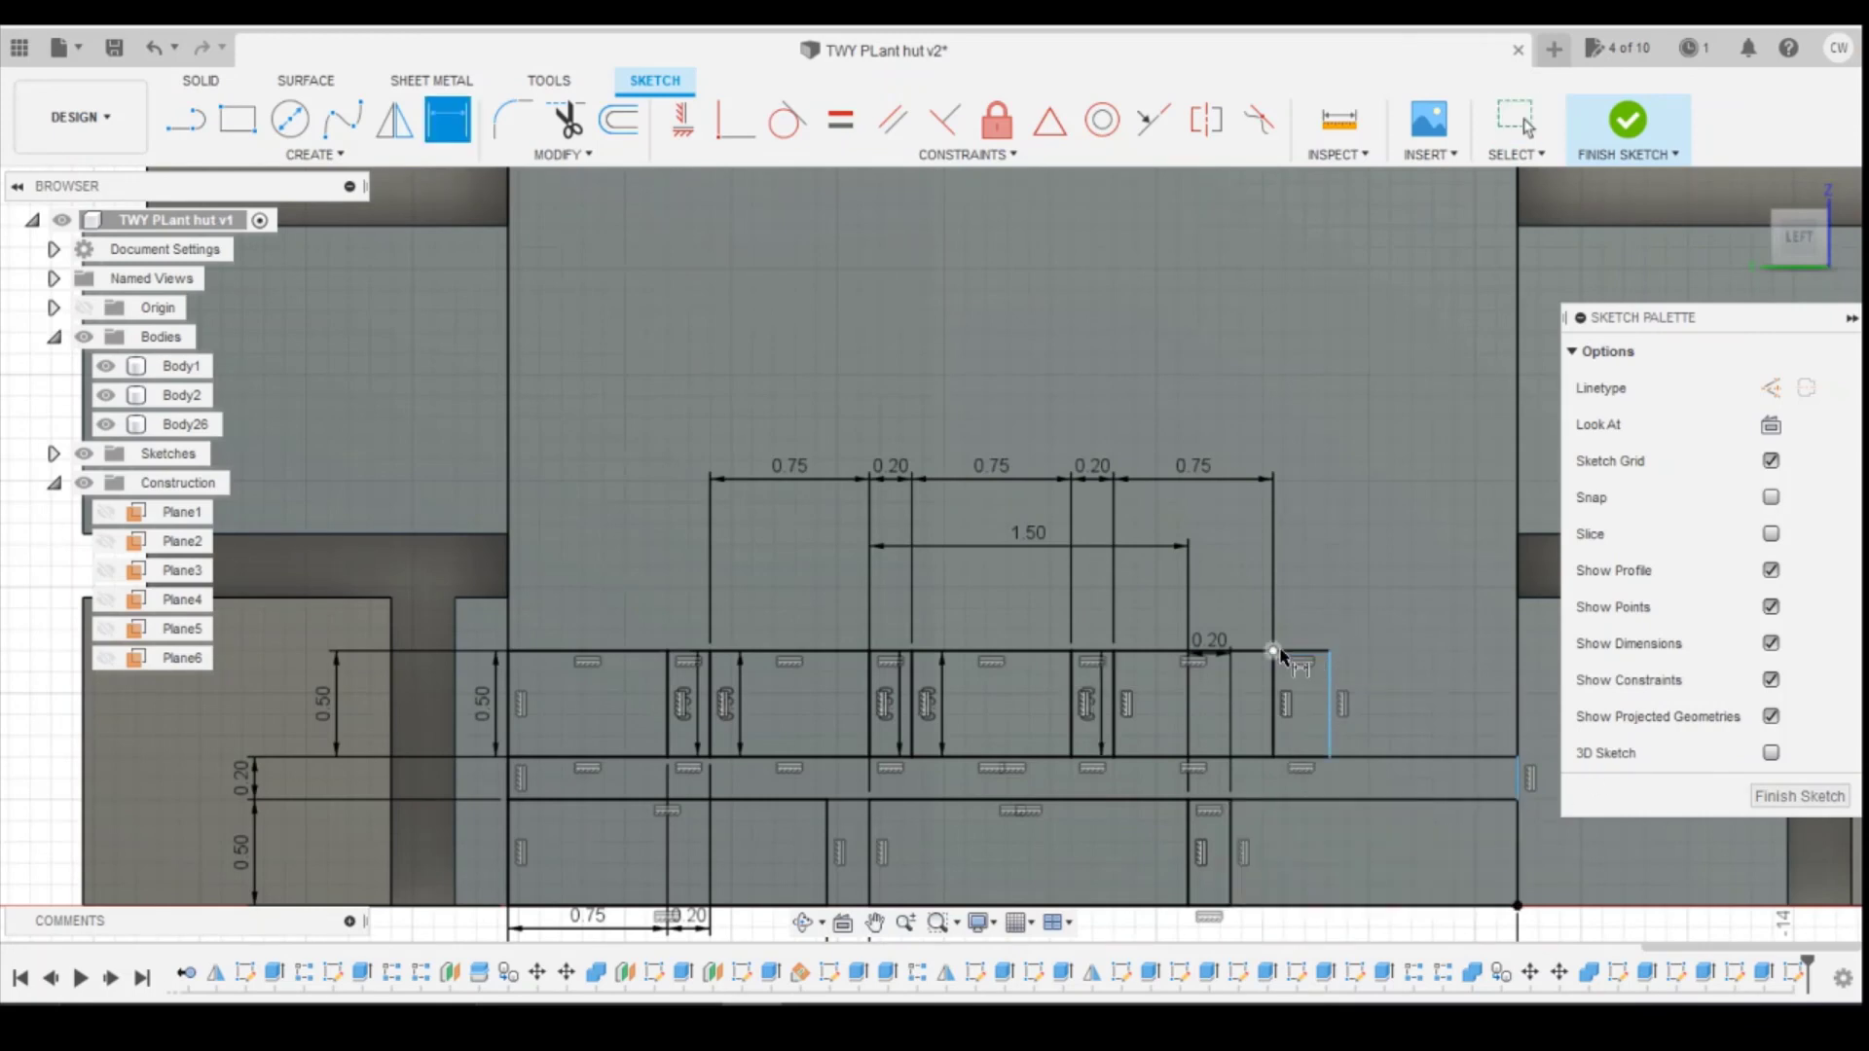
left_click(1301, 650)
left_click(1287, 574)
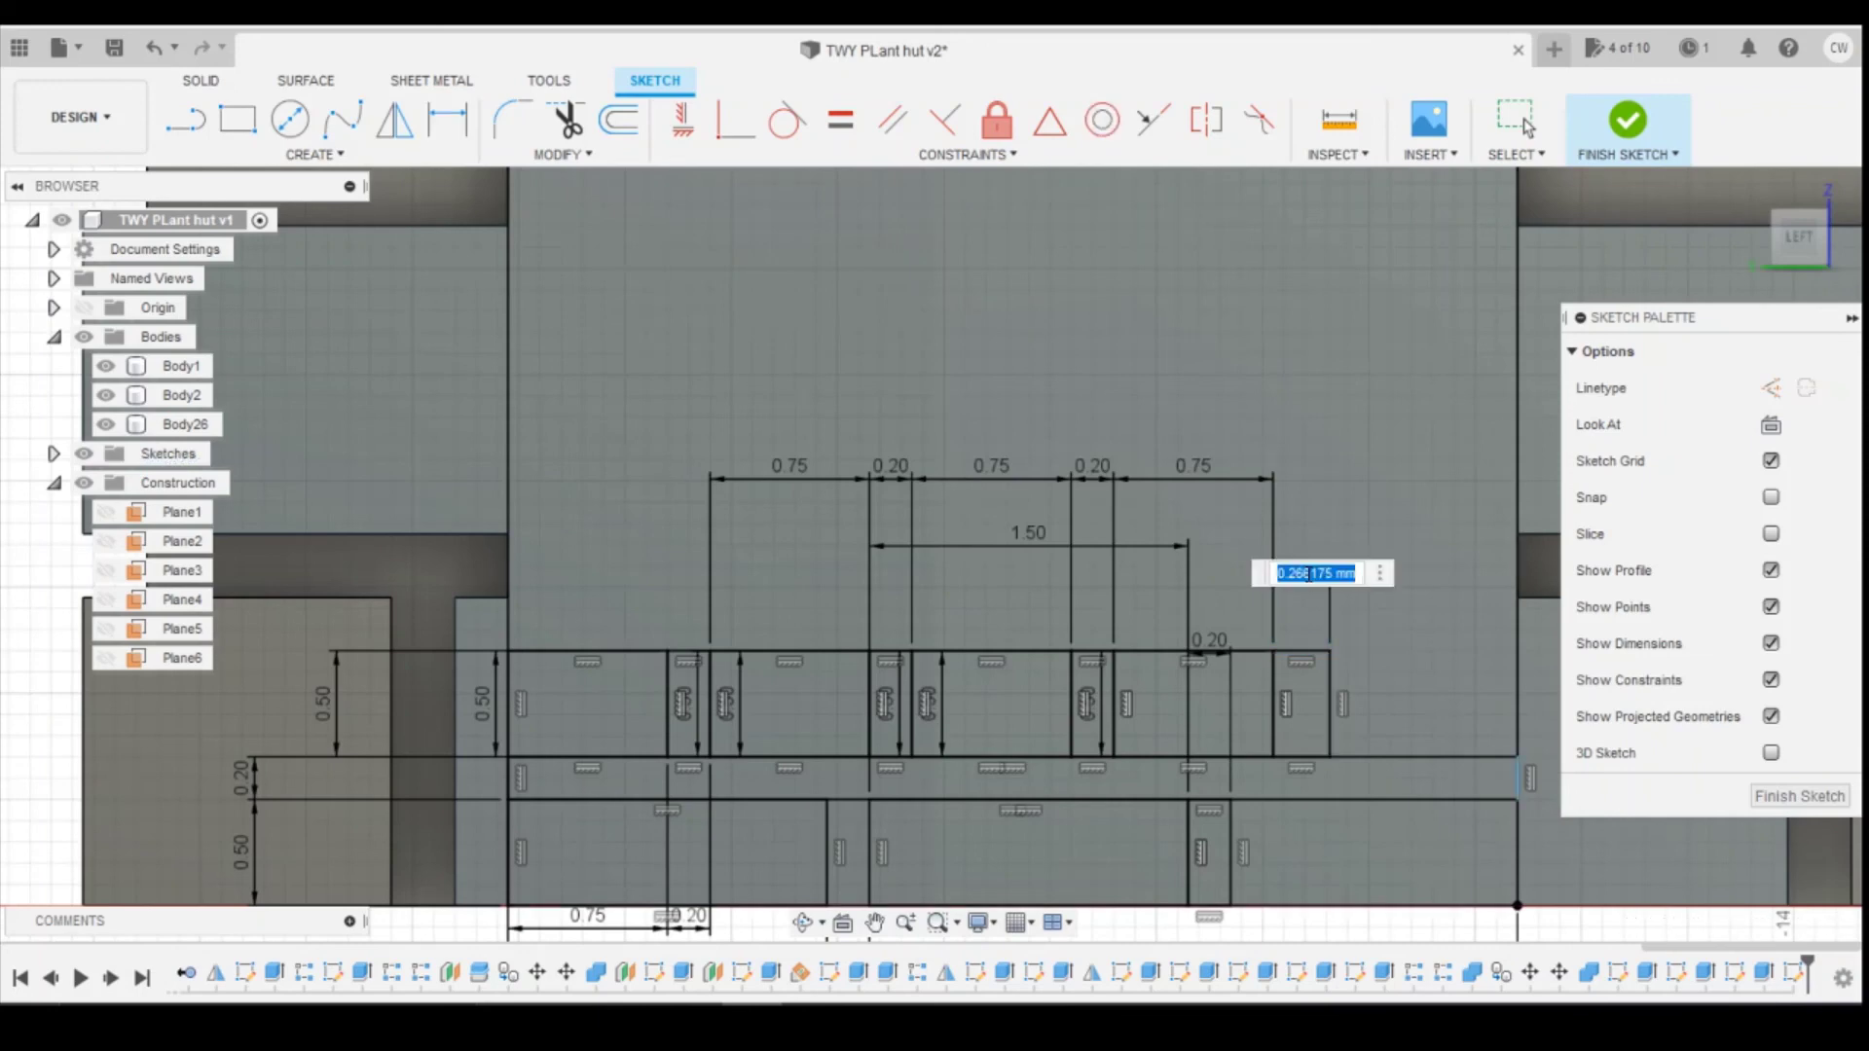
type("0.2")
key("Return")
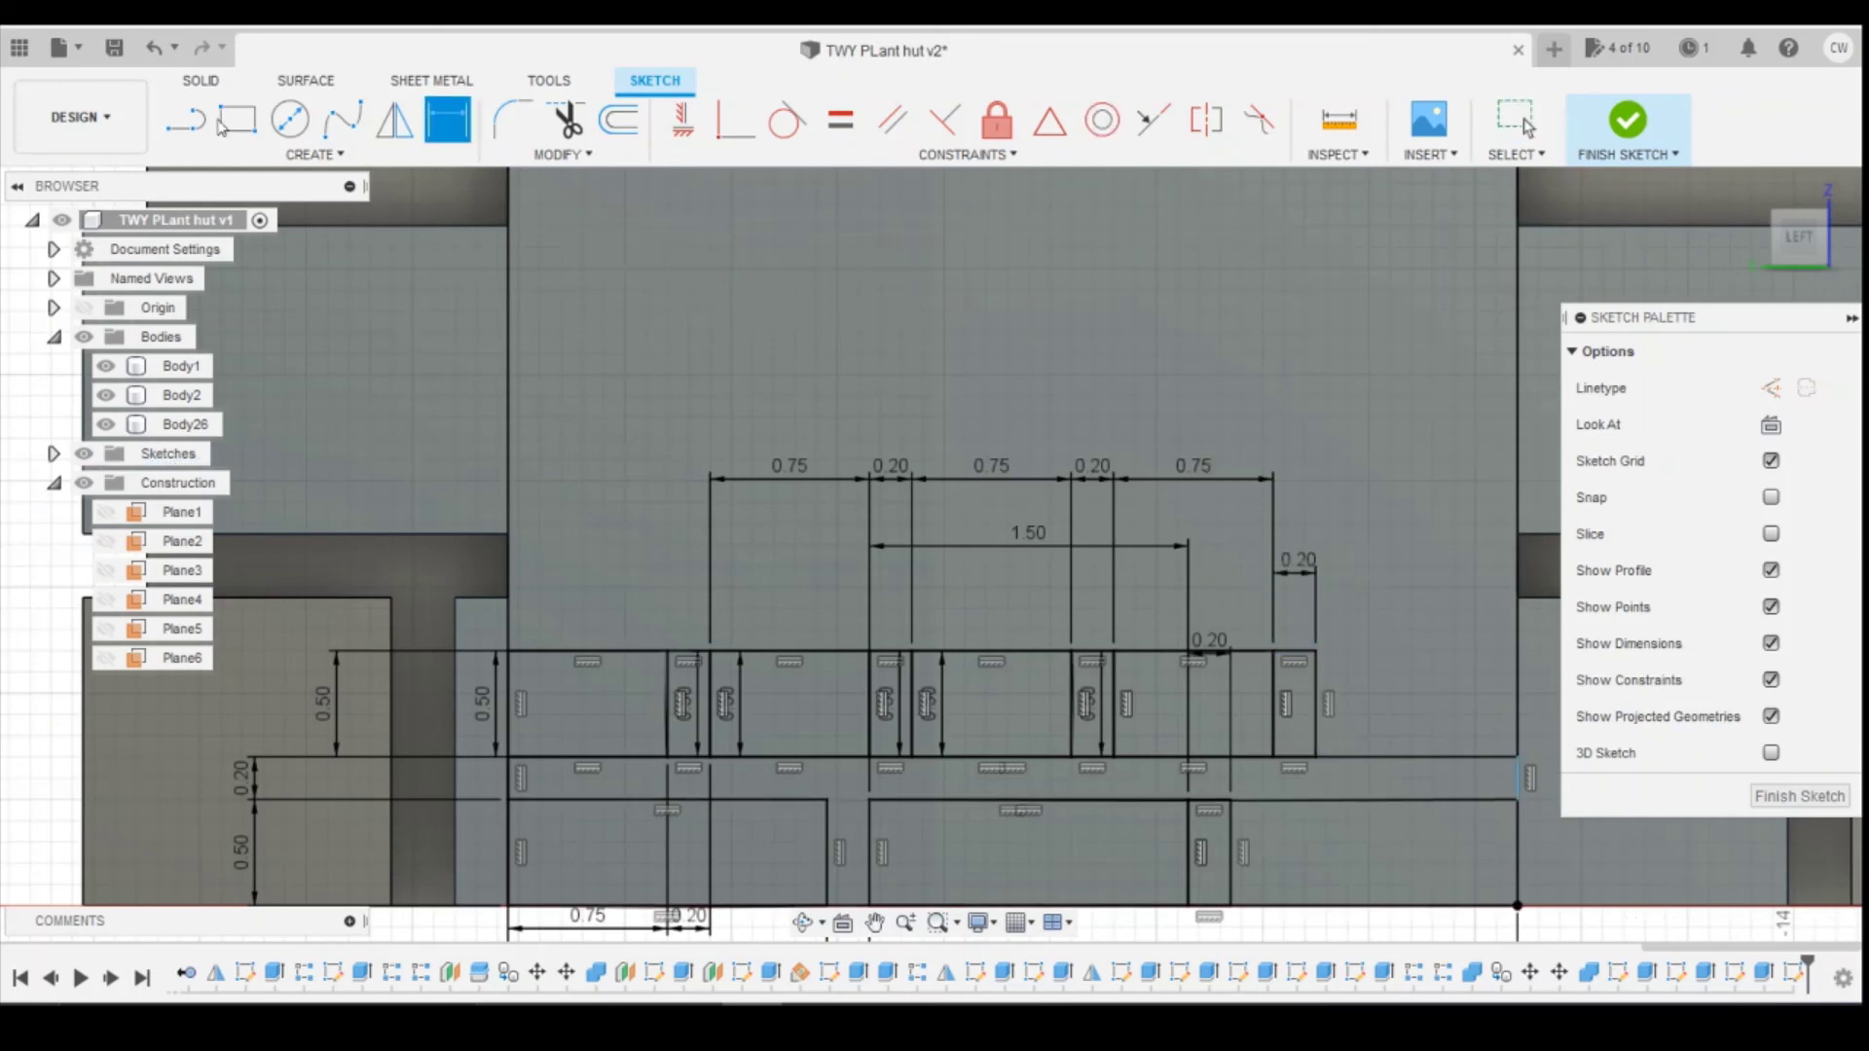
Step: Draw the second course's last brick, 0.95 mm wide and 0.5 mm high, from the joint to the doorway panel's edge
left_click(233, 121)
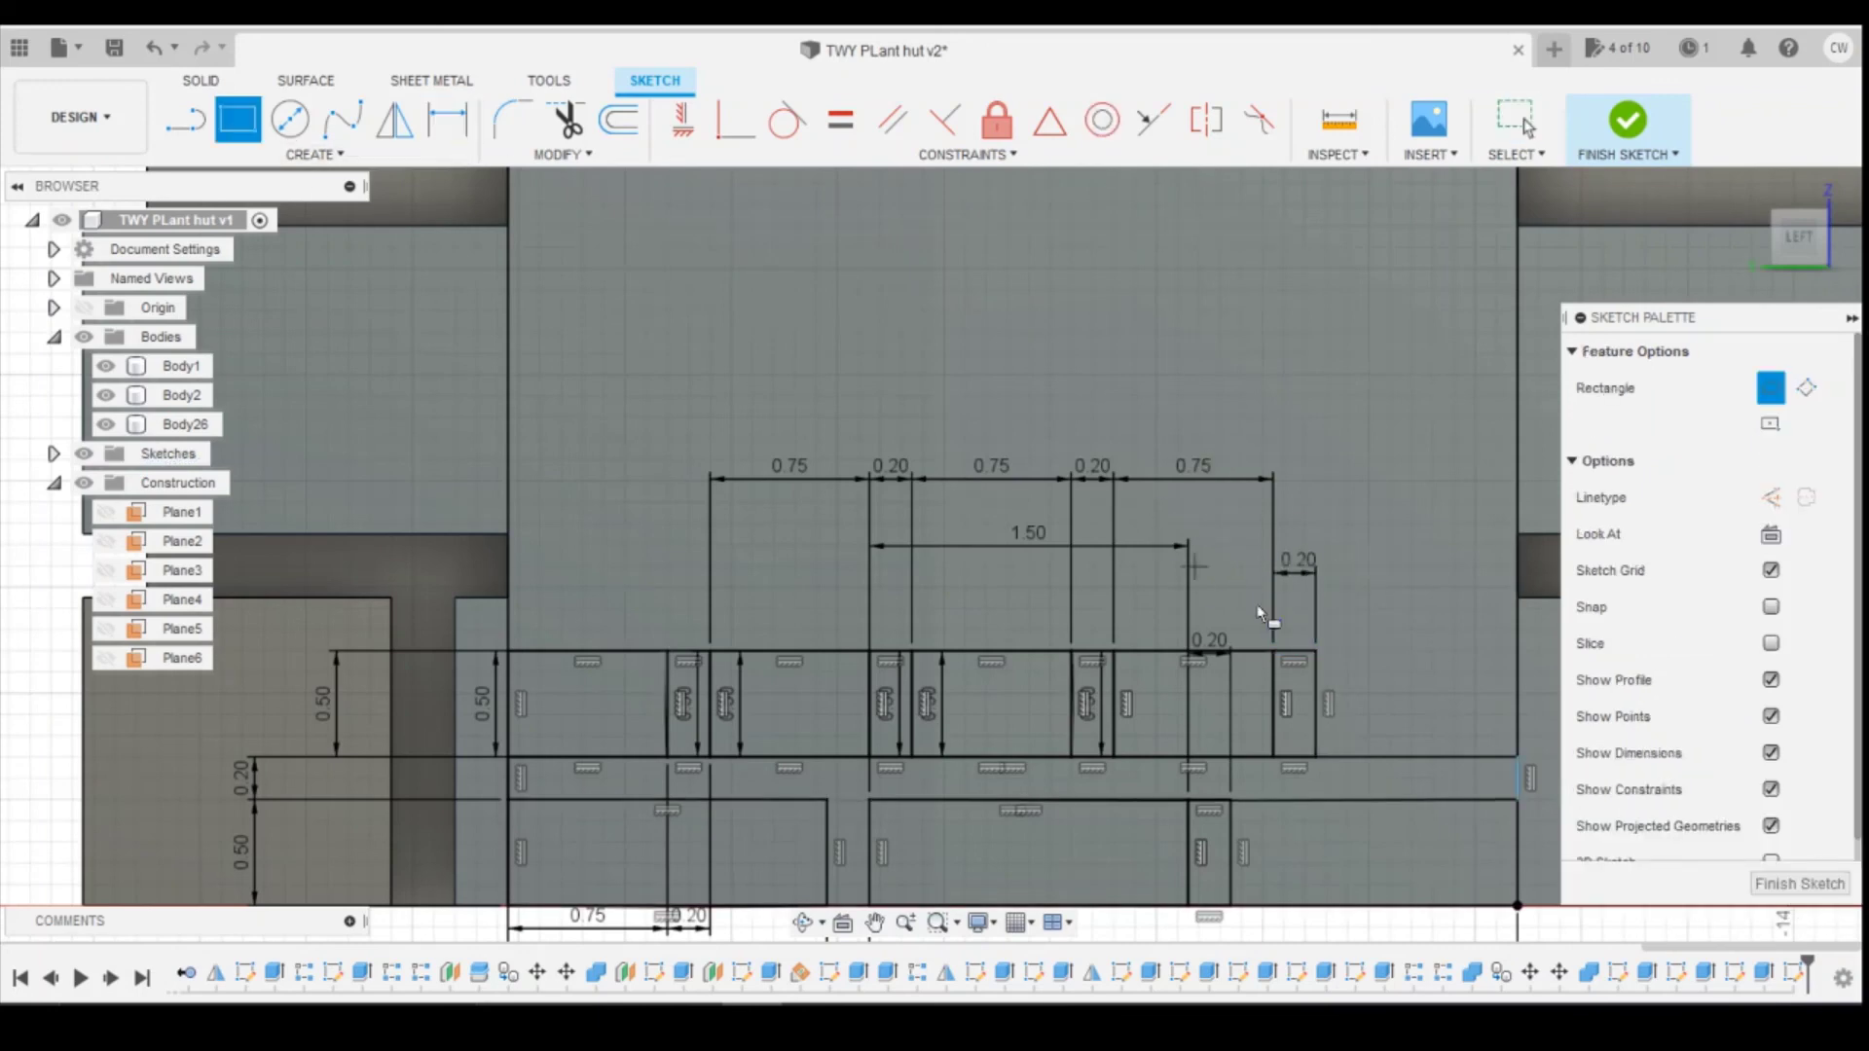
left_click(1319, 657)
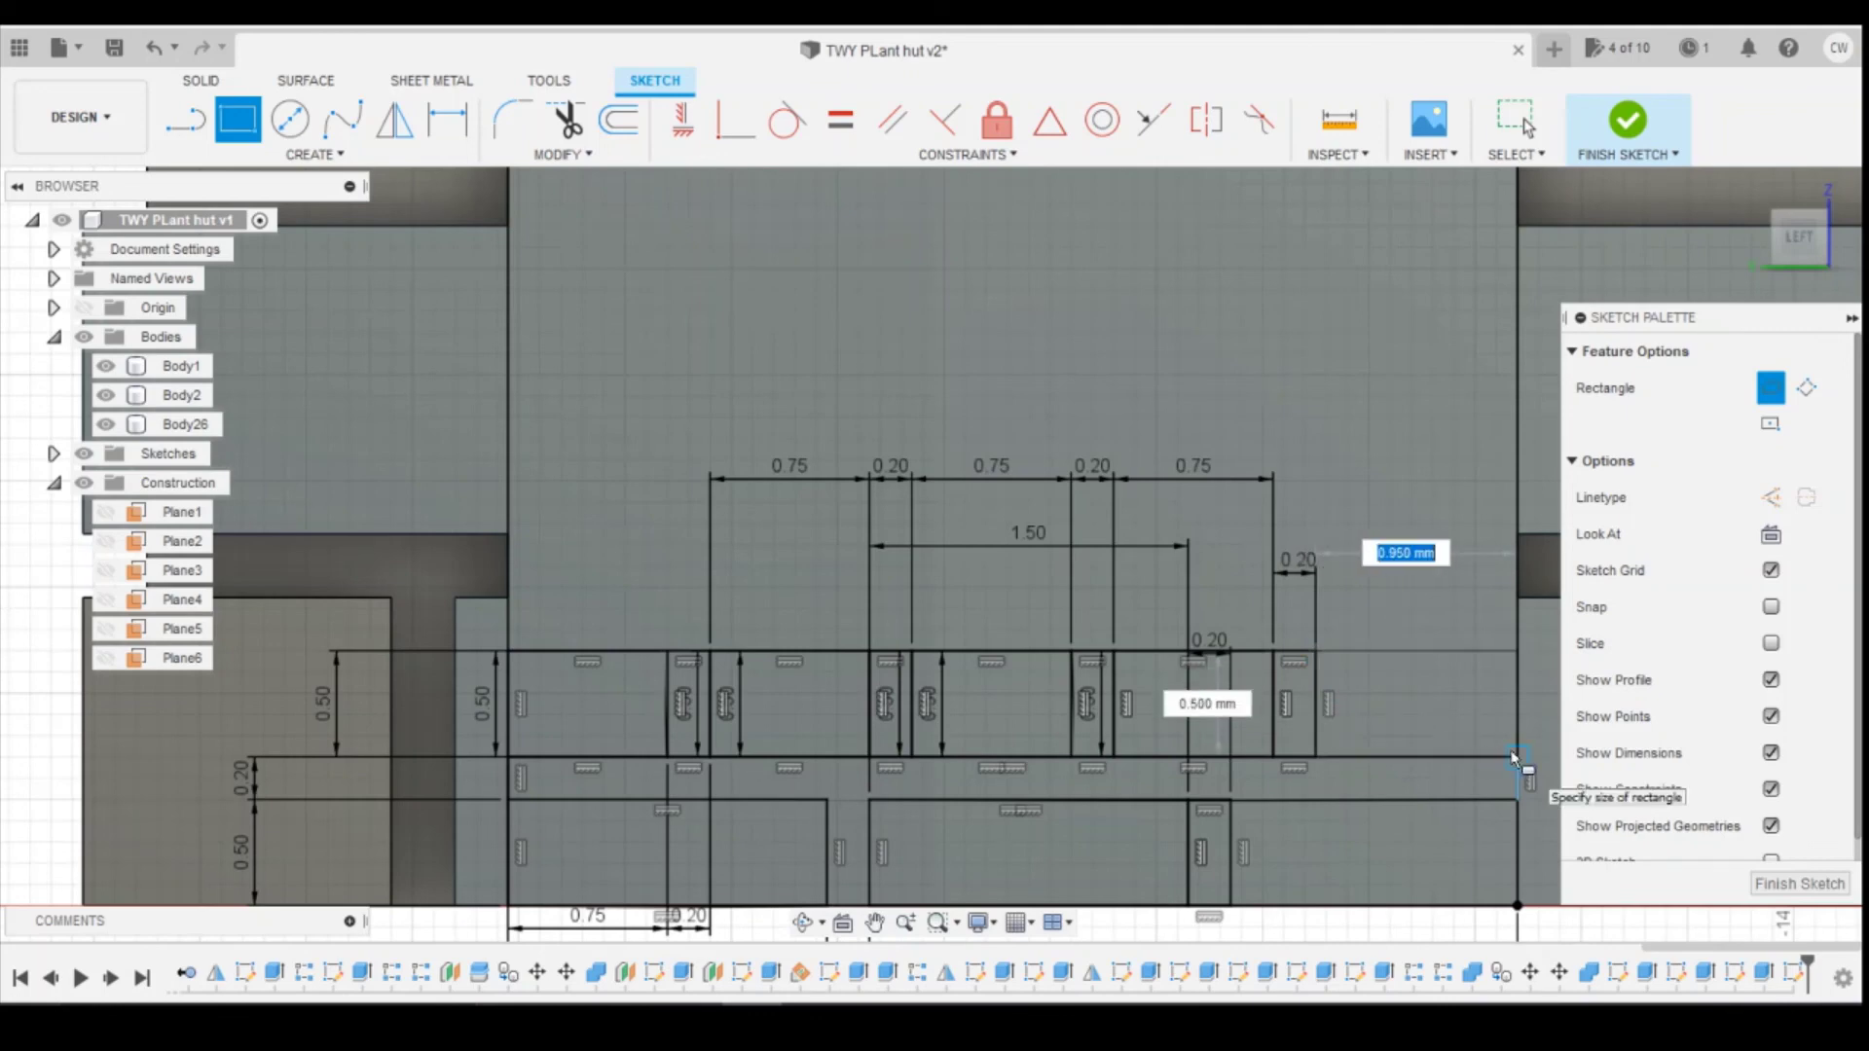
key("Tab")
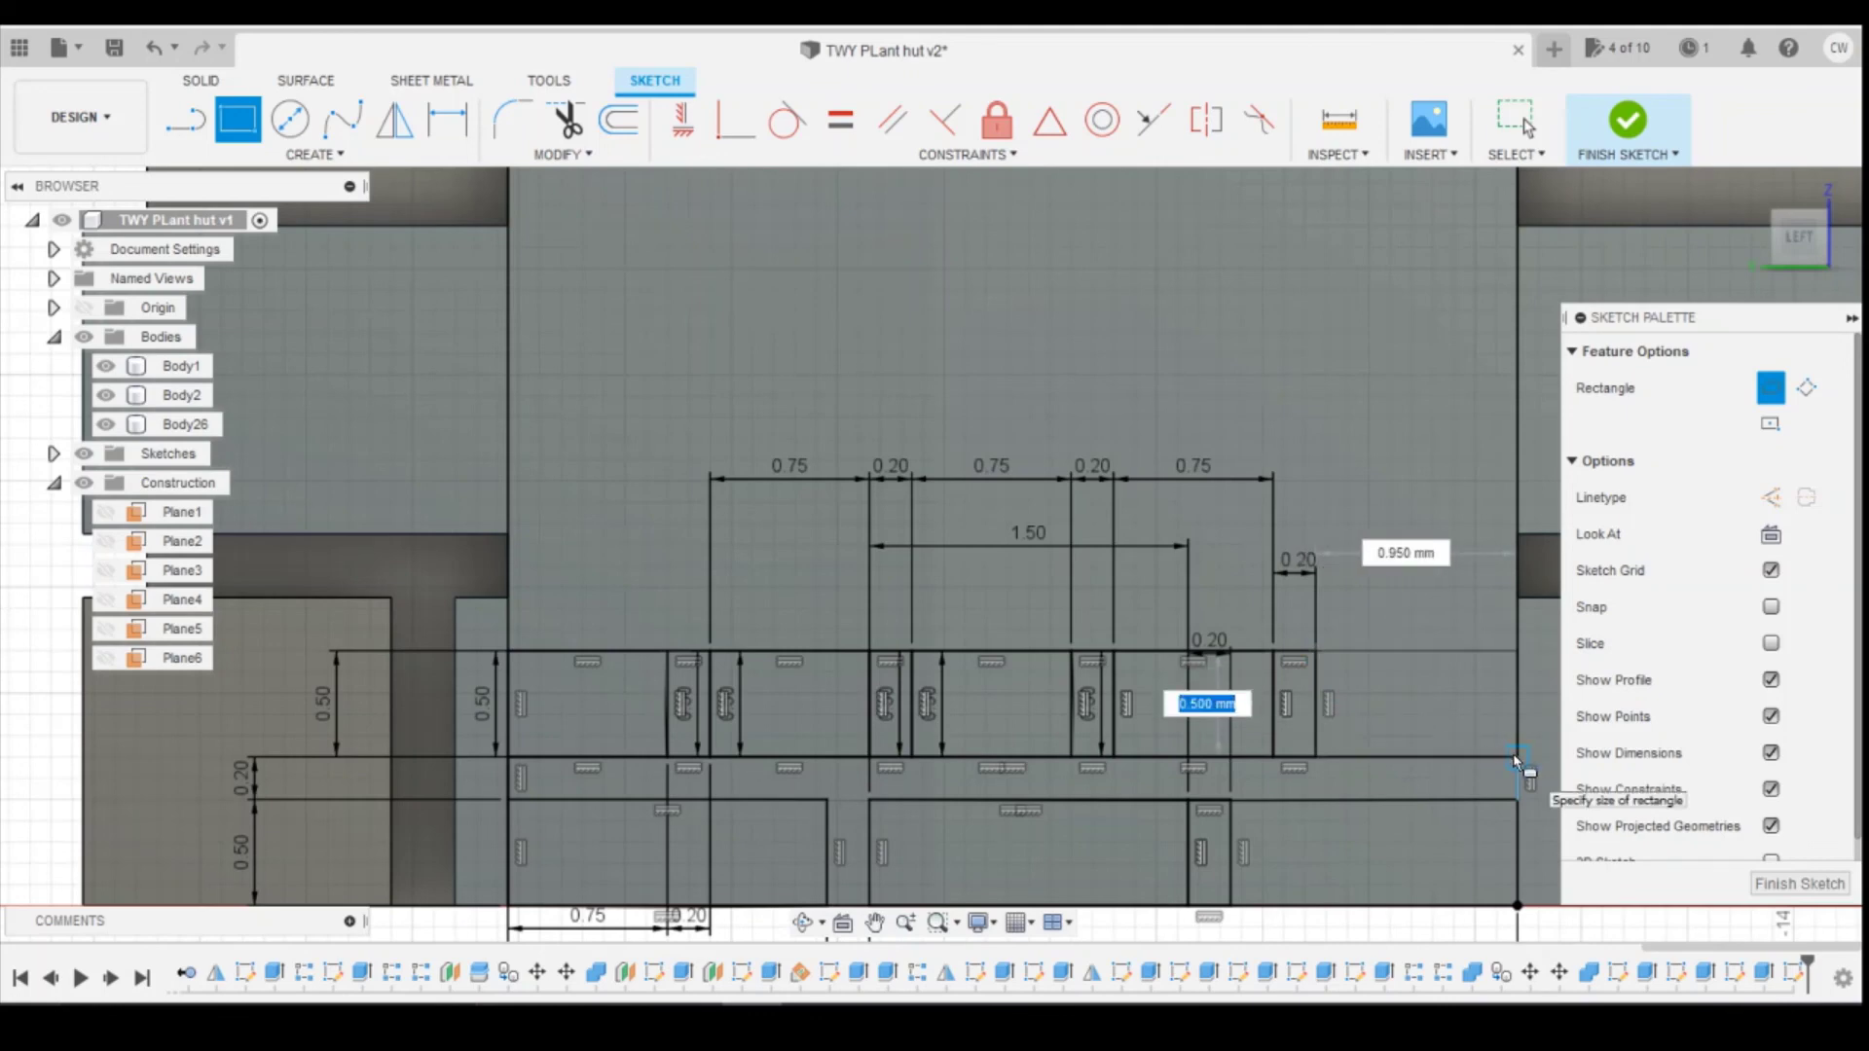
key("Return")
Step: Draw a mortar strip 0.2 mm high across the doorway panel's full width on top of the second course
scroll(1356, 487, "down", 5)
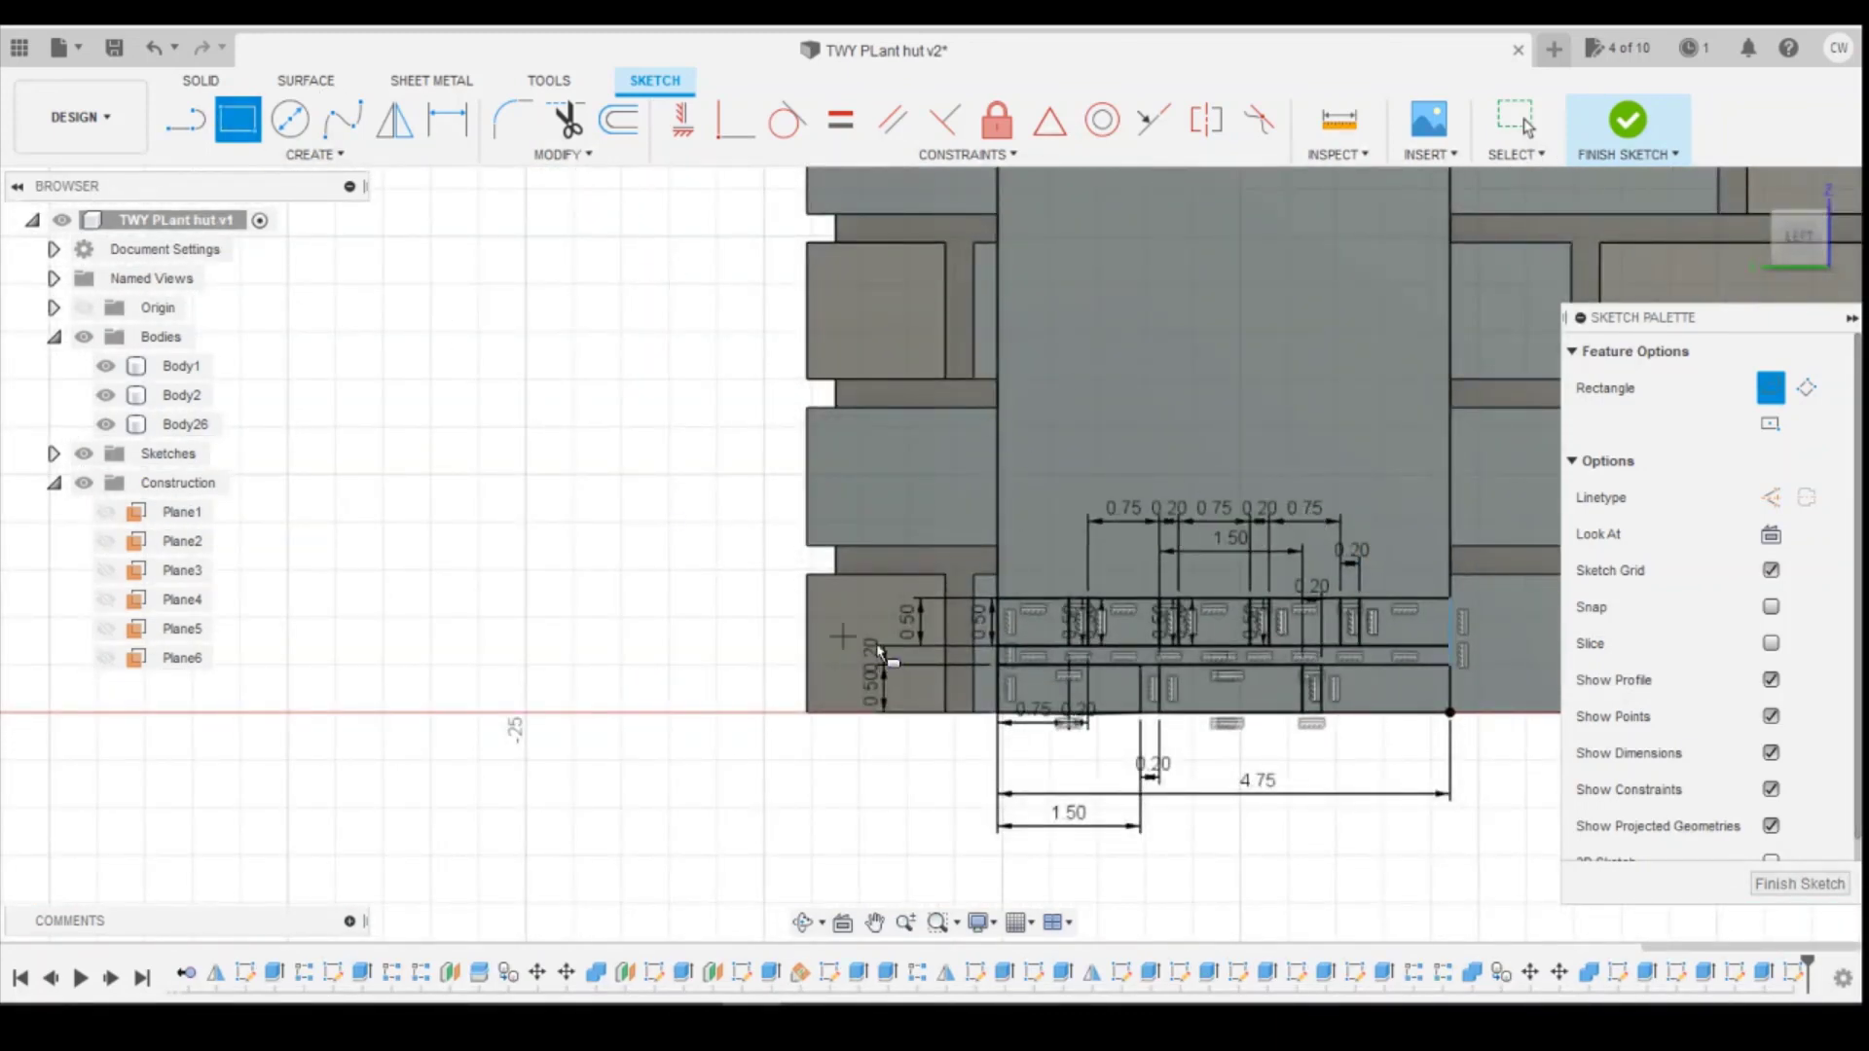
left_click(1449, 581)
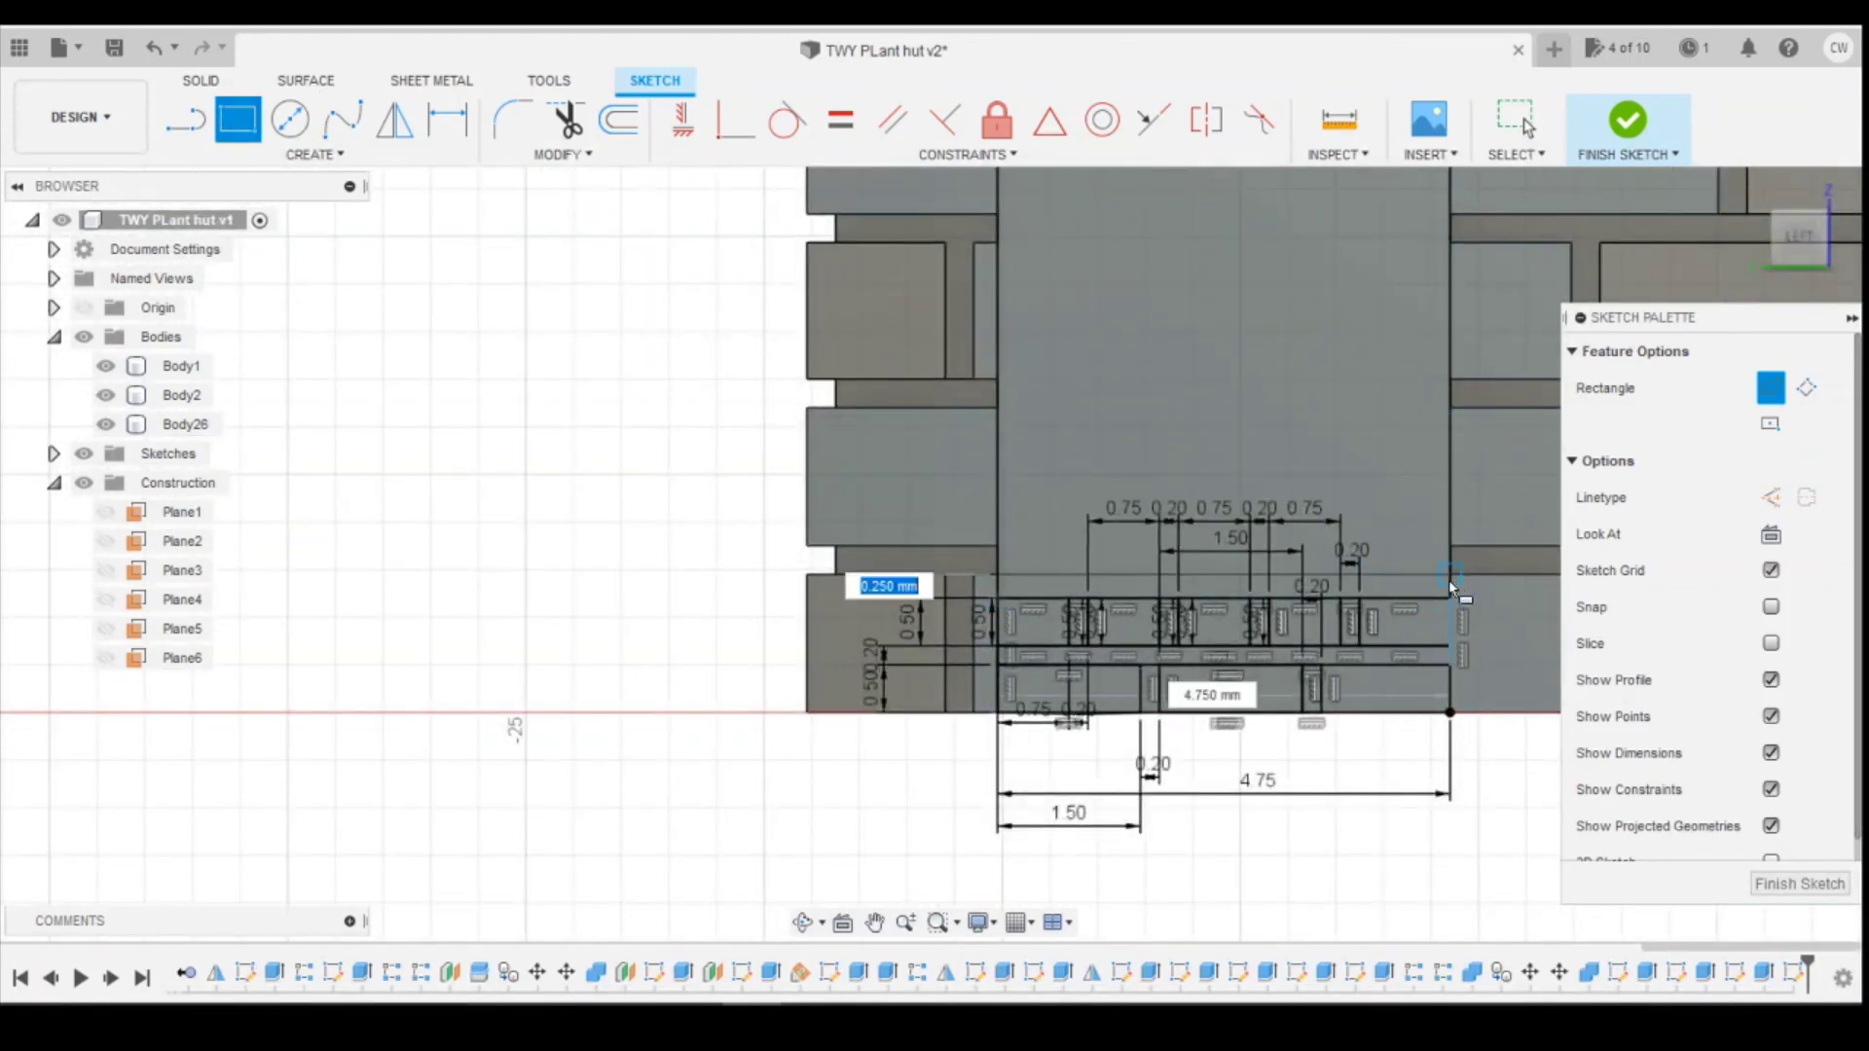
type("0.2")
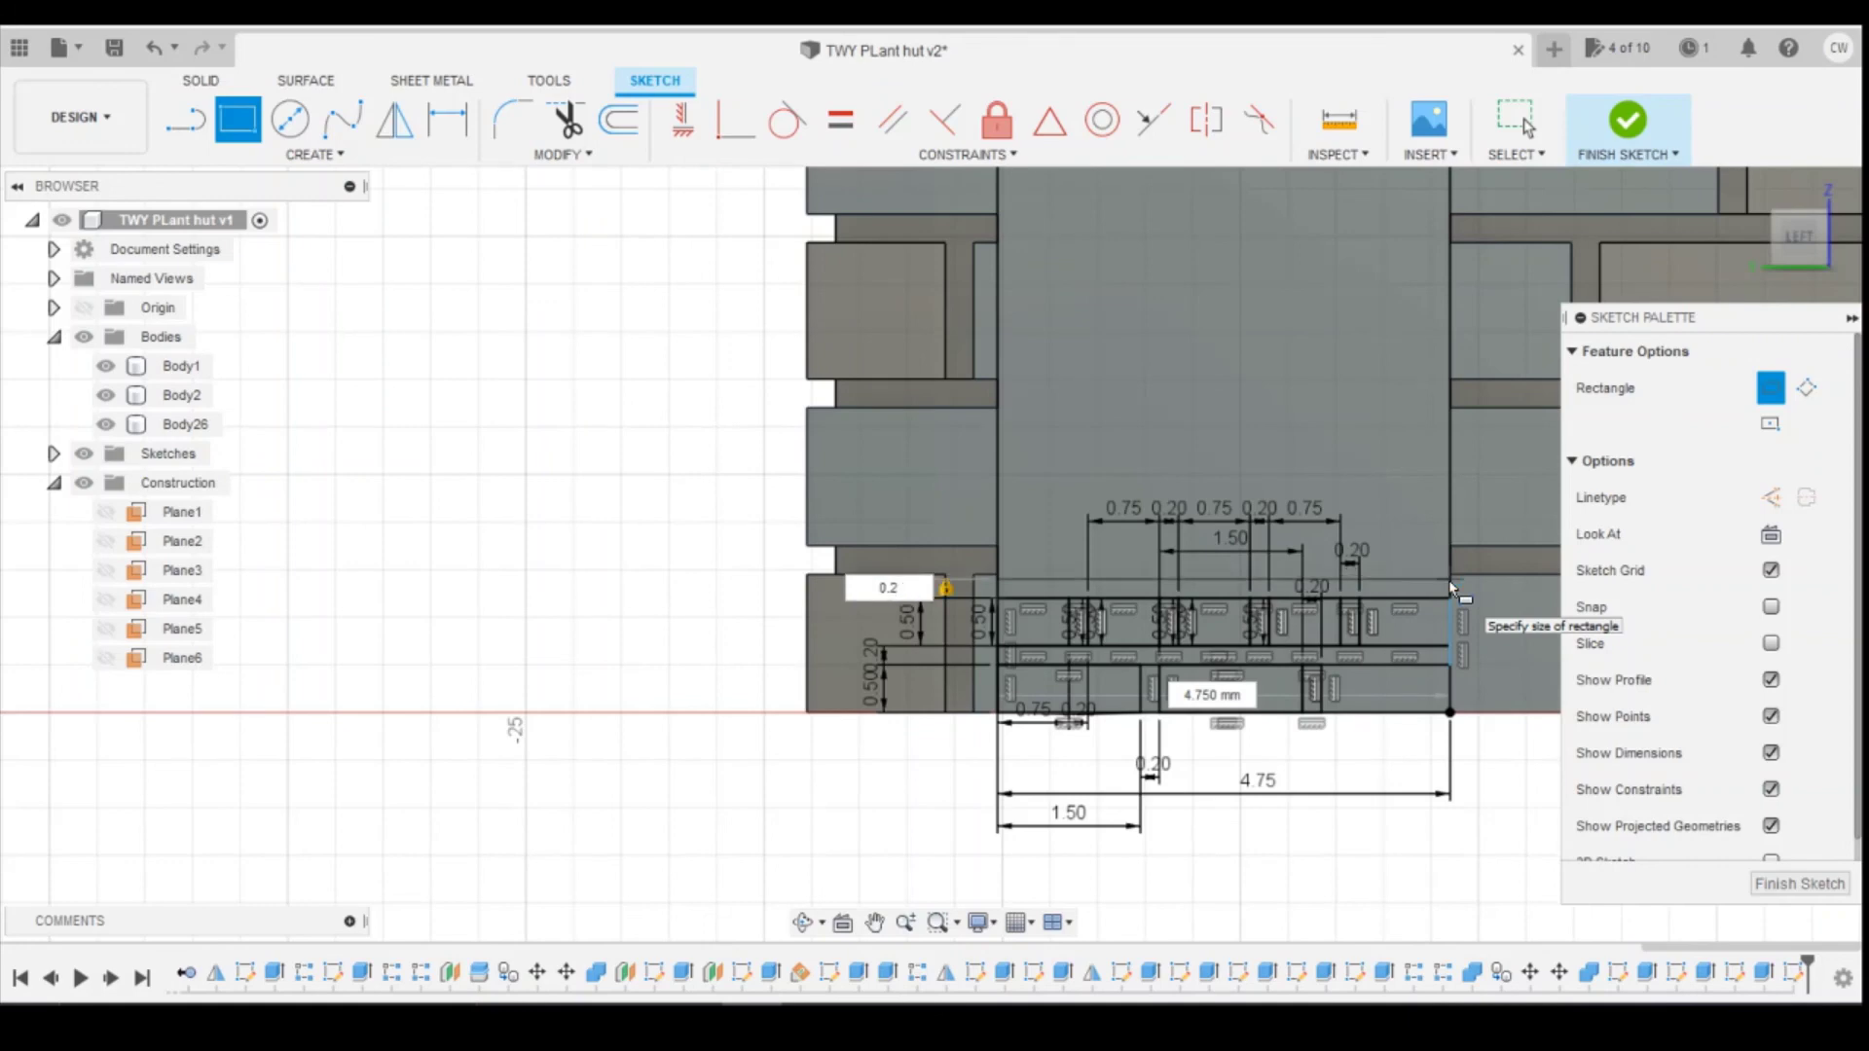
key("Return")
key("Escape")
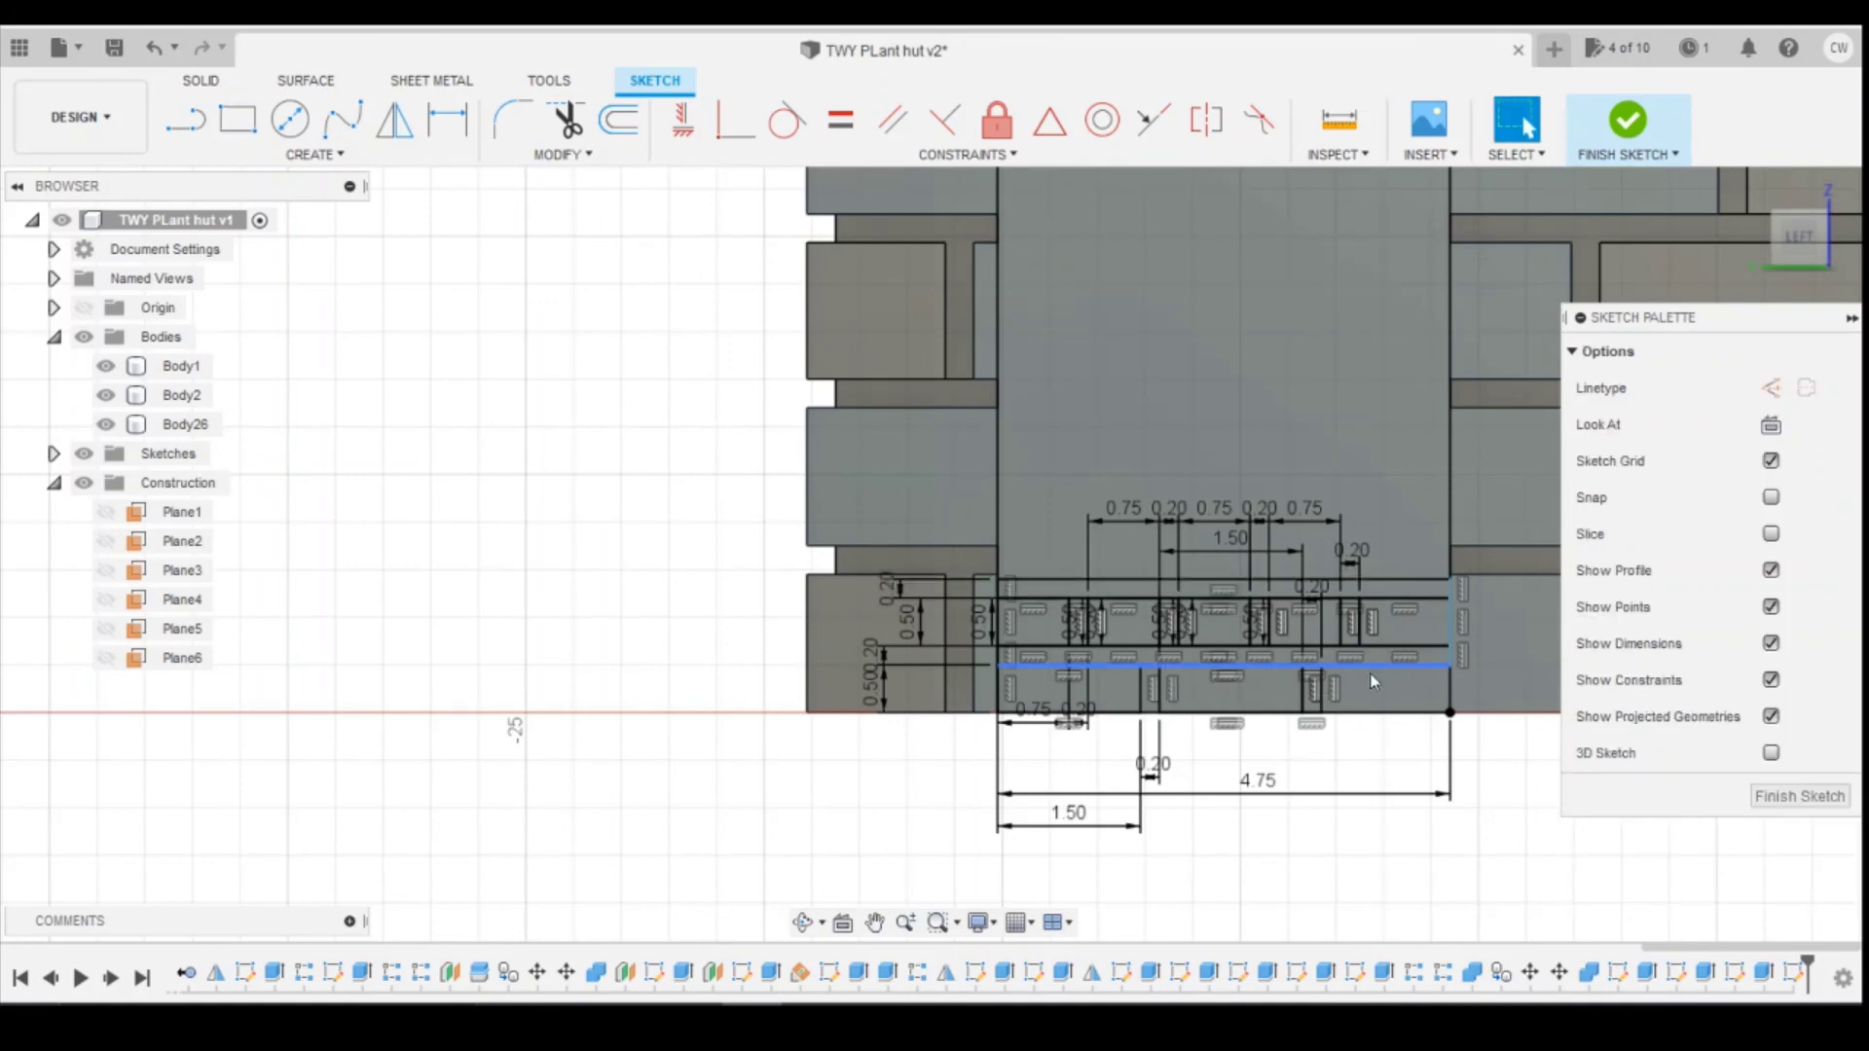
Step: Cut the mortar joints and both horizontal mortar strips of the two courses 0.3 mm deep into the doorway panel with Extrude
scroll(1145, 696, "up", 3)
left_click(1150, 696)
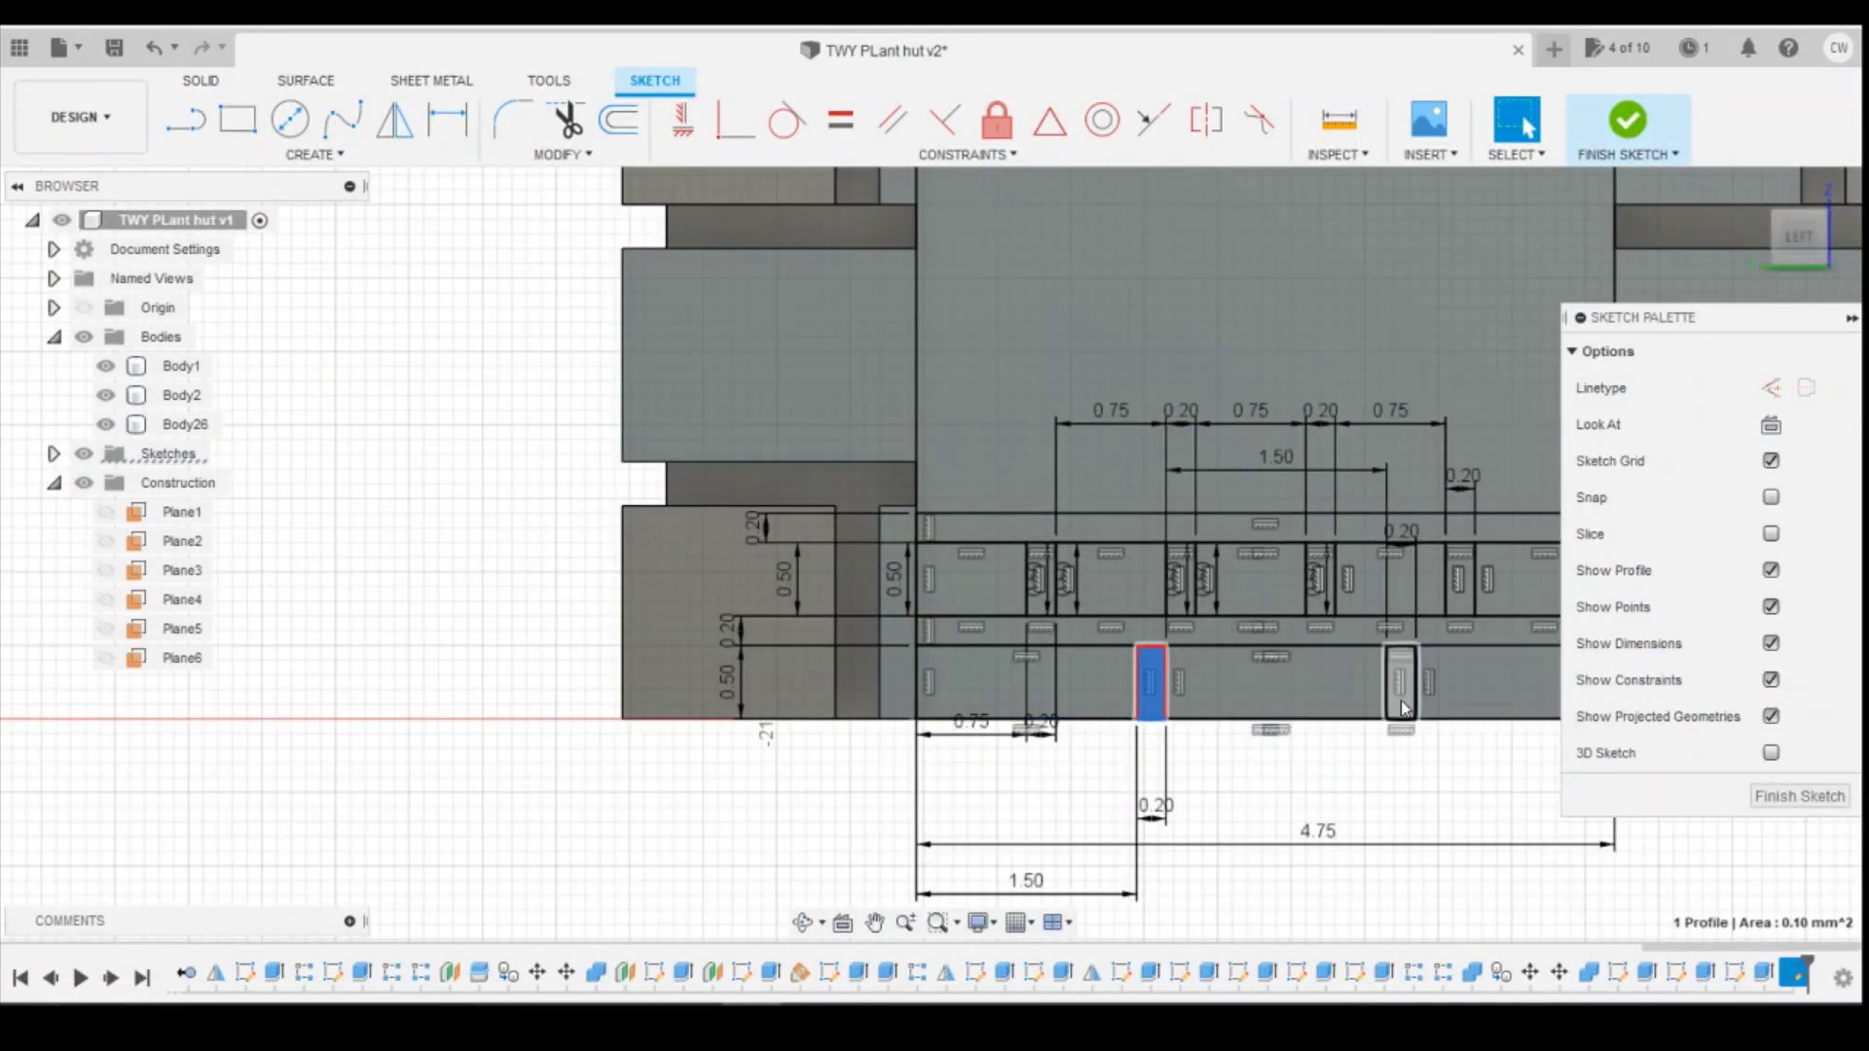
left_click(1400, 693, "ctrl")
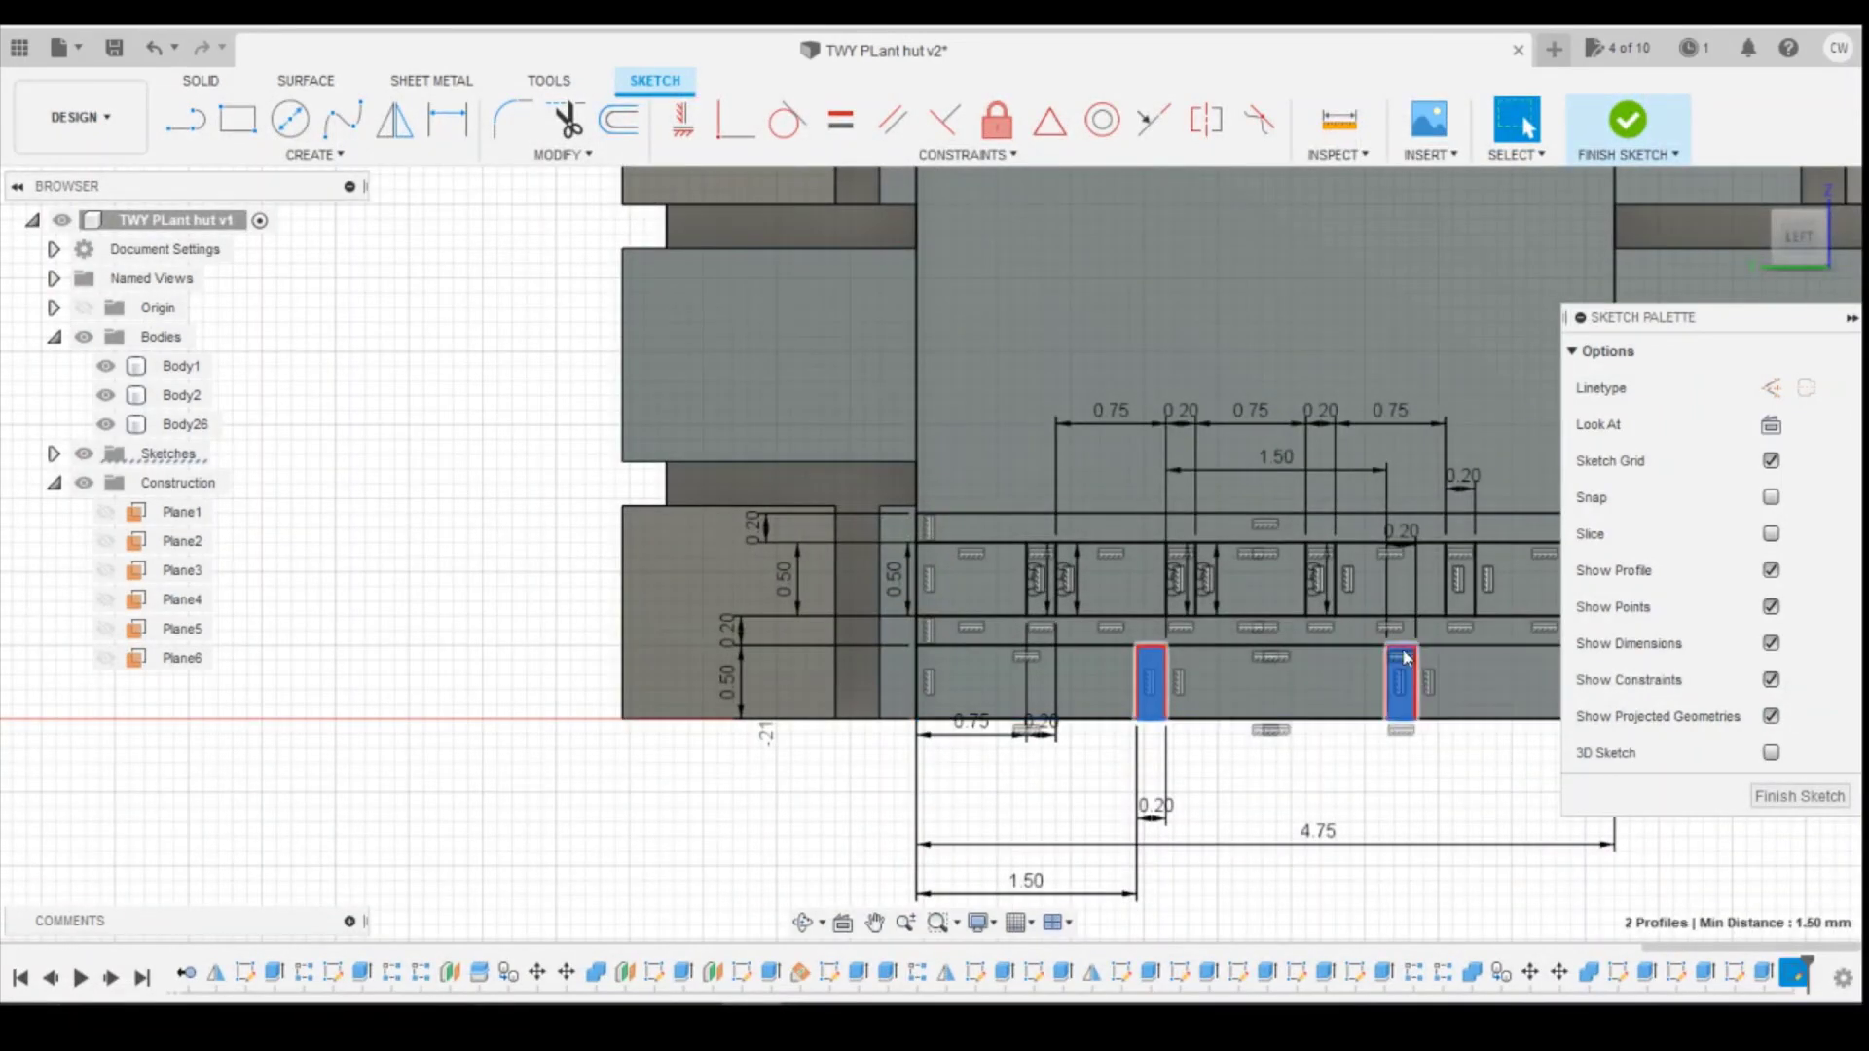
left_click(1458, 581, "ctrl")
left_click(1431, 531, "ctrl")
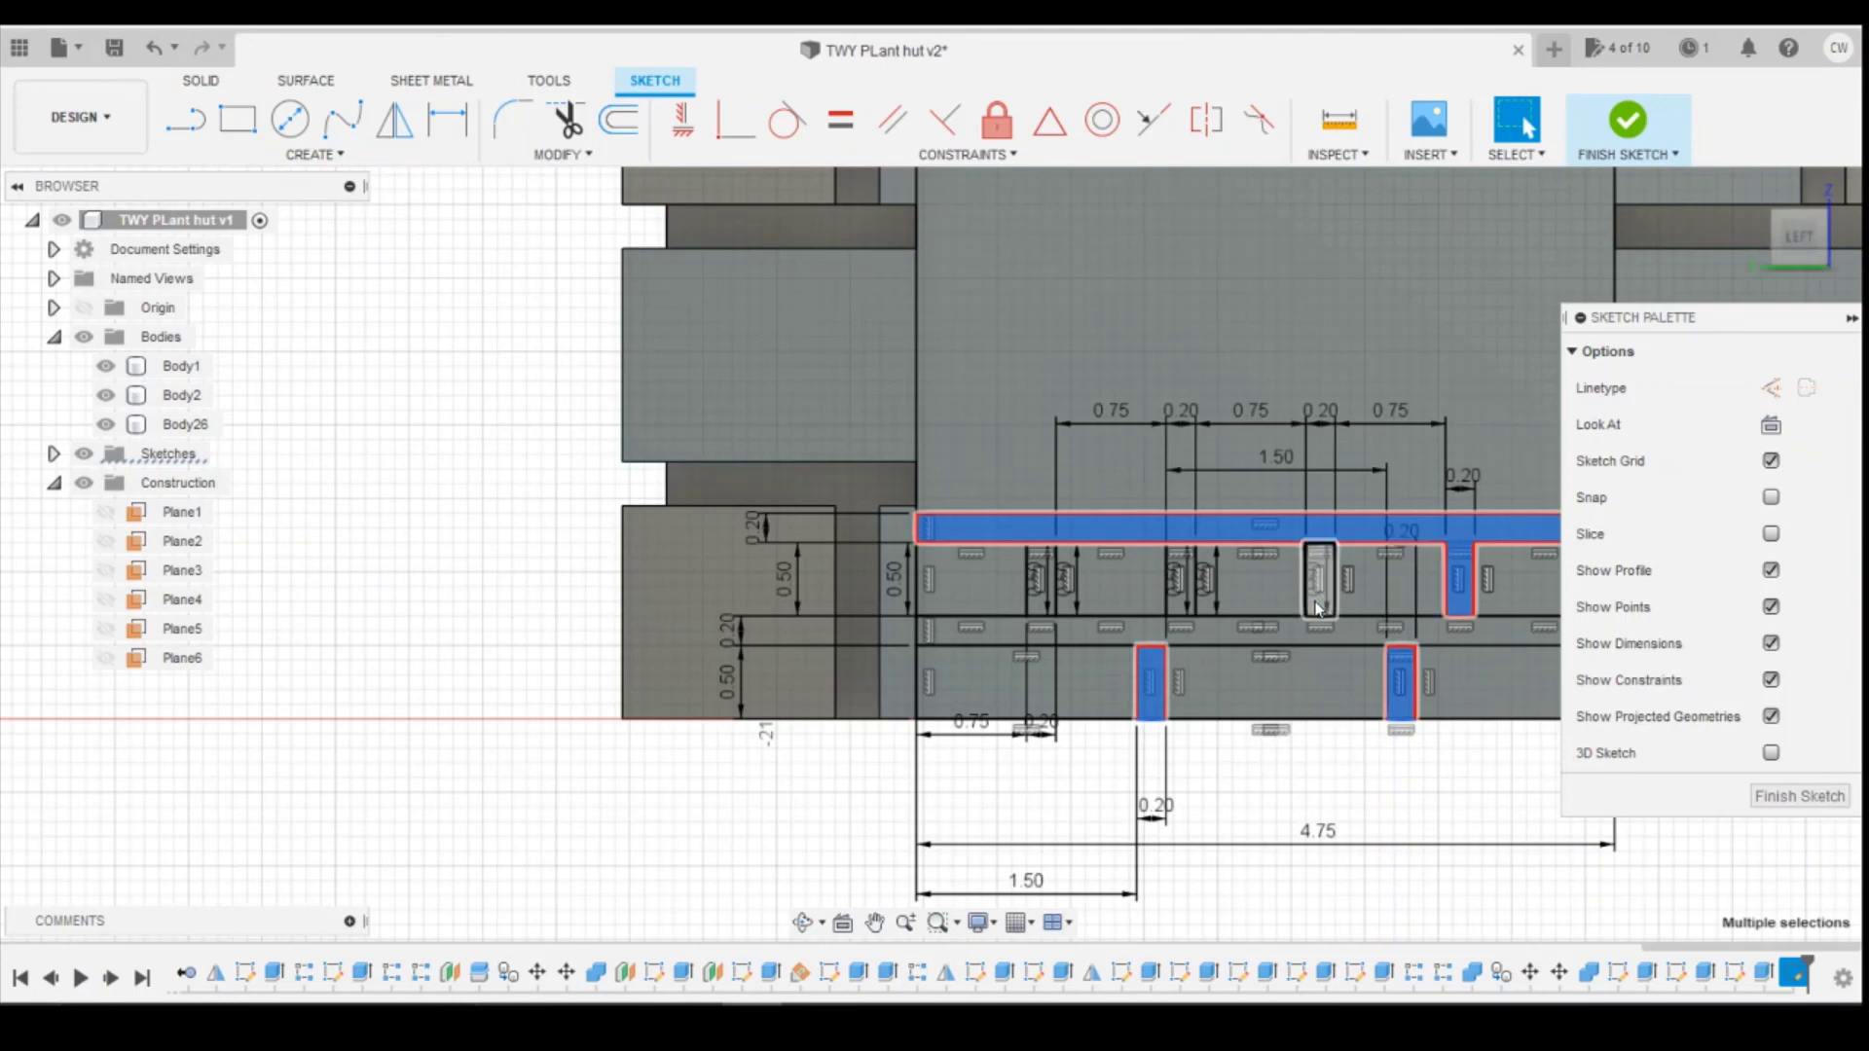
left_click(1319, 584, "ctrl")
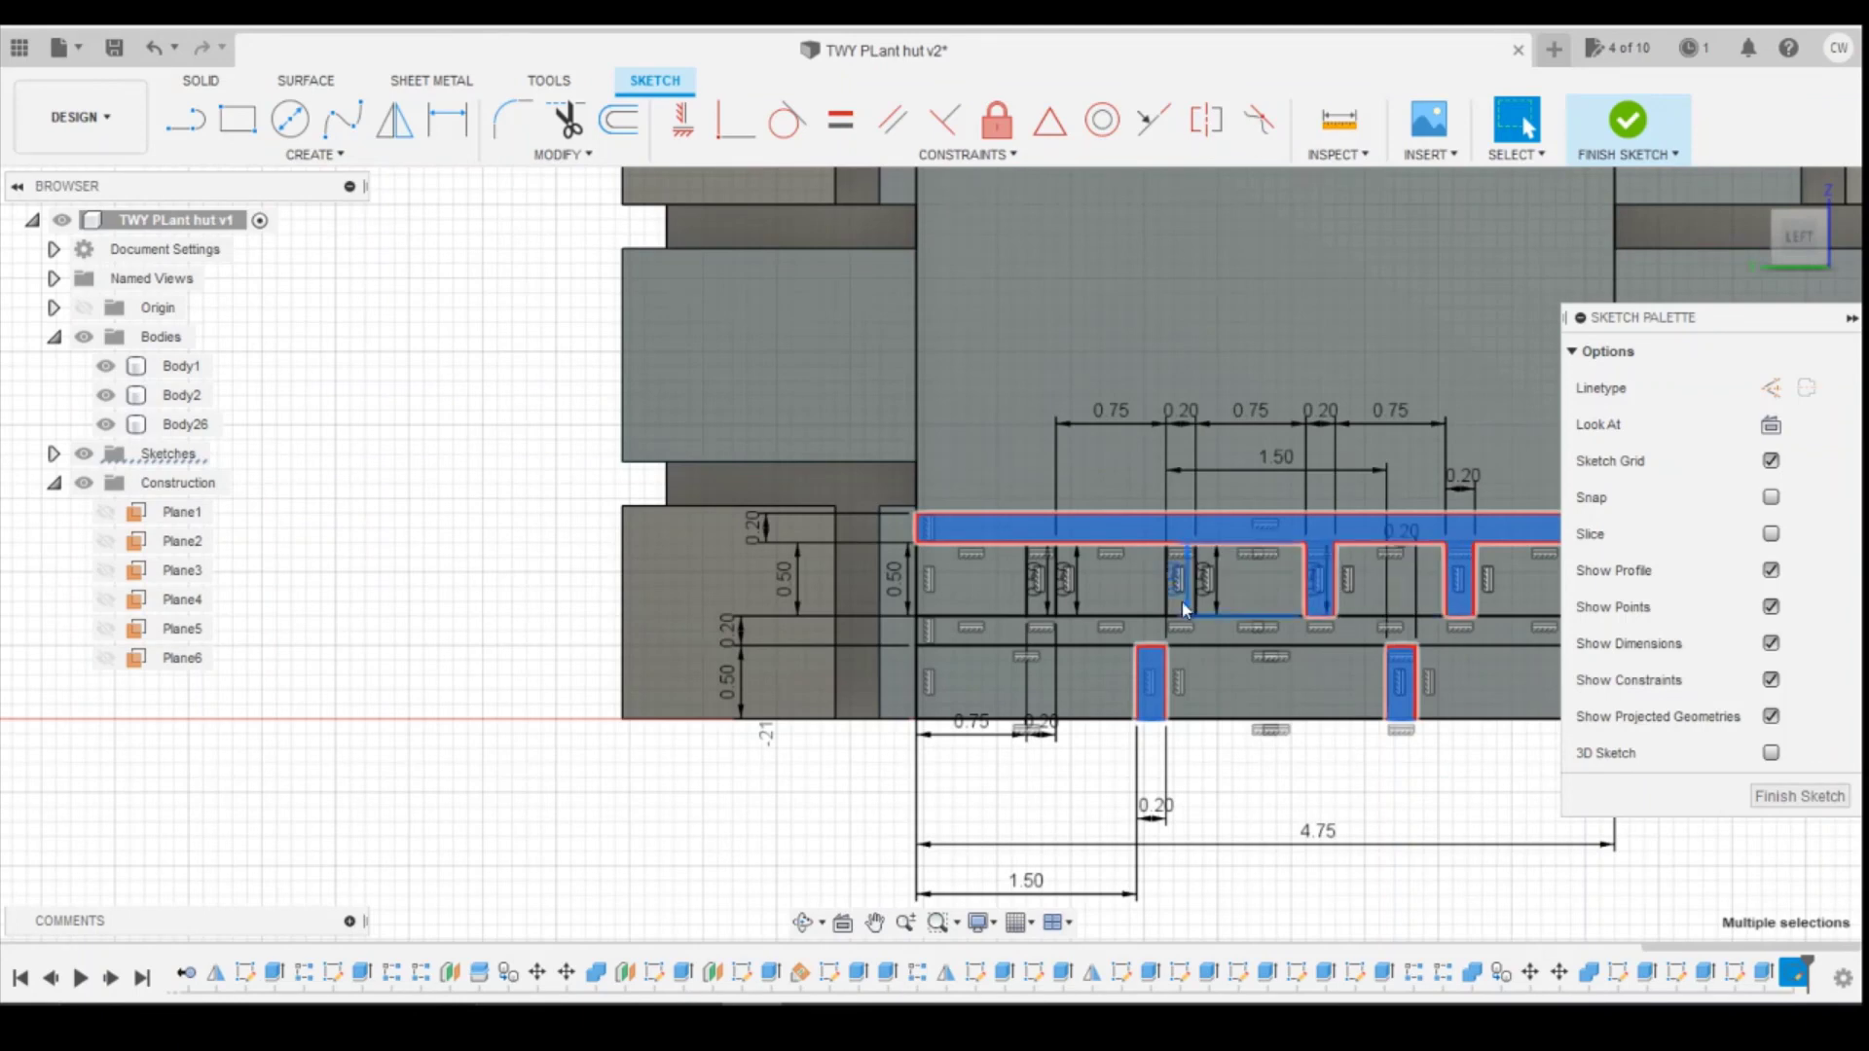
left_click(1181, 602, "ctrl")
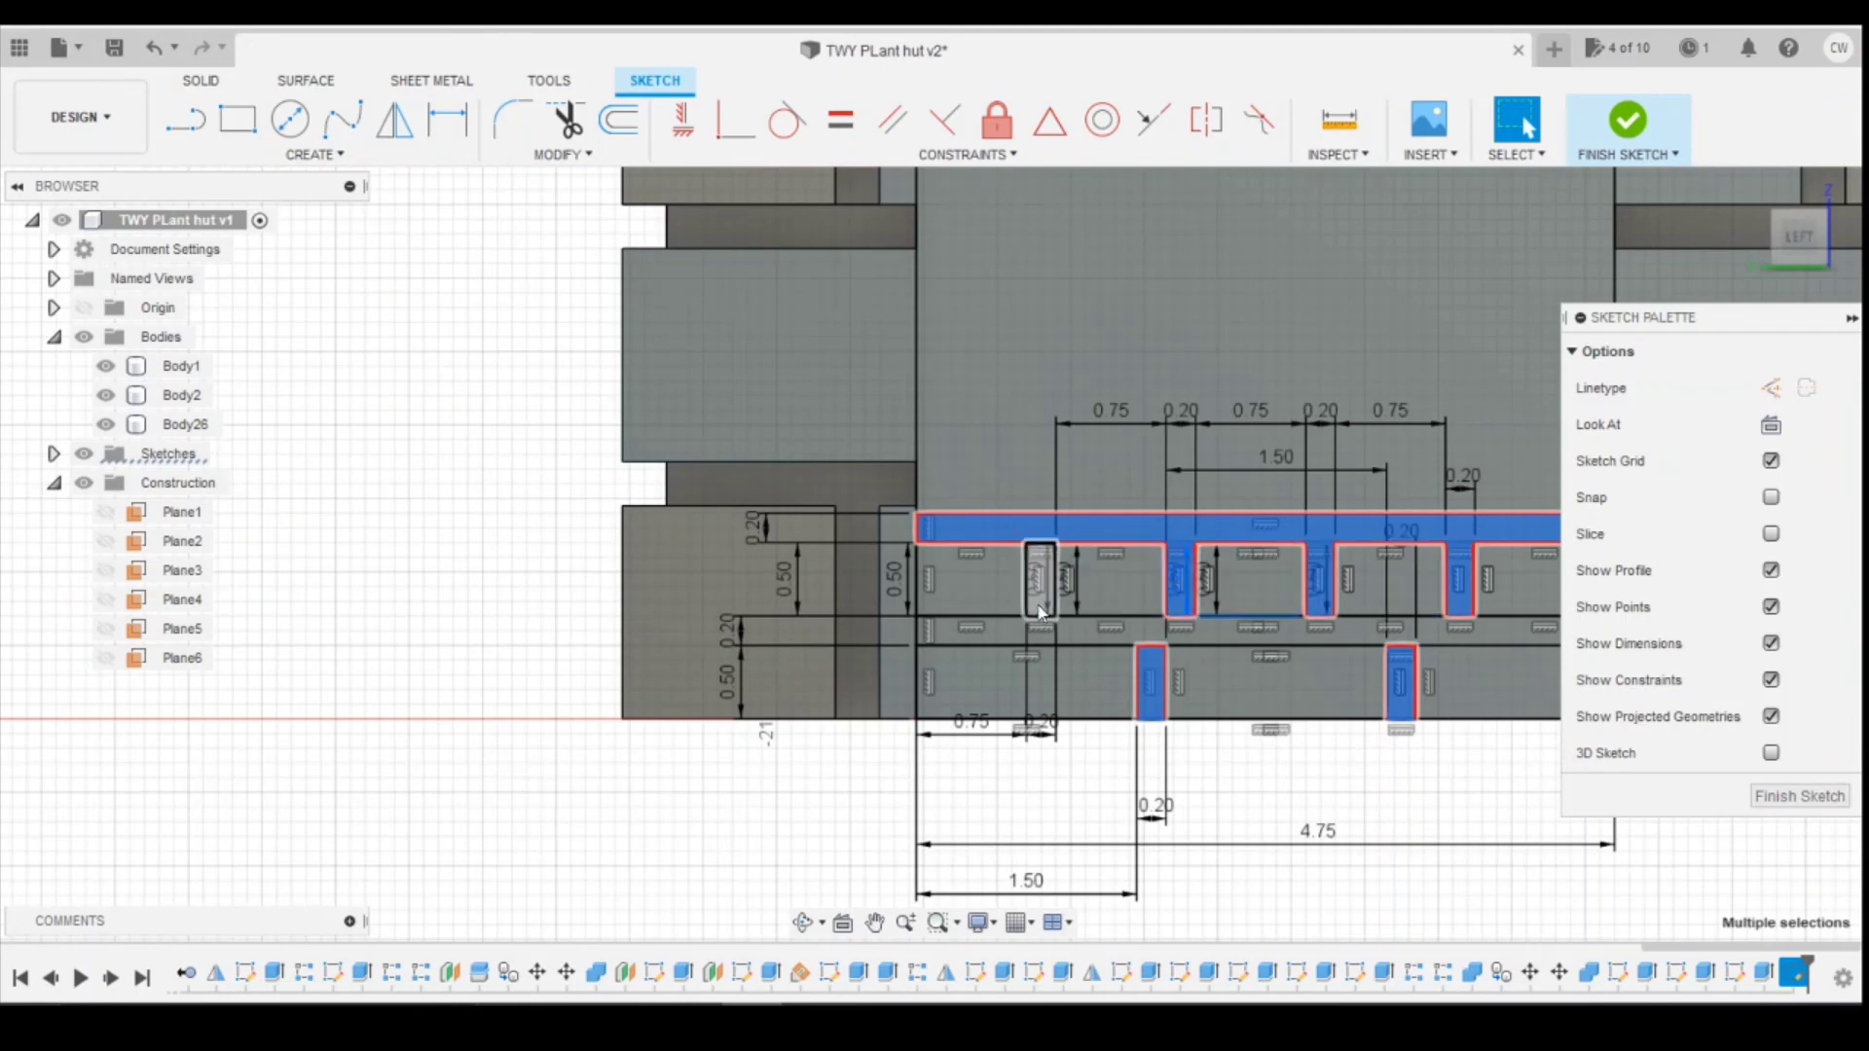
left_click(1040, 608, "ctrl")
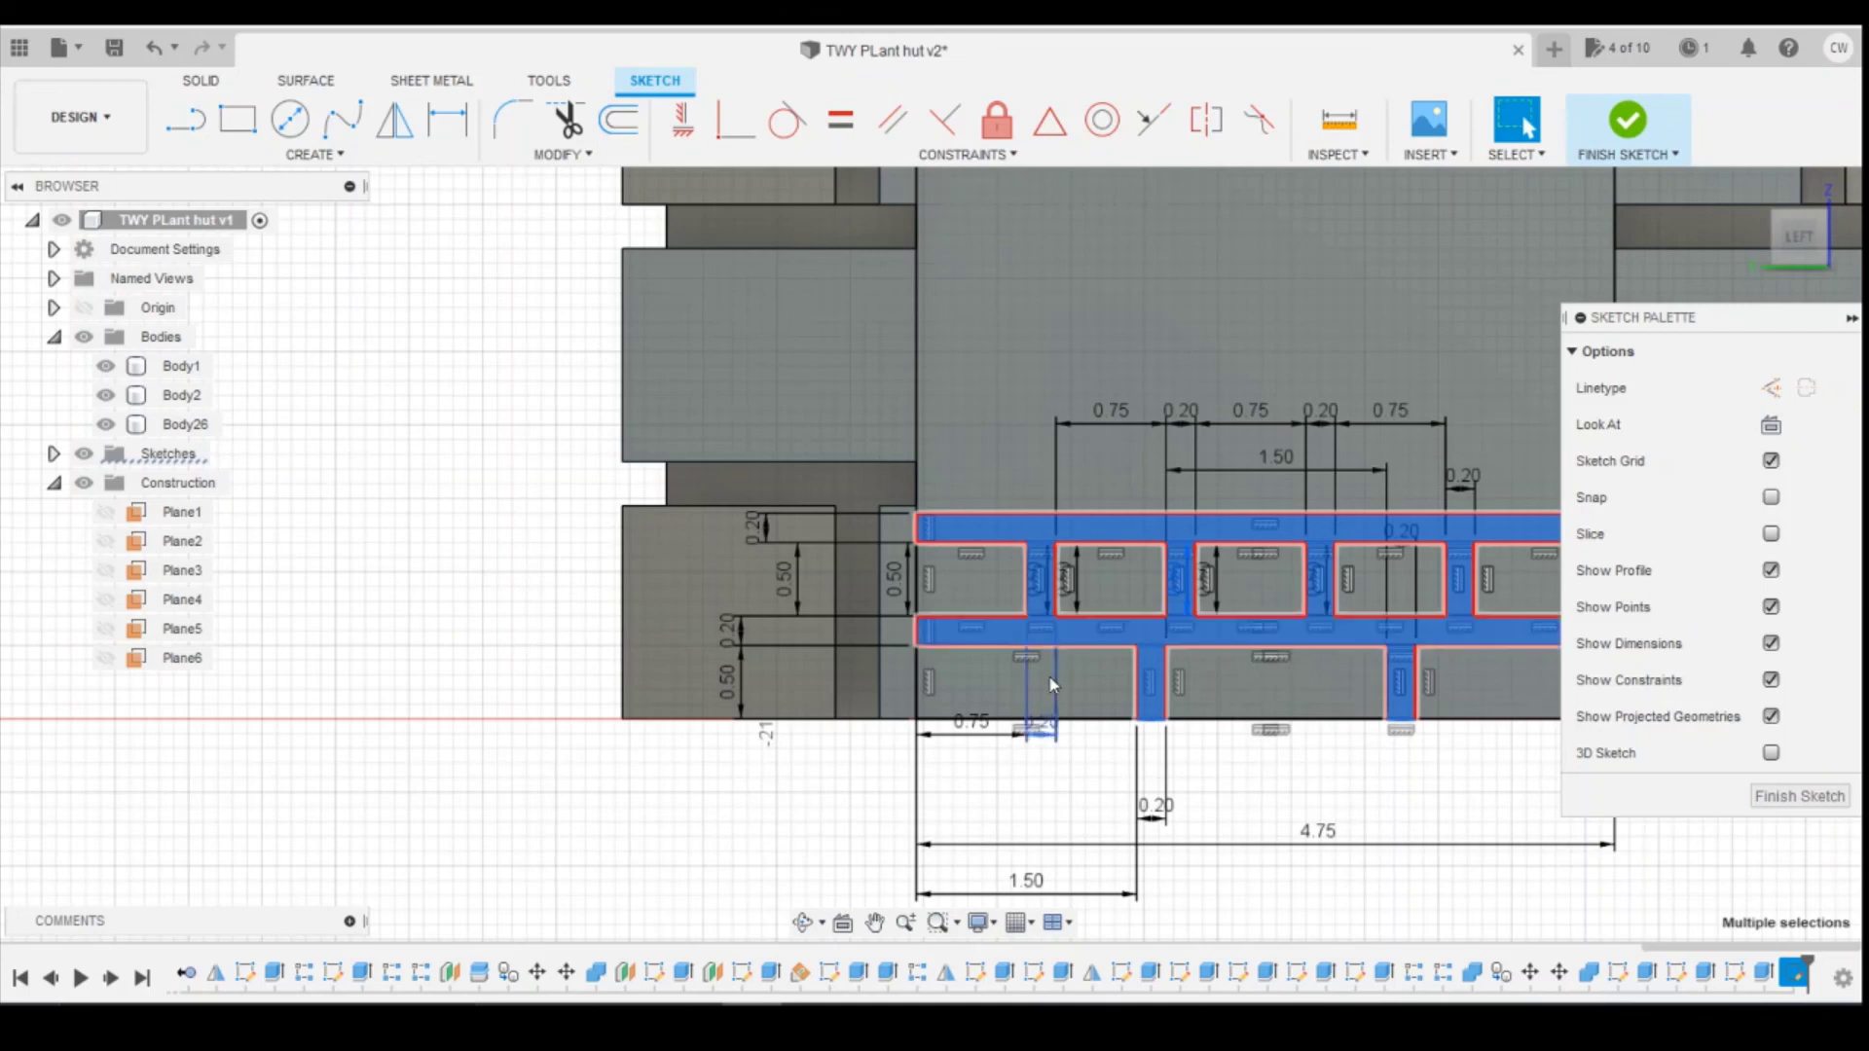
right_click(1075, 643)
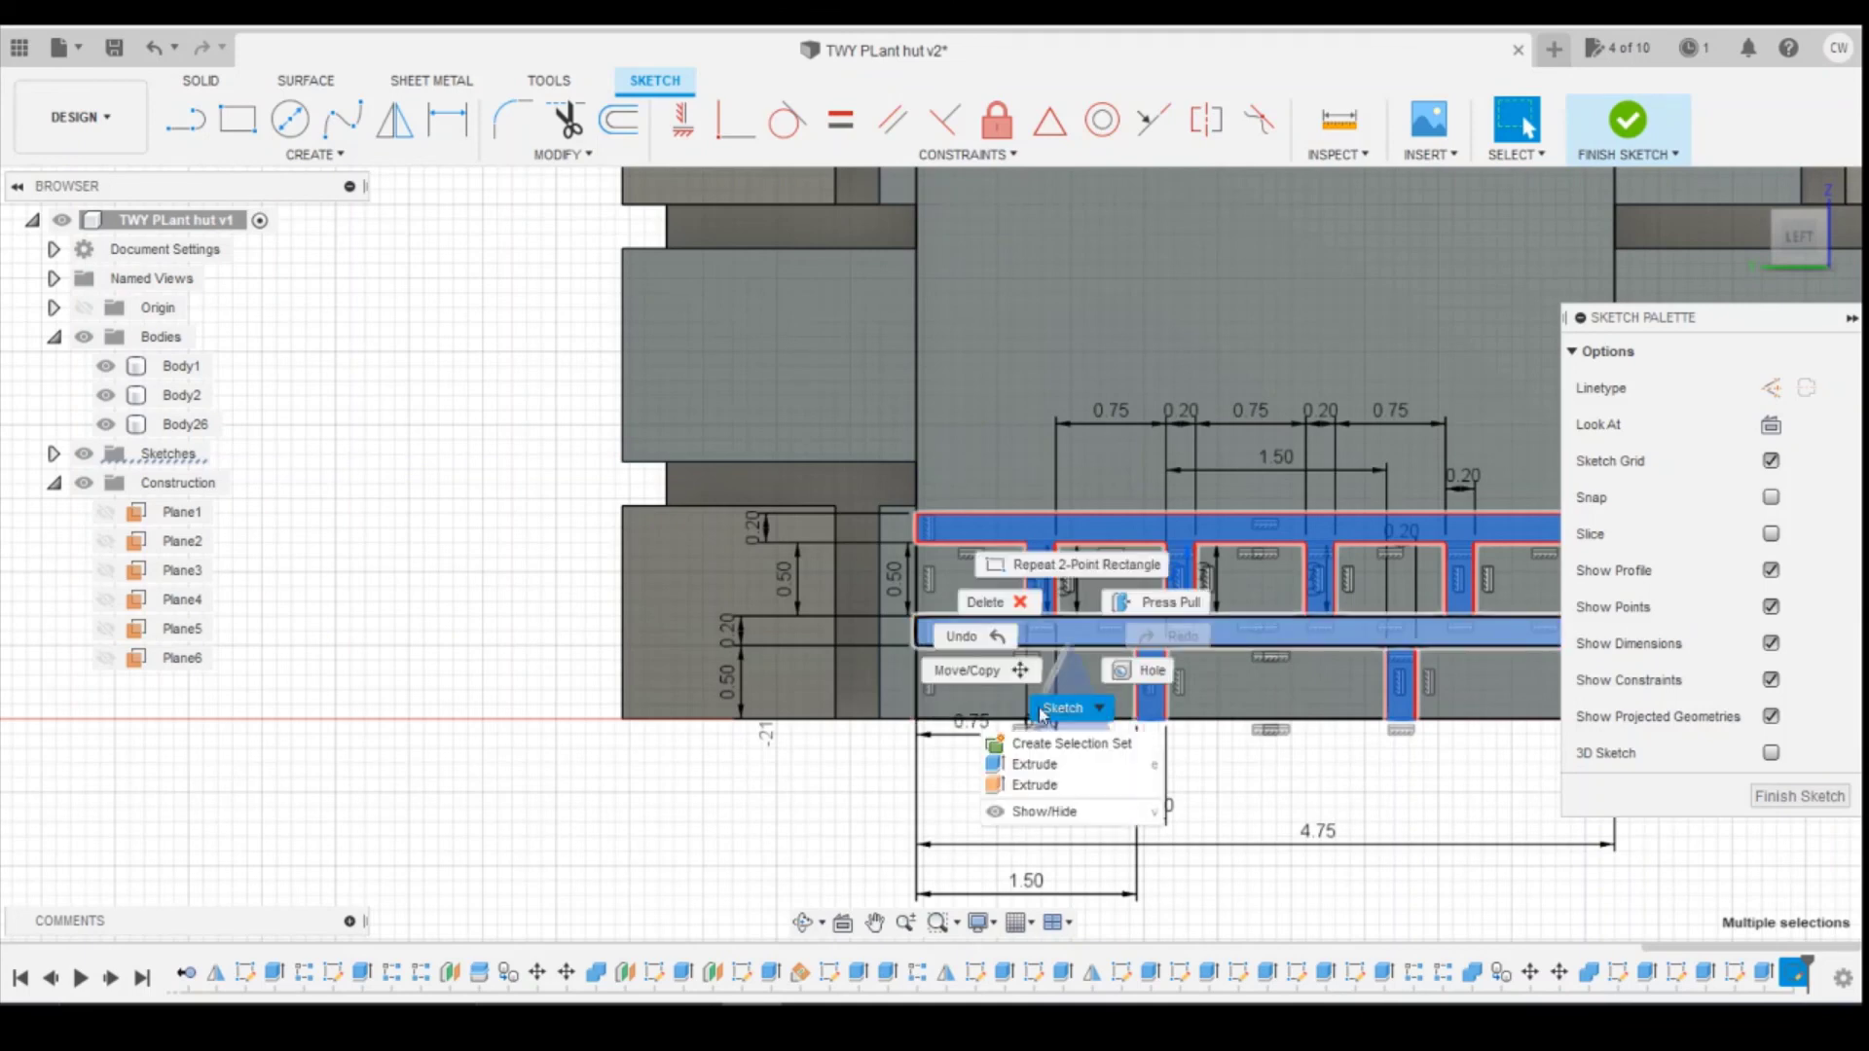
left_click(1061, 764)
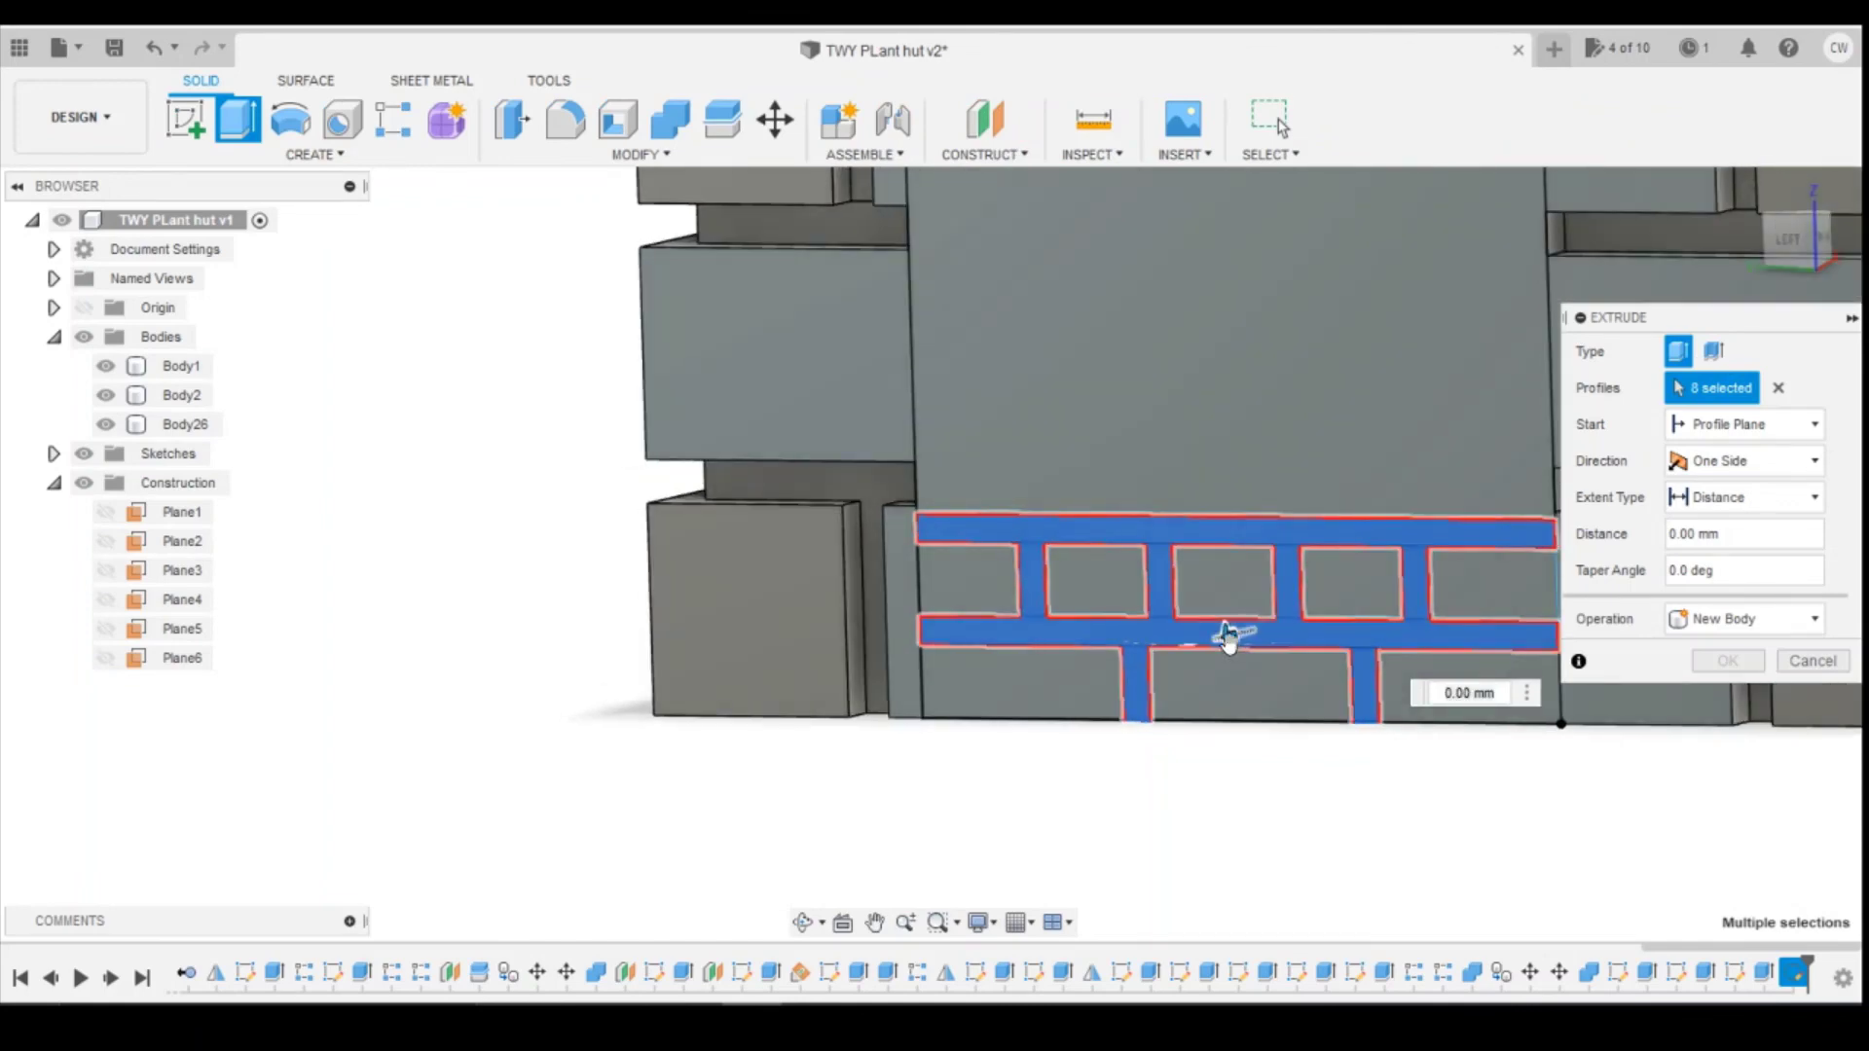
mouse_move(1227, 635)
left_mouse_down()
mouse_move(1259, 625)
mouse_move(1245, 633)
left_mouse_up()
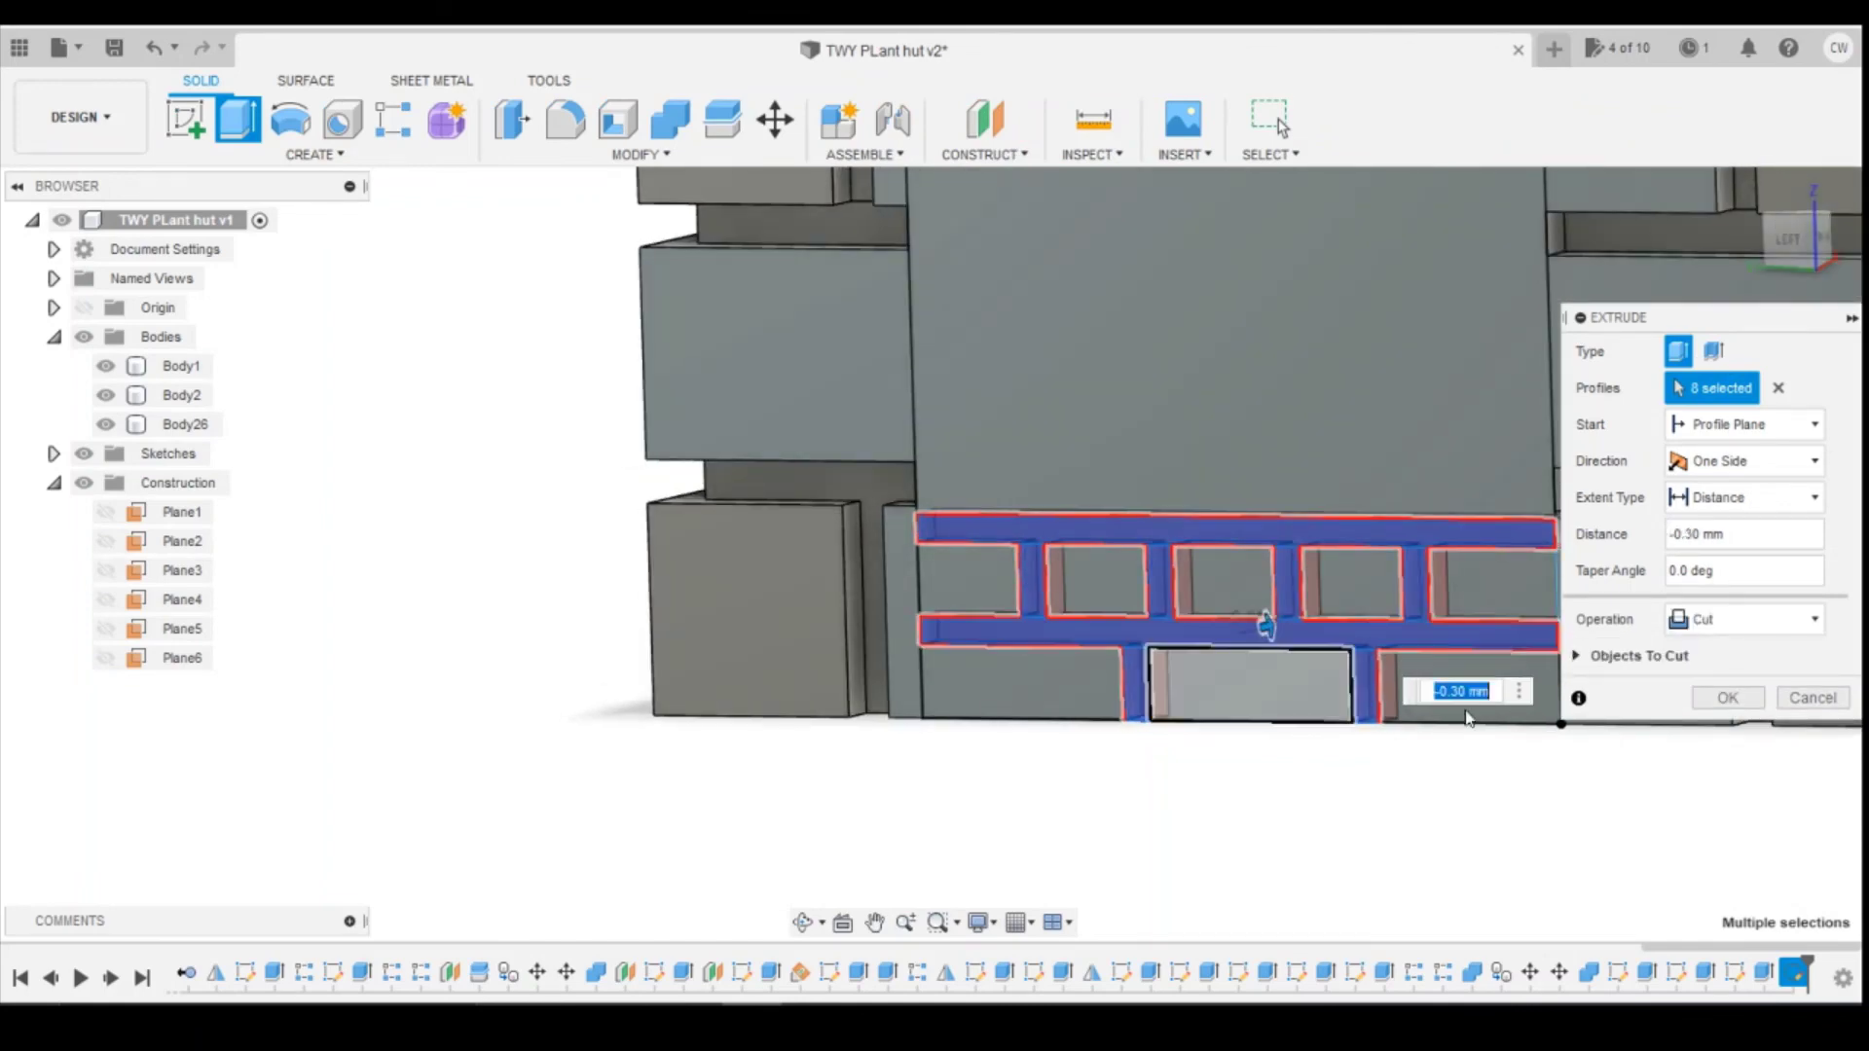
left_click(1726, 697)
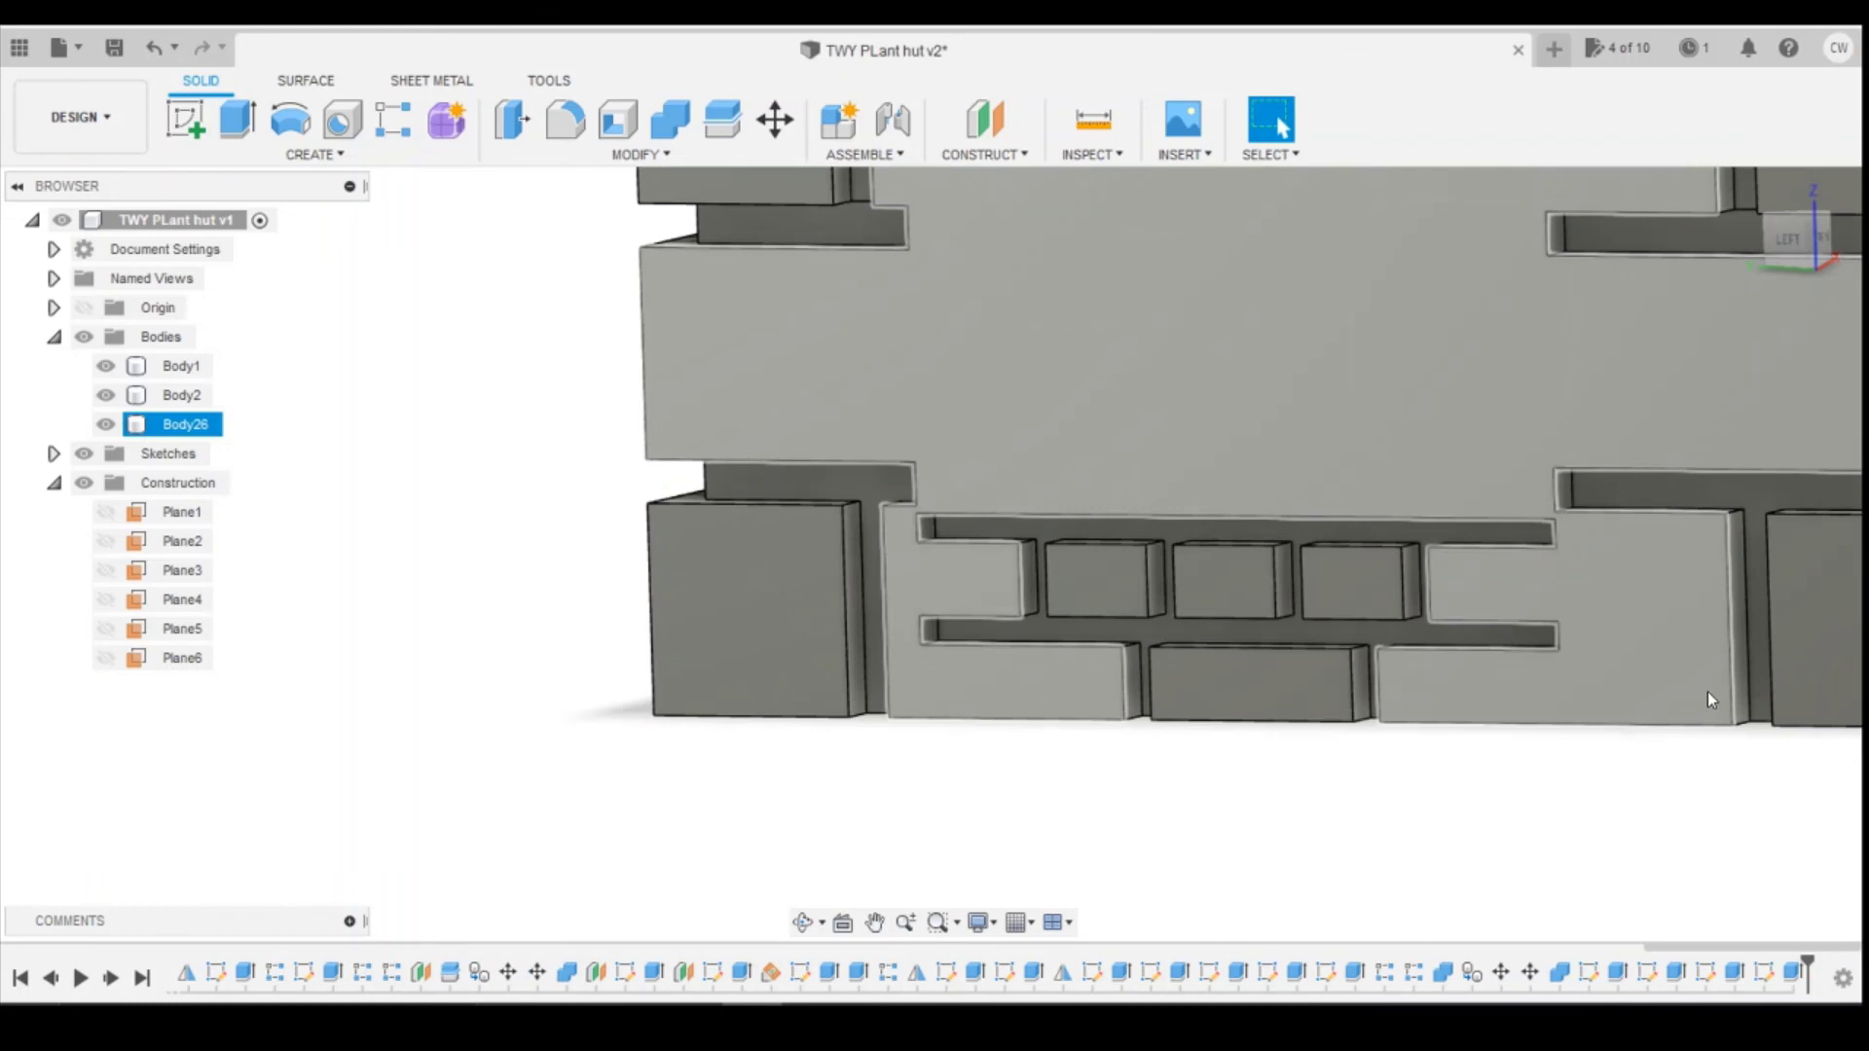
key("Escape")
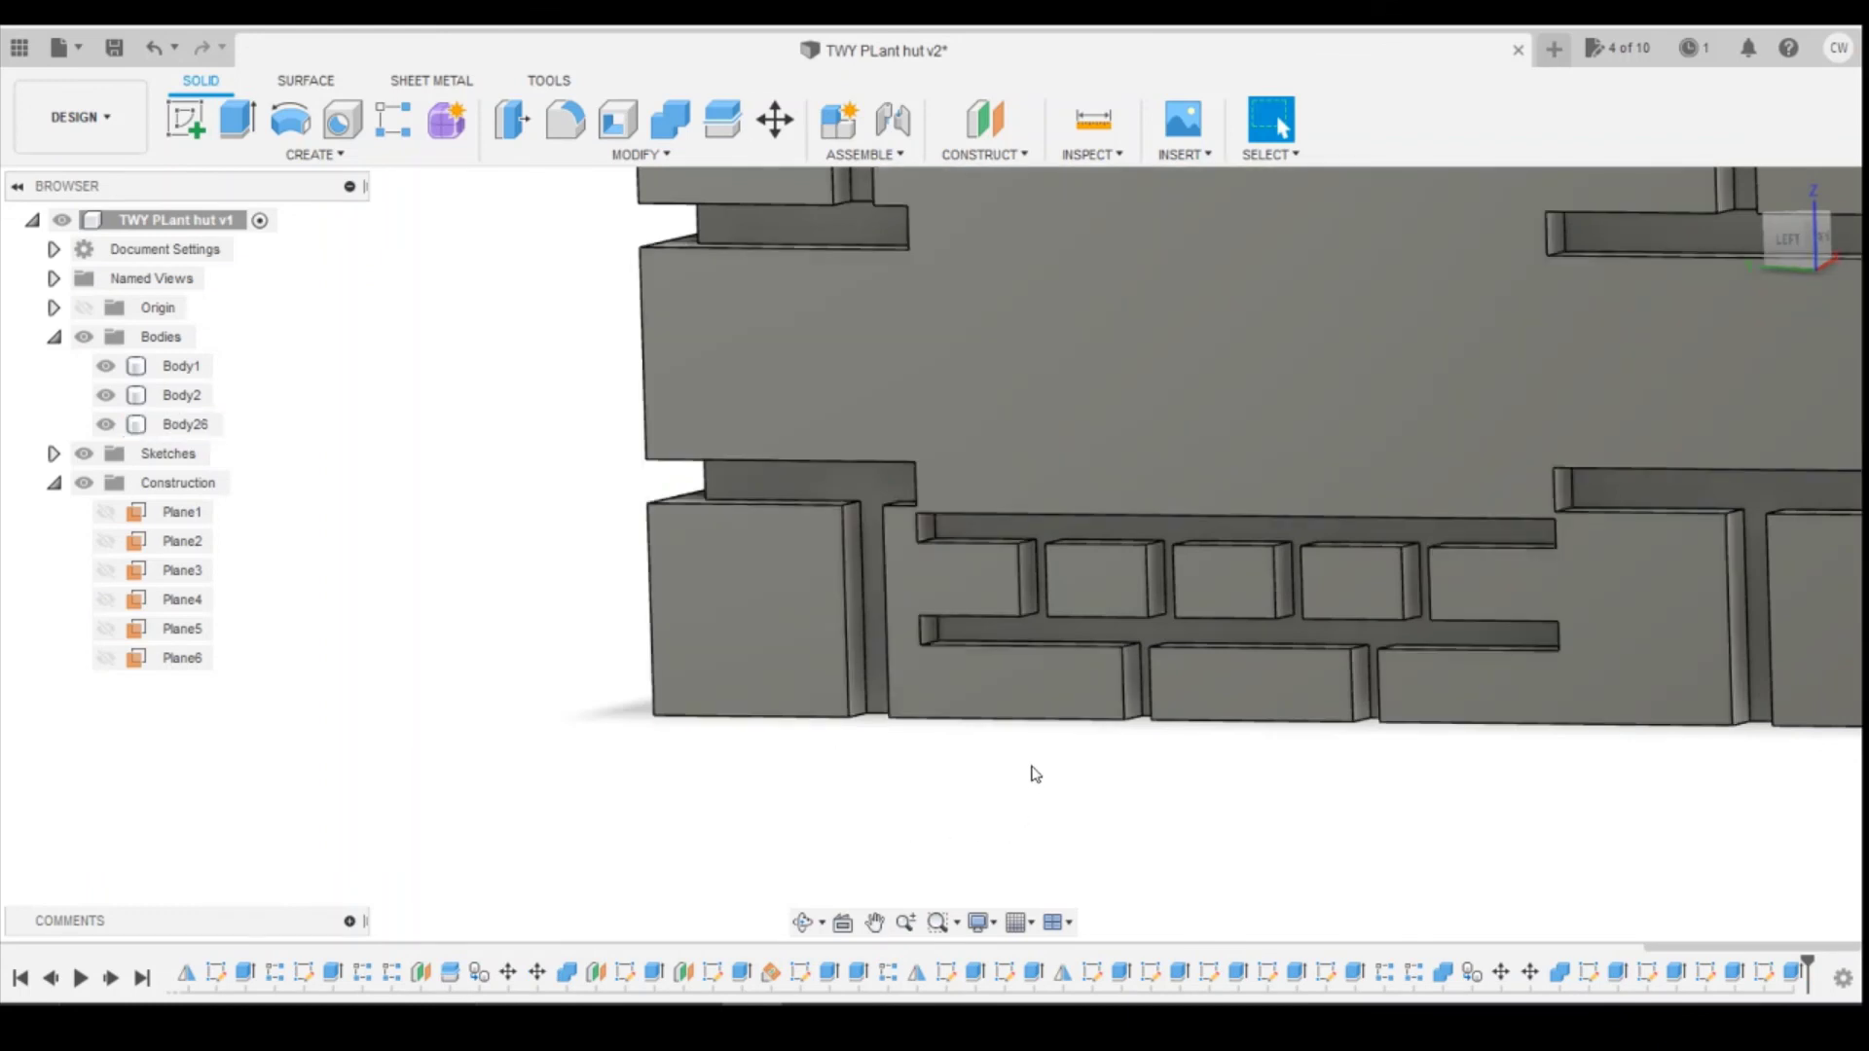
left_click(1016, 613)
key("Escape")
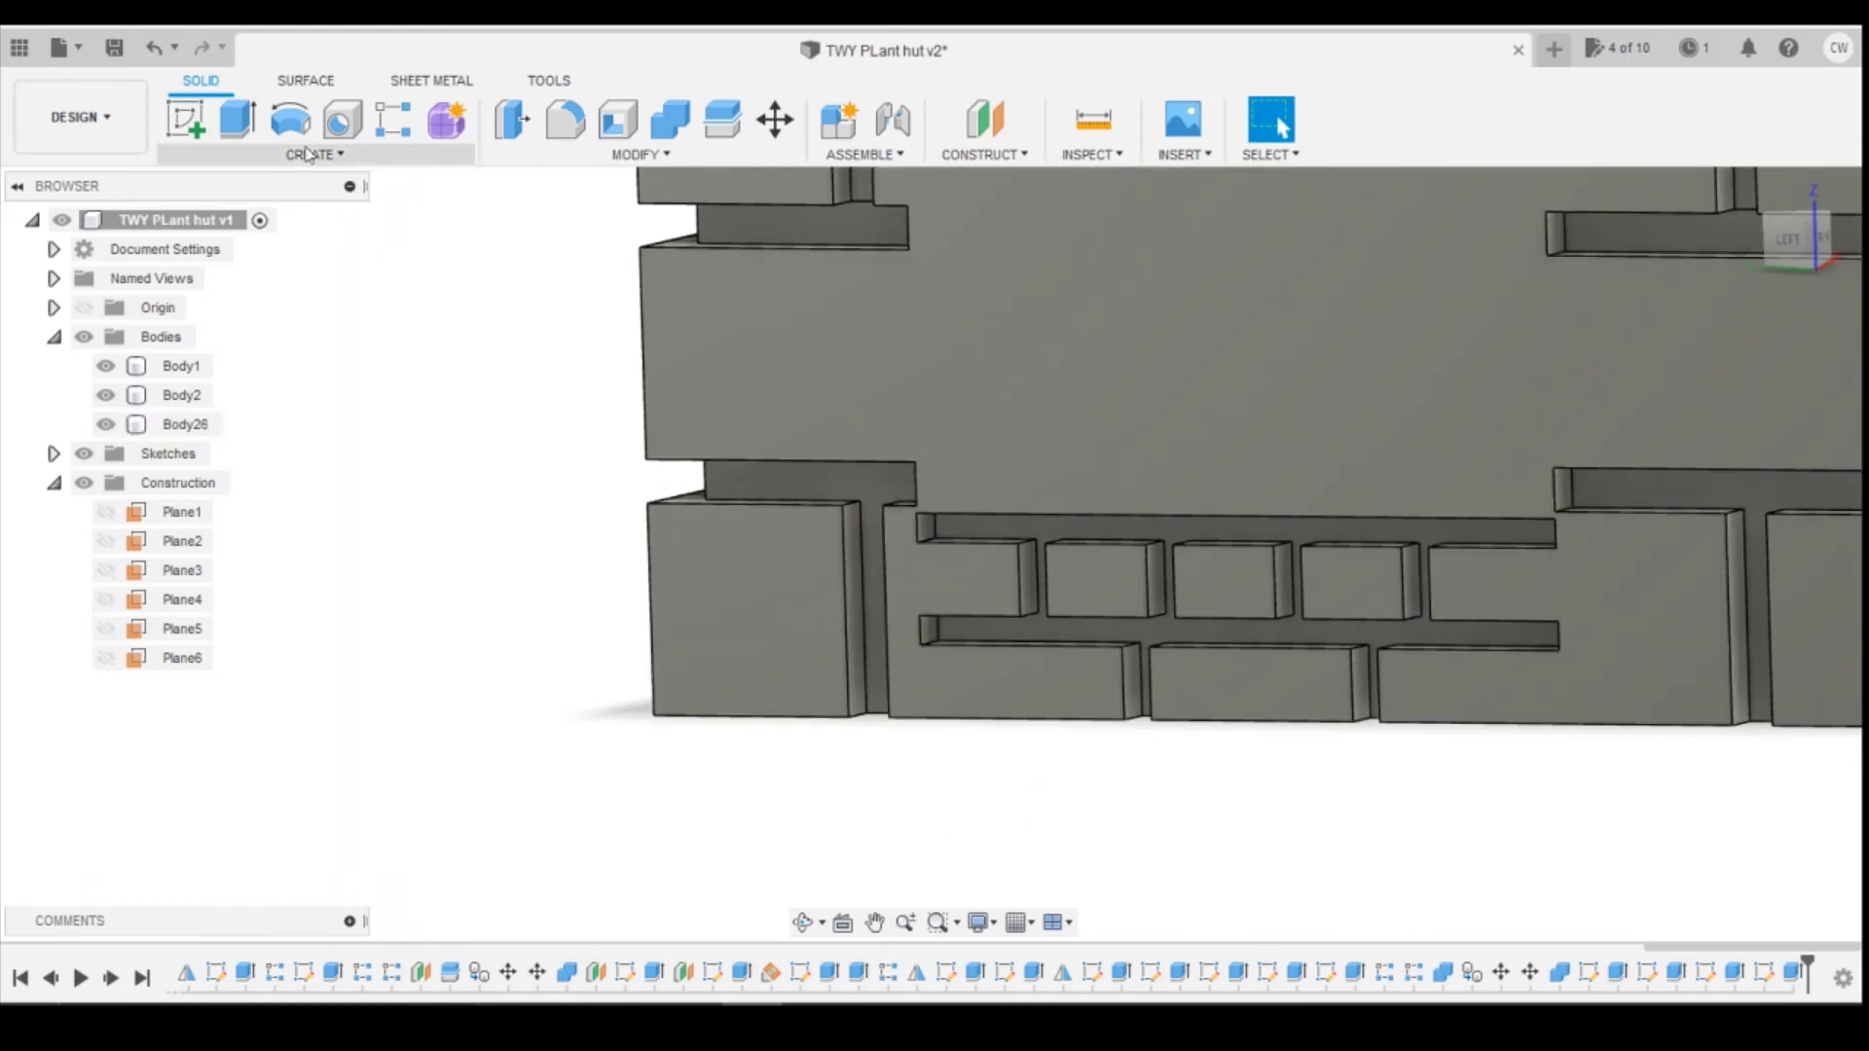
left_click(1031, 709)
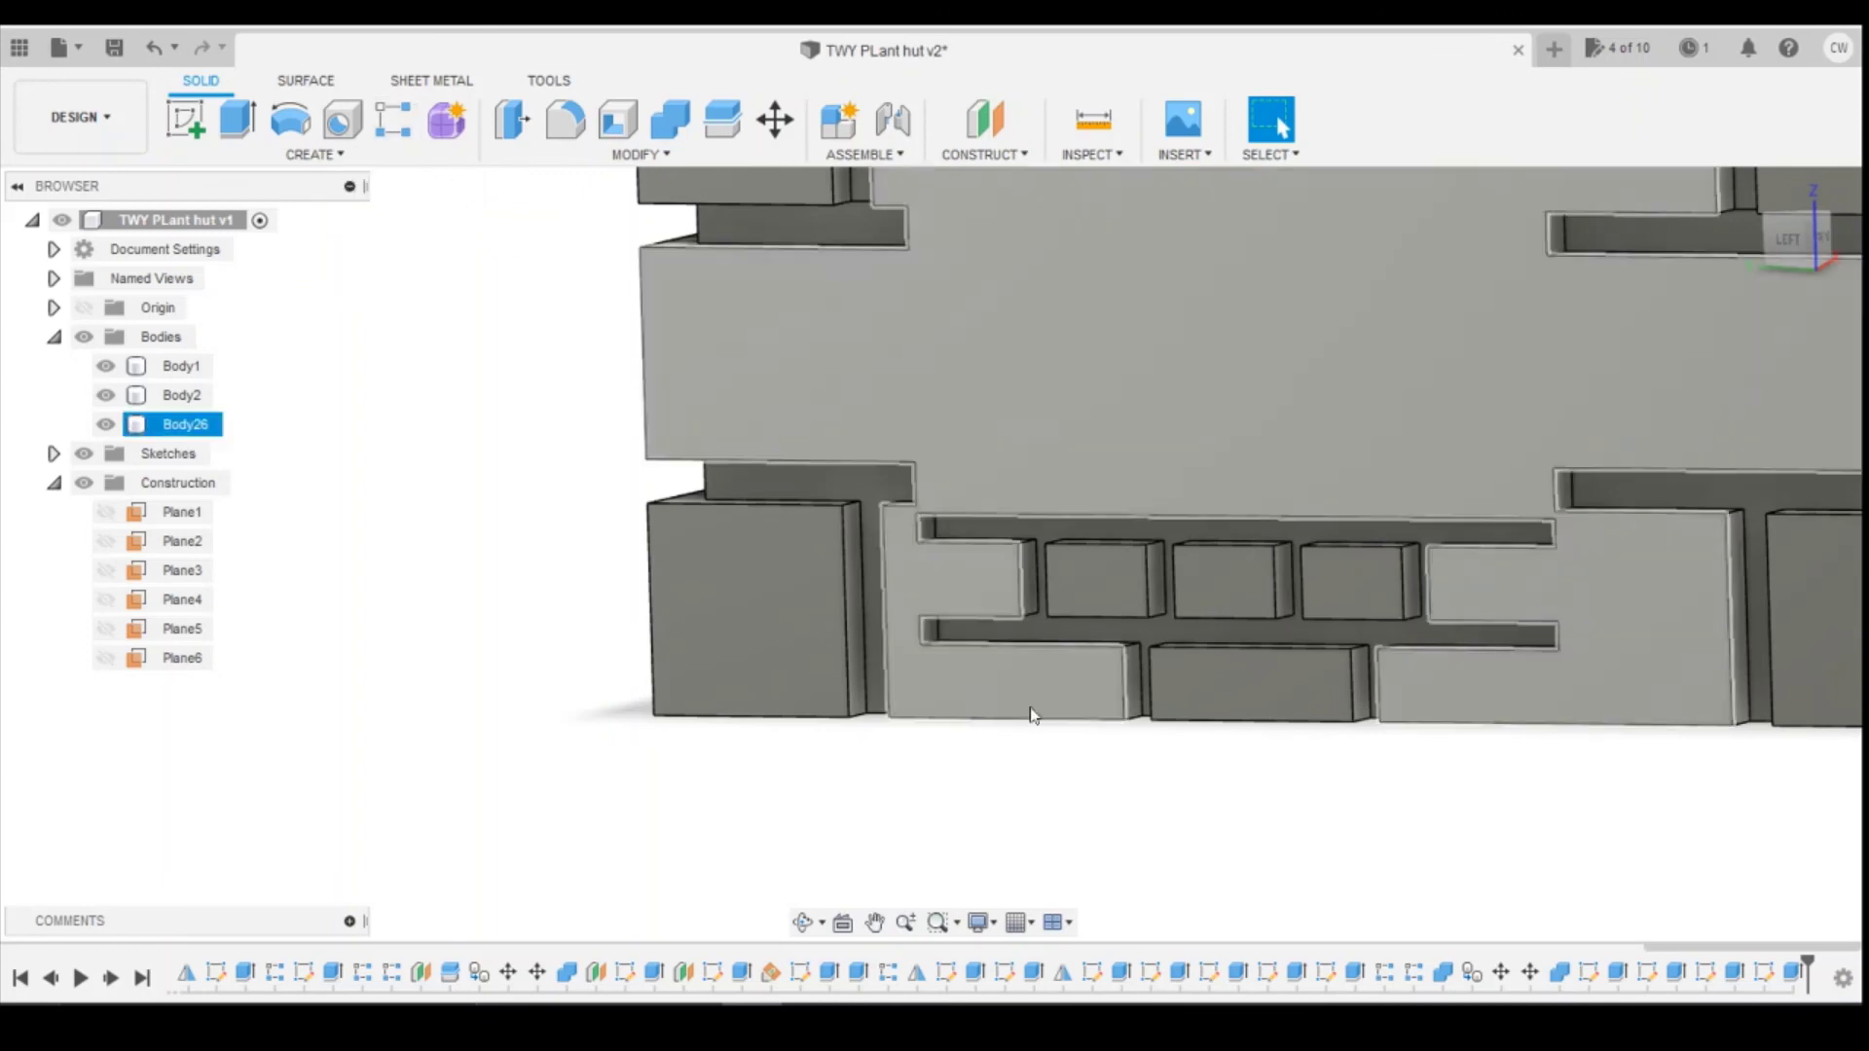
left_click(890, 760)
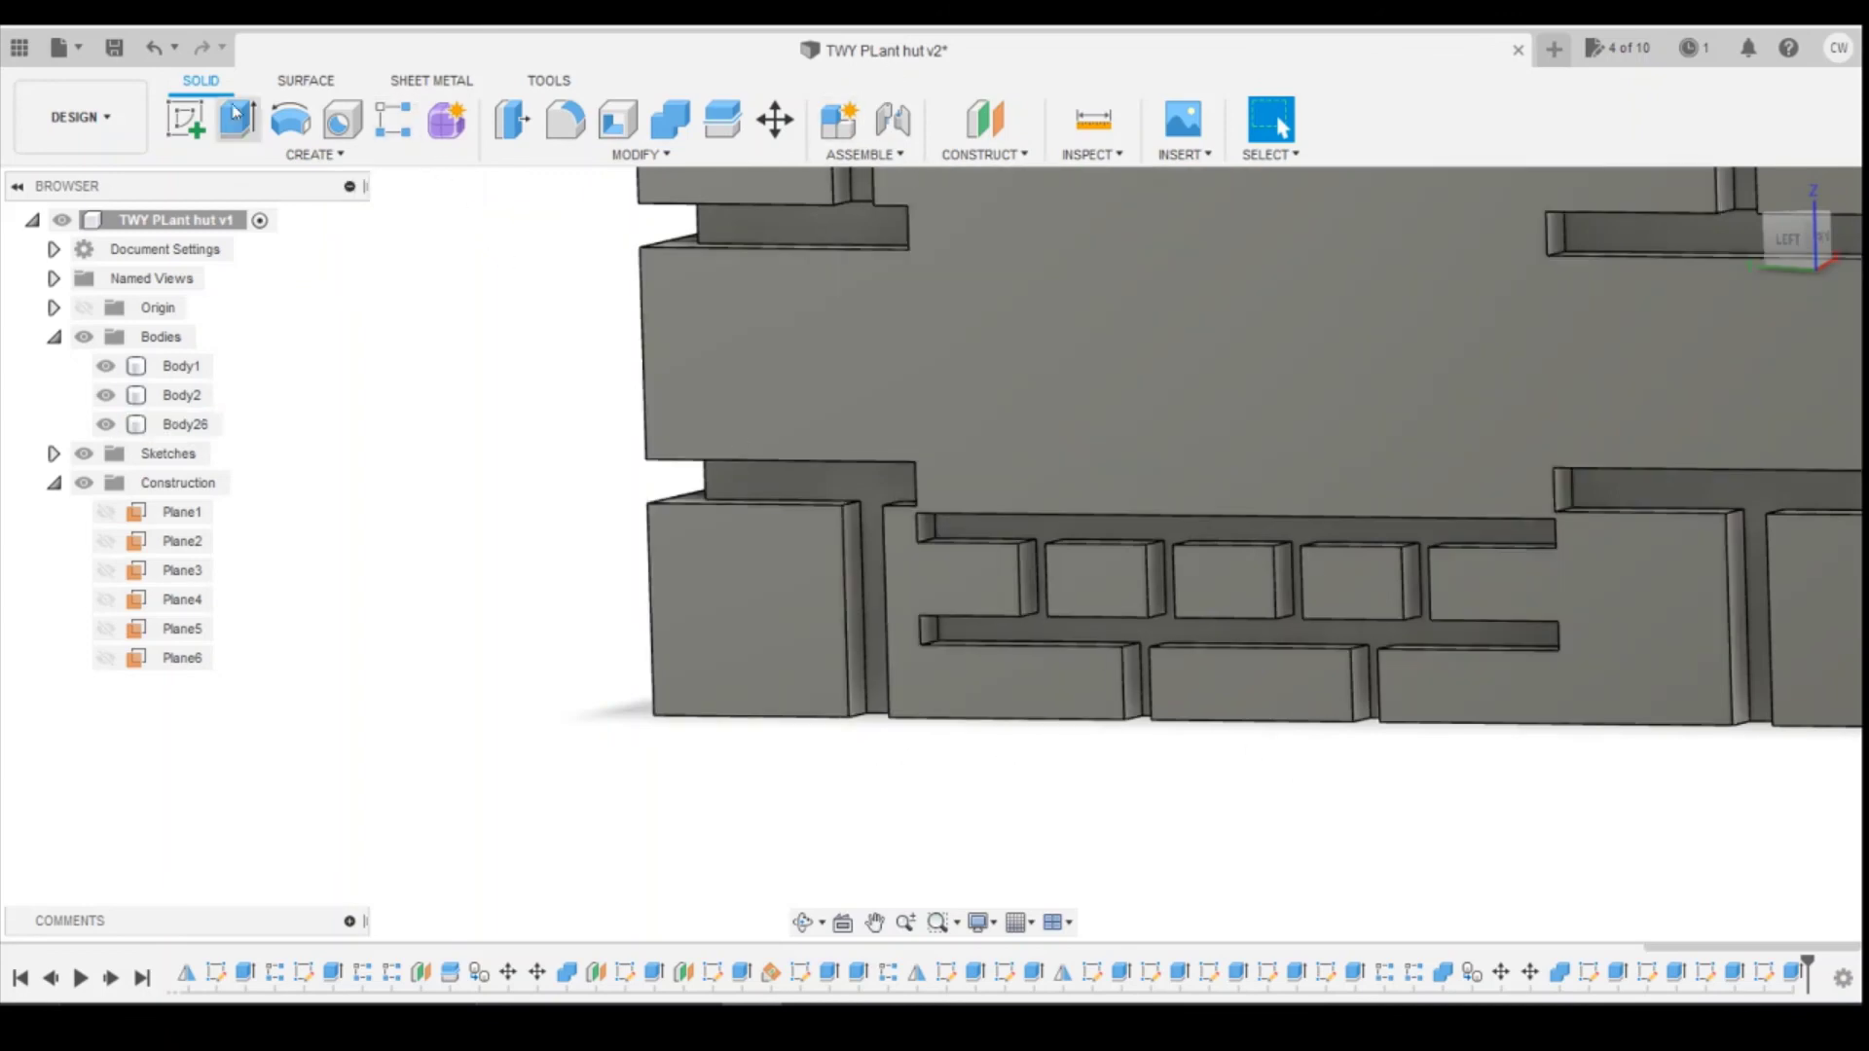
Step: Start a rectangular feature pattern of the doorway panel's mortar cut, directed along the wall's vertical corner edge
left_click(393, 119)
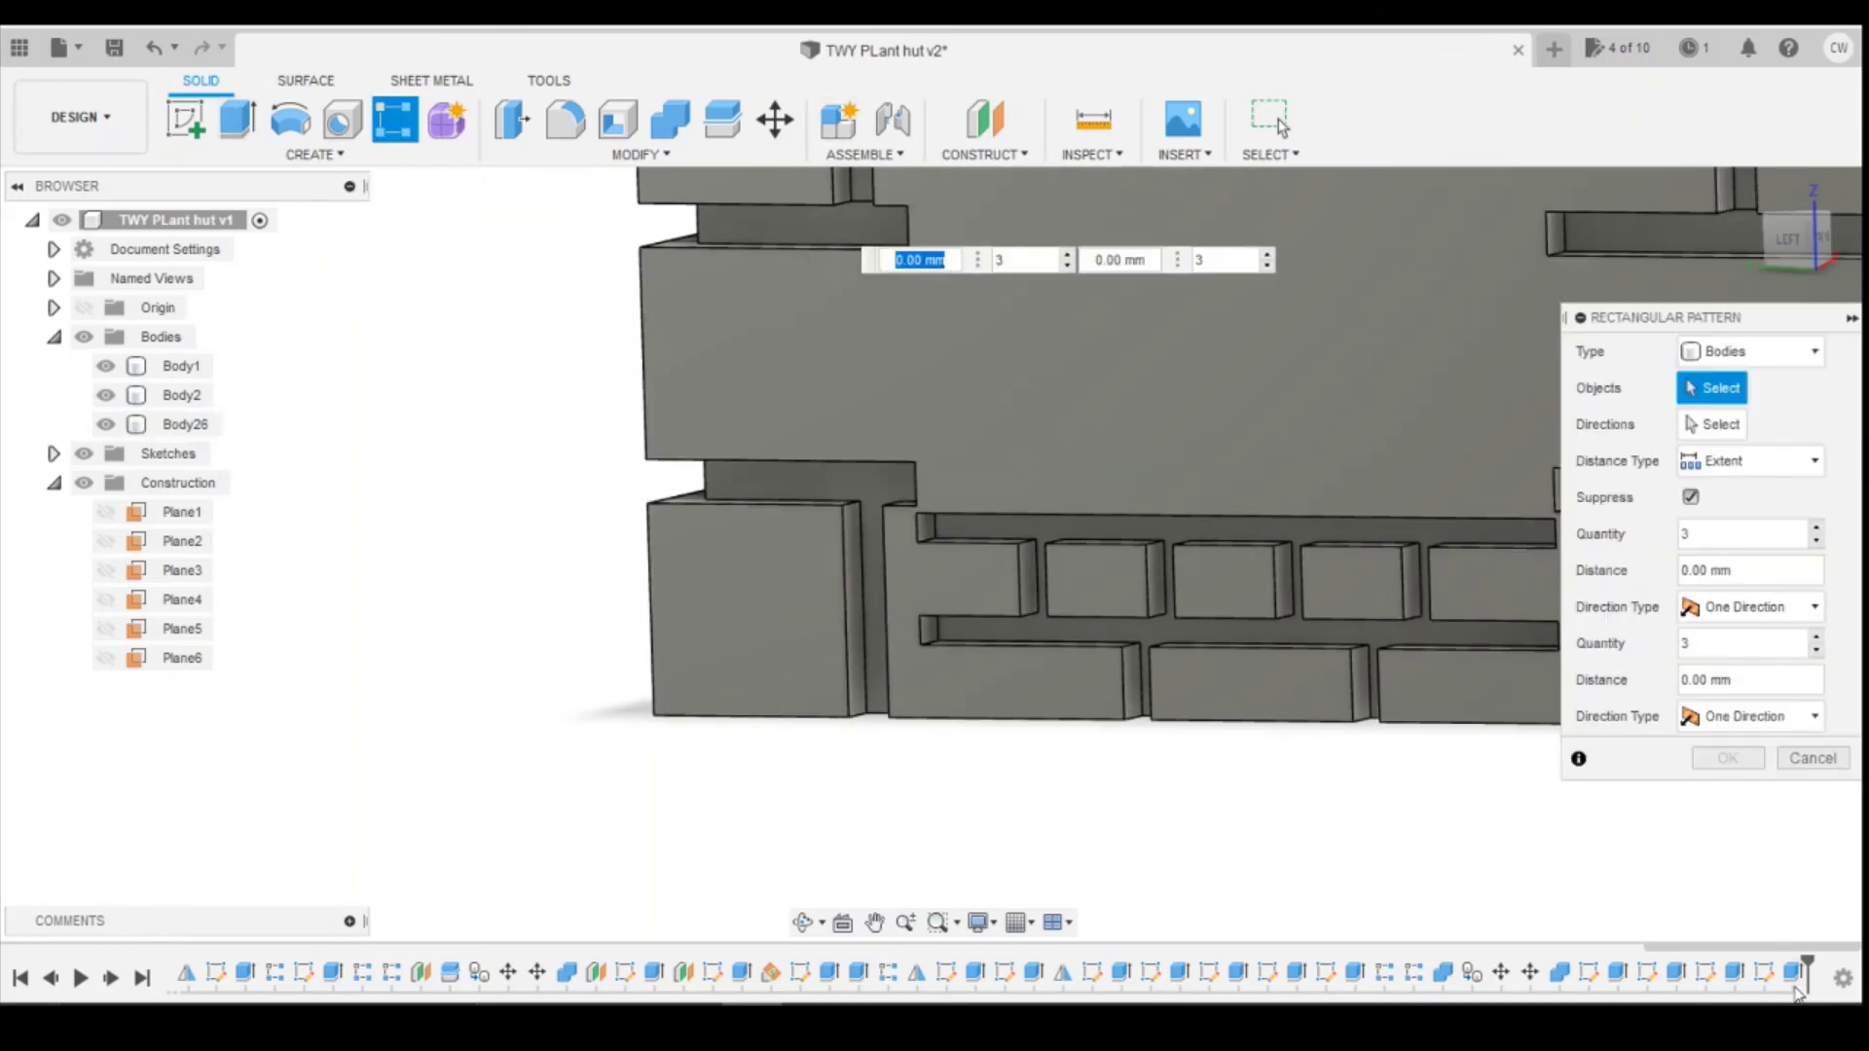
left_click(1766, 351)
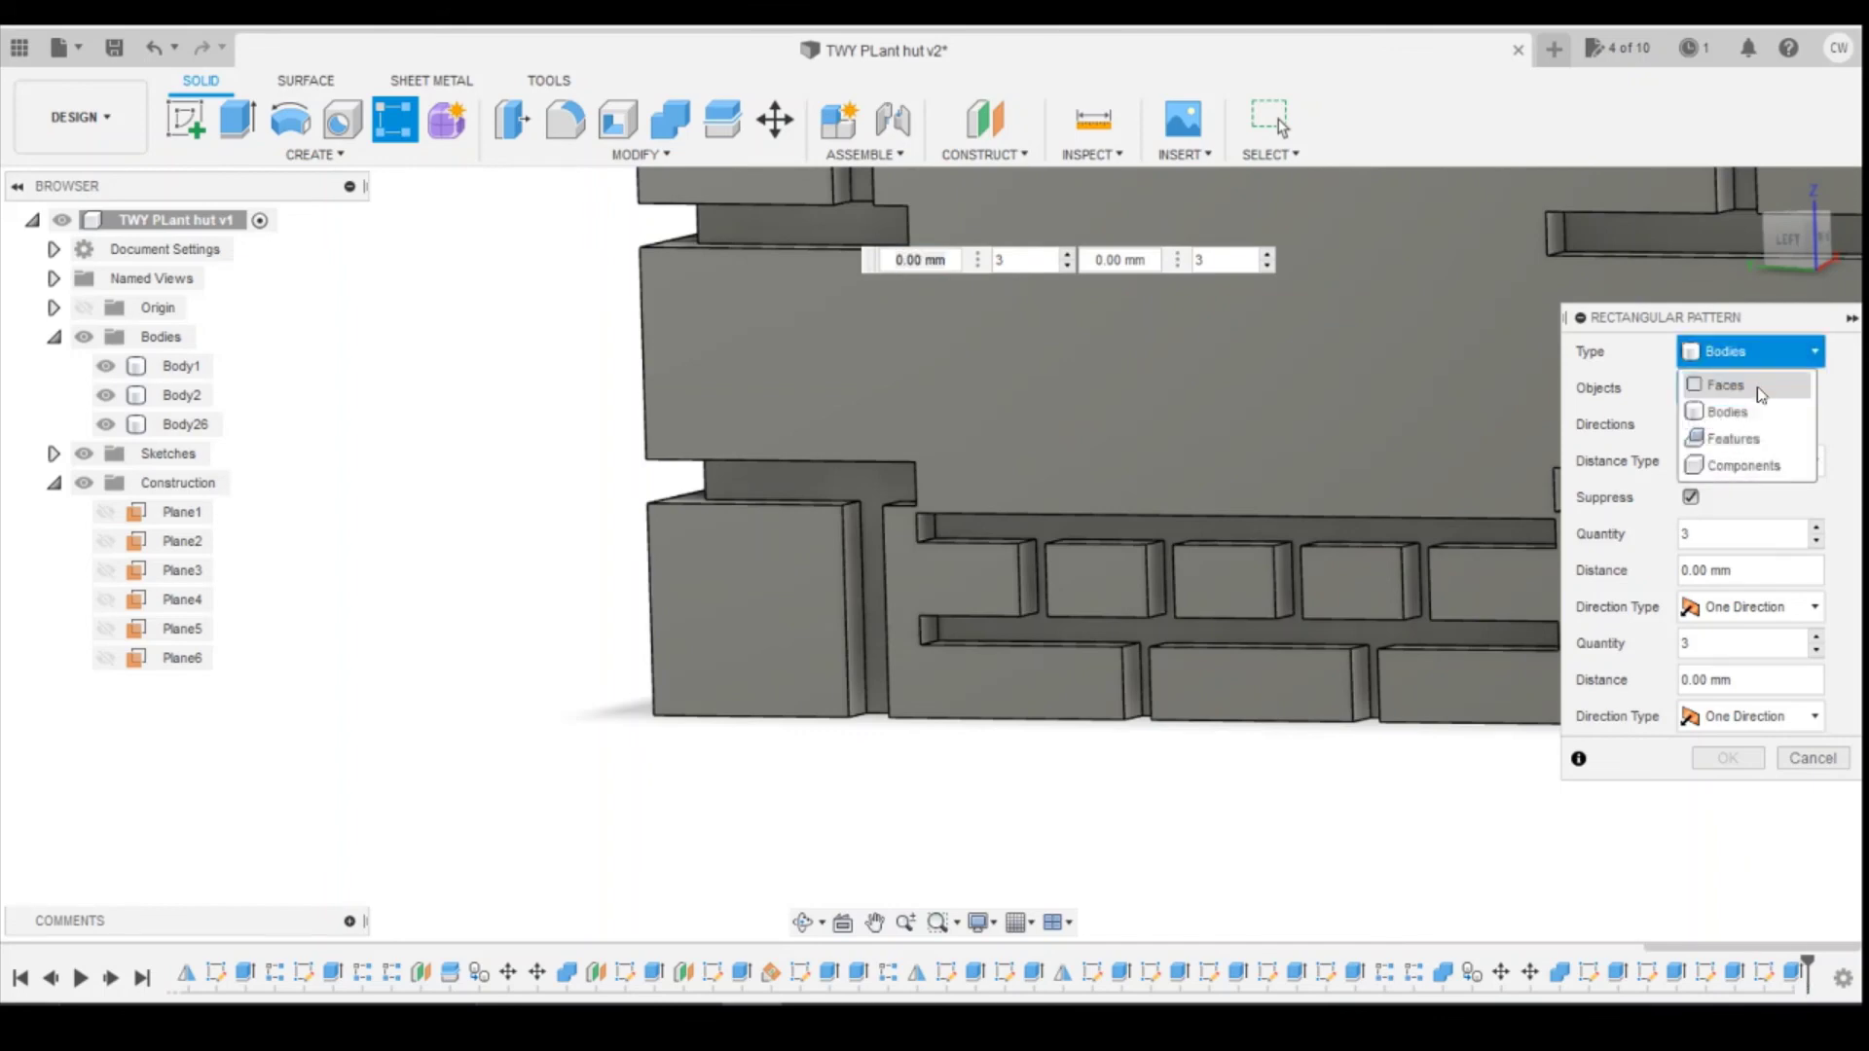
left_click(1727, 438)
left_click(1794, 971)
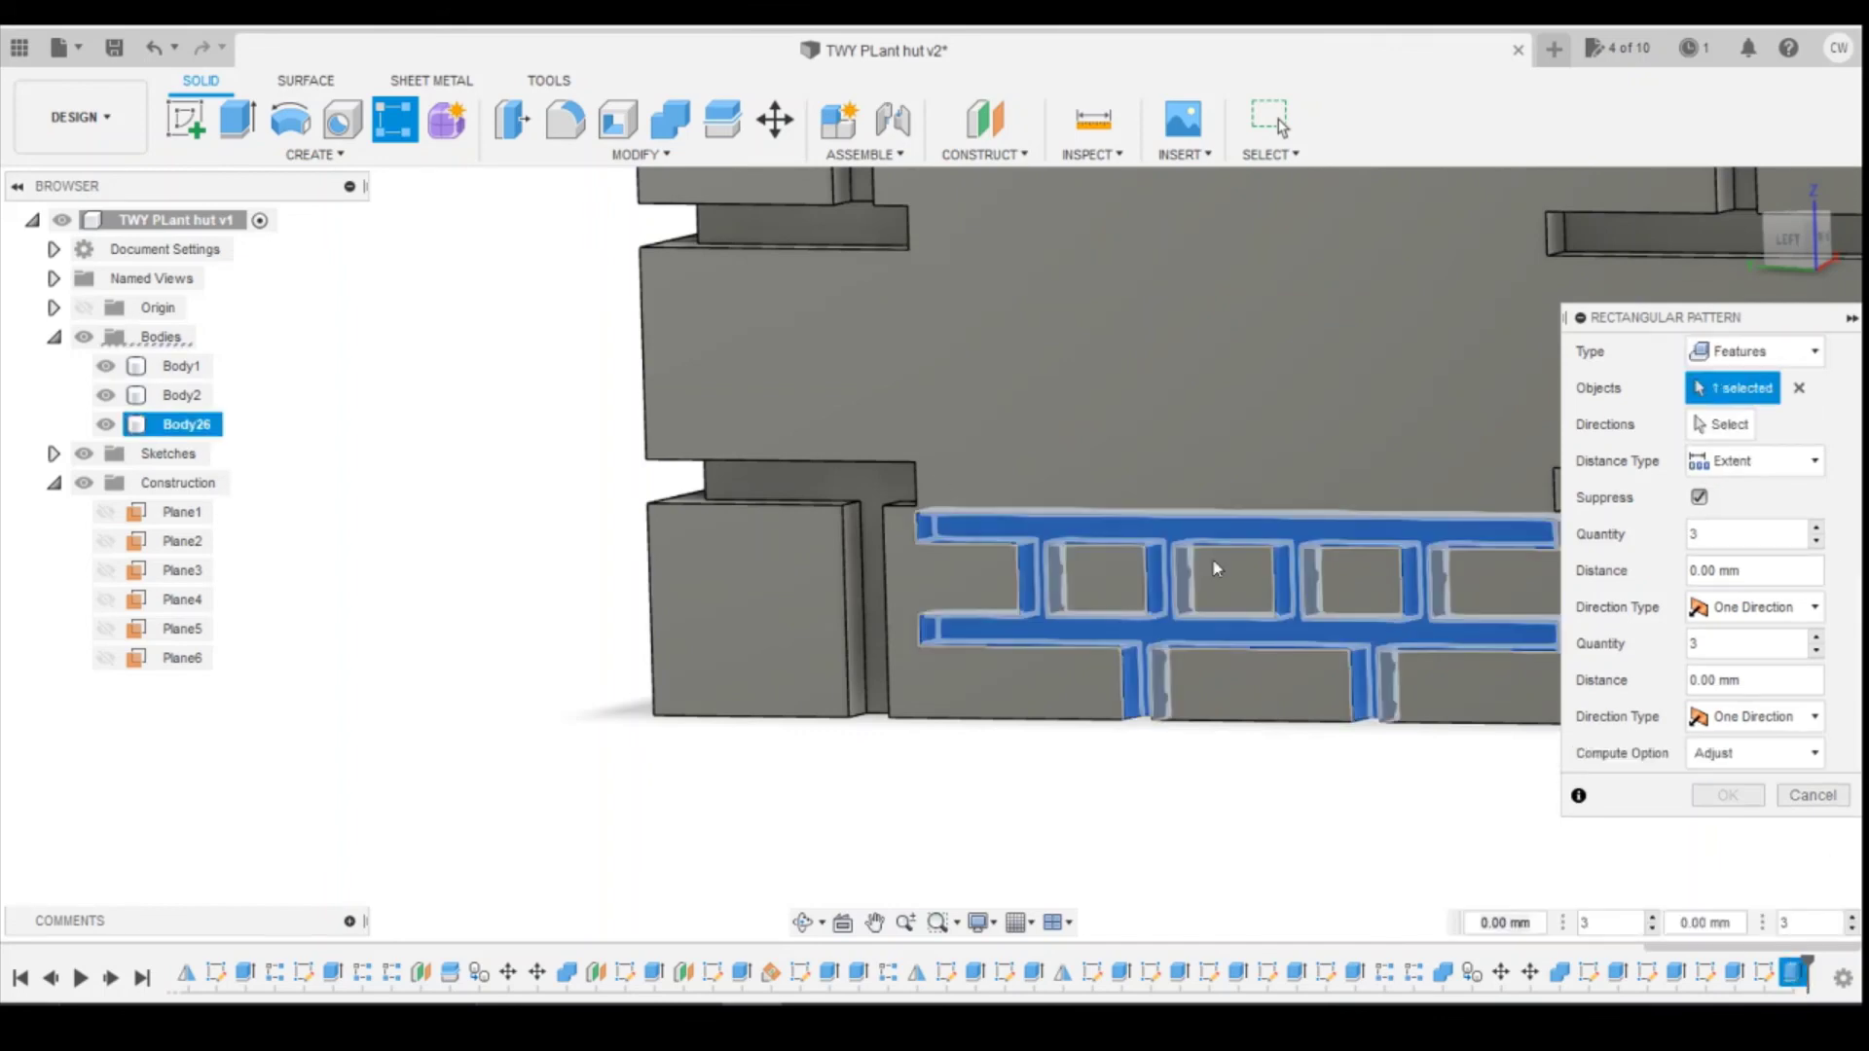
left_click(1721, 426)
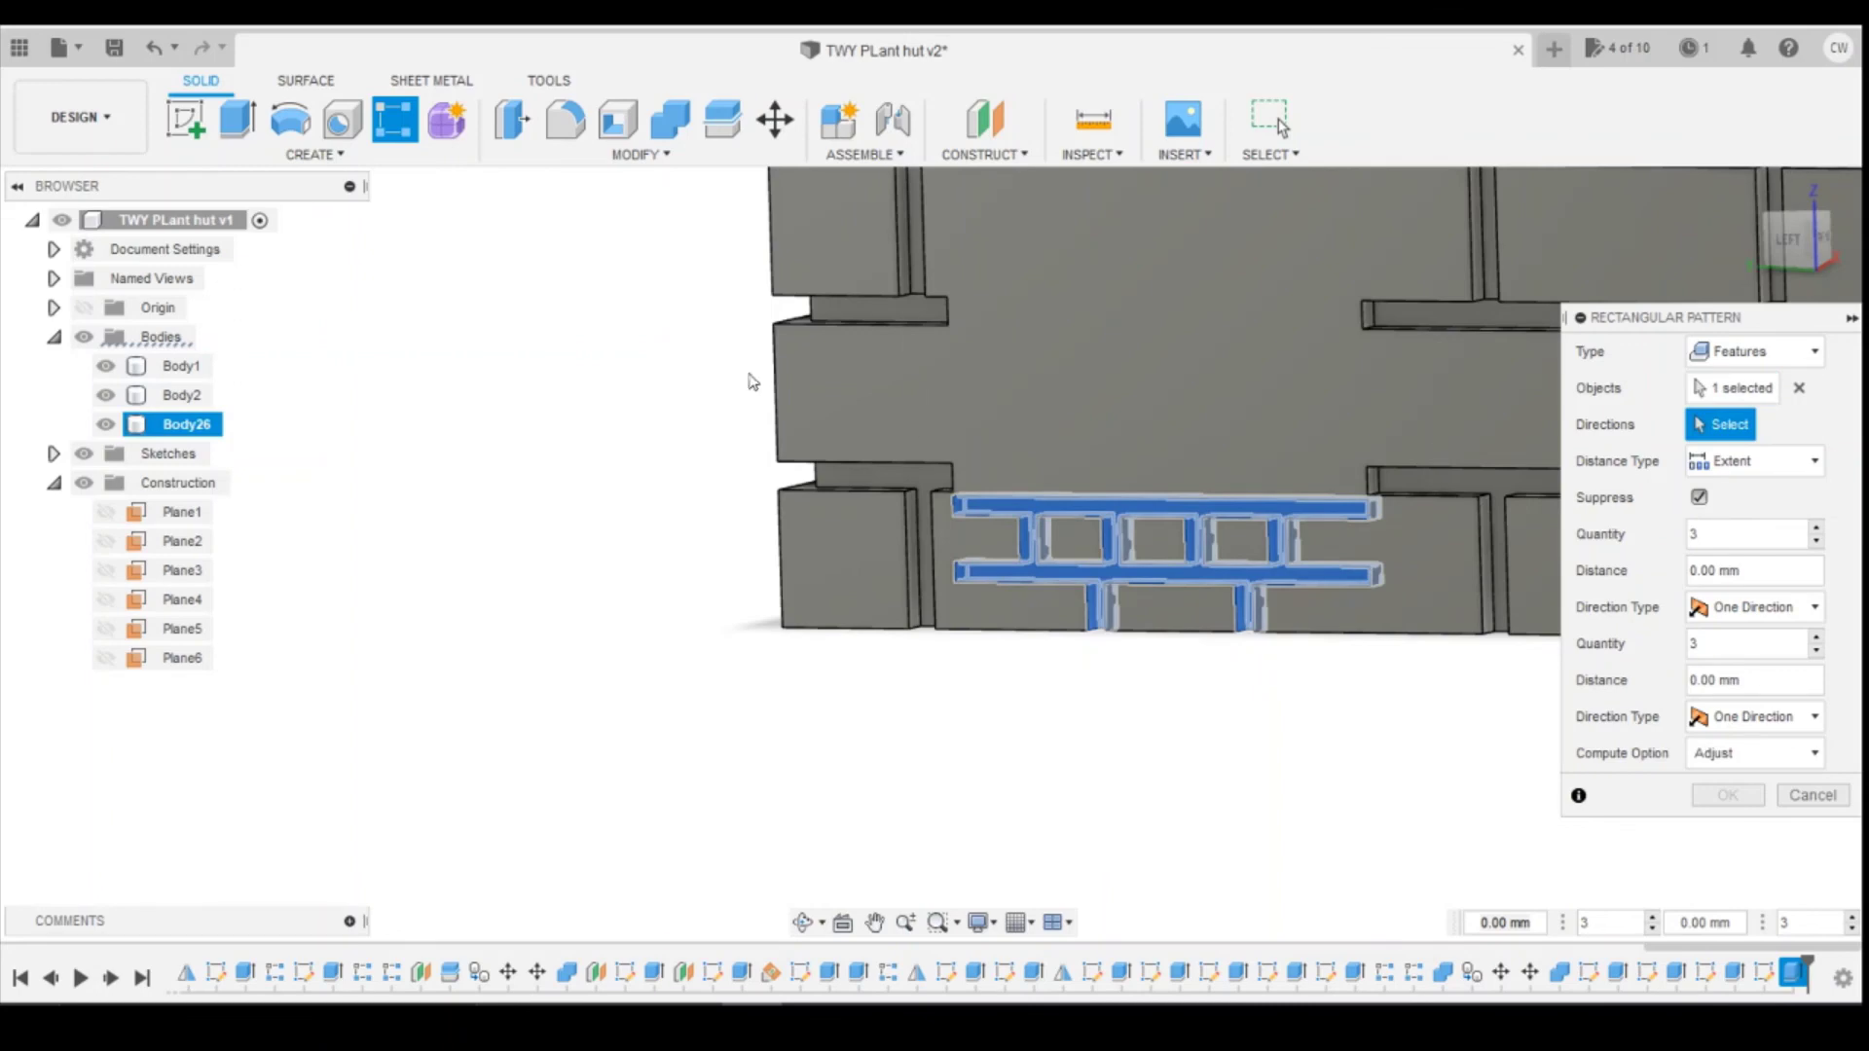
left_click(776, 389)
scroll(1063, 545, "down", 3)
scroll(1468, 498, "down", 2)
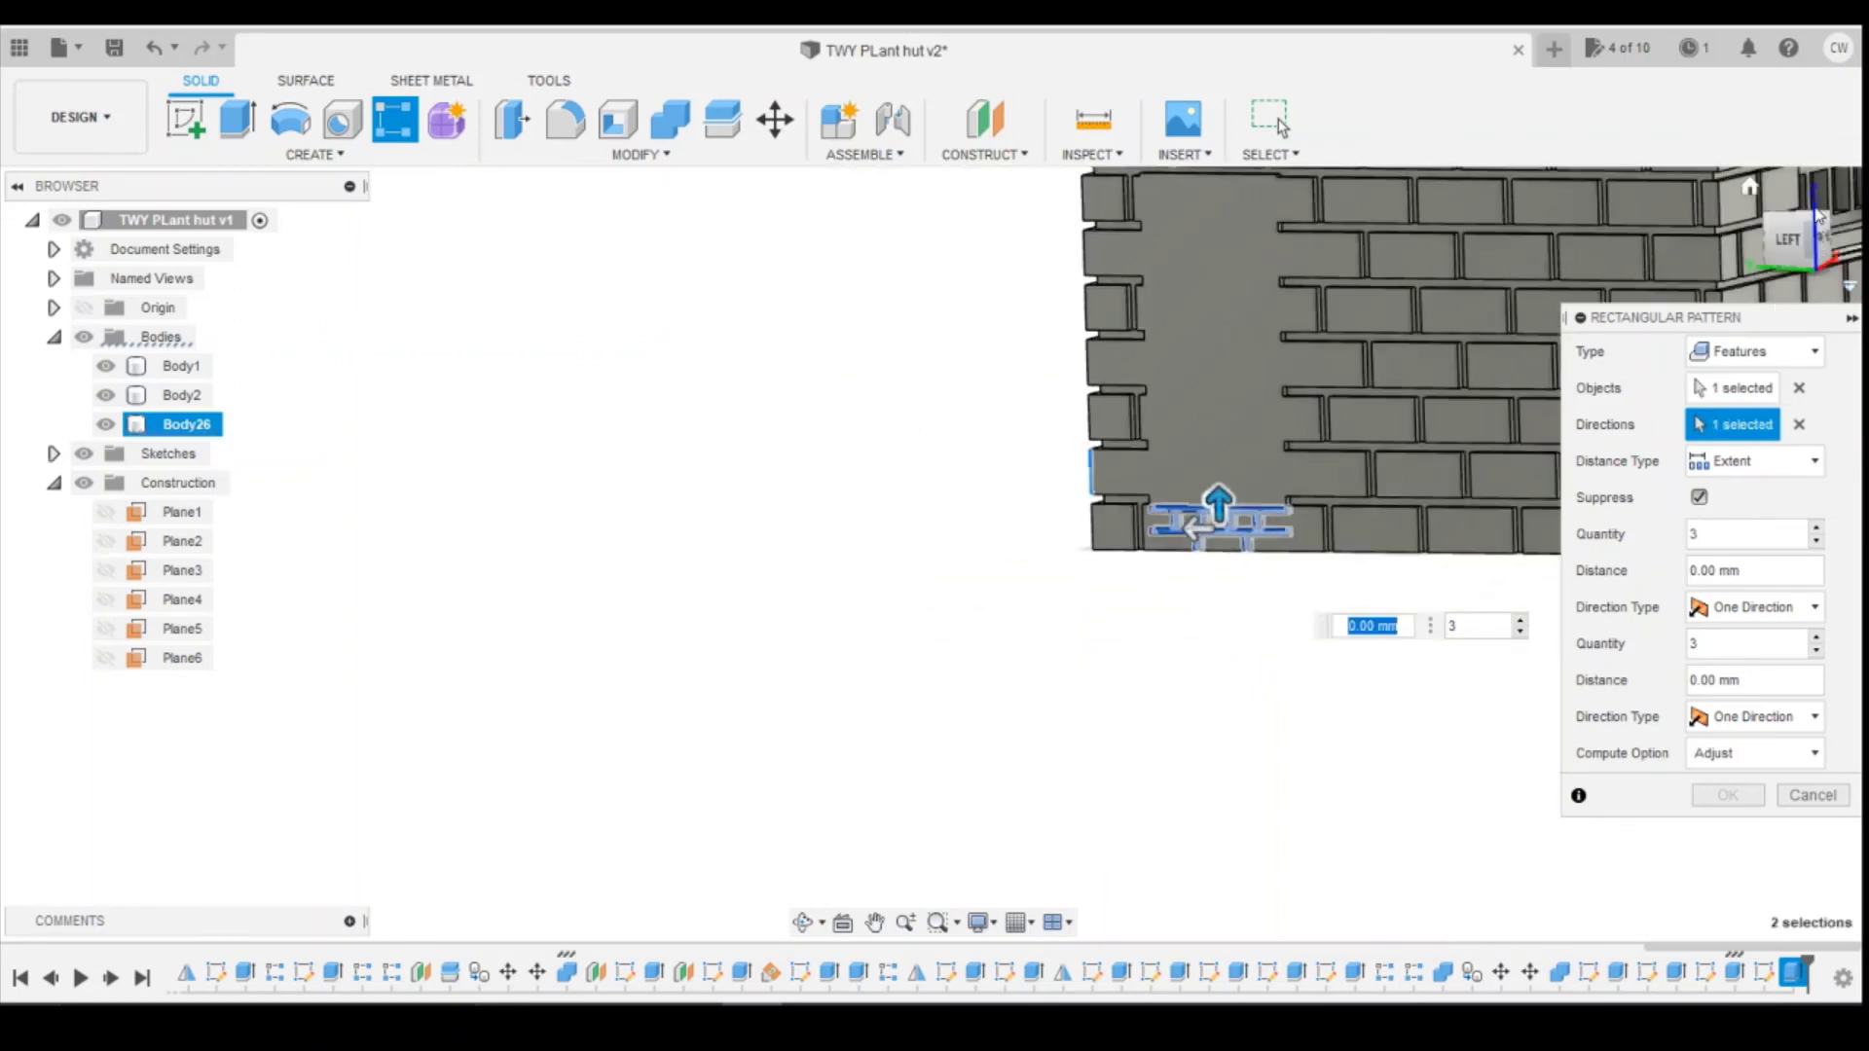
left_click(1789, 245)
Step: Stretch the pattern's extent up to the top of the doorway panel, with a distance of 10.70 mm
left_click_drag(1203, 502, 1205, 199)
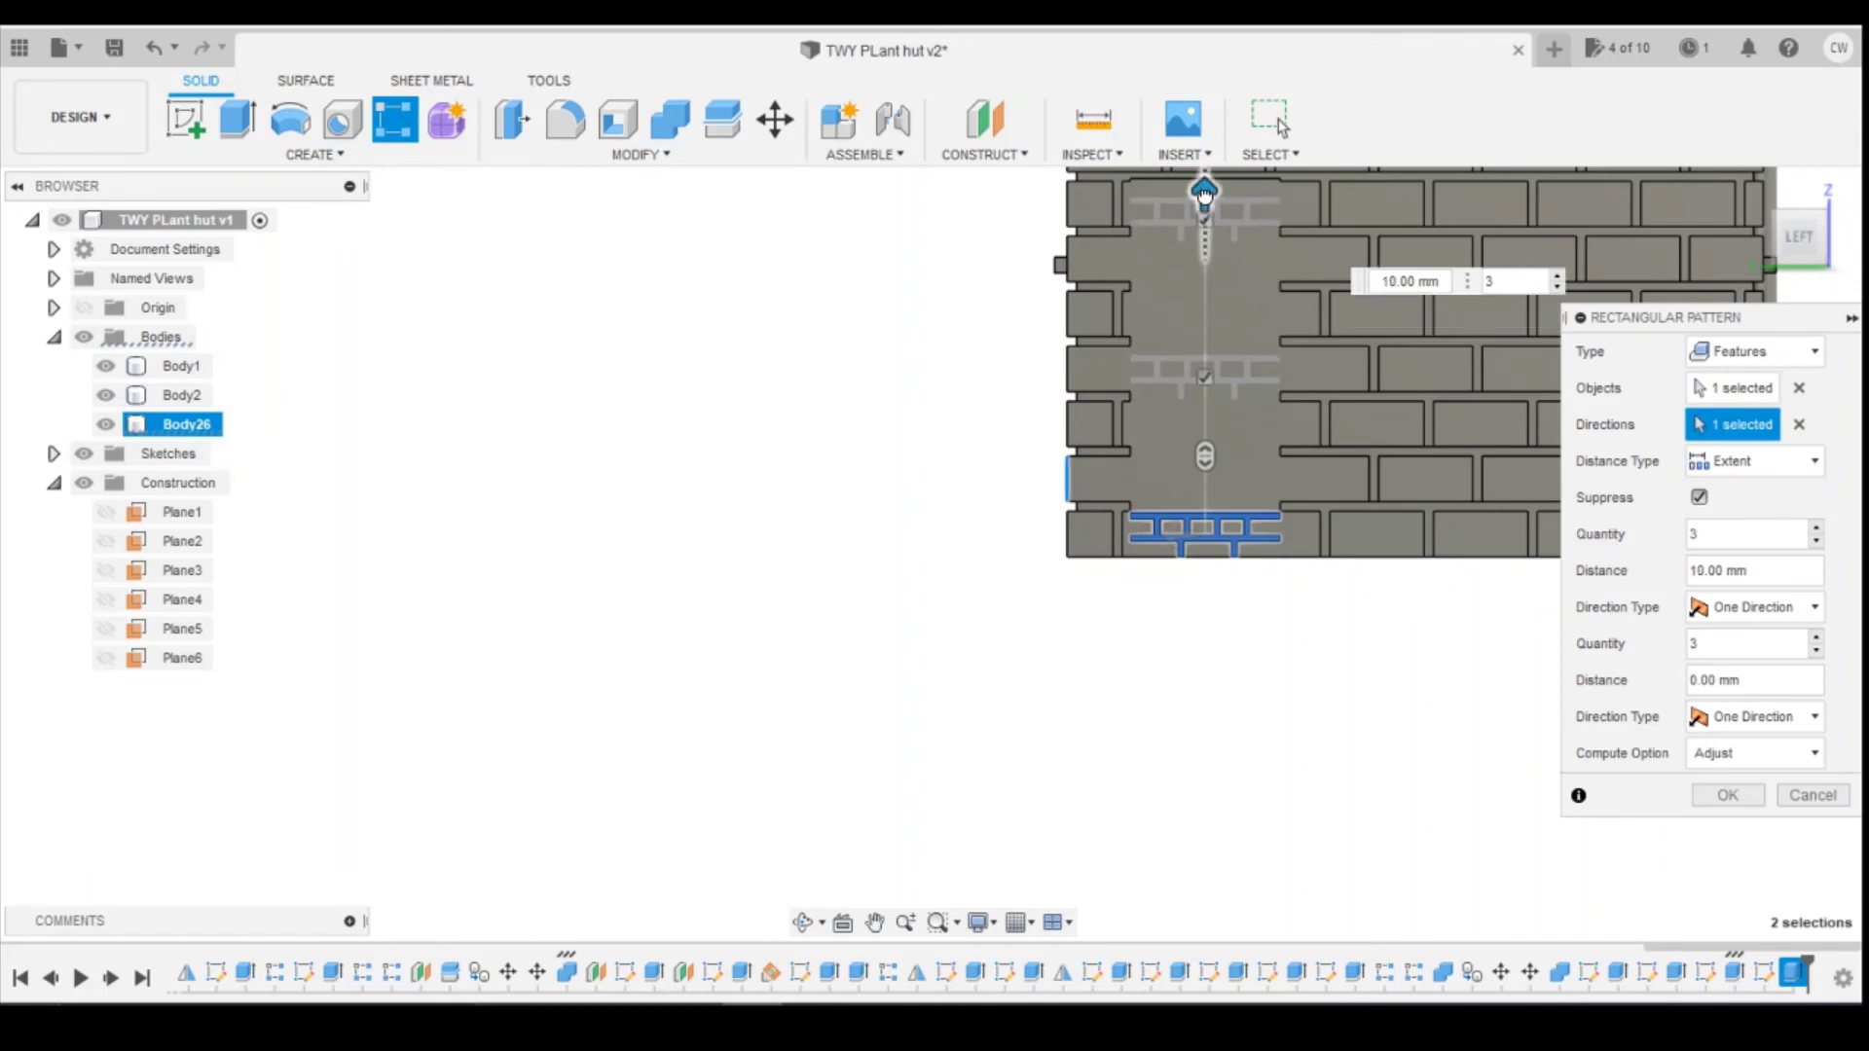
scroll(1205, 195, "up", 3)
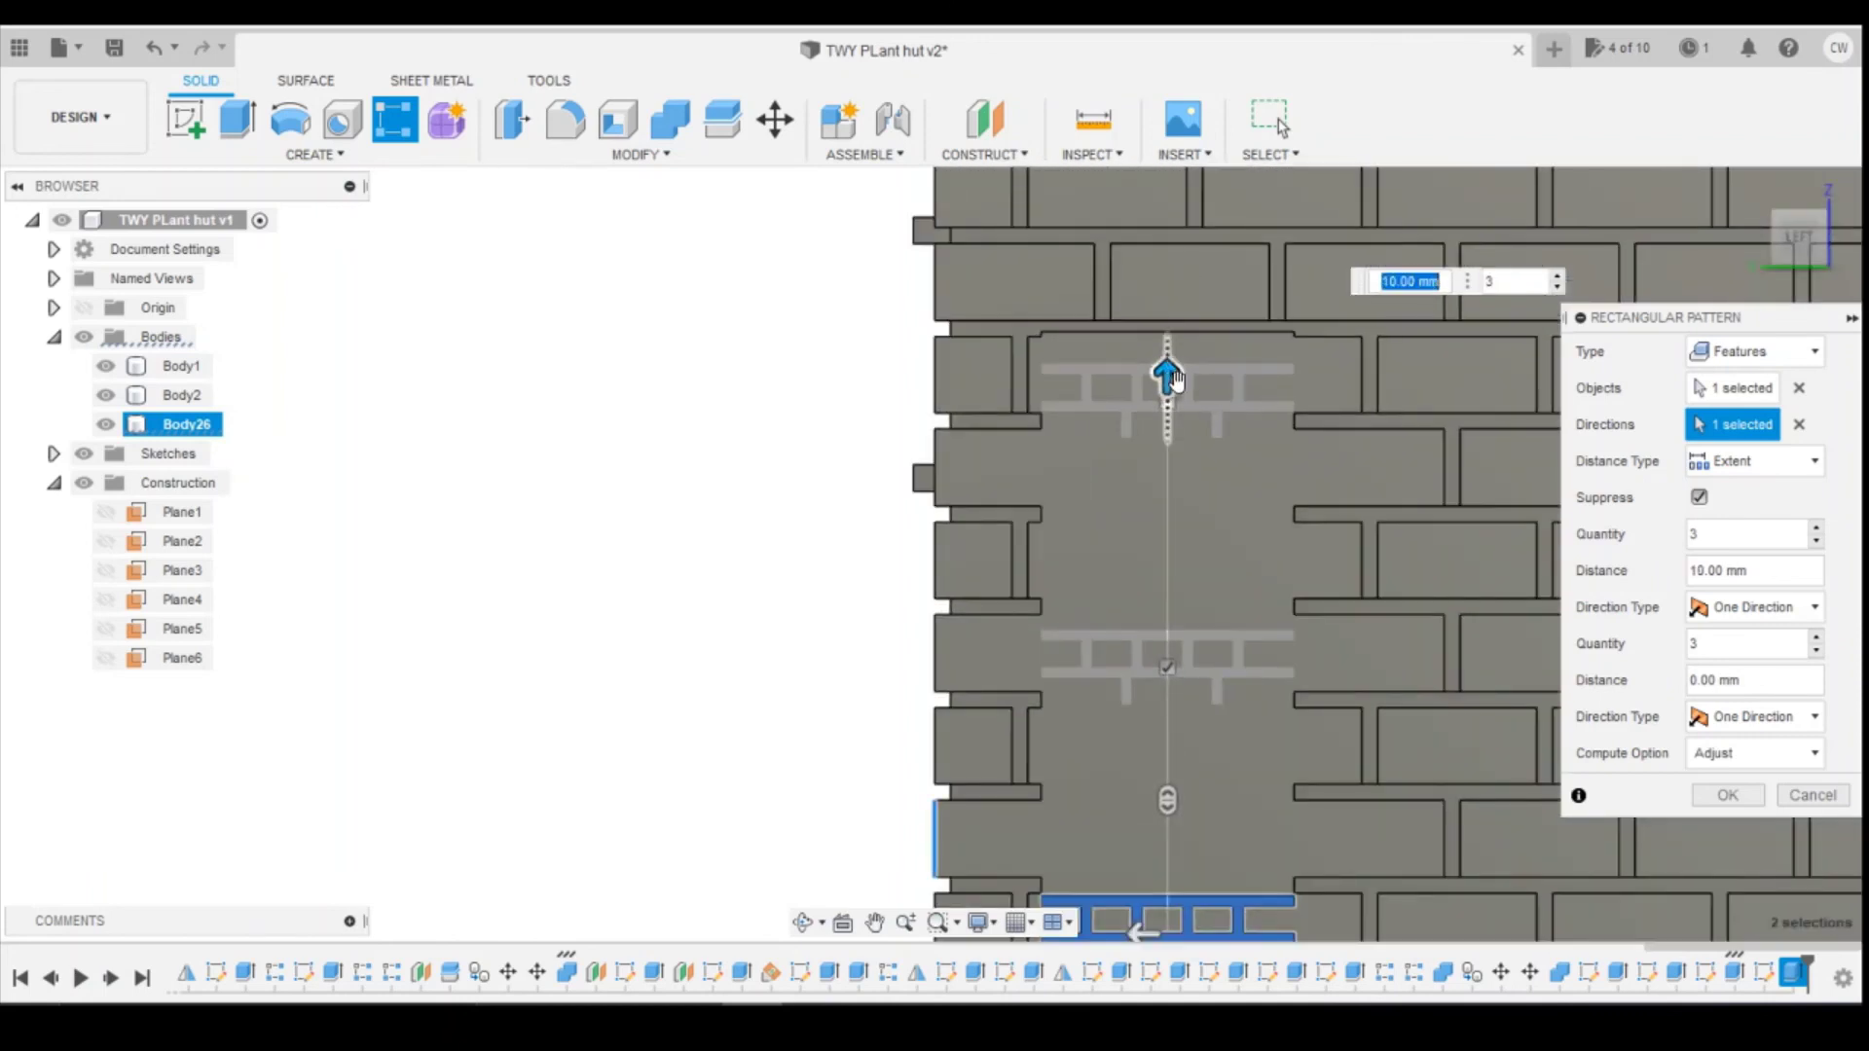
mouse_move(1173, 380)
left_mouse_down()
mouse_move(1170, 338)
mouse_move(1166, 360)
left_mouse_up()
scroll(1168, 337, "up", 3)
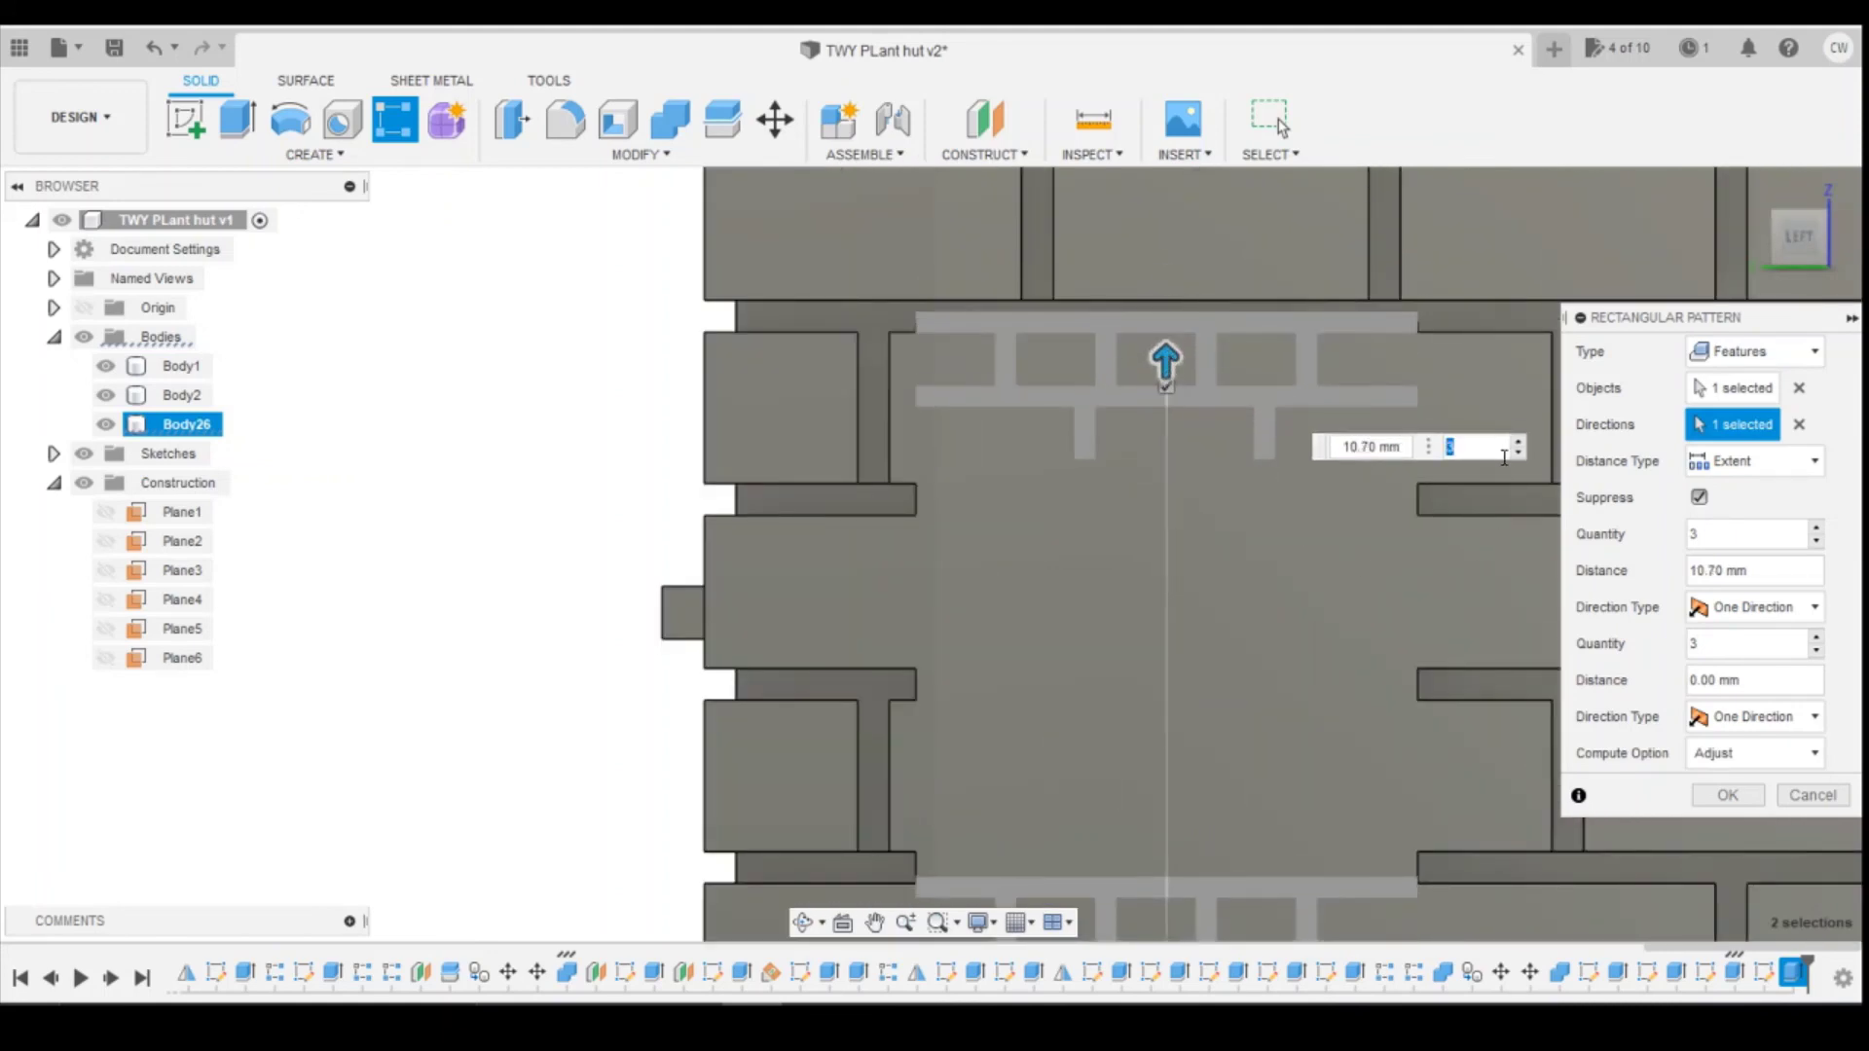
Step: Set the vertical pattern quantity to 9 and create the repeated brick courses over the doorway panel
left_click(1518, 441)
left_click(1519, 441)
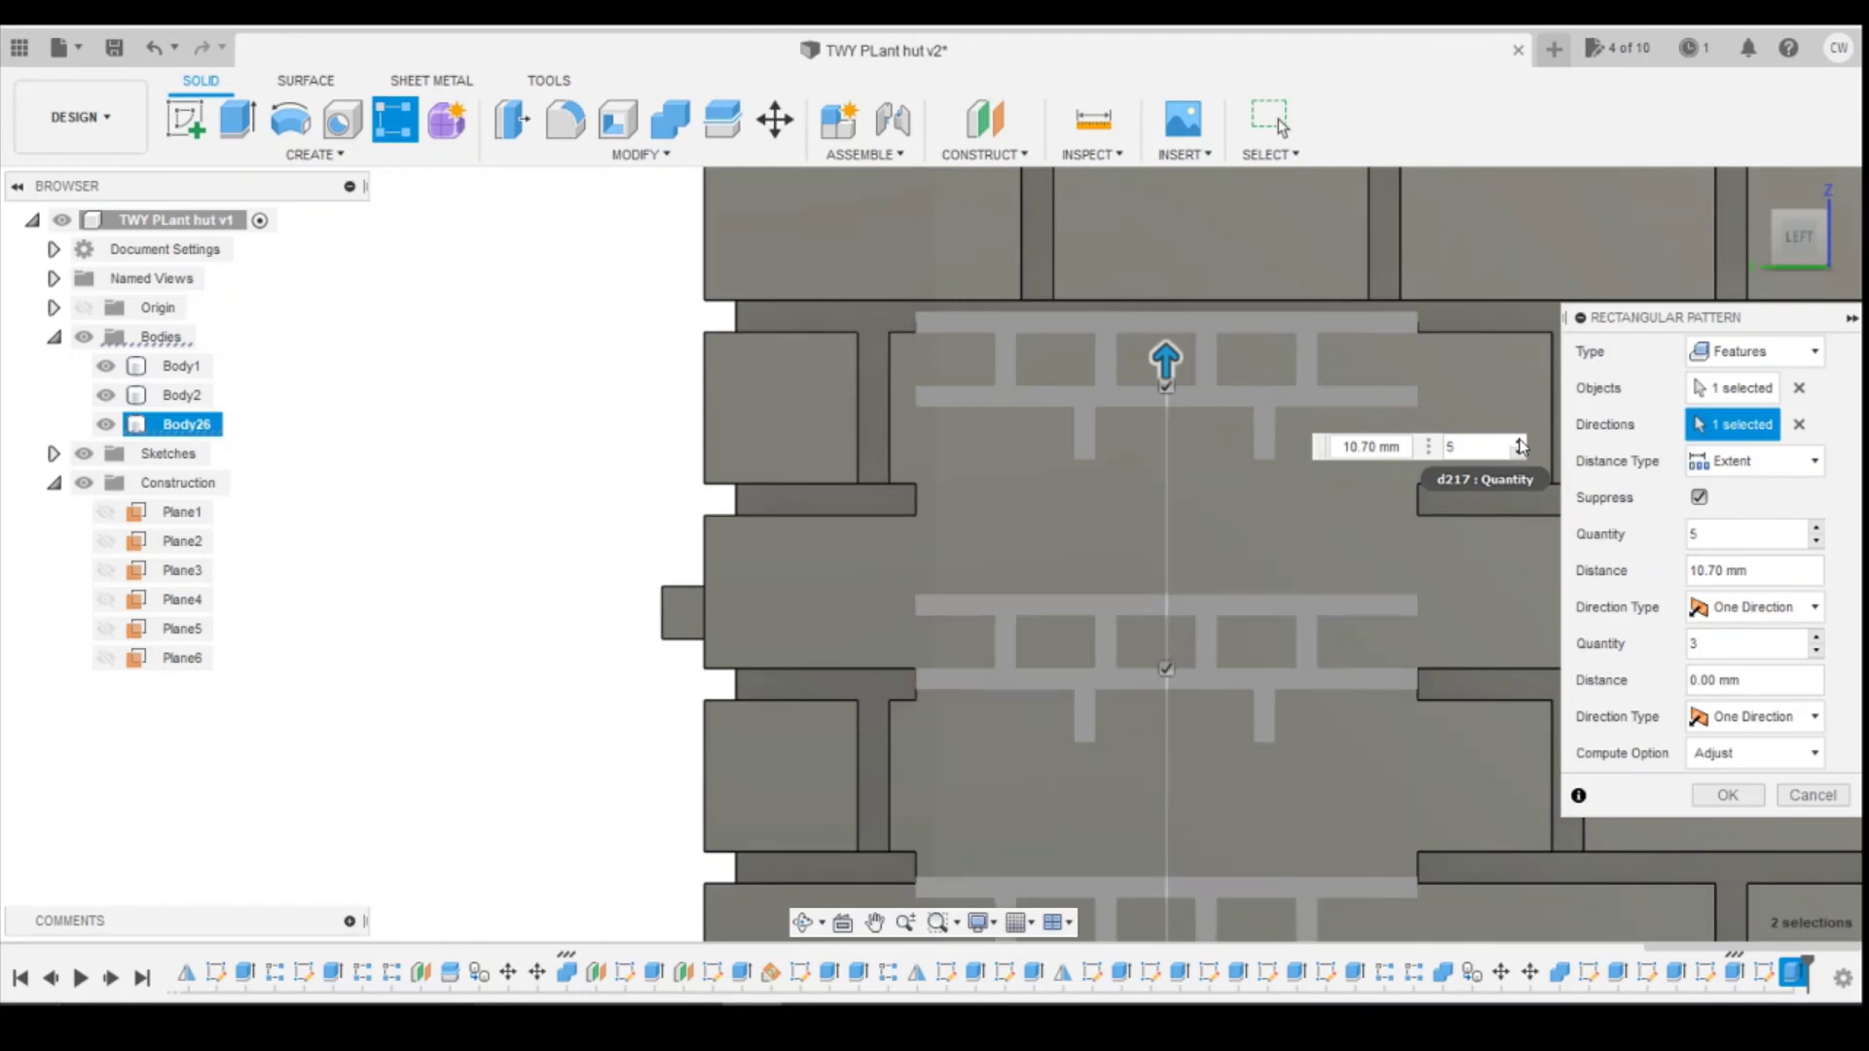
left_click(1520, 440)
left_click(1520, 441)
left_click(1519, 441)
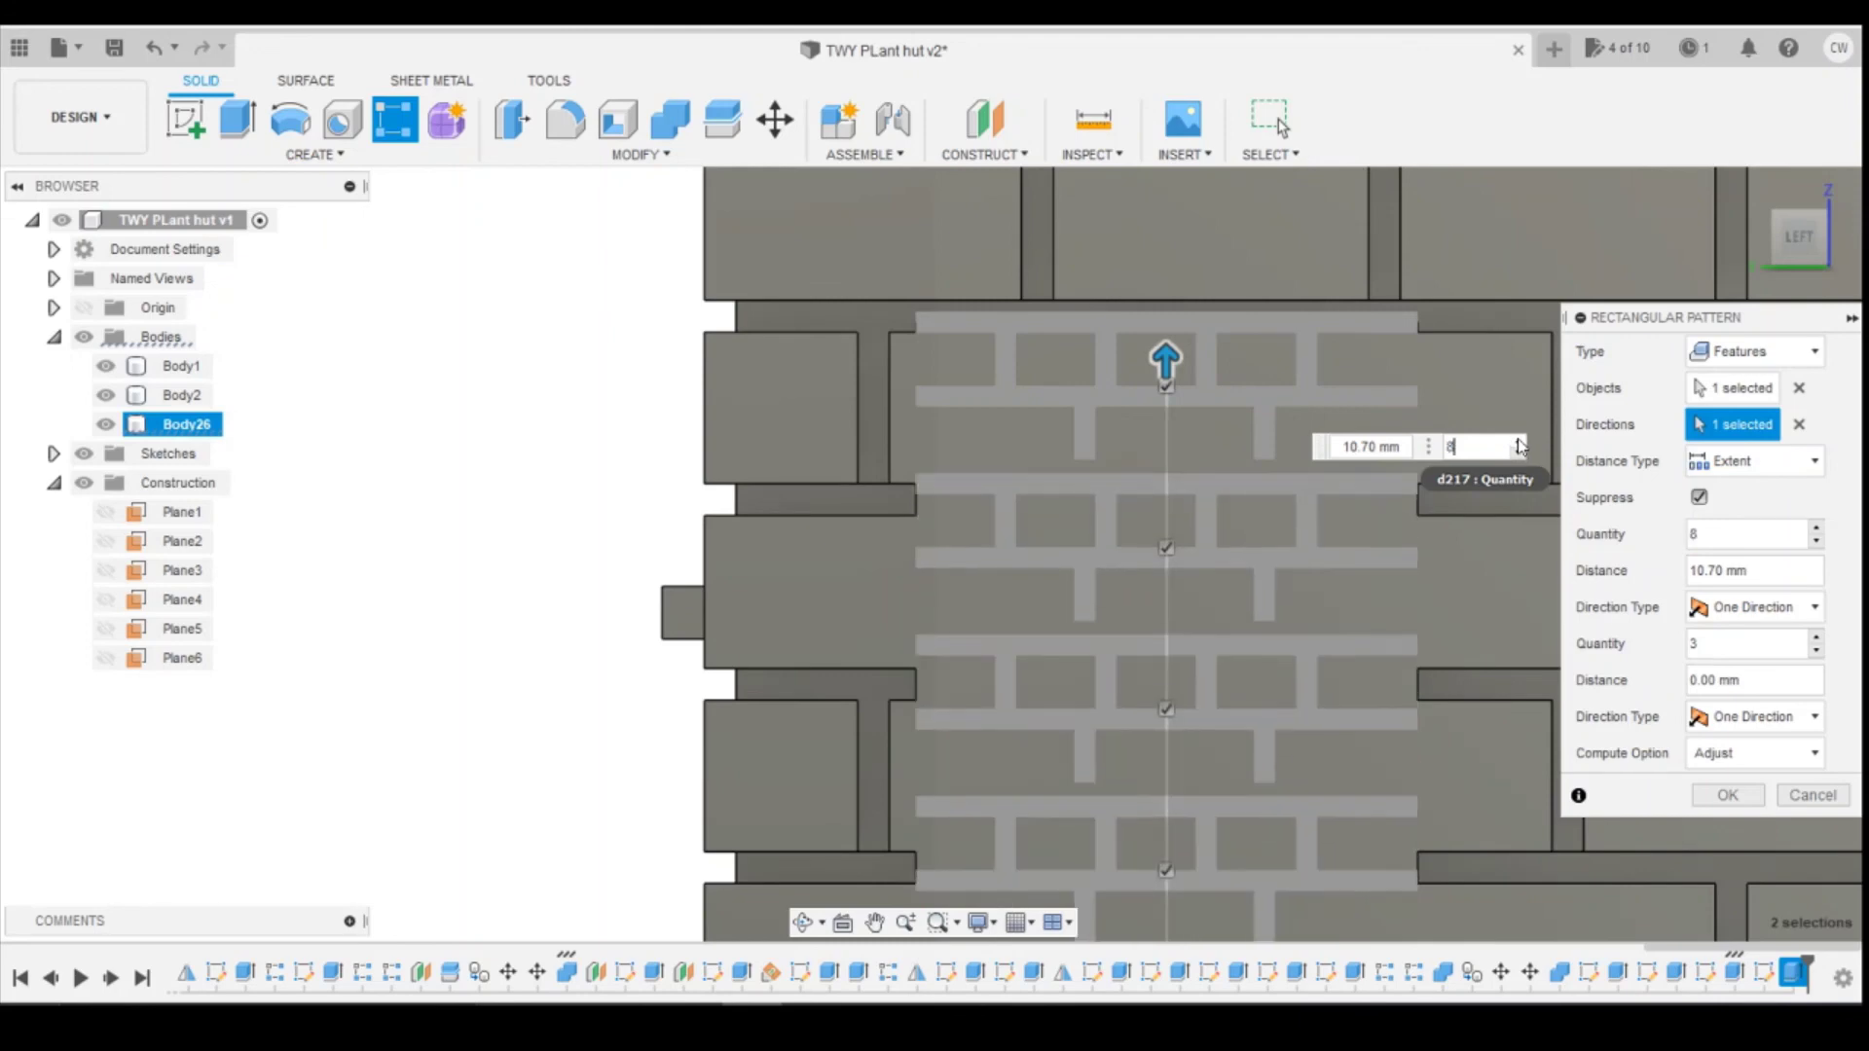
left_click(1519, 441)
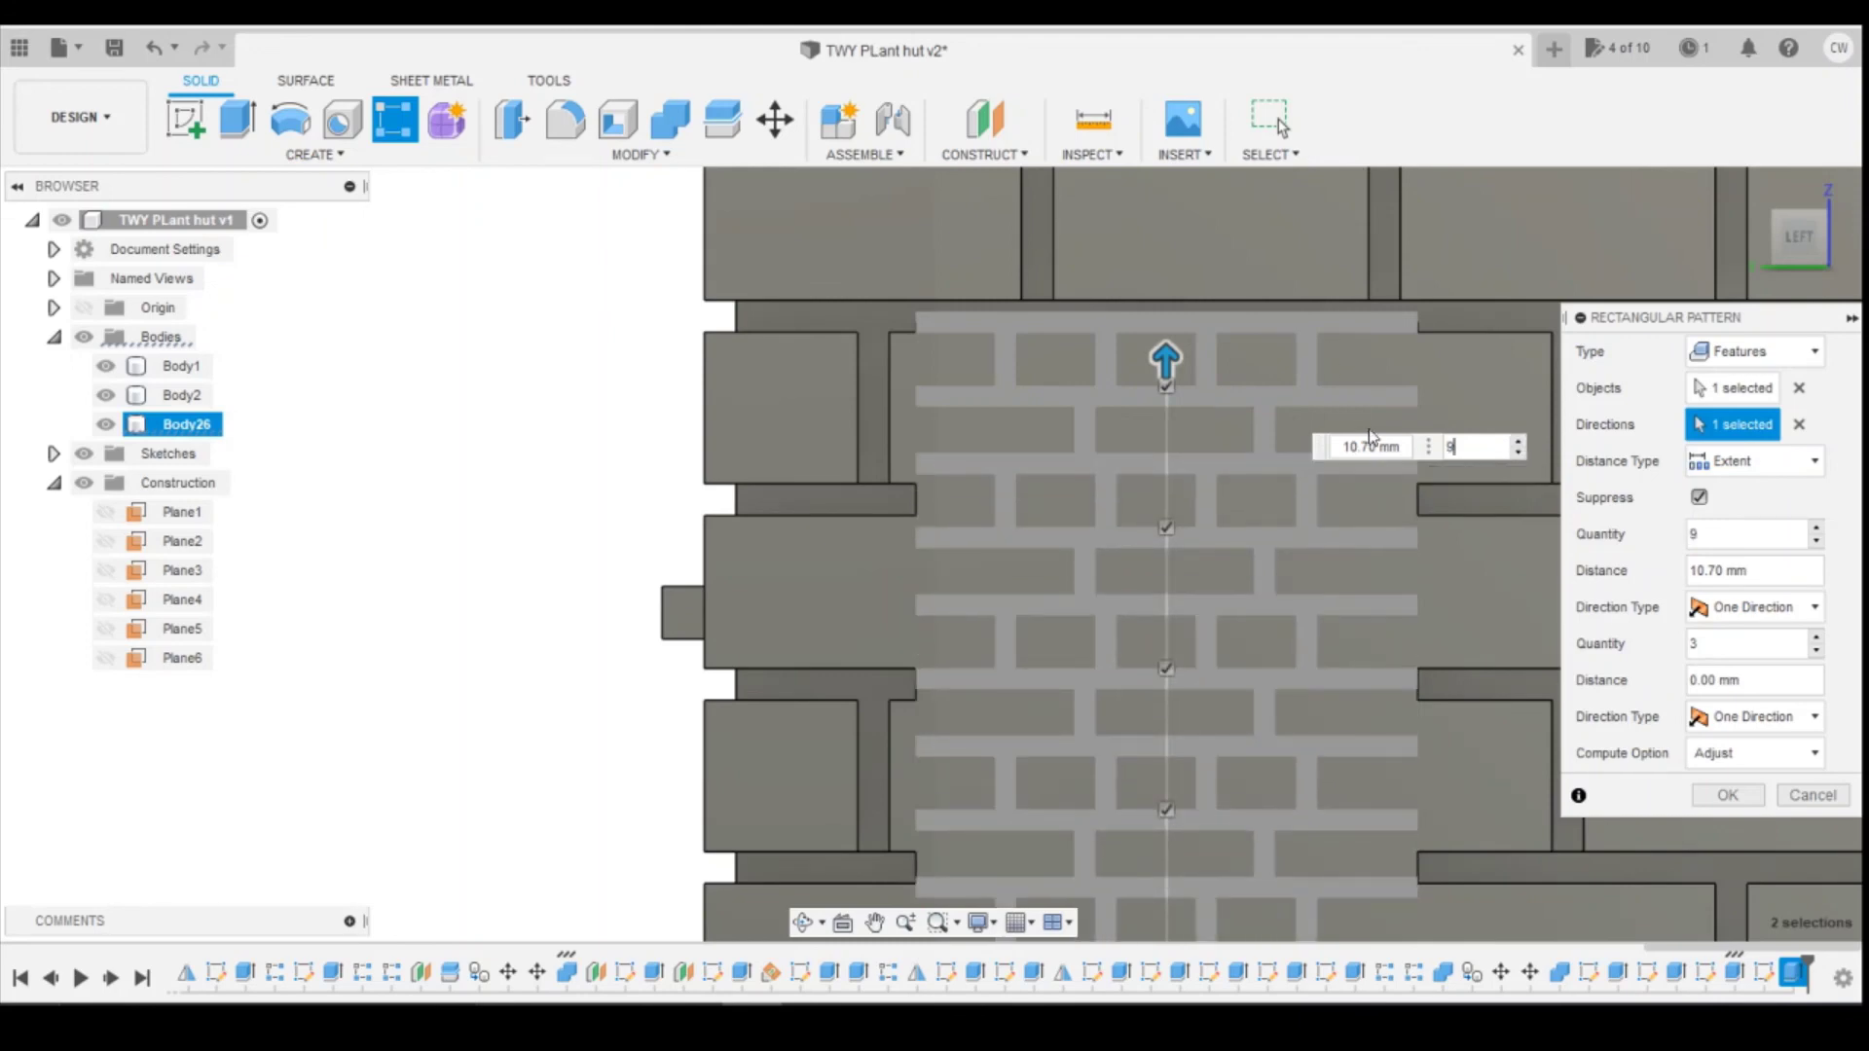
scroll(1385, 375, "down", 5)
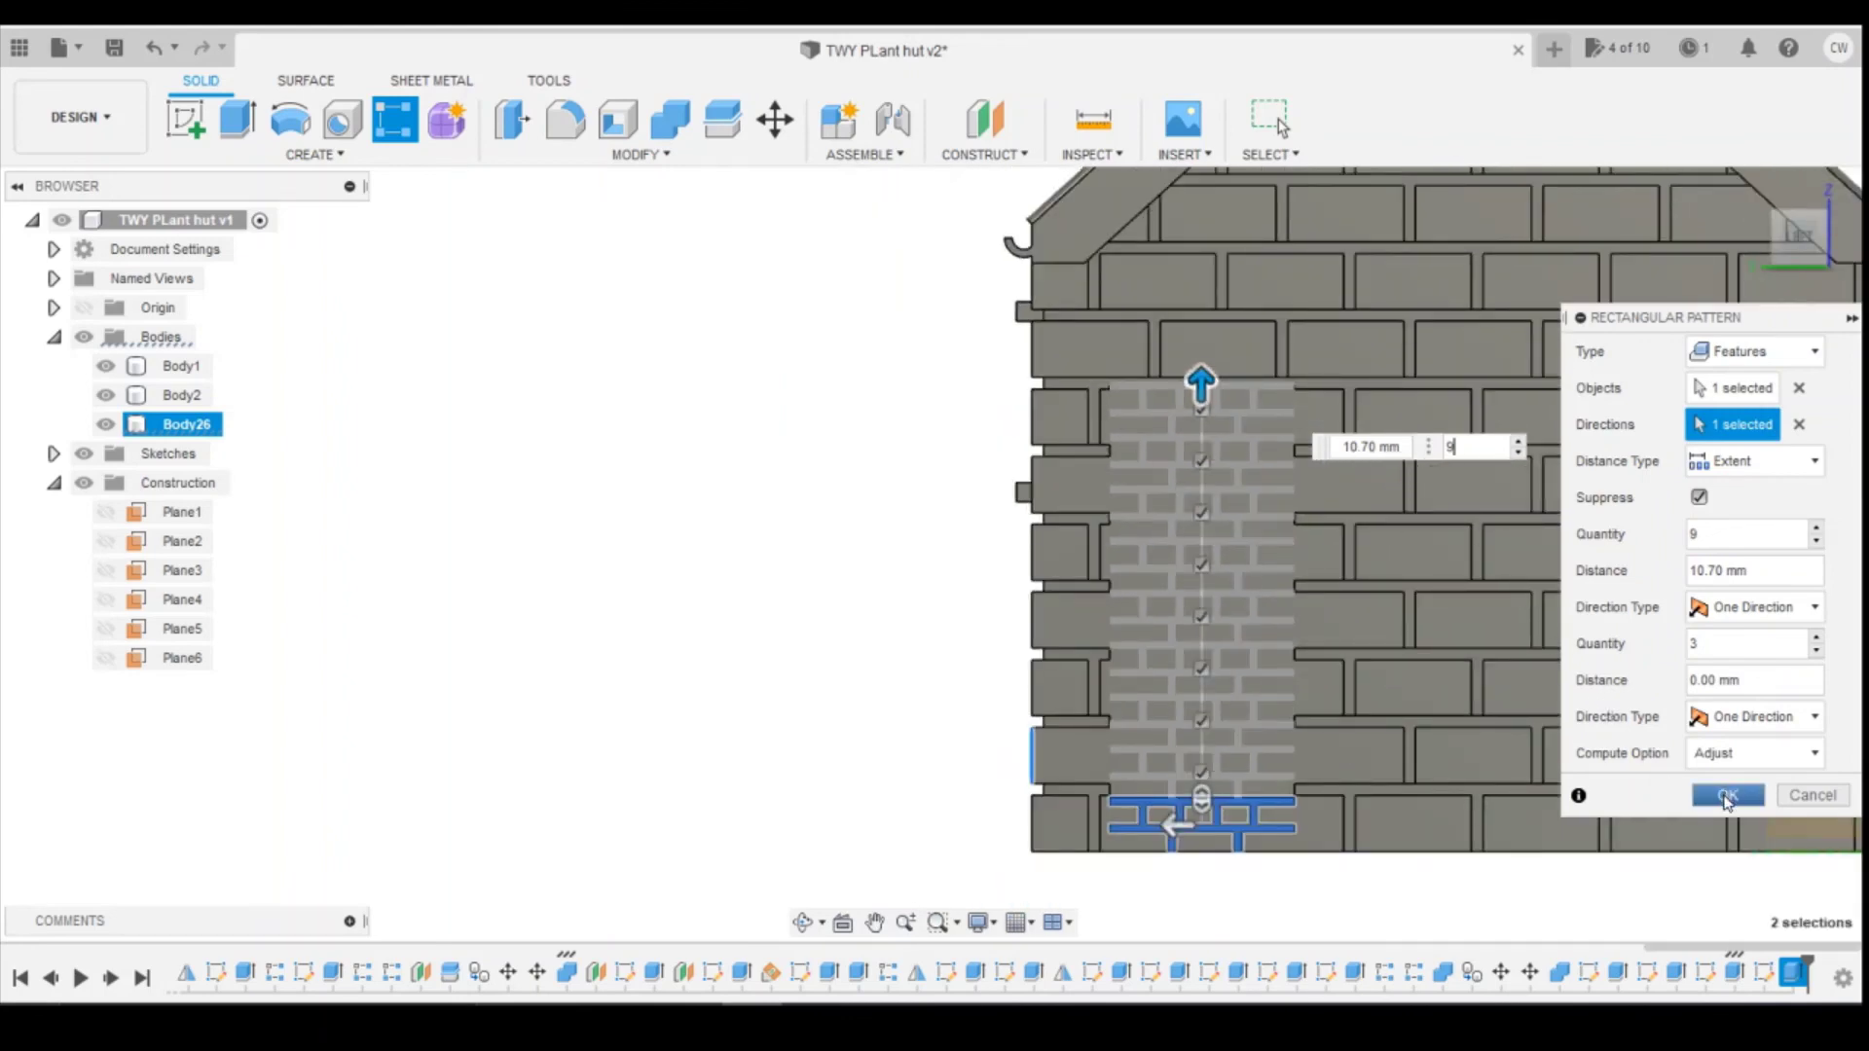
left_click(1726, 796)
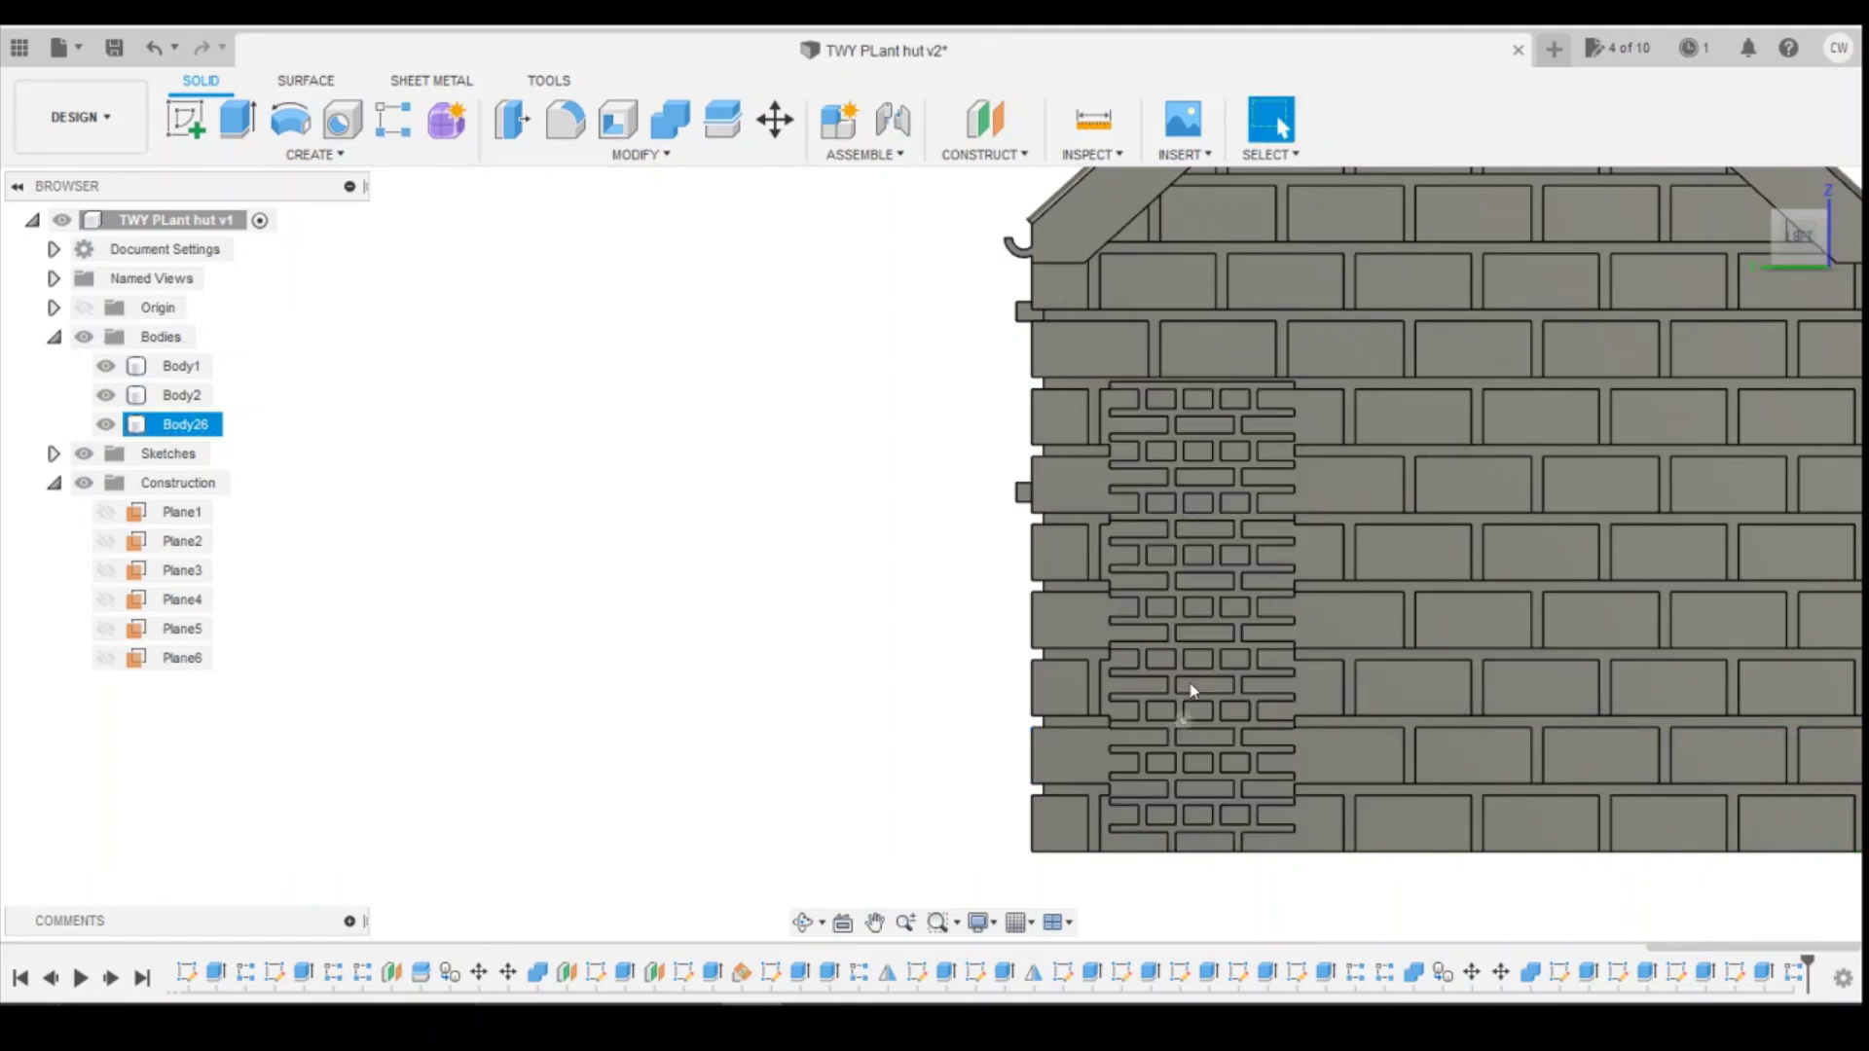
scroll(1341, 389, "up", 1)
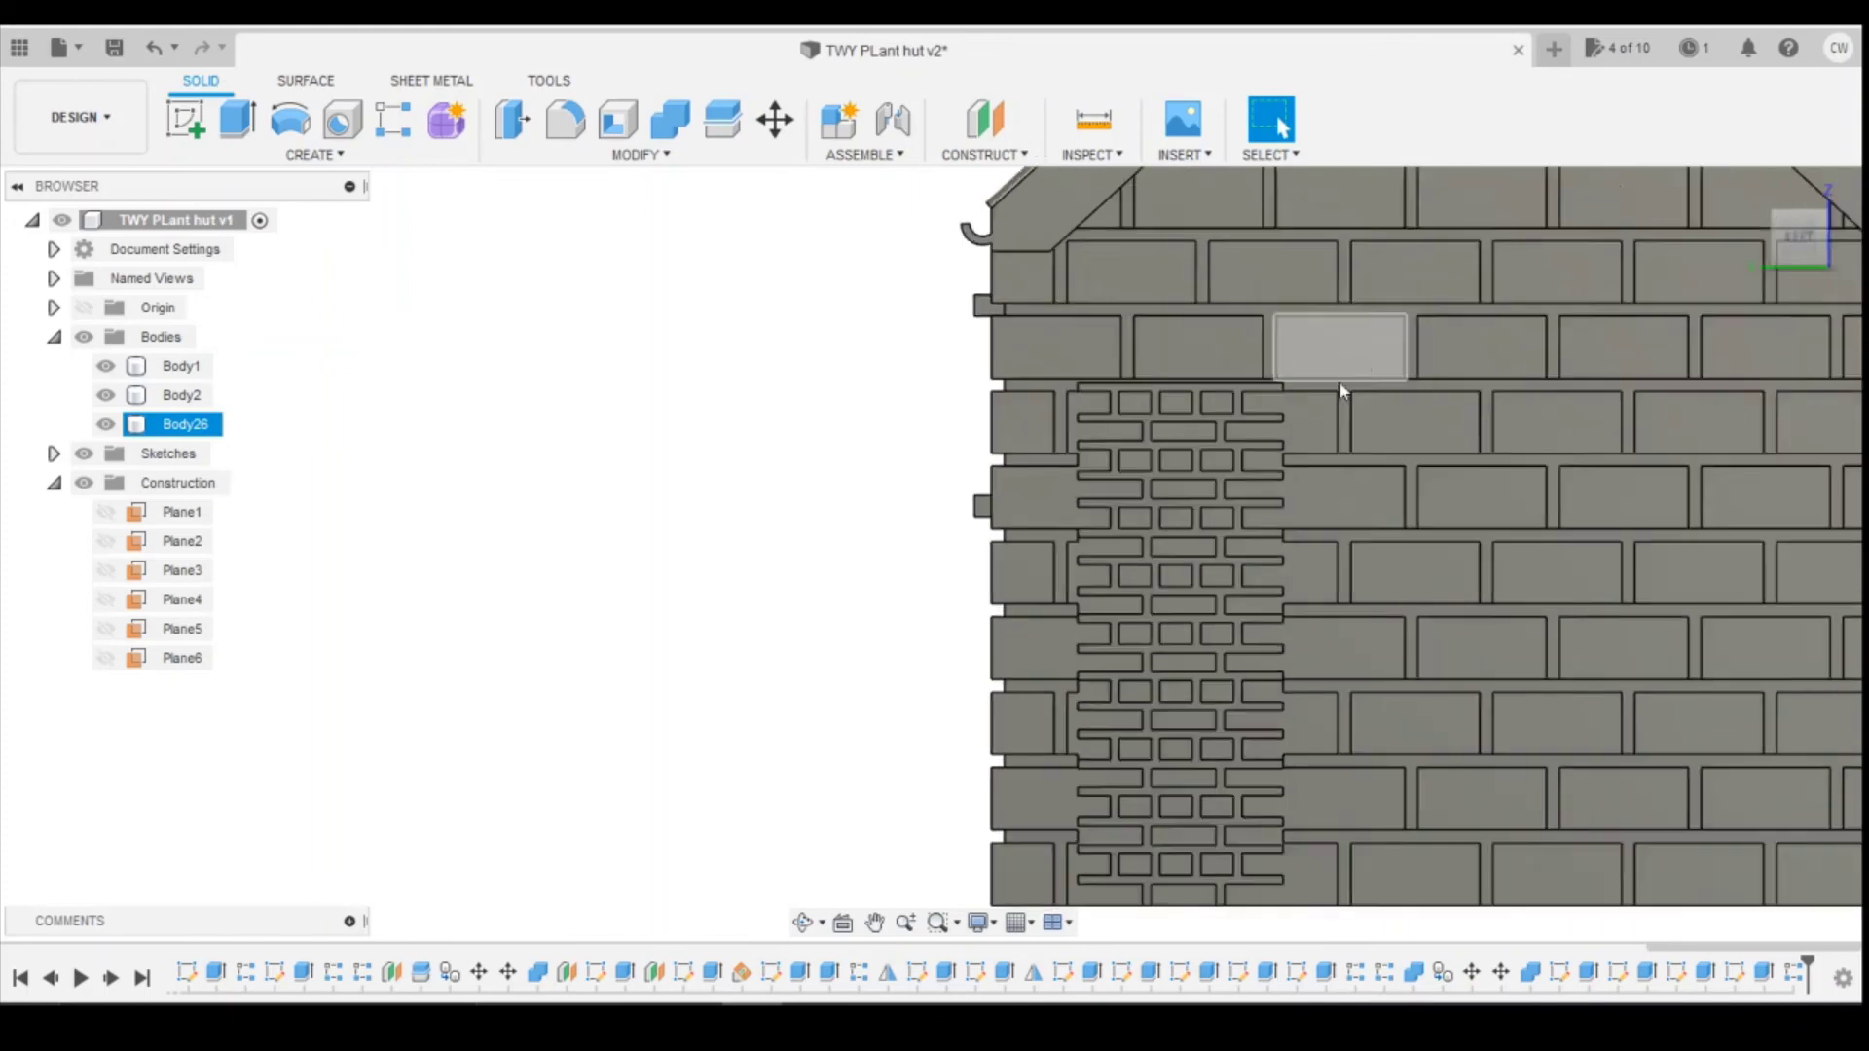
scroll(1339, 384, "up", 3)
left_click_drag(1807, 249, 1844, 255)
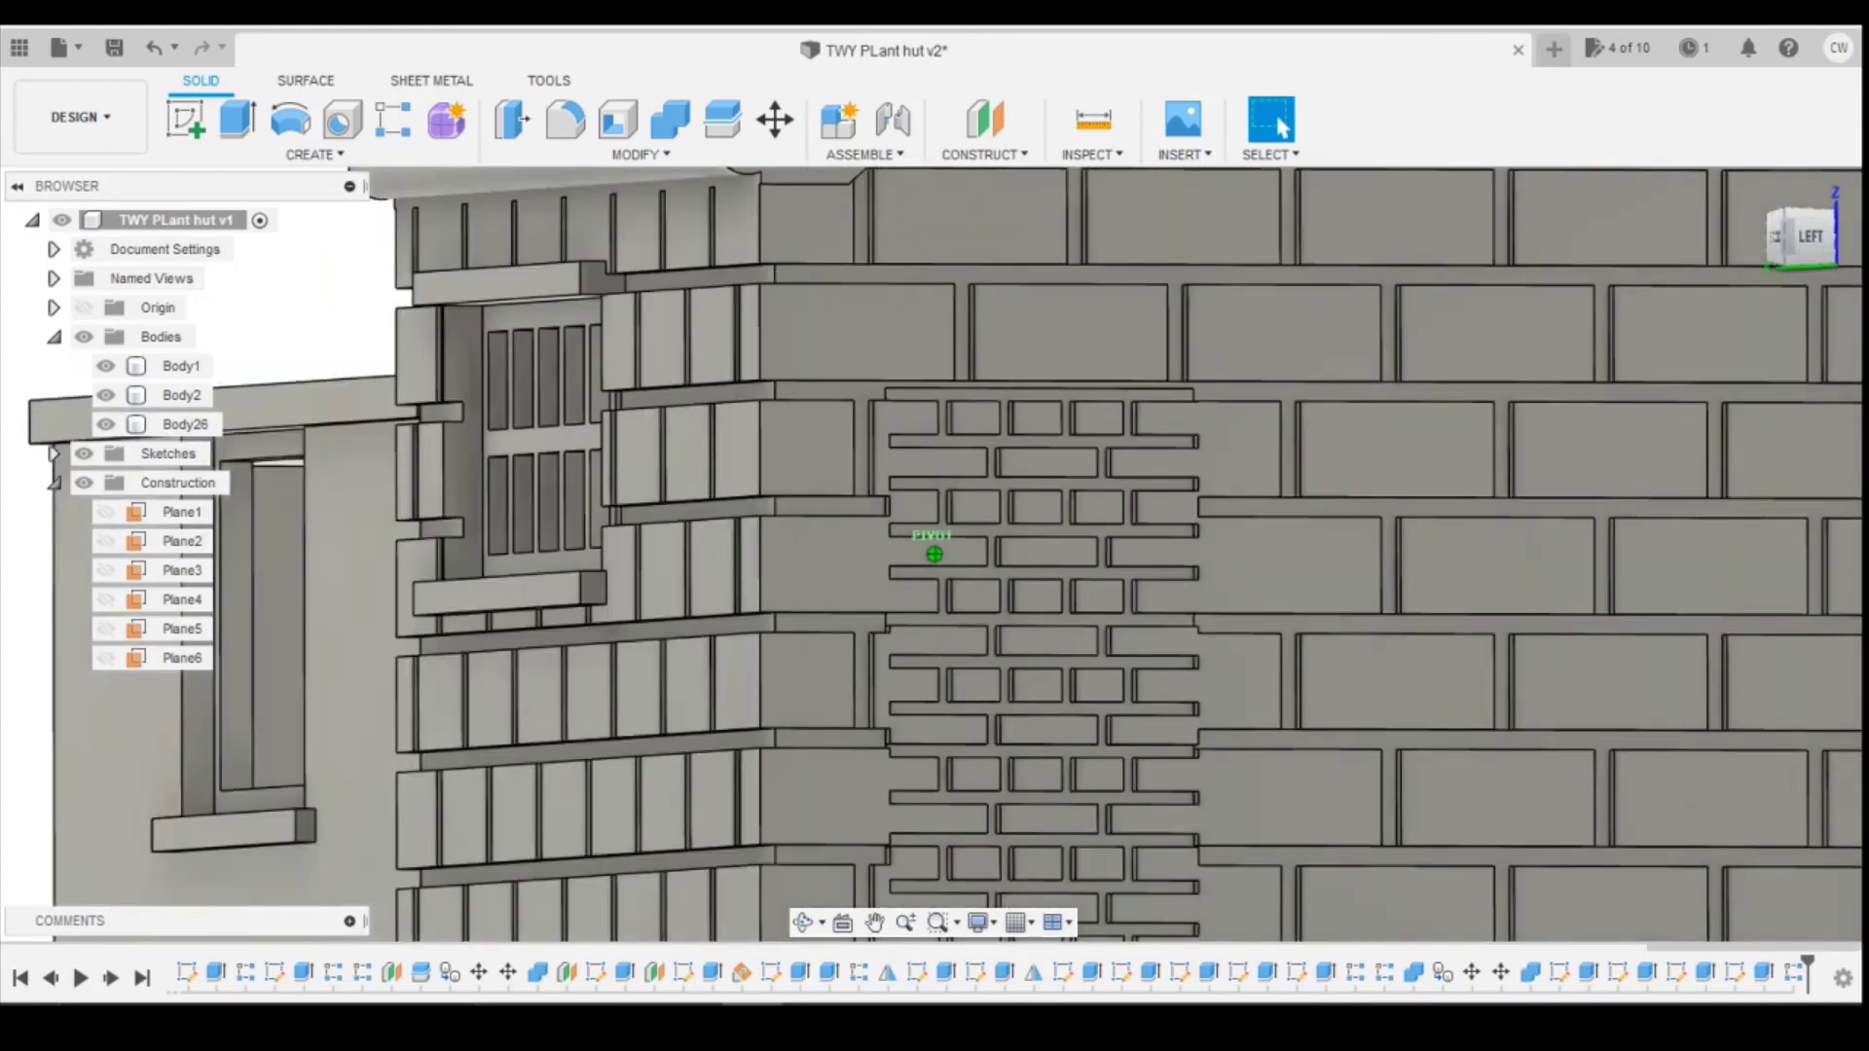
middle_click_drag(1051, 563, 1406, 571, "shift")
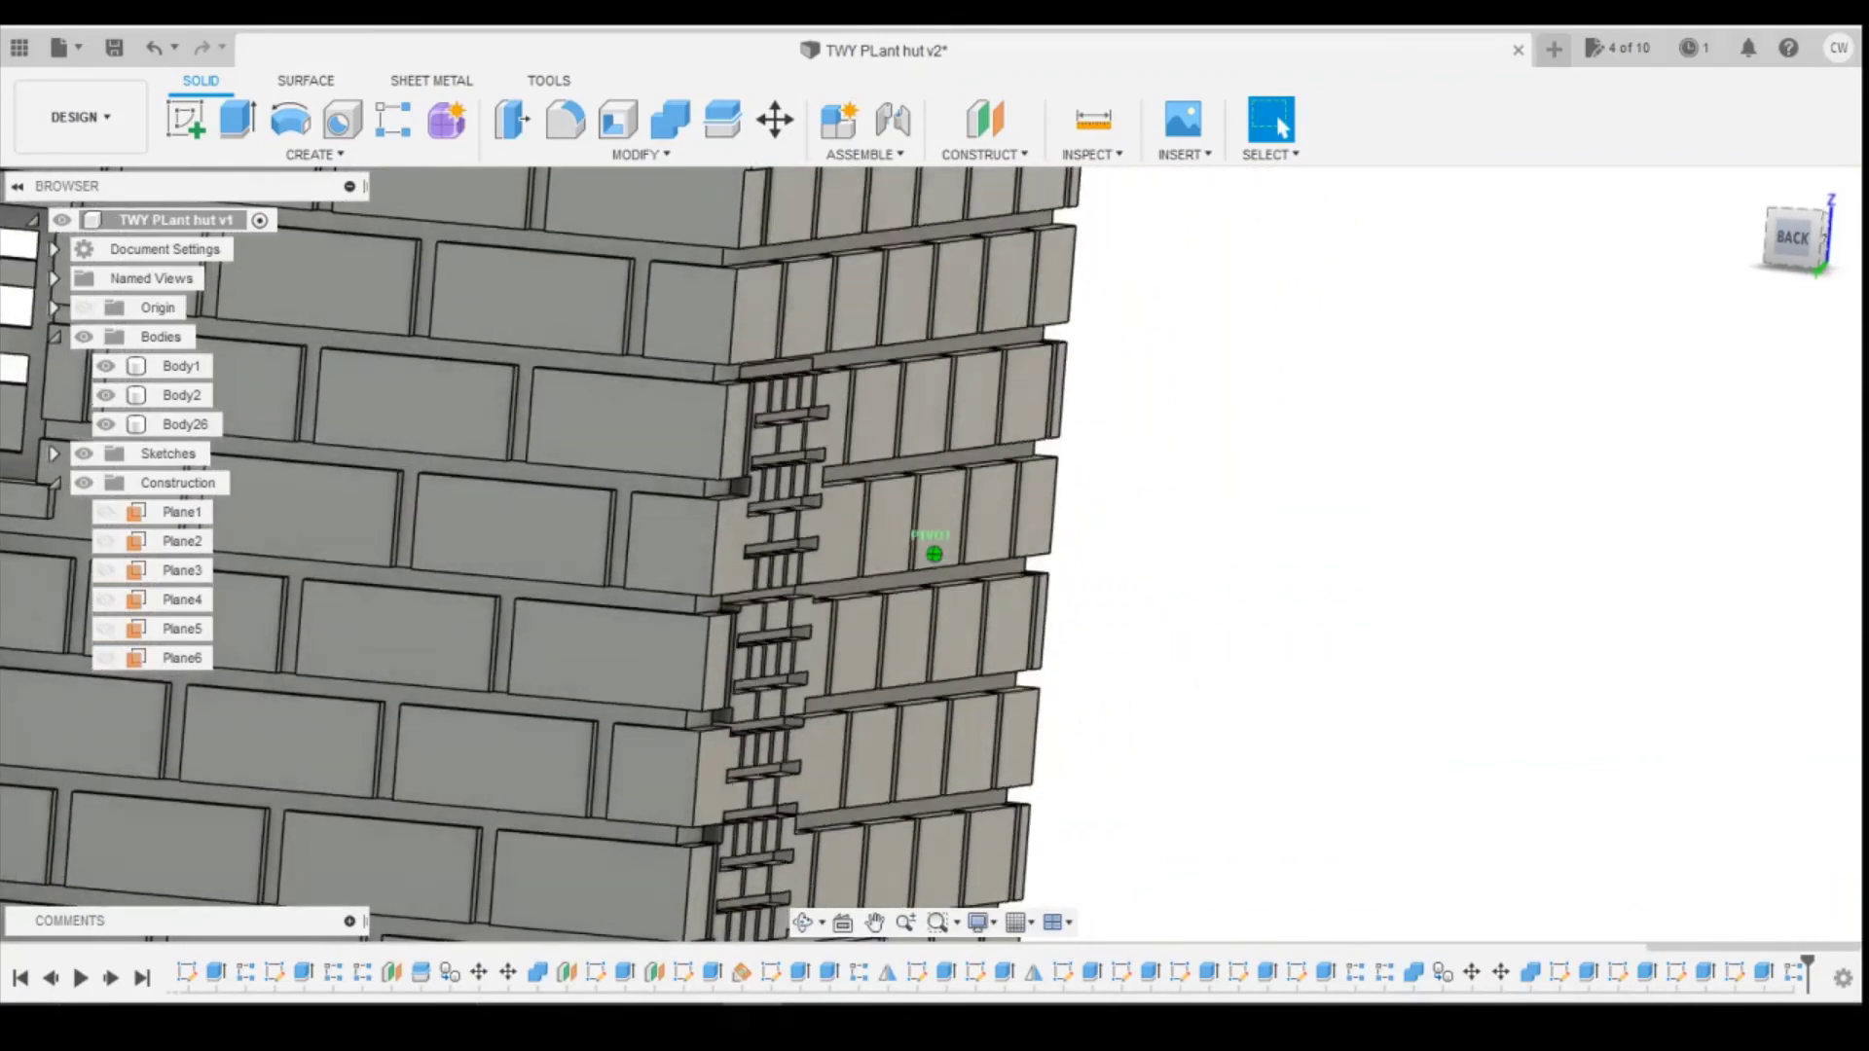
left_click_drag(1860, 252, 1796, 248)
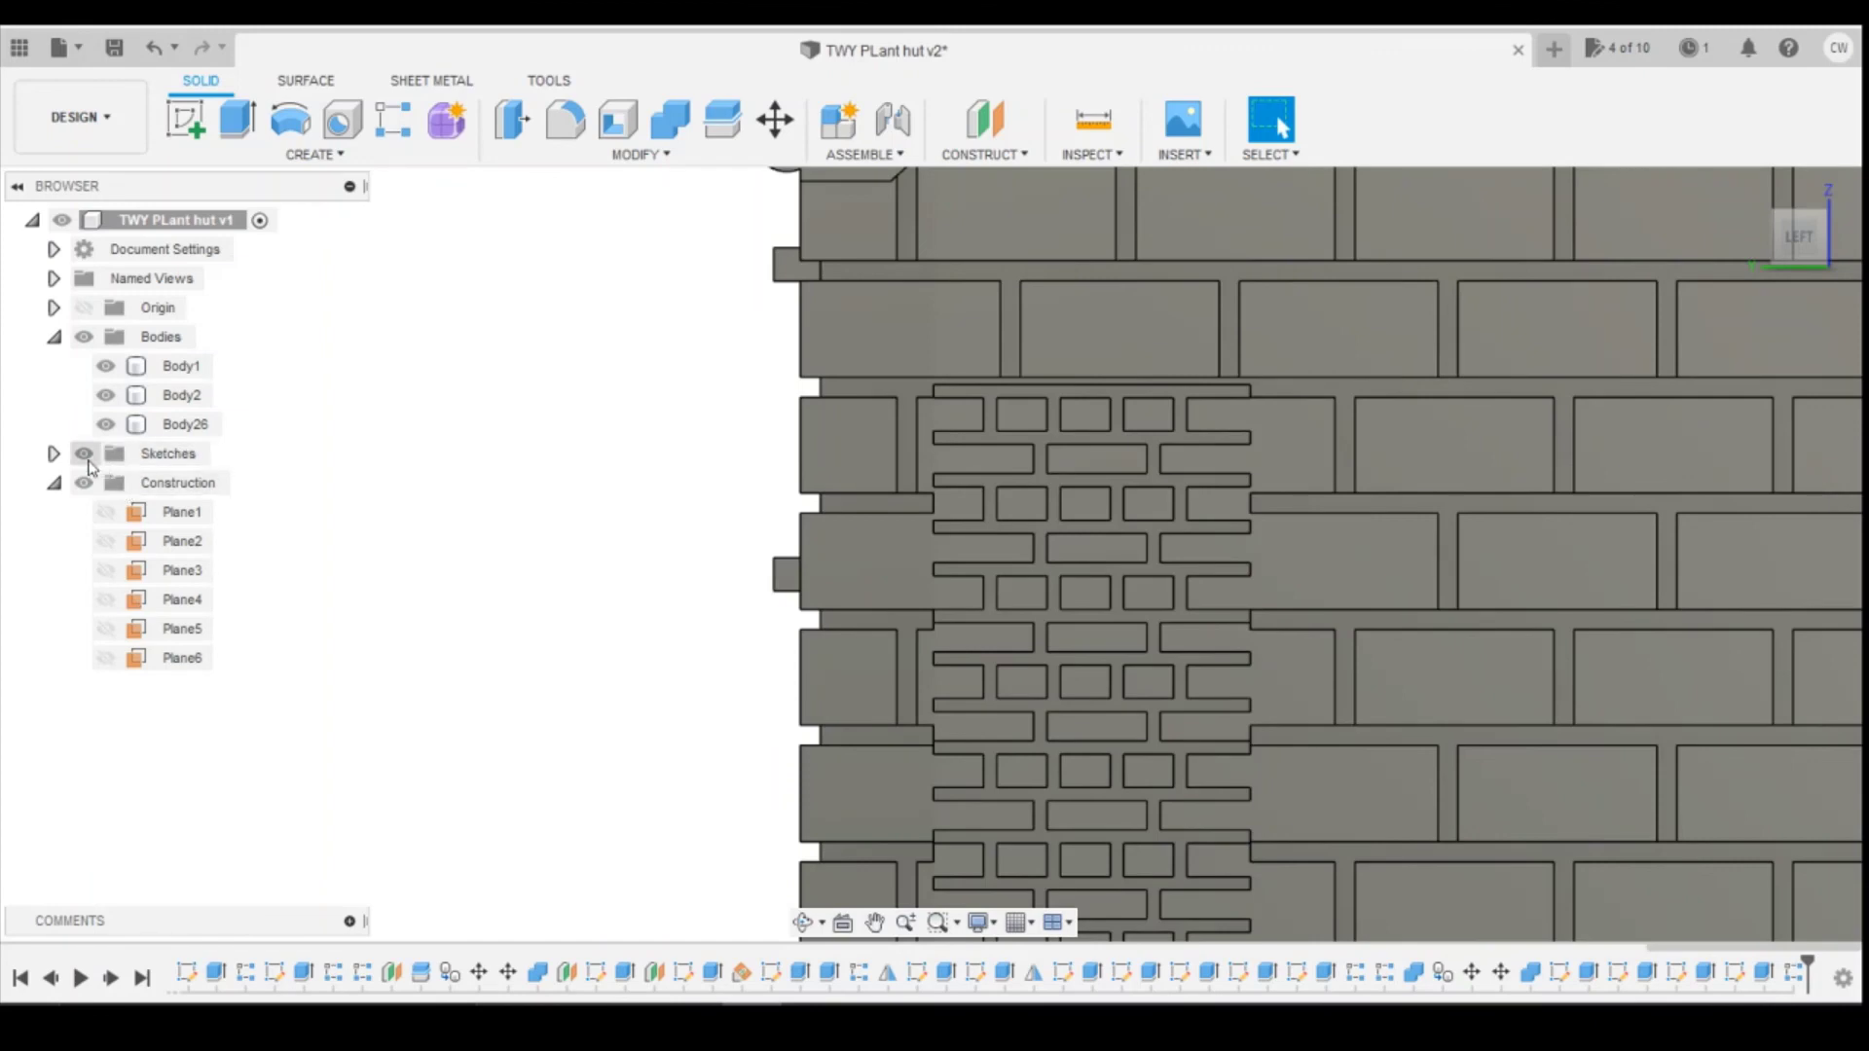
Step: Make Sketch43, which holds the doorway outline, visible in the model
left_click(53, 455)
scroll(136, 779, "down", 10)
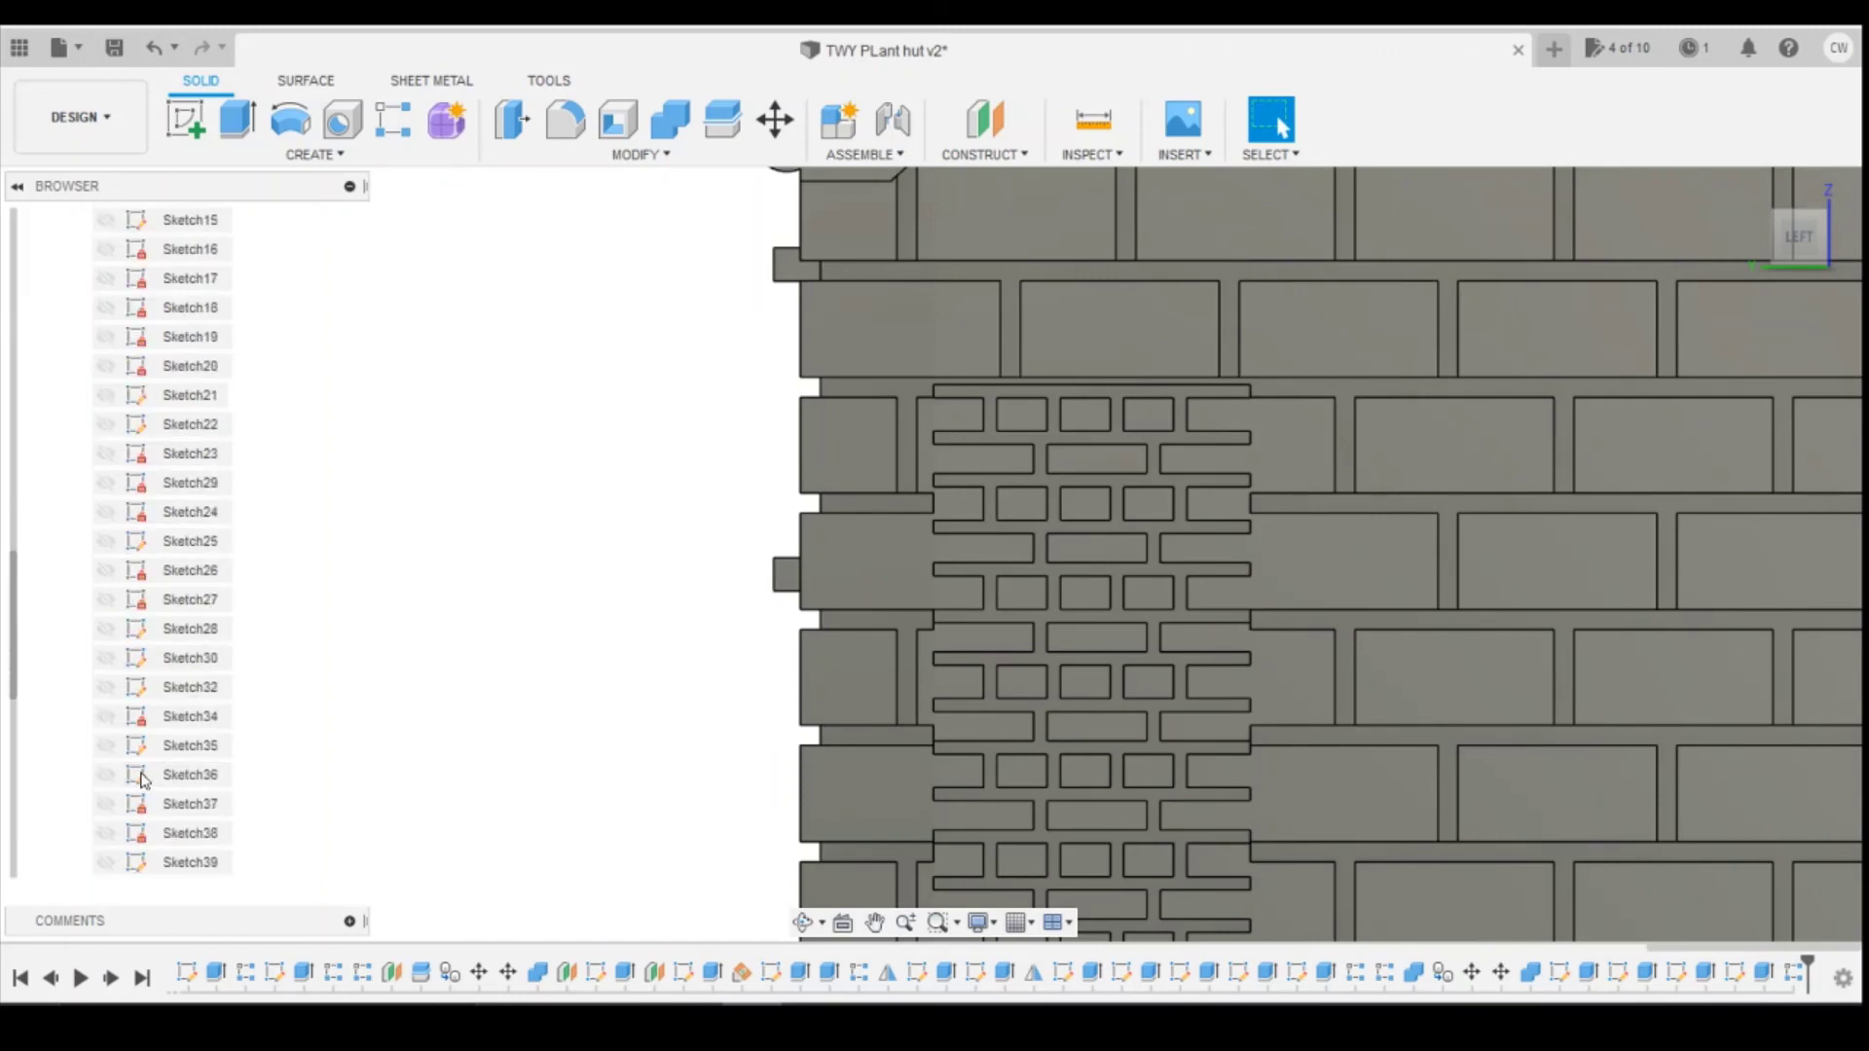
scroll(136, 789, "down", 2)
left_click(109, 630)
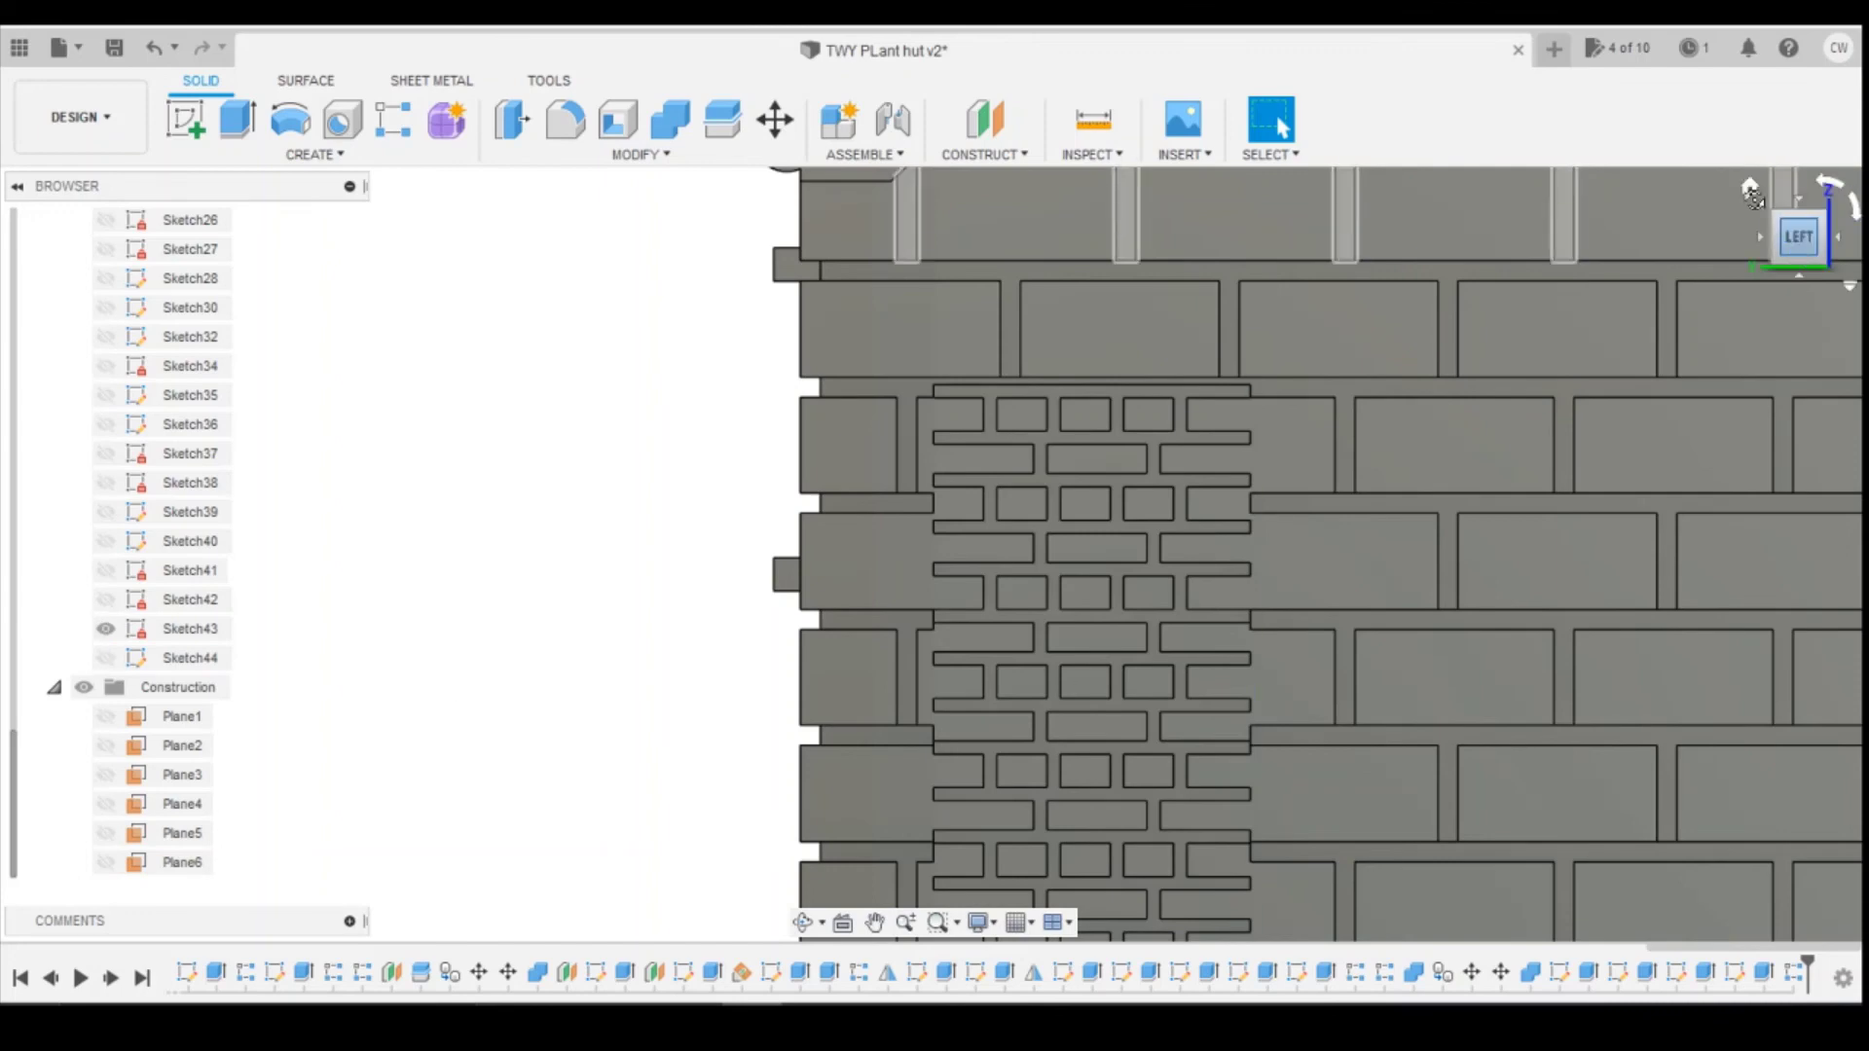
Step: Start a new sketch on the inner face of the brick gable wall, around the doorway outline
left_click_drag(1754, 197, 1735, 117)
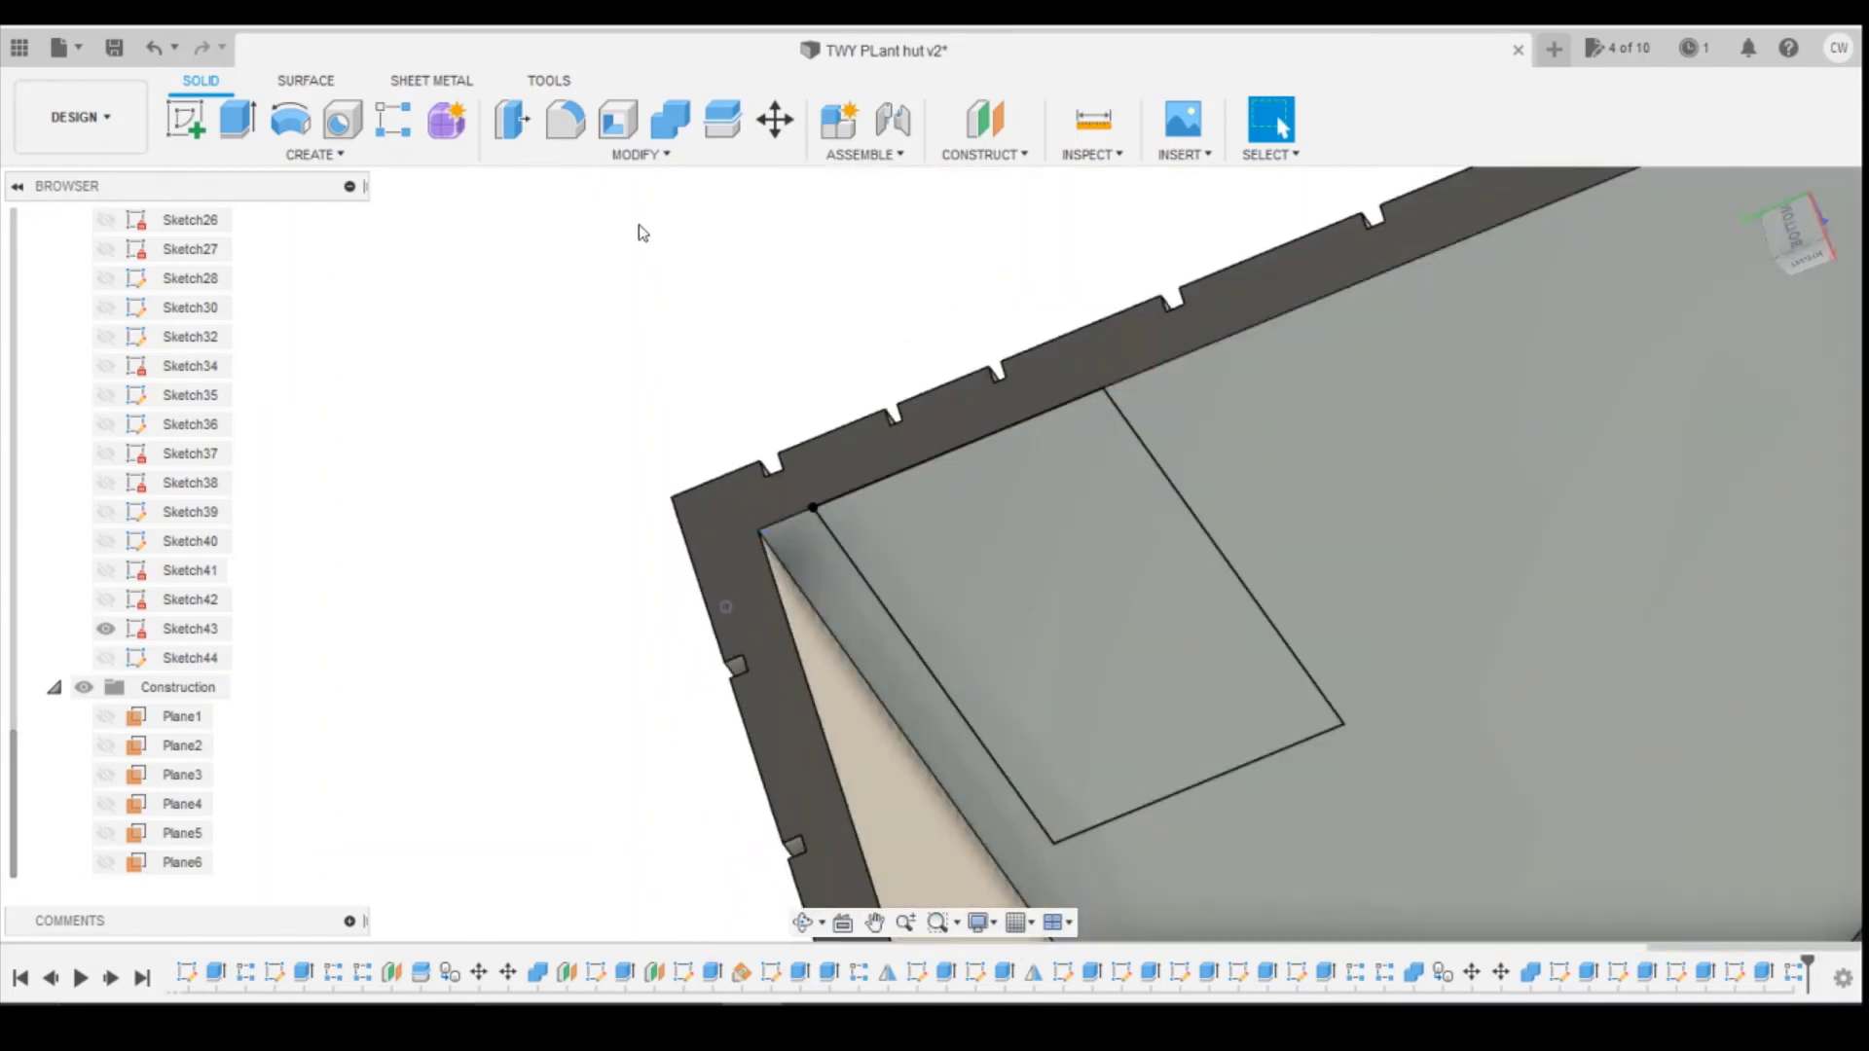
left_click(1749, 187)
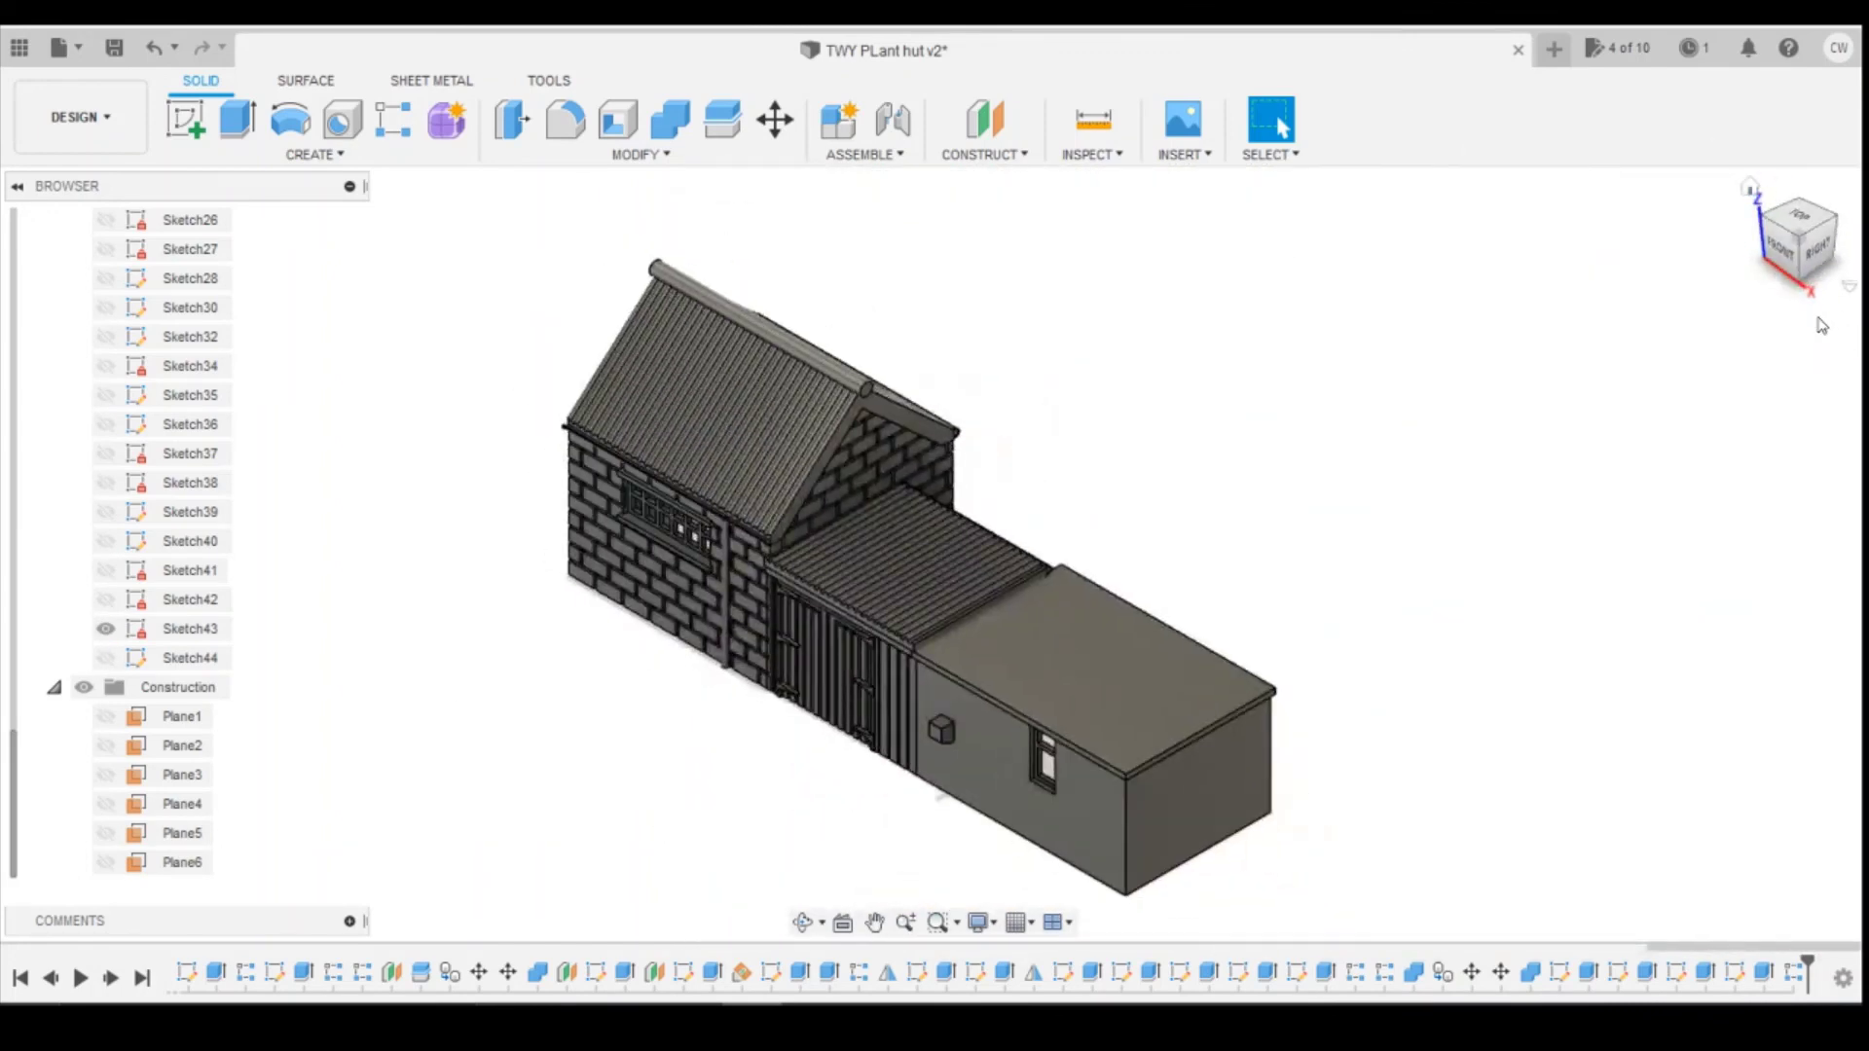
left_click_drag(1798, 280, 1758, 146)
scroll(588, 929, "up", 4)
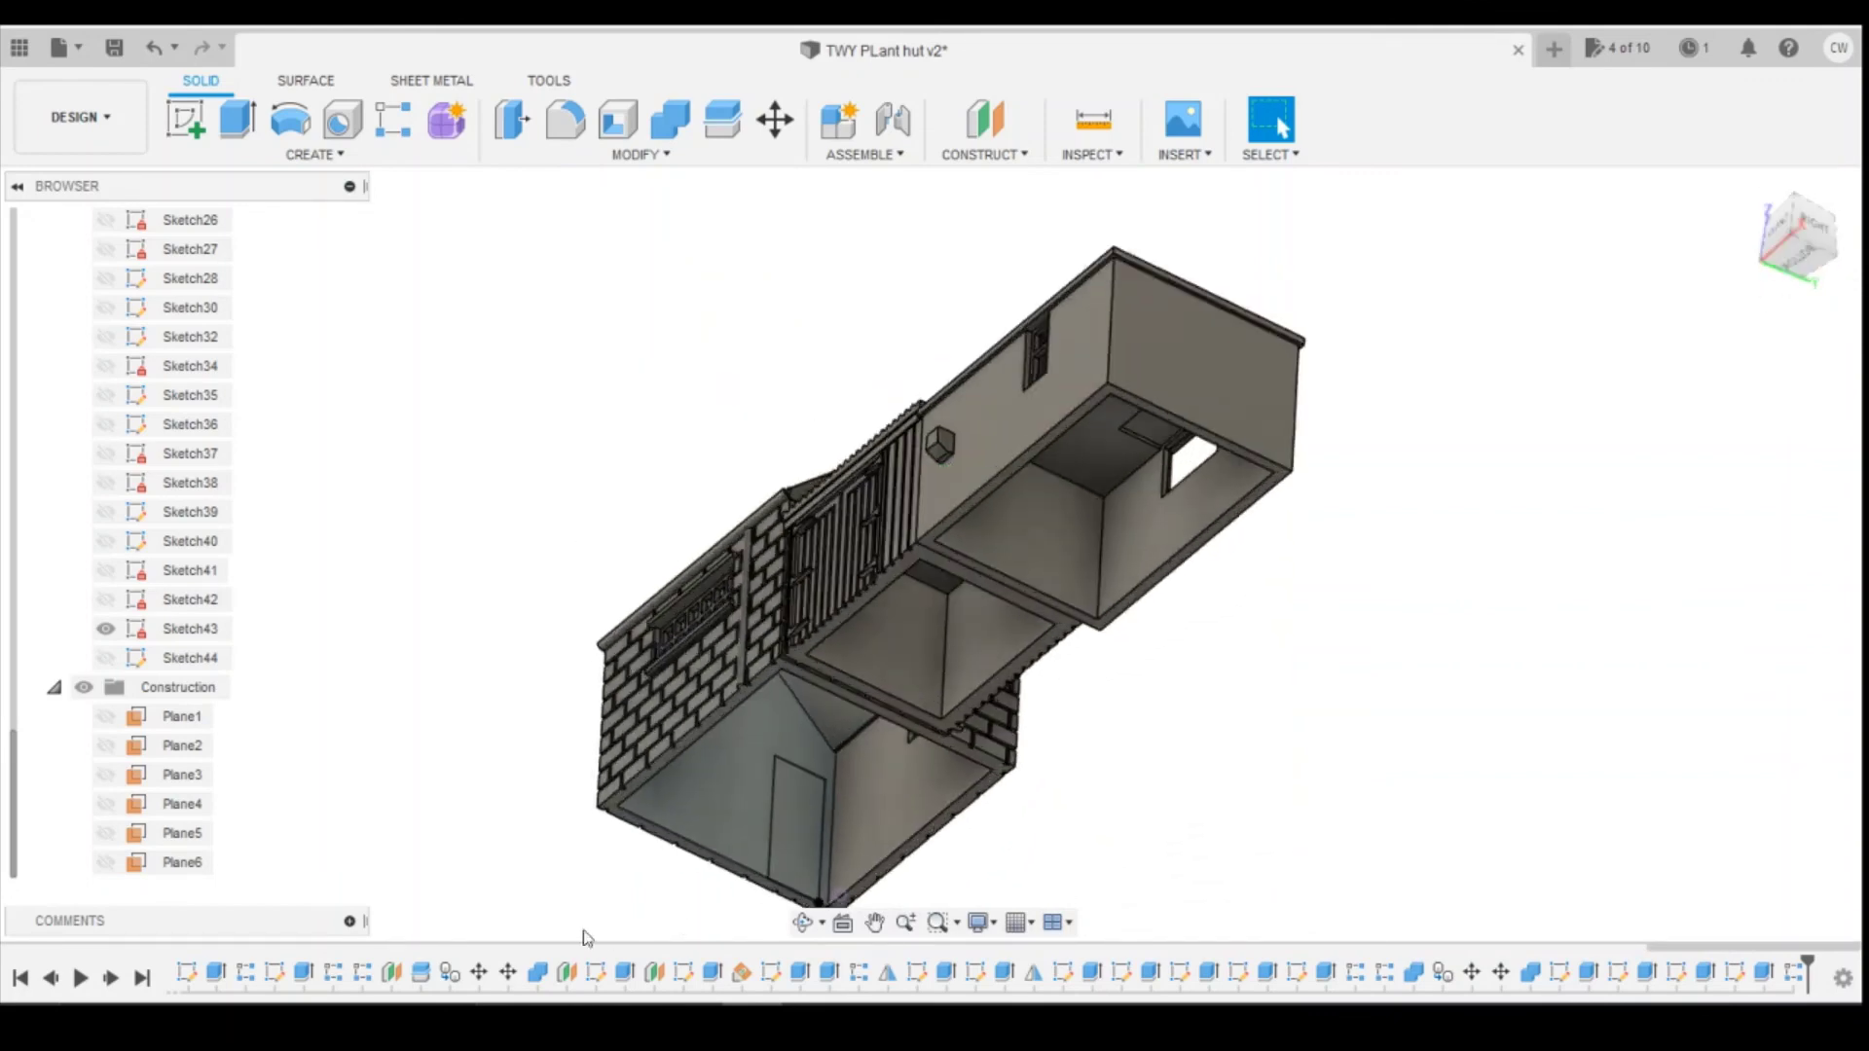
scroll(832, 839, "up", 3)
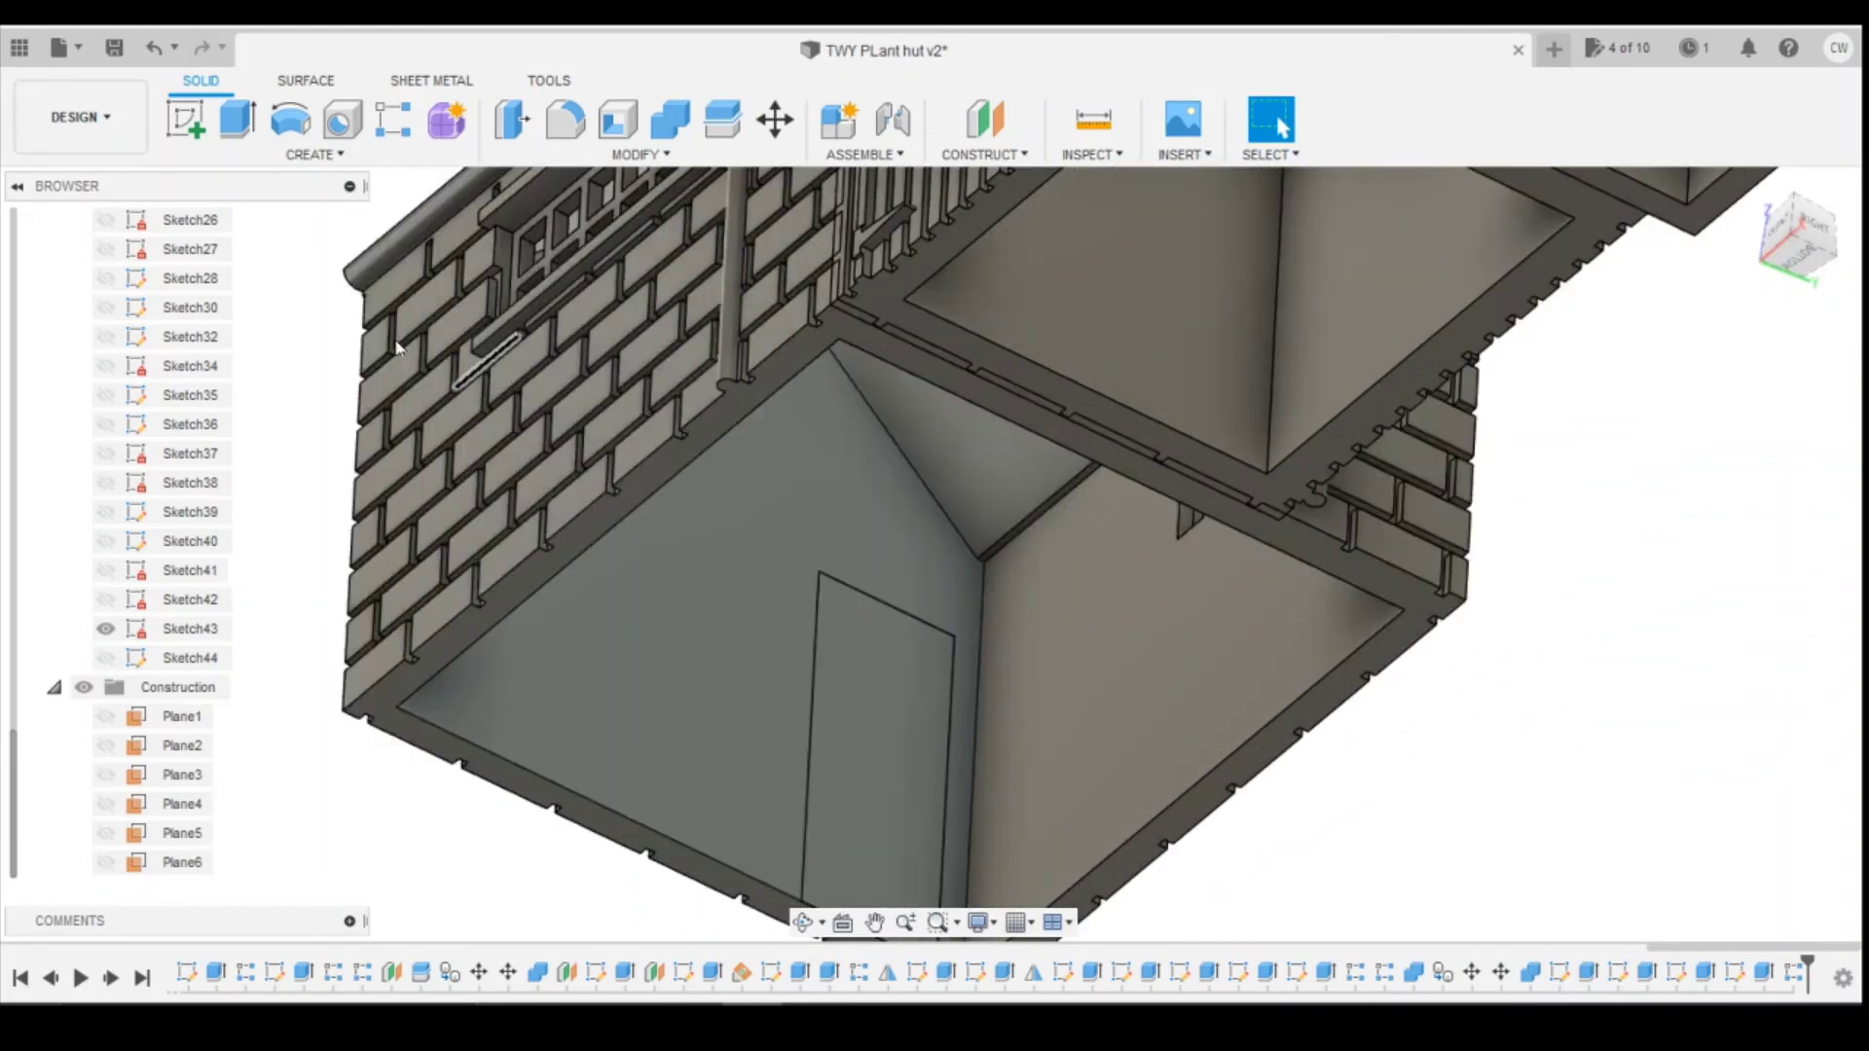
left_click(185, 119)
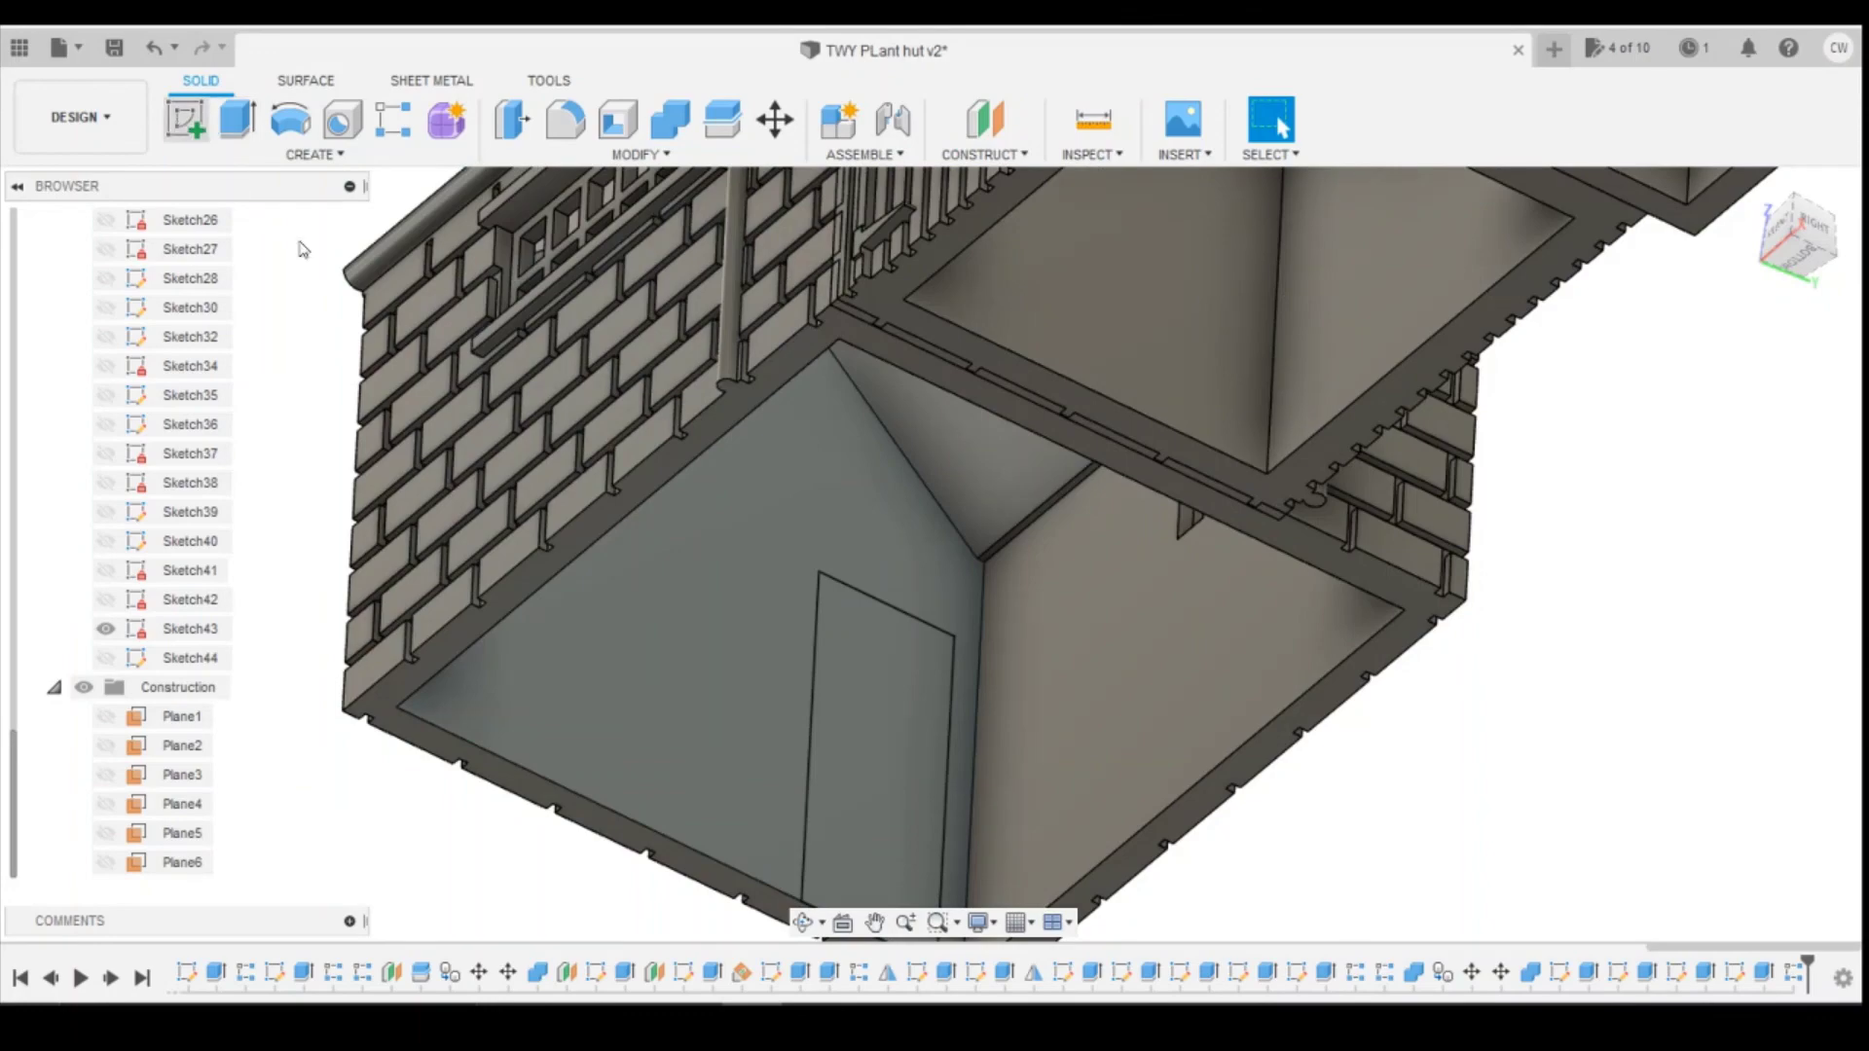
left_click(745, 717)
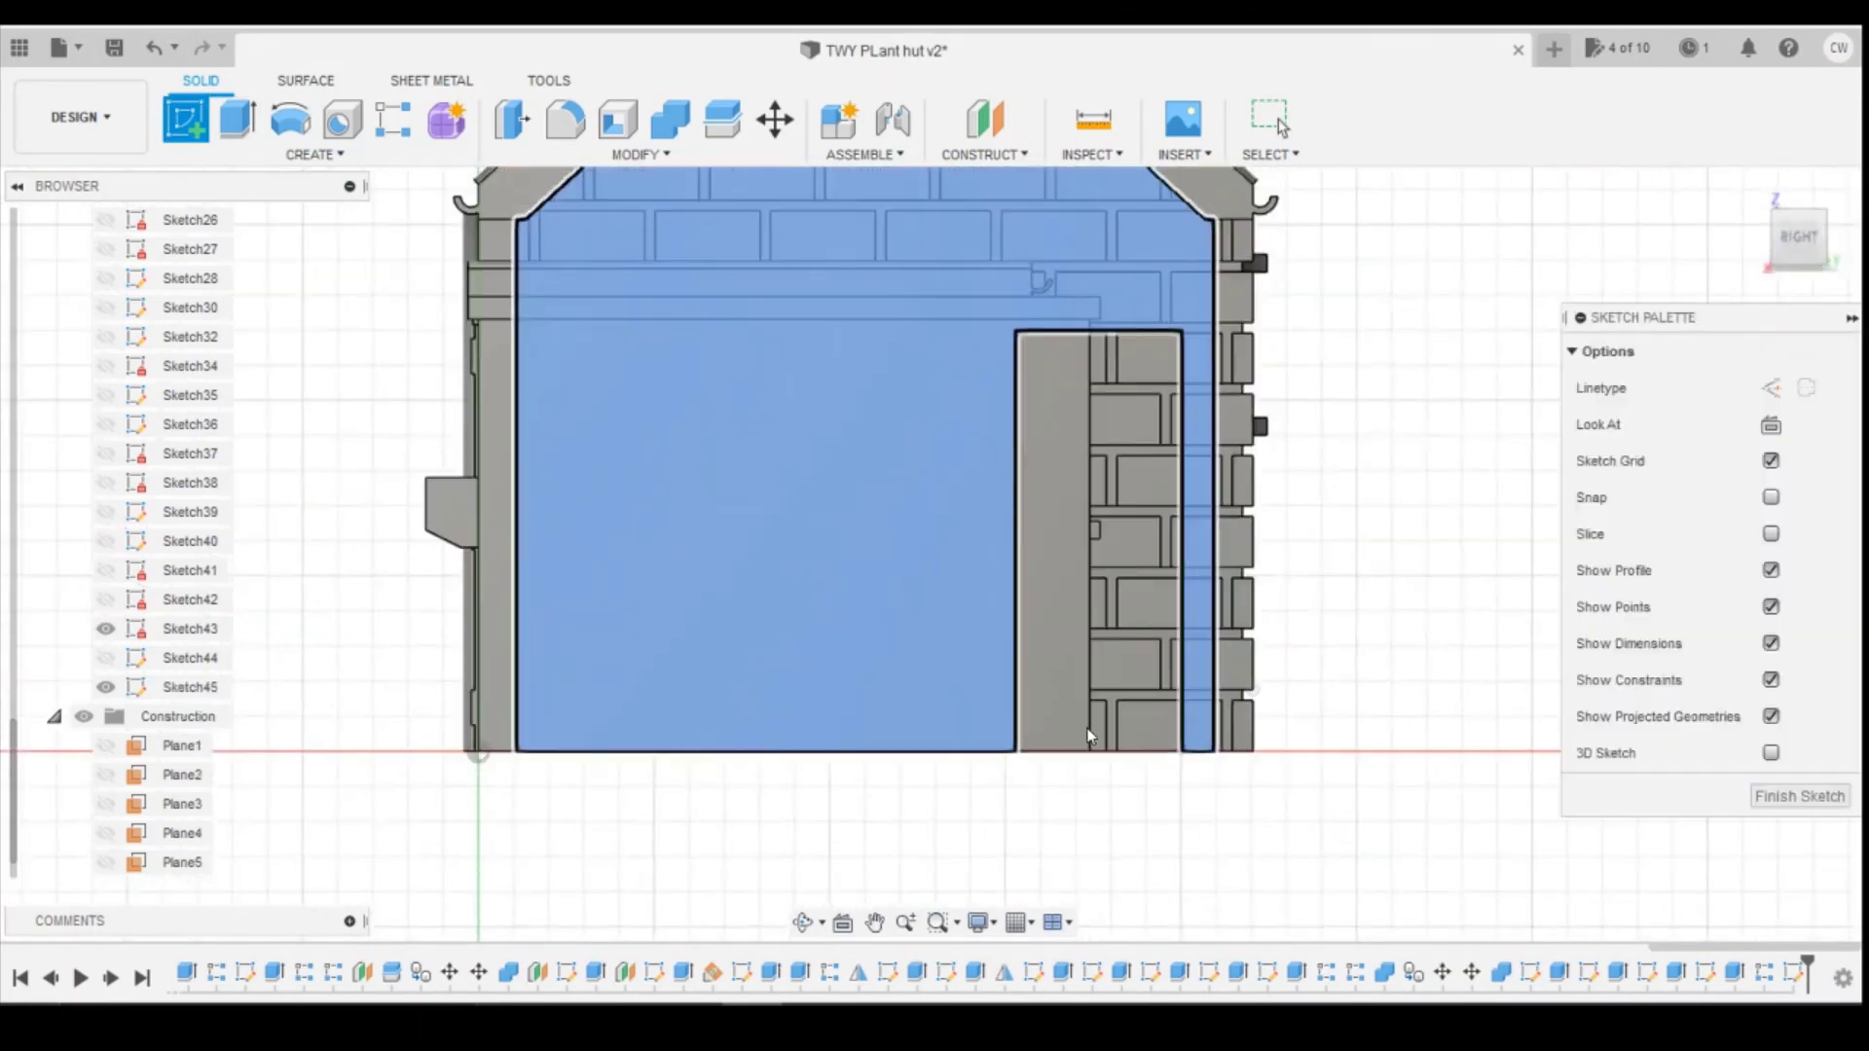
Step: Project the two side lines and the top line of the doorway outline into the new sketch
left_click(1802, 243)
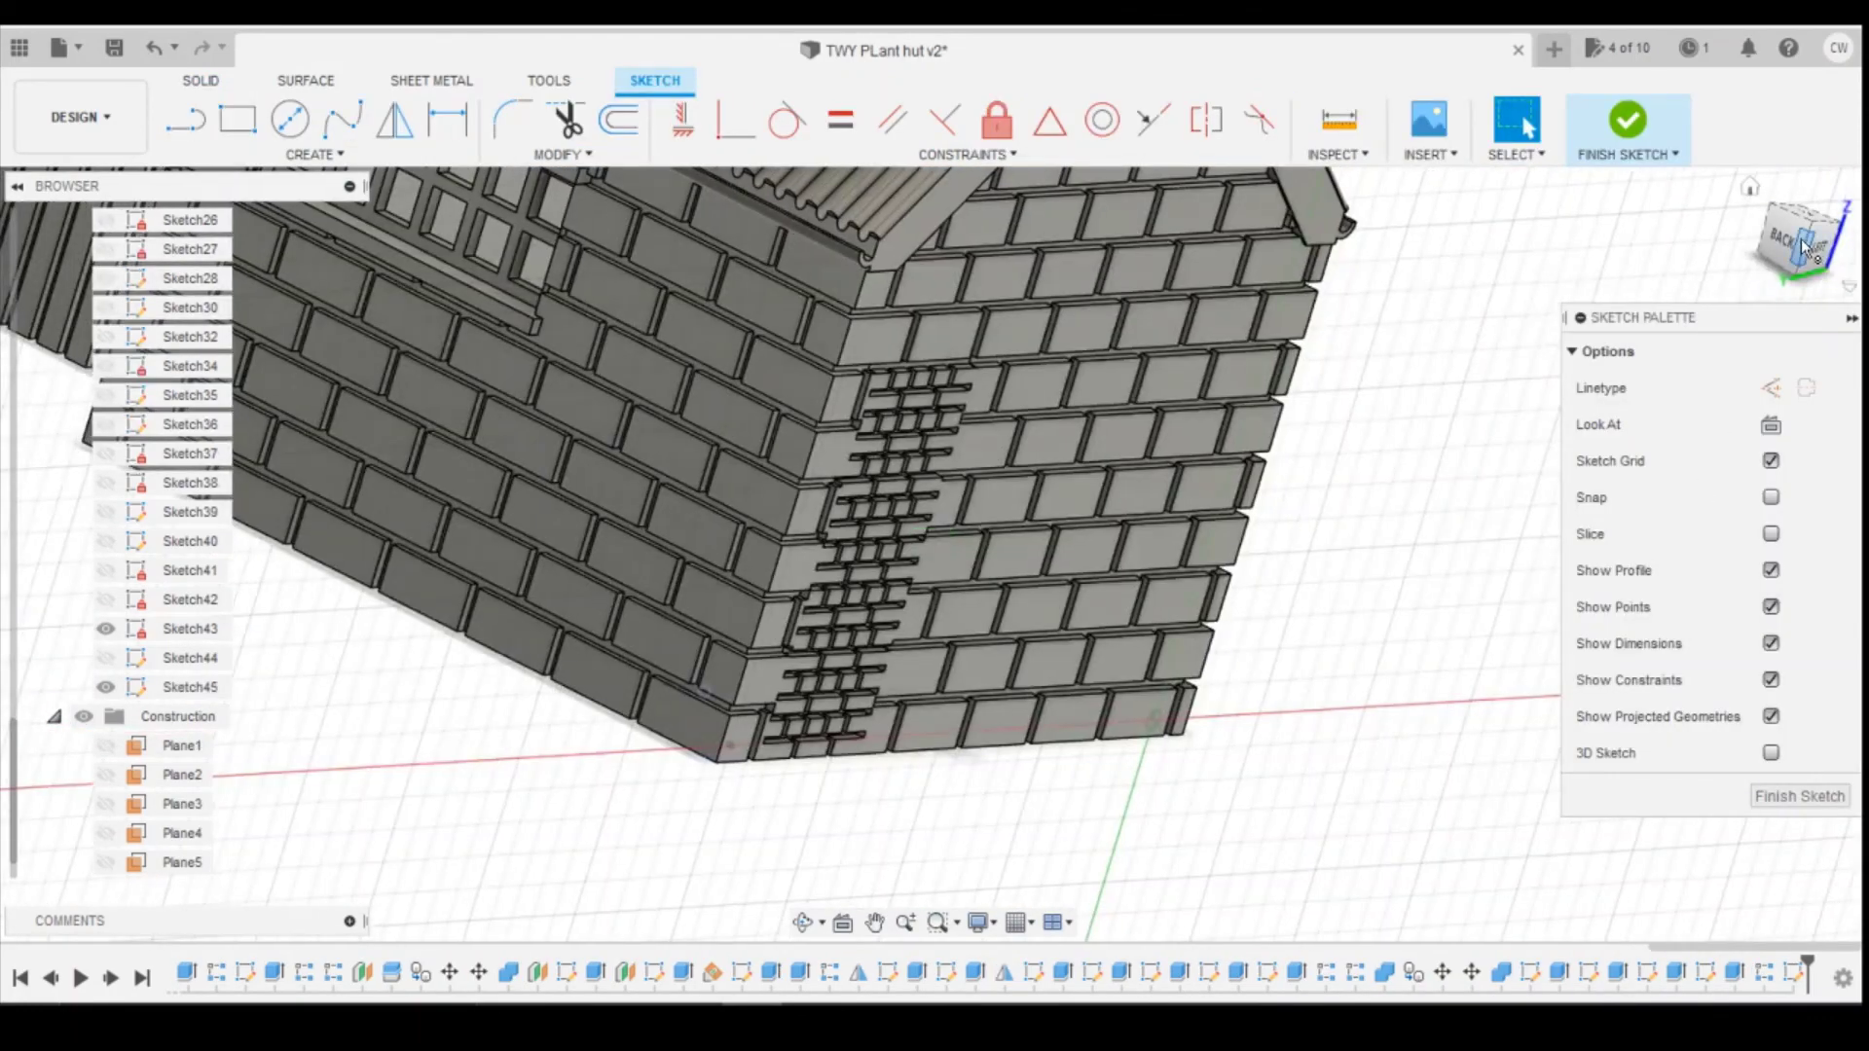
left_click_drag(1855, 243, 1790, 258)
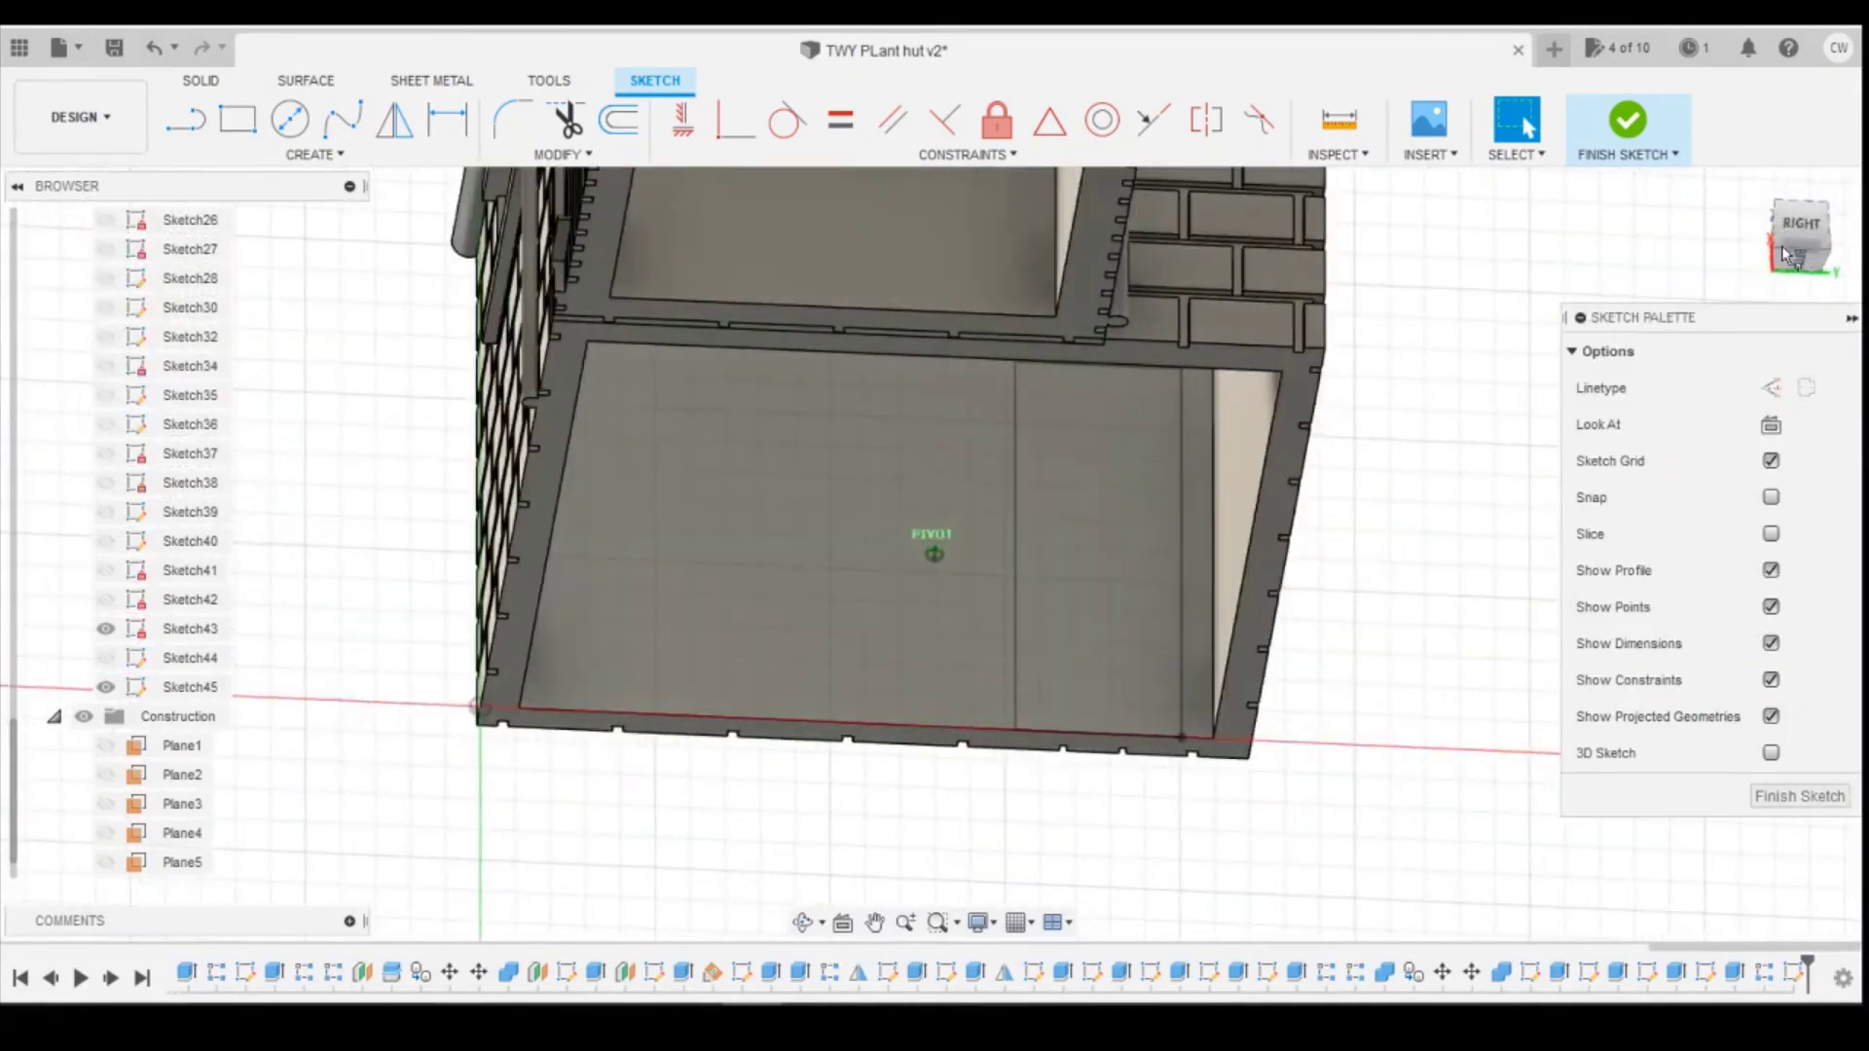
key("p")
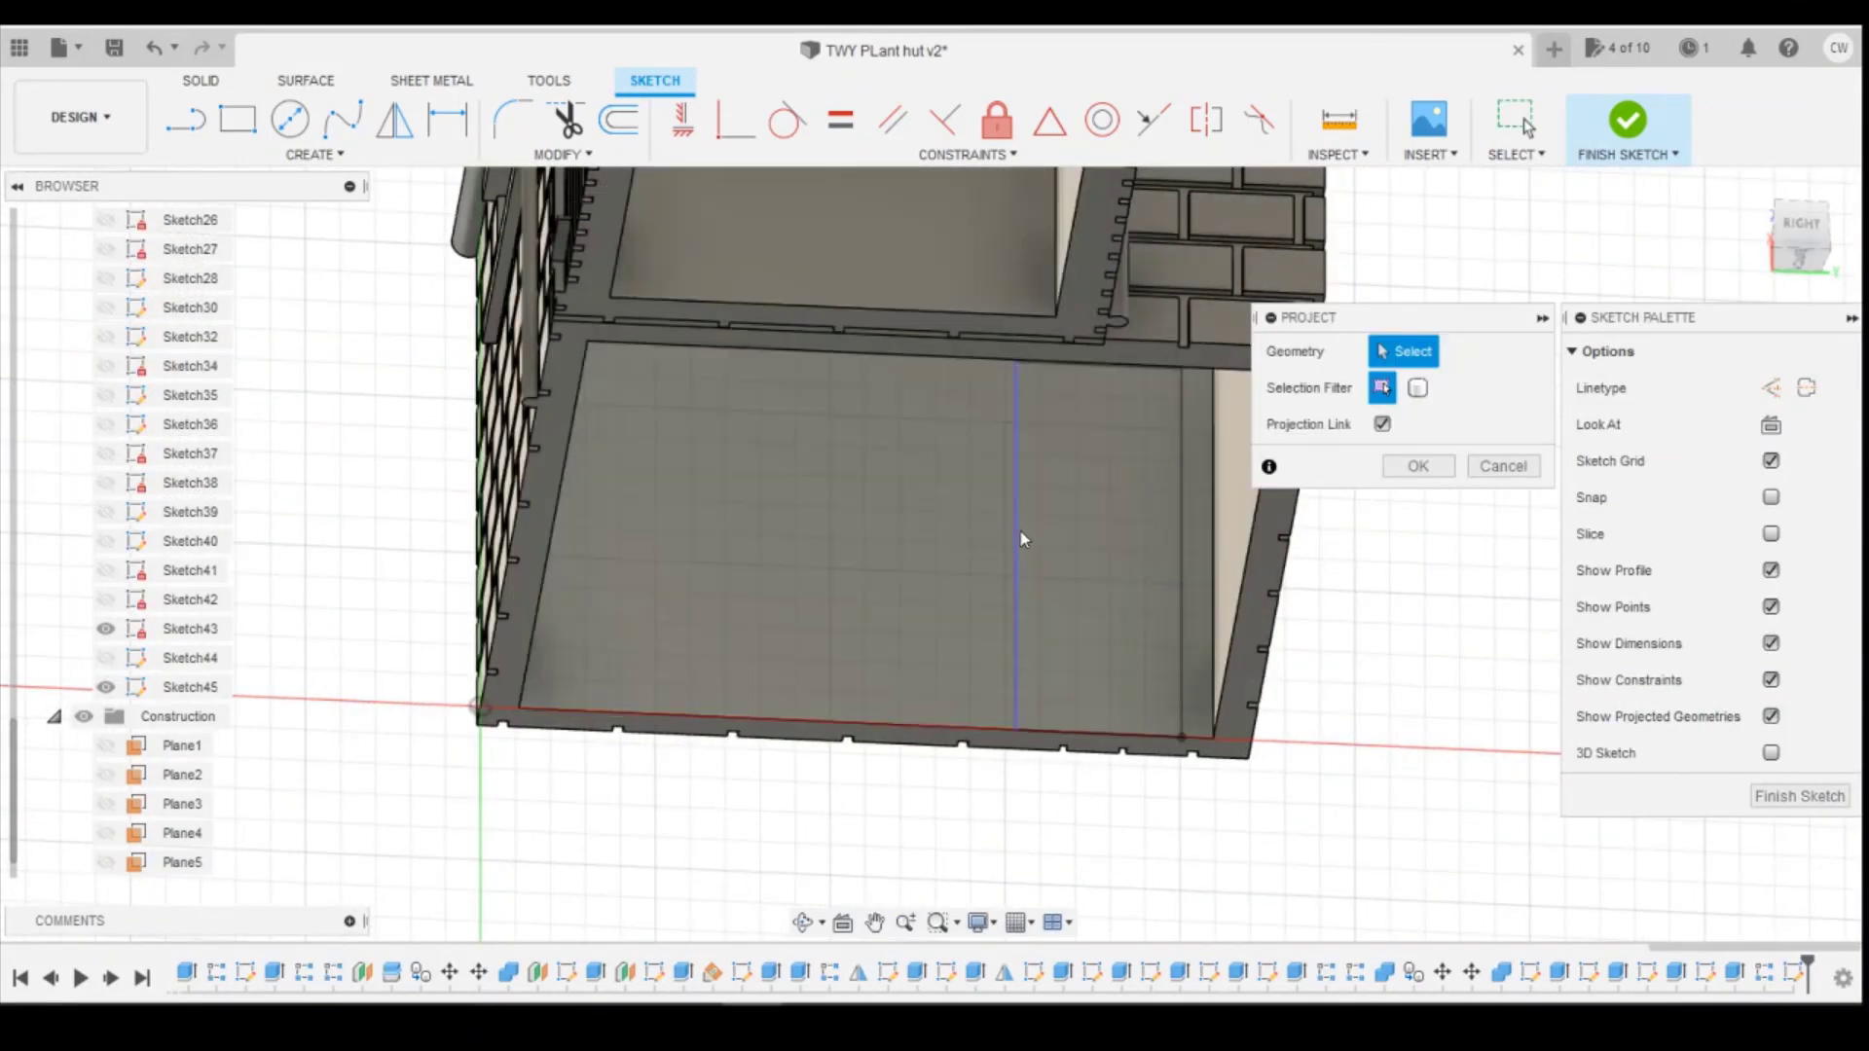
scroll(1853, 429, "down", 1)
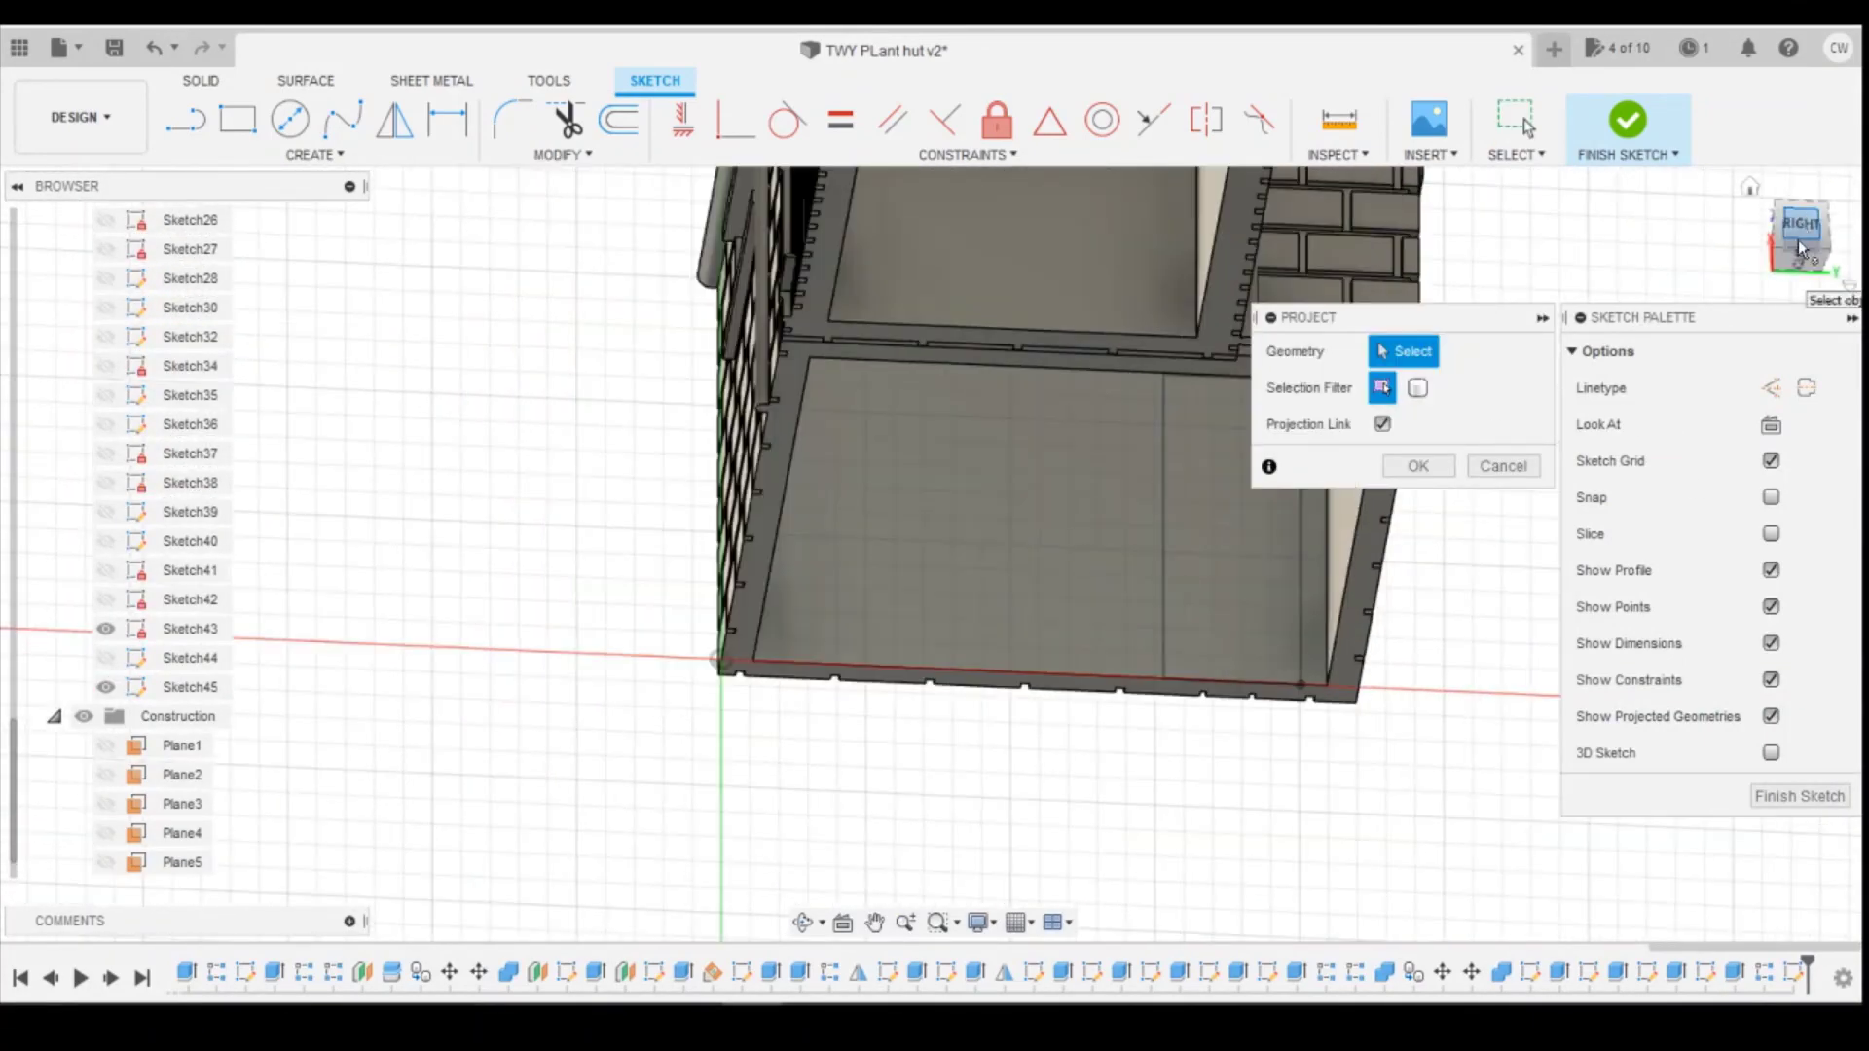
left_click_drag(1798, 249, 1816, 212)
left_click(1162, 551)
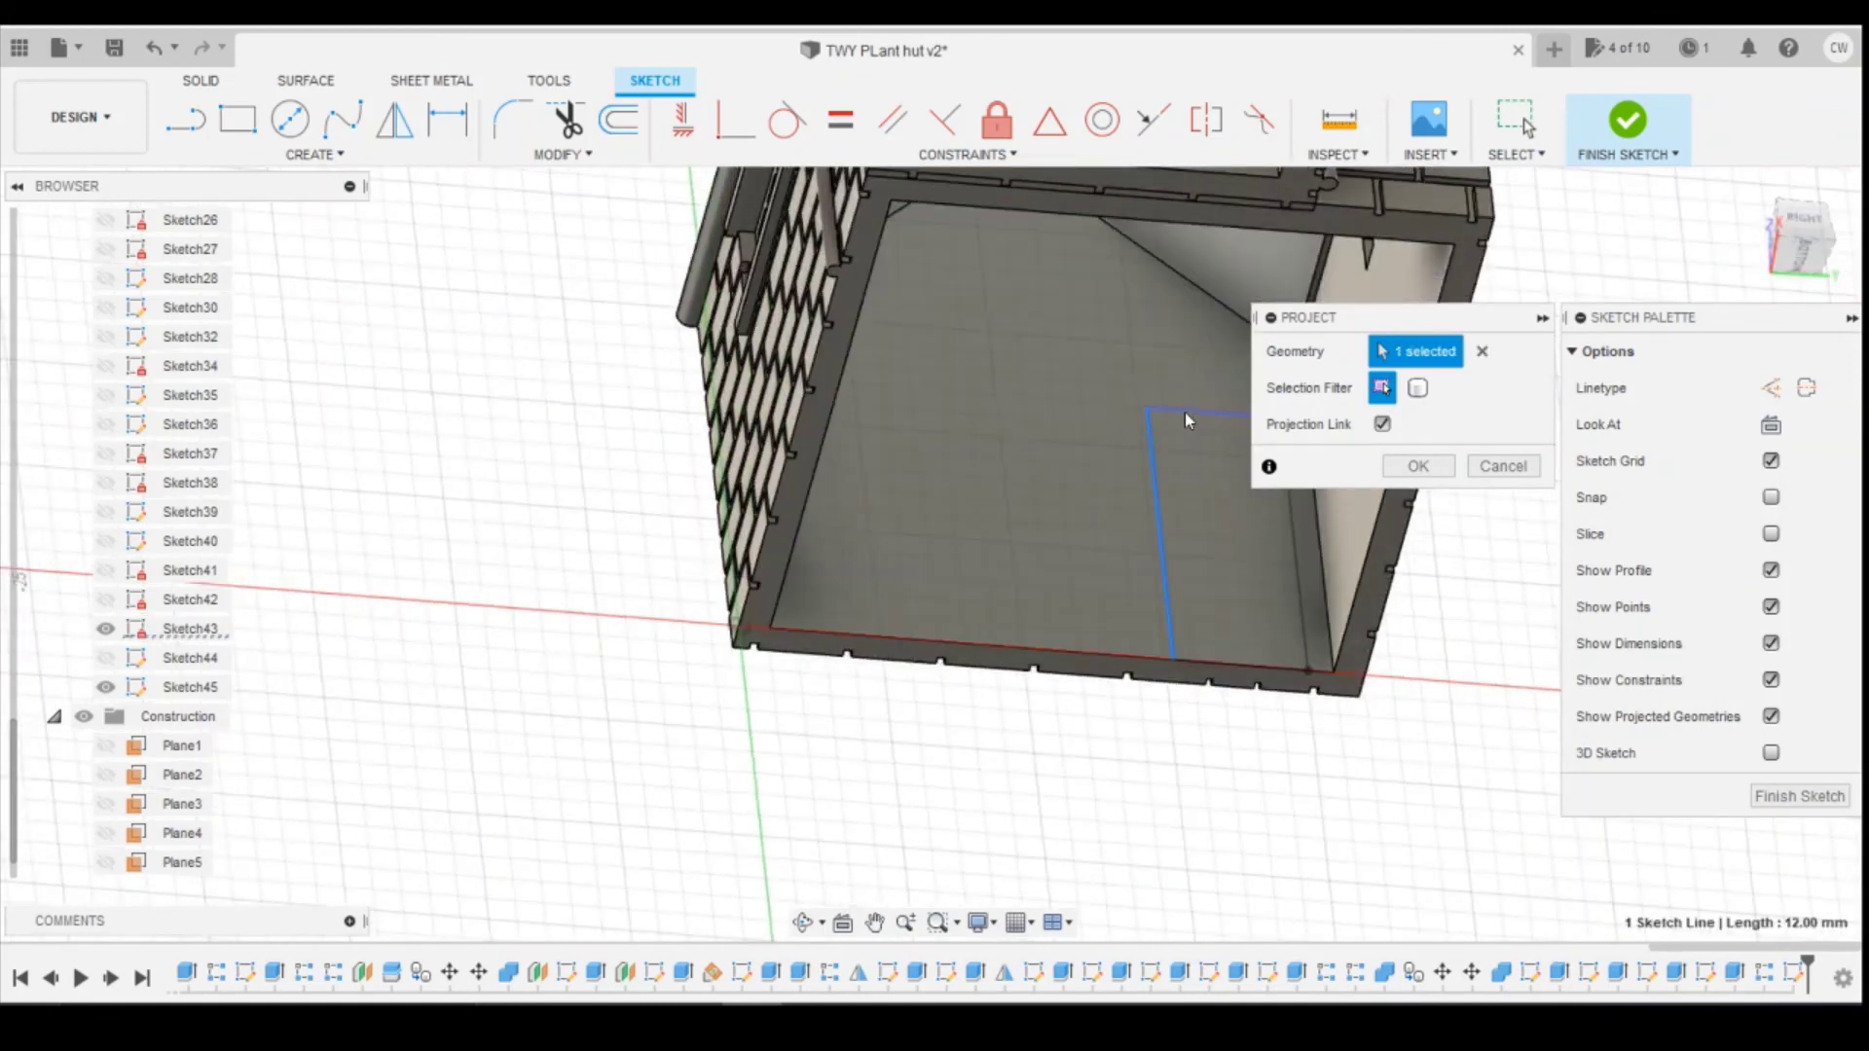
left_click(1307, 619)
left_click(1252, 638)
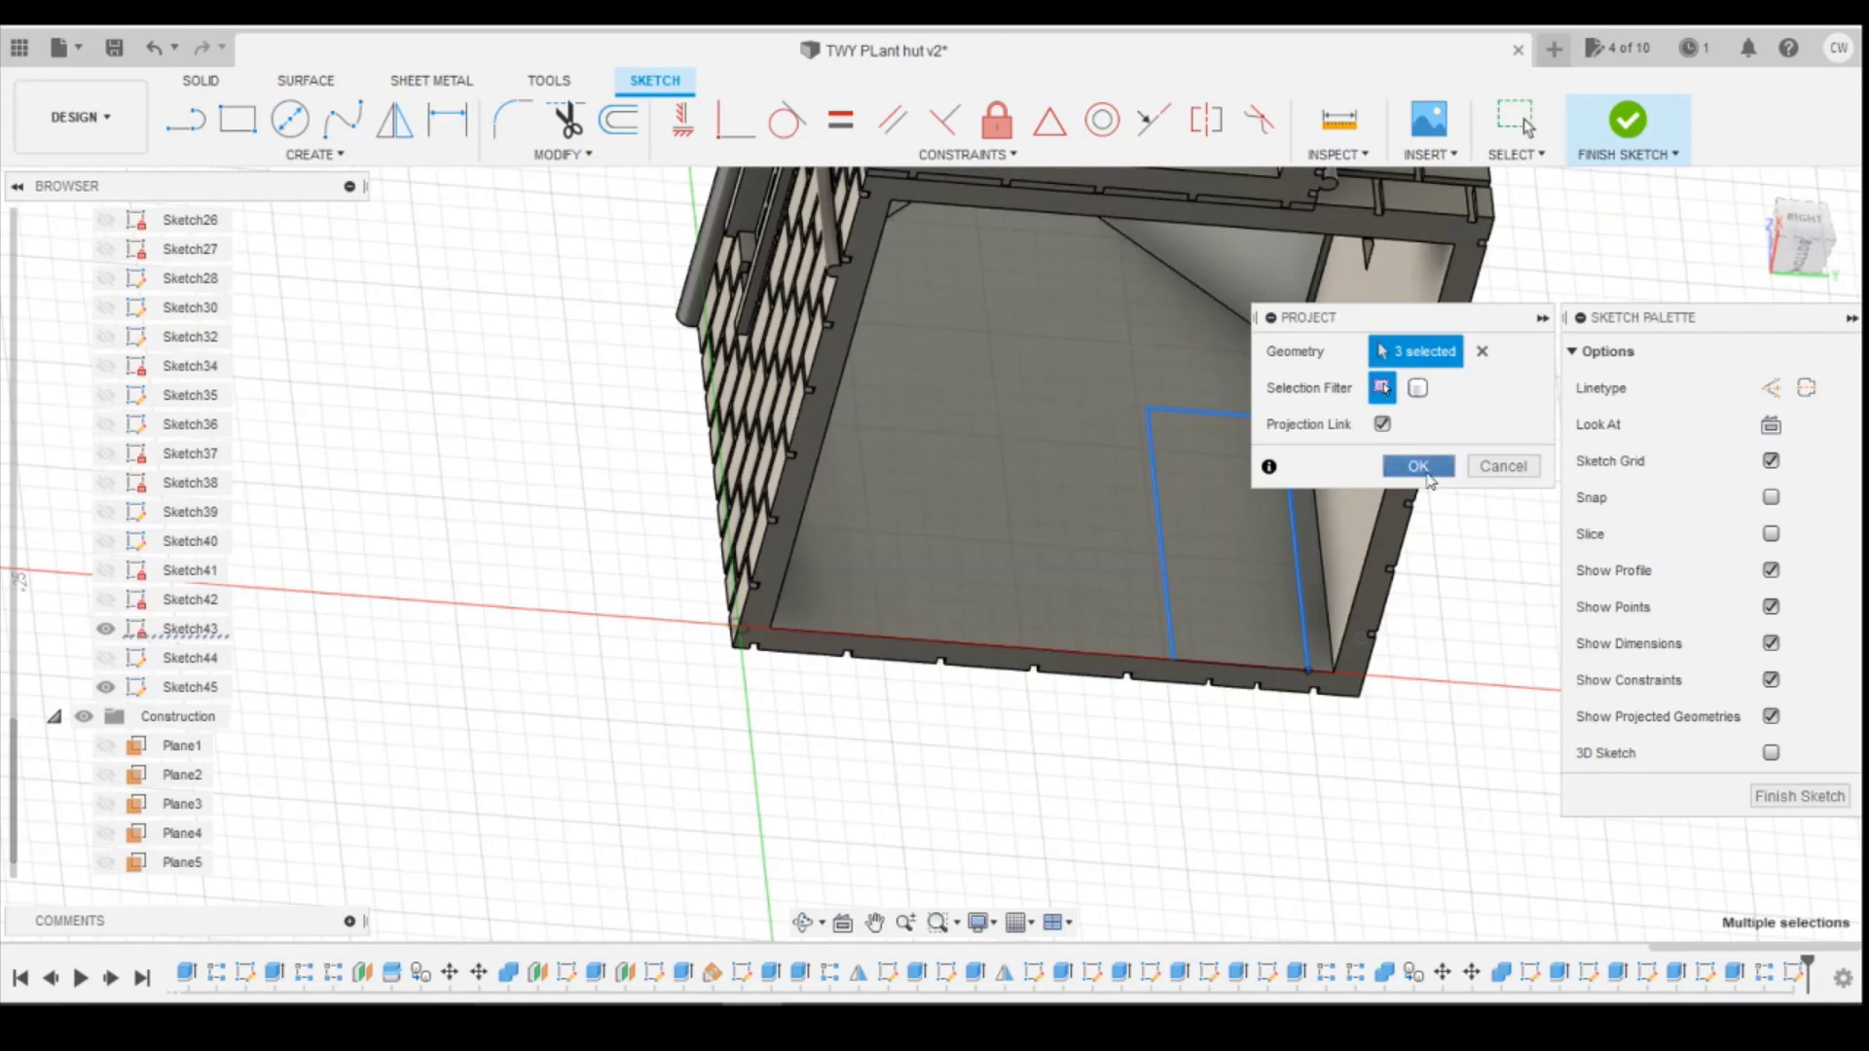
left_click(1418, 467)
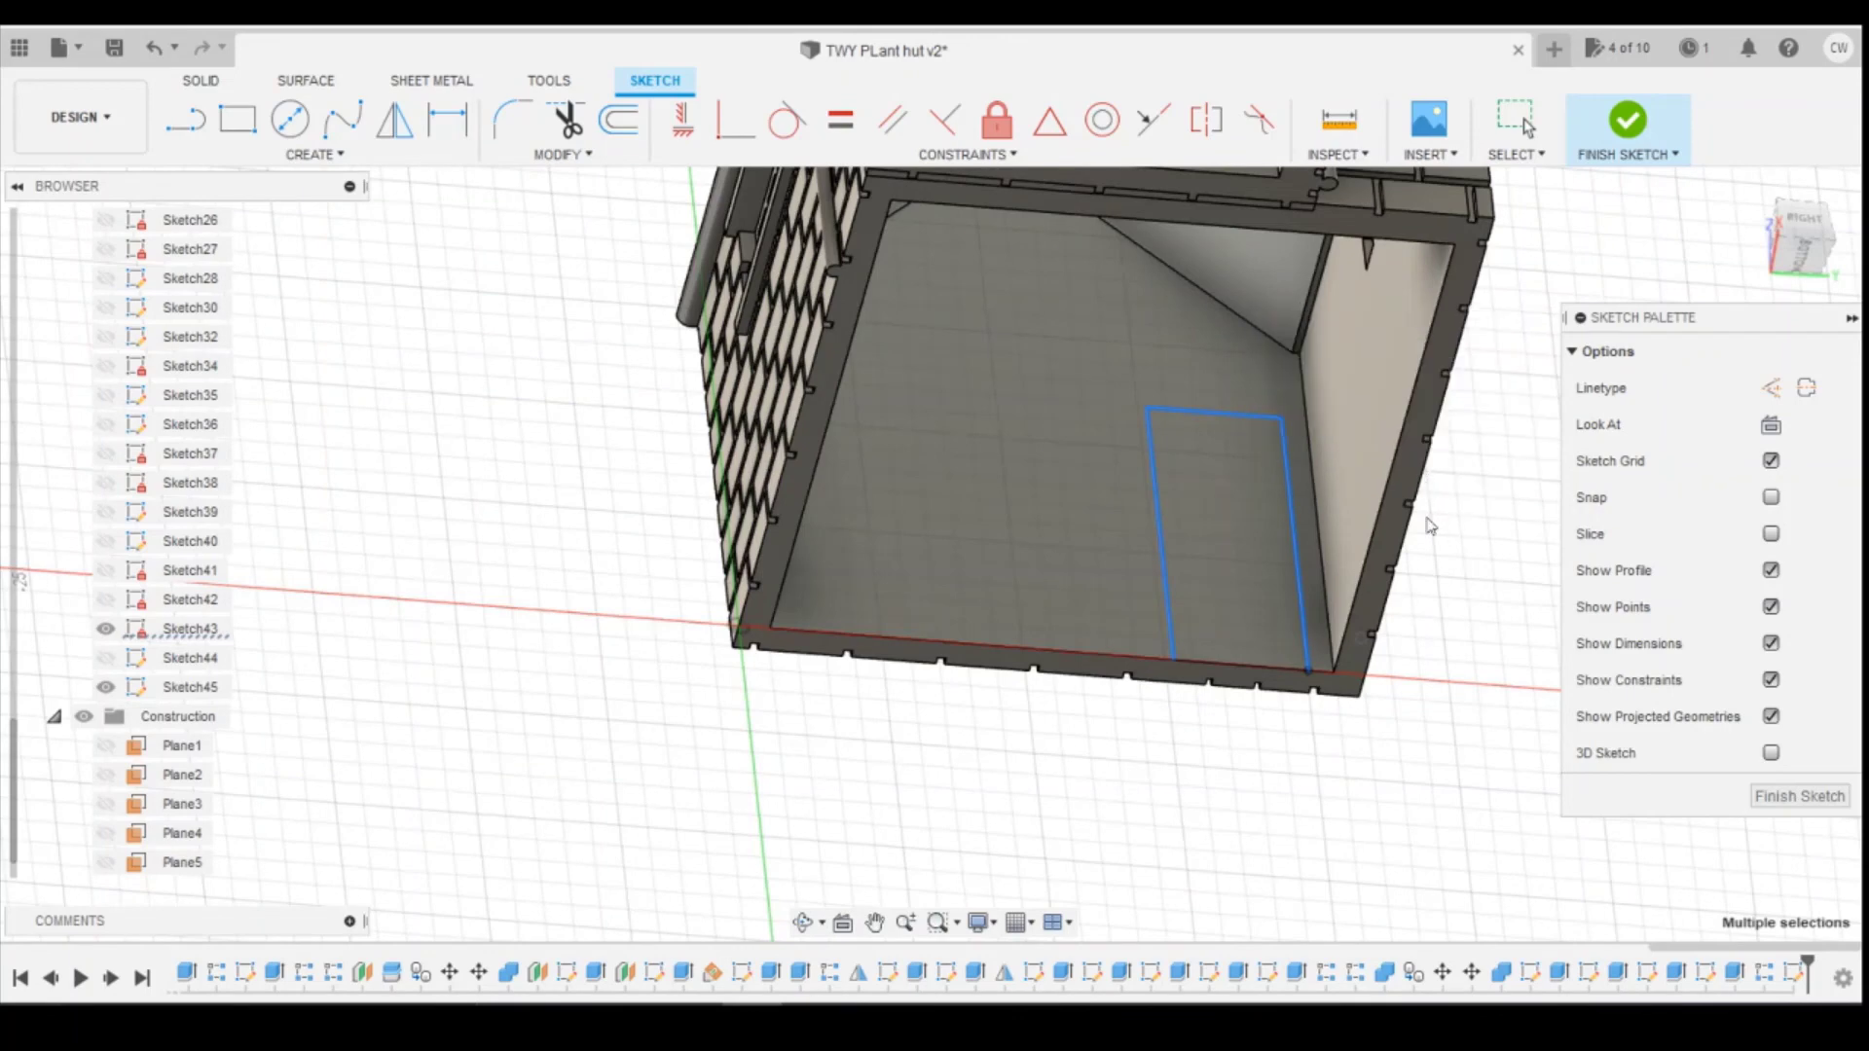
key("Escape")
Step: Offset the projected doorway outline outward by -0.34 mm as a connected chain
left_click(616, 127)
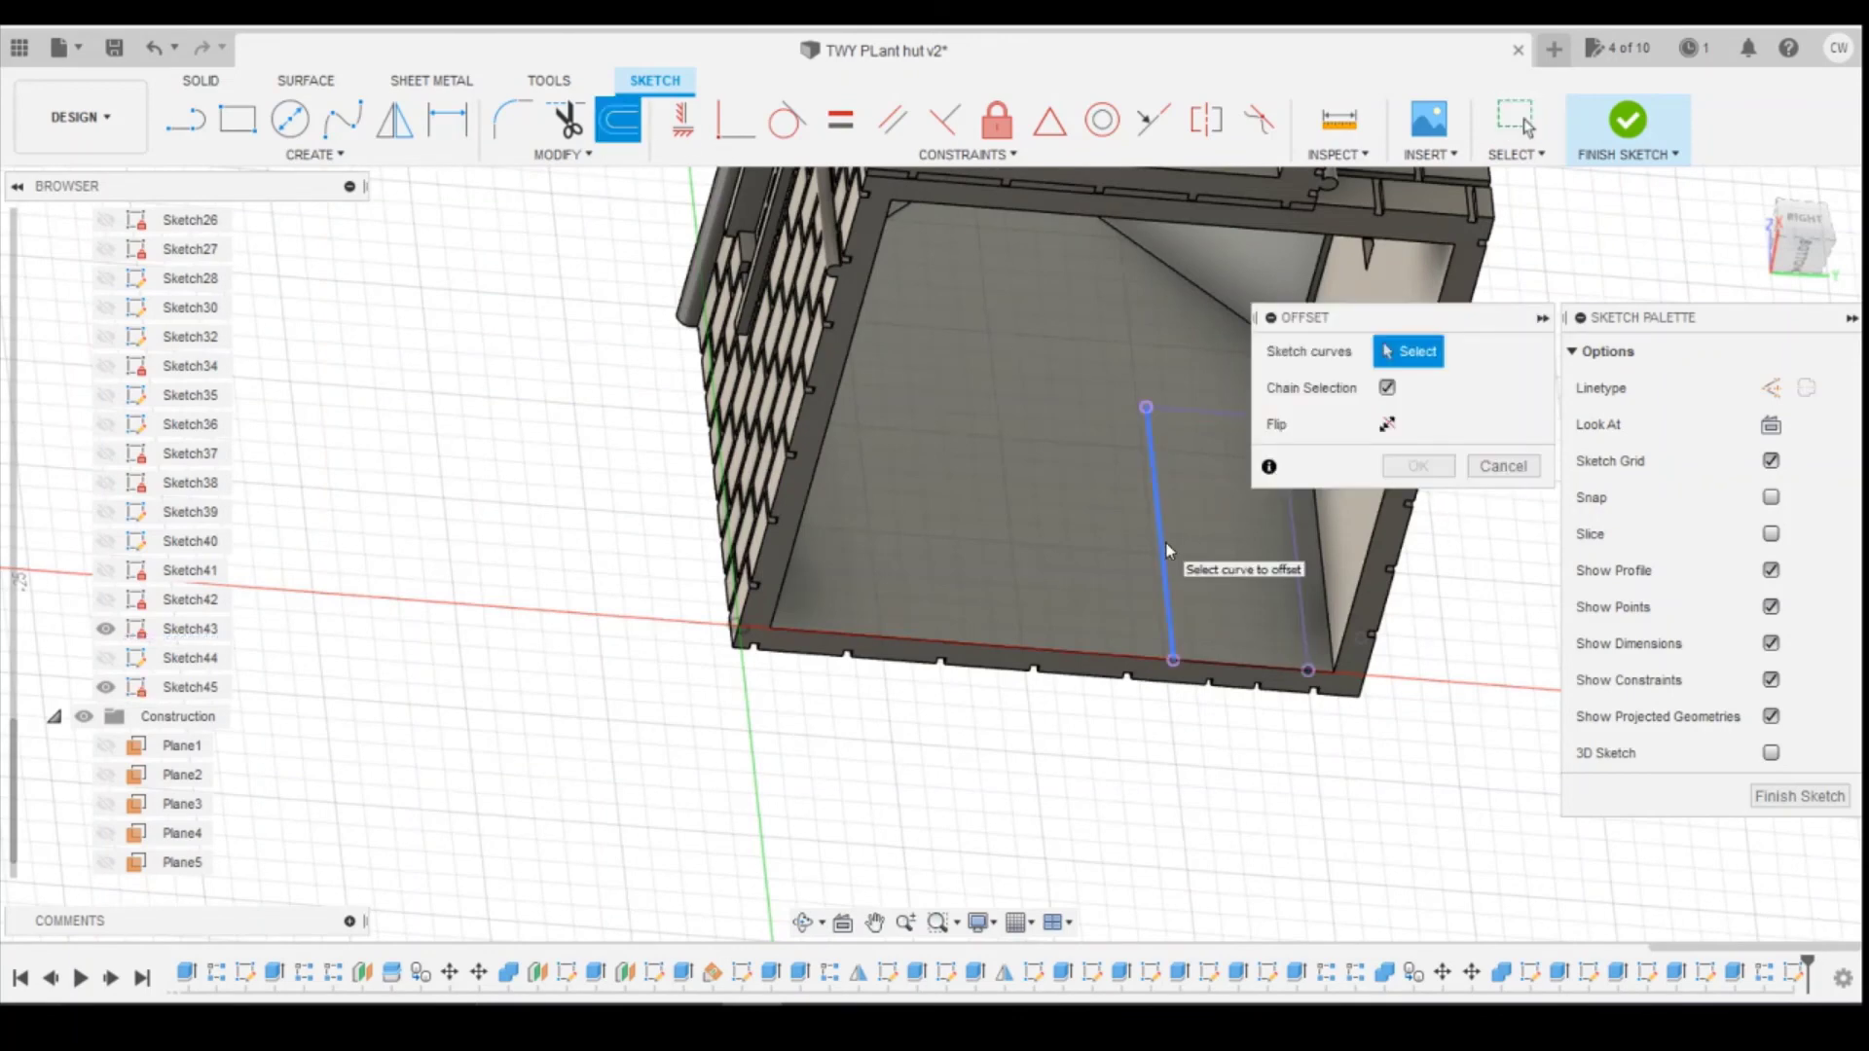
left_click(1168, 550)
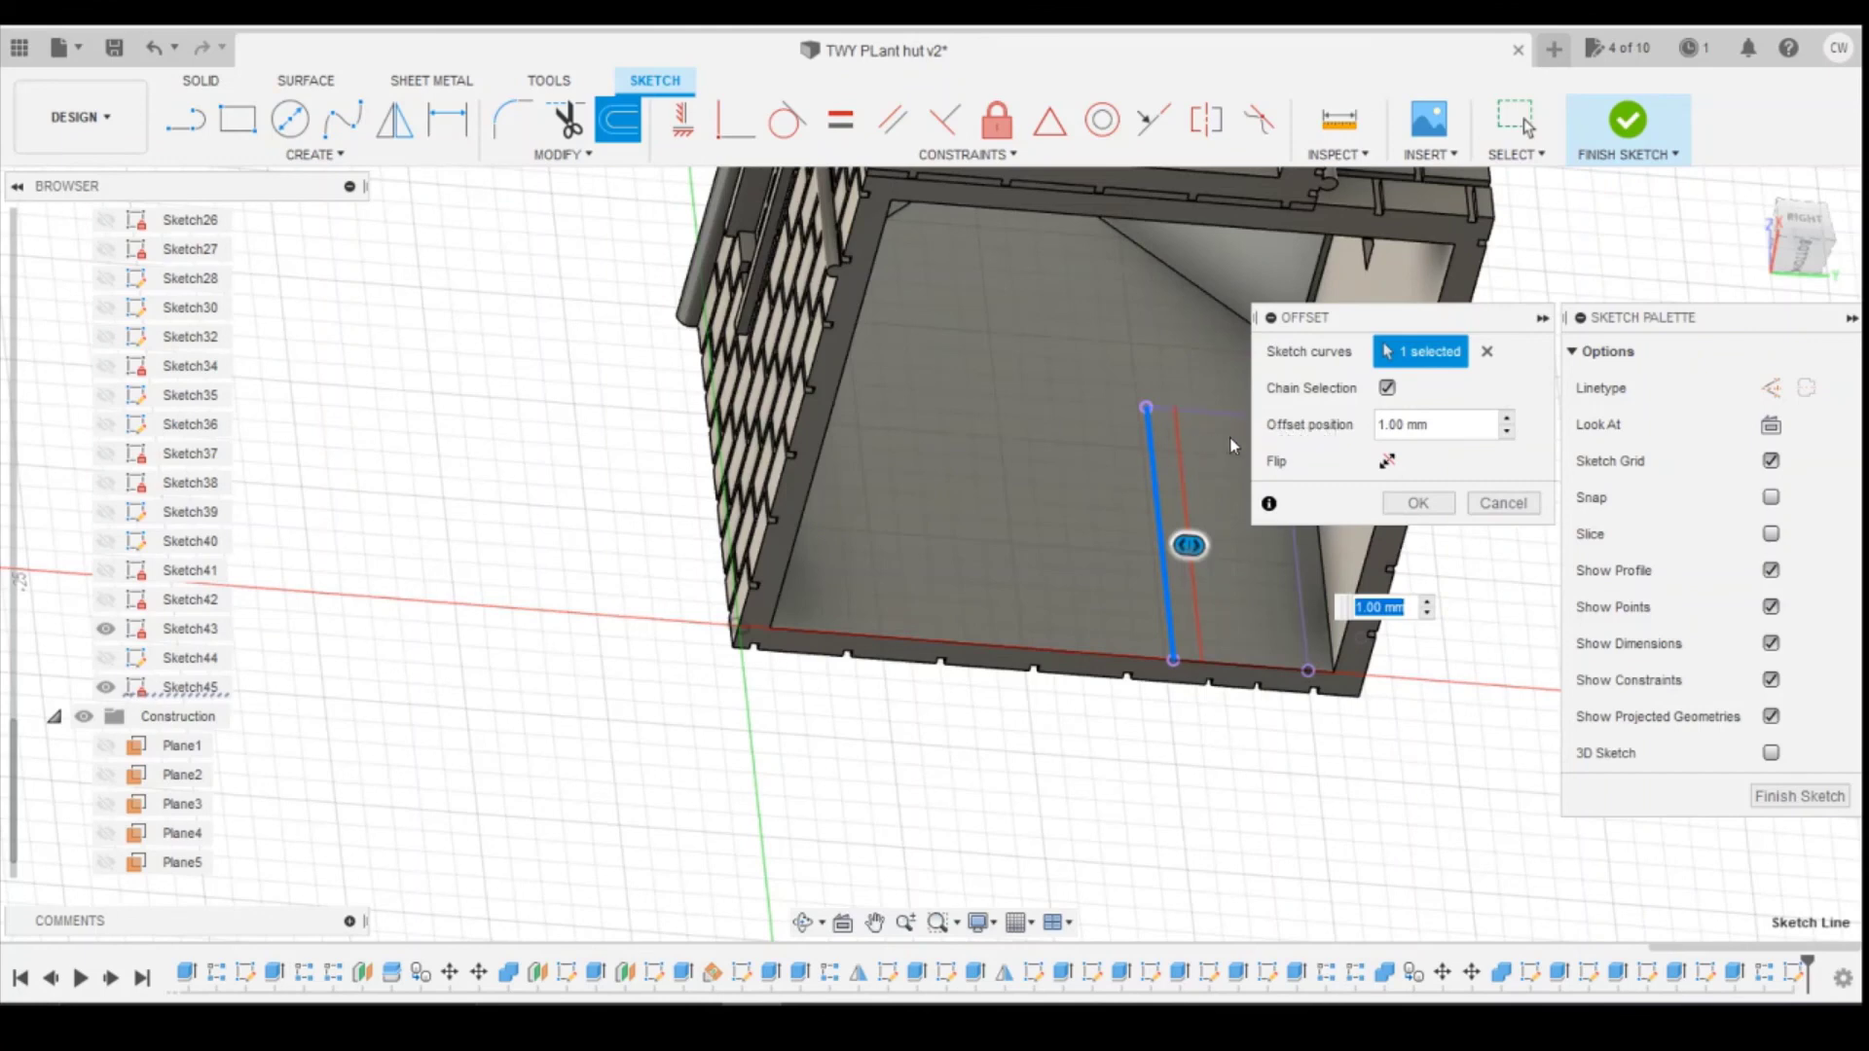
left_click(1199, 415)
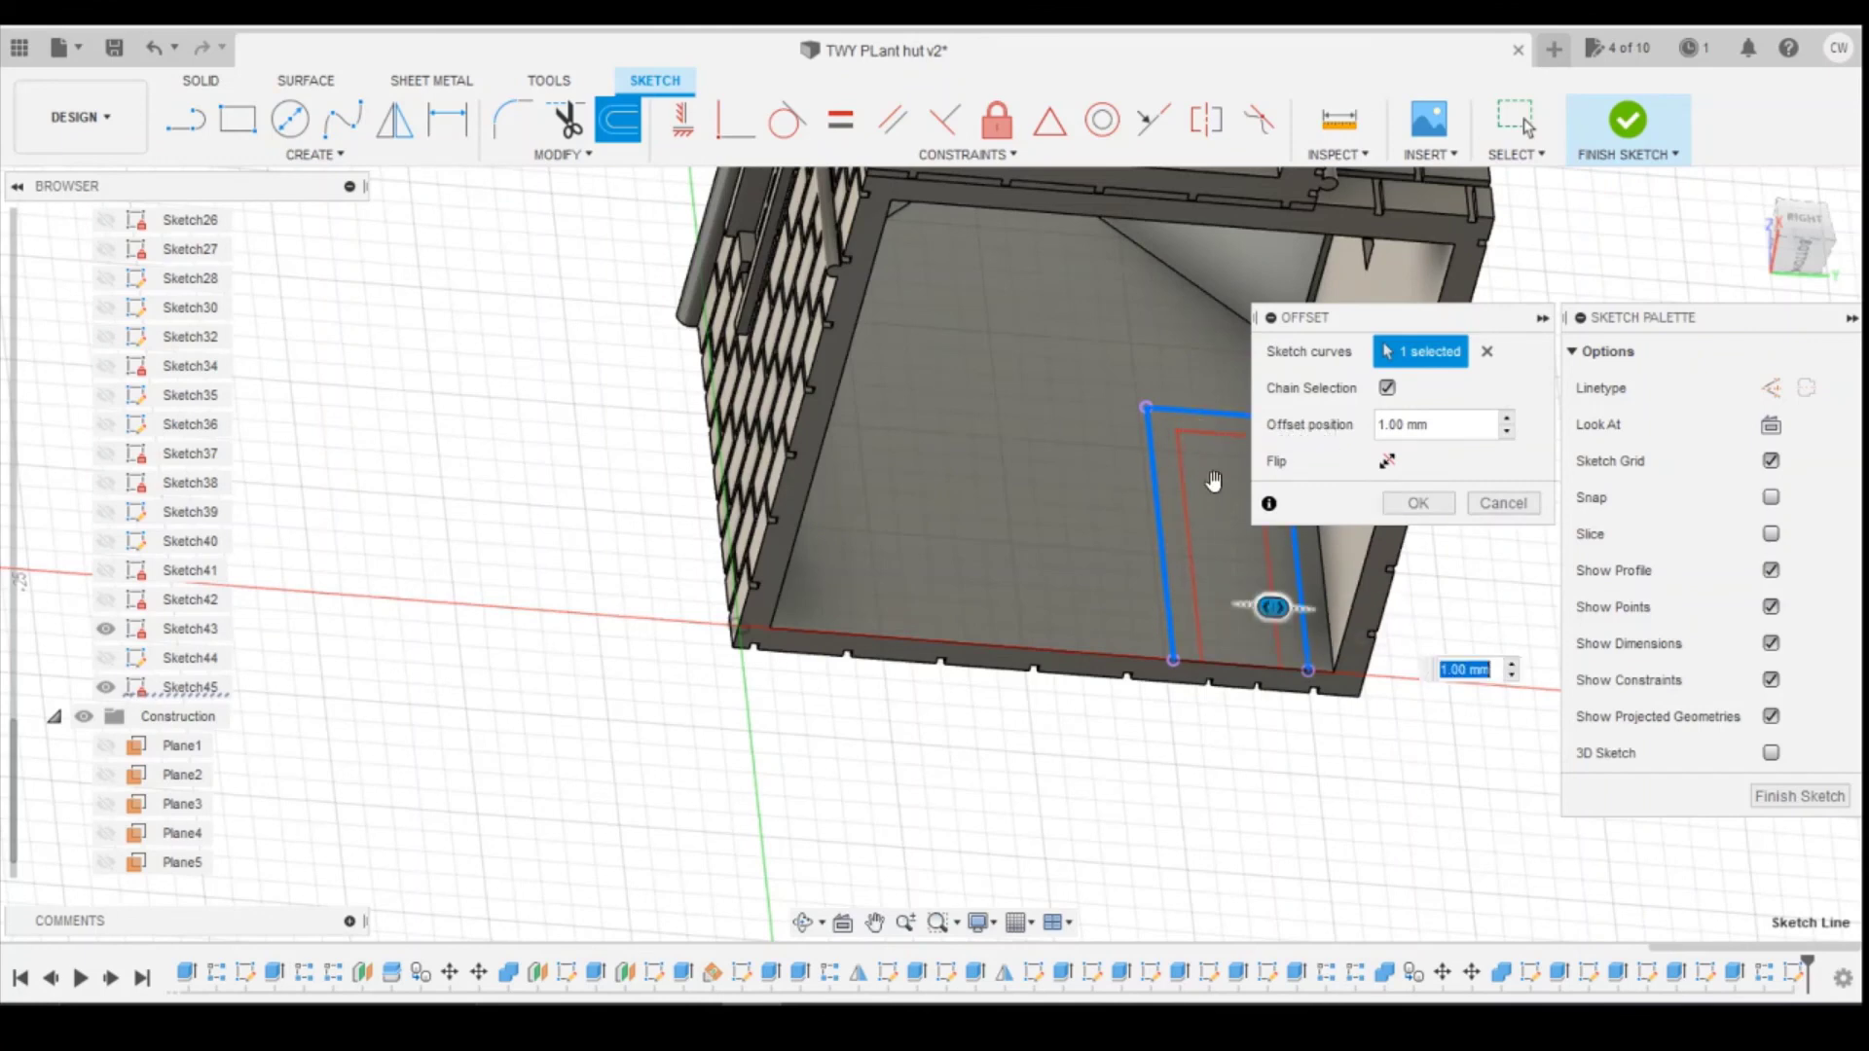
mouse_move(1275, 611)
left_mouse_down()
mouse_move(1222, 623)
mouse_move(1309, 623)
left_mouse_up()
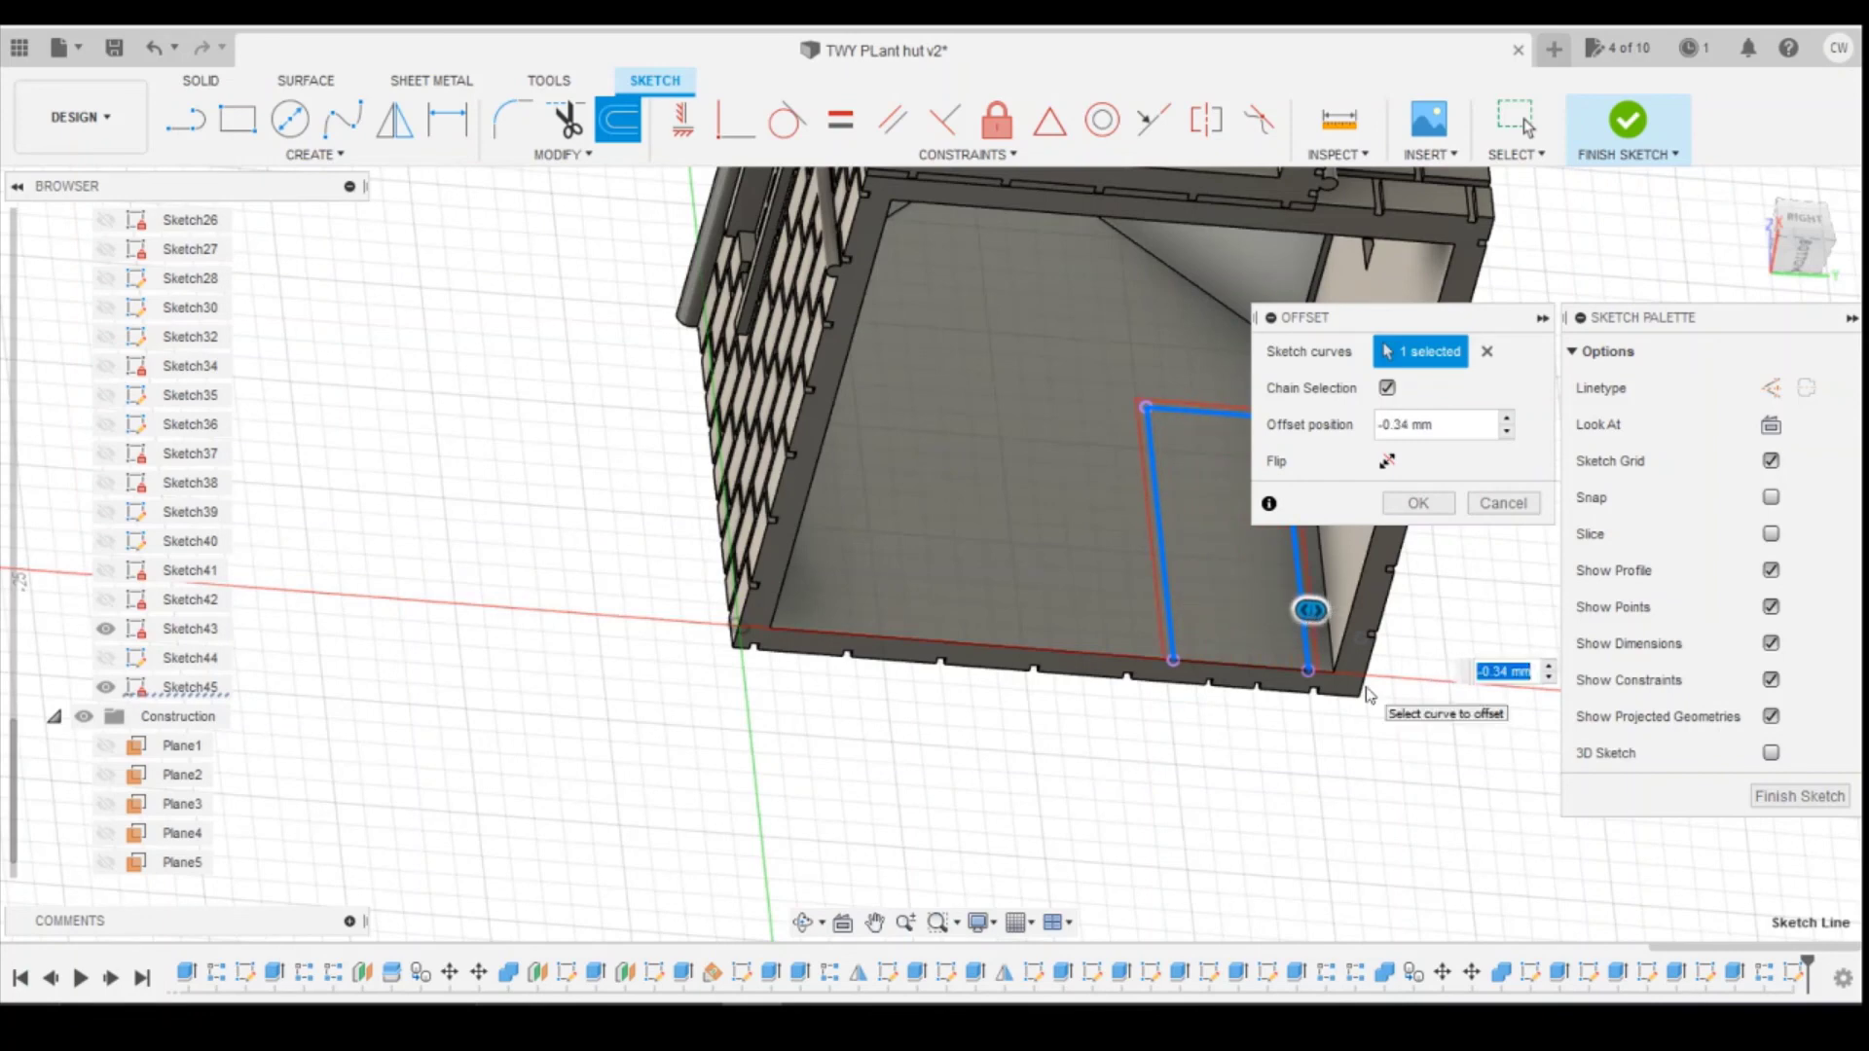
key("Return")
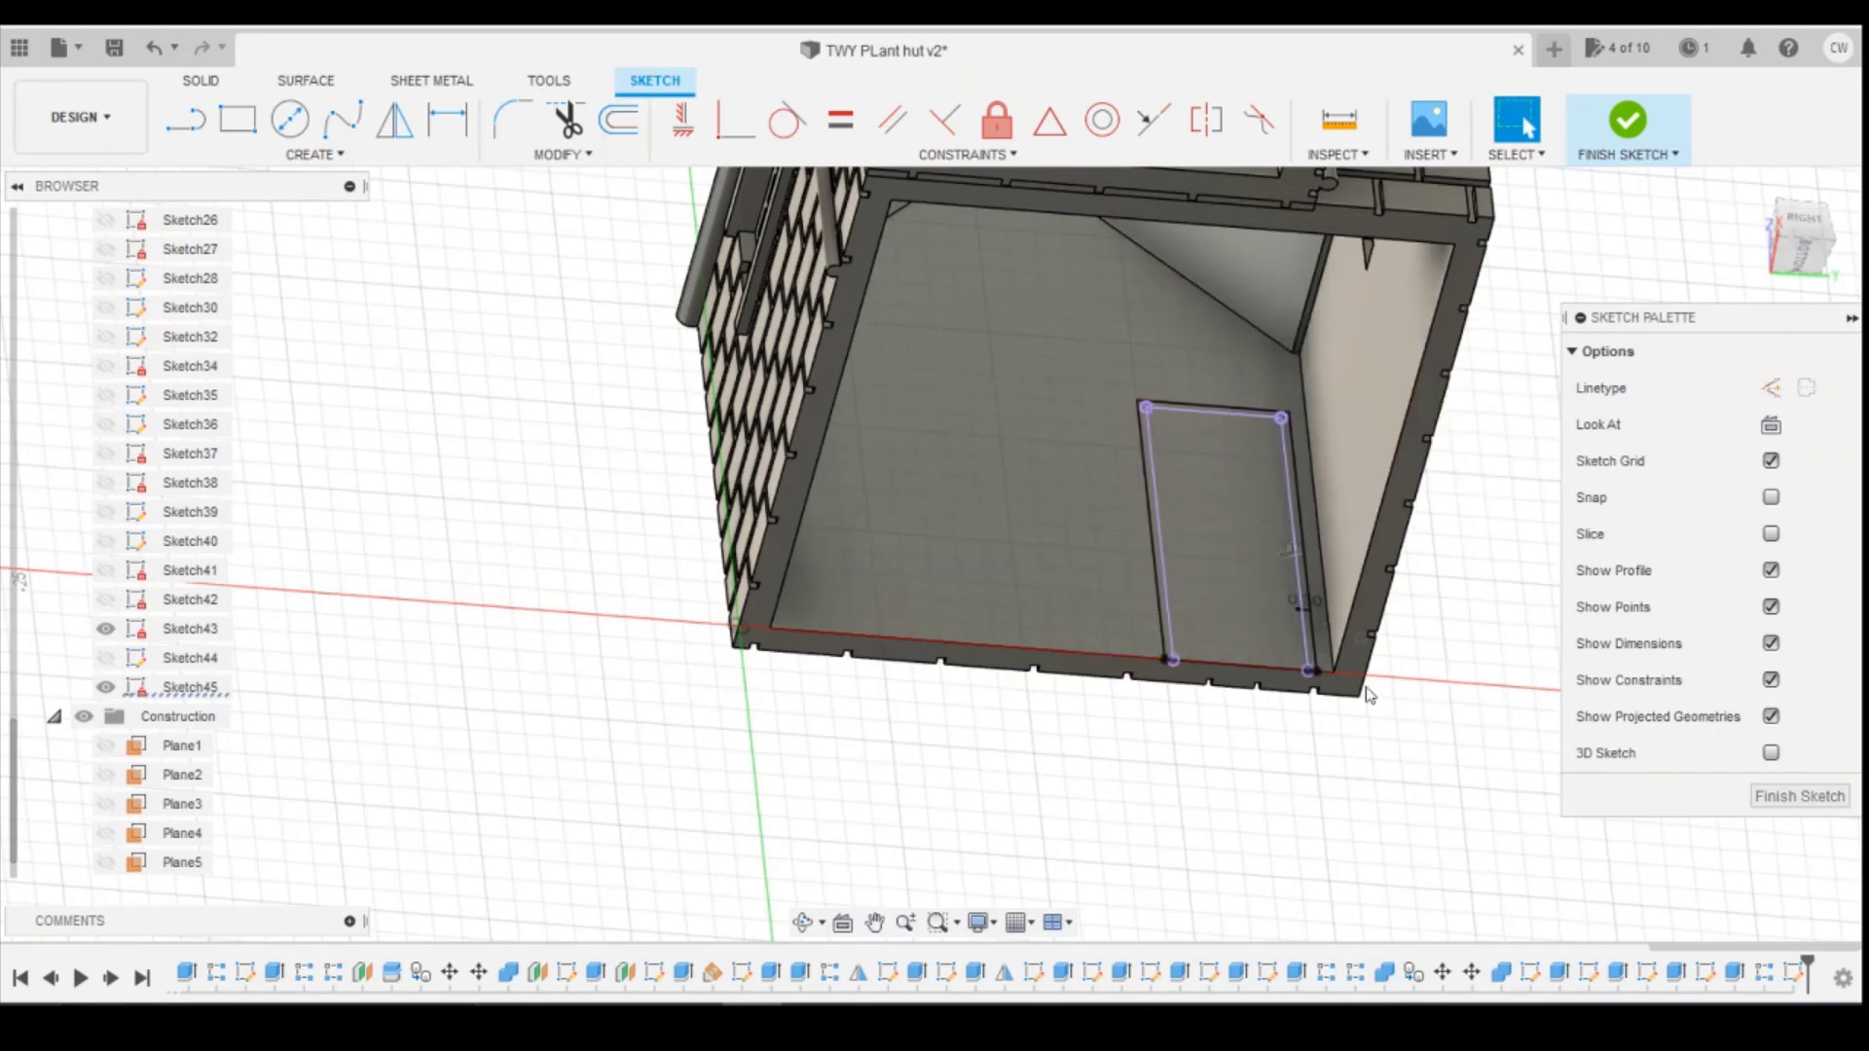
scroll(1086, 460, "up", 5)
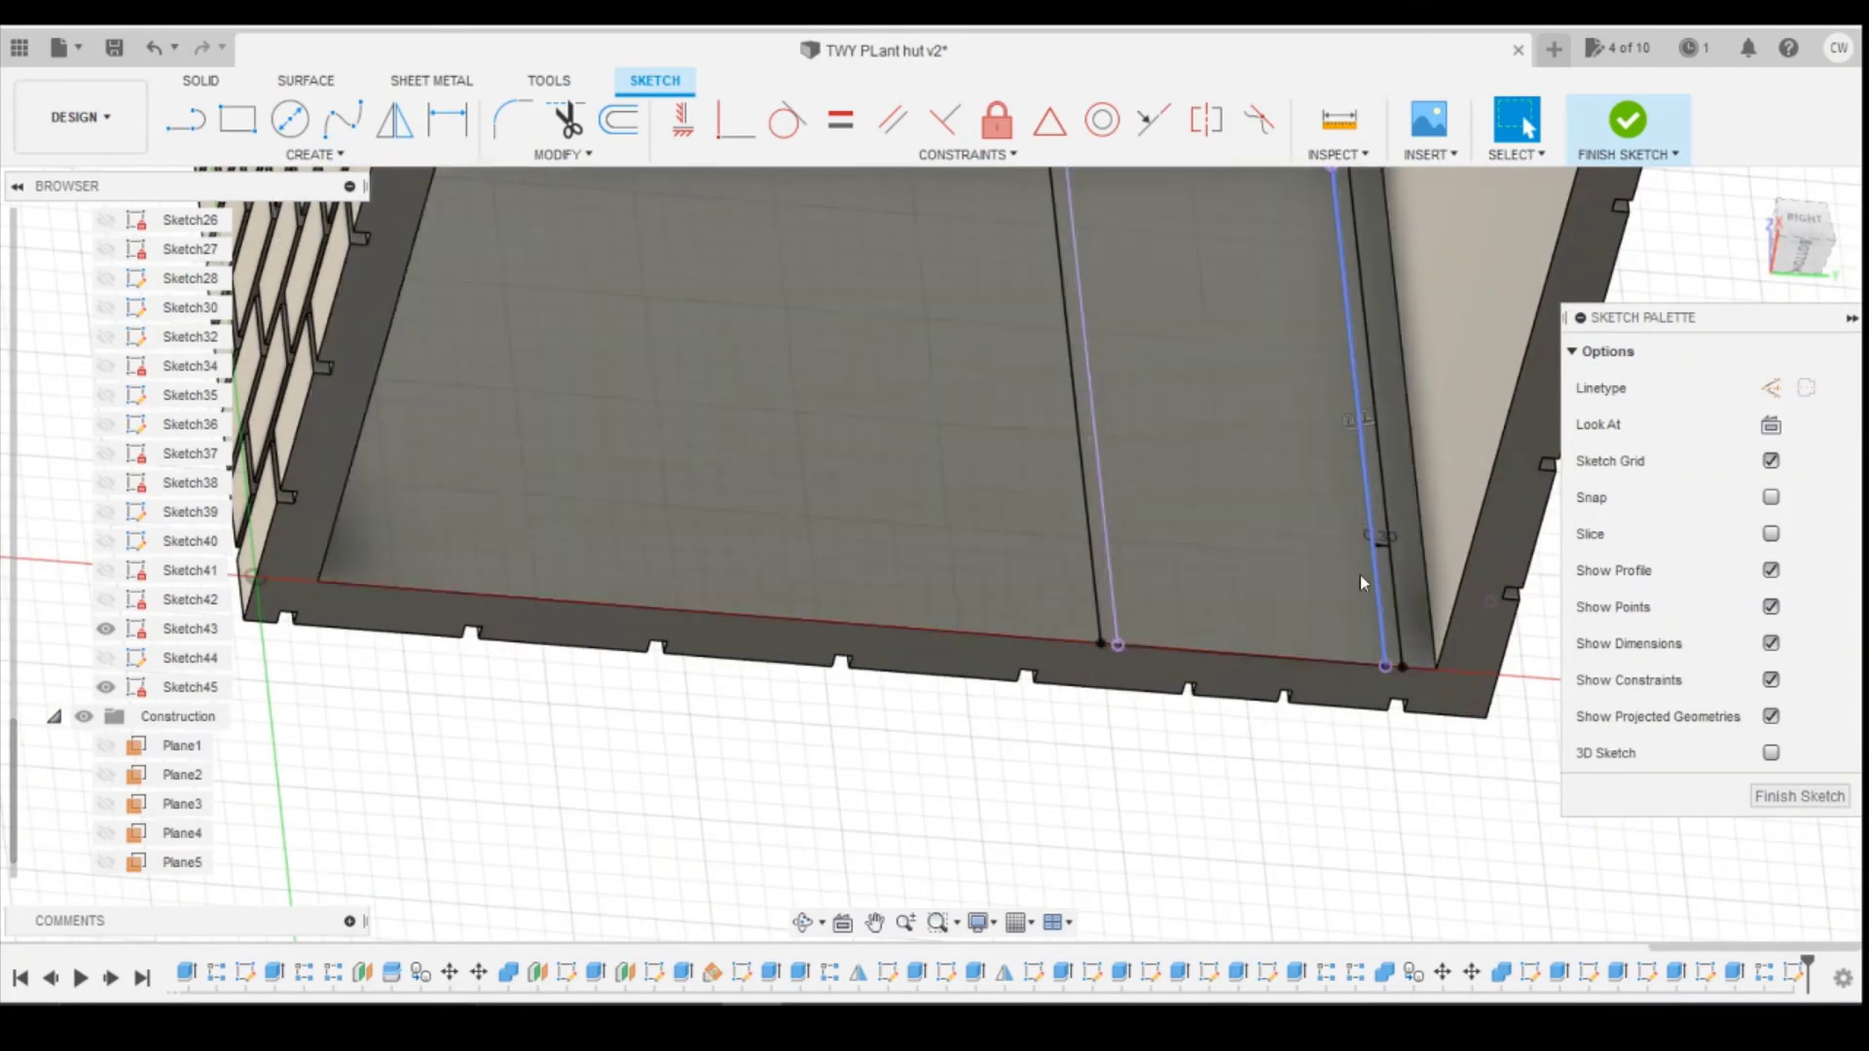
scroll(1359, 574, "down", 4)
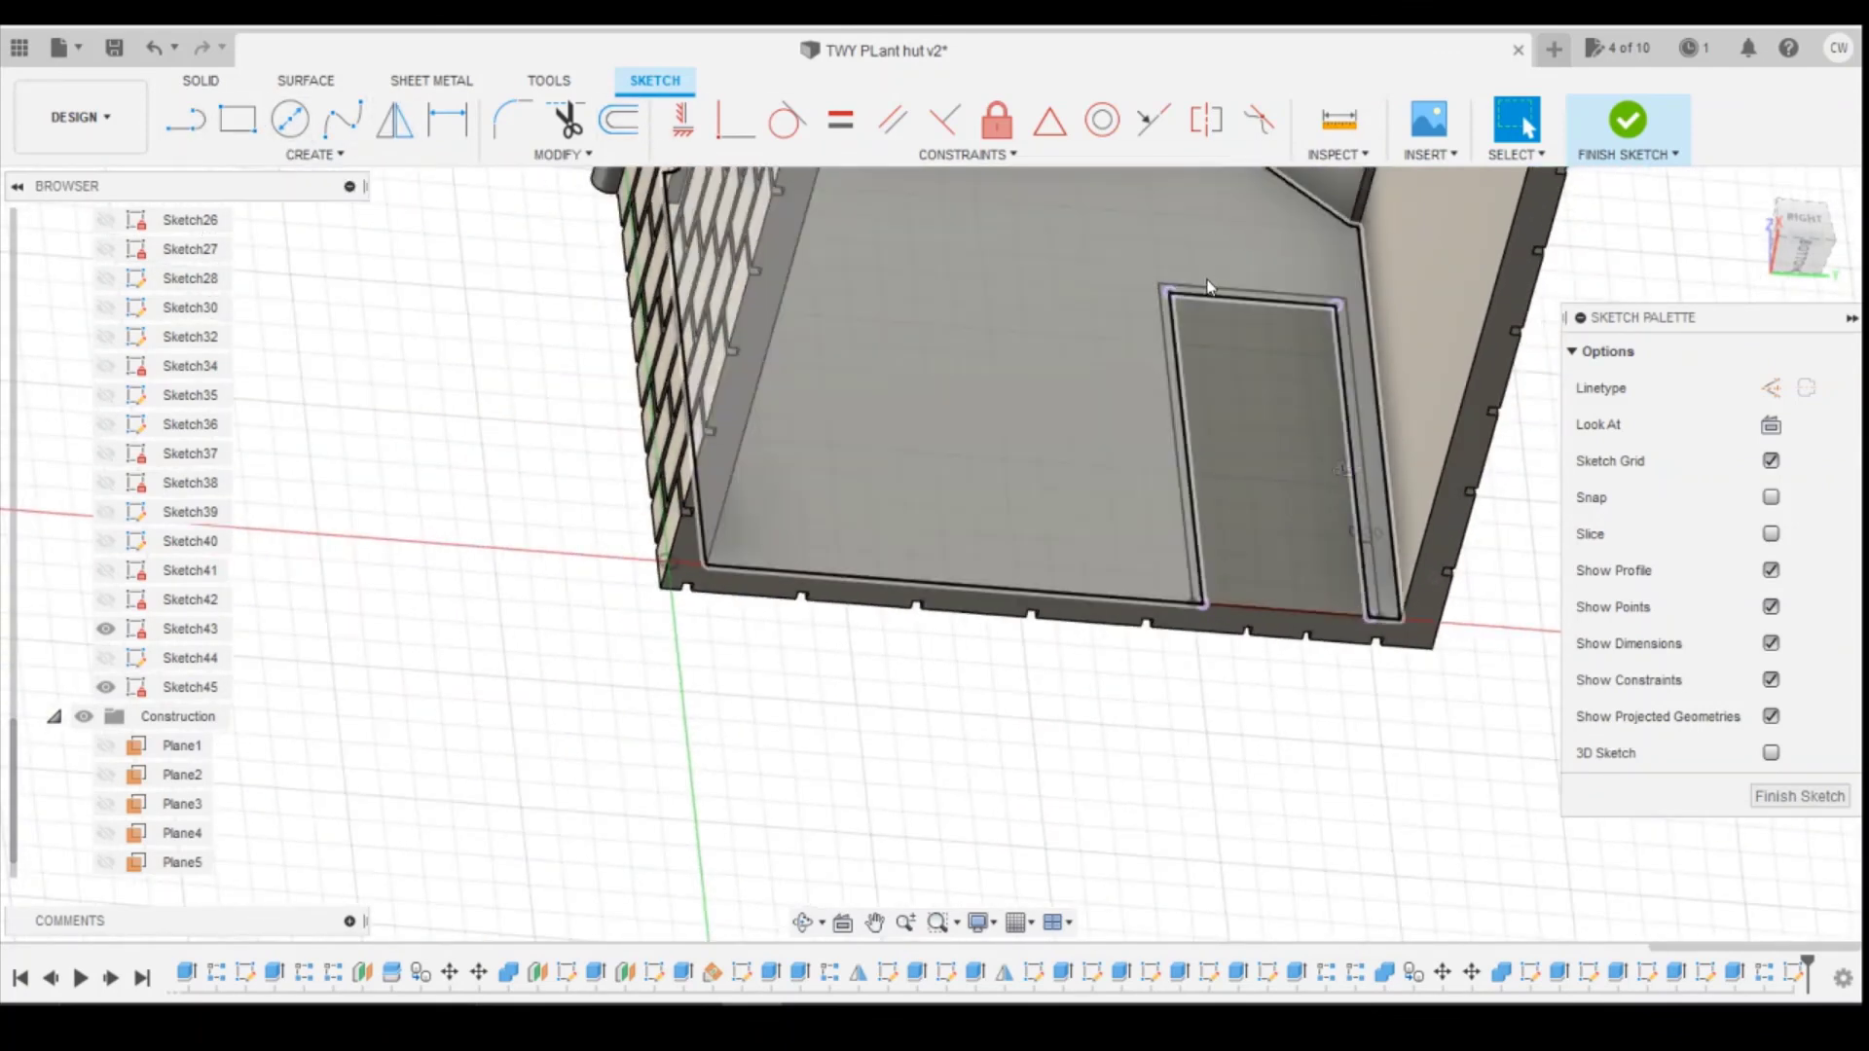
left_click(1212, 291)
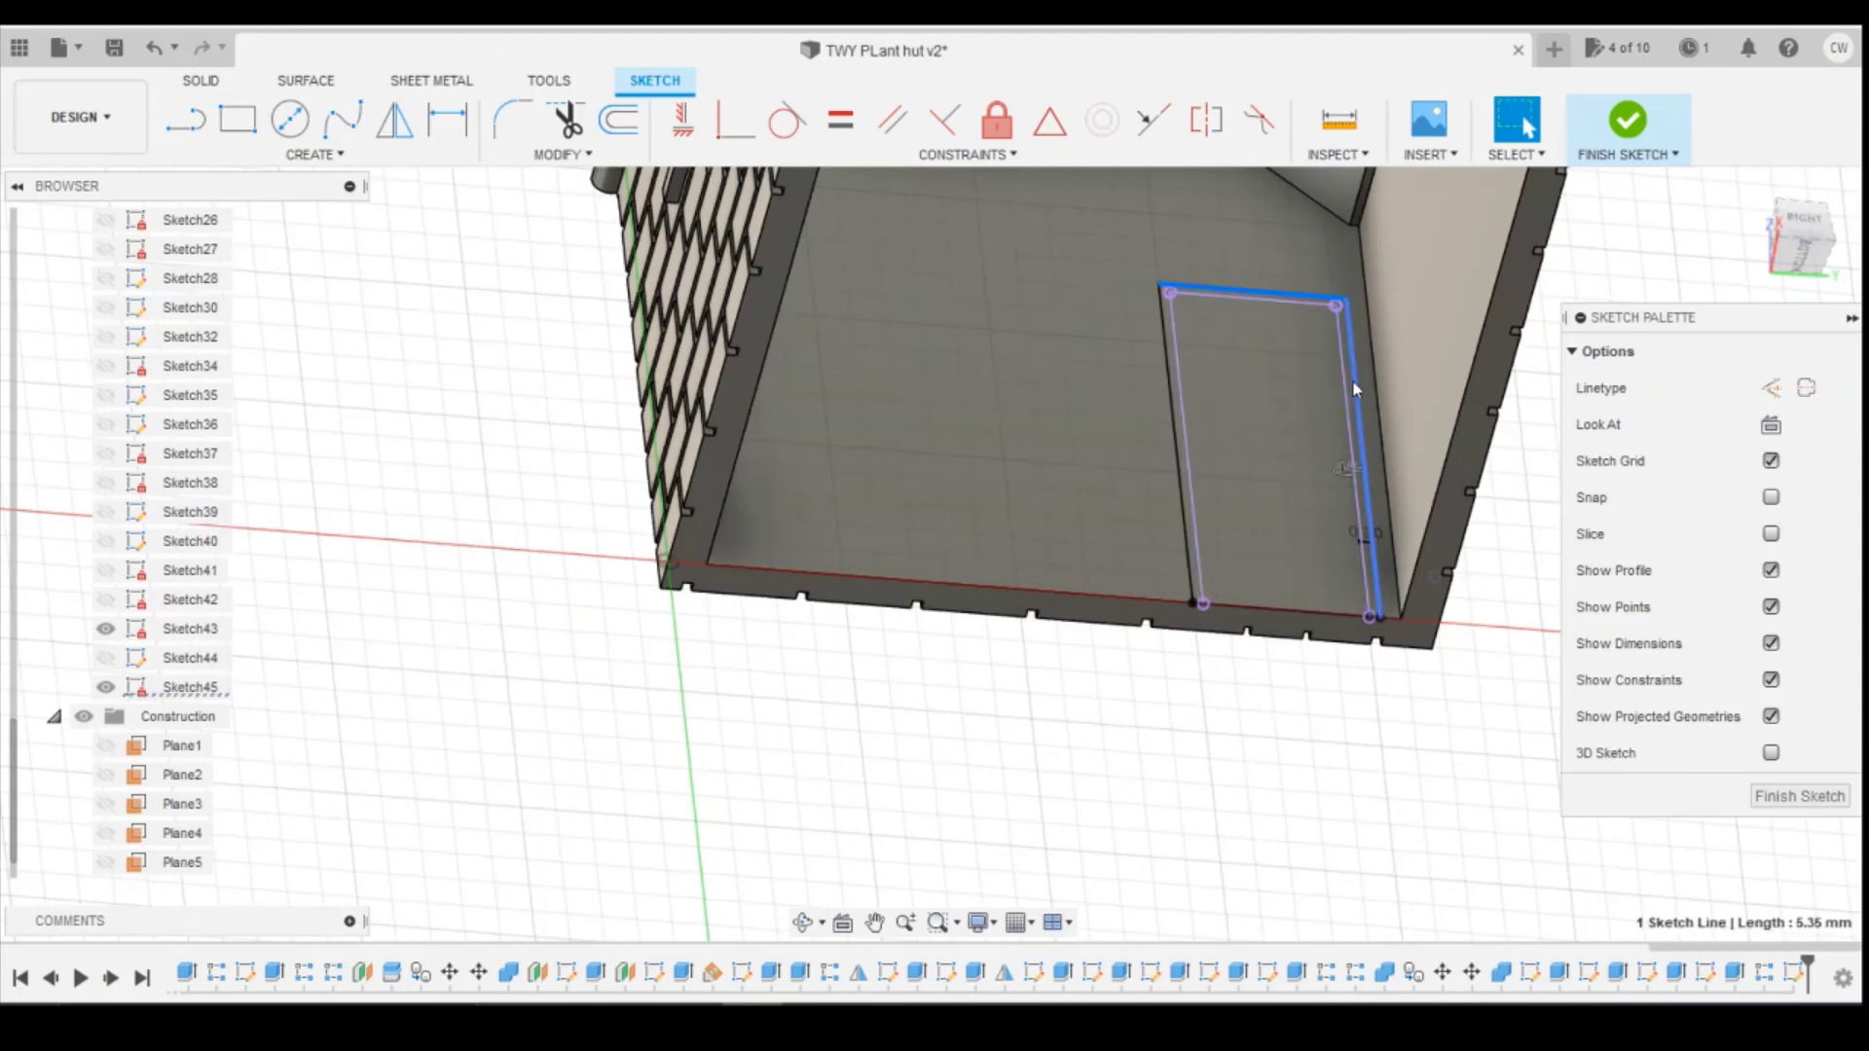
left_click(1359, 421)
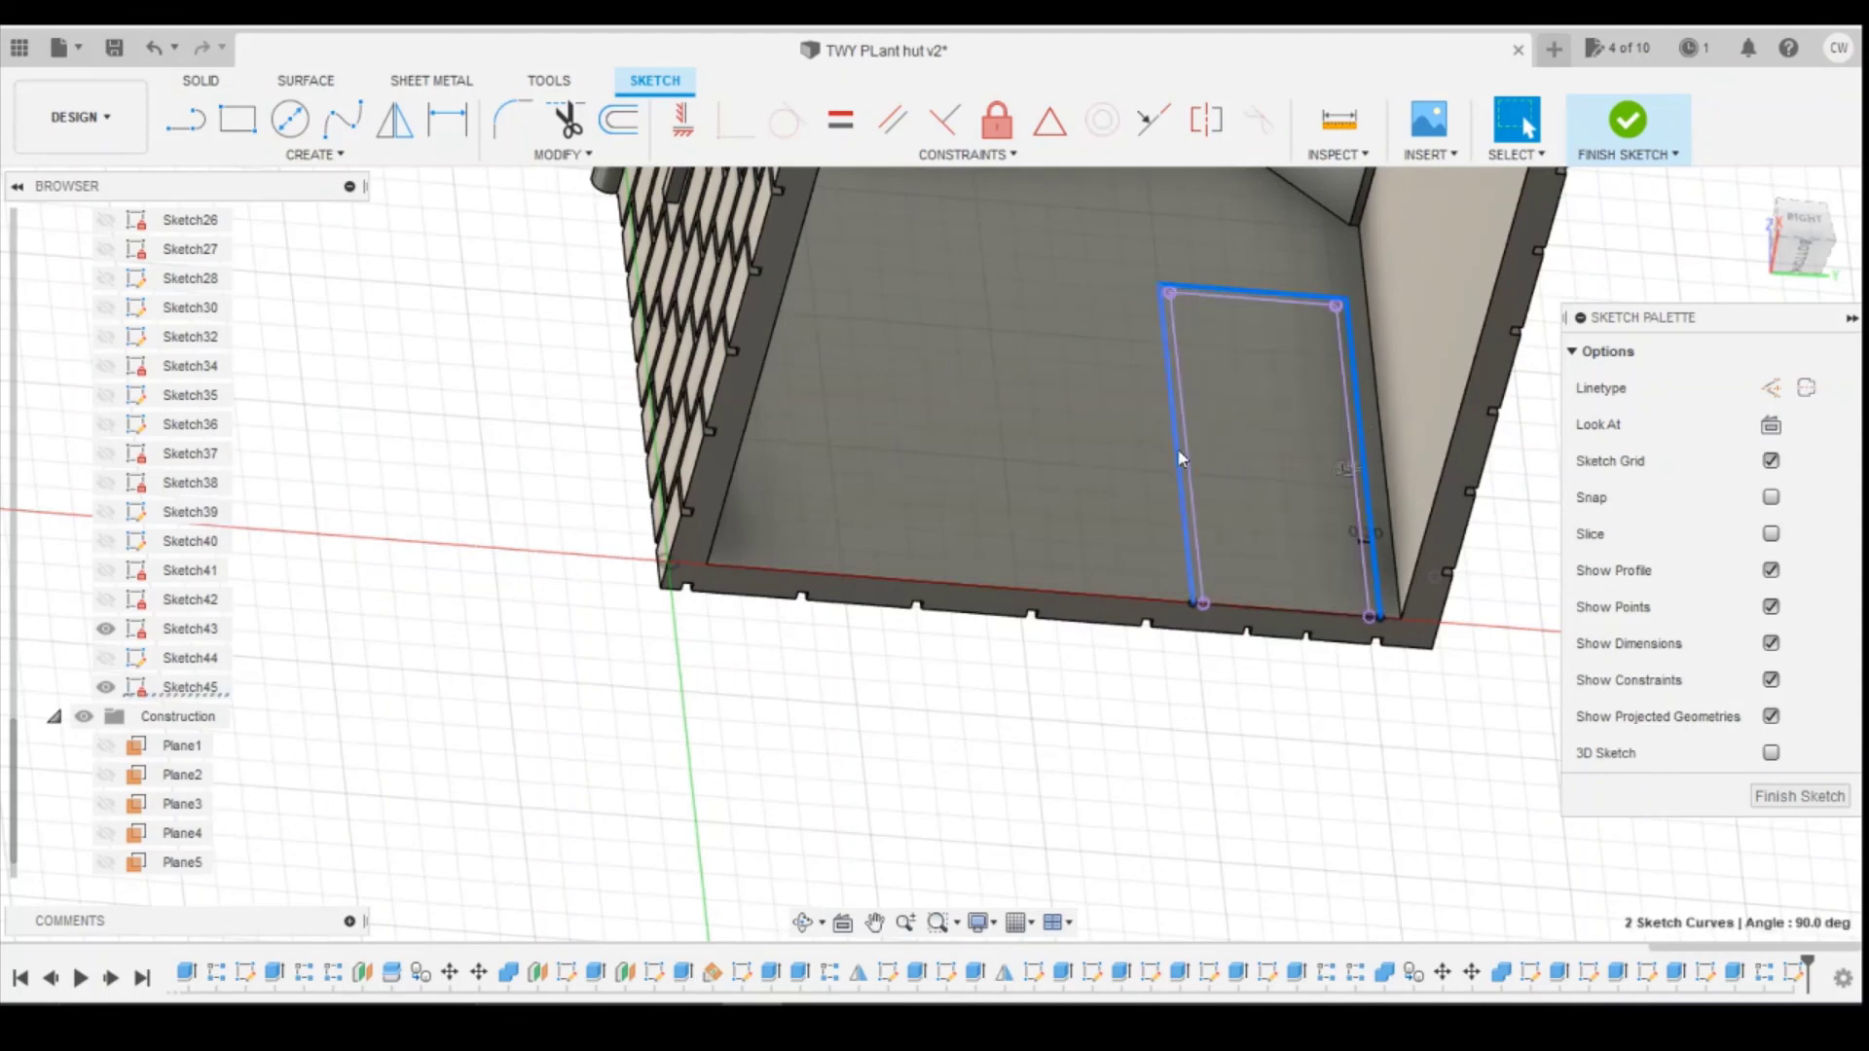
left_click(1177, 448)
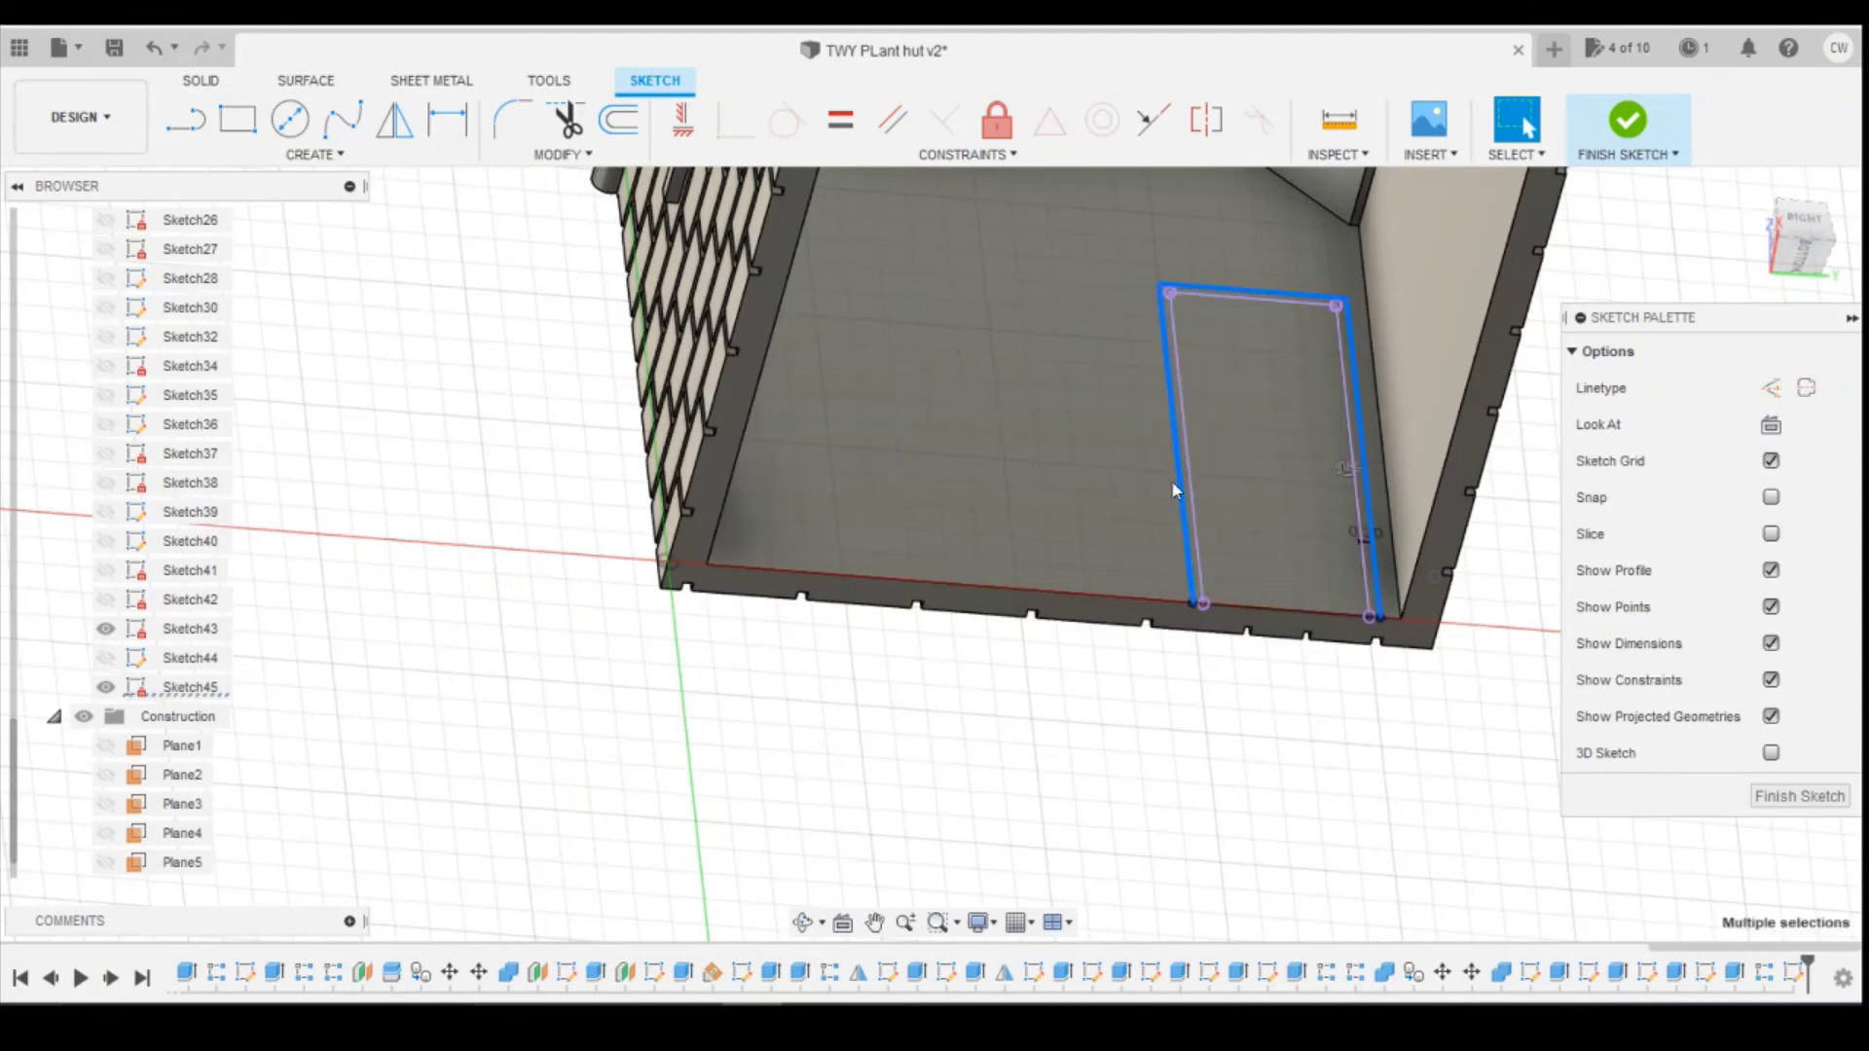
left_click(617, 123)
left_click(1486, 467)
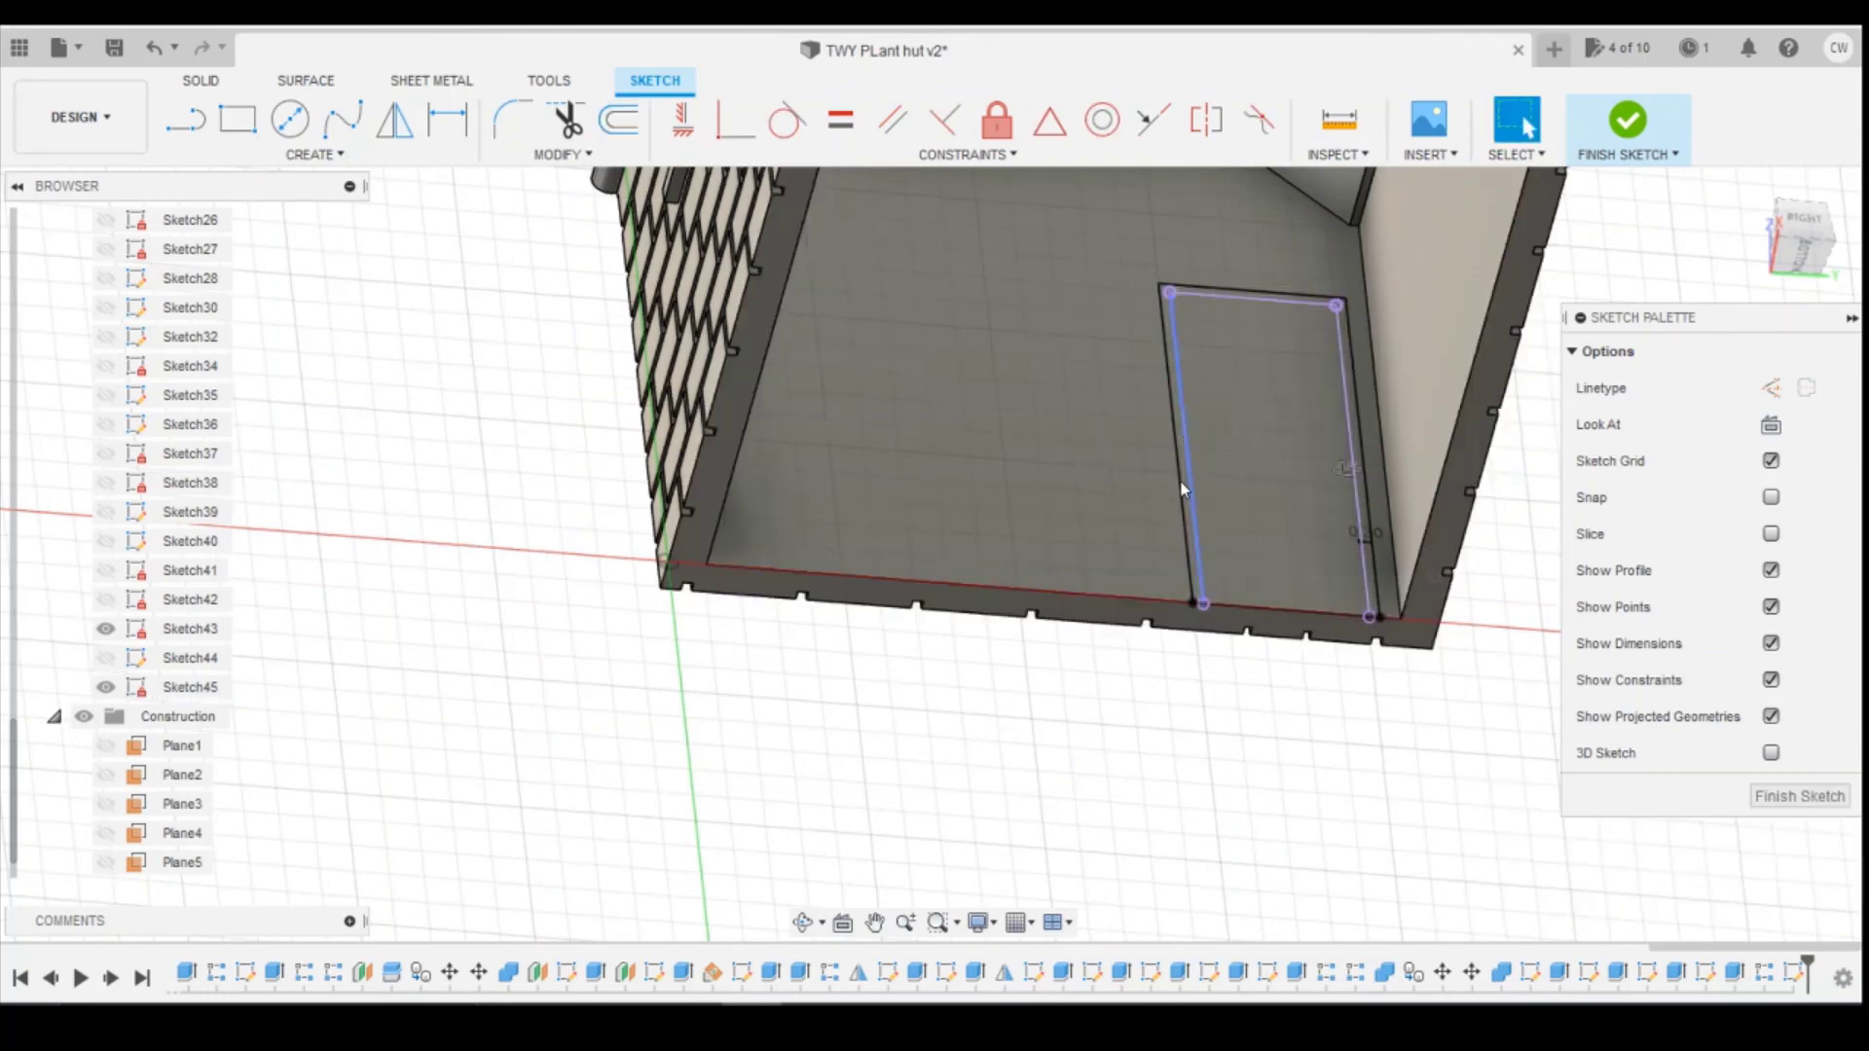
Step: Draw a two-point rectangle over the inner doorway outline, from its upper corner to the opposite corner at the wall's base
left_click(237, 119)
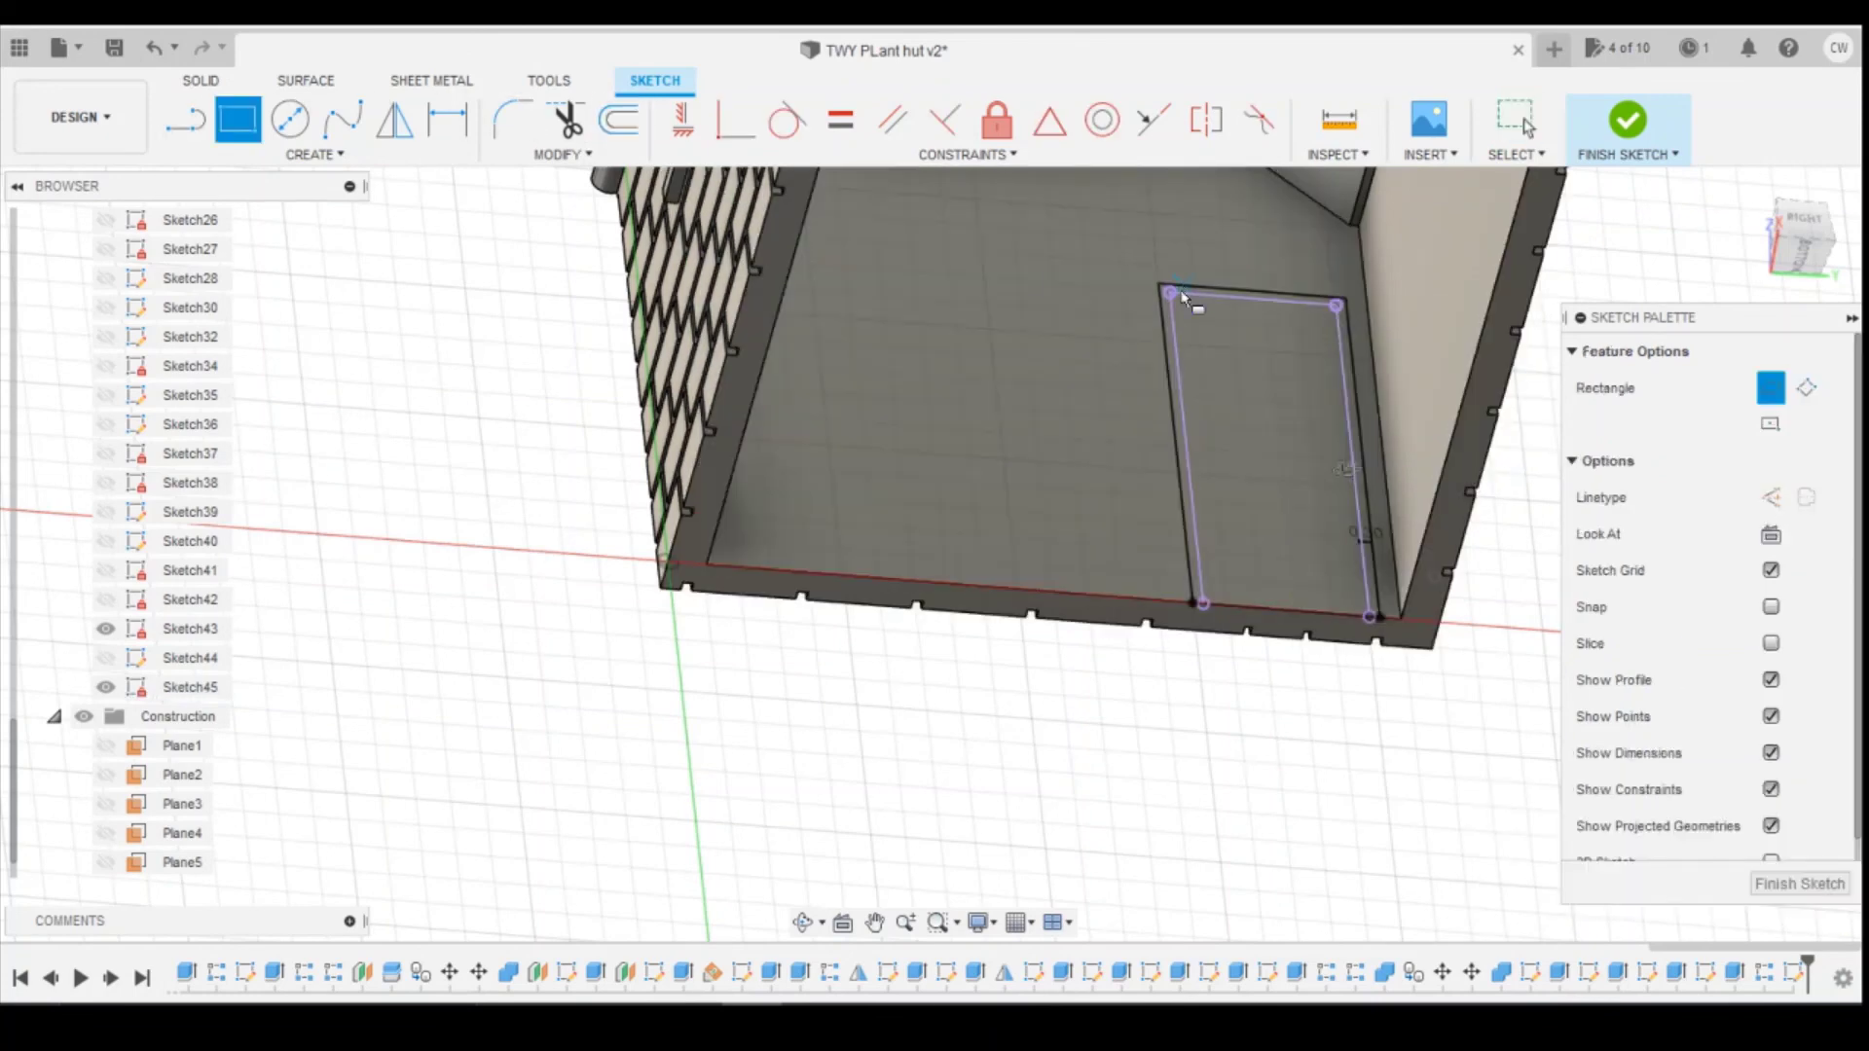
left_click(1334, 307)
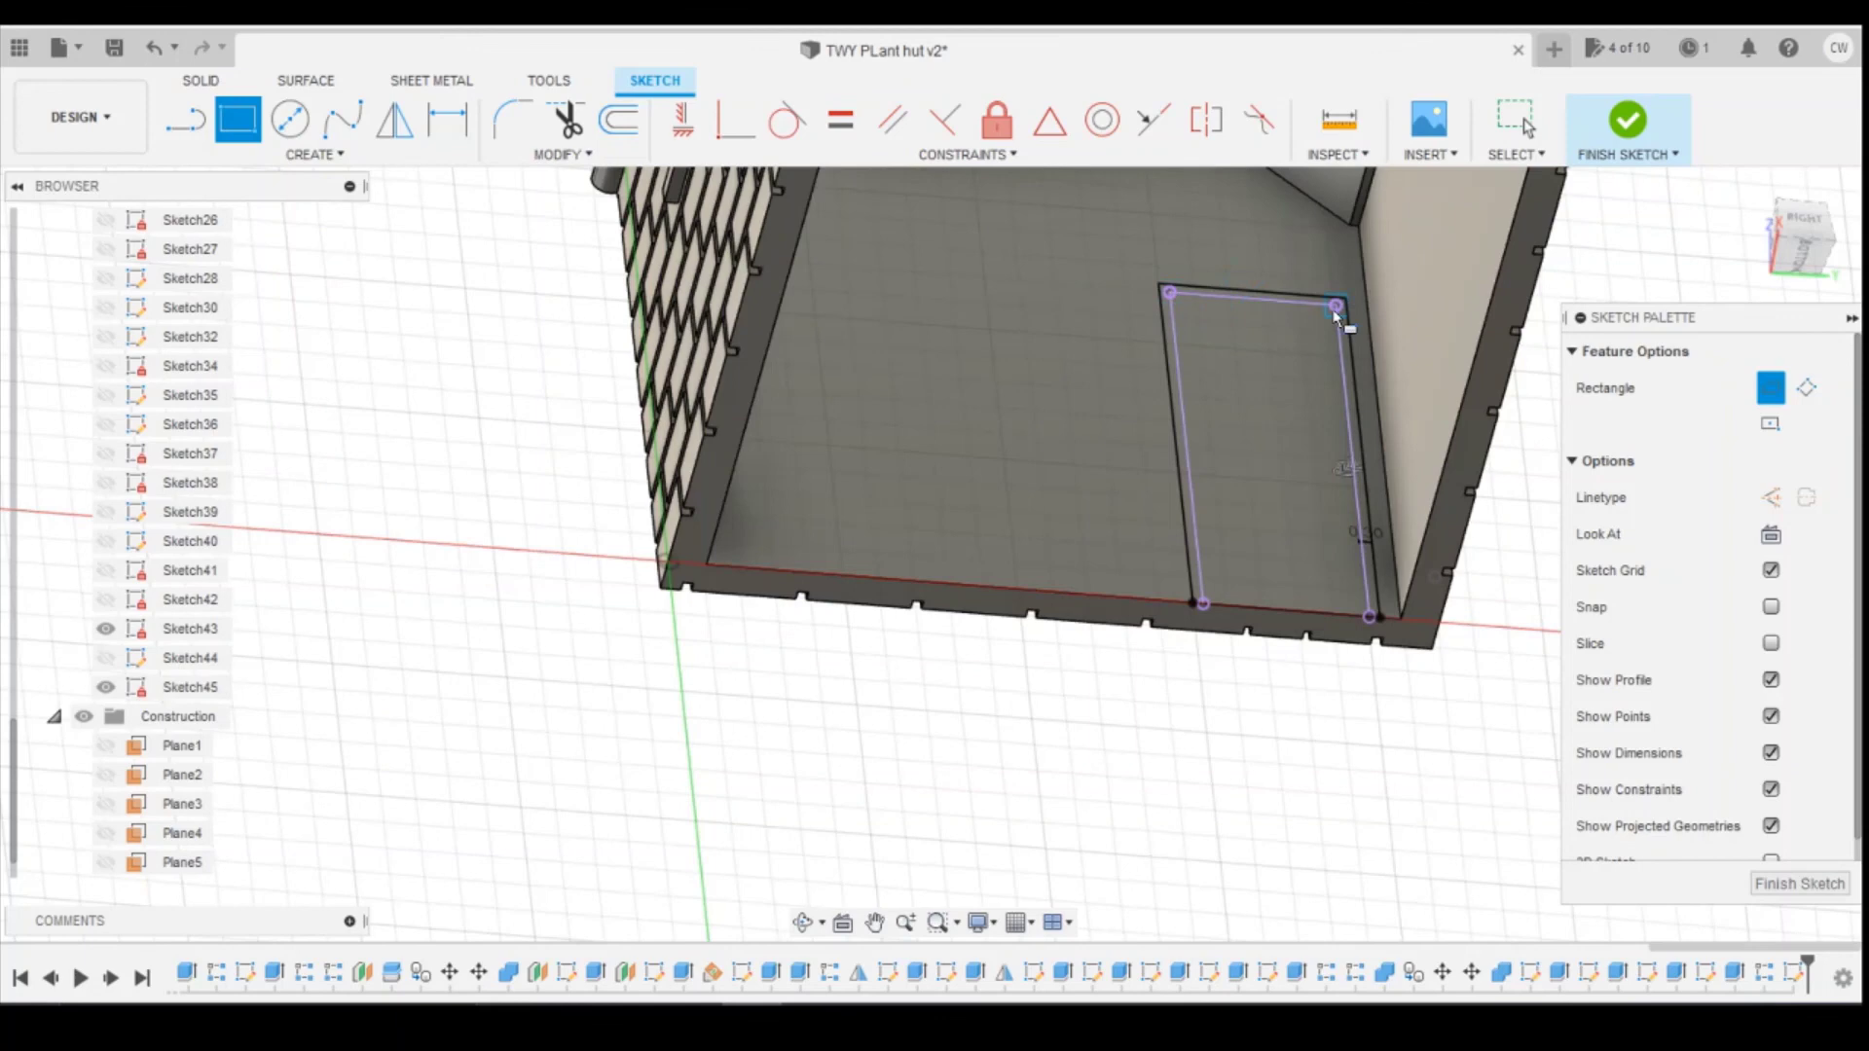
left_click(1372, 618)
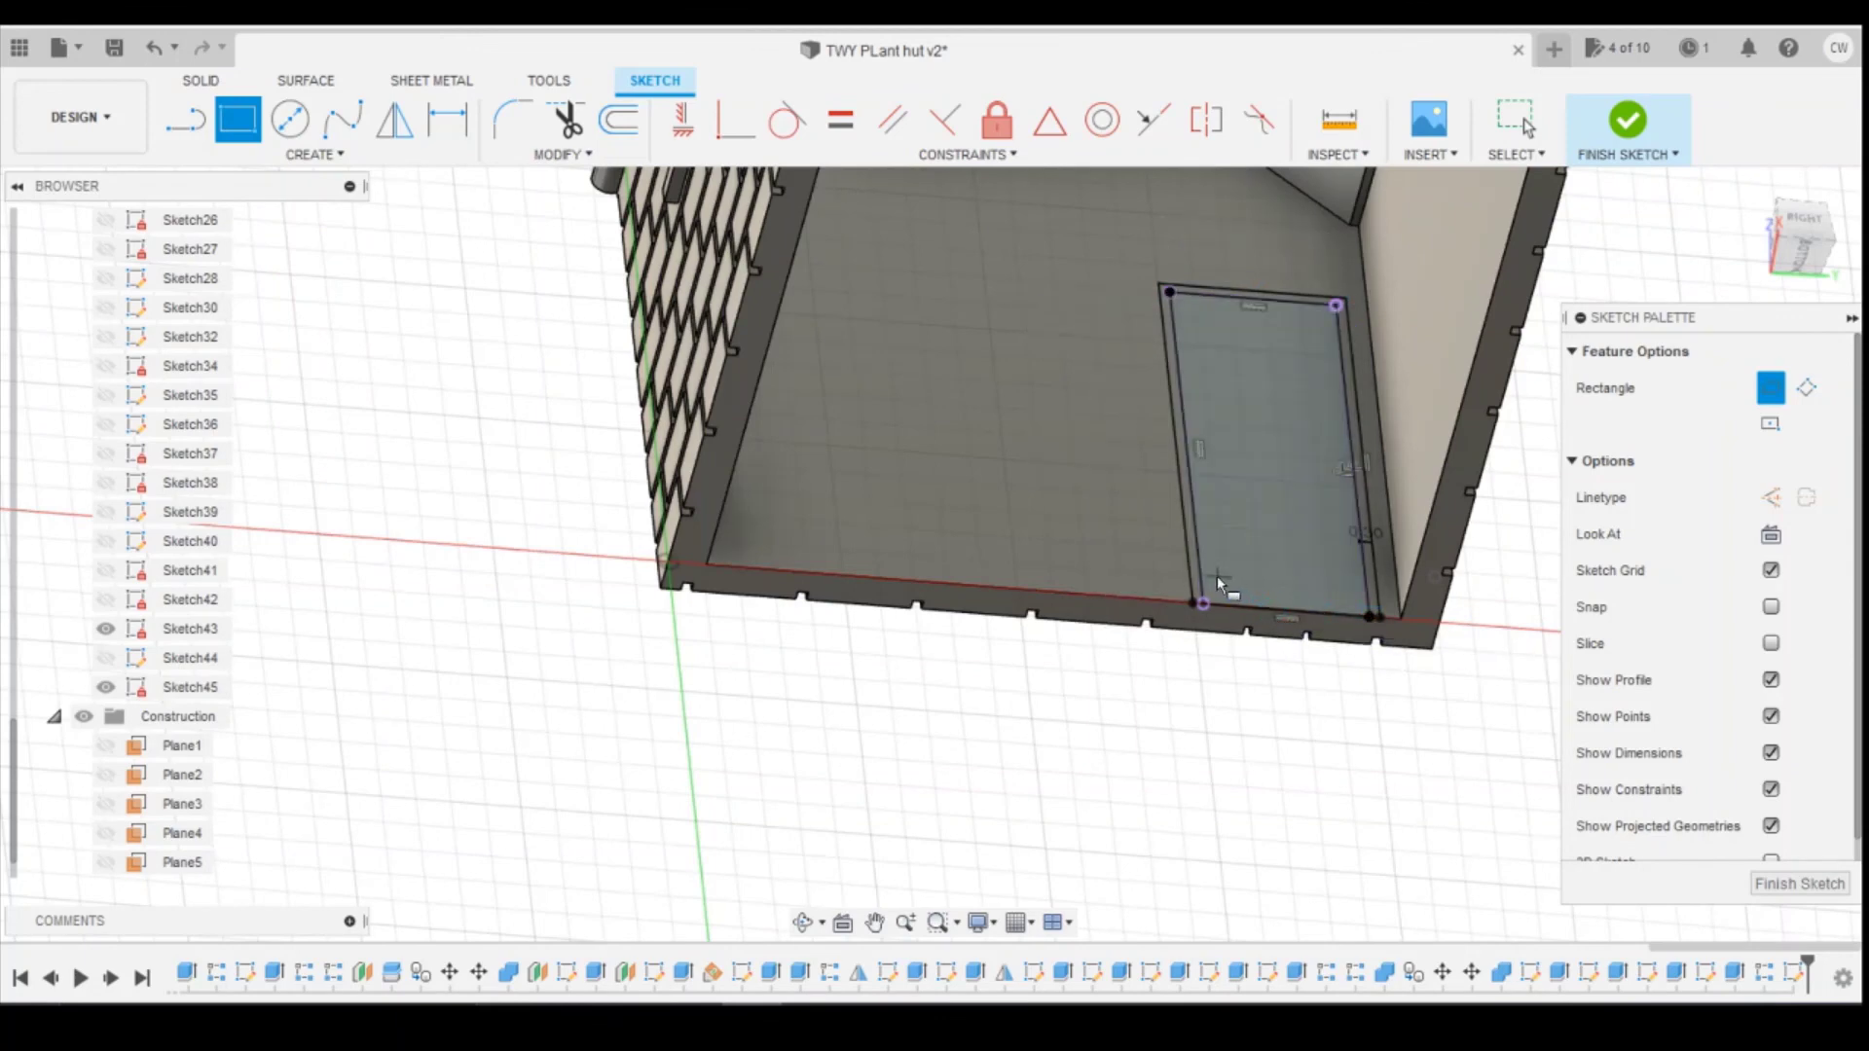
scroll(1217, 575, "up", 3)
key("Escape")
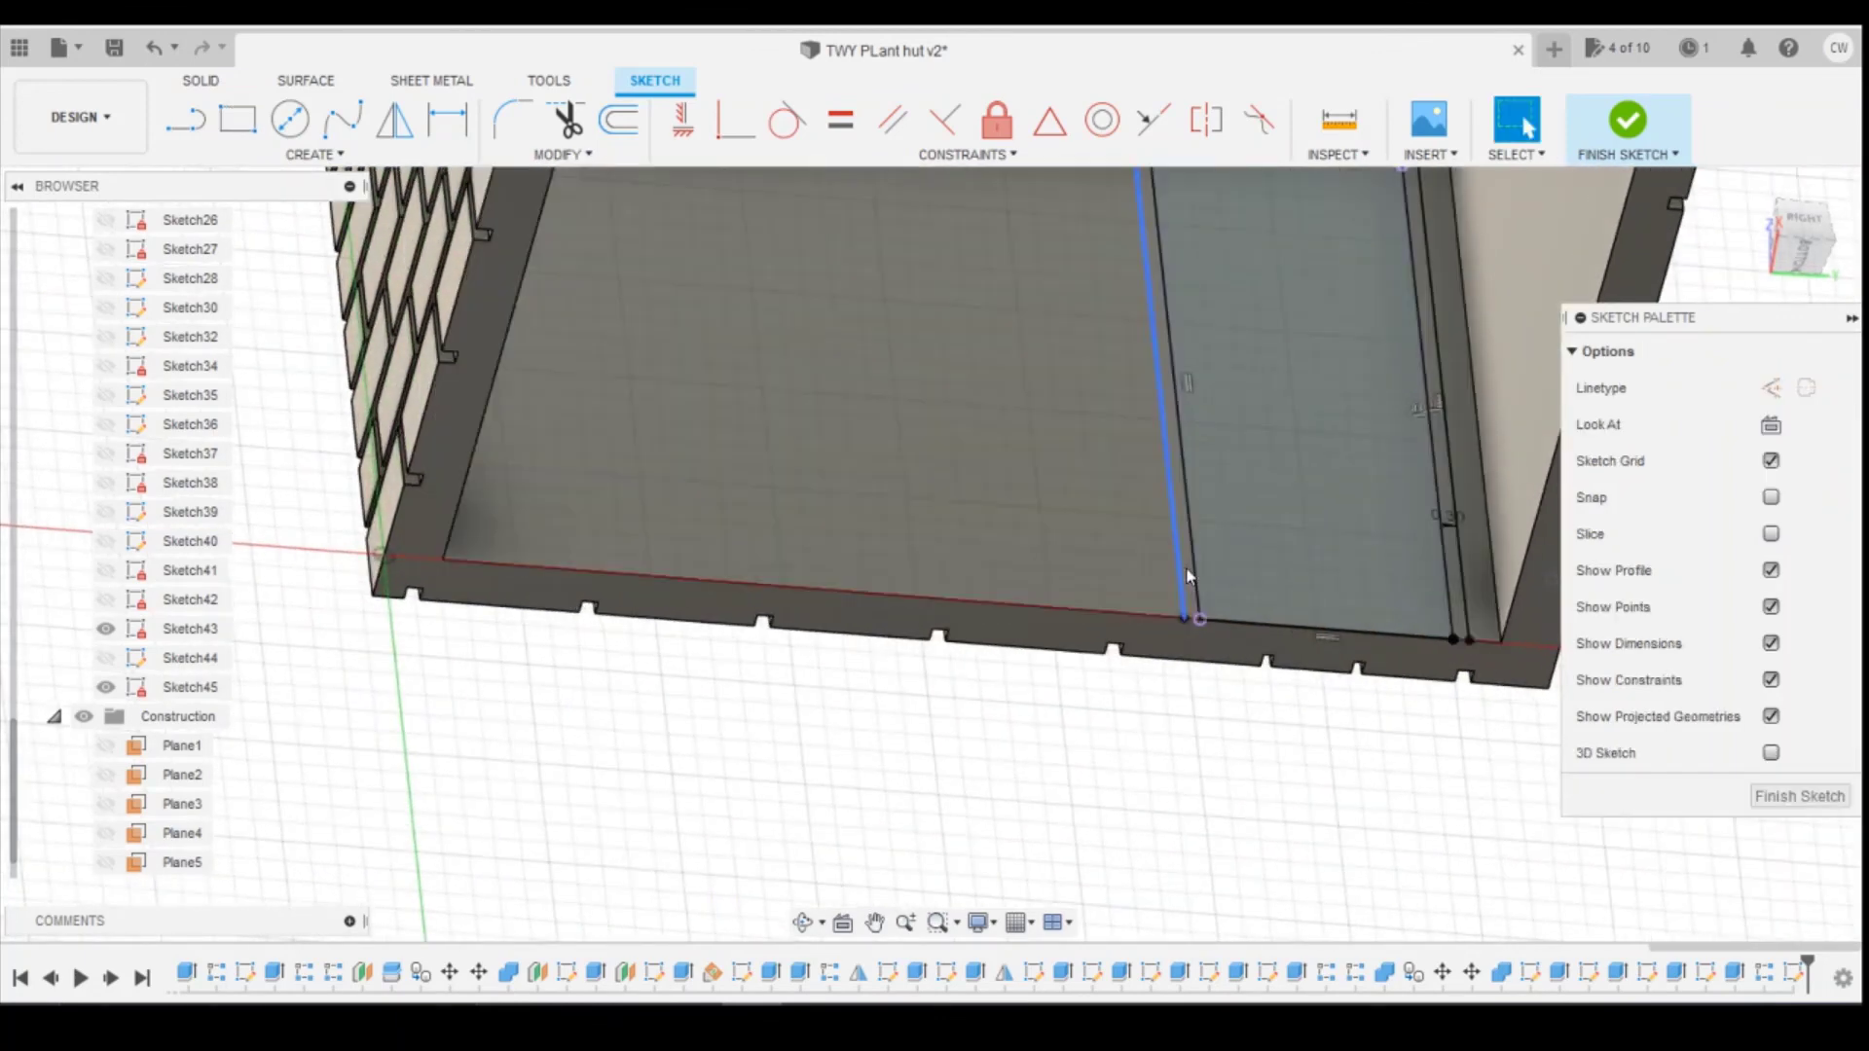
Step: Draw a line along the wall's base joining the two lower ends of the offset outline to close the doorway frame
left_click(1185, 566)
key("Delete")
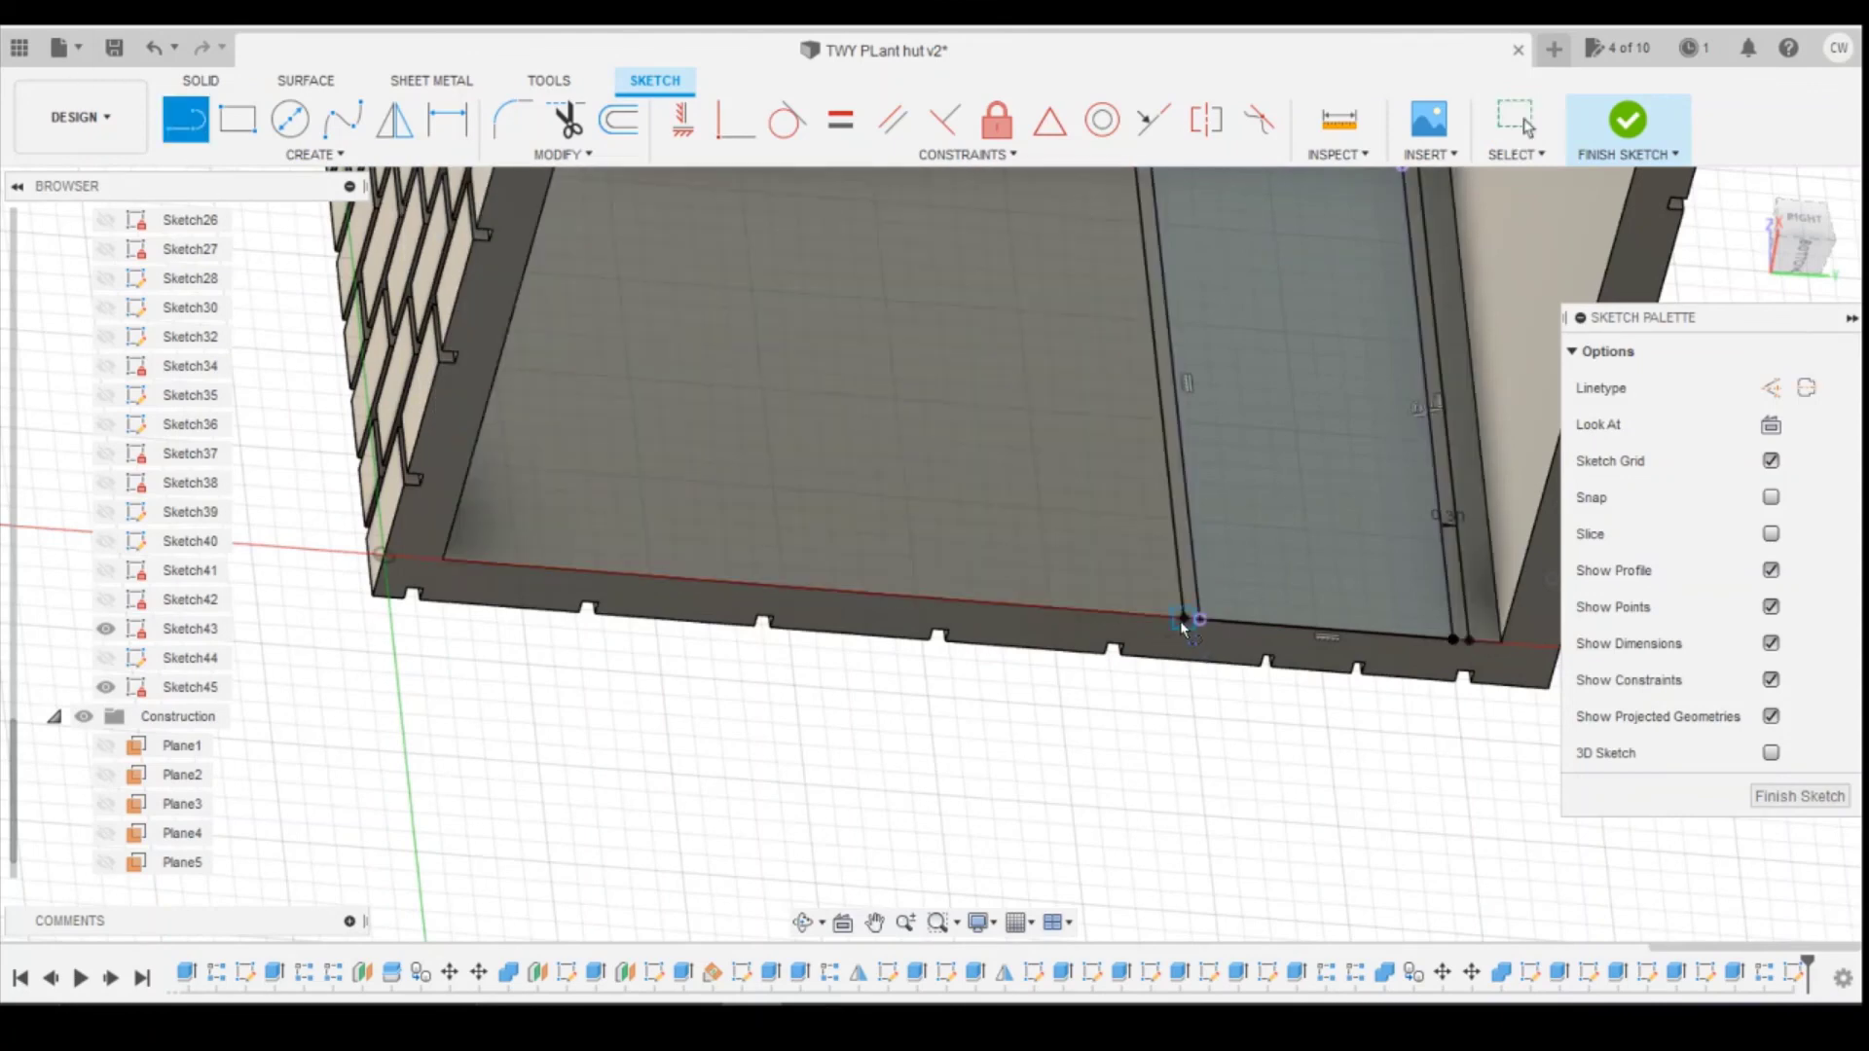
left_click(1183, 619)
left_click(1462, 633)
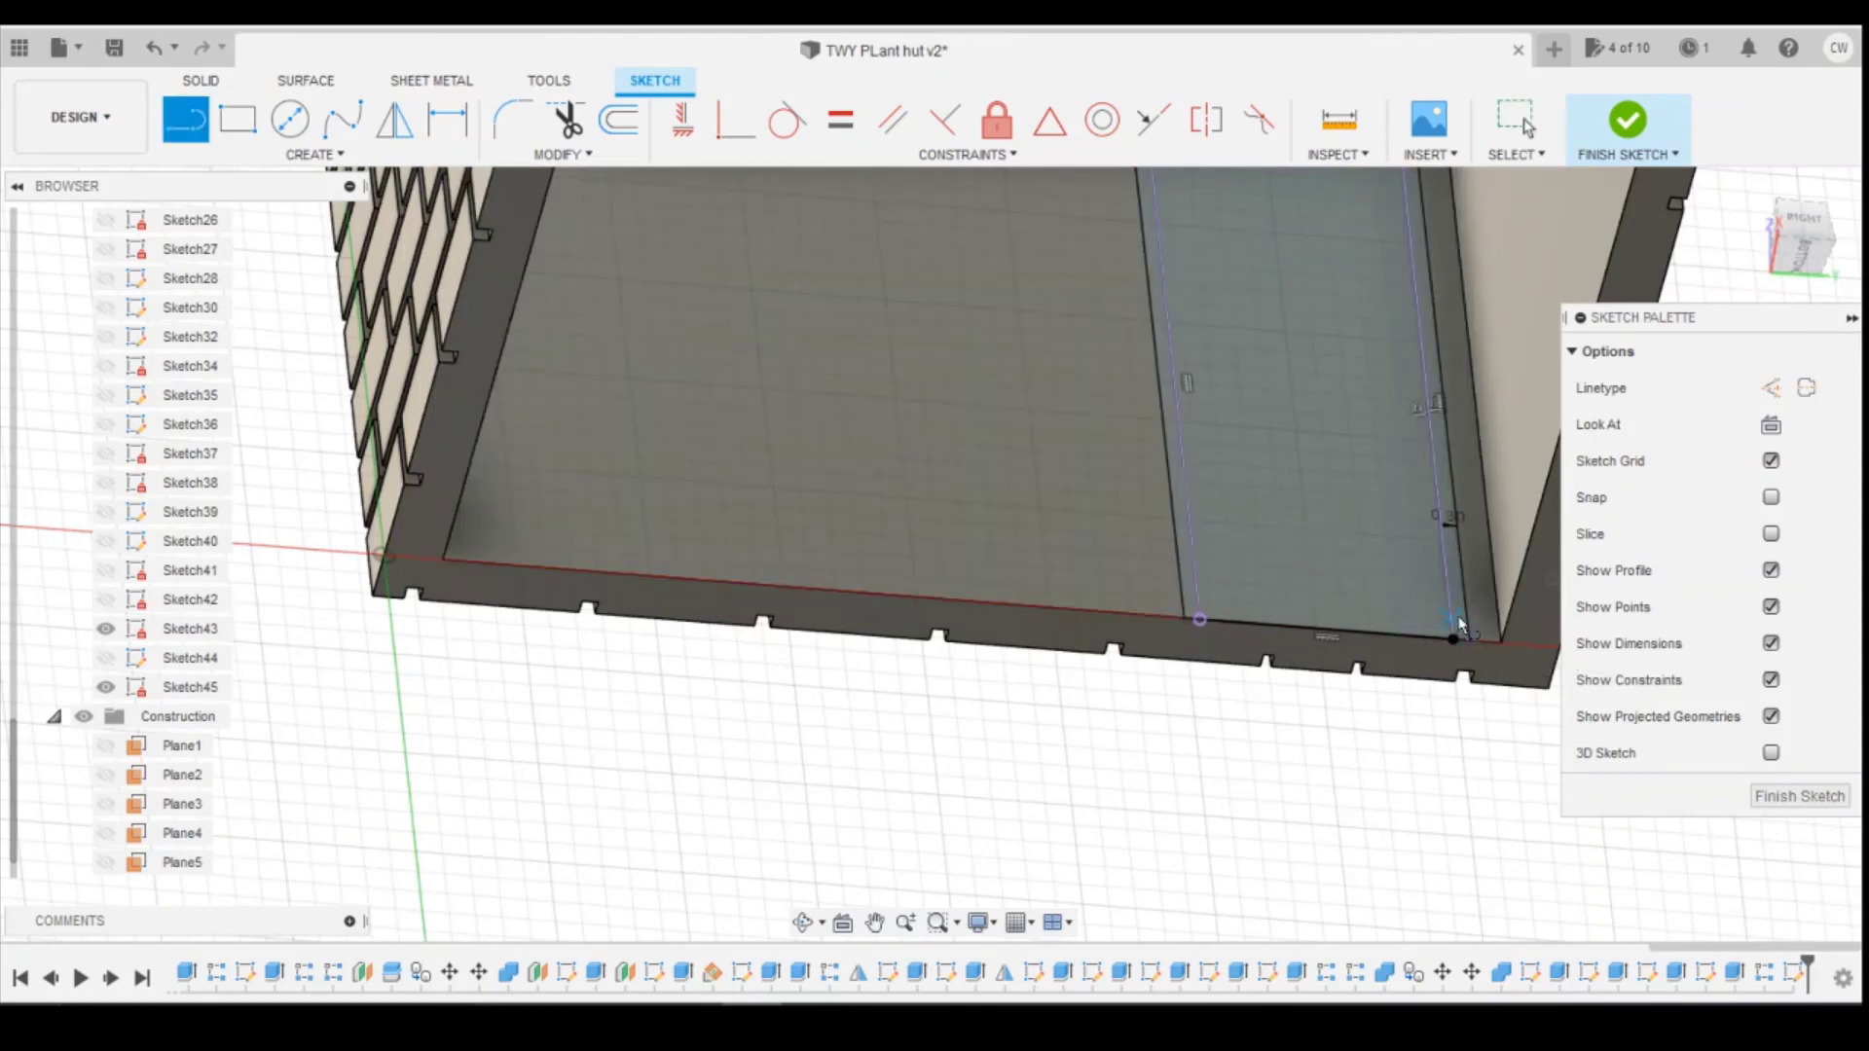
key("Escape")
Step: Extrude the narrow frame profile around the doorway by -1.20 mm through the gable wall, using the Join operation
left_click(1455, 623)
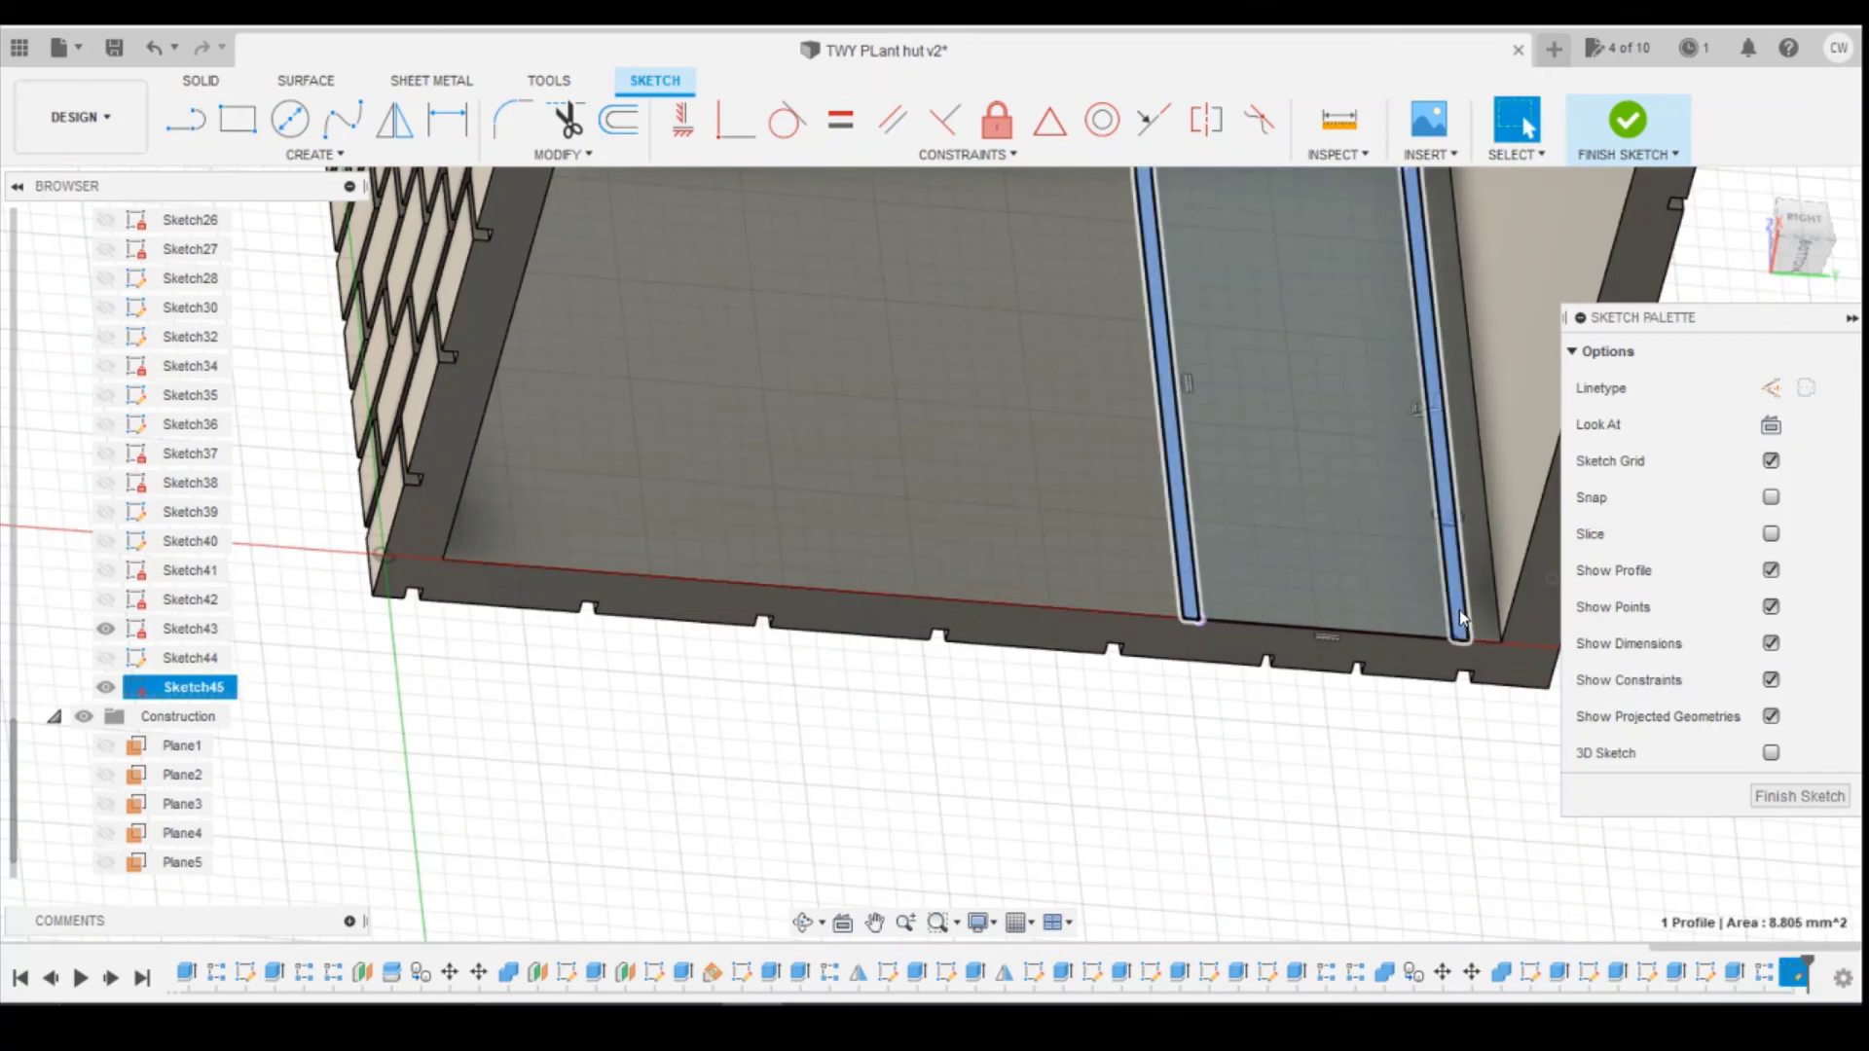
right_click(1443, 684)
left_click(1421, 716)
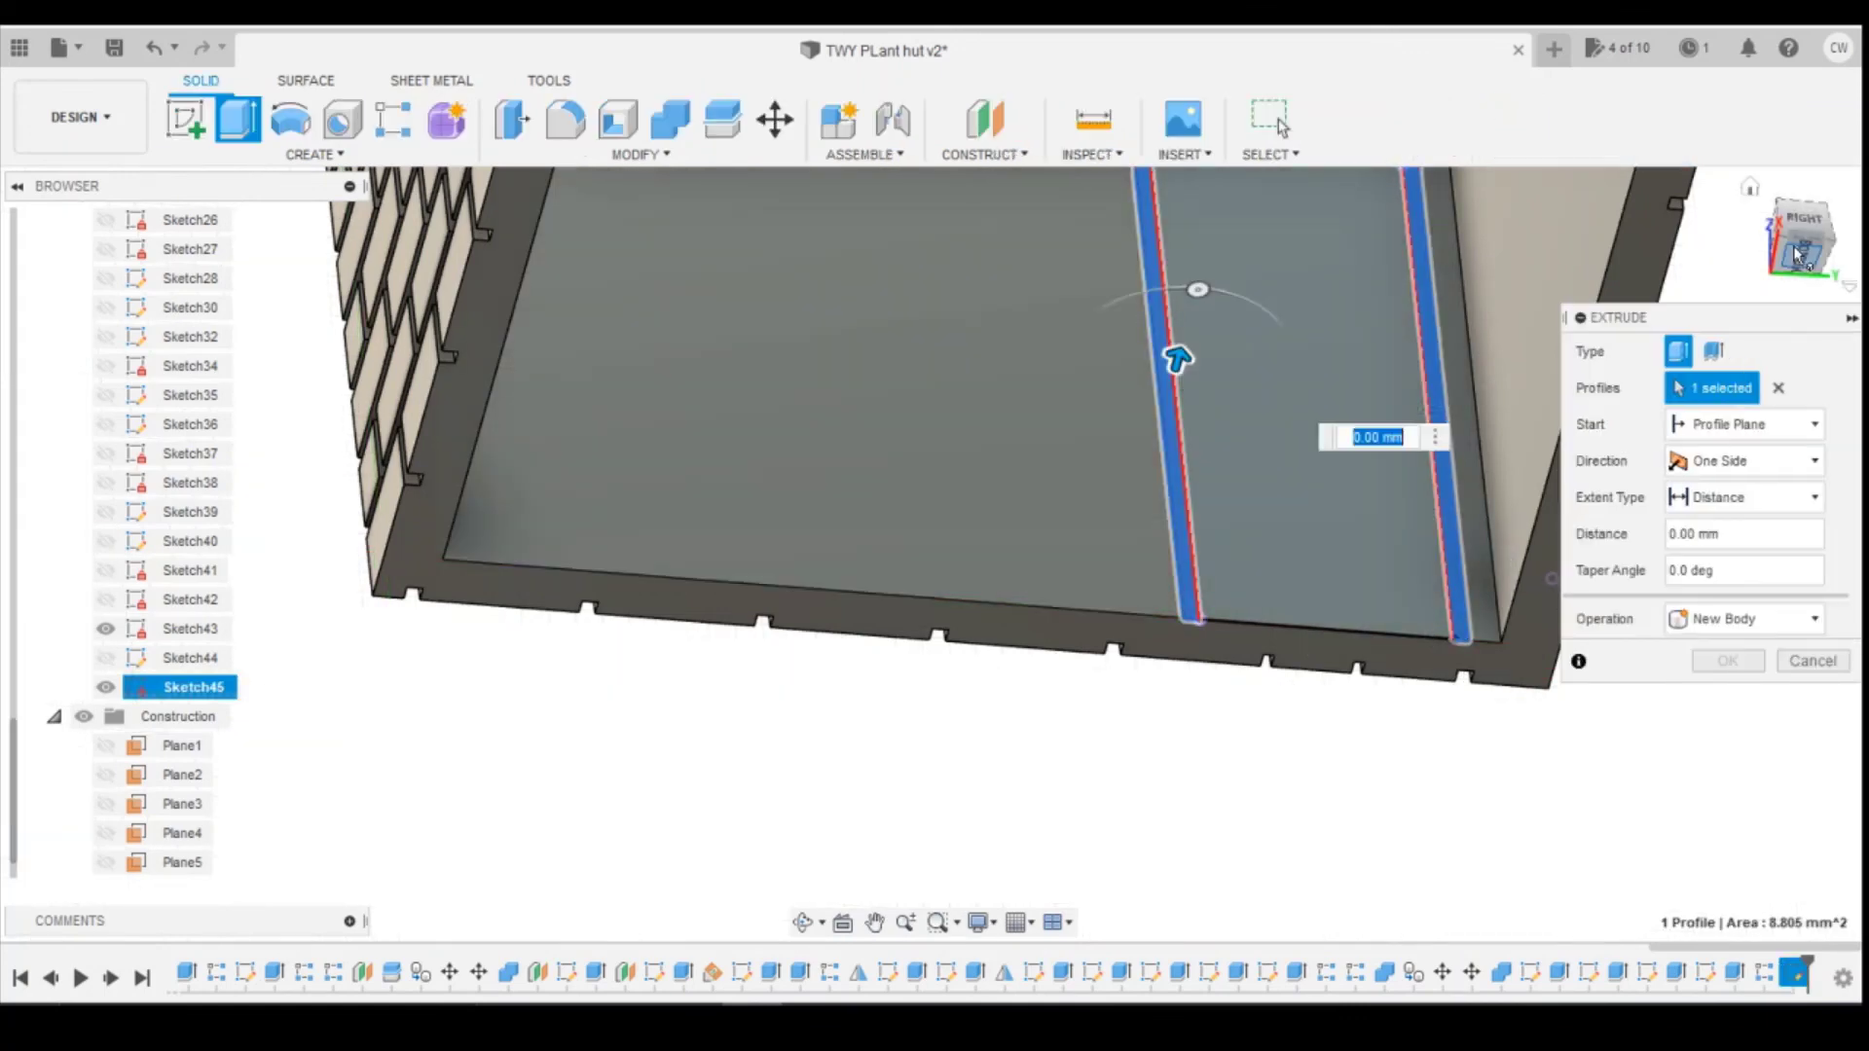
mouse_move(1789, 237)
left_mouse_down()
mouse_move(1760, 247)
mouse_move(1812, 214)
left_mouse_up()
left_click_drag(745, 519, 724, 557)
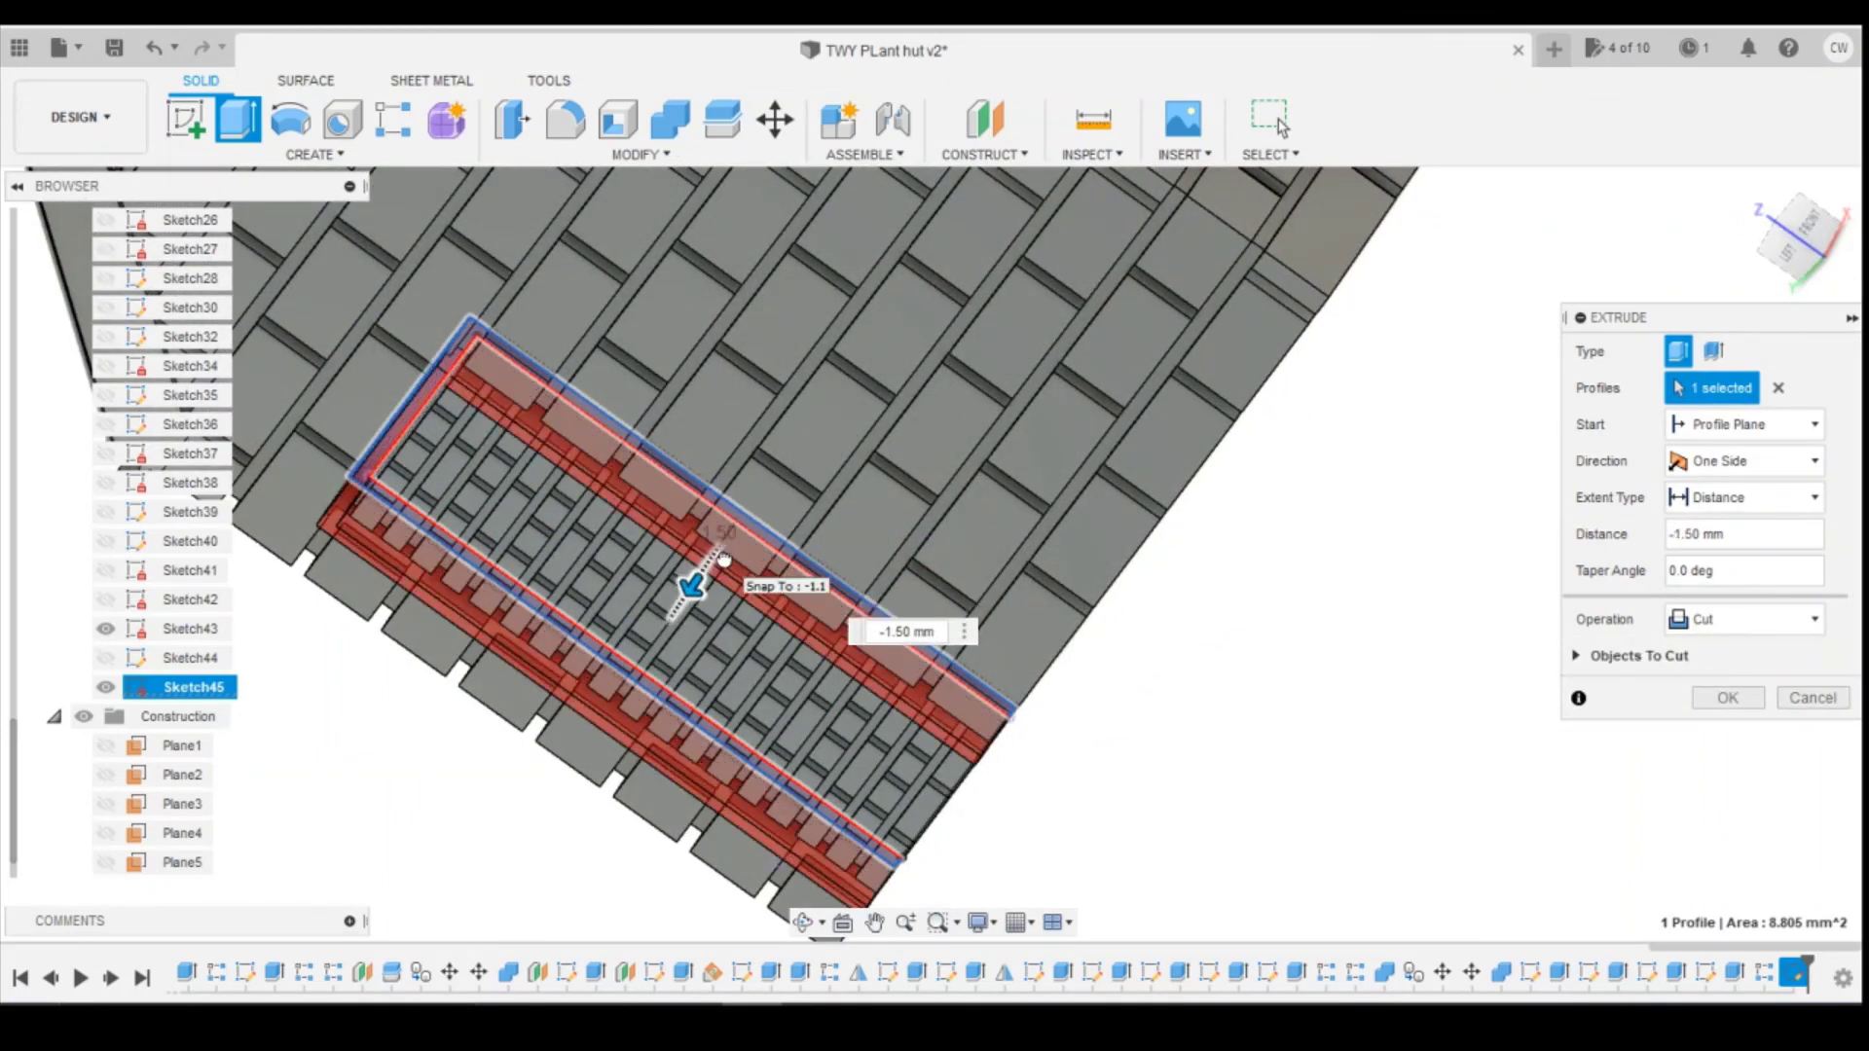
left_click(1742, 619)
left_click(1703, 646)
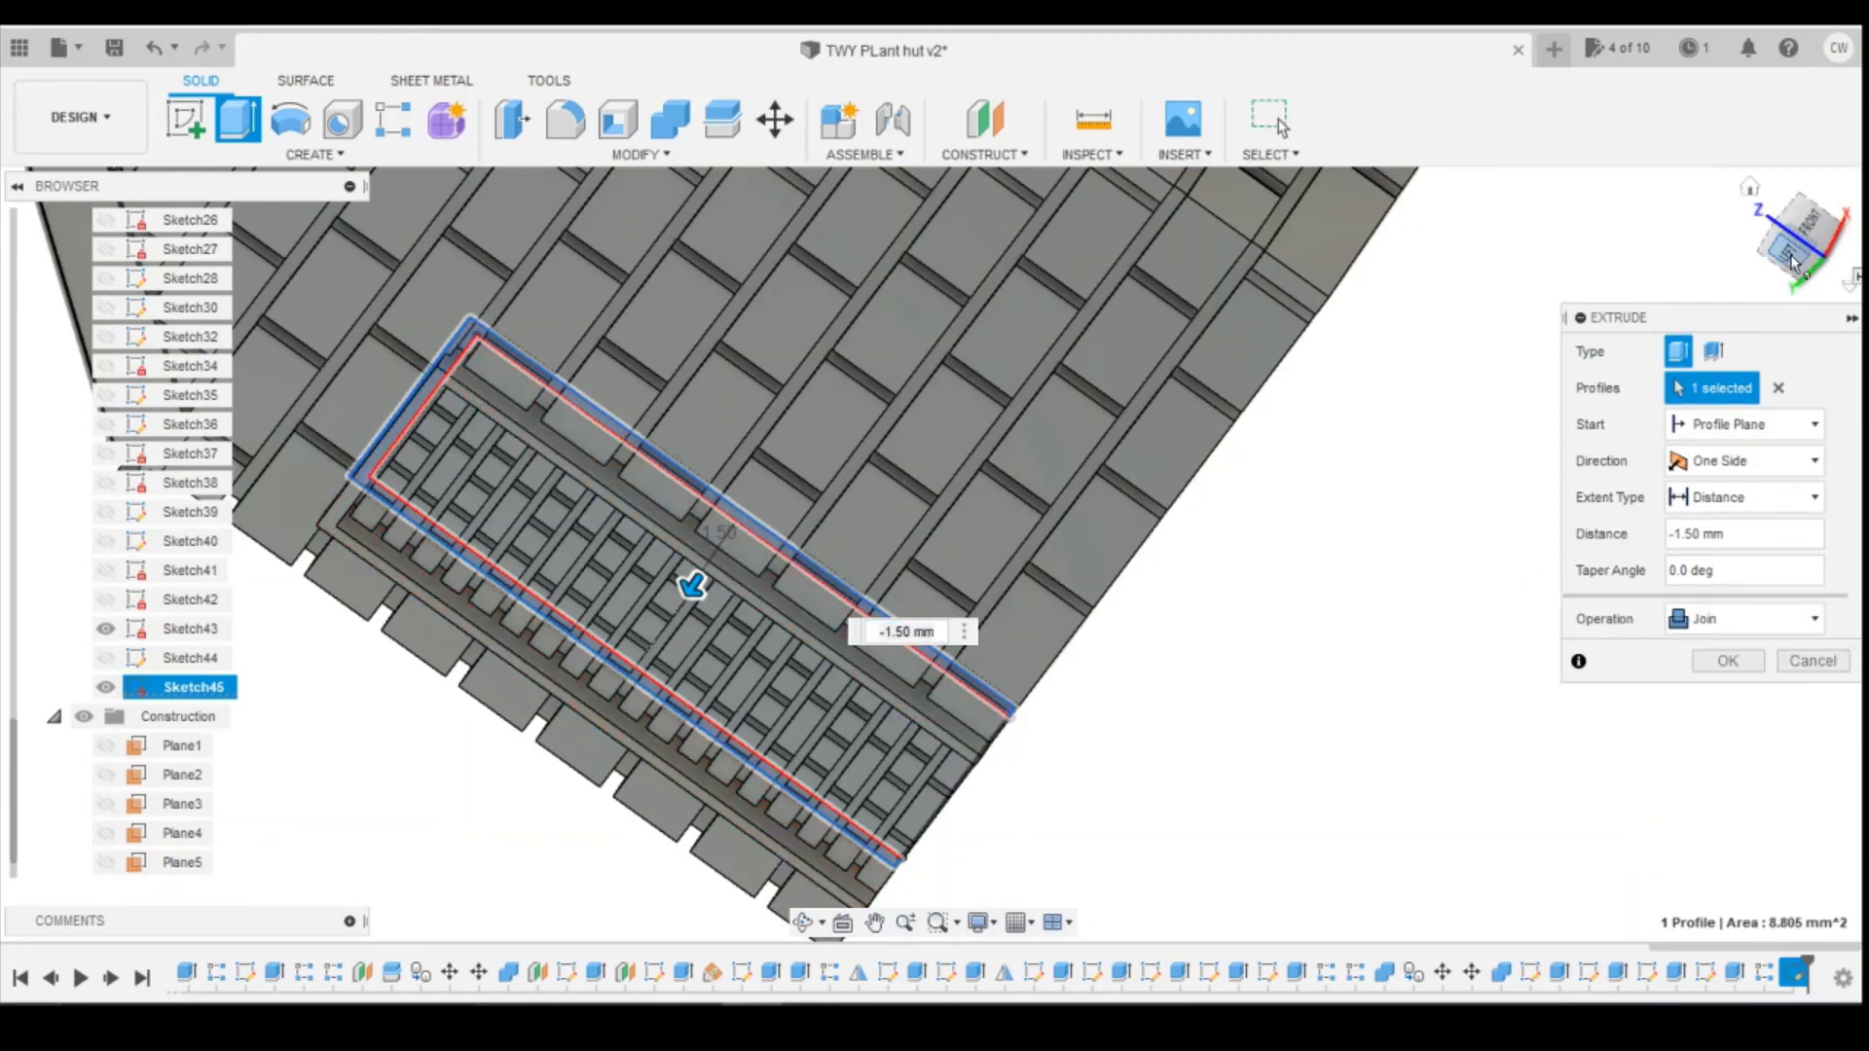
mouse_move(672, 623)
middle_mouse_down("shift")
mouse_move(647, 674)
mouse_move(693, 643)
middle_mouse_up("shift")
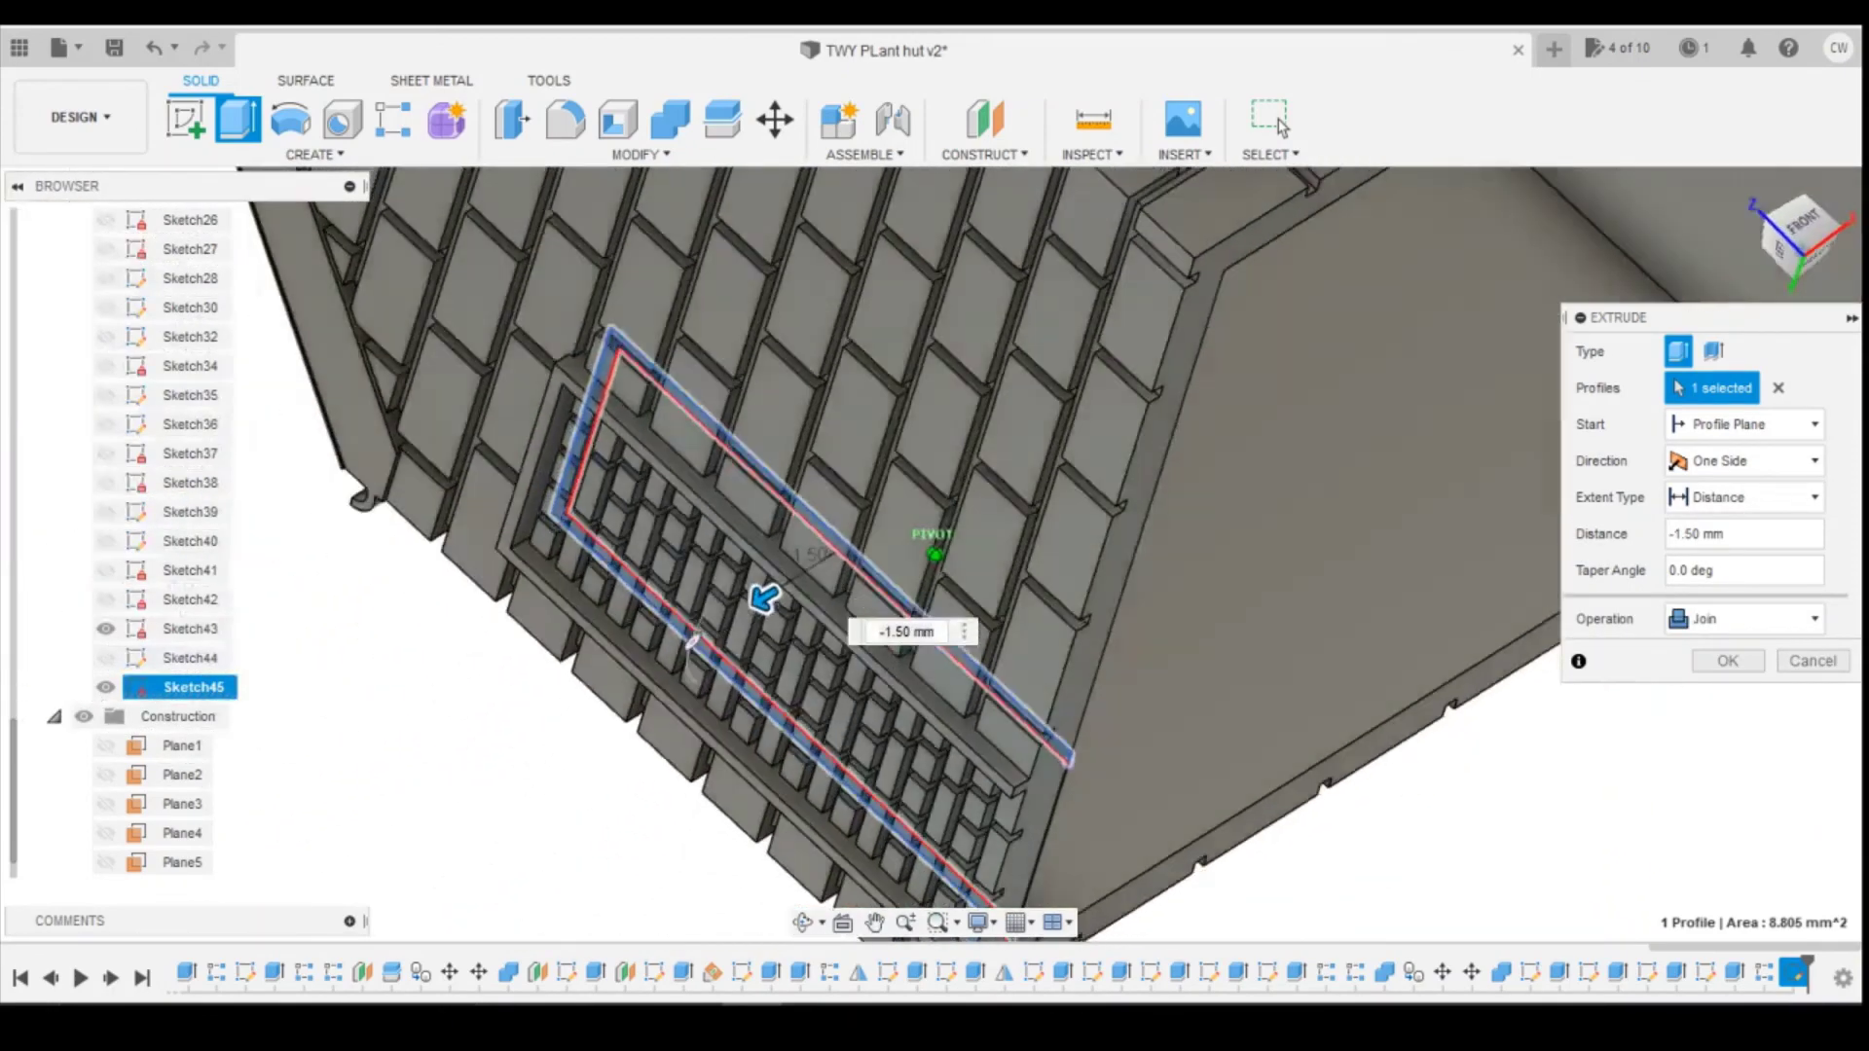
middle_click_drag(925, 559, 927, 623, "shift")
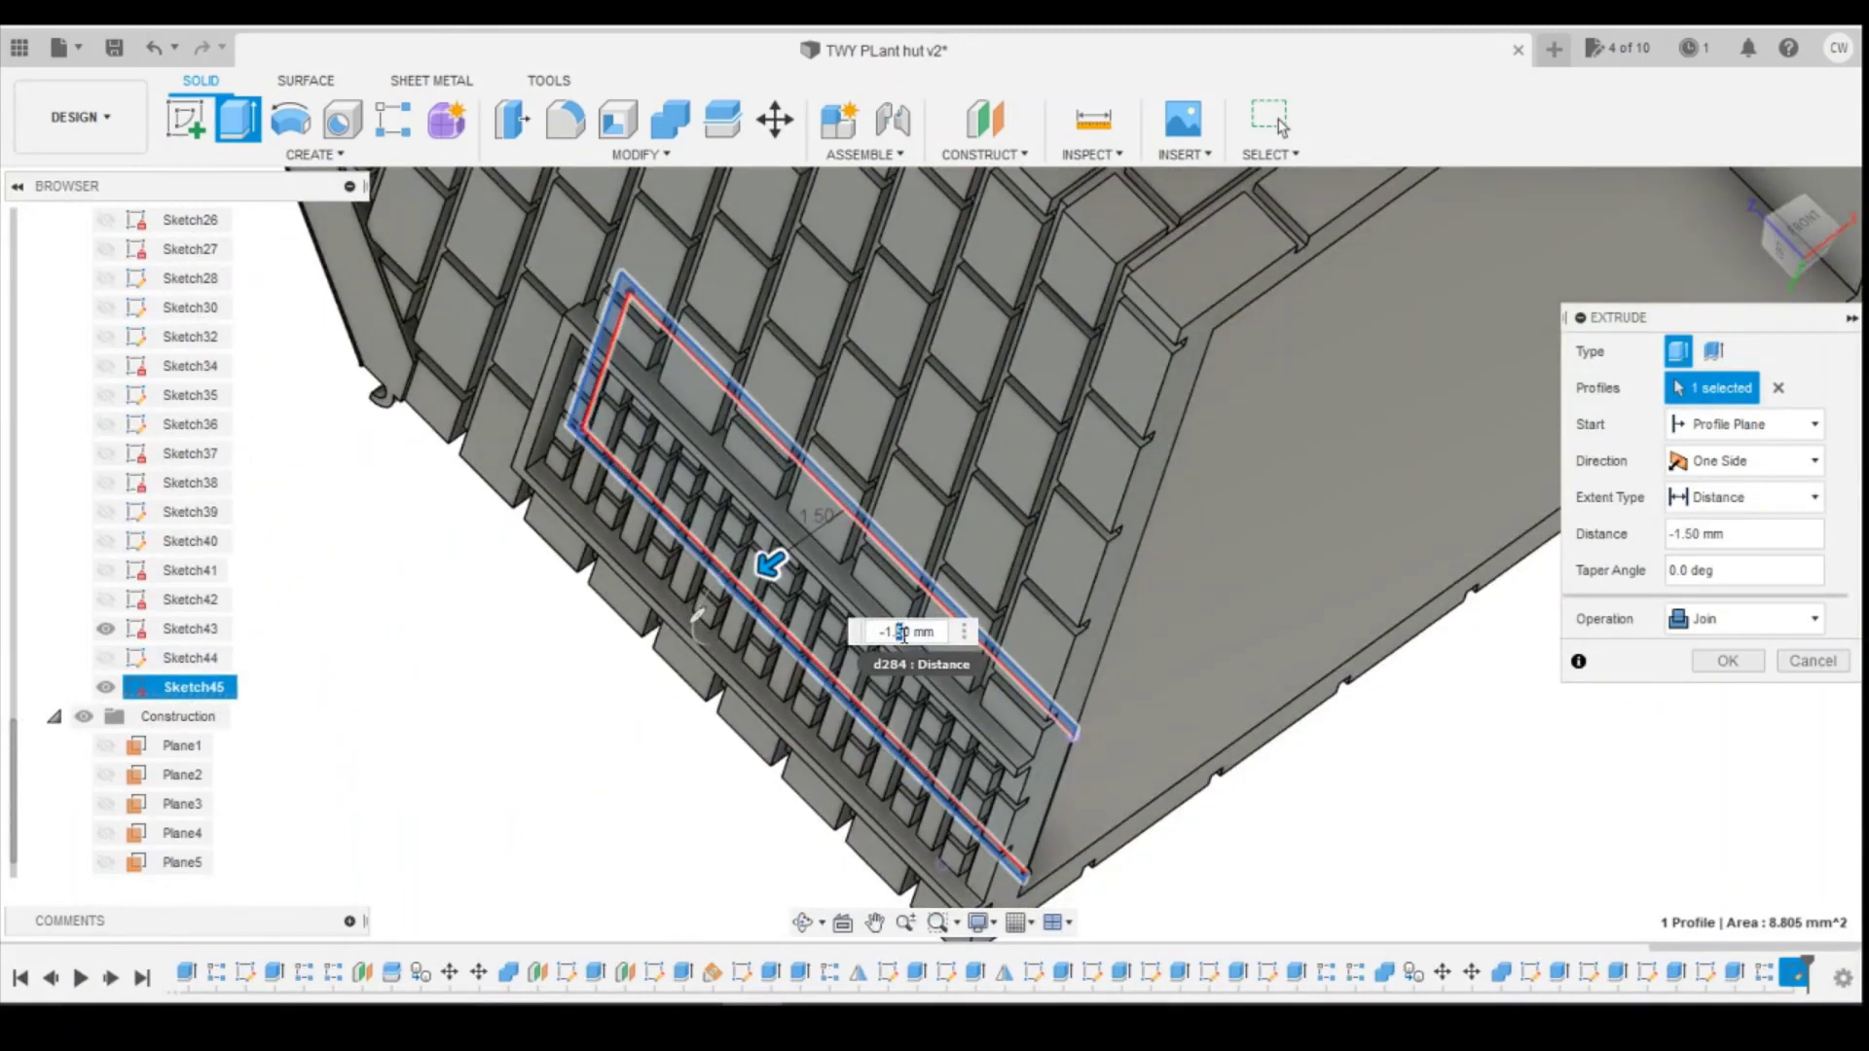
type("3")
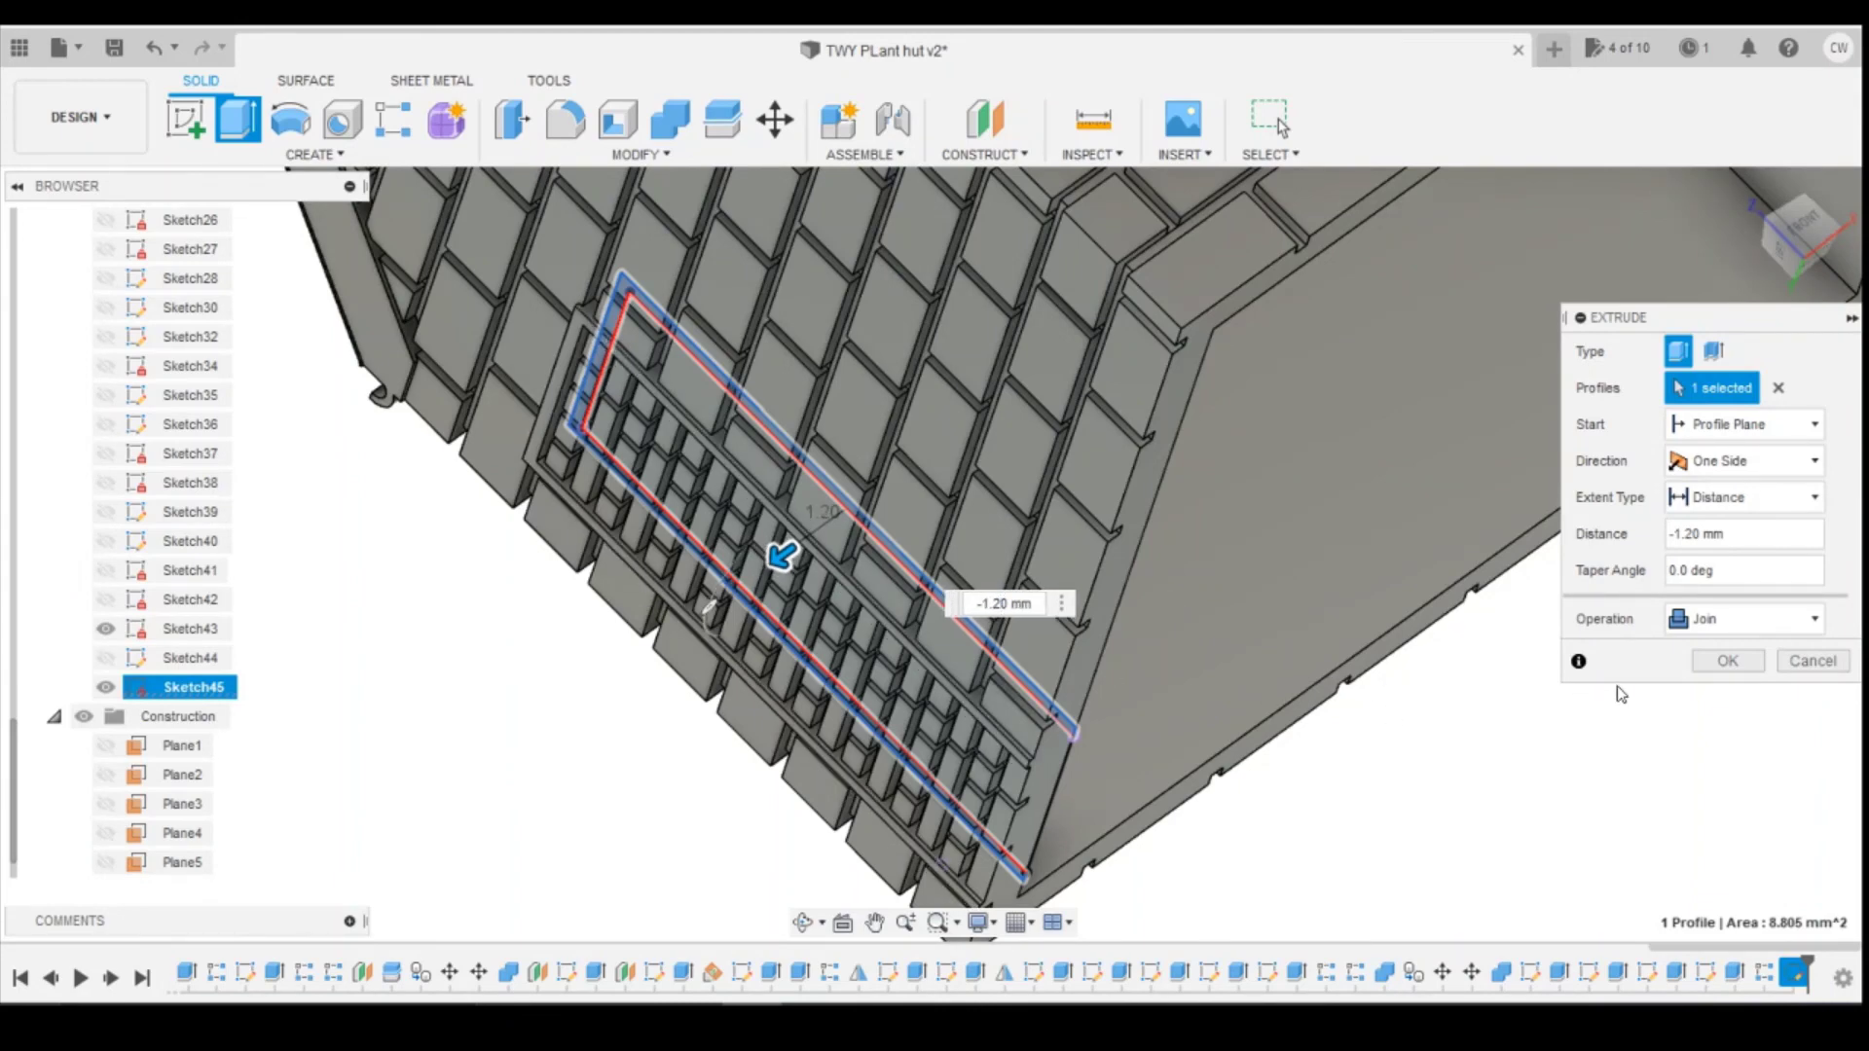
left_click(1723, 661)
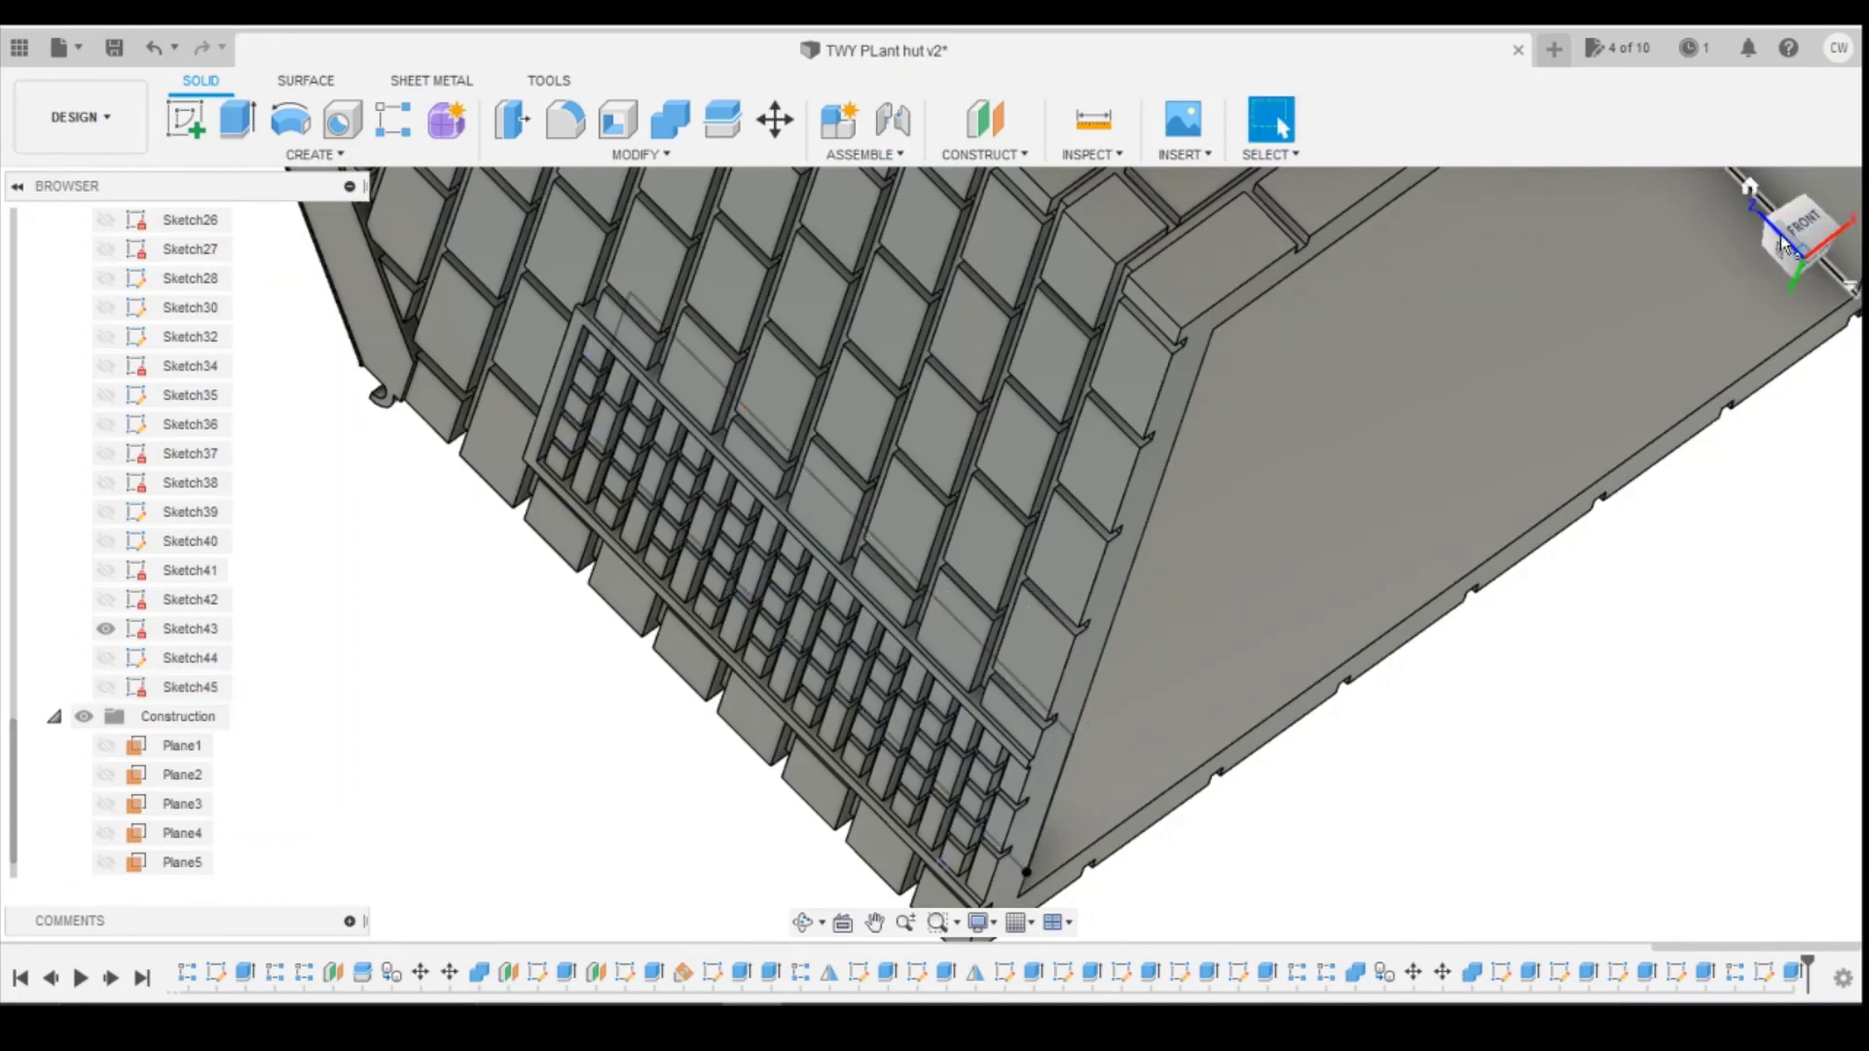
Step: Hide Sketch43 and inspect the doorway frame and the hut's walls from several sides
left_click(1748, 183)
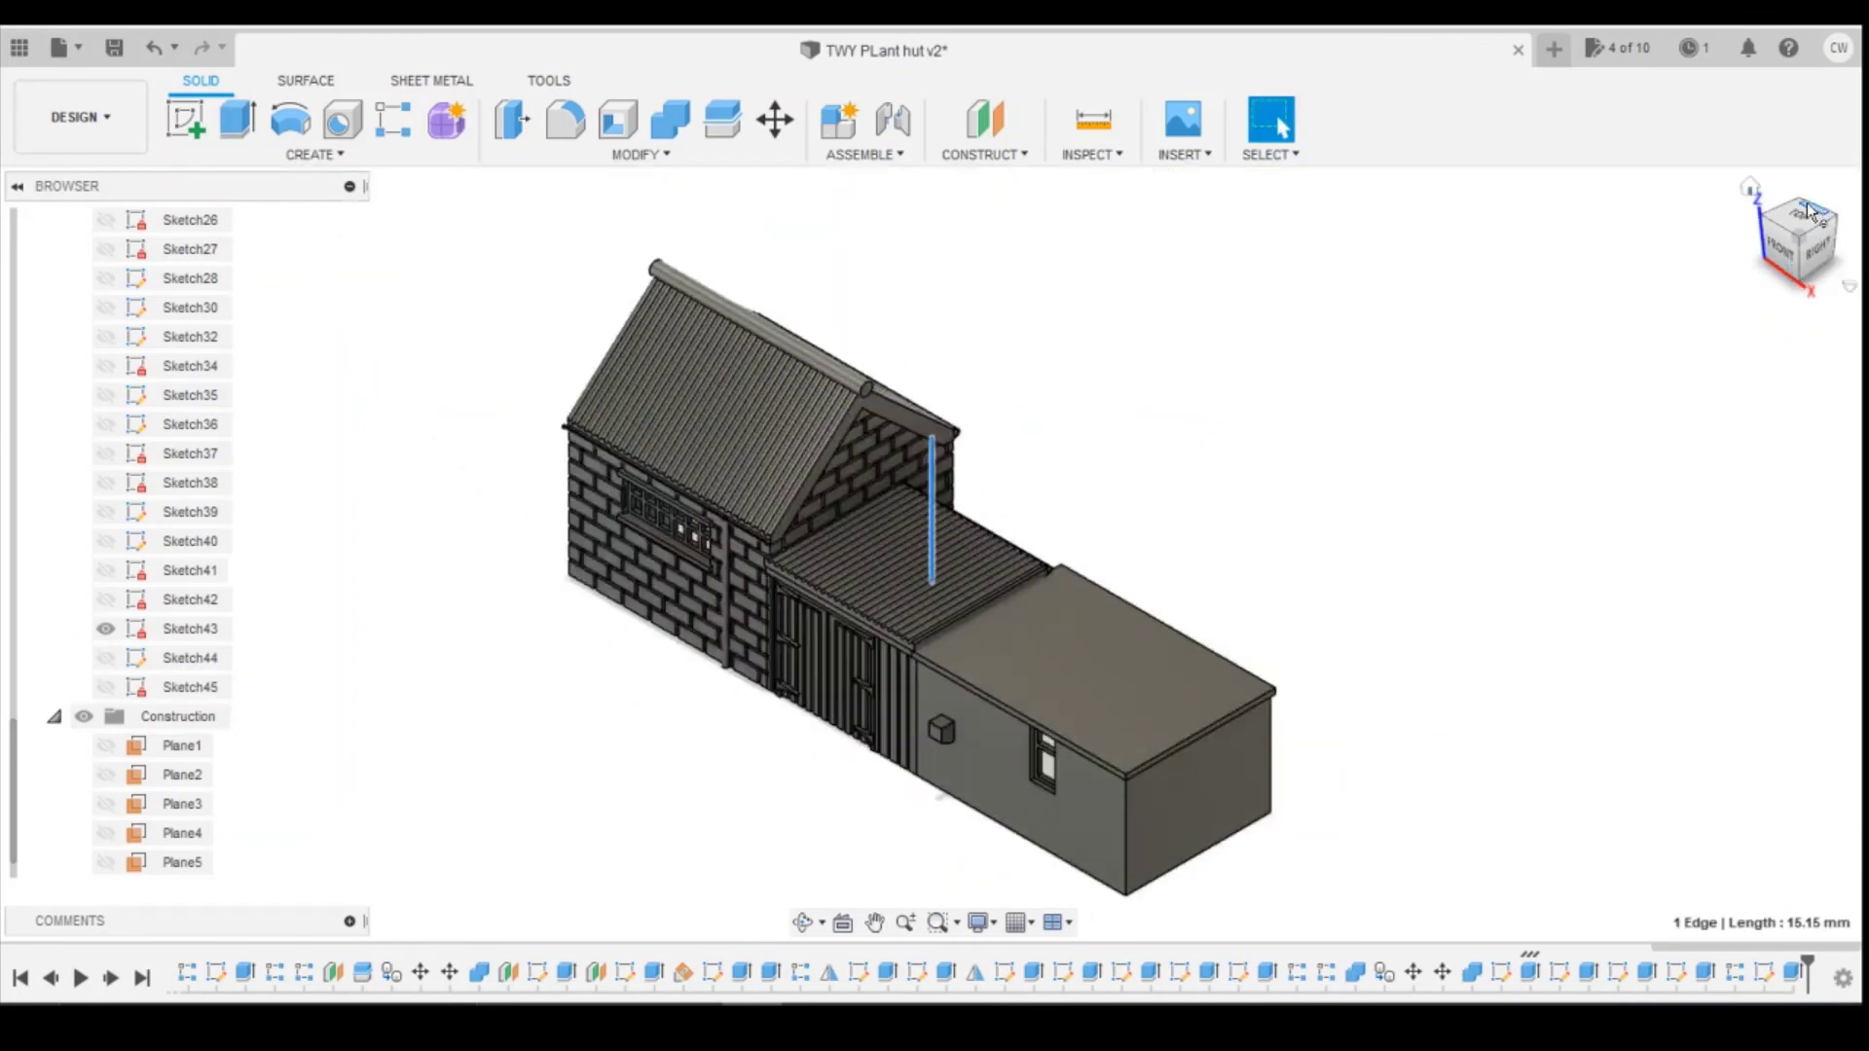
left_click(1796, 226)
scroll(1260, 759, "up", 10)
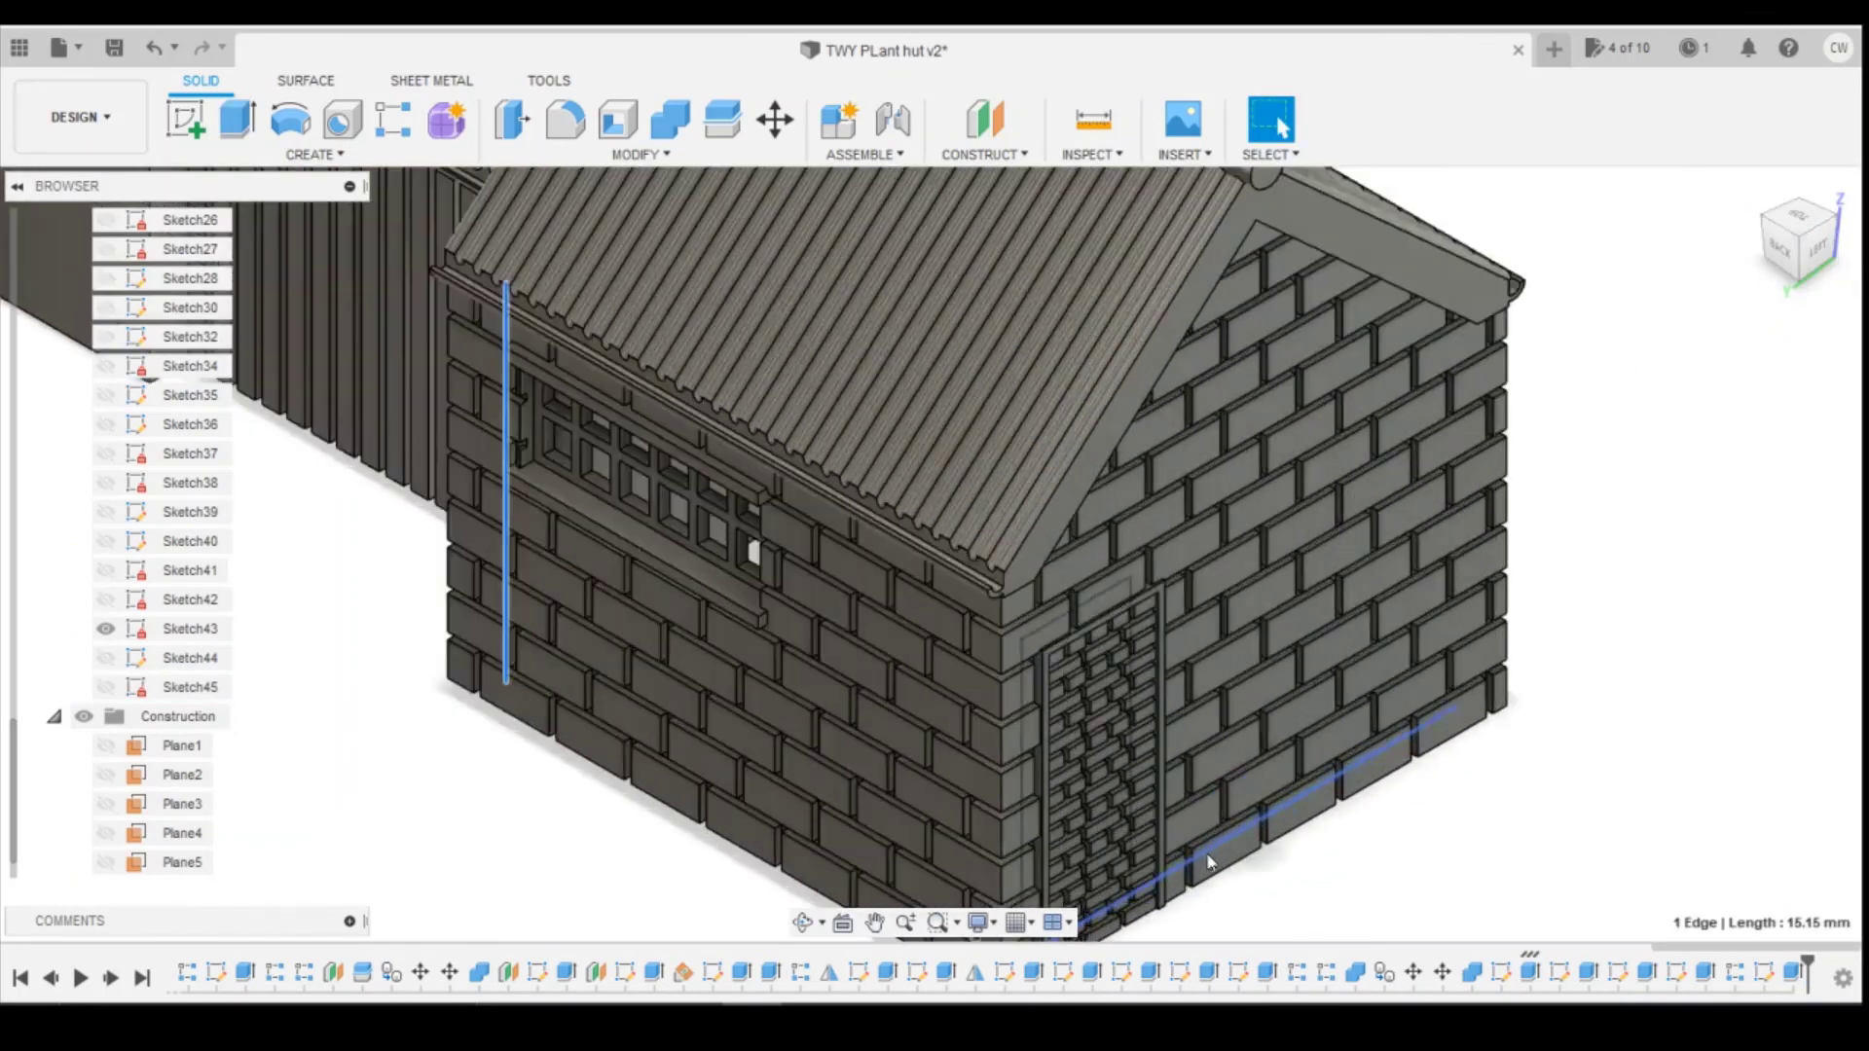
scroll(1676, 348, "down", 3)
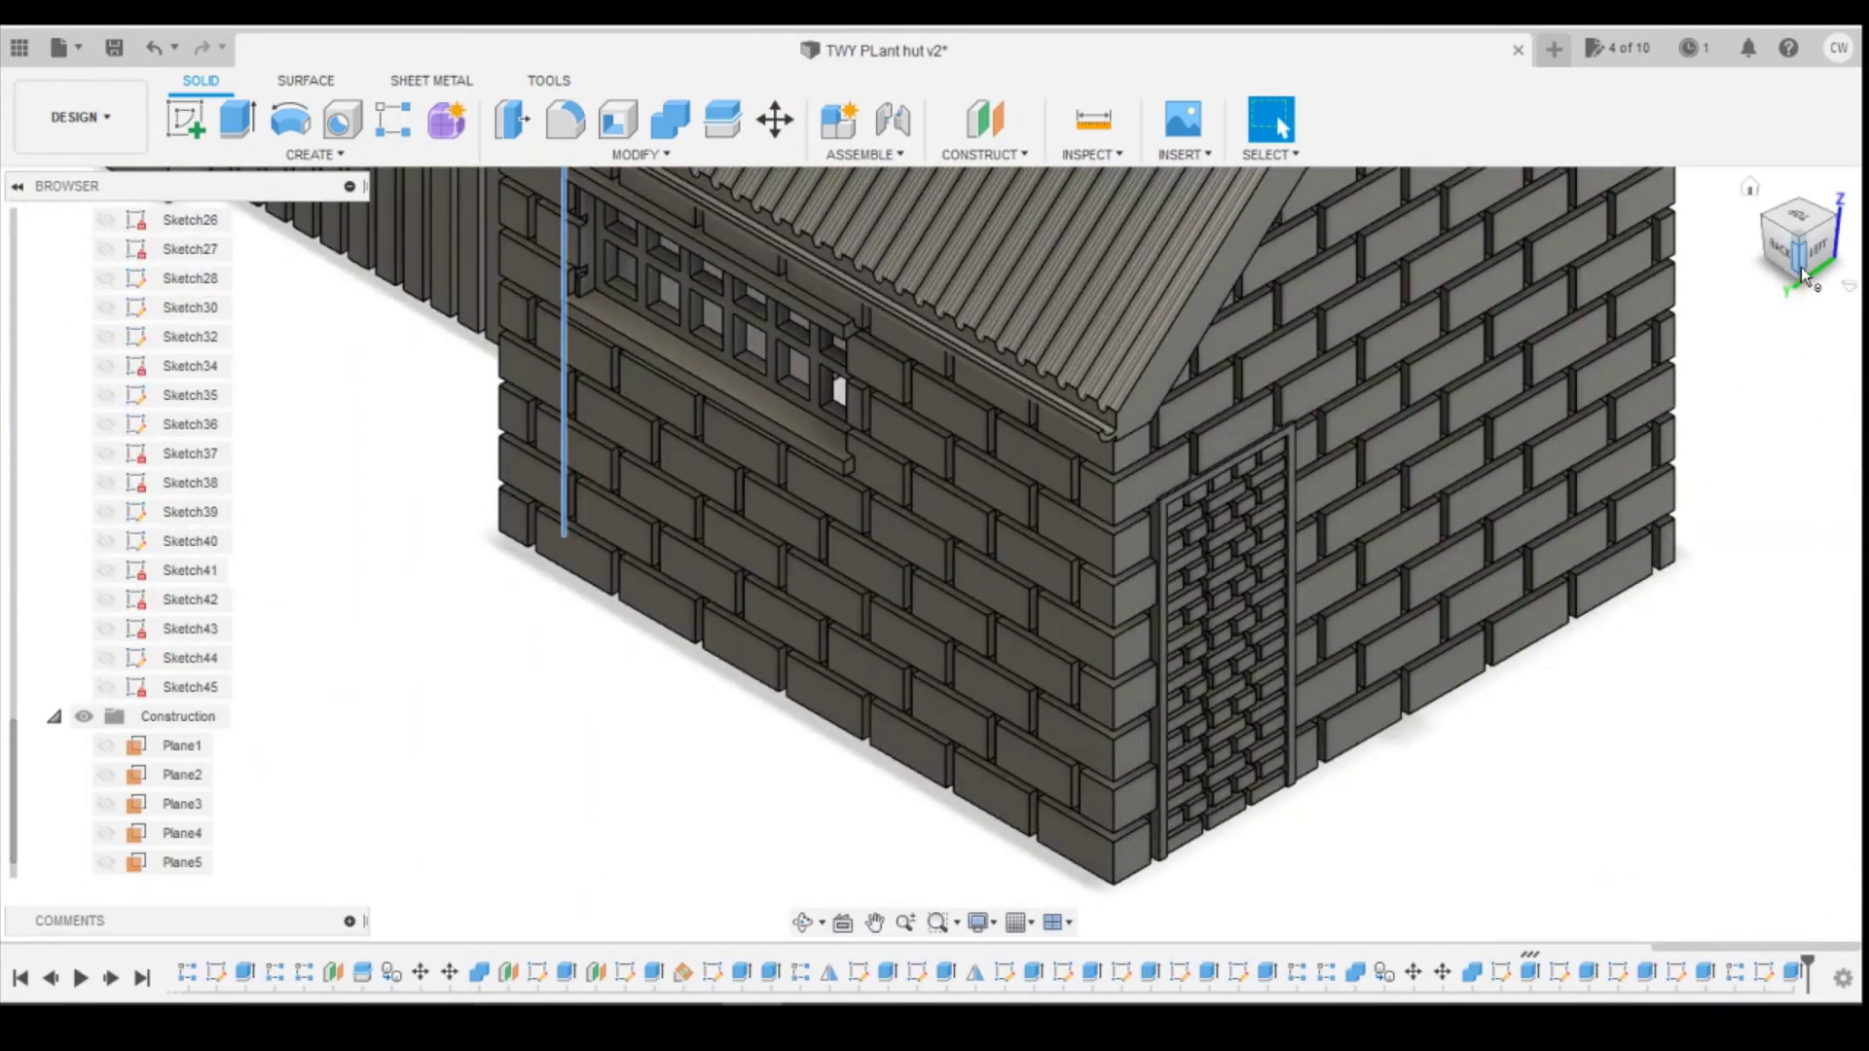
scroll(1265, 438, "down", 2)
scroll(1391, 623, "down", 2)
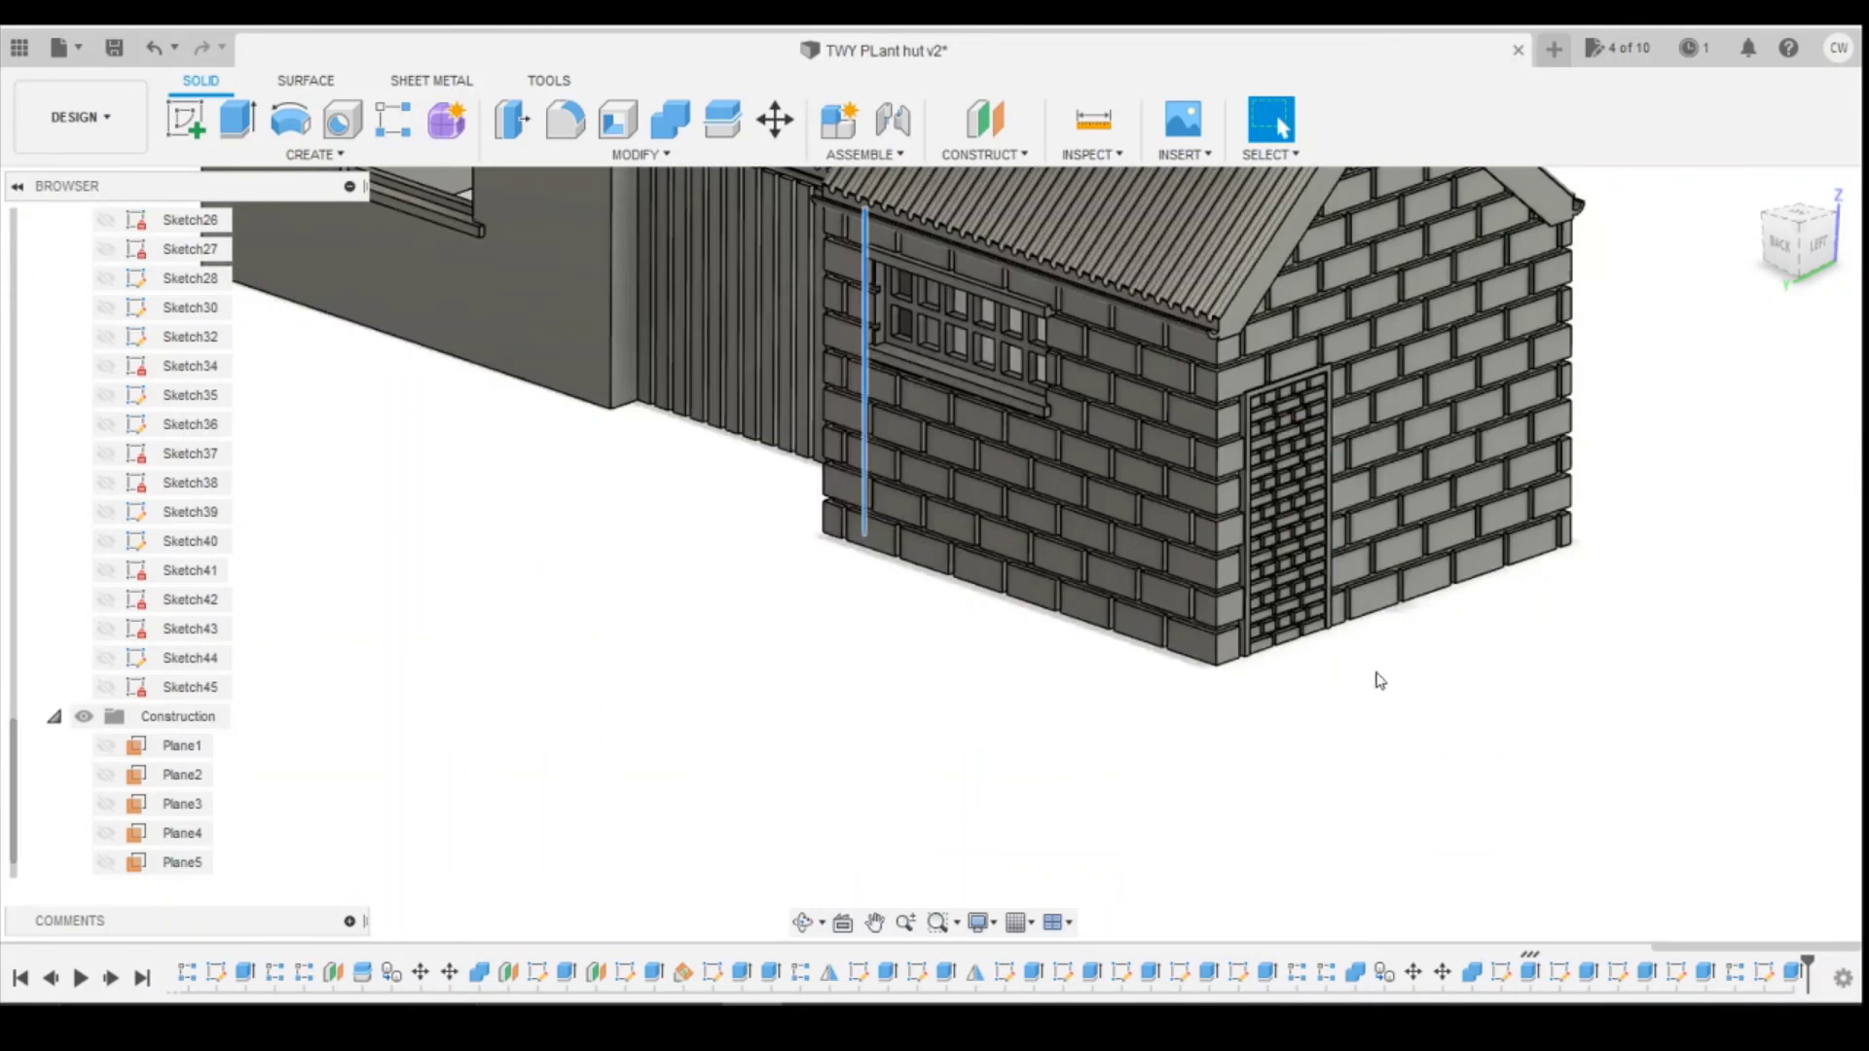
scroll(1465, 698, "down", 2)
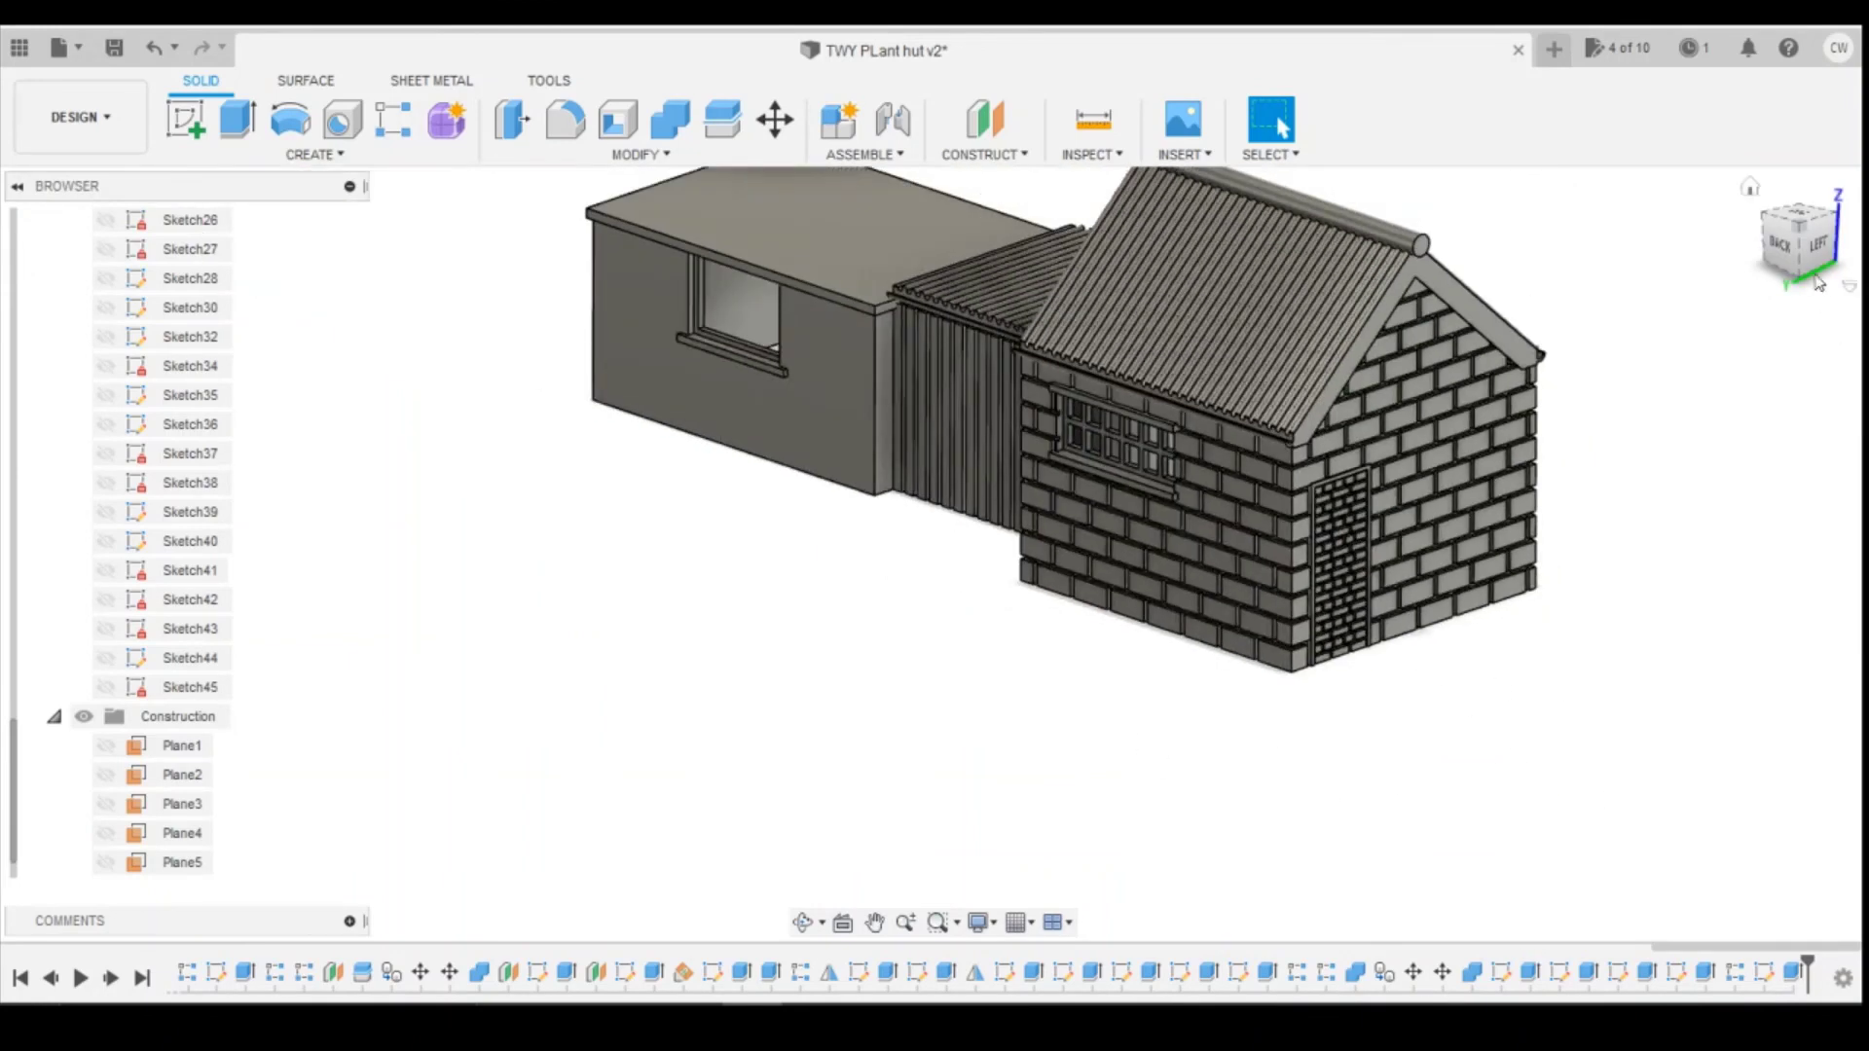
mouse_move(1761, 250)
left_mouse_down()
mouse_move(1597, 185)
mouse_move(1548, 191)
mouse_move(1494, 255)
mouse_move(1548, 255)
mouse_move(1489, 267)
mouse_move(1397, 209)
mouse_move(1358, 228)
left_mouse_up()
left_click_drag(839, 428, 784, 473)
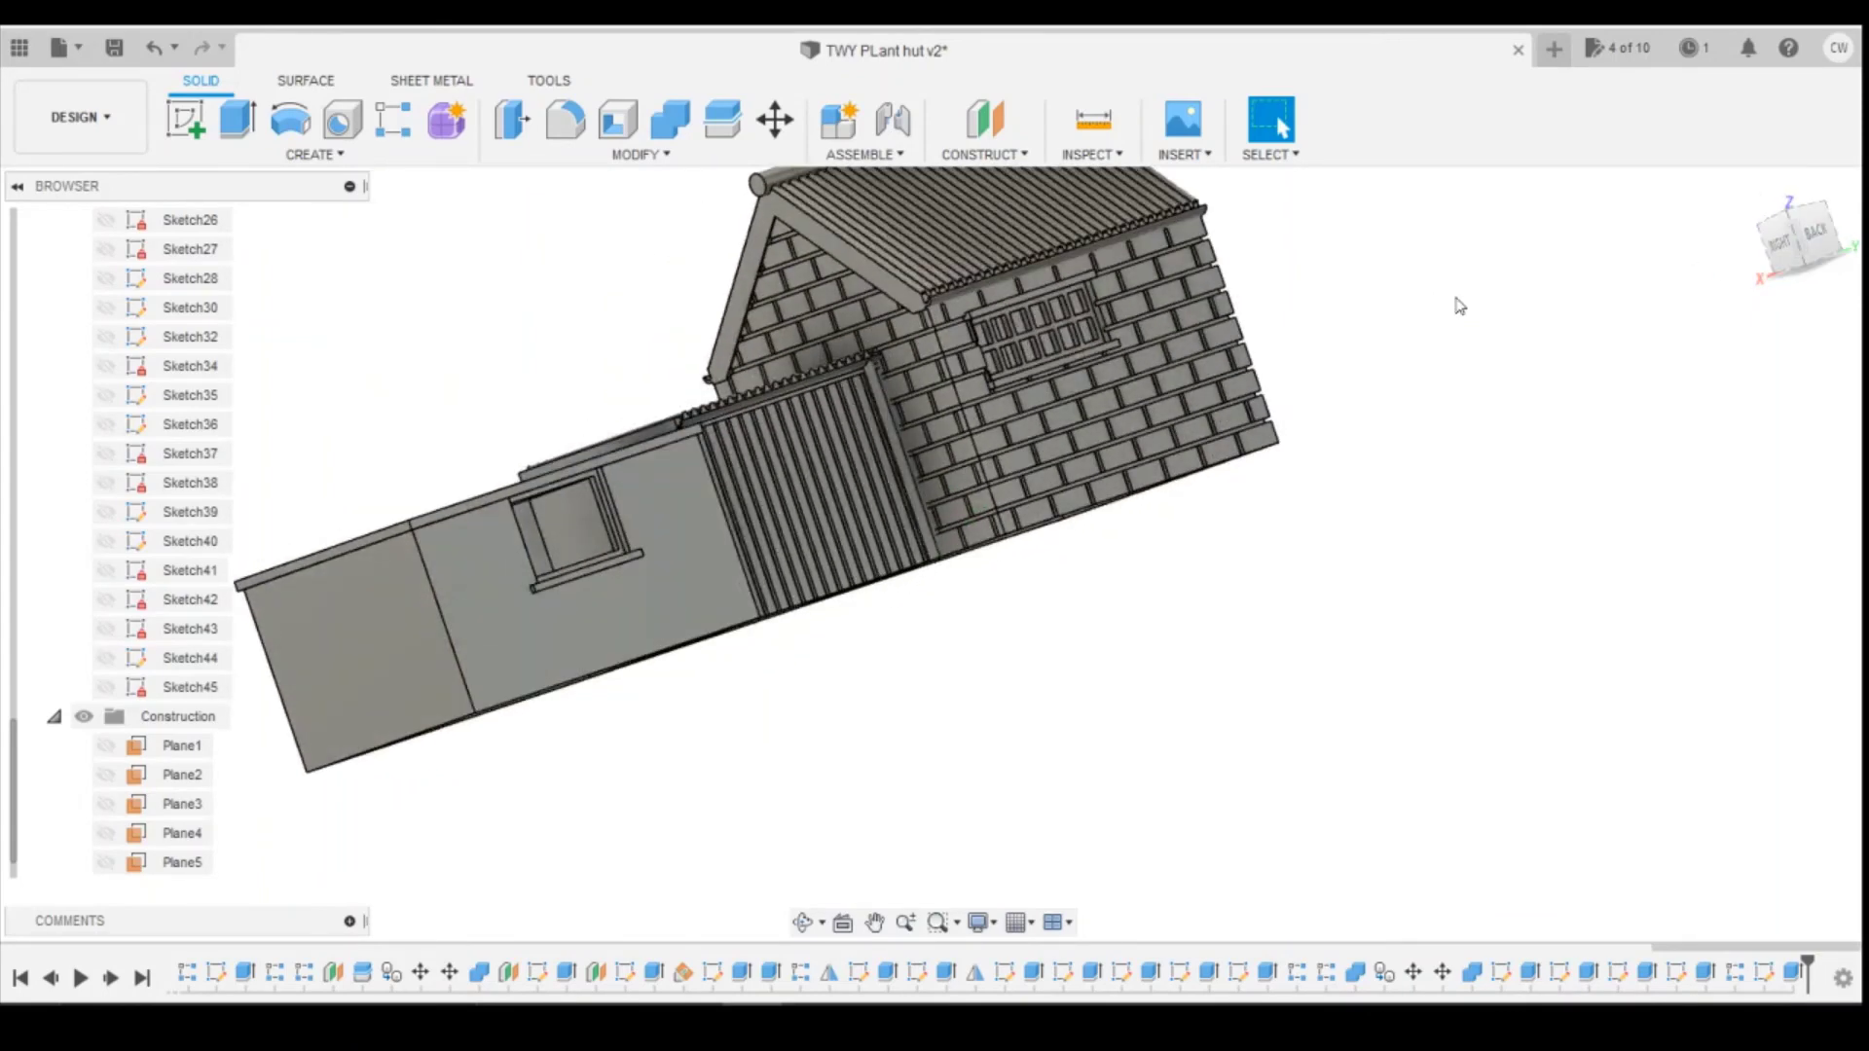
Step: Collapse the Sketches and Construction folders and select Body26 among the bodies
scroll(93, 716, "up", 6)
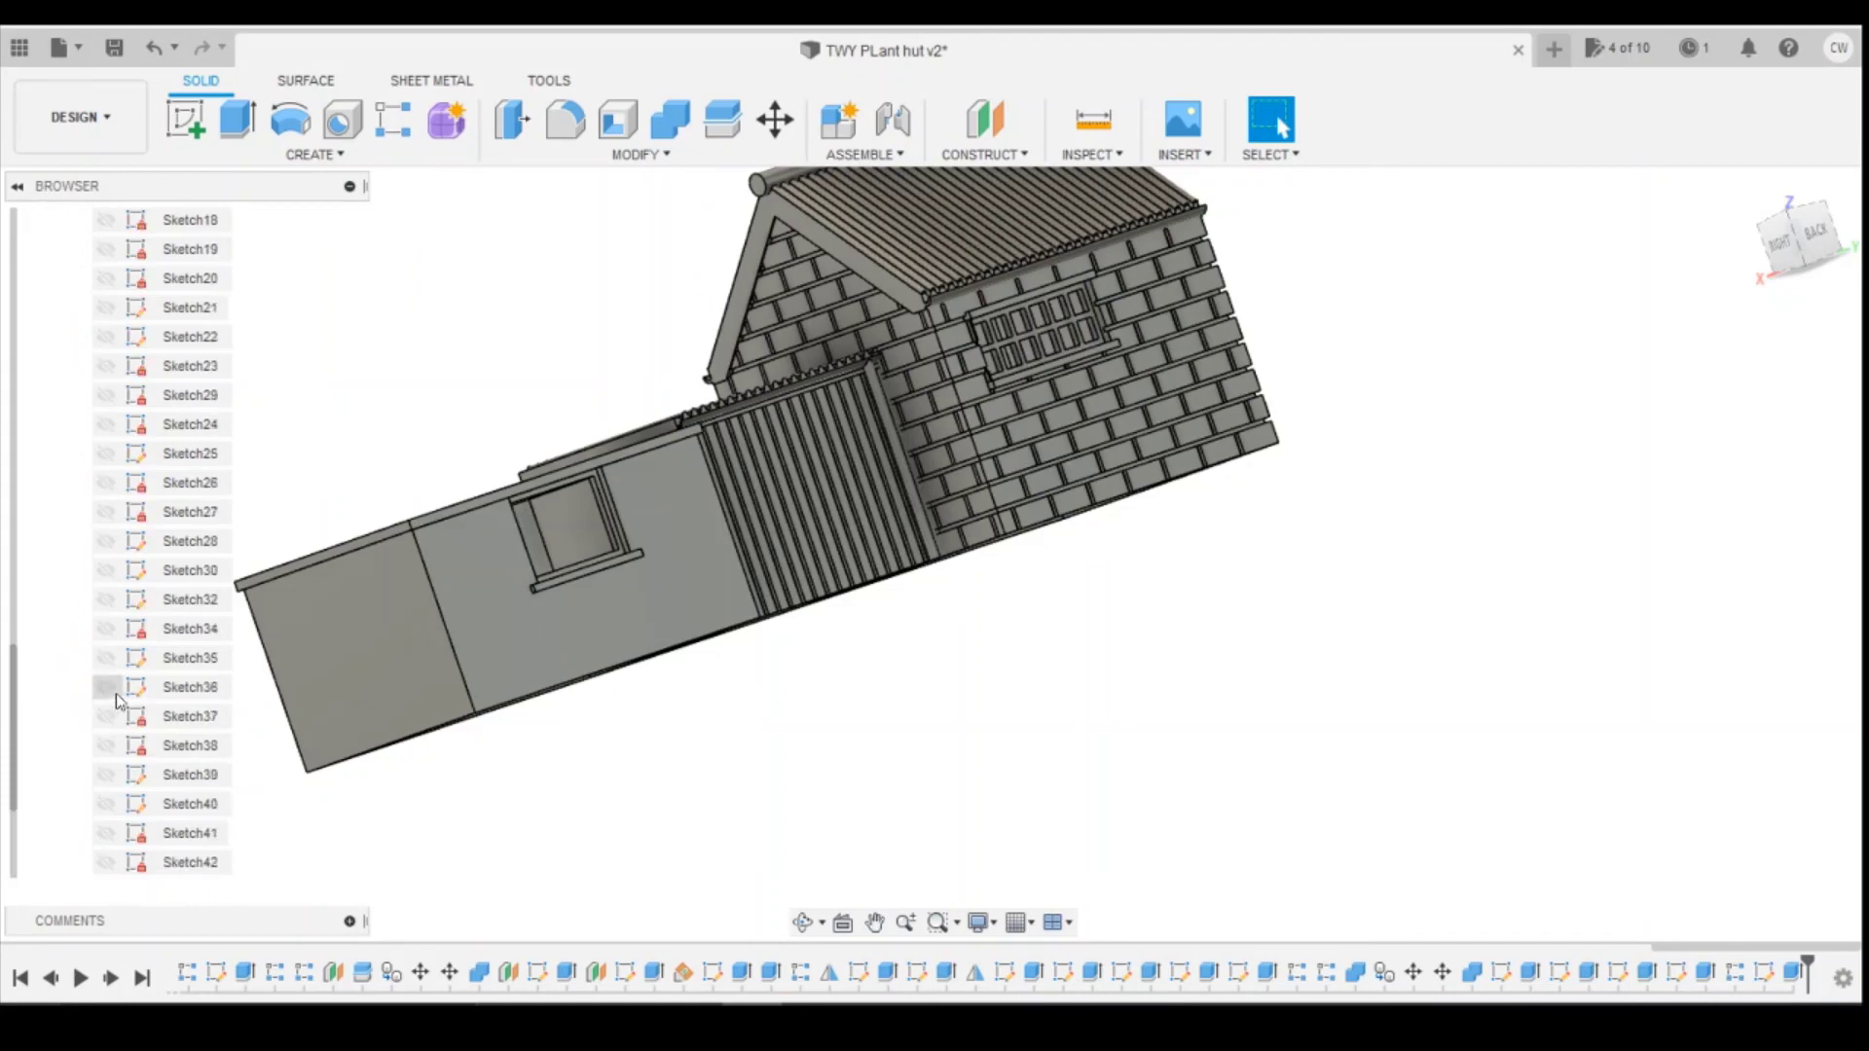
scroll(102, 545, "up", 6)
left_click(53, 308)
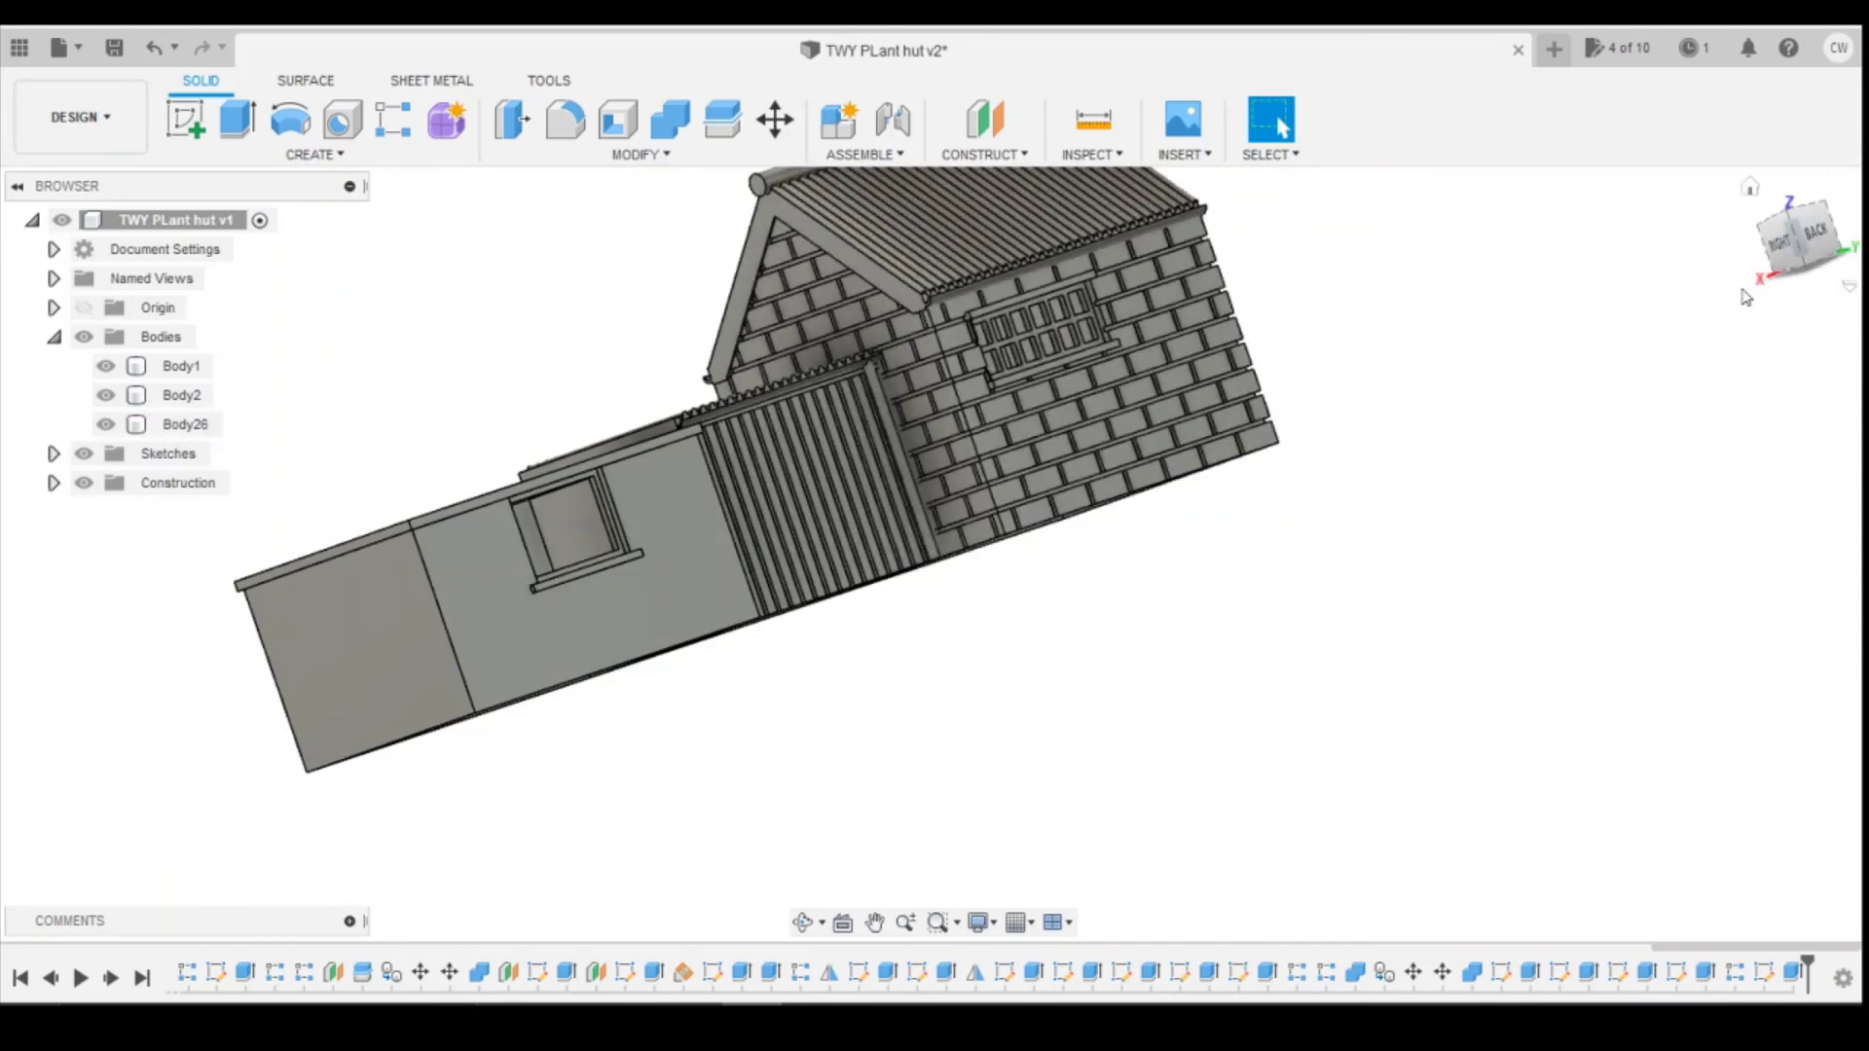
left_click_drag(1786, 262, 1852, 255)
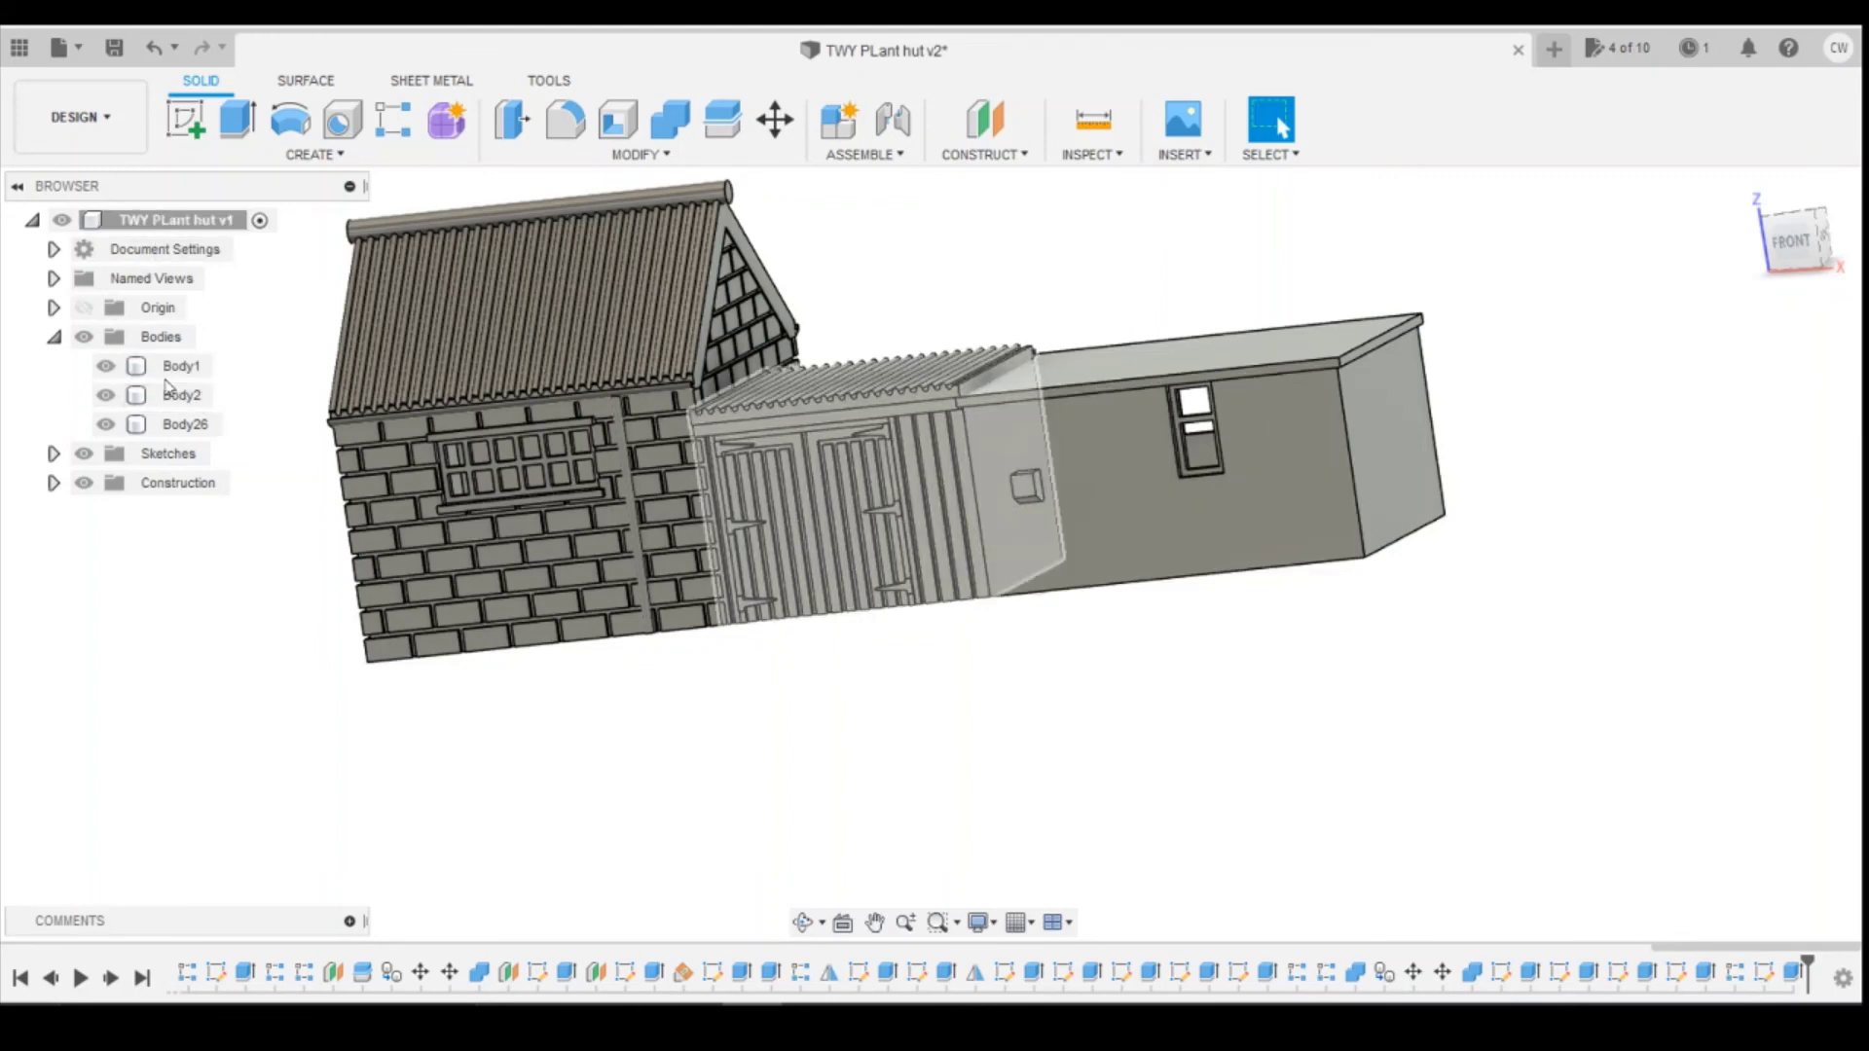
left_click(181, 424)
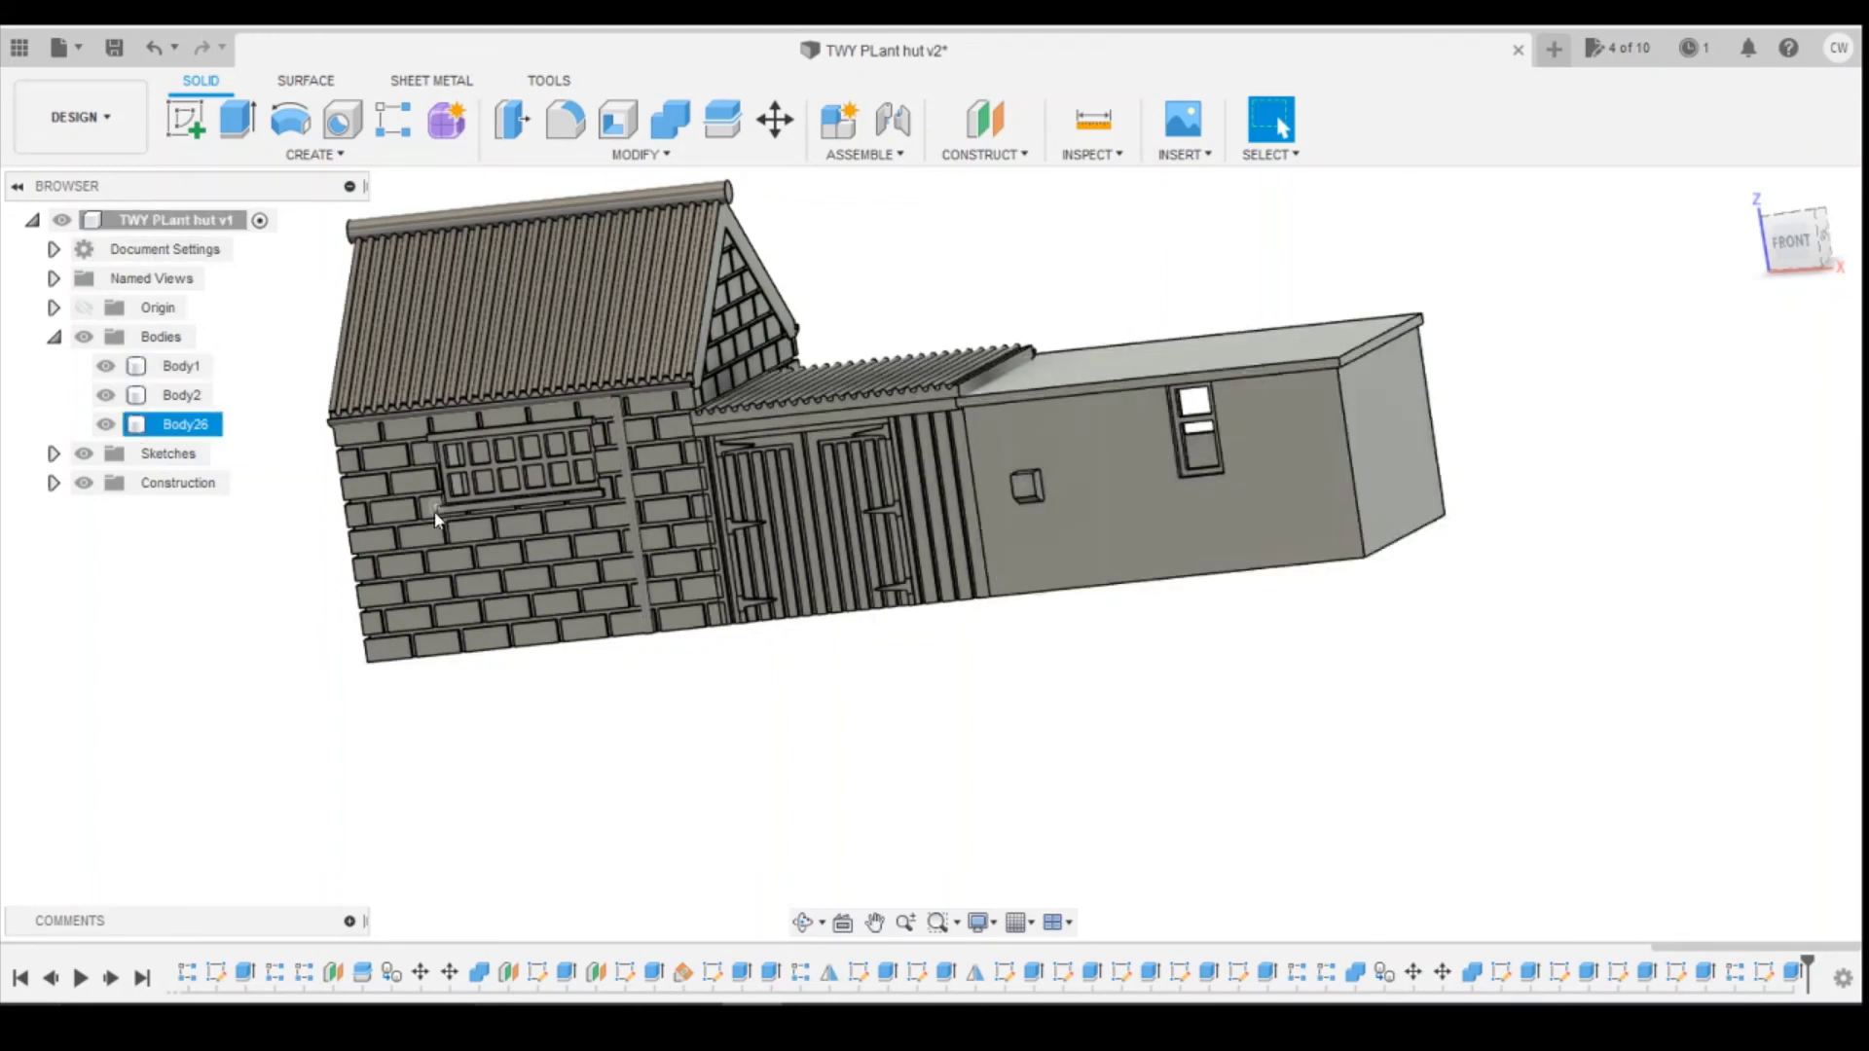
Step: Clear the body selection and examine the open undersides of the three hut sections, finishing with the whole hut in isometric view
key("Escape")
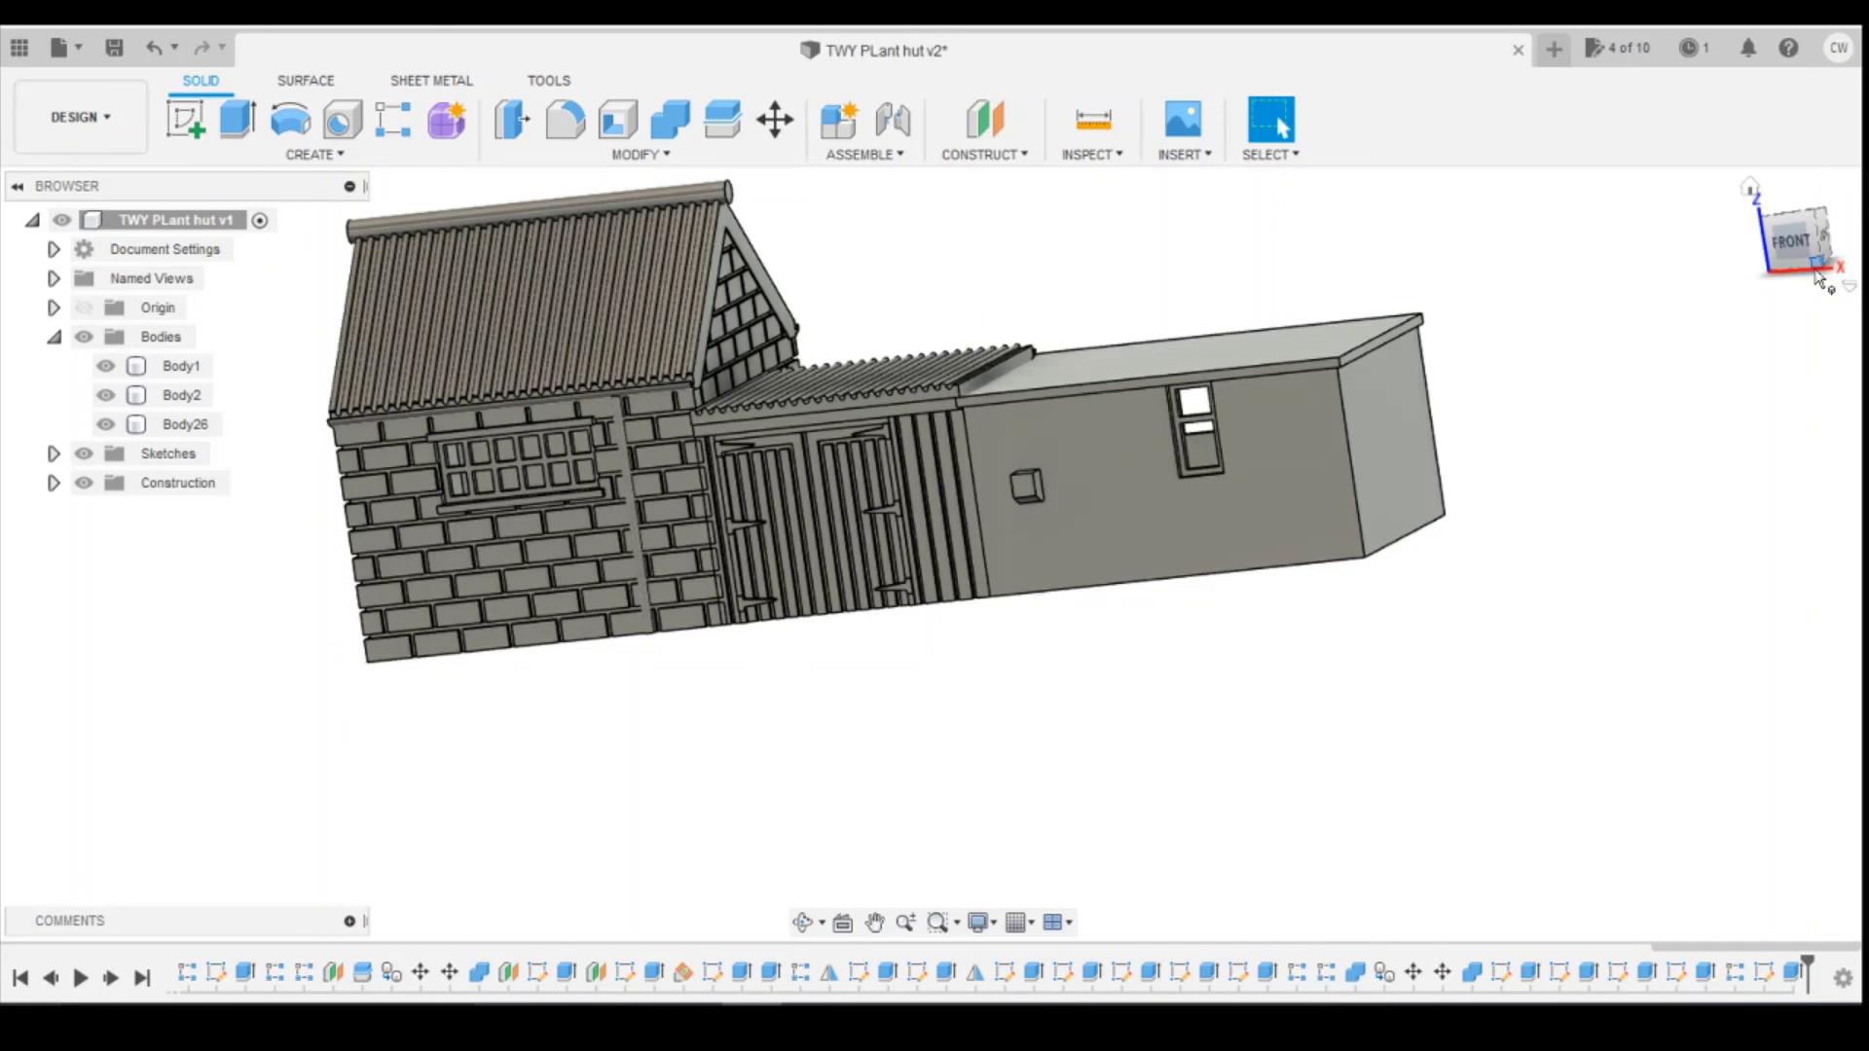
mouse_move(1804, 263)
left_mouse_down()
mouse_move(1796, 181)
mouse_move(1795, 210)
mouse_move(1668, 292)
left_mouse_up()
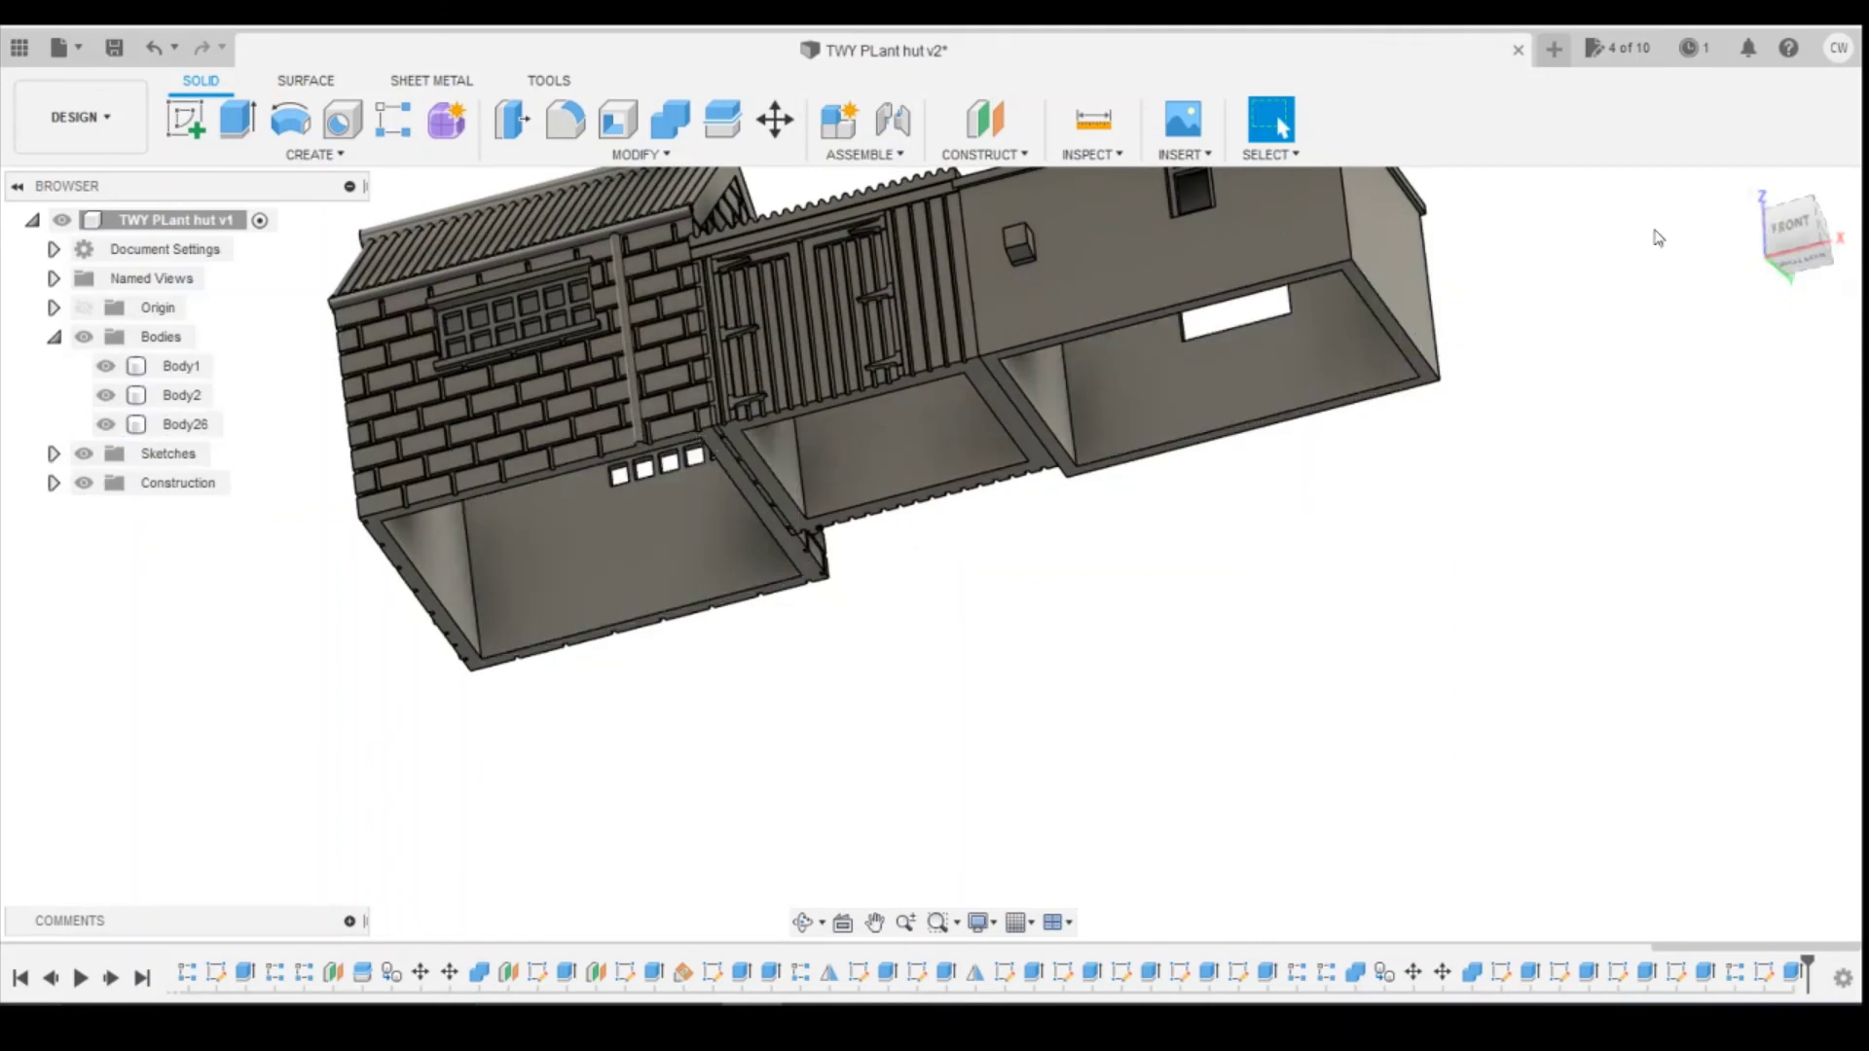
left_click(1236, 428)
left_click_drag(1804, 243, 1801, 216)
left_click(1020, 309)
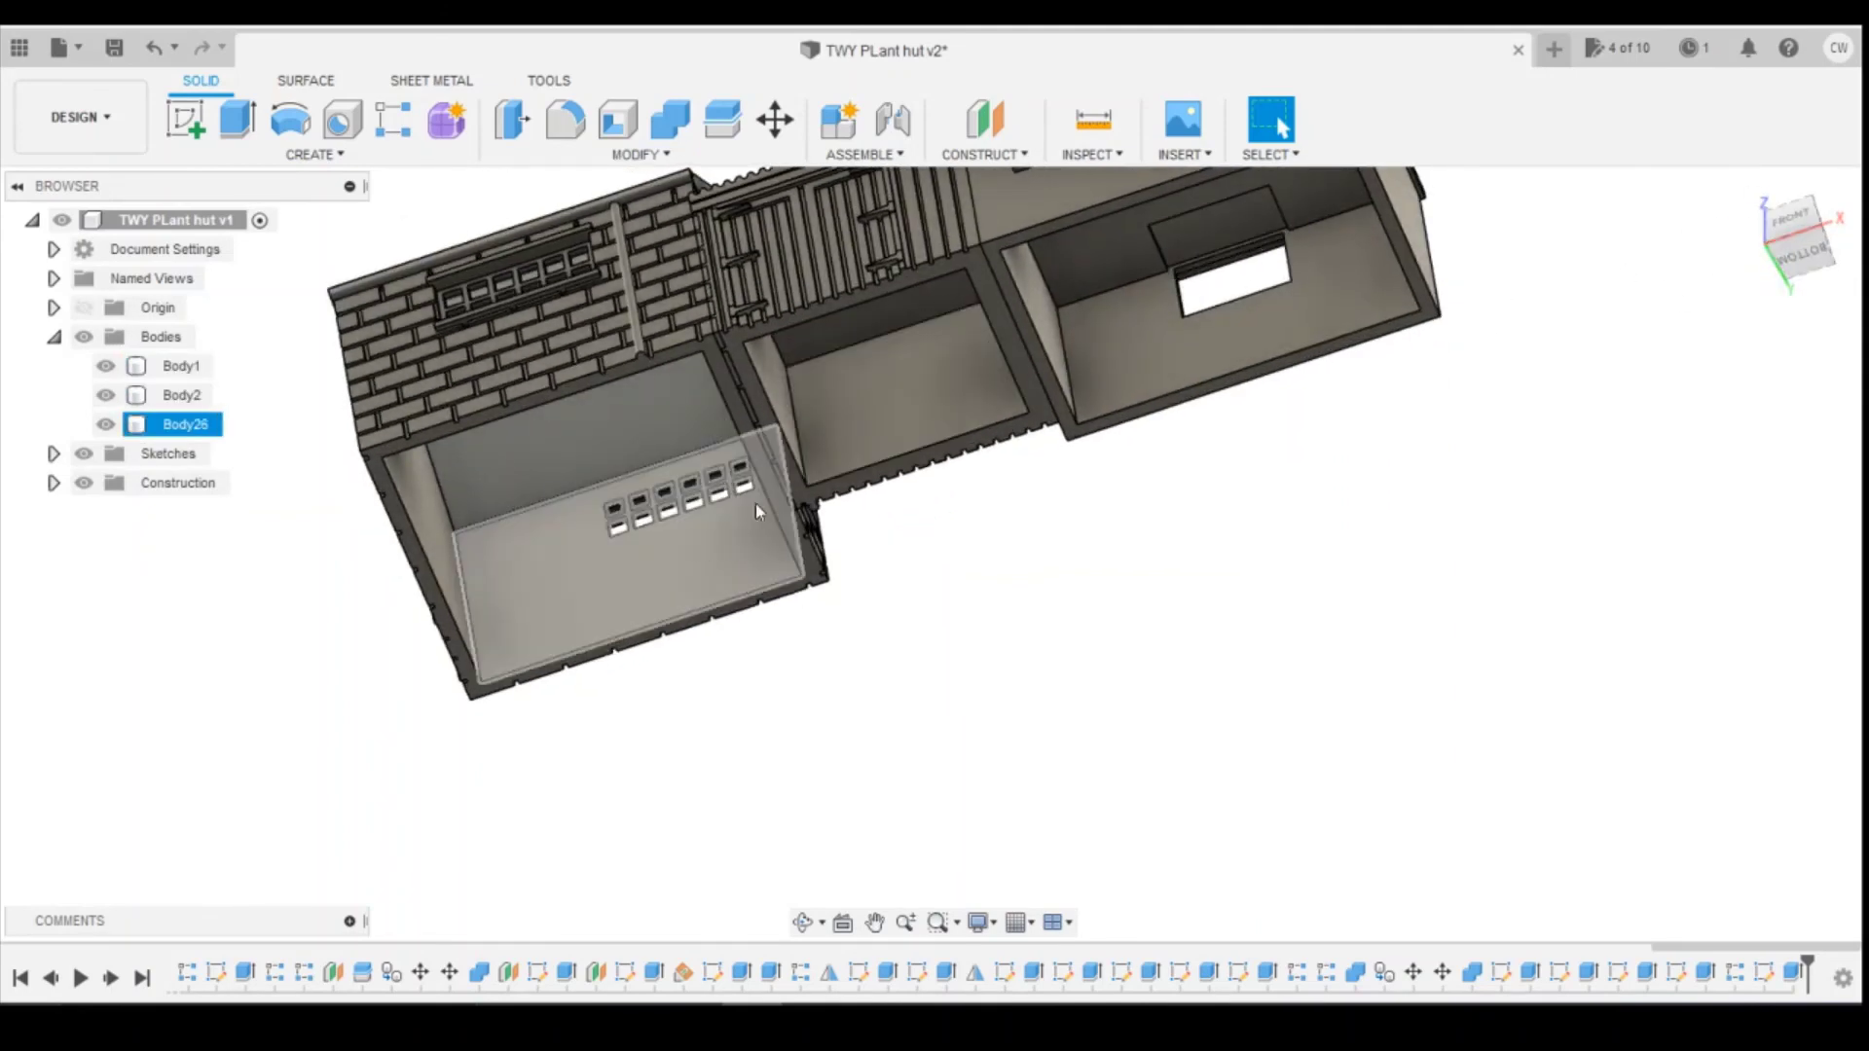
left_click(1389, 471)
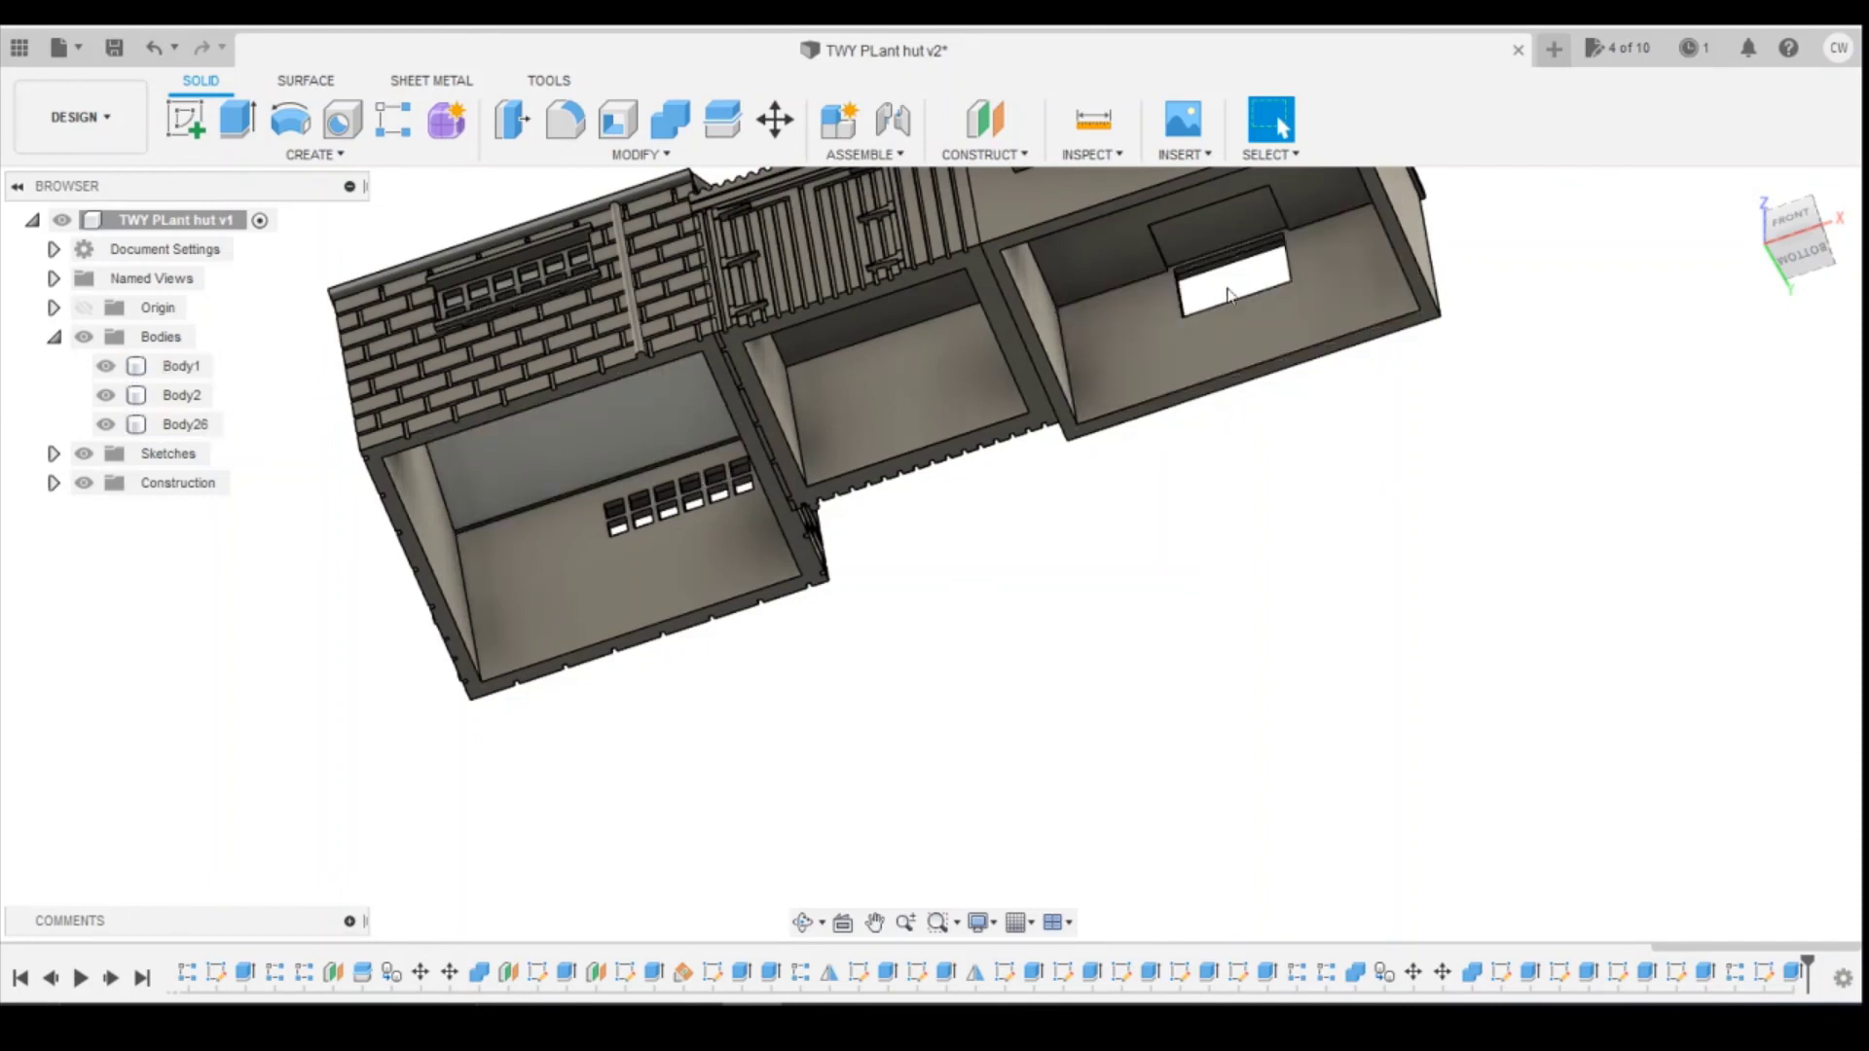
left_click_drag(1808, 250, 1775, 248)
left_click(1168, 321)
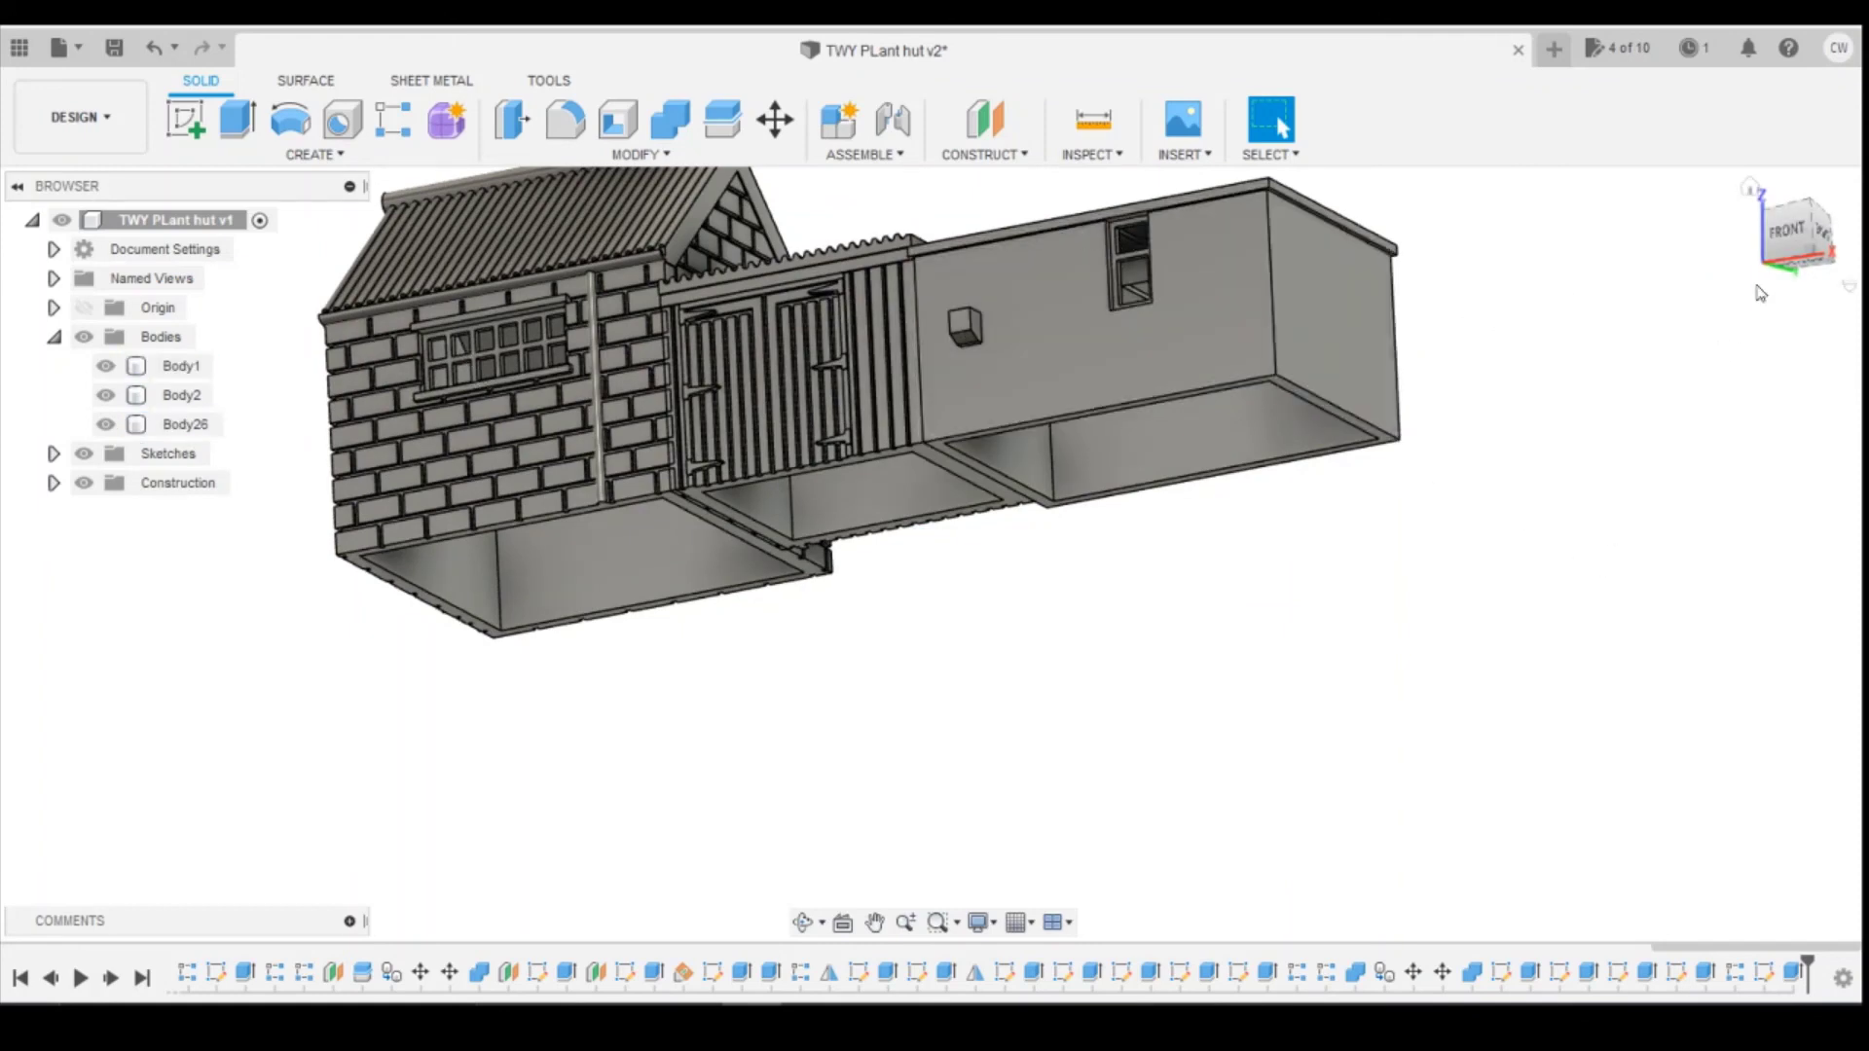
mouse_move(1784, 265)
left_mouse_down()
mouse_move(1810, 261)
mouse_move(1790, 290)
left_mouse_up()
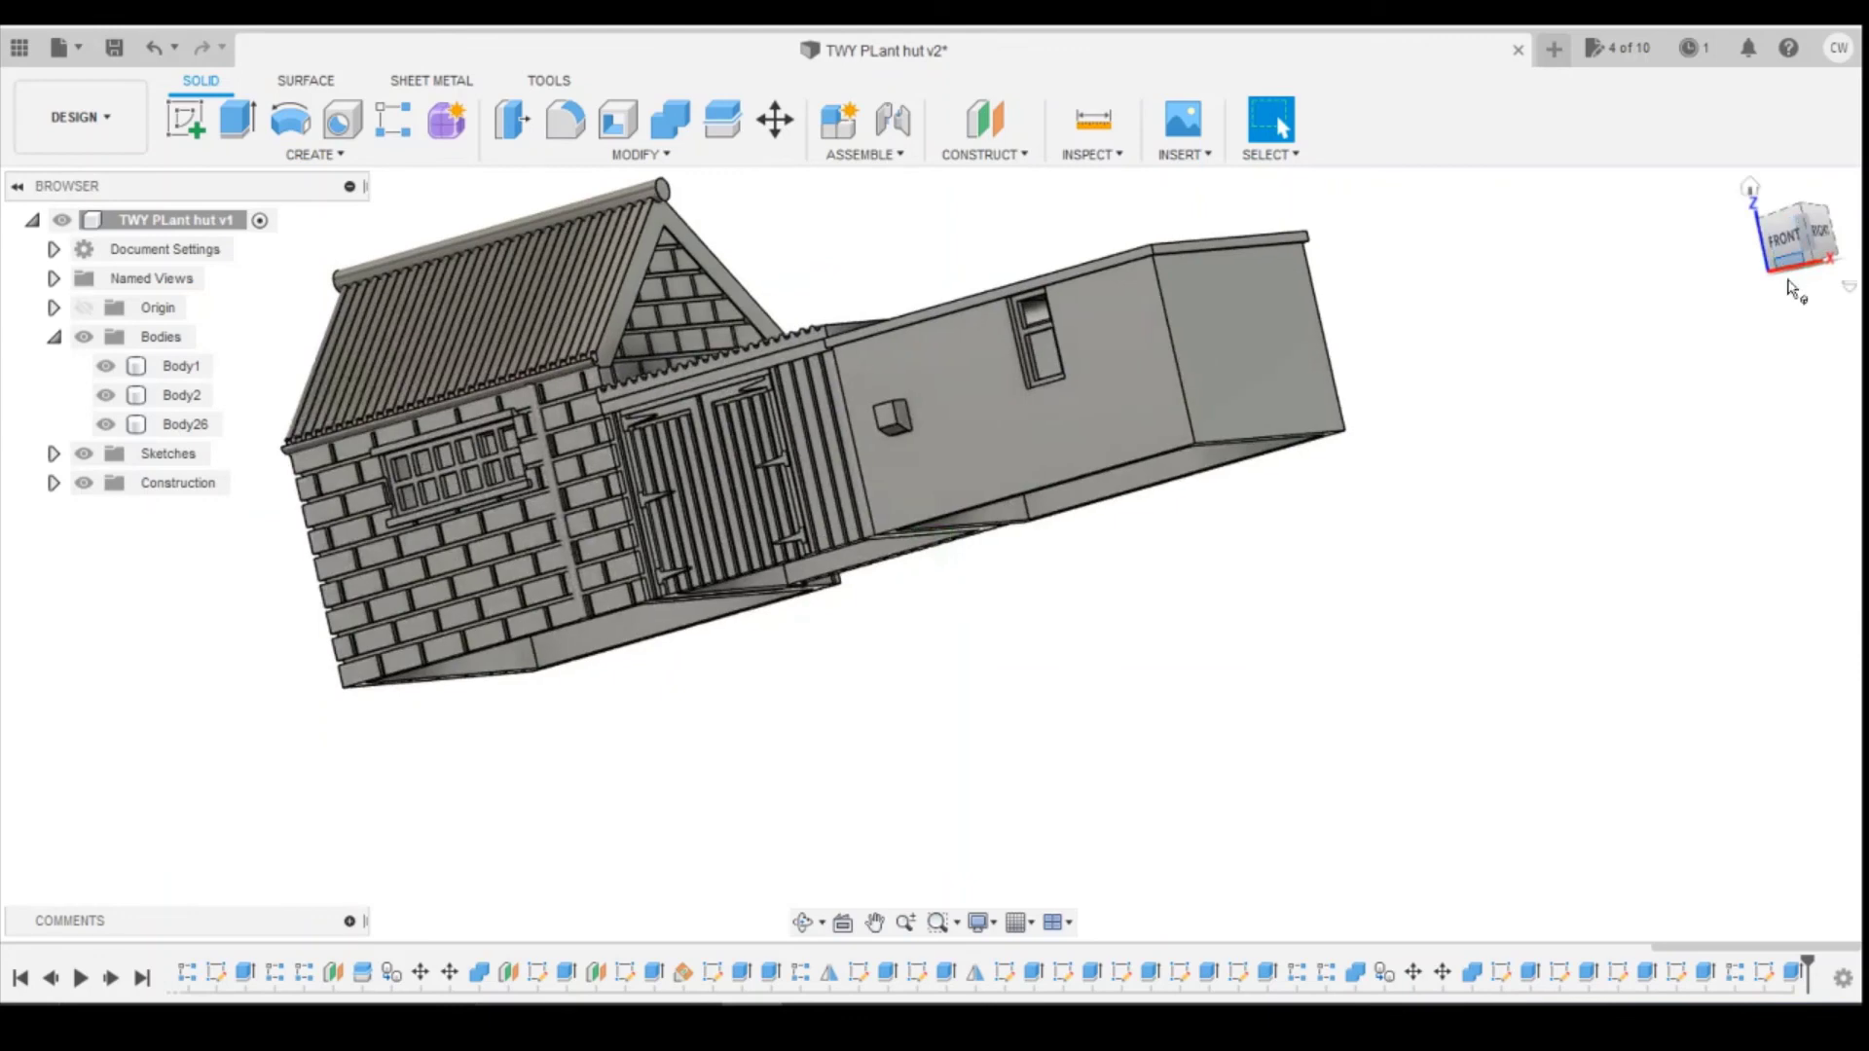
left_click(1802, 216)
scroll(1047, 576, "down", 5)
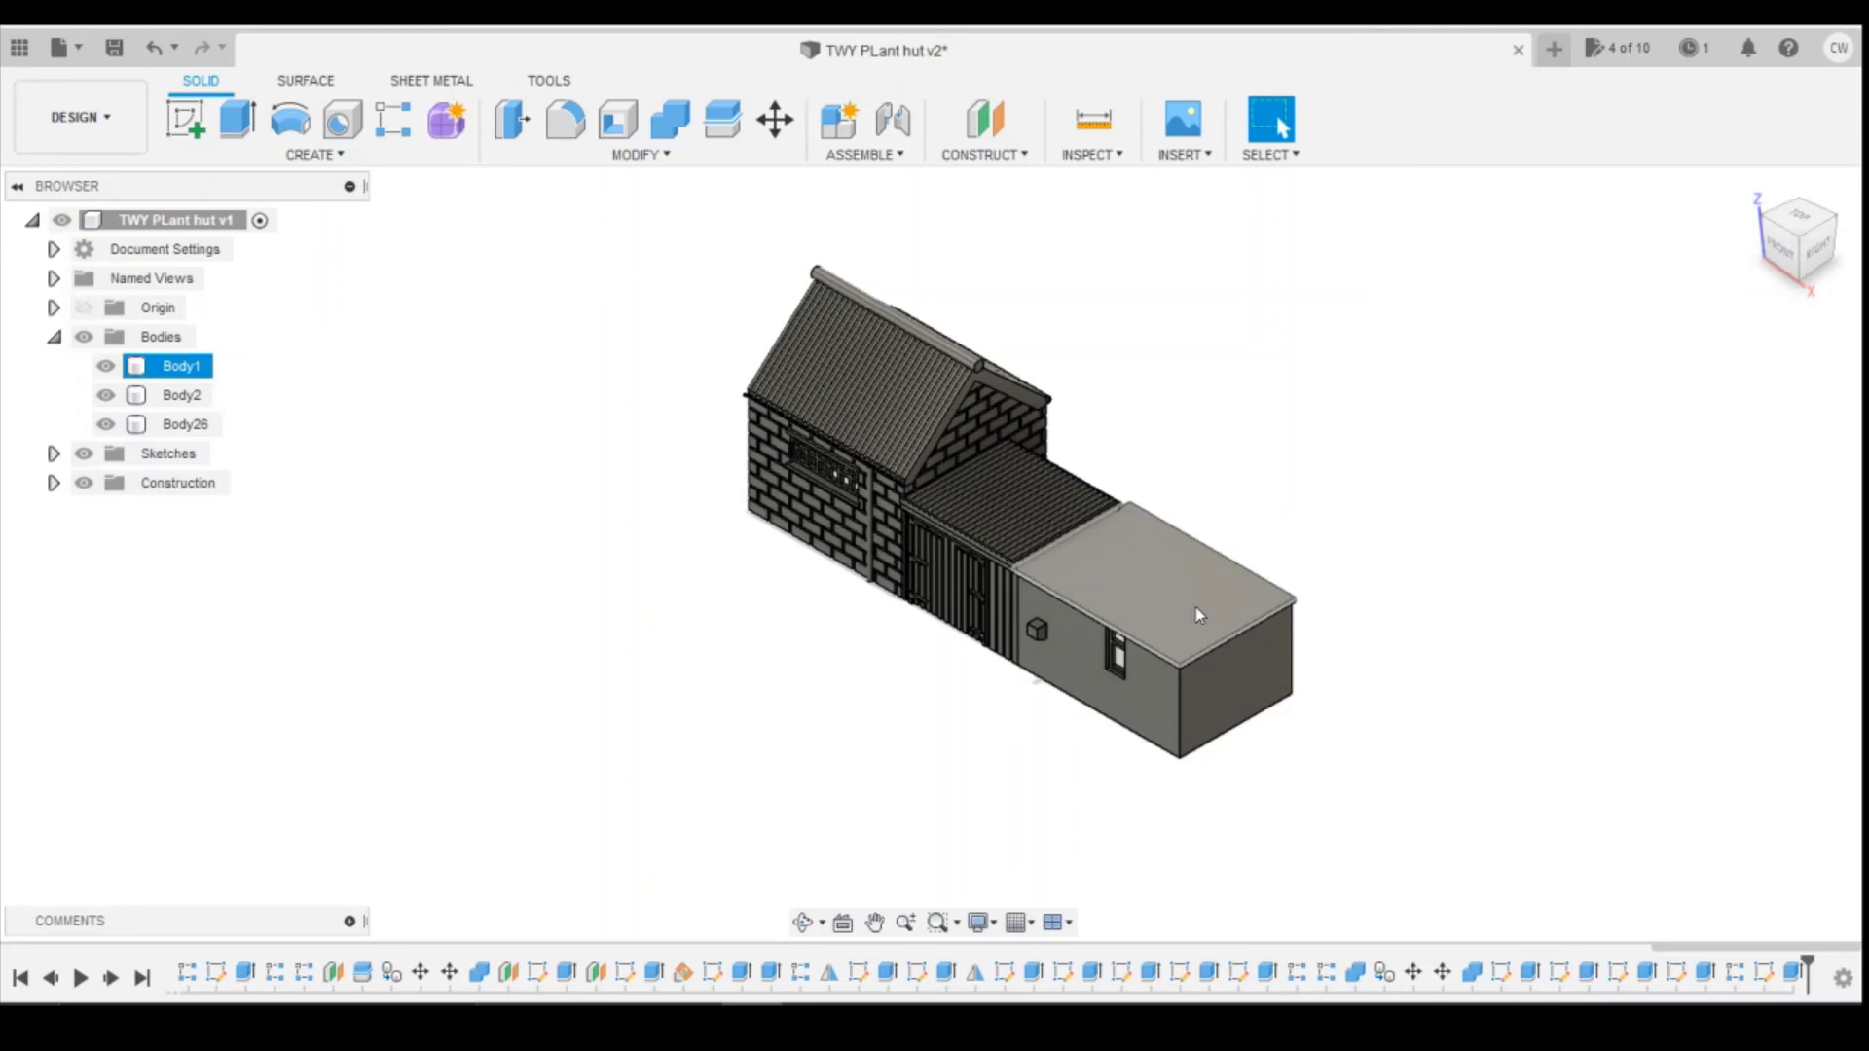
left_click(1481, 396)
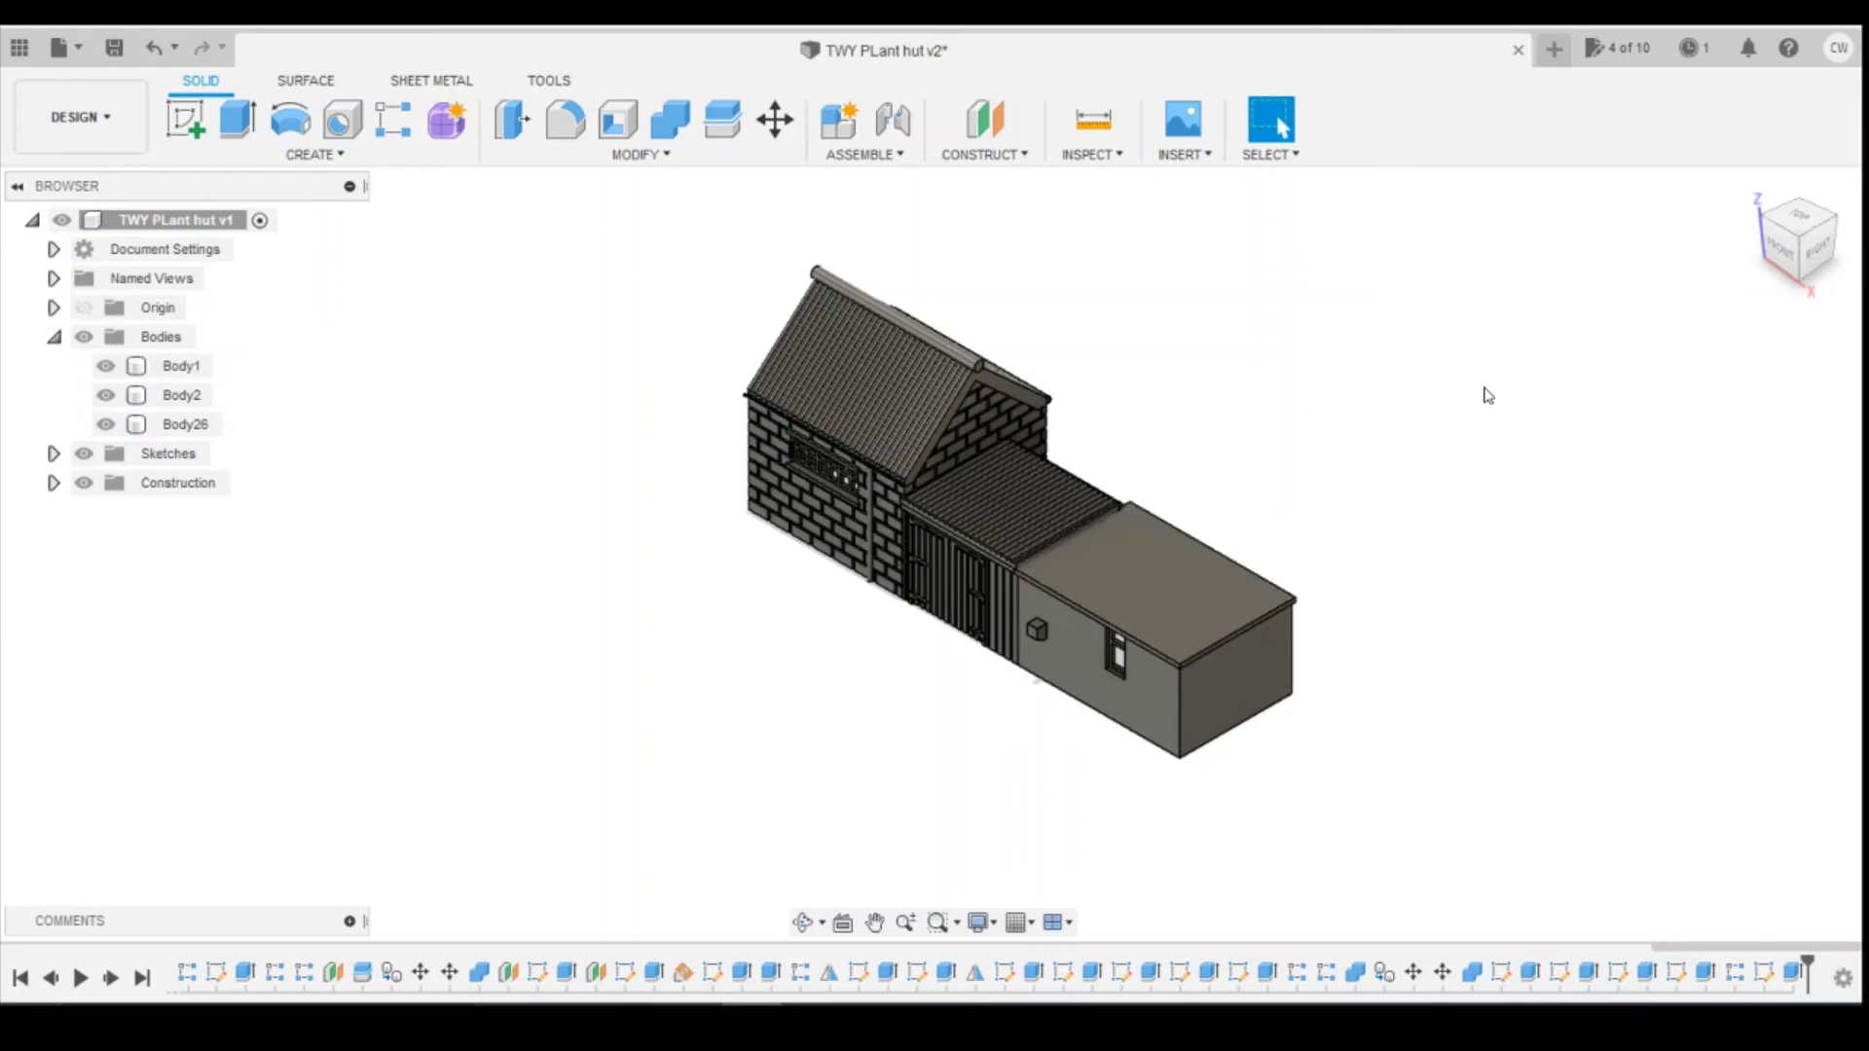
Step: Examine the hut's front side up close, covering the brick section's window, the double doors' hinges and the plain end section
left_click(1781, 245)
mouse_move(1796, 244)
left_mouse_down()
mouse_move(1846, 222)
mouse_move(1783, 253)
mouse_move(1816, 248)
left_mouse_up()
scroll(1221, 531, "up", 4)
scroll(1228, 532, "up", 2)
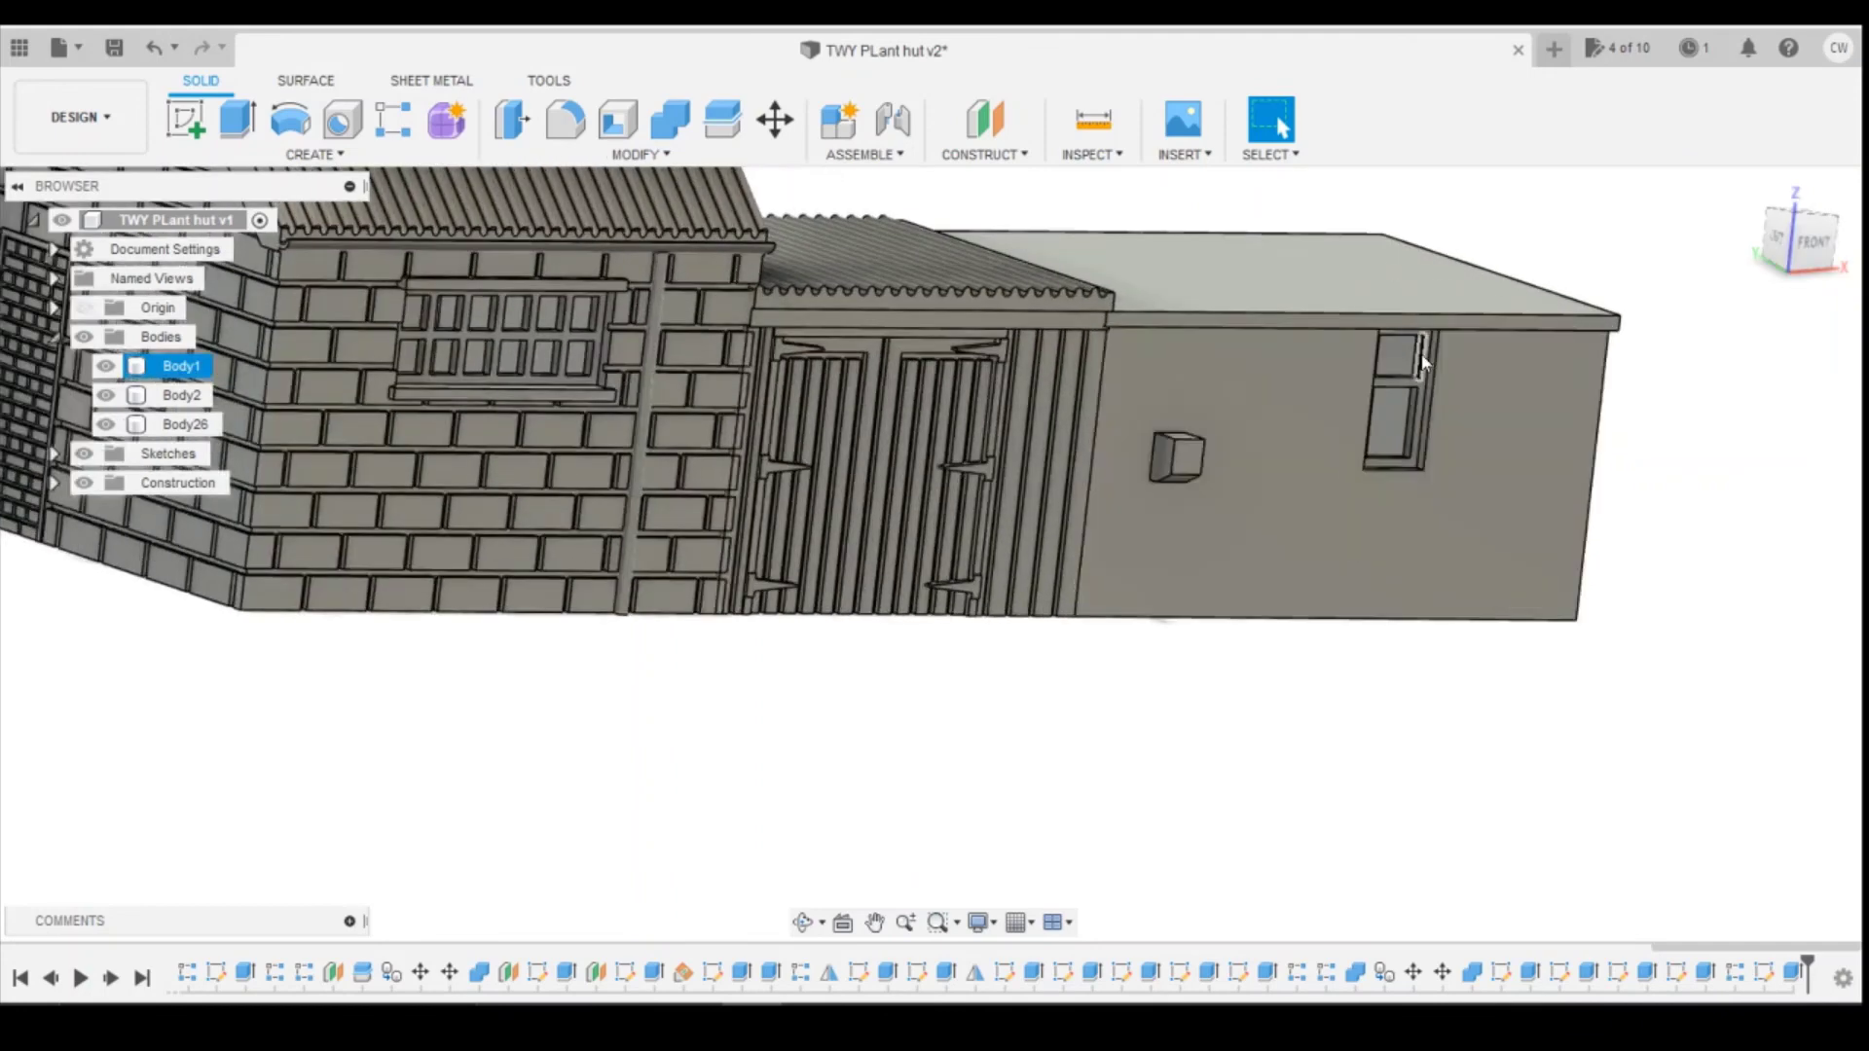
left_click(1110, 417)
left_click(429, 350)
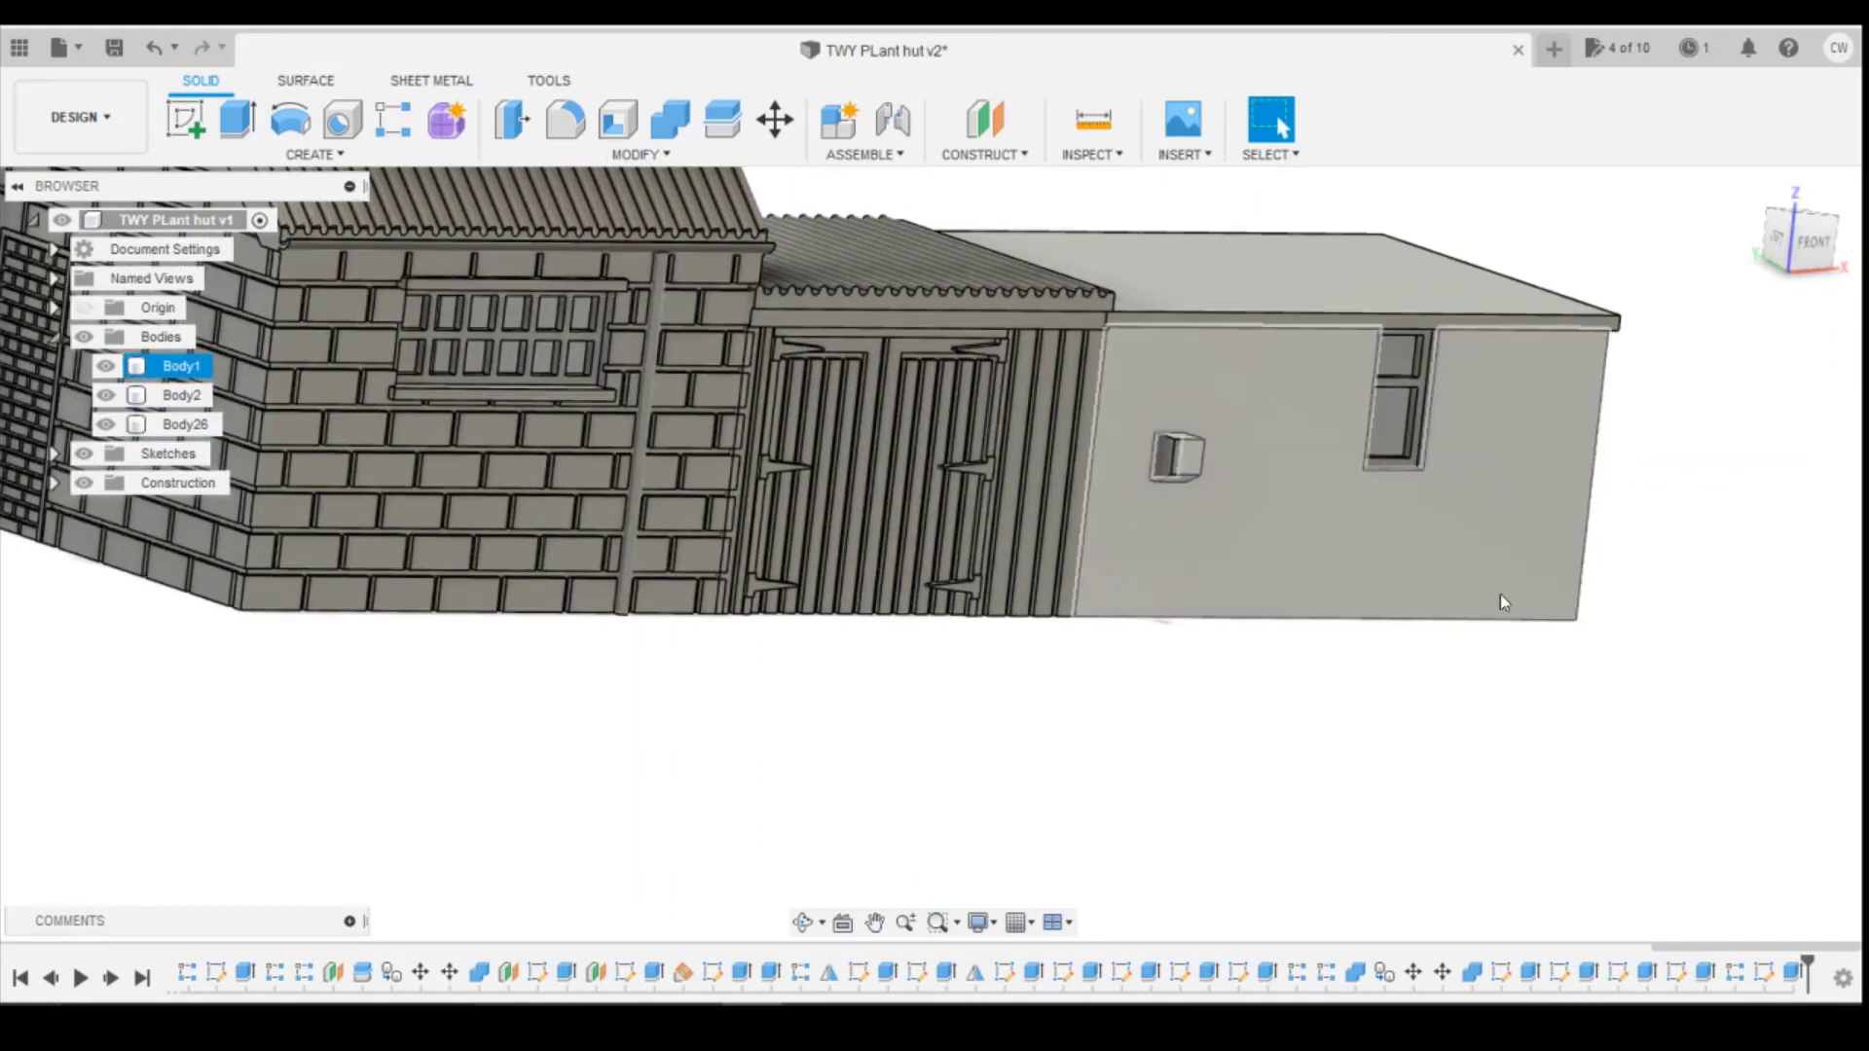
left_click(1601, 599)
left_click(985, 475)
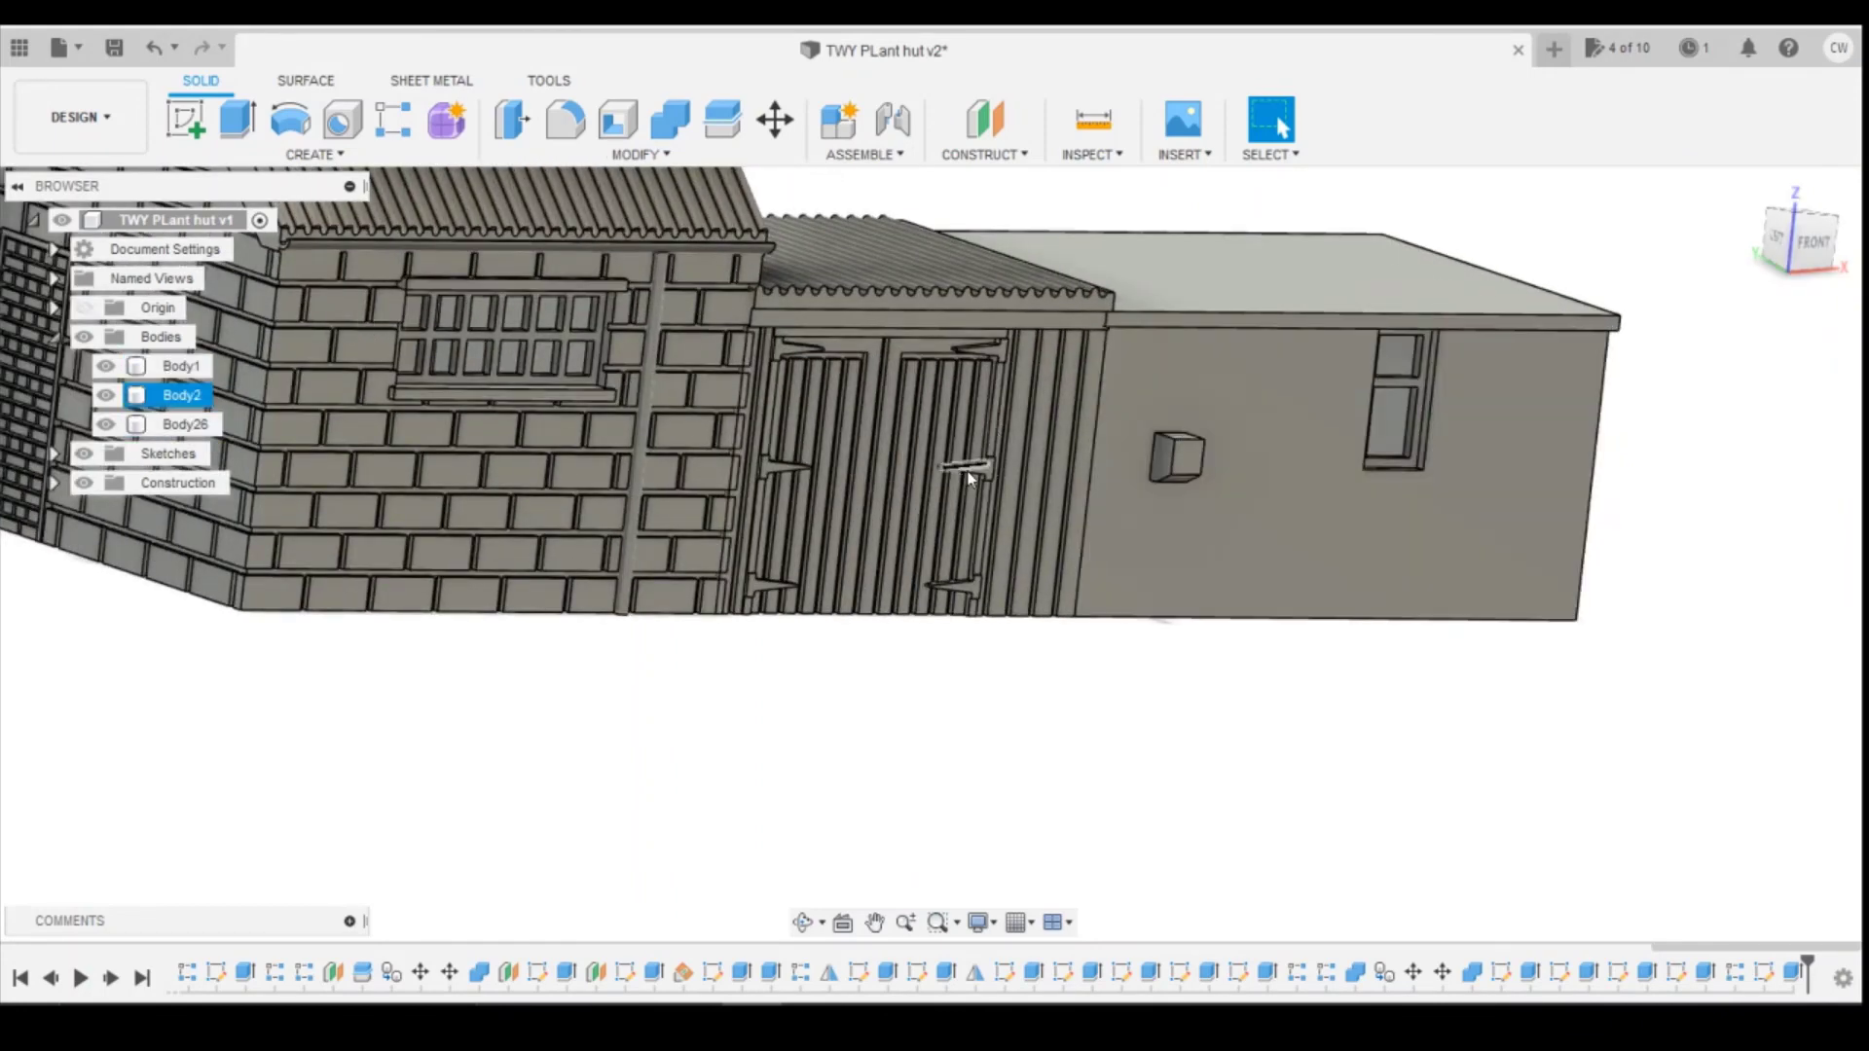
scroll(983, 471, "up", 3)
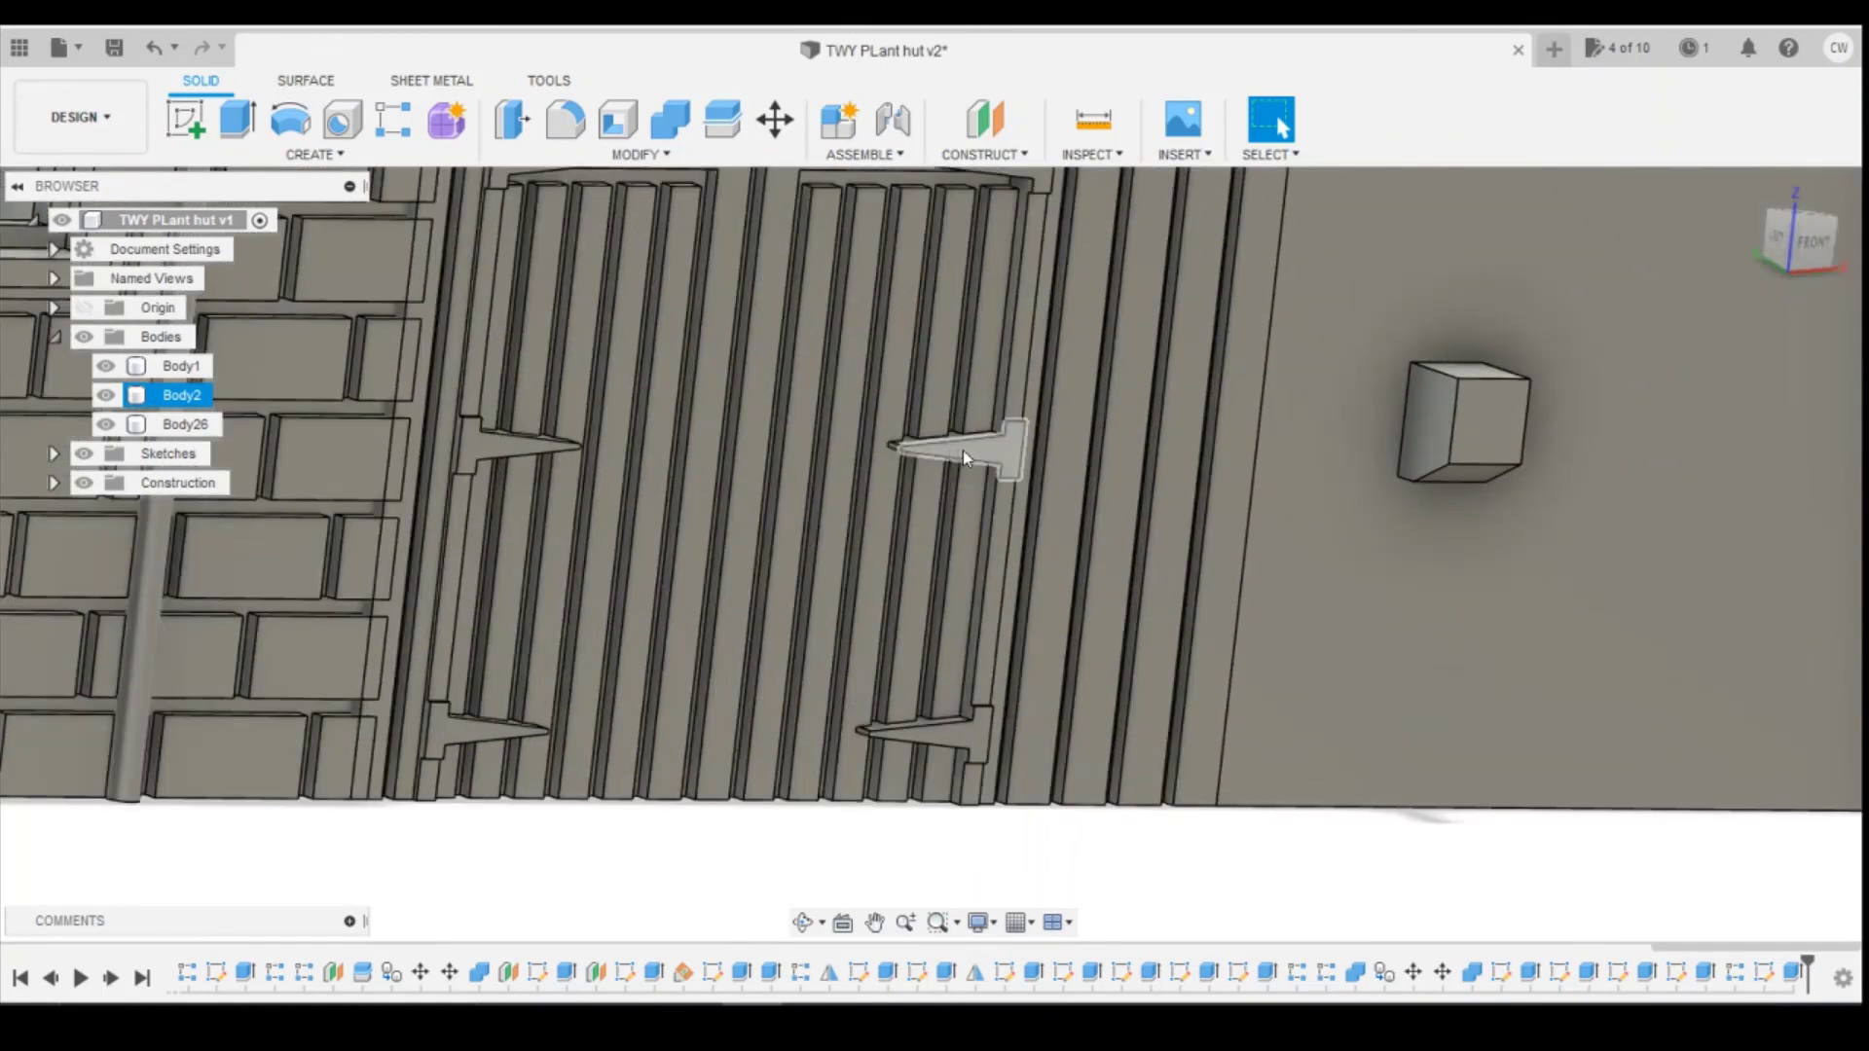
scroll(963, 453, "down", 2)
scroll(993, 465, "down", 5)
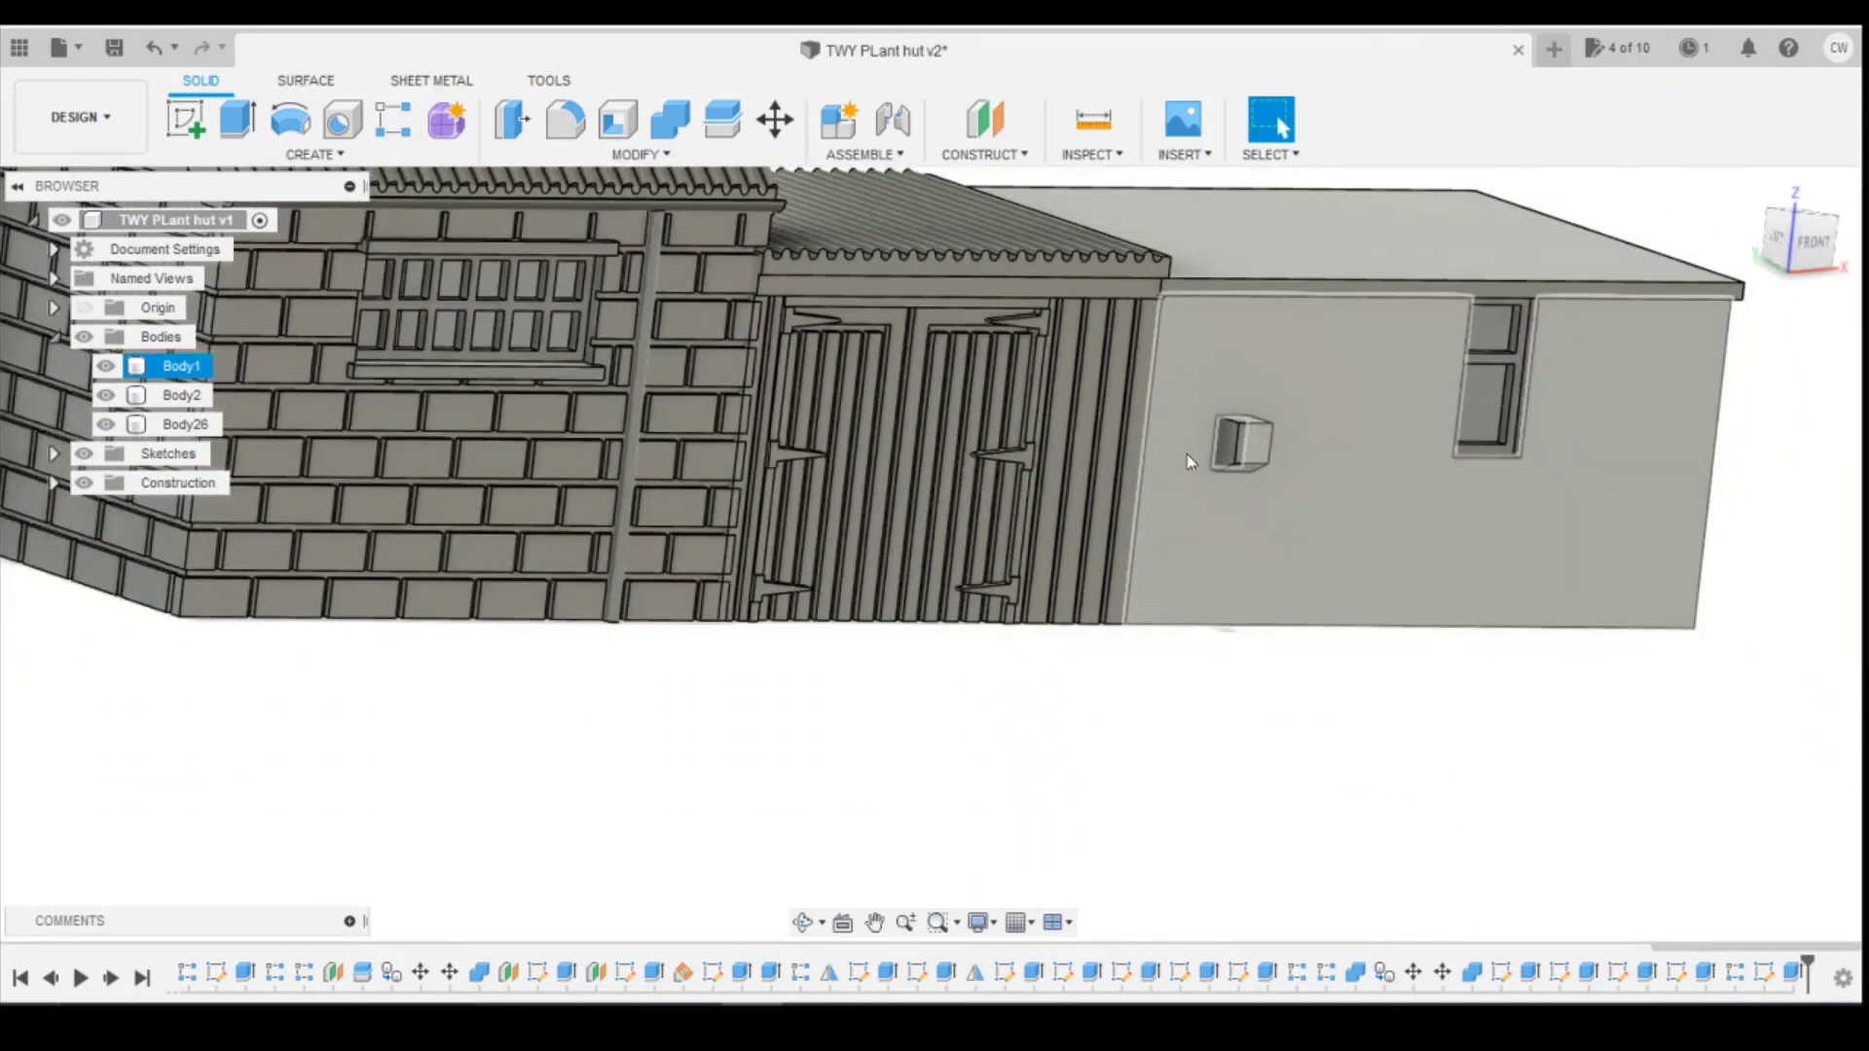
left_click(1387, 632)
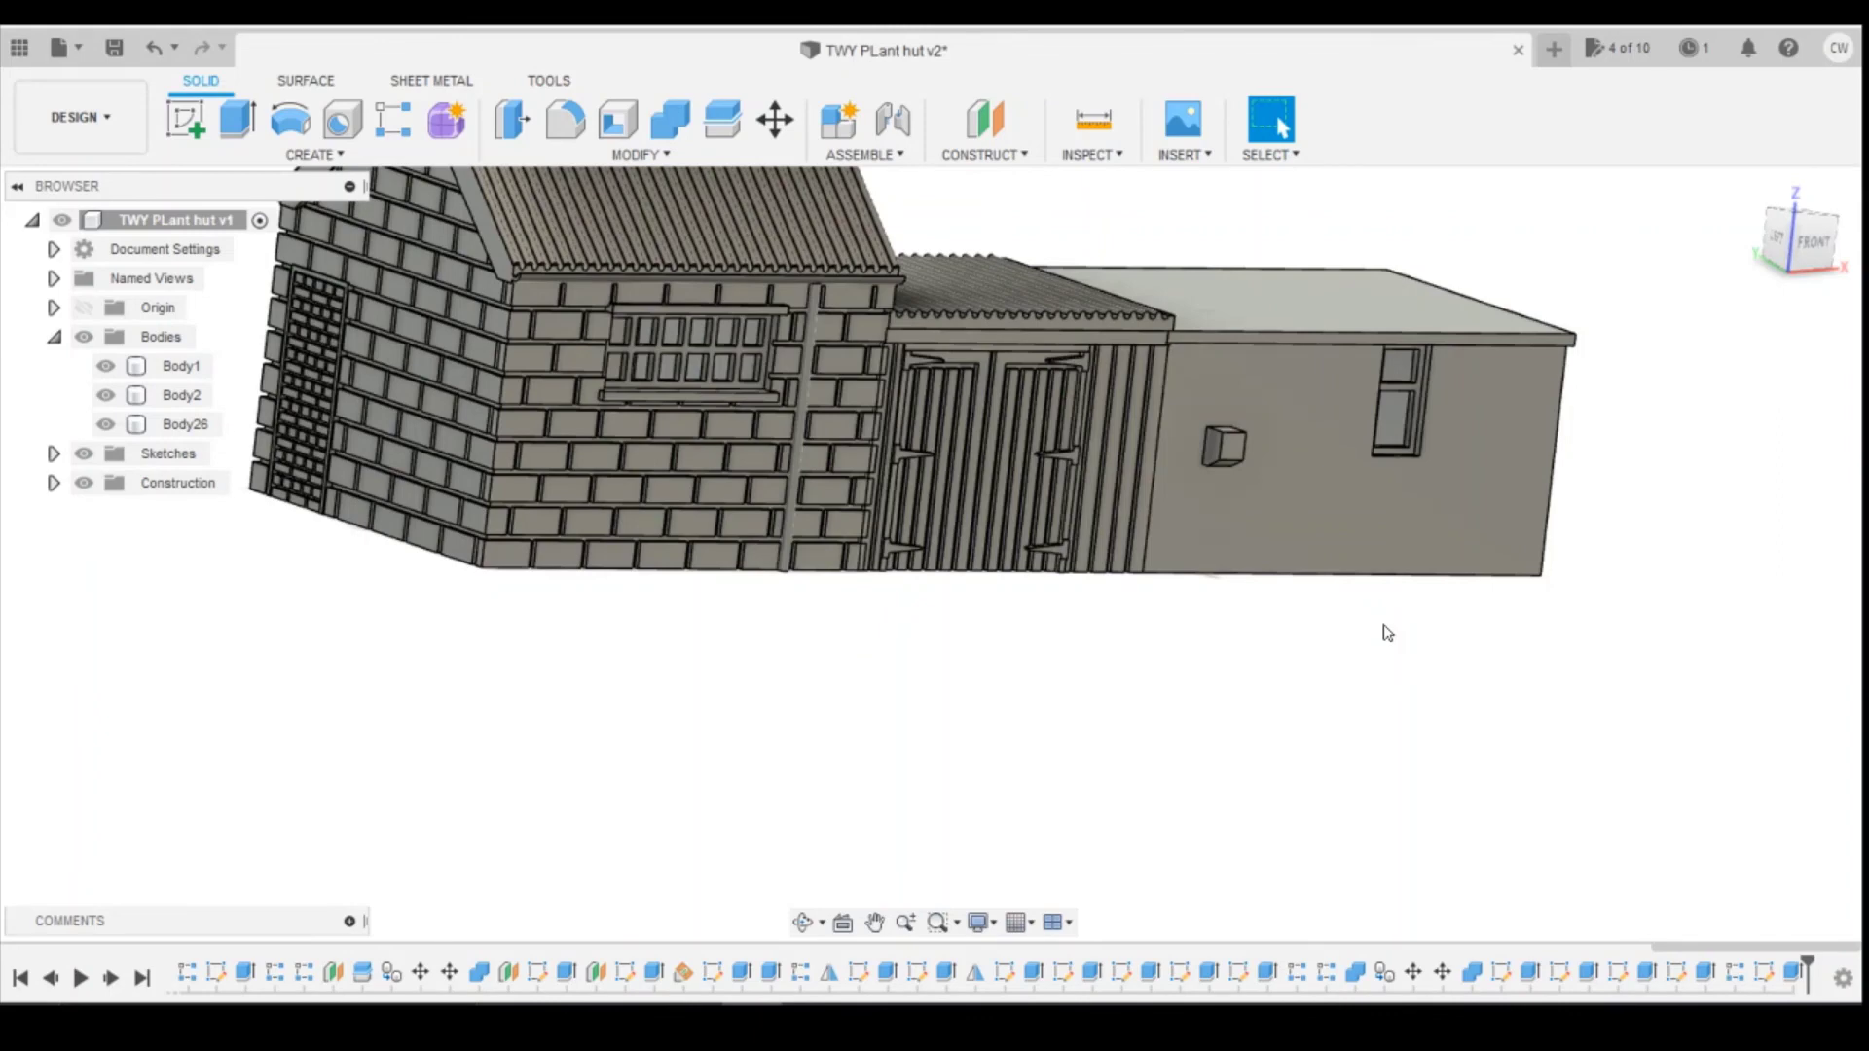